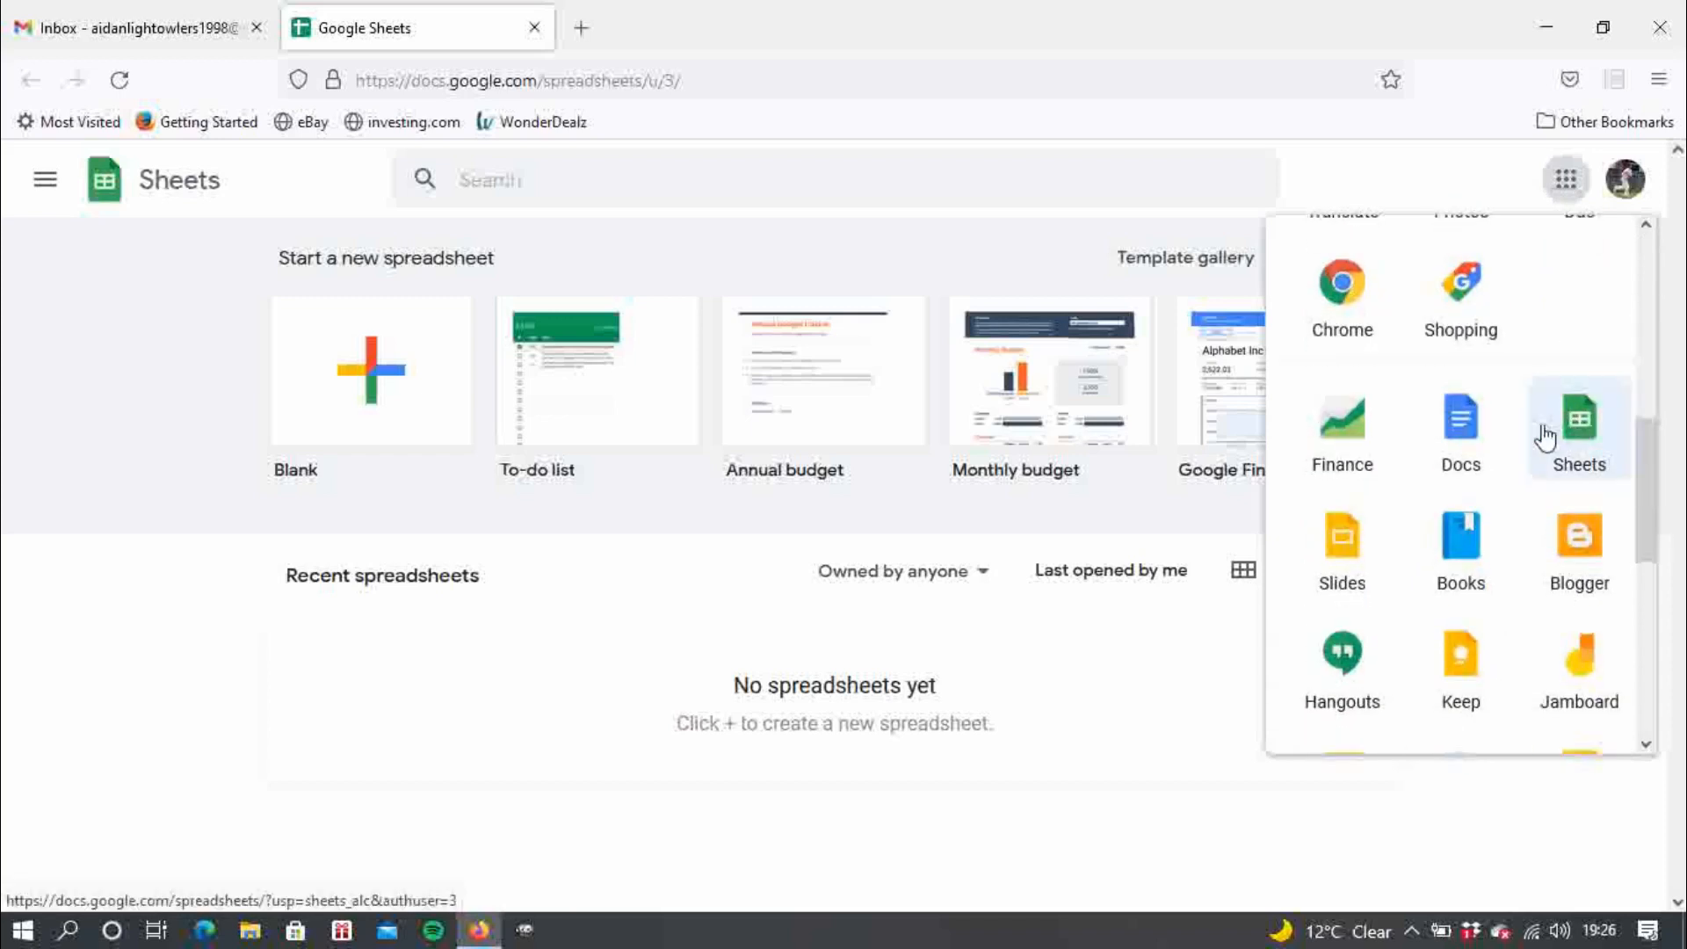
- Create a new blank spreadsheet and title it "Cricket Statistics Template"
click(1090, 648)
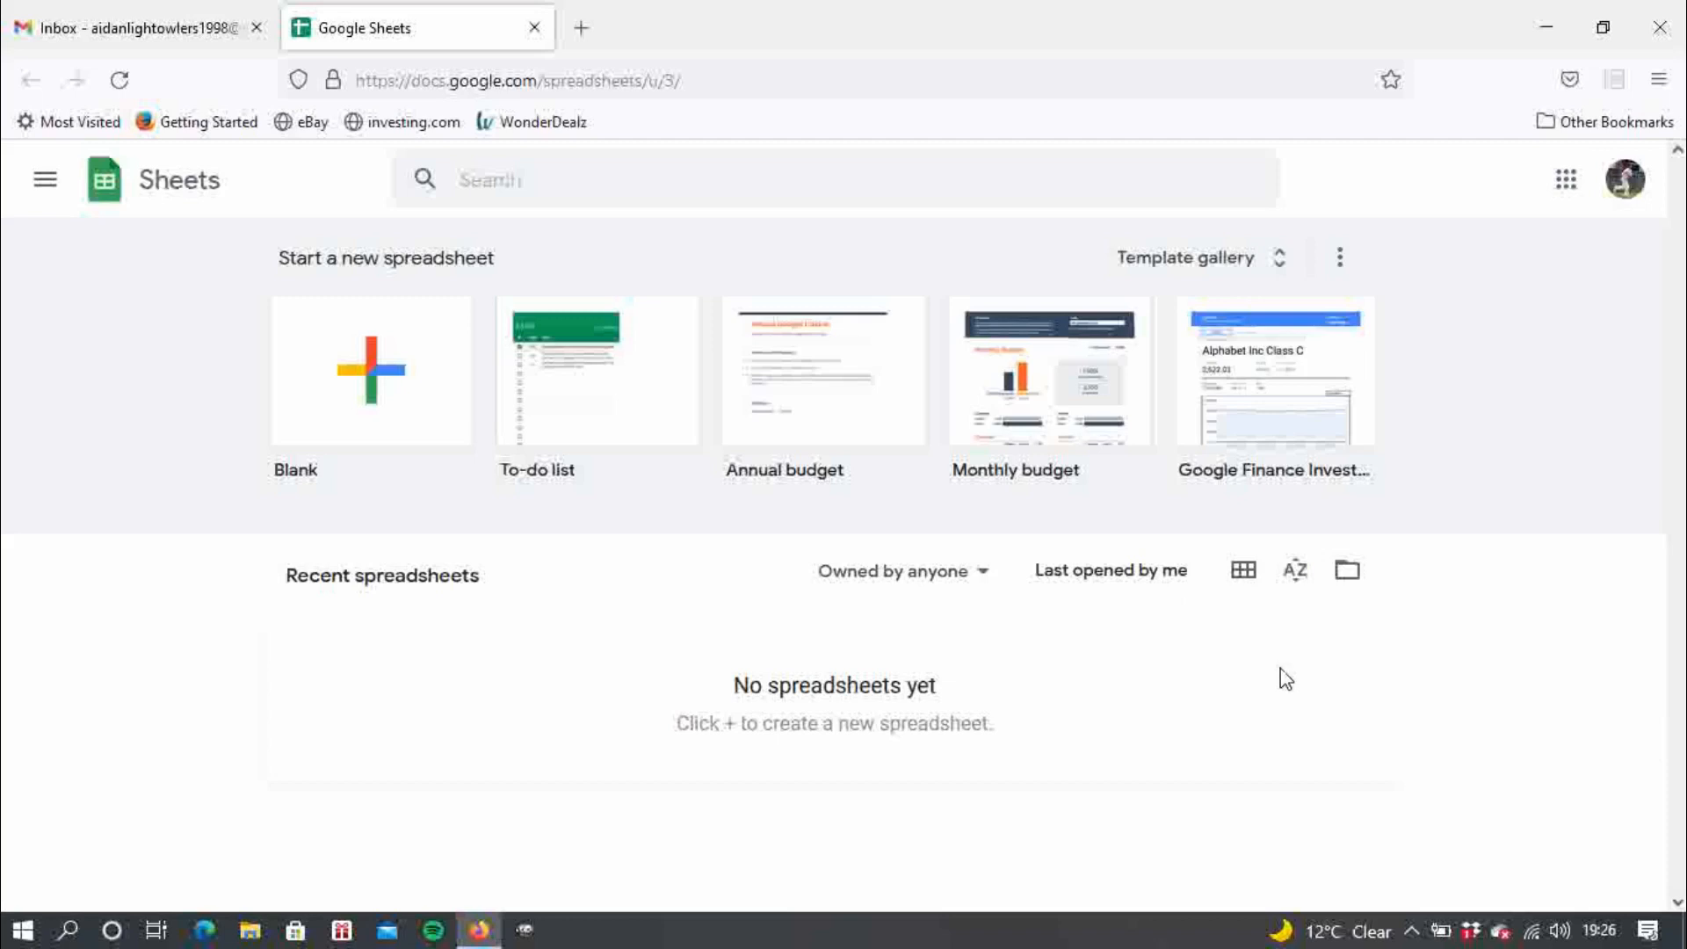
click(360, 345)
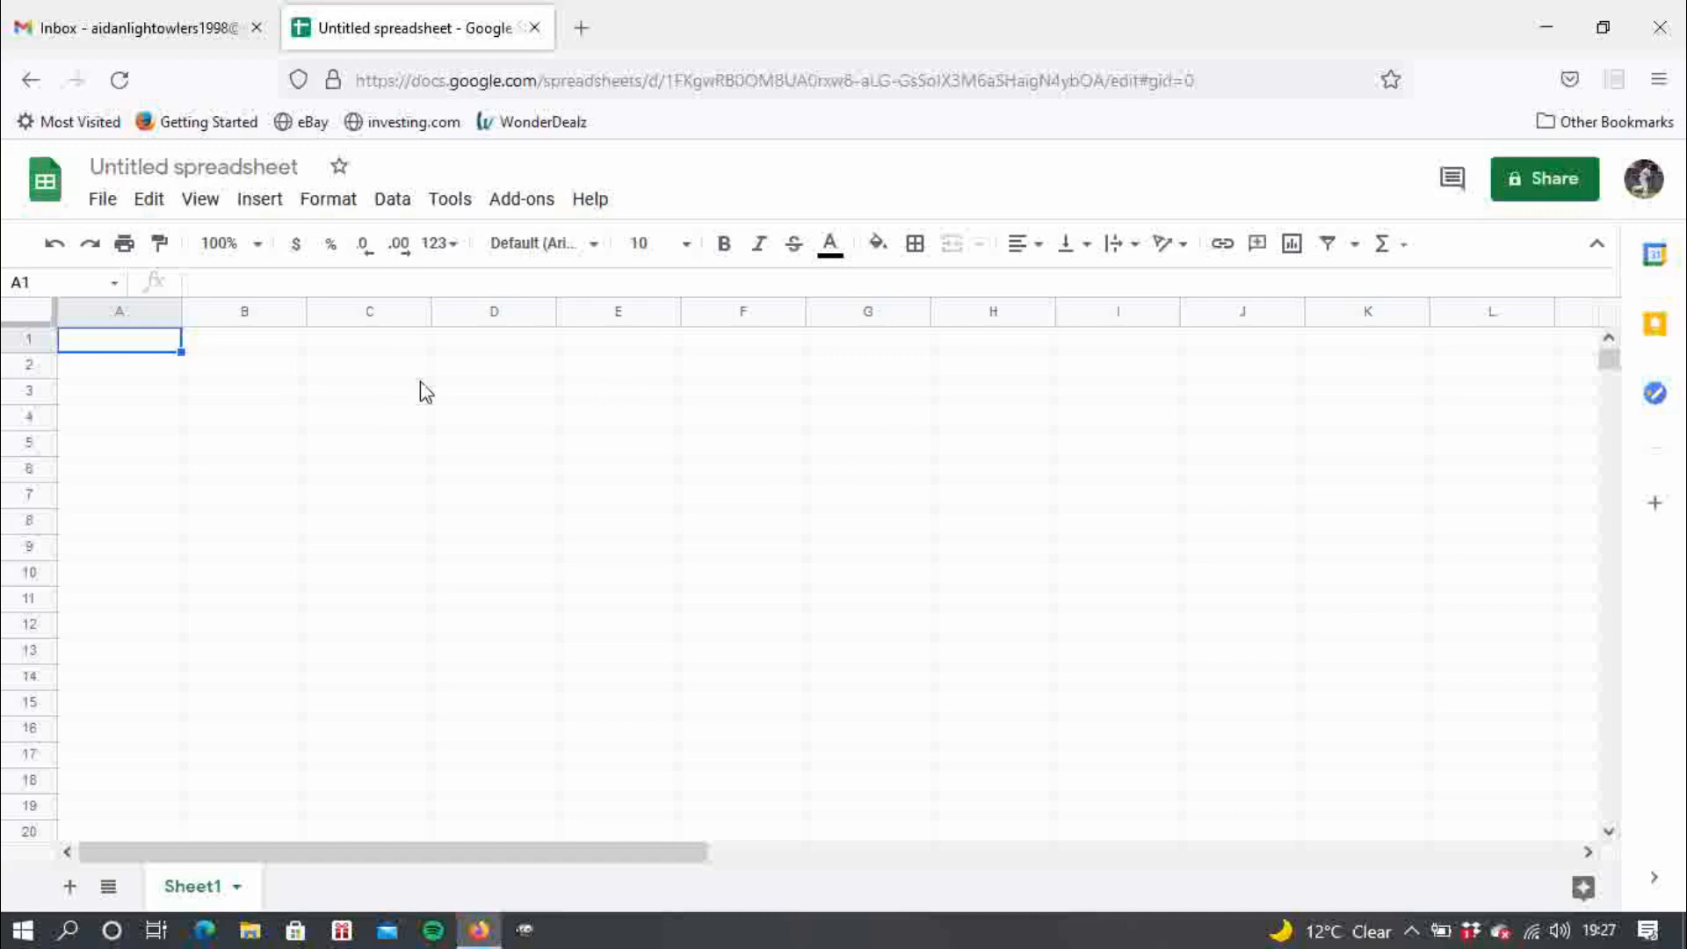
click(286, 173)
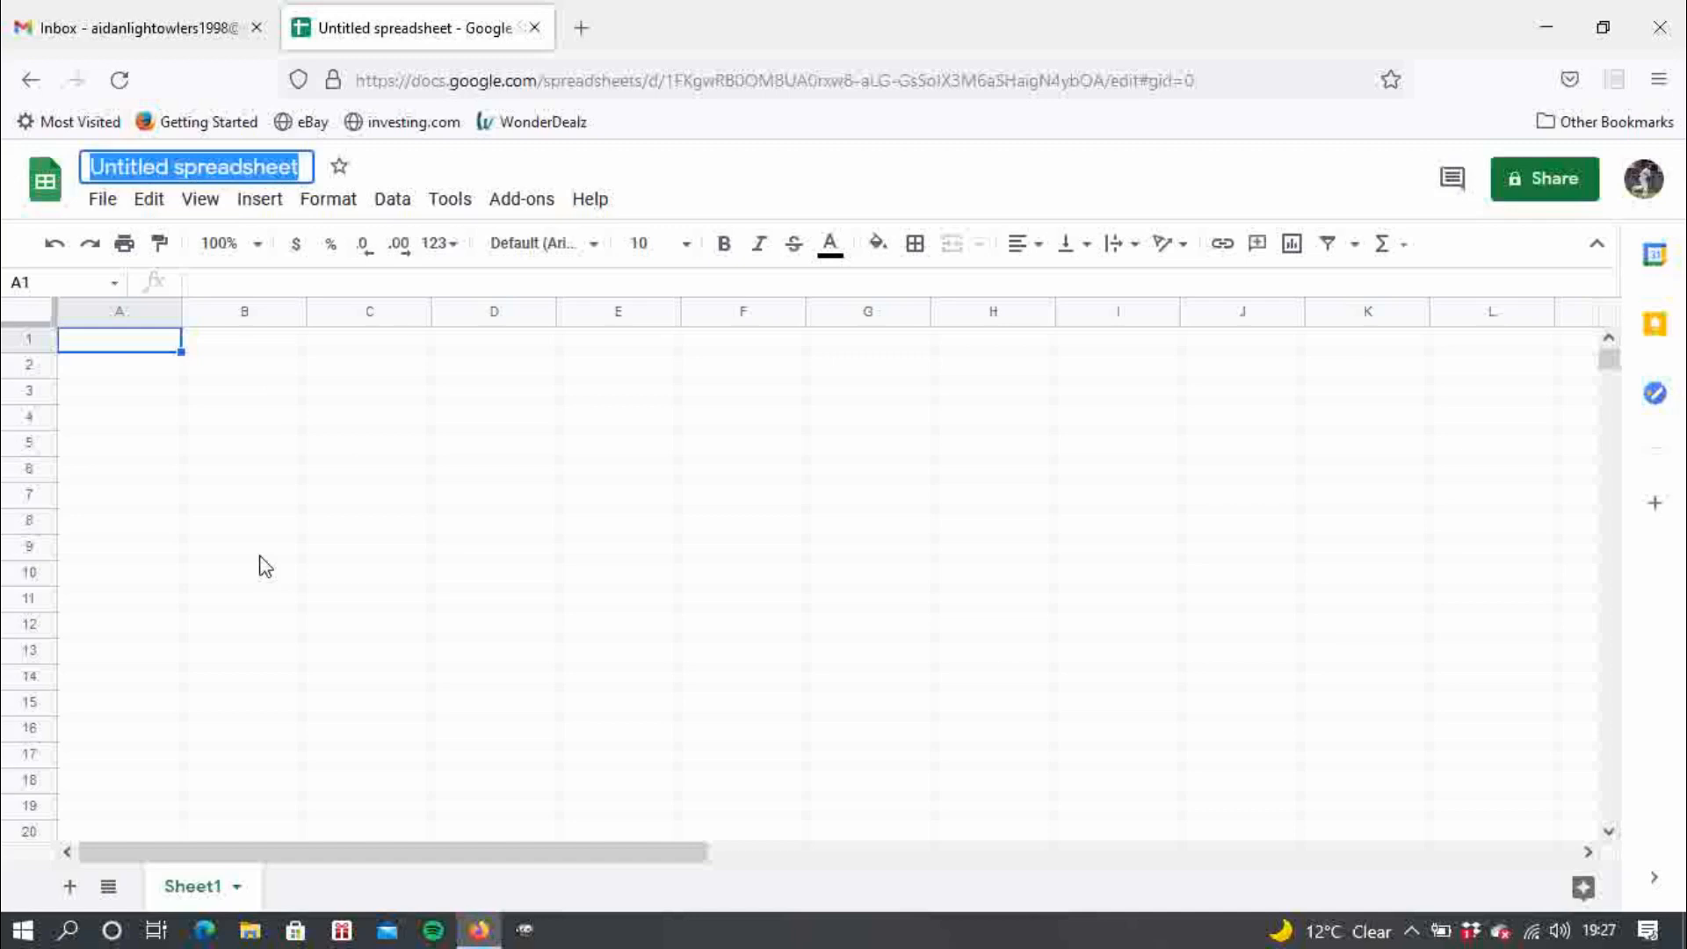
key(BackSpace)
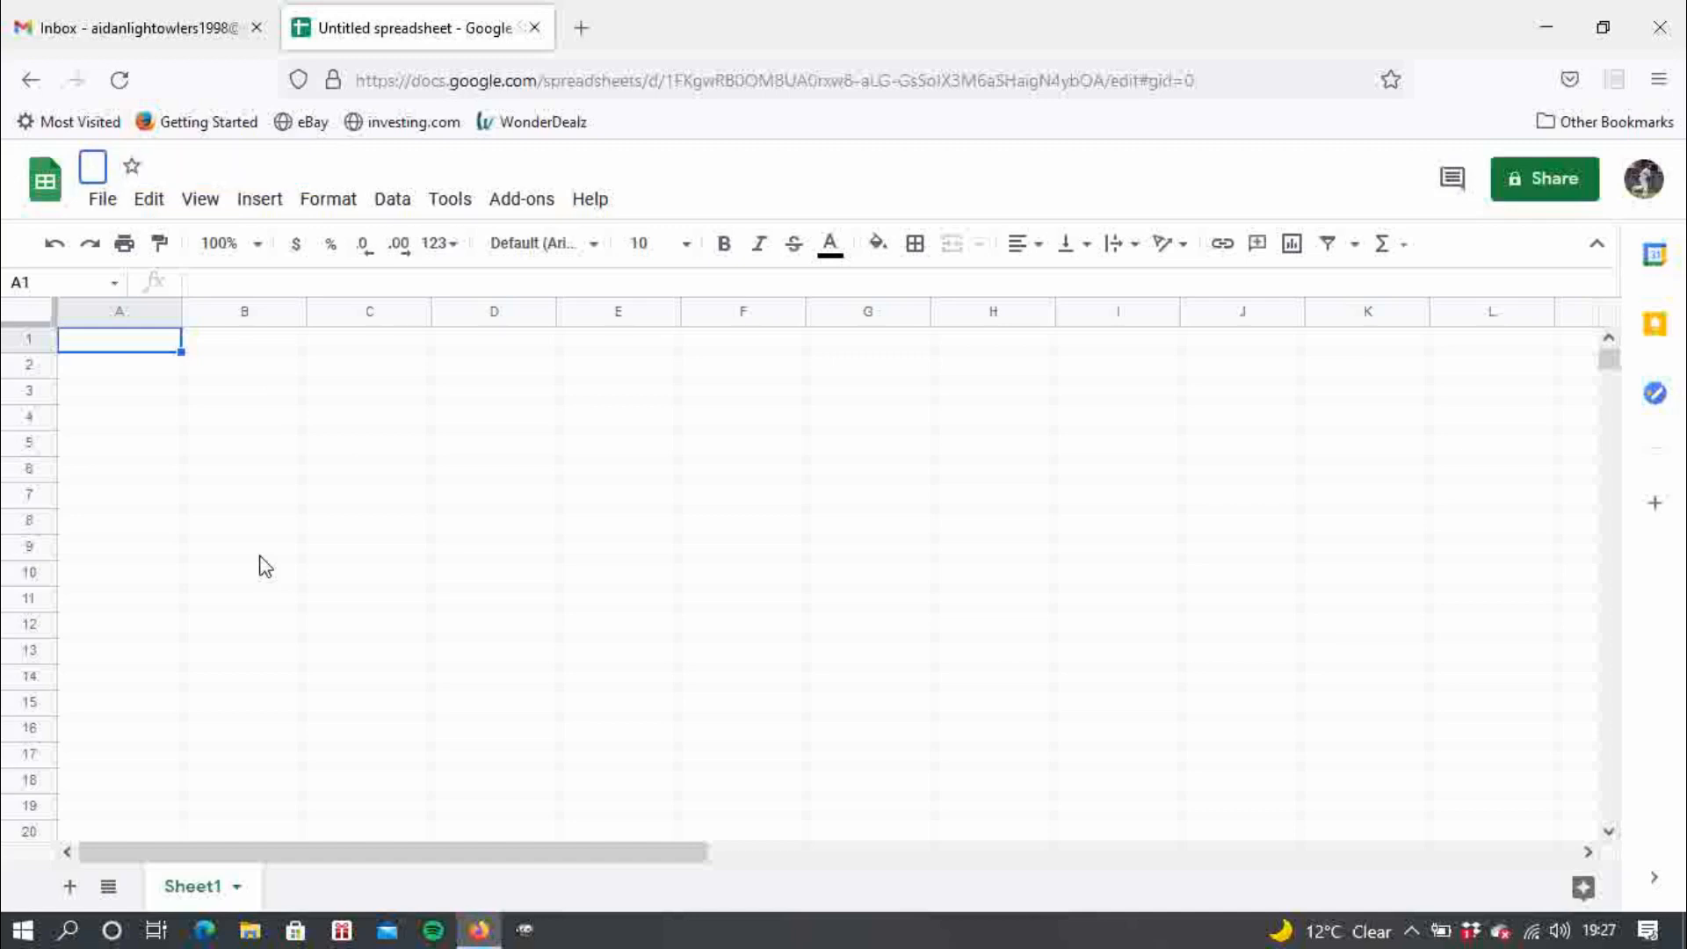
text(Crick)
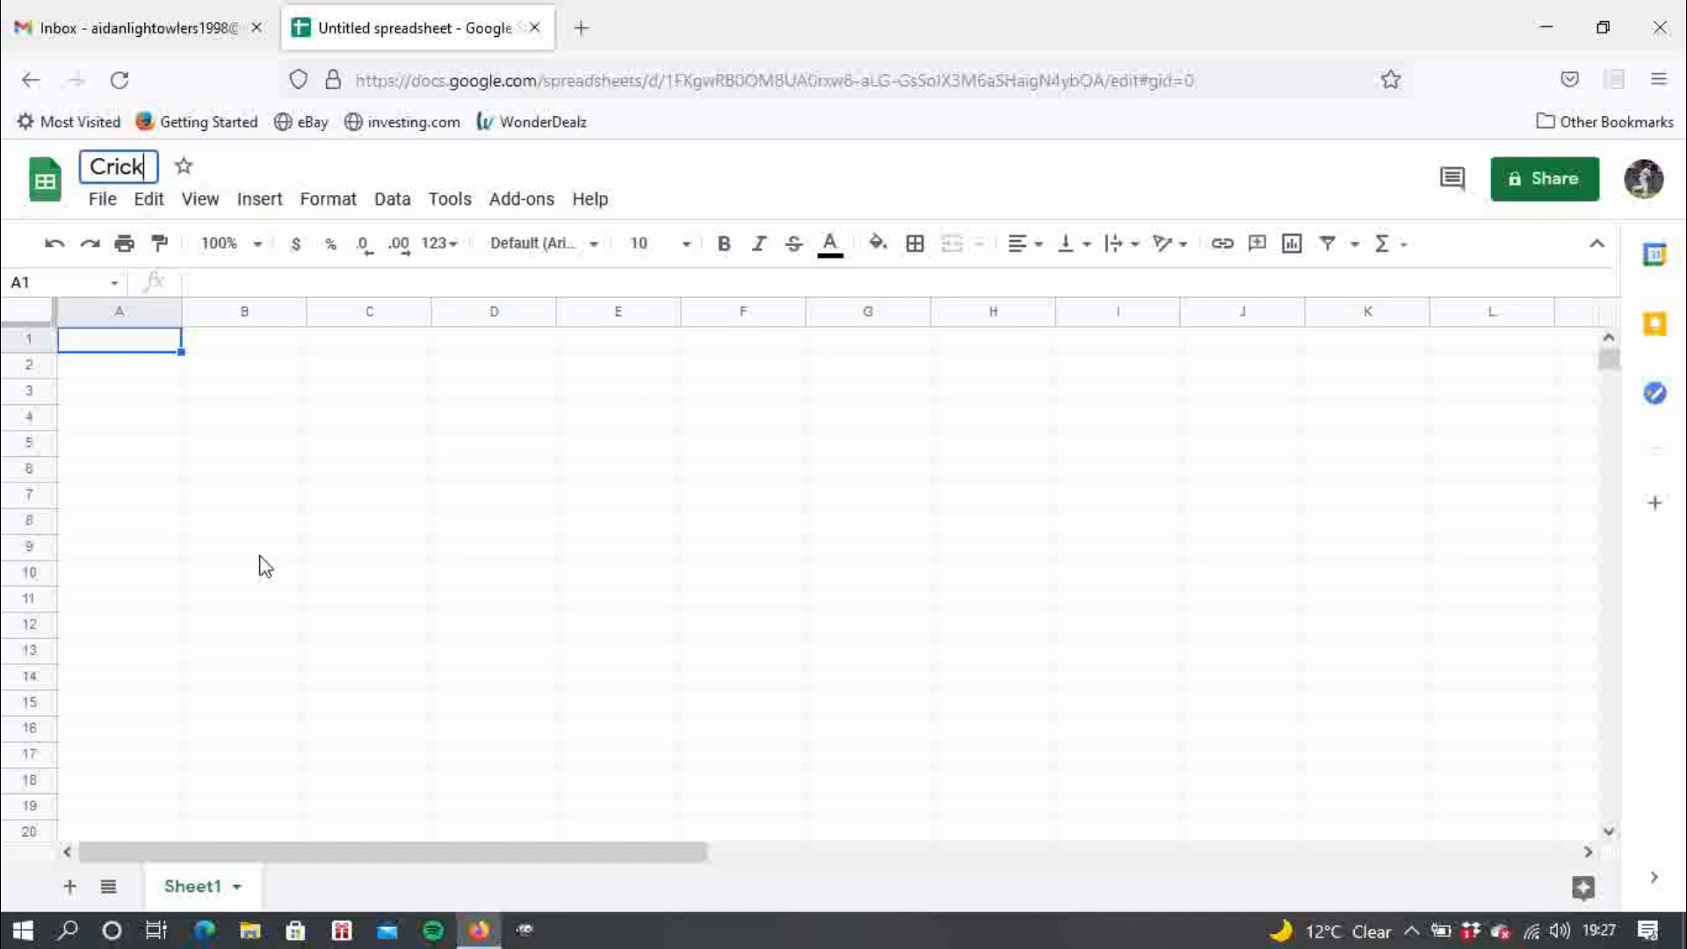
text(et S)
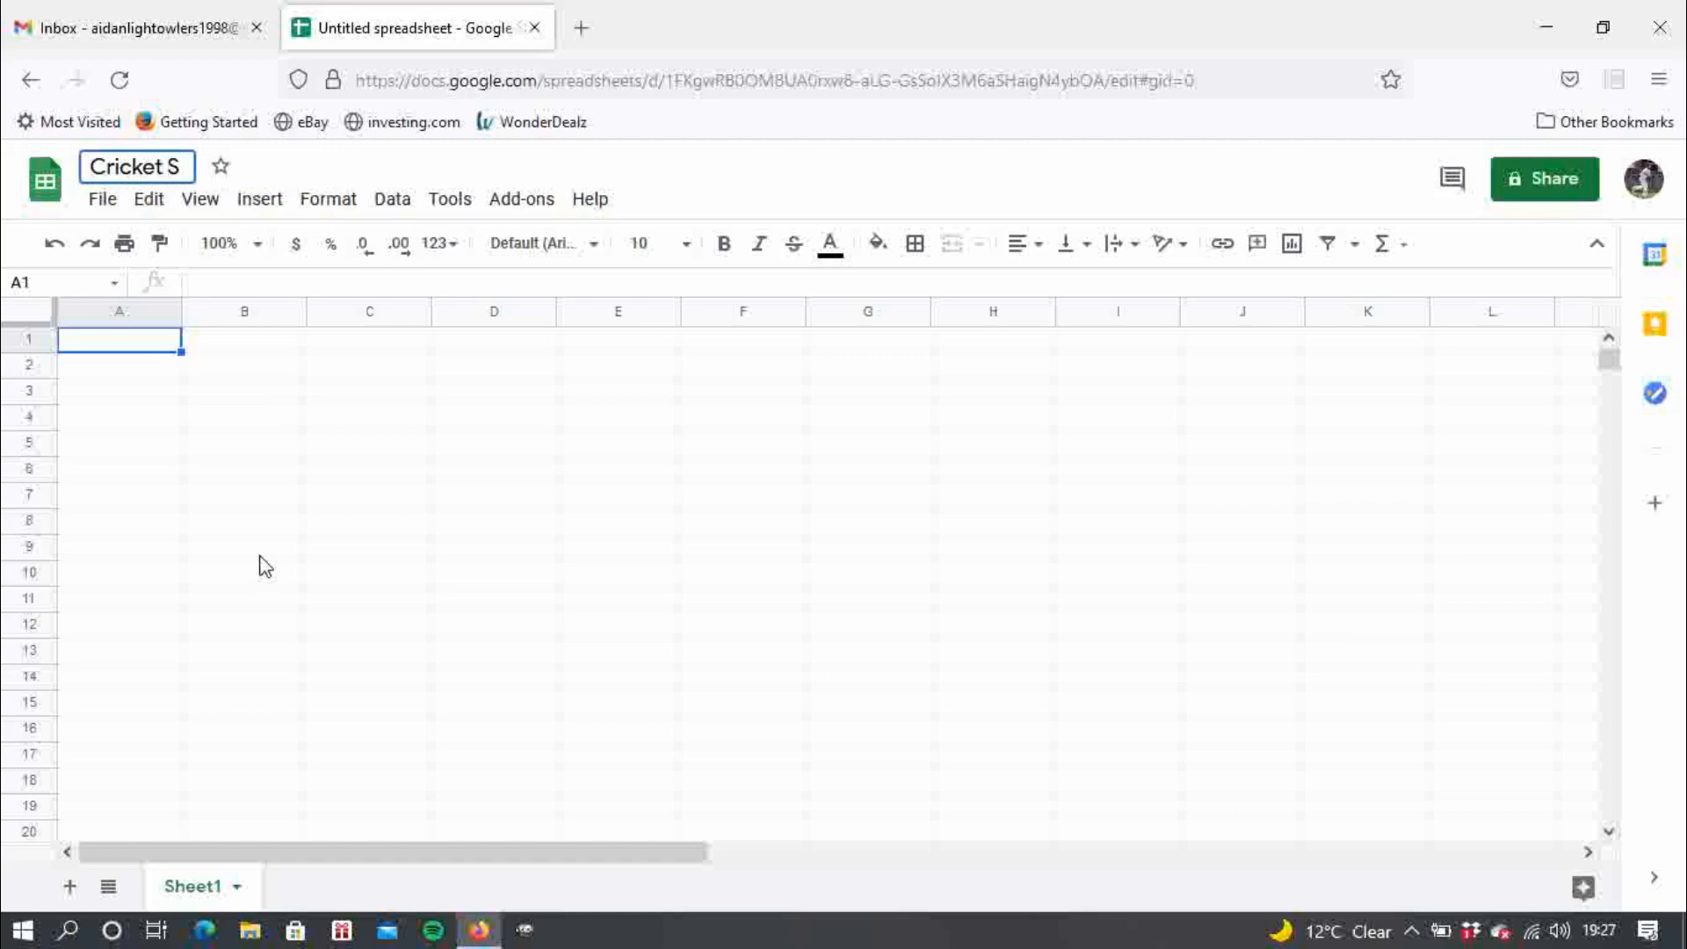
text(tatistics)
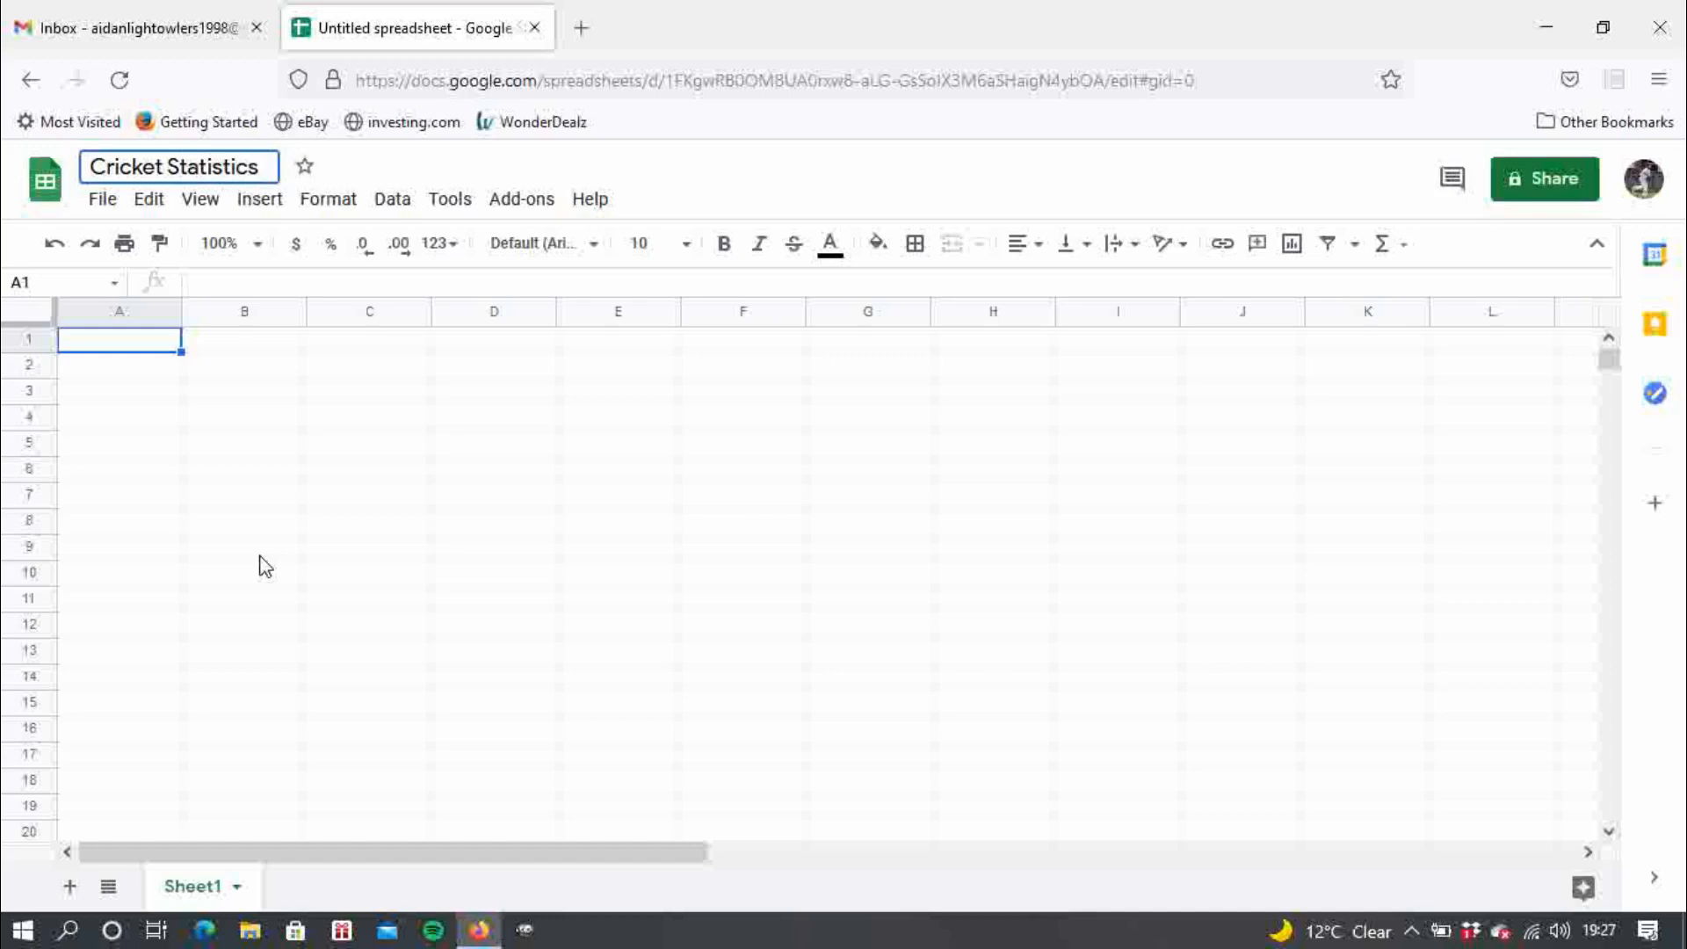
text( Templa)
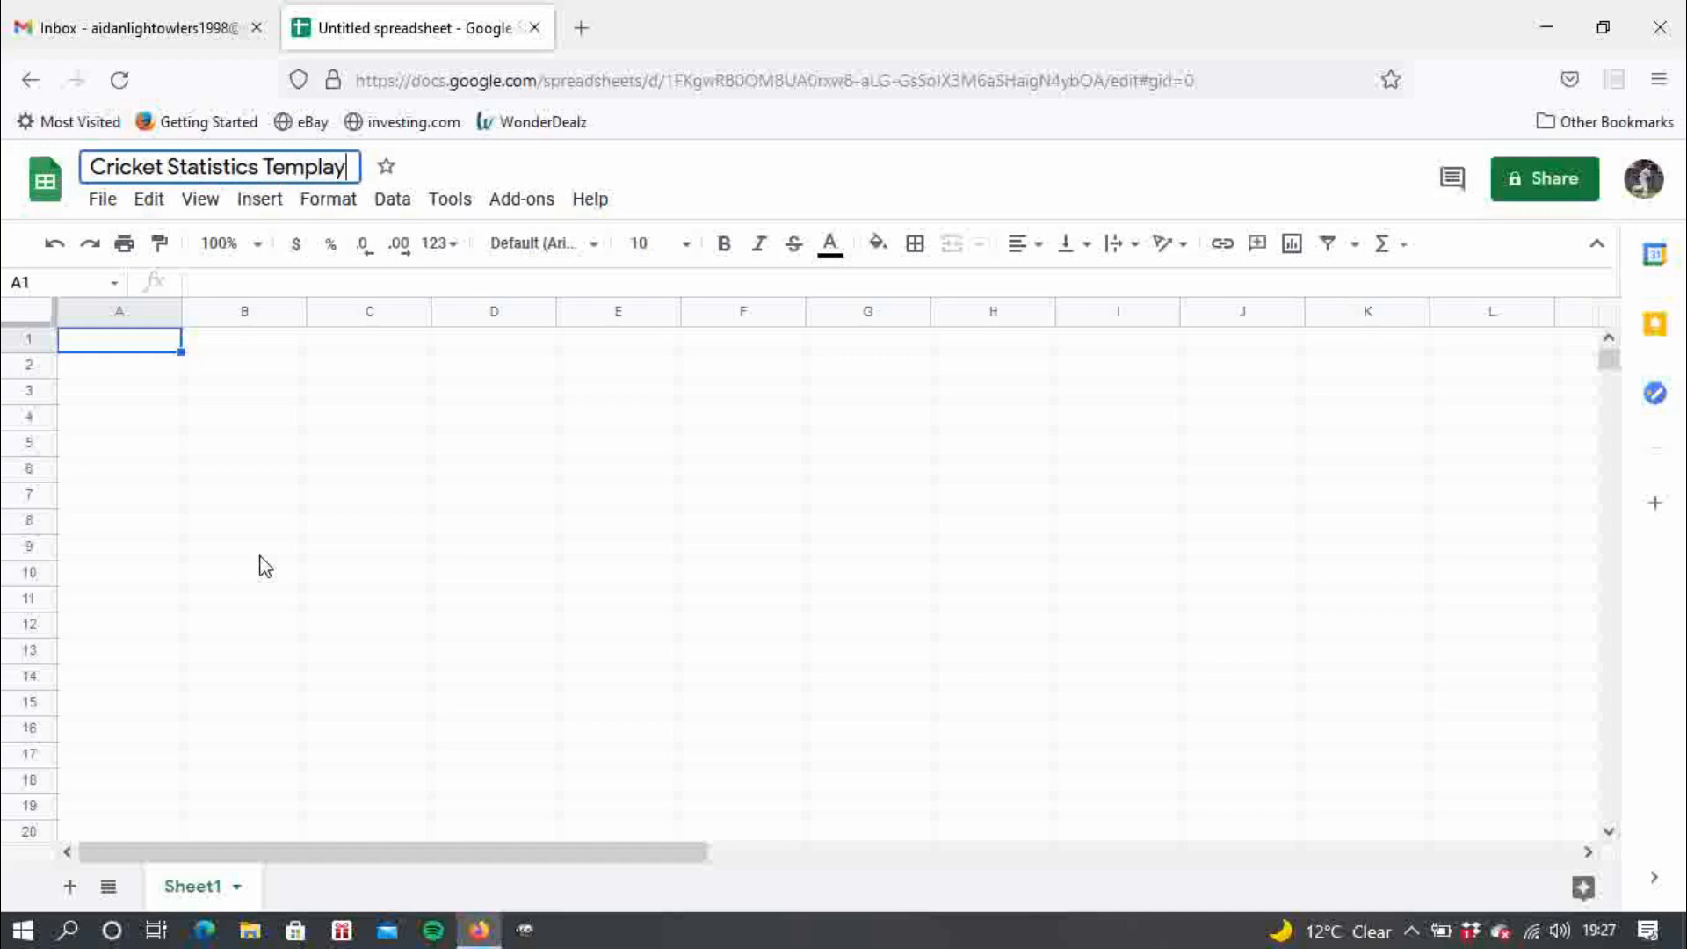
text(te)
key(Return)
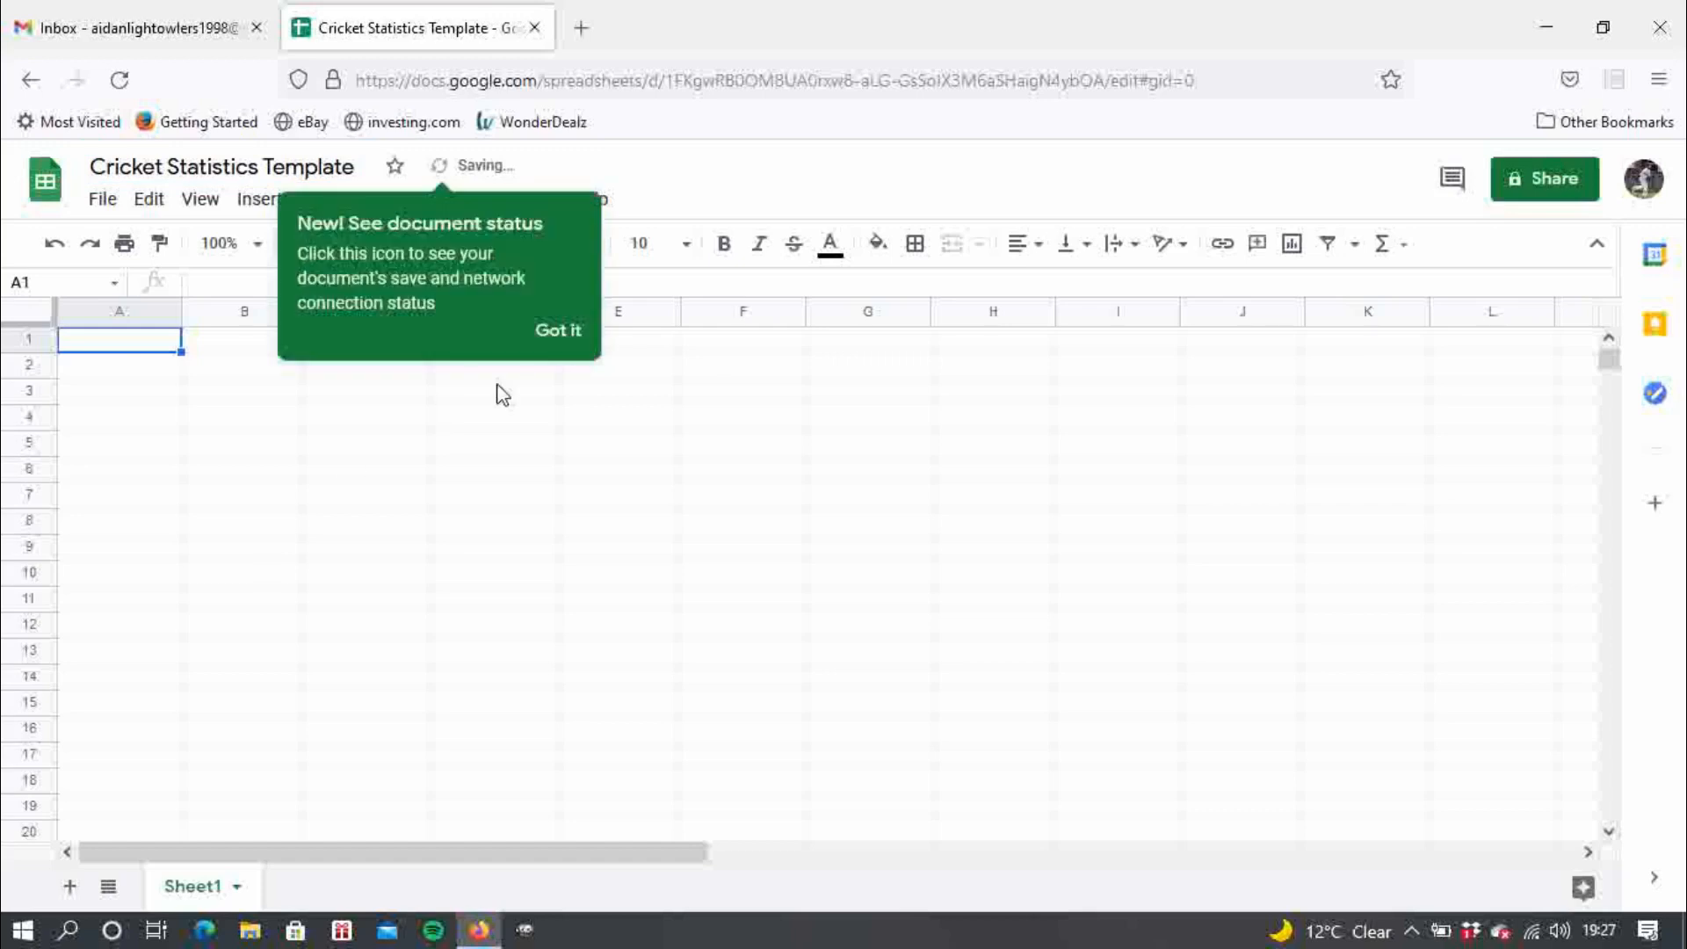
click(584, 338)
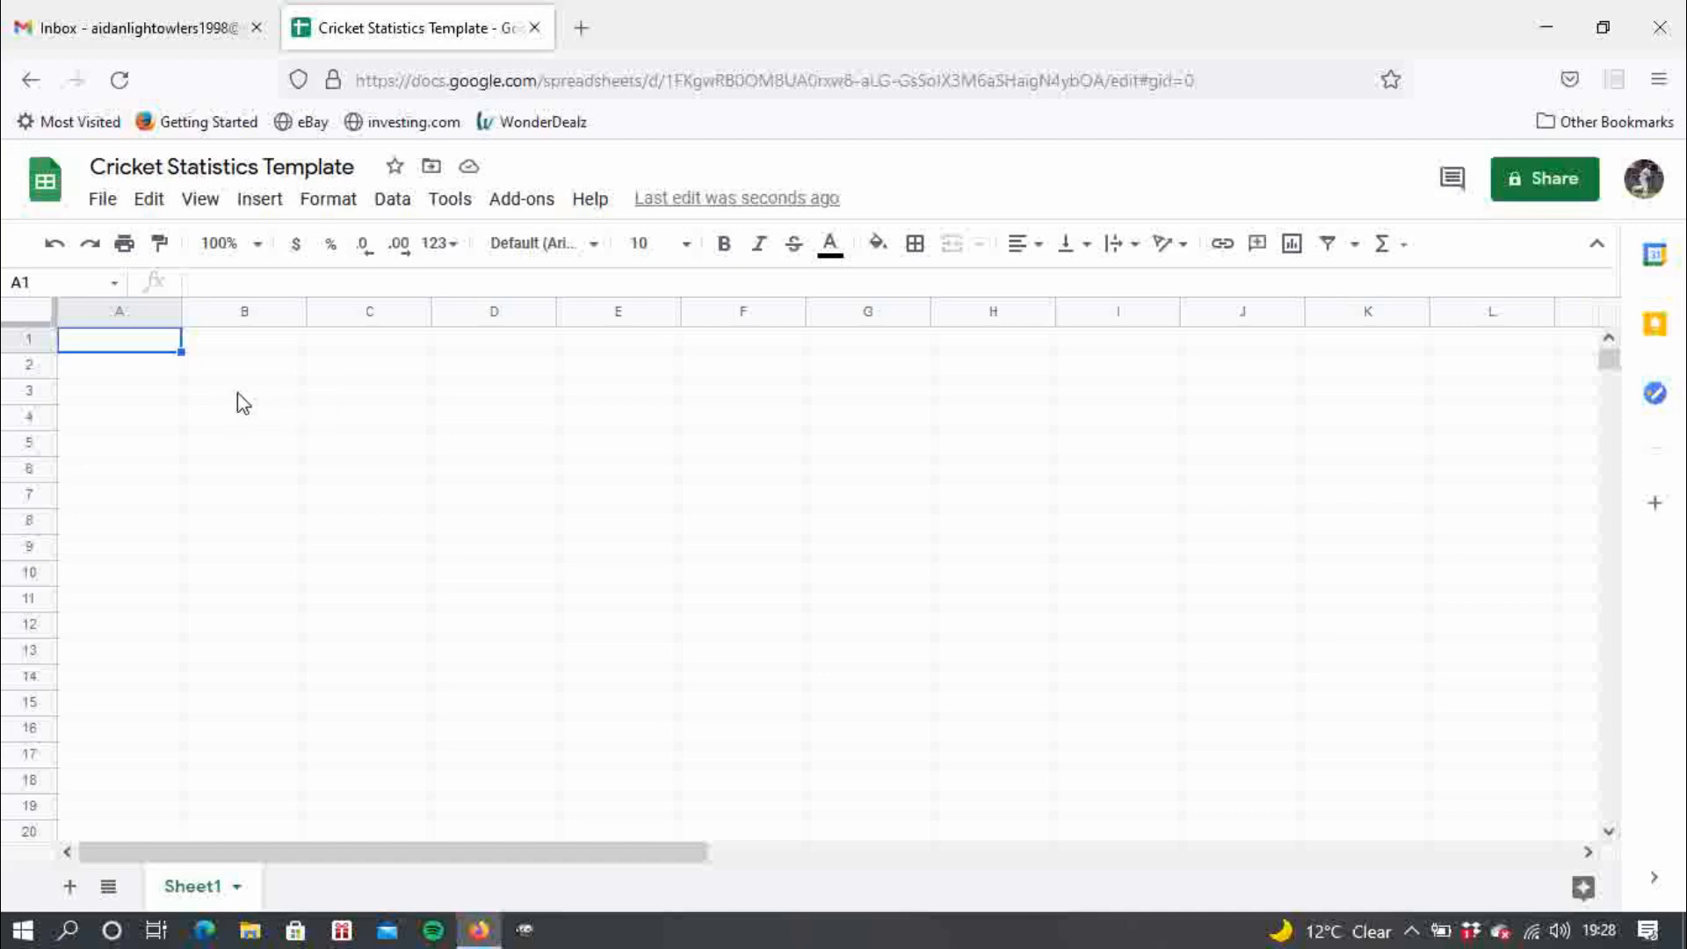
- Enter the year 2013 in A3 and the numbers 1 and 2 in the two cells below it
click(124, 396)
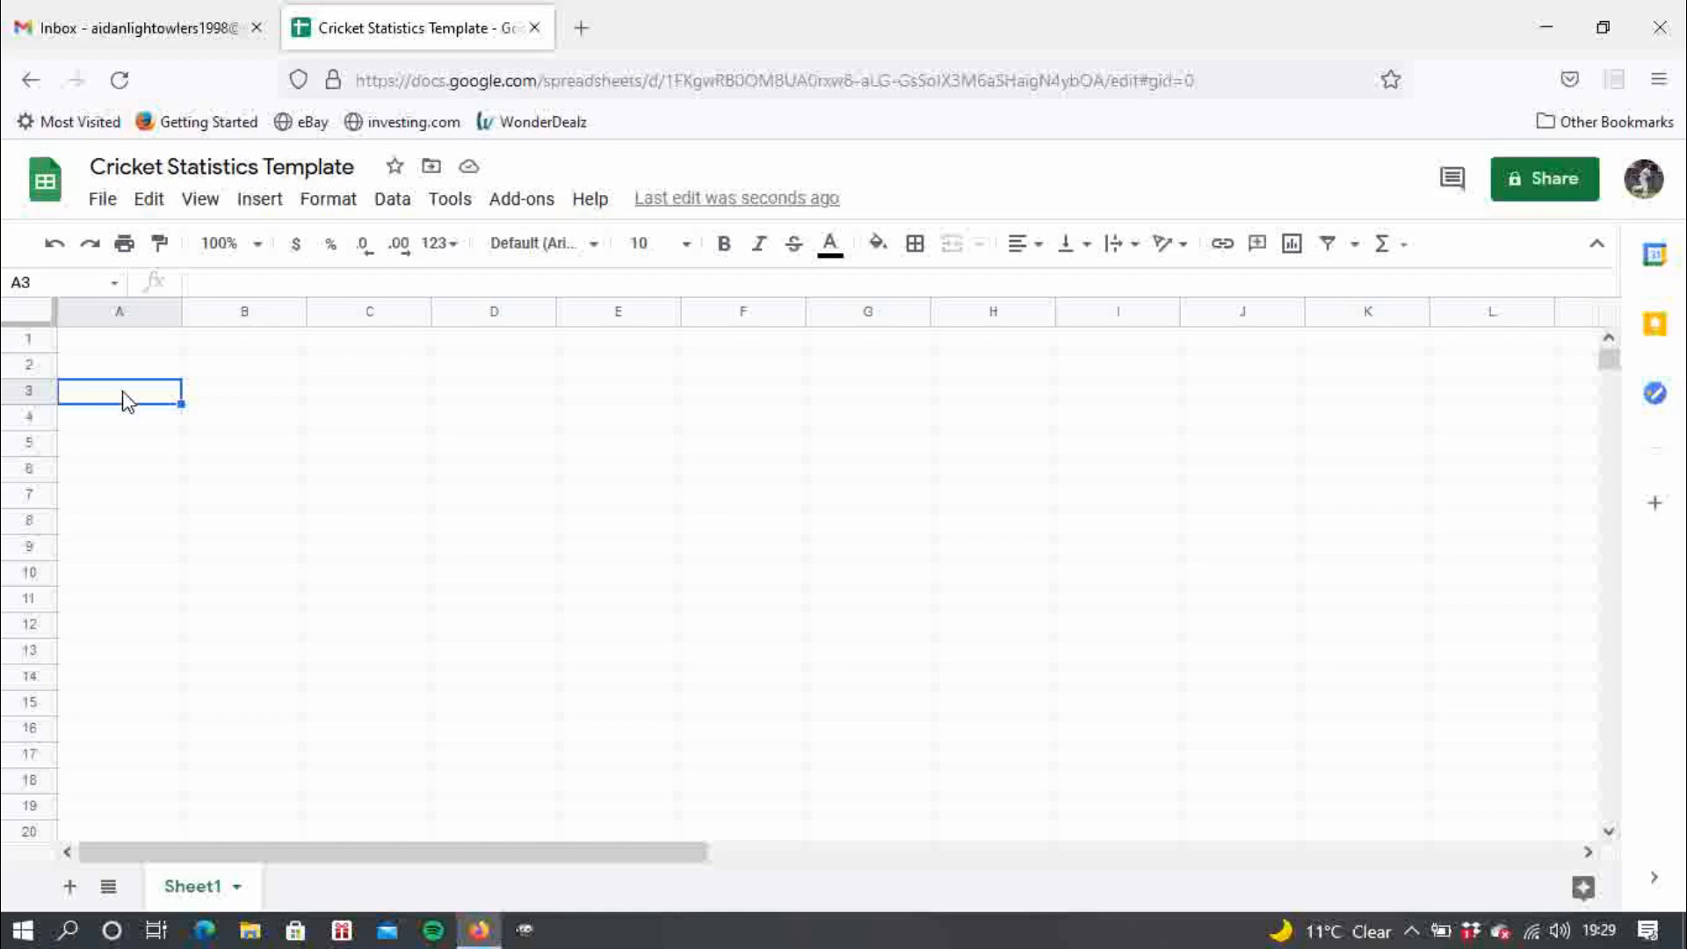
text(2013)
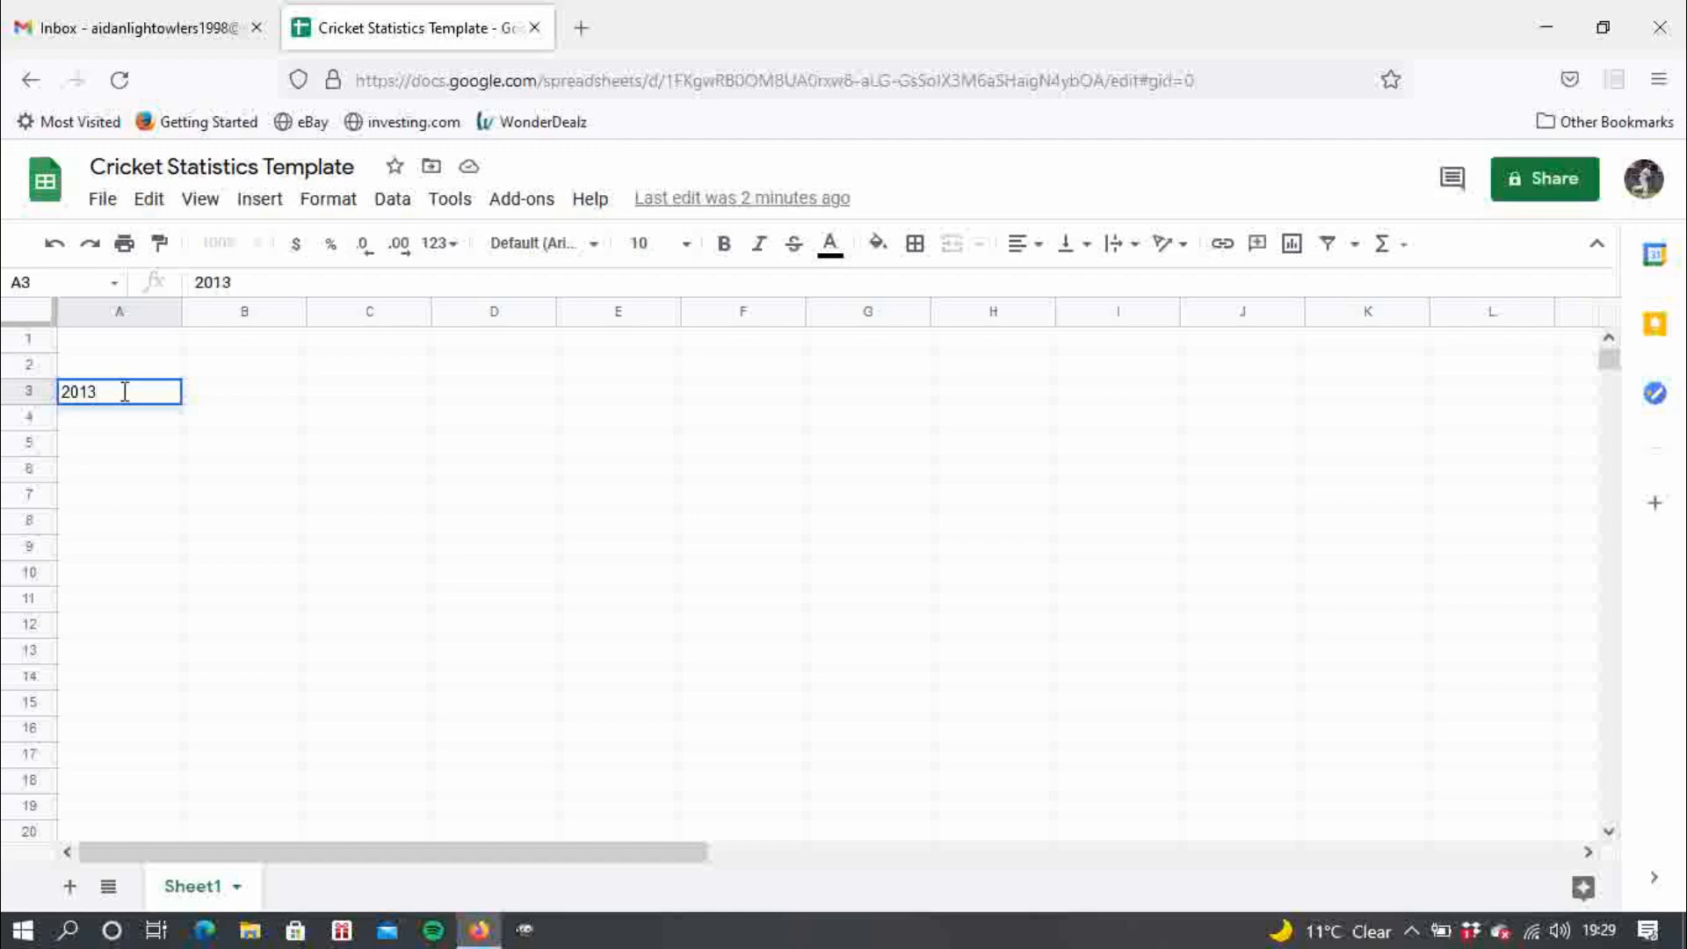
key(Return)
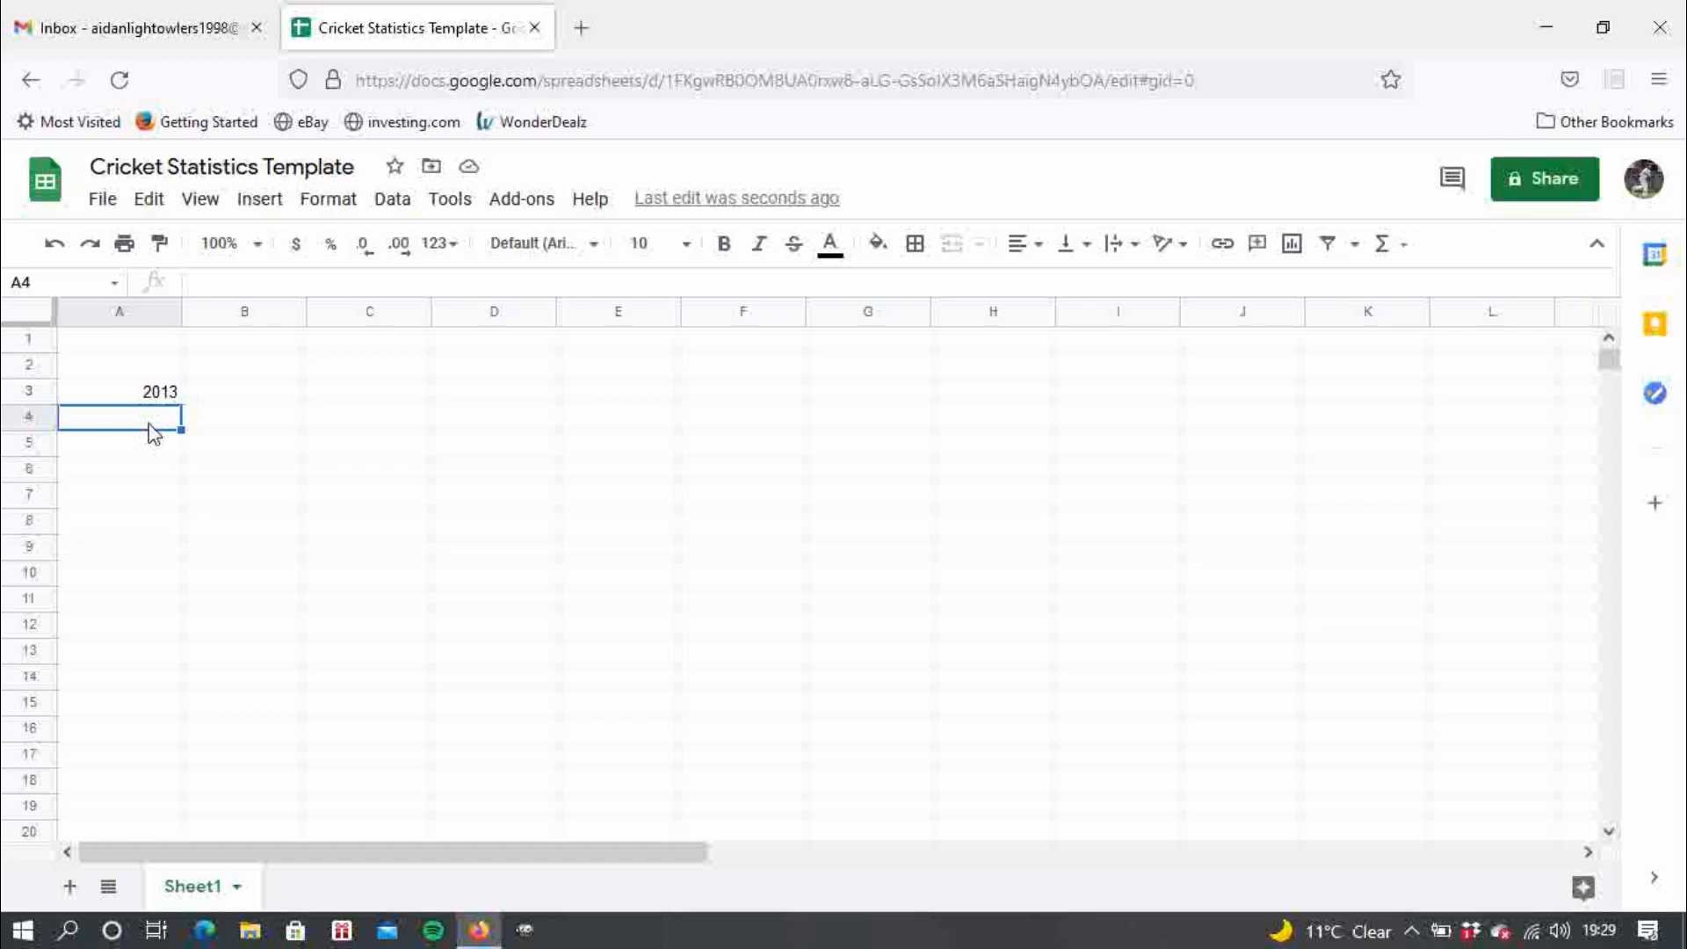
text(1)
key(Return)
text(2)
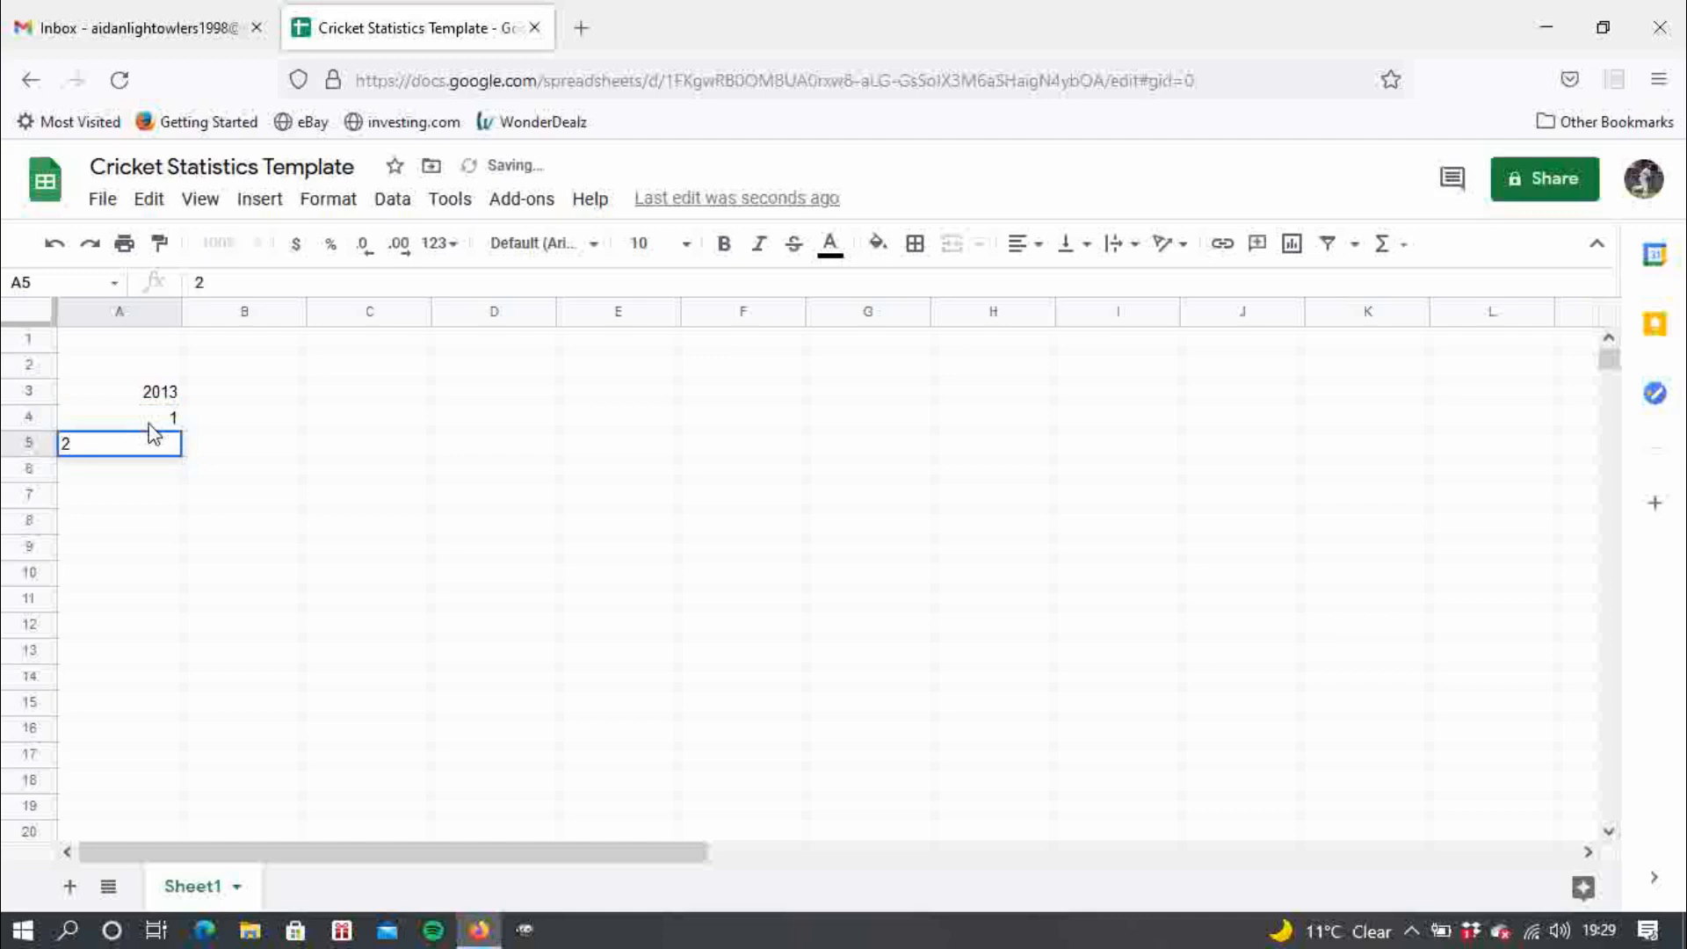
key(Return)
- Try to fill the numbering down to row 30 from cell A4 alone, and undo the fill
click(155, 422)
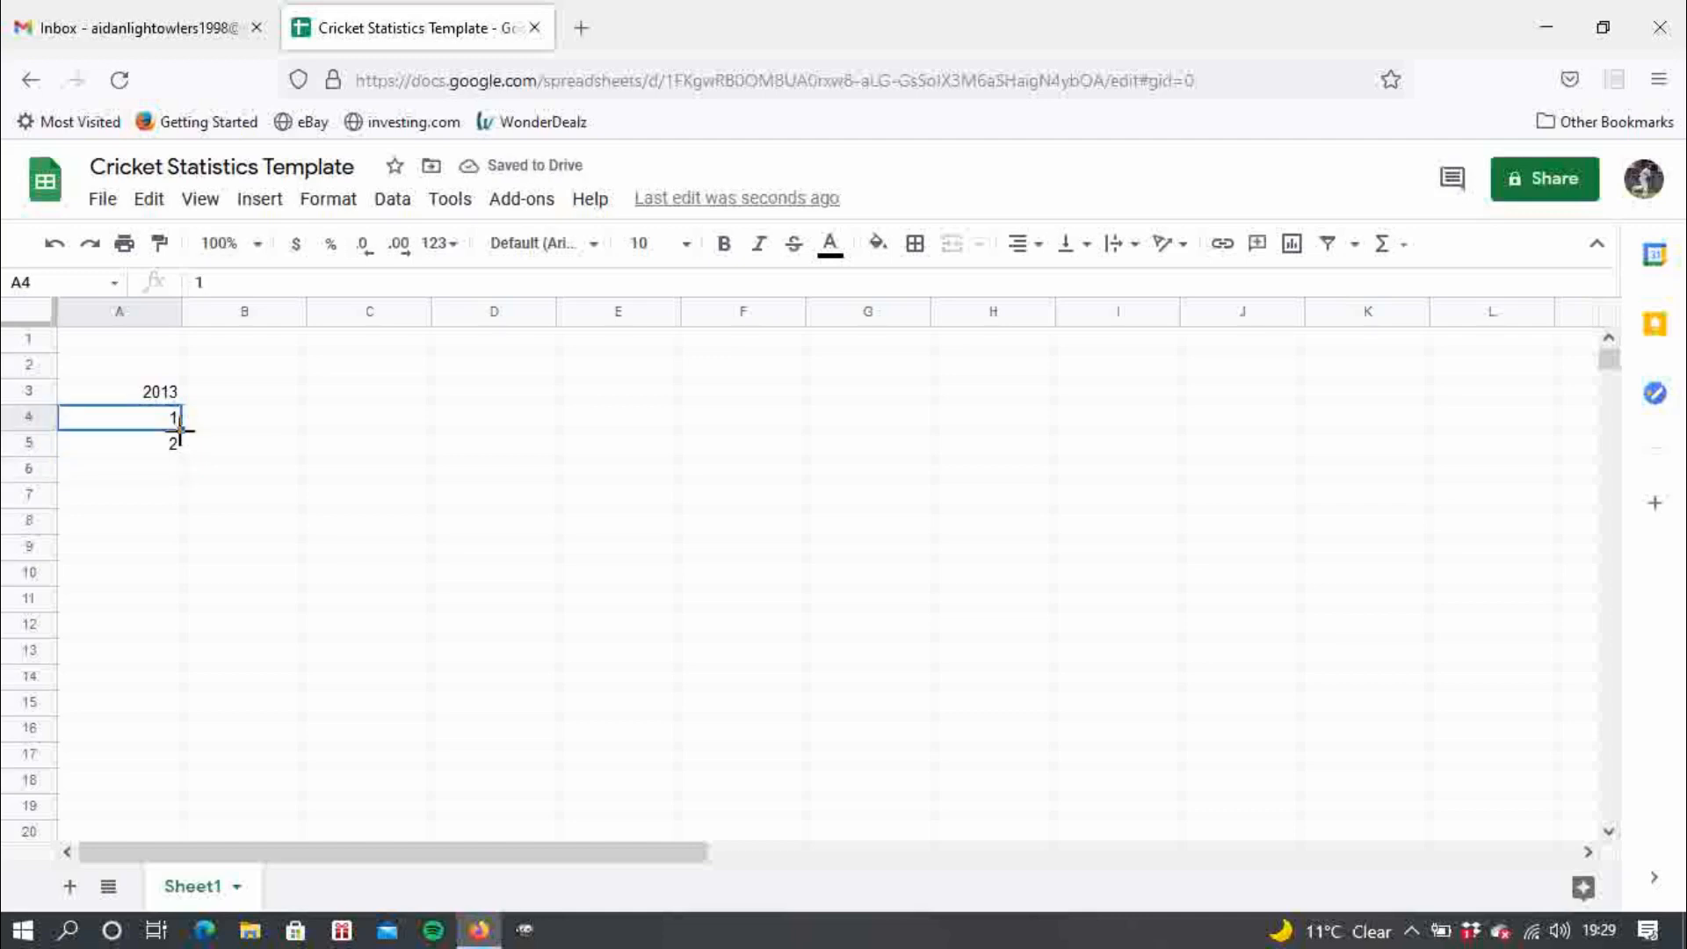
drag(180, 430, 167, 764)
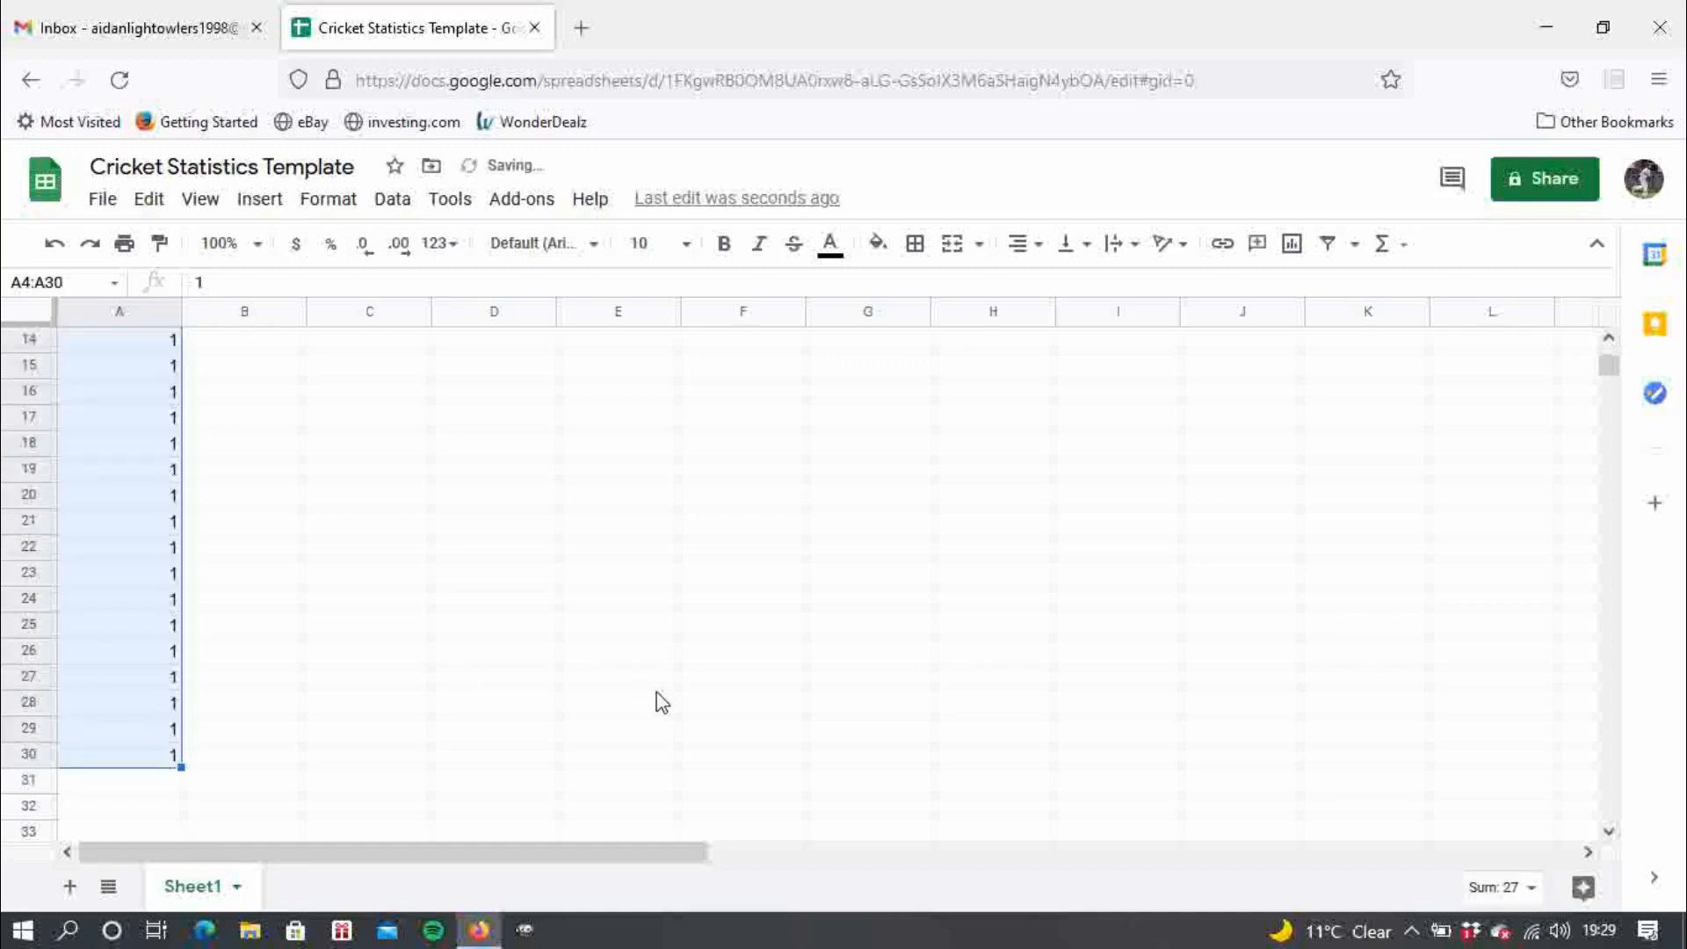
drag(1602, 379, 1610, 369)
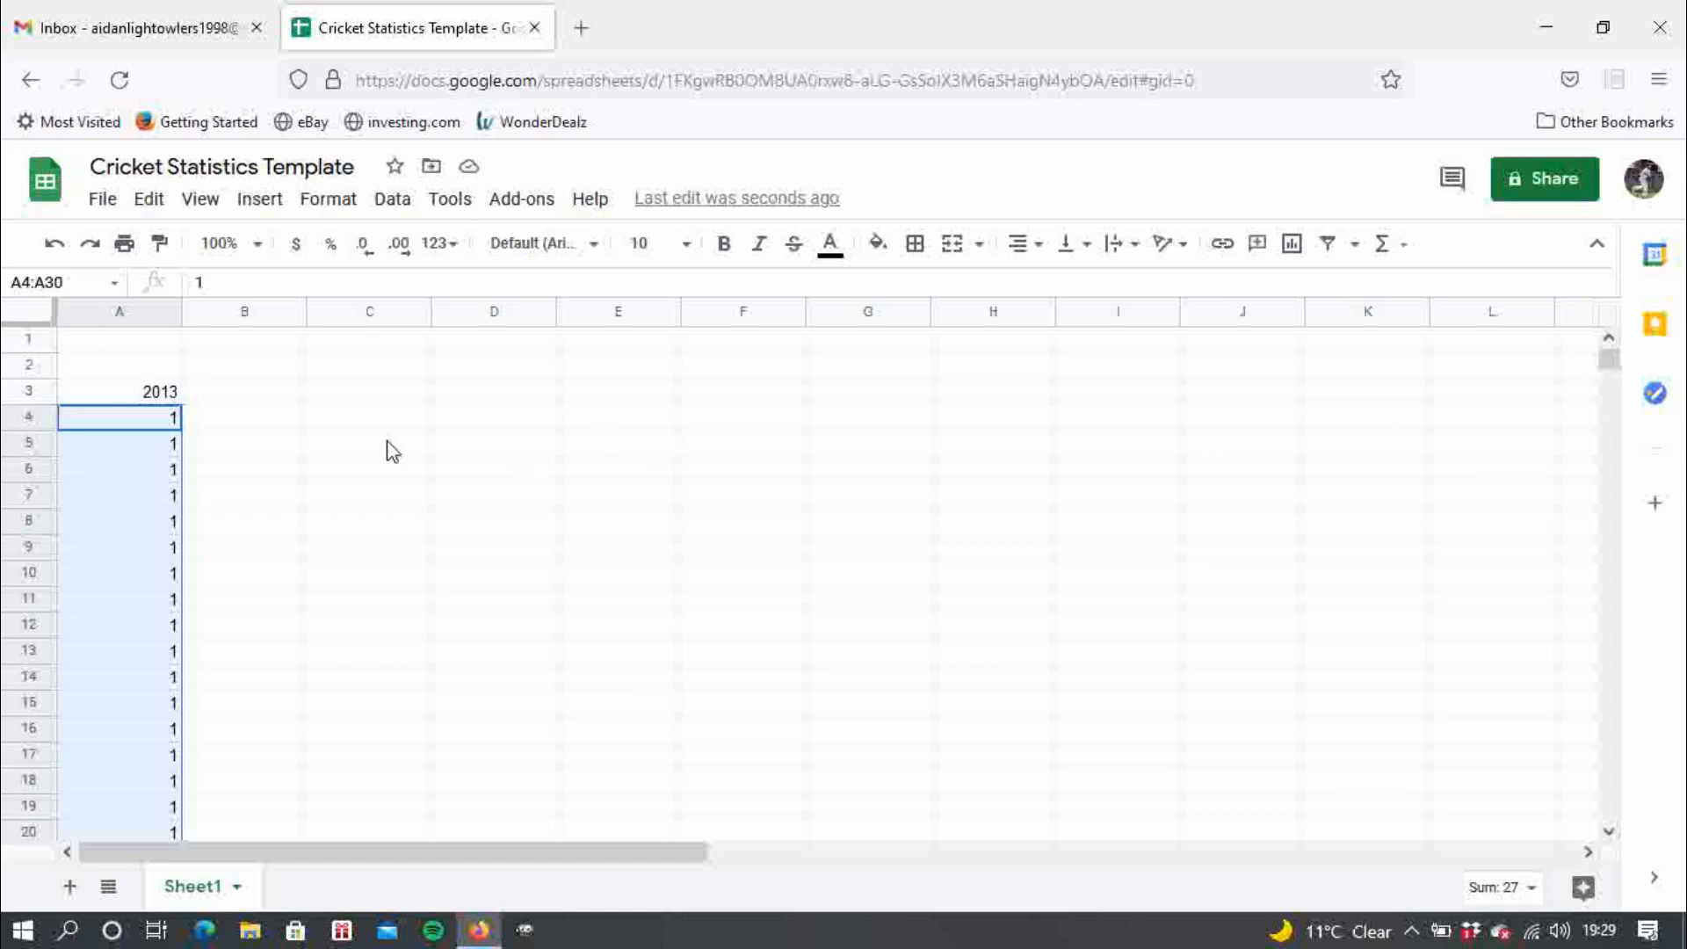
key(ctrl+z)
- Enter 2 and 3 in A5 and A6, and extend the number series from A4 down to 27 in A30
click(171, 444)
text(2)
key(Return)
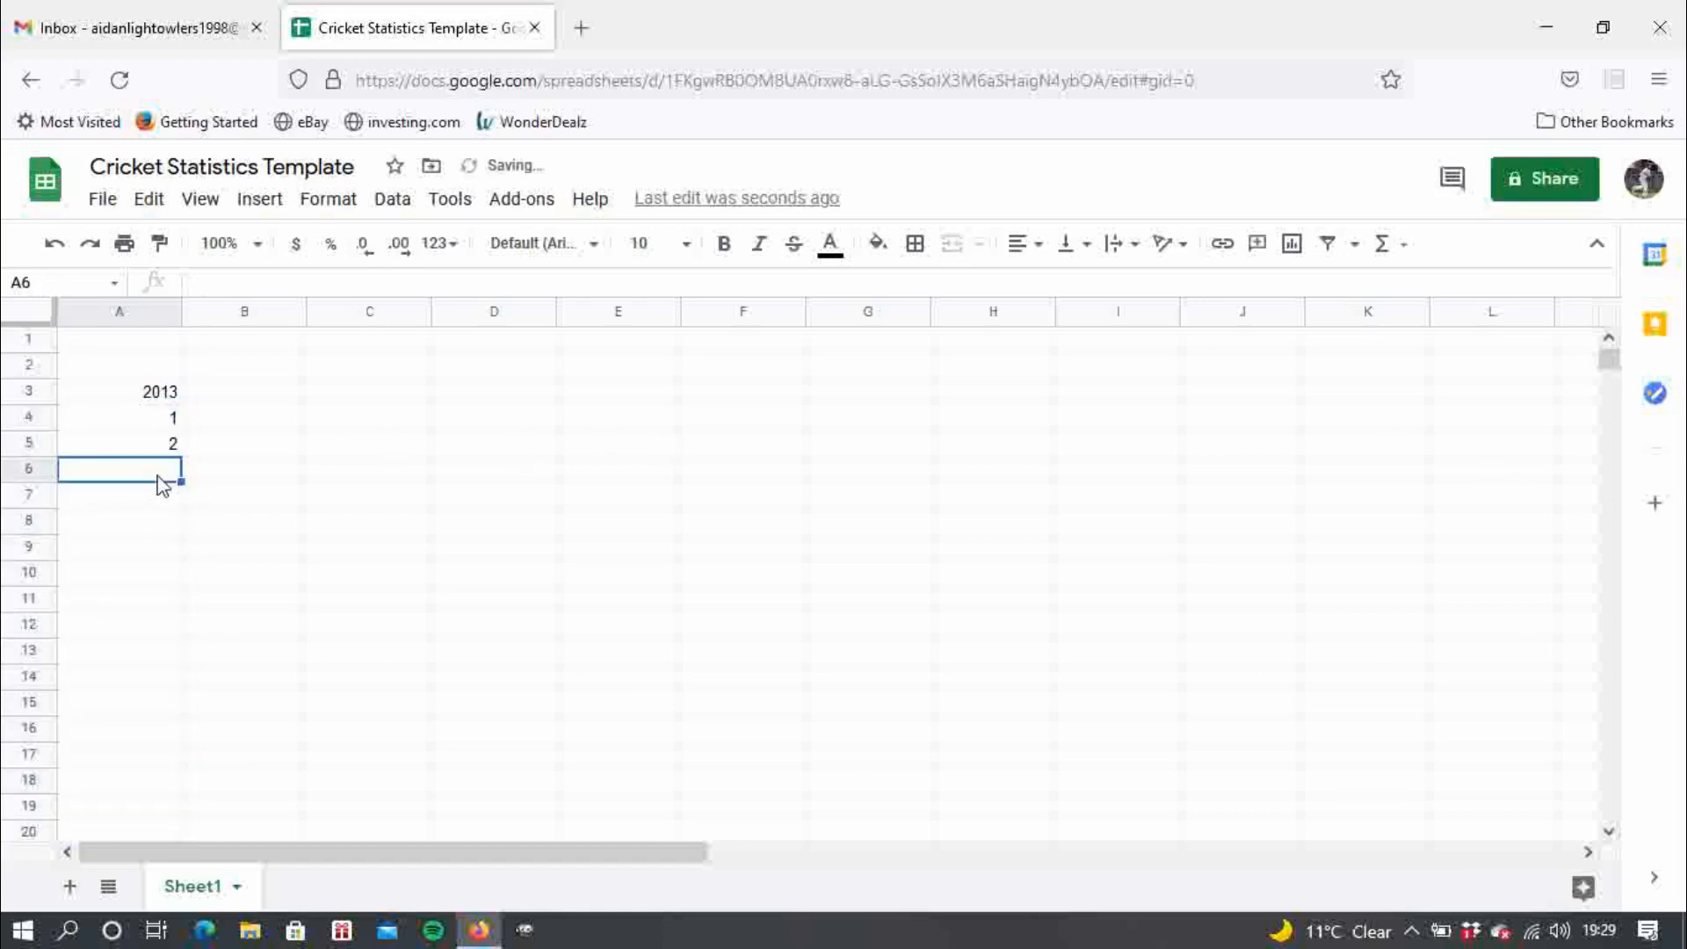
text(3)
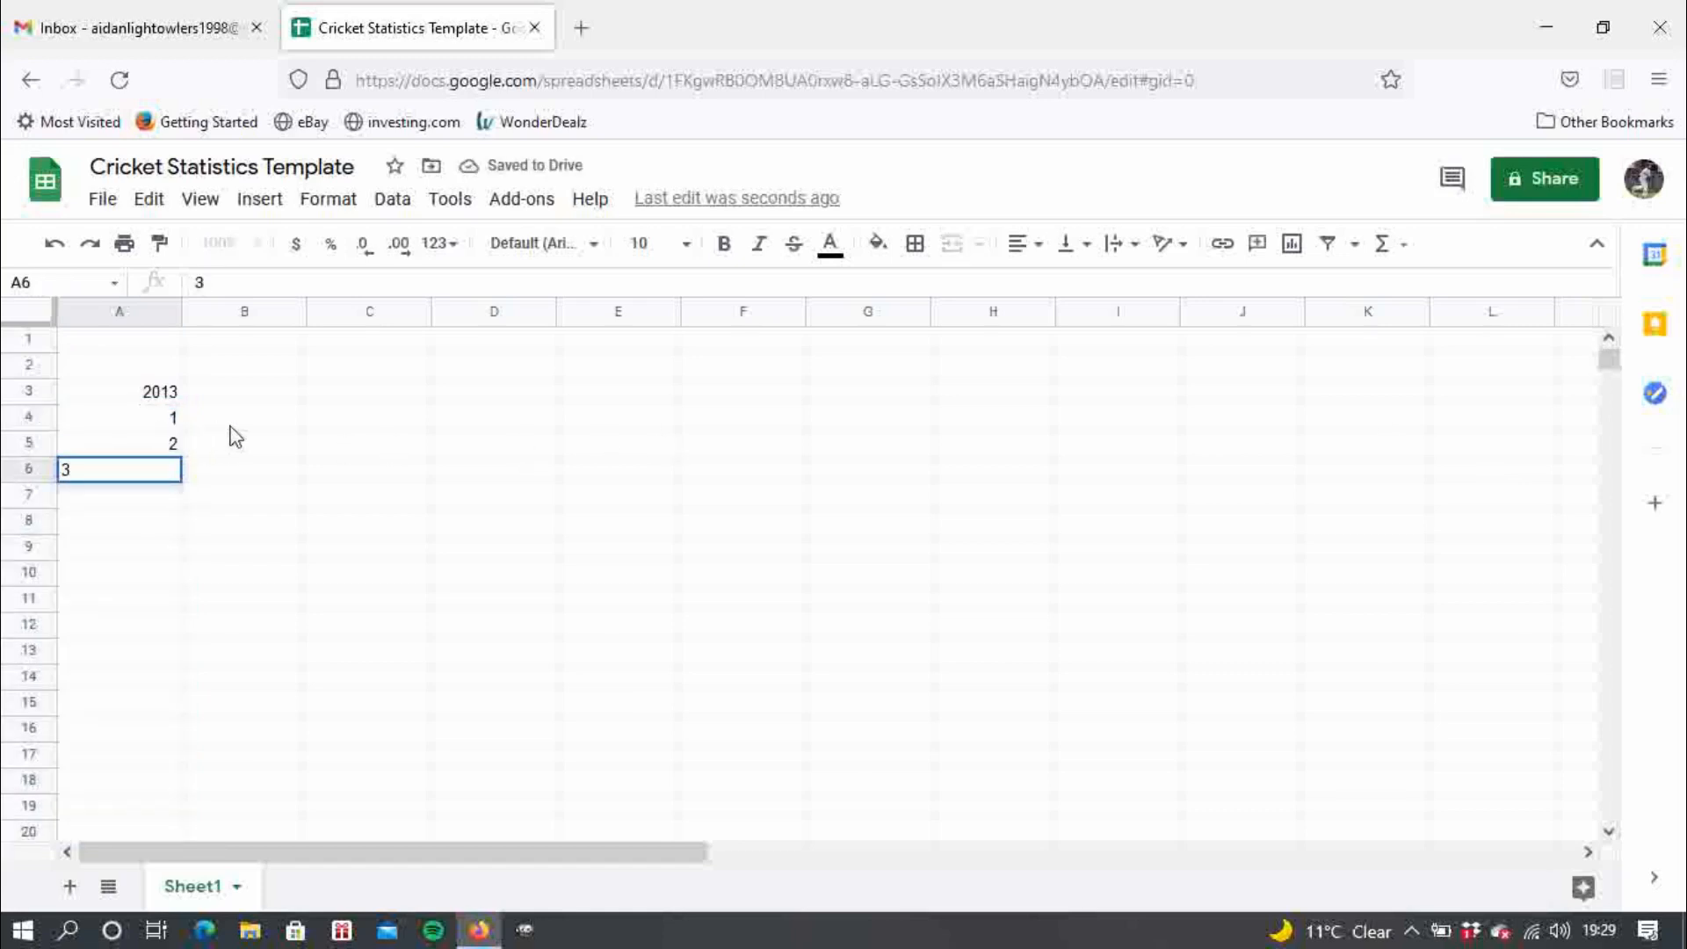
click(234, 422)
click(169, 422)
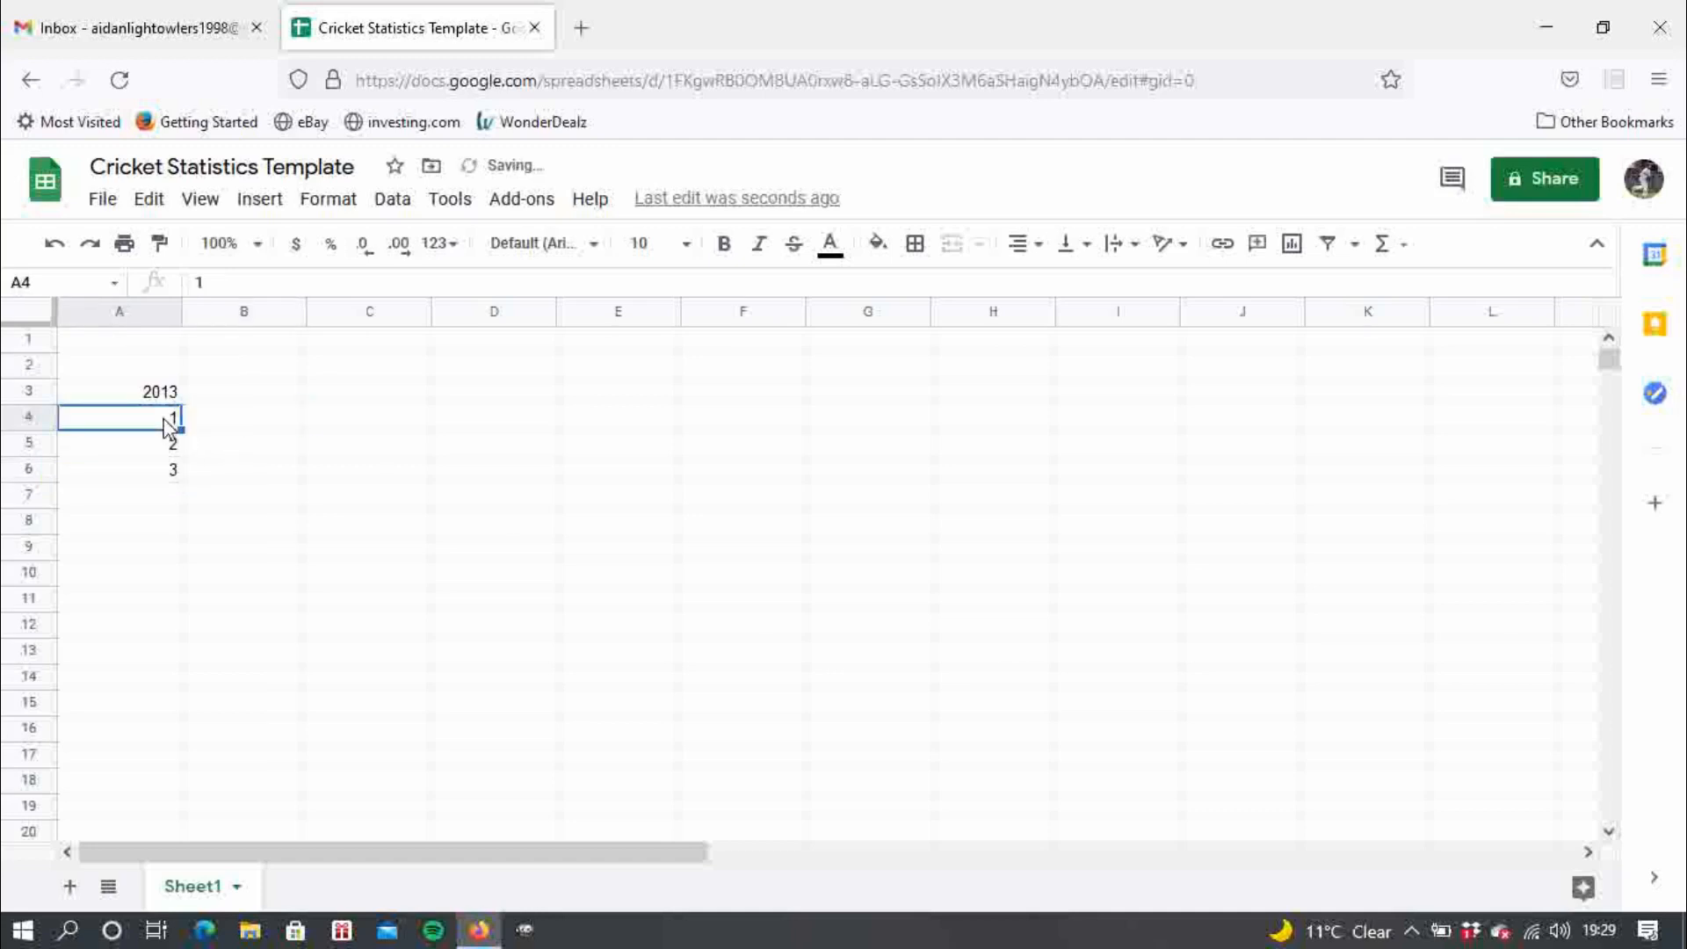
drag(169, 423, 161, 756)
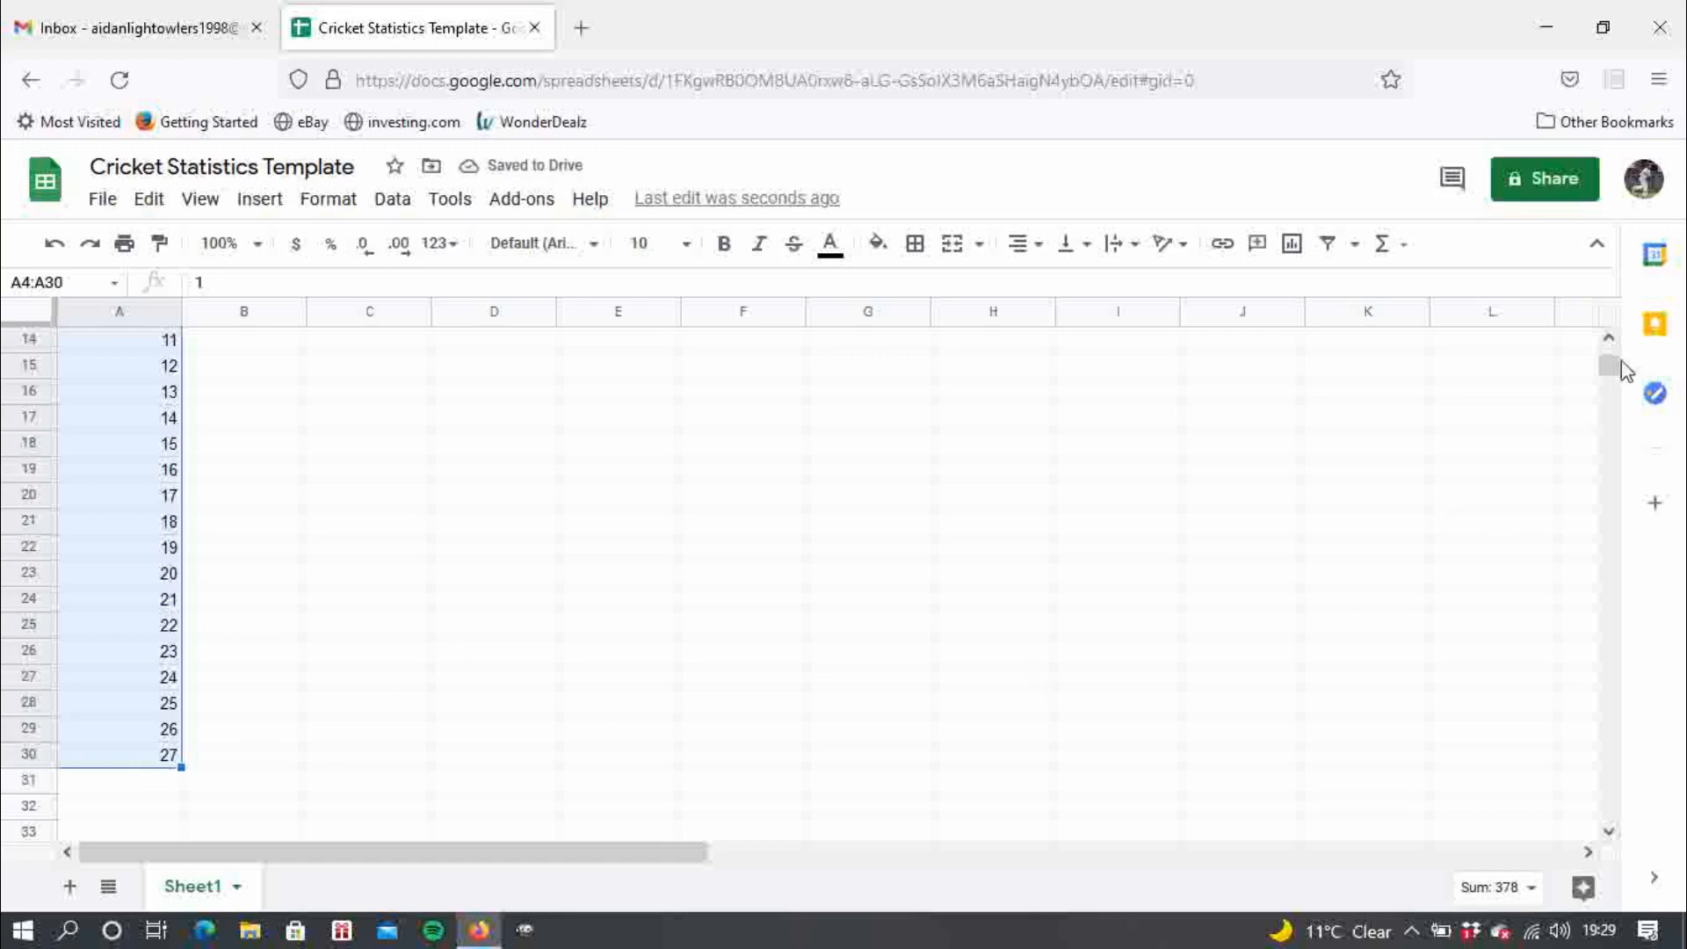
drag(1609, 376, 1609, 358)
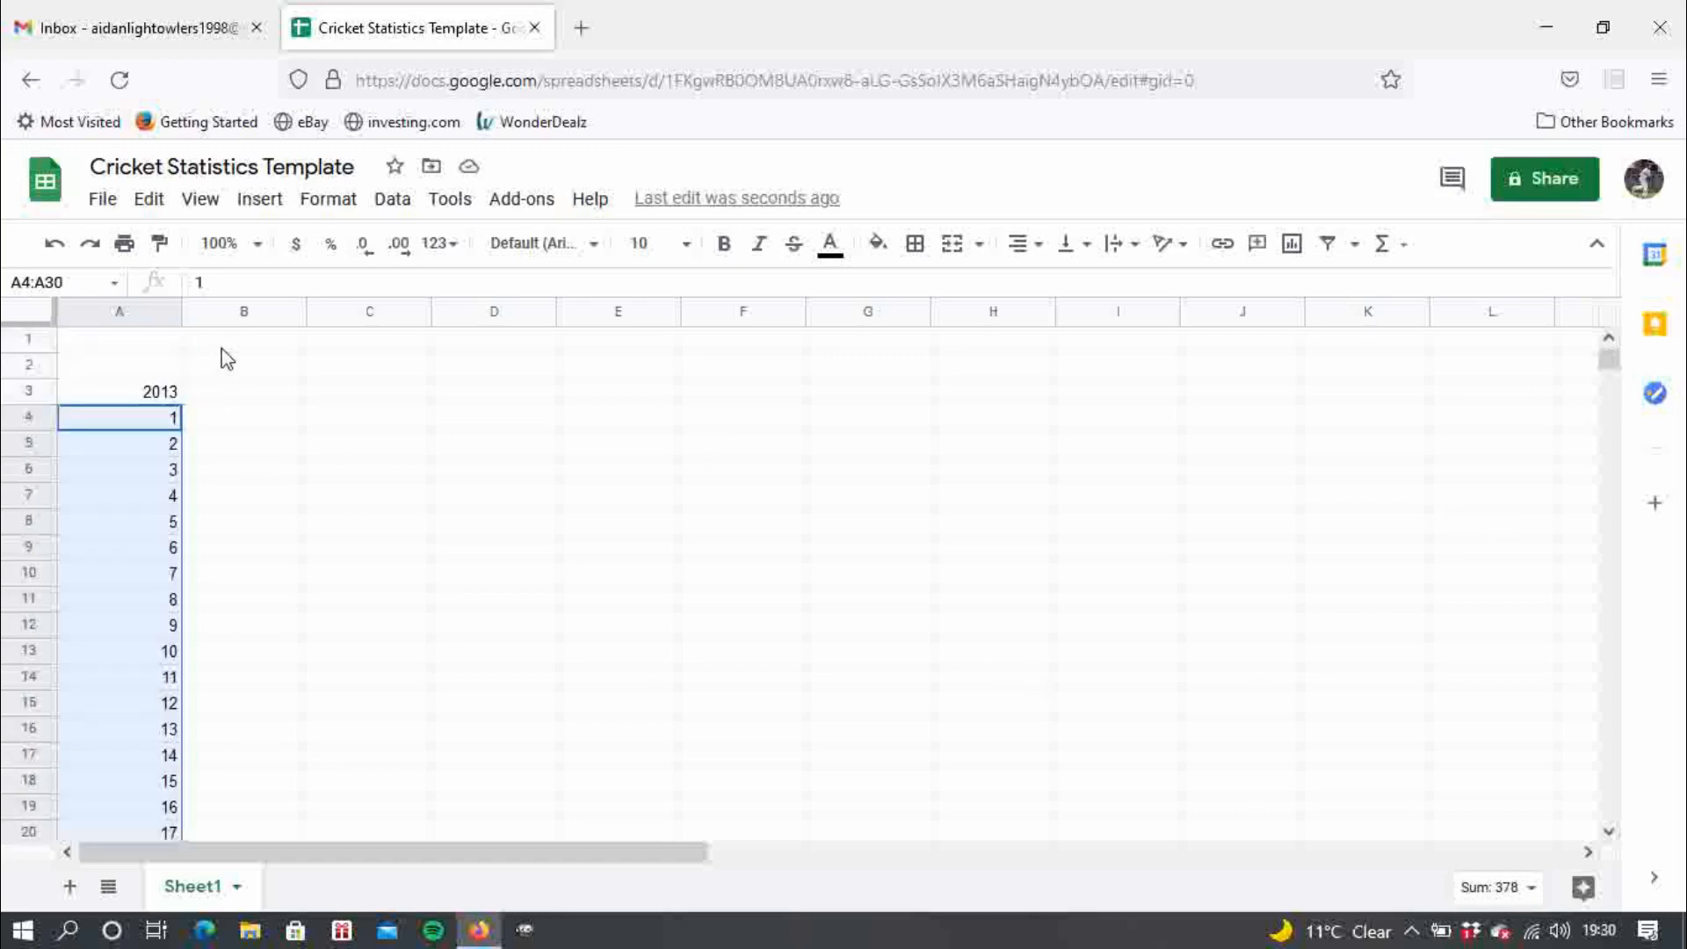
- Enter the section heading INFO in cell B1
click(246, 419)
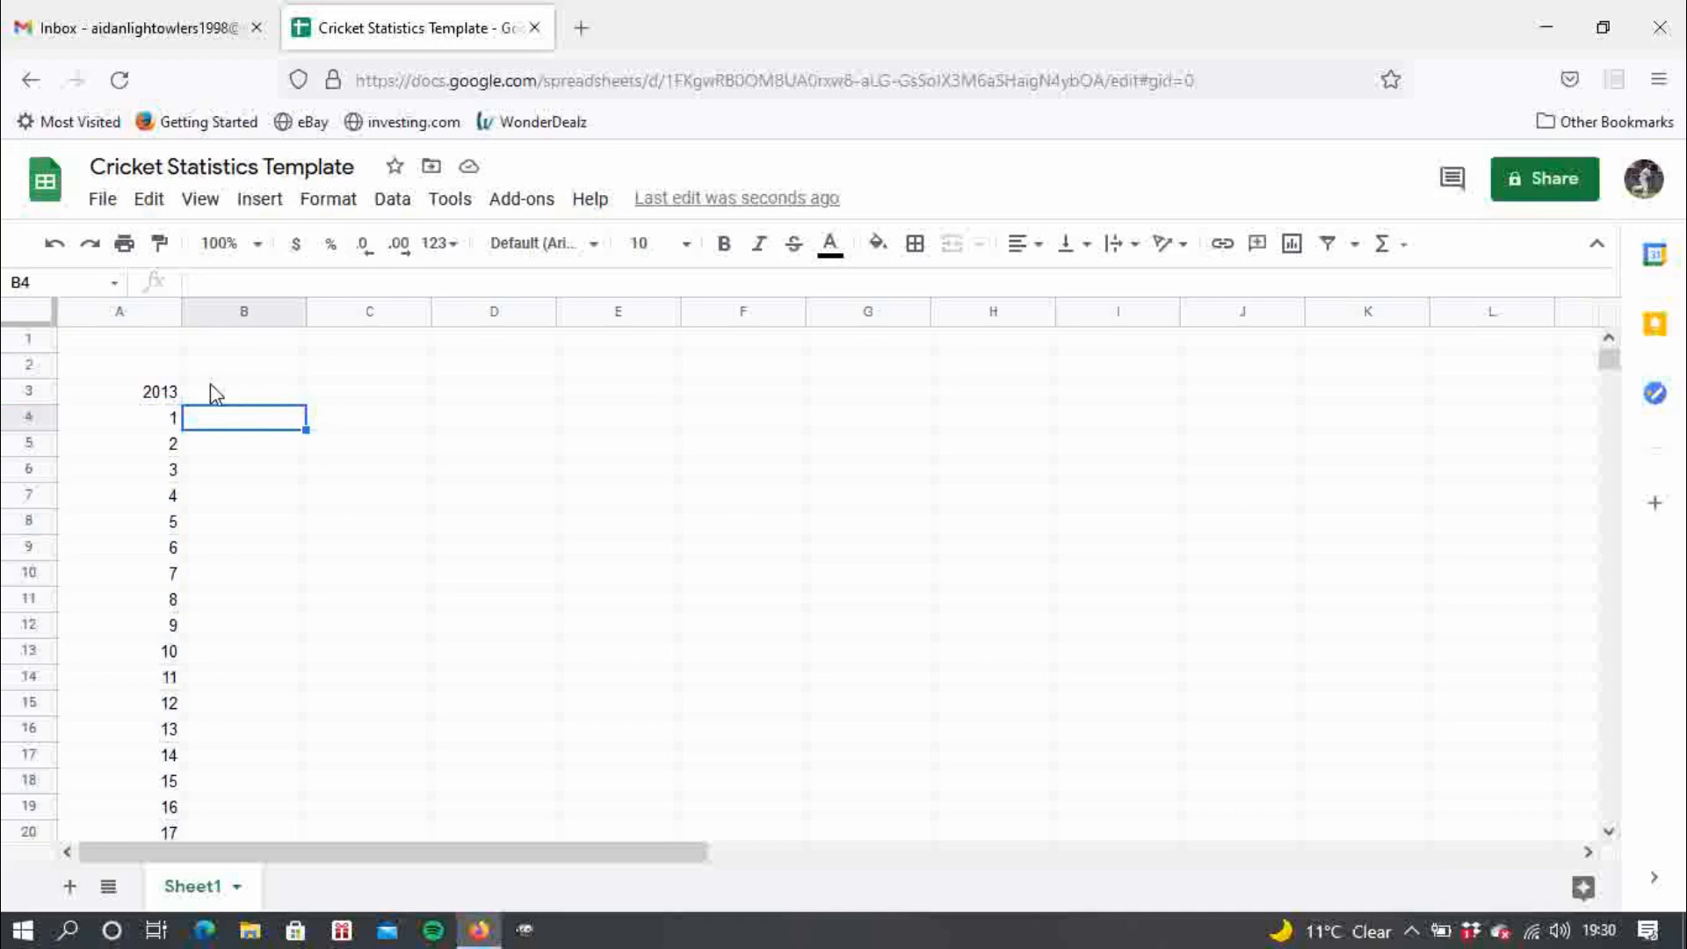
click(246, 349)
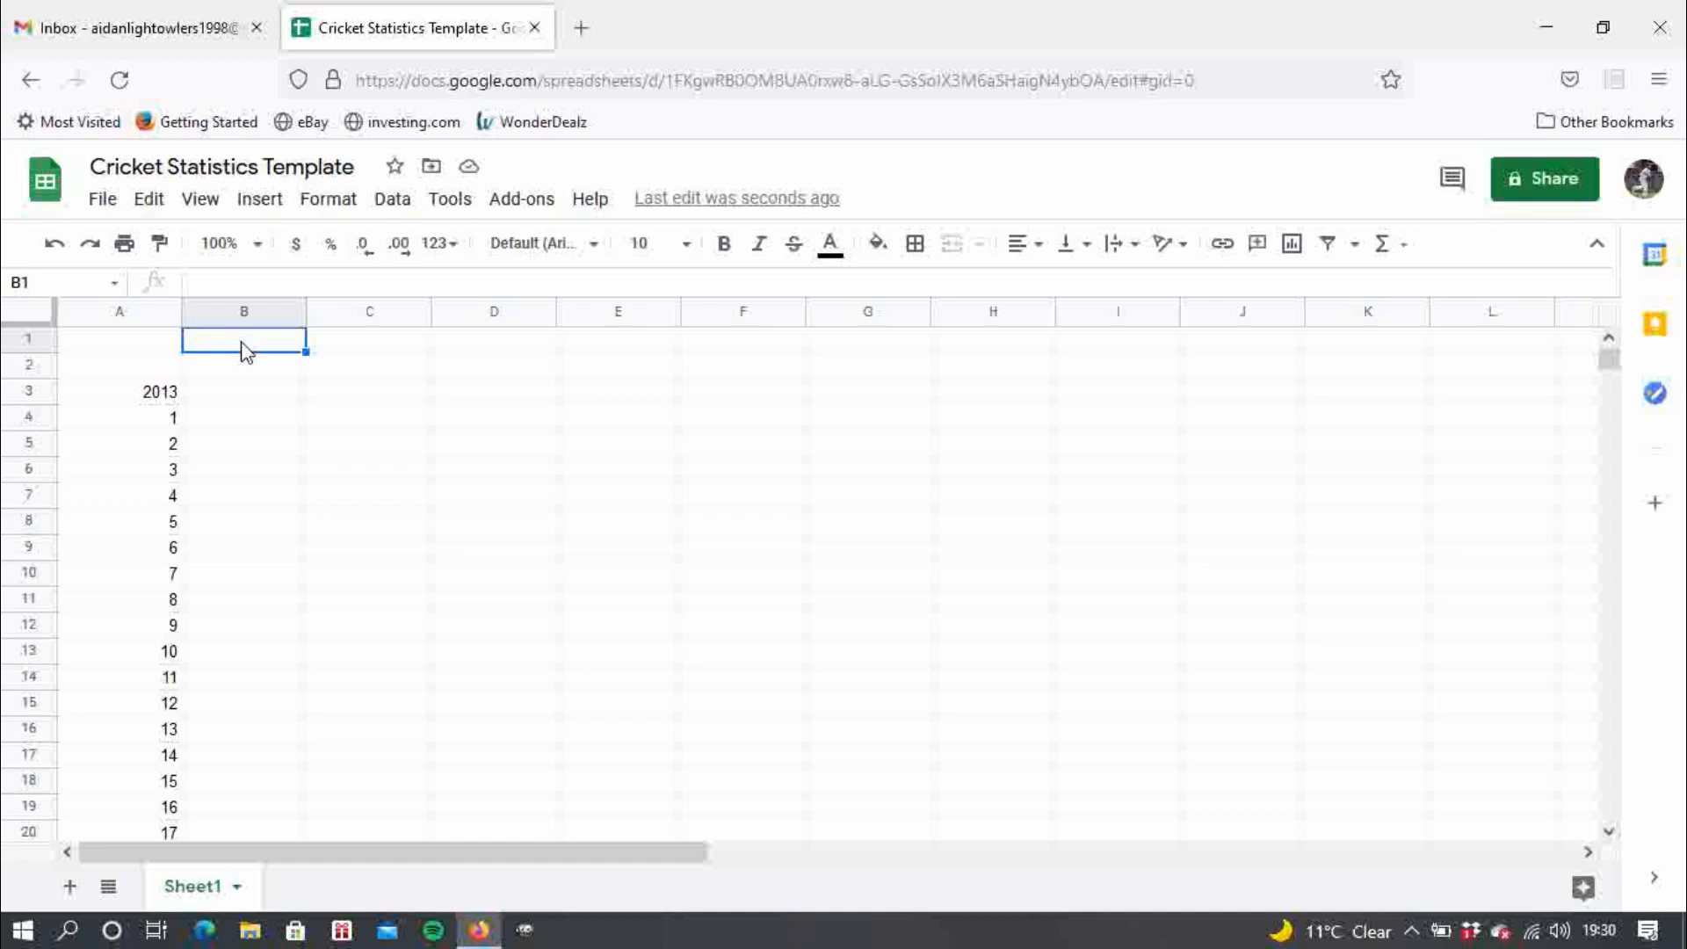
text(INFO)
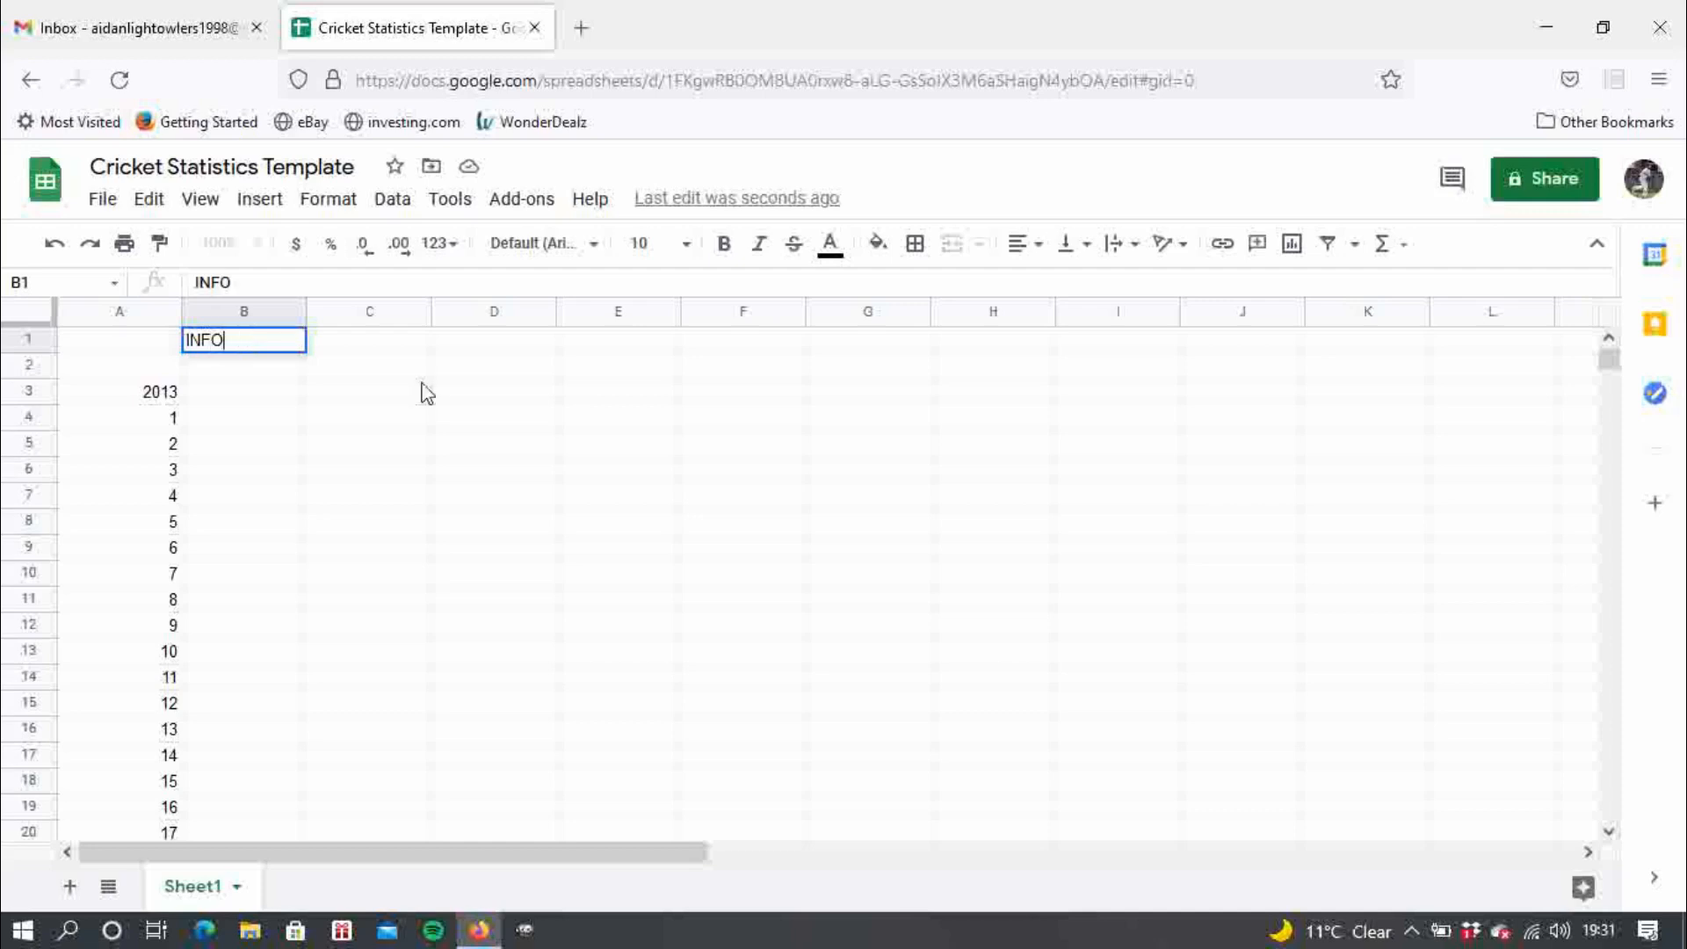
- Enter the column headings DATE, GAME and GROUND in cells C2 to E2
click(365, 375)
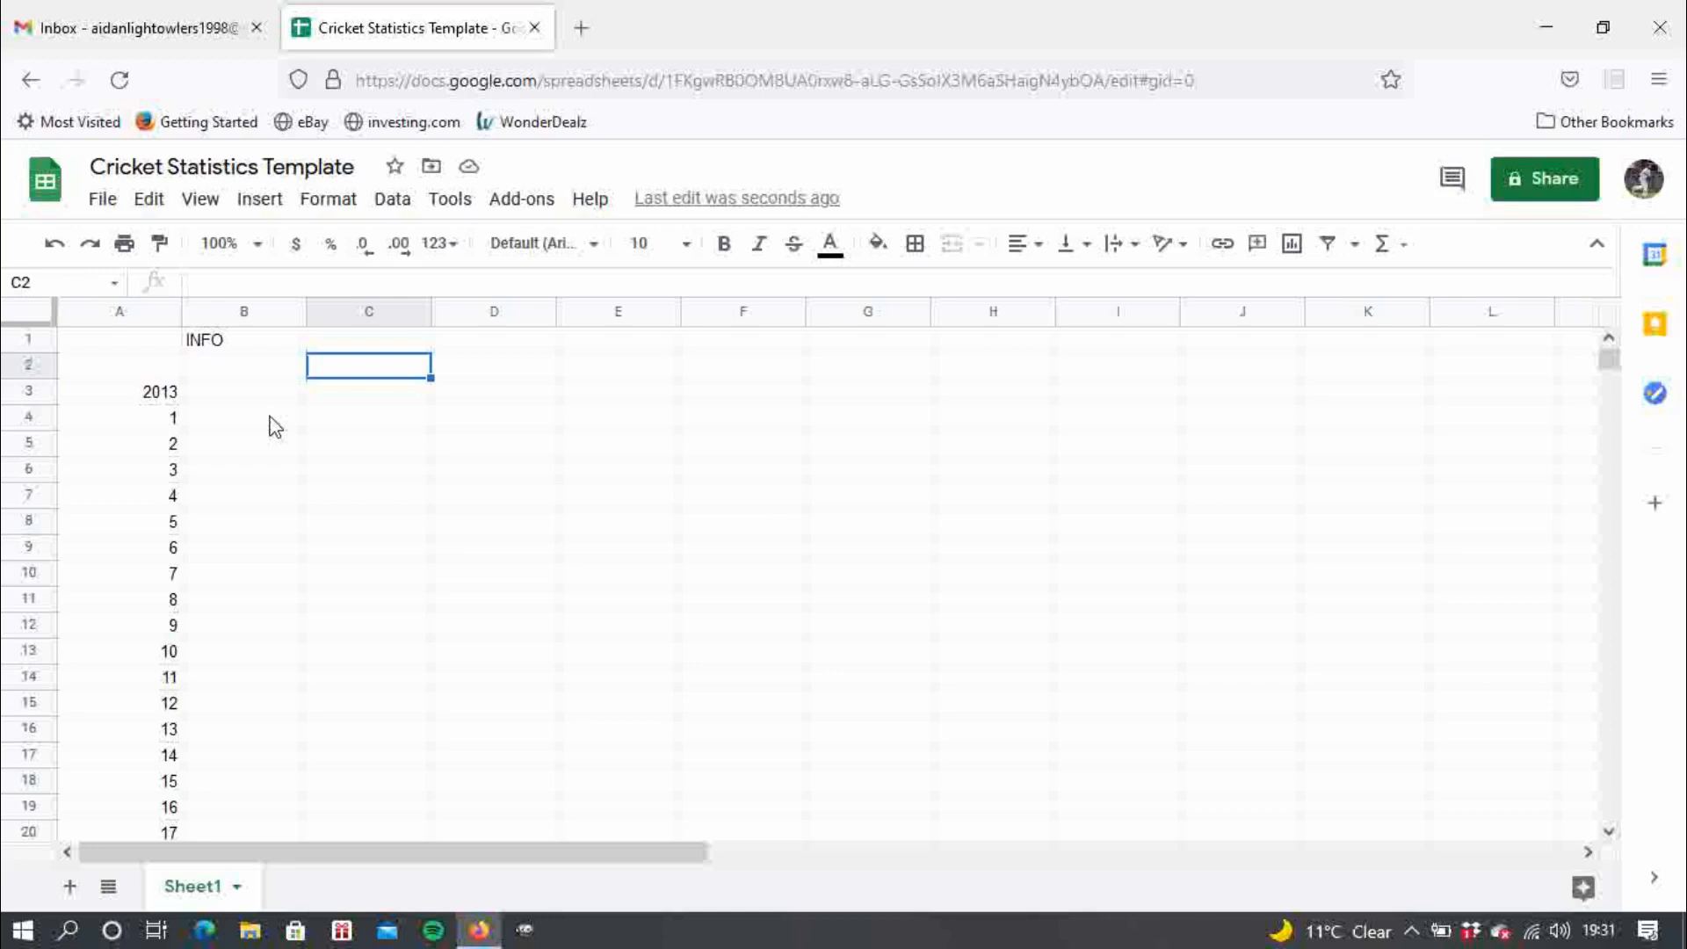
text(DATE)
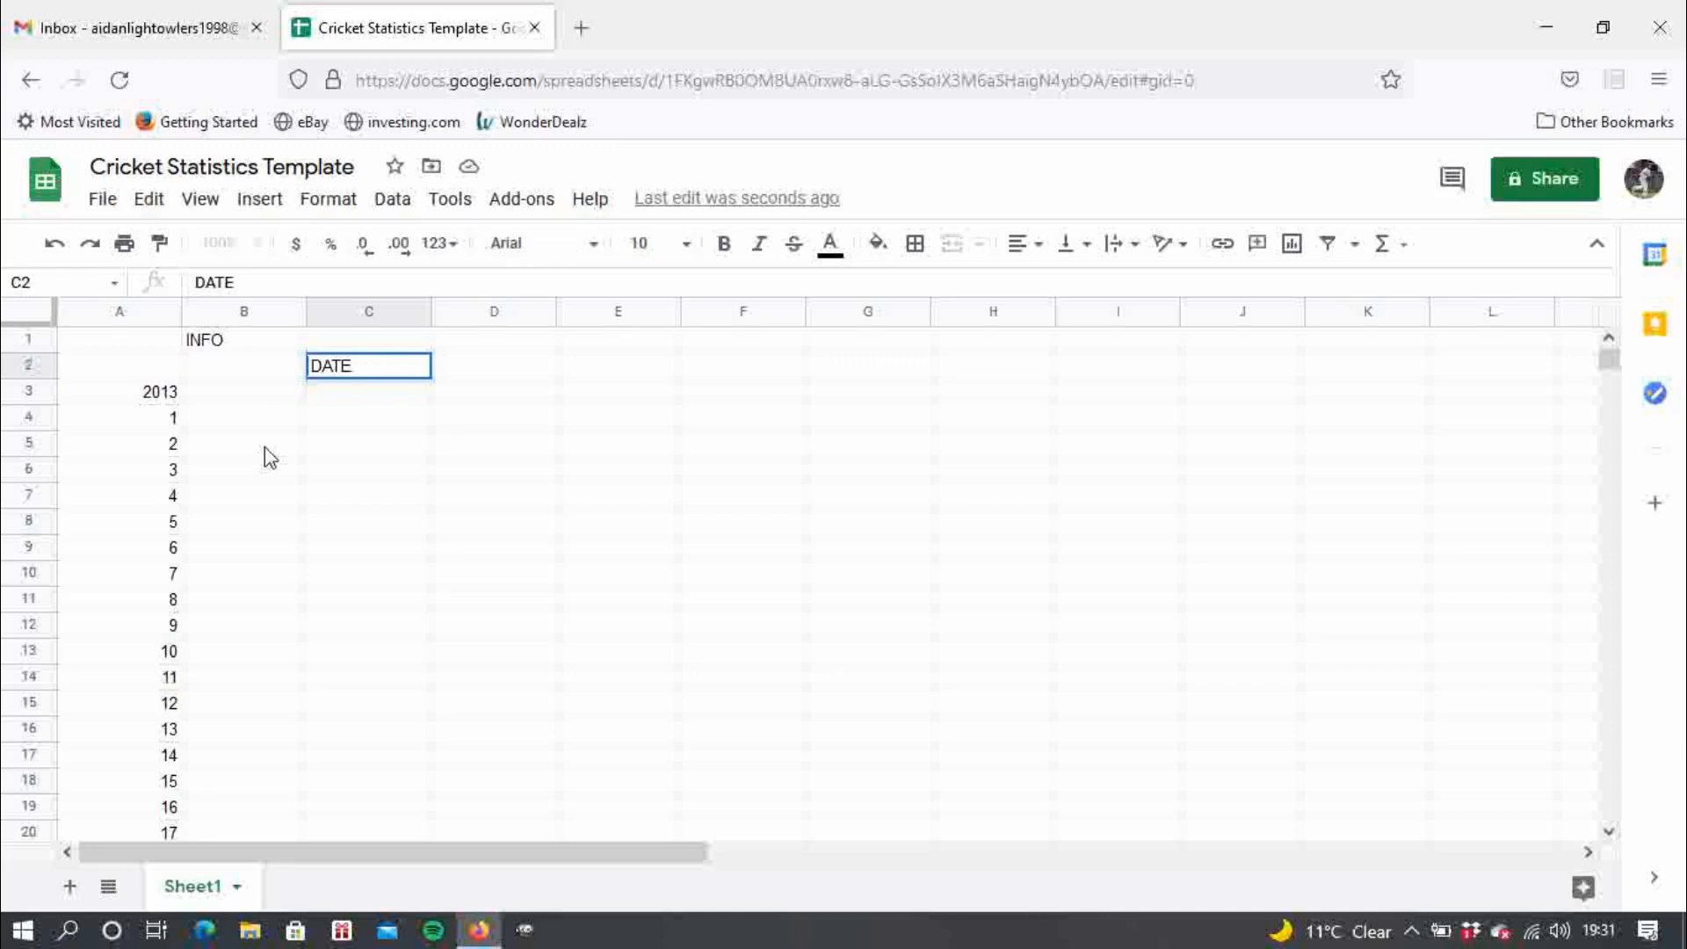
key(Tab)
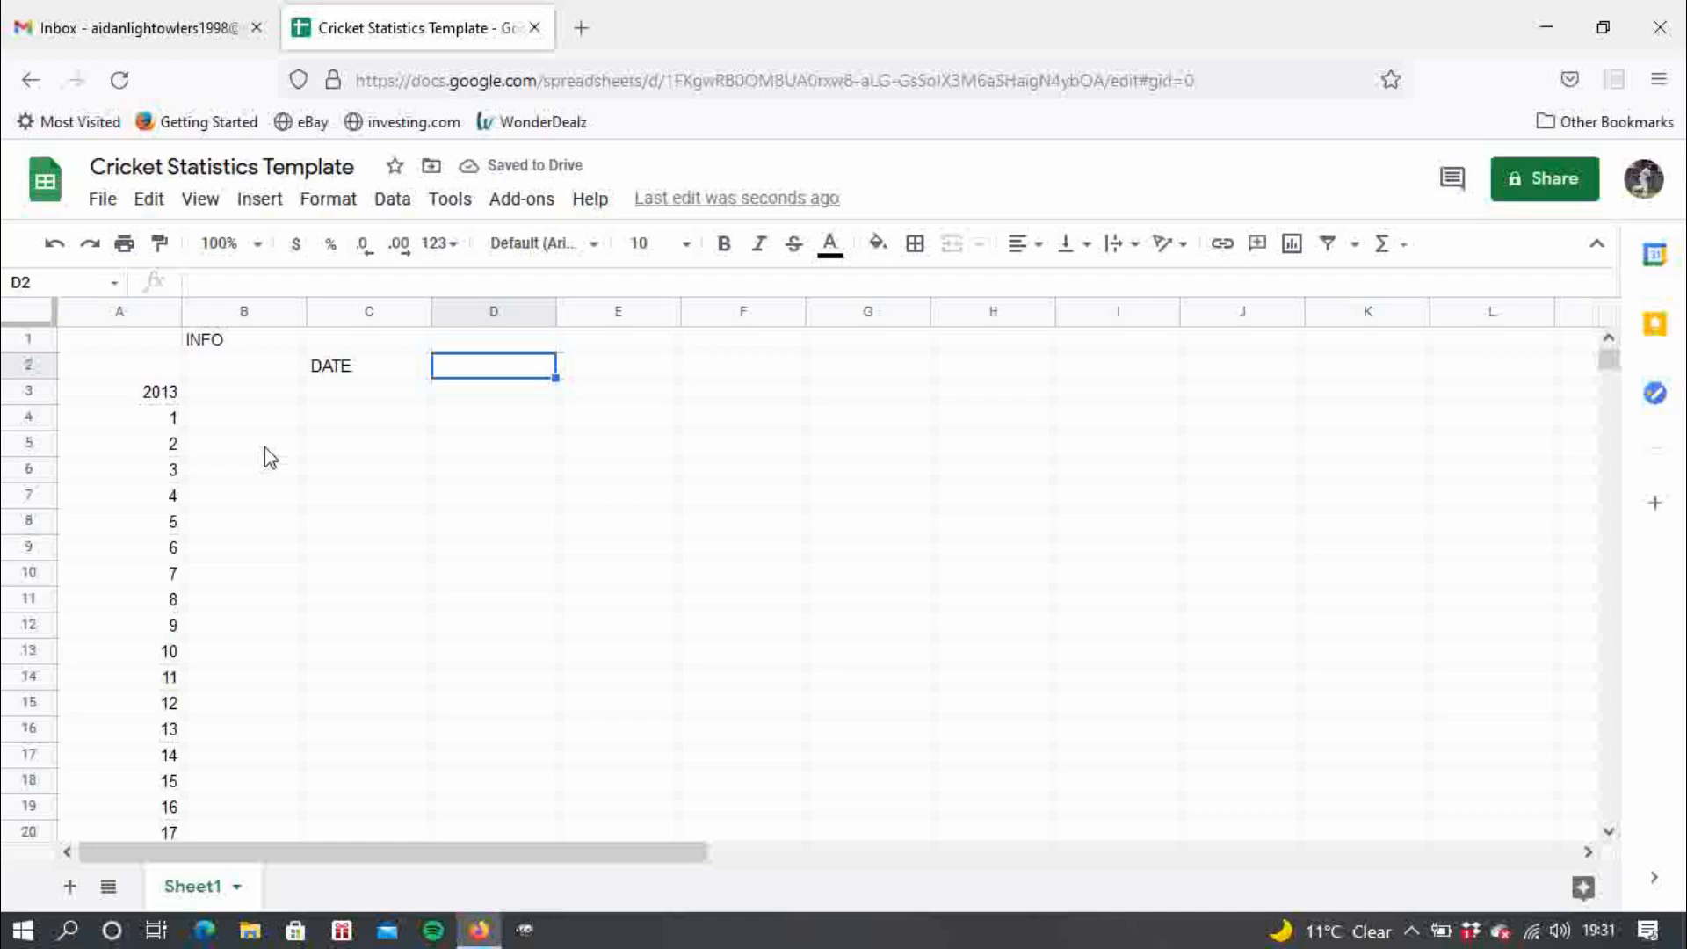
text(GAME)
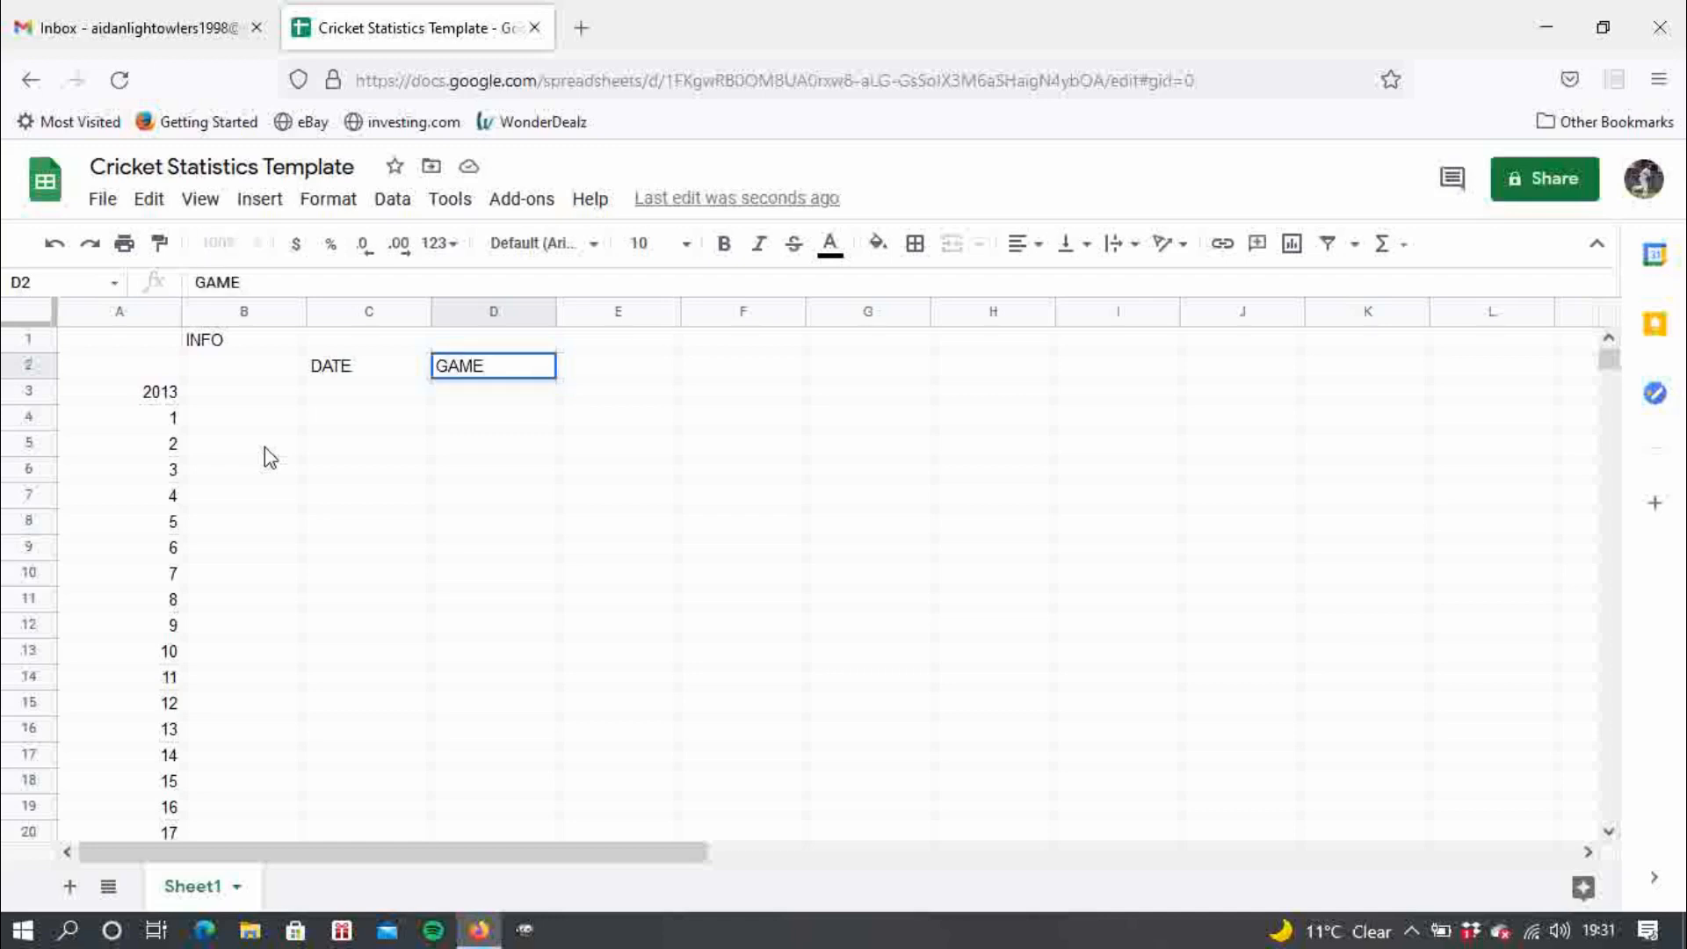
key(Tab)
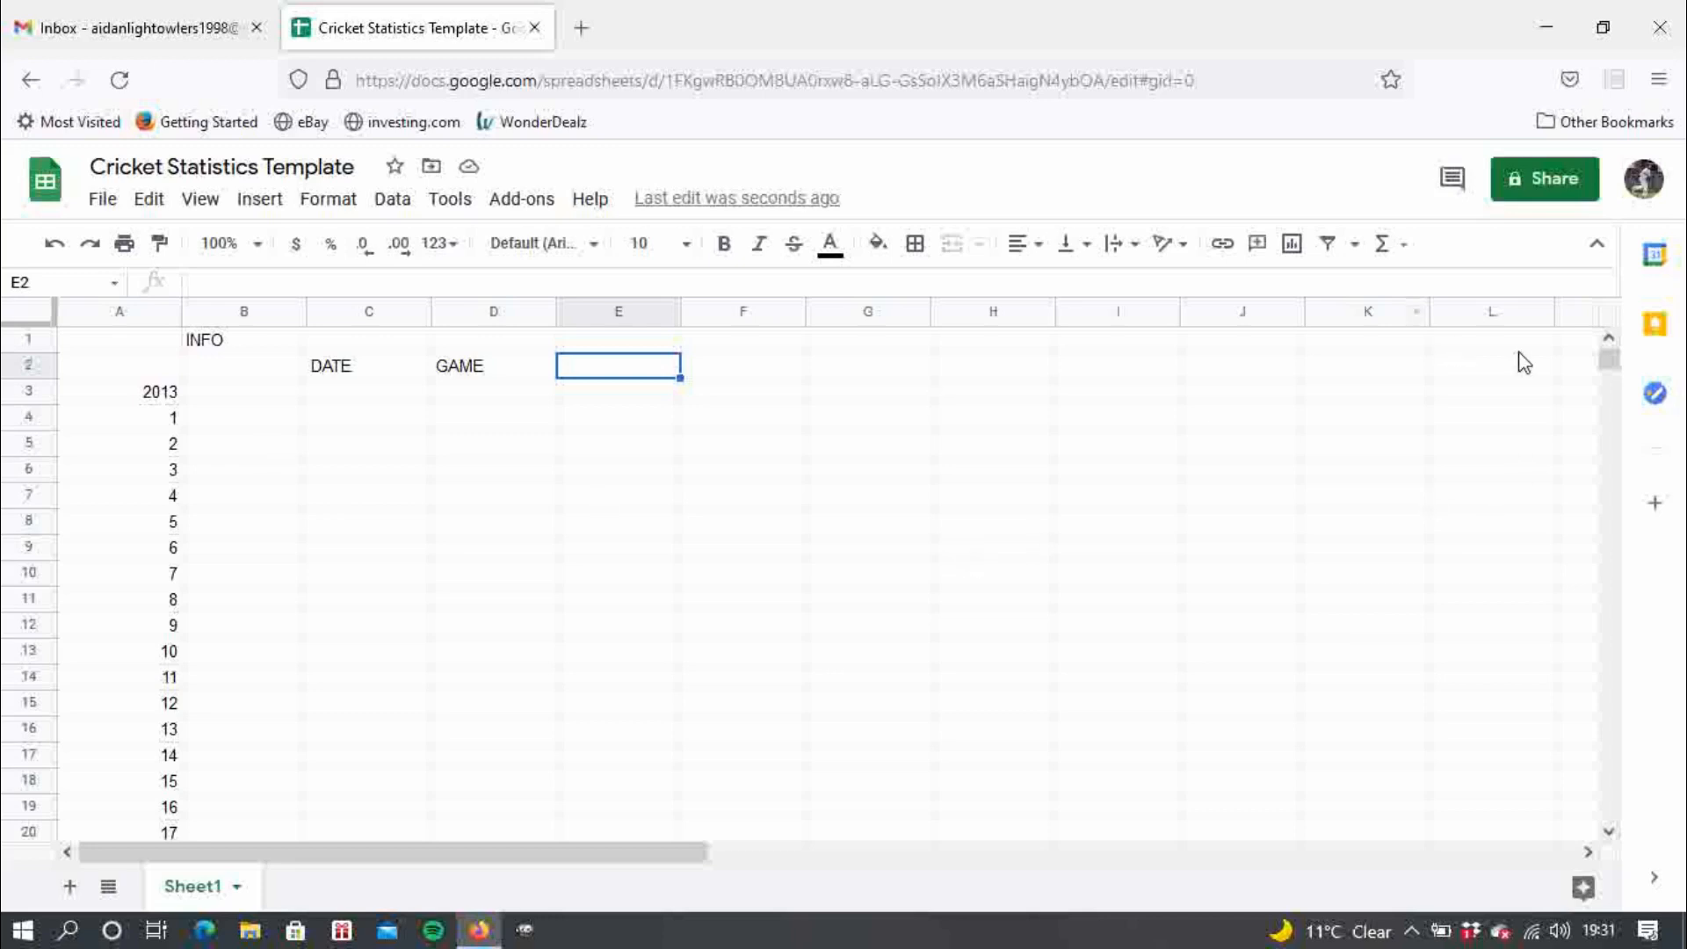
mouse_move(1616, 369)
mouse_down()
mouse_move(1620, 386)
mouse_move(1617, 369)
mouse_up()
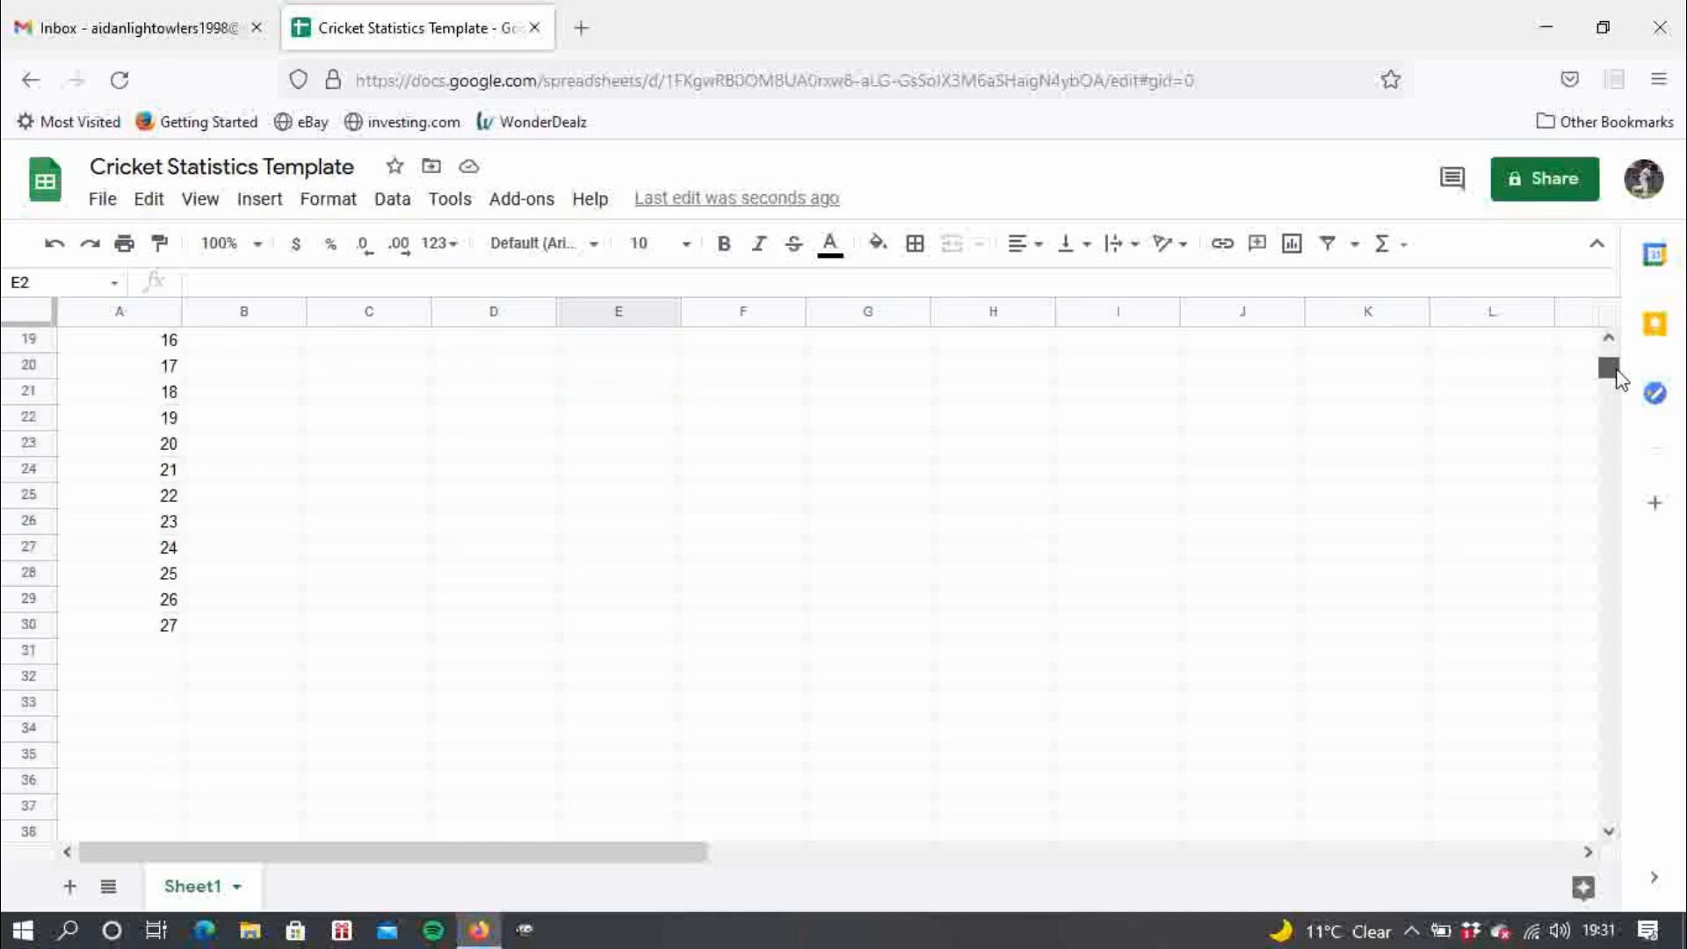
drag(1617, 370, 1617, 351)
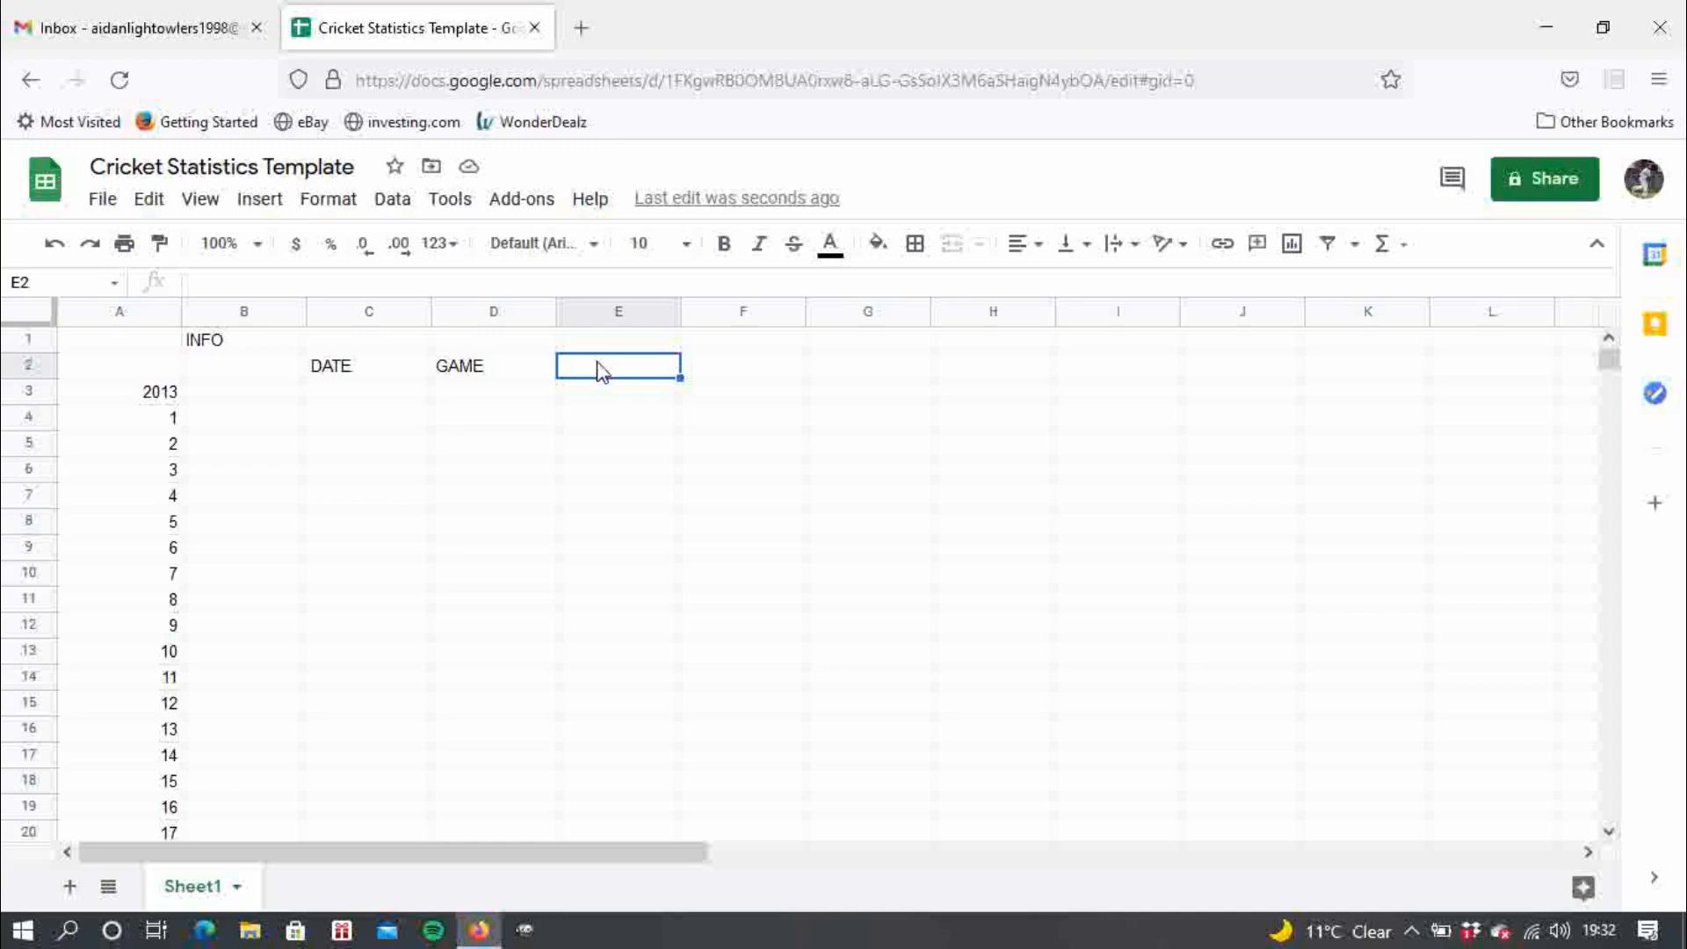
text(GROUND)
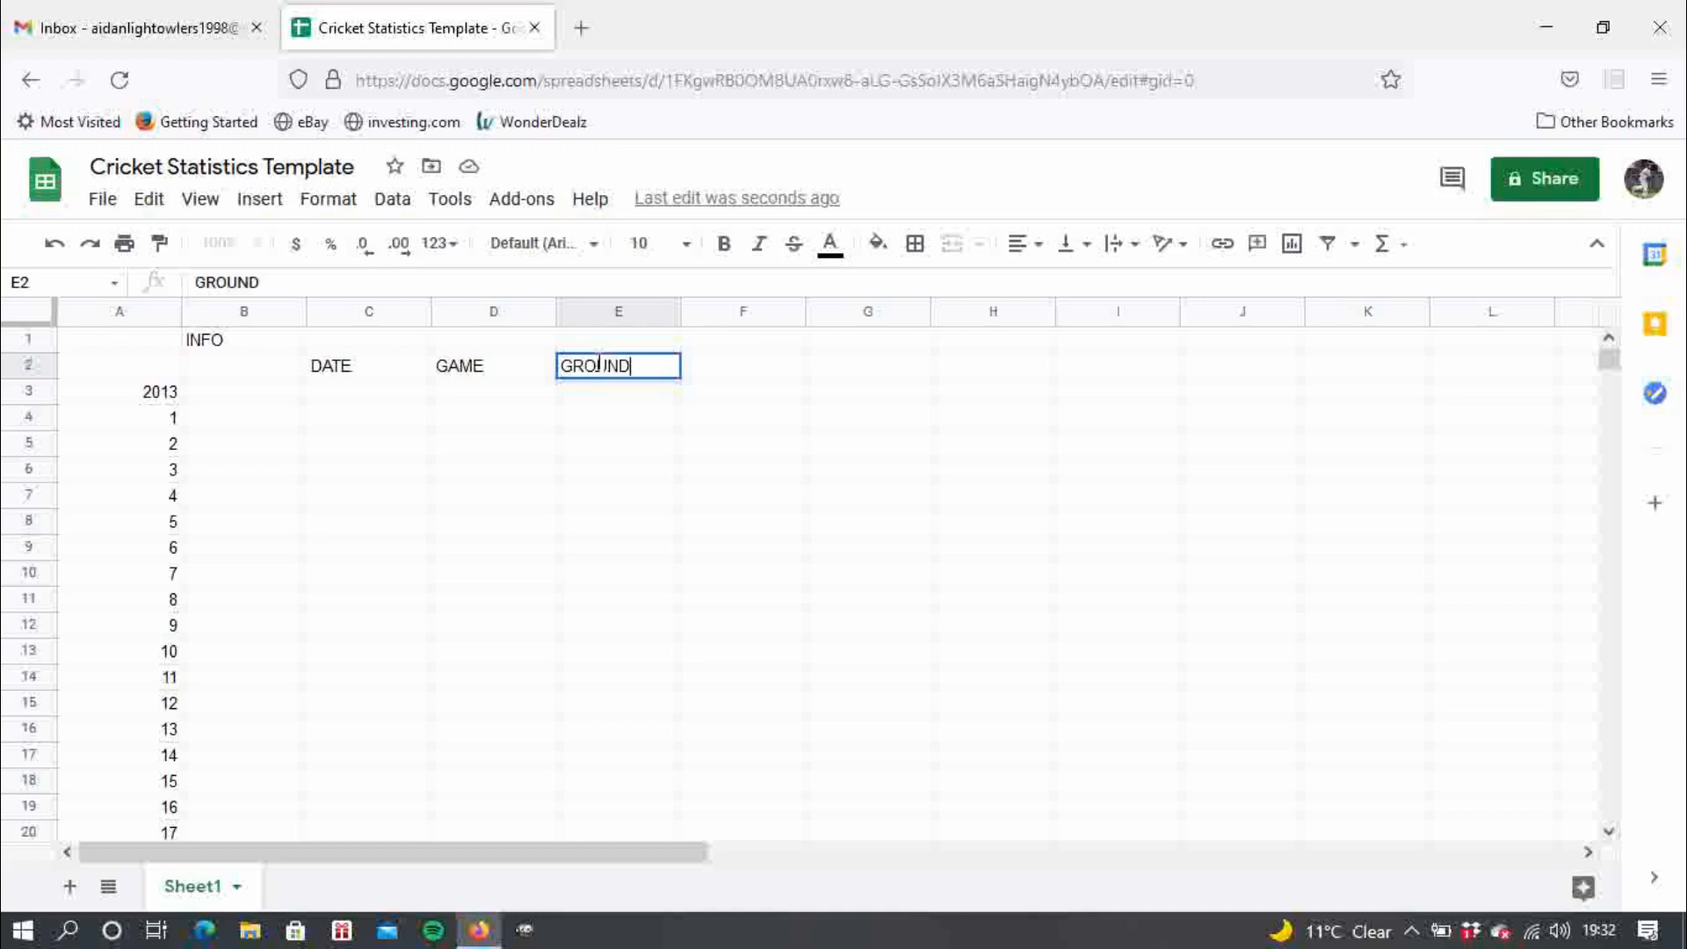
key(Tab)
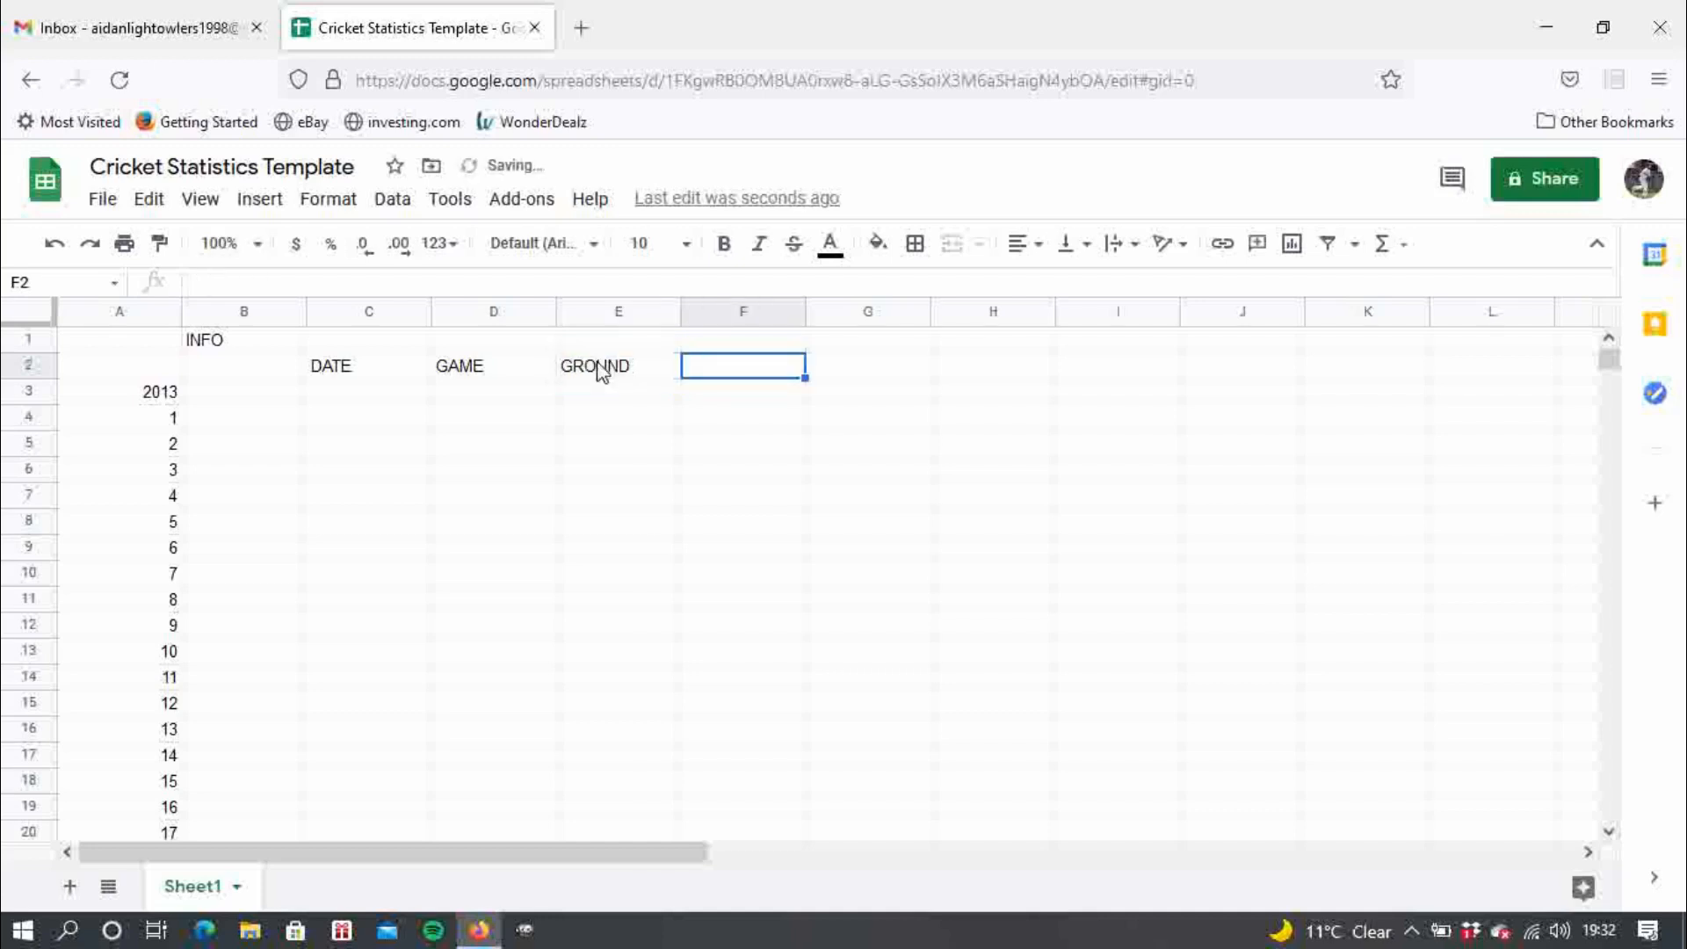
- Add the location headings COUNTRY, COUNTY/PROVINCE and TOWN/CITY in cells F2 to H2
text(COU)
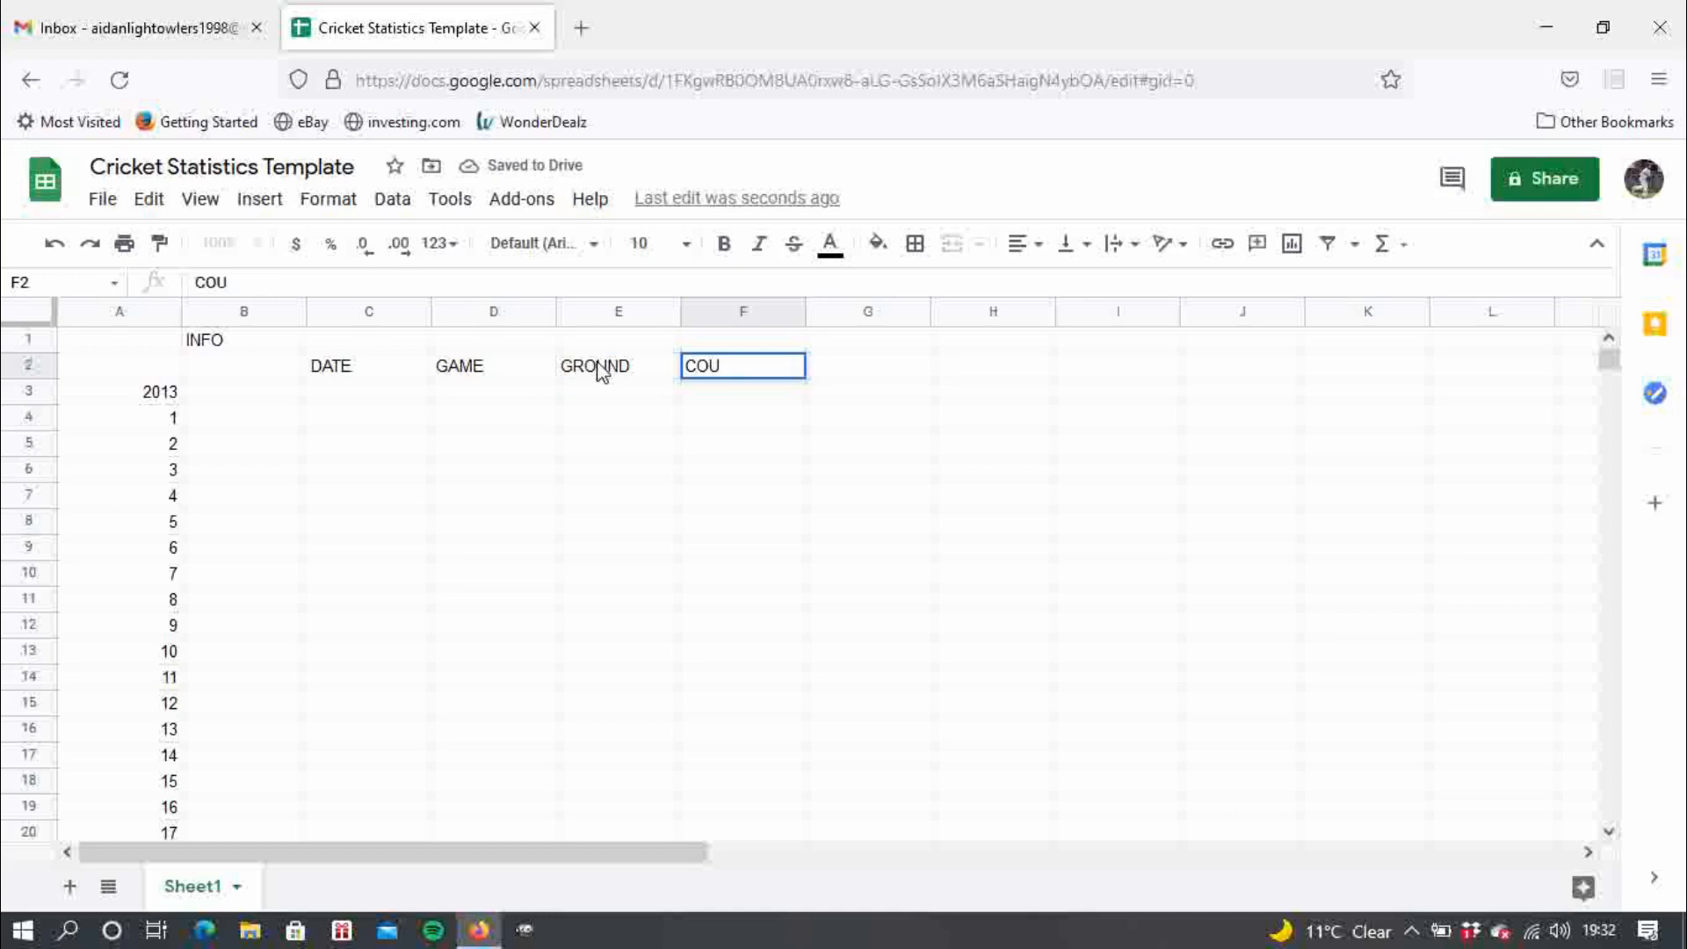
text(NTRY)
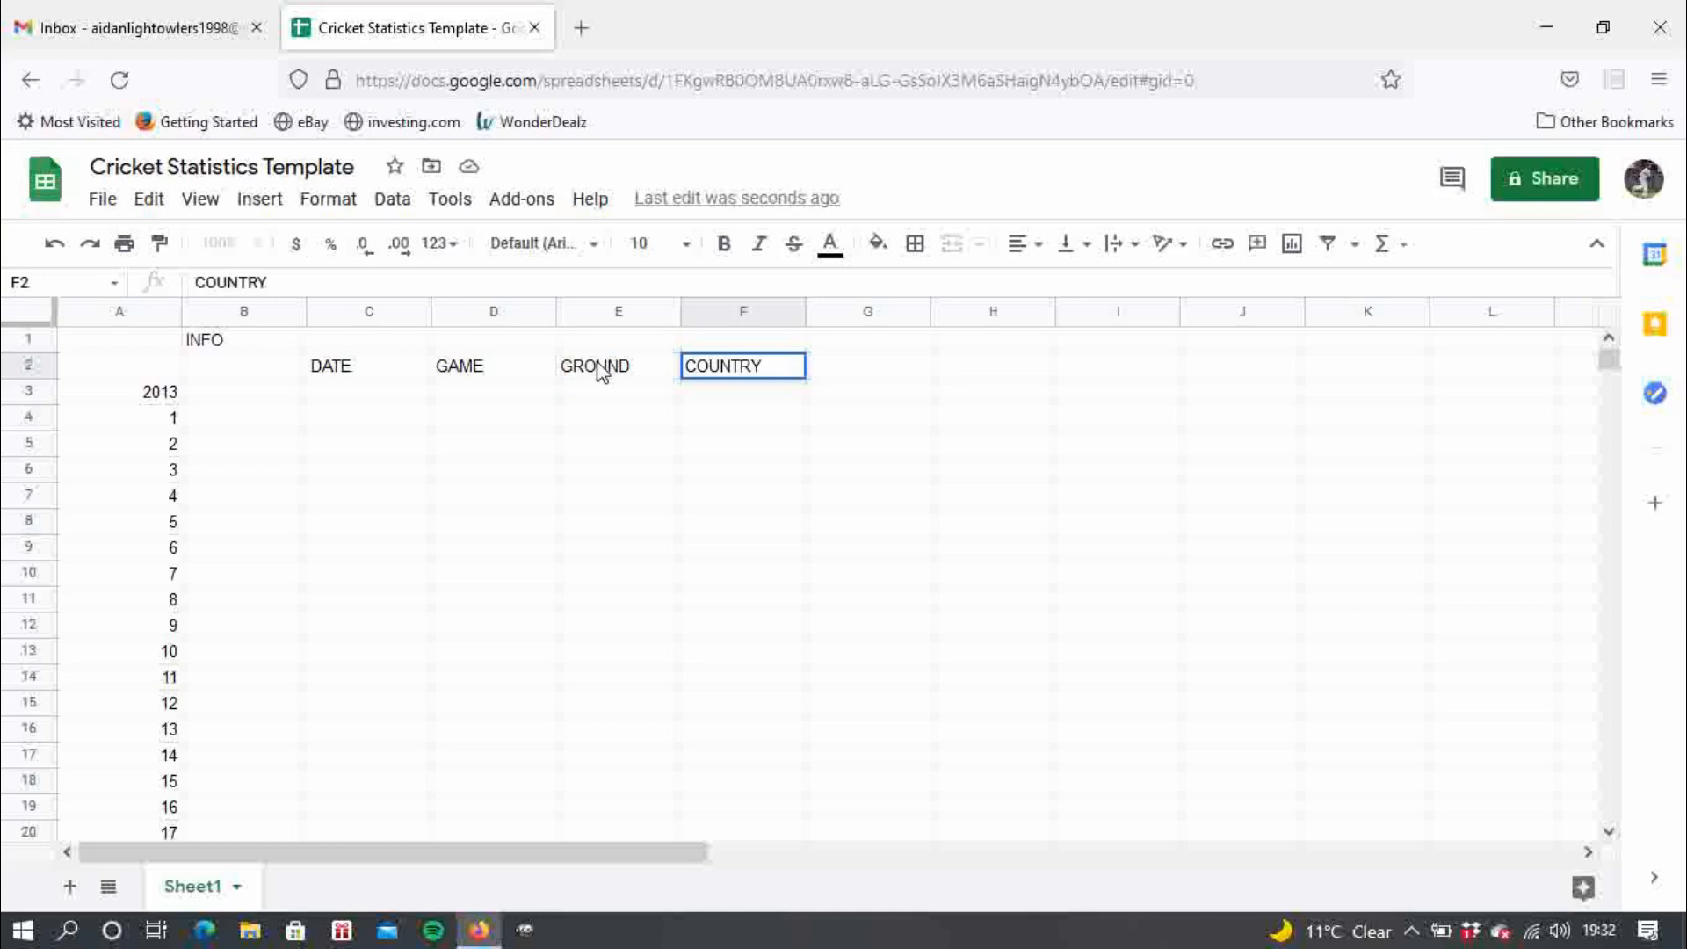
key(Tab)
text(CO)
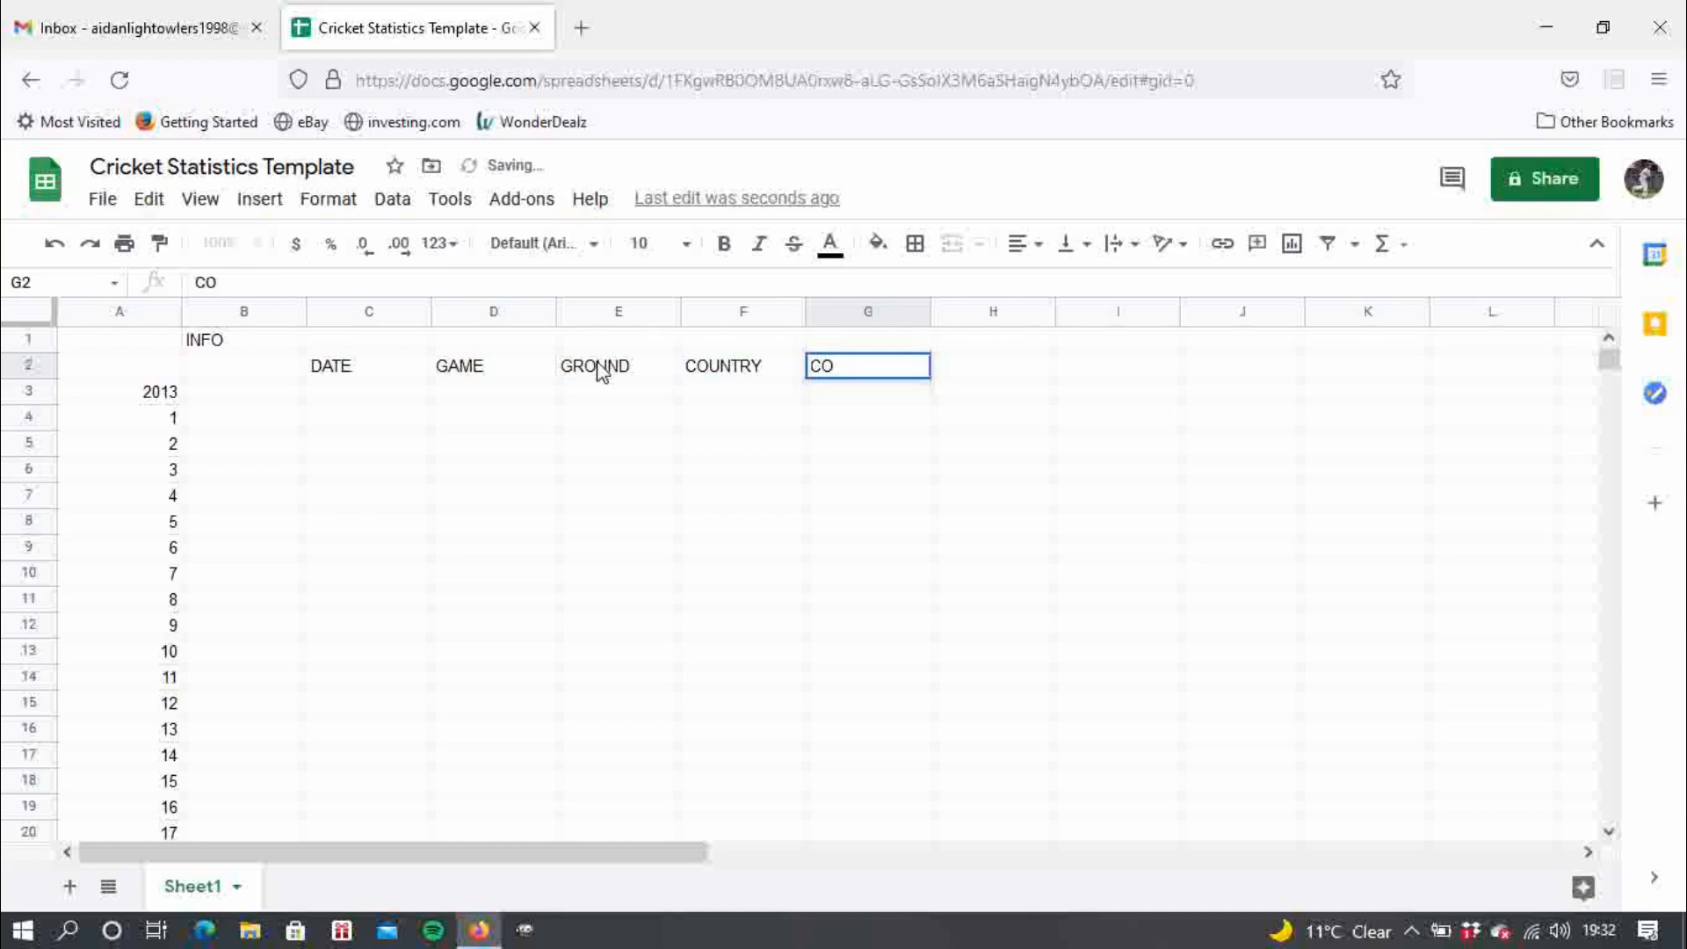
text(UNTY)
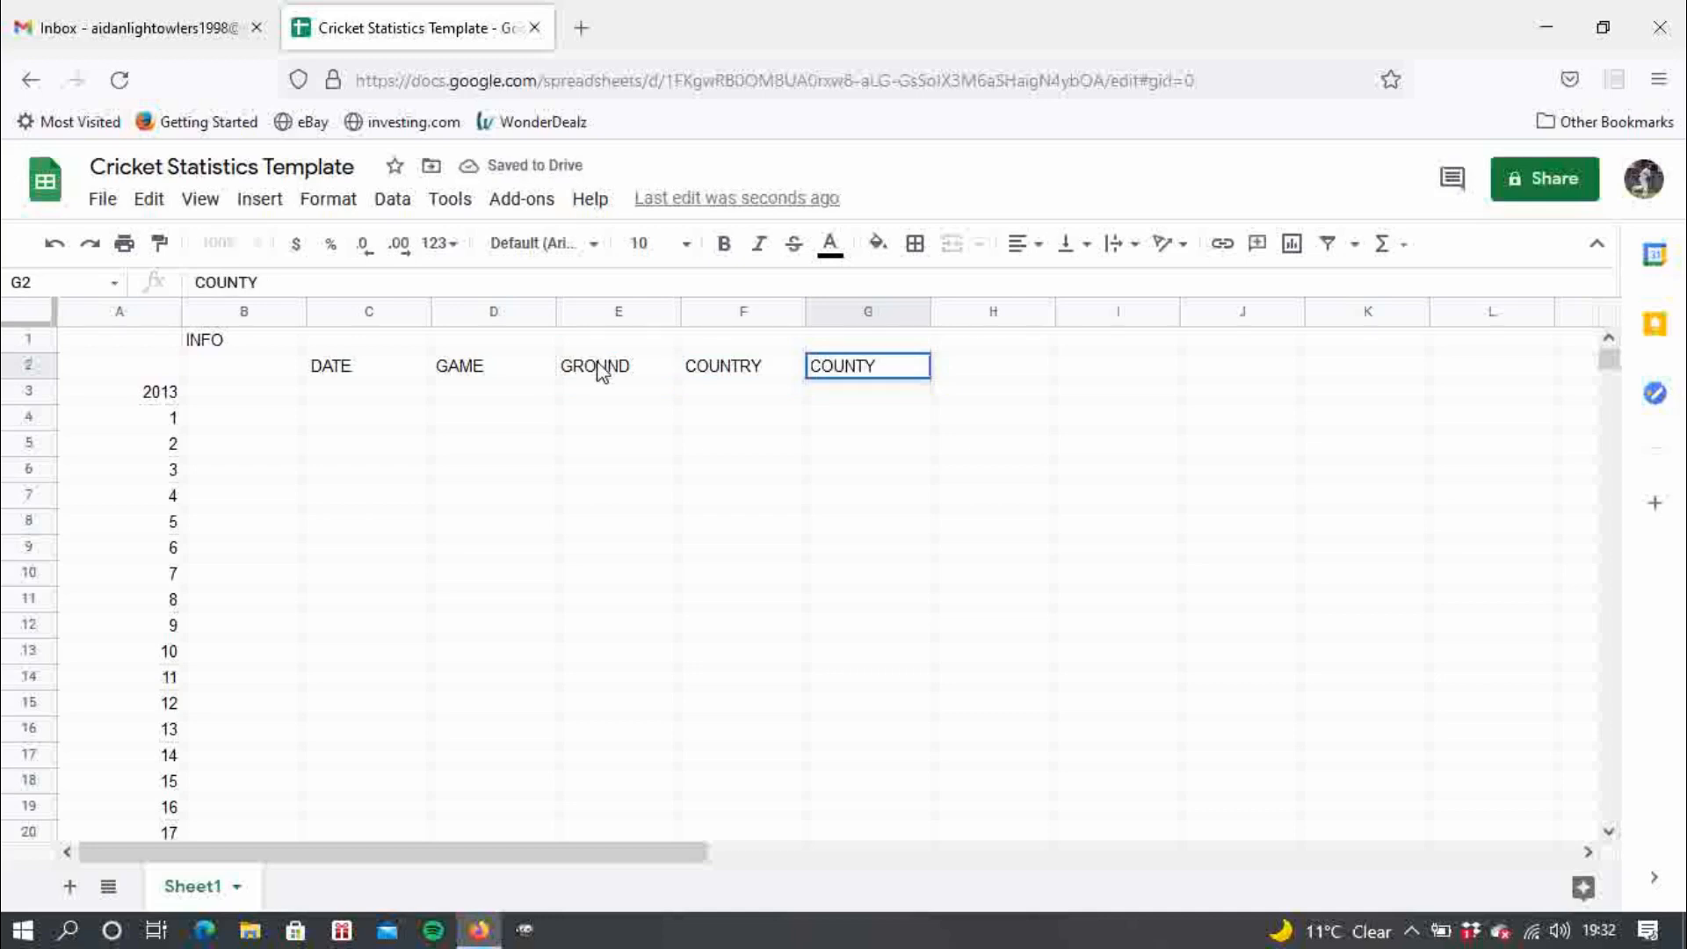
text(/PROVINCE)
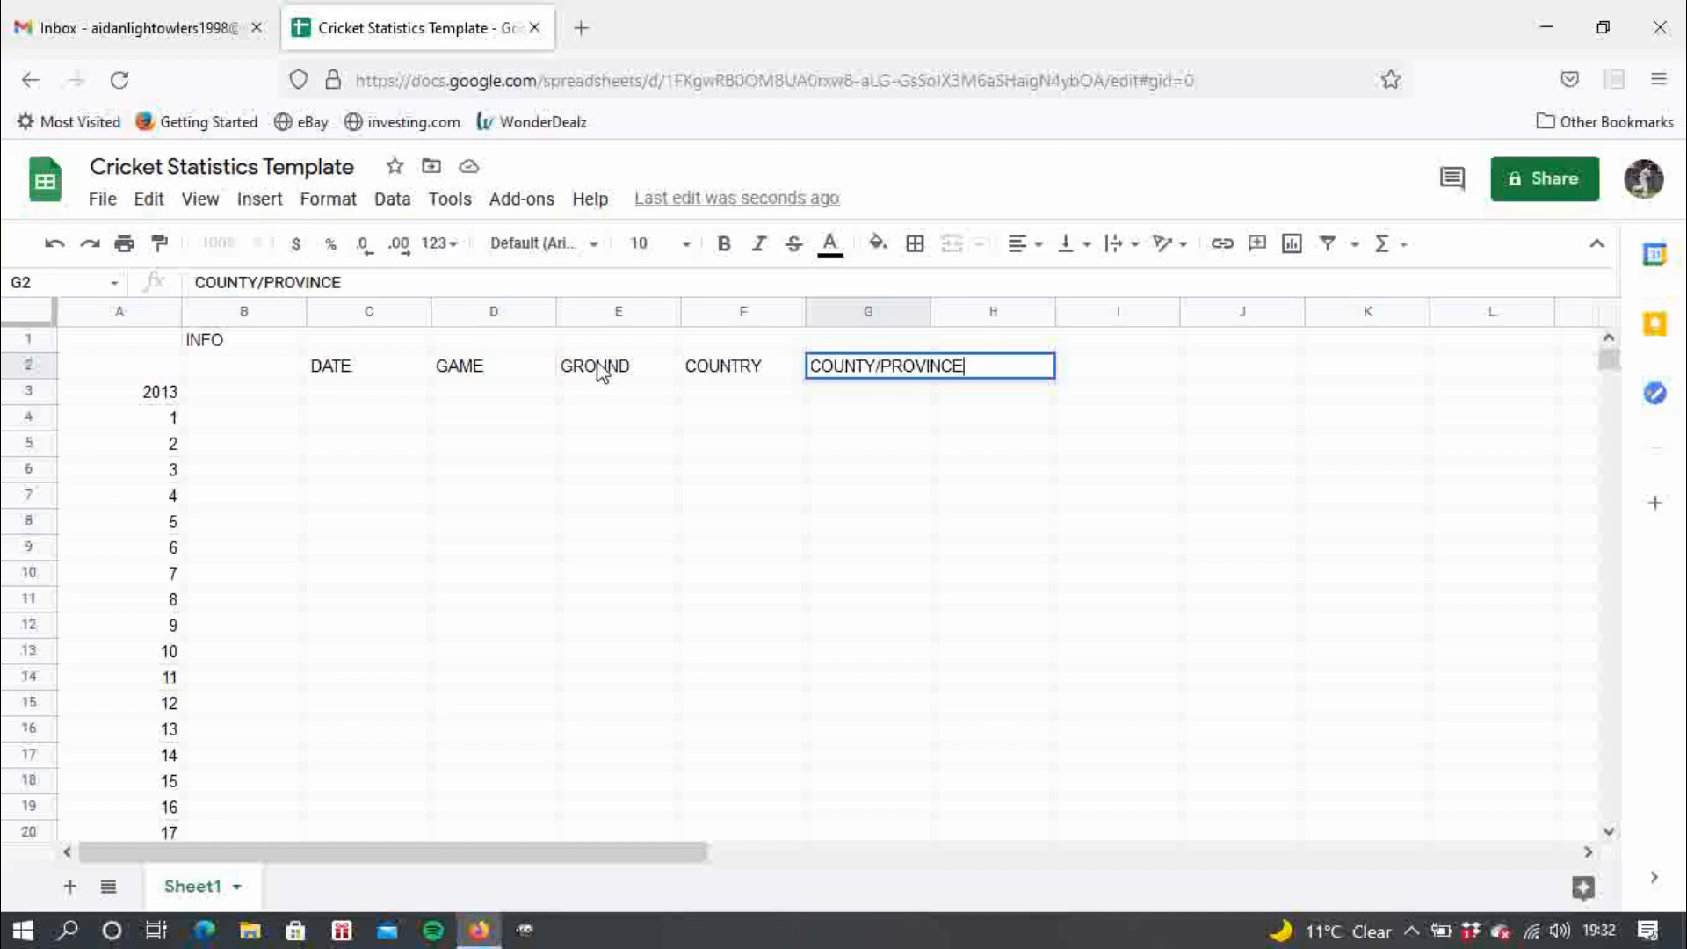
key(Return)
key(Right)
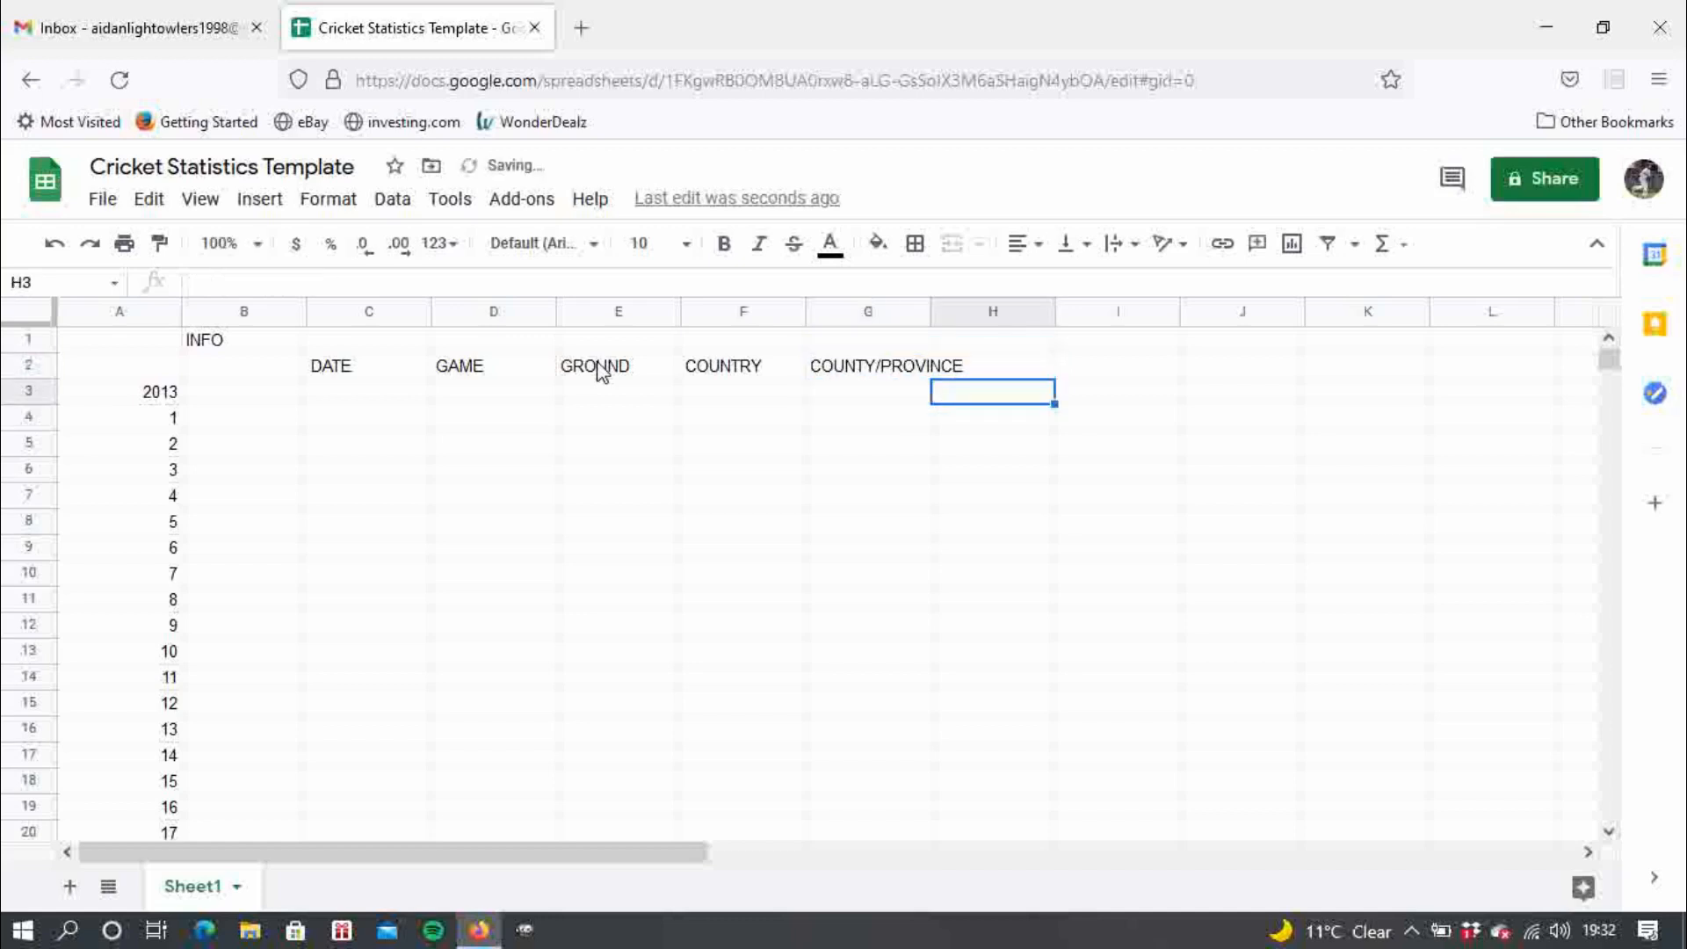
key(Up)
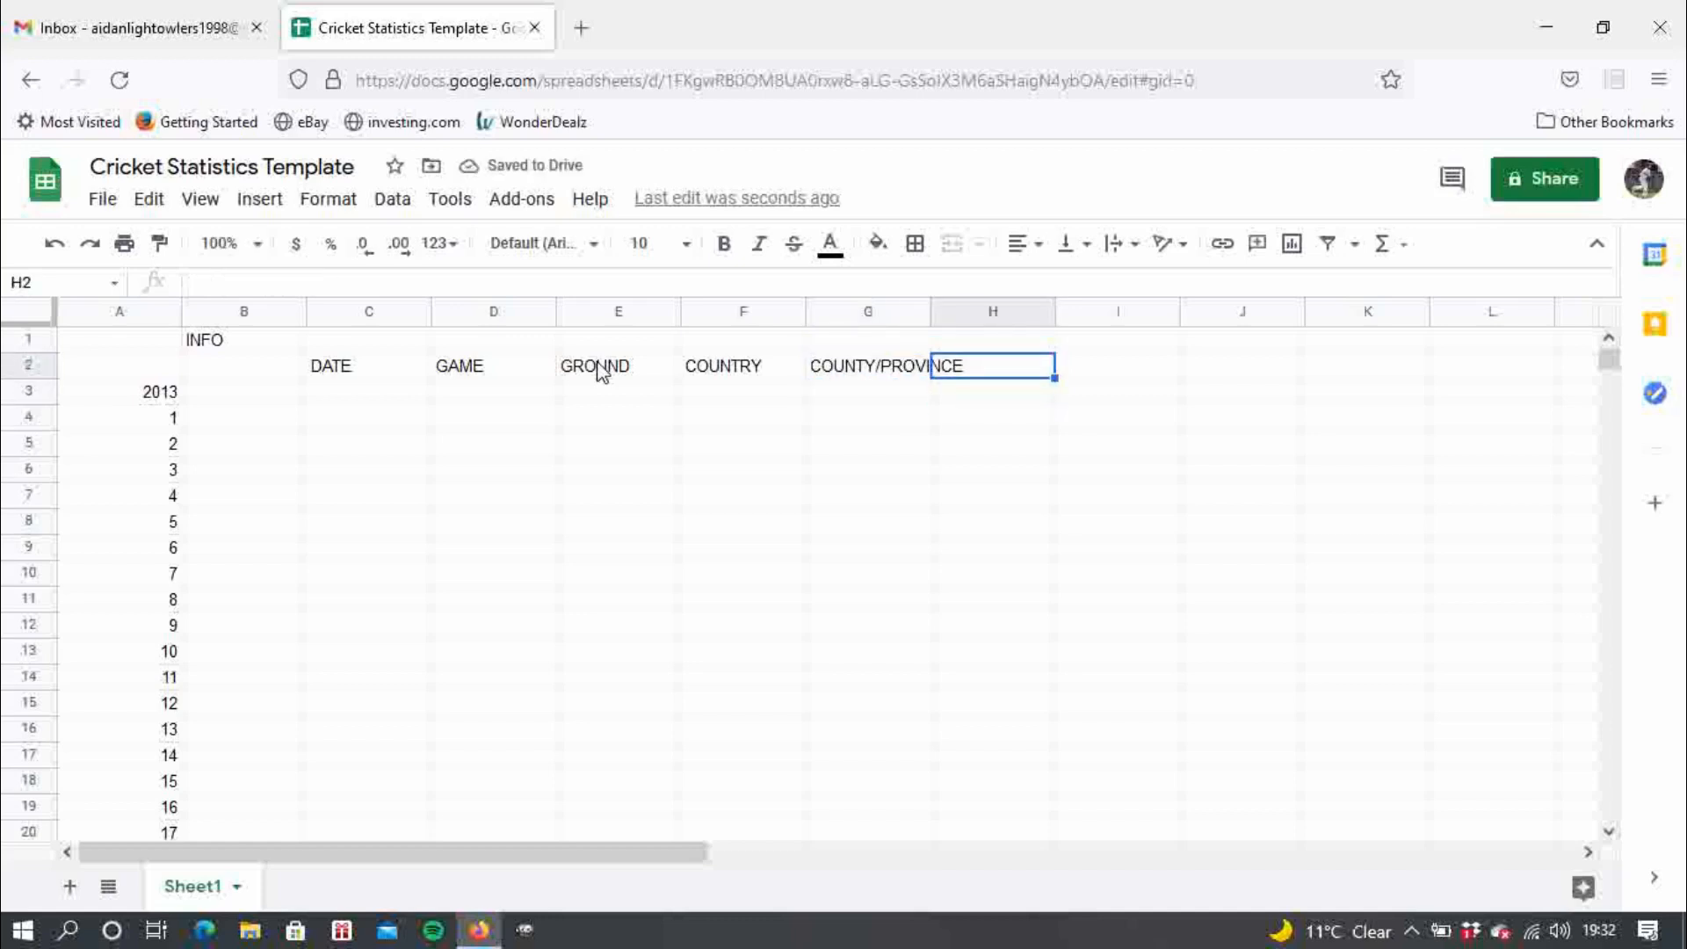
text(TO)
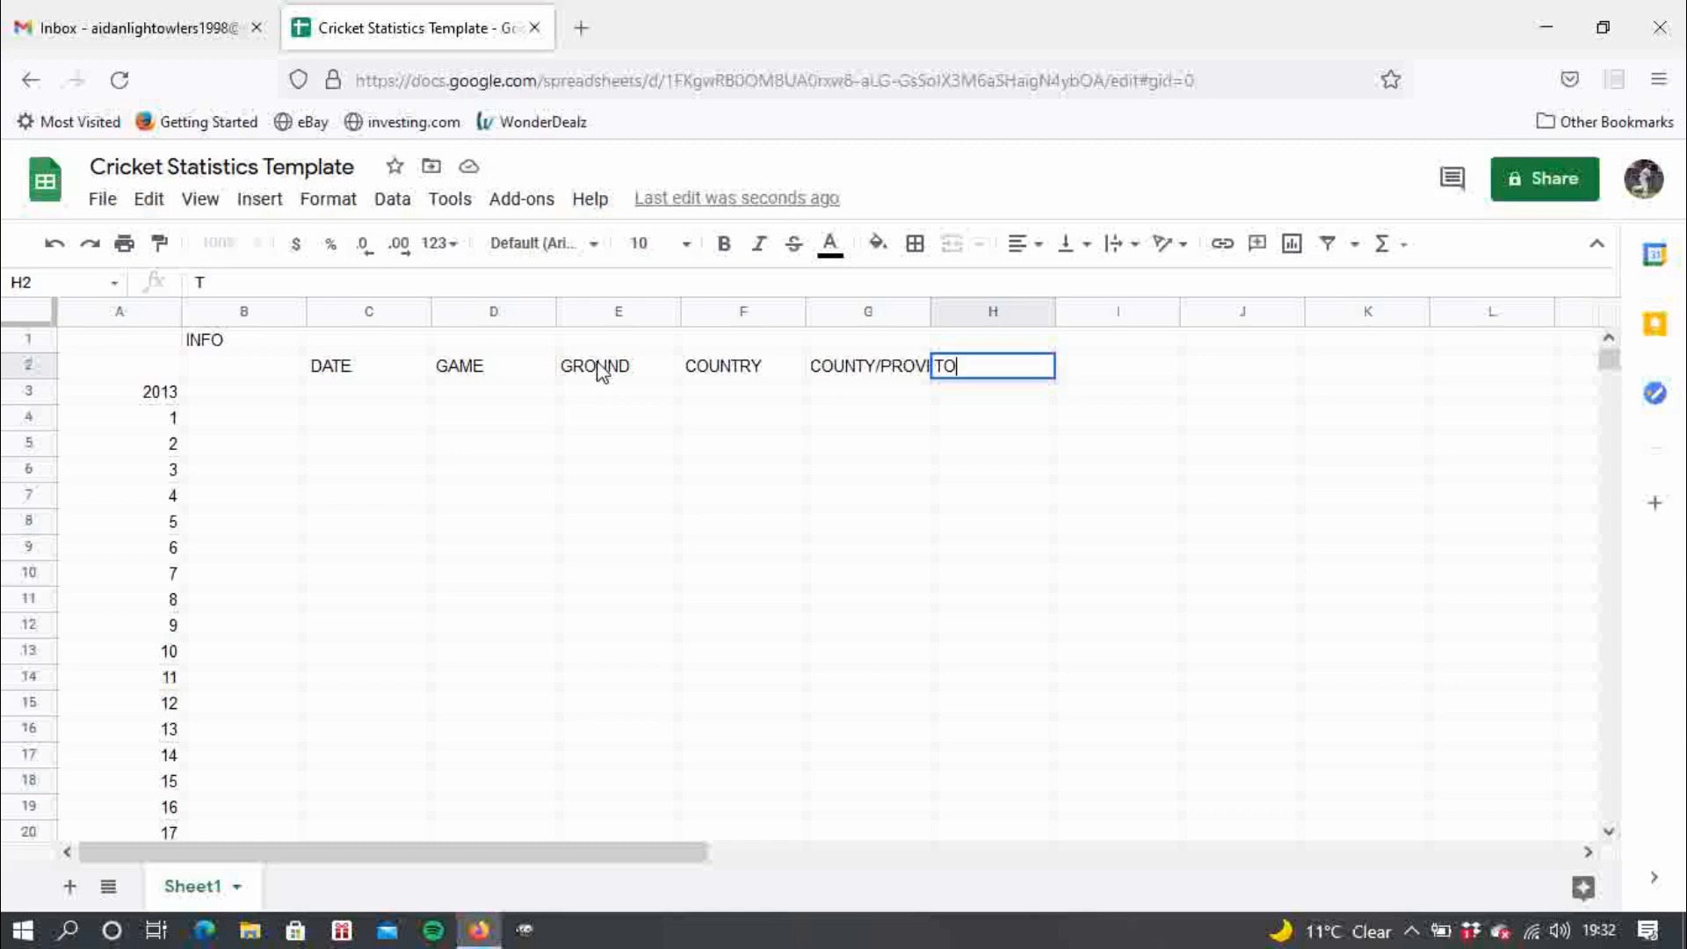
text(WN/CITY)
key(Tab)
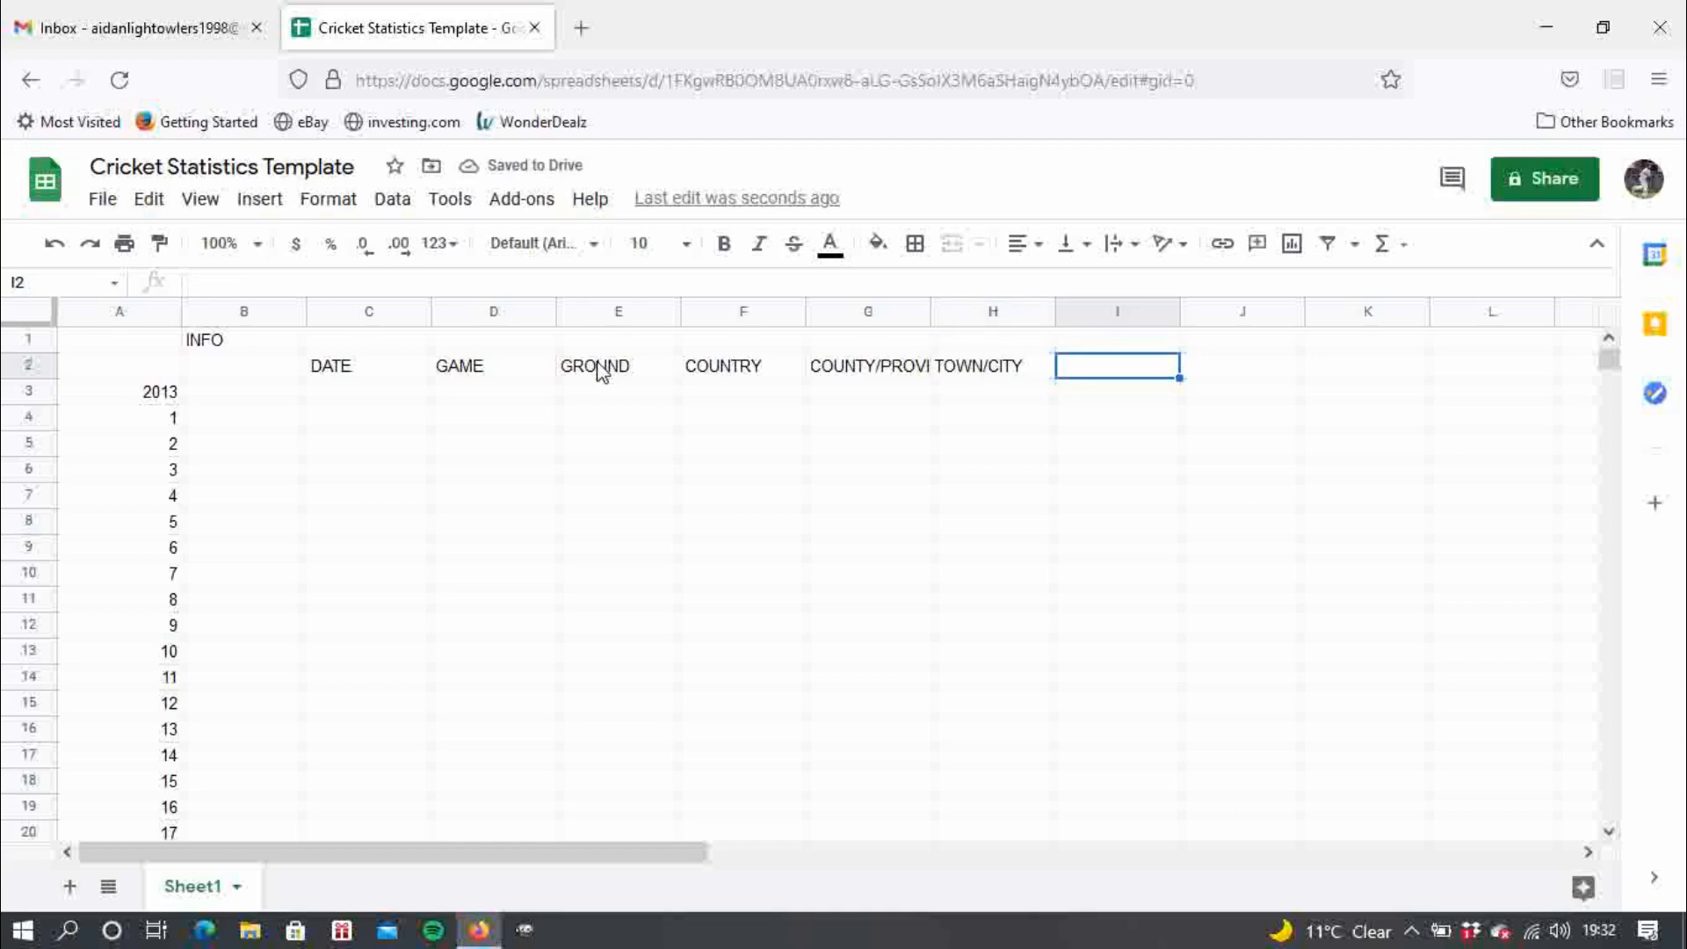
- Enter the match headings TEAM, VERSUS, FORMAT and COMPETITION in cells I2 to L2
text(TEAM)
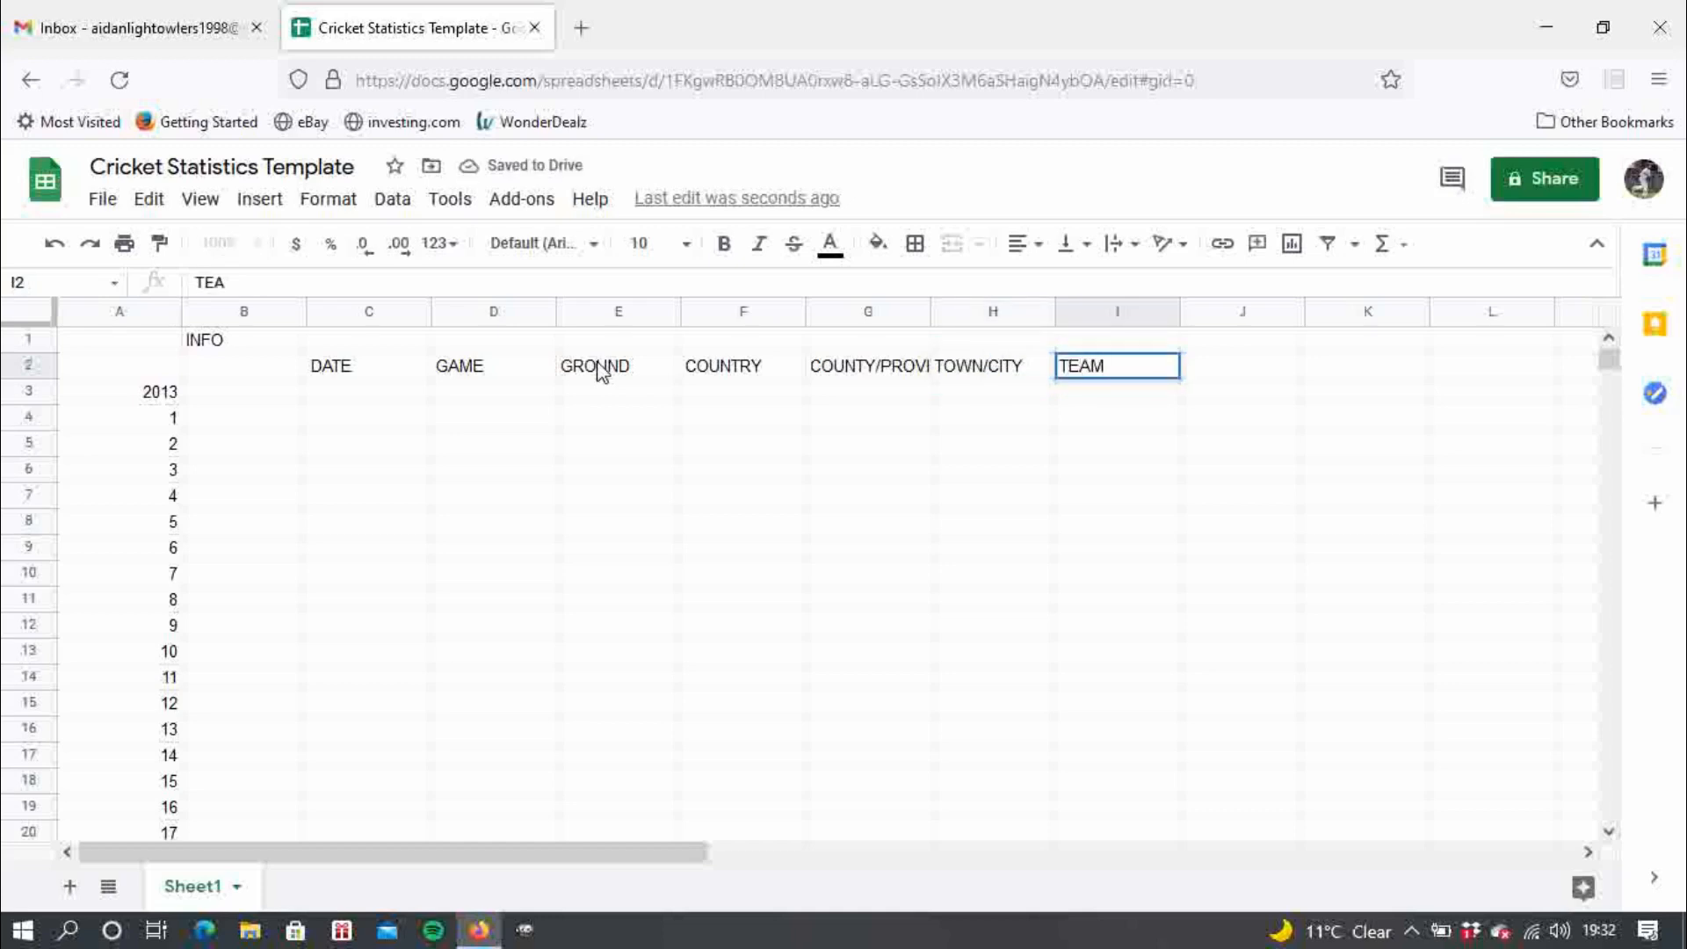
key(Tab)
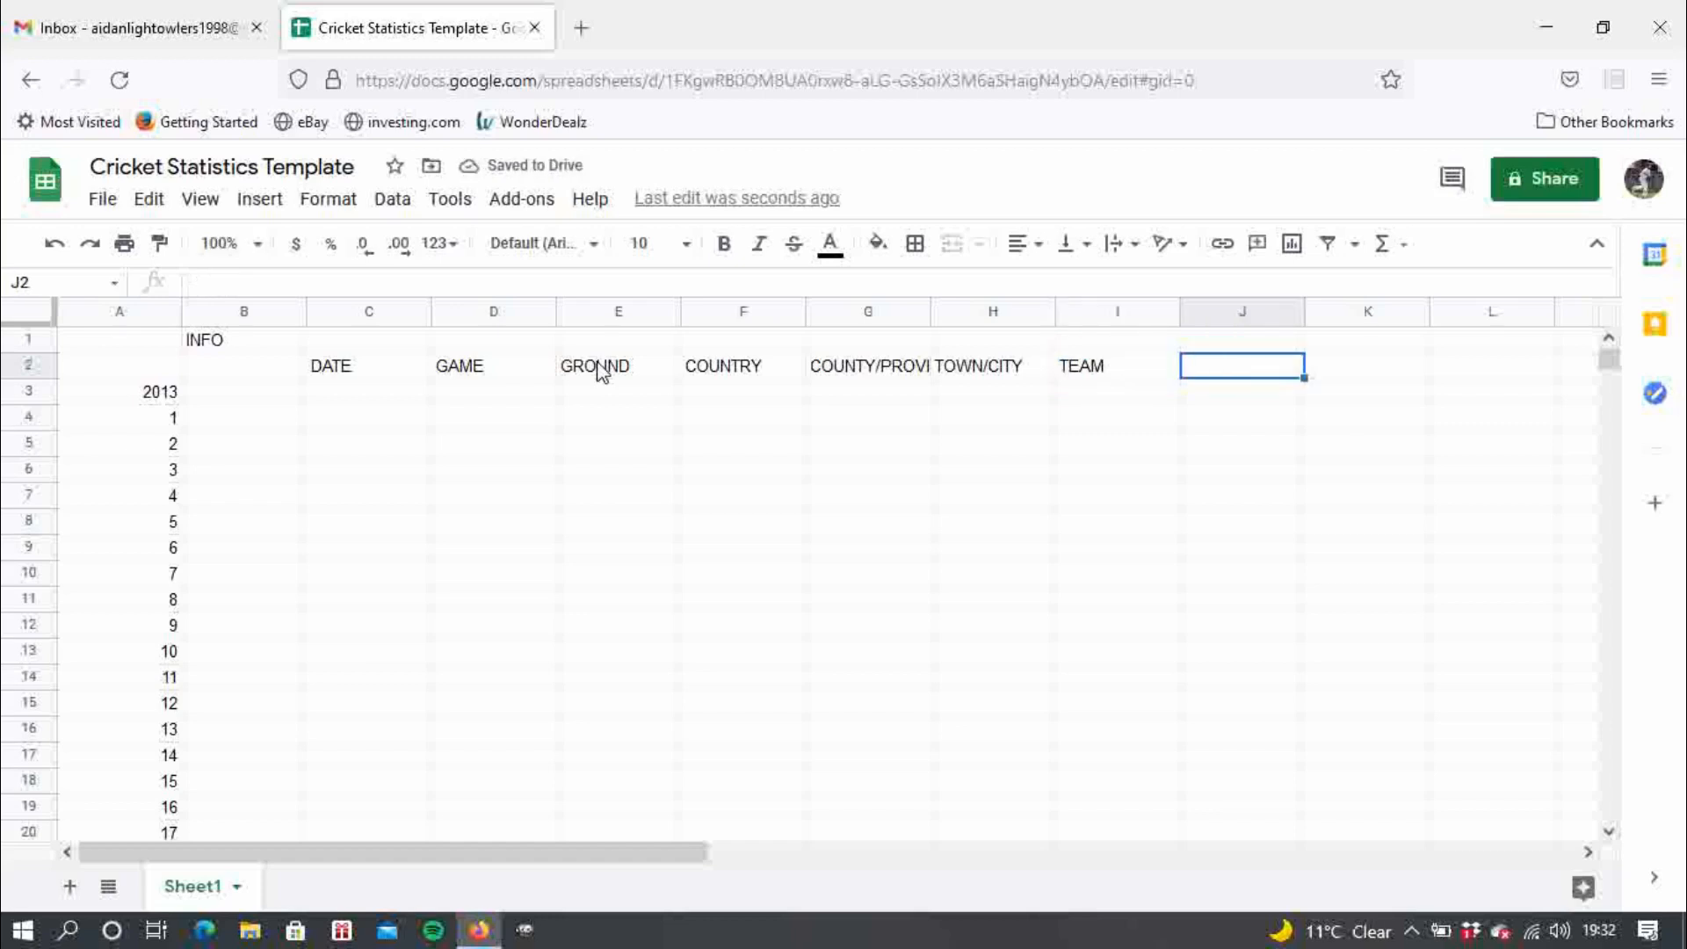
text(VERSUS)
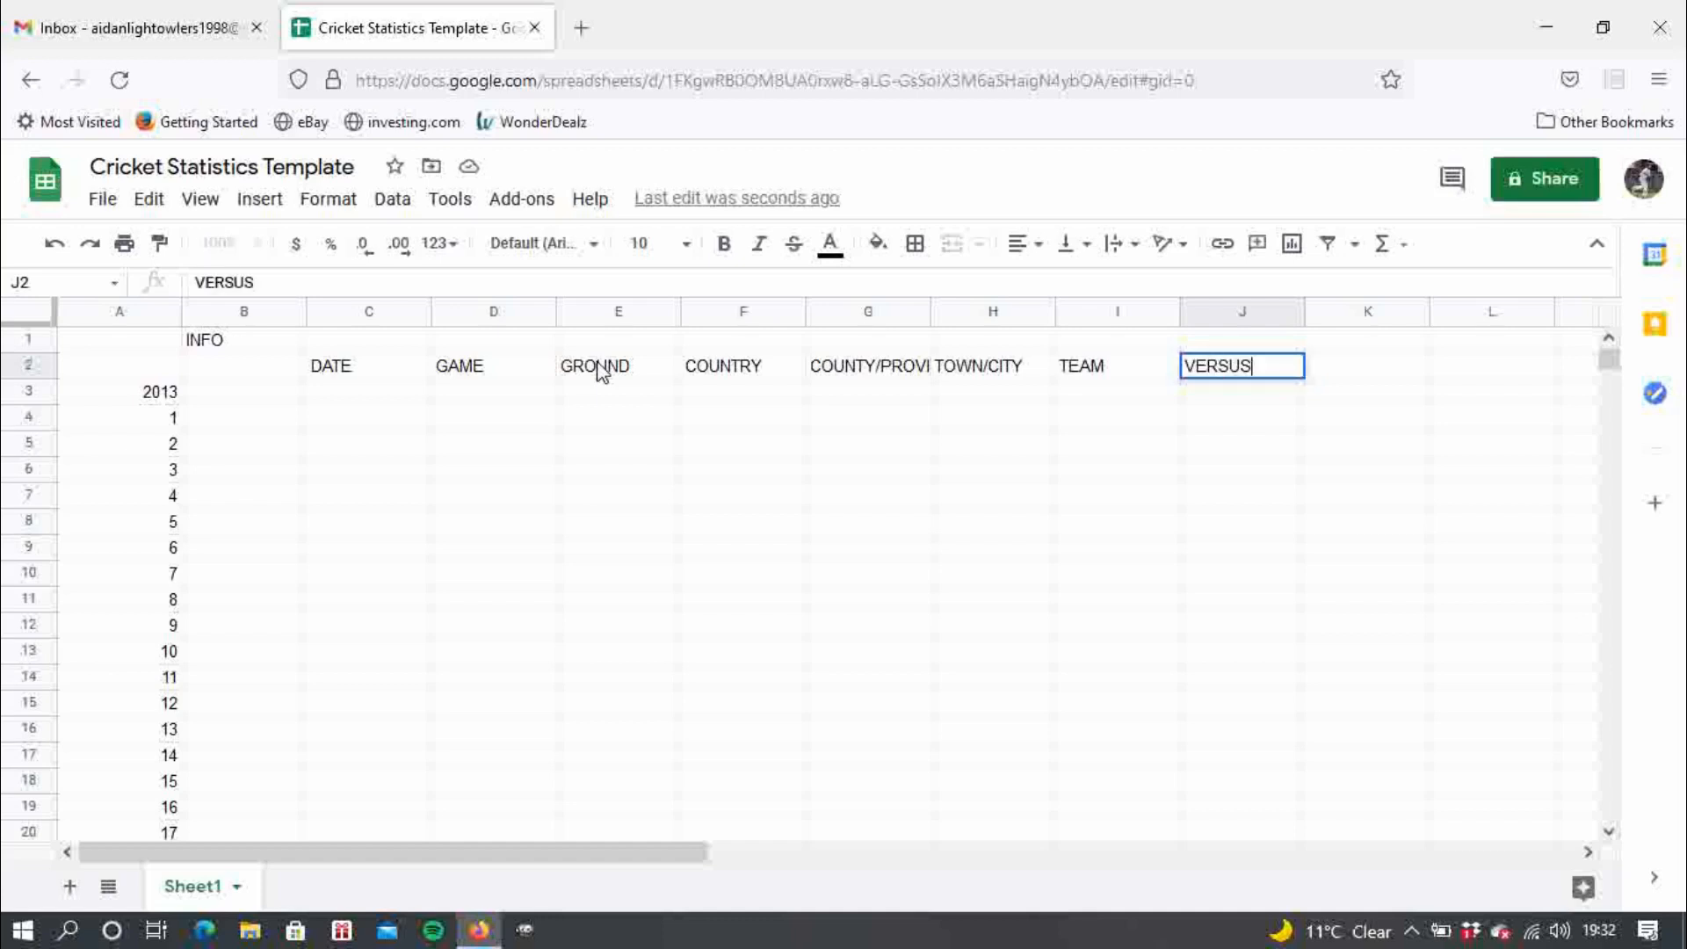
key(Tab)
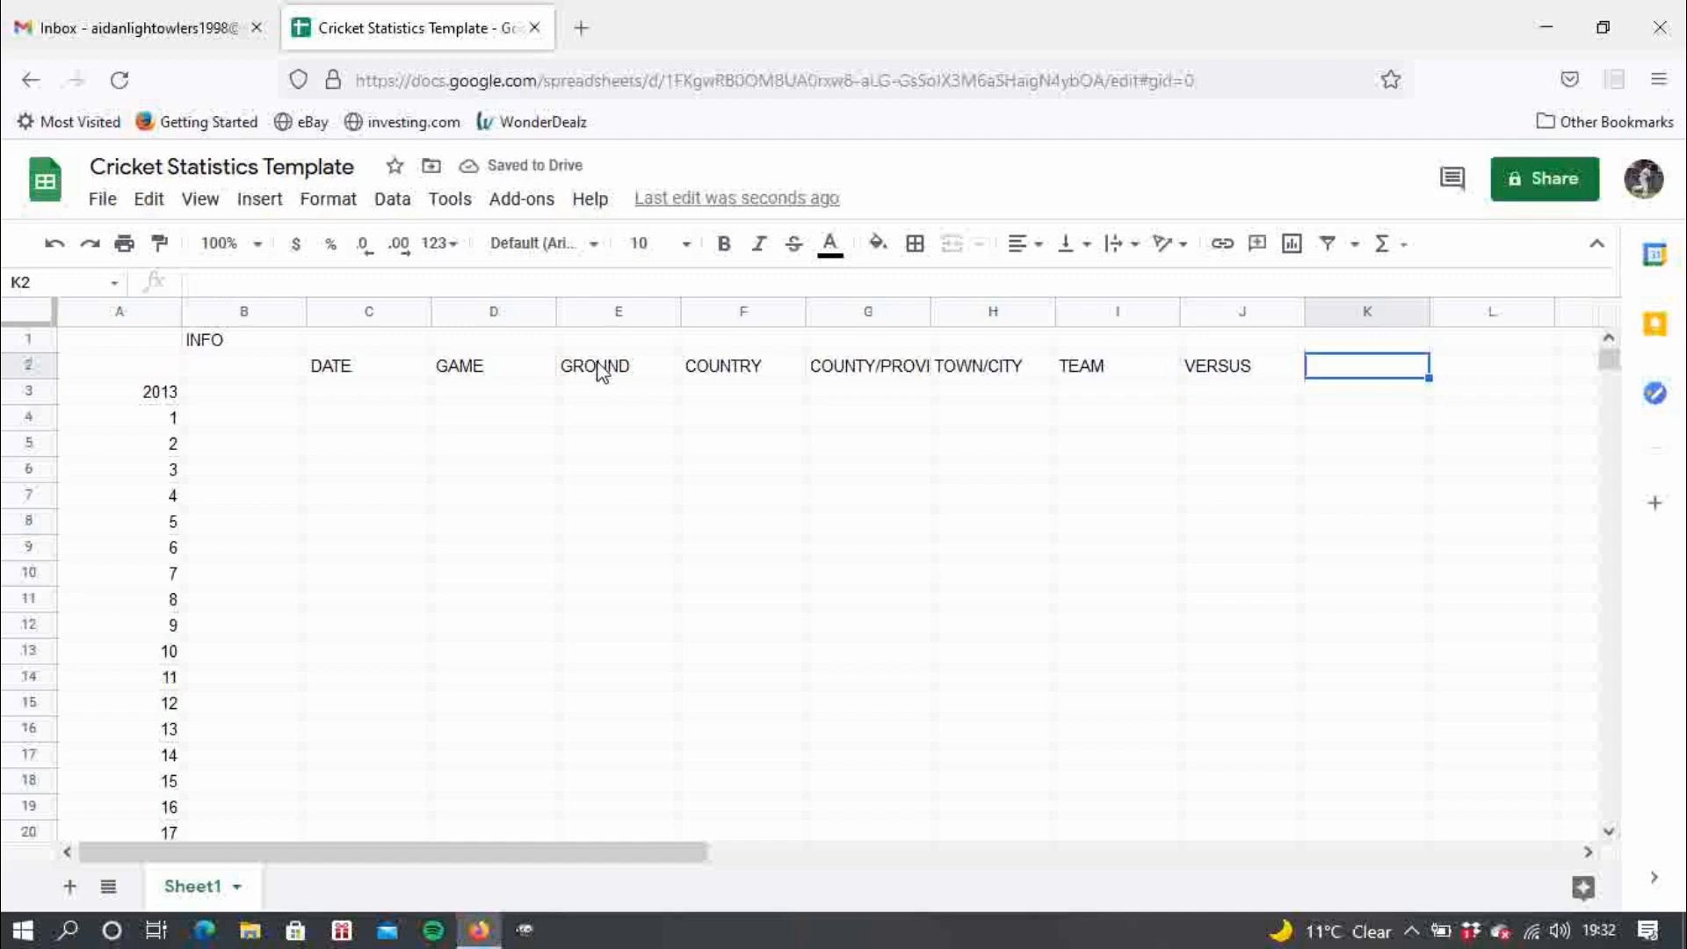
text(FORMAT)
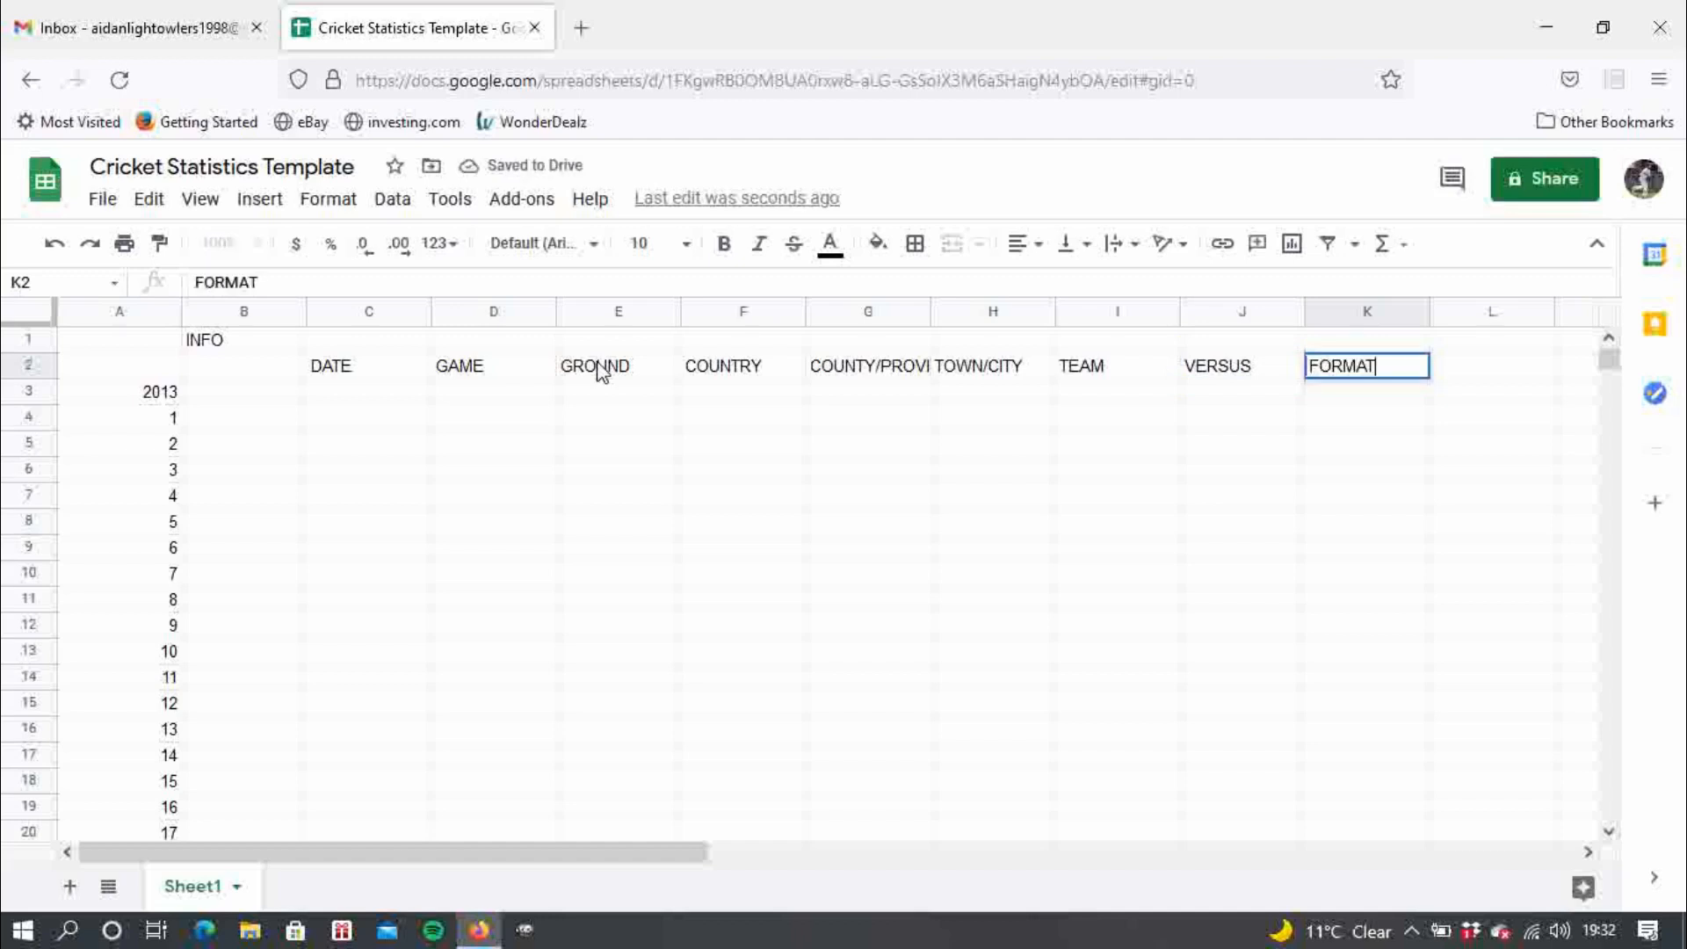
key(Tab)
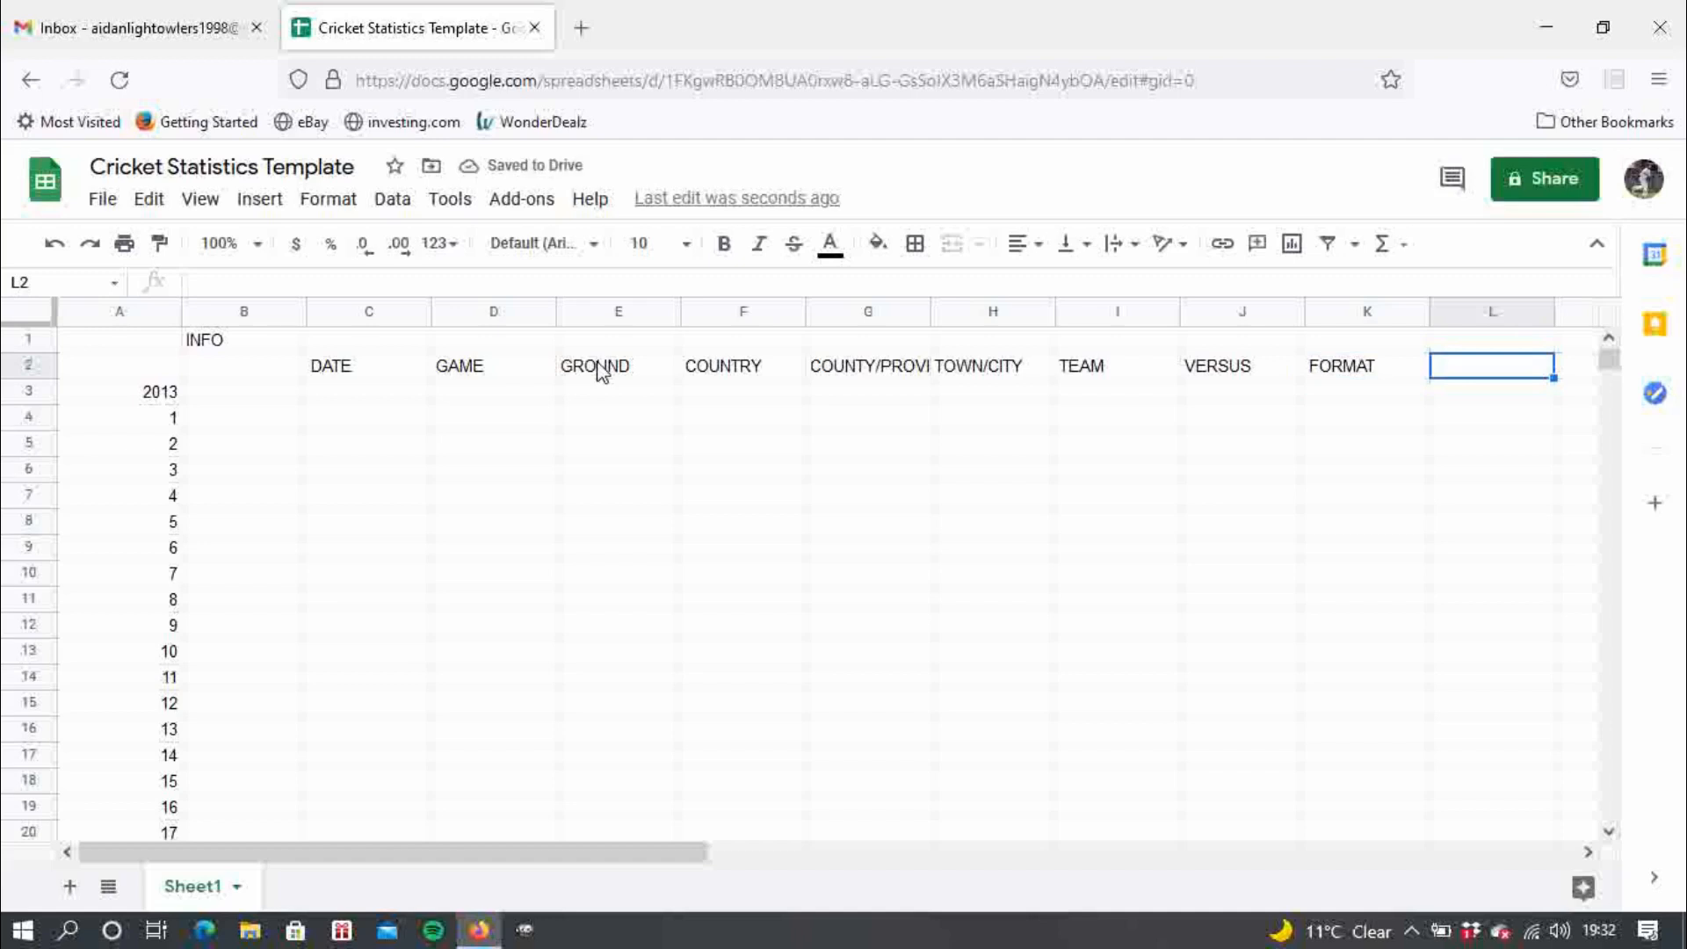
text(COMPET)
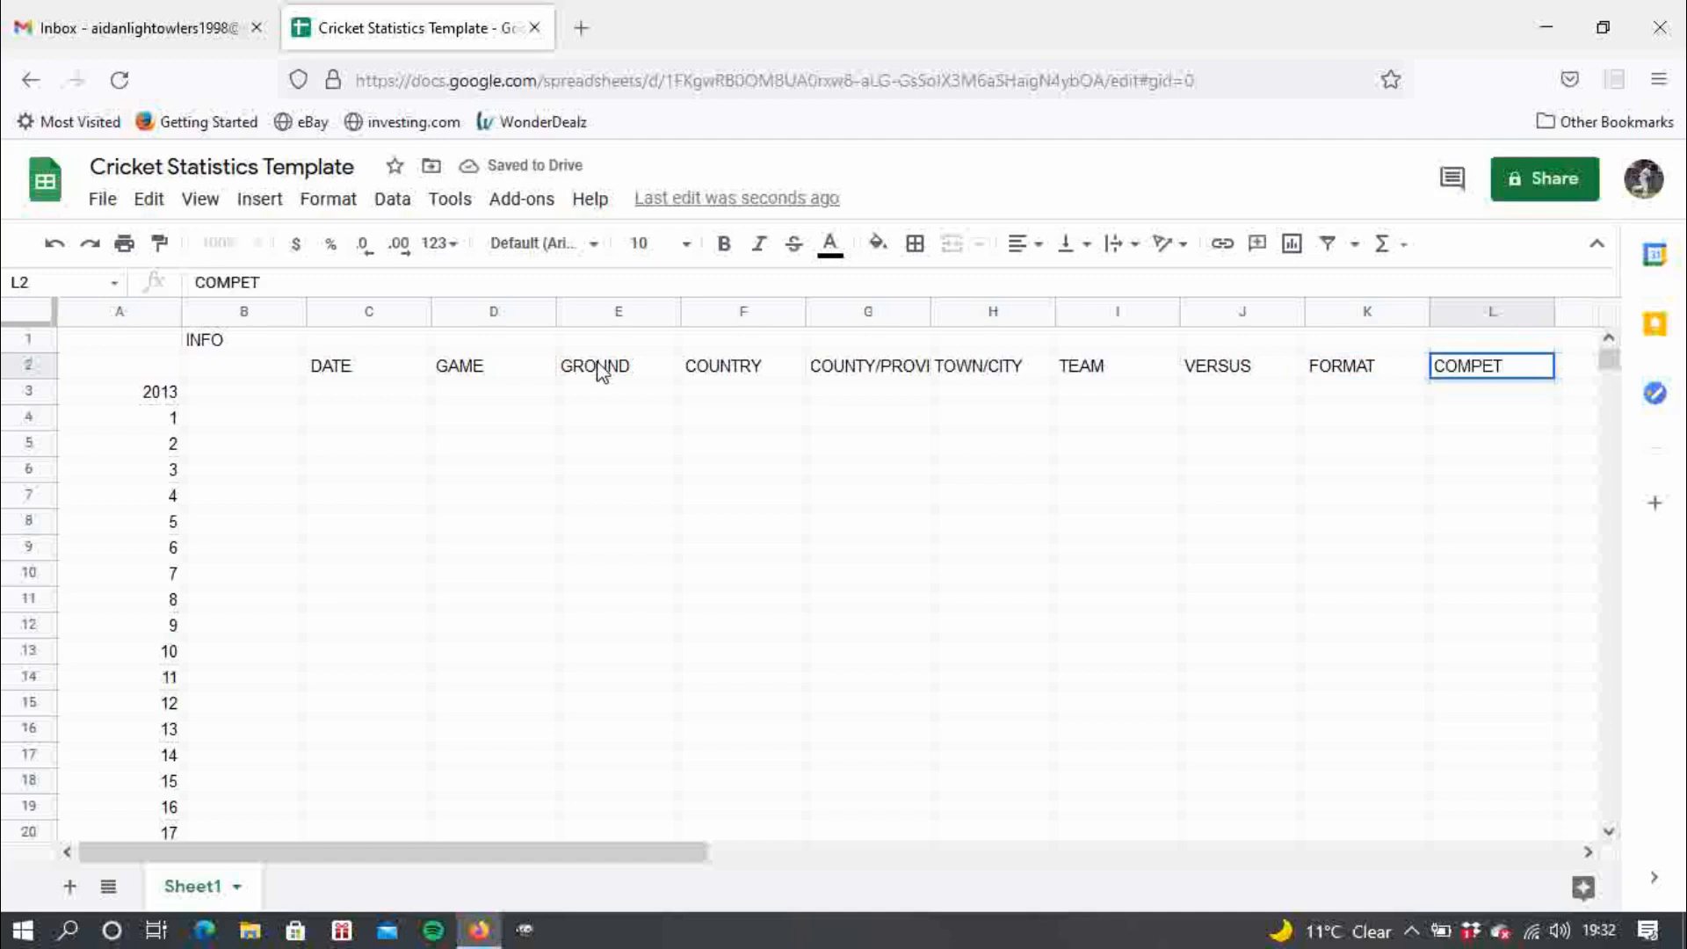
text(ITIO)
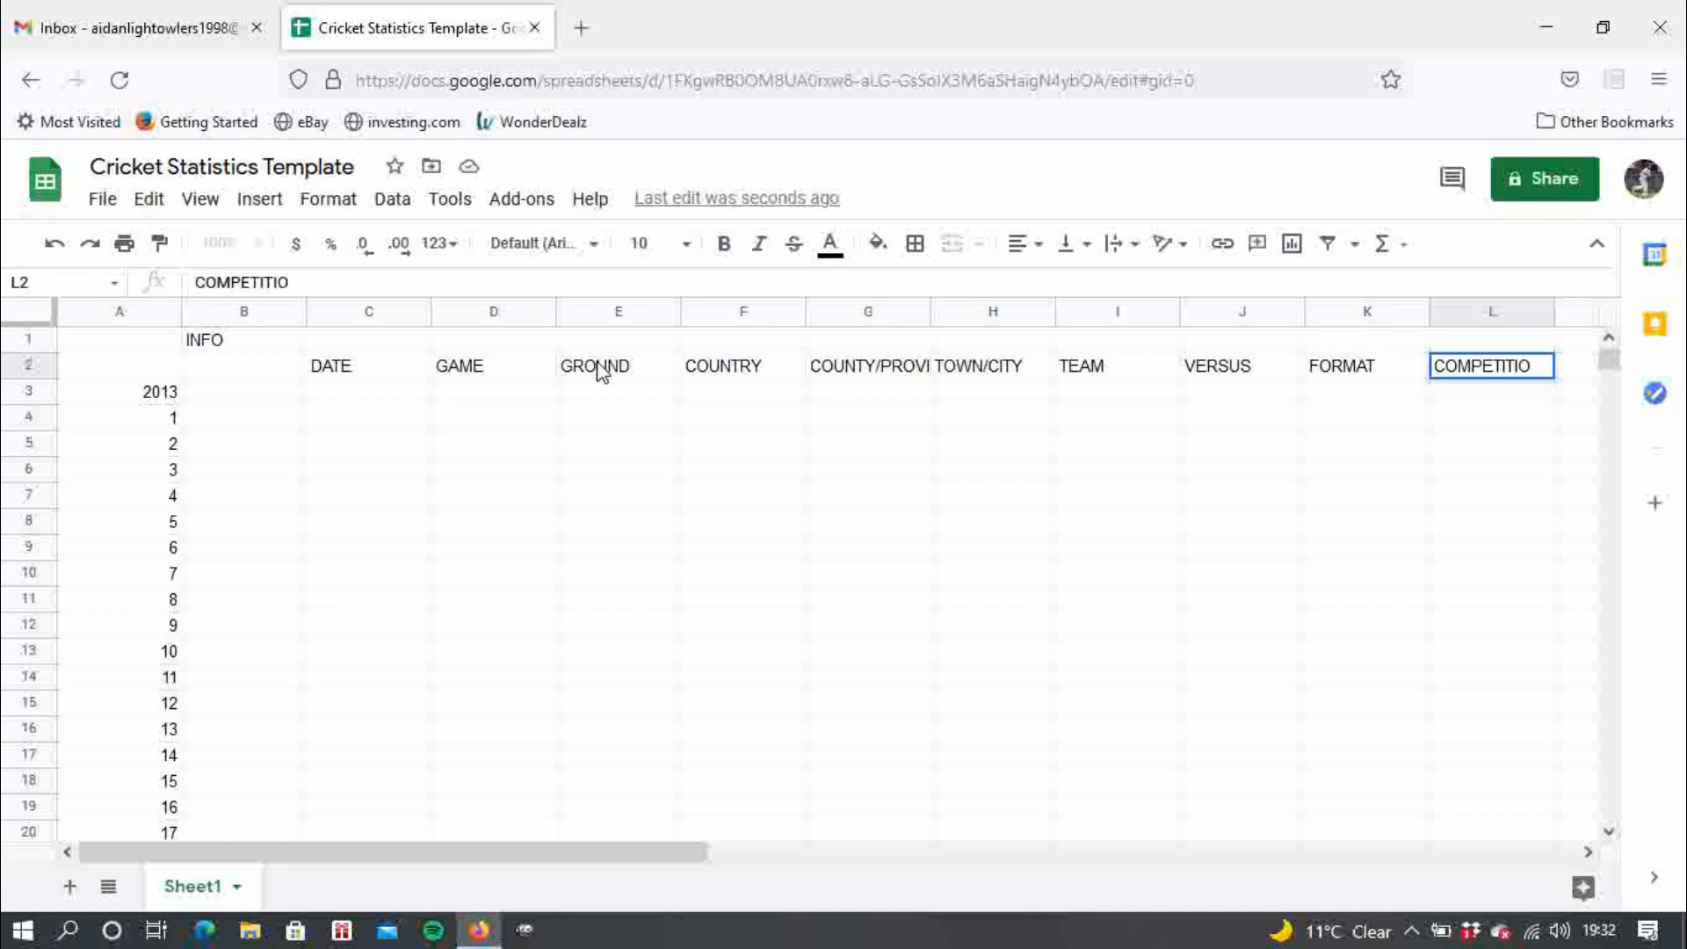
text(N)
key(Return)
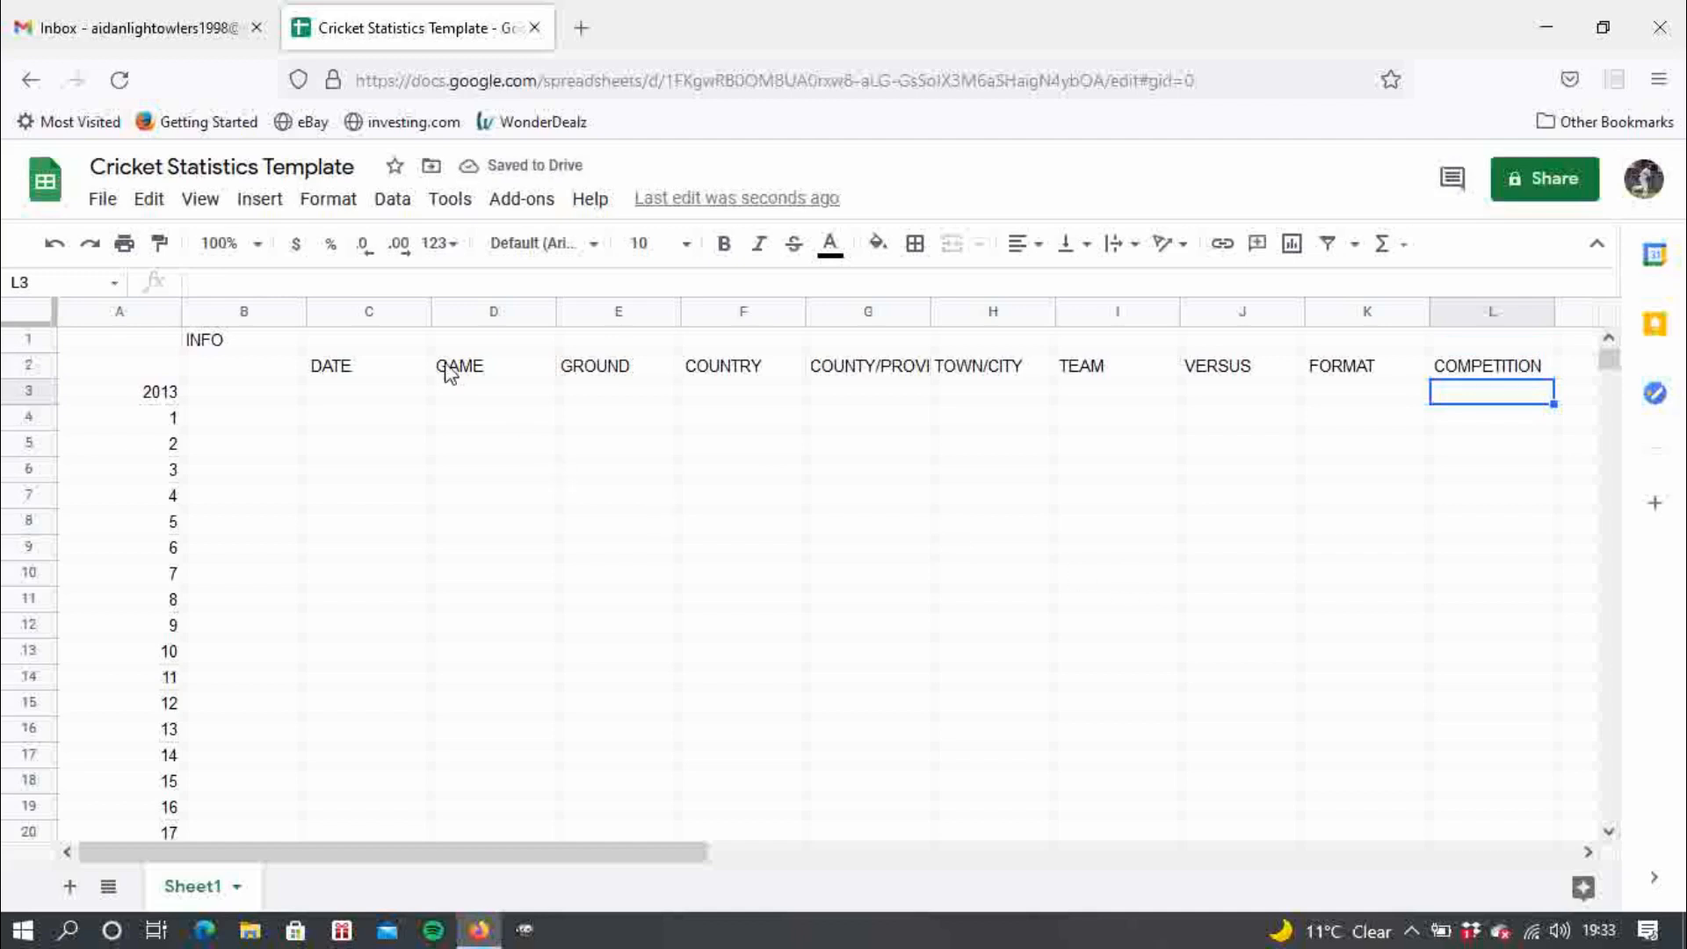
- Shrink column C to fit the width of its DATE heading
click(361, 310)
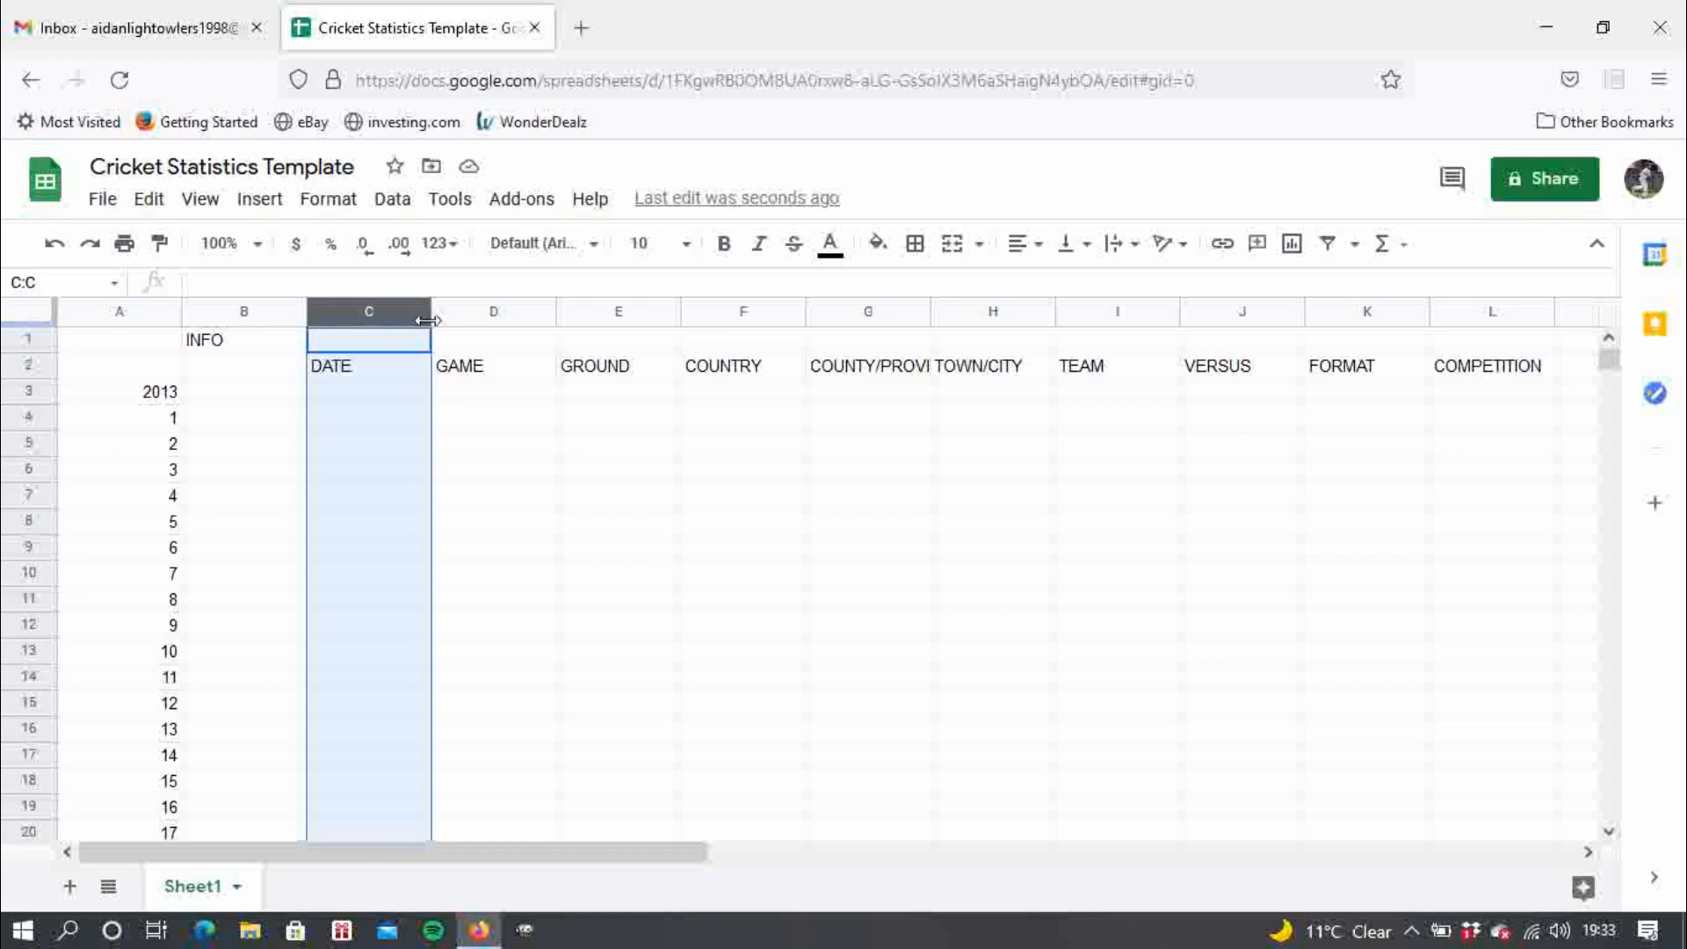
mouse_move(431, 317)
mouse_down()
mouse_move(365, 318)
mouse_move(404, 318)
mouse_up()
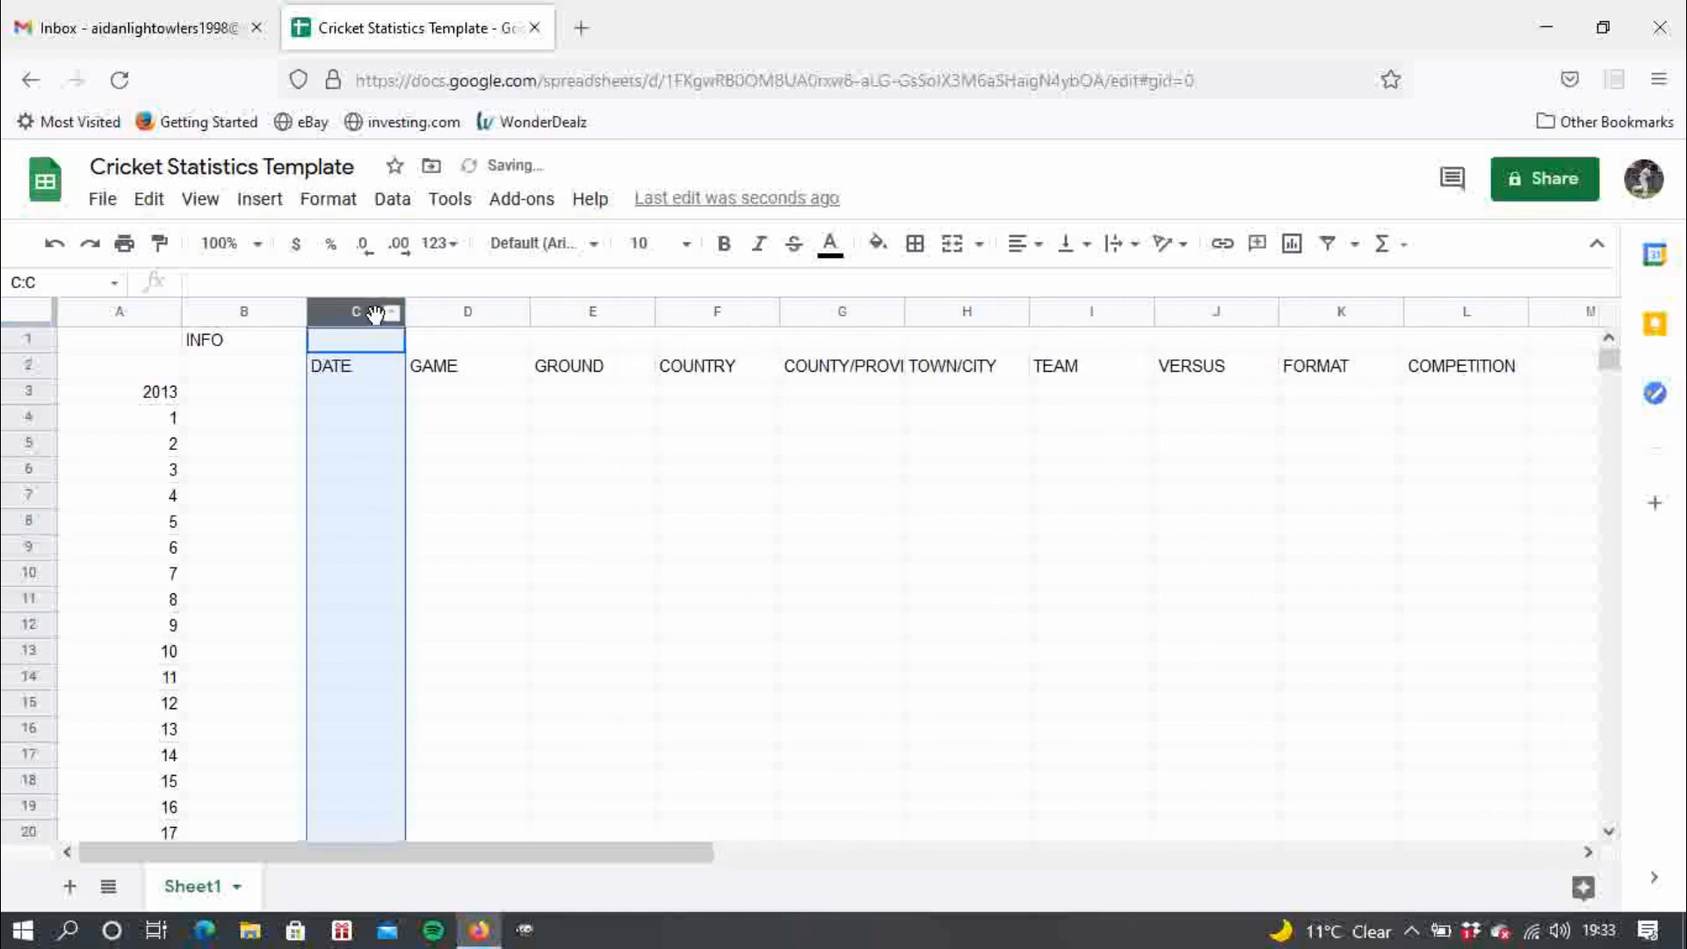
double_click(404, 316)
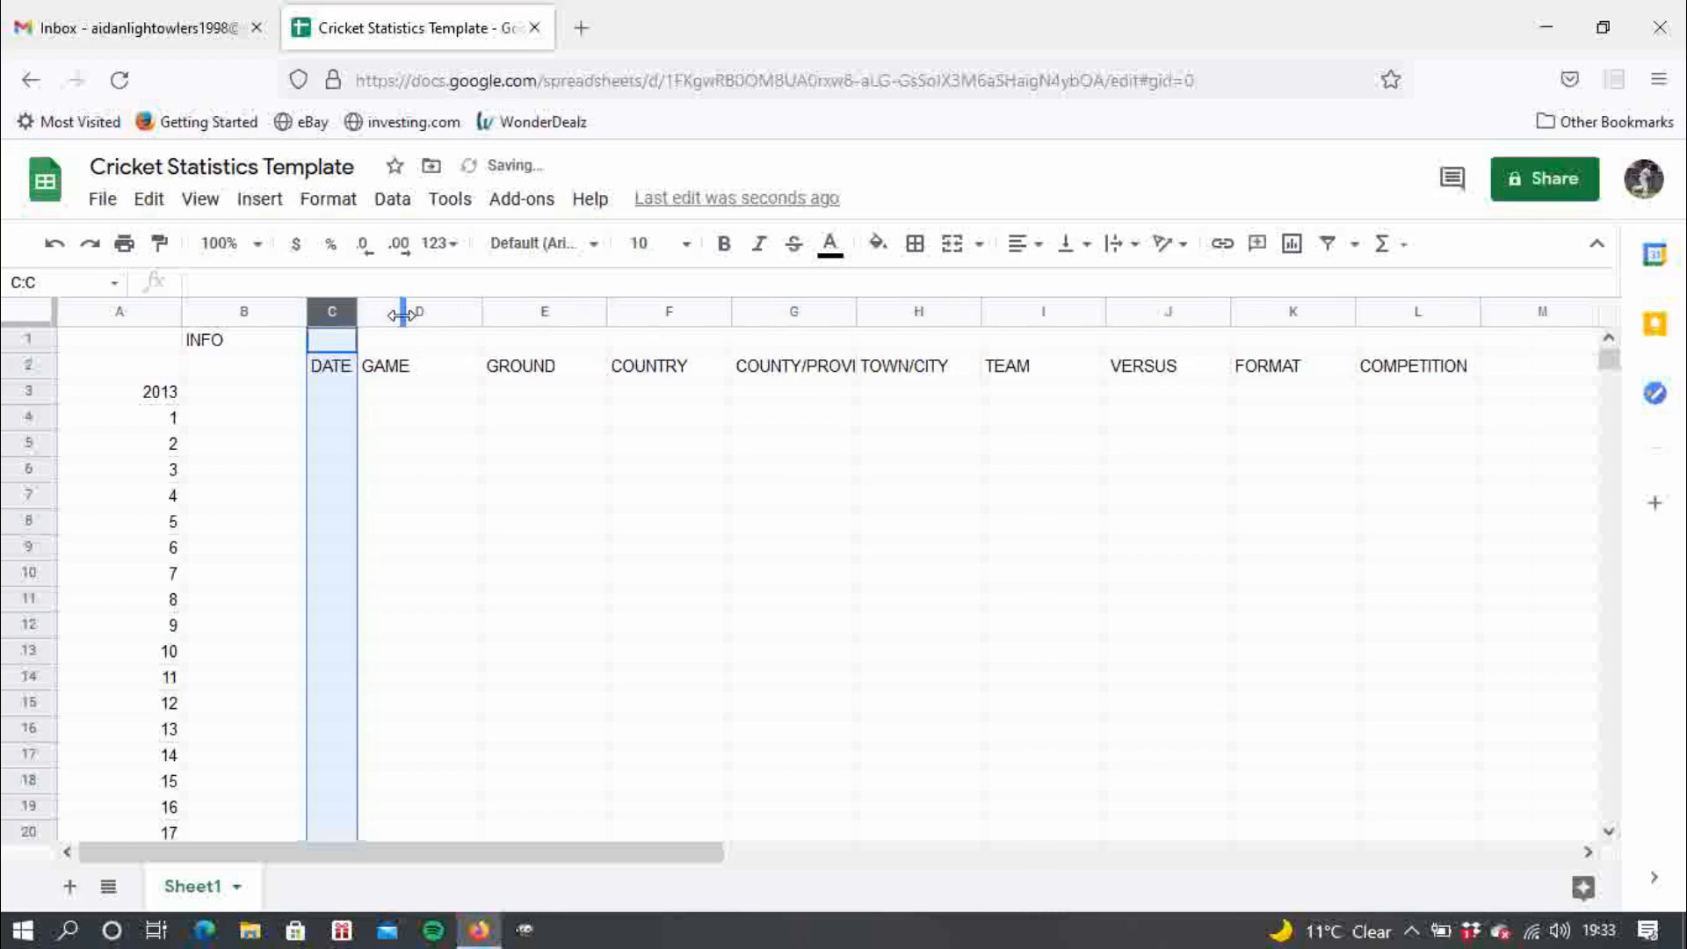
- Fit columns D through L to the width of their headings, and narrow columns A and B to their contents
click(382, 316)
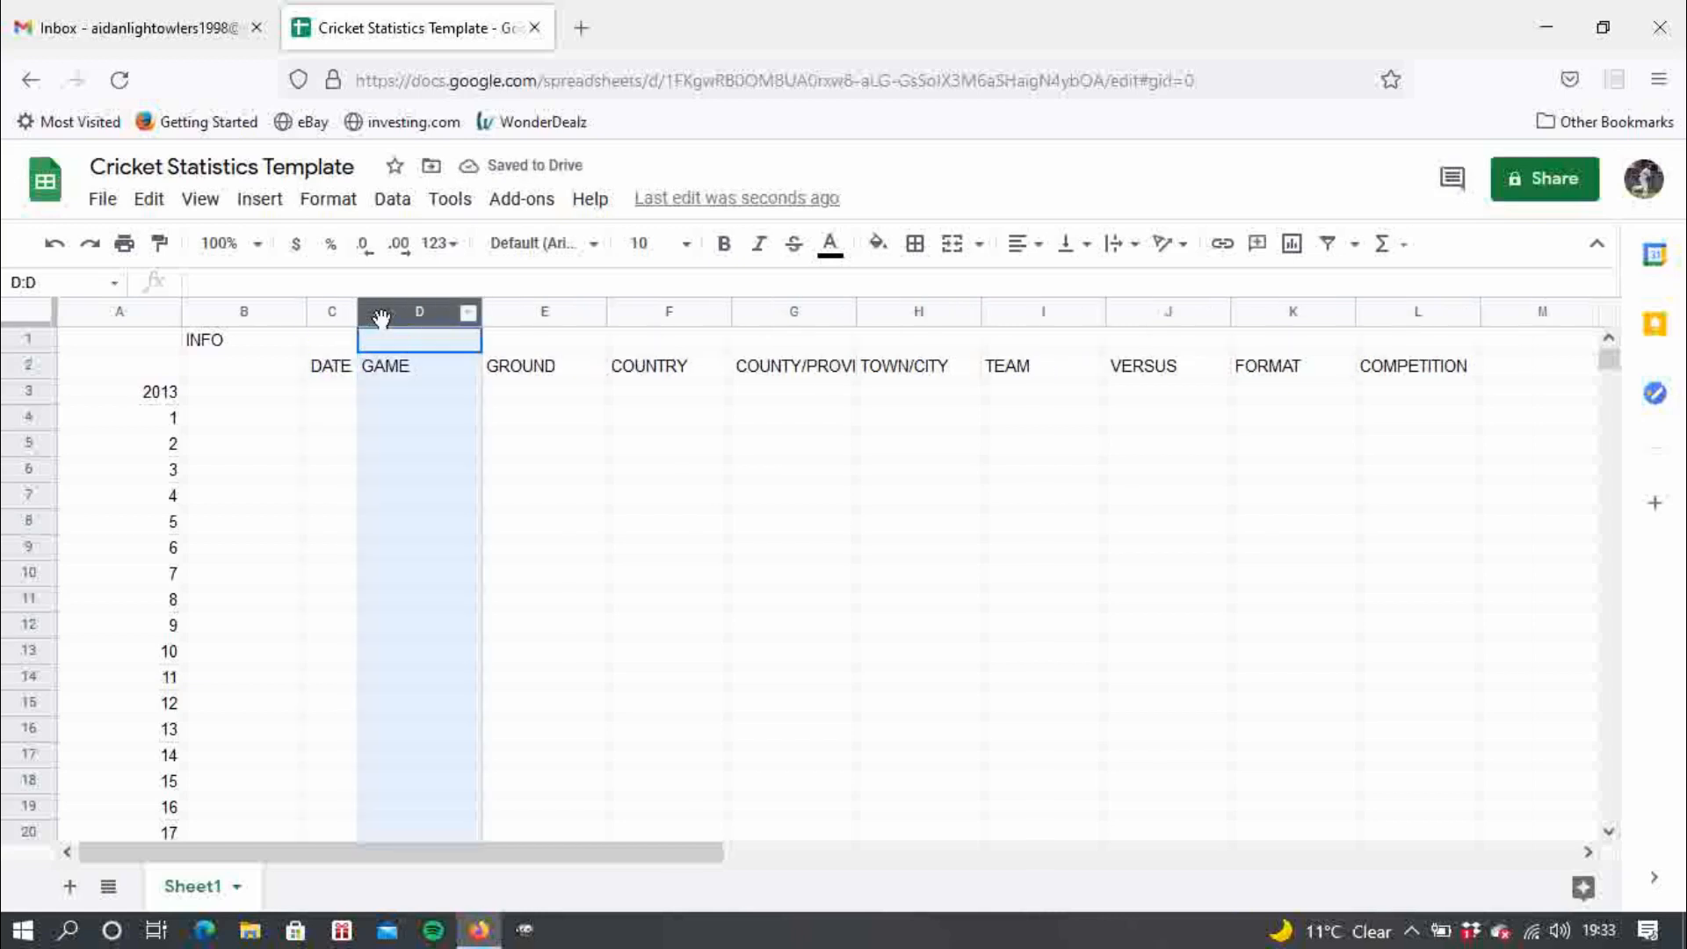
shift+click(512, 322)
drag(780, 305, 1424, 308)
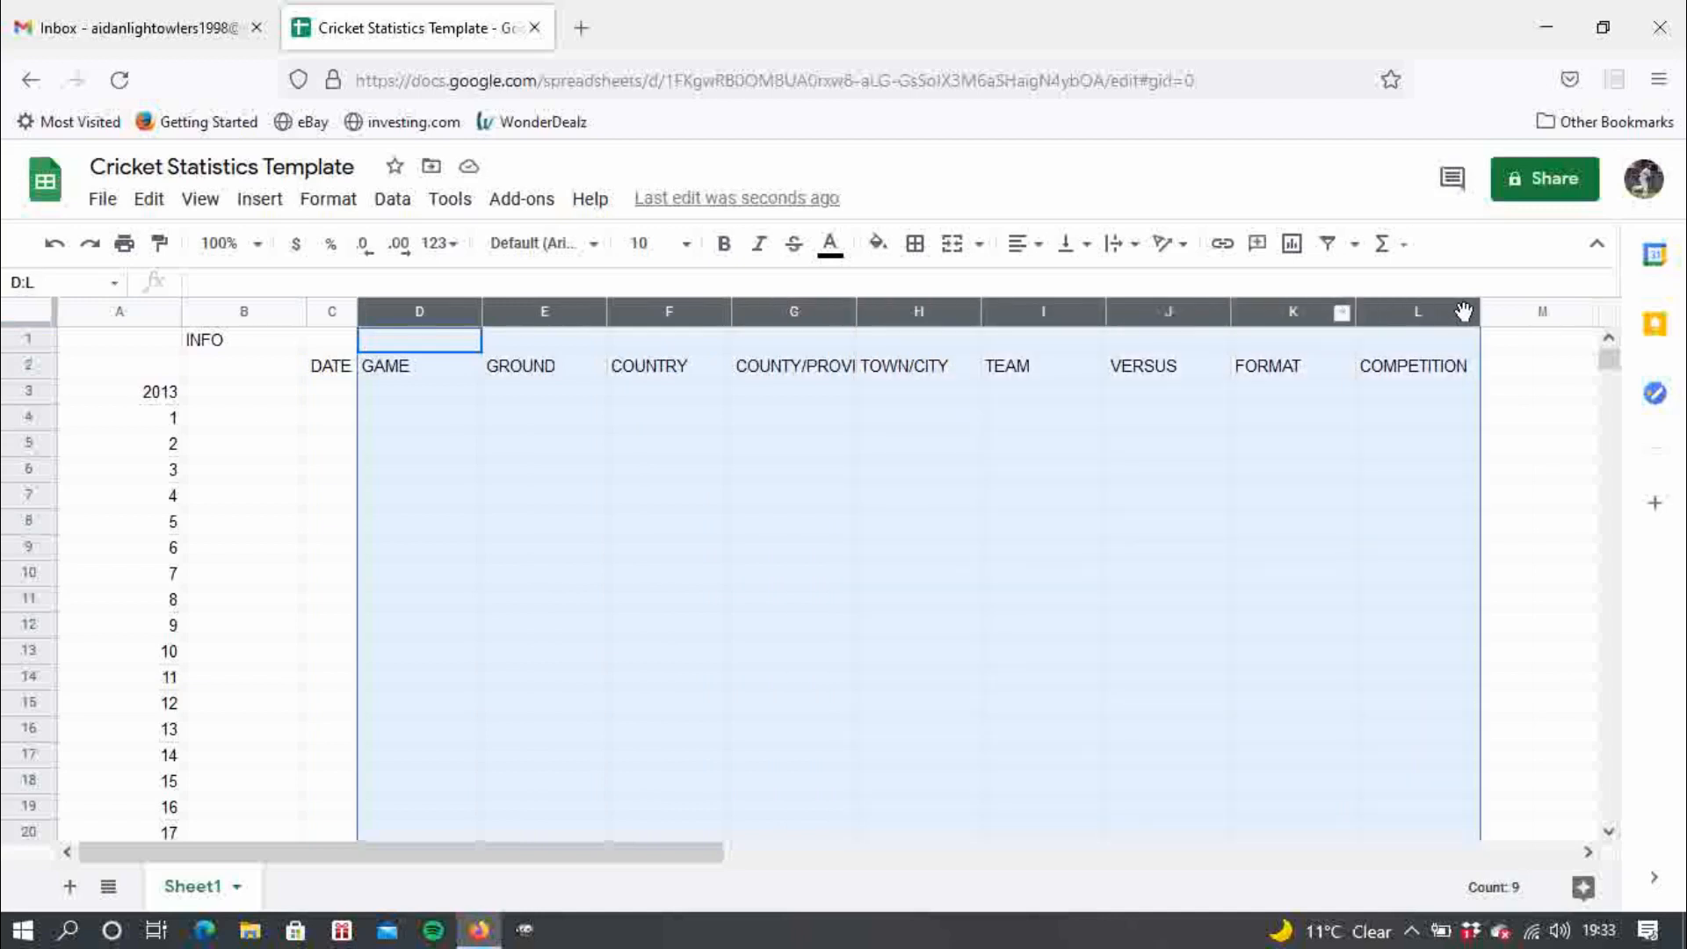
double_click(1478, 316)
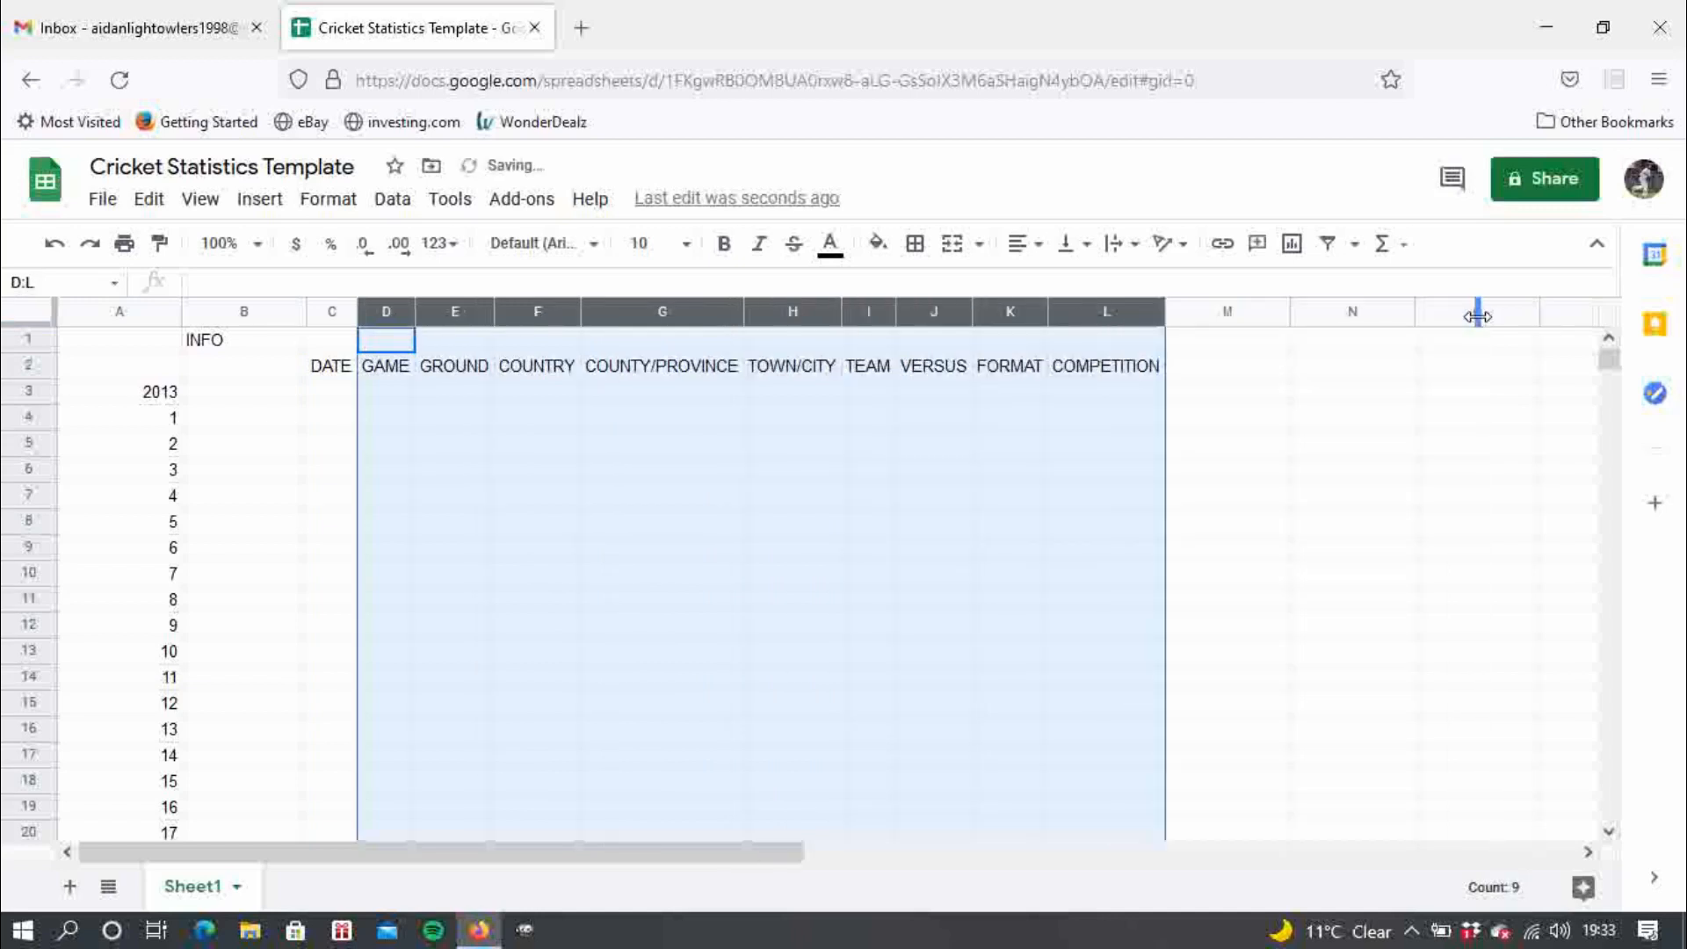
click(522, 419)
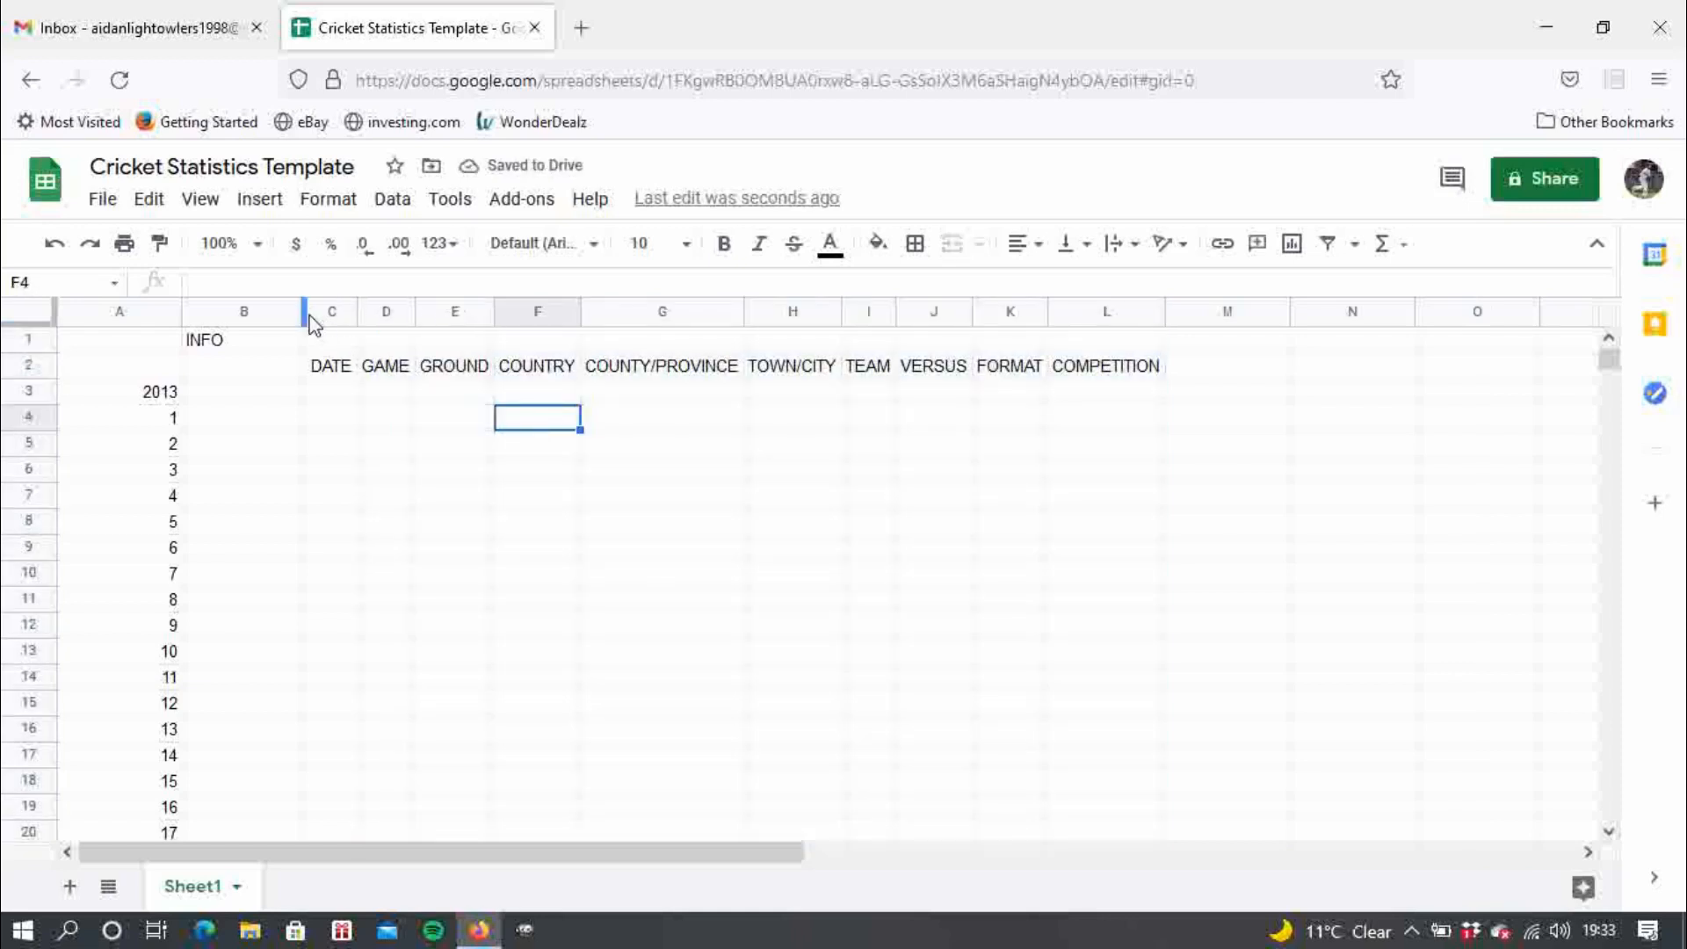
drag(307, 323, 101, 313)
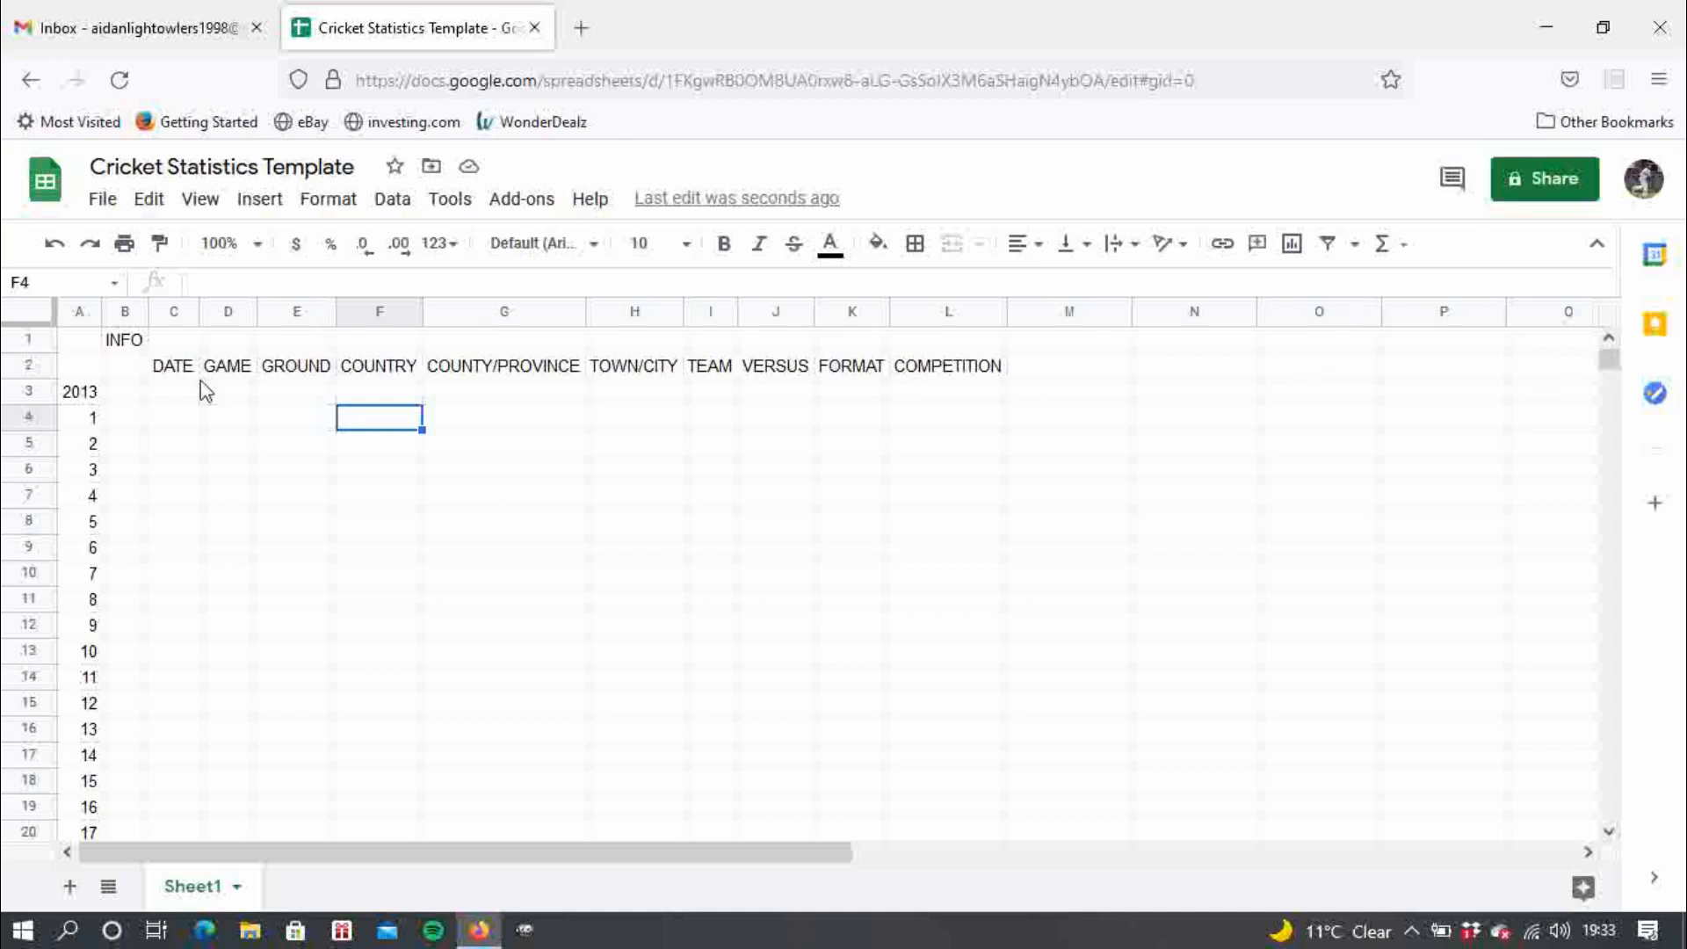
- Give the INFO heading in cell B1 a black fill and white text
click(136, 346)
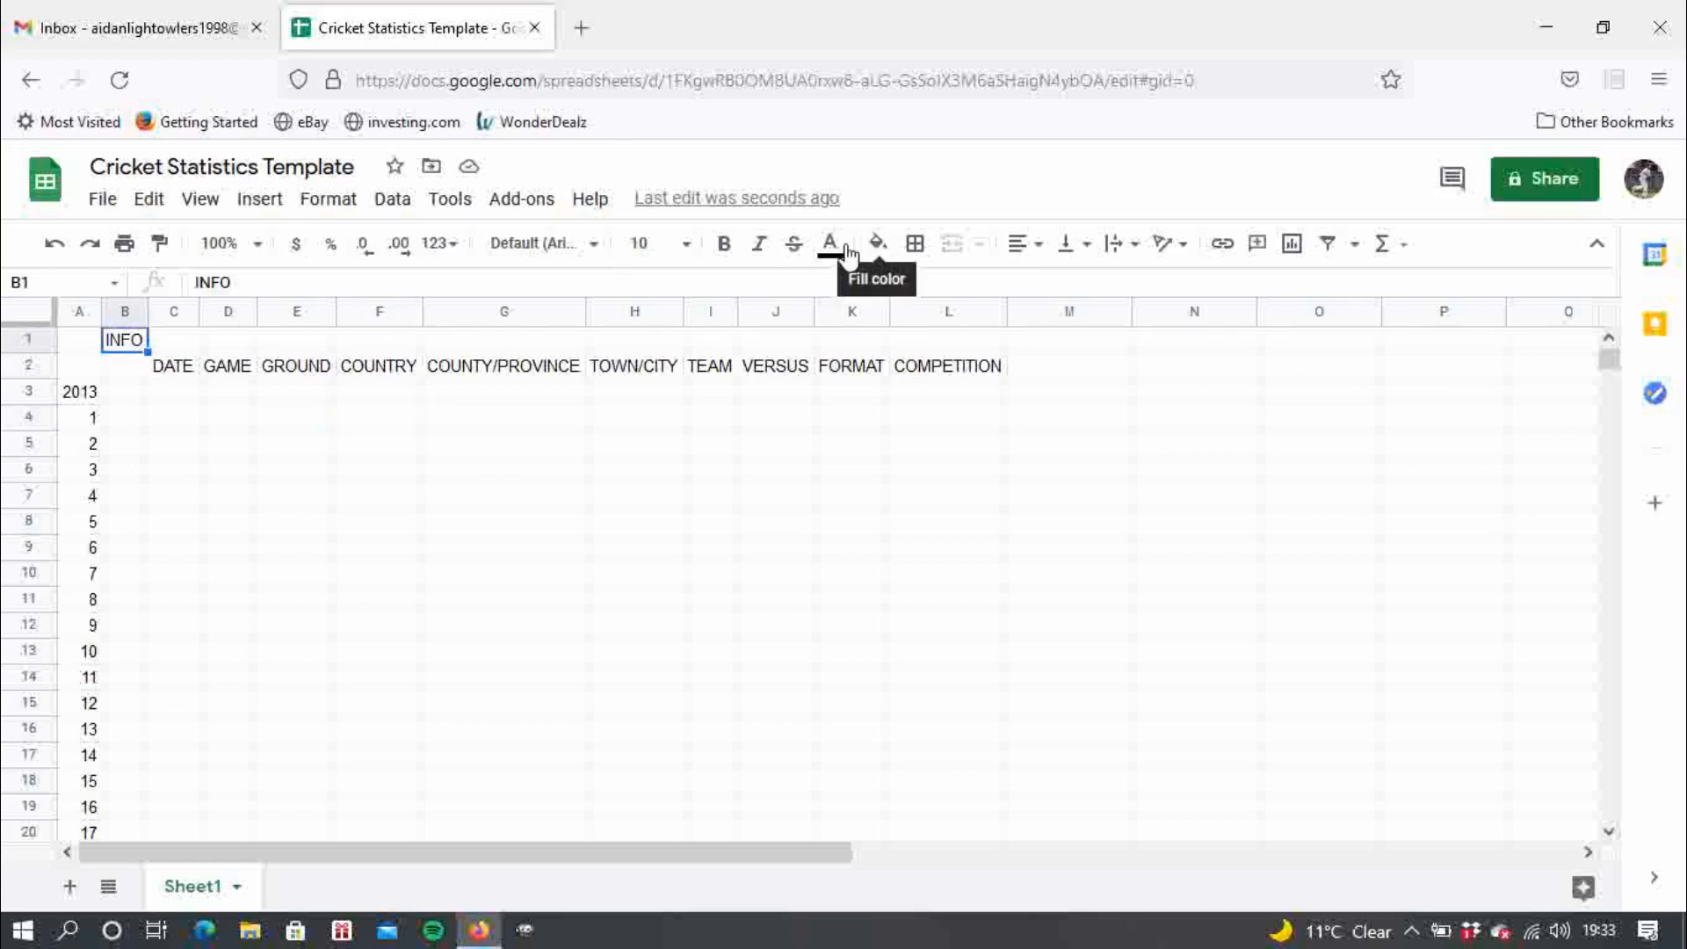
click(879, 246)
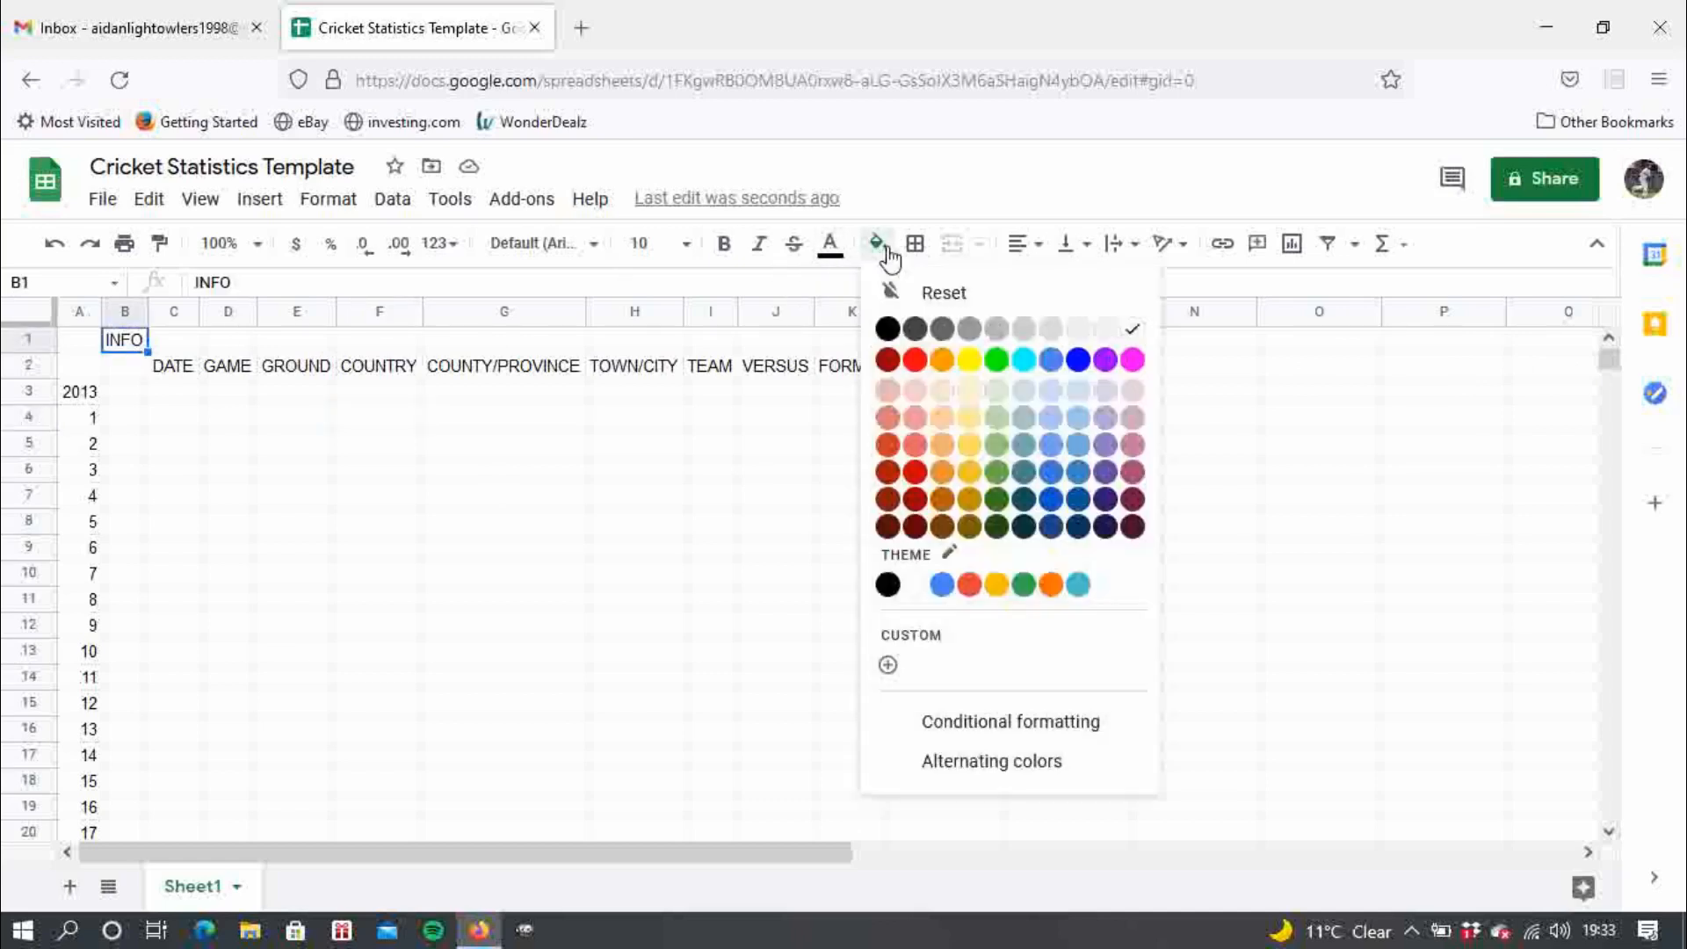
click(887, 328)
click(833, 250)
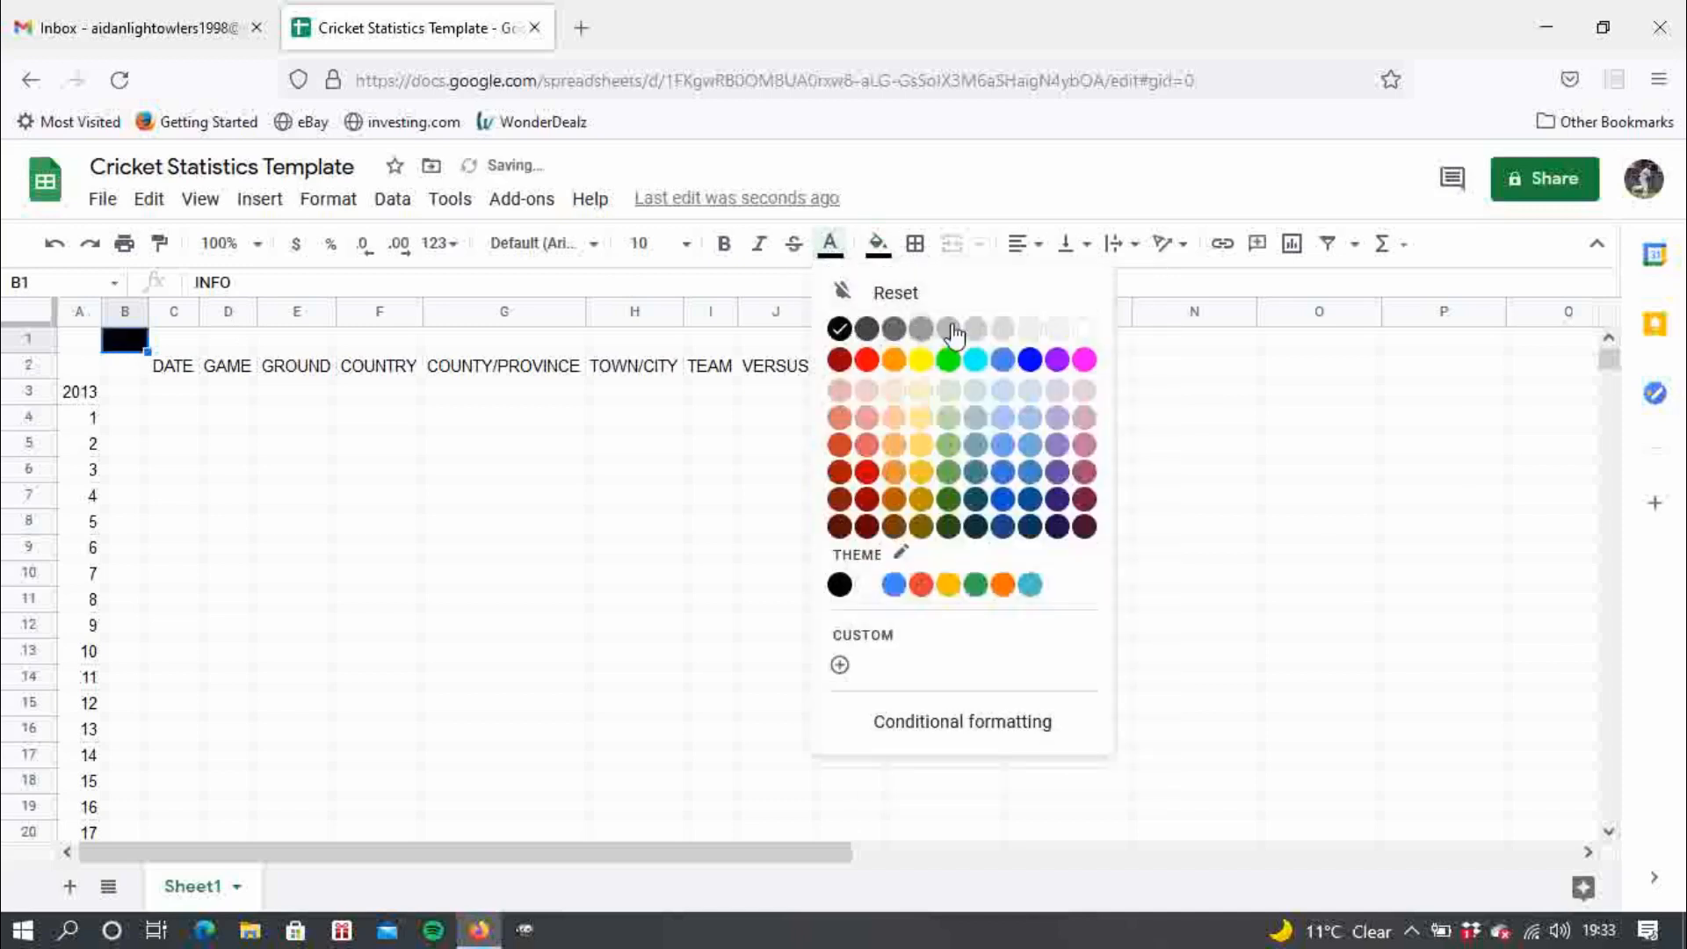
click(1083, 332)
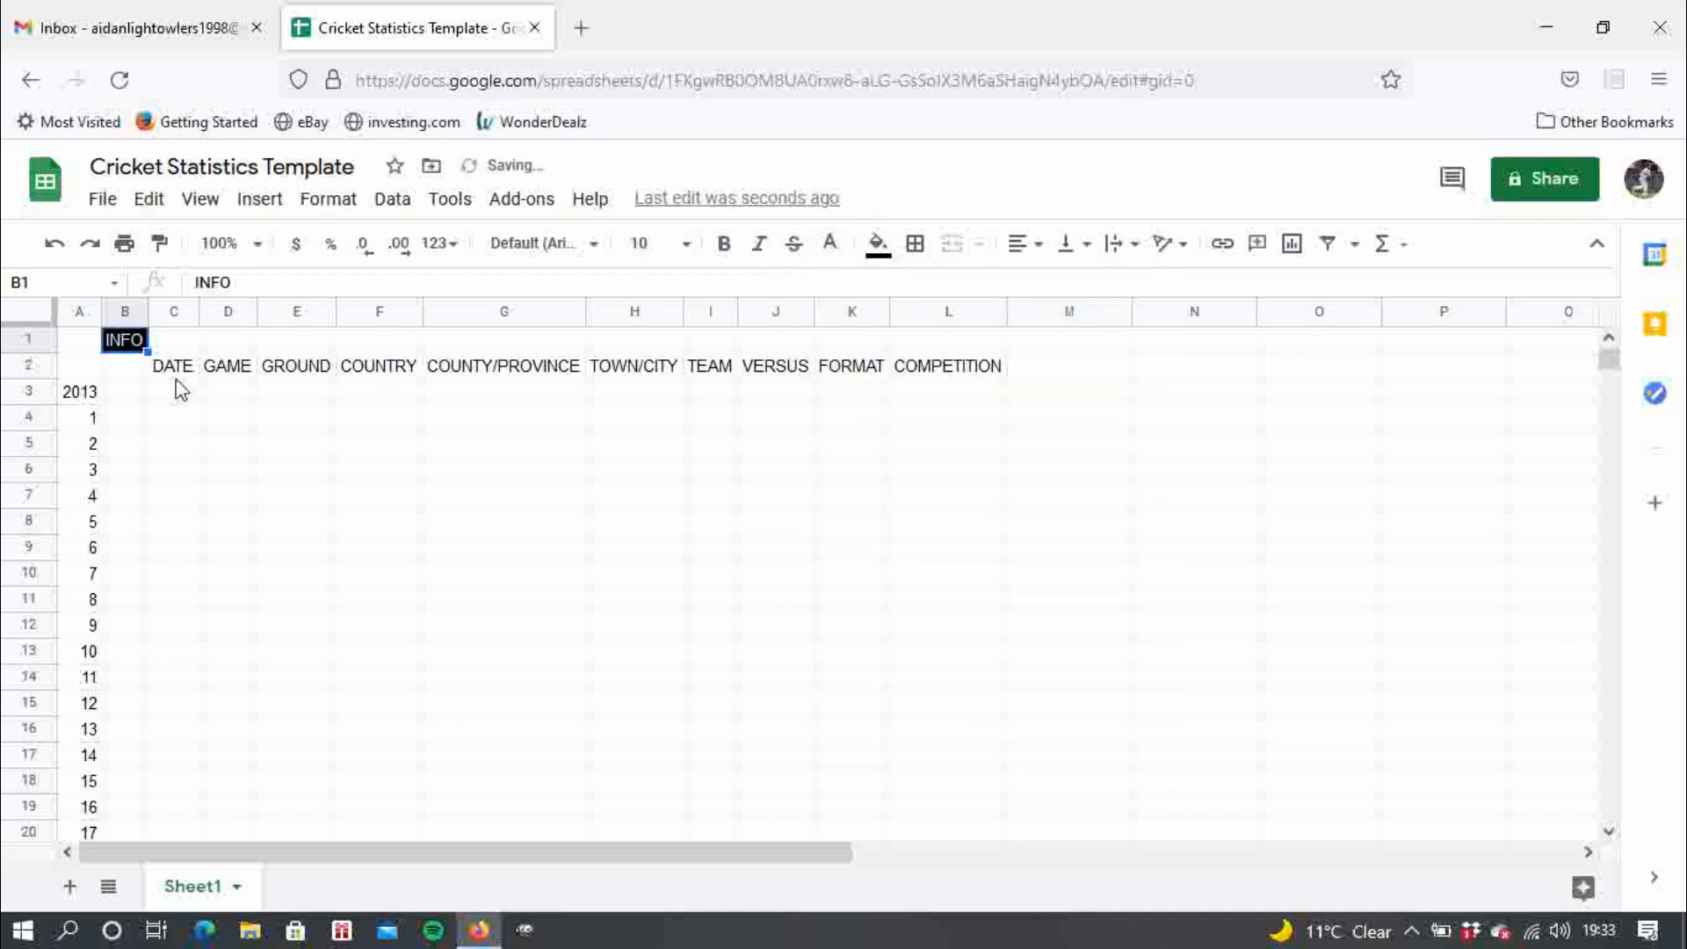
- Format the 2013 season label in cell A3 with a black fill and white text
click(98, 395)
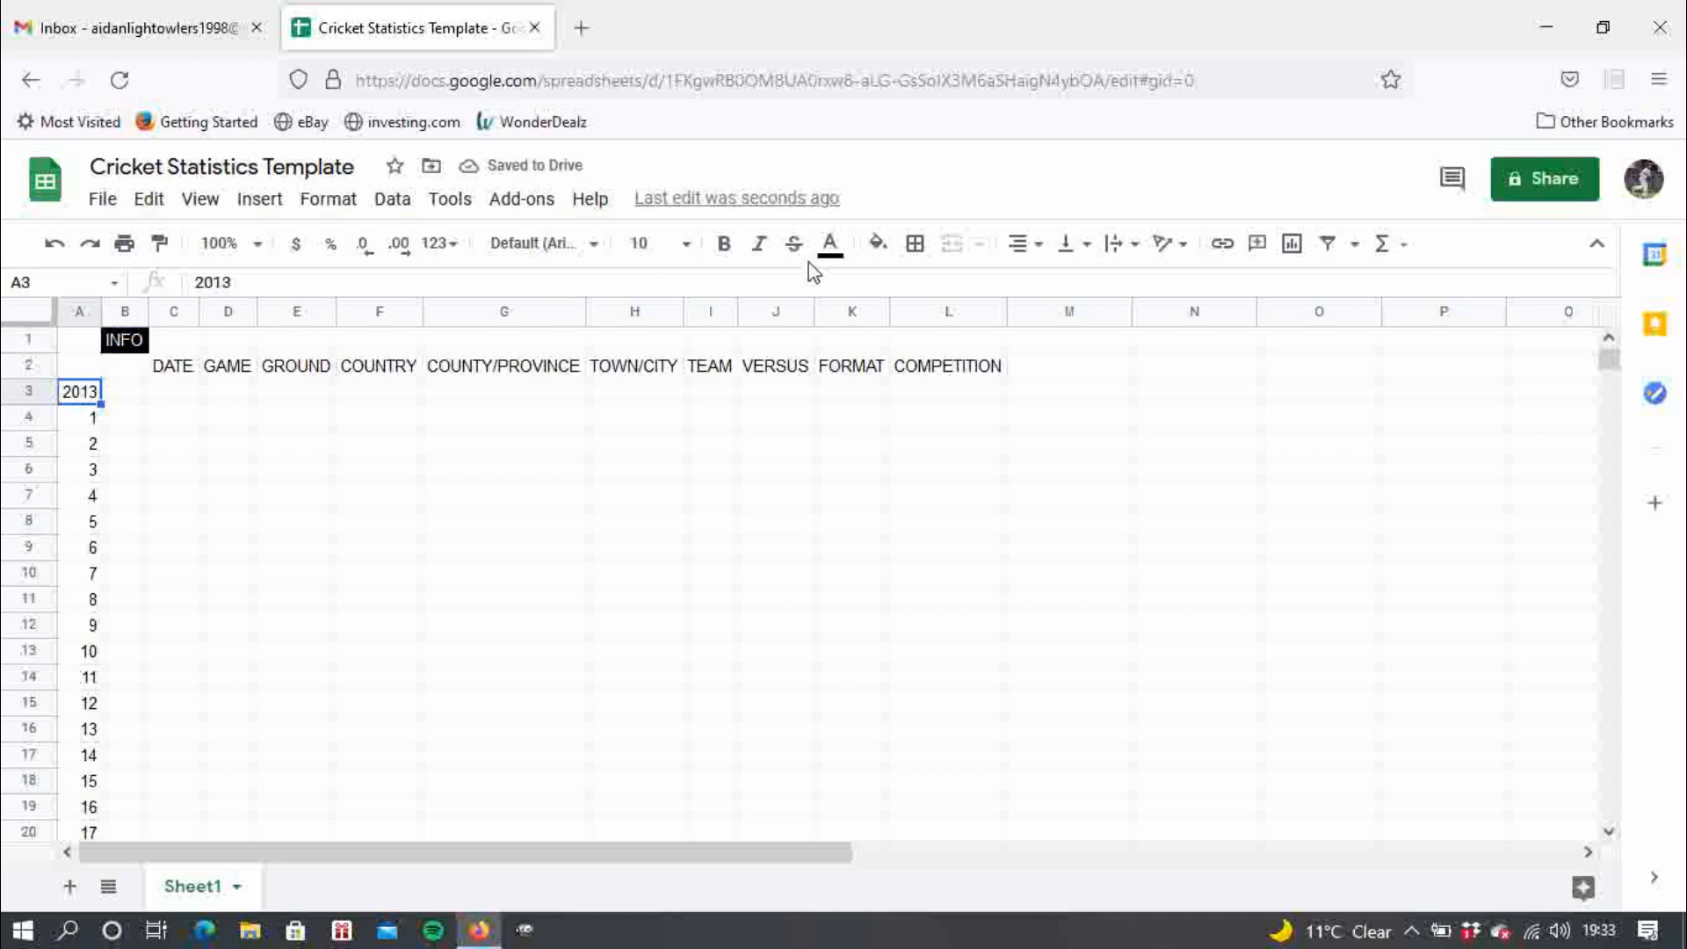
click(875, 249)
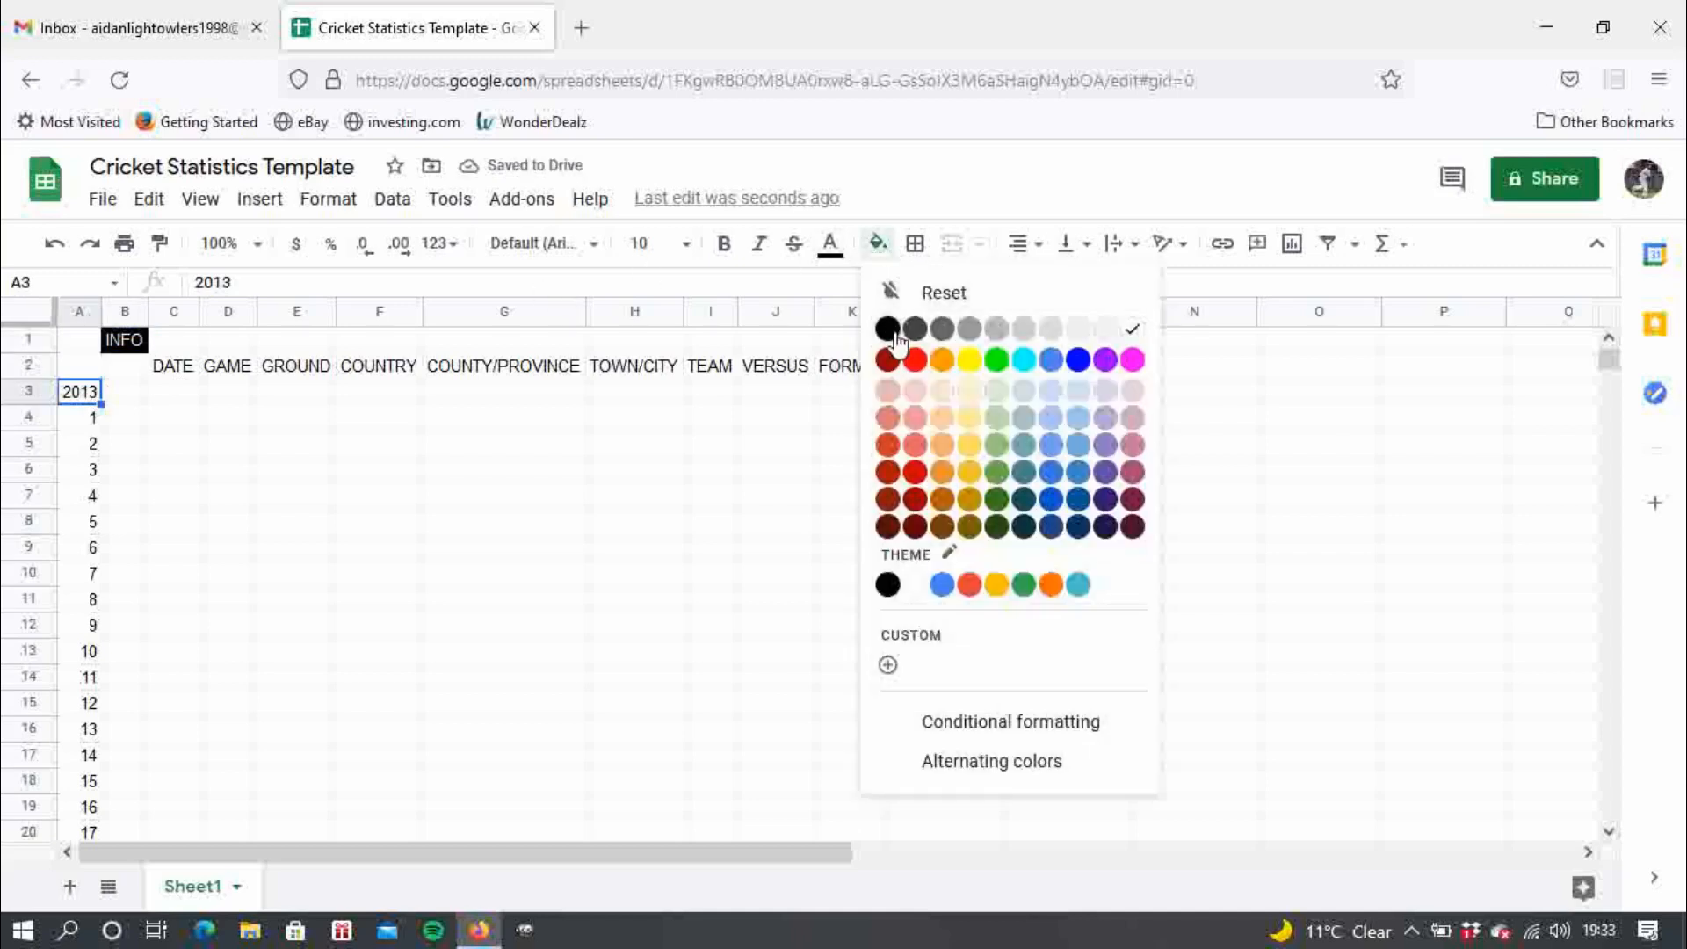
click(888, 328)
click(839, 259)
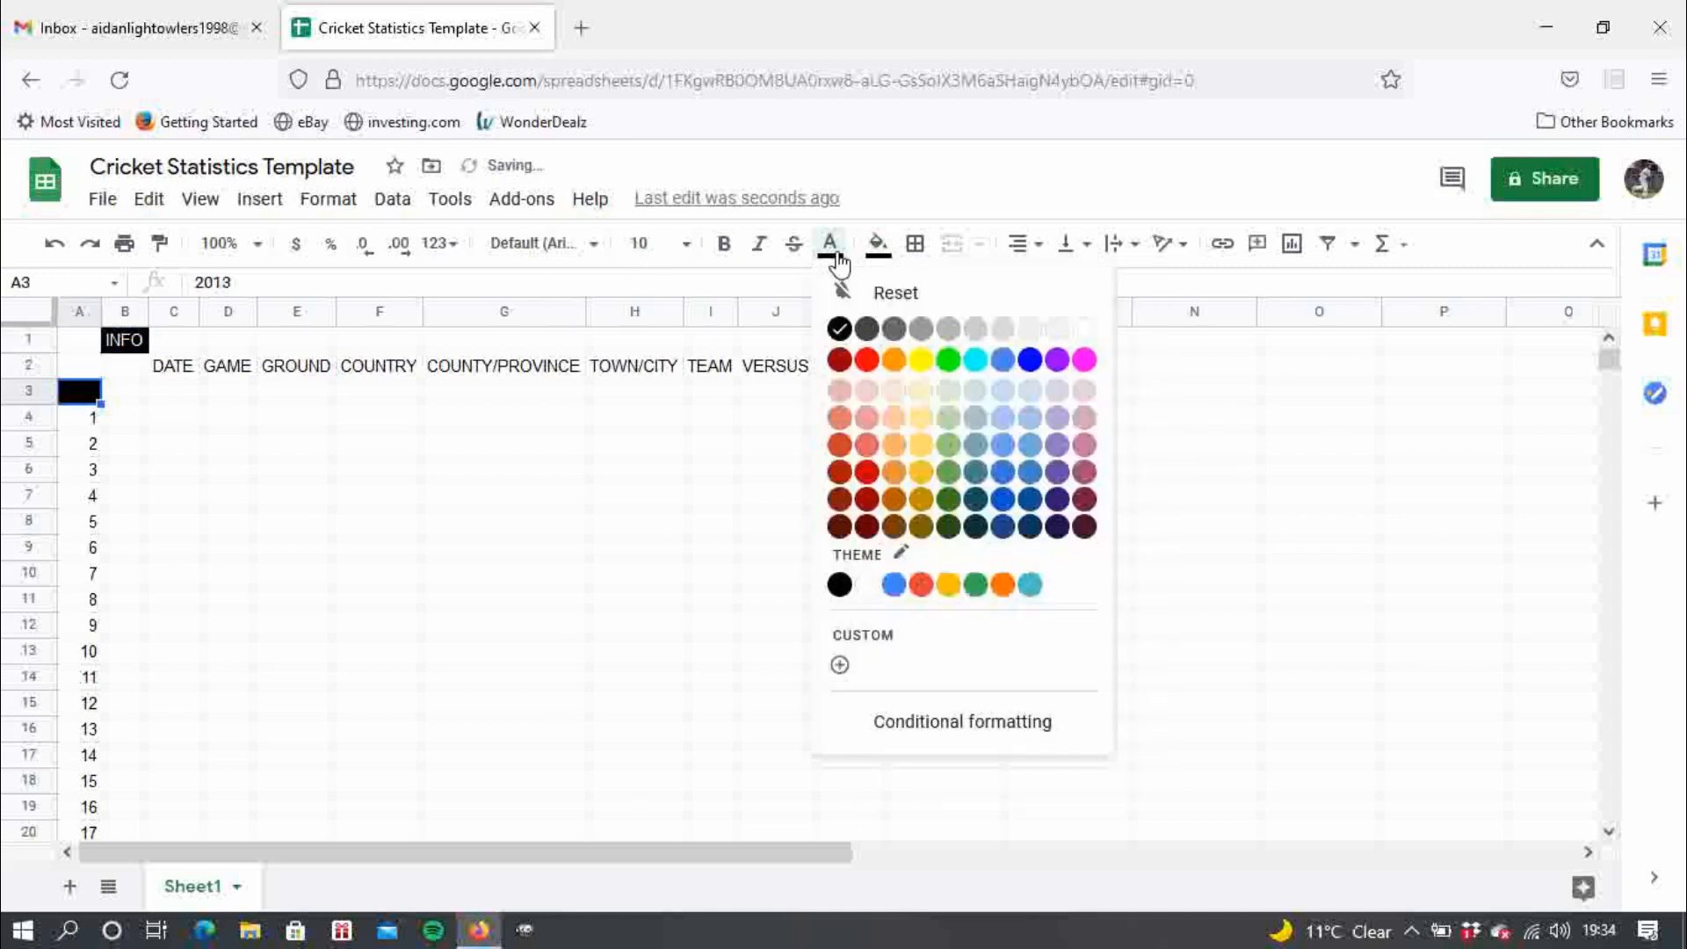
click(1084, 330)
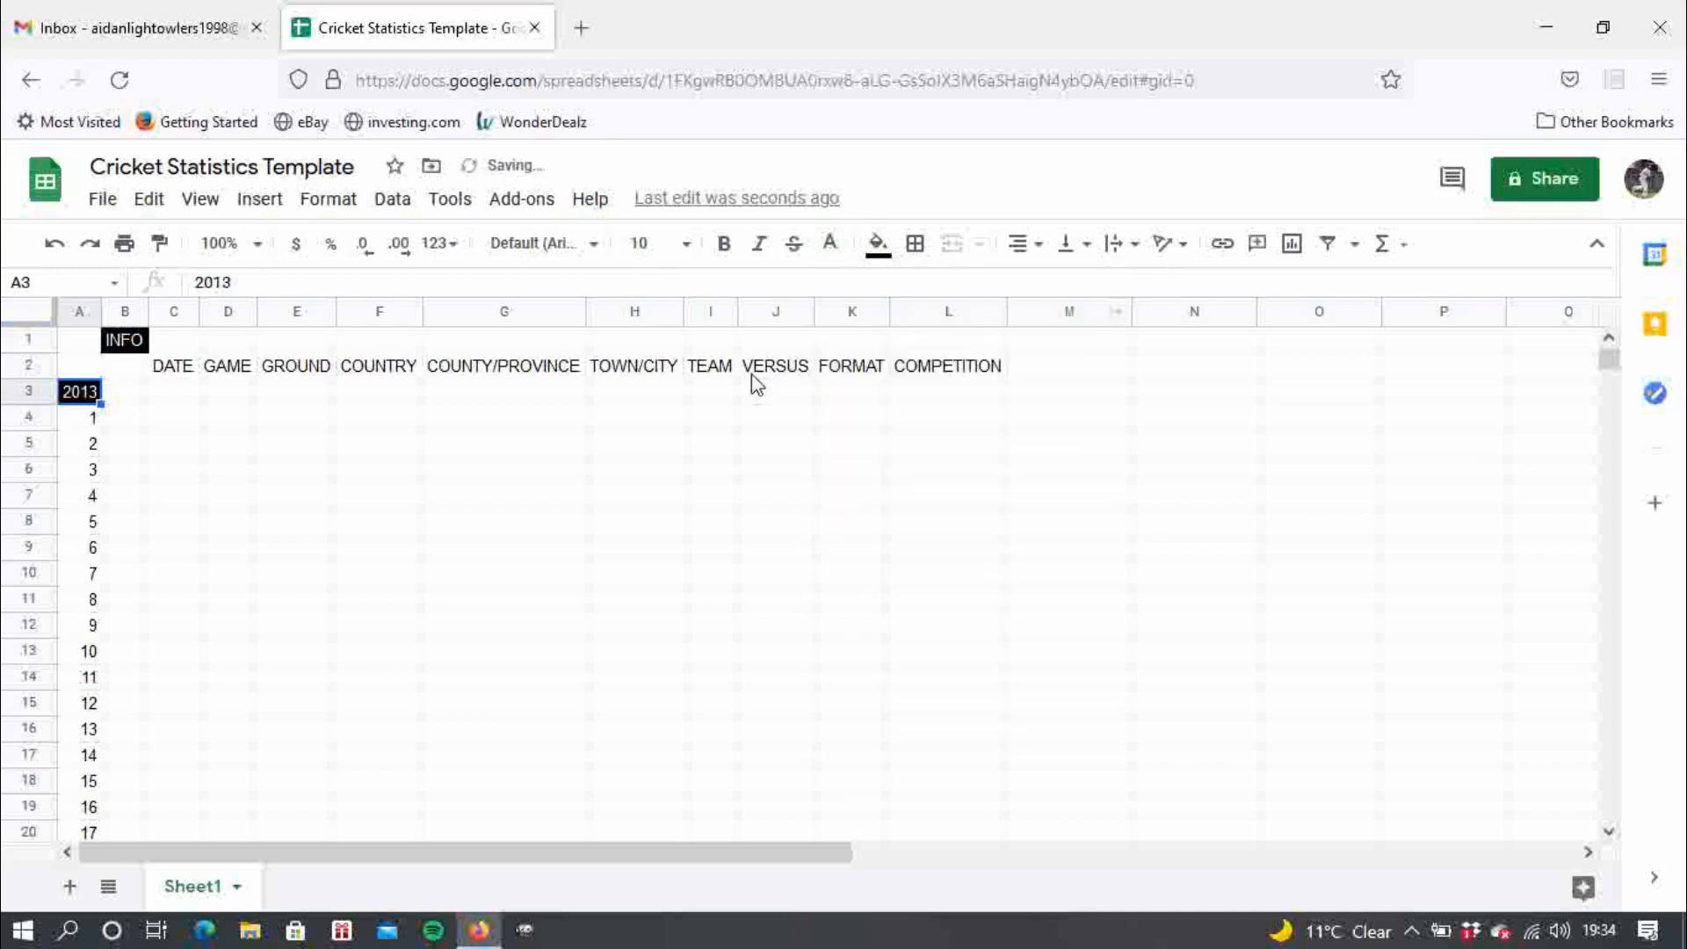
click(266, 423)
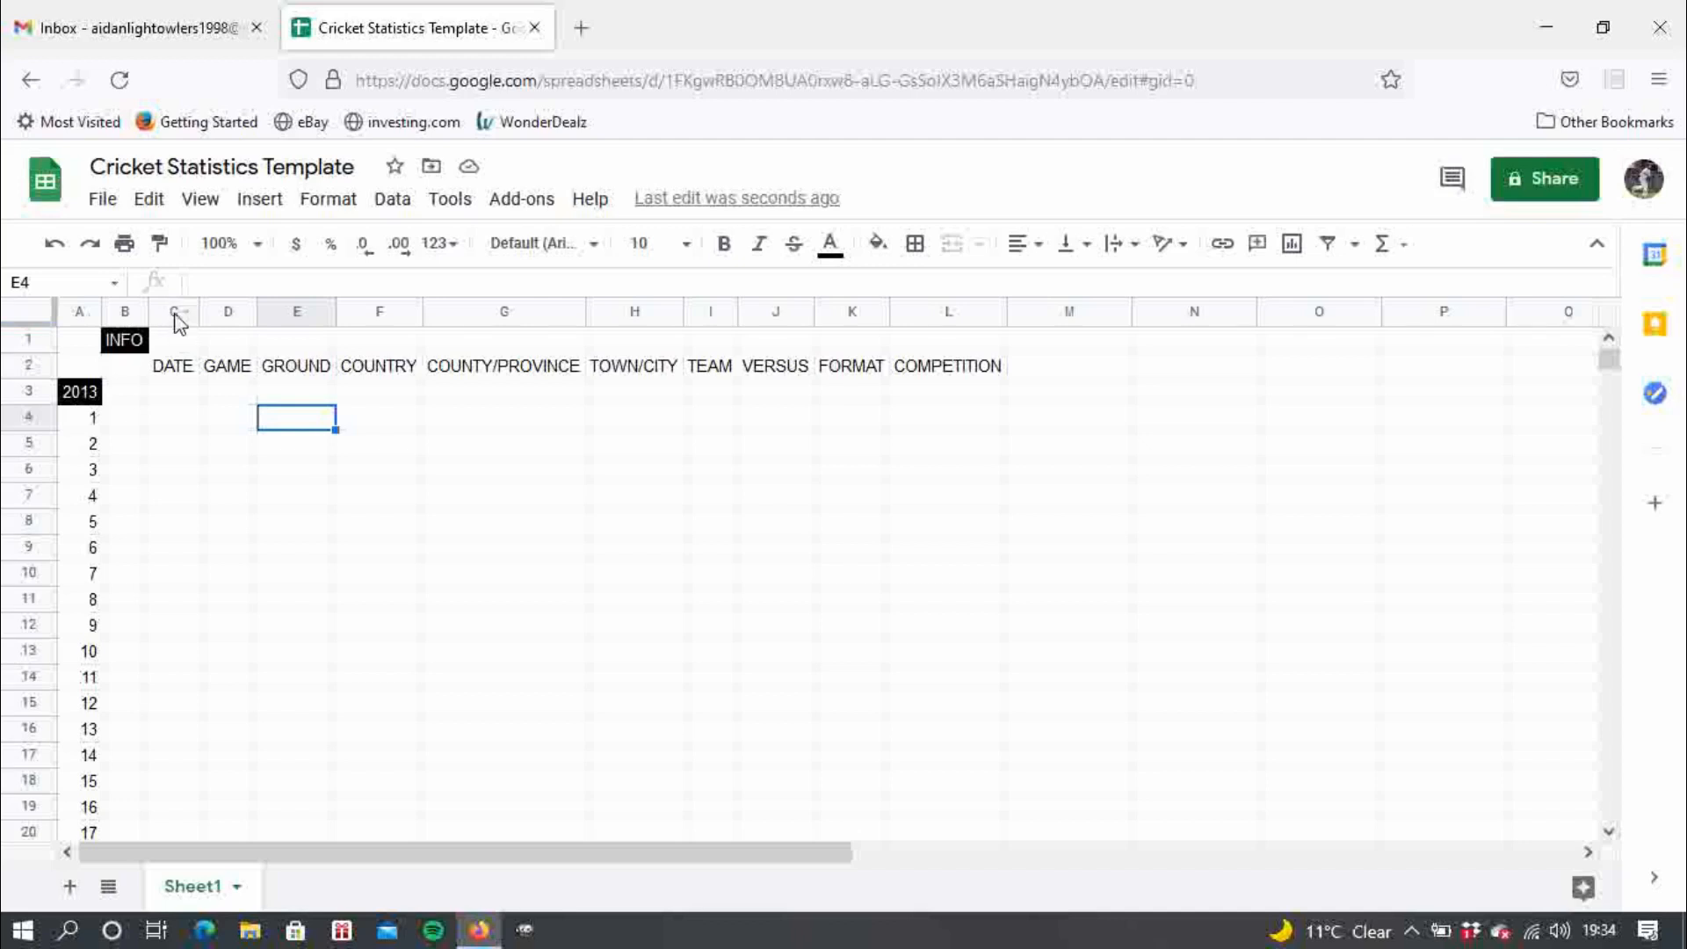
click(106, 283)
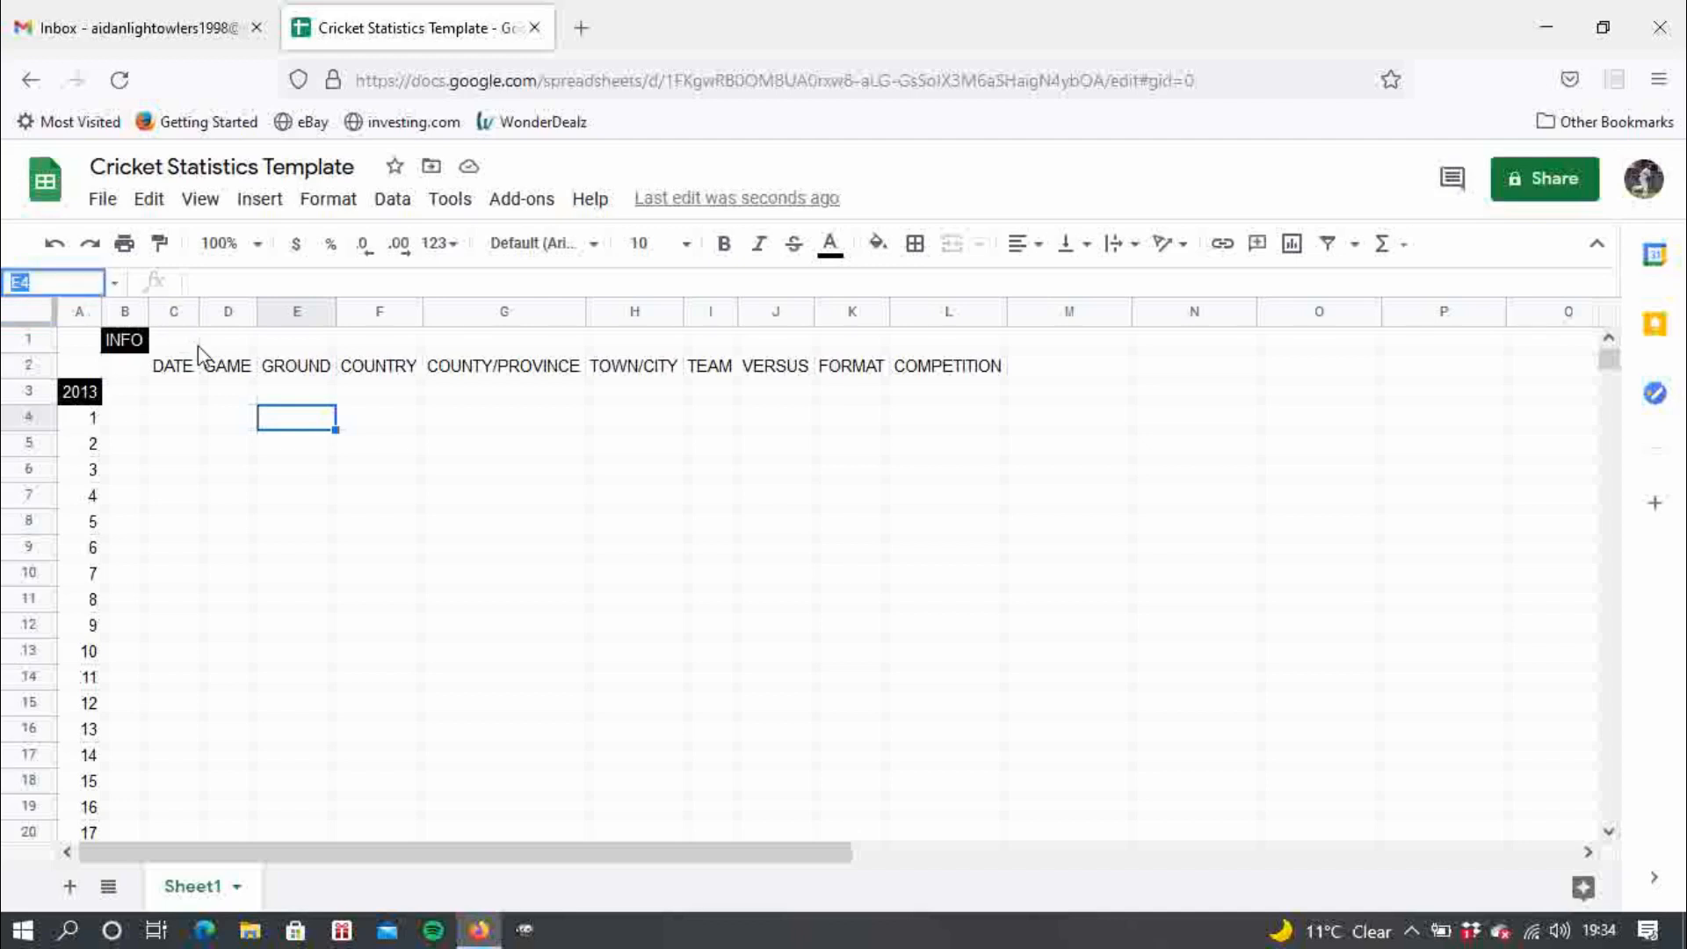
click(236, 420)
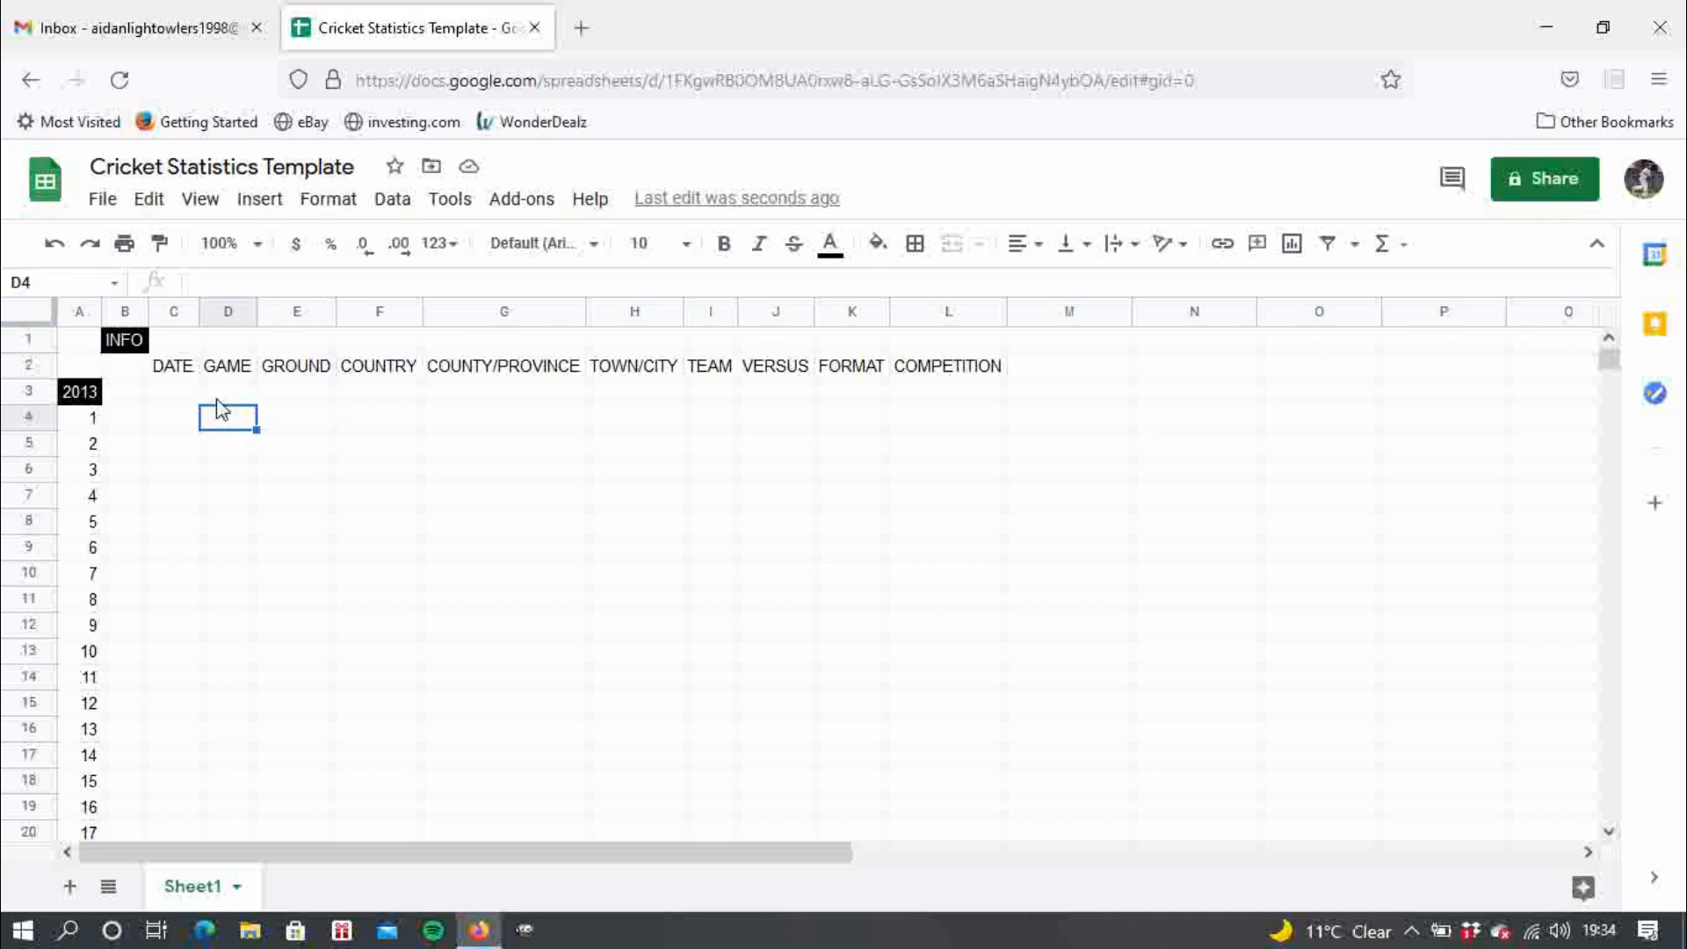
click(180, 317)
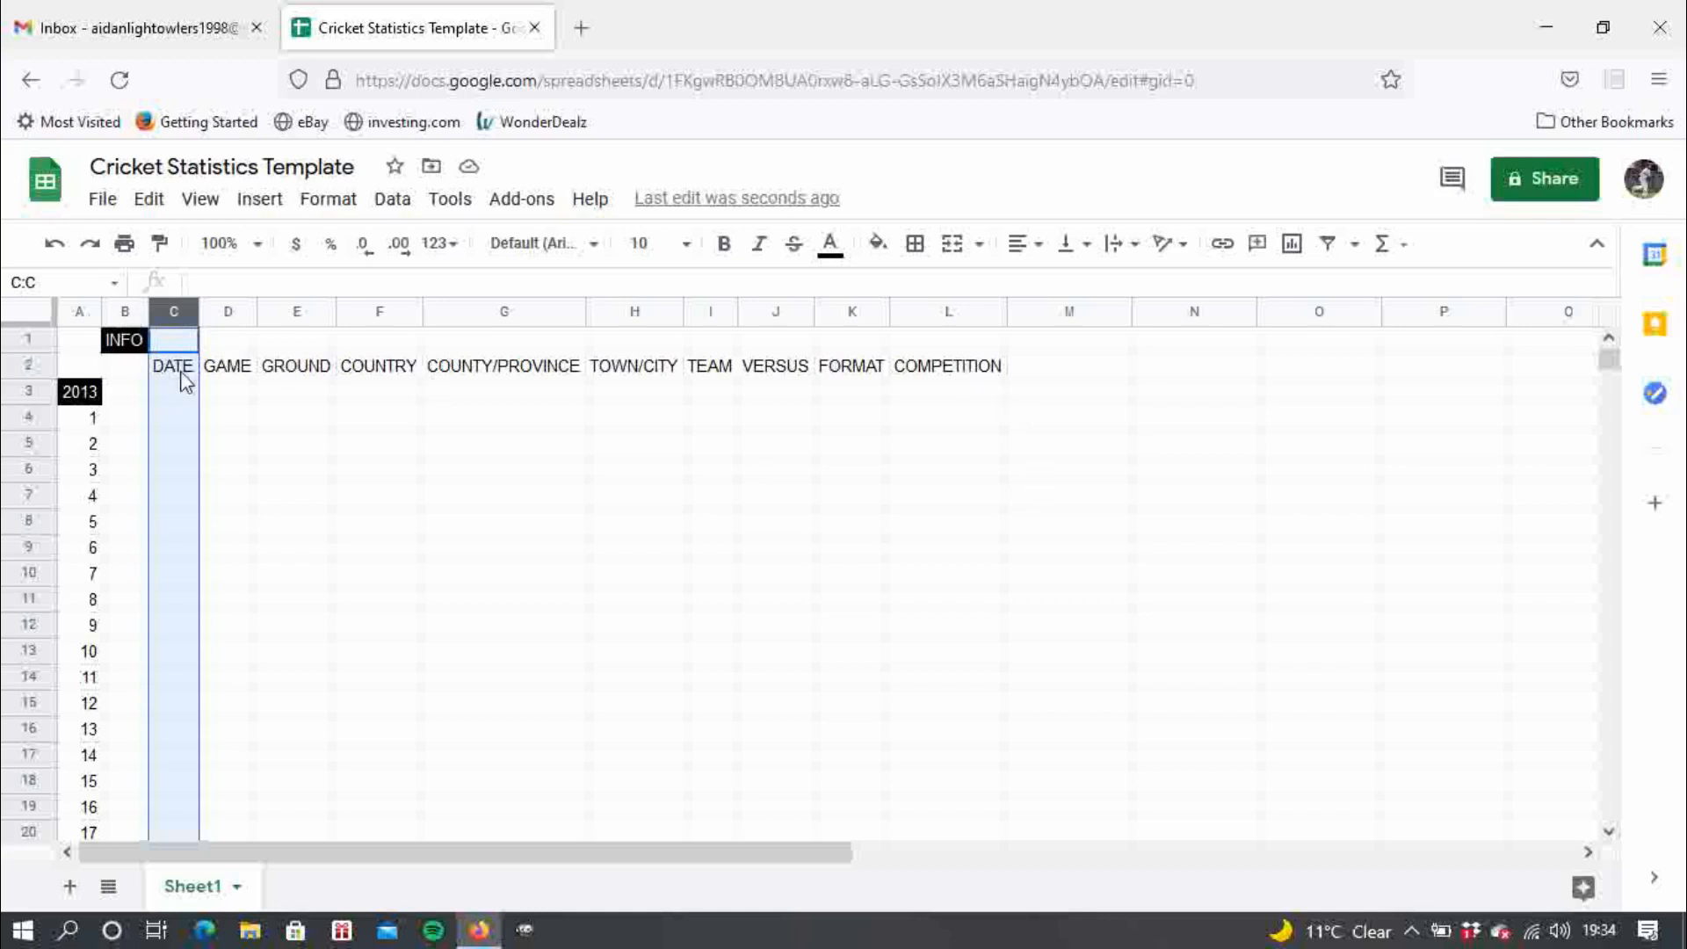
drag(175, 317, 193, 320)
click(248, 344)
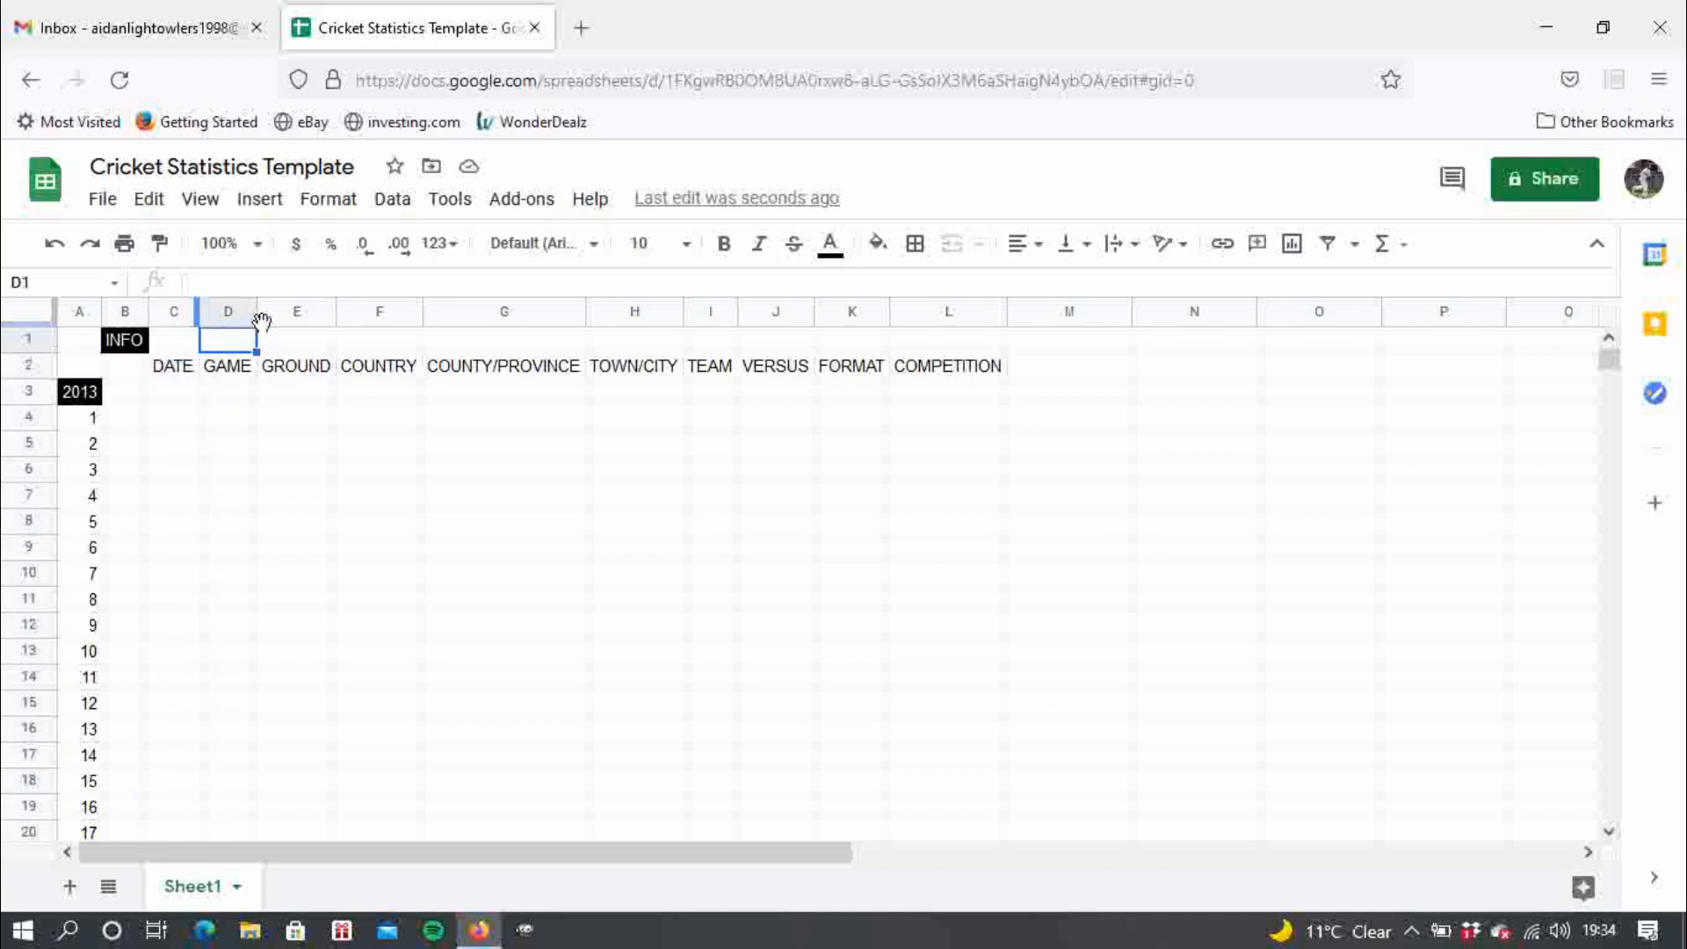
click(203, 416)
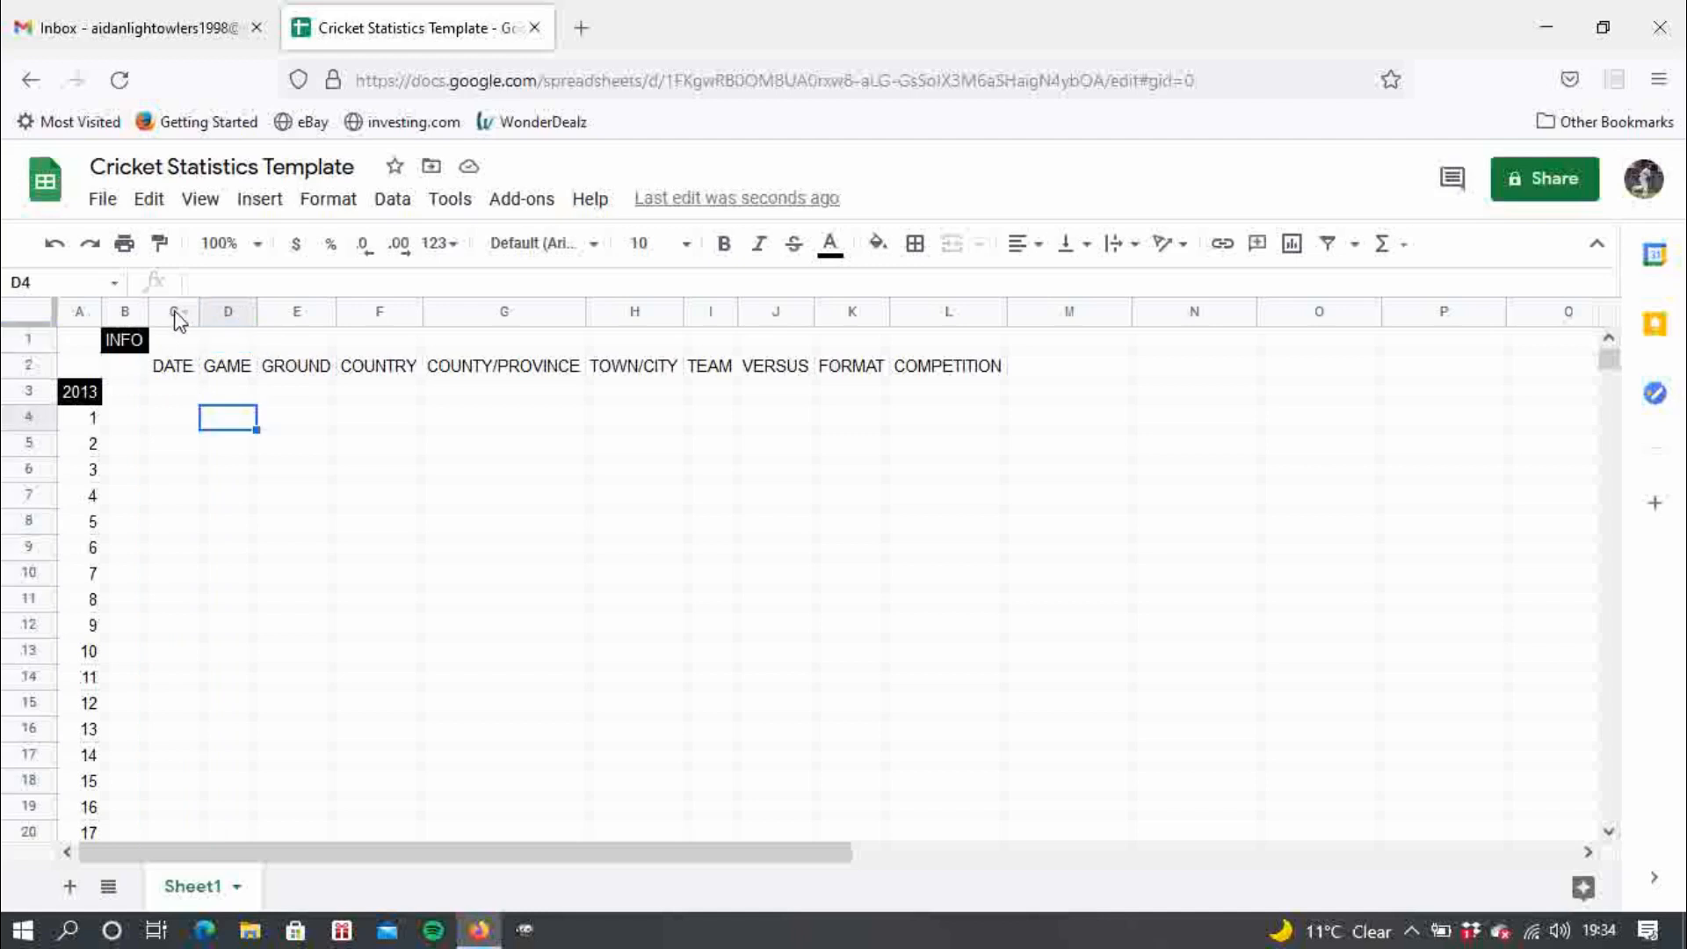
- Group columns C to L, covering the headings from DATE to COMPETITION
drag(175, 312, 387, 317)
drag(602, 321, 934, 312)
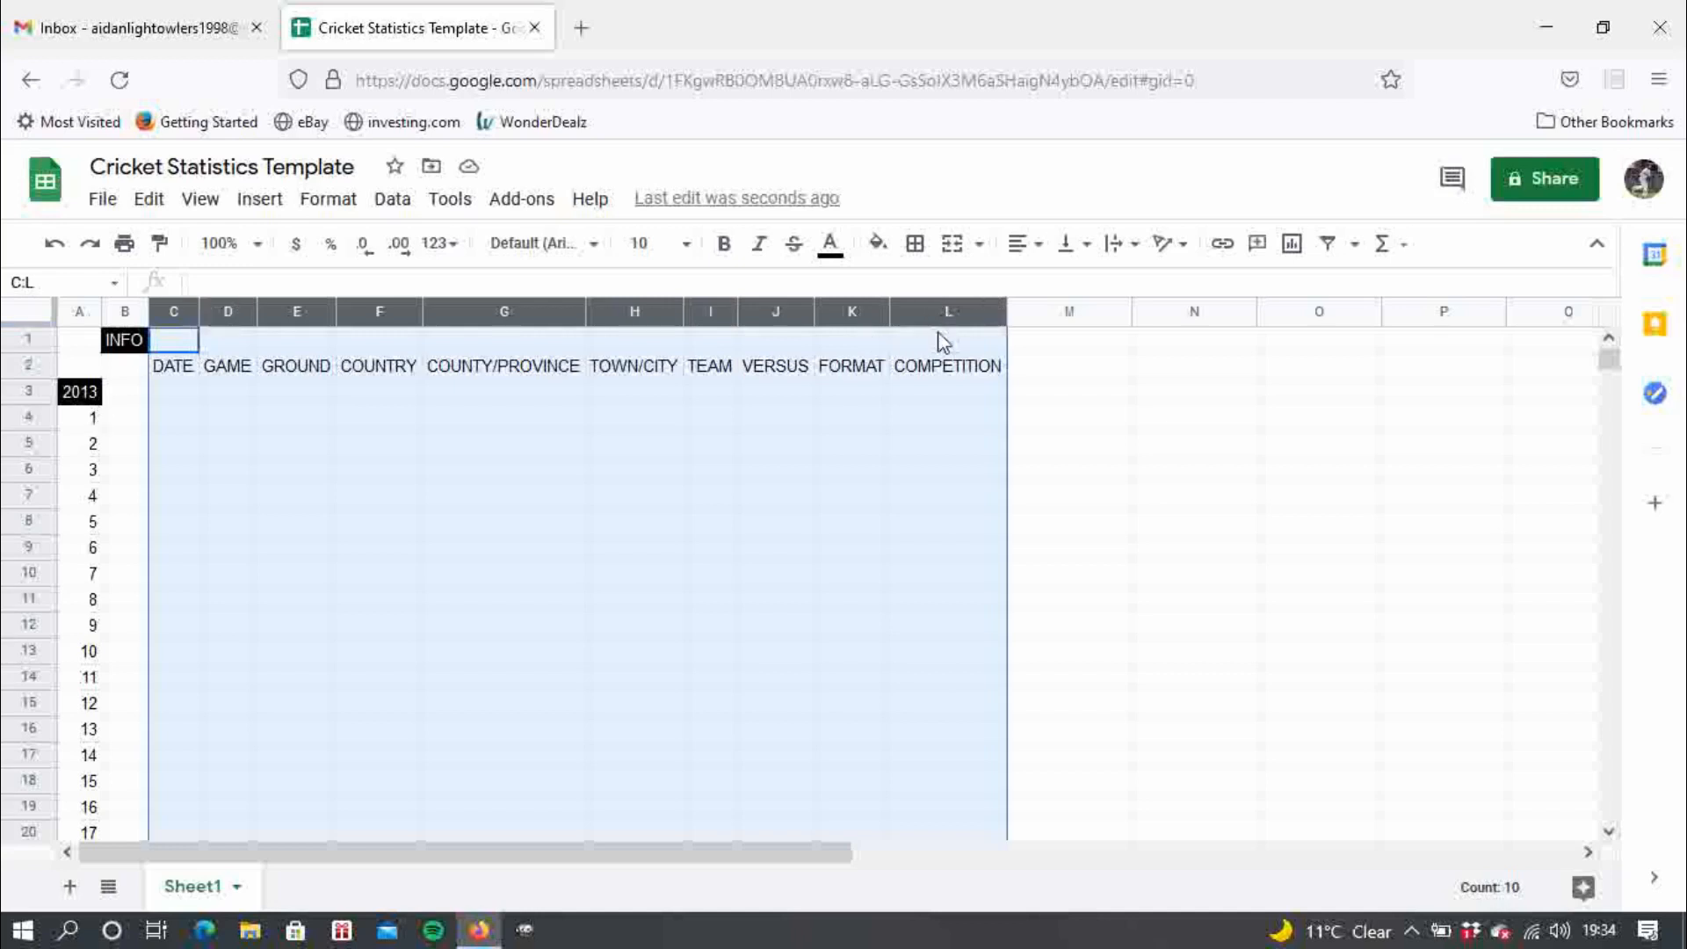
click(393, 201)
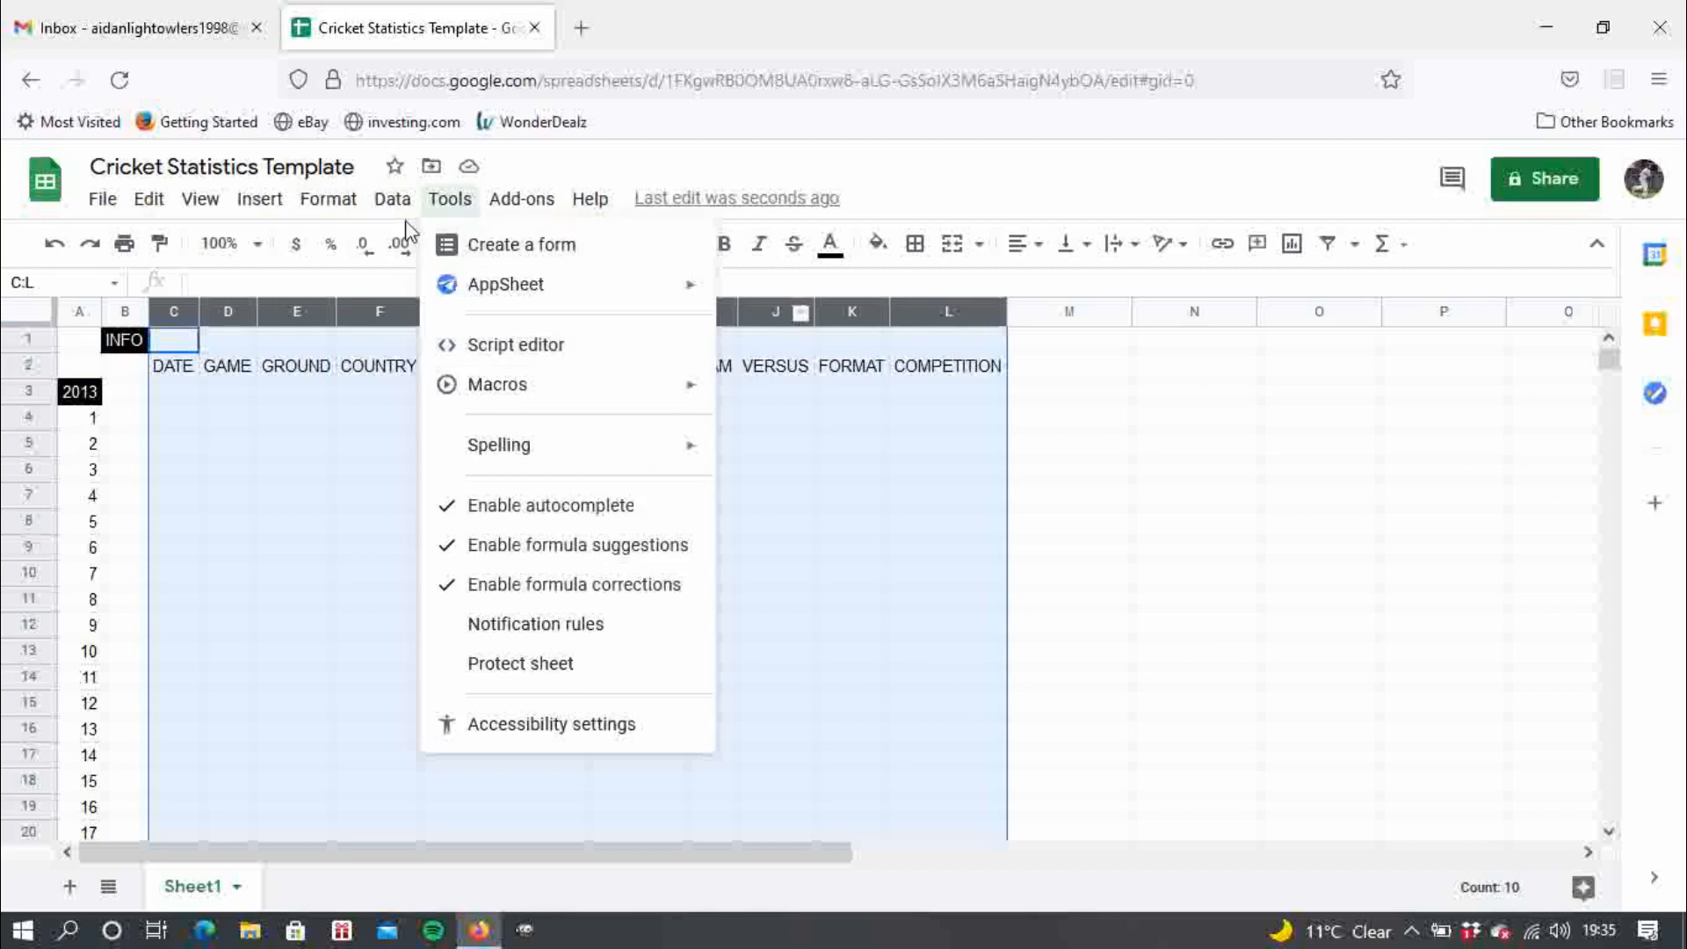
mouse_move(392, 209)
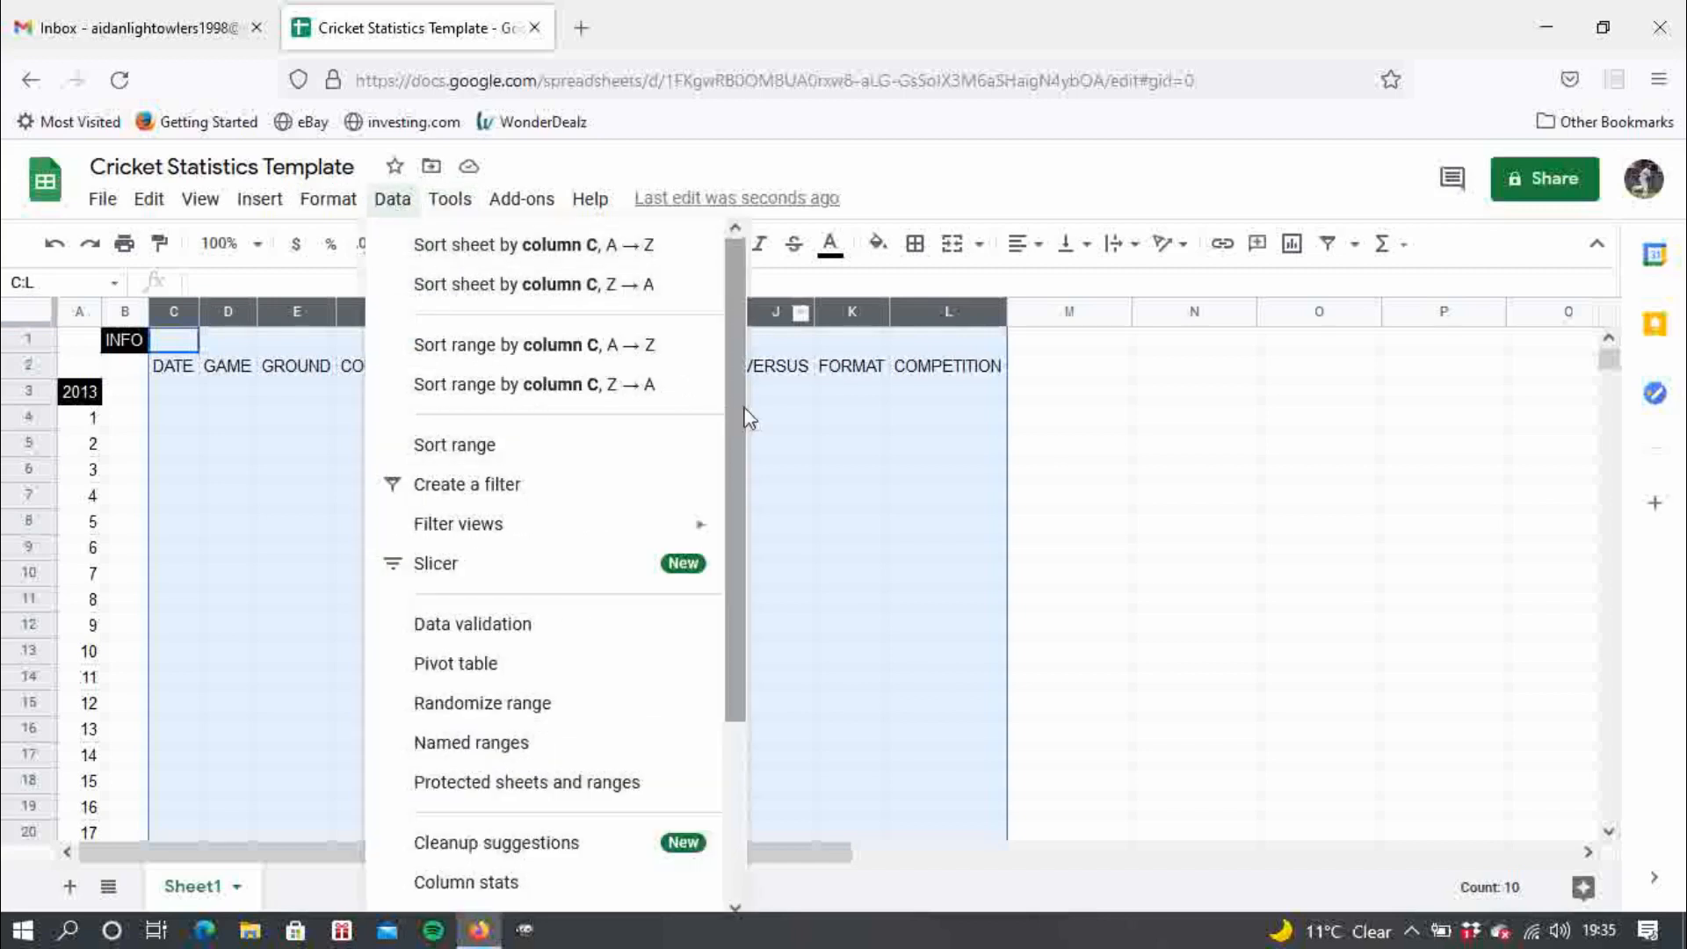
drag(748, 418, 754, 657)
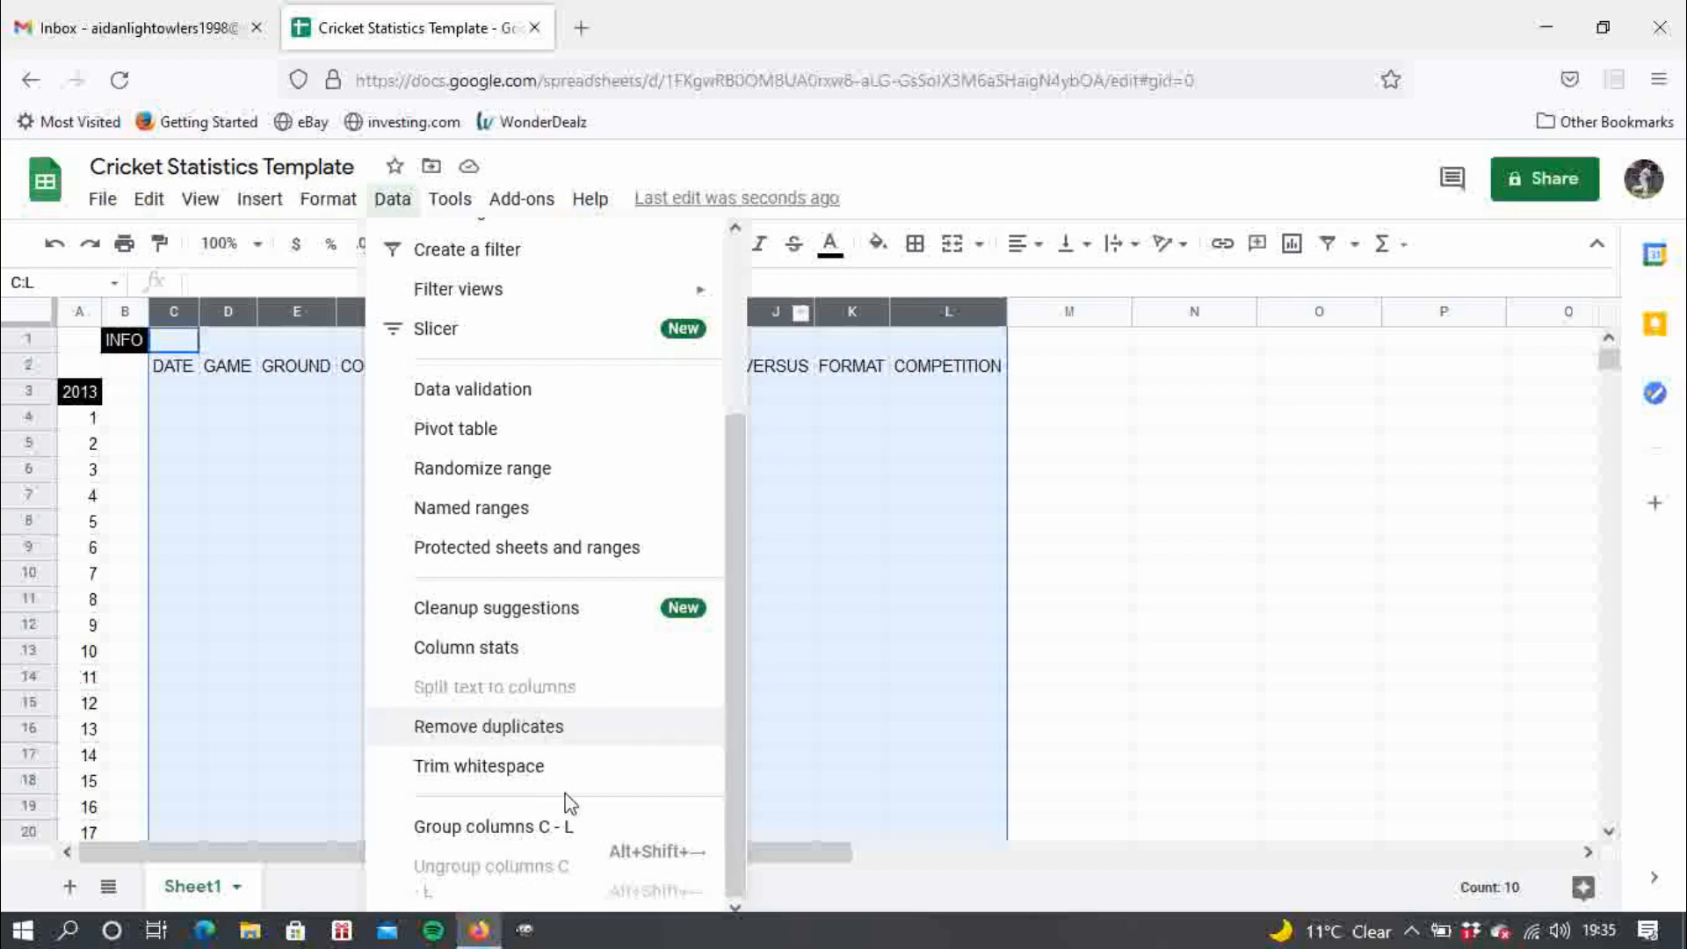
click(488, 828)
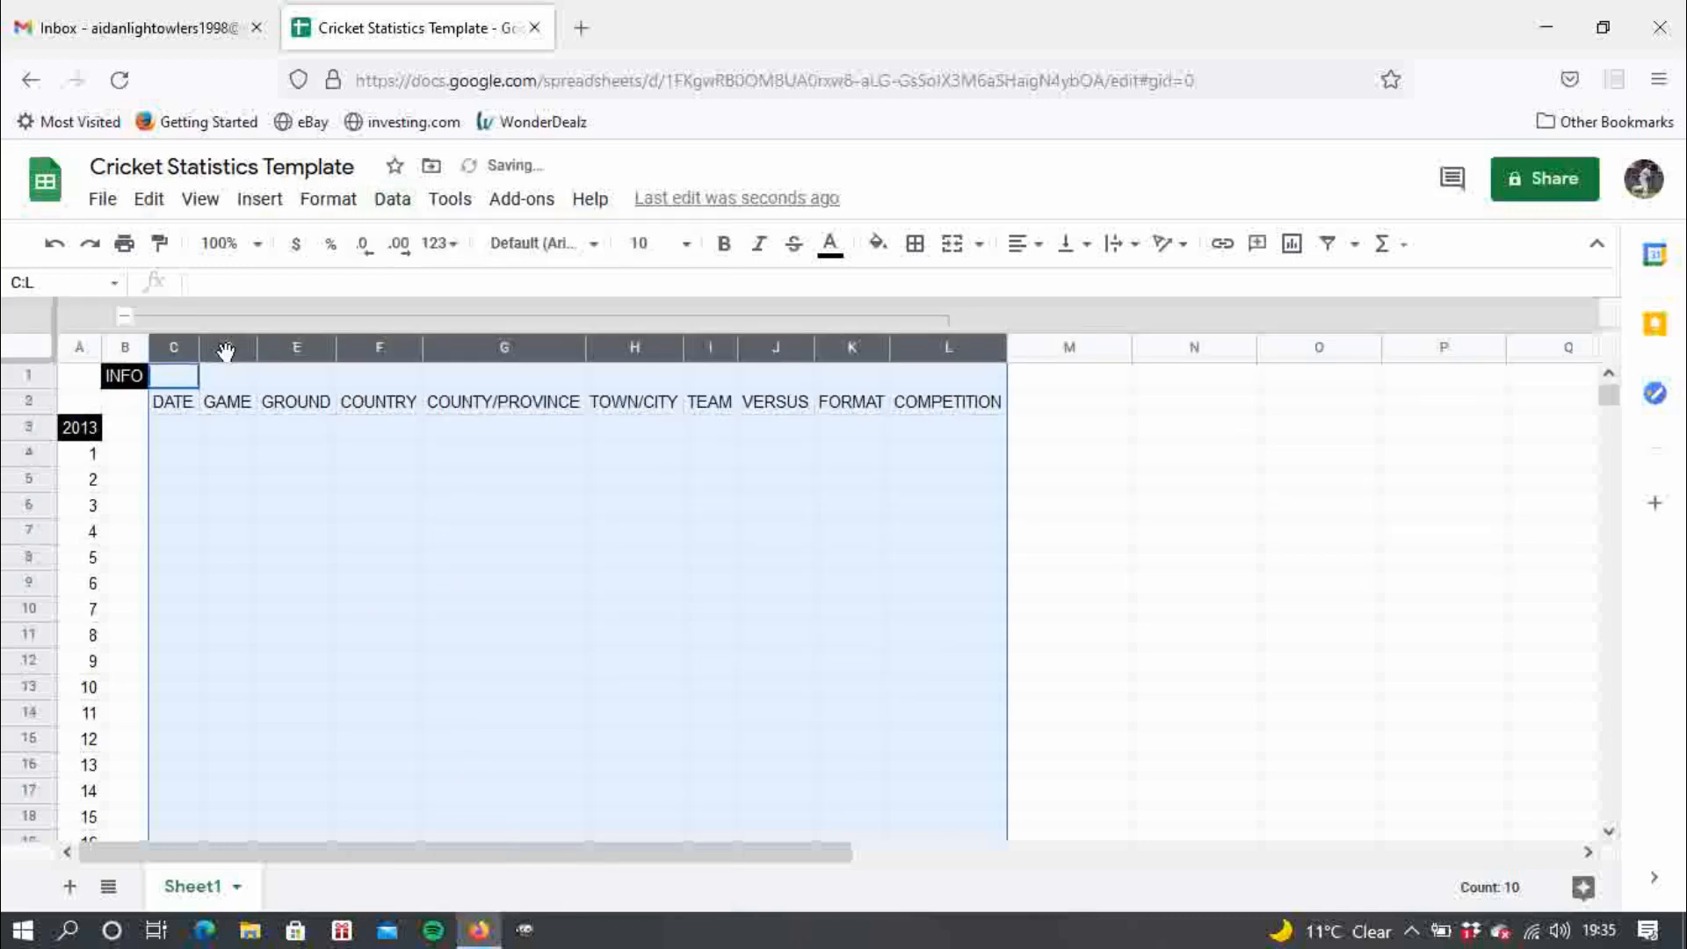
- Test the column group under INFO by collapsing and expanding columns C to L twice
click(125, 317)
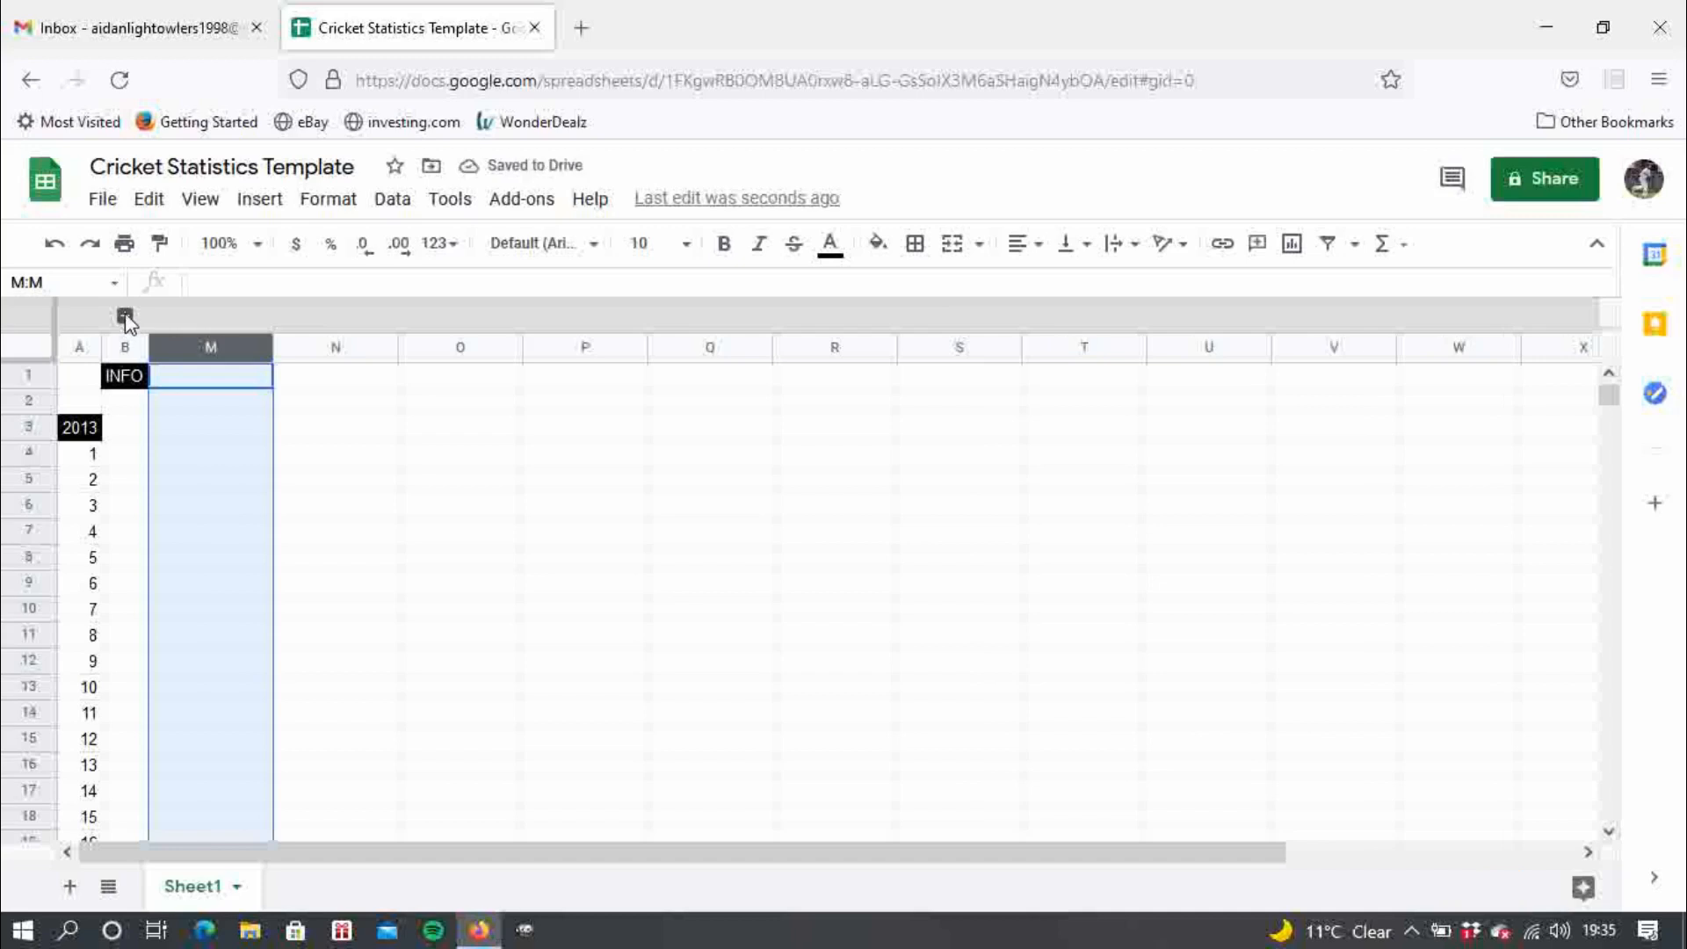
click(125, 316)
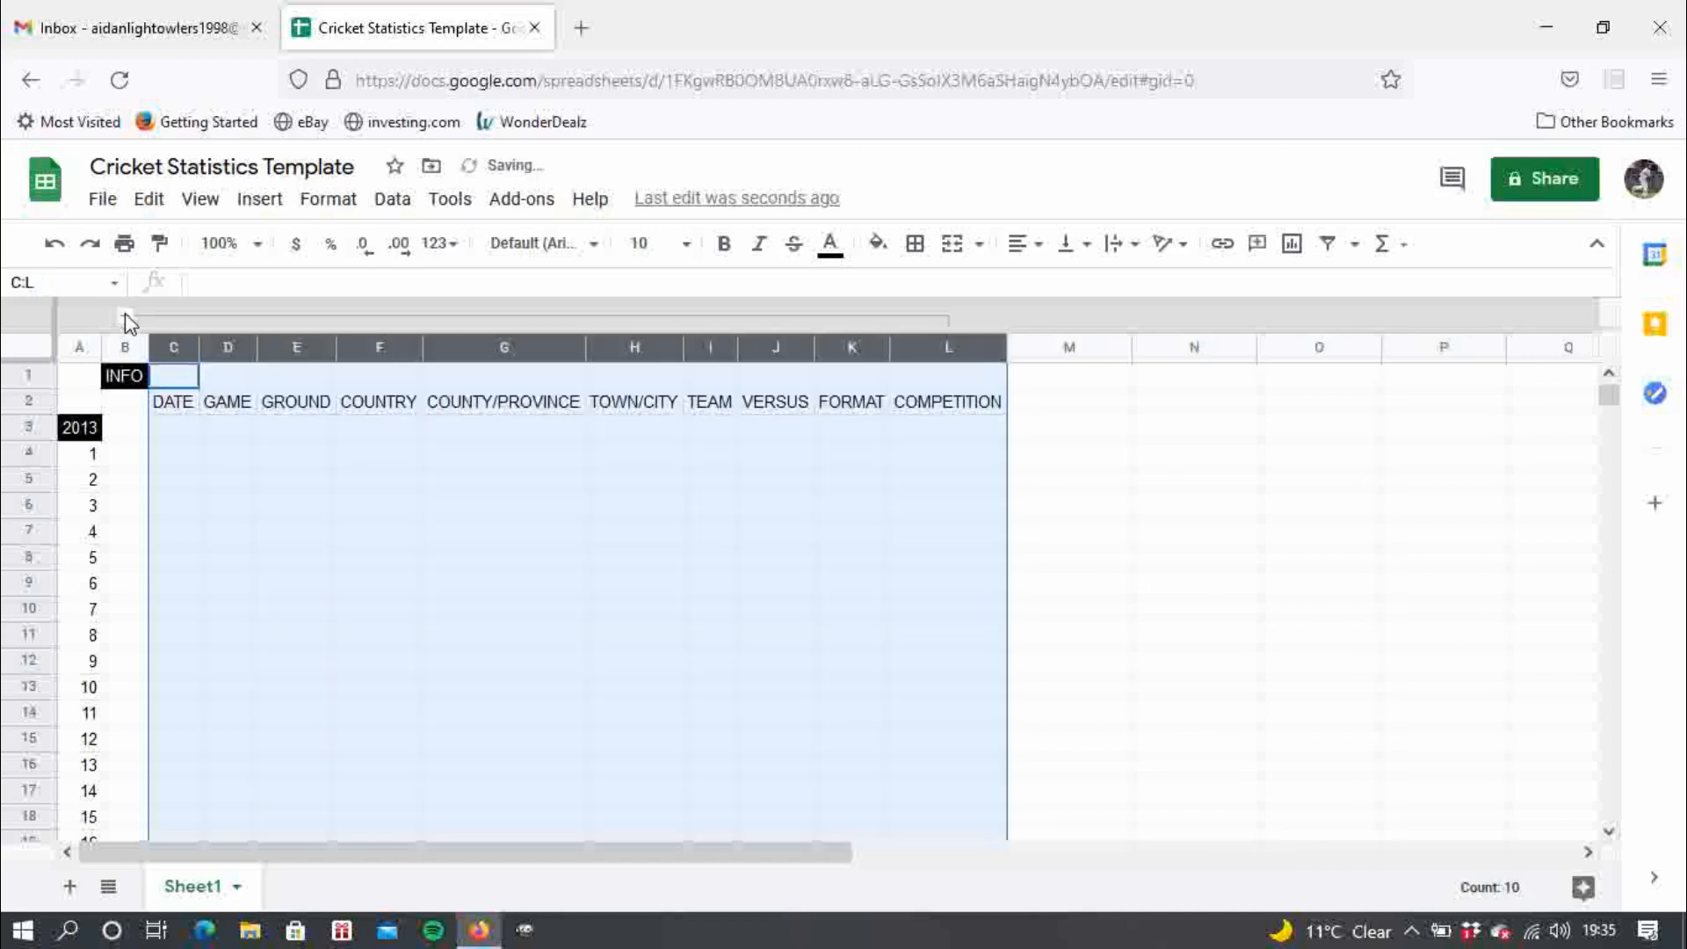
click(177, 452)
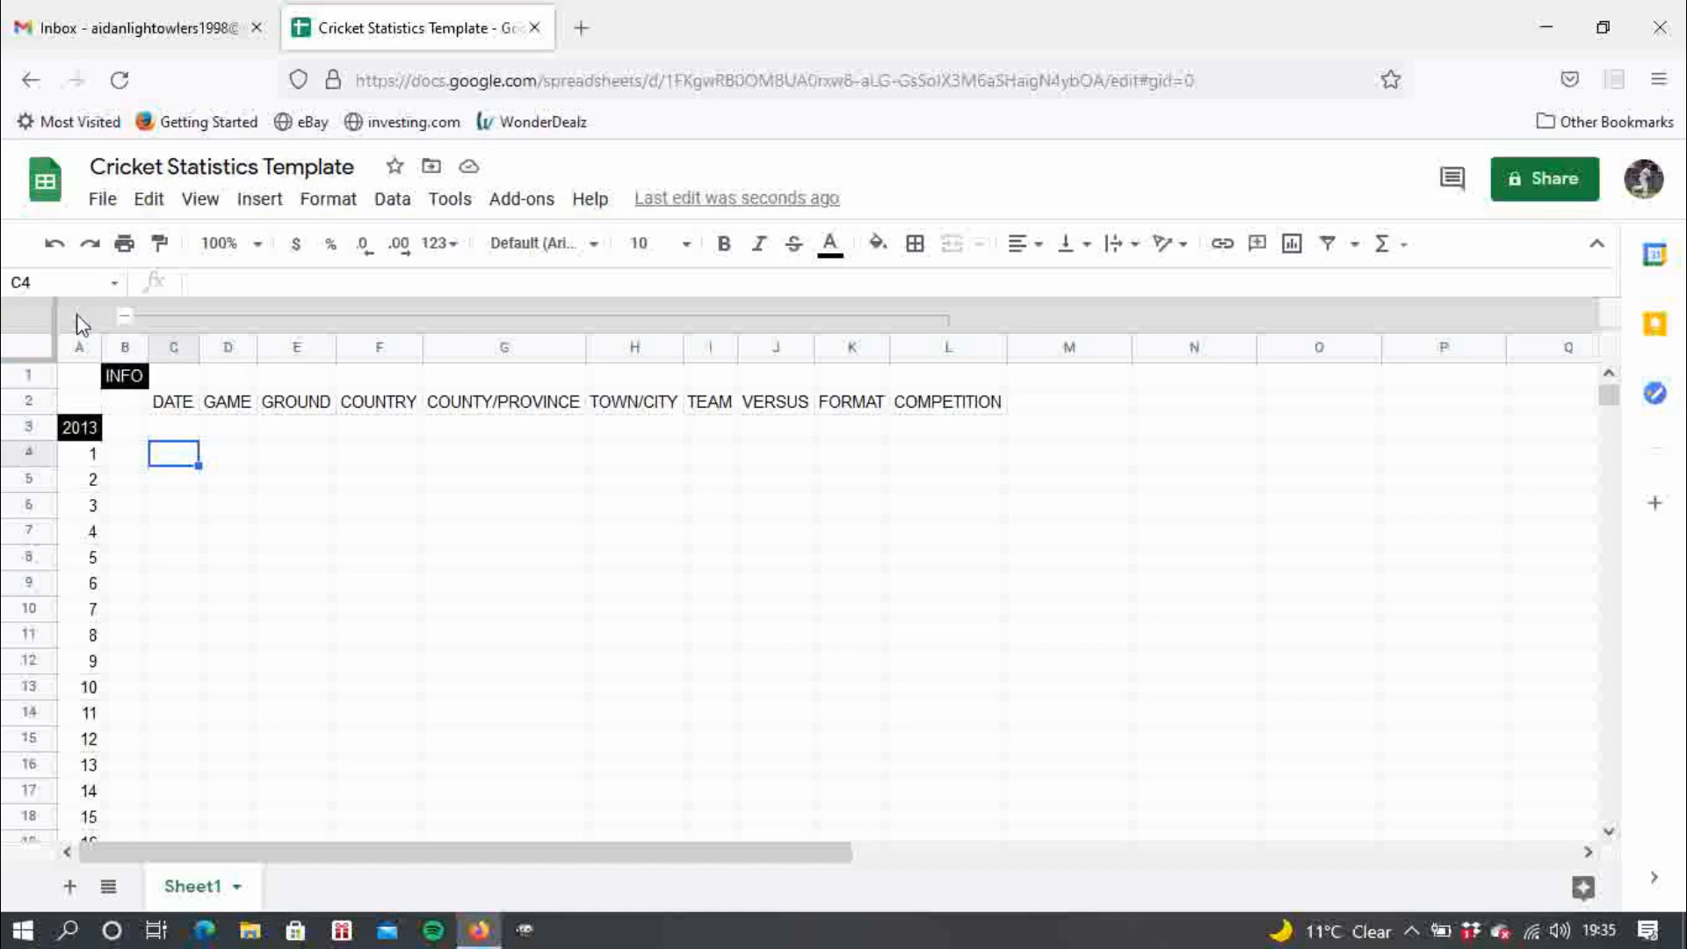
click(126, 320)
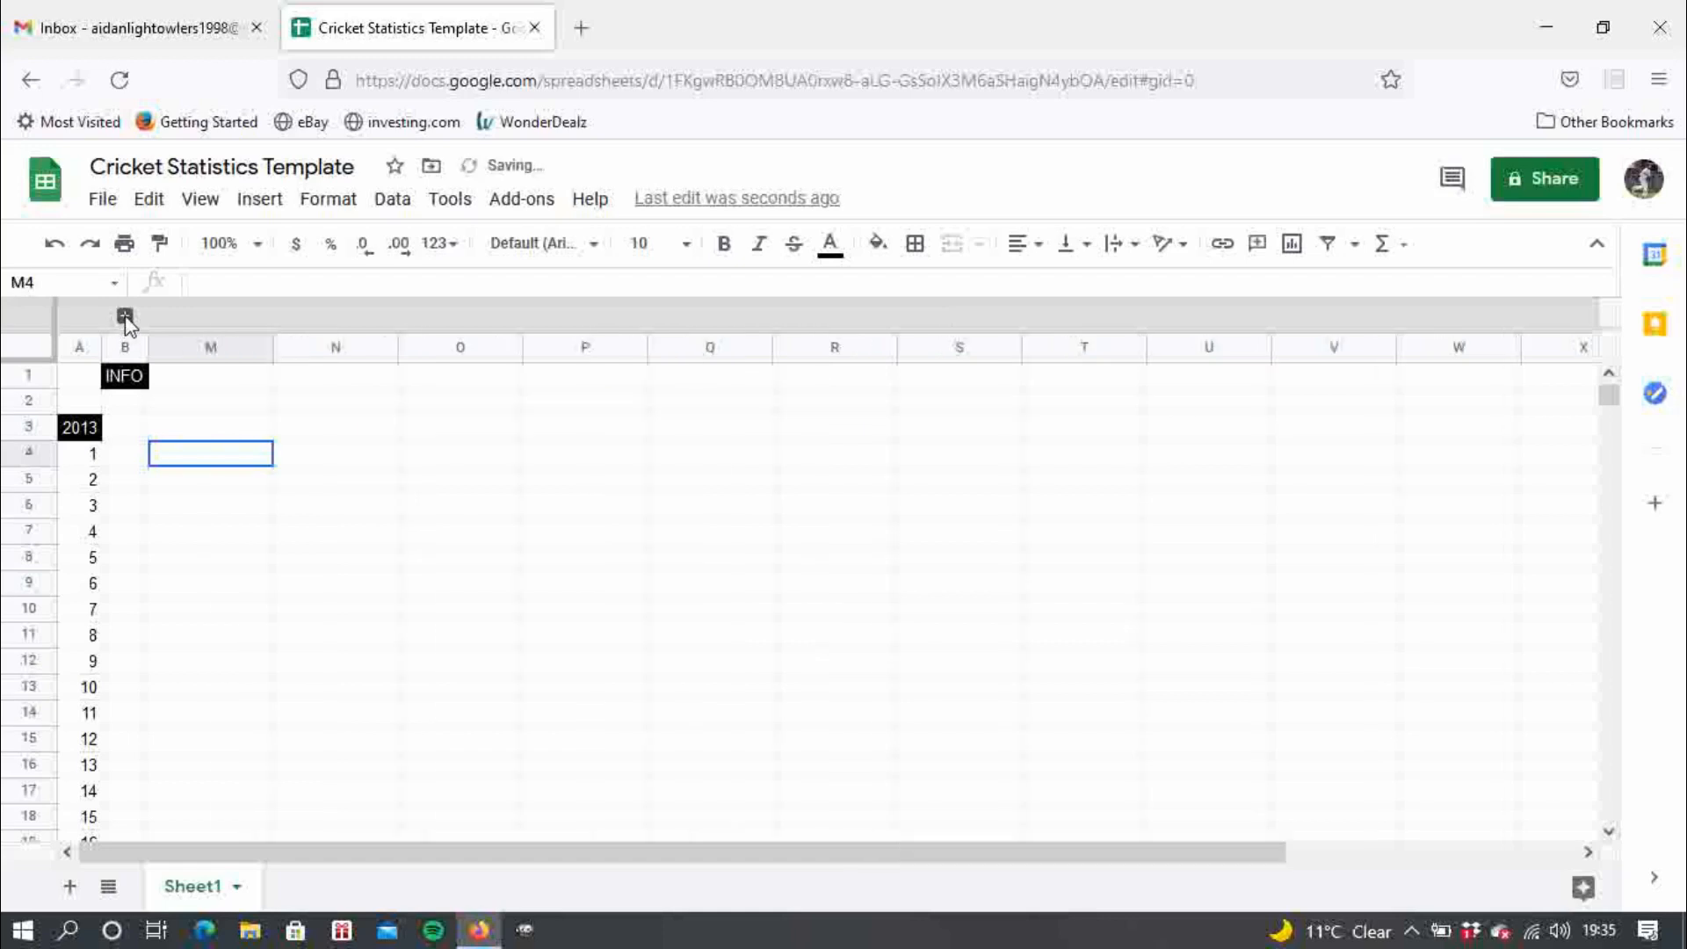
click(125, 318)
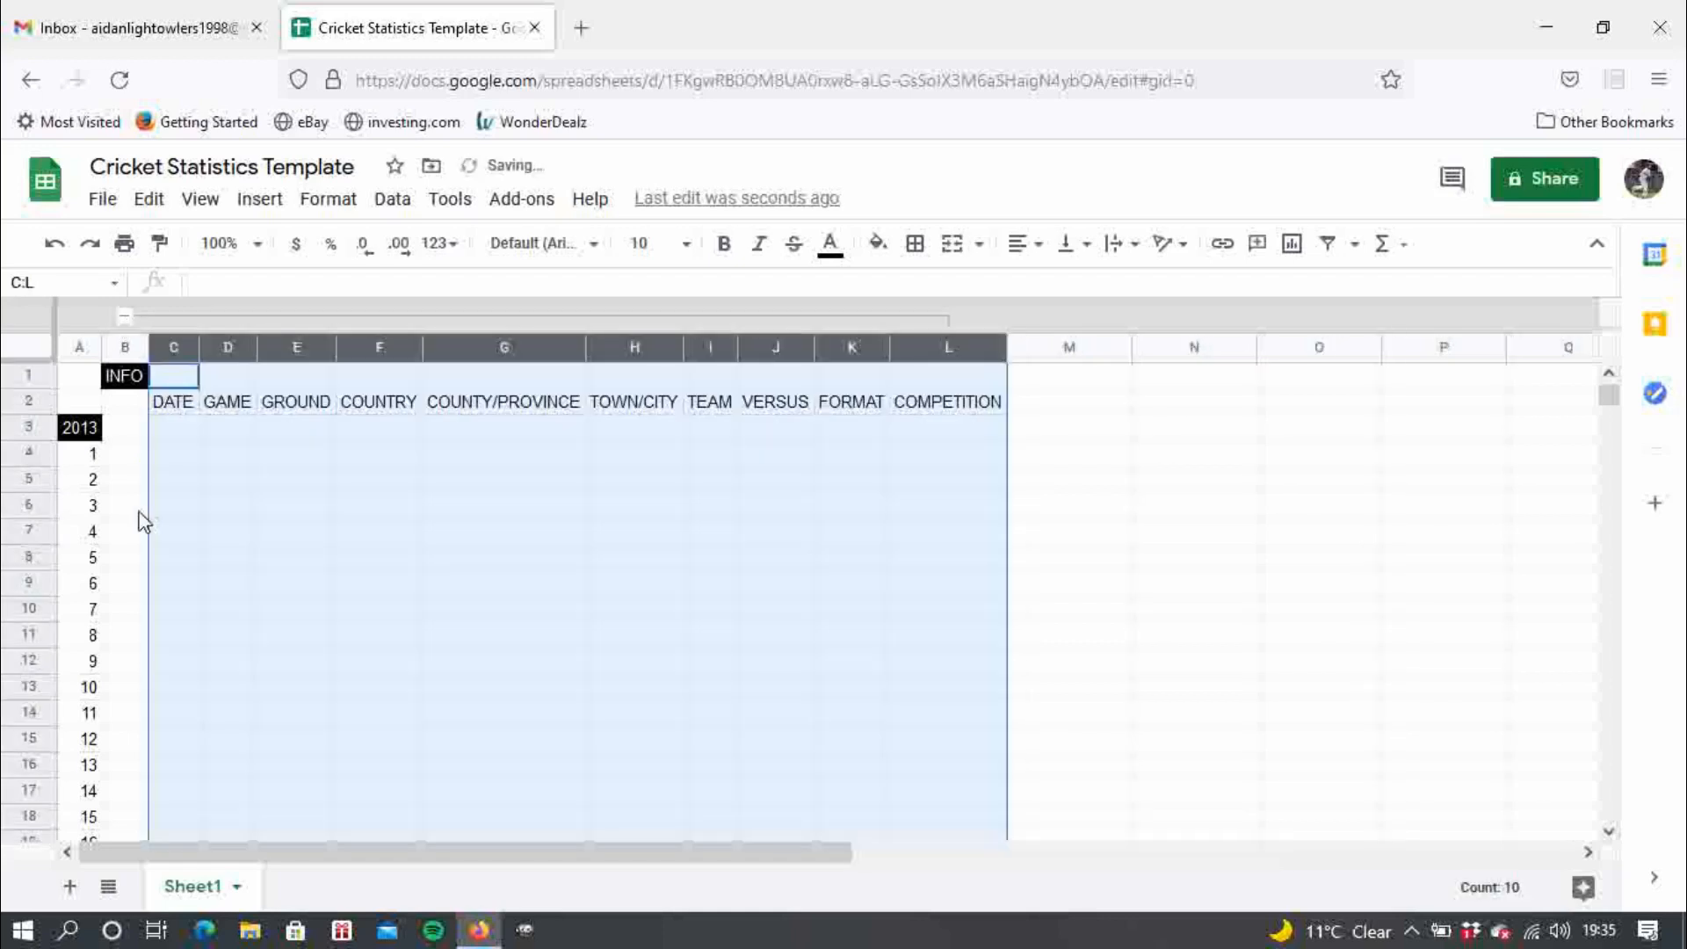
click(118, 455)
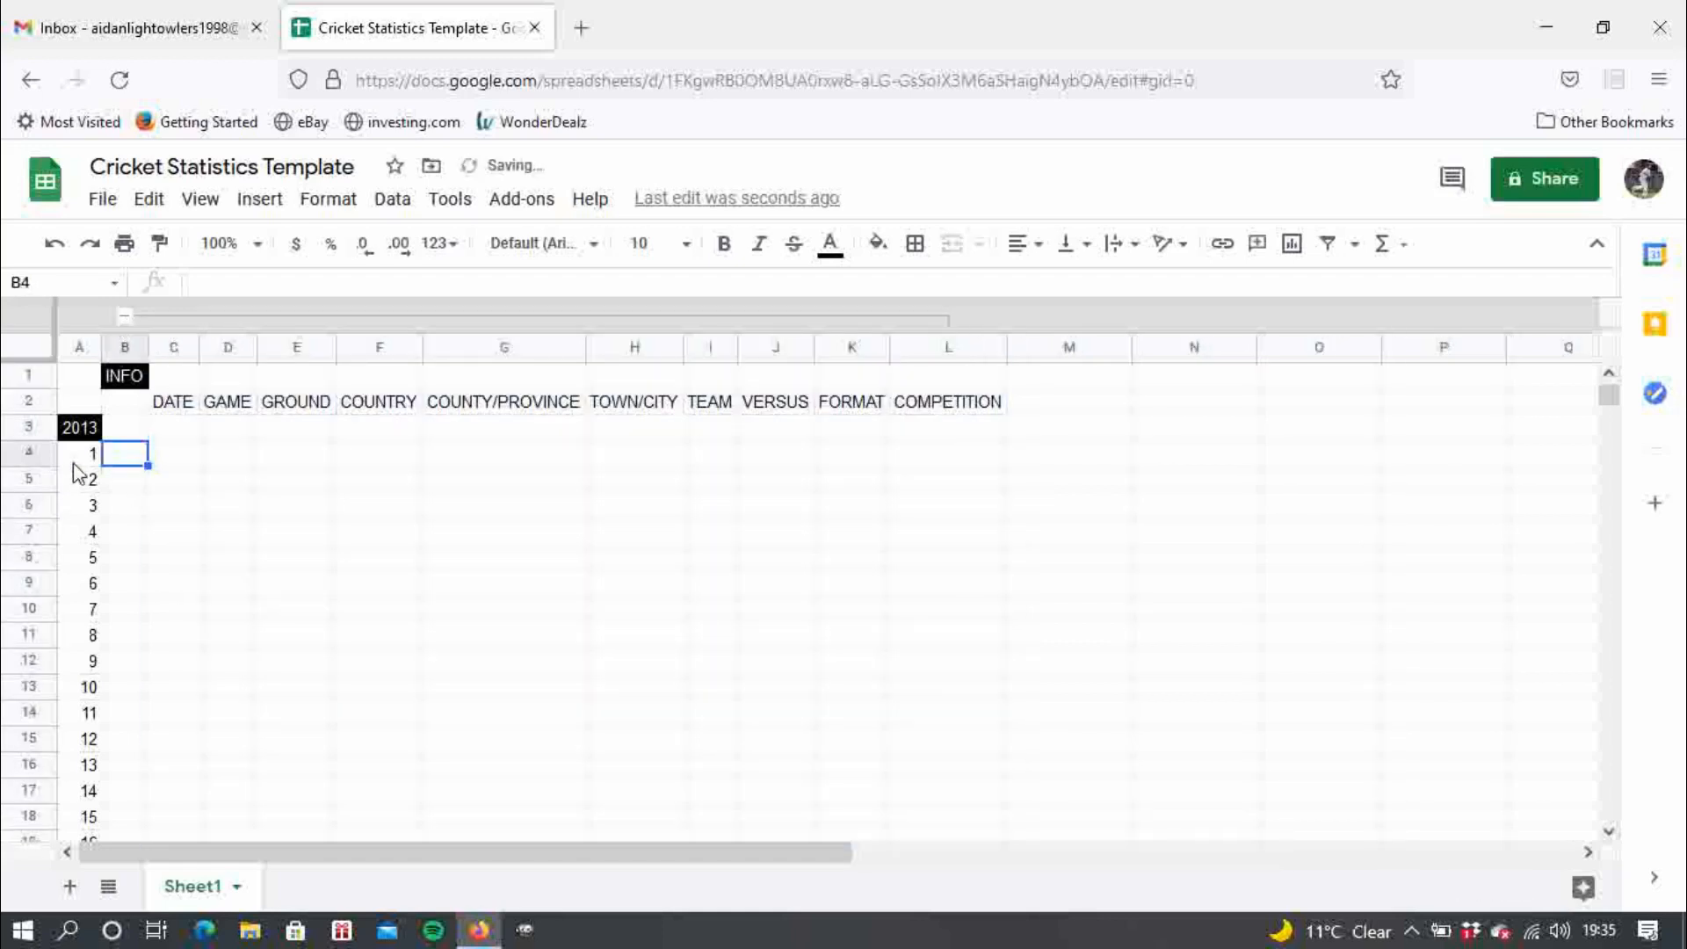
click(181, 479)
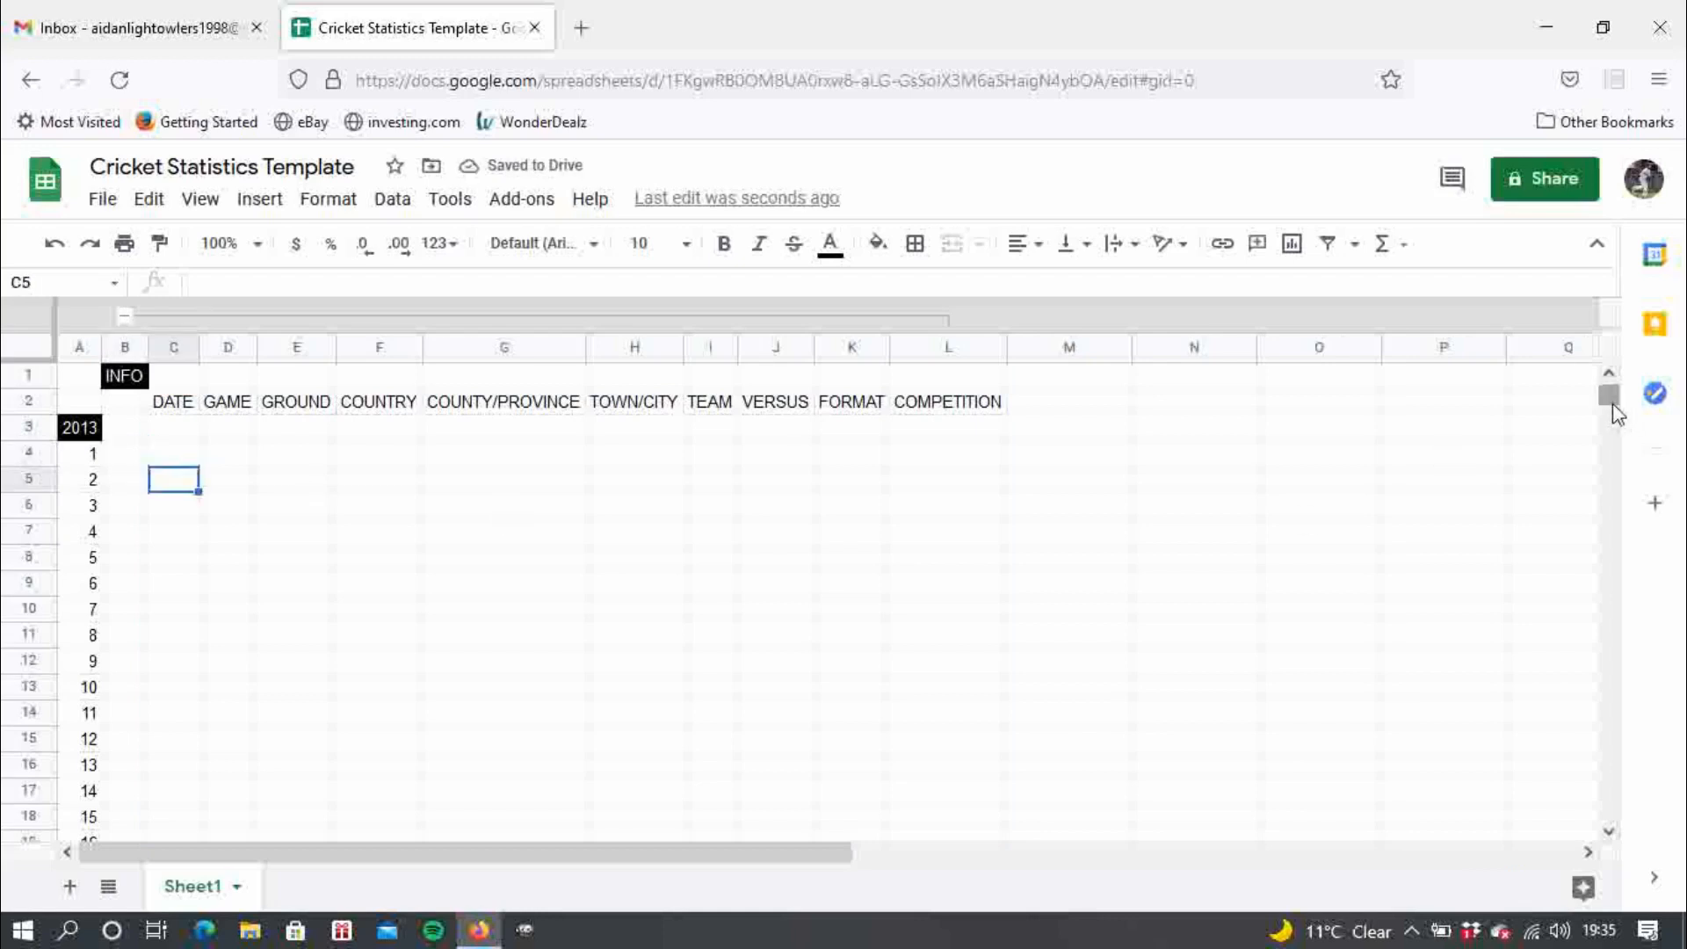
- Extend the game numbering in column A with 28, 29 and 30 in cells A31 to A33
drag(1612, 403, 1612, 412)
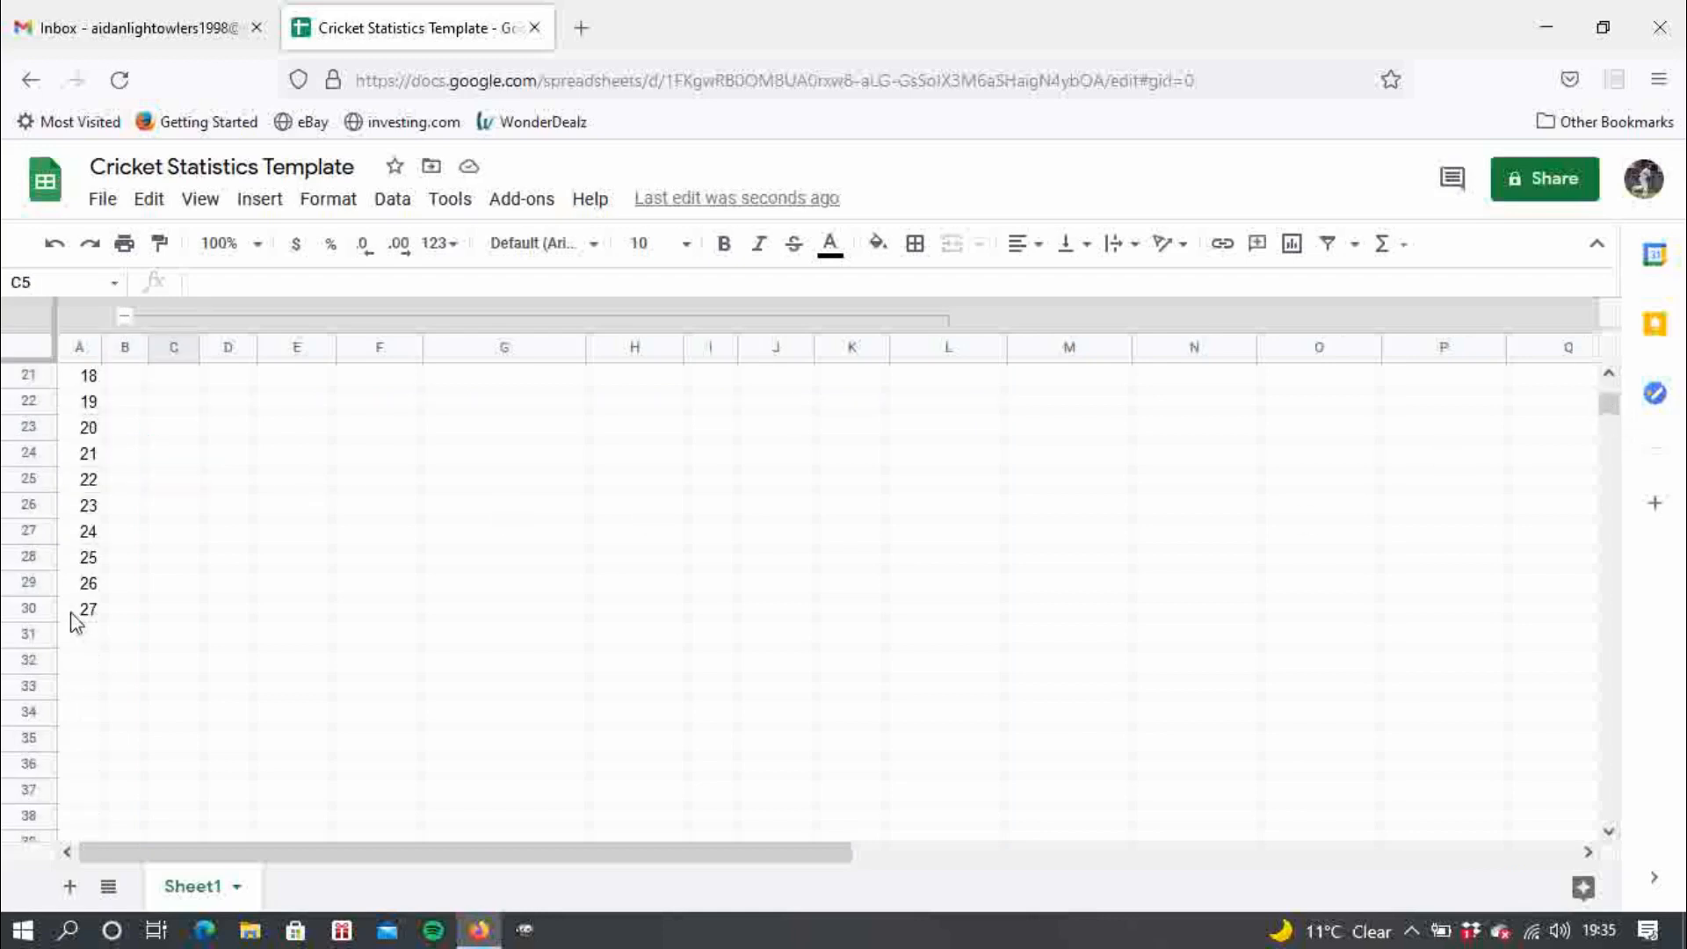
click(92, 642)
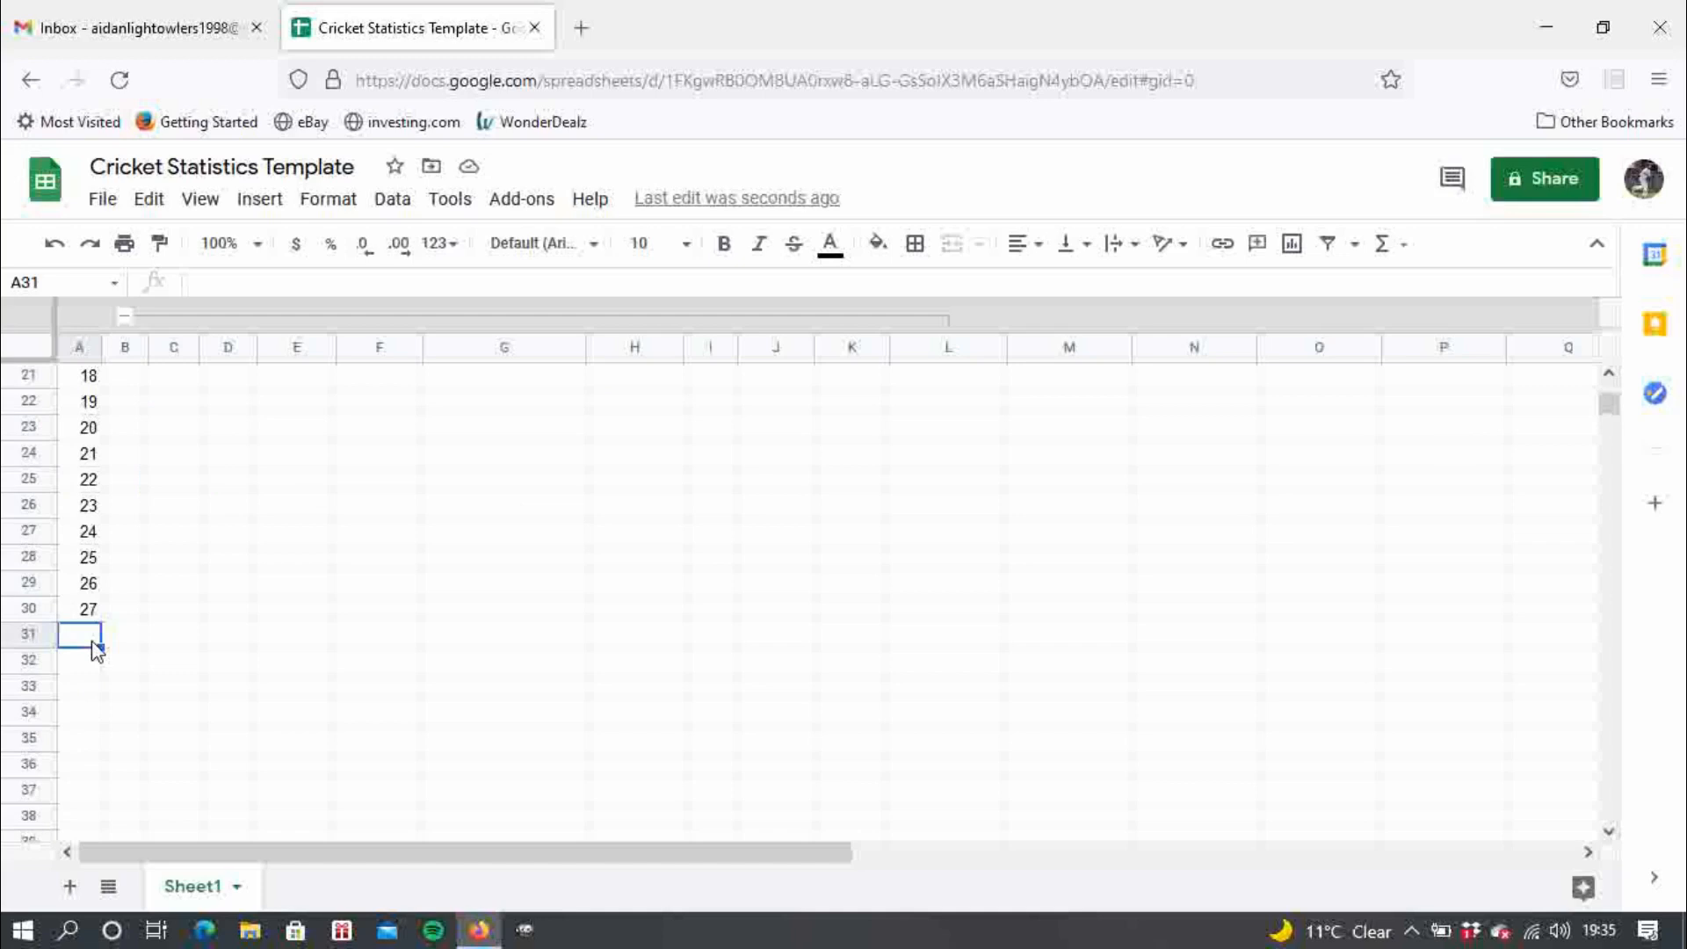
text(28)
key(Return)
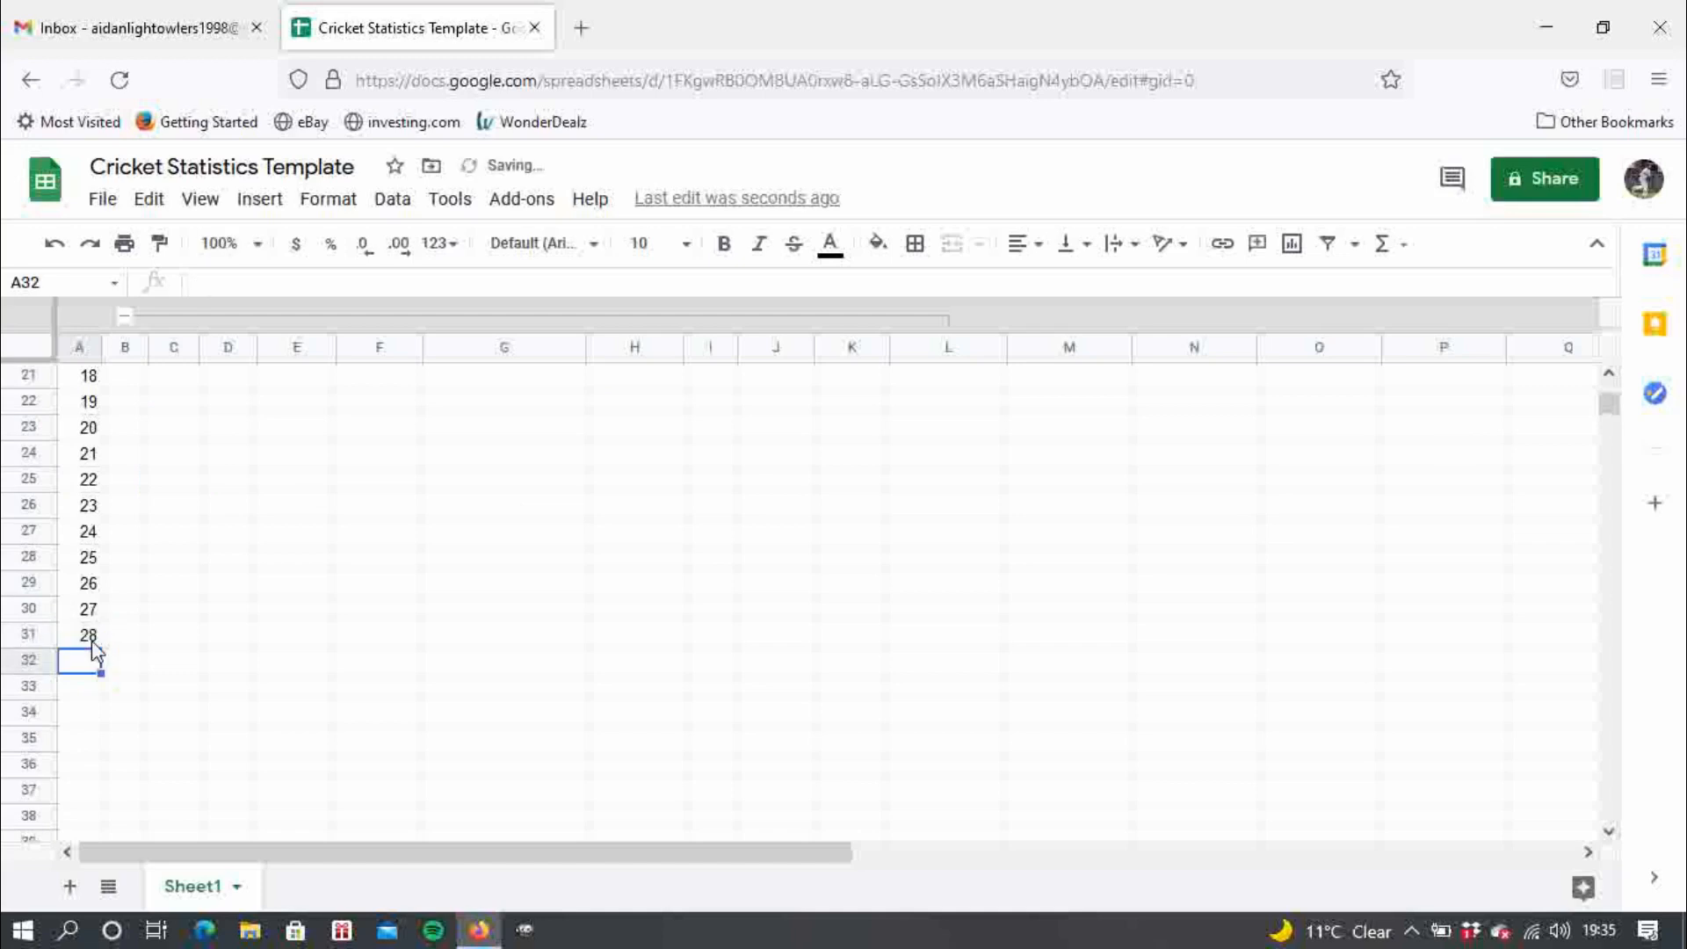
text(29)
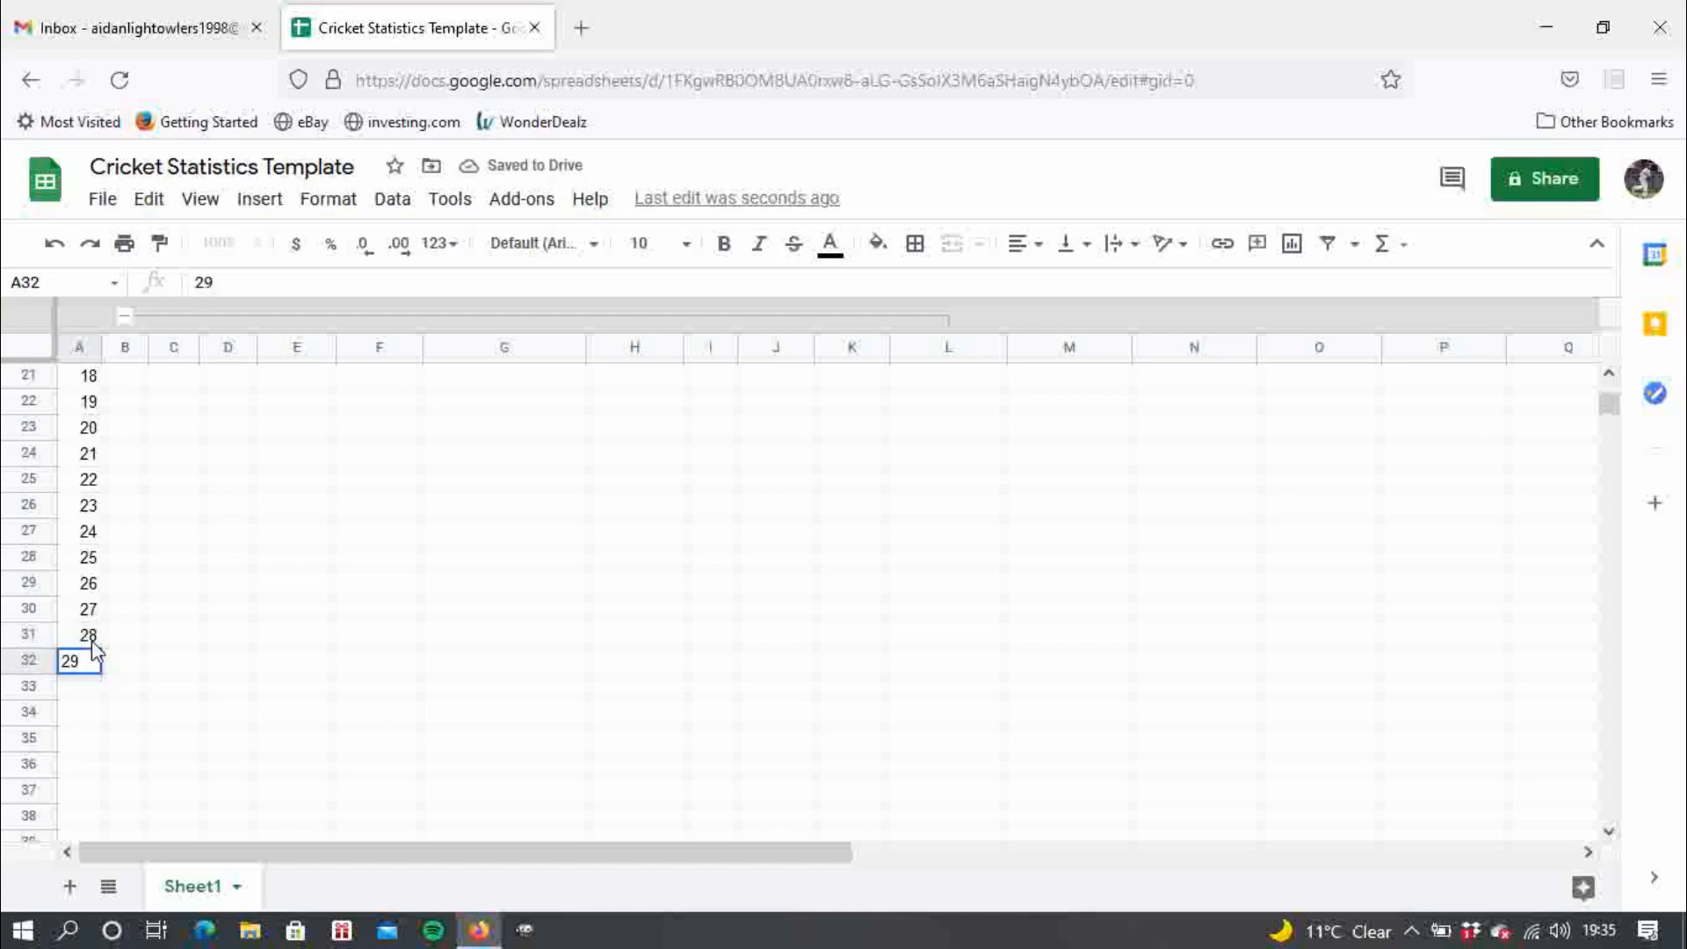
key(Return)
text(30)
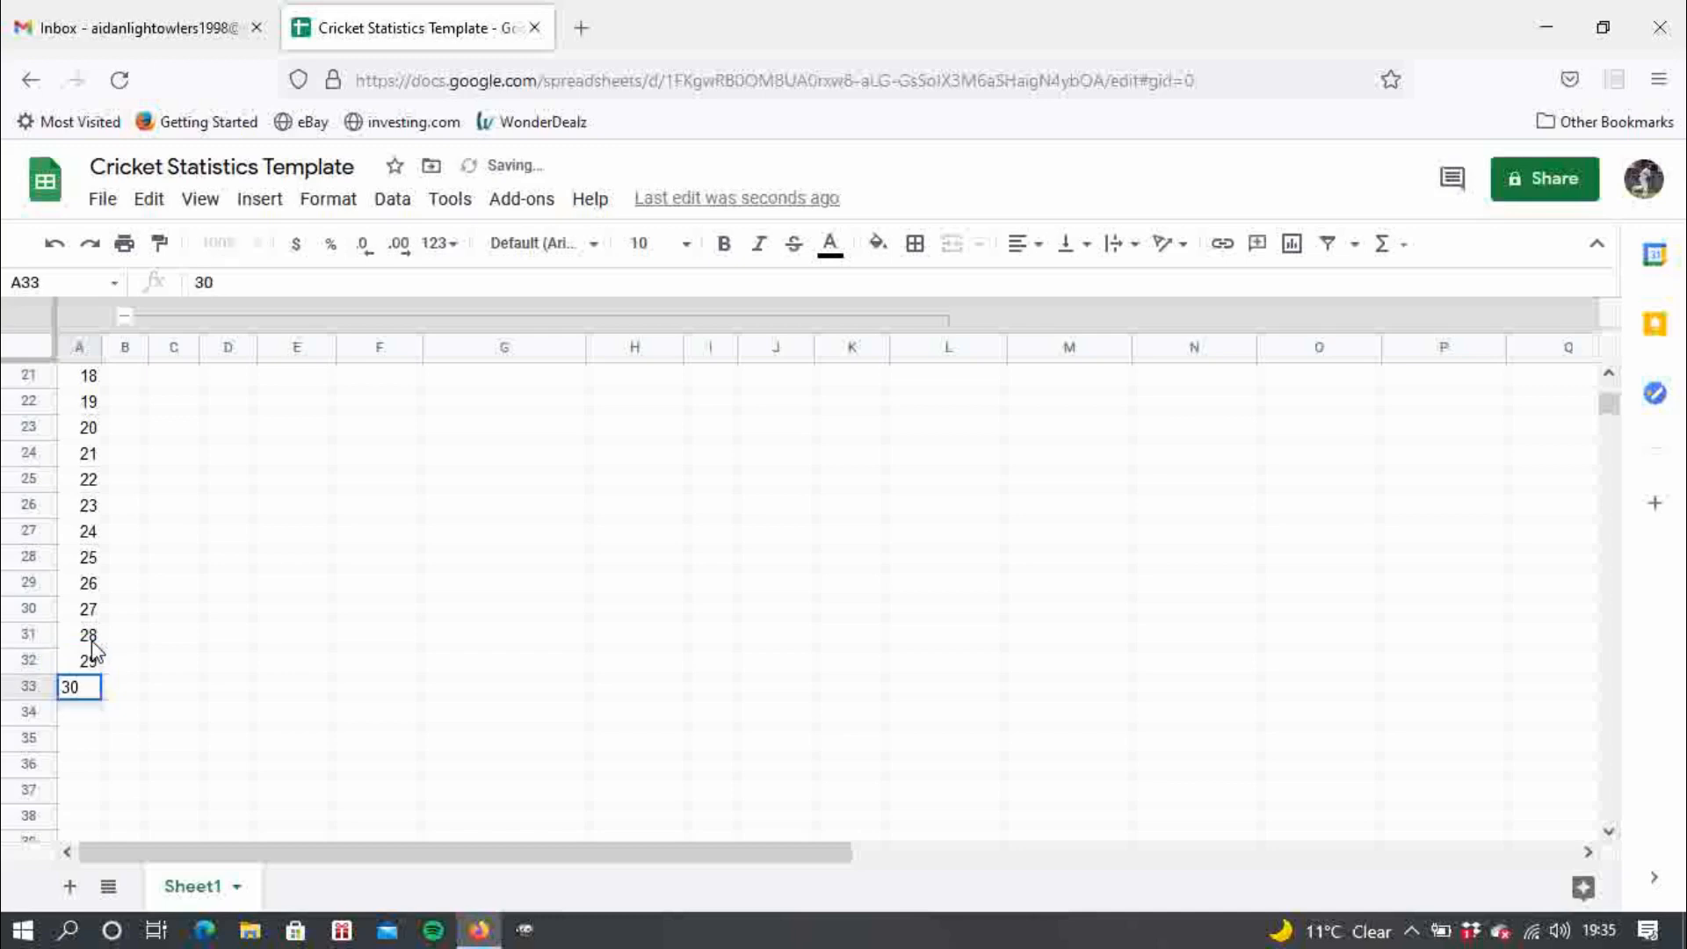
key(Return)
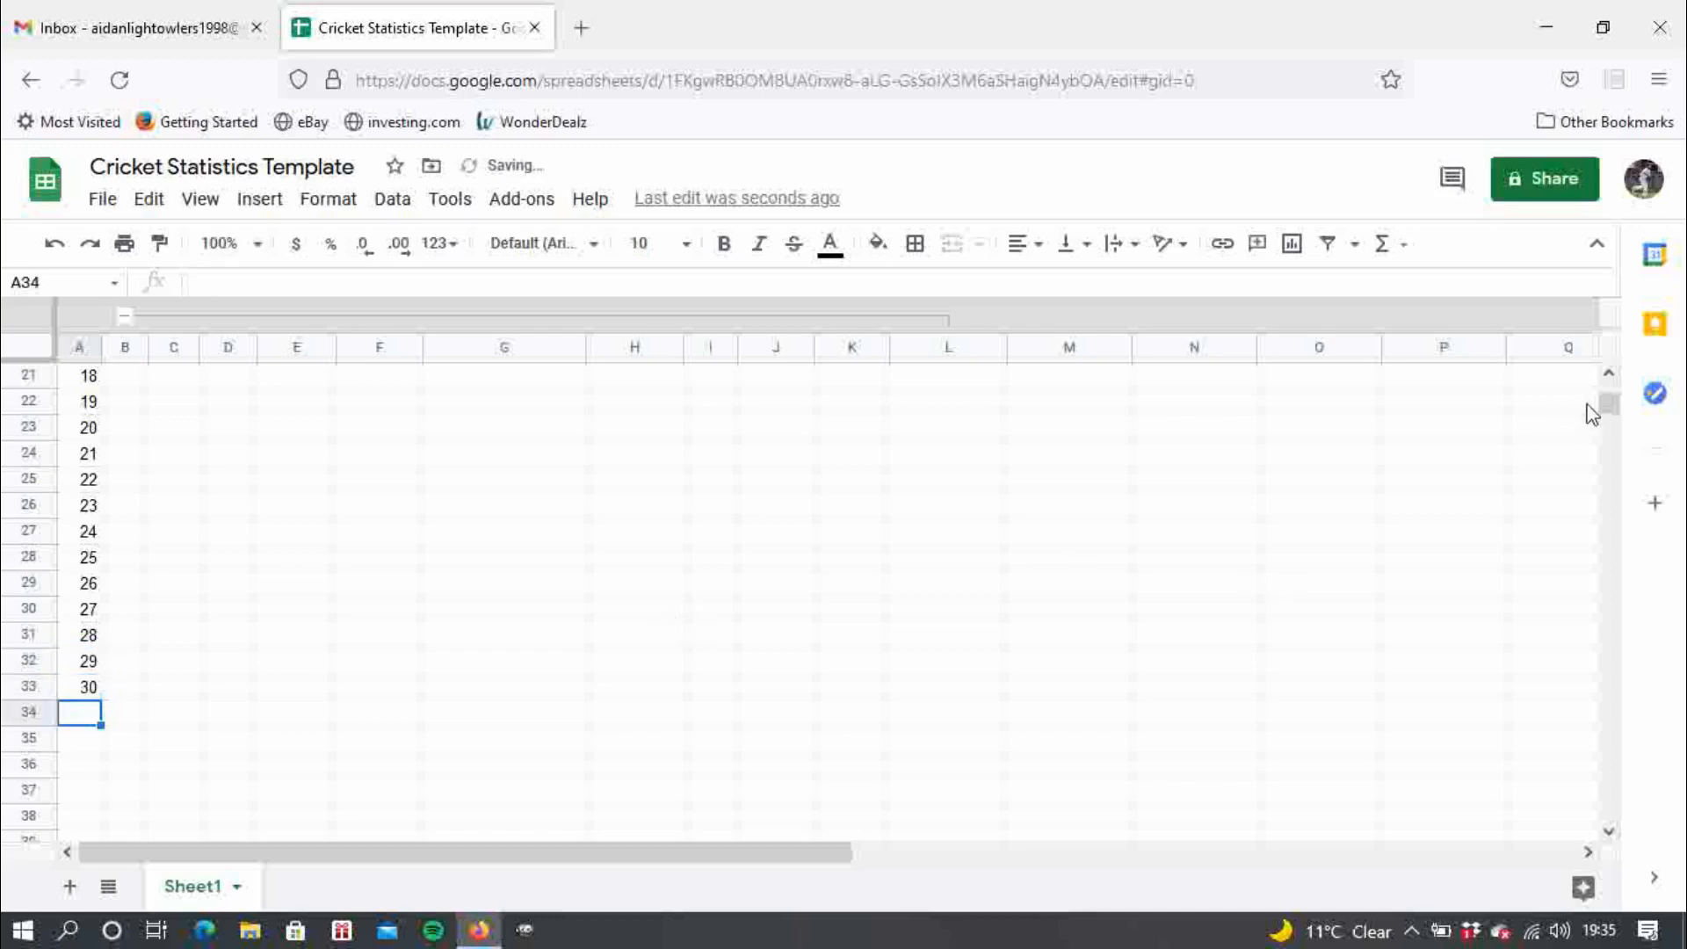
- Group rows 4 to 33, covering the numbered games 1 to 30 under the 2013 season label
scroll(1608, 402, up, 7)
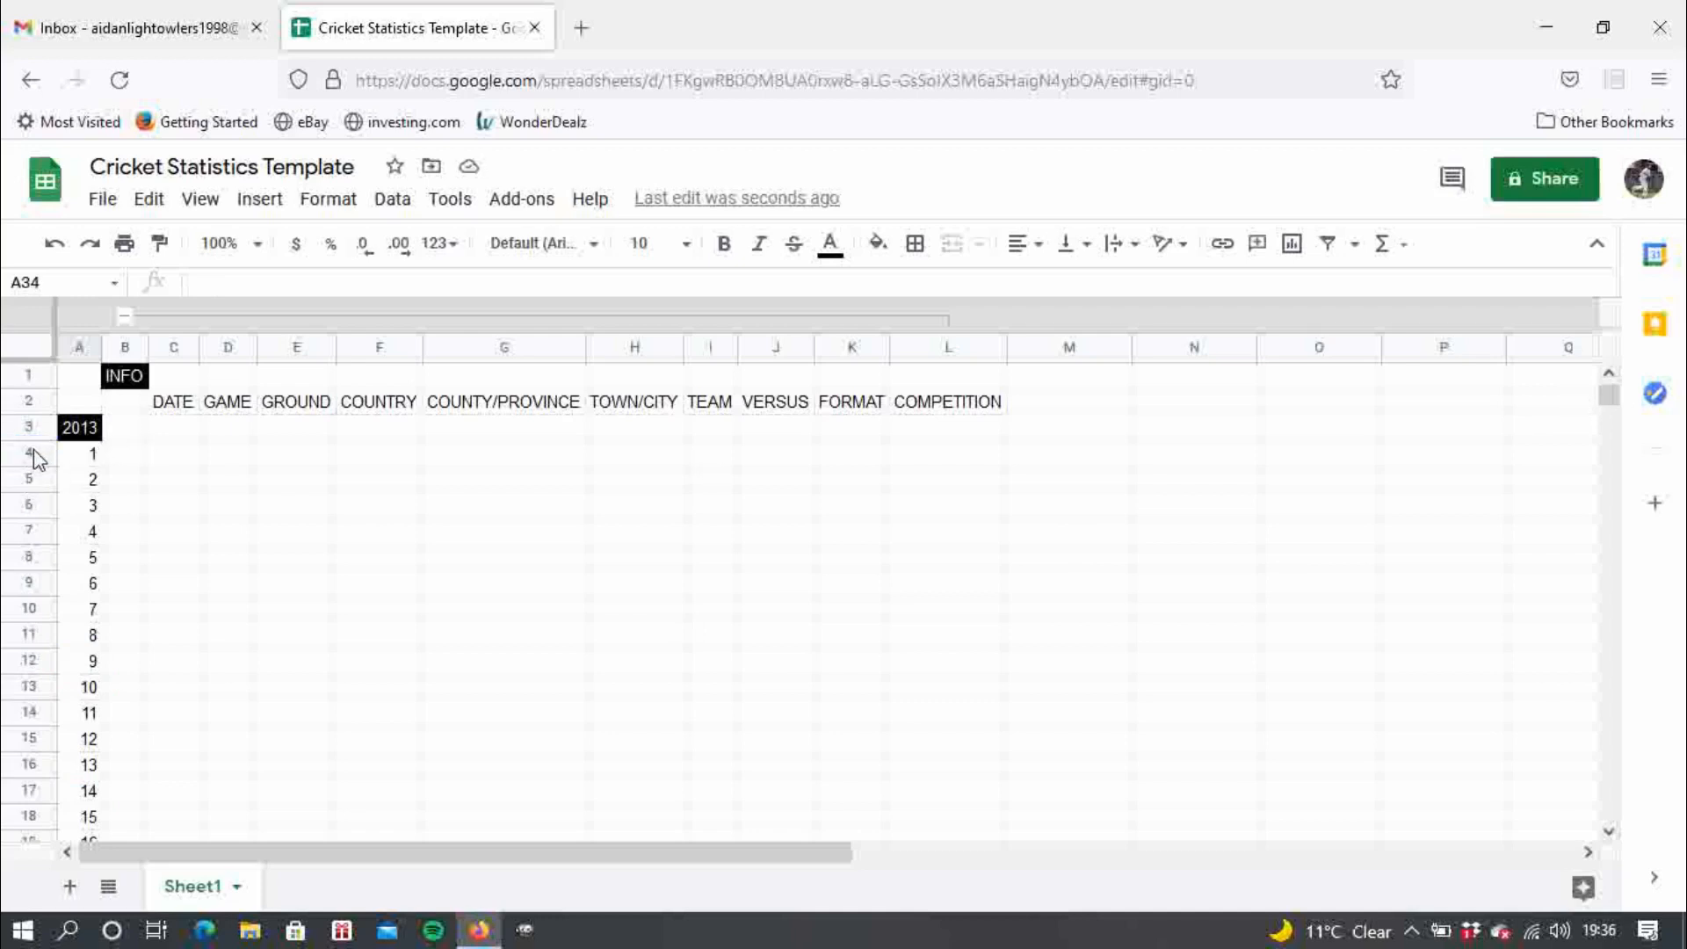
drag(34, 455, 35, 742)
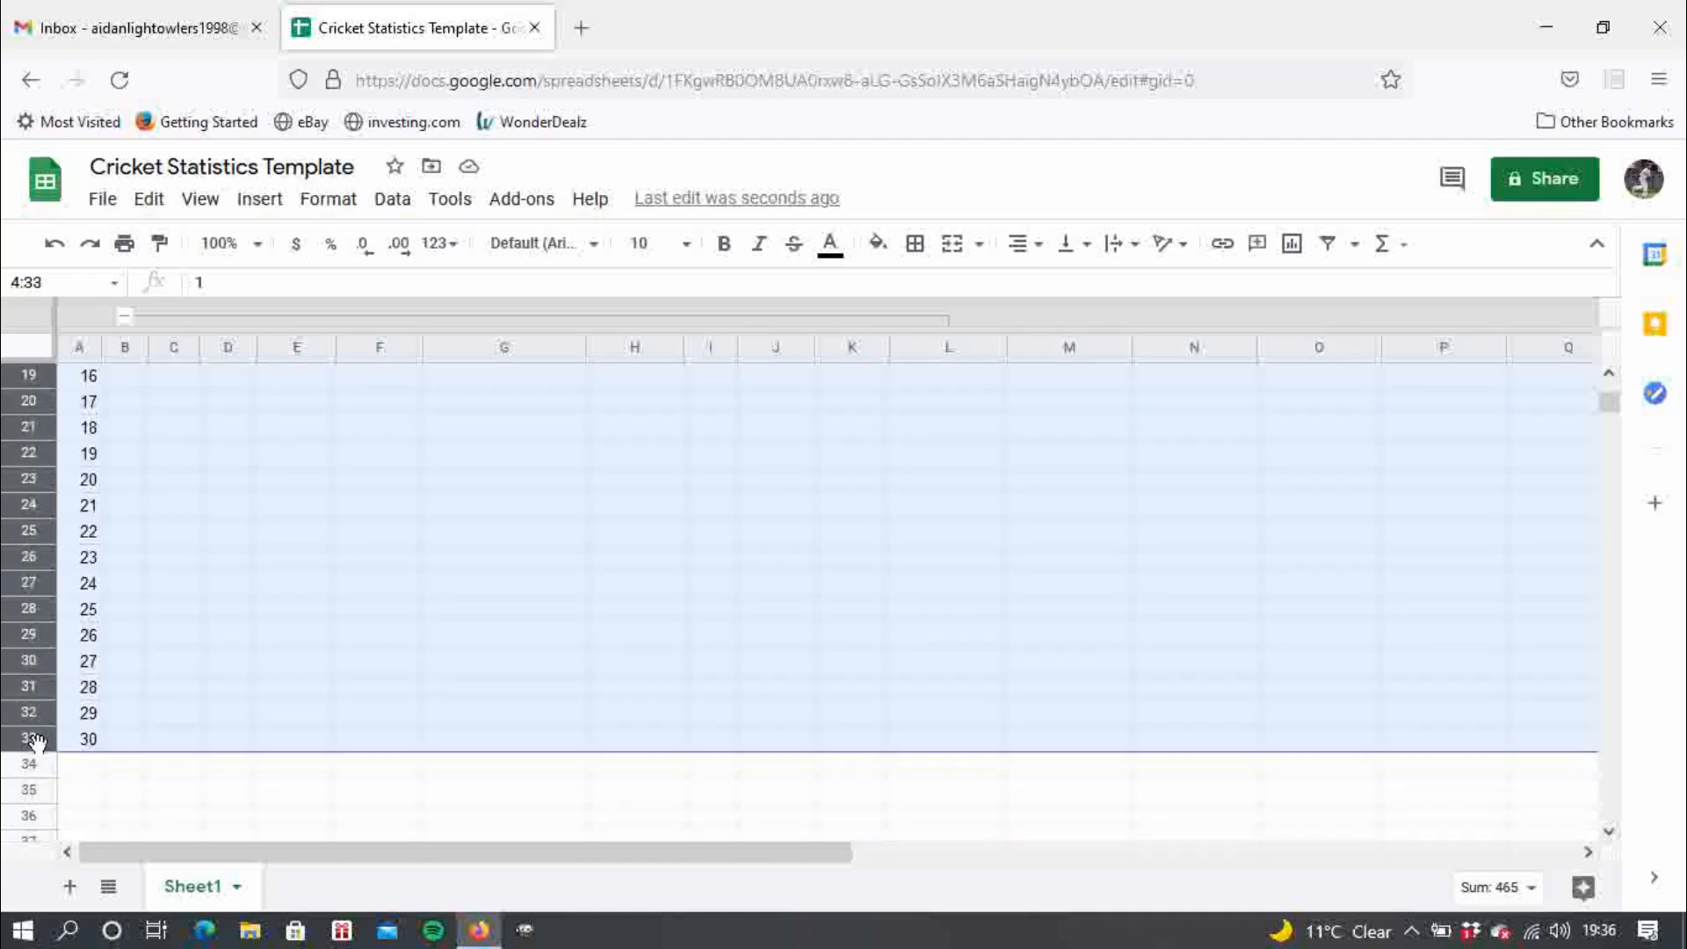
right_click(36, 743)
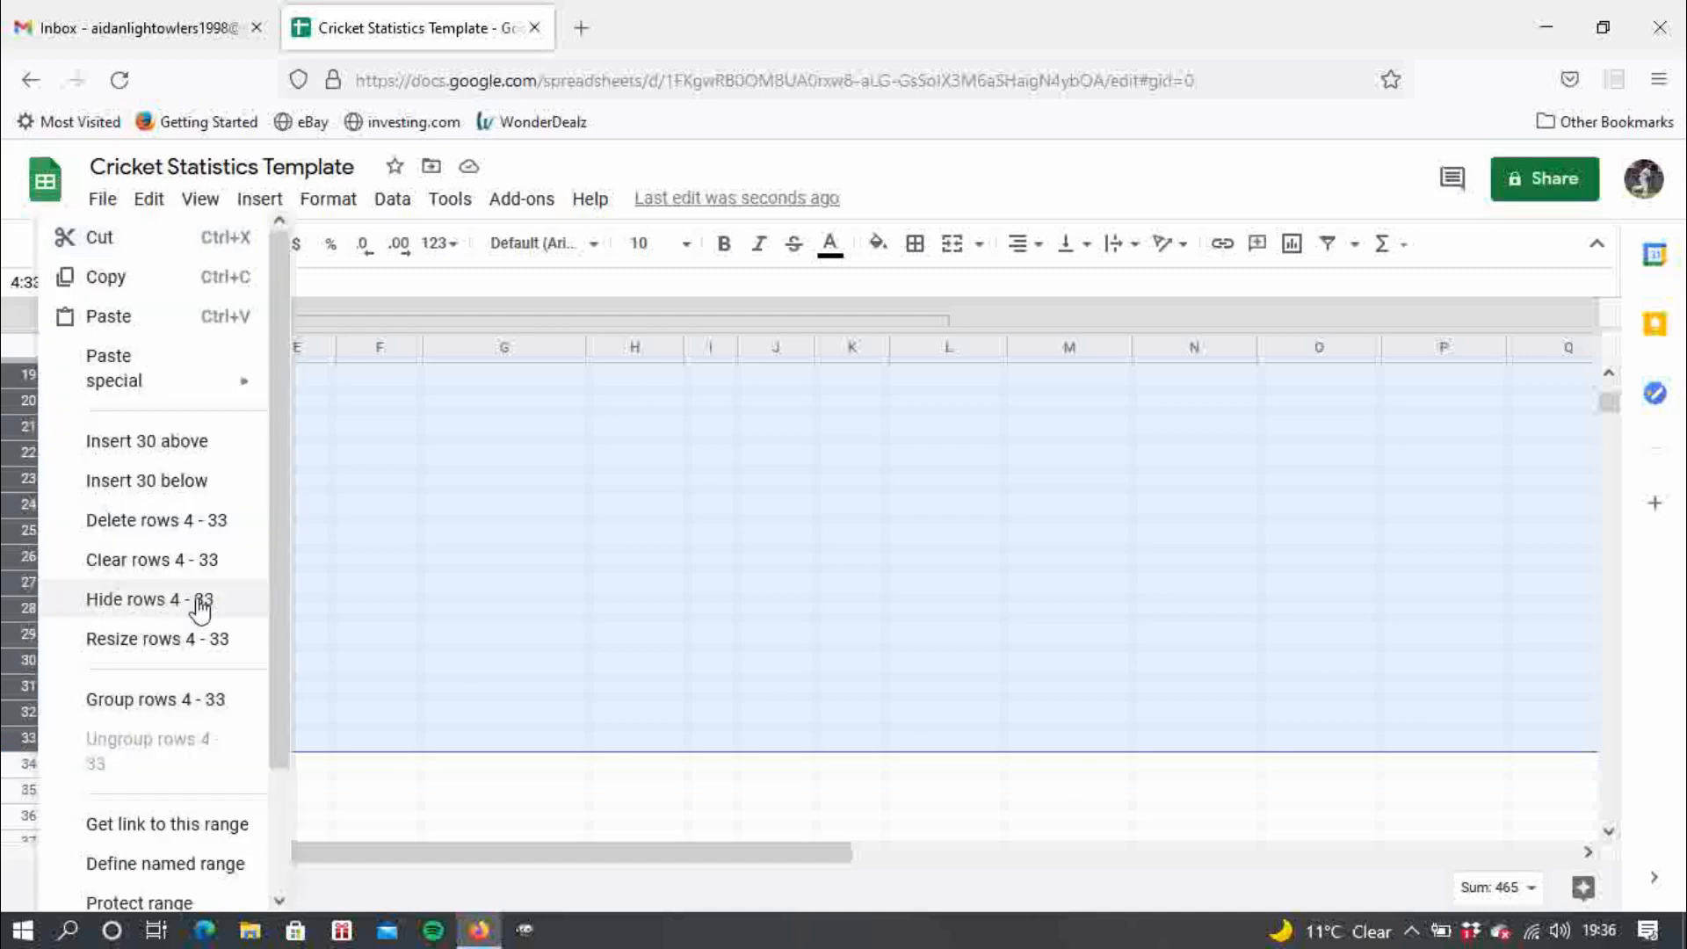
drag(286, 535, 271, 735)
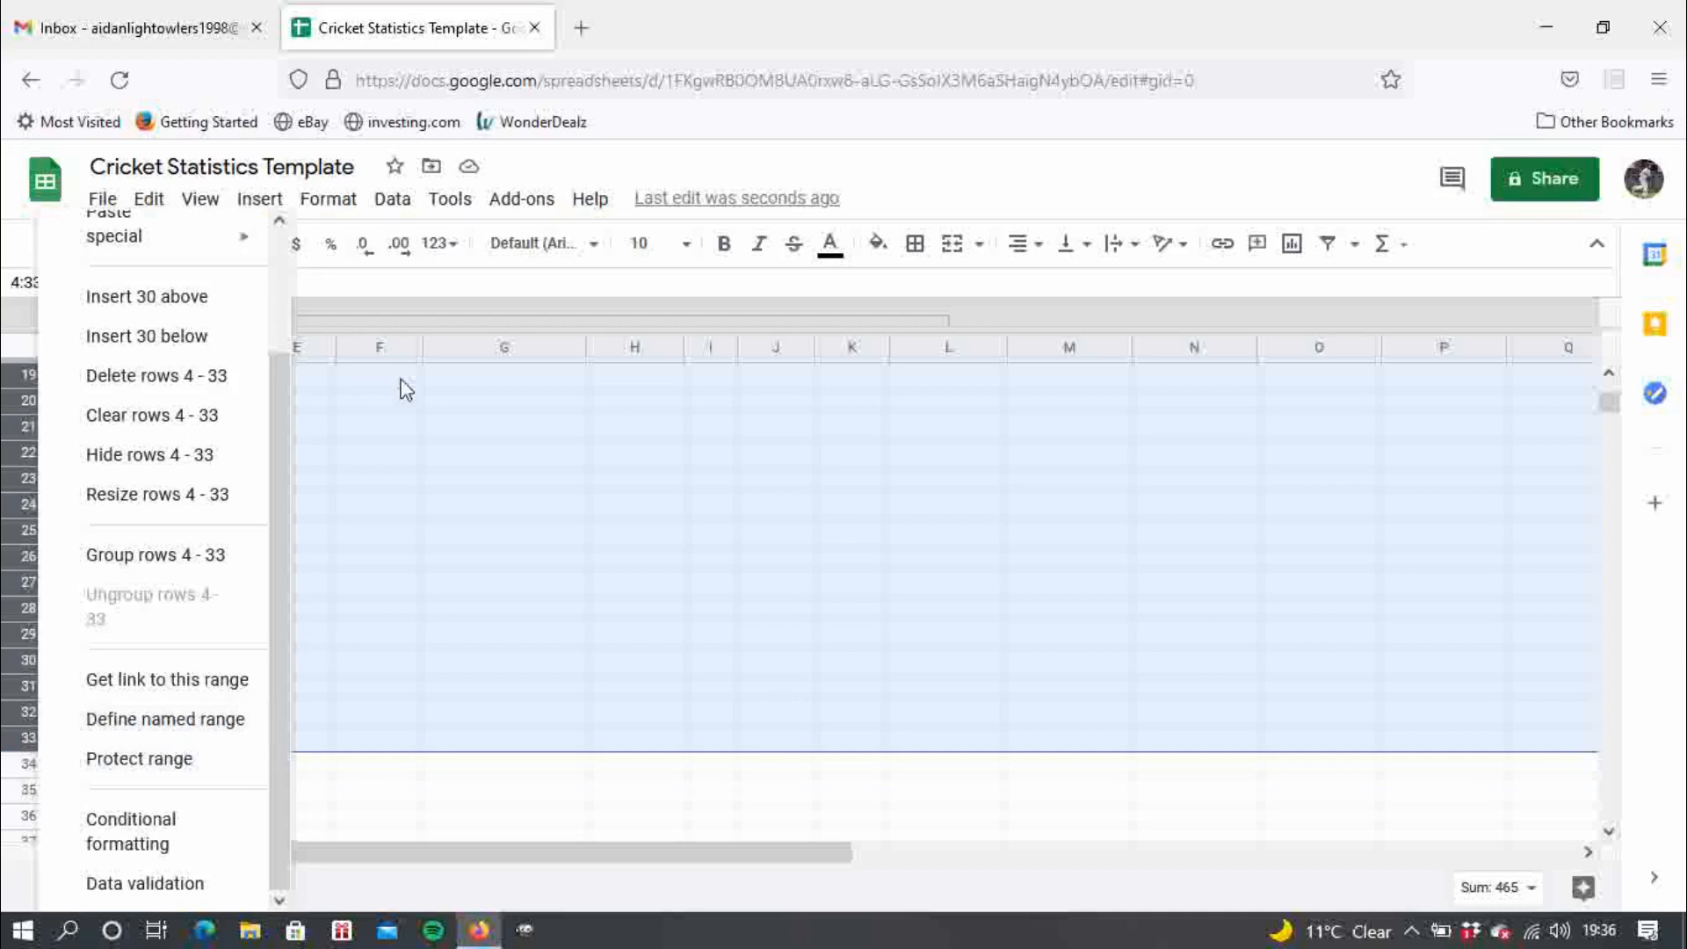
click(385, 204)
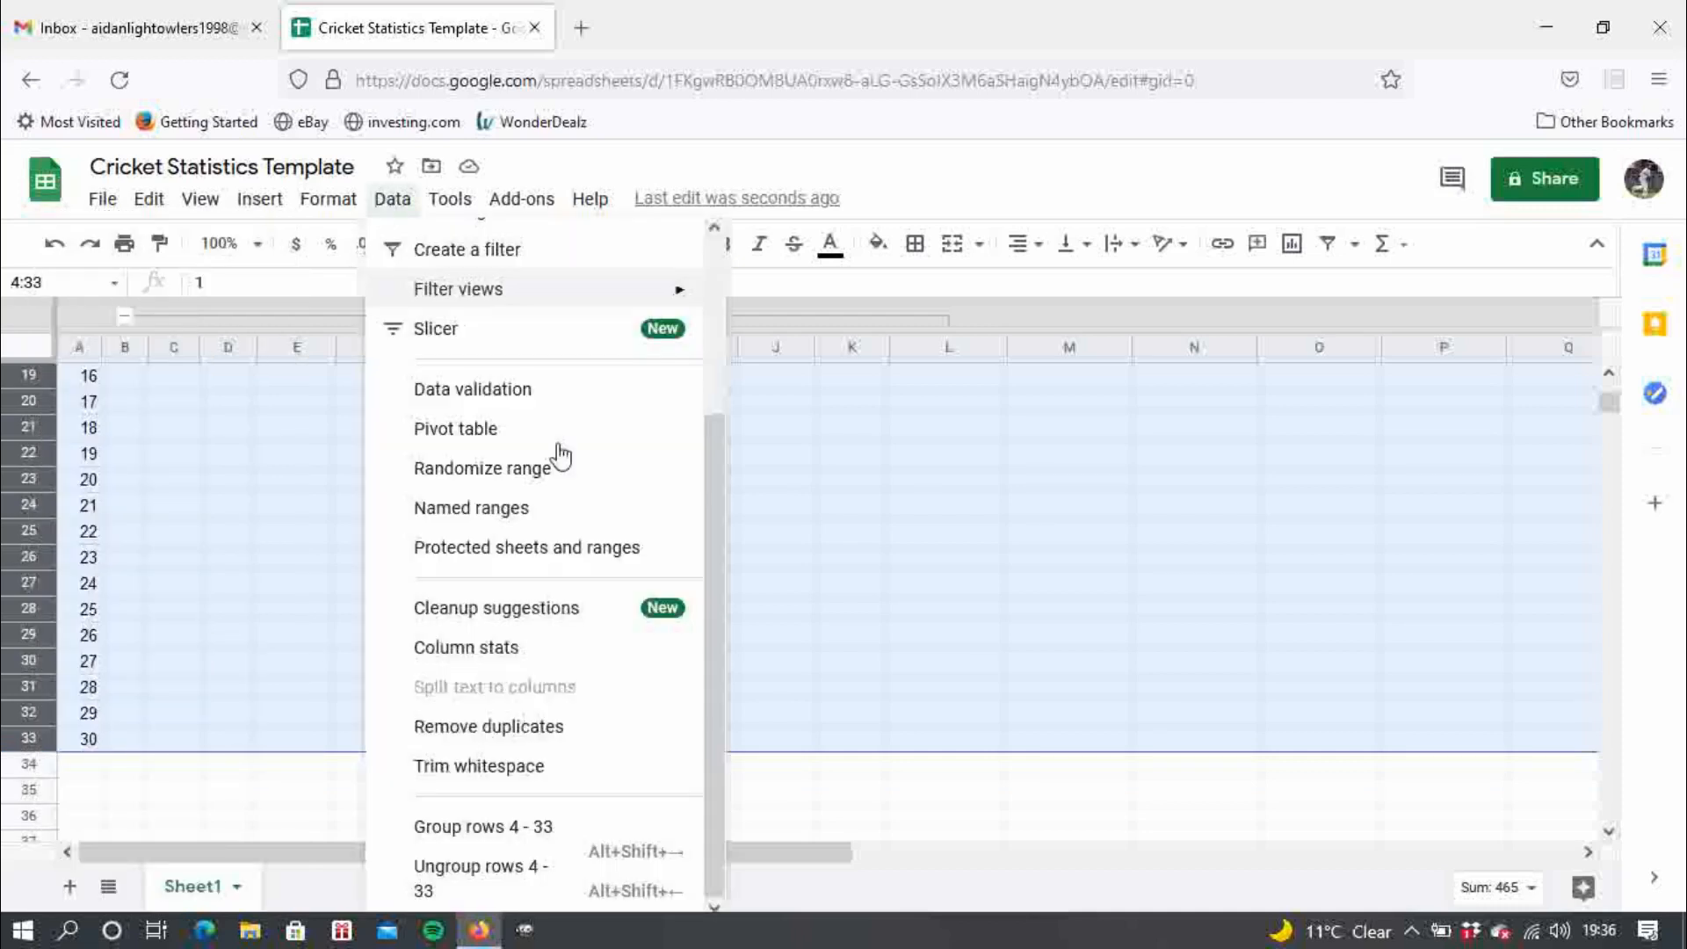
click(472, 829)
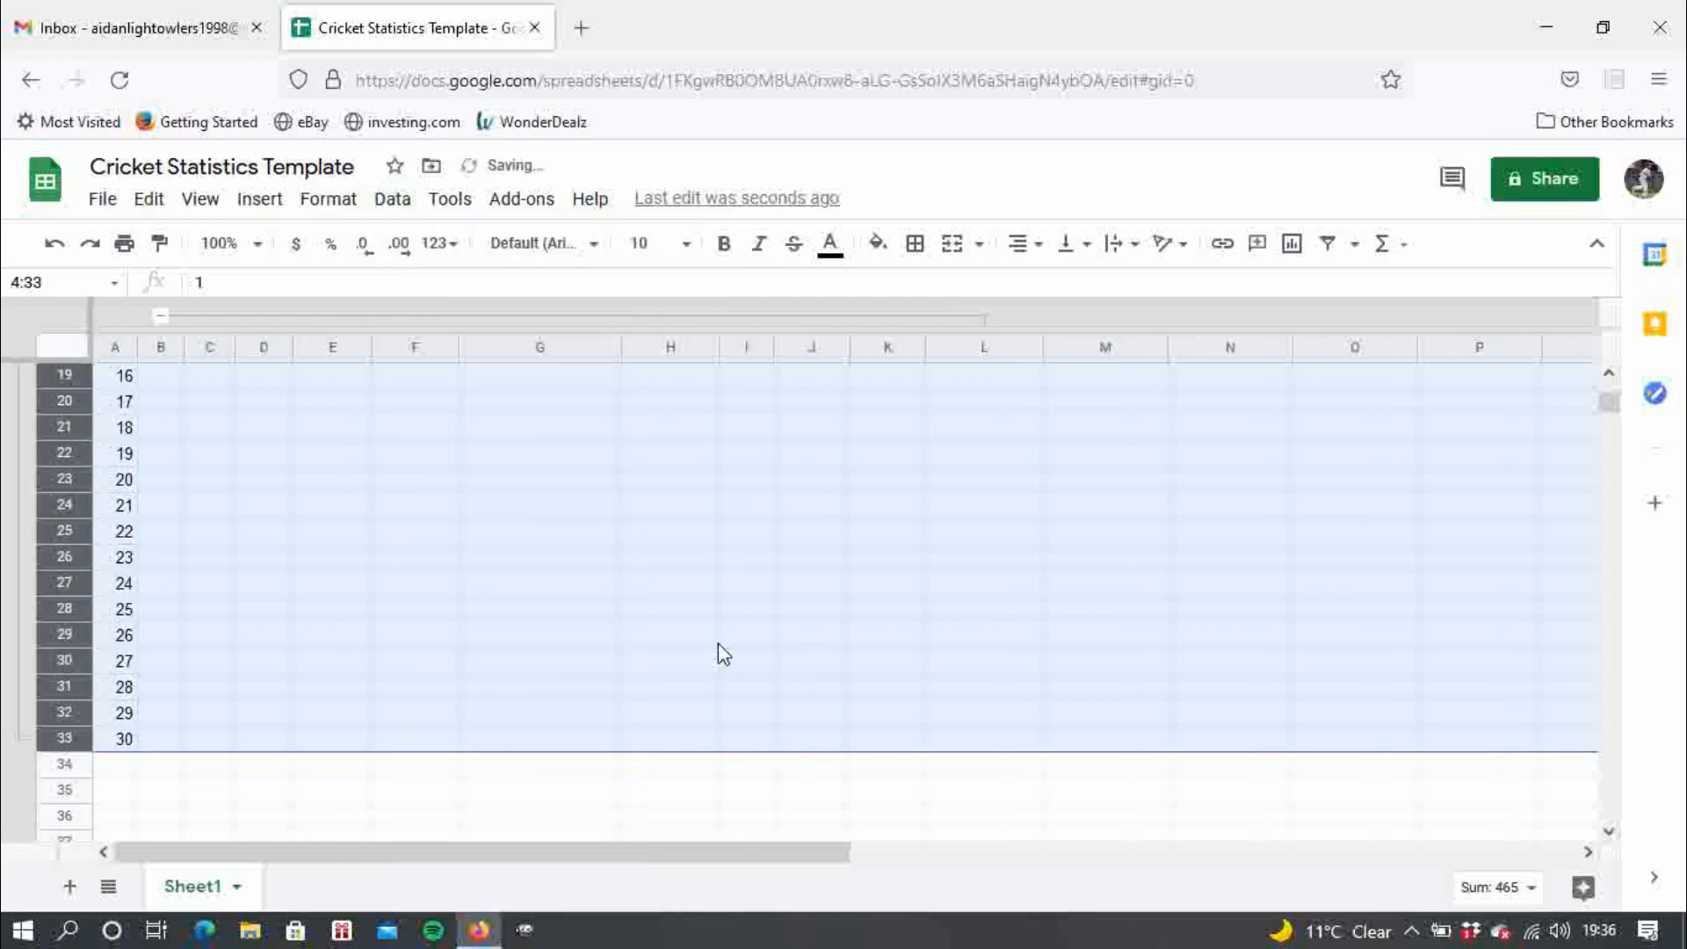
- Test the 2013 row group and the INFO column group by collapsing both and expanding them again
drag(1605, 406, 1608, 376)
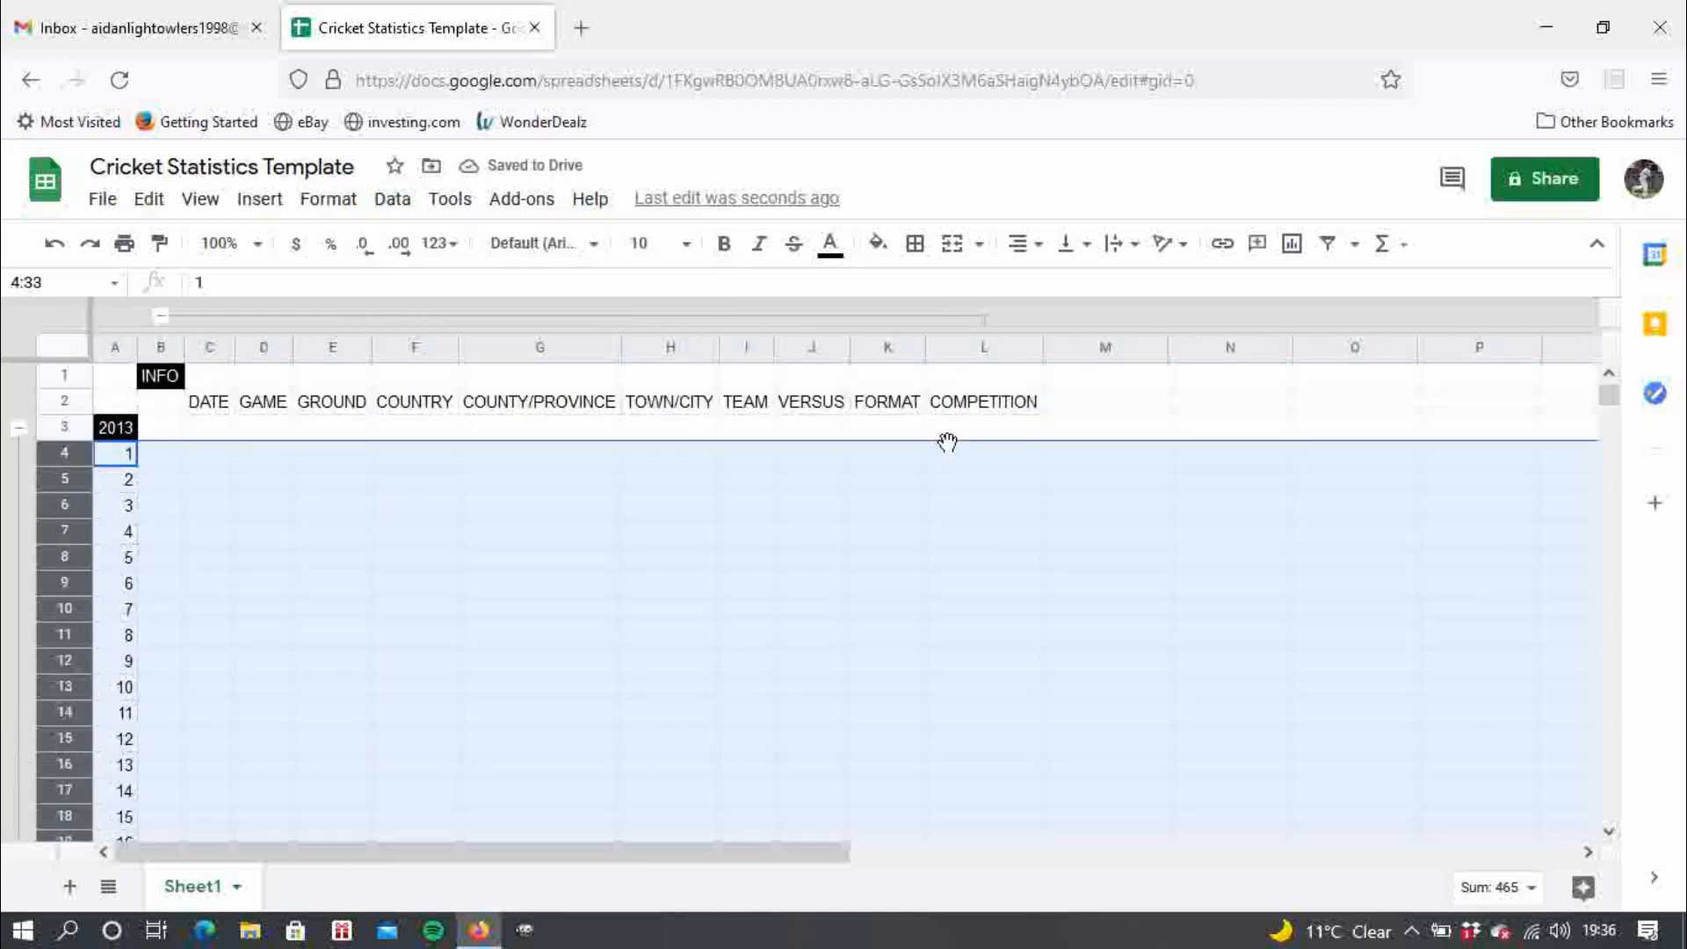
click(20, 428)
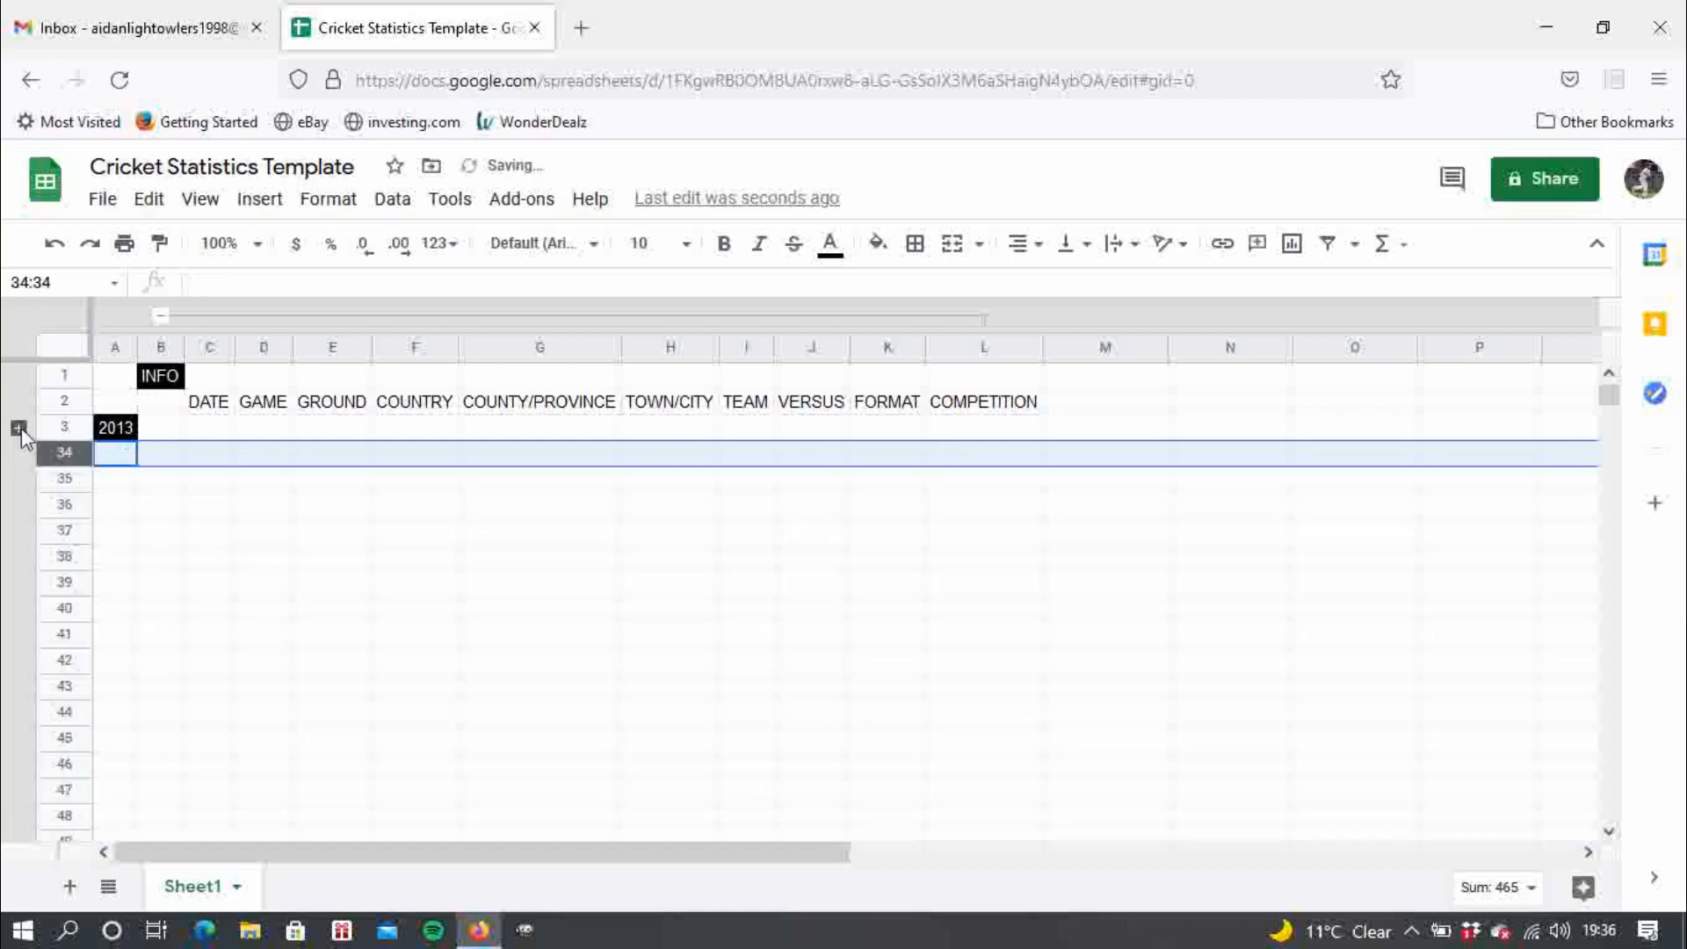
click(162, 316)
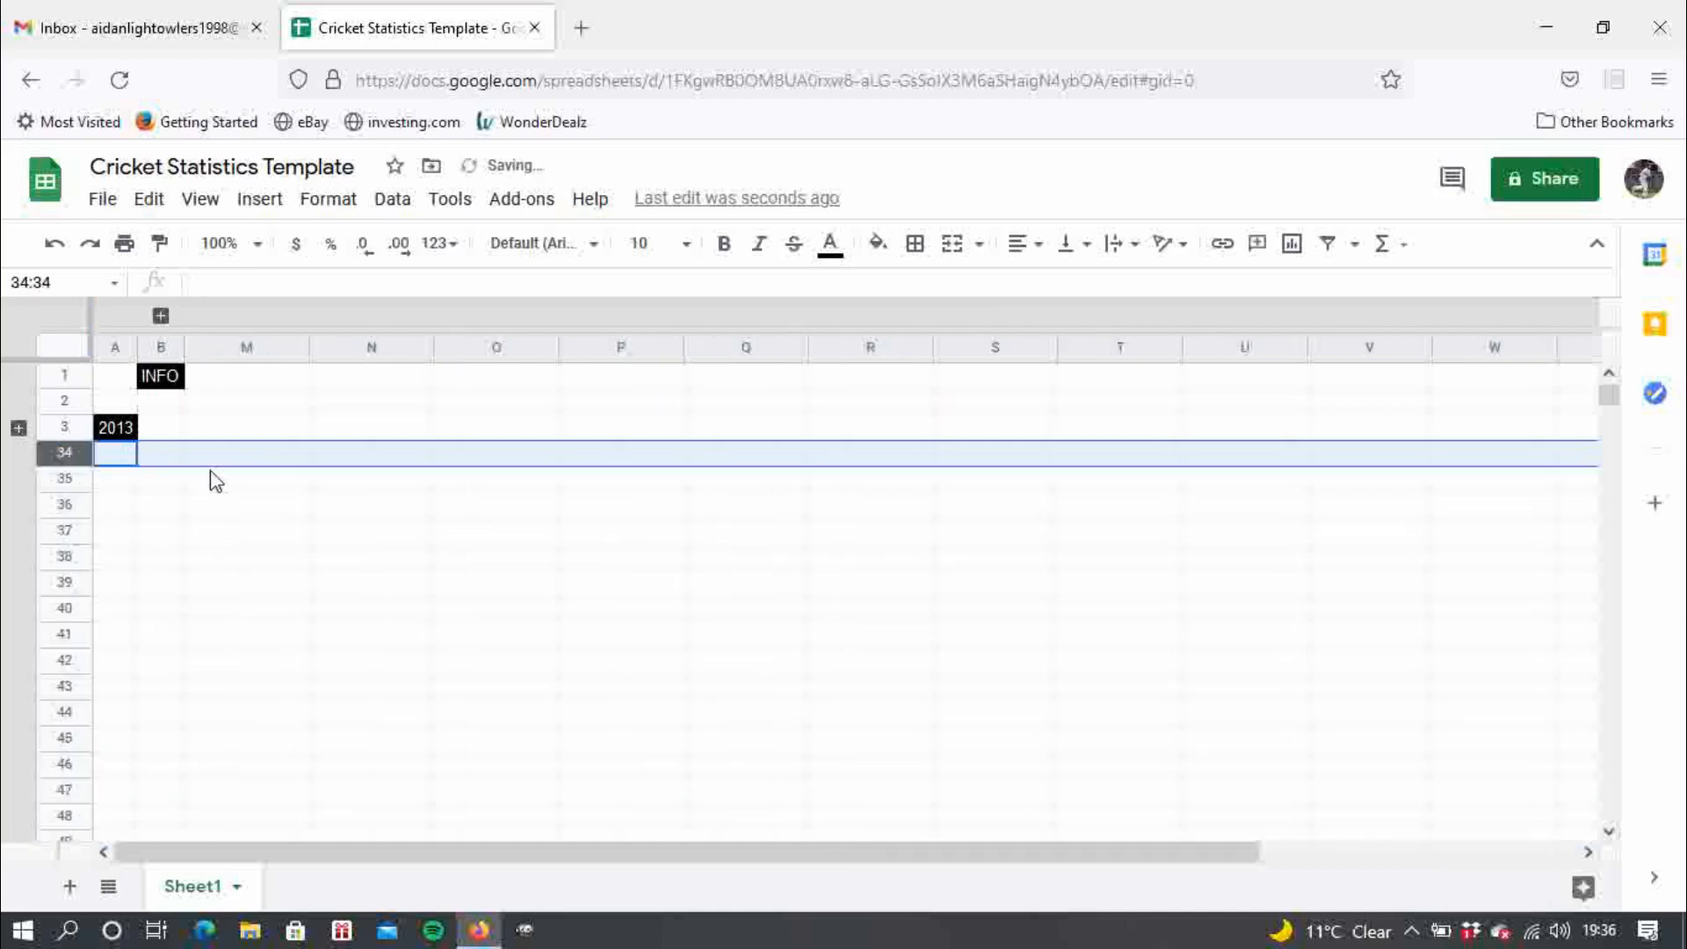
click(208, 510)
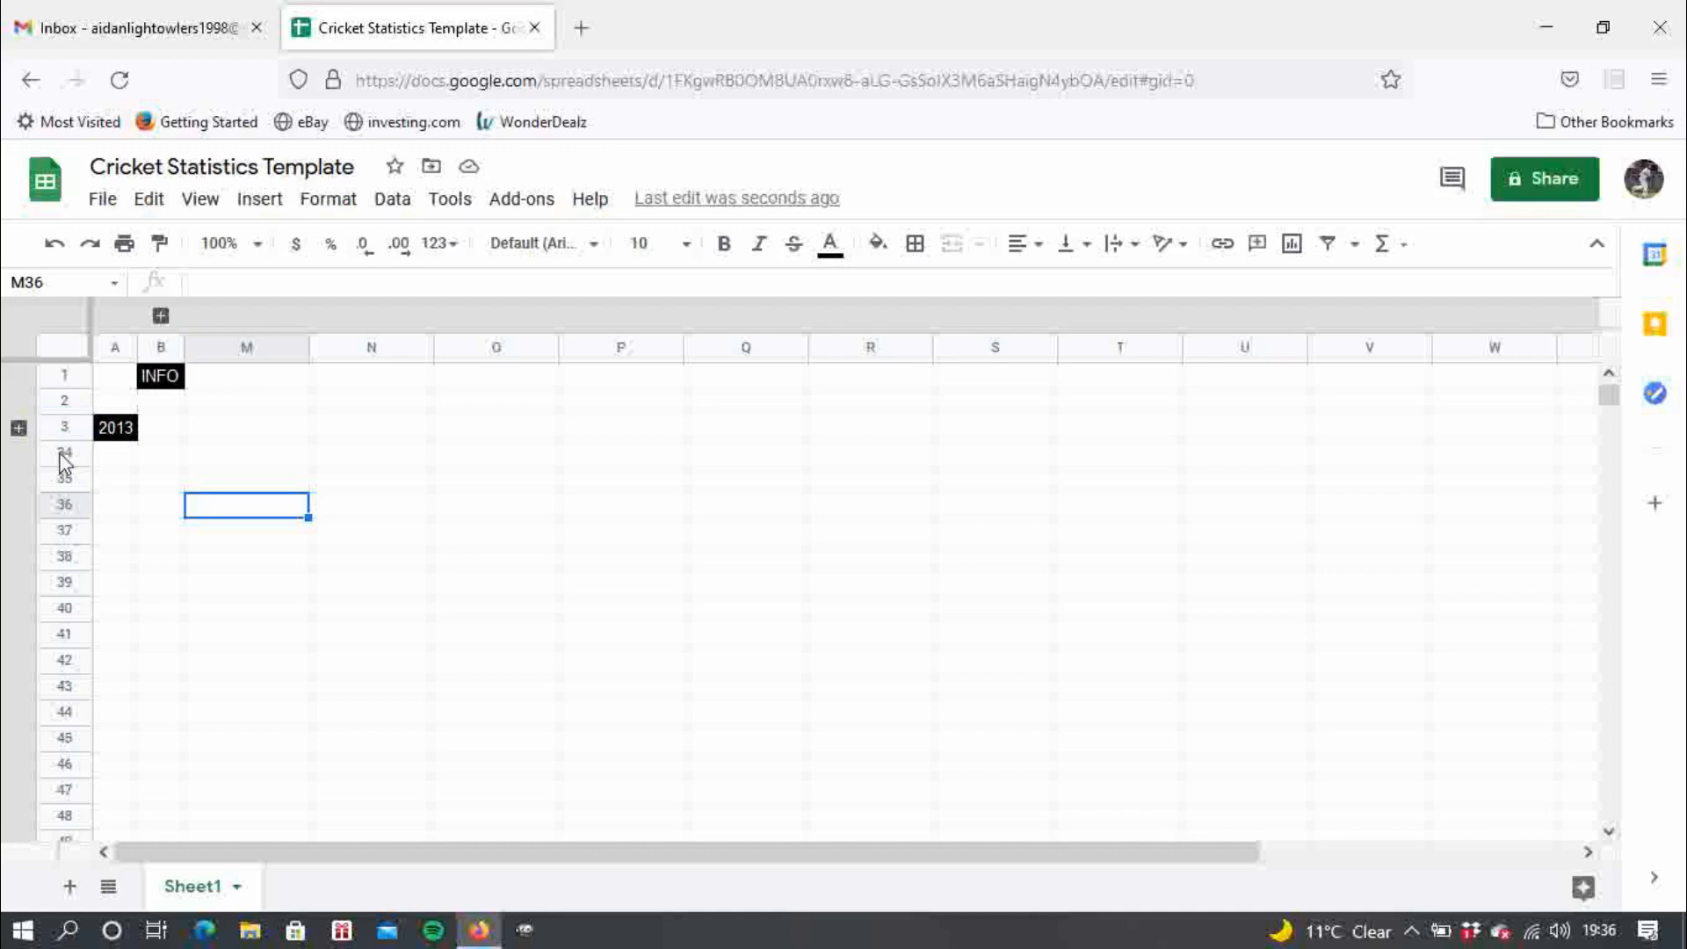
click(17, 430)
click(160, 315)
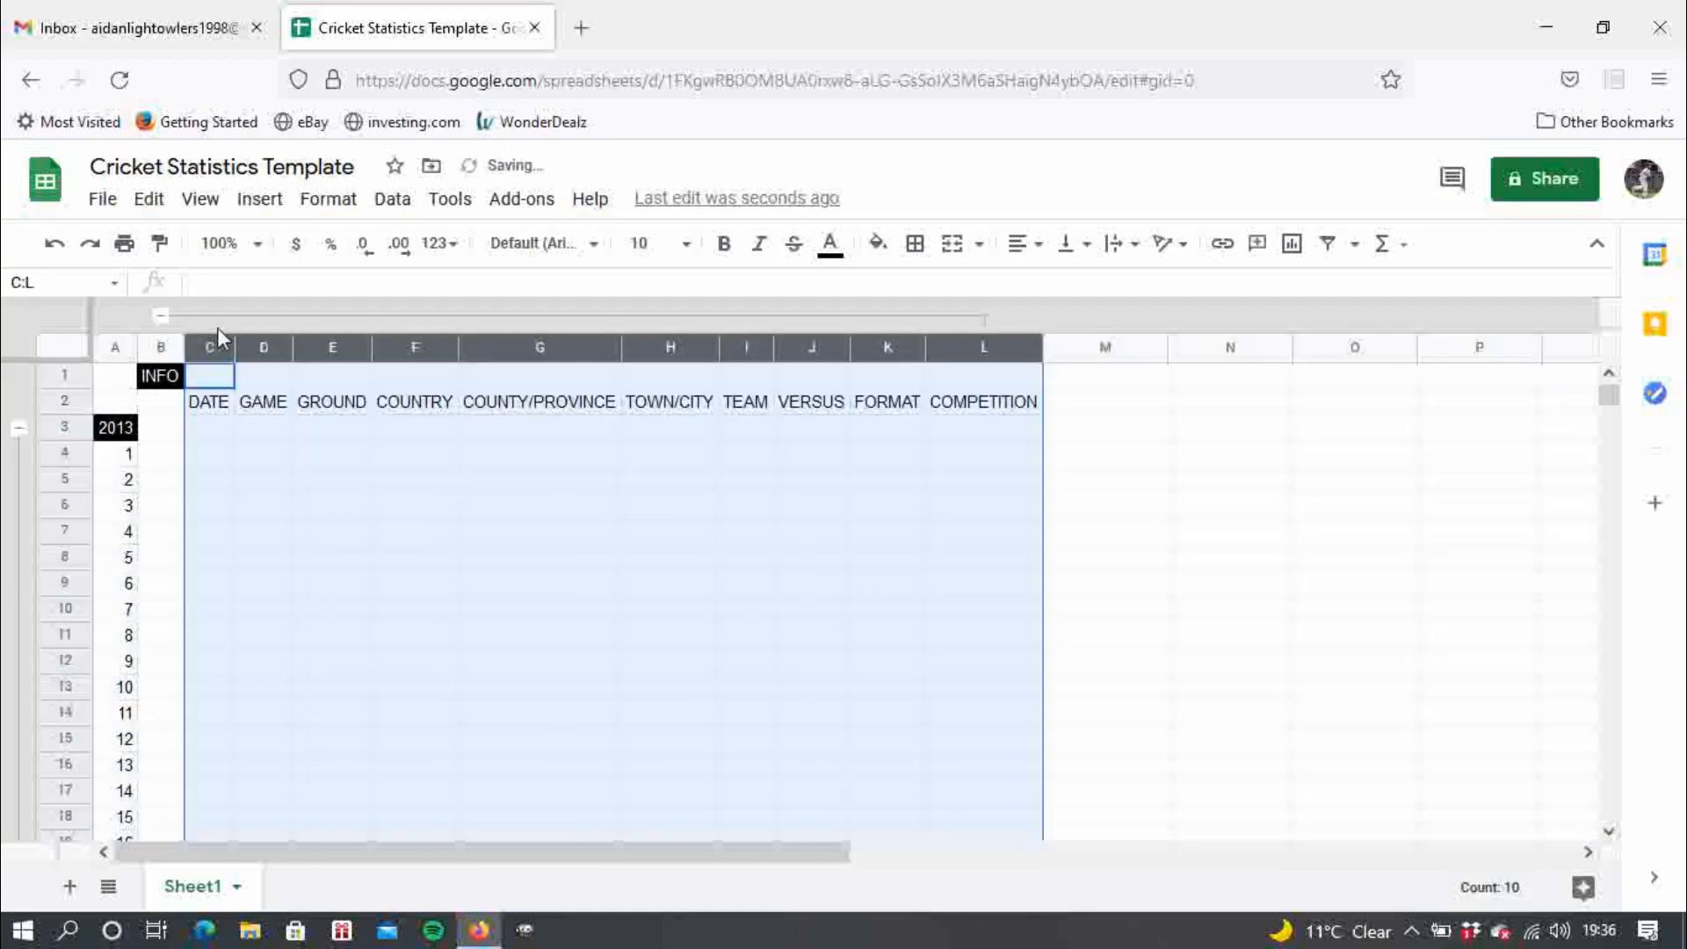
- Enter the section label MATCHES in cell M1, right after the INFO columns
click(1084, 384)
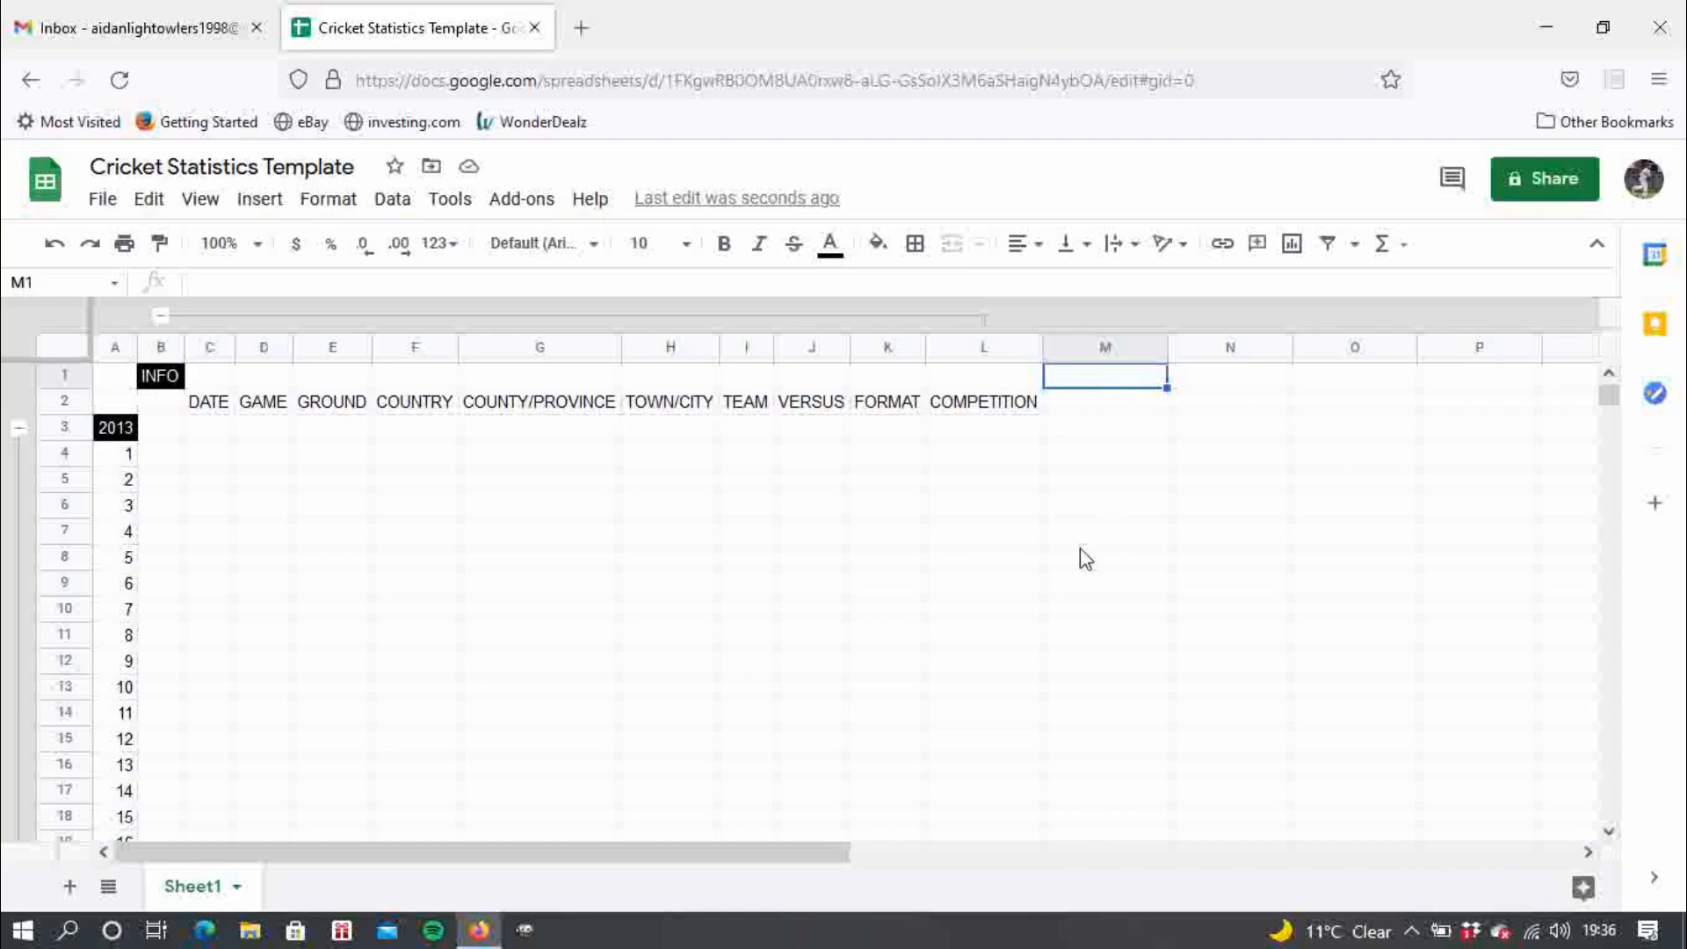
text(M)
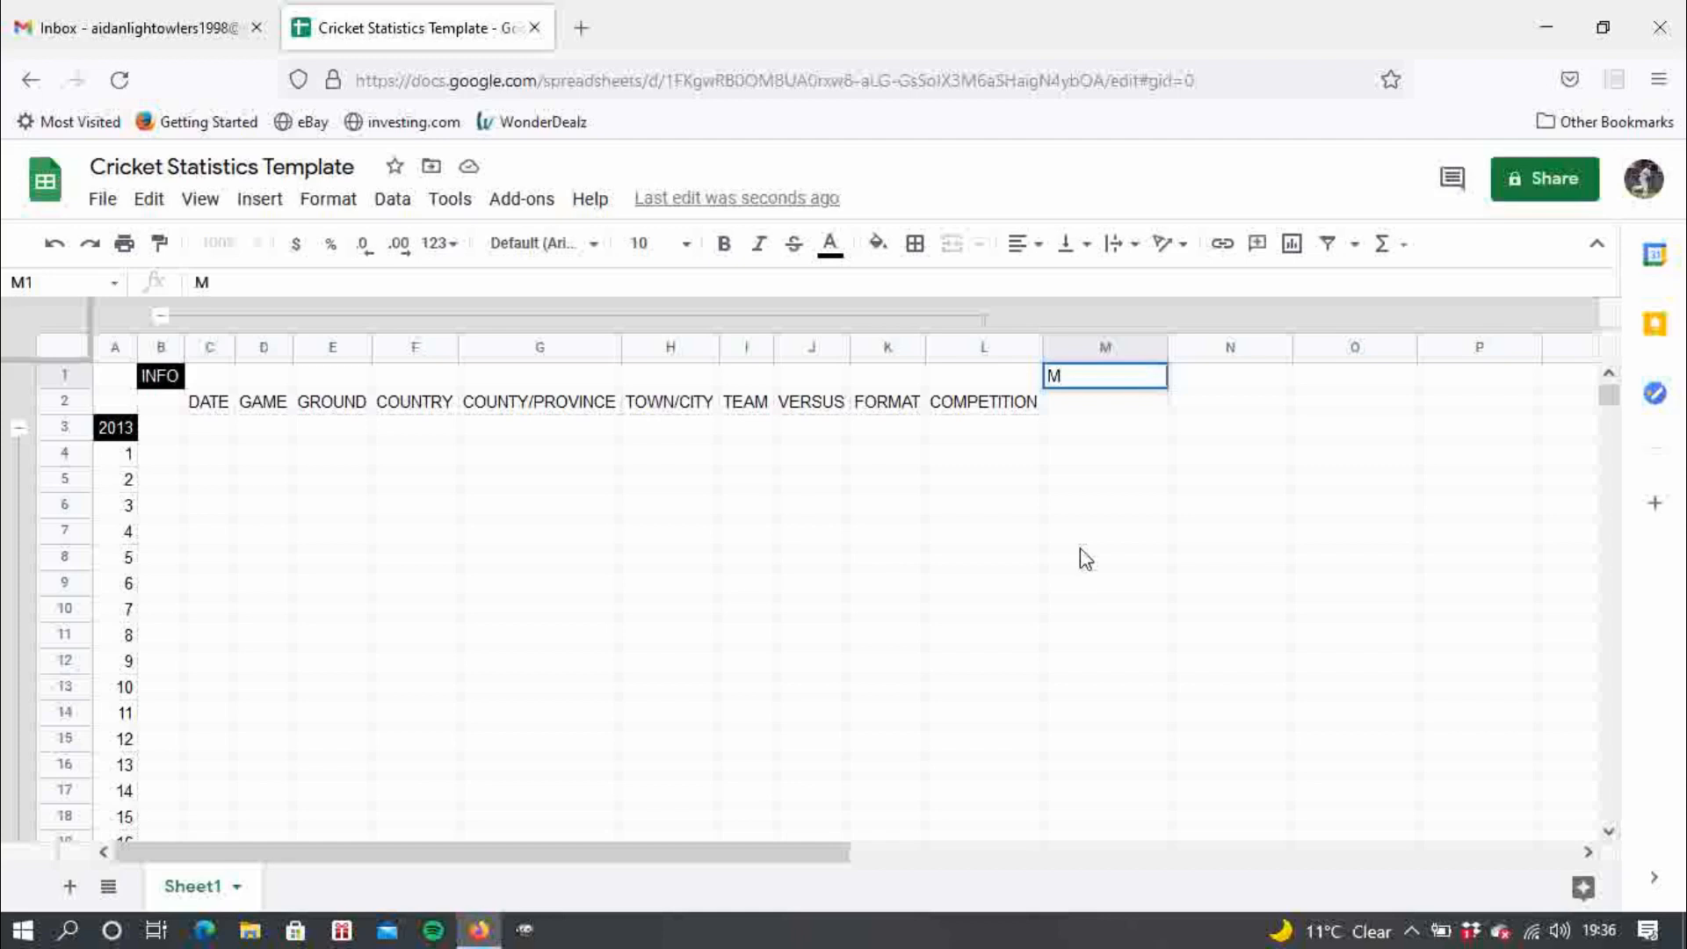
text(ATCHES)
key(Return)
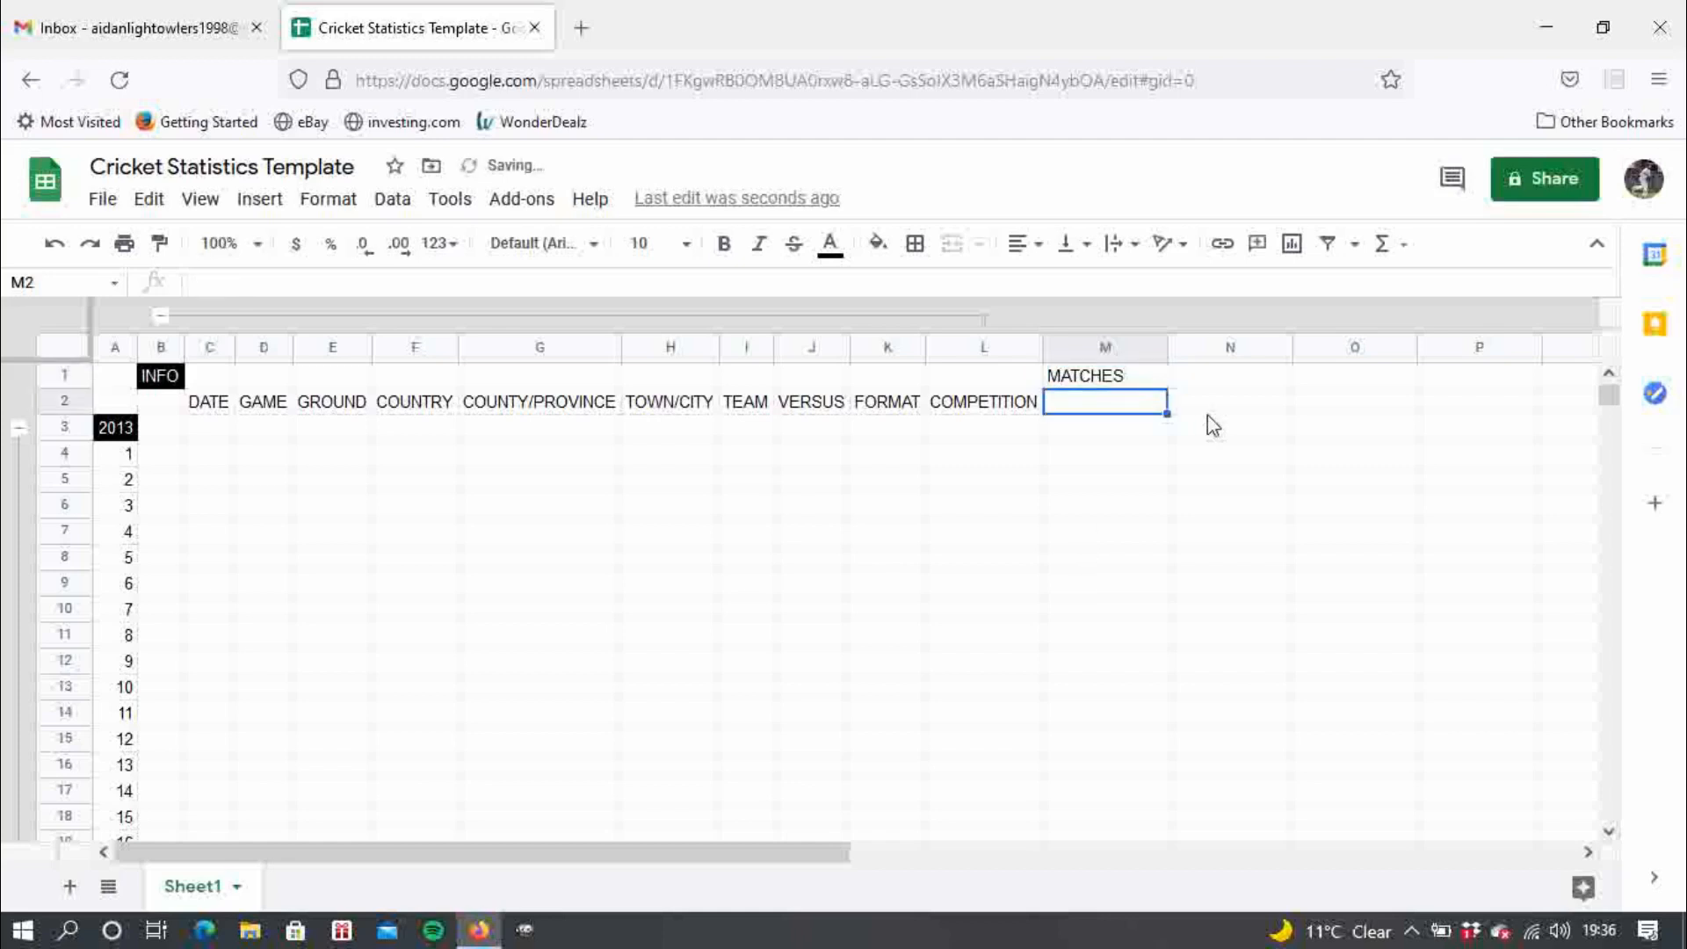
- Format the MATCHES label in cell M1 with a red fill and white text
click(1131, 380)
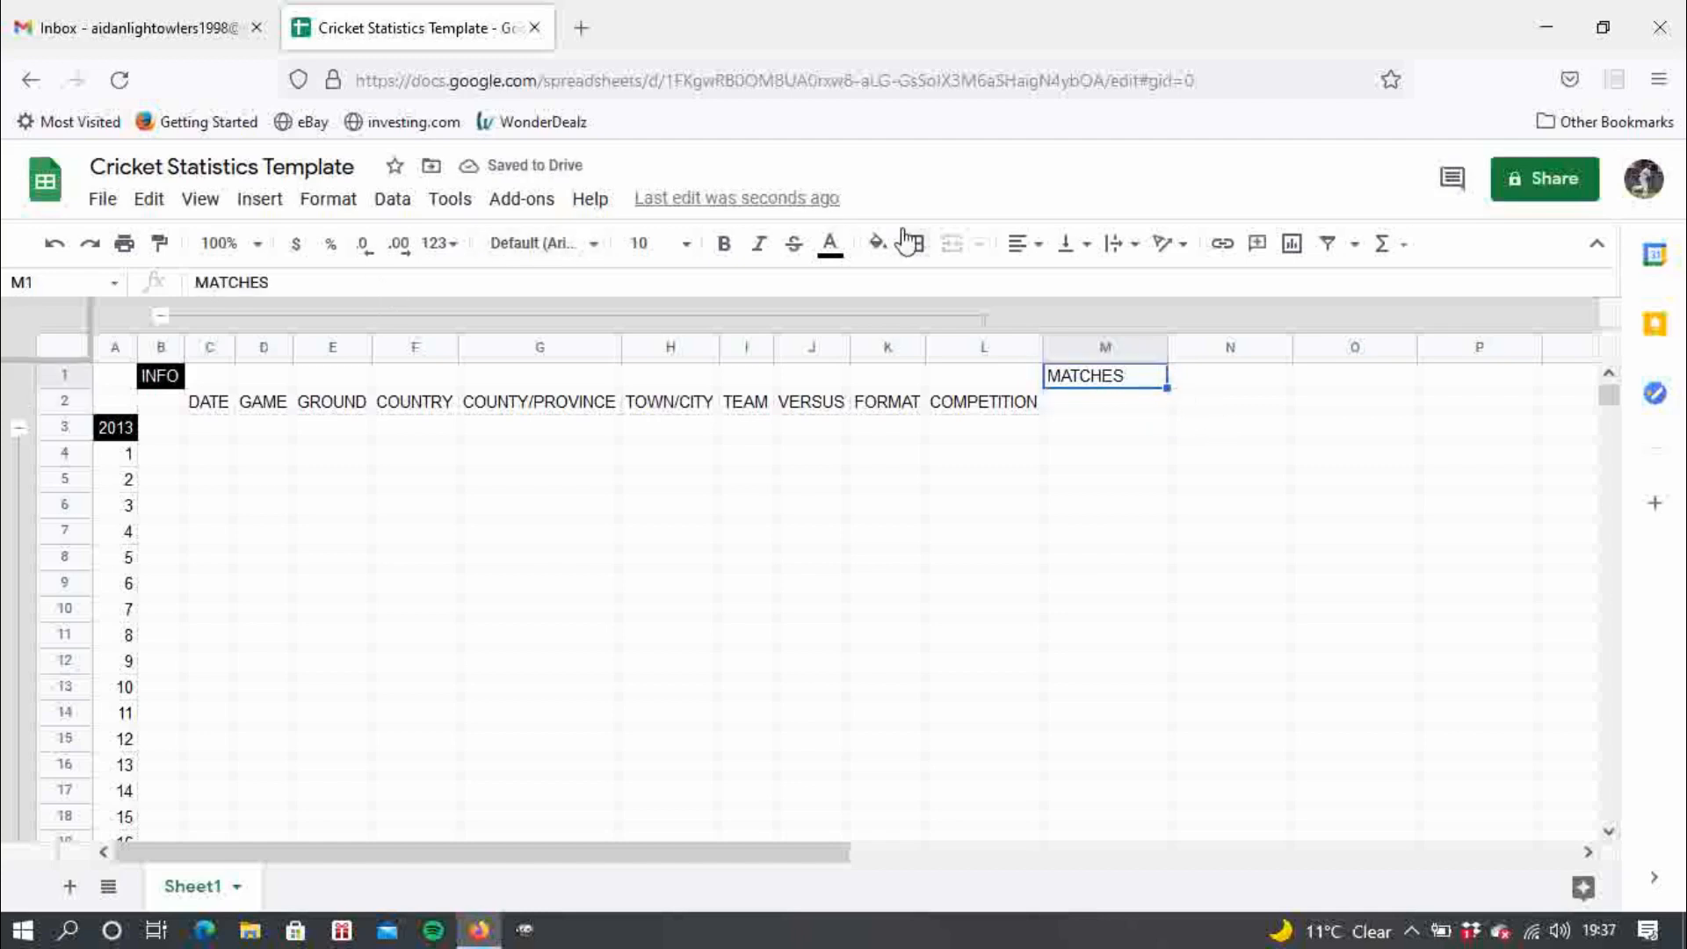
click(880, 244)
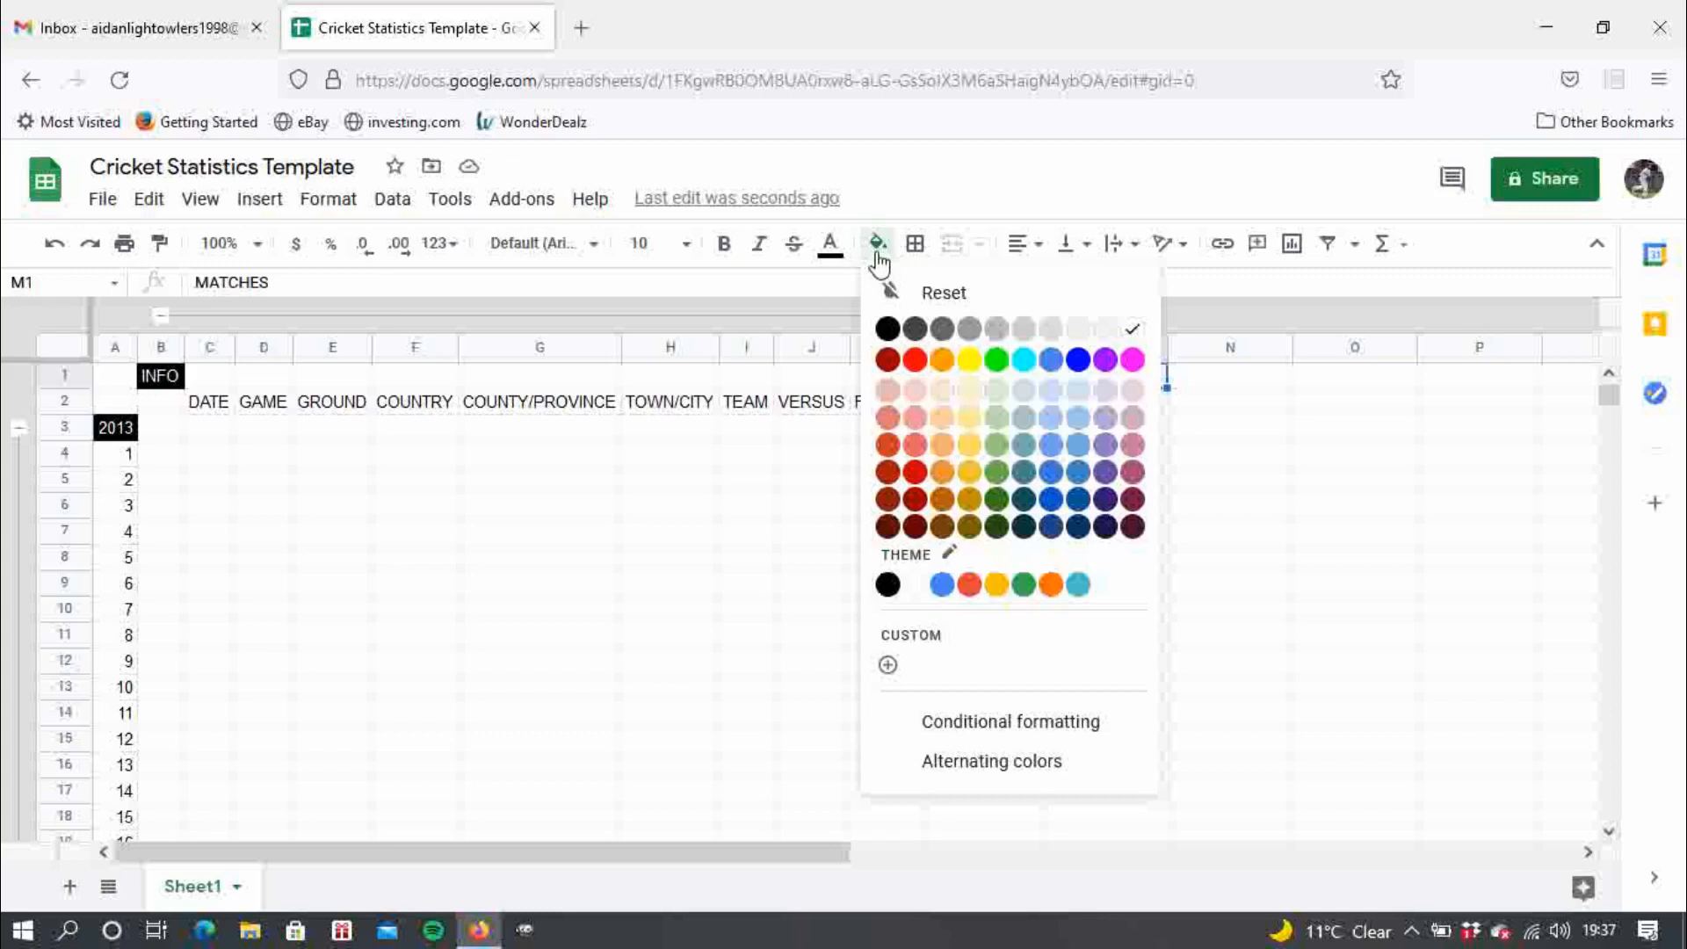
click(914, 360)
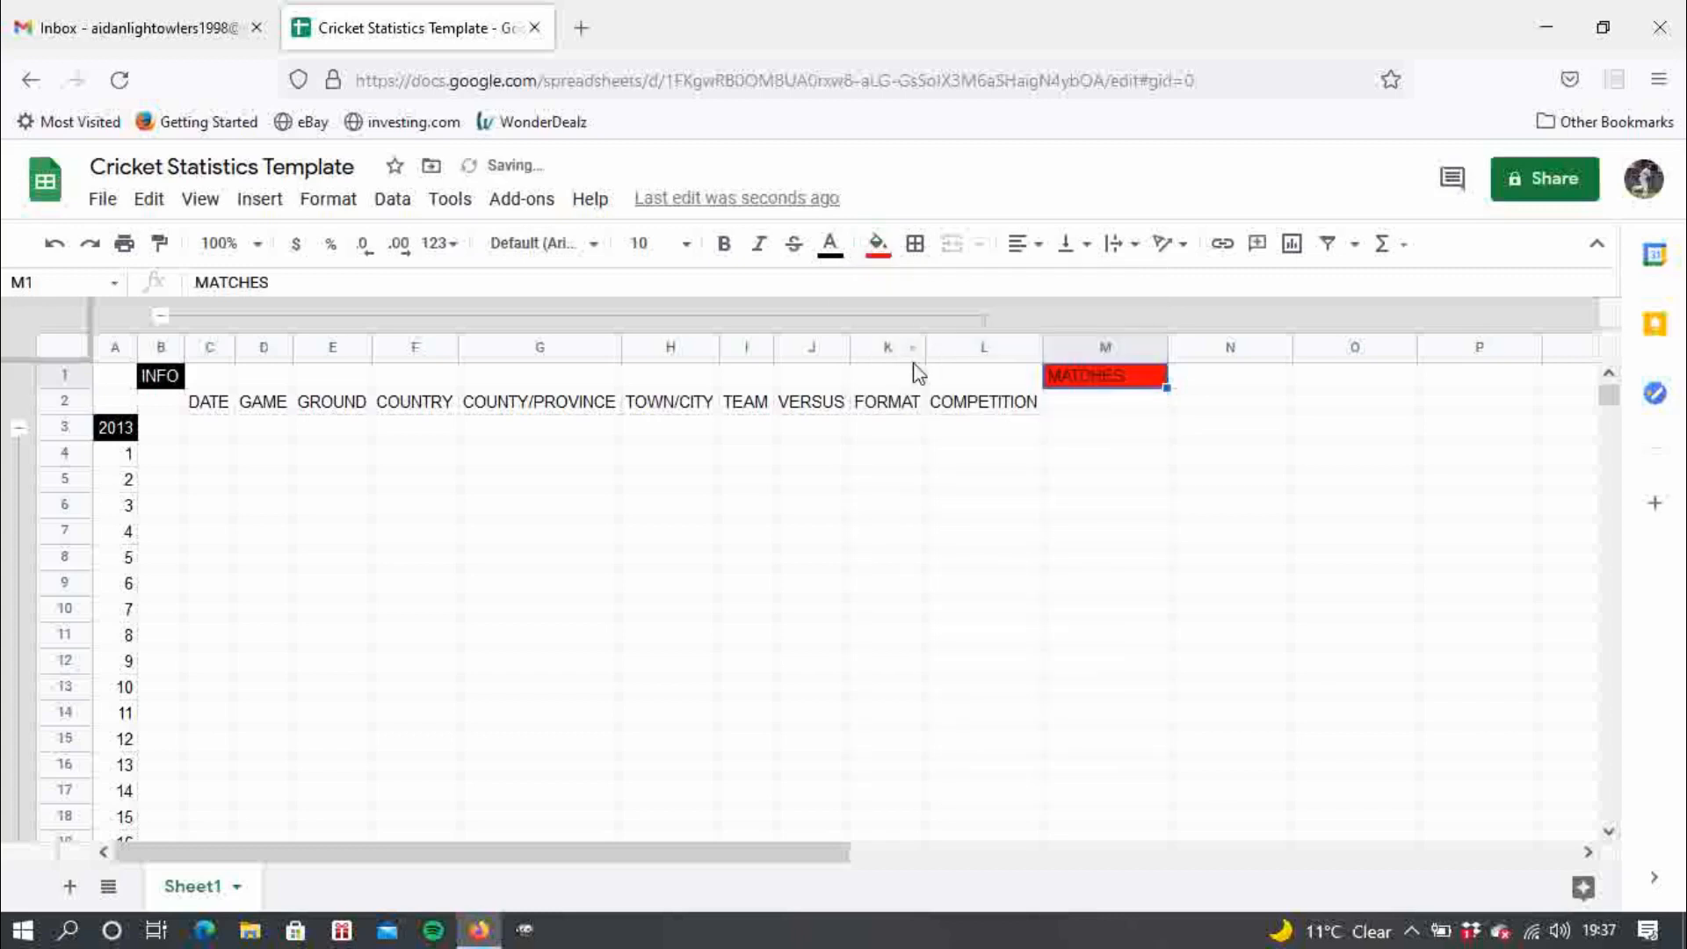
click(829, 263)
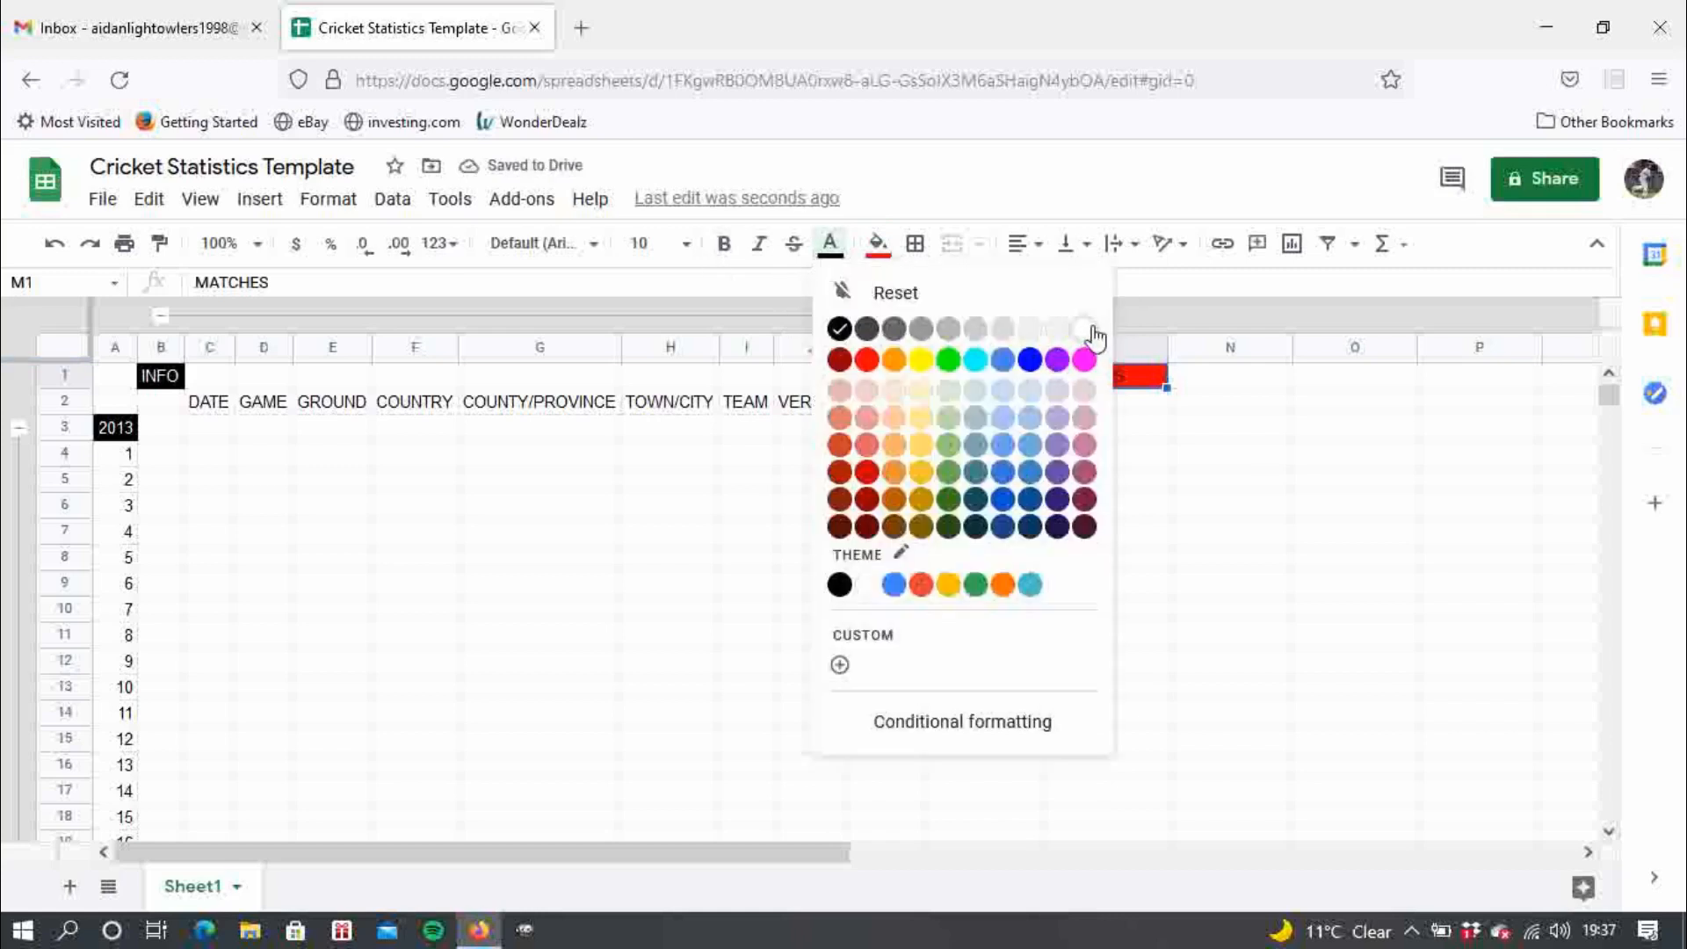
click(1087, 331)
- Add the heading PLAYED in cell N2 as the first column of the MATCHES section
click(1211, 404)
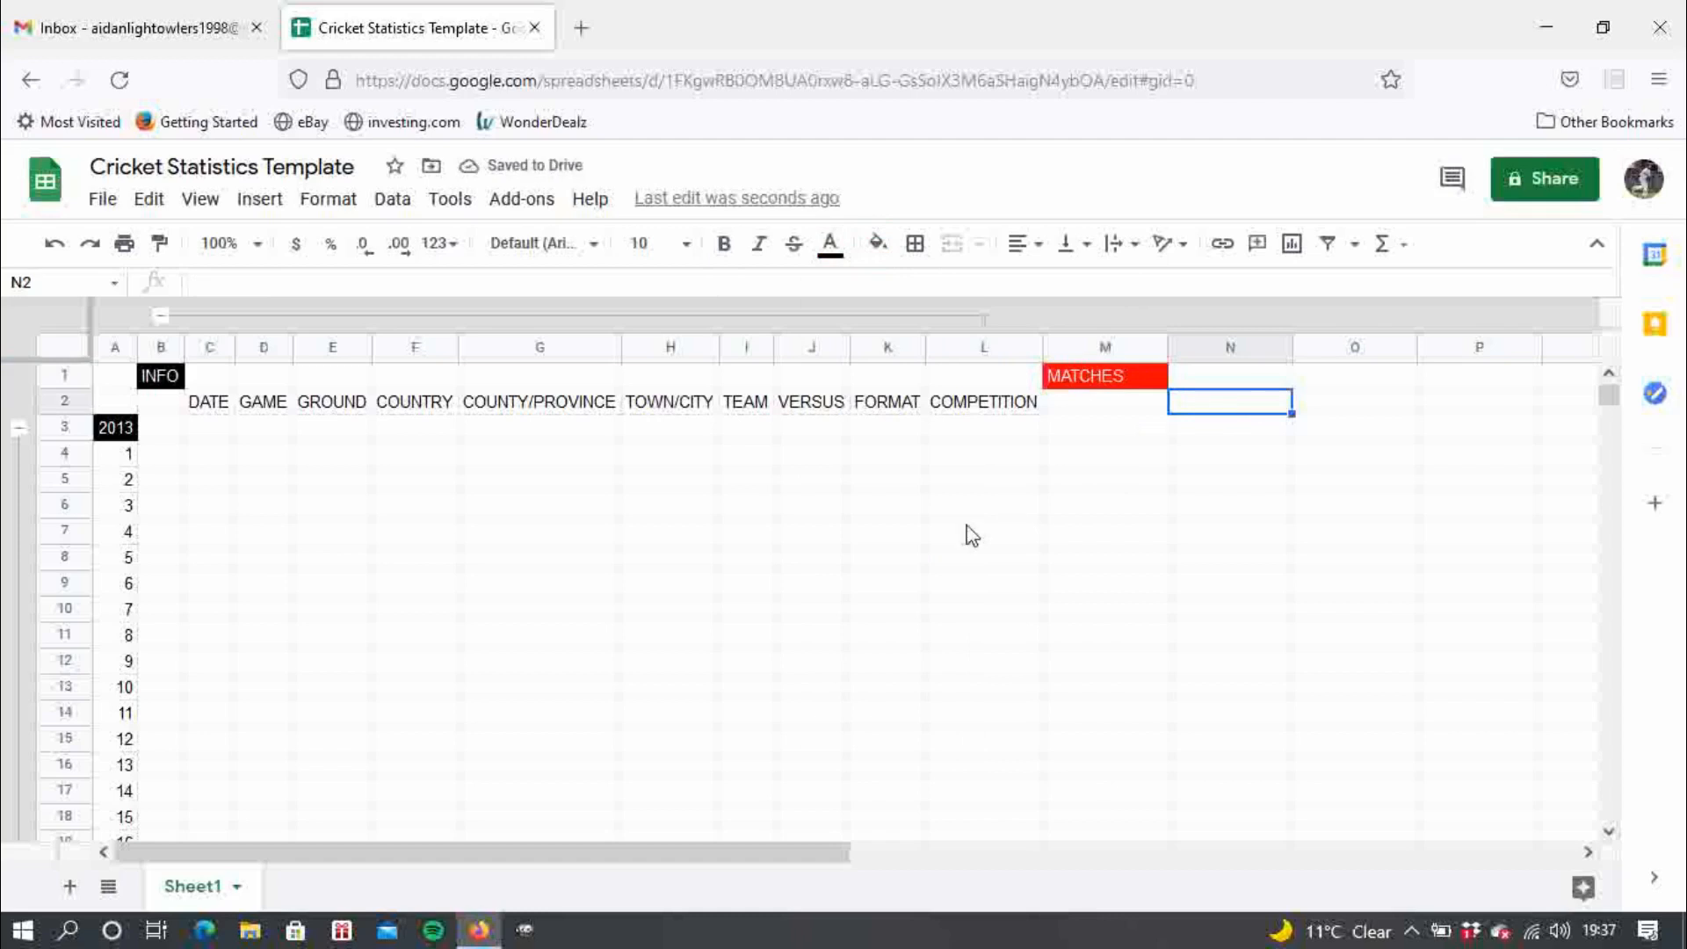
text(PLAYED)
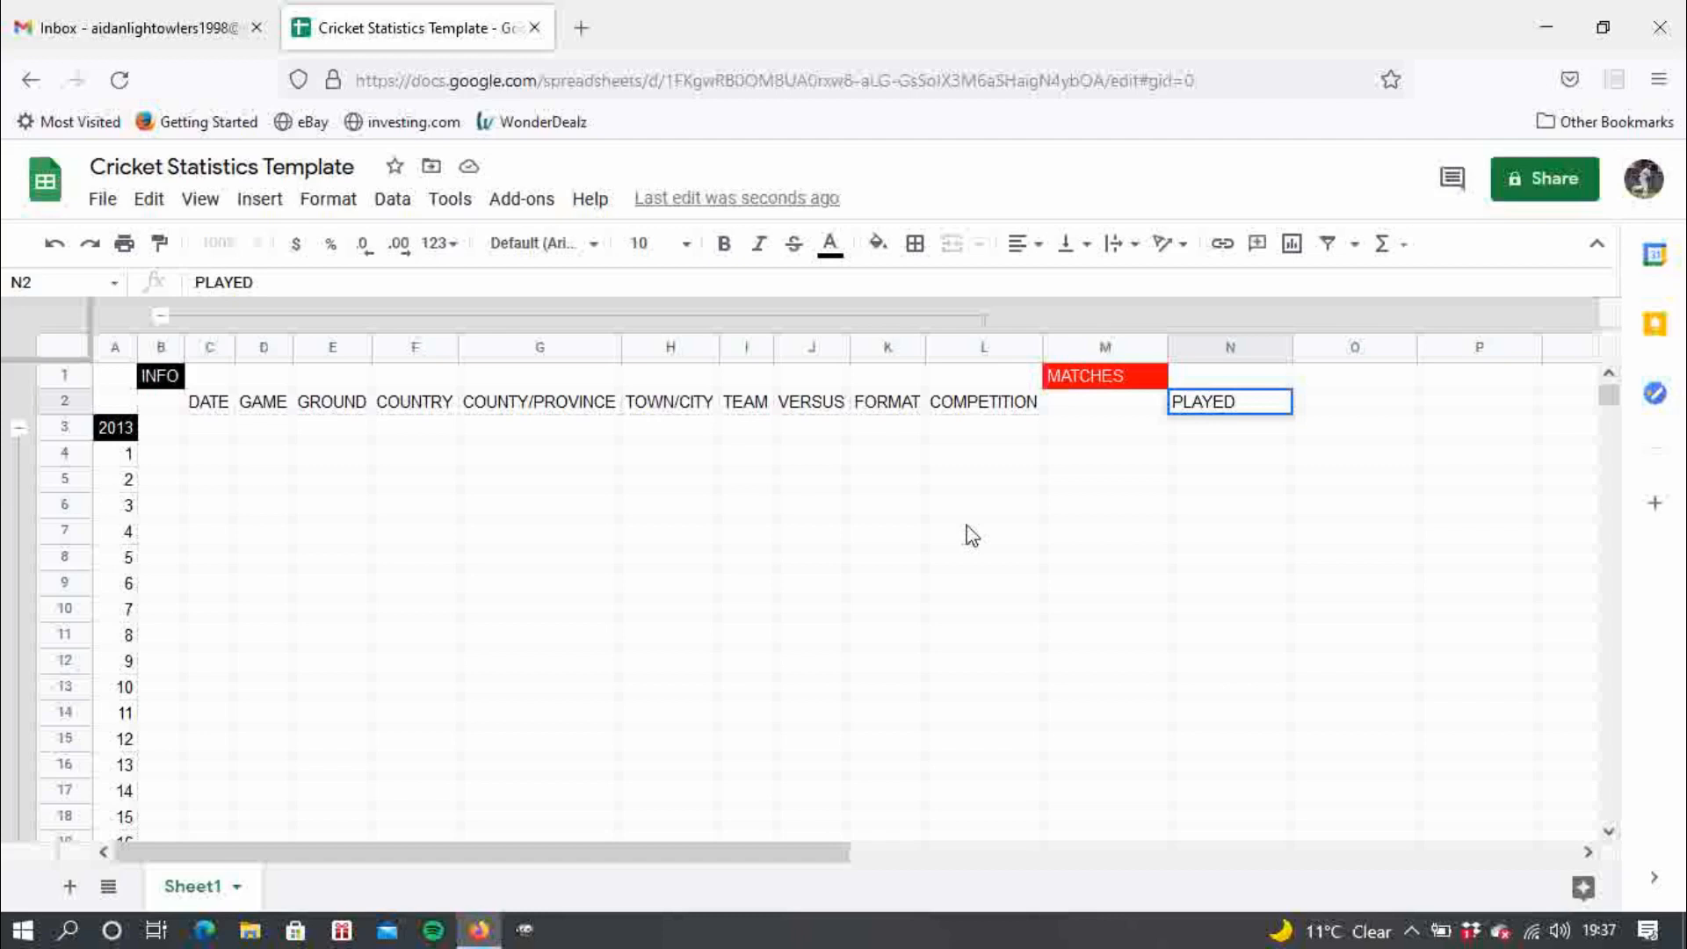
key(Tab)
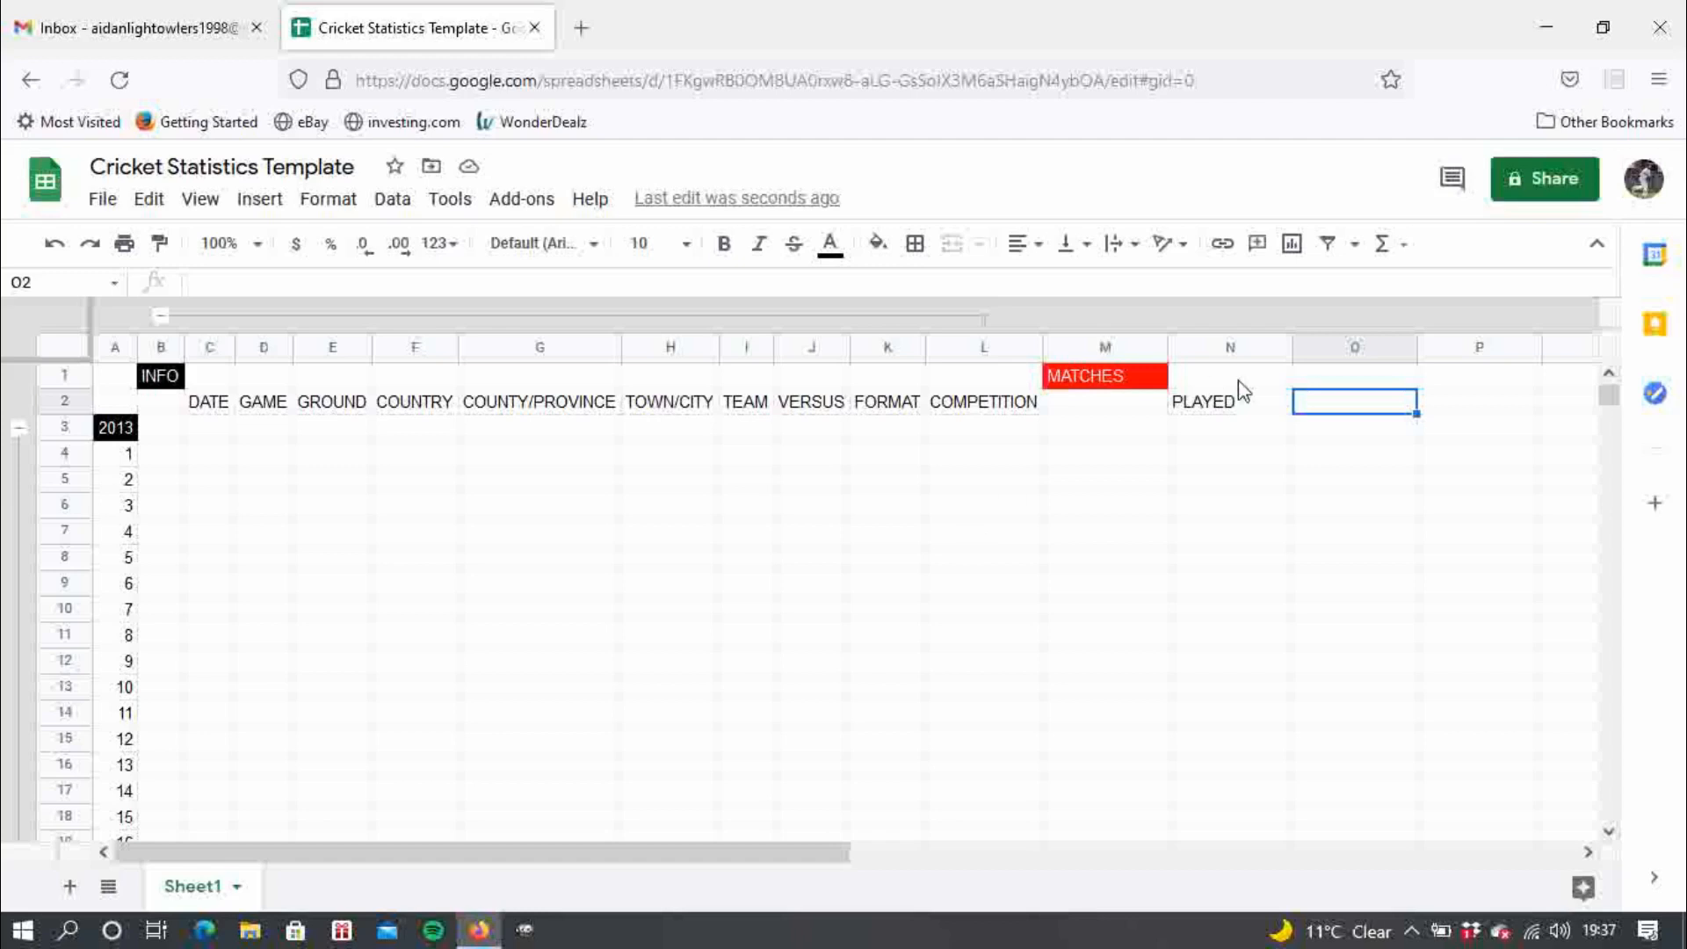
click(1214, 384)
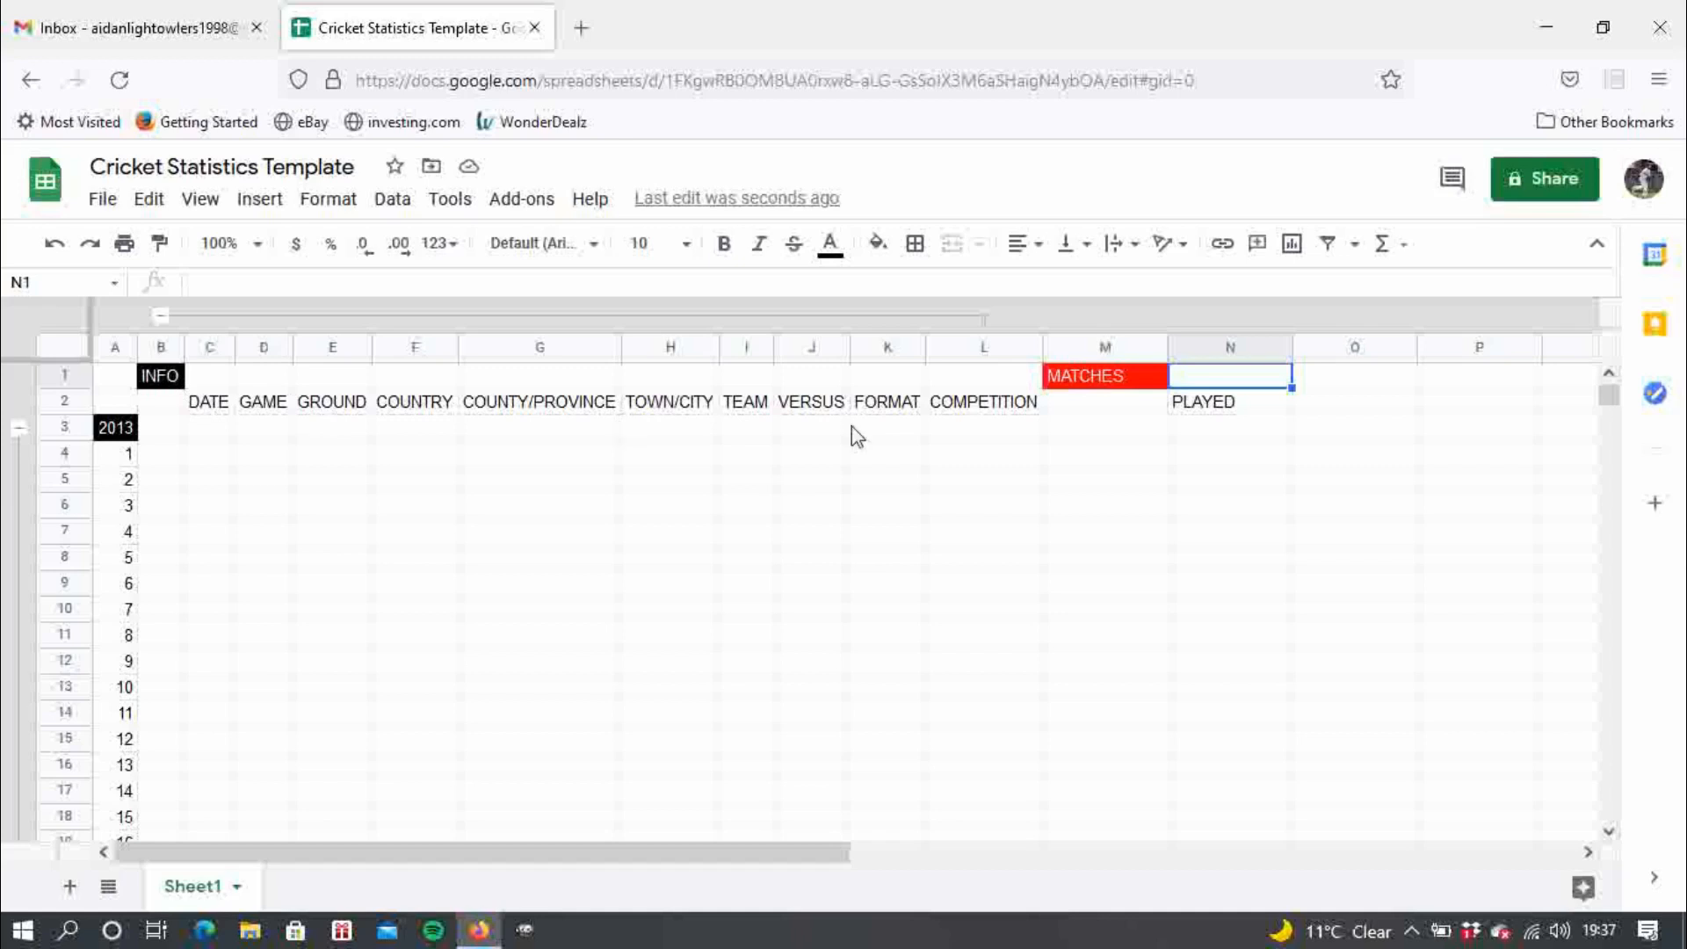
- Enter the venue headings HOME, AWAY and NEUTRAL in cells O2 to Q2
click(1374, 412)
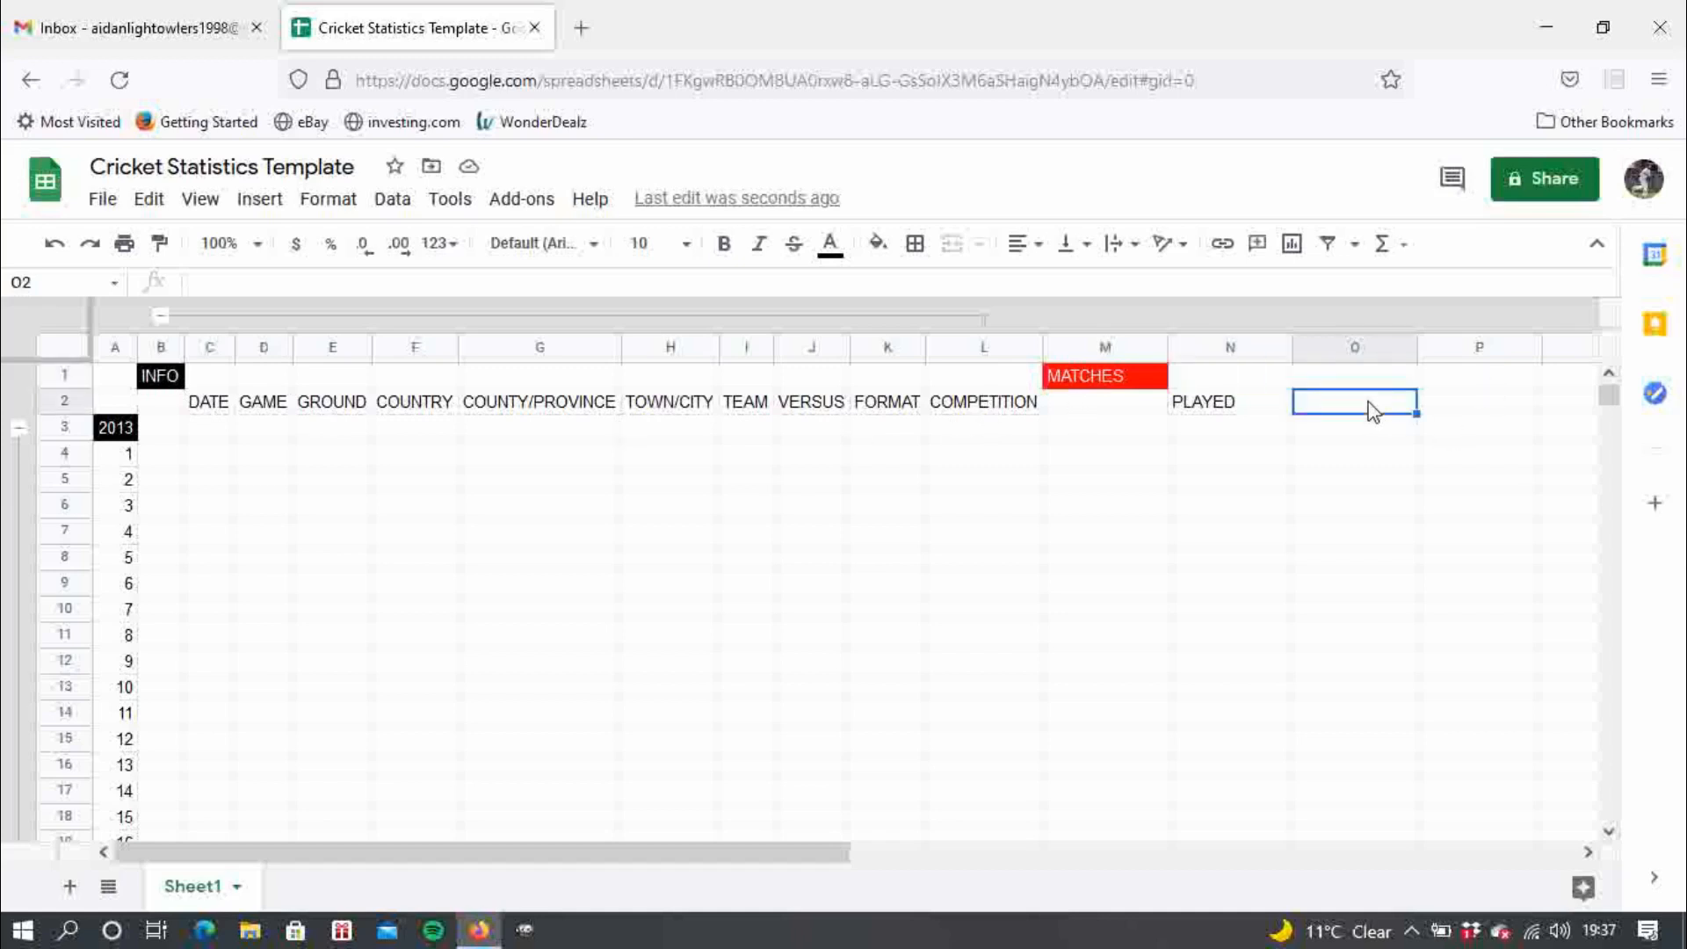
text(h)
key(BackSpace)
text(HOME)
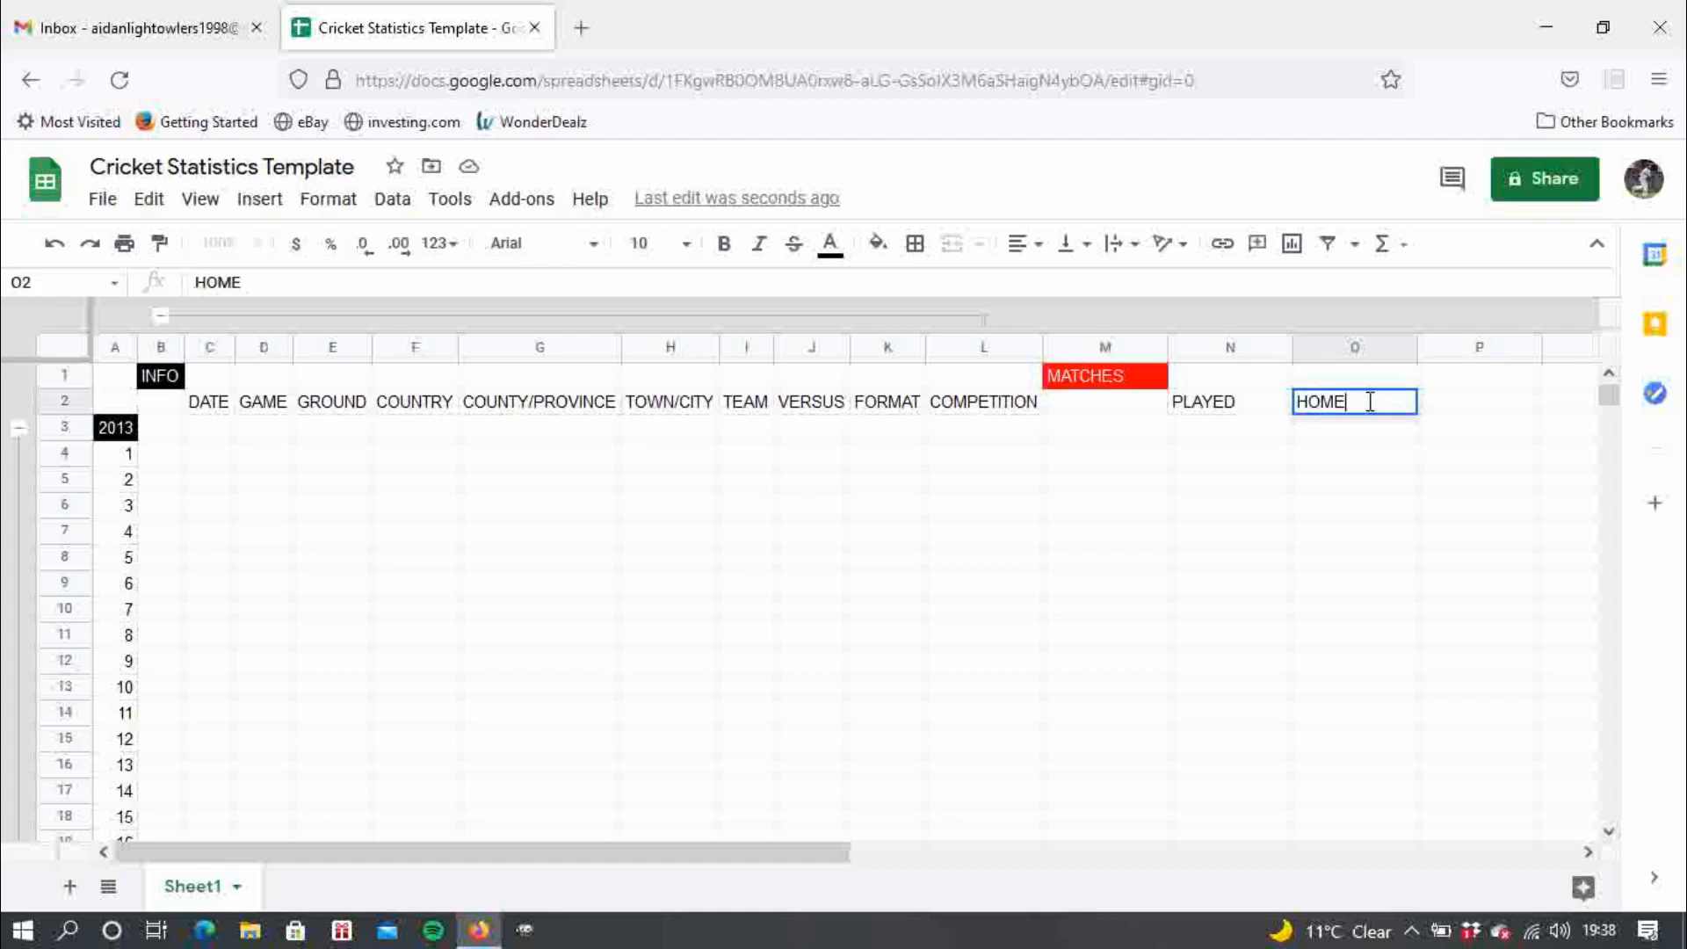
key(Tab)
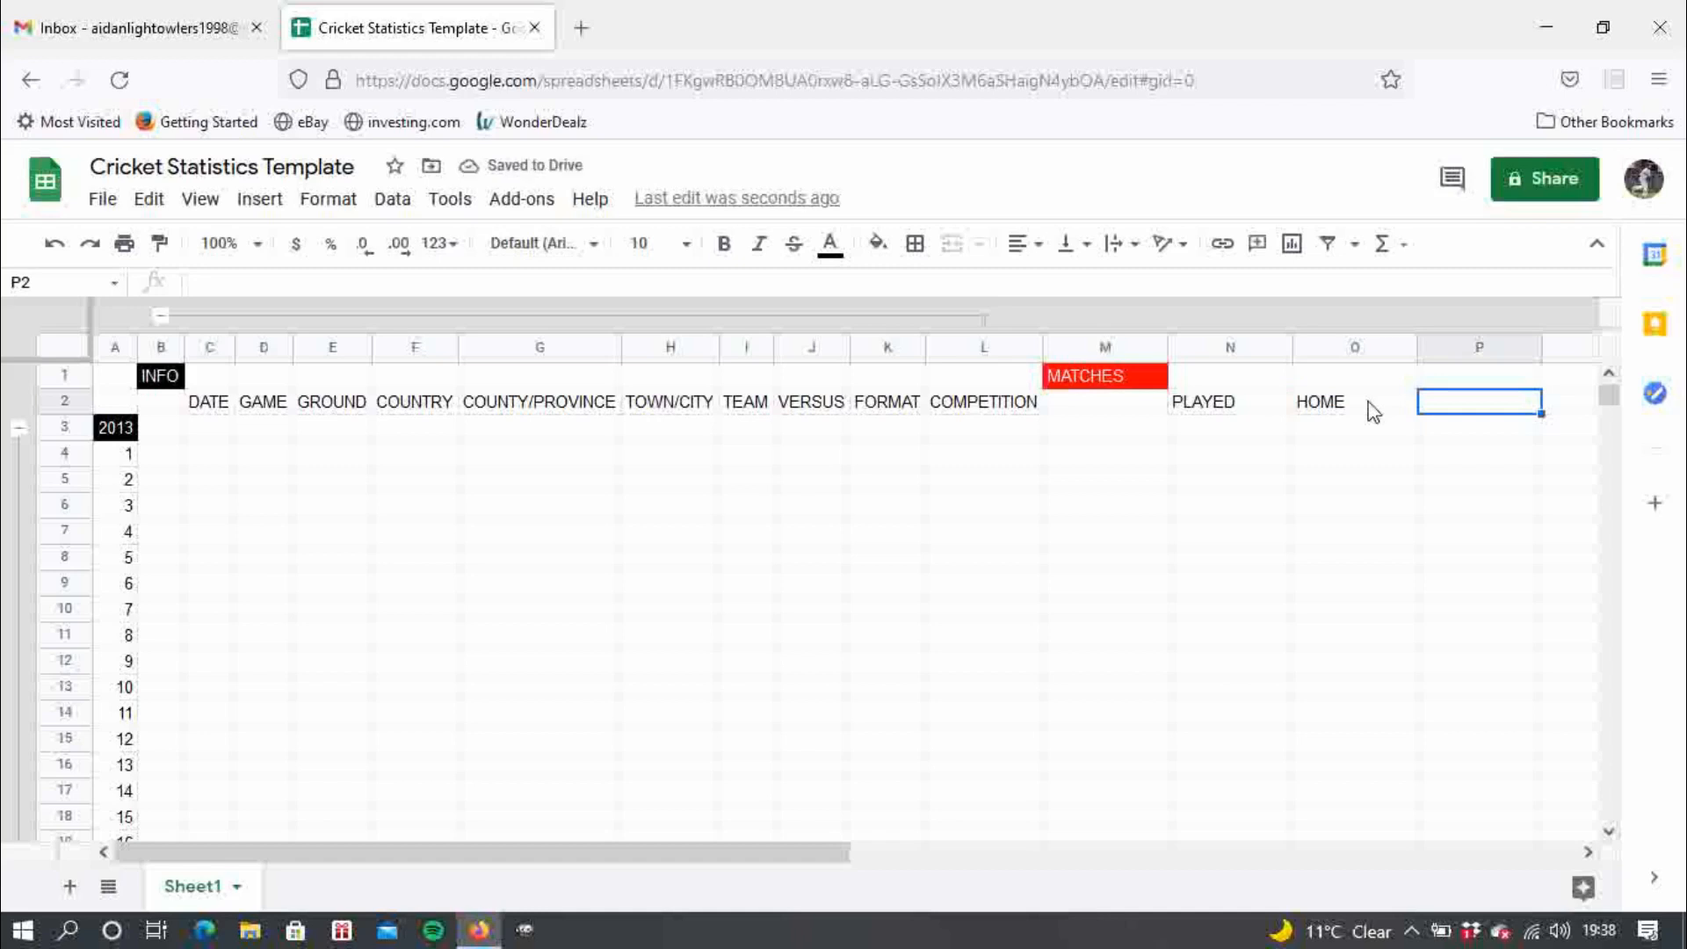
text(AWAY)
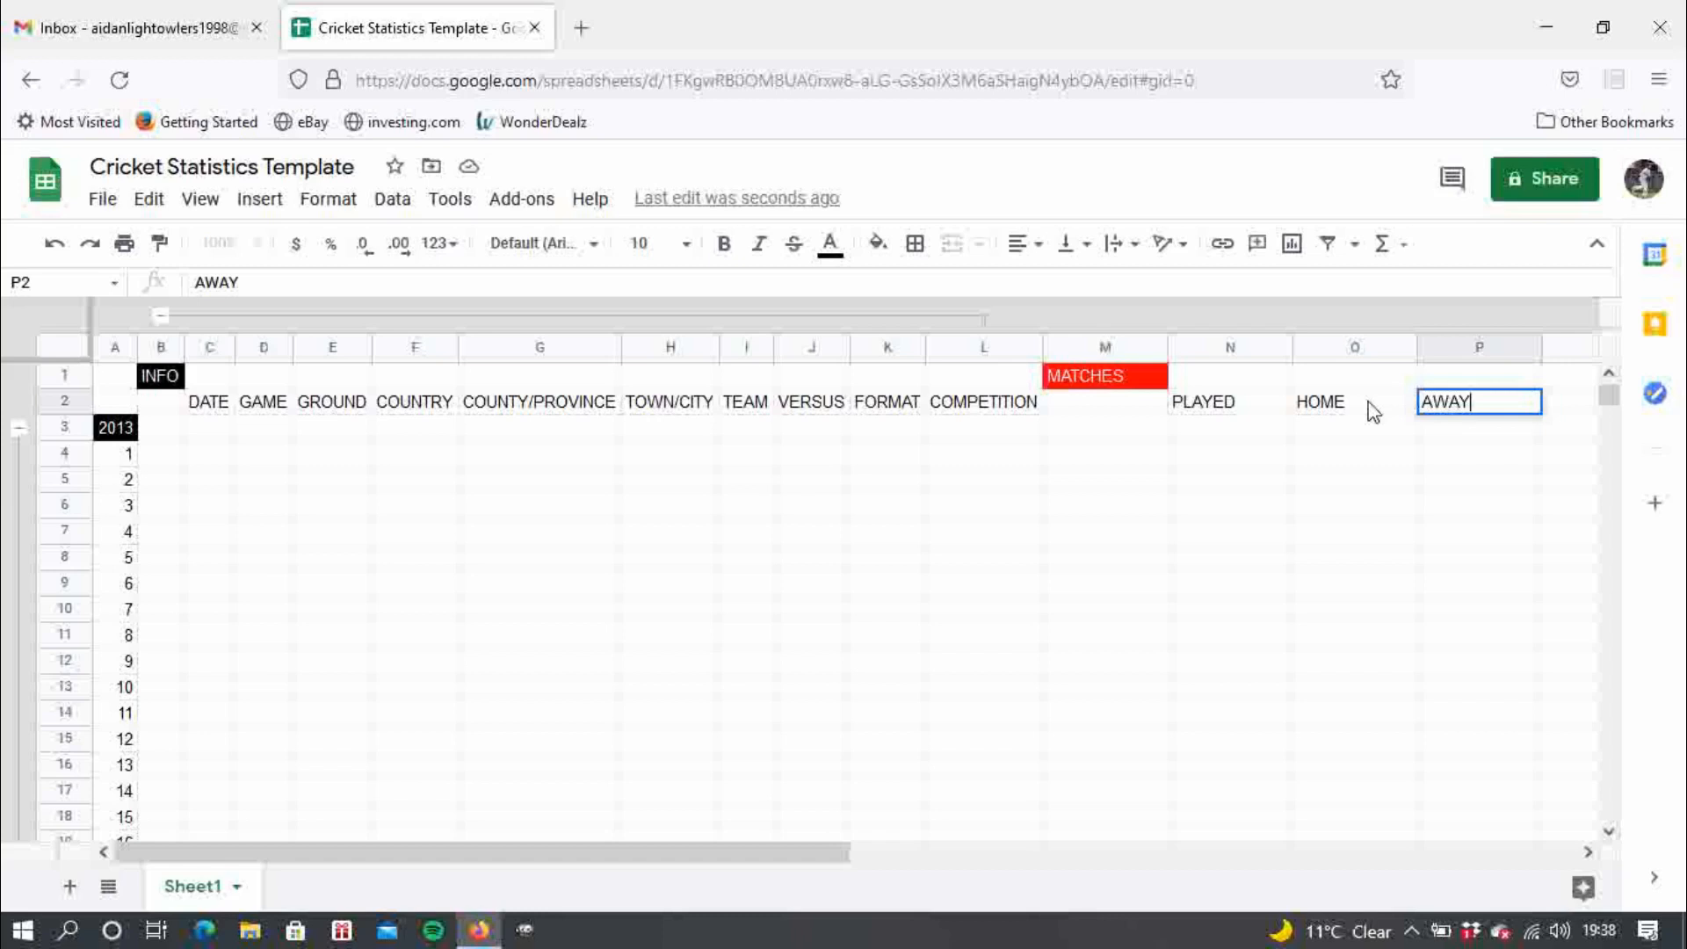
key(Tab)
text(NEUTRAL)
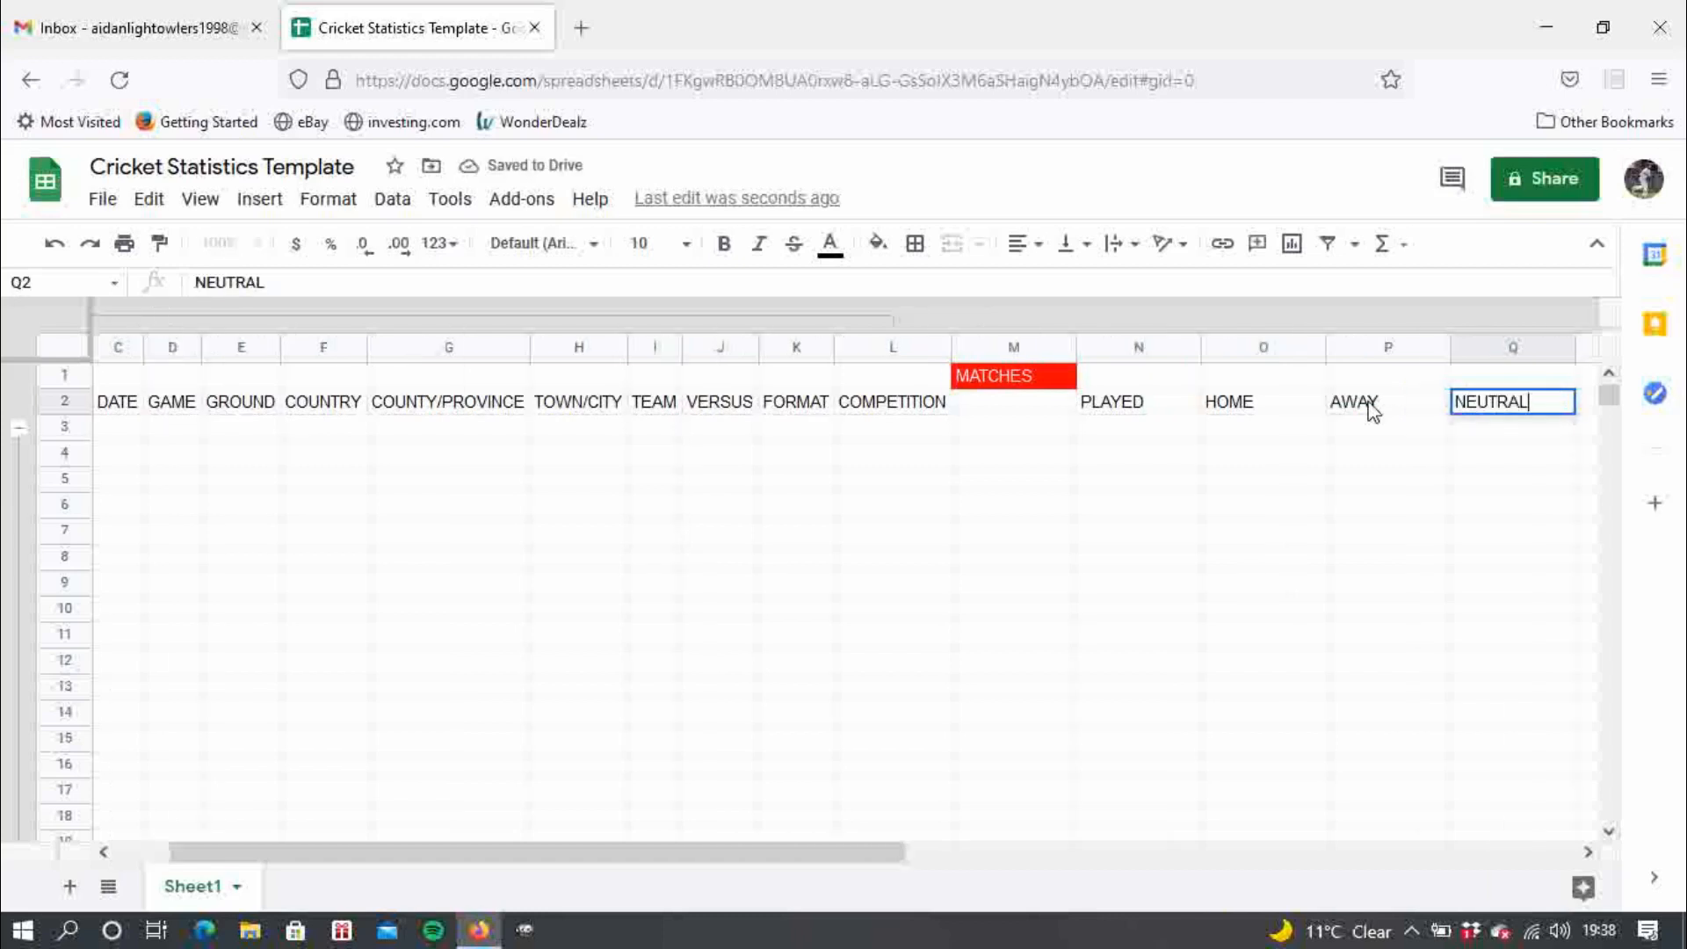
key(Tab)
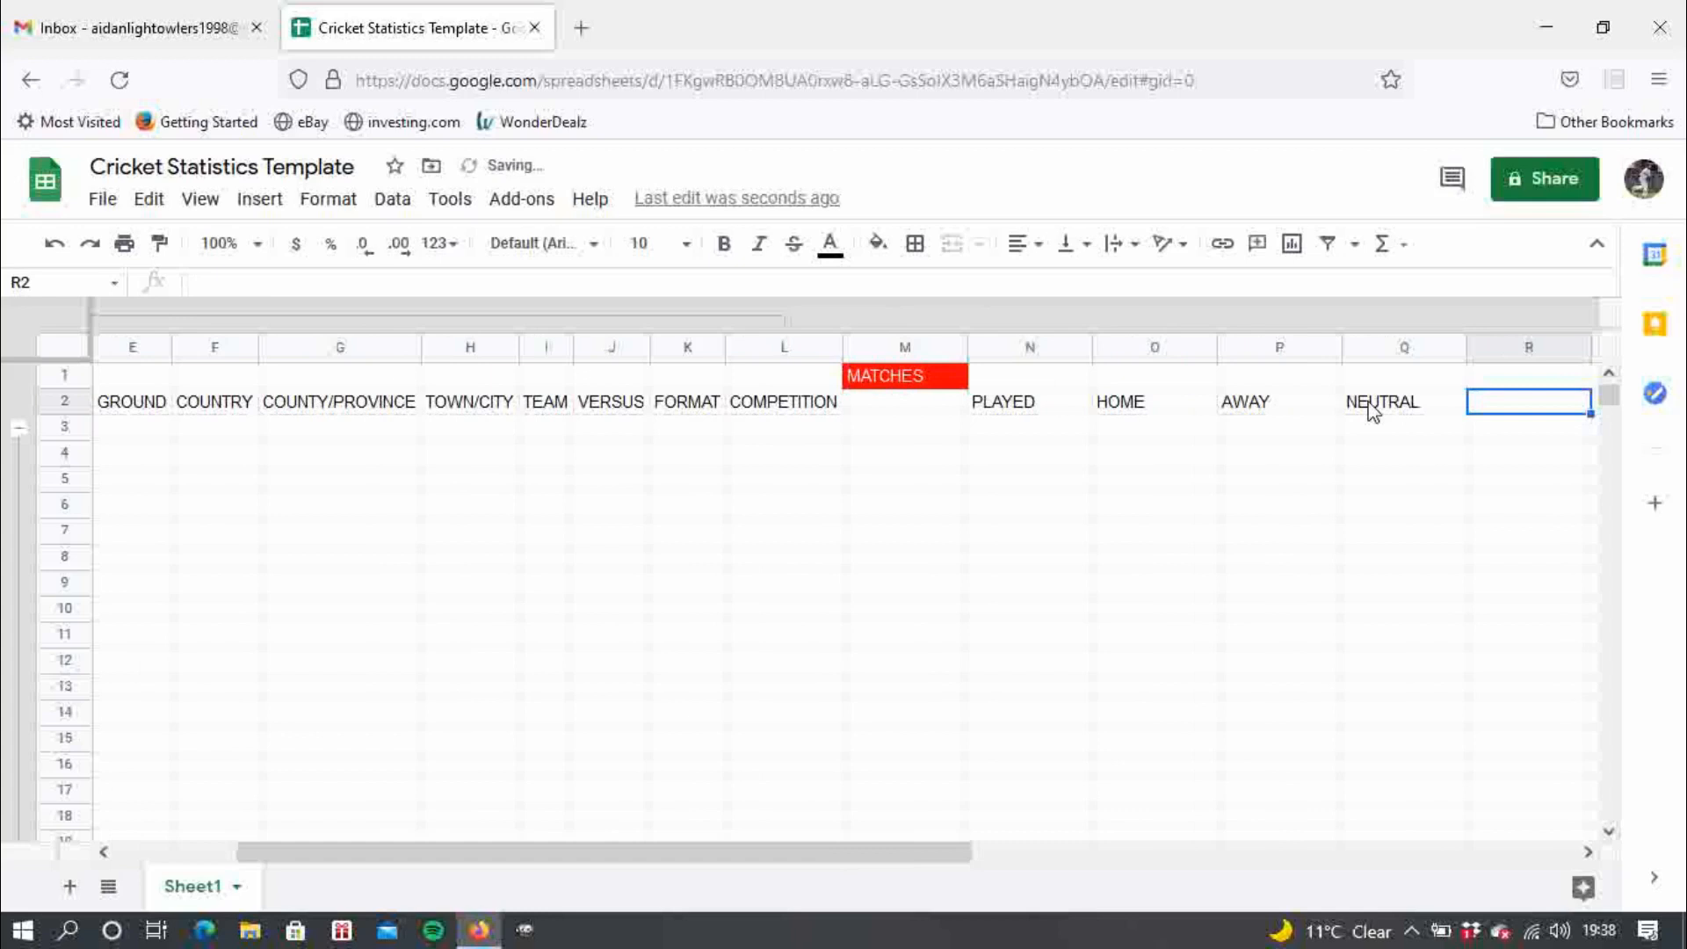
- Enter the headings WON, DRAWN, LOST and CAPTAIN in cells R2 to U2 of the MATCHES section
text(WON)
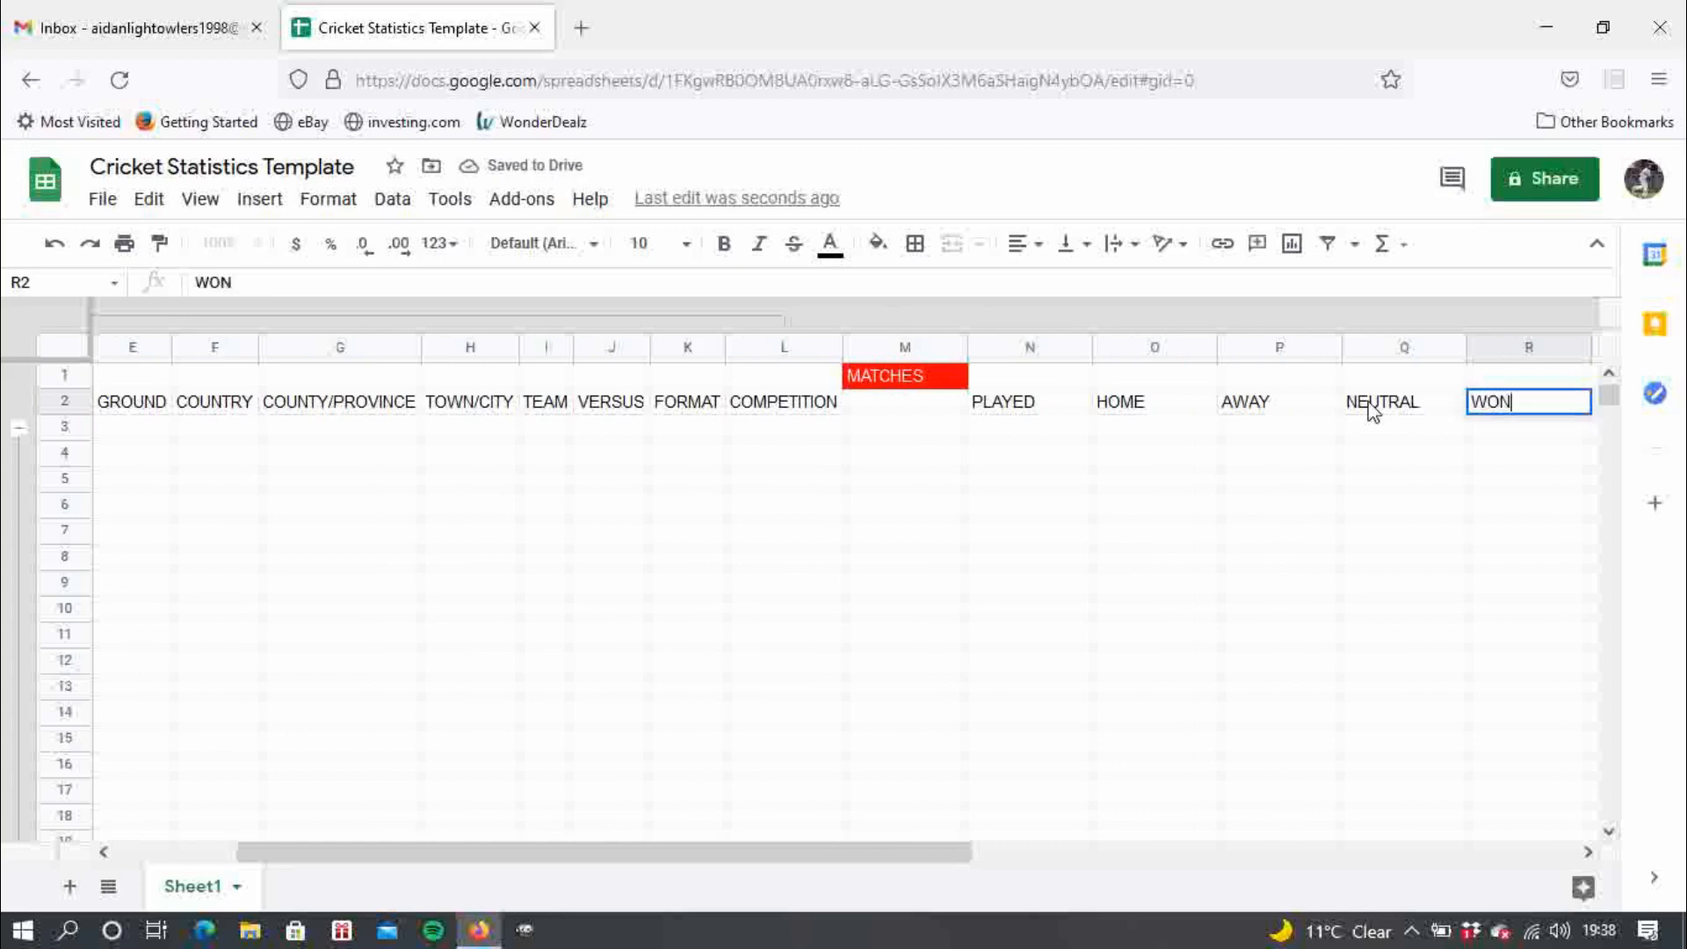
key(Tab)
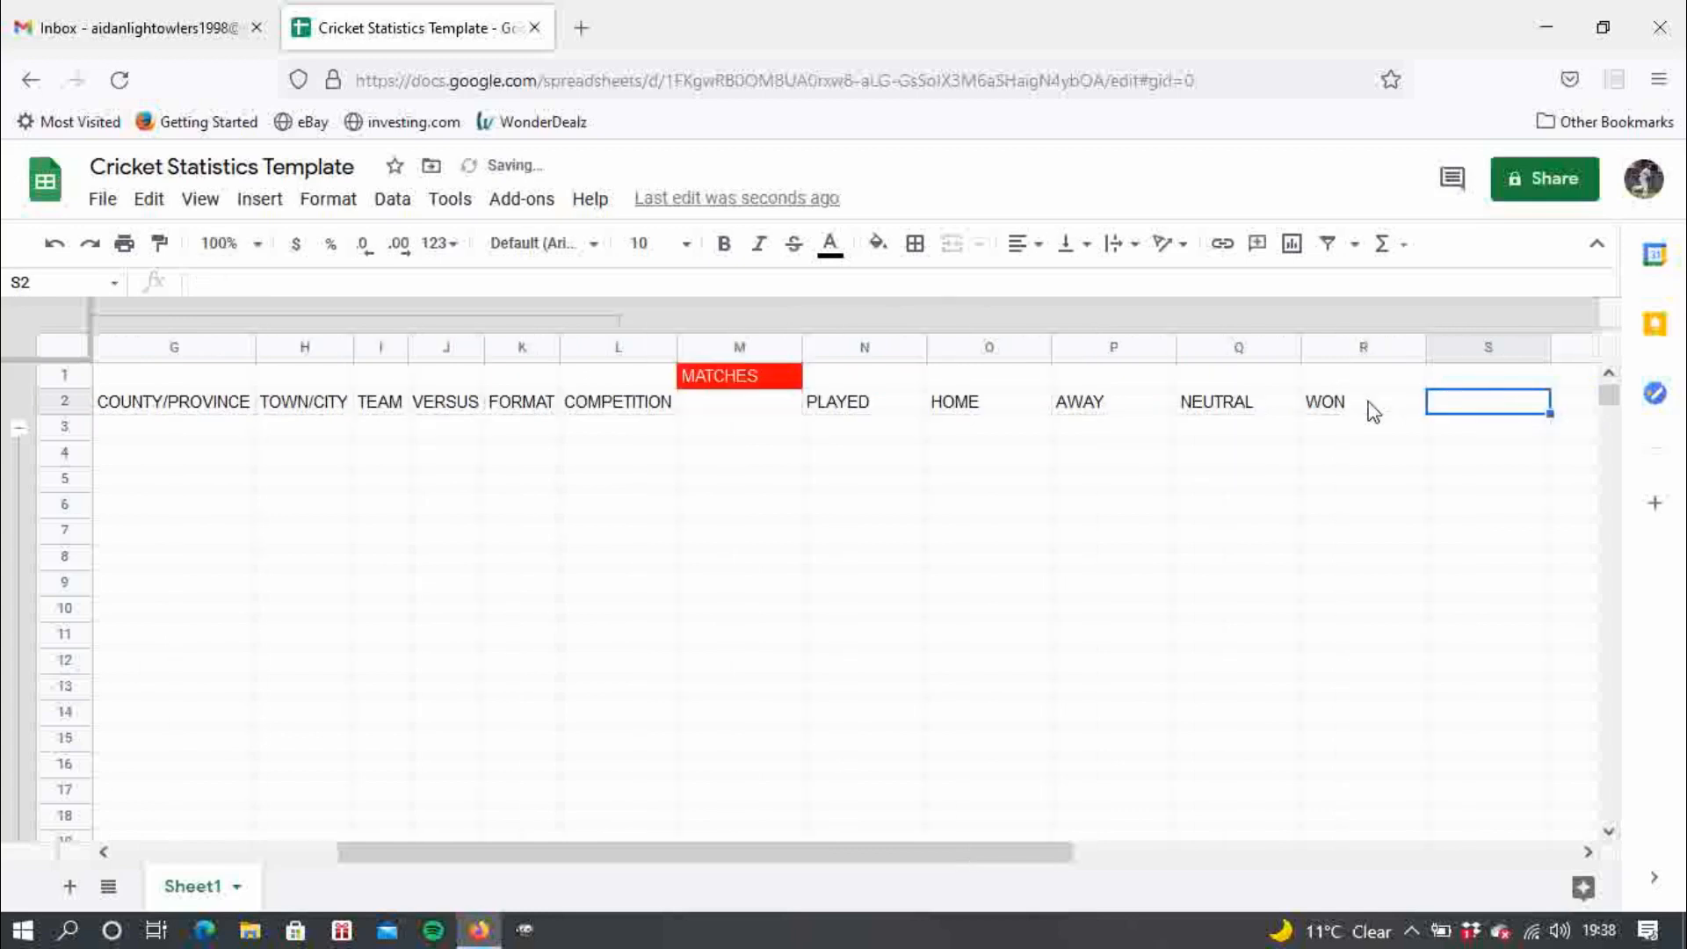
text(DRAWN)
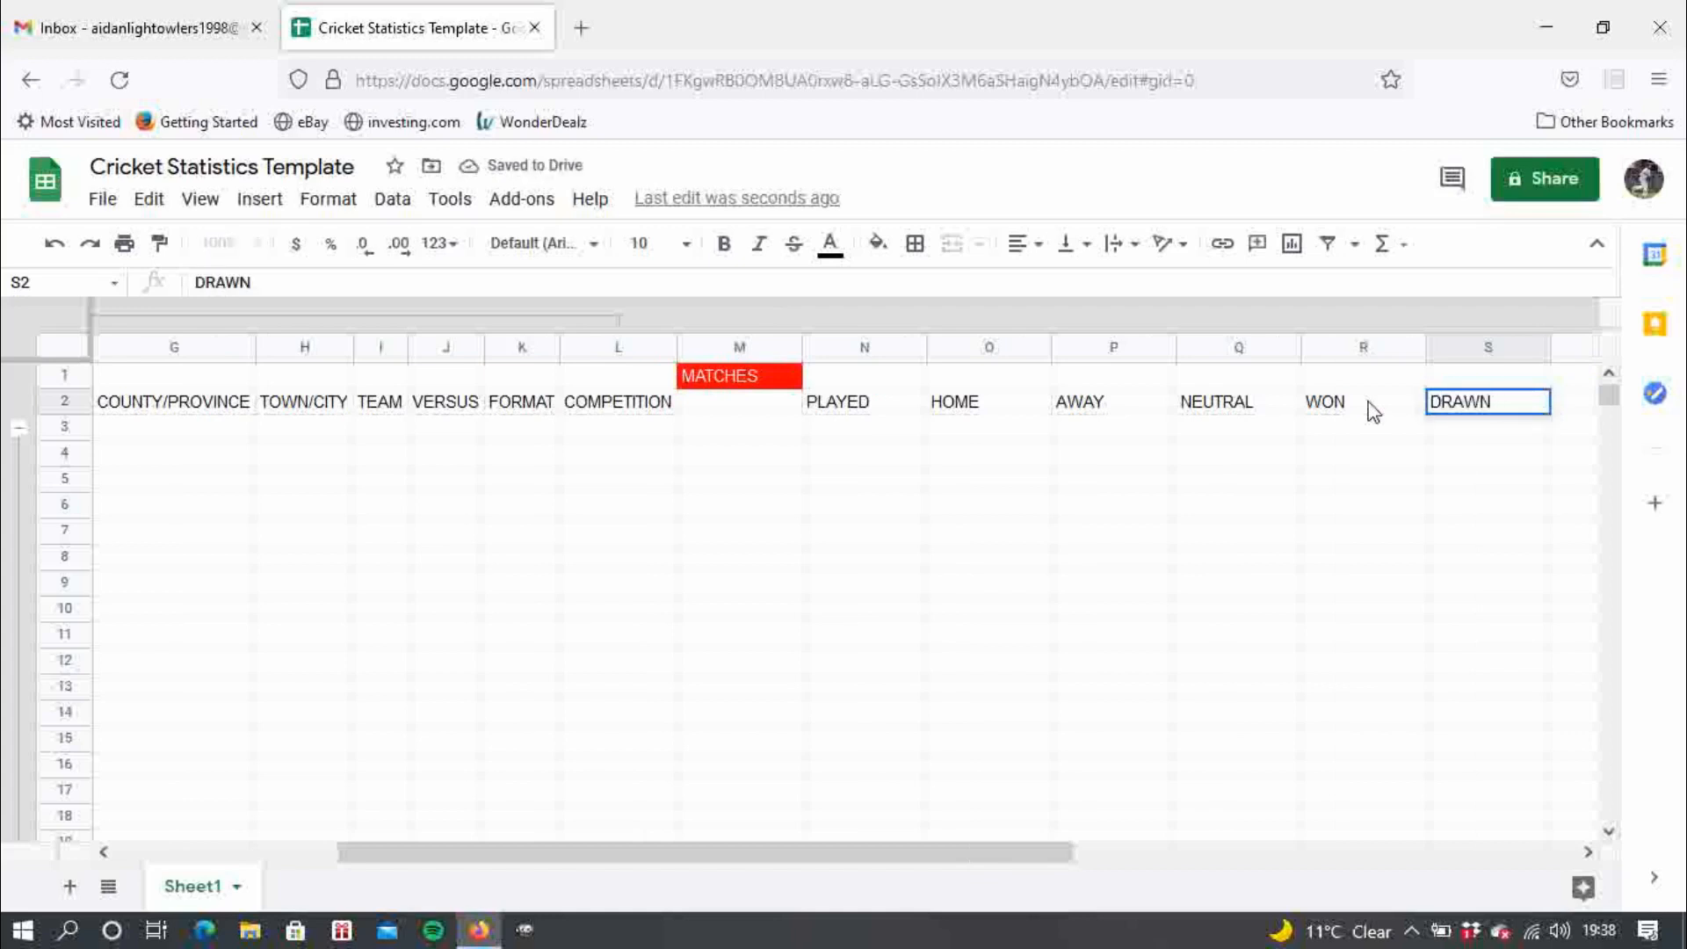
key(Tab)
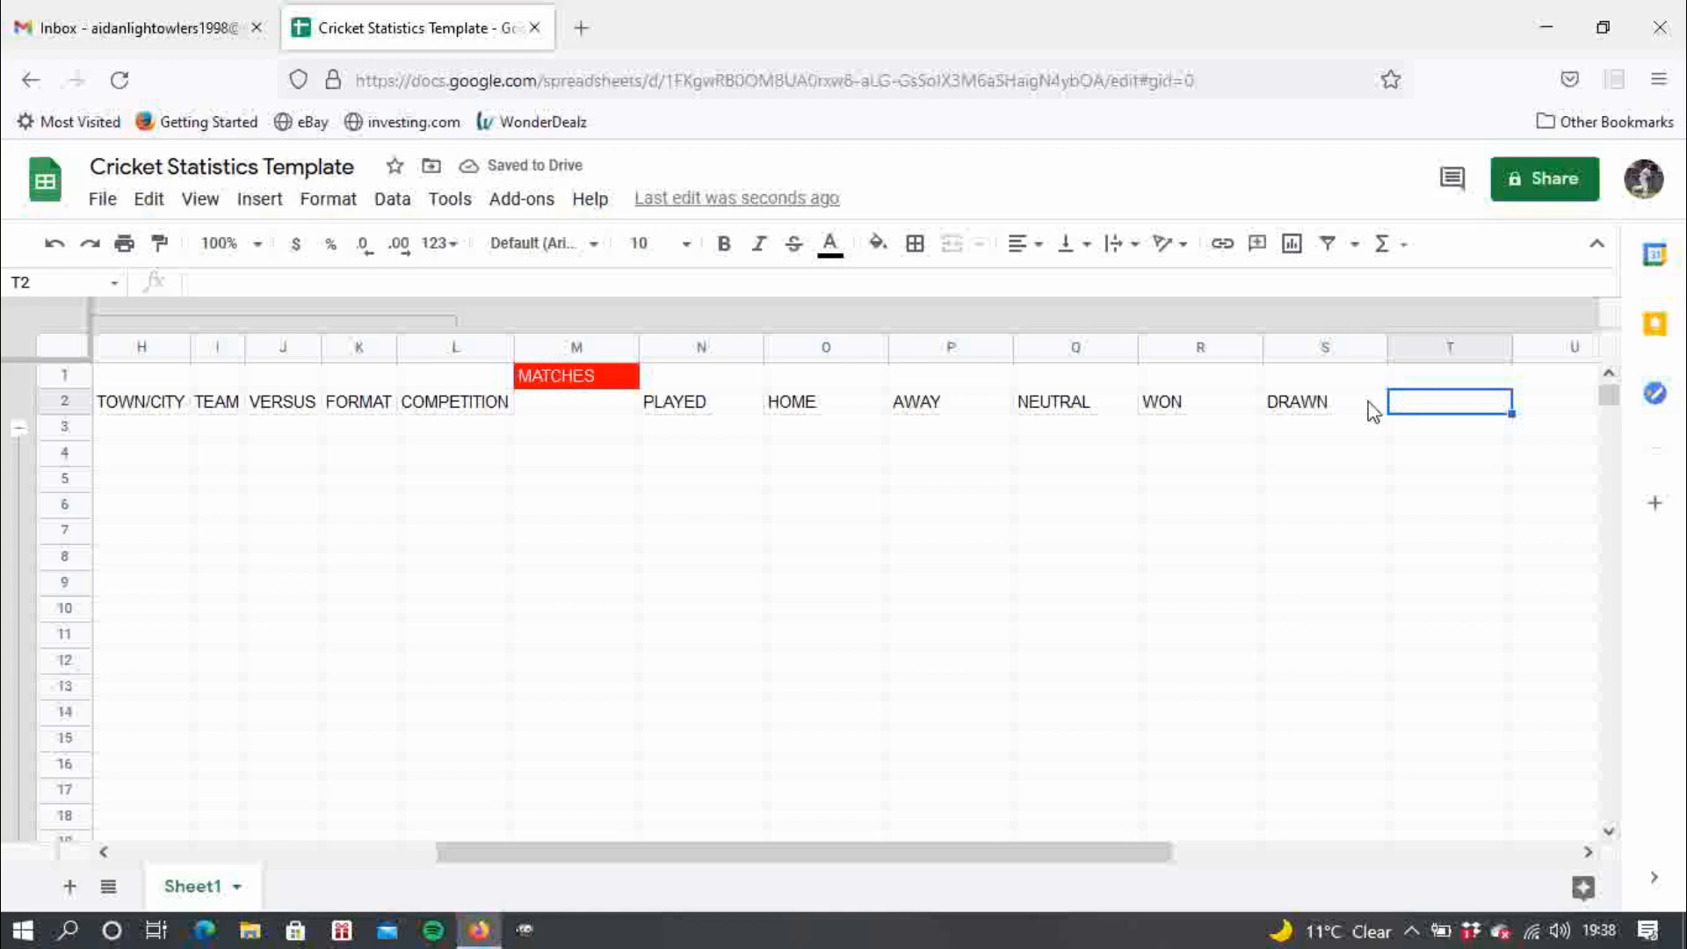
text(LOST)
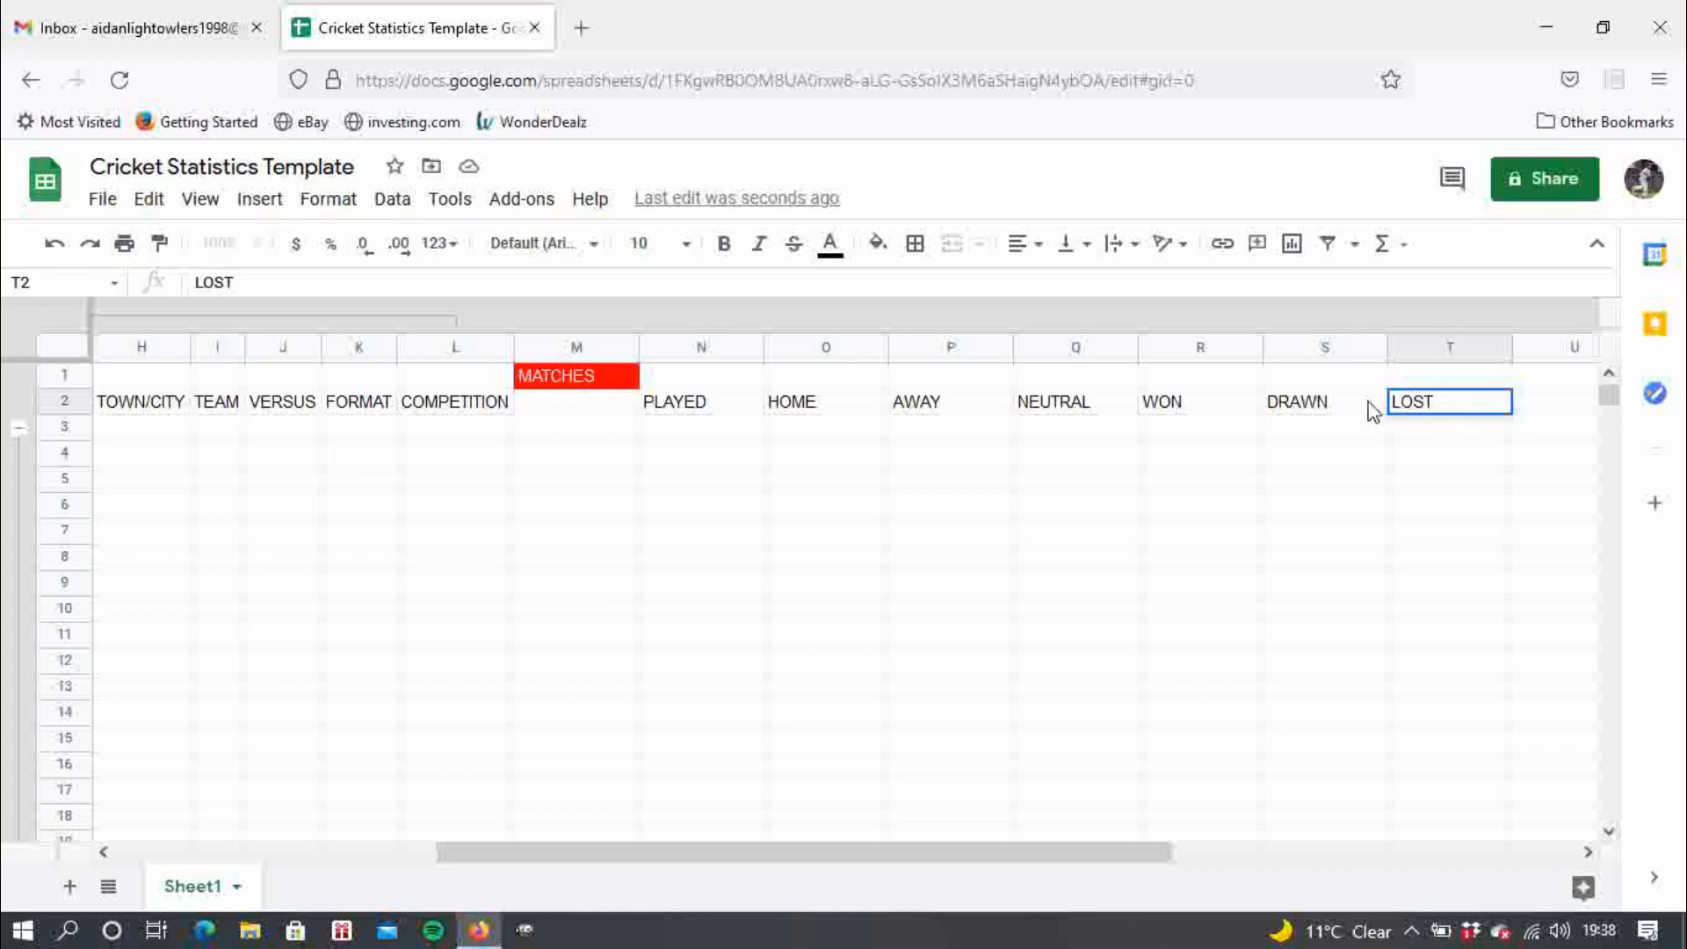
key(Tab)
text(C)
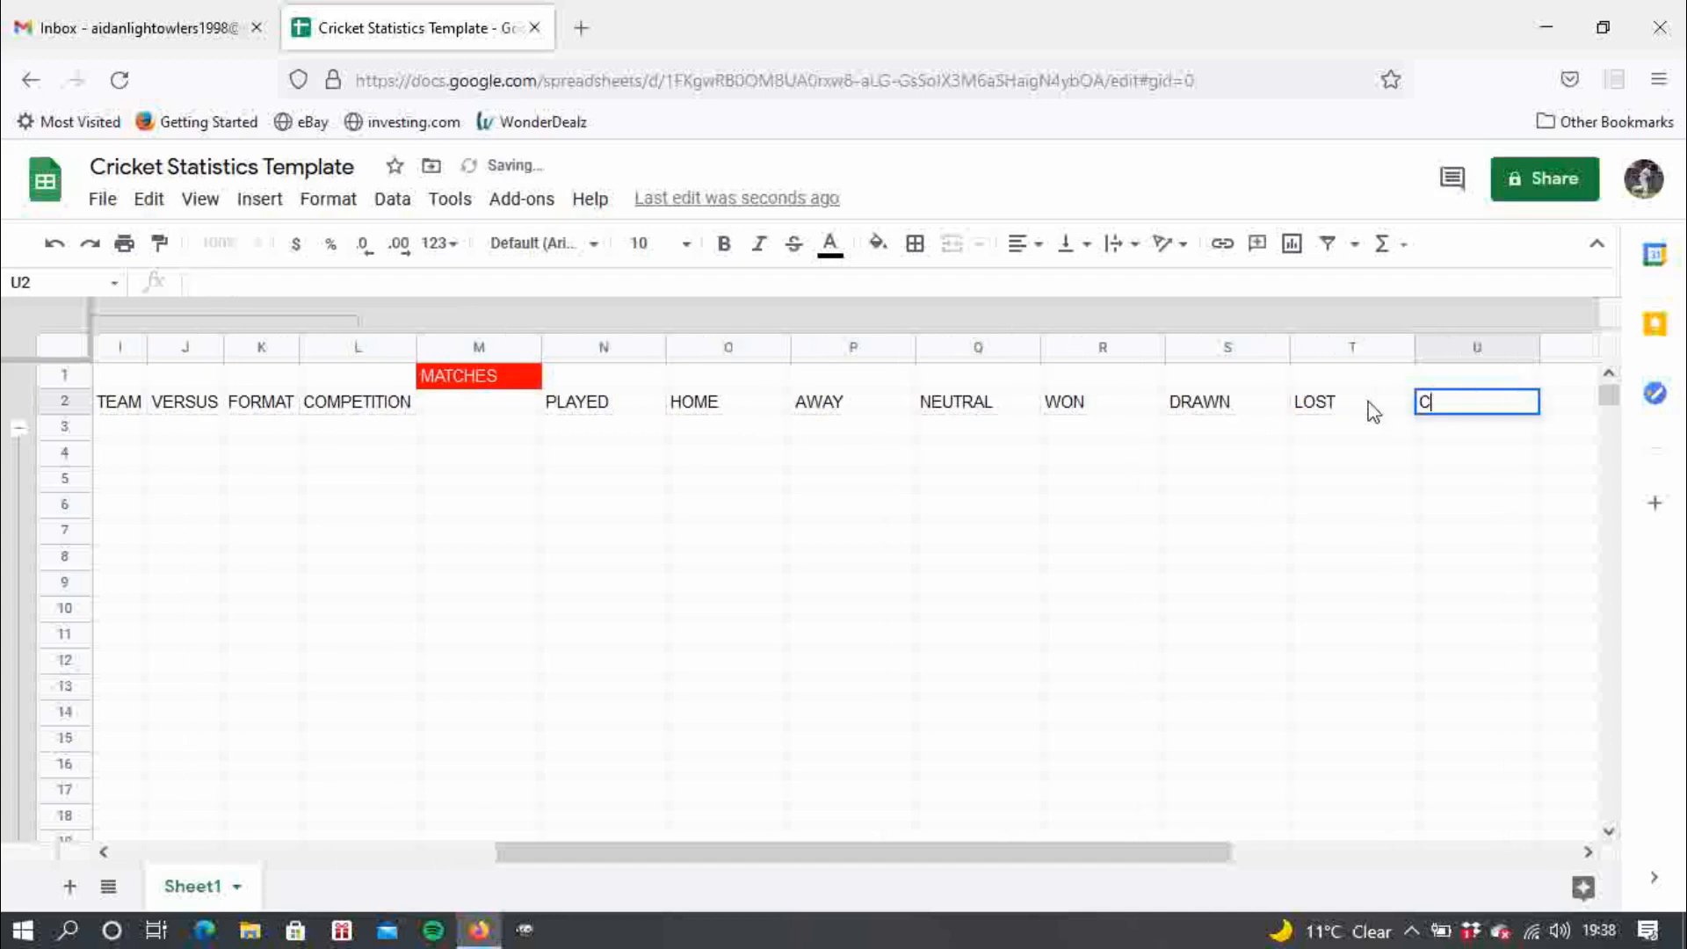
text(APTAIN)
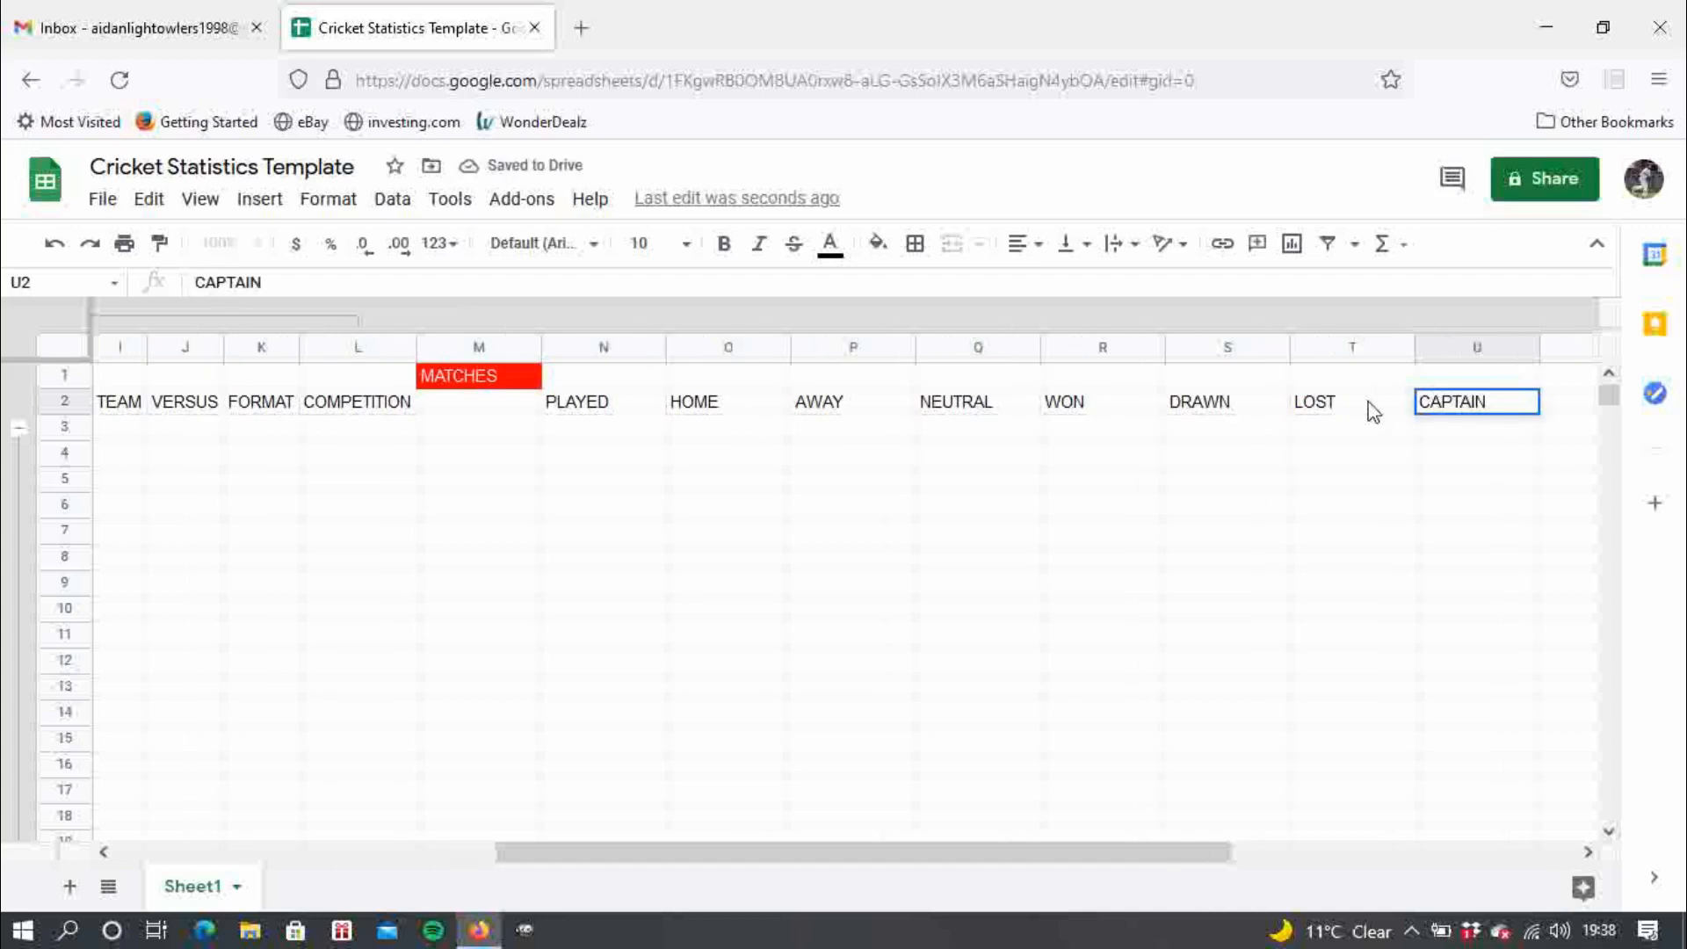
key(Return)
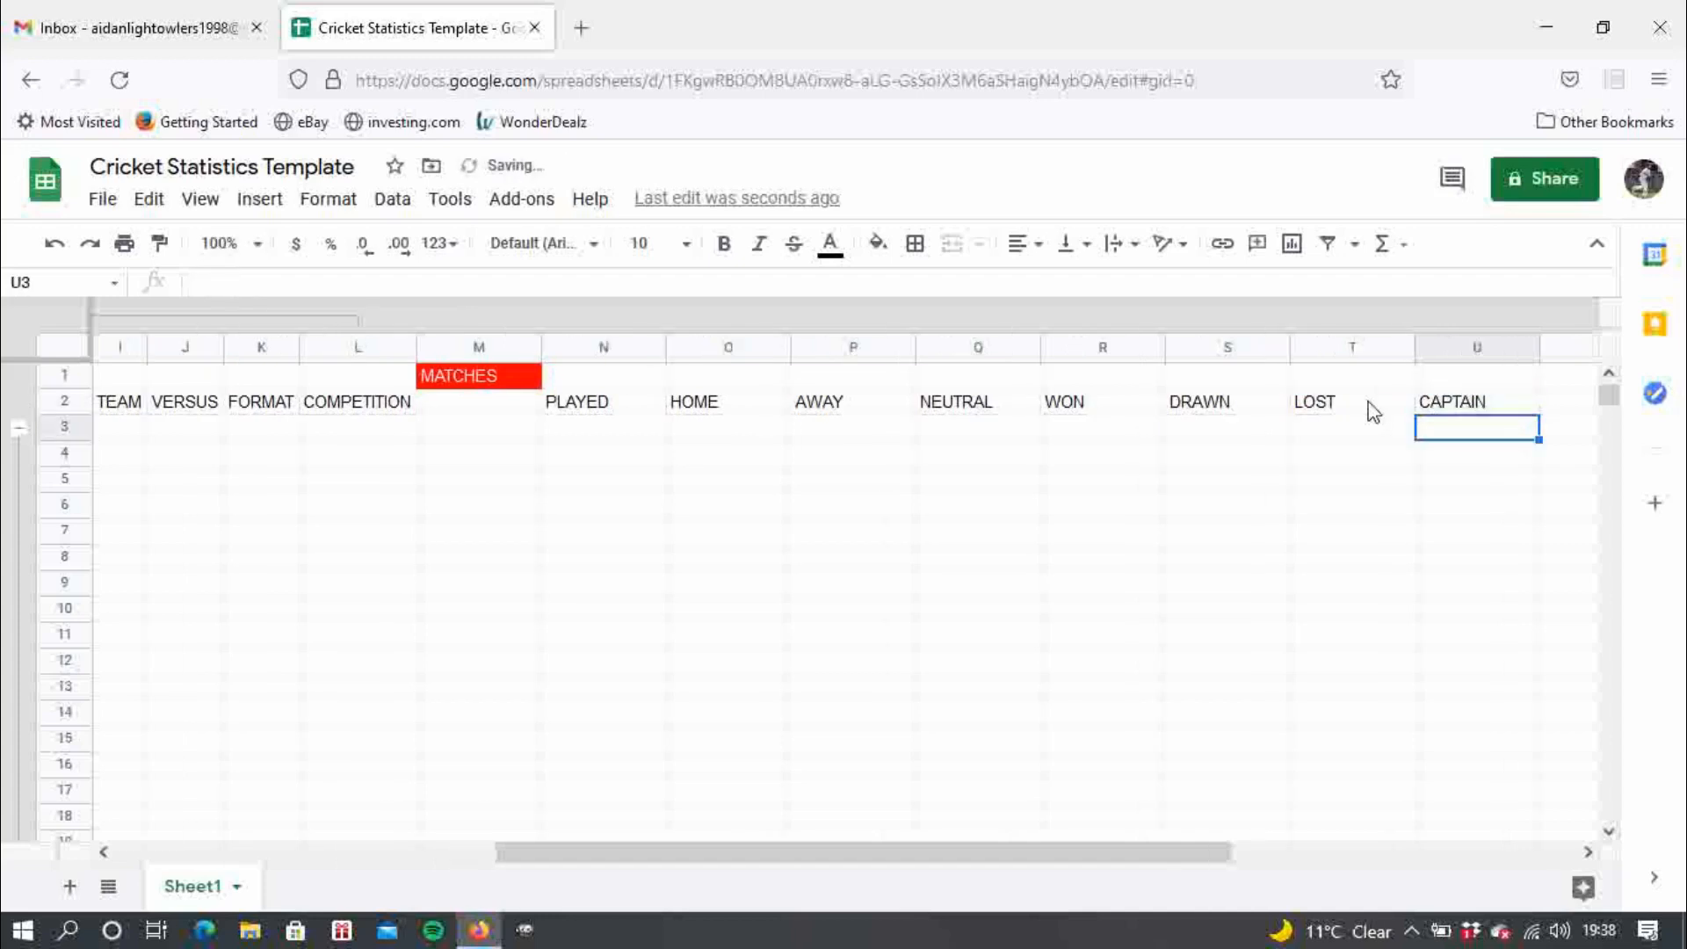
- Fit the widths of columns N to U and the MATCHES label column M to their contents
click(763, 515)
drag(589, 352, 1517, 347)
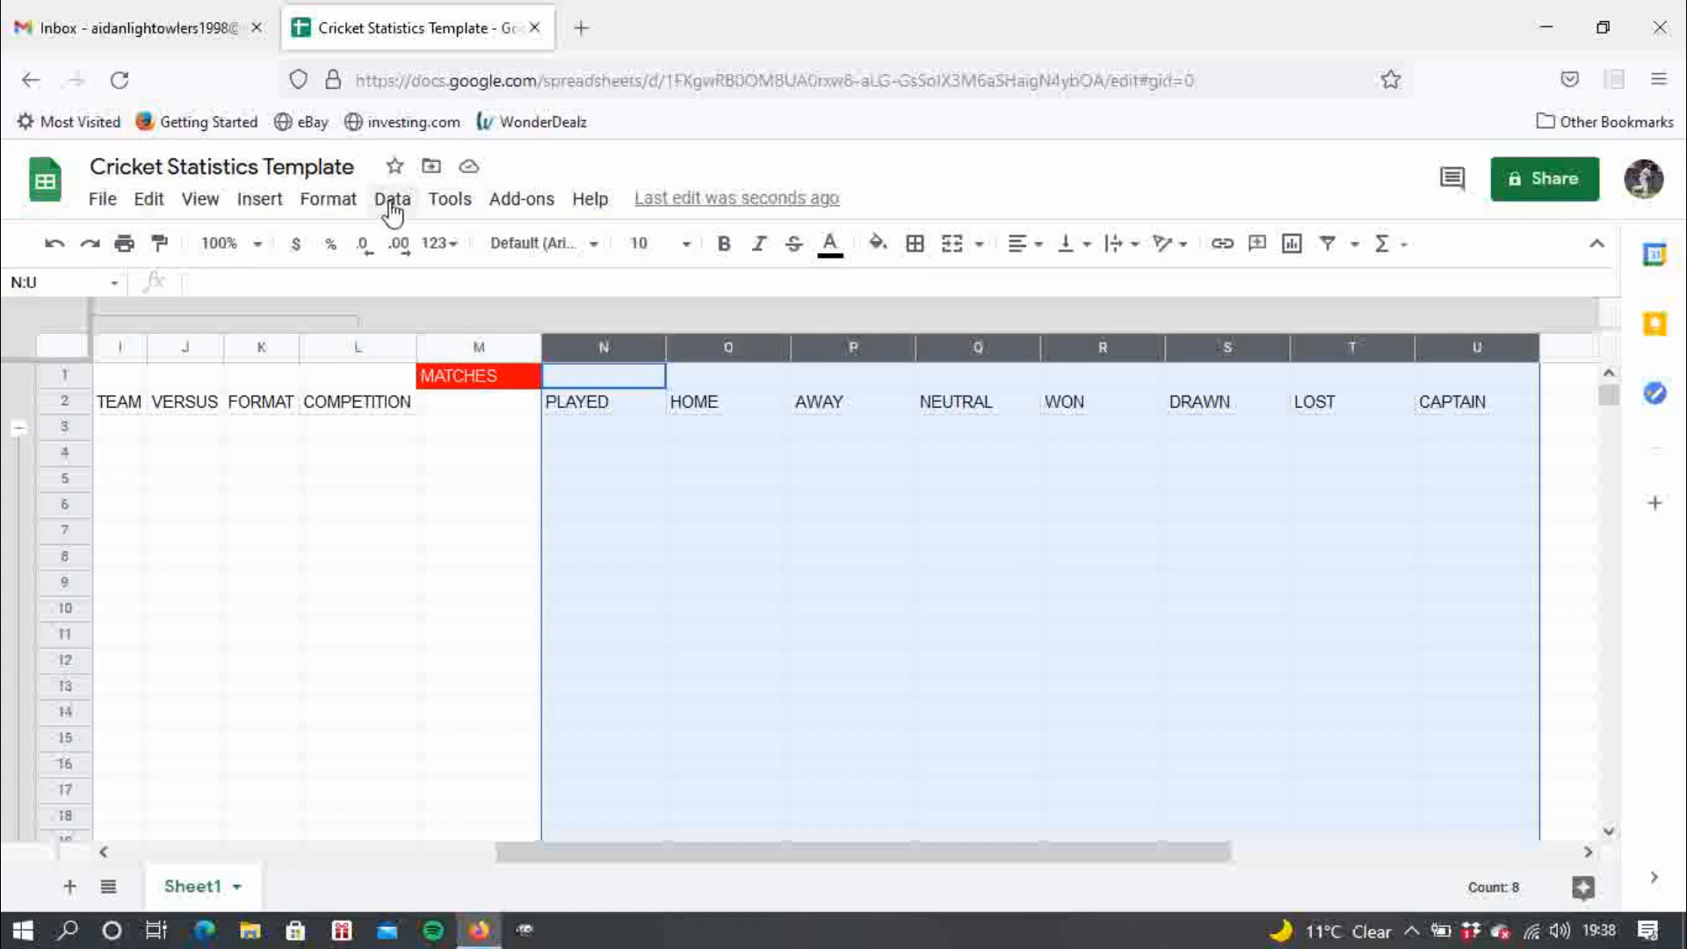
double_click(664, 348)
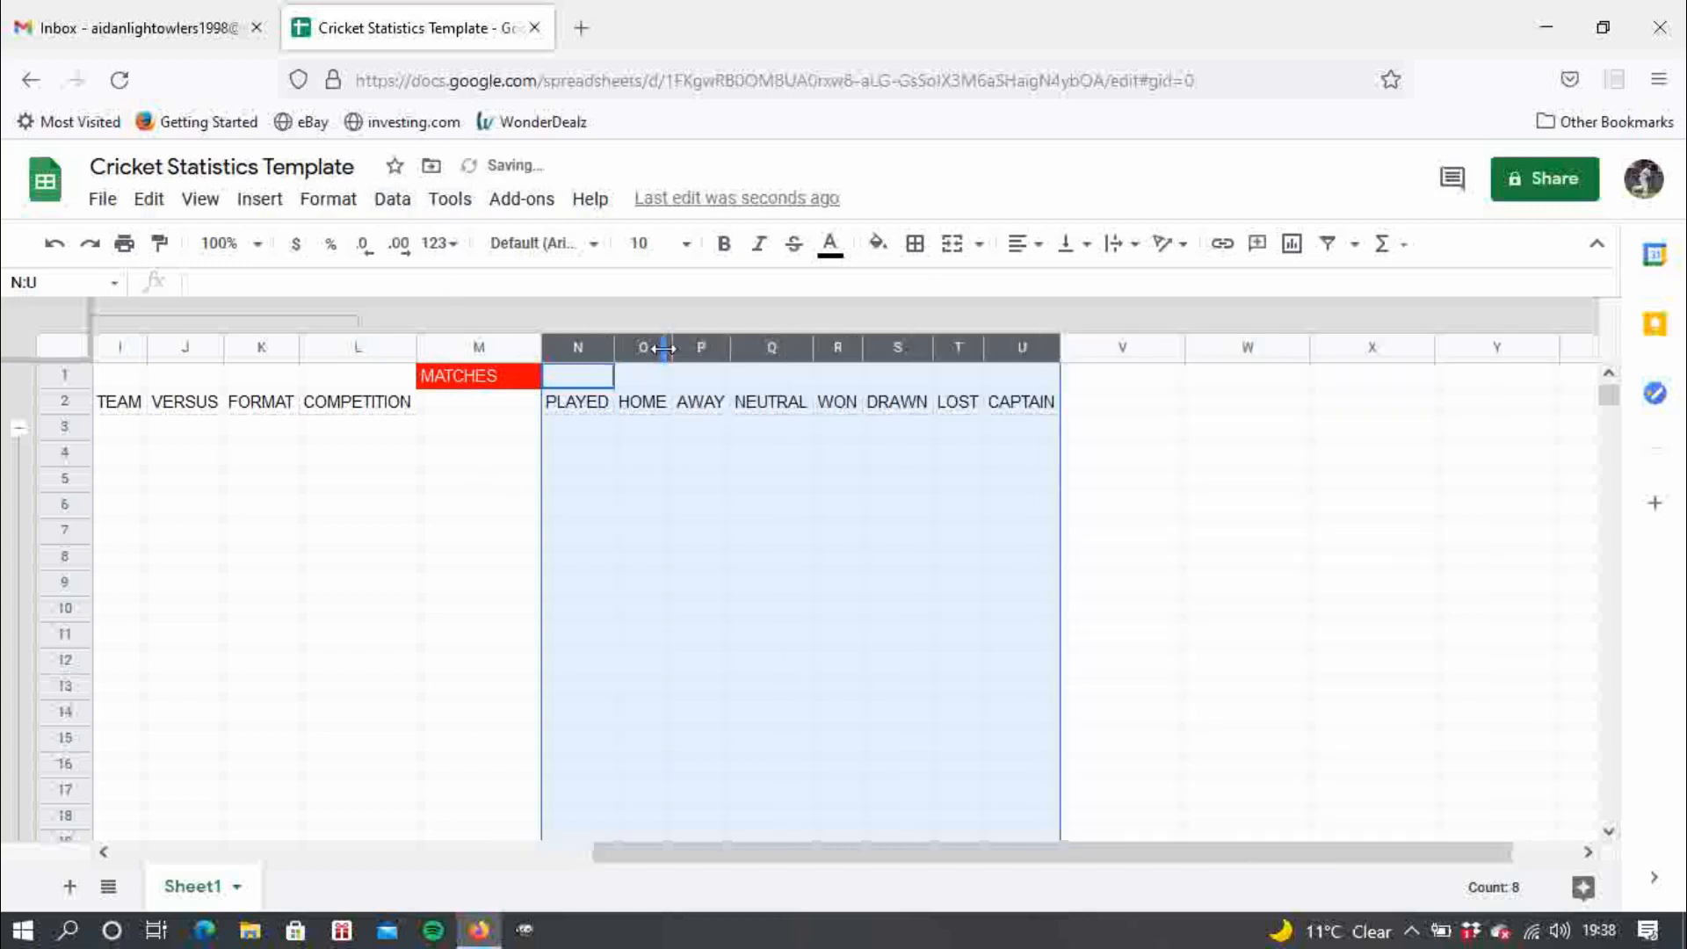
double_click(541, 348)
click(572, 480)
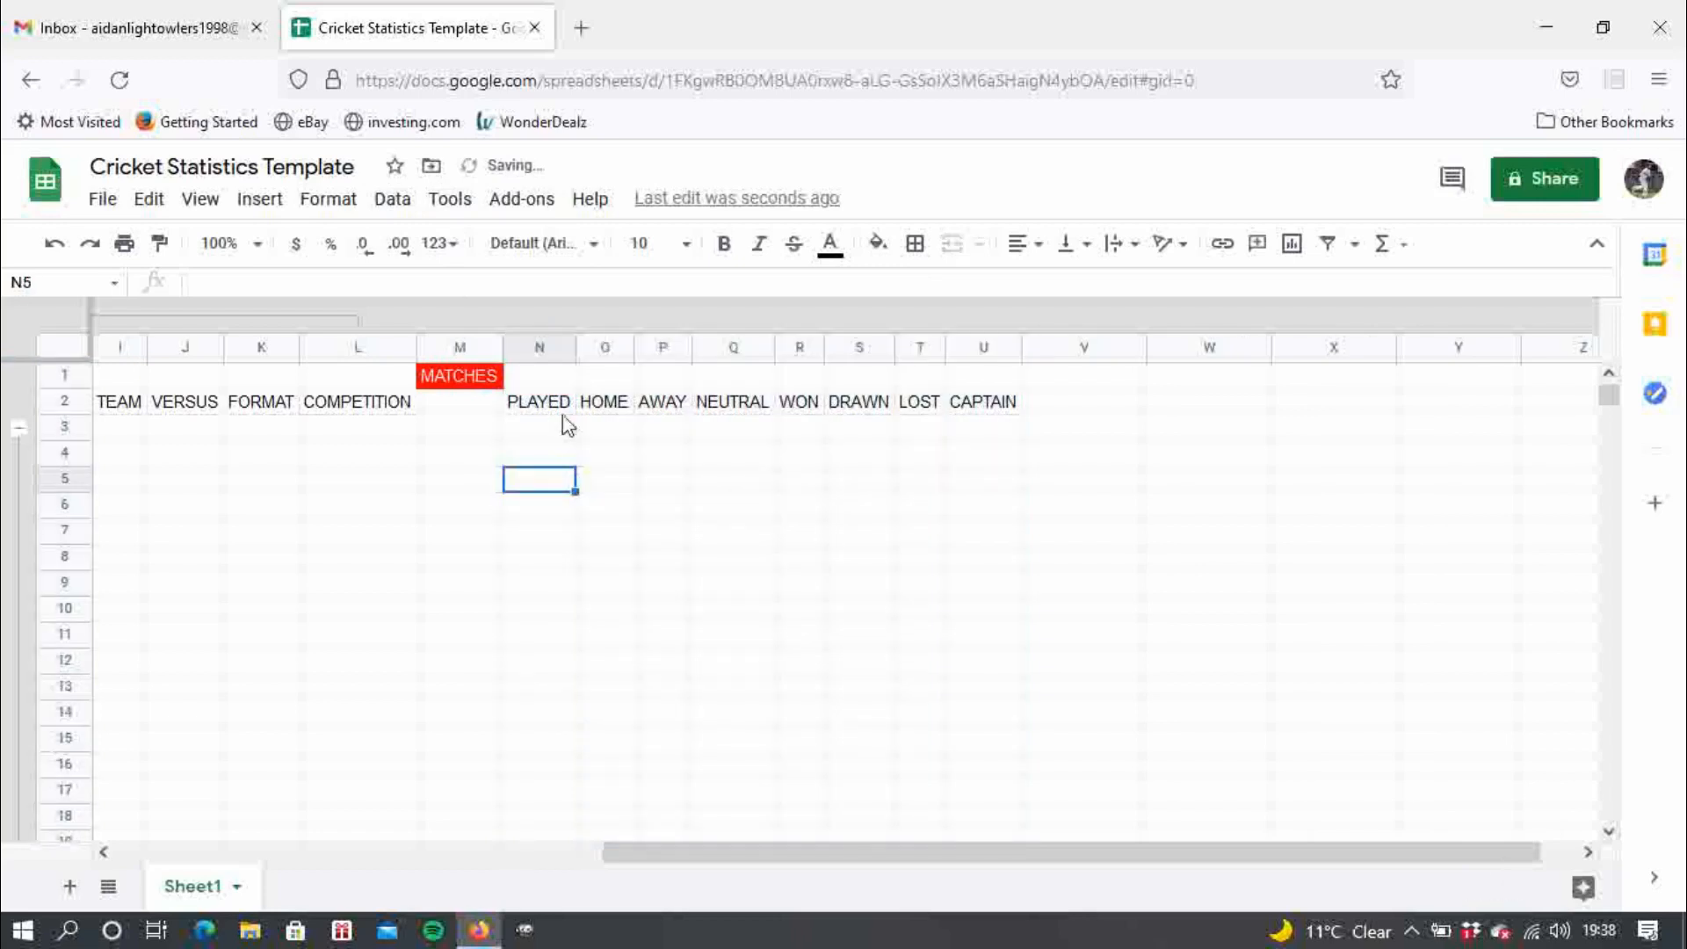
- Group columns N to U so the MATCHES section can be collapsed
drag(545, 353, 967, 355)
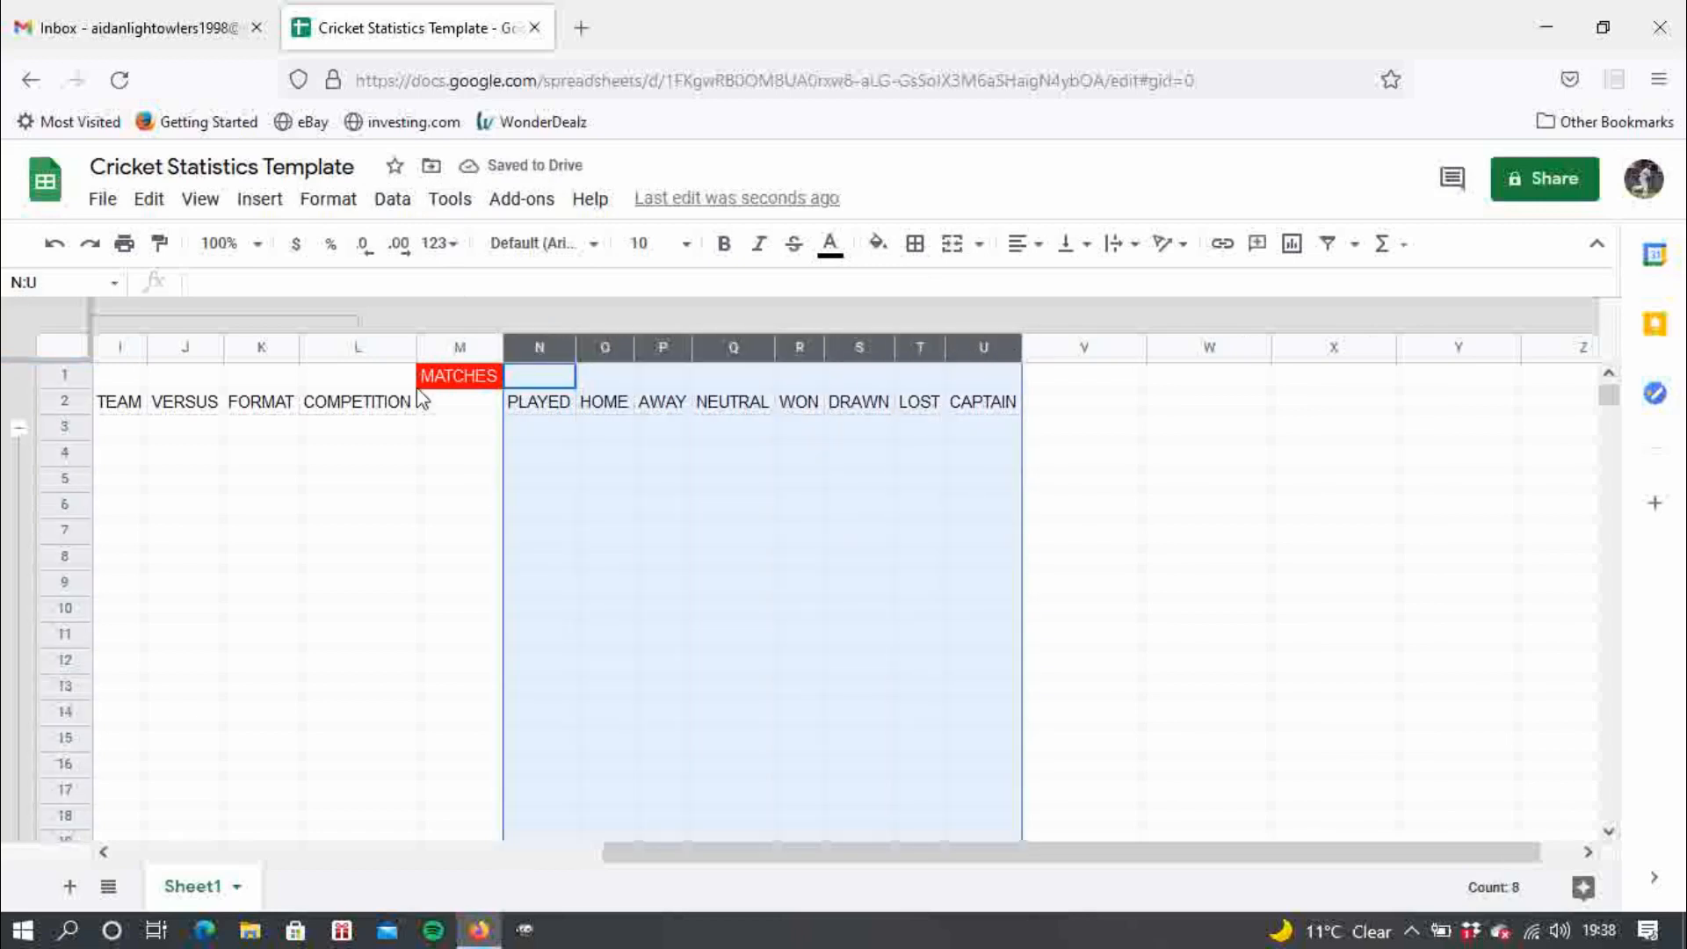
click(390, 204)
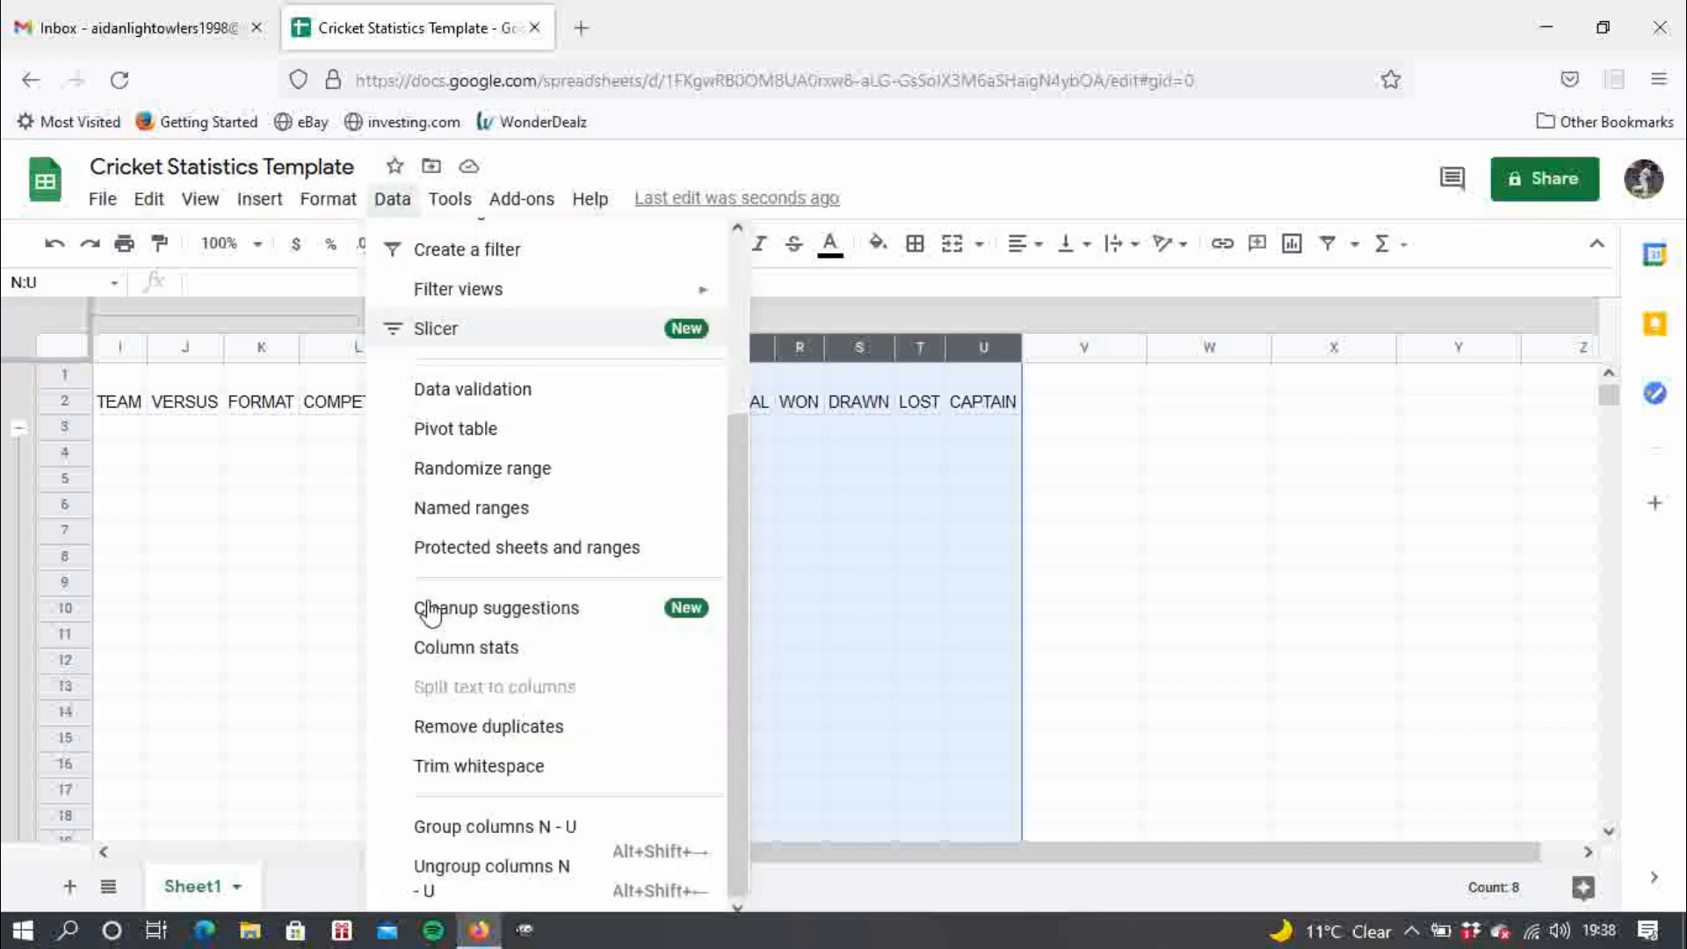
click(492, 842)
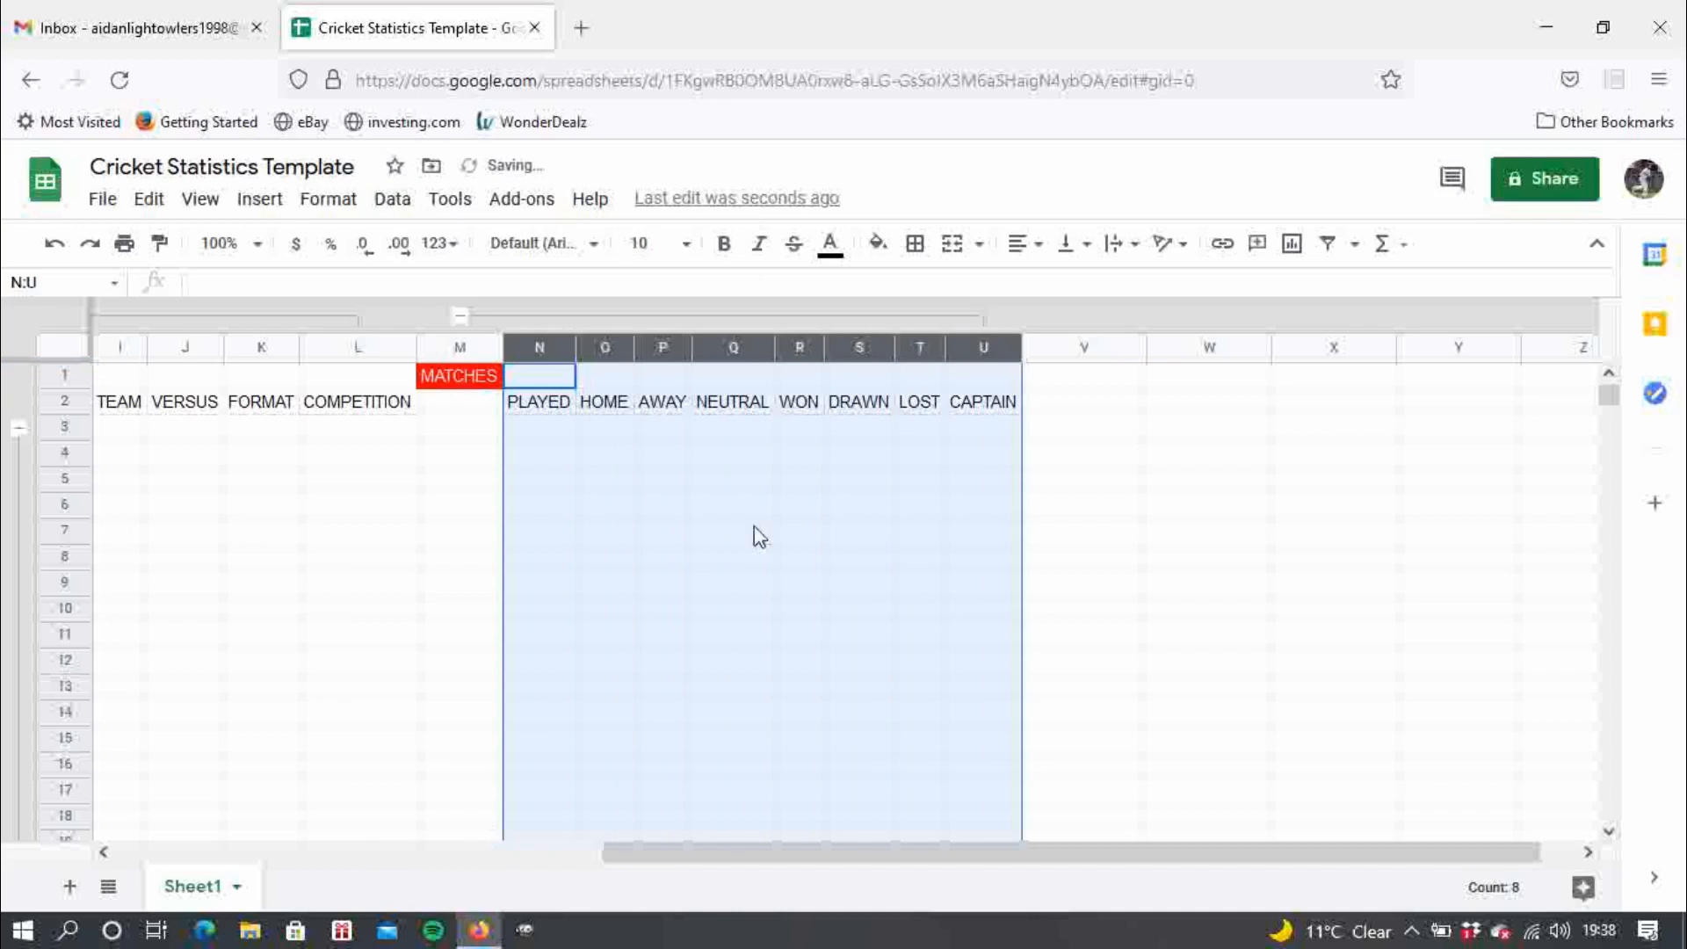
- Enter the section label BATTING in cell V1, right after the MATCHES columns
click(1128, 425)
click(1060, 378)
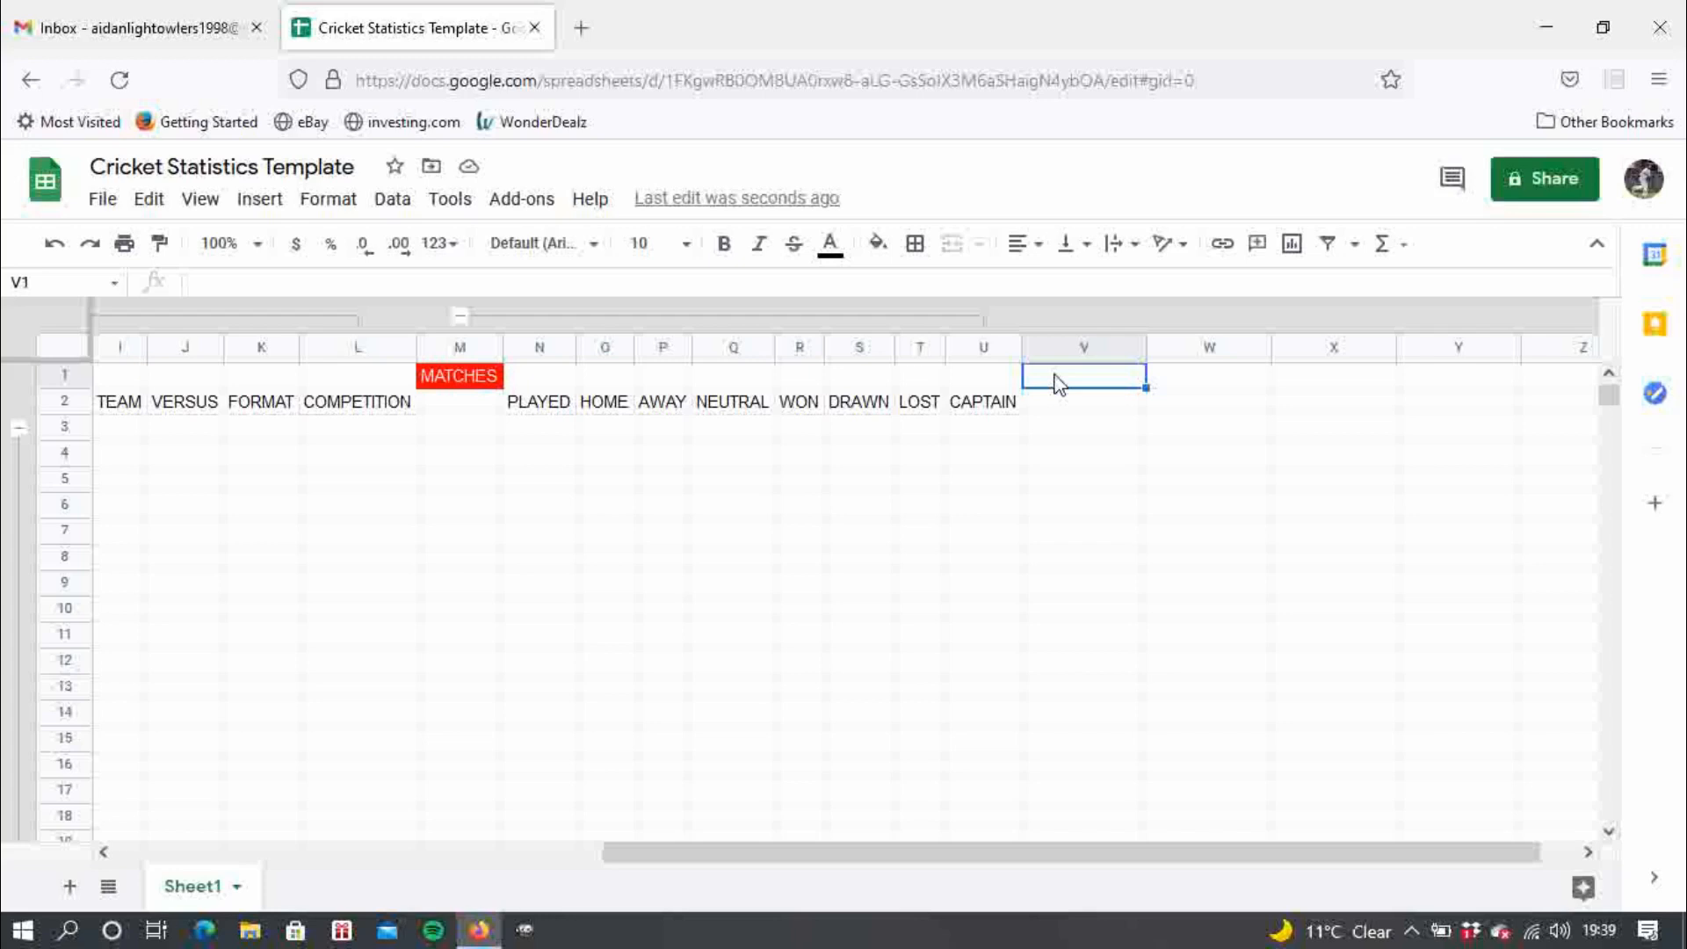
double_click(1057, 382)
text(BAT)
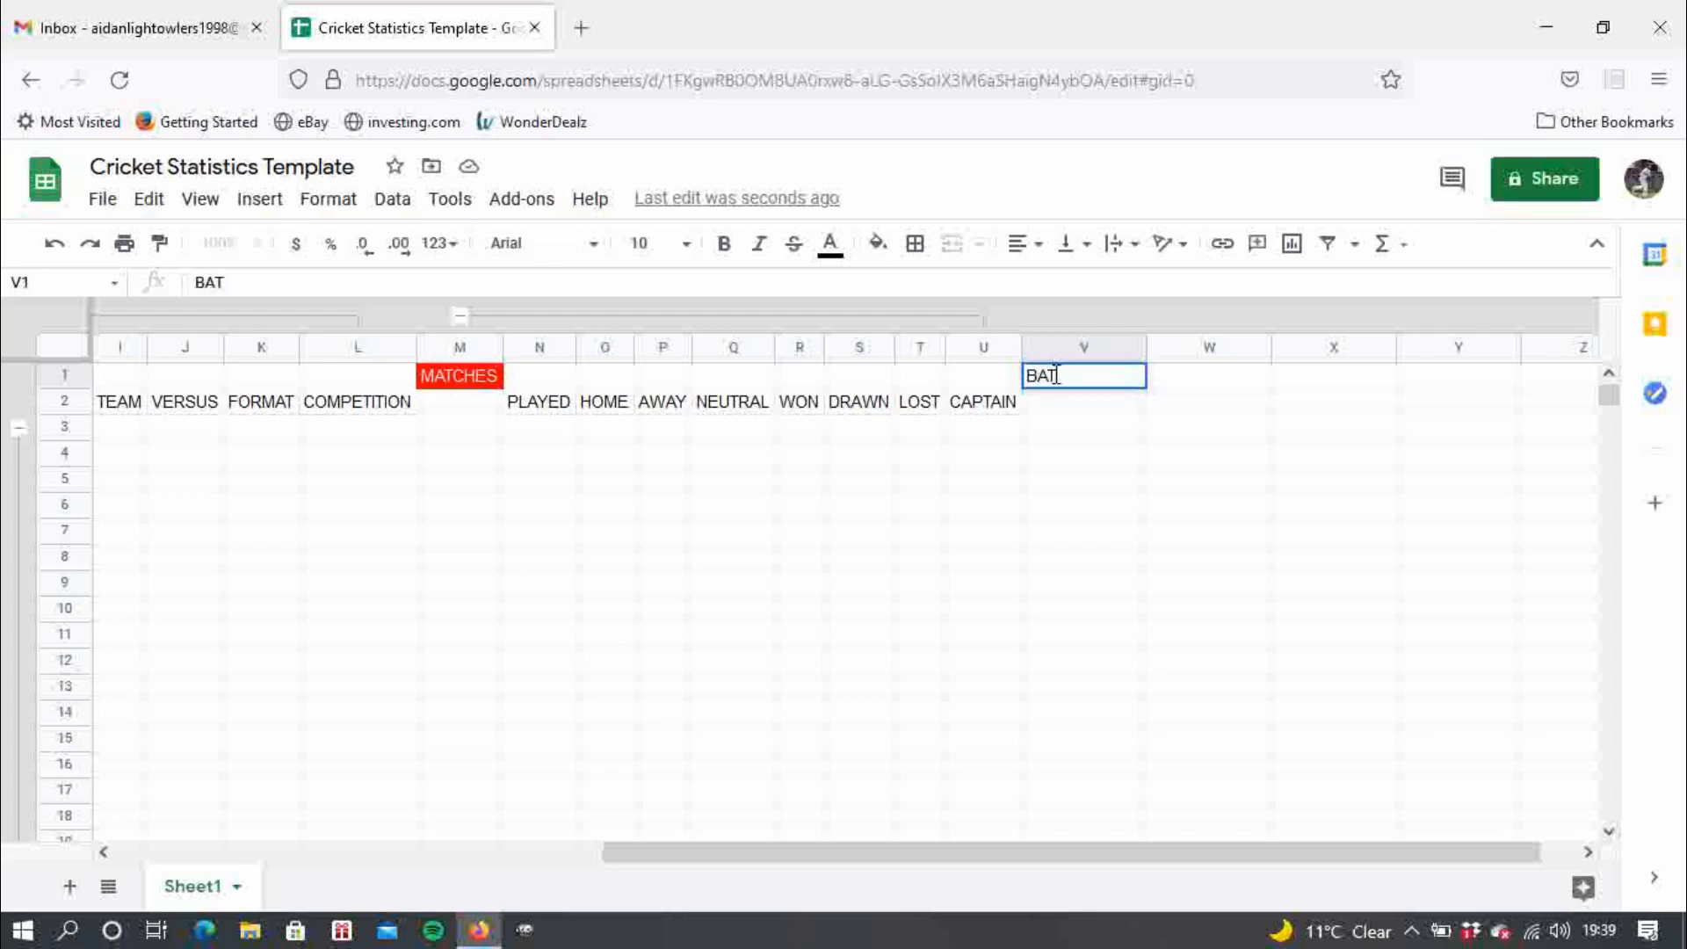
text(TING)
click(1224, 433)
- Give the BATTING label in cell V1 an orange fill
click(1109, 384)
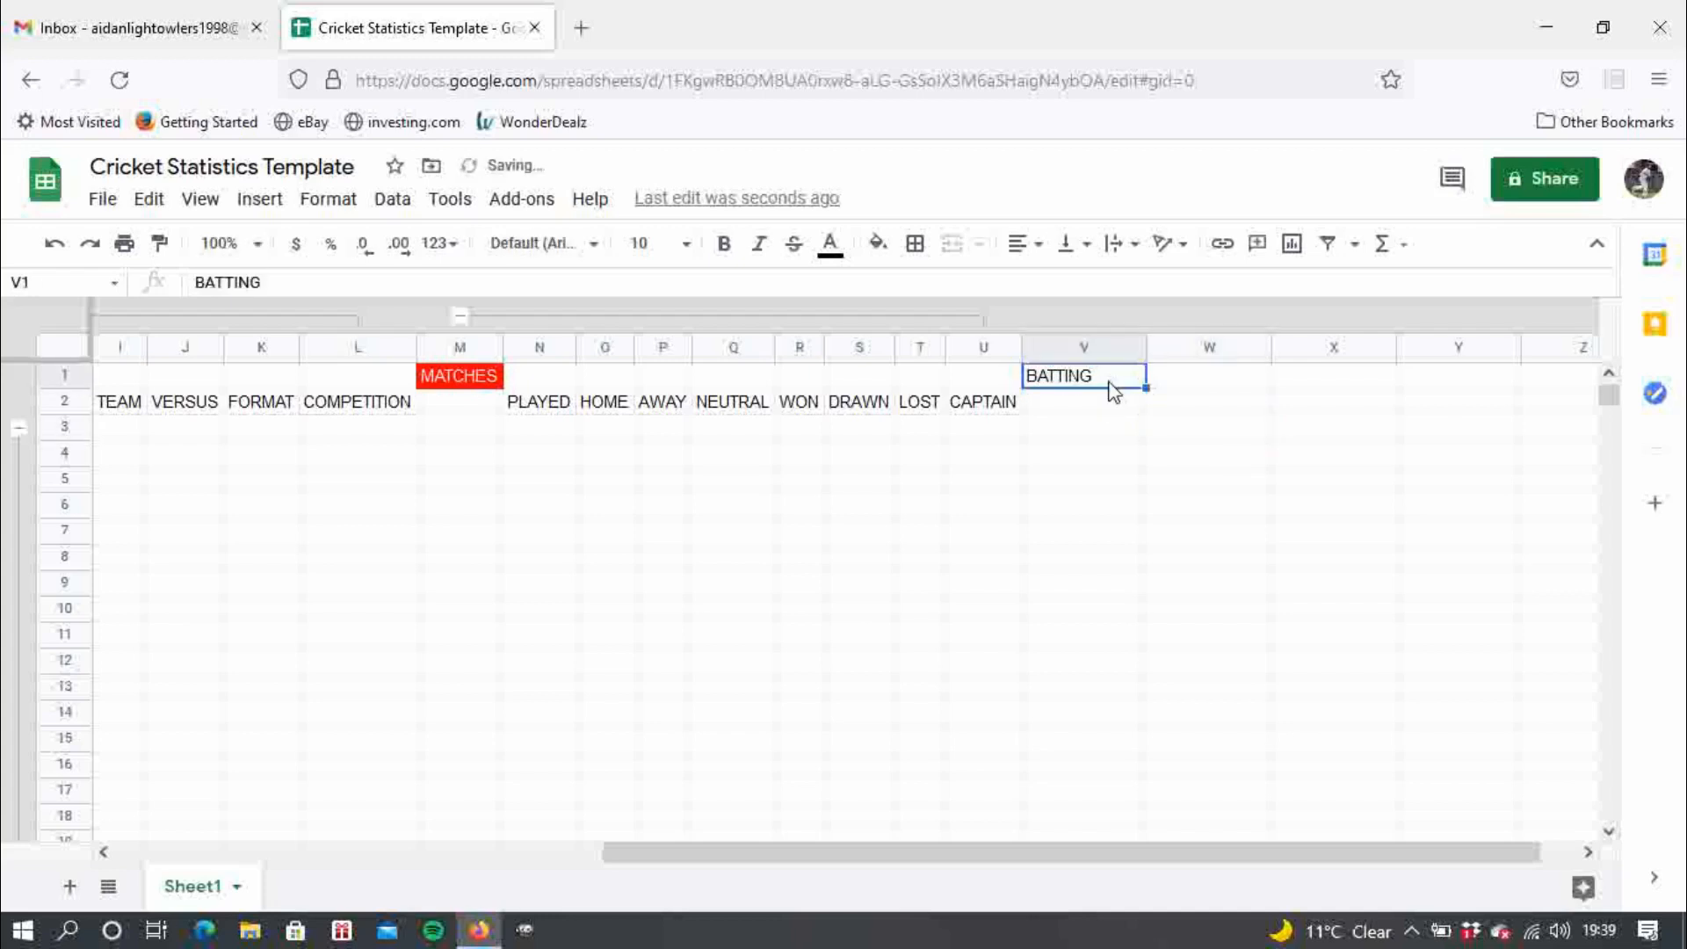
click(878, 245)
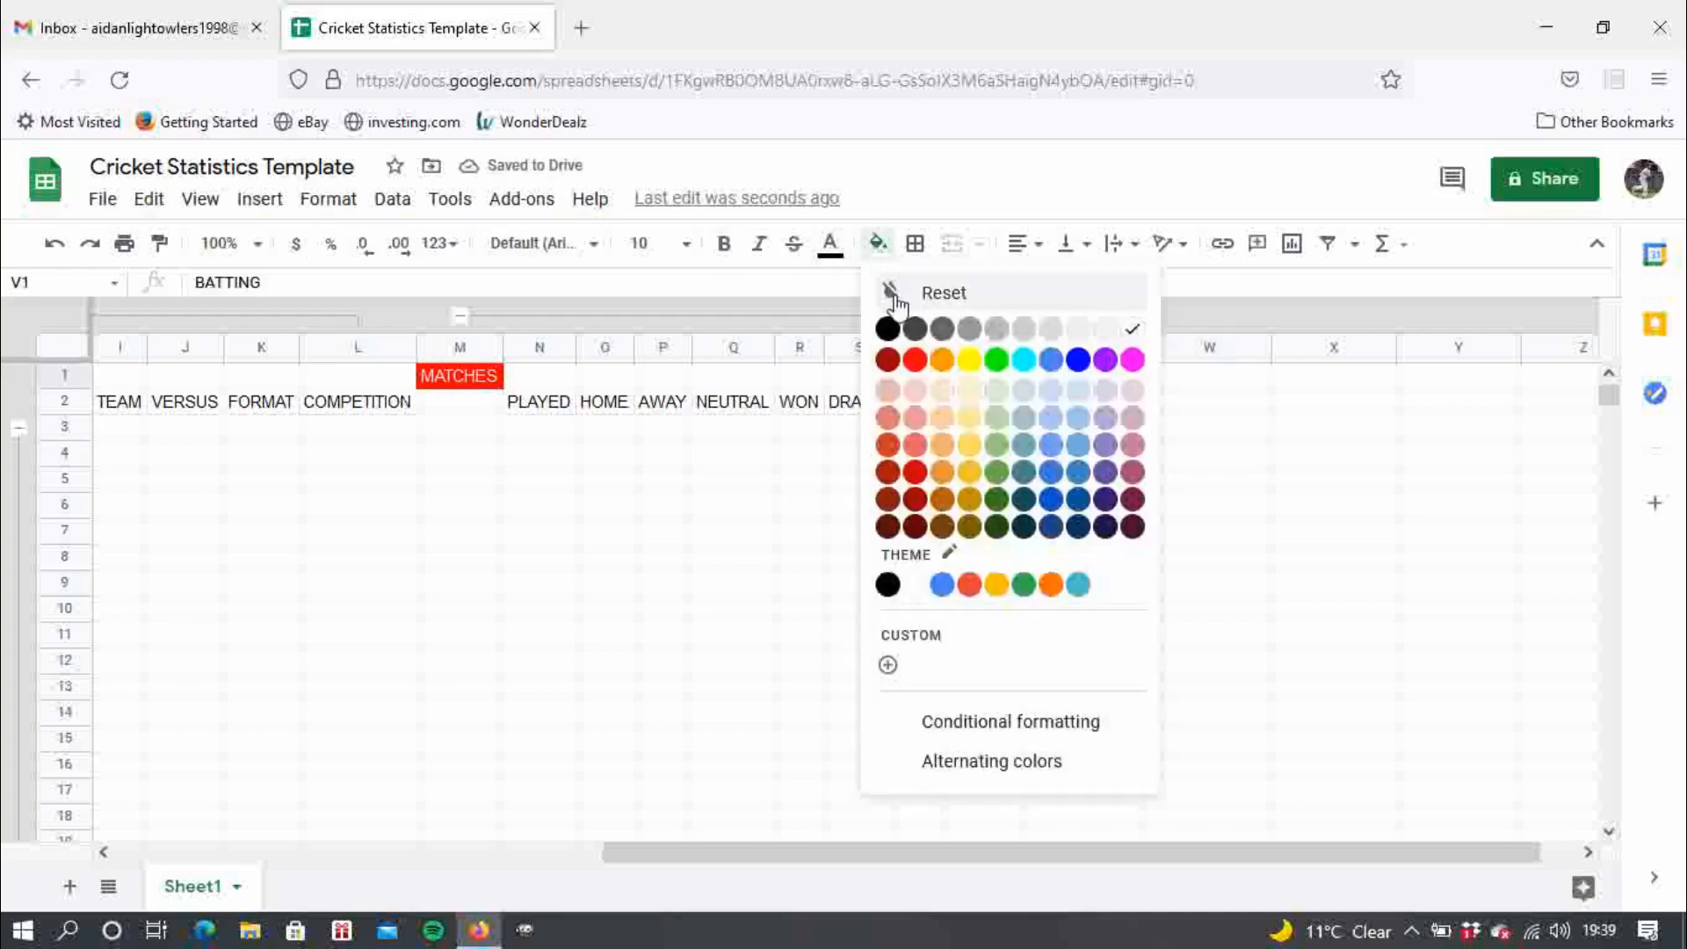
click(943, 360)
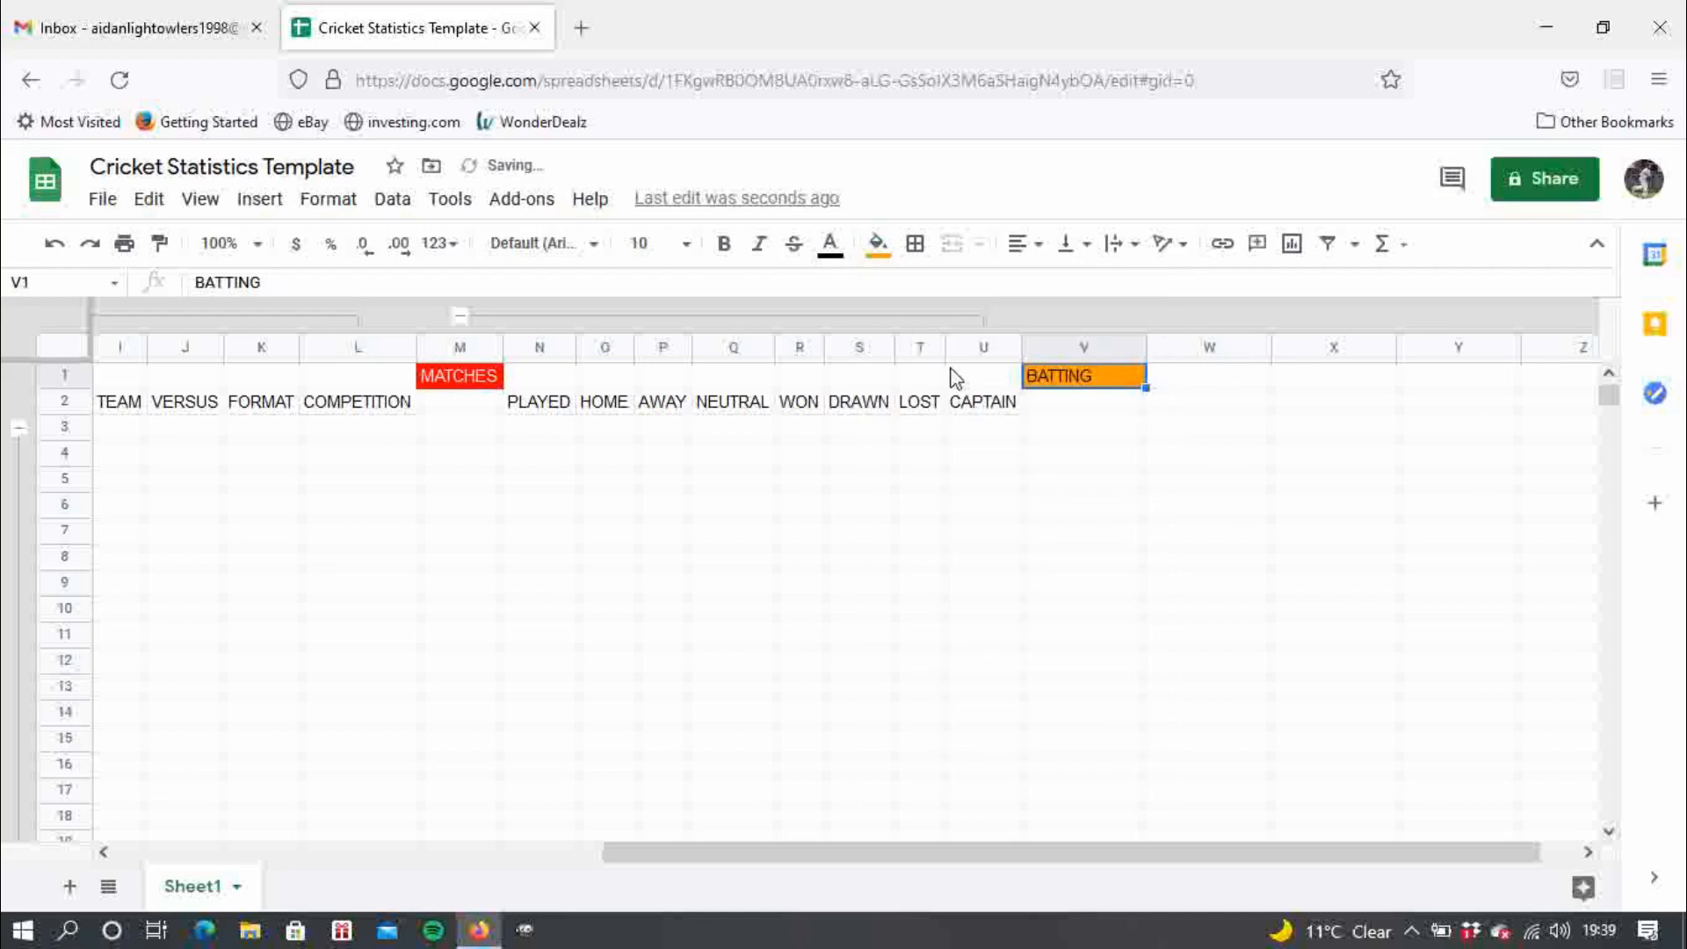
- Enter the batting headings NUMBER, RUNS, BALLS and STRIKE RATE in cells W2 to Z2
click(1181, 407)
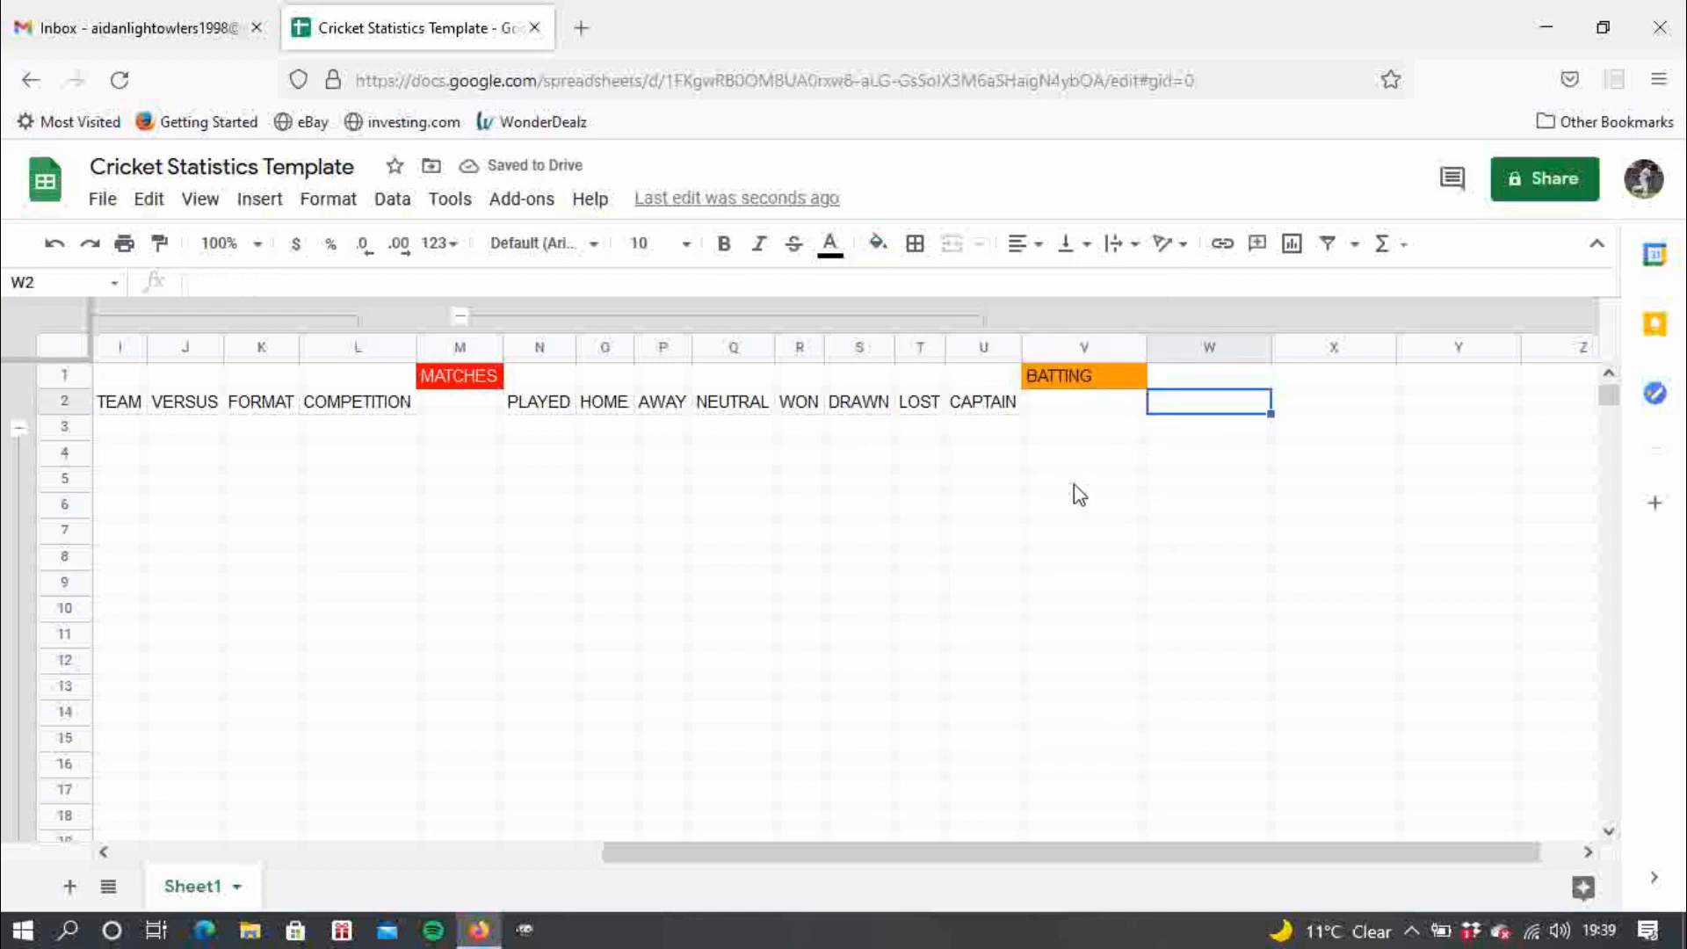
text(NUMBE)
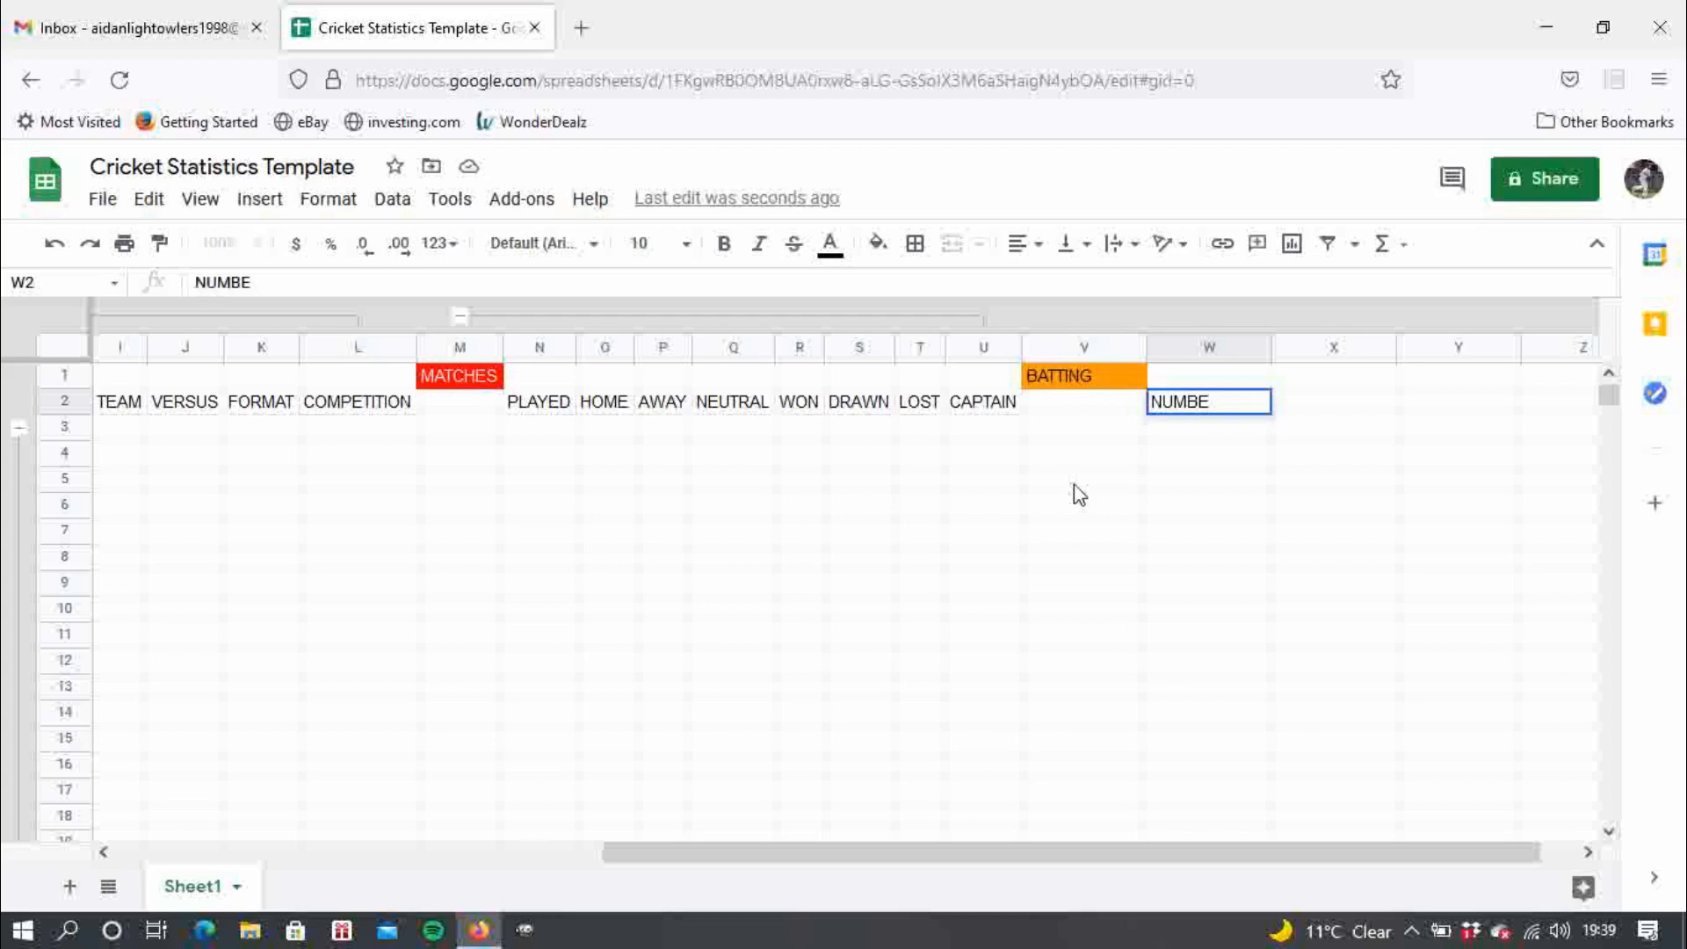
text(R)
key(Tab)
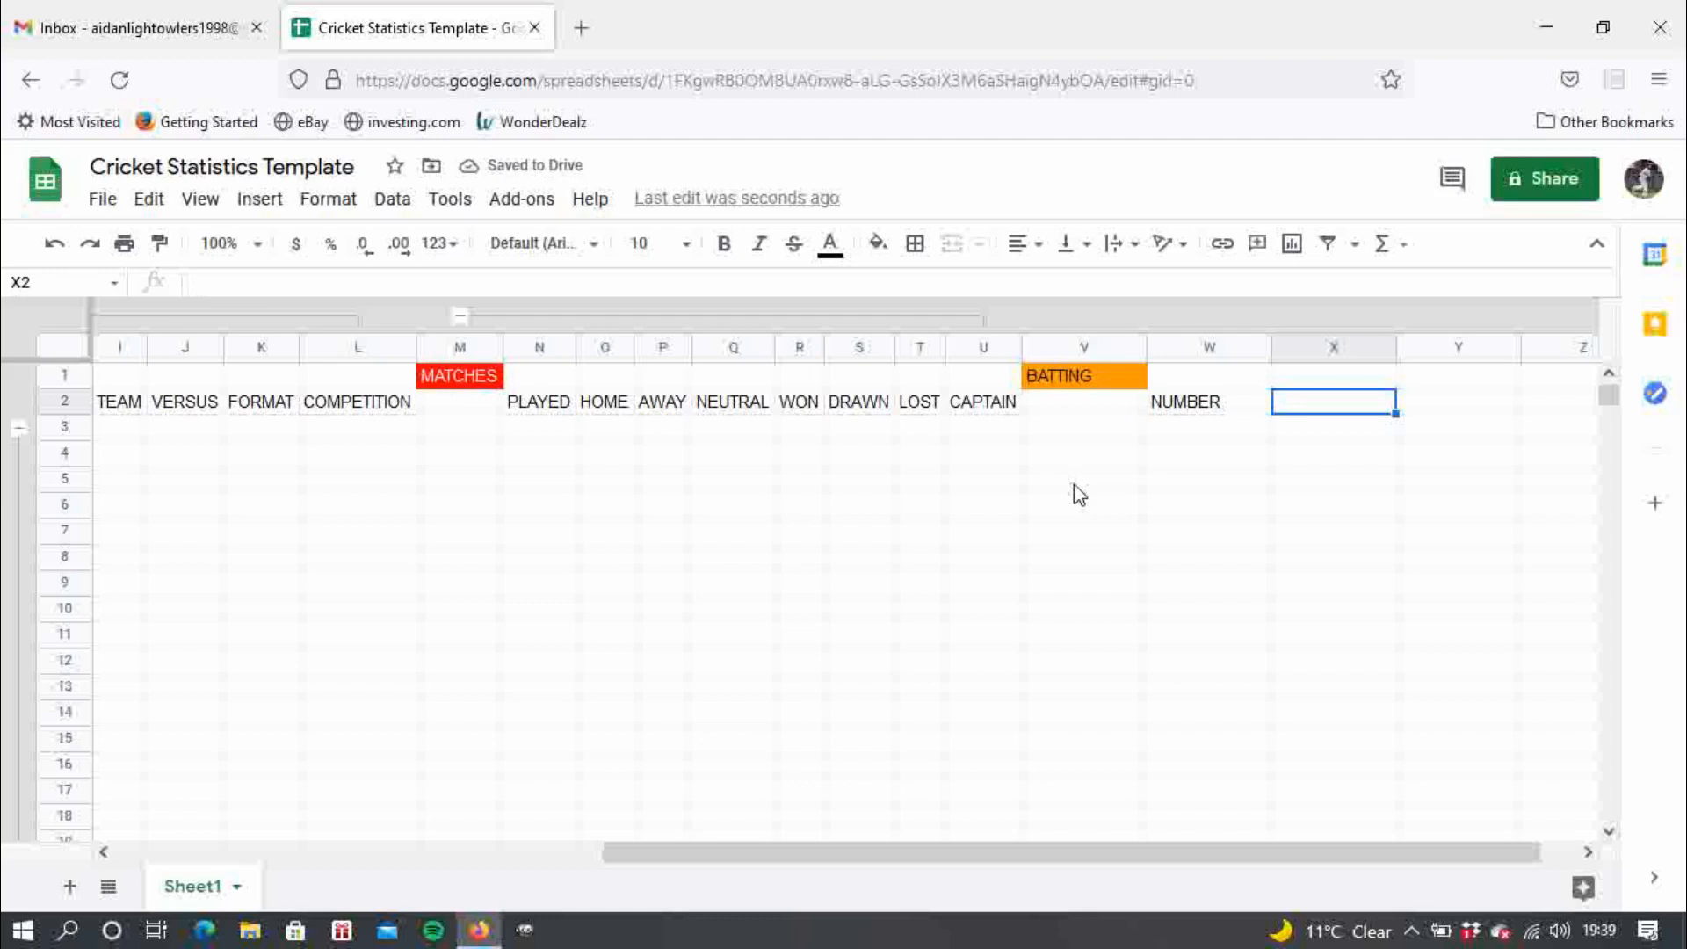
text(RUNS)
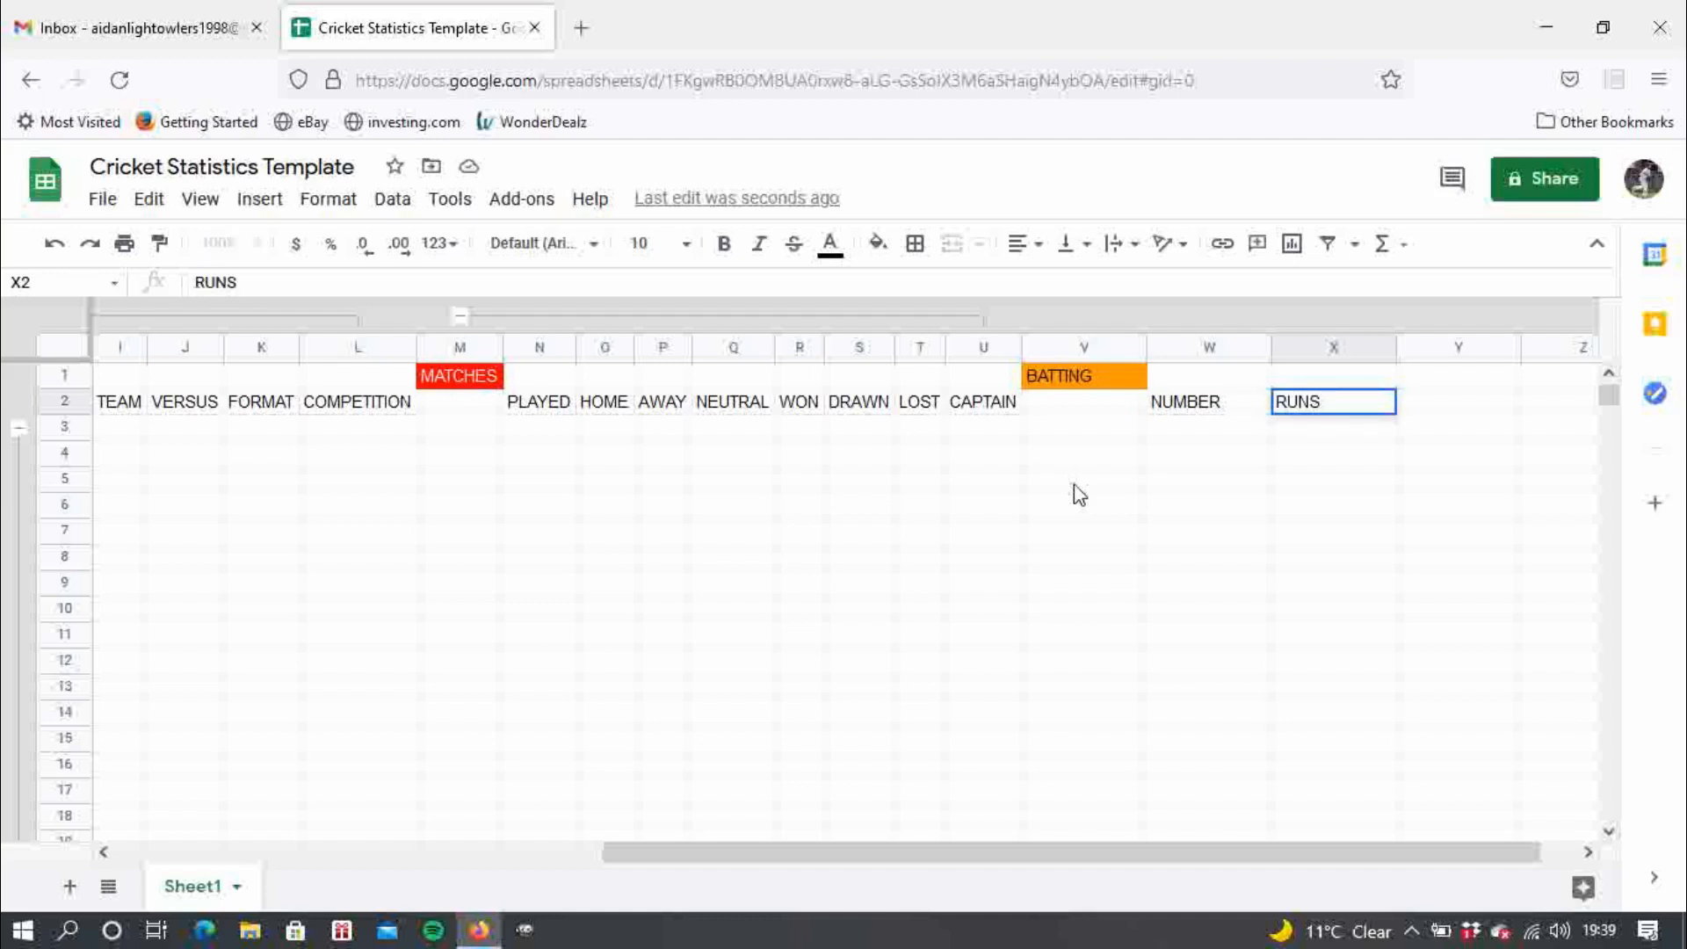
key(Tab)
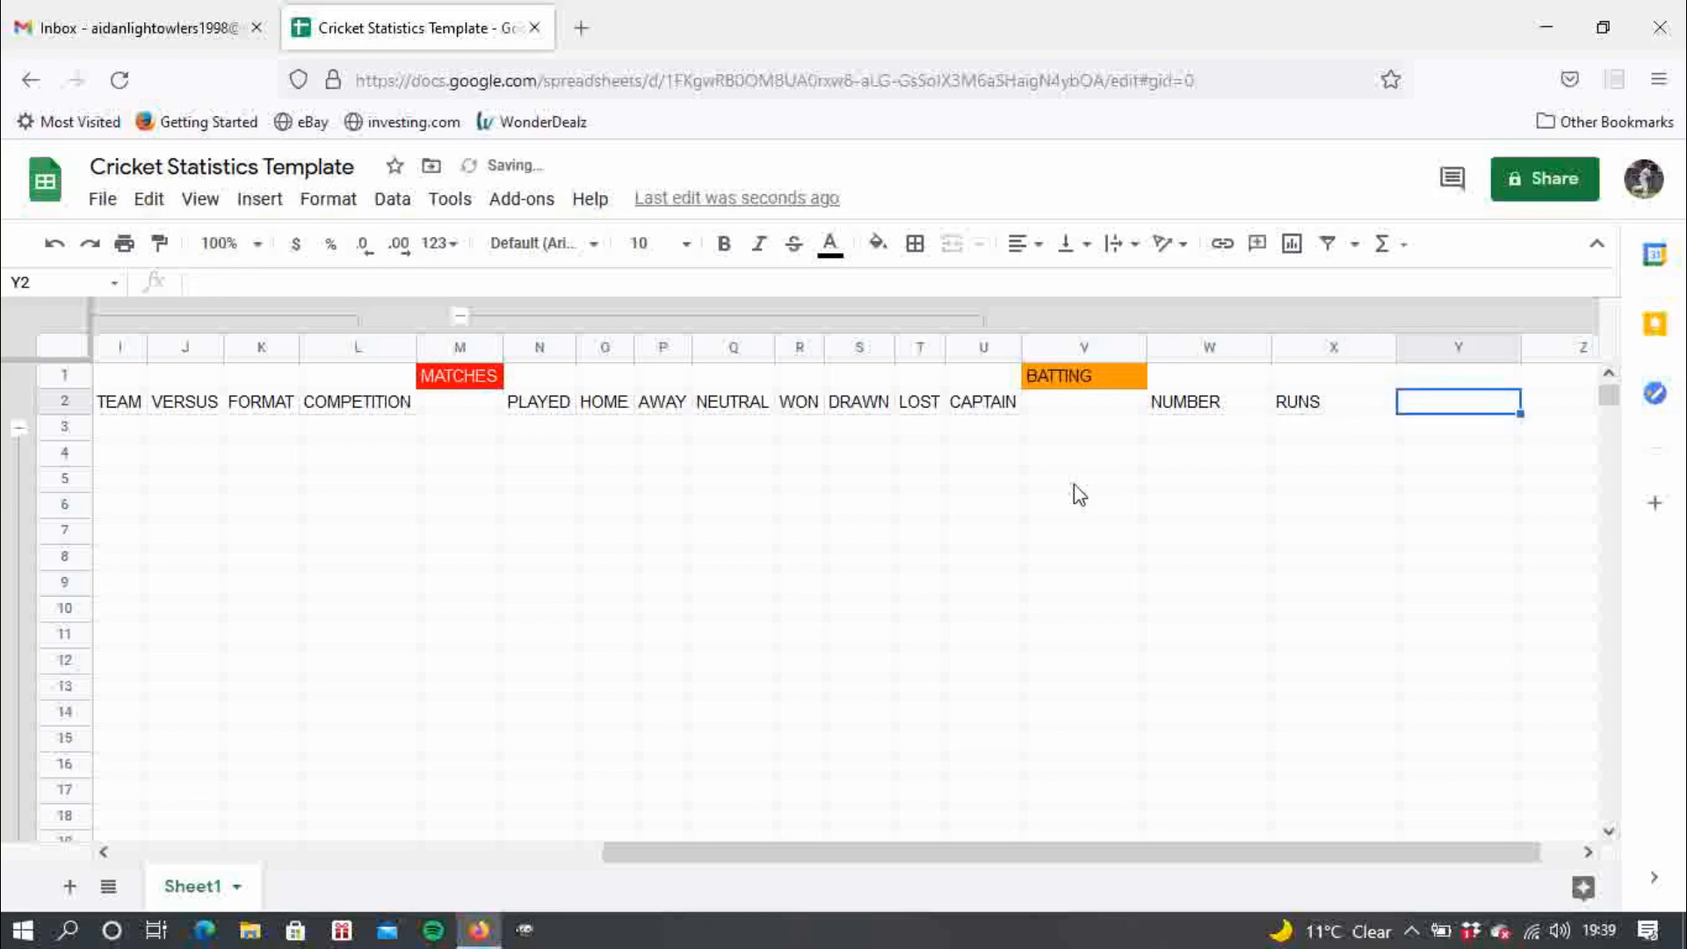
text(BALLS)
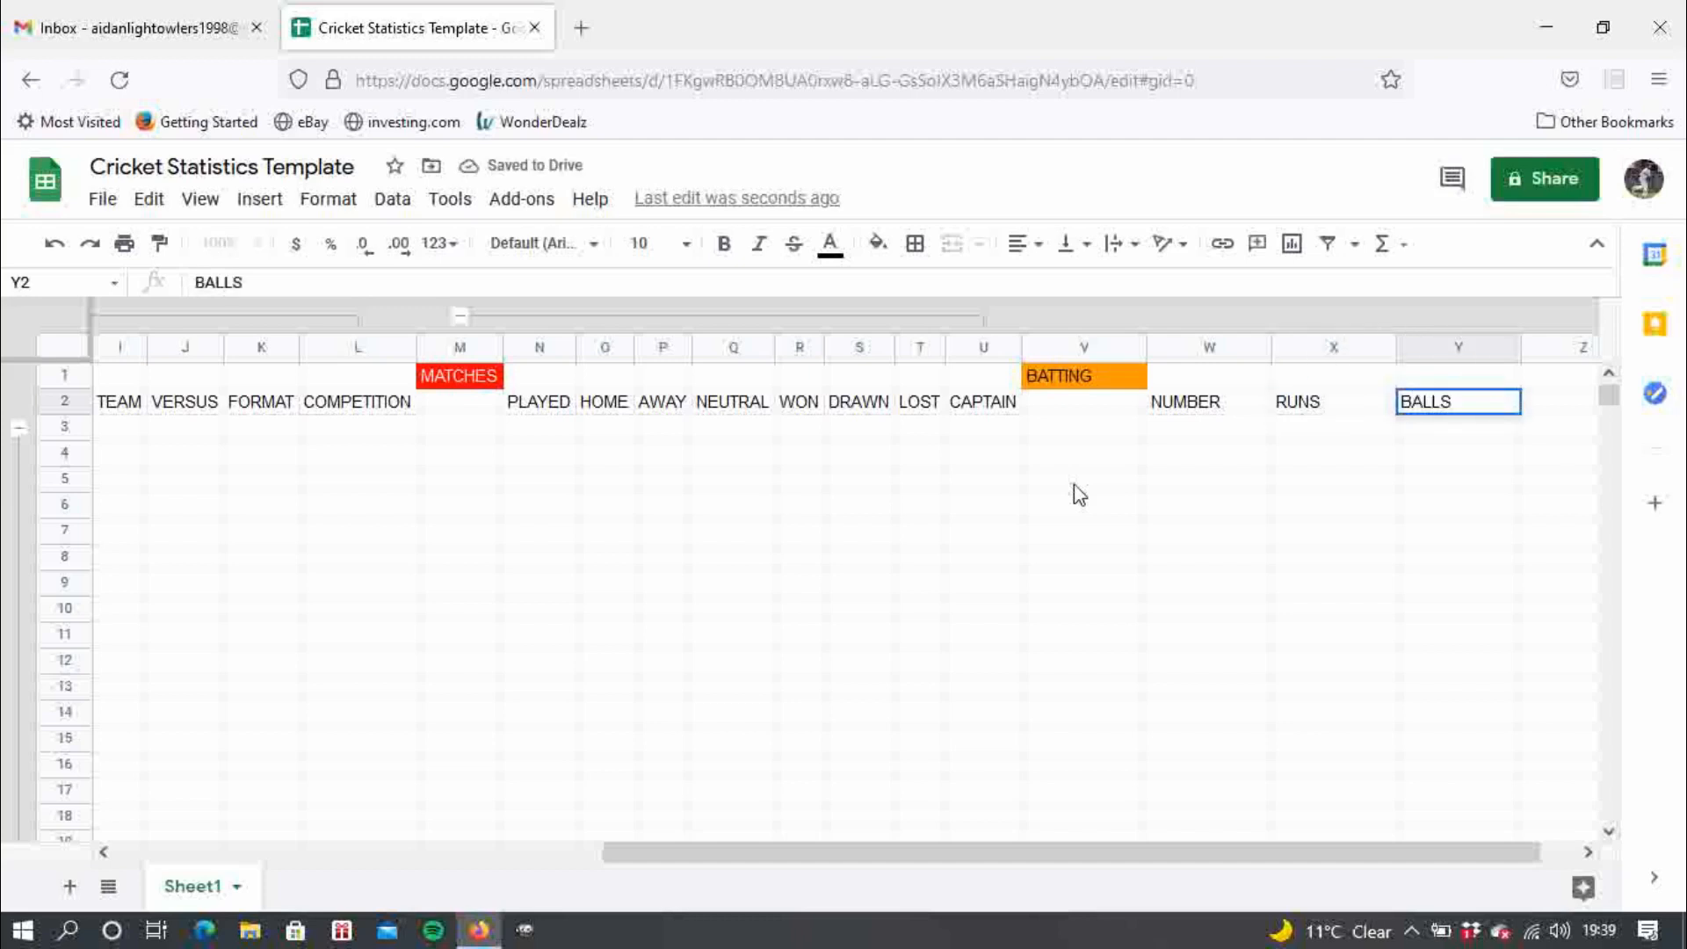
key(Tab)
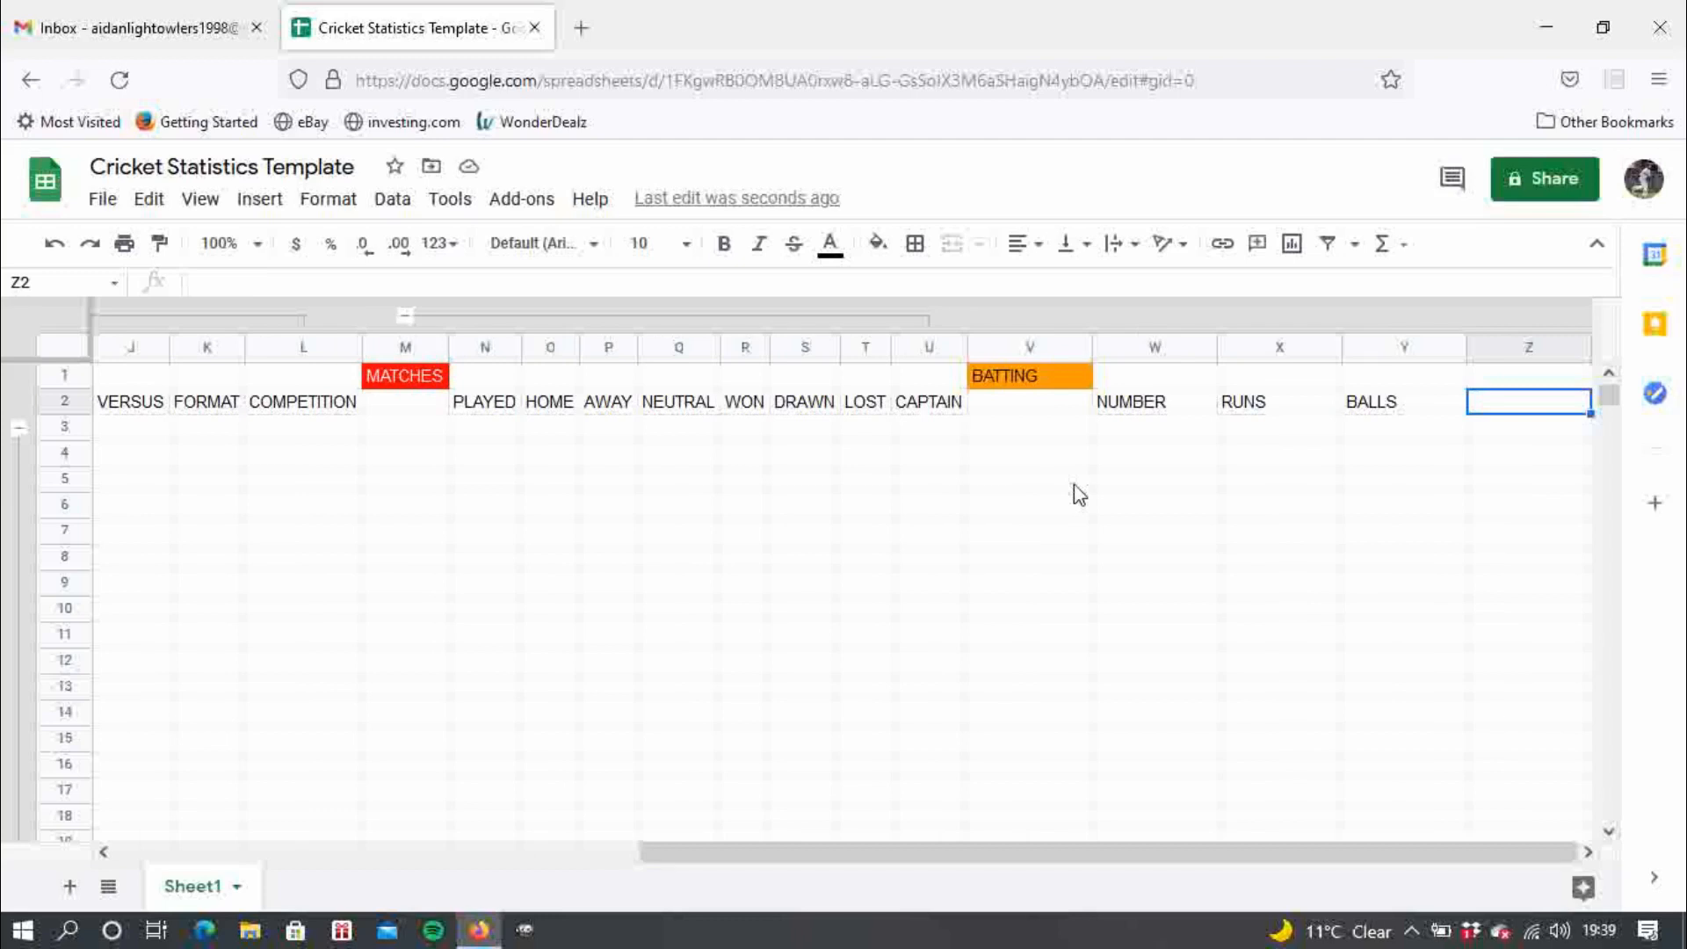
text(STRIKE)
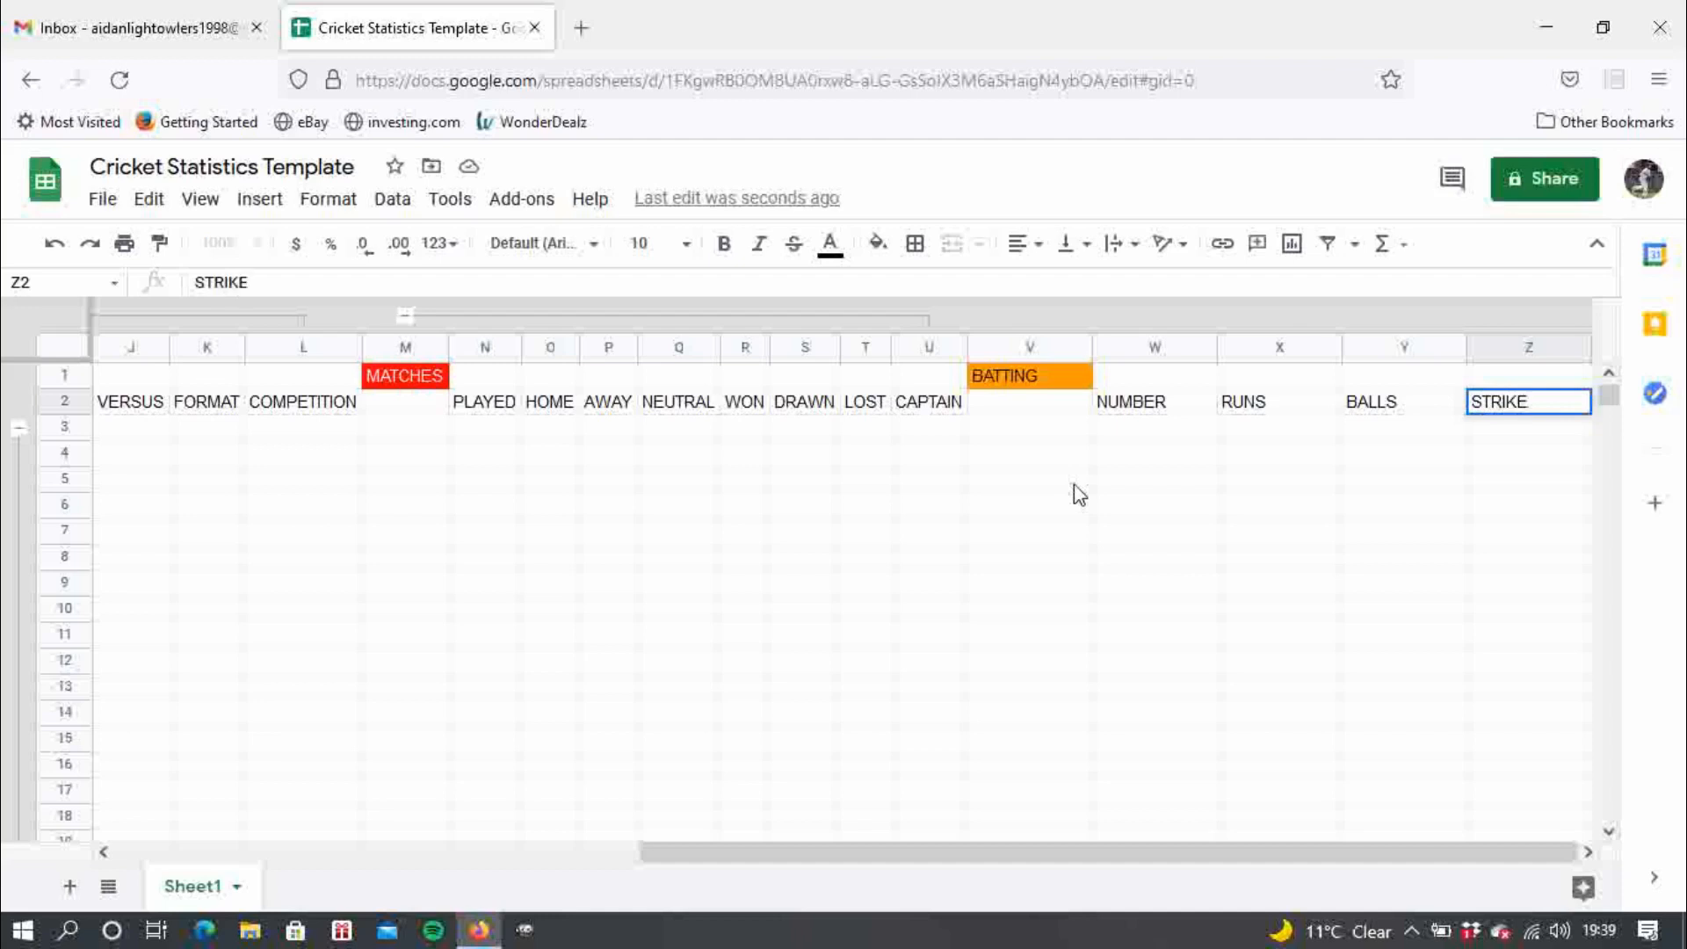
text( RATE)
key(ctrl+Return)
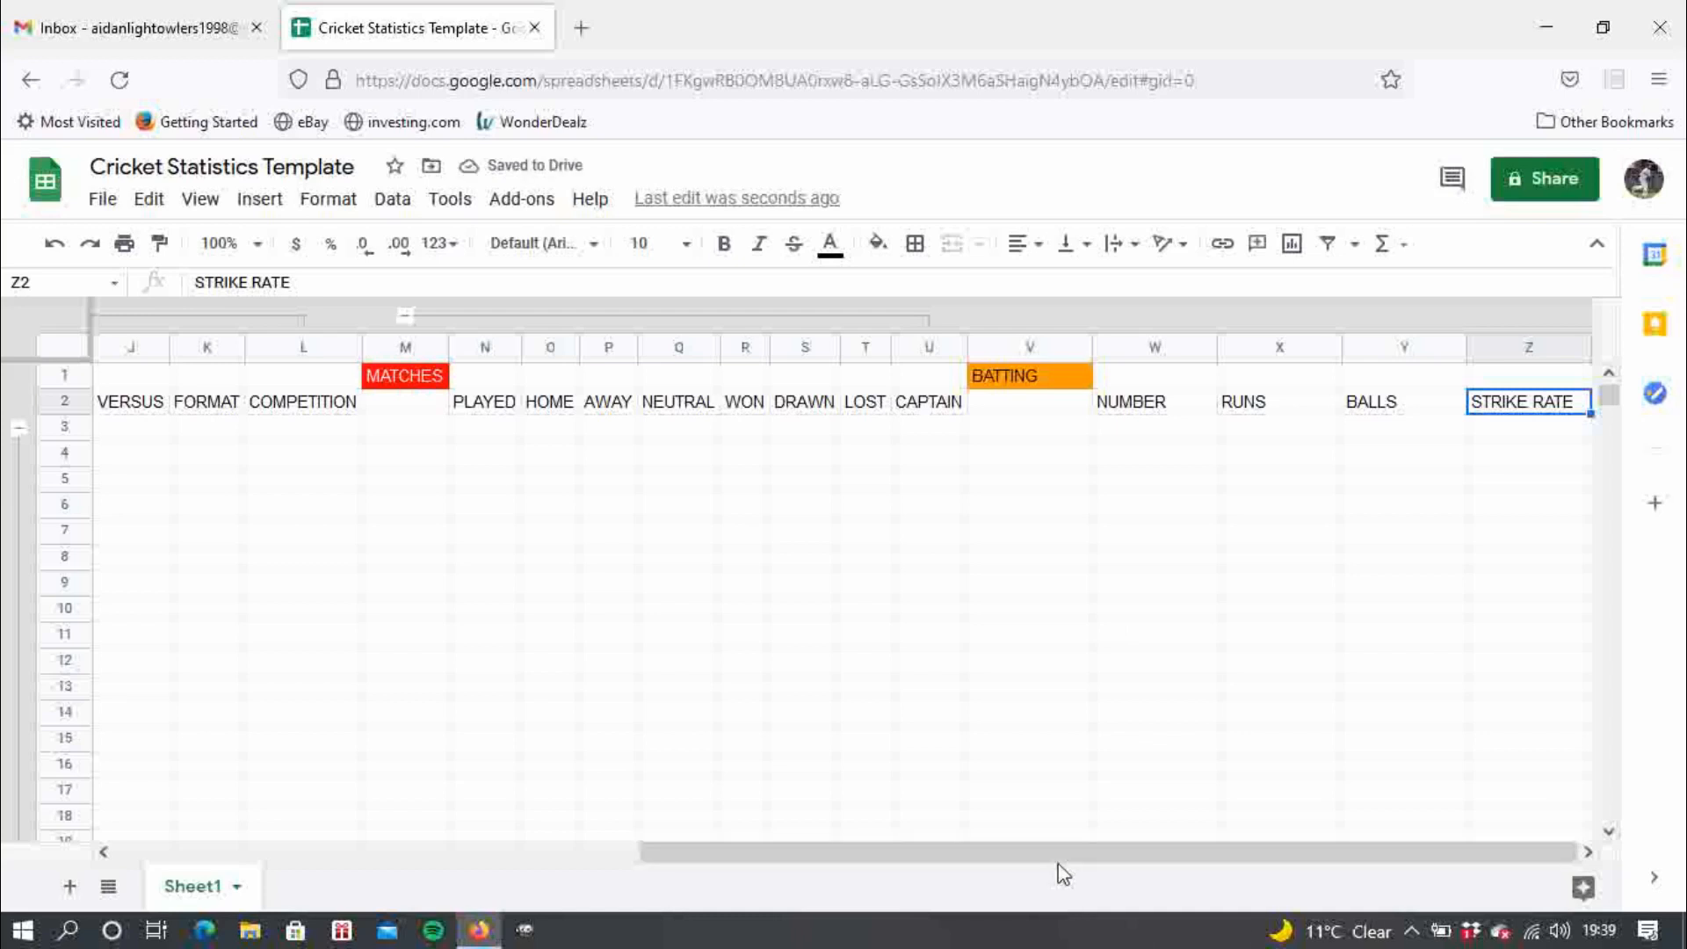
- Insert 14 empty columns, AA to AN, one after another to the right of the STRIKE RATE column
right_click(1549, 348)
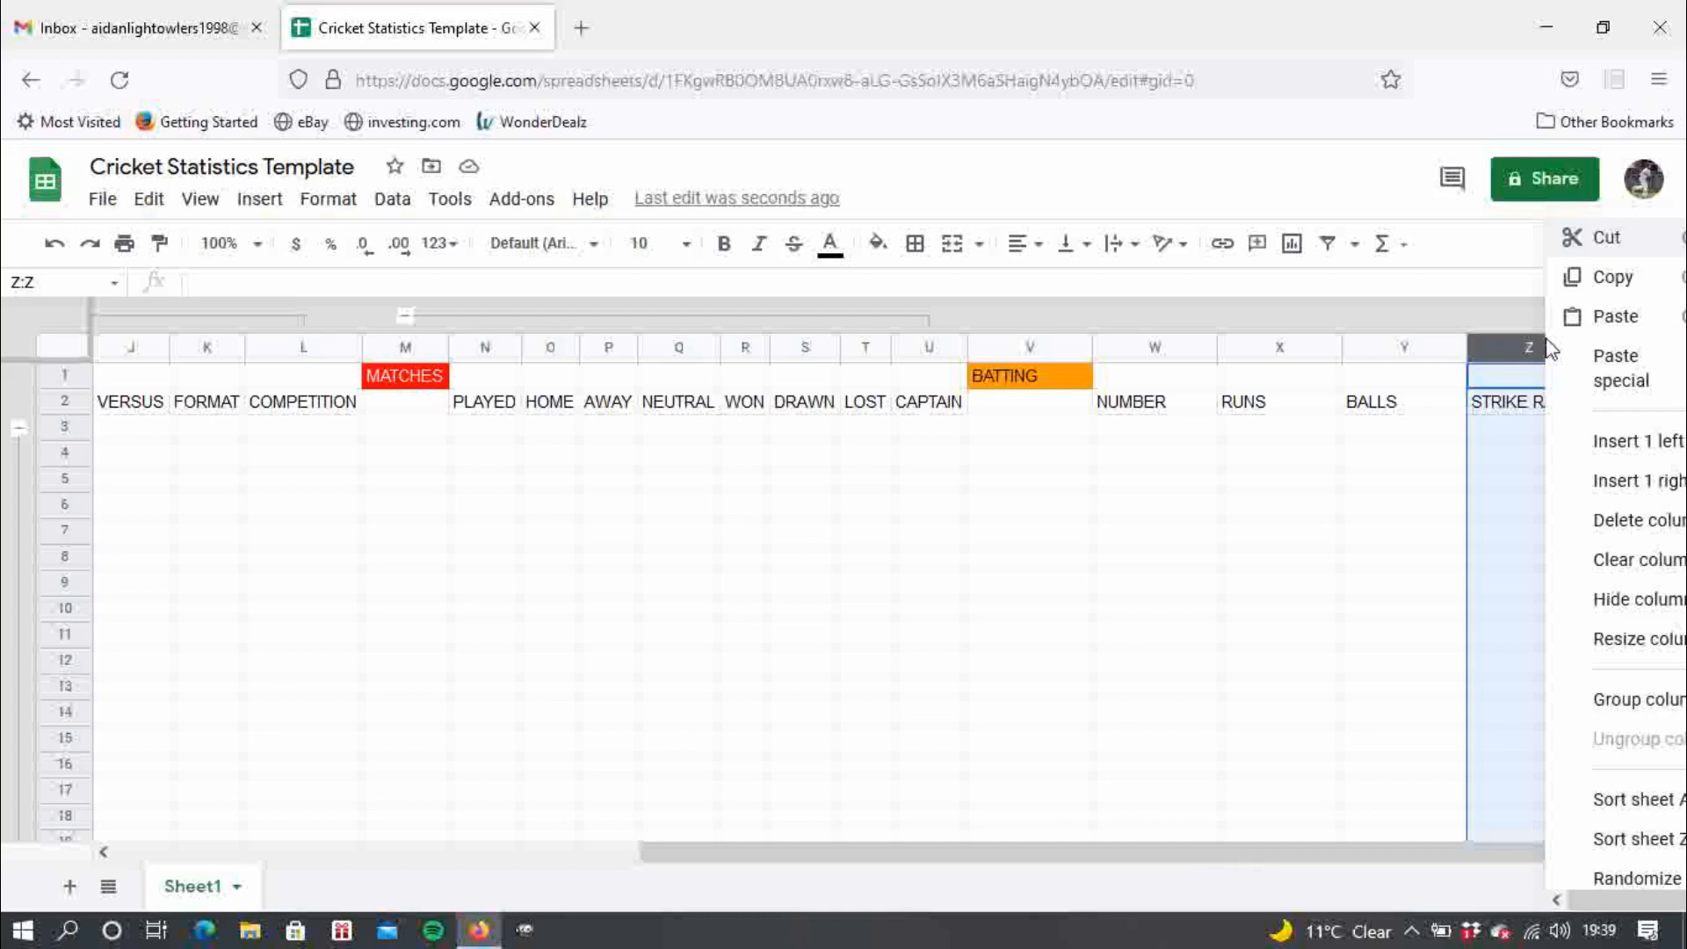
click(1584, 480)
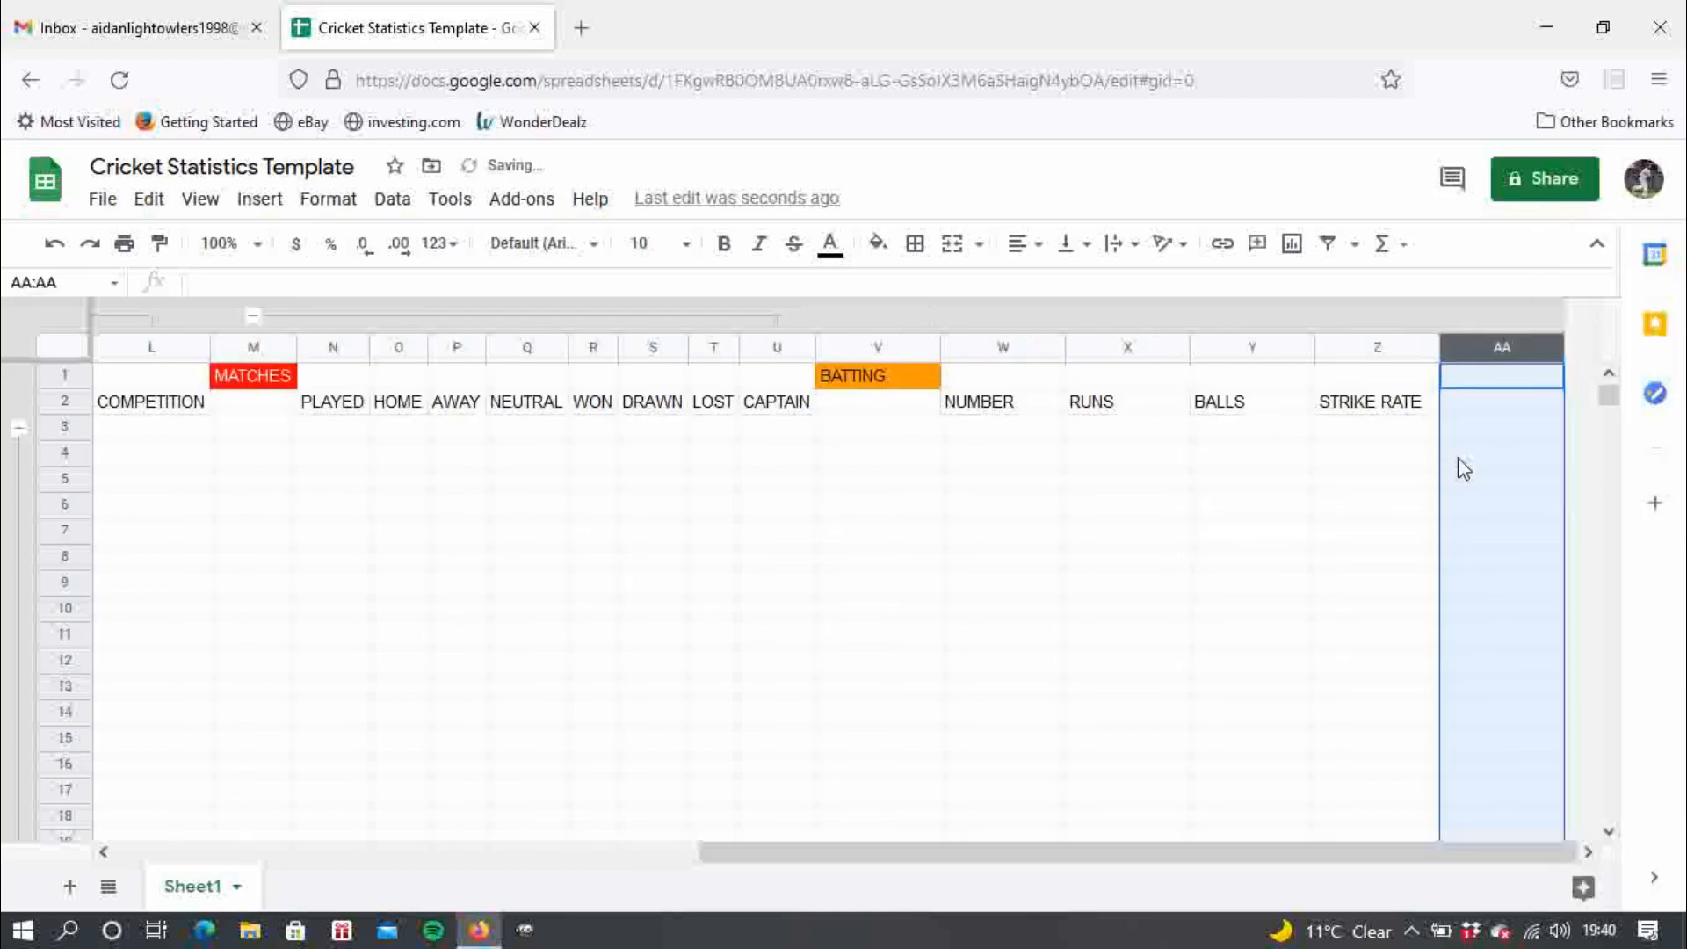
right_click(1457, 341)
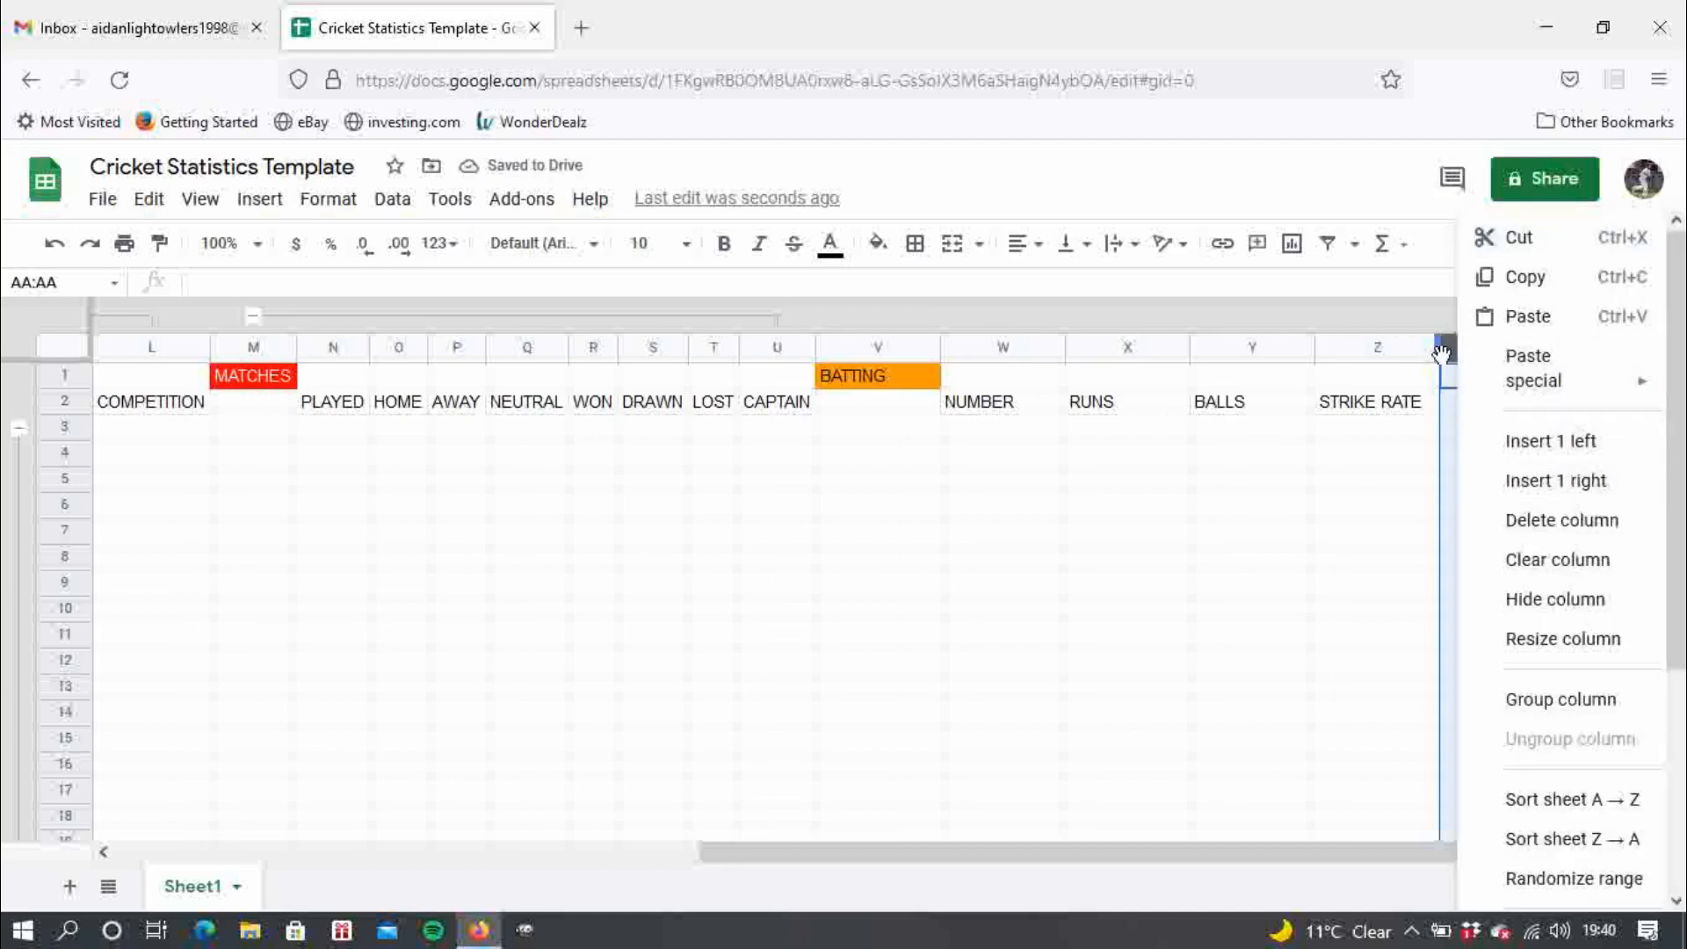
click(1488, 481)
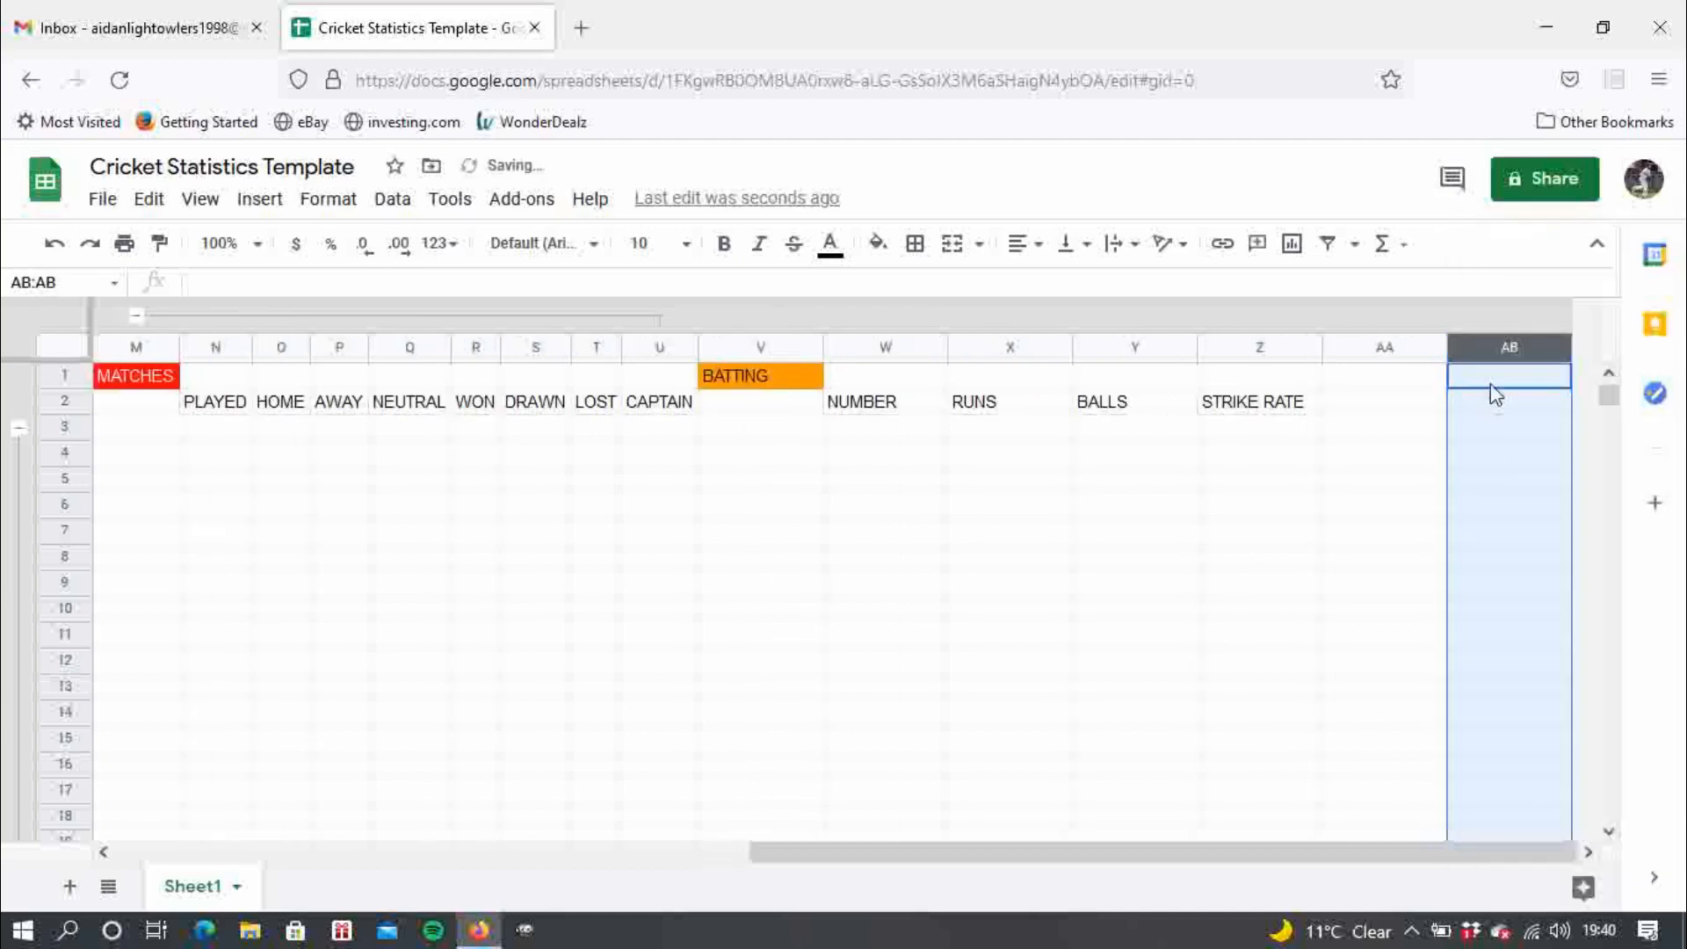
right_click(1487, 350)
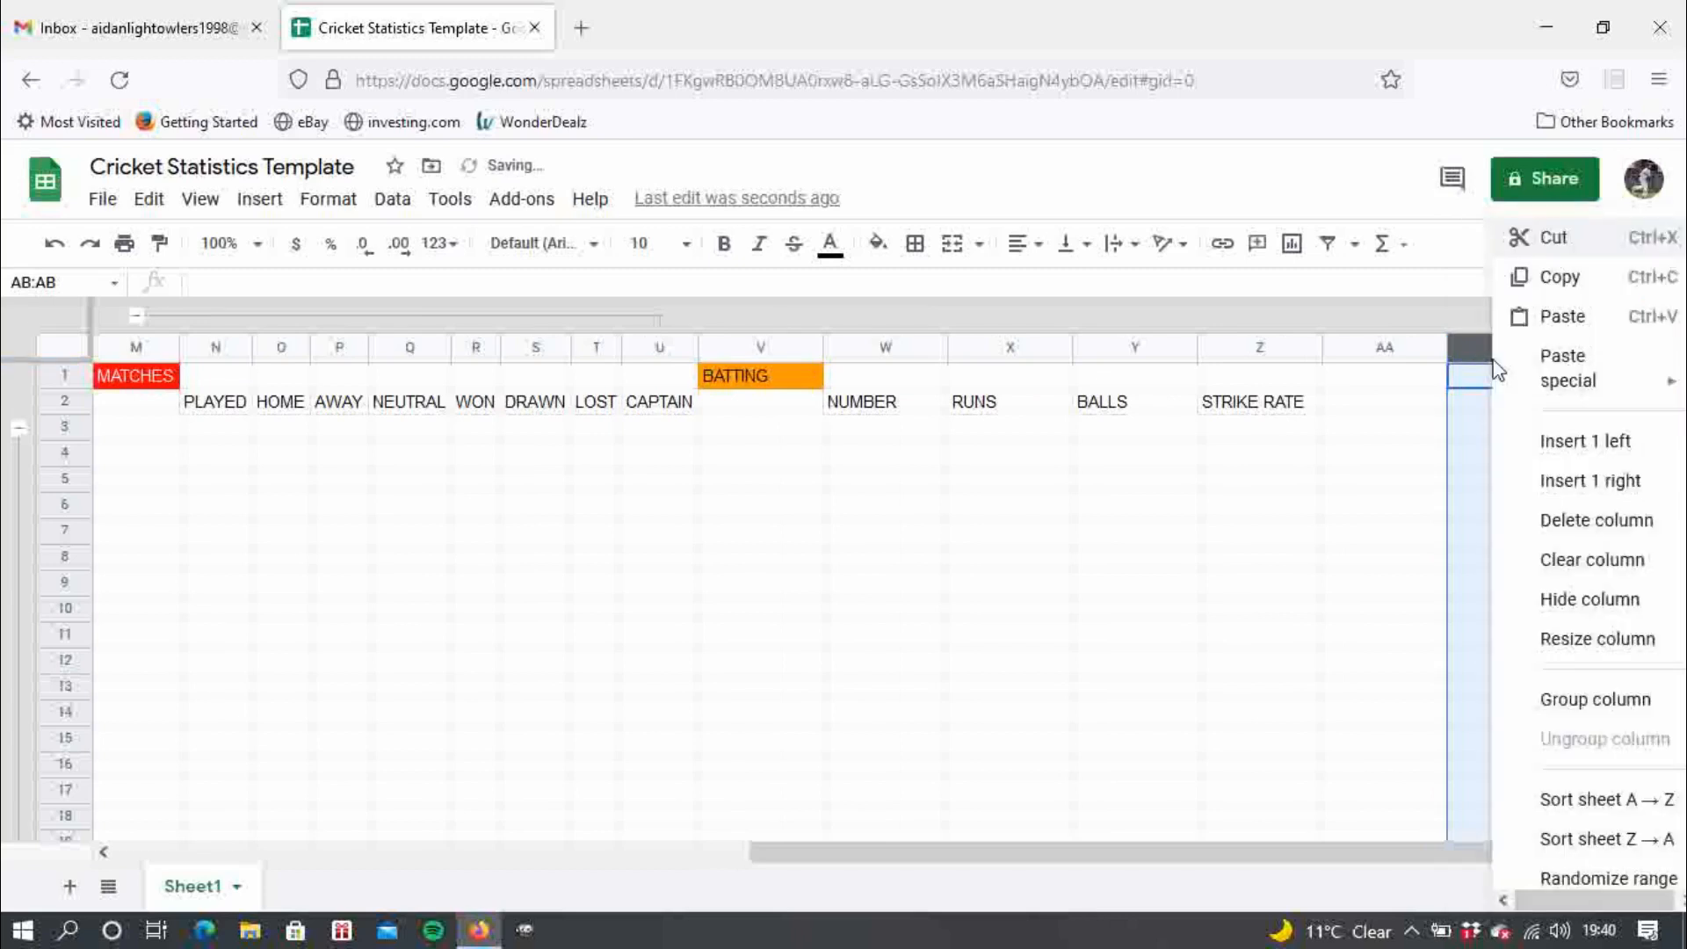
click(1542, 489)
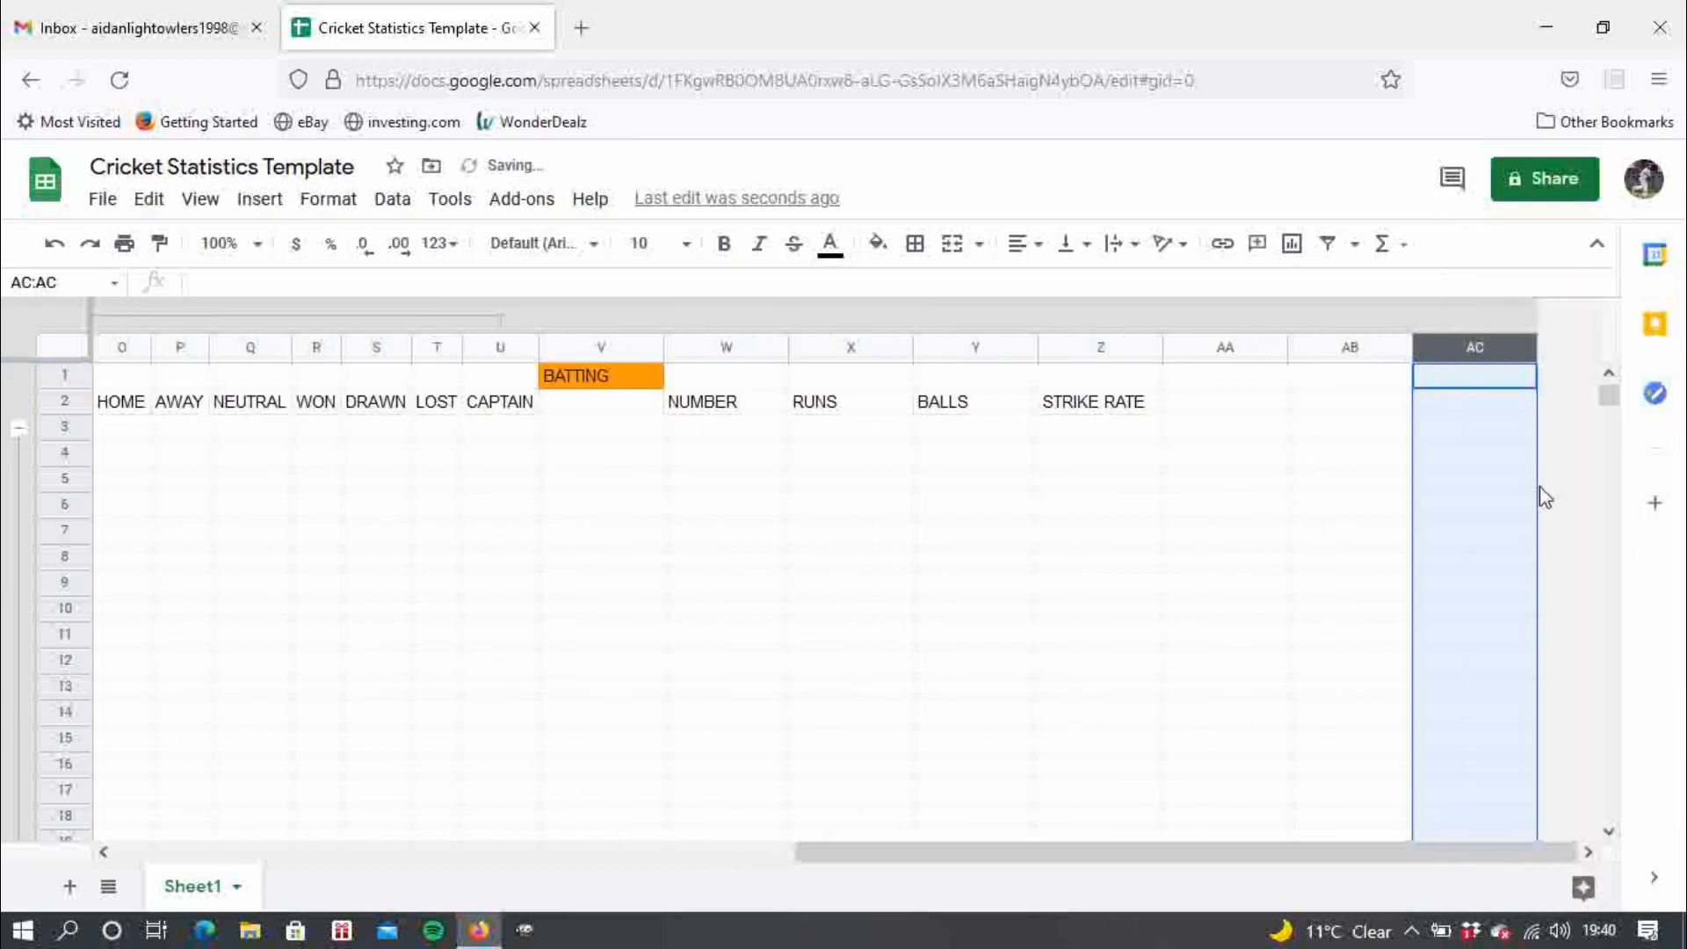
right_click(1466, 351)
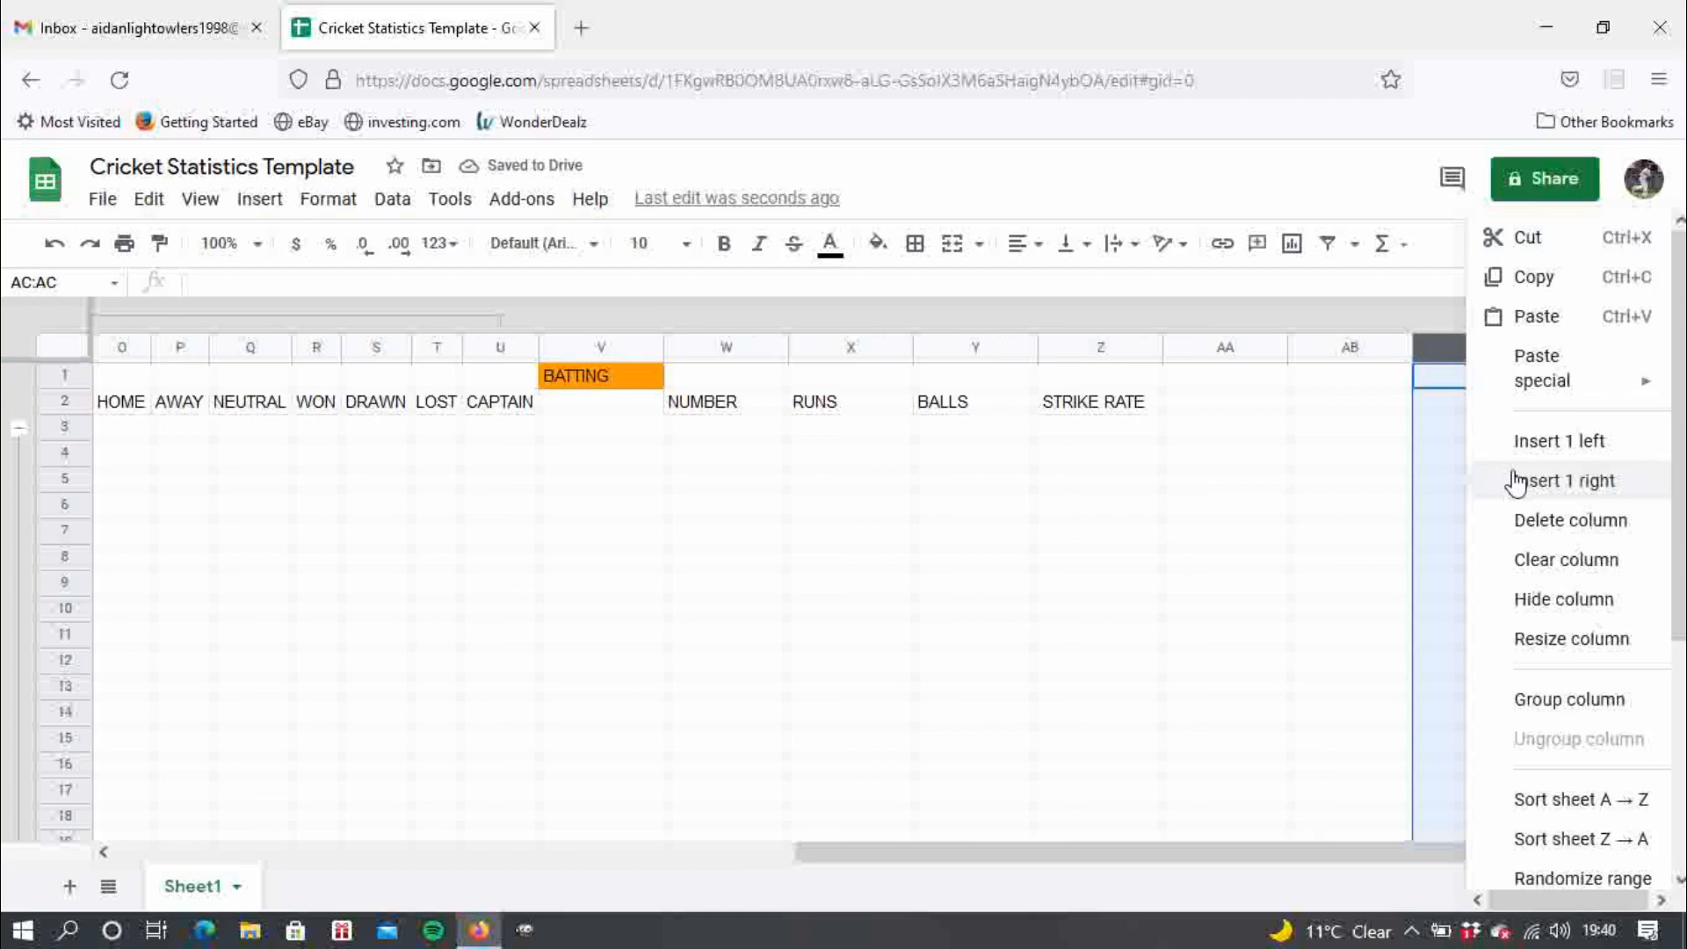
click(1516, 480)
right_click(1484, 348)
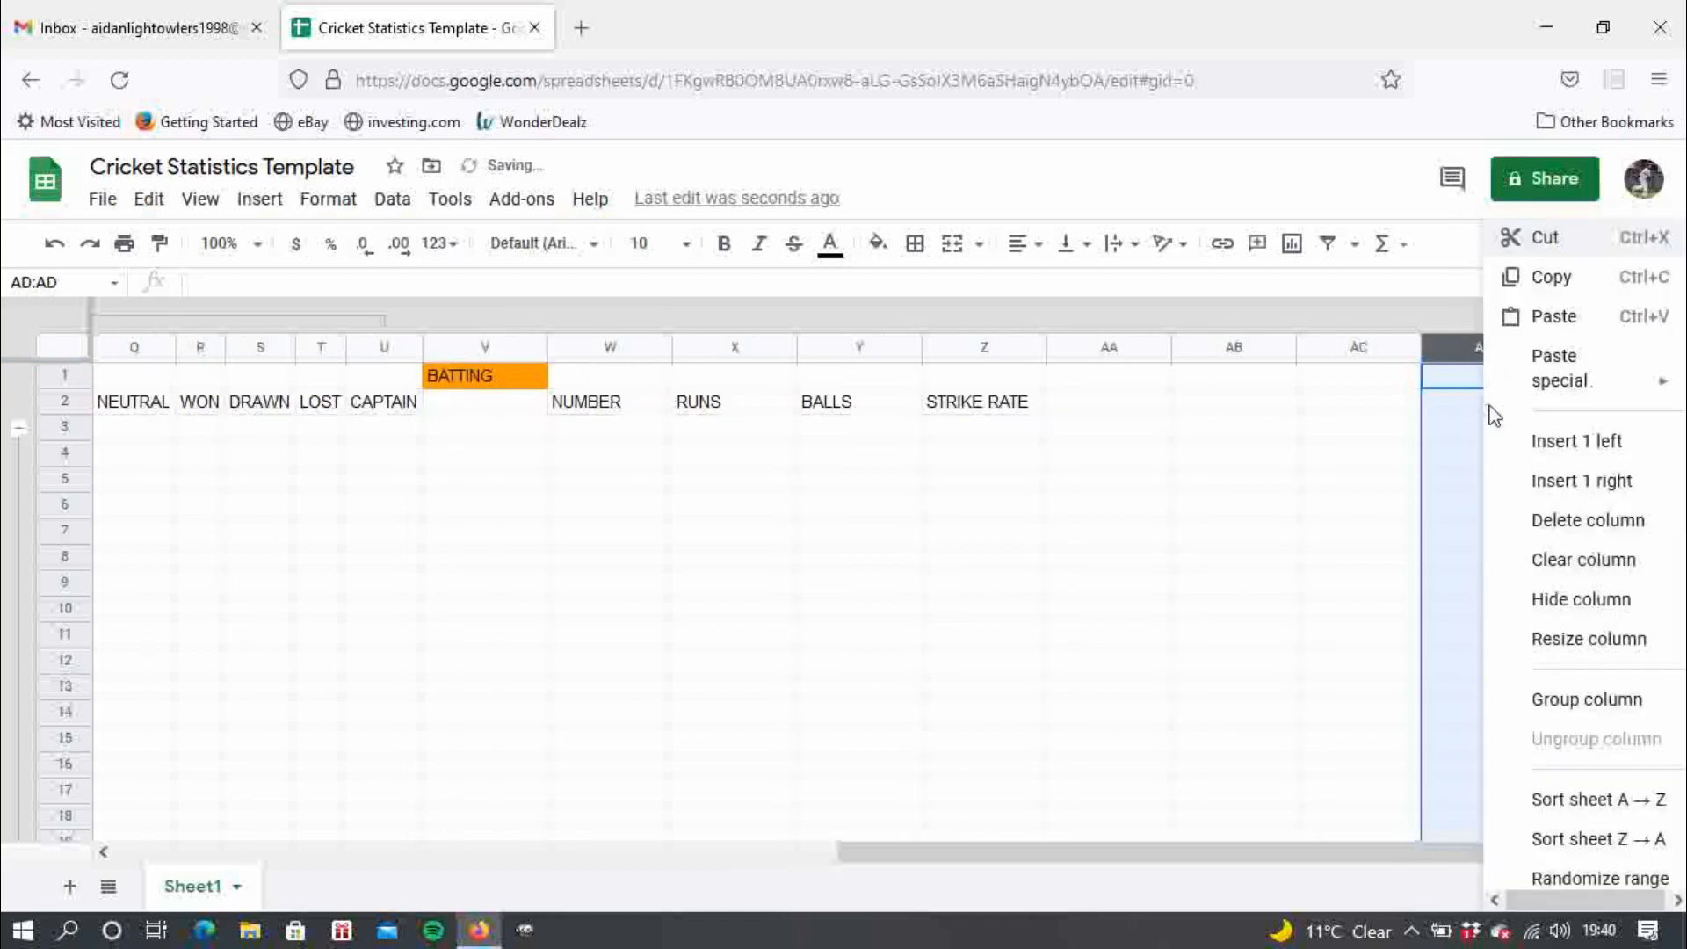
click(1554, 489)
right_click(1505, 354)
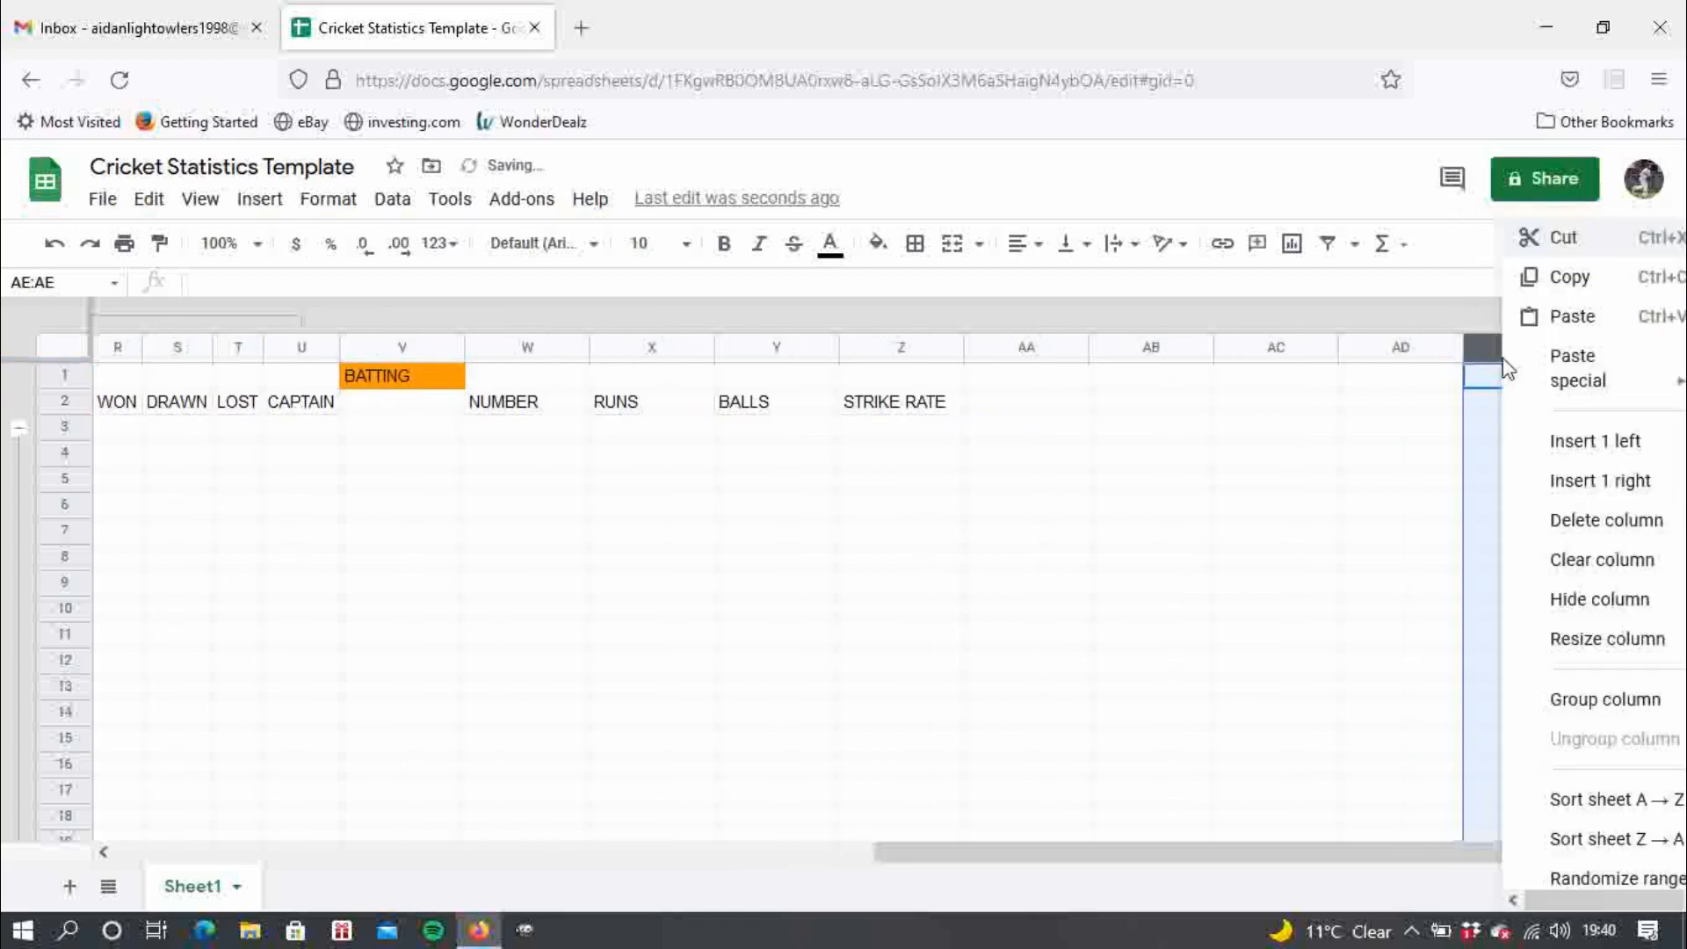
click(1567, 481)
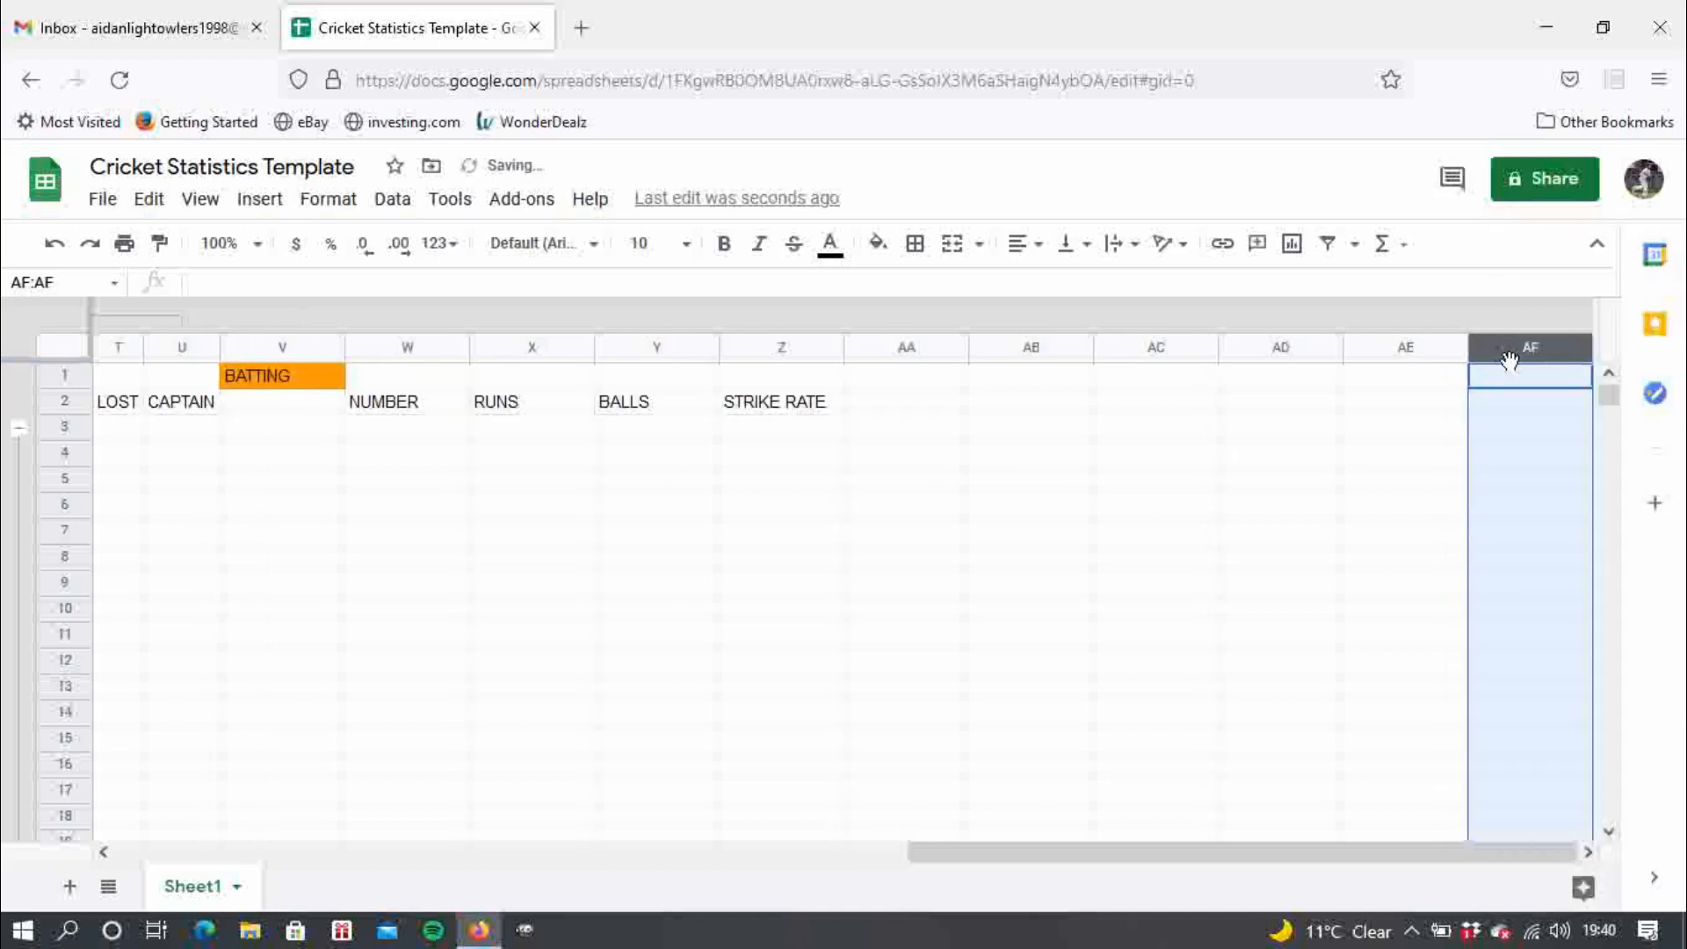
right_click(1506, 357)
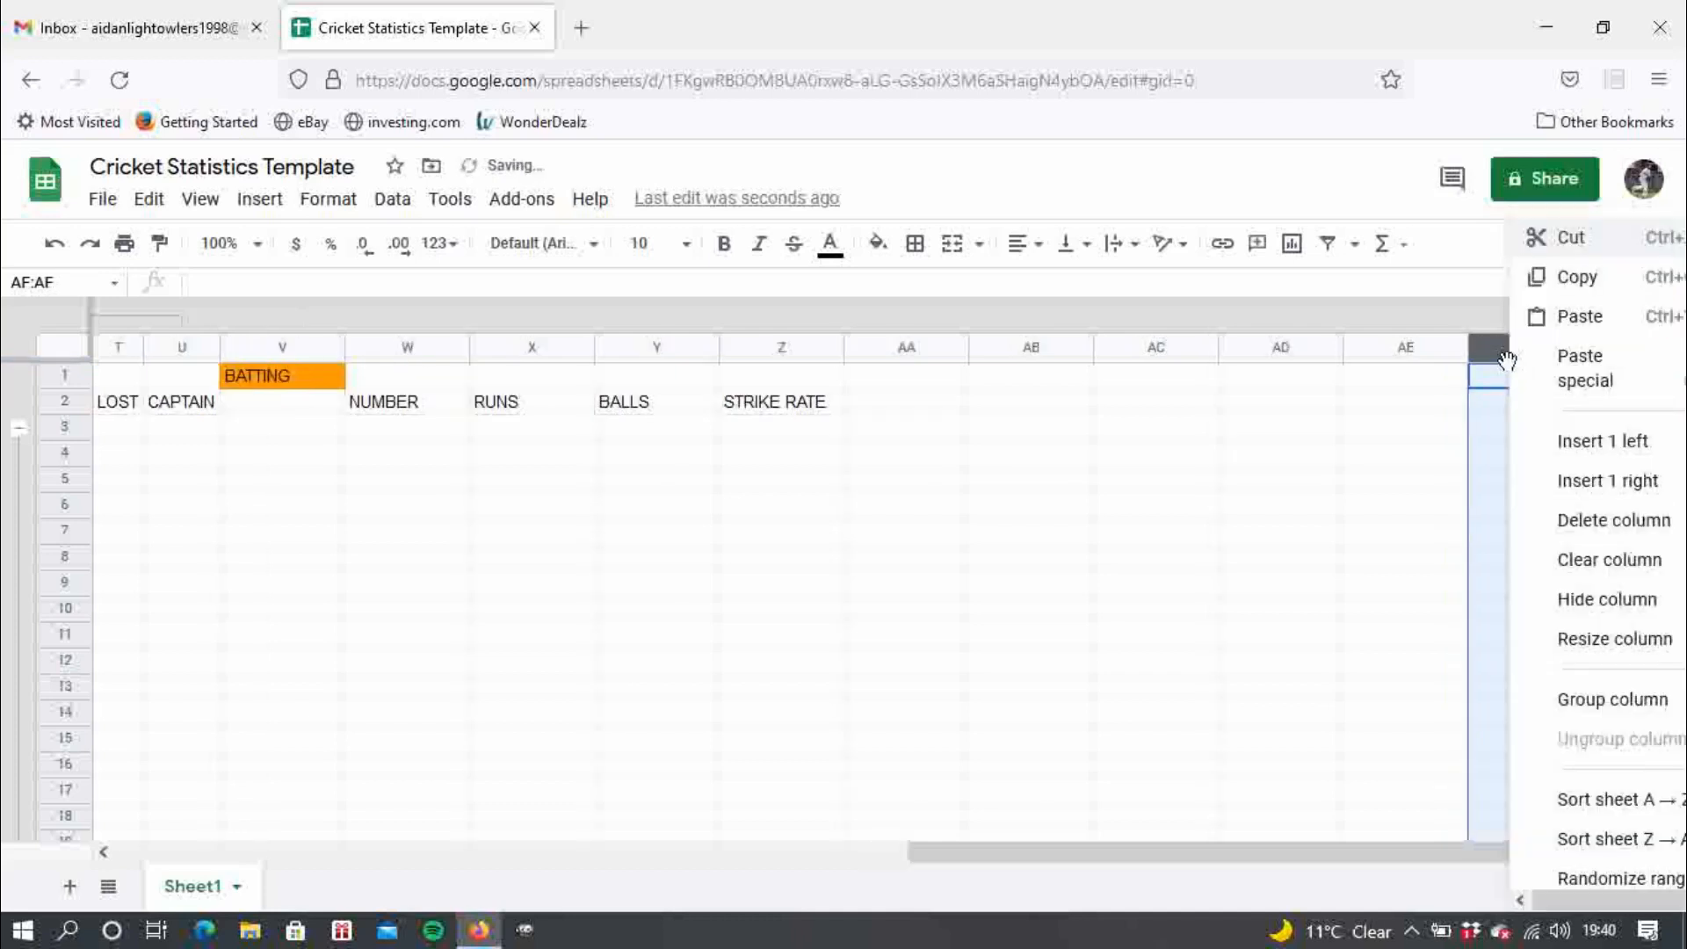
click(1568, 482)
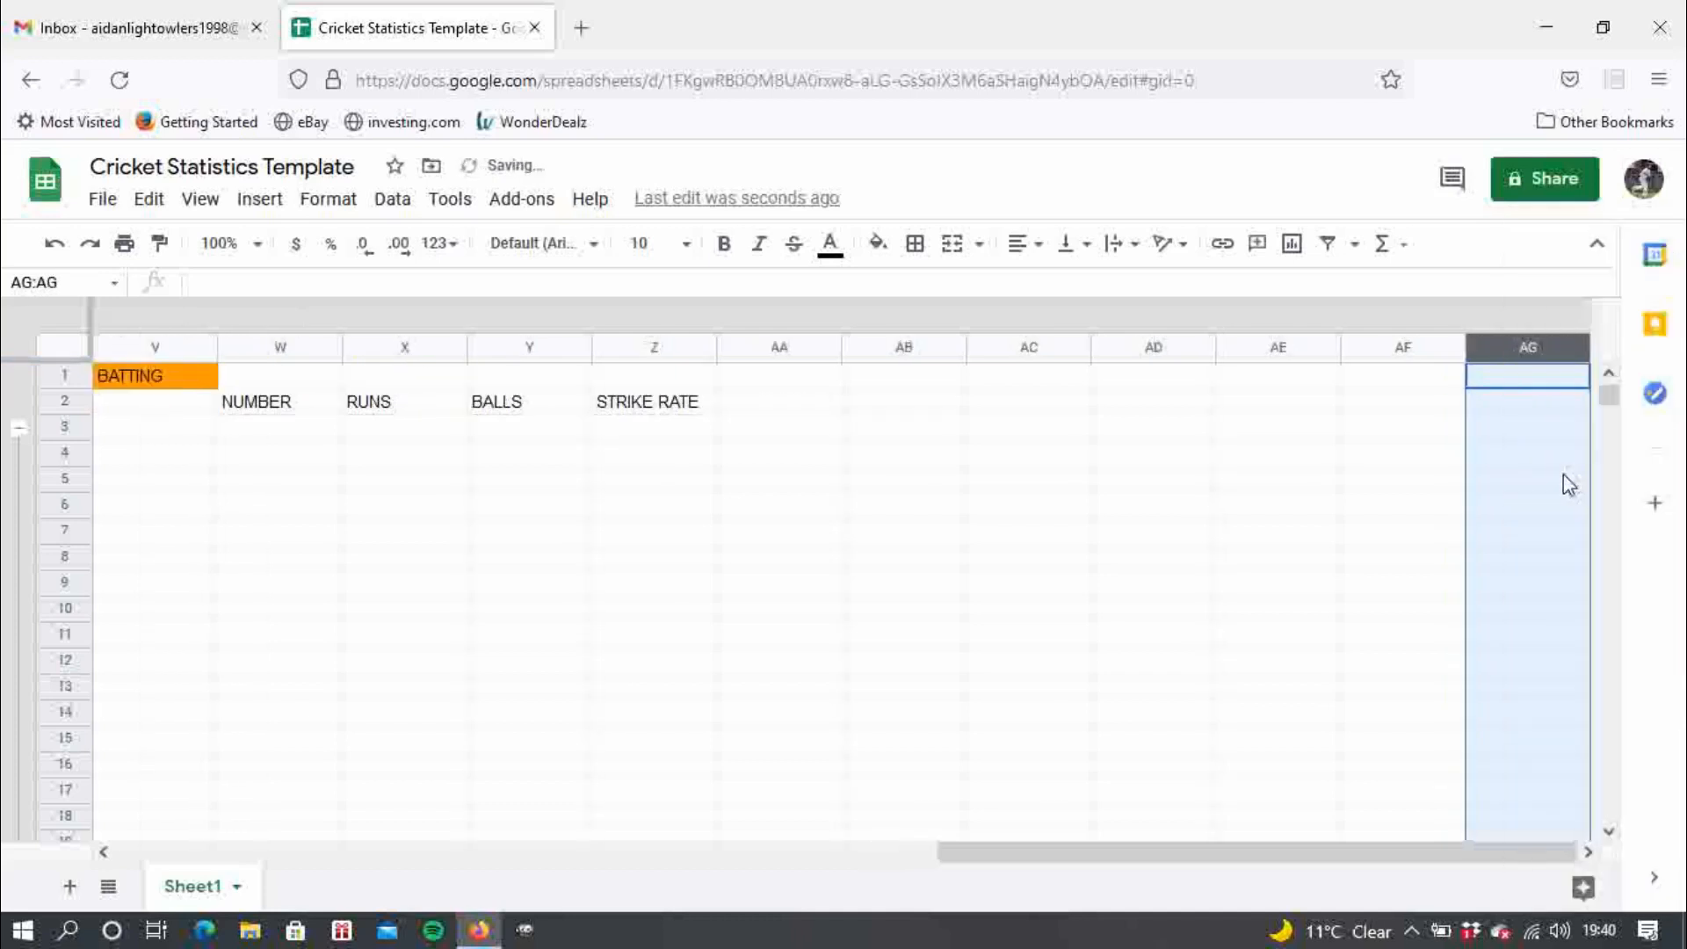
right_click(1518, 347)
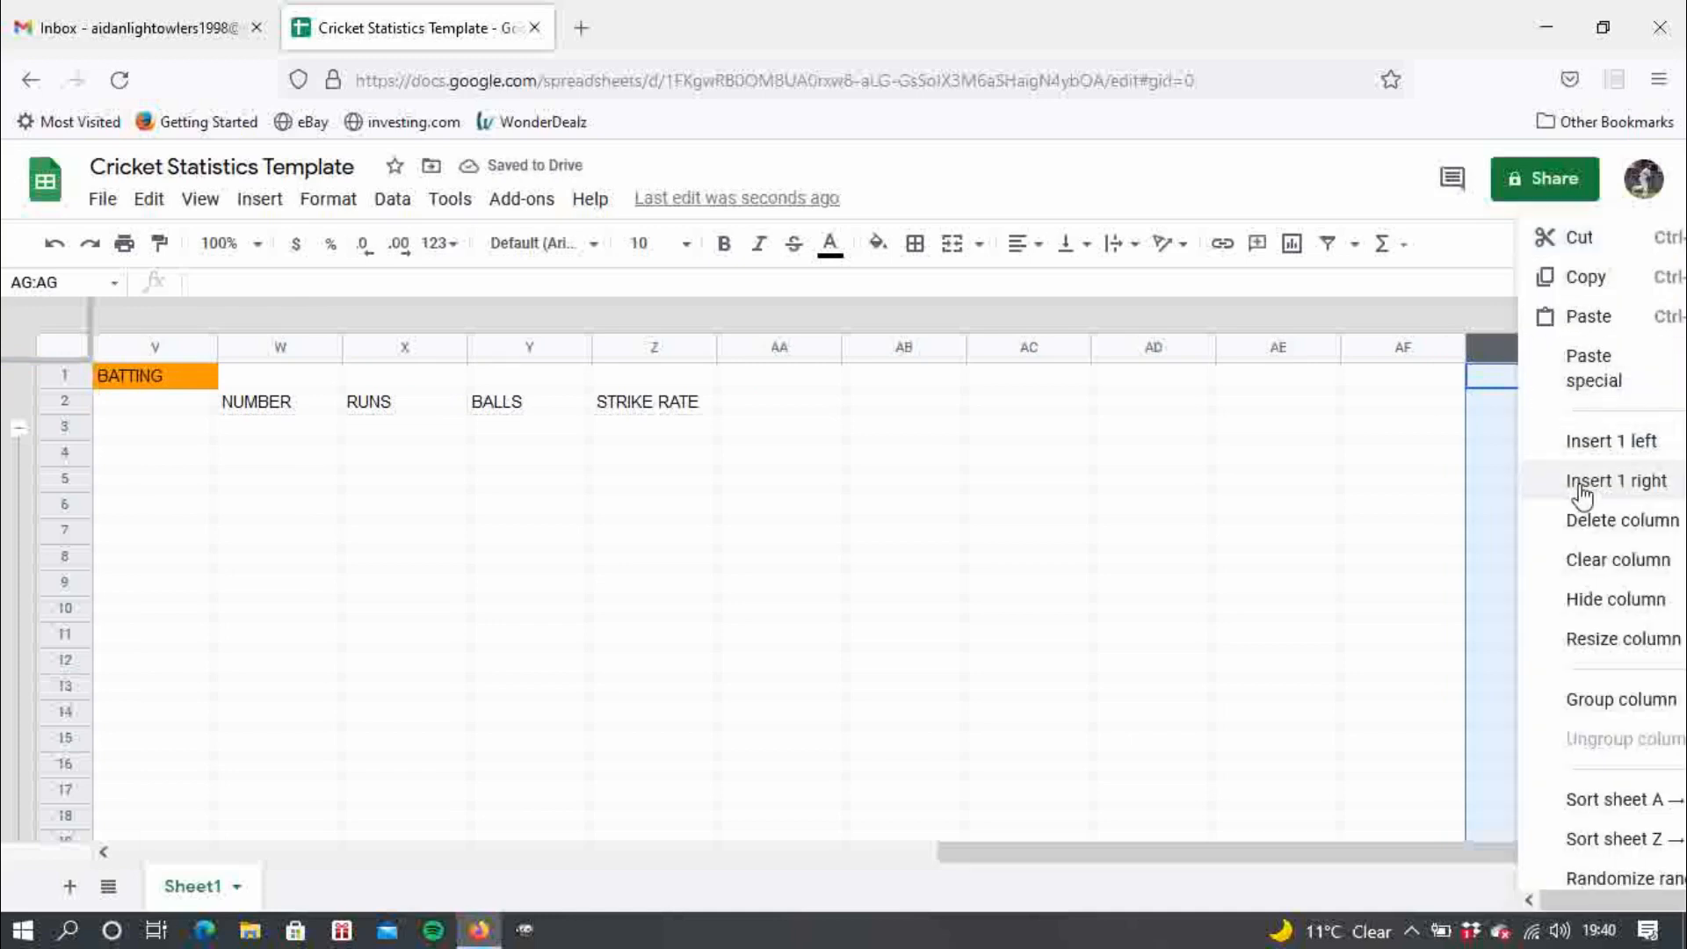
click(1579, 485)
right_click(1521, 349)
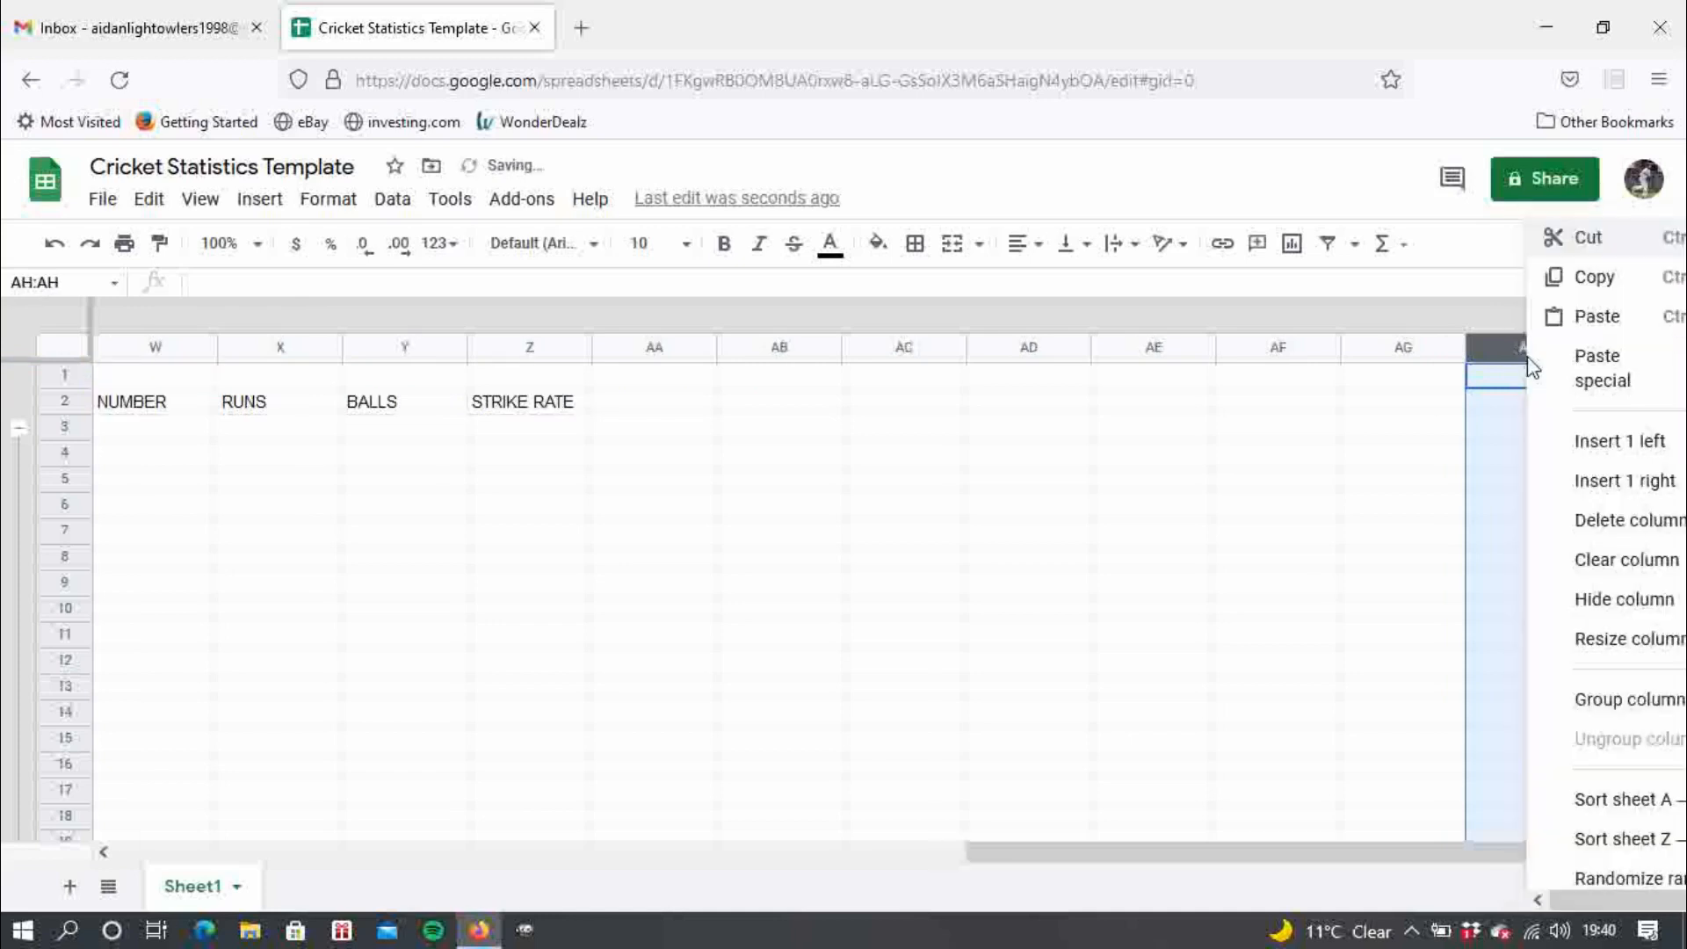
click(1579, 482)
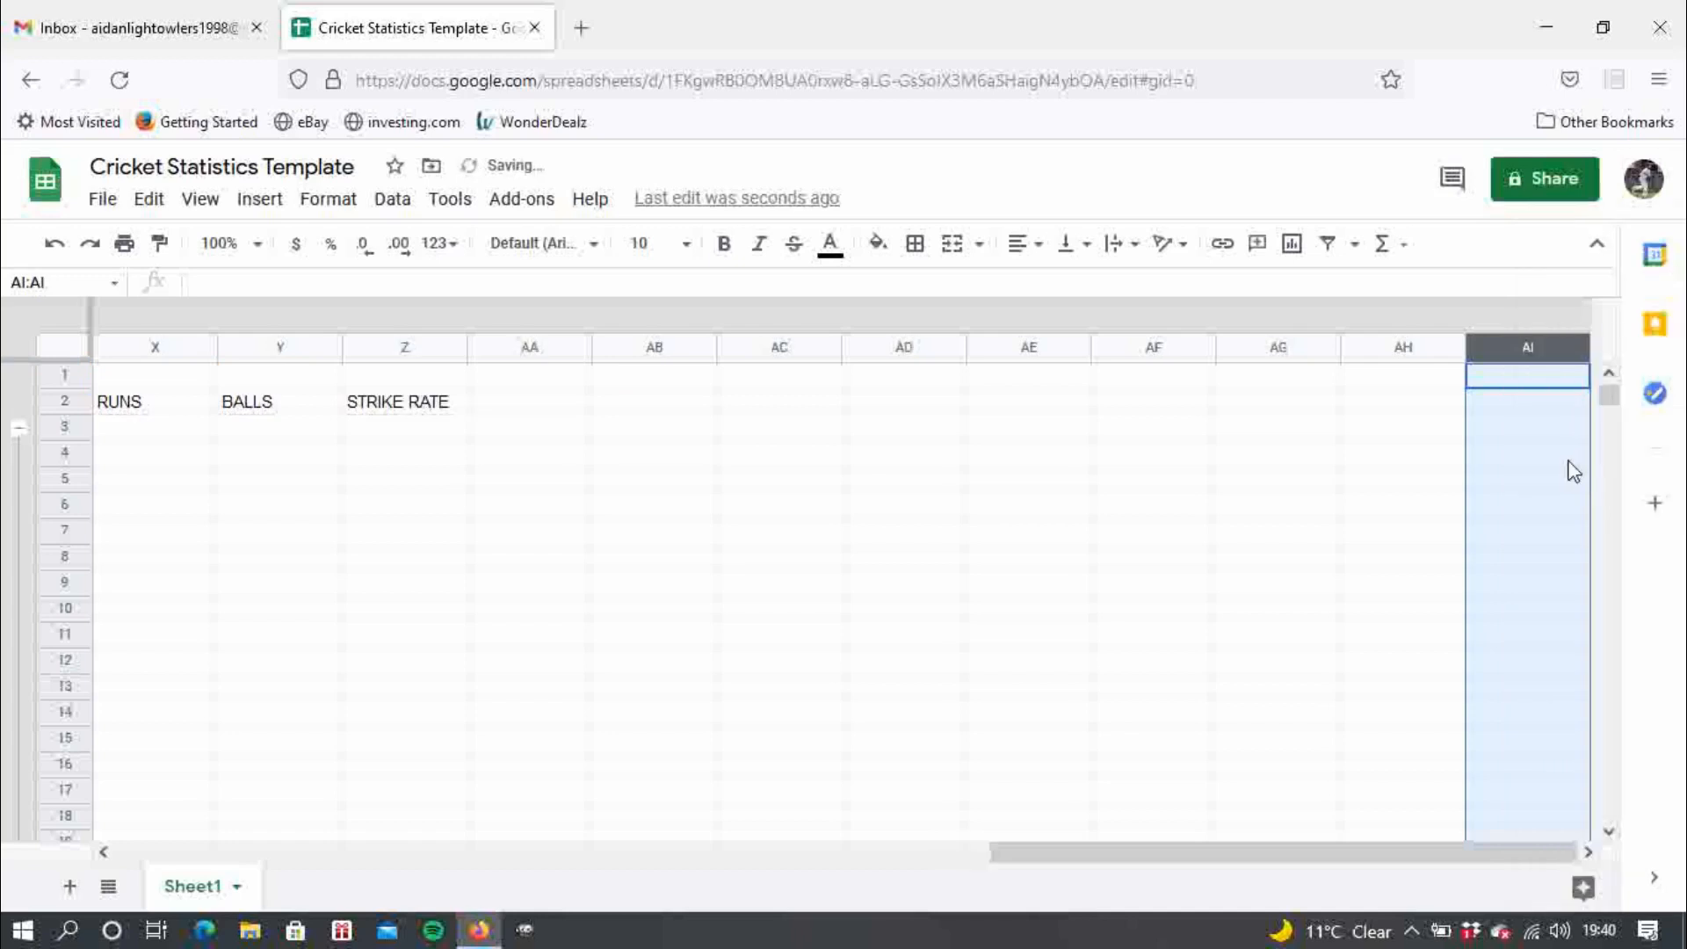
right_click(1495, 348)
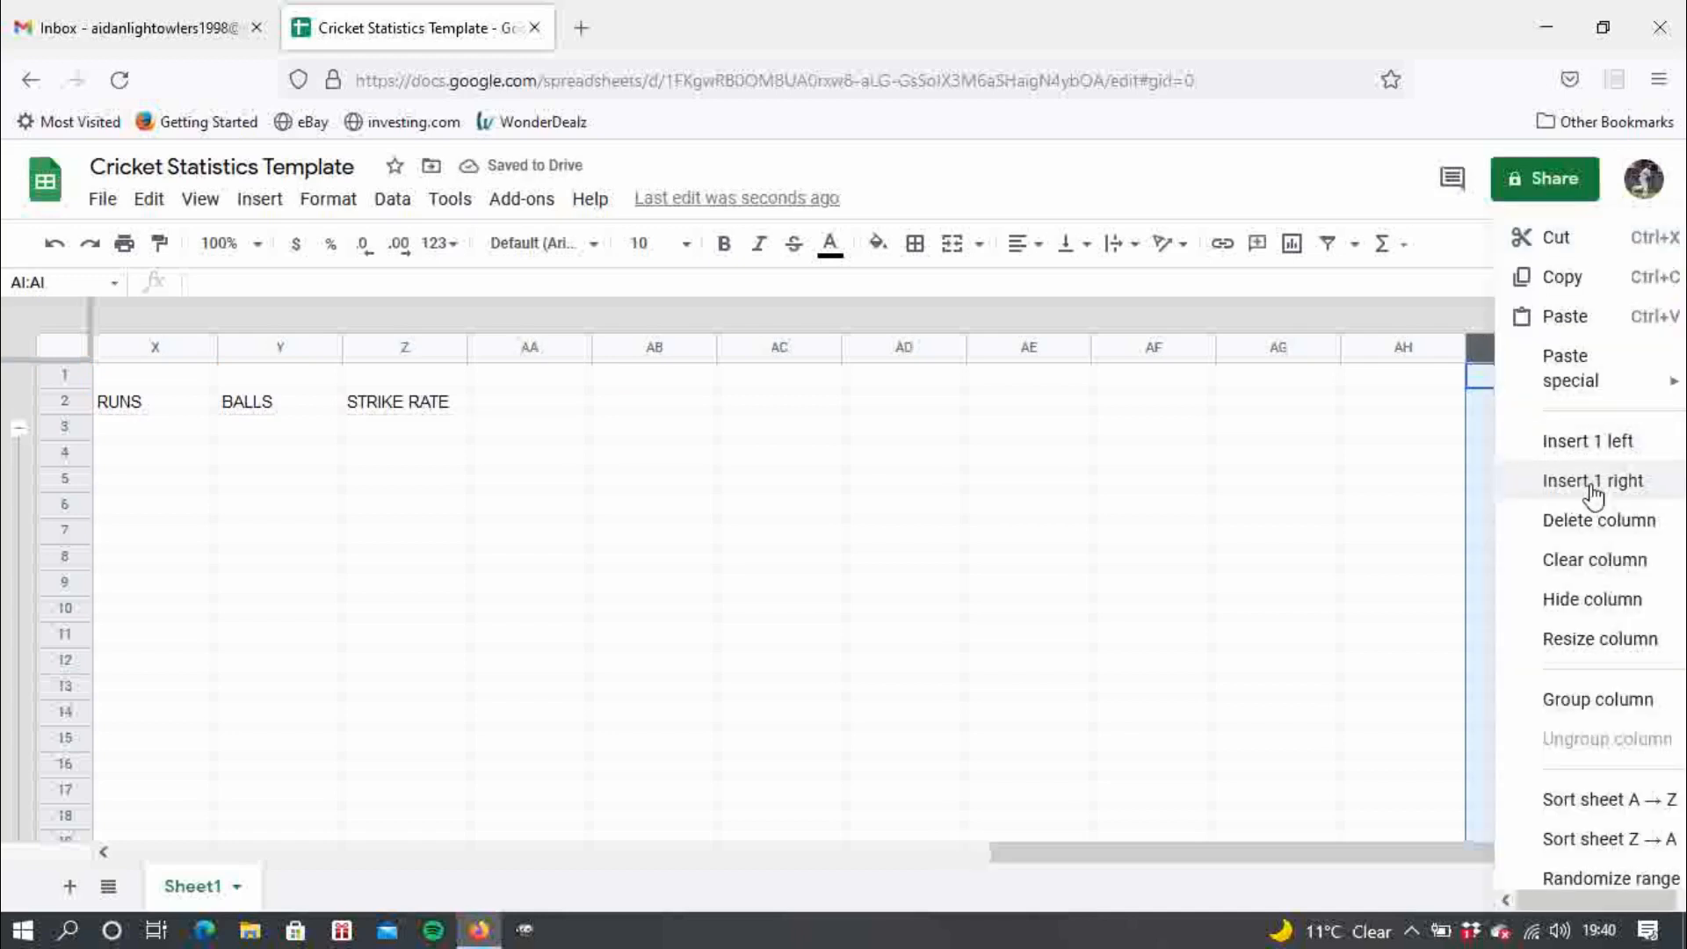
click(1582, 482)
right_click(1508, 356)
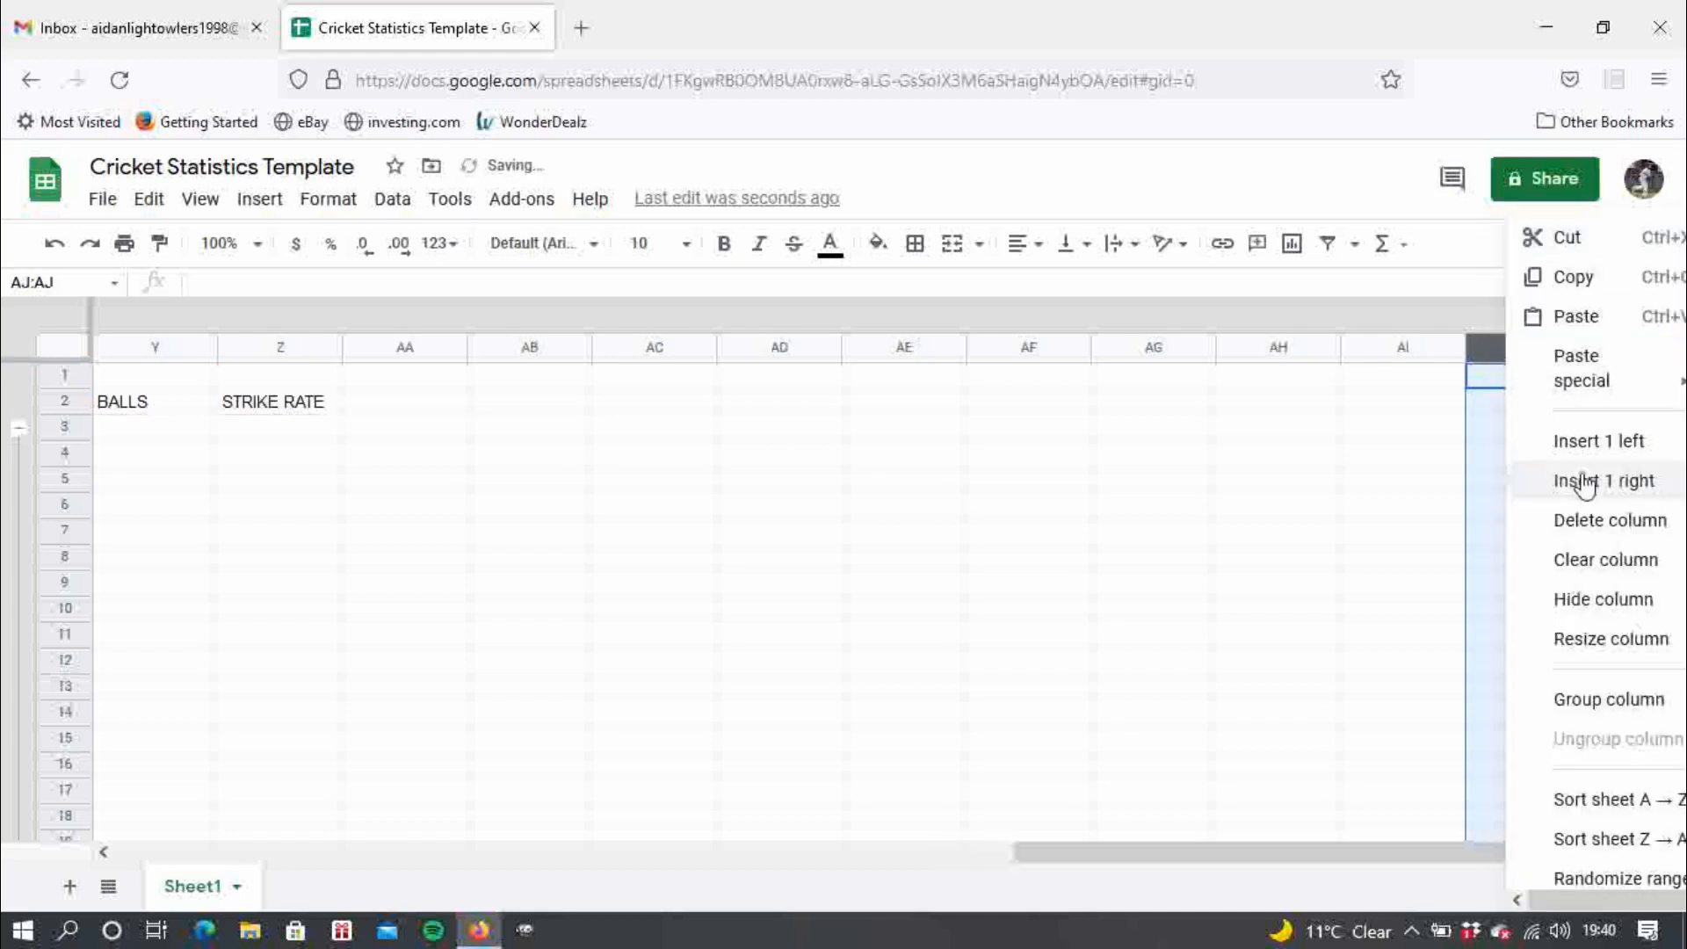
click(1582, 480)
right_click(1544, 347)
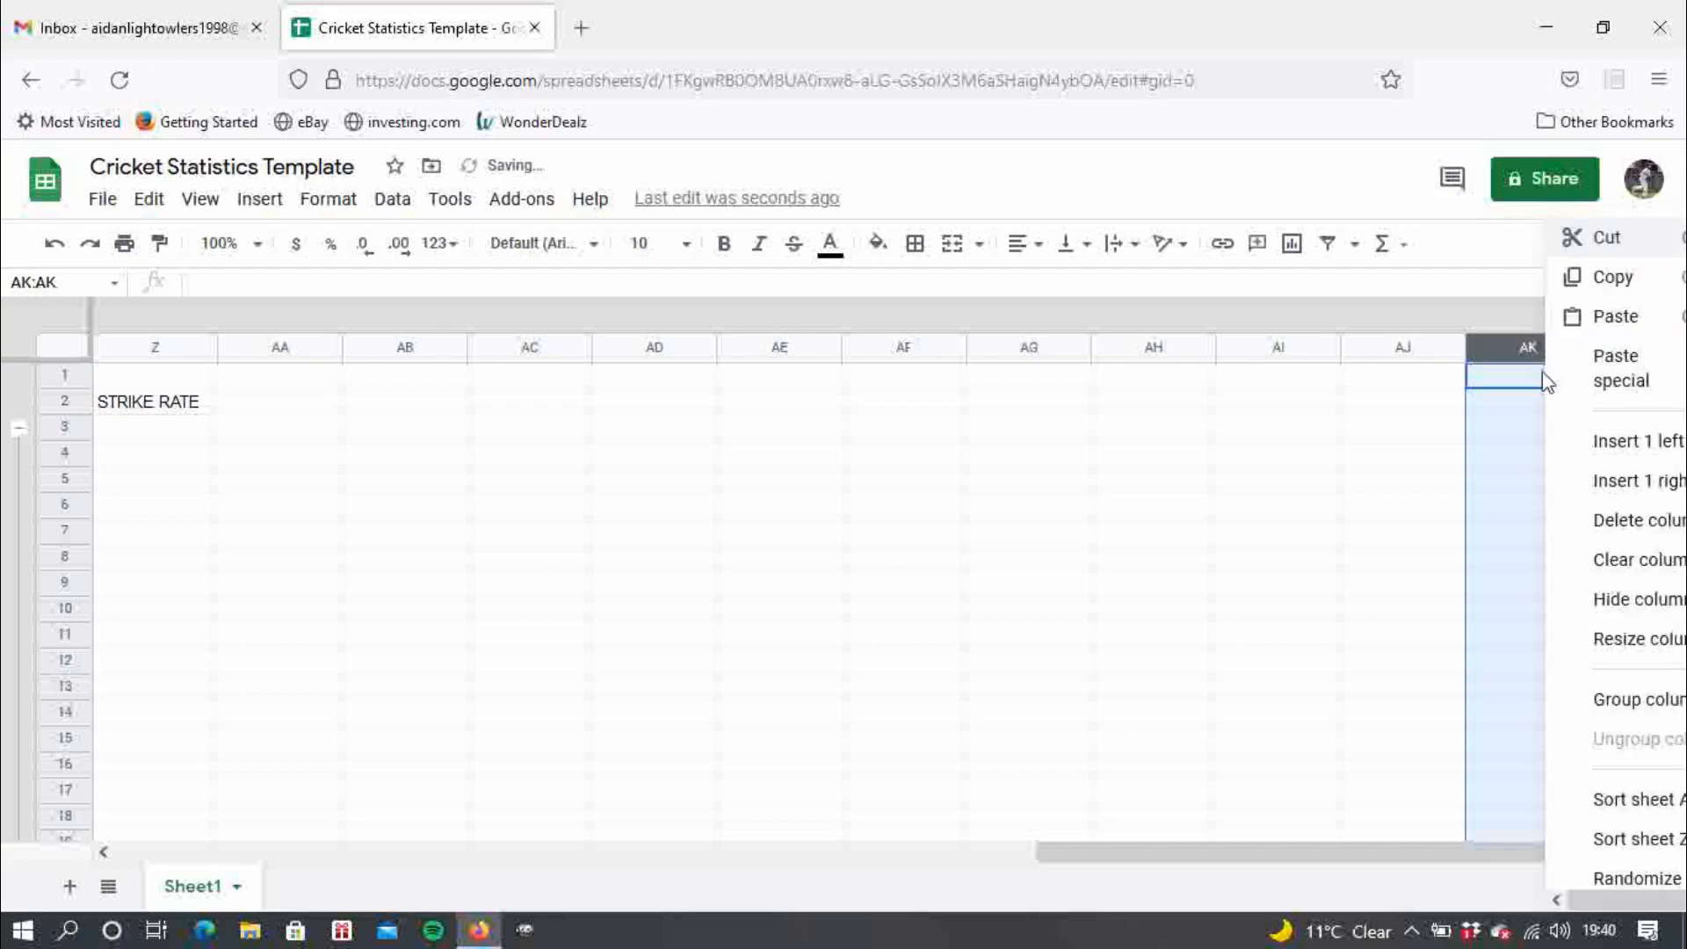
click(1587, 484)
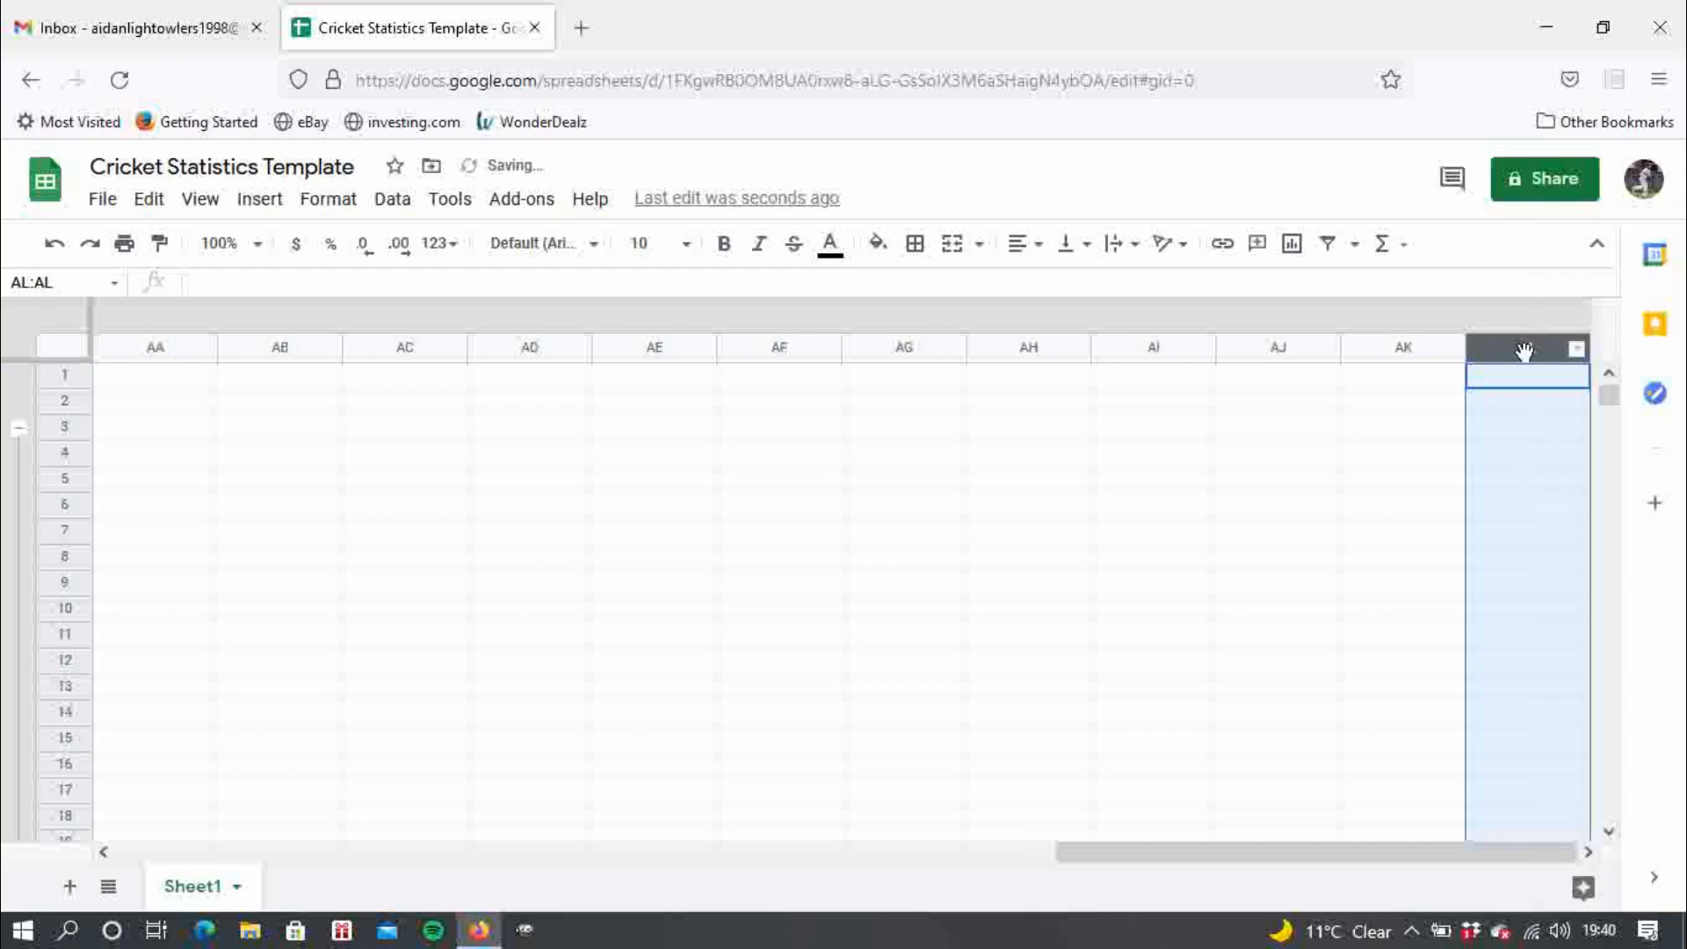
right_click(1524, 352)
click(1571, 488)
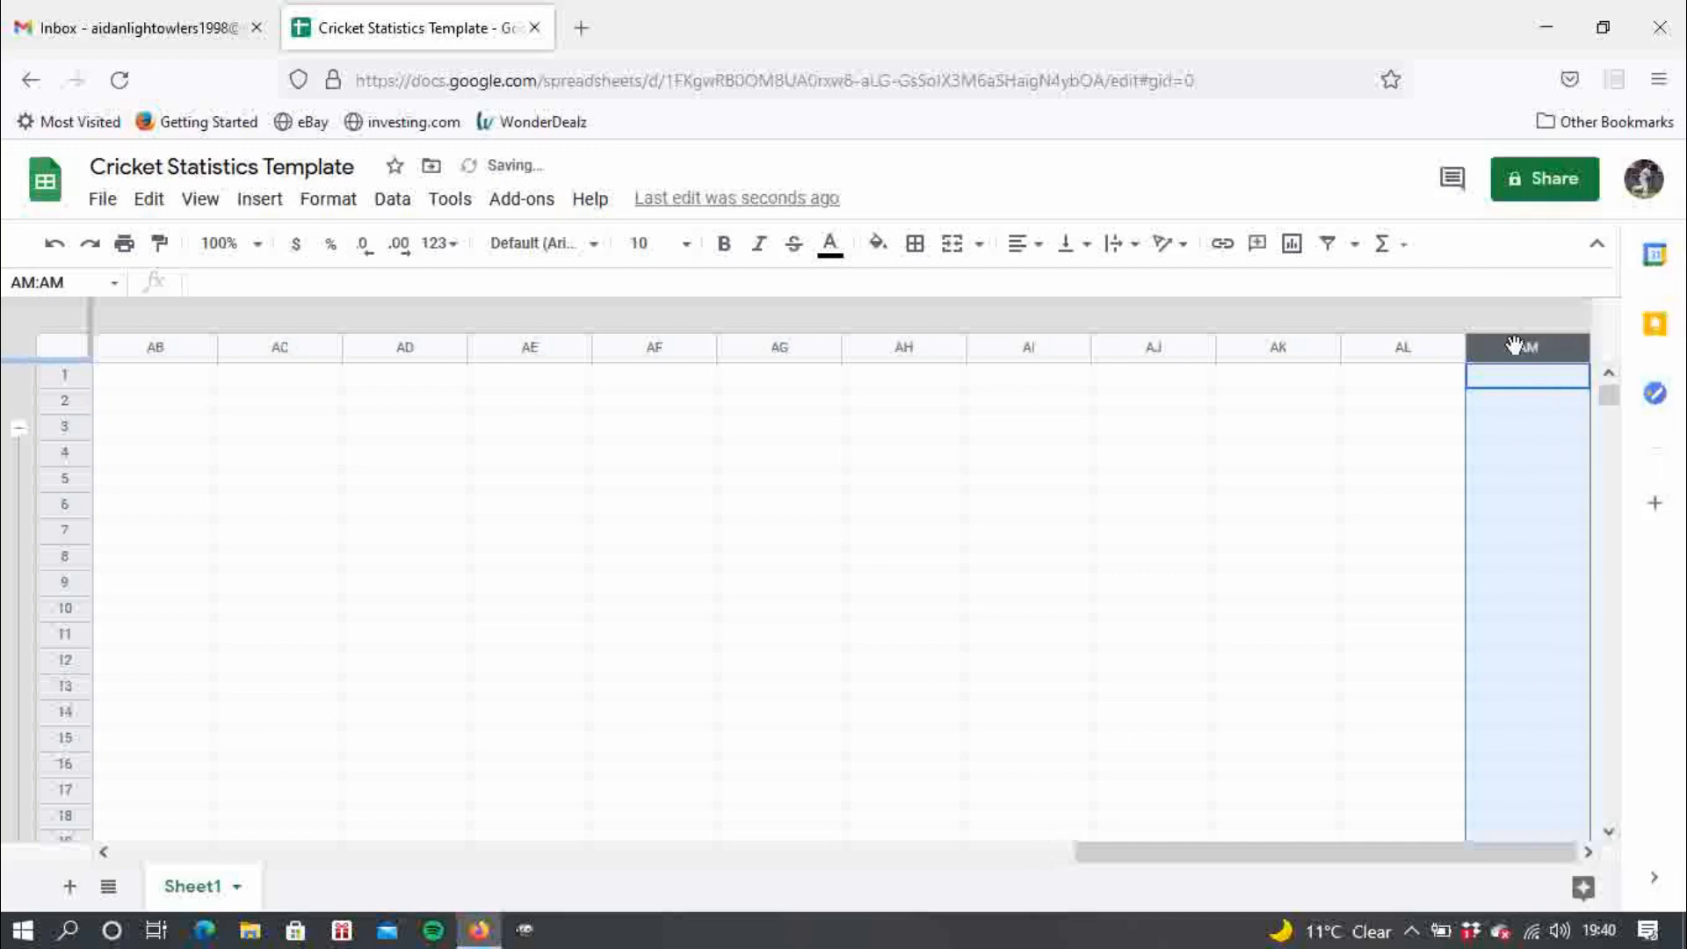
right_click(1513, 356)
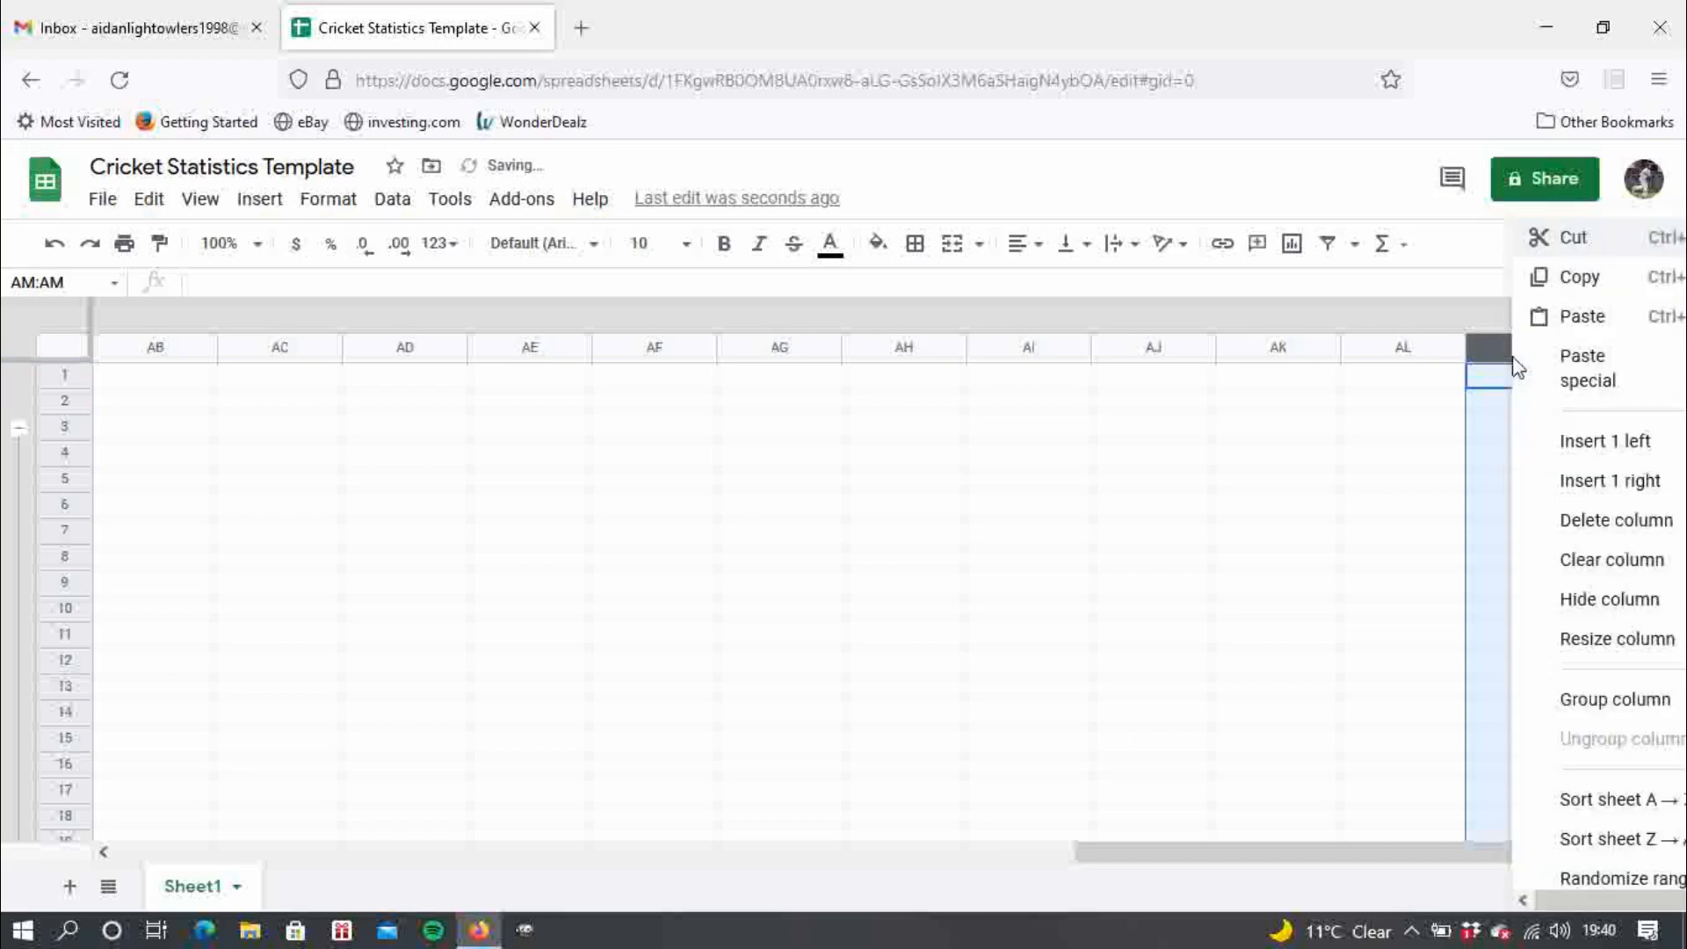
click(1549, 483)
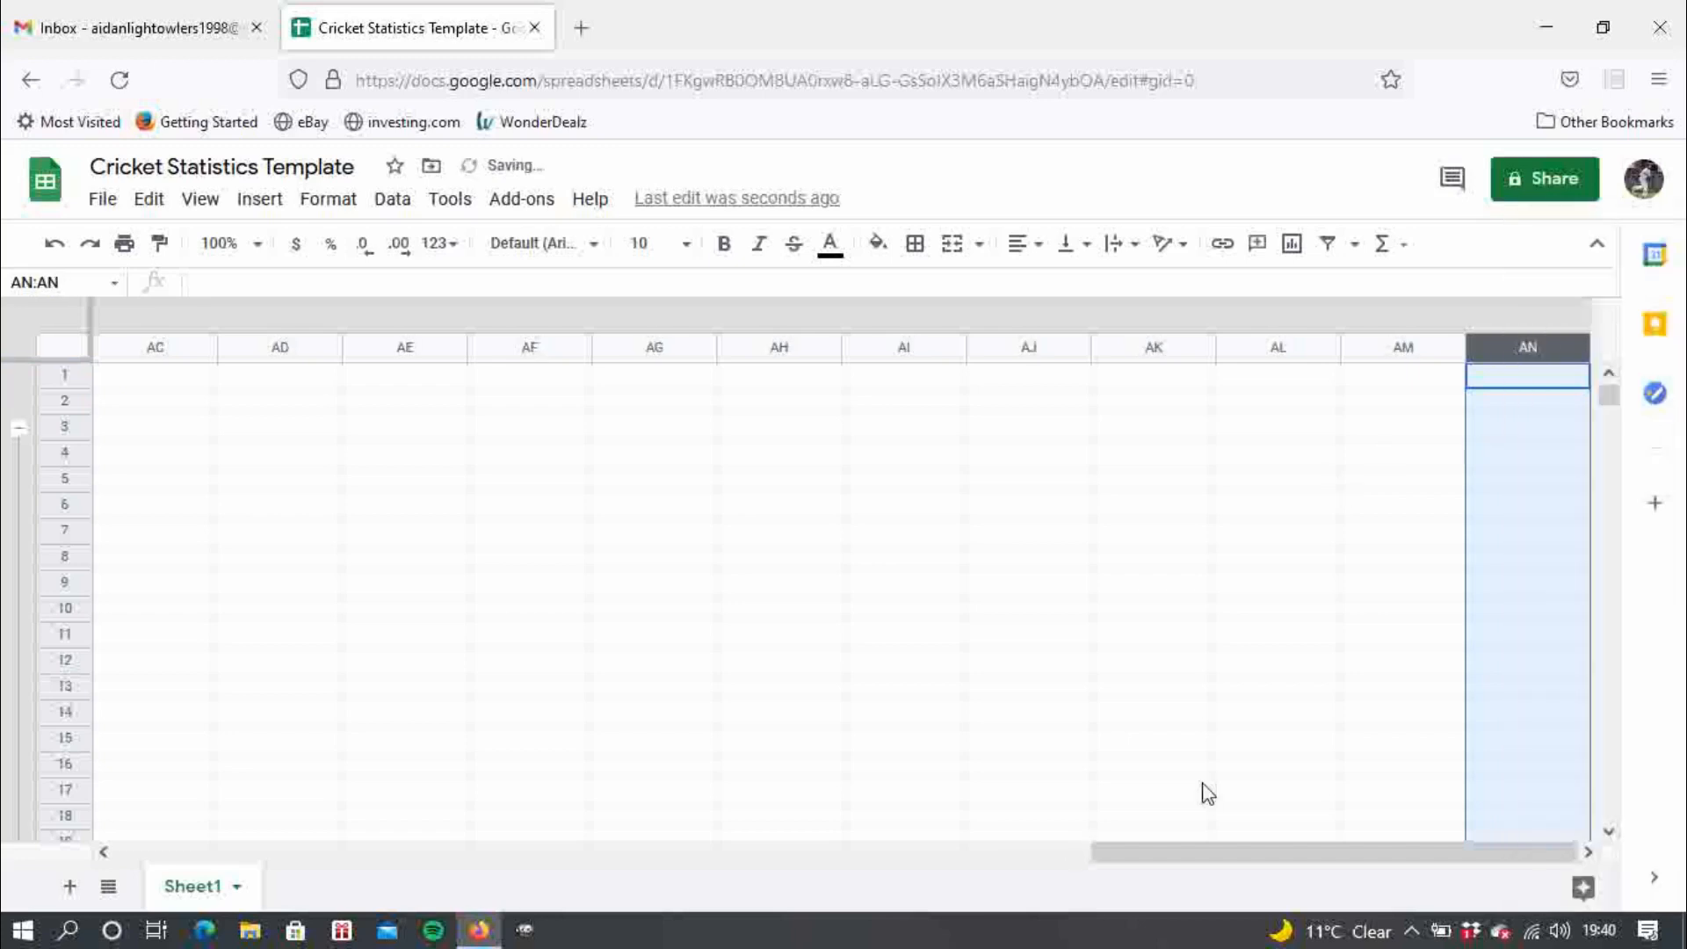
- Enter the batting headings FOURS and SIXES in cells AA2 and AB2, right after STRIKE RATE
drag(1177, 854, 842, 826)
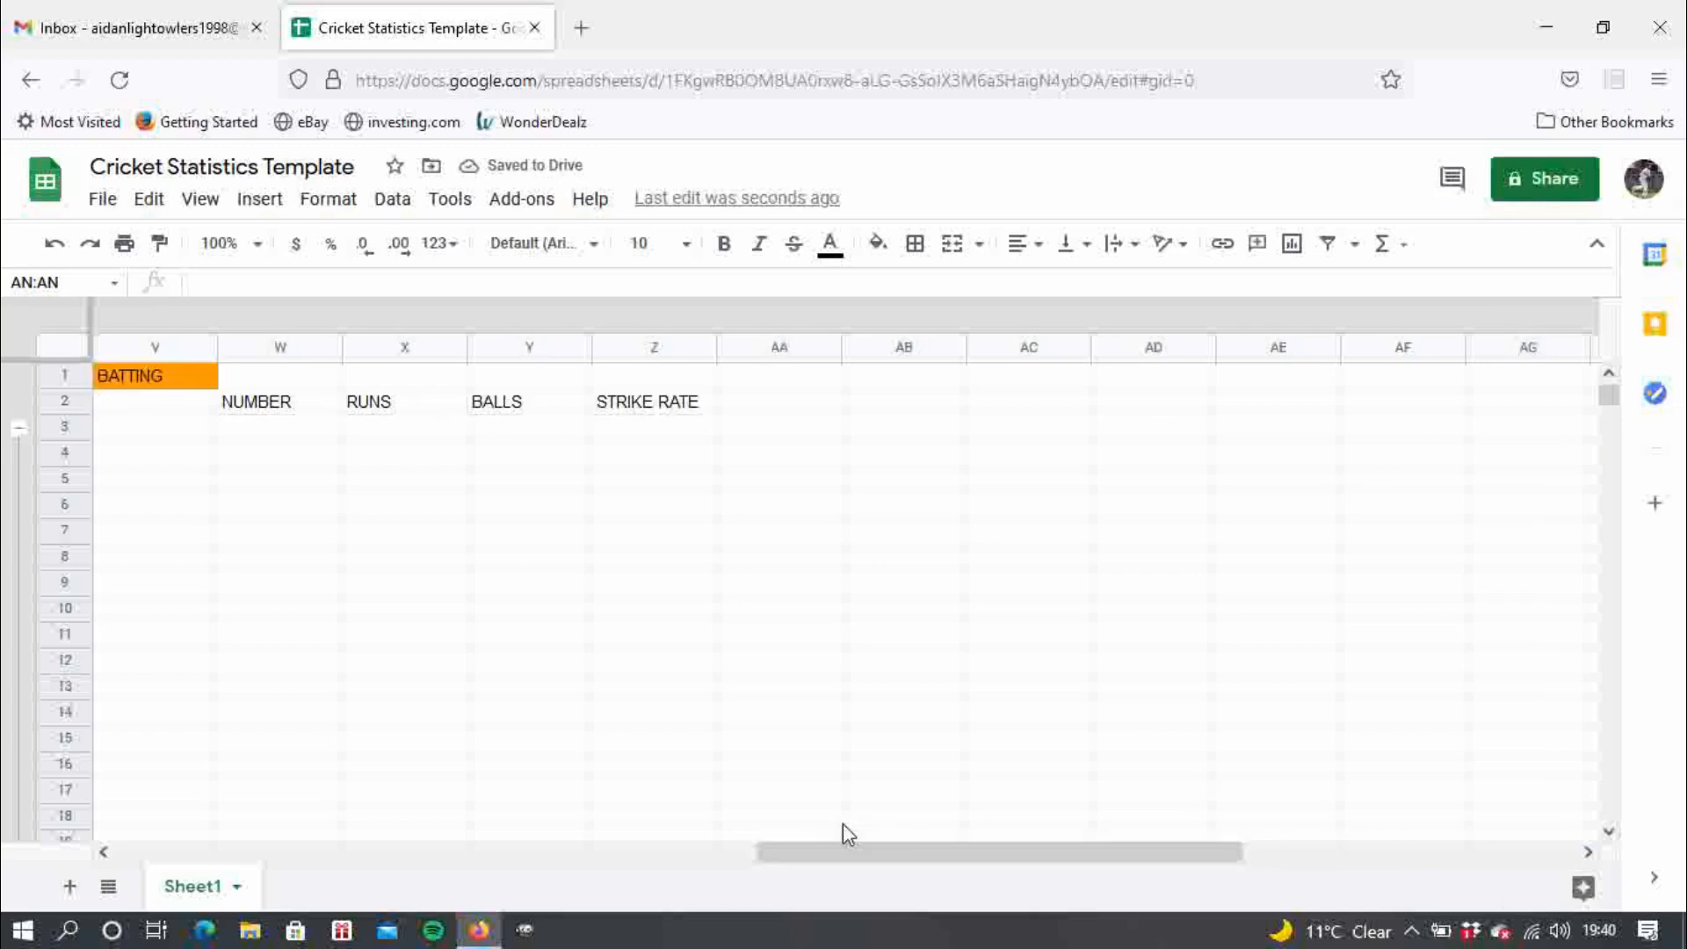
click(737, 406)
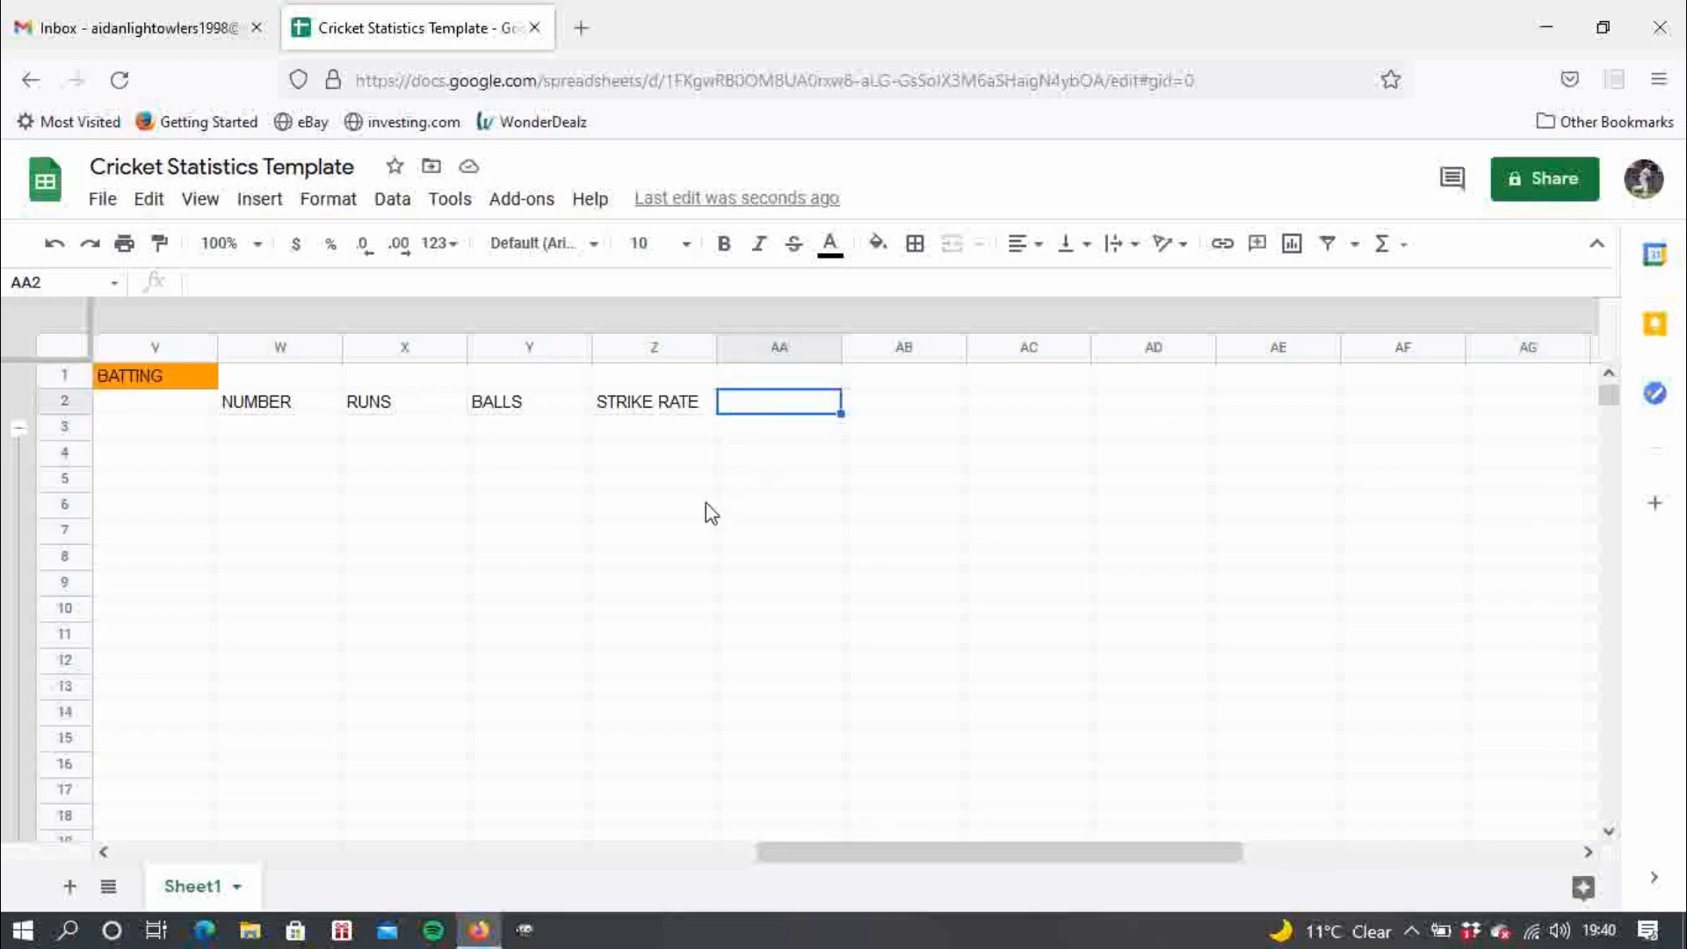
text(FOURS)
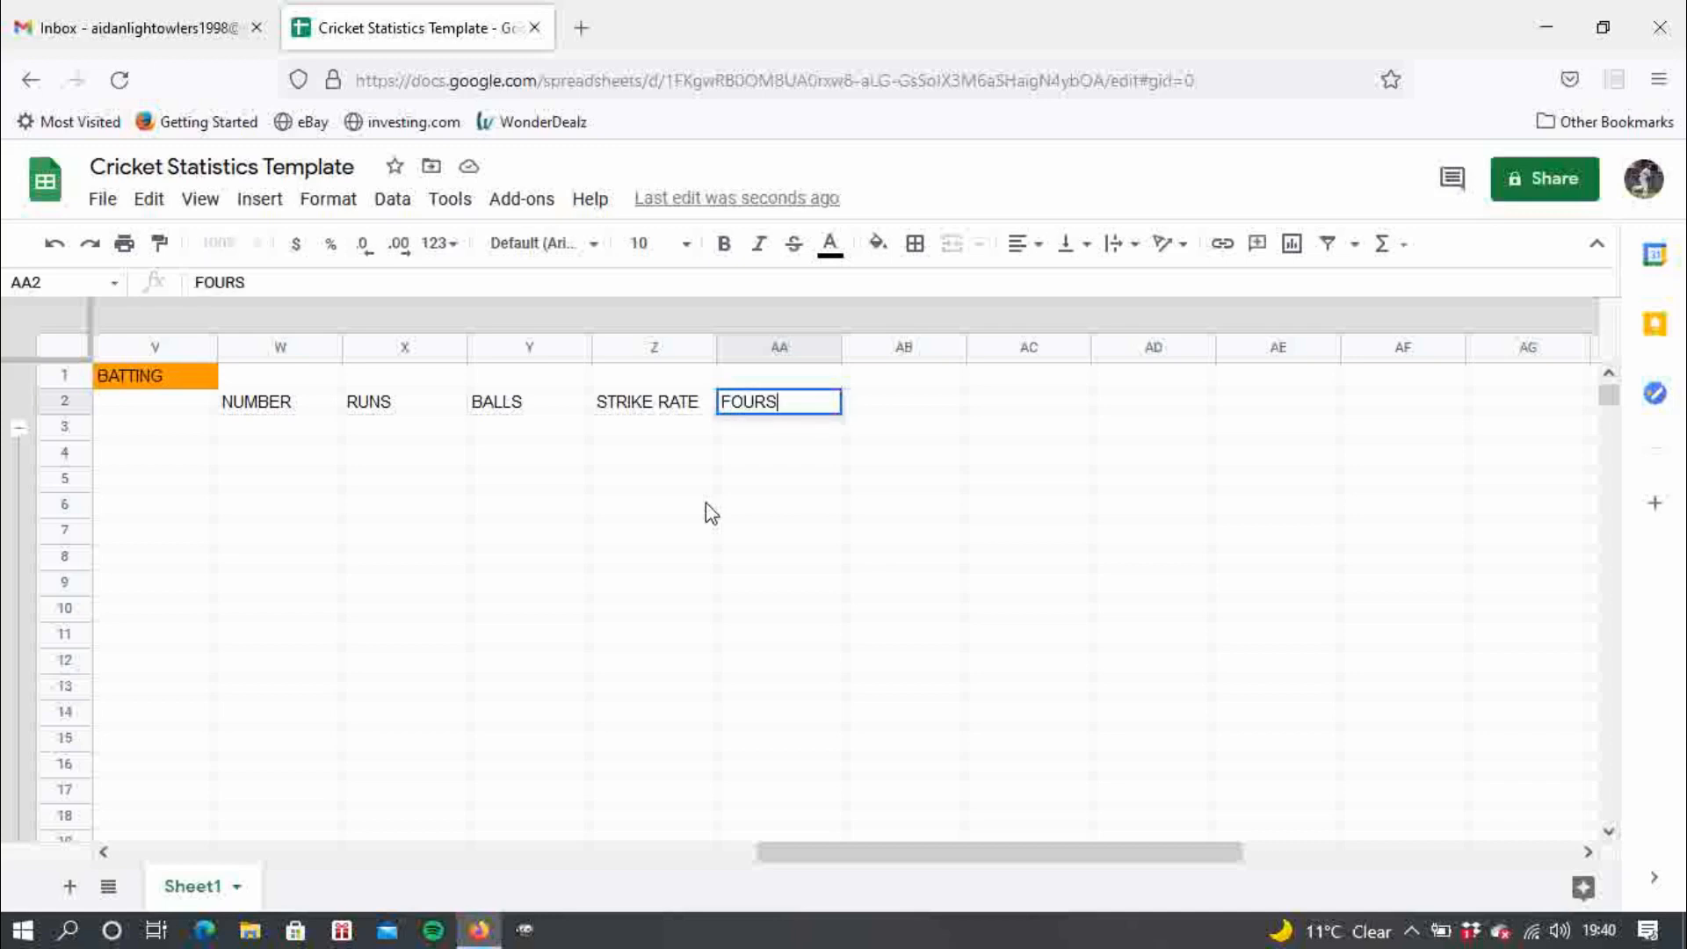
key(Tab)
text(SIXES)
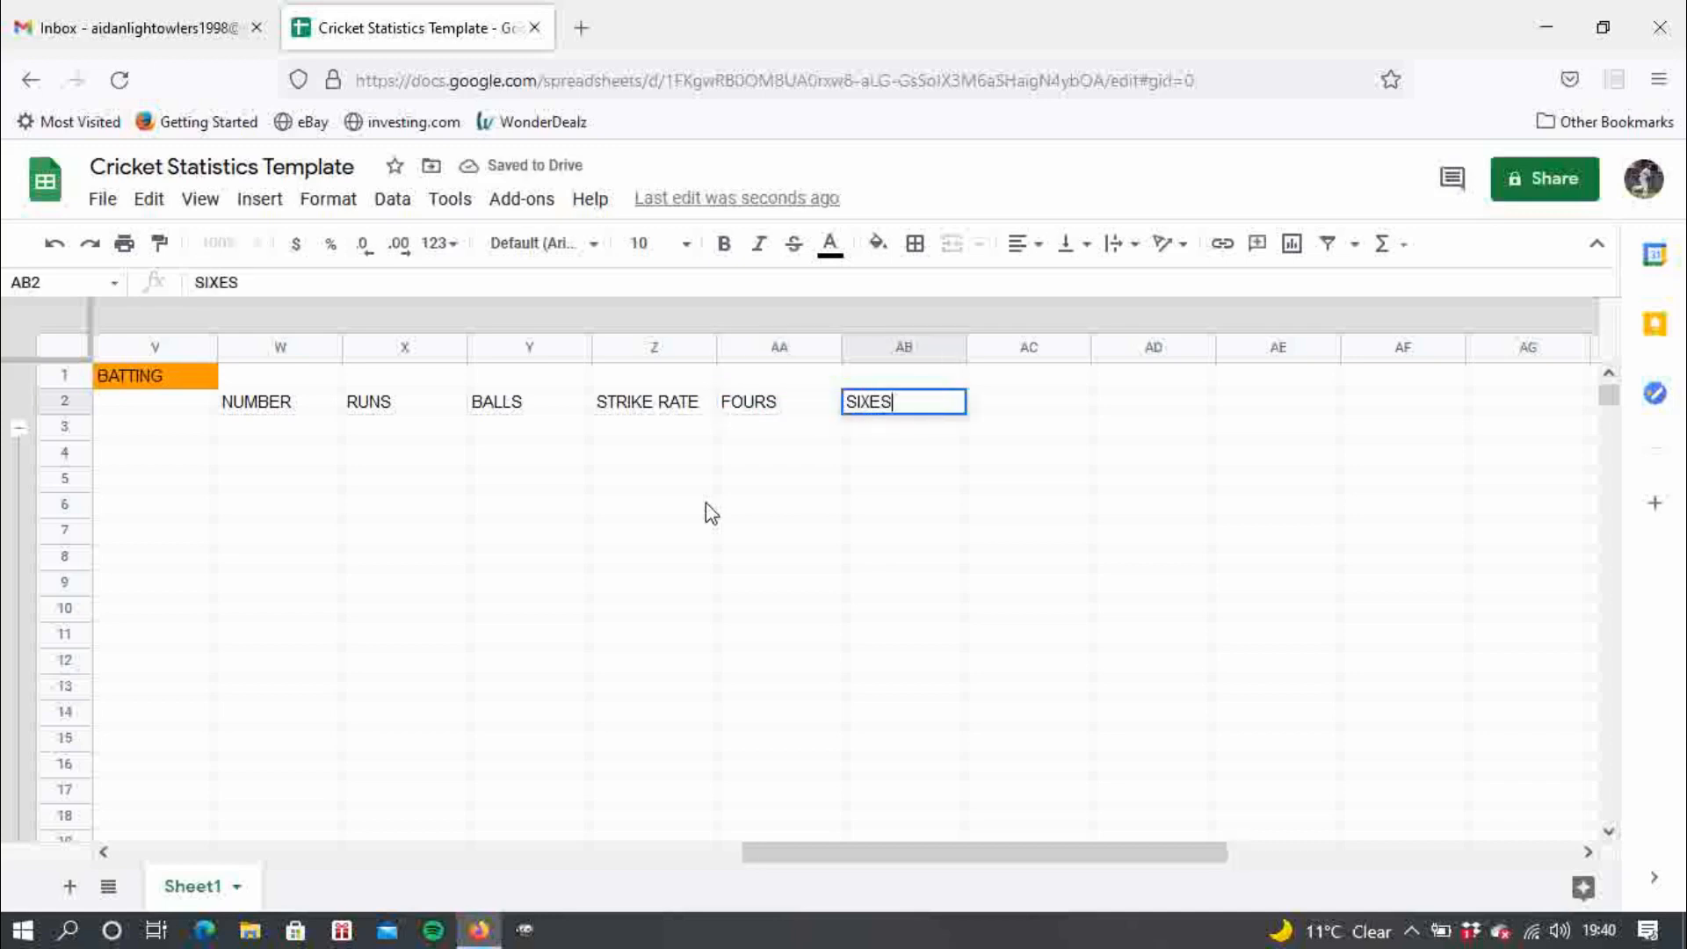
key(Tab)
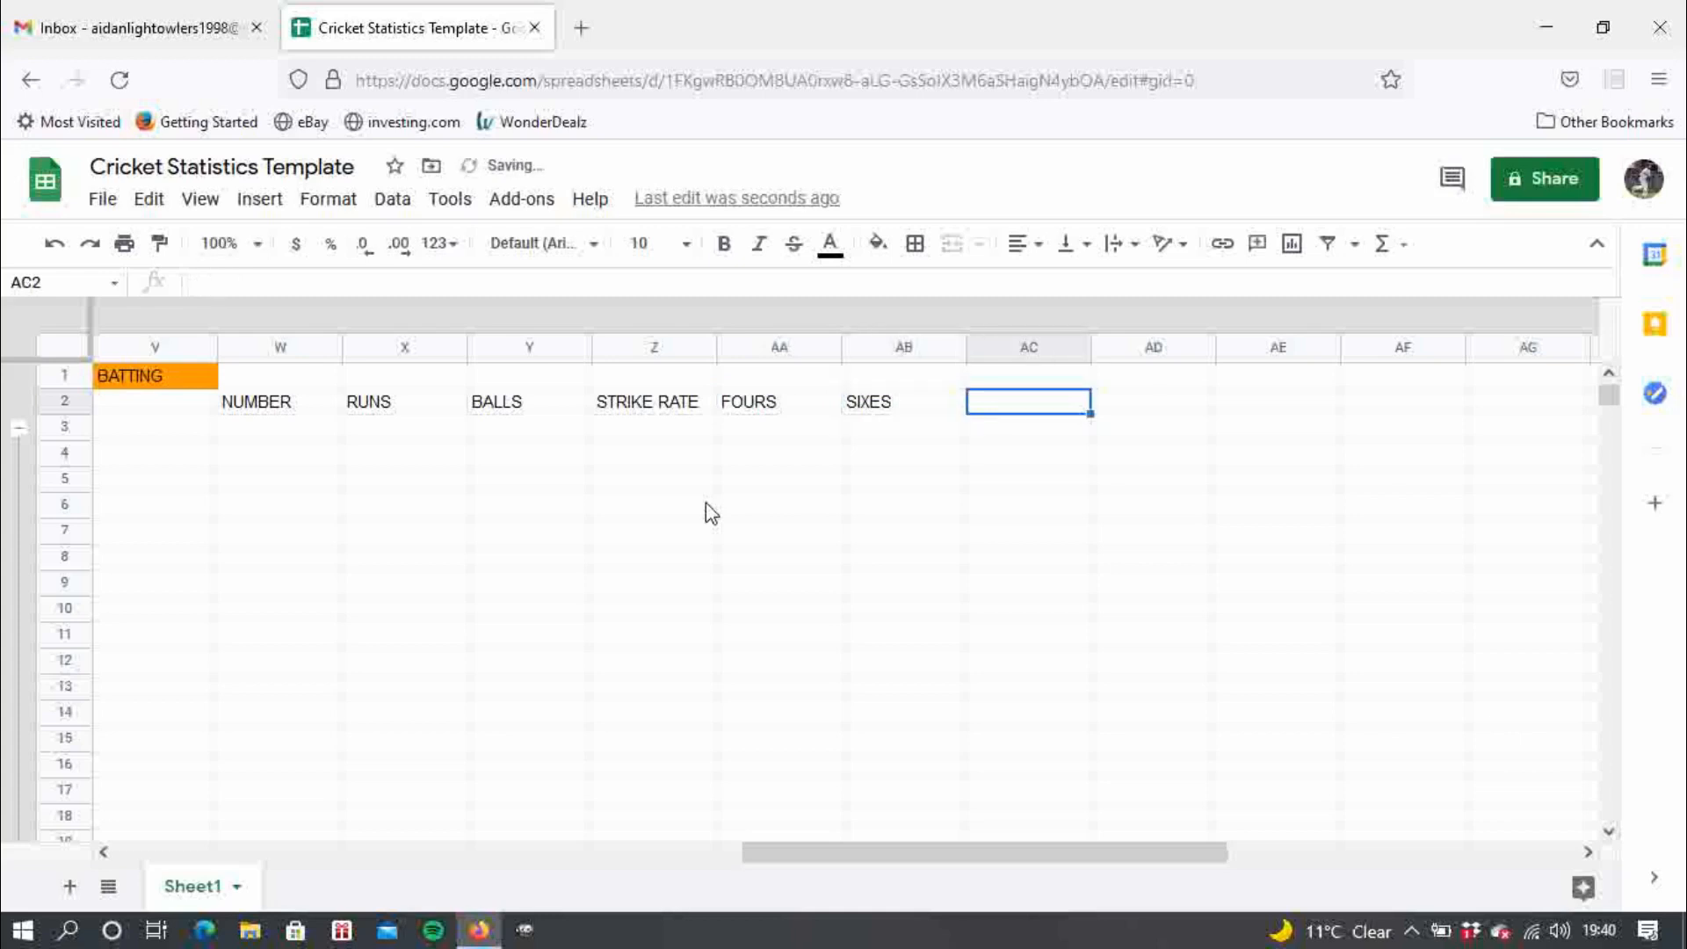
- Enter the innings outcome headings OUT, NOT OUT and DNB in cells AC2 to AE2
text(OUT)
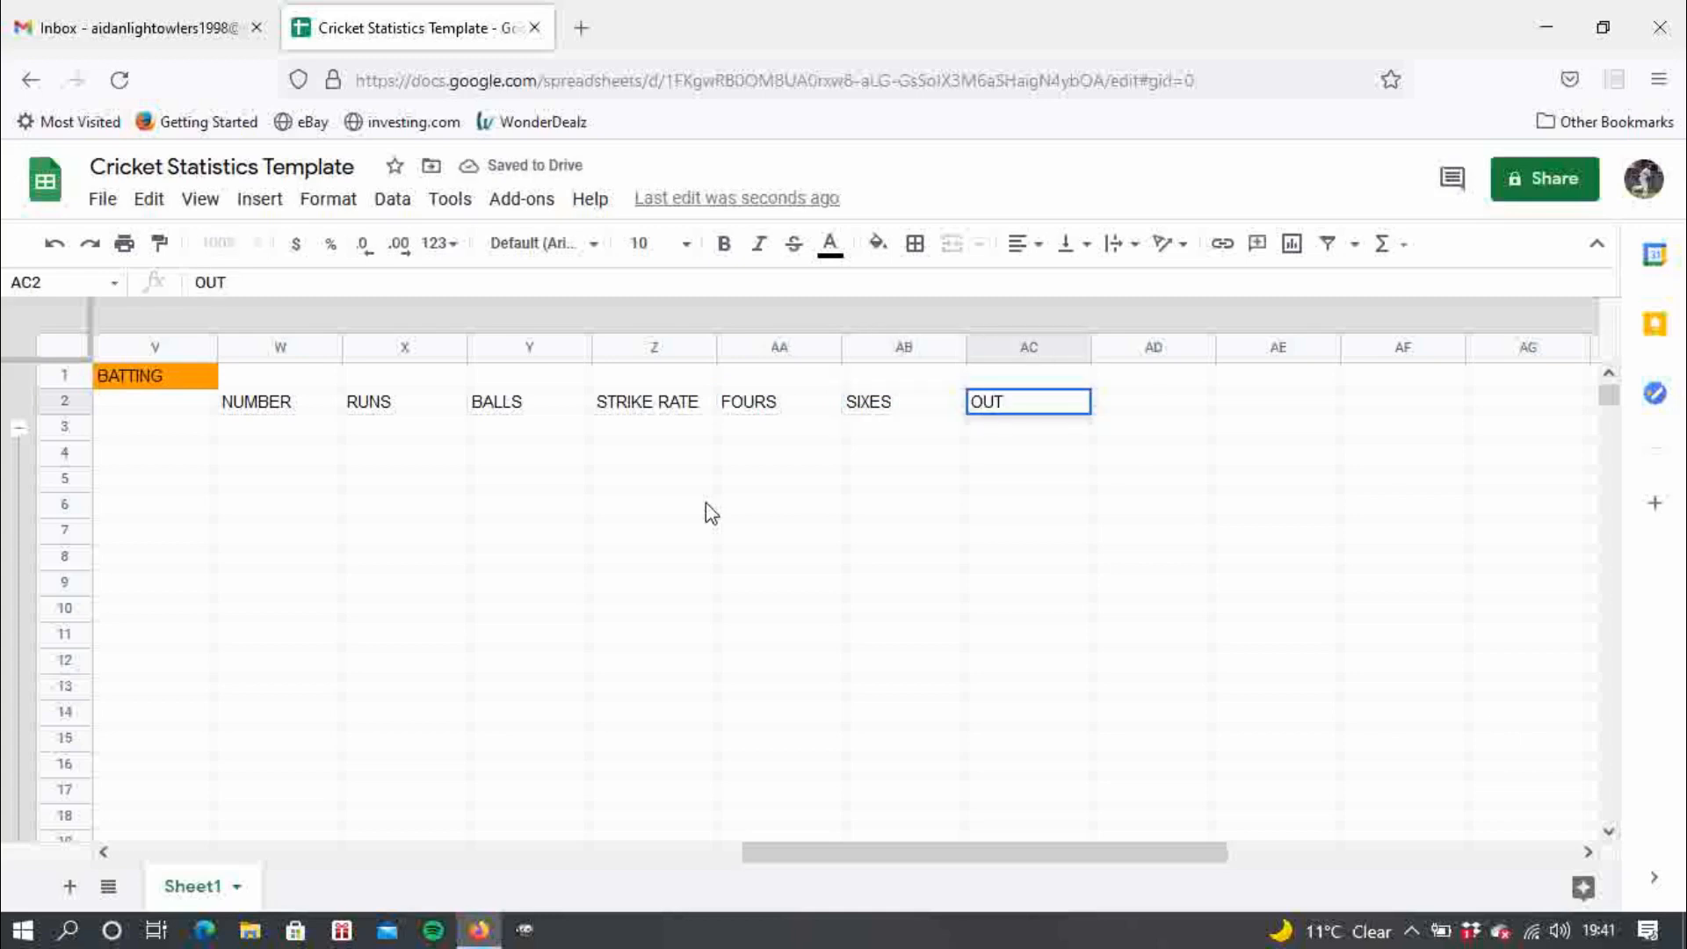
key(Tab)
text(NOT OUT)
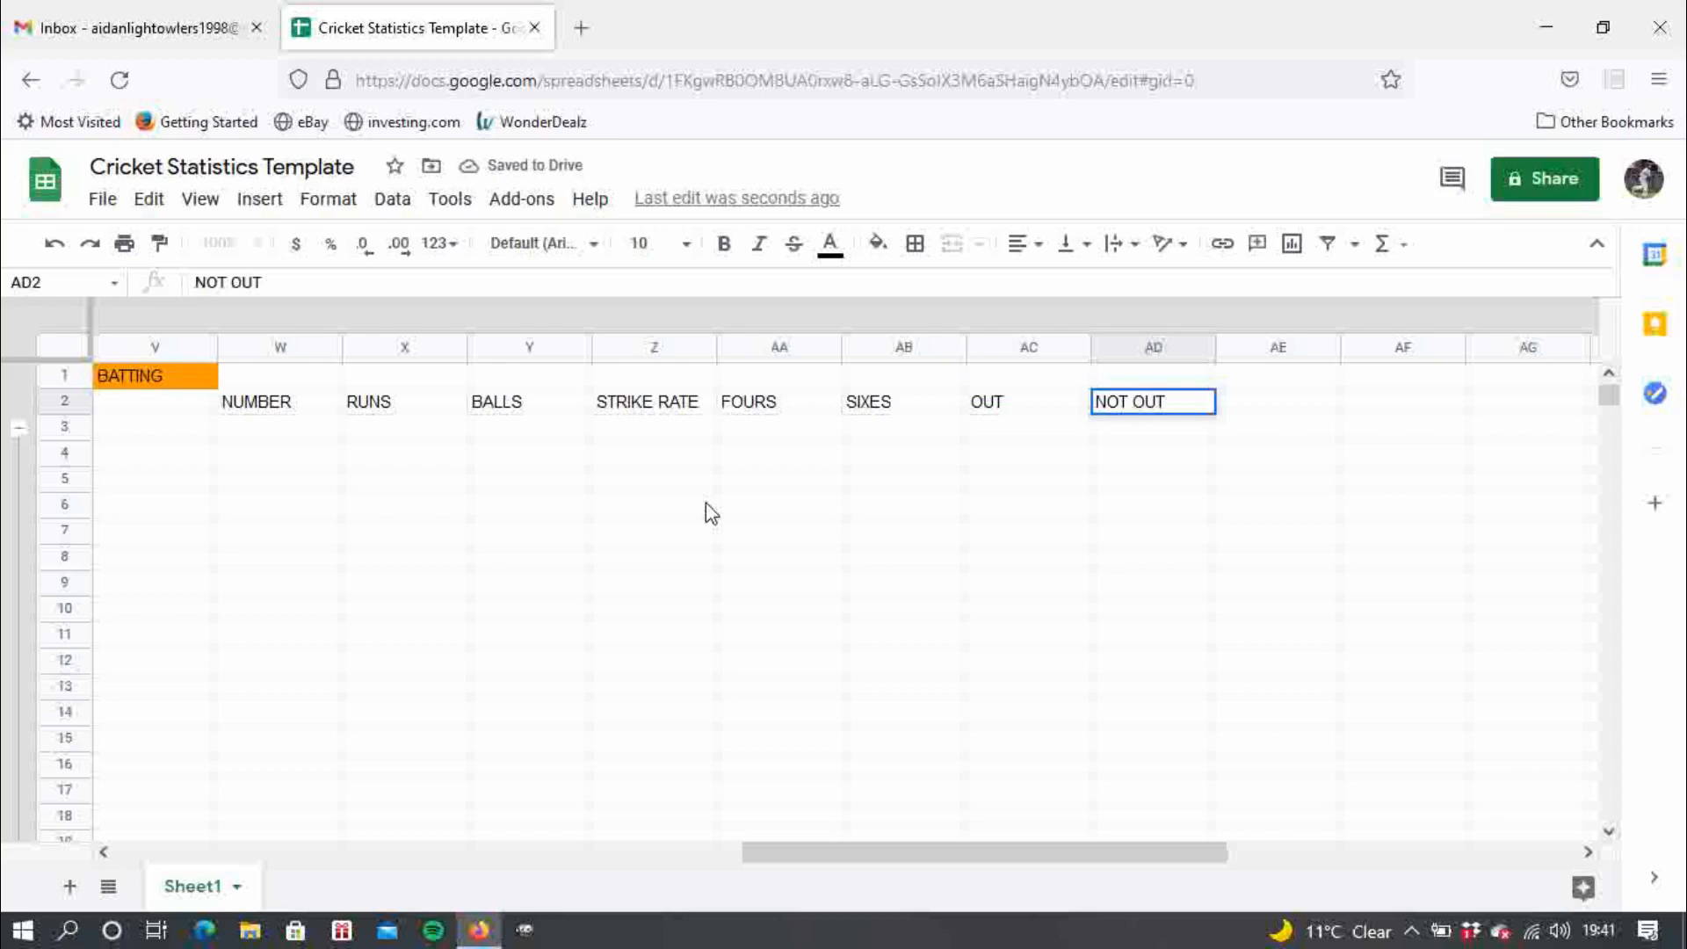
key(Tab)
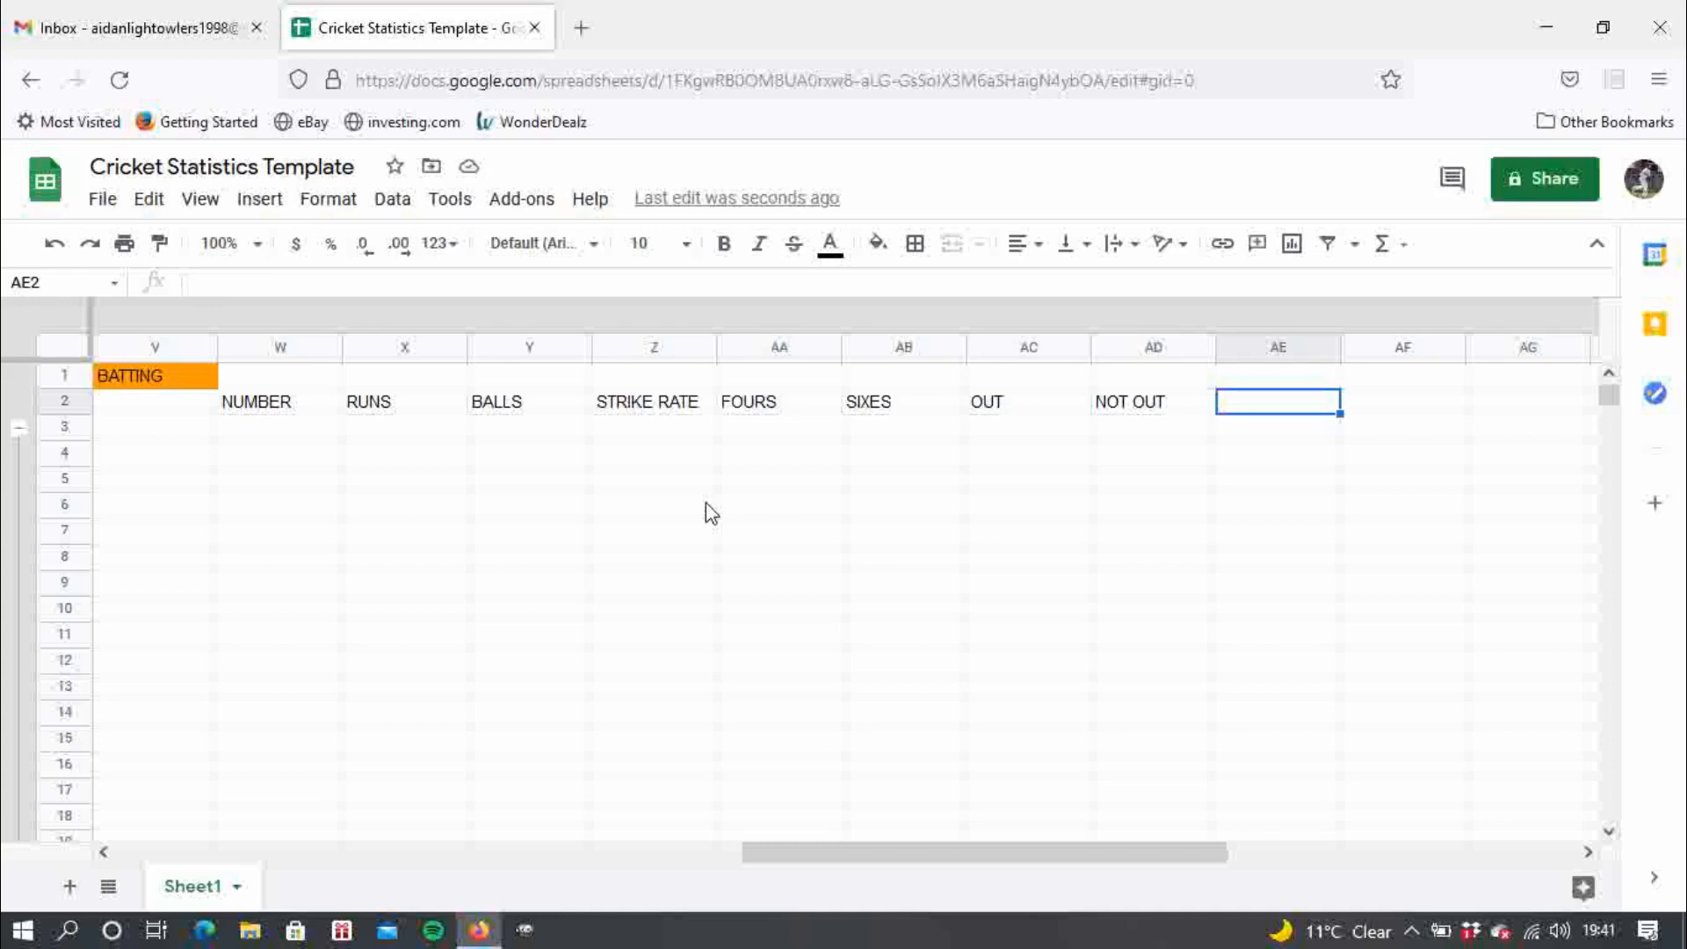
text(DNB)
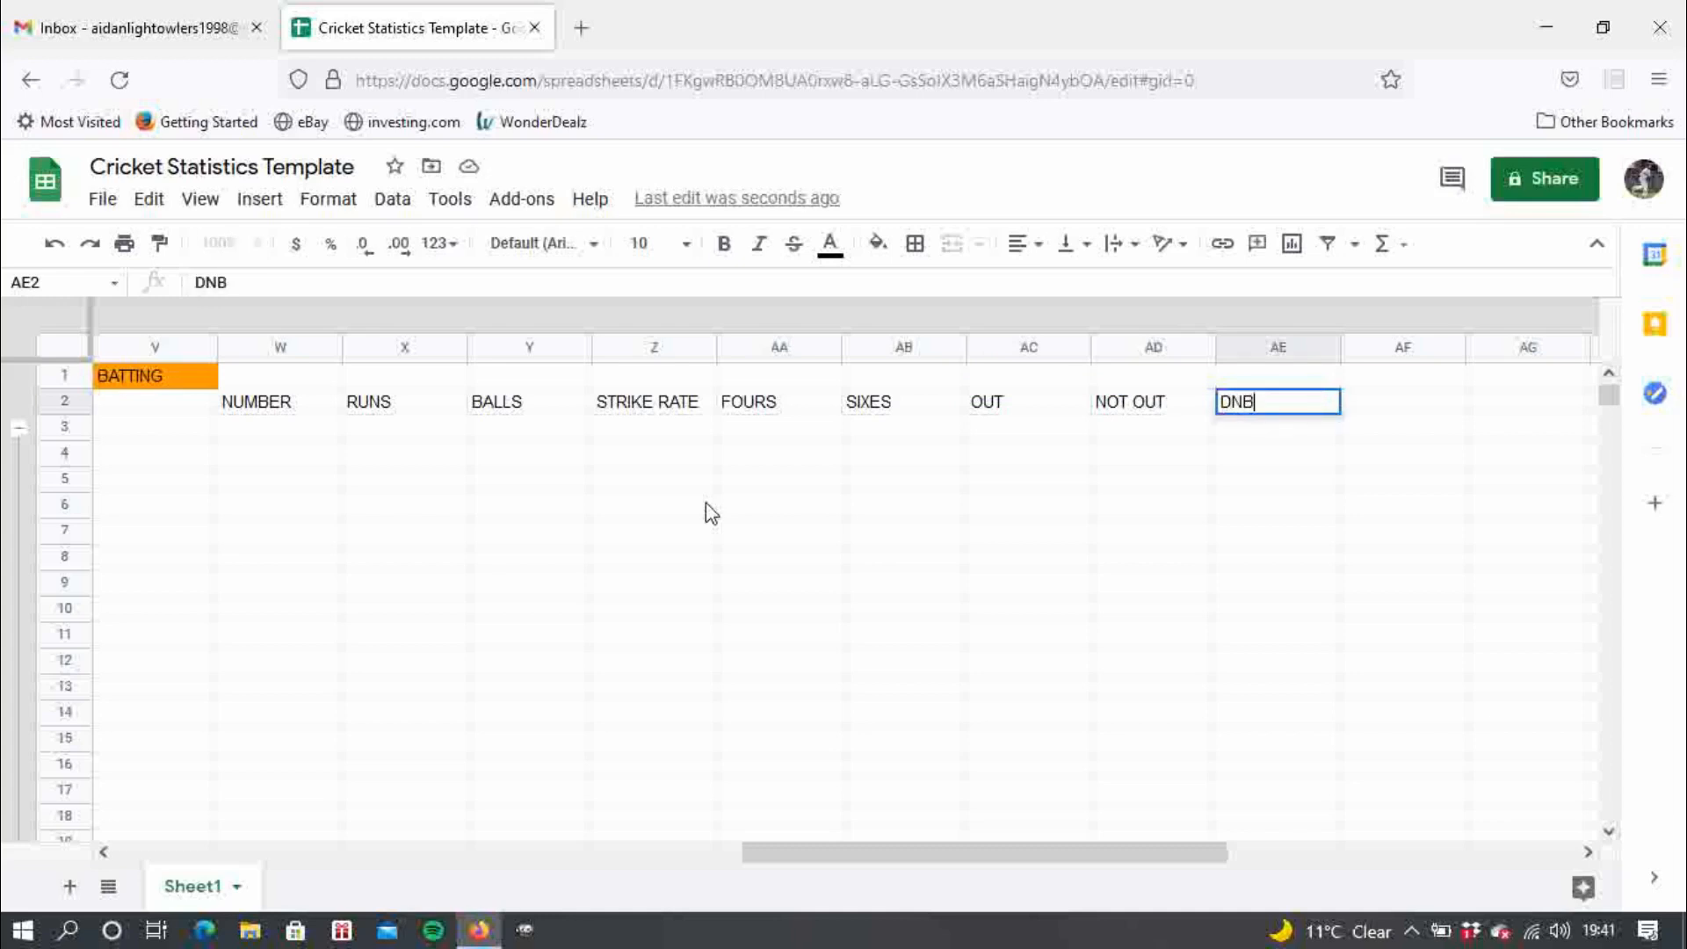
key(Tab)
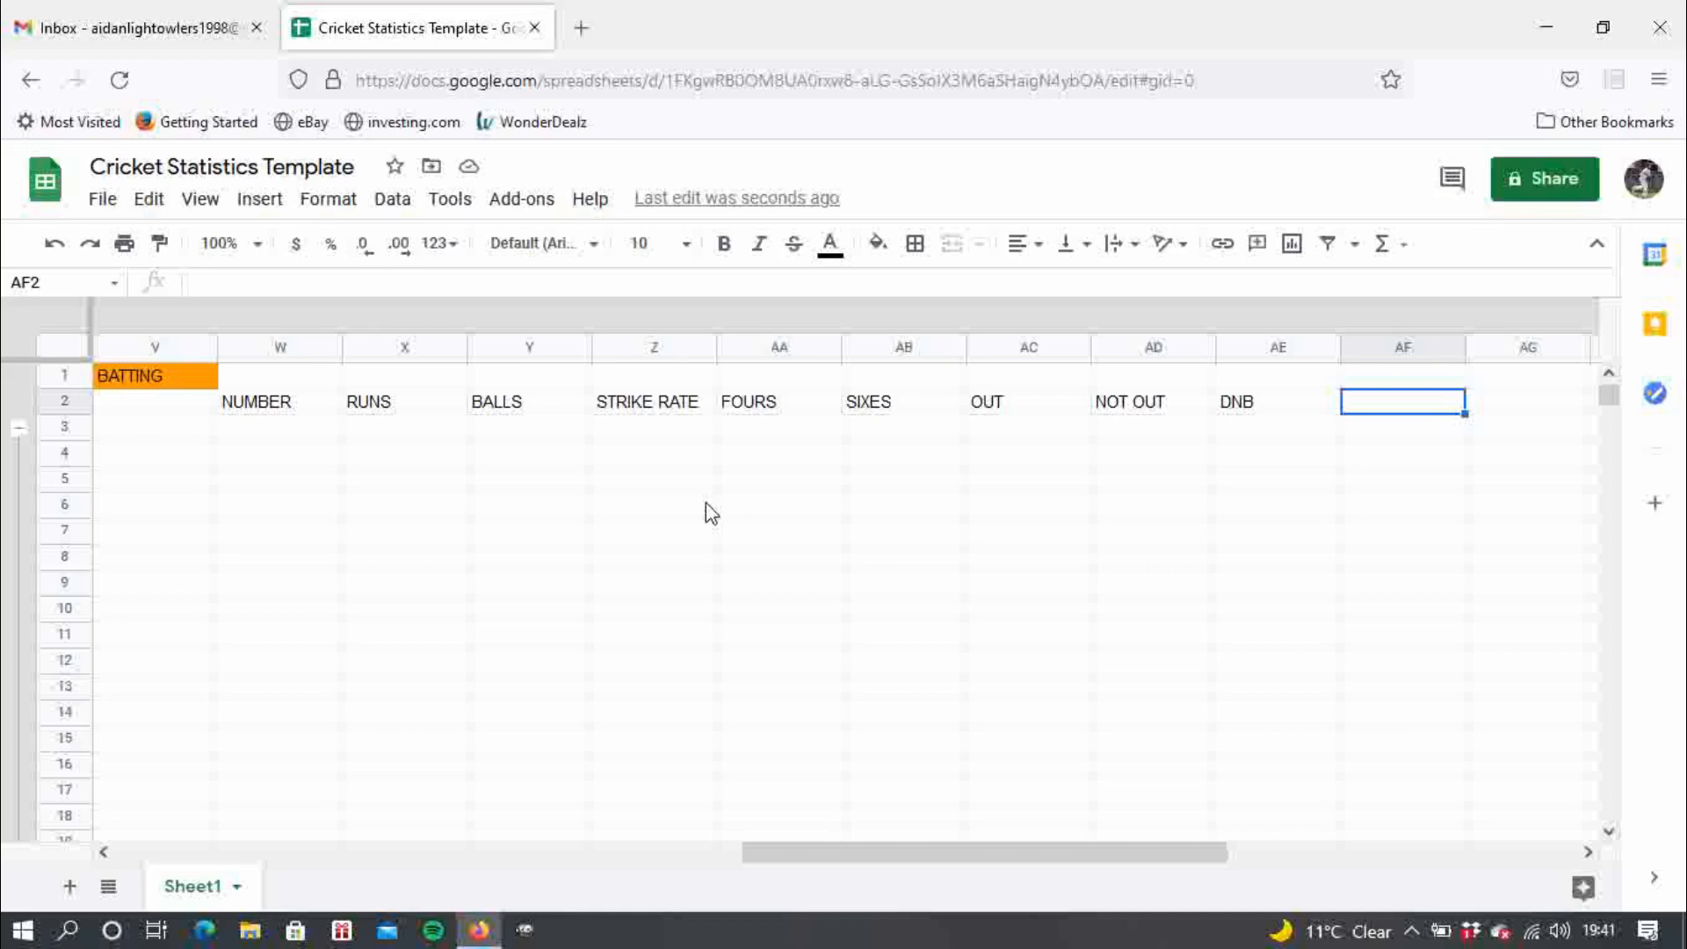
- Enter the dismissal heading BOWLED in cell AF2, right after DNB
text(B)
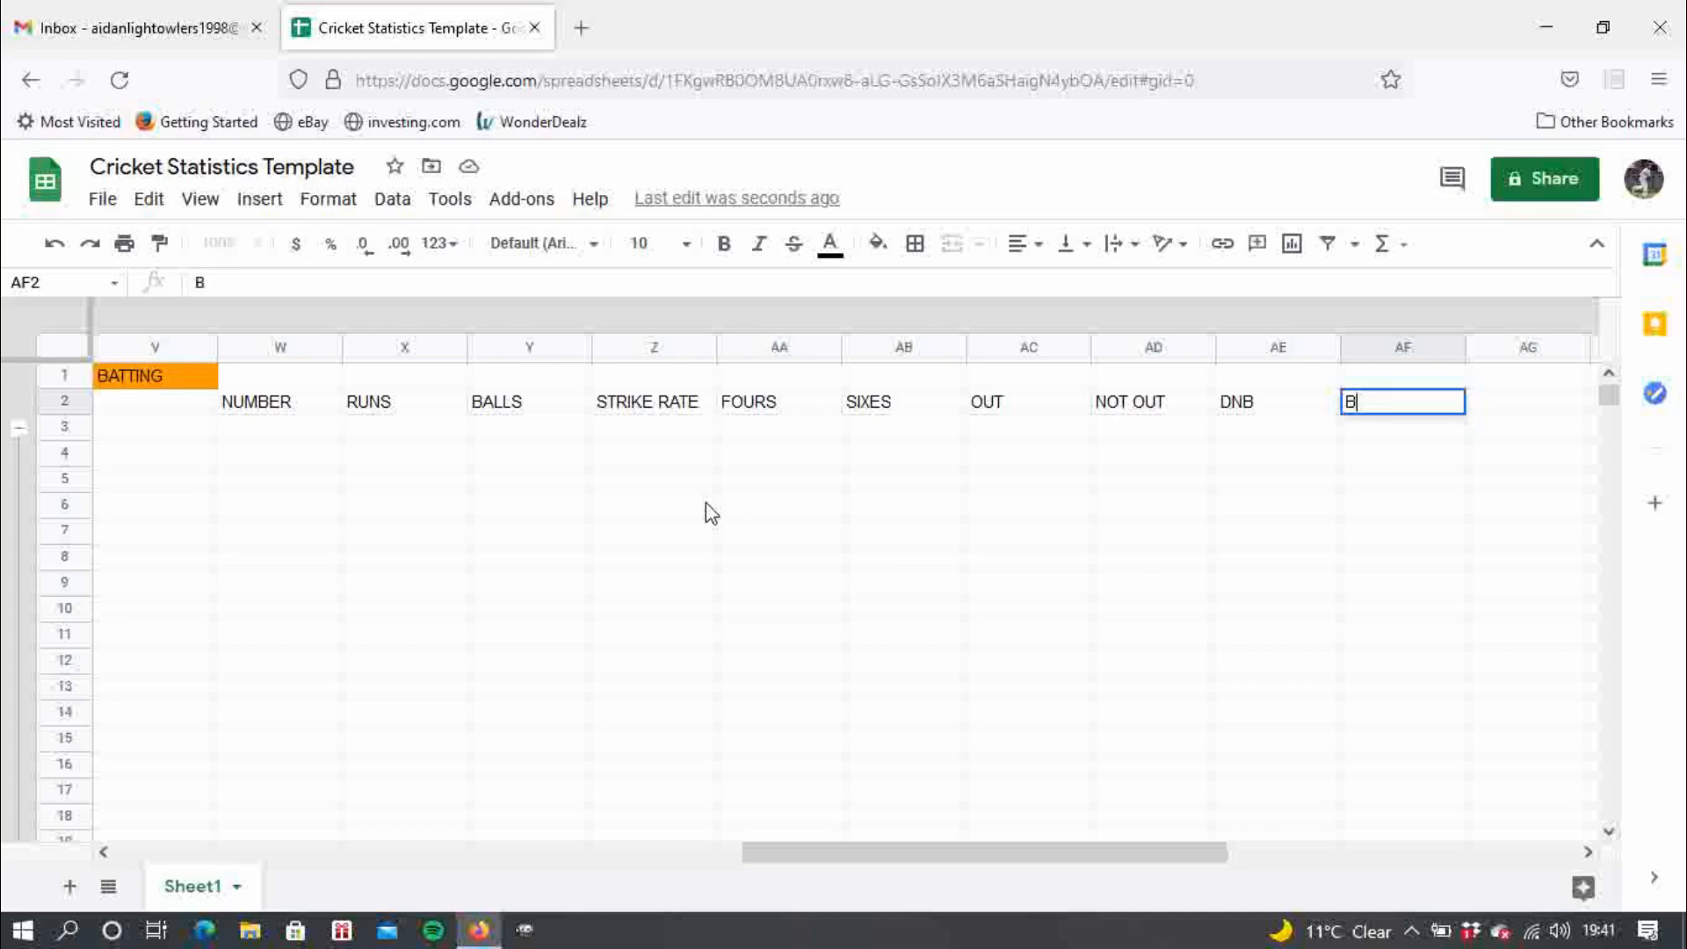
text(OWLED)
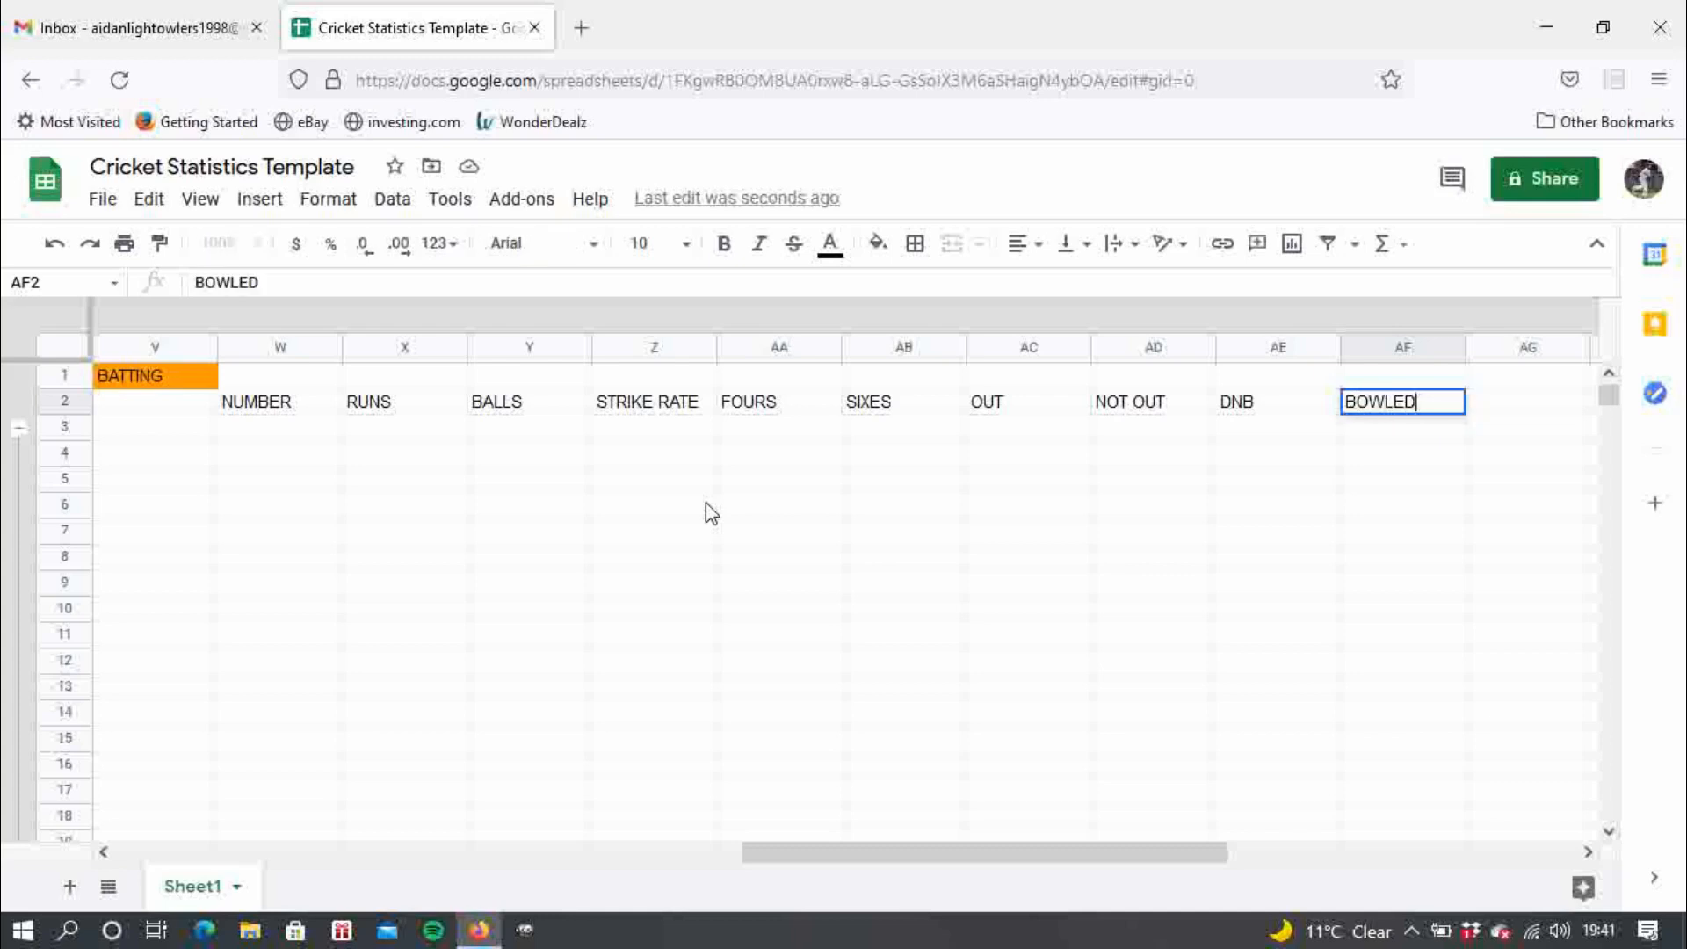
key(Tab)
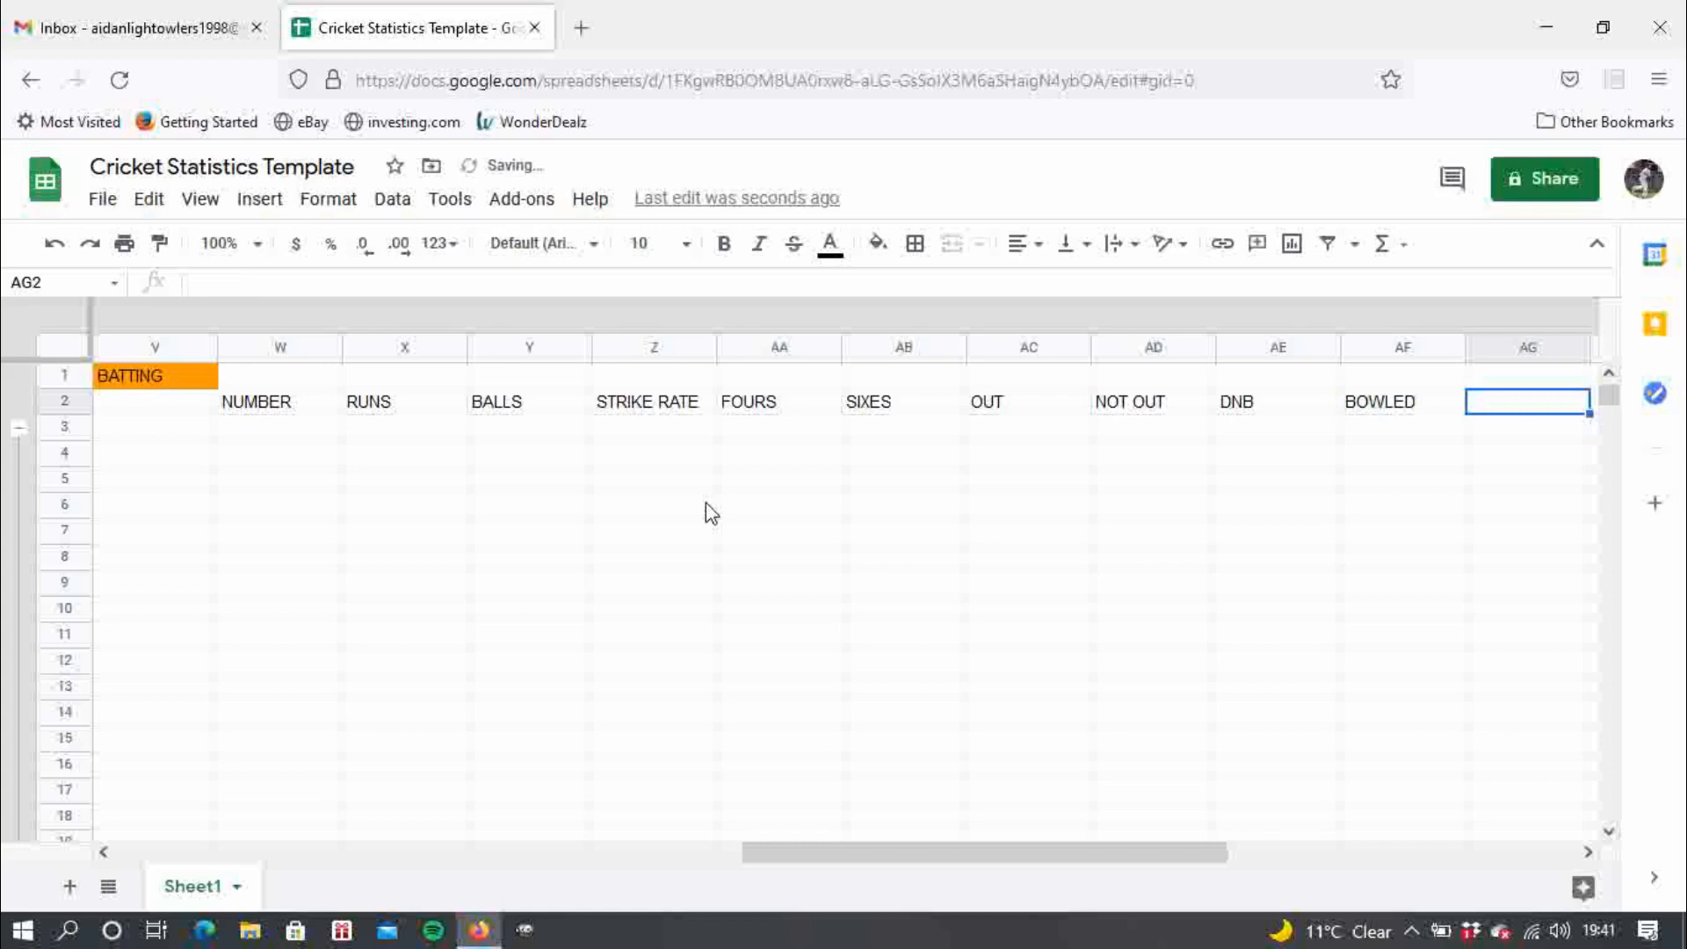
- Enter the dismissal headings CAUGHT, LBW and STUMPED in cells AG2 to AI2, right after BOWLED
text(CAUGHT)
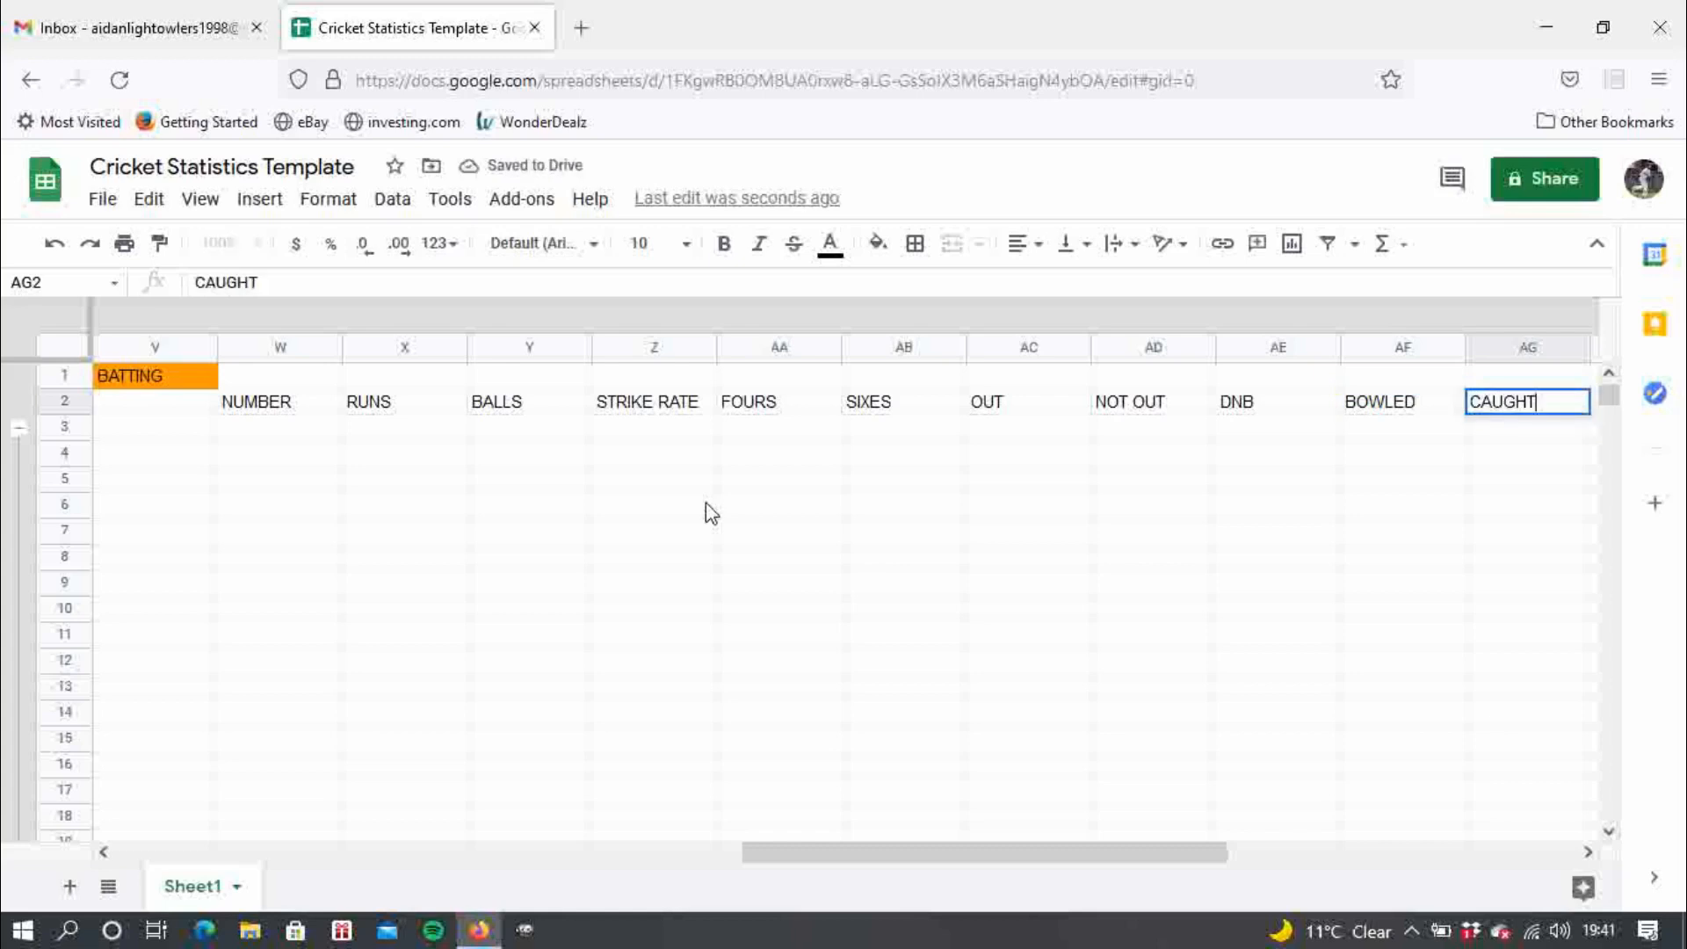
key(Tab)
text(LBW)
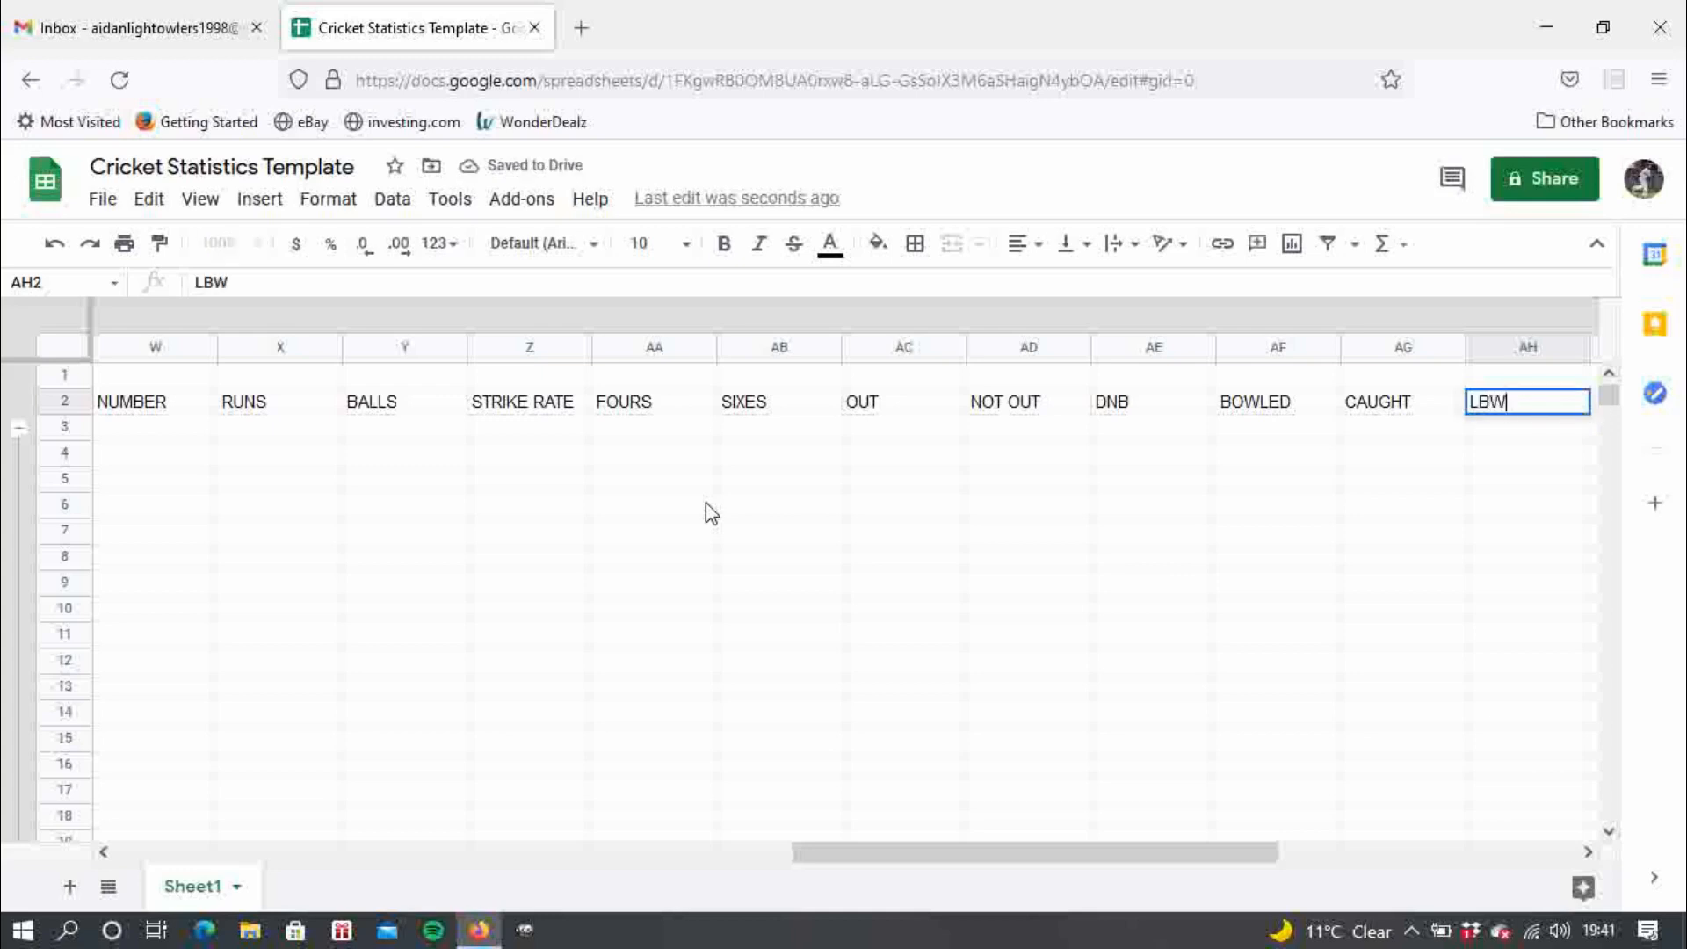
key(Tab)
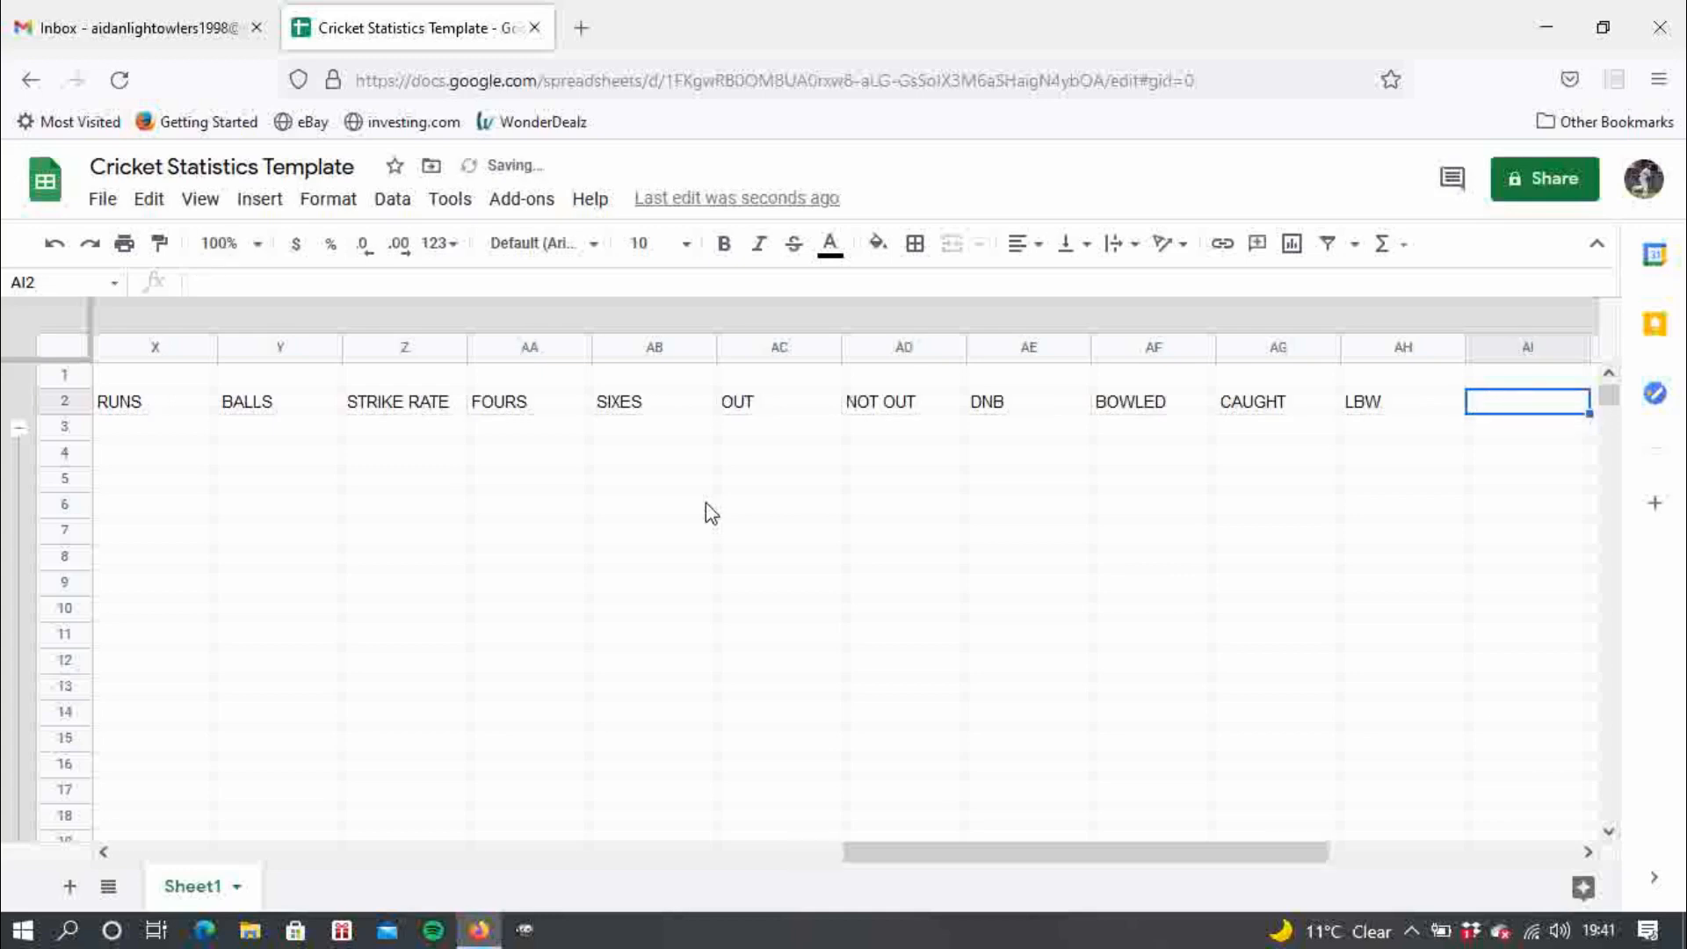
text(STUMPED)
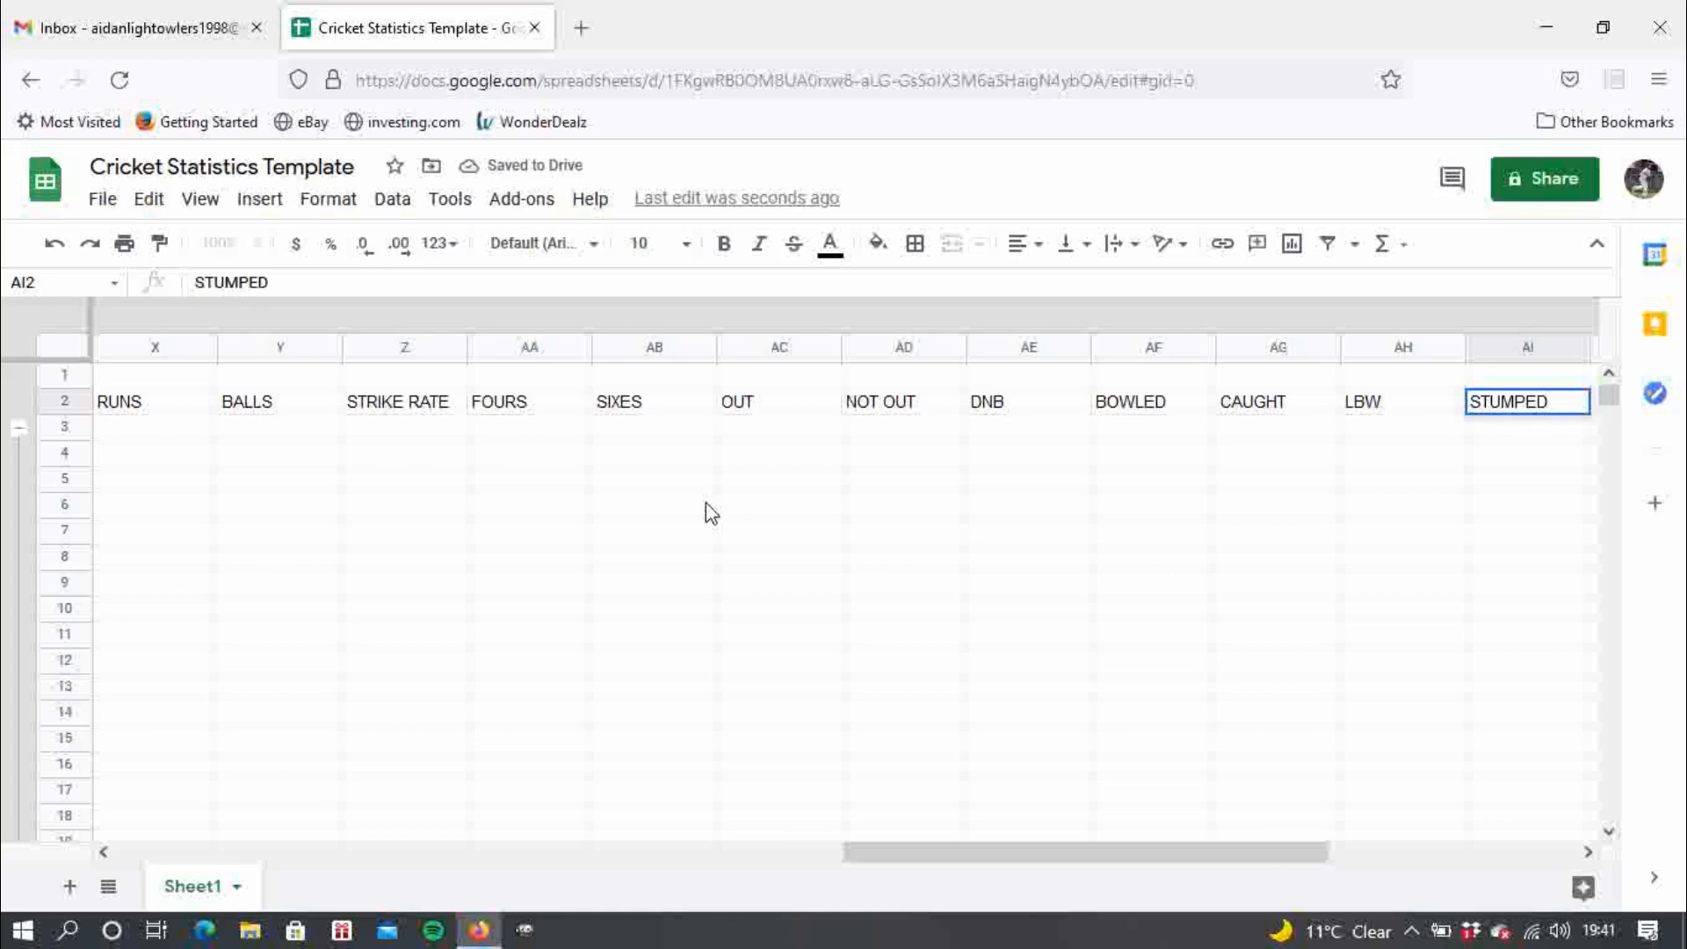
key(Tab)
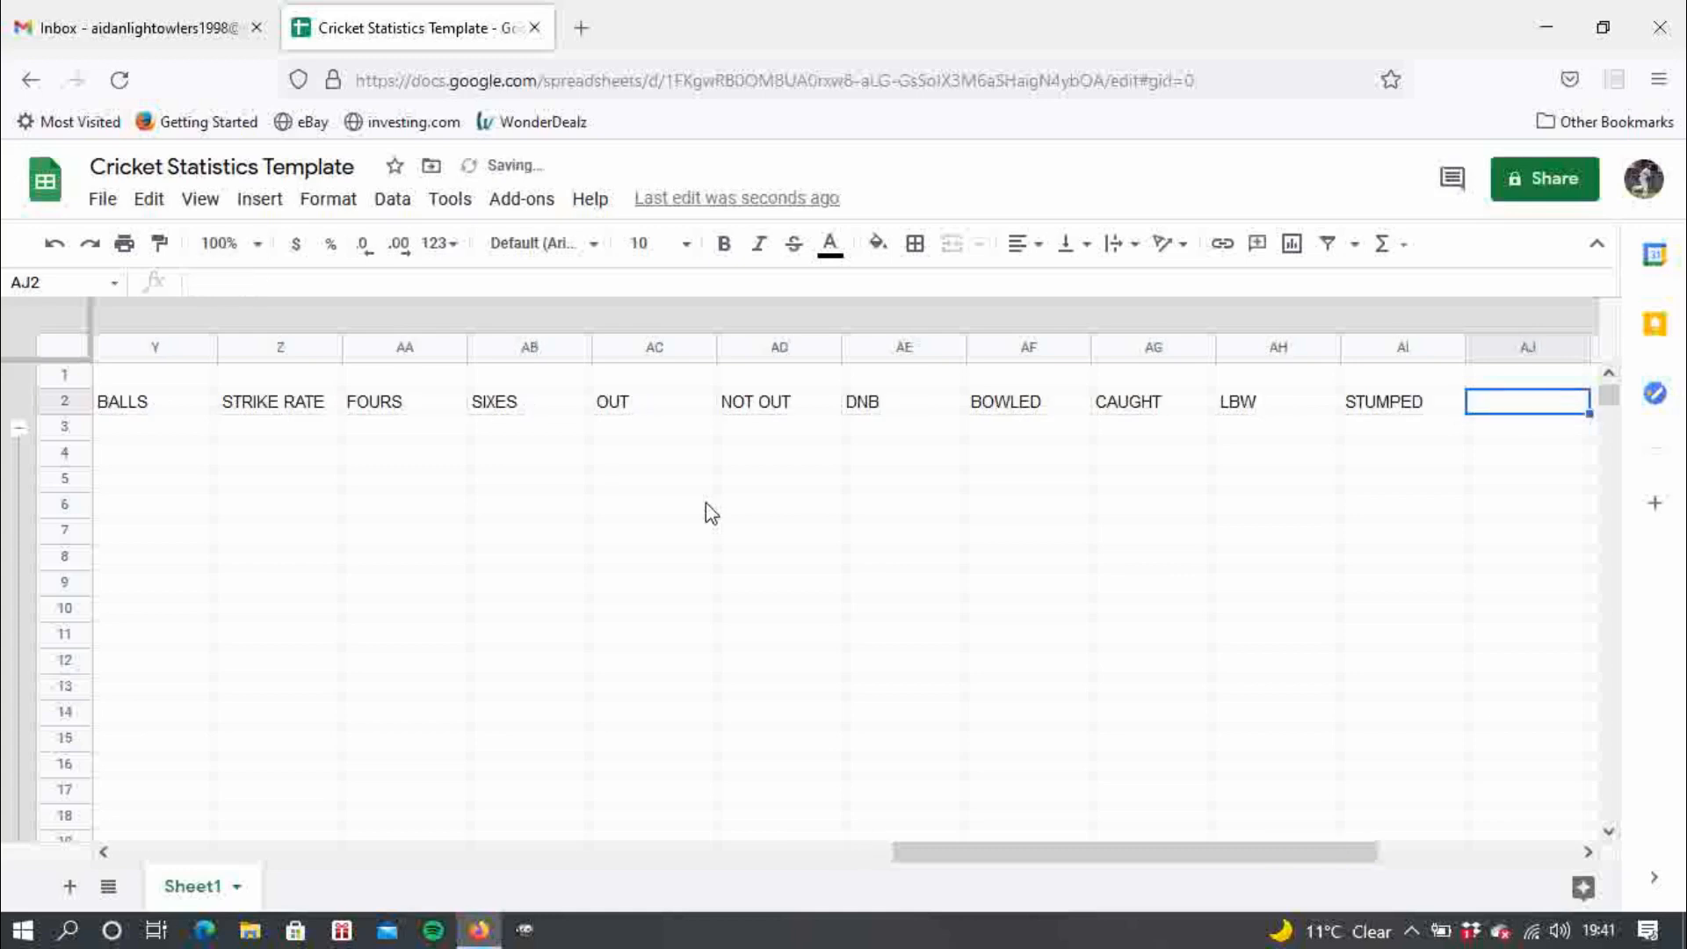
- Enter the dismissal headings RUN OUT and HIT WICKET in cells AJ2 and AK2
text(R)
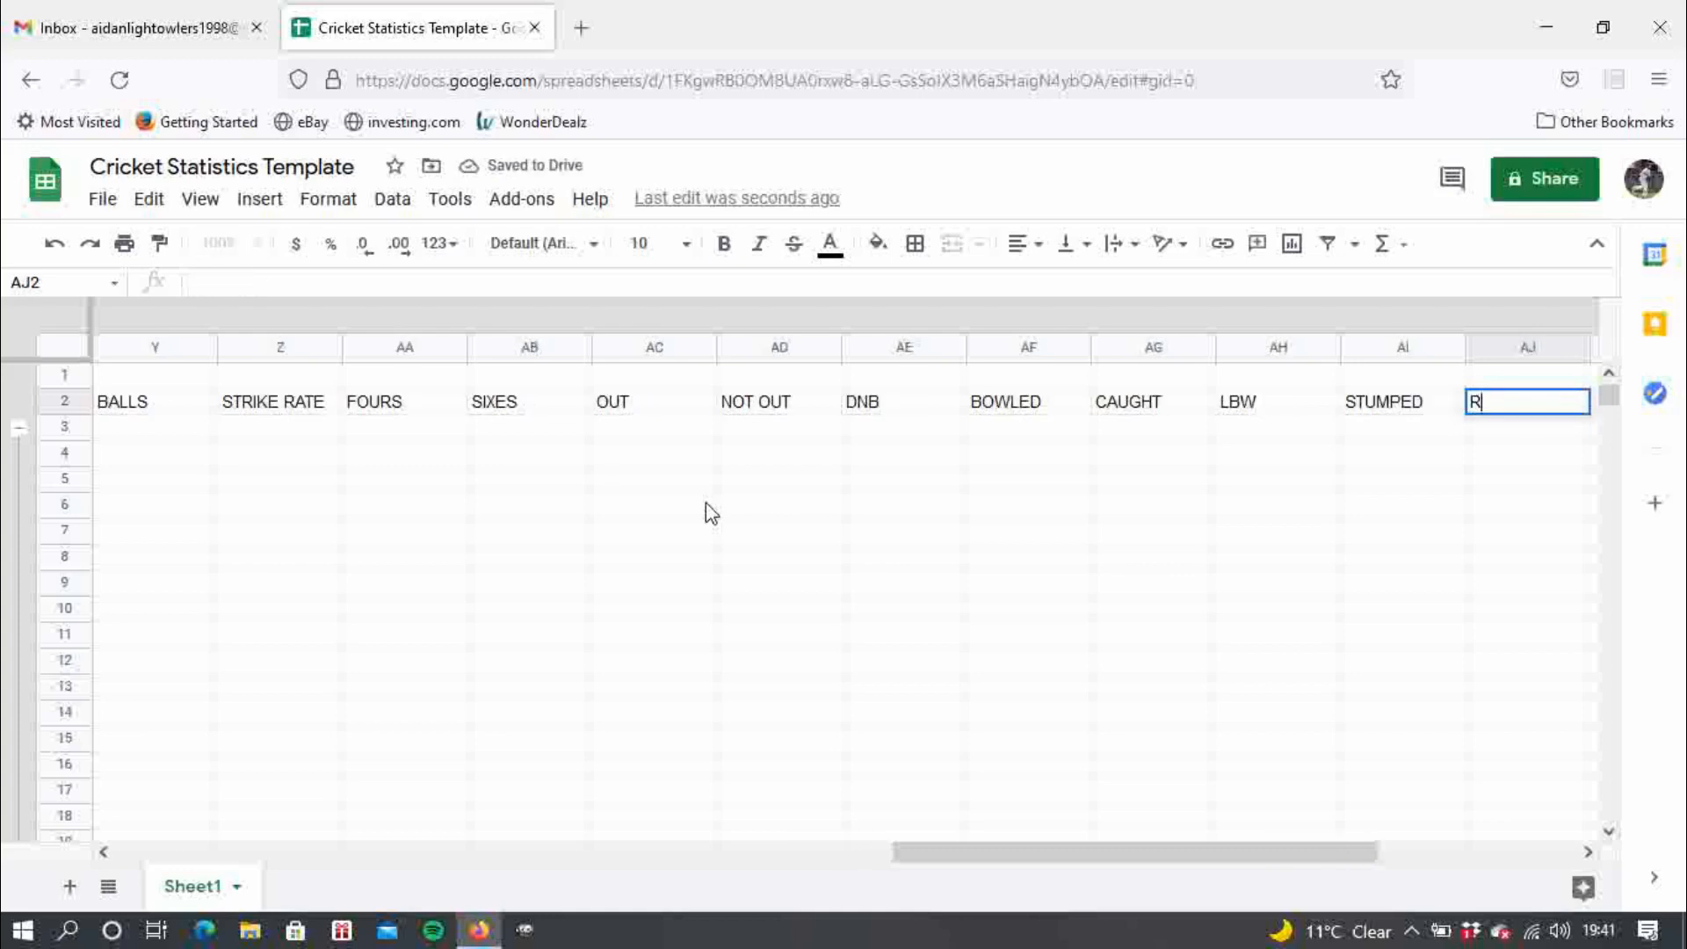
text(UN OUT)
key(Tab)
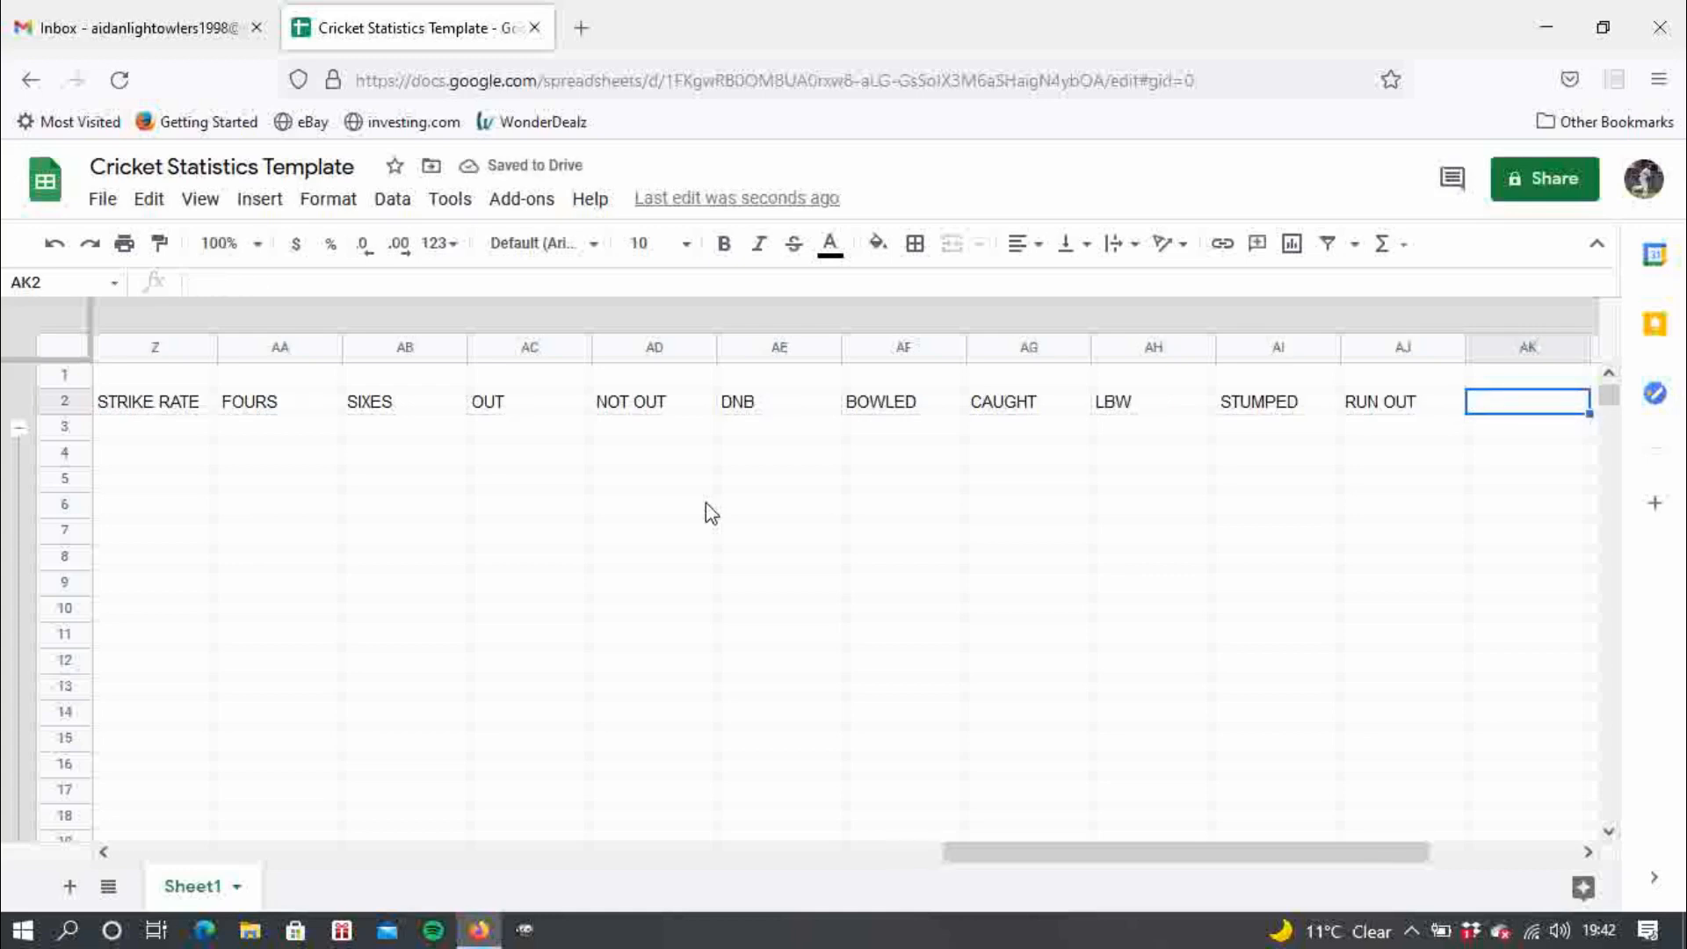
text(HIT WICKET)
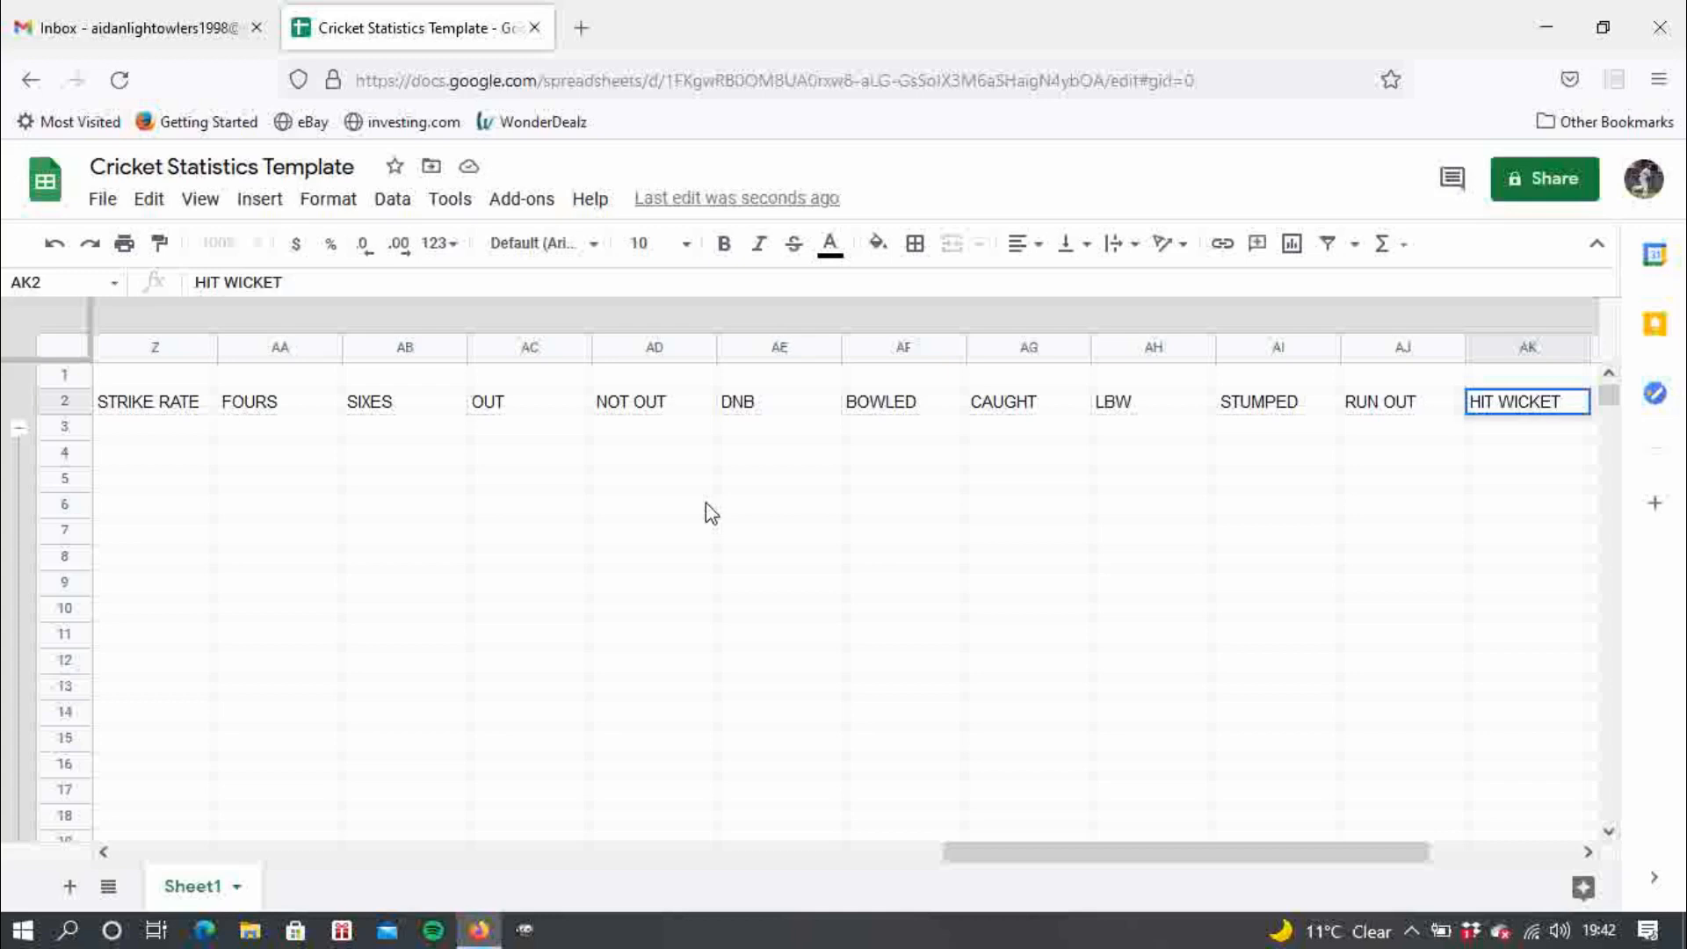
key(Tab)
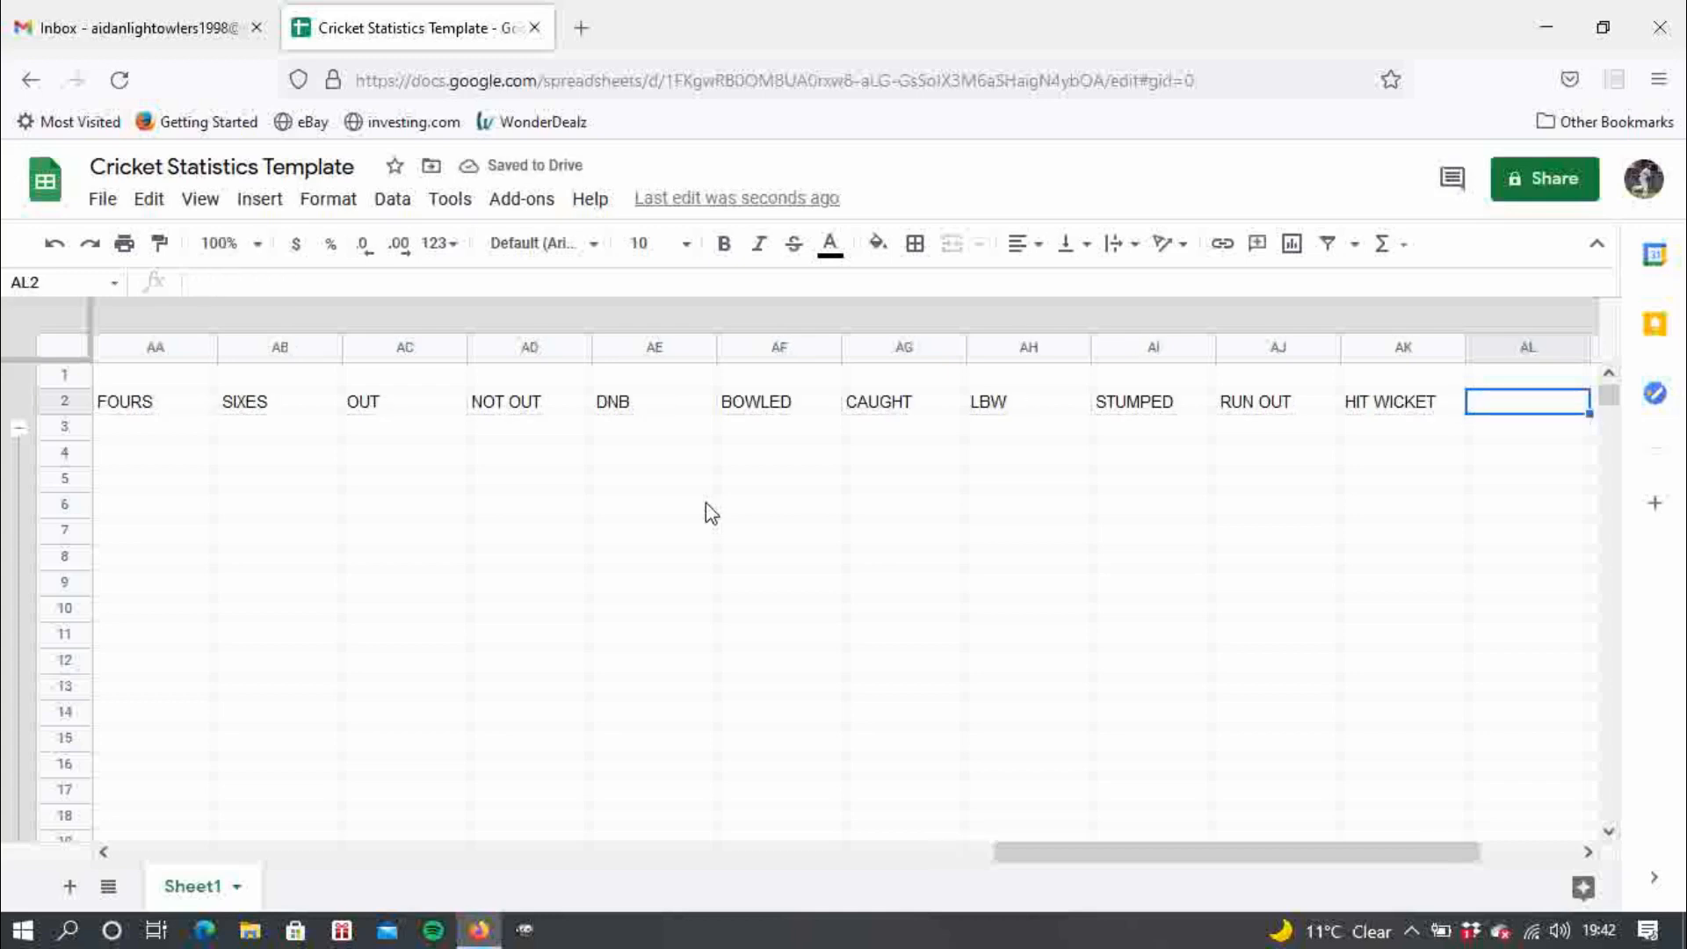
- Enter the dismissal headings OBSTRUCTING FIELD, HANDLED BALL and HIT TWICE in cells AL2 to AN2
text(OBST)
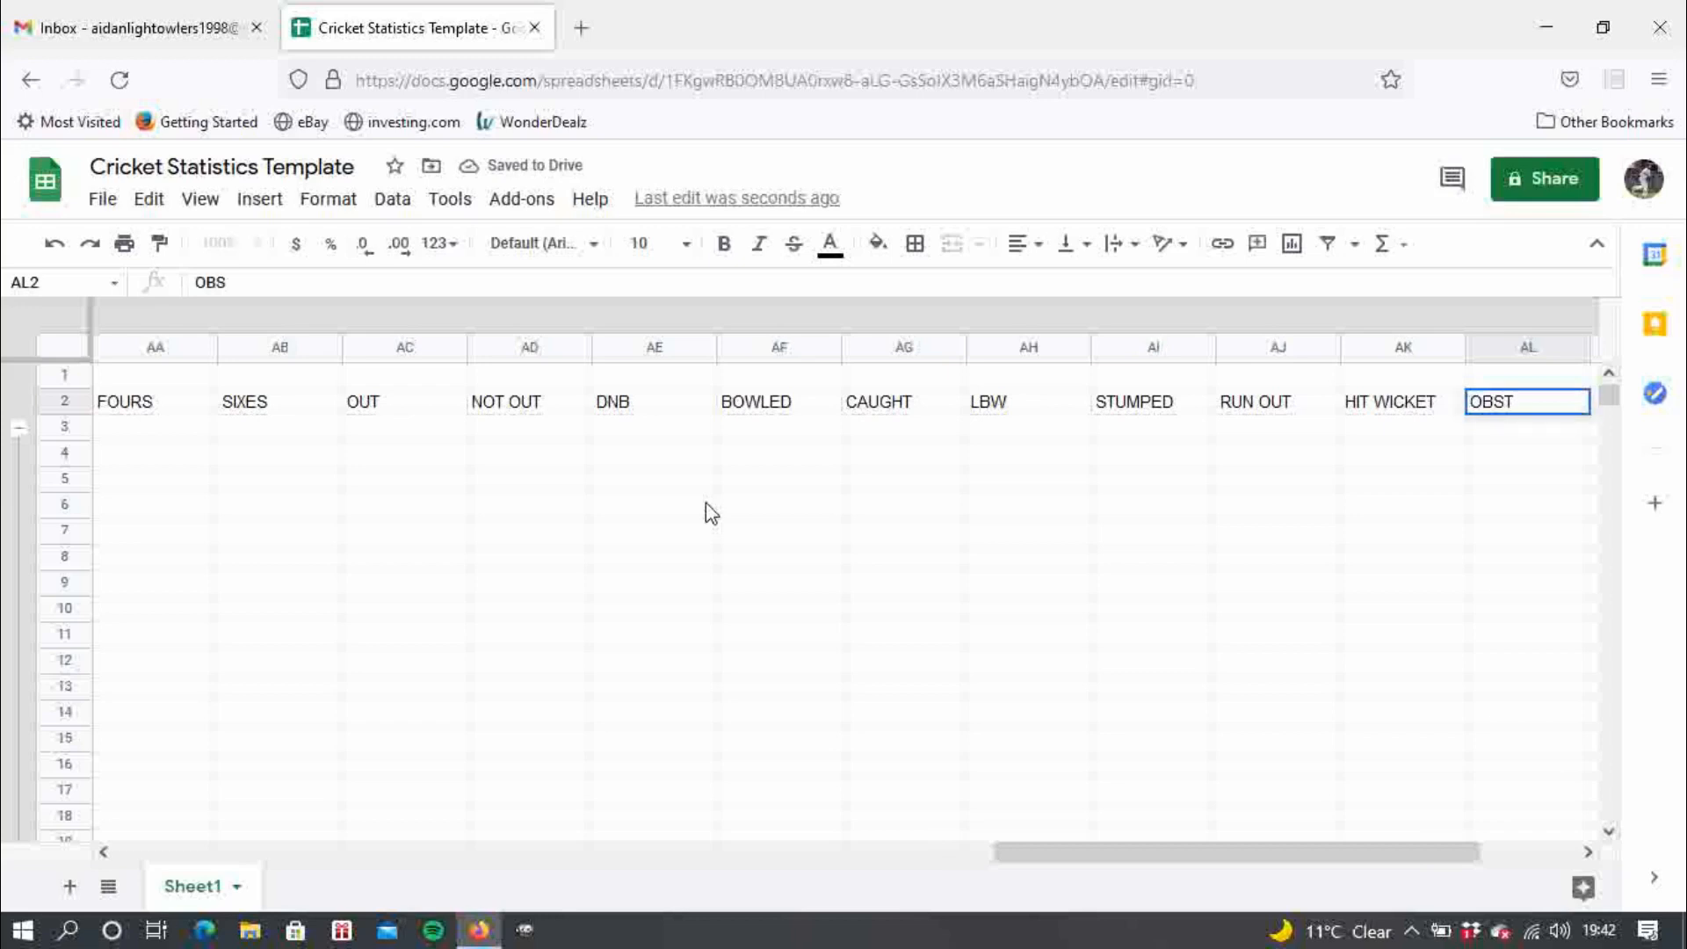
text(RUCTING)
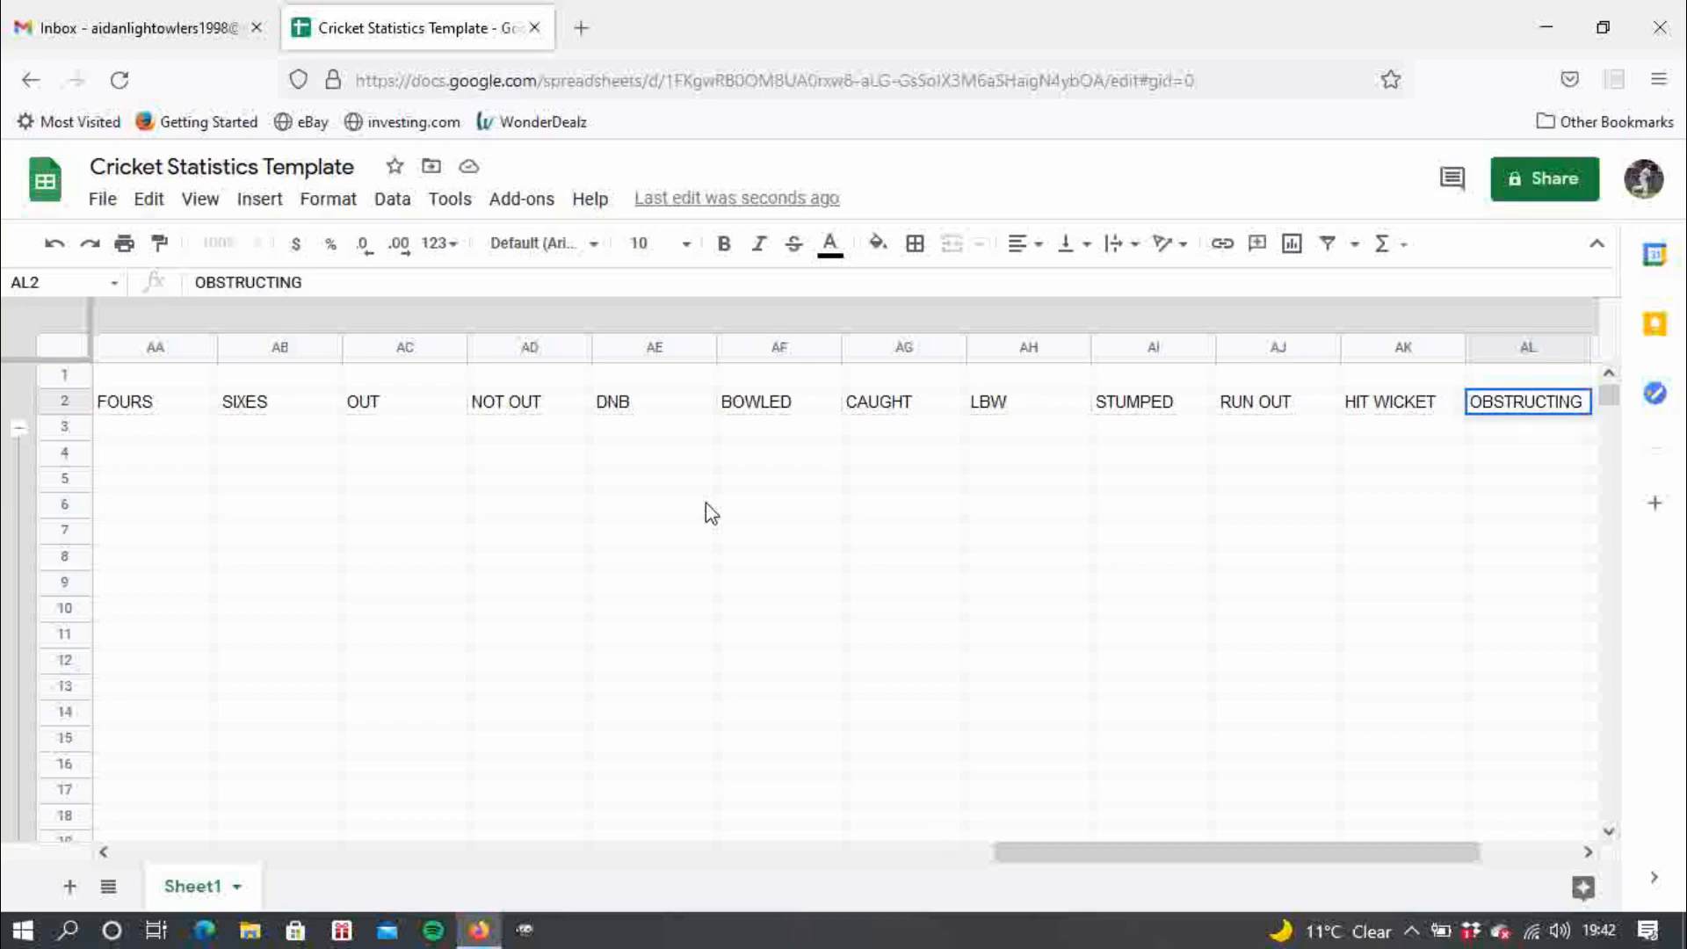
text( FIELD)
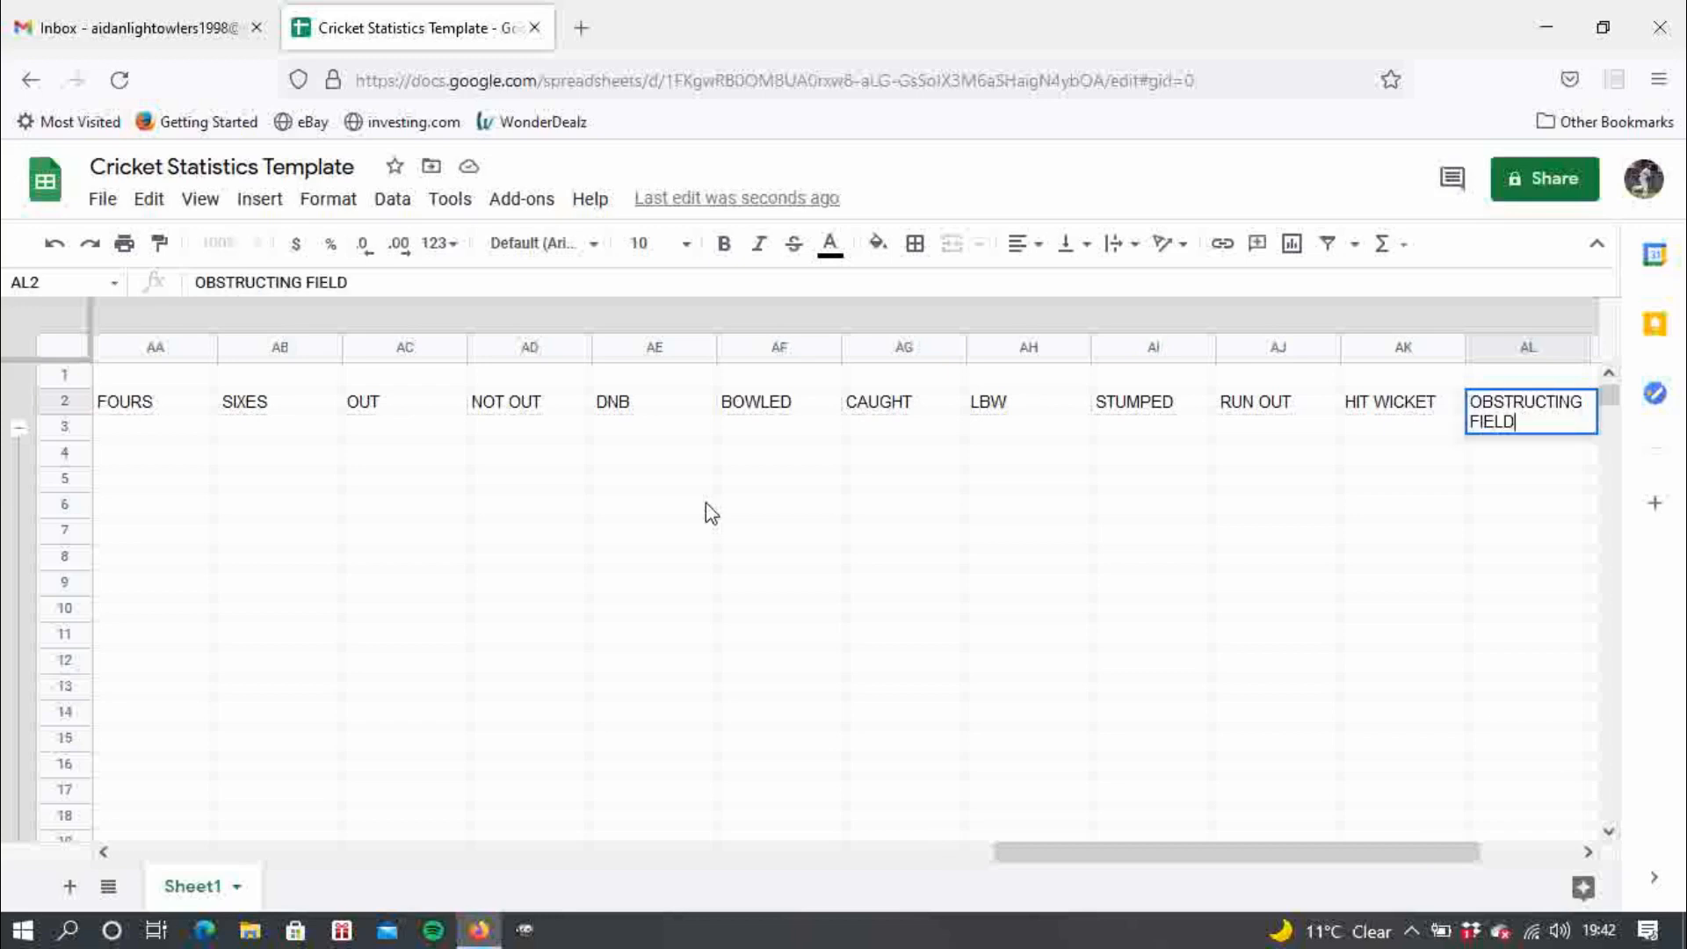
key(Tab)
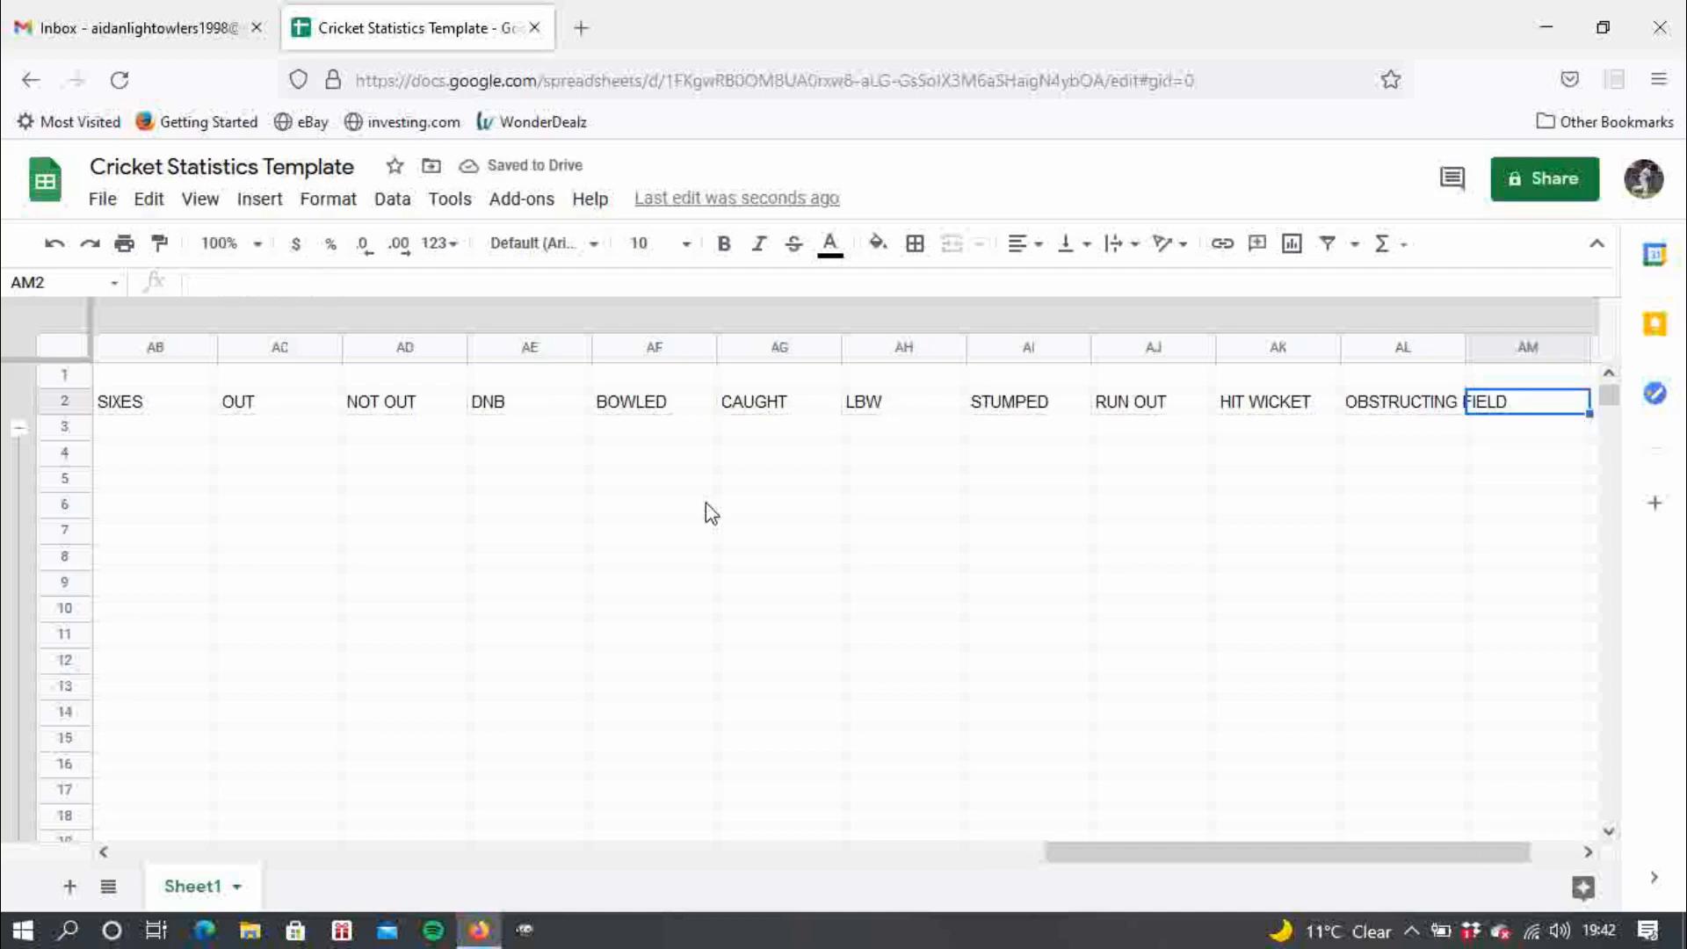
text(HANDLED )
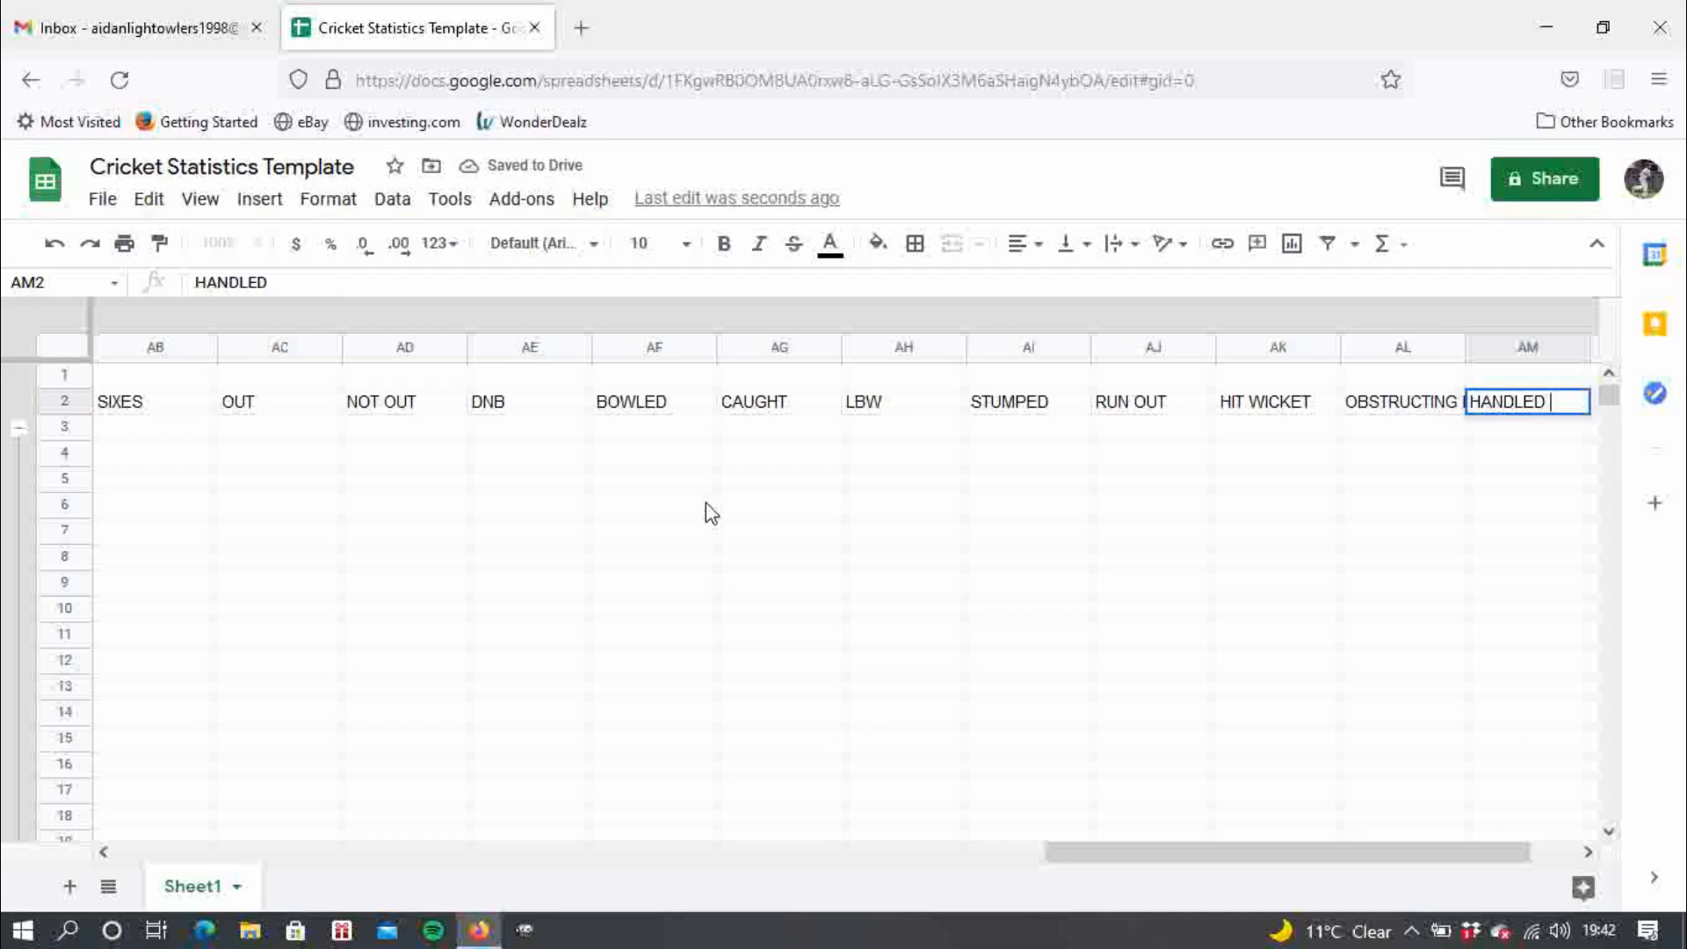
text(BALL)
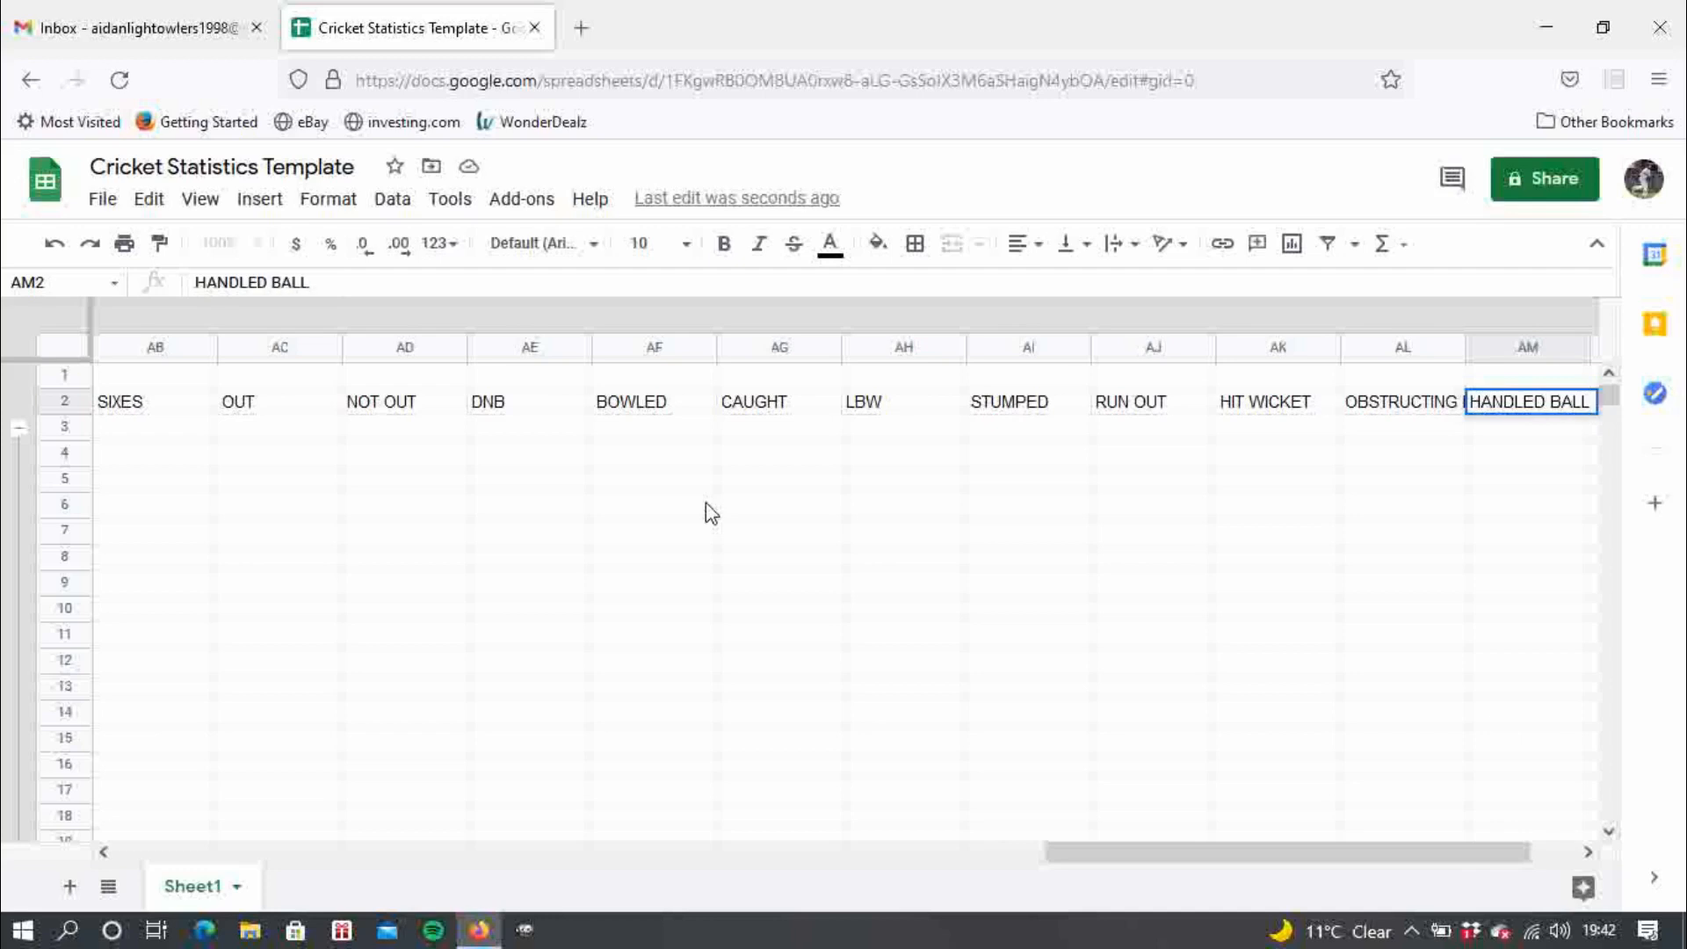
key(Tab)
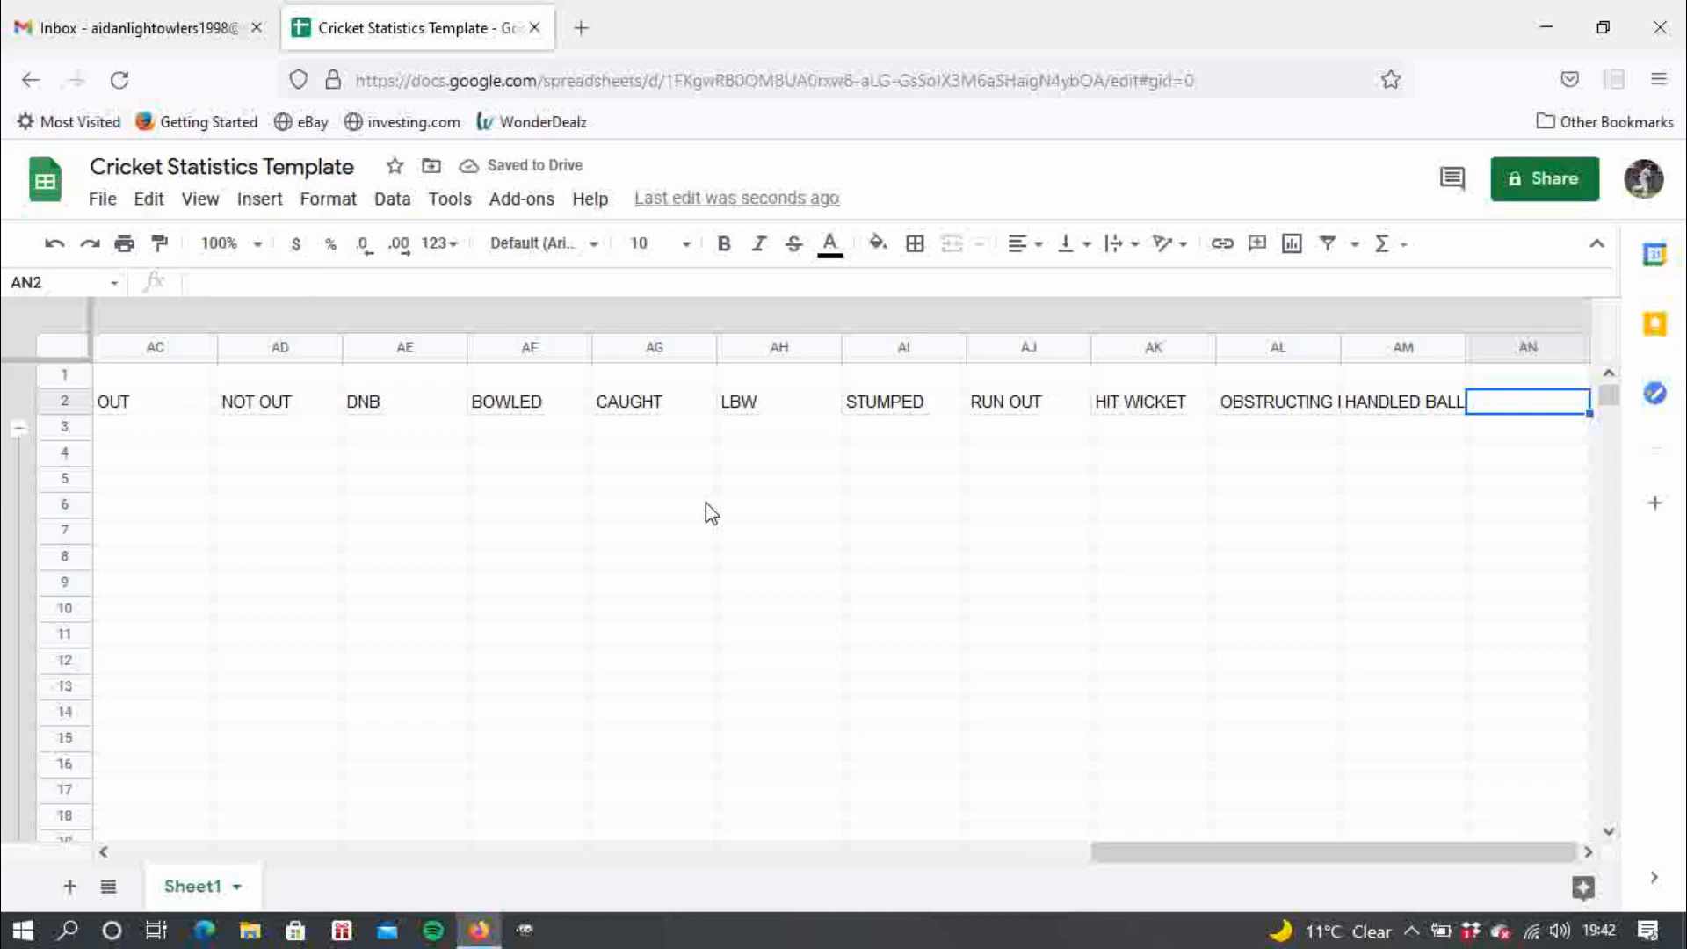
text(HIT )
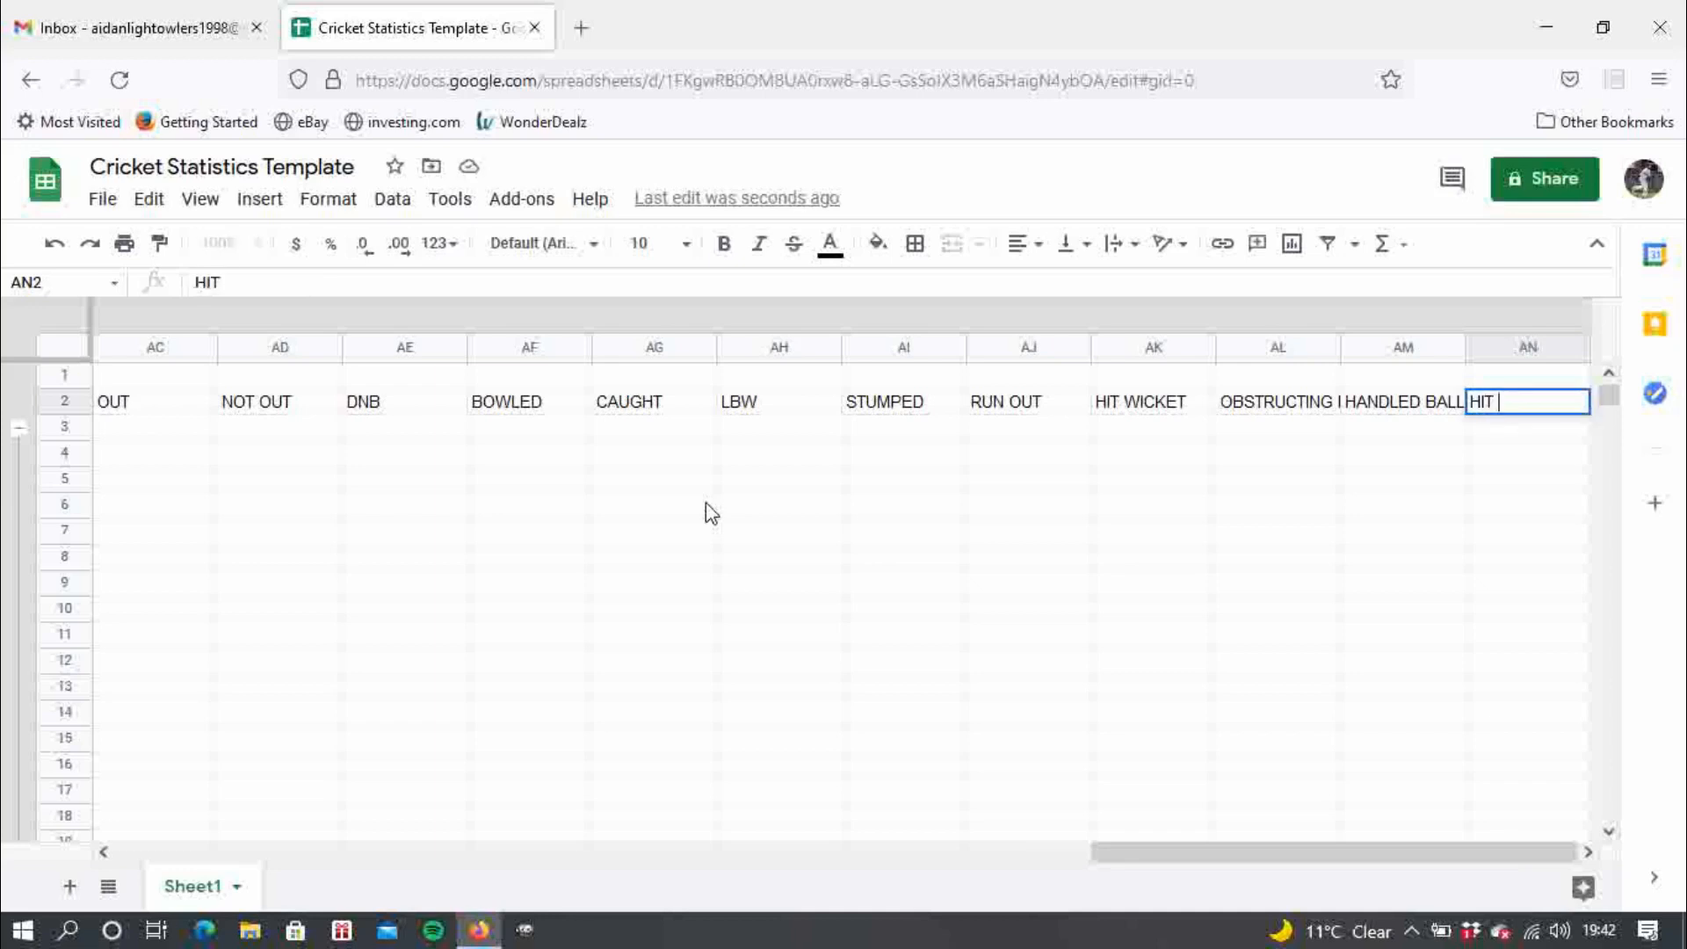
text(TWICE)
key(ctrl+Return)
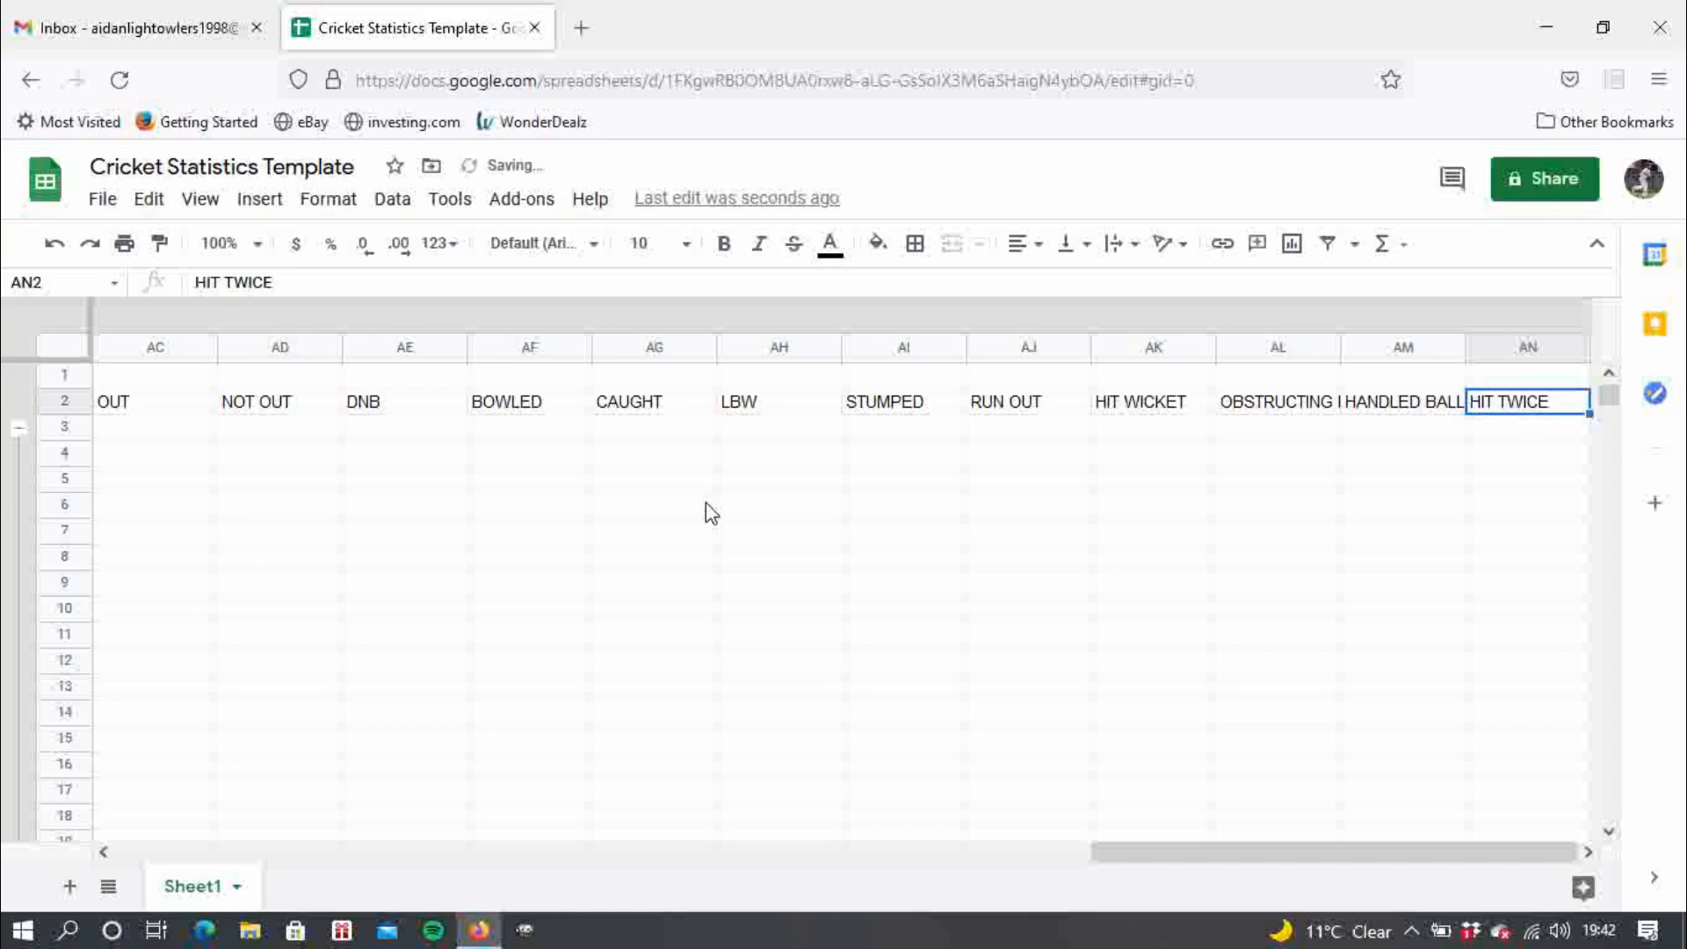
click(1453, 534)
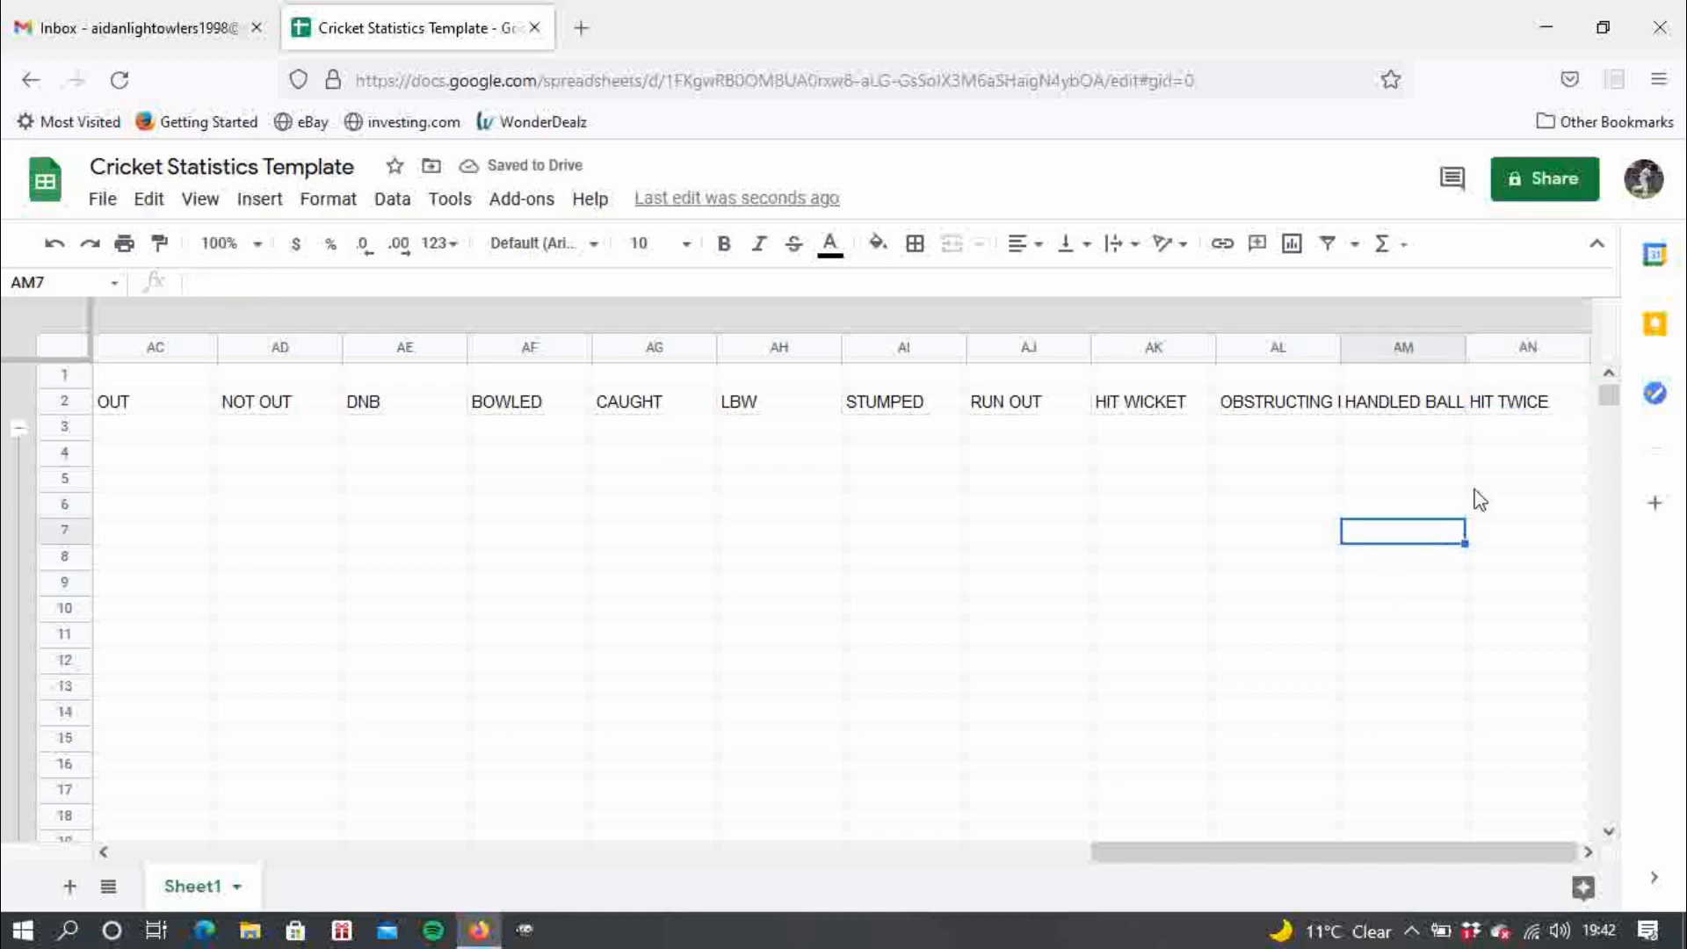
- Insert 13 blank columns one after another to the right of HIT TWICE, extending the sheet from column AO to BA
right_click(1549, 354)
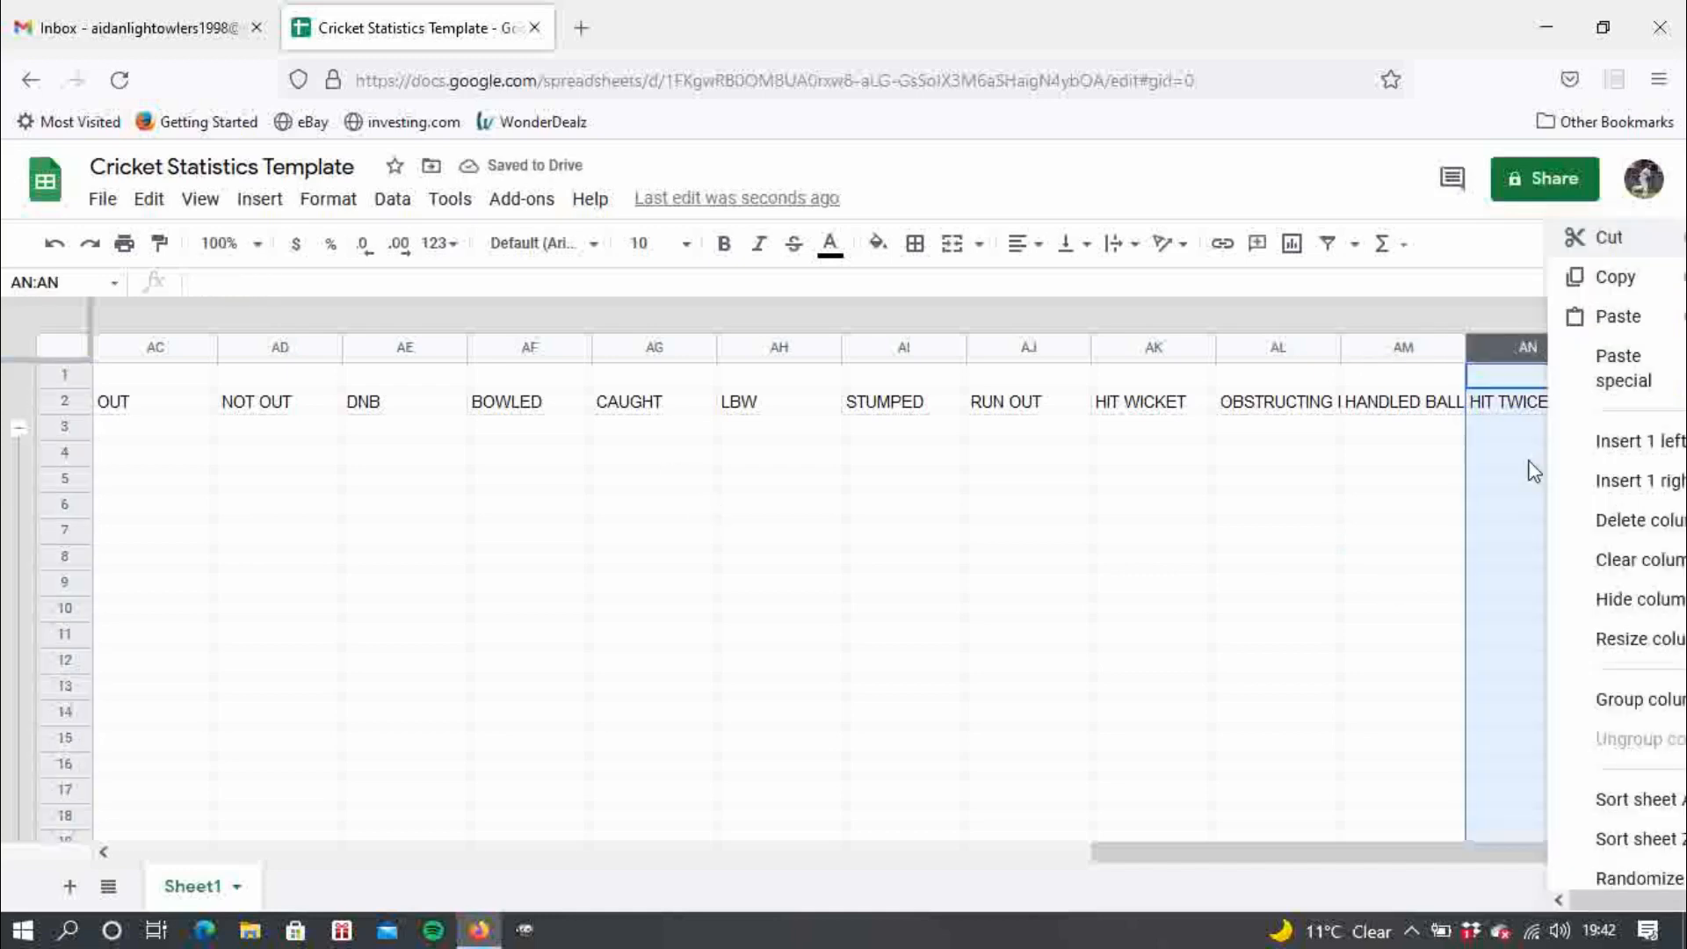
click(1601, 480)
right_click(1523, 356)
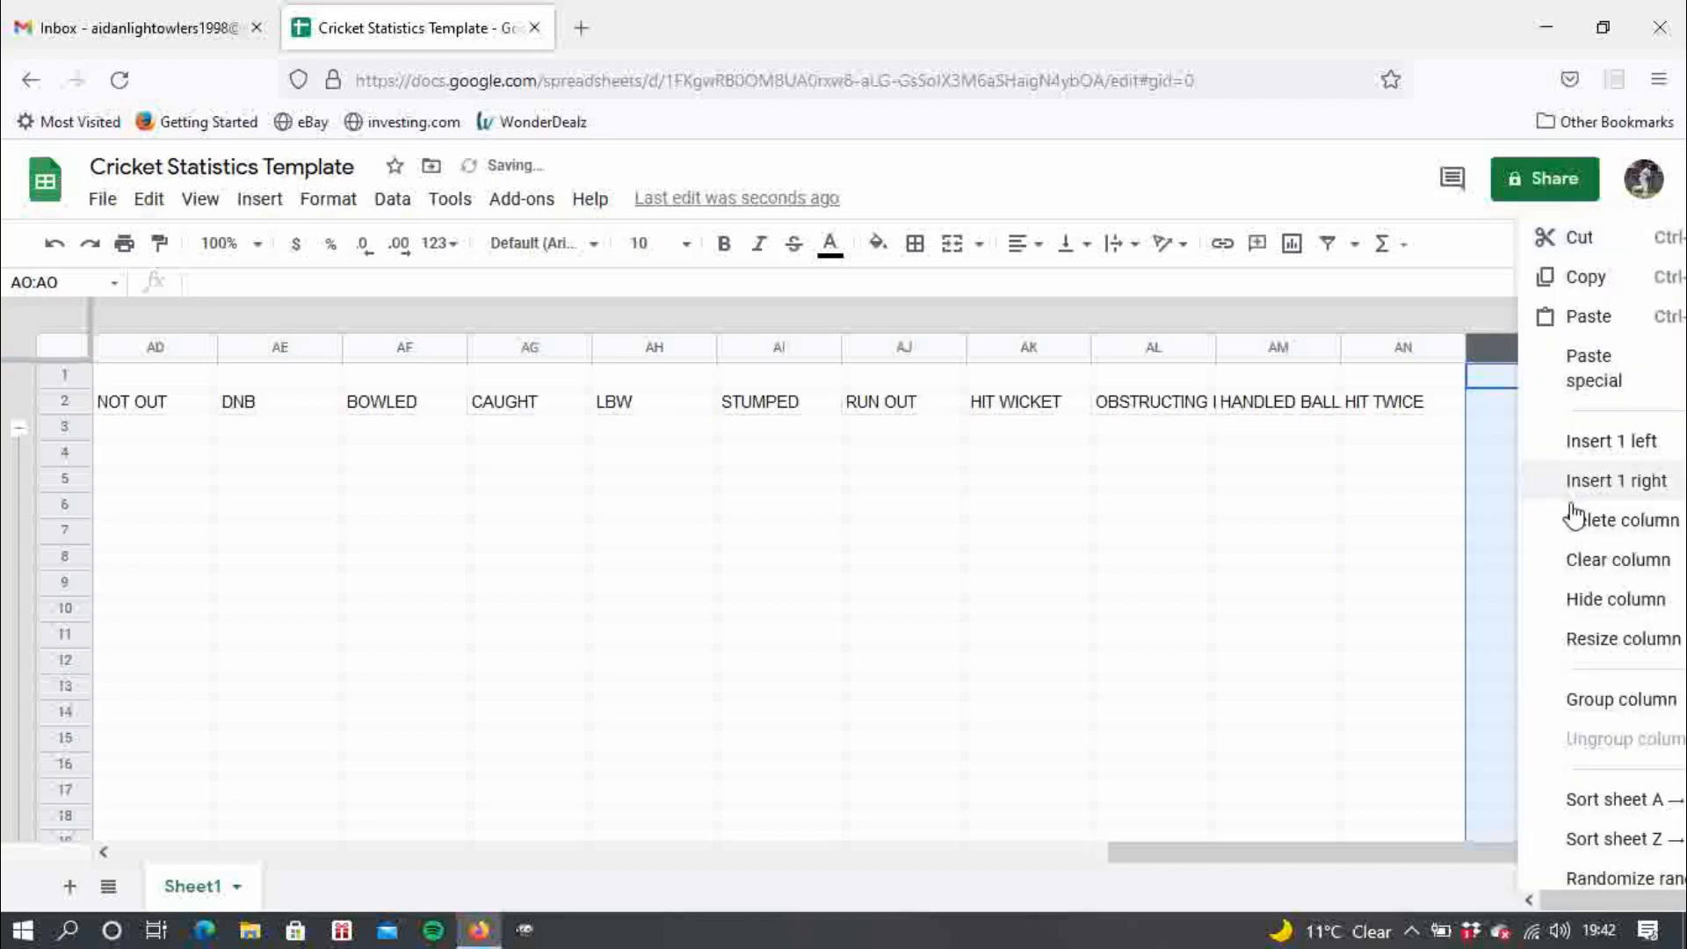
click(1573, 482)
right_click(1527, 350)
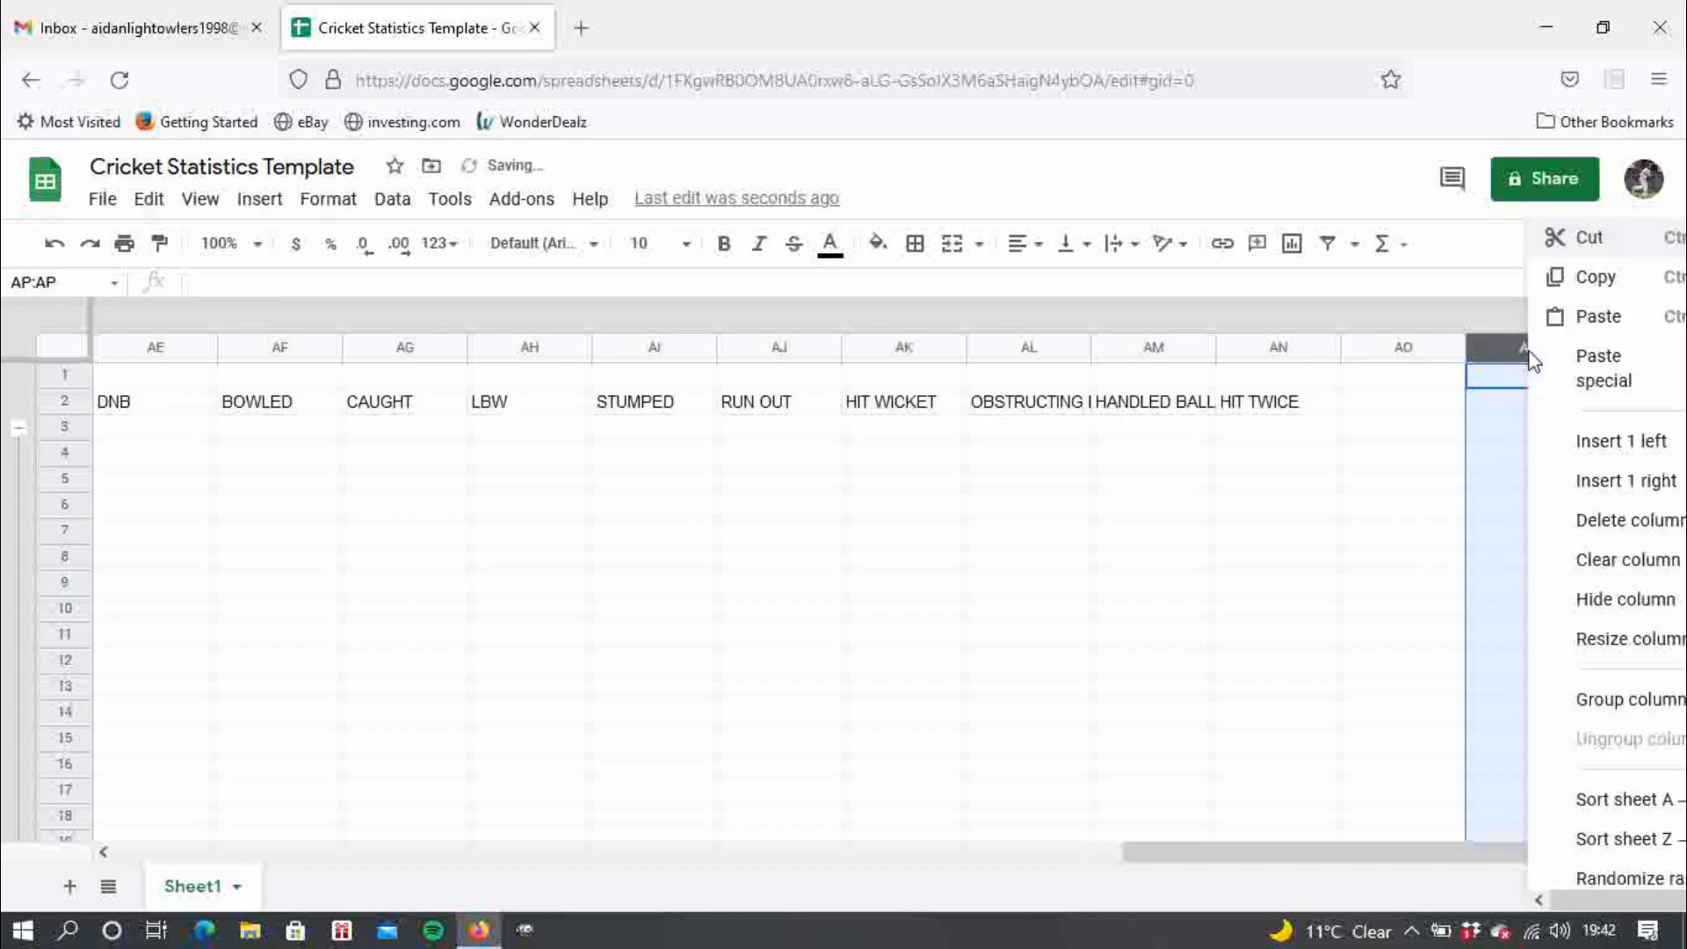
click(1600, 482)
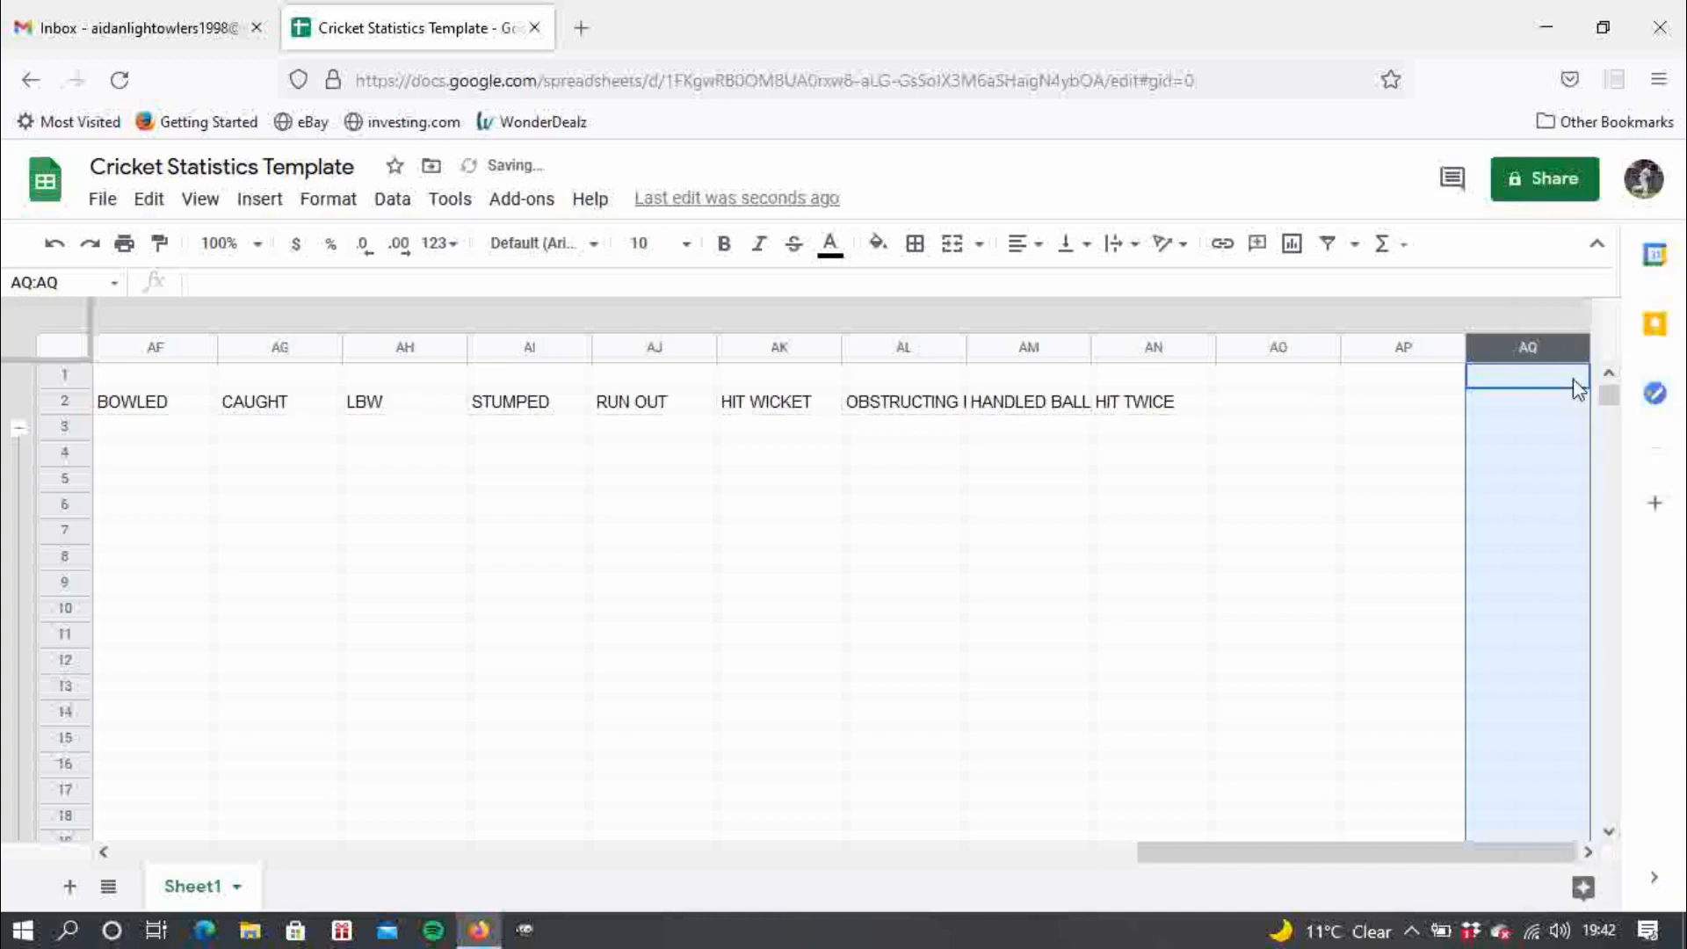
right_click(1536, 353)
click(1589, 492)
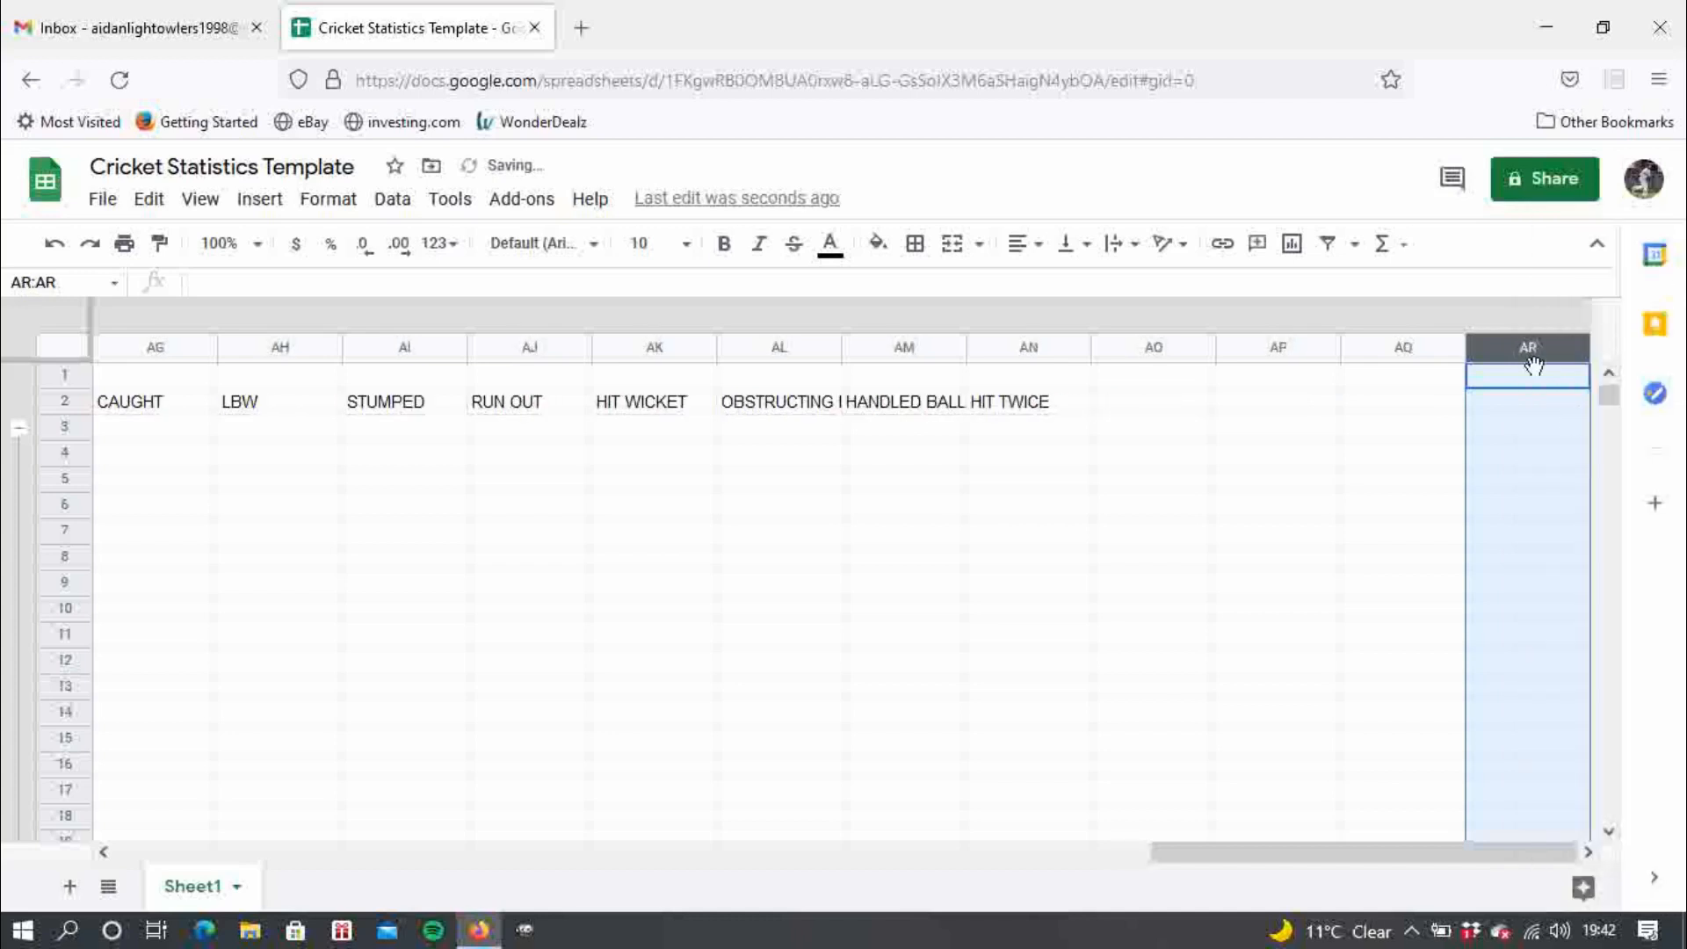
right_click(1523, 349)
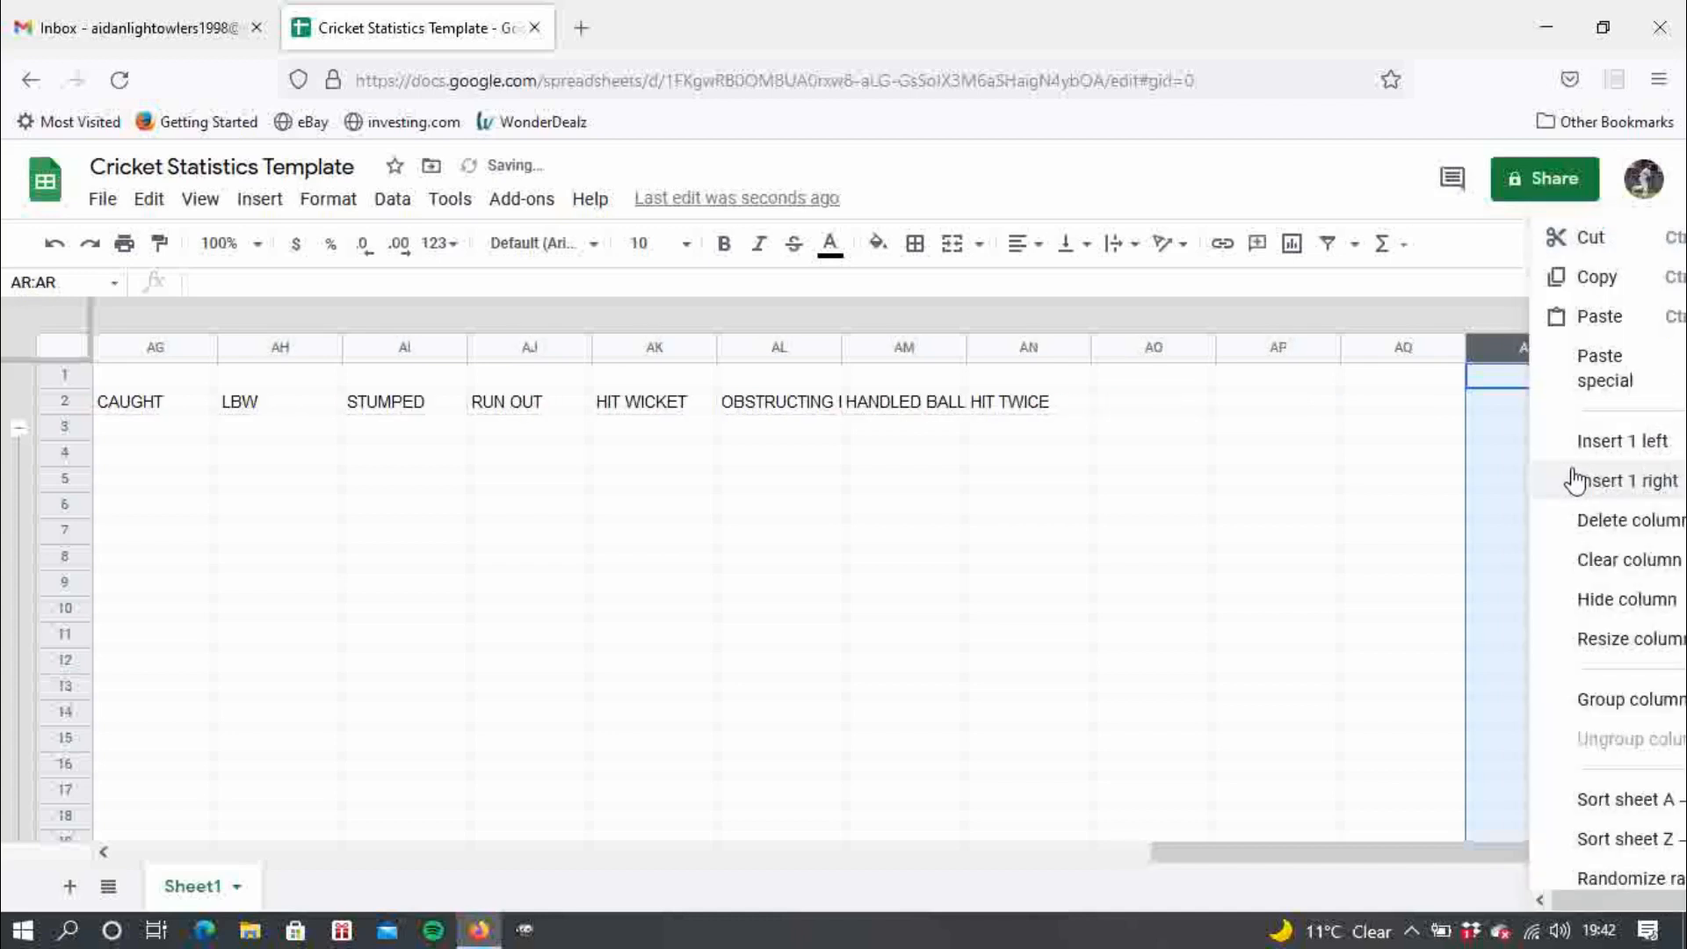
click(1574, 479)
right_click(1526, 349)
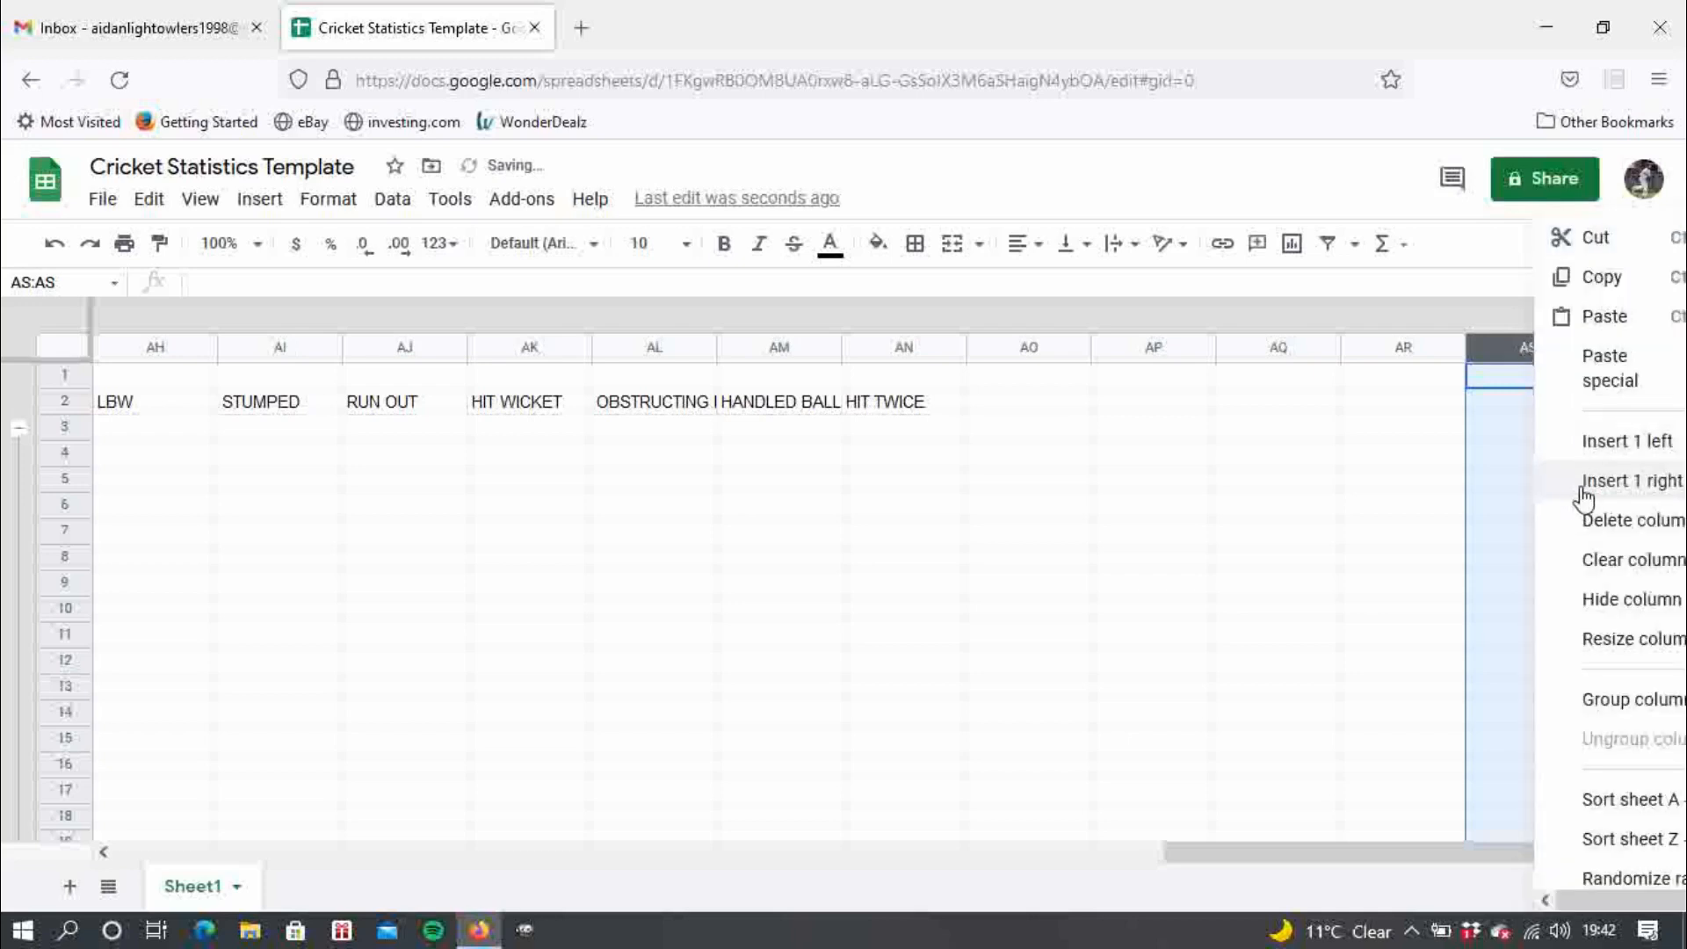
click(1586, 482)
right_click(1523, 352)
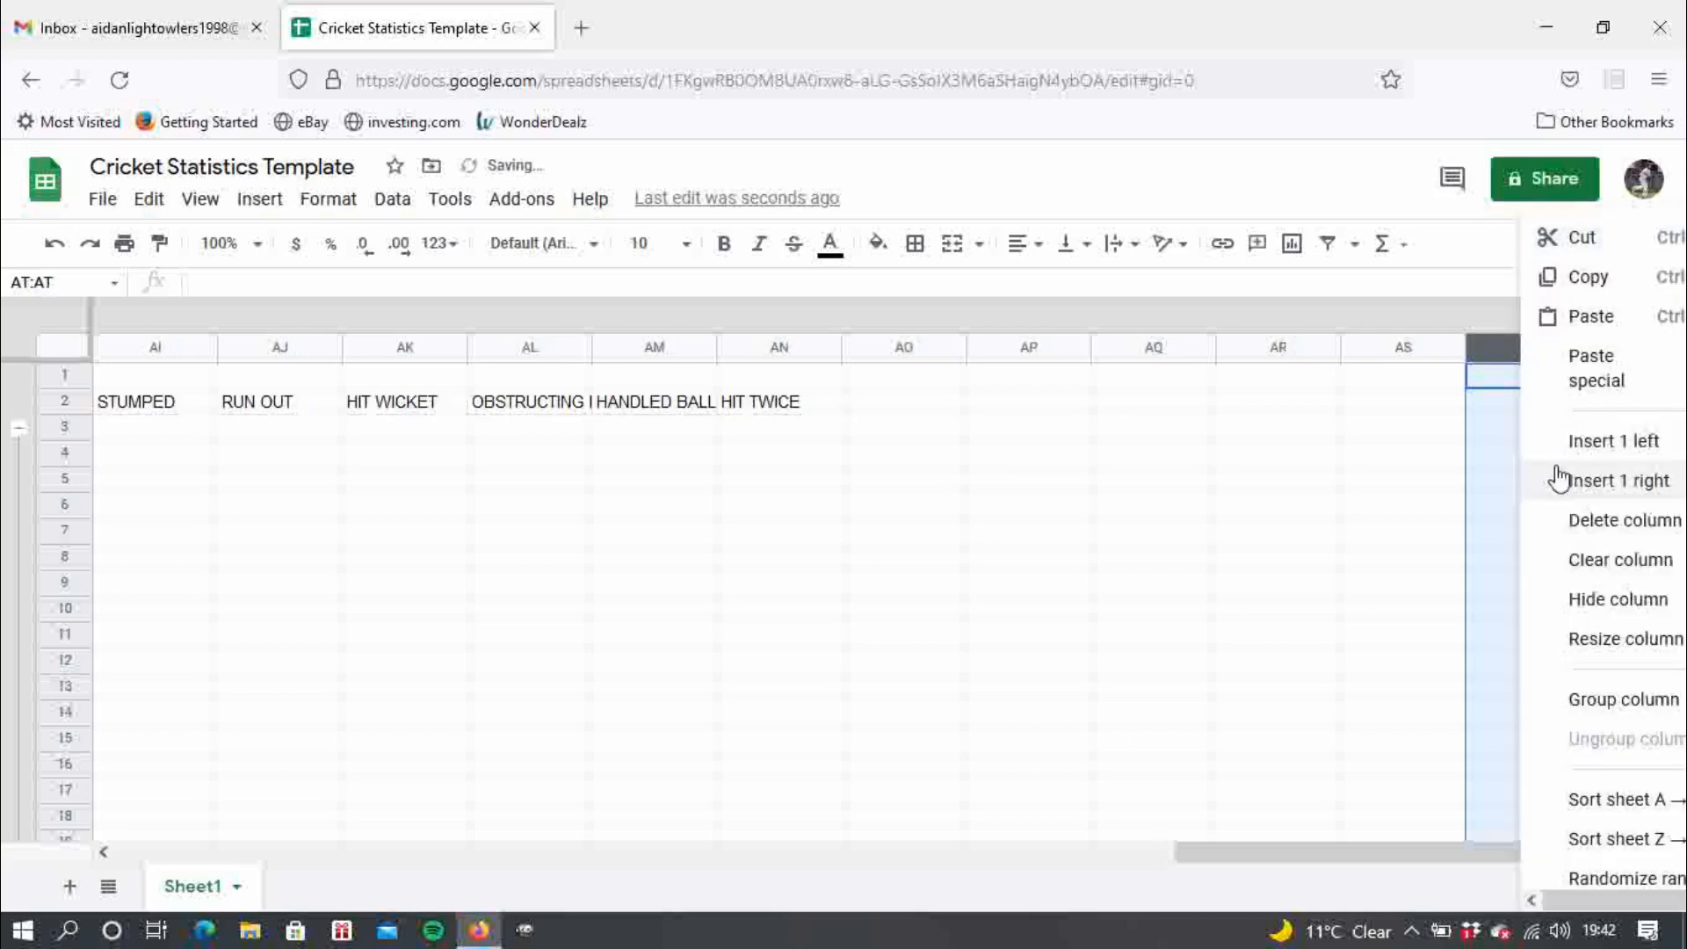
click(1555, 480)
right_click(1509, 342)
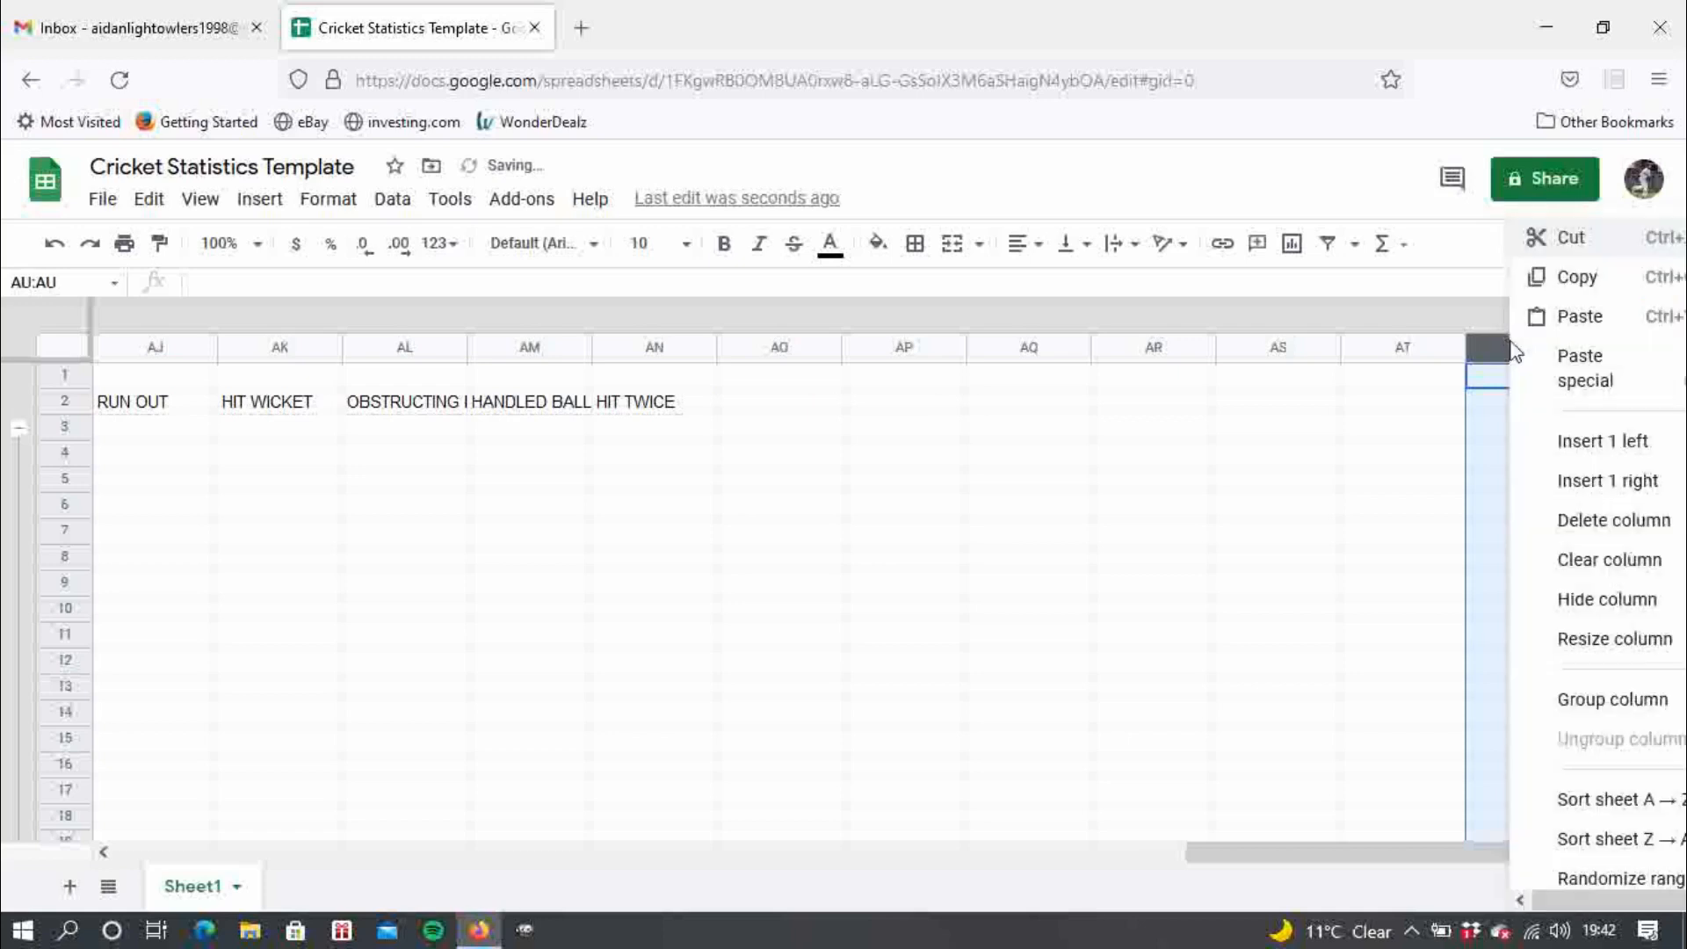
click(1562, 479)
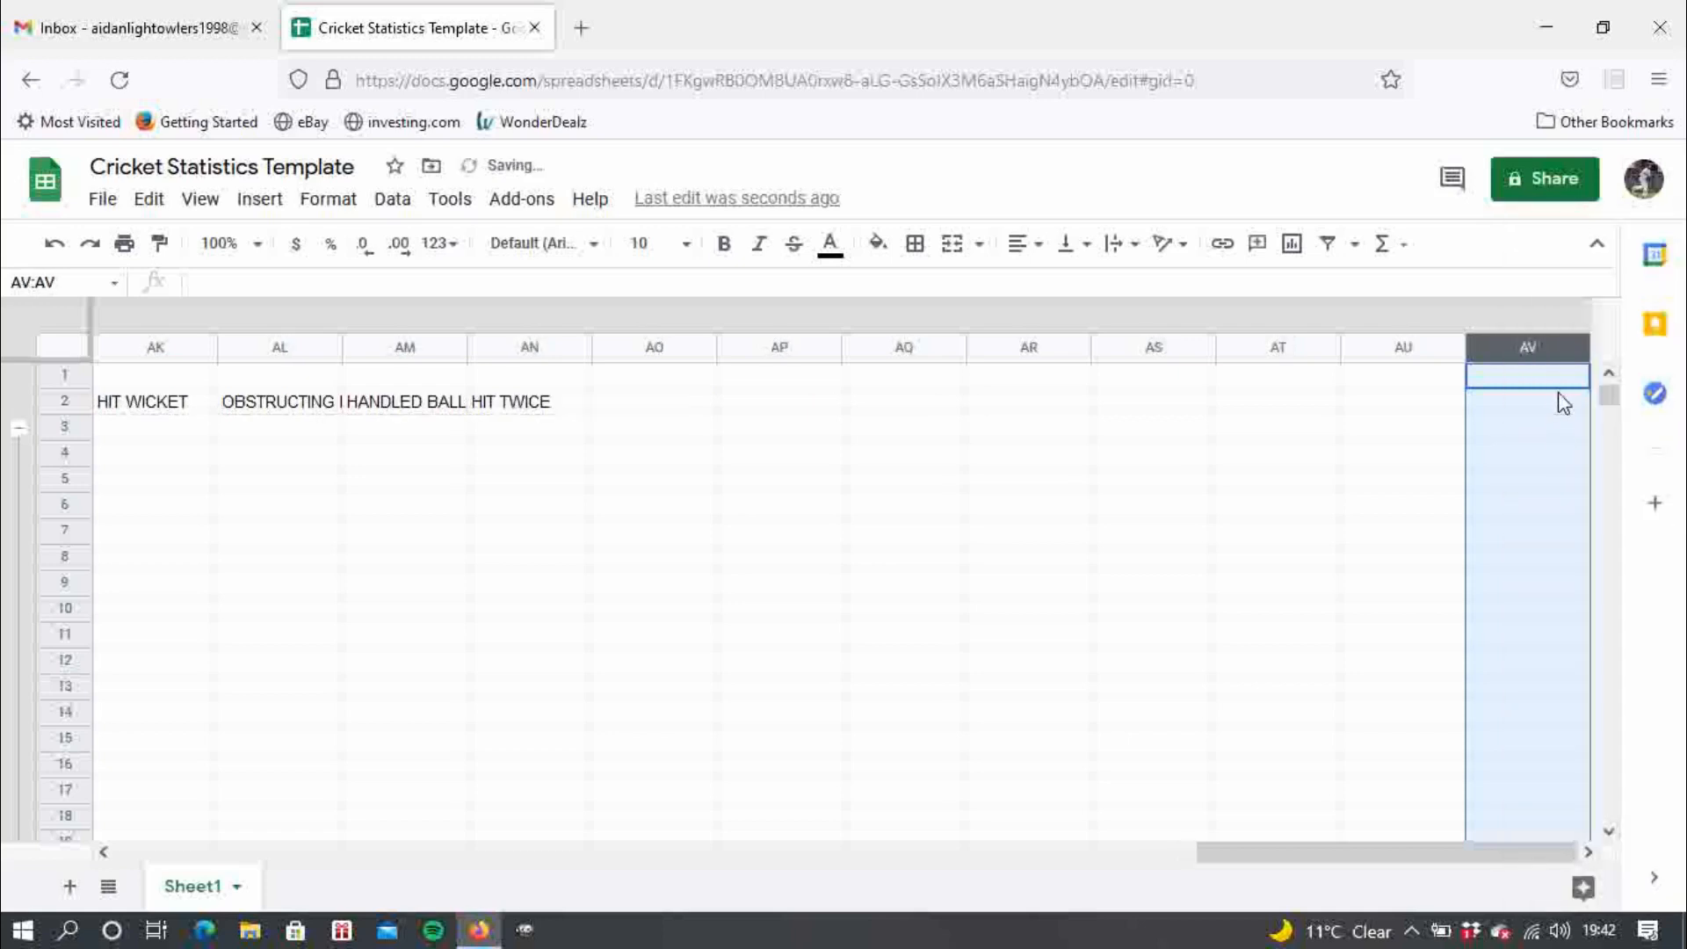
right_click(1520, 346)
click(1563, 483)
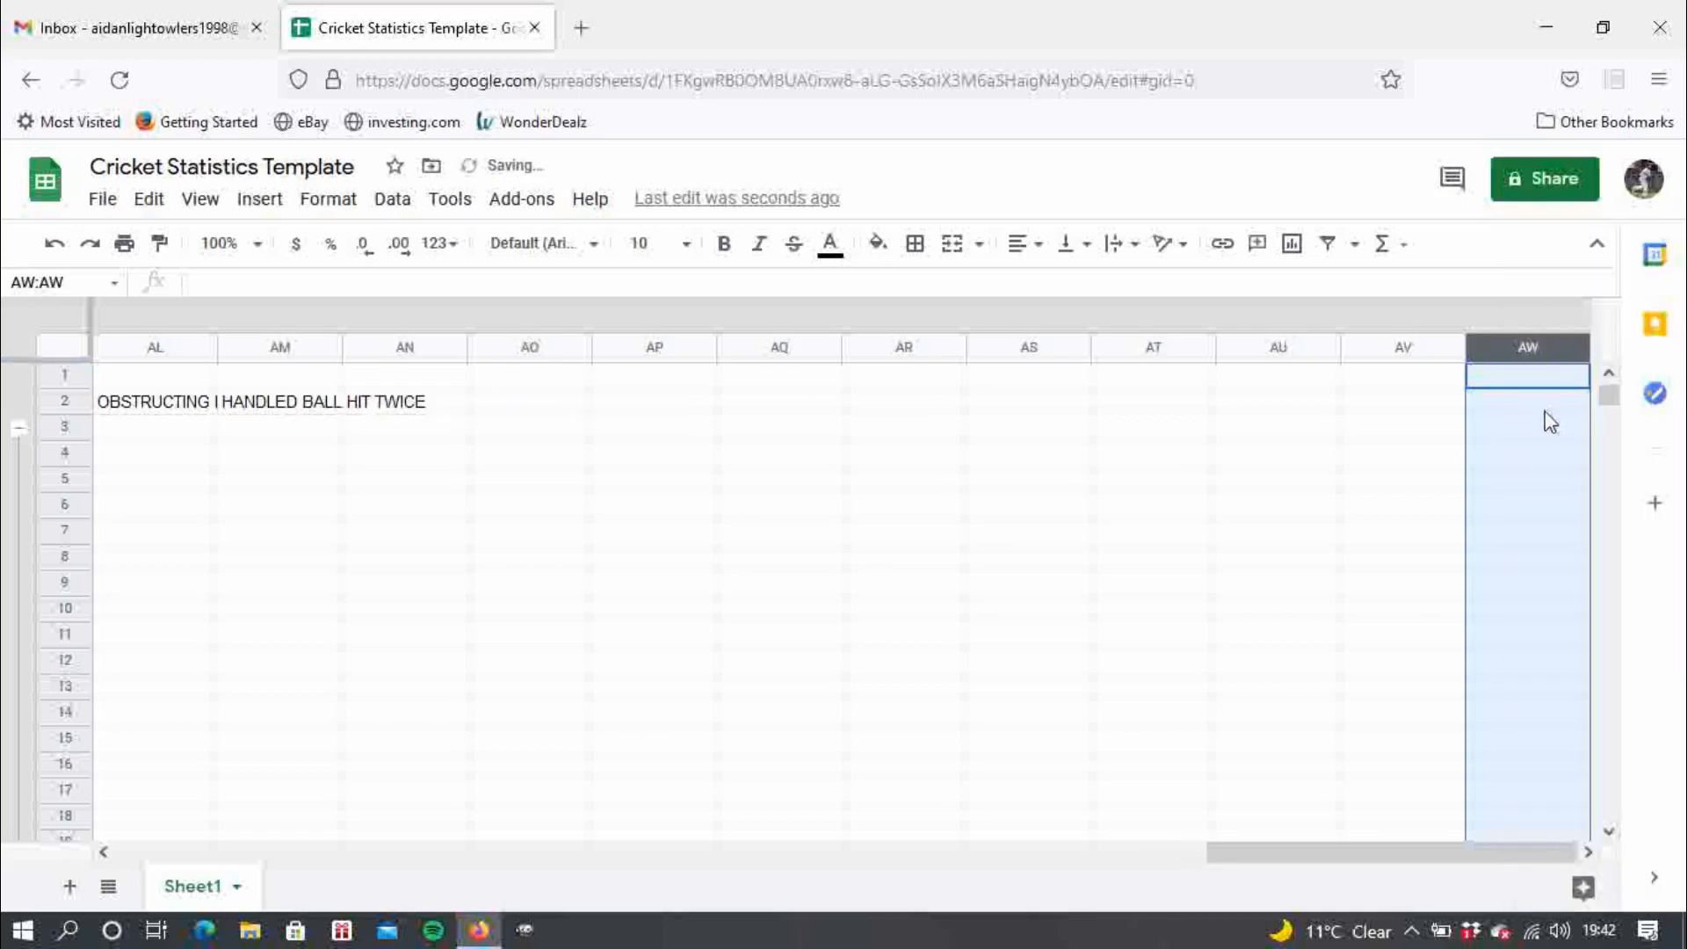
right_click(1534, 356)
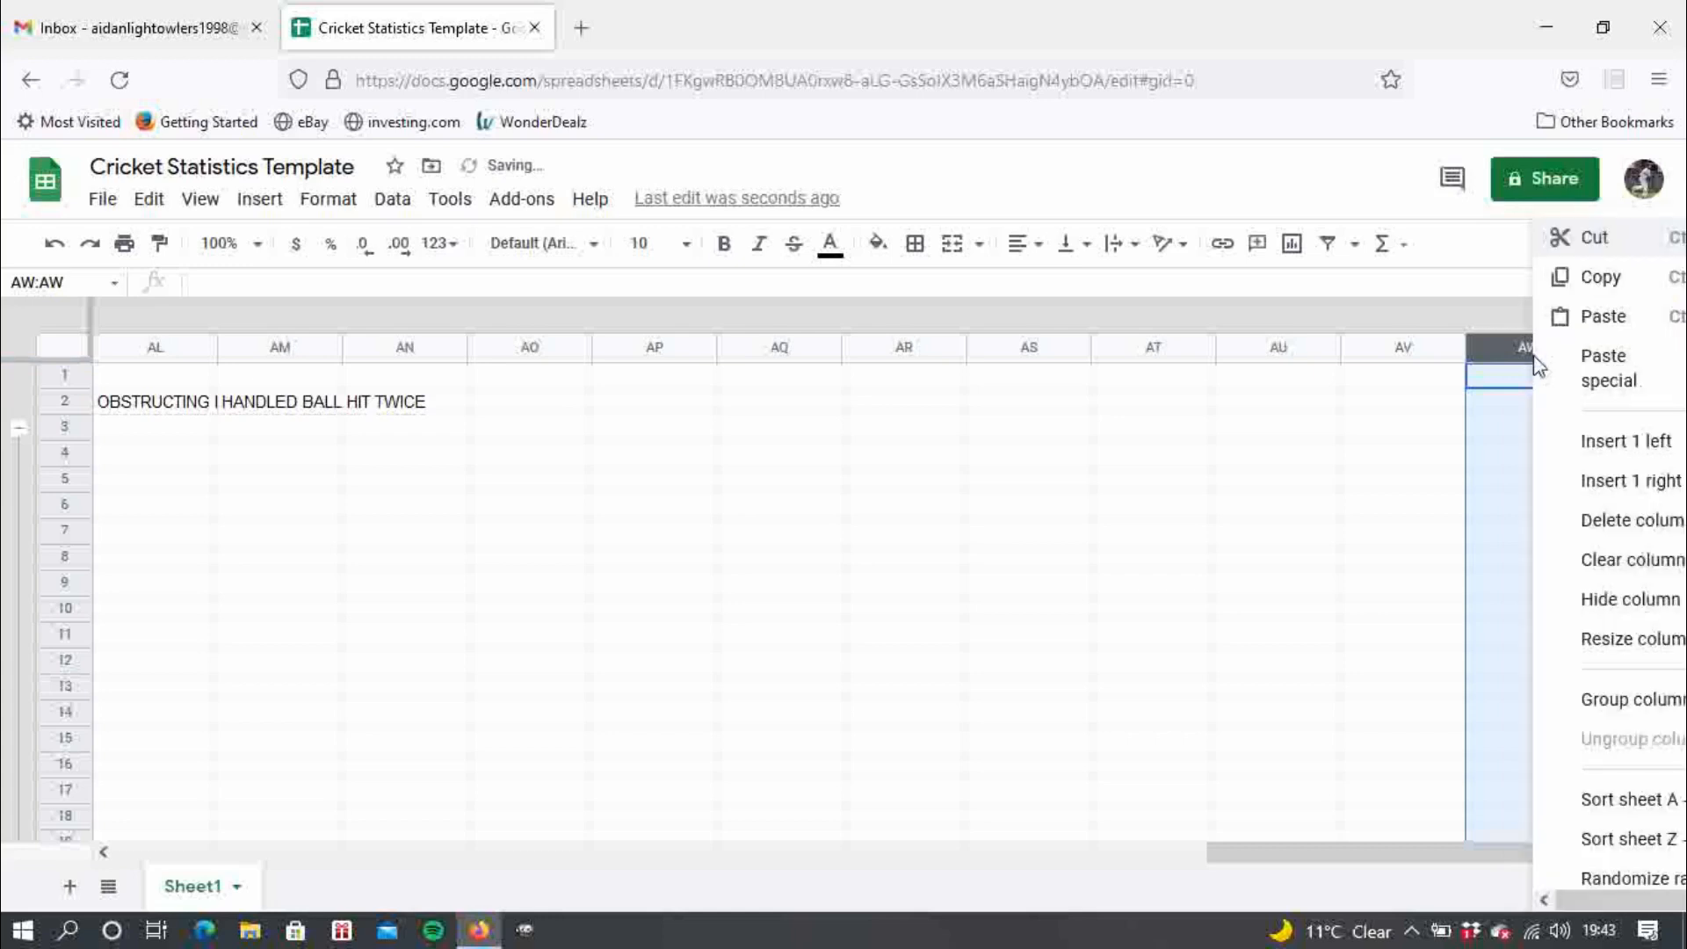
click(1595, 482)
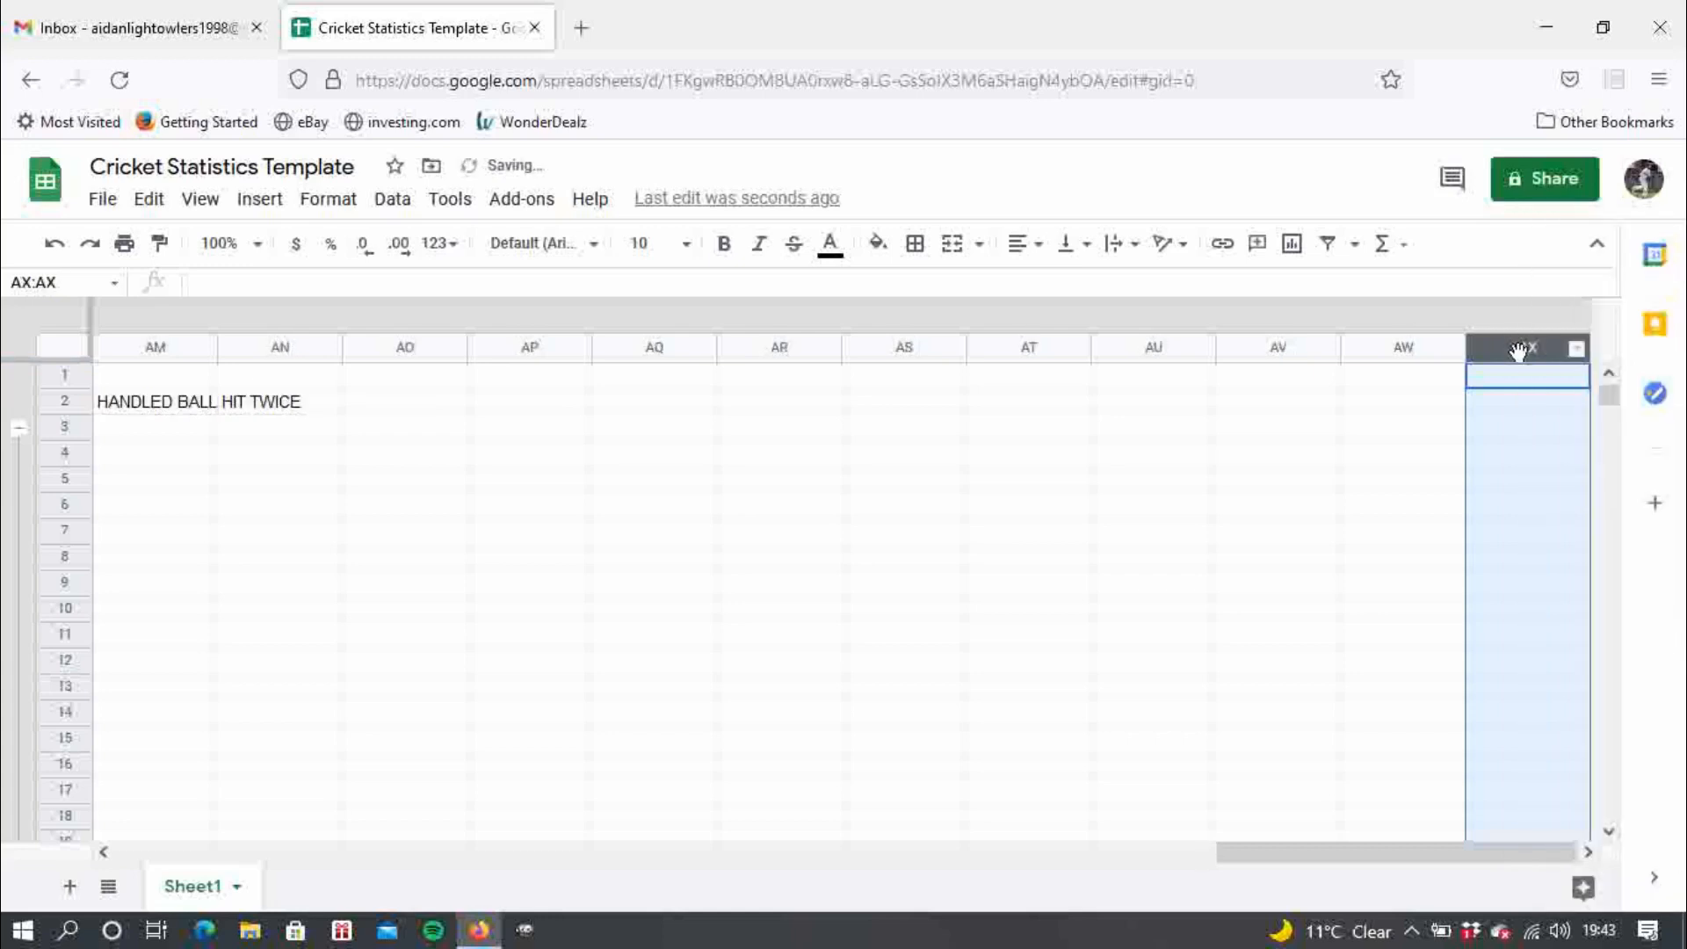
right_click(1518, 350)
click(1570, 480)
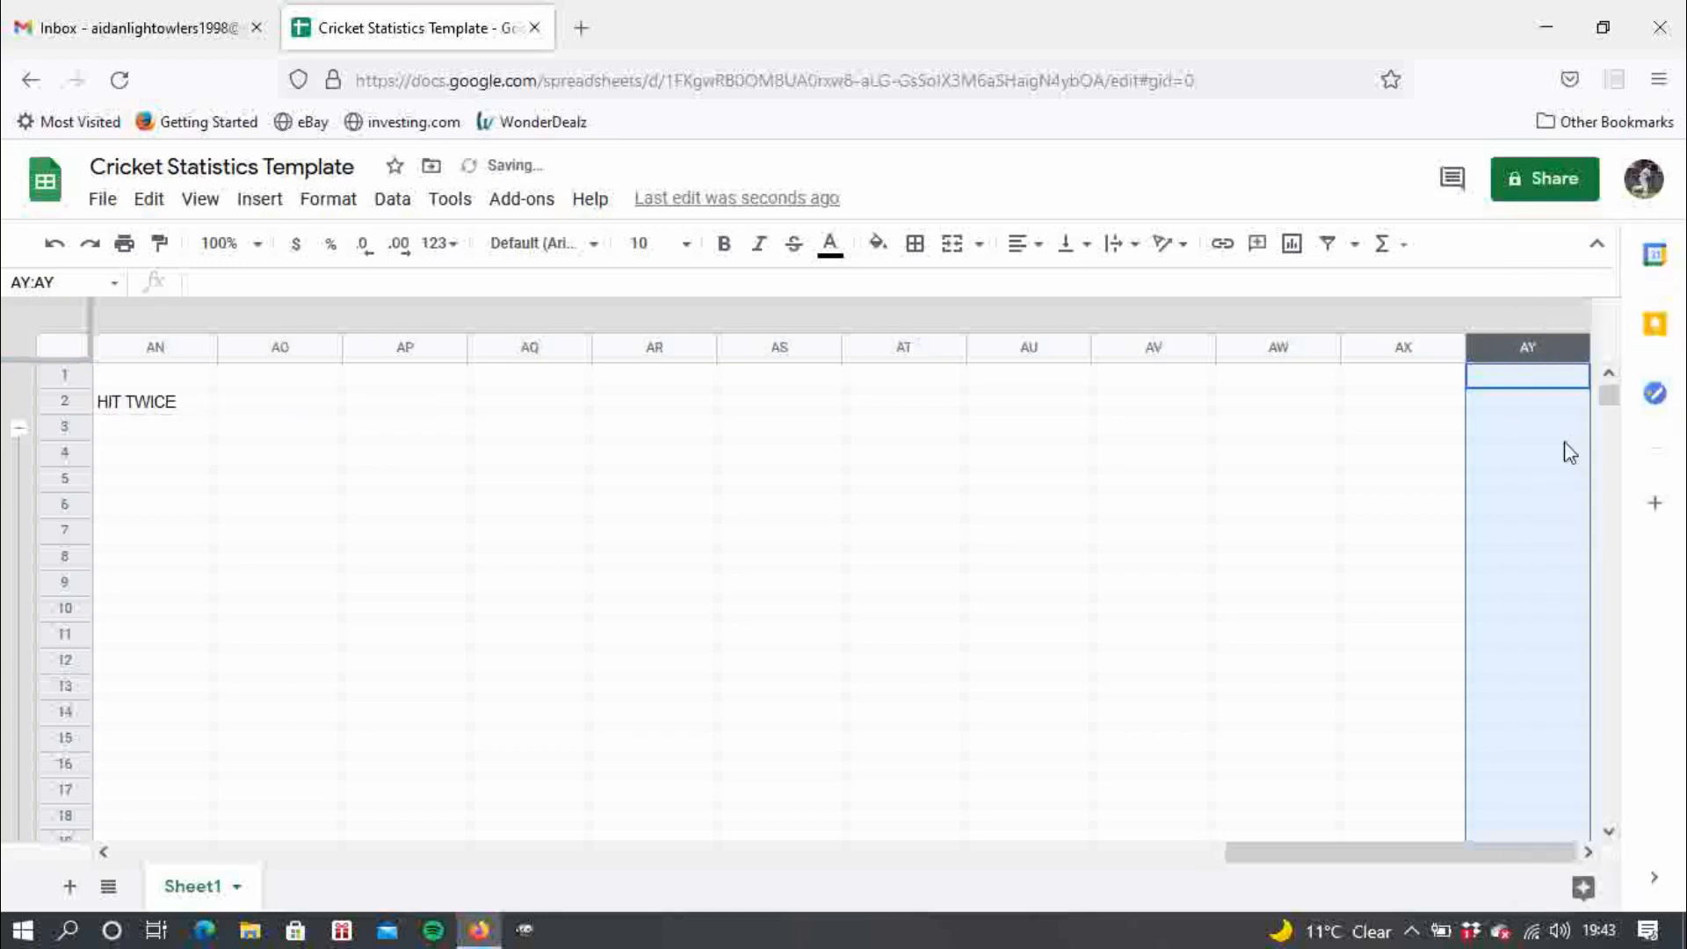
right_click(1547, 360)
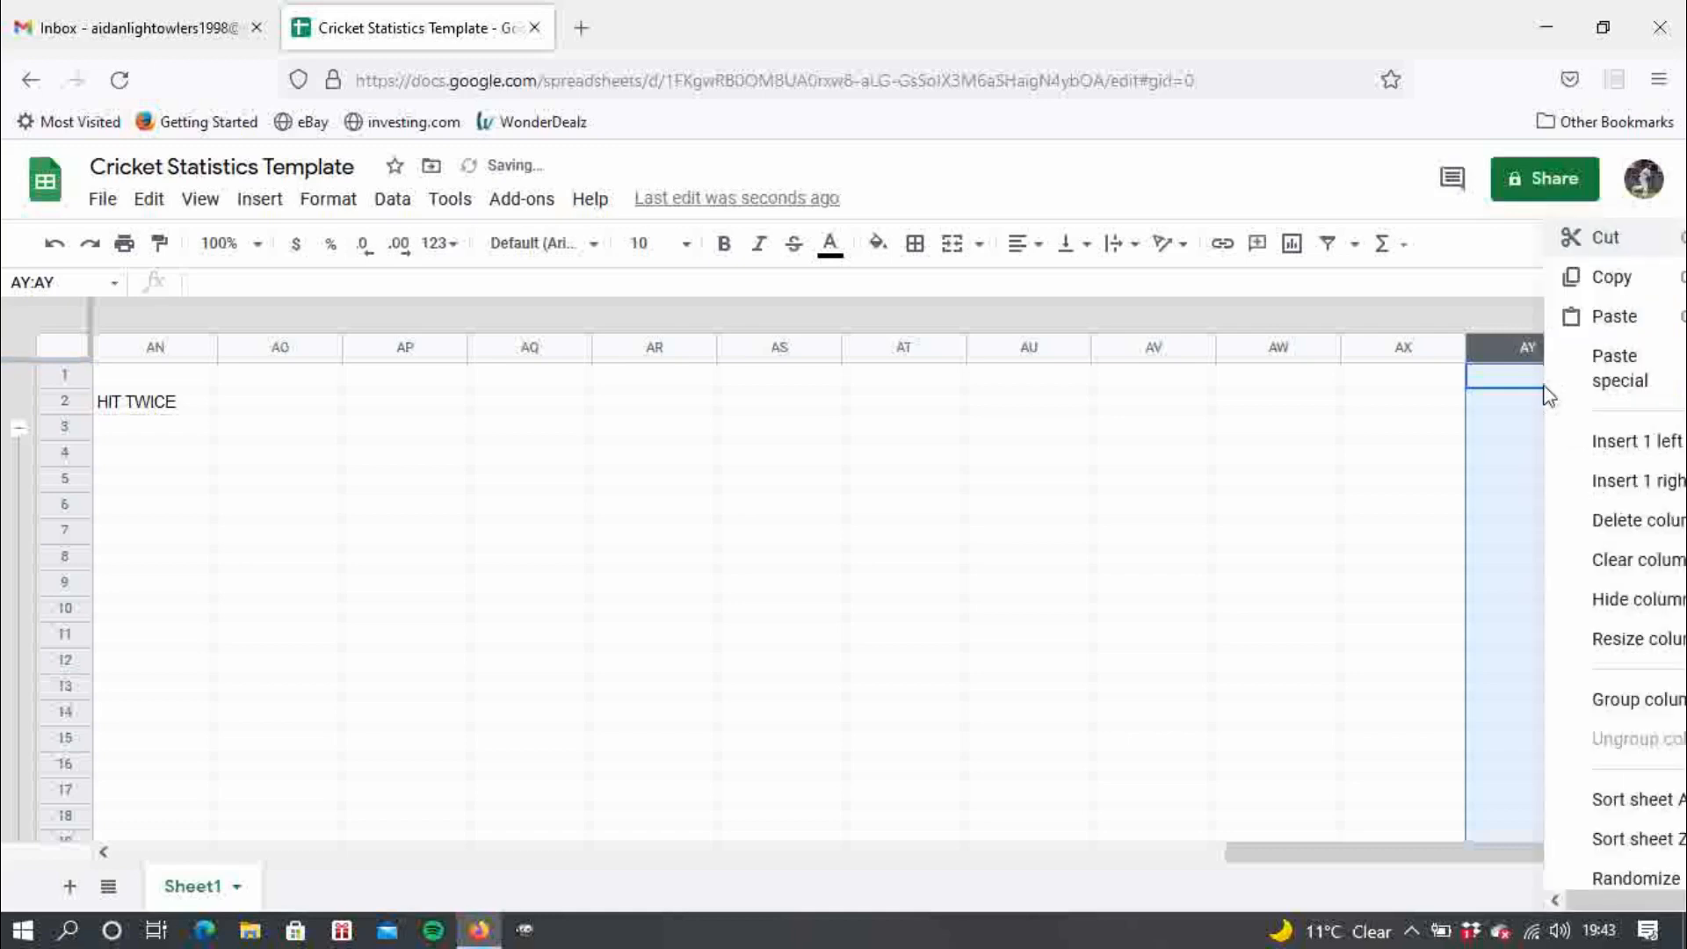
click(1573, 479)
right_click(1526, 352)
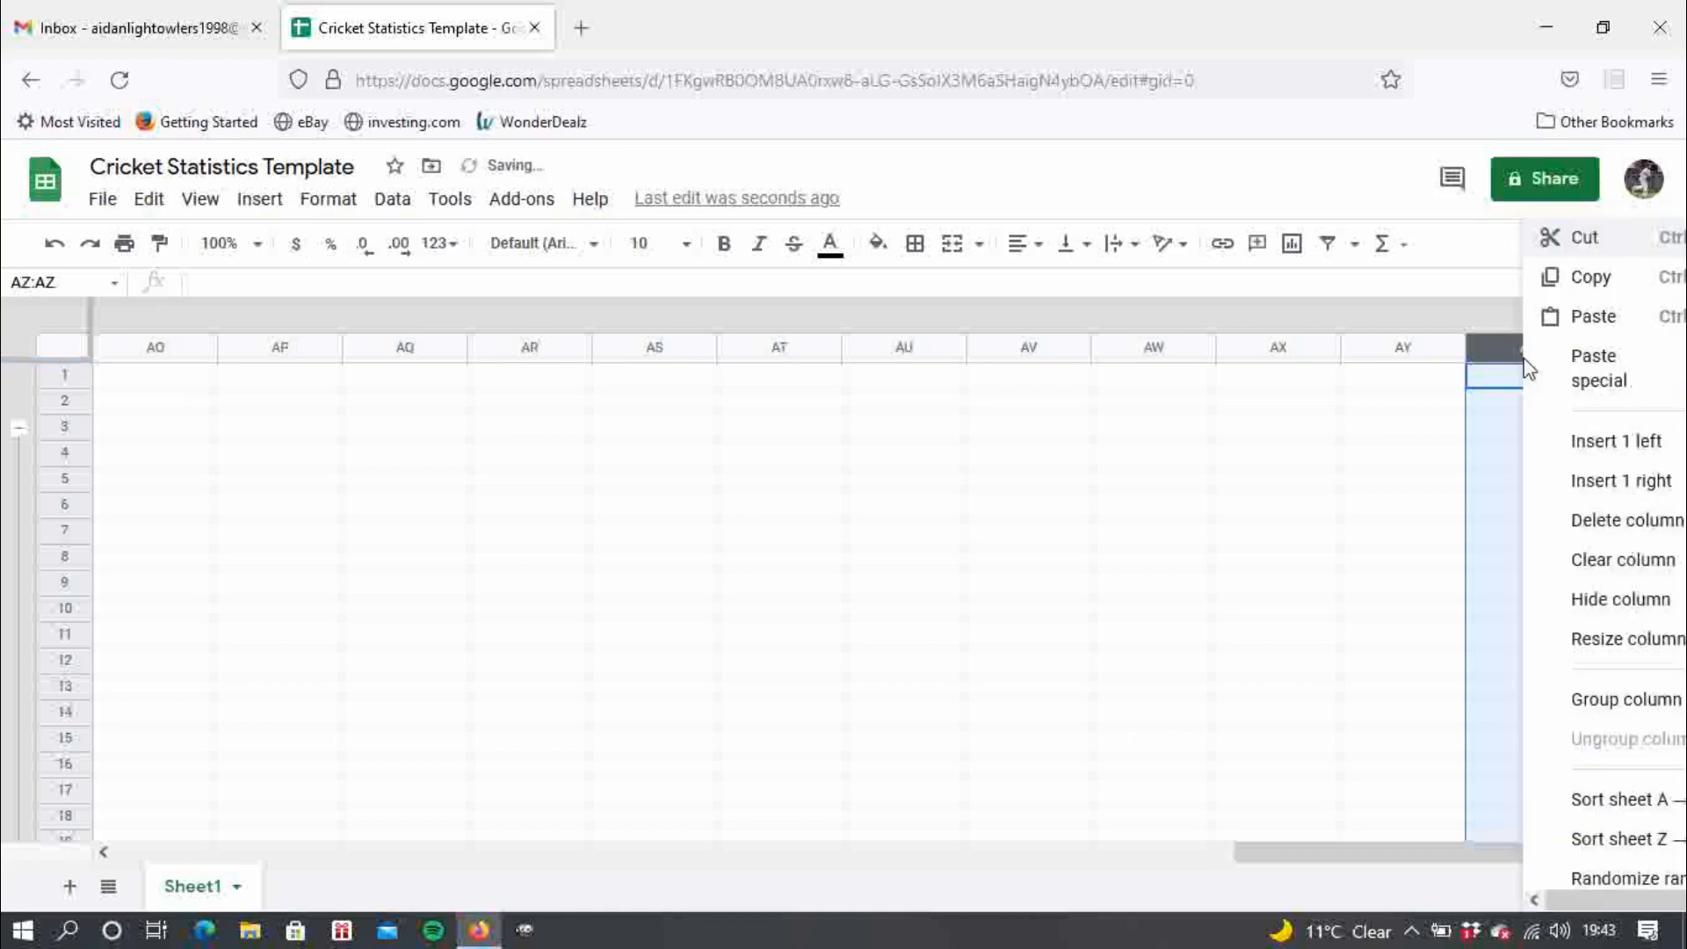
click(1546, 489)
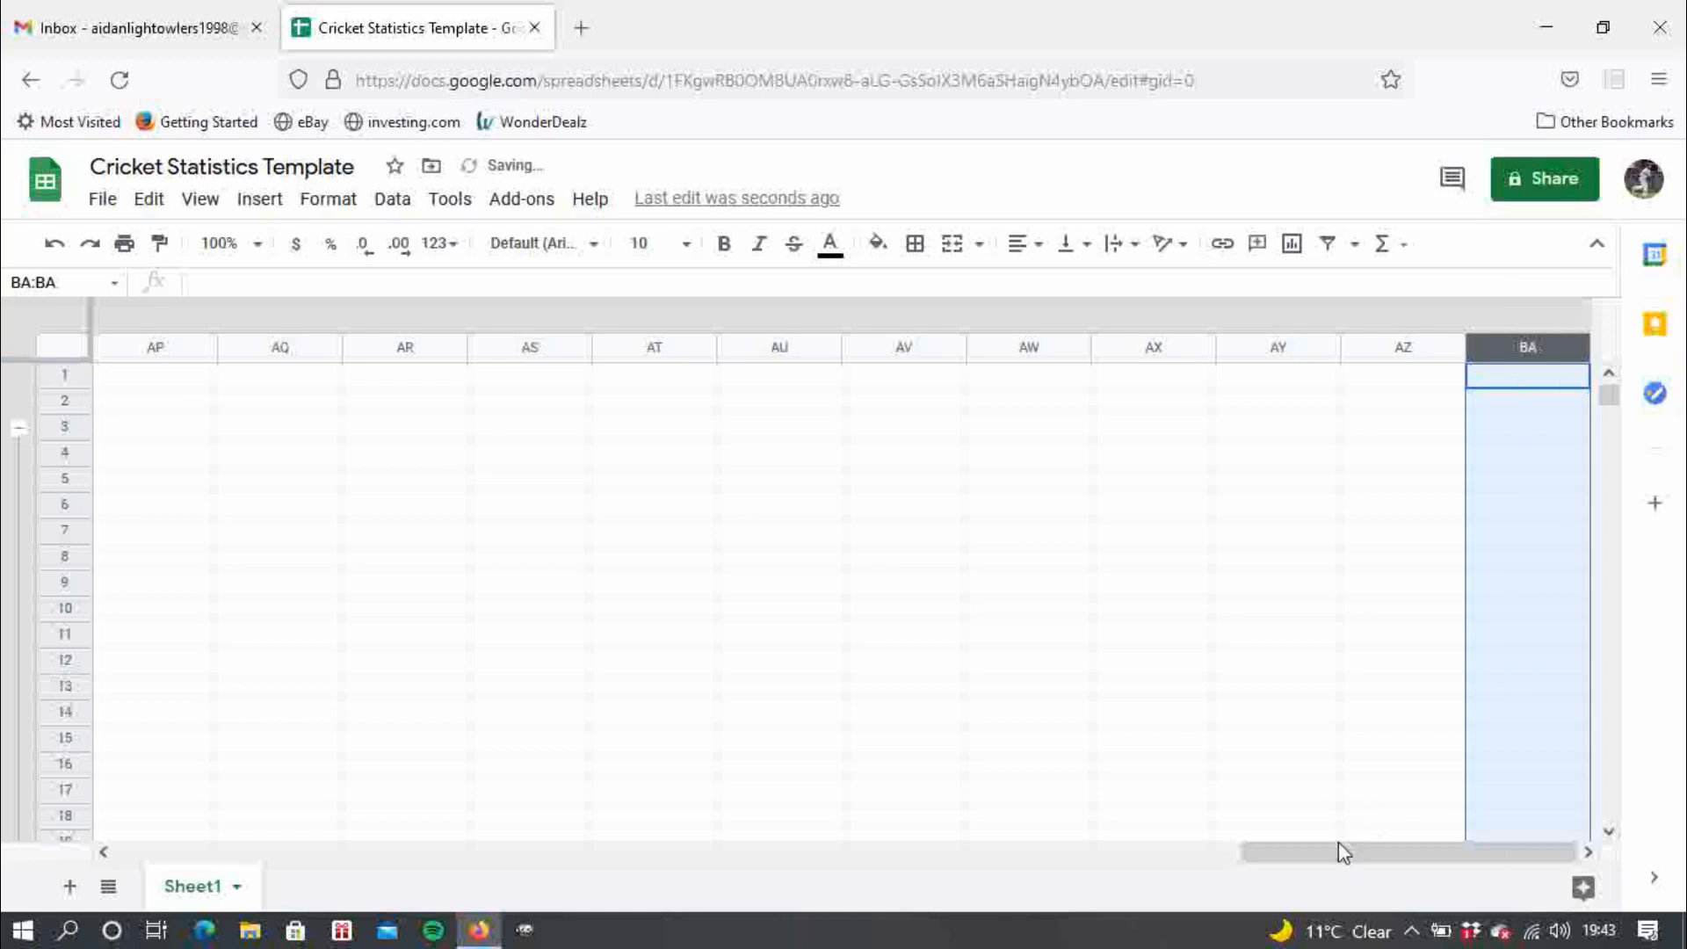
- Enter the dismissal headings TIMED OUT and RETIRED in cells AO2 and AP2, right after HIT TWICE
drag(1342, 850, 1103, 801)
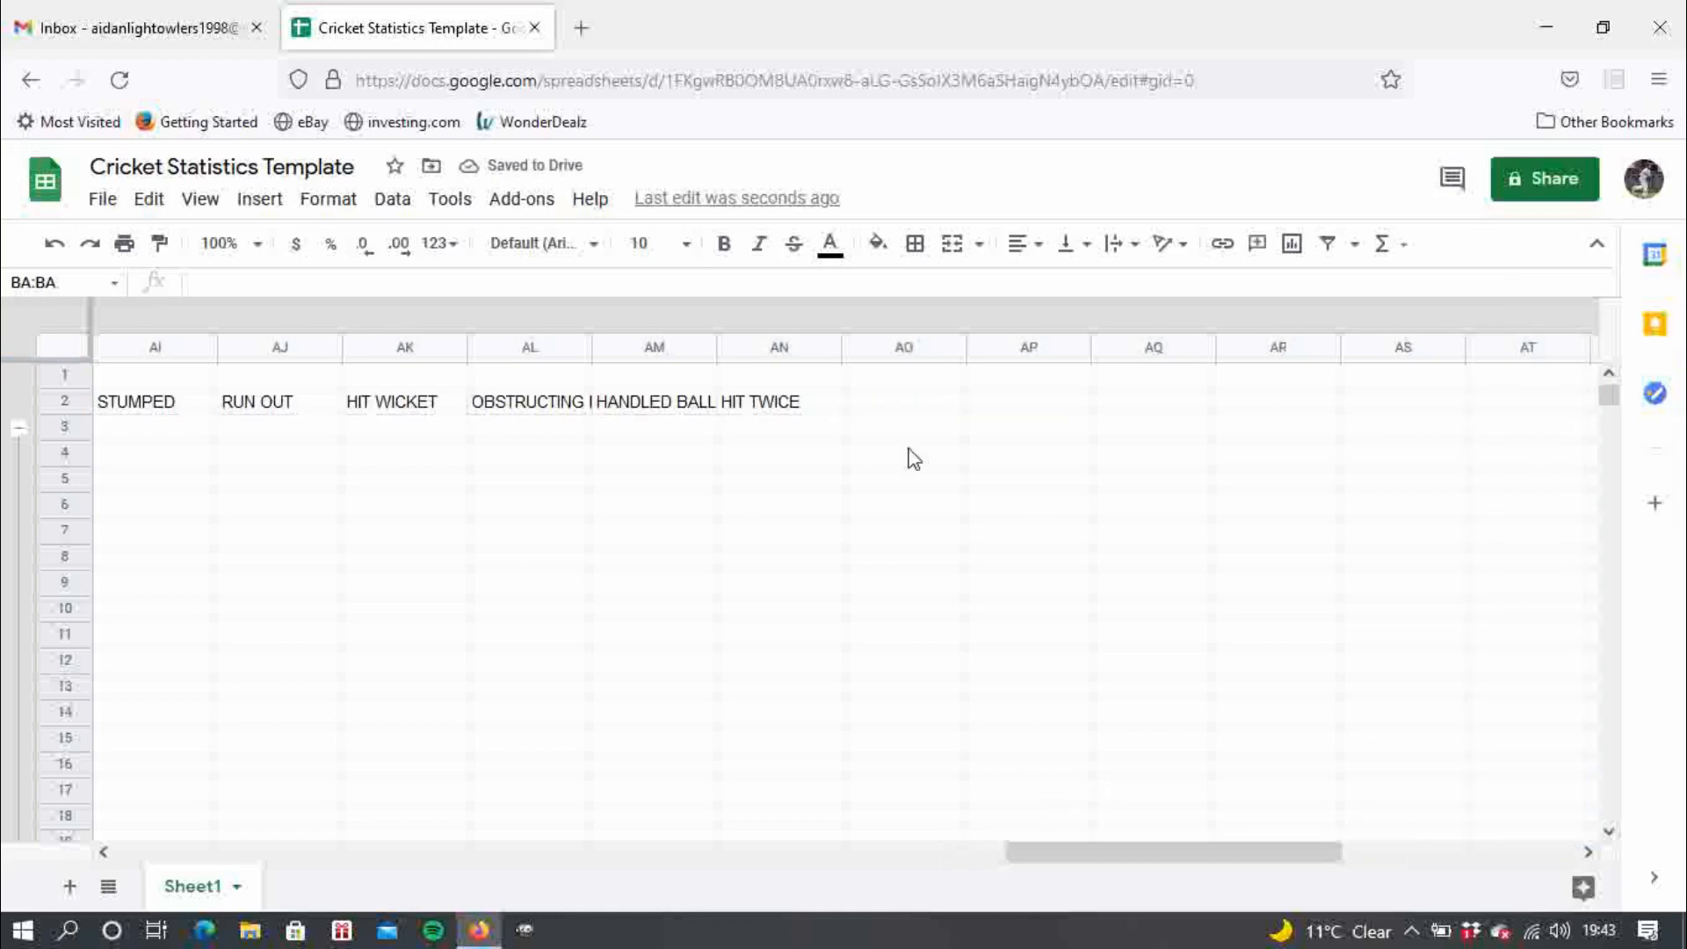
click(873, 408)
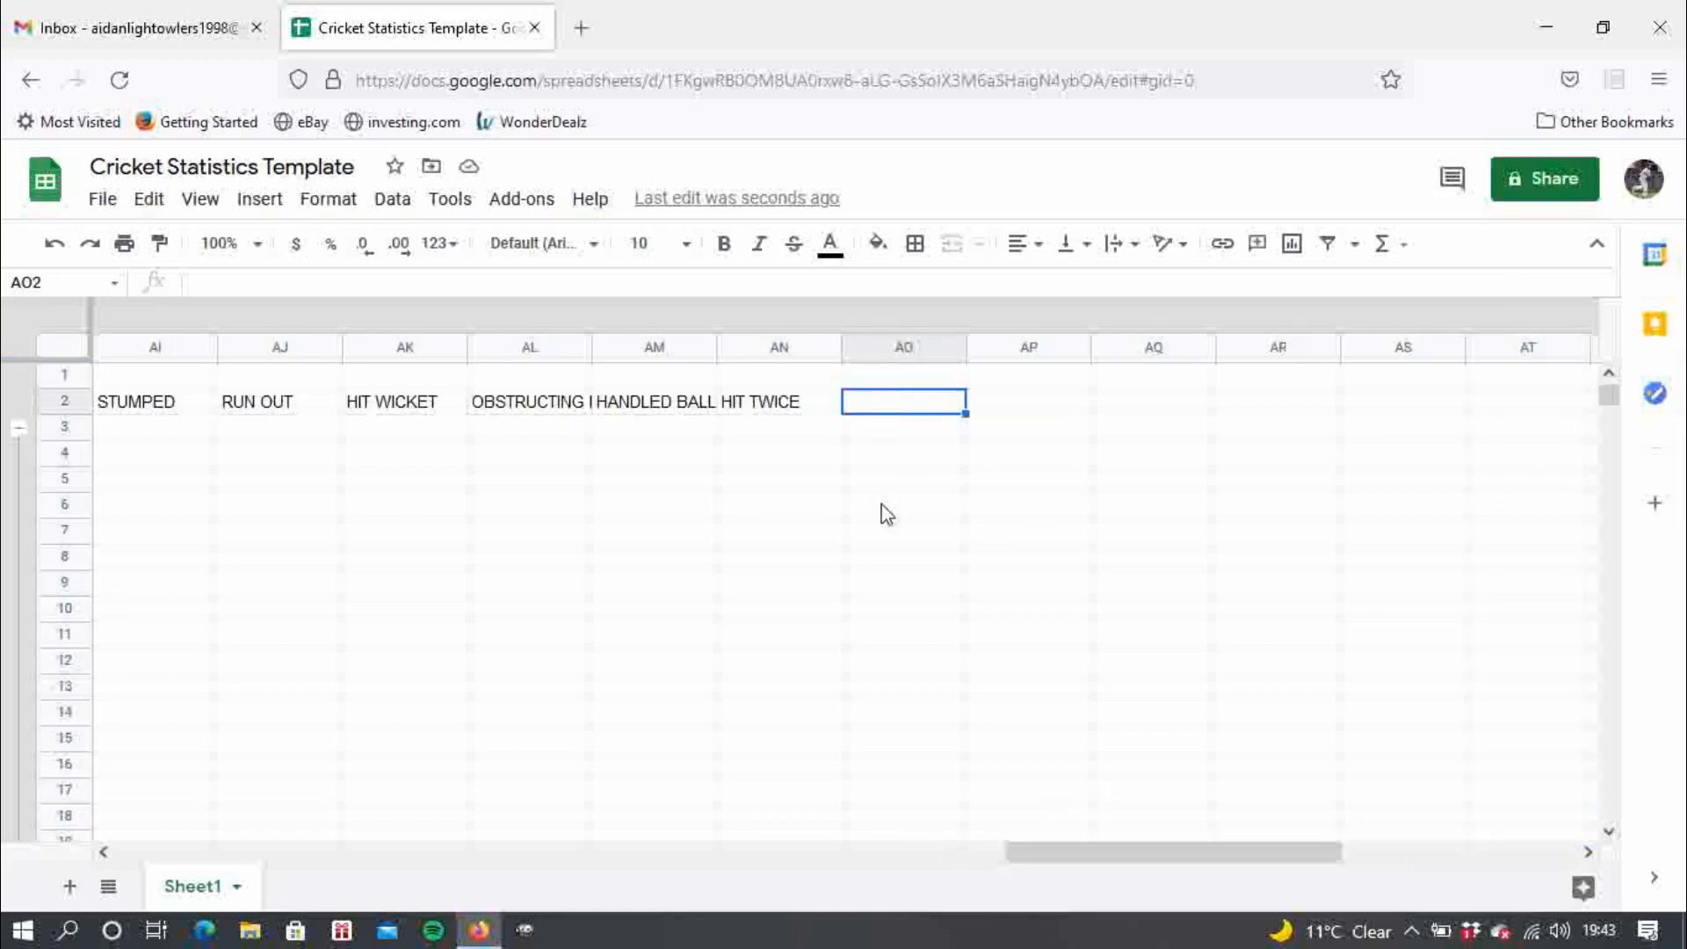
text(TIMED)
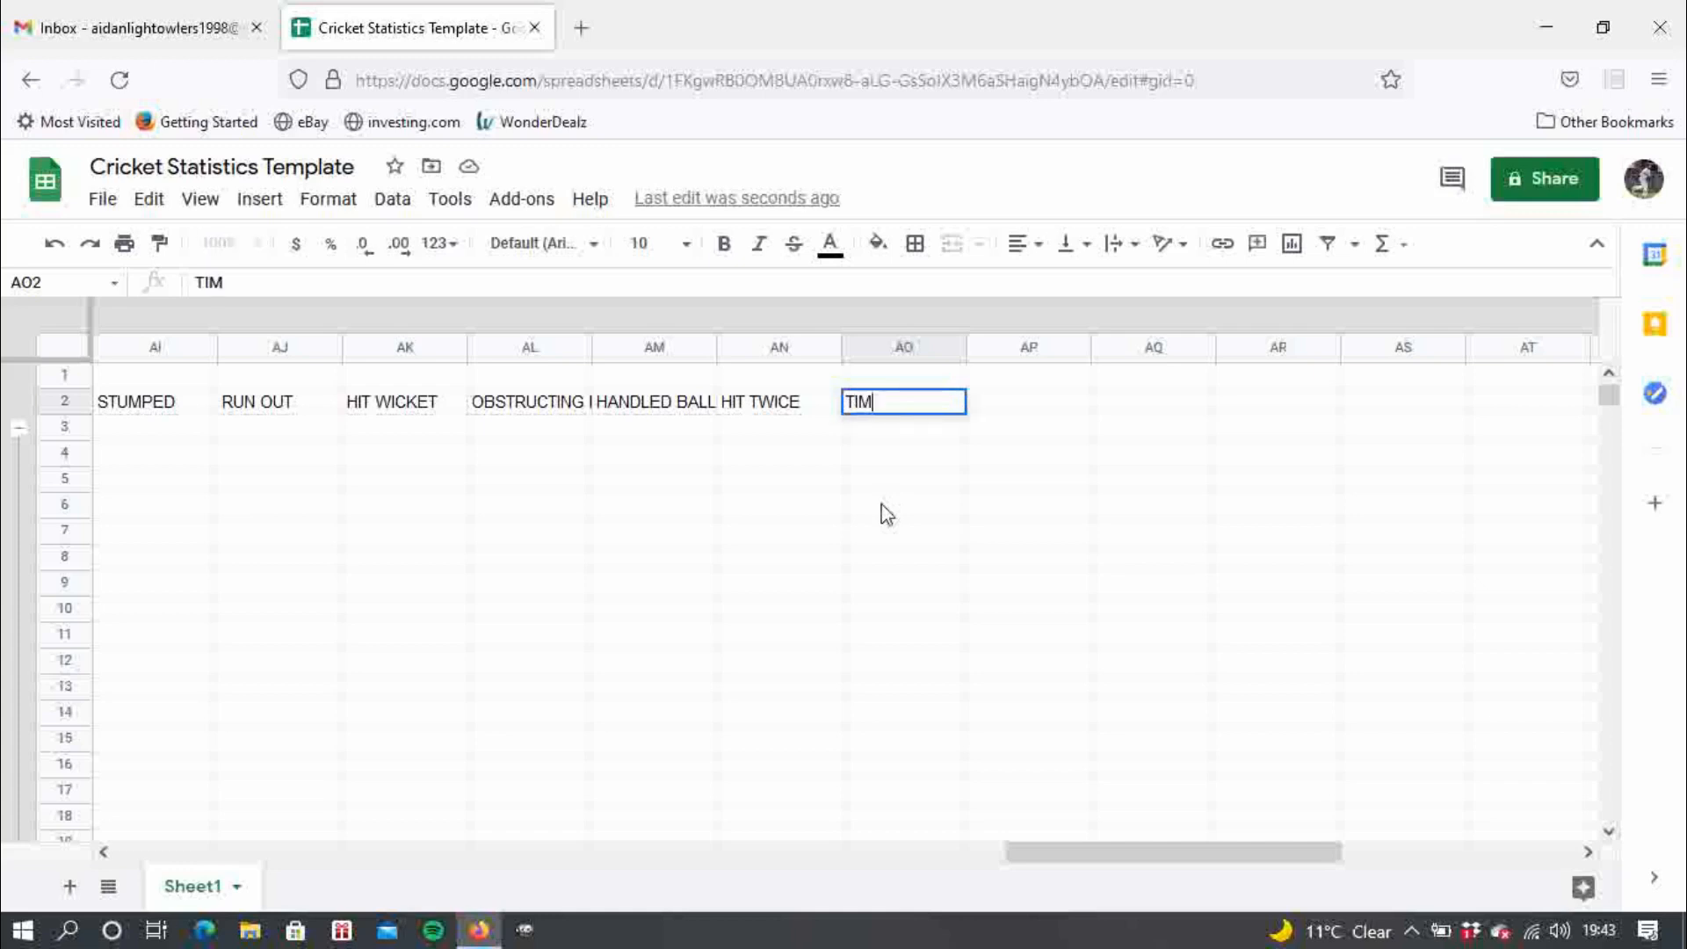
text(T)
key(Tab)
text(RETIRED)
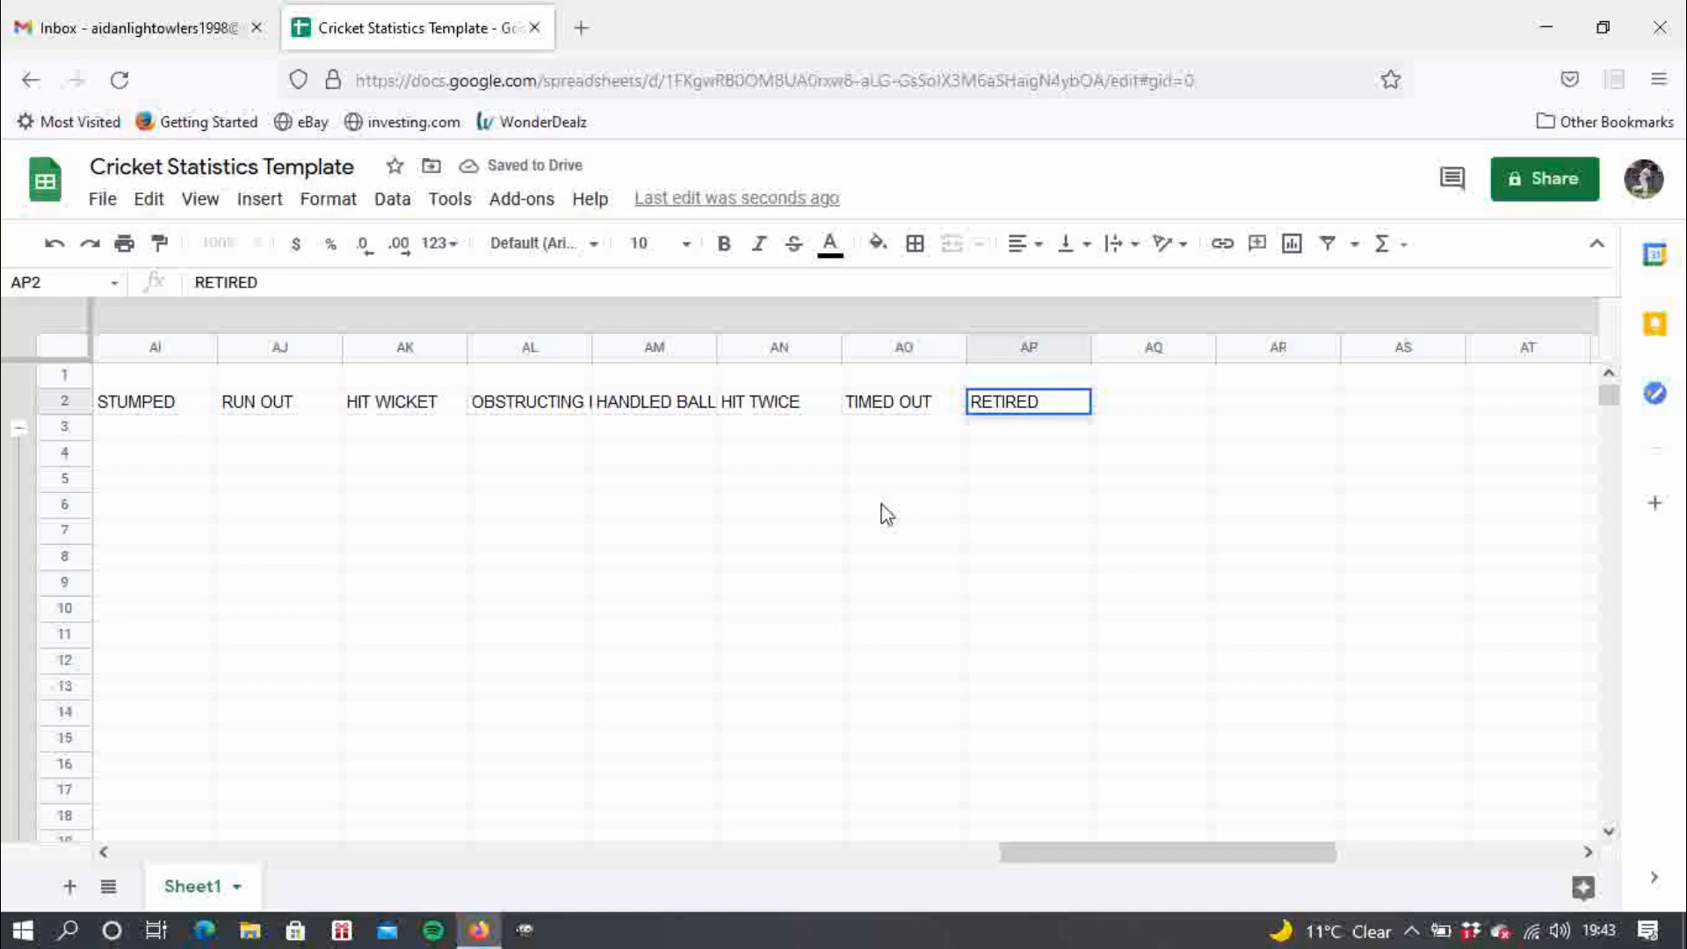
key(Tab)
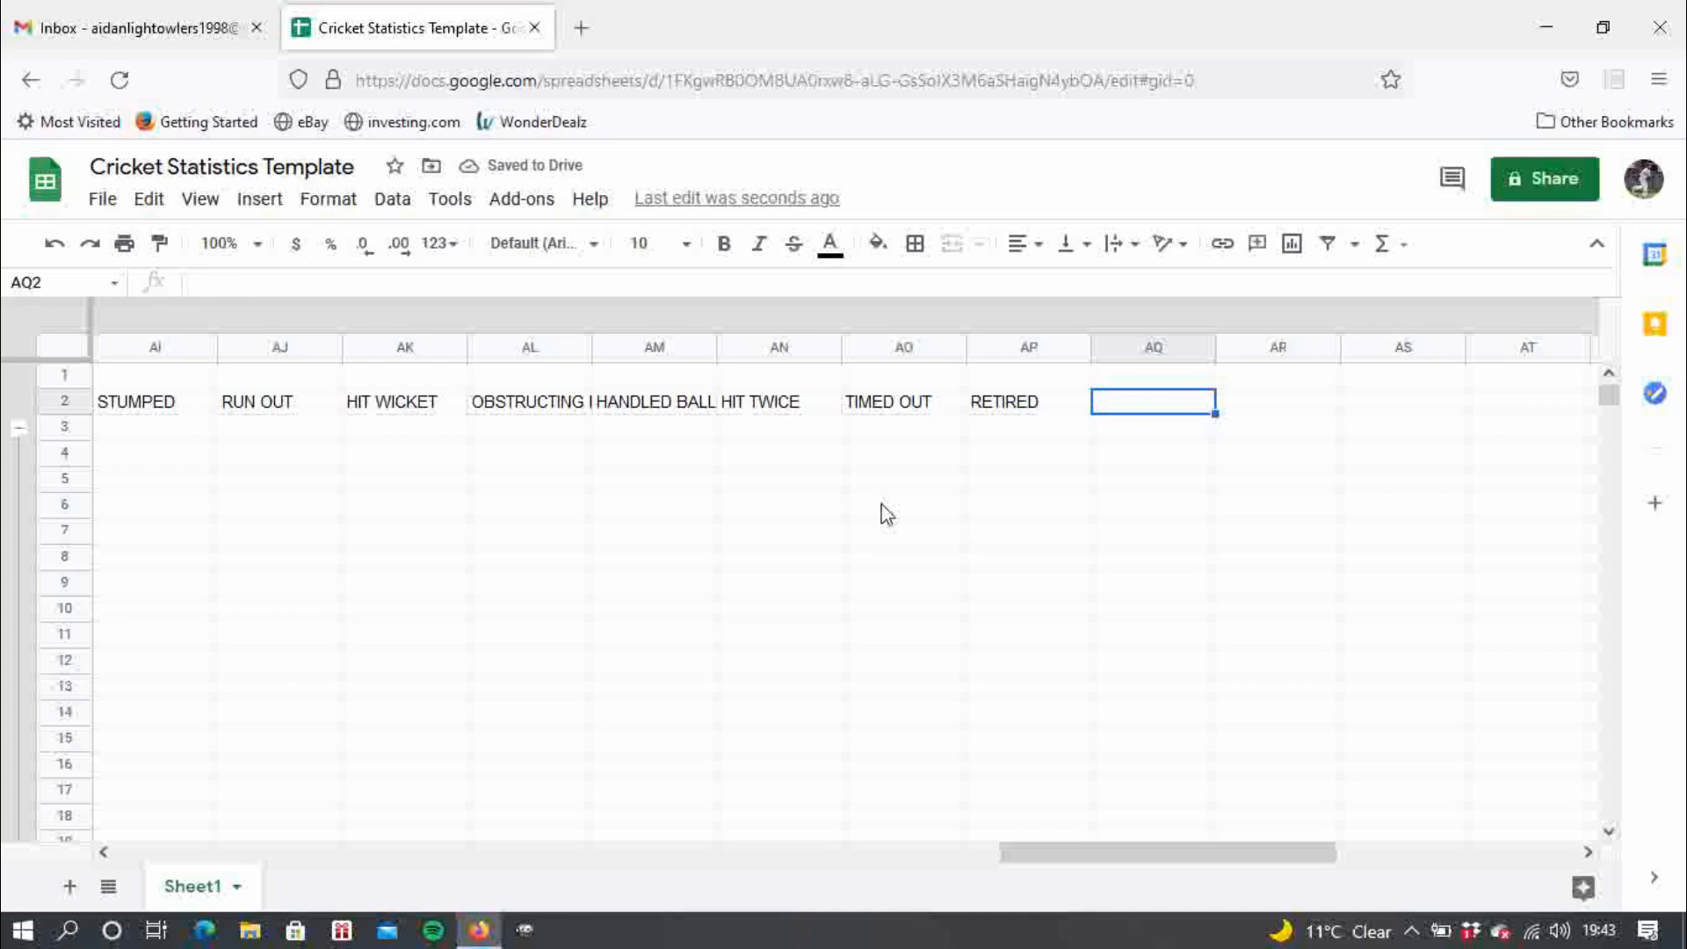
- Enter the batting milestone headings 50 and 100 in cells AQ2 and AR2
text(50)
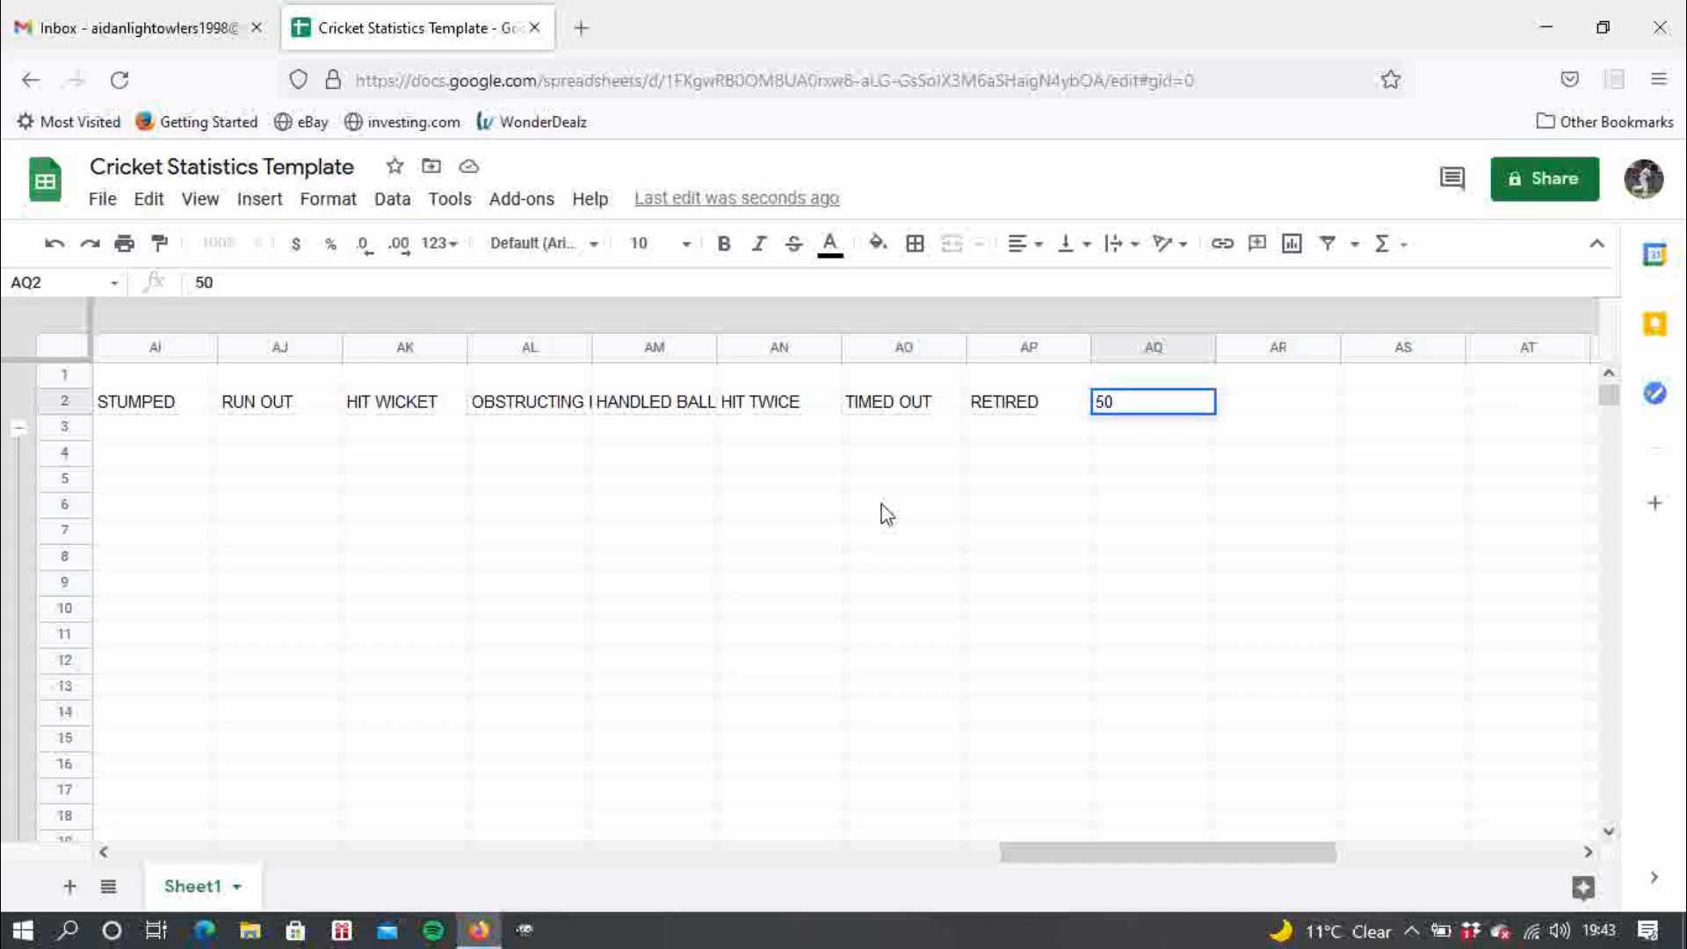
key(Tab)
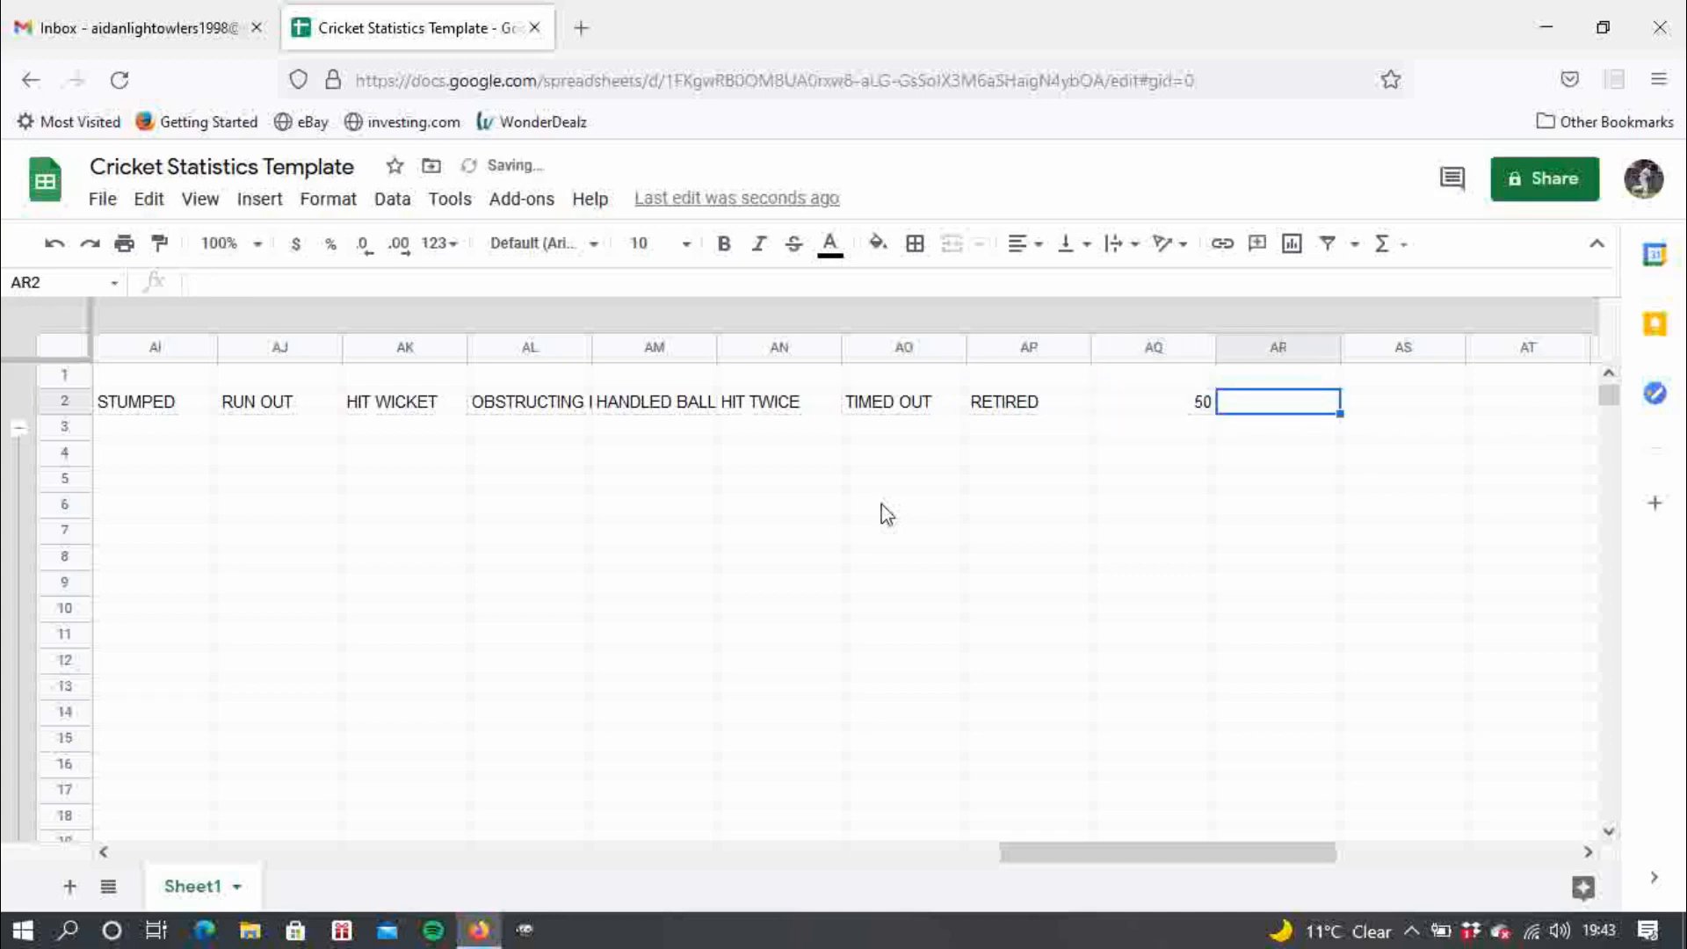
text(100)
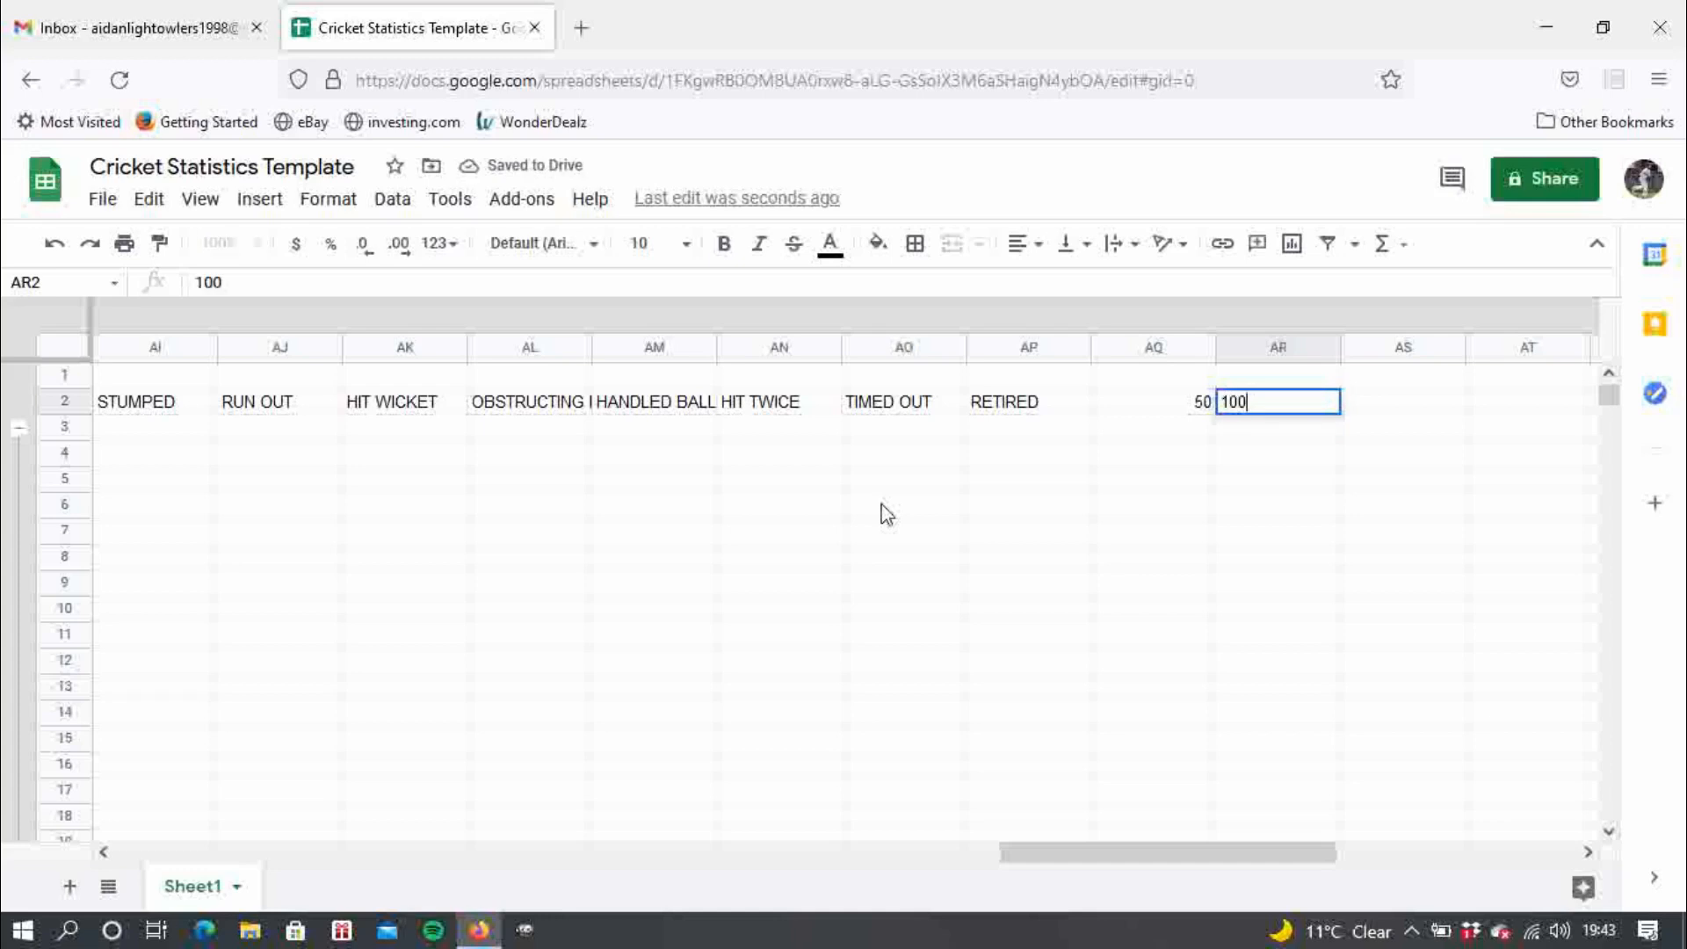
key(Tab)
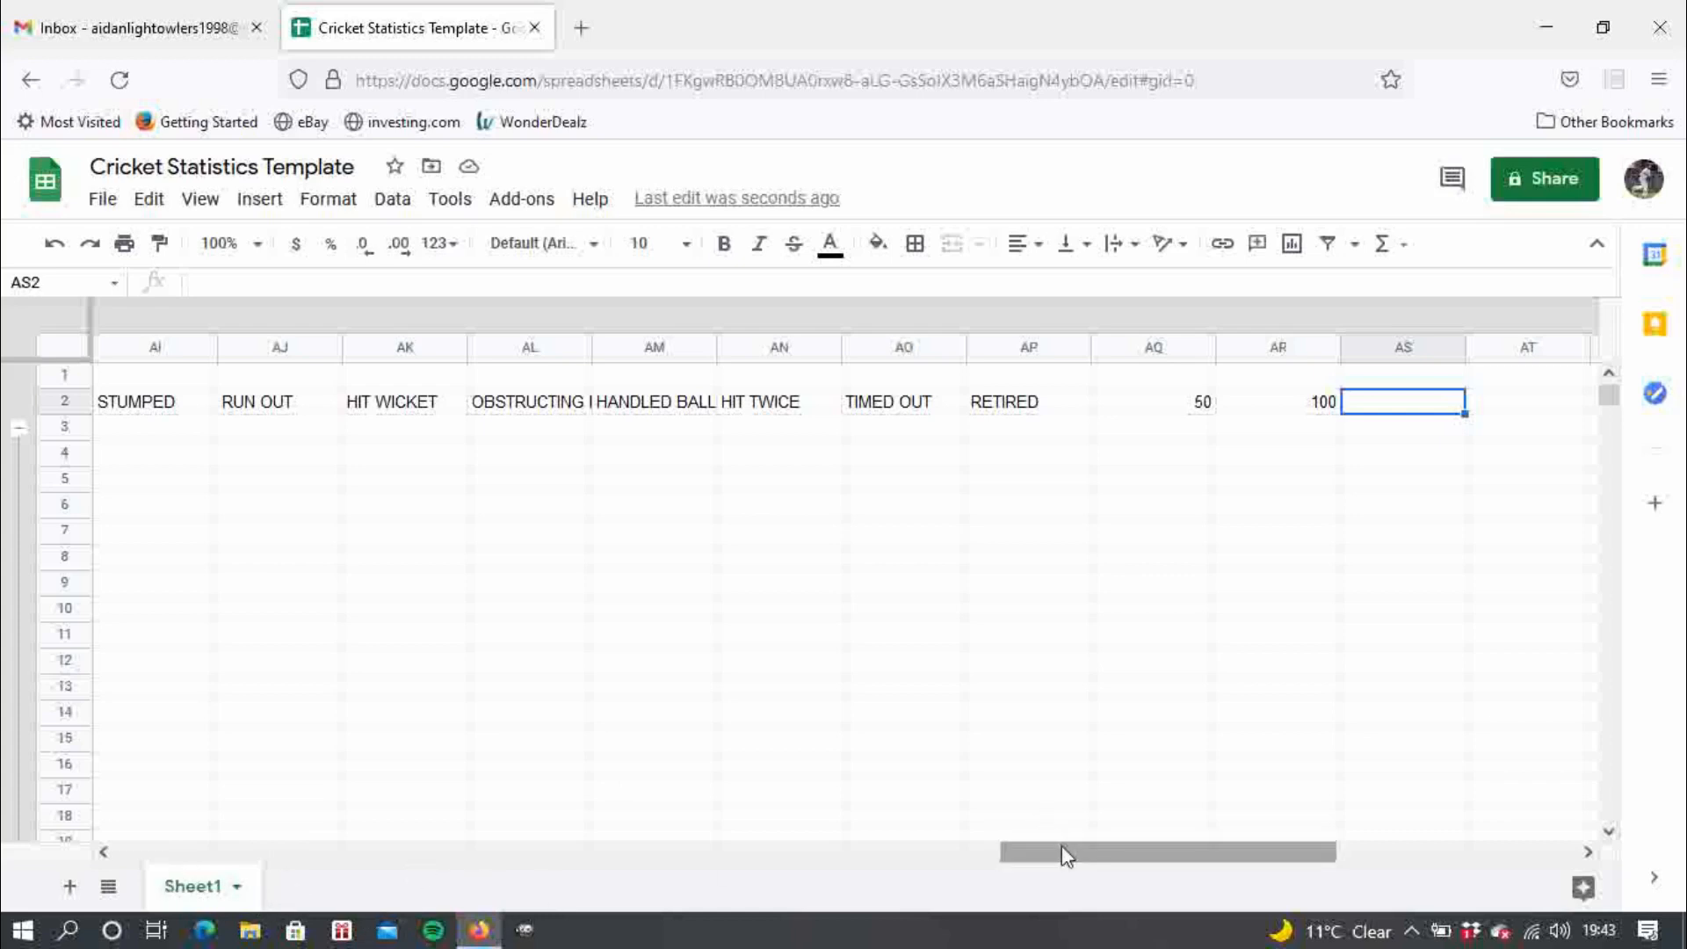
- Fit the widths of the batting columns V to AR to their heading text
drag(1061, 847, 545, 668)
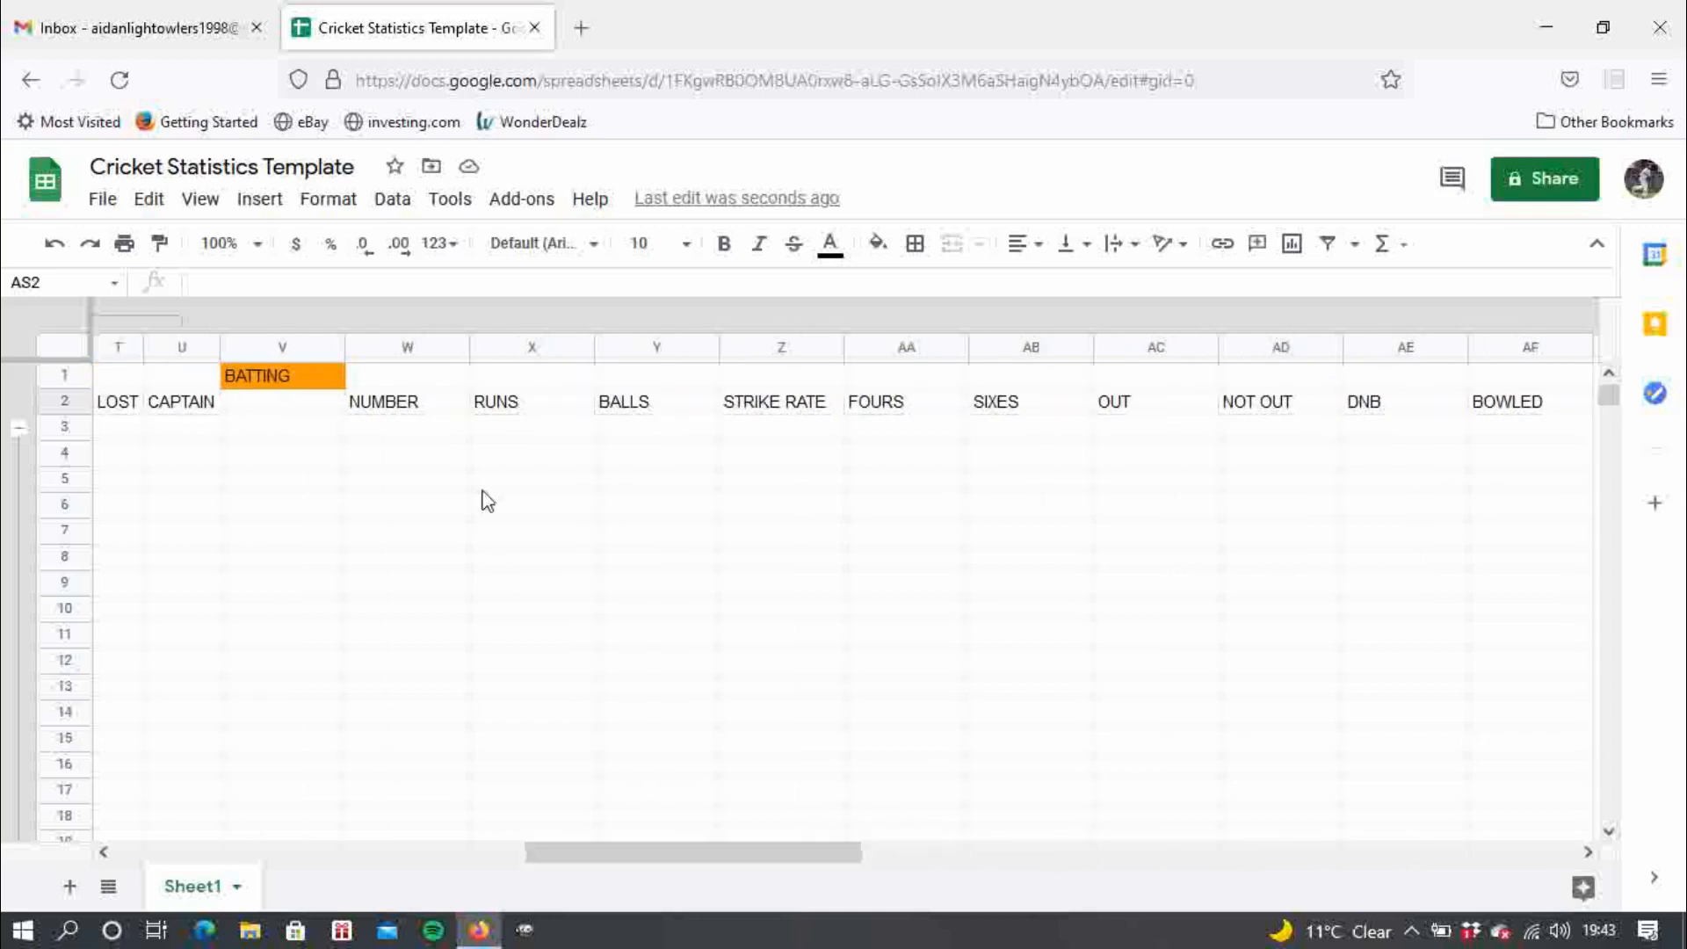
click(303, 348)
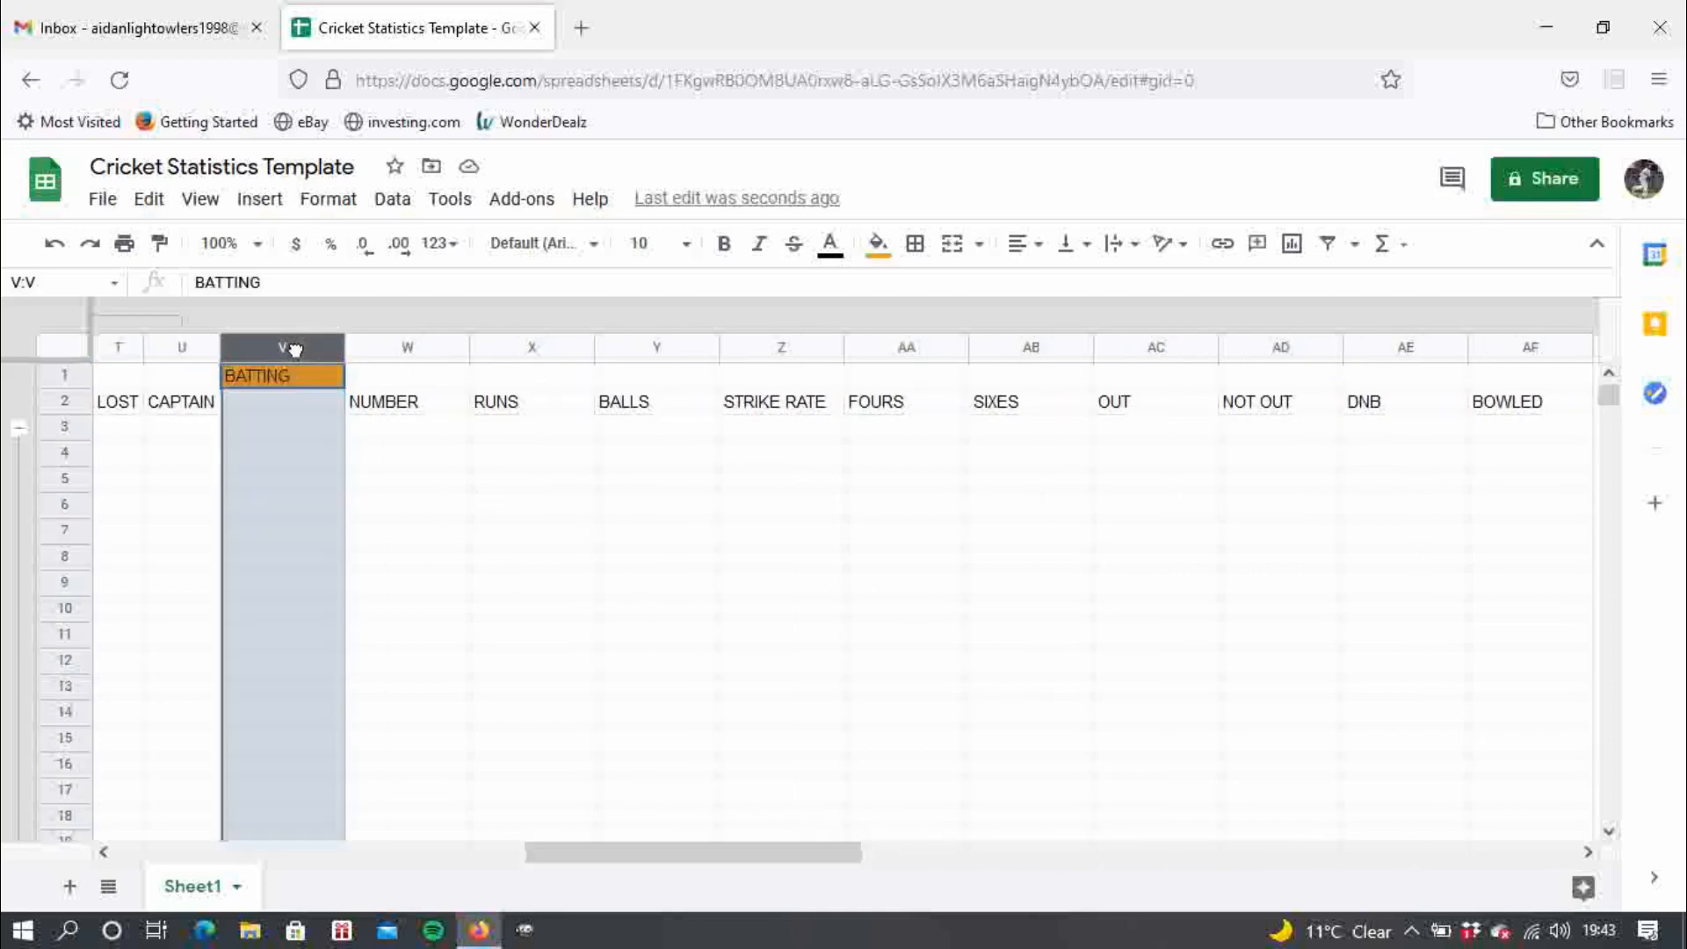
click(415, 459)
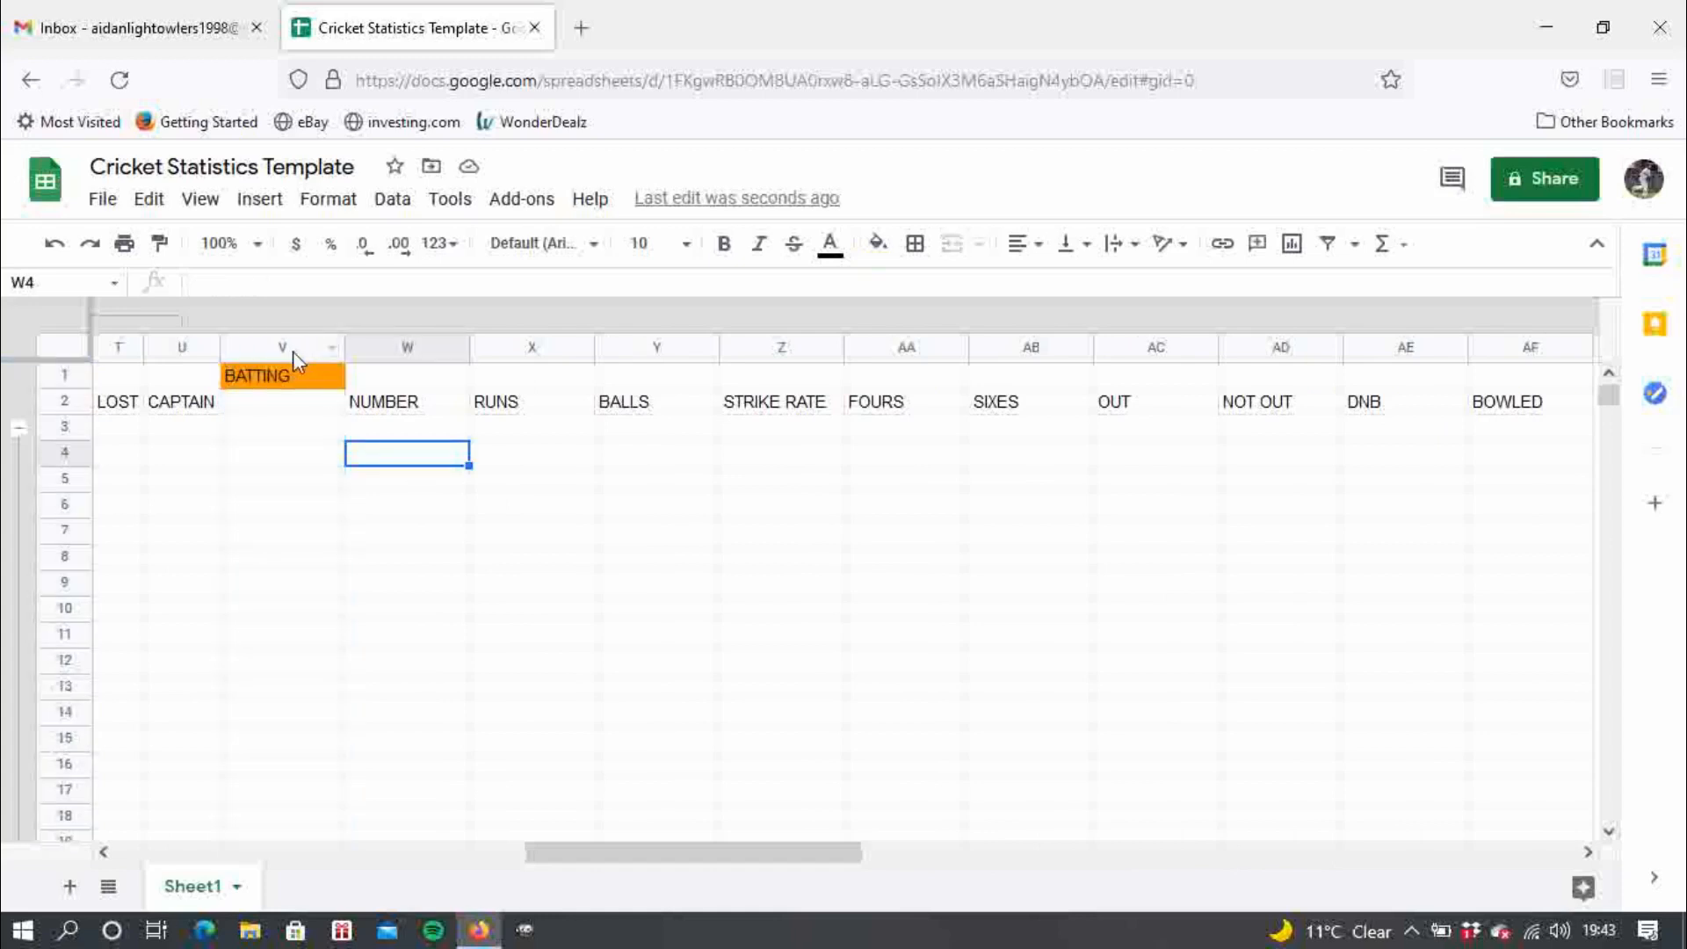
click(293, 352)
mouse_move(292, 352)
mouse_down()
mouse_move(431, 348)
mouse_move(300, 345)
mouse_up()
click(292, 404)
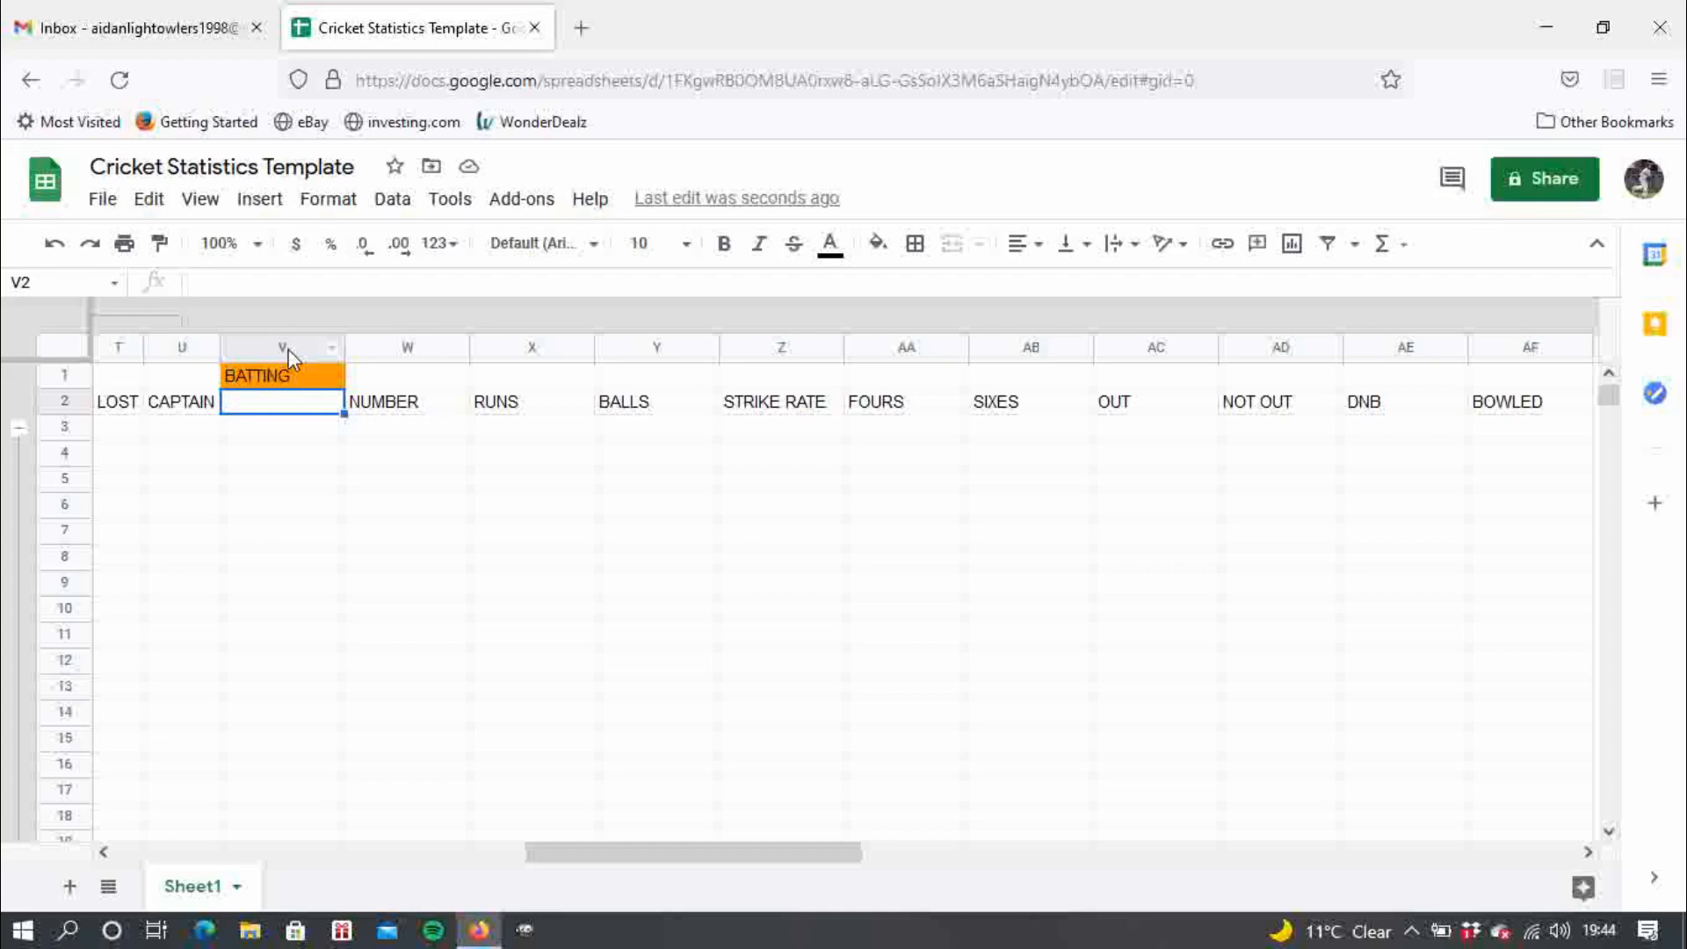
drag(288, 350, 1215, 354)
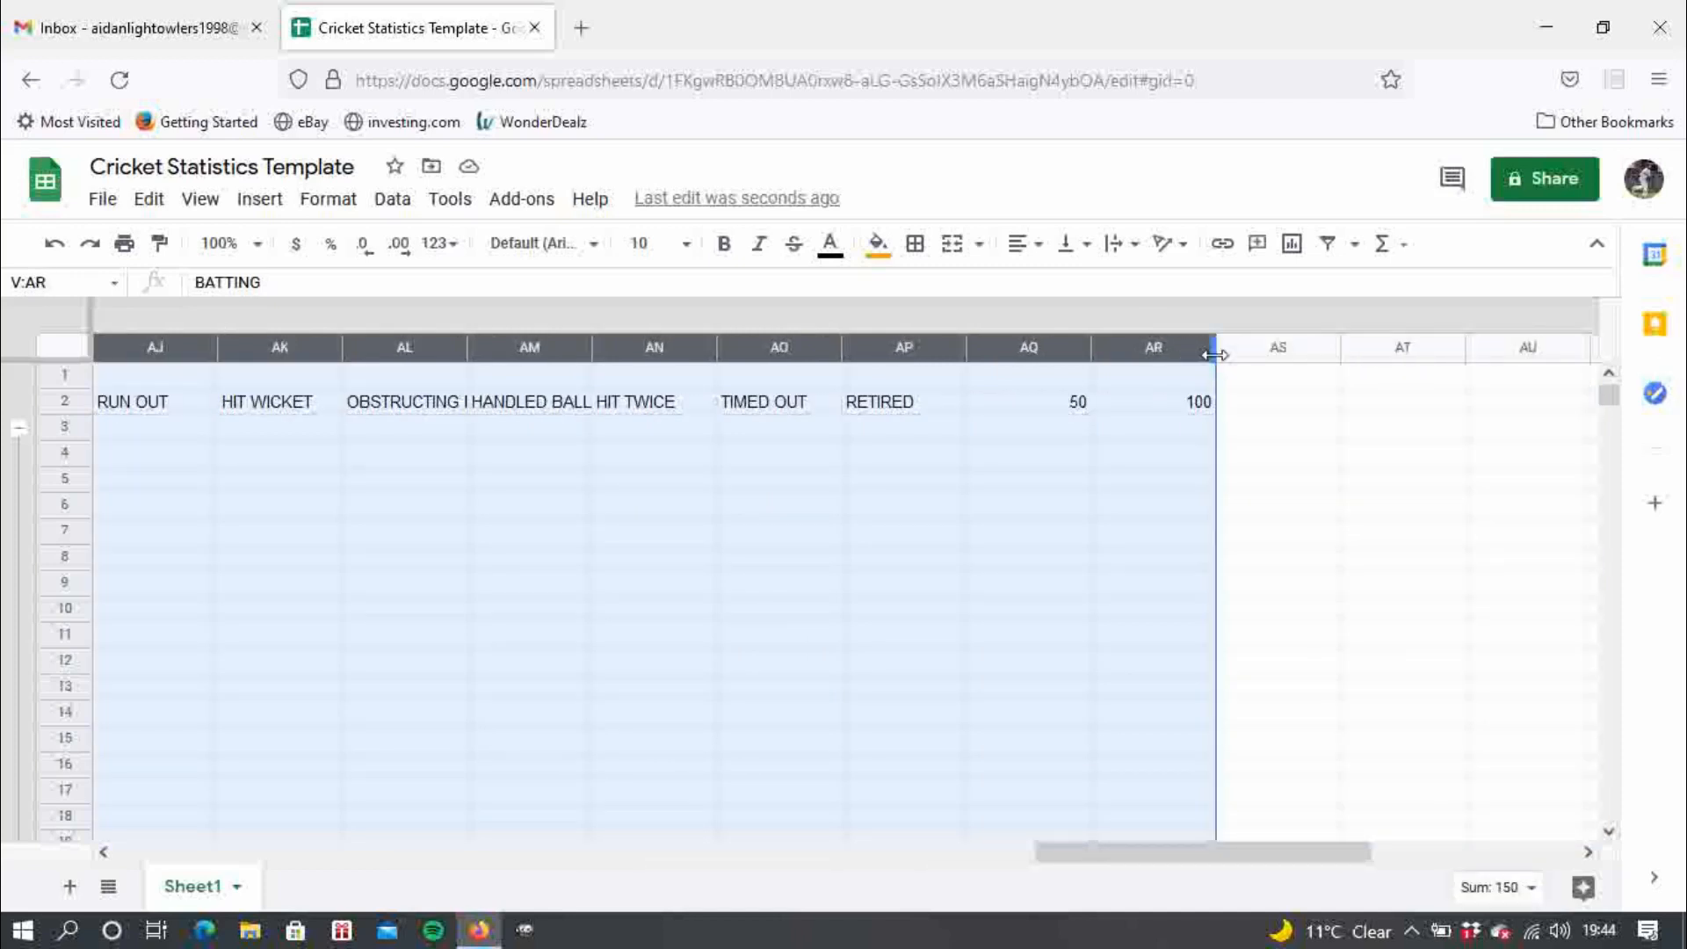
double_click(1215, 354)
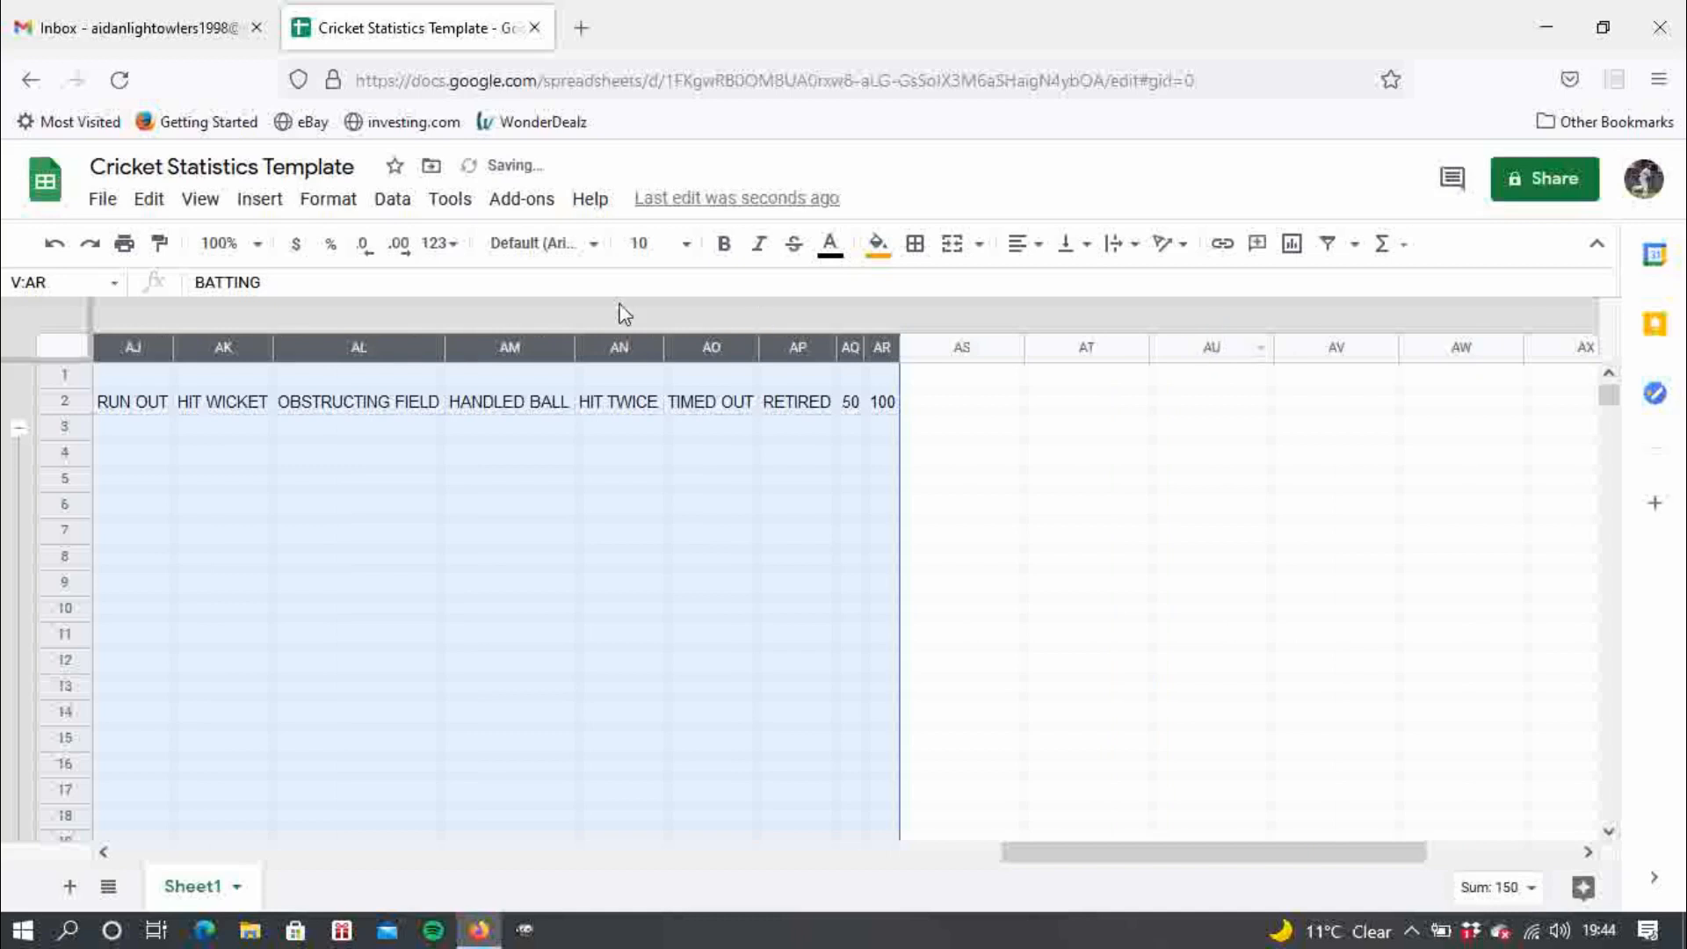
click(255, 514)
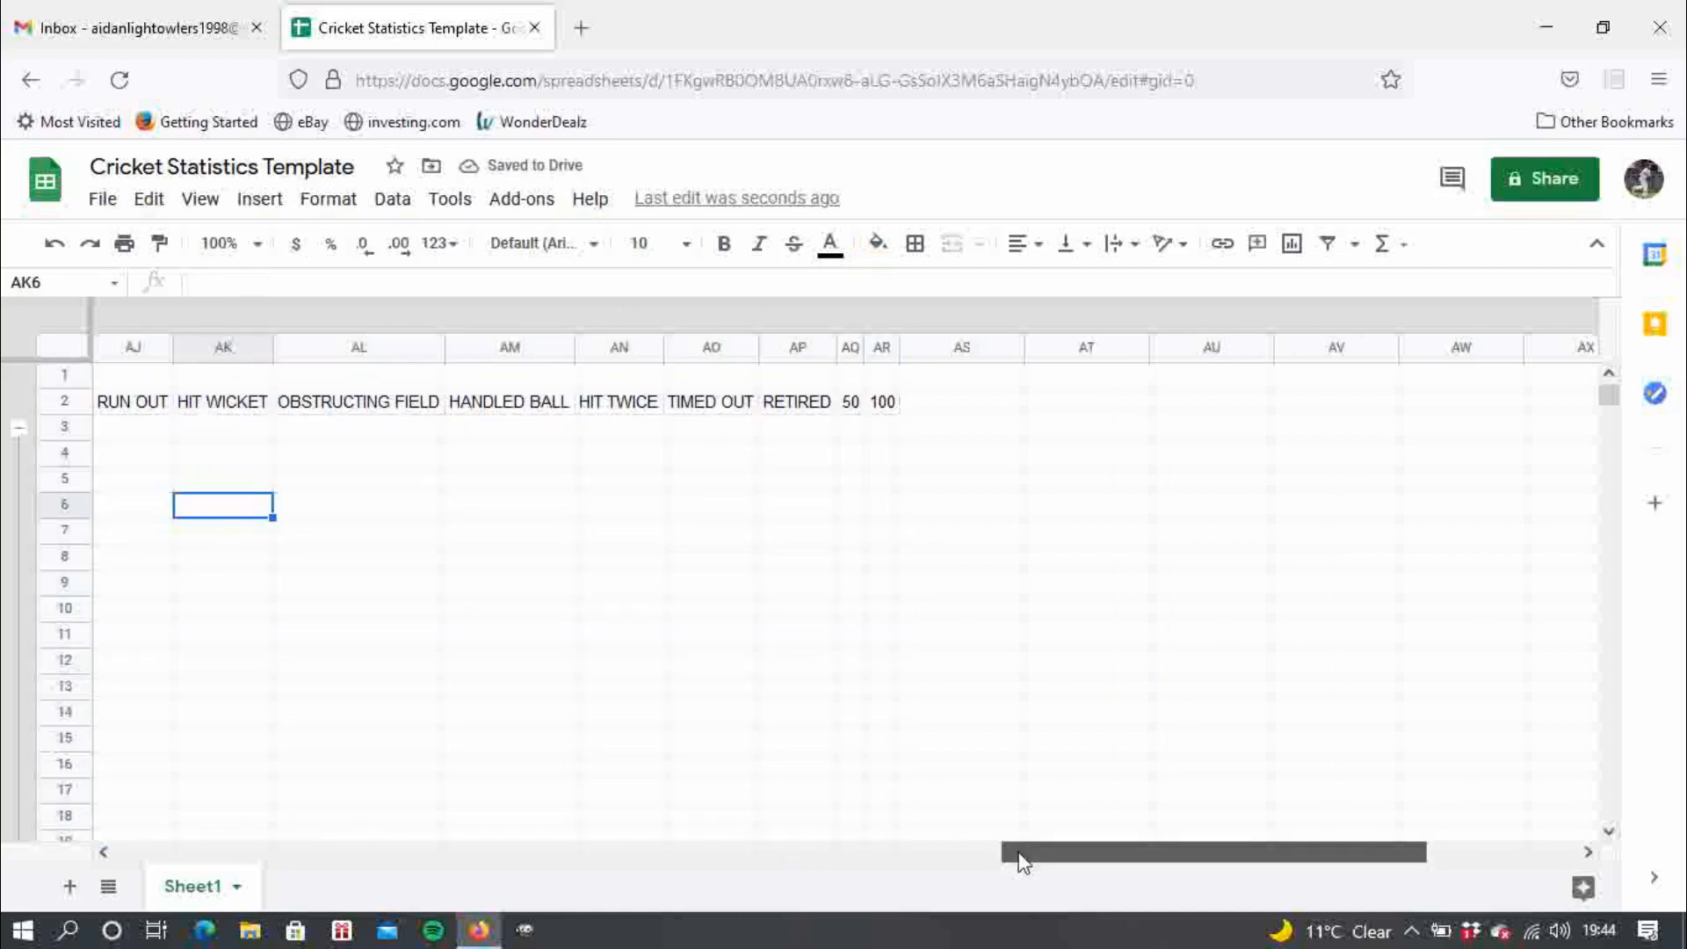
drag(1021, 861, 658, 789)
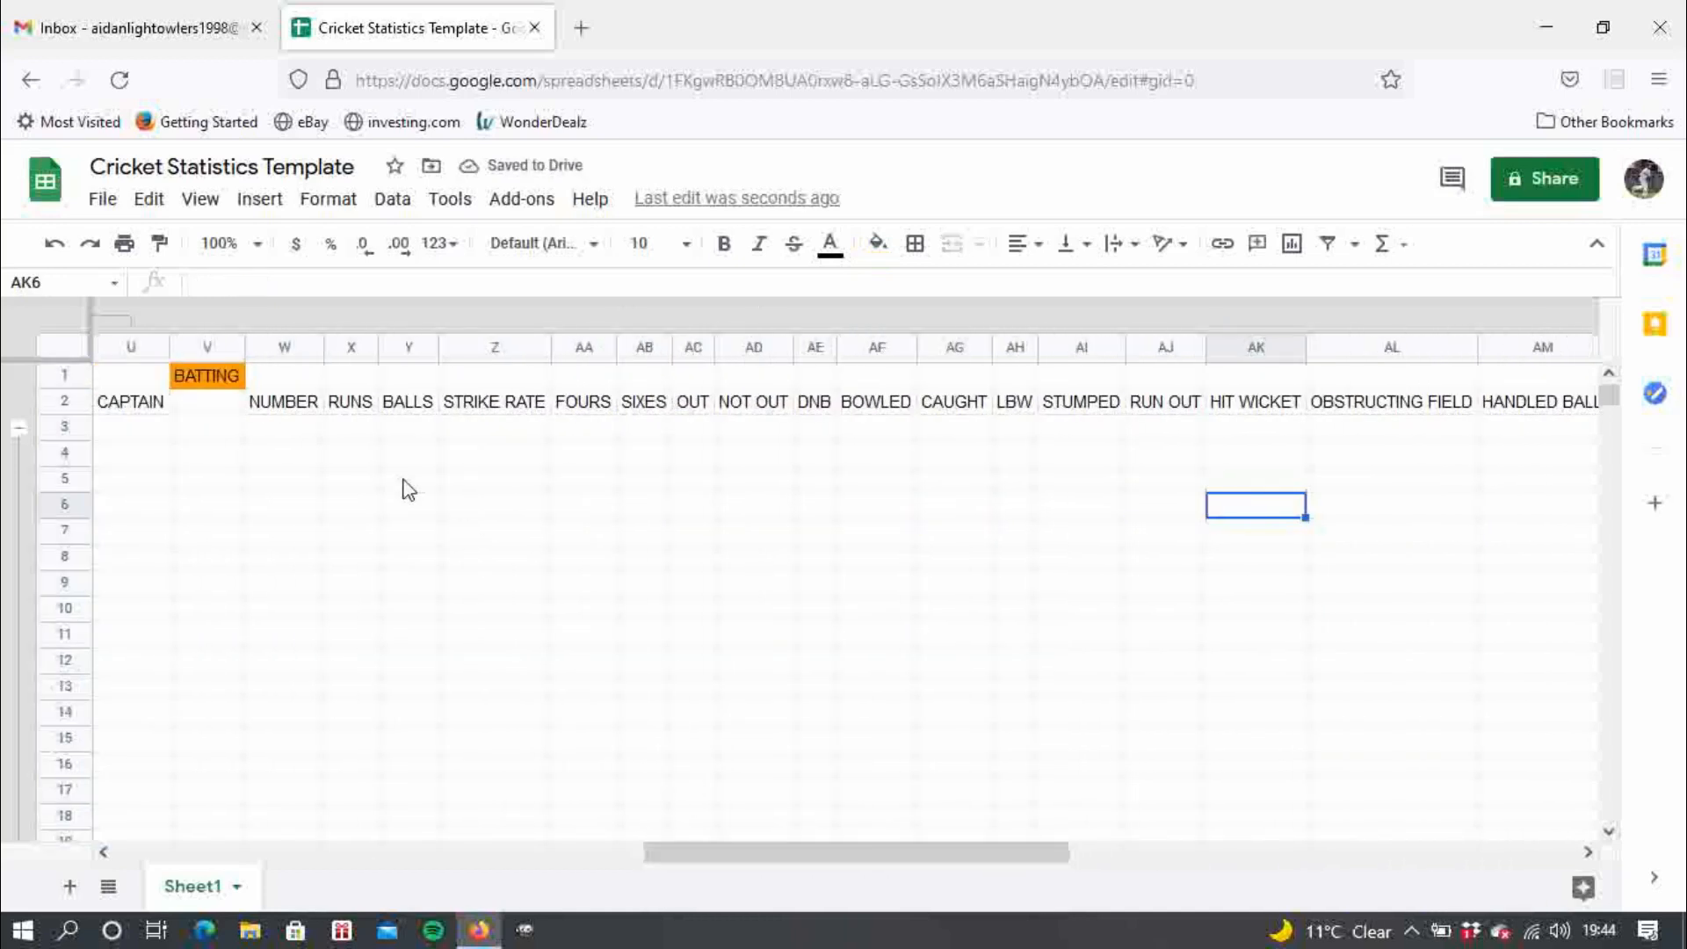
click(283, 348)
click(376, 451)
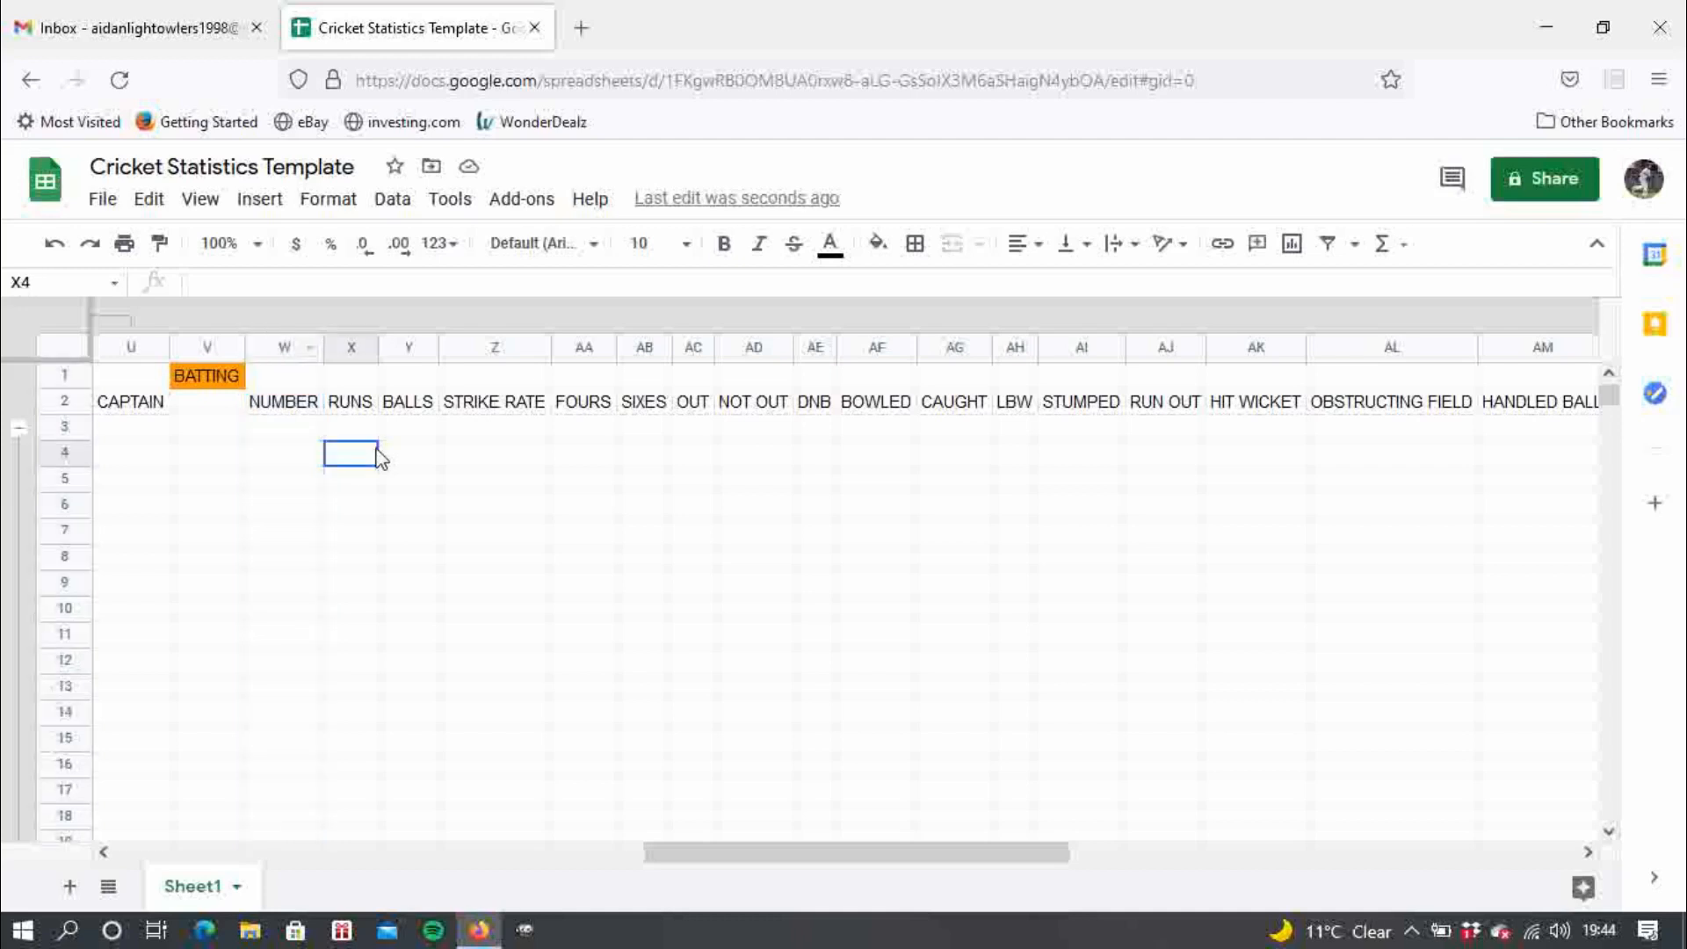
- Group the batting detail columns W to AR into one collapsible column group
drag(294, 351, 1010, 339)
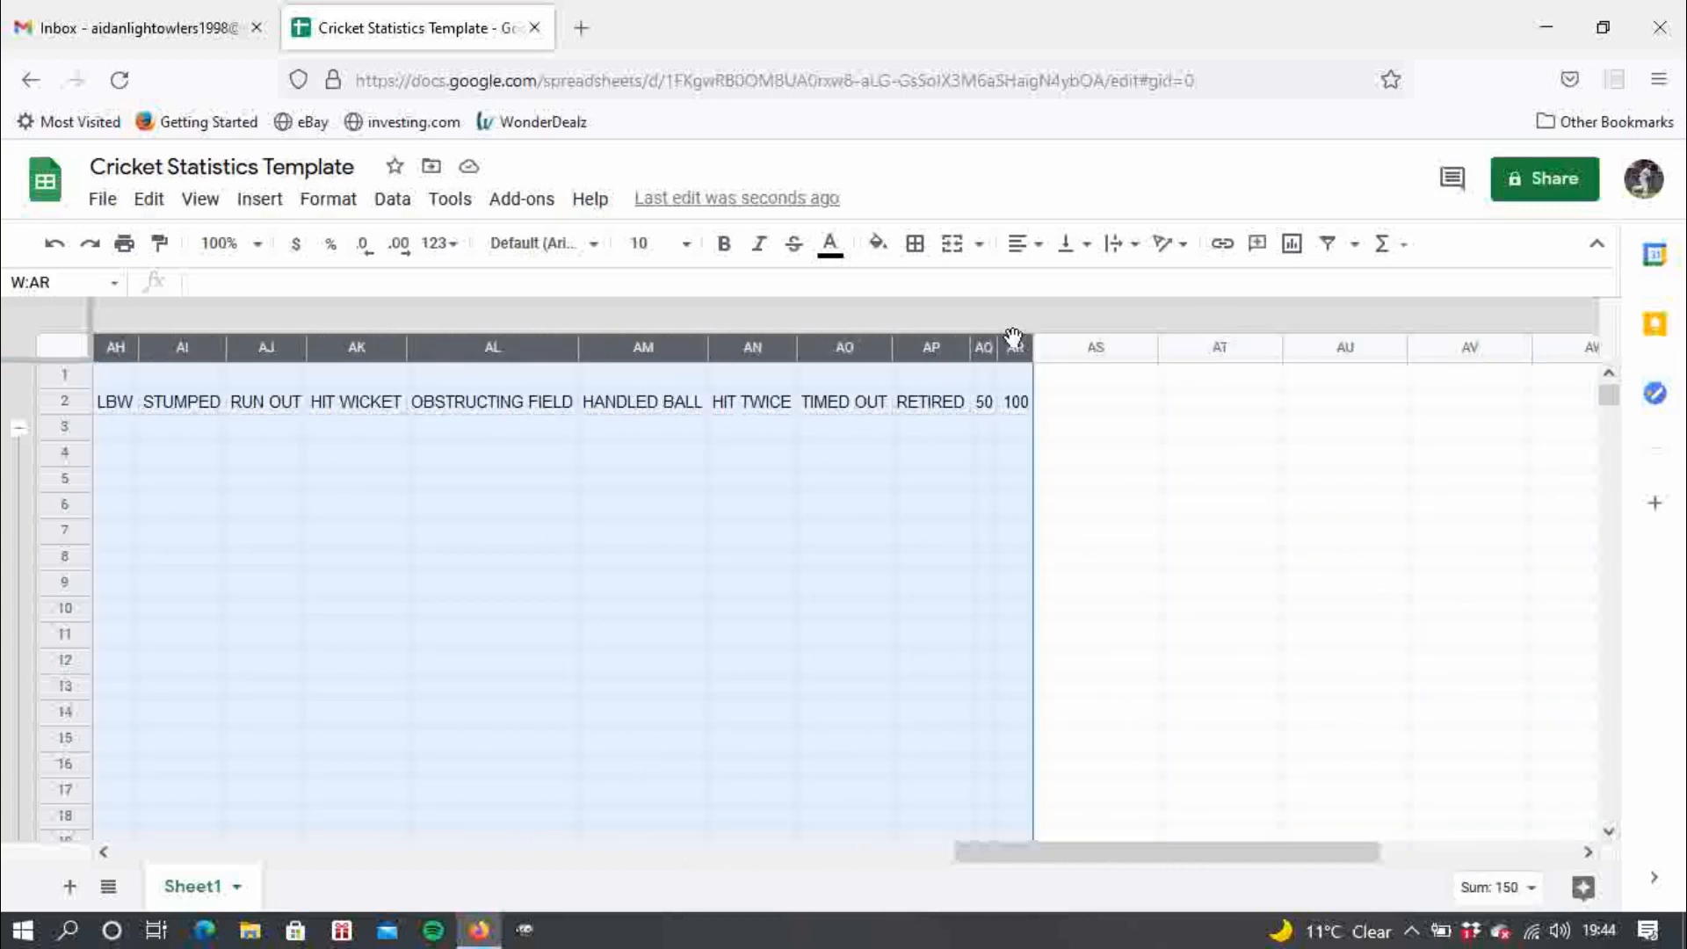
click(383, 202)
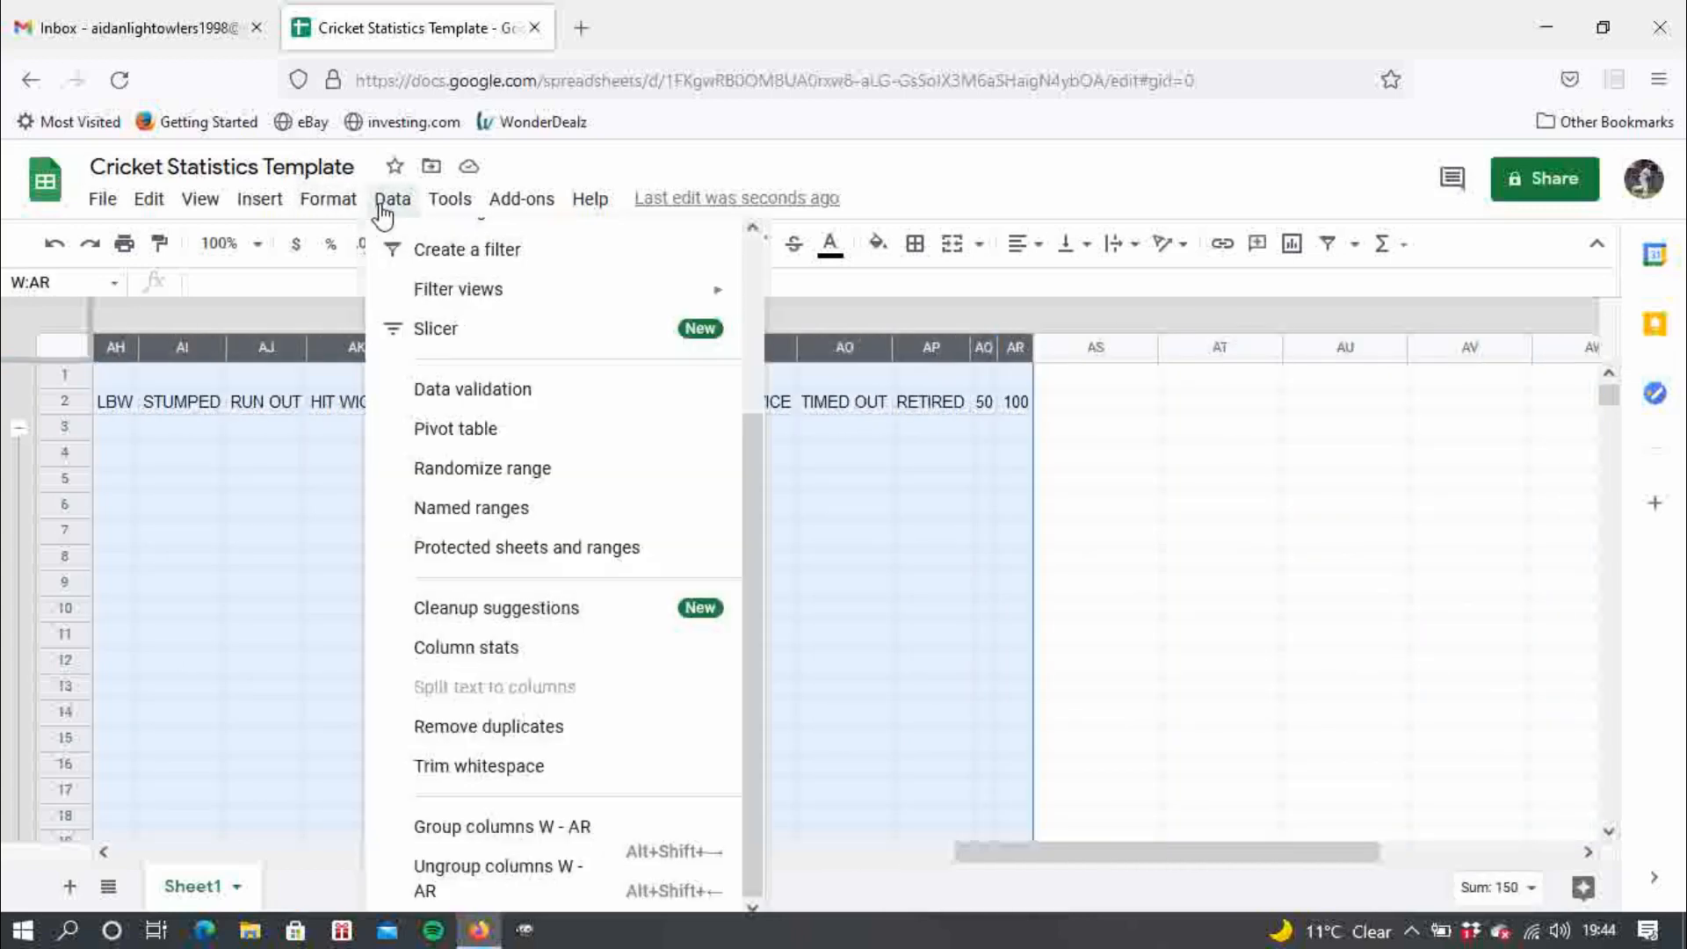
click(526, 830)
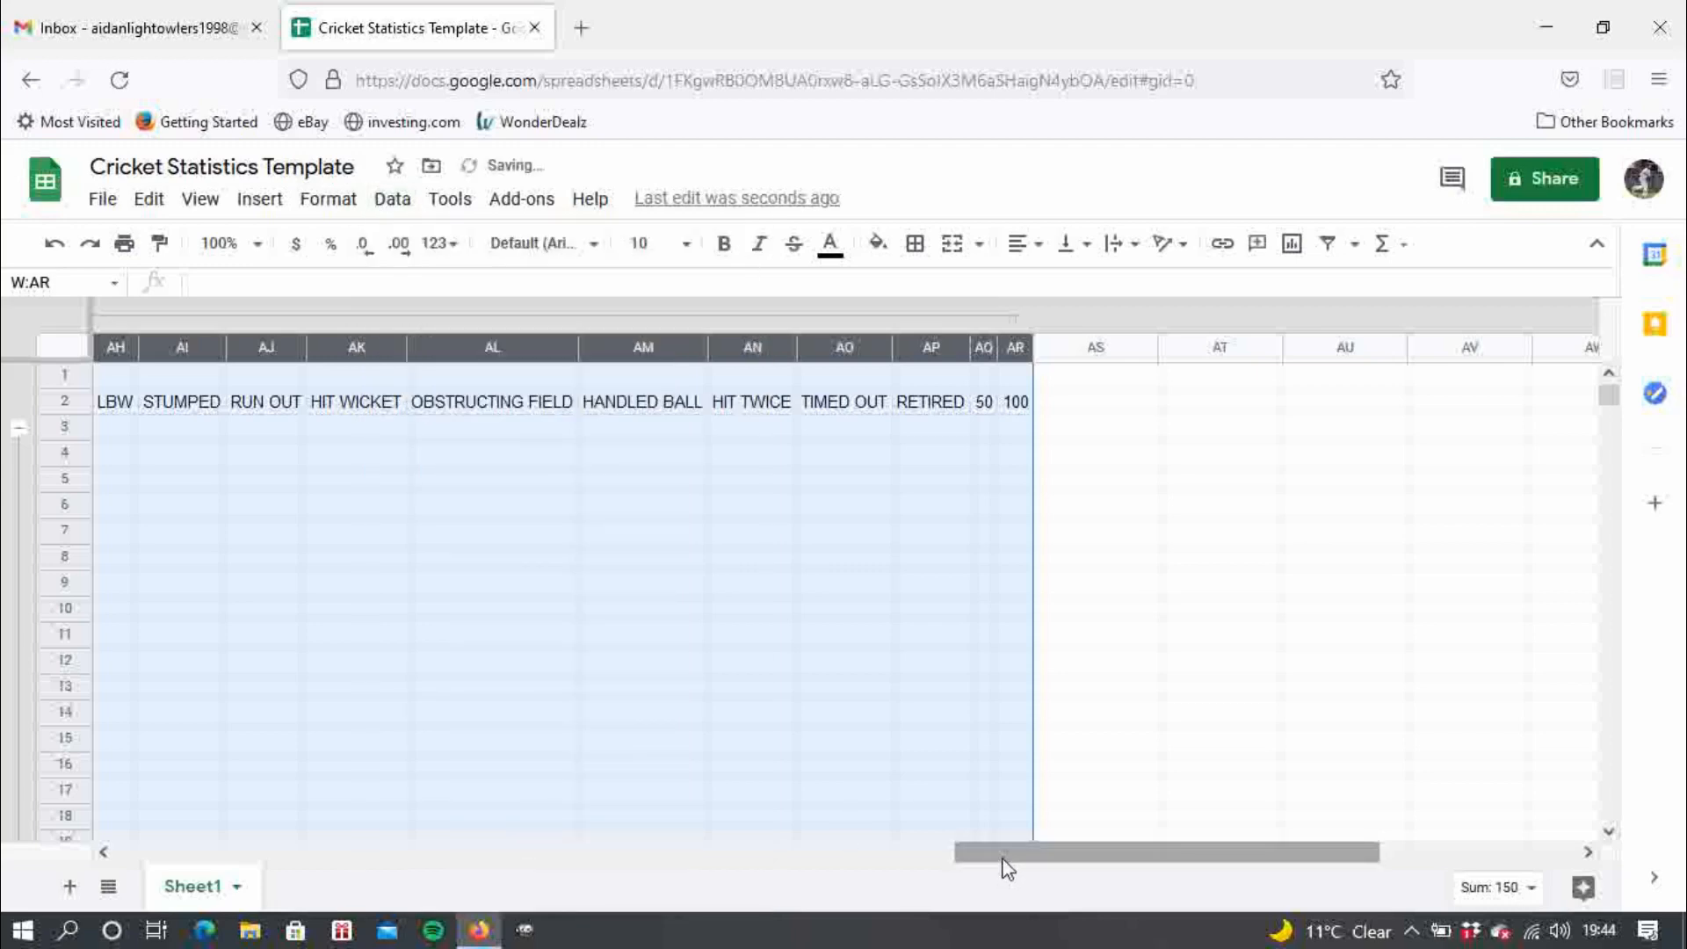
drag(1004, 860, 625, 652)
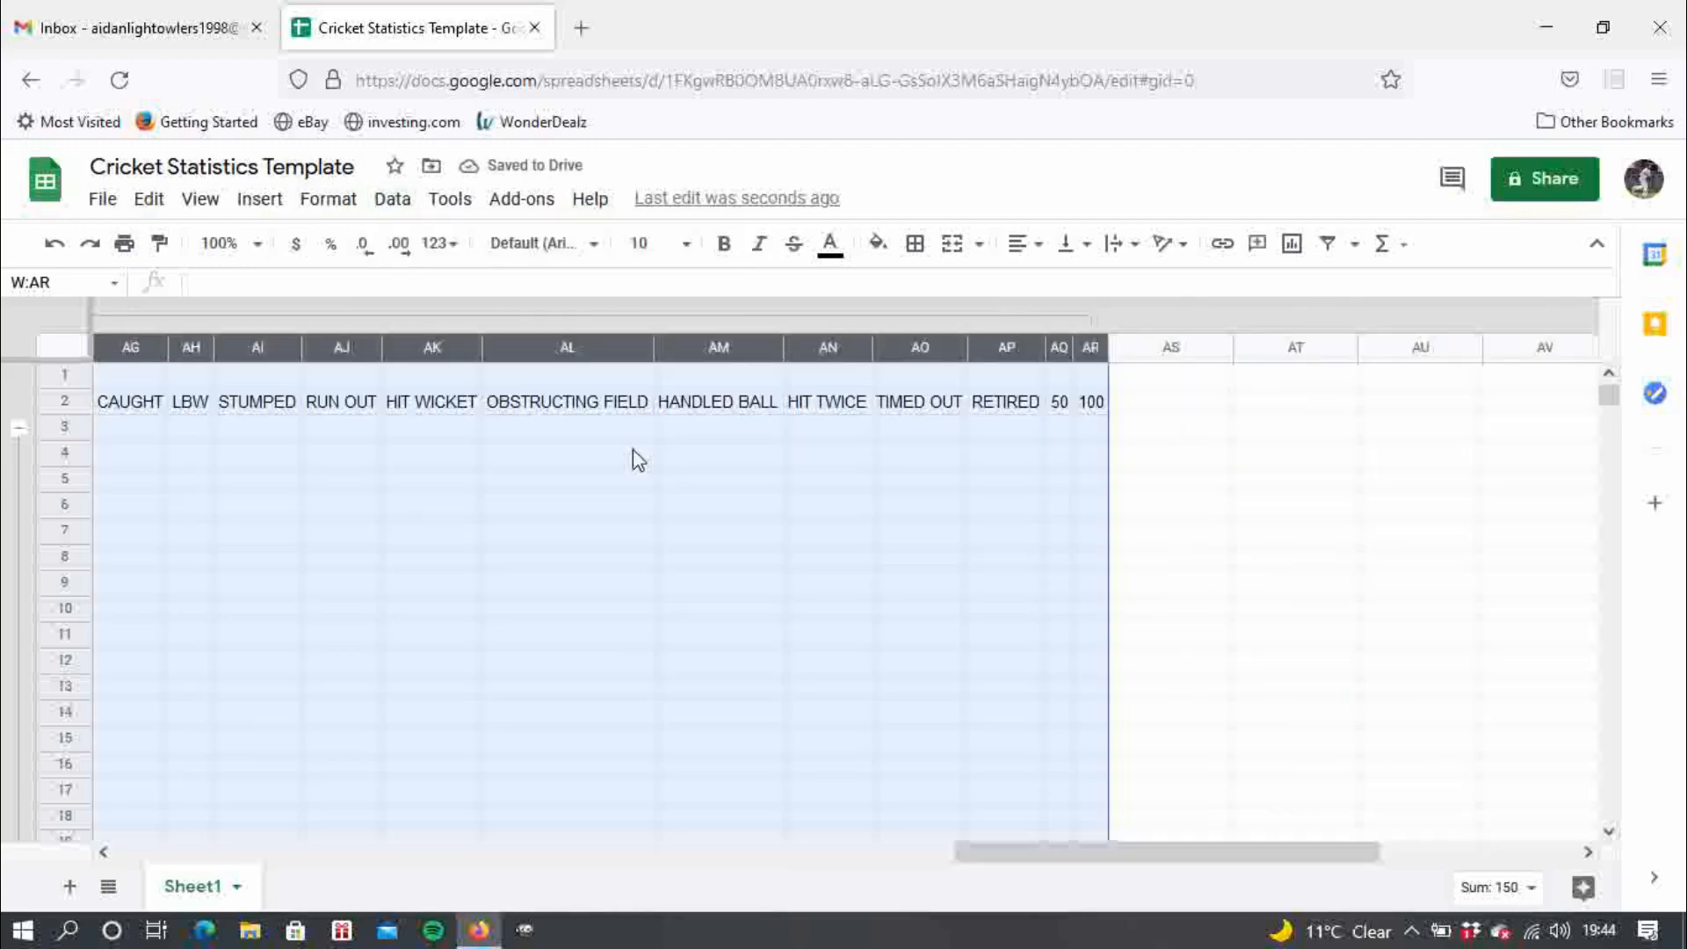
click(1141, 431)
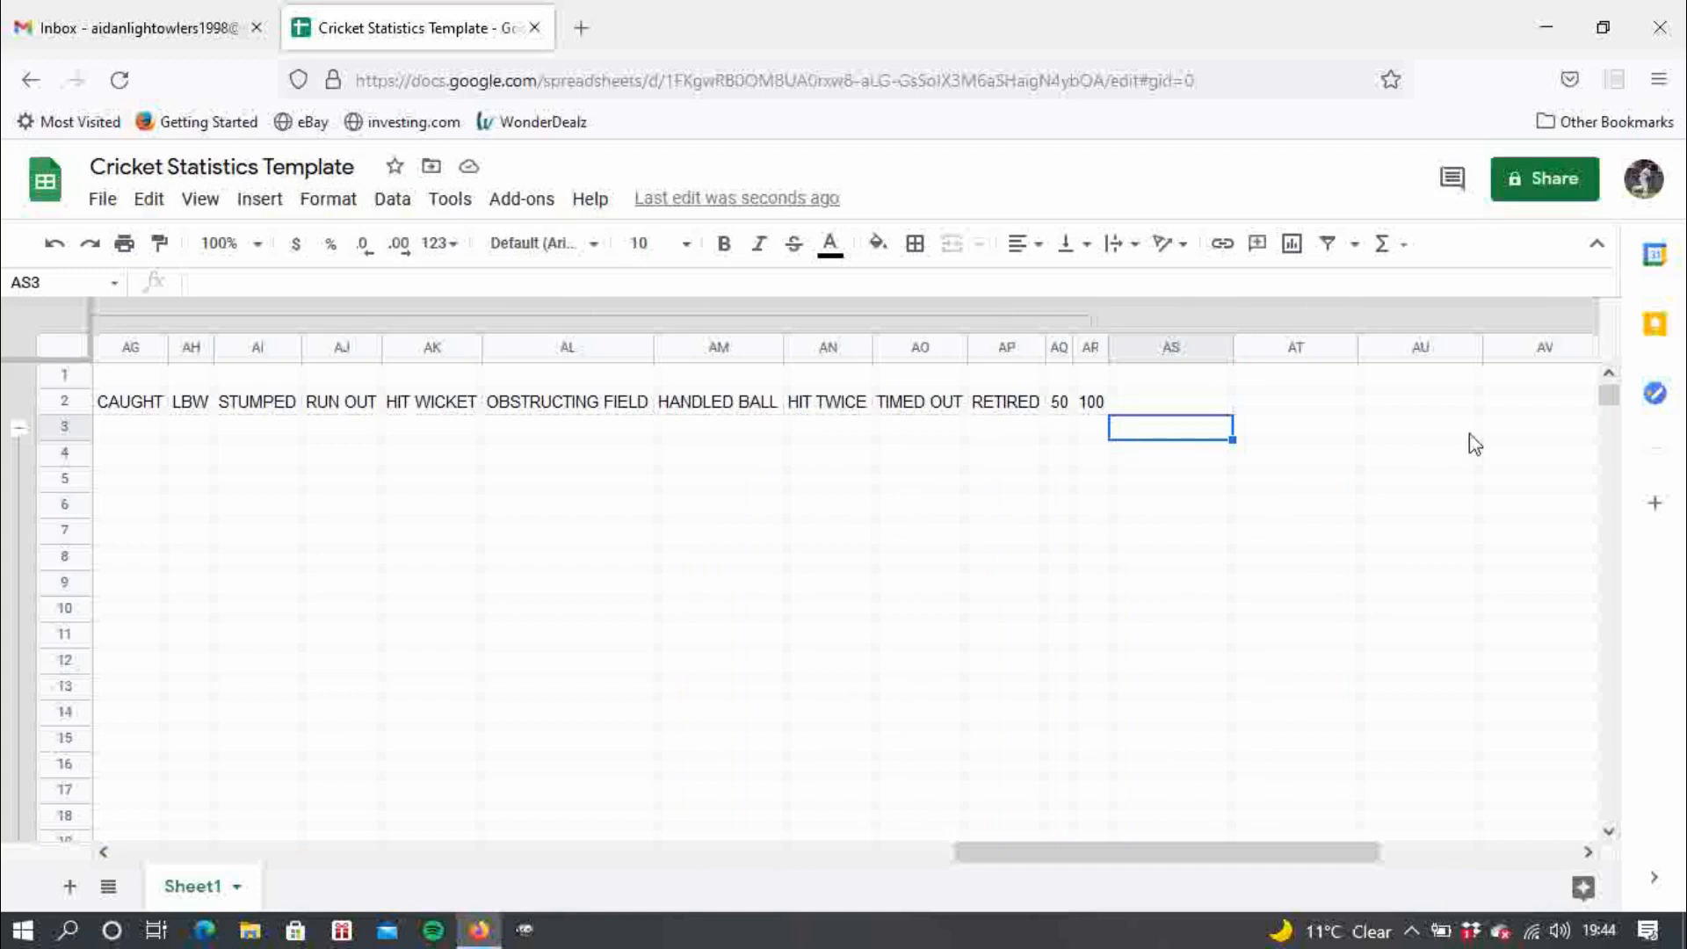
- Enter the section heading BOWLING in cell AS1 and fill the cell with yellow
drag(1169, 853, 1243, 859)
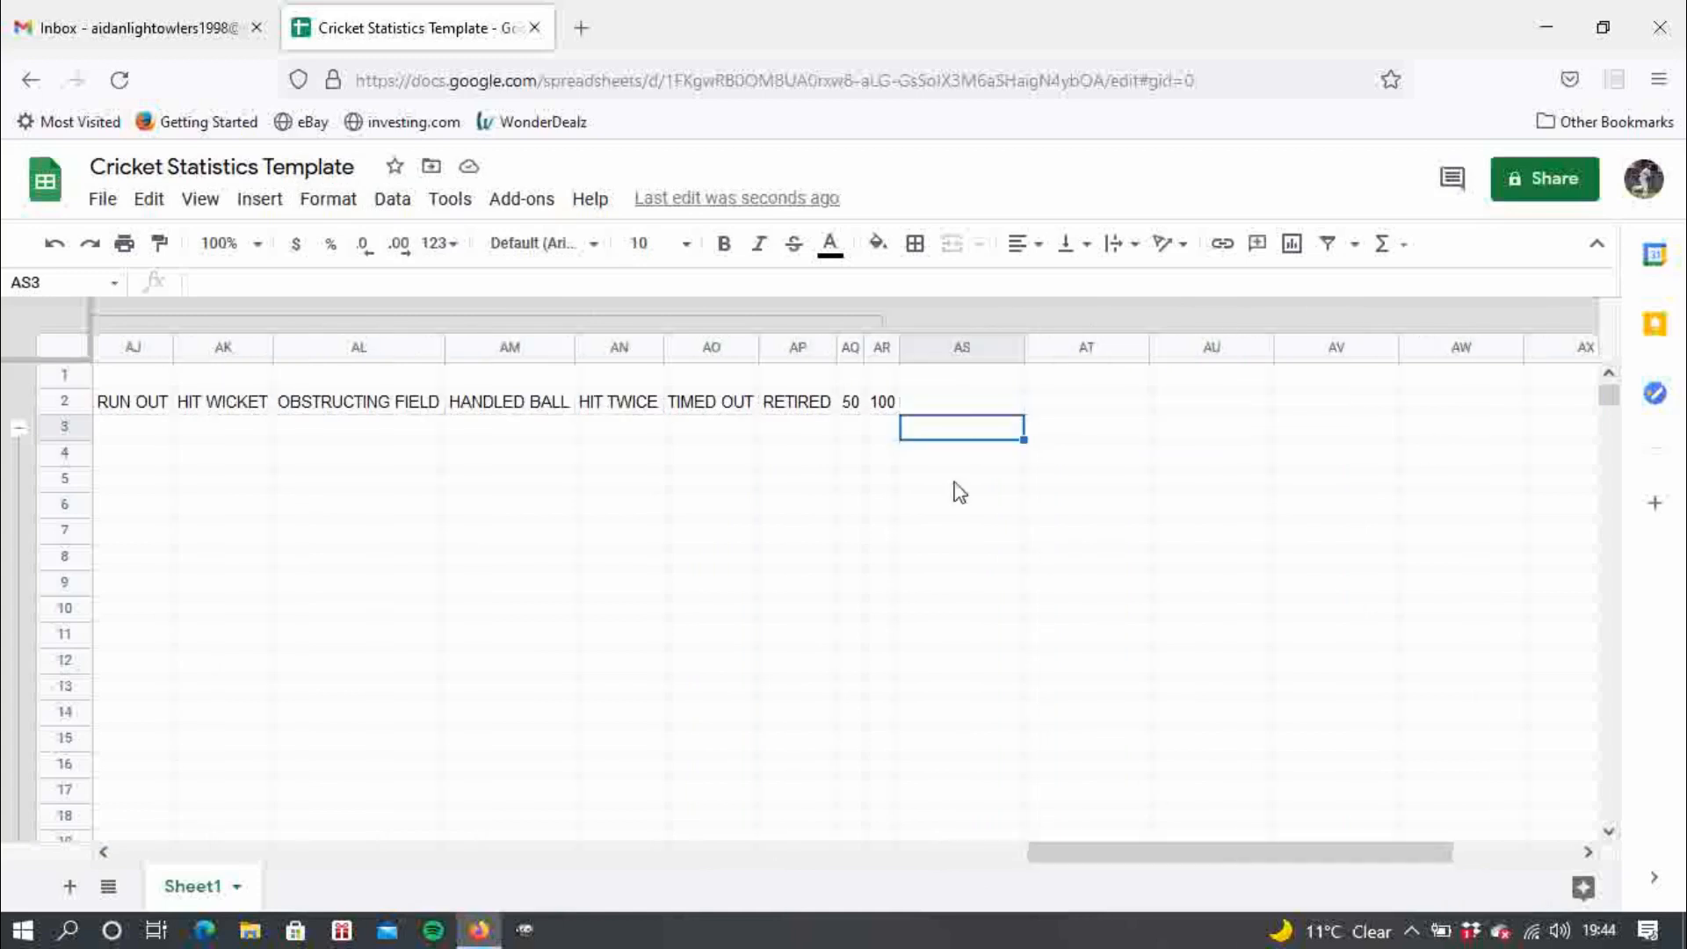
click(945, 380)
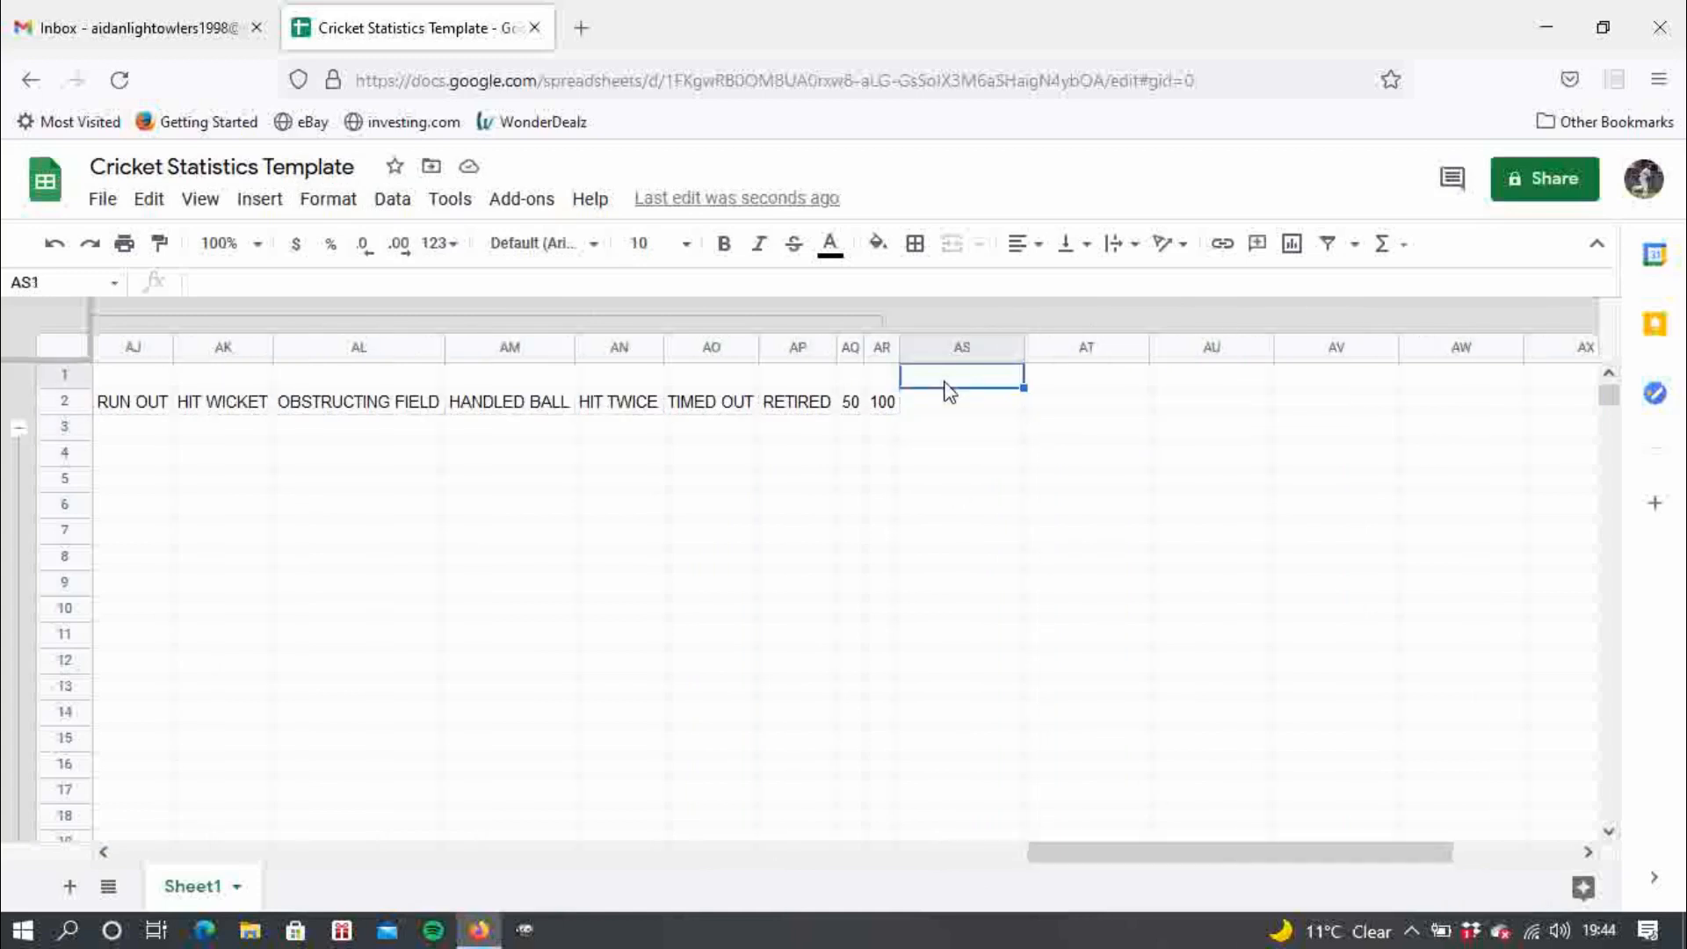
text(BOWLIN)
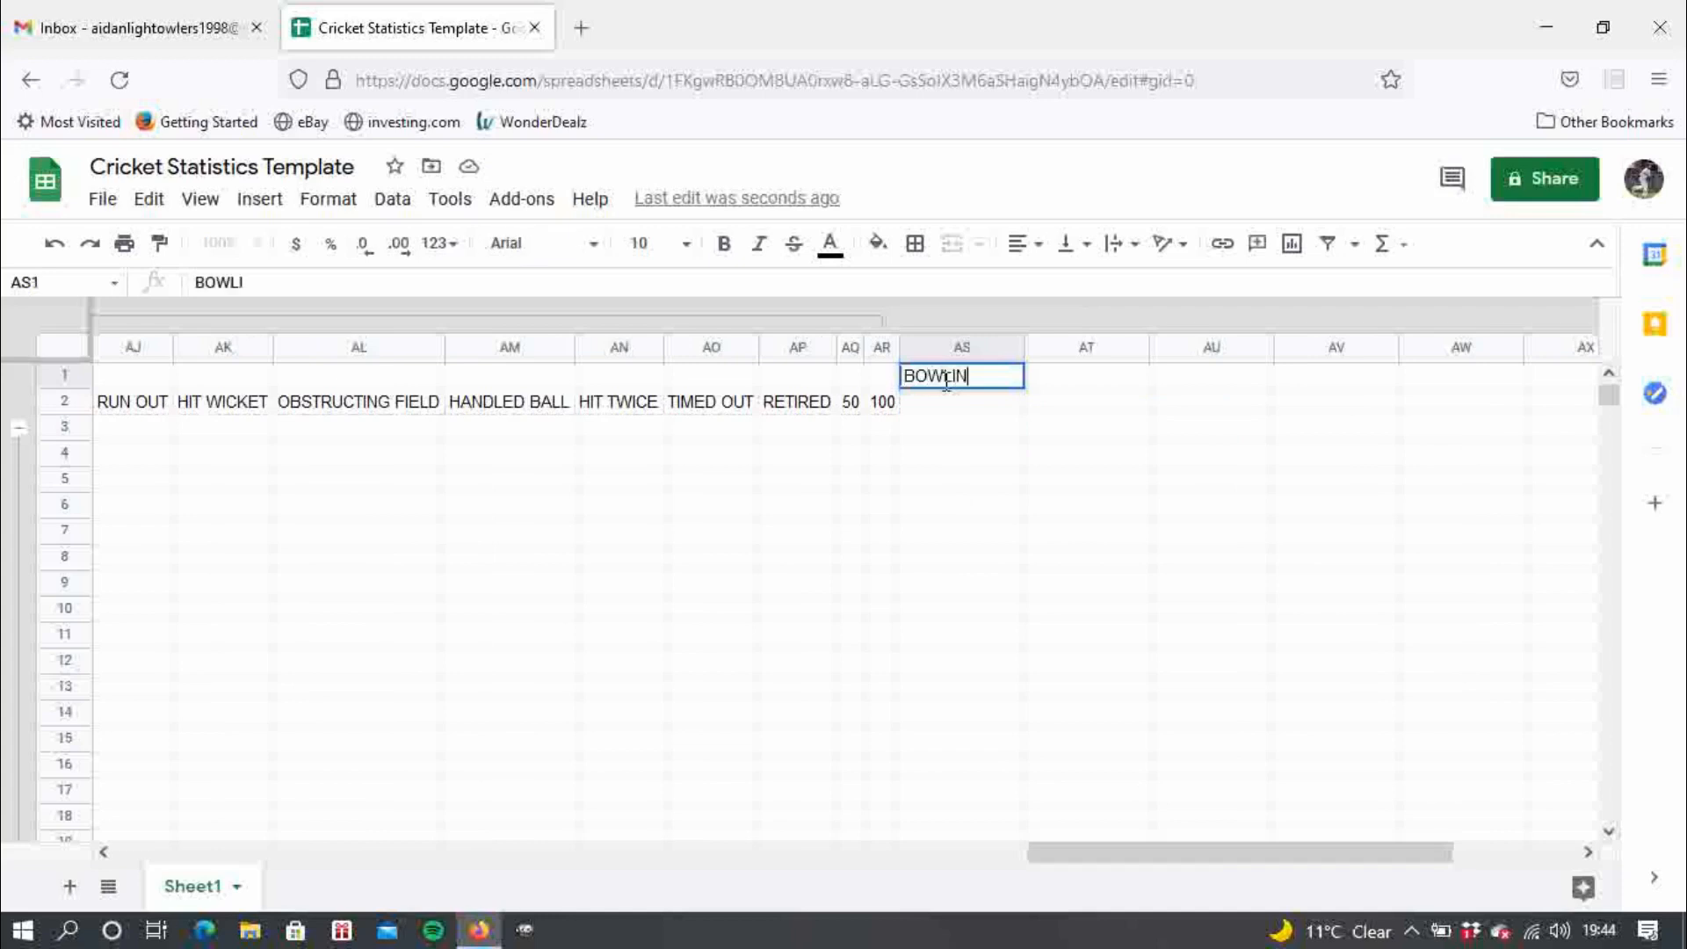
text(G)
key(Return)
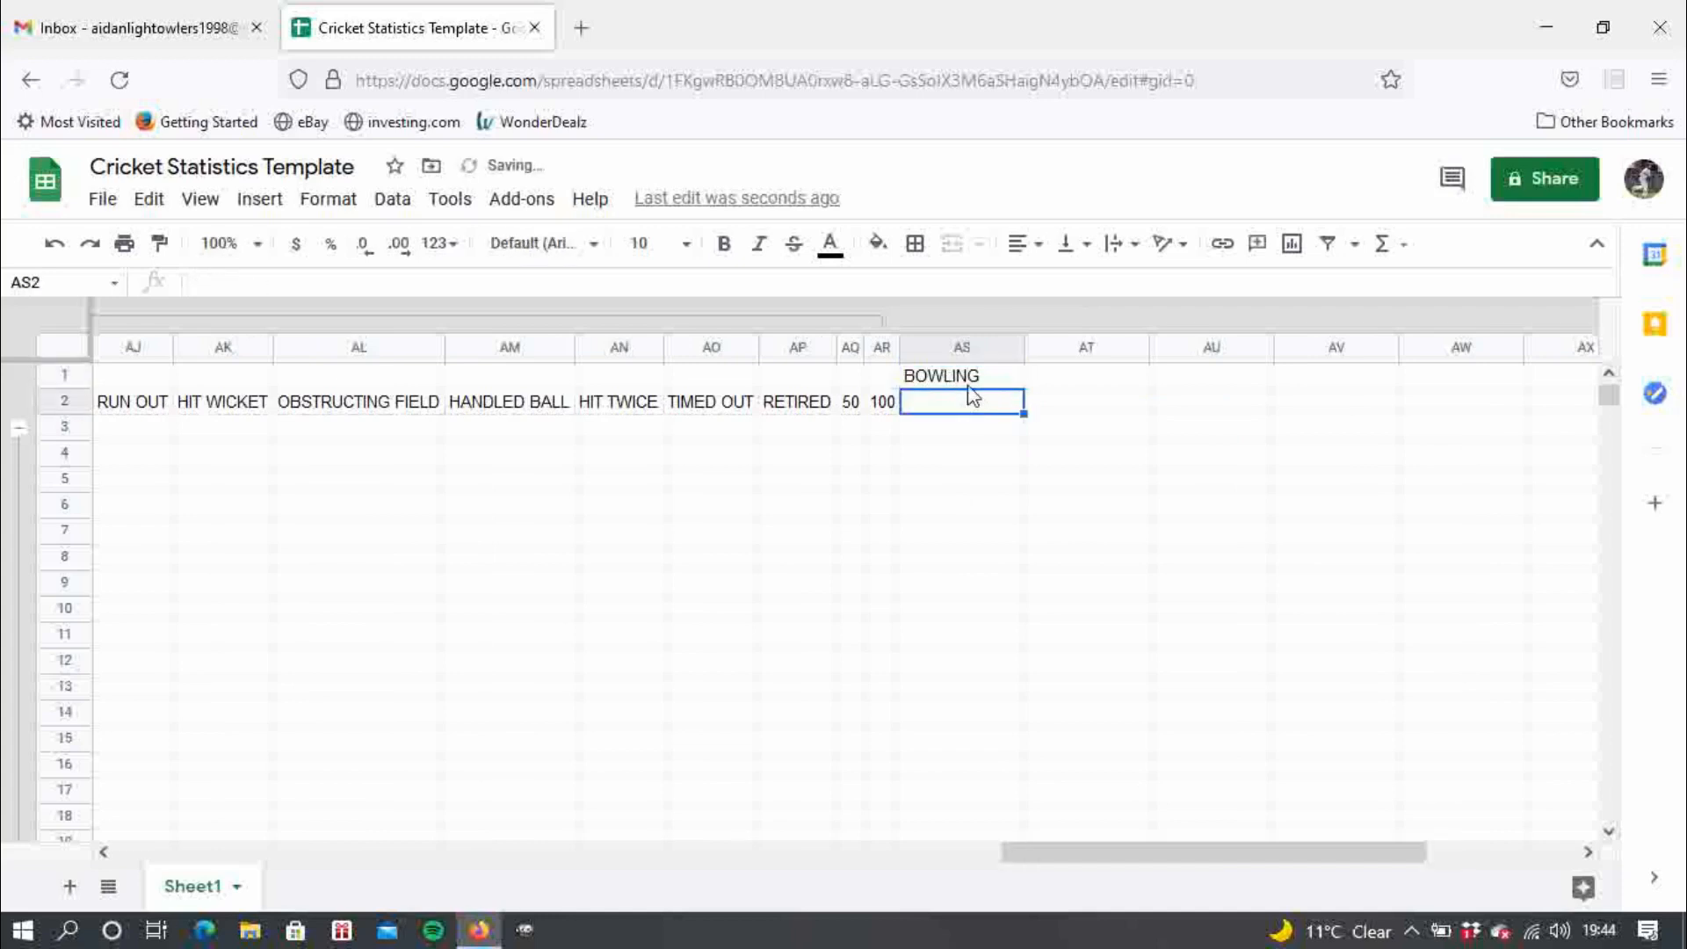
click(960, 375)
click(876, 246)
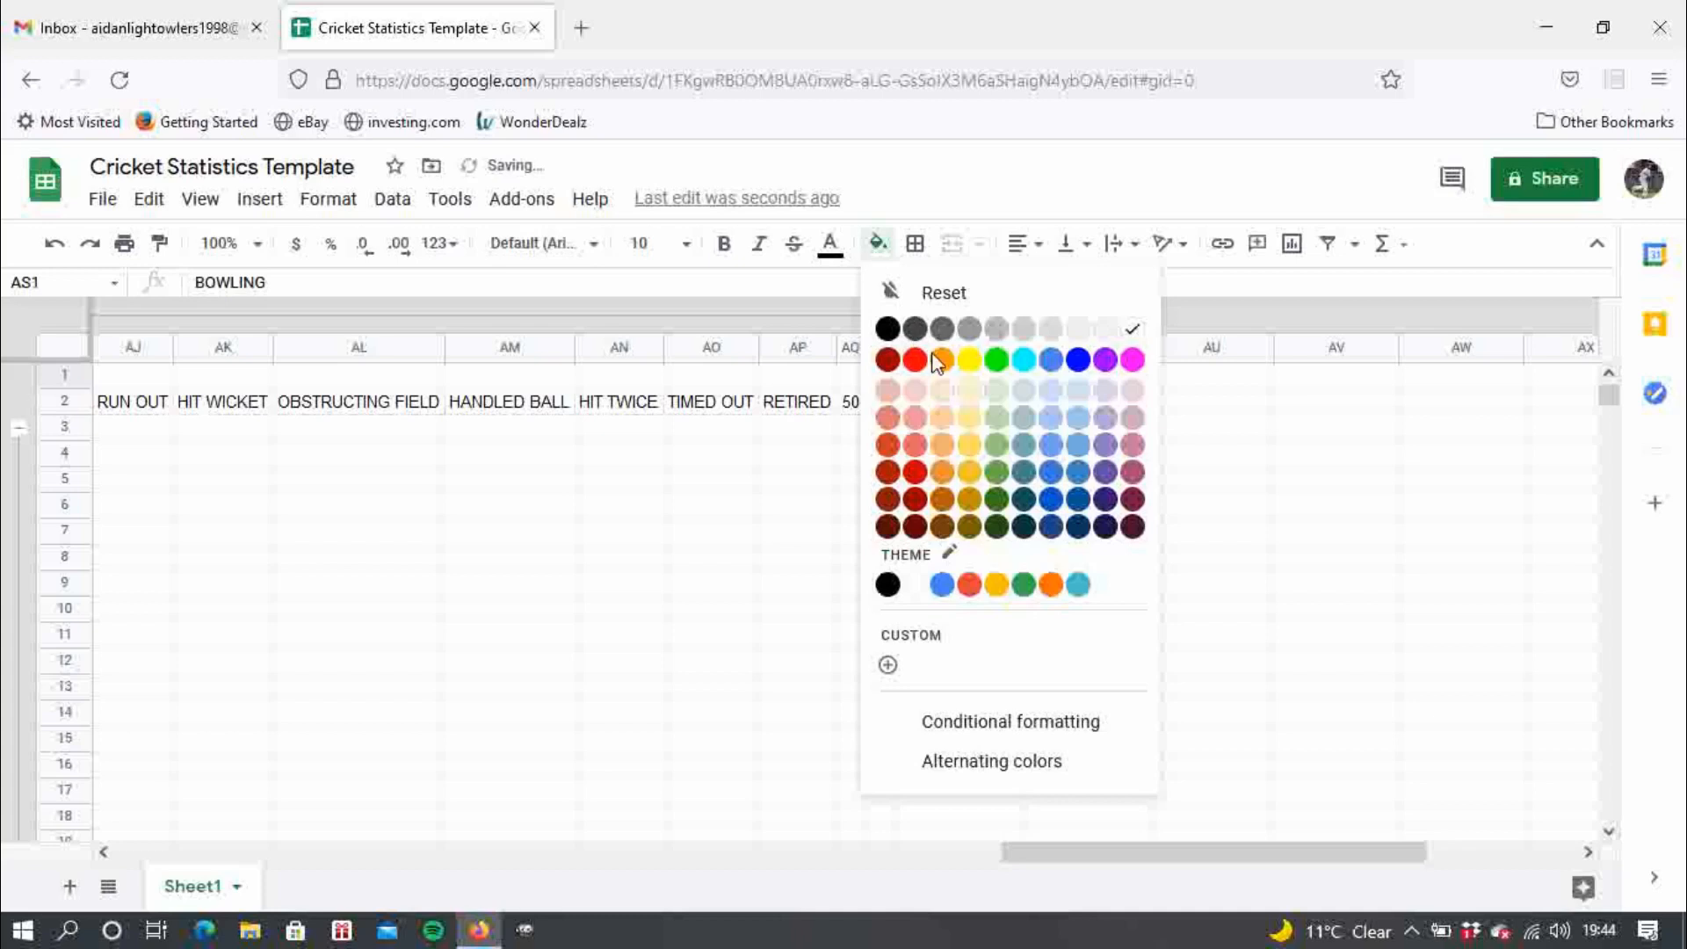
click(969, 360)
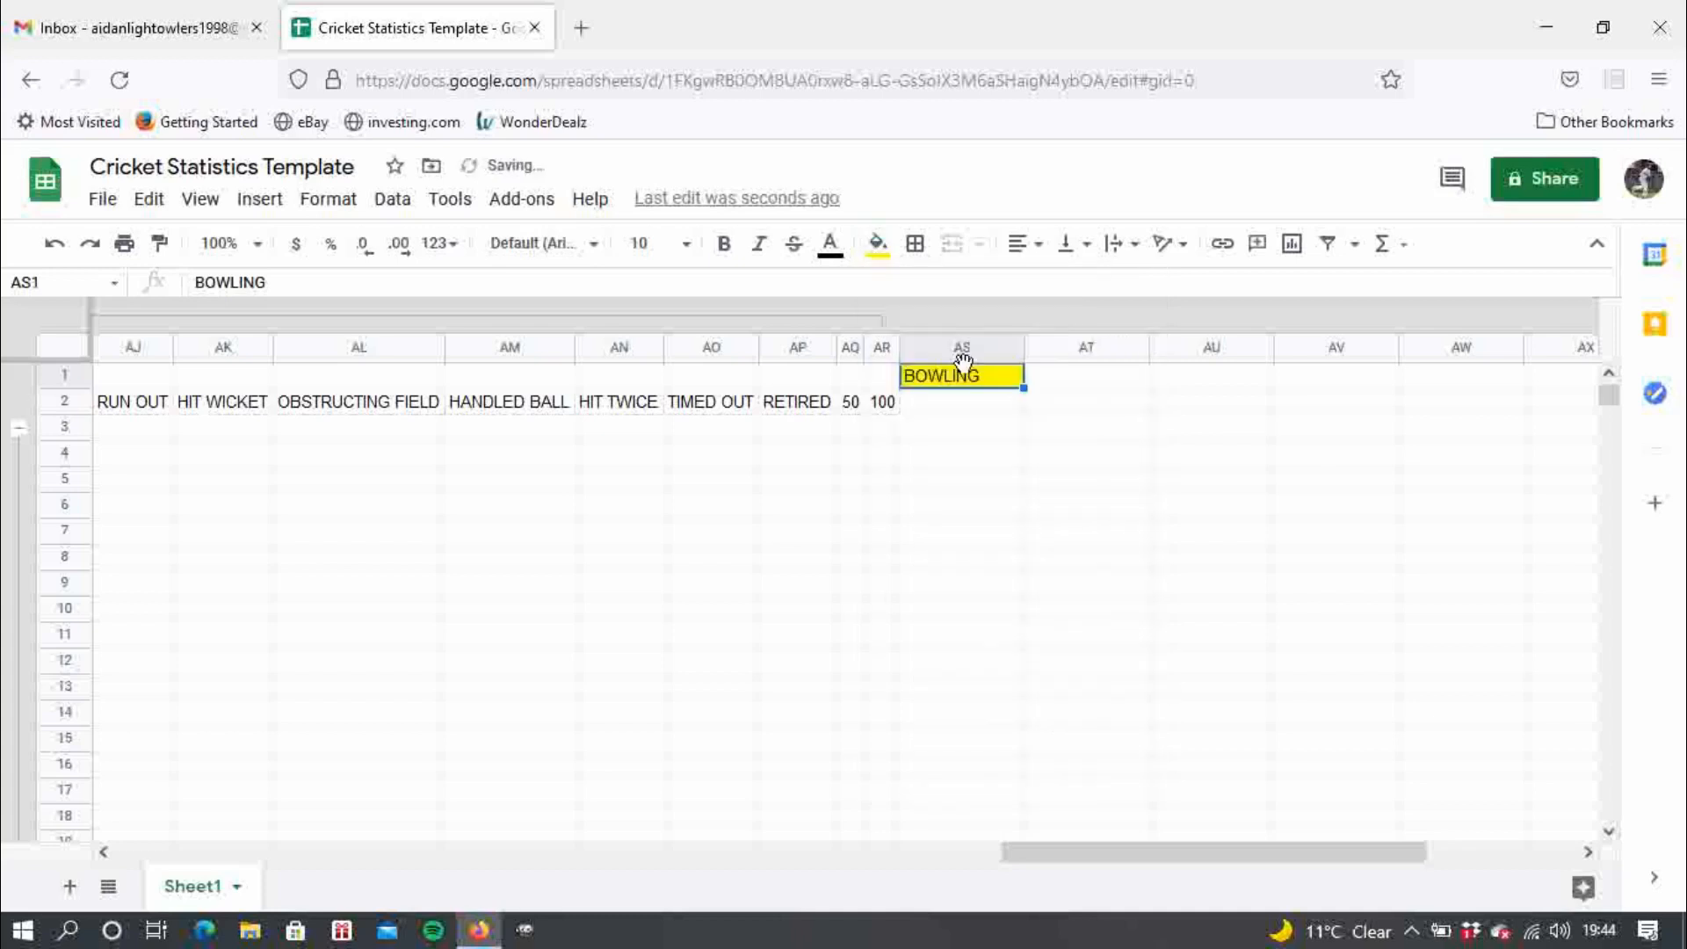
- Enter the bowling headings BALLS, OVERS and WICKETS in cells AT2 to AV2
click(1088, 409)
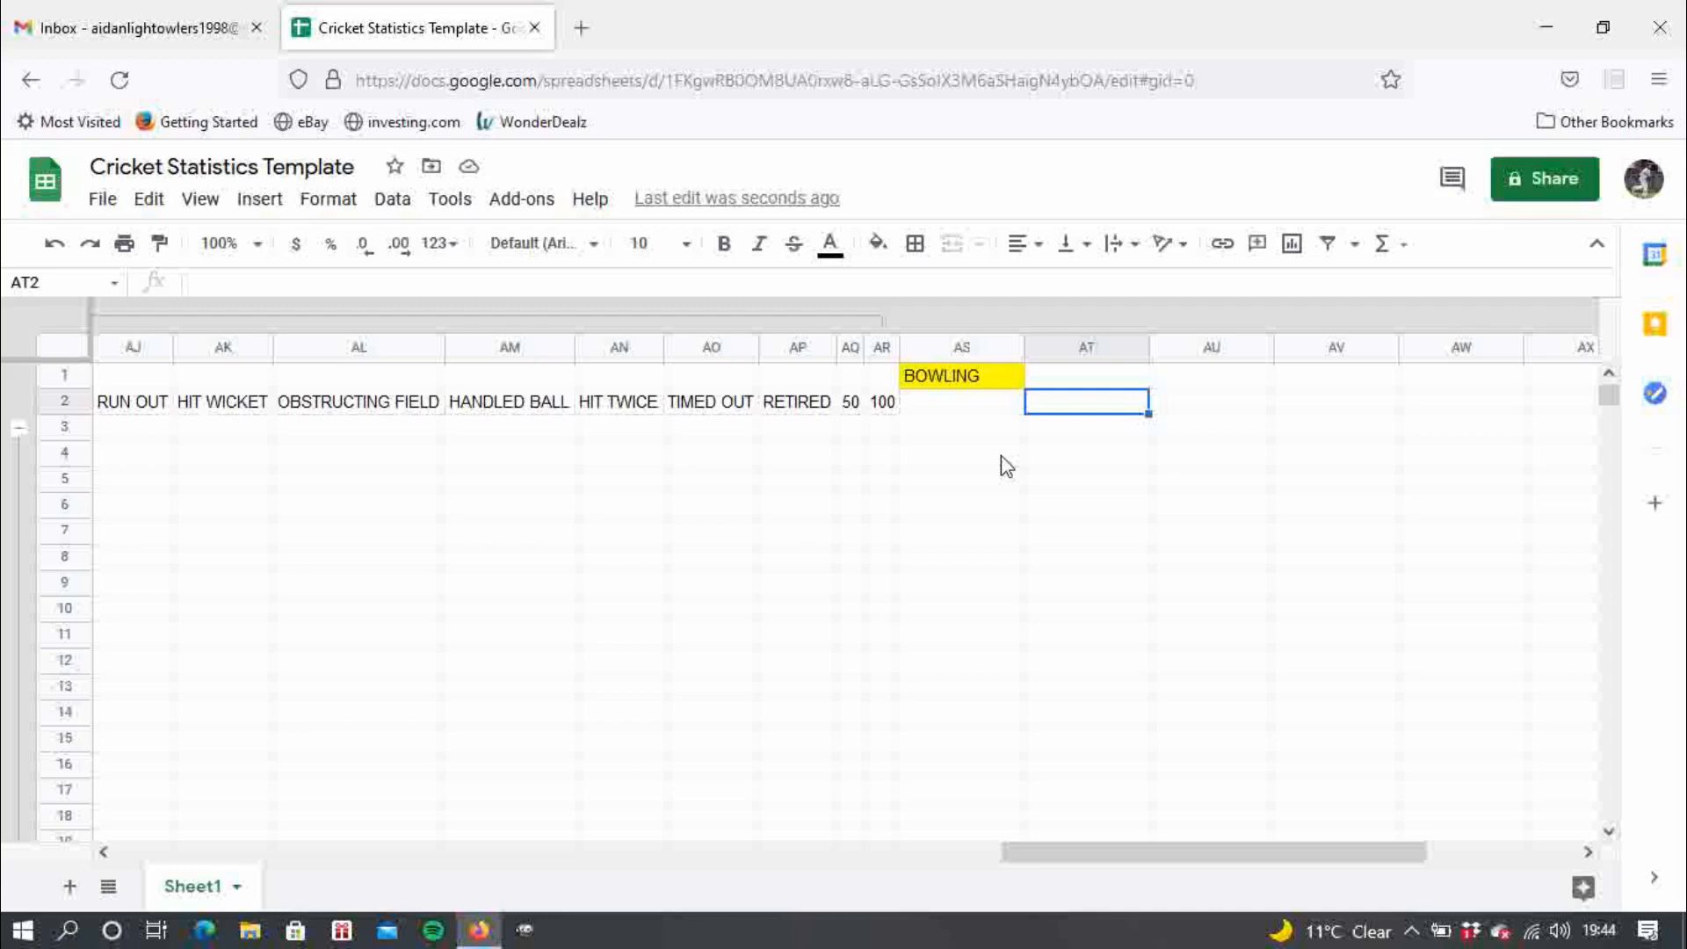
text(B)
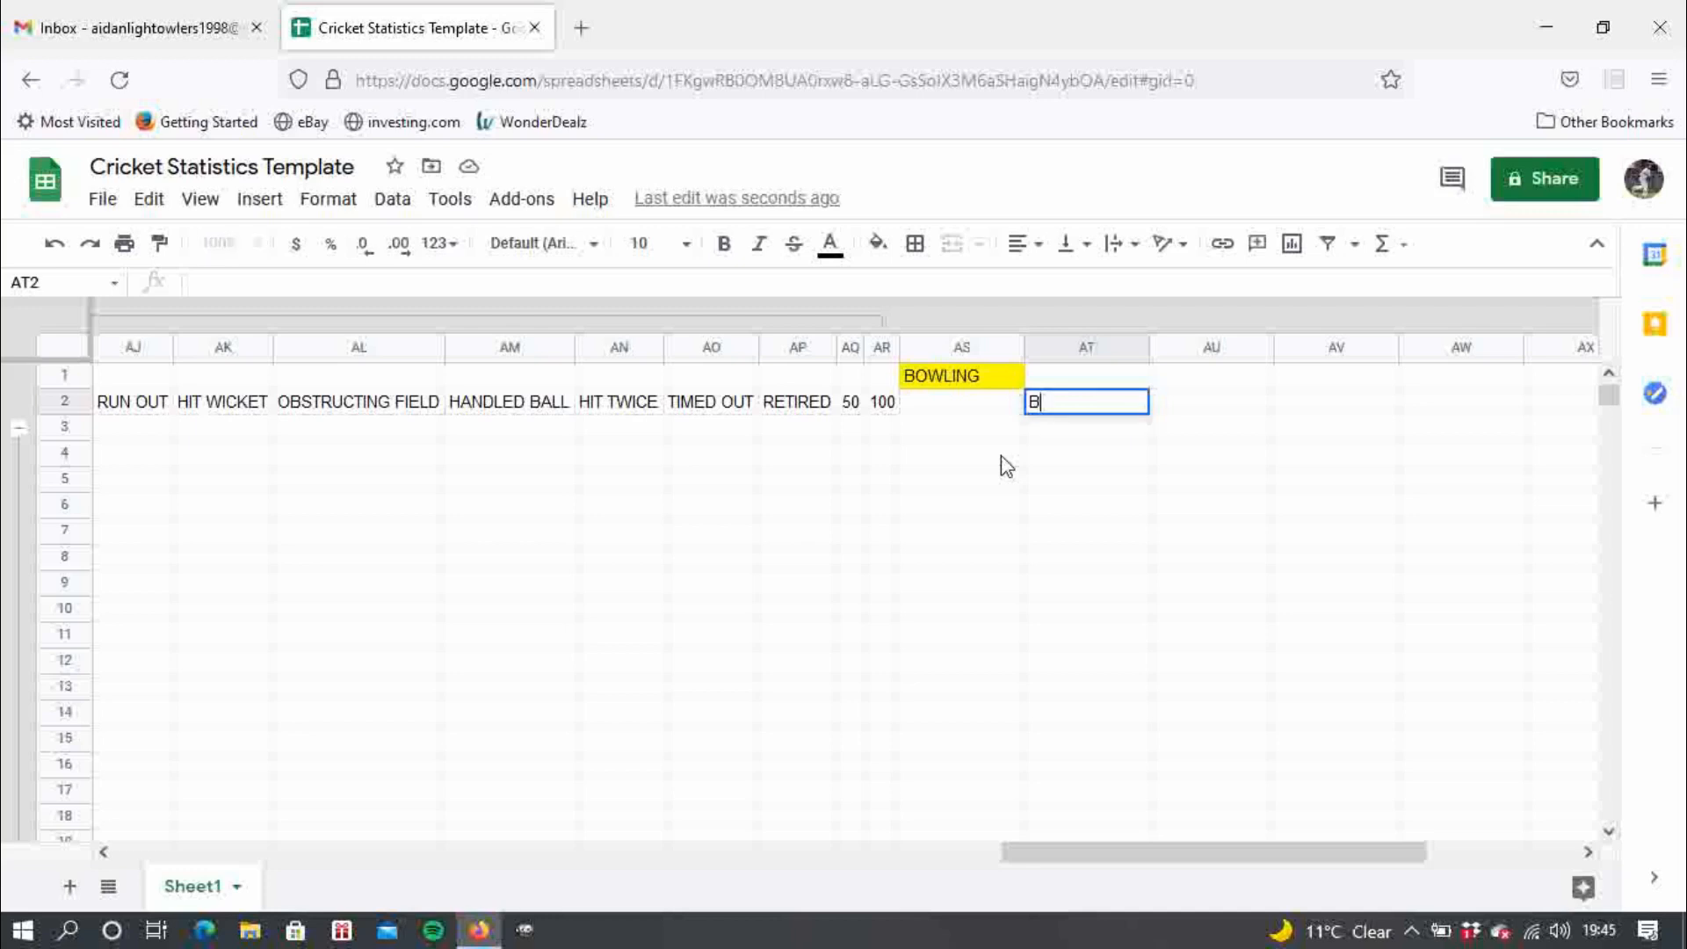
text(ALLS)
key(Tab)
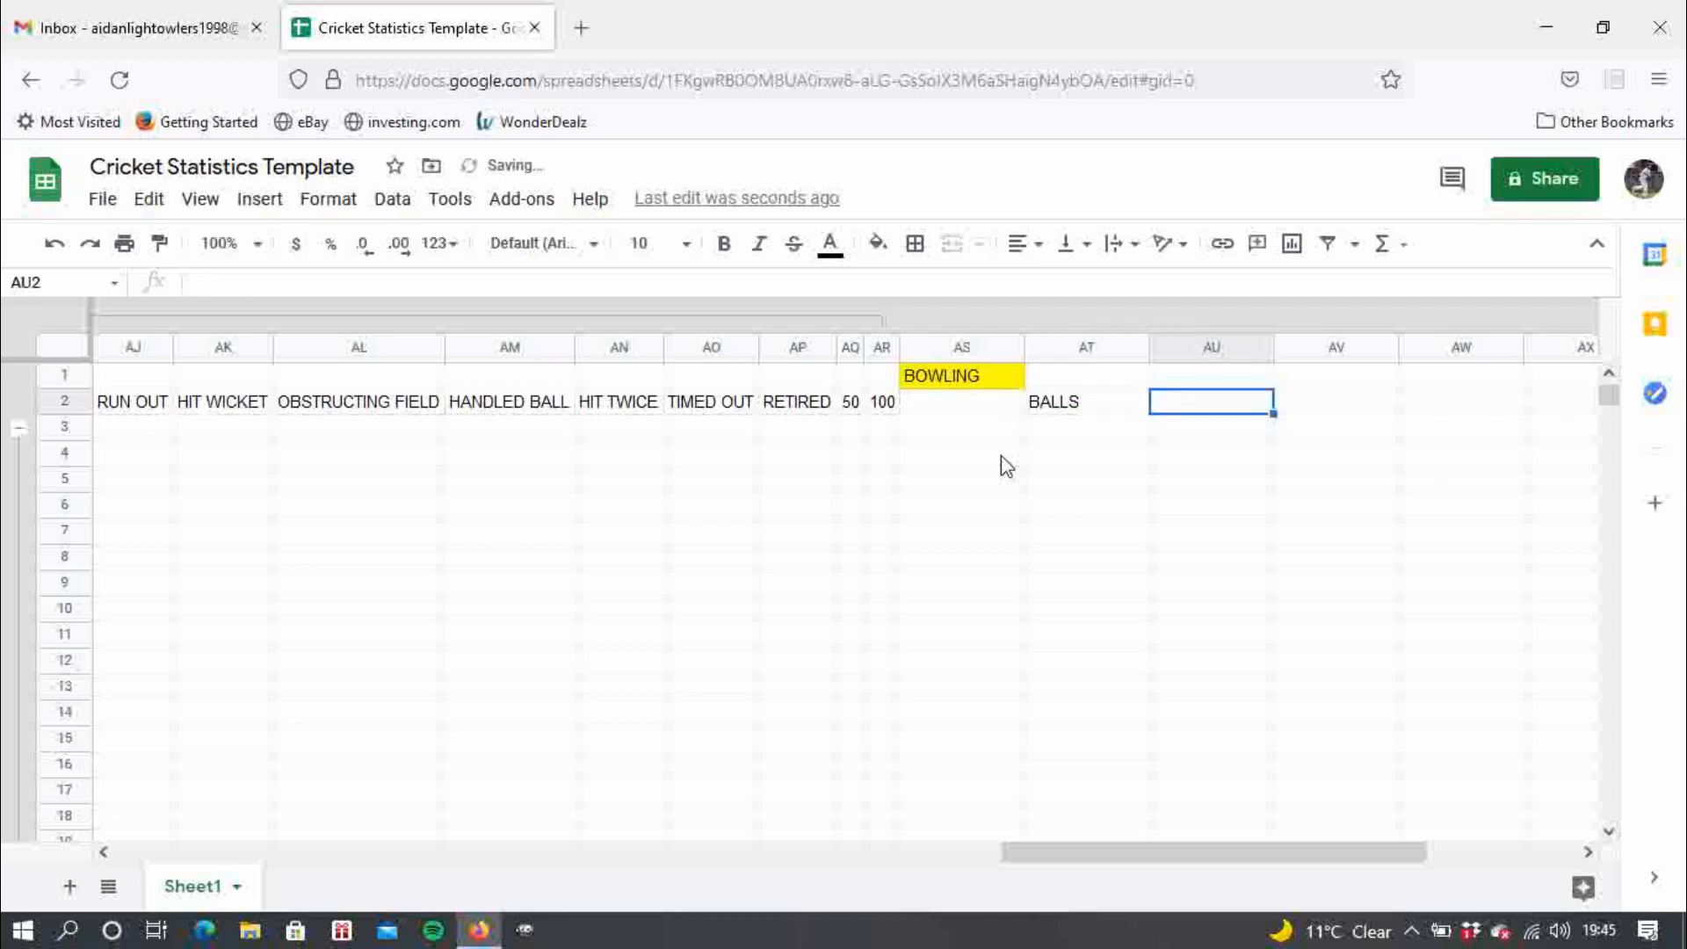
text(OVERS)
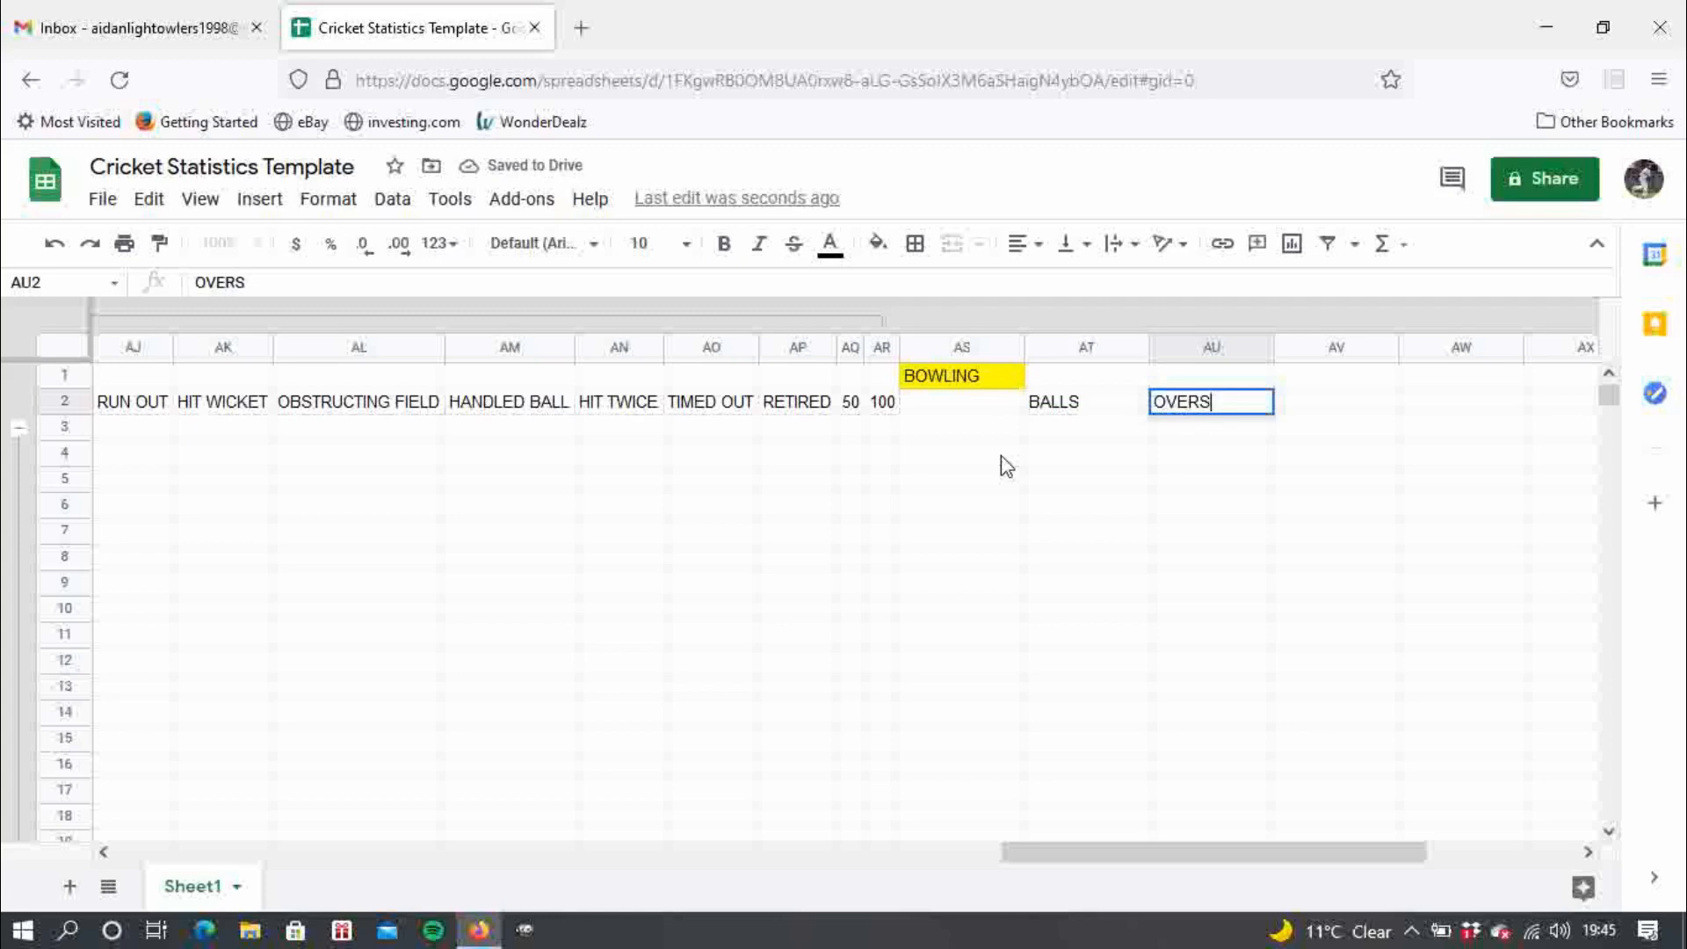
key(Tab)
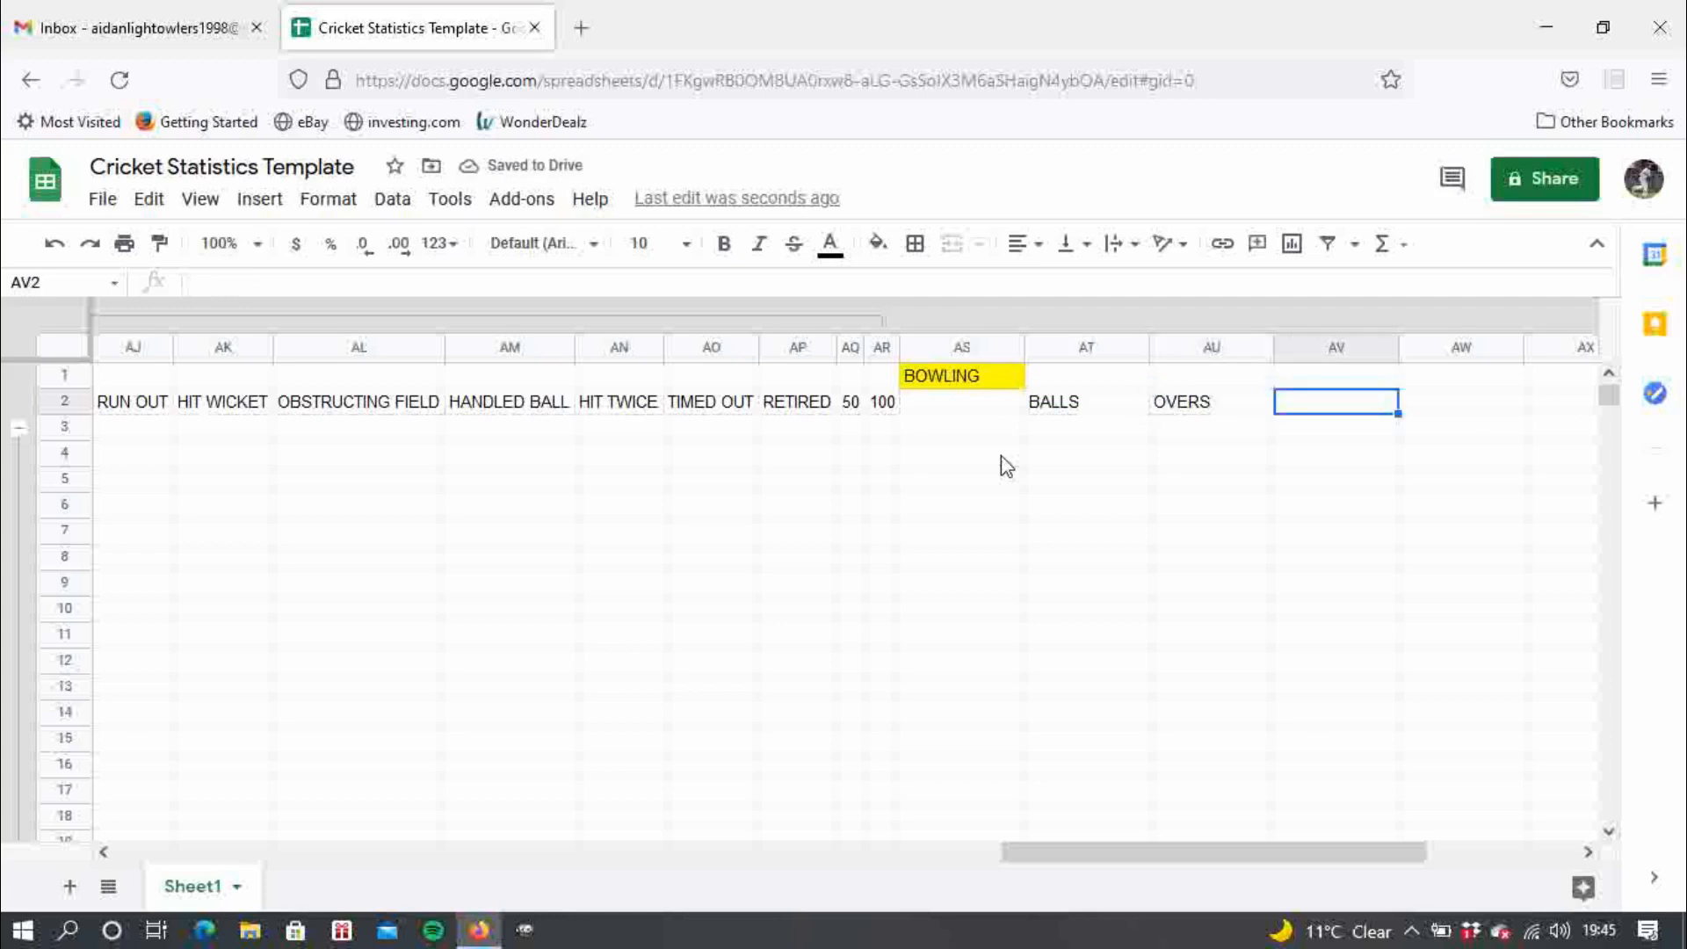
text(WICKETS)
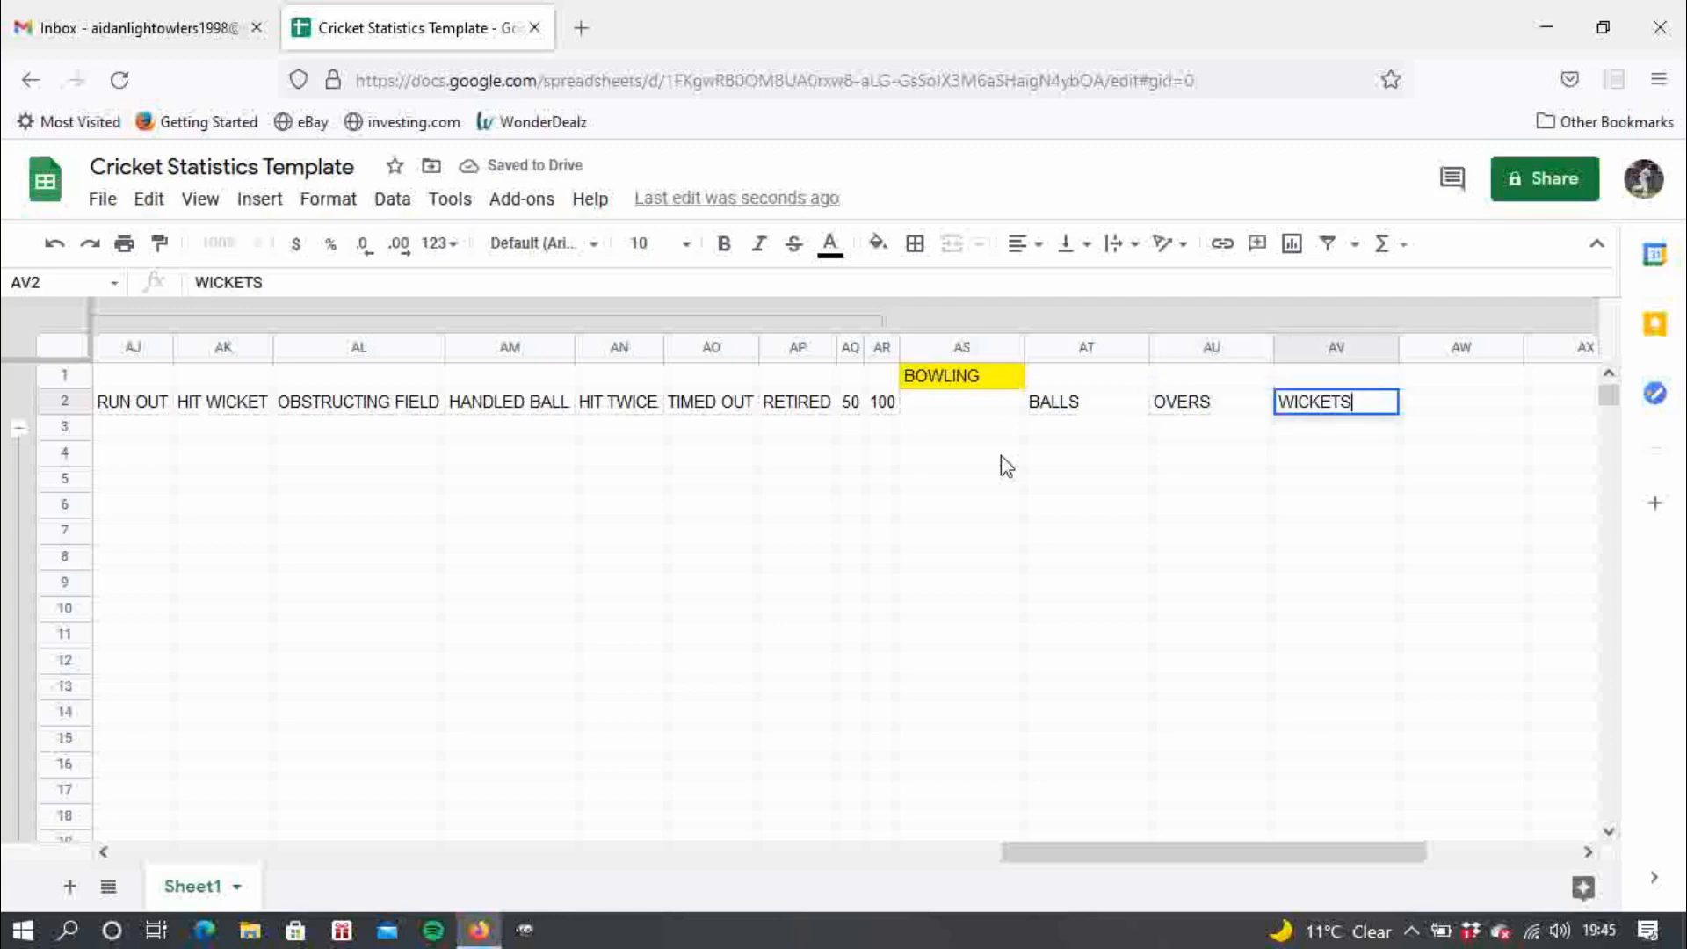
key(Return)
key(Left)
key(Left)
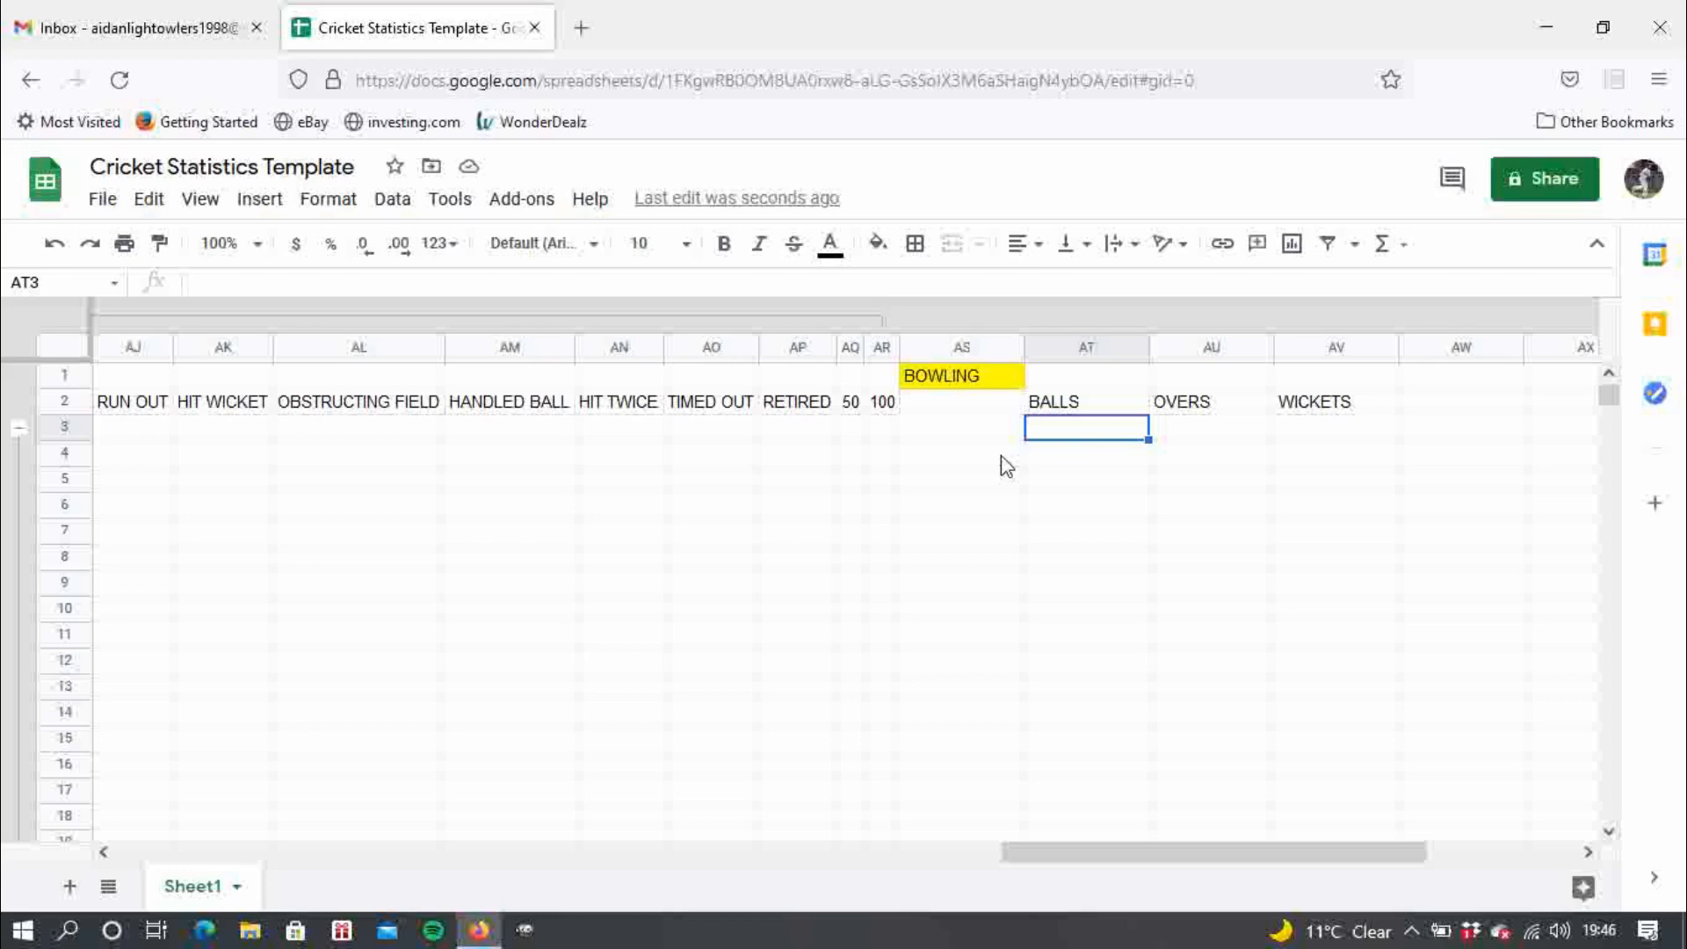
- Enter the bowling headings RUNS, WIDES and NO BALLS in cells AW2 to AY2
key(Right)
key(Right)
key(Right)
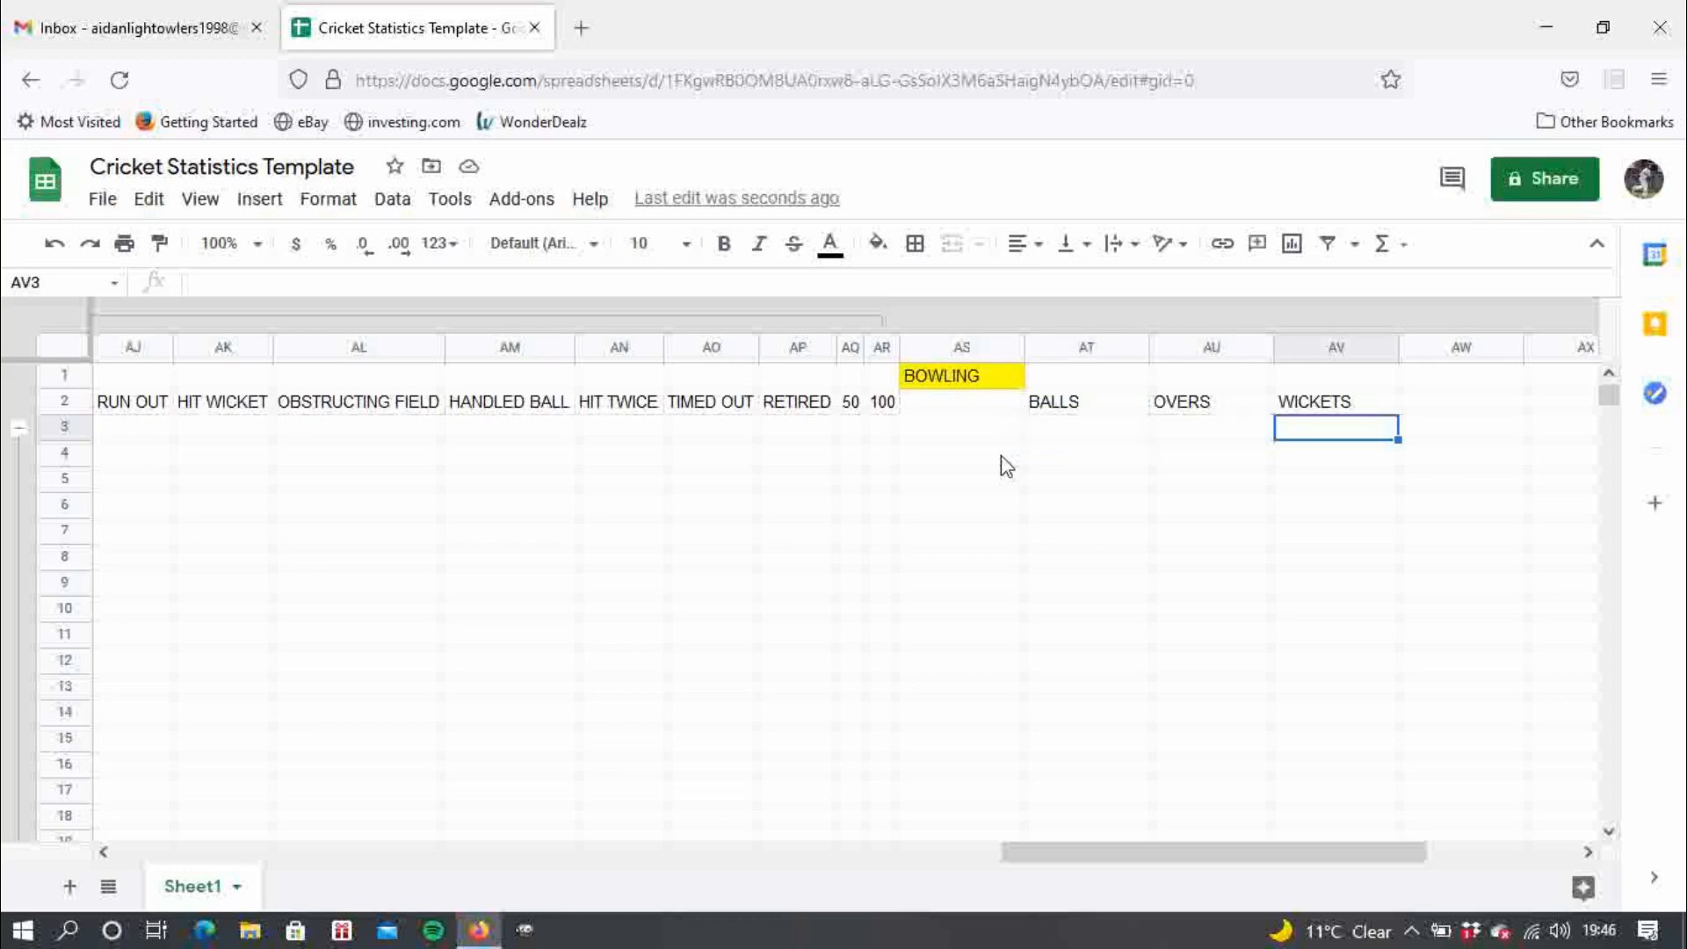
key(Up)
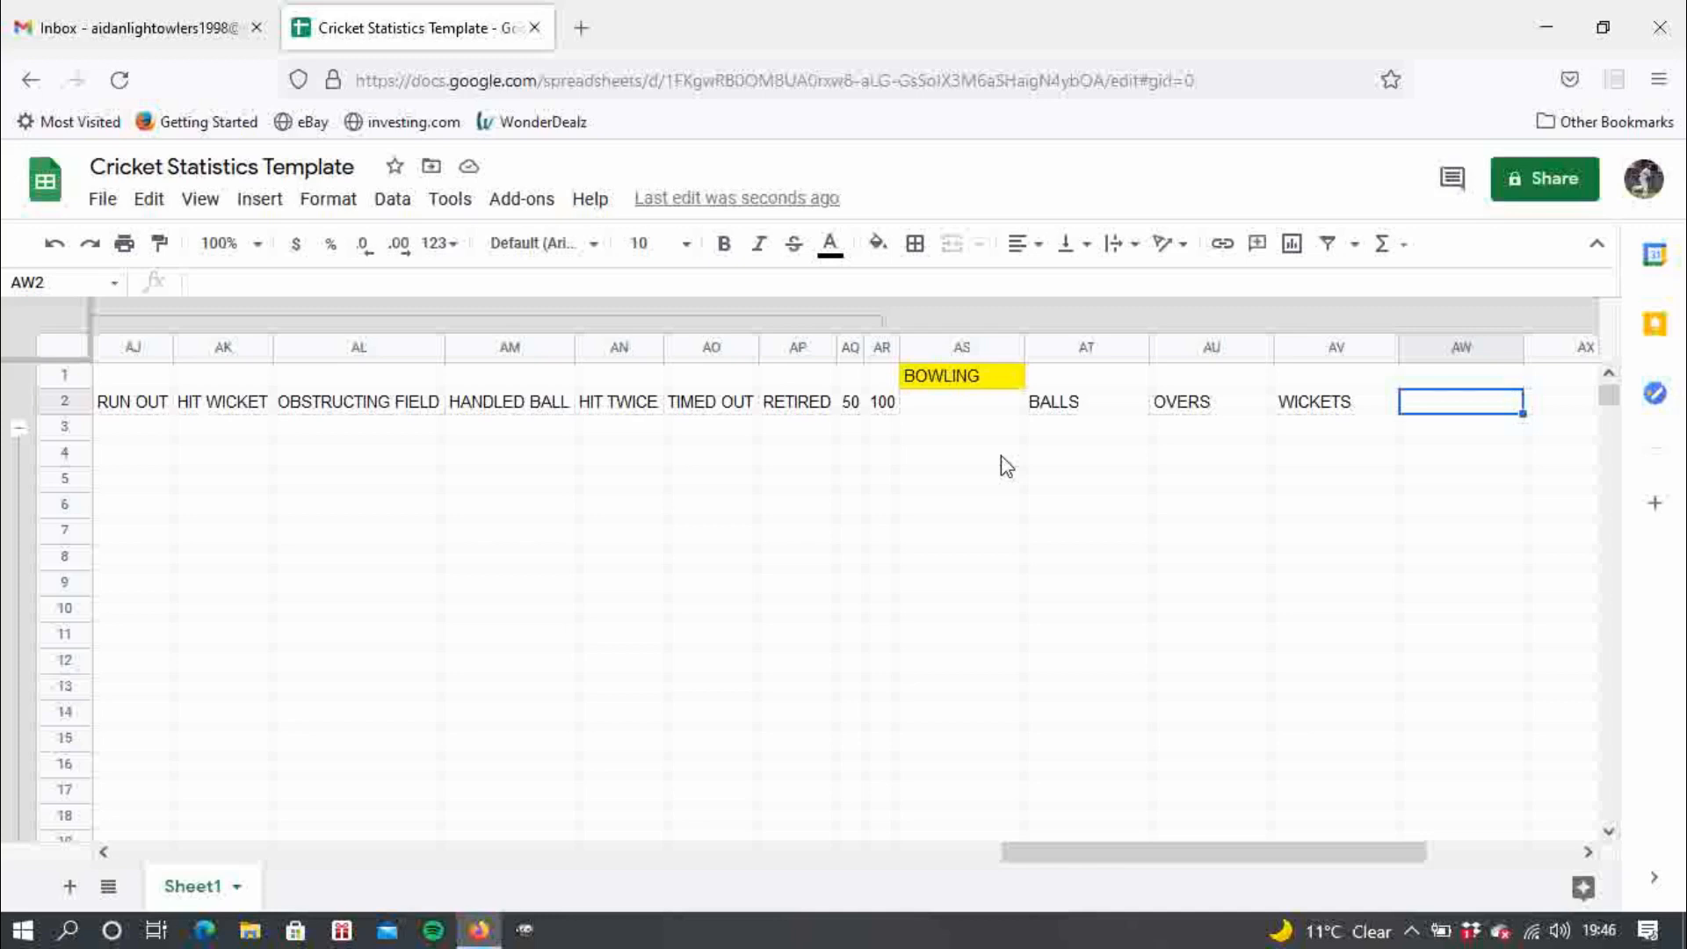
text(RUNS)
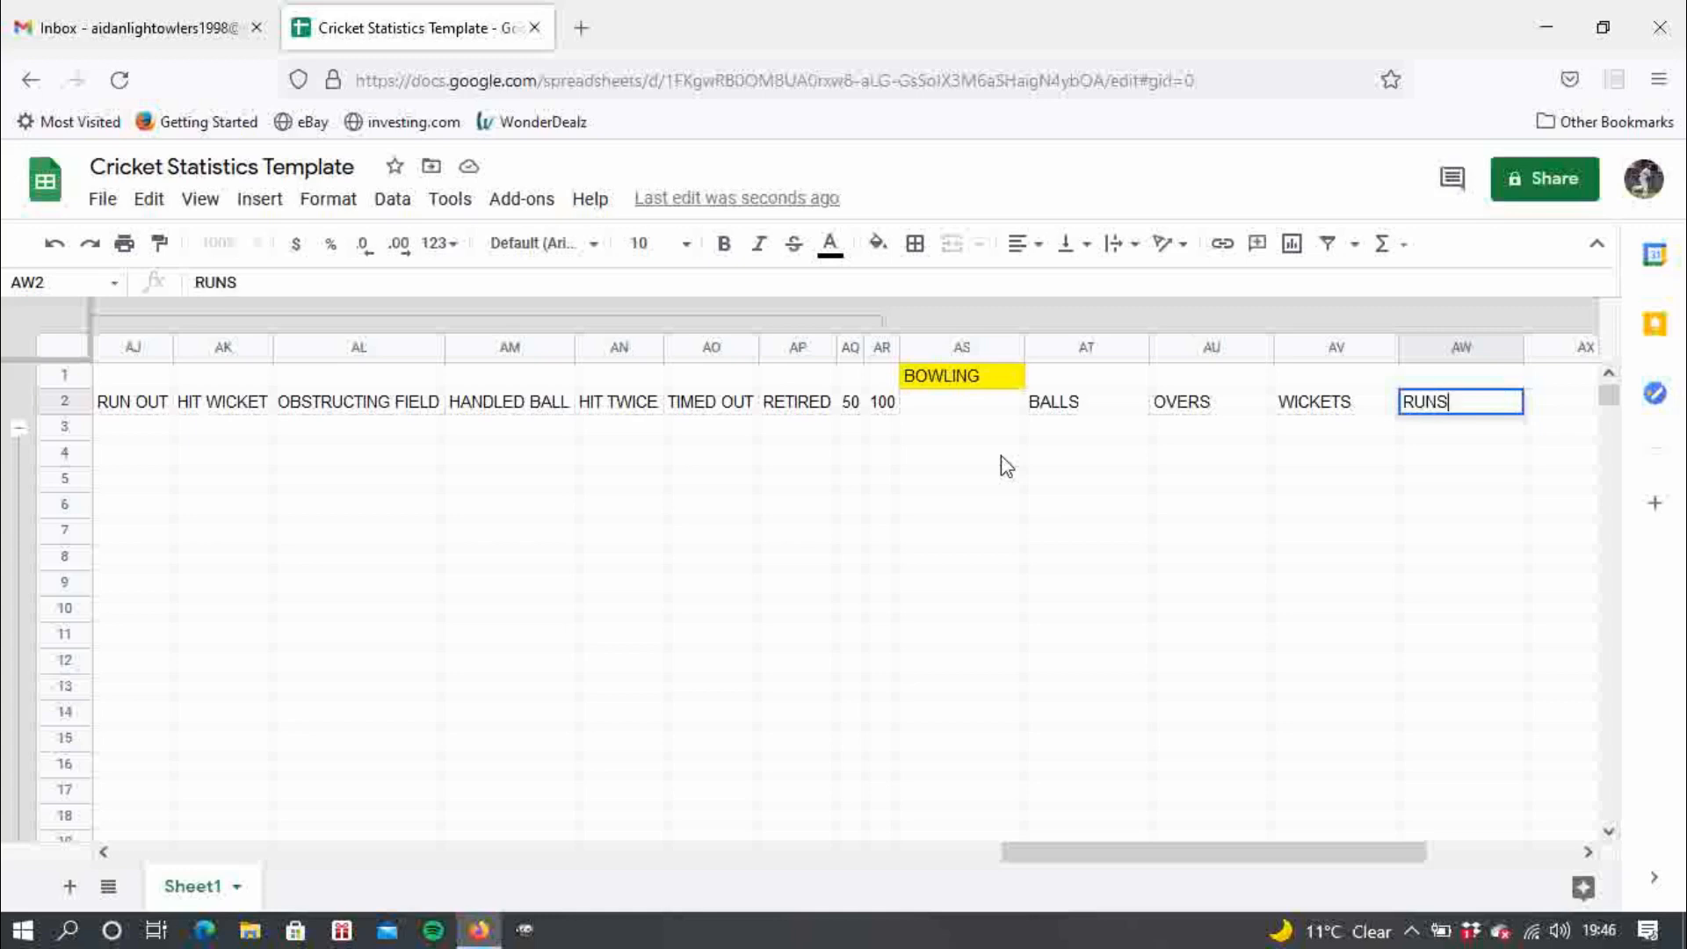
key(Tab)
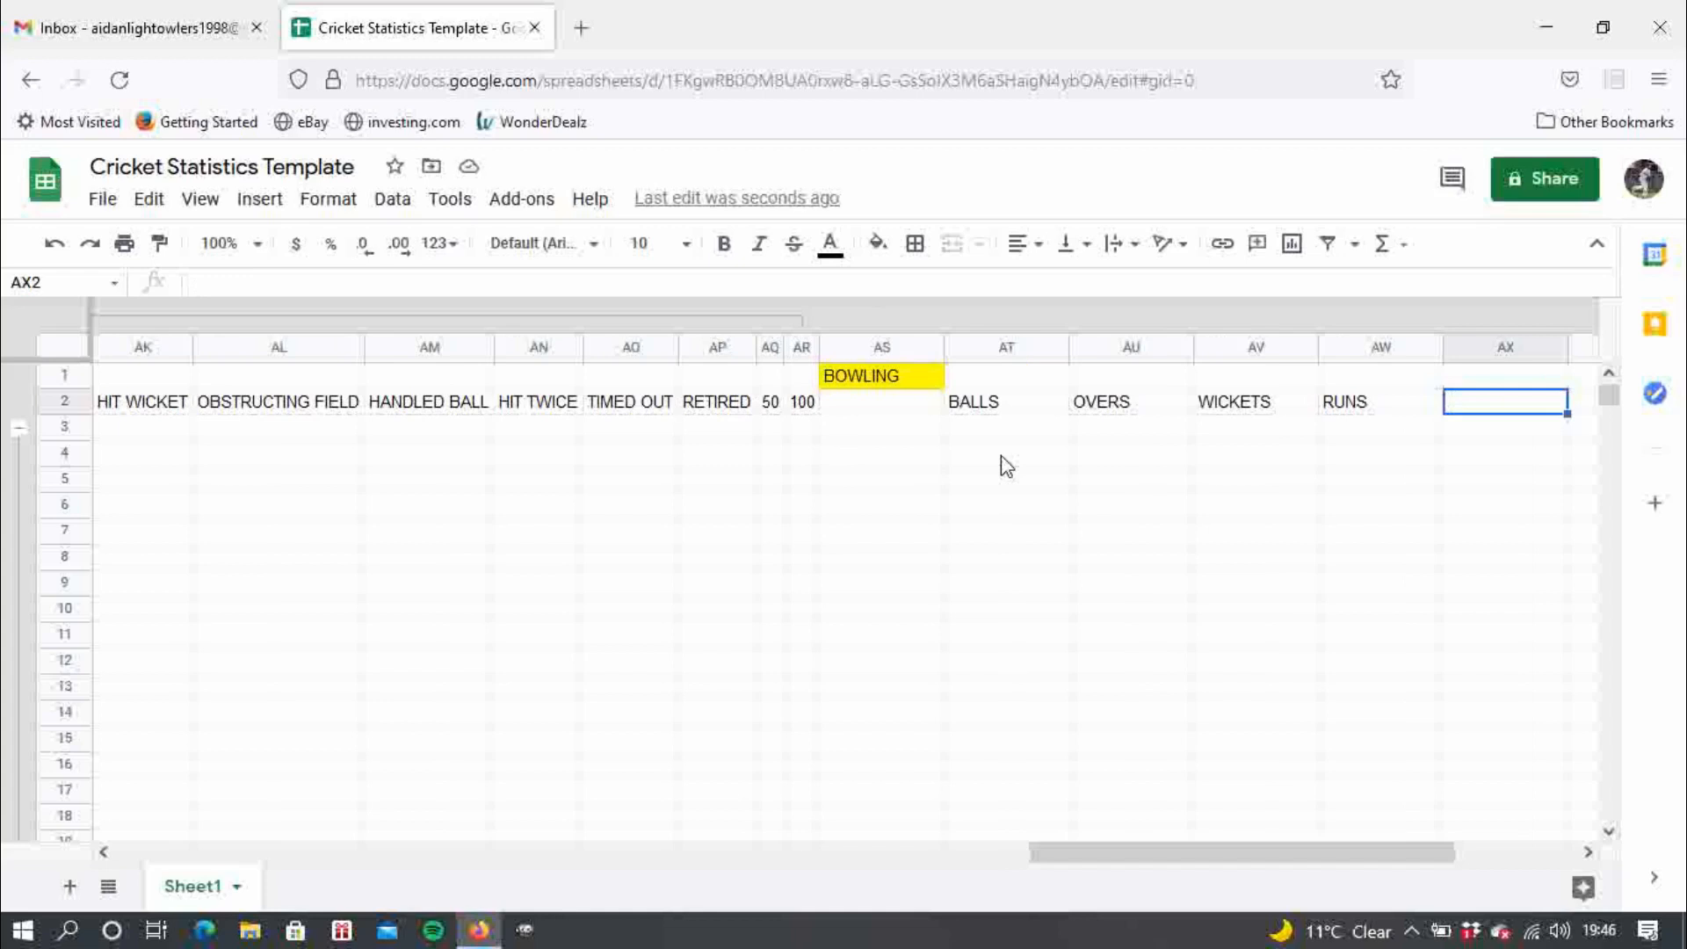
text(WIDES)
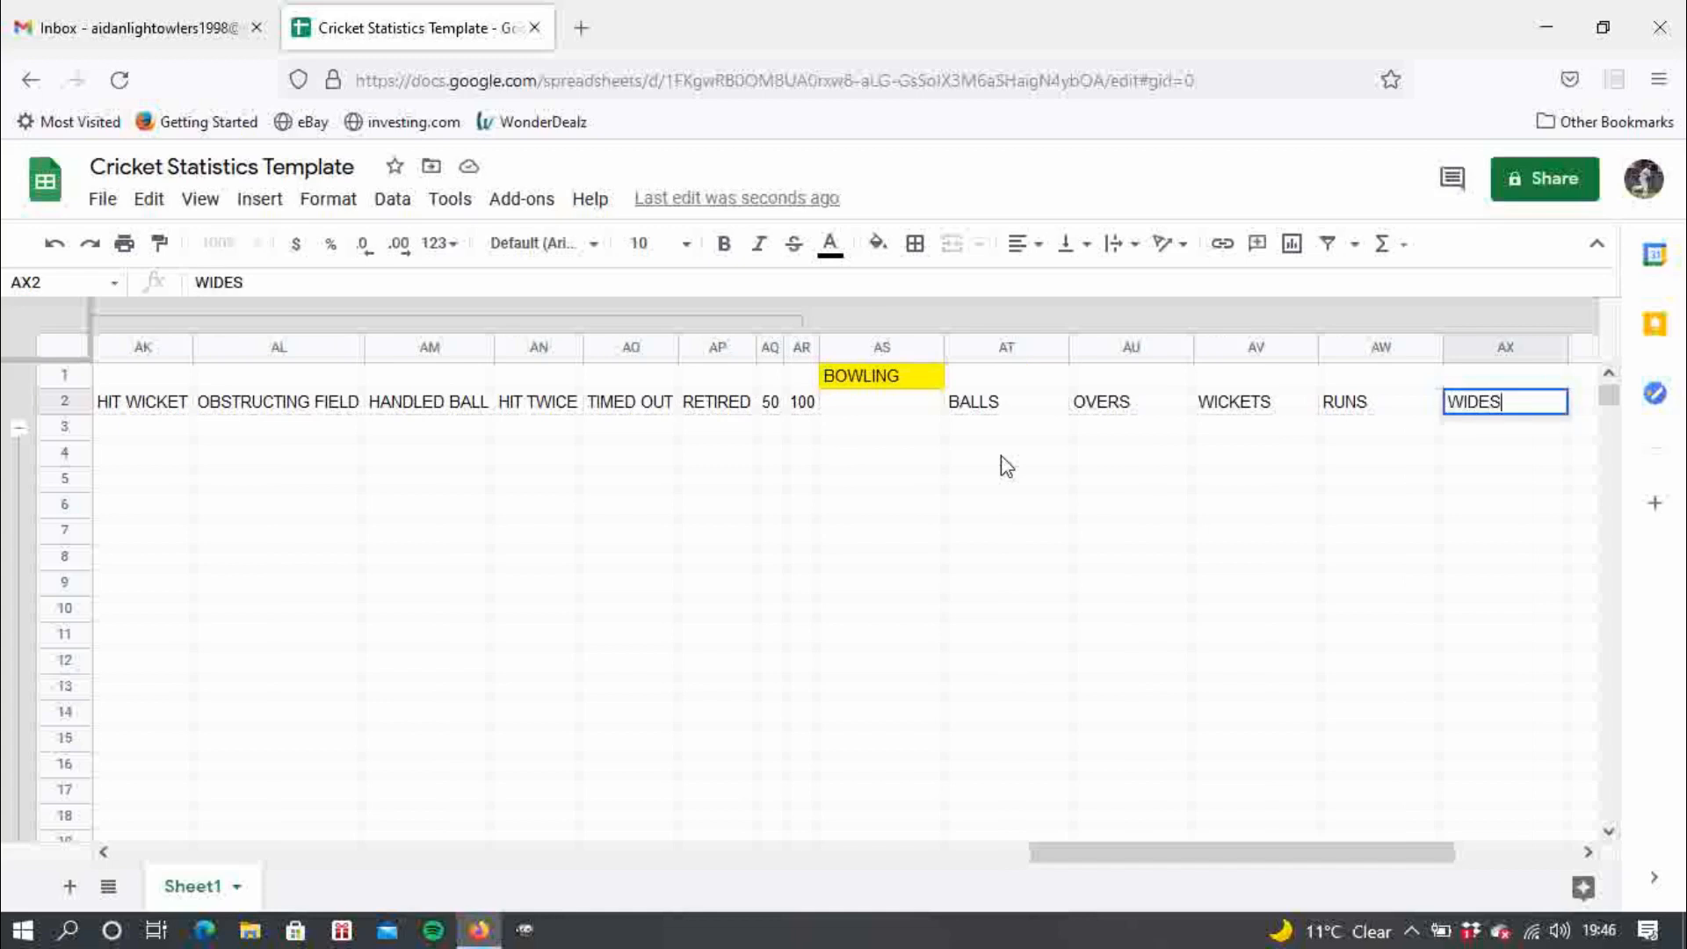
key(Tab)
text(NO)
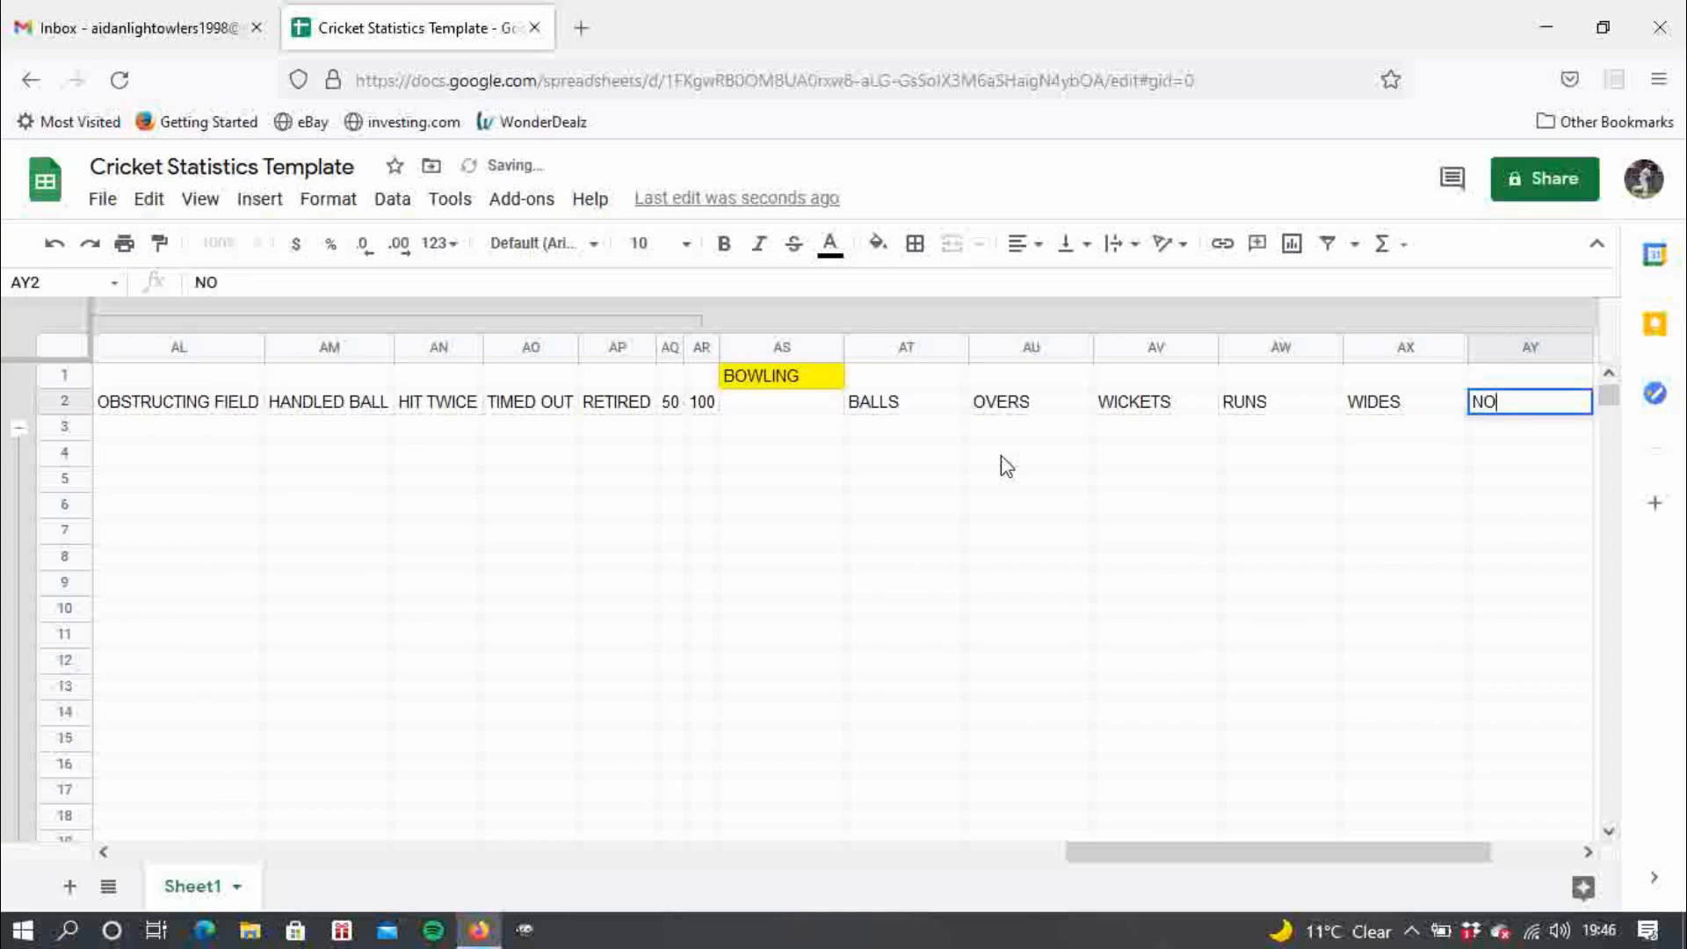
text( BALLS)
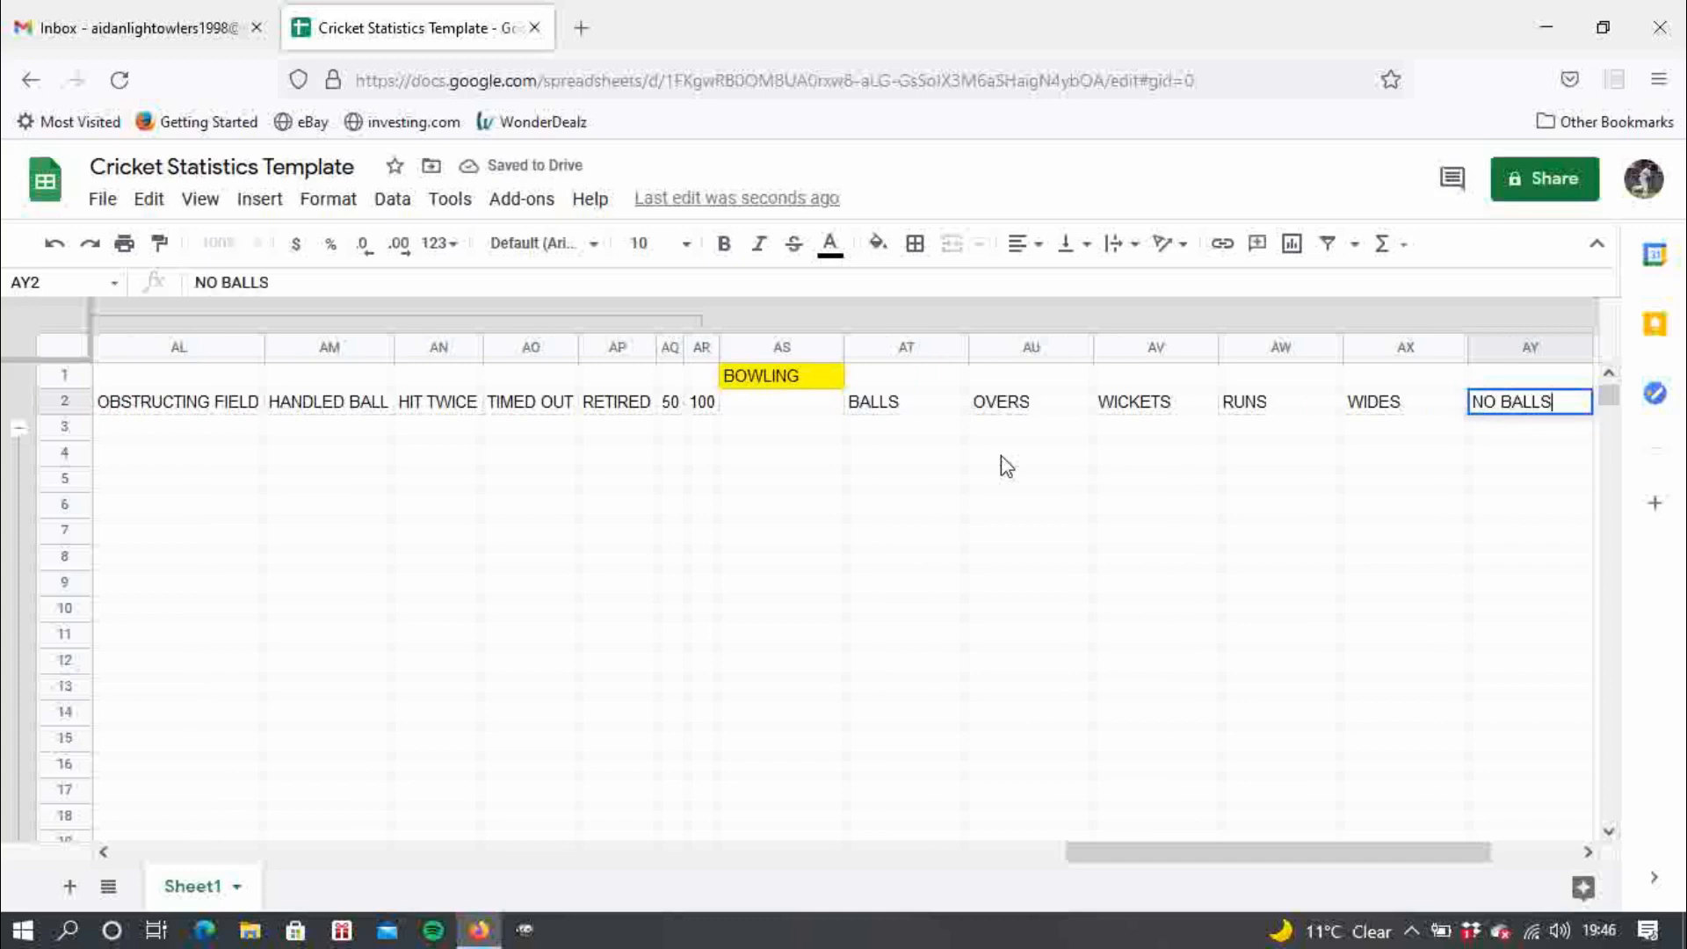
key(Tab)
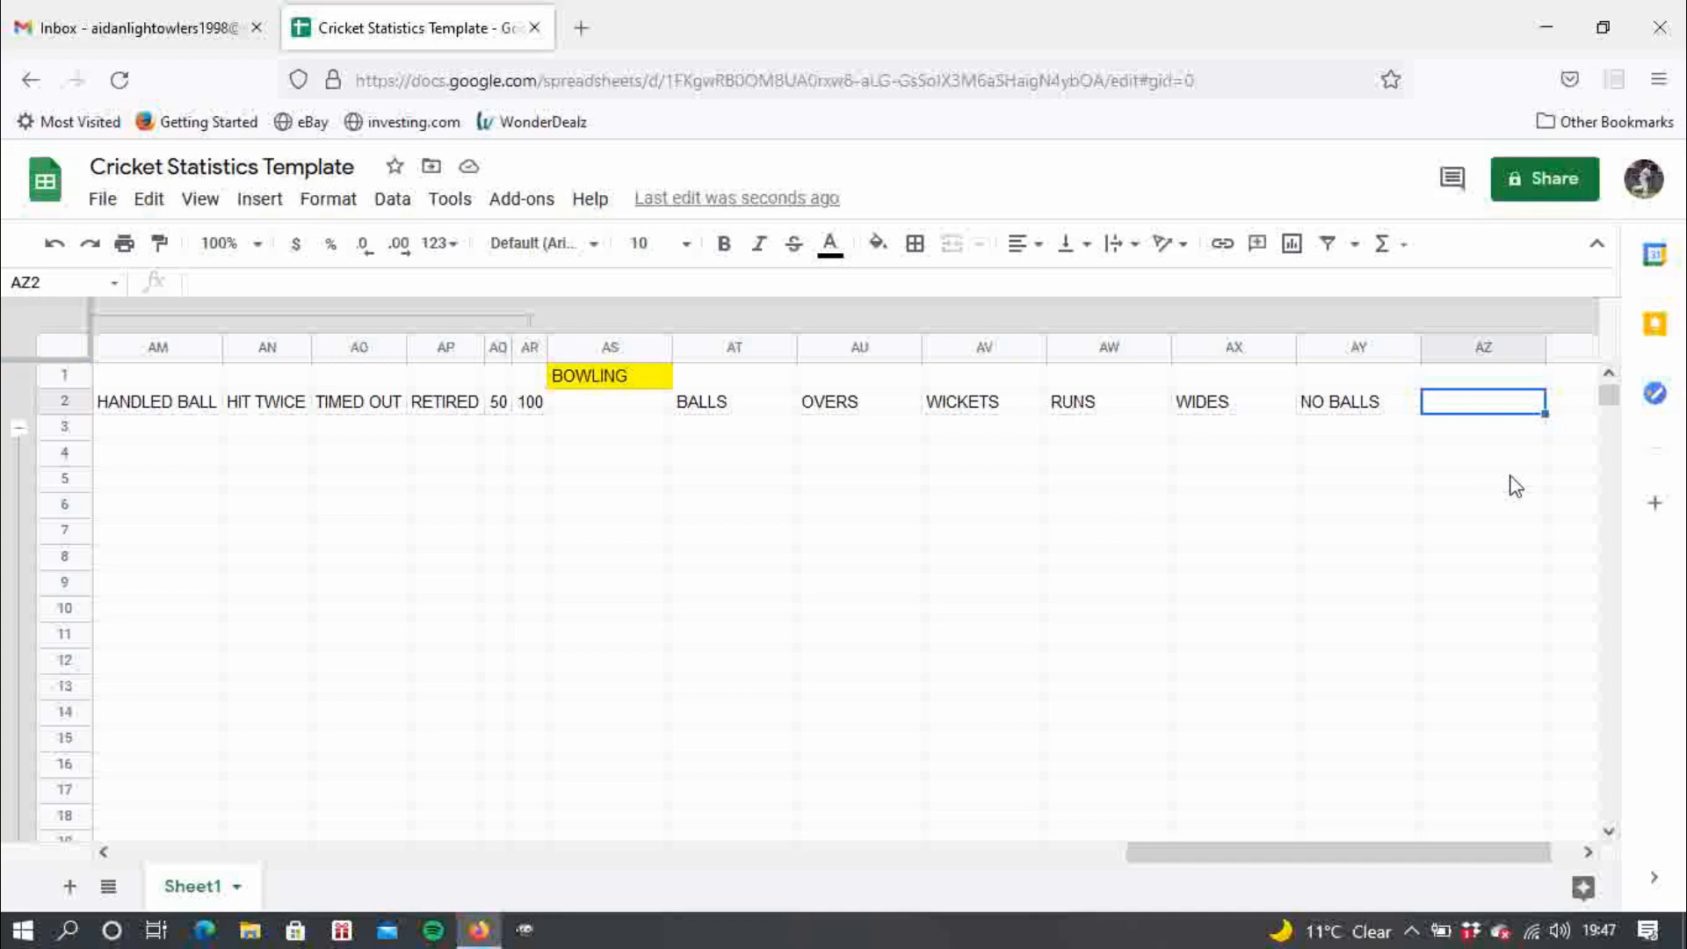
- Enter the bowling dismissal headings BOWLED and LBW in cells AZ2 and BA2
text(BOWLED)
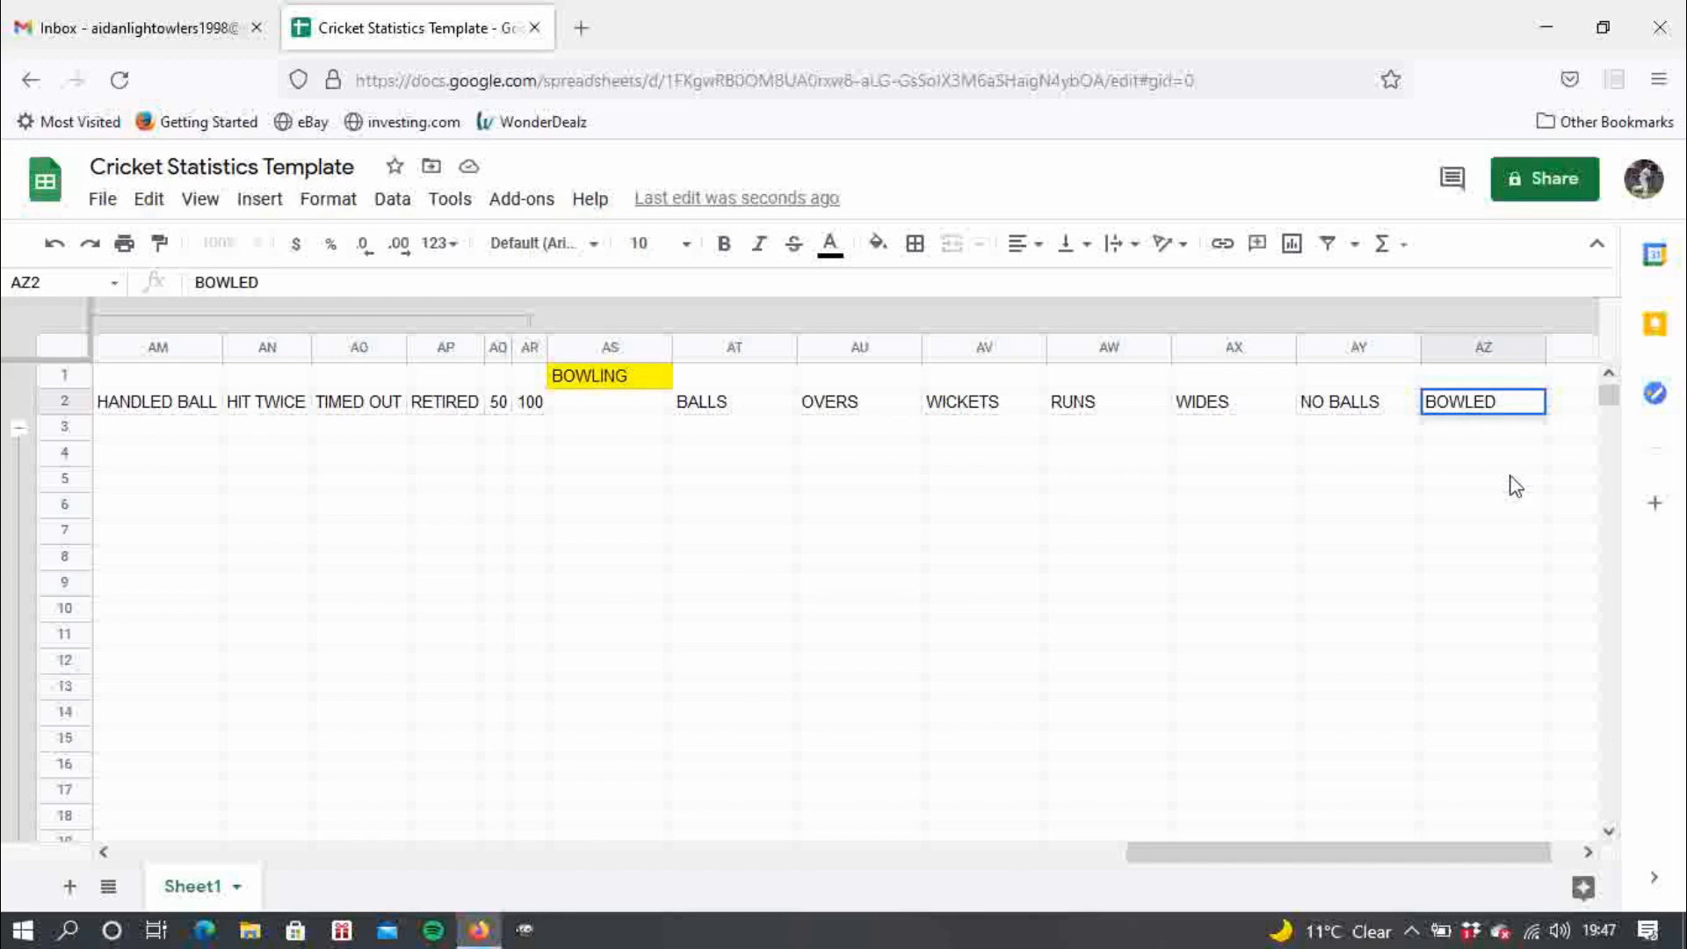
key(Tab)
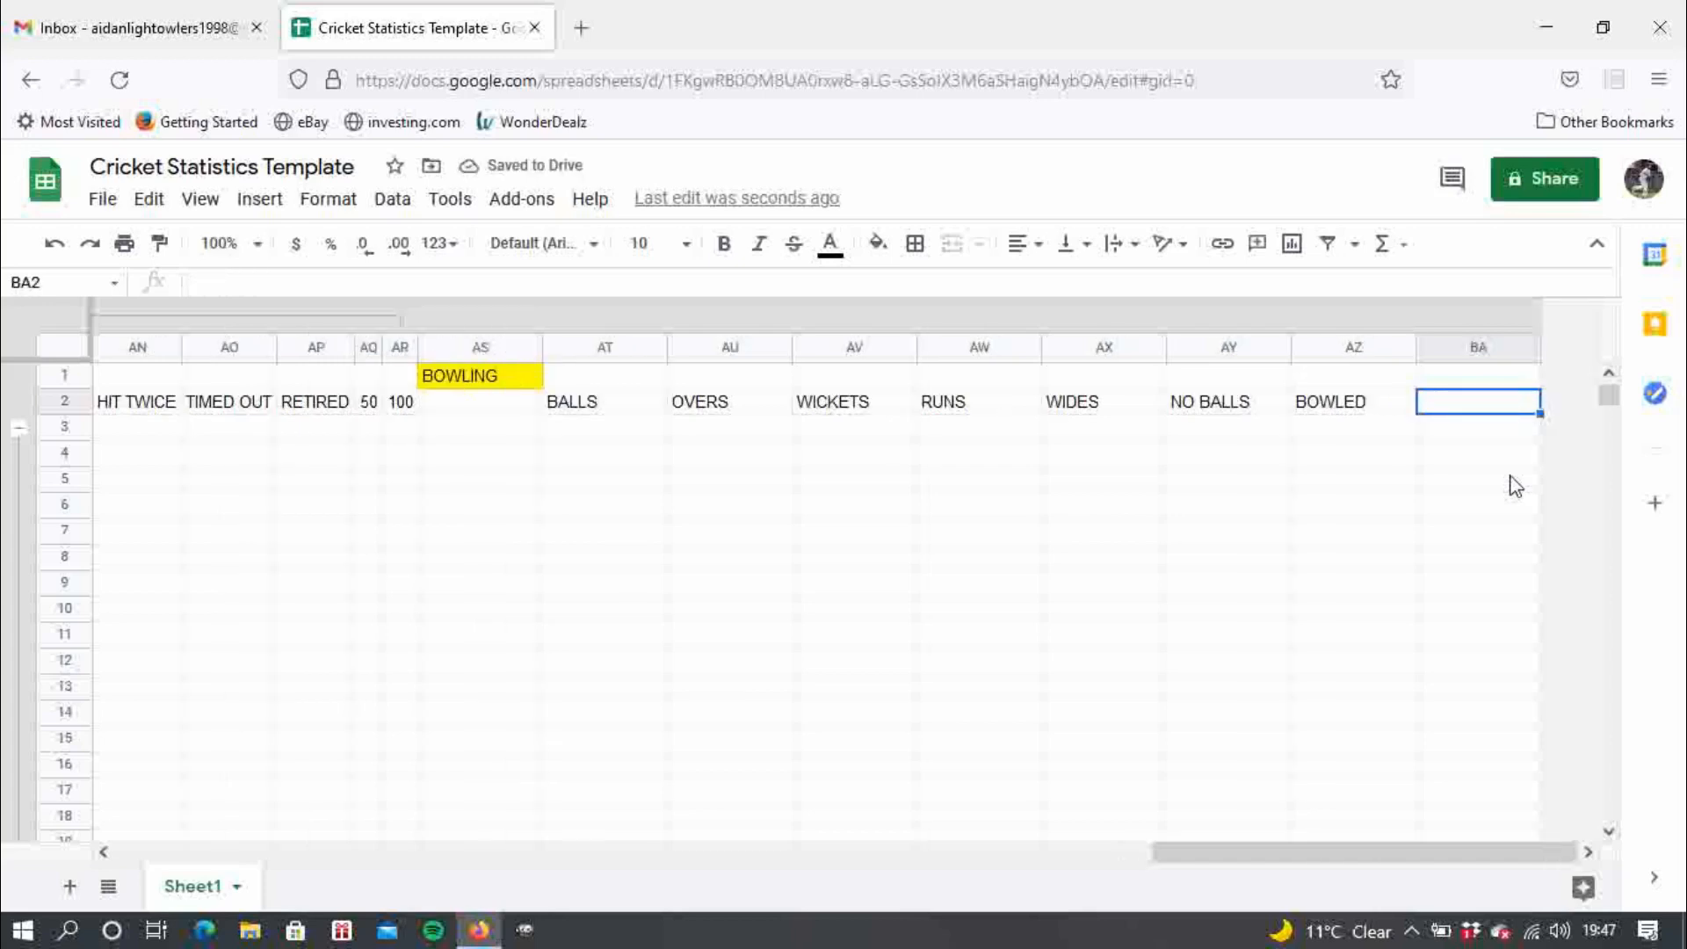
text(LBW)
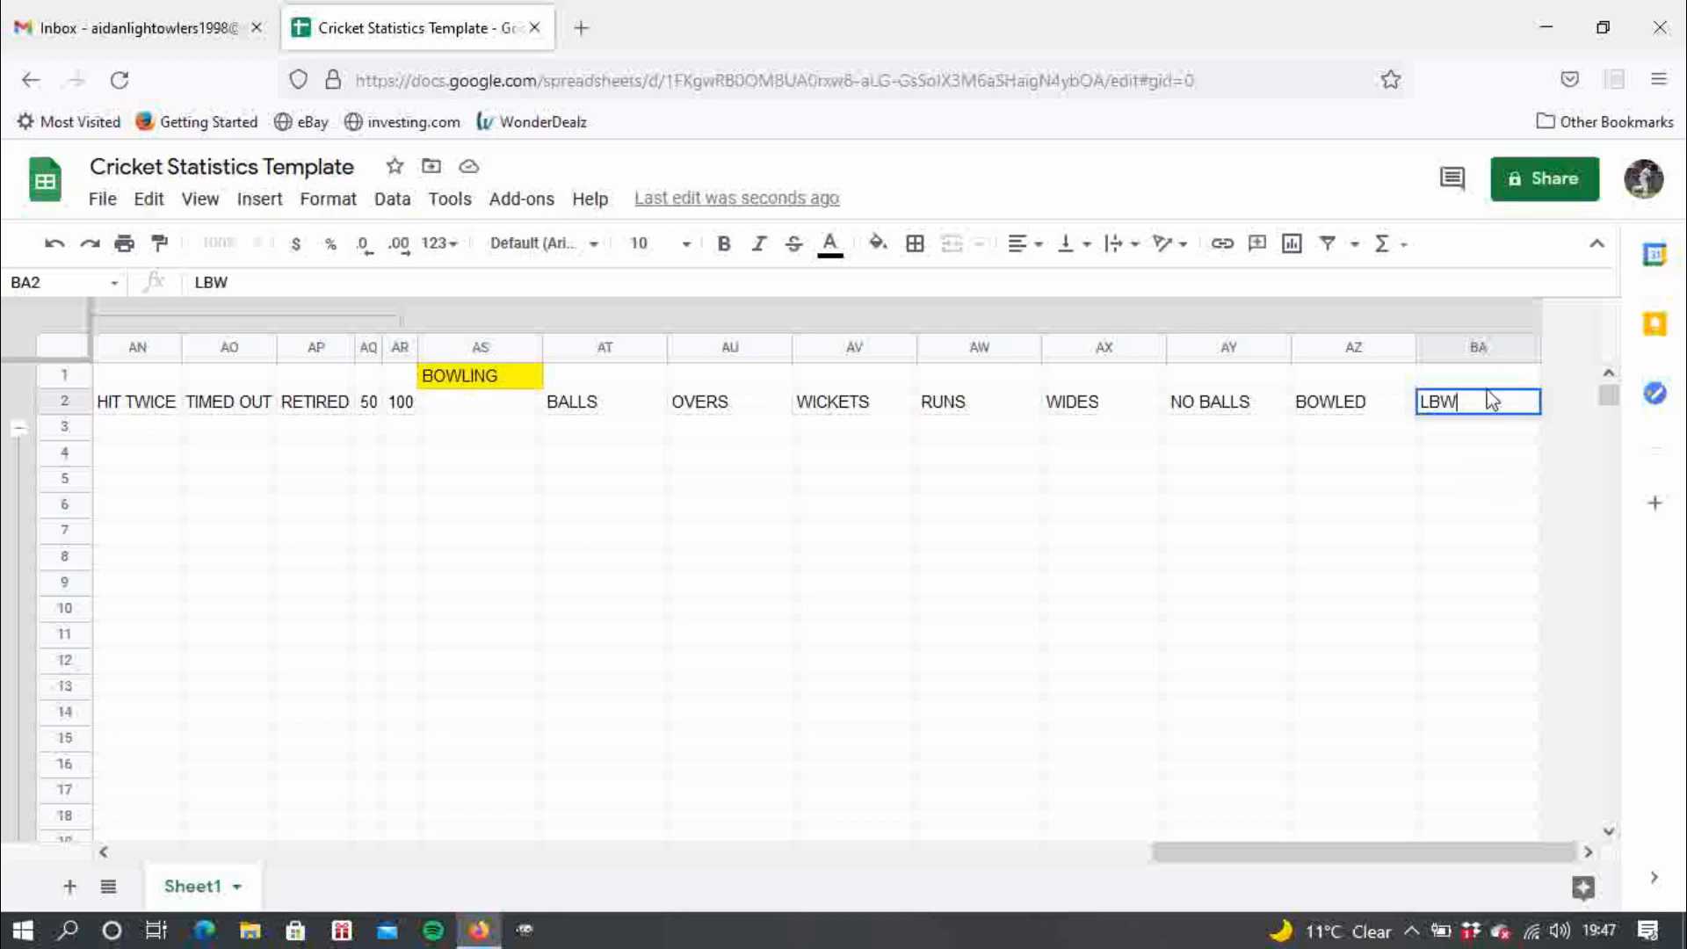
- Insert seven new columns one after another following column BA, extending the sheet to column BH
right_click(1479, 347)
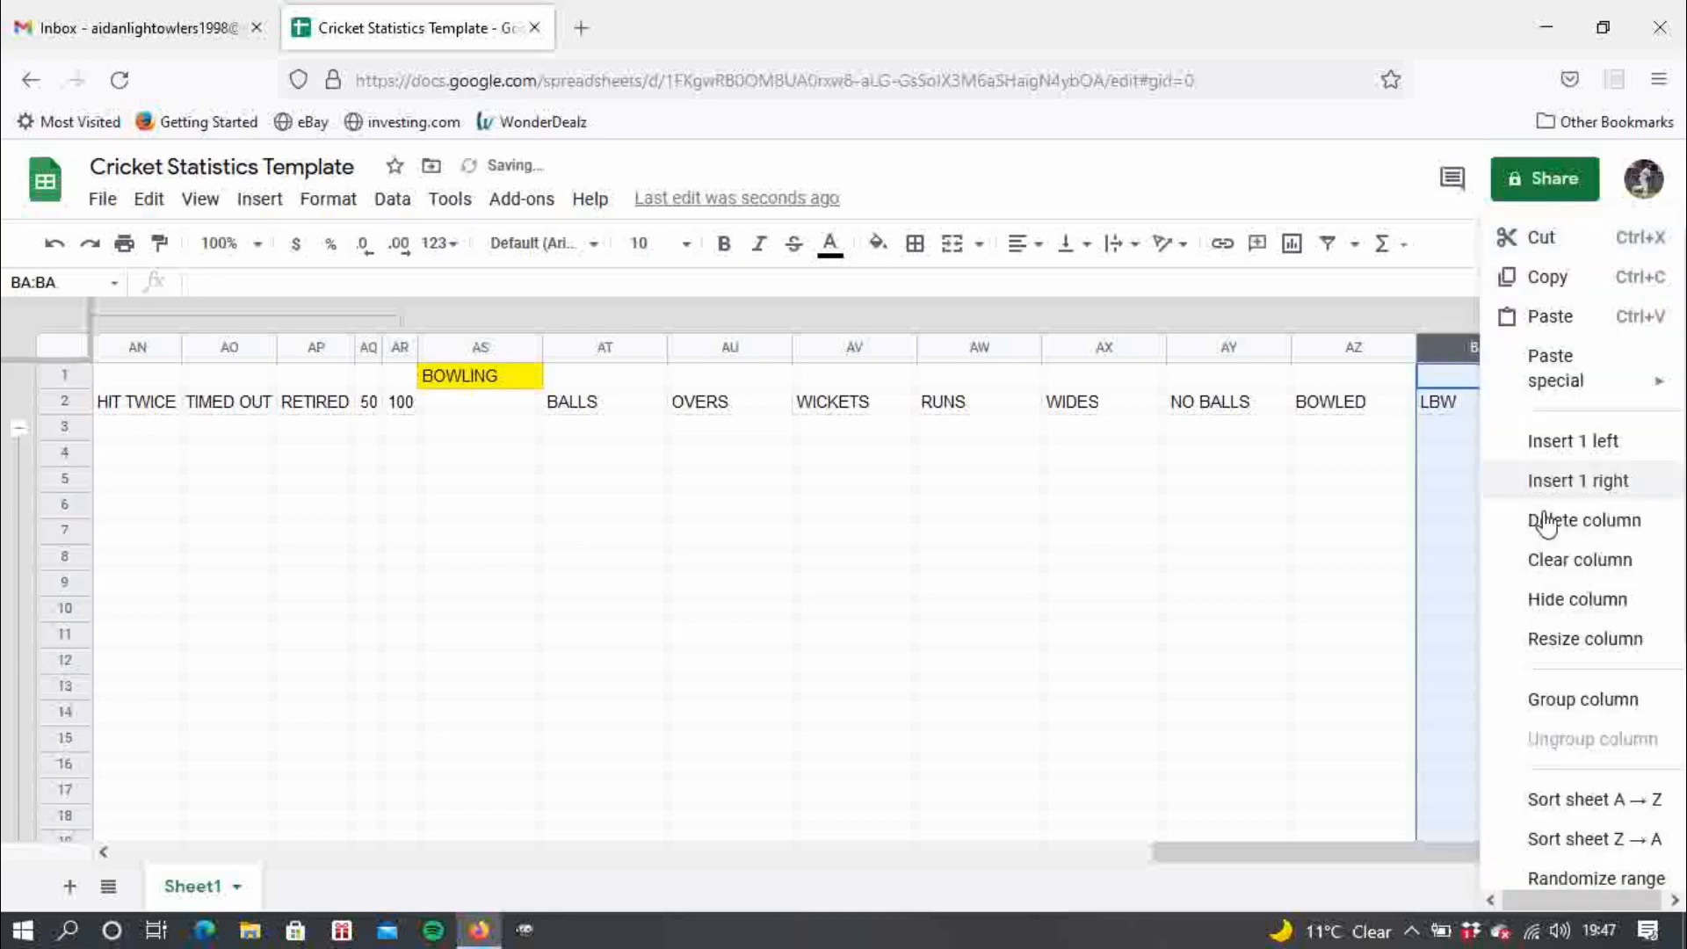
click(1573, 481)
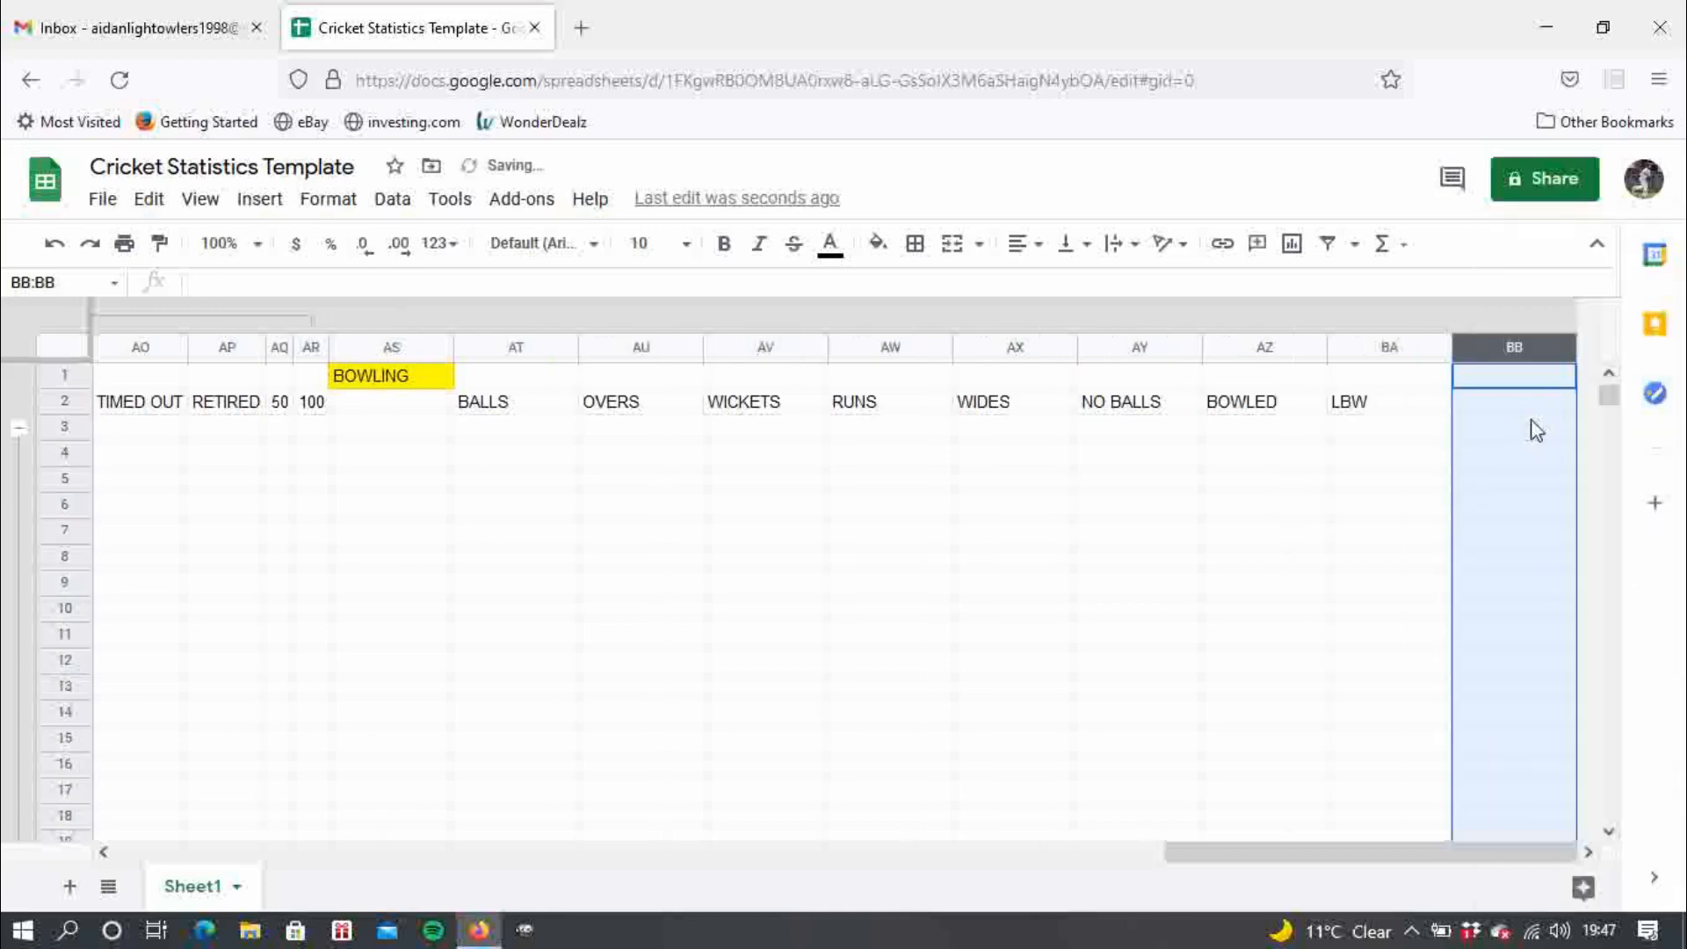
right_click(1494, 347)
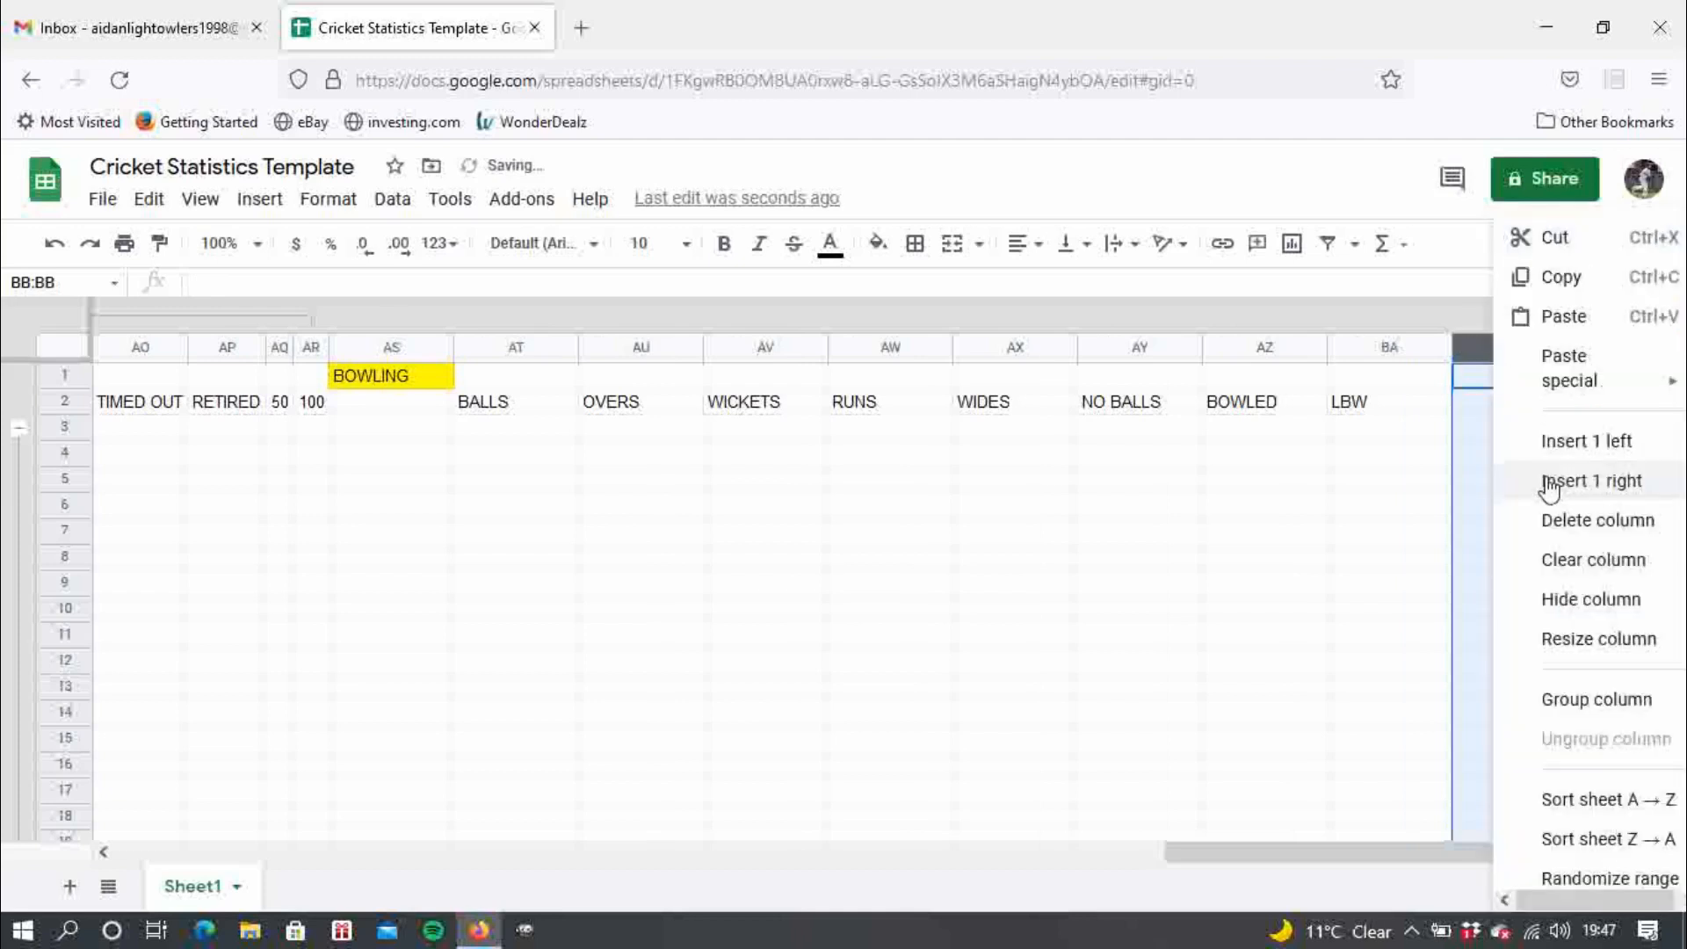
click(1549, 485)
right_click(1485, 348)
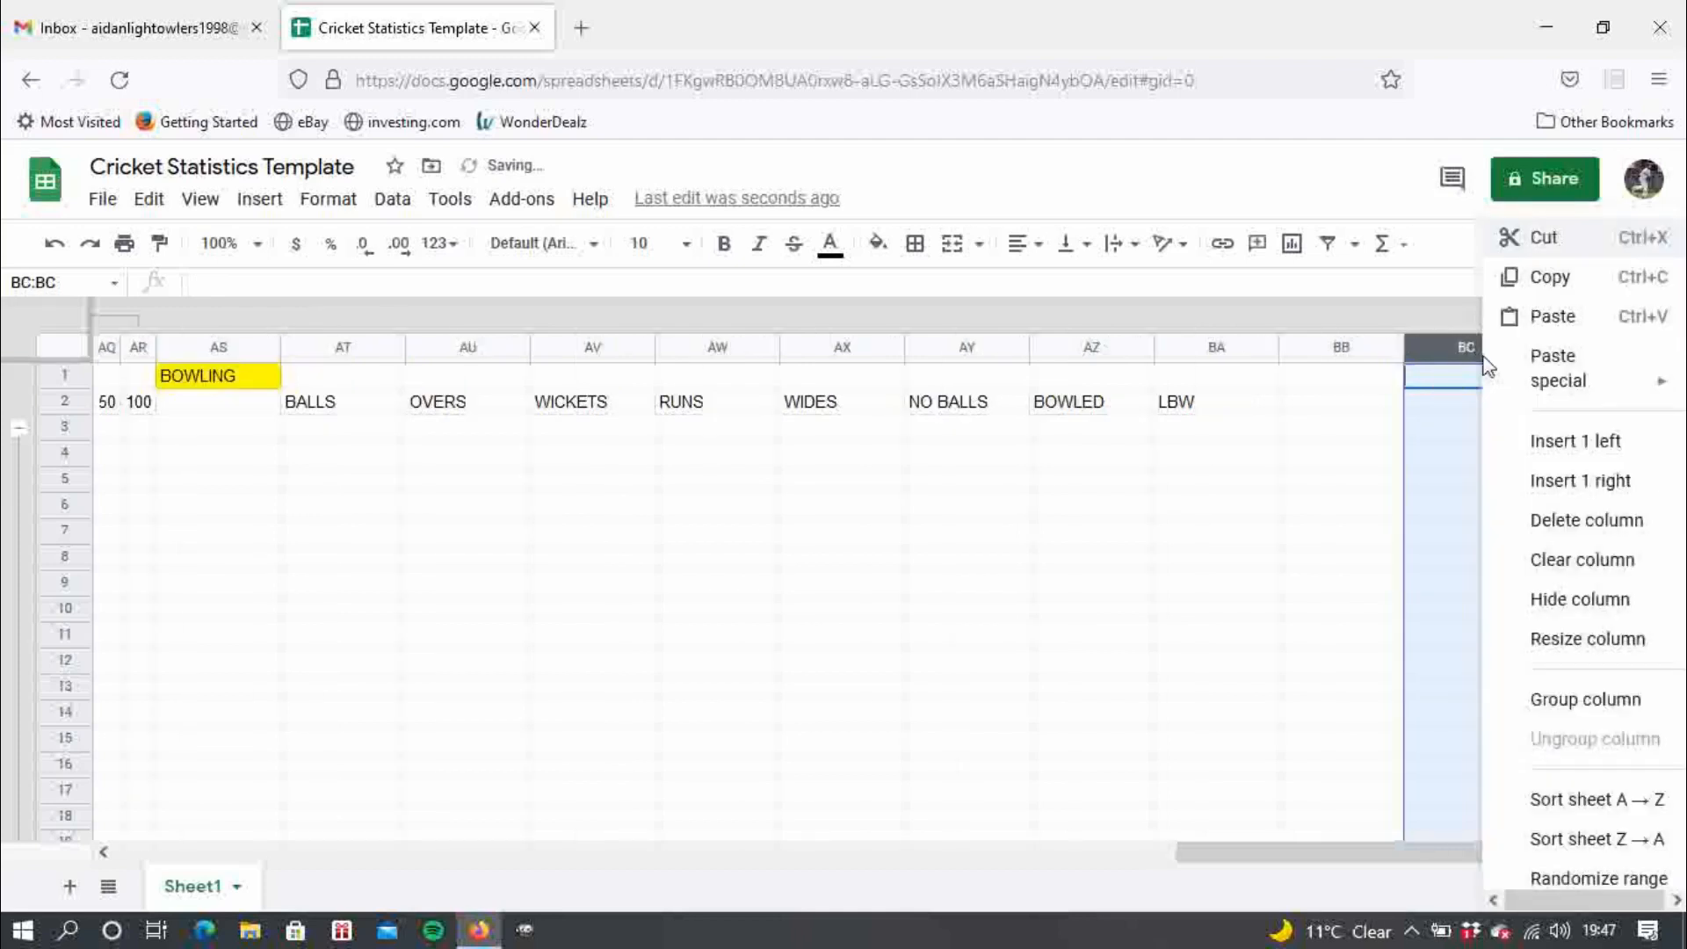
click(1589, 484)
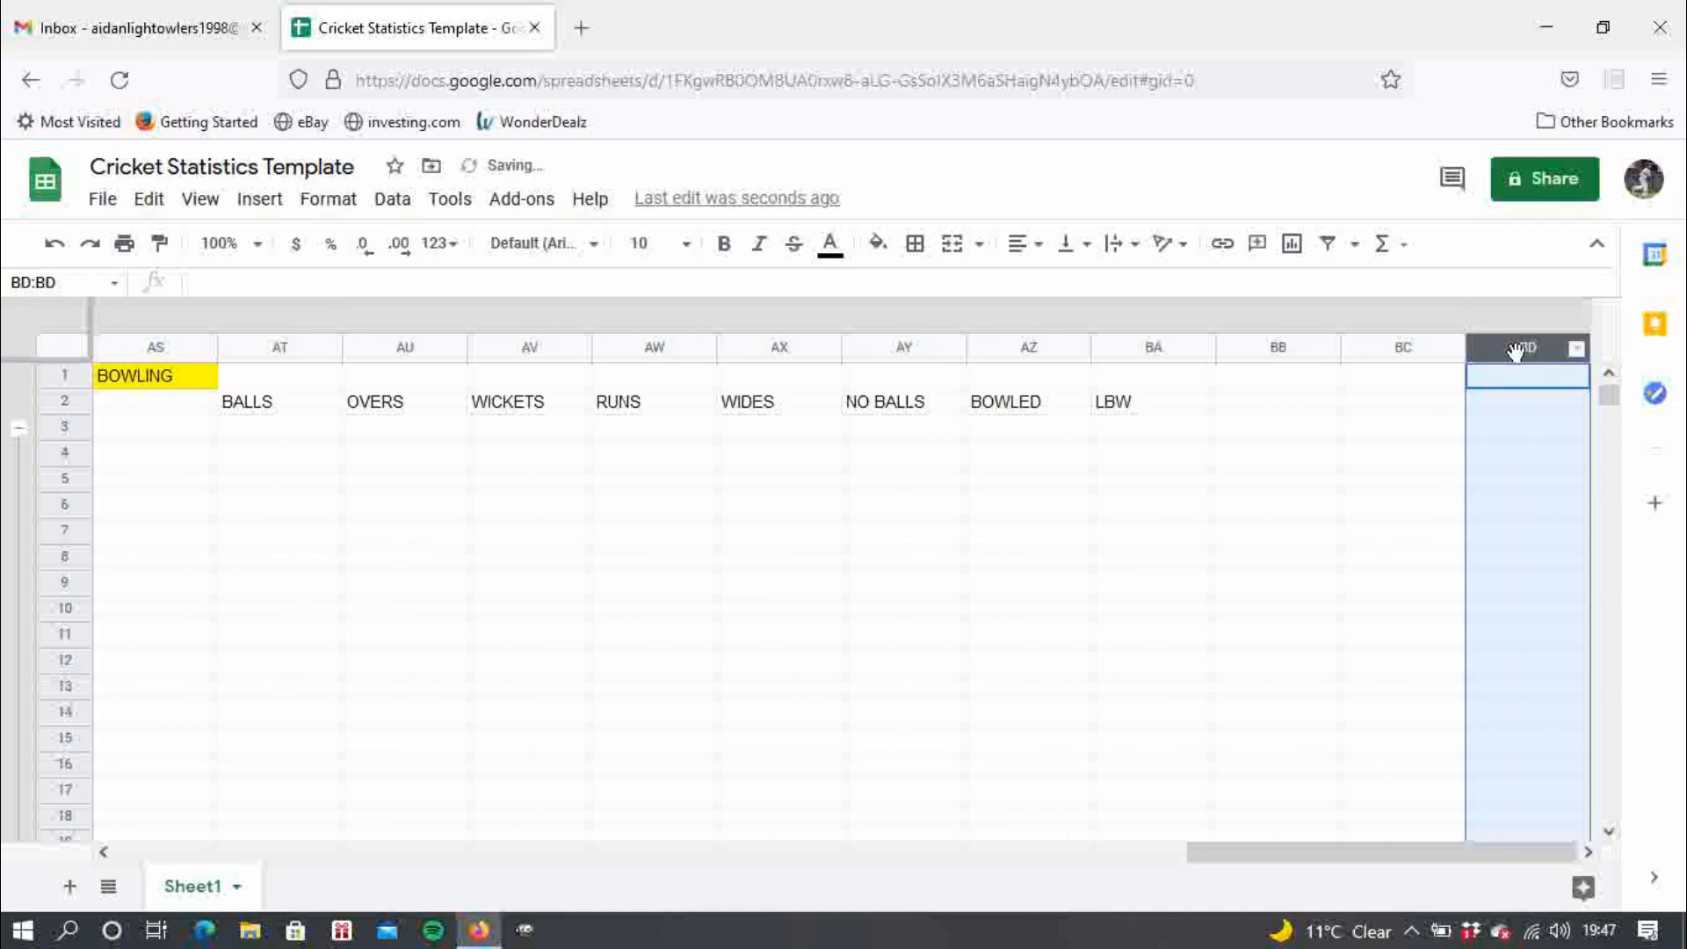
right_click(1516, 352)
click(1586, 479)
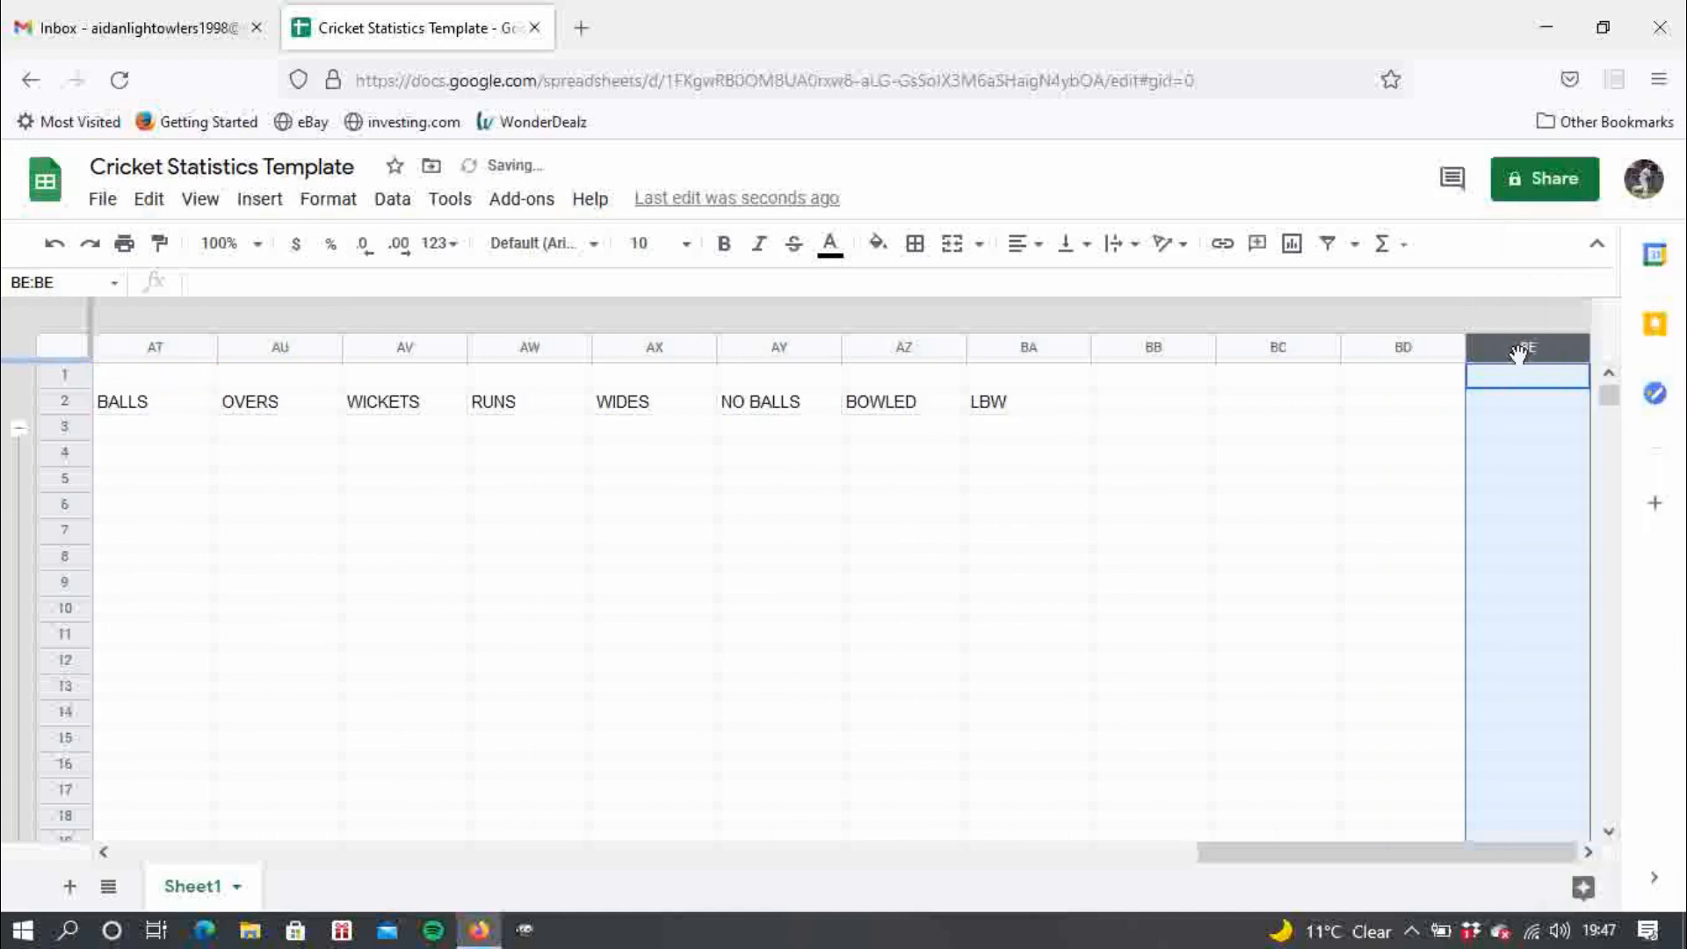
right_click(1518, 351)
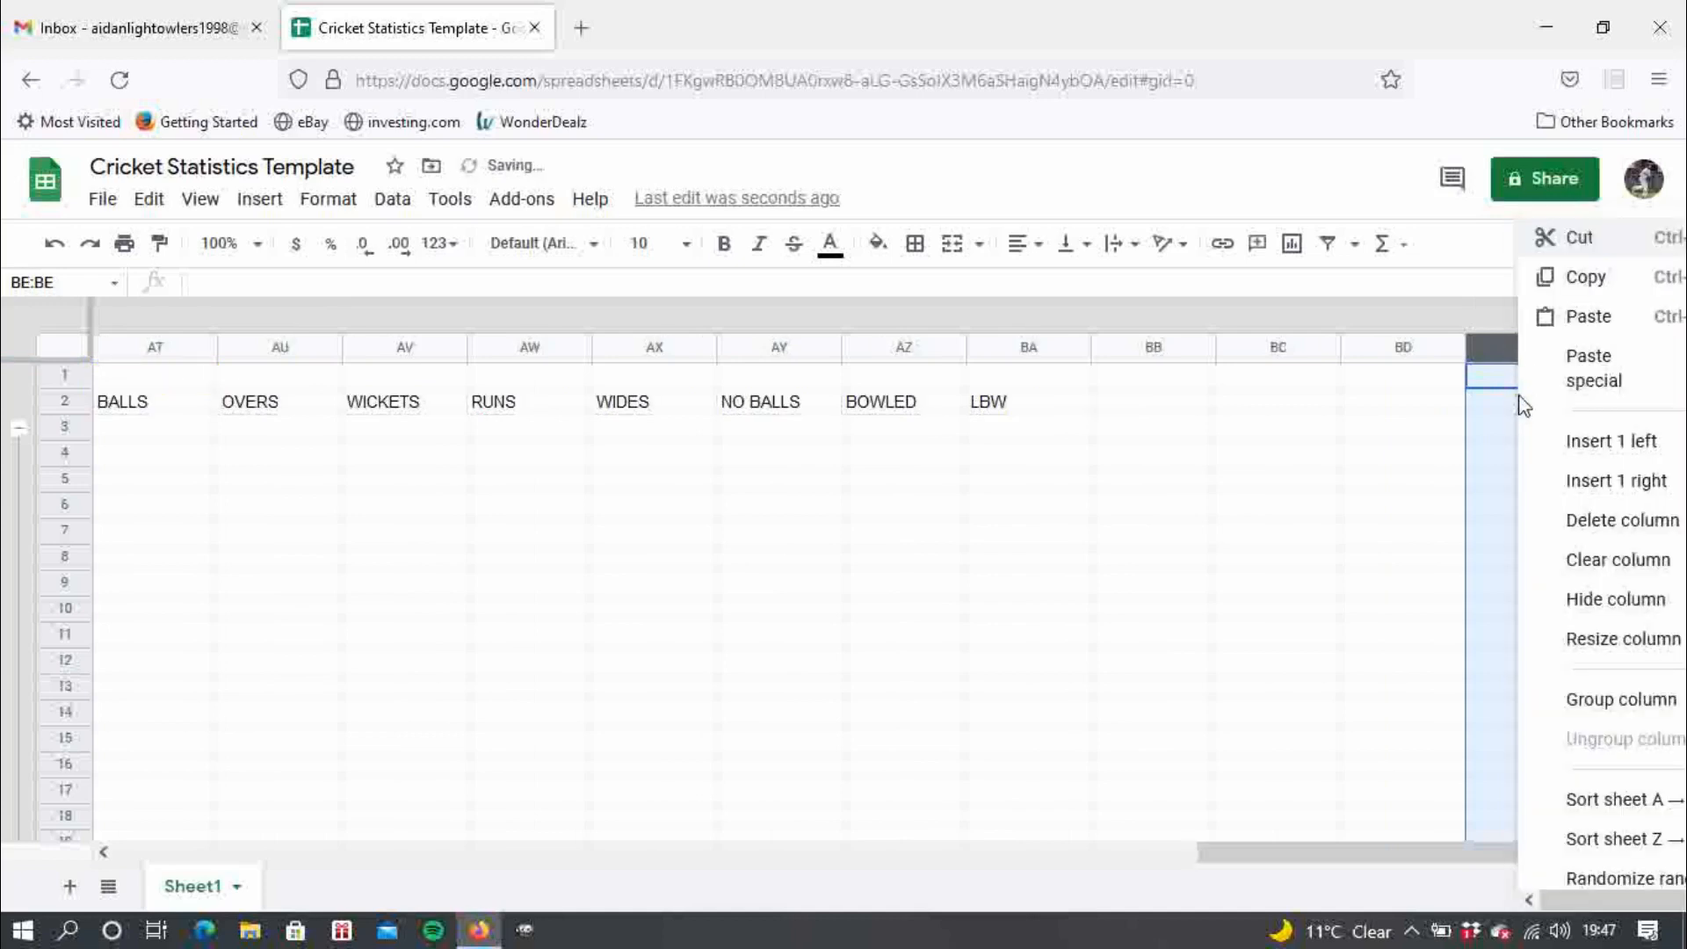
click(1578, 486)
right_click(1519, 350)
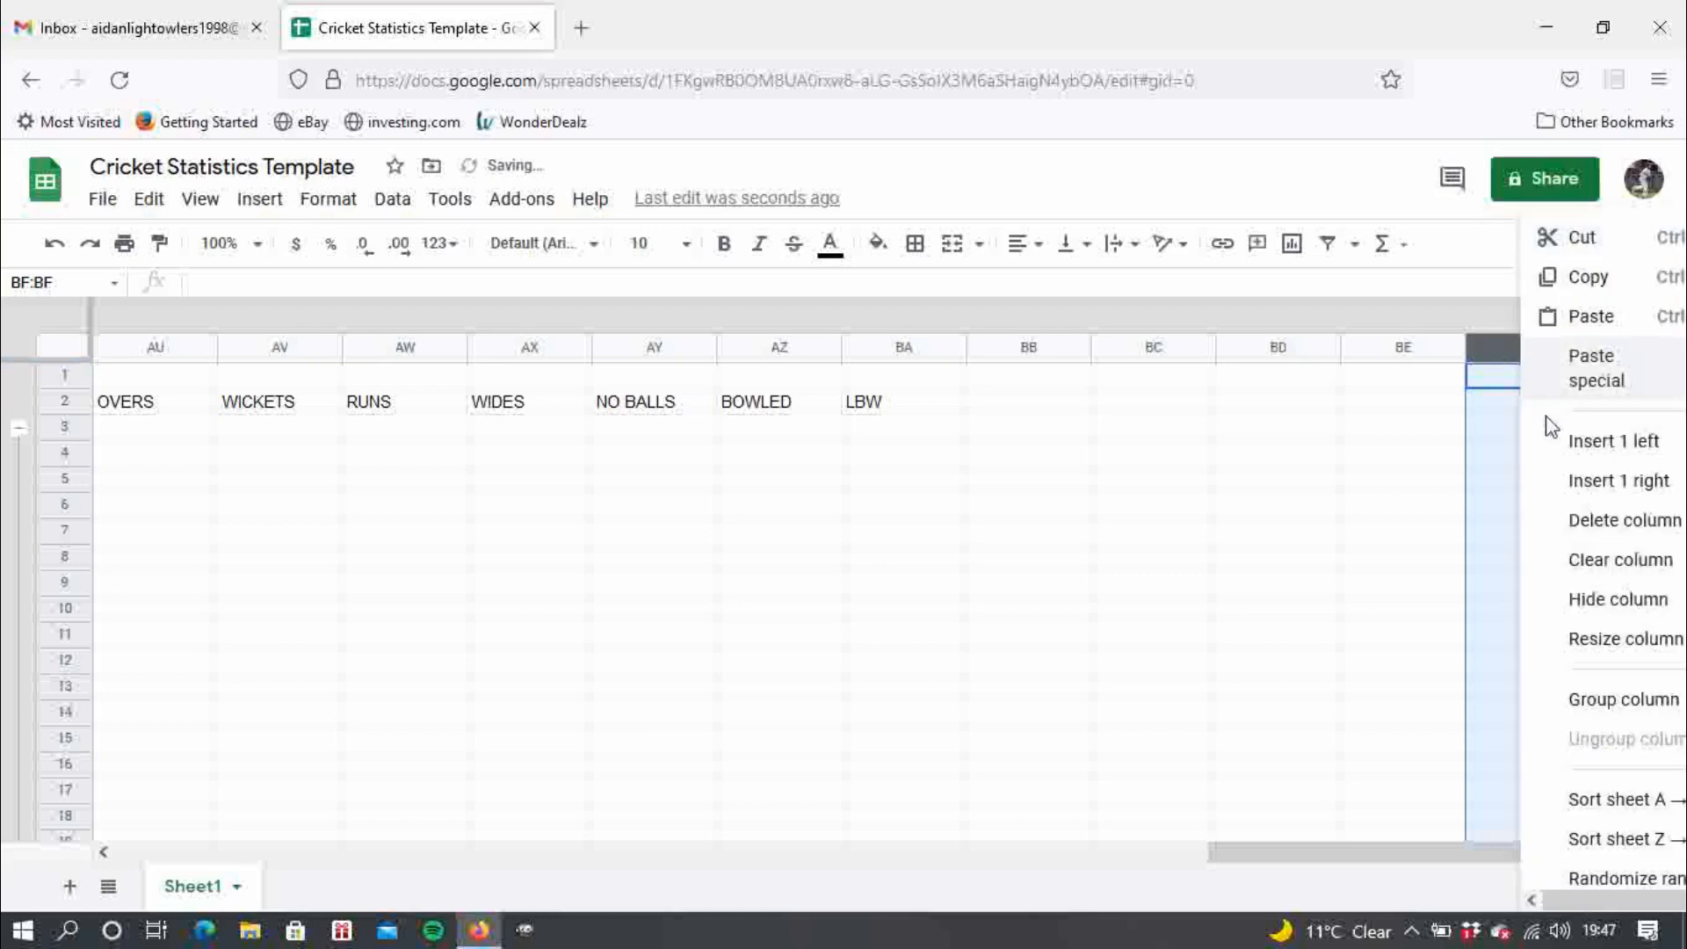
click(1567, 479)
right_click(1525, 351)
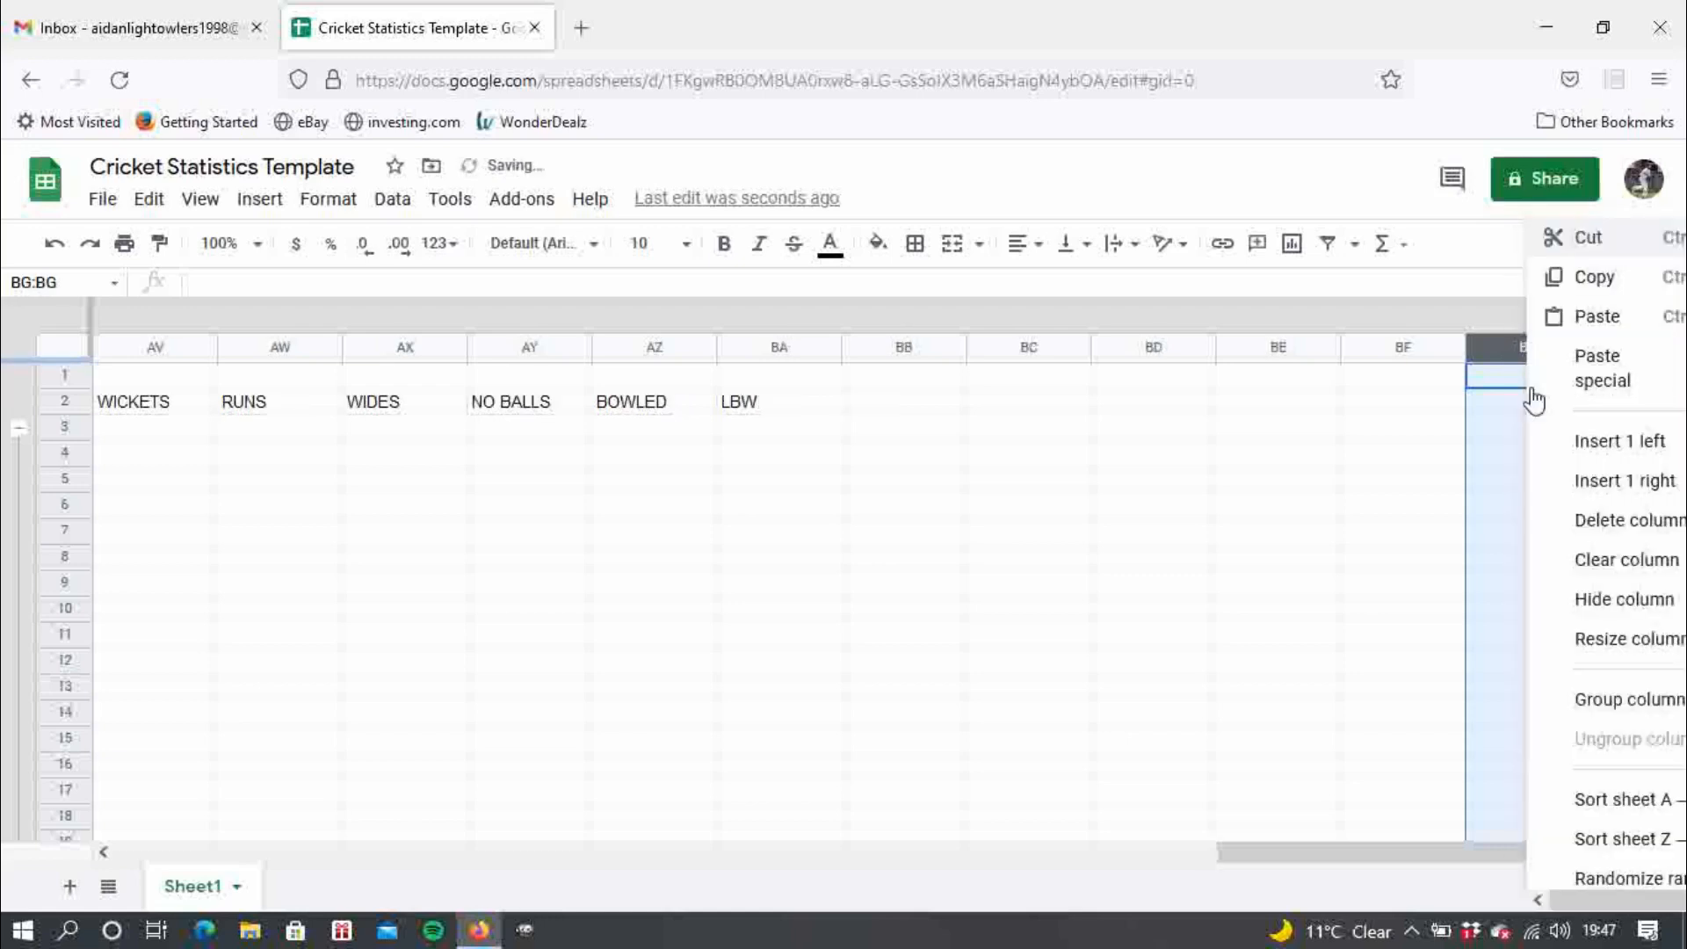
click(1584, 484)
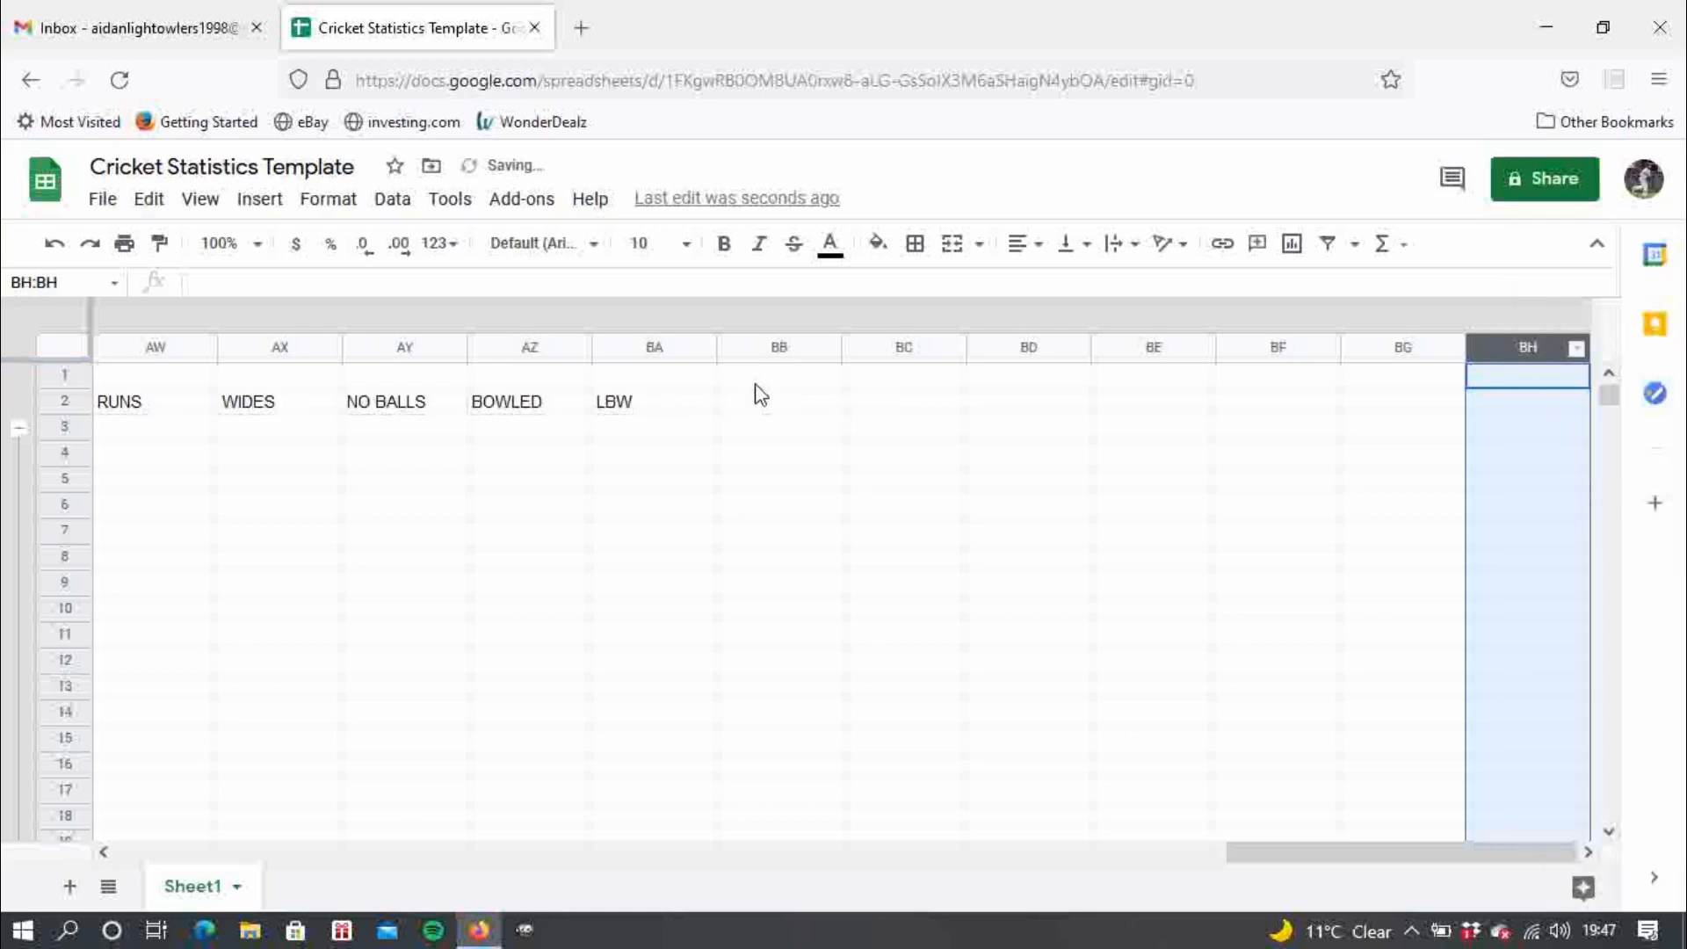
- Enter the bowling dismissal headings CAUGHT, STUMPED and HIT WICKET in cells BB2 to BD2
click(749, 405)
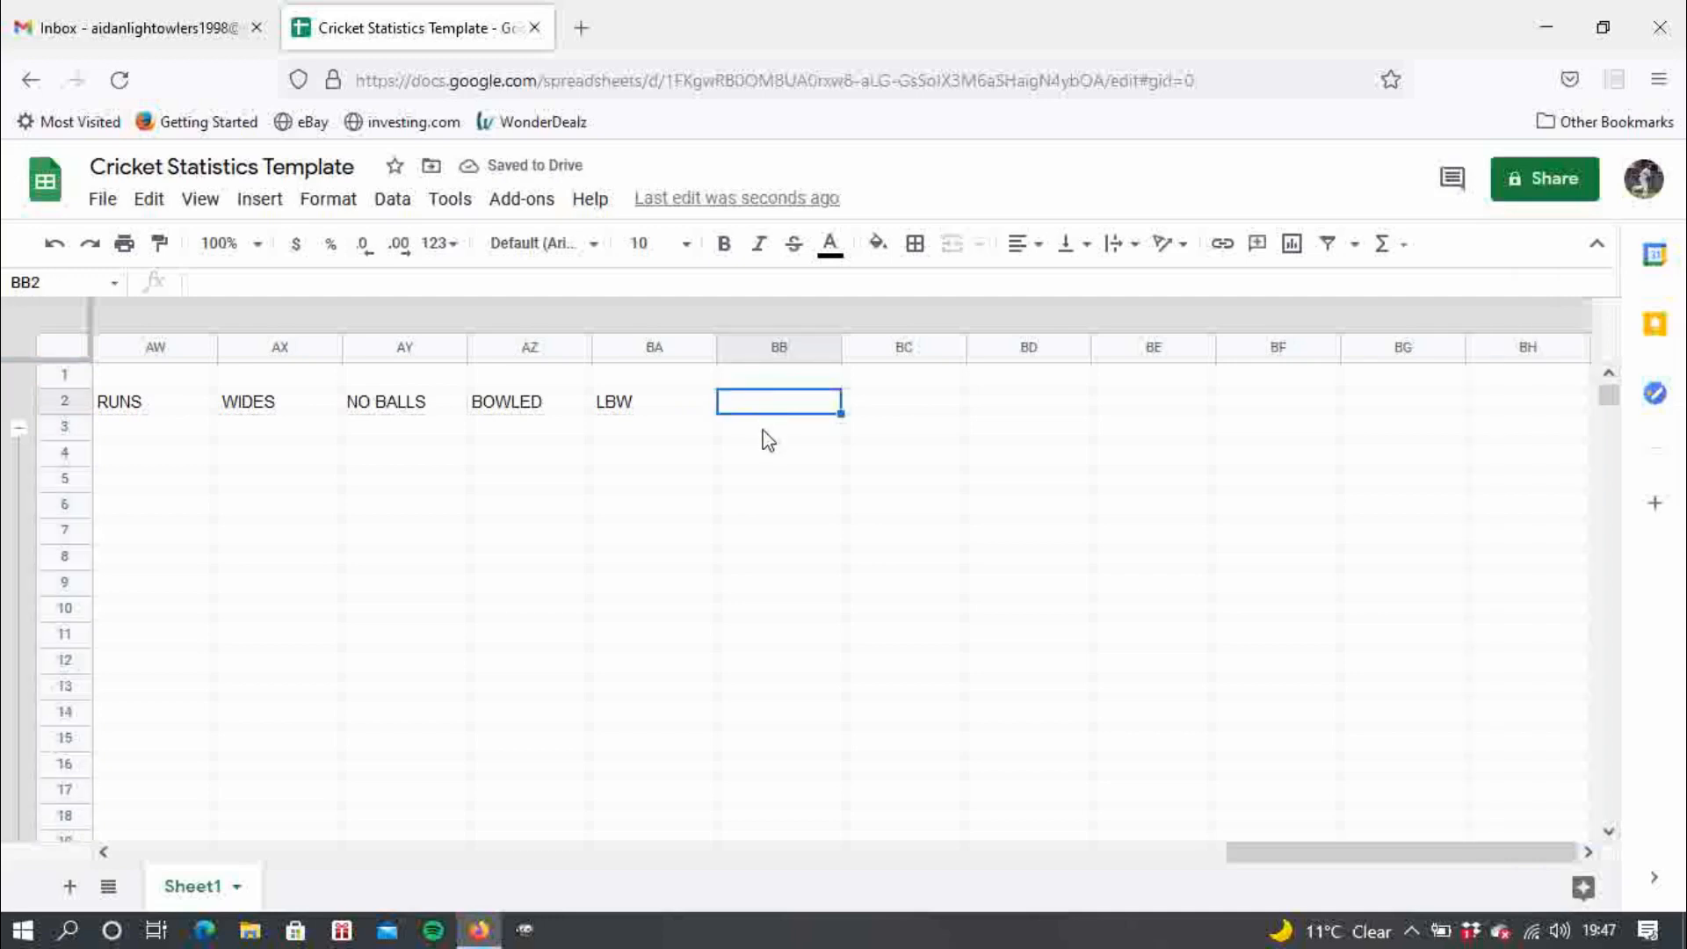
text(CAUGHT)
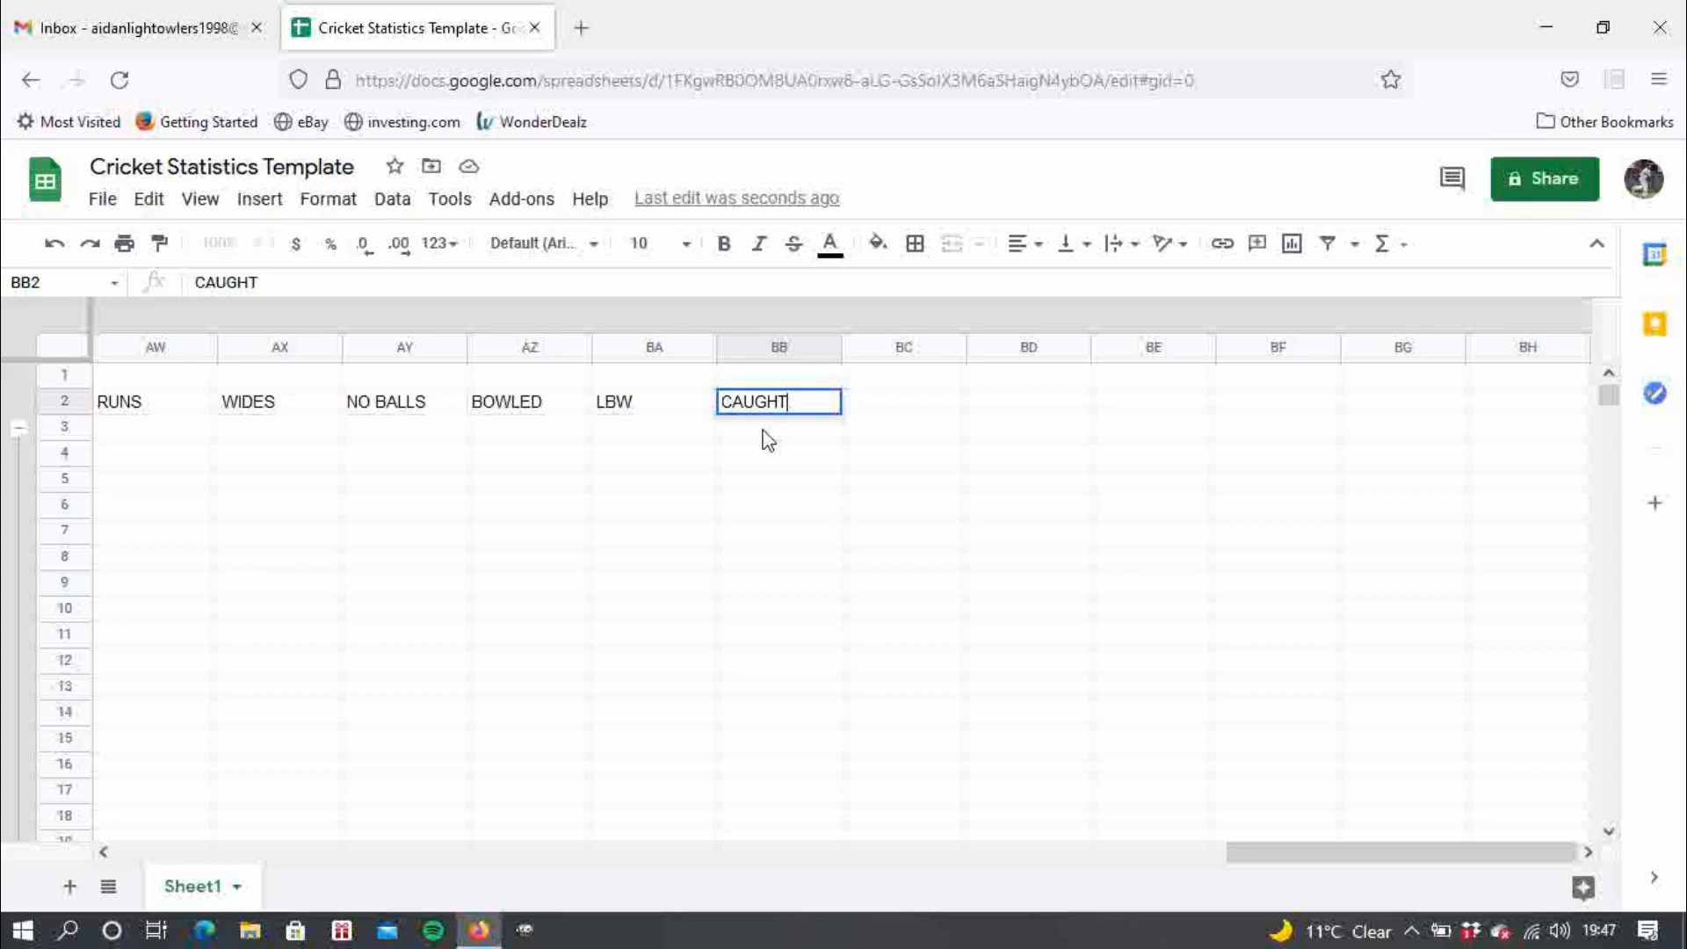
key(Tab)
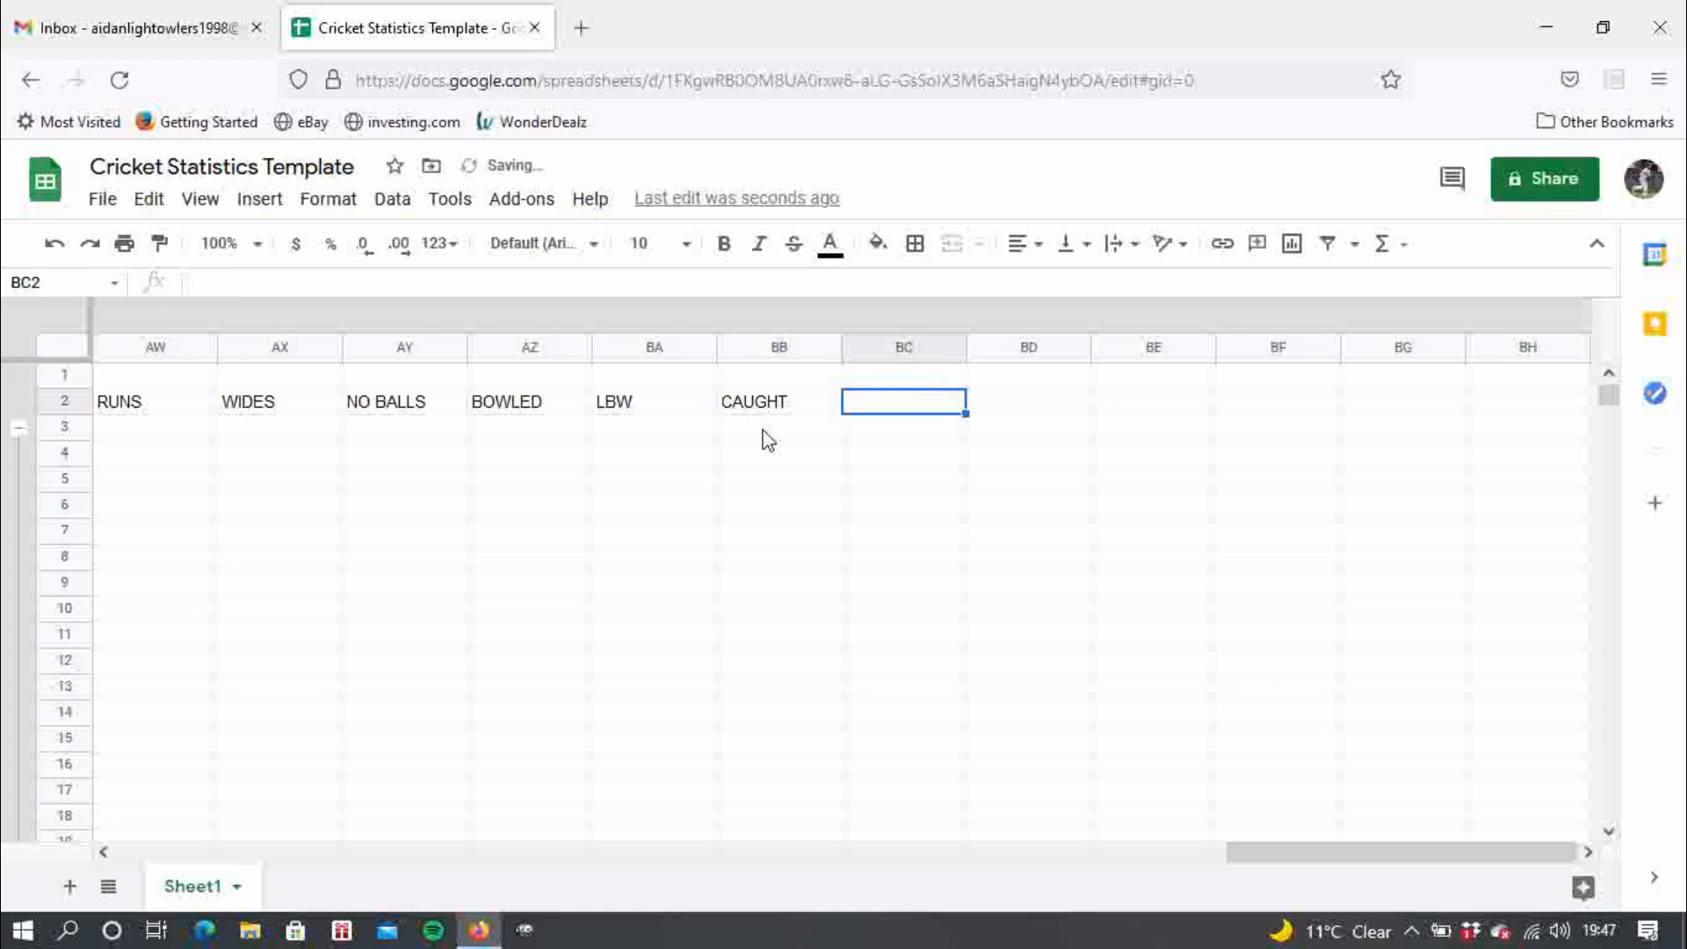
text(STUMPED)
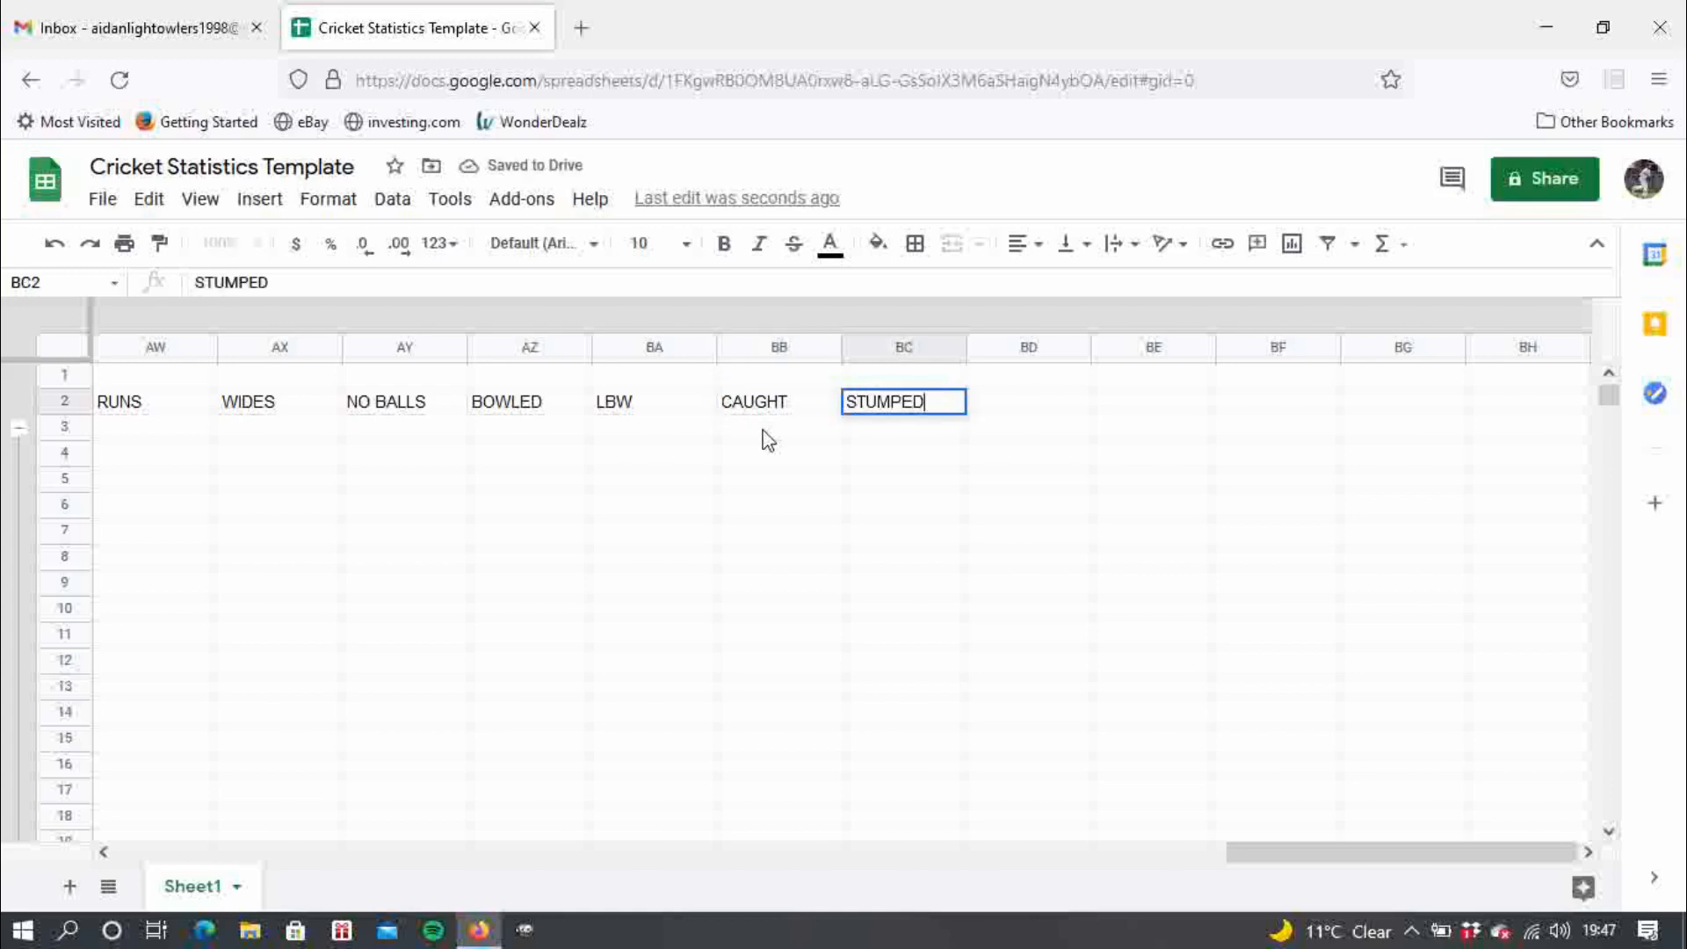
key(Tab)
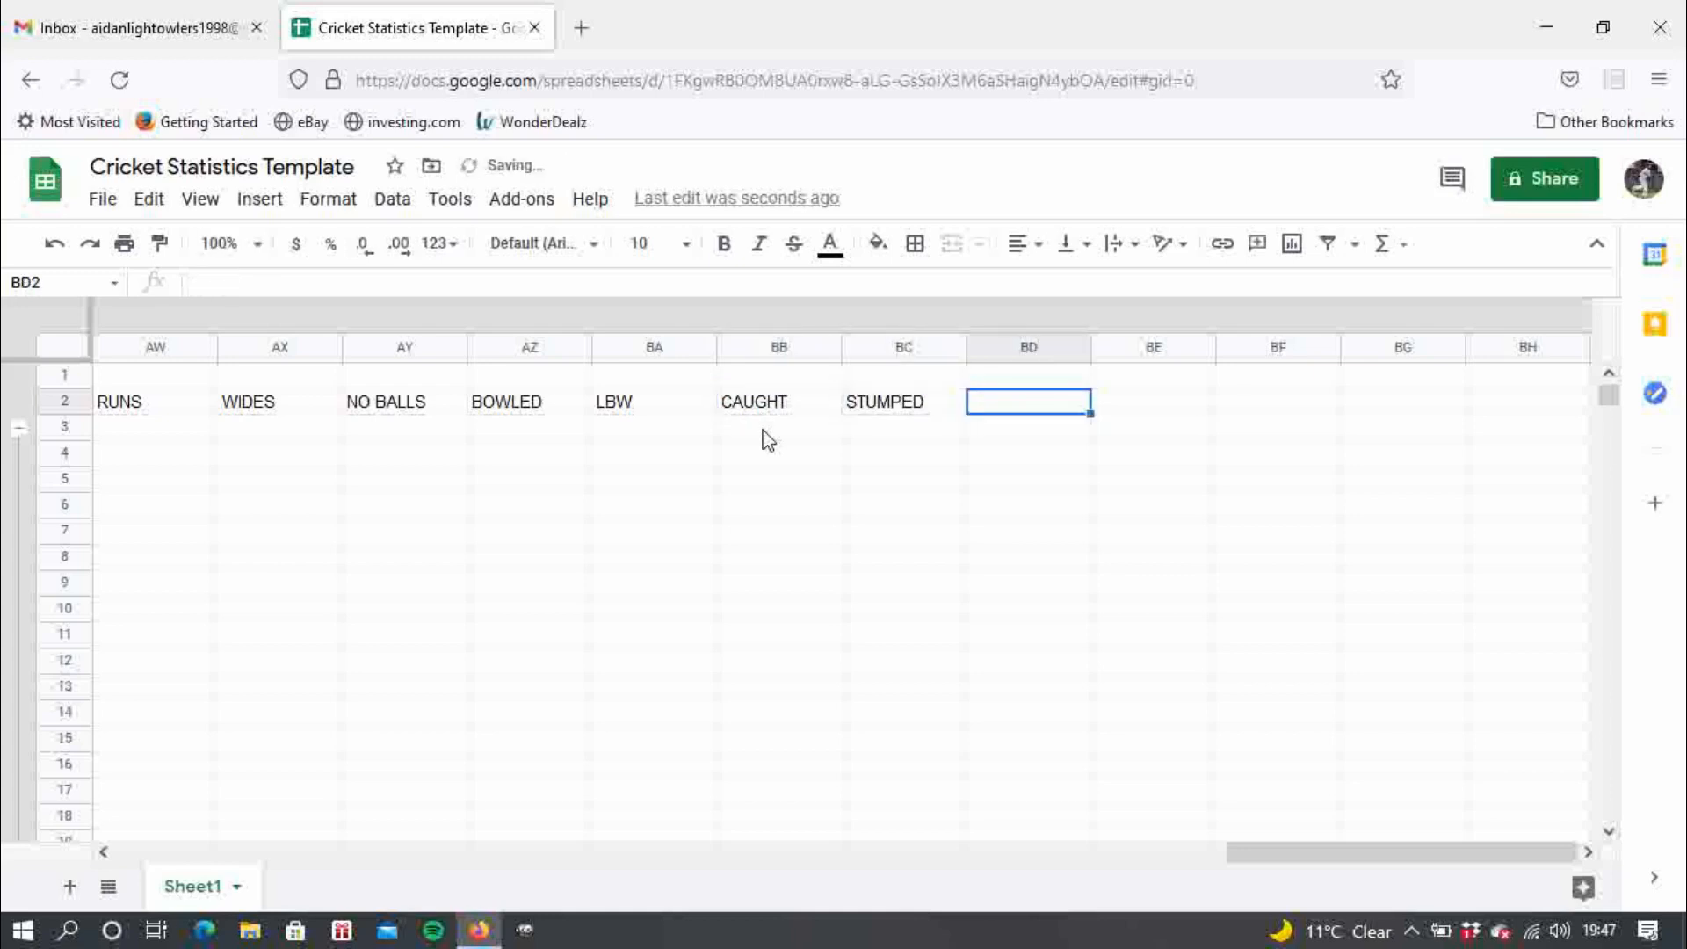
text(HIT)
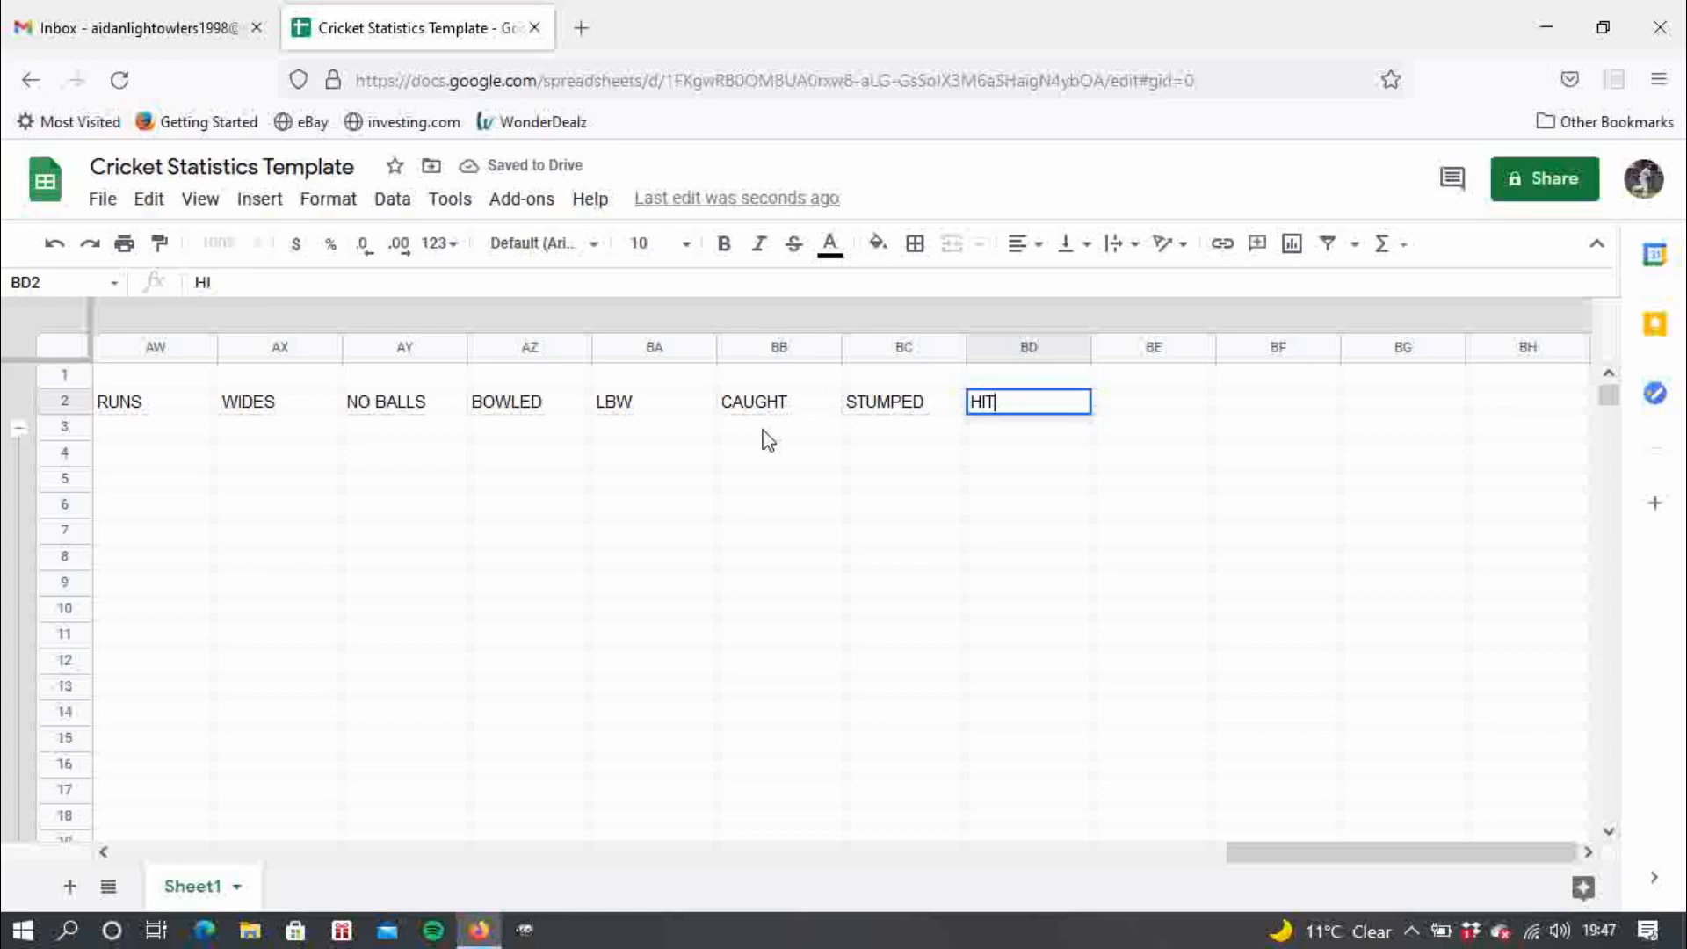
text( WICKET)
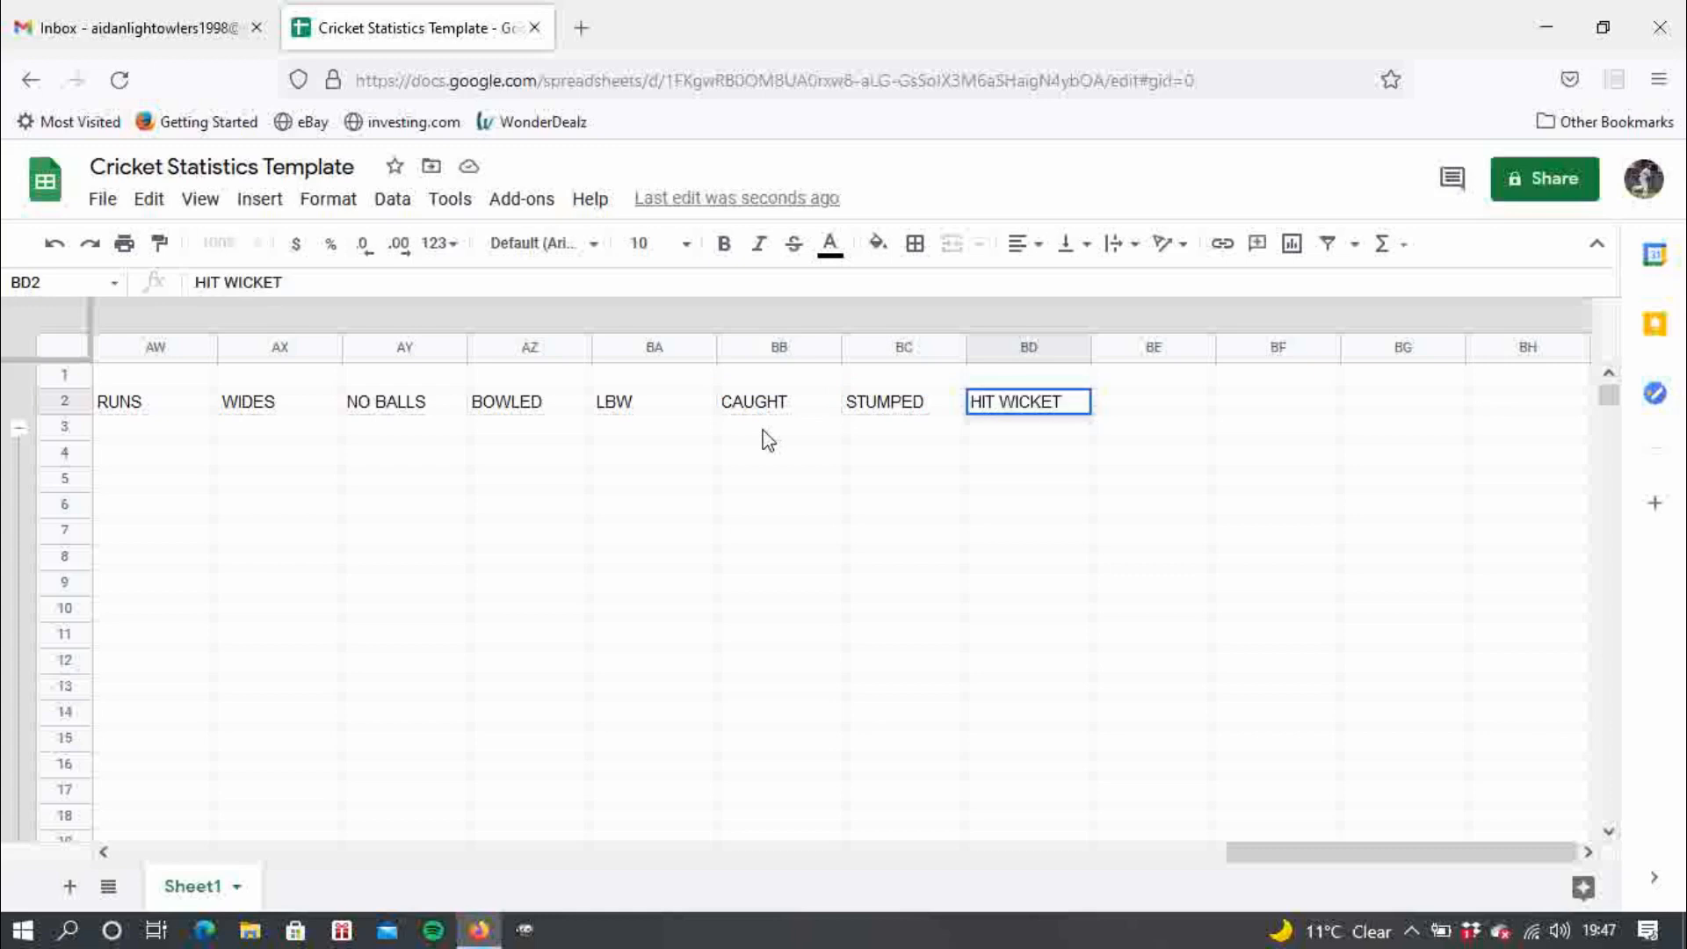
key(Tab)
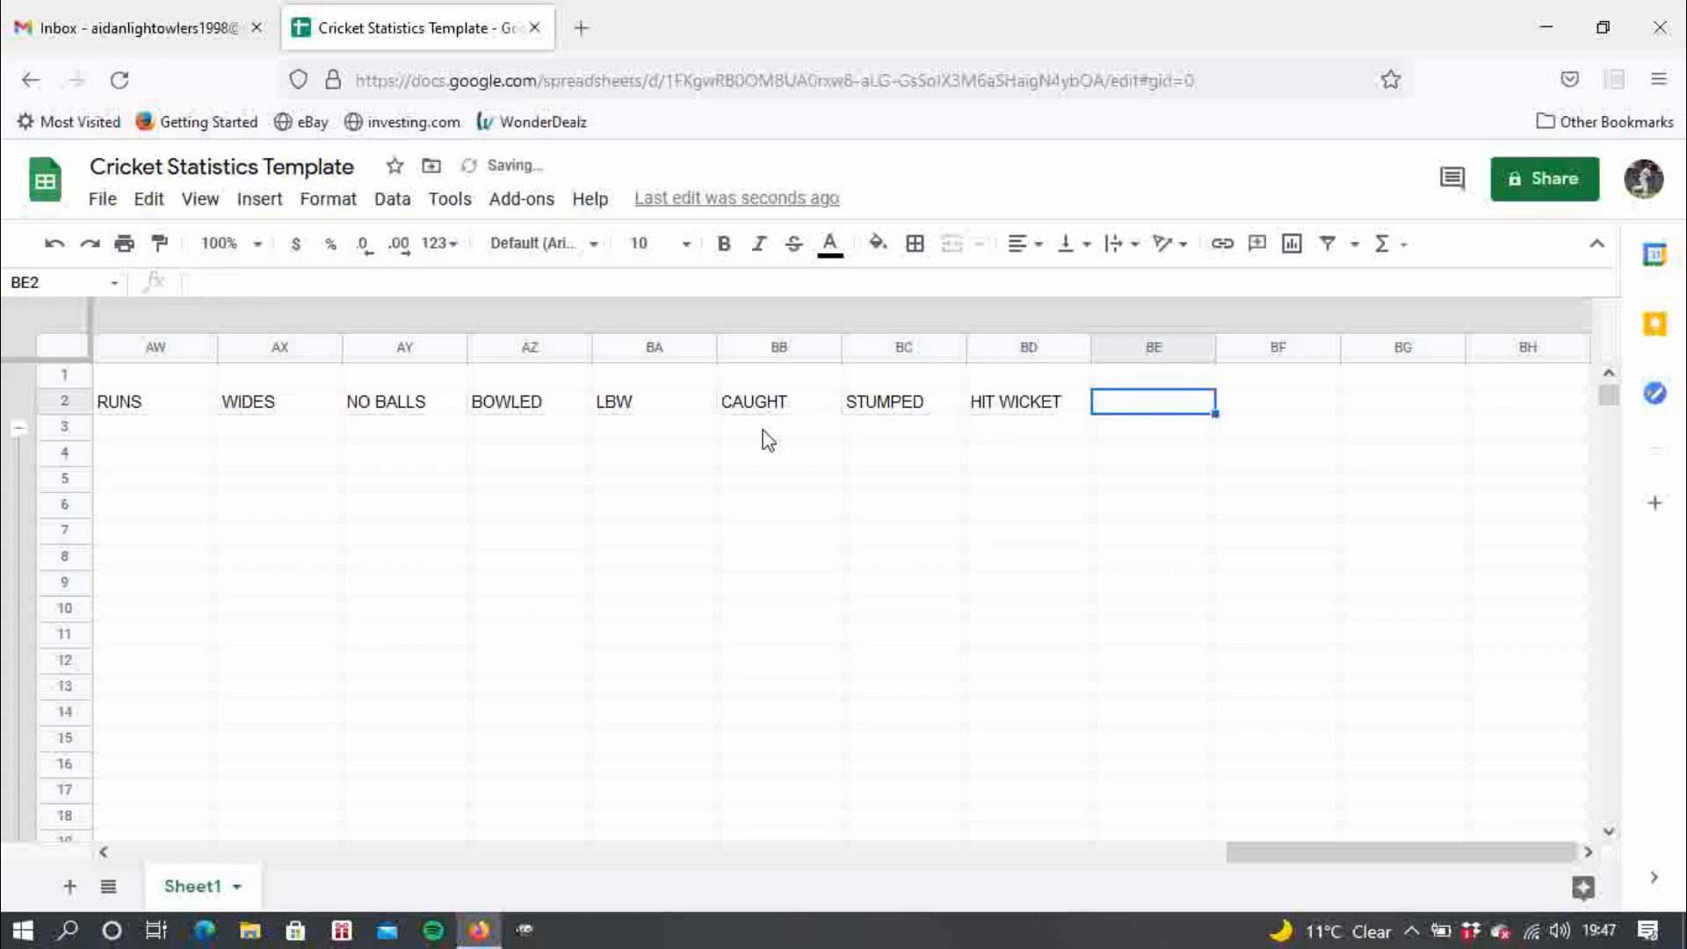
- Enter the bowling headings ECONOMY and AVERAGE in cells BE2 and BF2
text(E)
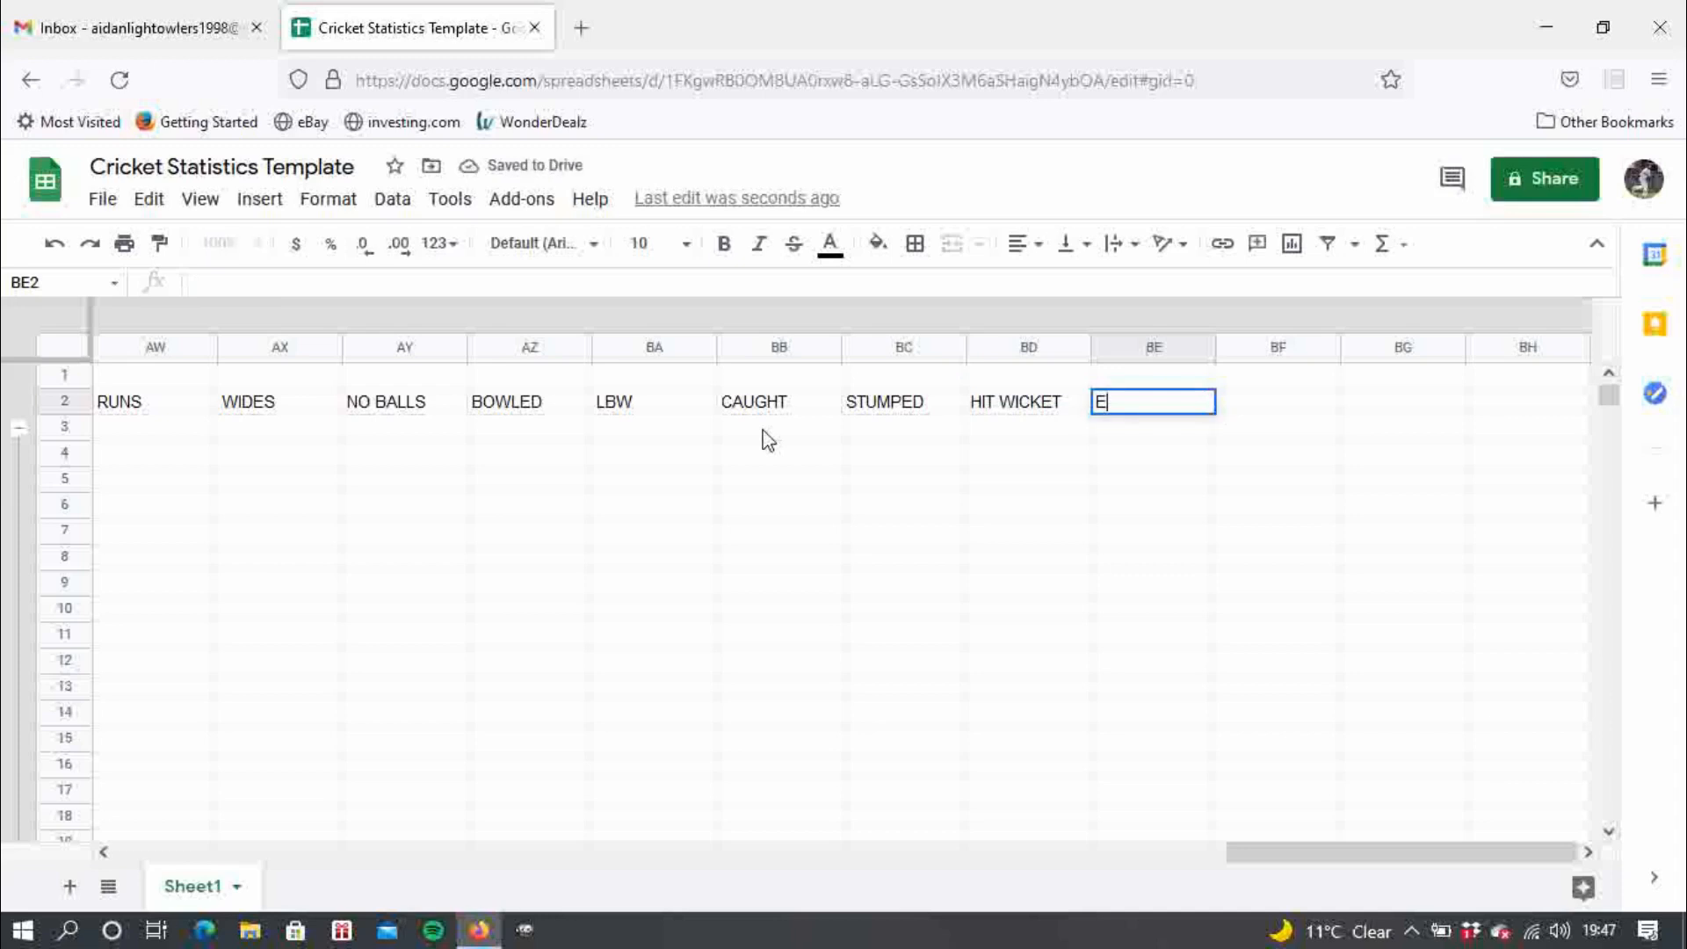
text(CONOMY)
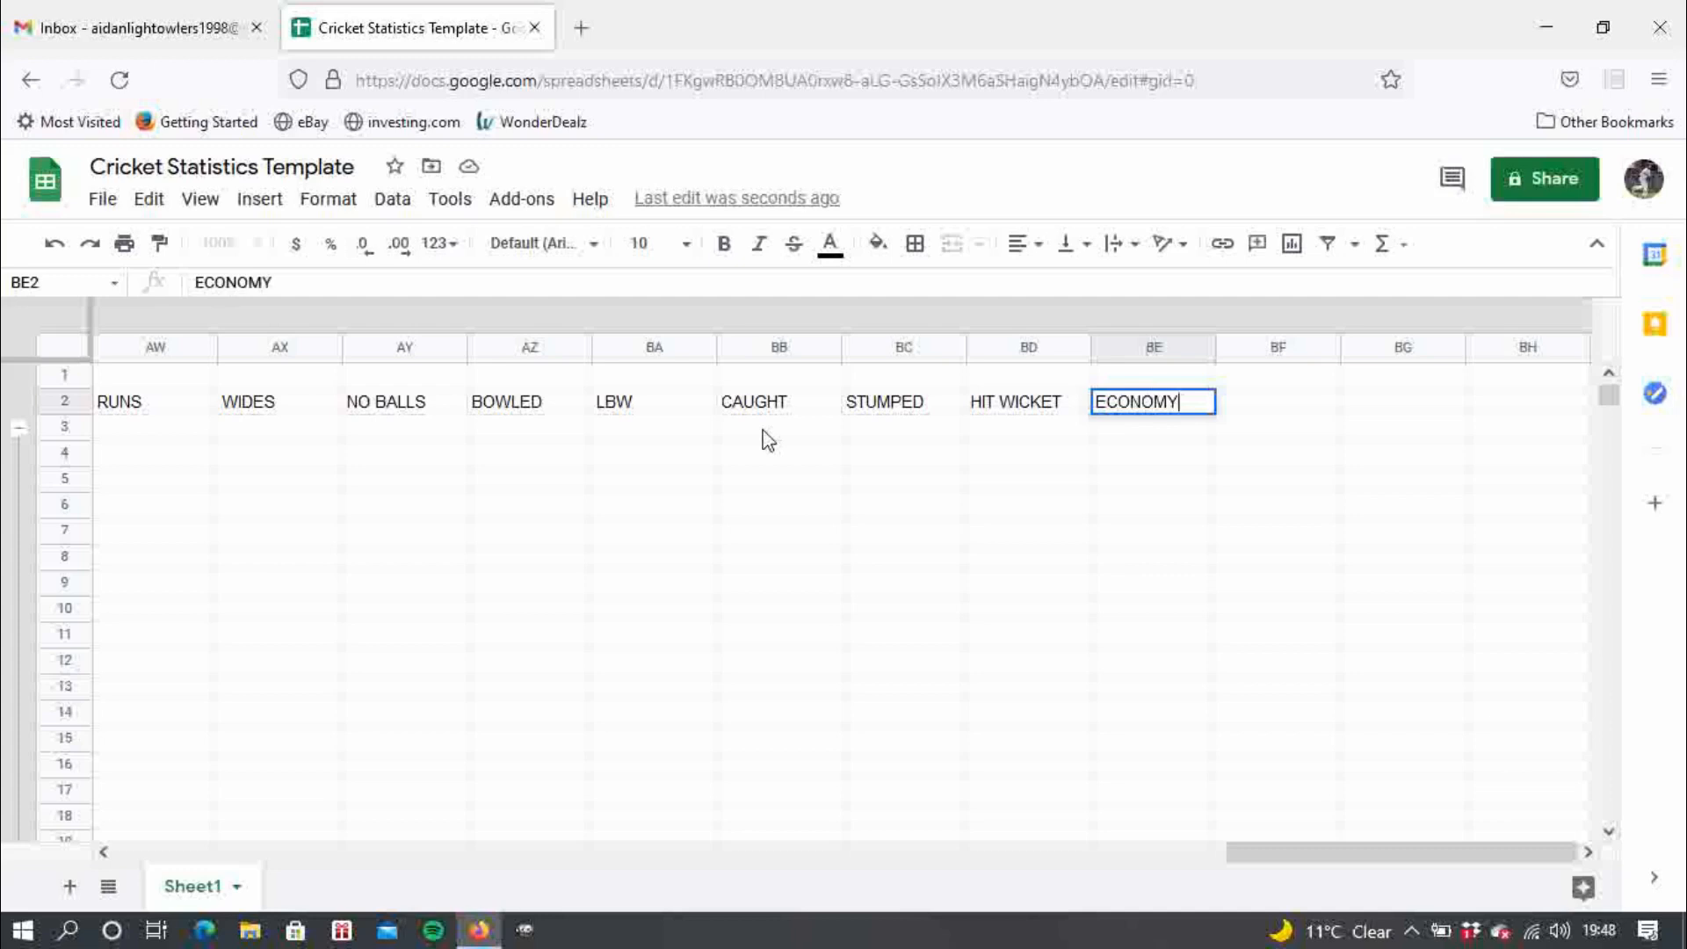
key(Tab)
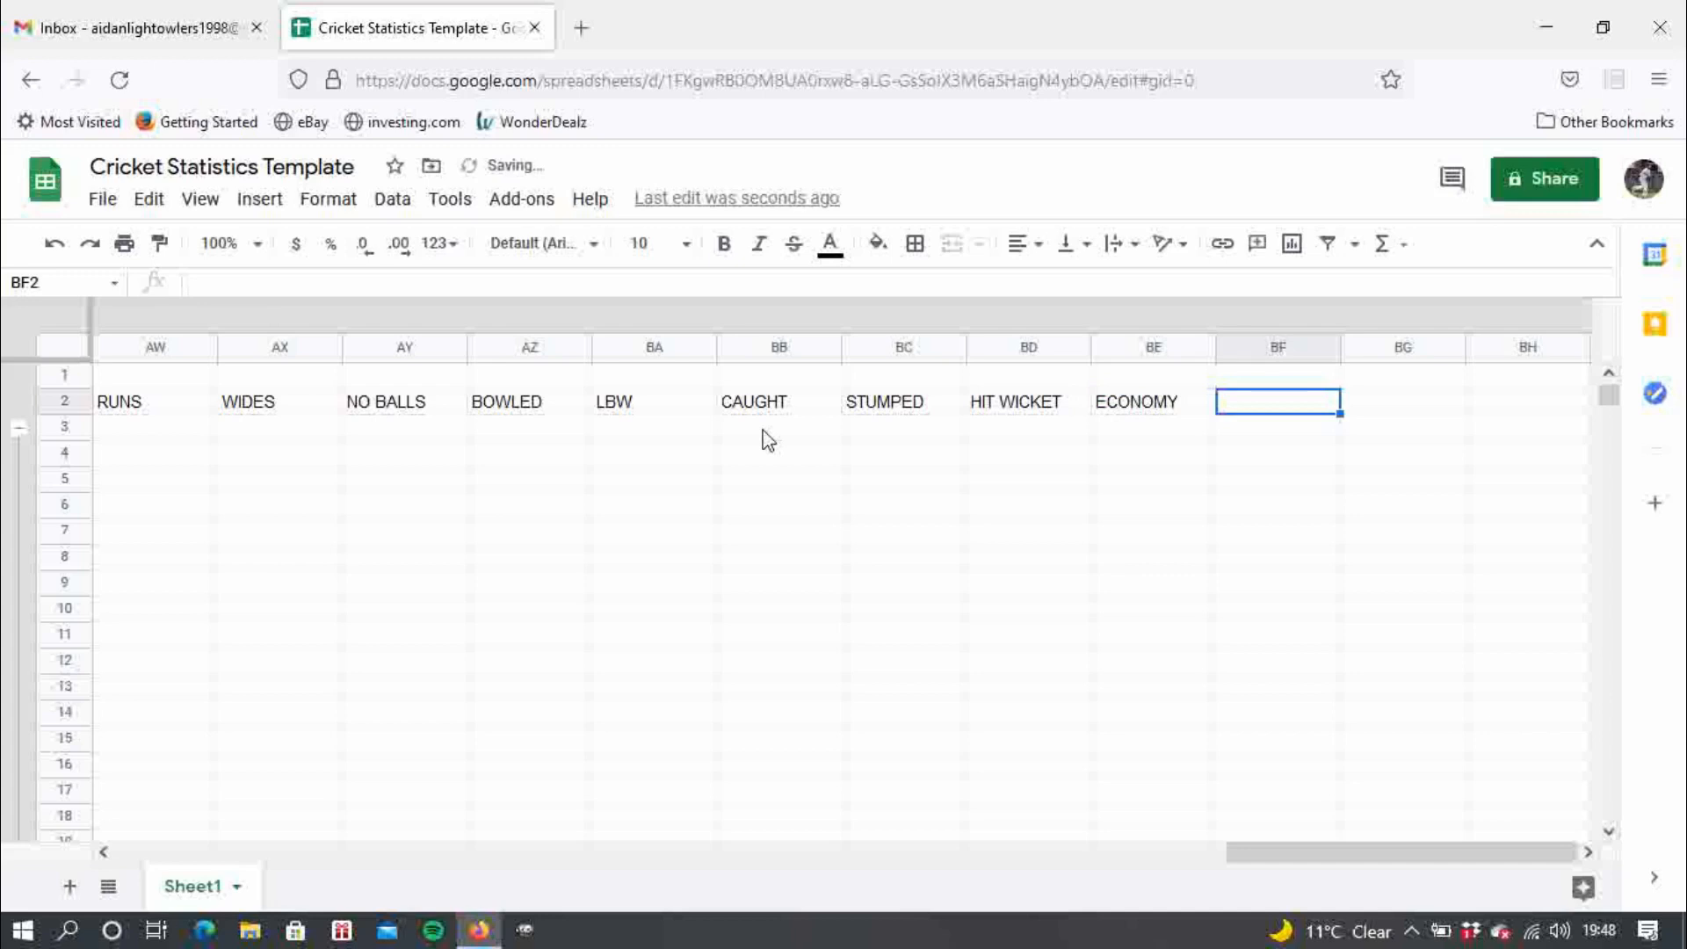
text(AVERAGE)
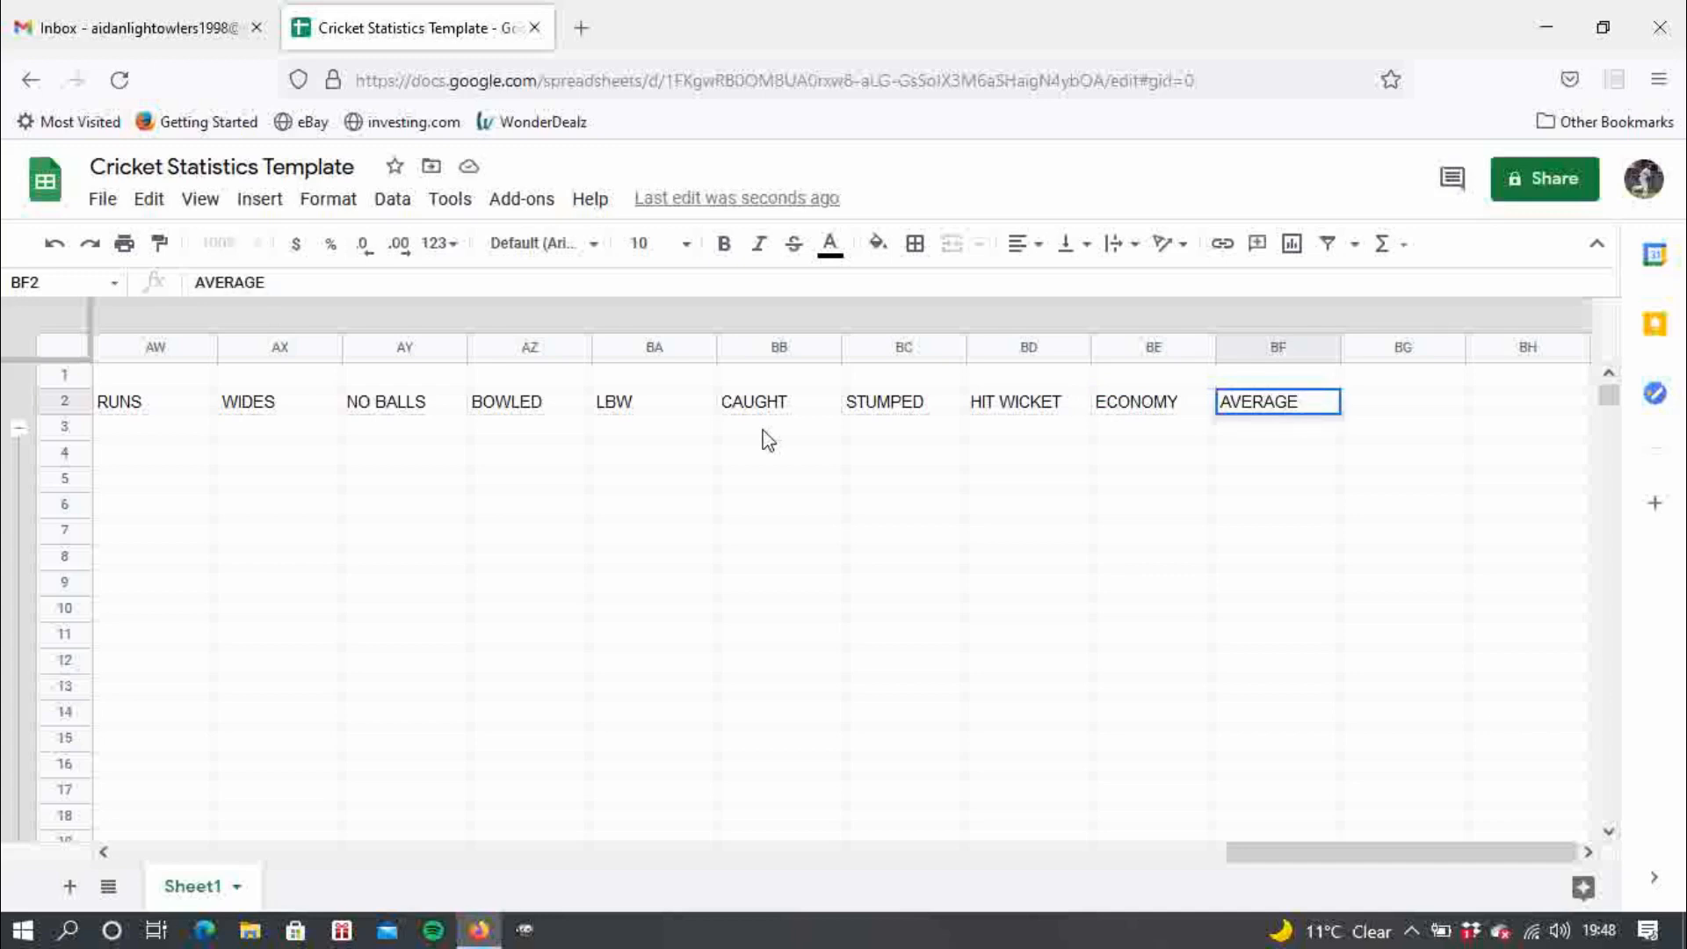
key(Return)
key(Up)
key(Right)
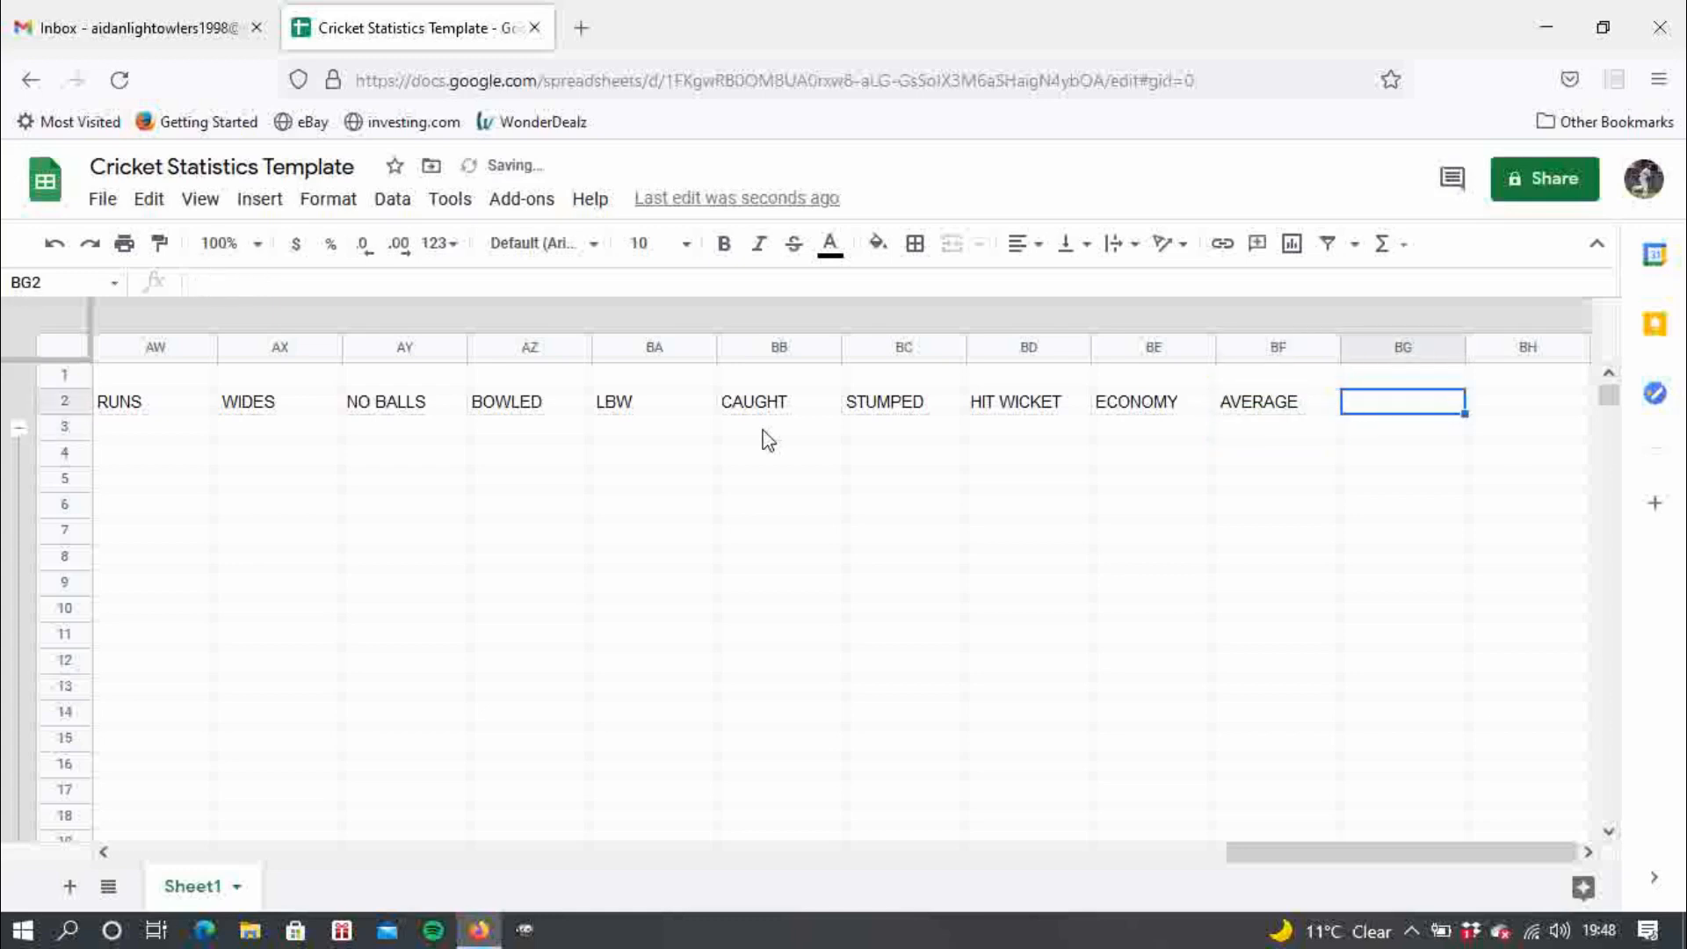
- Enter the bowling heading STRIKE RATE in cell BG2
text(STREIK)
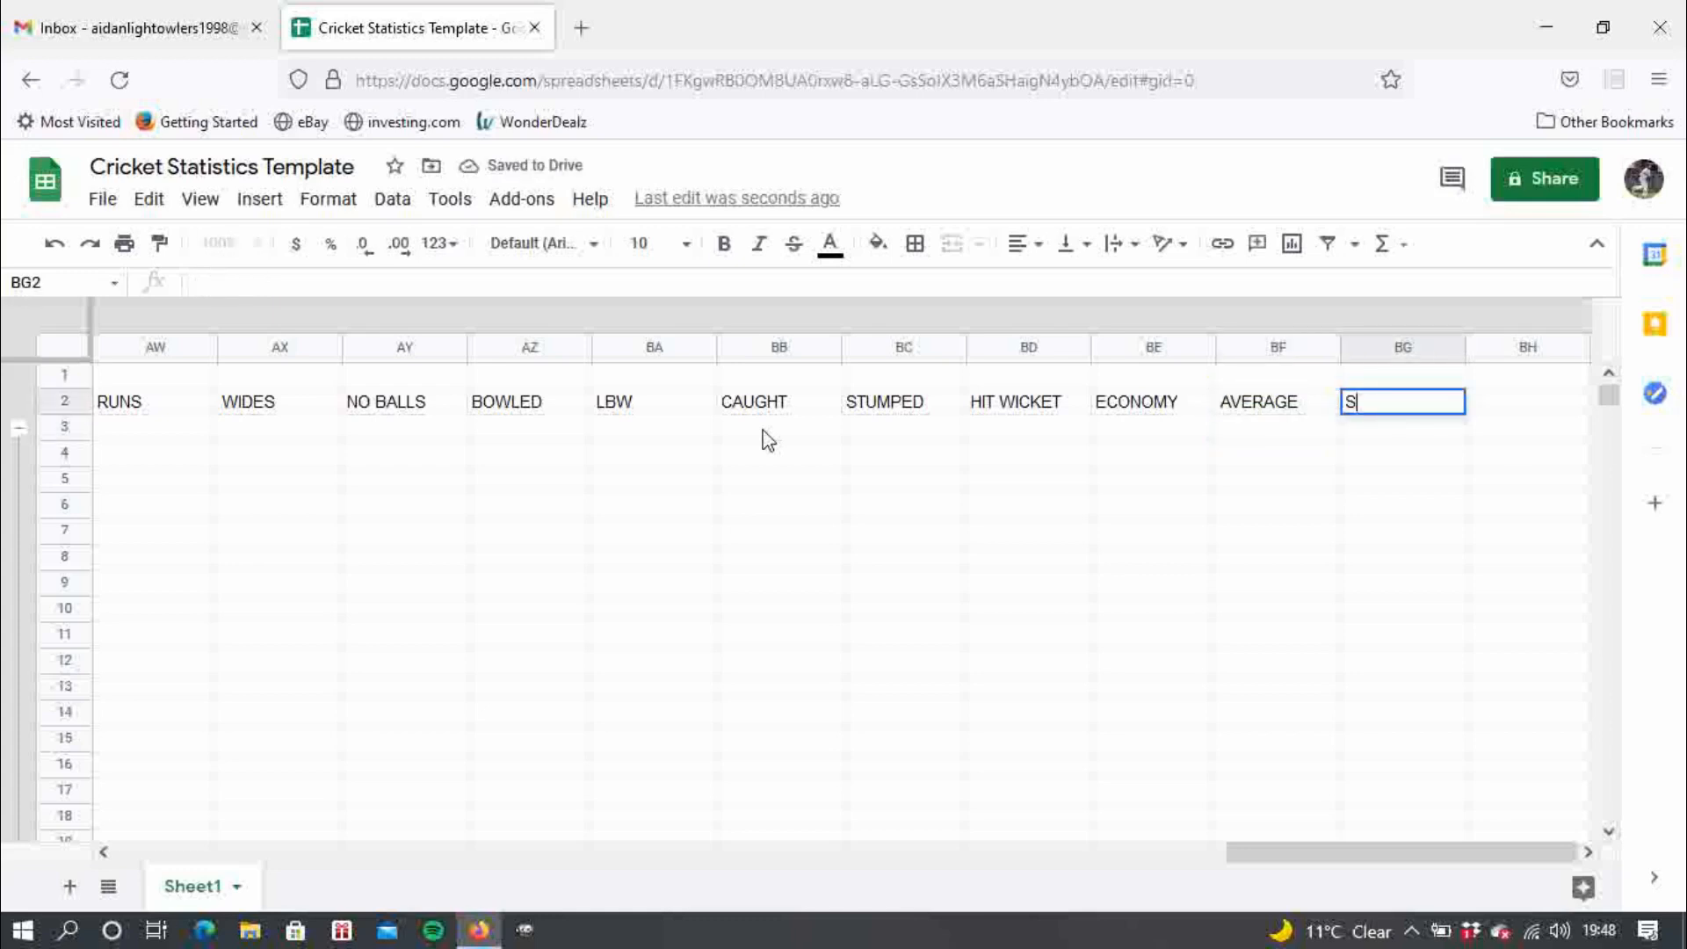
key(BackSpace)
key(BackSpace)
key(BackSpace)
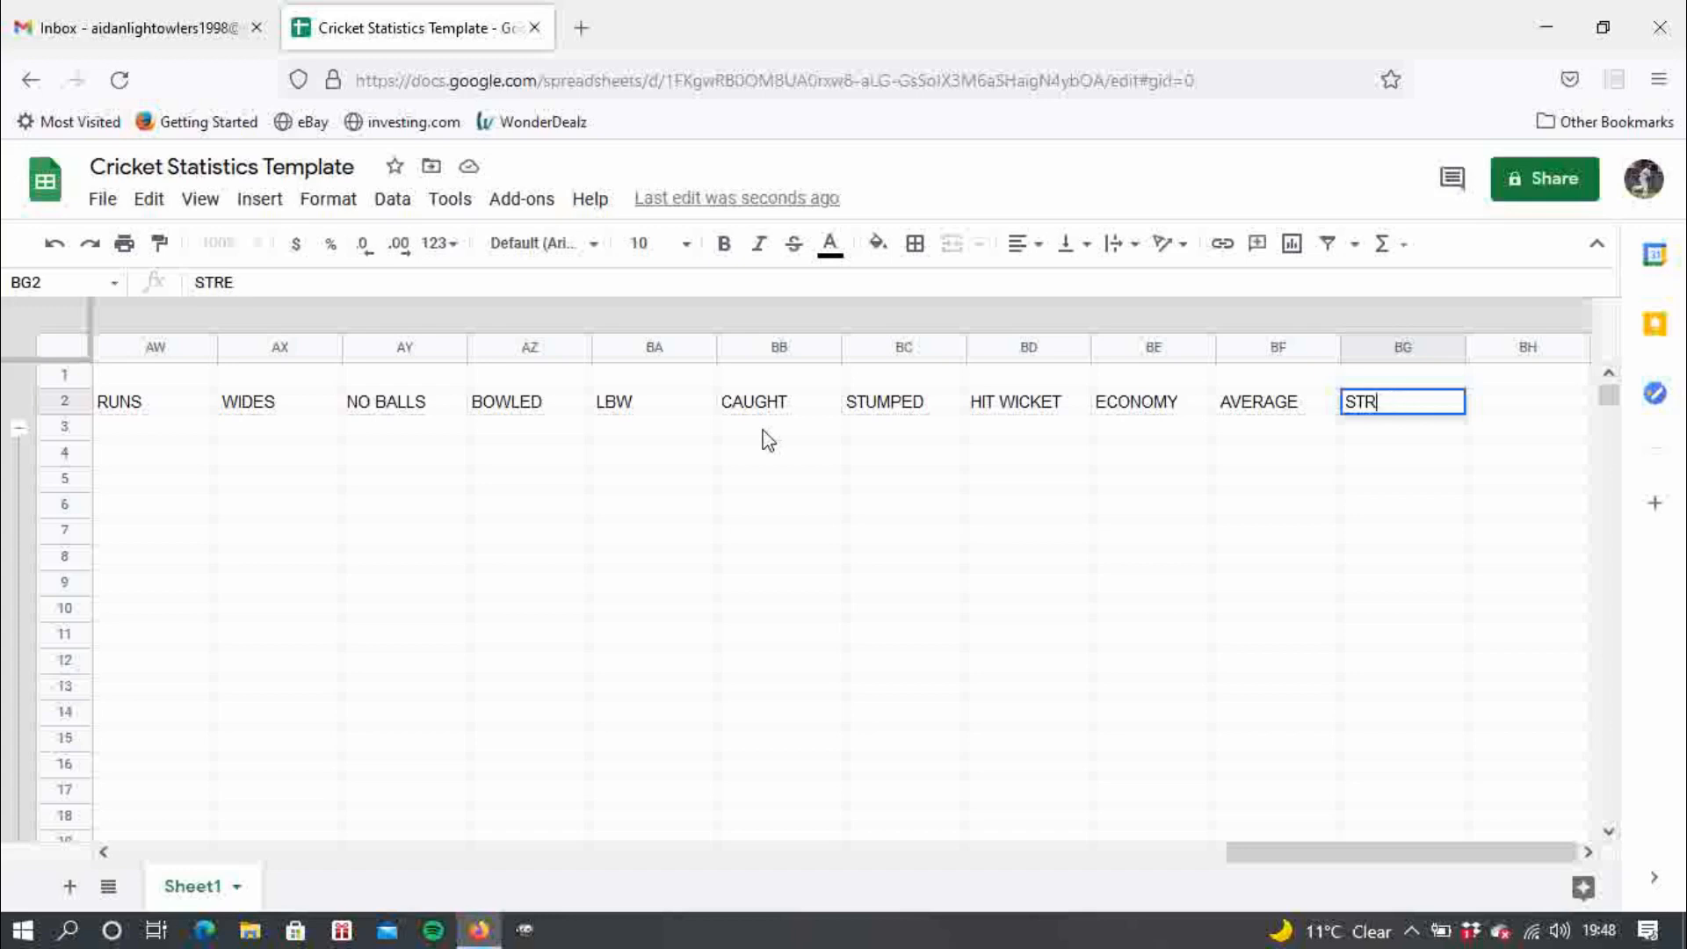
text(IKE)
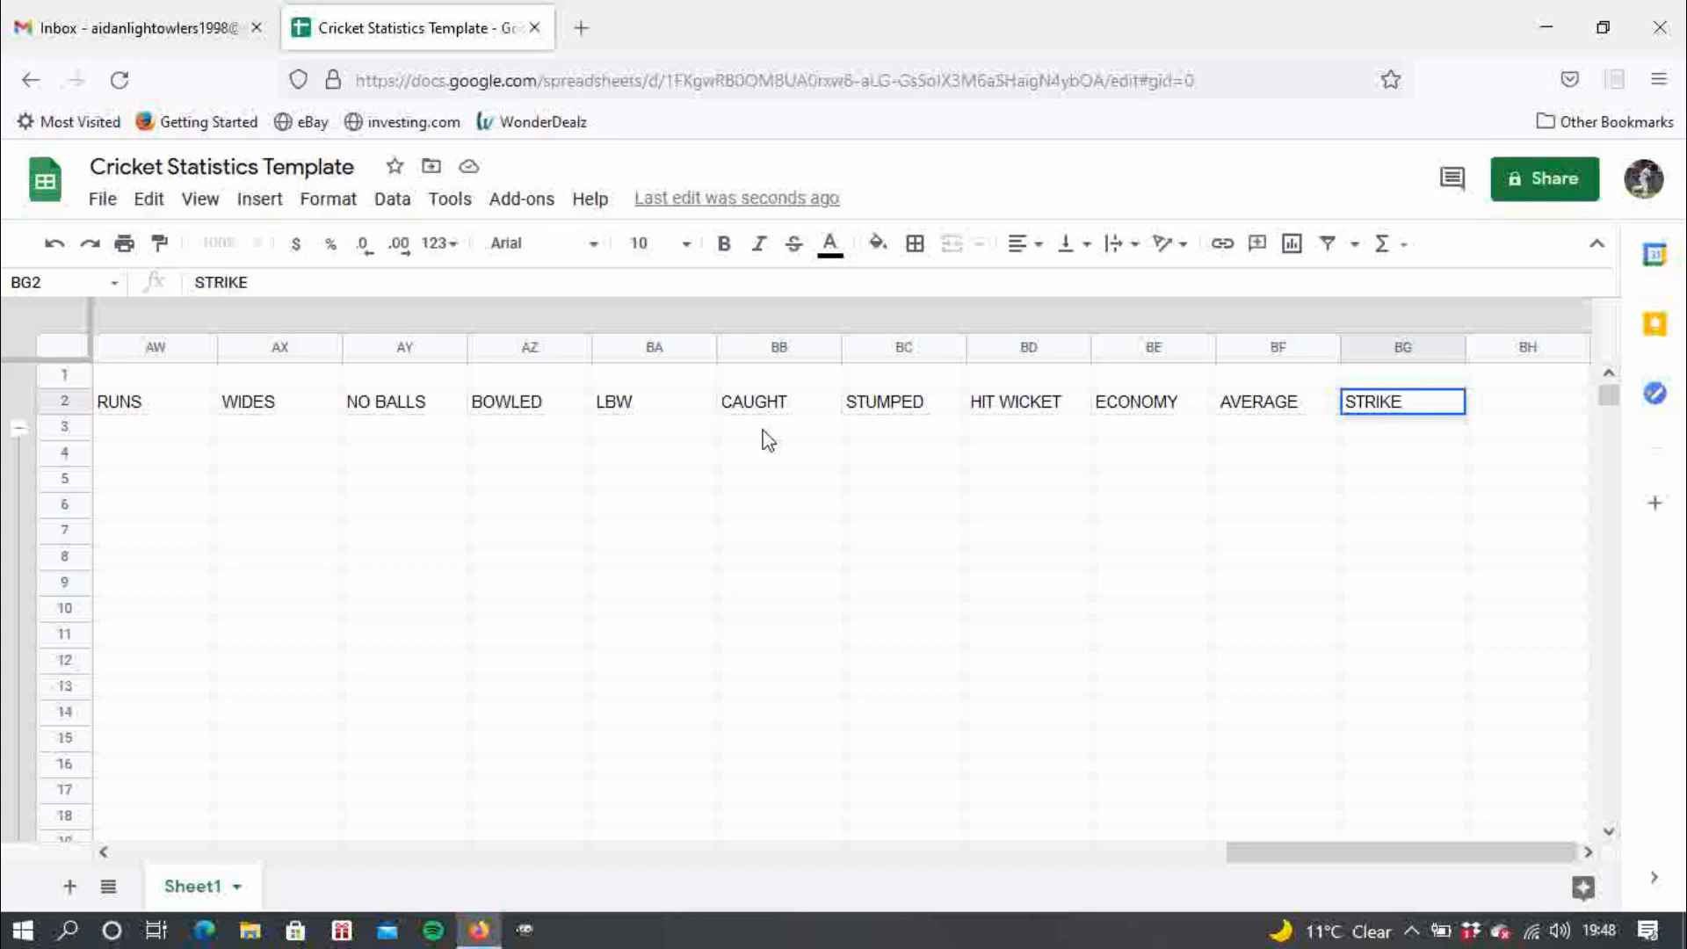
text( RATE)
drag(1406, 851, 1230, 851)
click(884, 562)
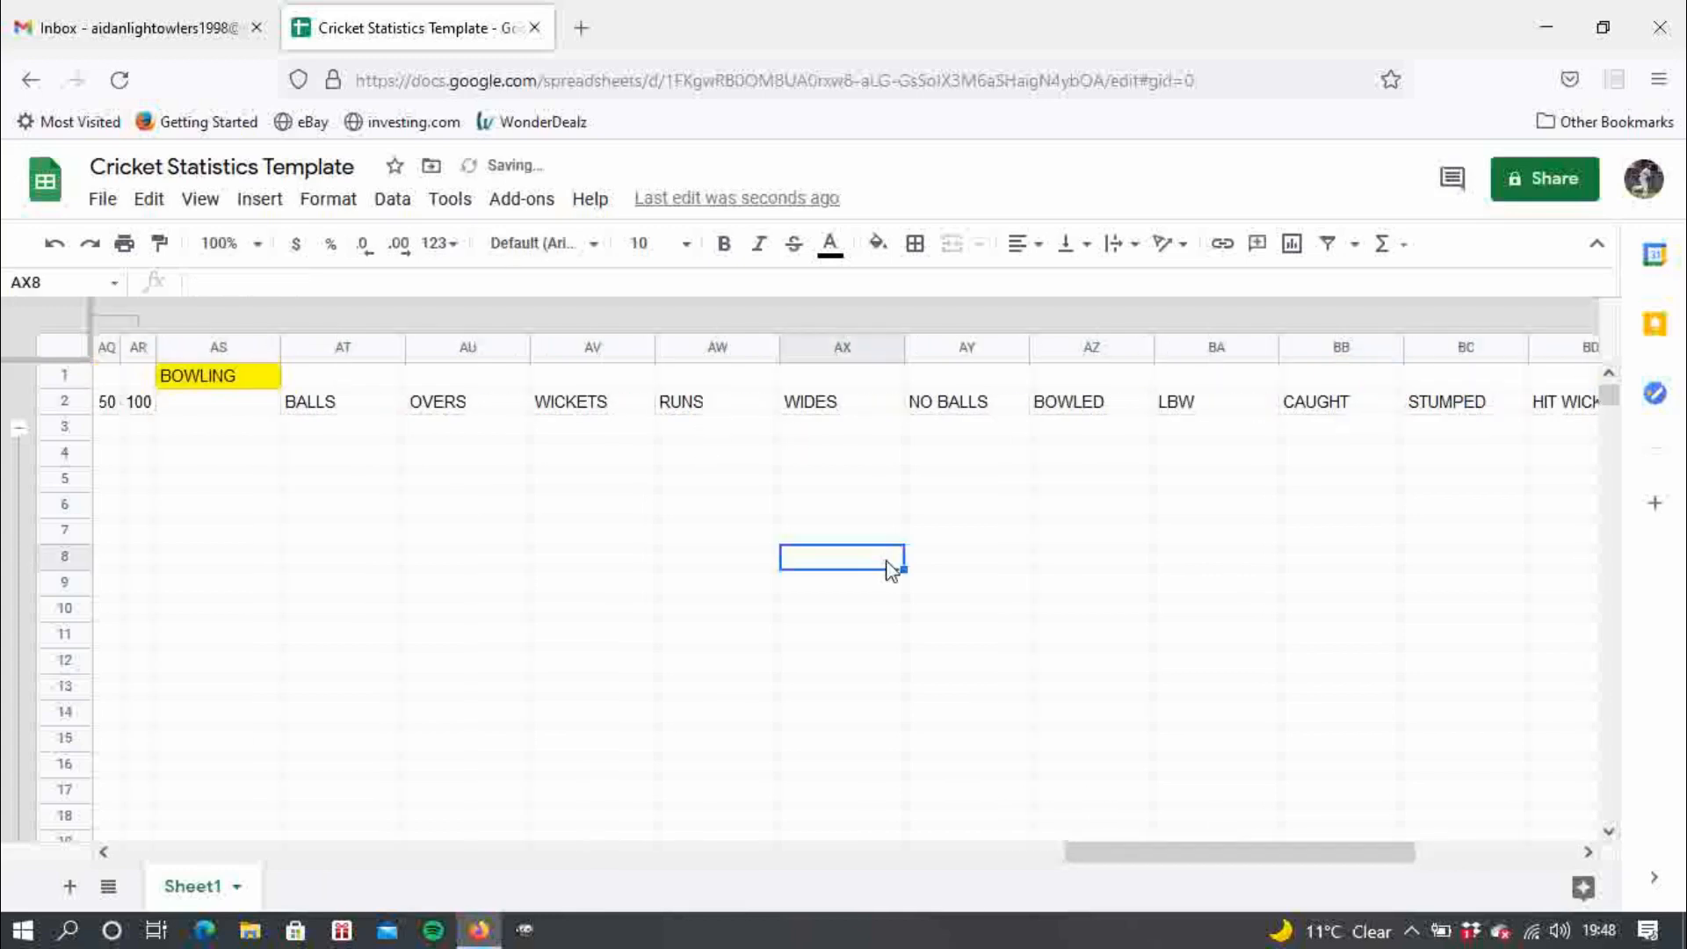
- Narrow columns AS to BG together to one uniform width just wide enough for the STRIKE RATE heading
drag(246, 351, 1399, 411)
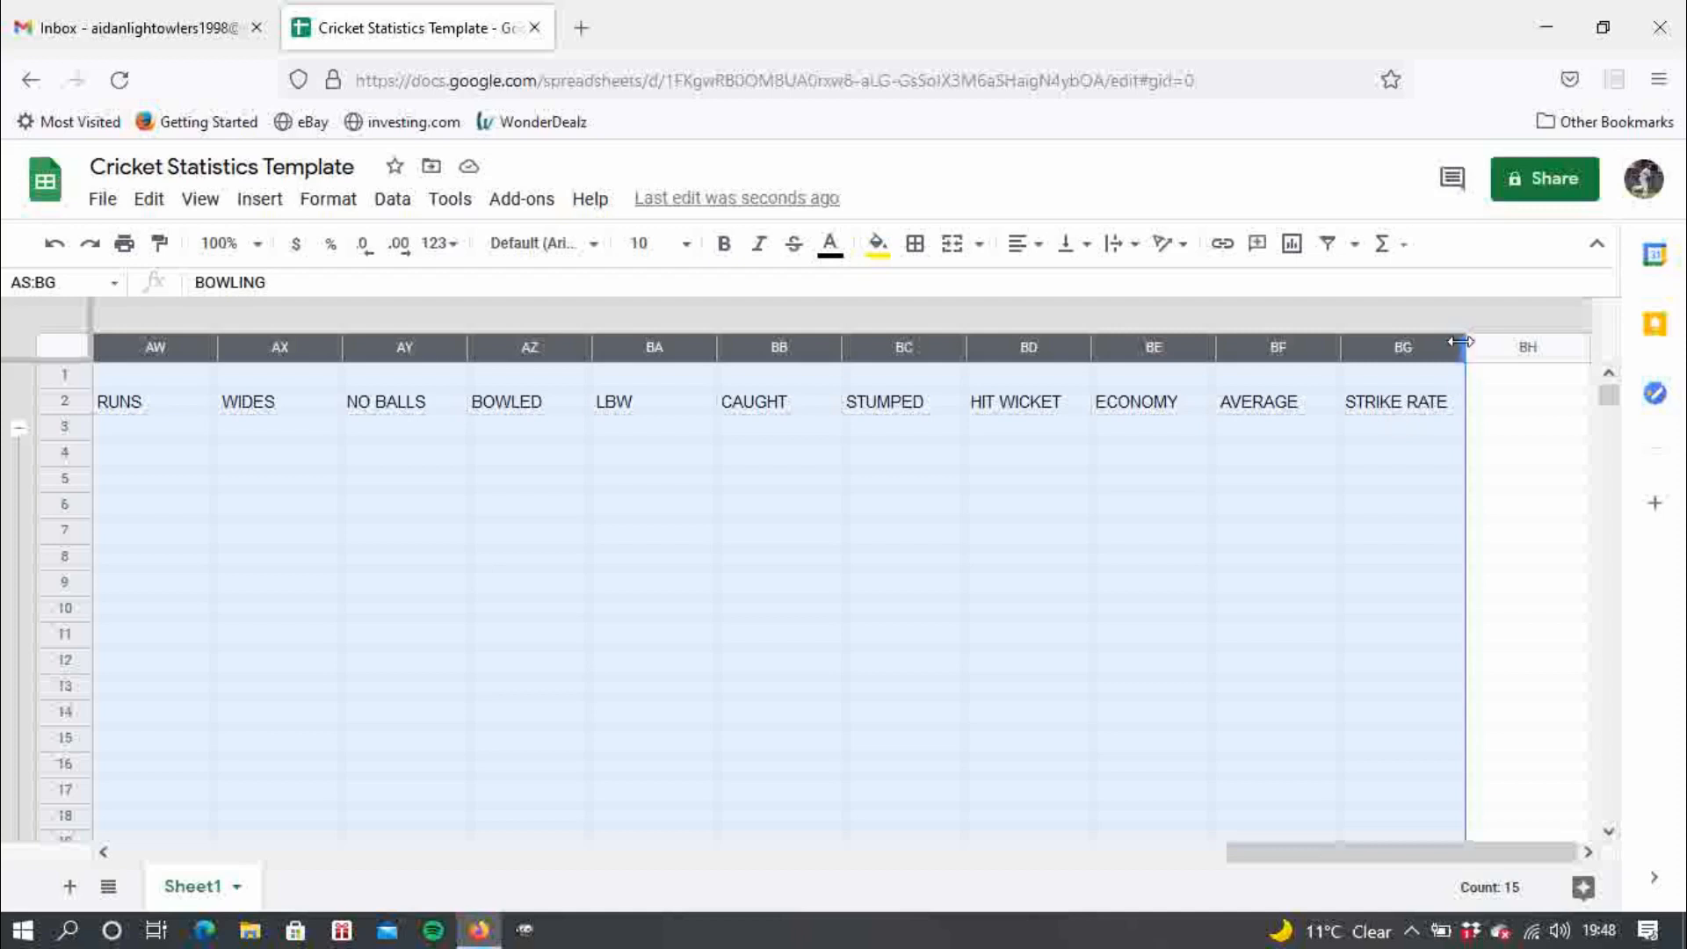
drag(1464, 338, 1453, 338)
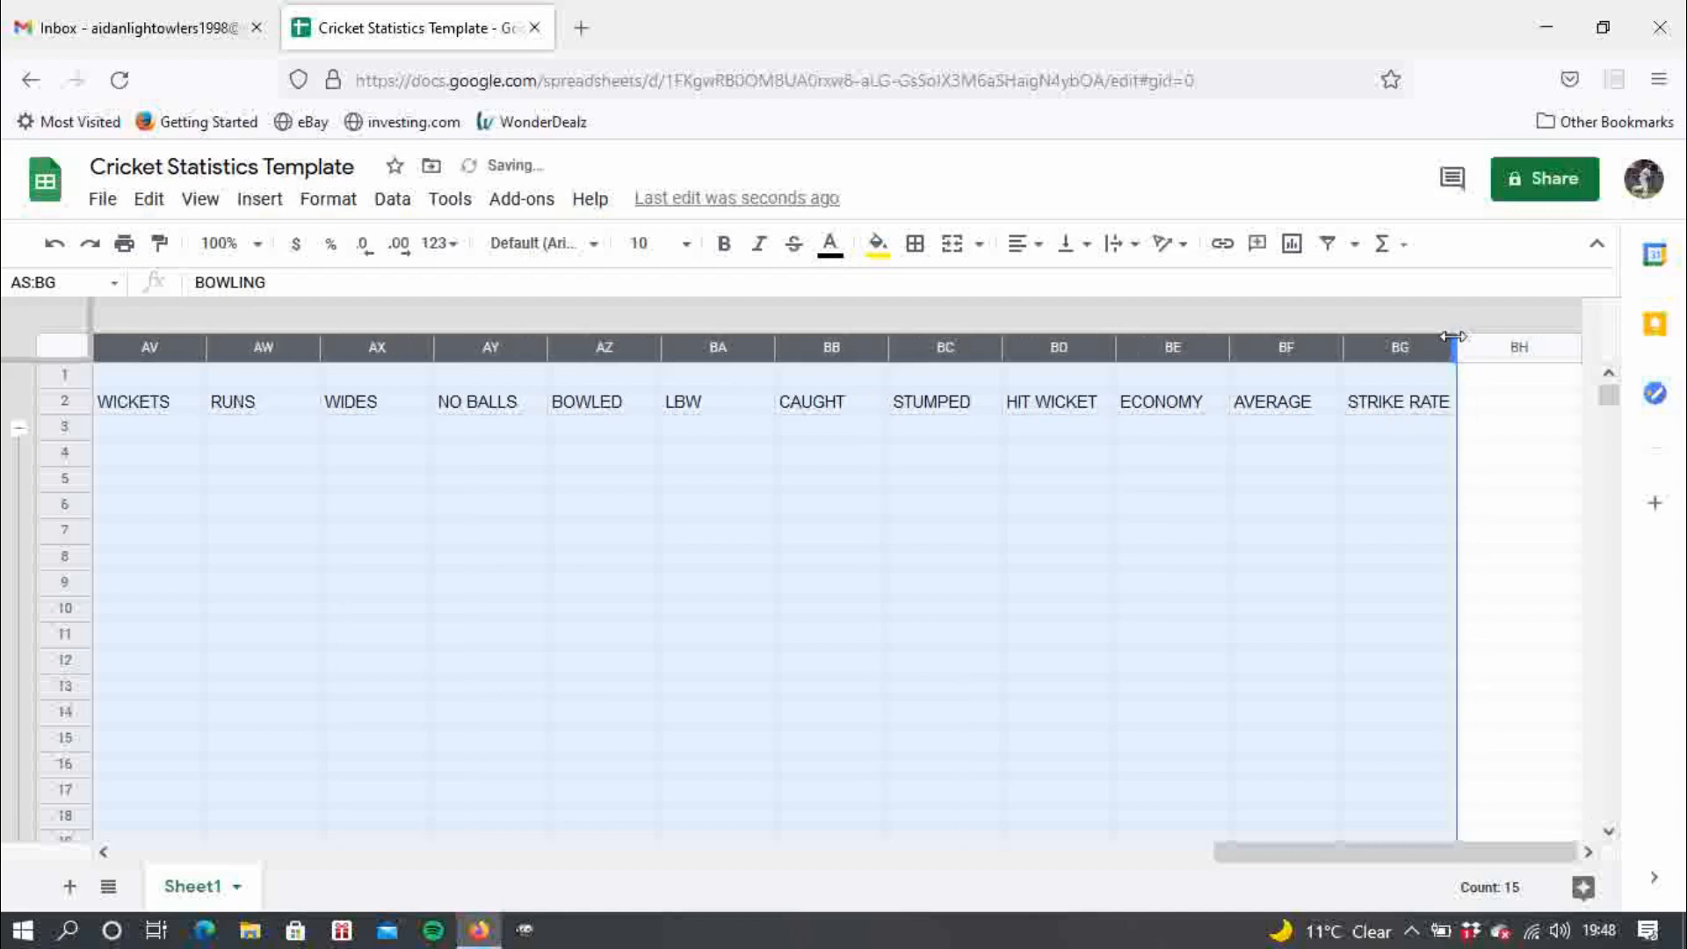
click(1120, 476)
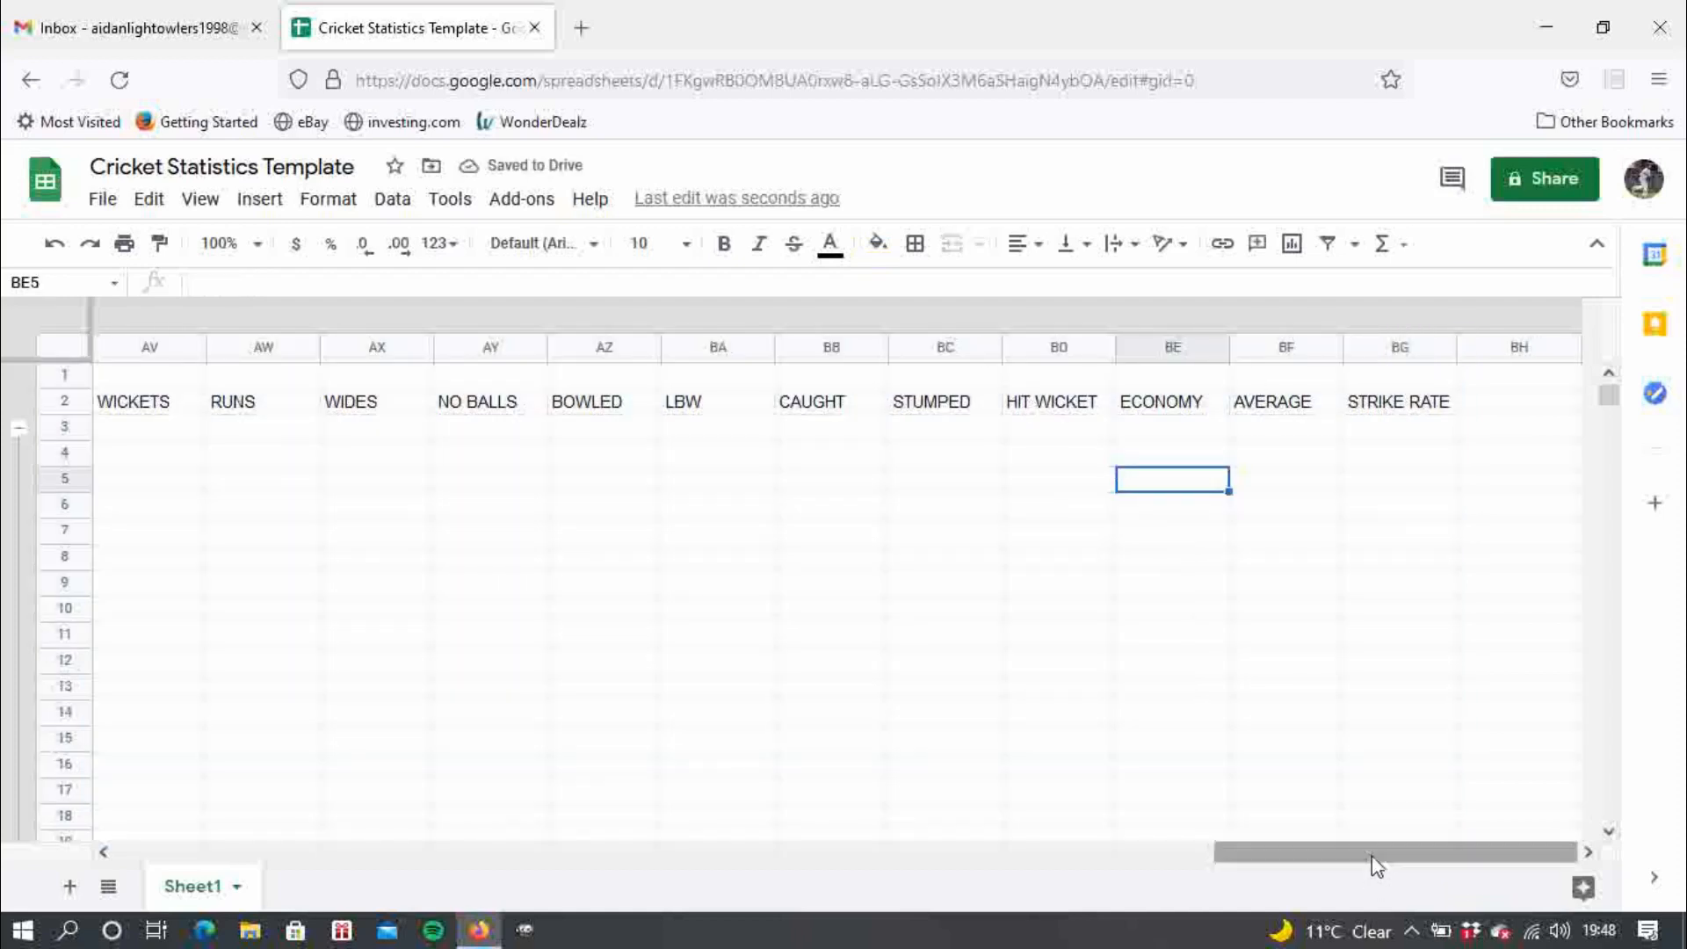
- Fit the widths of all bowling columns AS to BG to their headings
drag(1370, 854, 1205, 802)
drag(409, 348, 1449, 351)
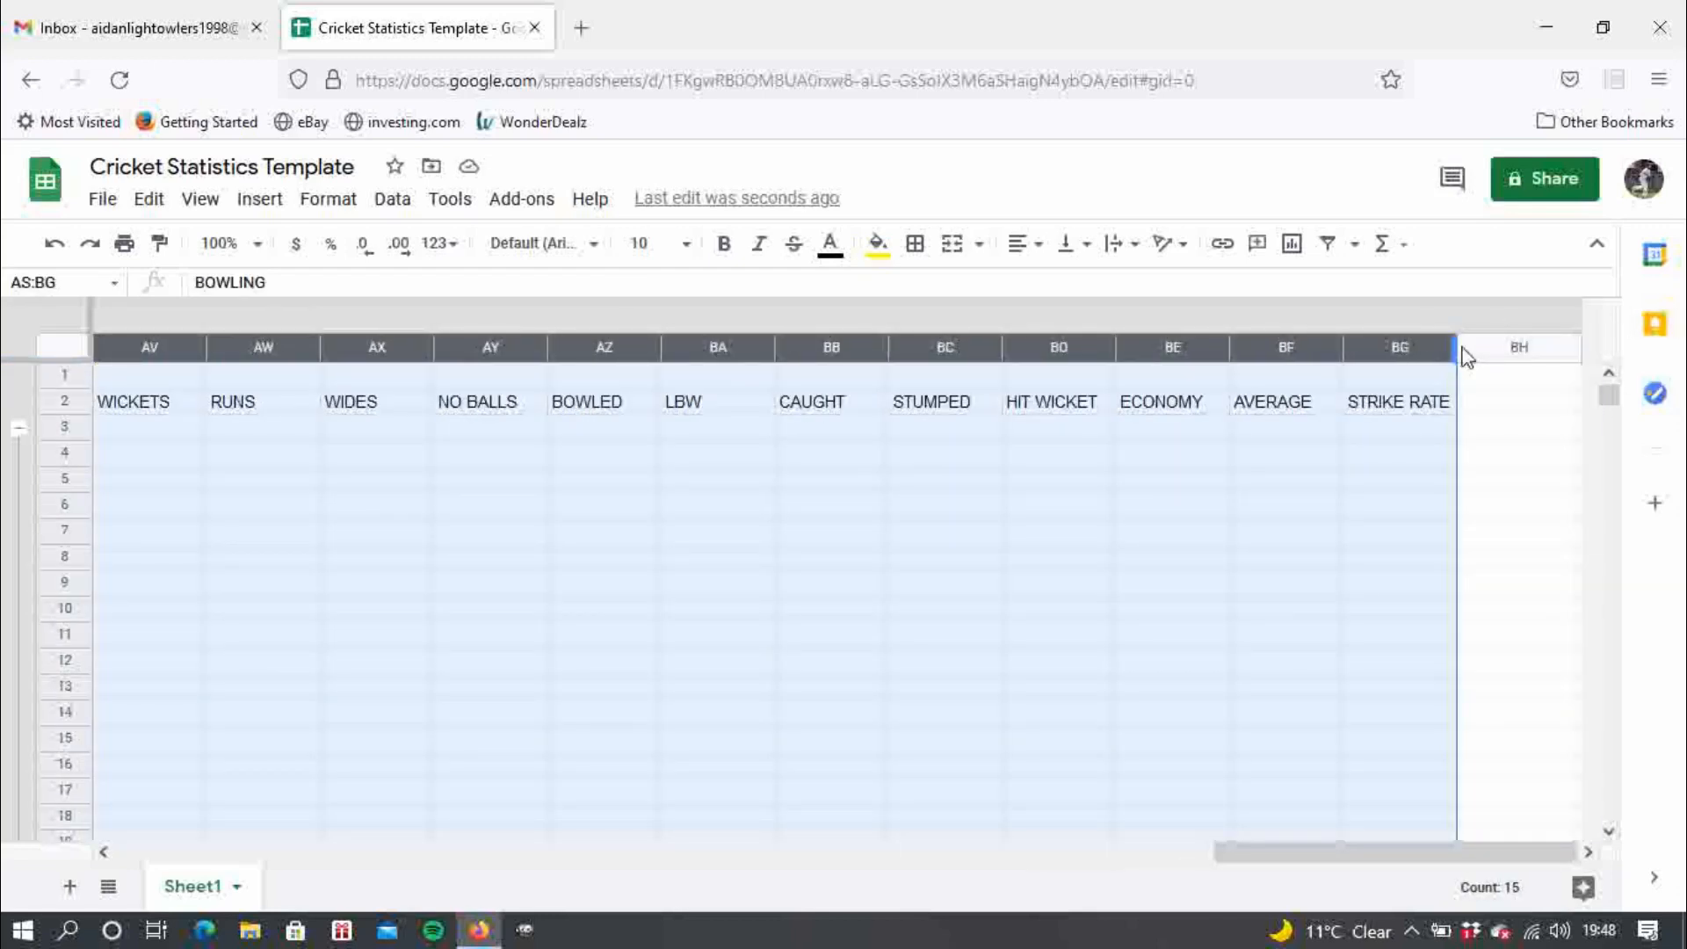
double_click(1456, 353)
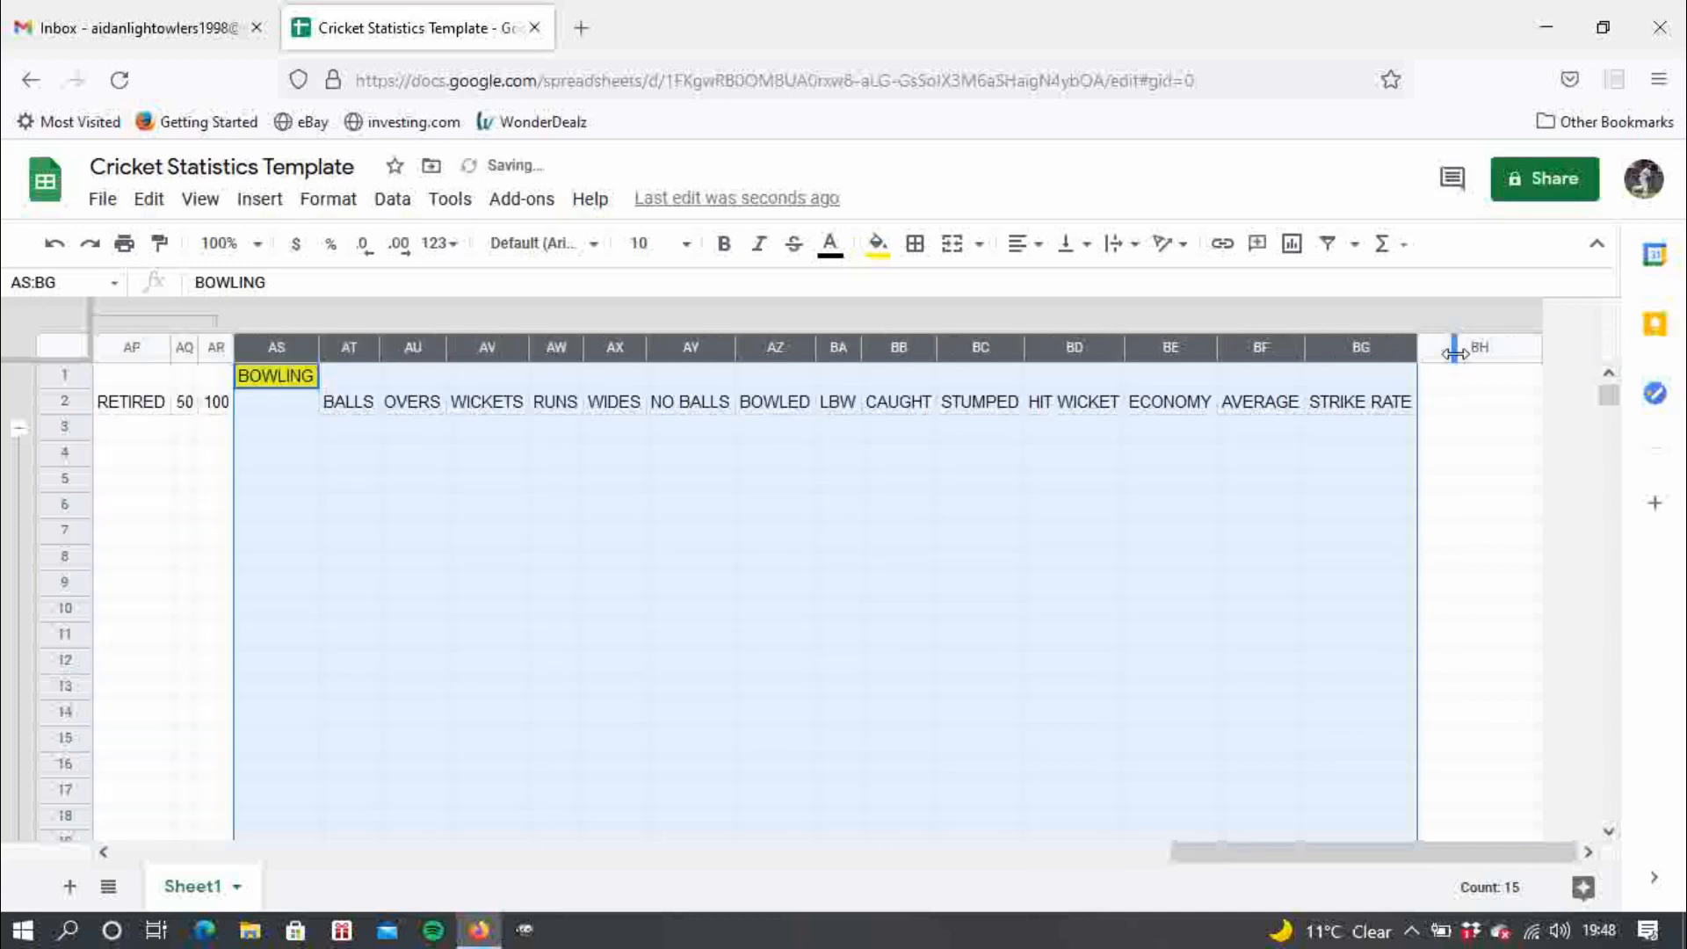
click(467, 541)
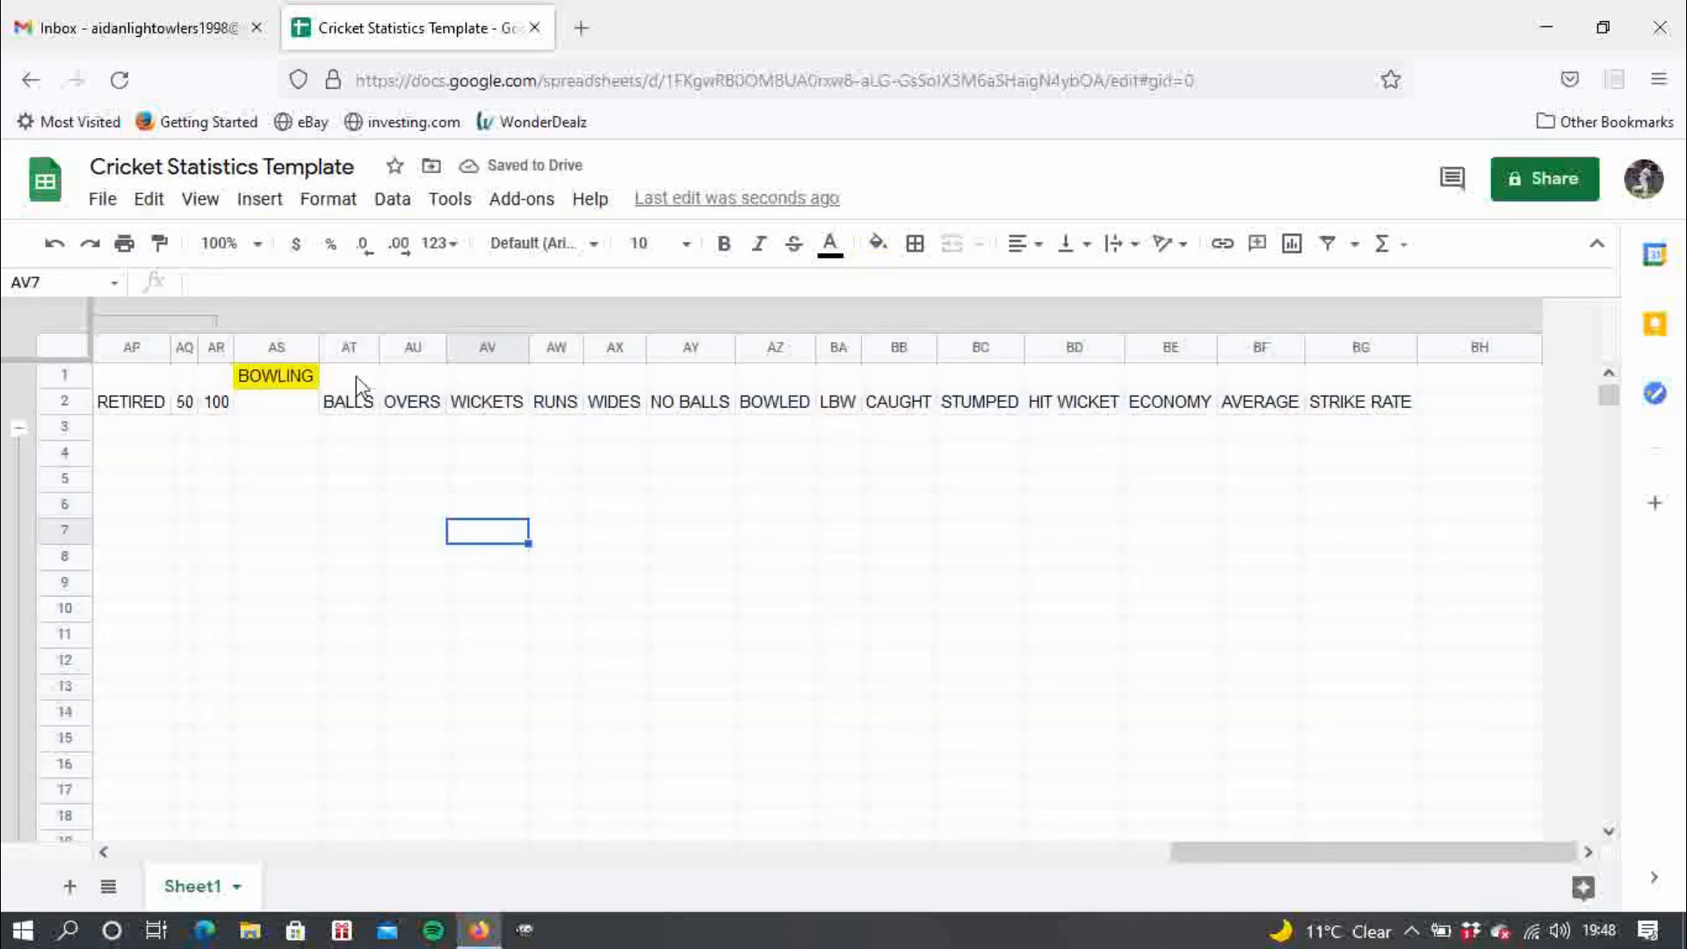
- Group the bowling columns AT to BG so they can be collapsed
click(350, 348)
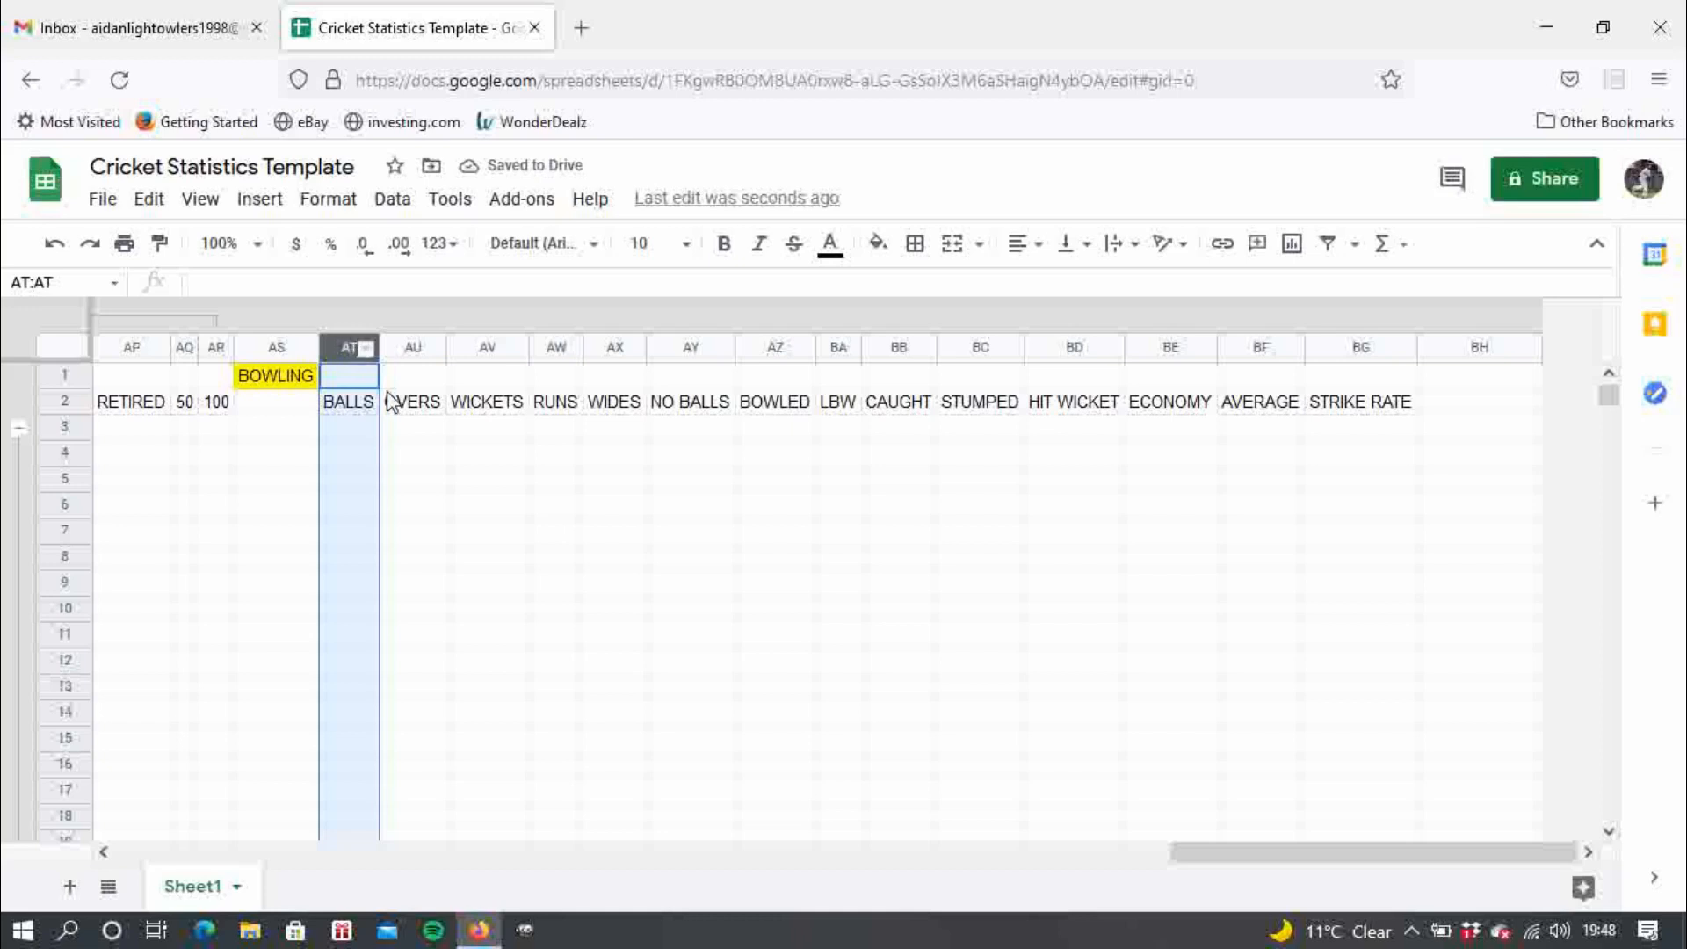
click(484, 480)
click(349, 350)
drag(349, 350, 1357, 344)
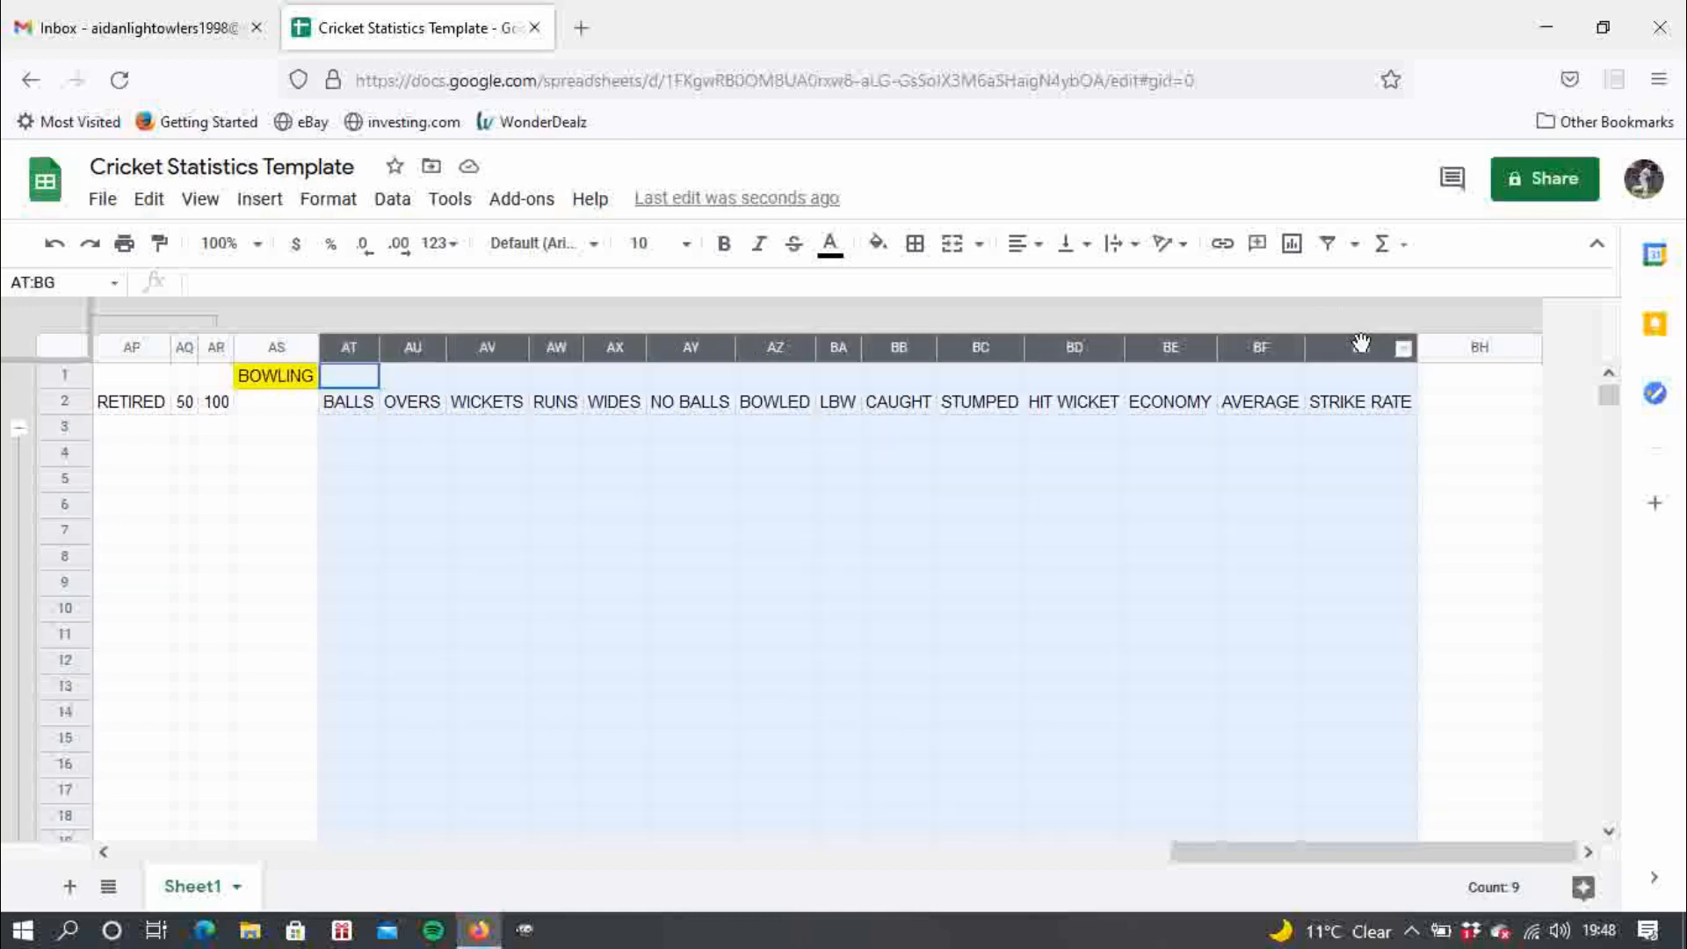
click(390, 210)
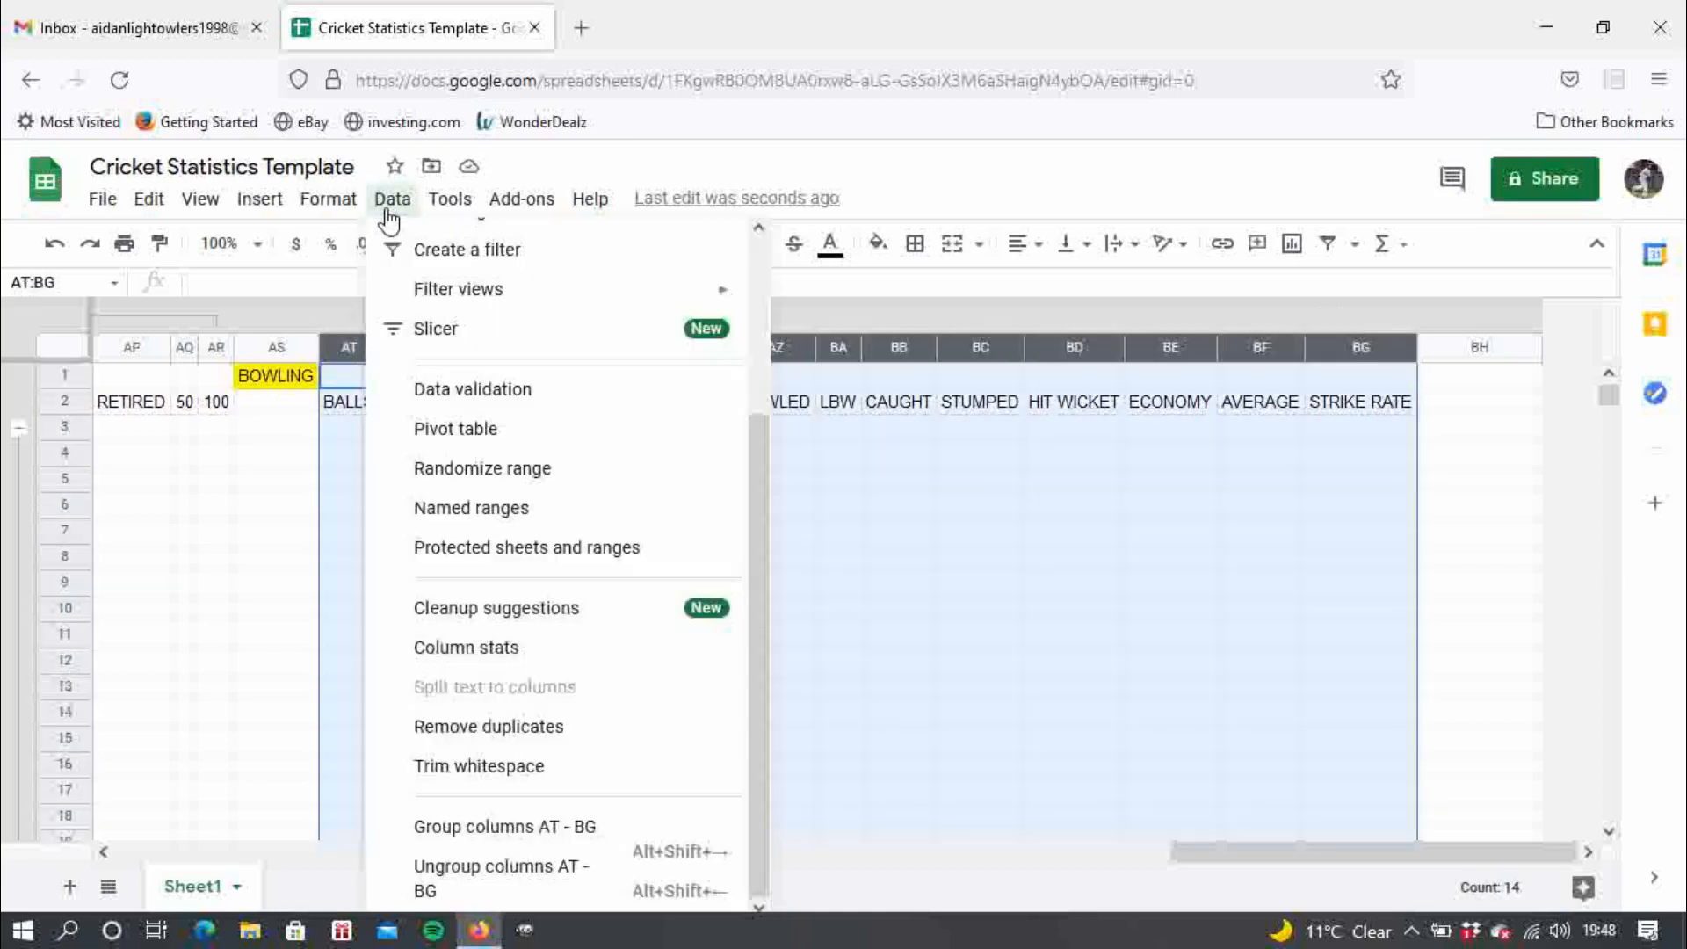
click(476, 828)
click(562, 561)
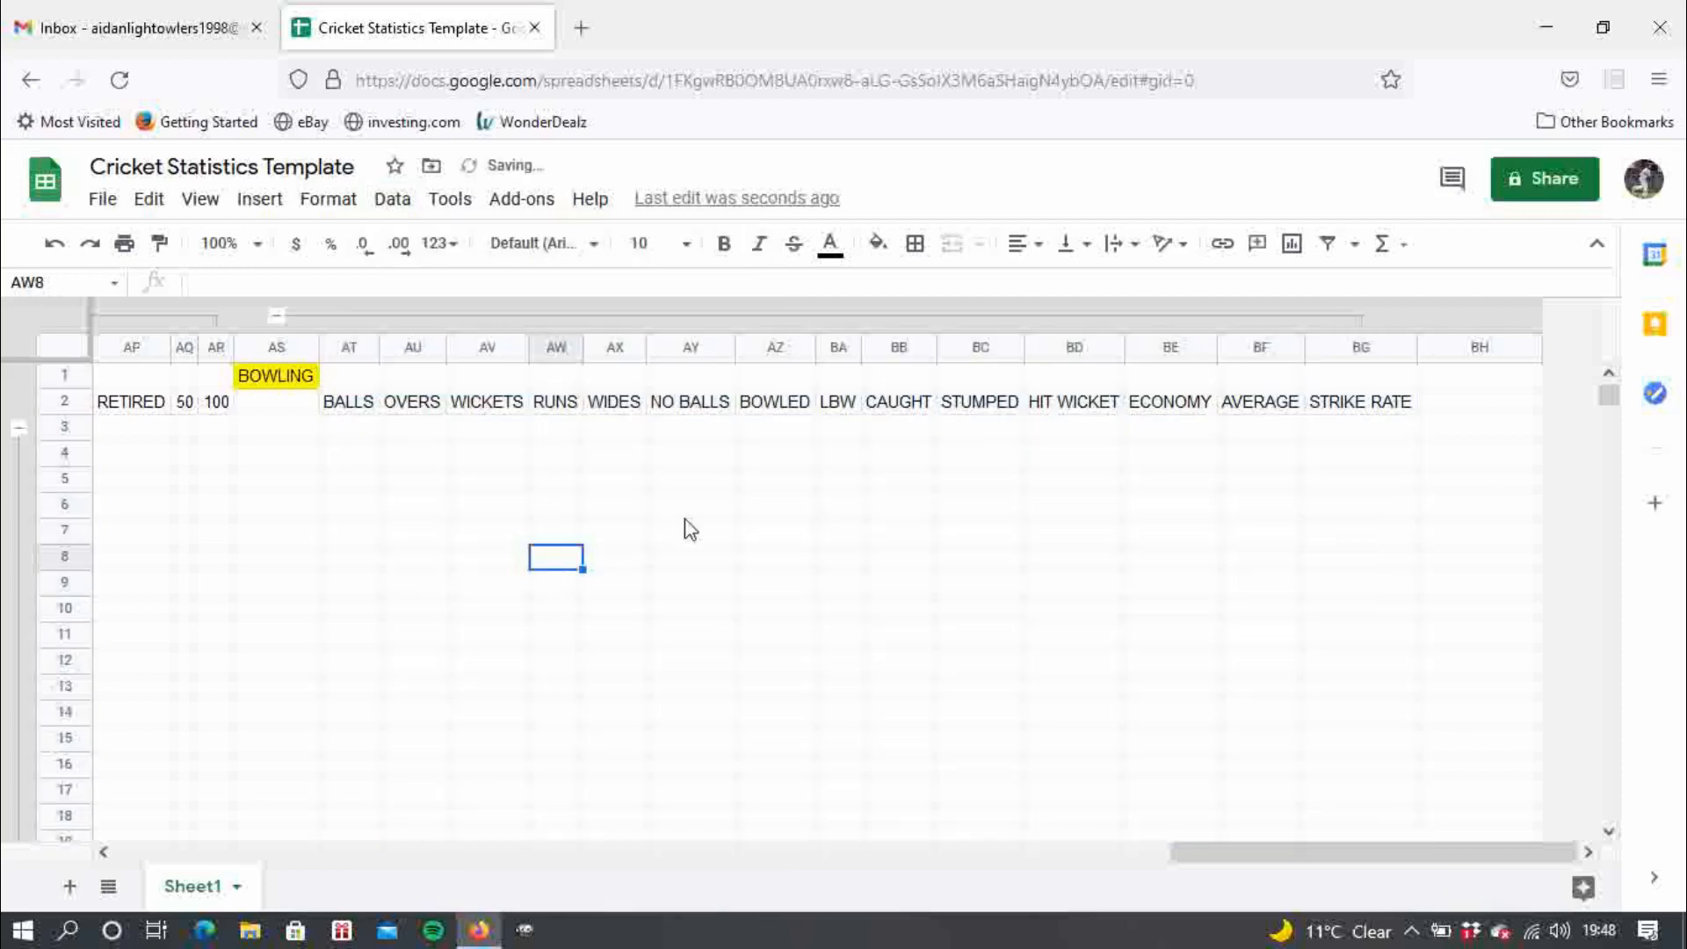
- Enter the section heading FIELDING in cell BH1 and give the cell a bright green fill
click(1454, 345)
click(1454, 376)
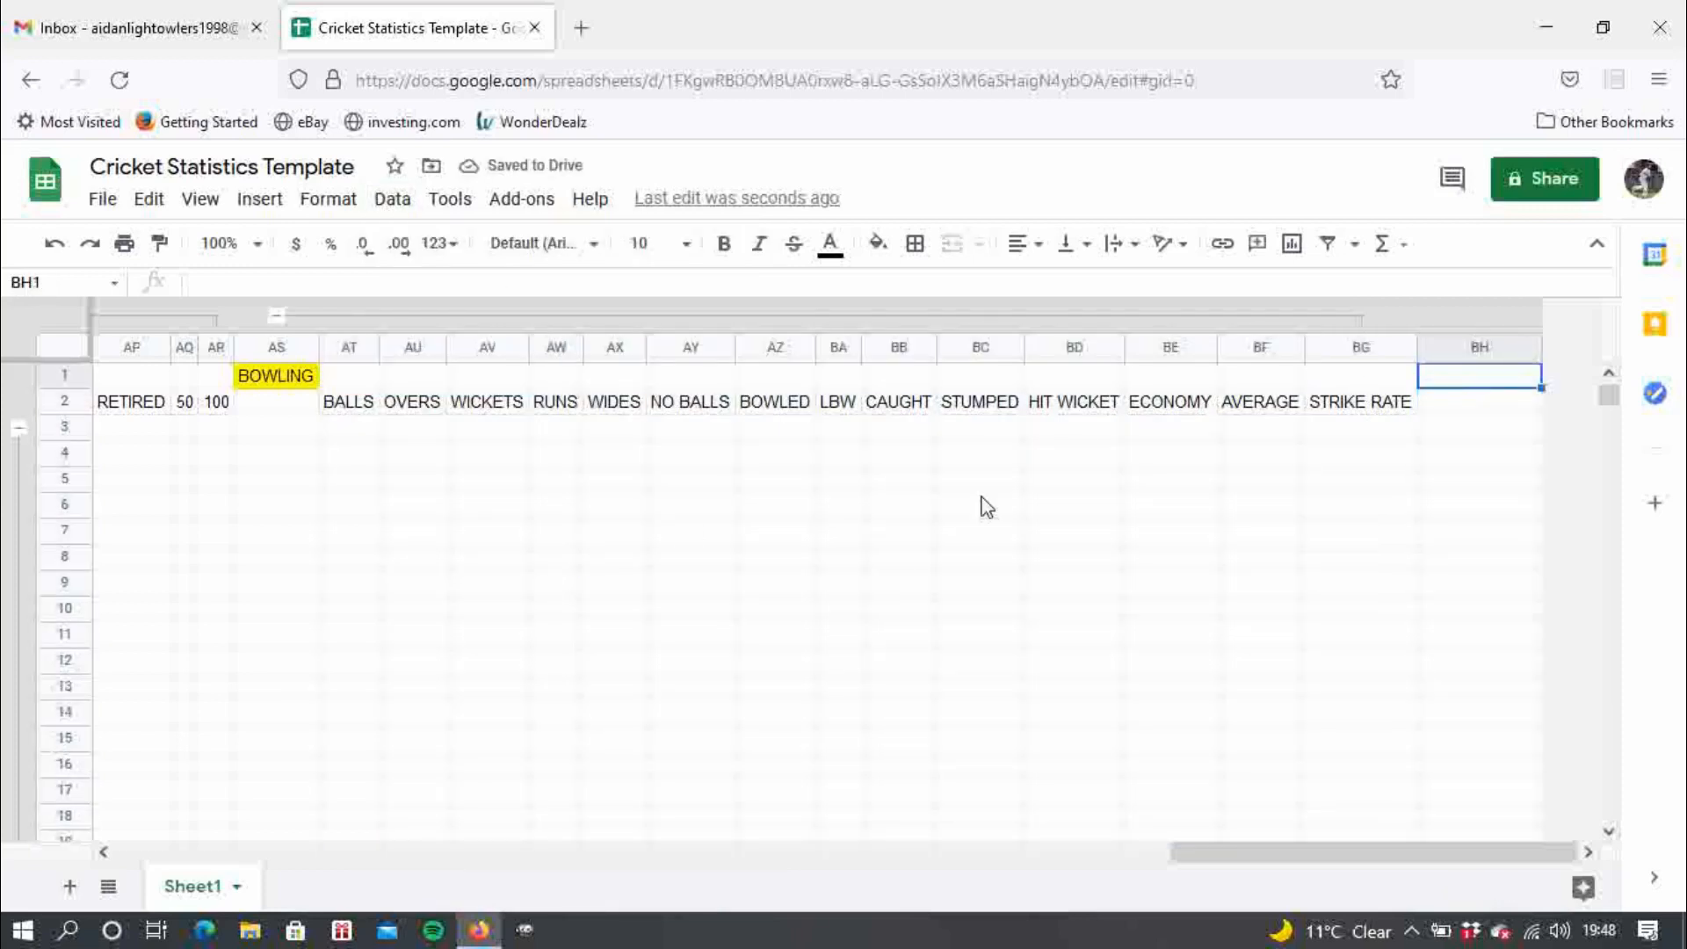
text(F)
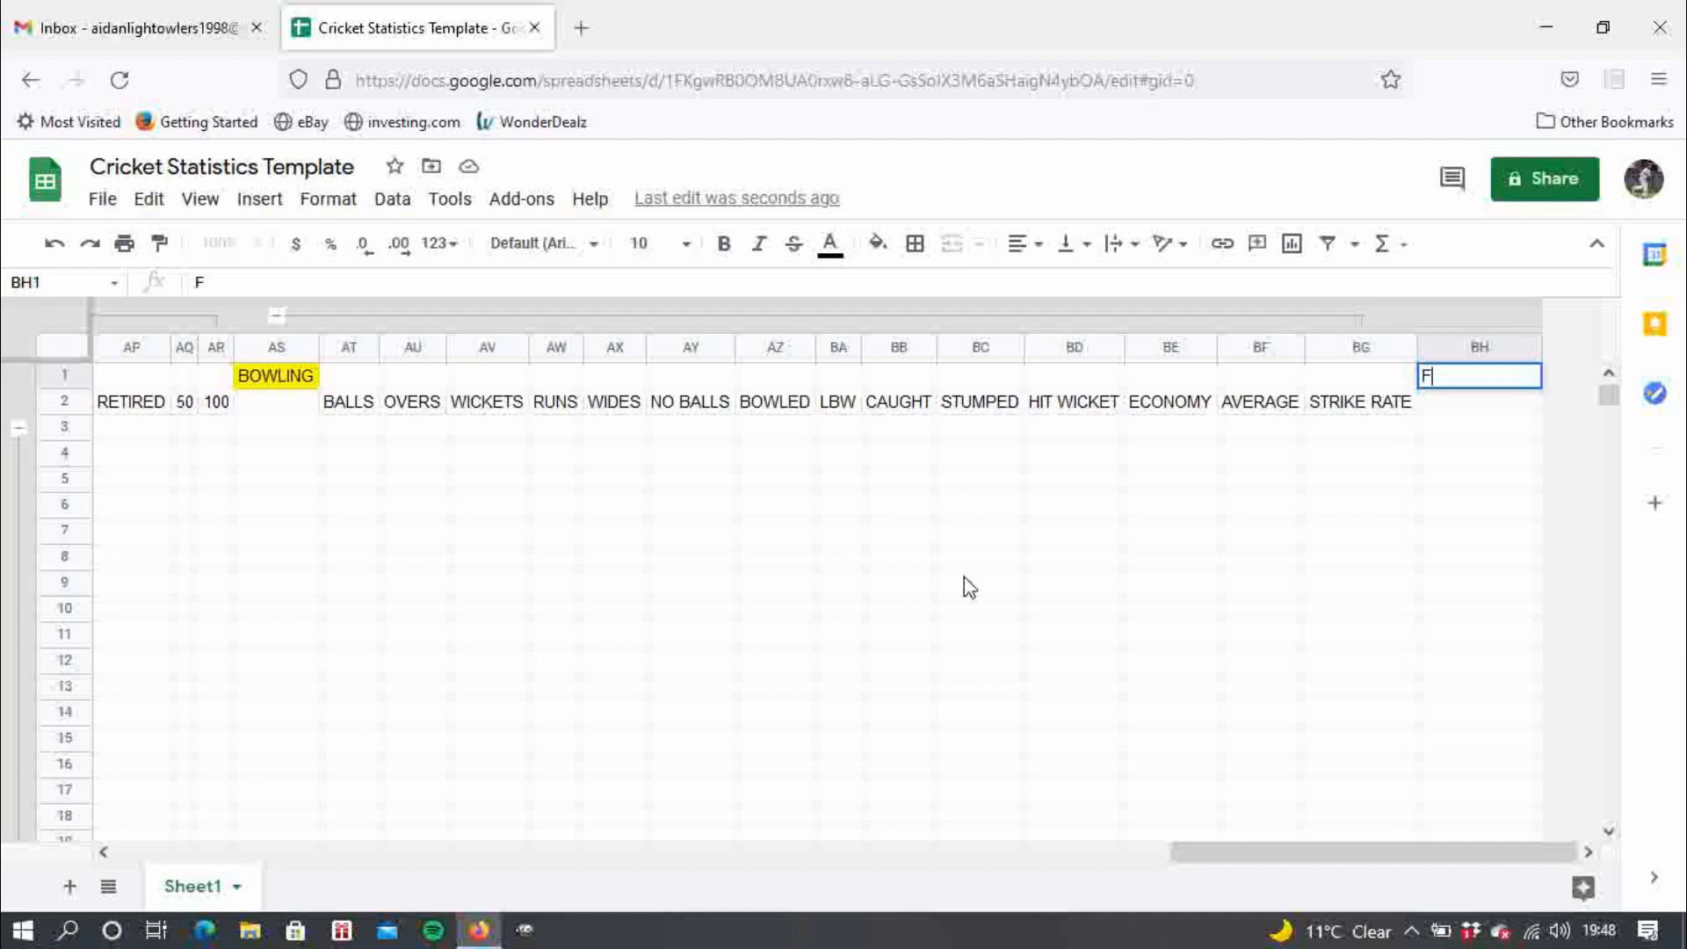
text(IELDING)
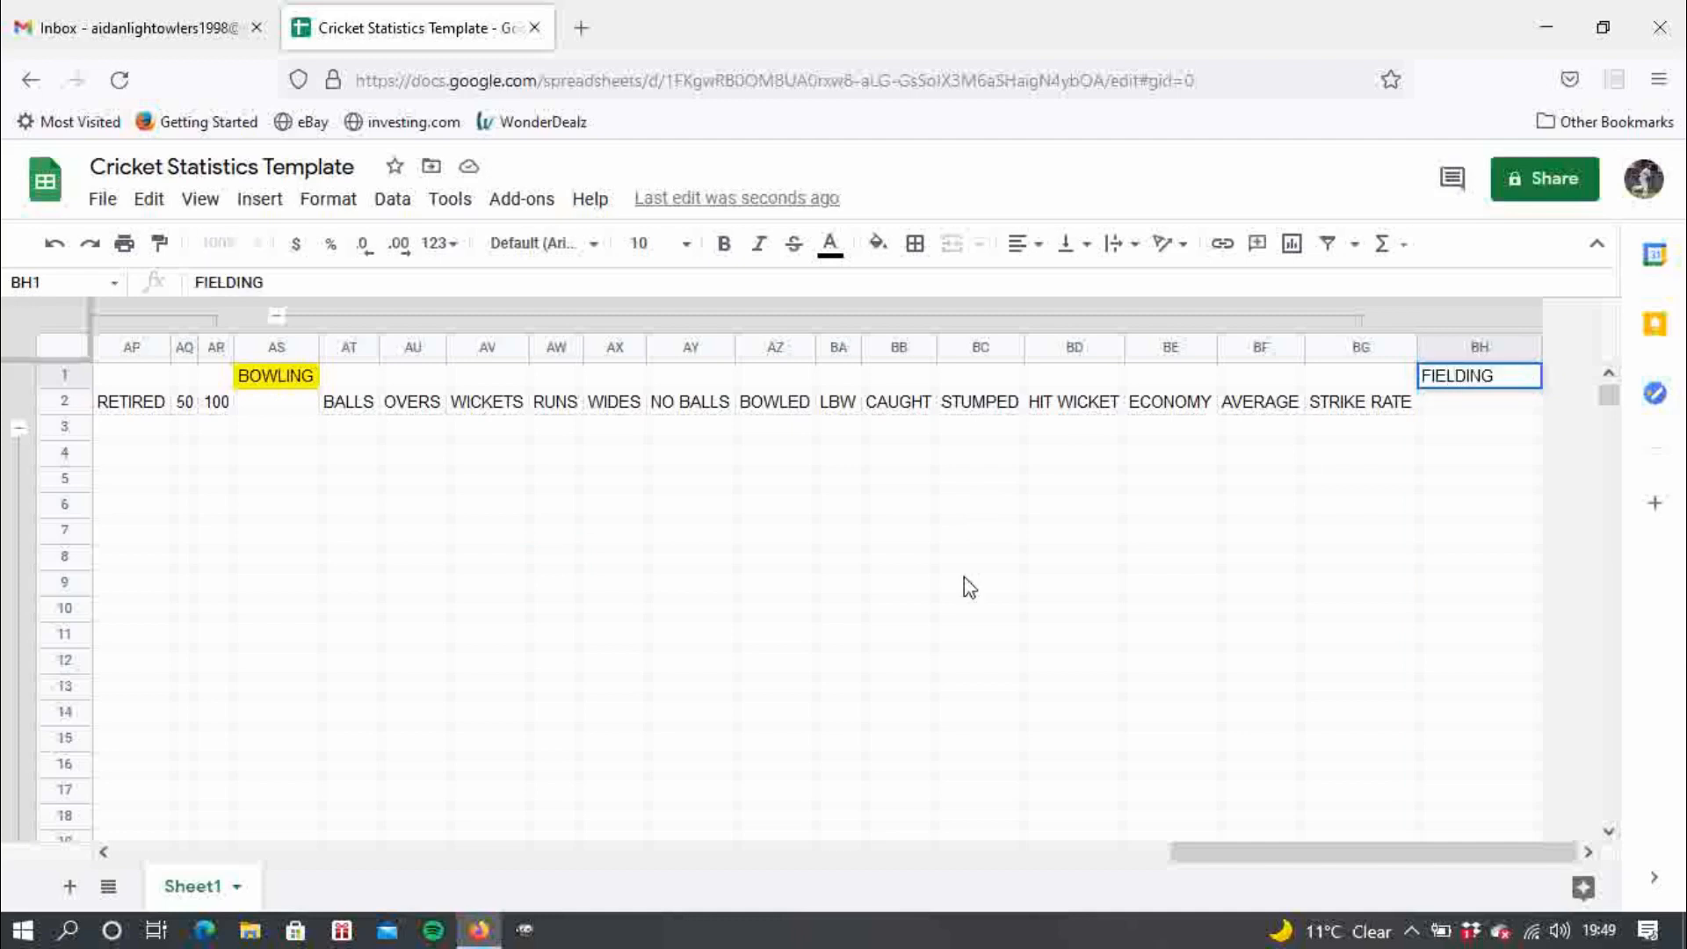
click(1259, 560)
click(1488, 377)
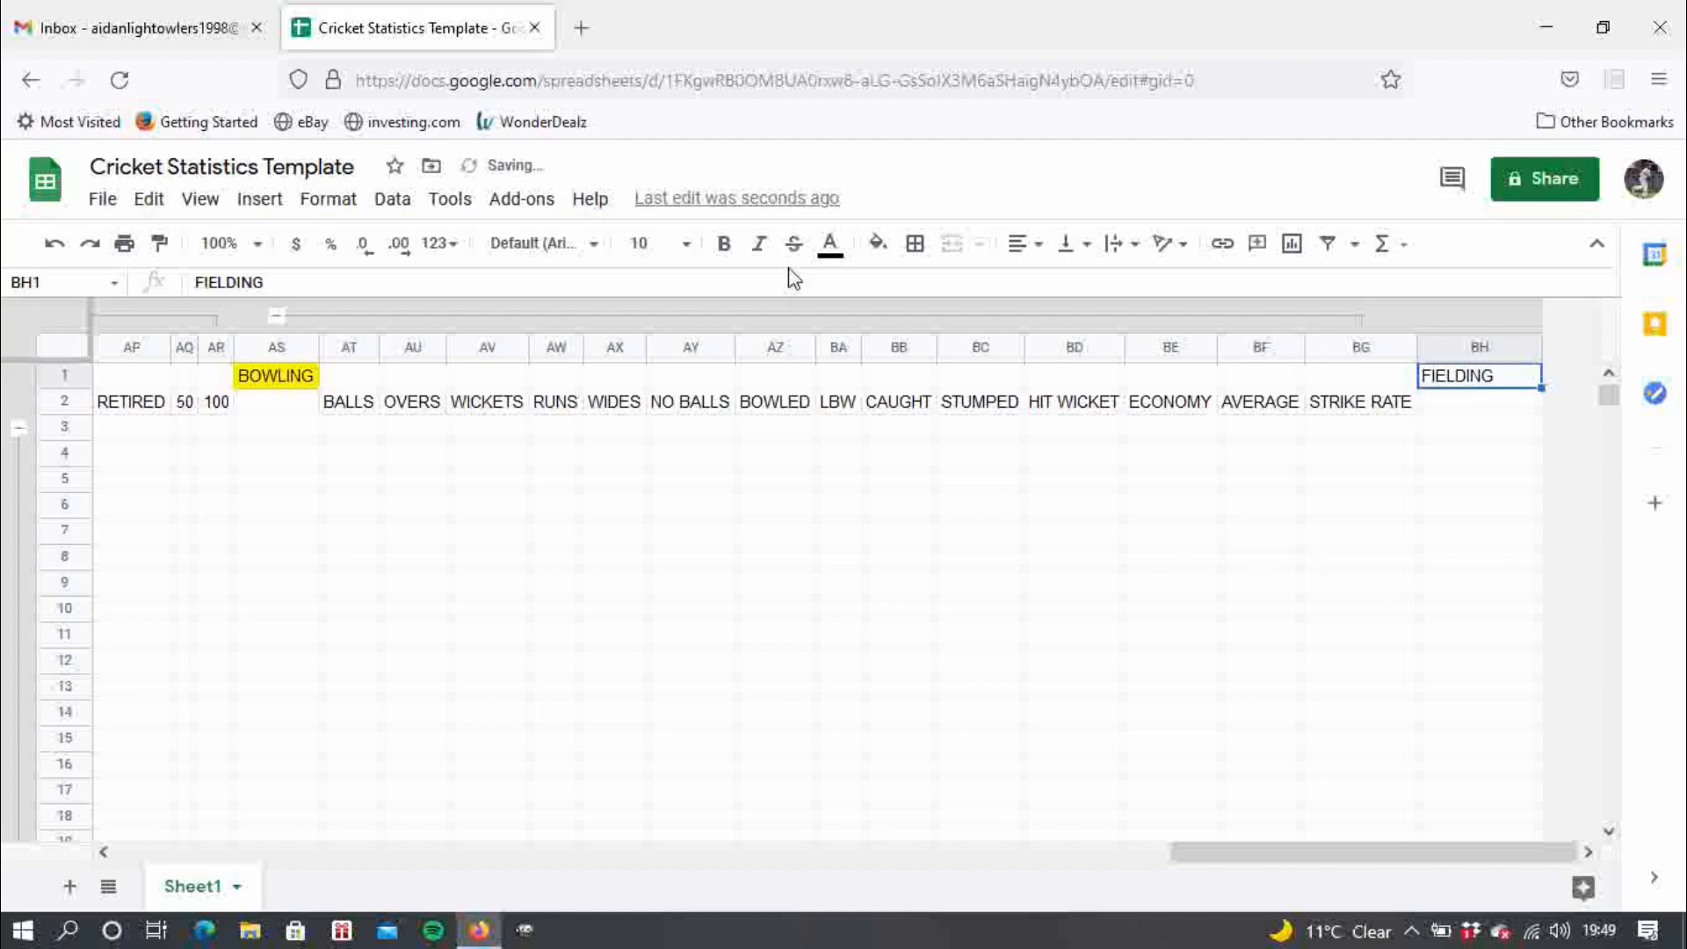
click(883, 250)
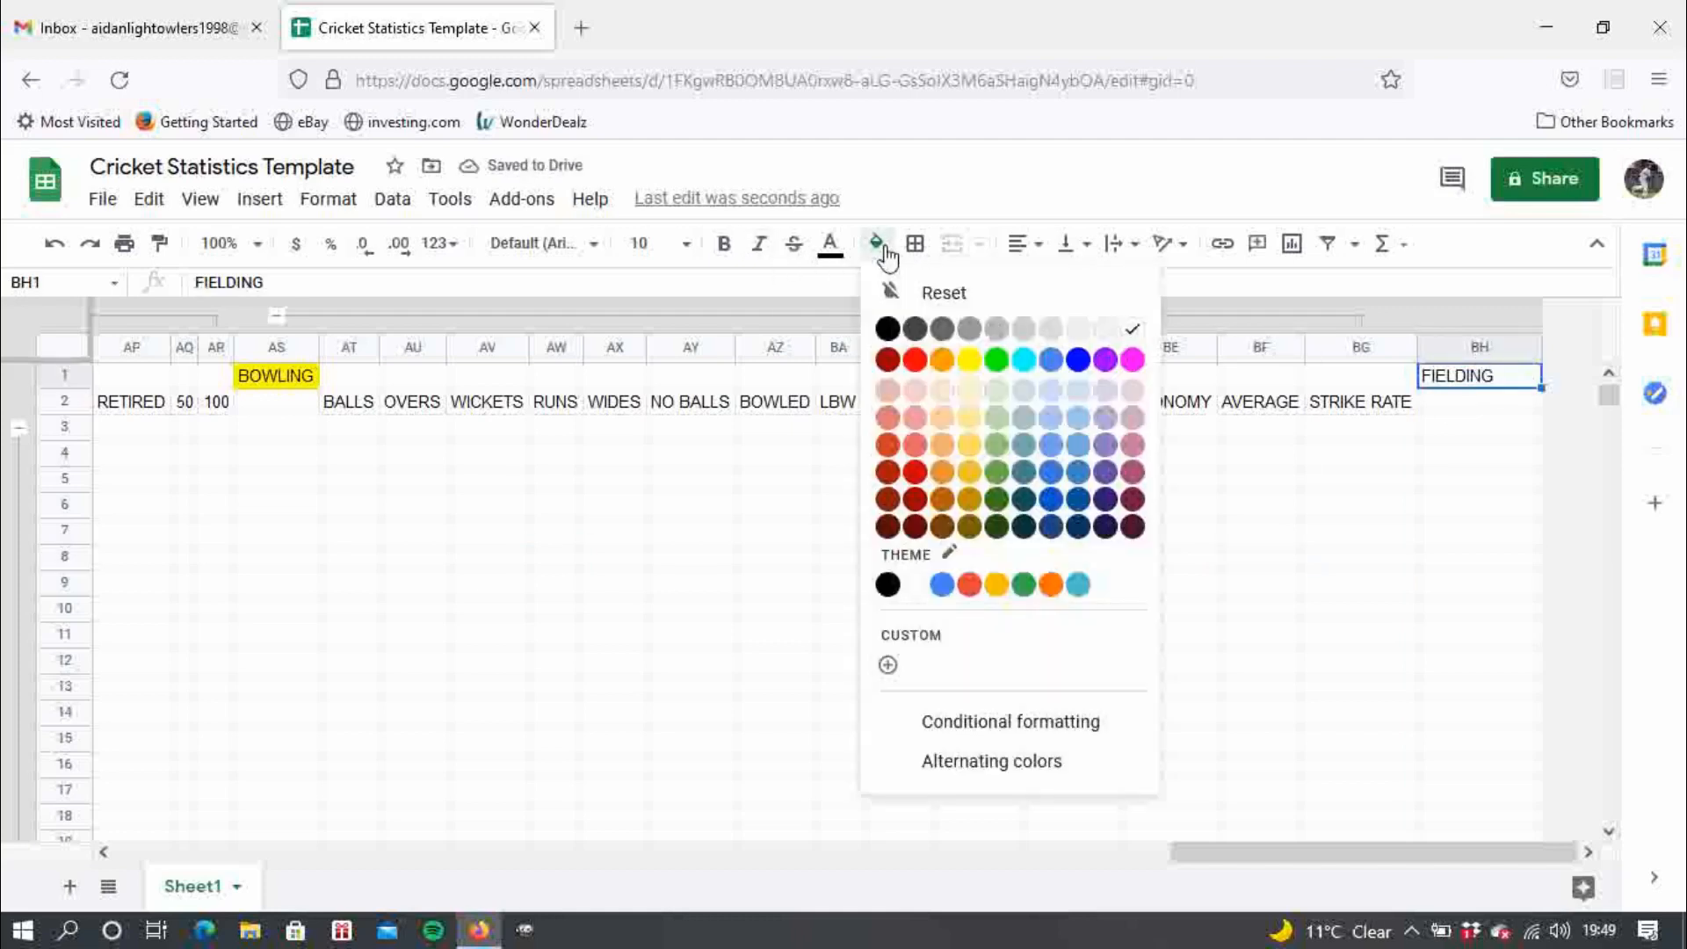
click(994, 364)
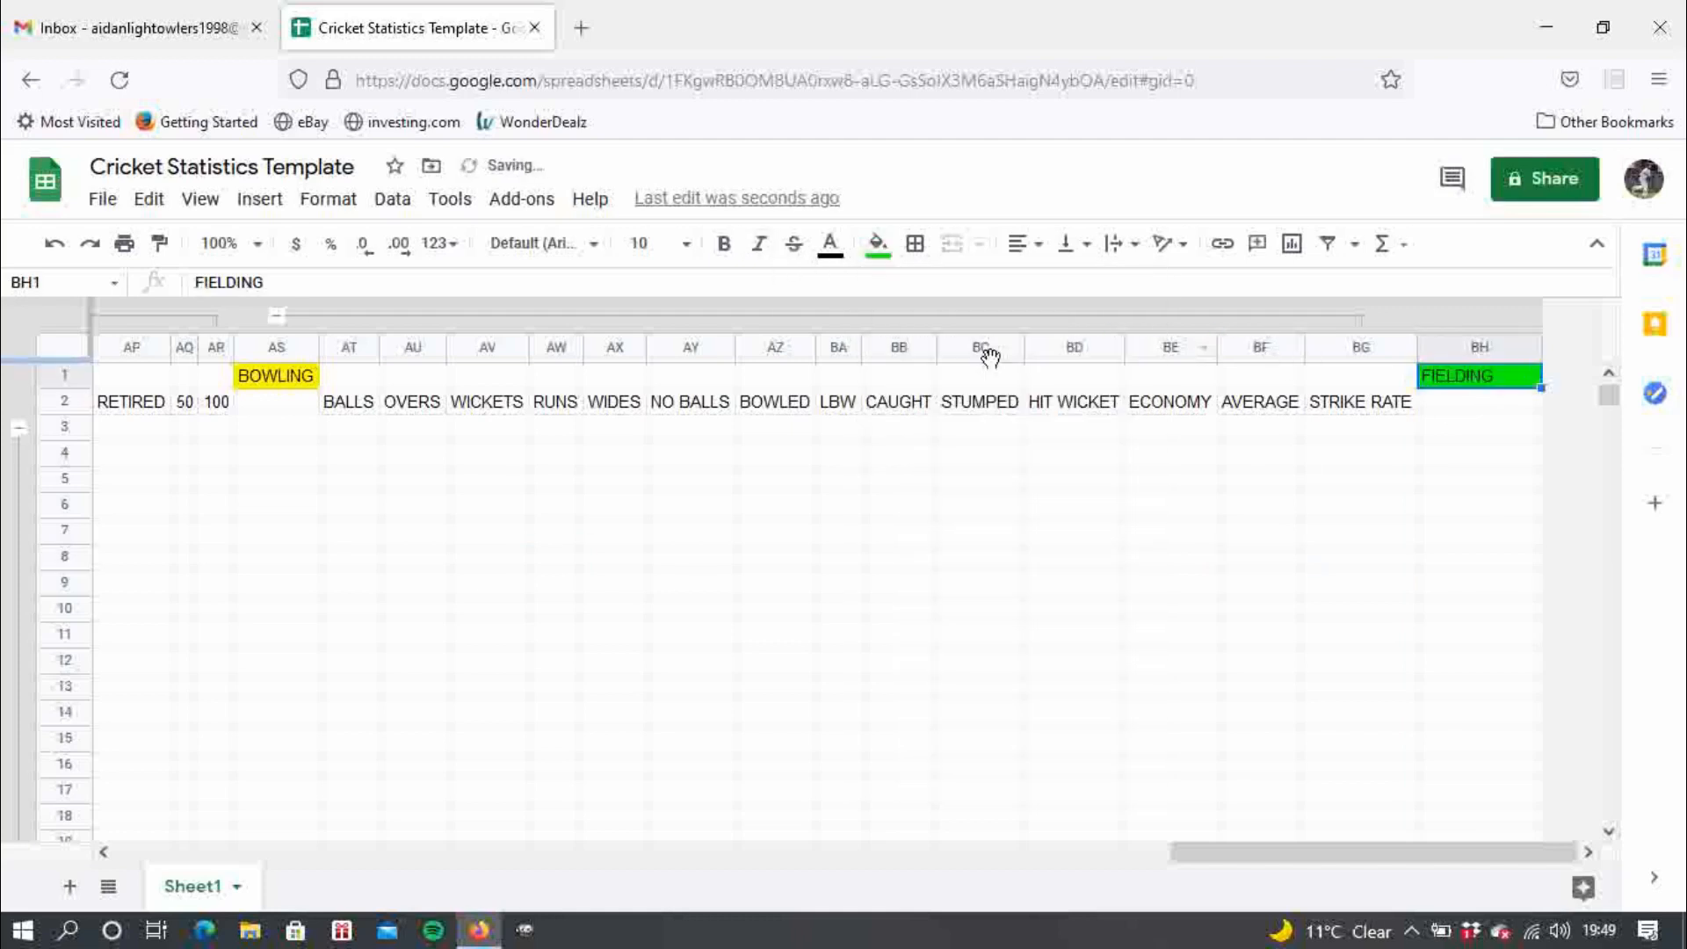
- Try to insert a column at the FIELDING column BH
click(1498, 411)
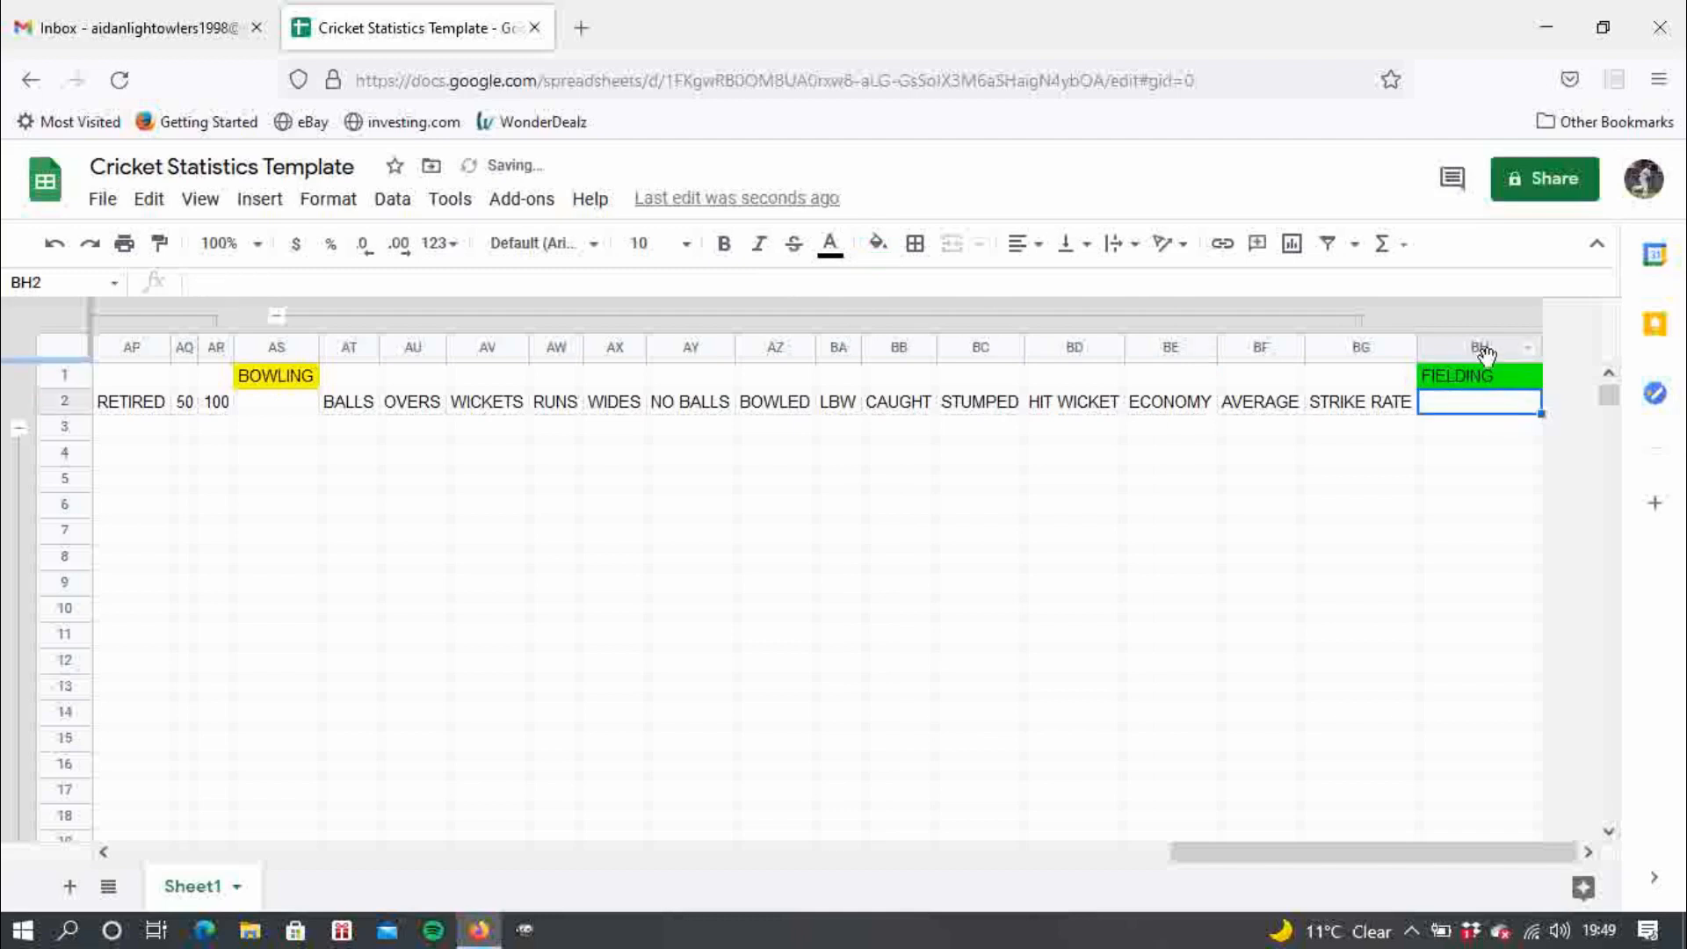
right_click(1494, 400)
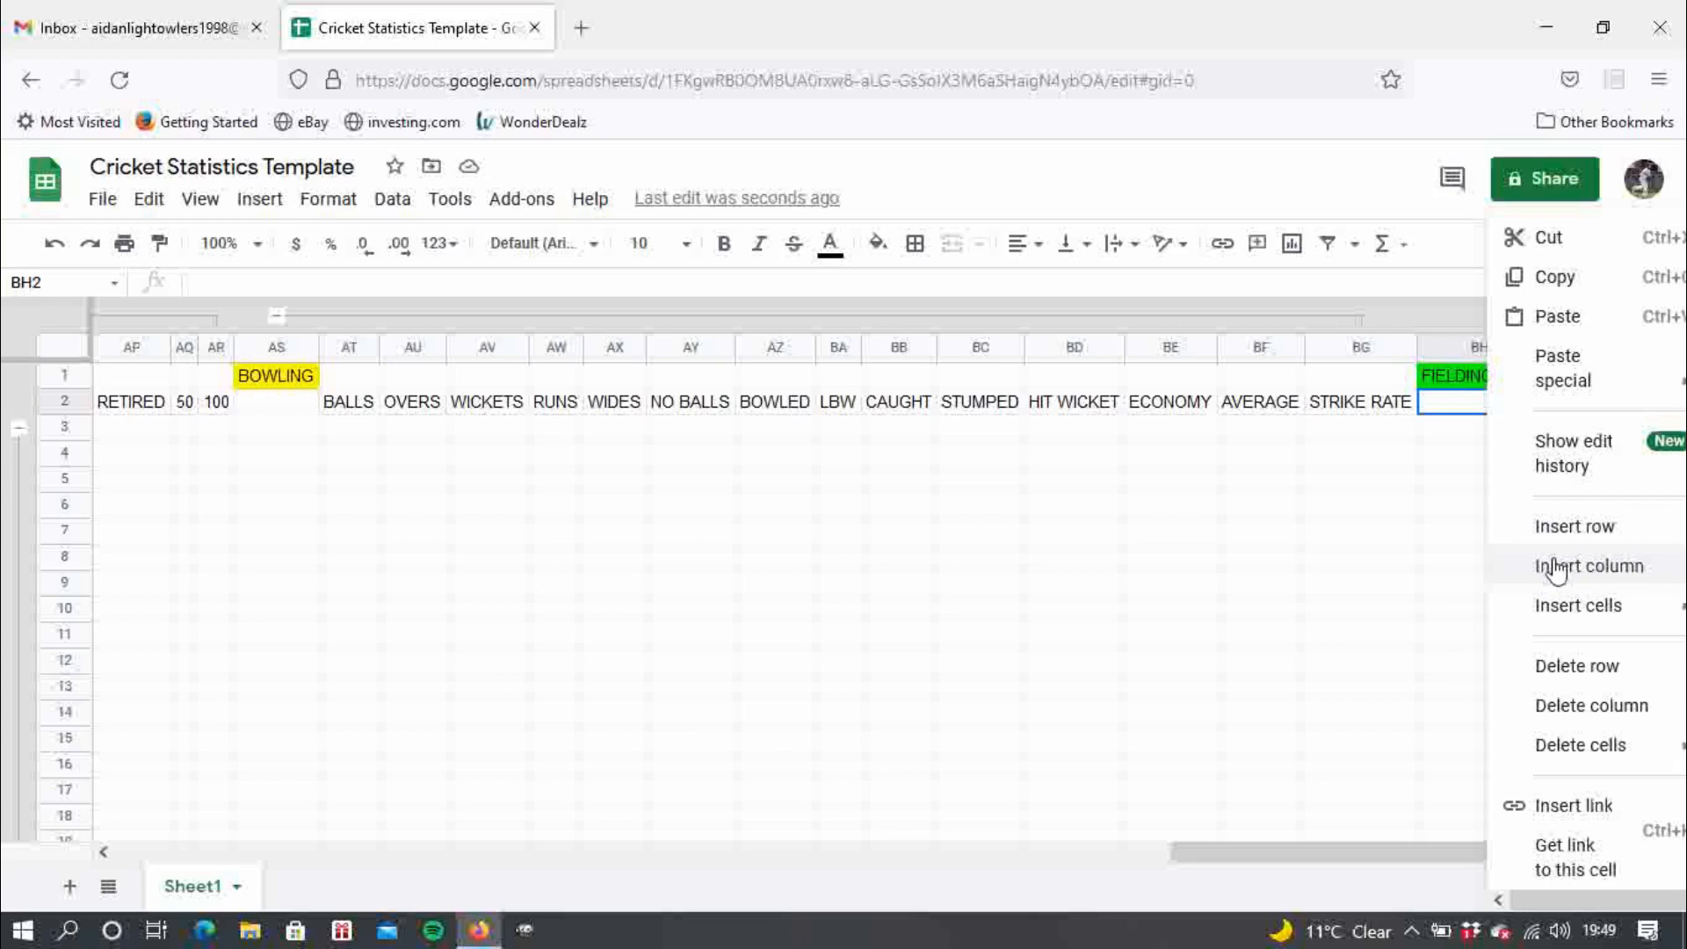
click(1555, 567)
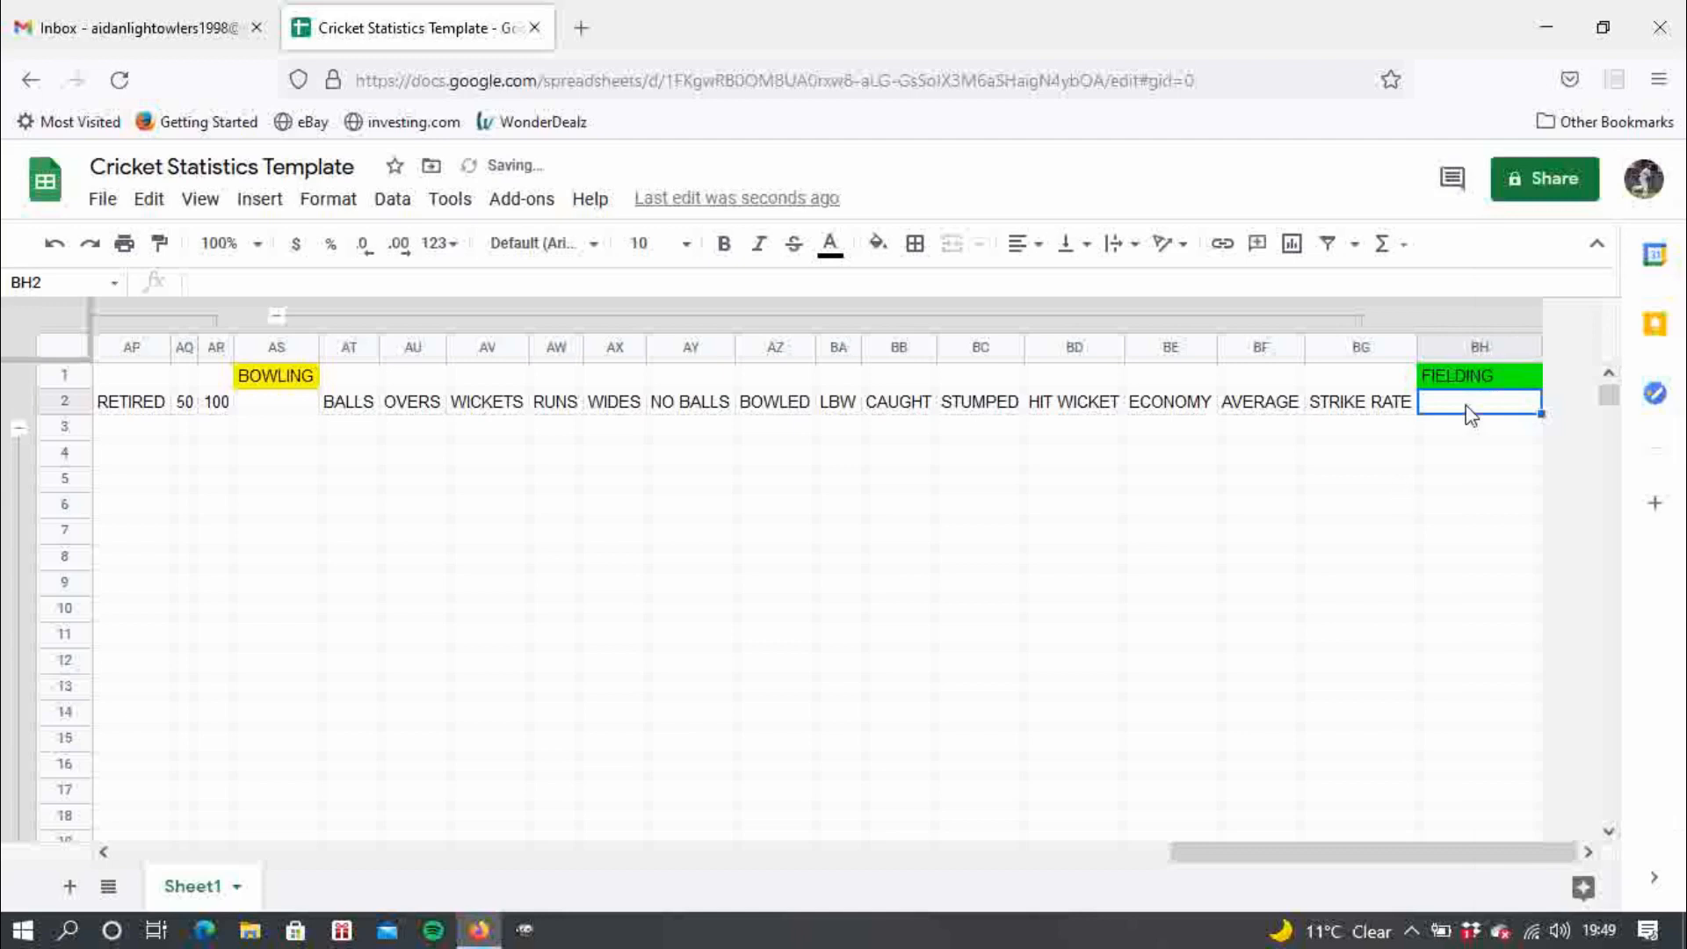
- Clear the FIELDING text from cell BH1 and insert one column to the right of column BH
click(1492, 382)
key(Delete)
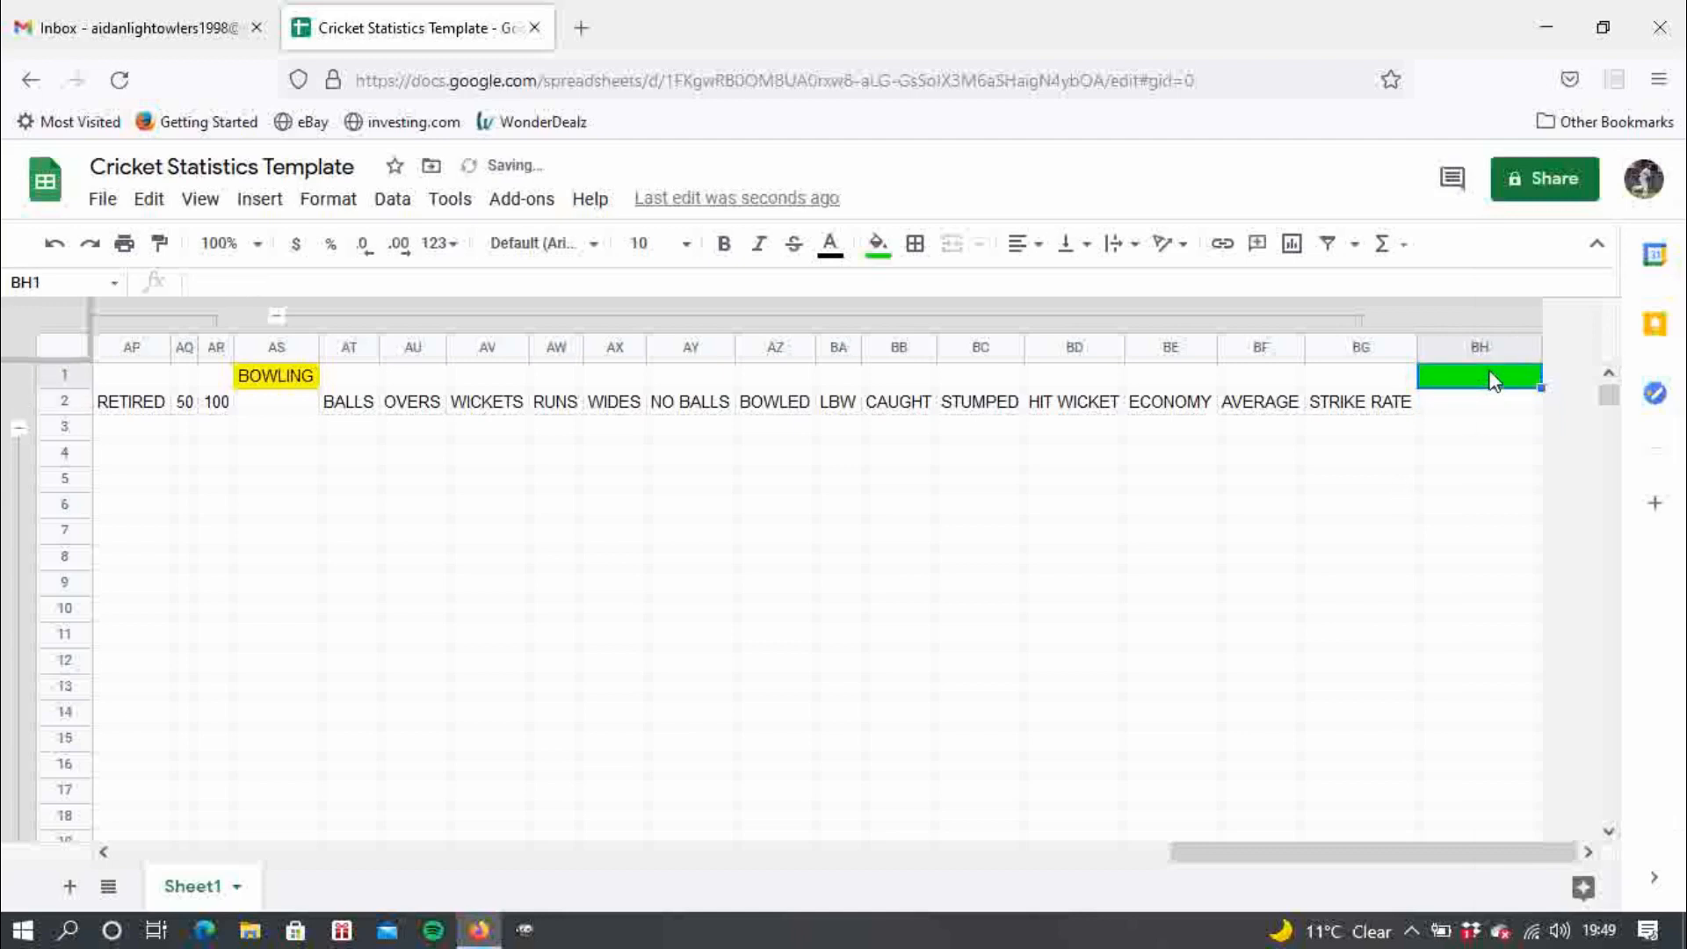
click(1503, 347)
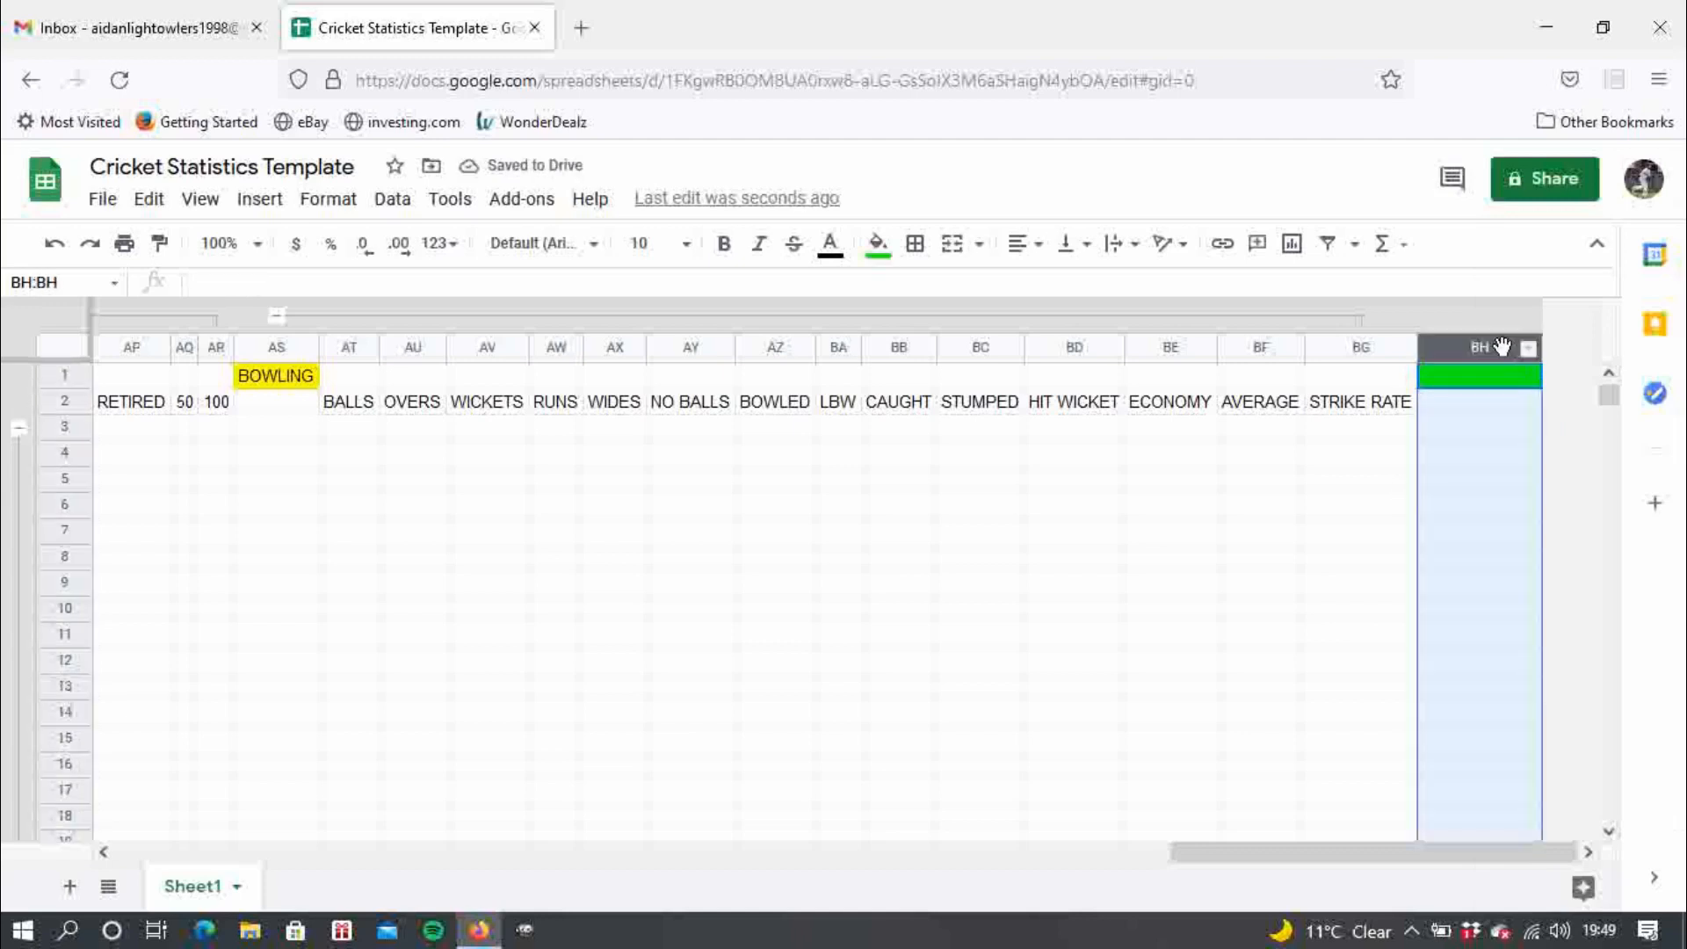
right_click(1503, 346)
click(1599, 481)
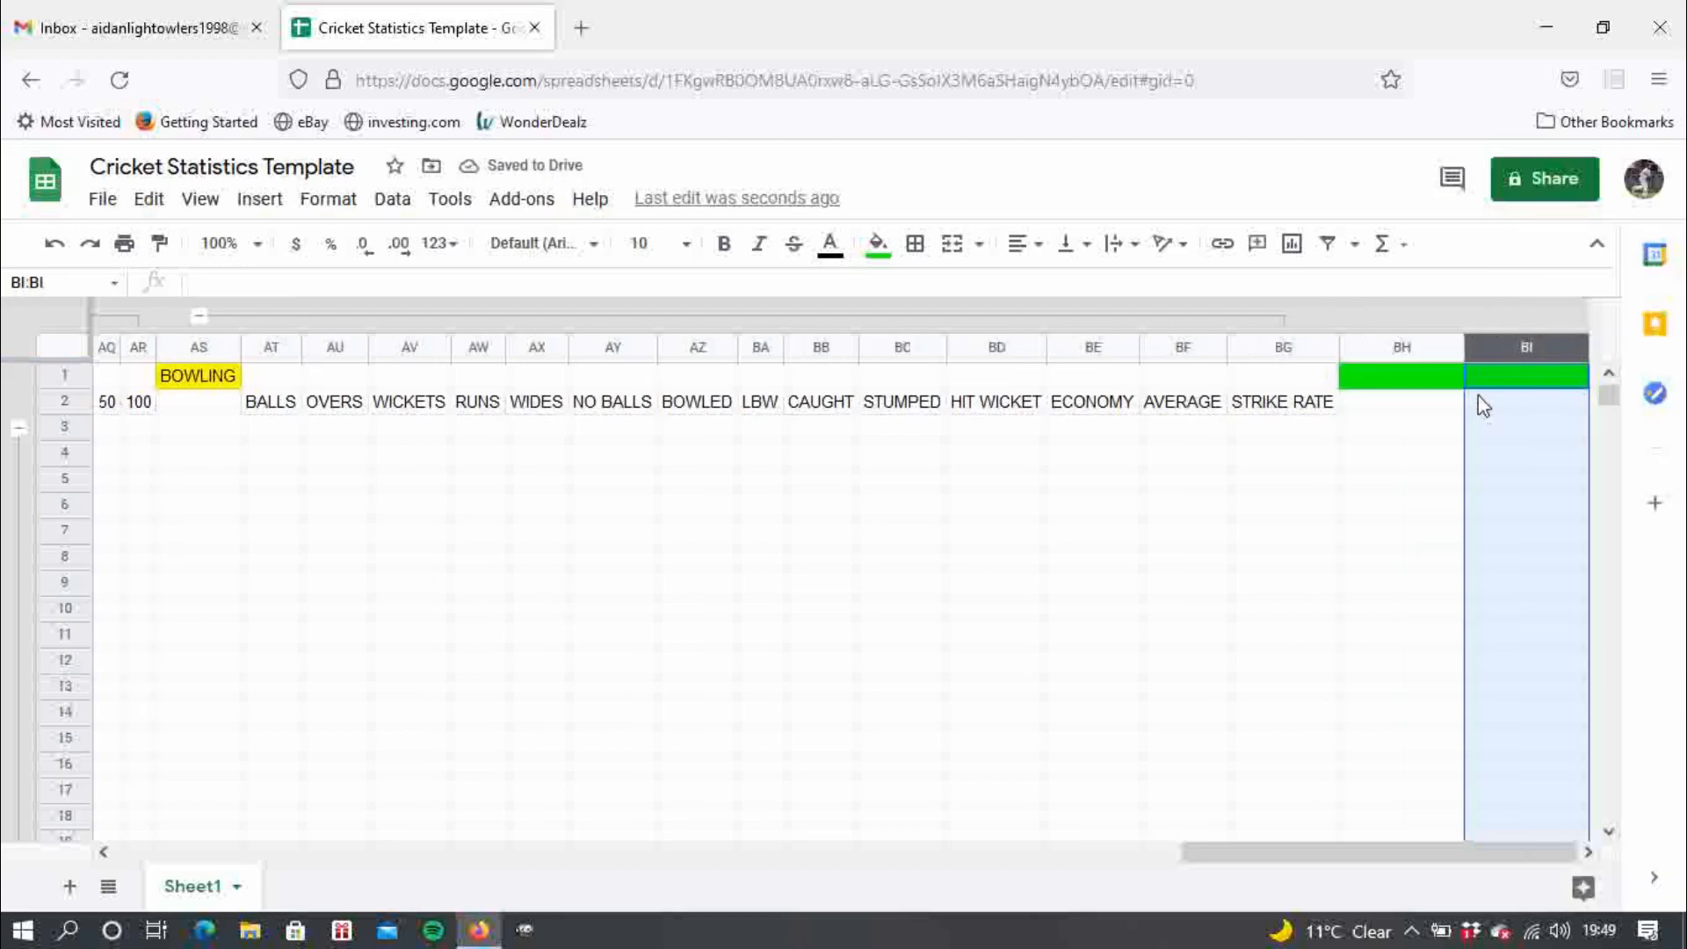
- Undo the column insertion, the heading deletion, the green fill and the FIELDING entry in BH1
click(1409, 384)
key(ctrl+z)
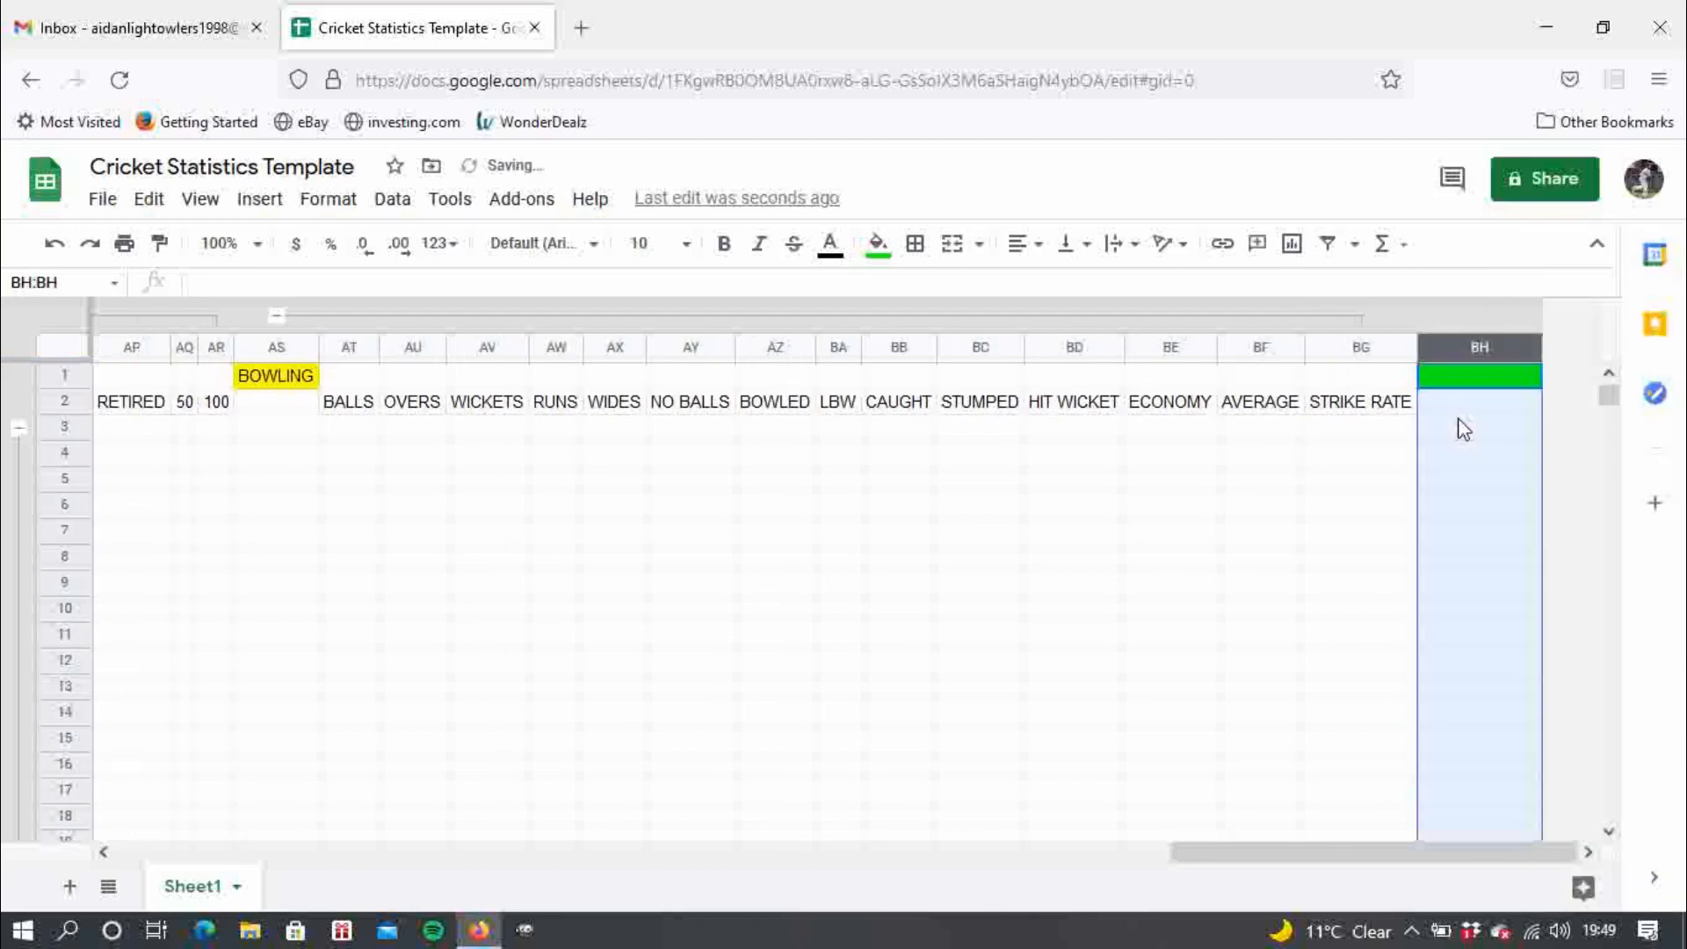
key(ctrl+z)
key(ctrl+z)
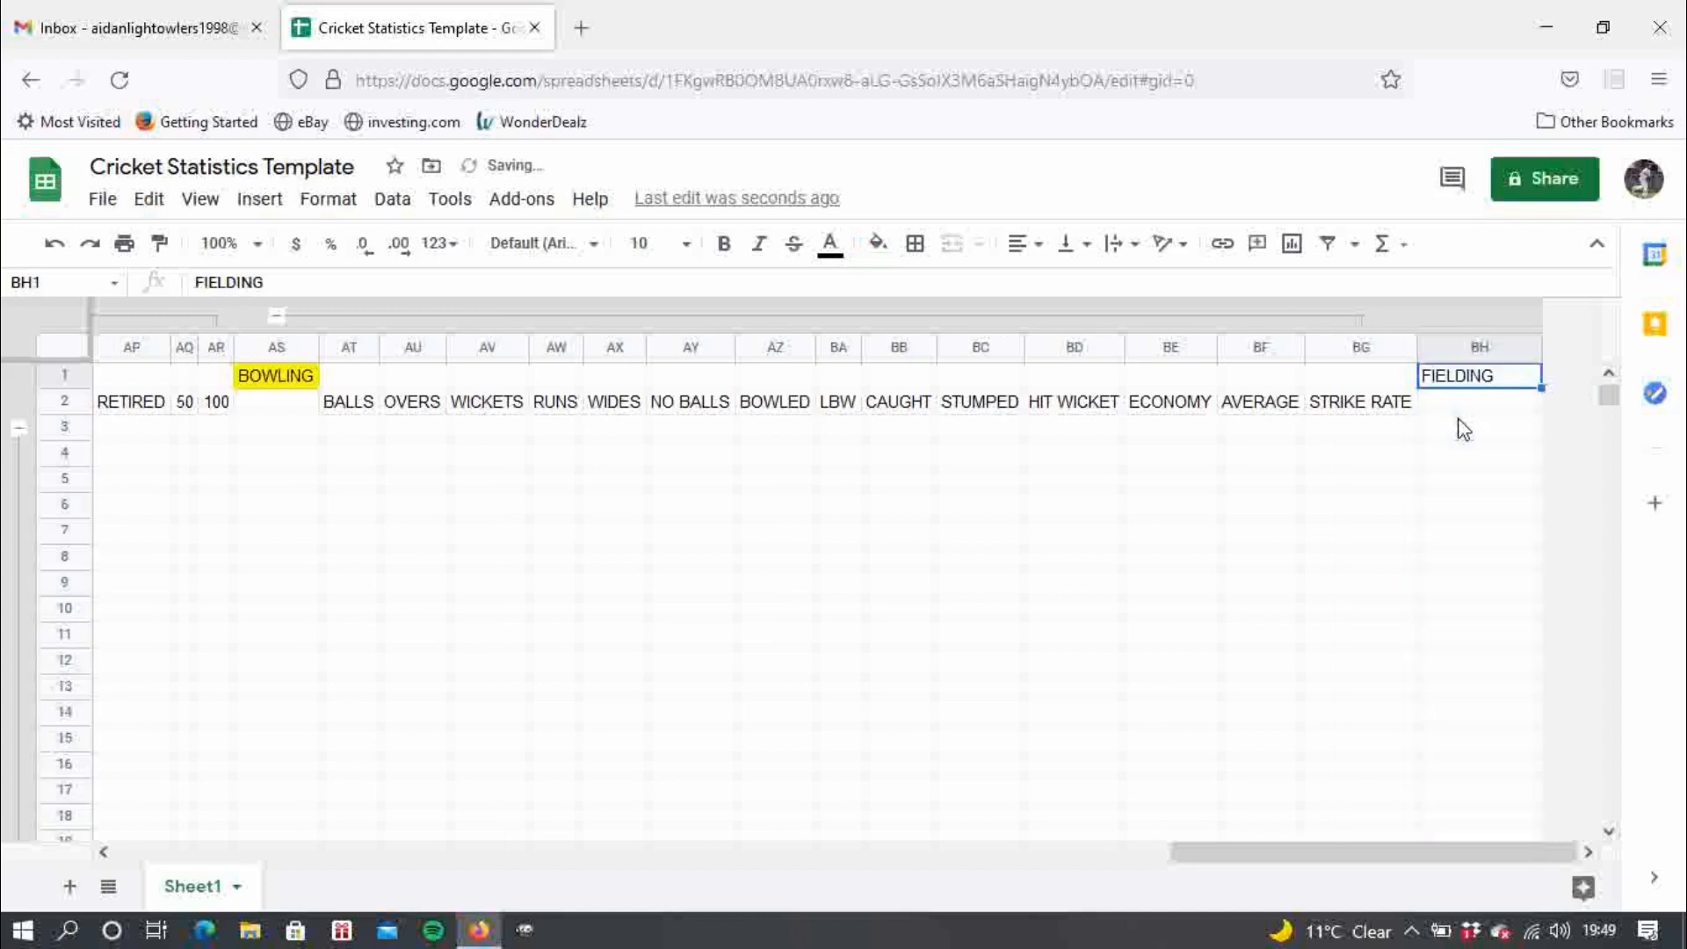
key(ctrl+z)
- Insert five blank columns, BI to BM, to the right of column BH
right_click(1483, 351)
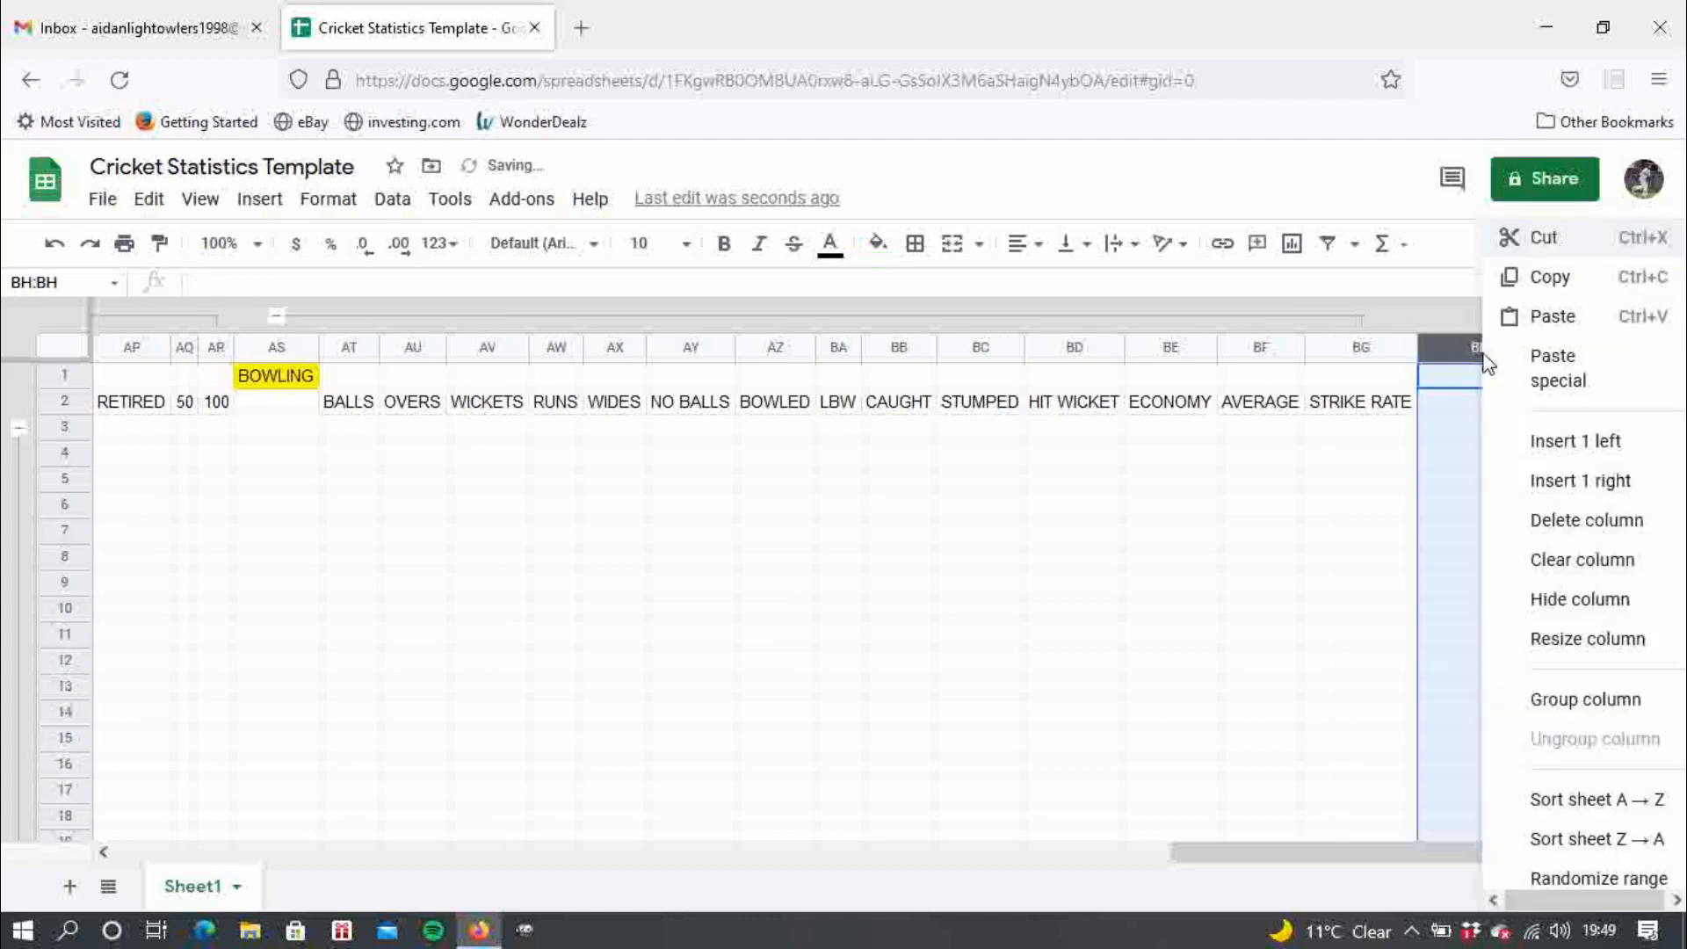
click(1580, 481)
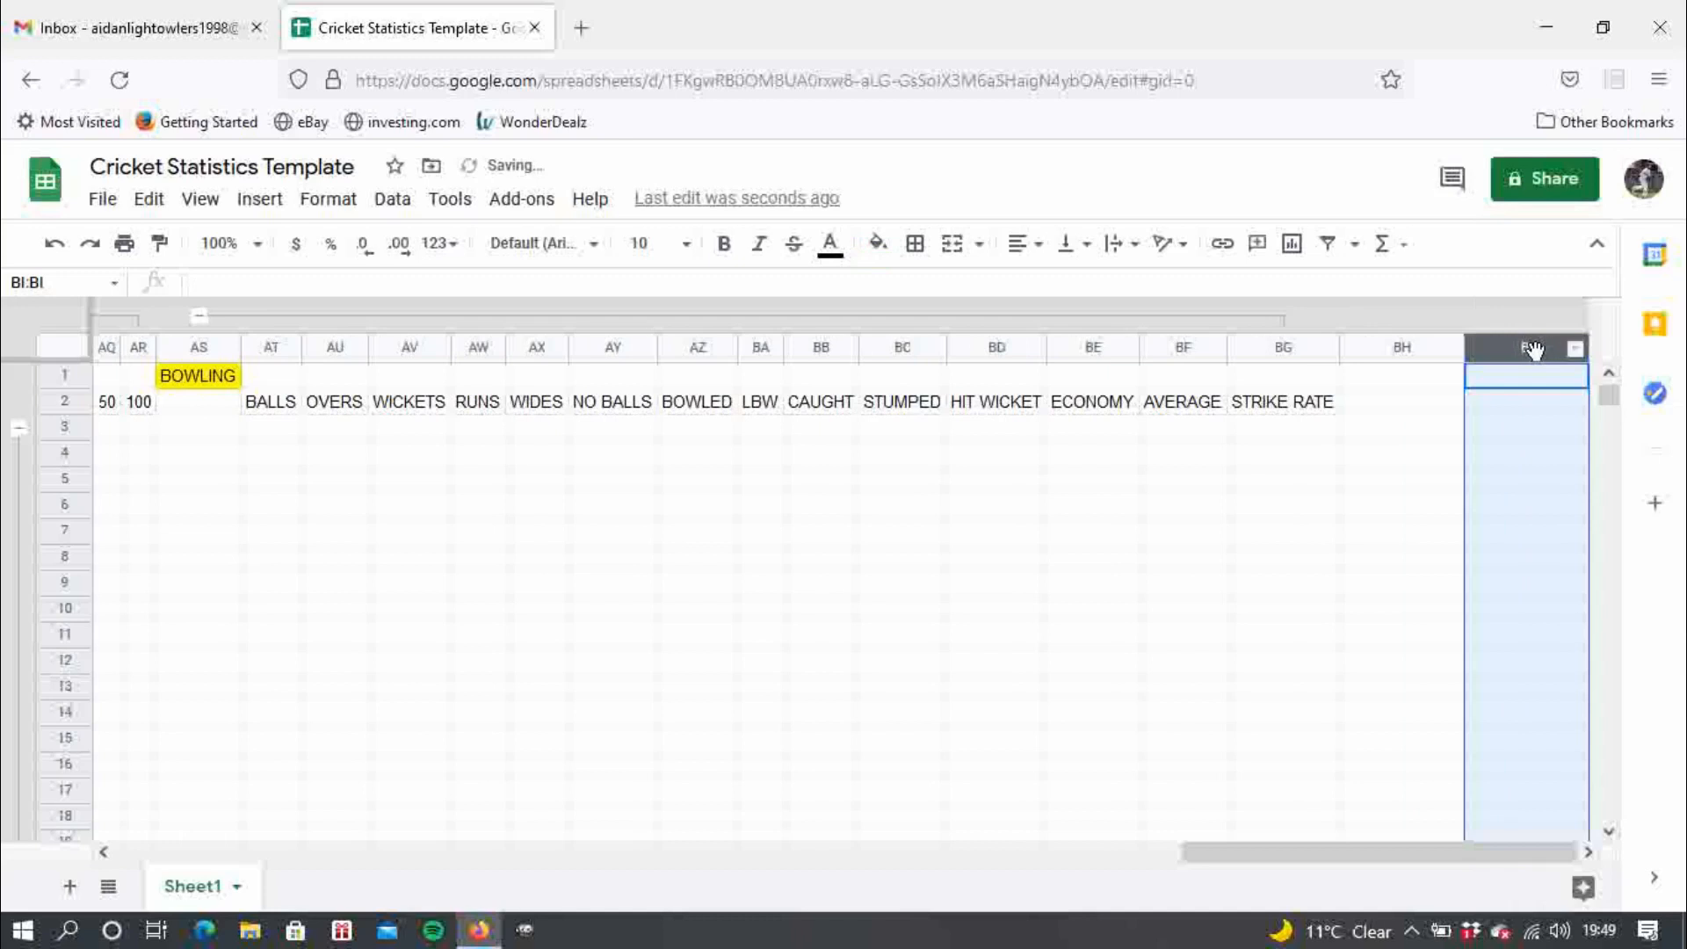
right_click(1533, 351)
click(1586, 483)
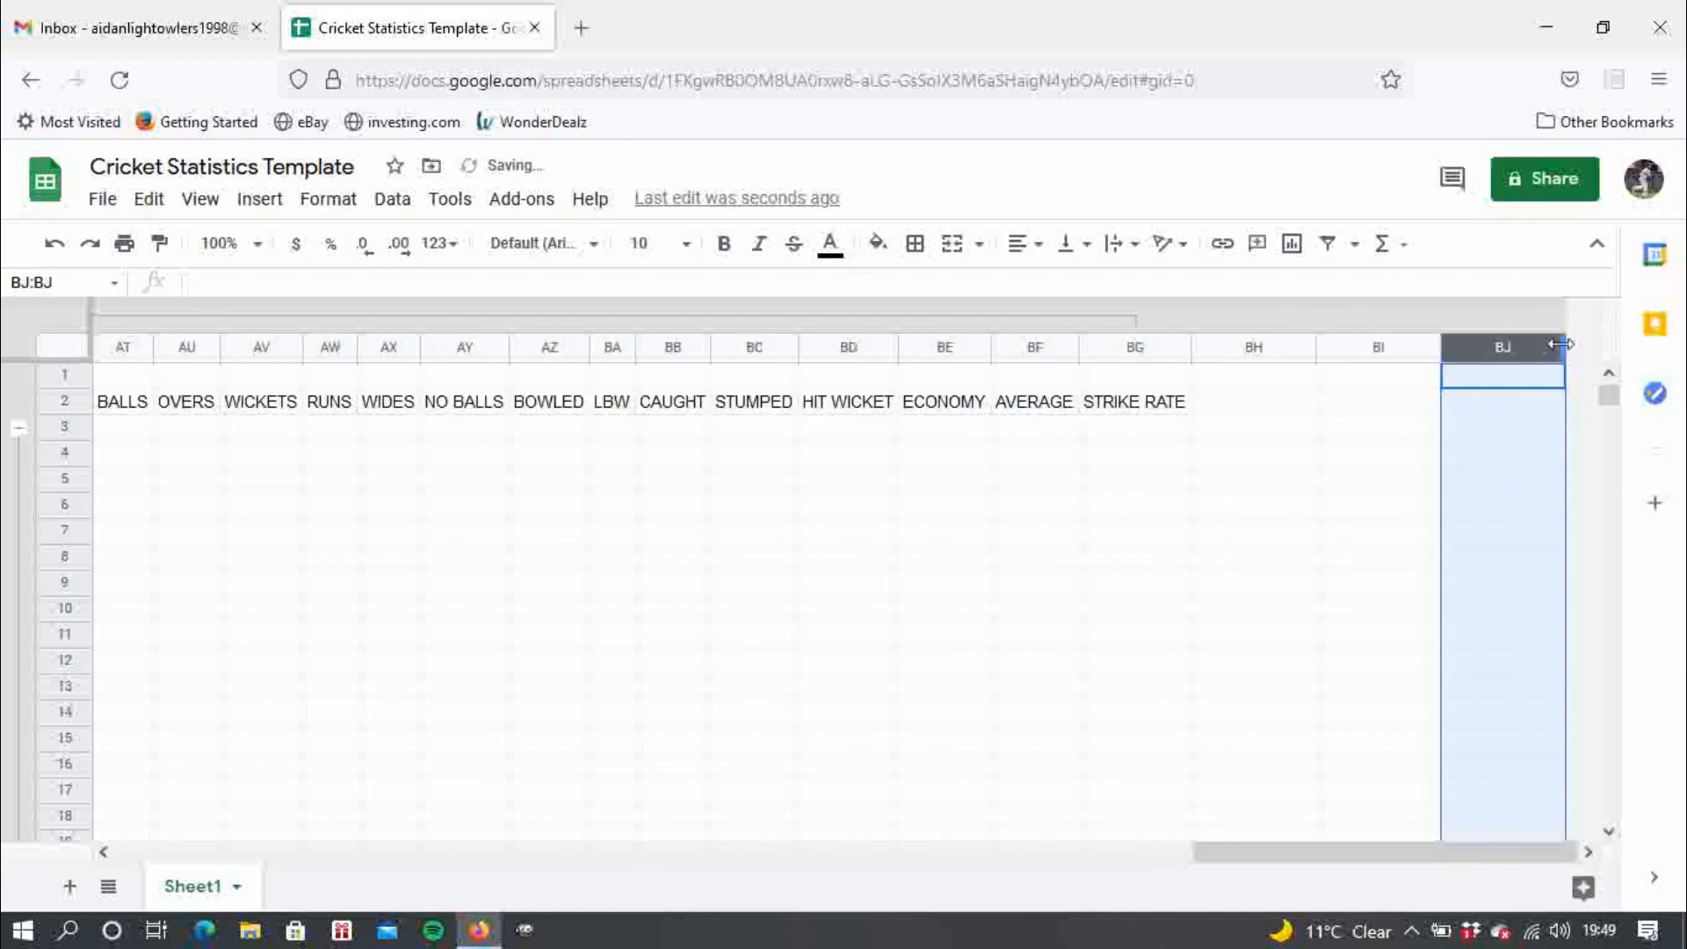
right_click(1510, 348)
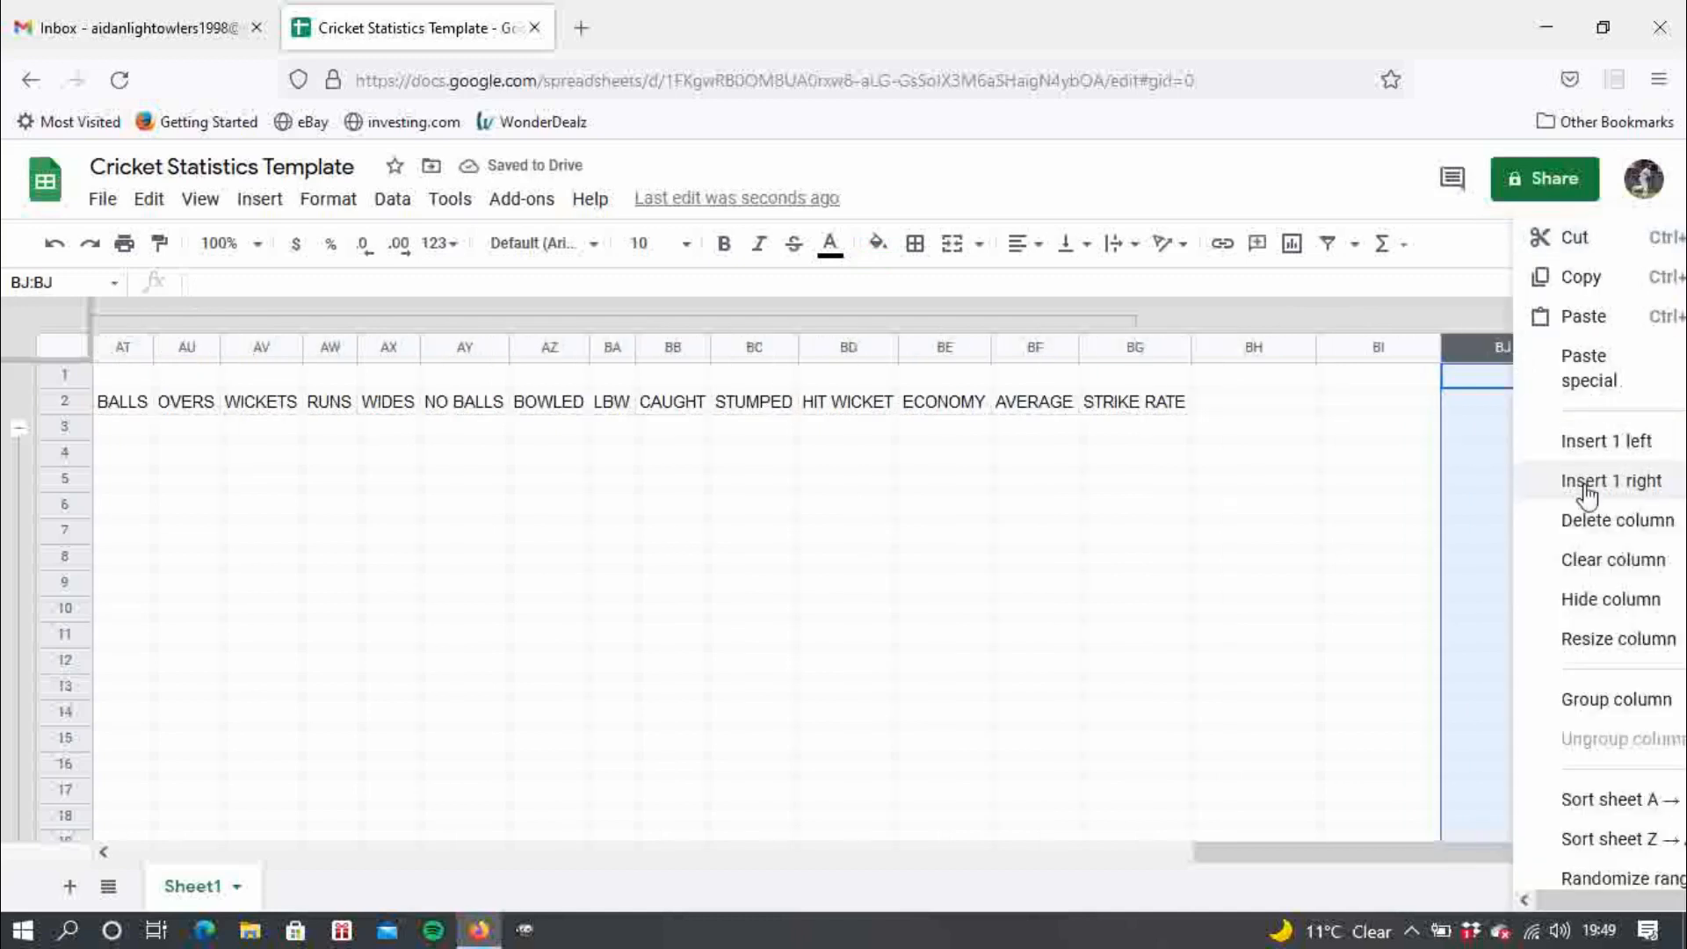
click(1584, 485)
right_click(1499, 348)
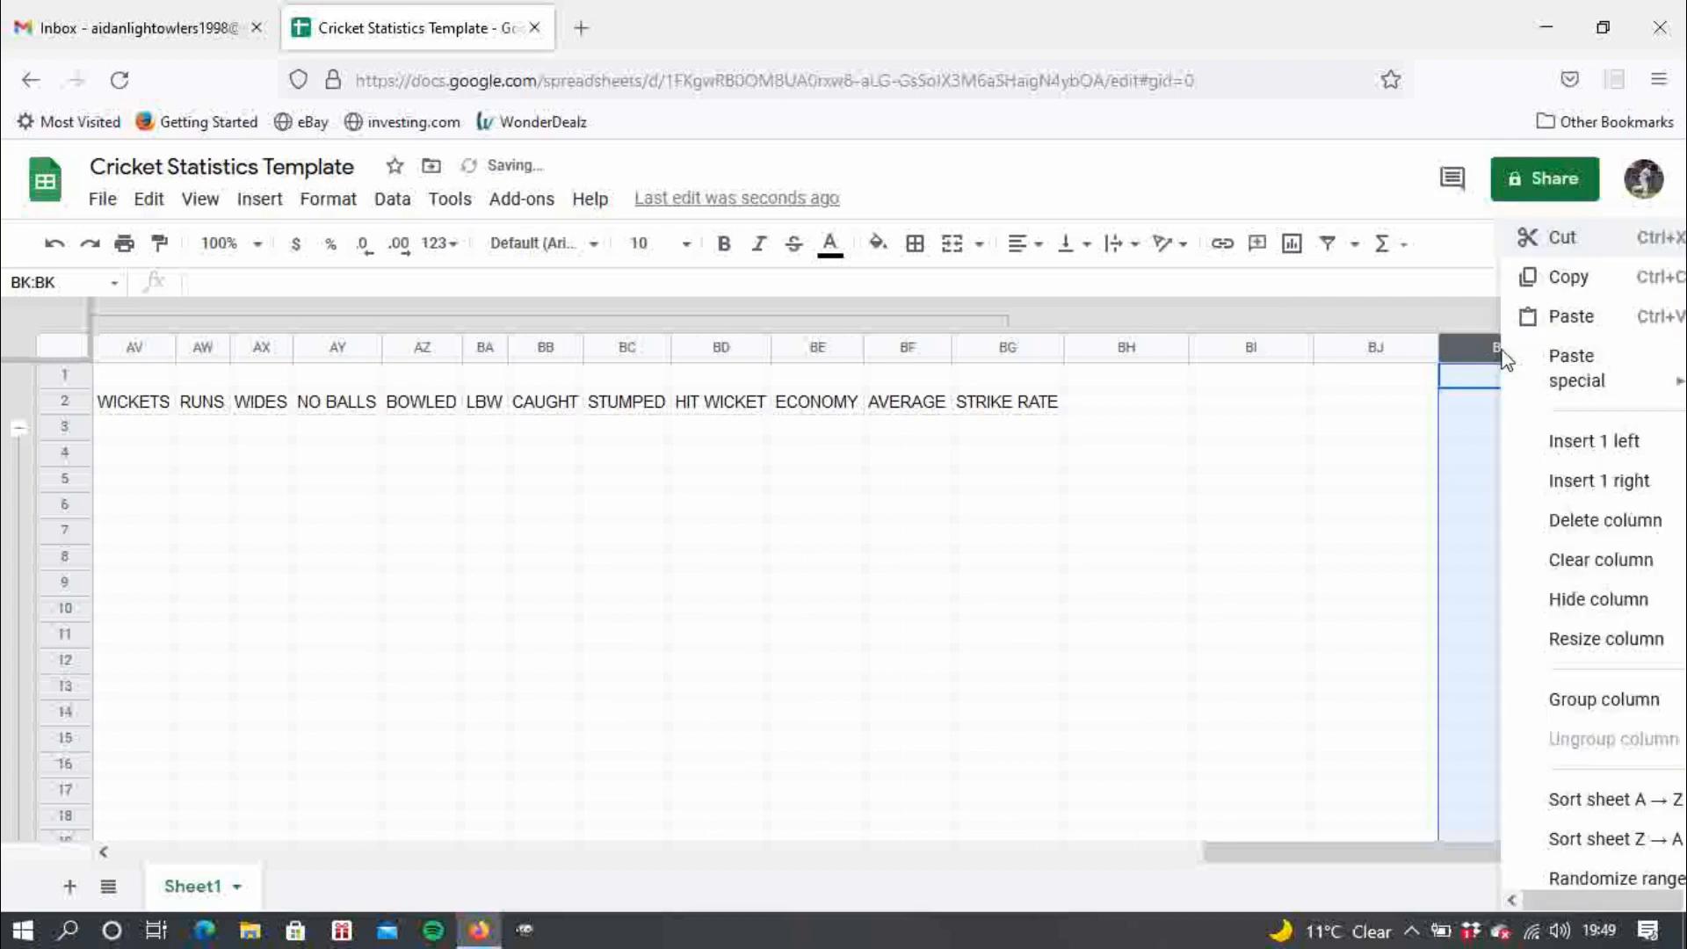
click(1550, 482)
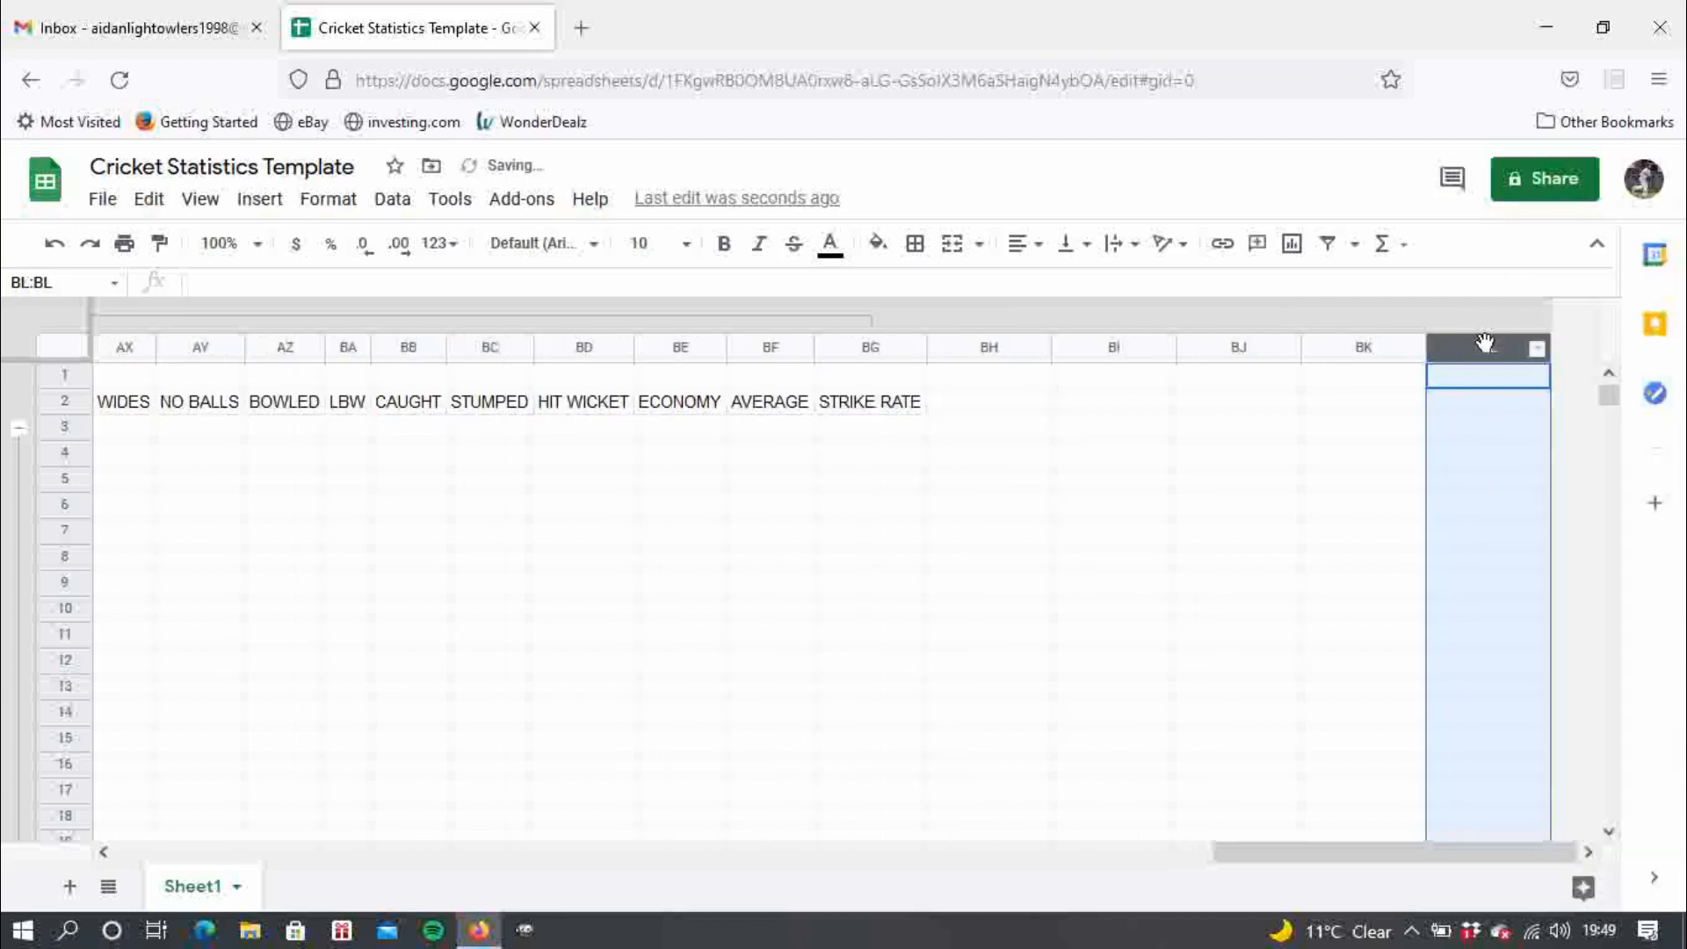
right_click(1487, 344)
click(1578, 485)
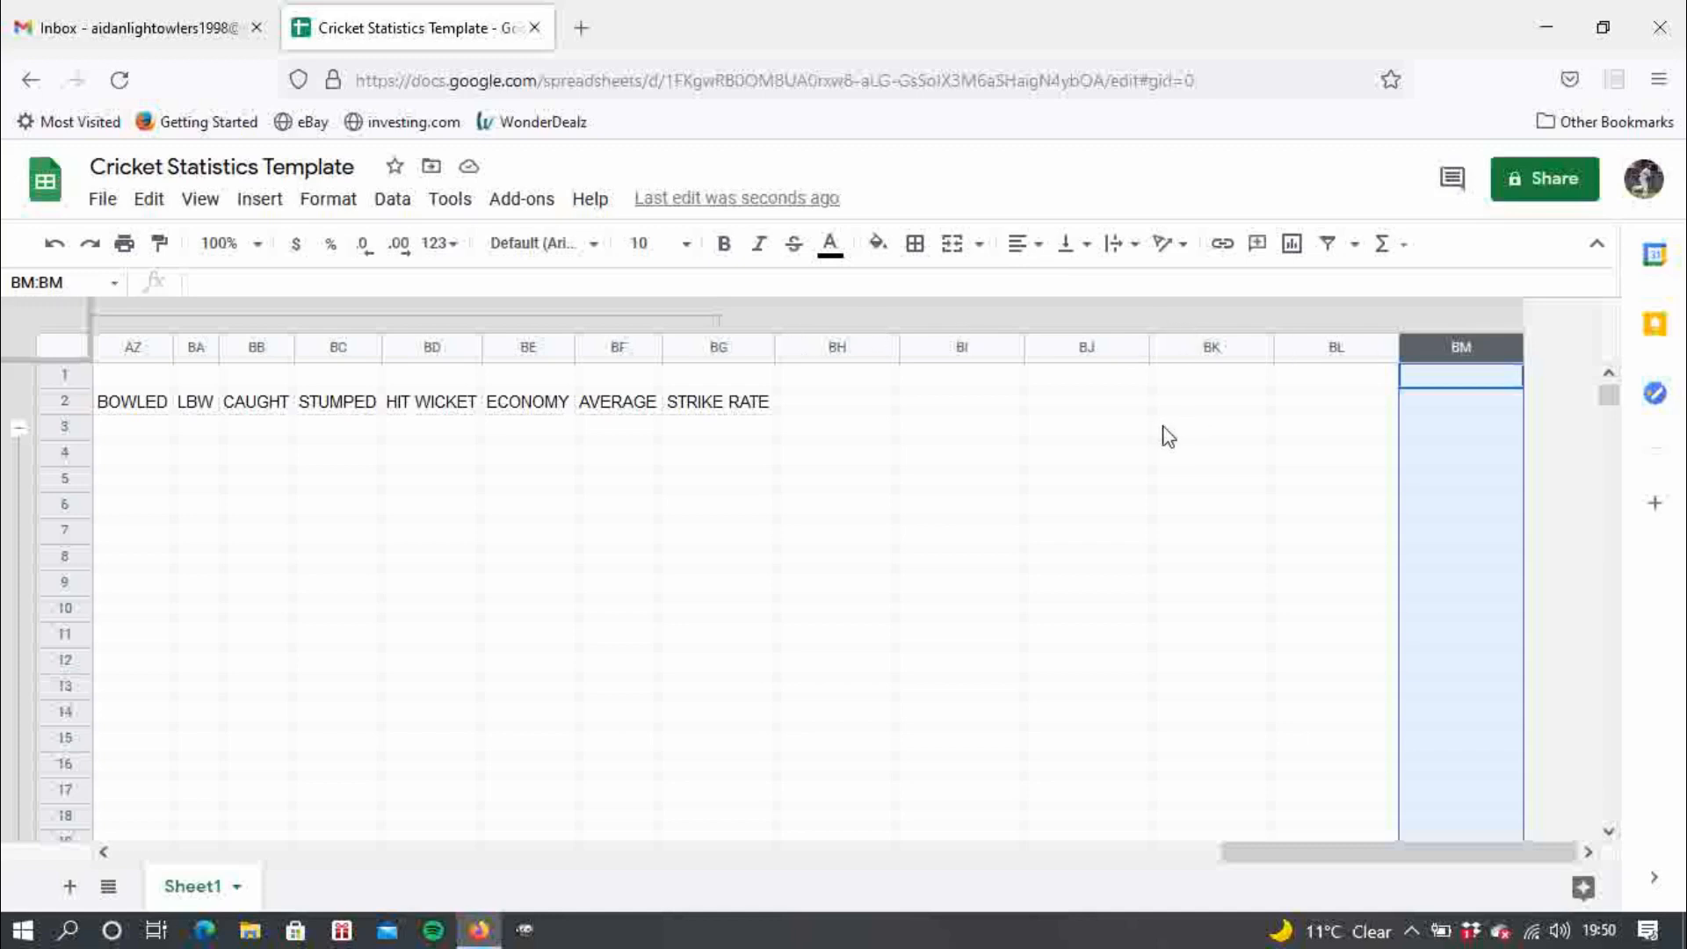
- Enter FIELDING in cell BH1 as the section title and fill the cell bright green
click(808, 379)
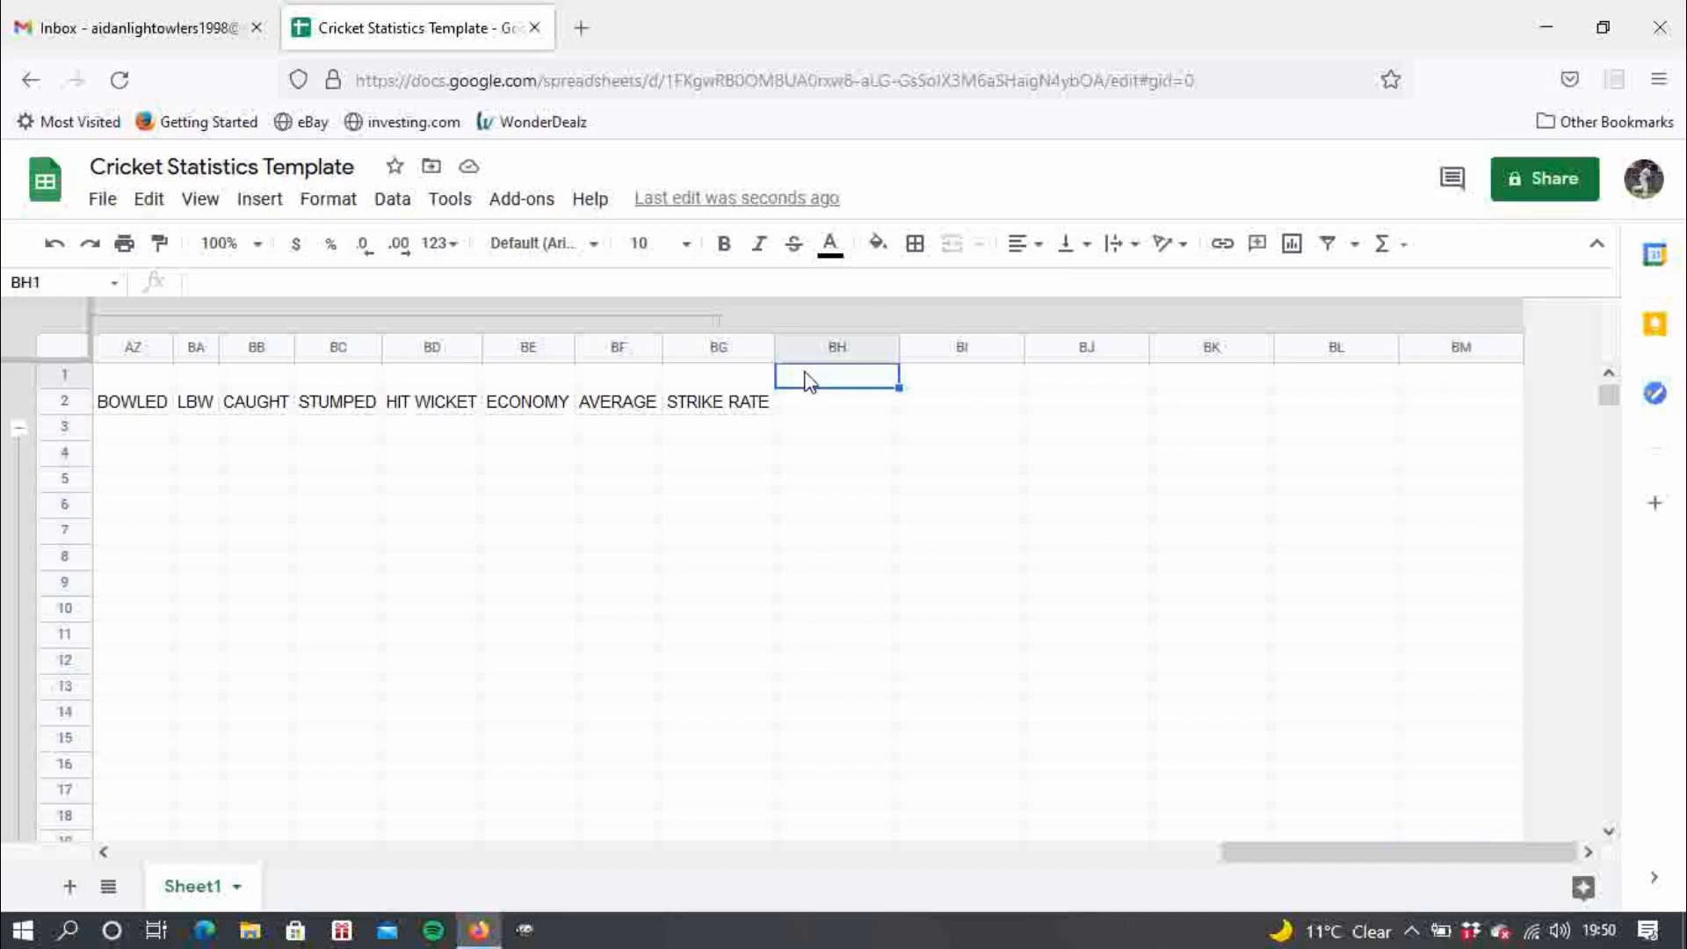
text(FIELD)
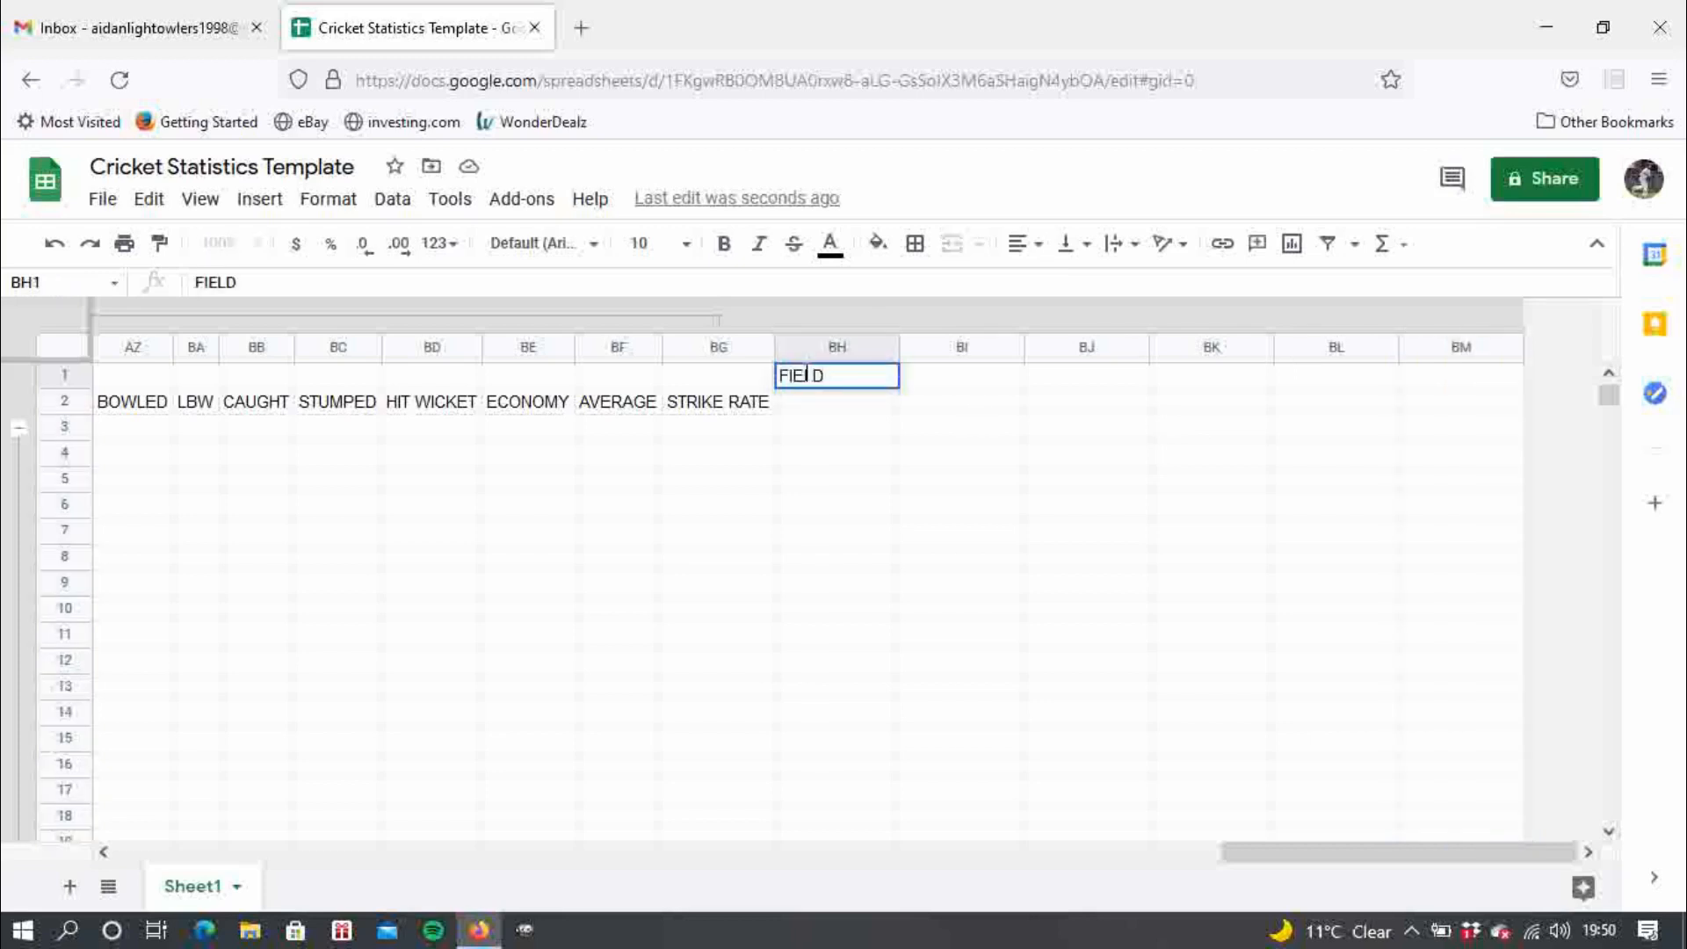
text(ING)
click(942, 408)
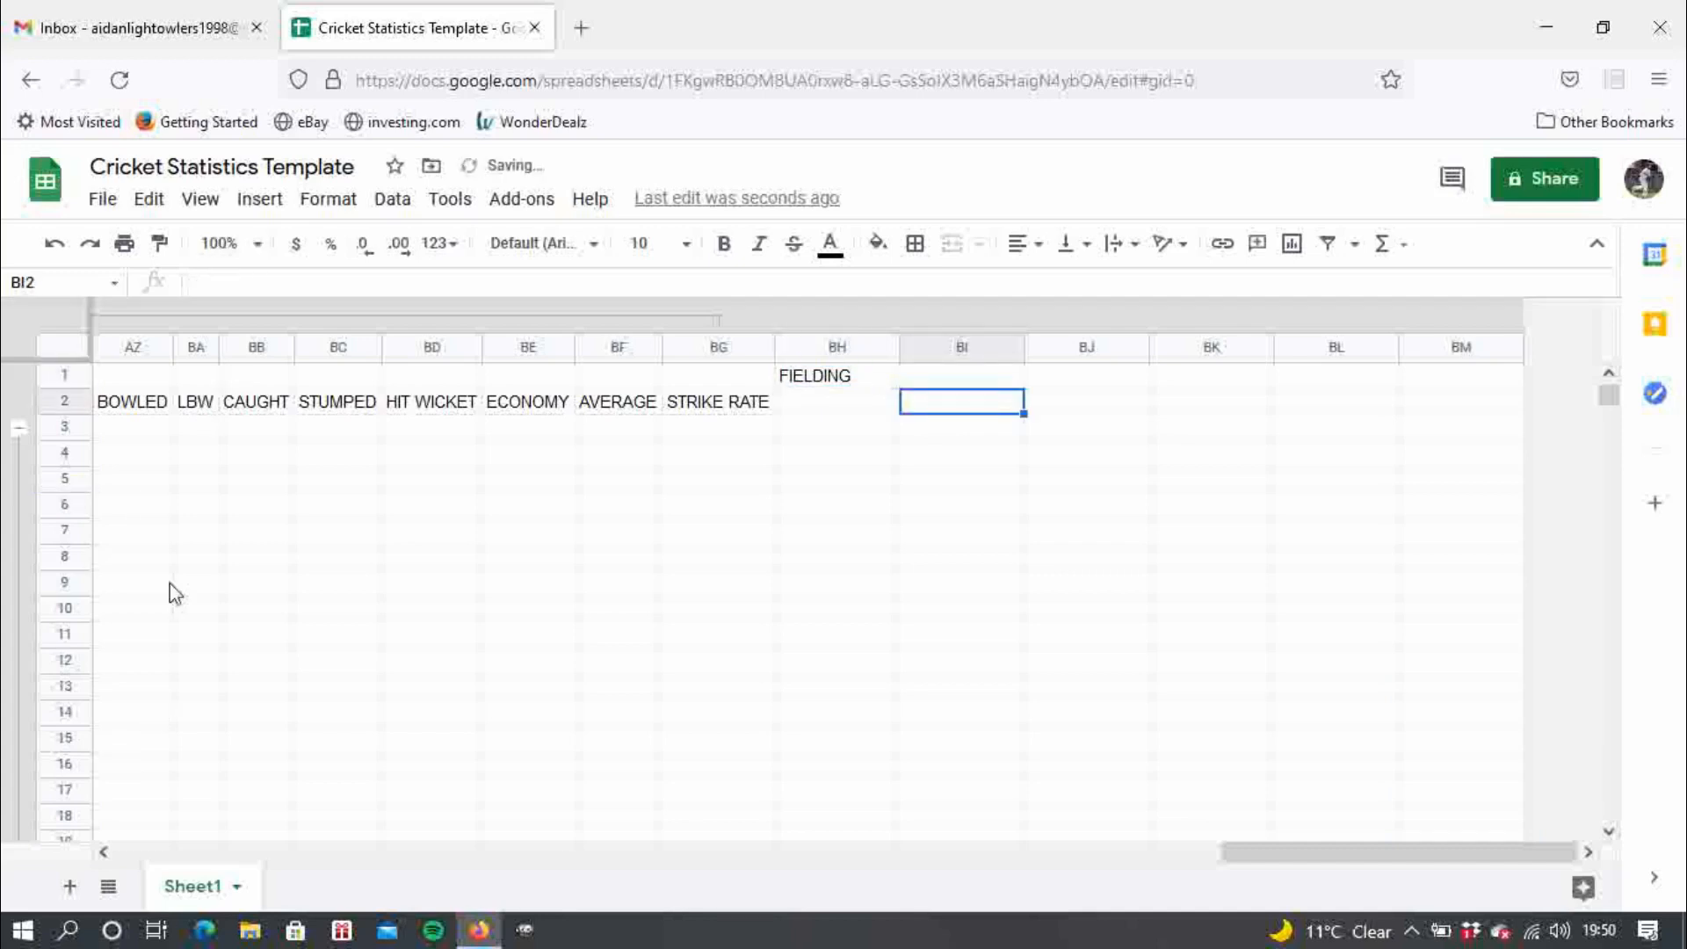
click(847, 378)
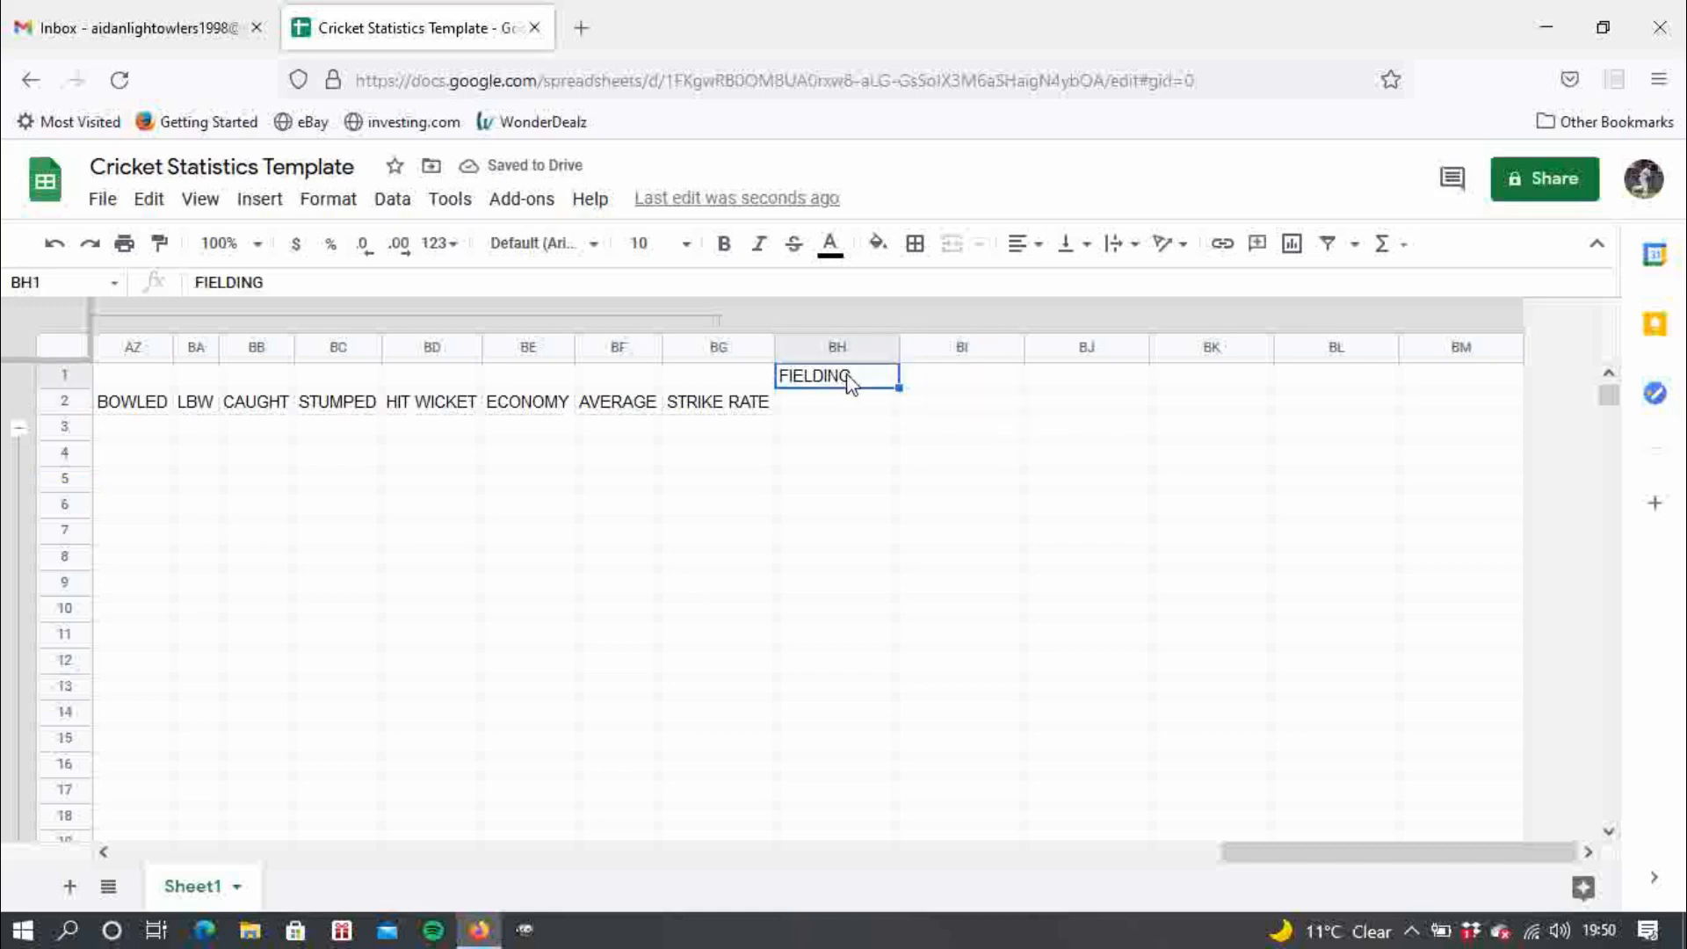
click(877, 243)
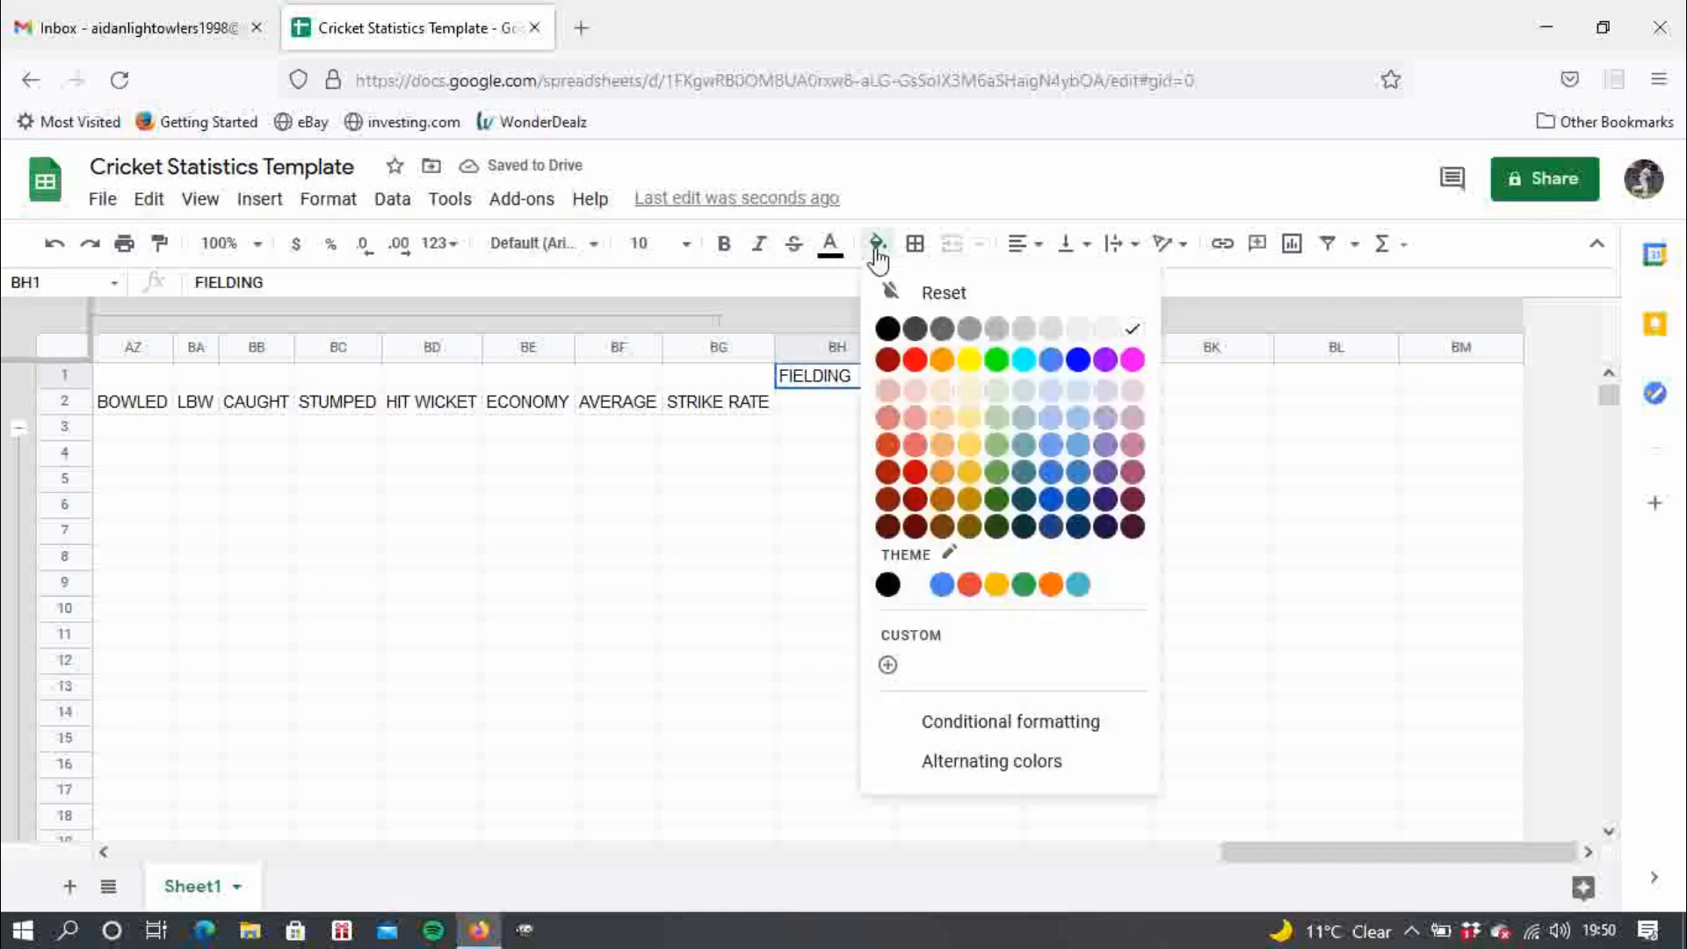
click(997, 359)
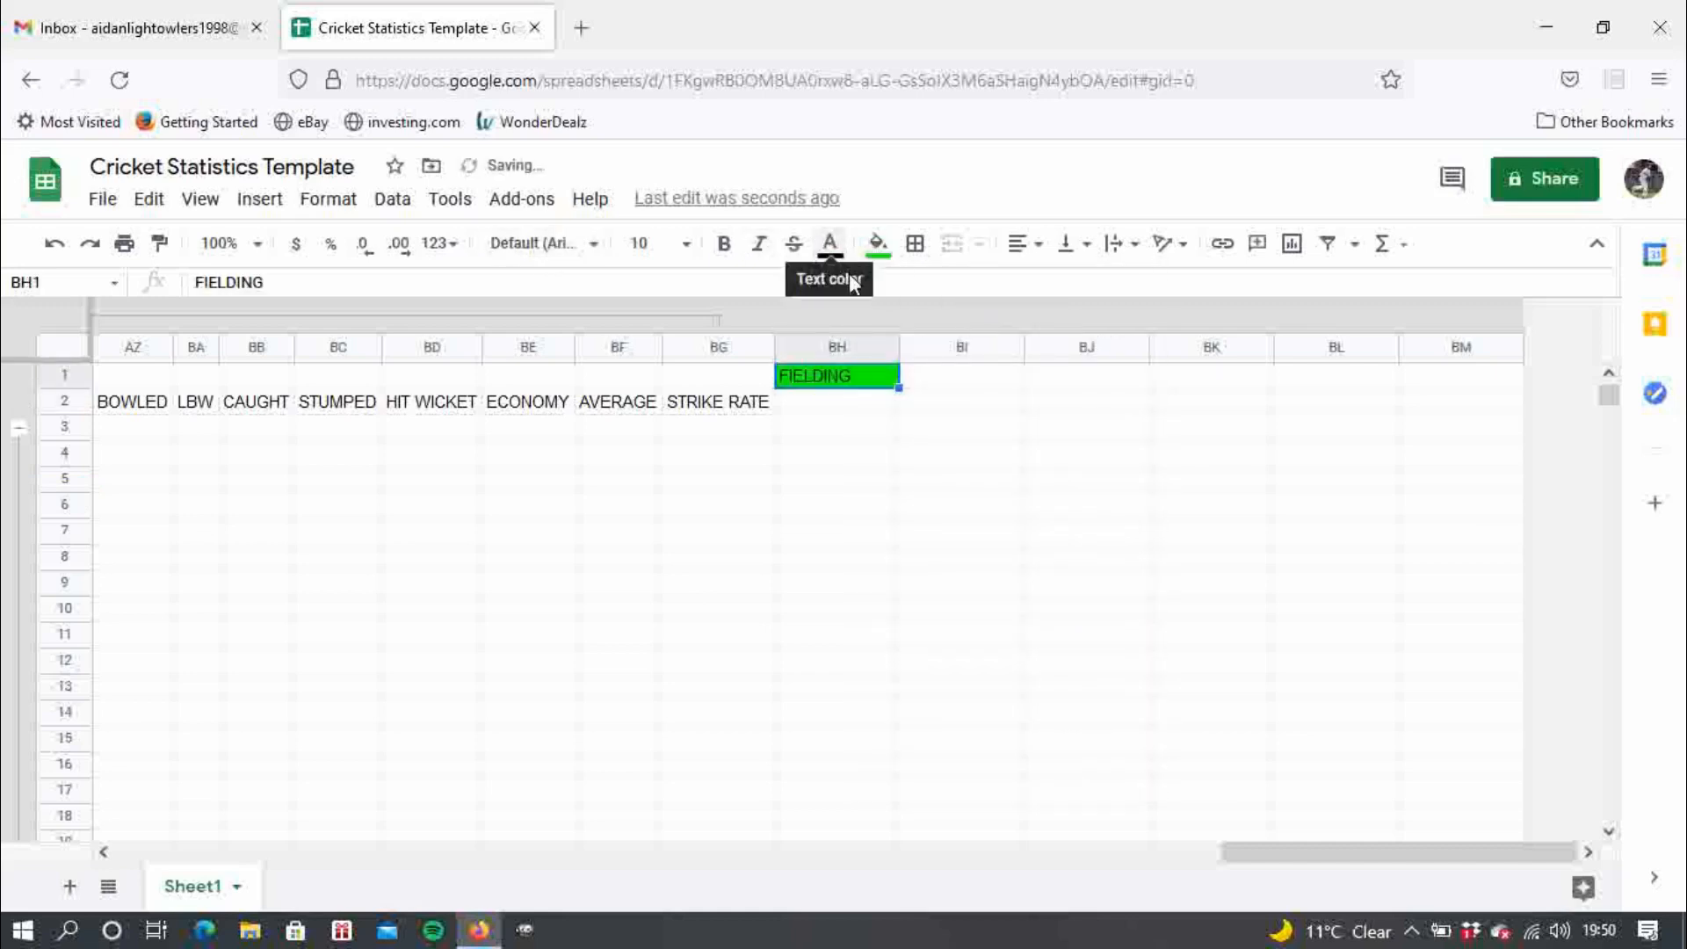
- Enter the fielding heading KEEPING in cell BI2
click(946, 404)
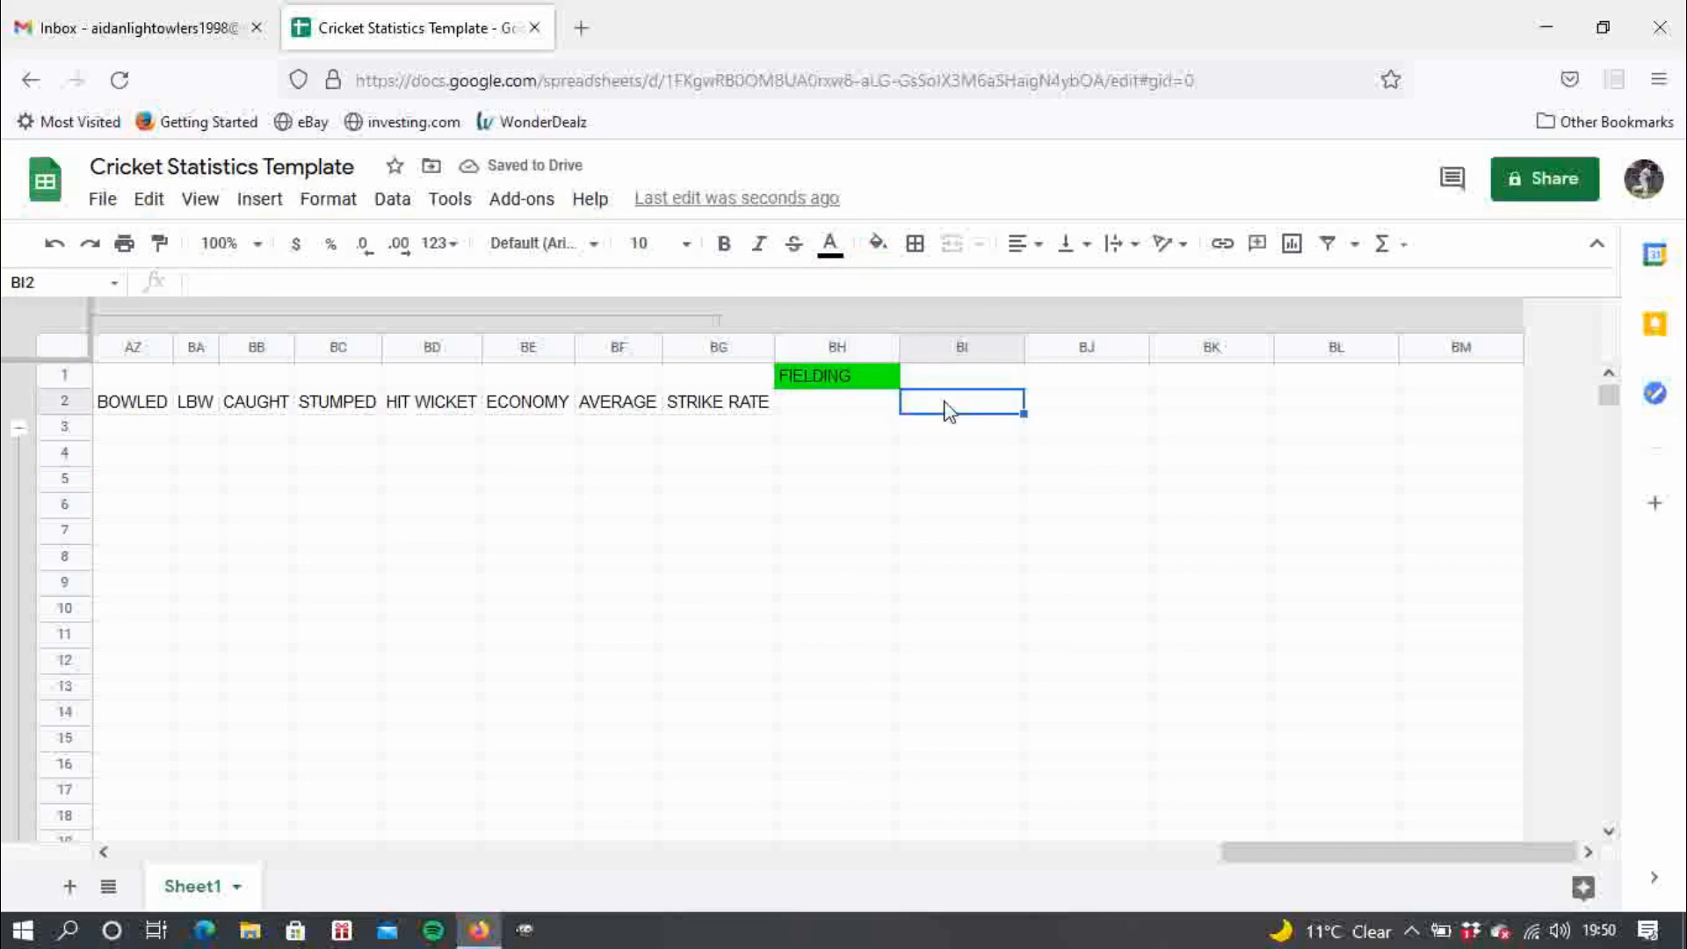
text(KEE)
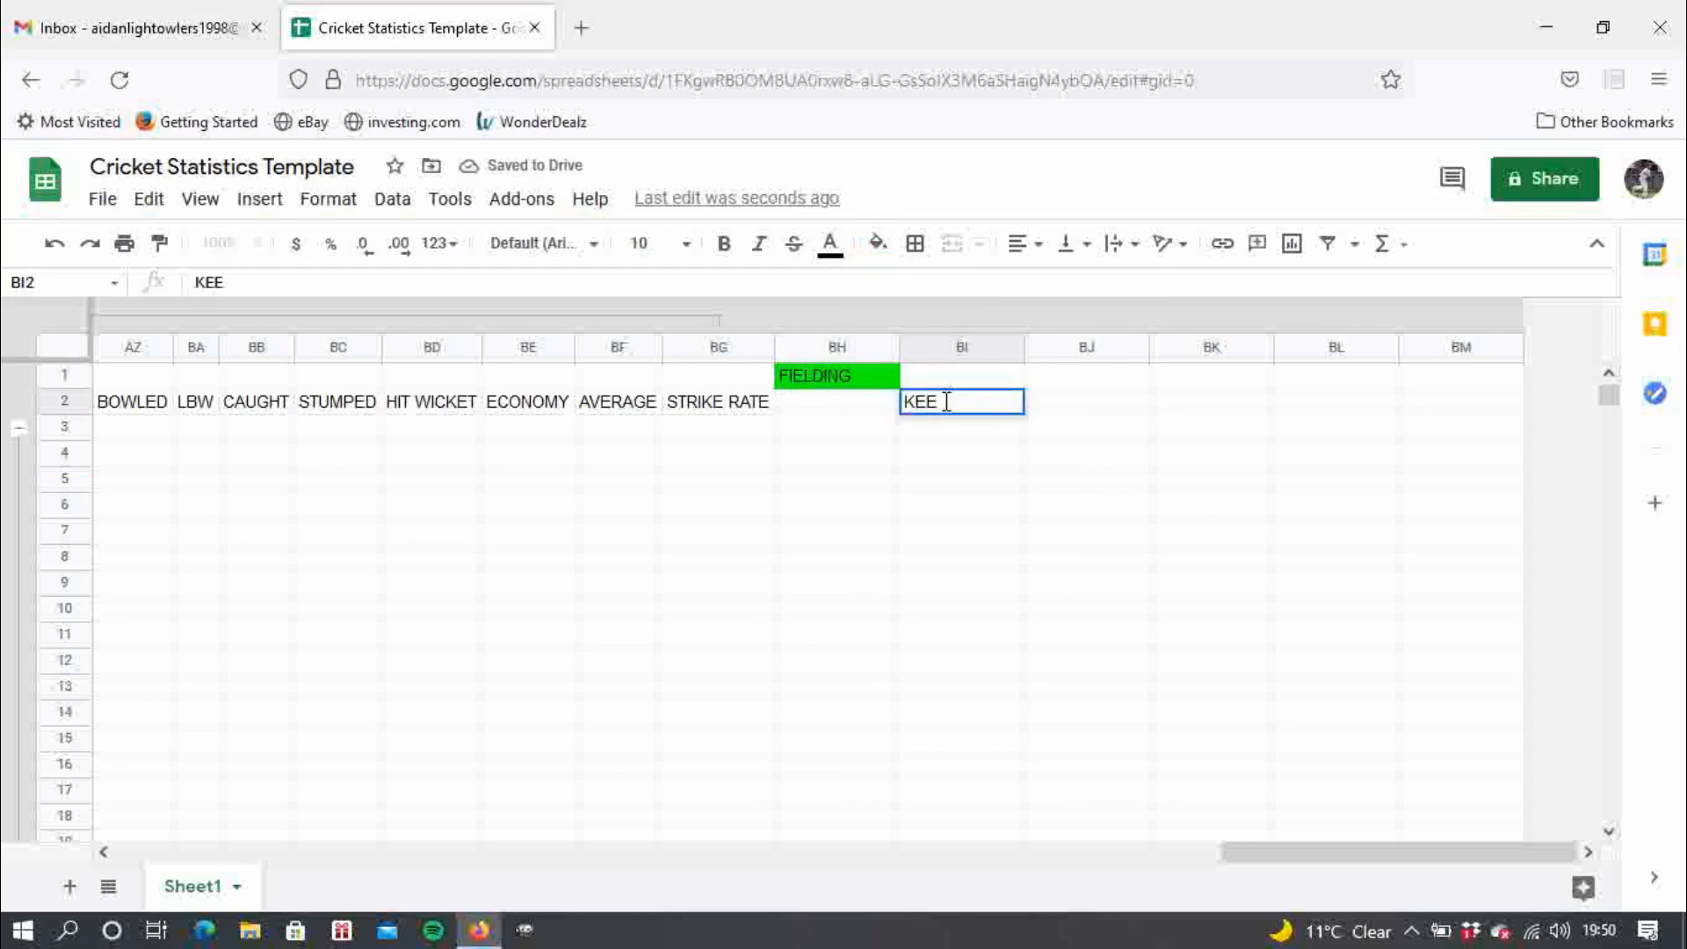
text(PING)
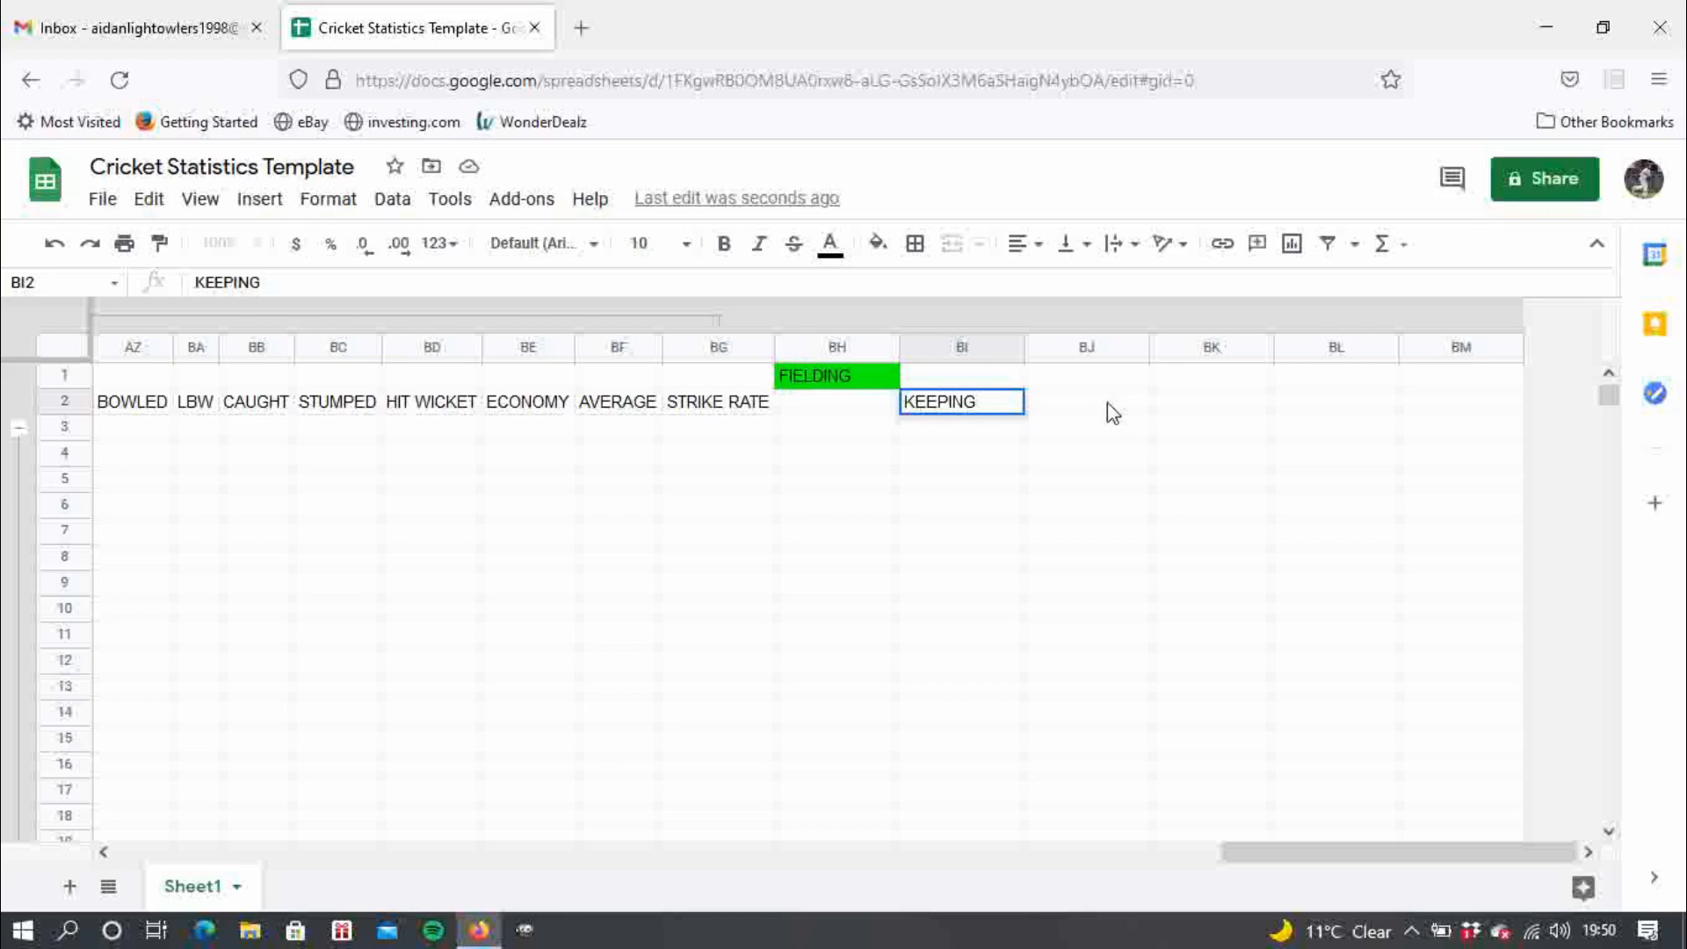
click(1109, 411)
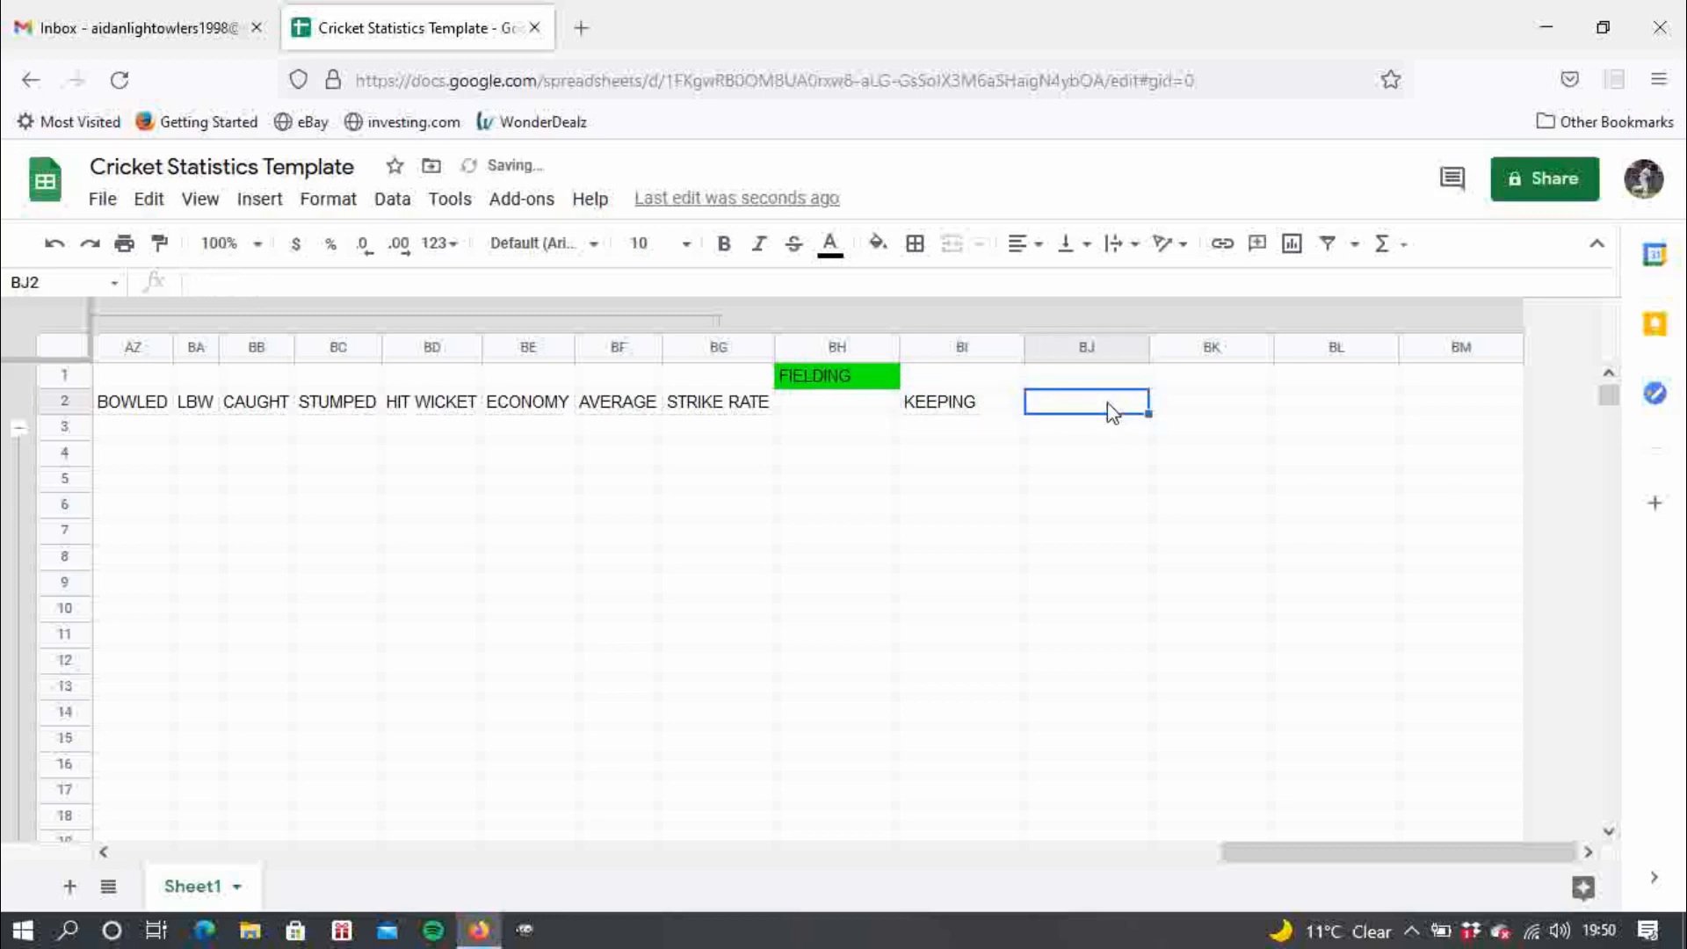
- Enter the fielding headings CATCHES, RUN OUTS, STUMPINGS and BYES in cells BJ2 to BM2
text(CATCHES)
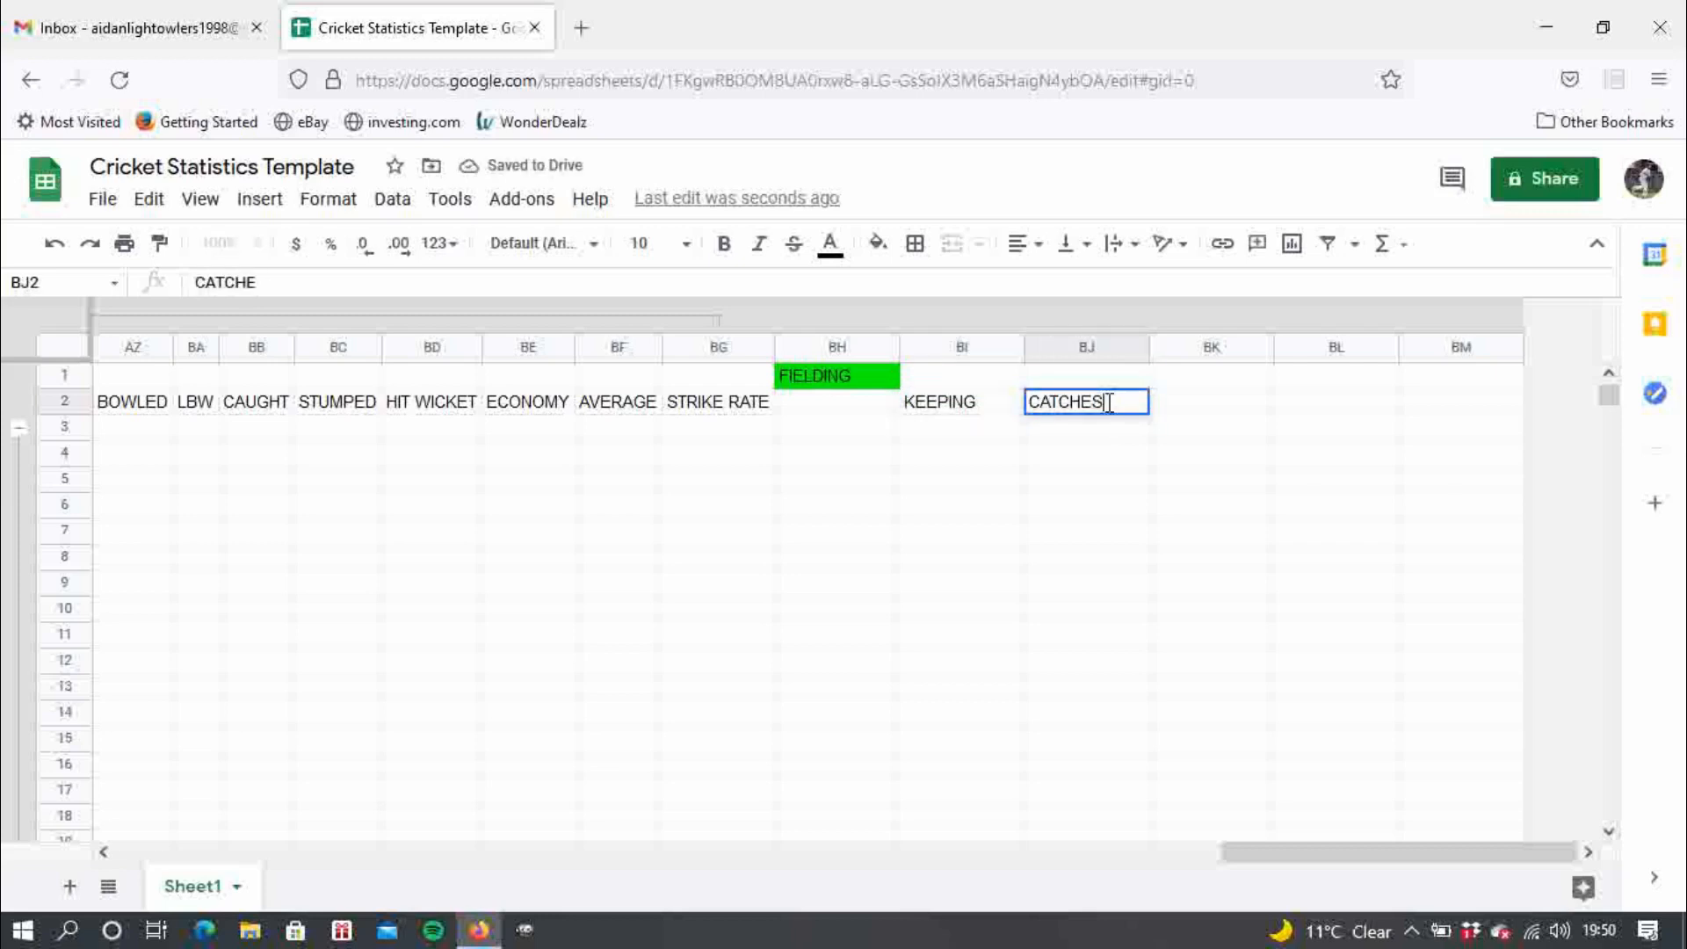
click(1176, 408)
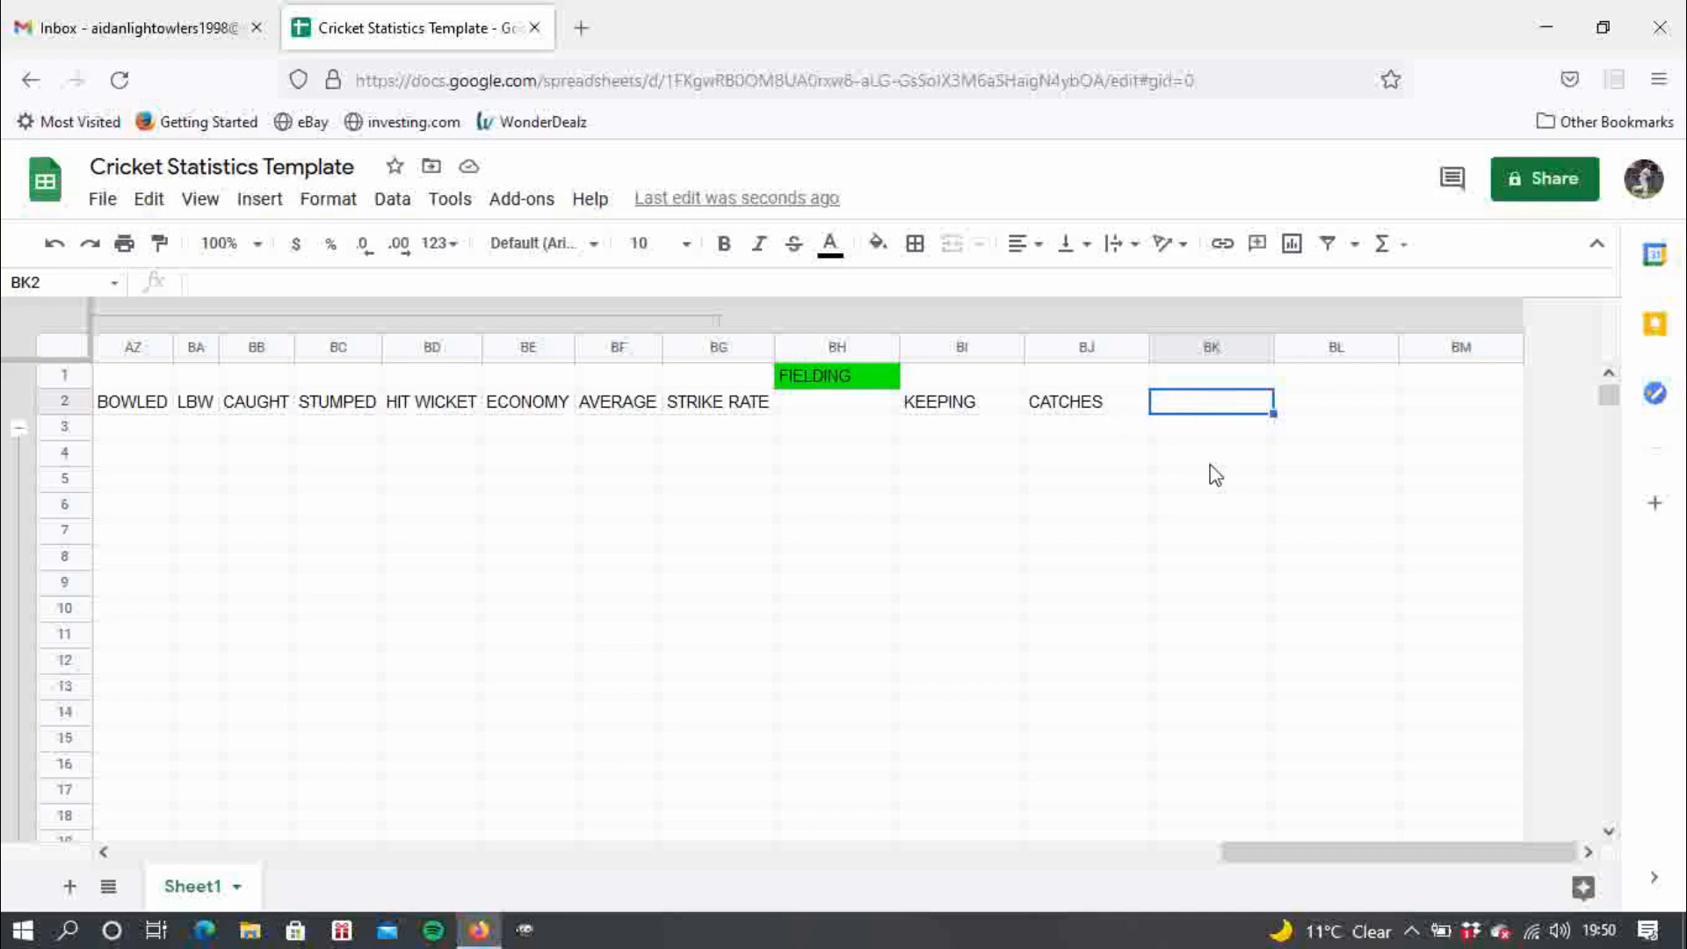
text(RUN)
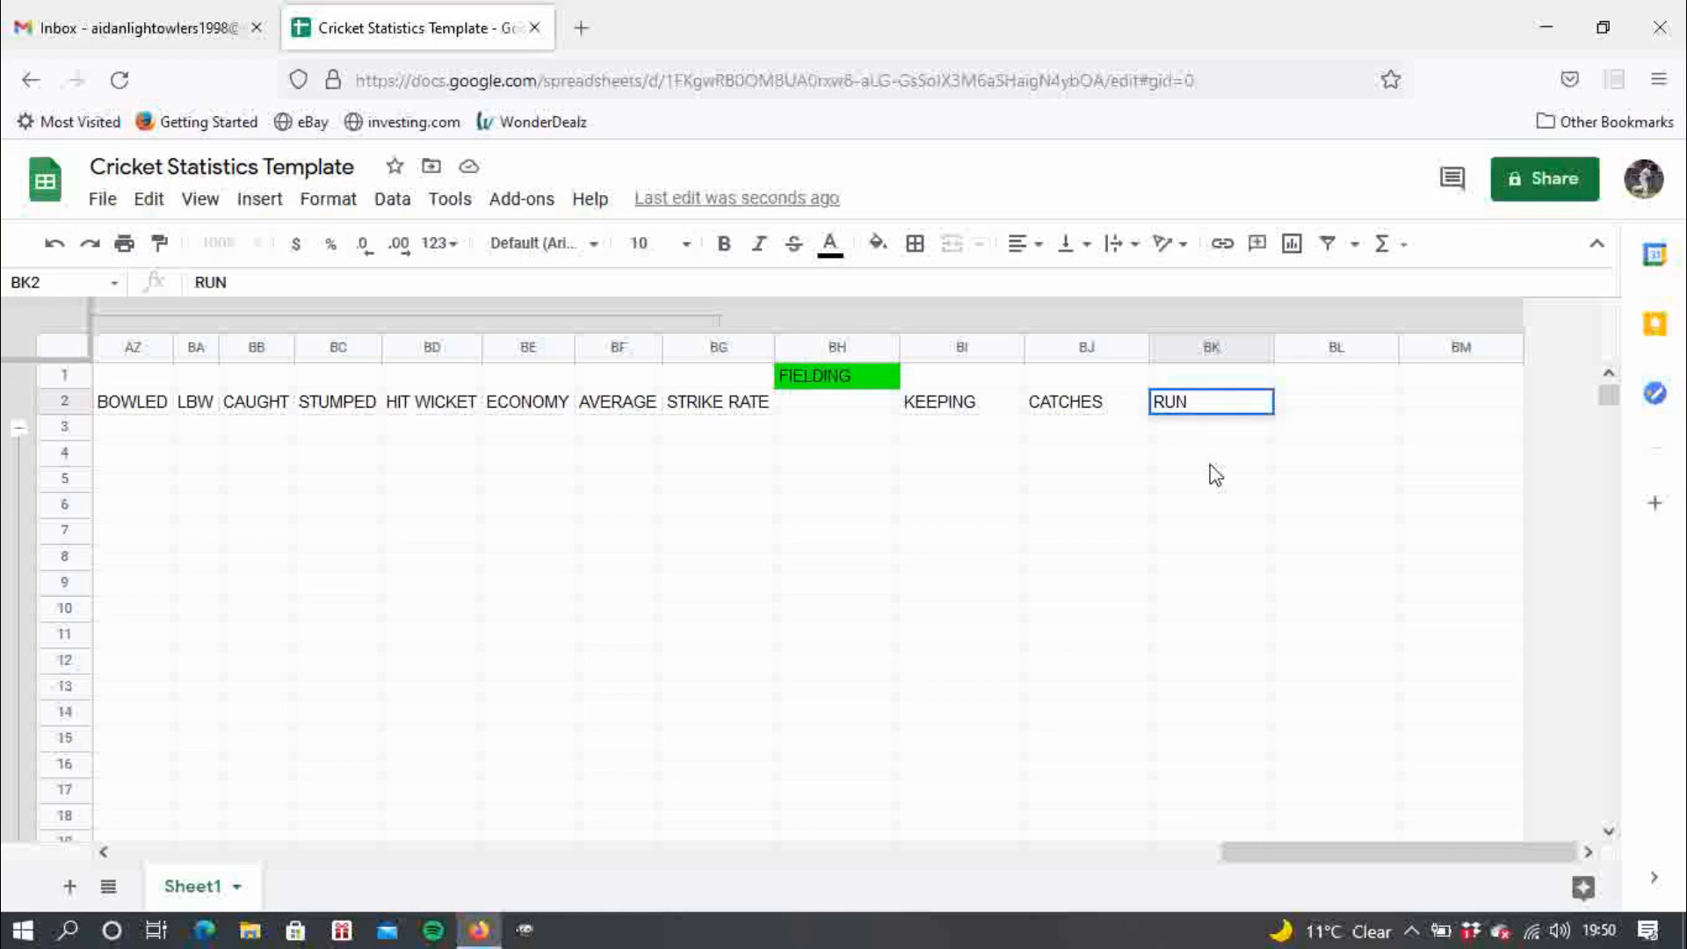
text( OUTS)
click(1337, 415)
text(STUM)
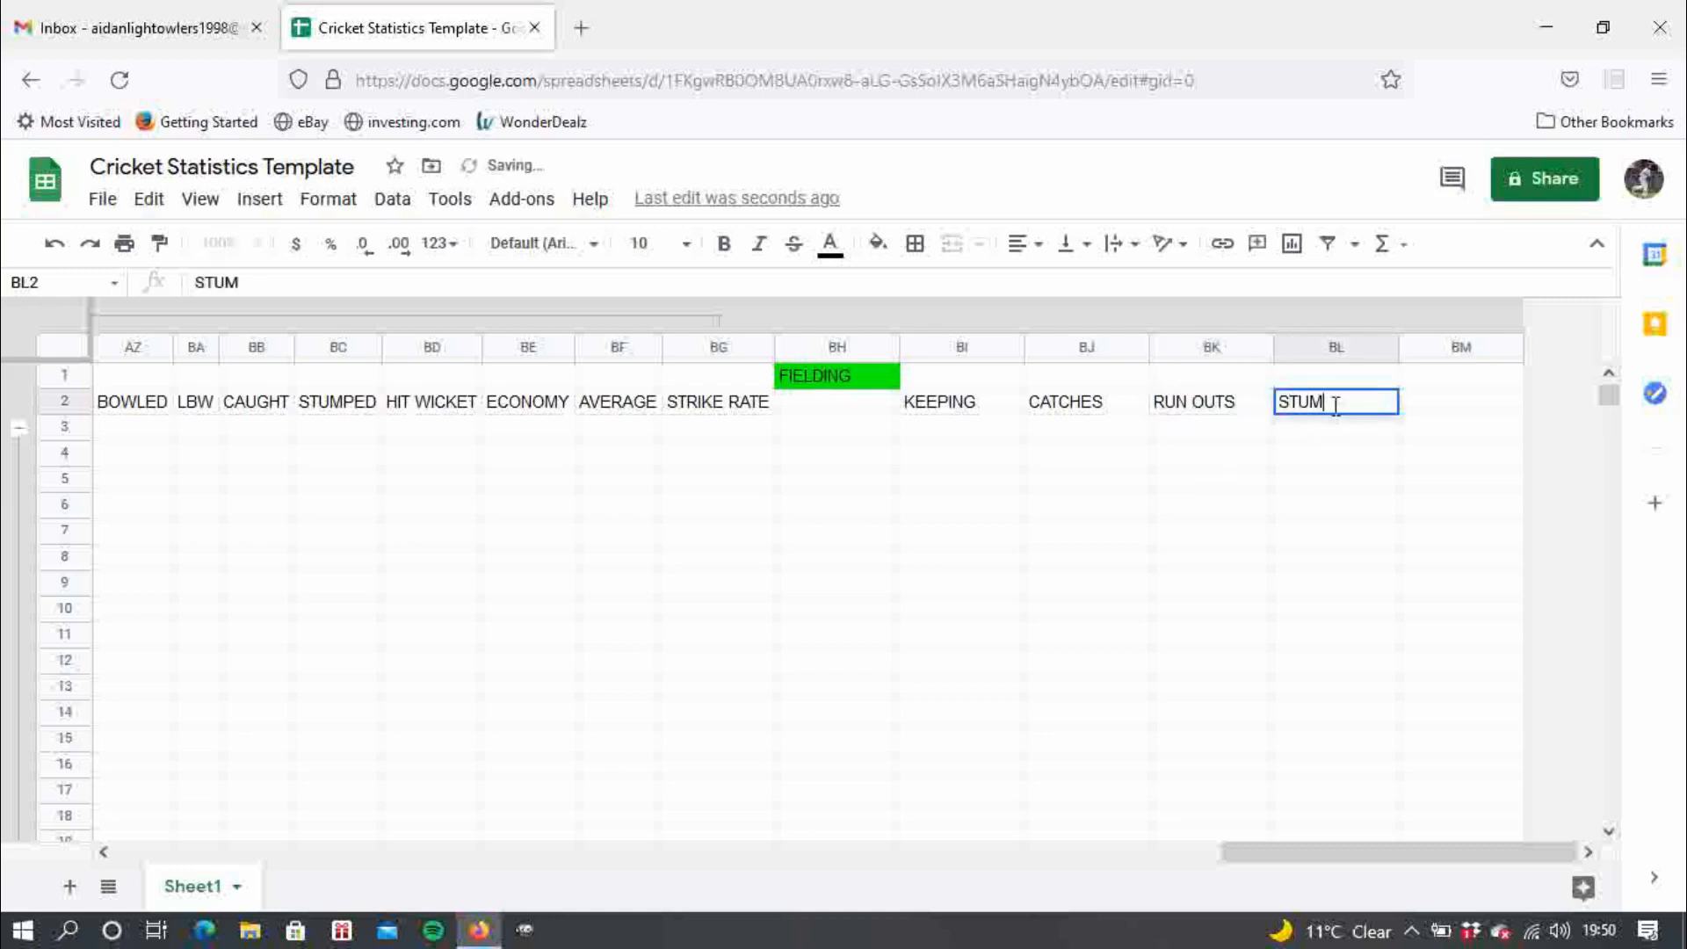
text(PINGS)
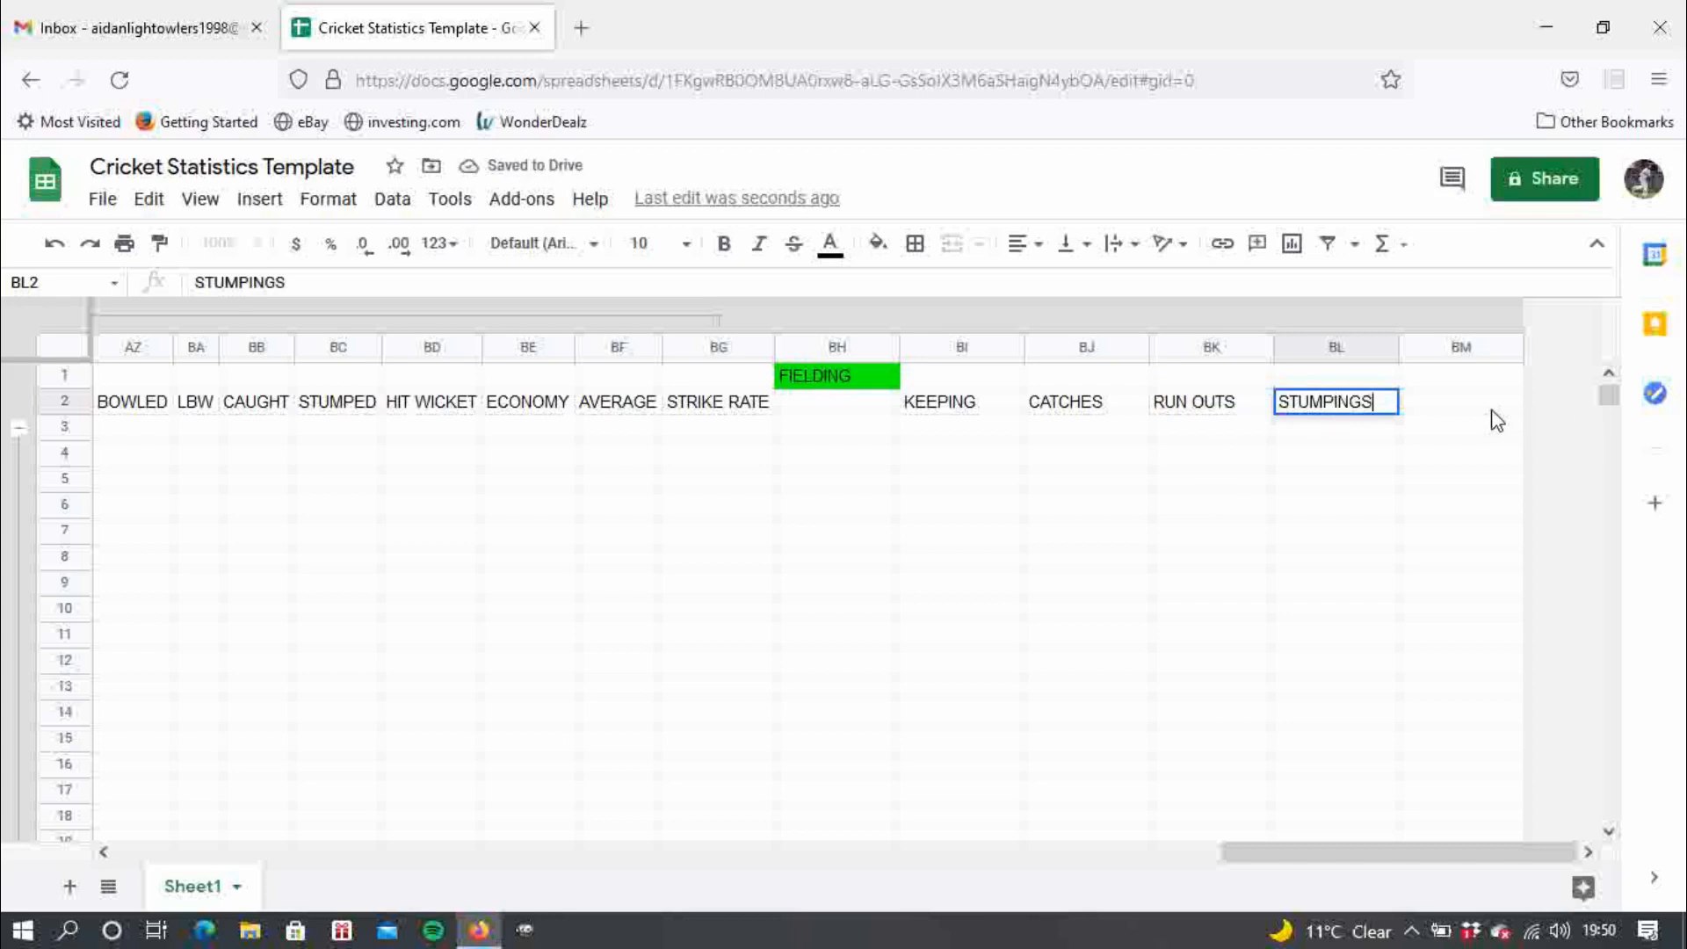
click(1493, 409)
text(BYES)
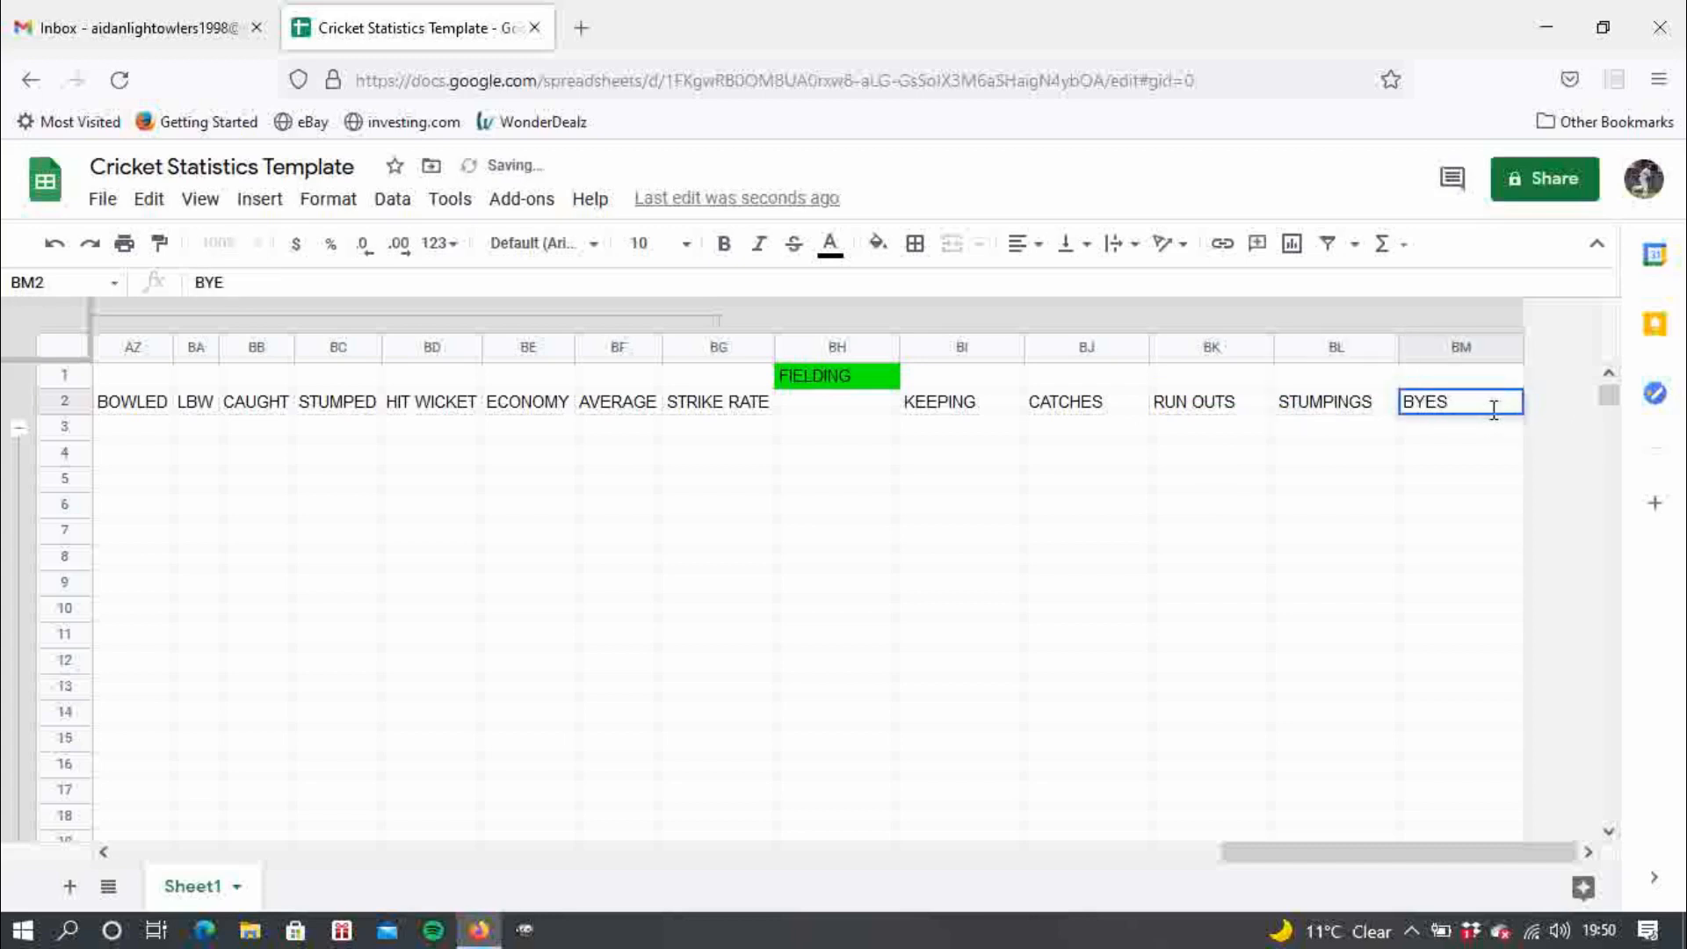
click(1356, 463)
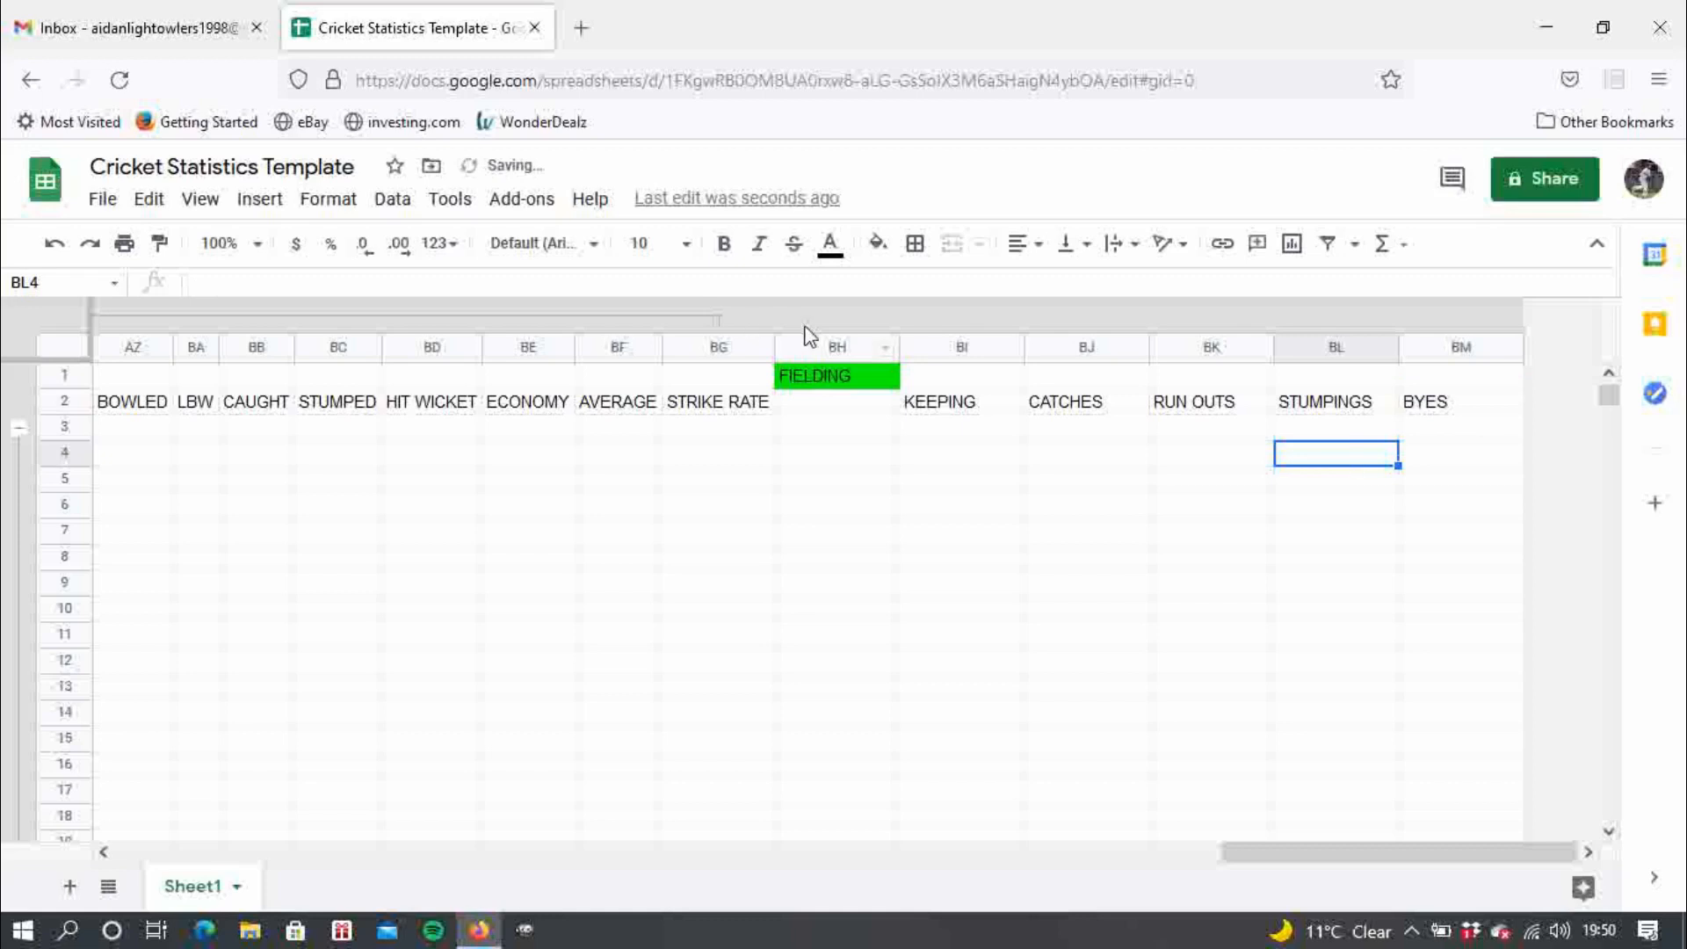
- Fit the widths of columns BH to BM to their headings
drag(832, 352, 1445, 346)
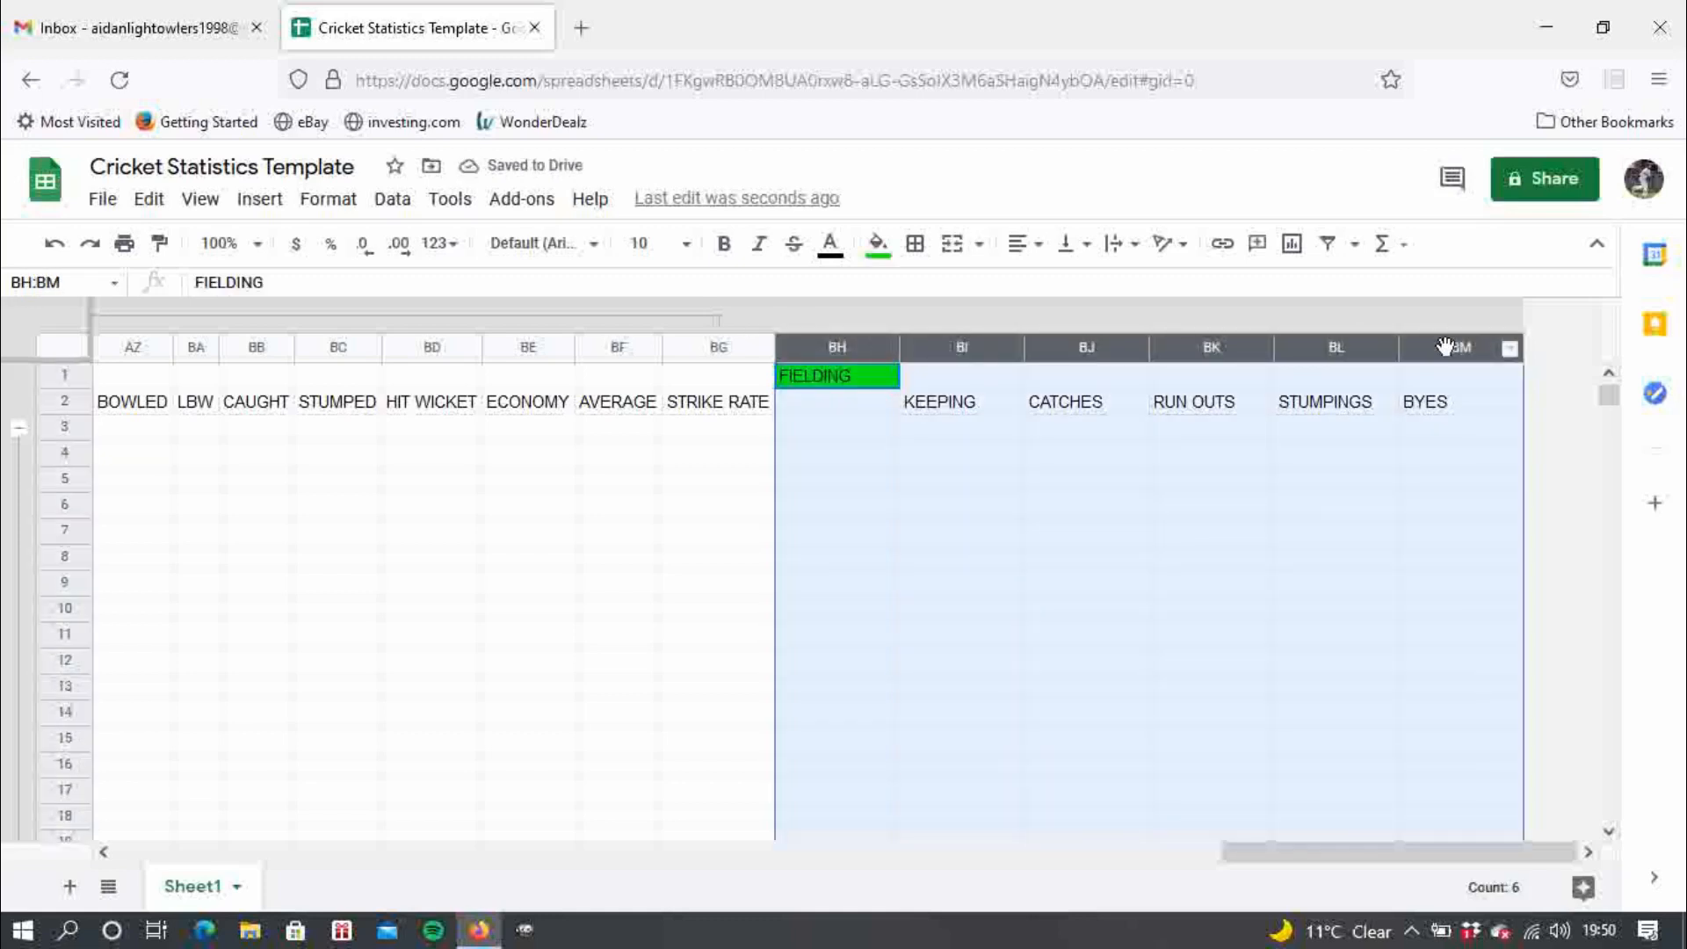
double_click(1401, 350)
click(1226, 448)
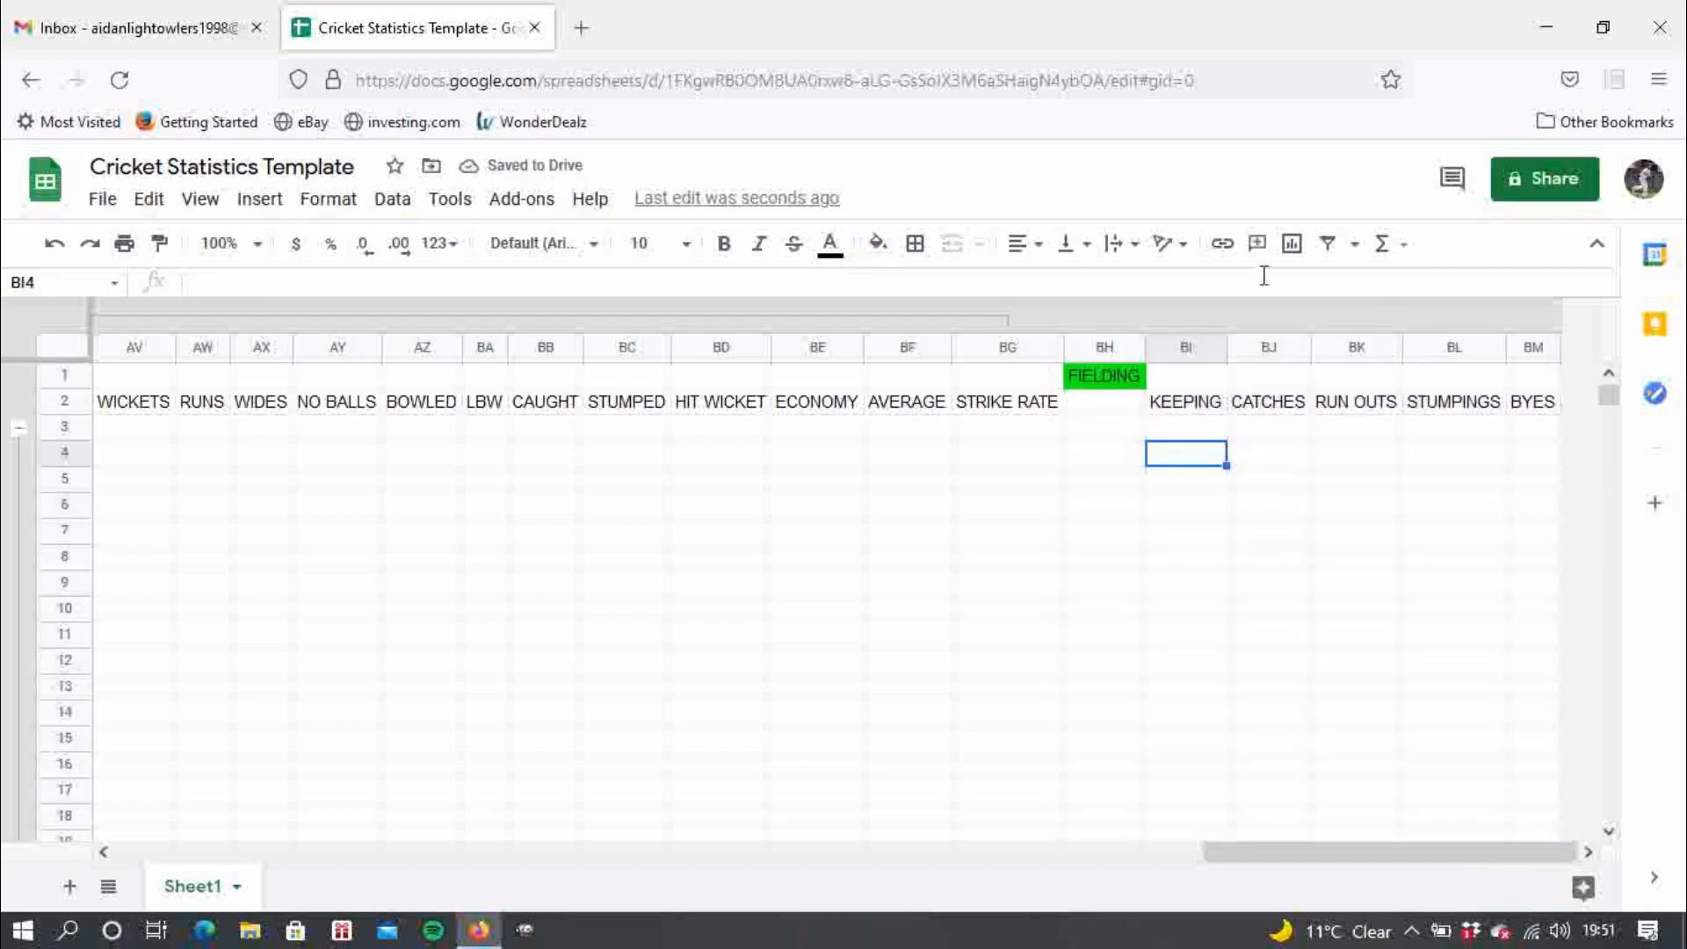
- Group the fielding heading columns BI to BM so they can be collapsed under FIELDING
click(1178, 348)
drag(1178, 346, 1539, 346)
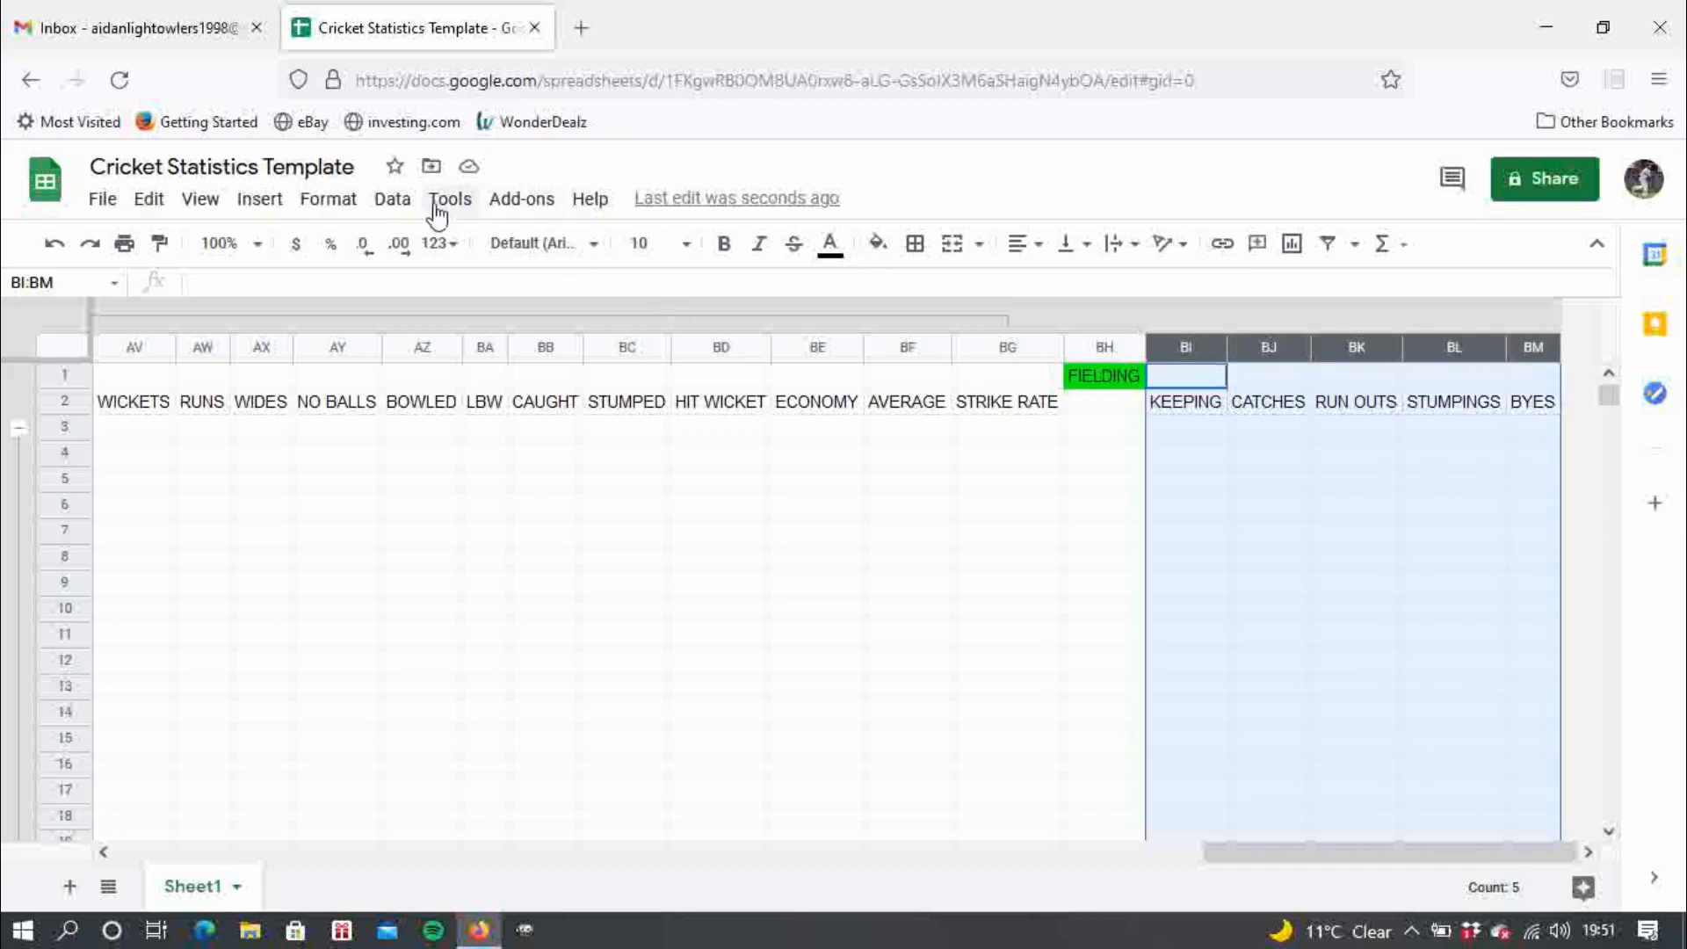
click(392, 200)
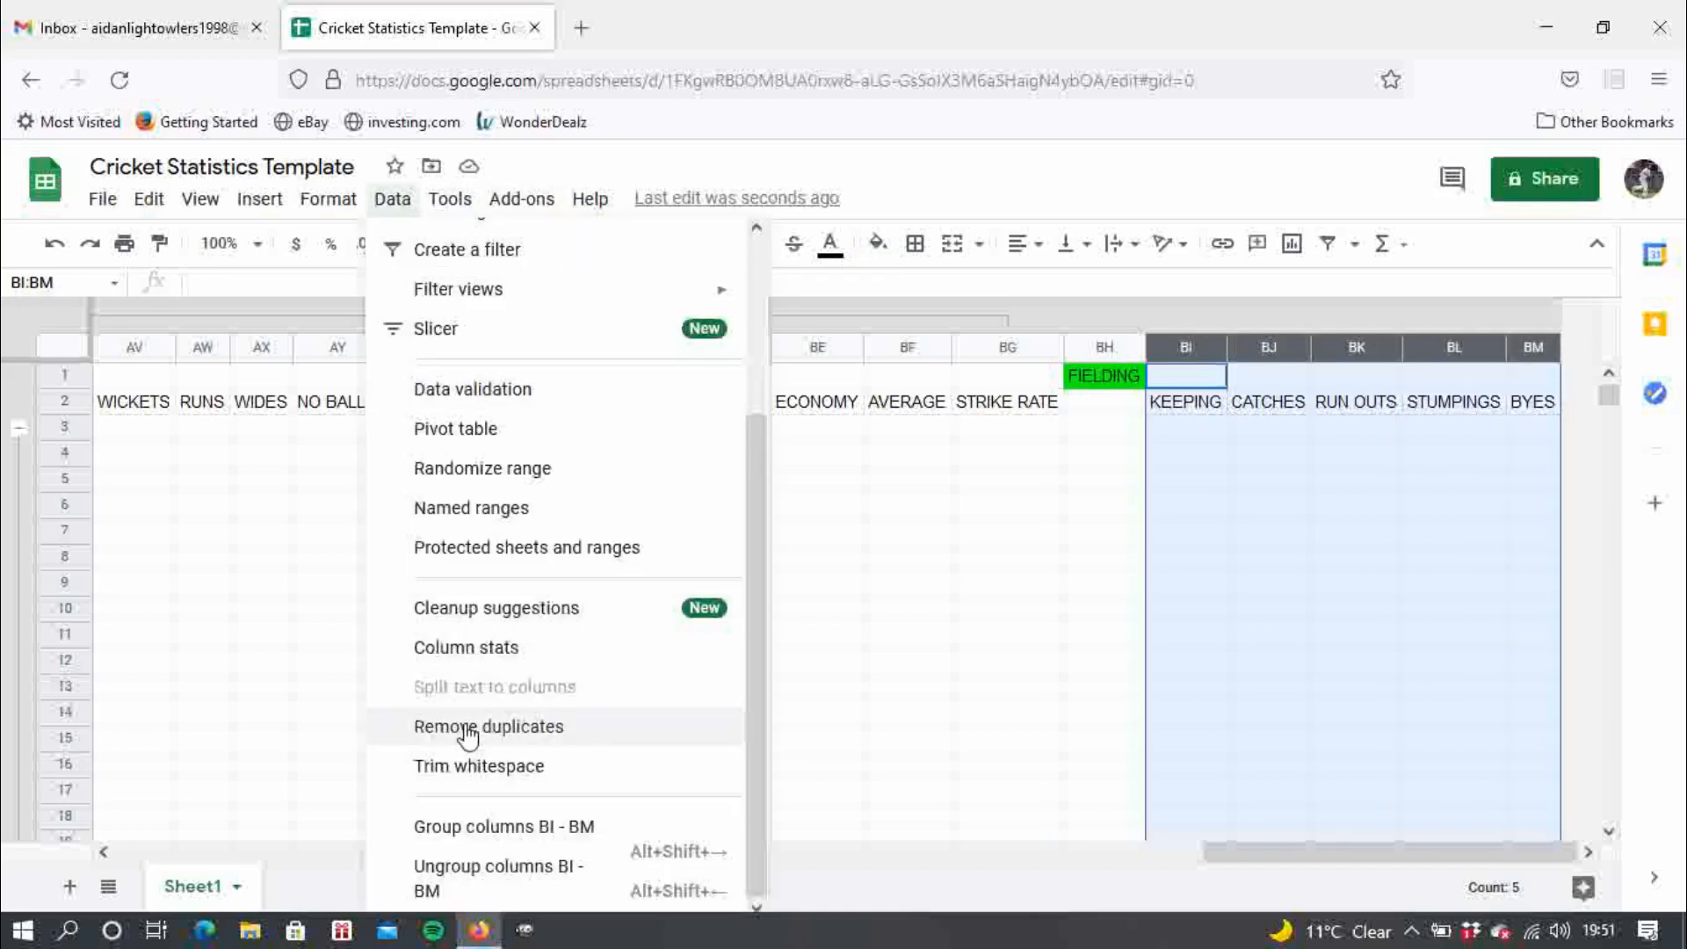
click(515, 824)
click(918, 618)
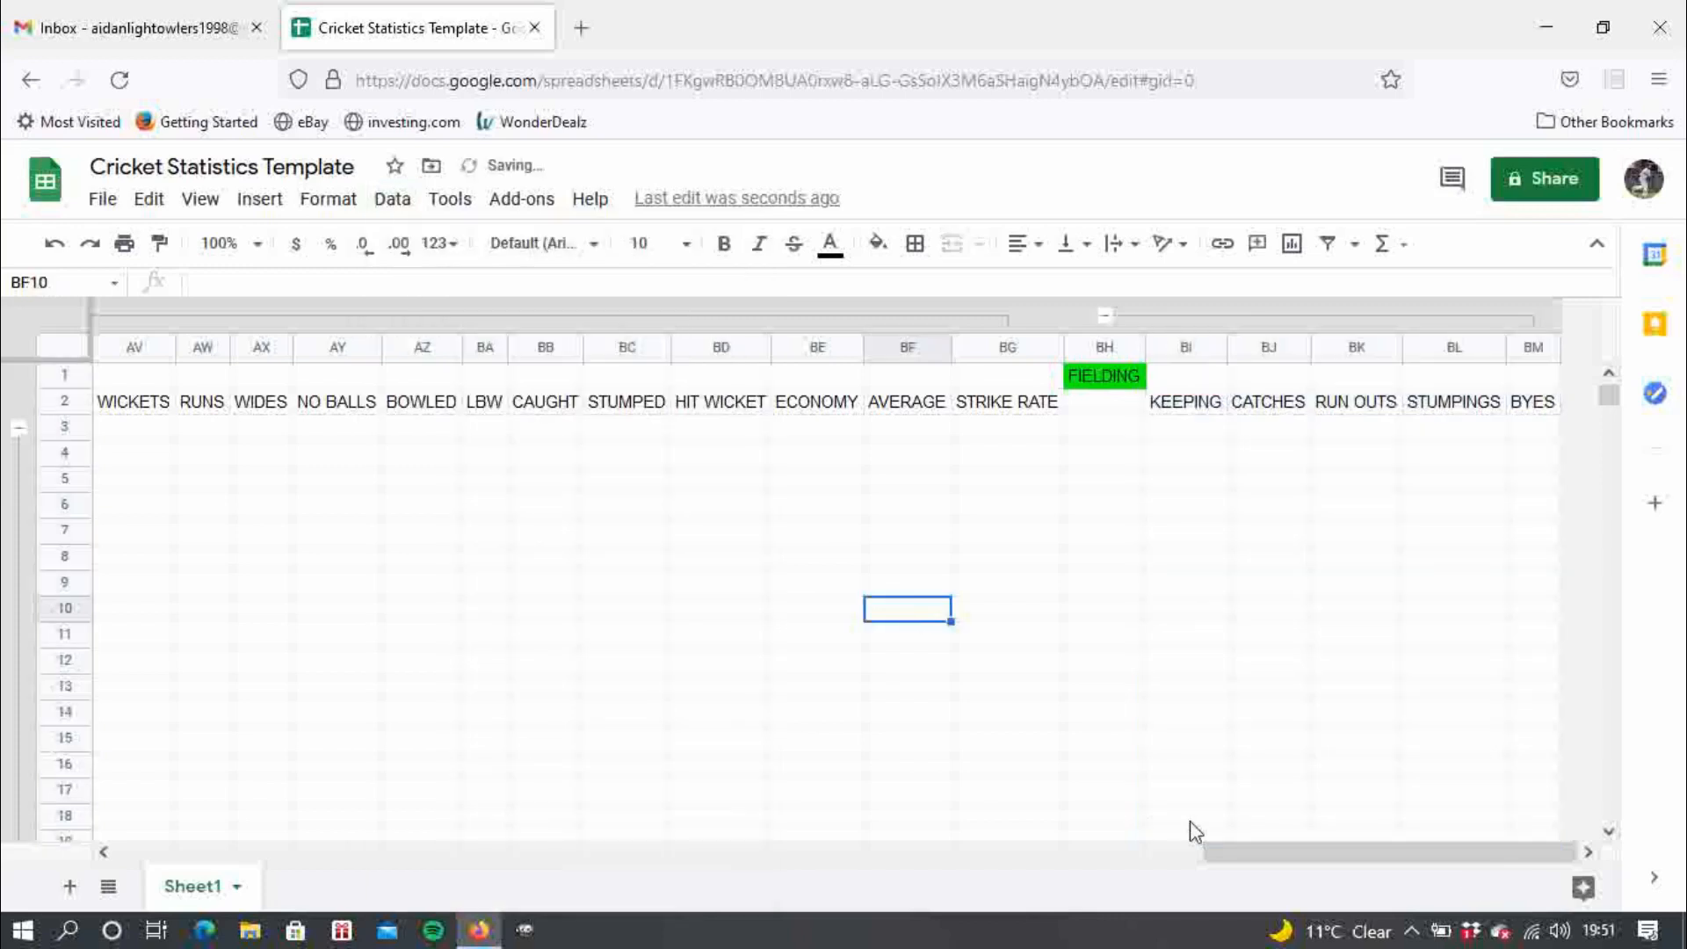
- Collapse the INFO, MATCHES, BATTING, BOWLING and FIELDING column groups and the 2013 row group
drag(1231, 858, 221, 638)
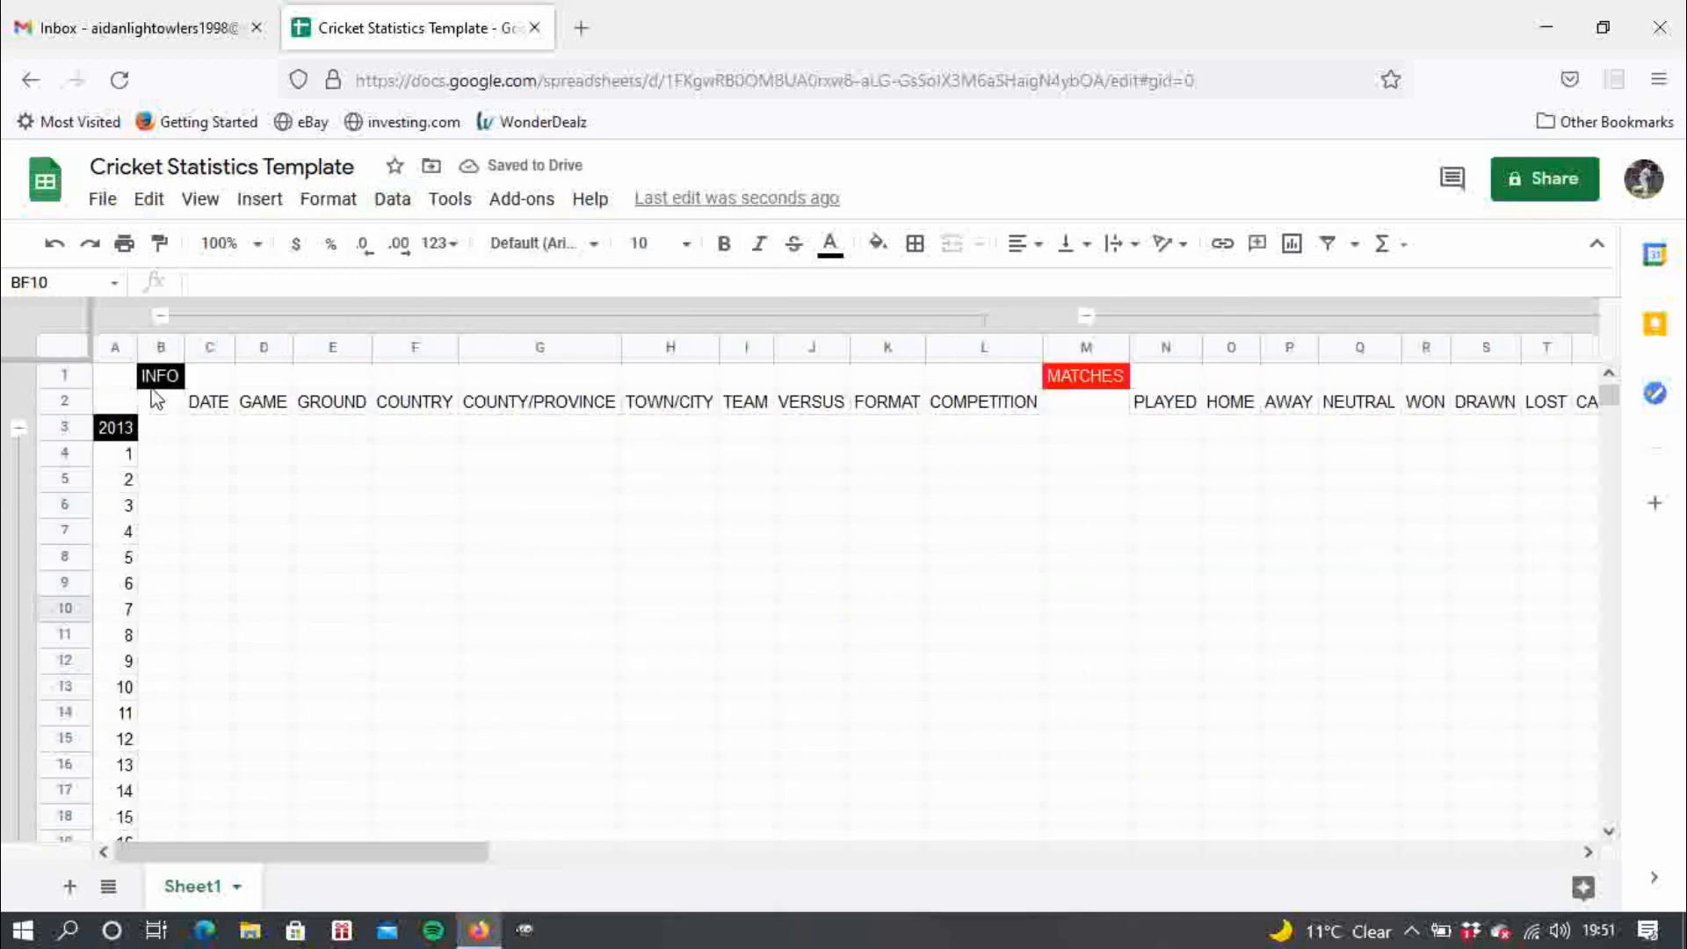
click(160, 316)
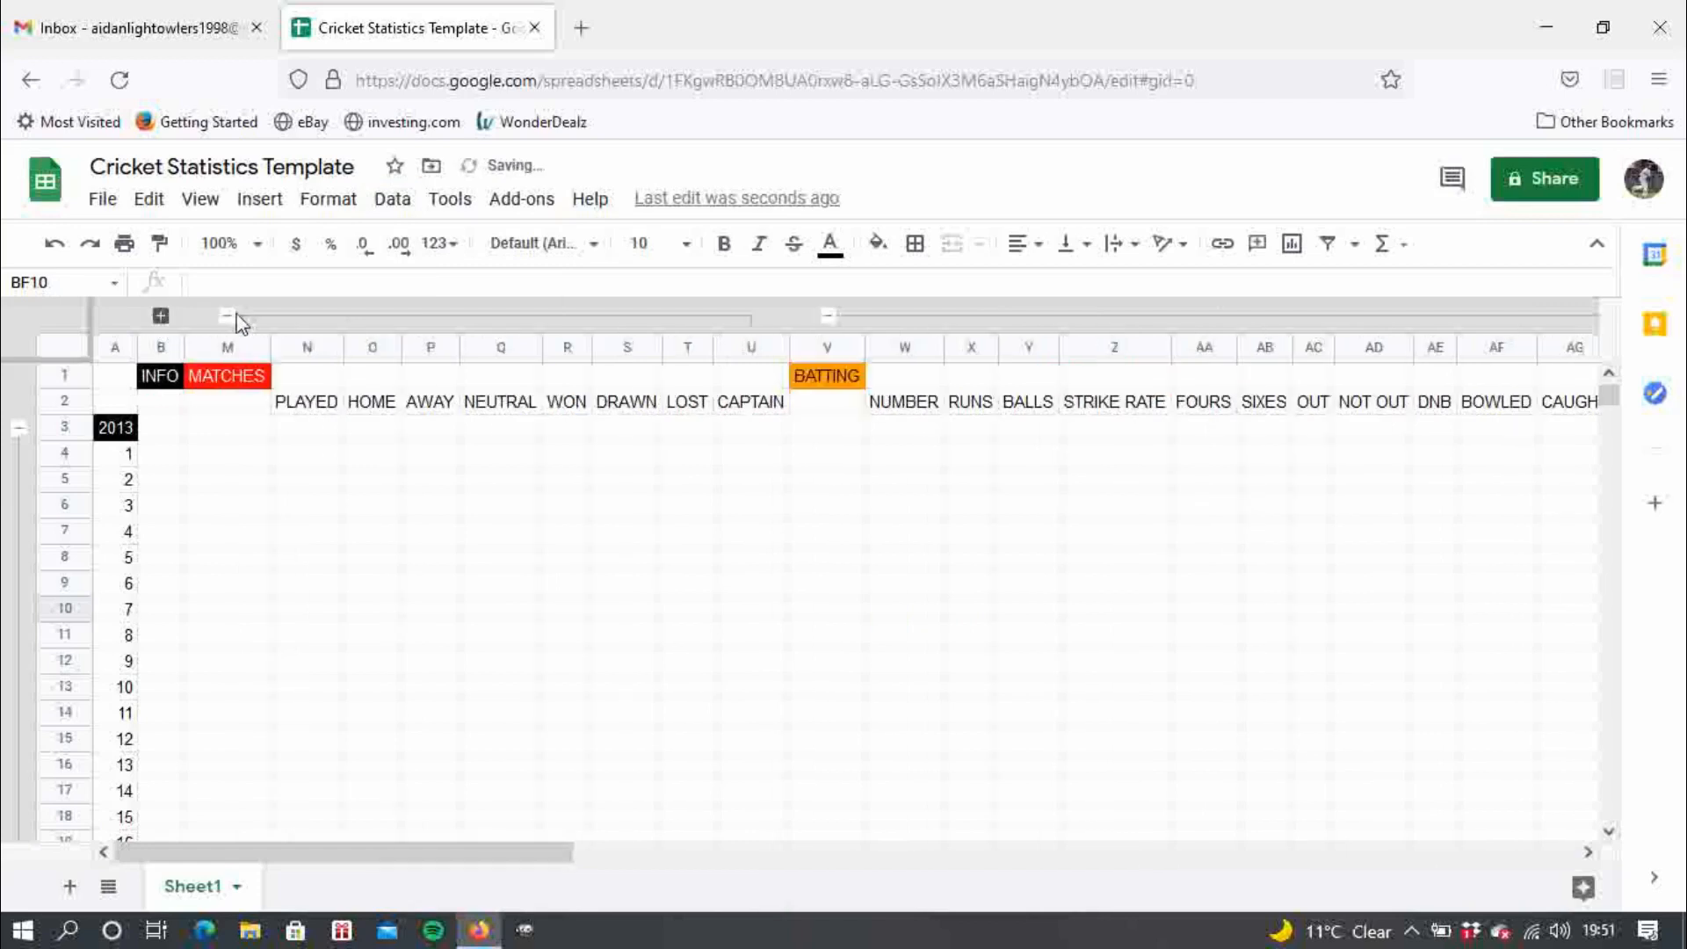
click(230, 315)
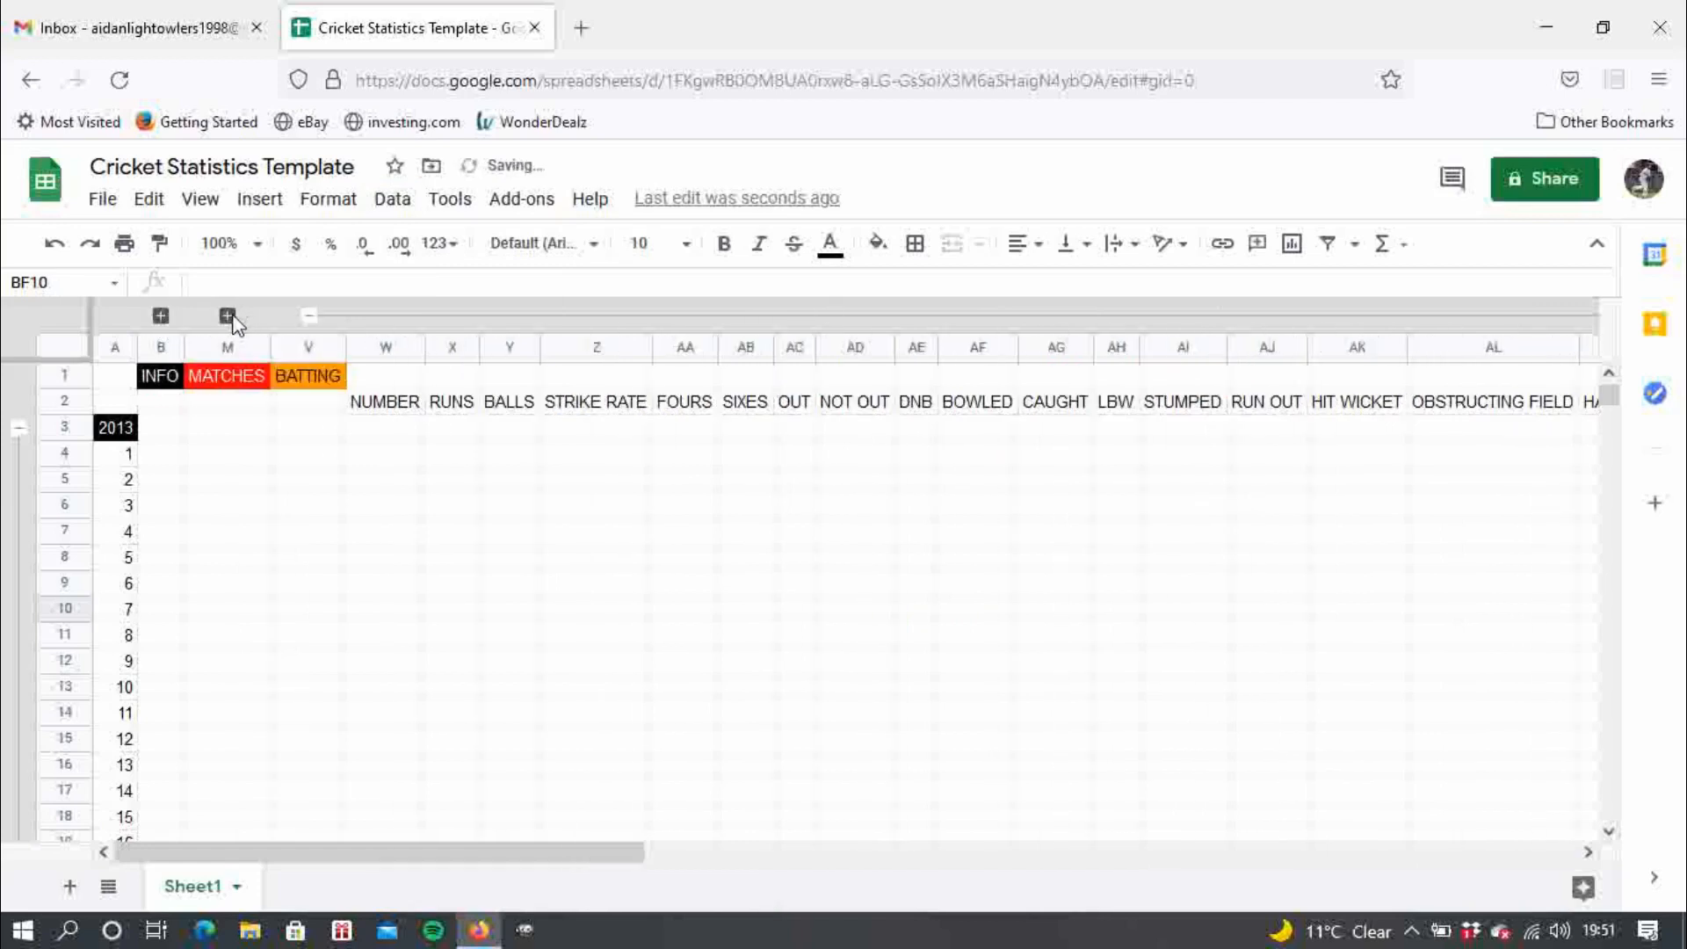
click(309, 315)
click(389, 316)
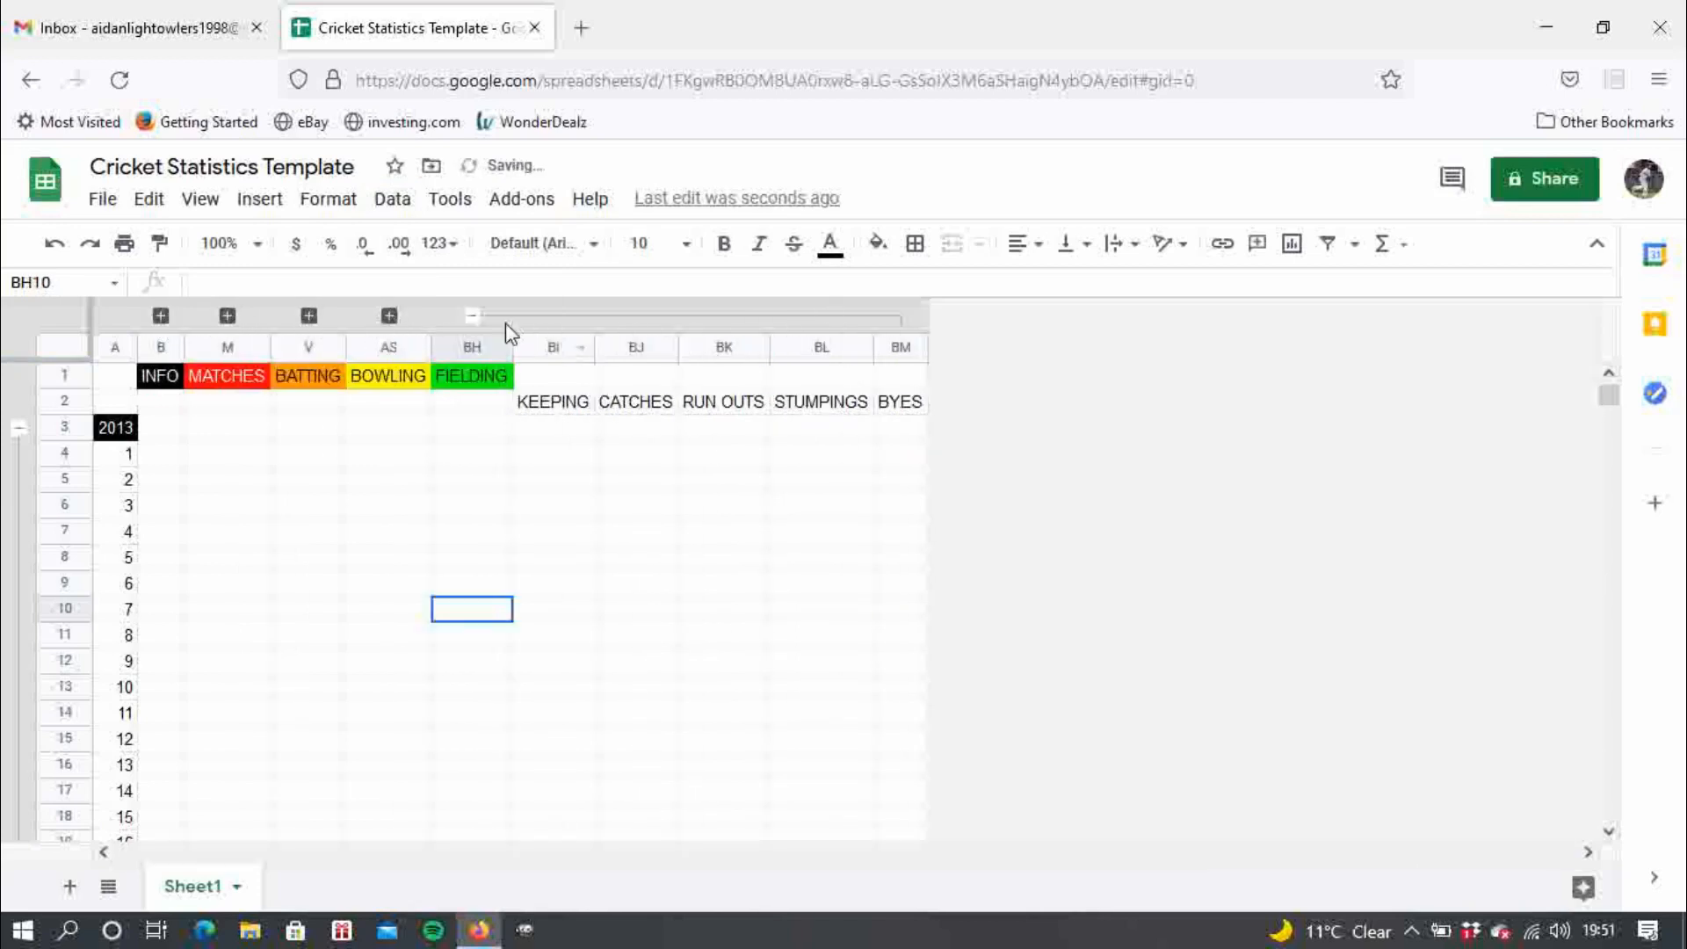
click(471, 316)
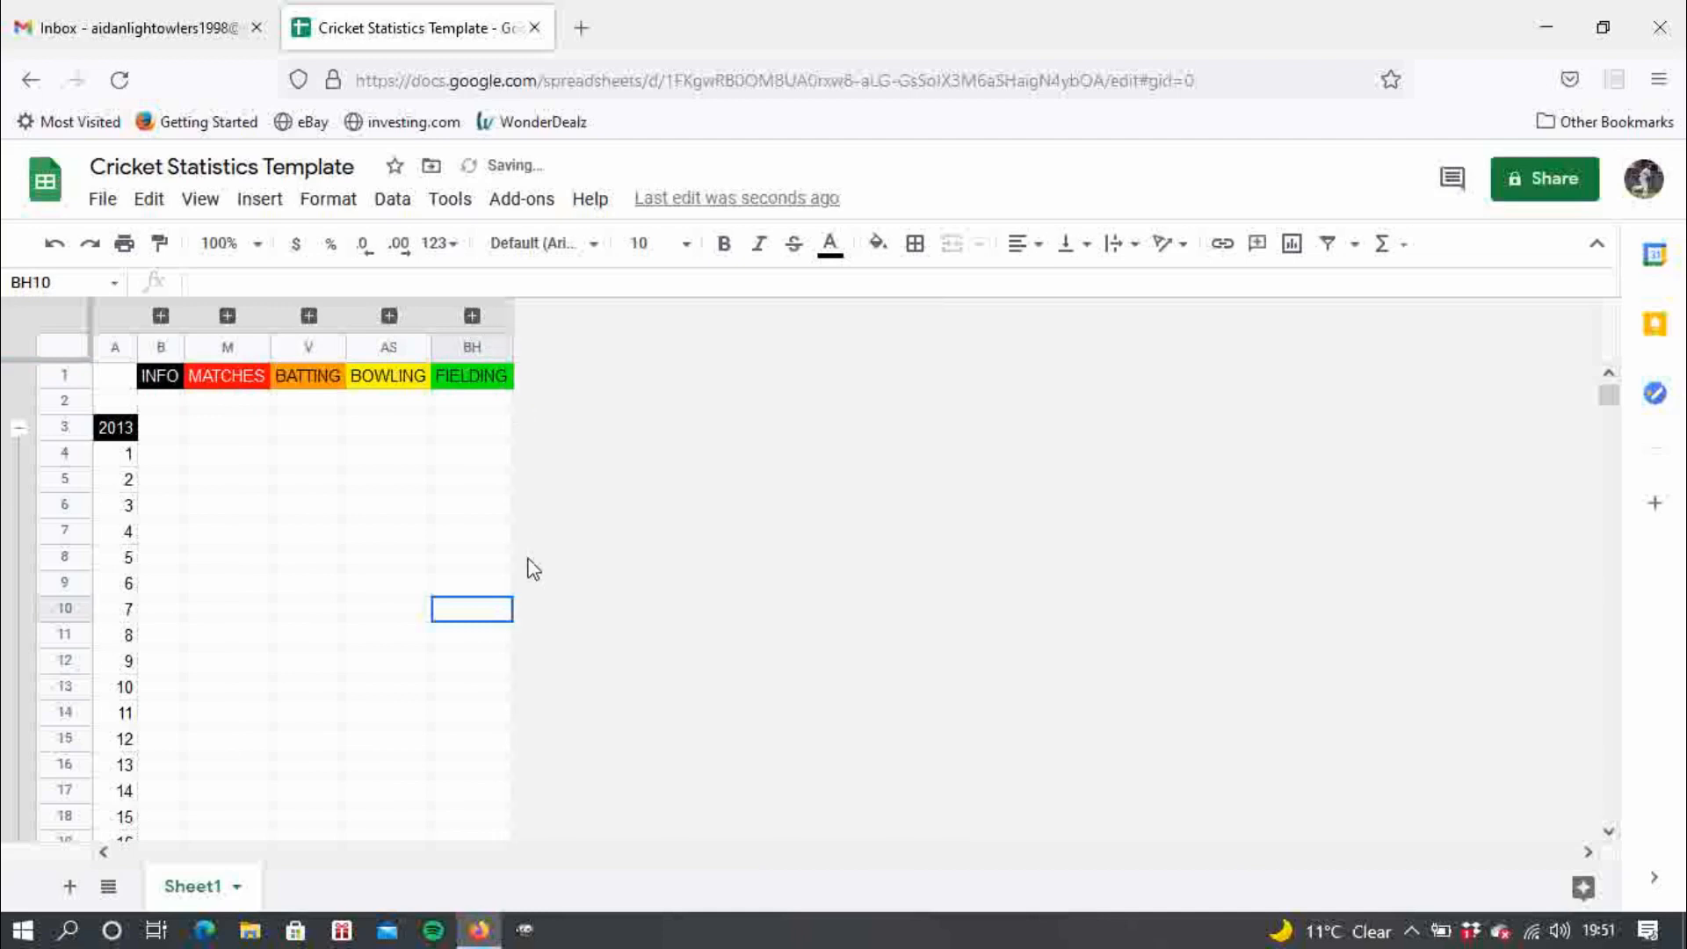
click(19, 428)
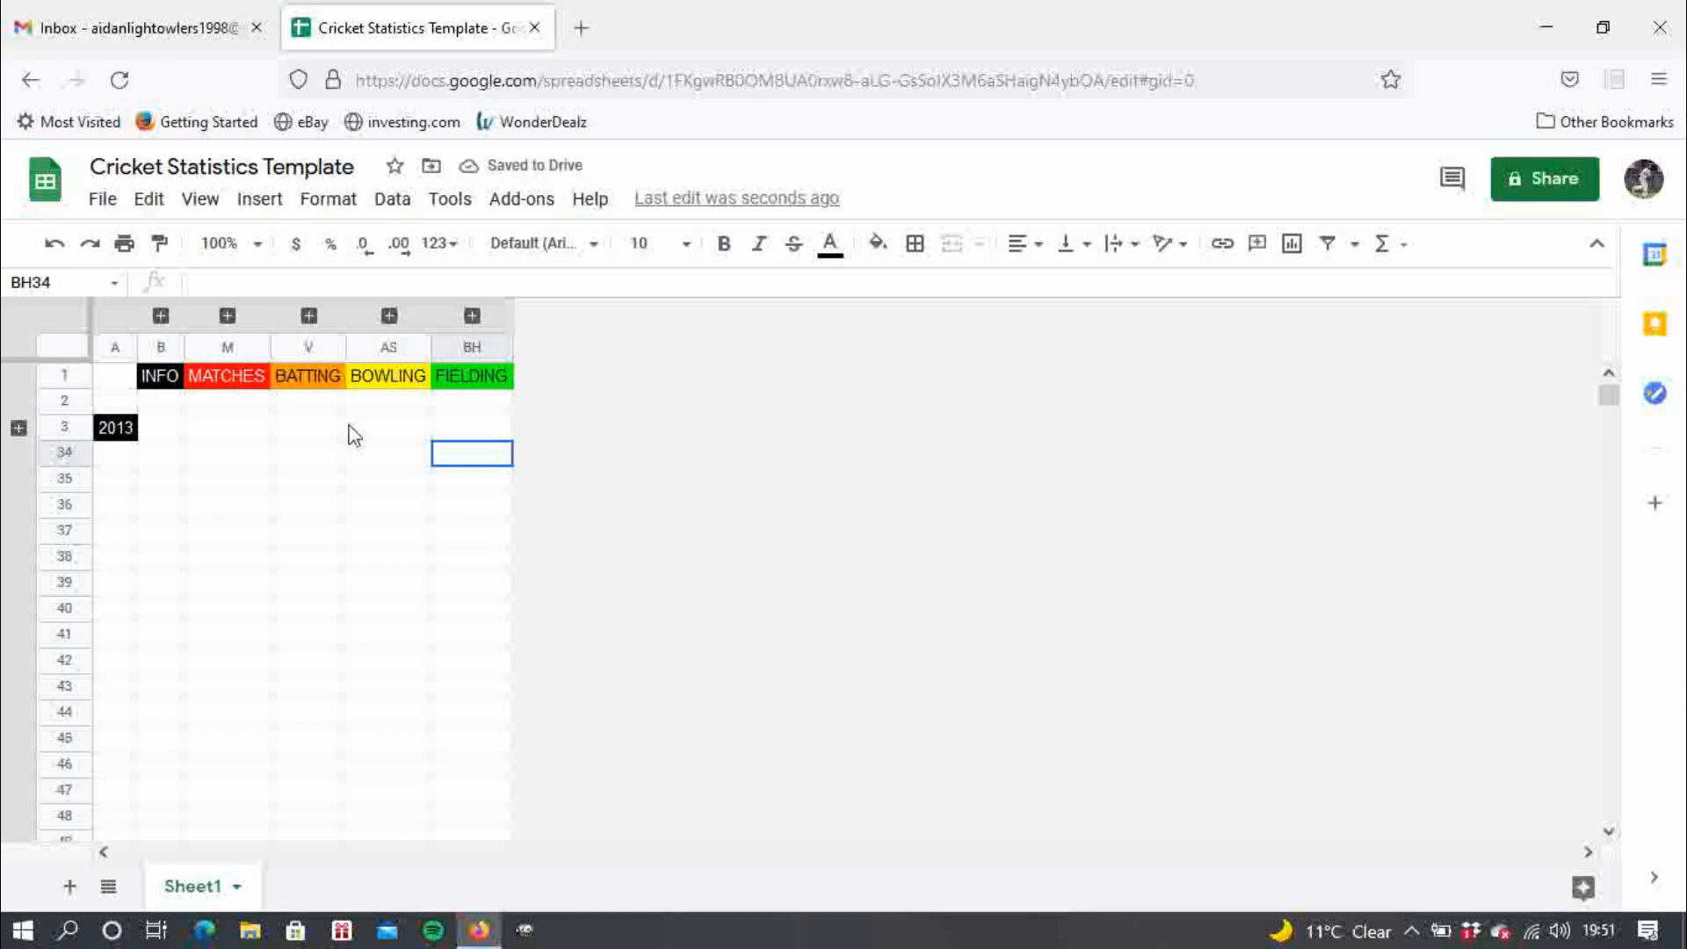
- Expand the 2013 row group and the FIELDING, BOWLING, BATTING, MATCHES and INFO column groups
click(18, 428)
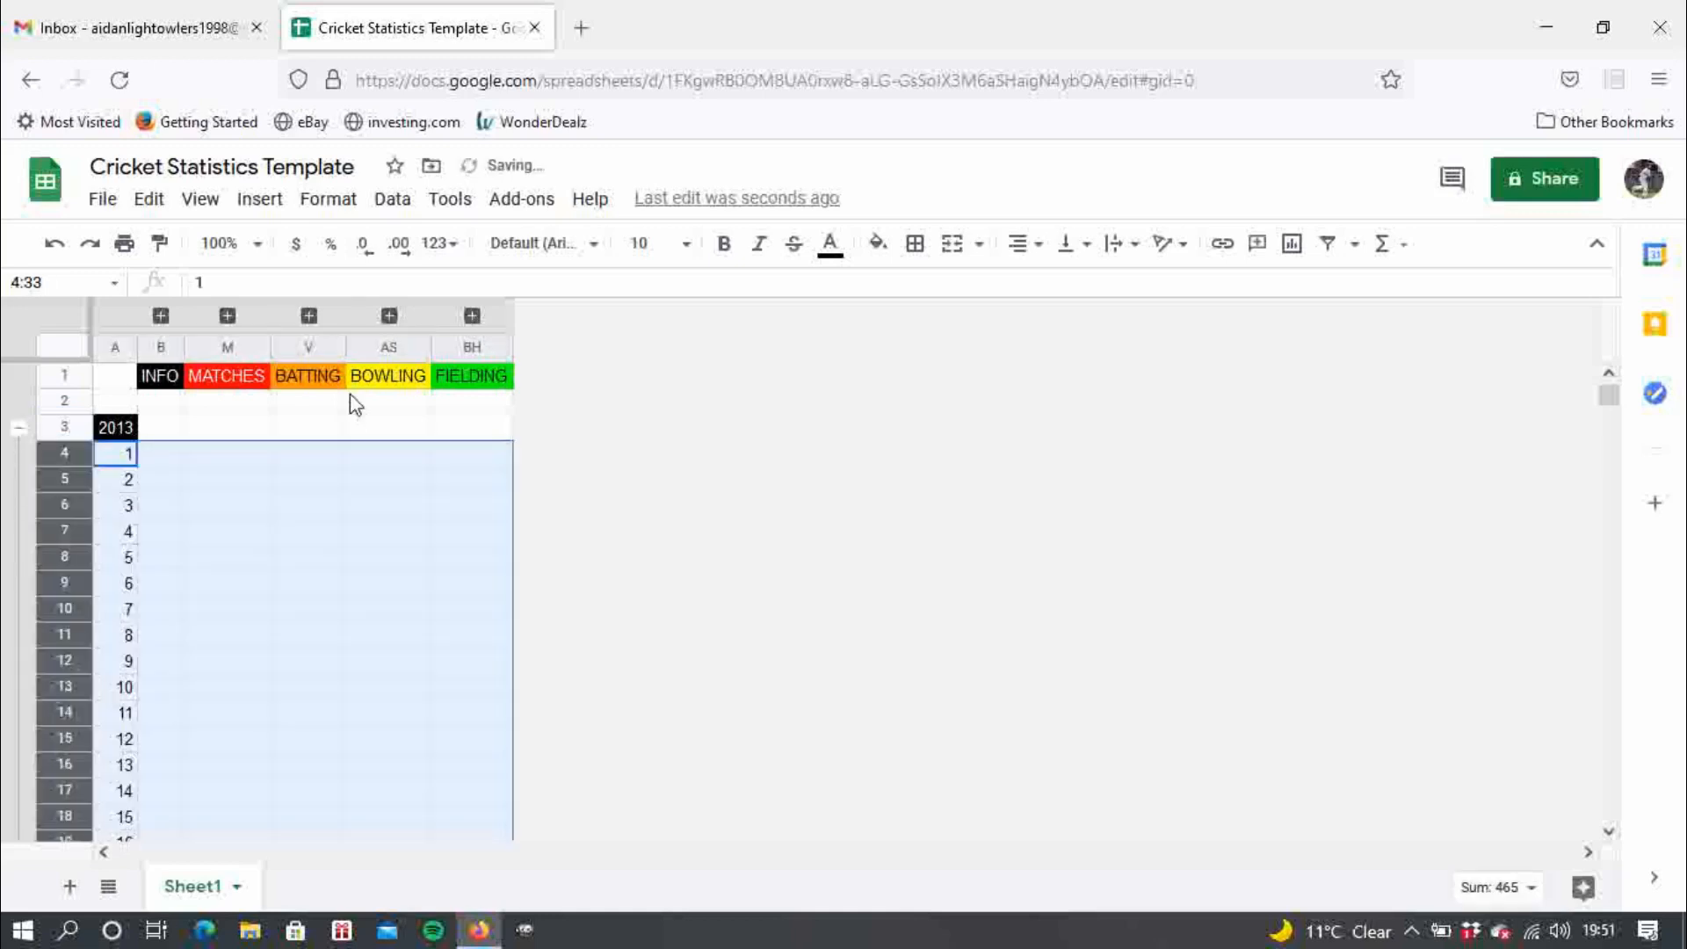
click(472, 315)
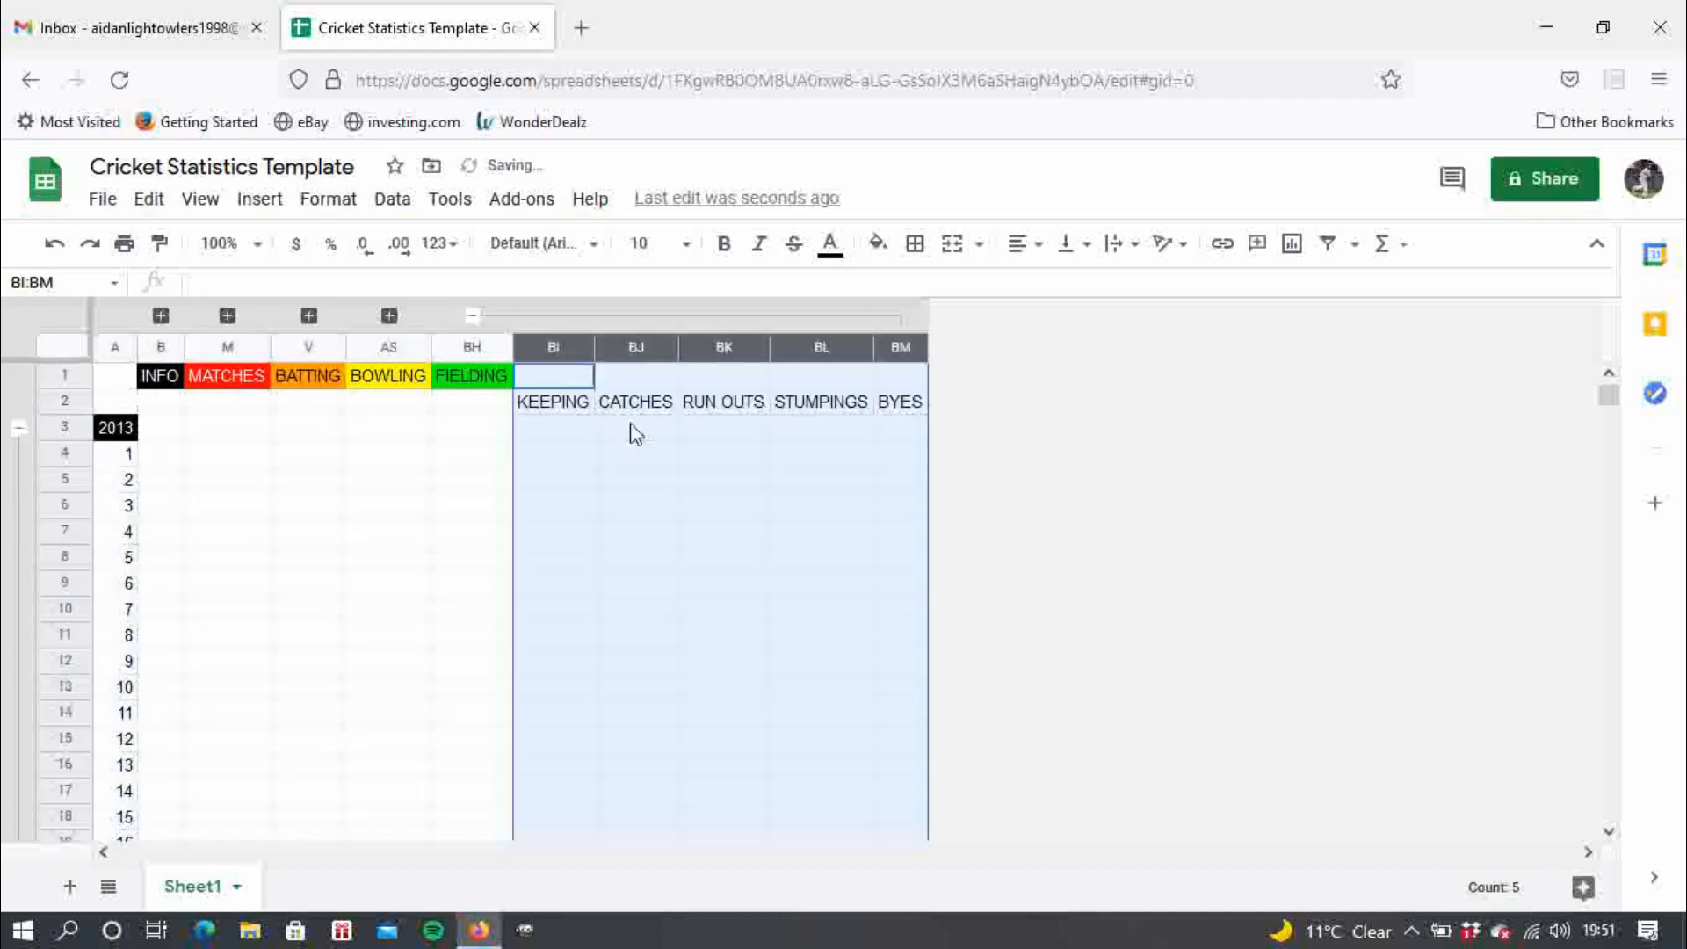
click(389, 316)
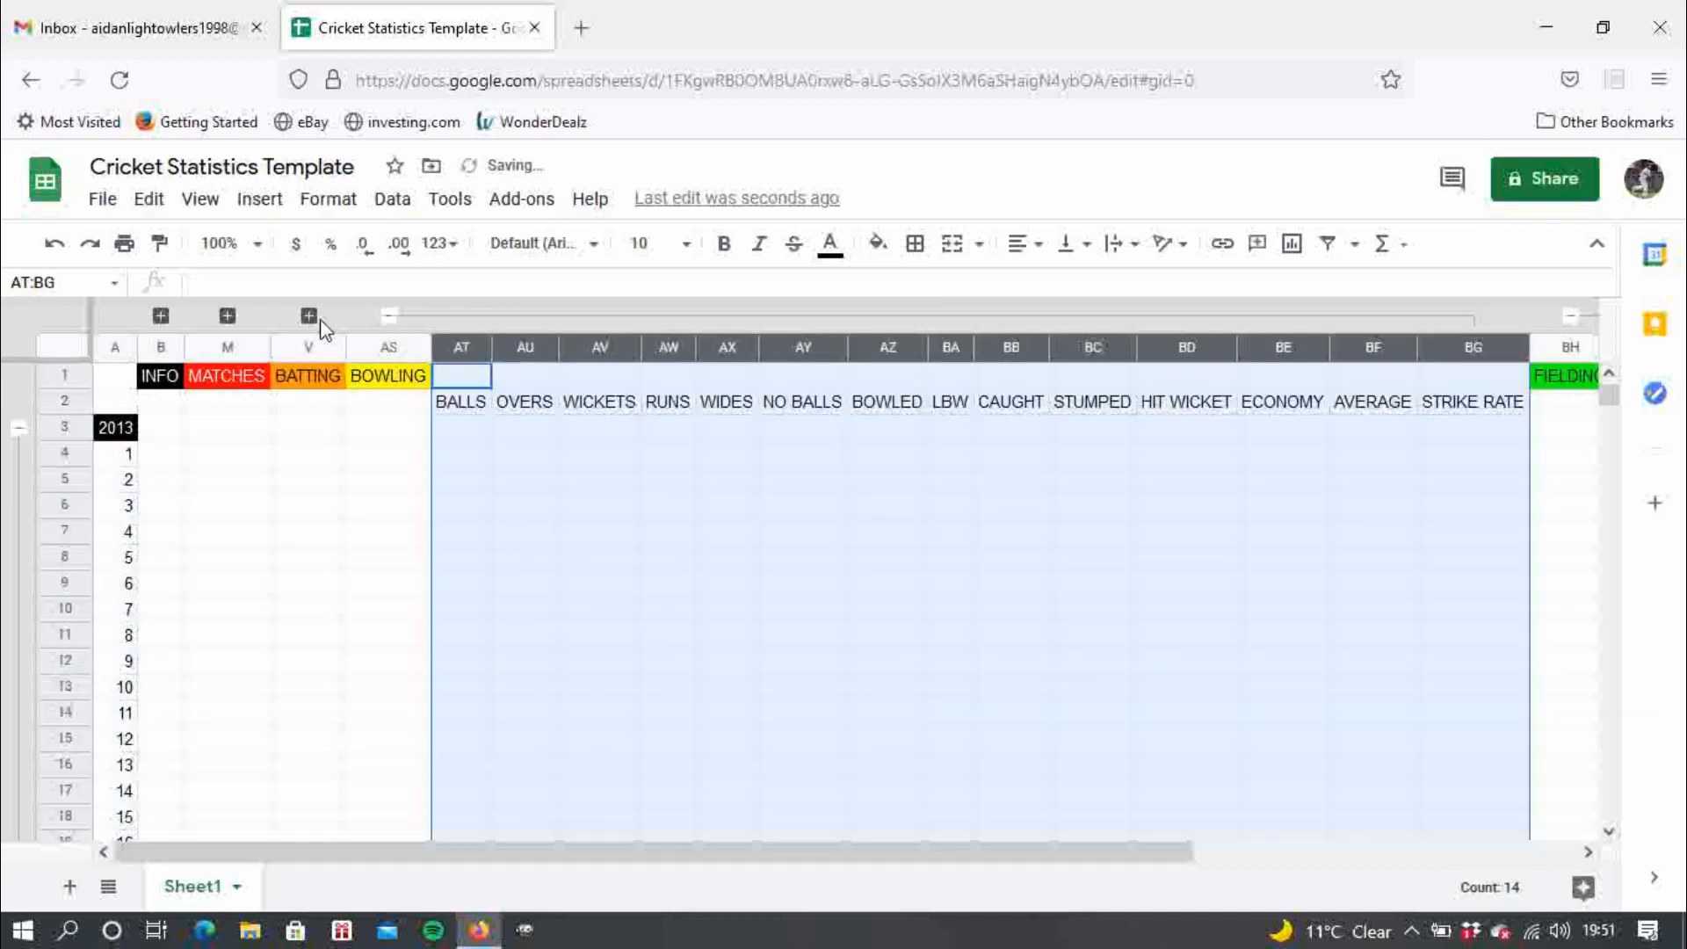
click(308, 316)
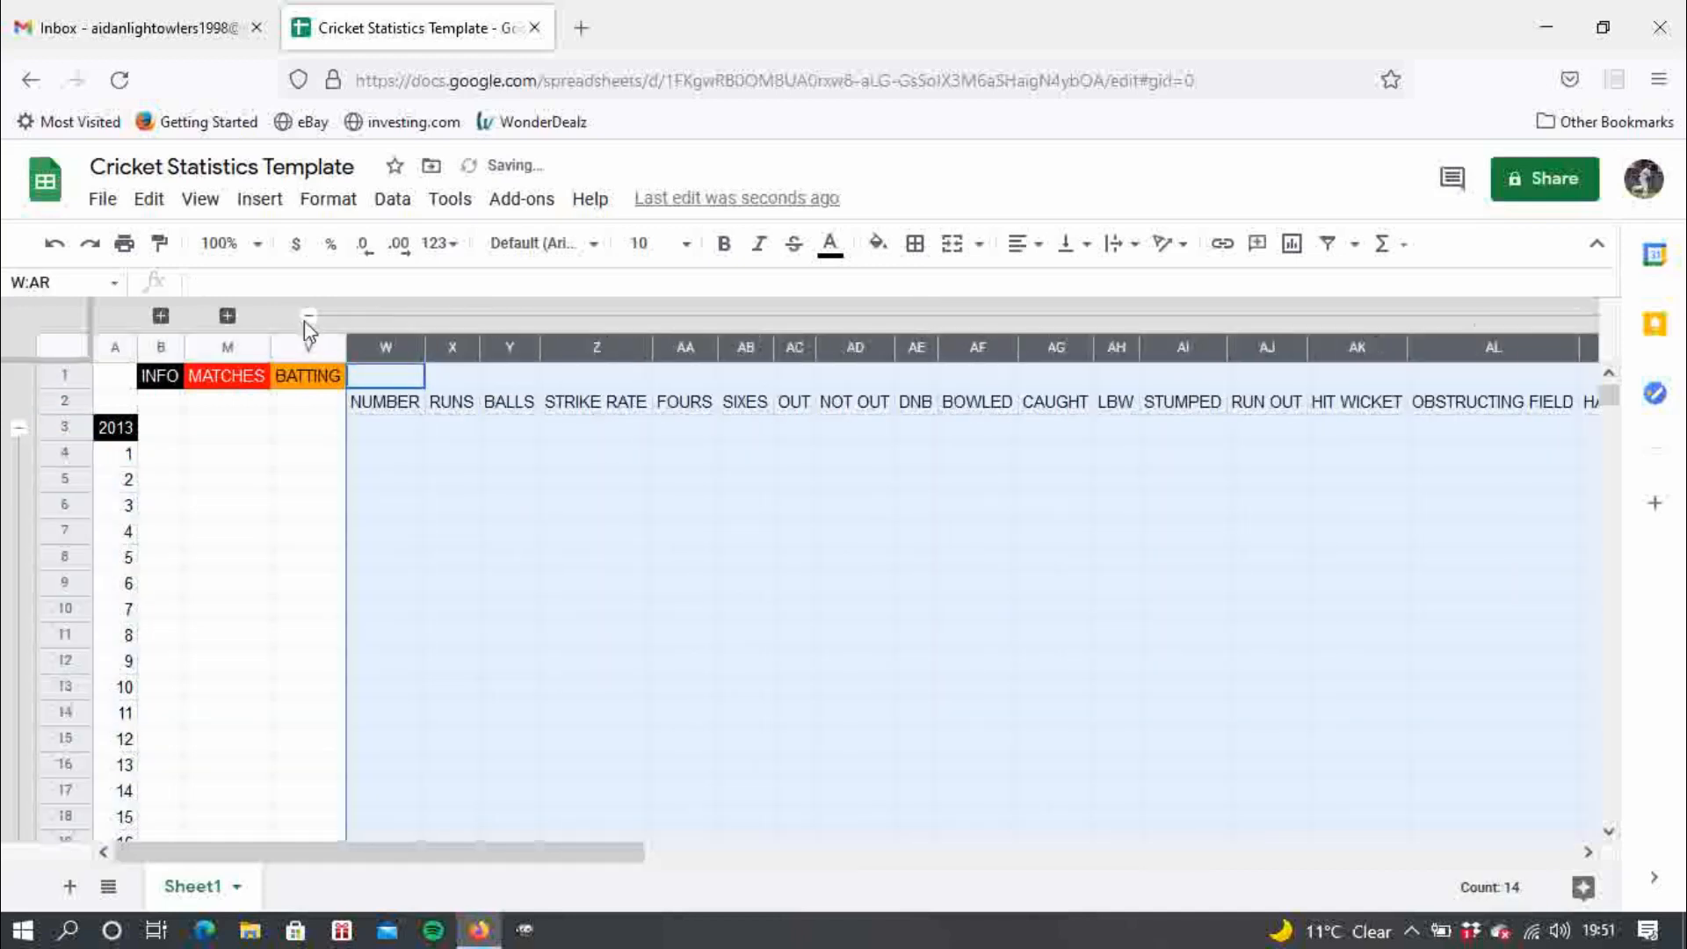
click(227, 315)
click(161, 316)
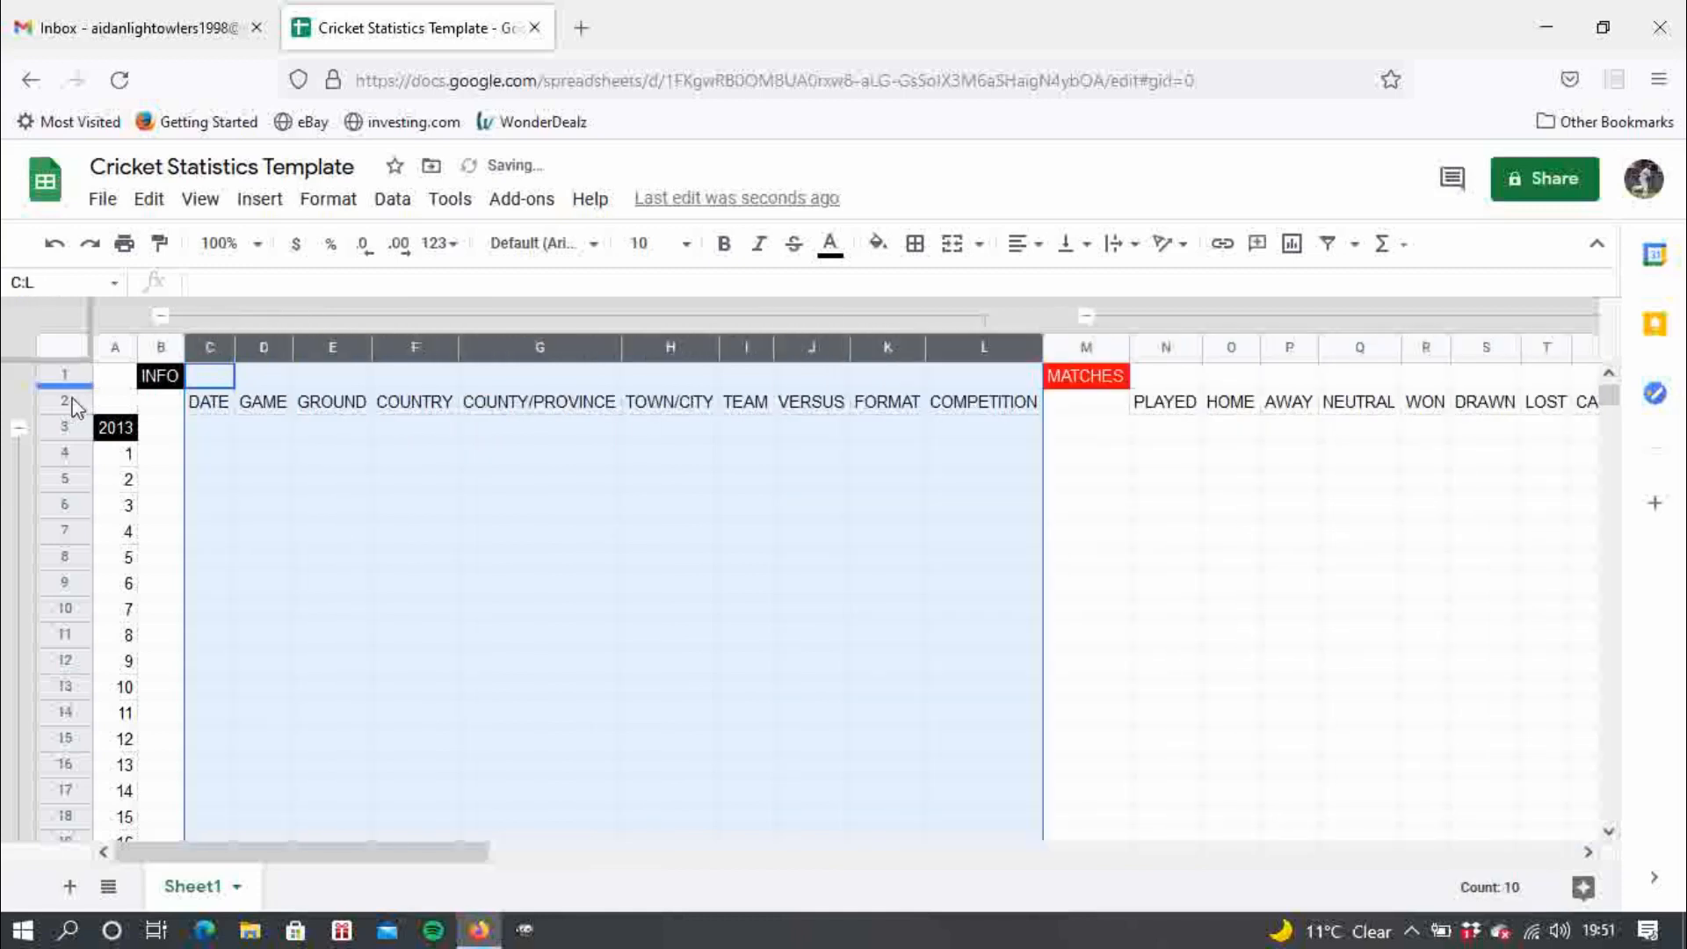
click(896, 560)
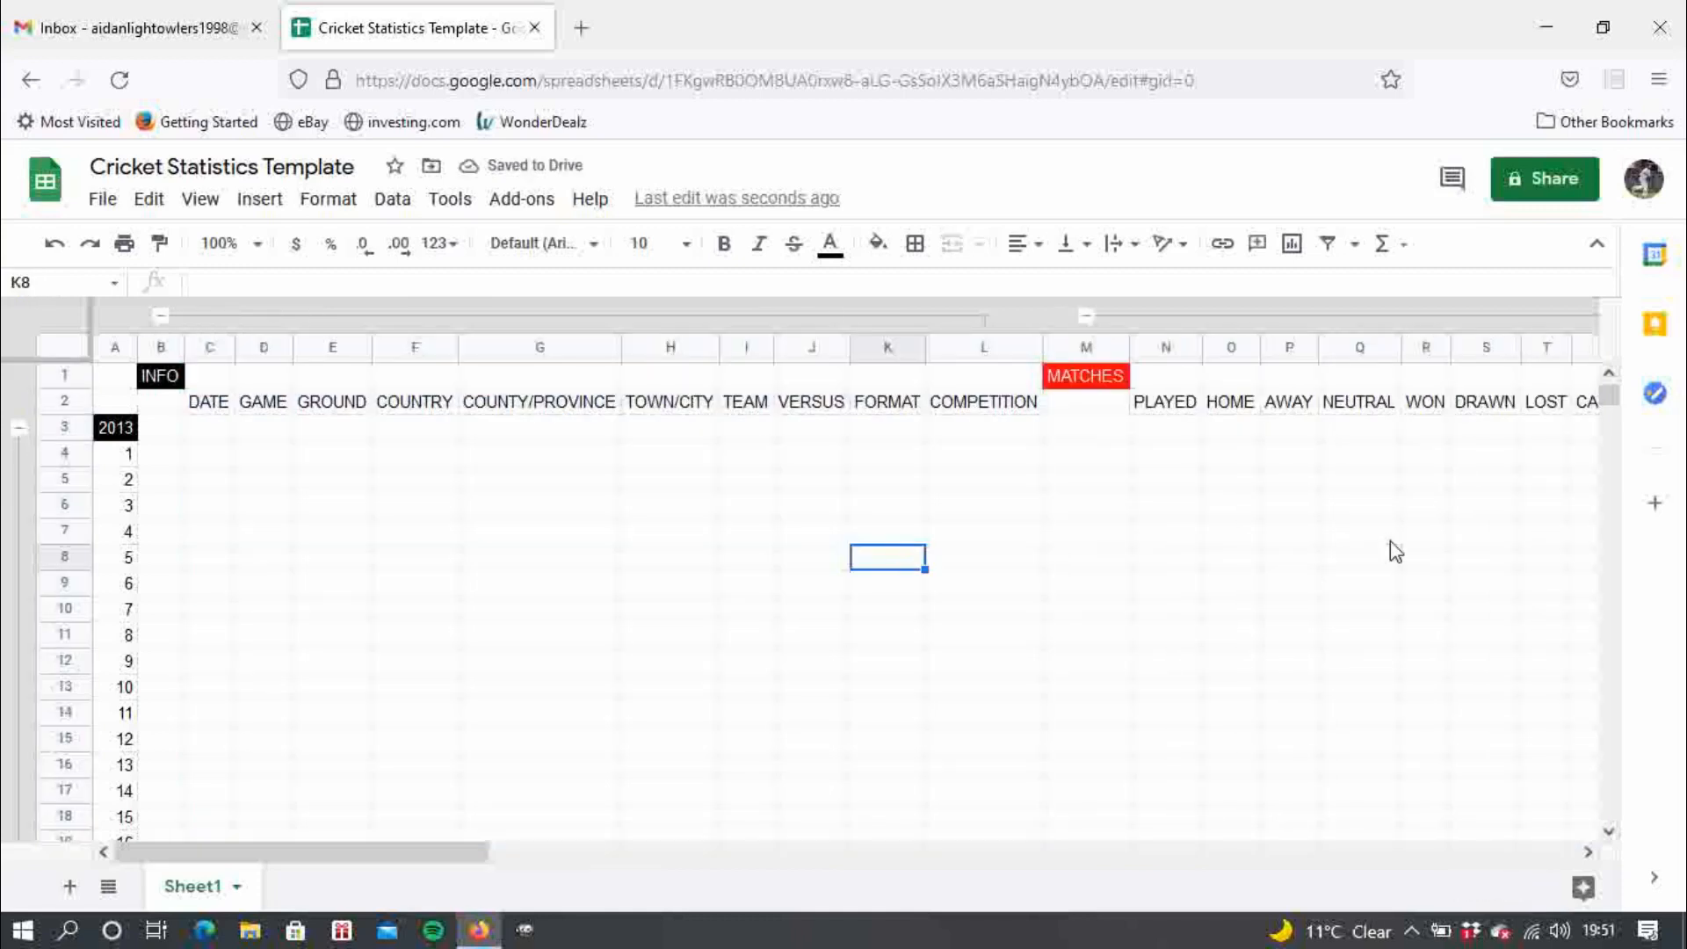
- Enter 2014 in cell A34, directly below game 30 of the 2013 season, as the next year label
mouse_move(1612, 394)
mouse_down()
mouse_move(1612, 424)
mouse_move(1611, 403)
mouse_up()
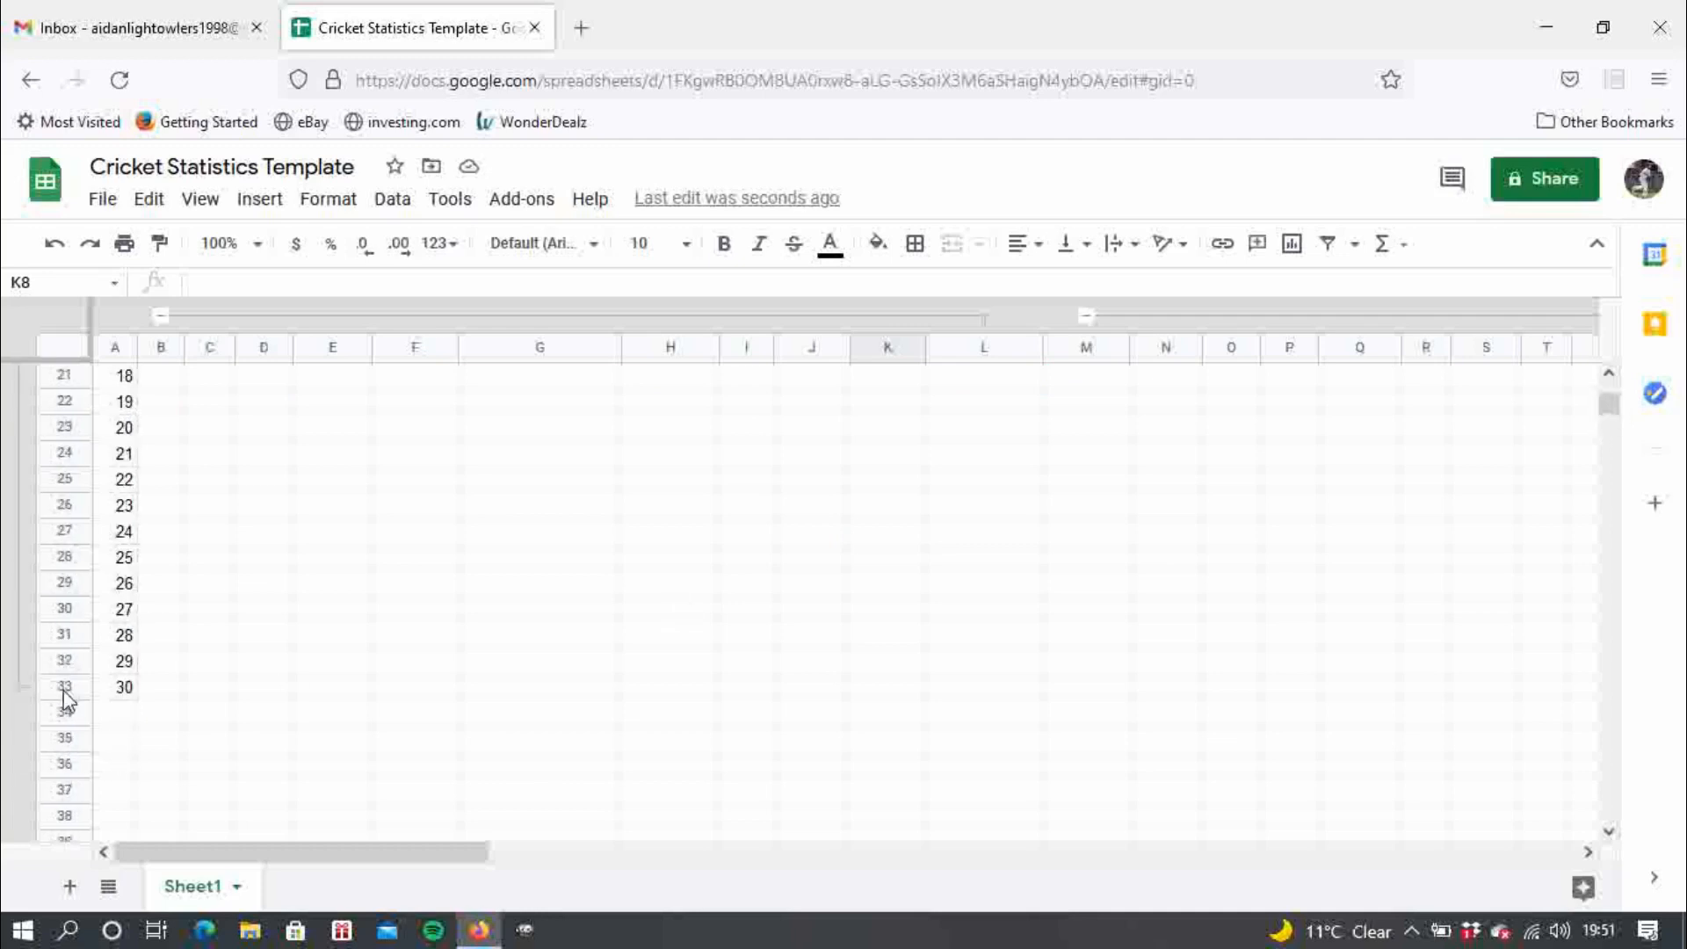
click(130, 720)
text(2)
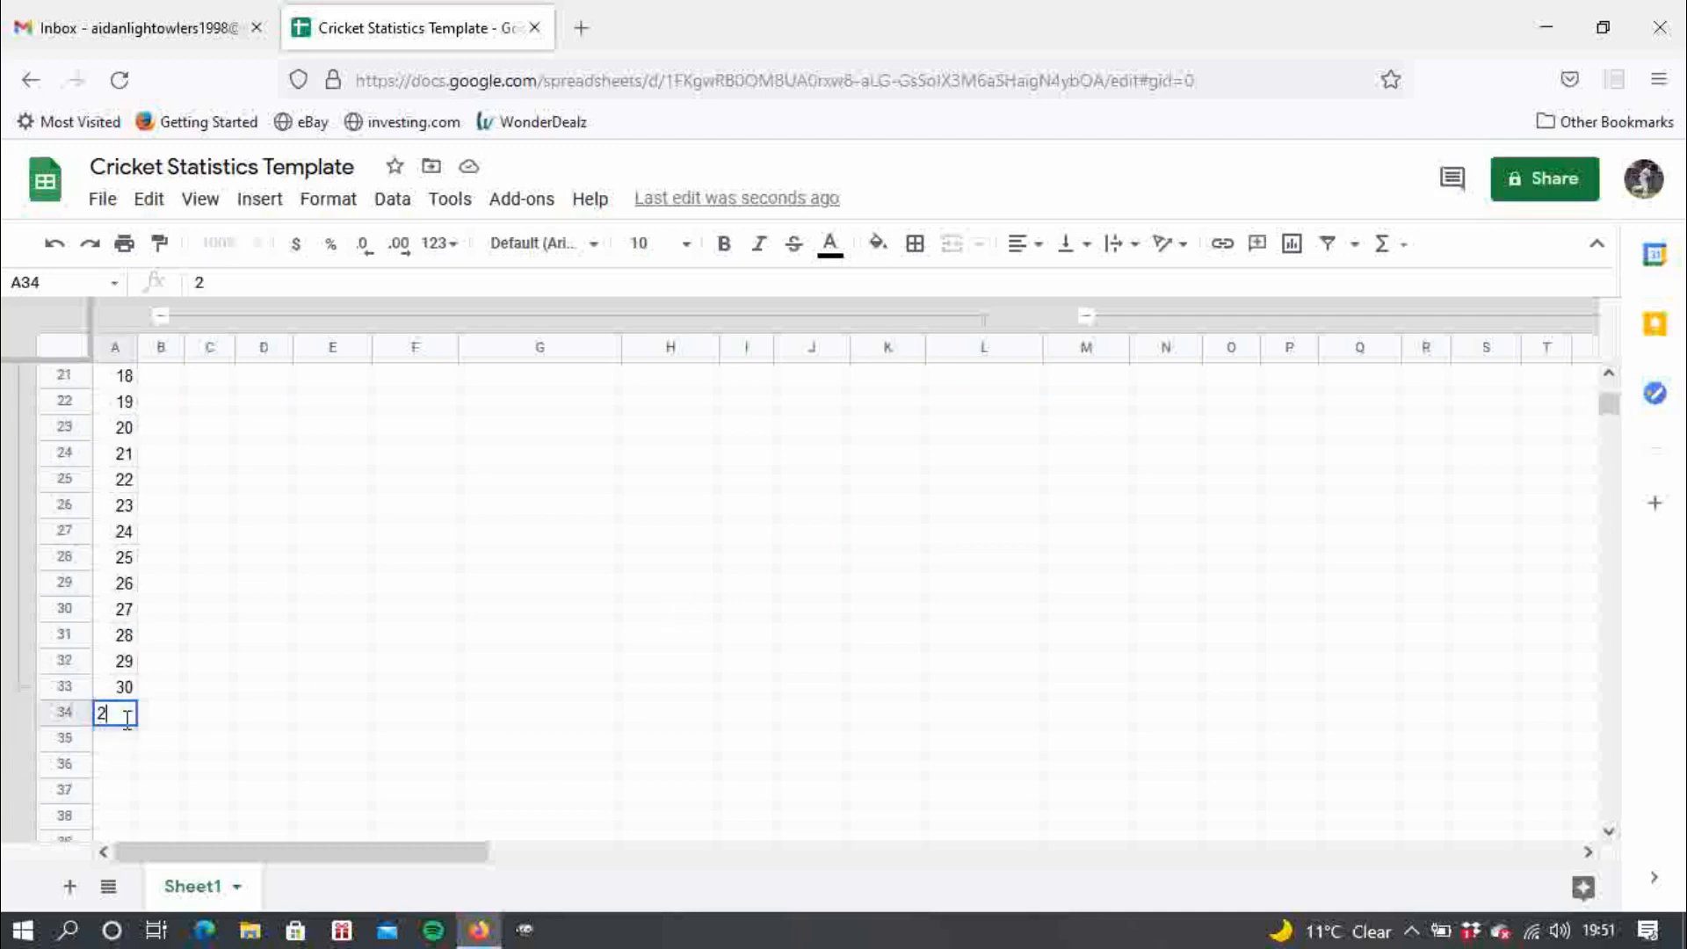
text(014)
key(Return)
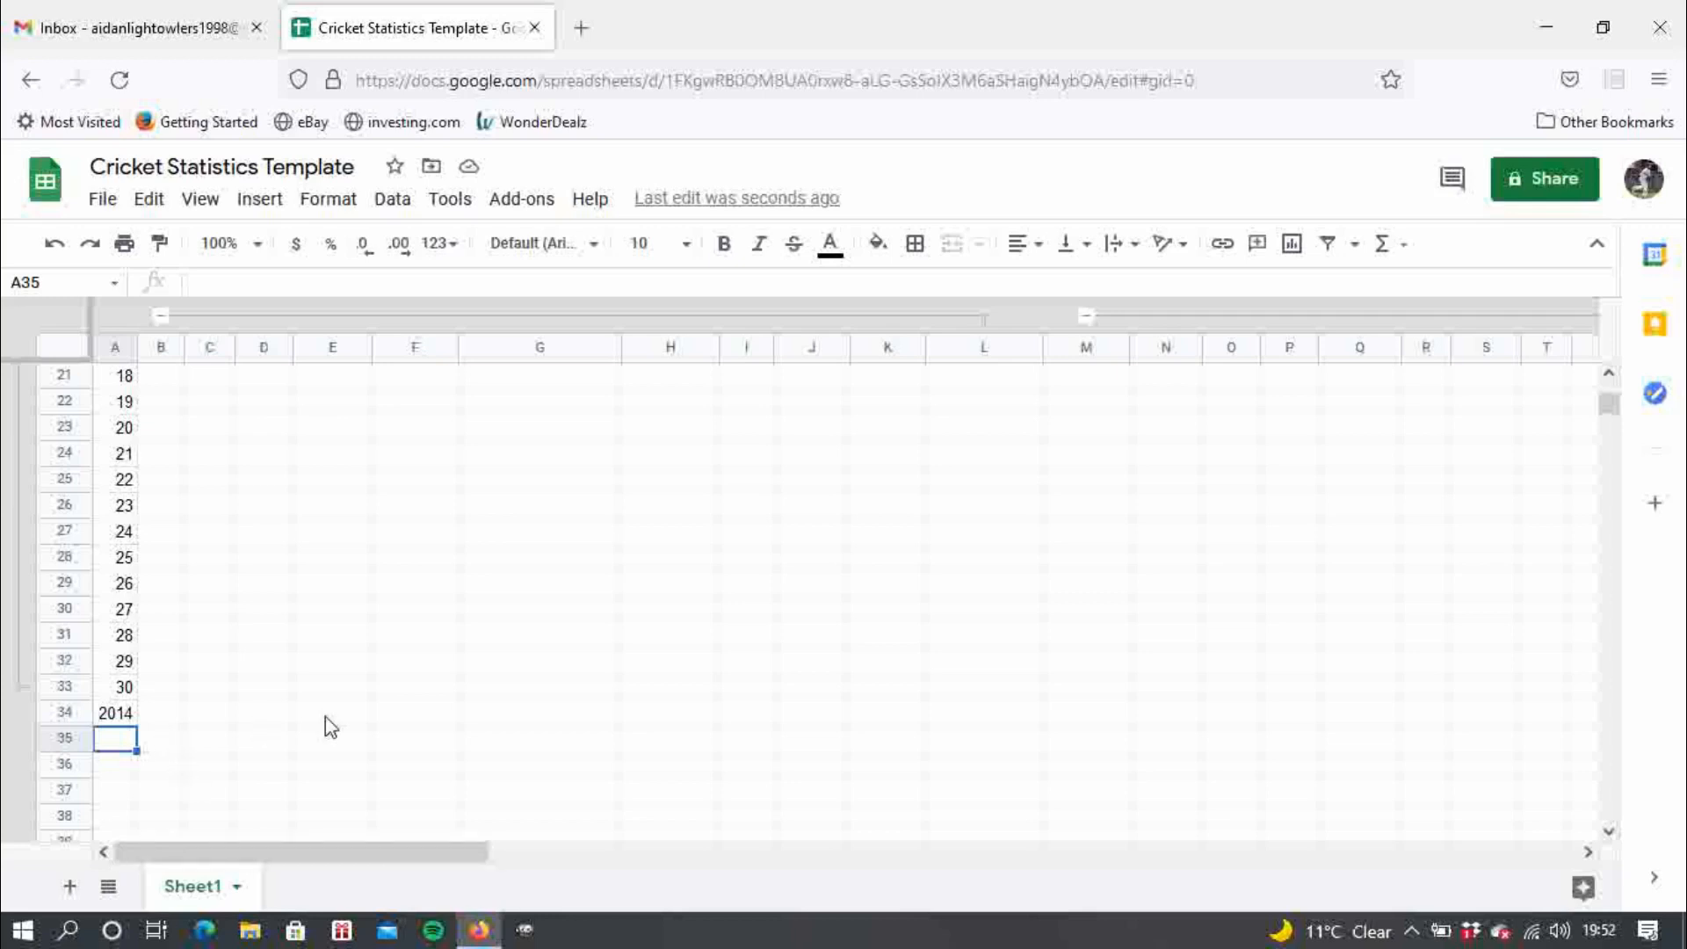
- Enter game numbers 1, 2 and 3 below 2014 and fill the series down to 26 in cell A60
text(1)
key(Return)
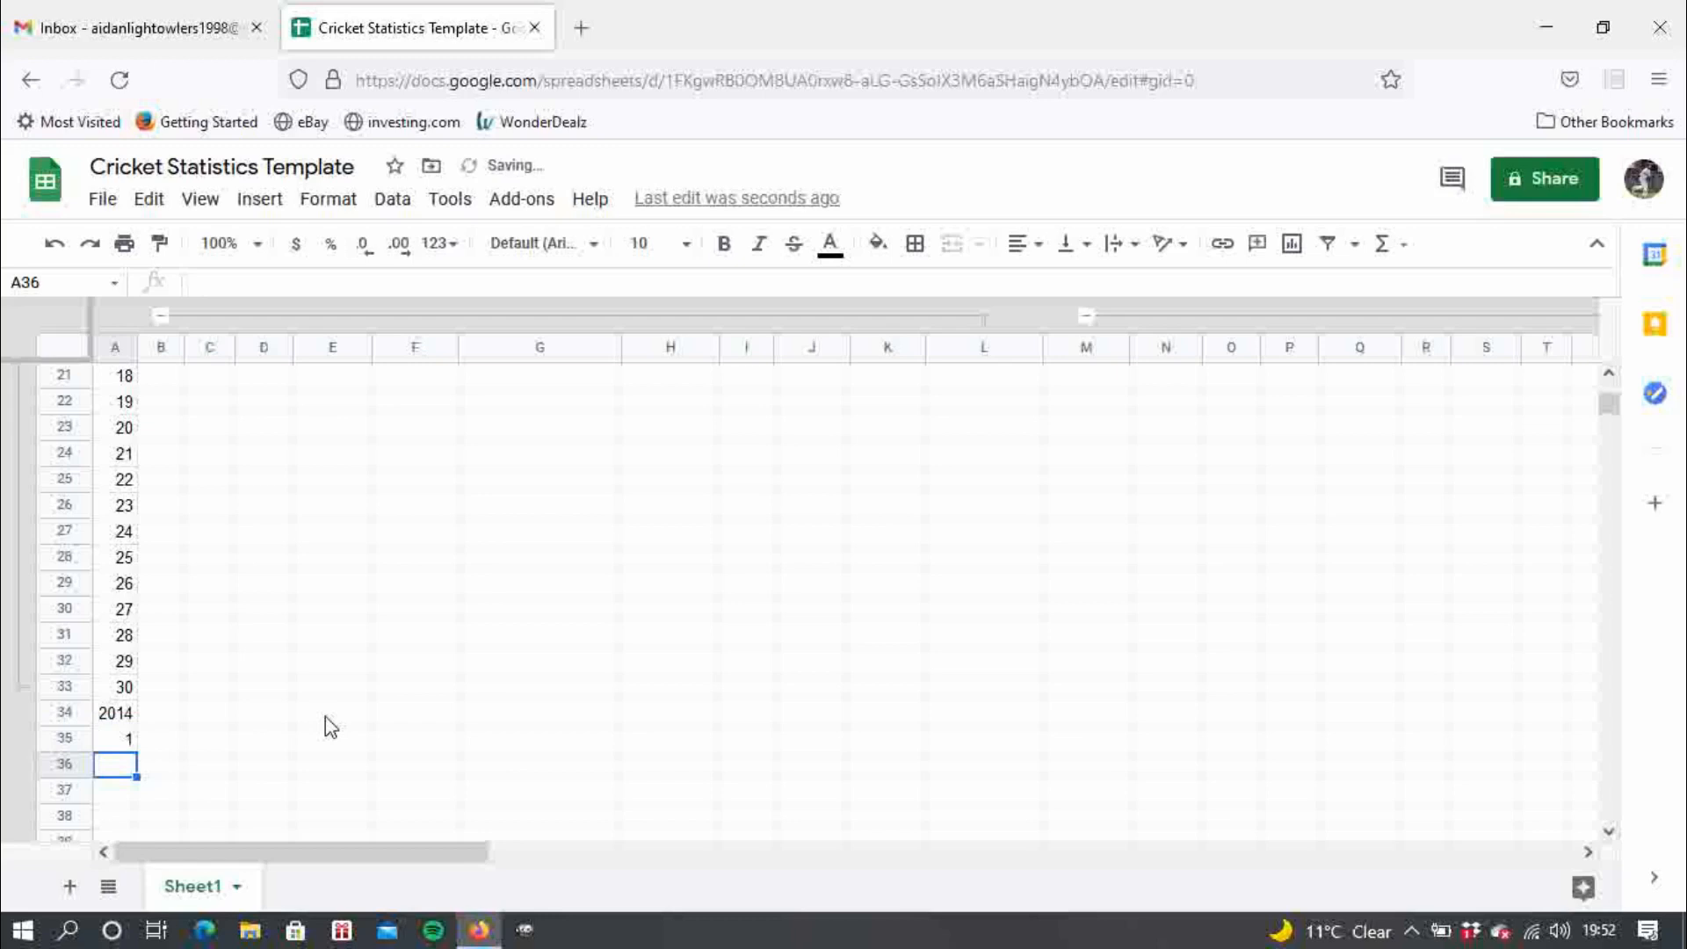
text(2)
key(Return)
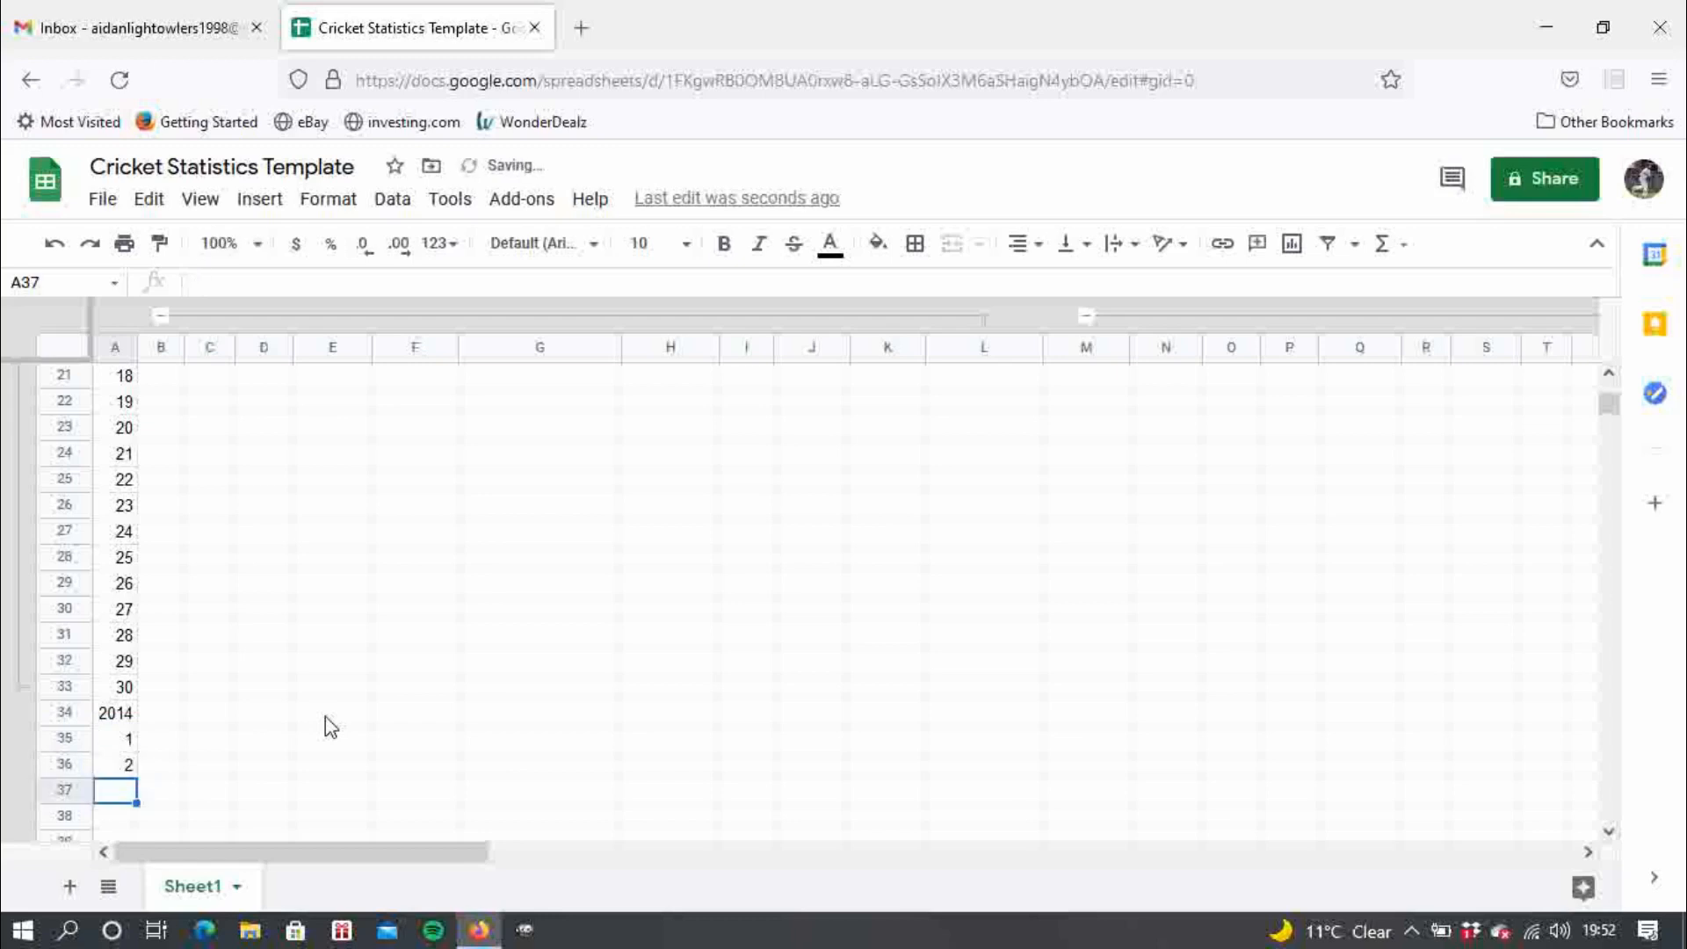
text(3)
key(Return)
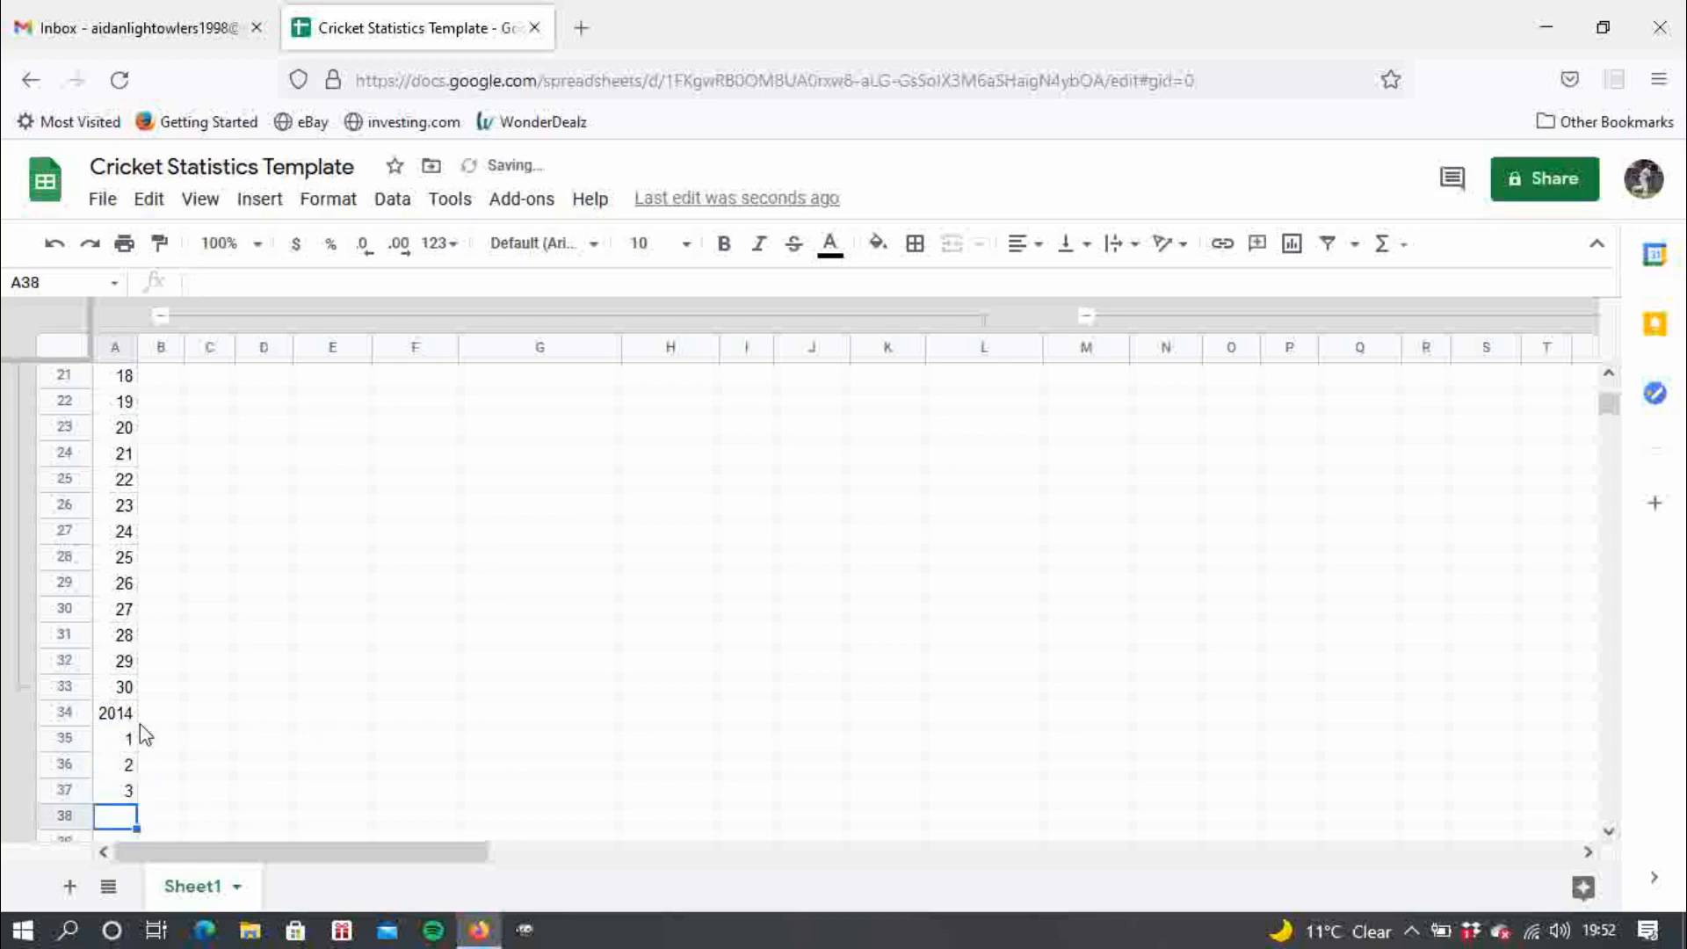
click(122, 744)
drag(122, 744, 132, 561)
- Enter the remaining 2014 game numbers 27, 28, 29 and 30 in cells A61 to A64
click(120, 582)
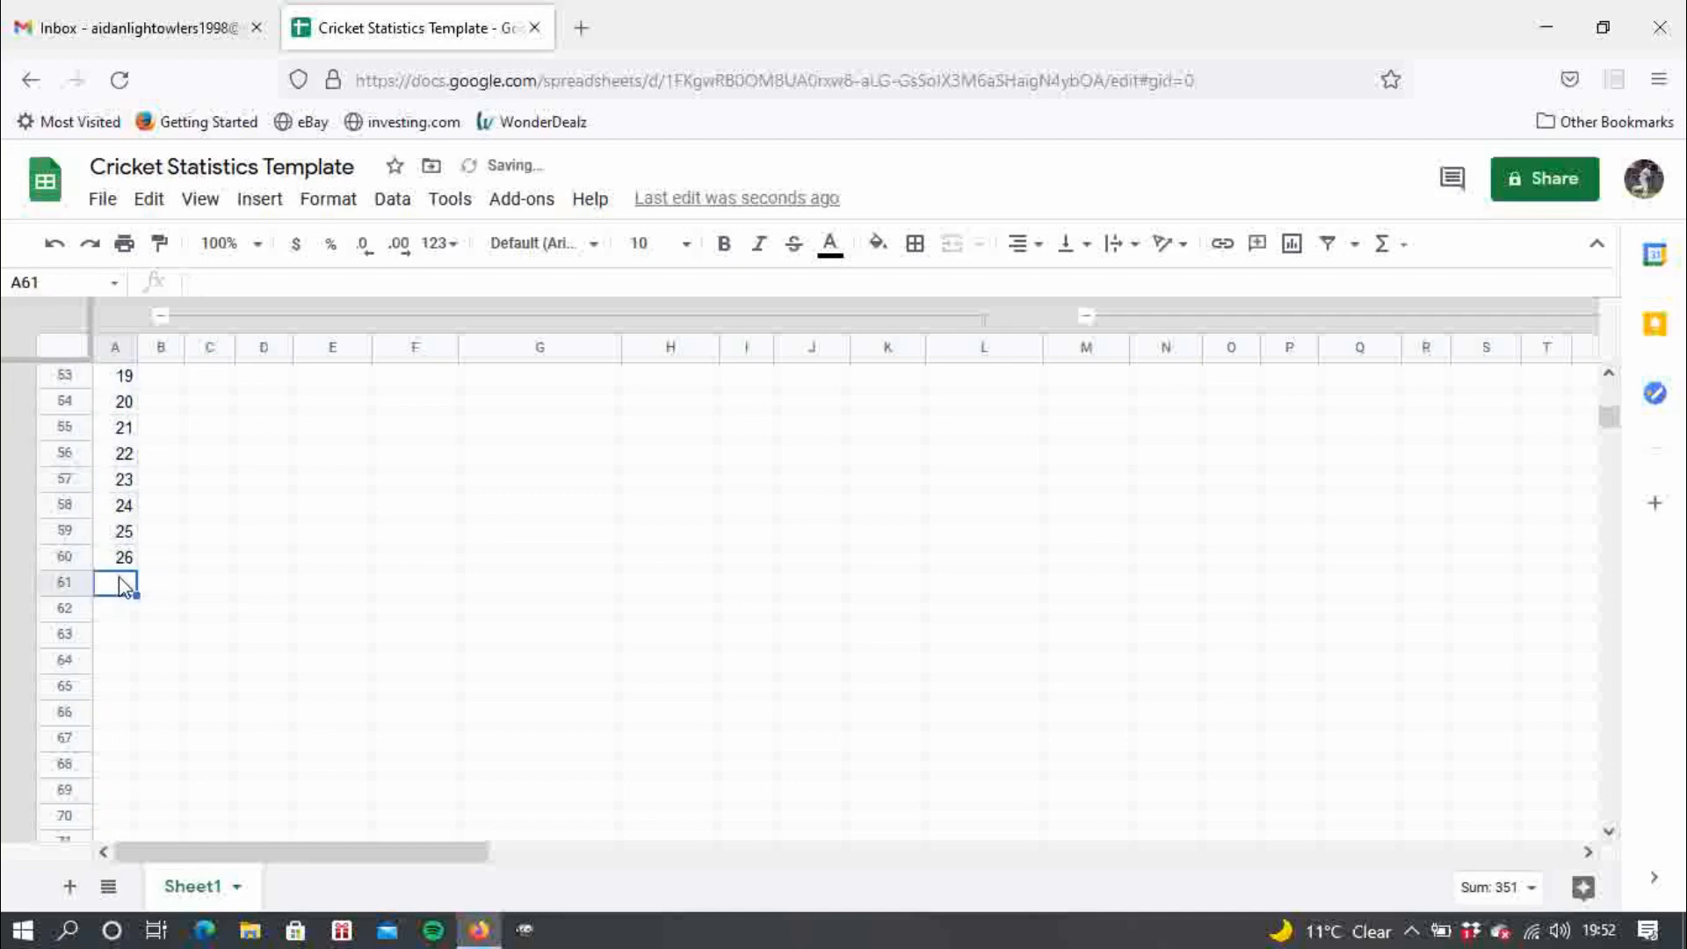
text(27)
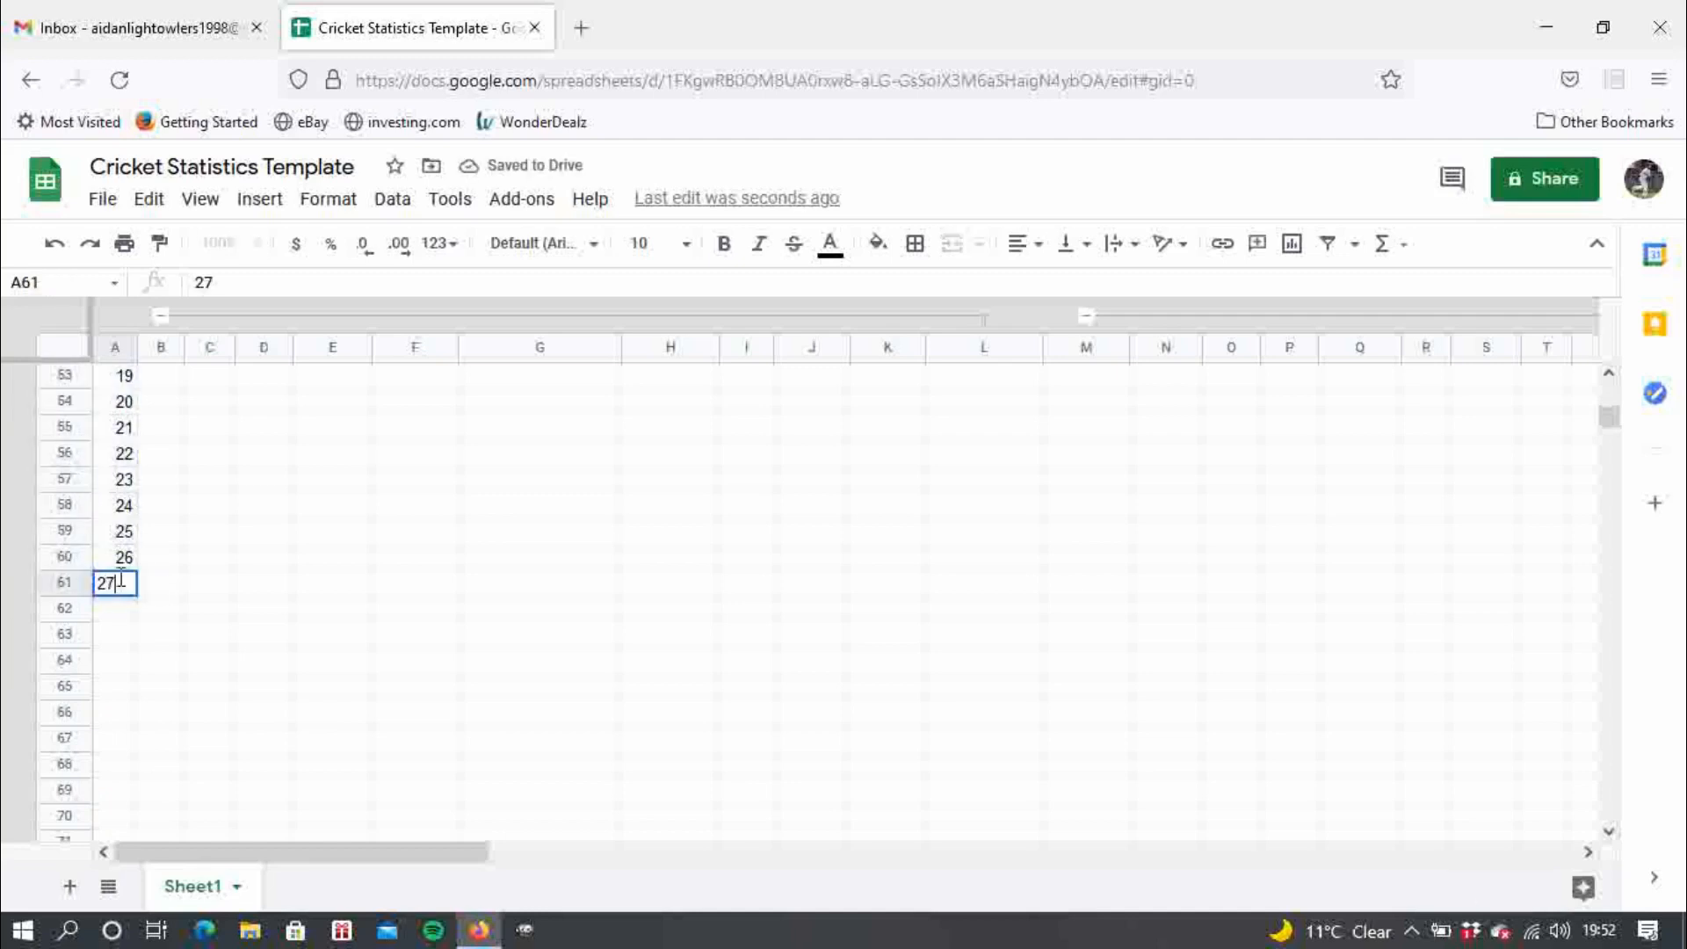
key(Return)
text(28)
key(Return)
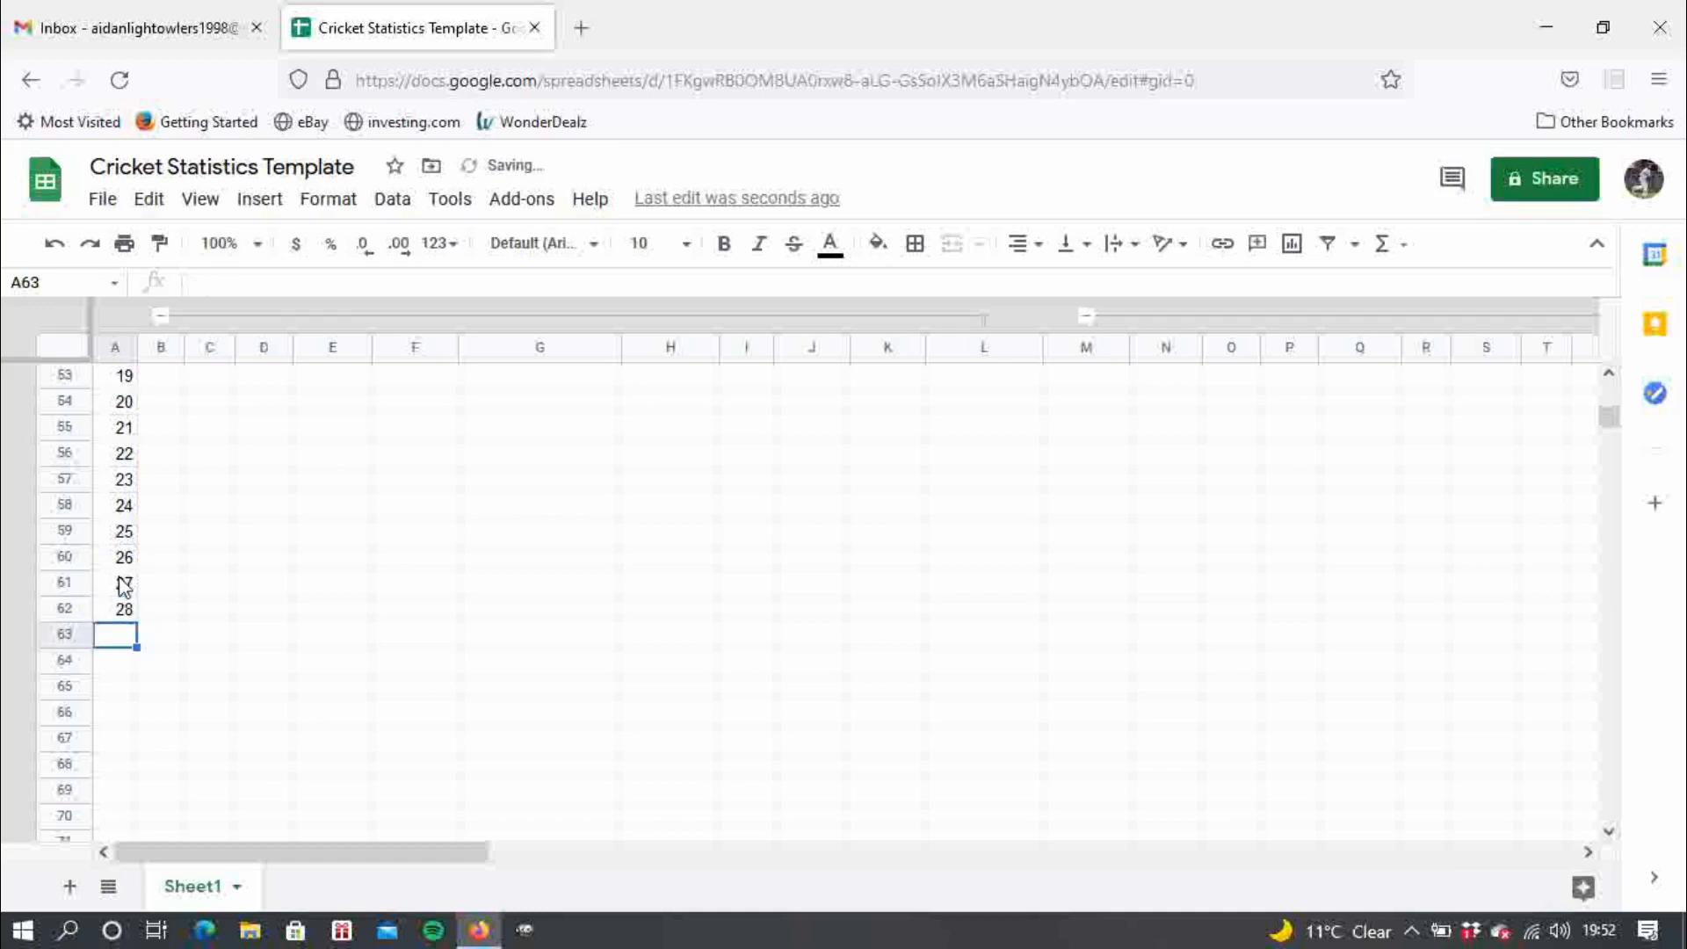
text(29)
key(Return)
text(30)
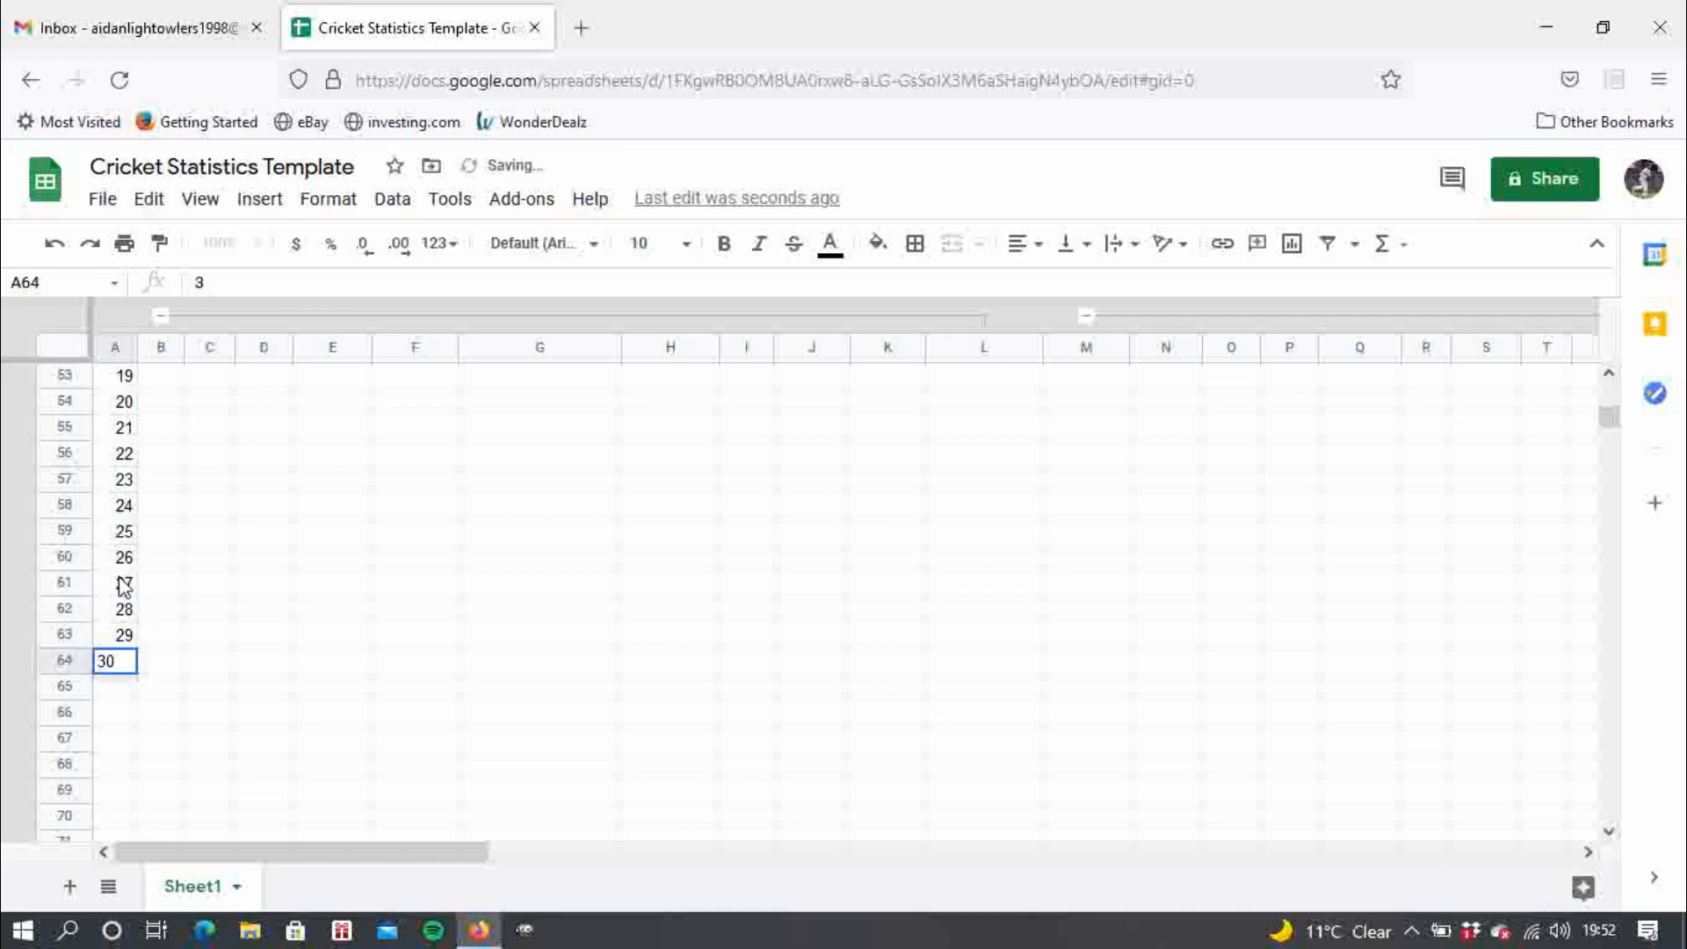
key(Return)
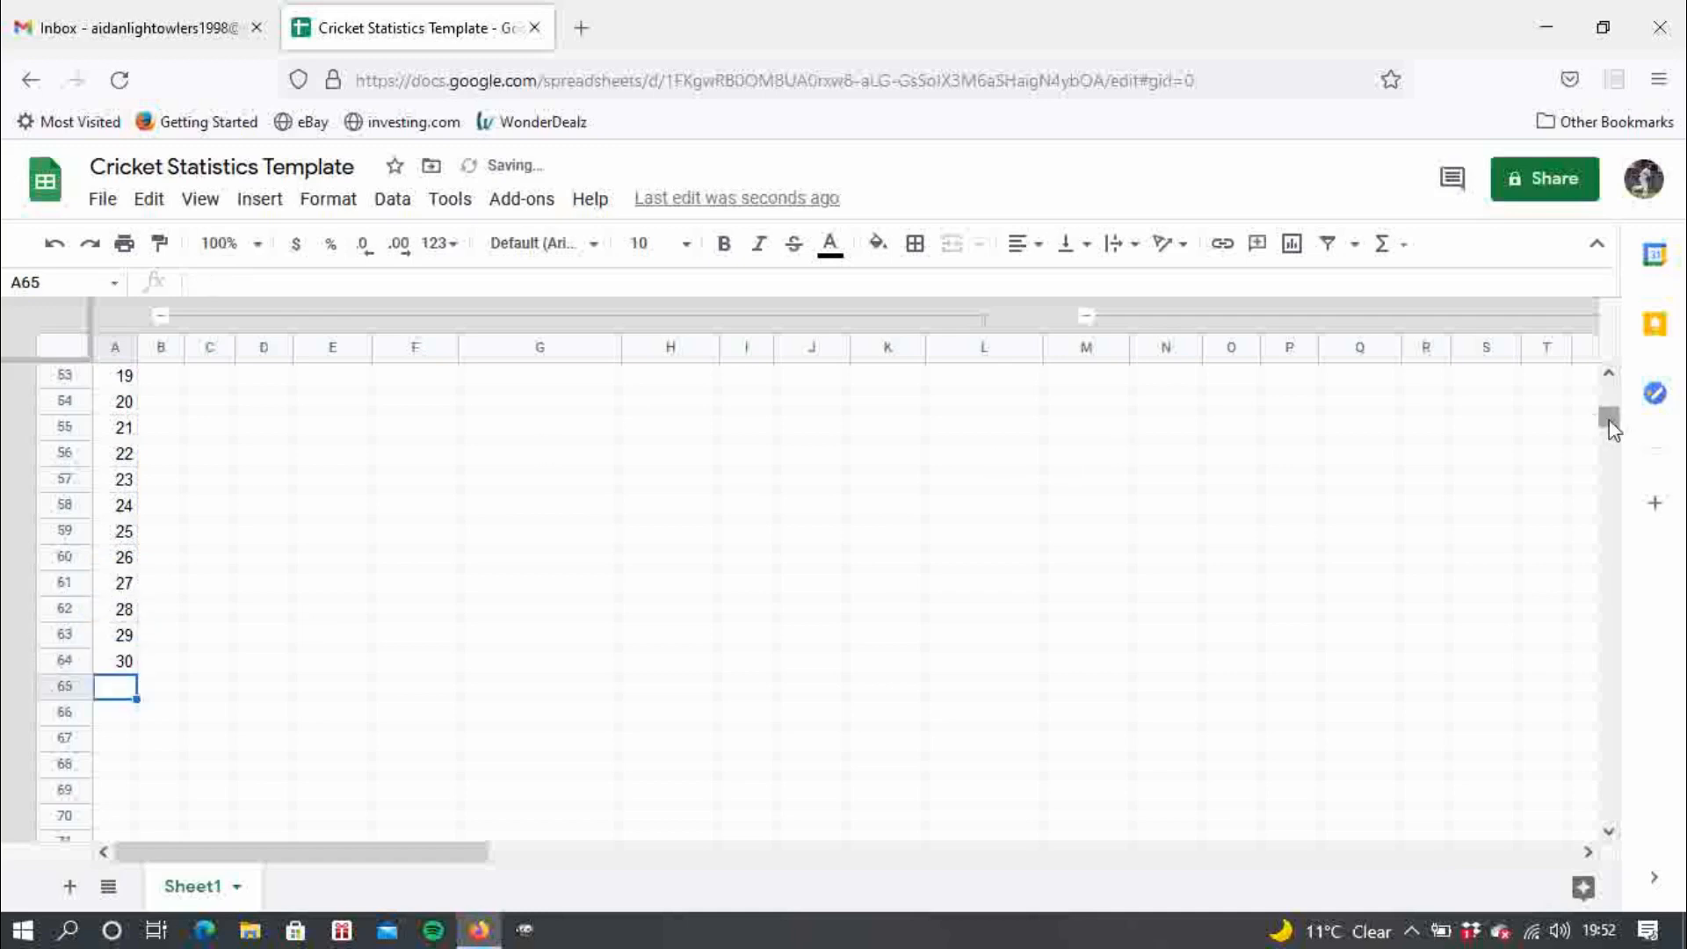
- Give the 2014 year label in cell A34 a red fill and white text
mouse_move(1611, 420)
mouse_down()
mouse_move(1609, 386)
mouse_move(1614, 426)
mouse_up()
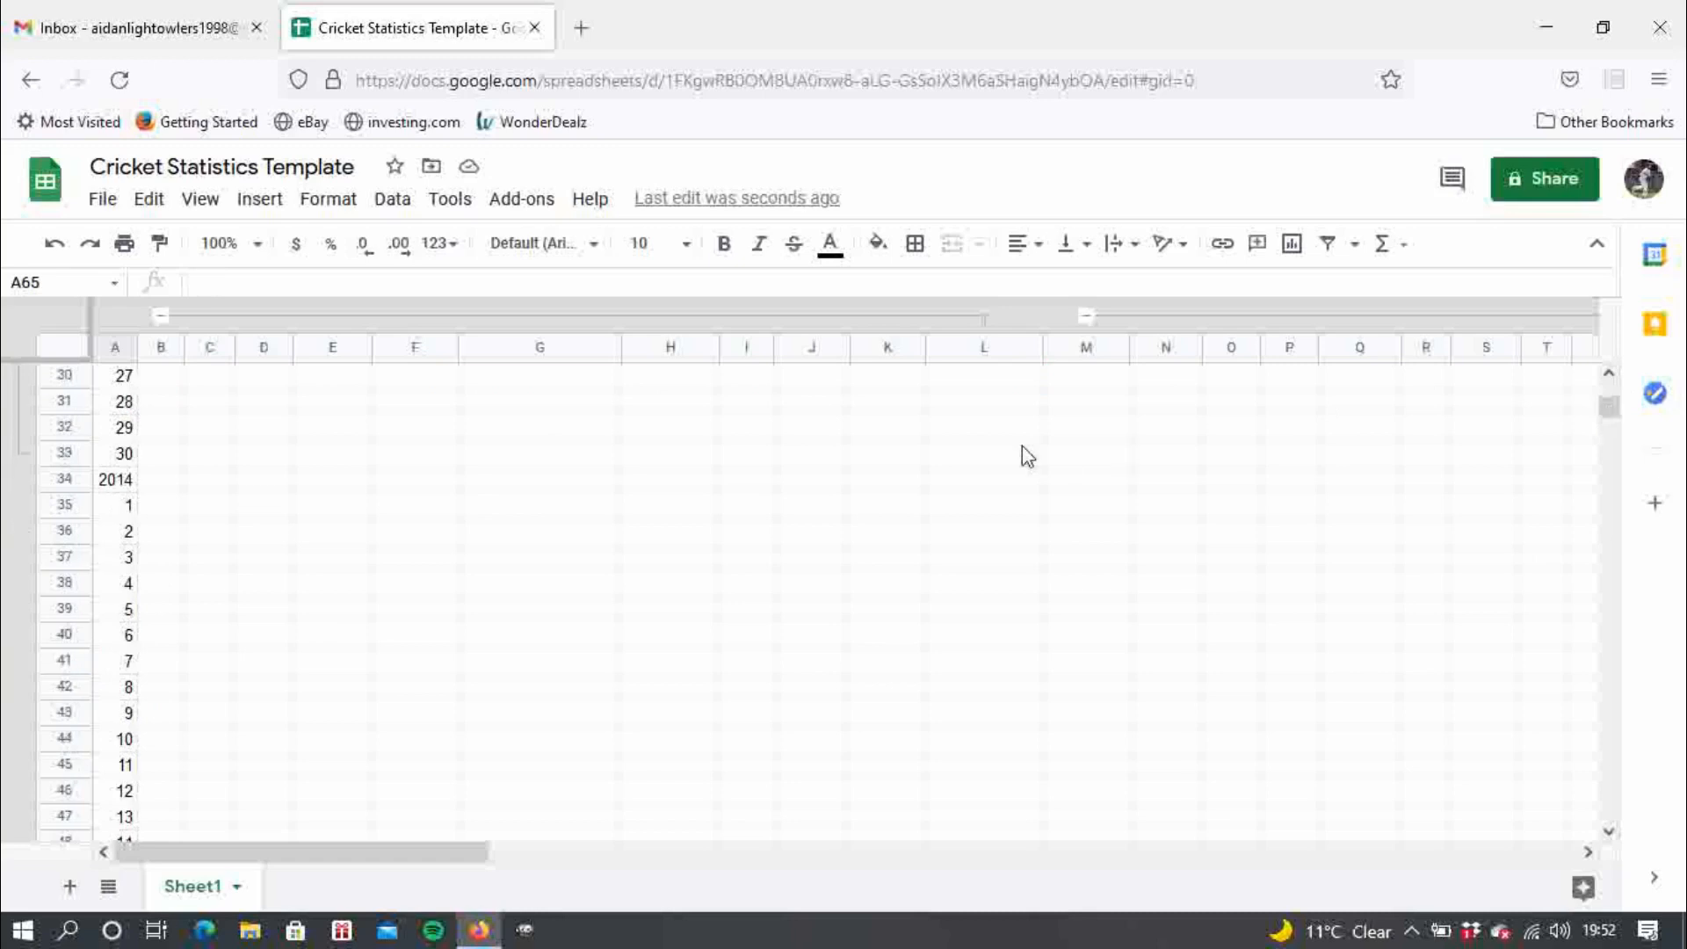
click(130, 480)
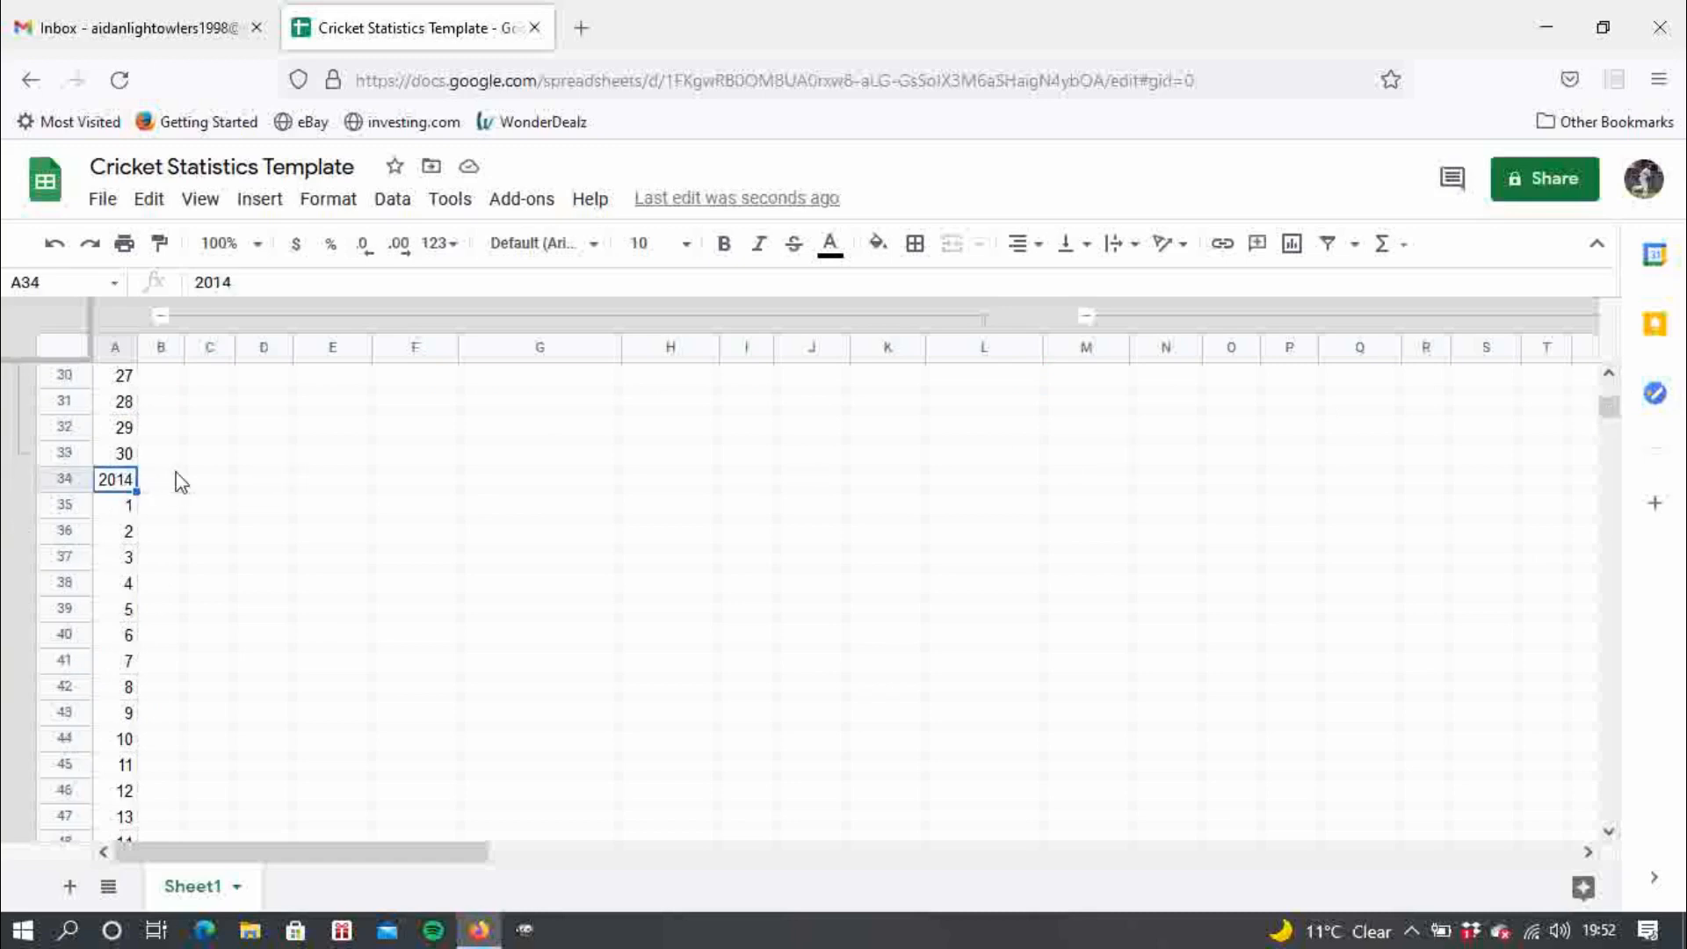
click(883, 266)
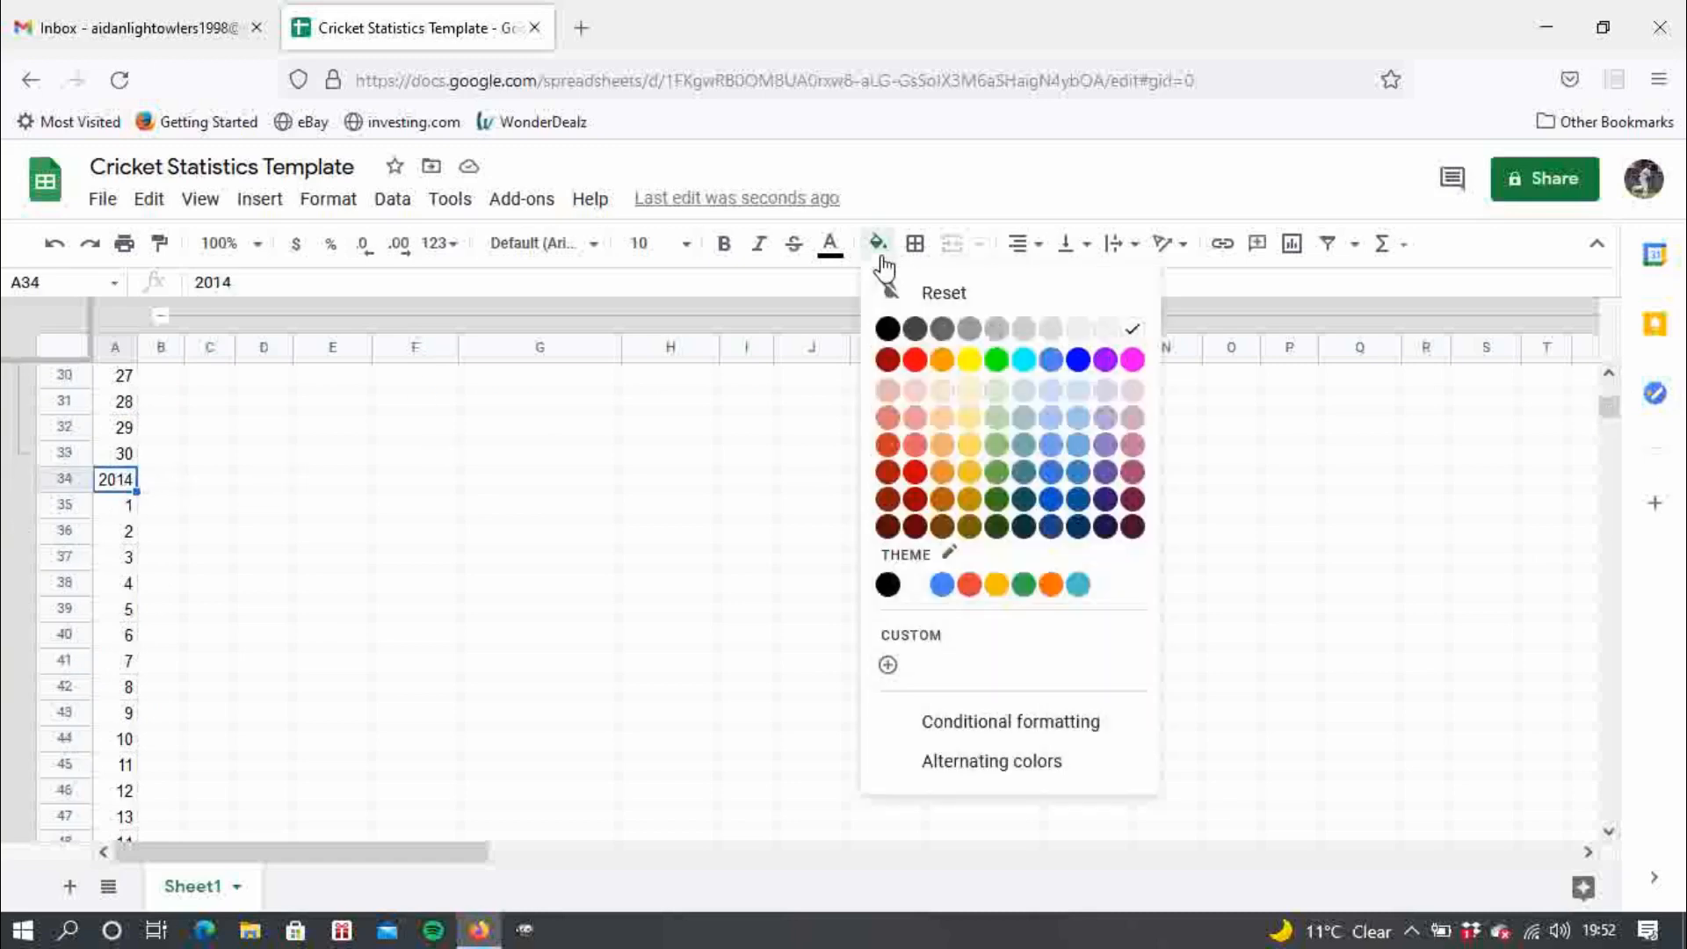
click(920, 365)
click(833, 248)
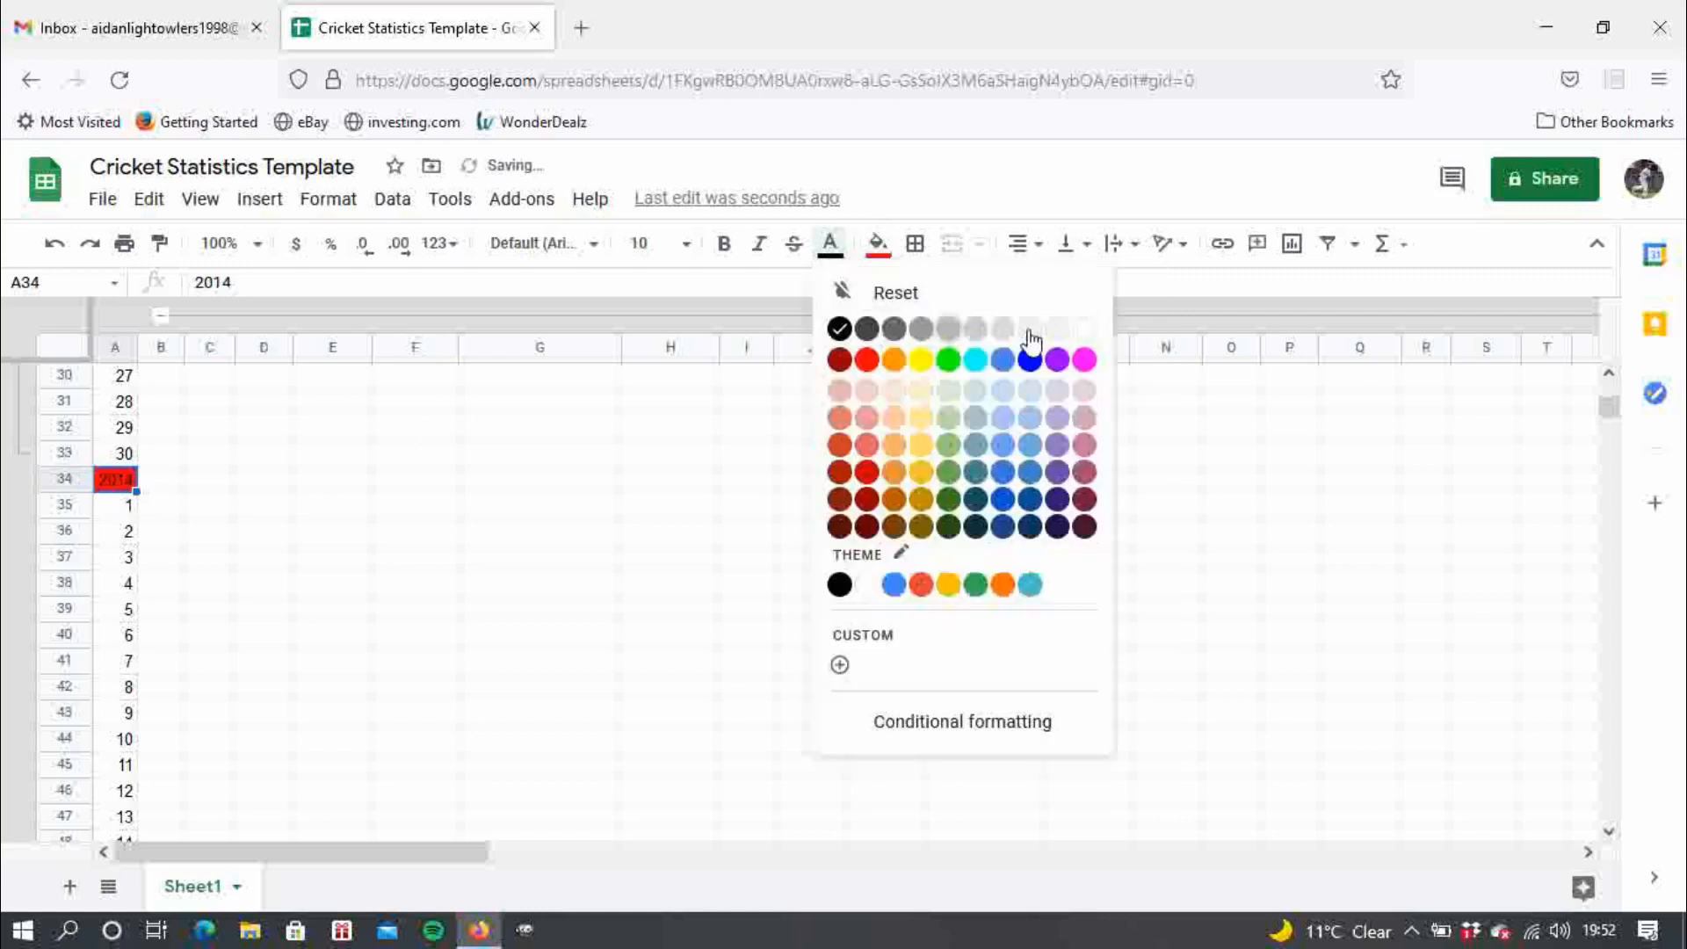
click(1083, 332)
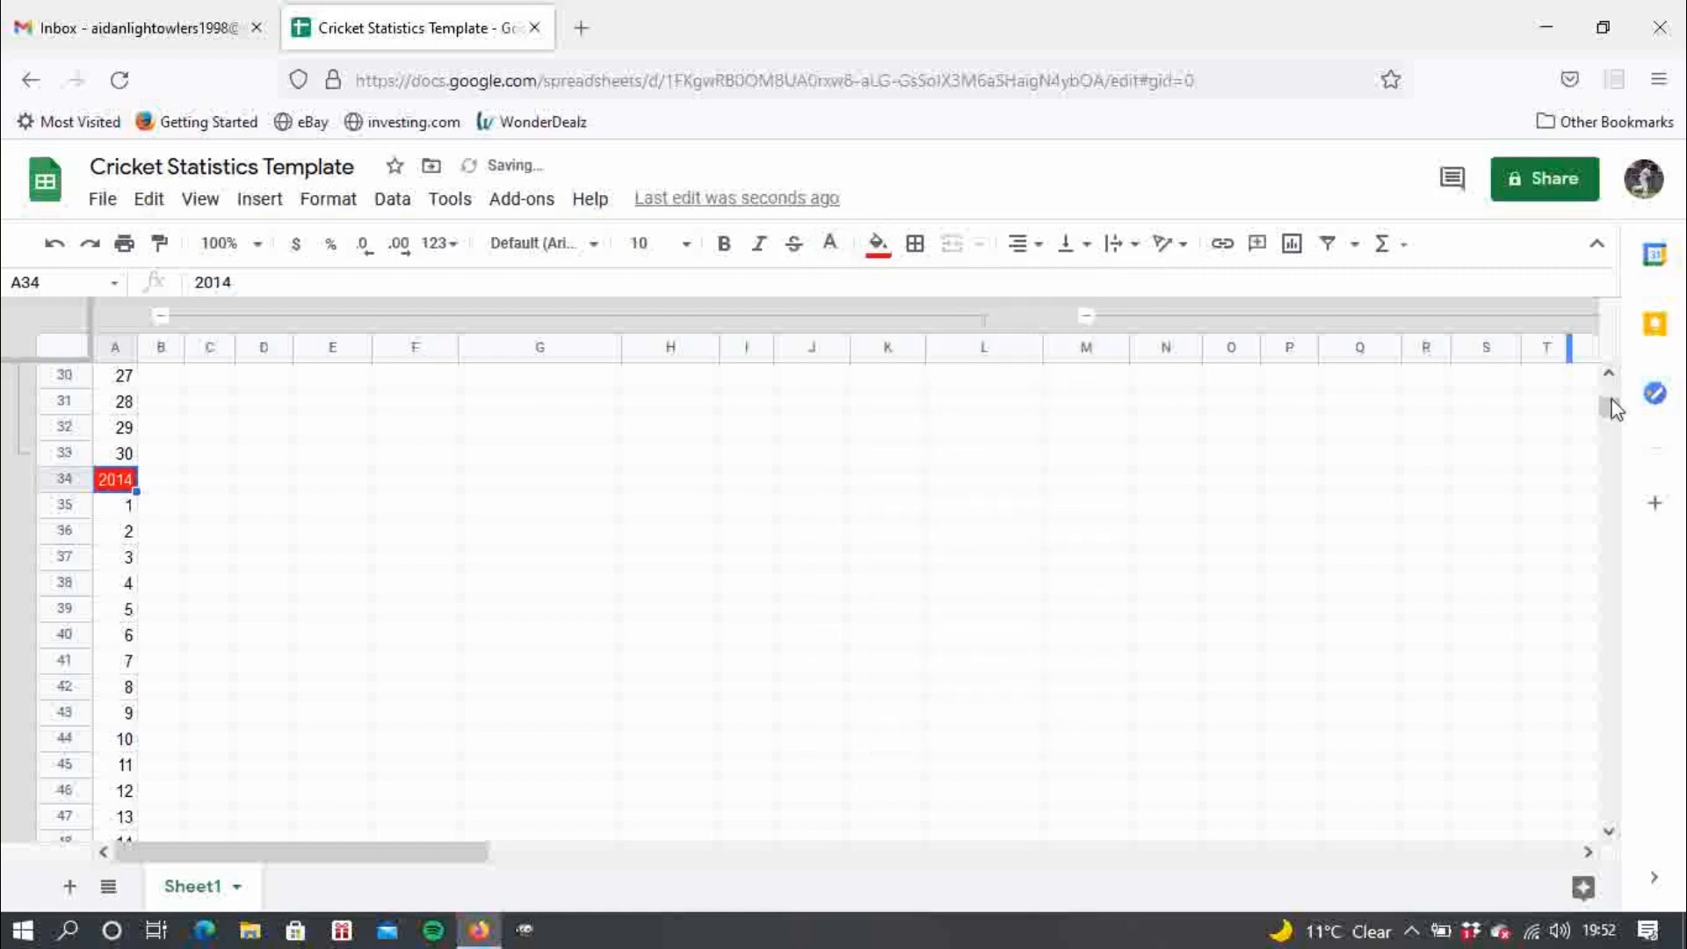
- Select the INFO section heading in cell B1
scroll(1610, 387, up, 10)
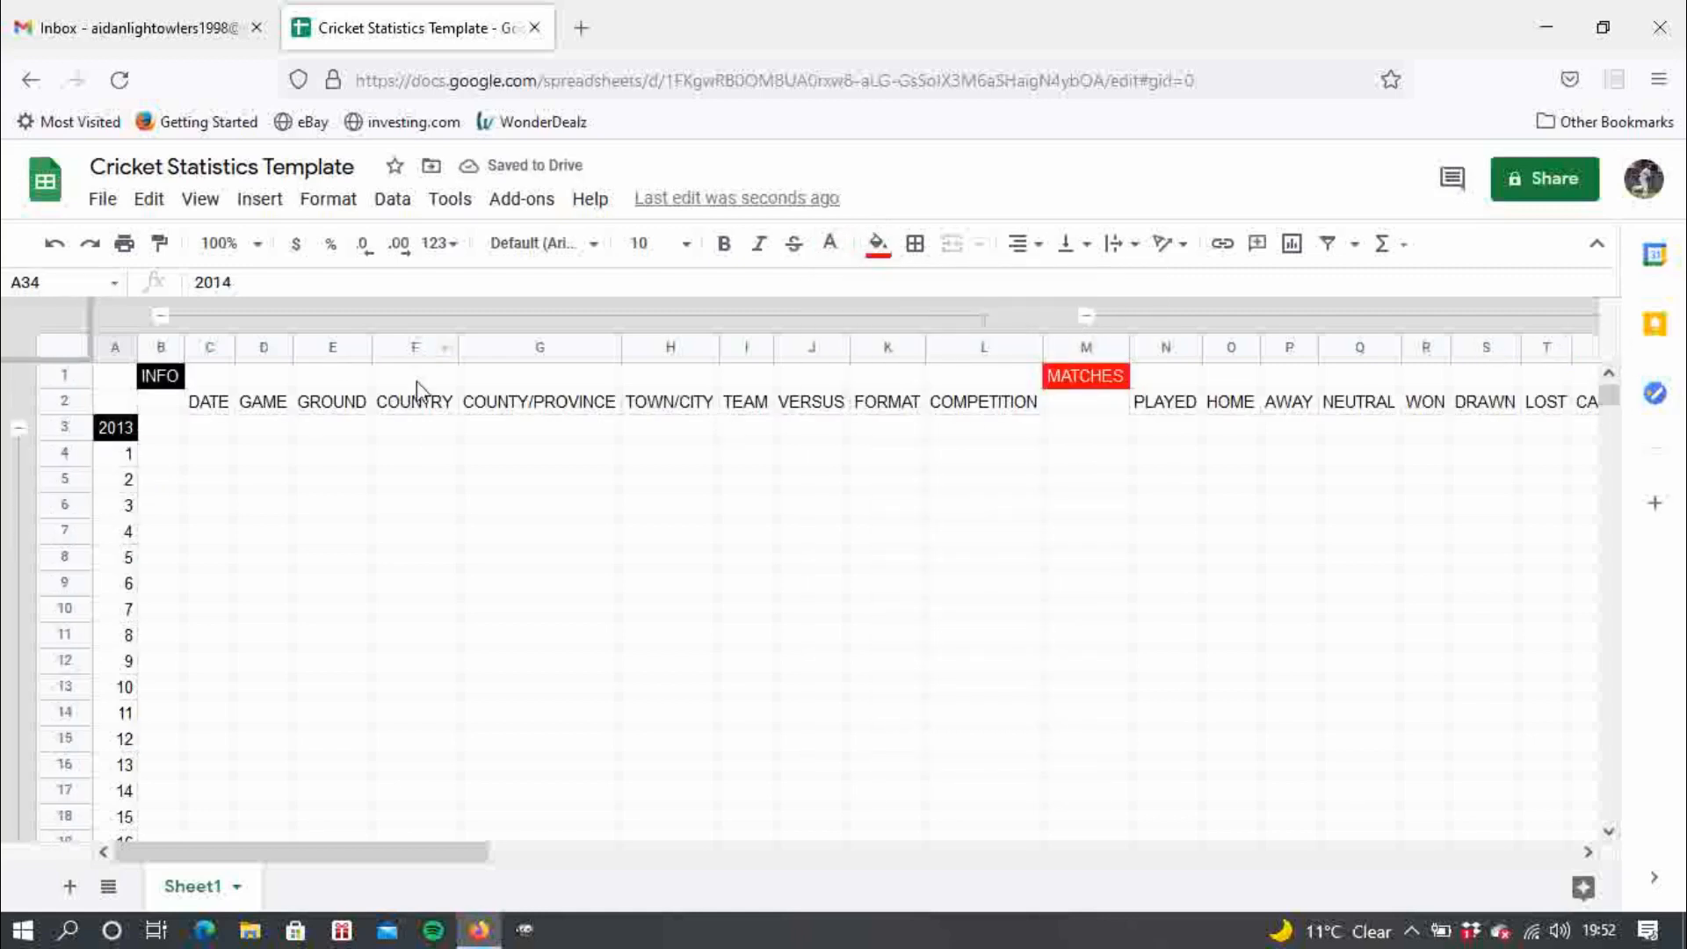
click(171, 384)
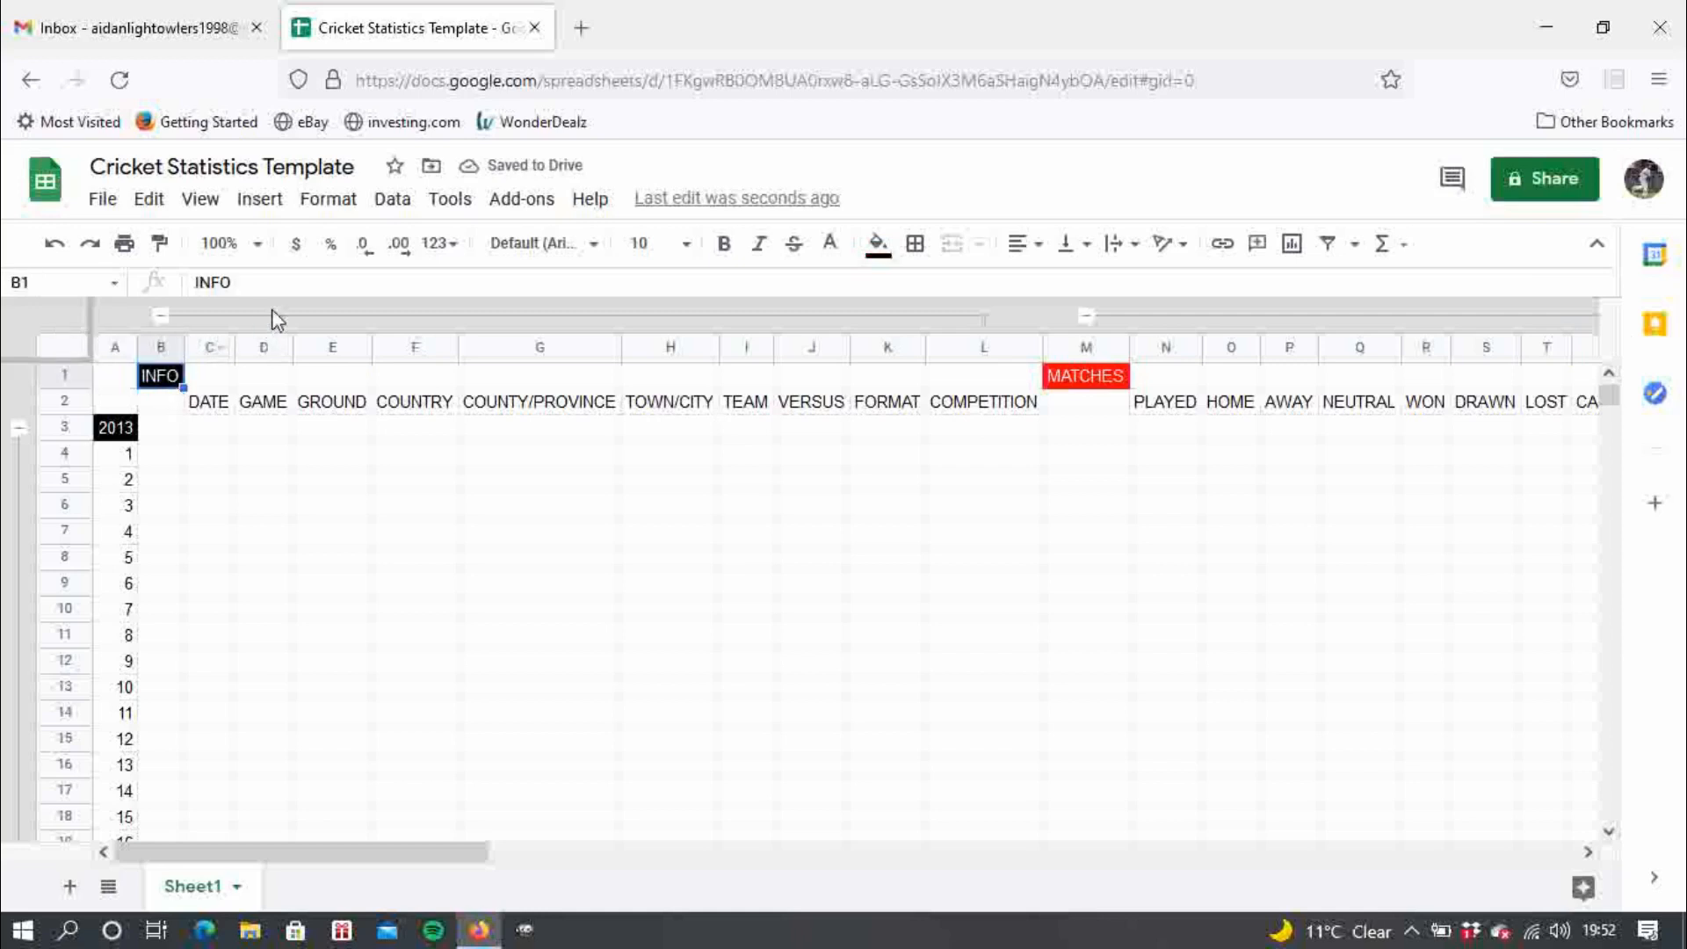
- Make the INFO header text in cell B1 bold
click(256, 281)
drag(255, 281, 180, 283)
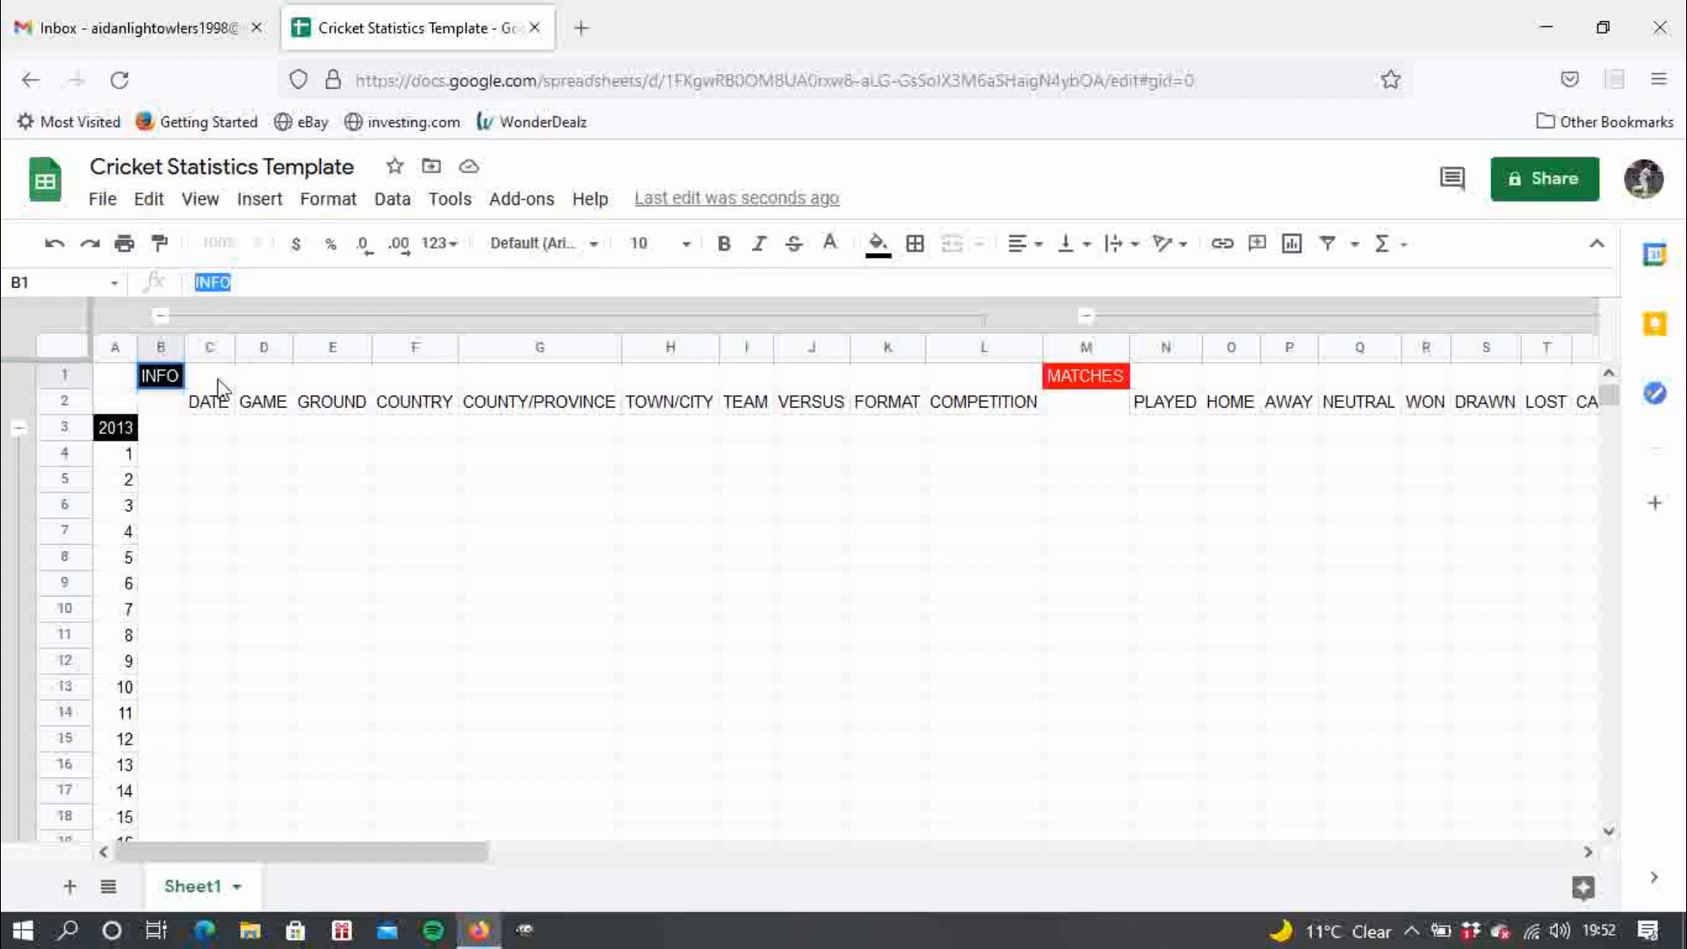
key(Escape)
drag(256, 281, 136, 282)
click(743, 262)
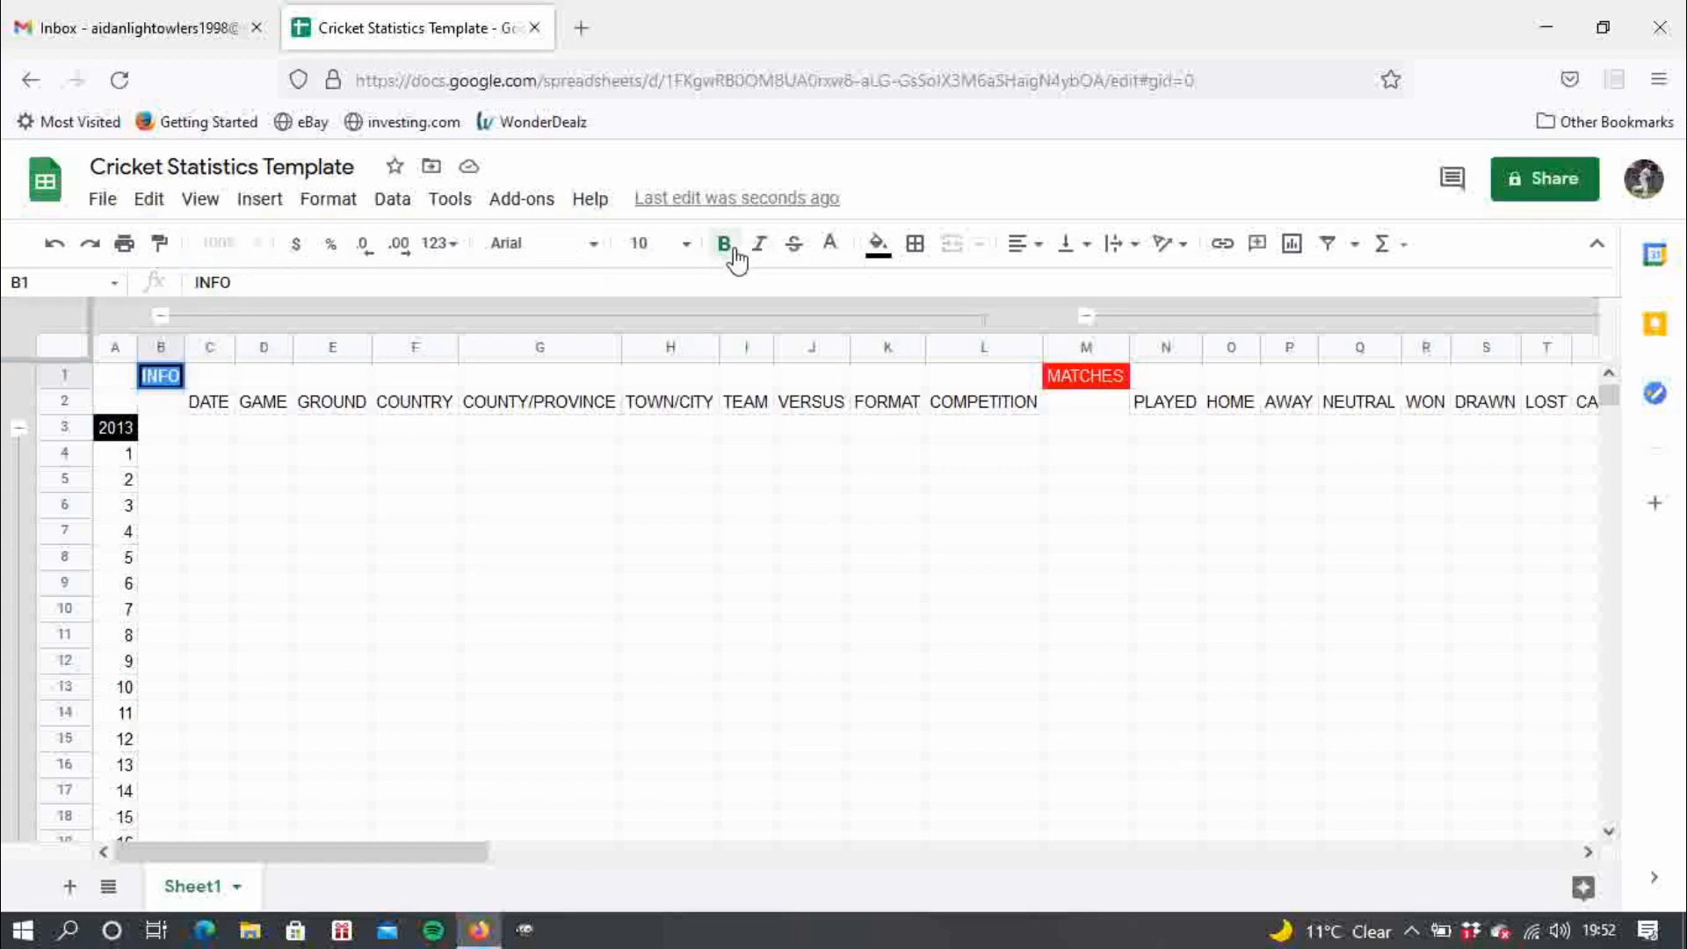
- Set the INFO header's font size to 12 and widen column B to fit the text
click(686, 245)
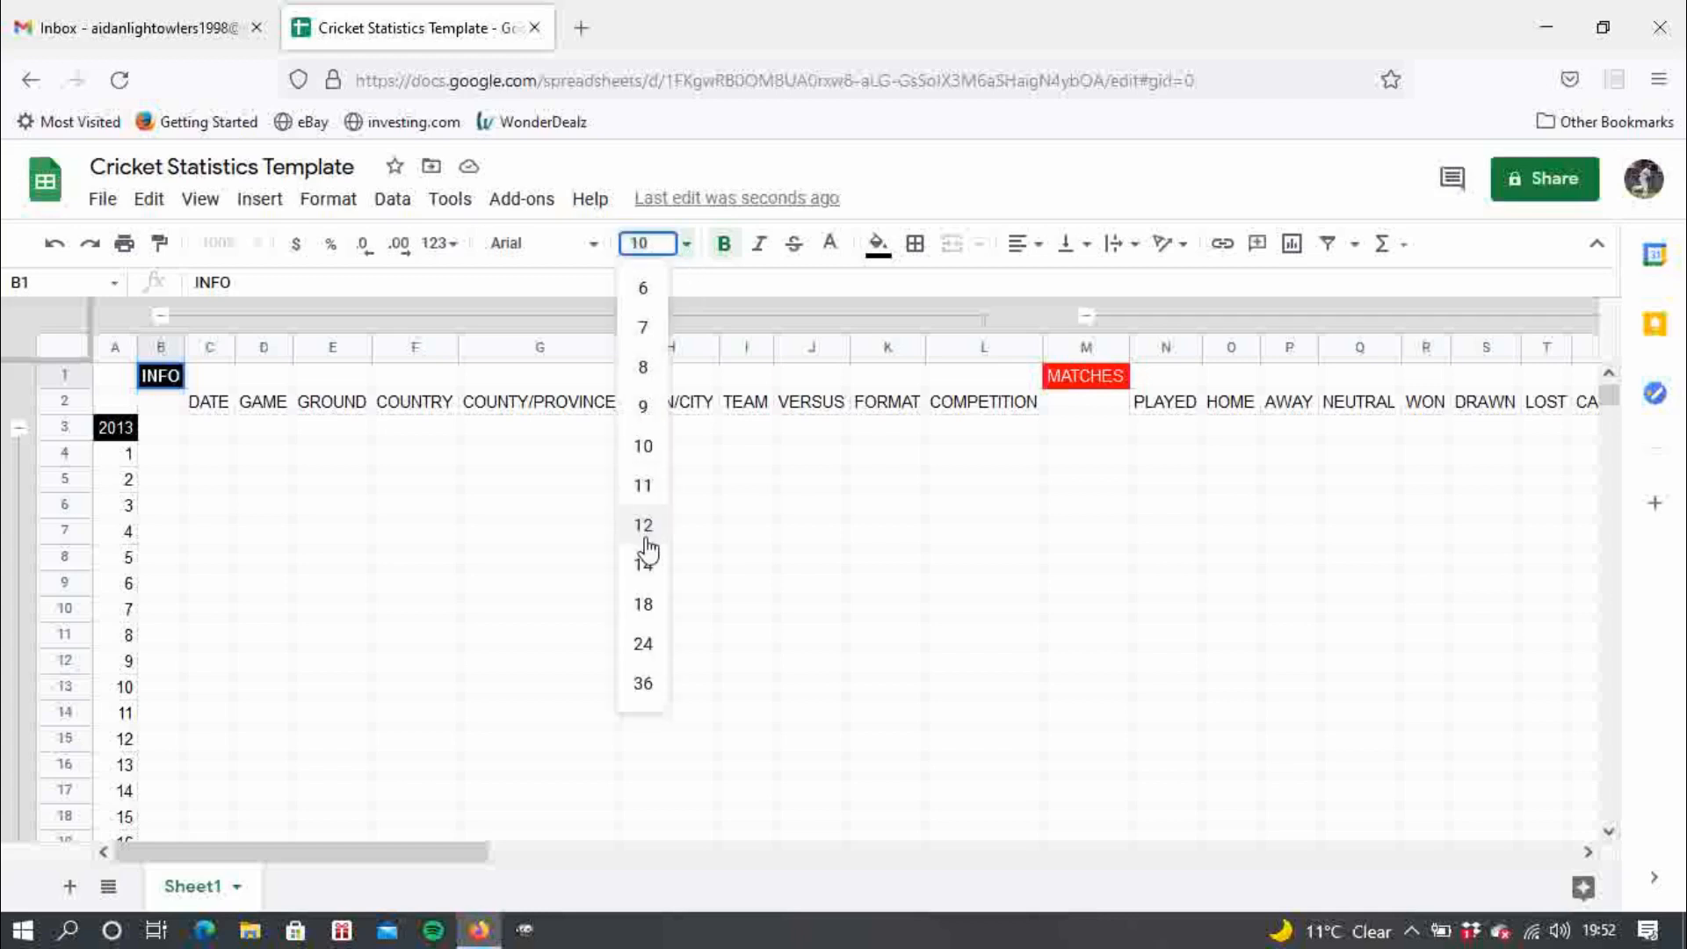
click(644, 564)
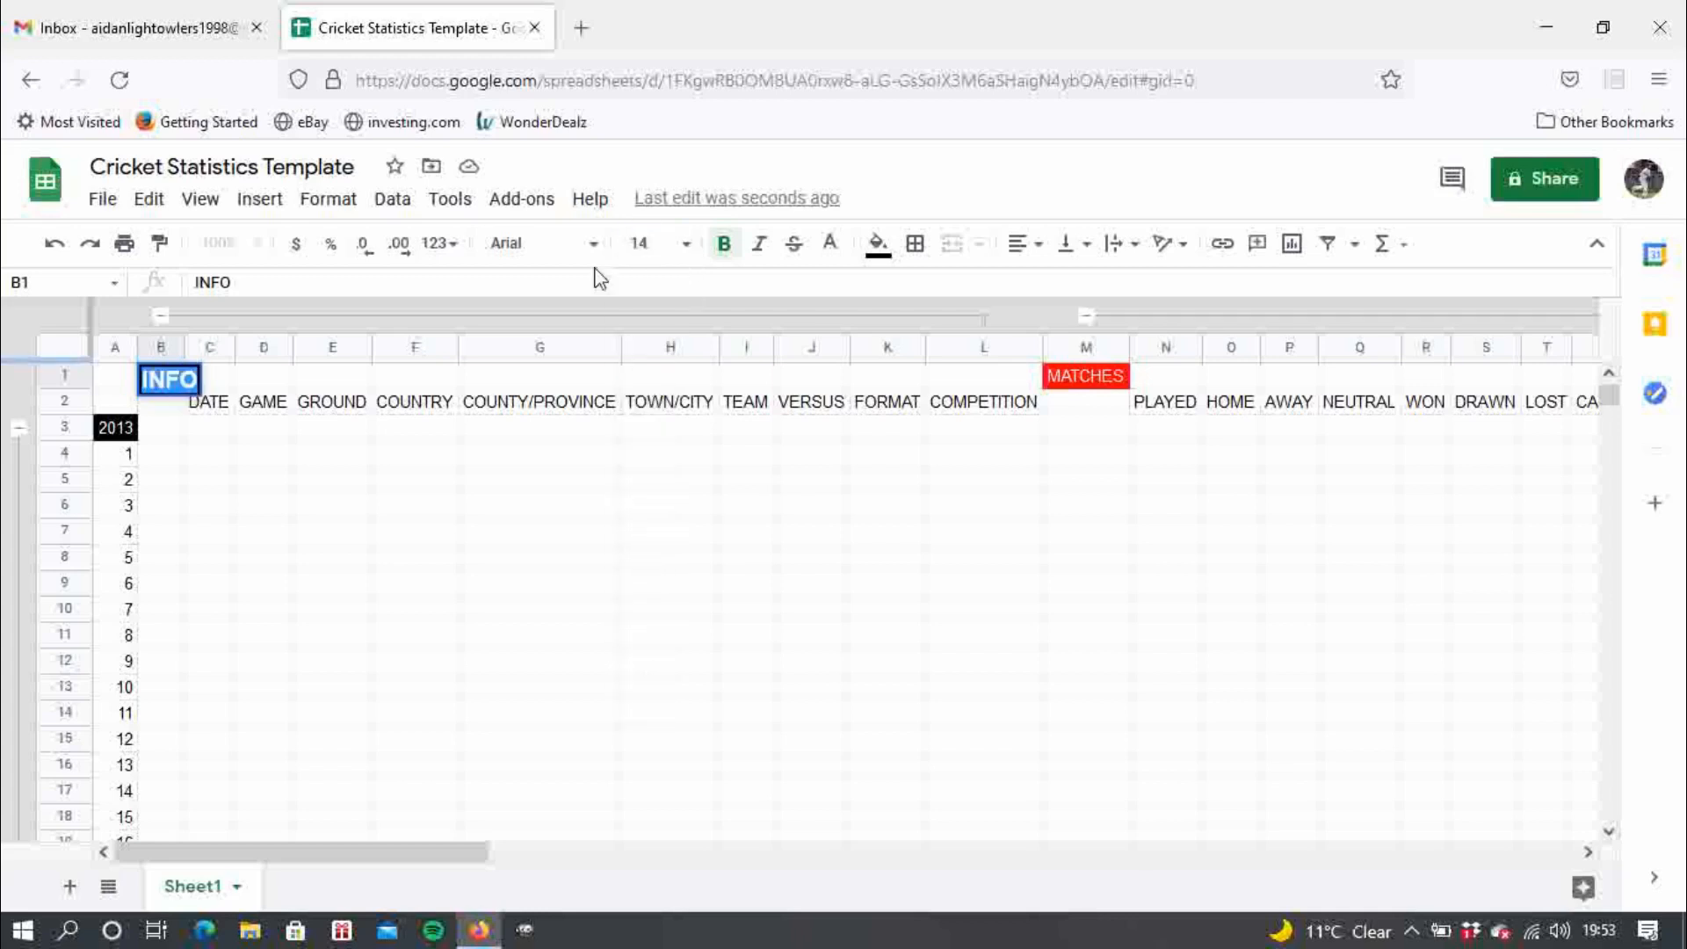
click(686, 246)
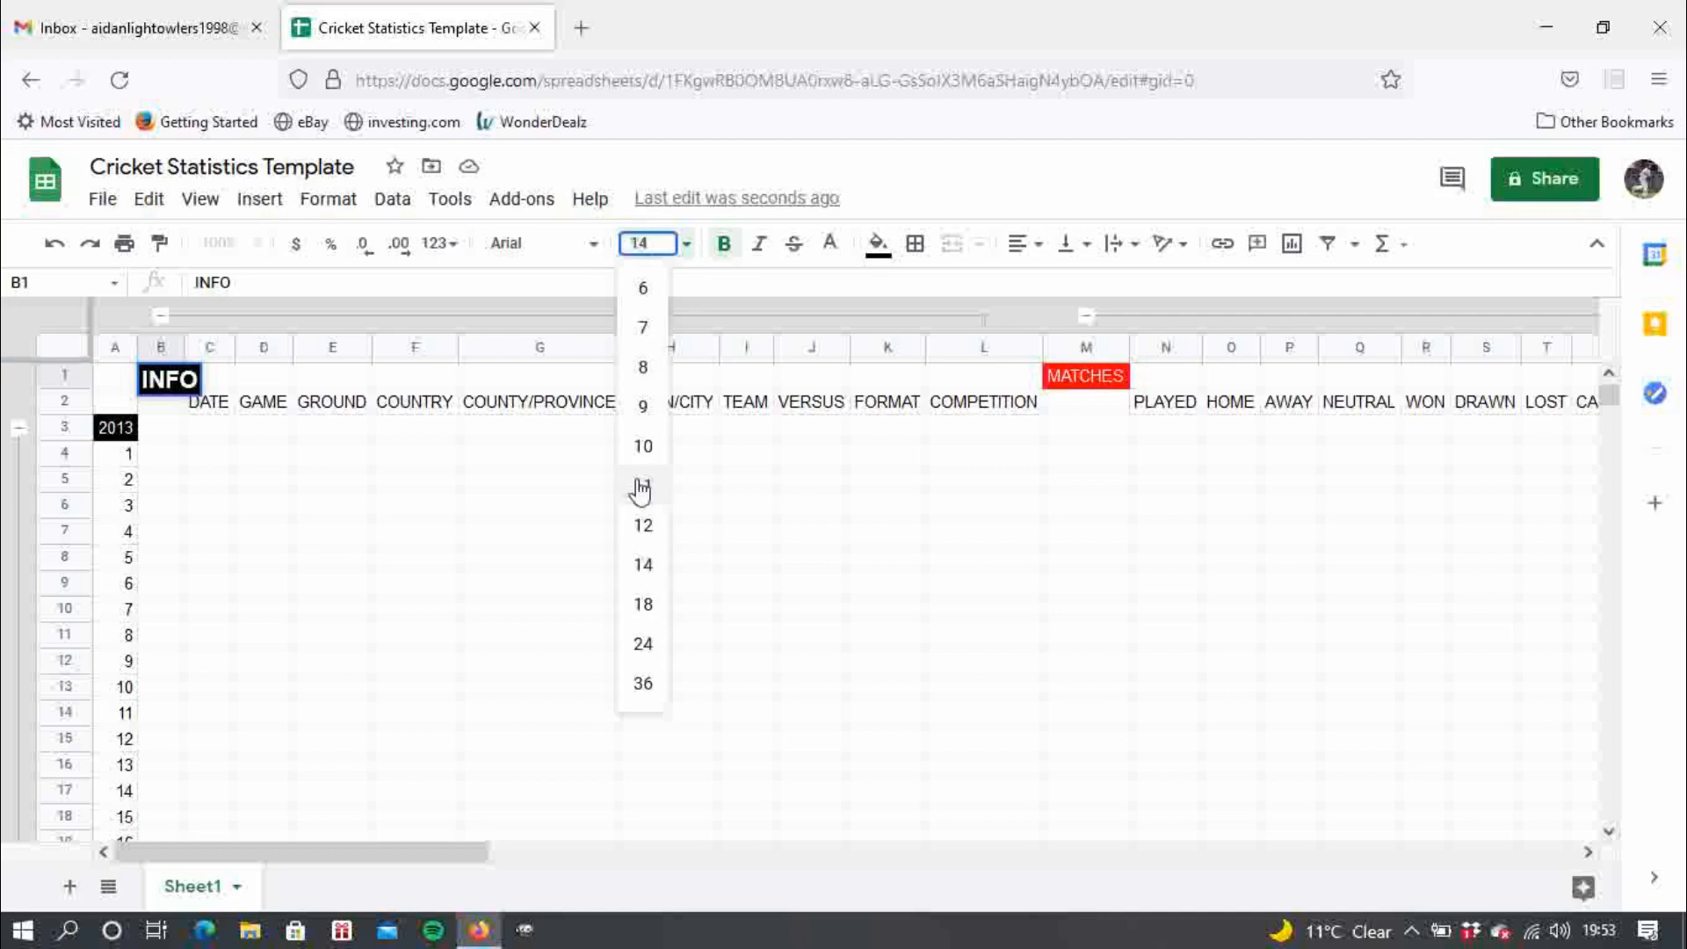
click(643, 529)
click(991, 437)
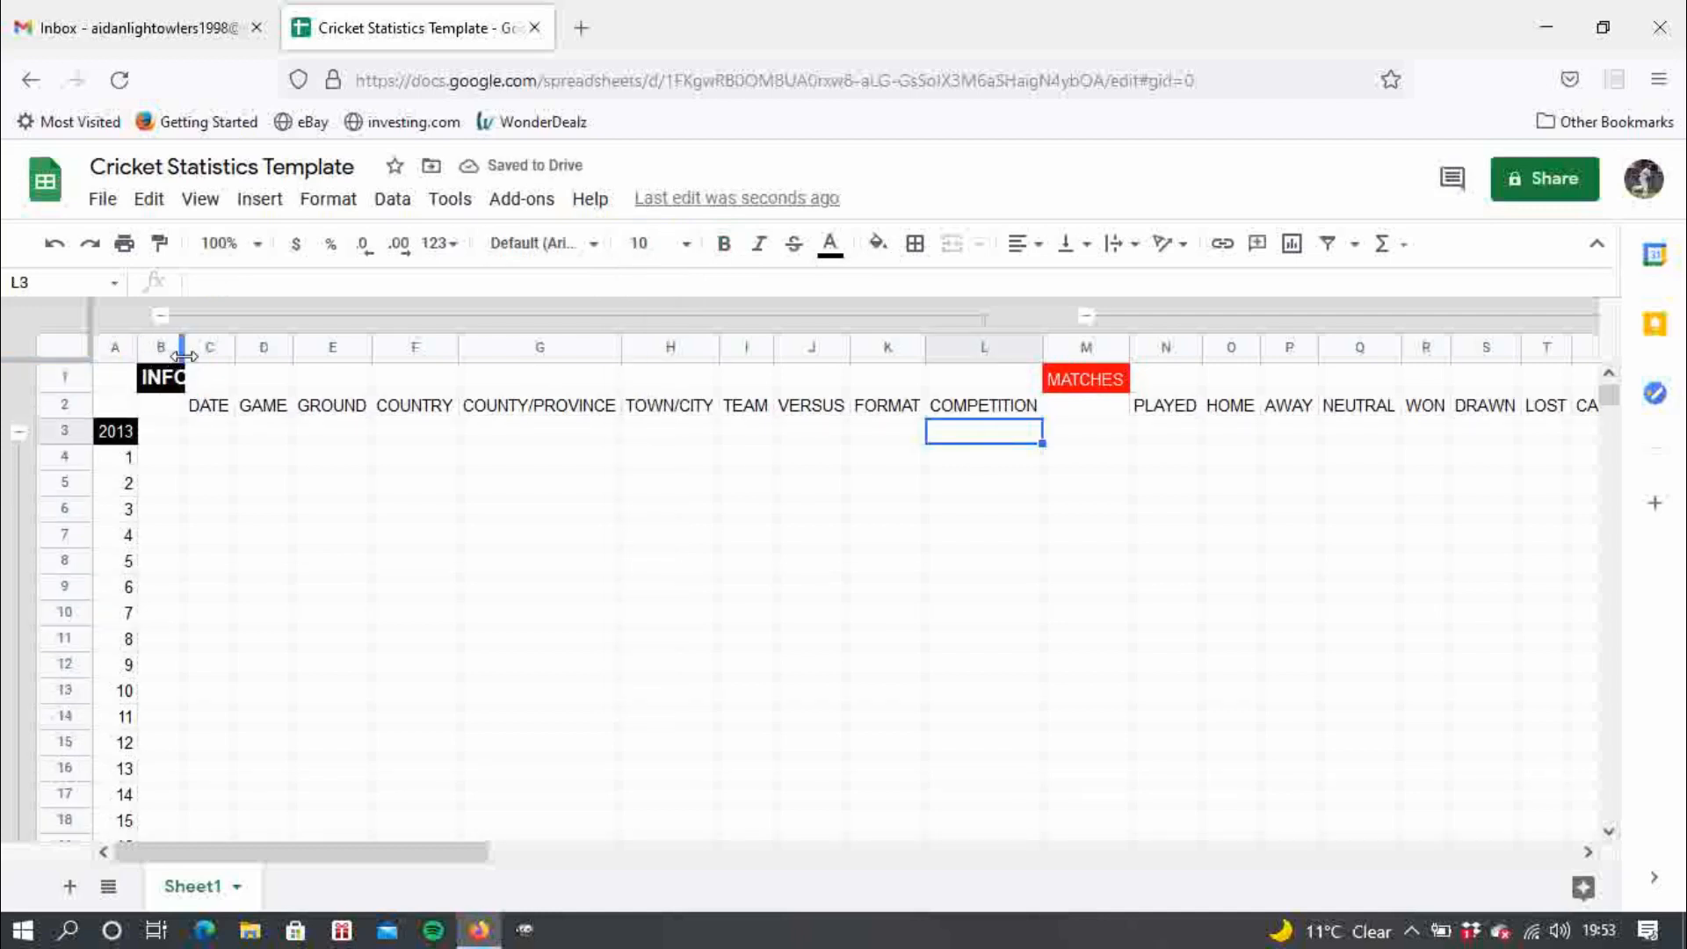
drag(183, 355, 193, 355)
click(293, 457)
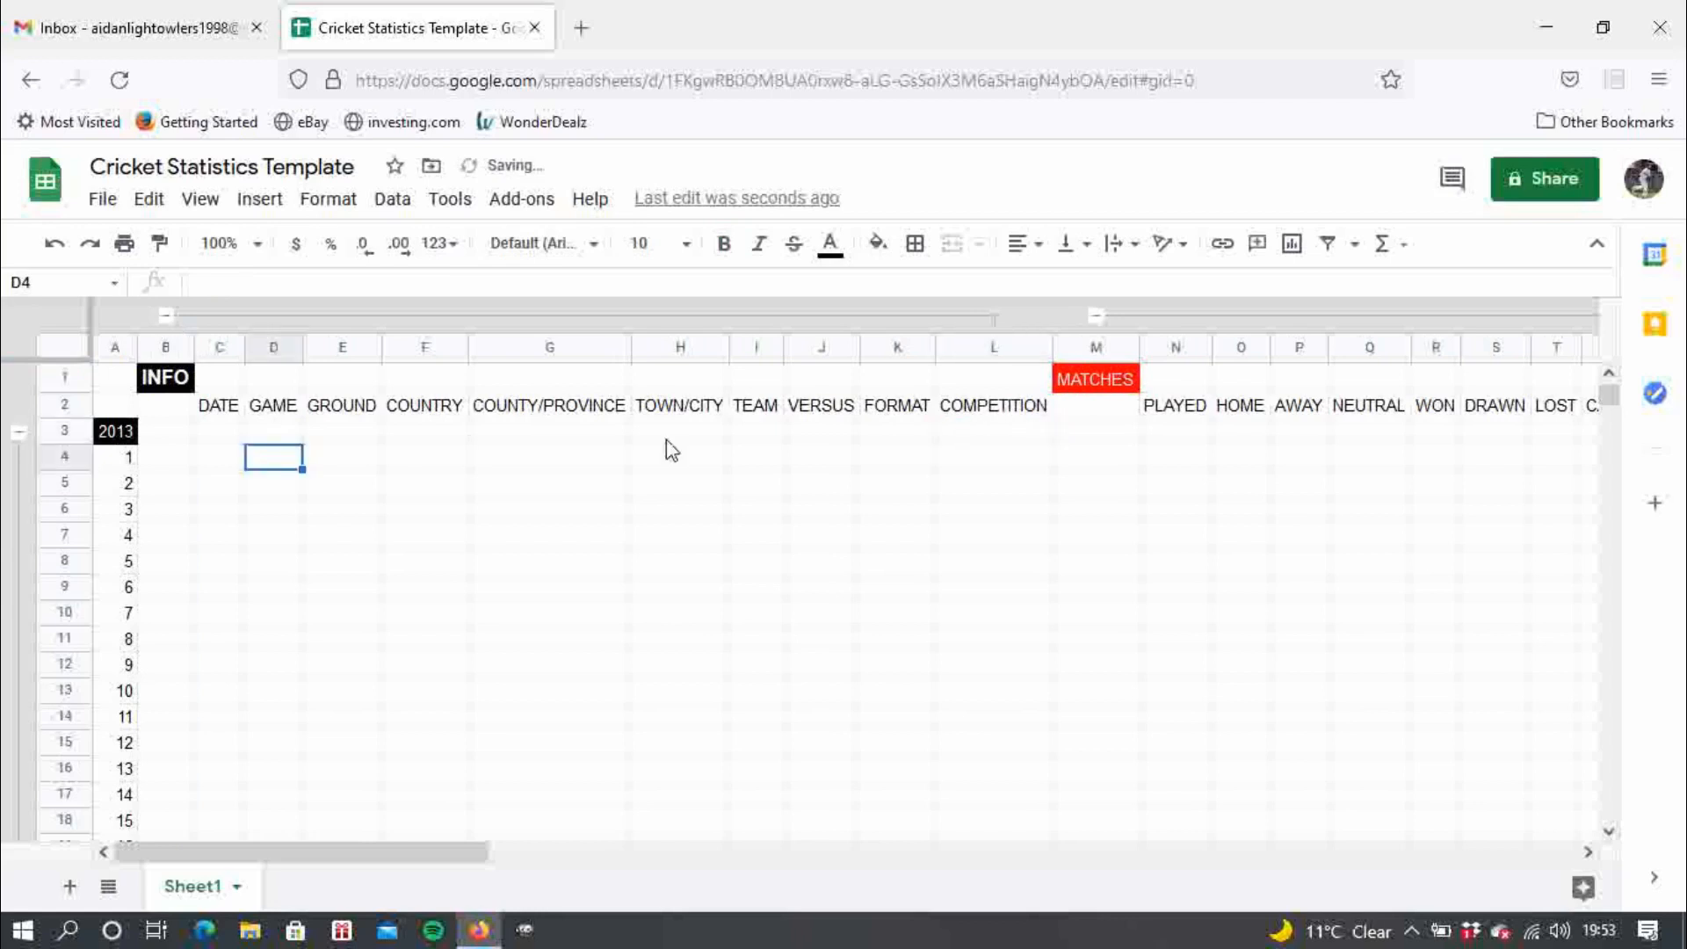
- Make the MATCHES header in M1 bold at font size 12 and fit column M to its width
click(1094, 373)
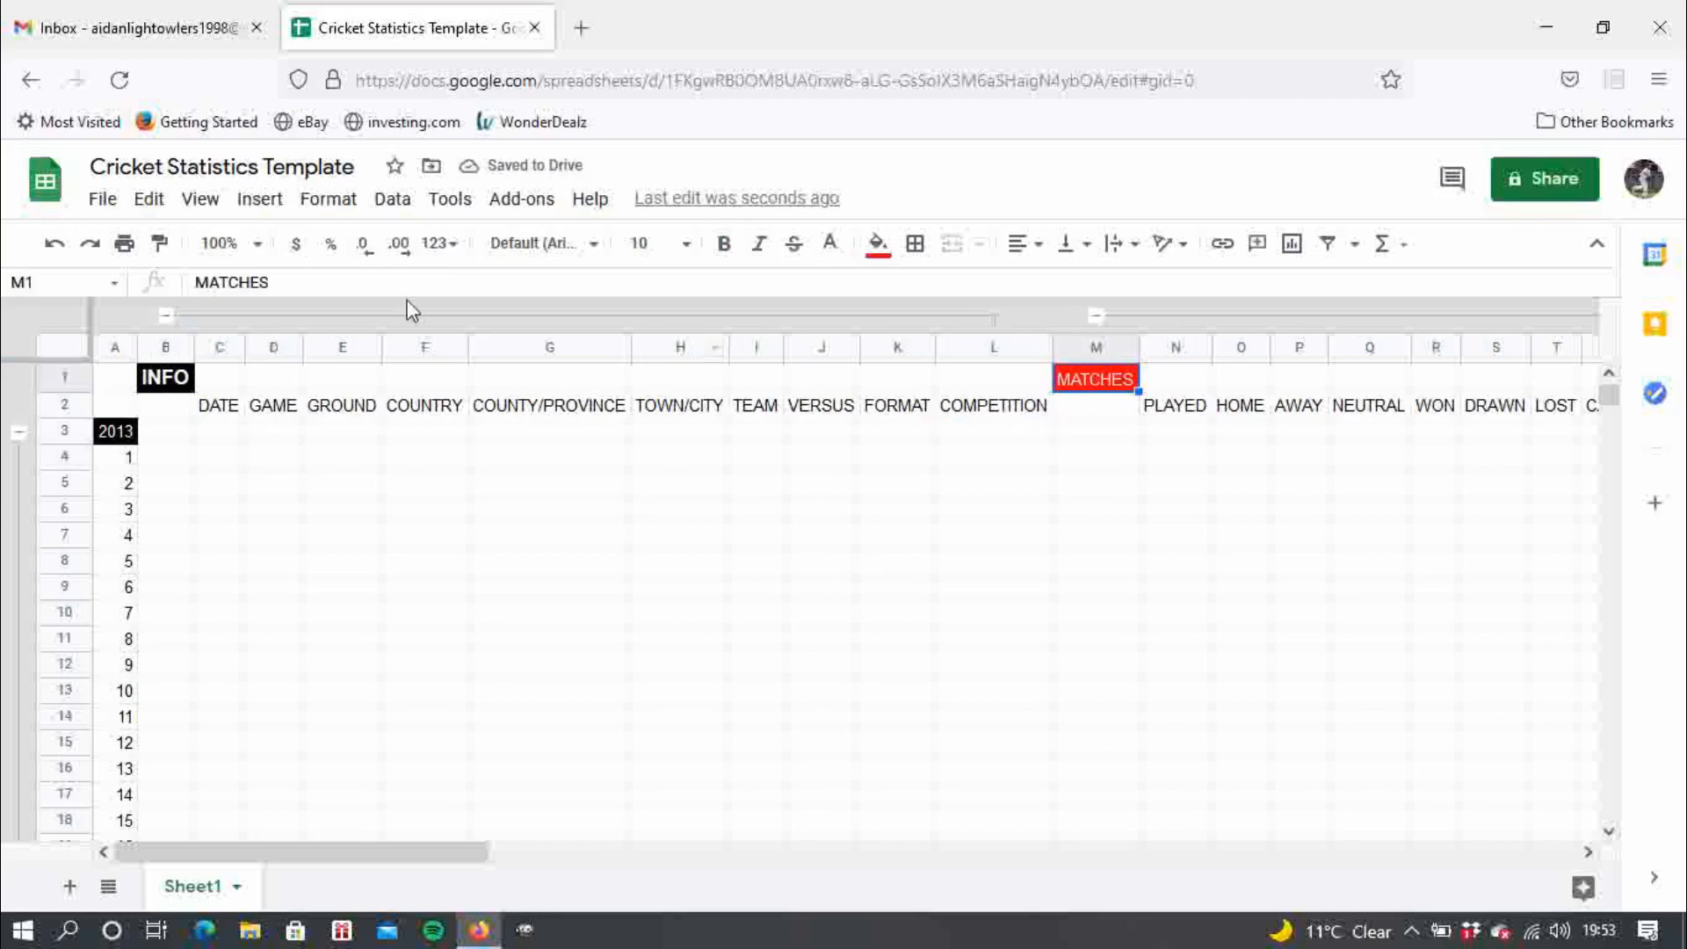
drag(269, 282, 192, 282)
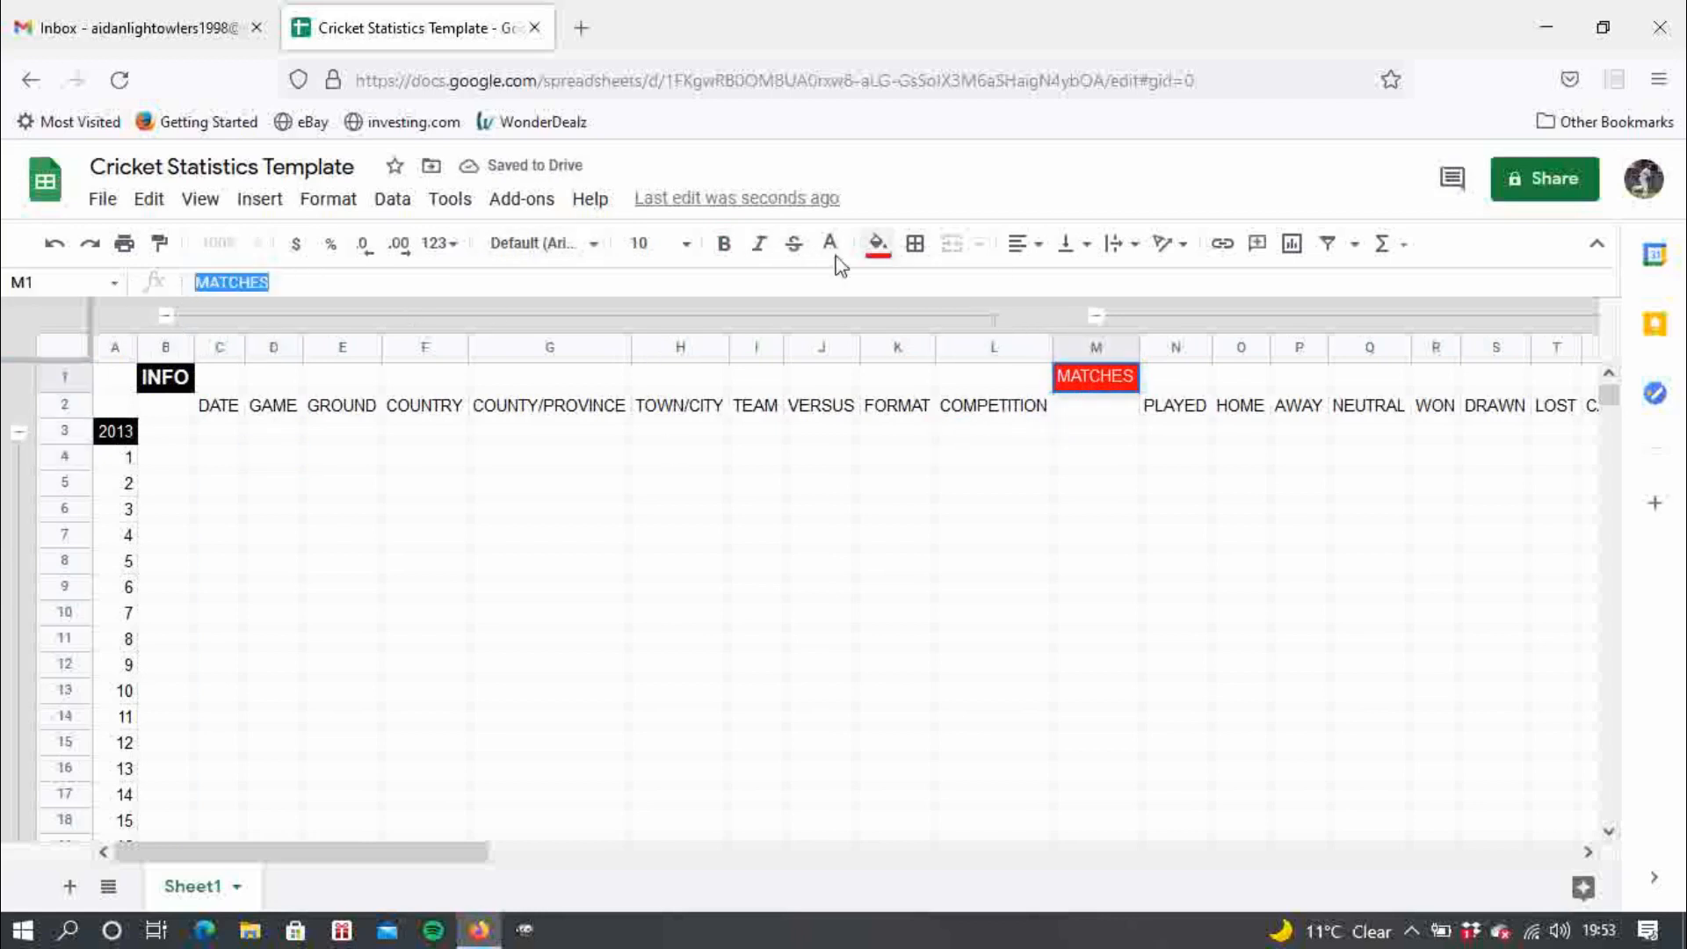
click(724, 244)
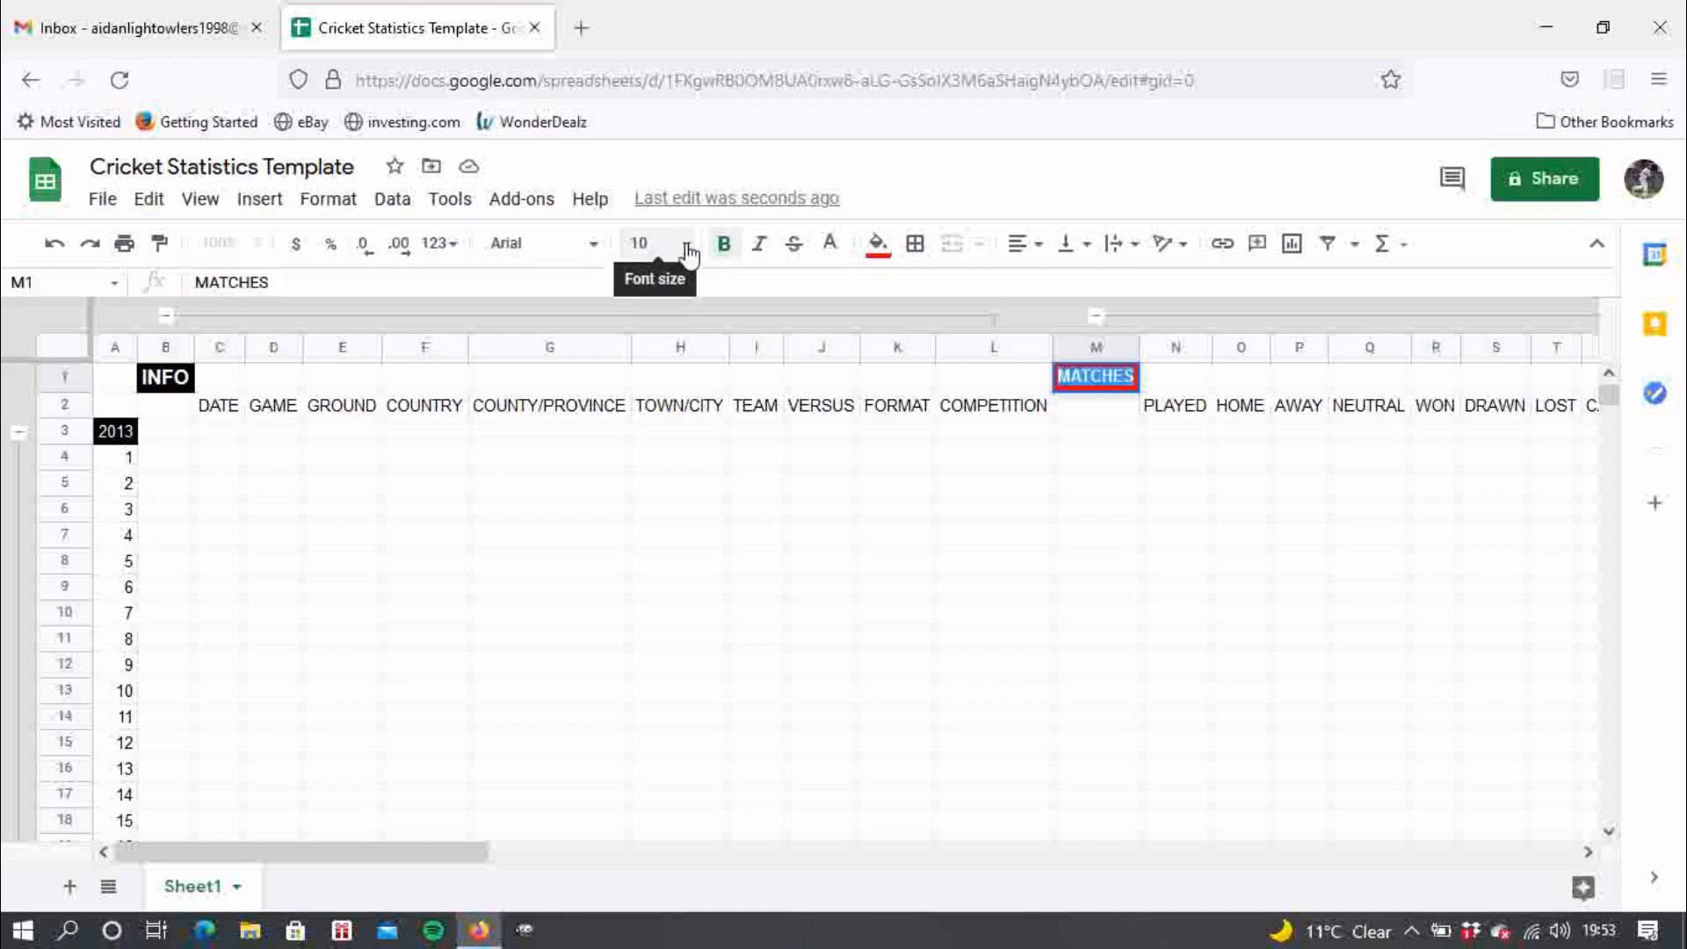
click(686, 250)
click(655, 524)
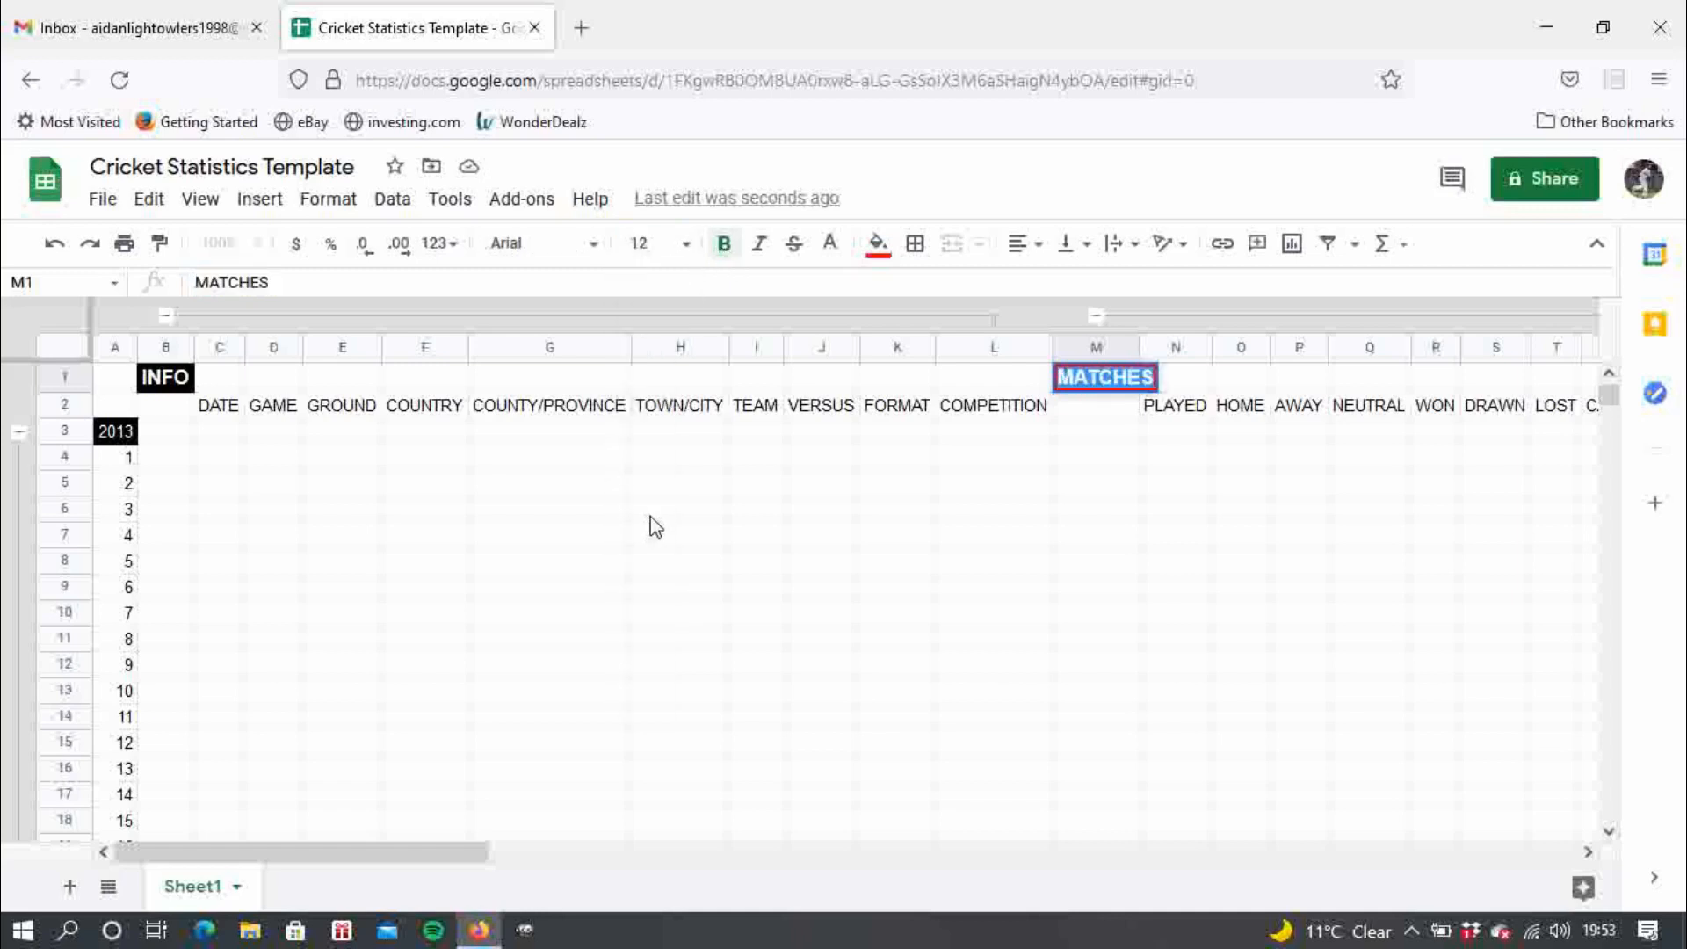
click(1044, 489)
double_click(1136, 347)
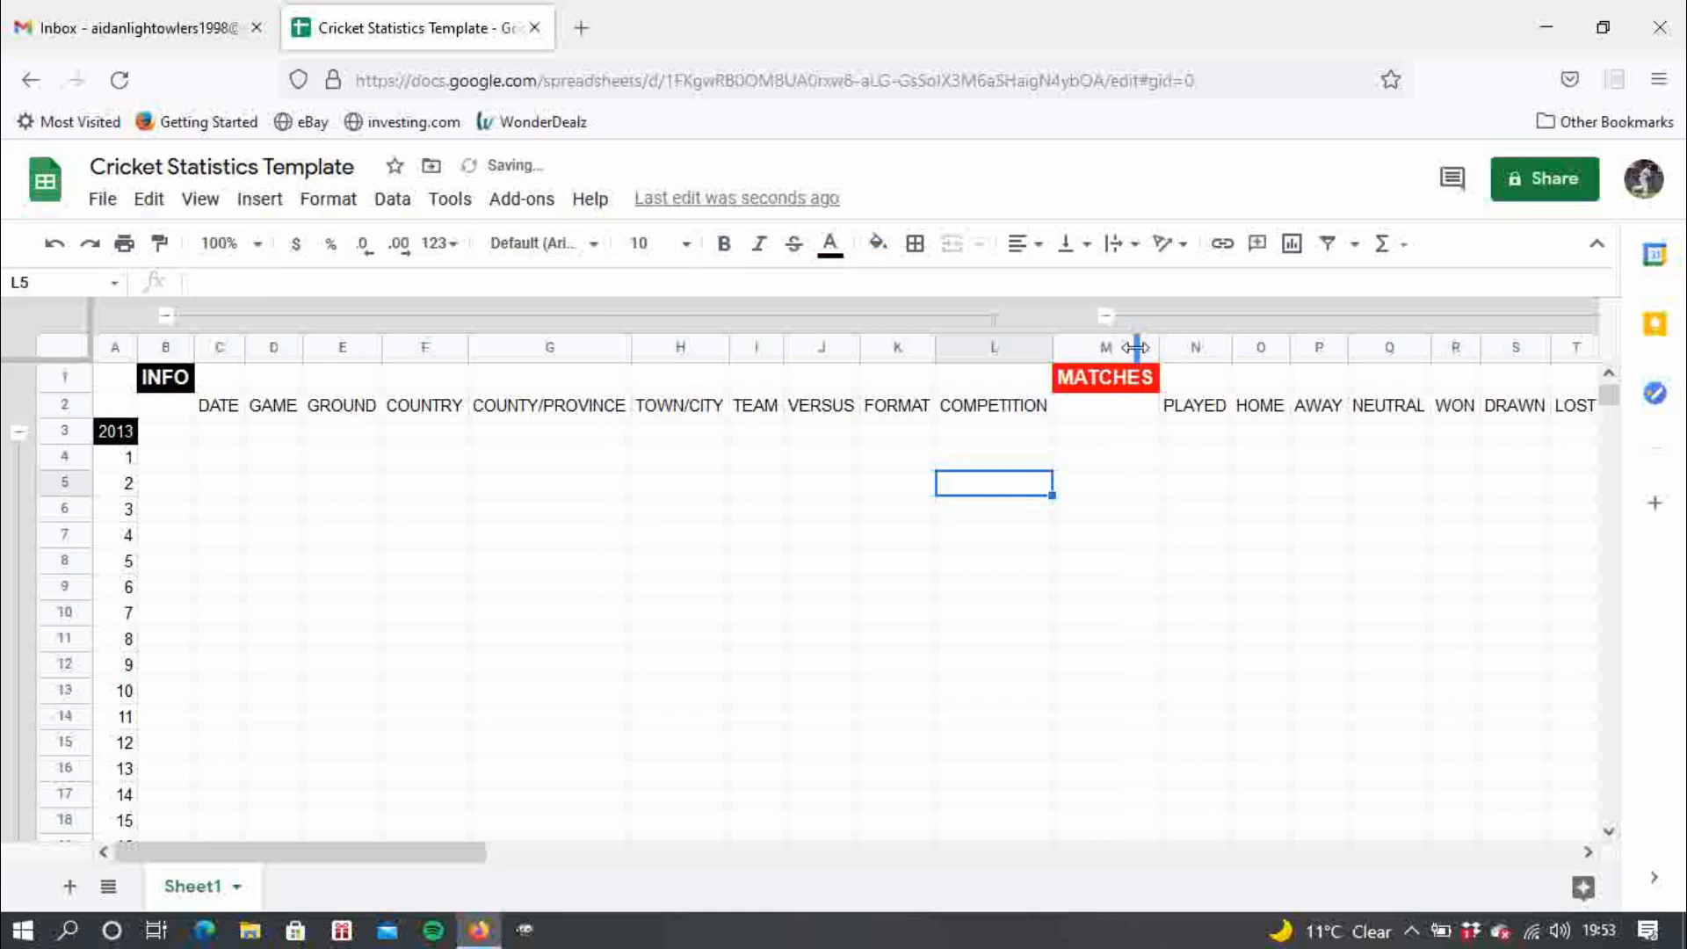
- Make the 2013 label in A3 bold at font size 12 and fit column A to its width
click(125, 439)
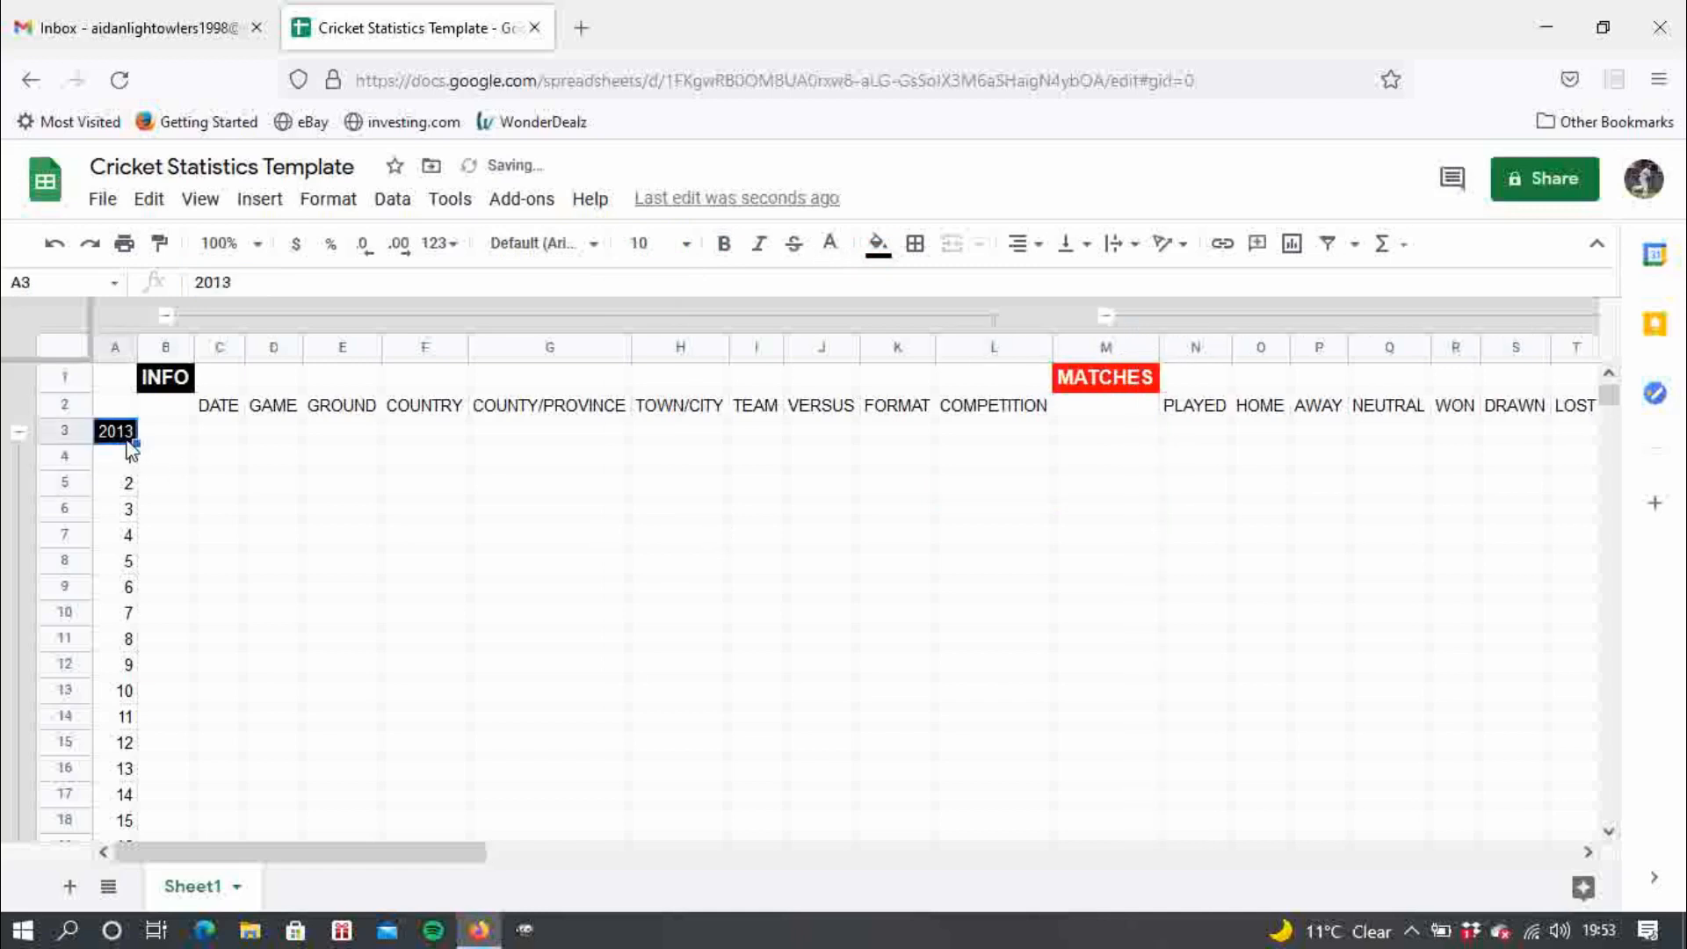
click(263, 282)
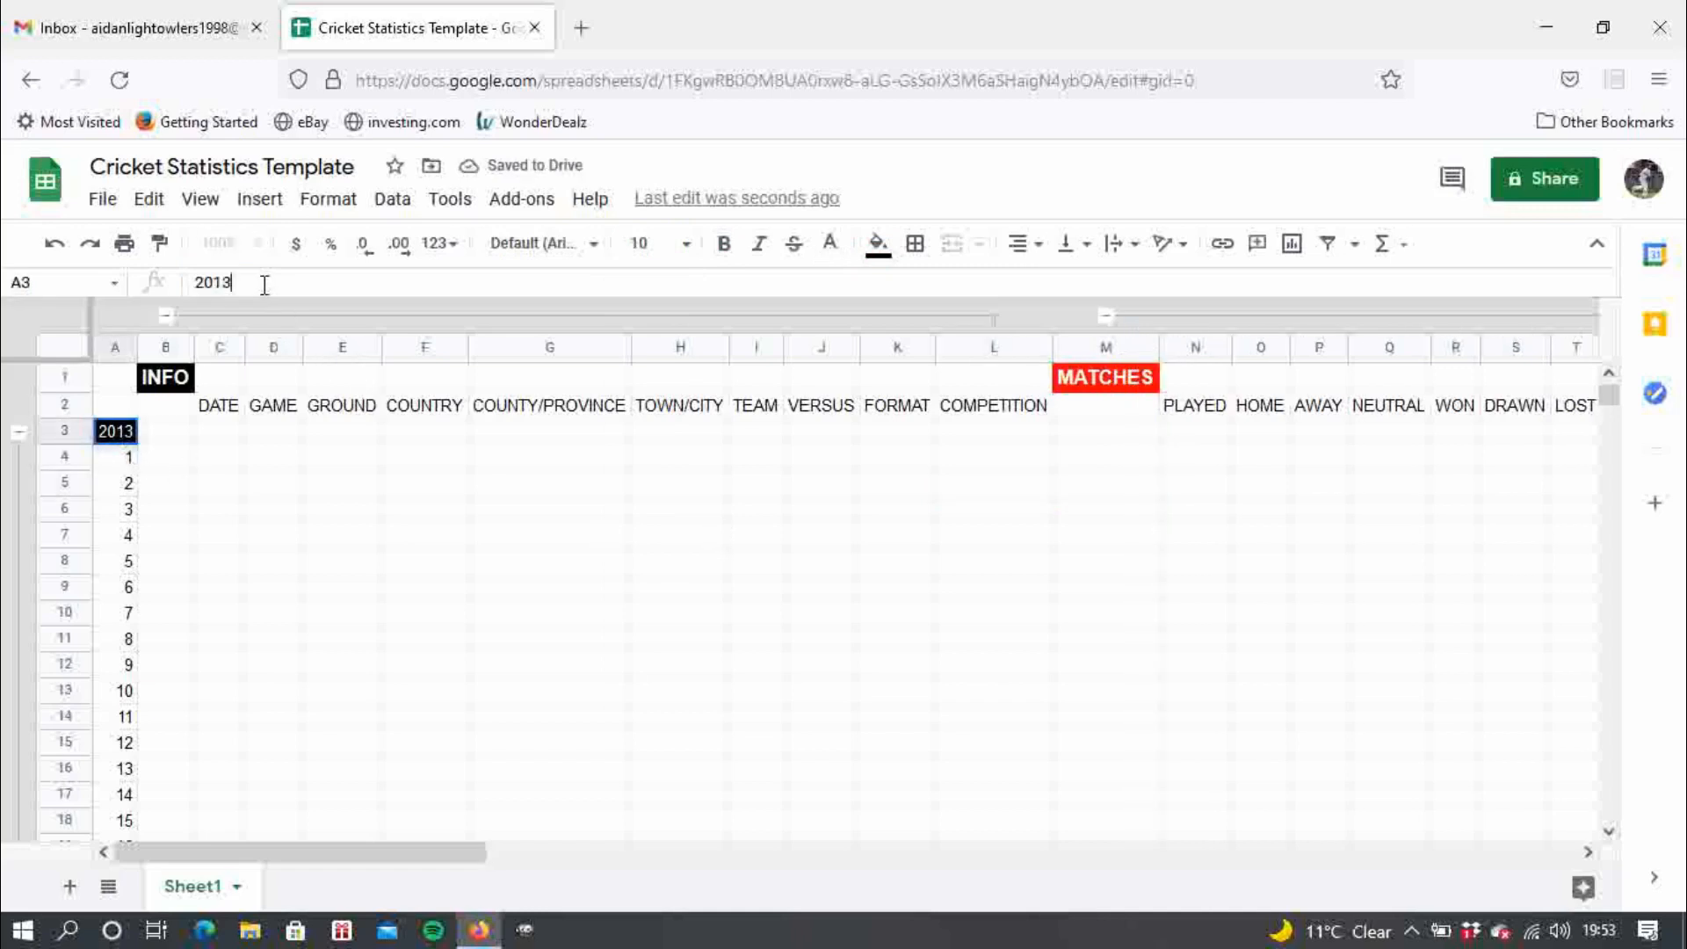
double_click(208, 283)
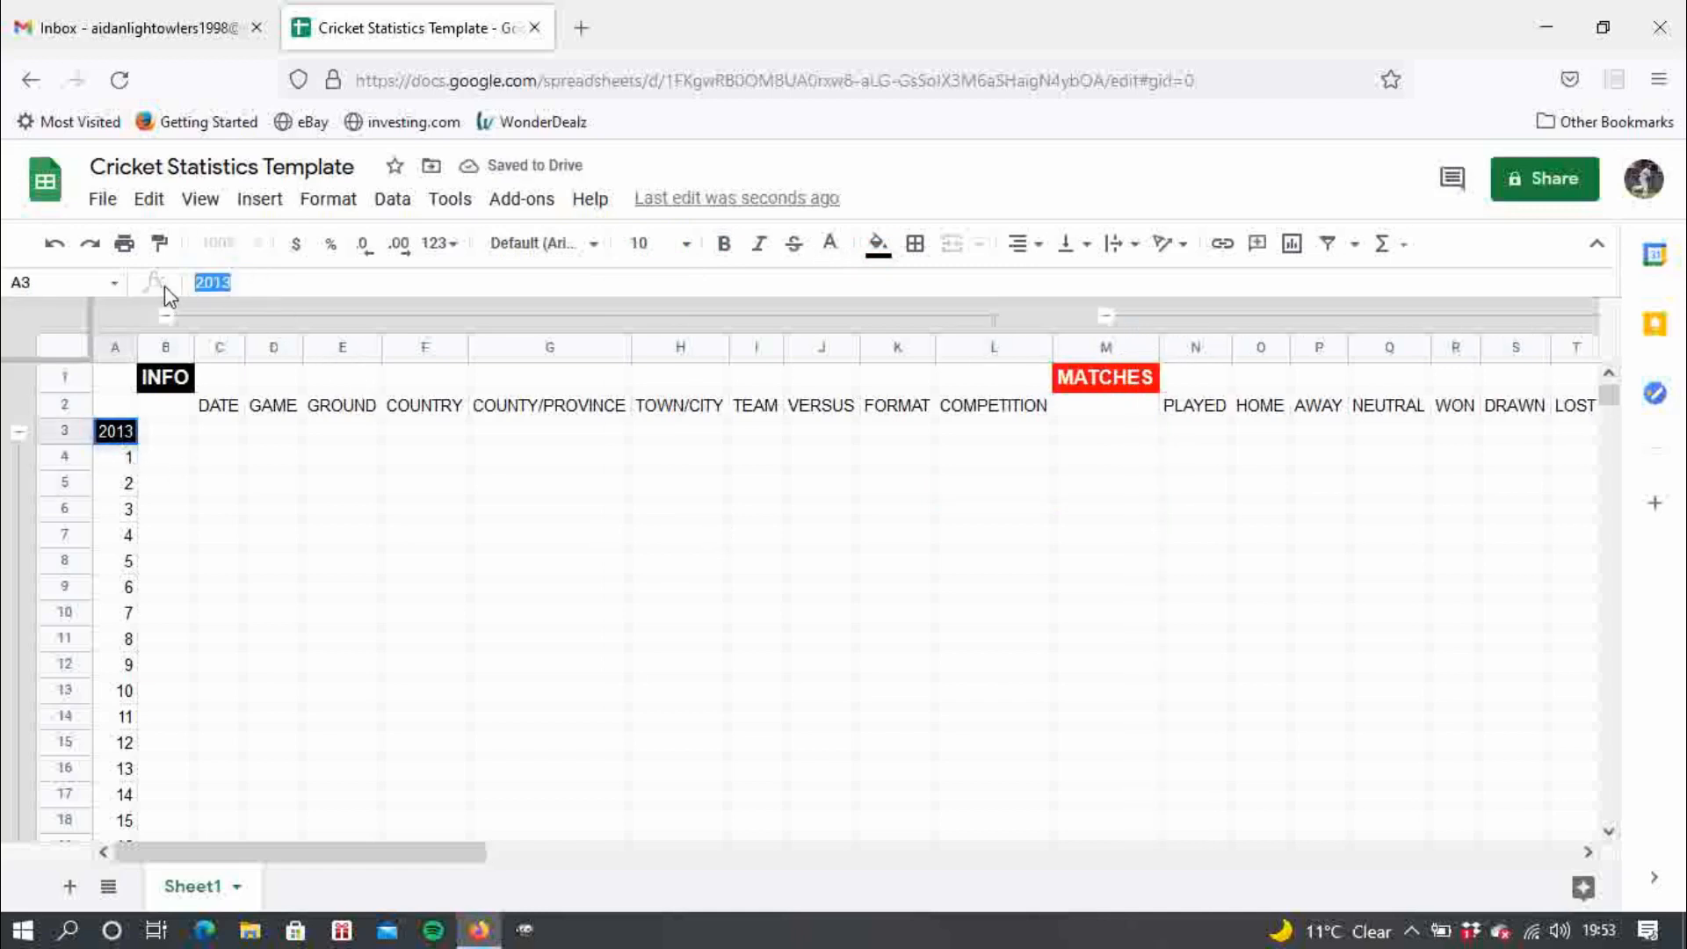
click(725, 251)
click(687, 254)
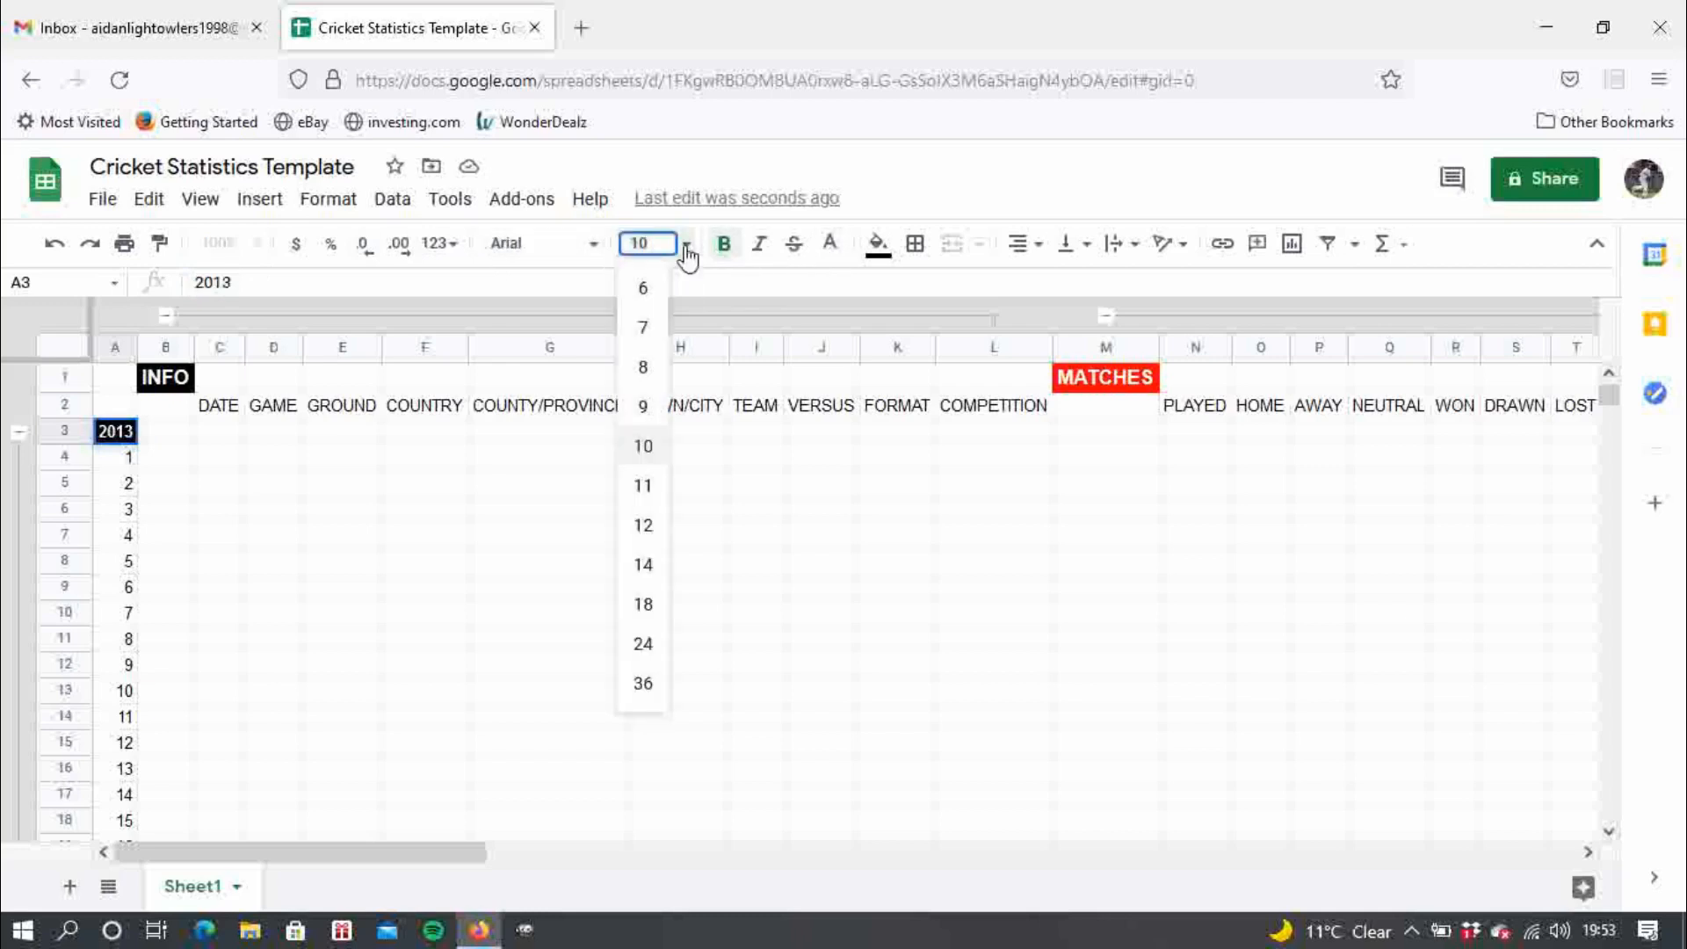
click(647, 526)
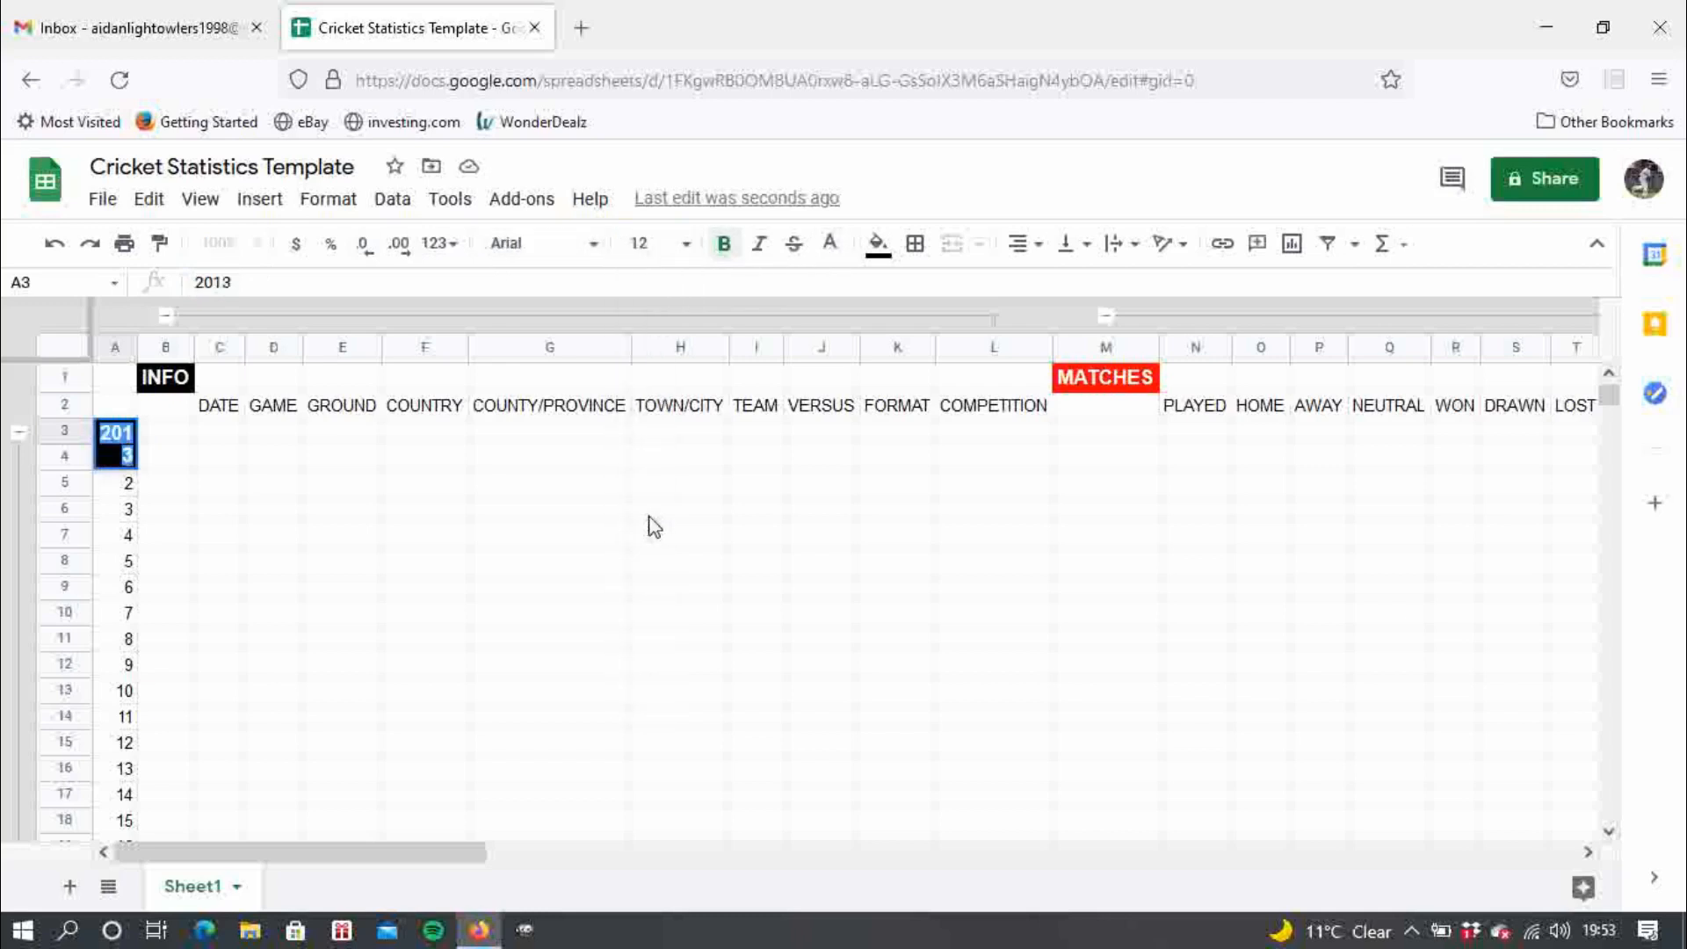
double_click(137, 348)
drag(63, 442, 63, 444)
click(314, 485)
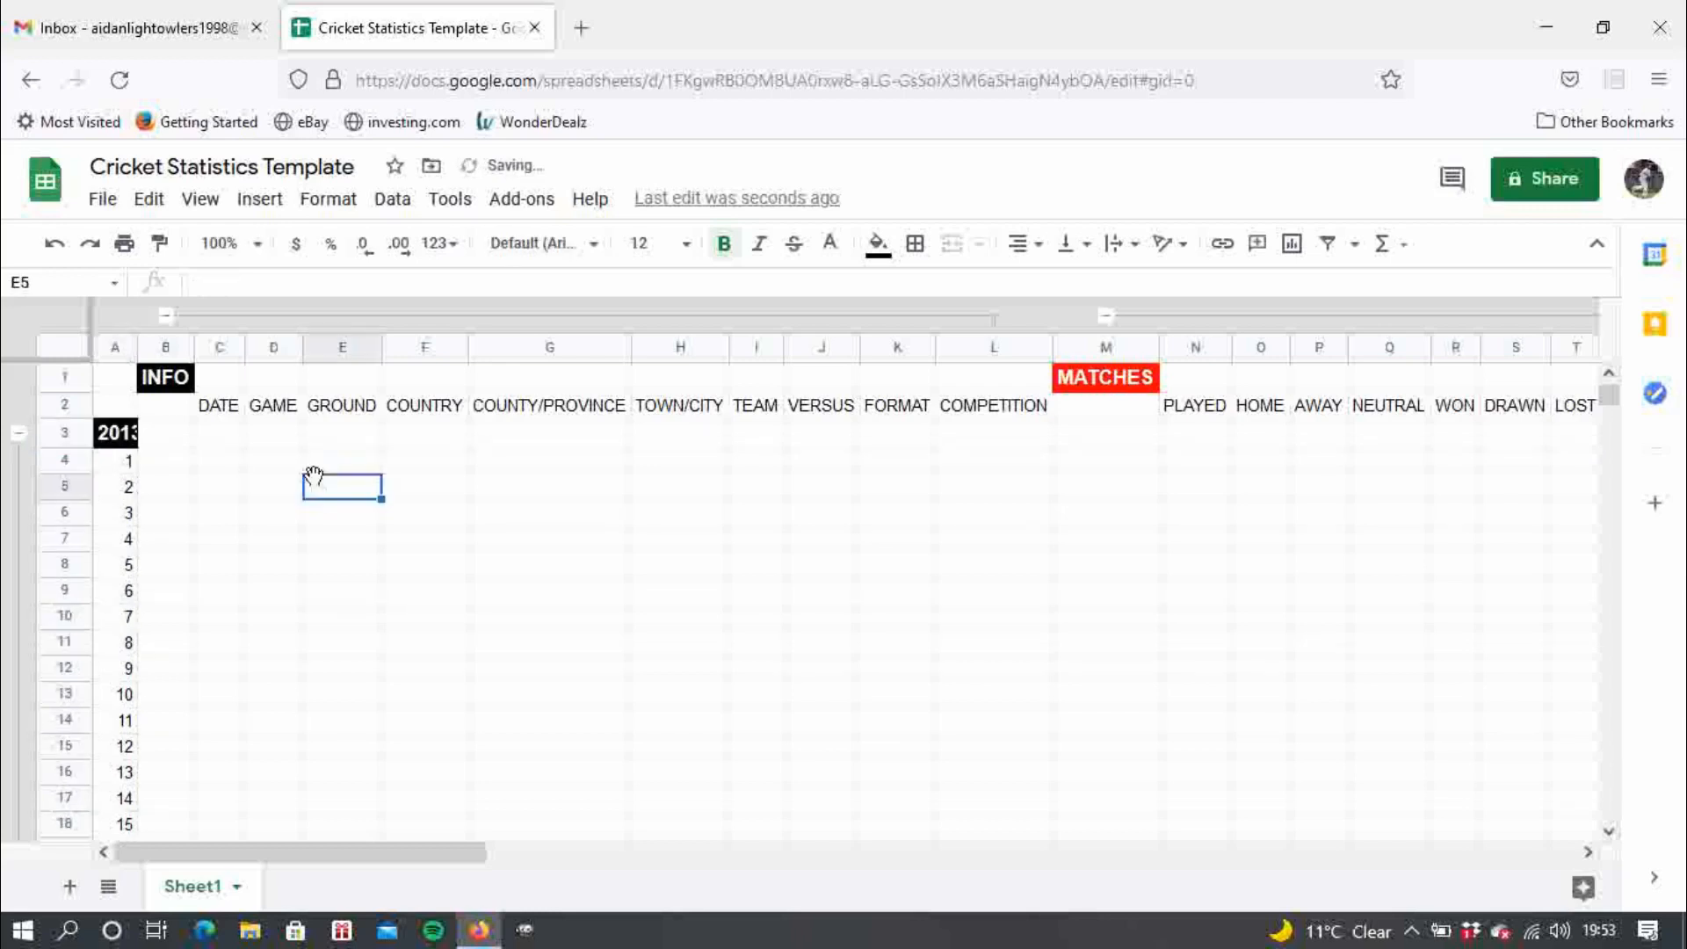
double_click(138, 349)
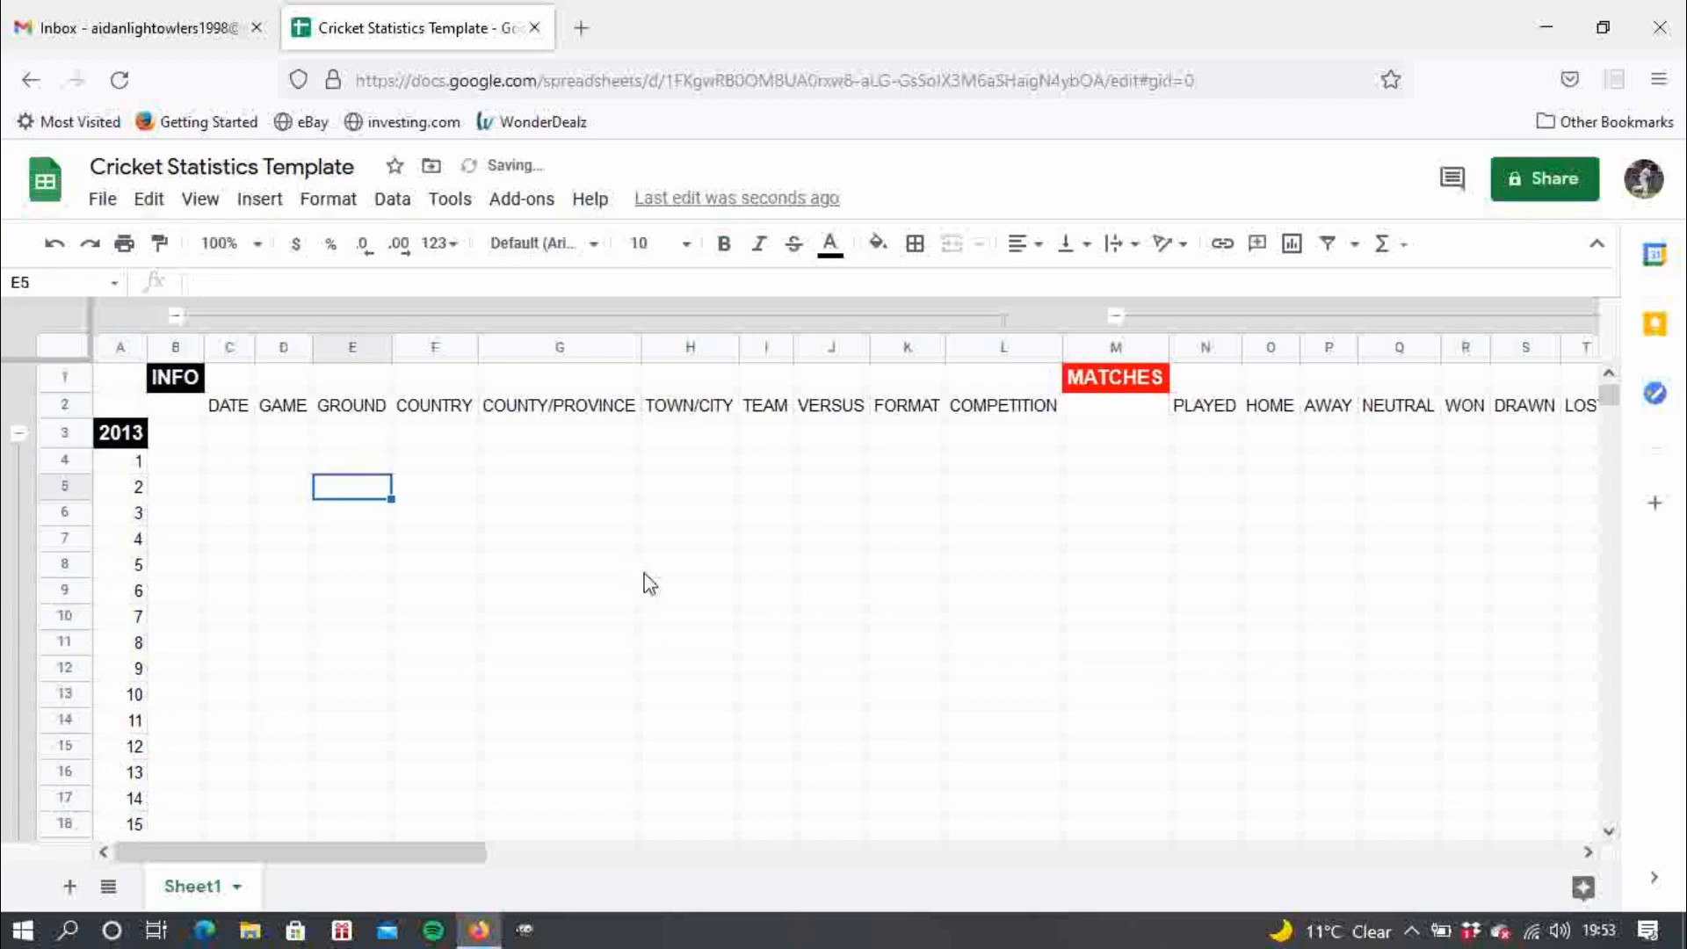
- Make the 2014 label in A34 bold at font size 12
click(1609, 834)
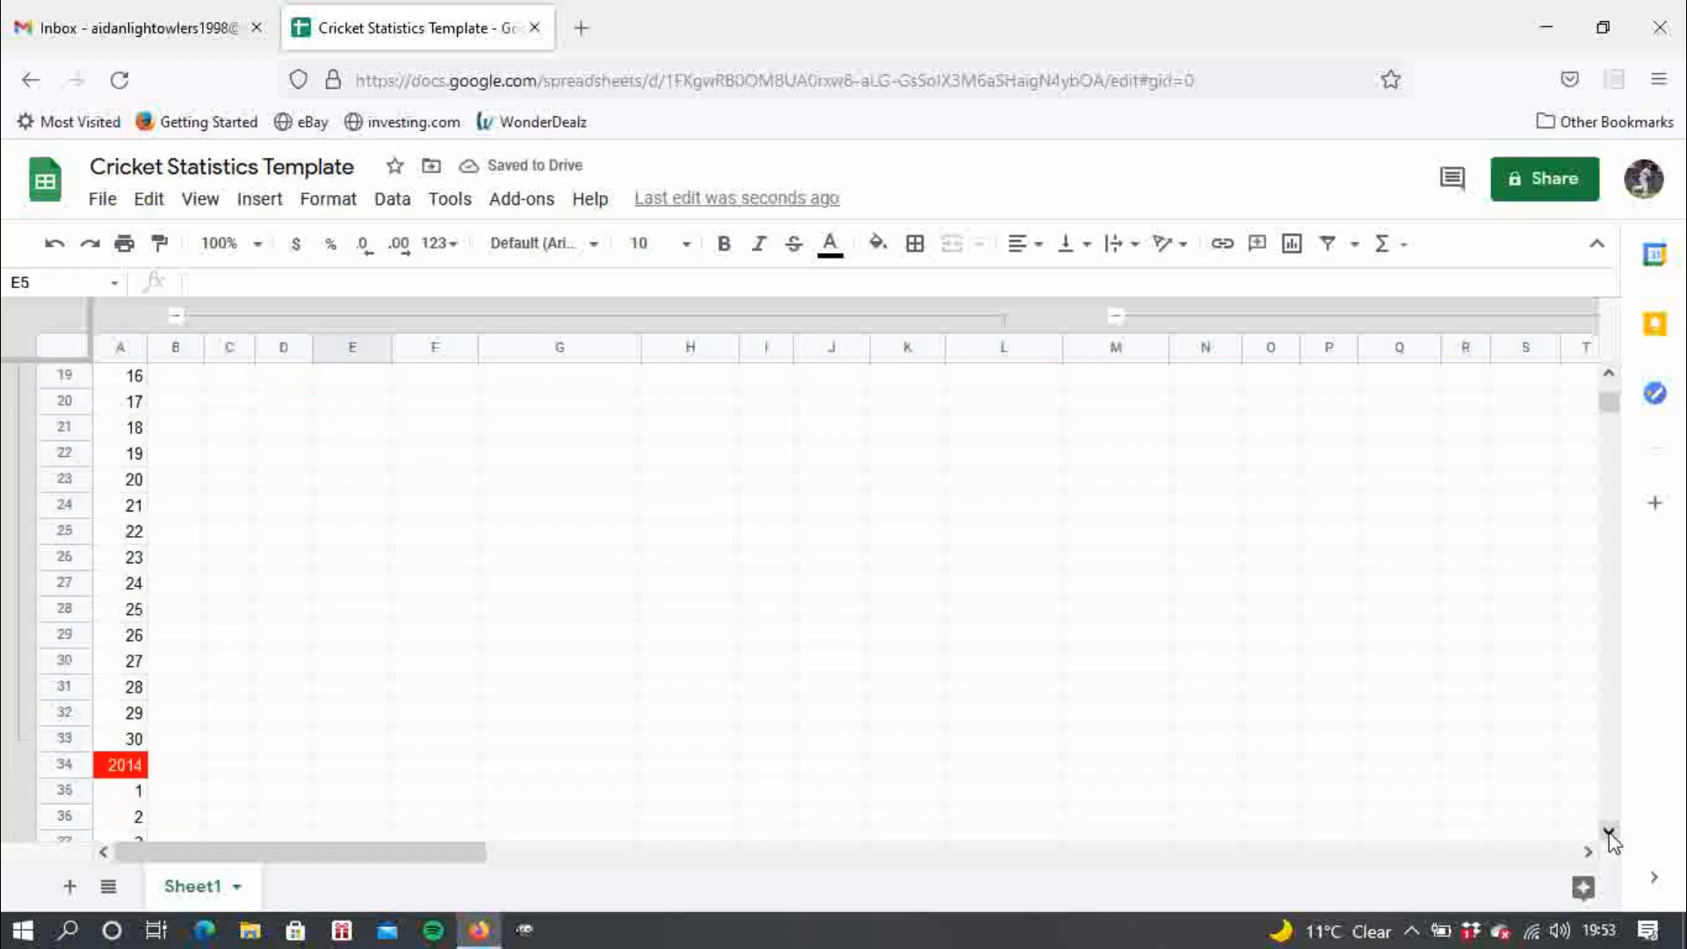
click(129, 774)
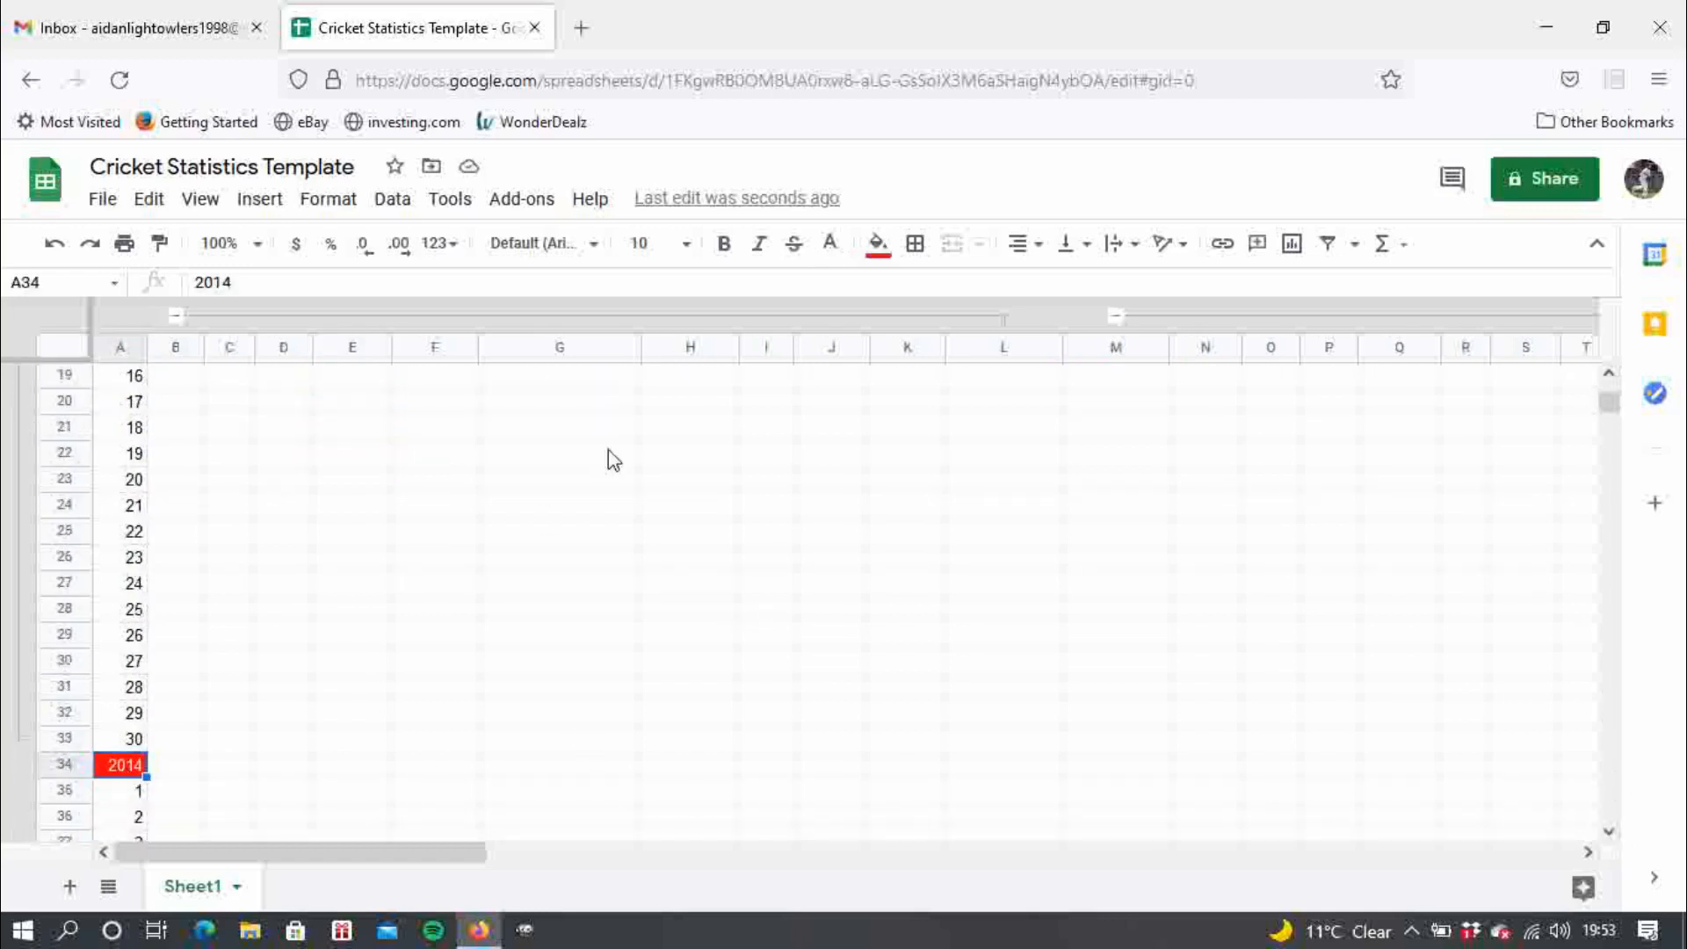
drag(321, 287, 104, 285)
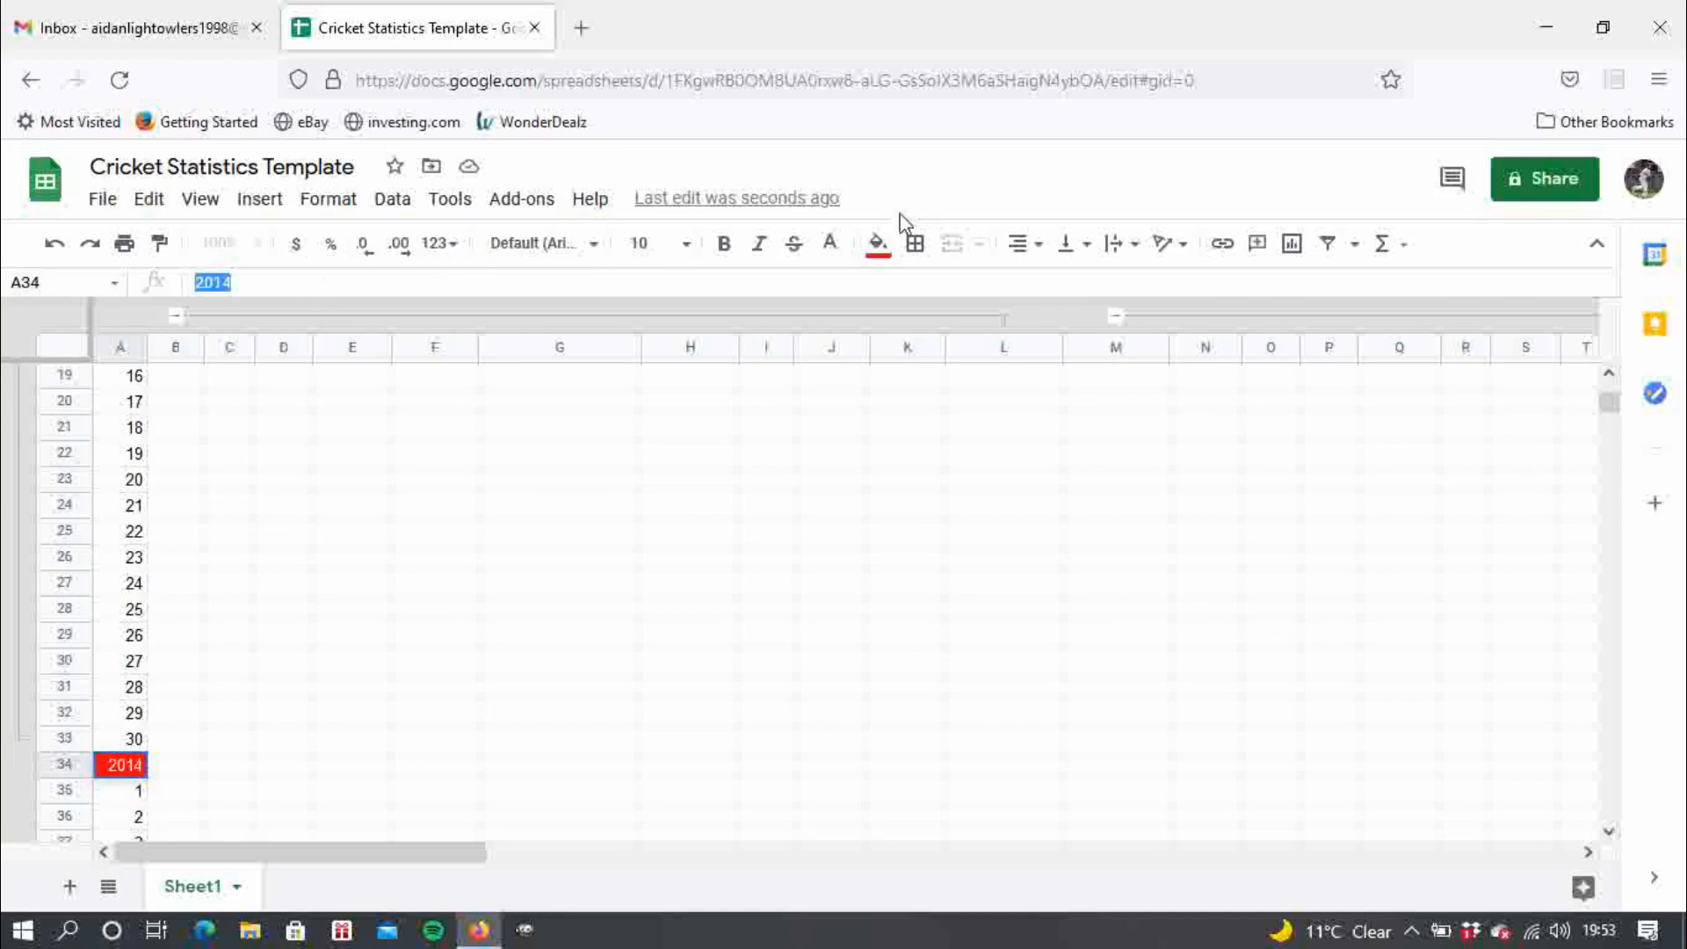
click(723, 246)
click(688, 246)
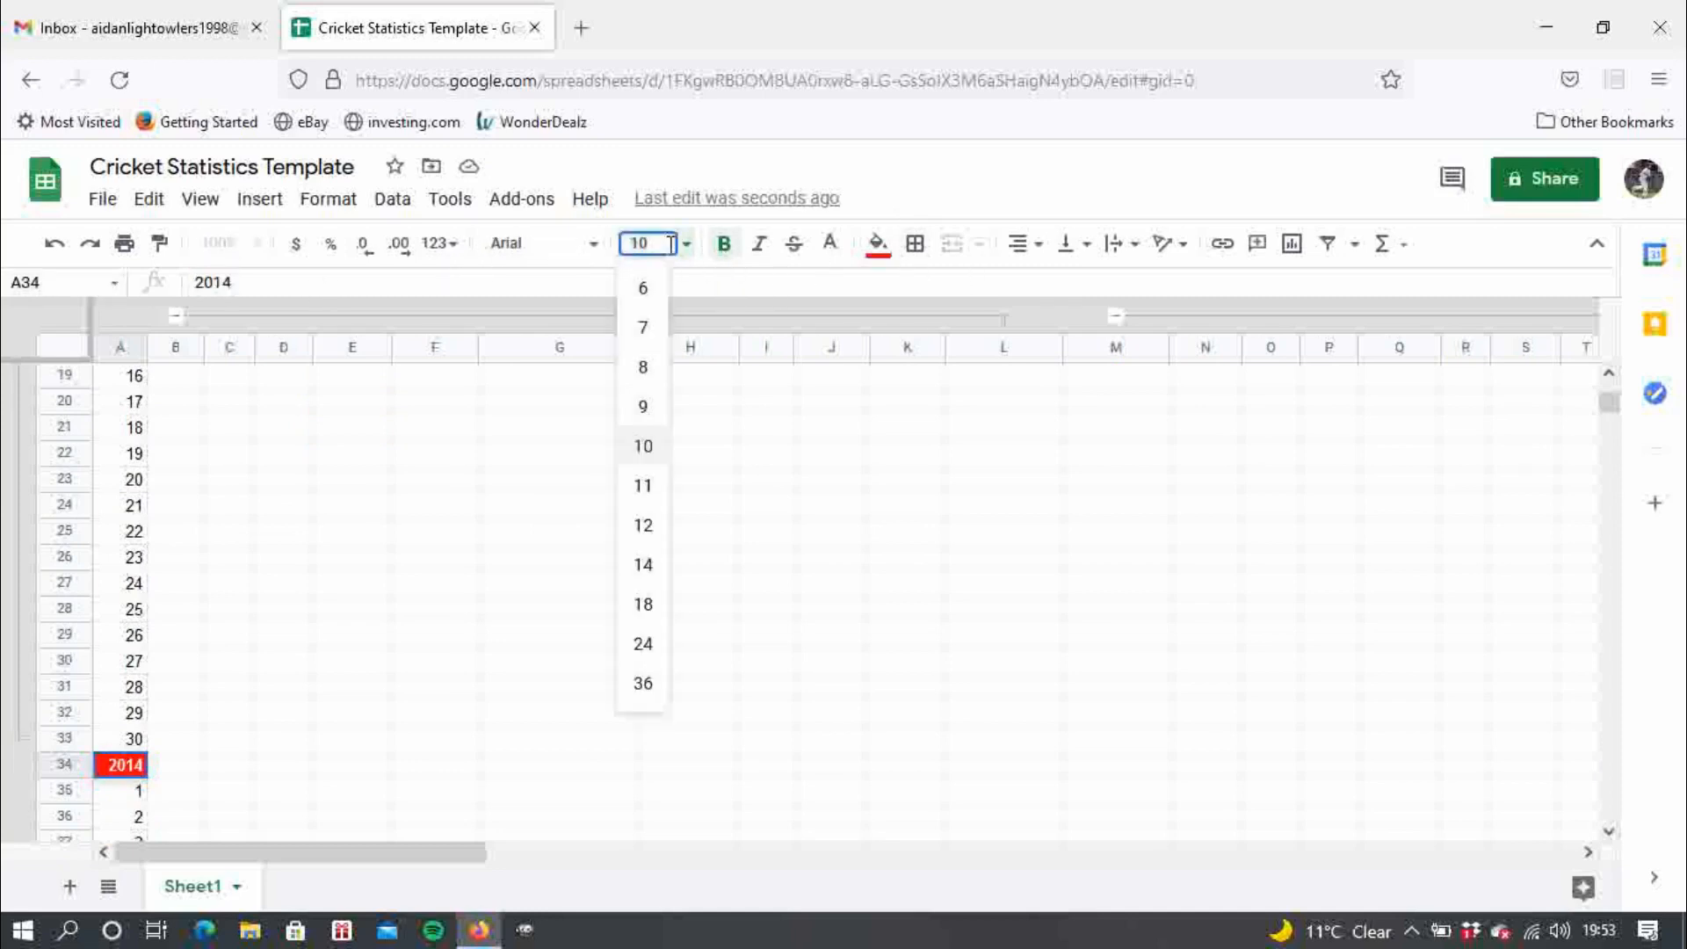
click(635, 525)
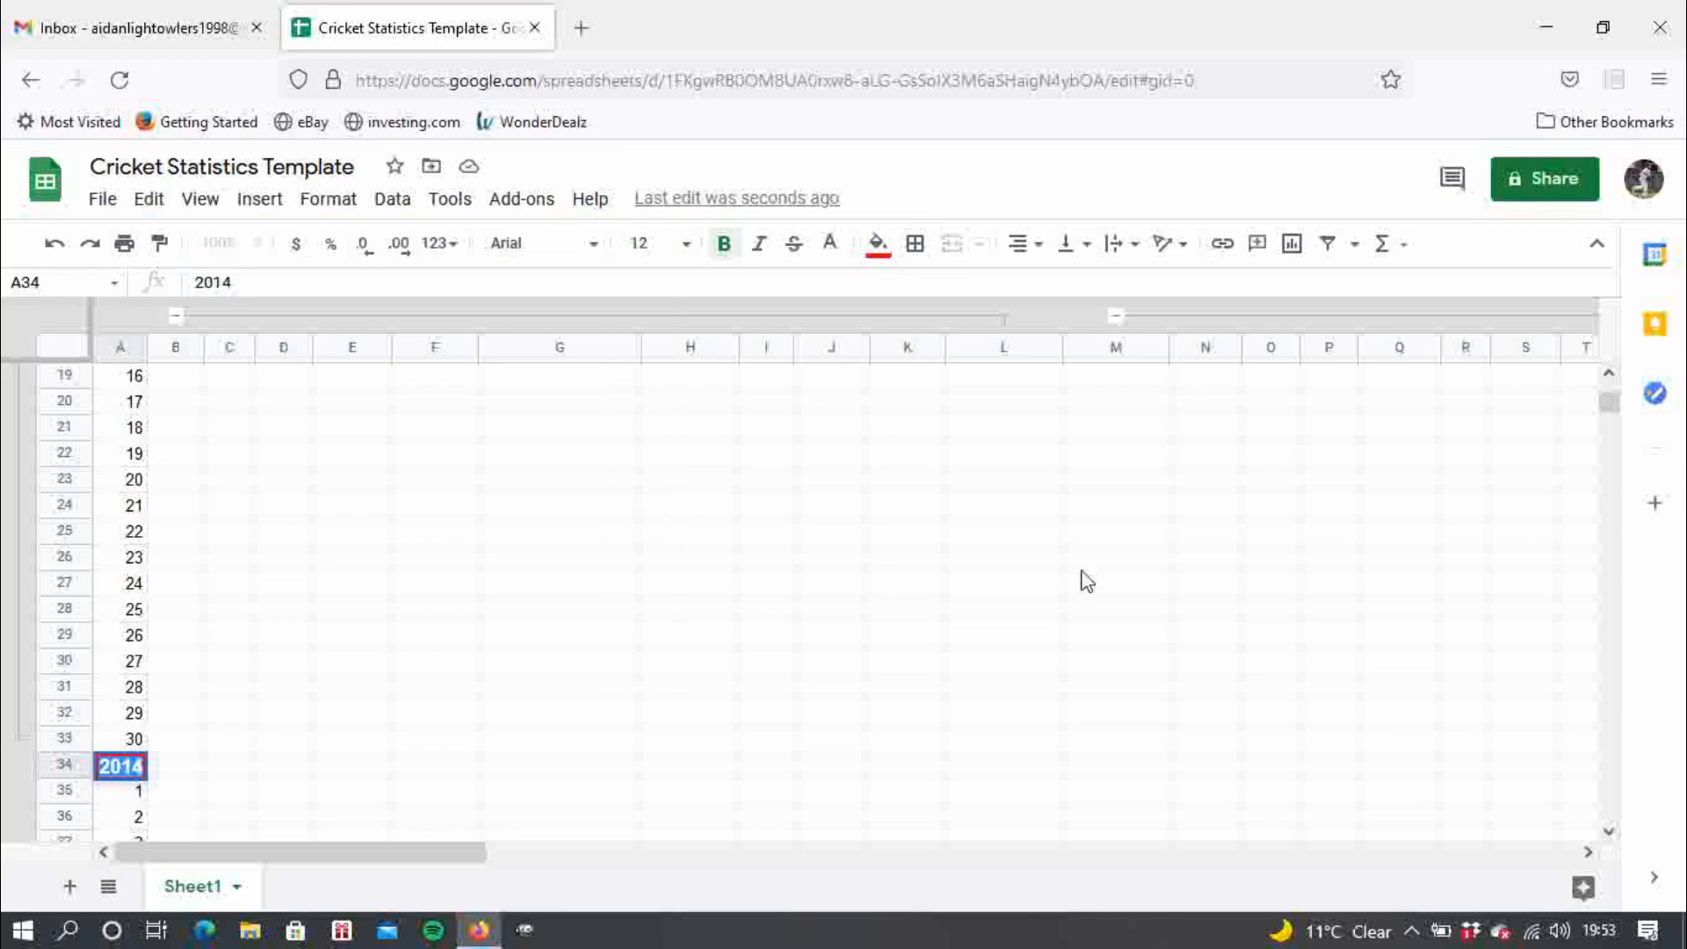
click(596, 611)
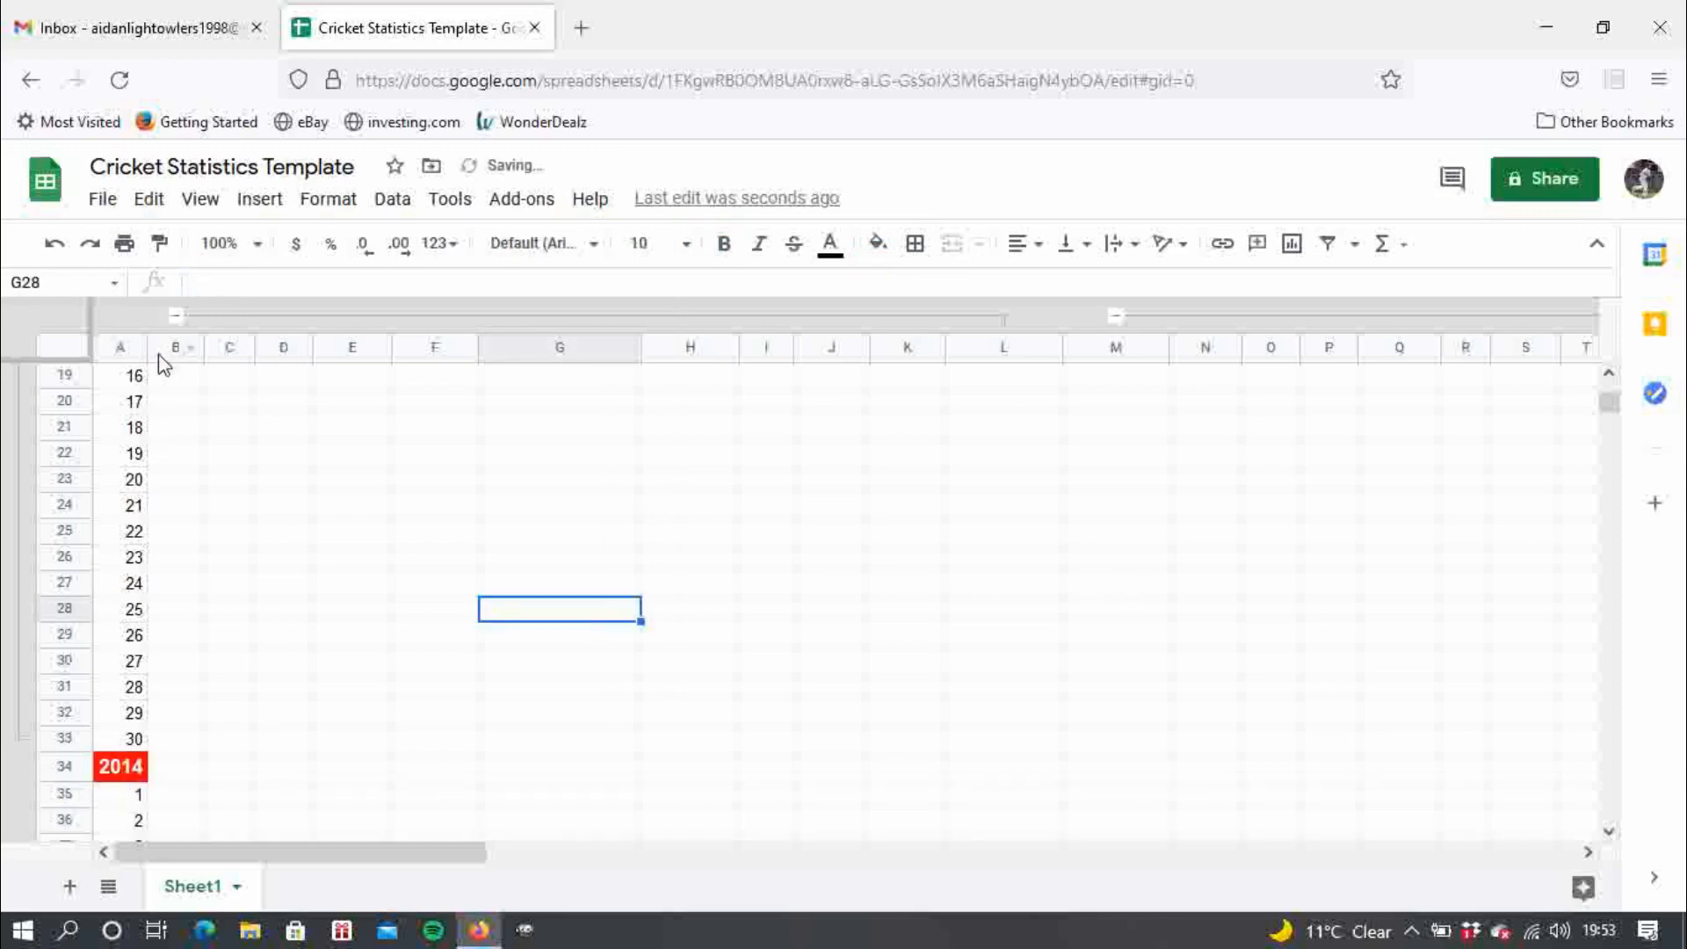
drag(1621, 402, 1620, 346)
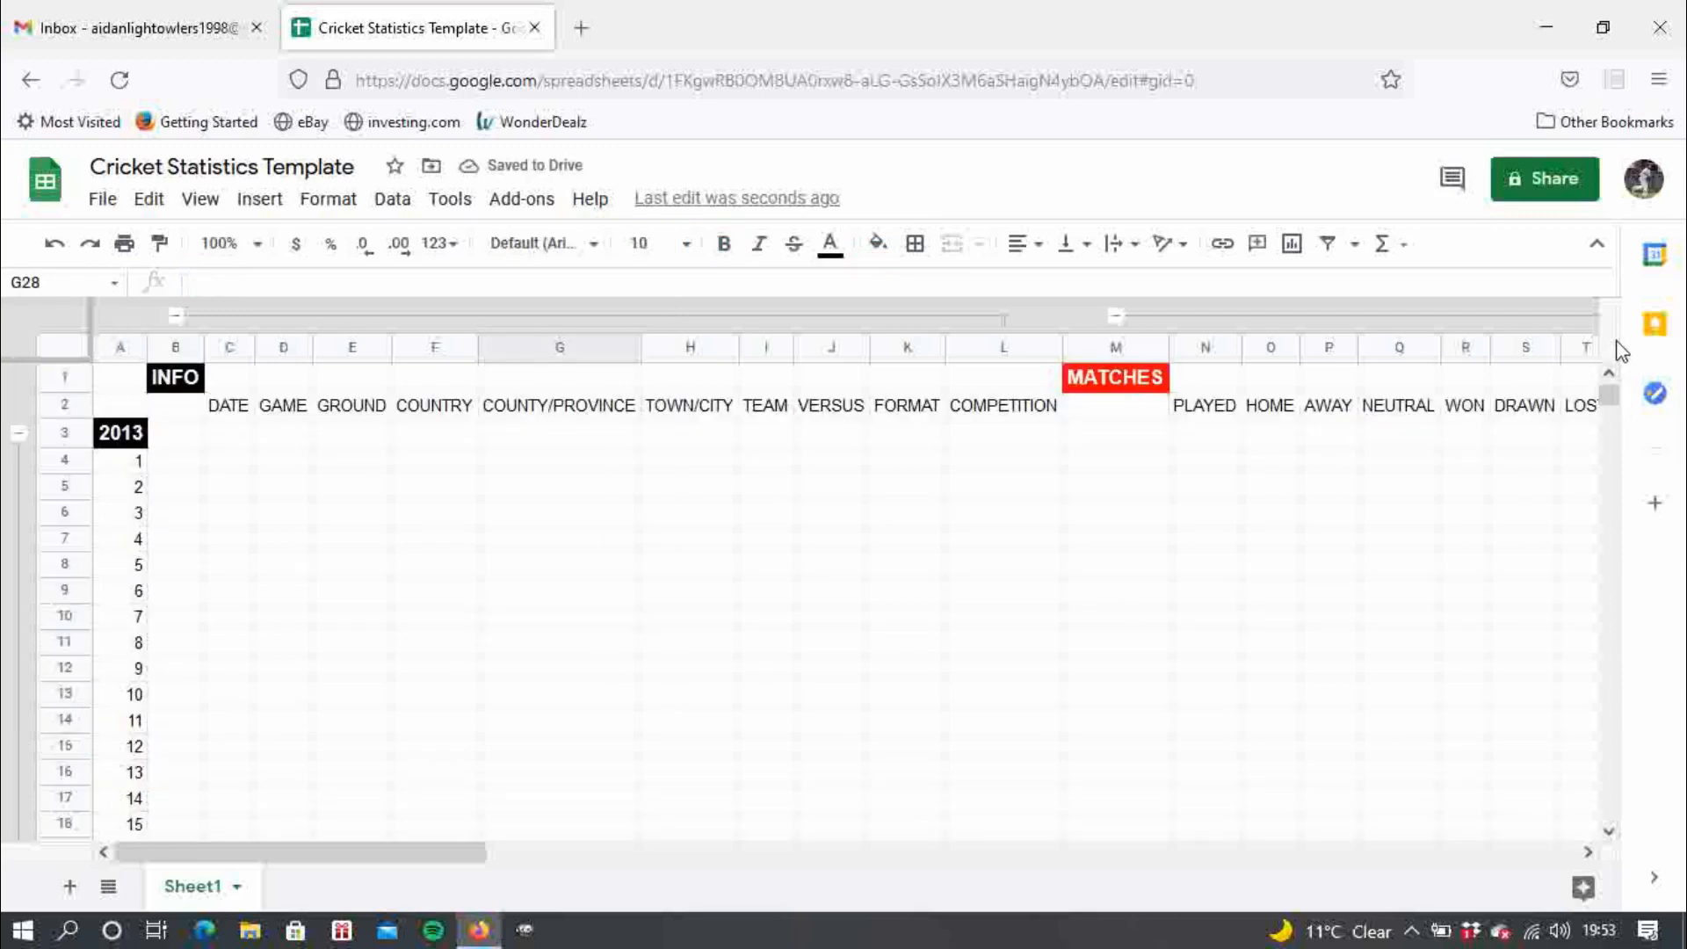
- Collapse the INFO and MATCHES column groups and the 2013 row group
click(174, 315)
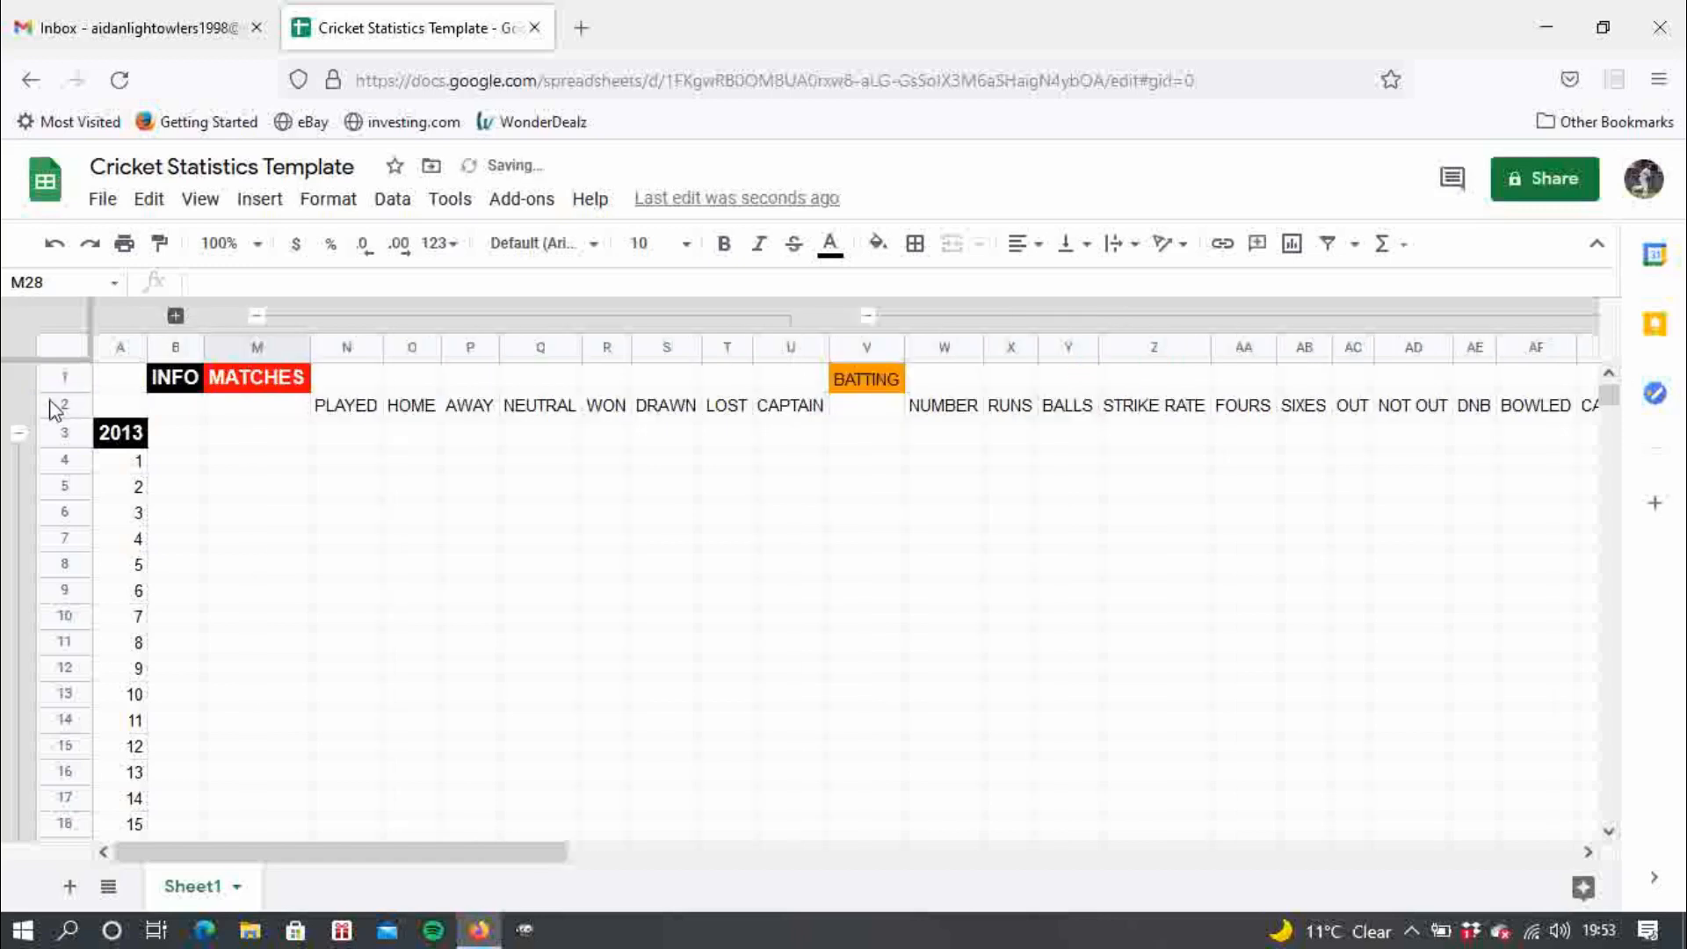
click(19, 432)
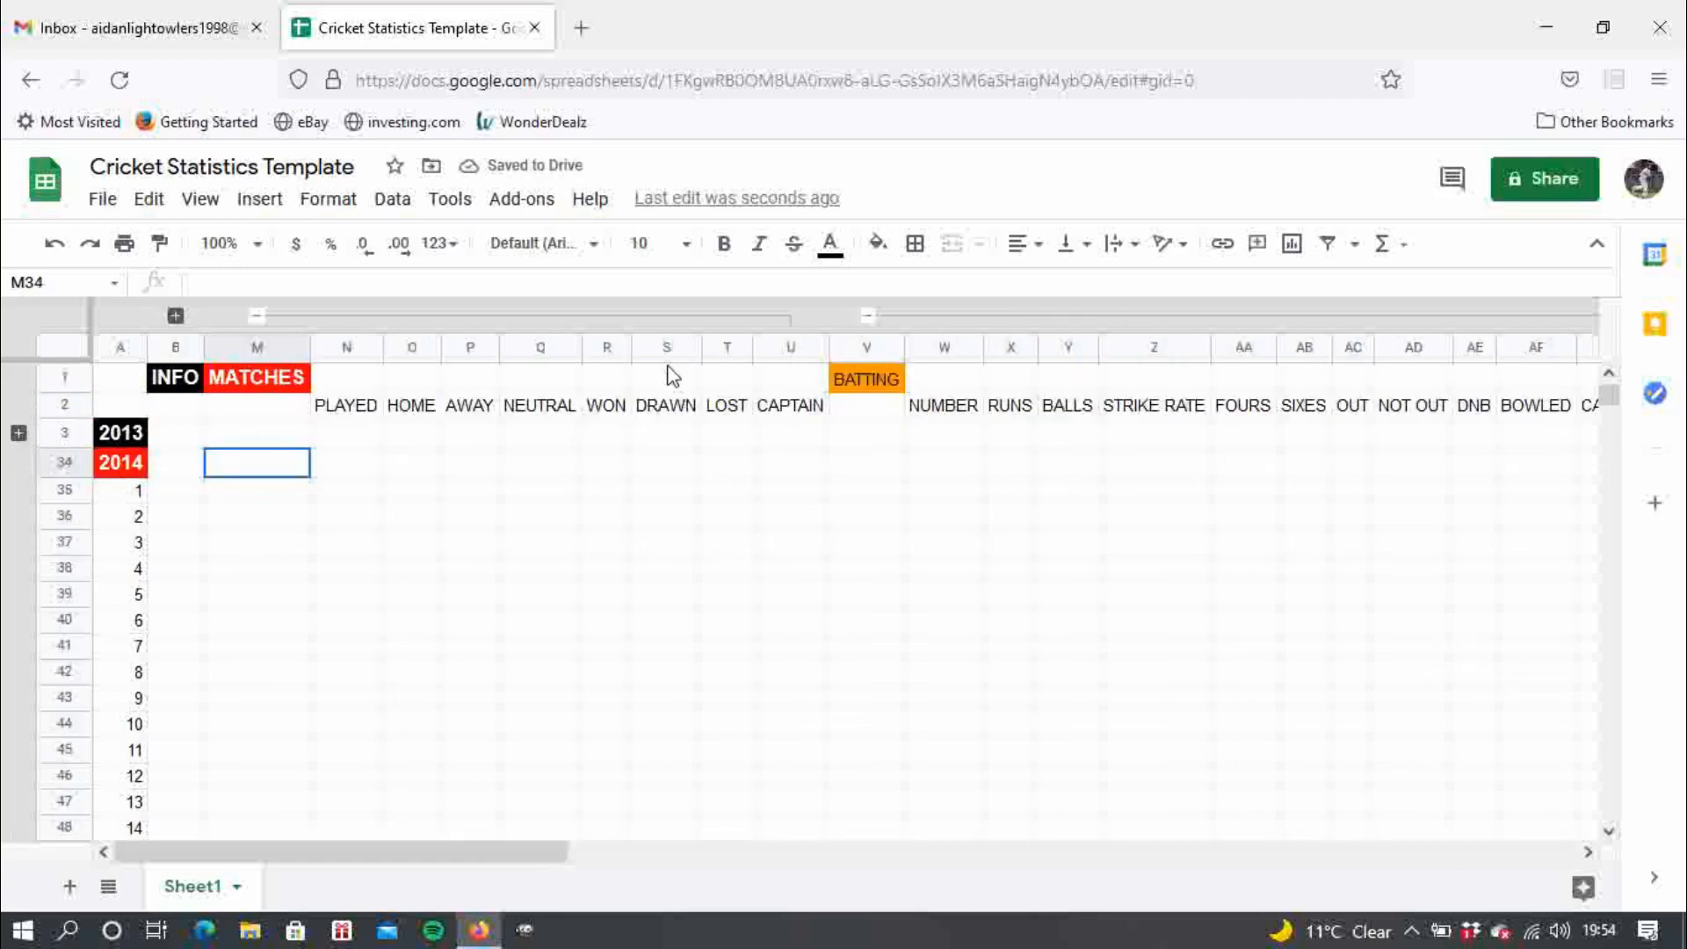
click(873, 378)
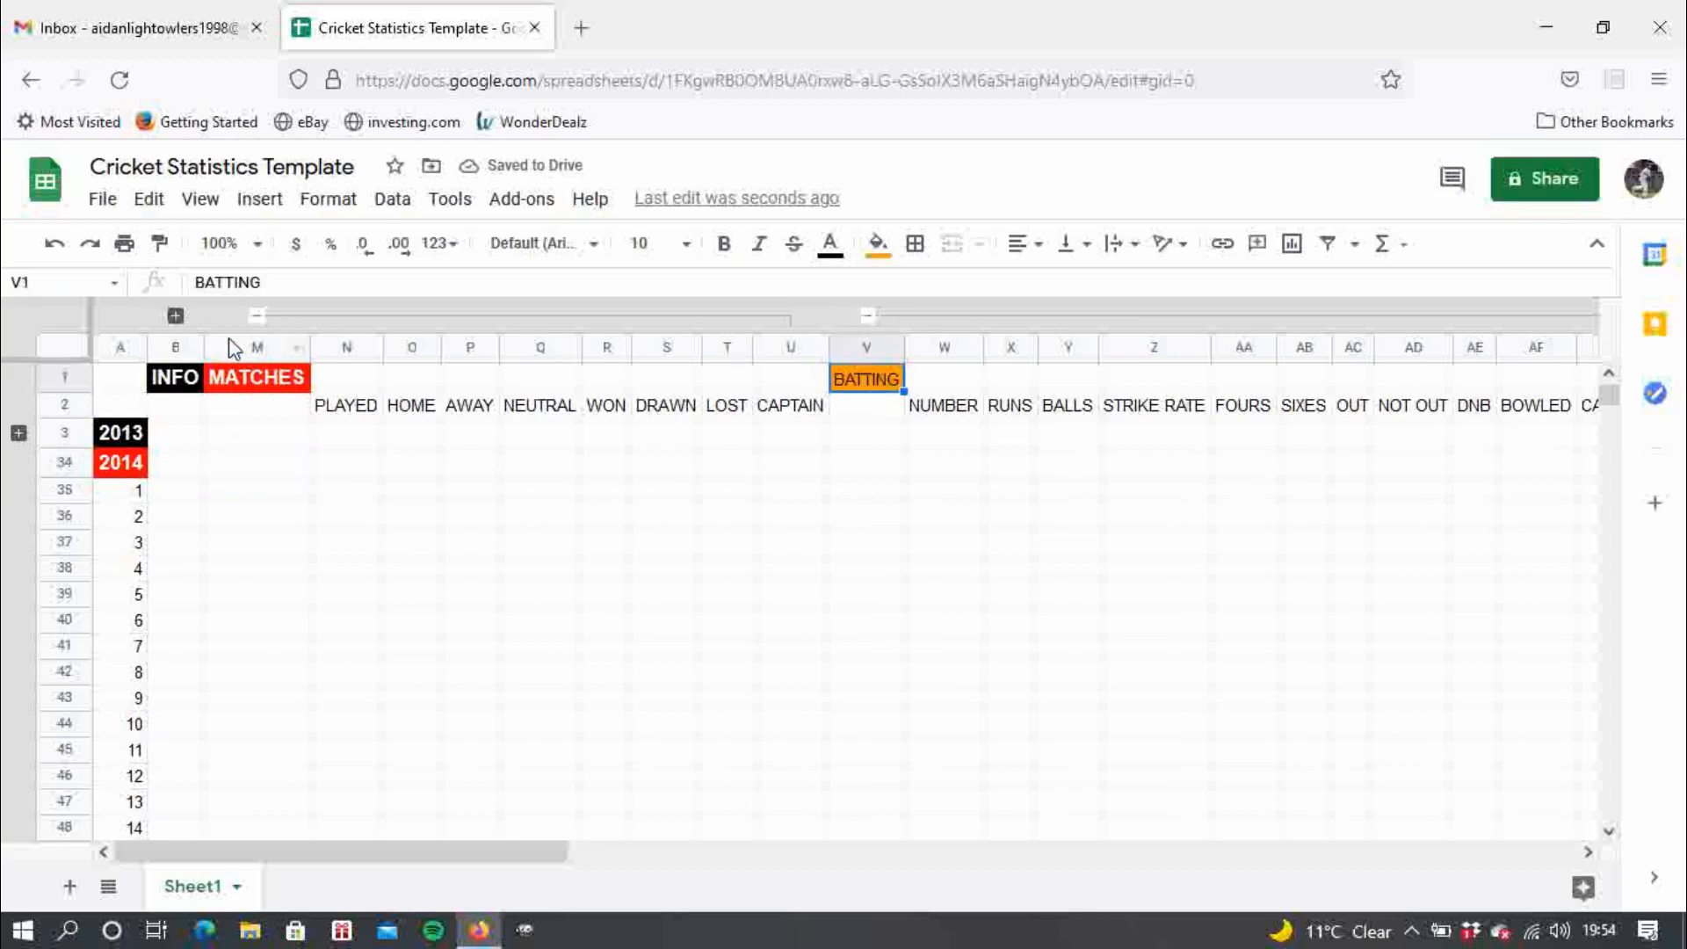
click(255, 318)
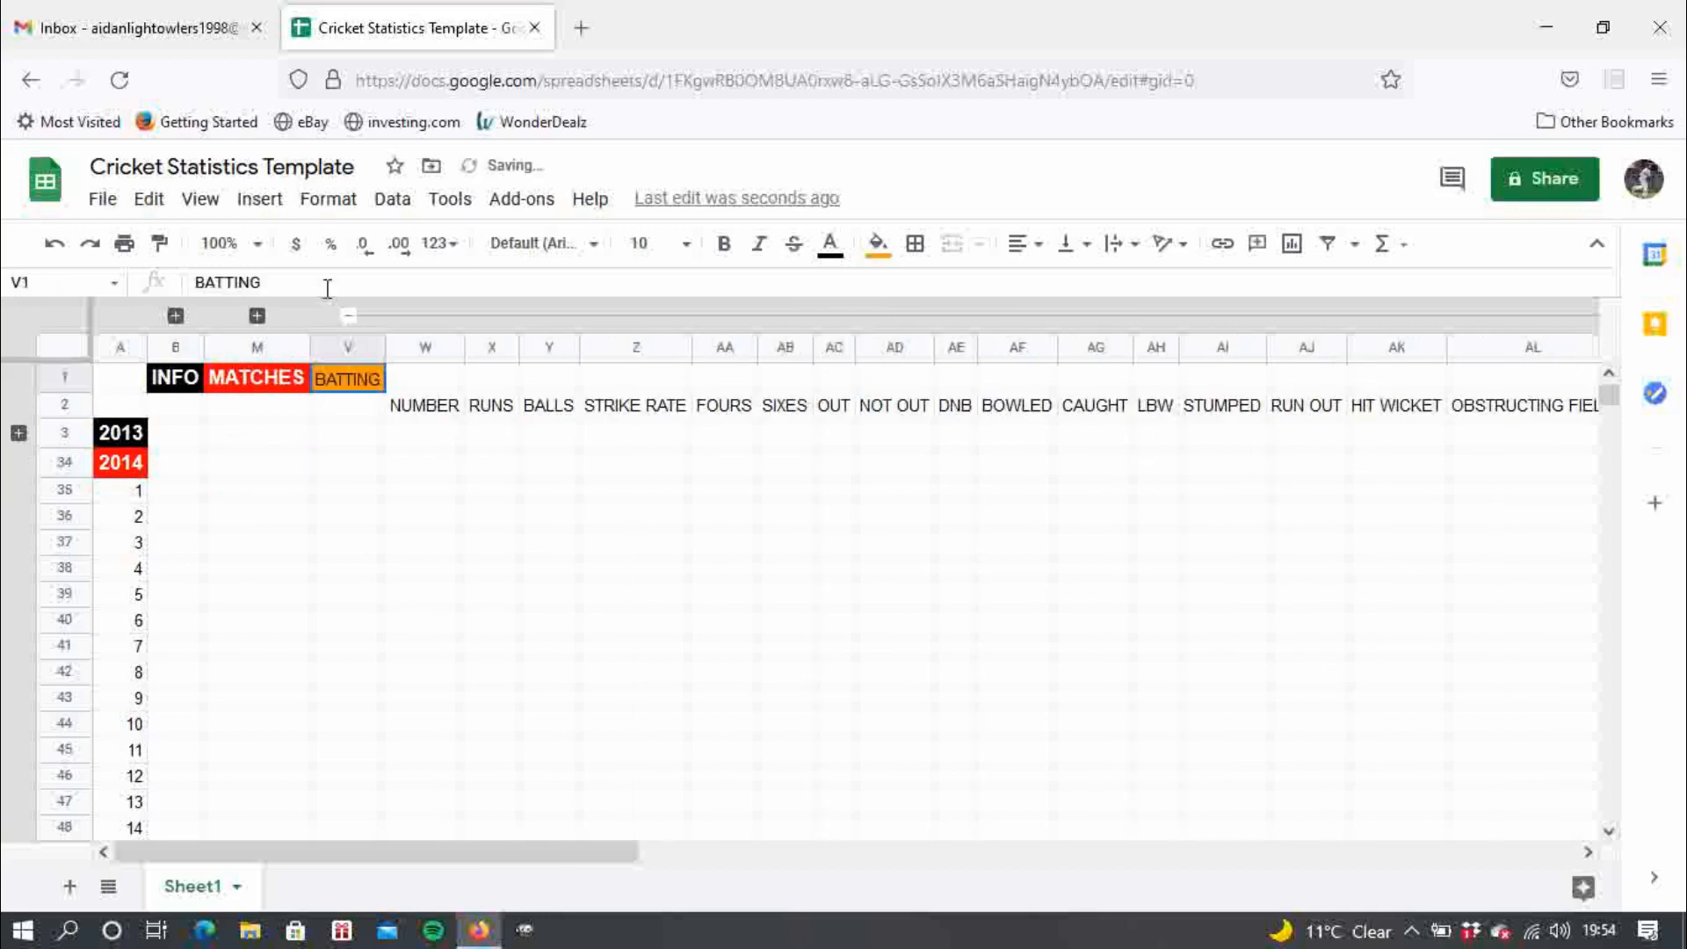
- Make the BATTING header in V1 bold
click(327, 289)
drag(344, 288, 72, 272)
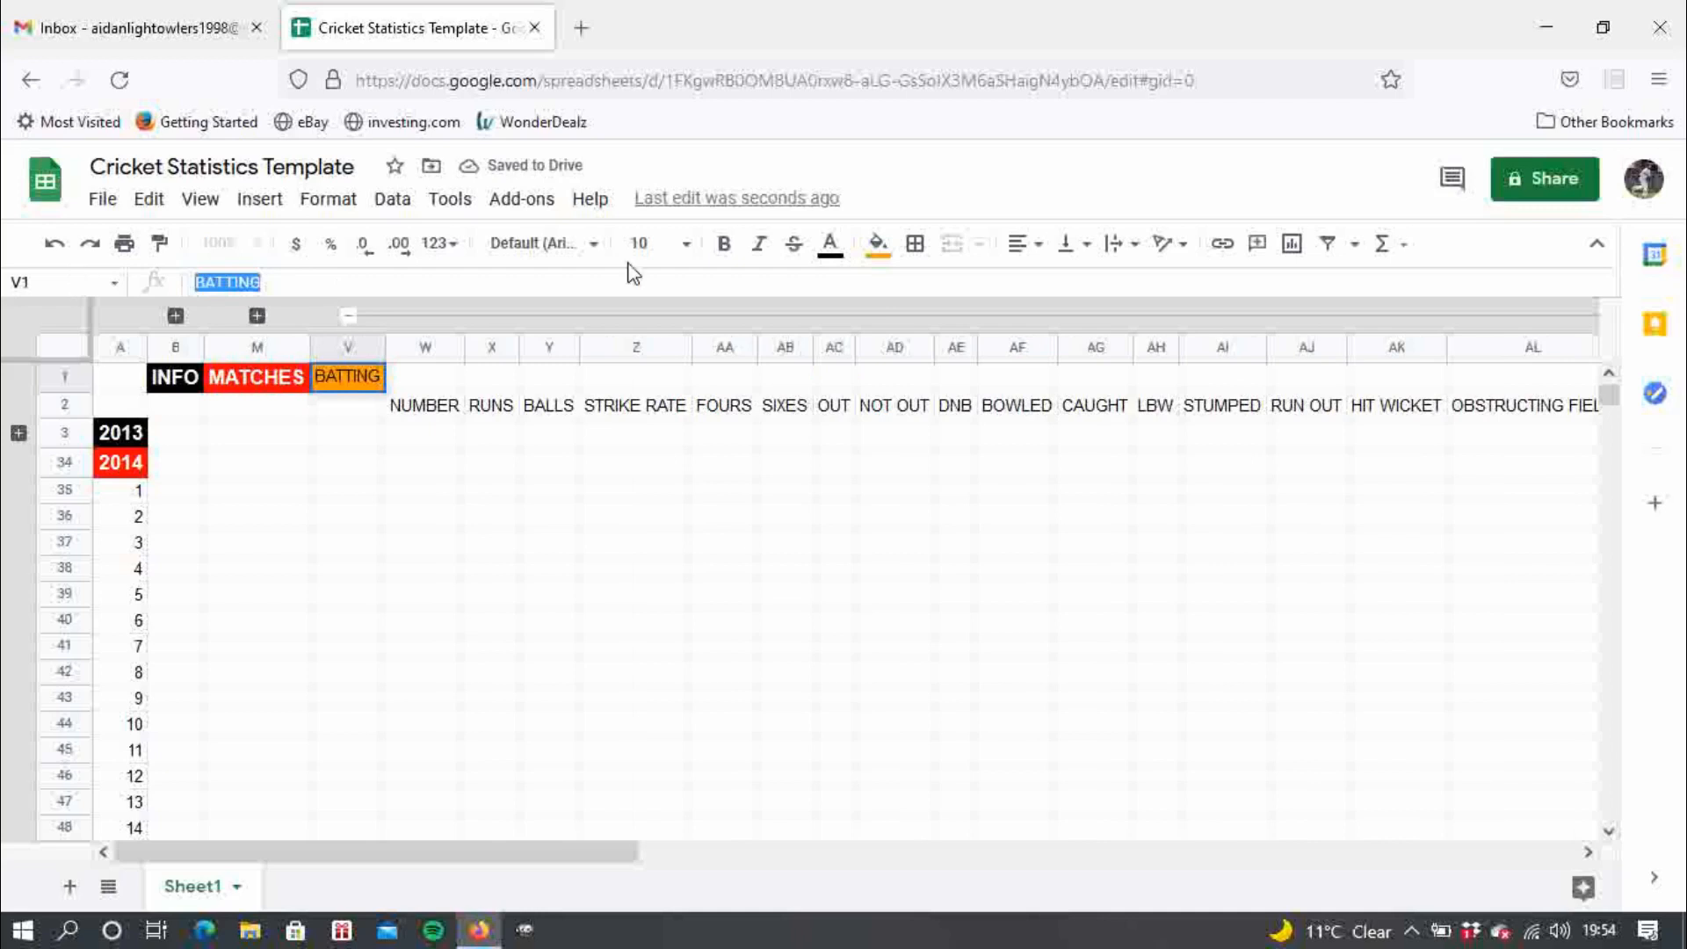
click(687, 248)
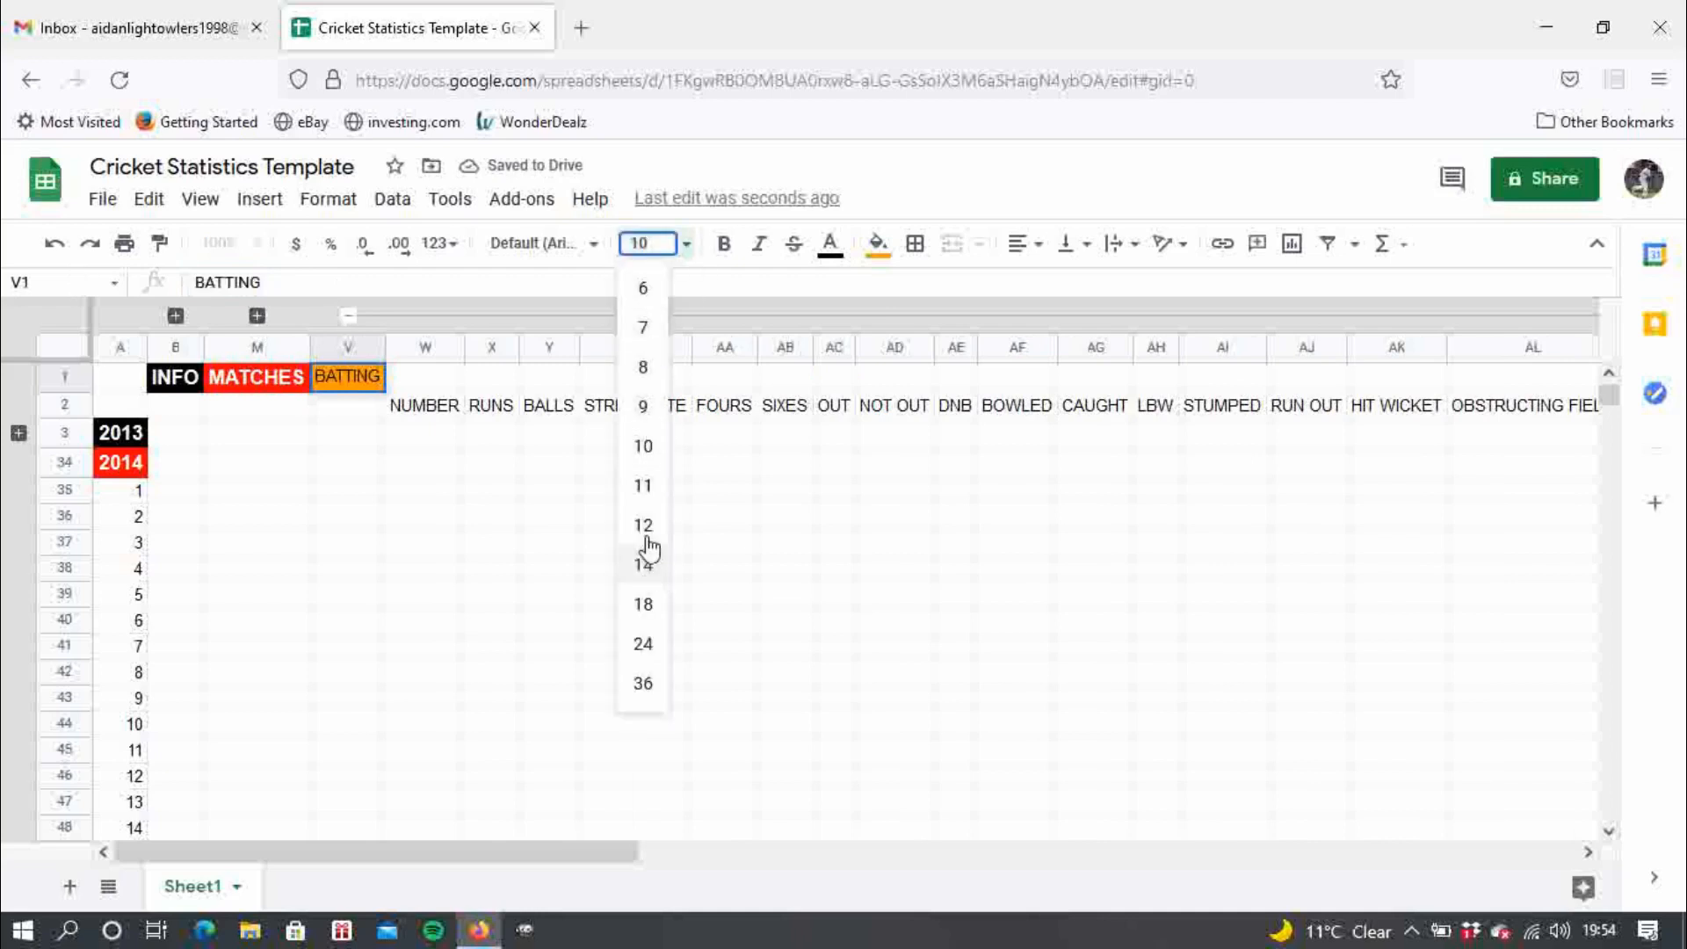
click(644, 527)
click(724, 245)
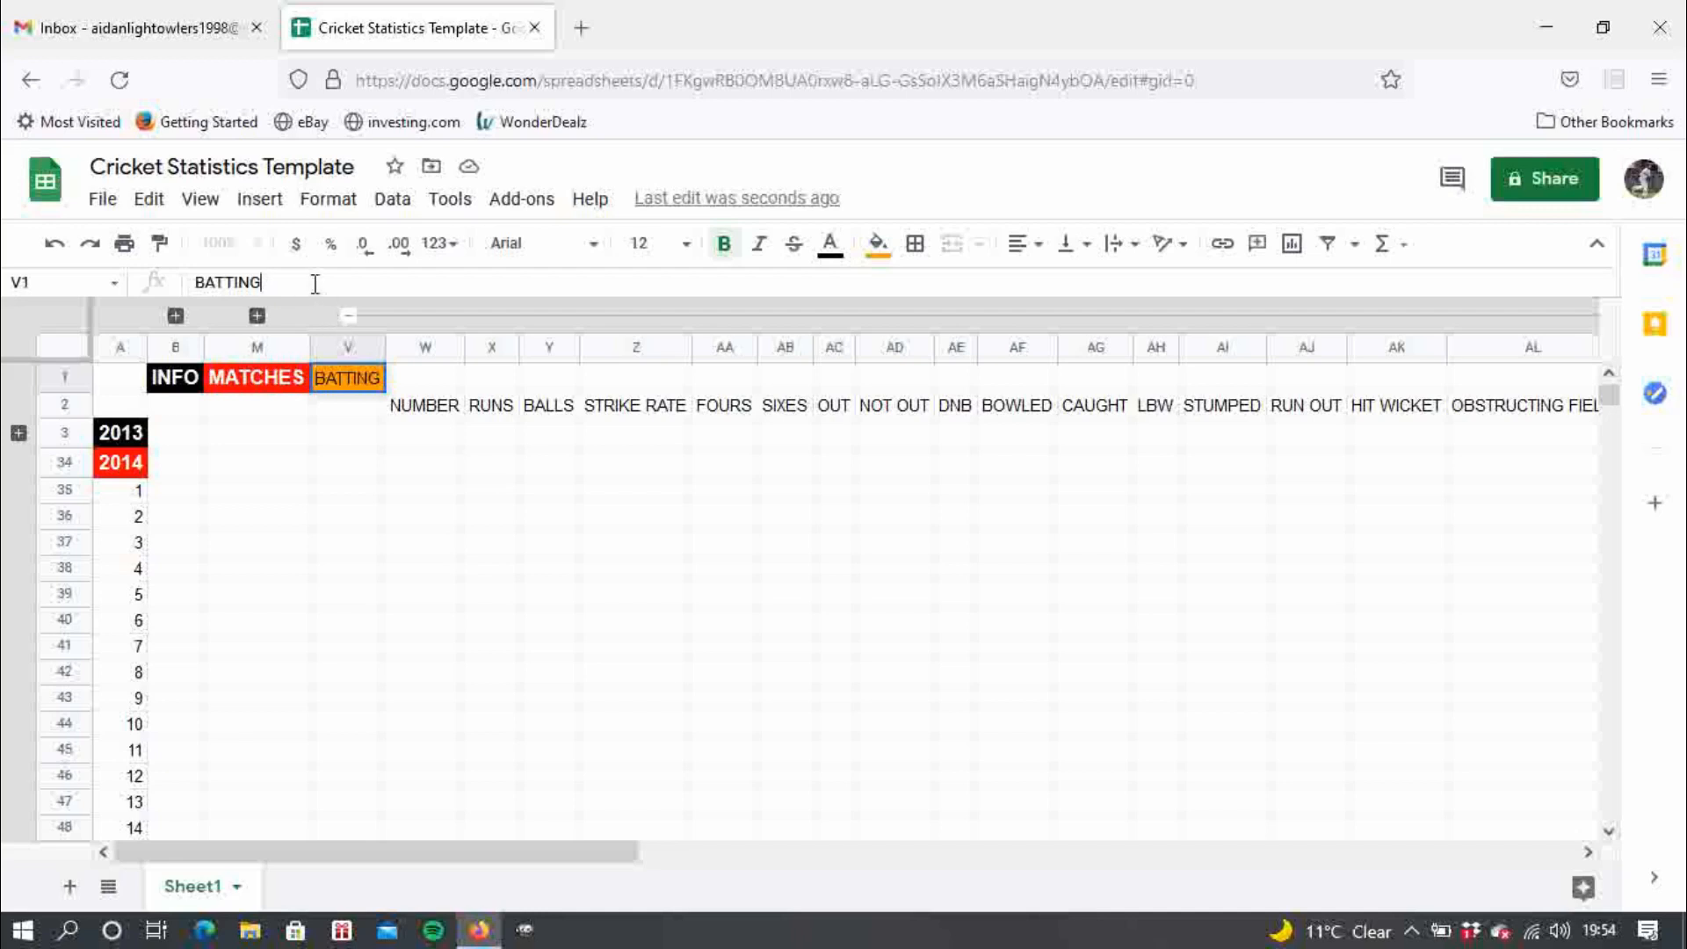
drag(312, 282, 117, 282)
click(725, 244)
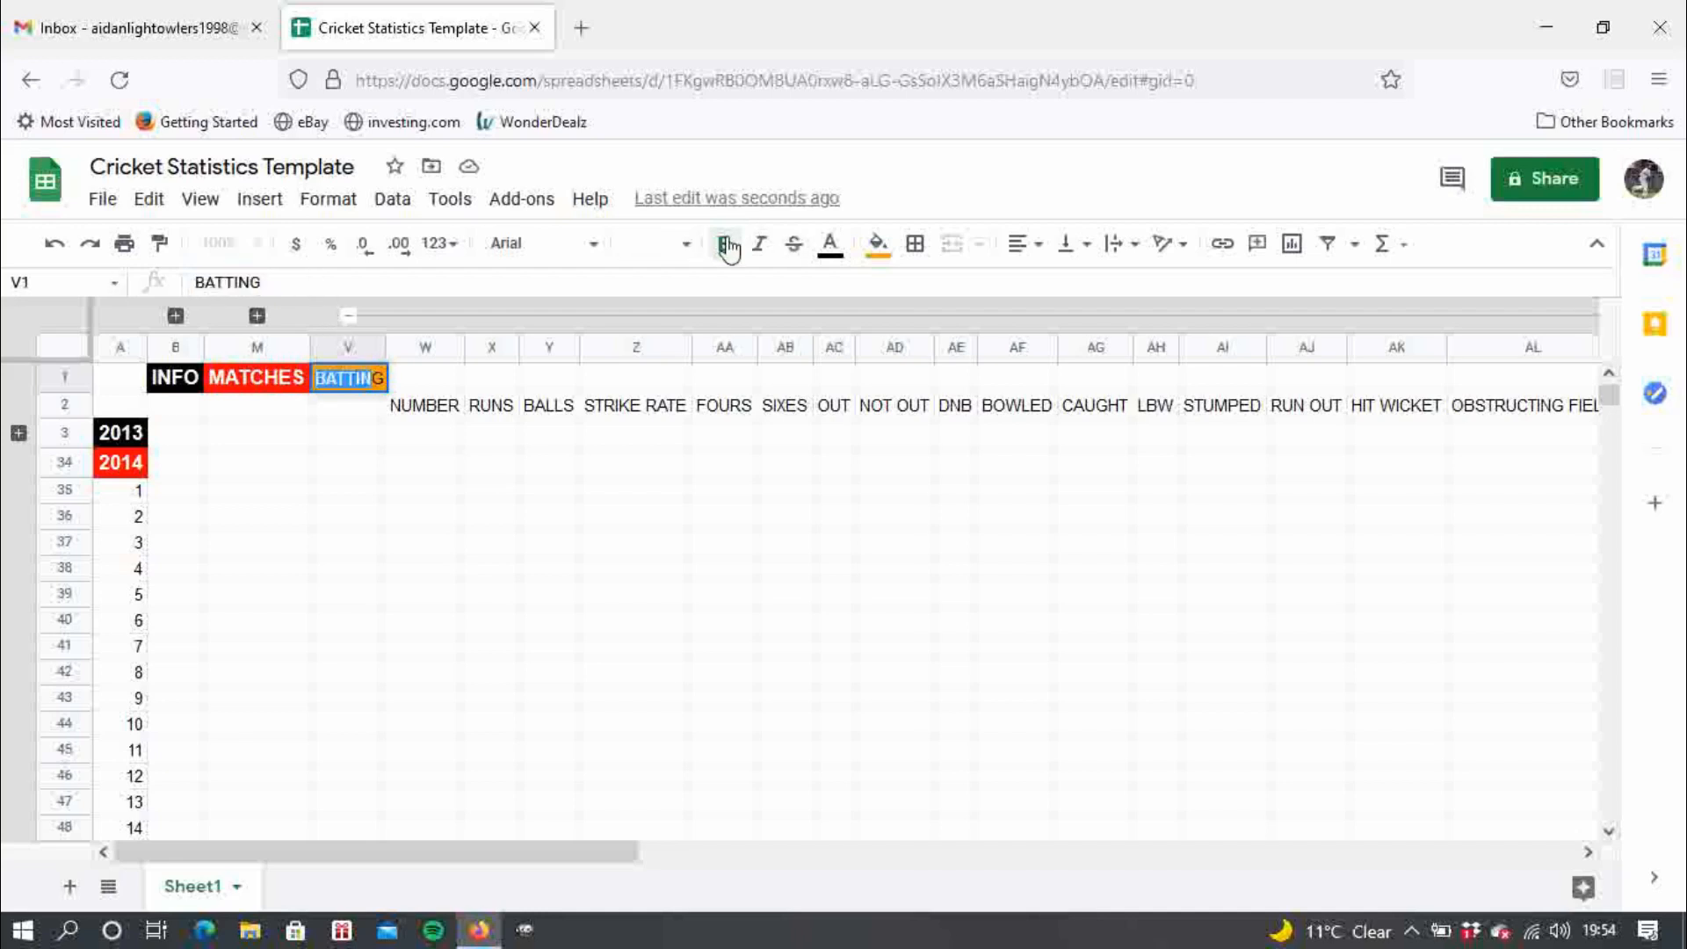
click(423, 489)
click(392, 380)
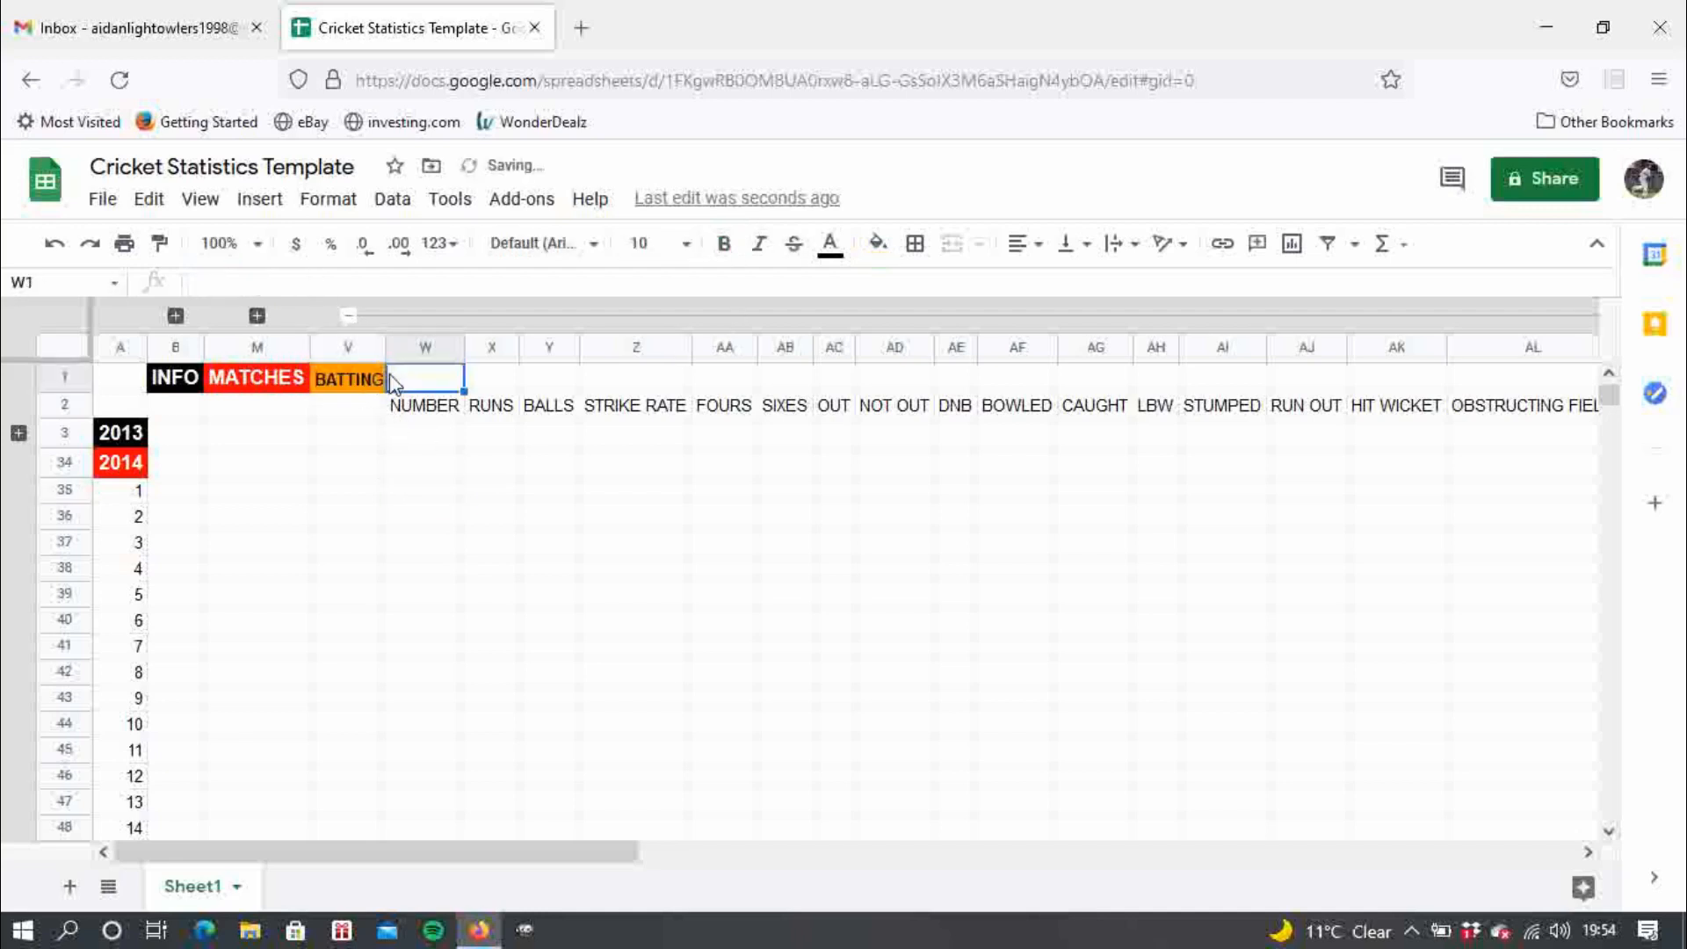
- Set the BATTING header in V1 to font size 12, keeping it bold
click(365, 388)
drag(279, 272, 167, 275)
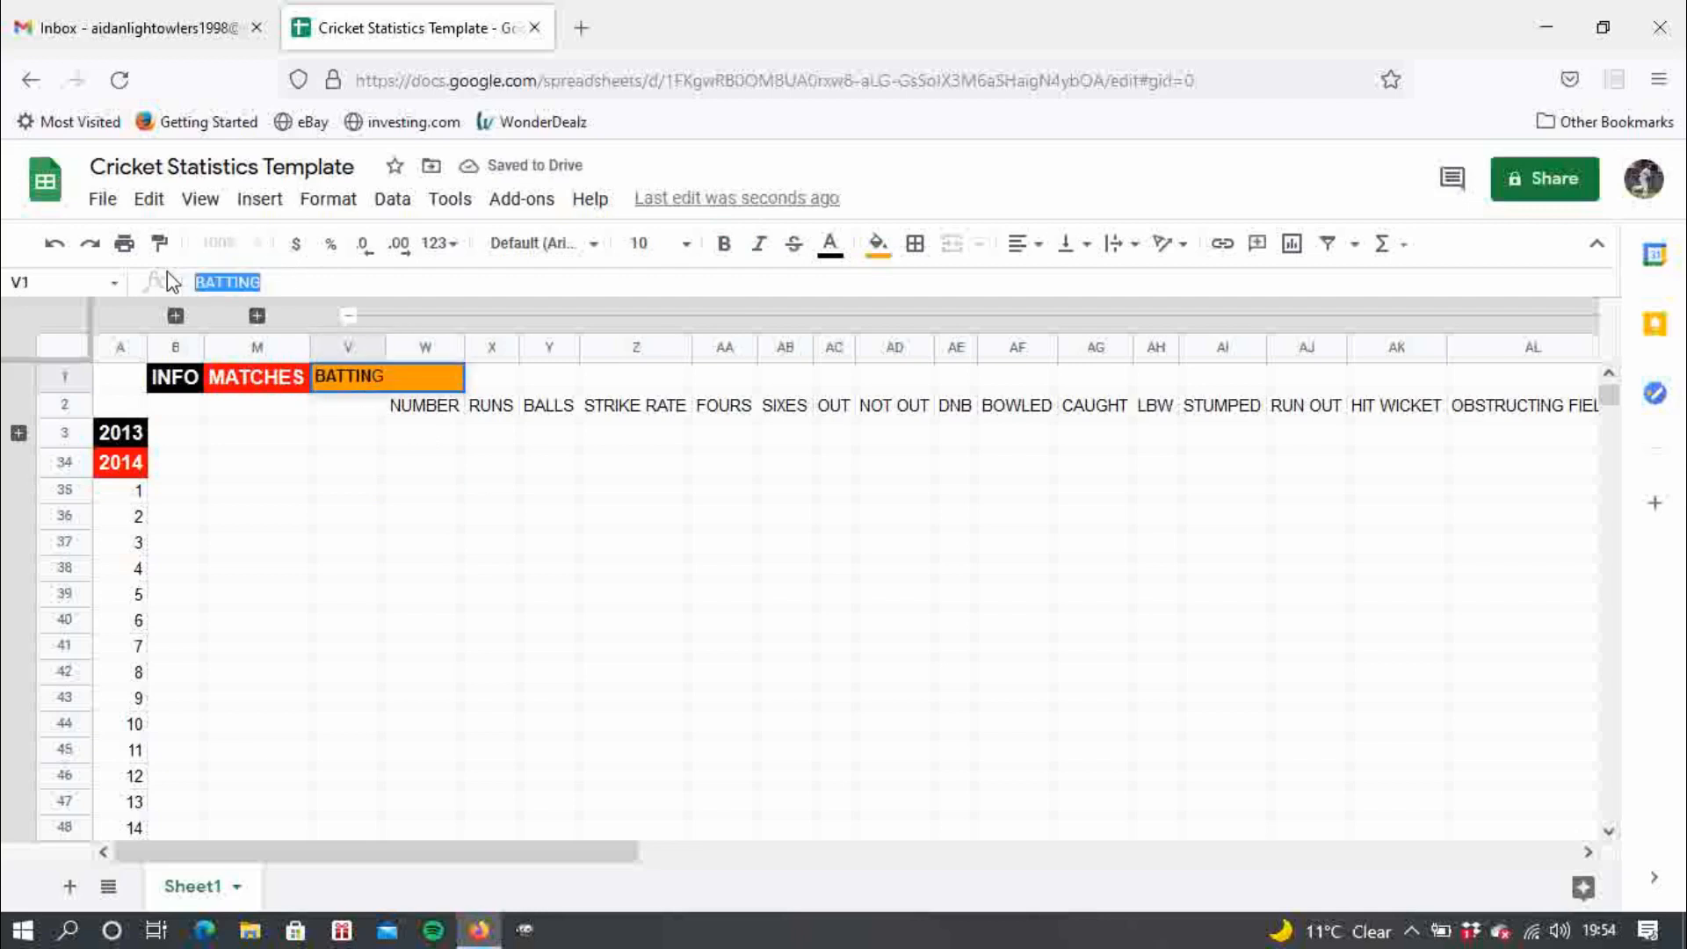
click(725, 244)
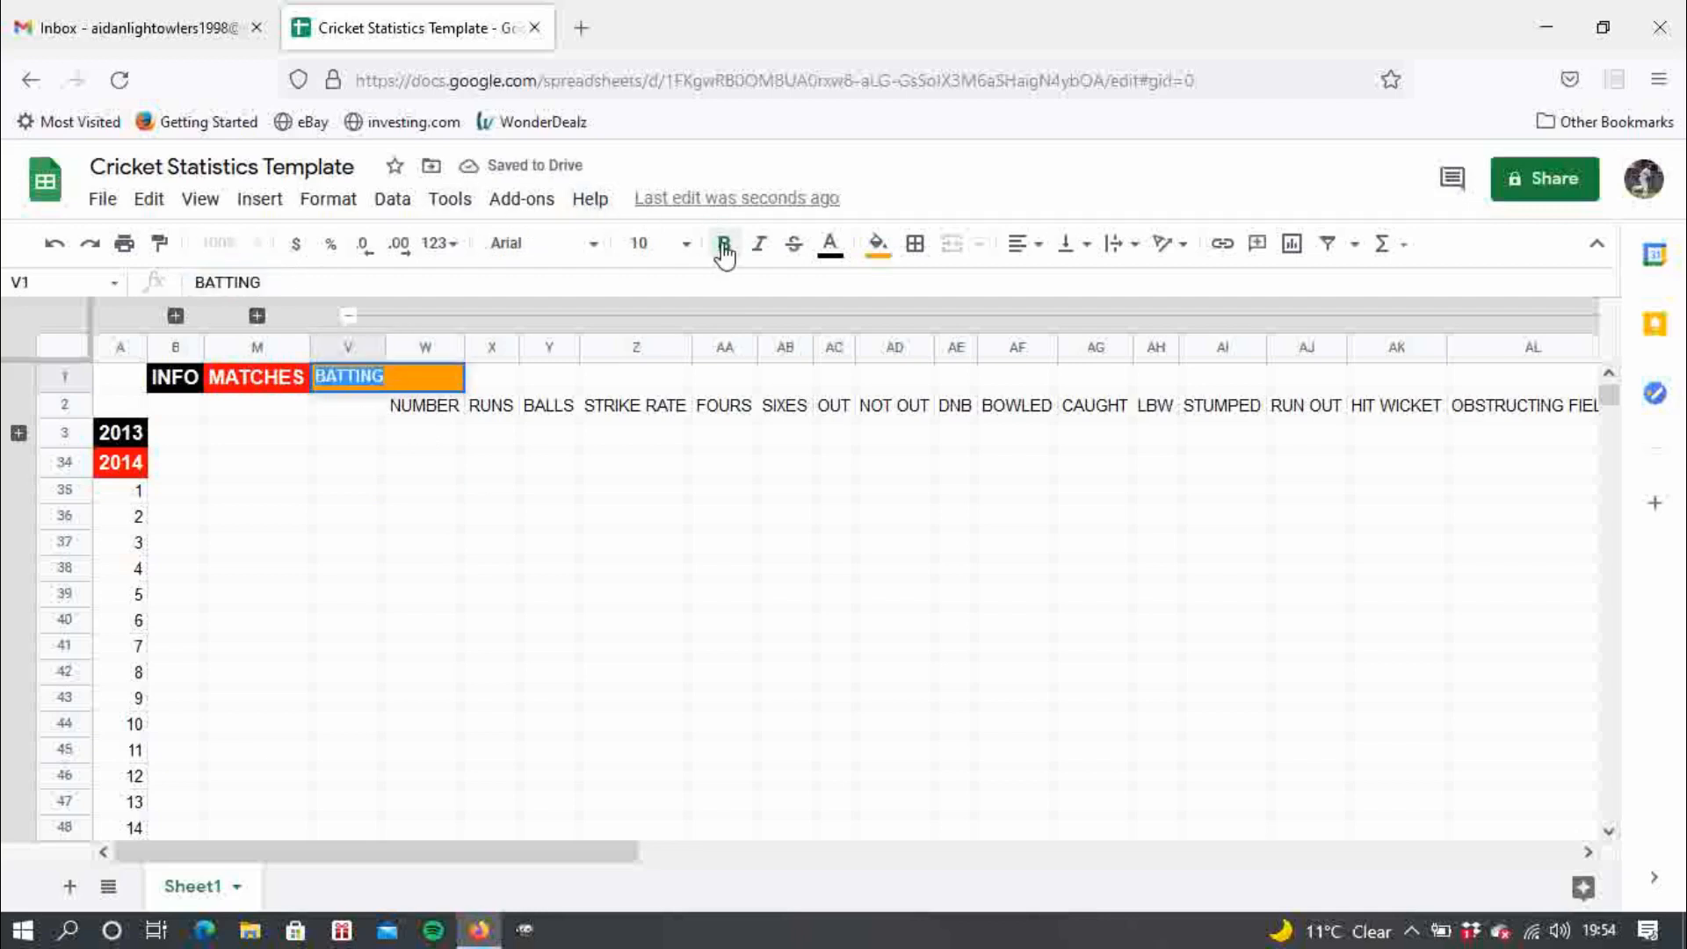
click(725, 246)
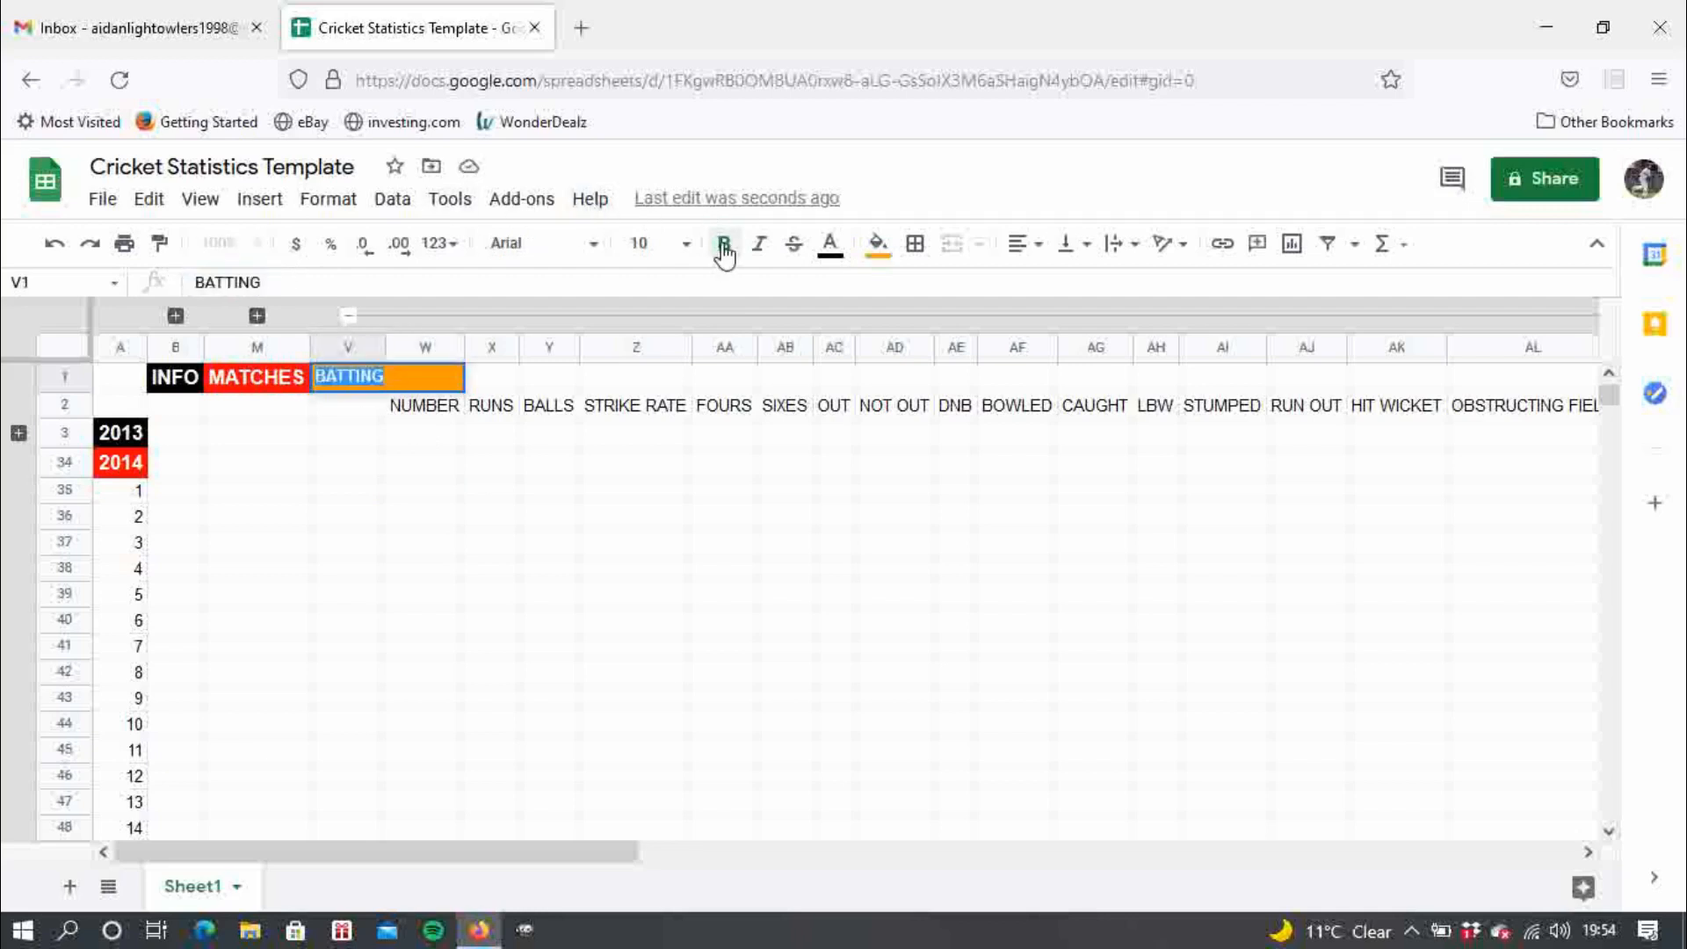
click(668, 246)
click(648, 530)
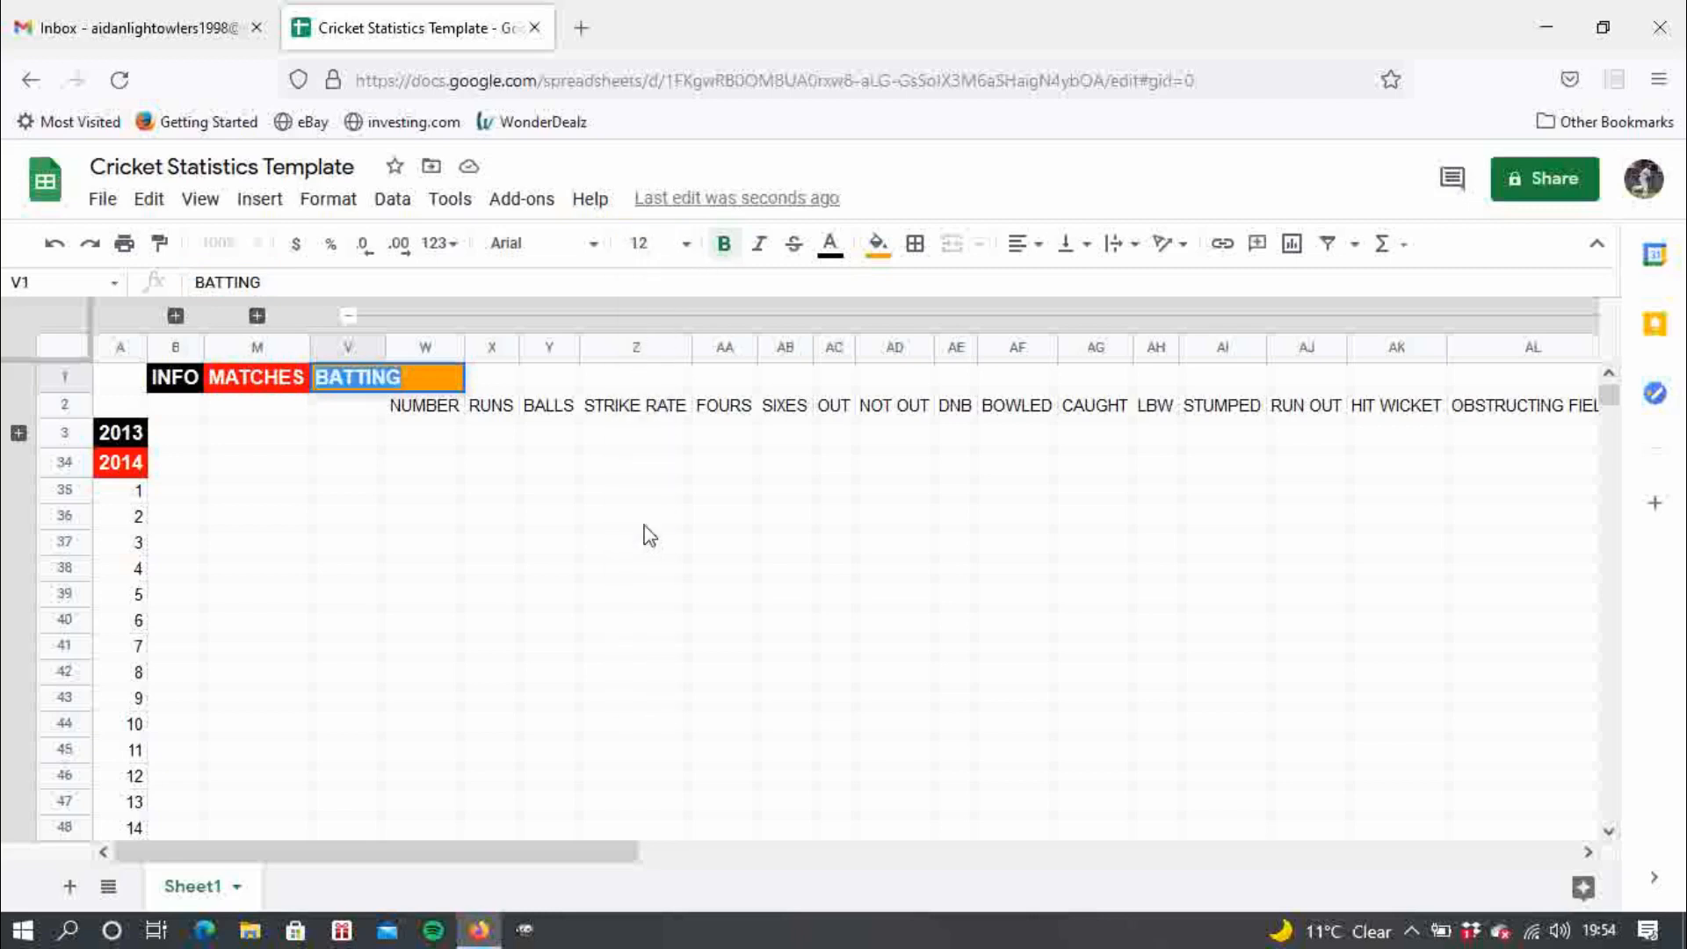
- Widen column V to fit the BATTING header and collapse the BATTING column group
click(486, 520)
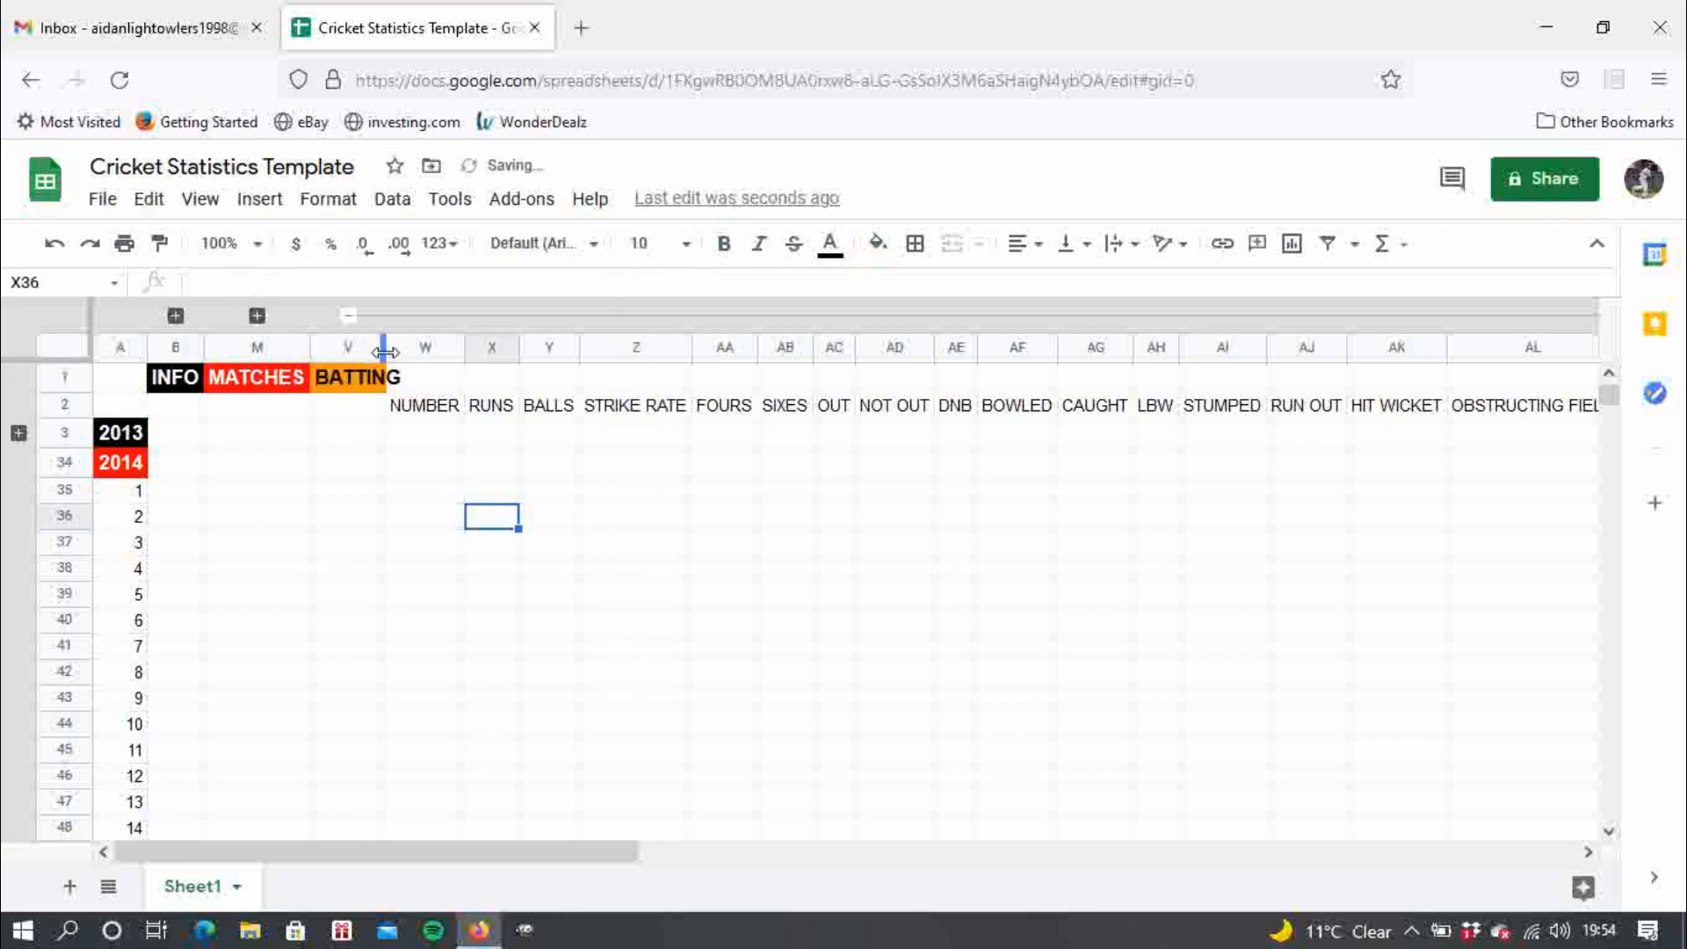
drag(383, 352, 408, 351)
click(362, 316)
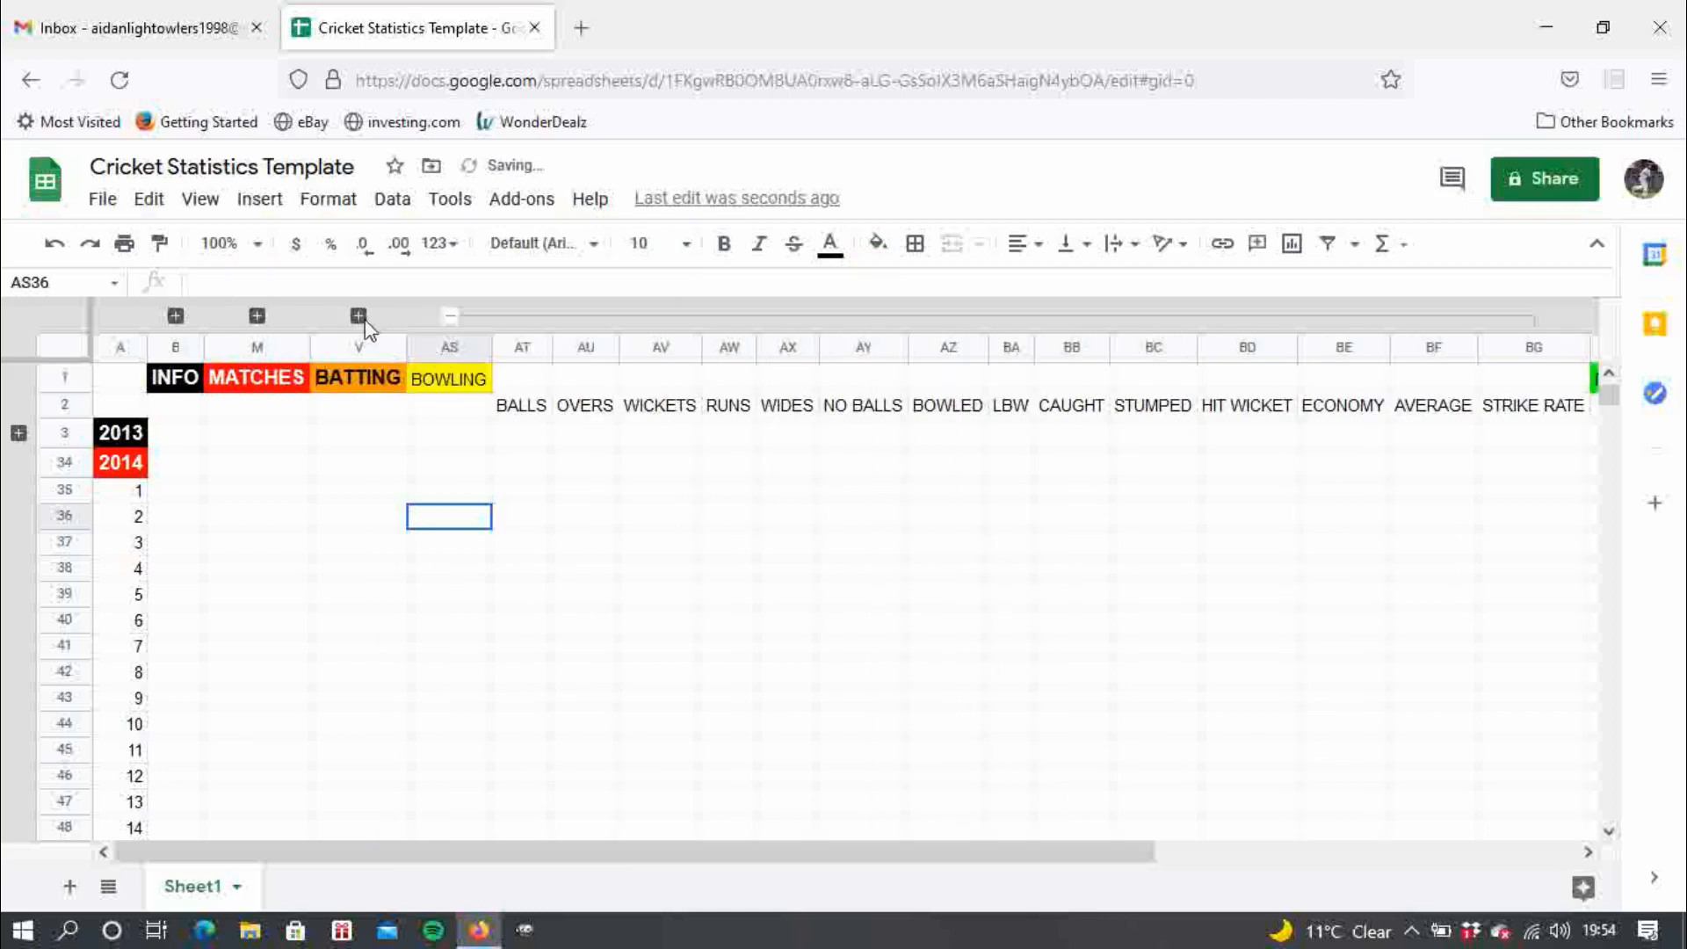
- Make the BOWLING header in AS1 bold at font size 12
click(502, 468)
click(487, 472)
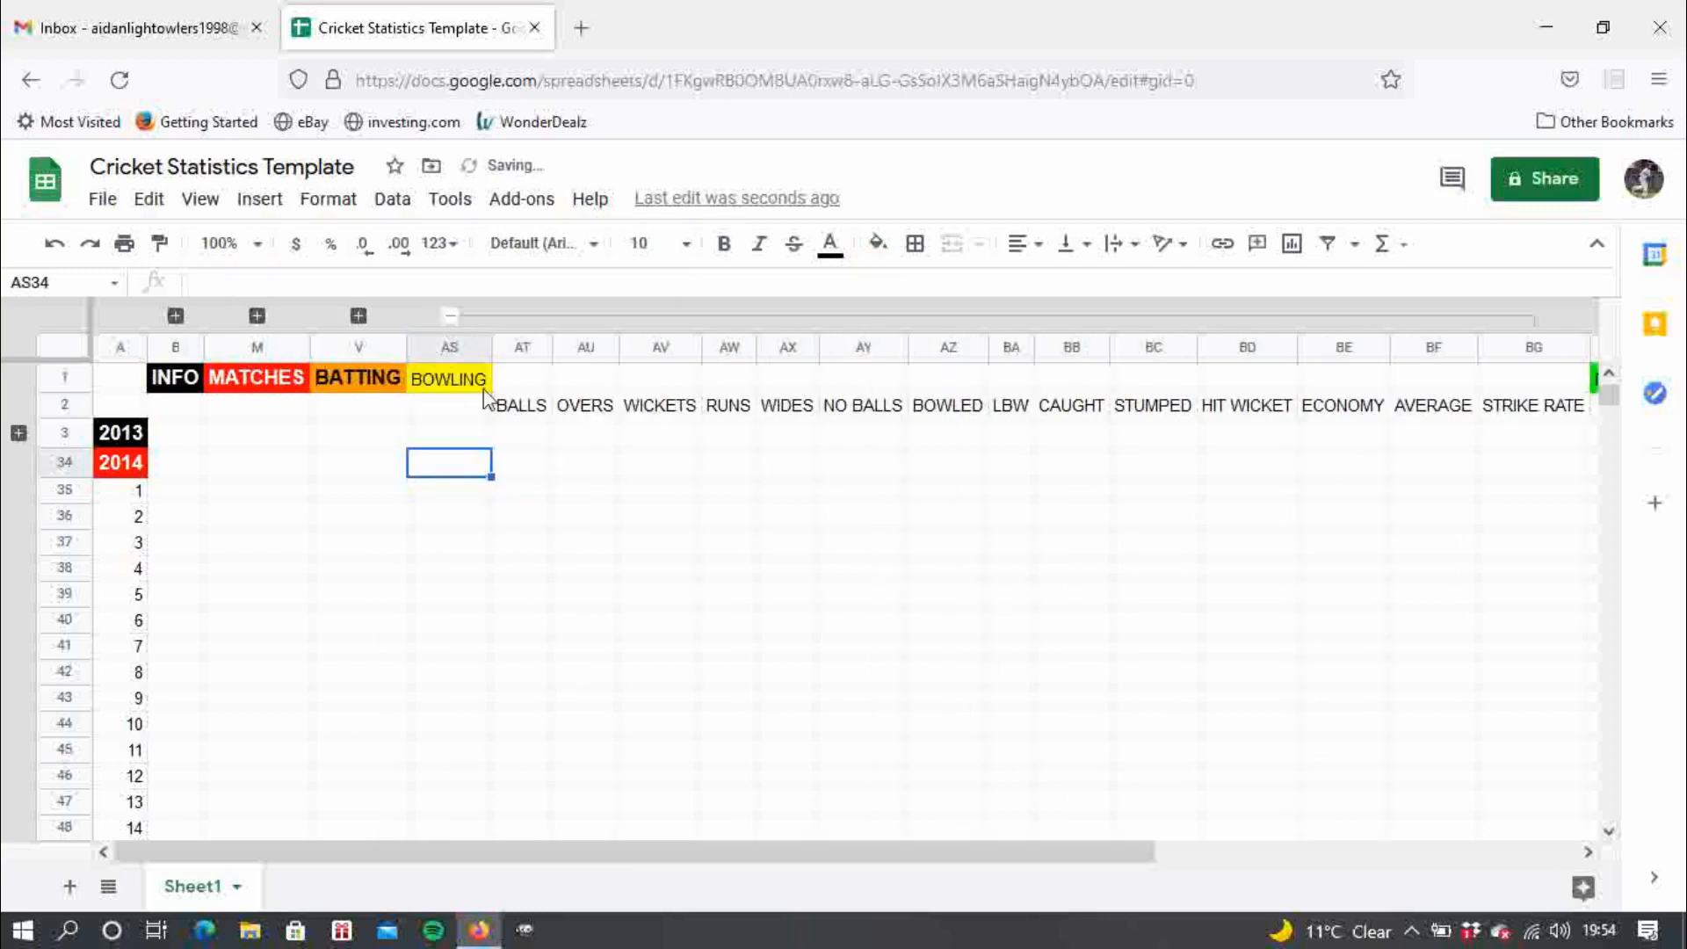
click(482, 387)
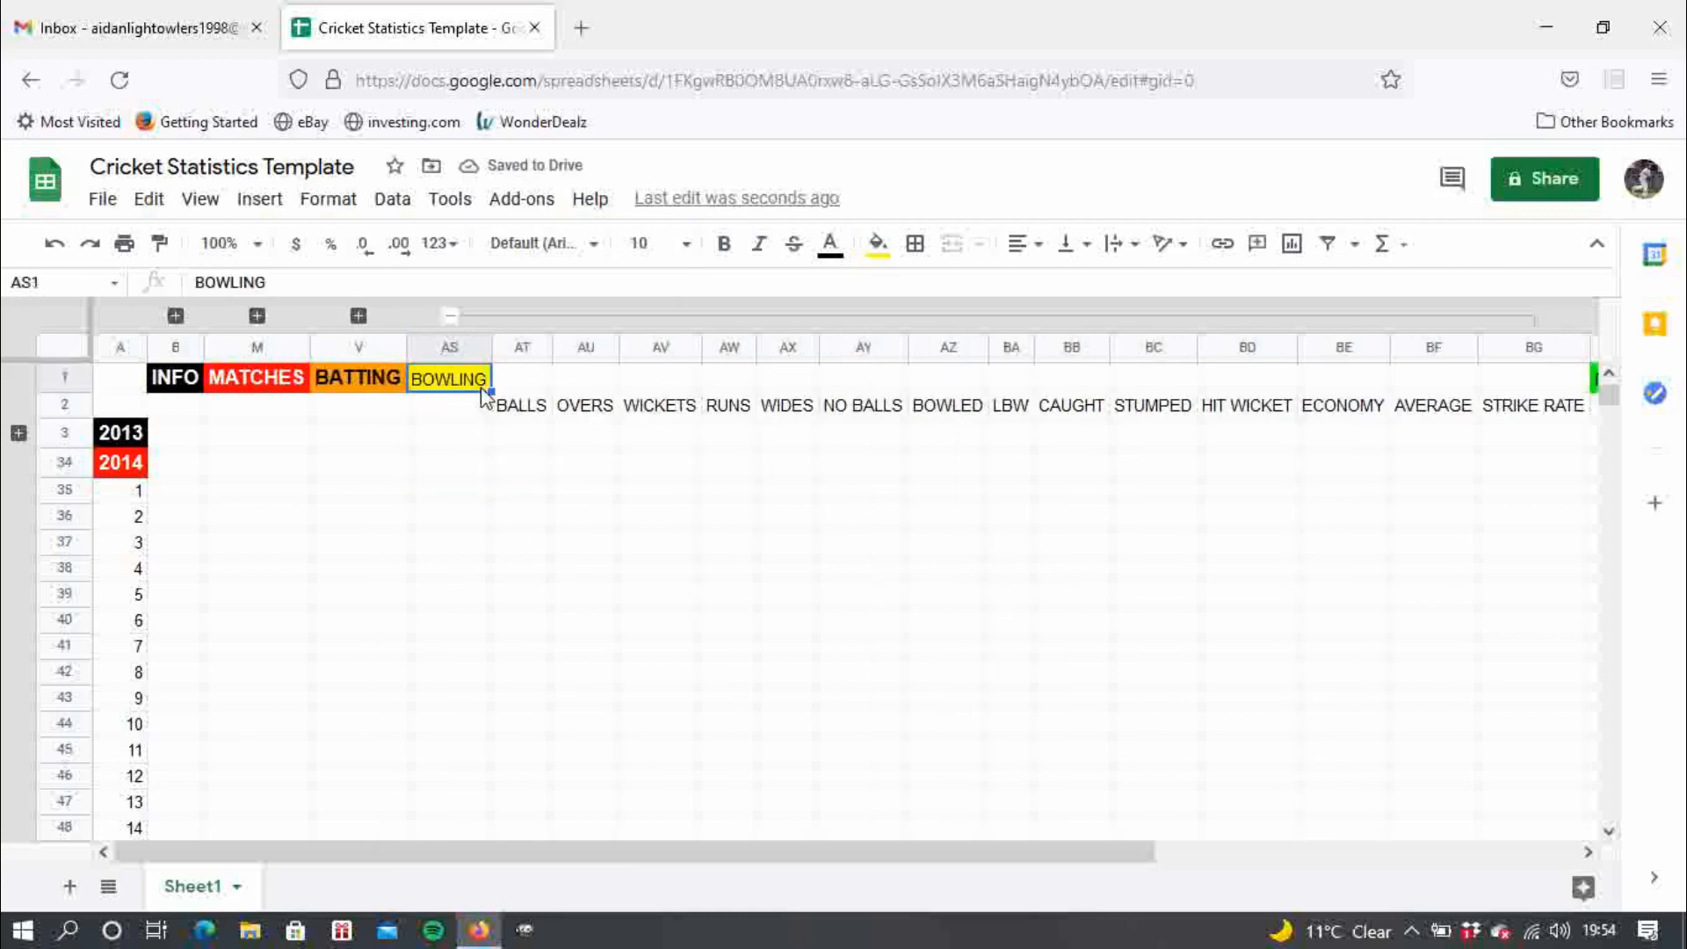
click(305, 283)
drag(327, 283, 106, 282)
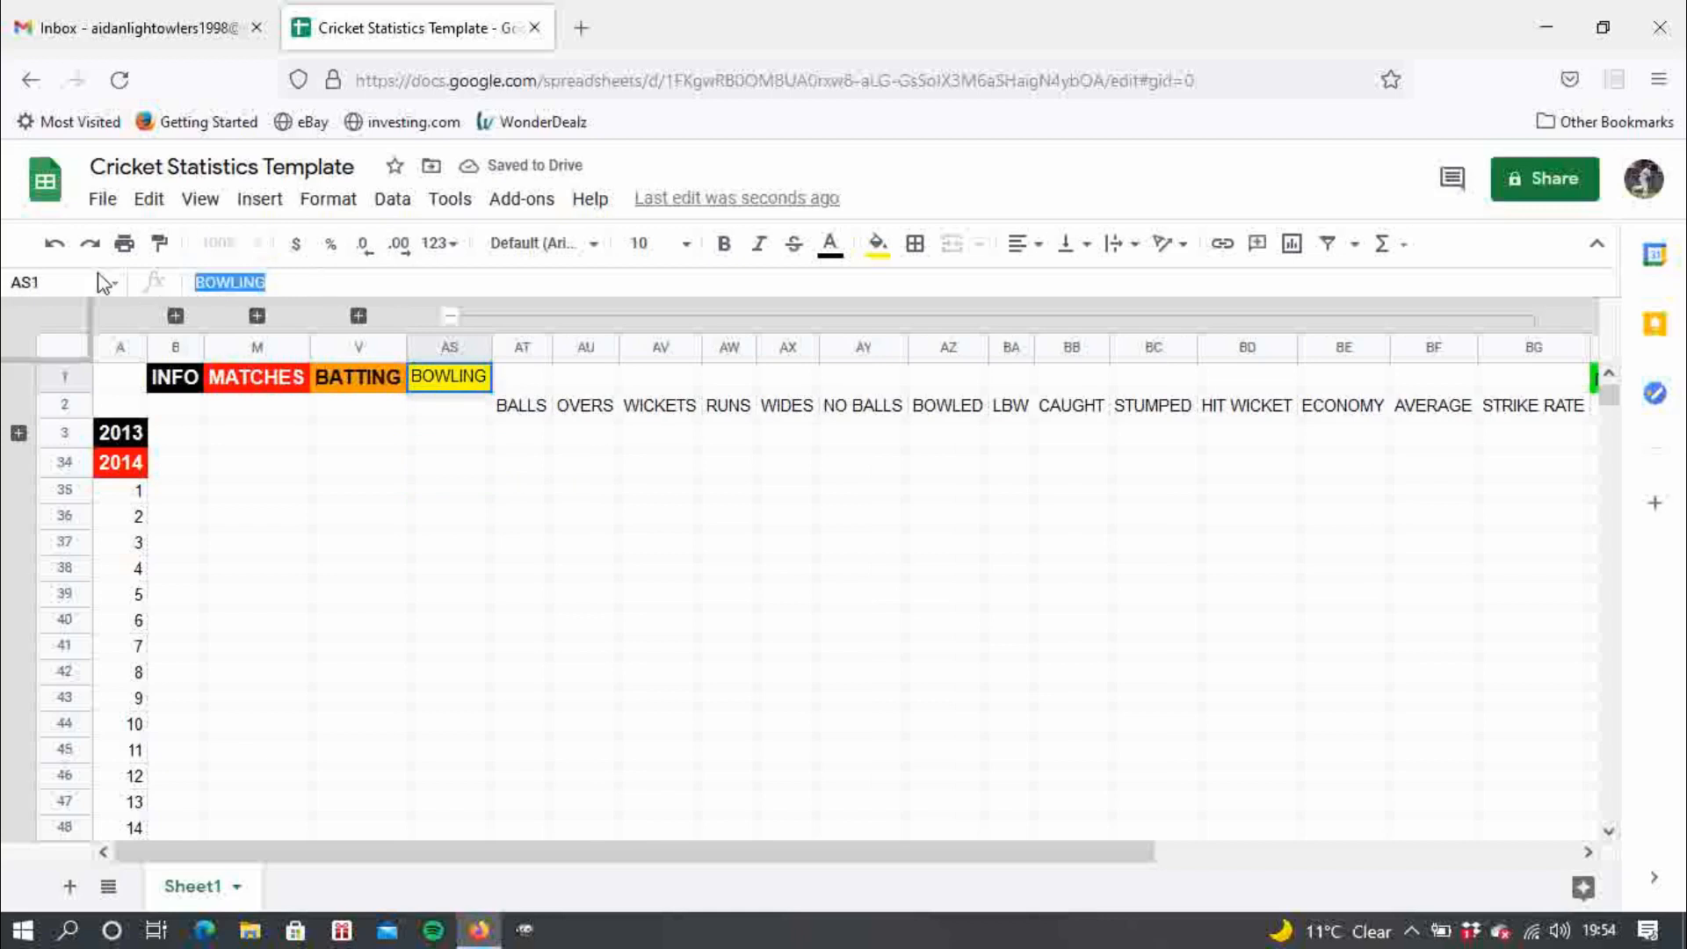
click(734, 246)
click(687, 244)
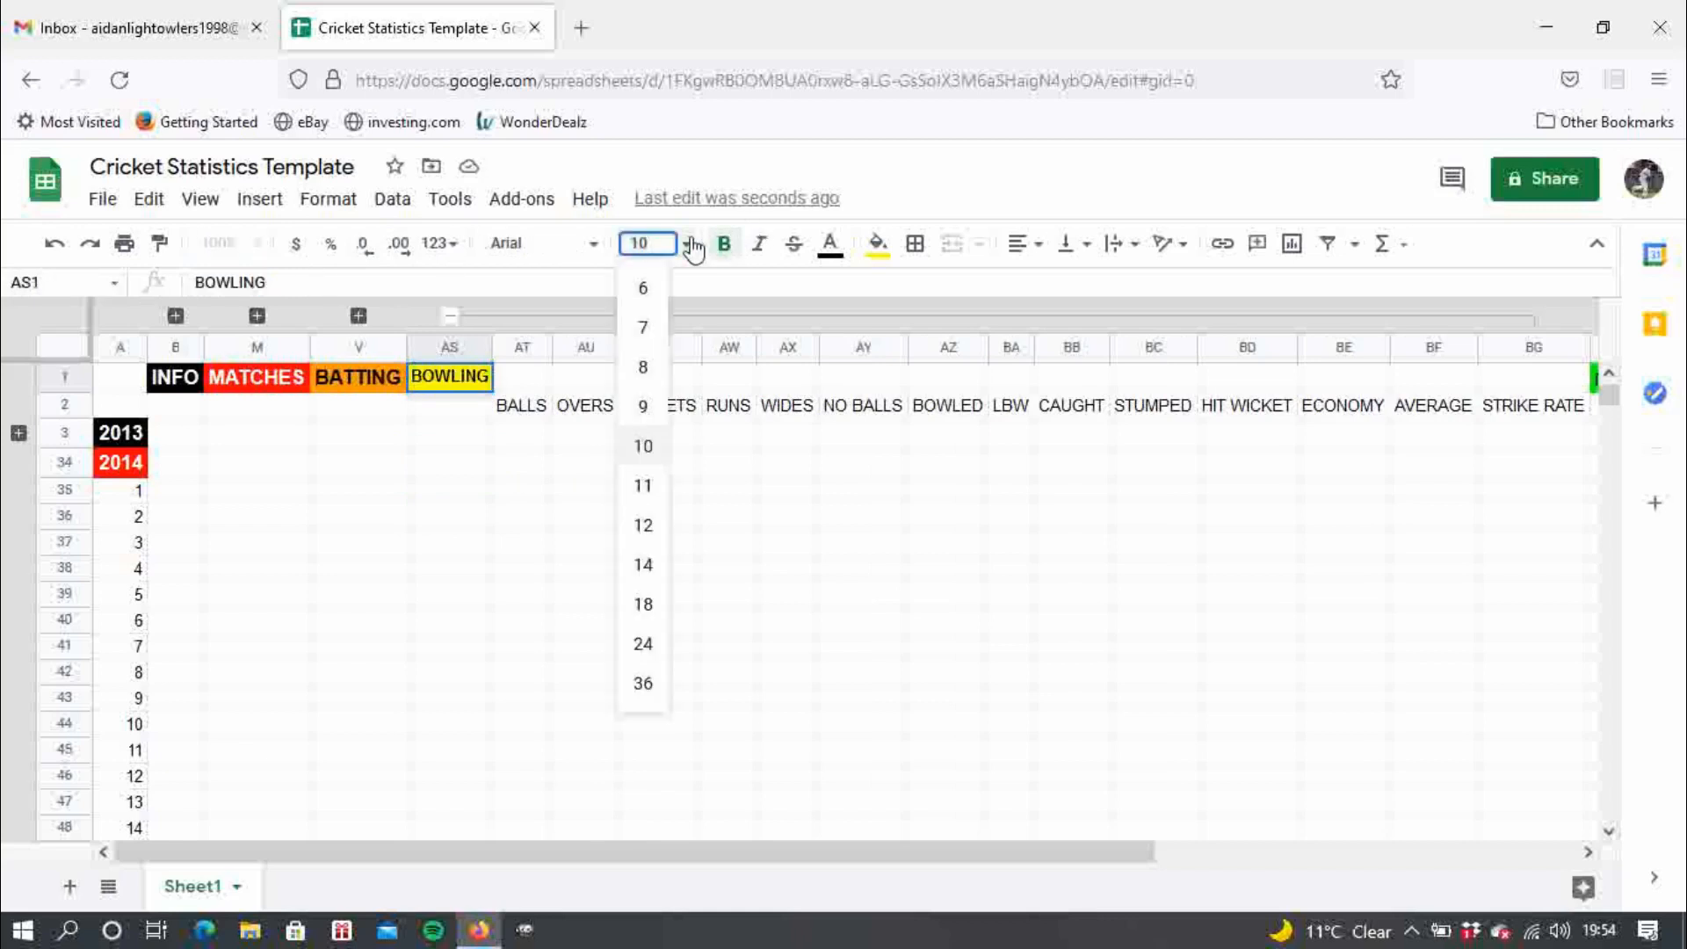
click(644, 524)
- Fit column AS to the BOWLING header and collapse the BOWLING column group
click(518, 540)
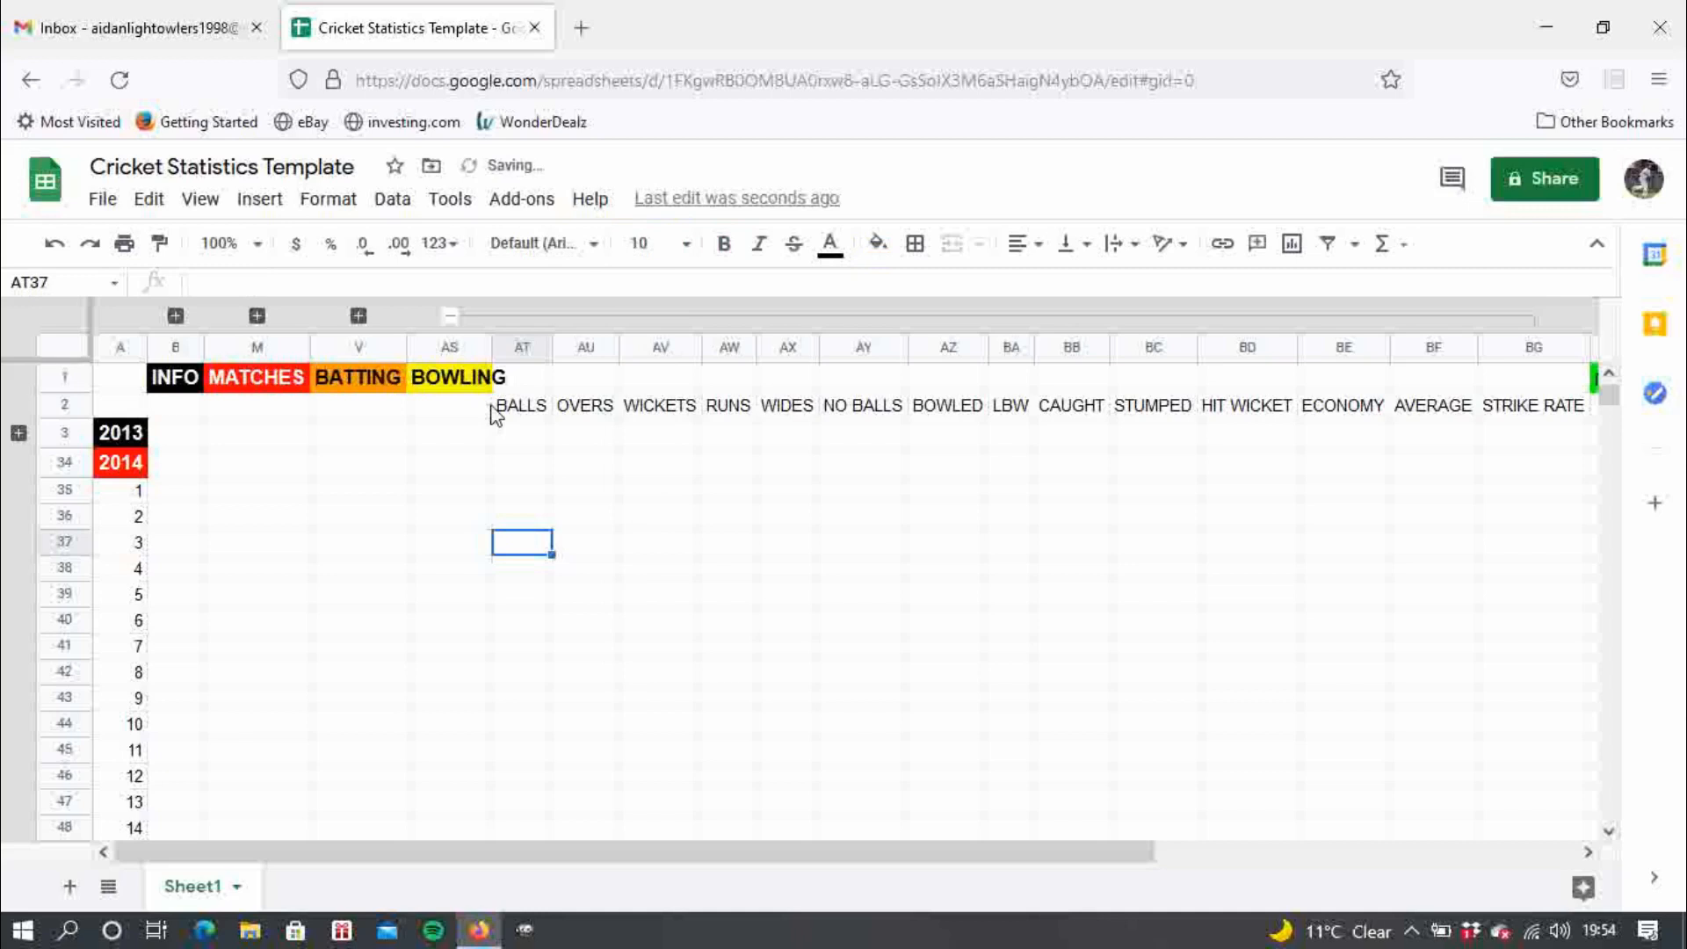
double_click(489, 352)
click(460, 316)
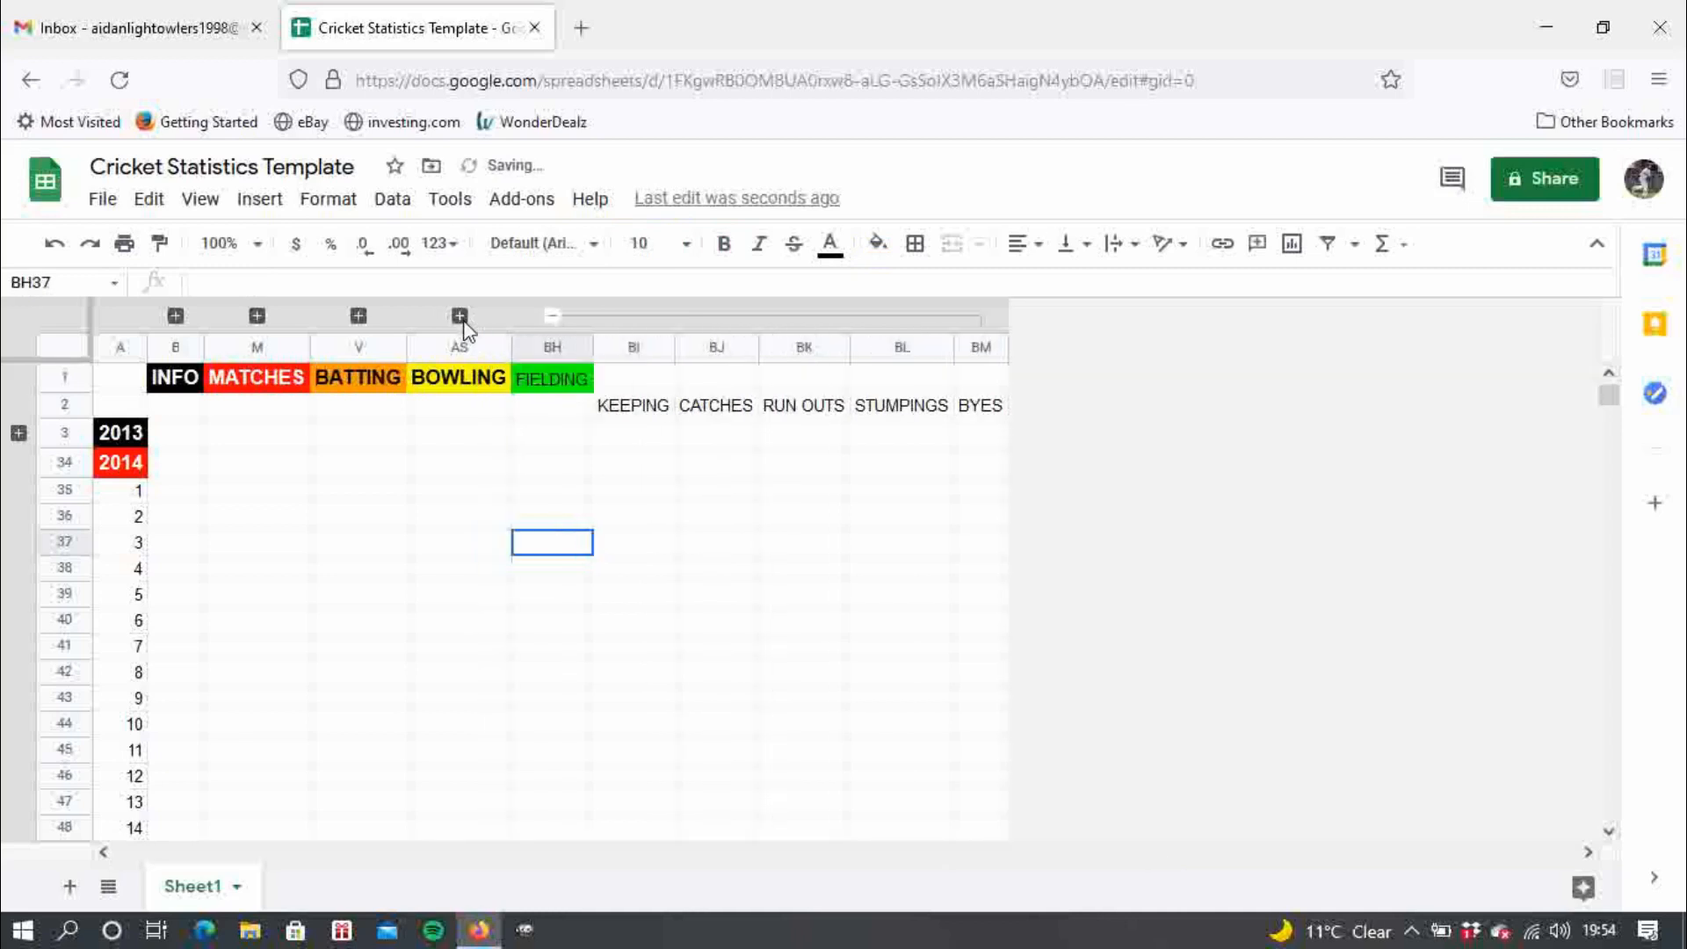
- Make the FIELDING header in BH1 bold at font size 12 and widen column BH to fit it
click(550, 430)
click(560, 384)
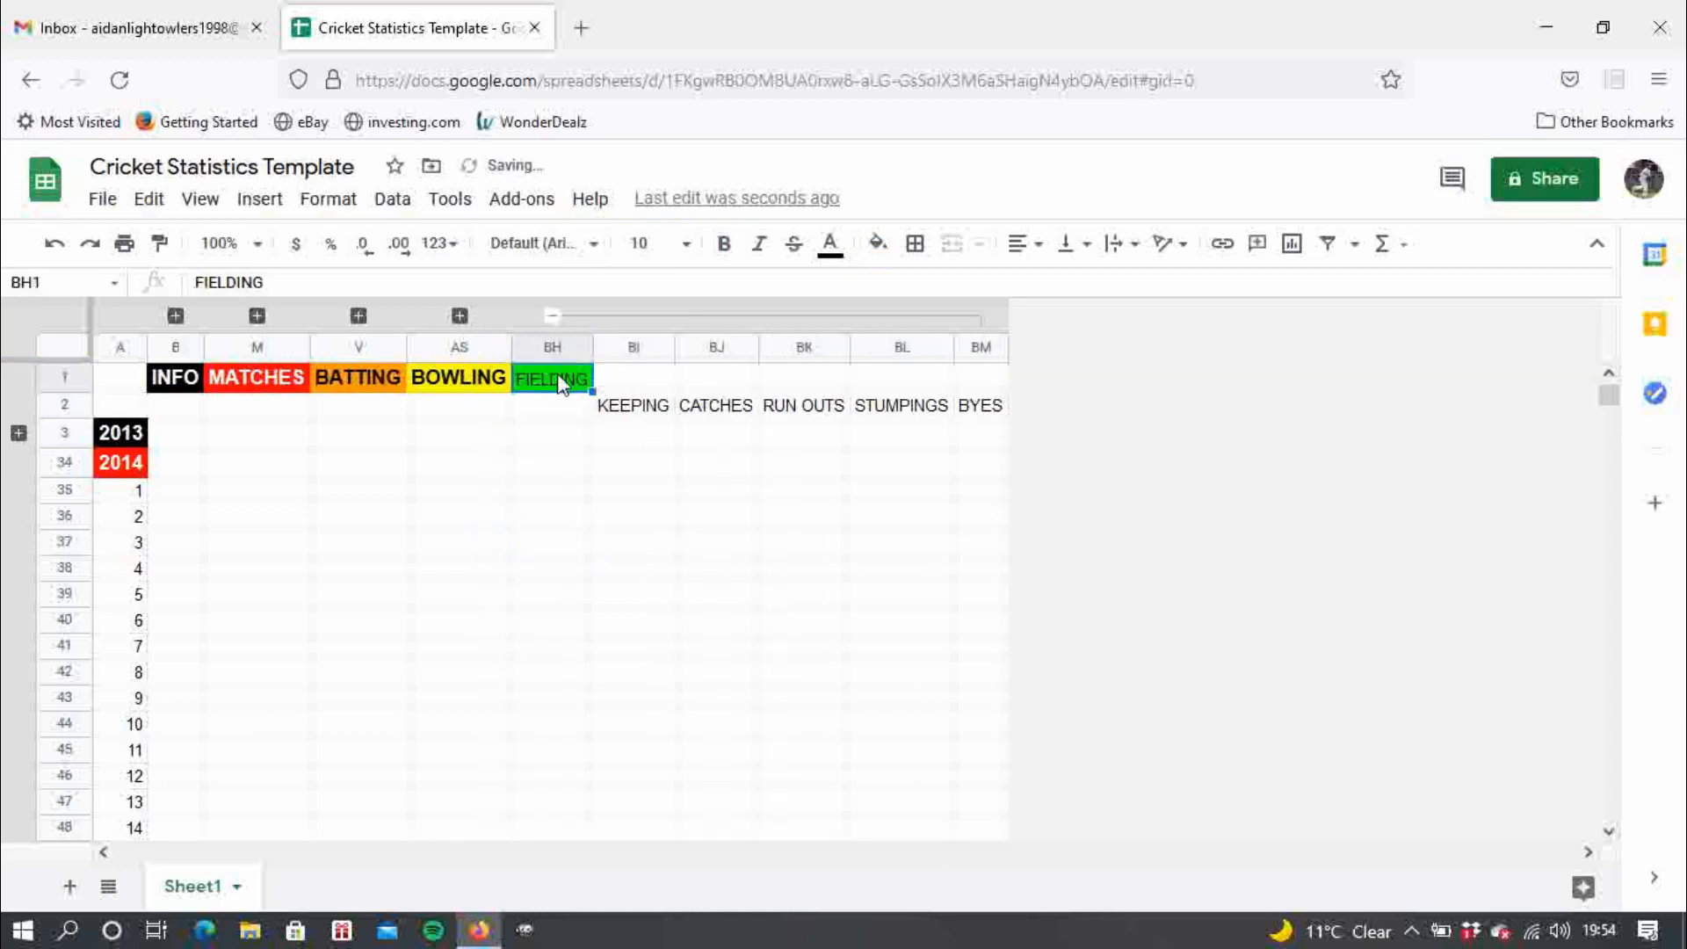
click(320, 285)
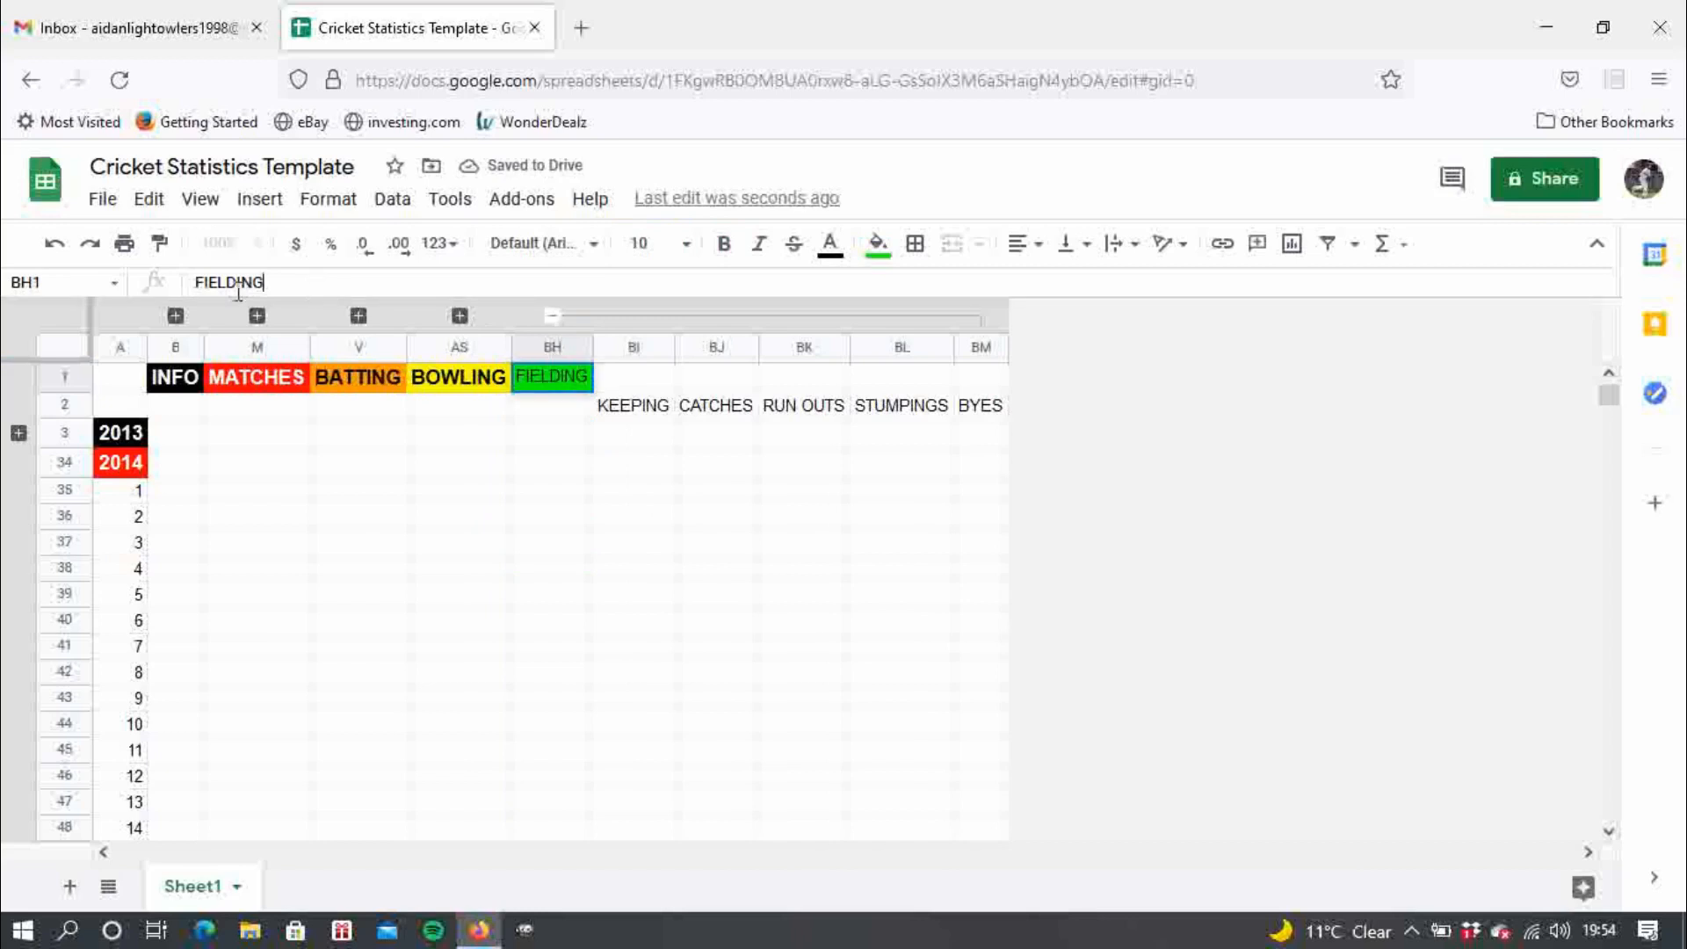
double_click(238, 286)
click(722, 246)
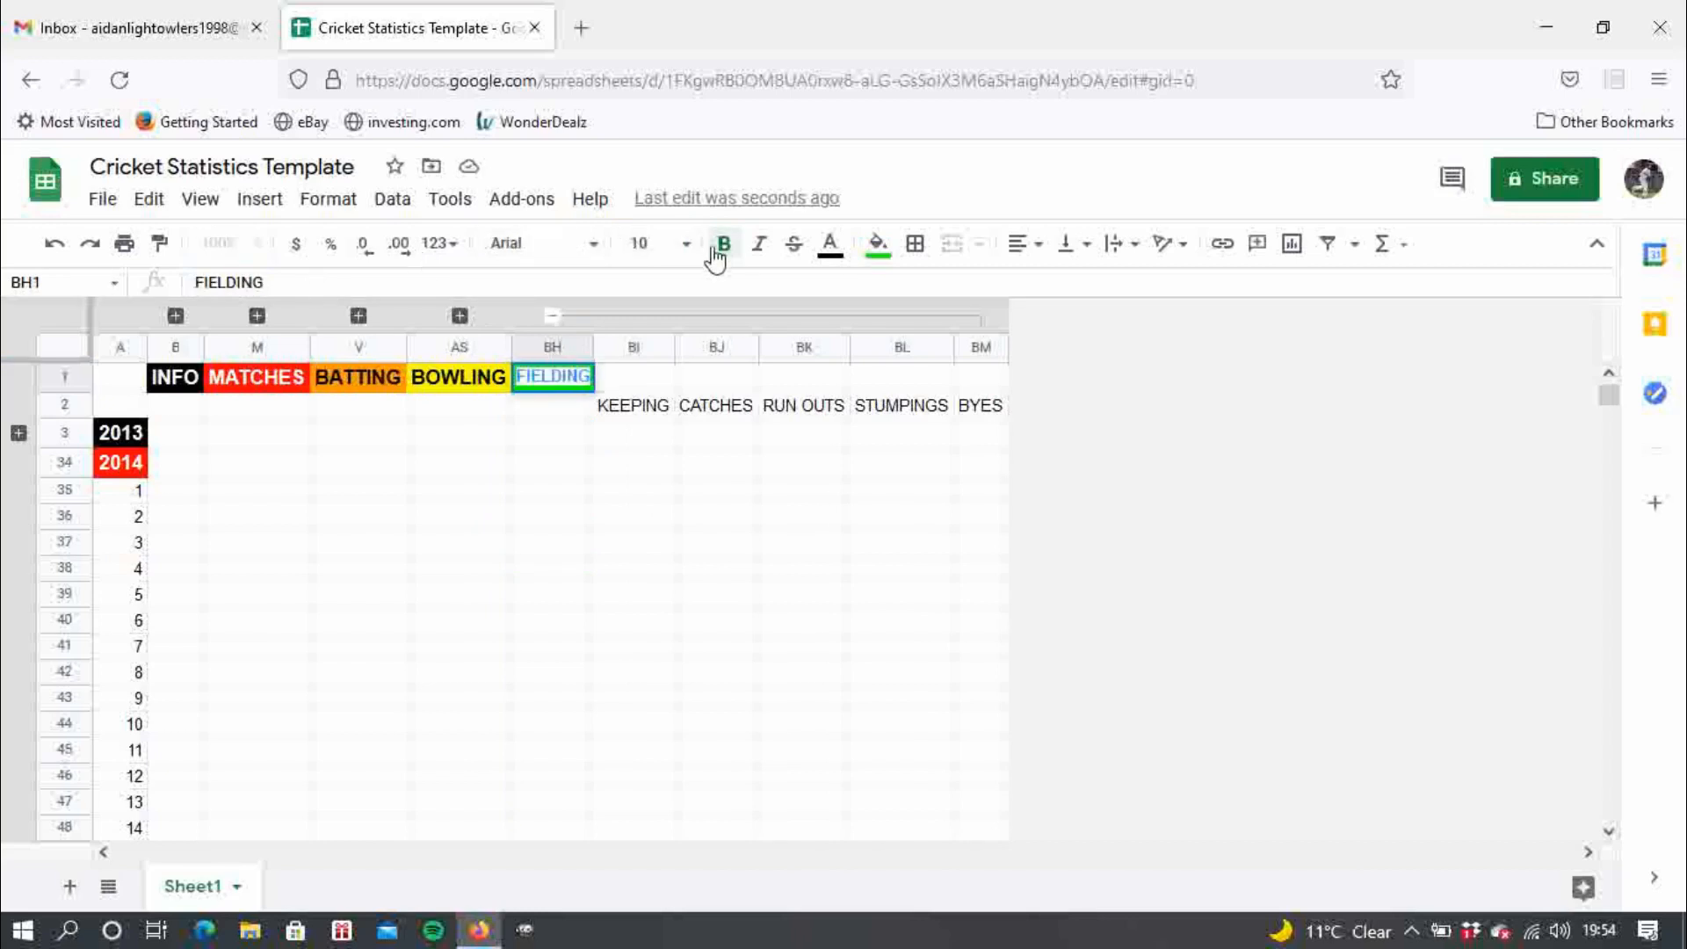
click(685, 244)
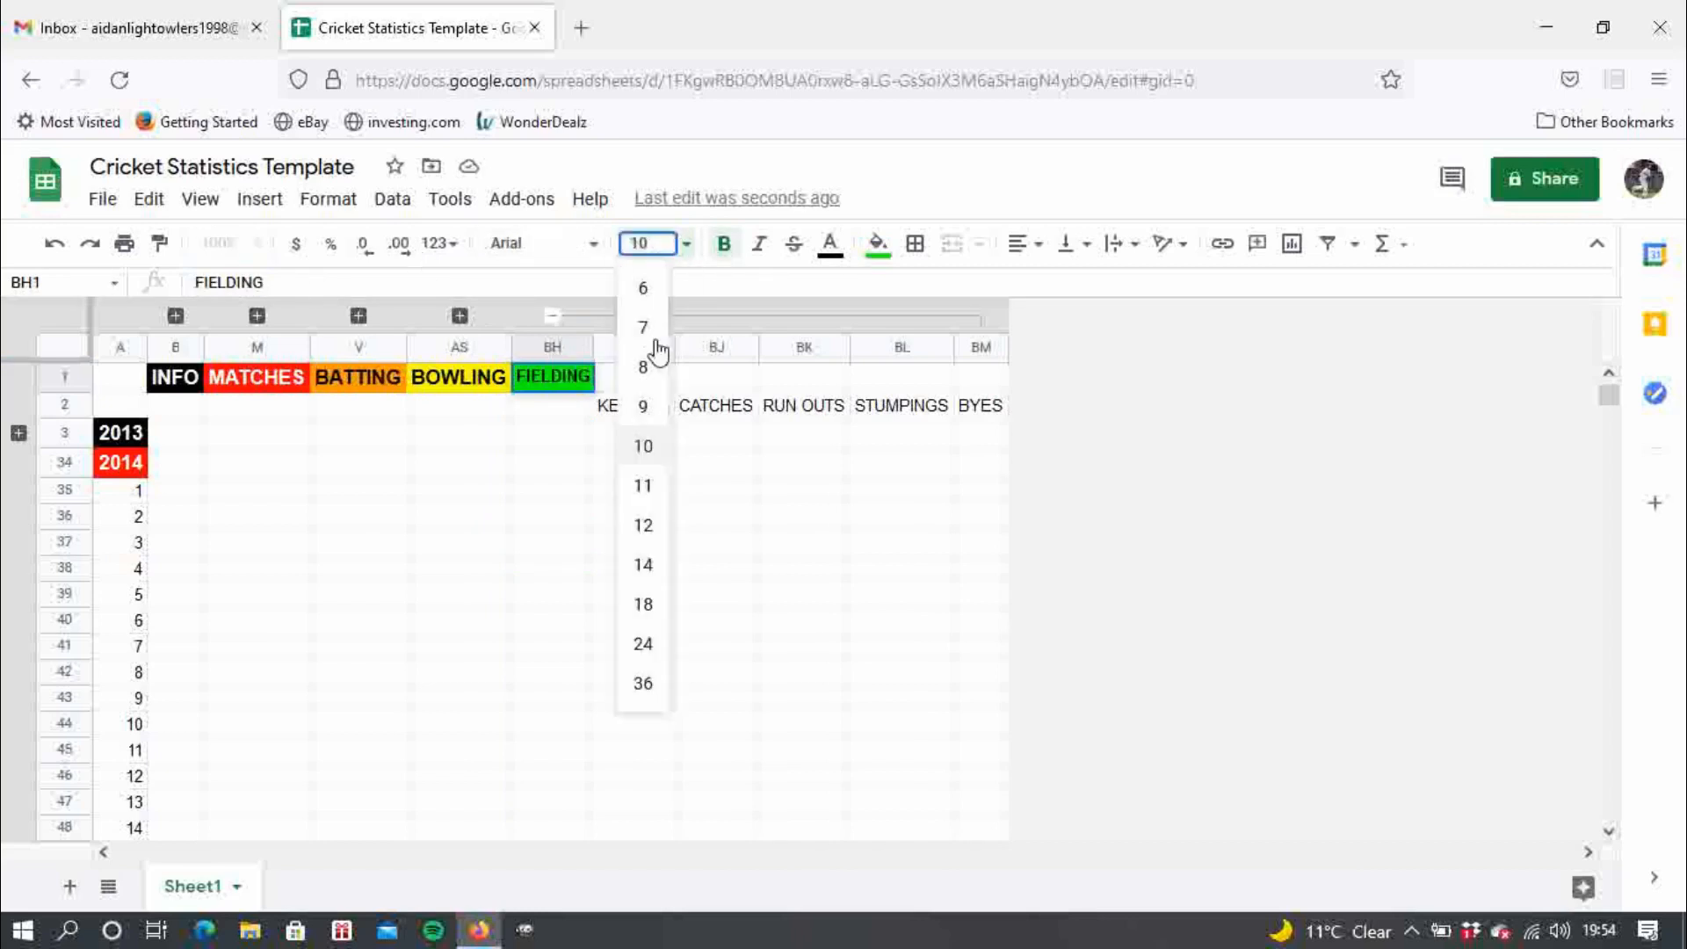
click(646, 525)
click(493, 475)
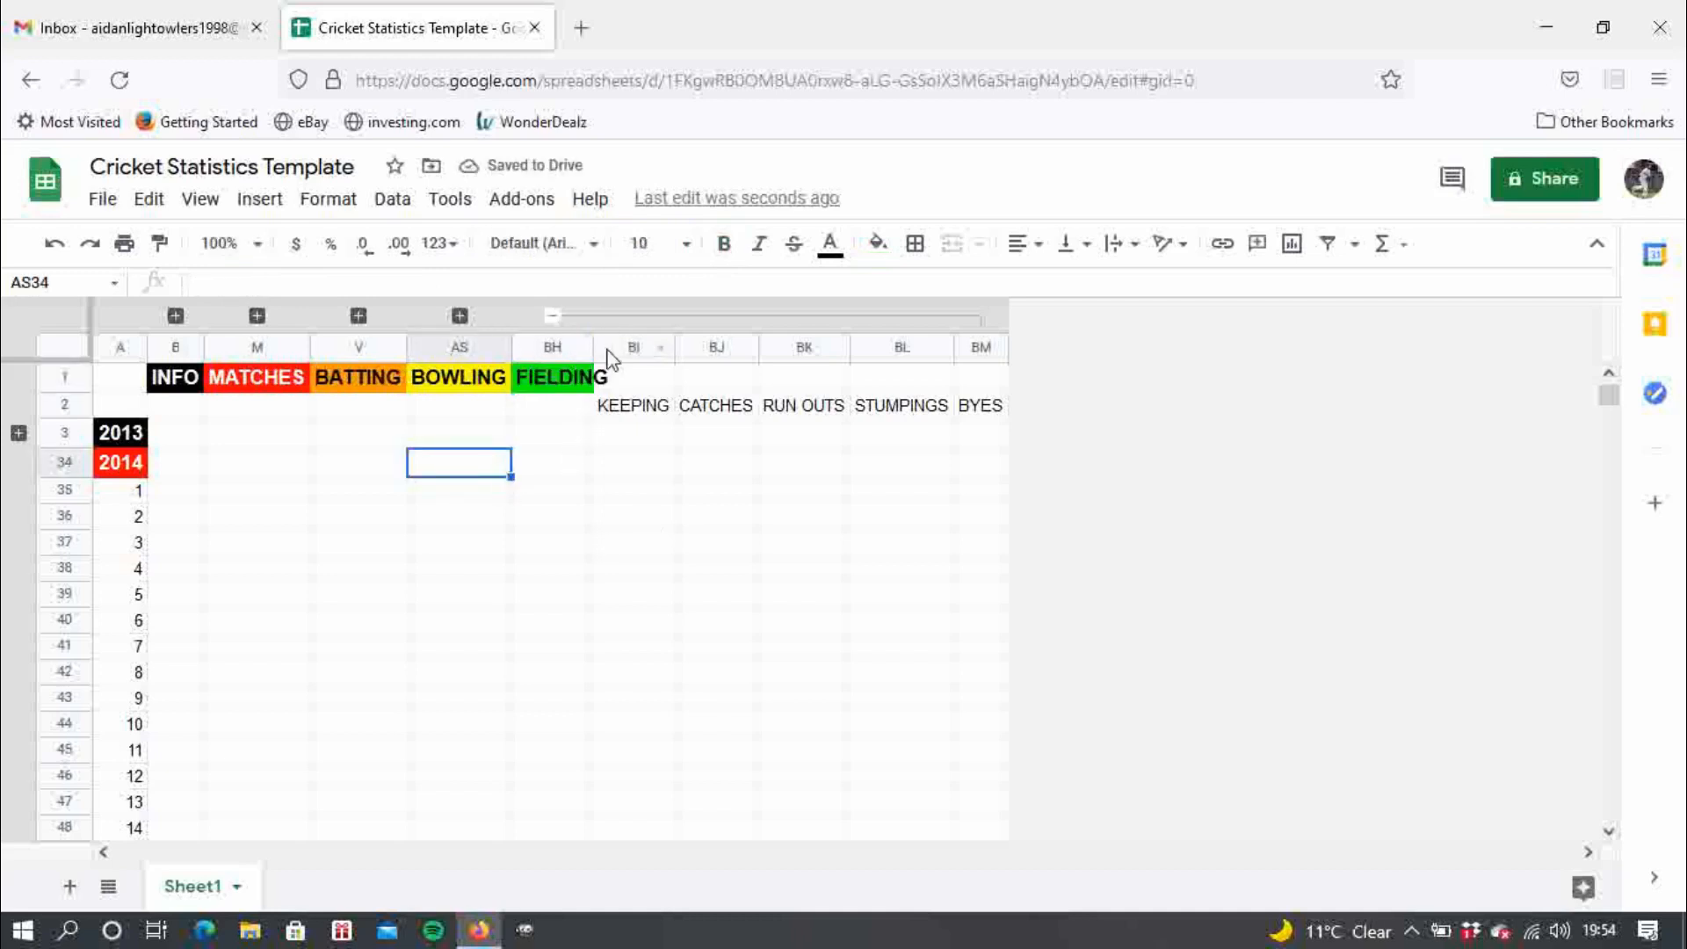
drag(590, 348, 613, 348)
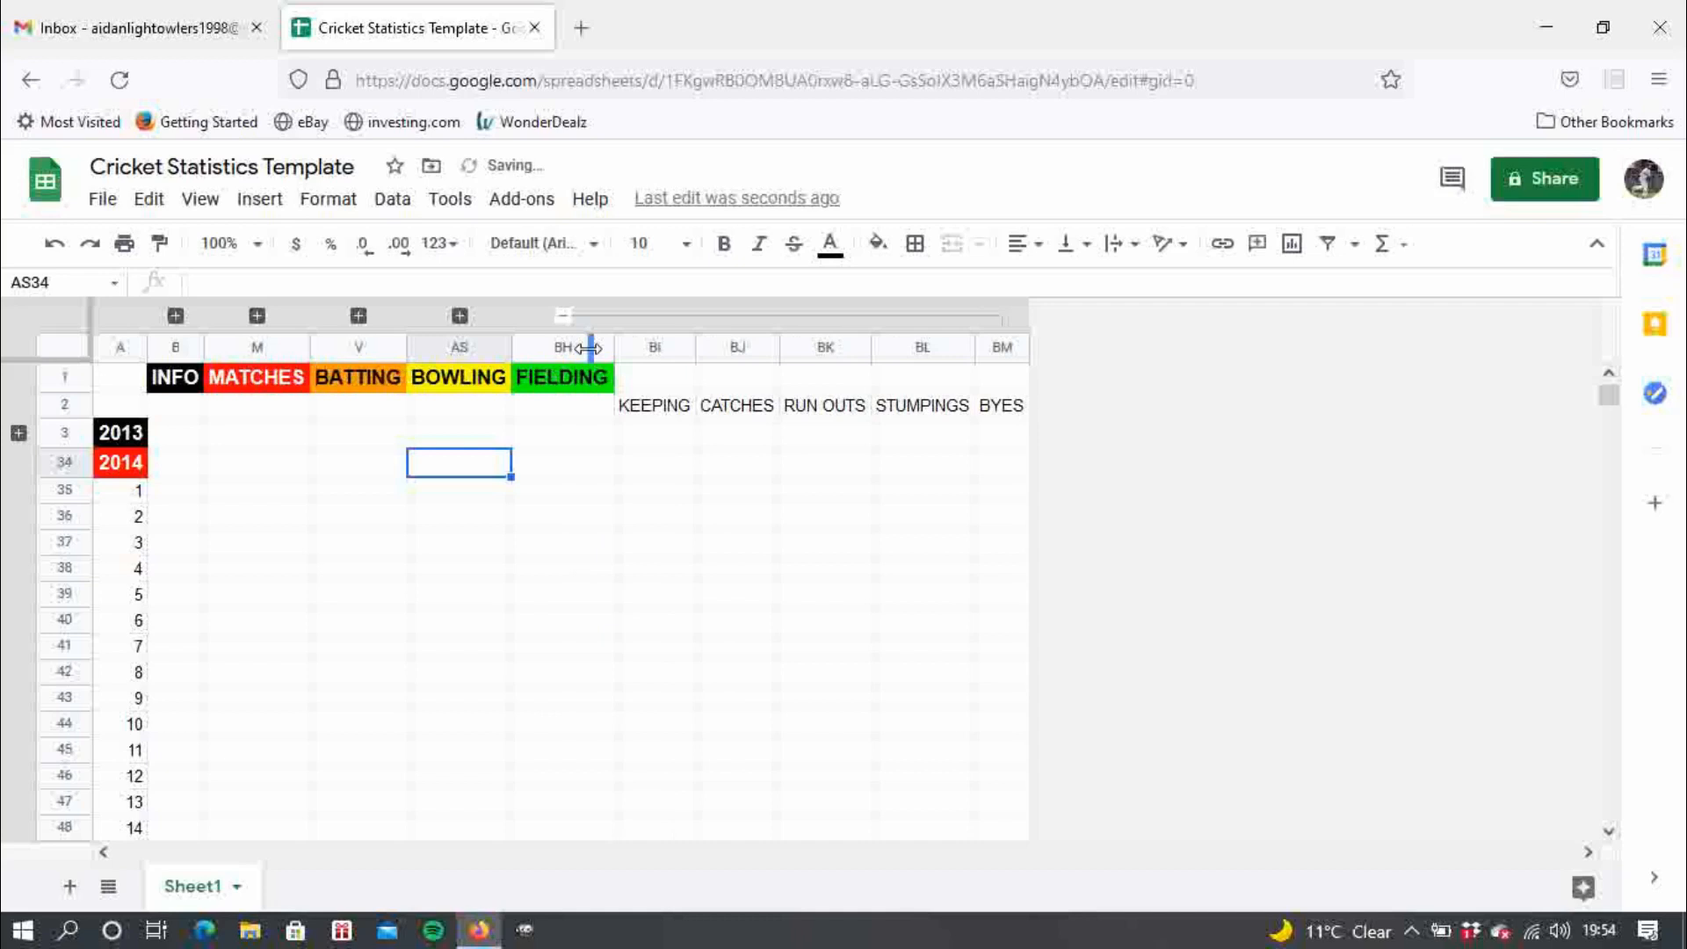
- Group rows 35 to 64, the numbered rows 1 to 30 under the 2014 label
click(212, 519)
click(78, 488)
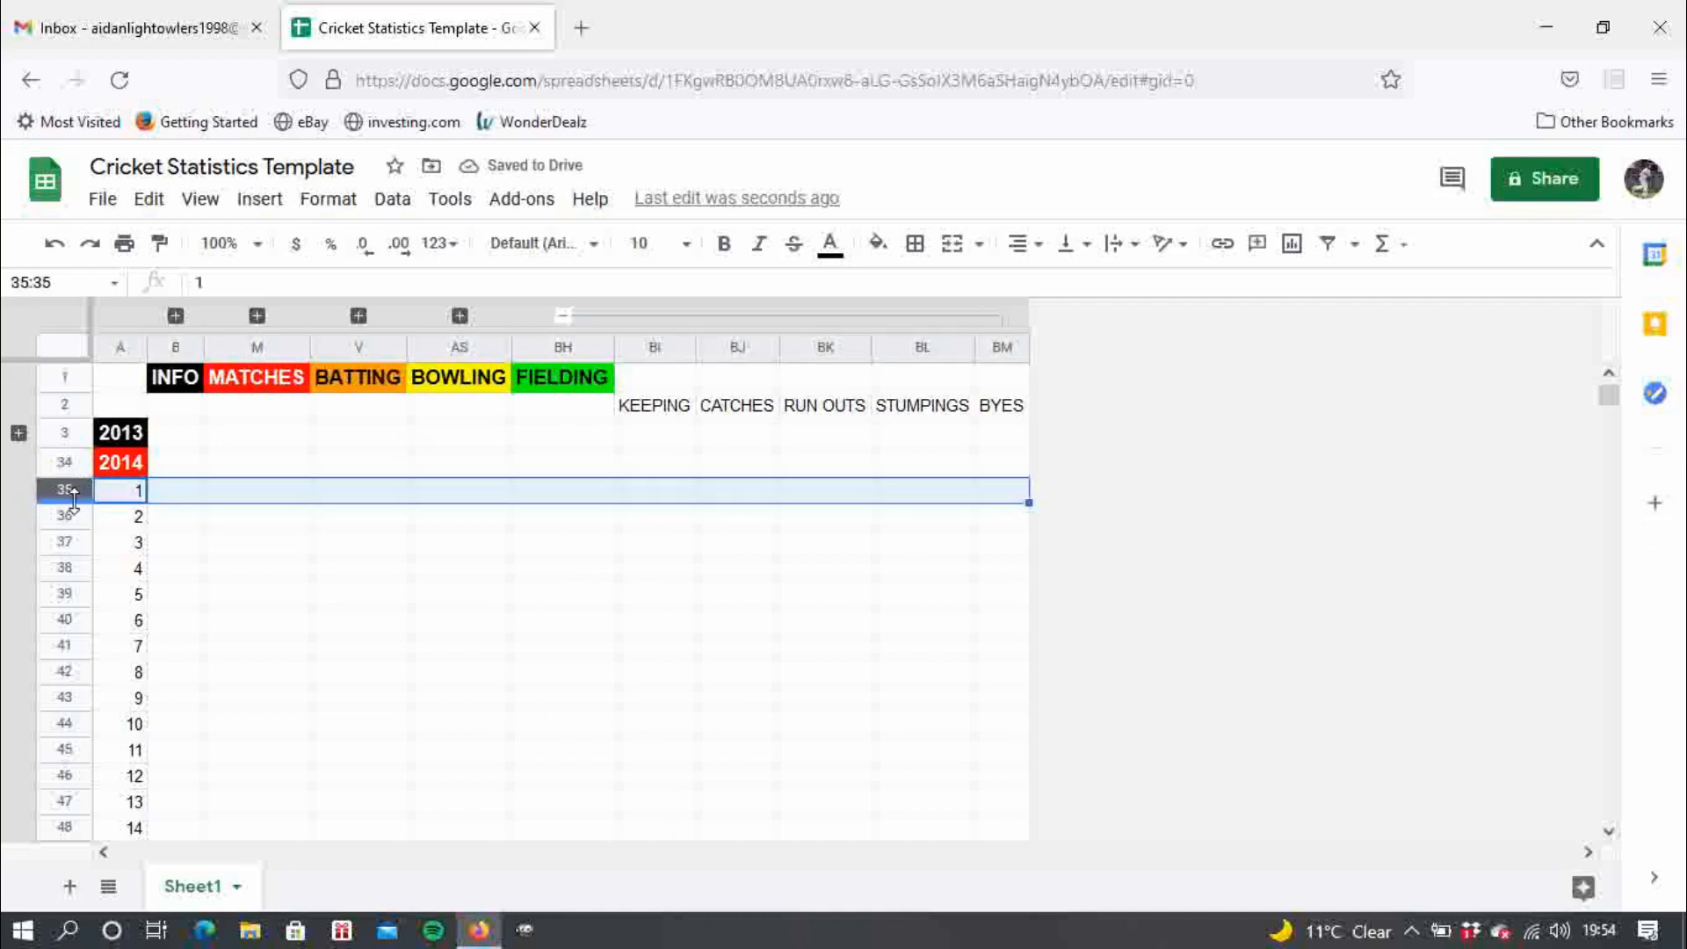
click(263, 542)
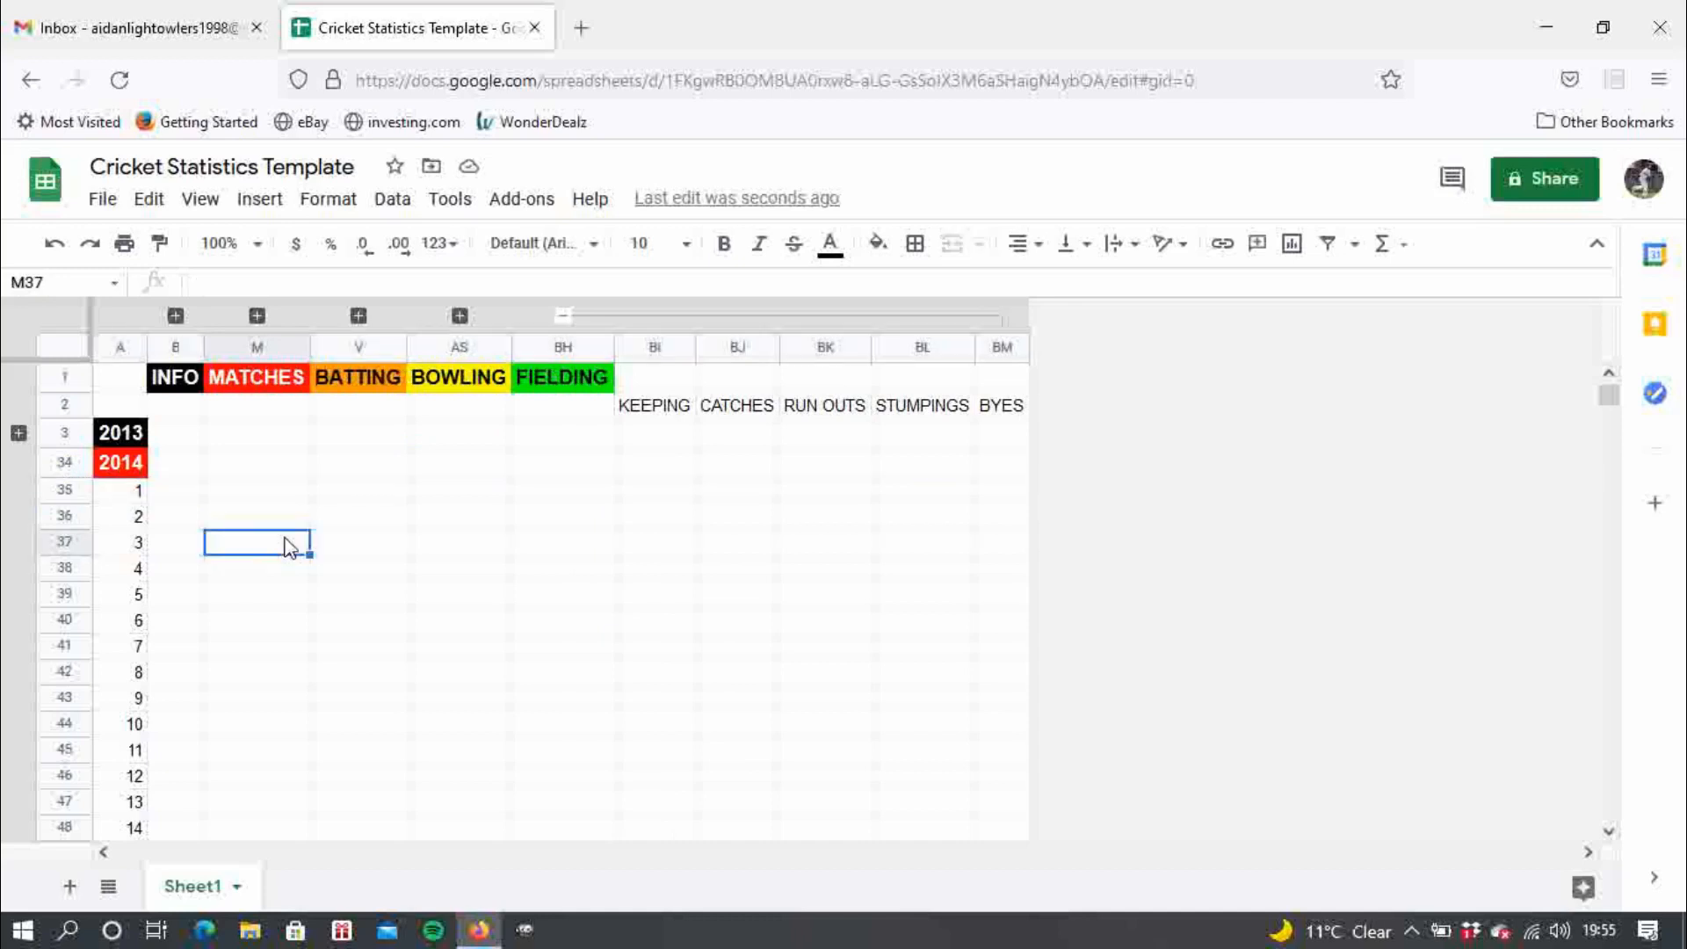
drag(64, 499, 70, 723)
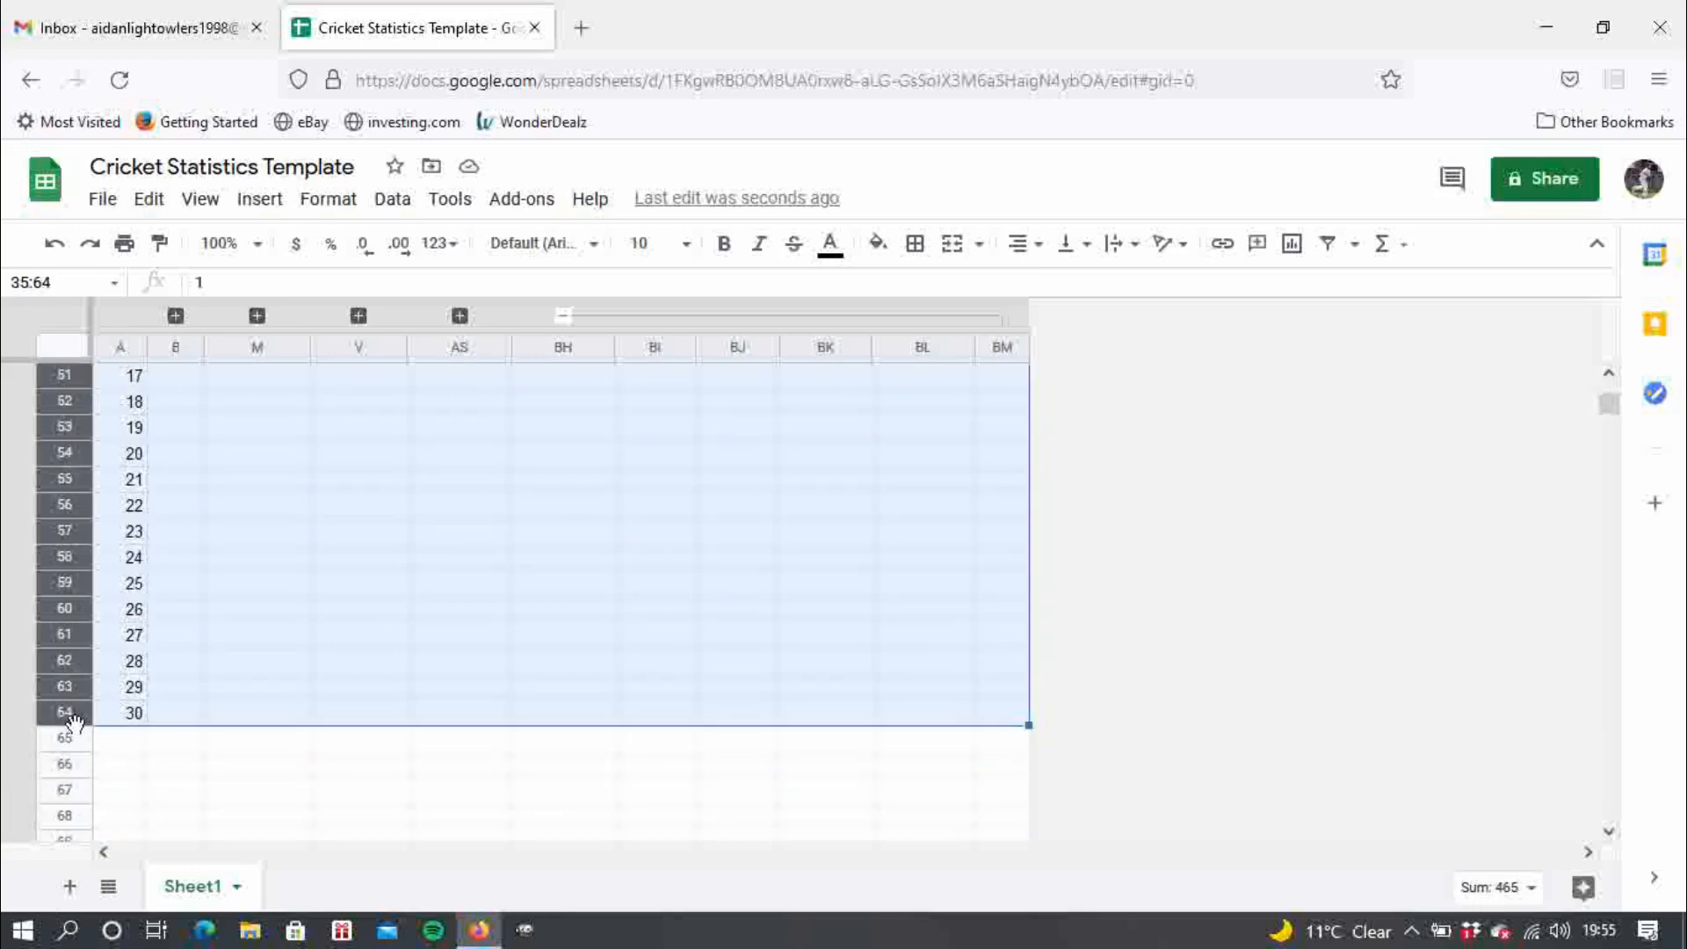
click(401, 215)
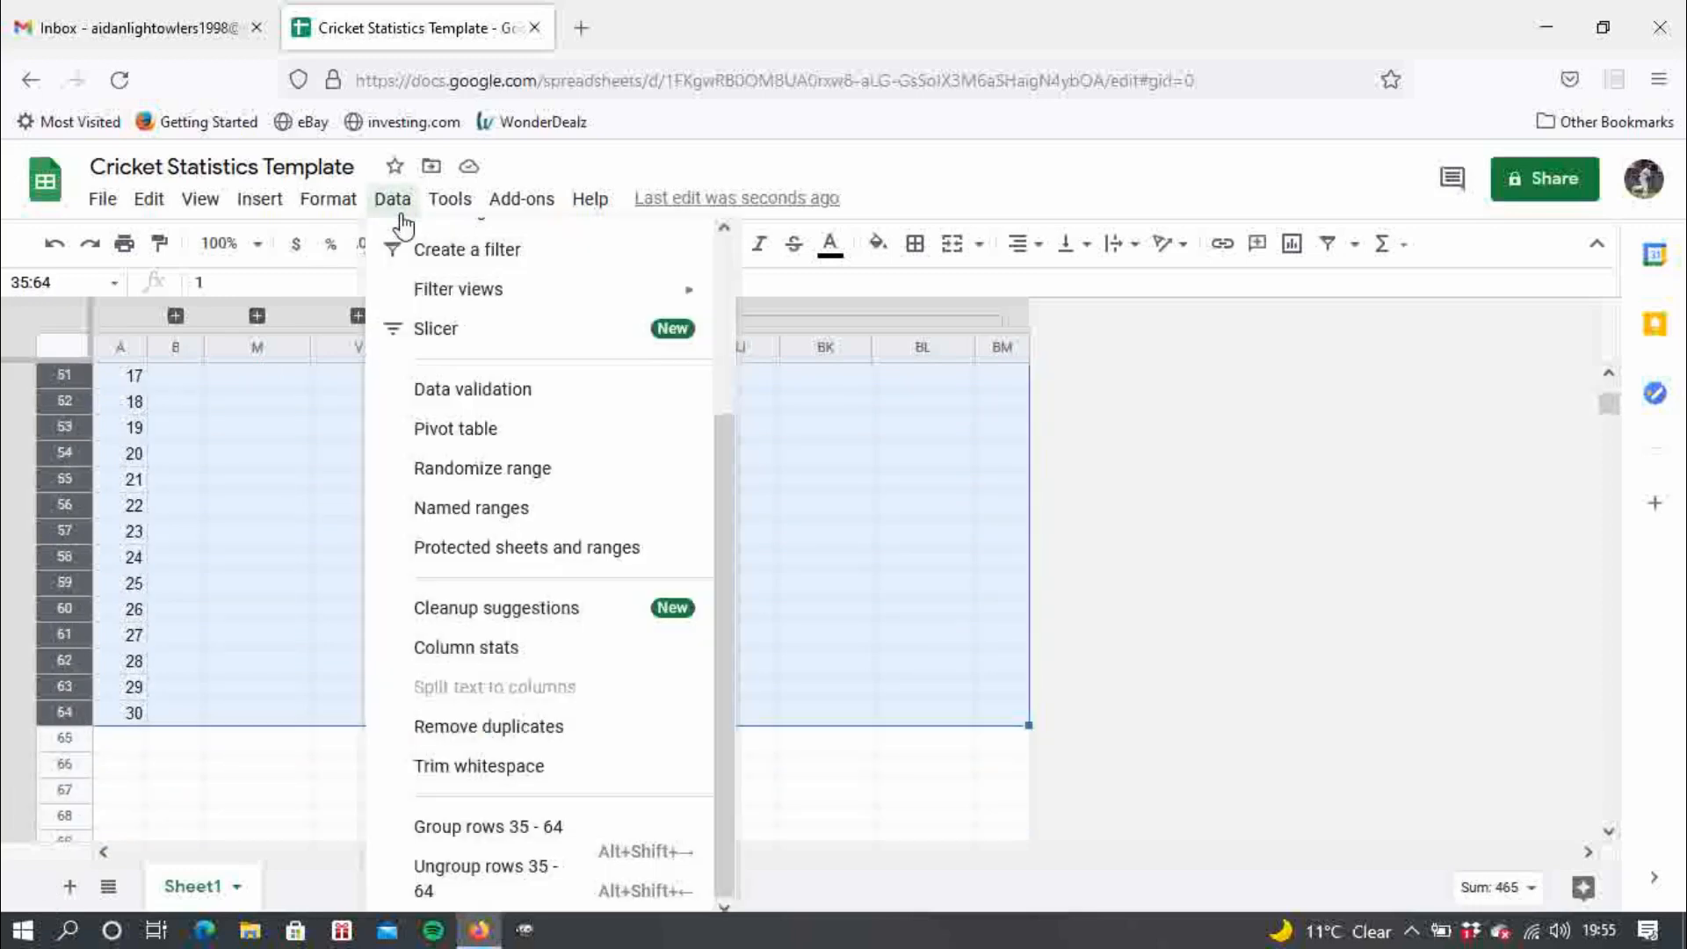
click(489, 824)
- Collapse the FIELDING column group and the 2014 row group
click(563, 316)
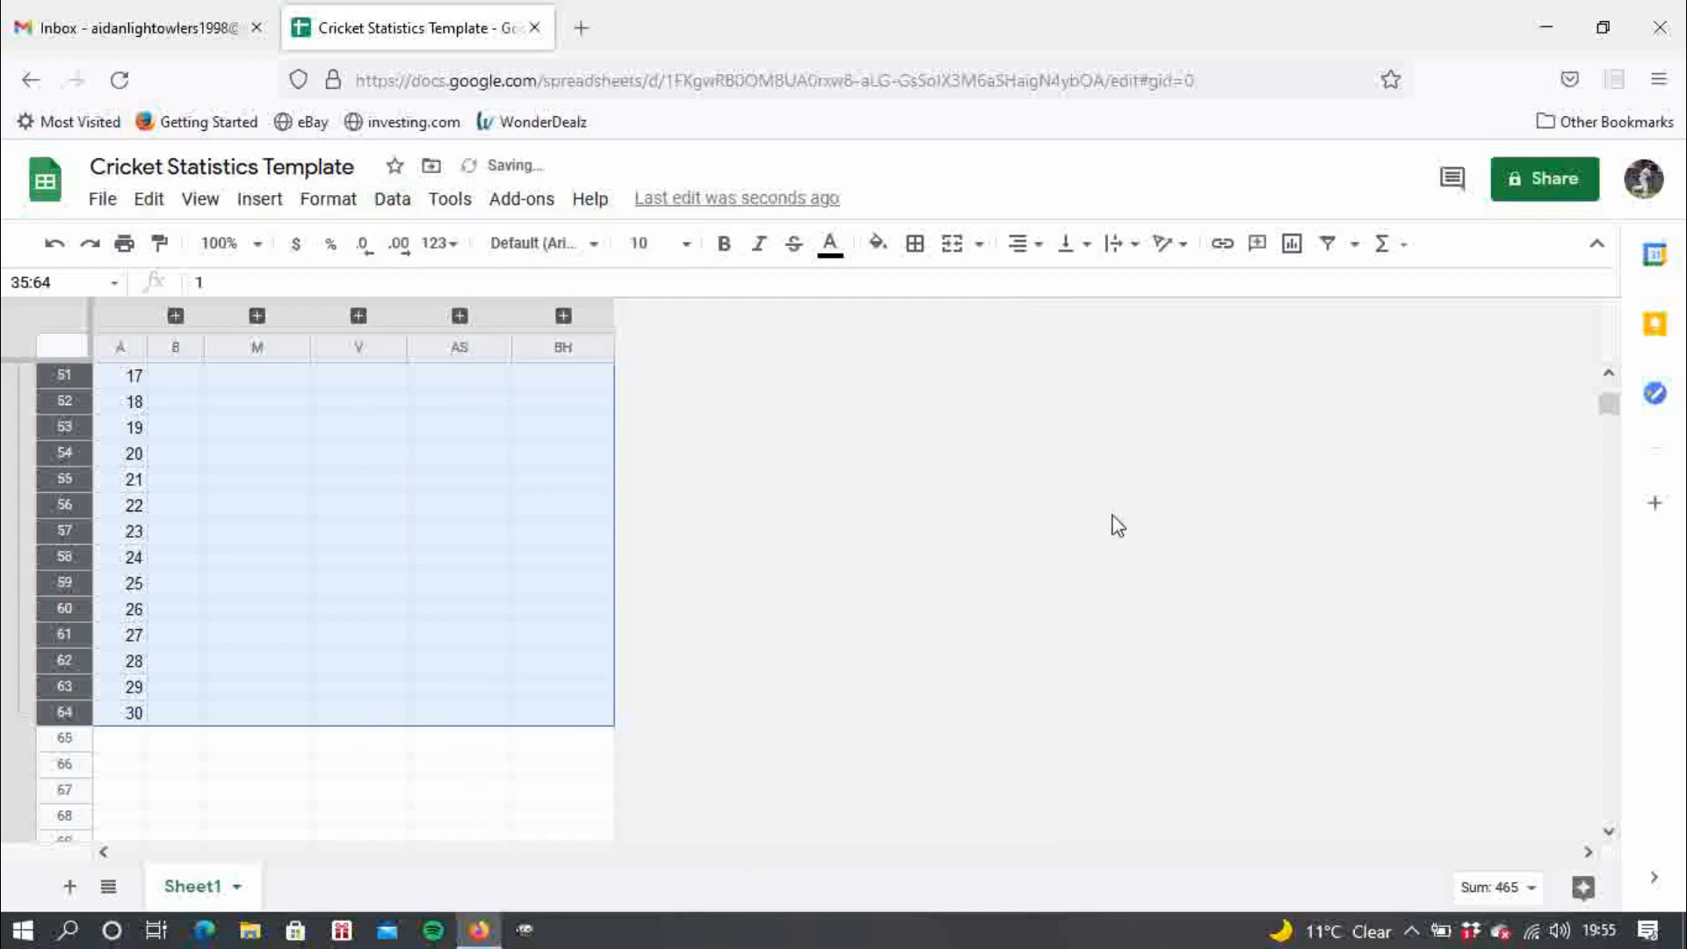
drag(1601, 396, 1606, 347)
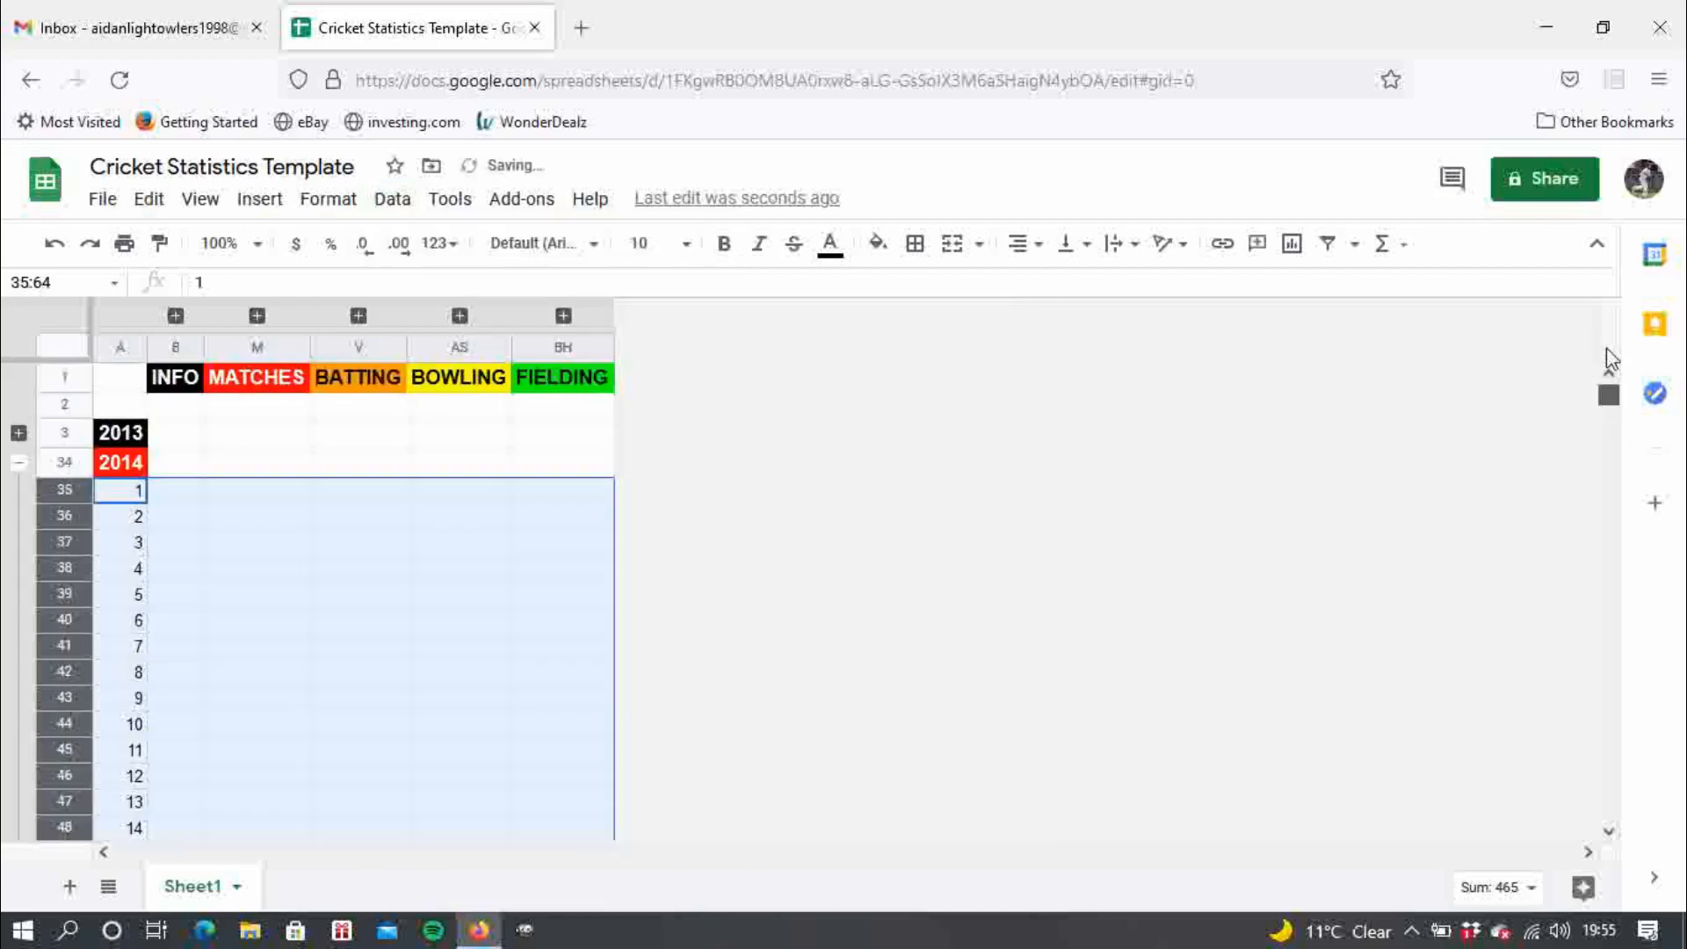
click(19, 463)
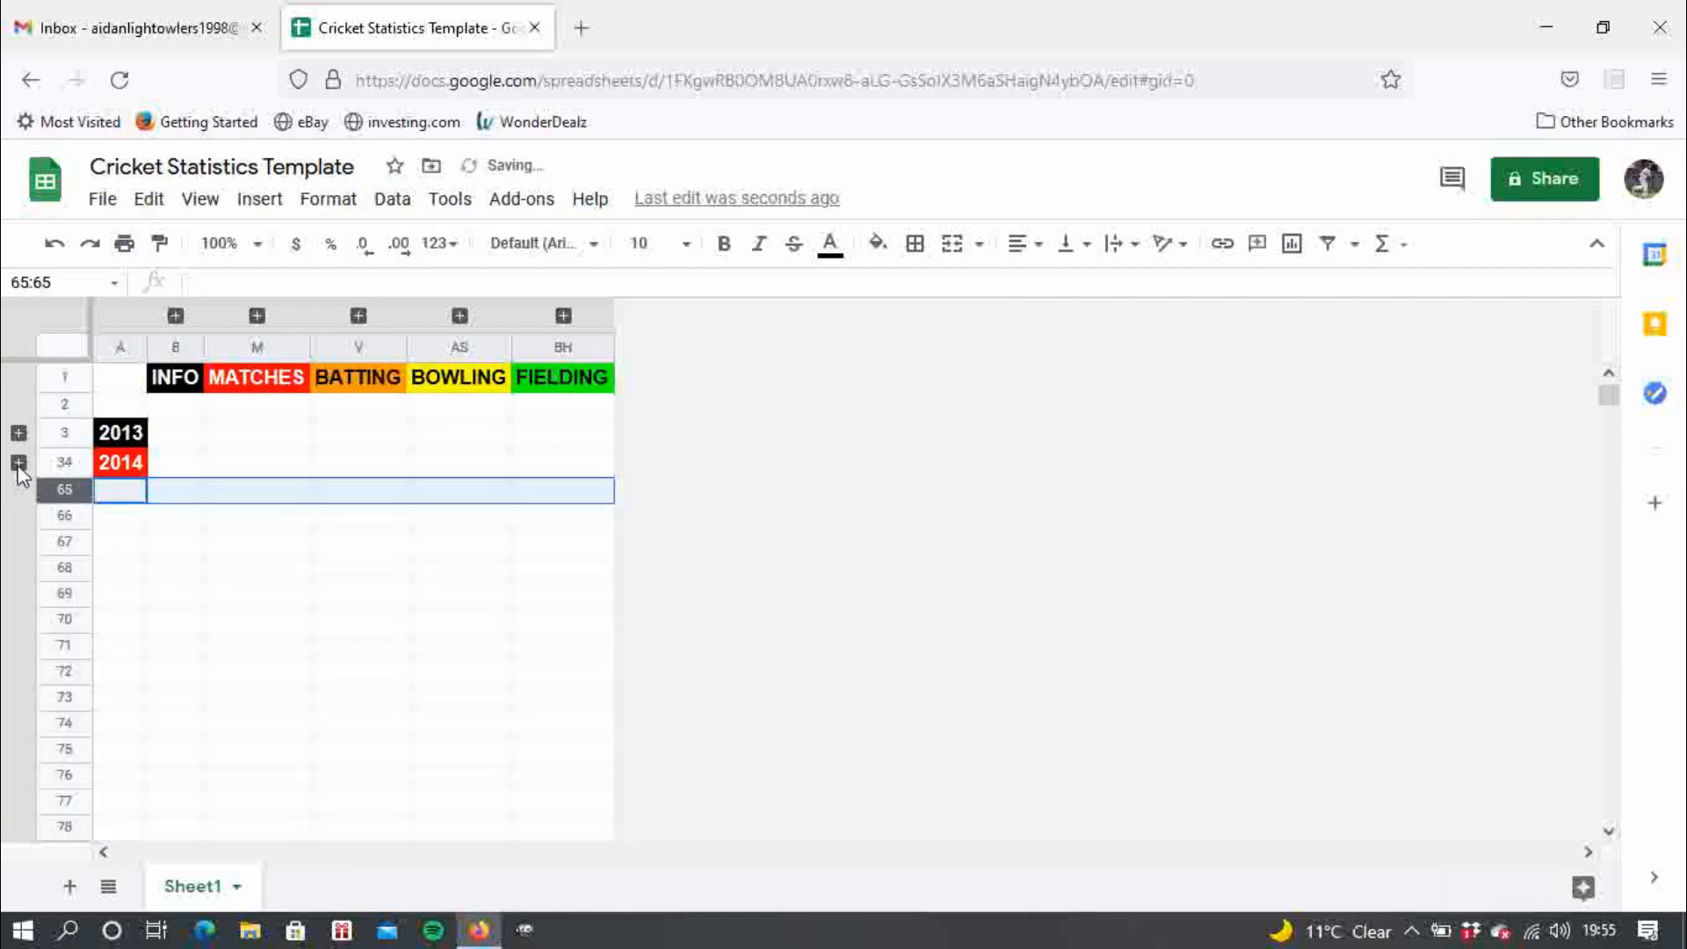
click(292, 552)
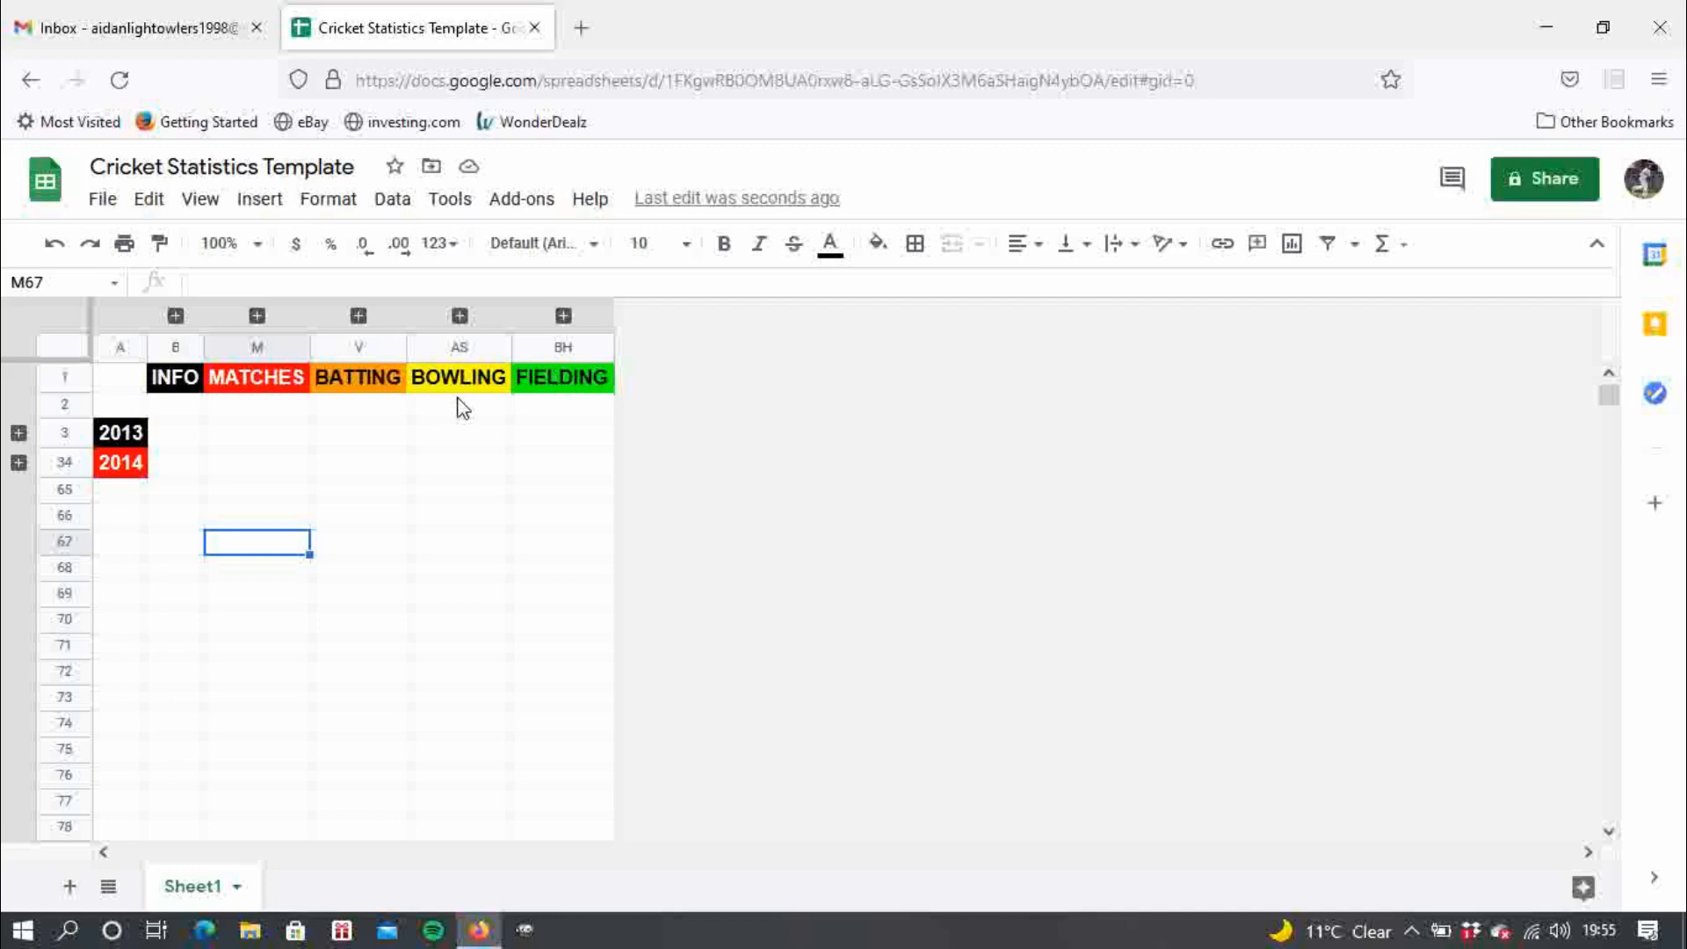
- Expand the INFO column group and the 2013 row group, and enter the first match date 01/05/2013 in C4
click(176, 316)
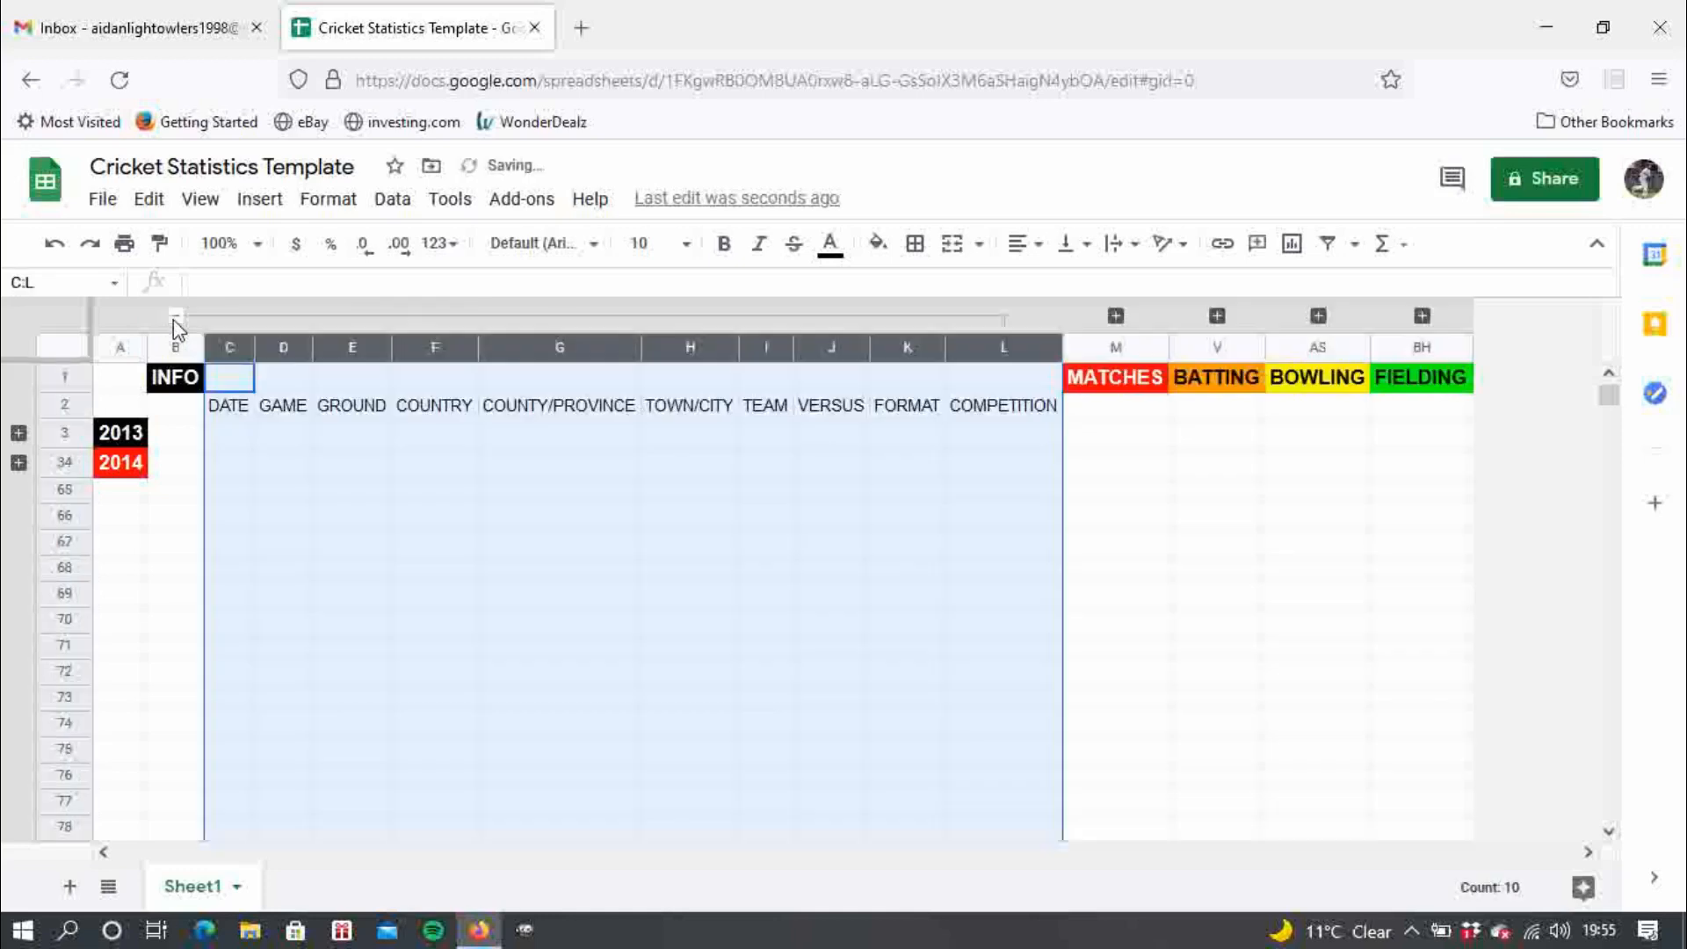
click(19, 433)
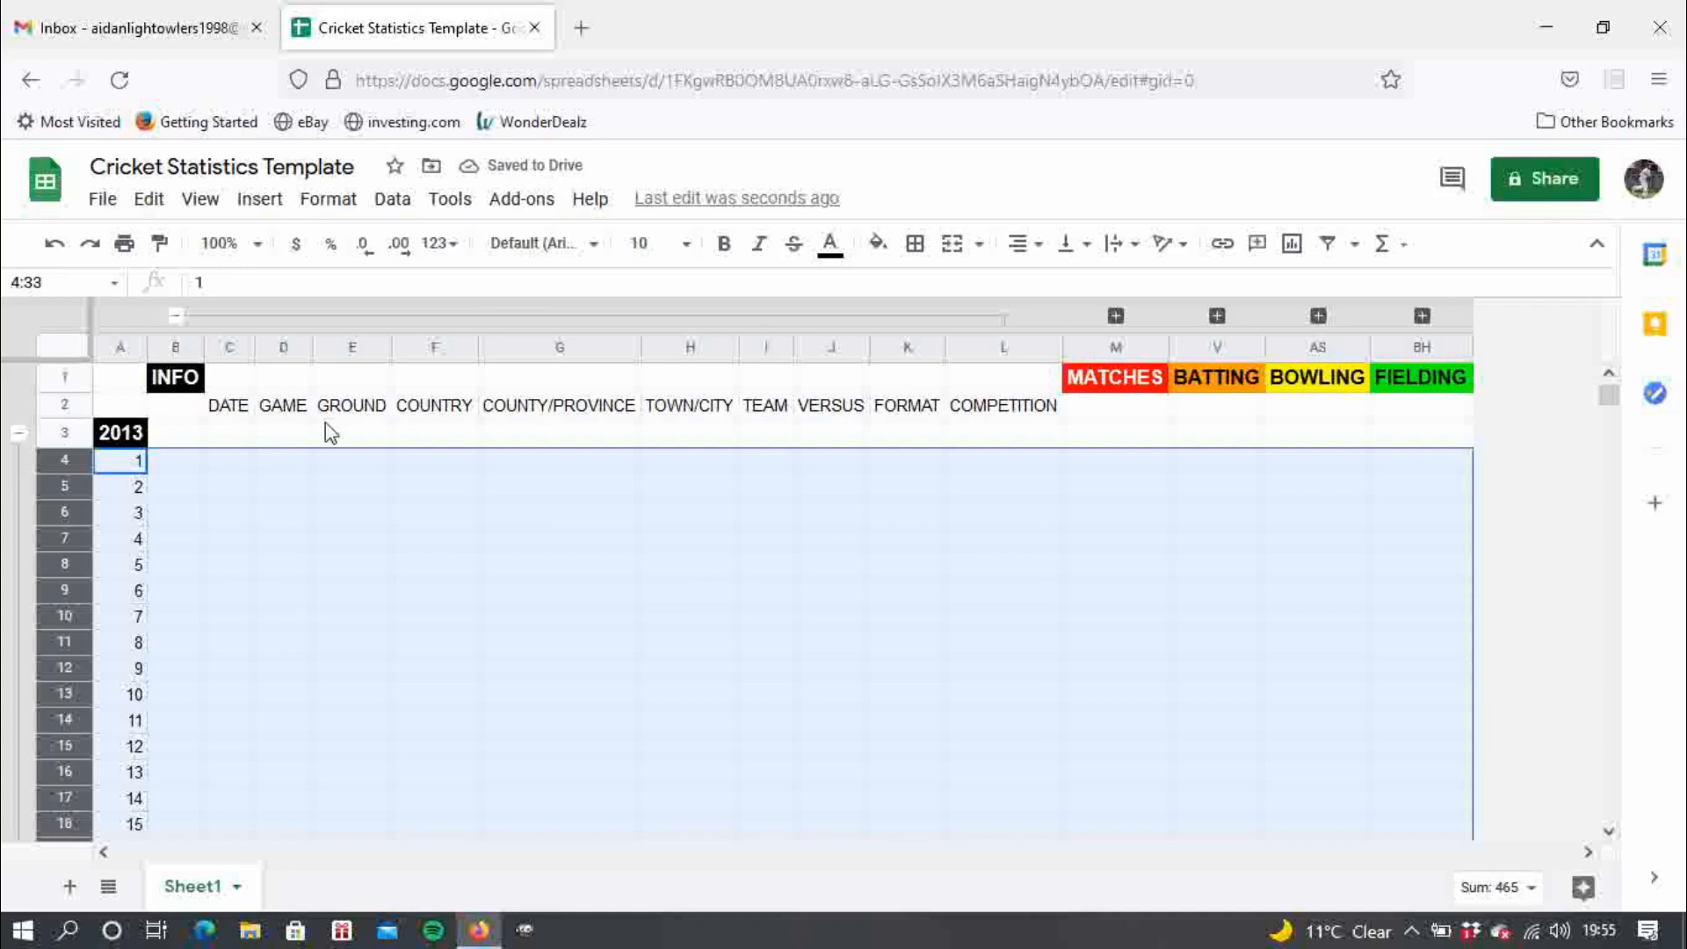
click(242, 466)
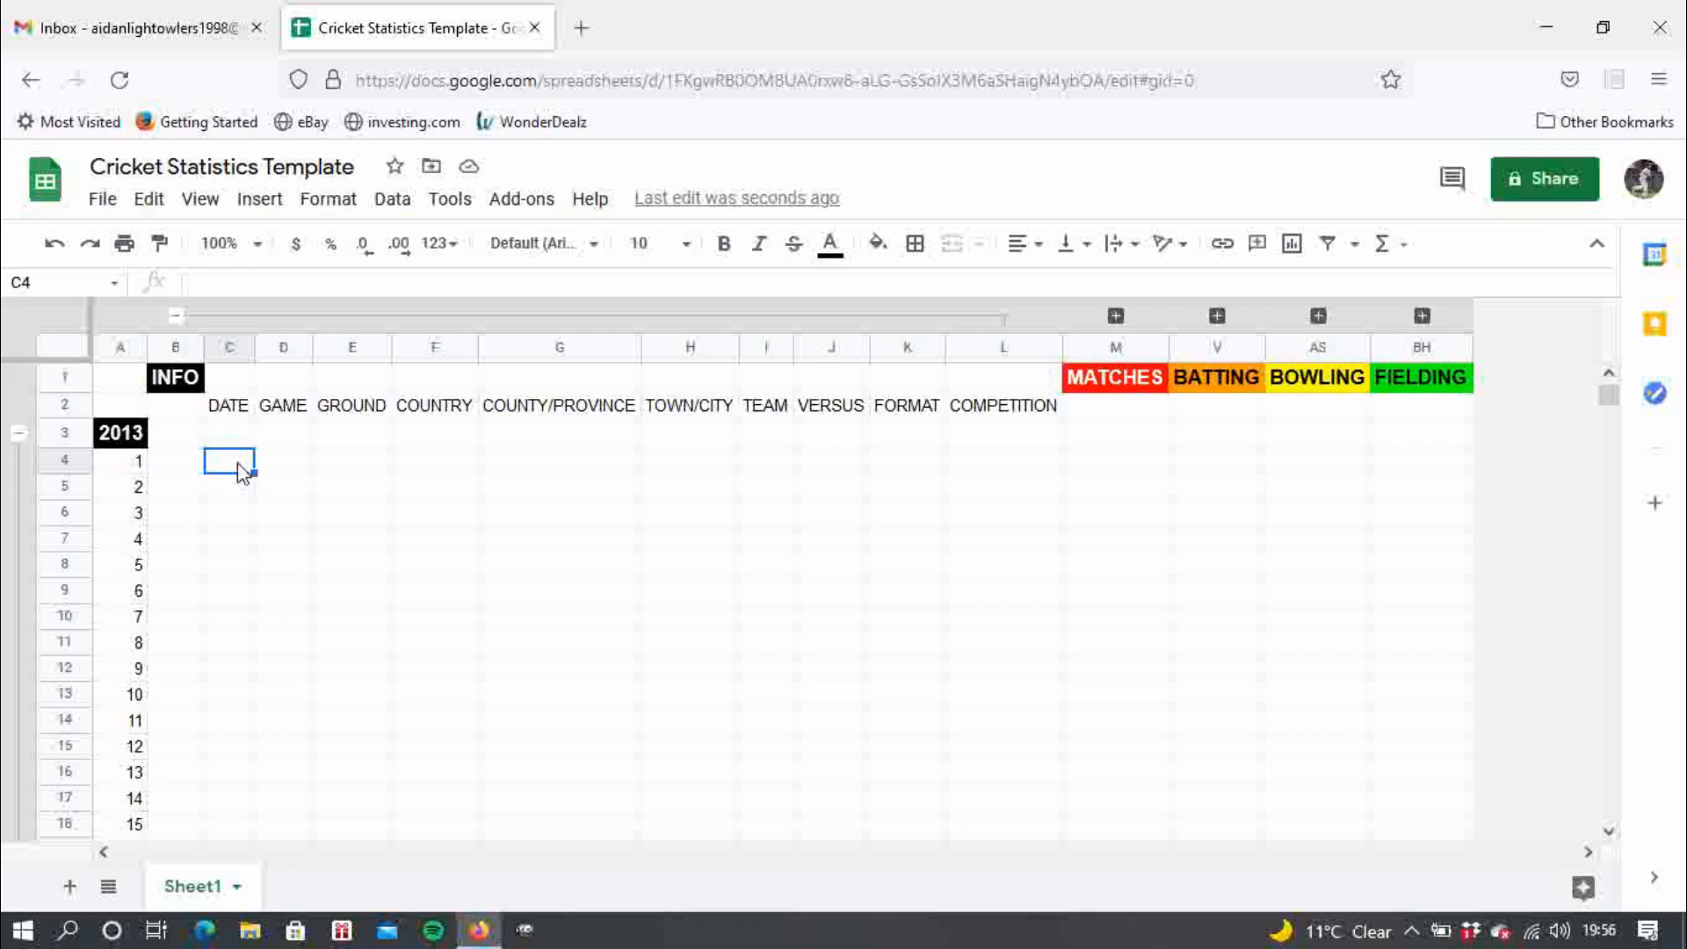
text(01/05)
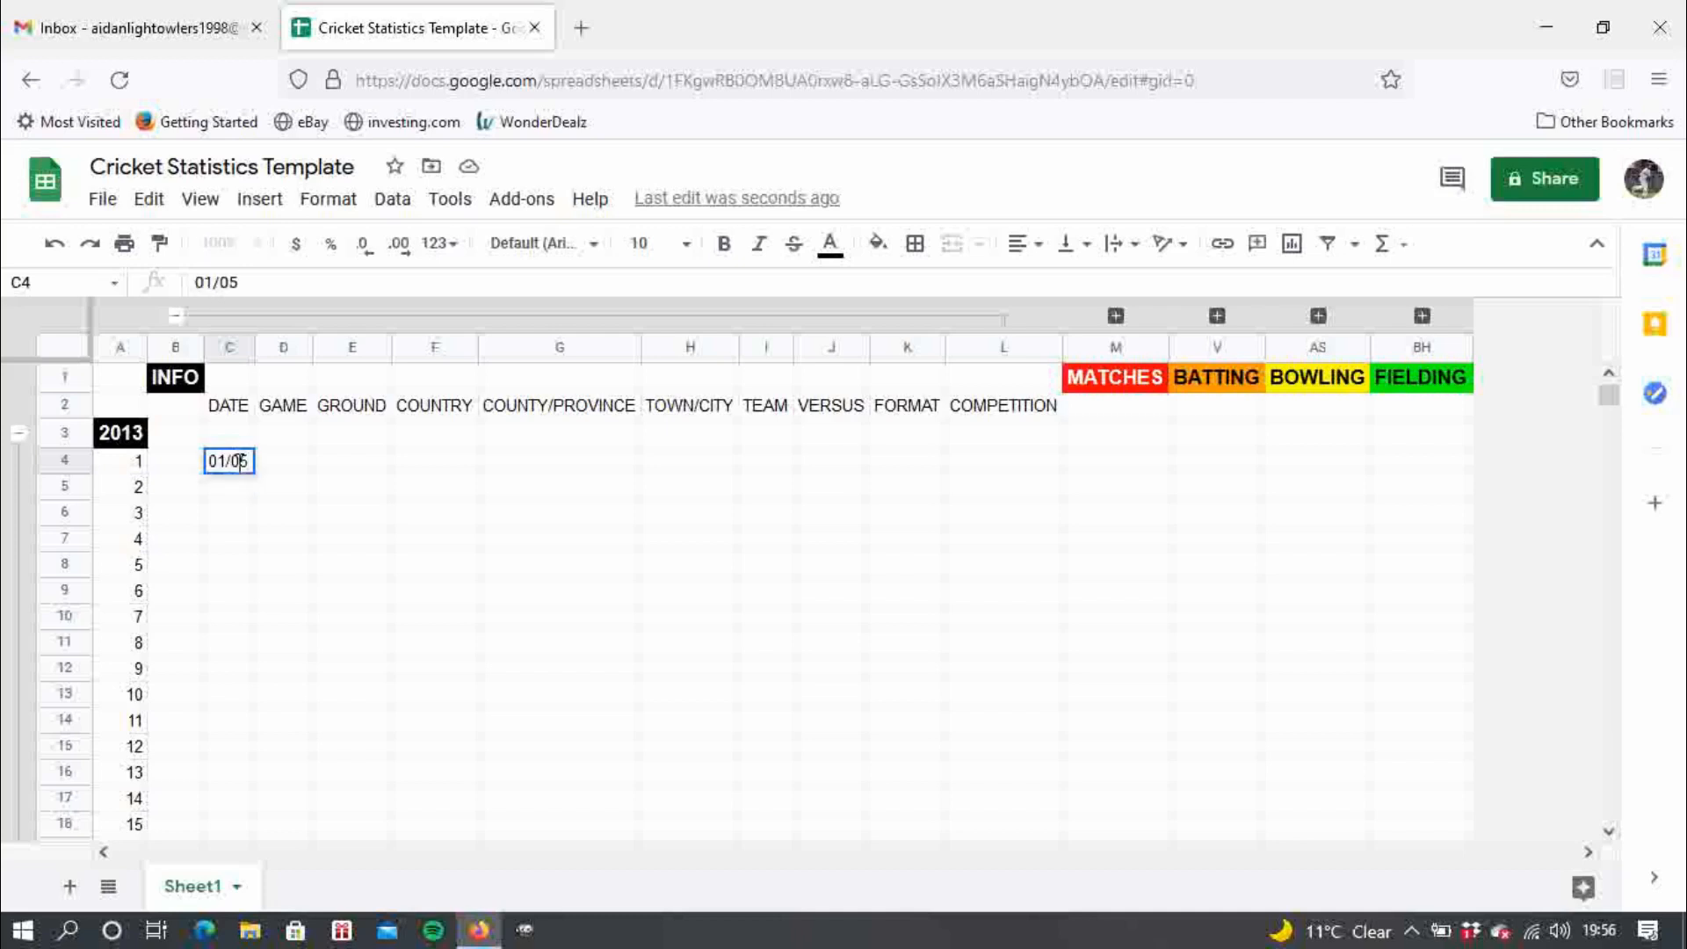
text(/2013)
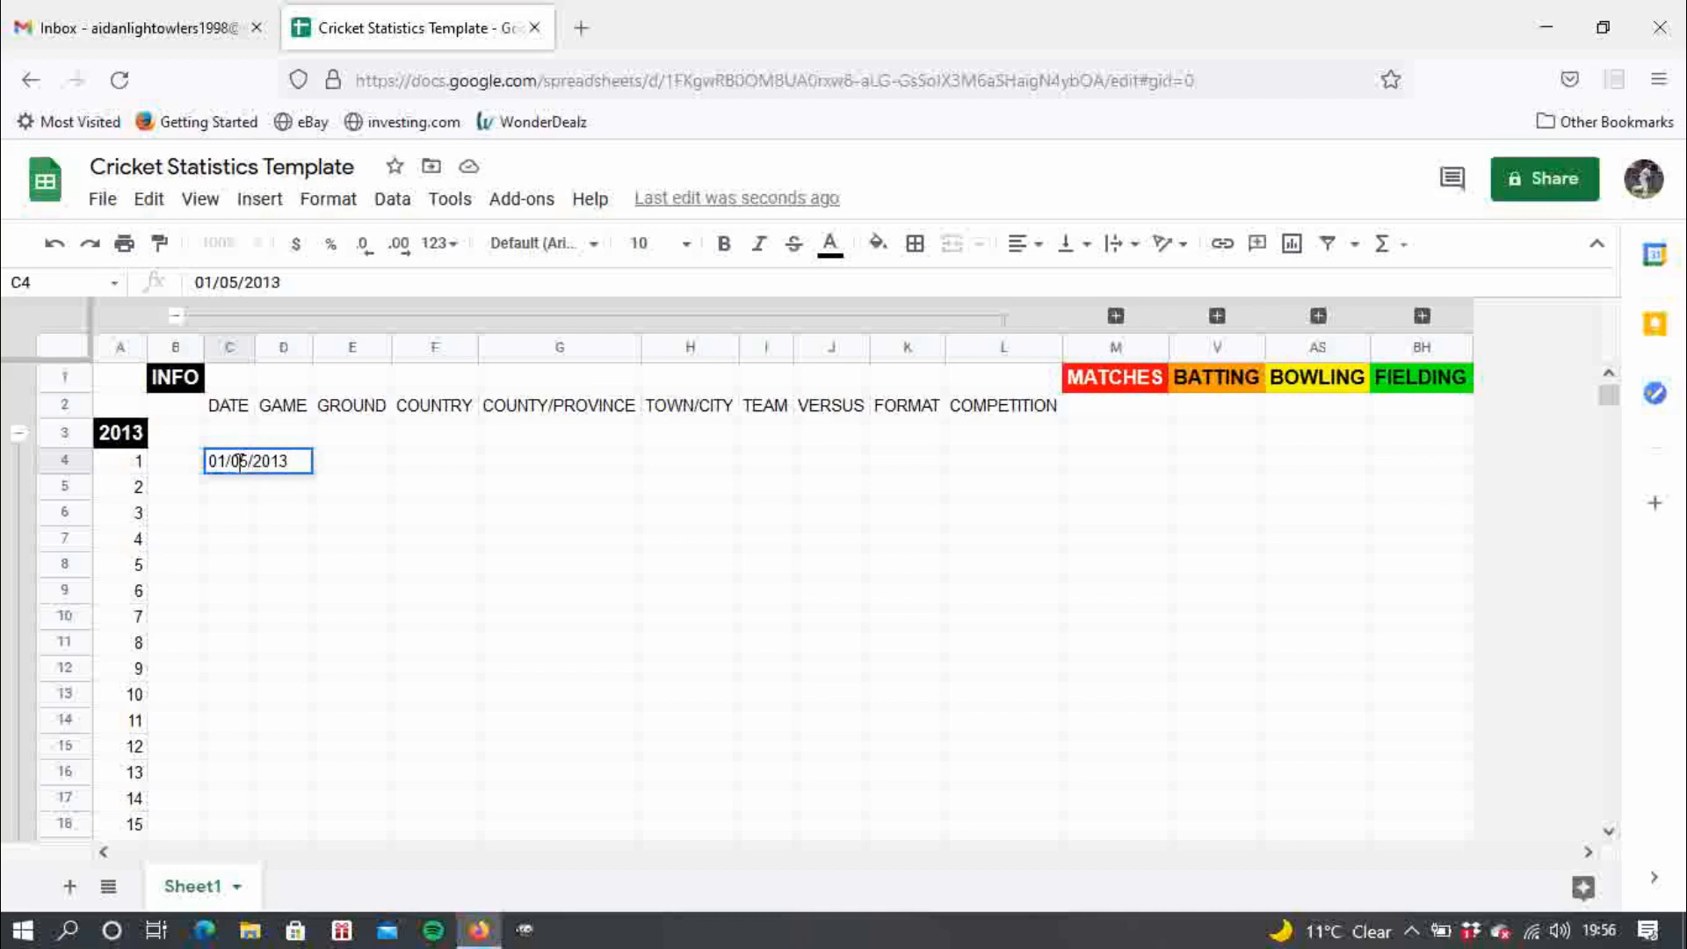
- Widen column C so the full match date fits in its cell
click(423, 457)
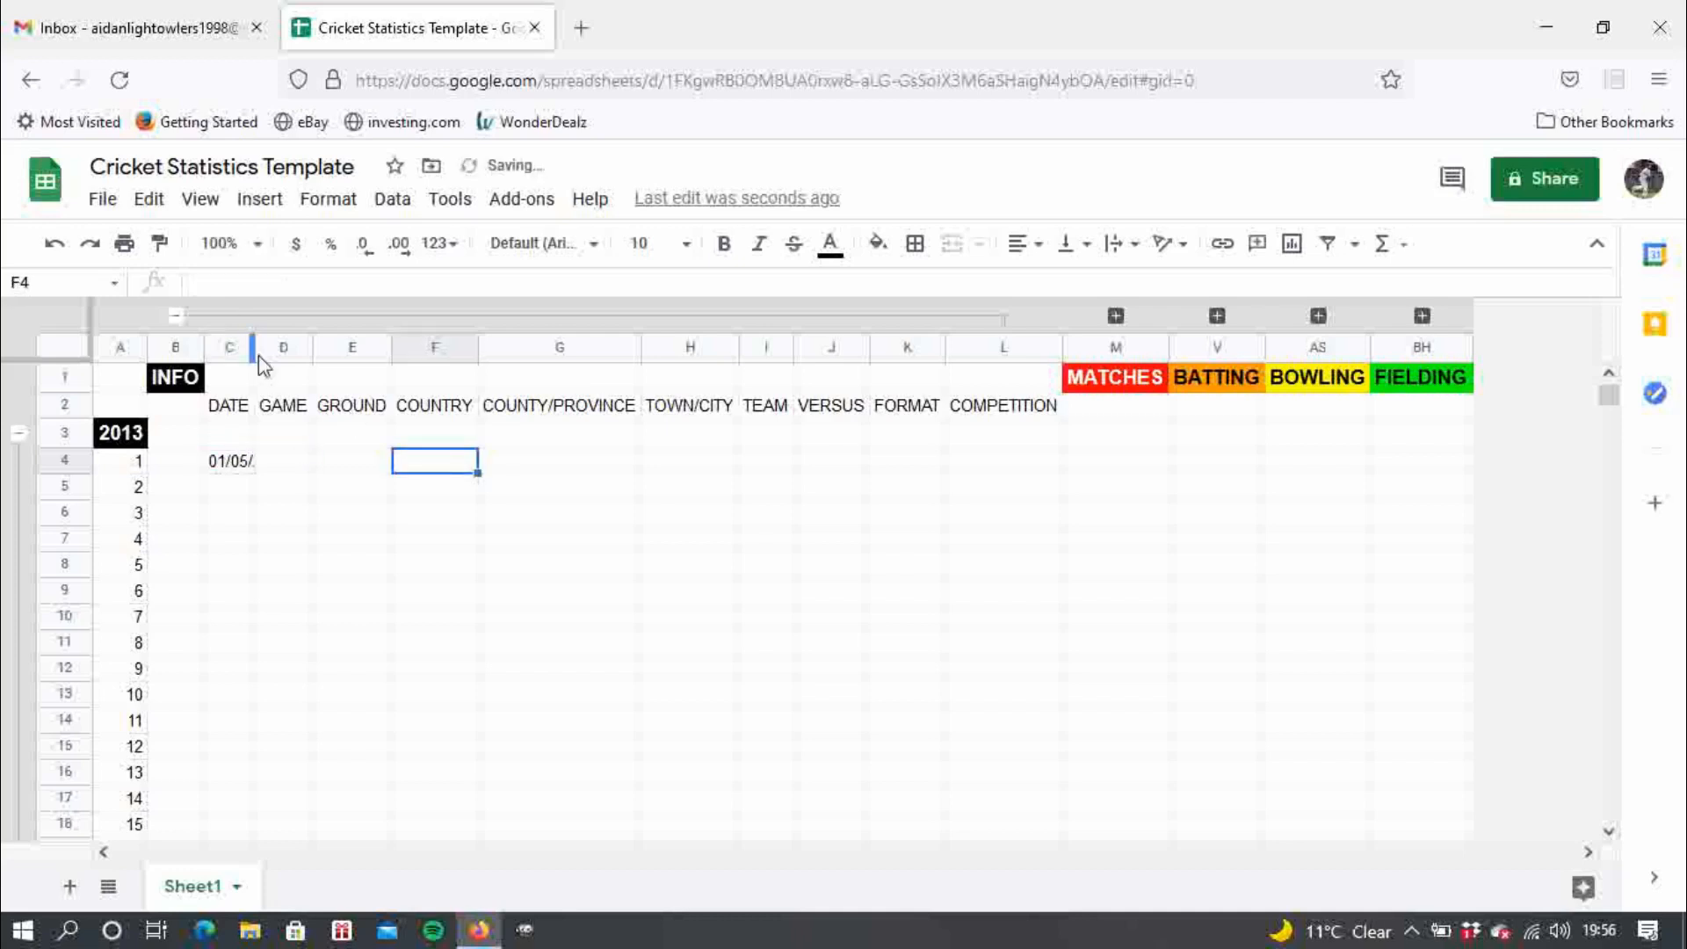
drag(251, 348, 294, 348)
click(273, 467)
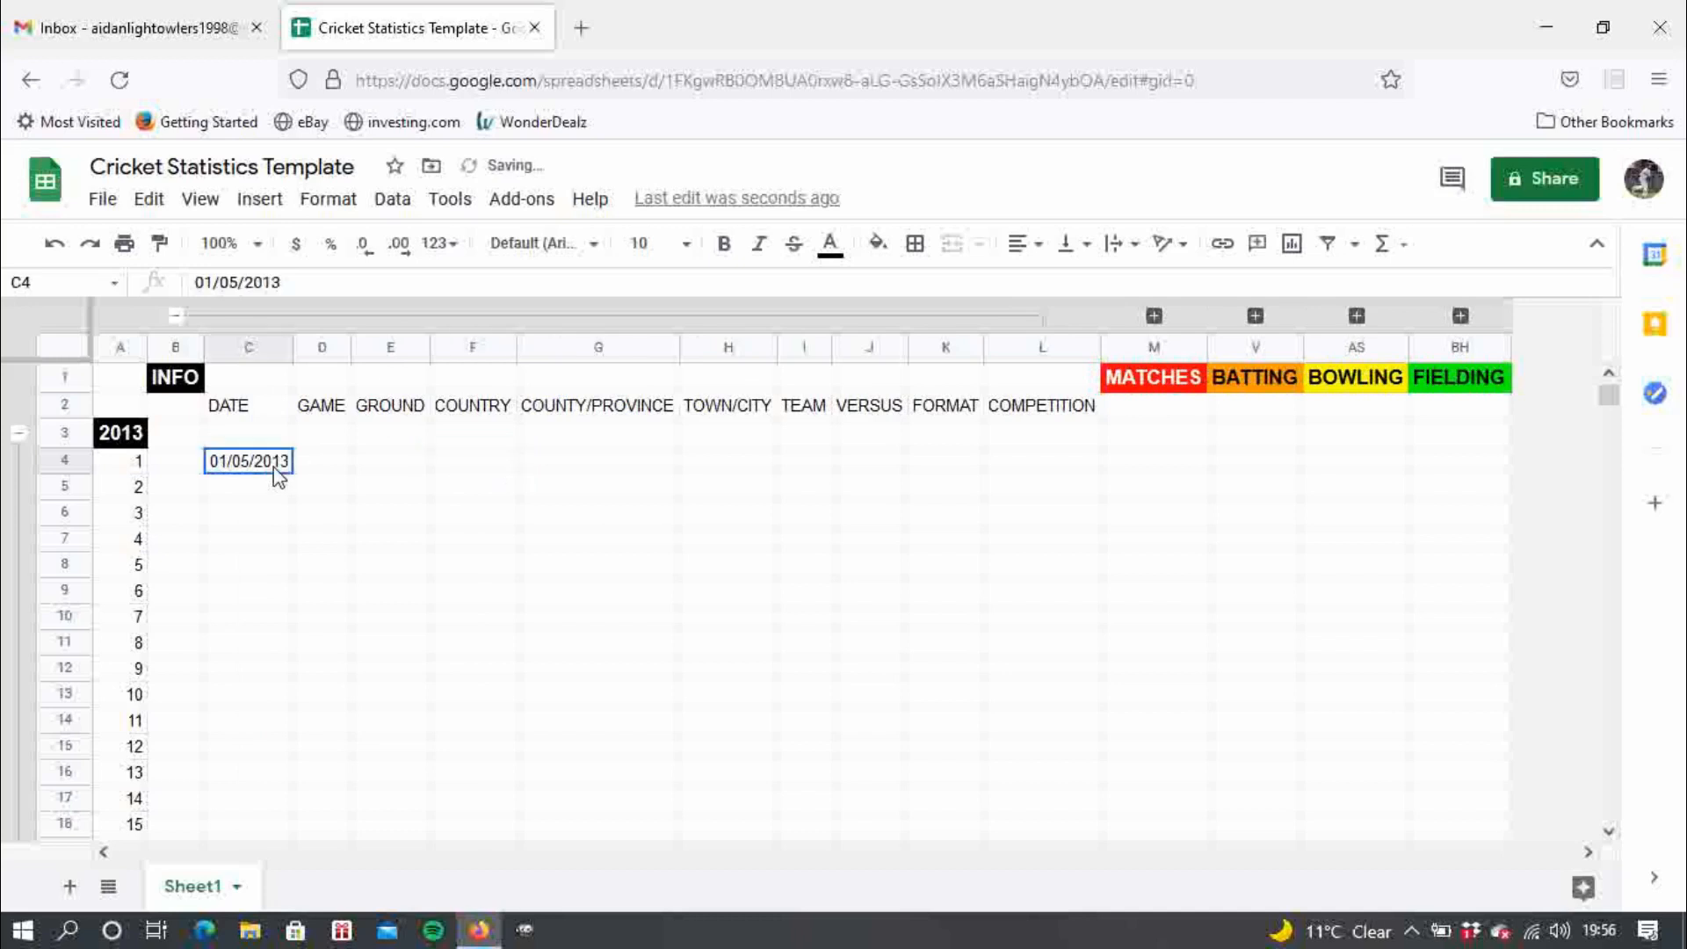
drag(364, 543, 366, 523)
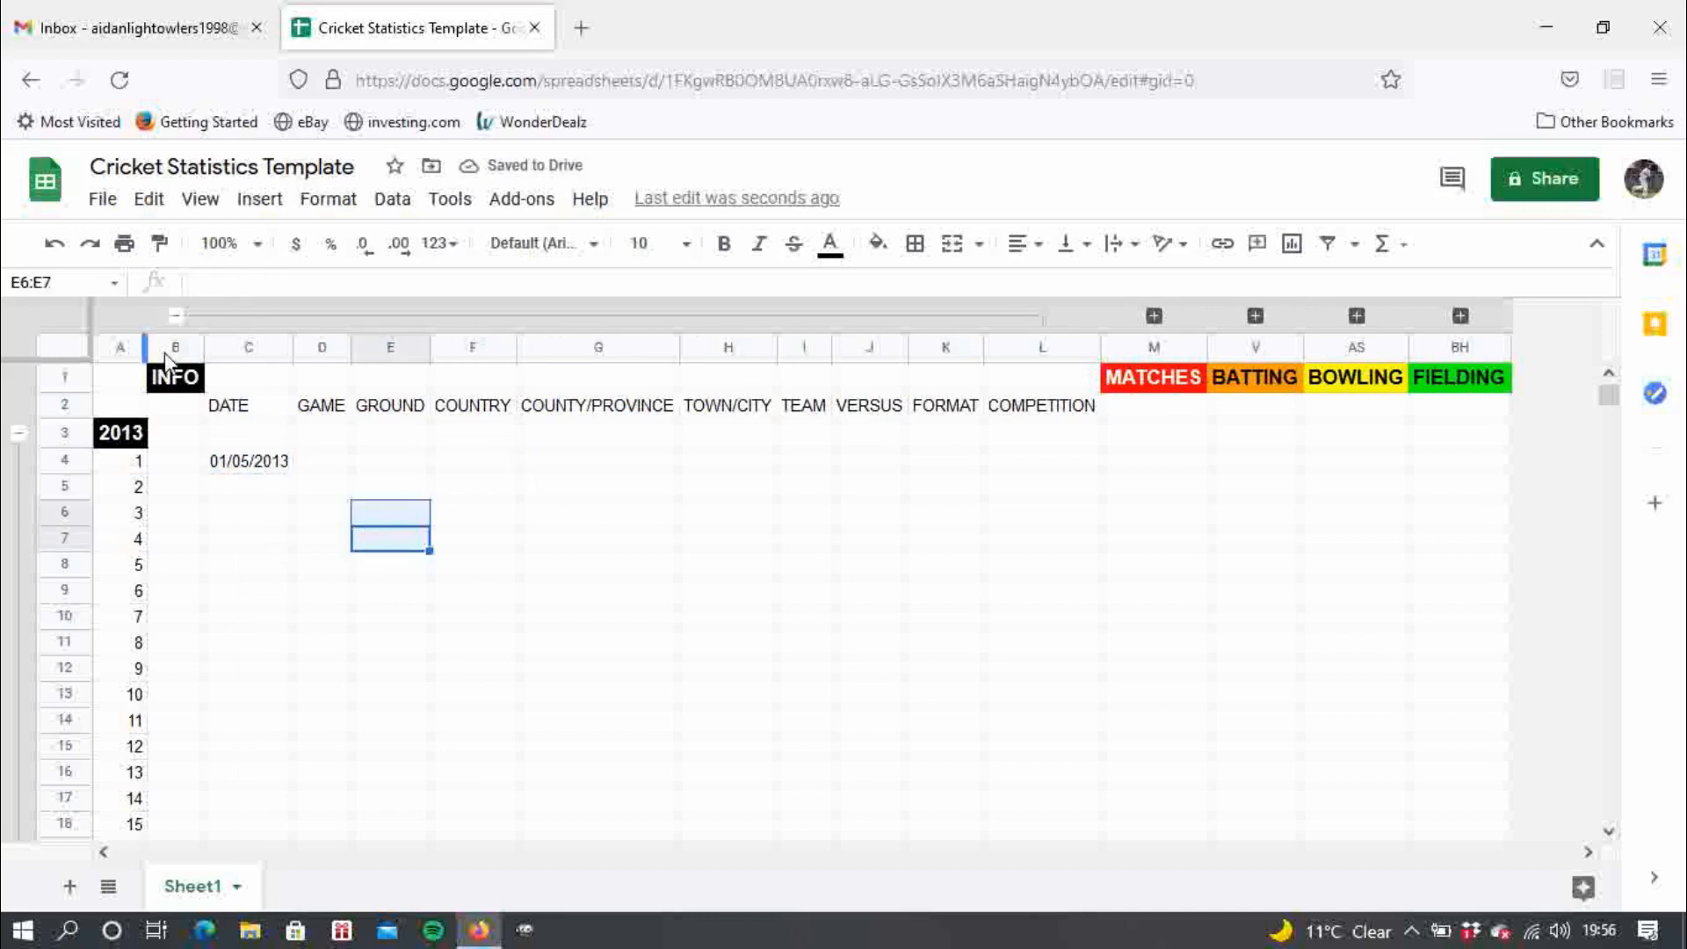
- Change the spreadsheet's locale to United Kingdom, then save the settings and reload
click(103, 201)
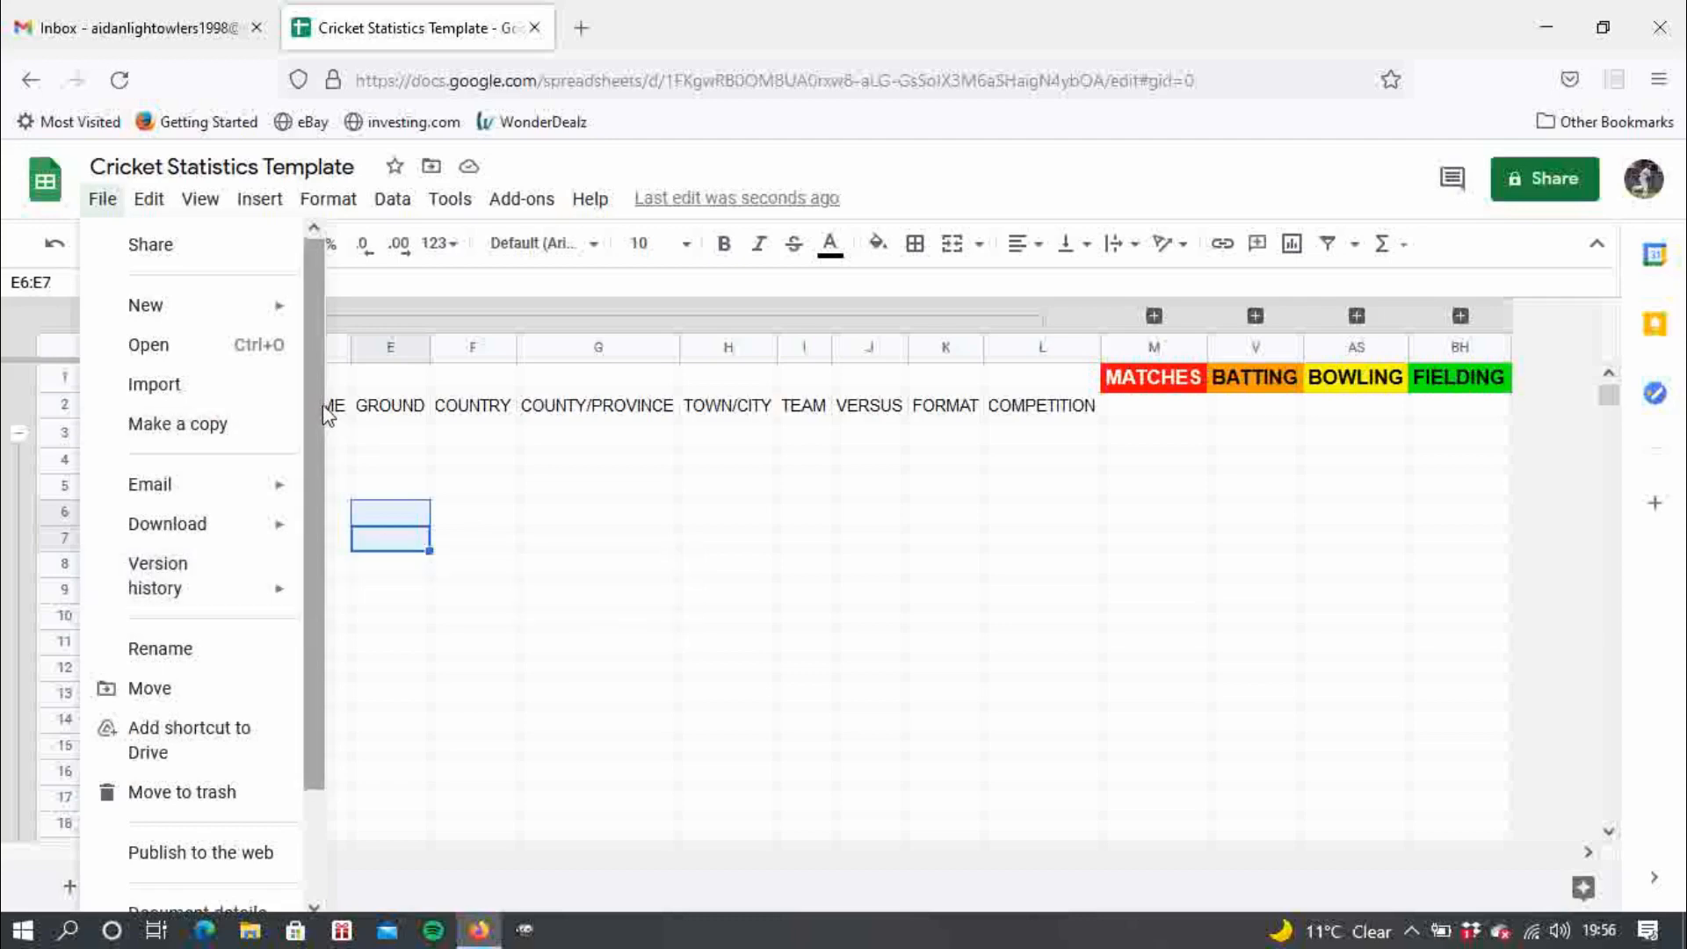
scroll(310, 561, down, 3)
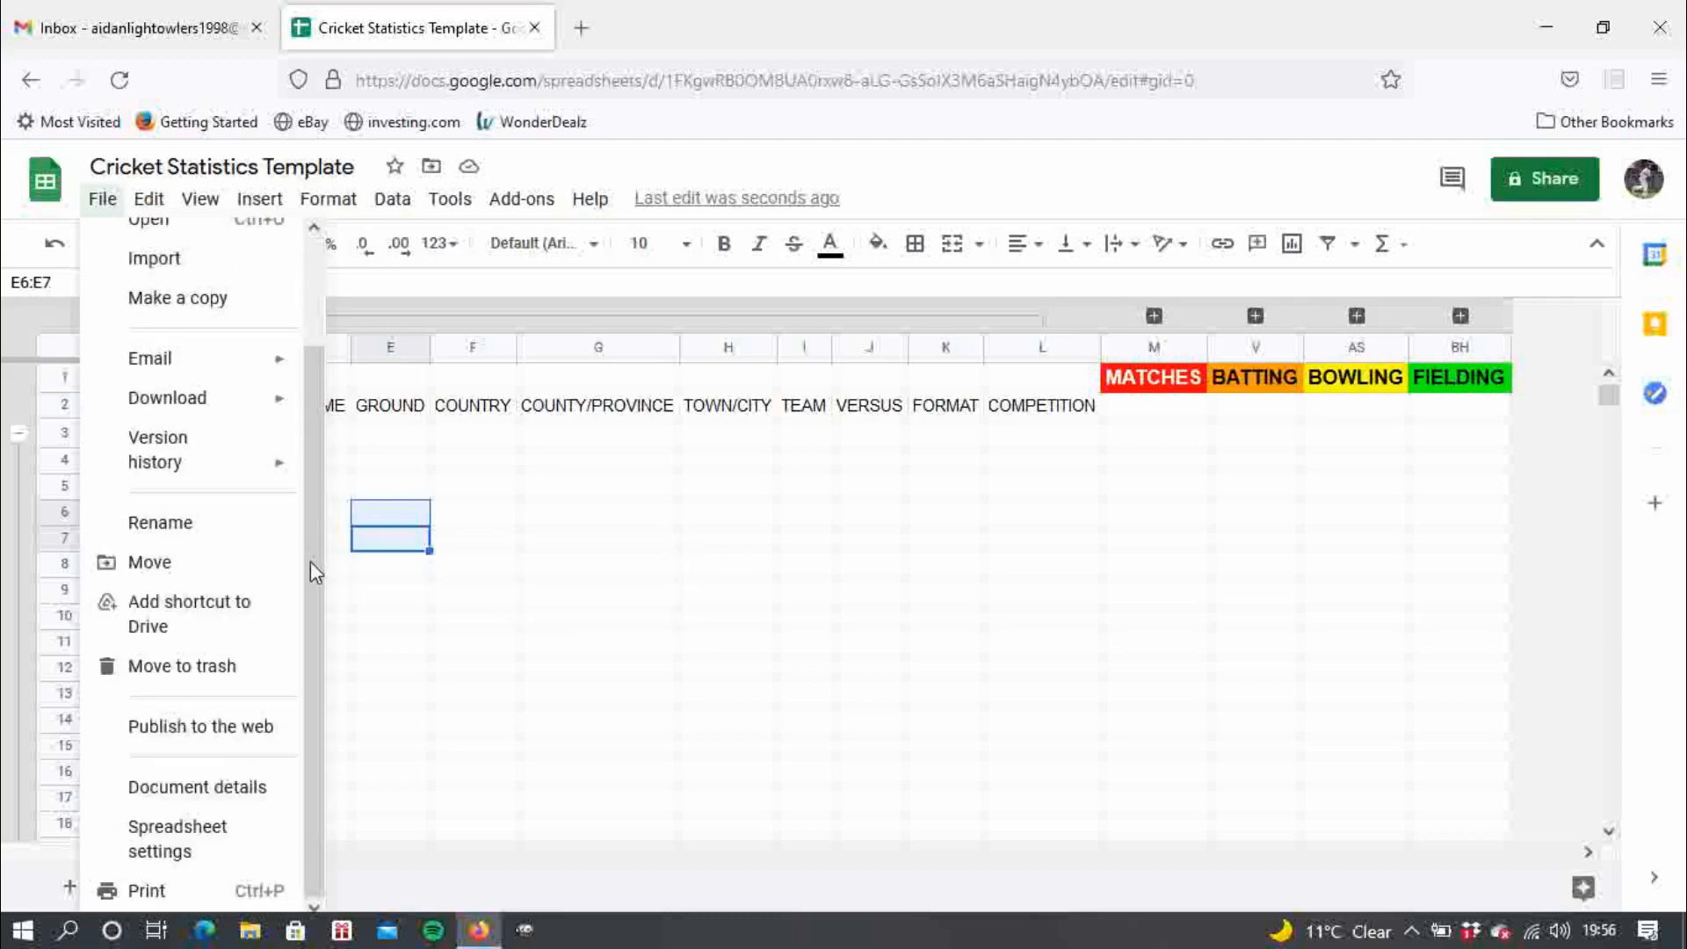
click(180, 836)
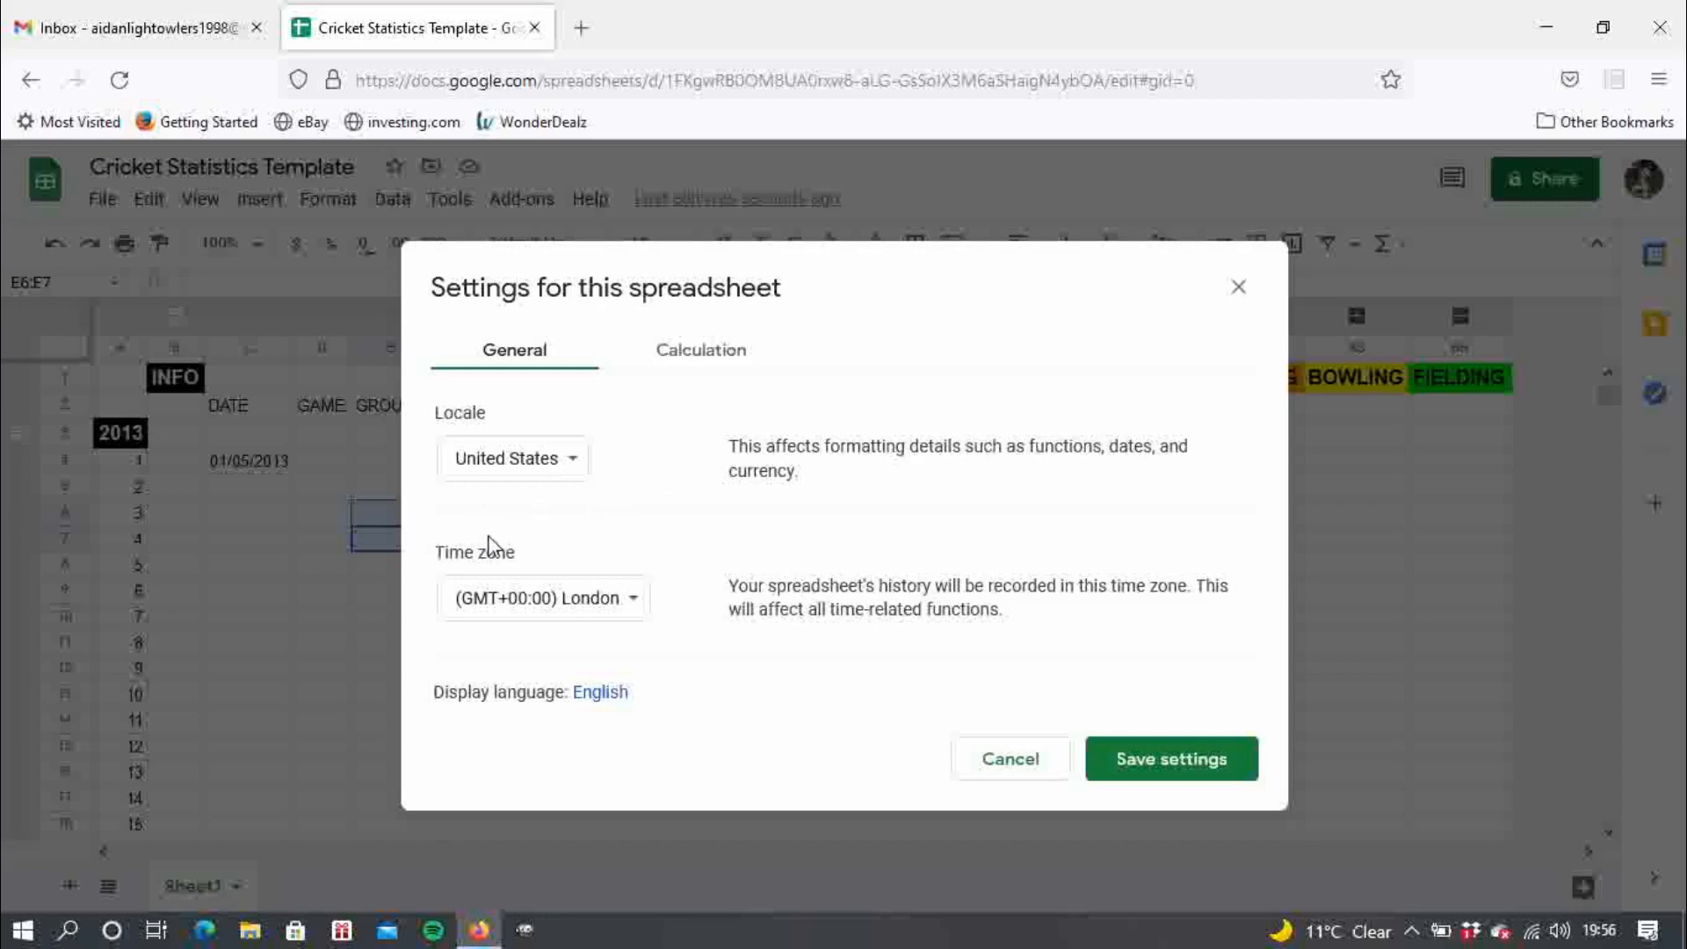
click(513, 467)
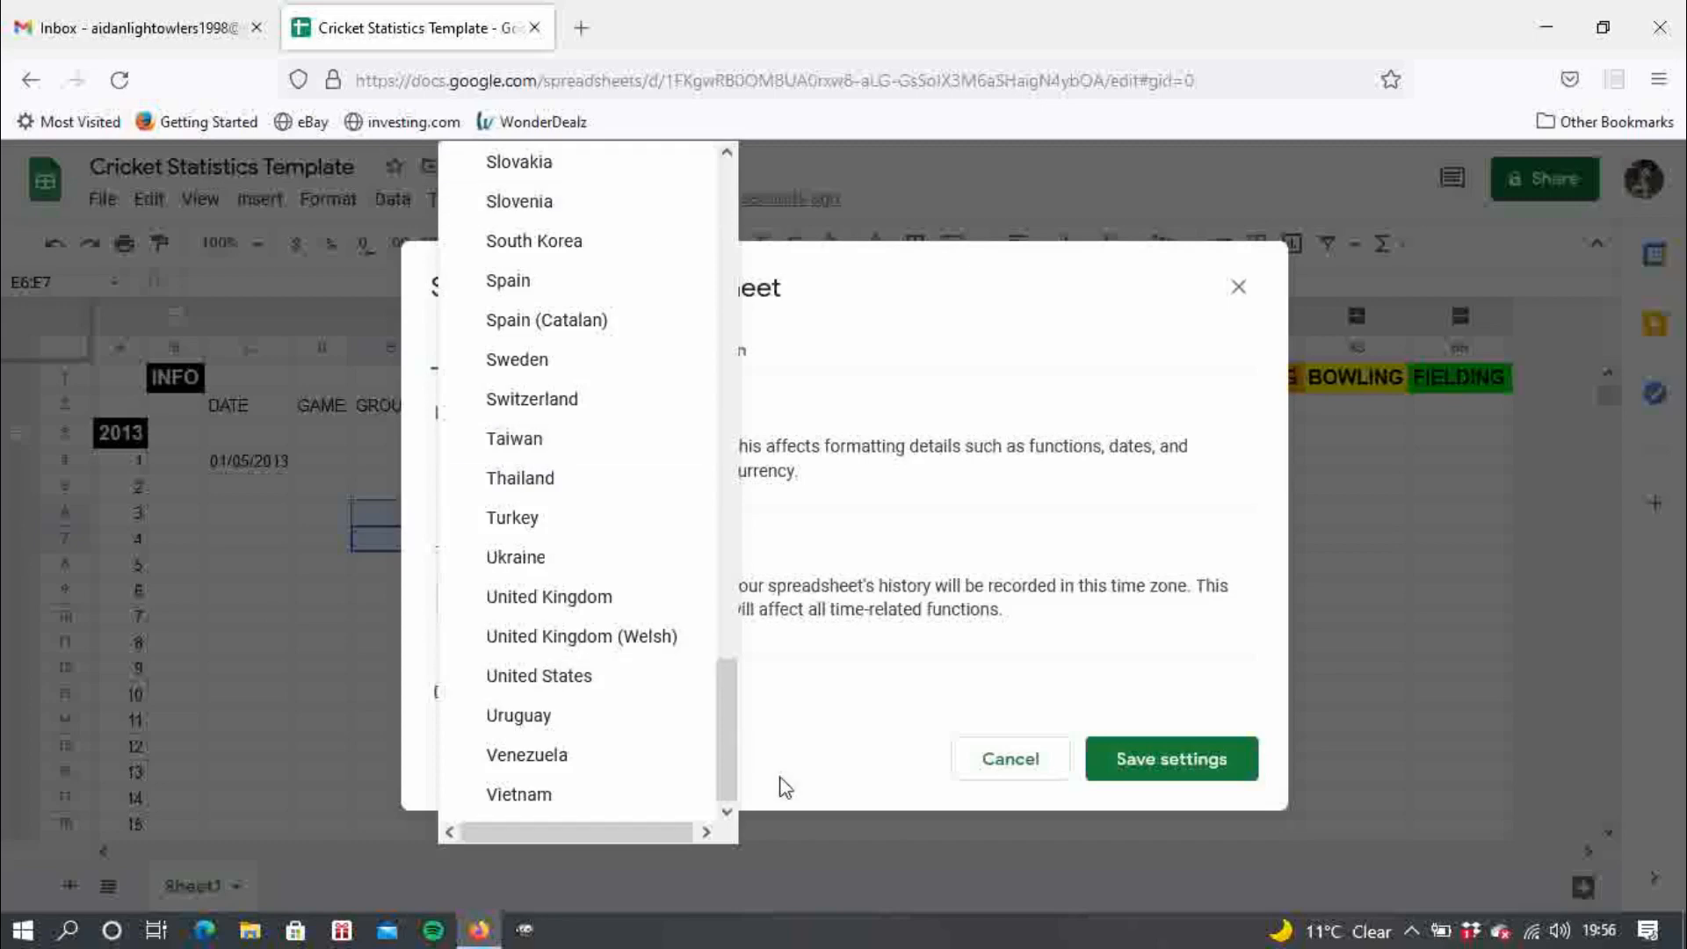
click(602, 602)
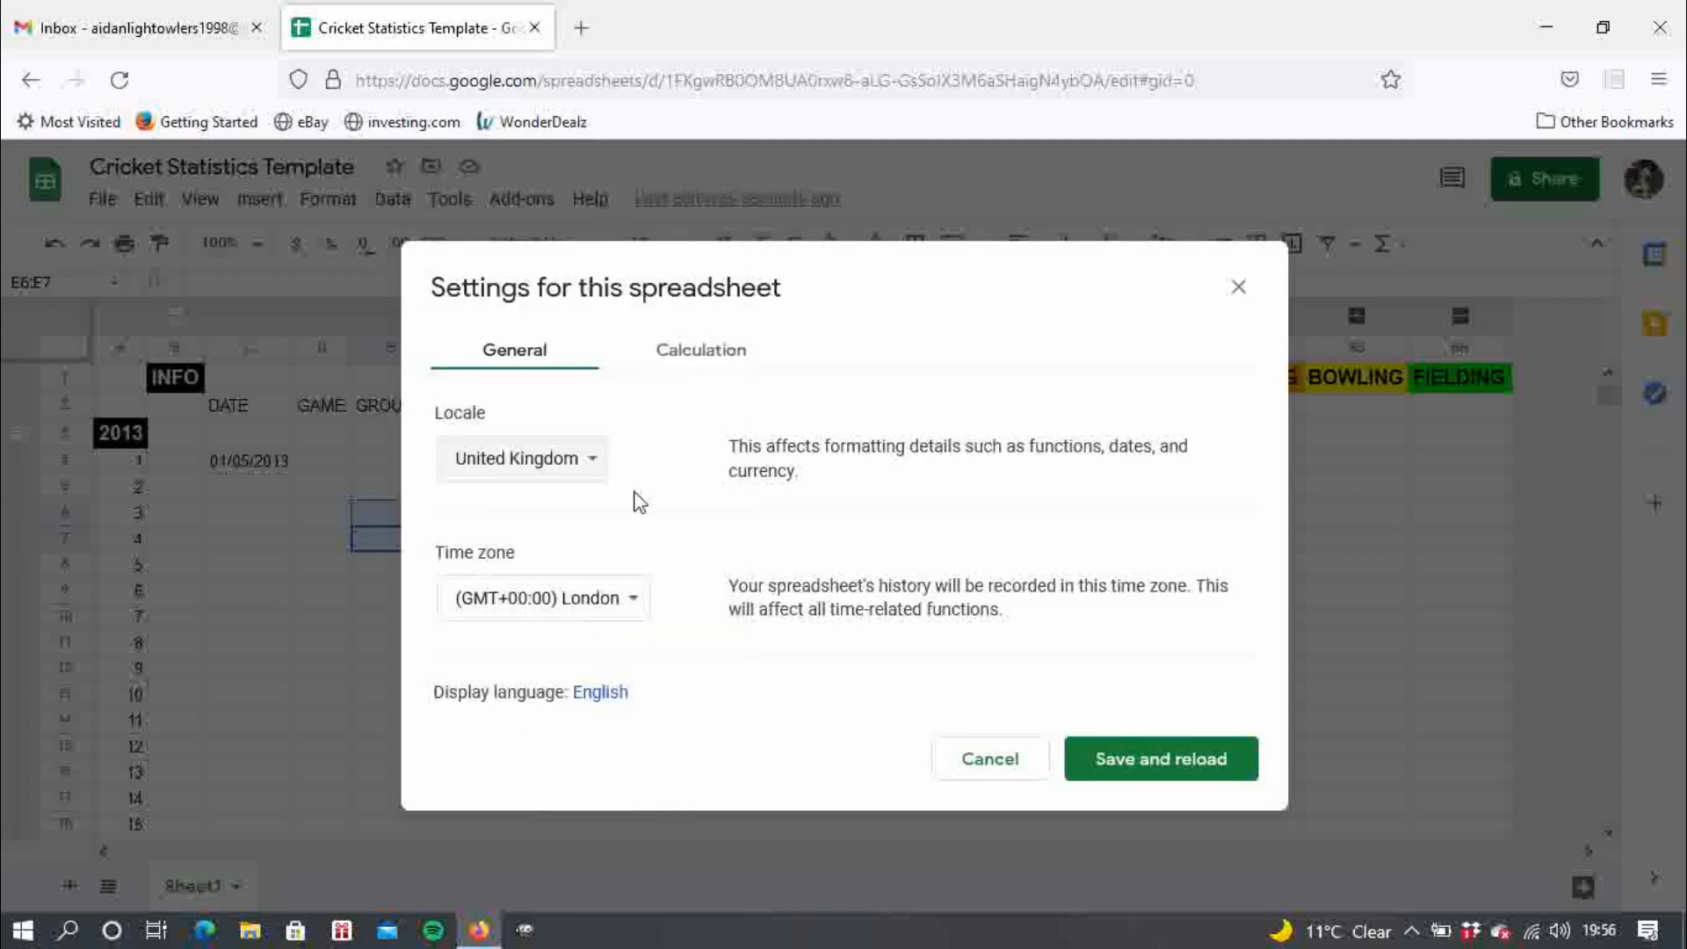
click(1142, 774)
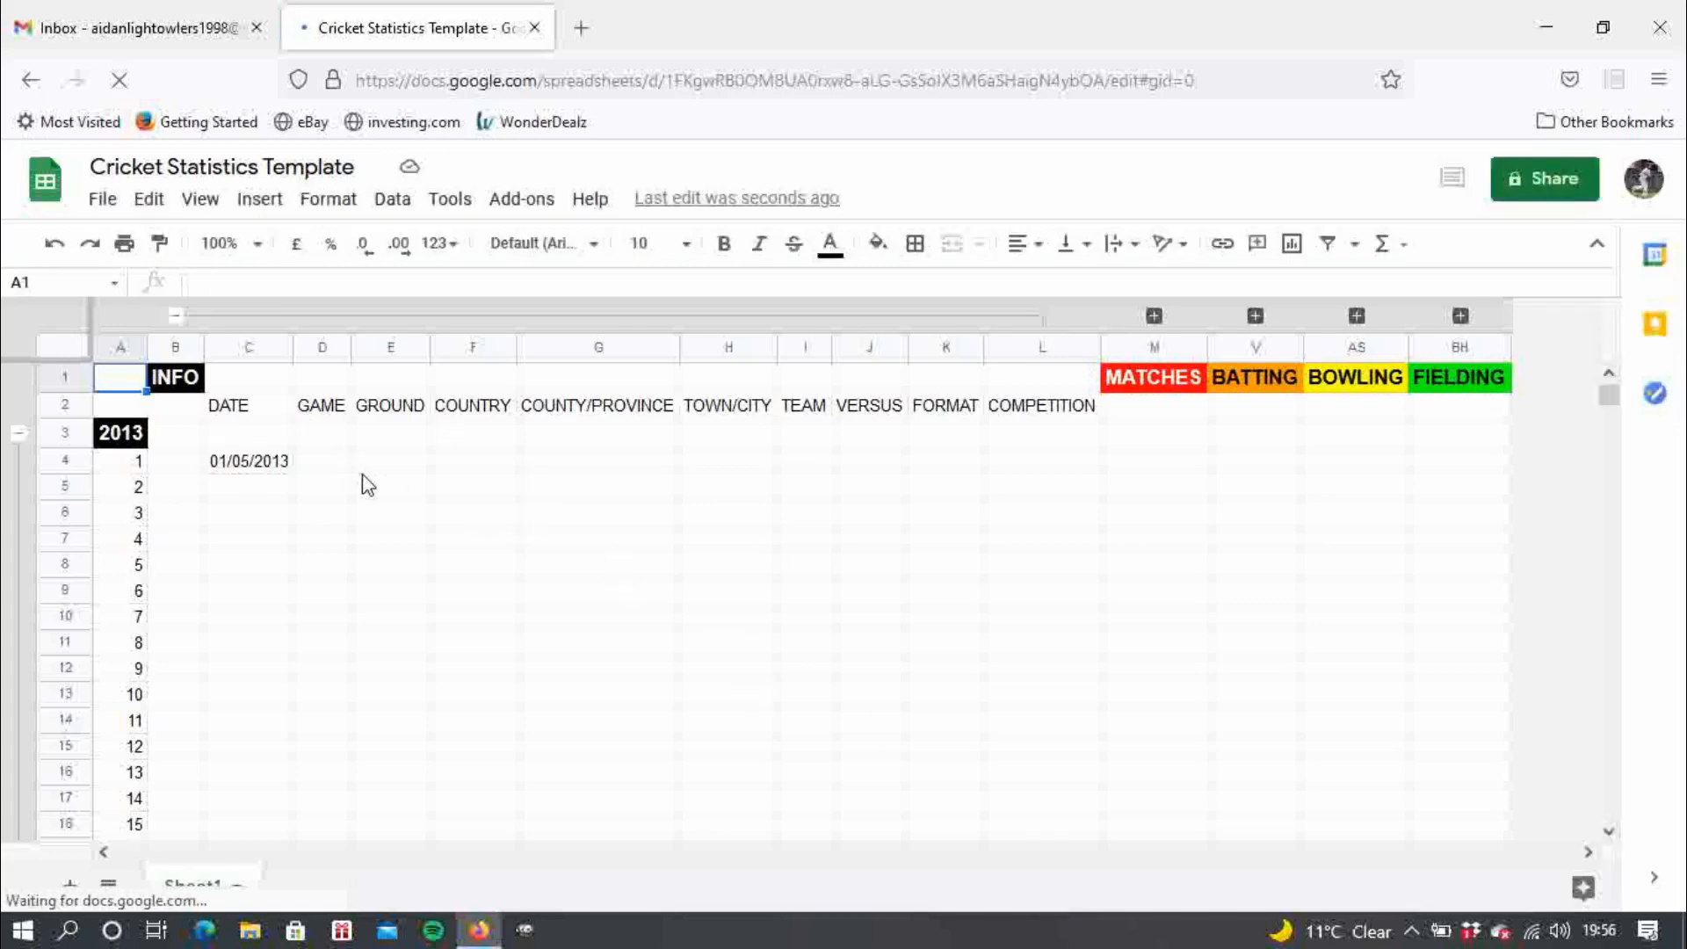
- Dismiss the edit history tip and enter 1 as the game number of the first 2013 match in D4
click(340, 466)
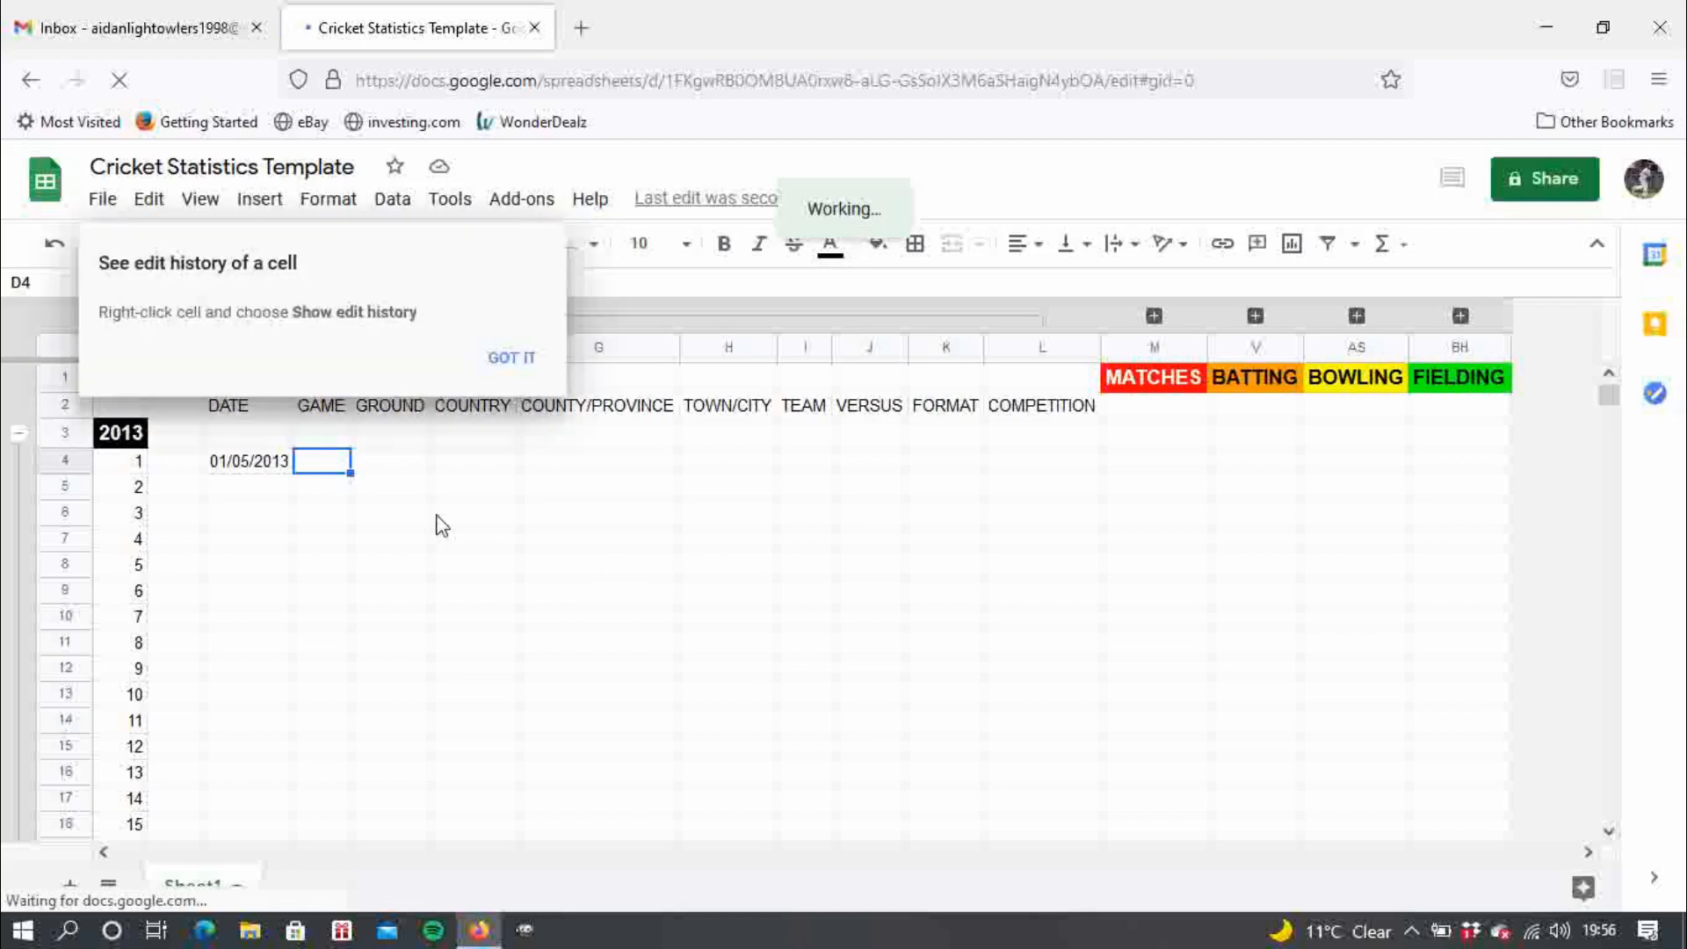
click(513, 362)
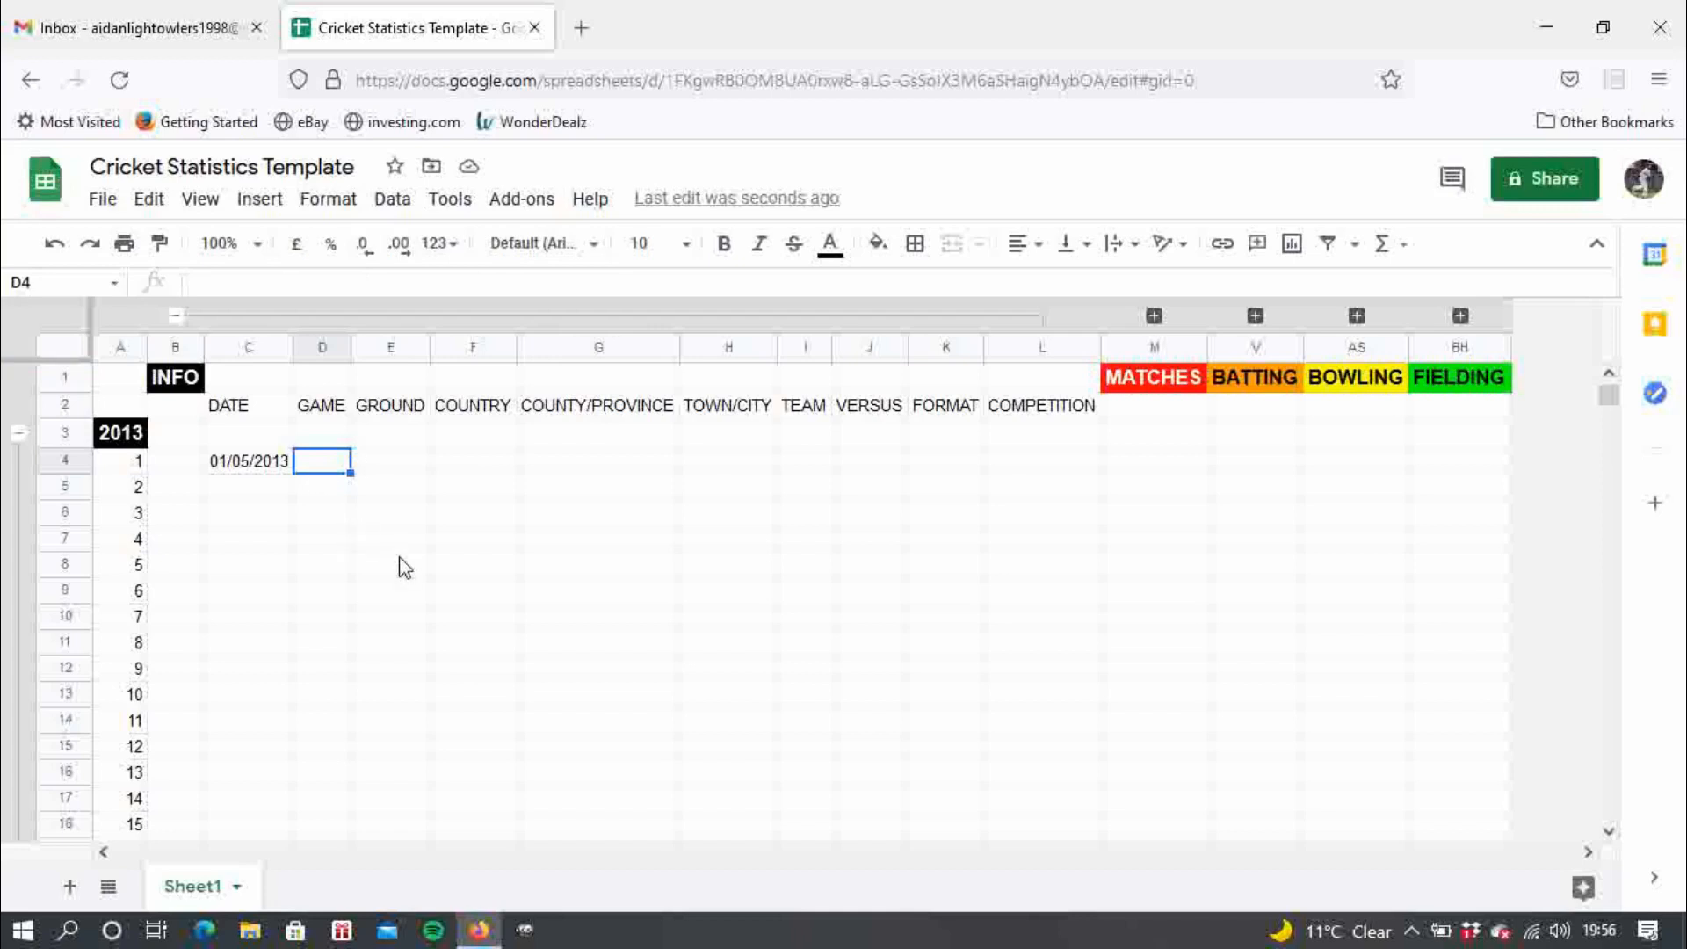
text(1)
key(Return)
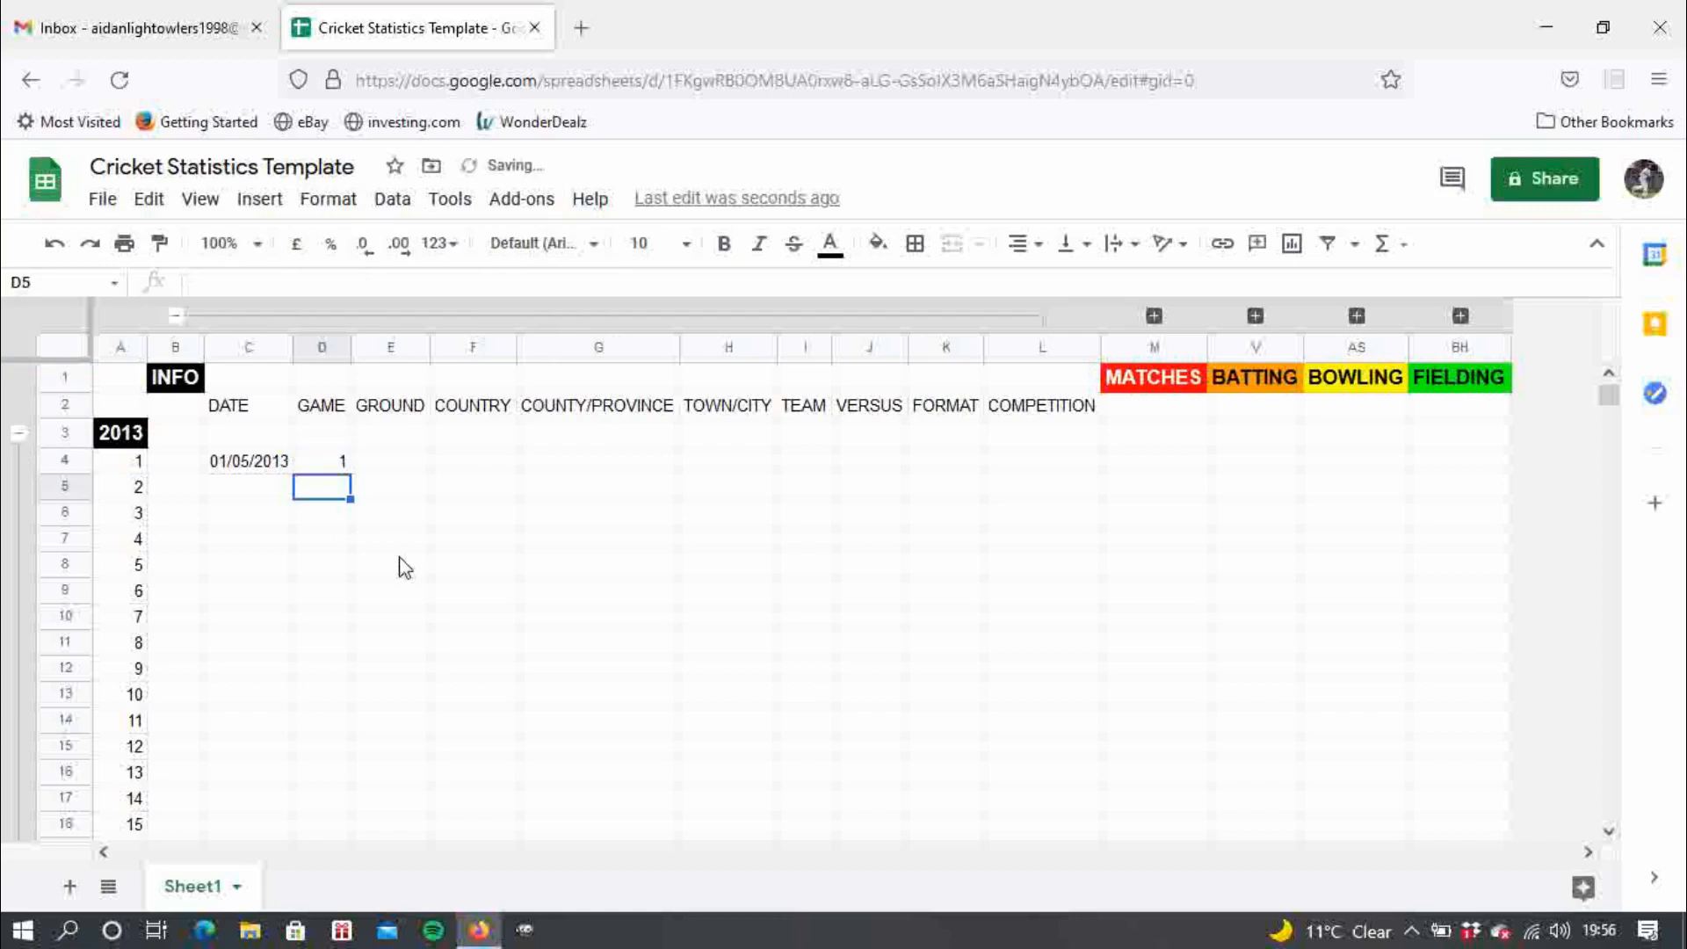
- Enter Lords as the ground of the first 2013 match in E4
key(Right)
key(Up)
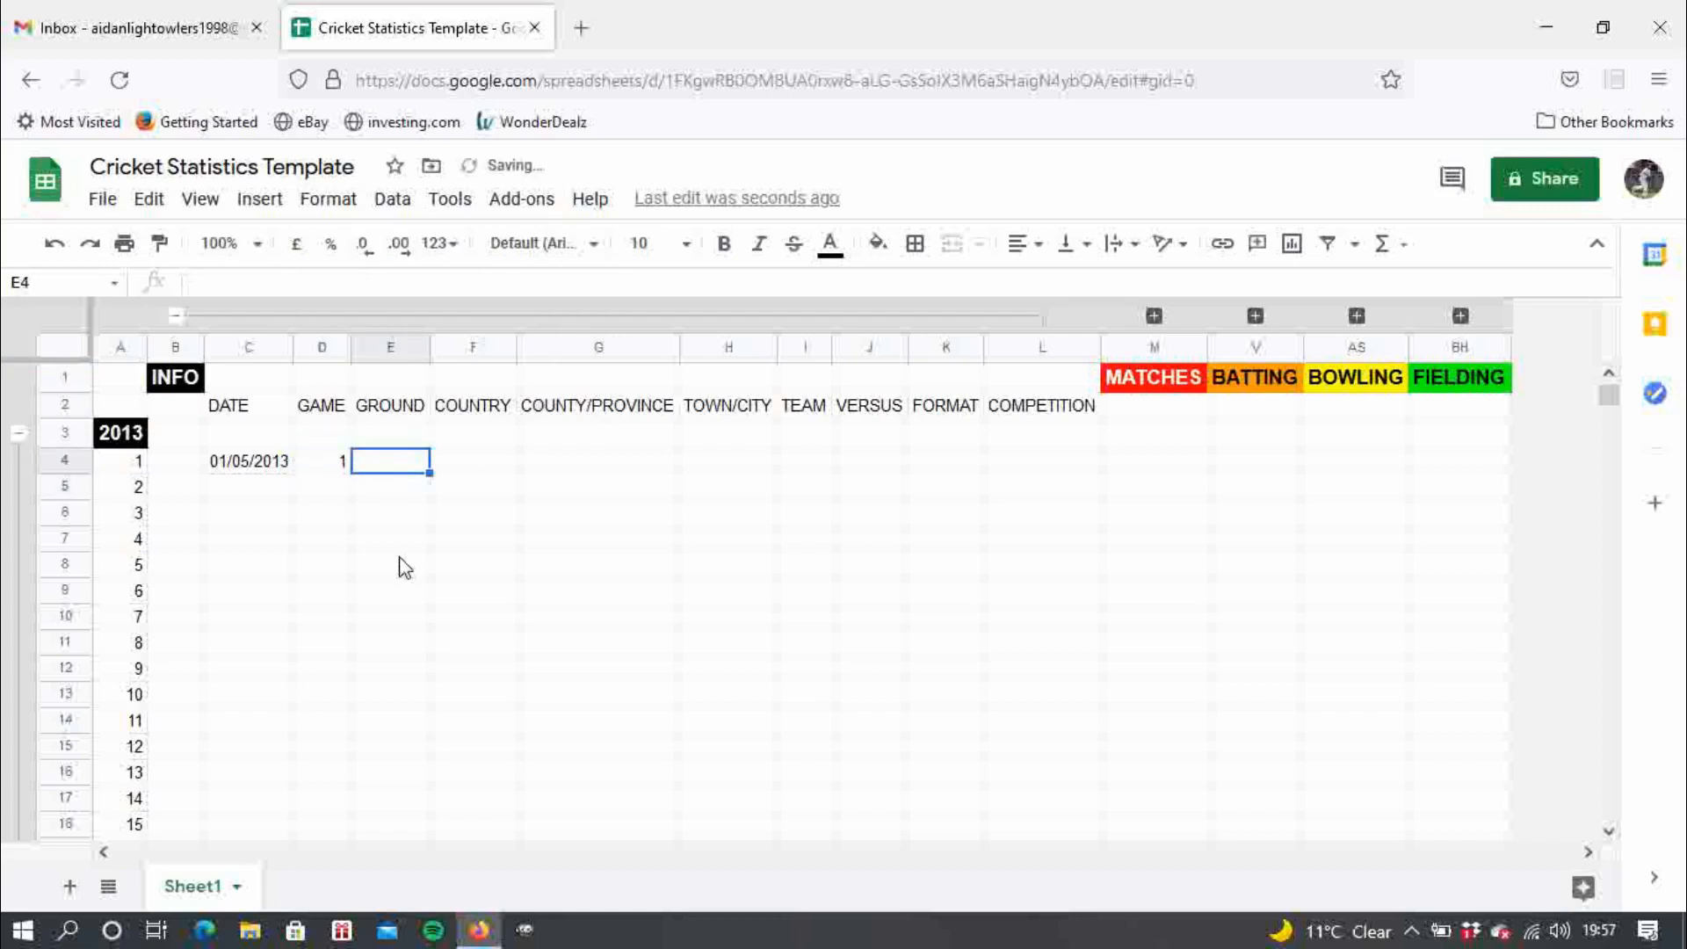
text(IO)
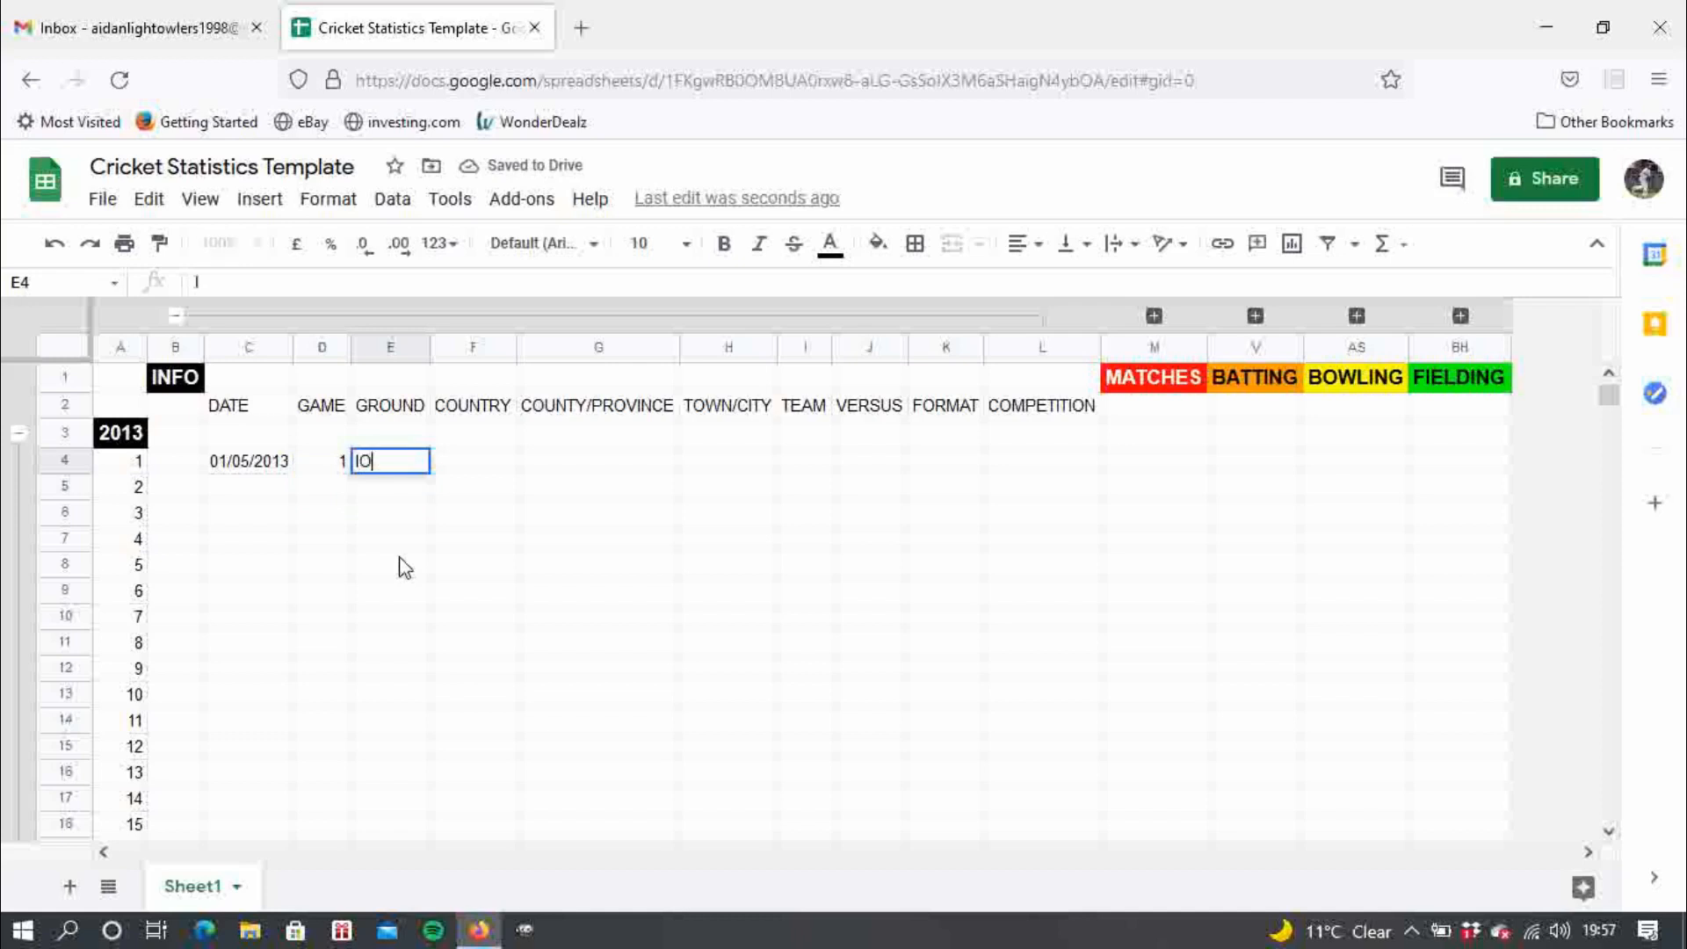
key(BackSpace)
key(BackSpace)
text(Lords)
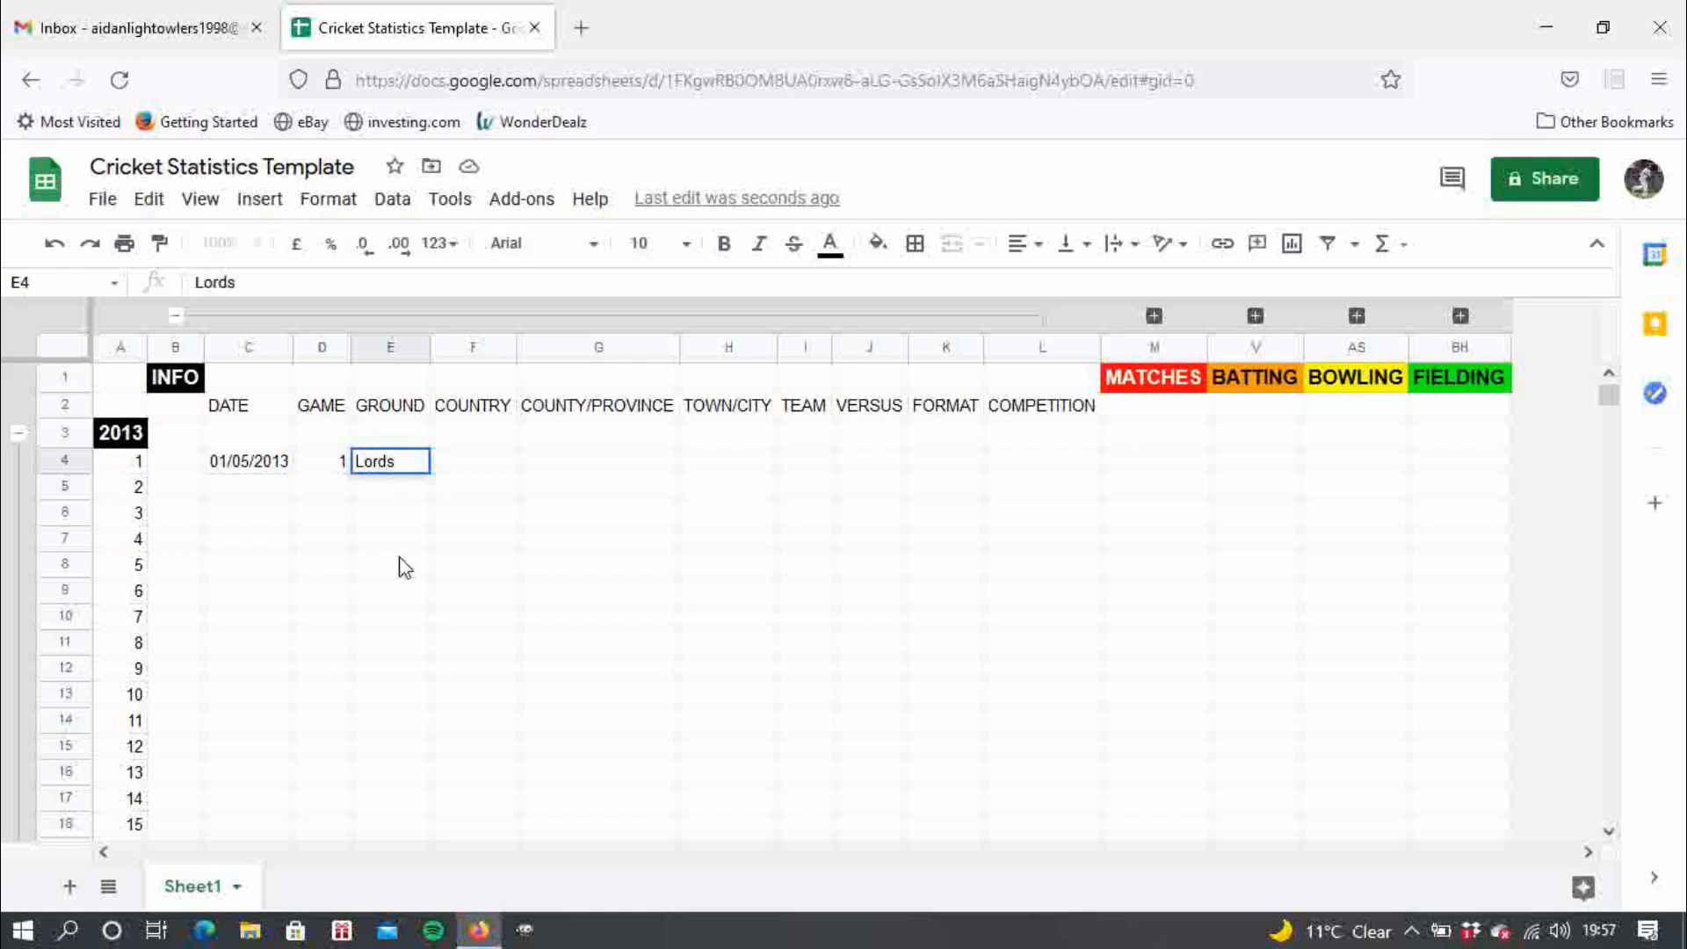
key(Tab)
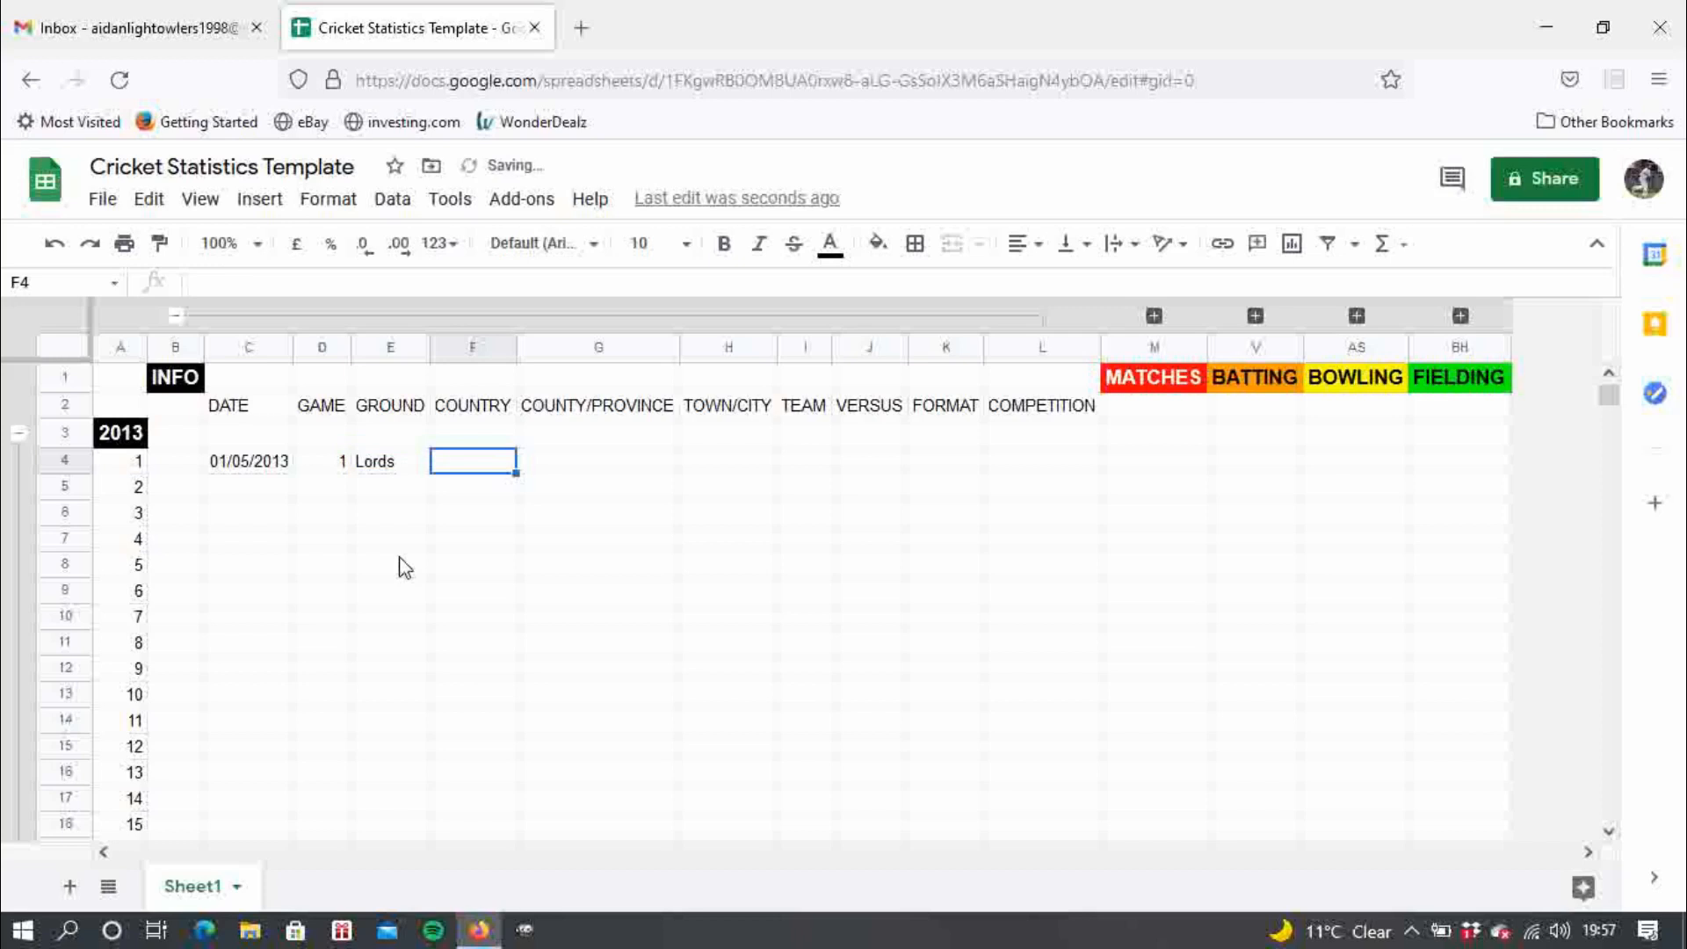
- Enter England as the country of the first 2013 match in F4
text(E)
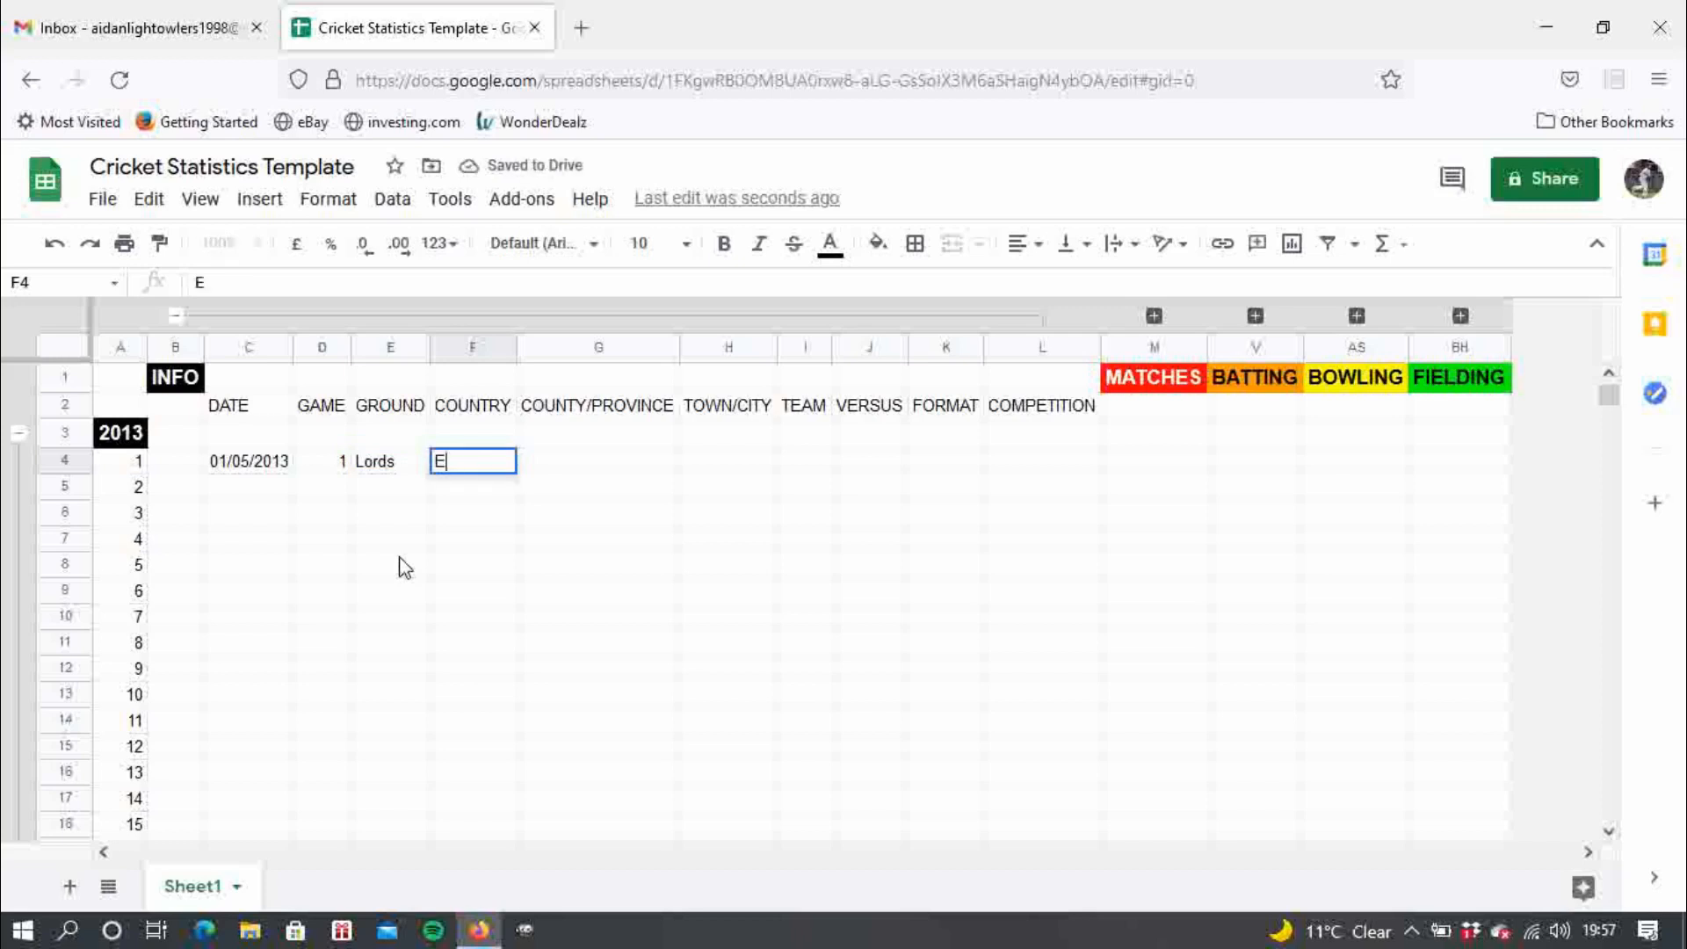
text(ngland)
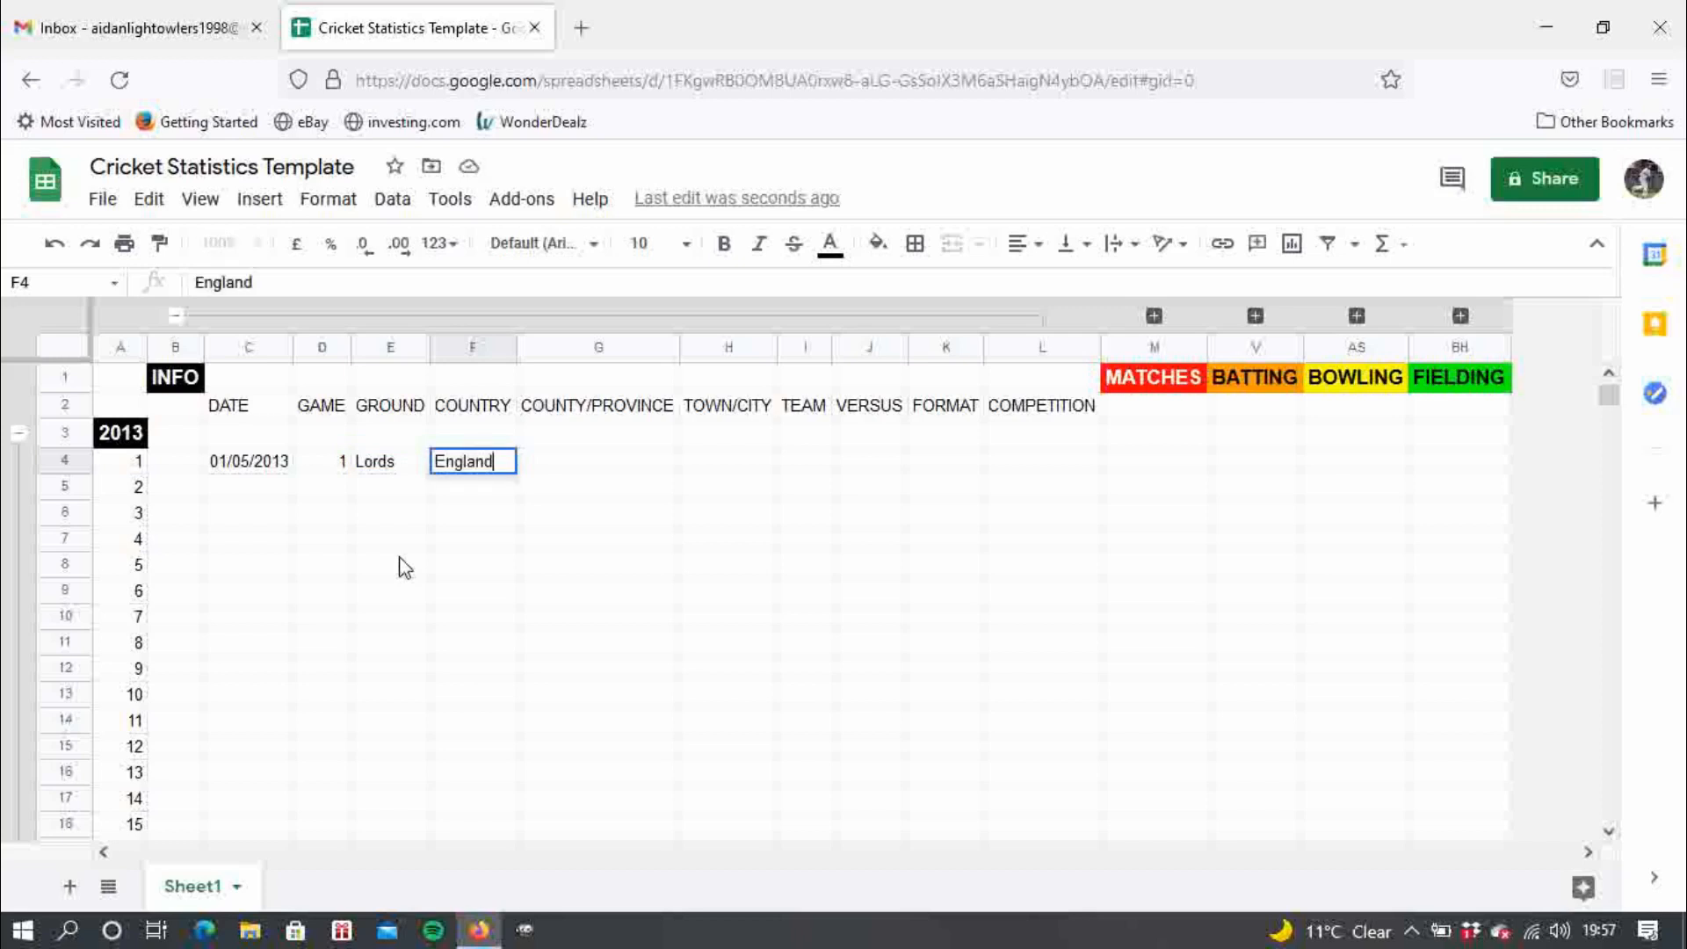
key(Tab)
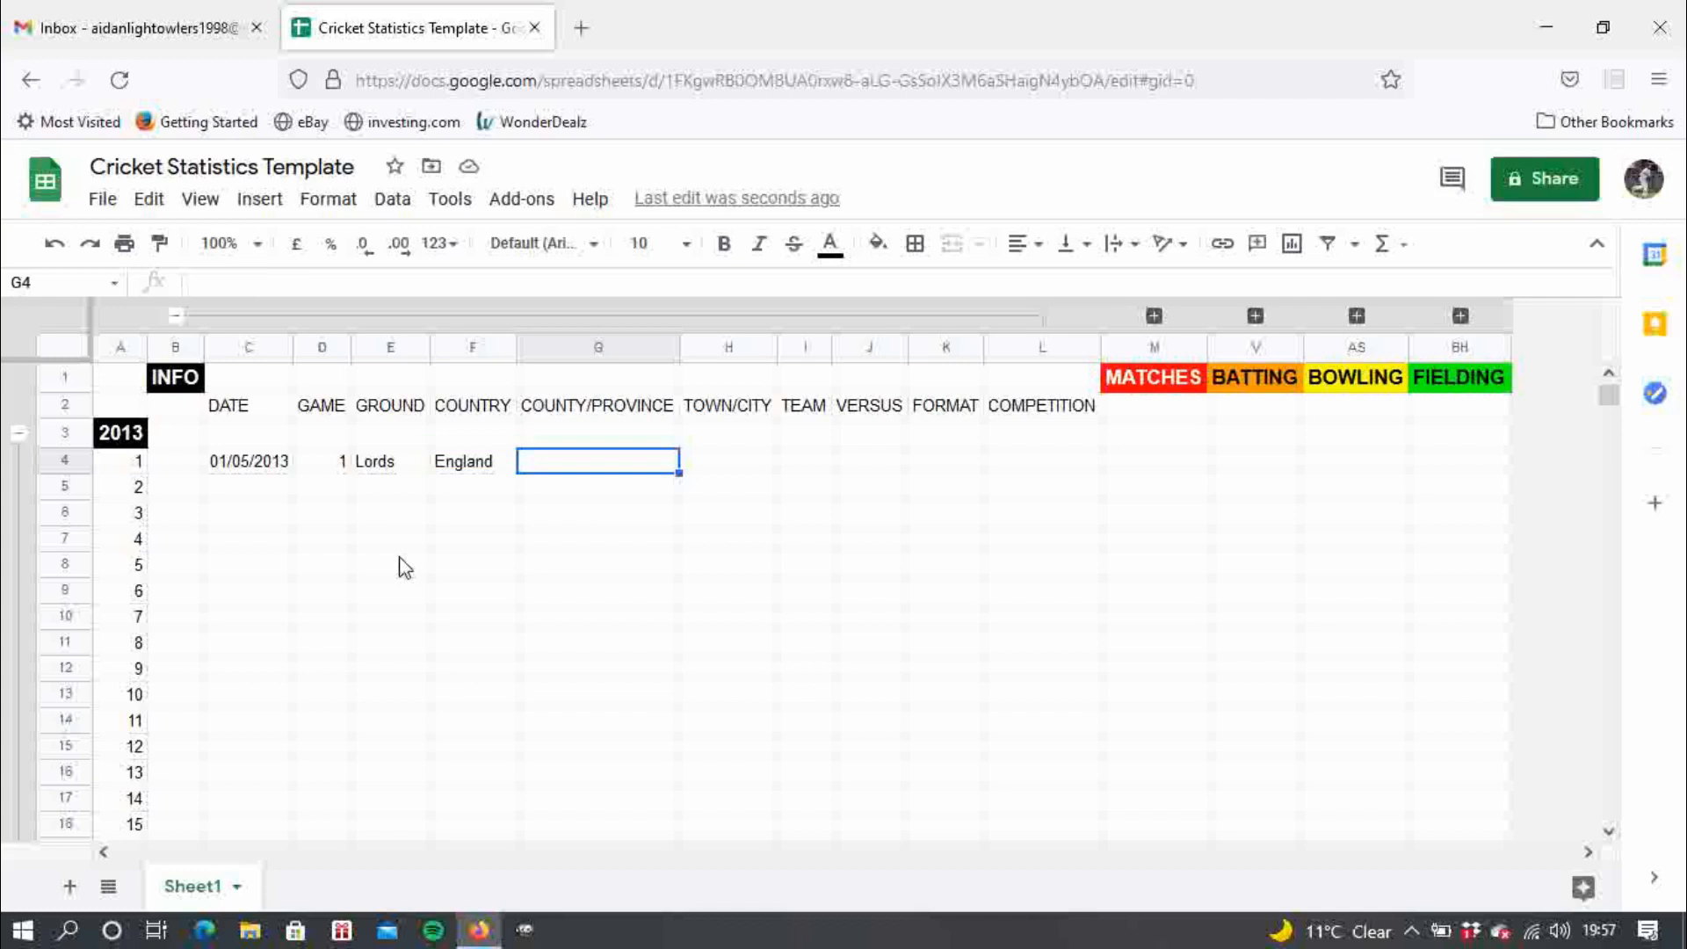
- Set the ground of the first 2013 match in E4 to Walls Hill
key(Left)
key(Left)
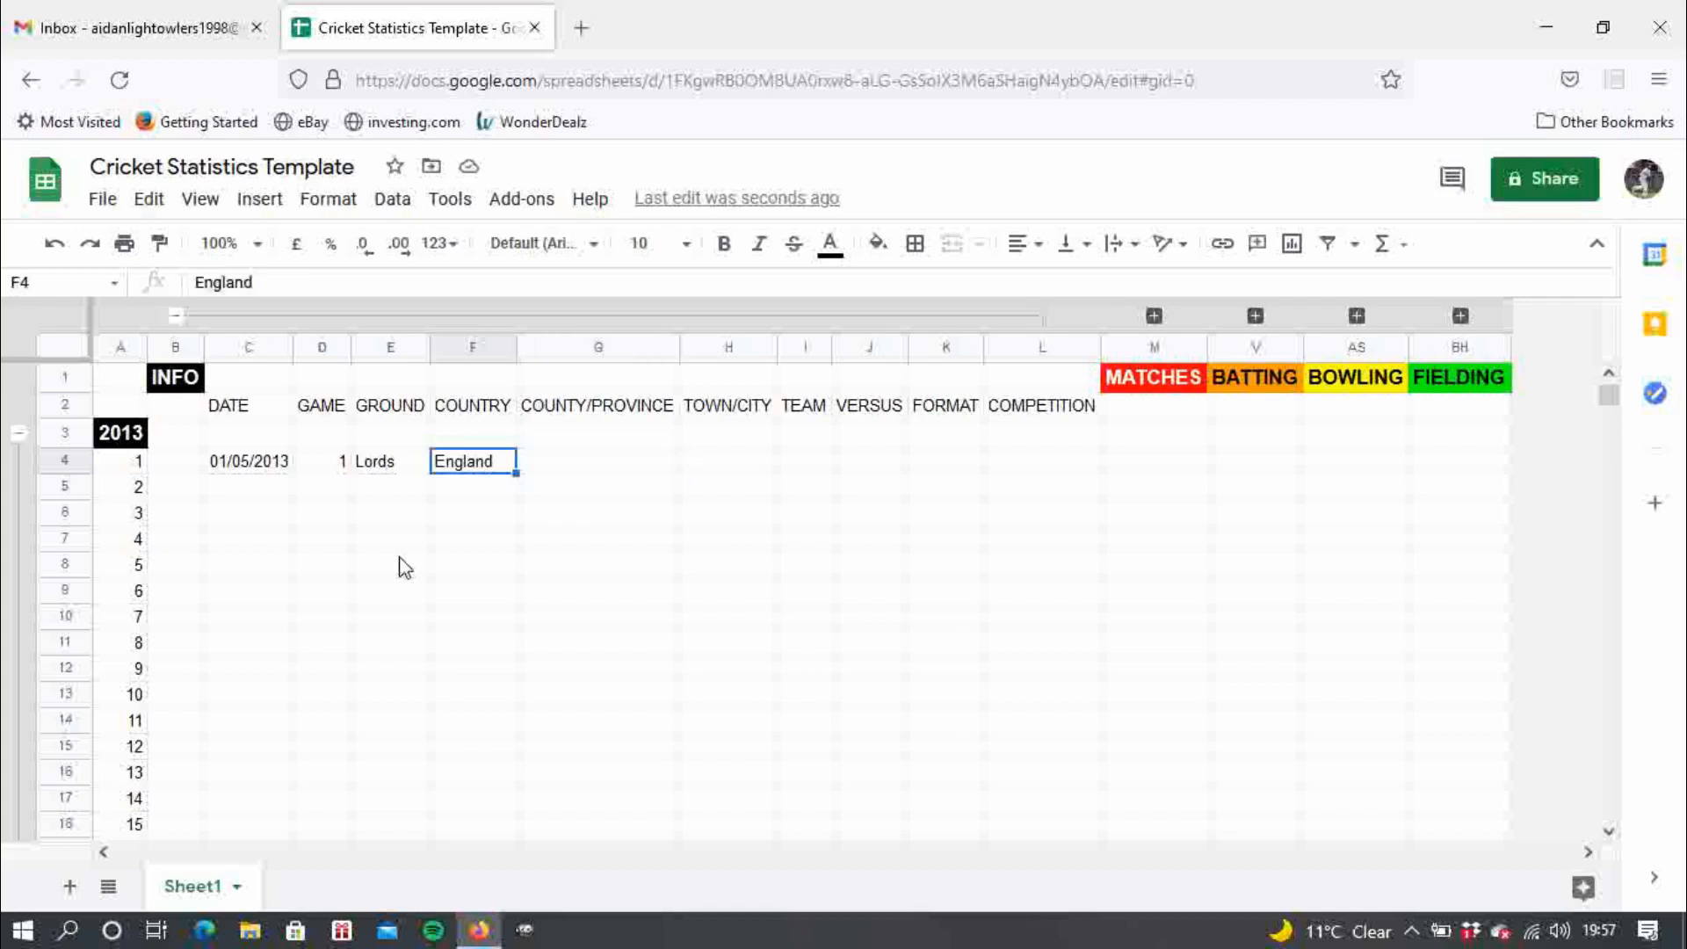
text(B)
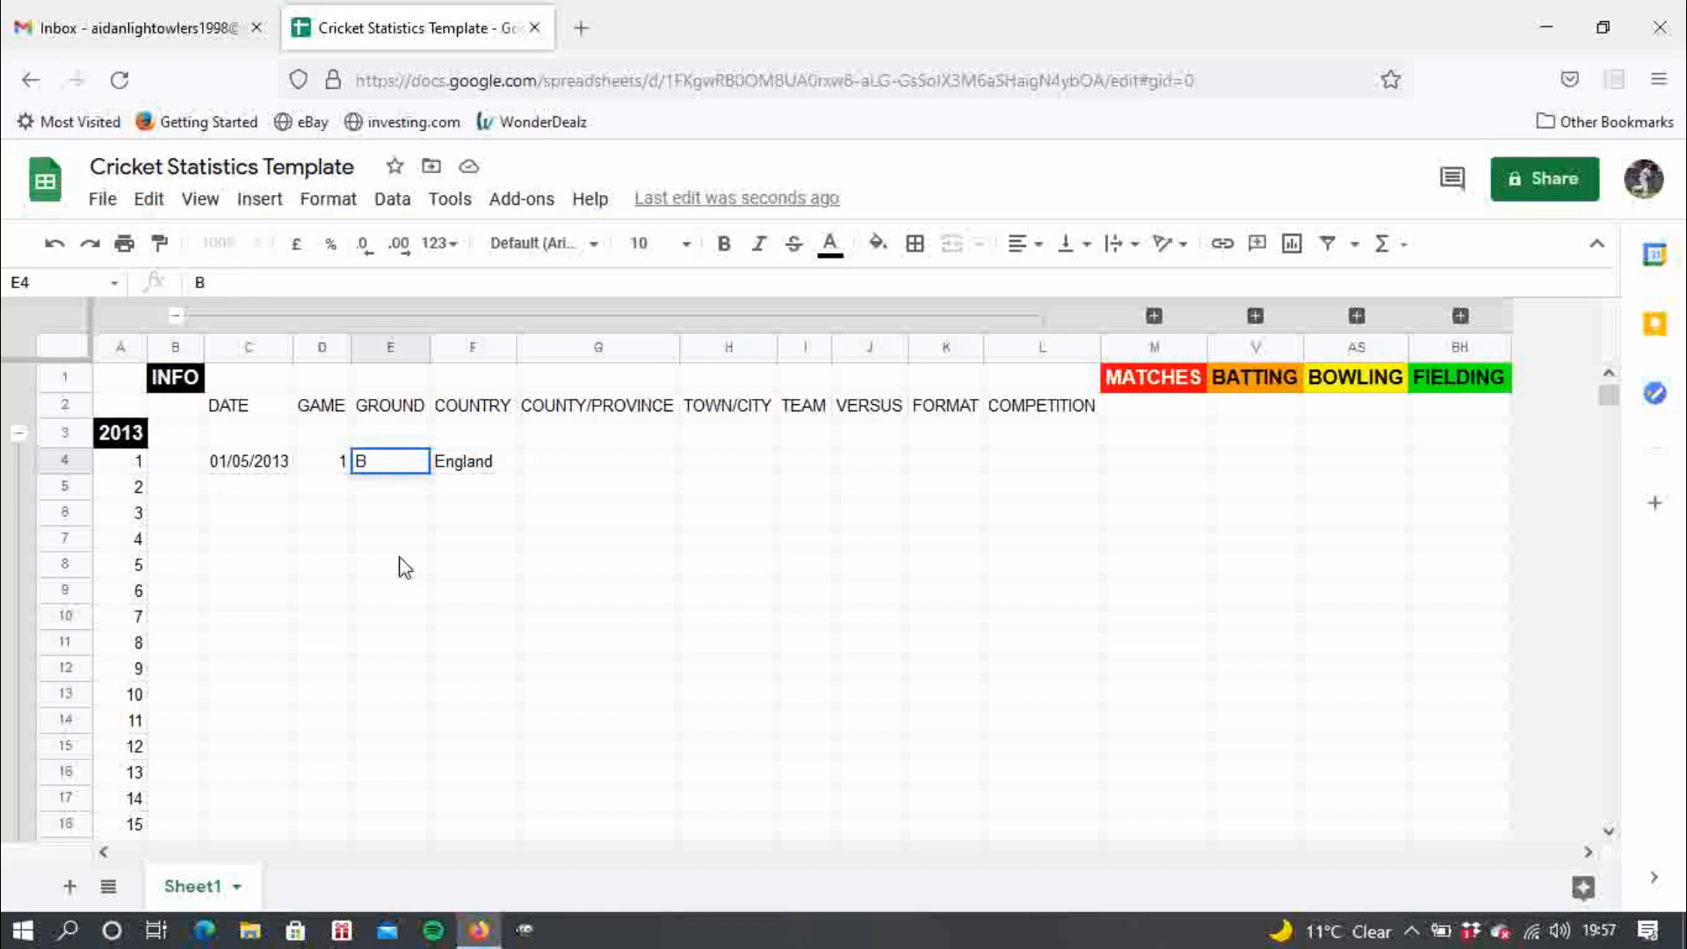
key(BackSpace)
text(Walls)
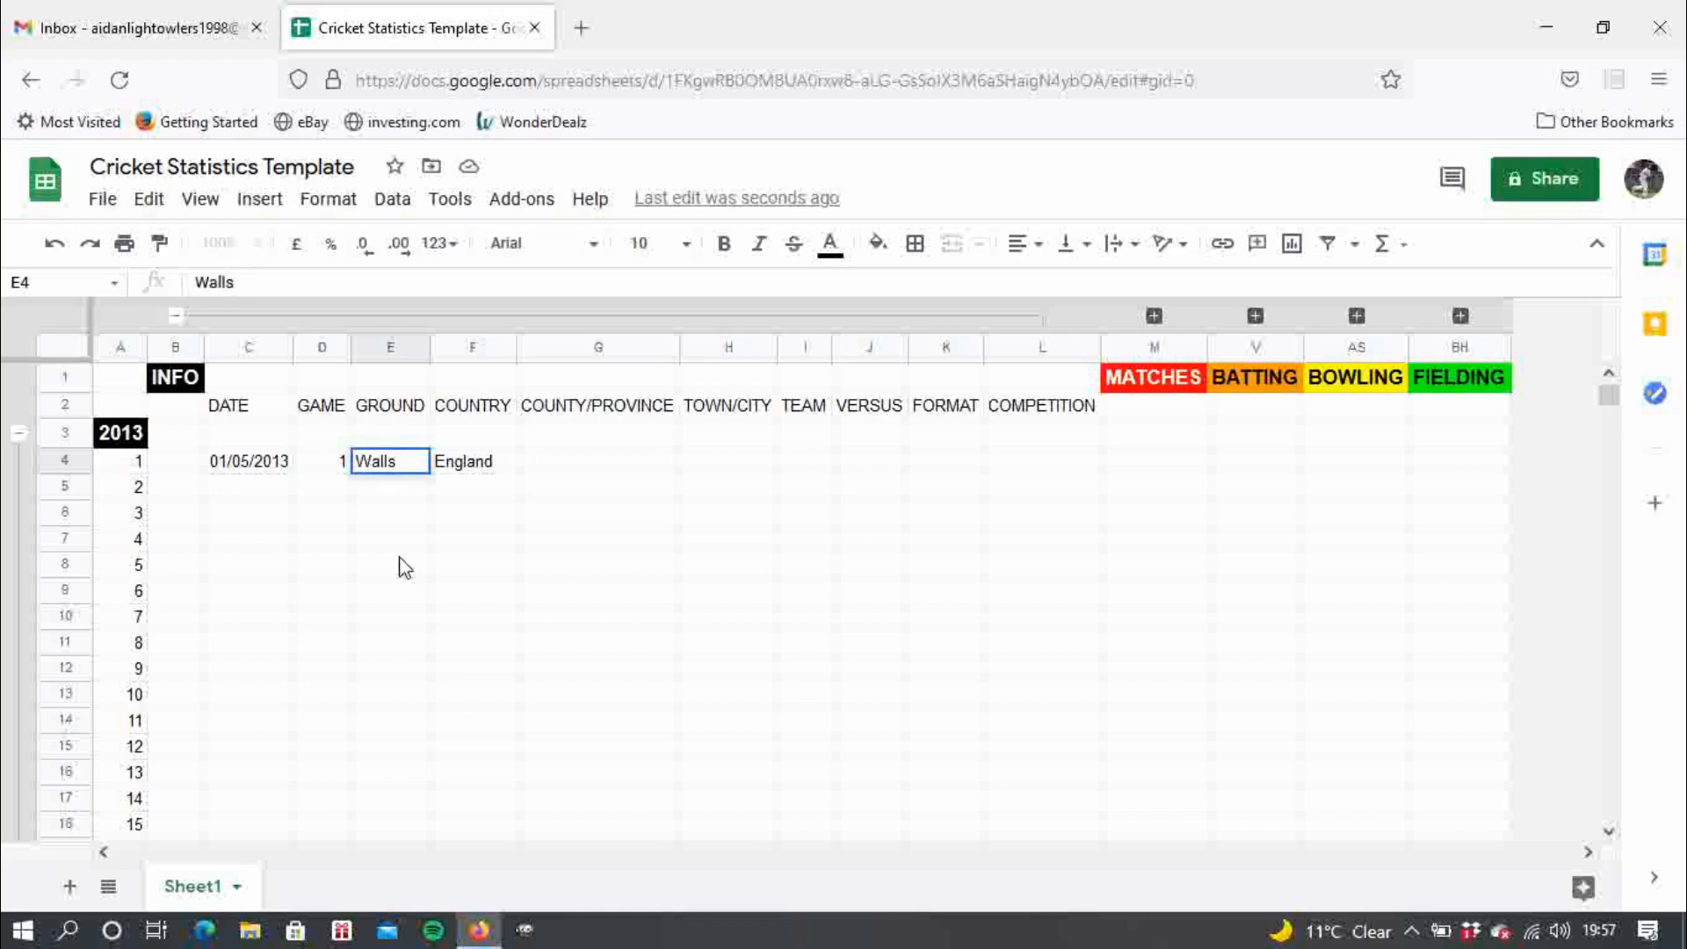
text( Hill)
key(Tab)
key(Tab)
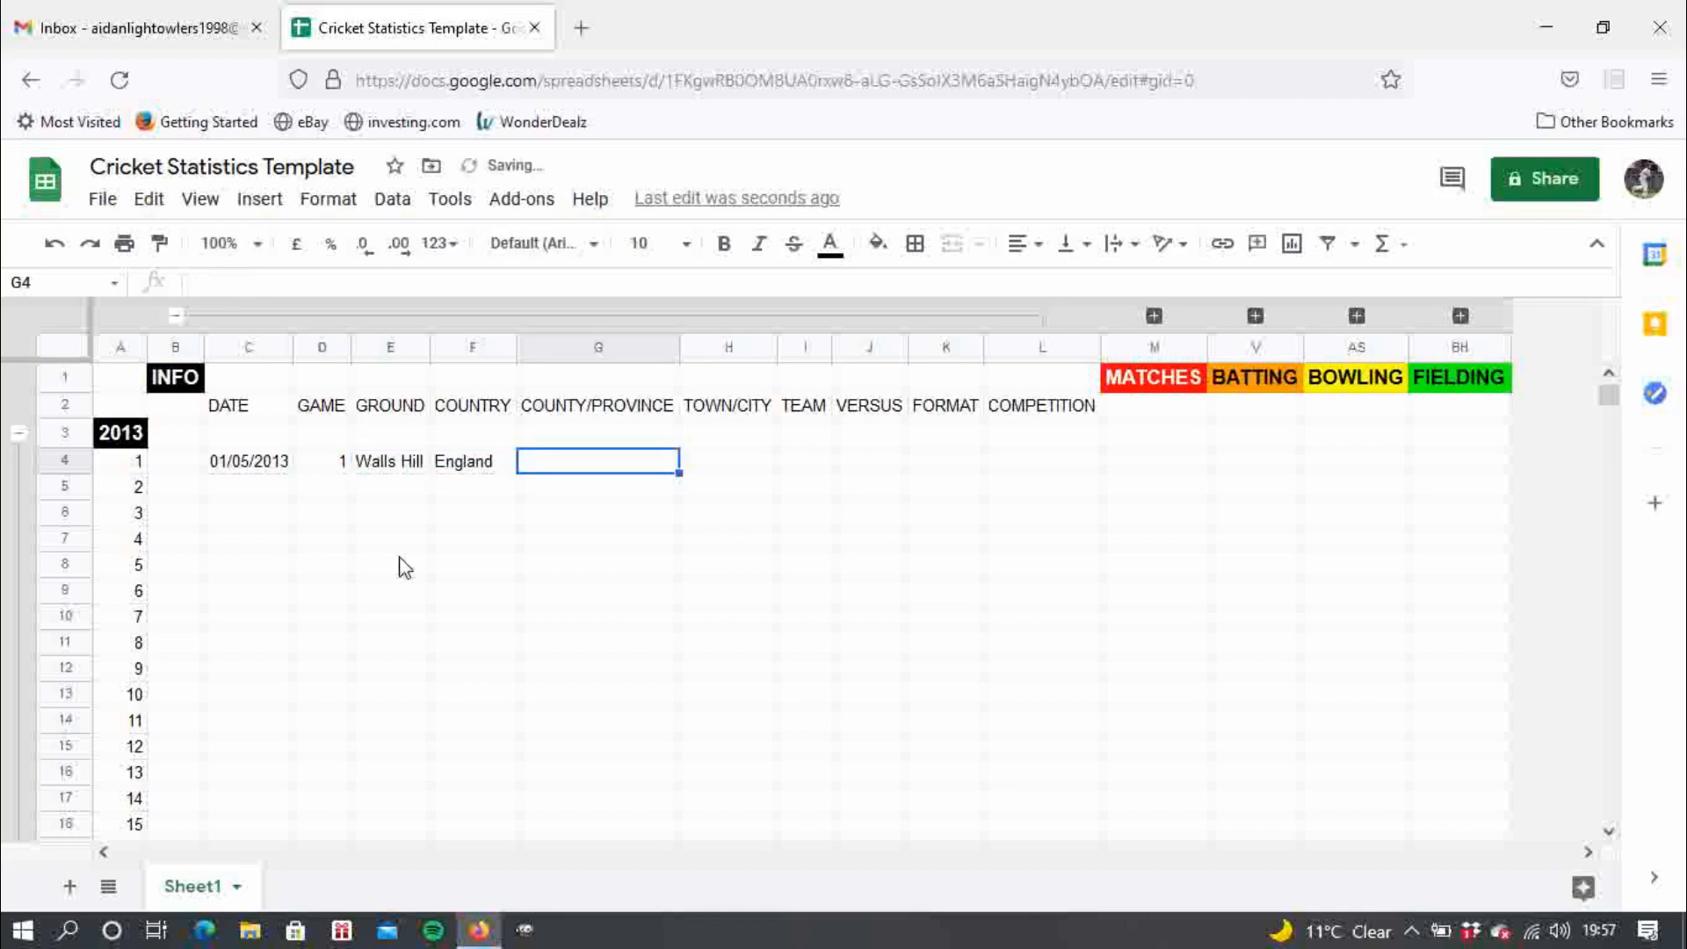
- Enter Devon as the county/province in G4 and Torquay as the town/city in H4
text(Devon)
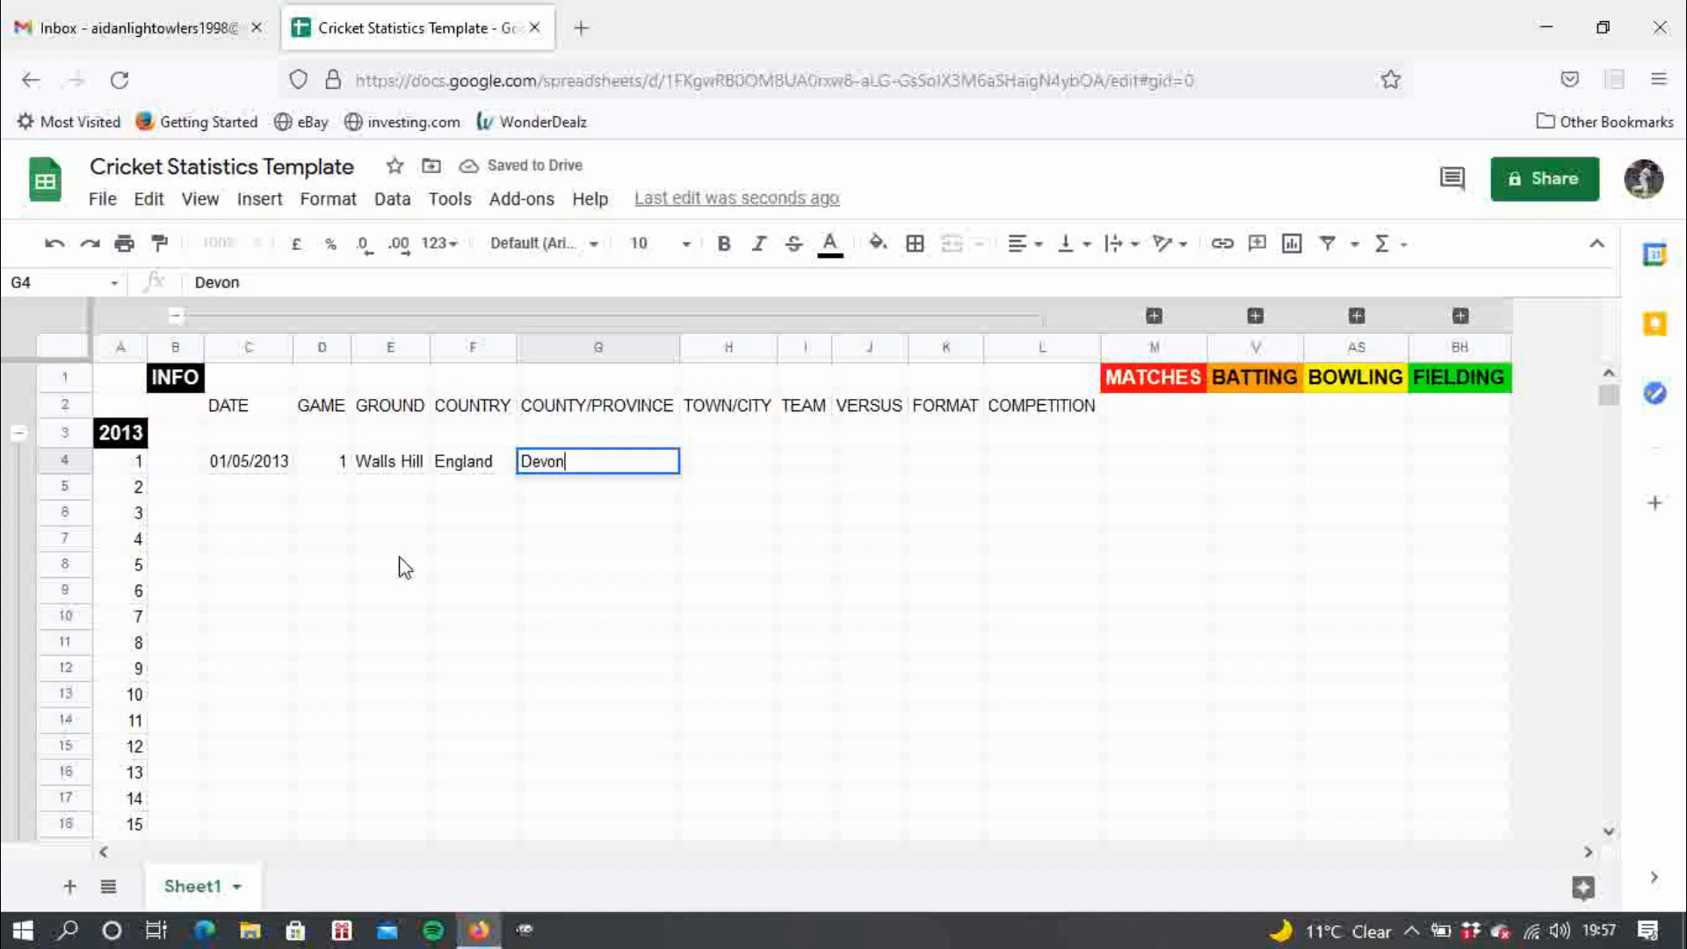
key(Tab)
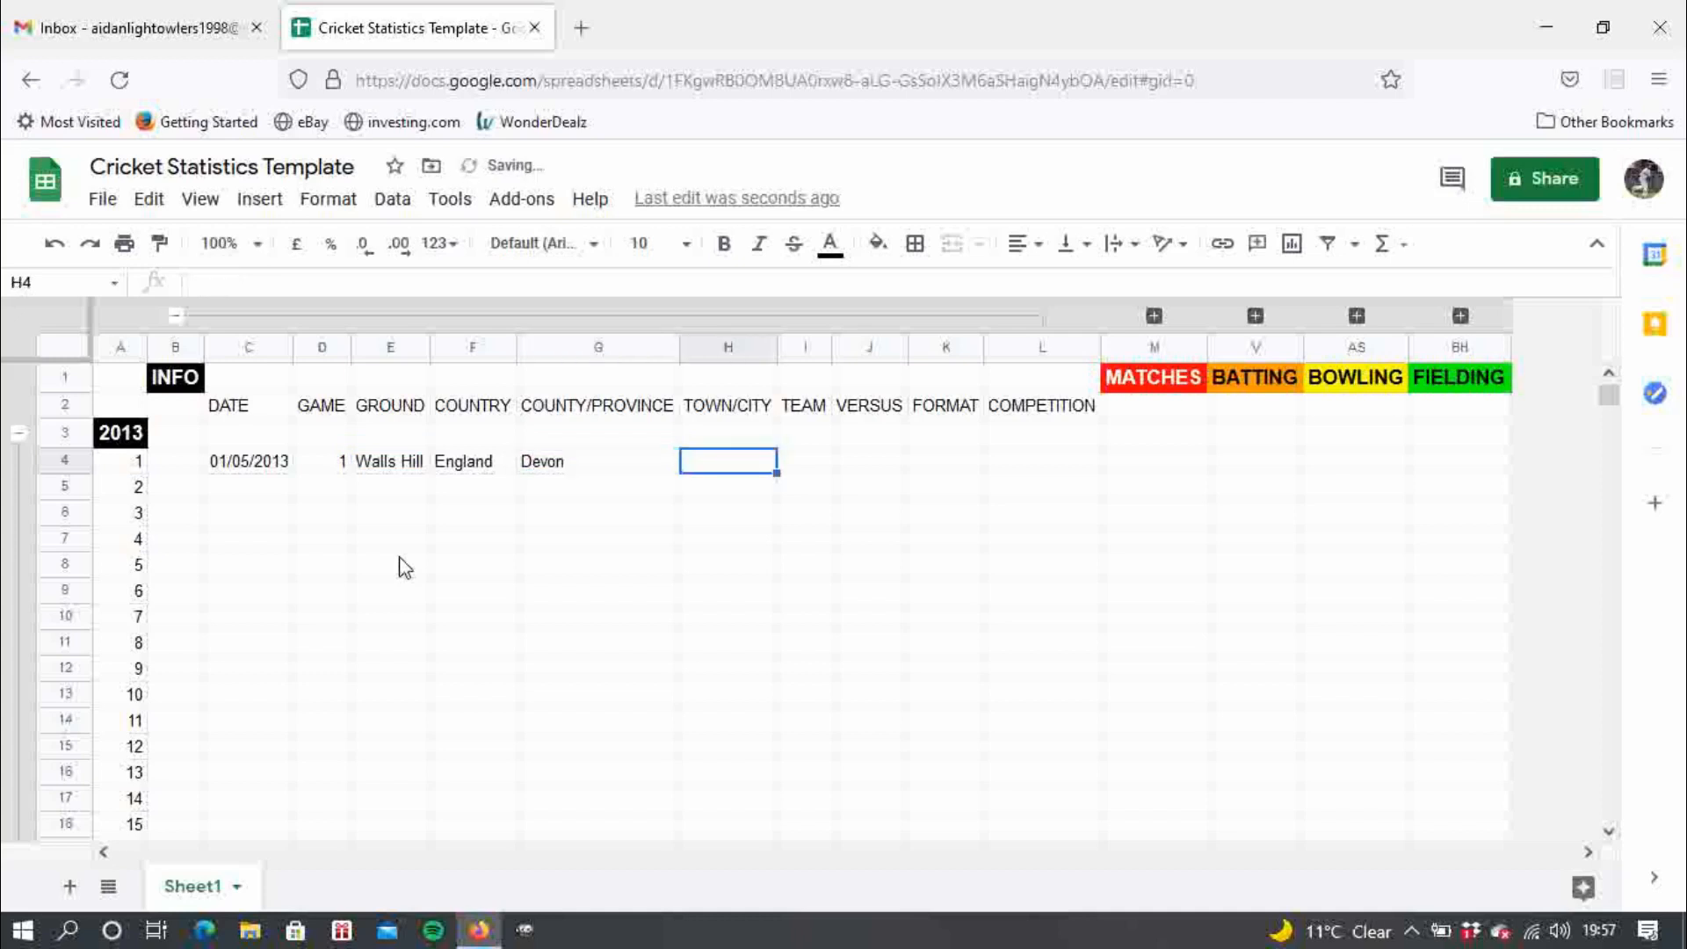
text(Torquay)
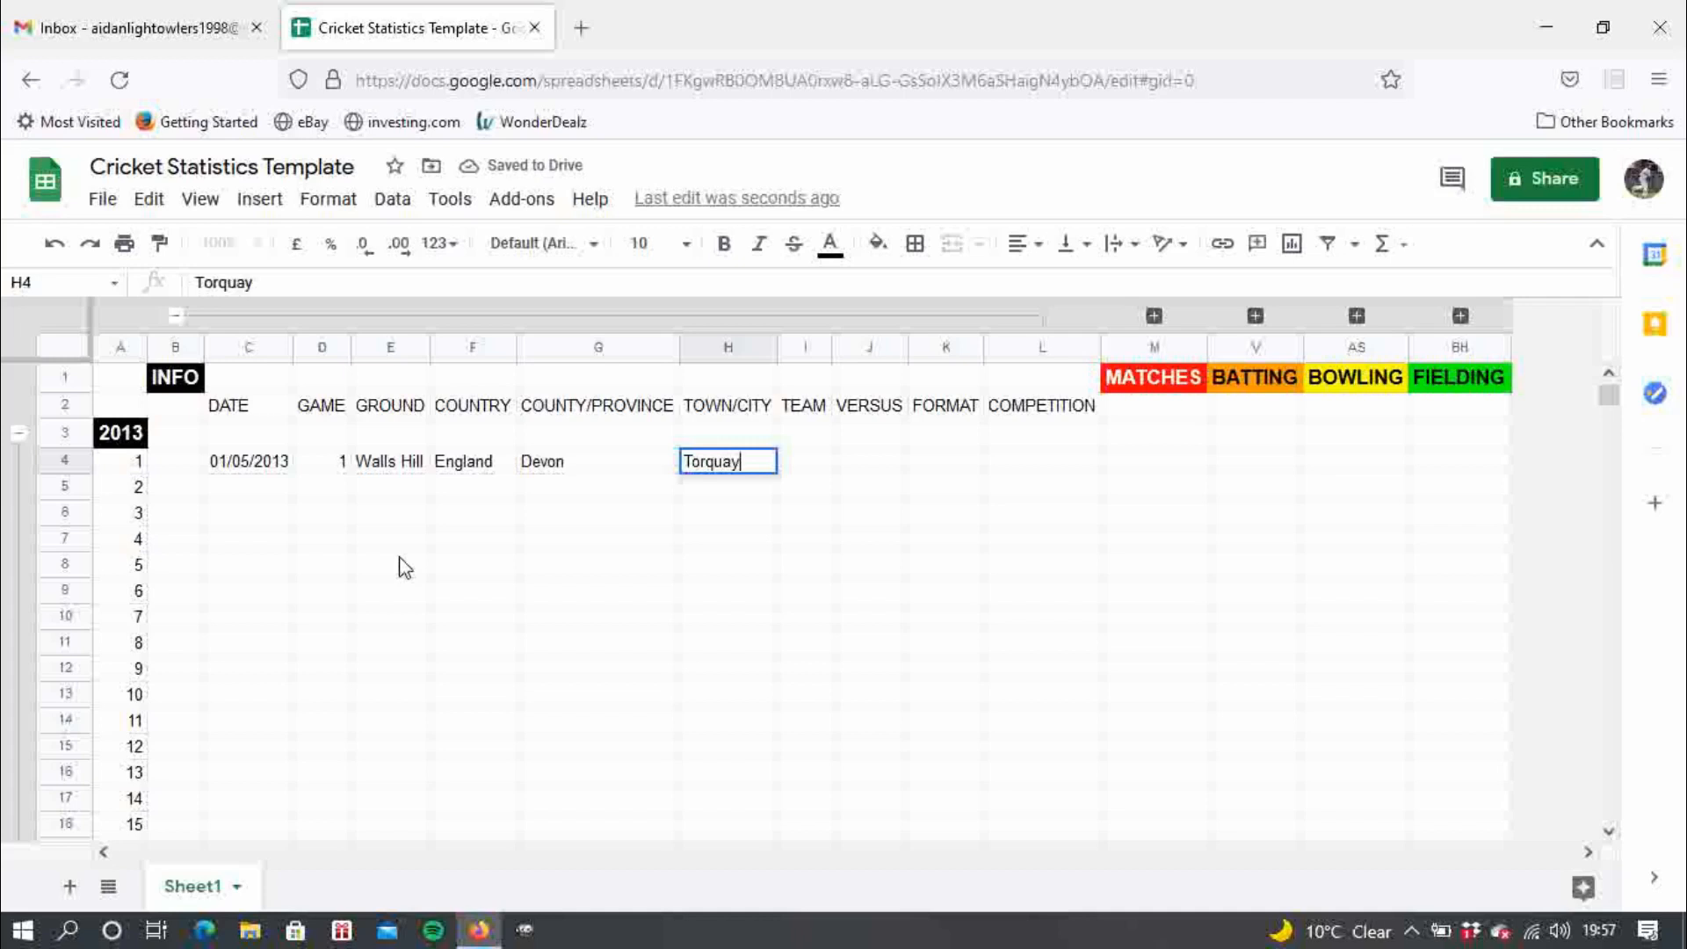
key(Tab)
- Enter Babbacombe CC (1st XI) as the team of the first 2013 match in I4
text(Ba)
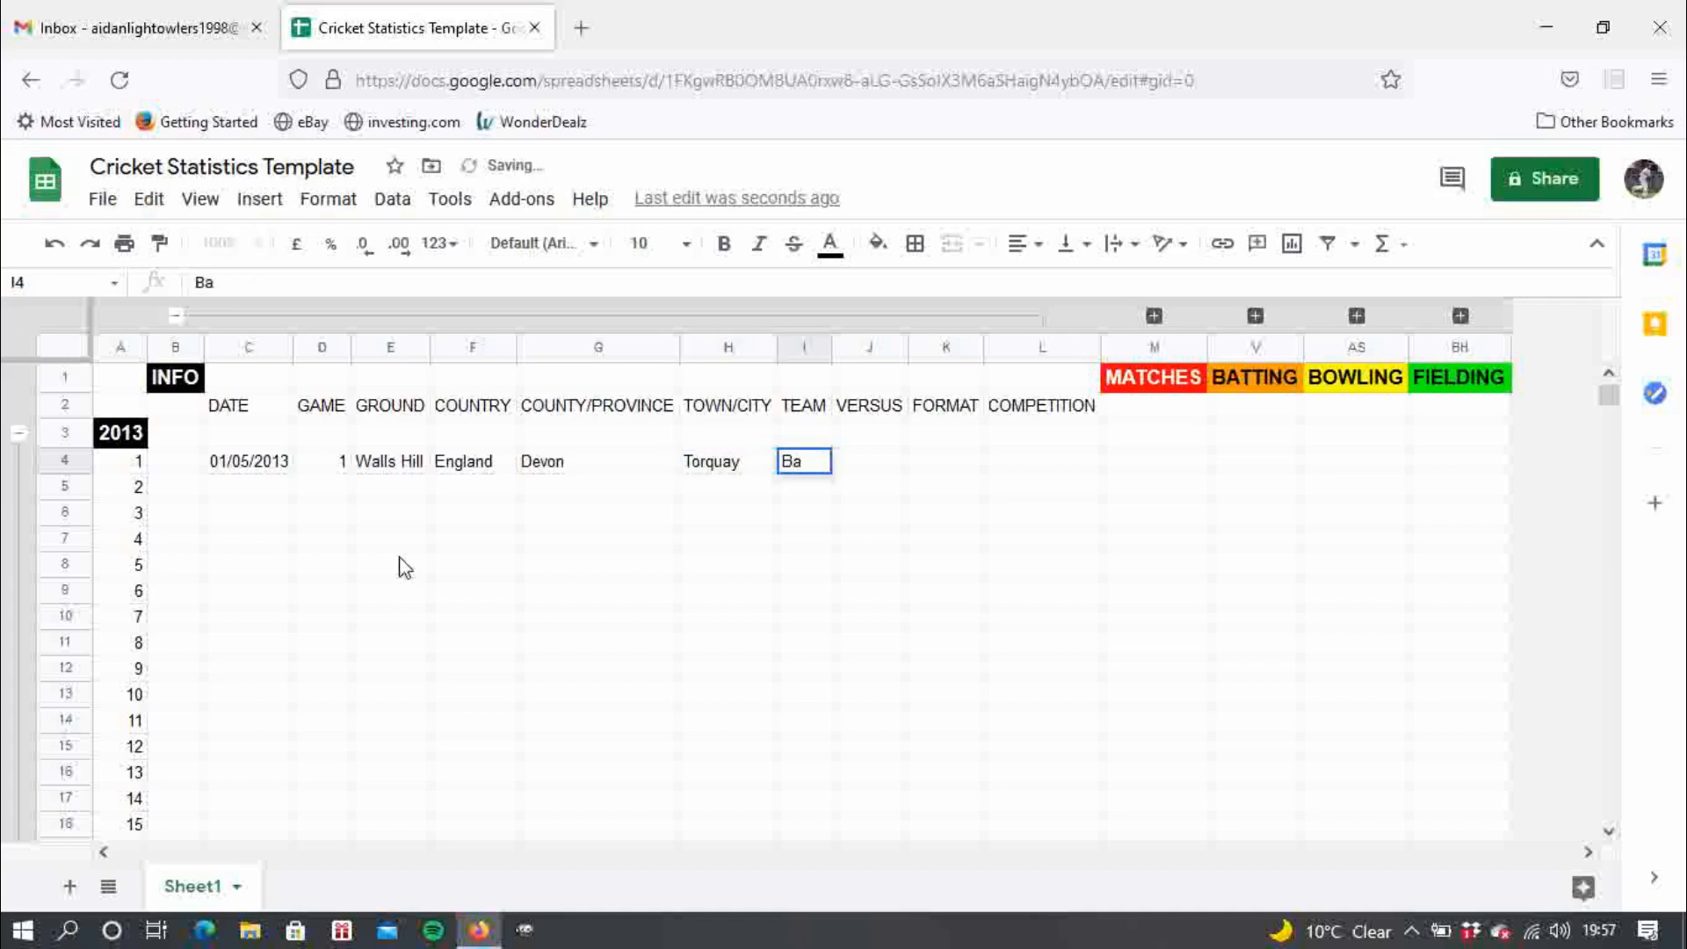
text(bbacom)
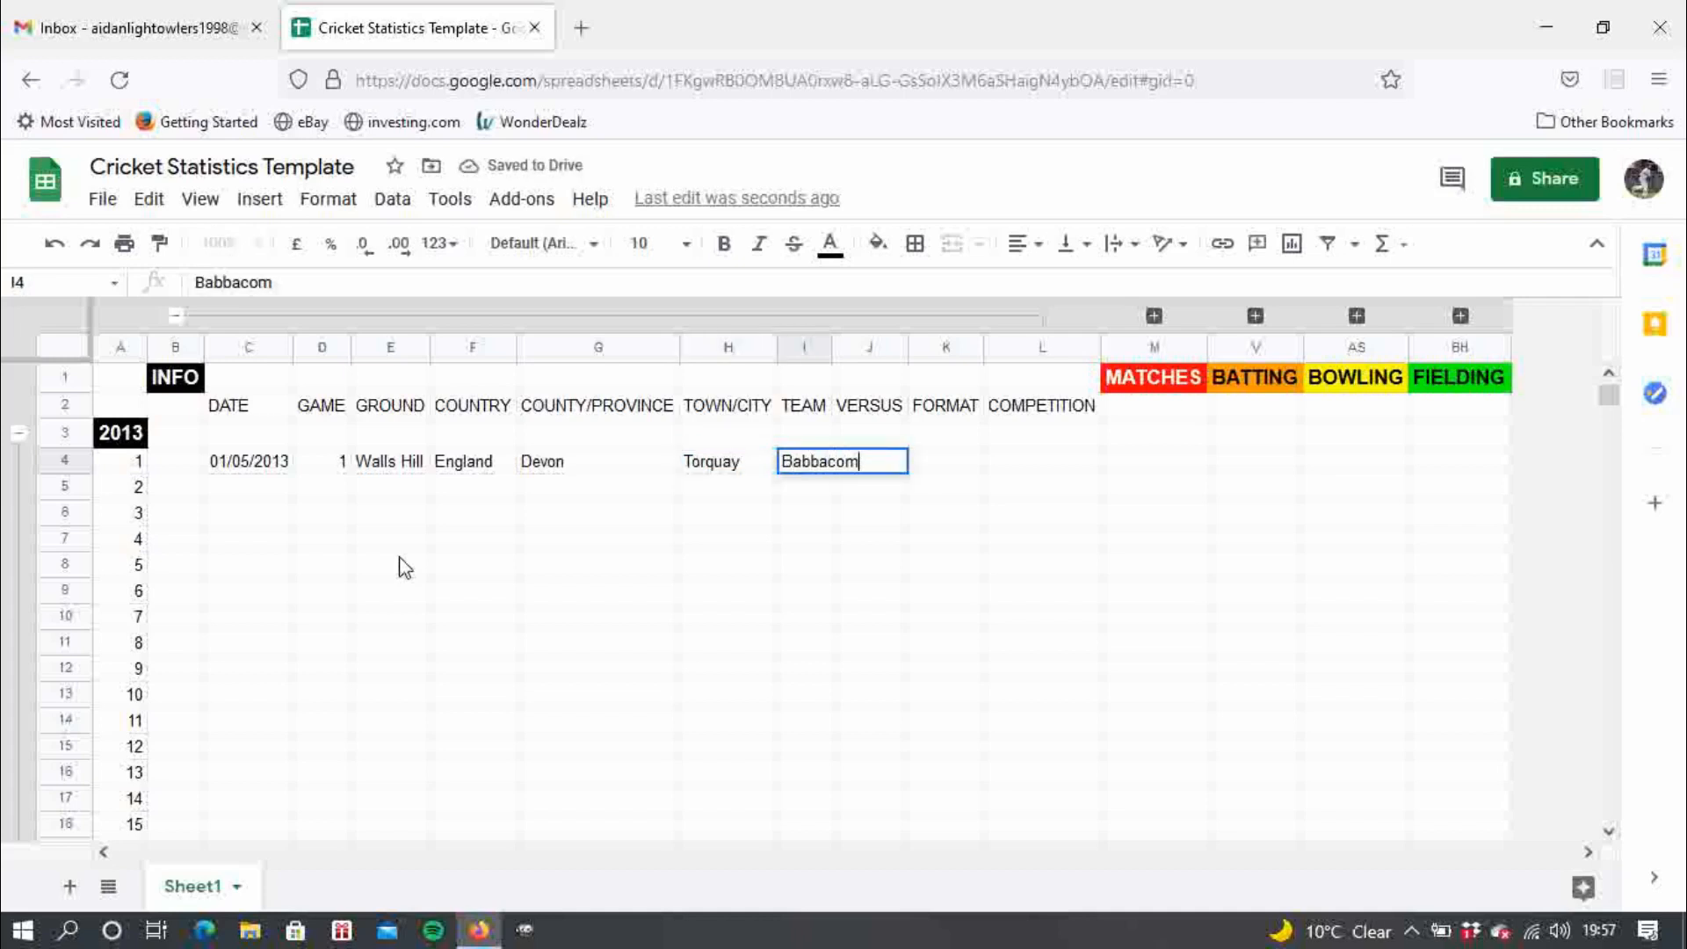
text(be CC )
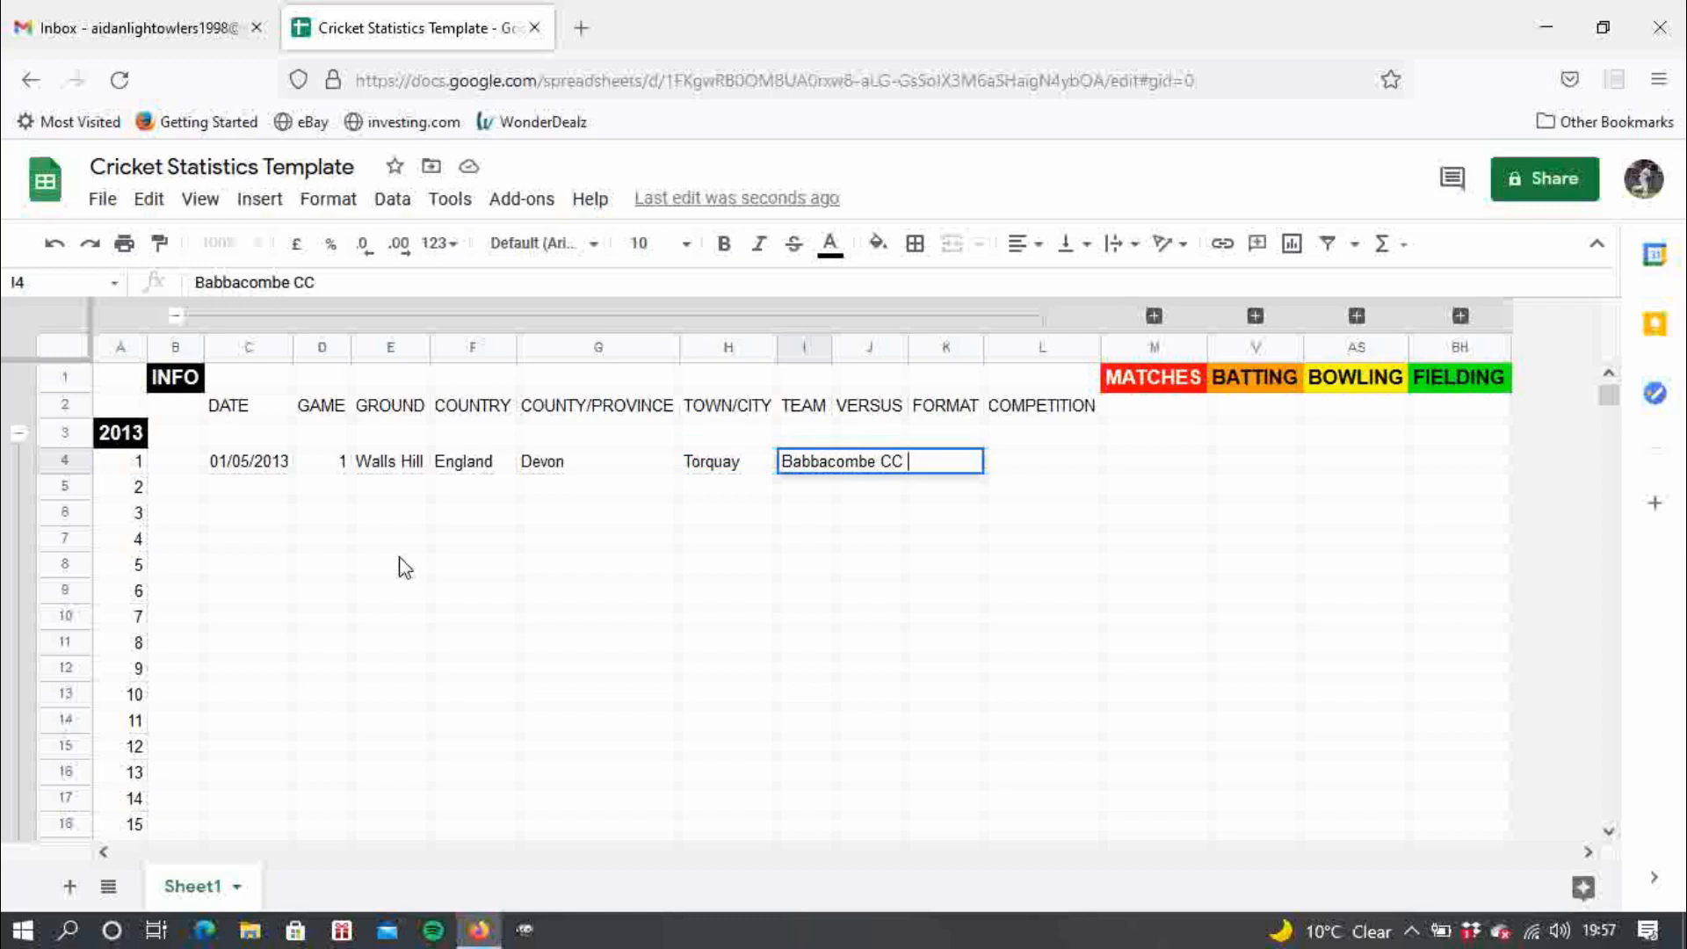
text((1st XI))
key(Return)
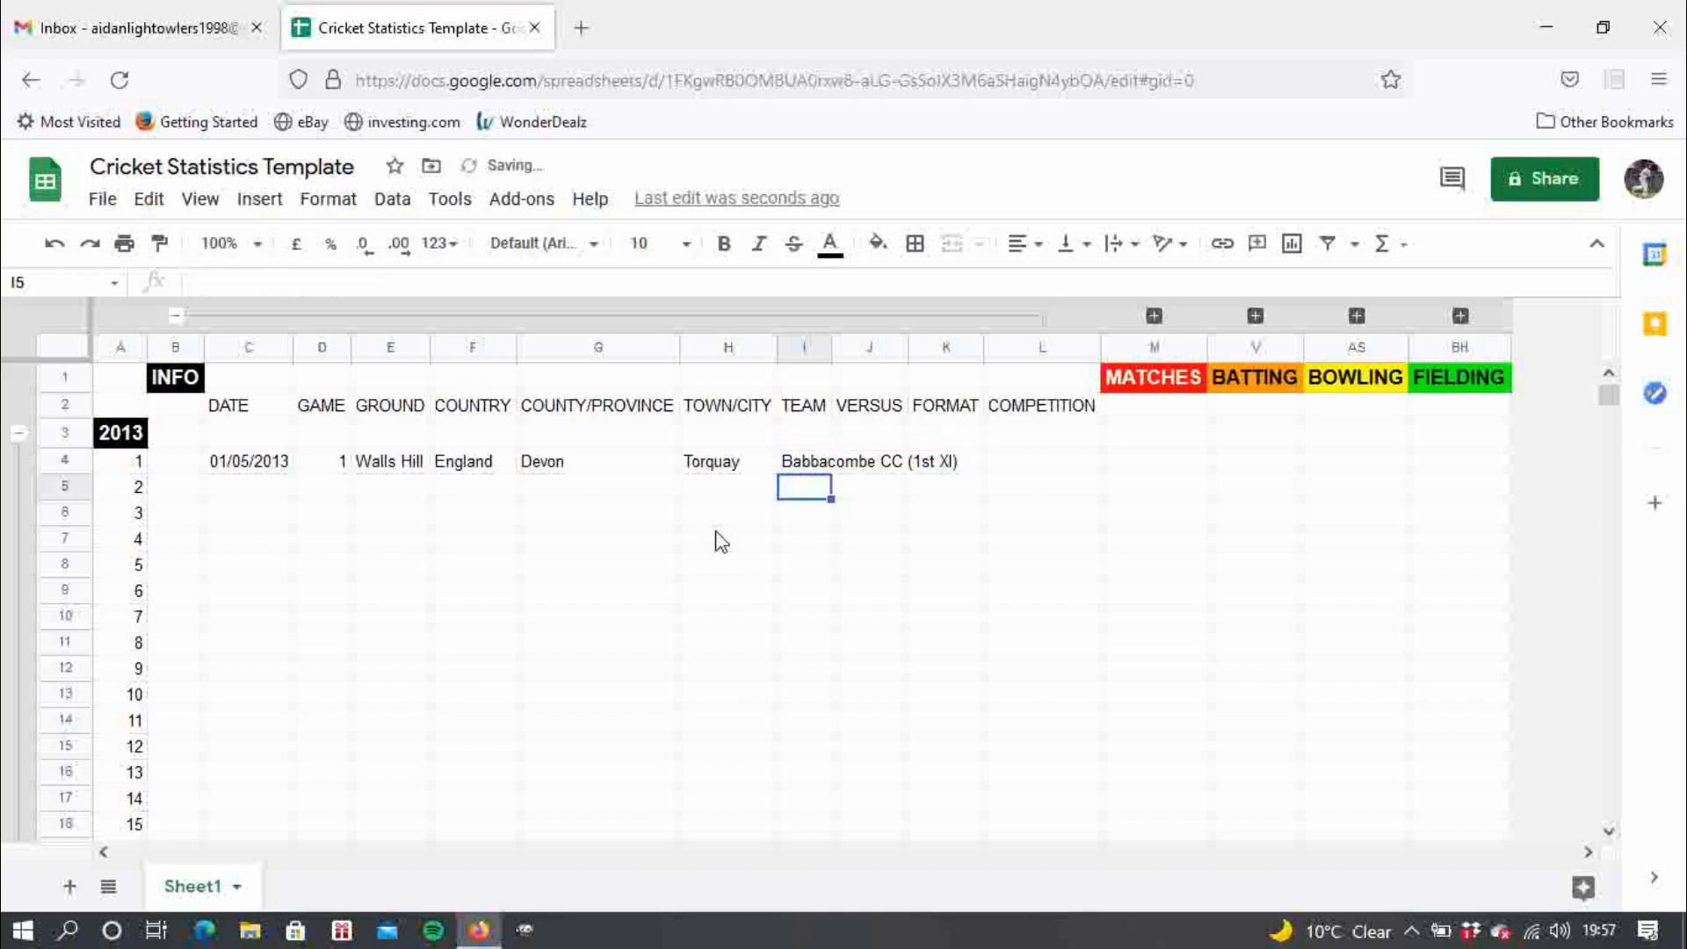
- Fit the TEAM column to its contents and enter Babbacombe CC (2nd XI) as the first 2013 match's opponent in J4
double_click(829, 354)
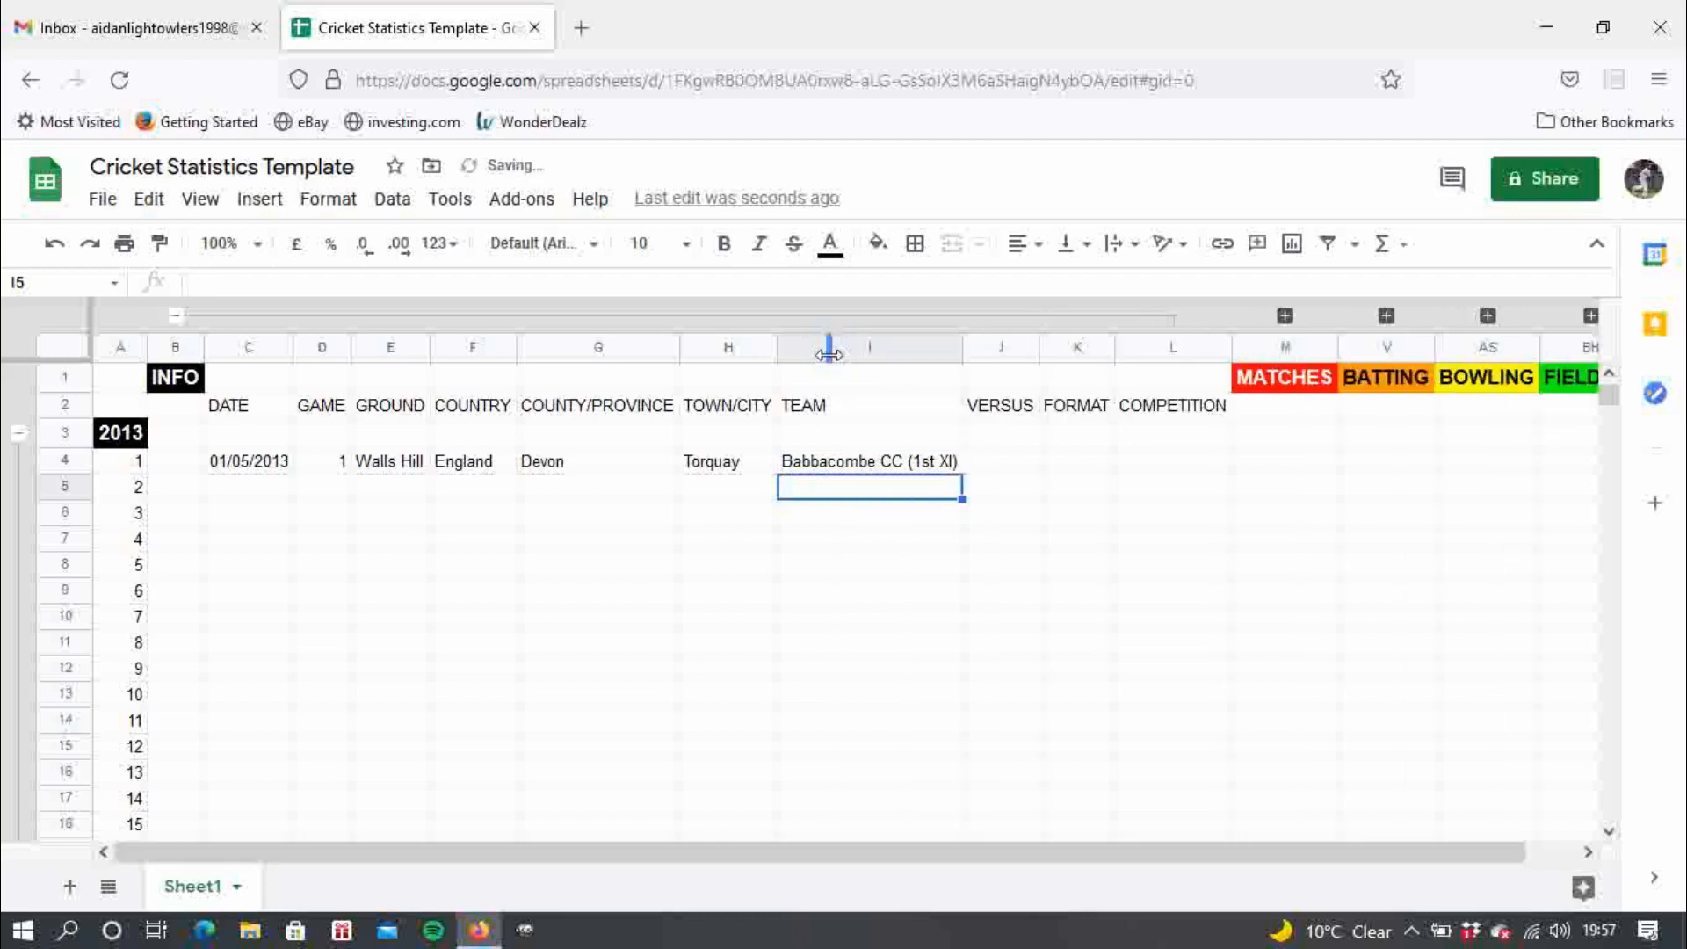
click(1005, 466)
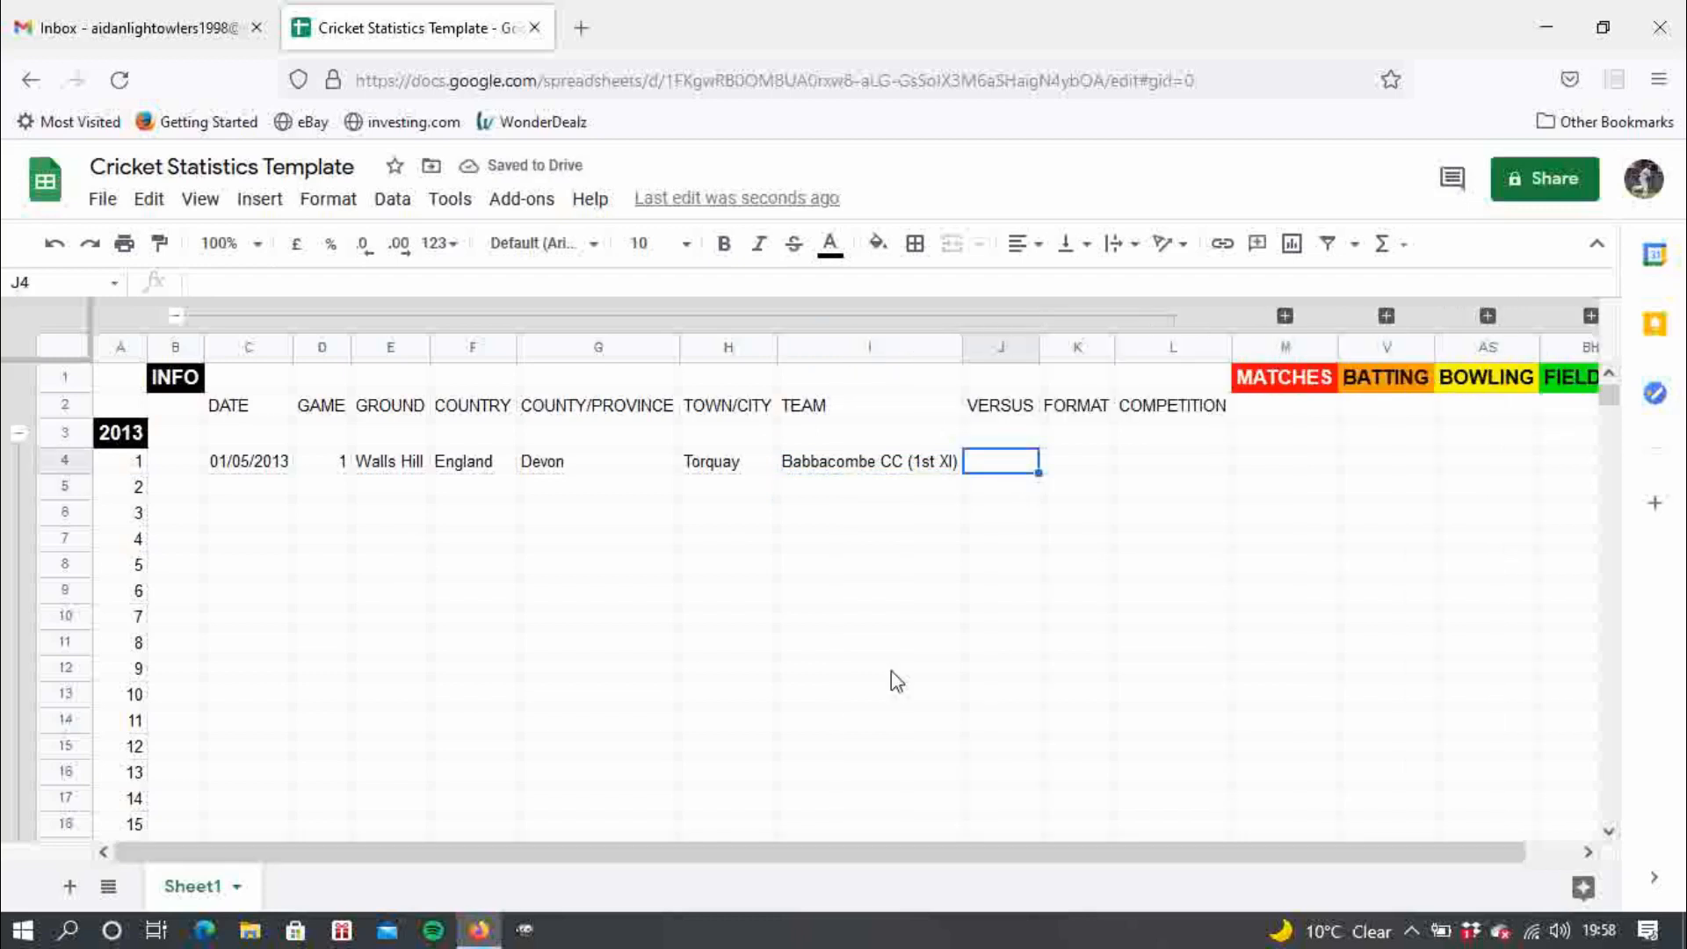
text(Babba)
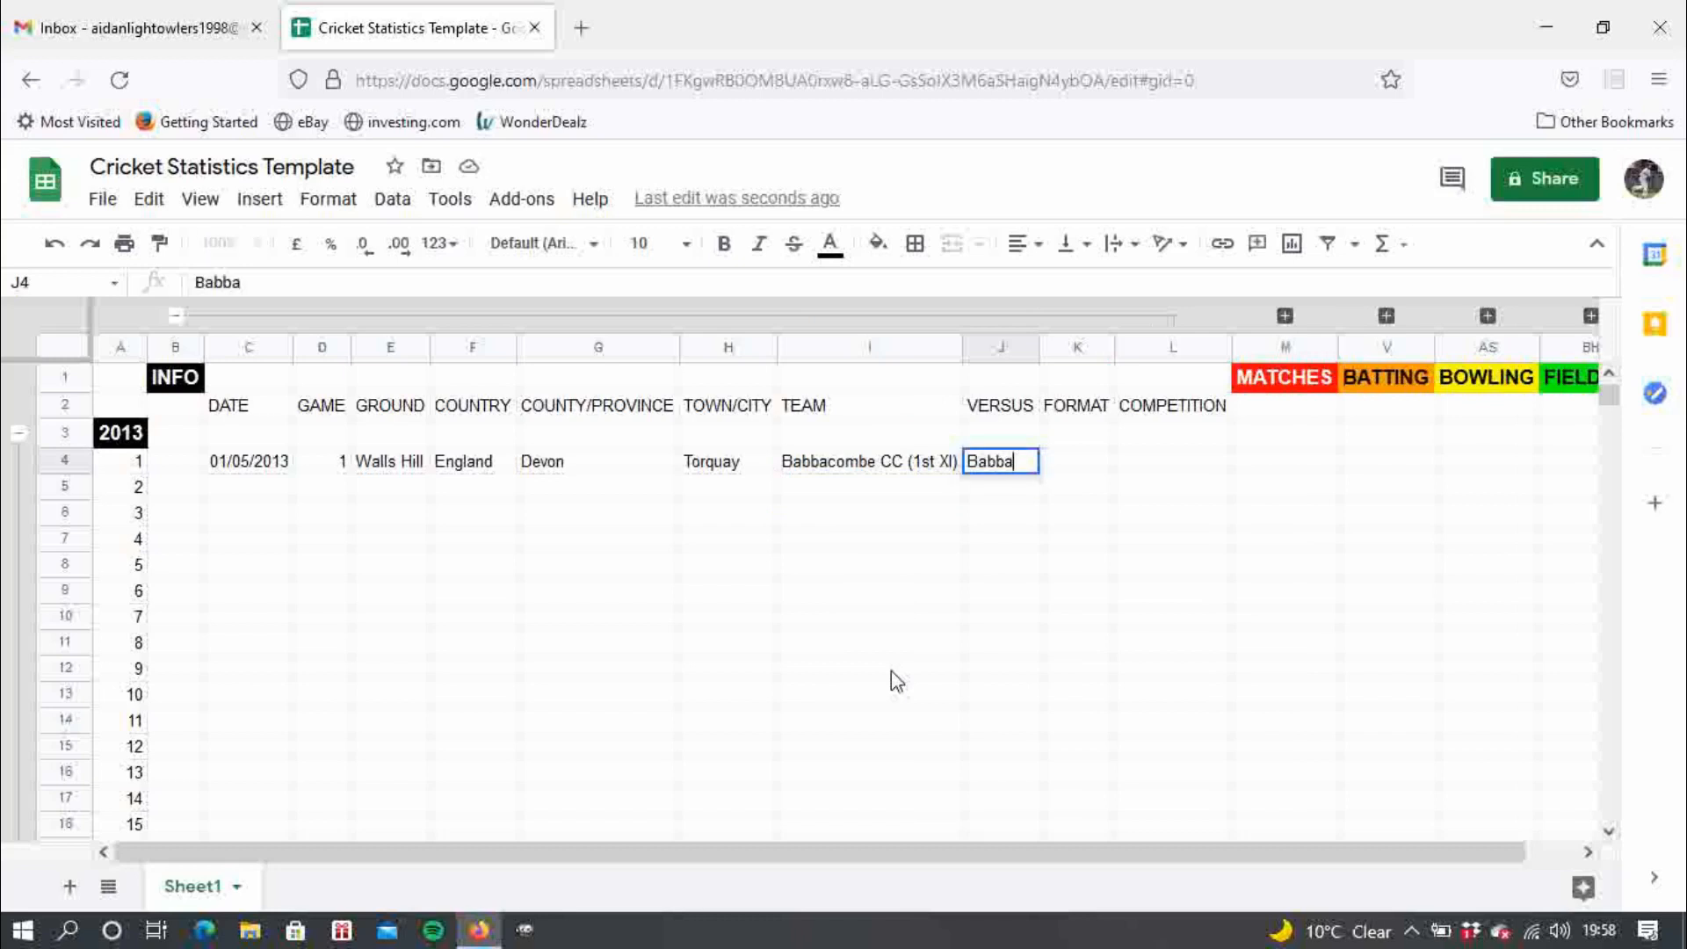
text(combe )
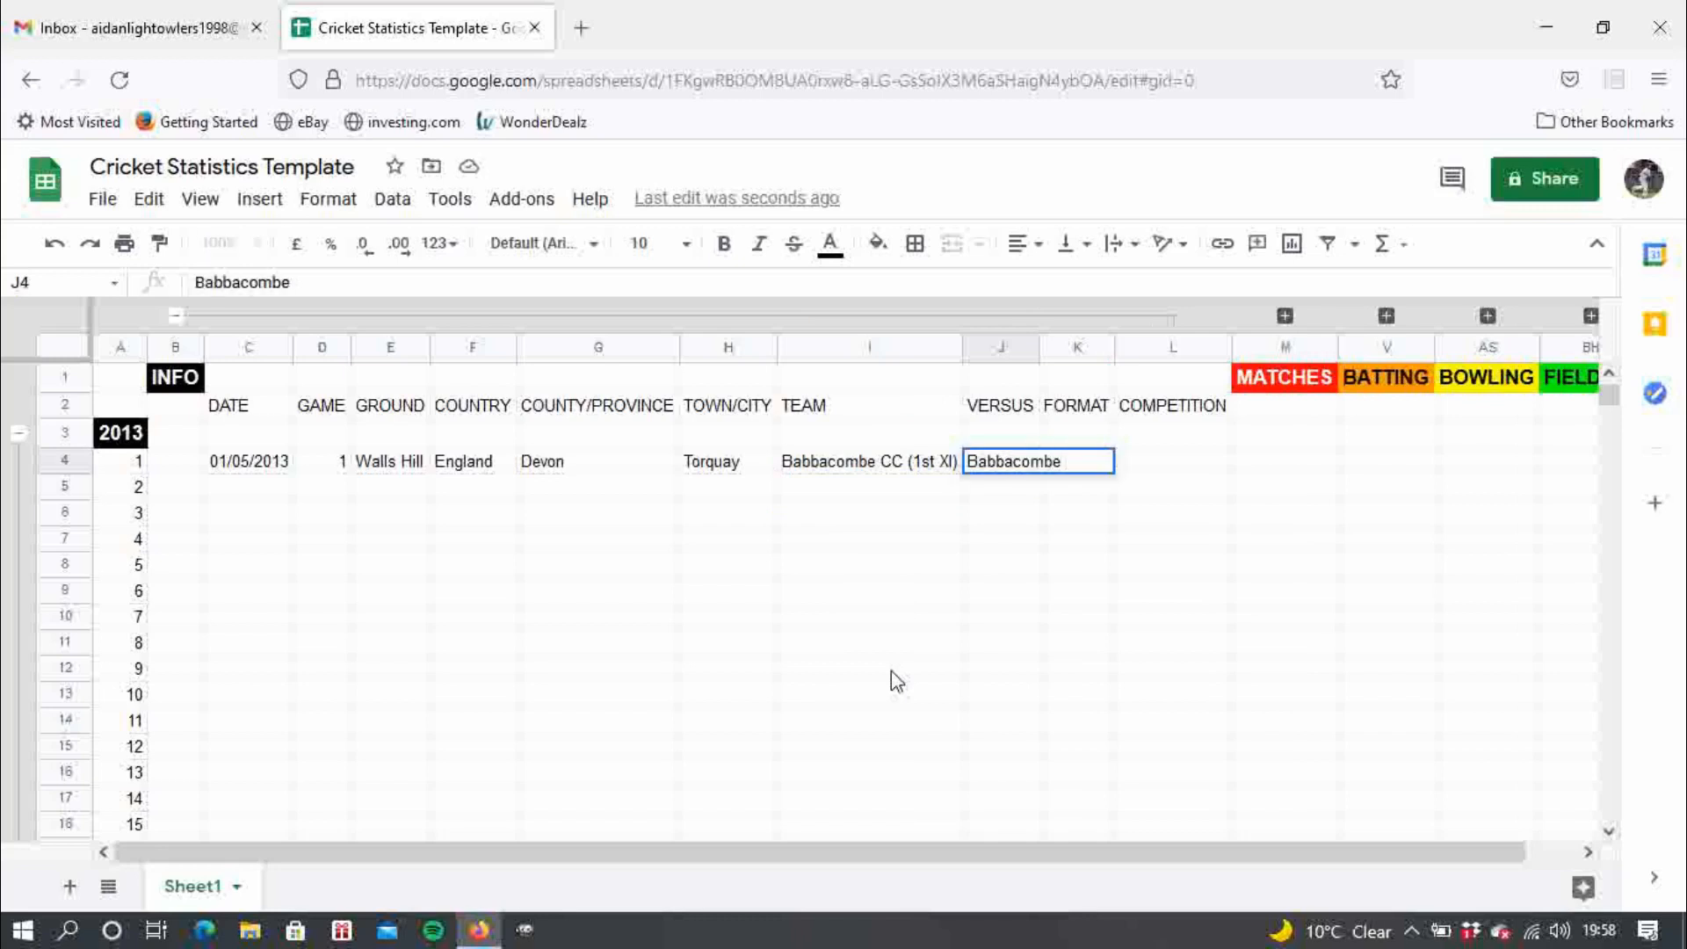
text(CC (2nd XI))
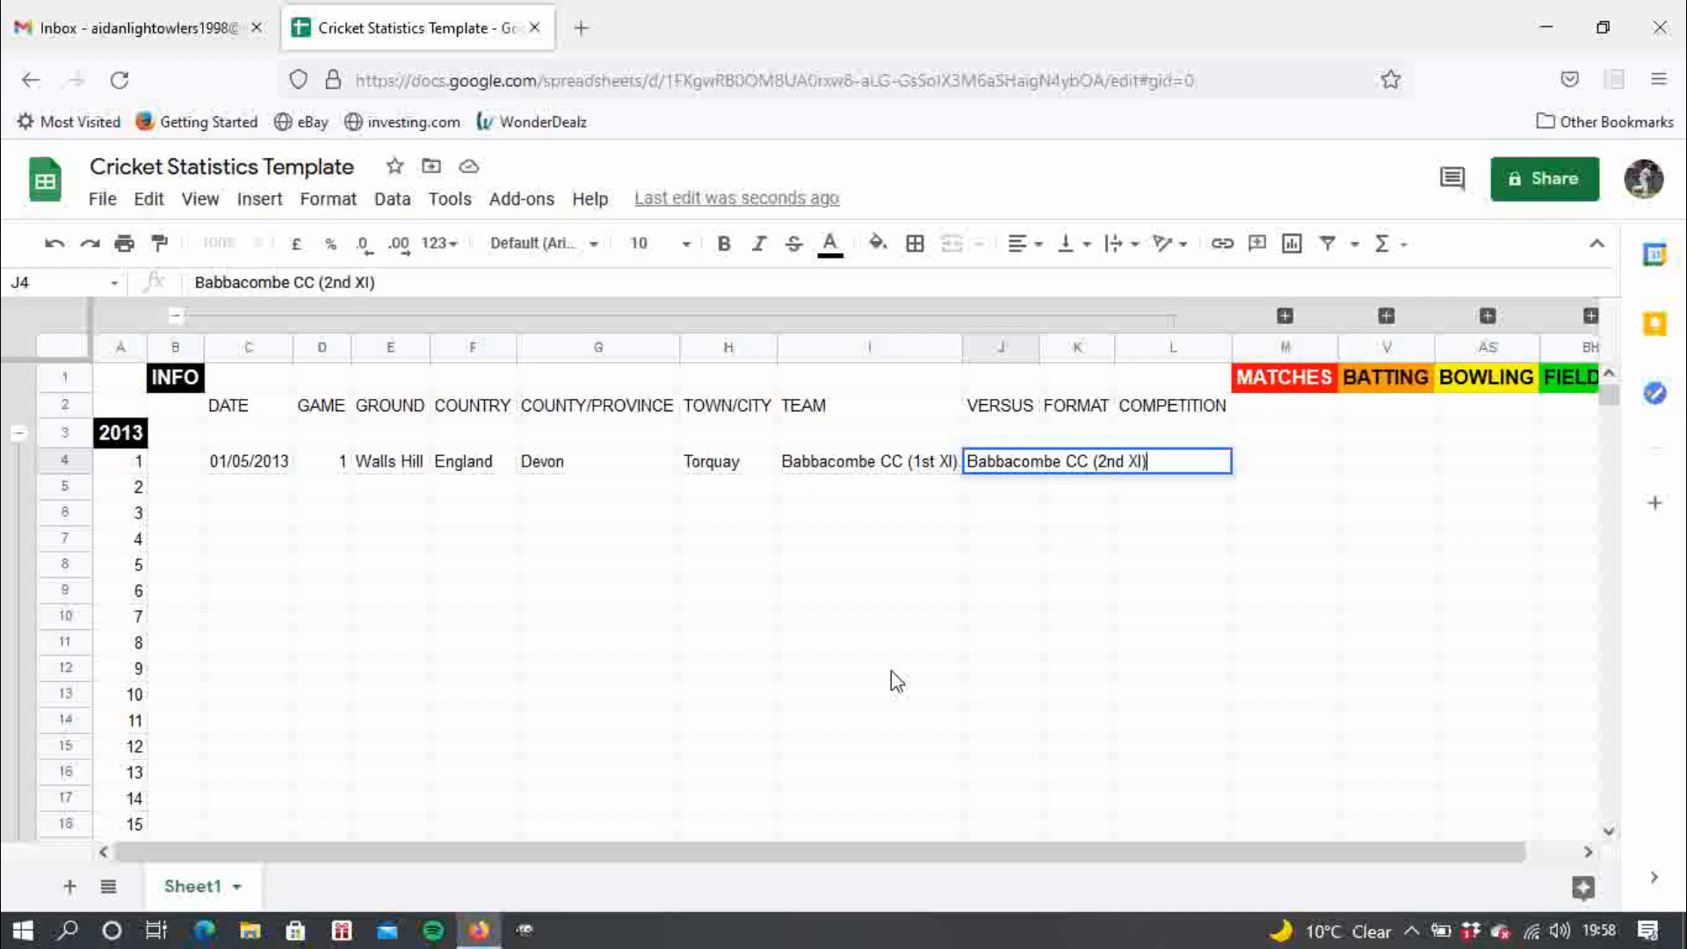
key(Return)
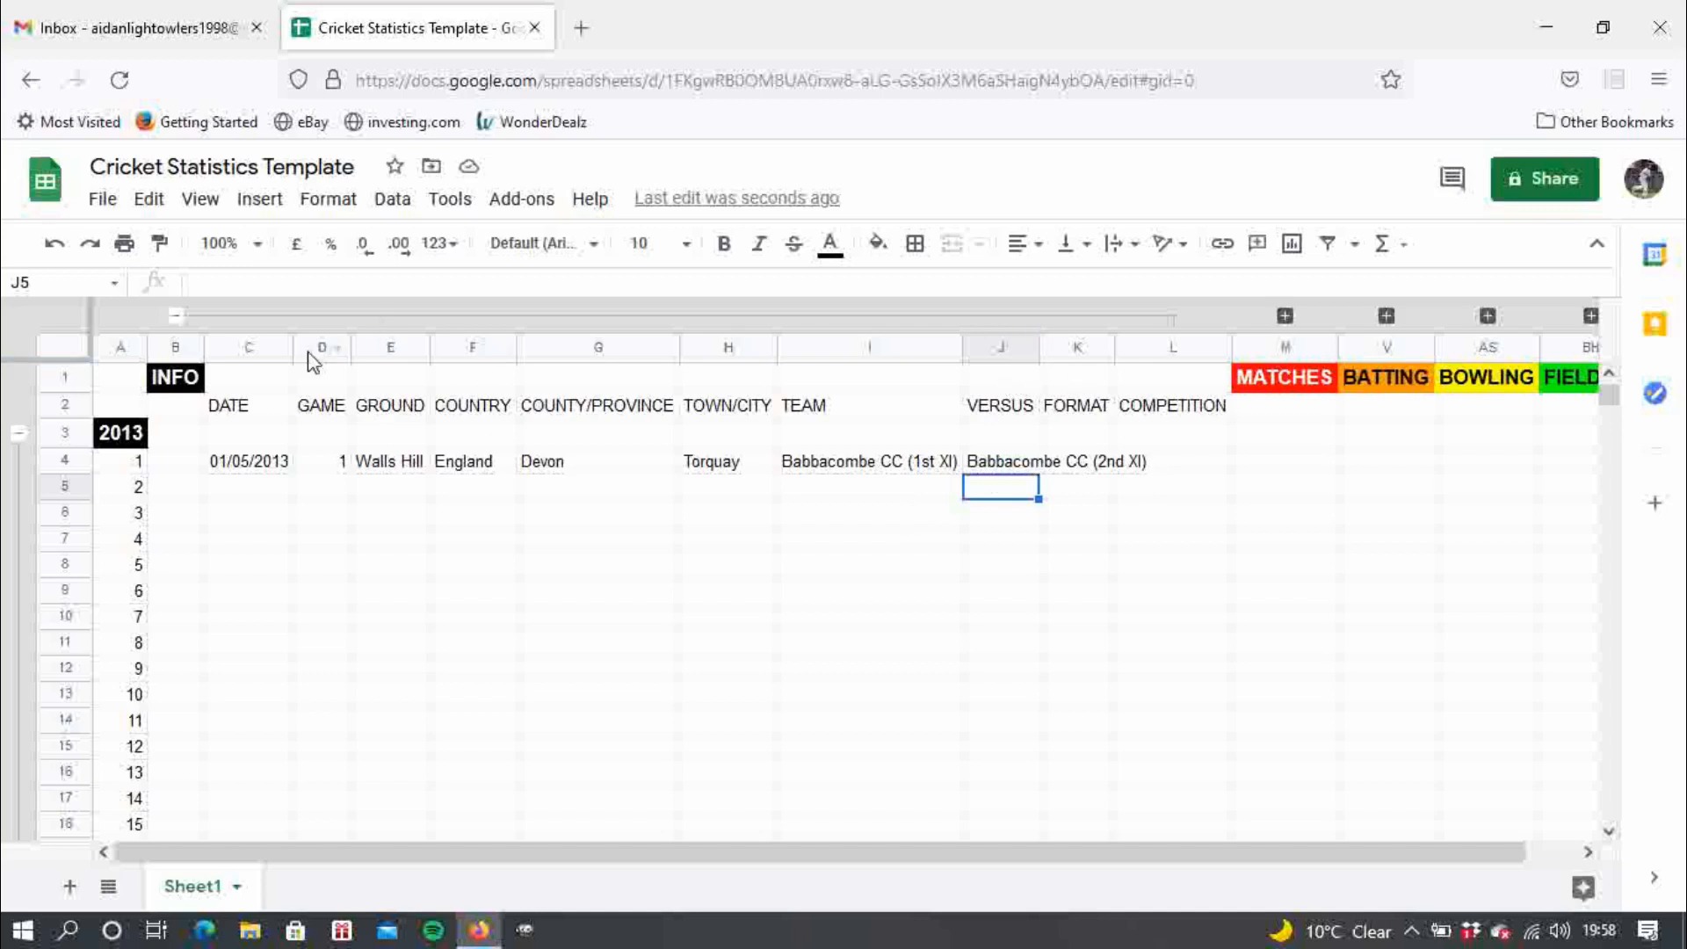
- Fit the widths of columns C to L to their contents
click(255, 352)
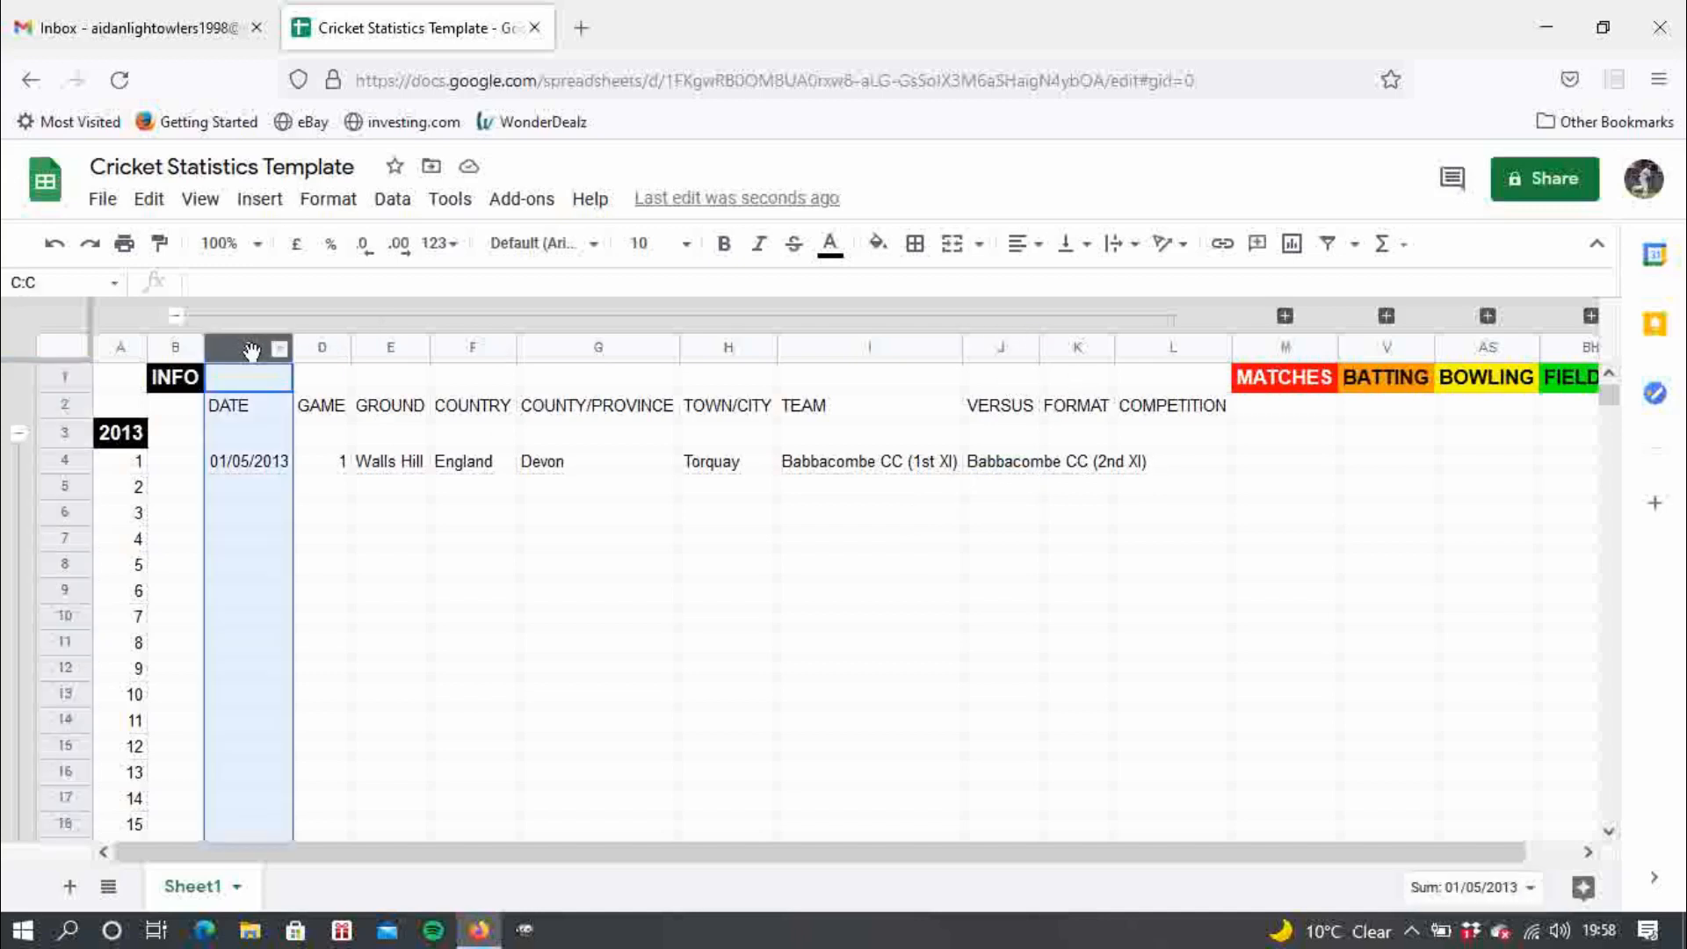
click(321, 433)
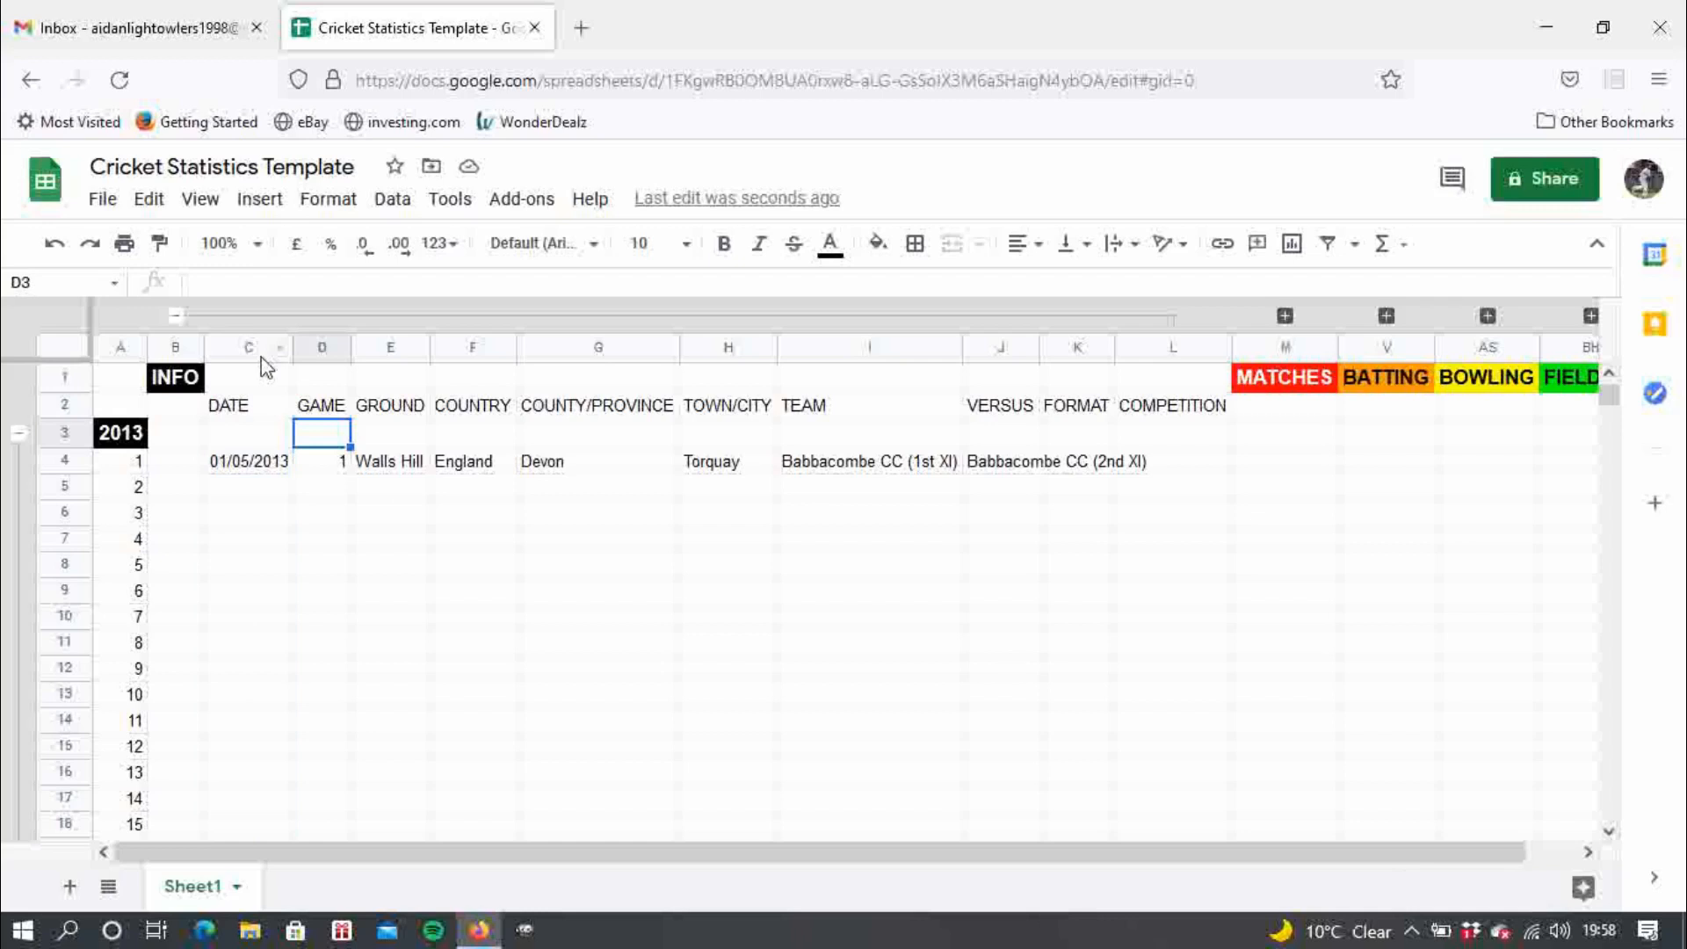
drag(261, 356, 1114, 345)
double_click(1114, 344)
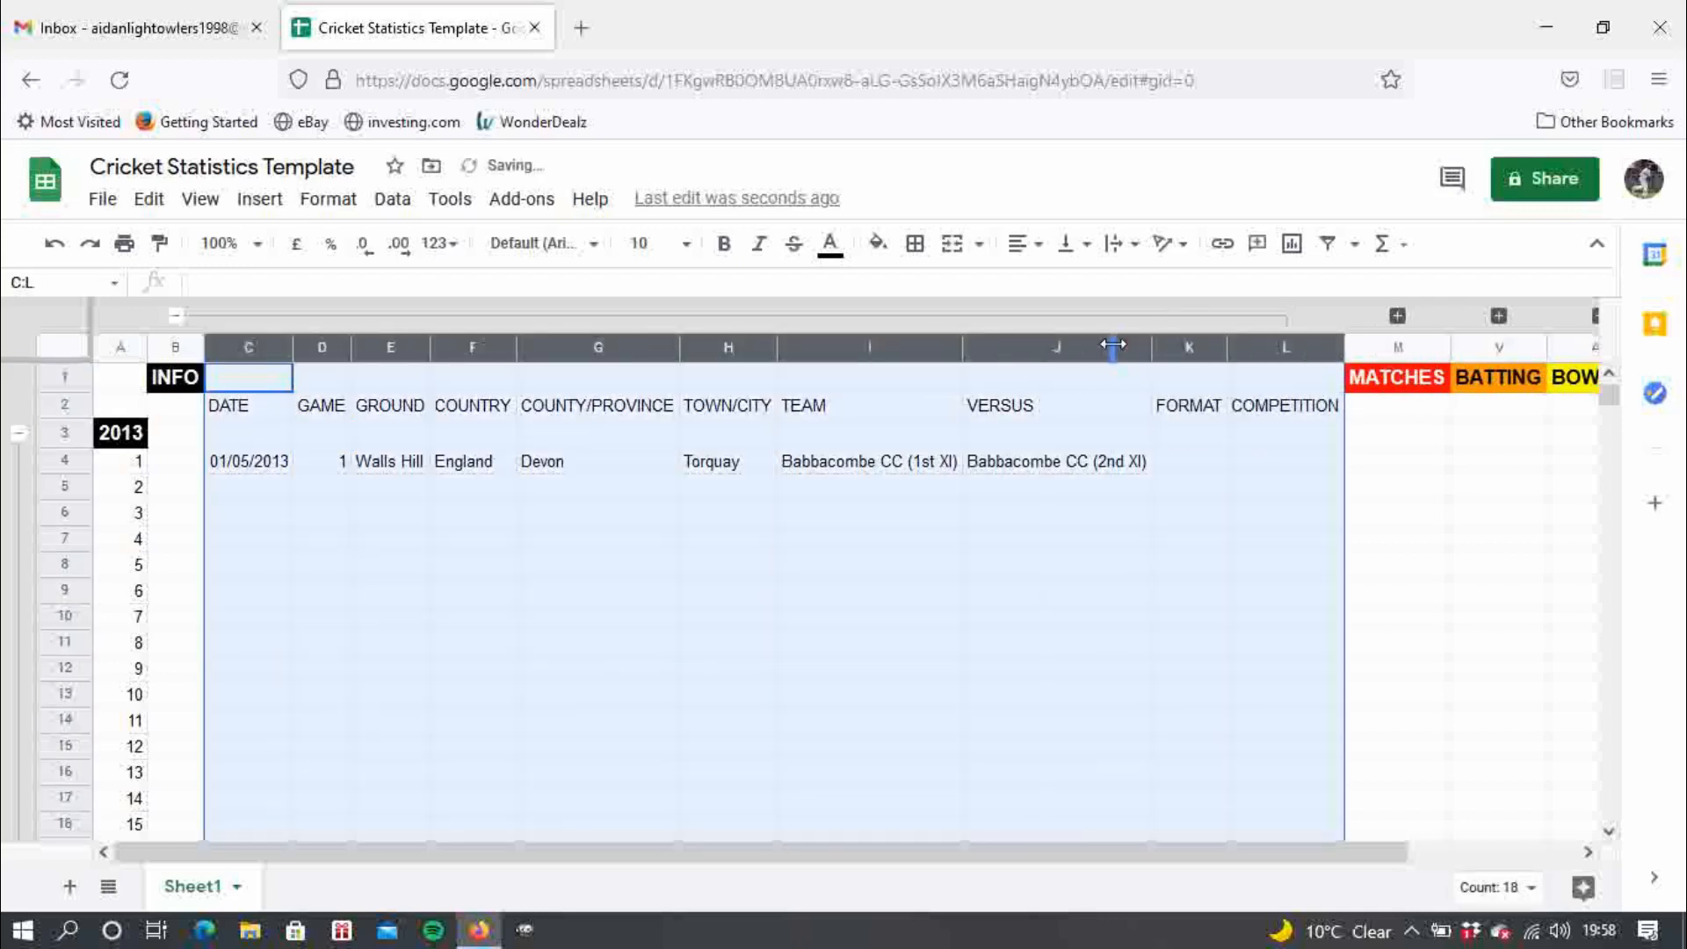
- Enter 20 Overs as the first 2013 match's format in K4 and Friendly as its competition in L4
click(1197, 477)
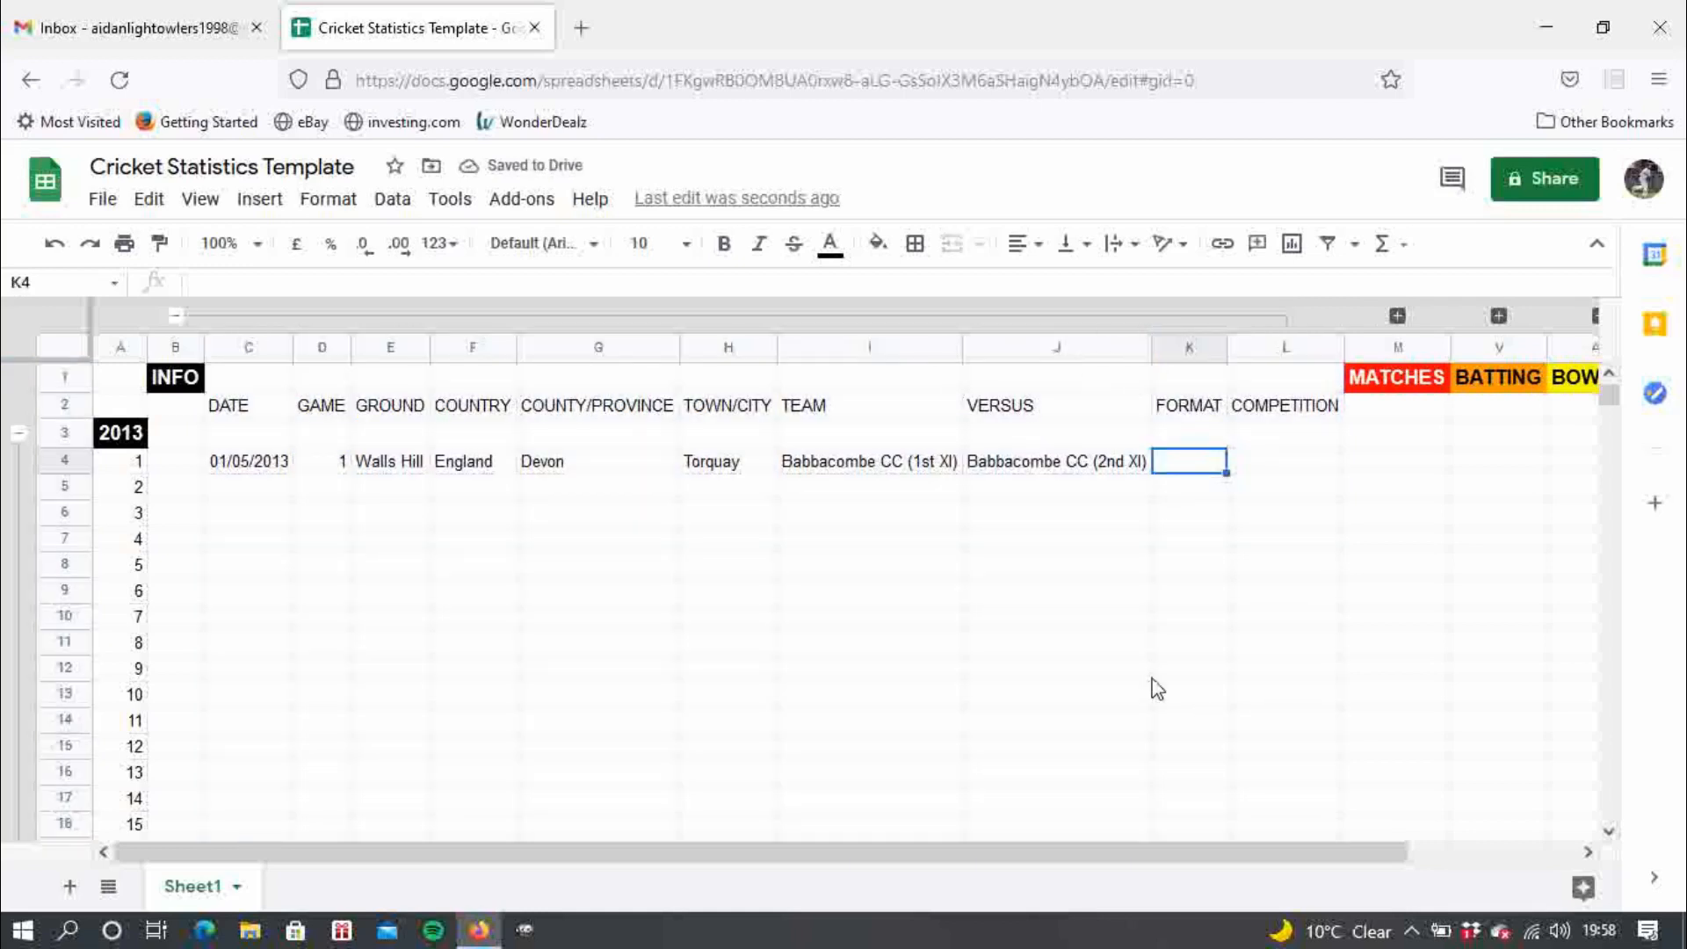
text(20)
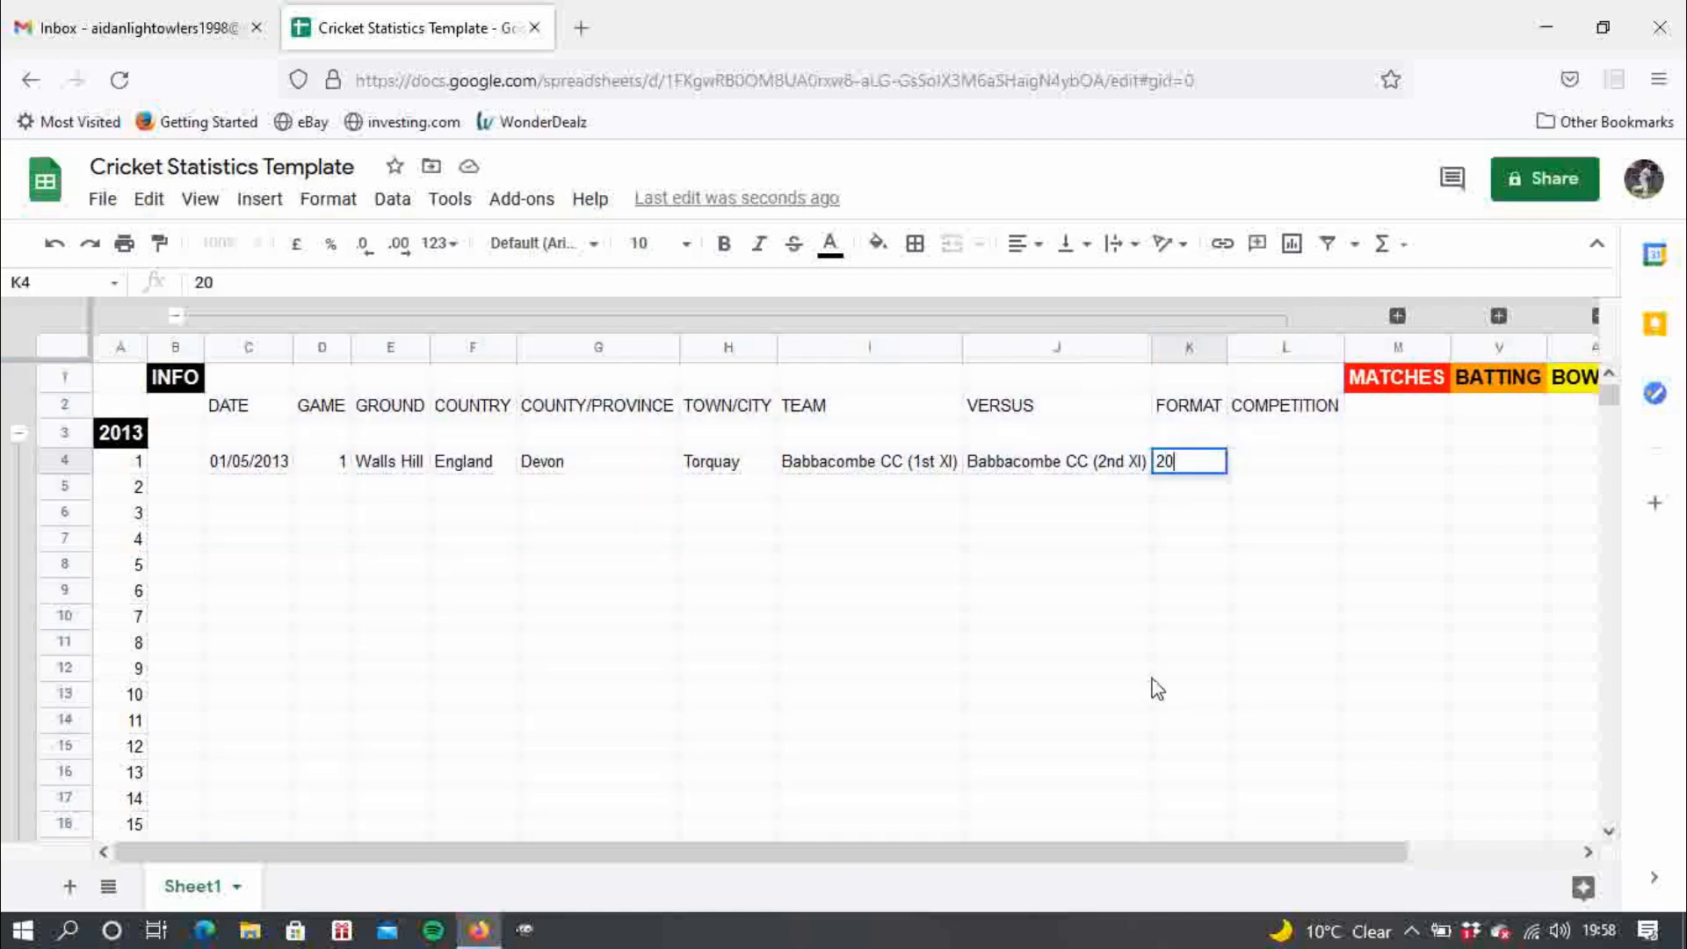
text( Overs)
key(Return)
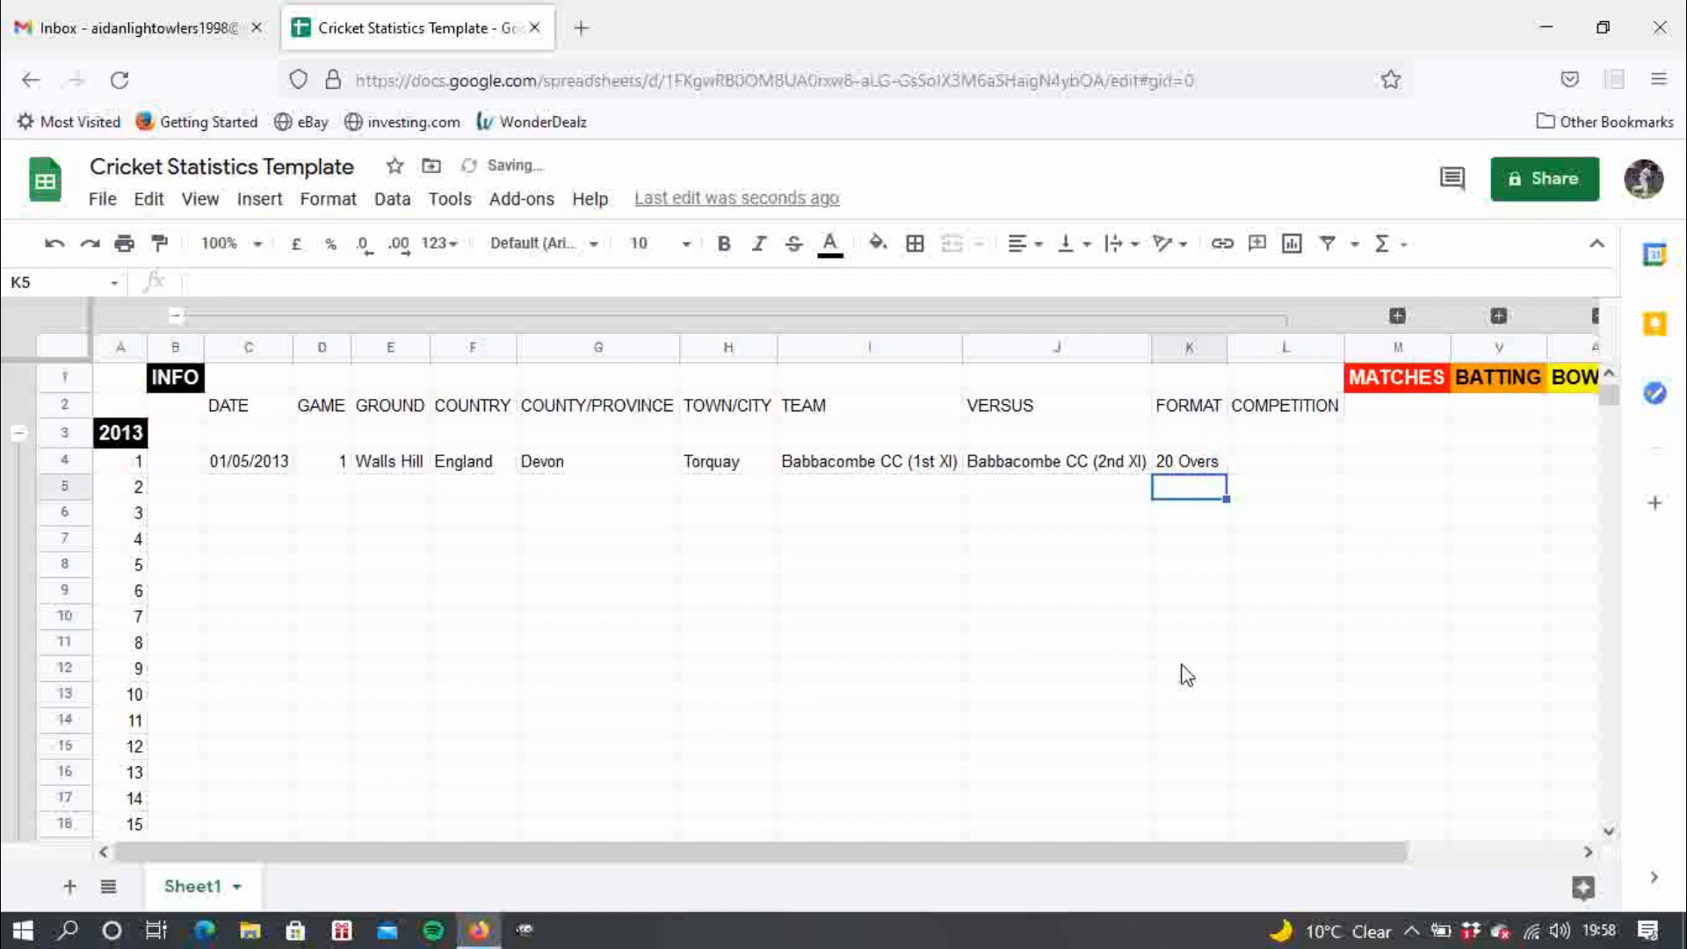
click(1253, 472)
text(Frie)
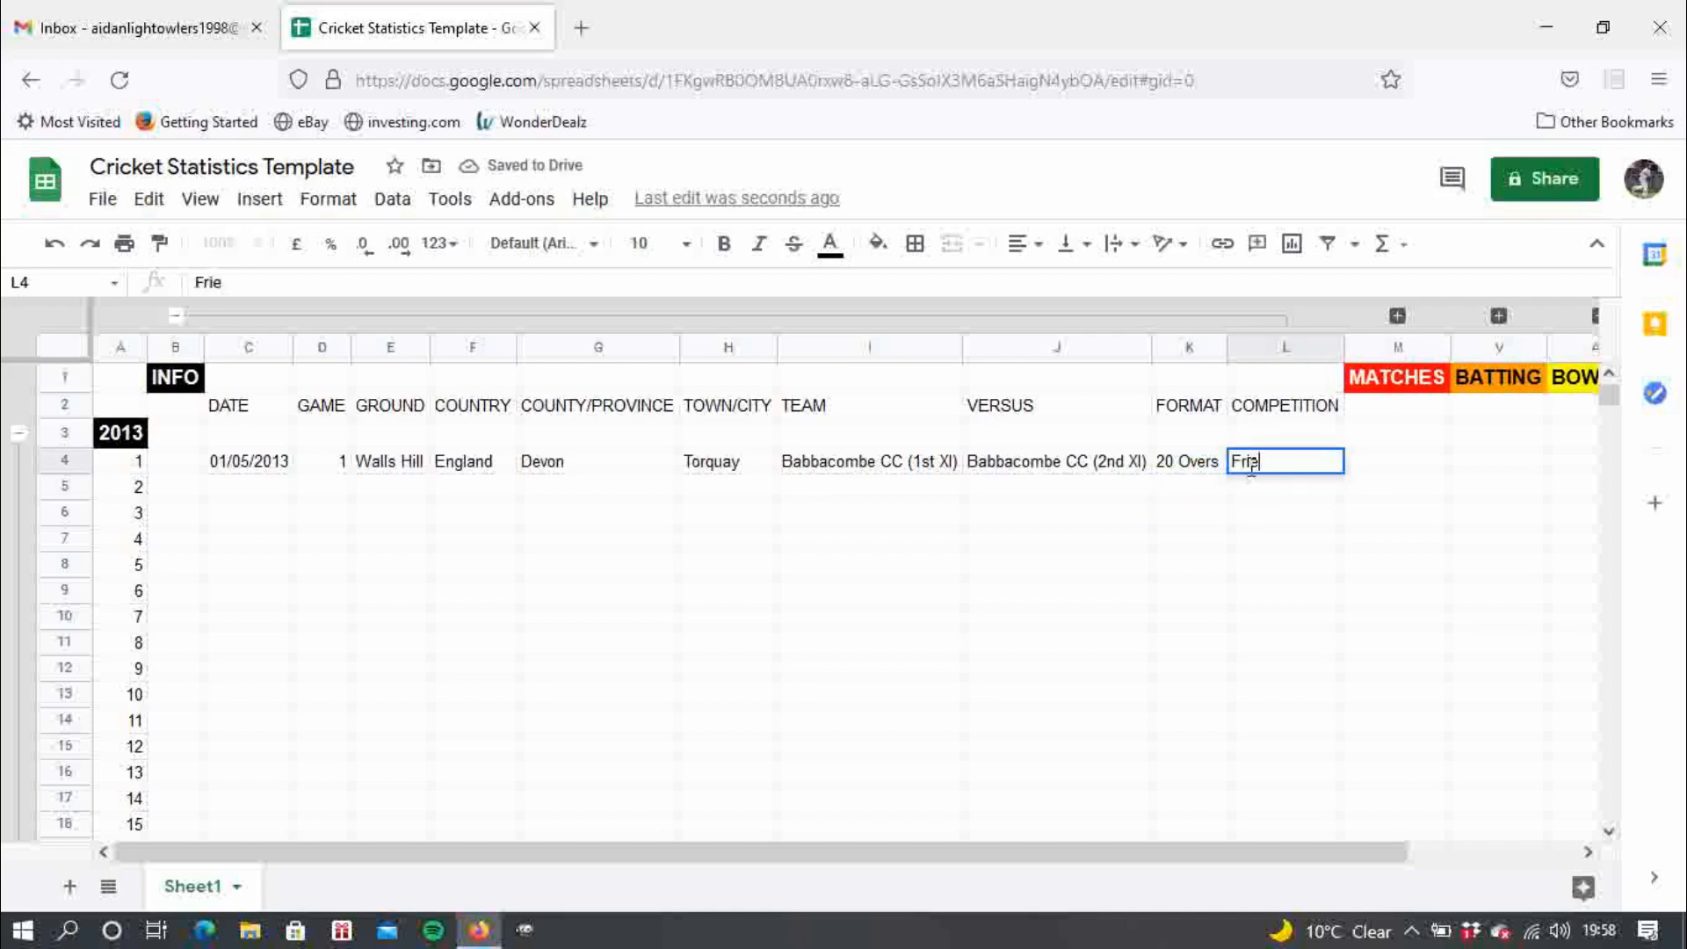
text(ndly)
key(Return)
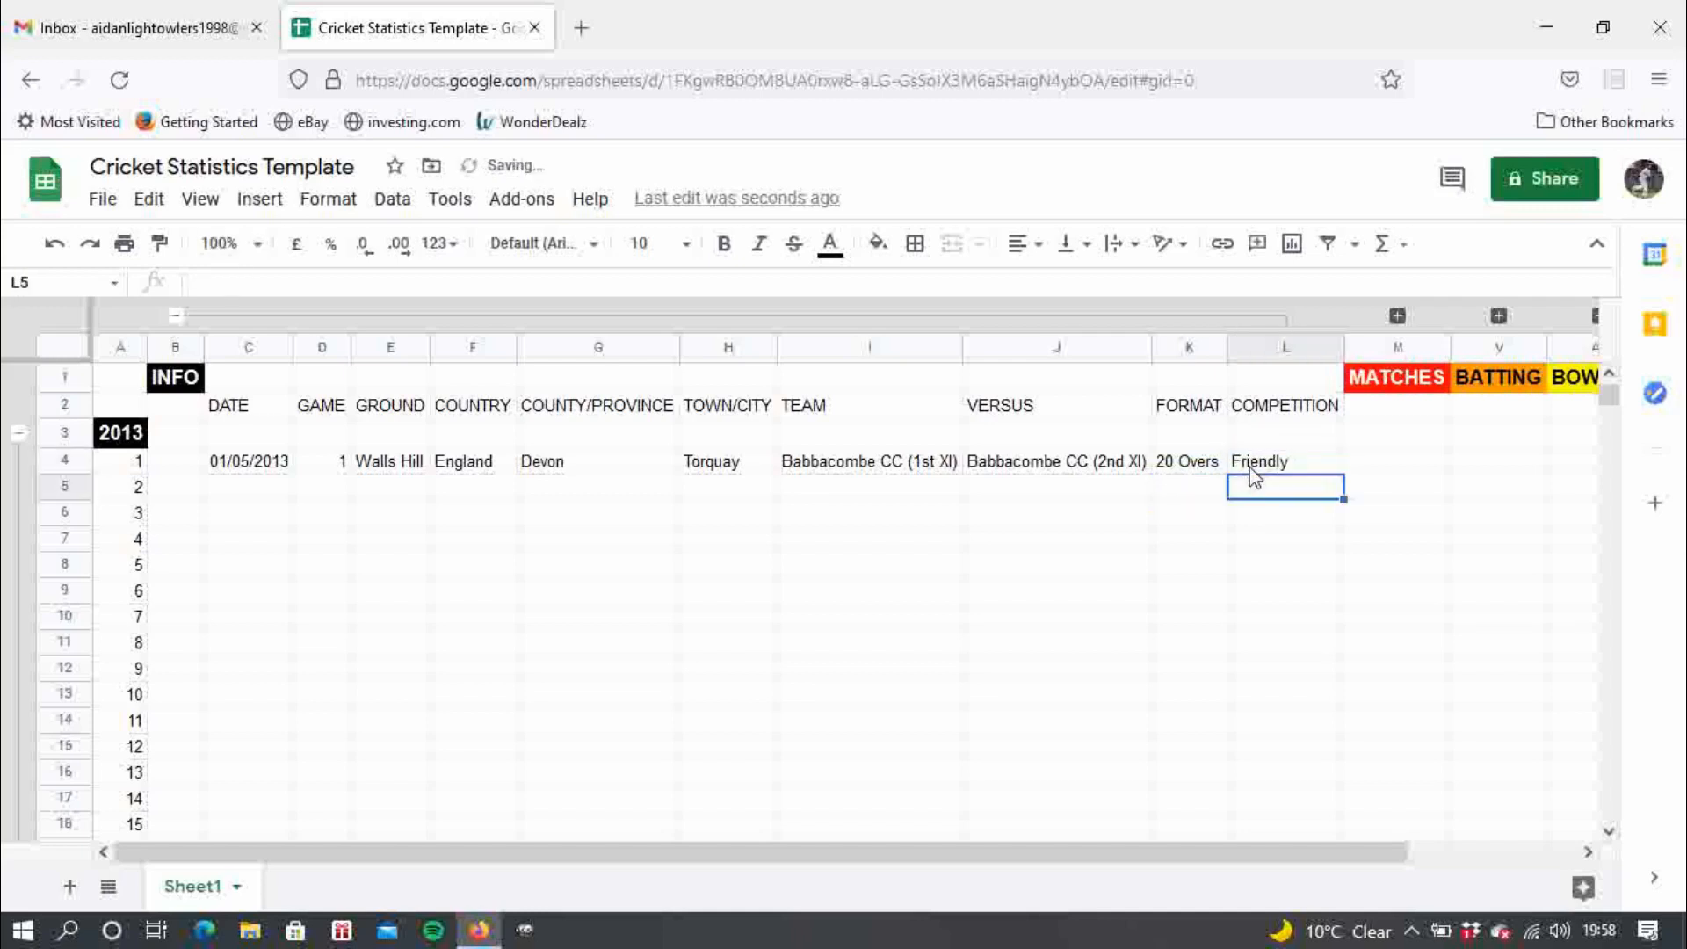
click(246, 489)
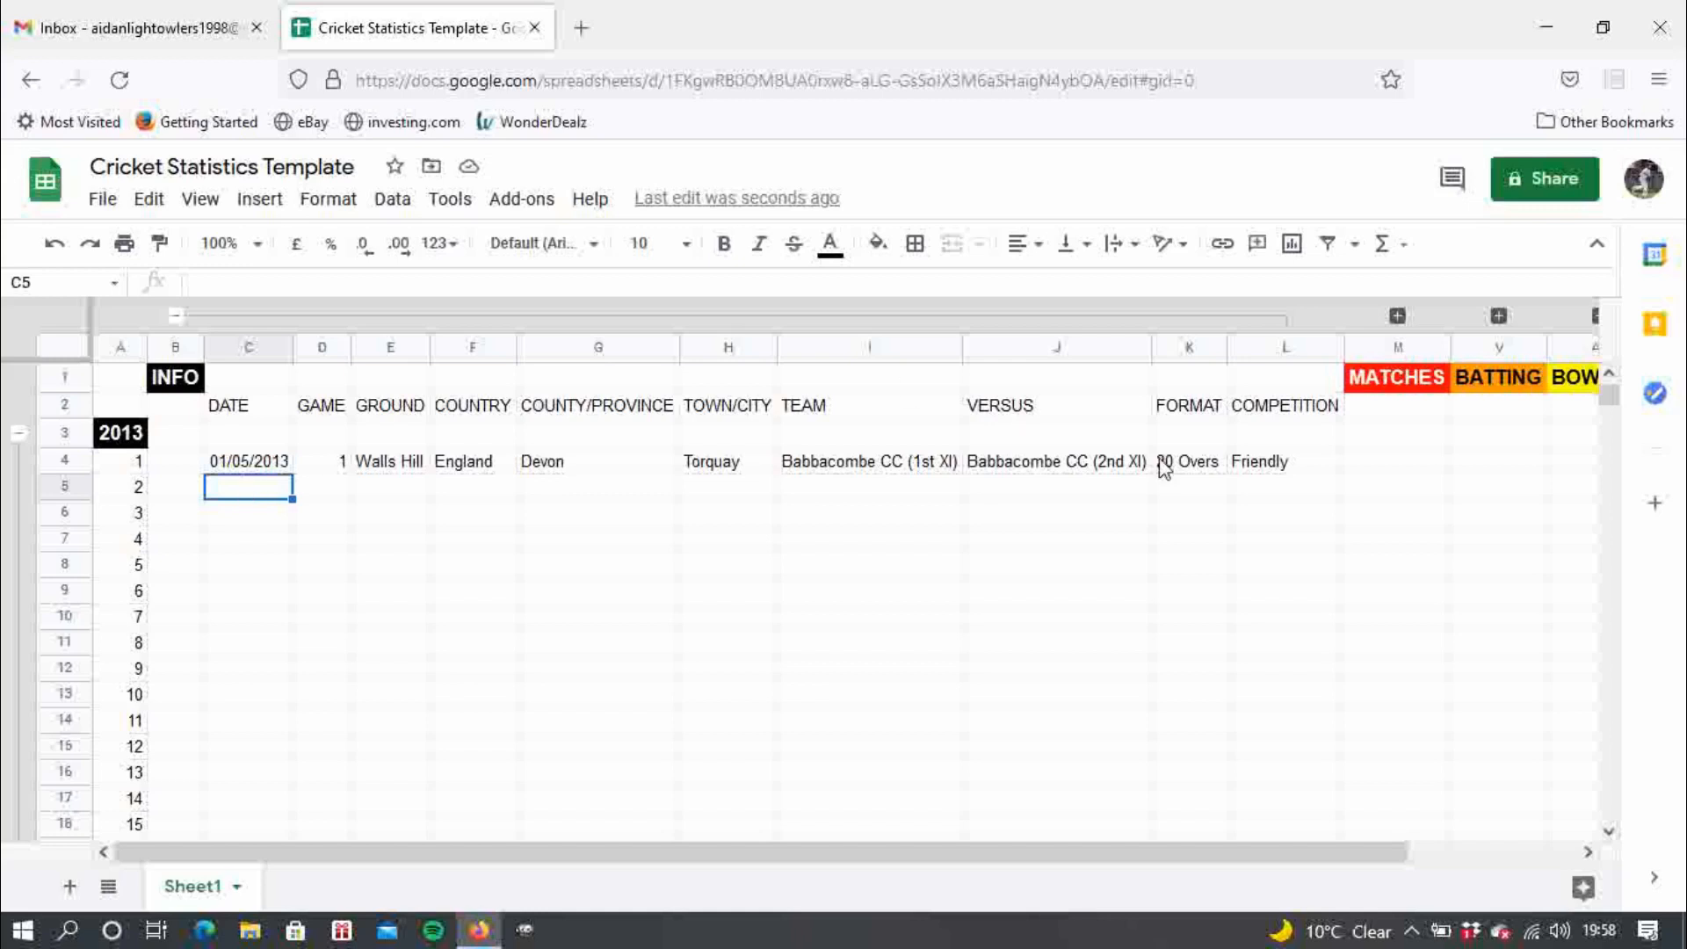
- Expand the collapsed MATCHES column group
drag(806, 852, 1119, 852)
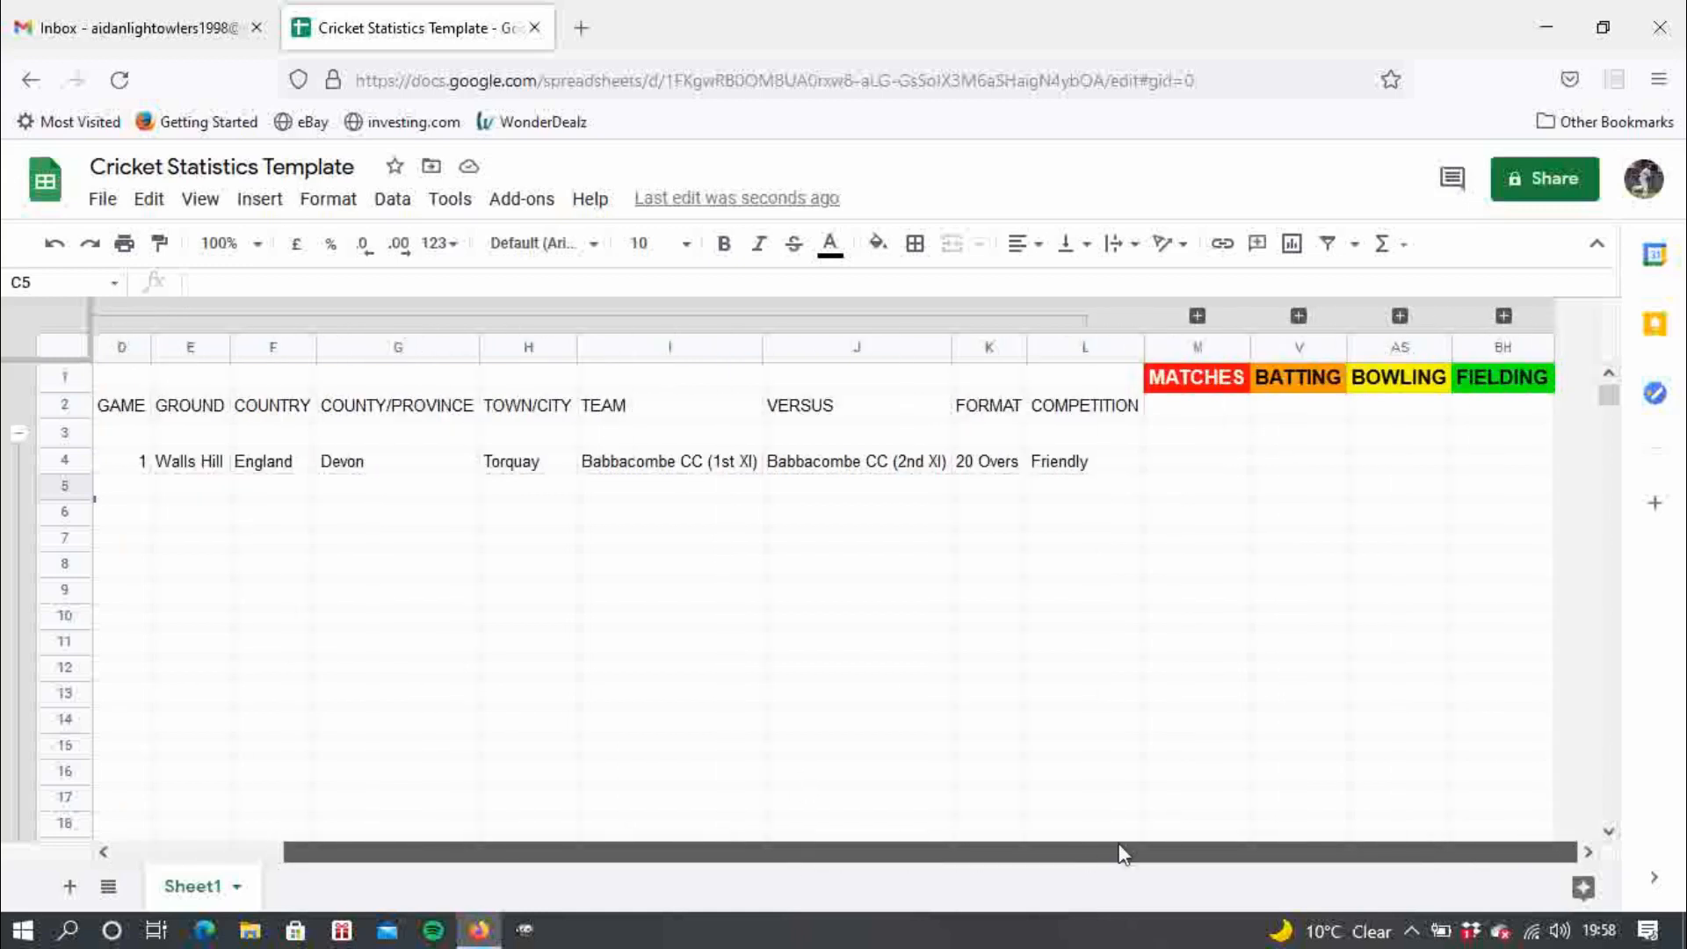
click(1198, 316)
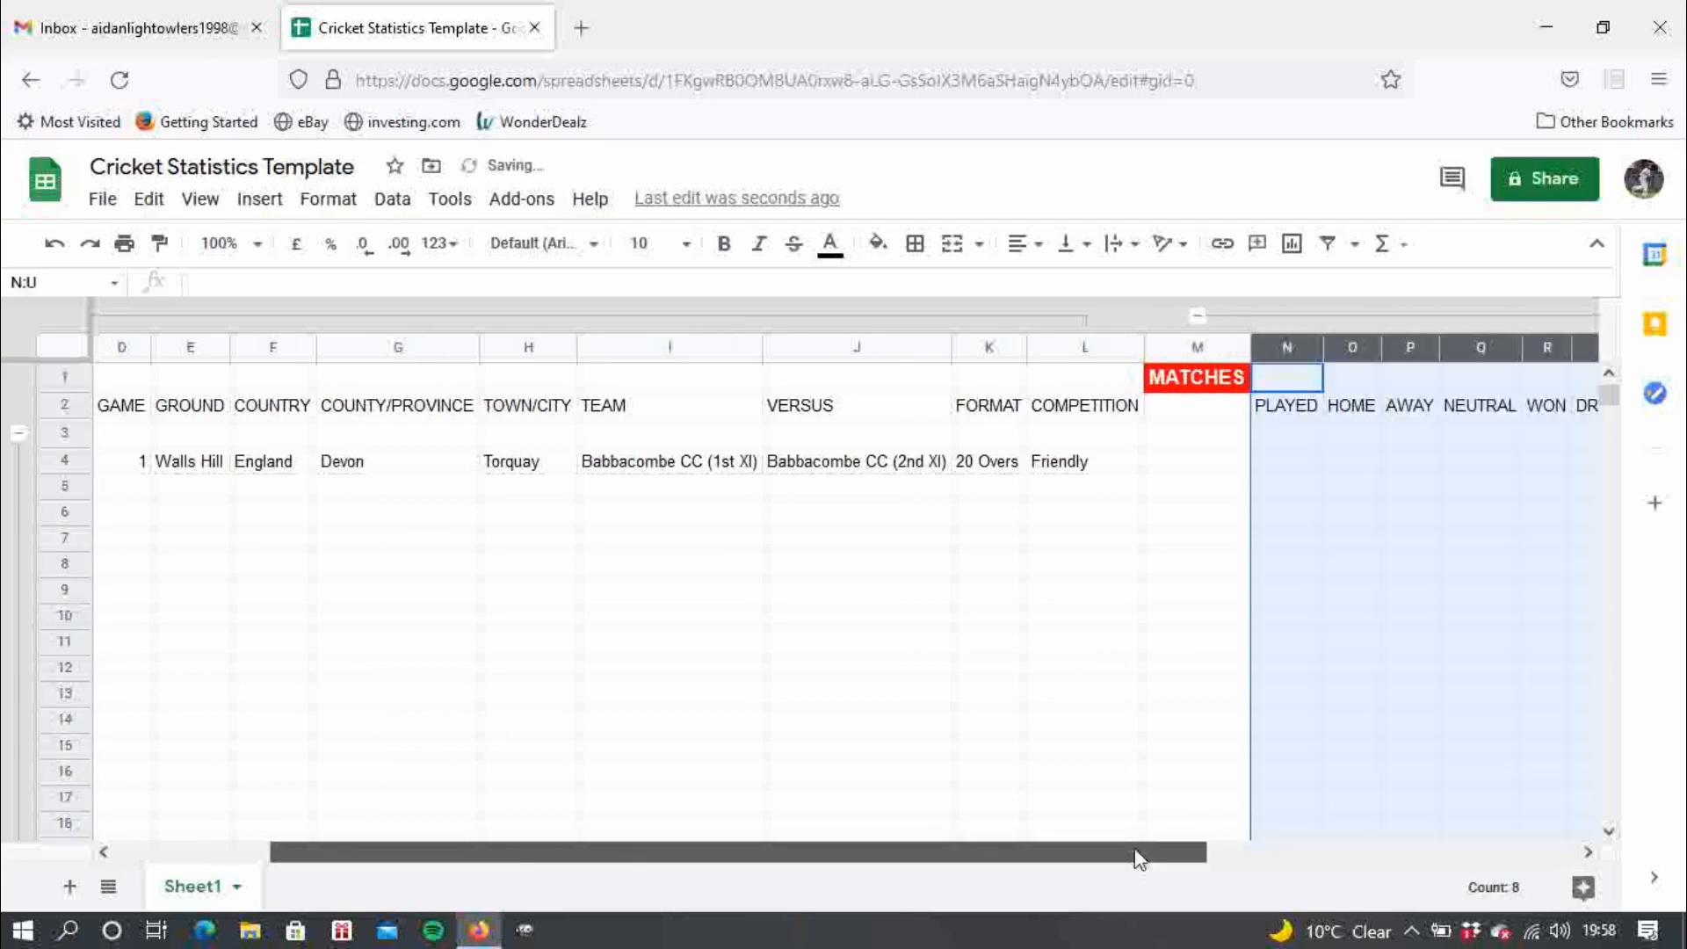
drag(1137, 851, 1518, 874)
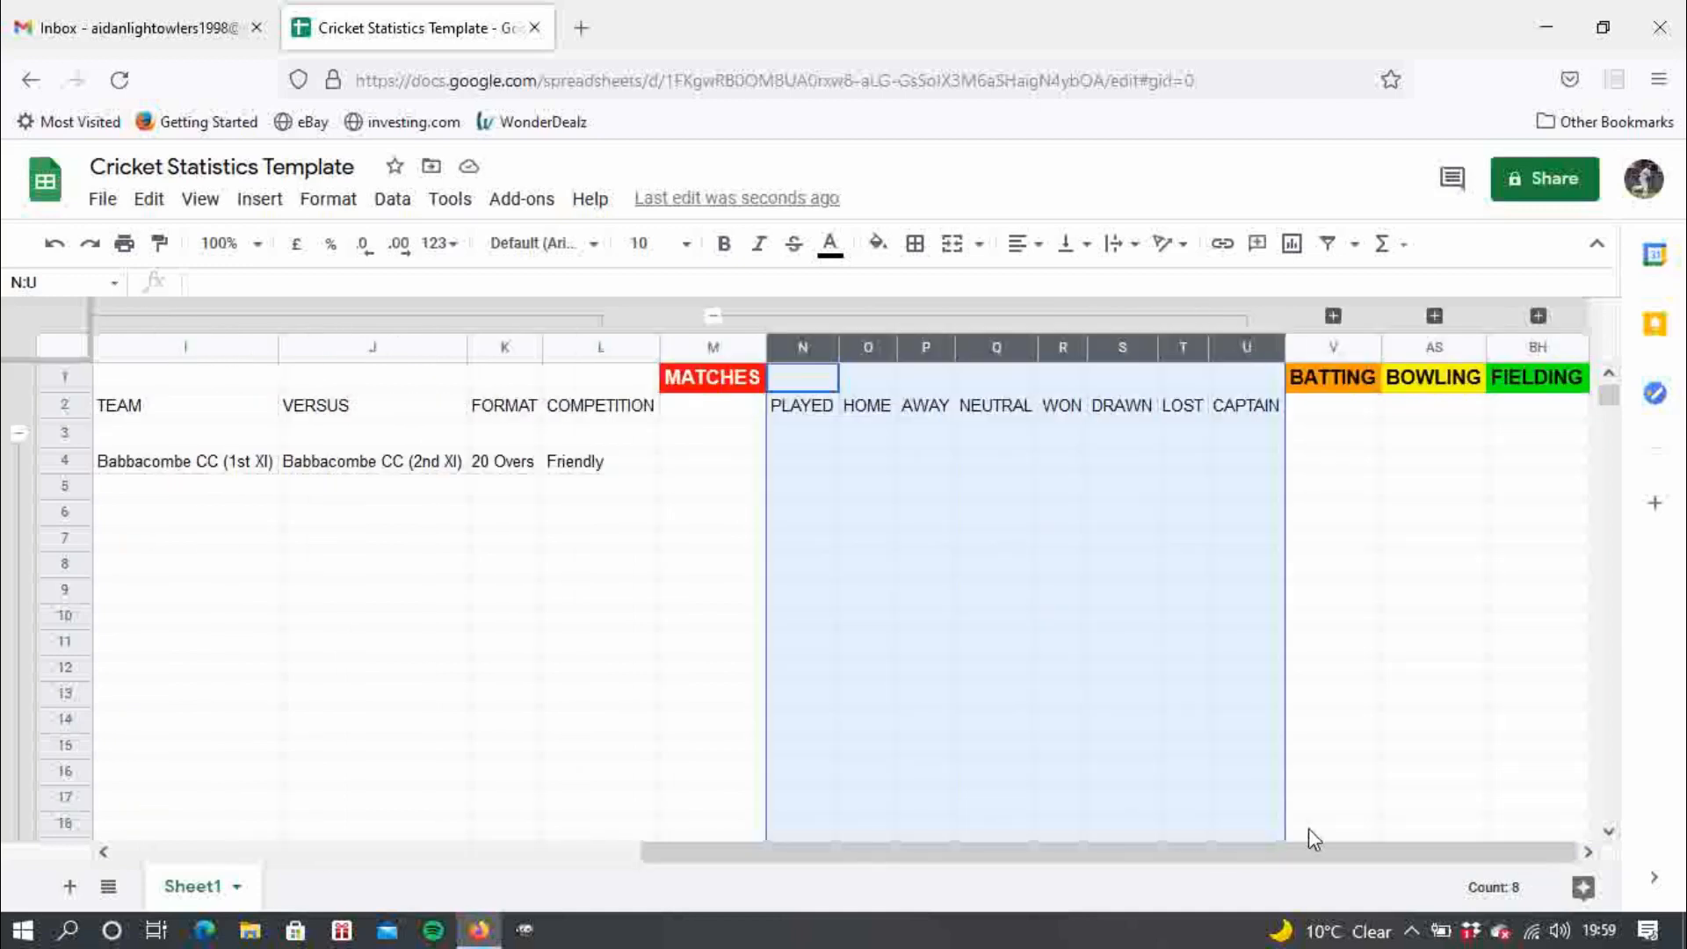
- In row 4, enter 1 for PLAYED, 1 for HOME, 0 for AWAY and 0 for NEUTRAL
click(816, 459)
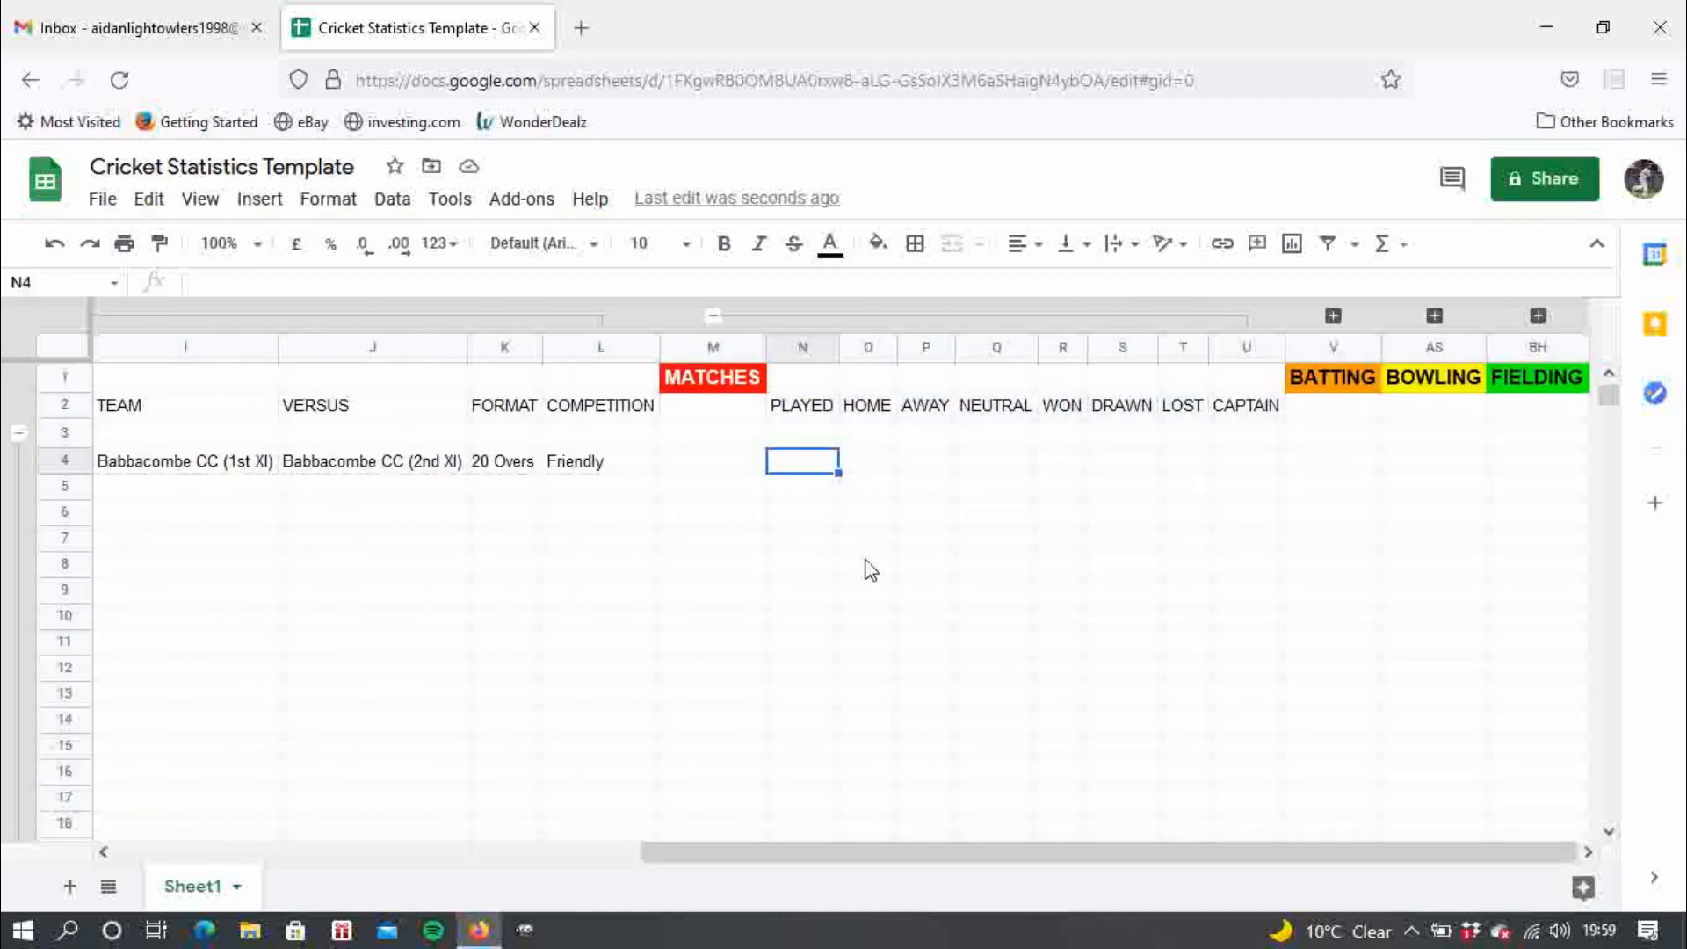
text(1)
key(Tab)
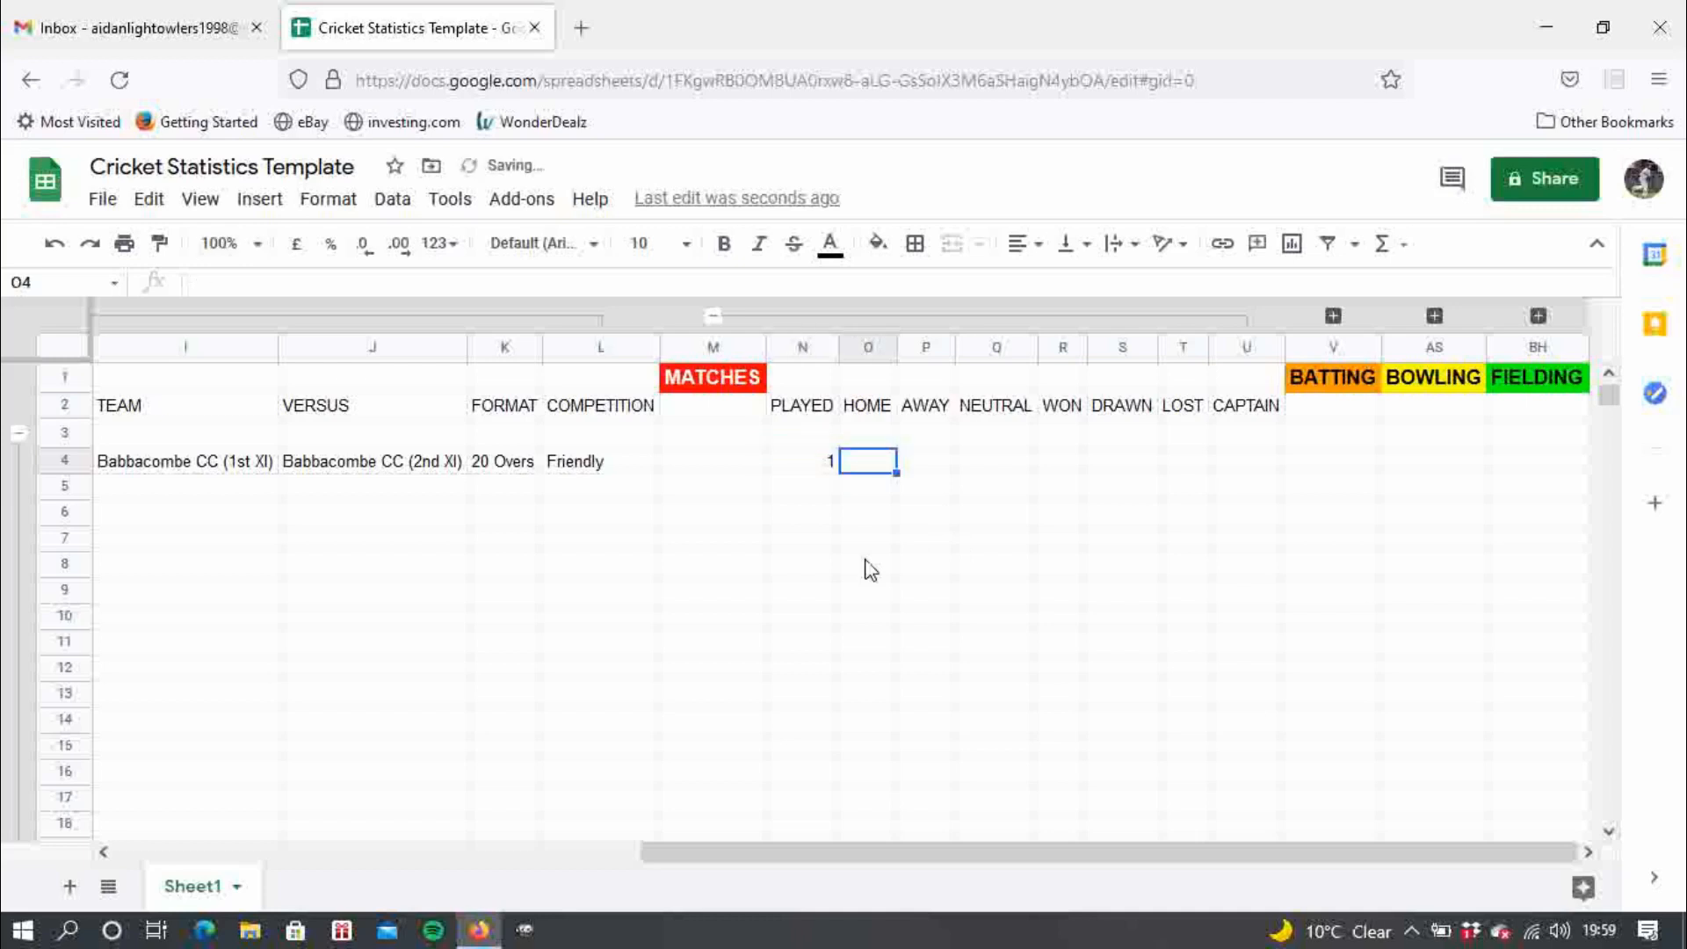
text(1)
key(Tab)
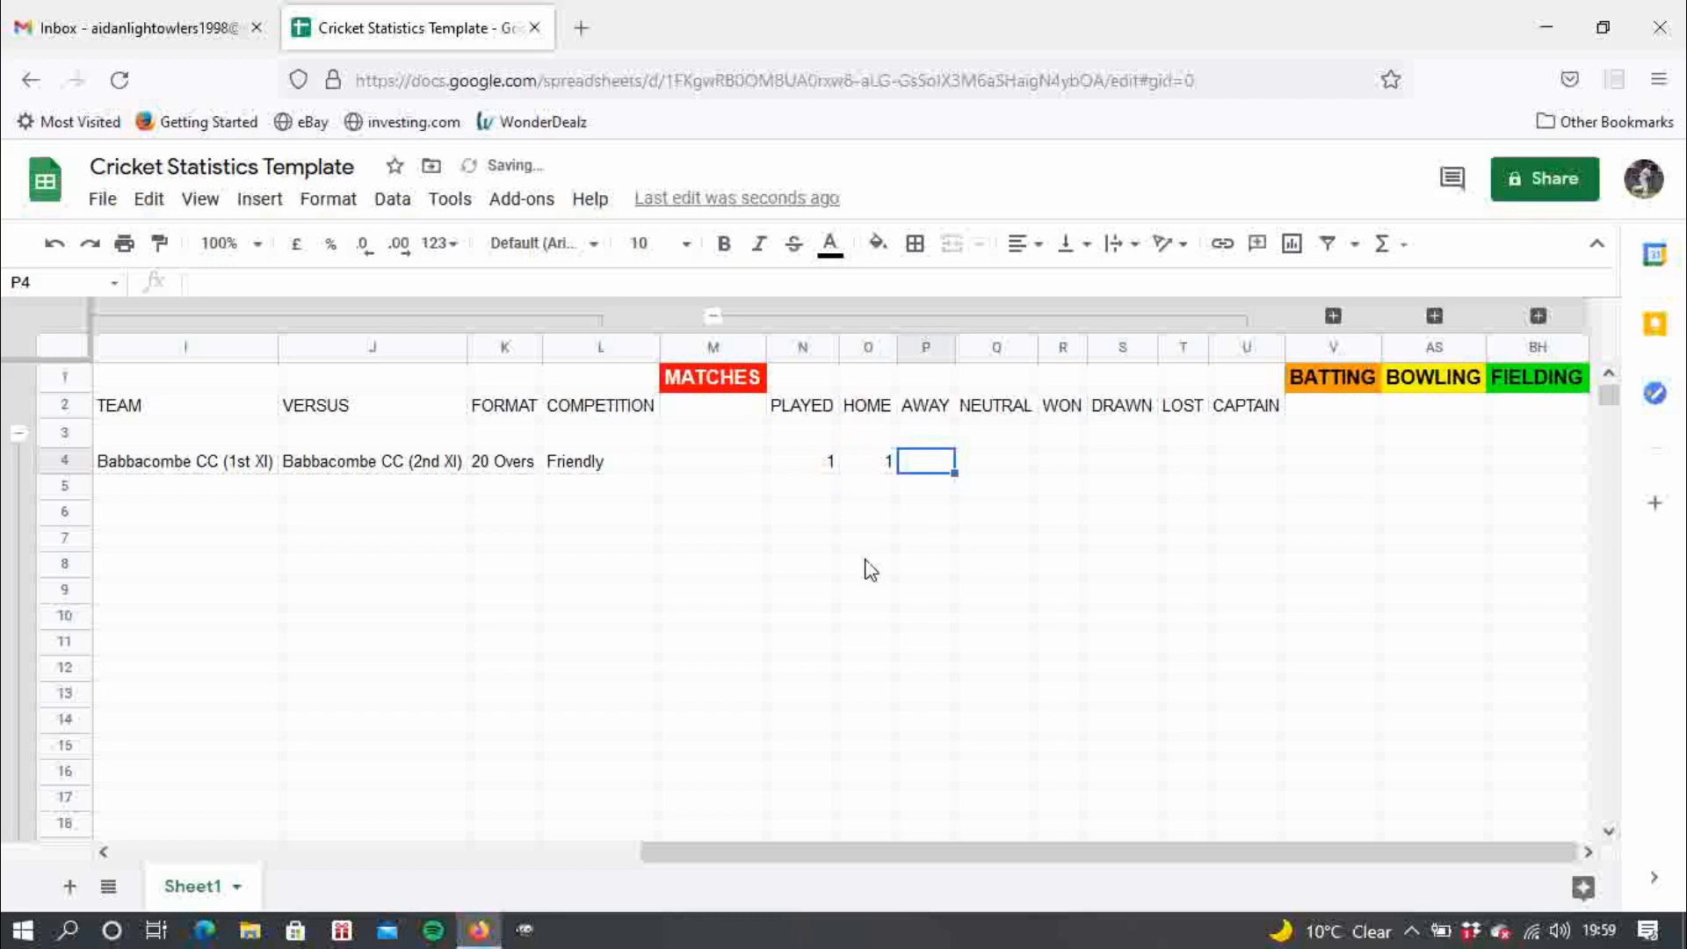
text(0)
key(Tab)
text(0)
key(Tab)
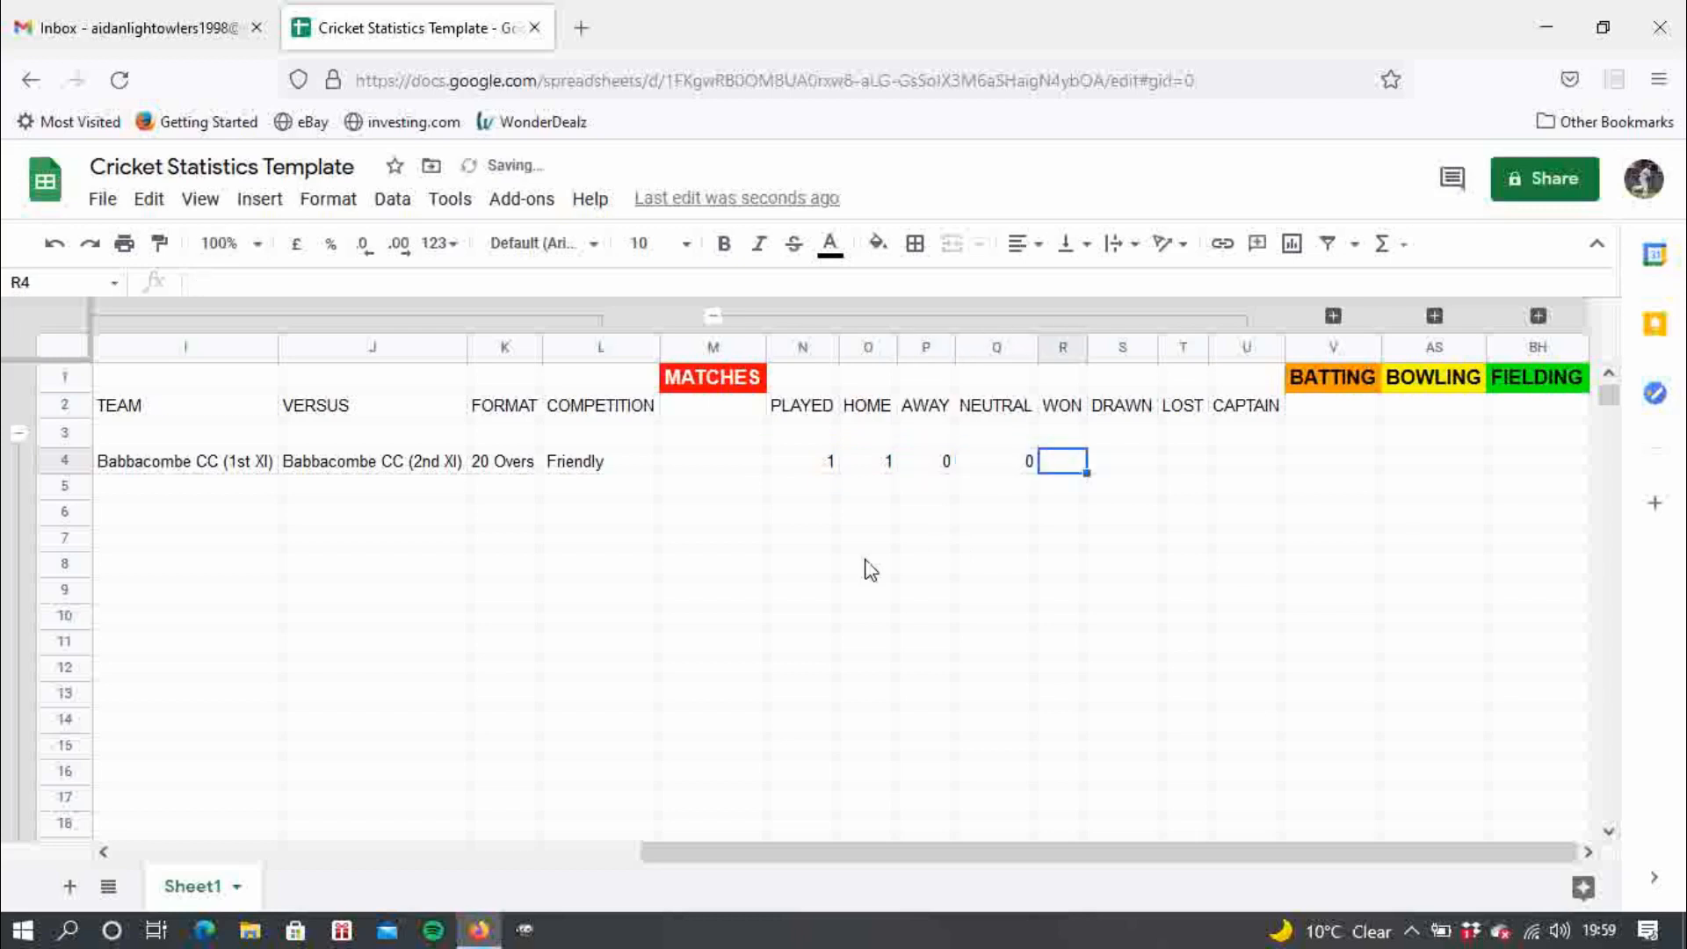
- Record the first match's result in row 4 as WON 1, DRAWN 0 and LOST 0, with CAPTAIN 0
text(1)
key(Tab)
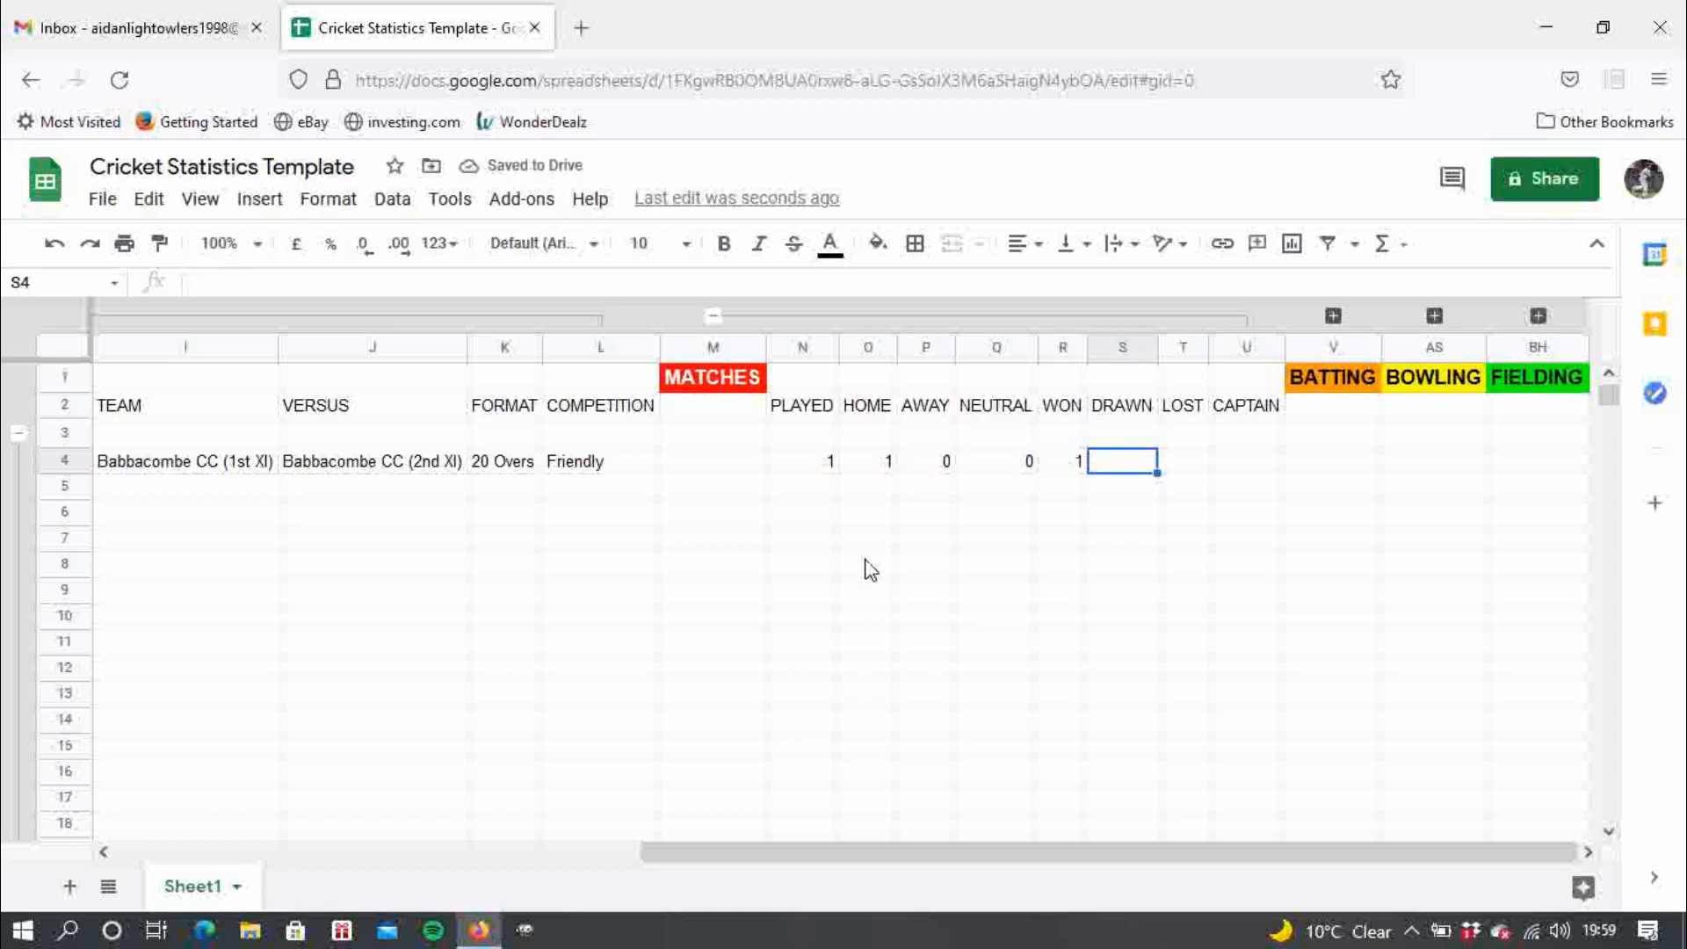
text(0)
key(Tab)
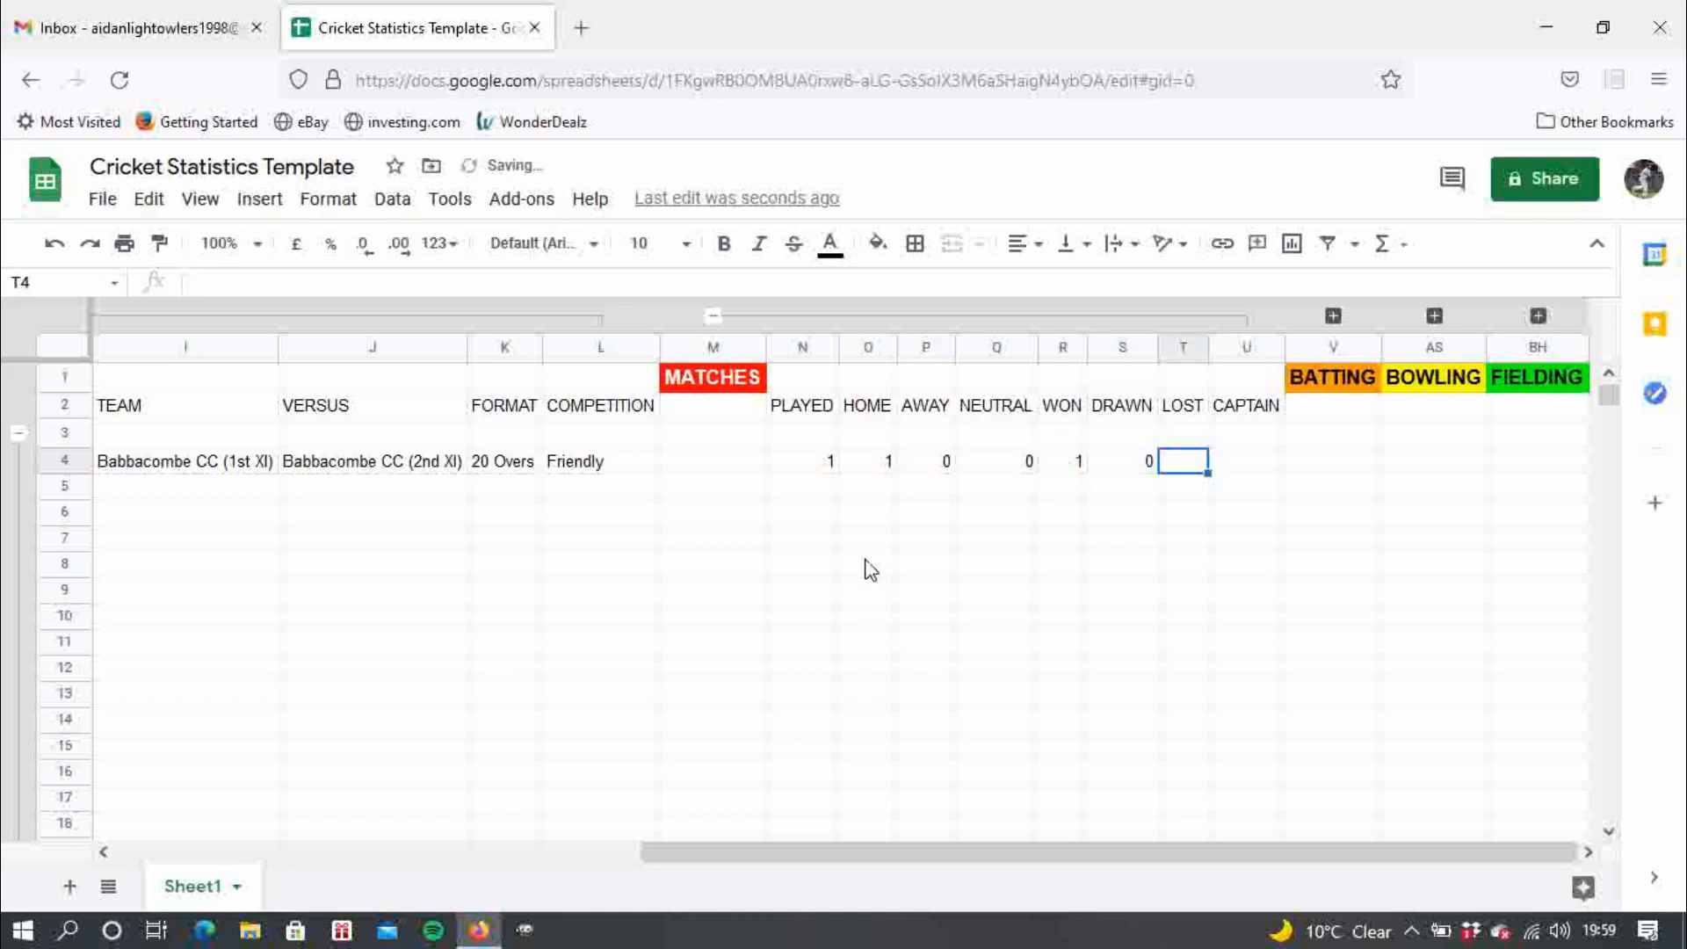
text(0)
key(Tab)
text(0)
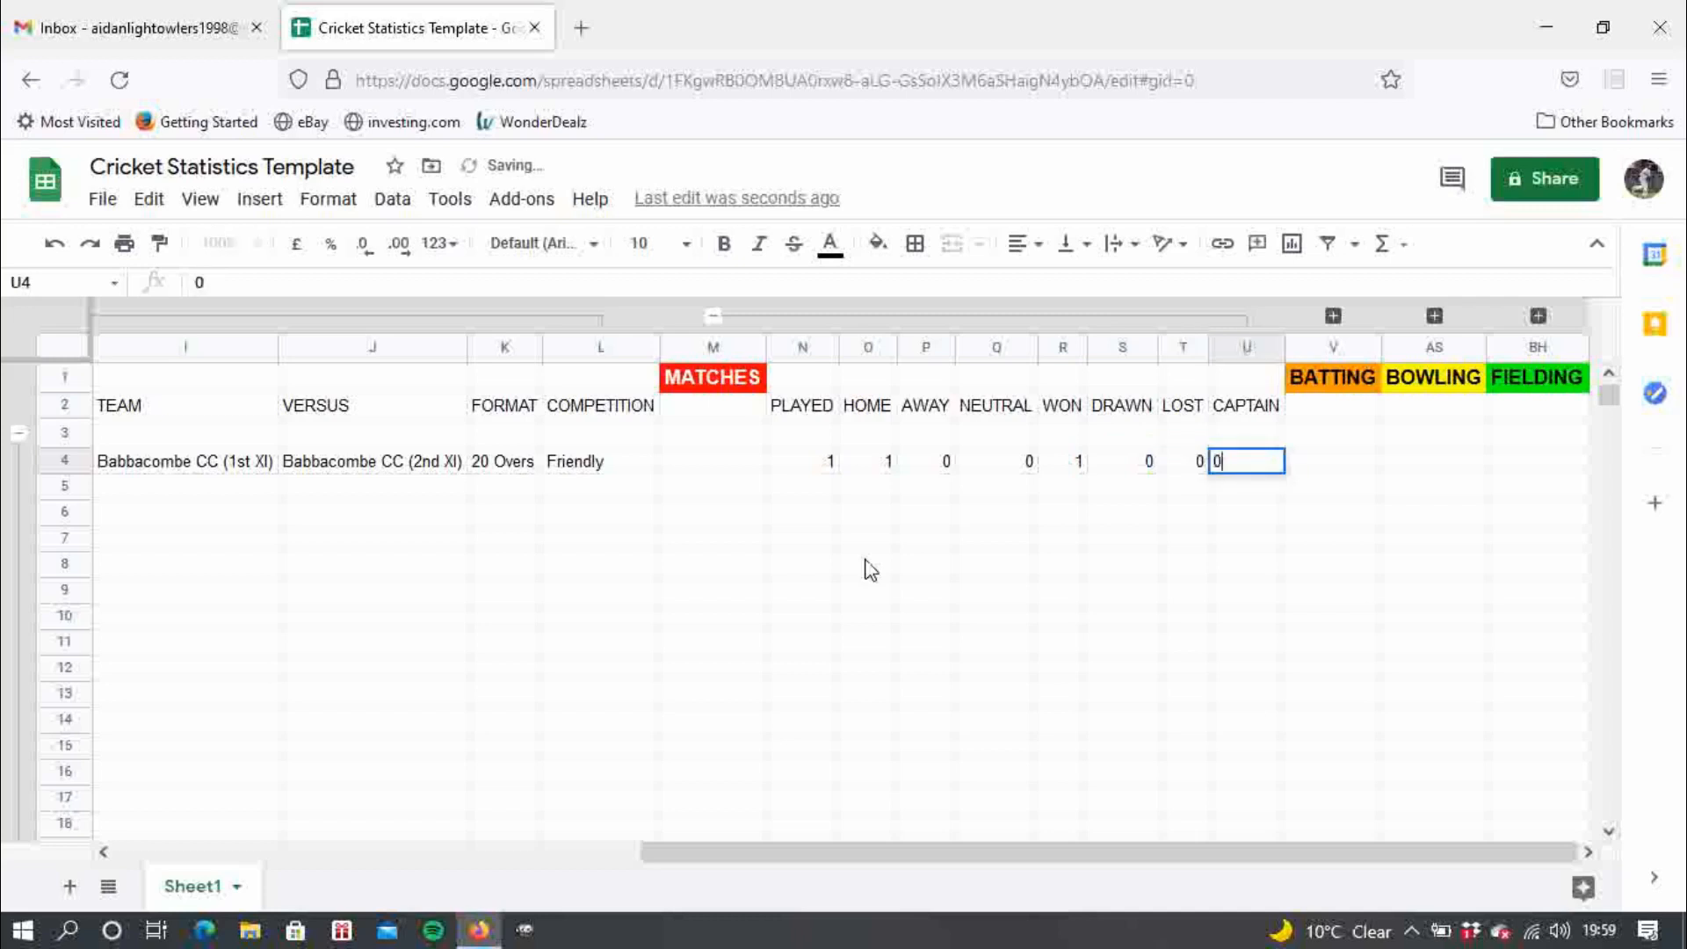
key(Tab)
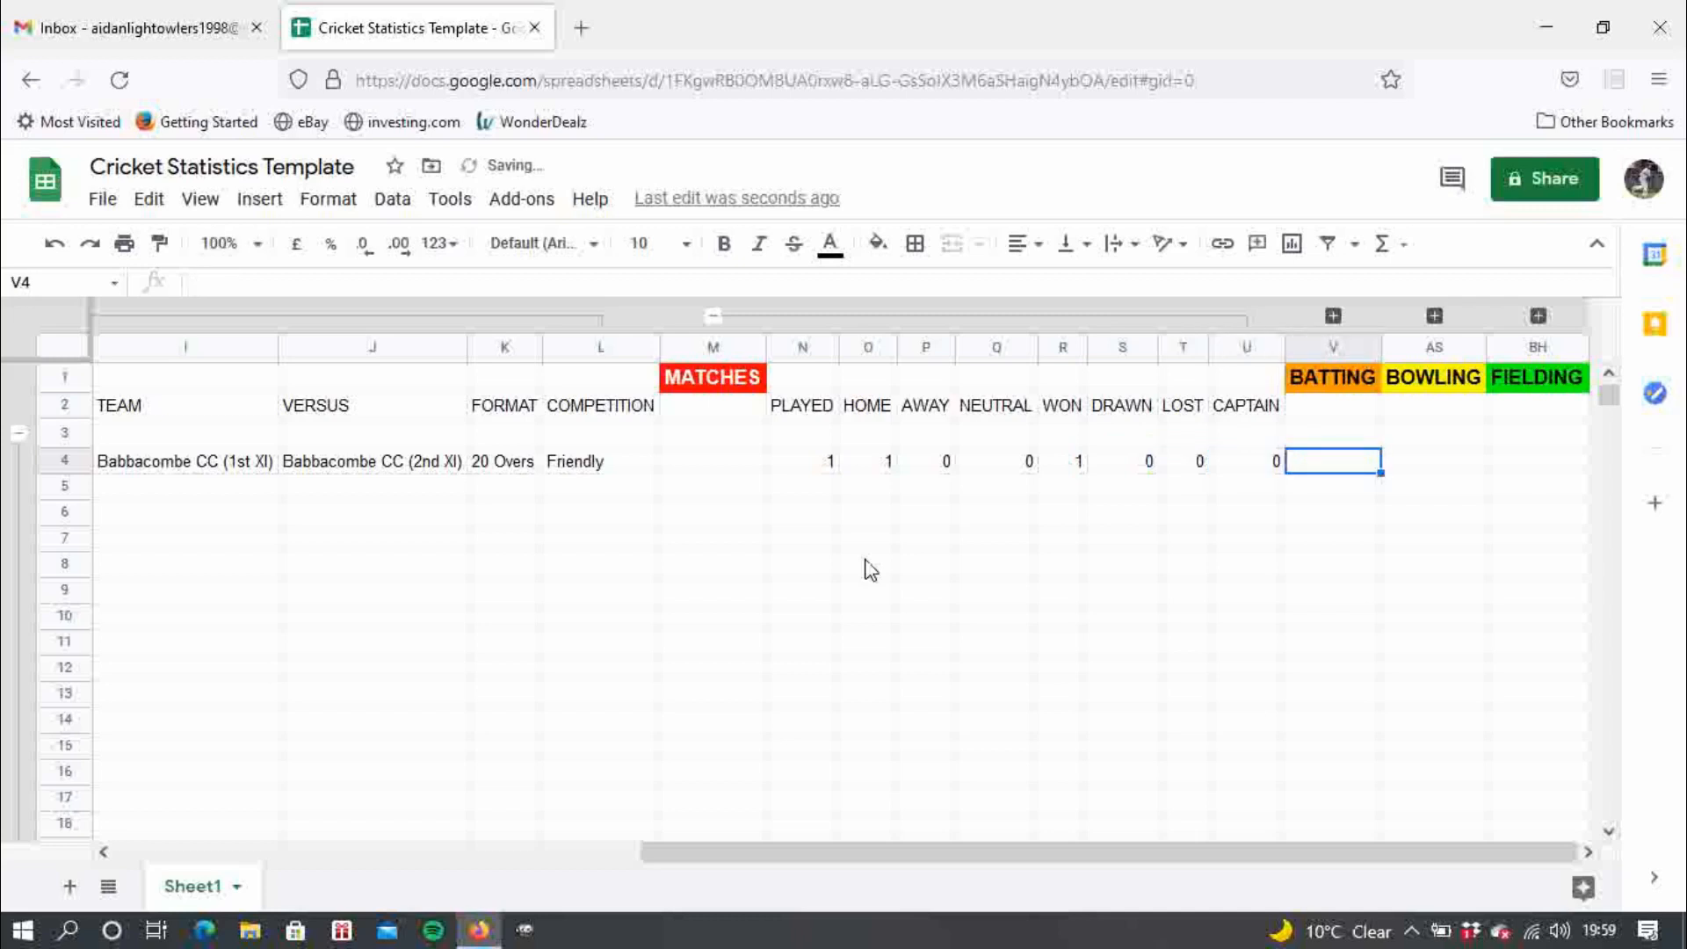
- Expand the BATTING column group and enter NUMBER 1, RUNS 20 and BALLS 50 in row 4
click(1333, 317)
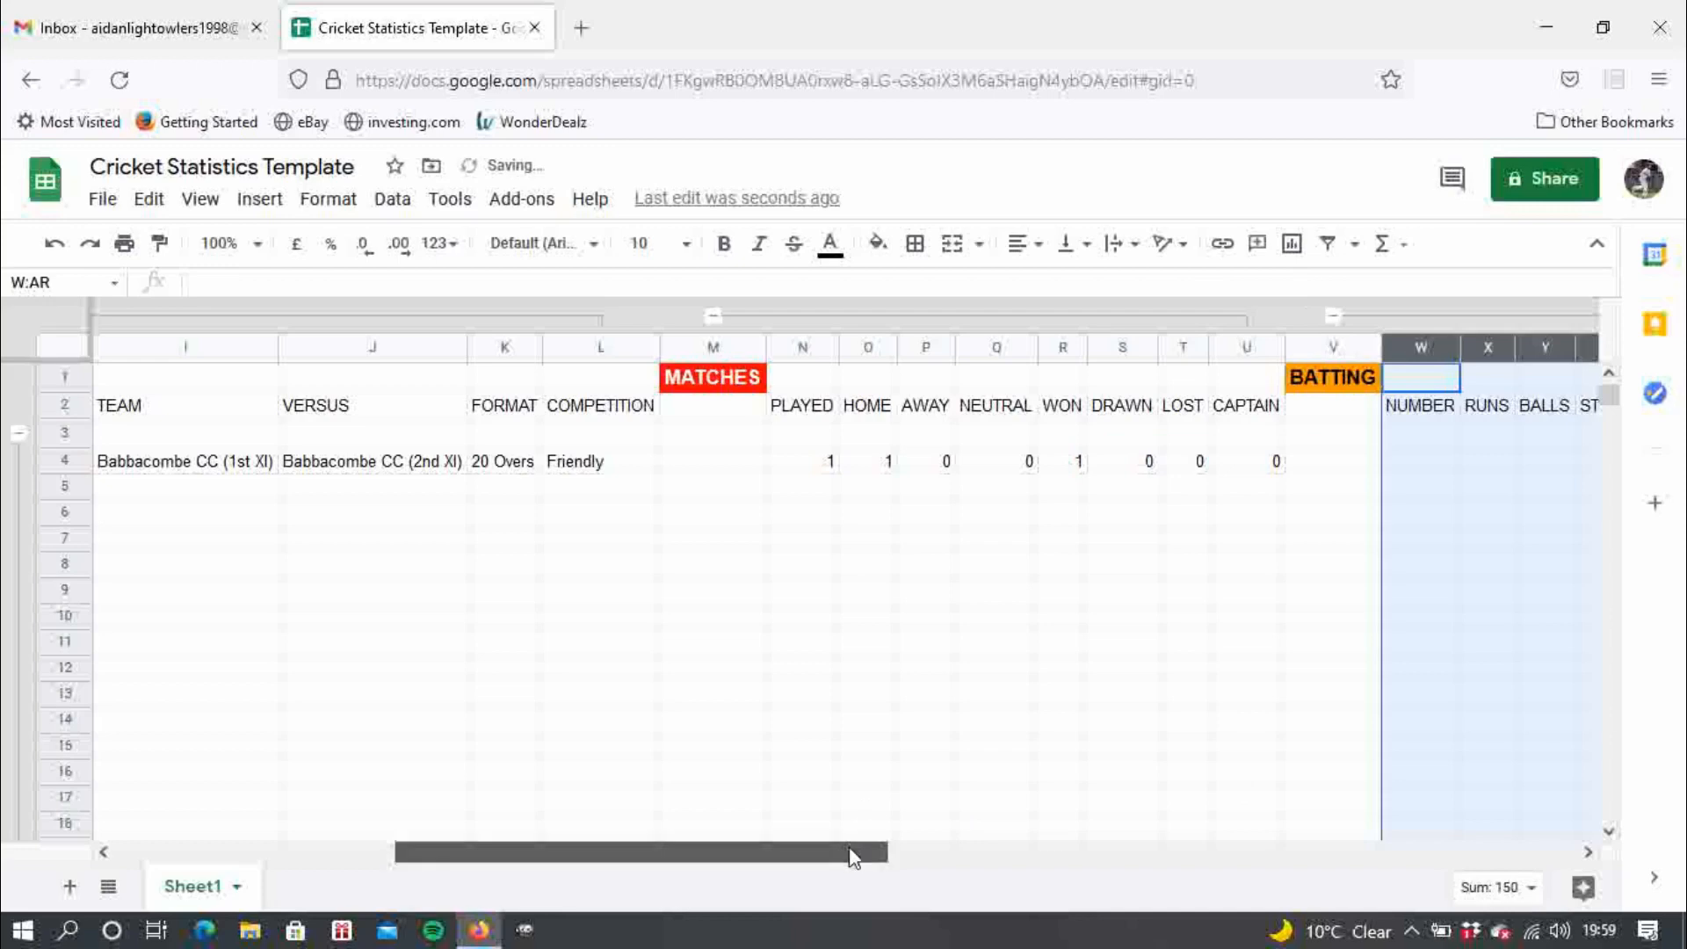
drag(859, 852, 1190, 852)
click(619, 464)
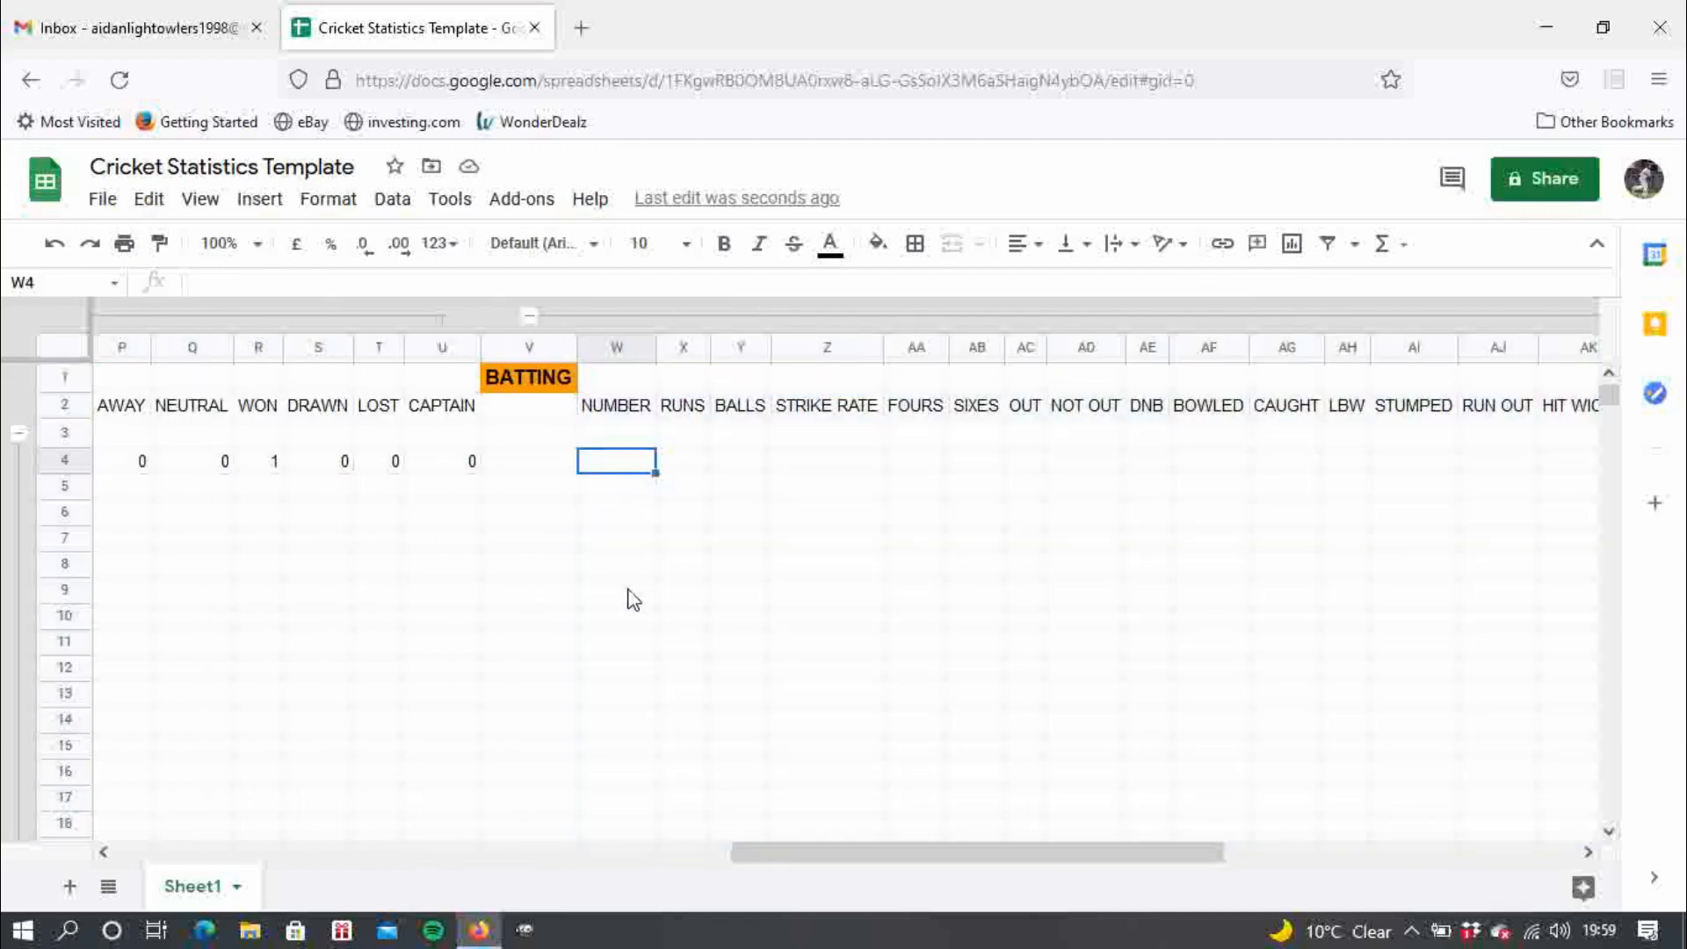
text(1)
key(Tab)
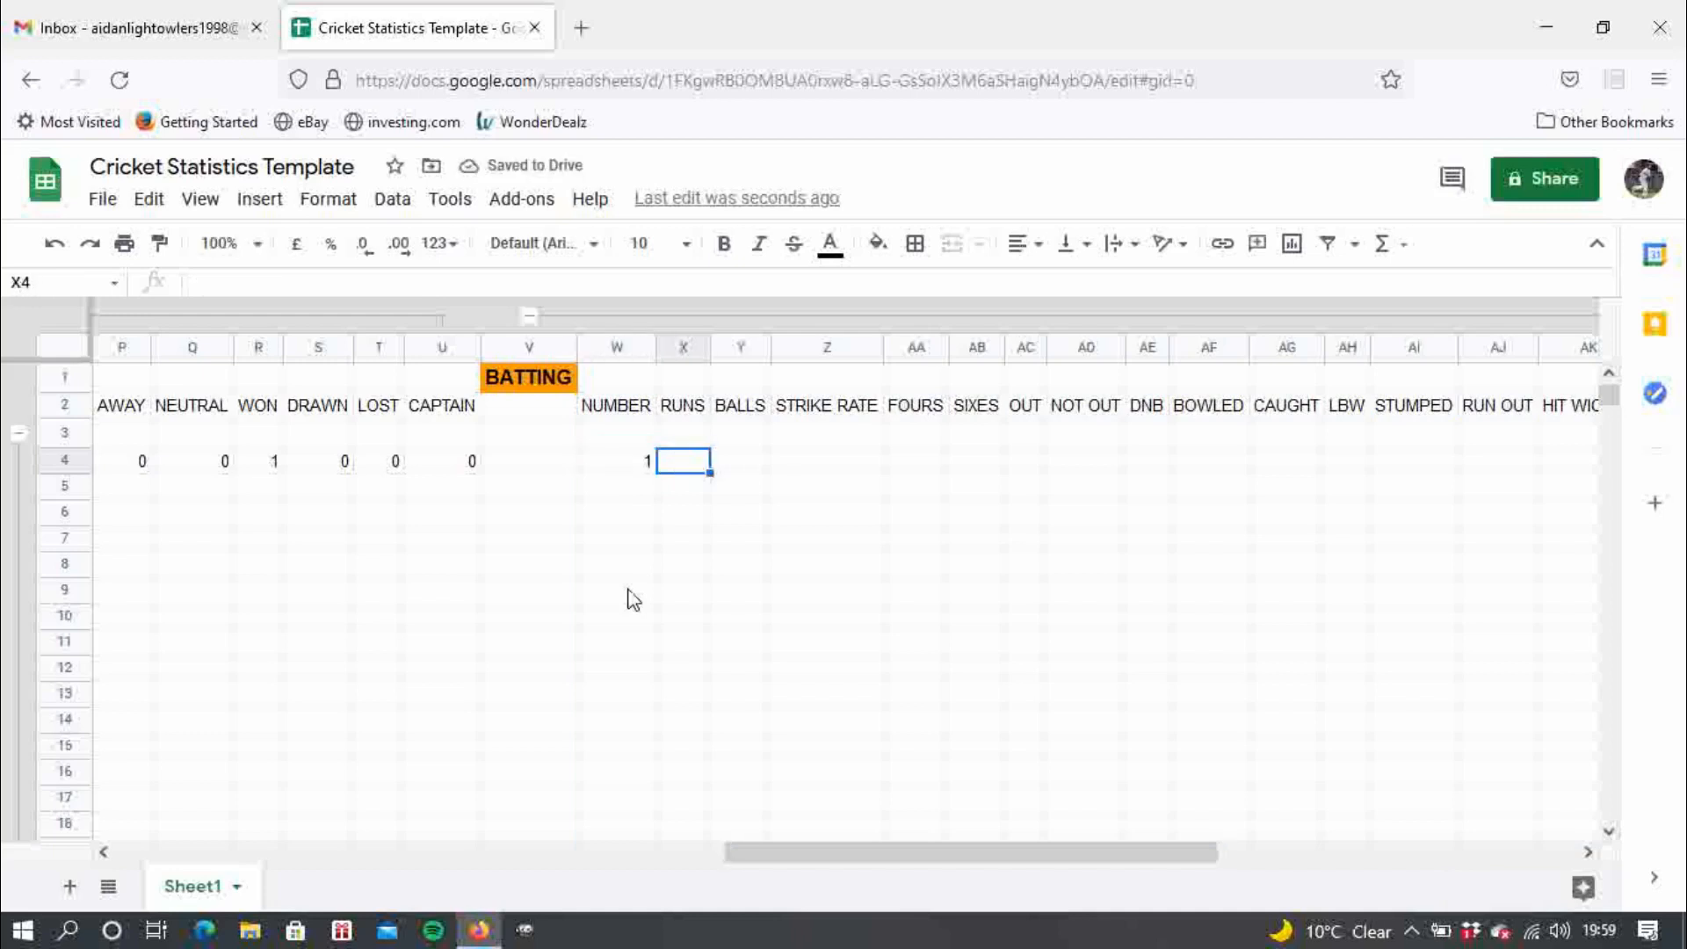
text(20)
key(Tab)
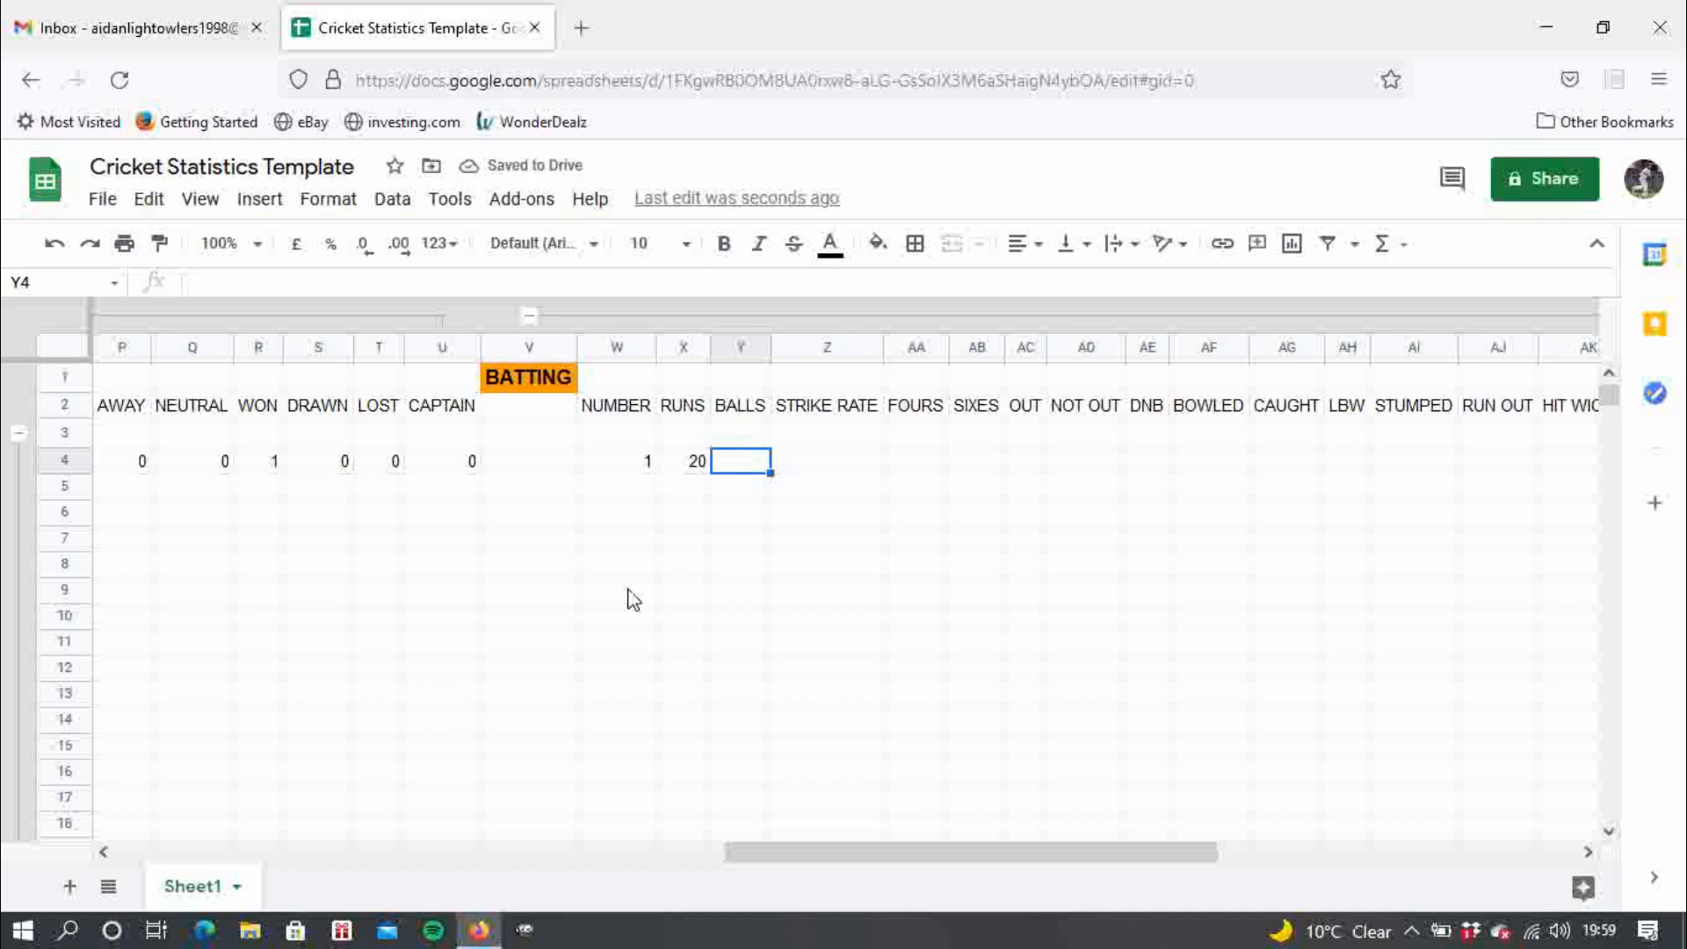
text(50)
key(Tab)
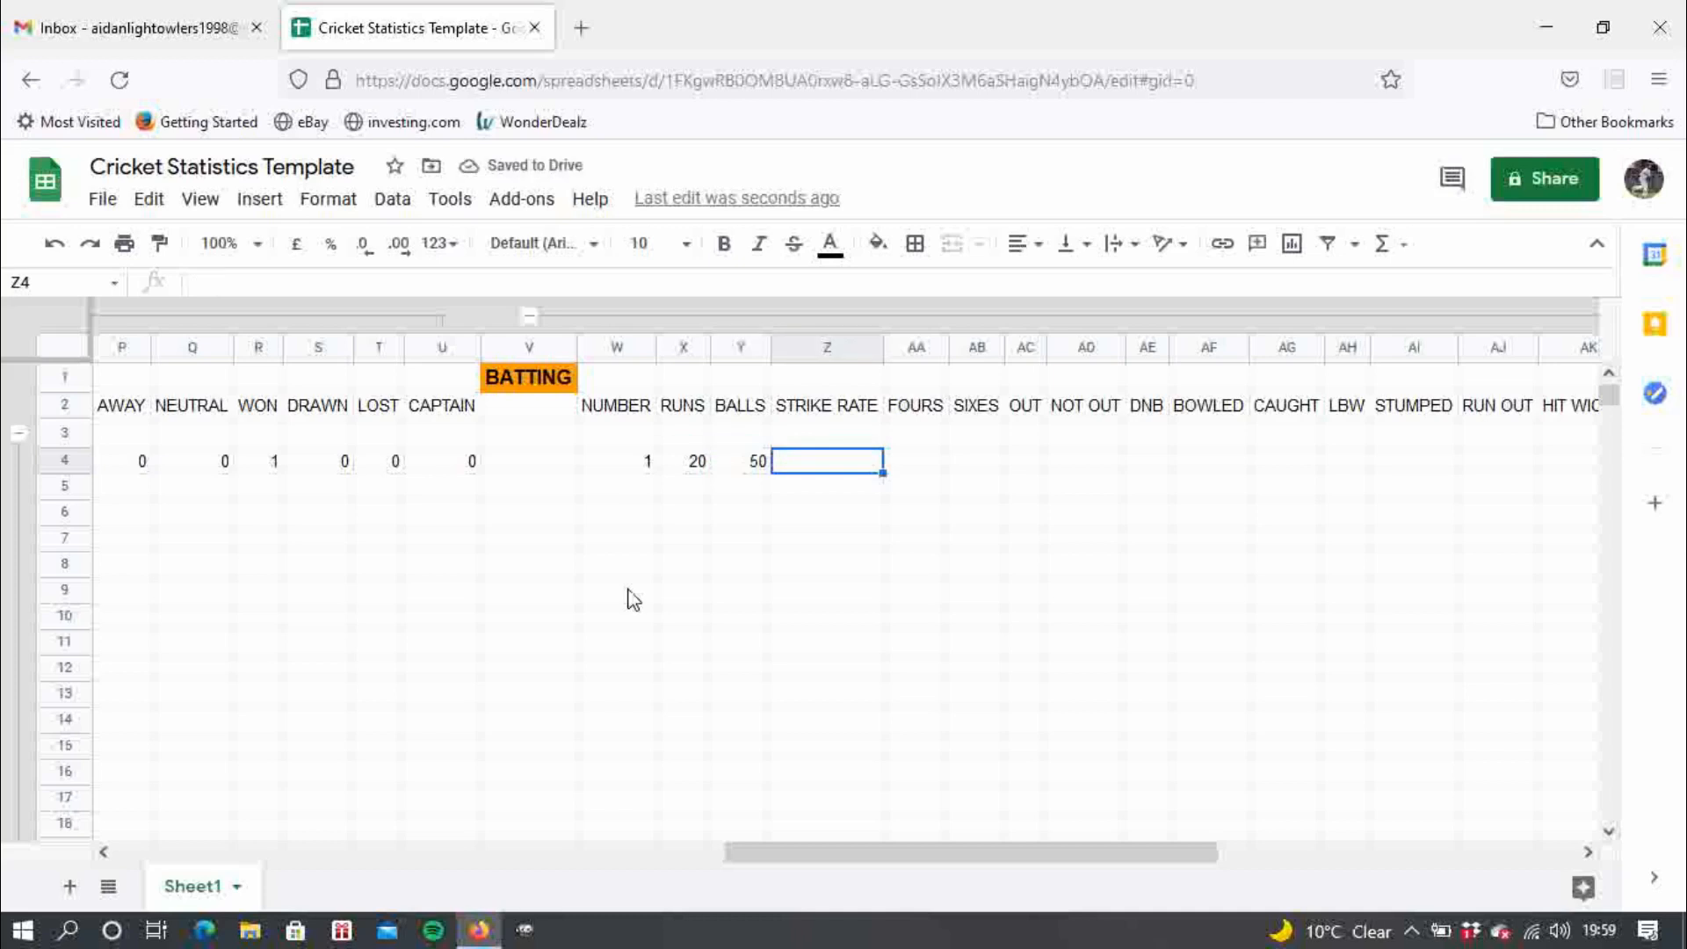
- Skip STRIKE RATE and enter FOURS 2, SIXES 1, OUT 1, NOT OUT 0 and DNB 0 in row 4
key(Tab)
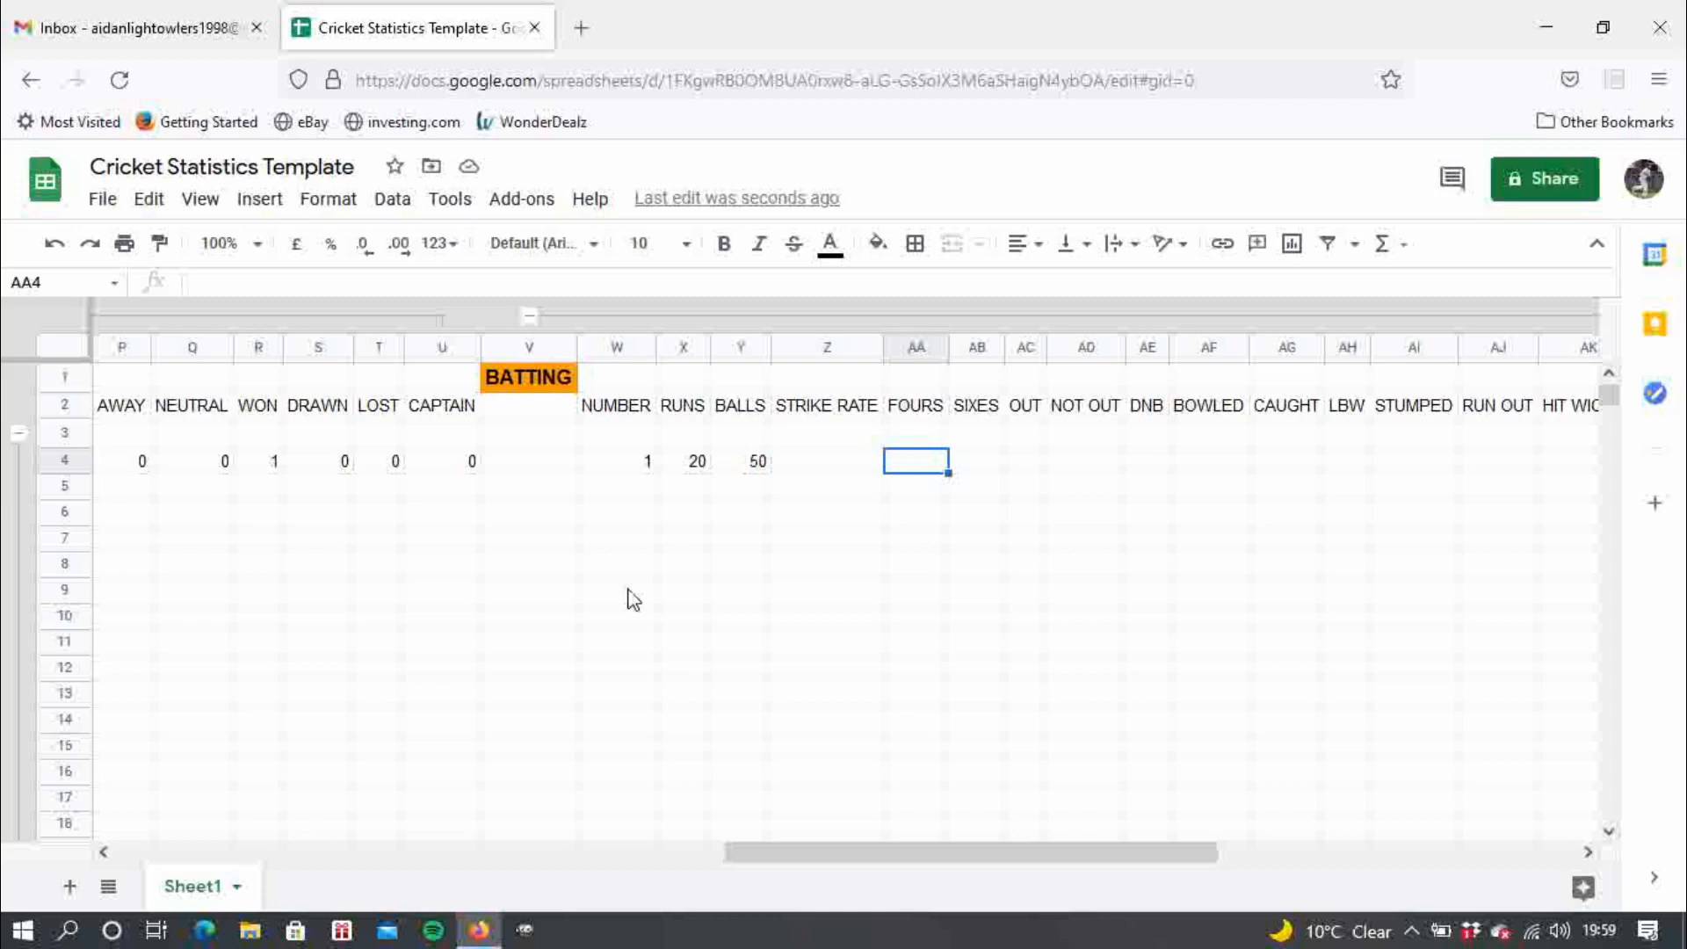
text(2)
key(Tab)
text(1)
key(Tab)
text(1)
key(Tab)
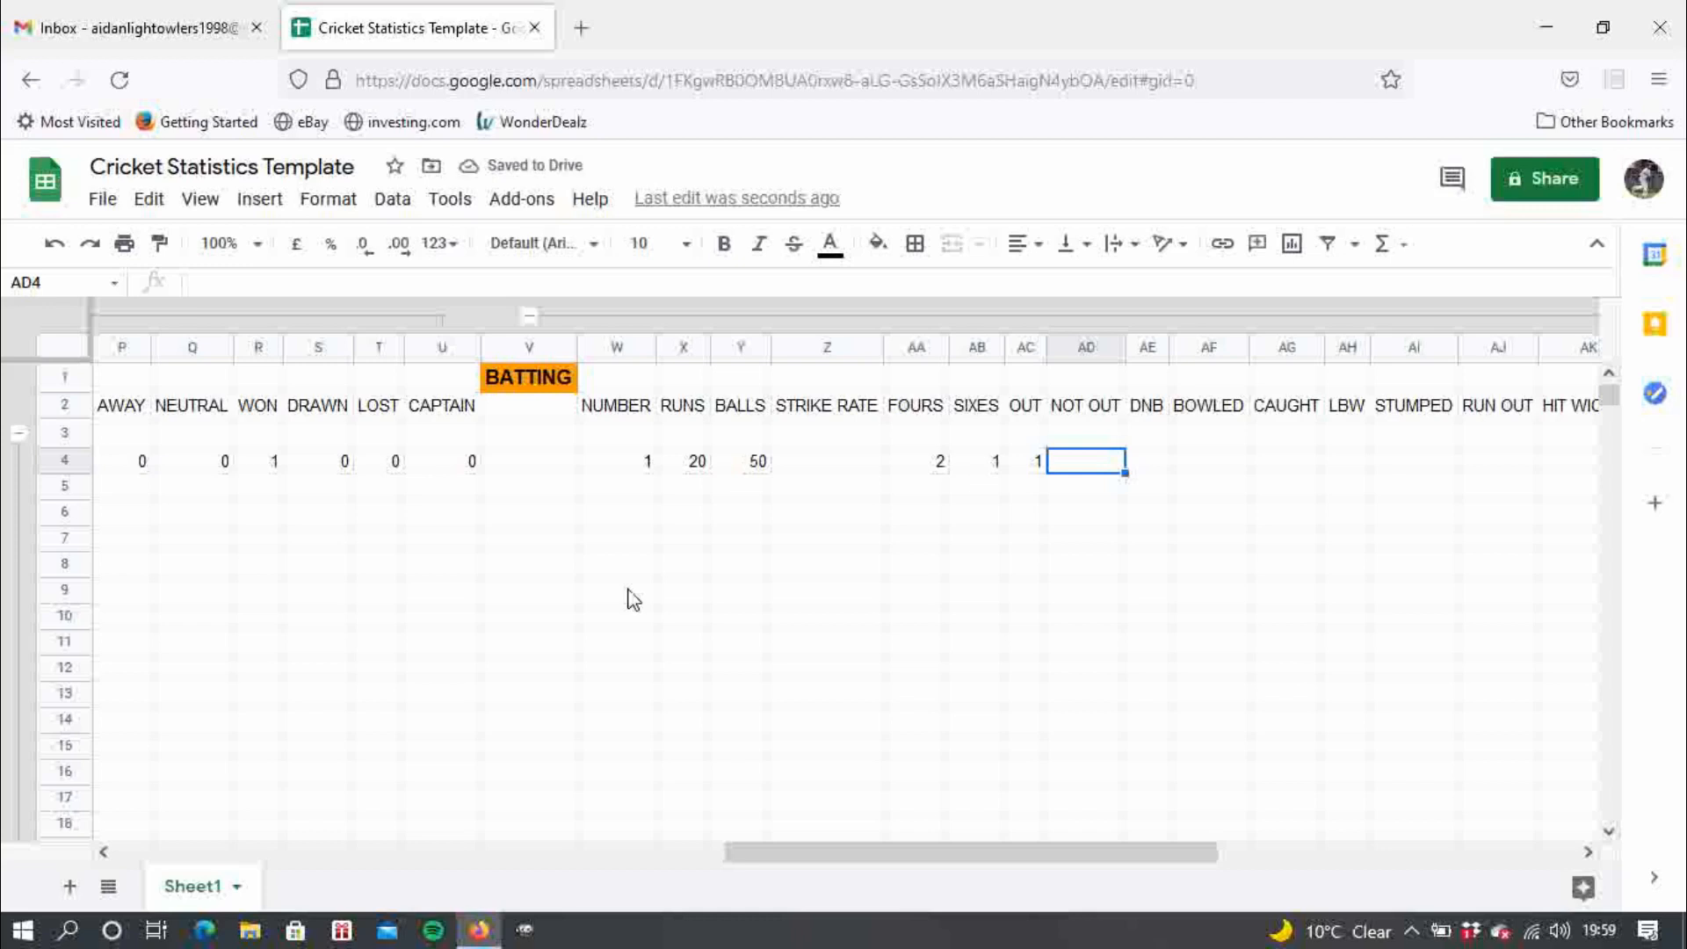
text(0)
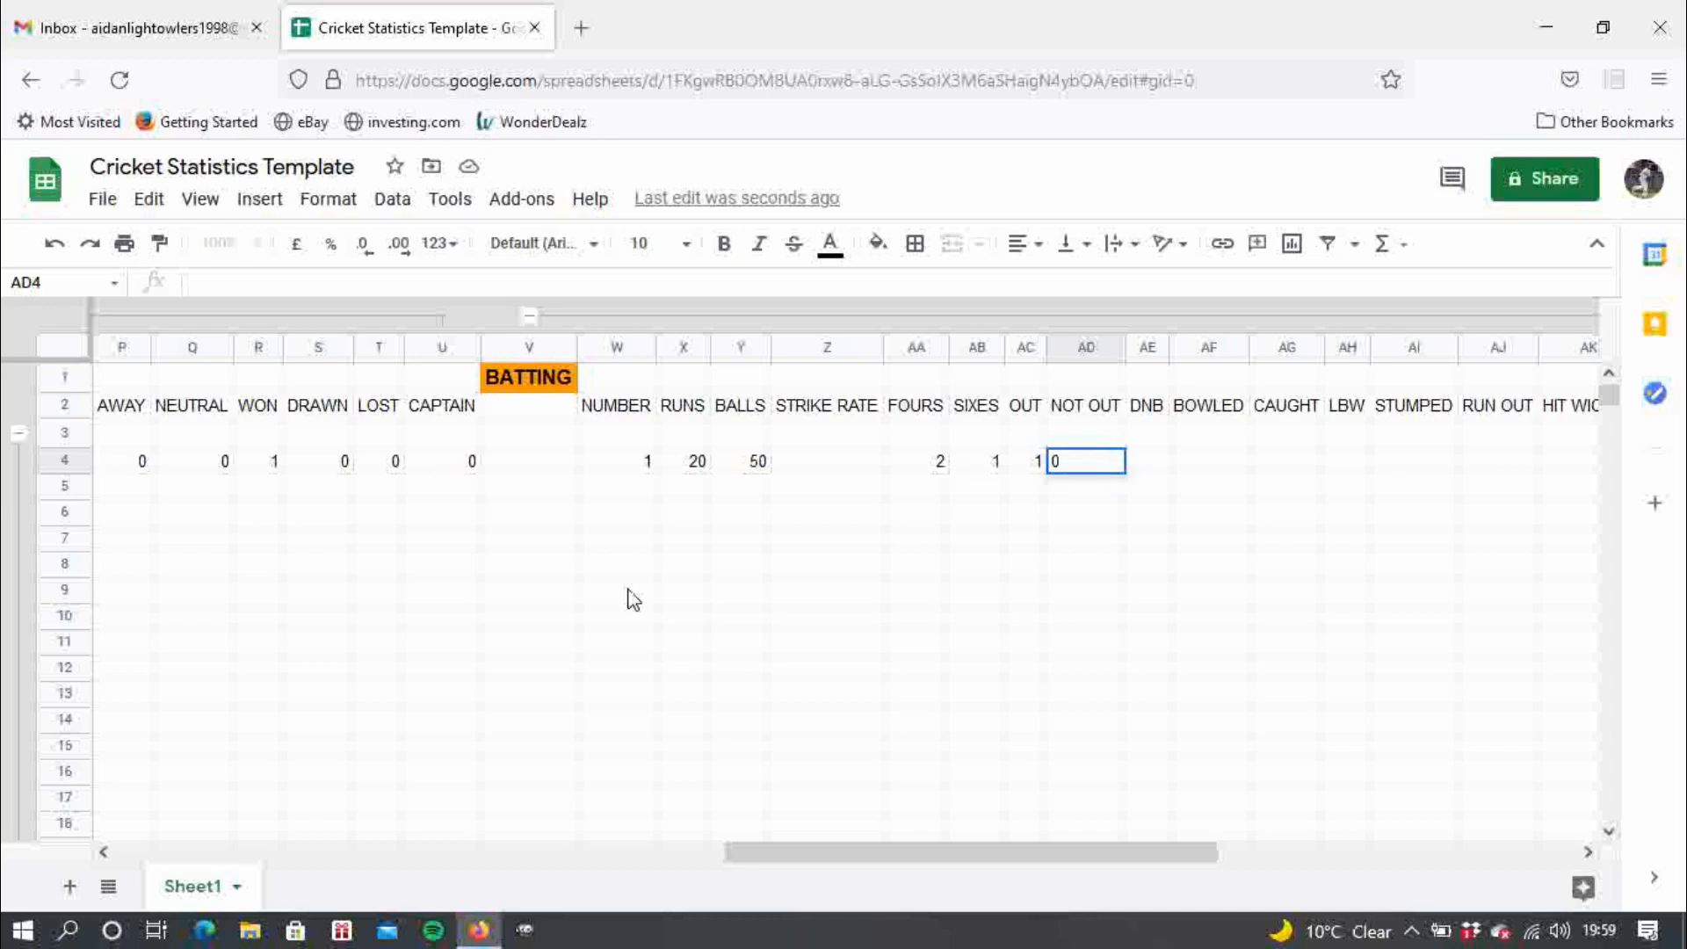
key(Tab)
text(0)
key(Tab)
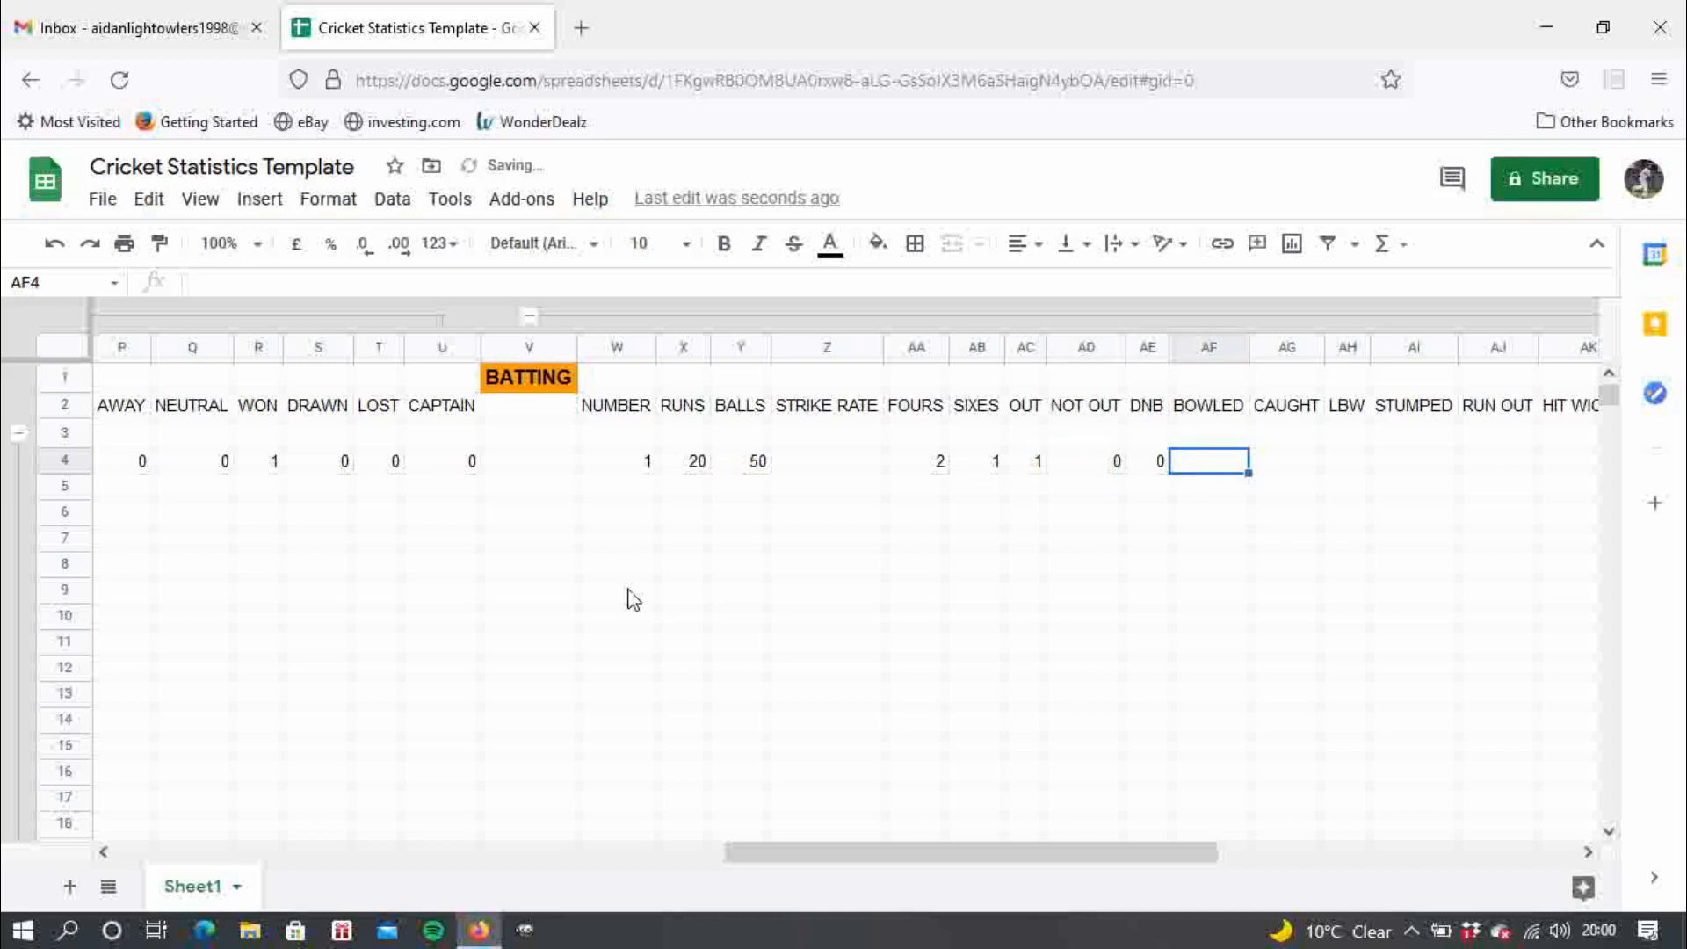
- Record the first match's dismissal in row 4 of the BATTING columns as BOWLED 1 and CAUGHT 0
text(1)
key(Tab)
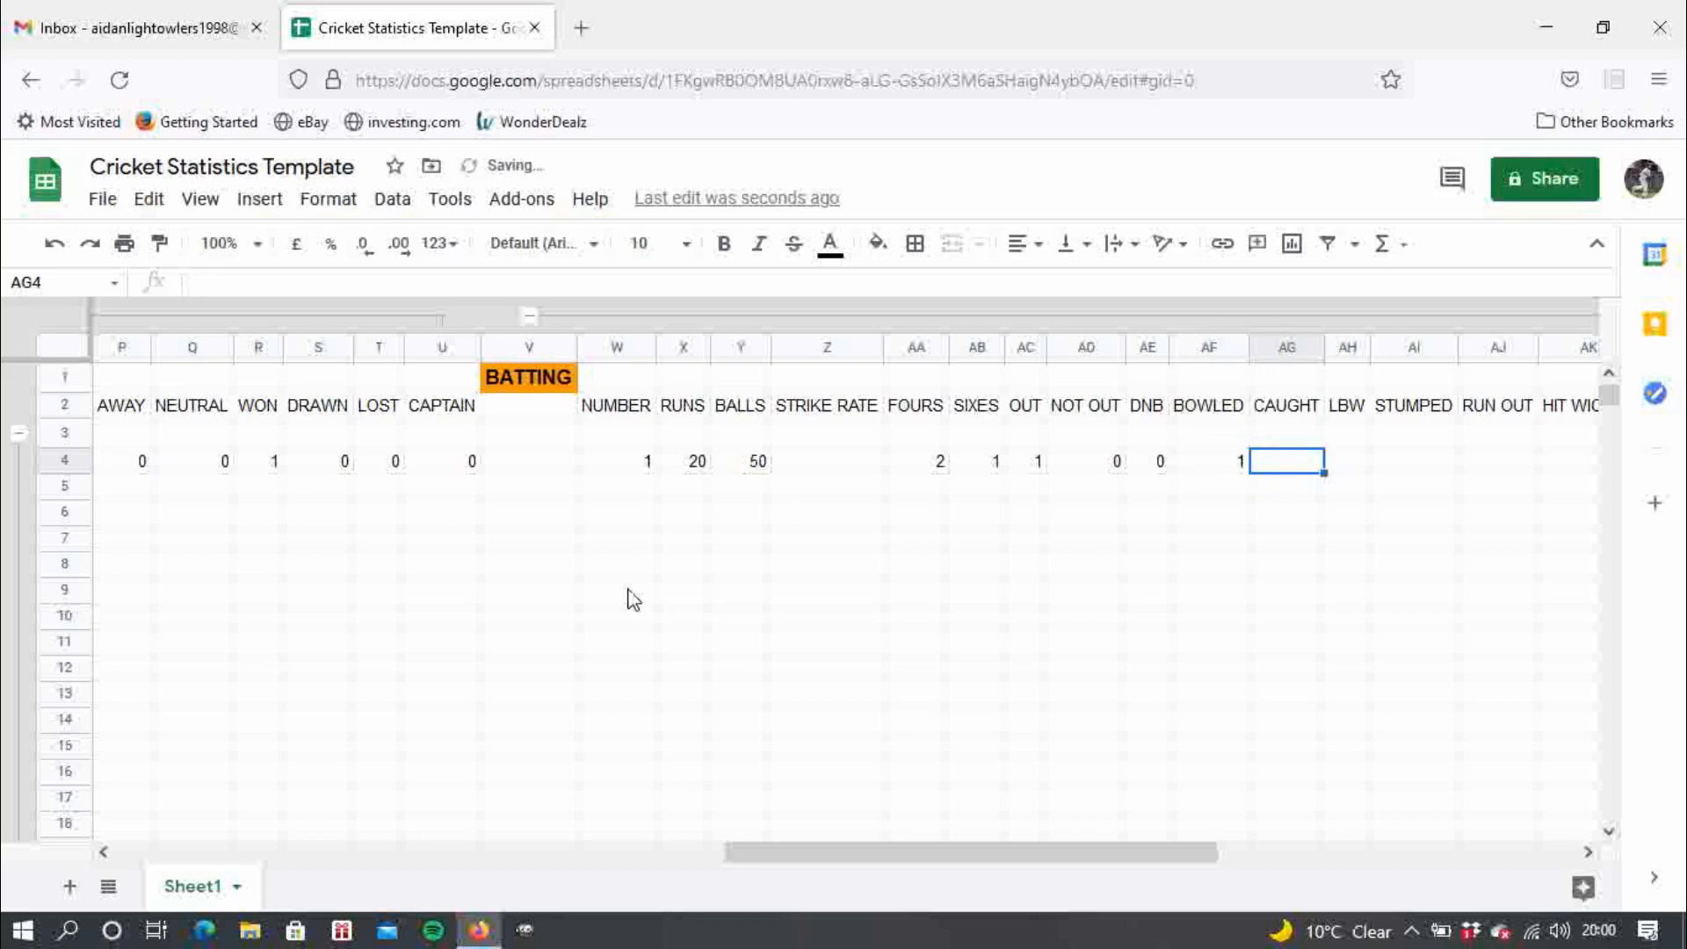
text(0)
key(Tab)
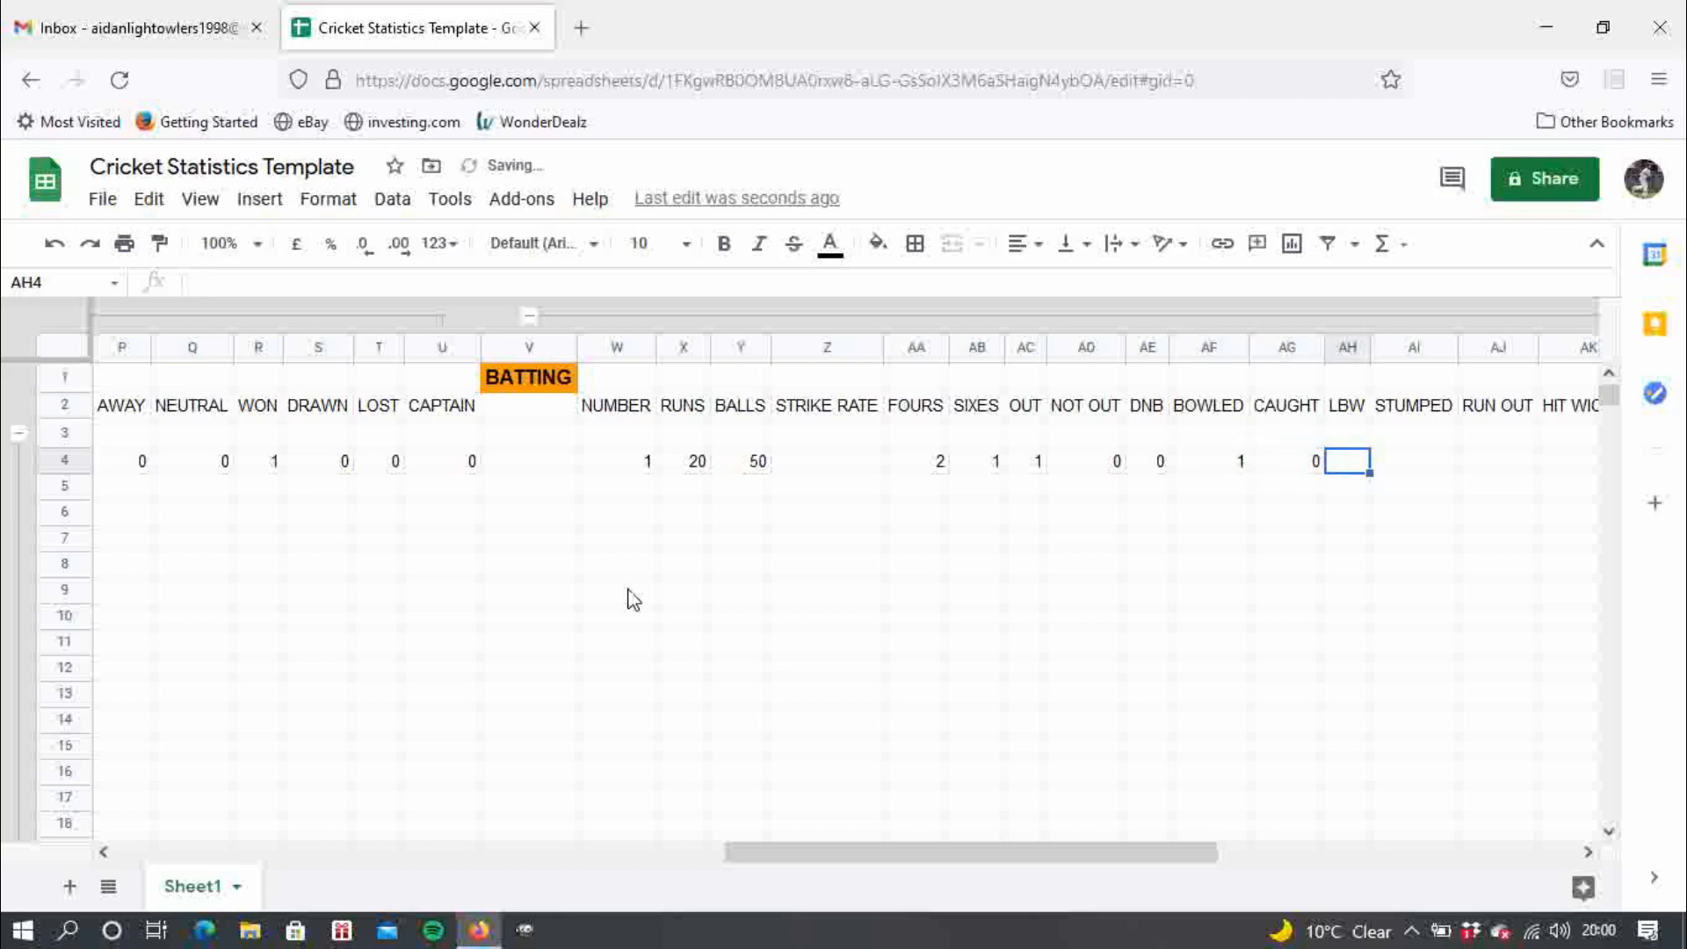
- Fill the CAUGHT value of 0 across row 4 through the remaining BATTING columns, from LBW to 100
drag(963, 848, 1360, 850)
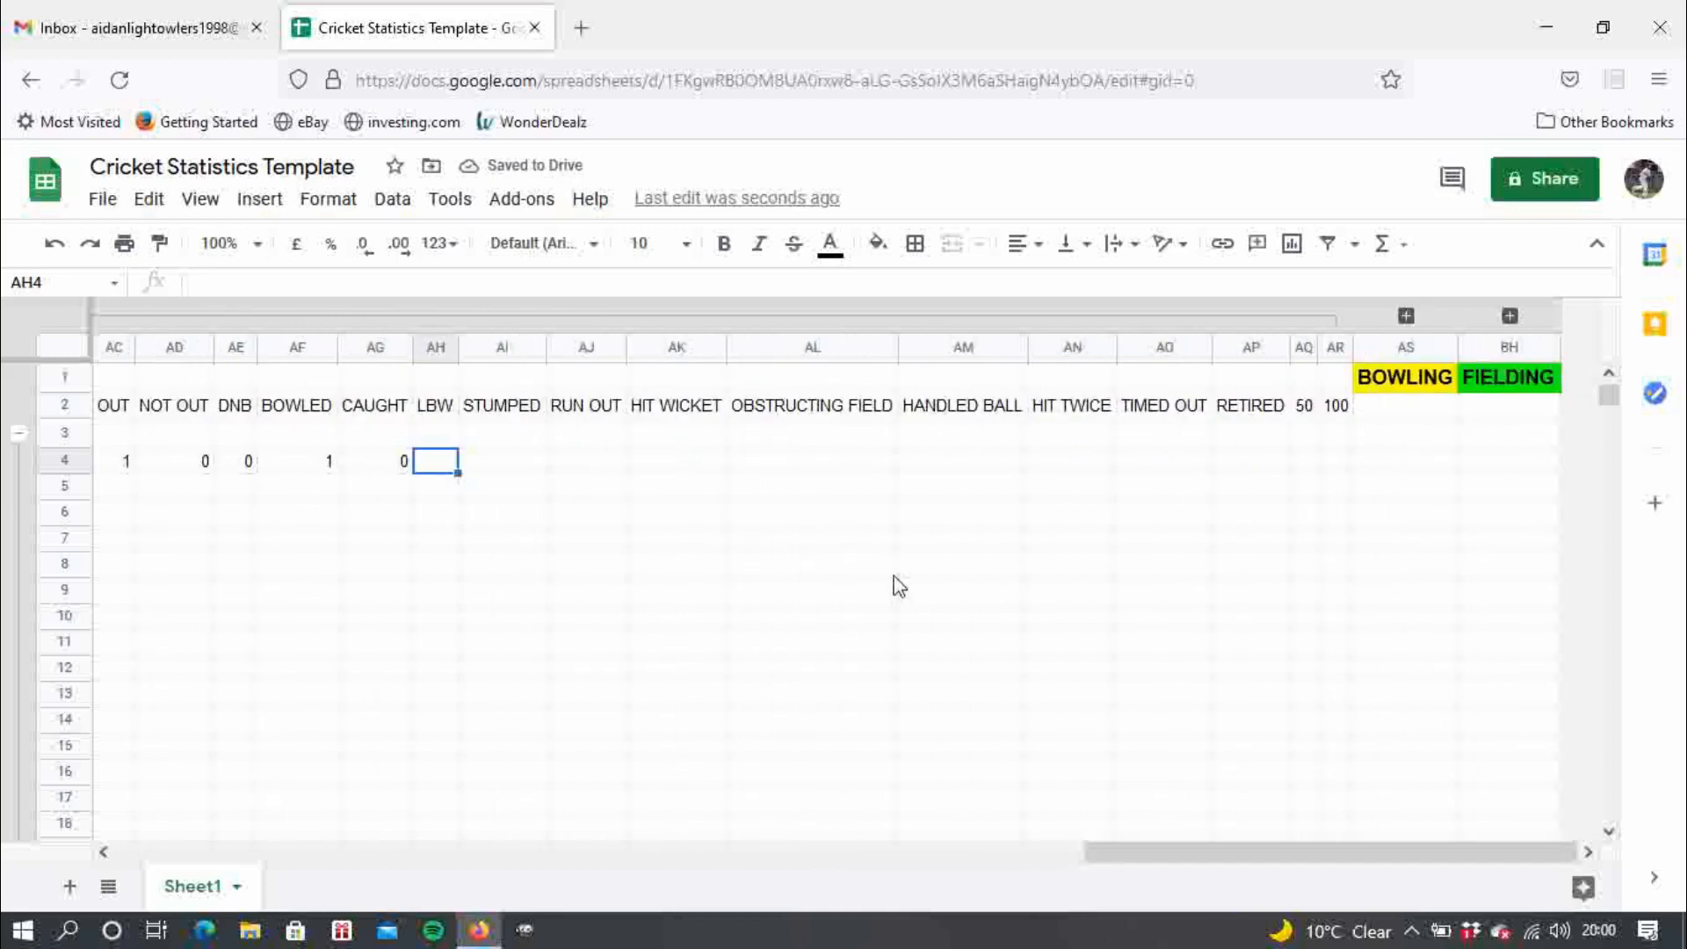
click(406, 463)
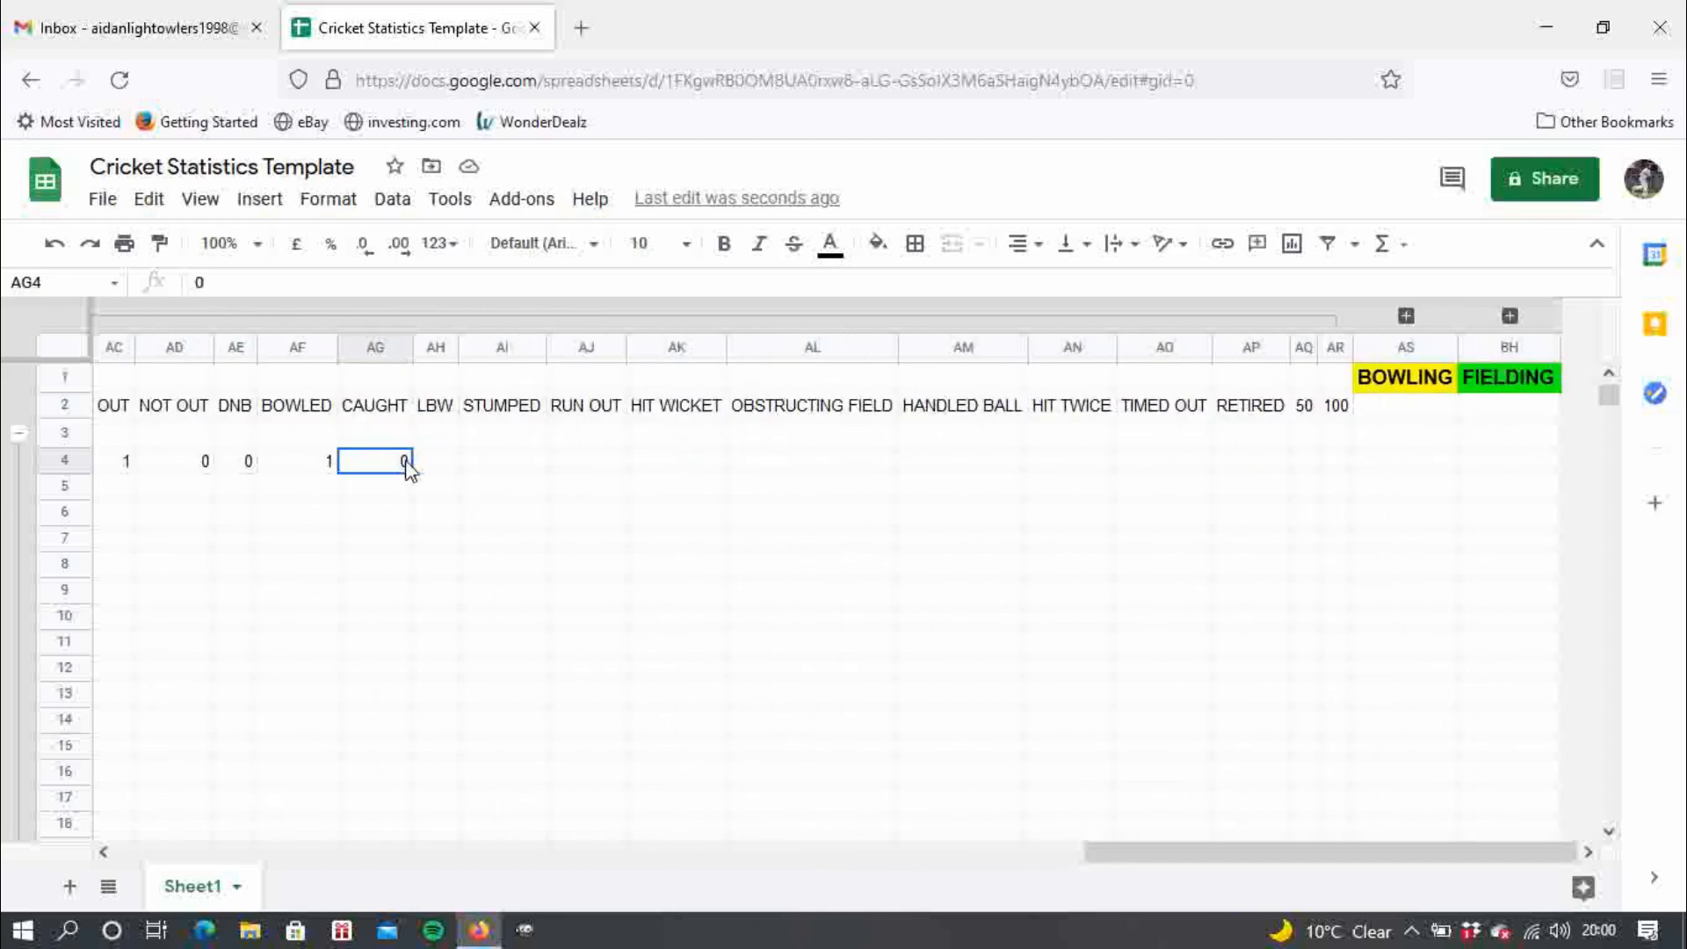
drag(412, 473, 1340, 474)
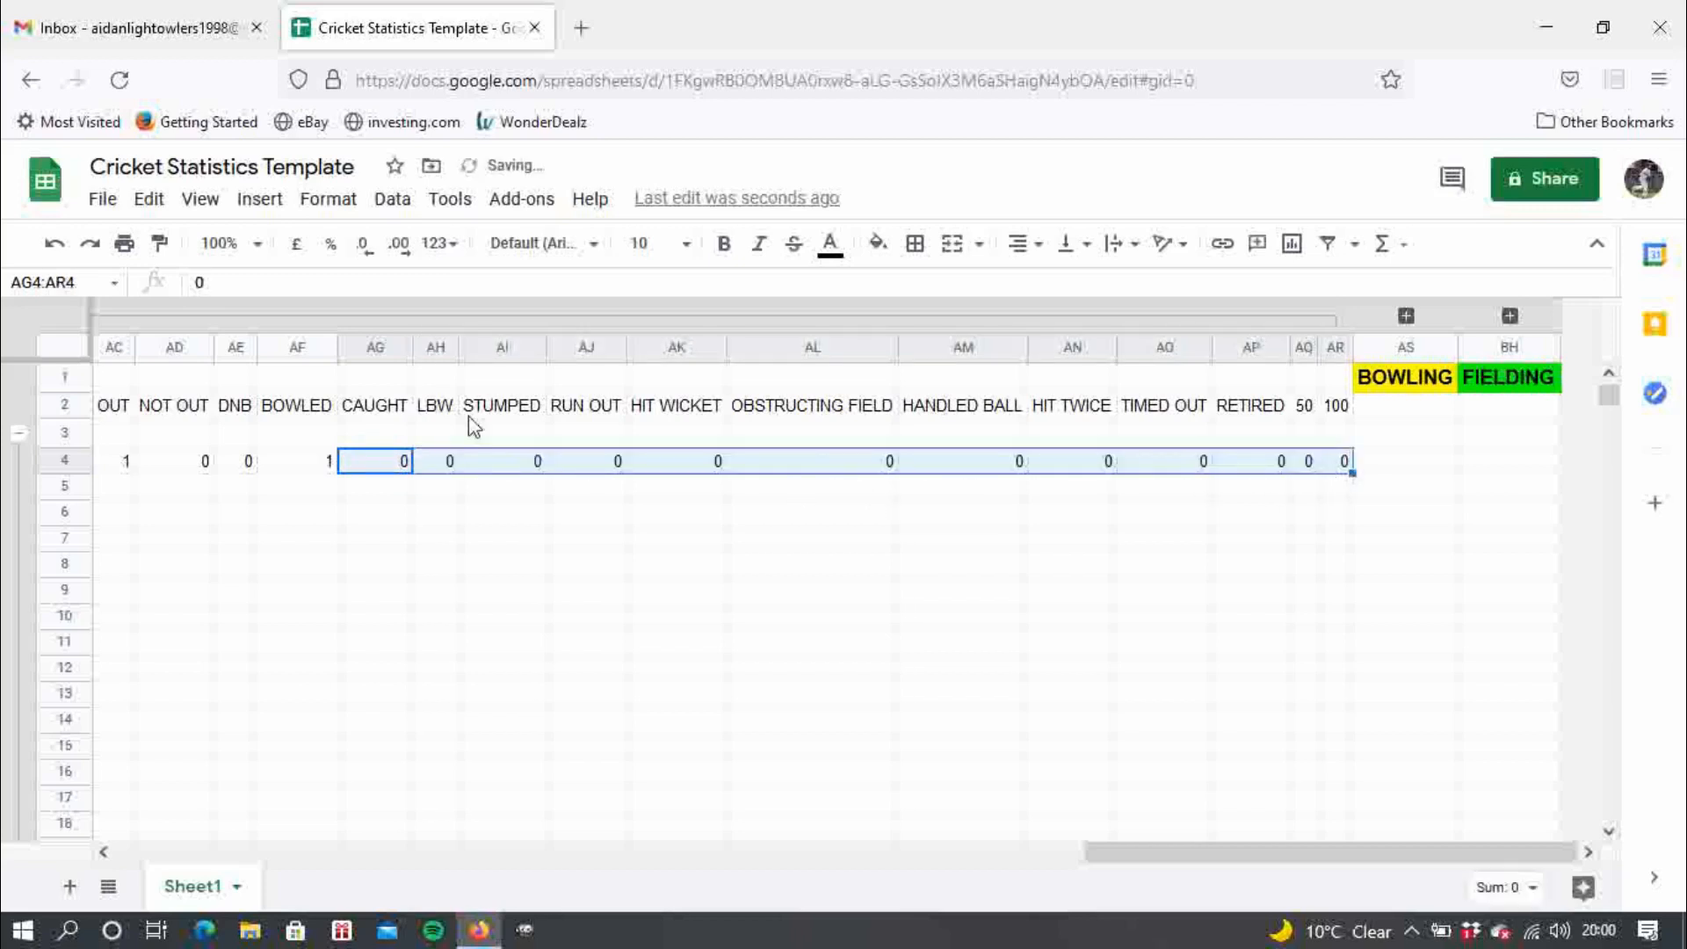
click(846, 574)
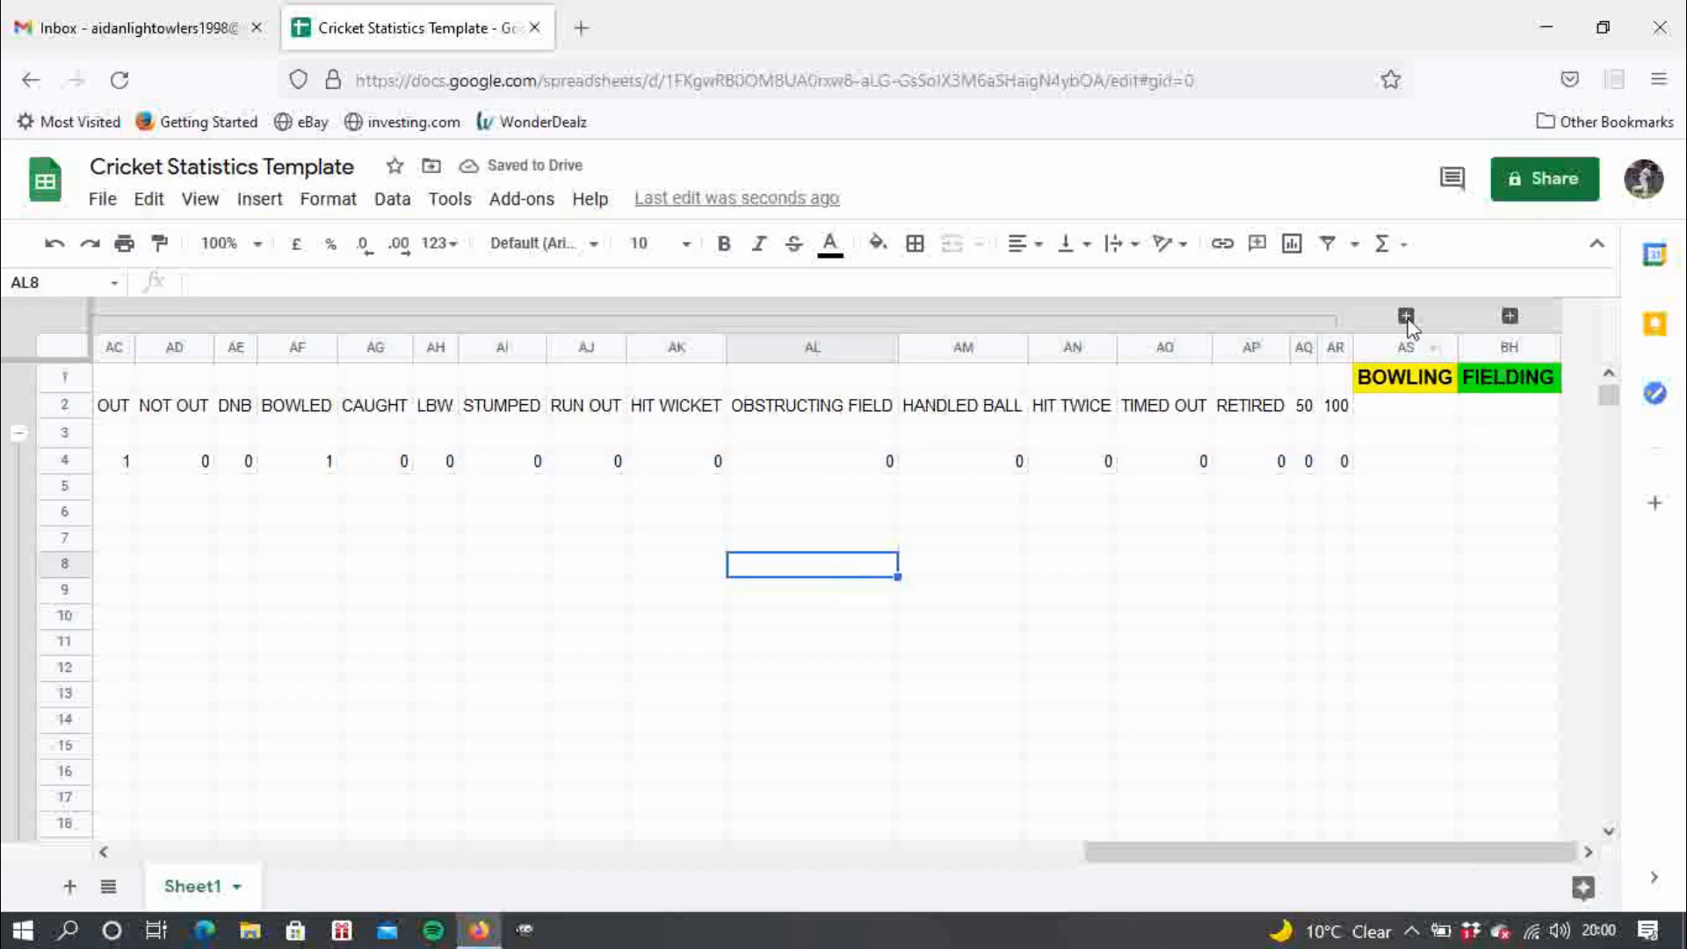
- Expand the BOWLING column group and enter BALLS 12, OVERS 2 and WICKETS 1 in row 4
drag(1172, 846, 1621, 833)
click(356, 473)
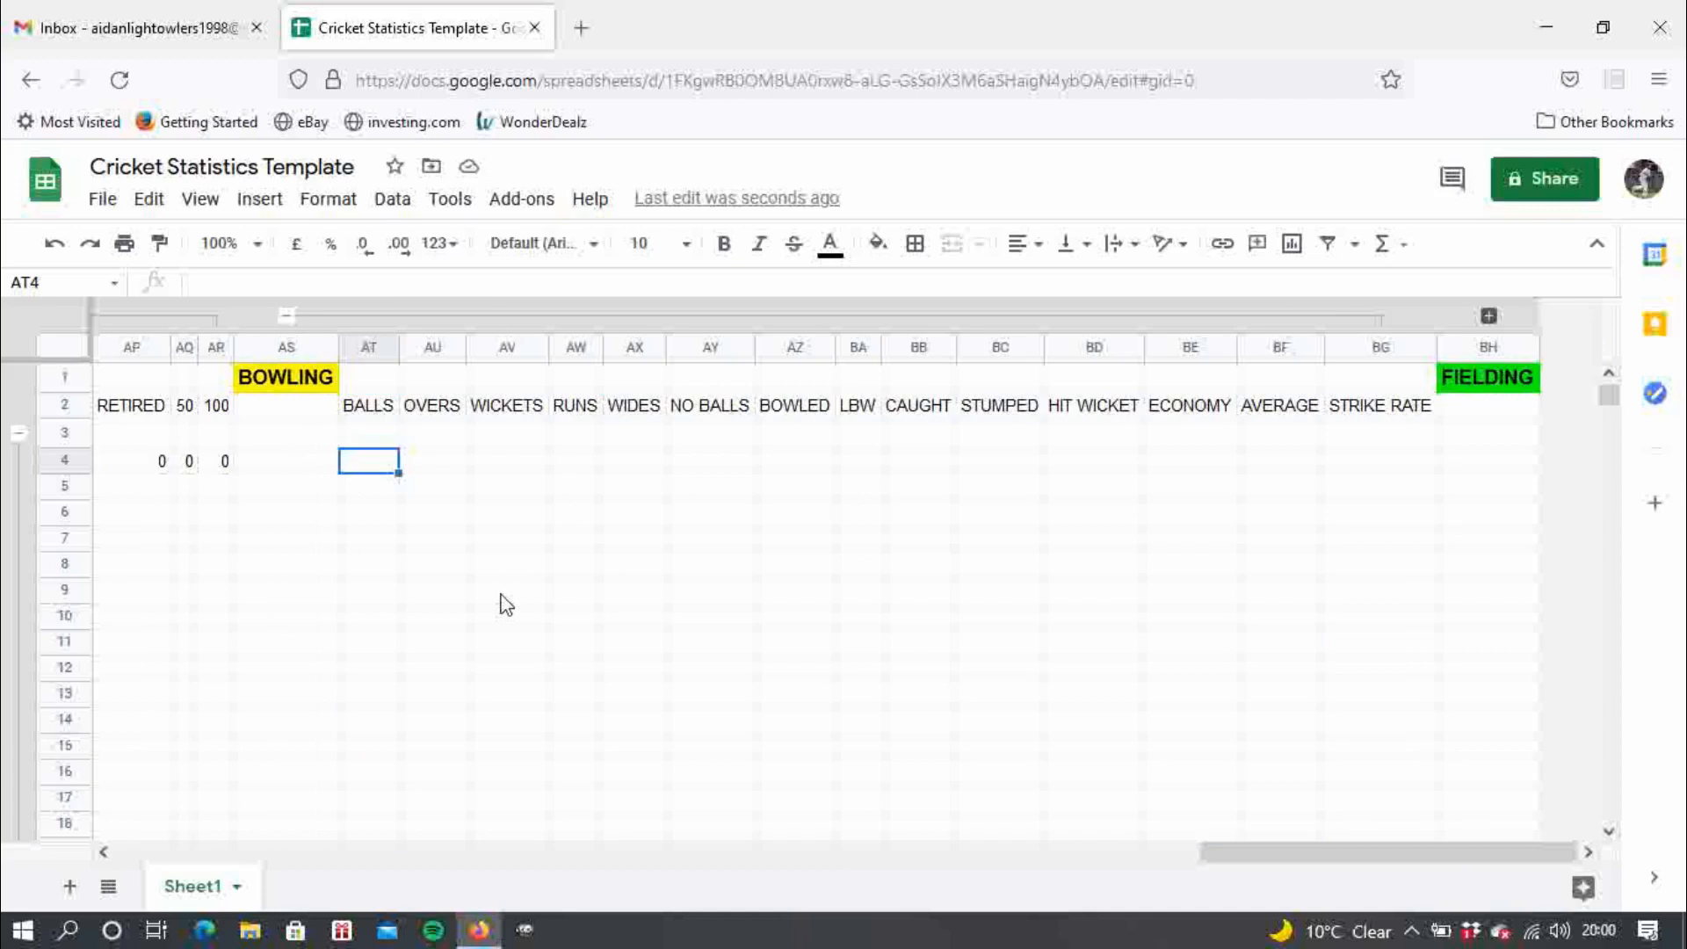
text(12)
key(Return)
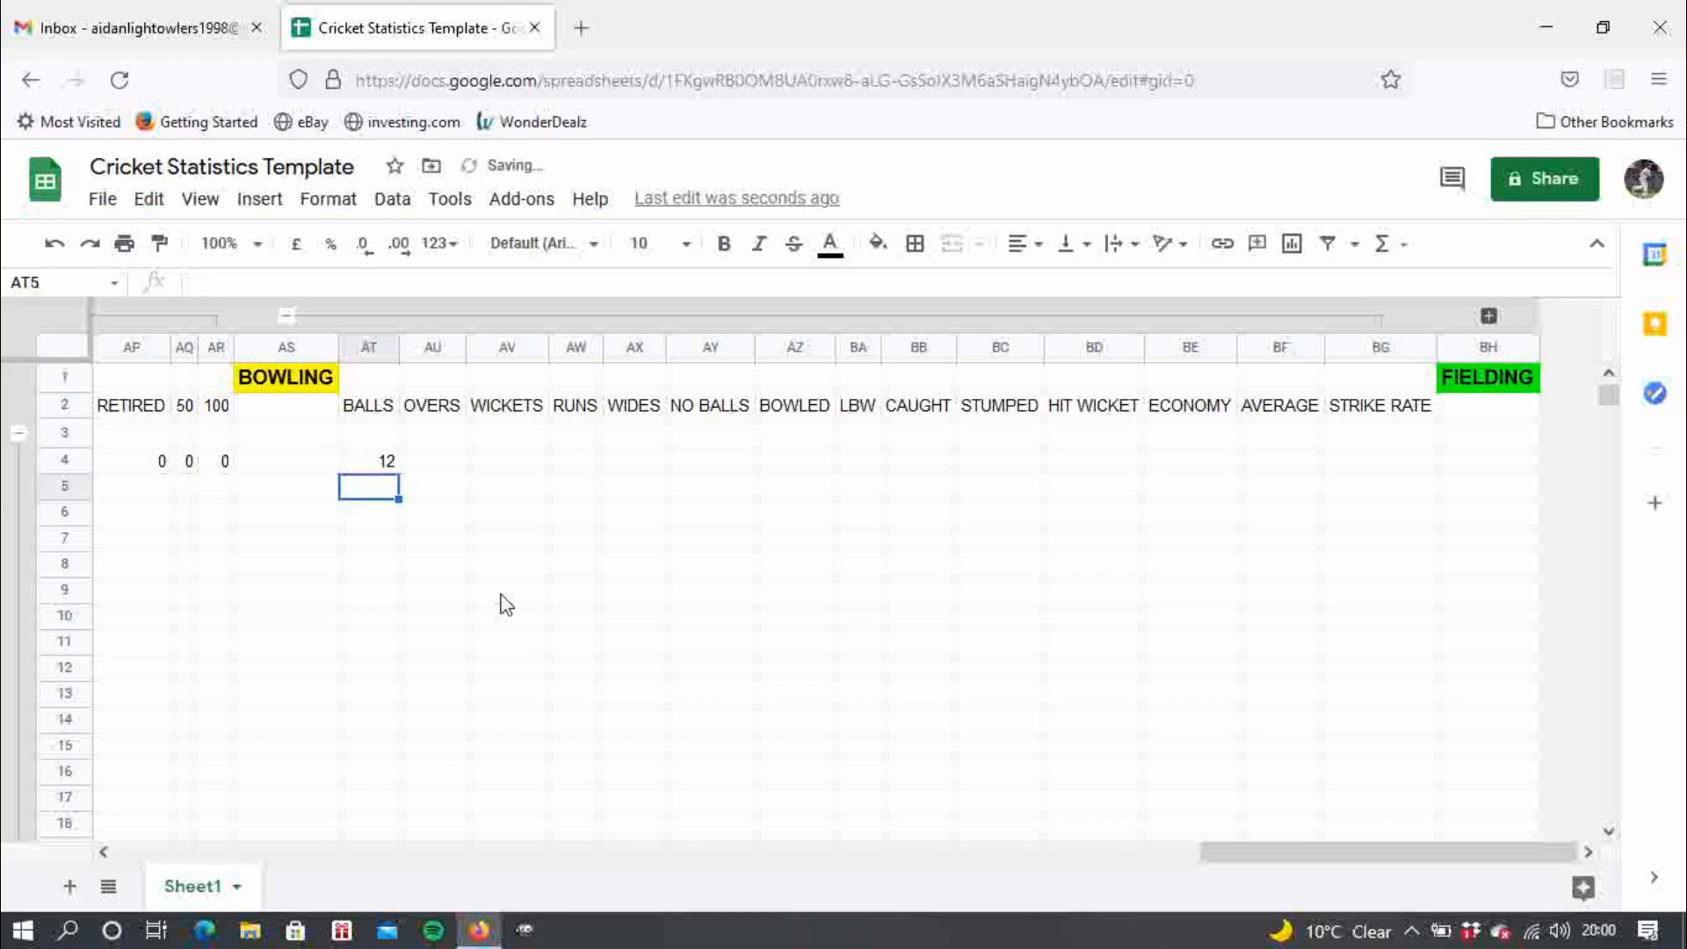
key(Up)
key(Right)
text(2)
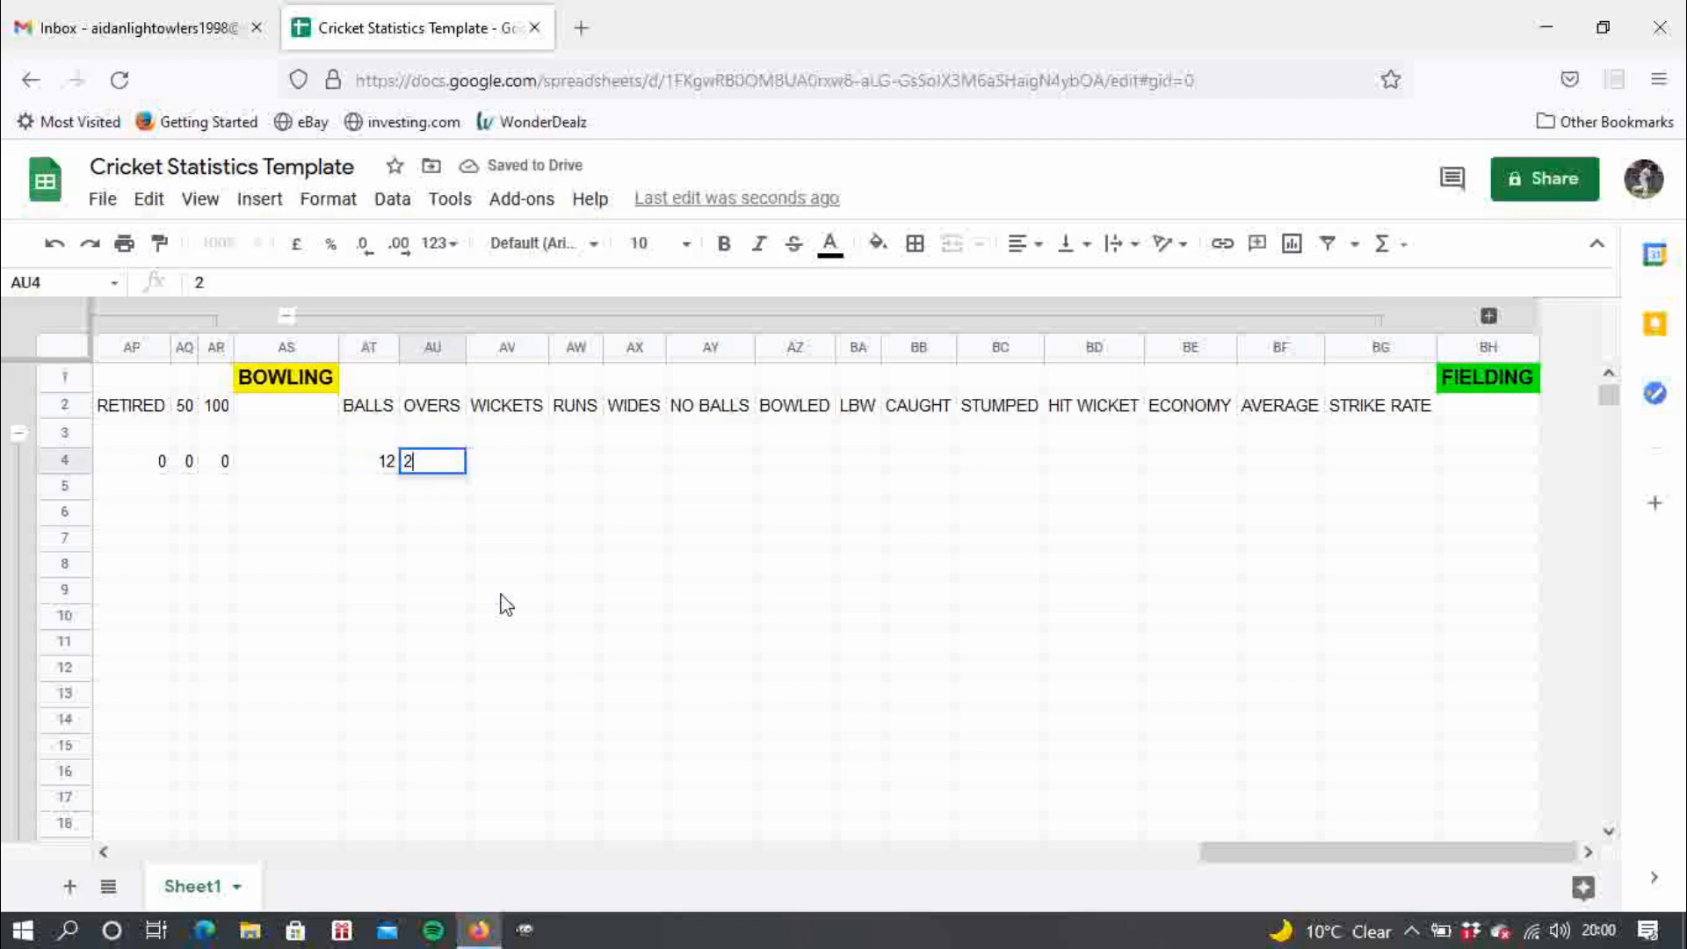
key(Tab)
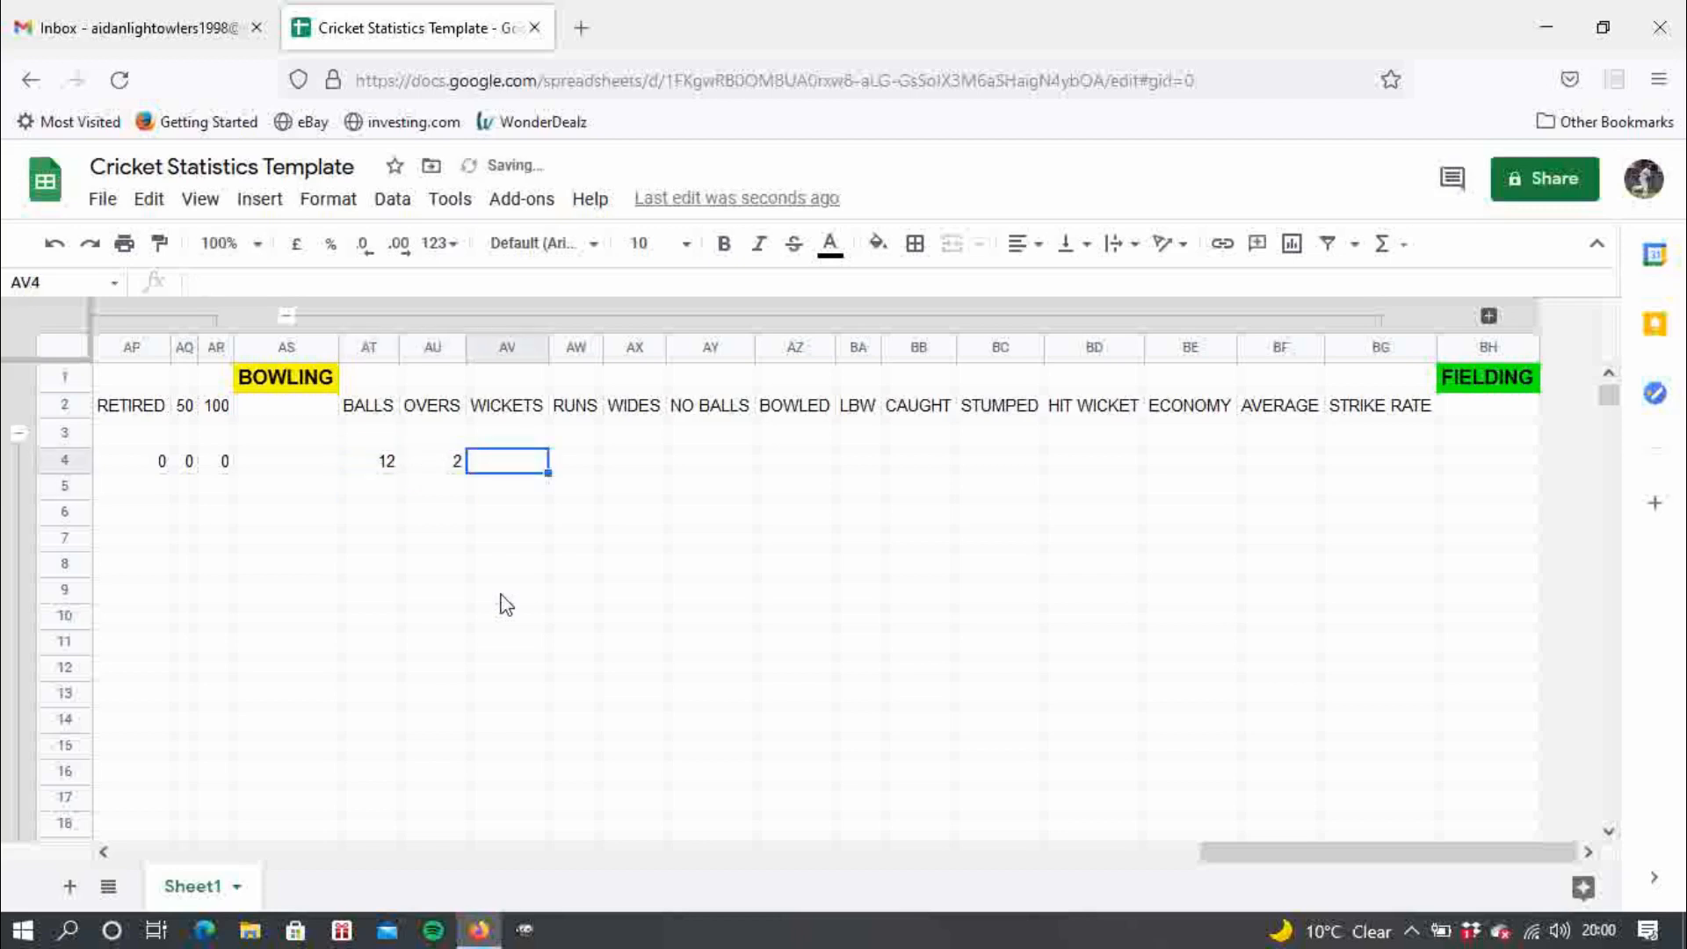
text(1)
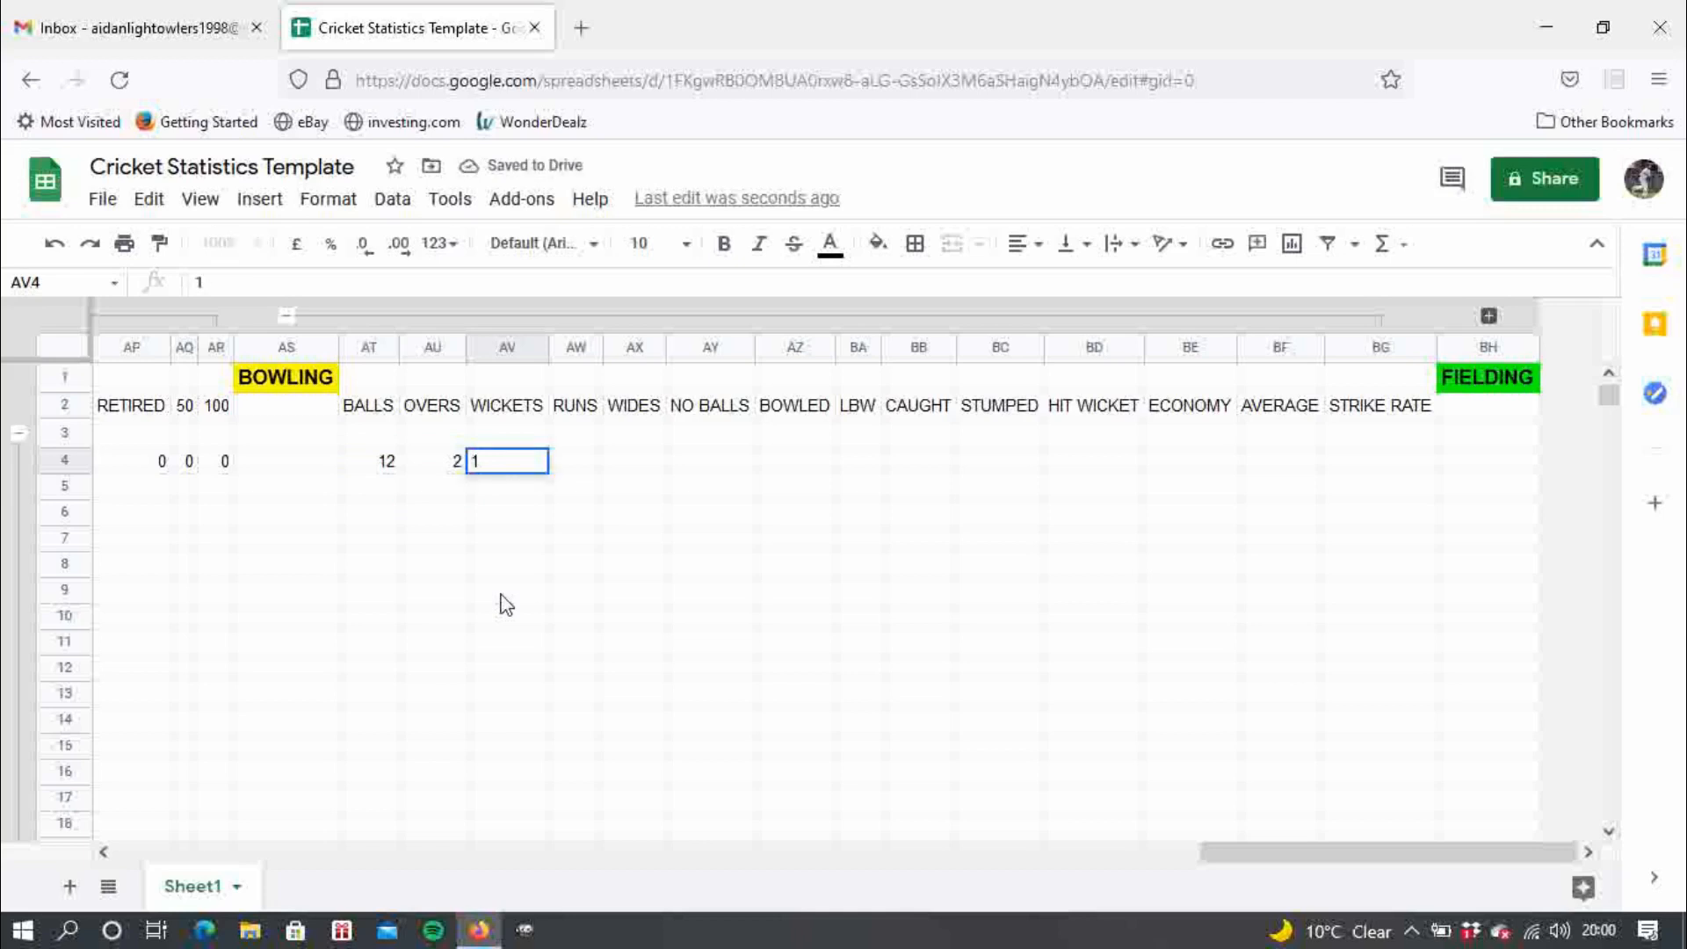
key(Tab)
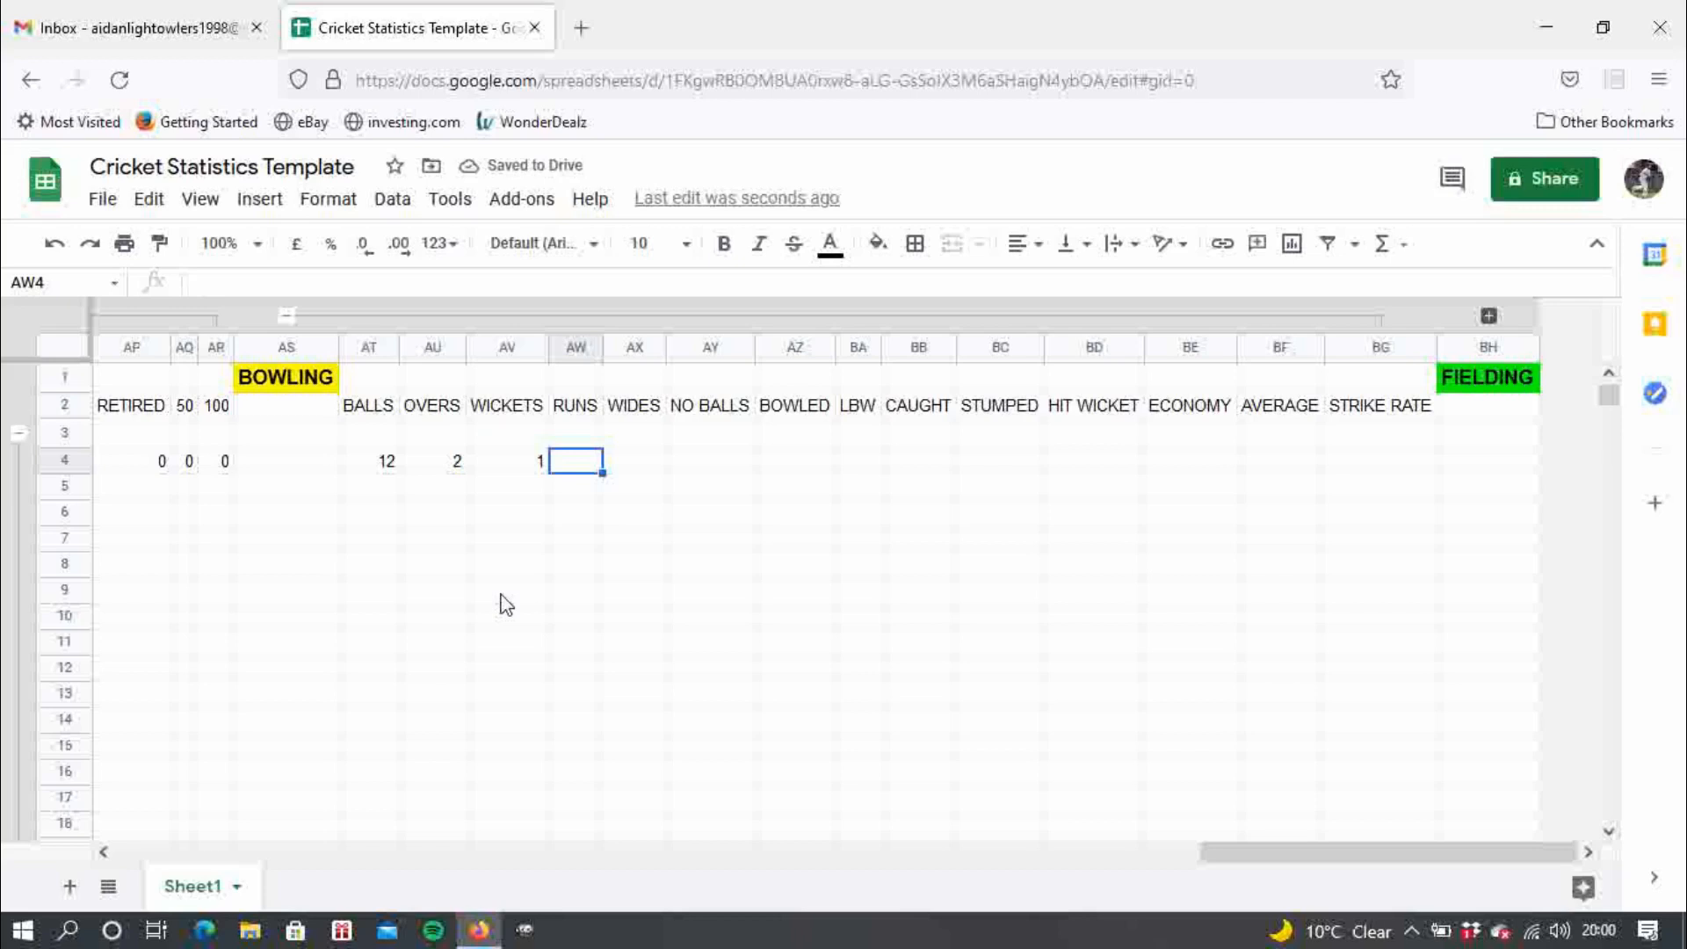
- Enter RUNS 24, WIDES 0 and NO BALLS 0 in row 4 of the BOWLING columns
text(24)
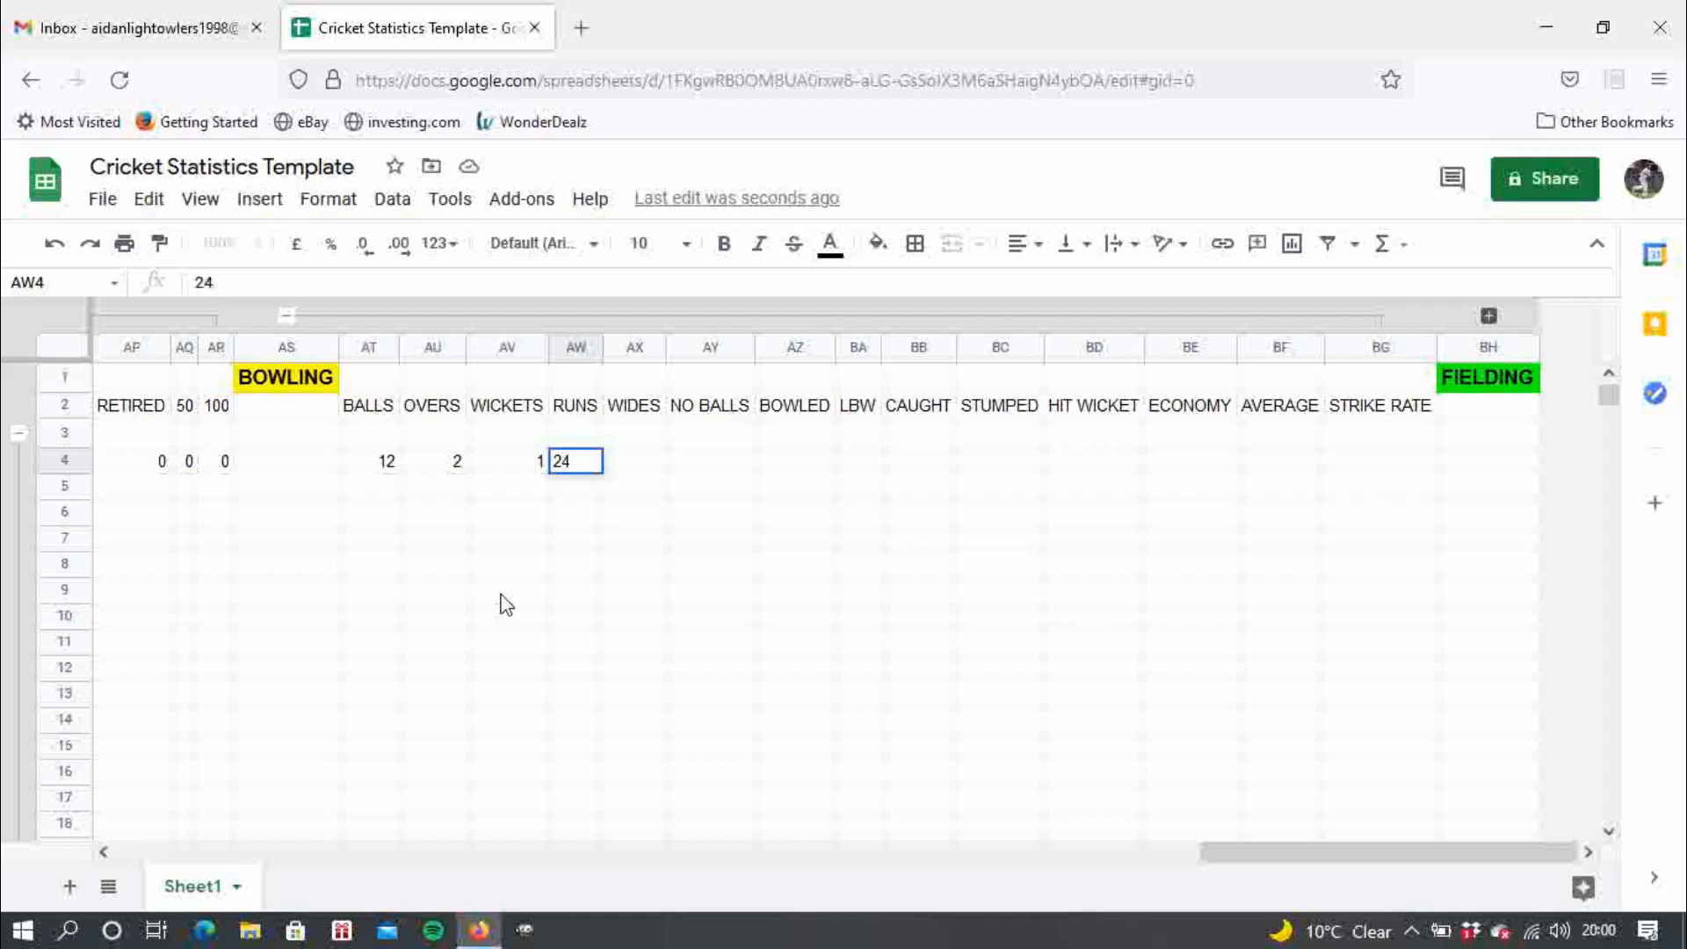
key(Tab)
text(0)
key(Tab)
text(0)
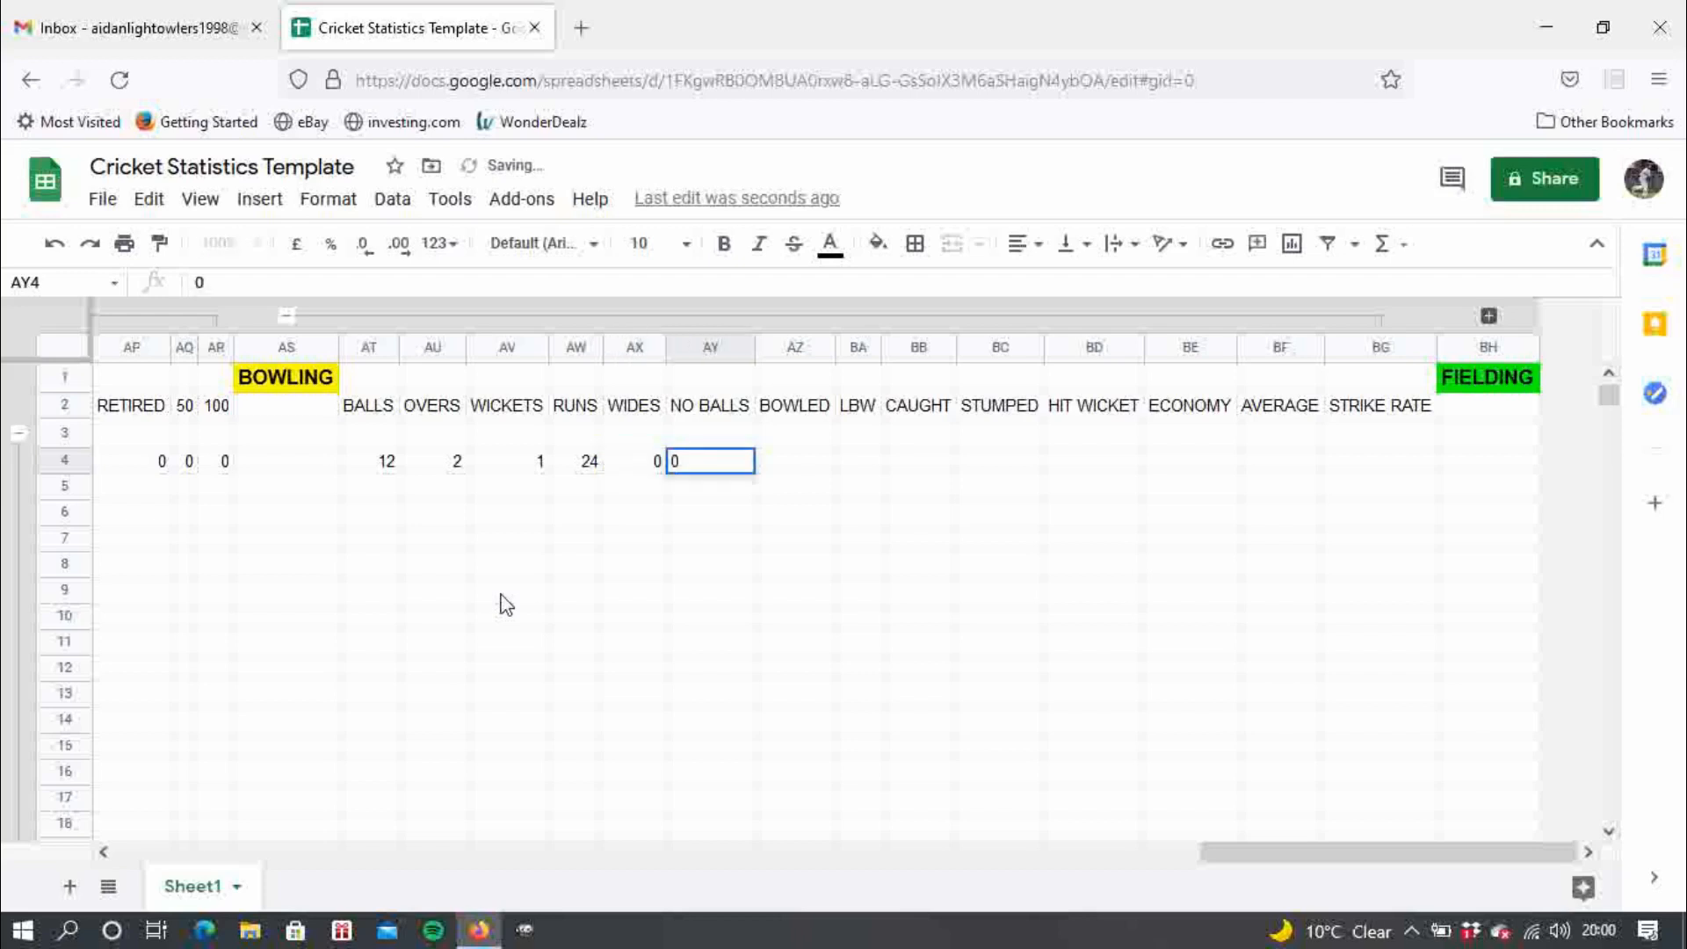
key(Tab)
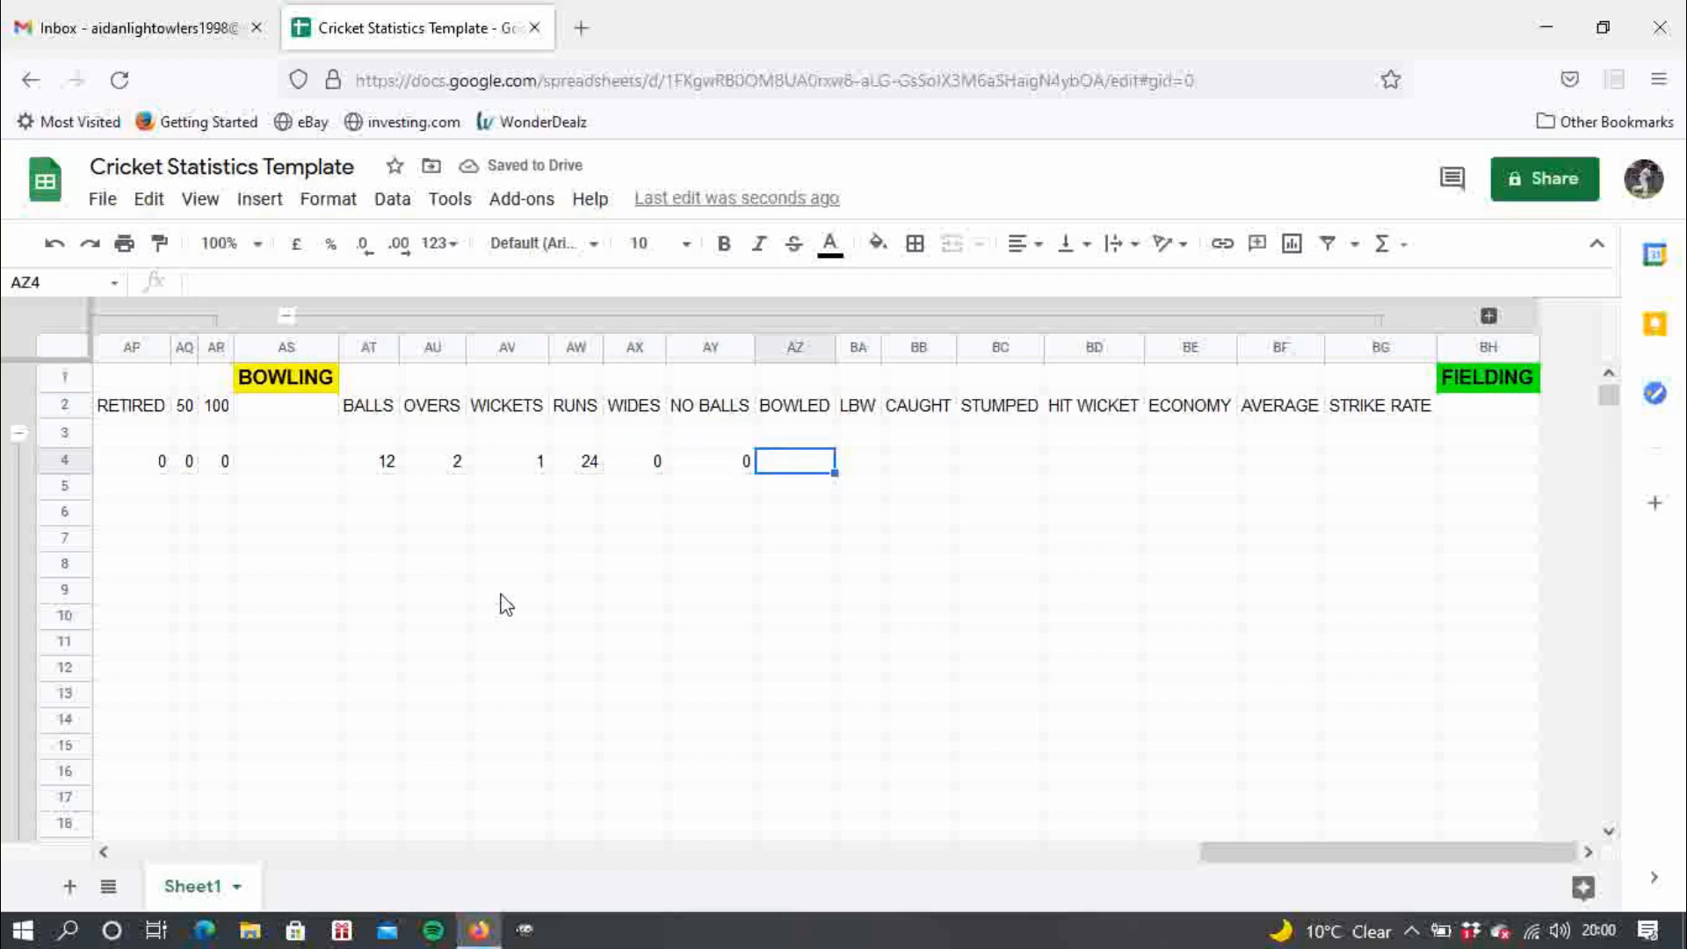
- Record the wicket types in row 4 of the BOWLING columns as BOWLED 1 and LBW, CAUGHT, STUMPED and HIT WICKET 0
text(1)
key(Tab)
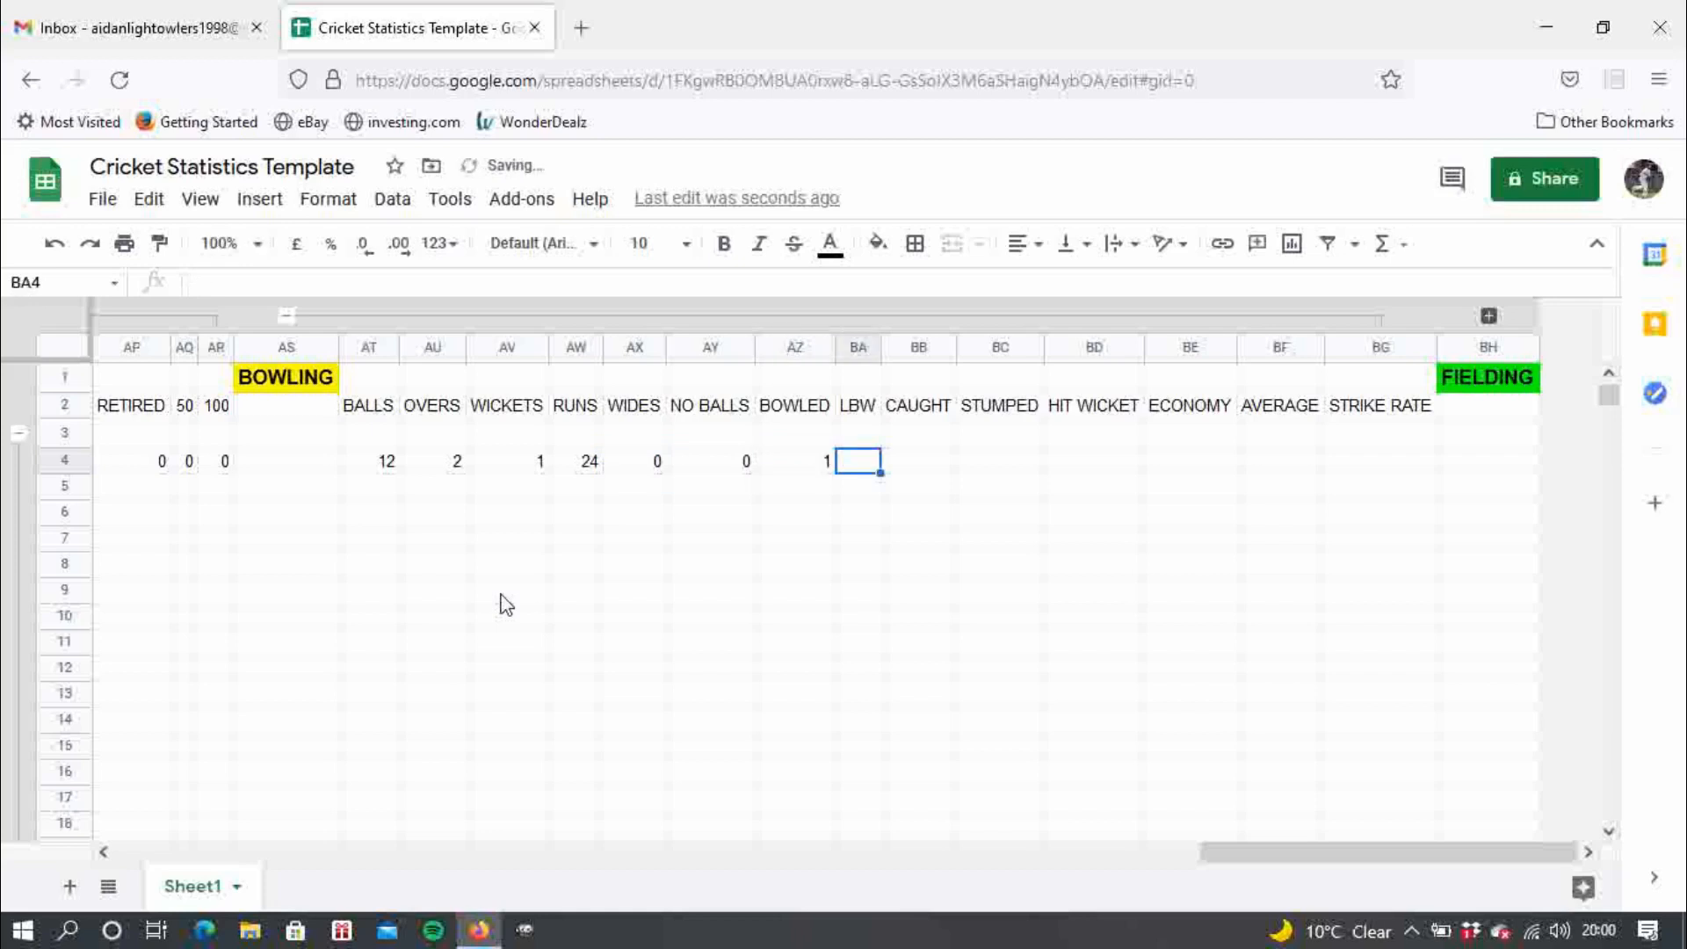
text(0)
key(Tab)
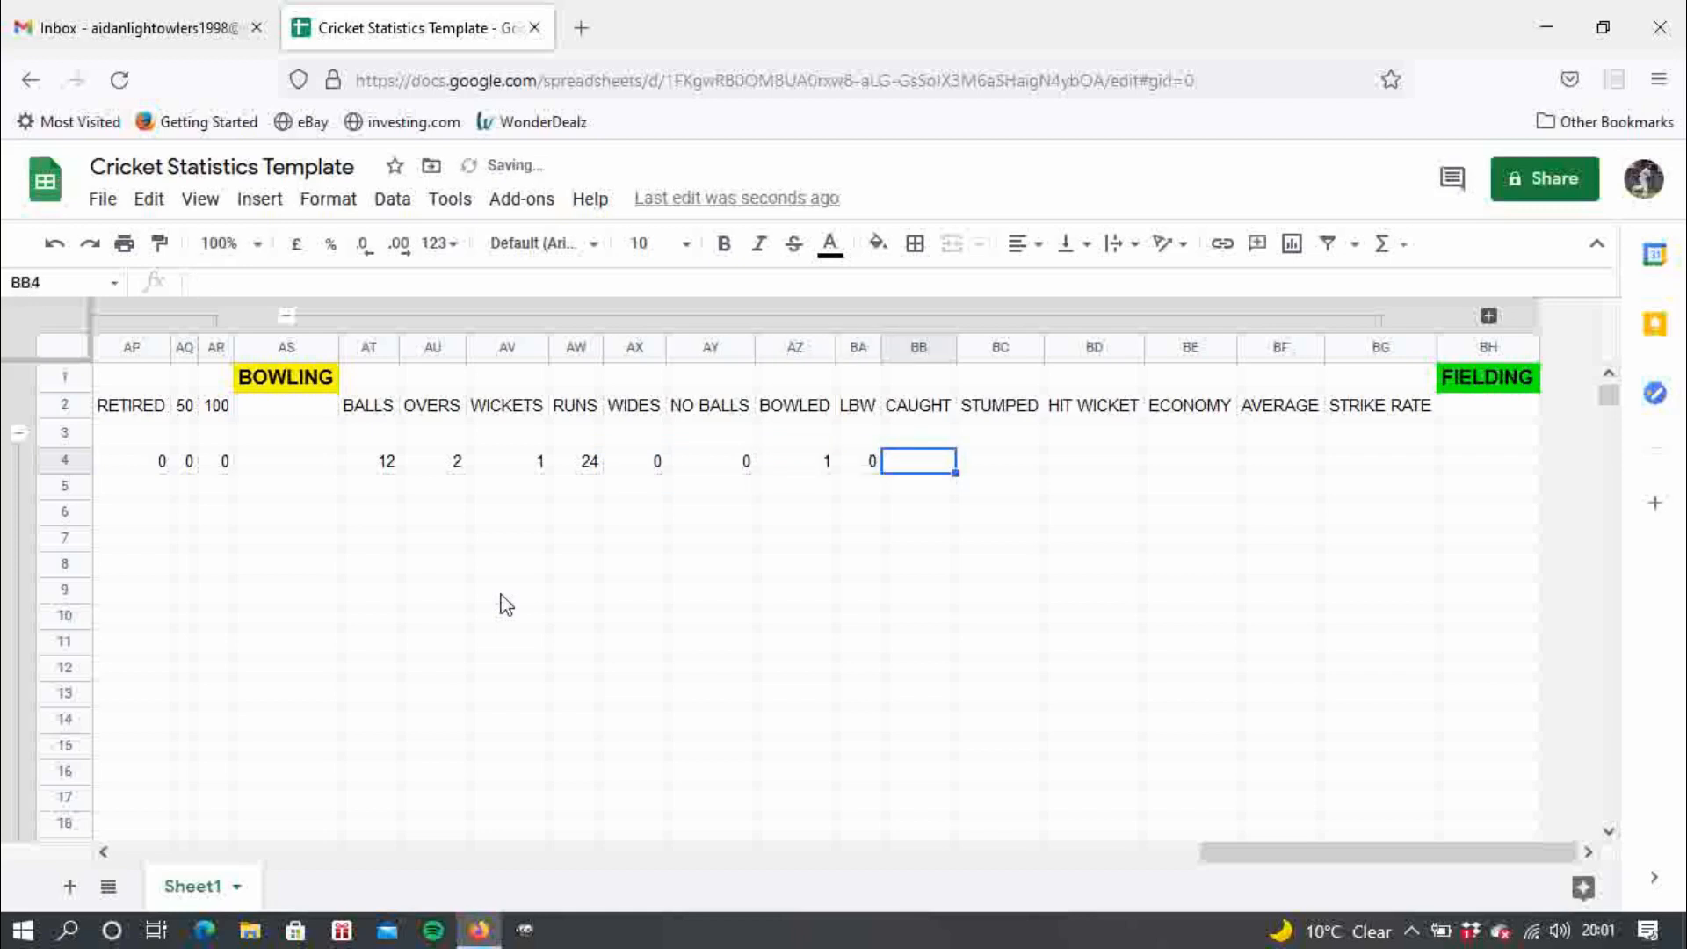
text(0)
key(Tab)
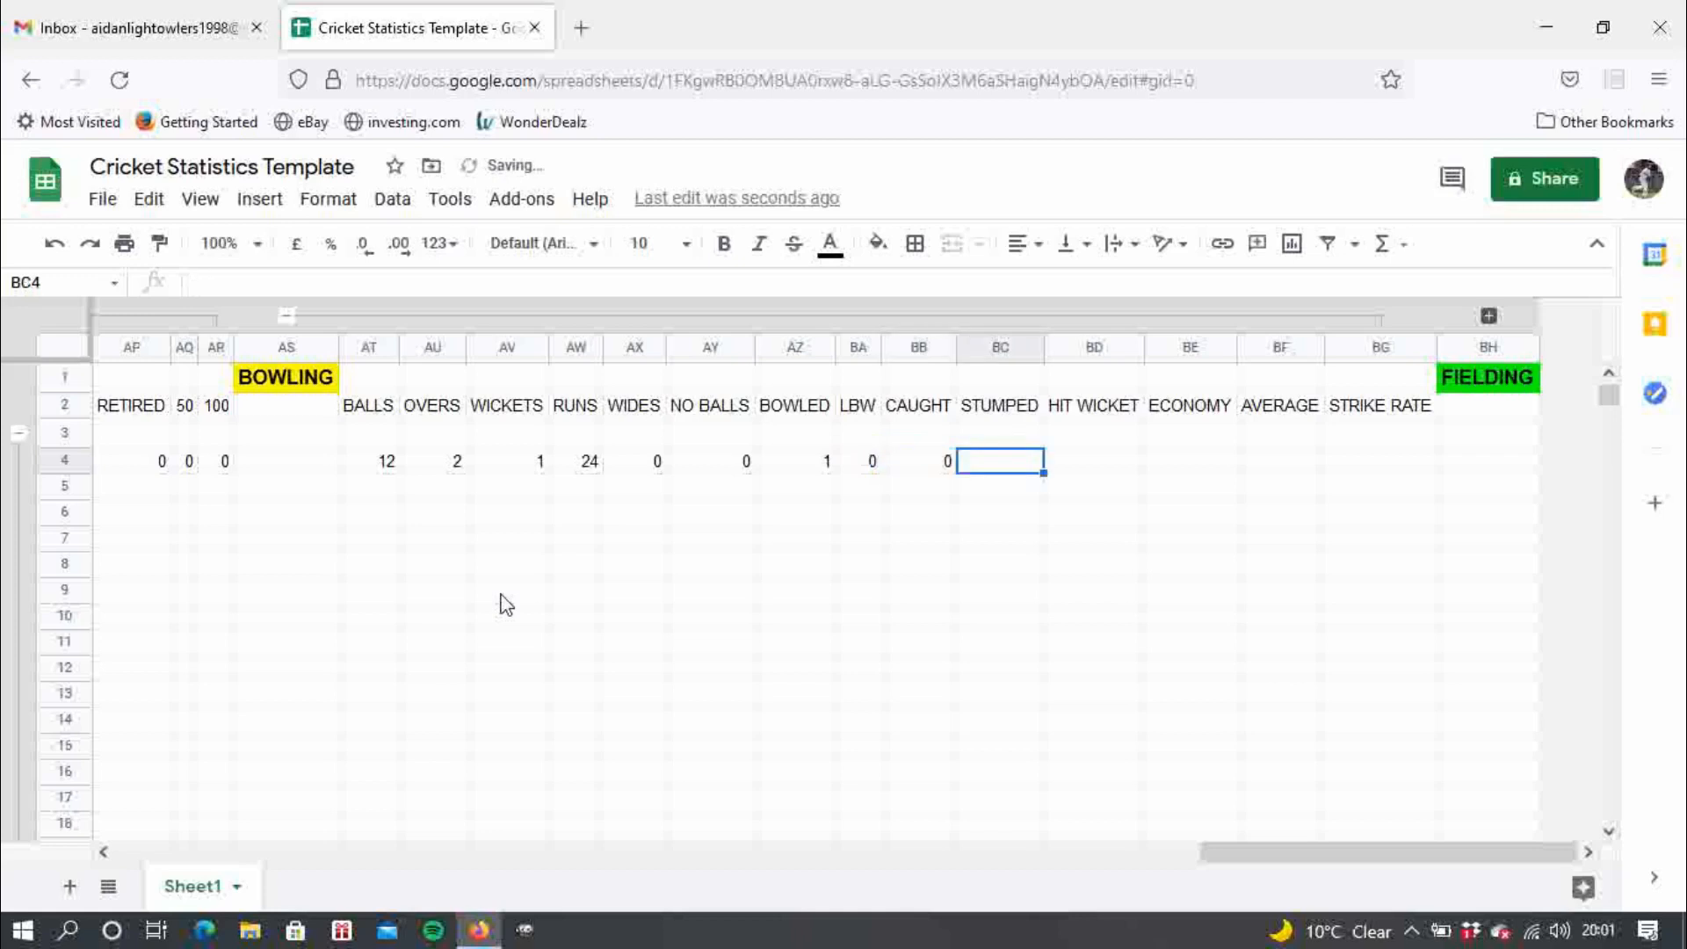
text(0)
key(Tab)
text(0)
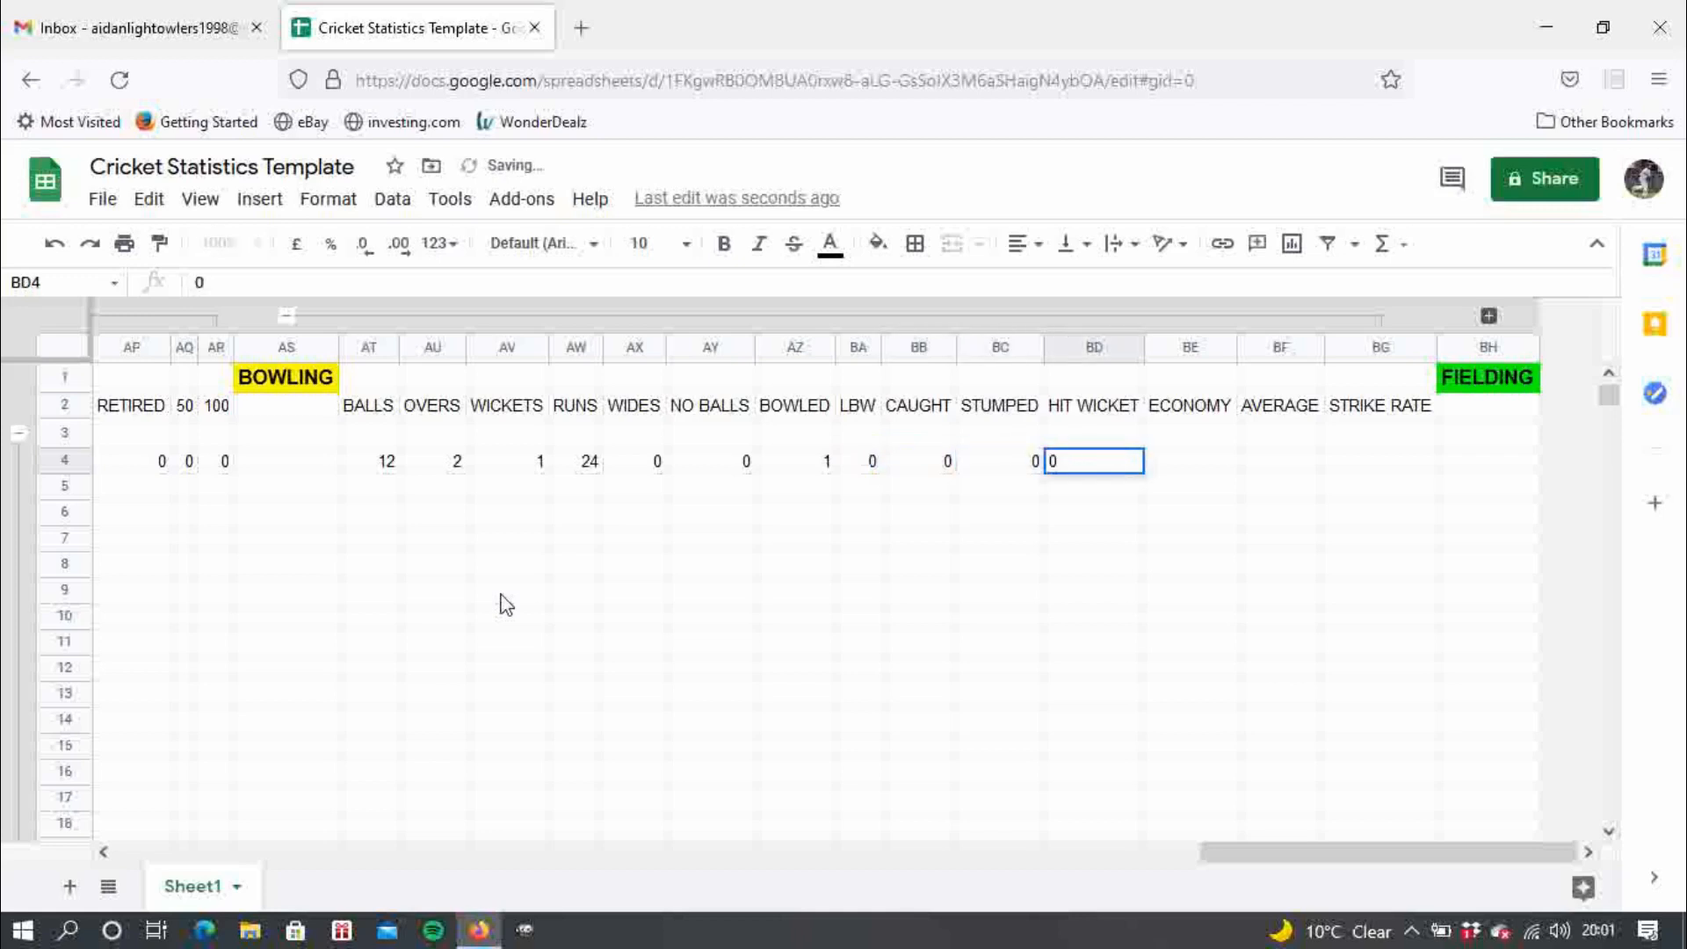
key(Tab)
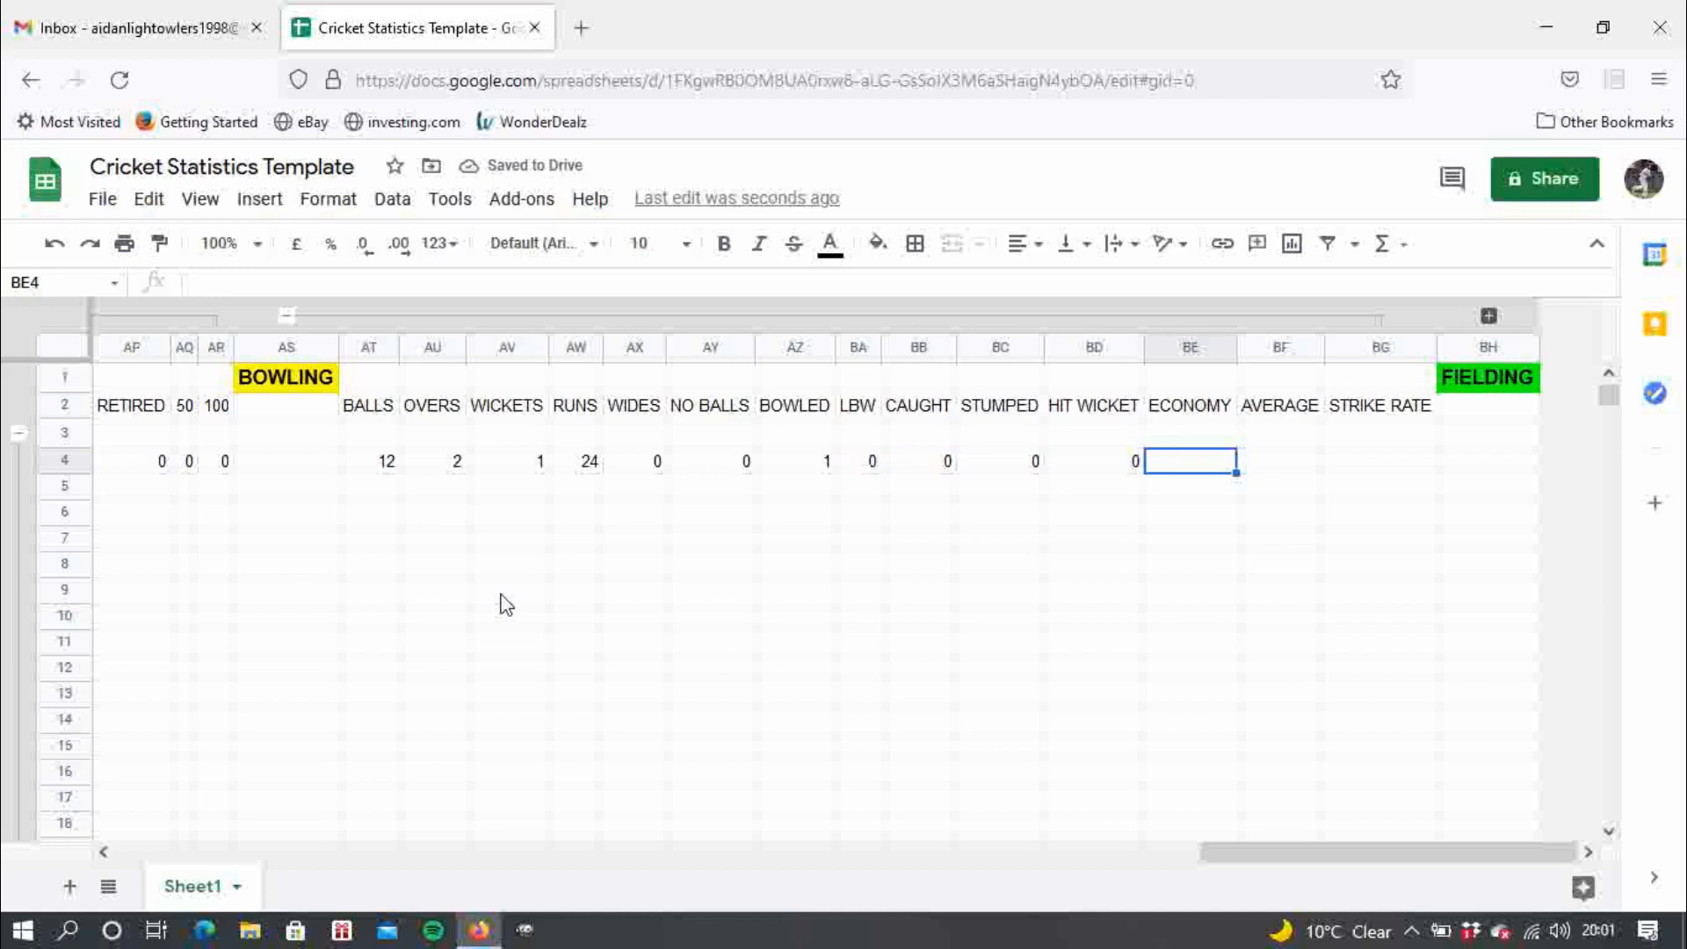
- Expand the FIELDING column group and enter KEEPING 0 and CATCHES 1 in row 4
click(1491, 318)
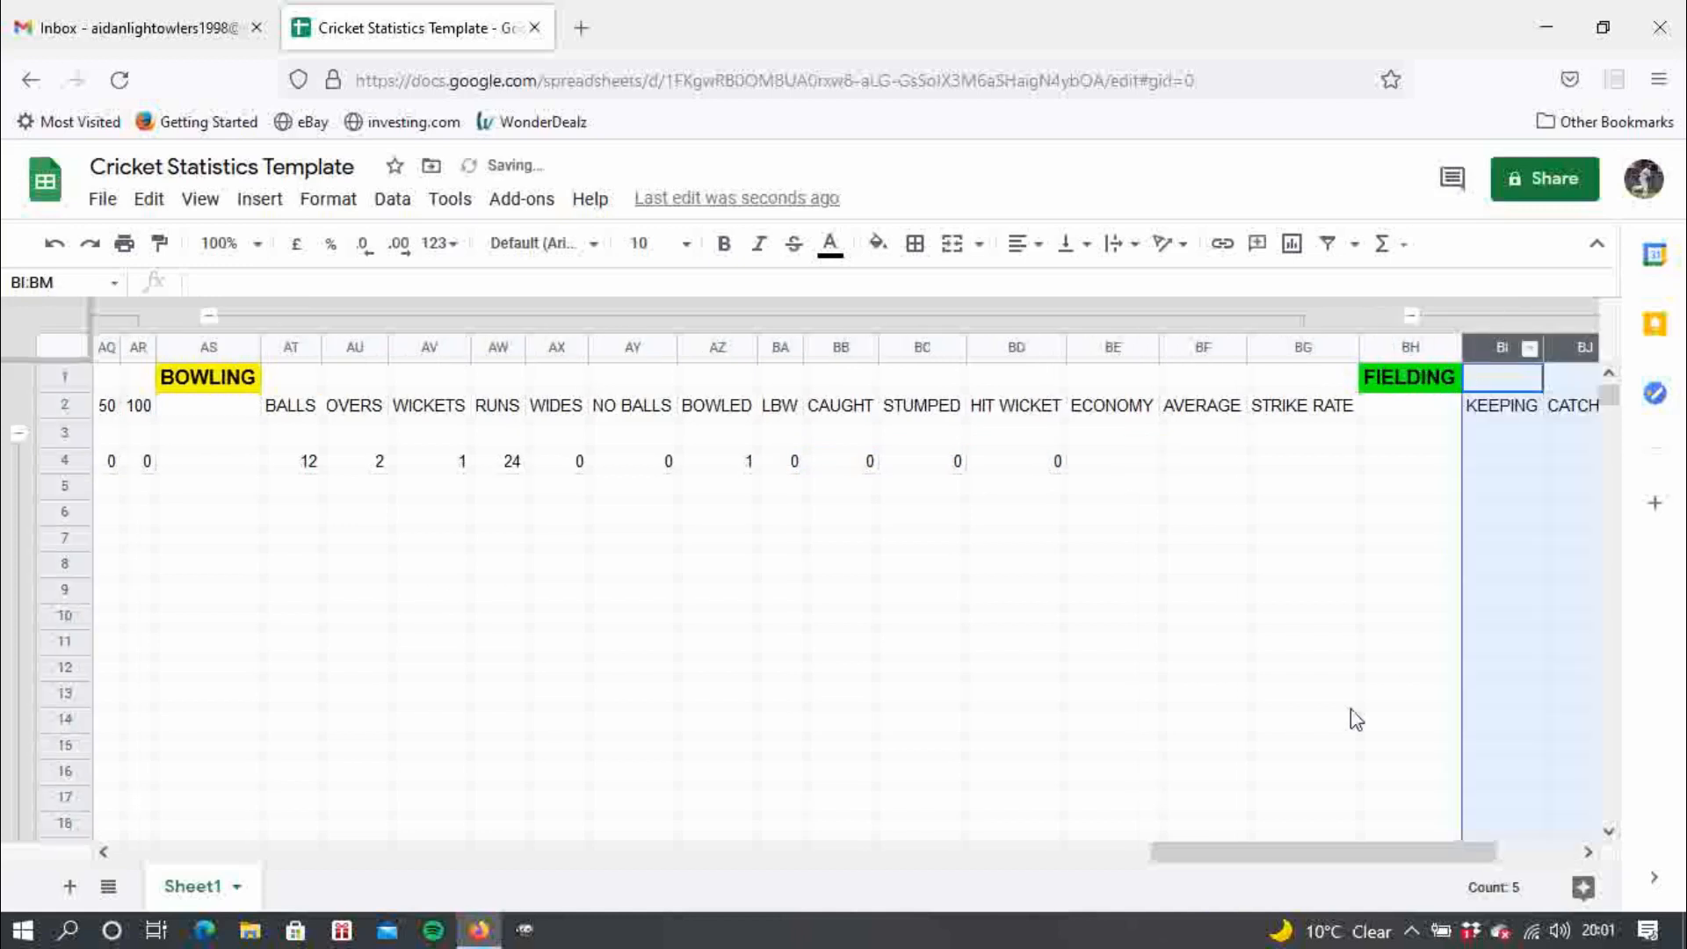
drag(1307, 863, 1547, 863)
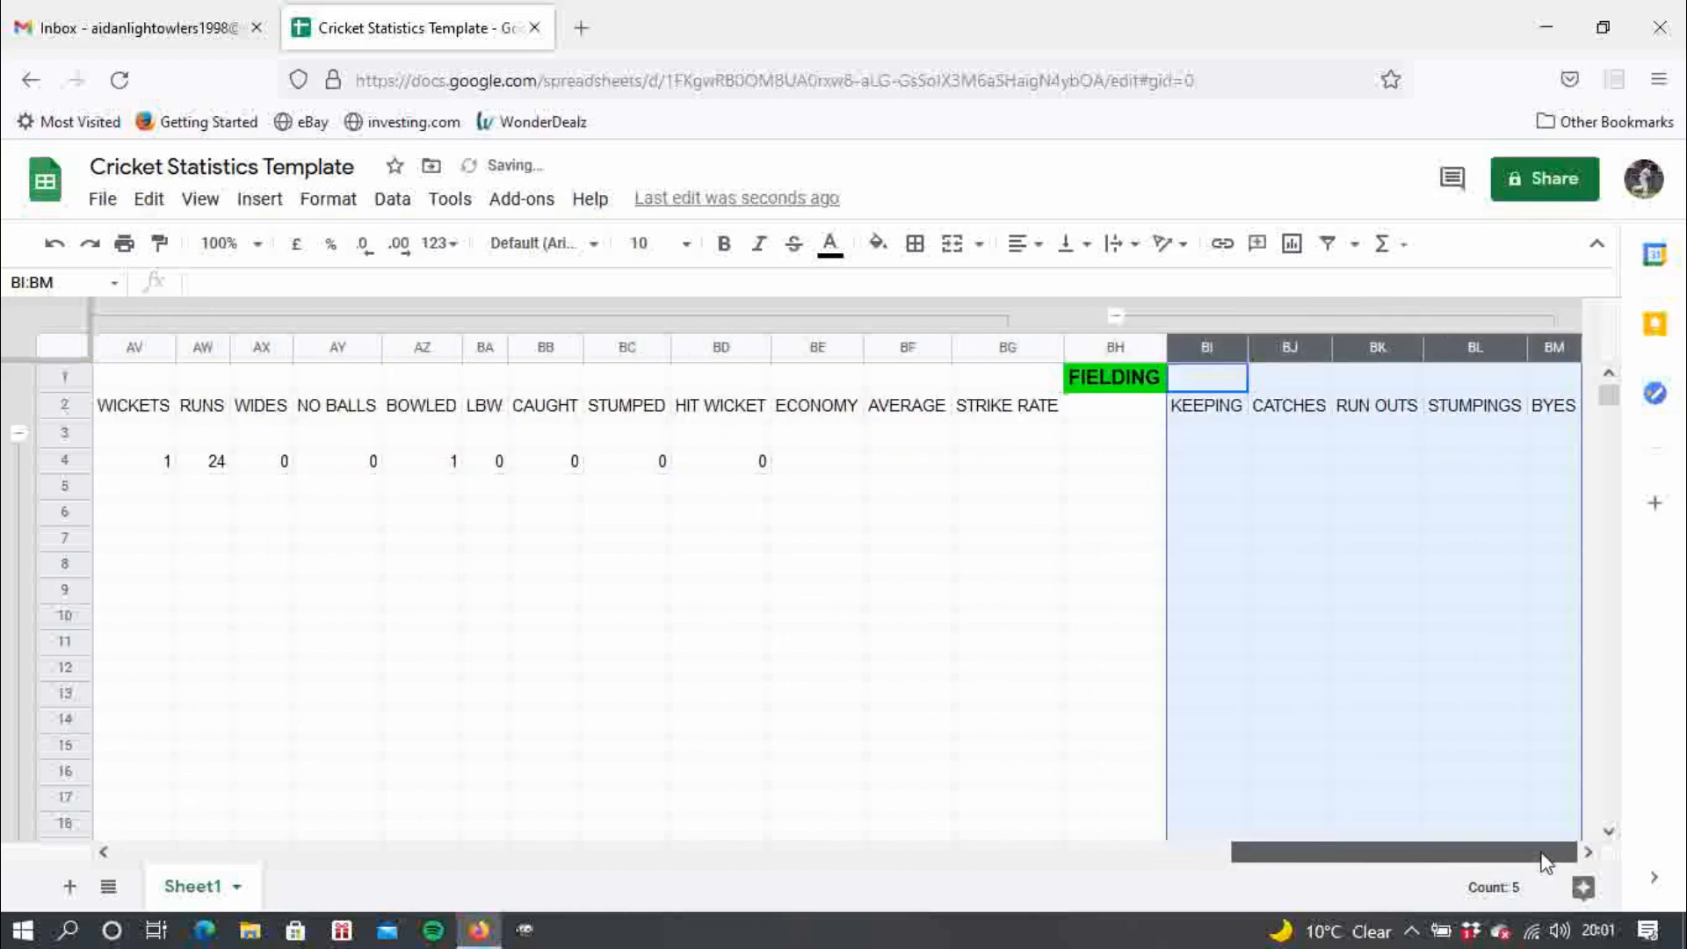
click(1183, 453)
text(0)
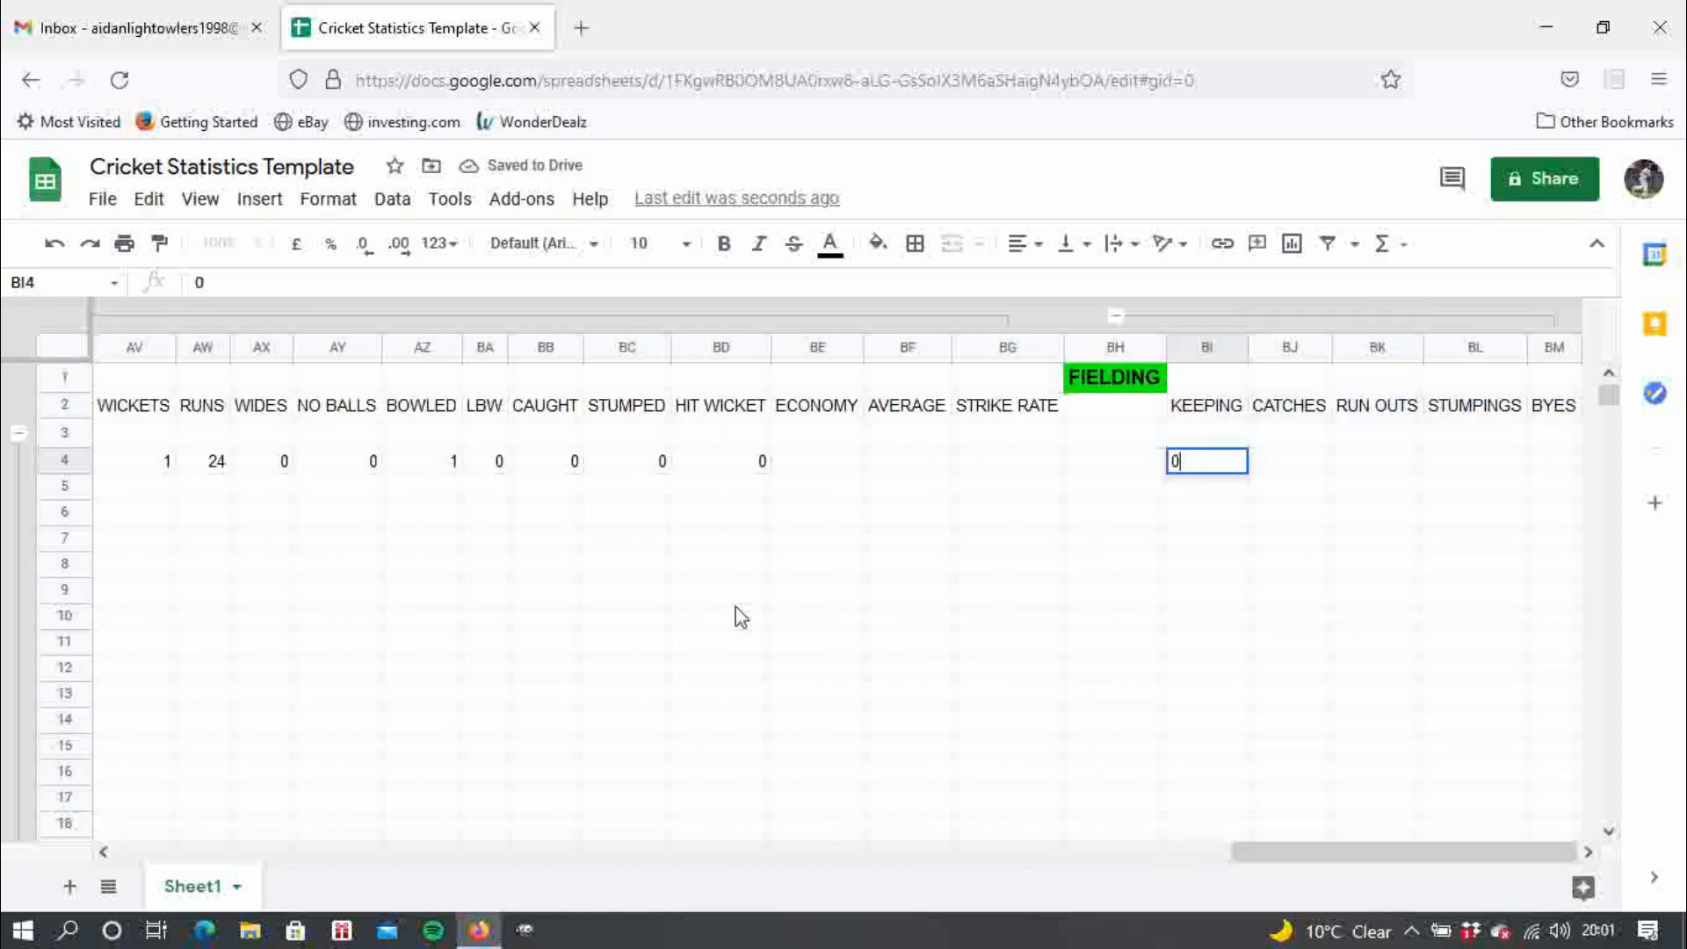
key(Tab)
text(1)
key(Tab)
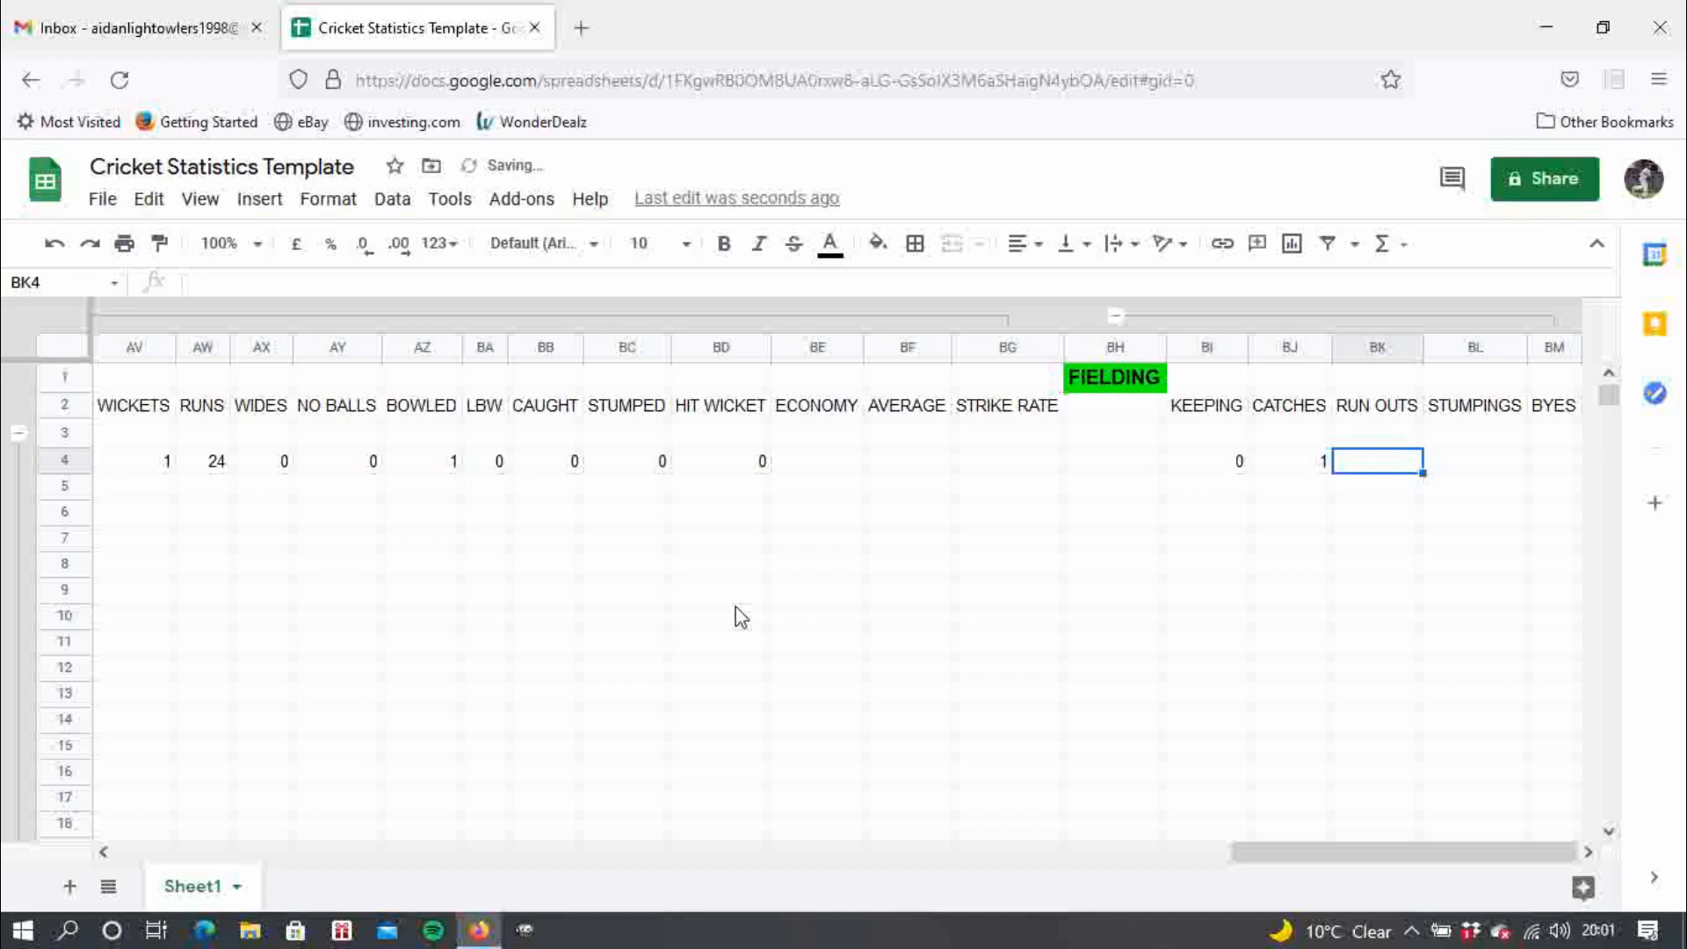
- Enter 0 for RUN OUTS, STUMPINGS and BYES in row 4 of the FIELDING columns
text(0)
key(Tab)
text(0)
key(Tab)
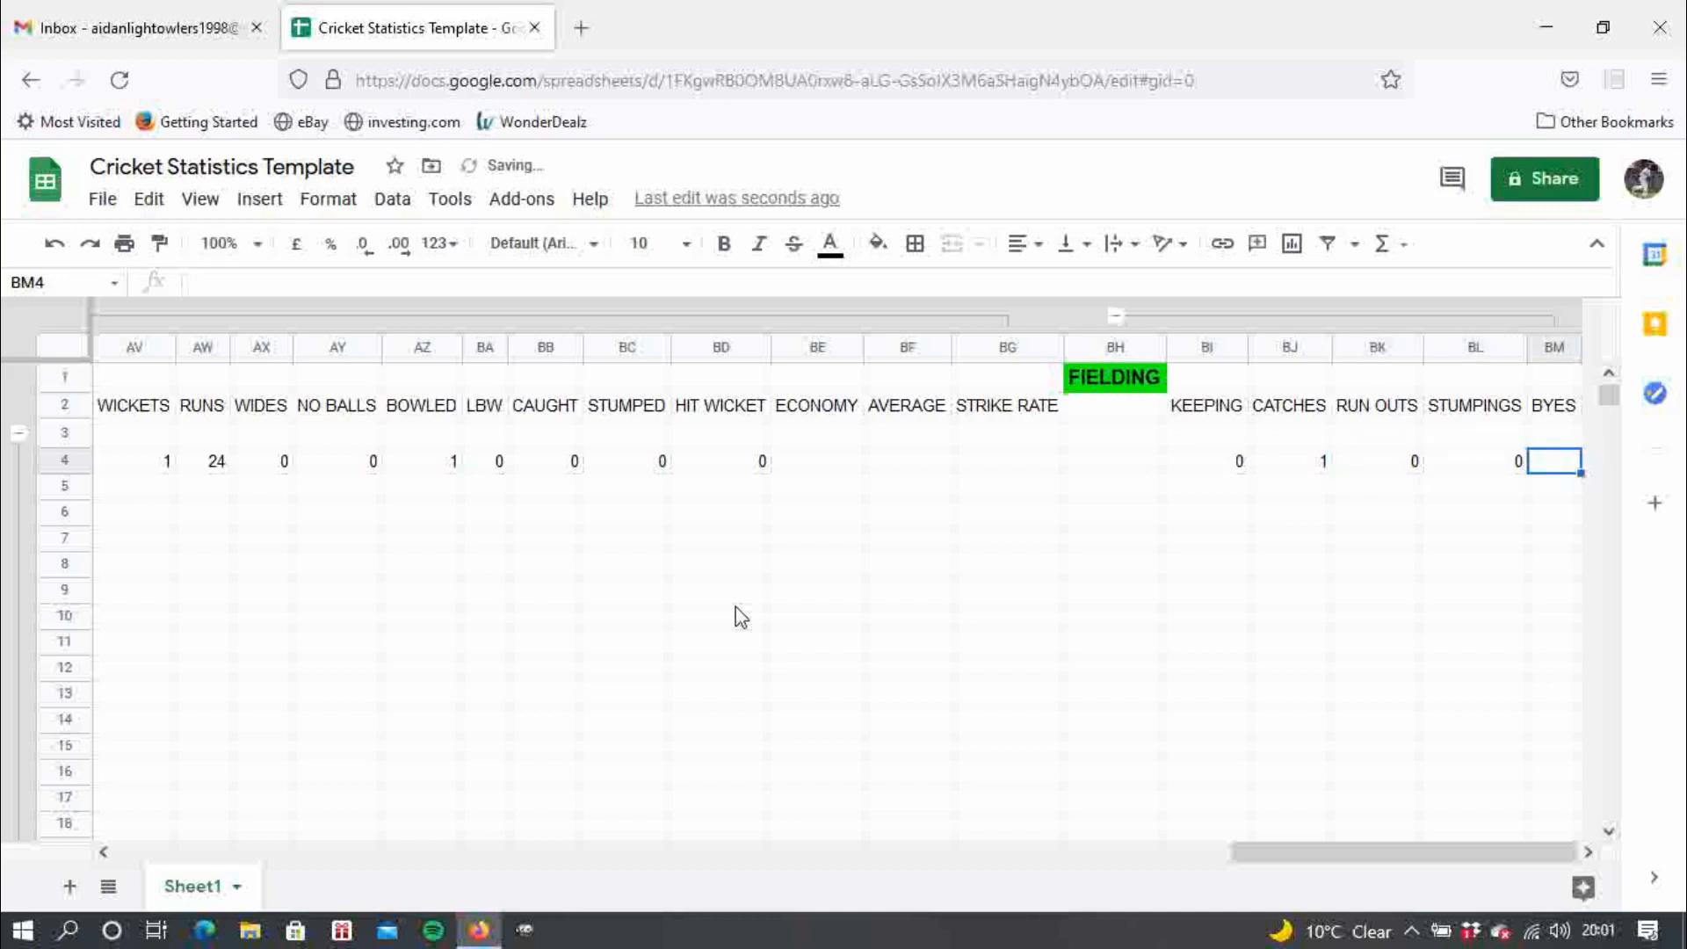
text(0)
key(Tab)
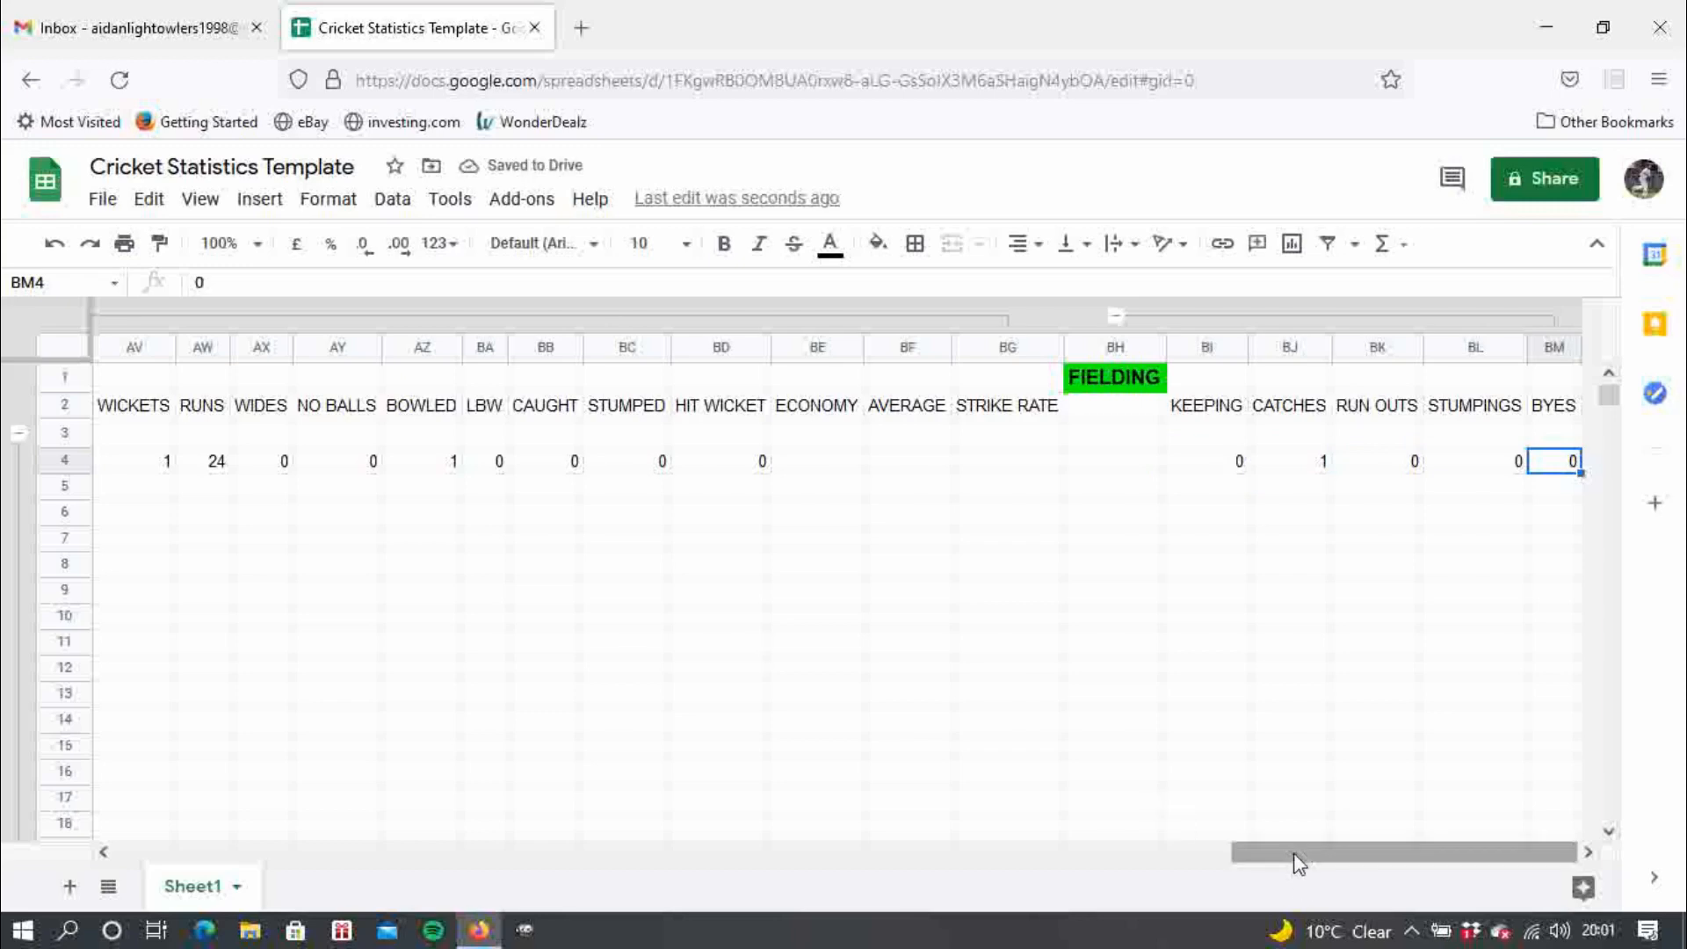
- Collapse the INFO column group and expand it again
drag(1289, 862, 226, 704)
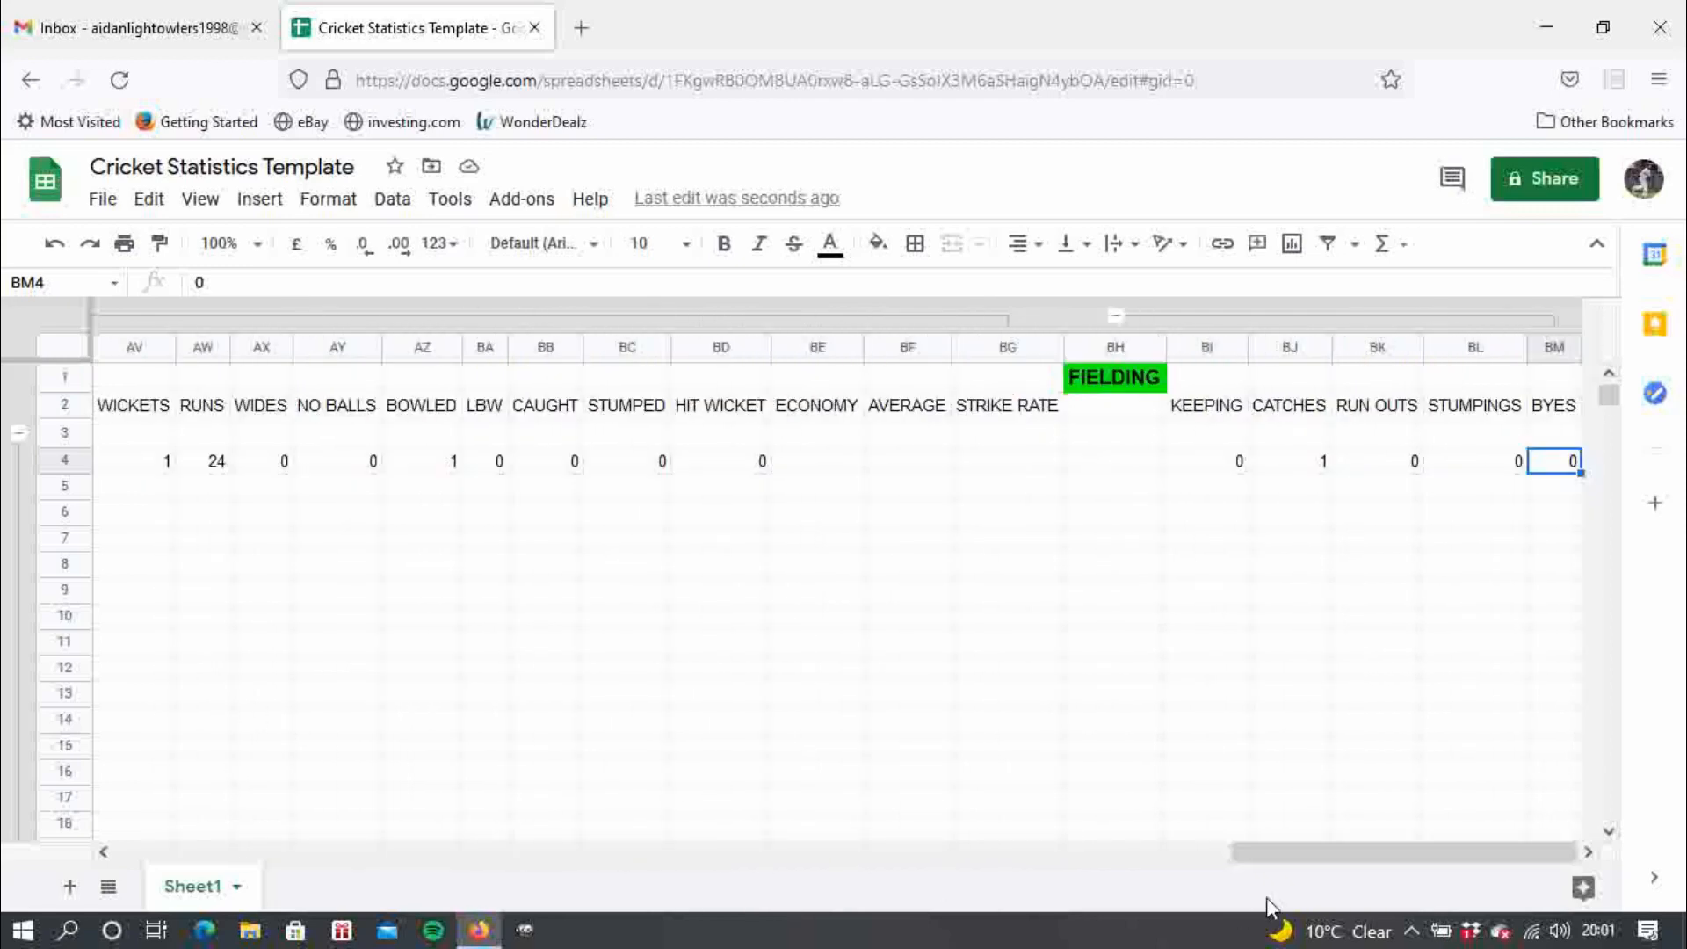
drag(1278, 865, 440, 663)
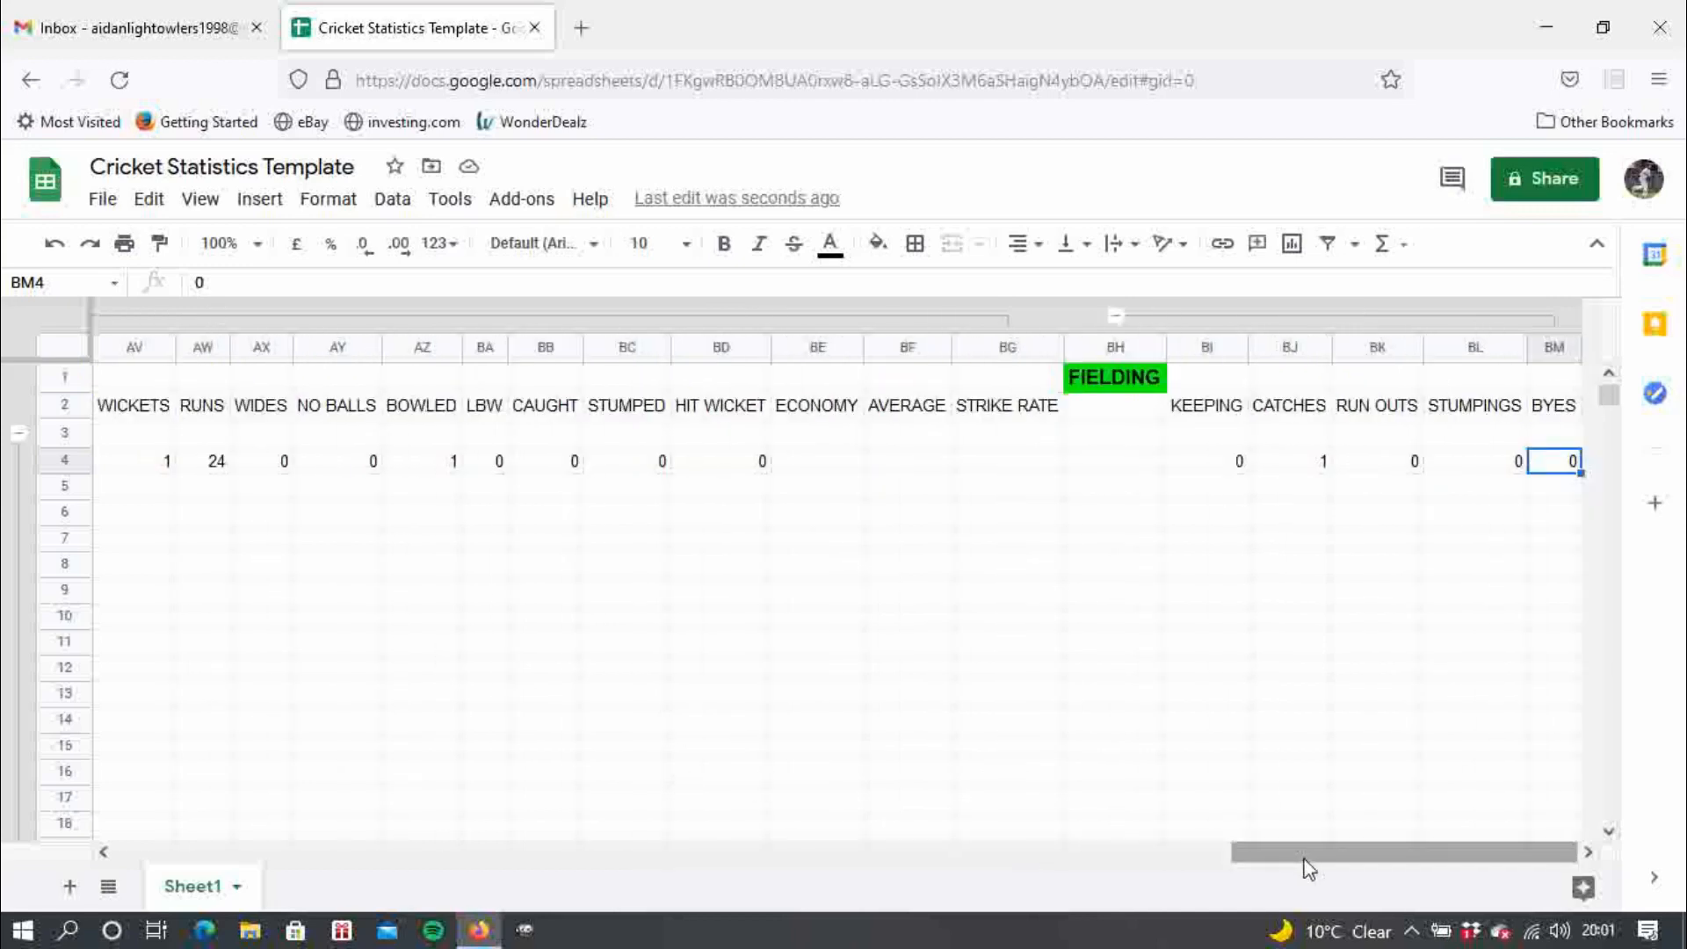
drag(1307, 862, 182, 710)
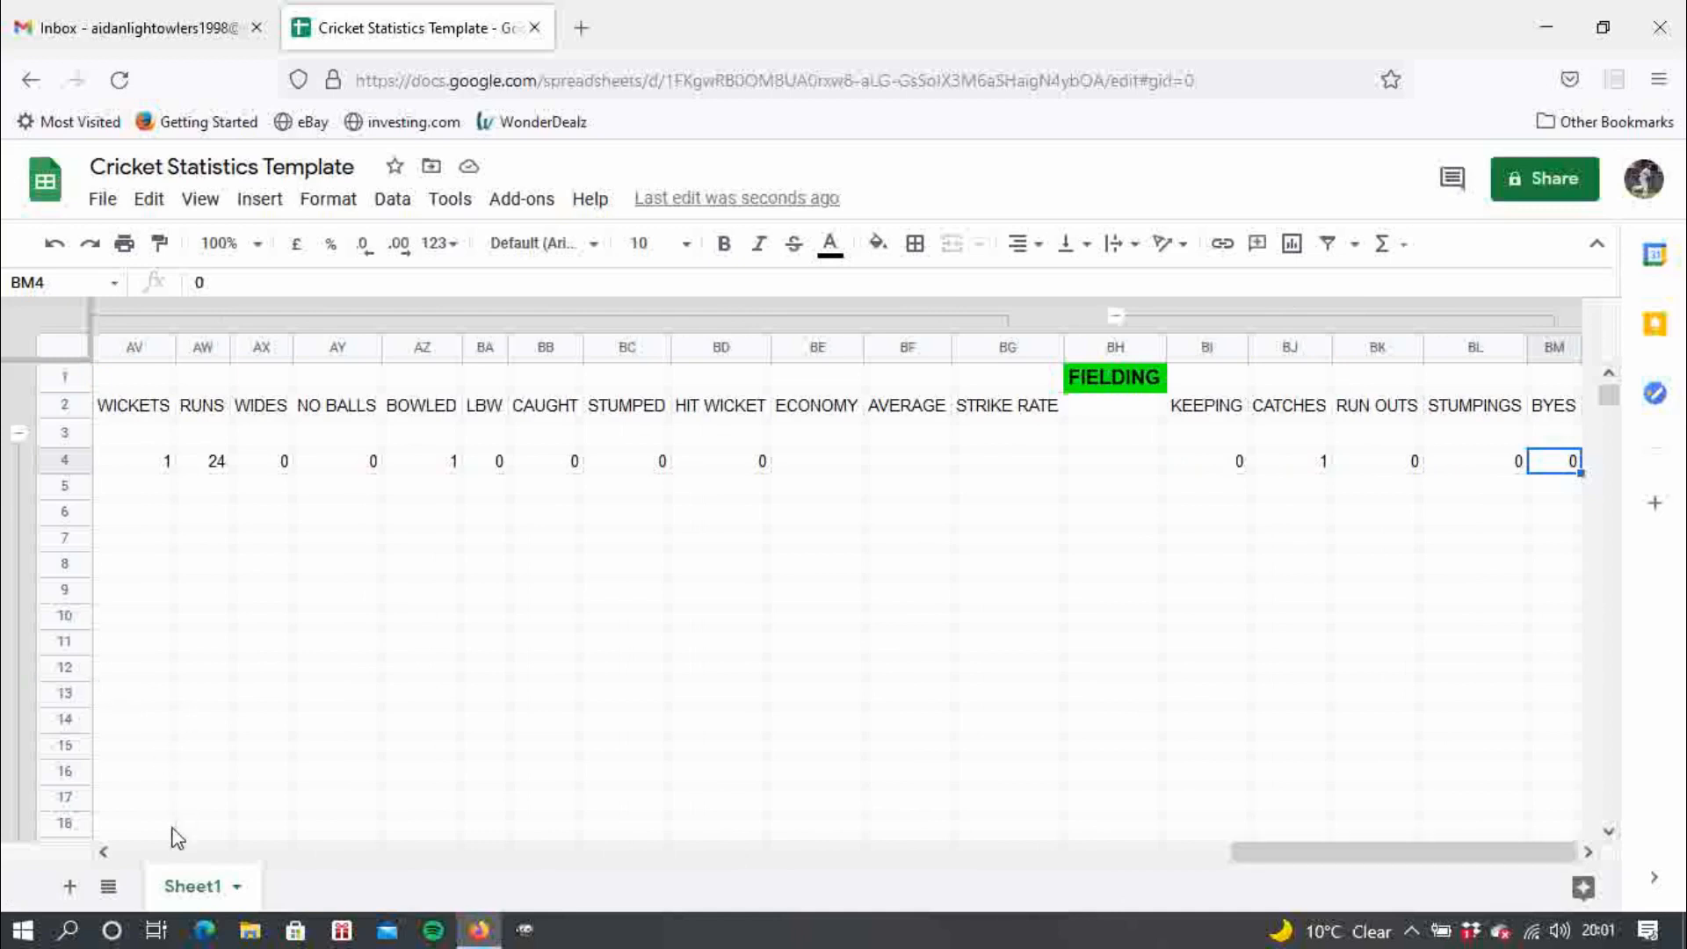
click(138, 860)
click(138, 861)
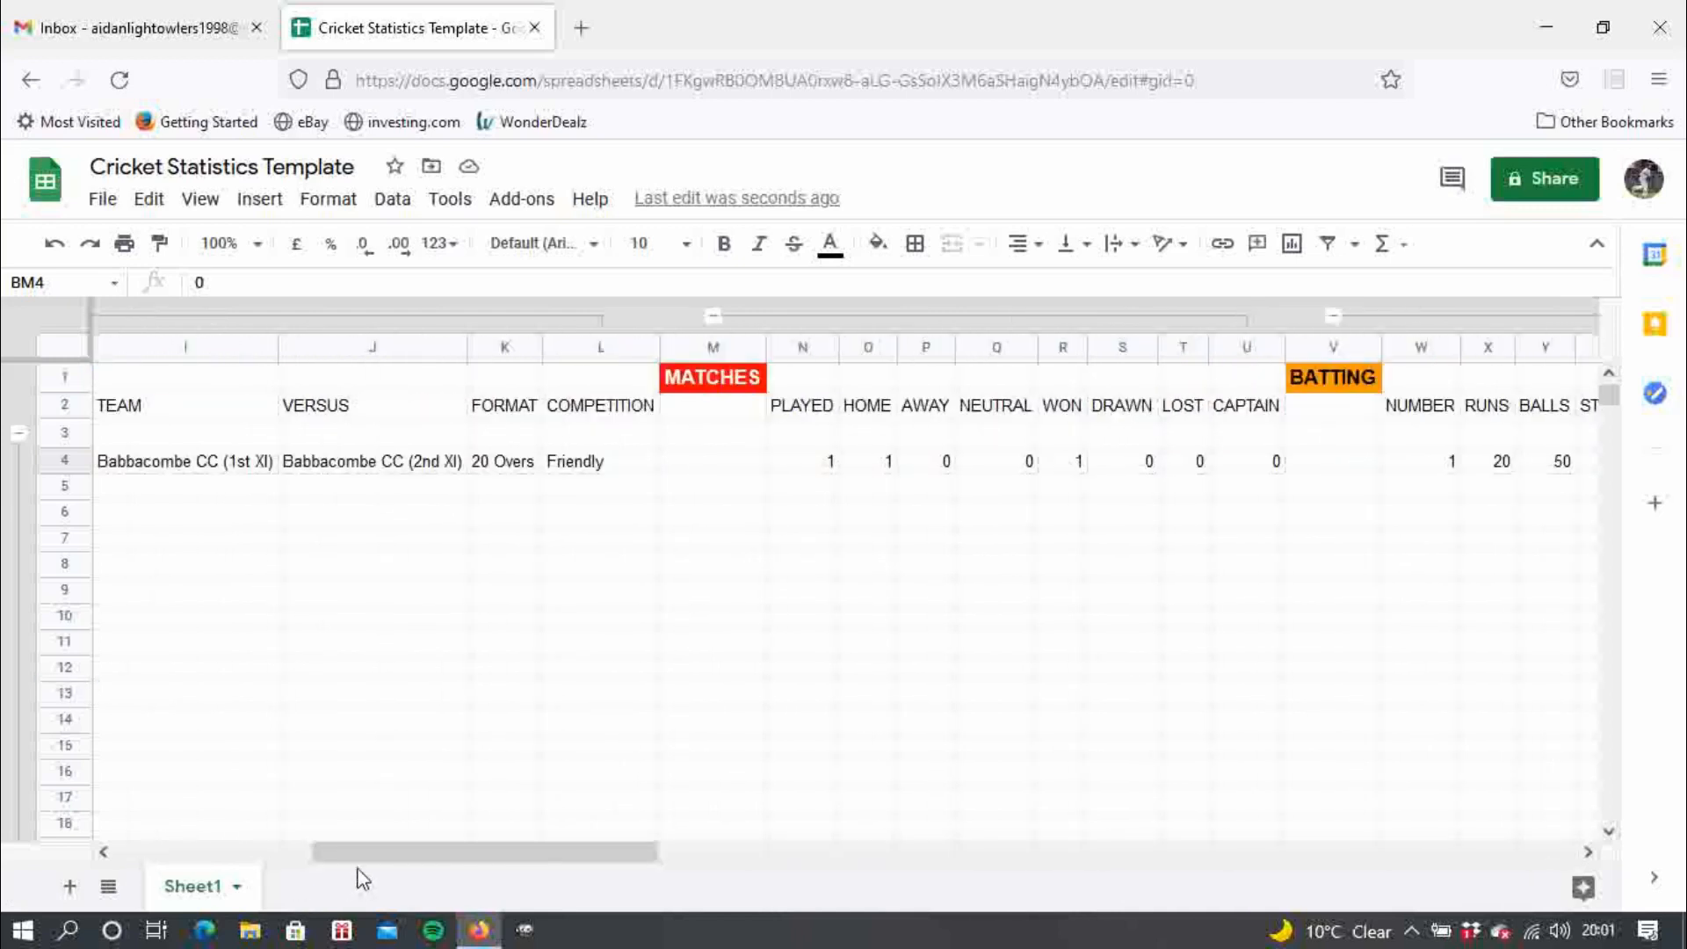
drag(366, 859, 121, 844)
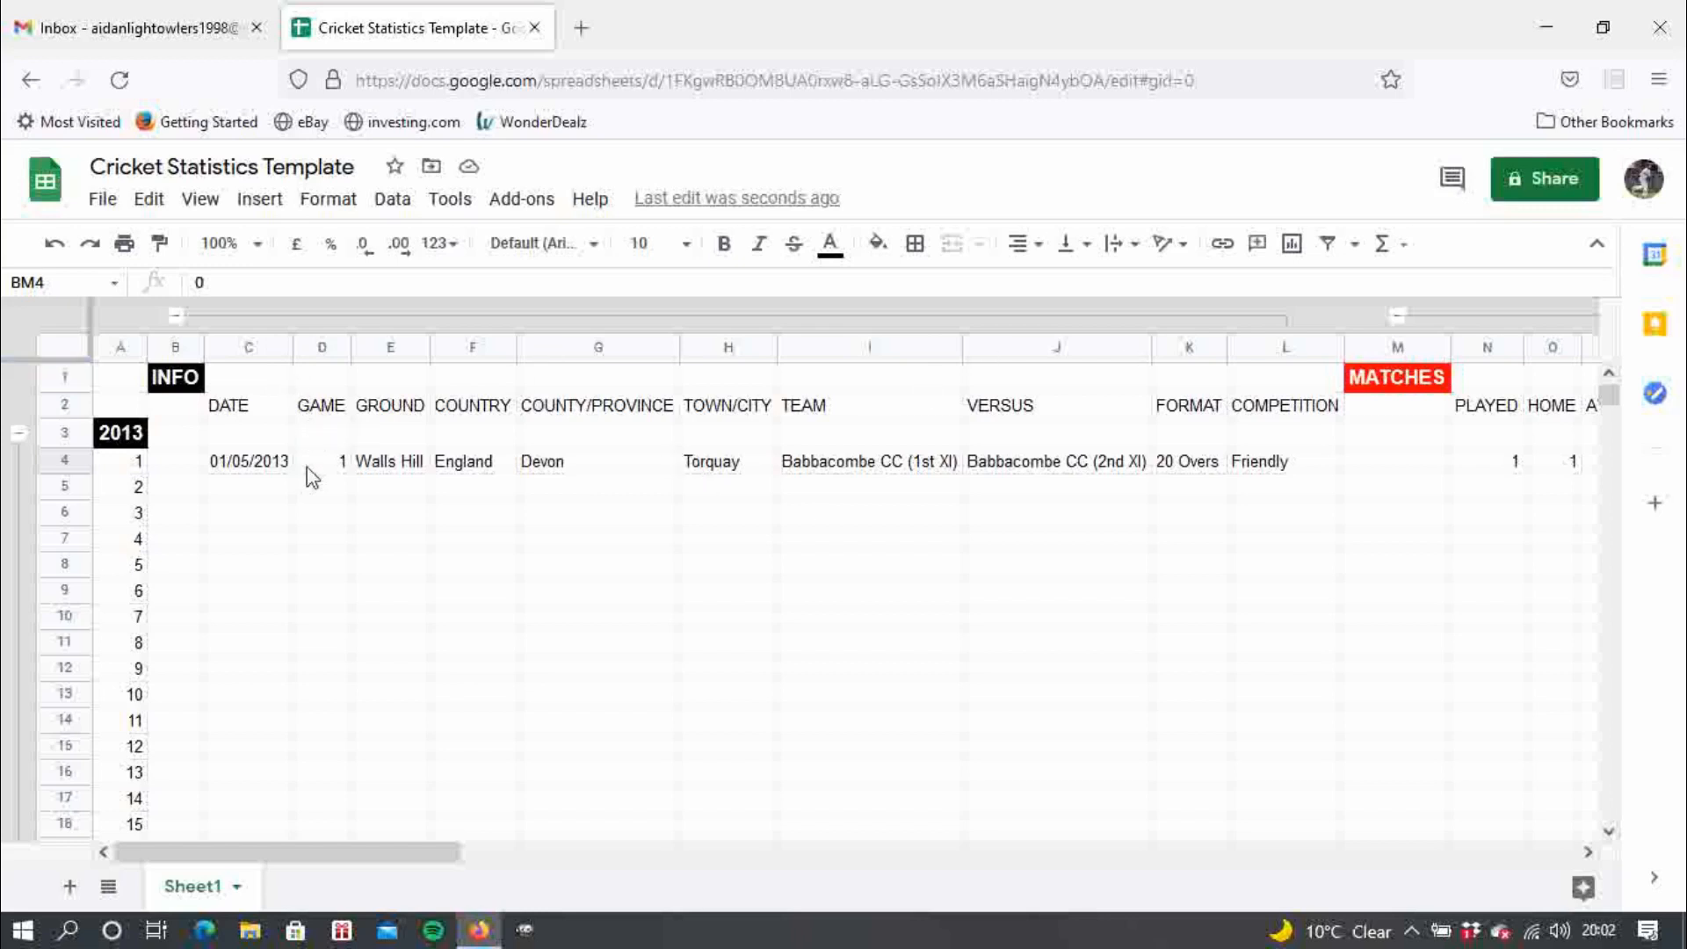
click(176, 316)
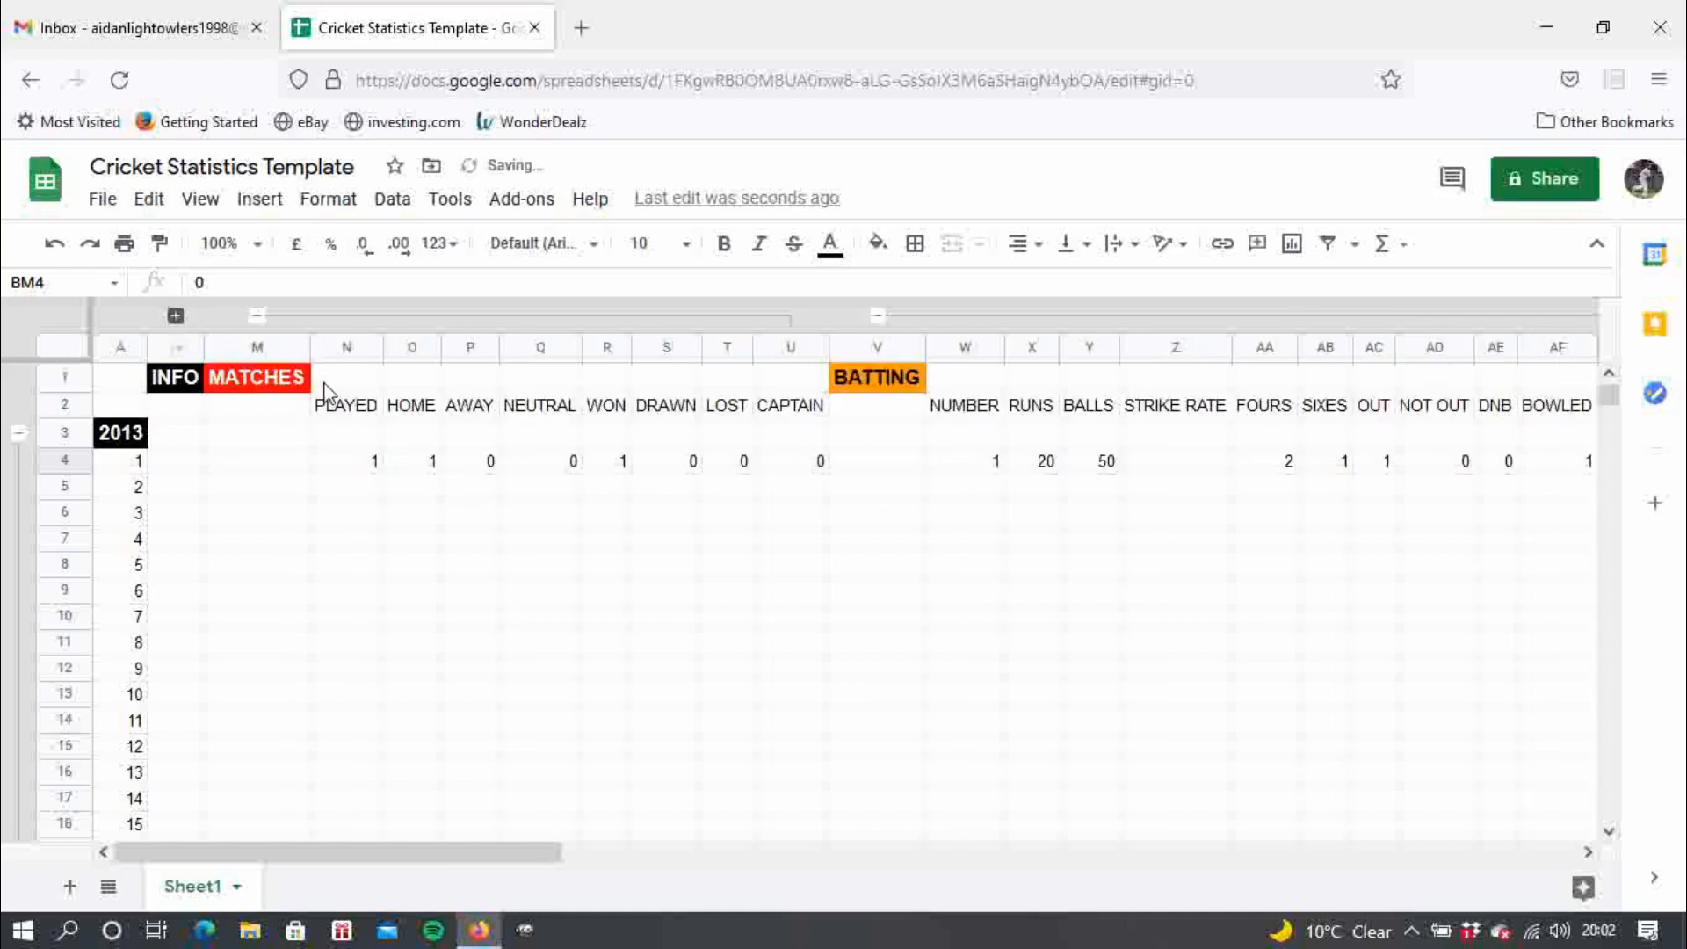
click(176, 316)
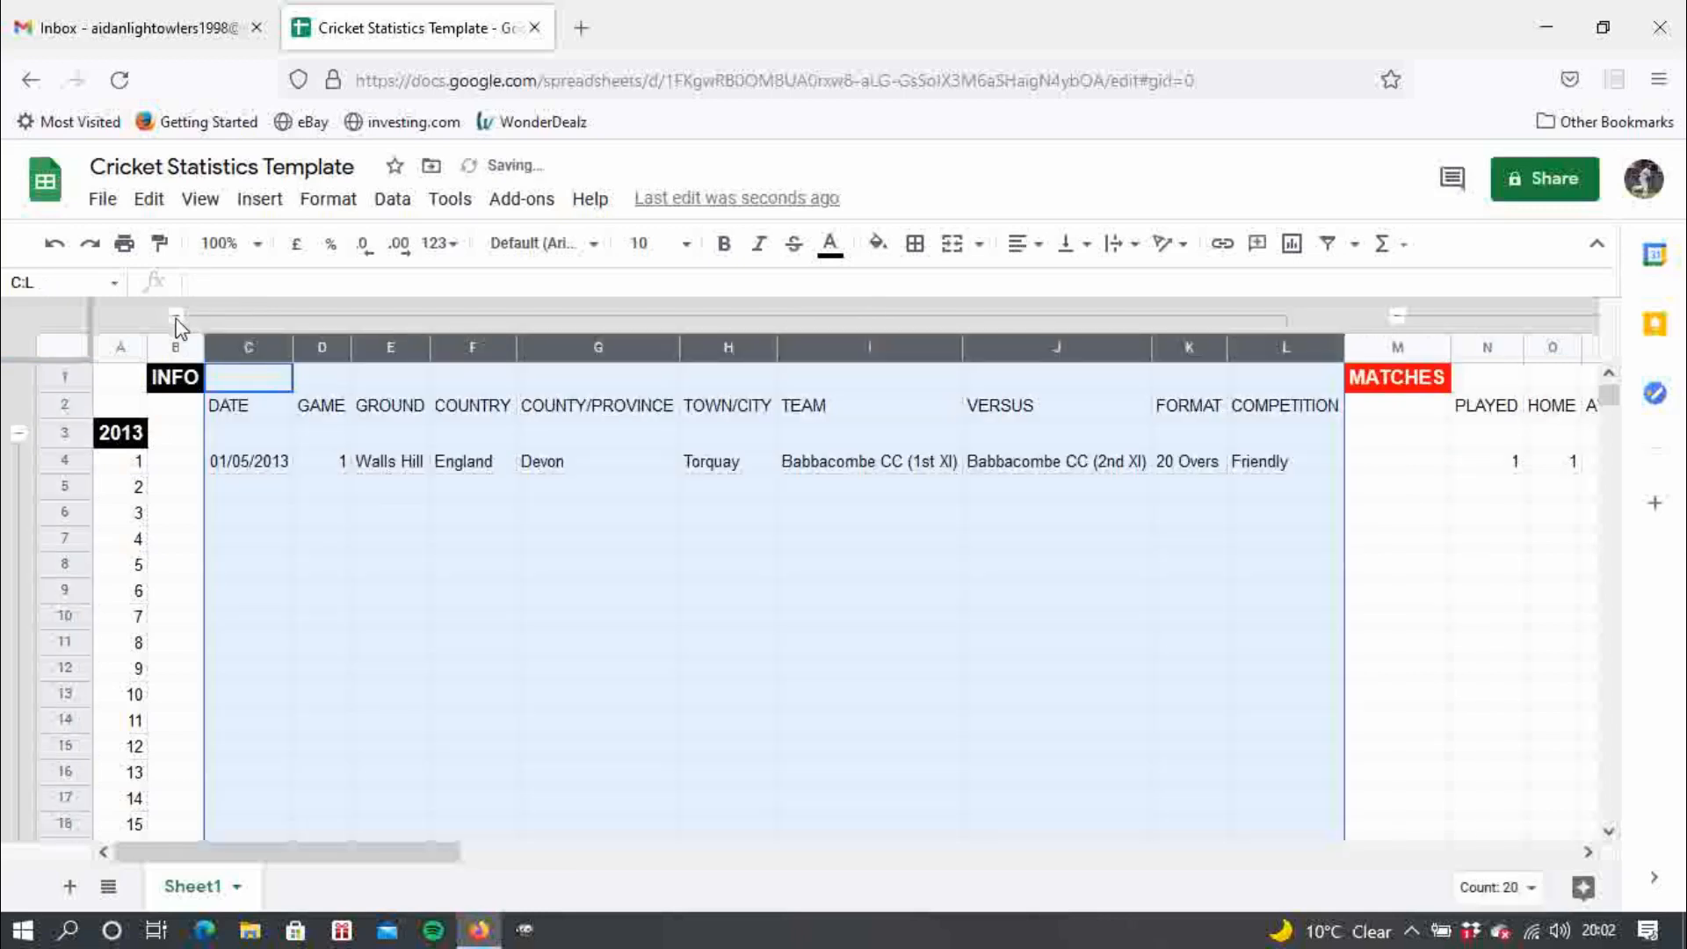
- Fill the DATE column down from C4 through C33 for all 30 of the 2013 games
click(260, 488)
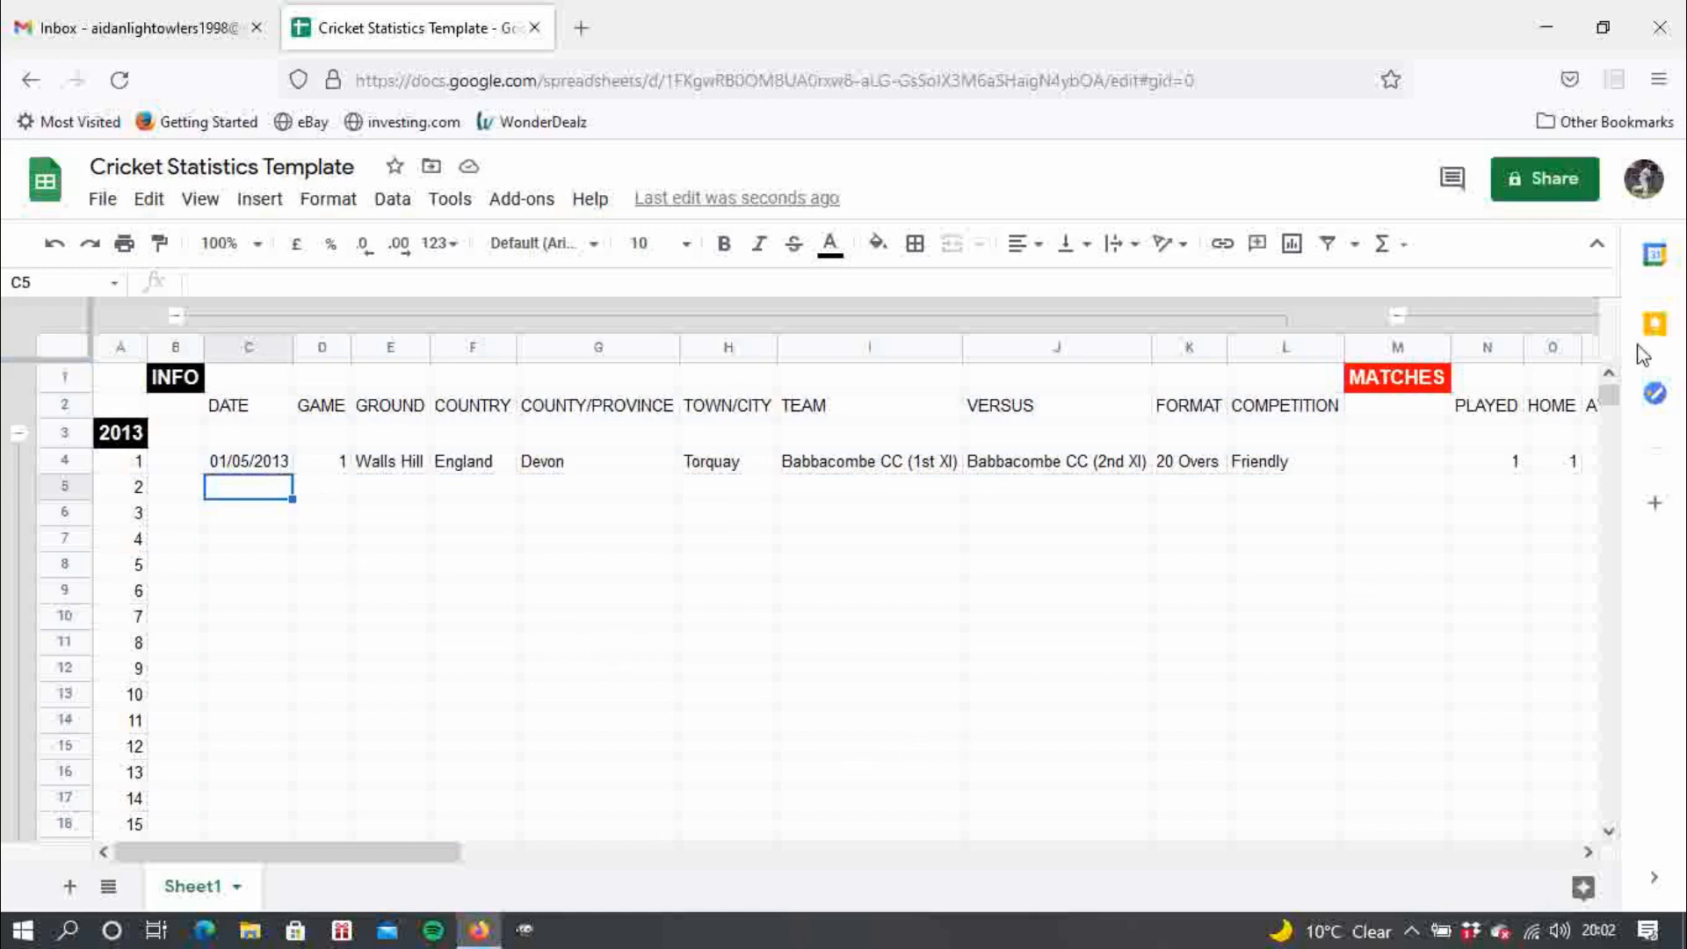
click(252, 464)
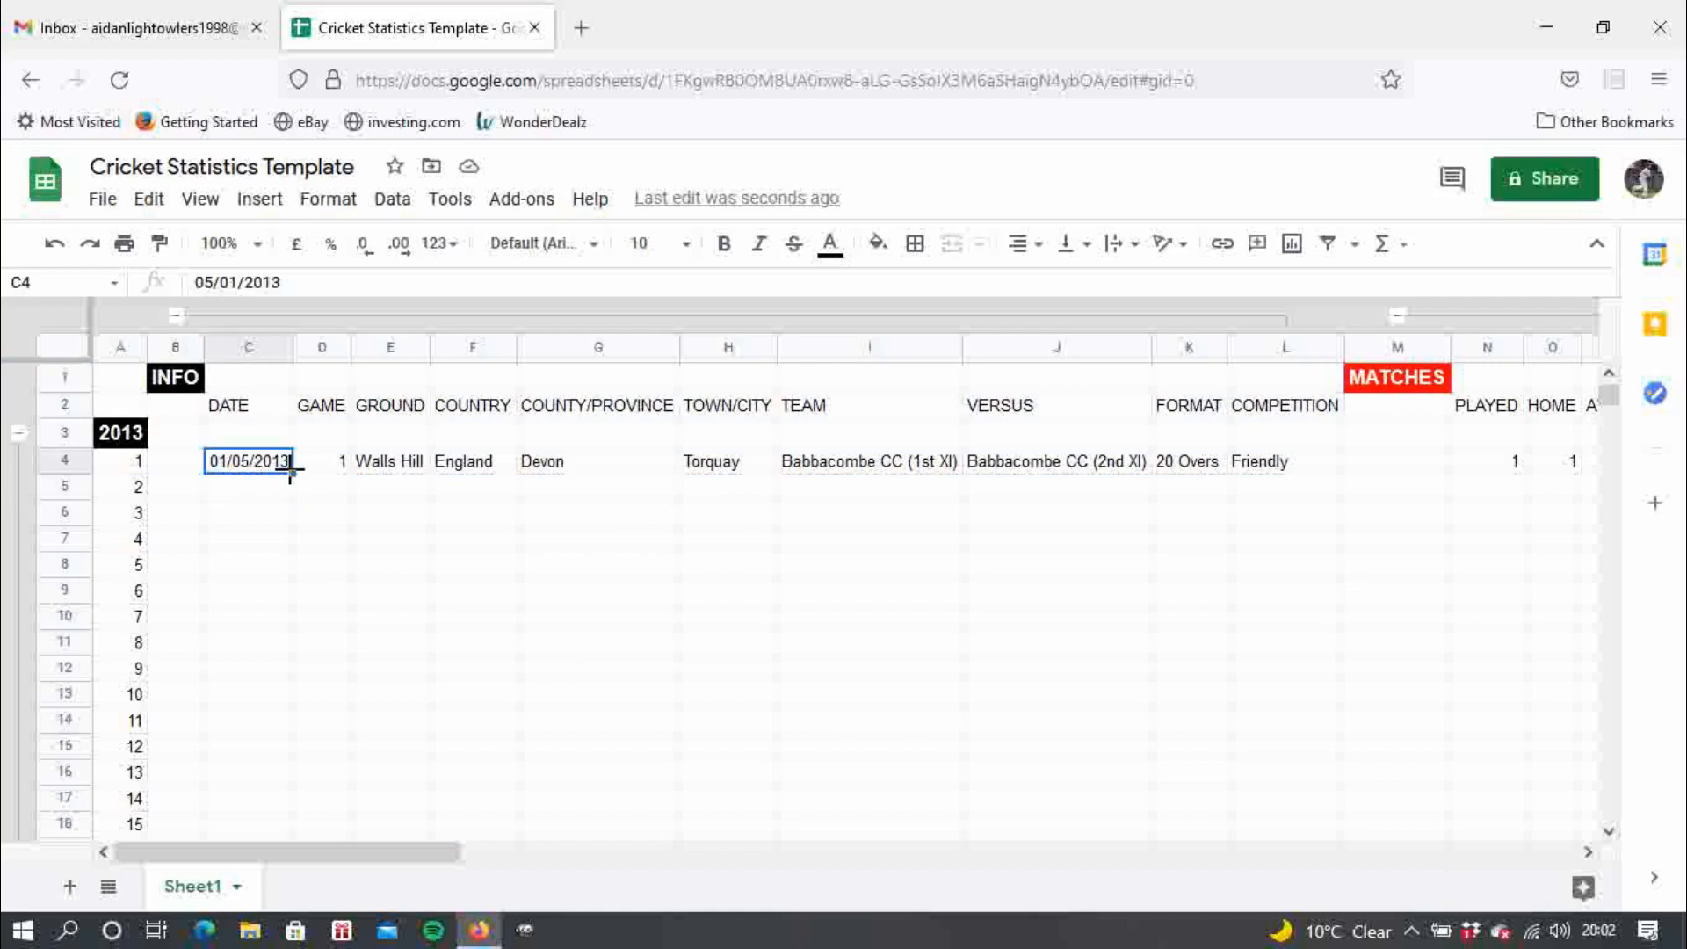
drag(290, 470, 269, 615)
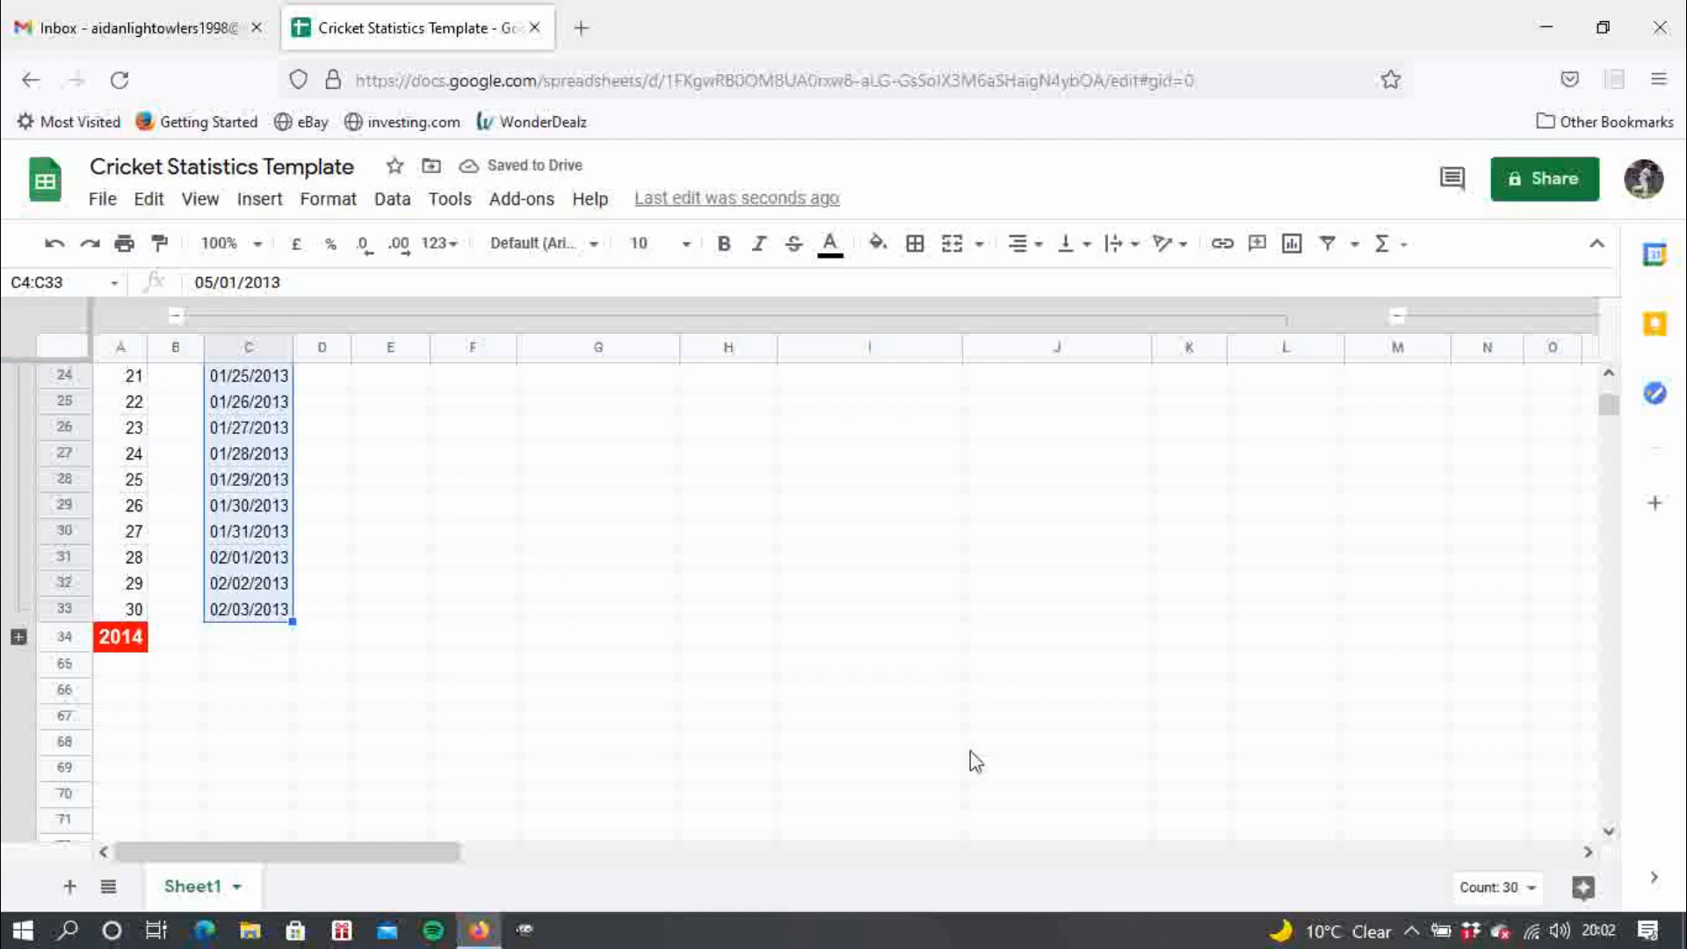
drag(1608, 407, 1609, 378)
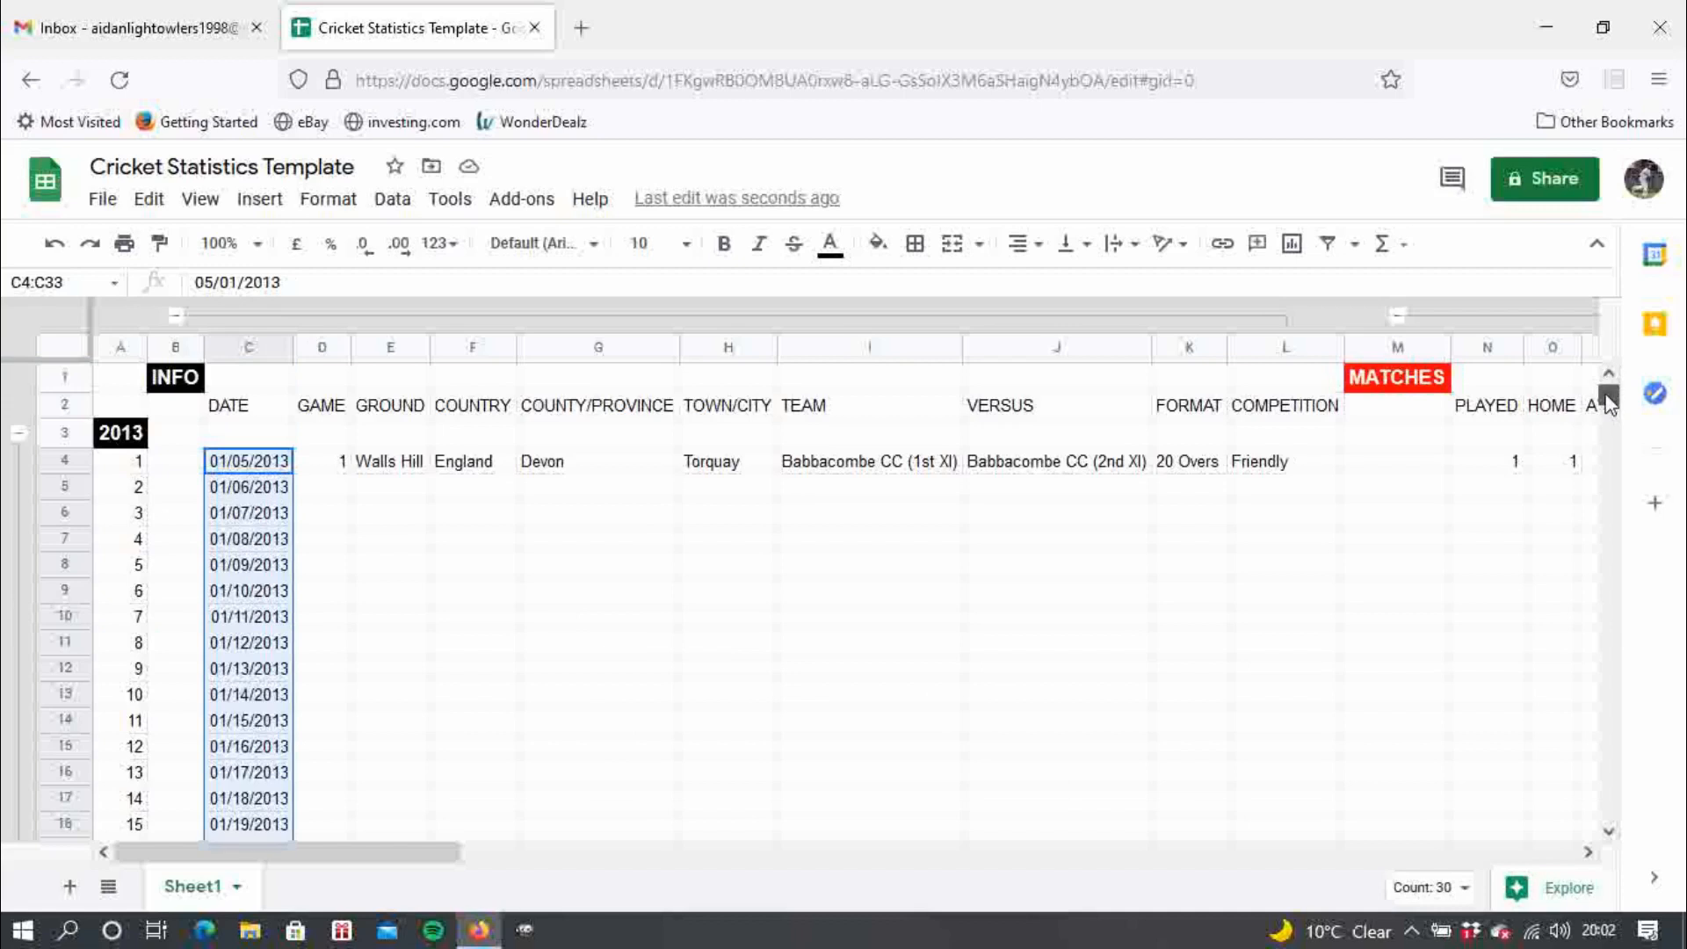
drag(1608, 404, 1612, 407)
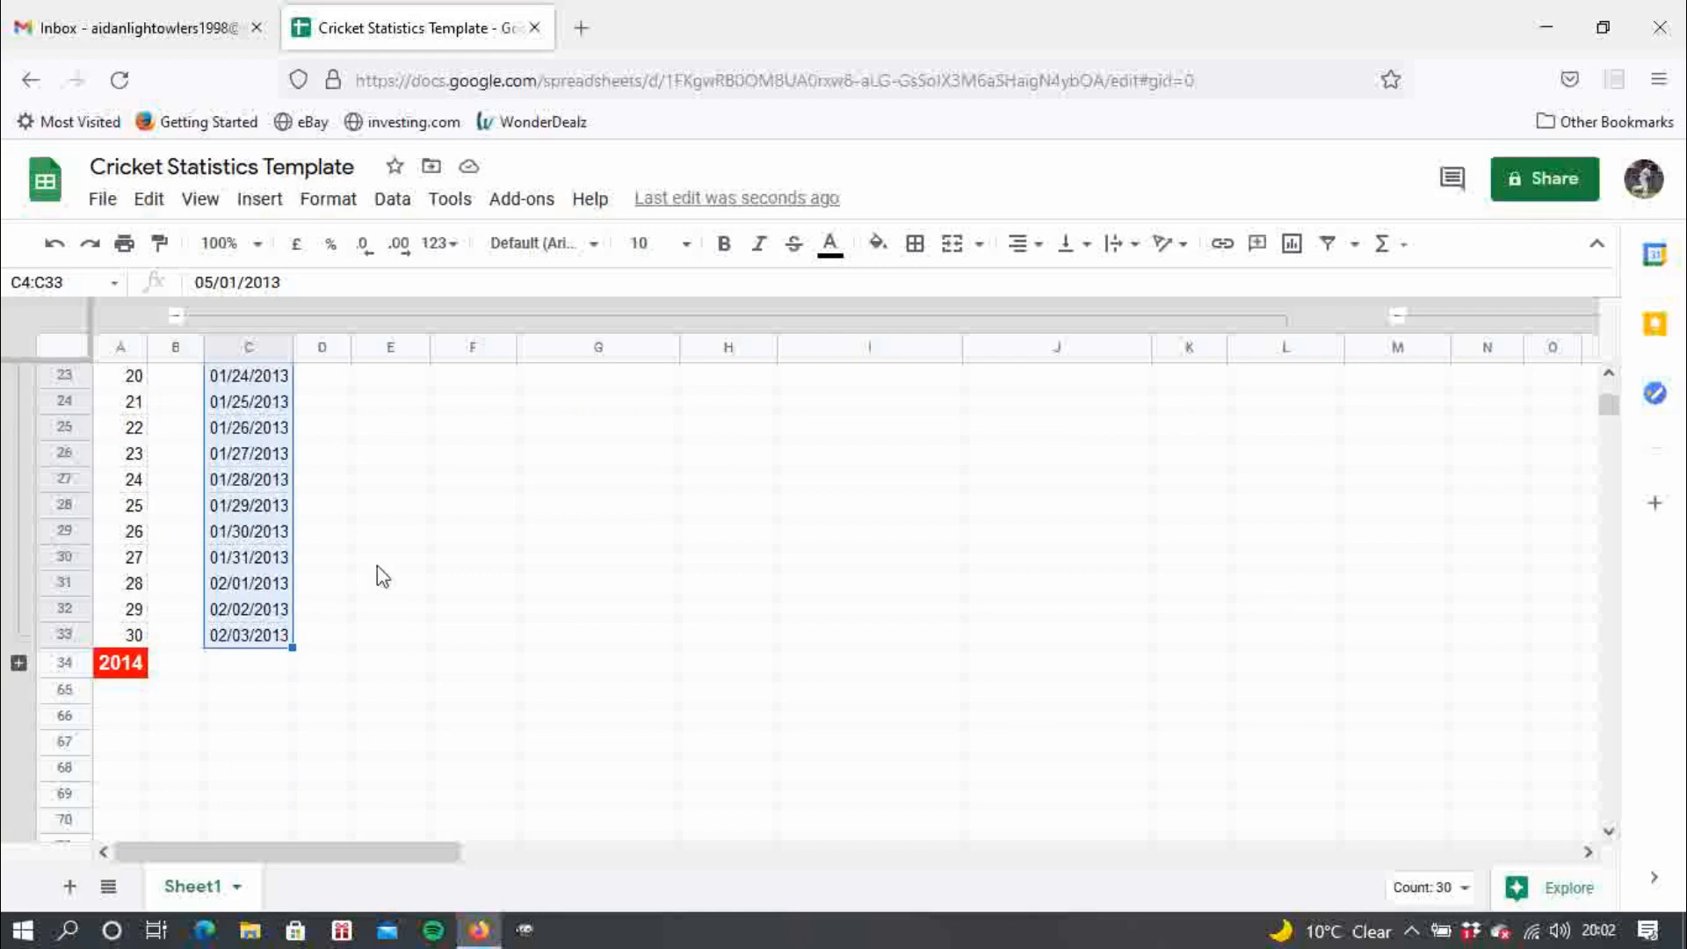
- Apply the Date number format to cell C30 in the DATE column
click(252, 563)
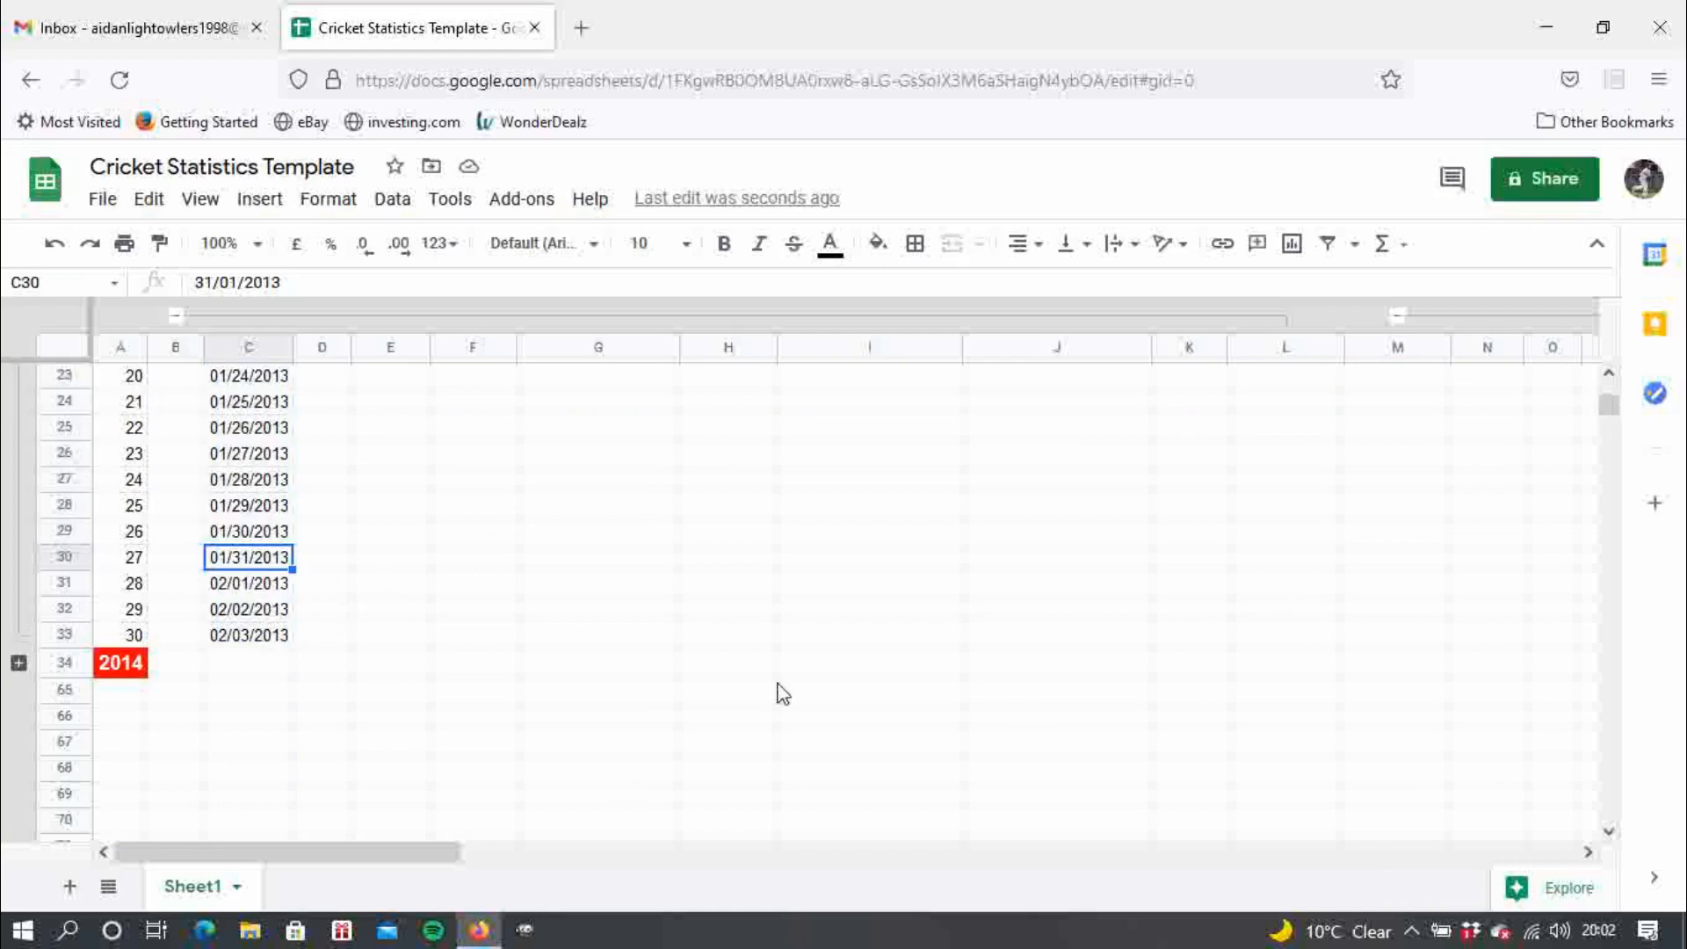
click(360, 215)
mouse_move(404, 299)
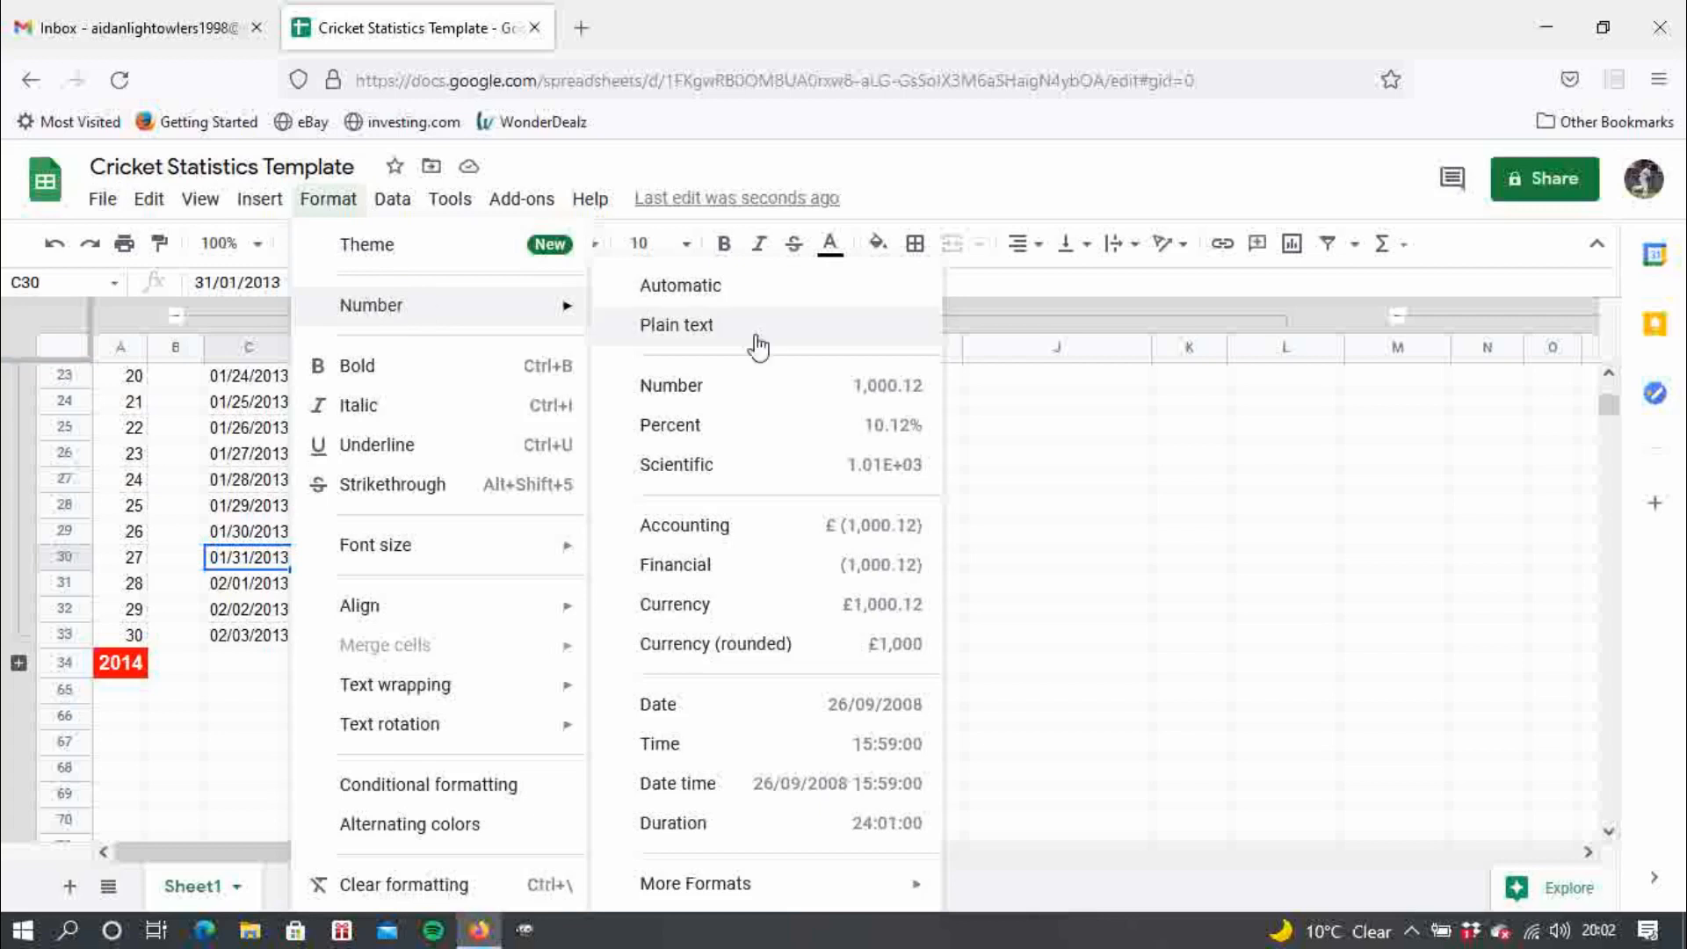
click(708, 709)
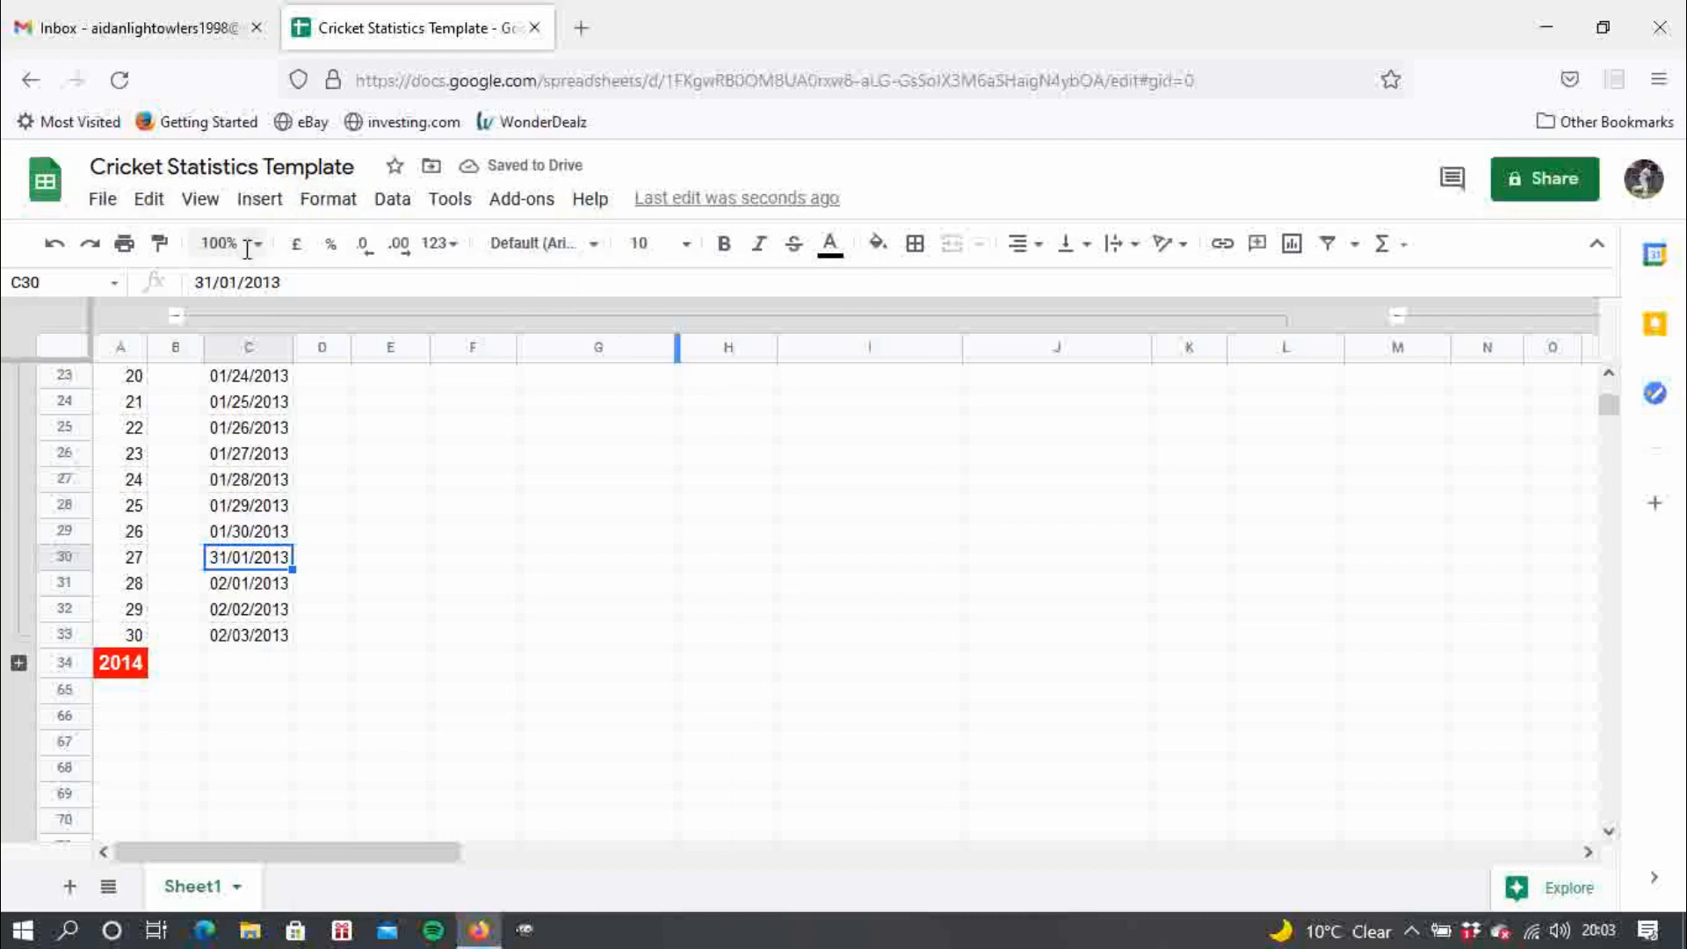
click(326, 203)
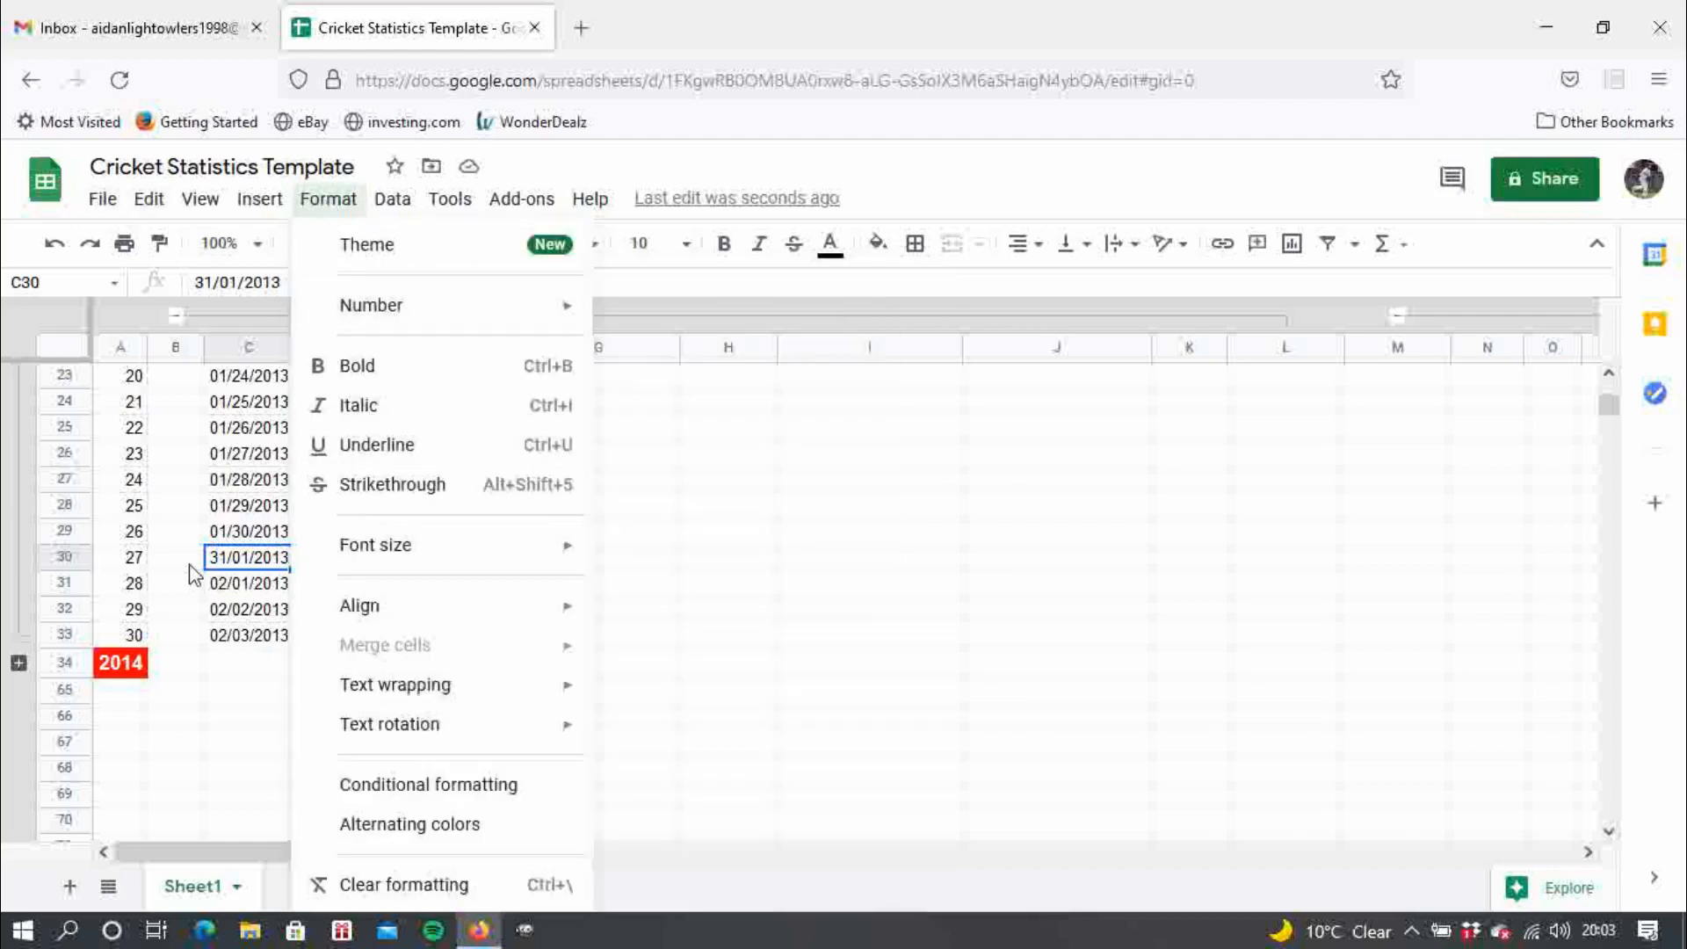
click(230, 567)
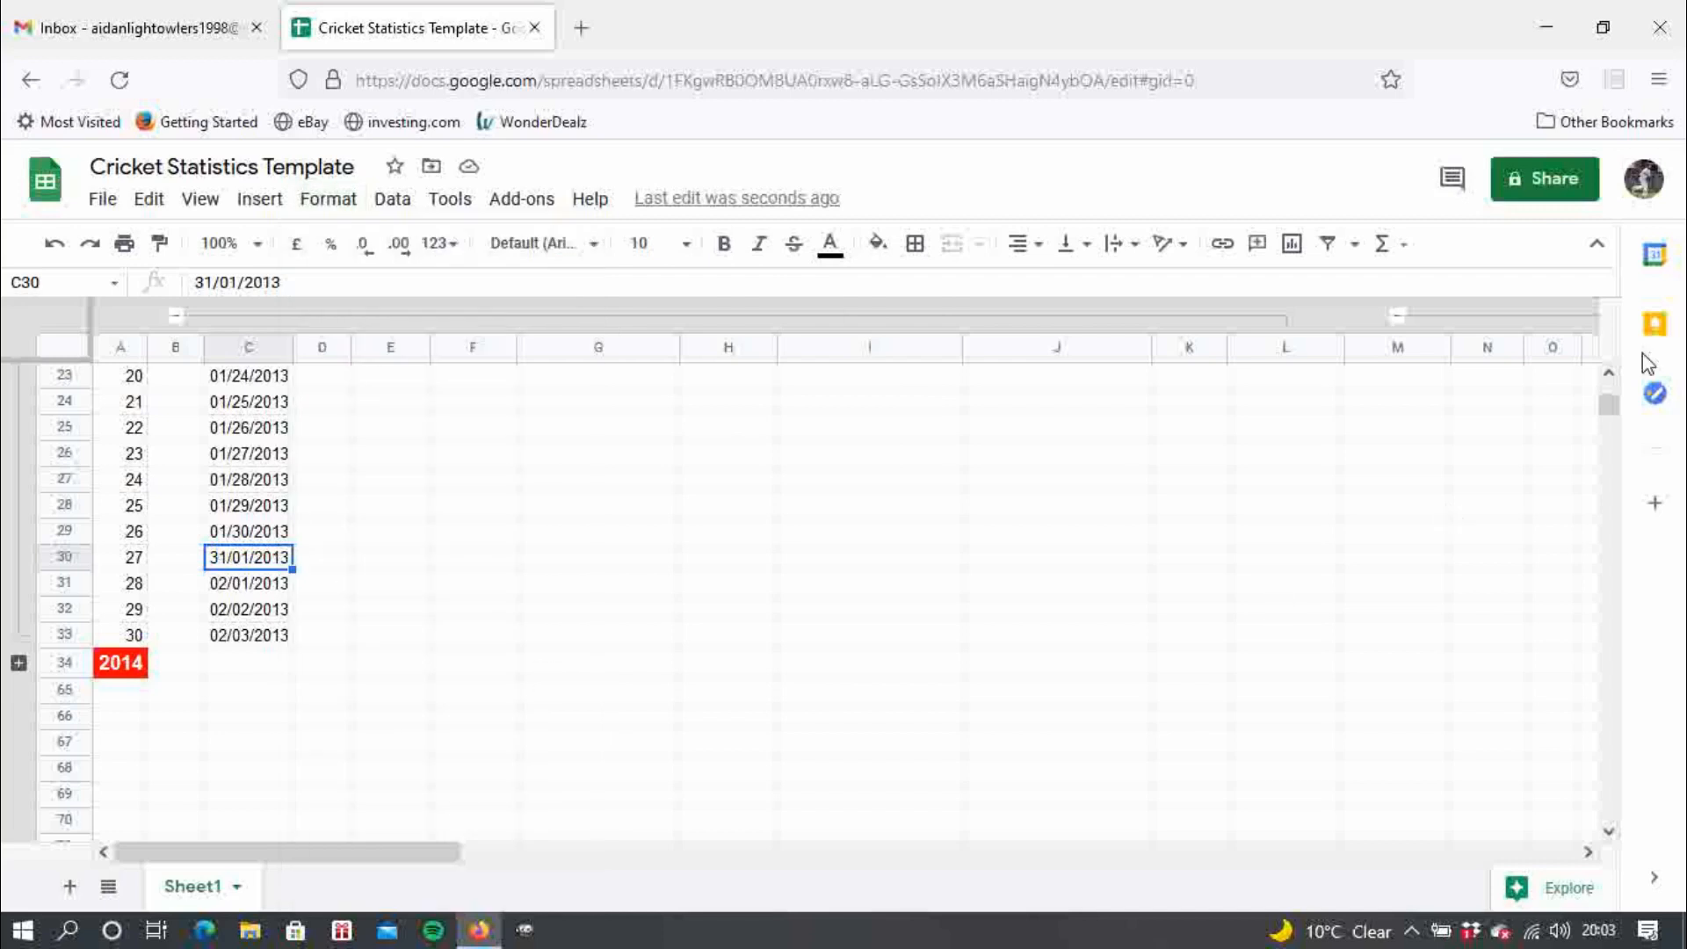
- Apply the Date number format to the whole of column C, then check the dates down the column
drag(1611, 401, 1618, 355)
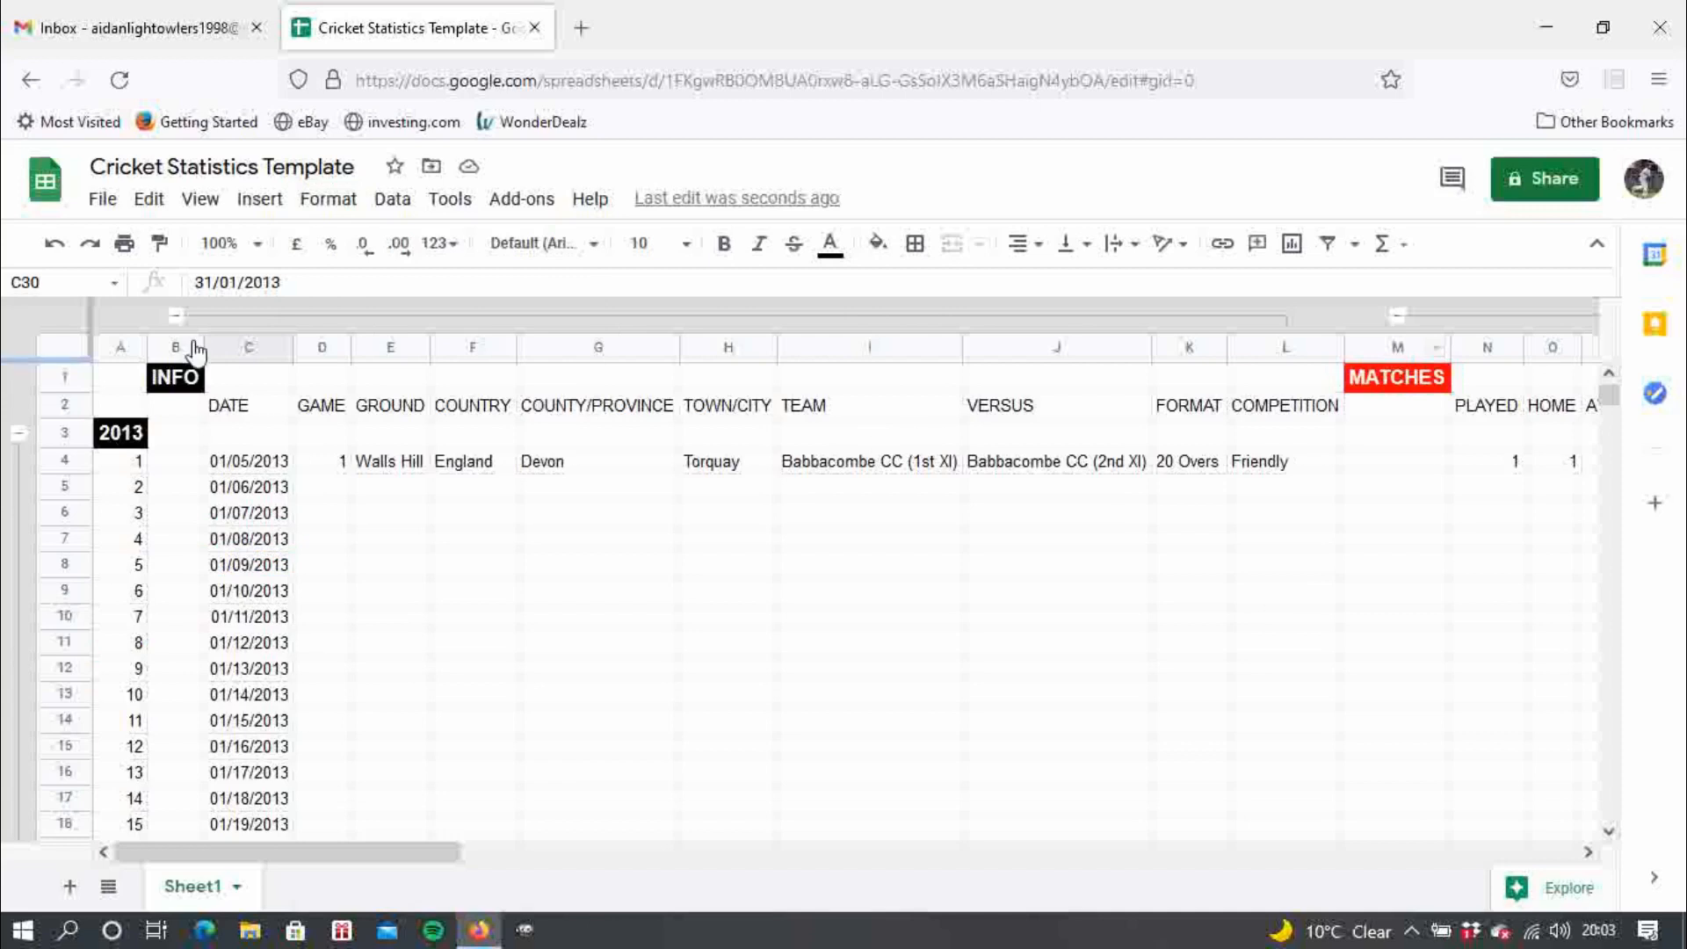
click(249, 352)
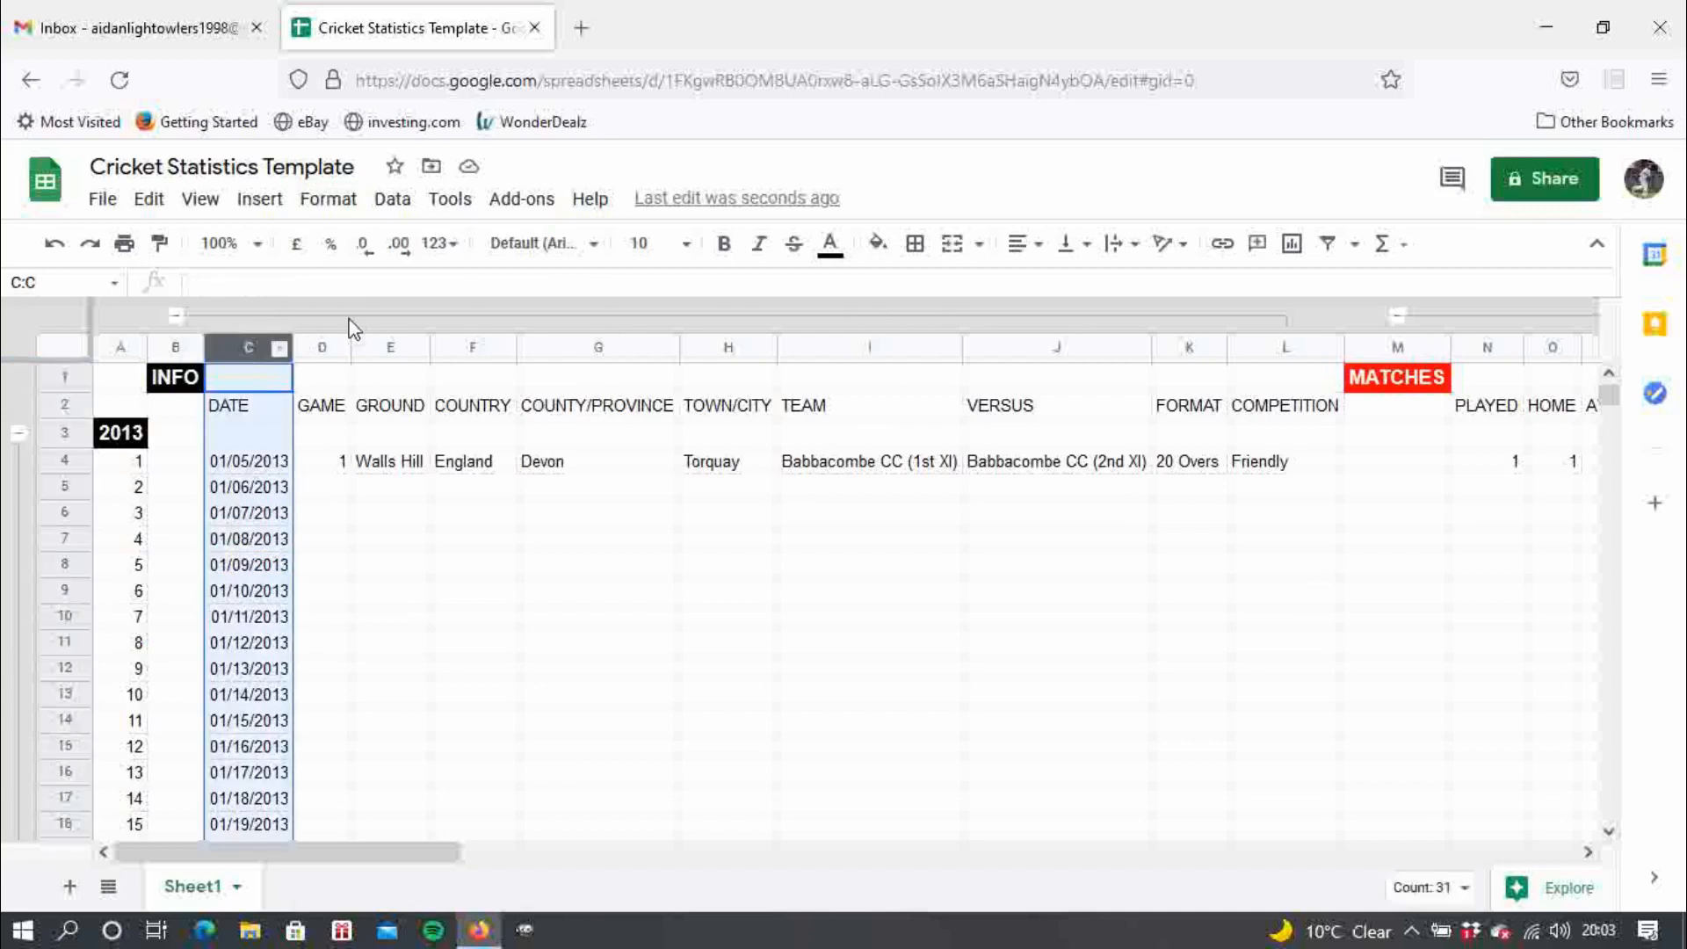
click(328, 200)
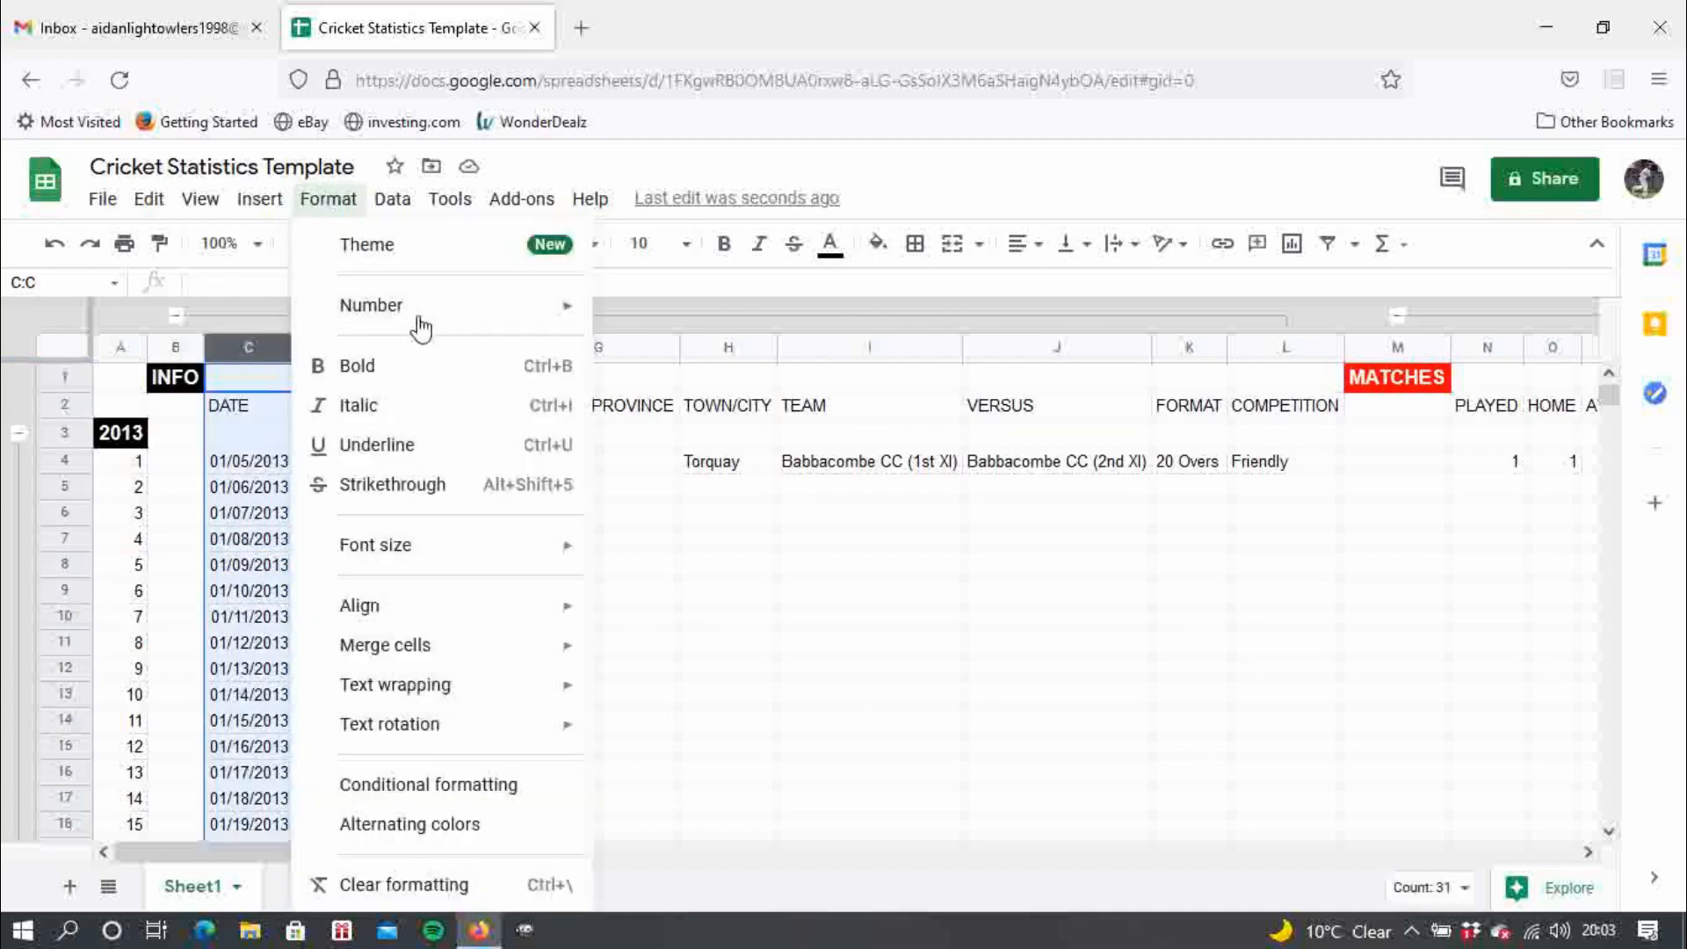
mouse_move(422, 308)
mouse_move(478, 305)
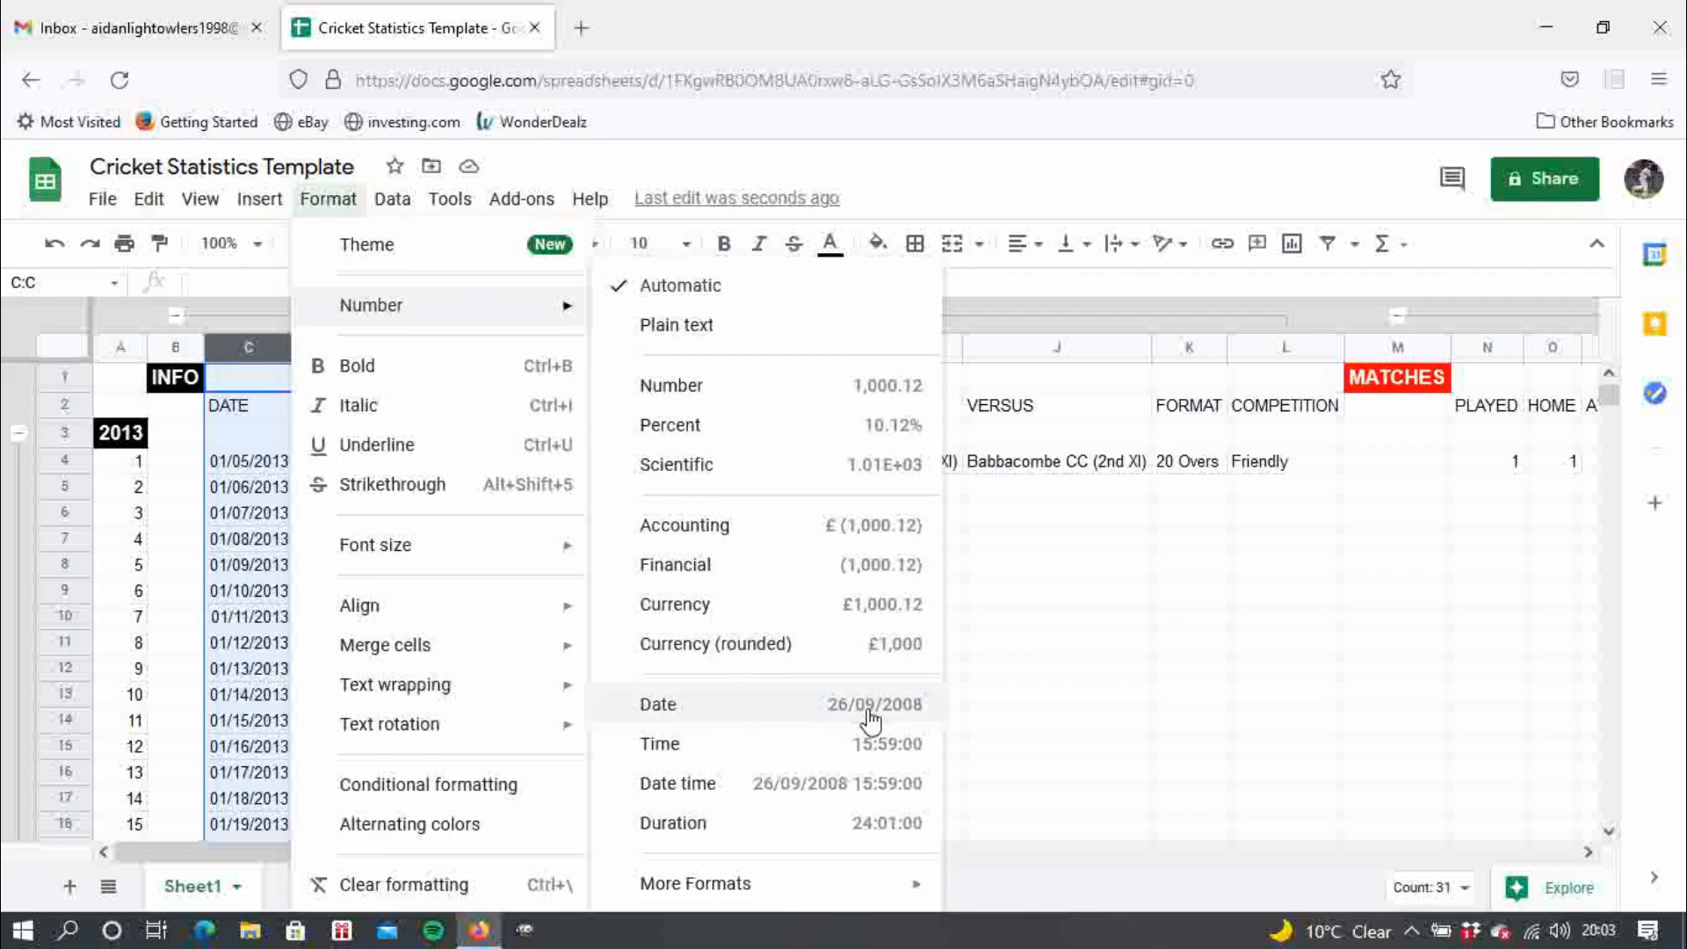
click(726, 707)
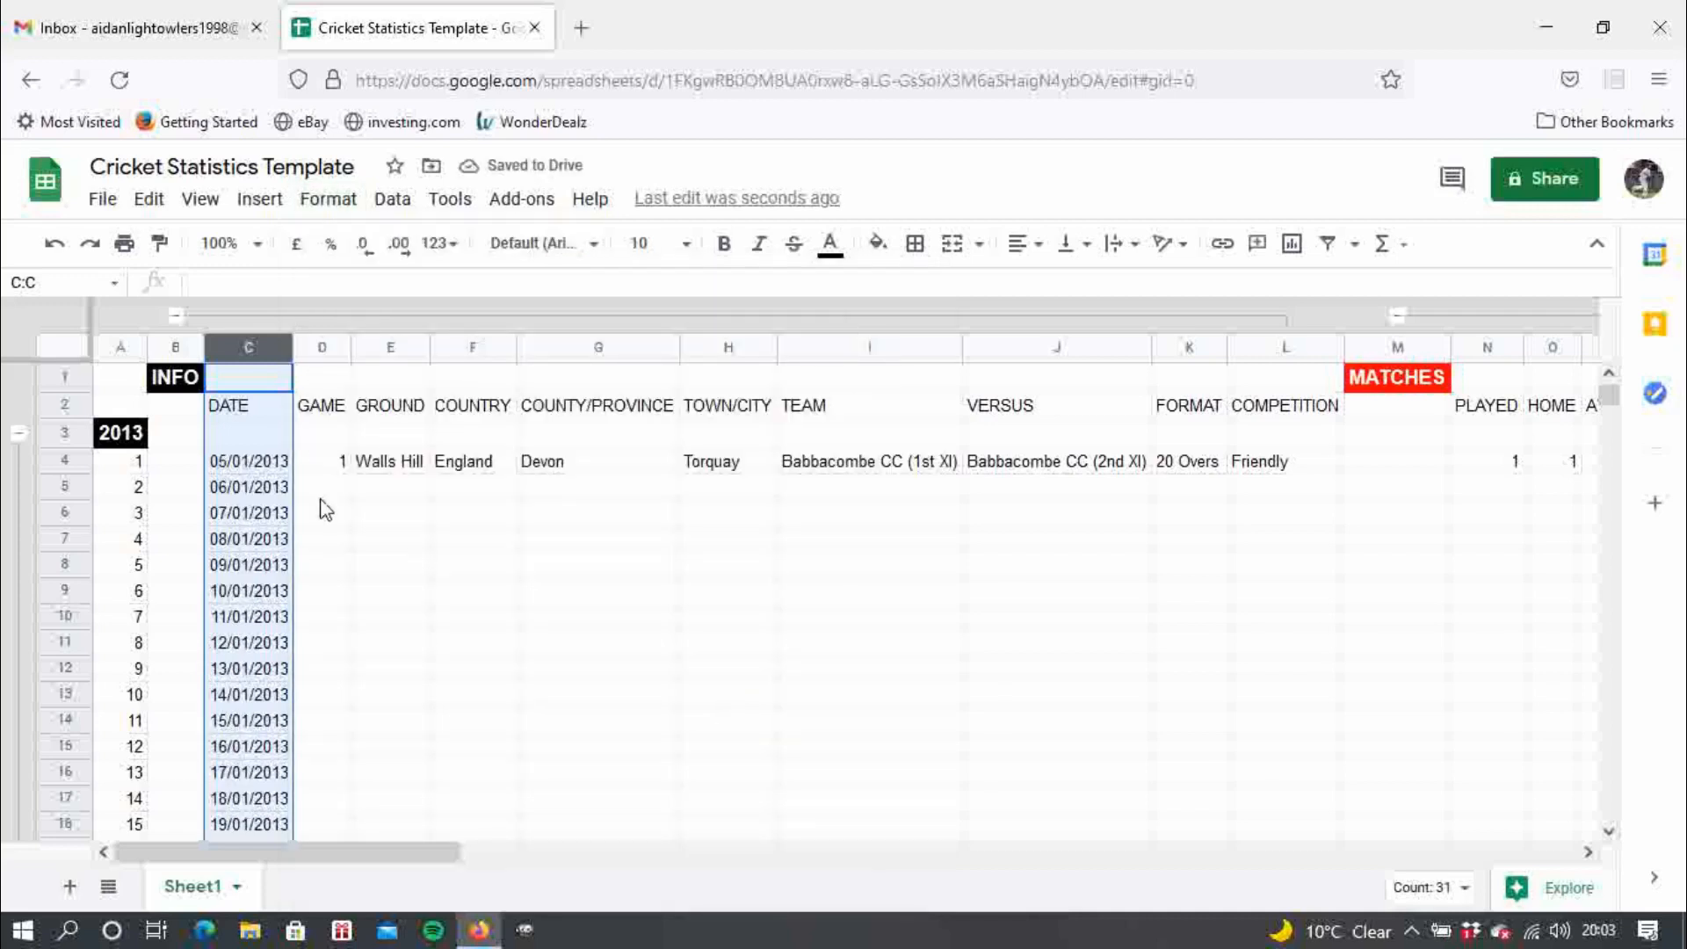
click(264, 472)
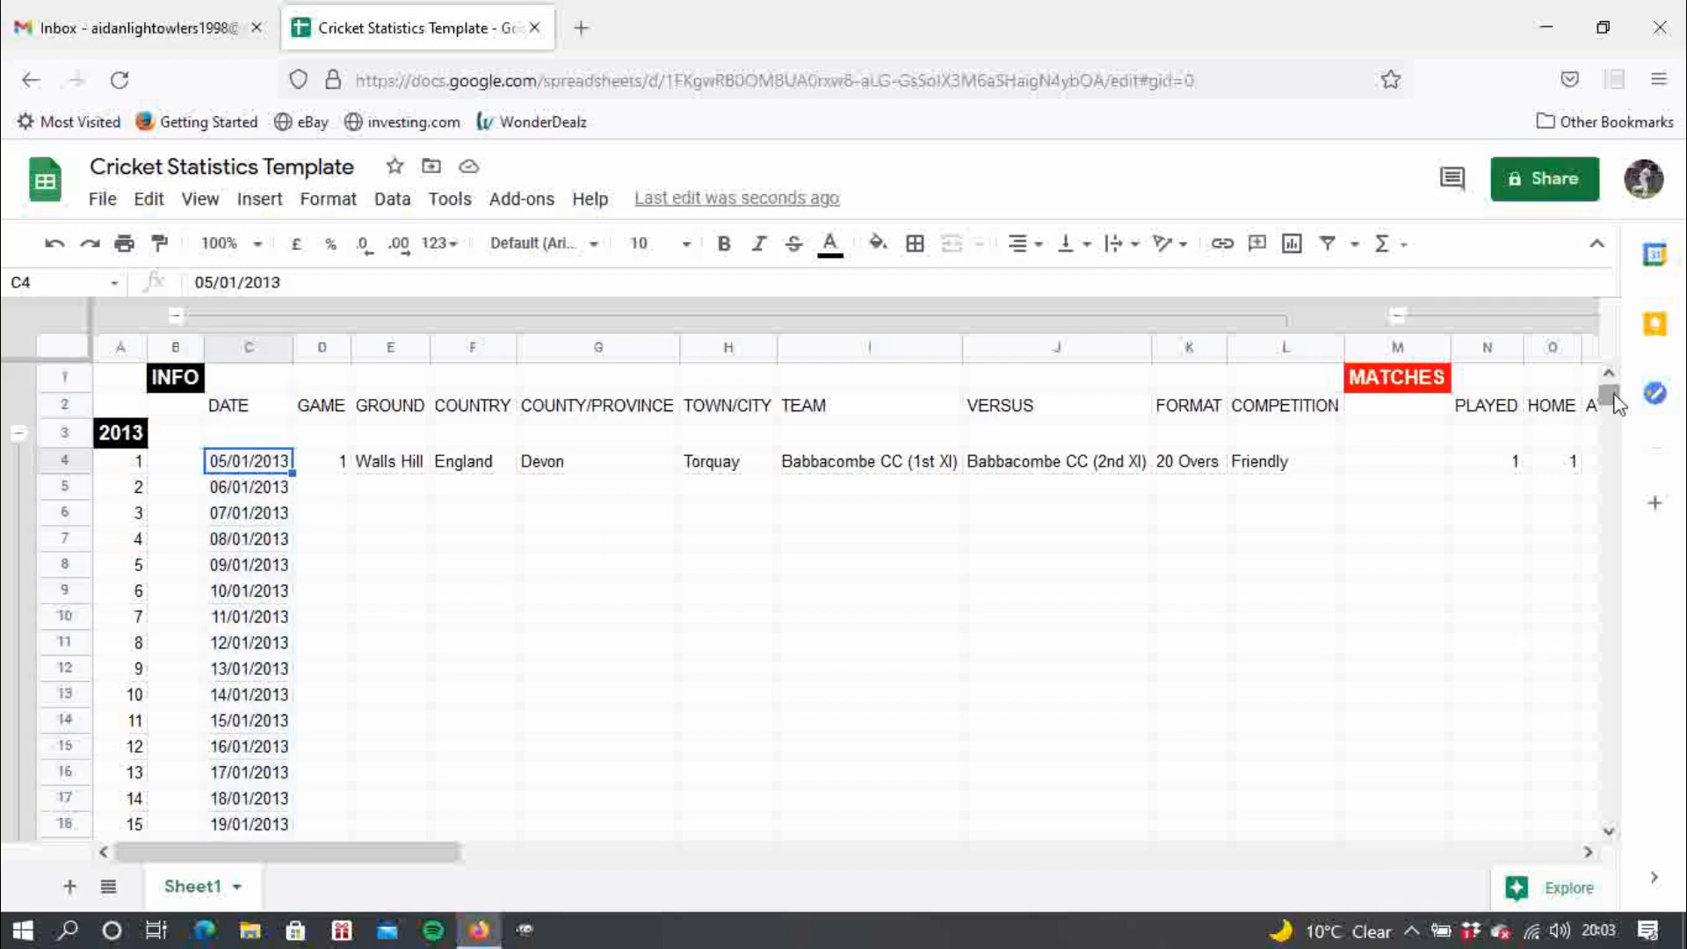
scroll(1615, 403, down, 1)
drag(1616, 402, 1615, 383)
- Enter 2 and 3 below the first GAME number and continue the series to 30 in D33
click(323, 453)
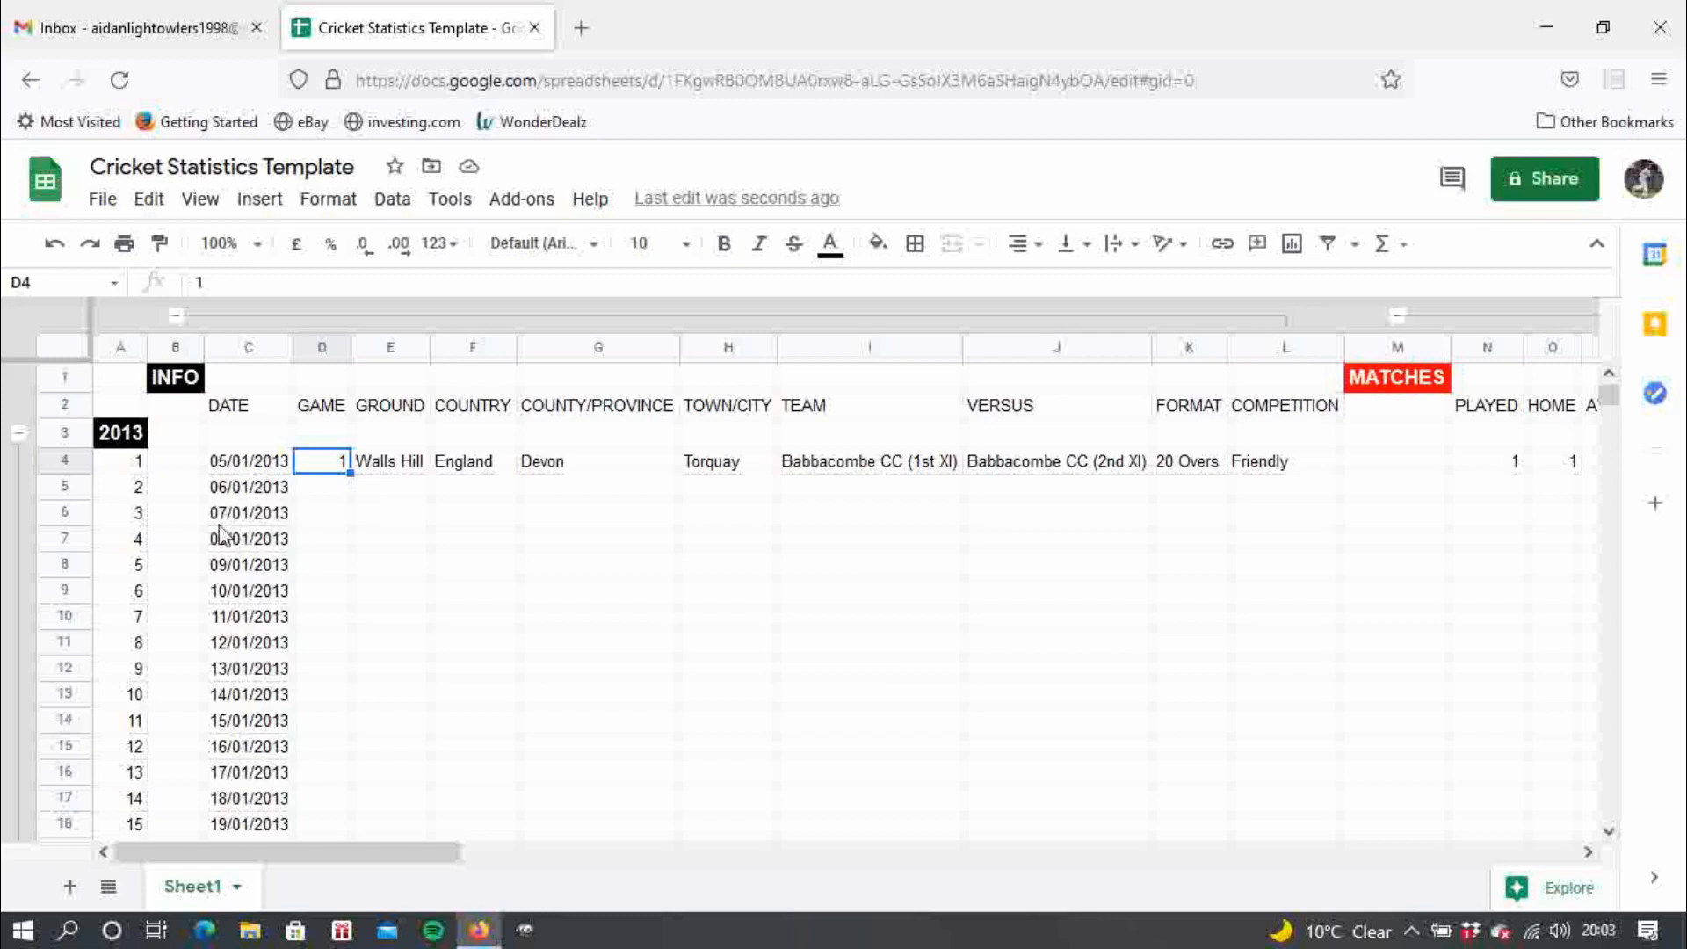
click(342, 495)
click(343, 465)
click(338, 494)
text(2)
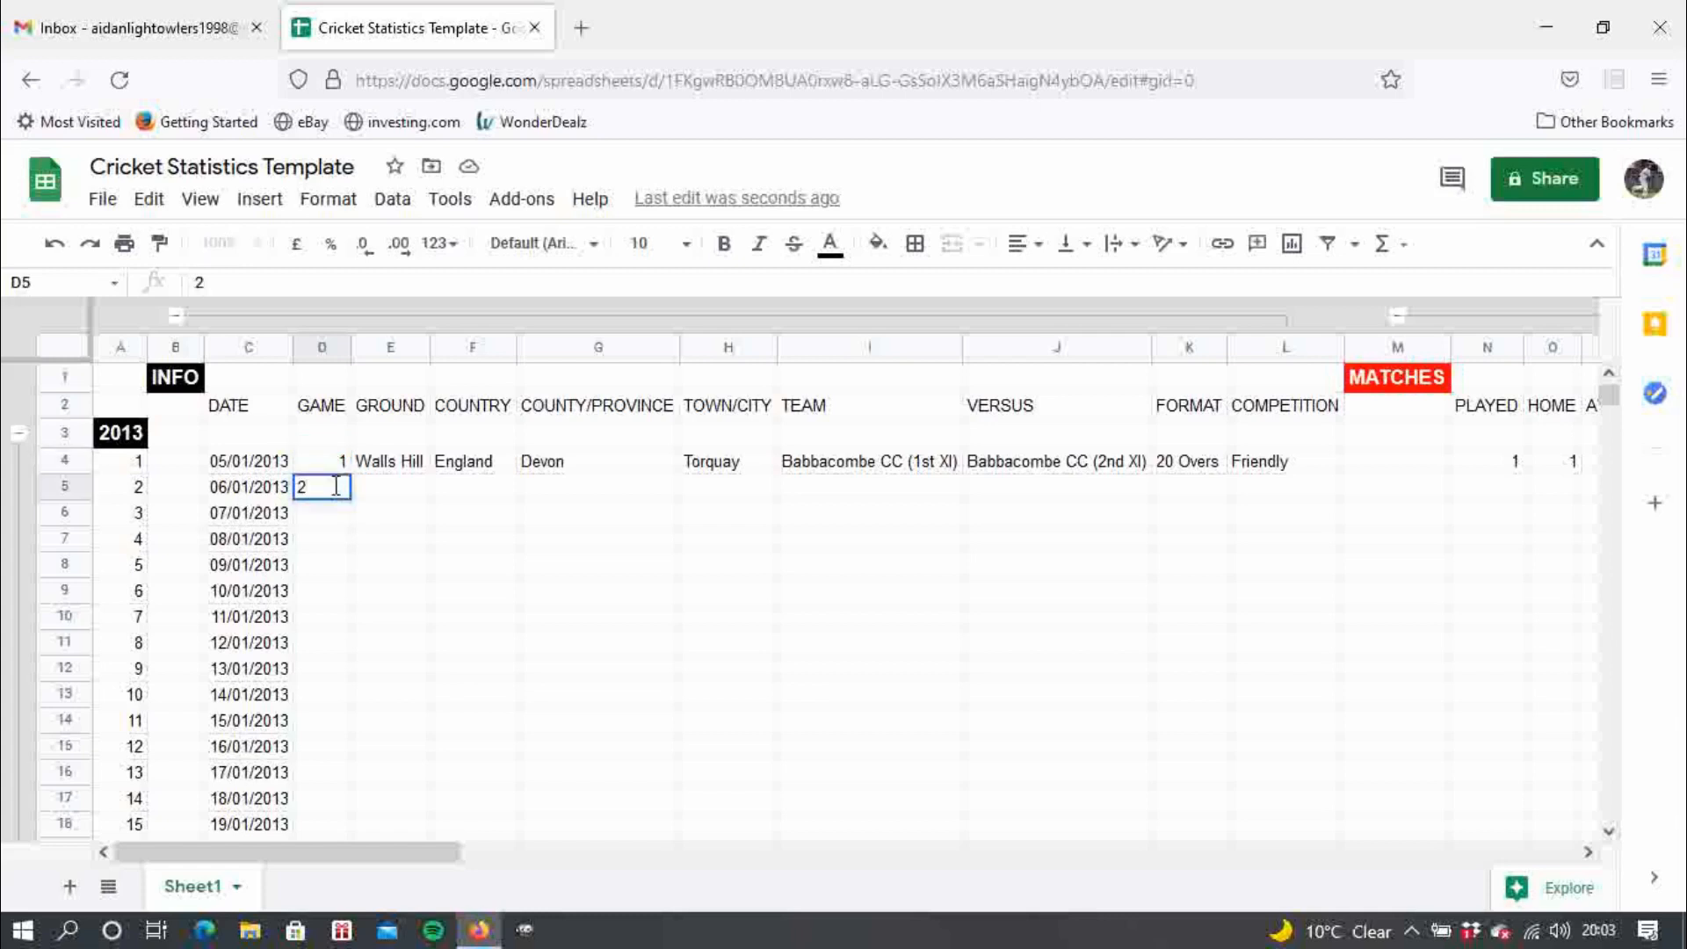
key(Return)
text(3)
key(Return)
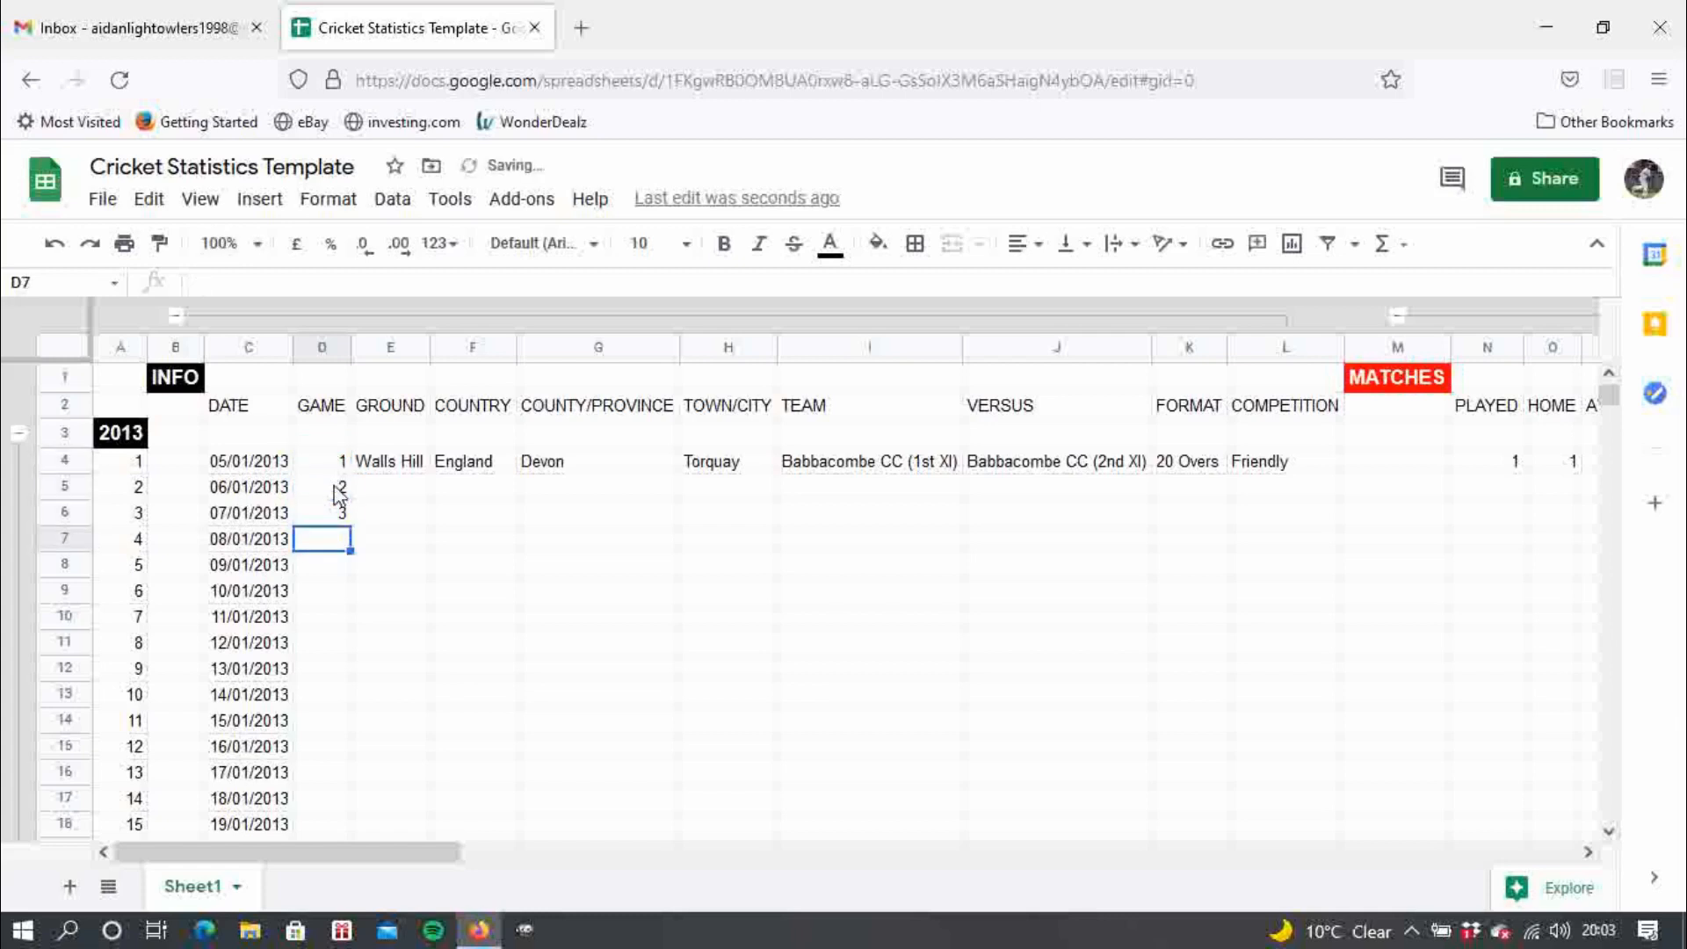
drag(337, 463, 353, 795)
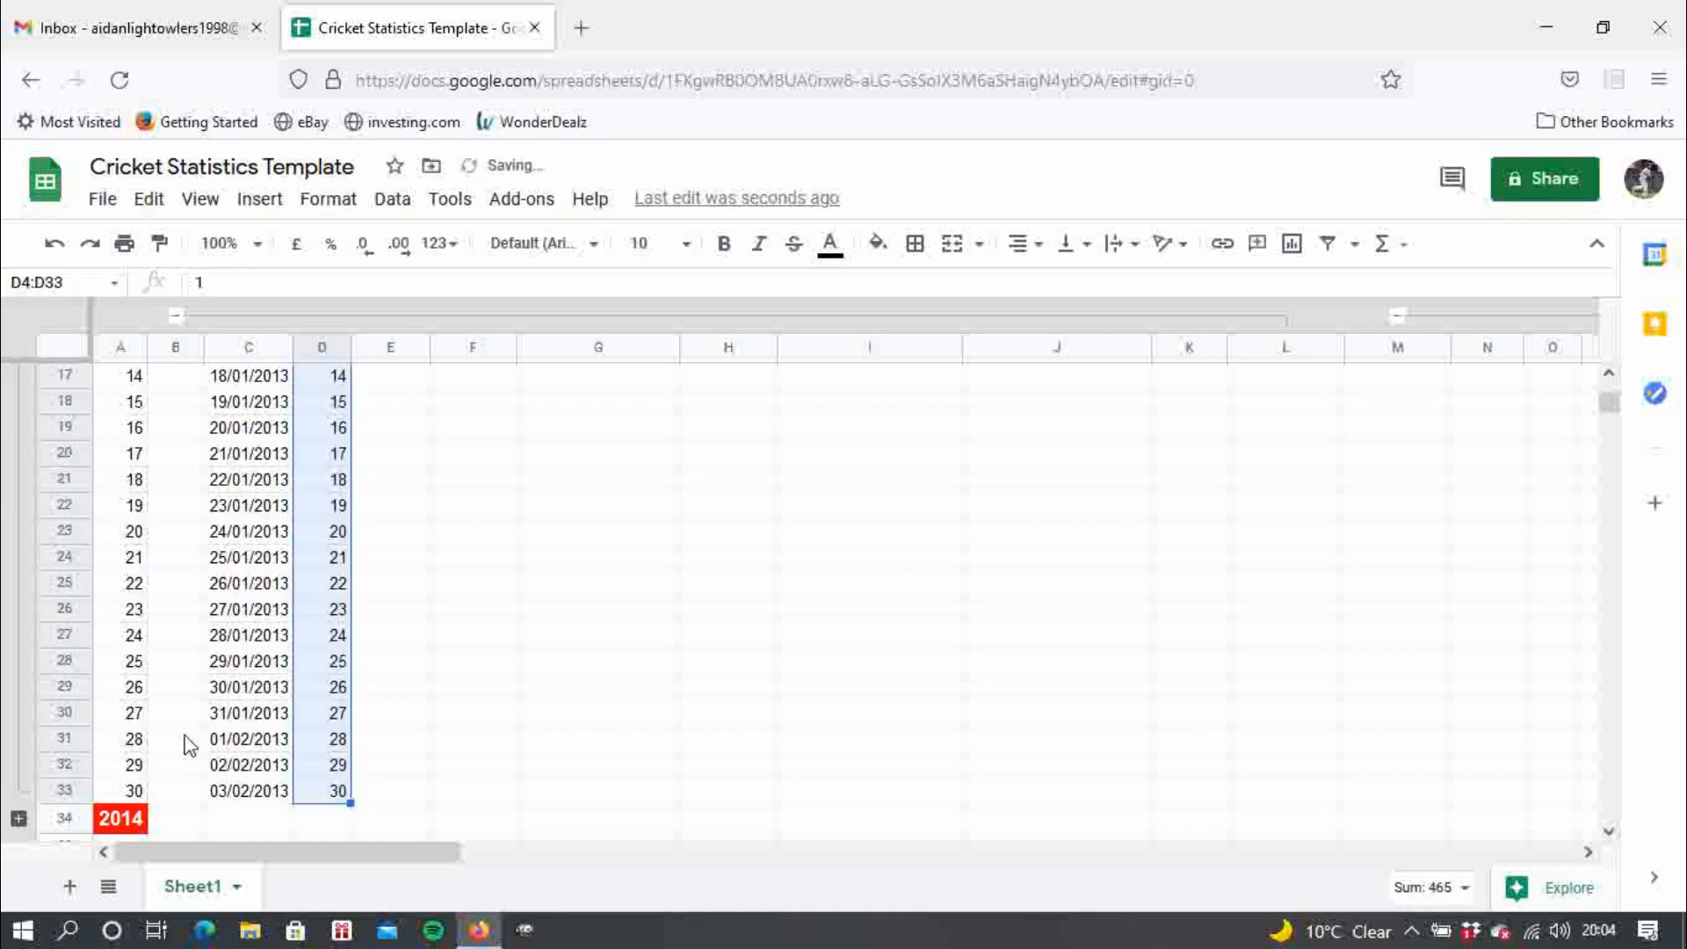
- Expand the 2014 row group and enter game number 31 in D35
click(1609, 832)
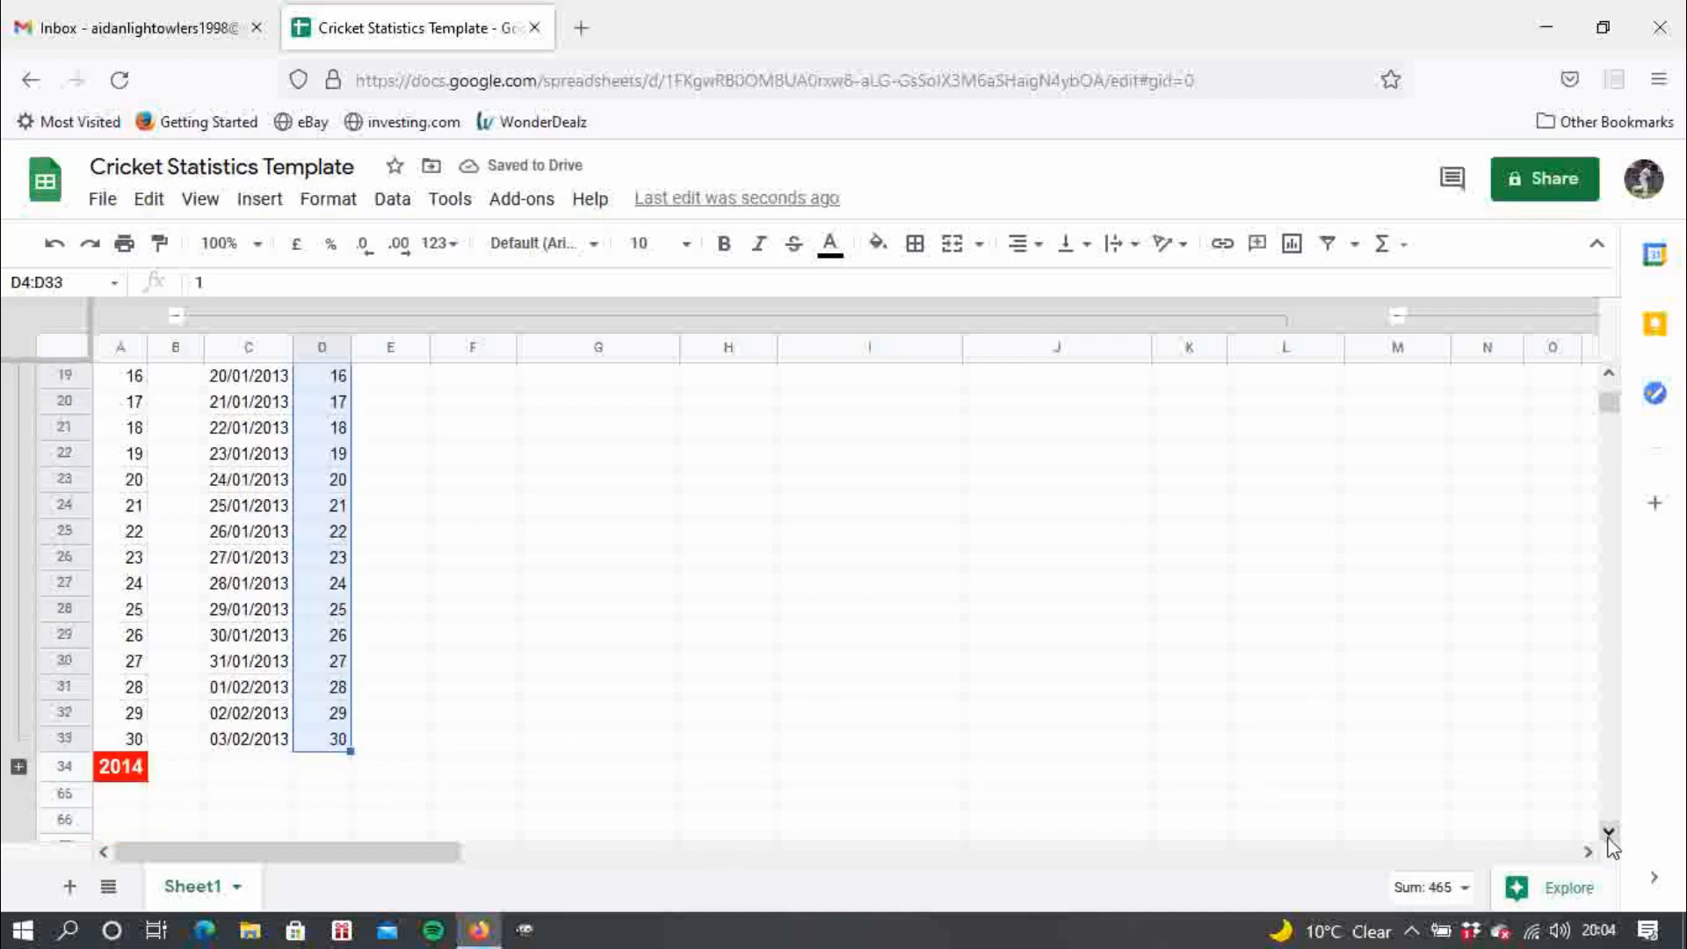
click(1610, 831)
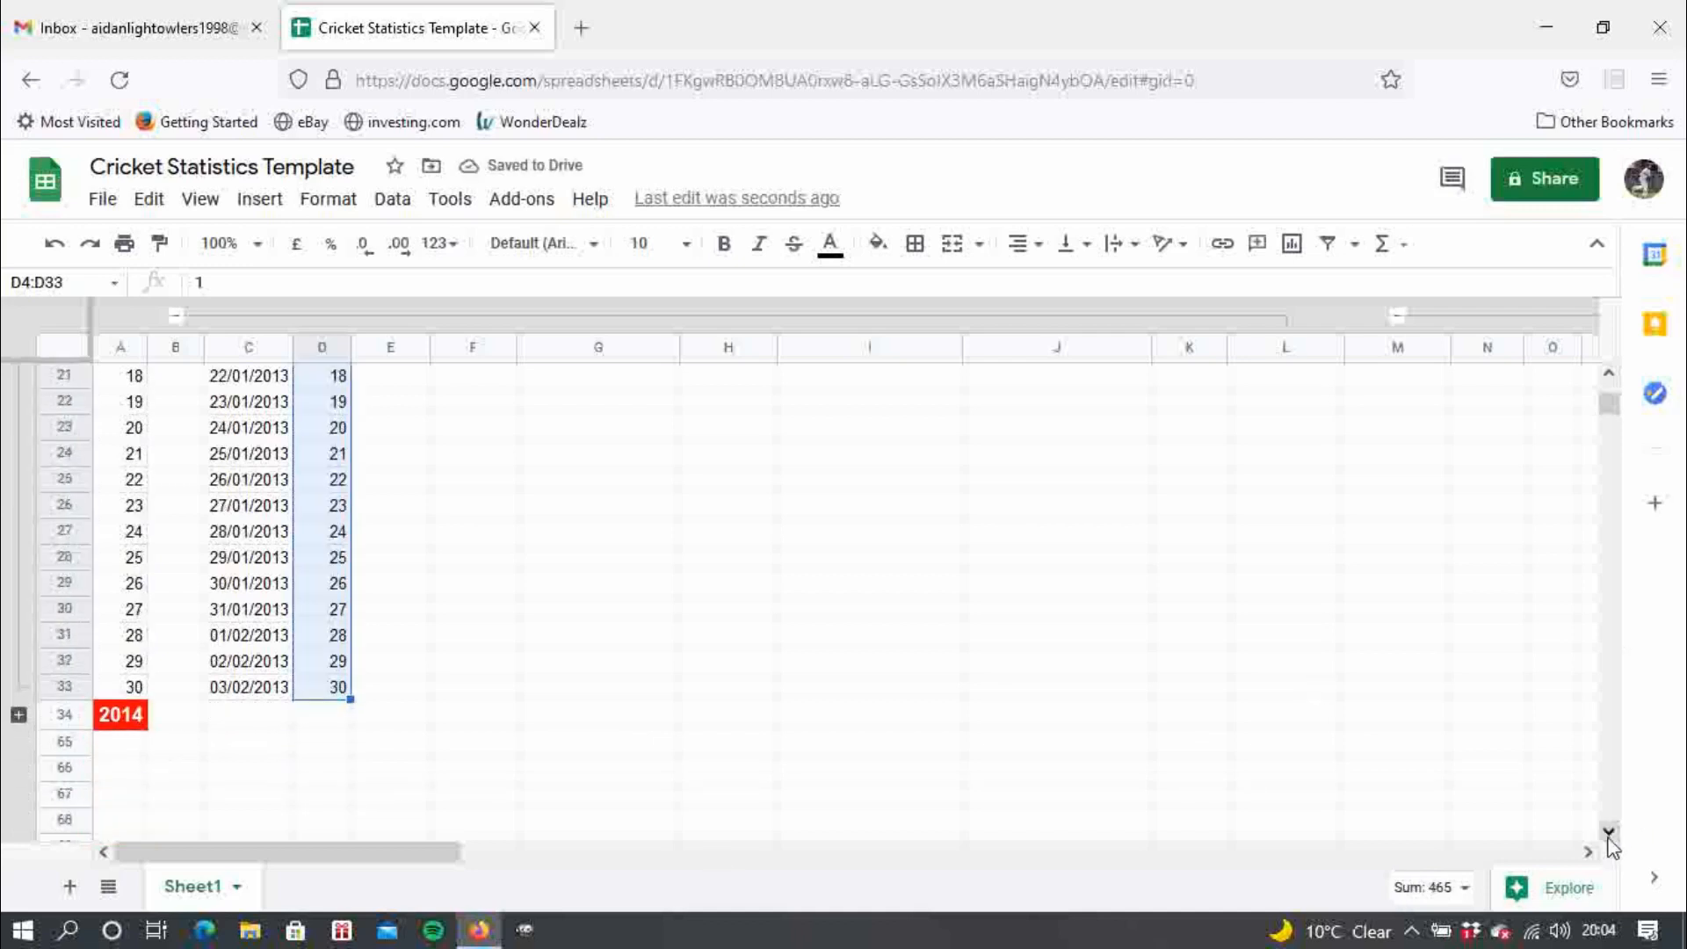
click(18, 719)
click(137, 743)
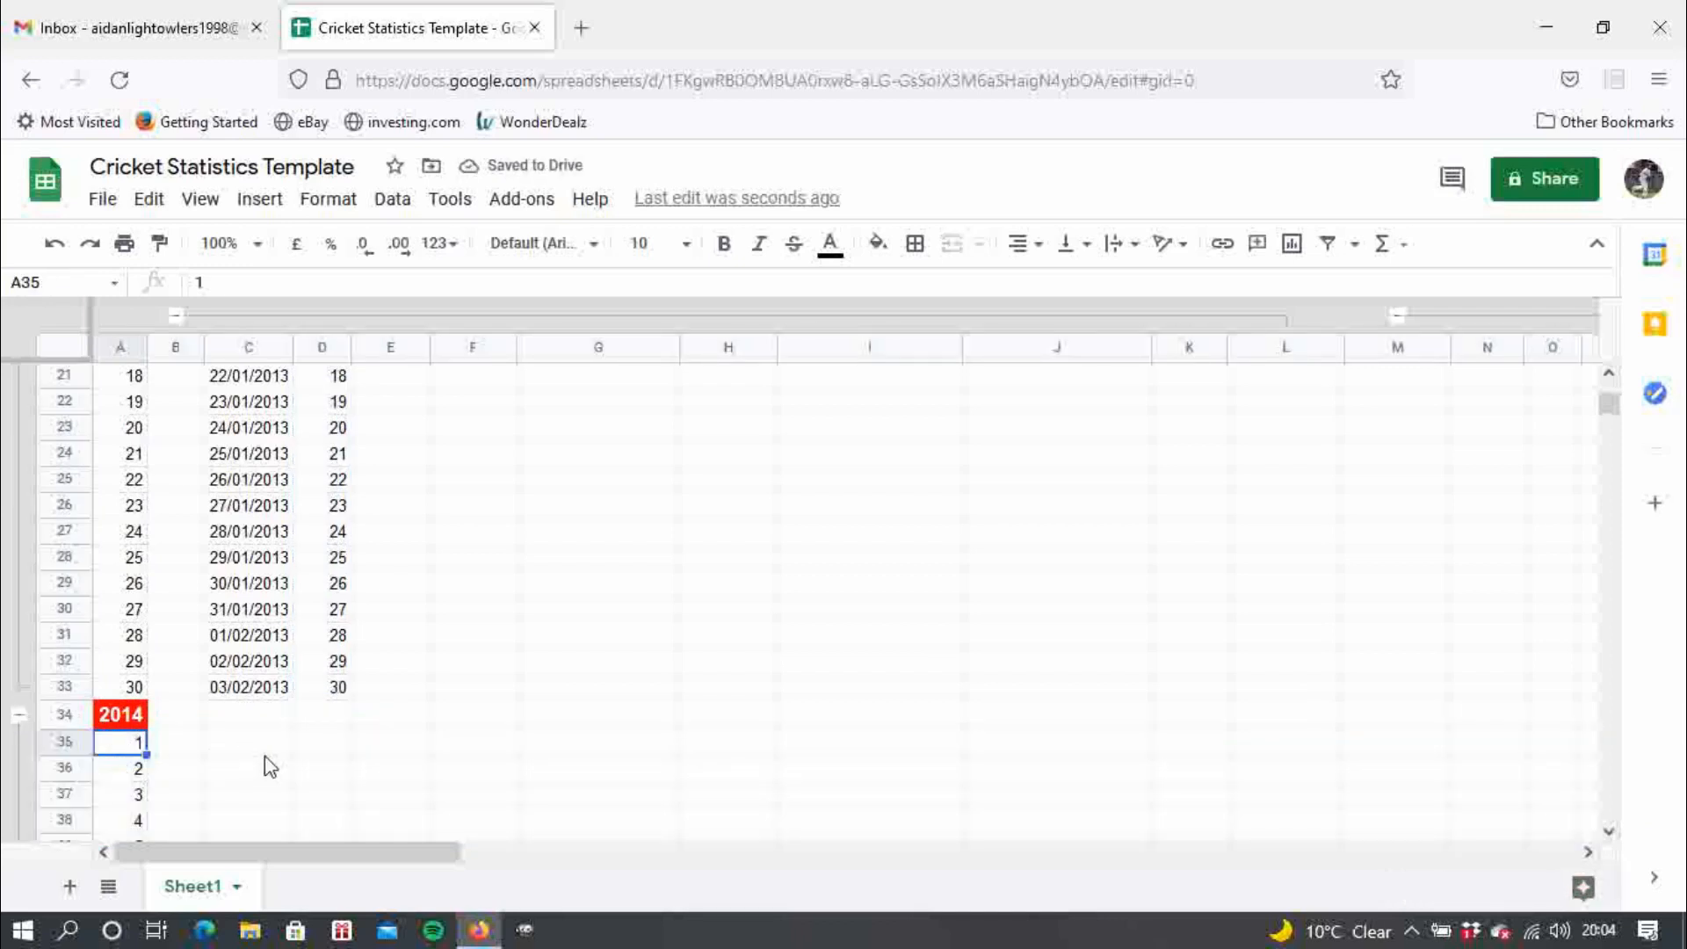
click(344, 753)
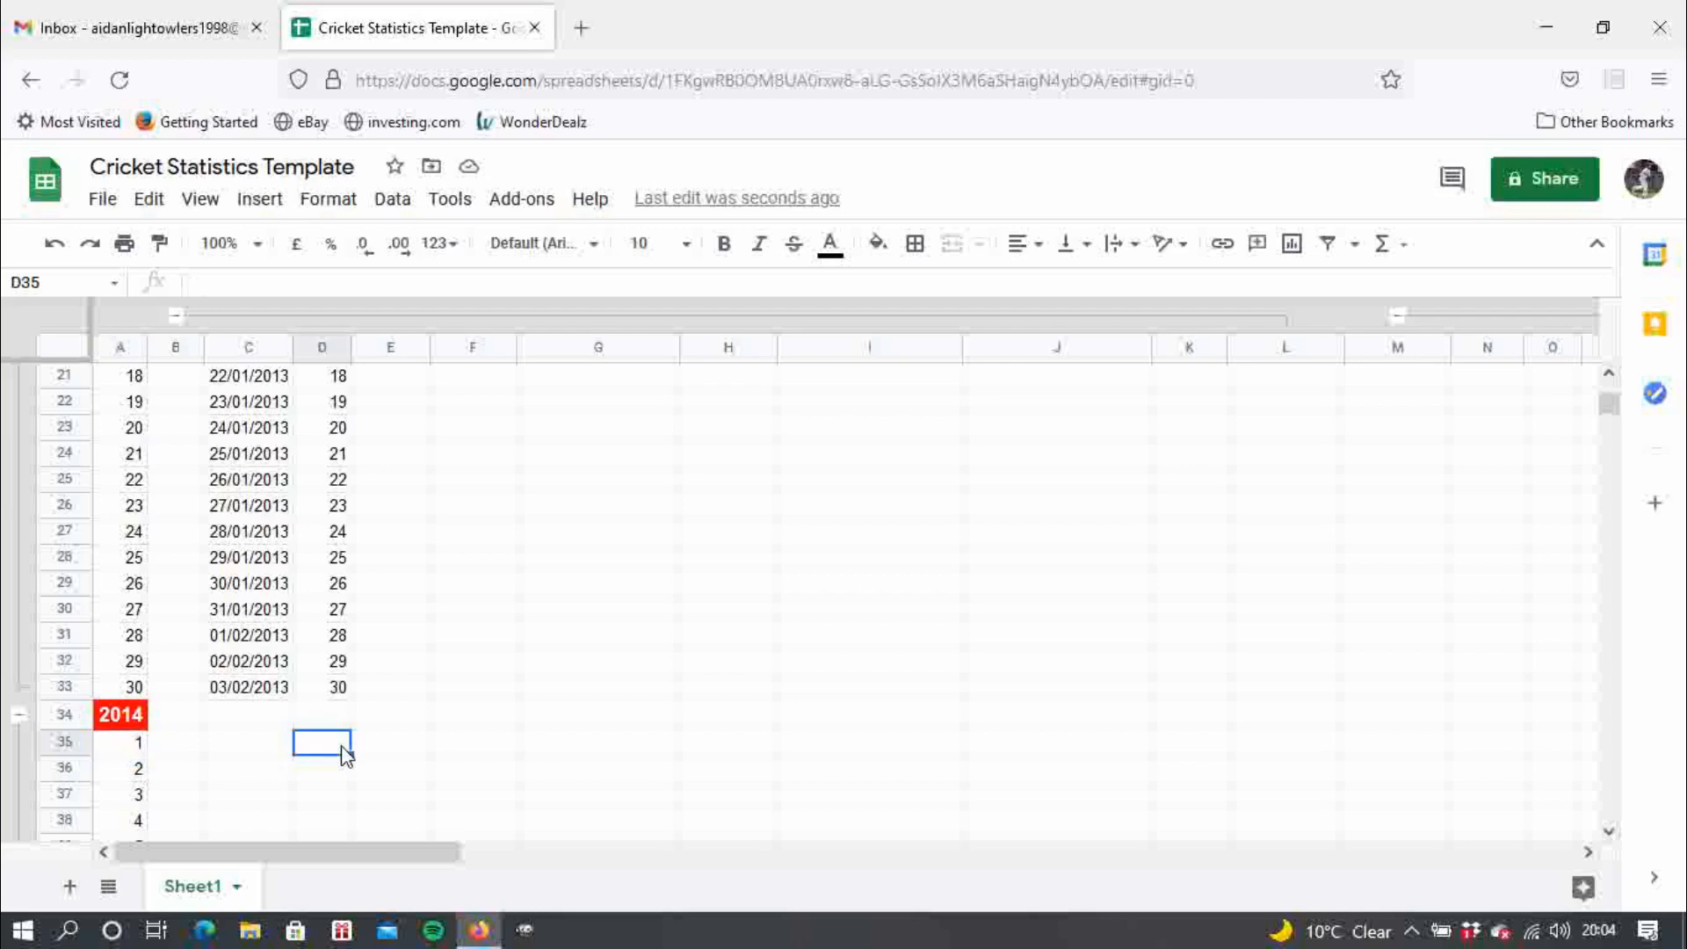
text(31)
key(Return)
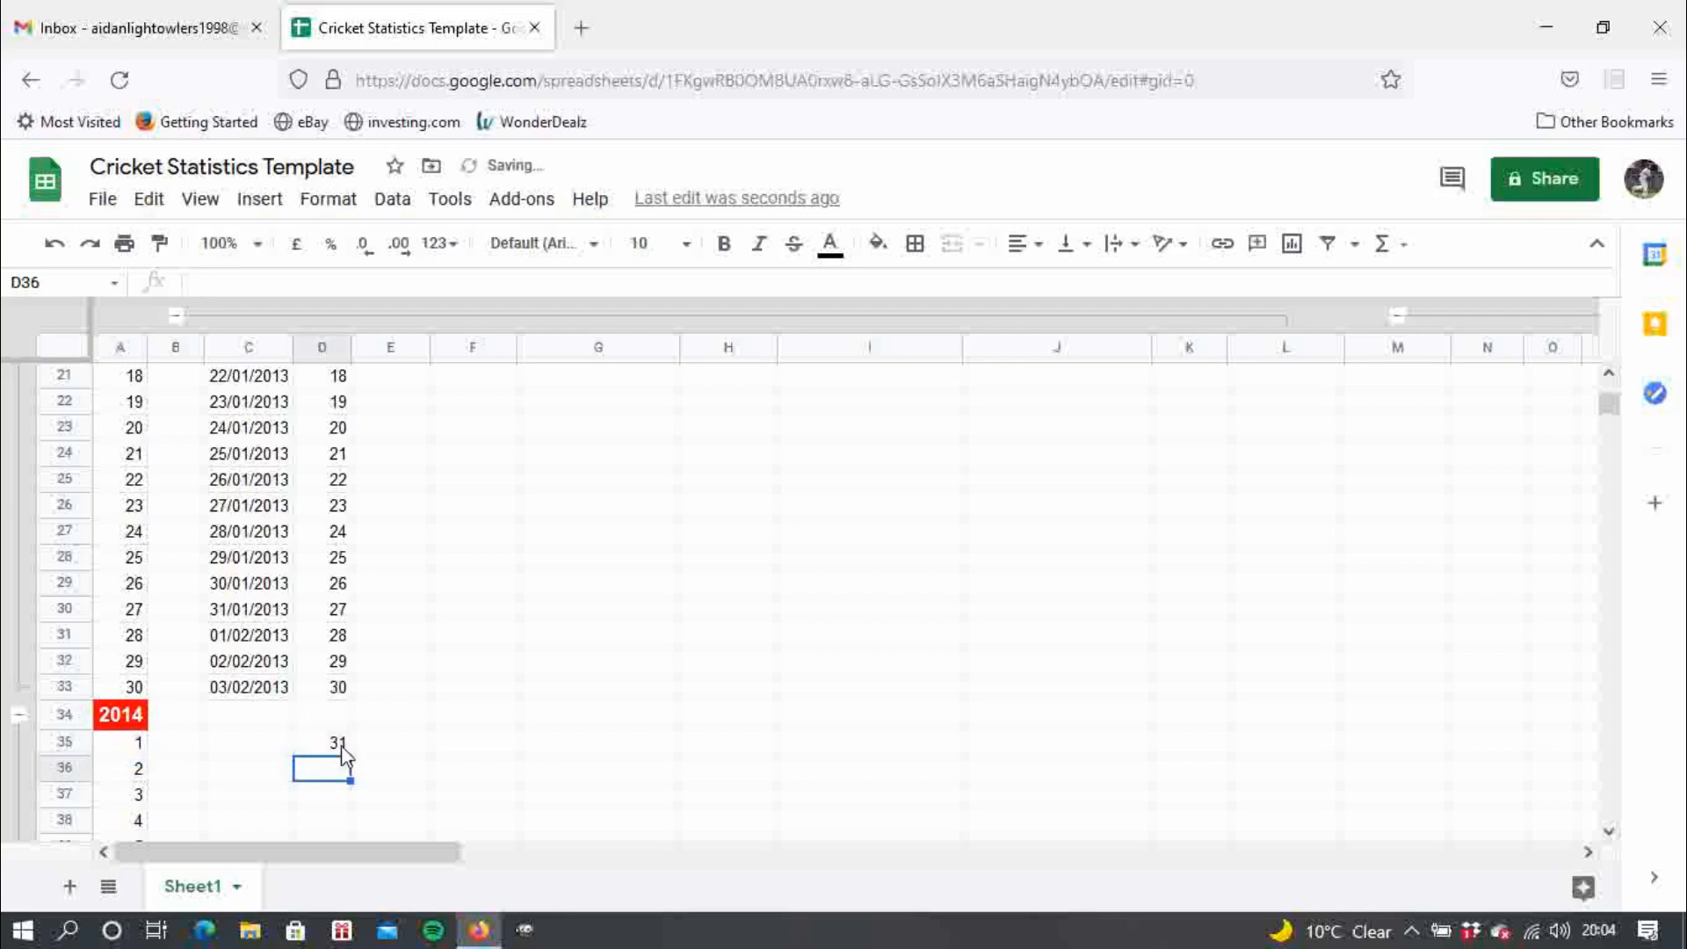
- Enter 32 and 33 in D36 and D37 and continue the GAME series to 60 in D64
text(32)
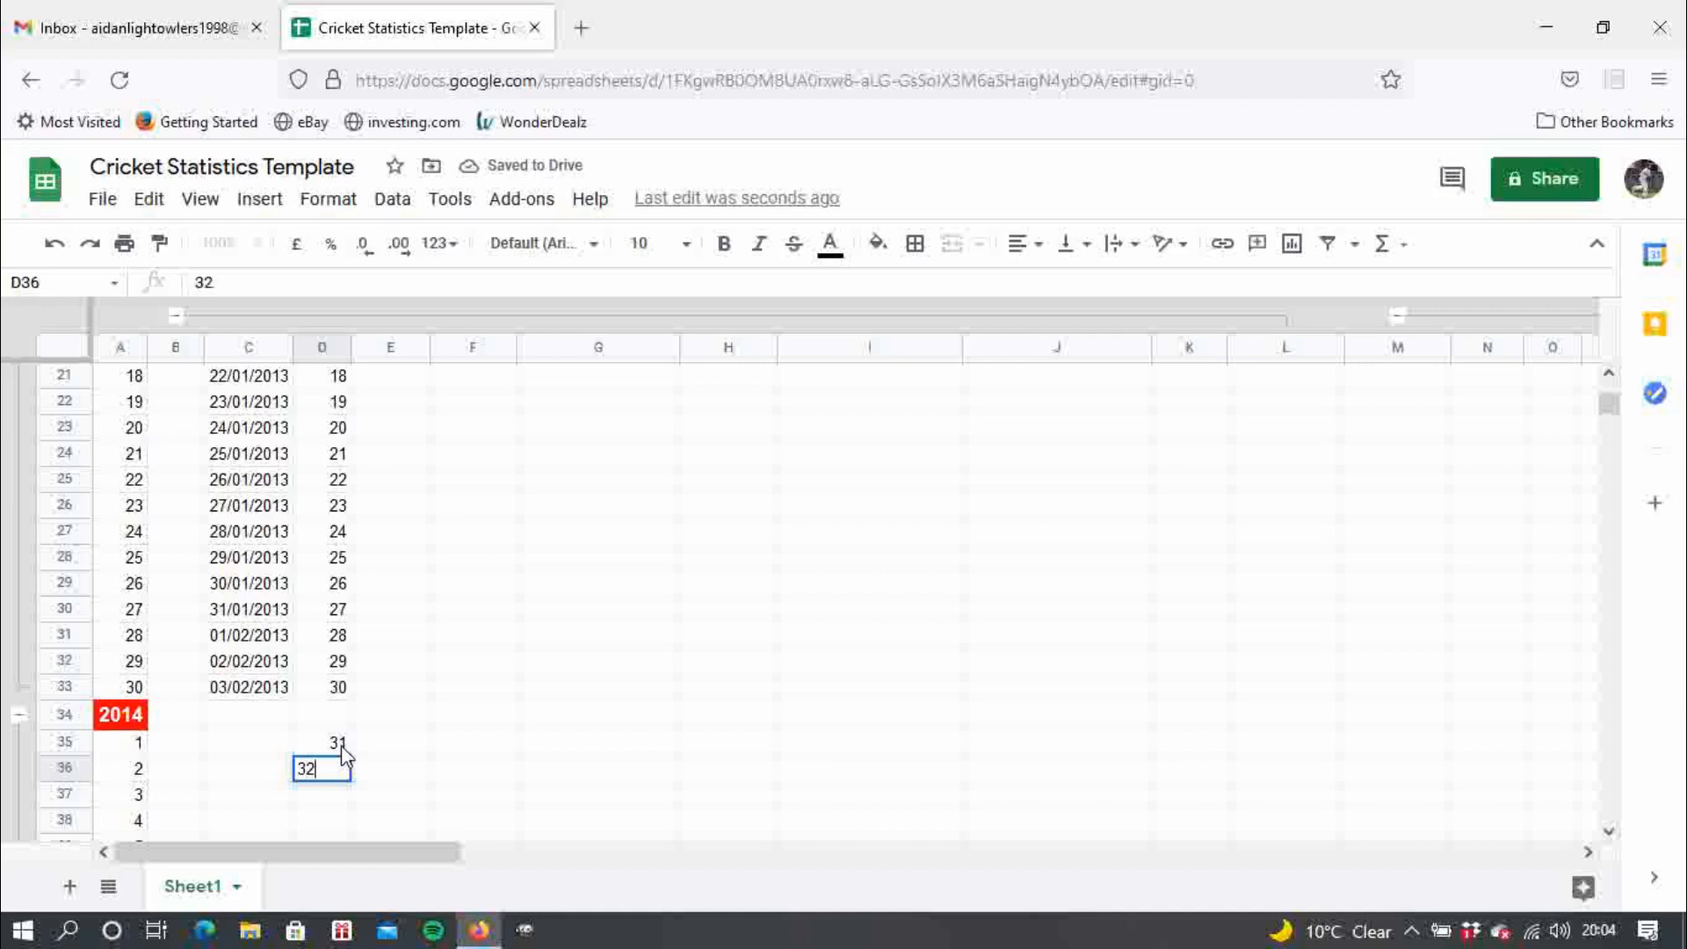
key(Return)
text(33)
key(Return)
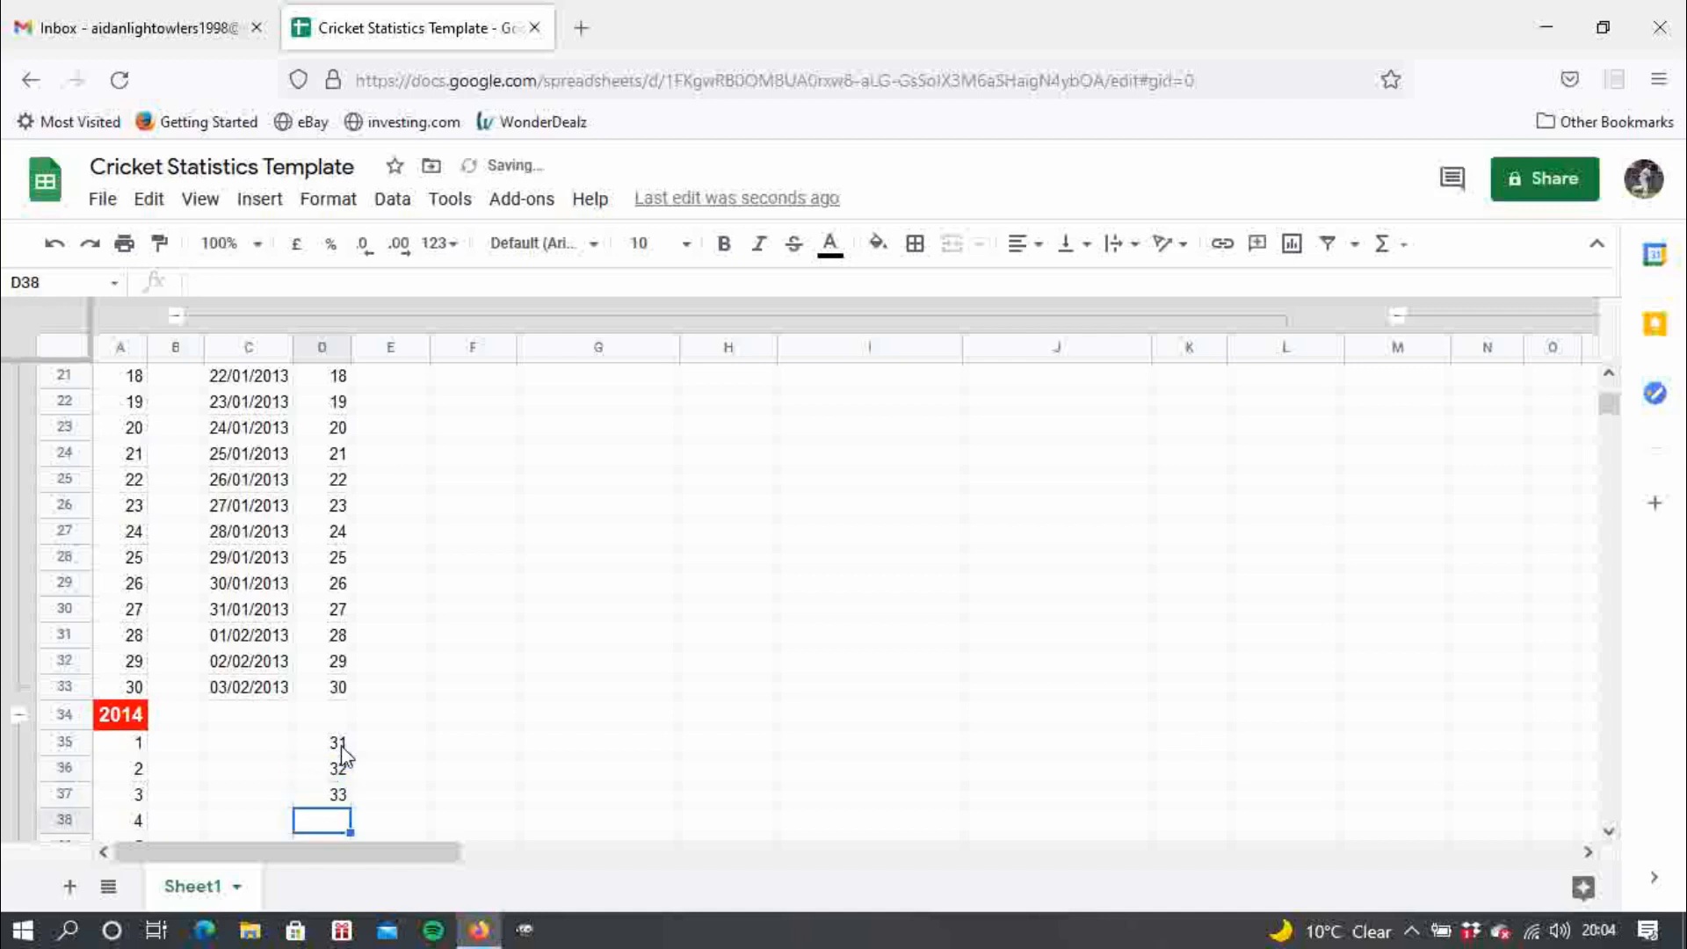
click(342, 747)
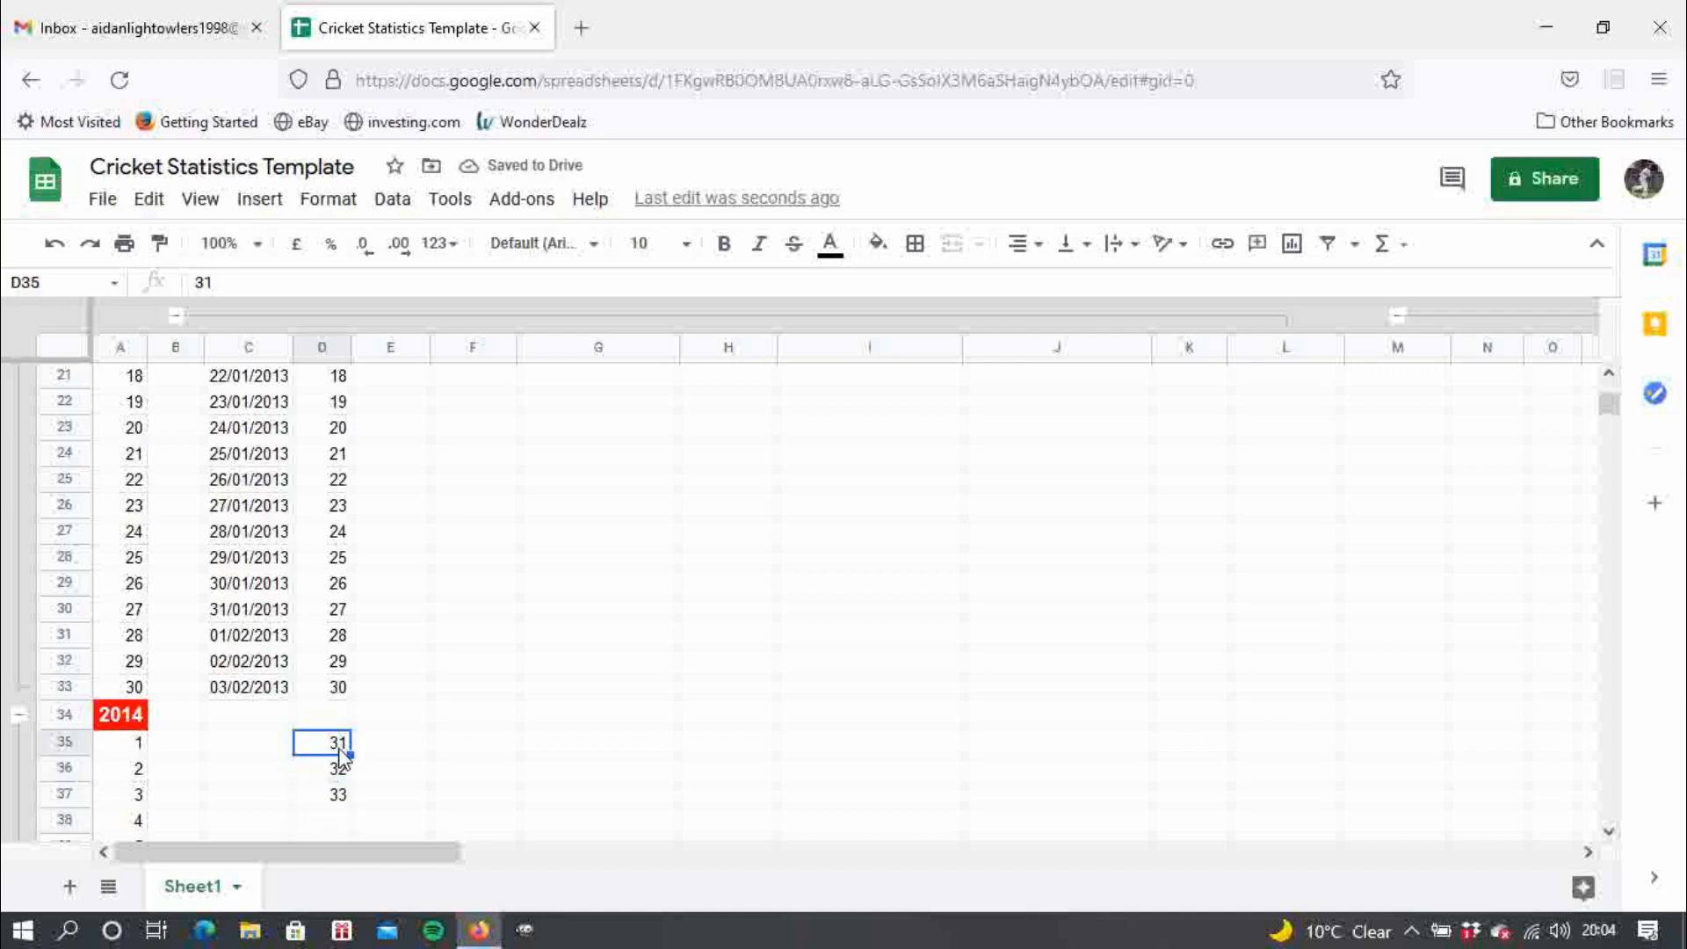
drag(340, 754, 338, 540)
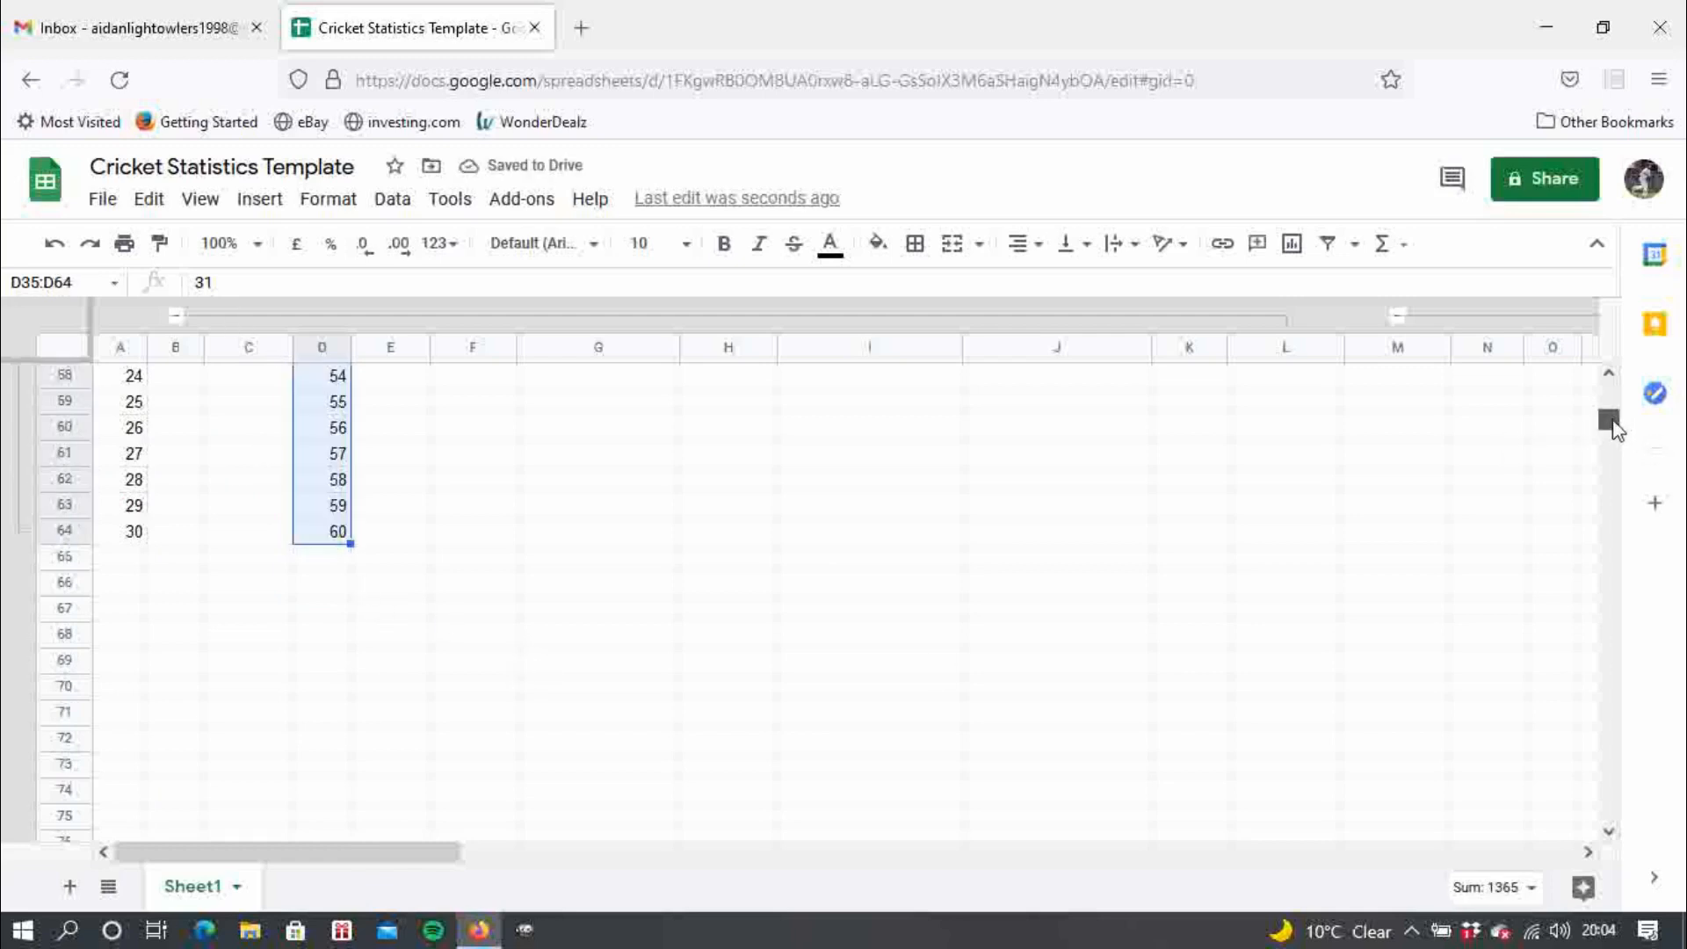
- Enter 01/01/2014 in C35 and fill consecutive dates down to 30/01/2014 in C64
drag(1612, 422, 1119, 418)
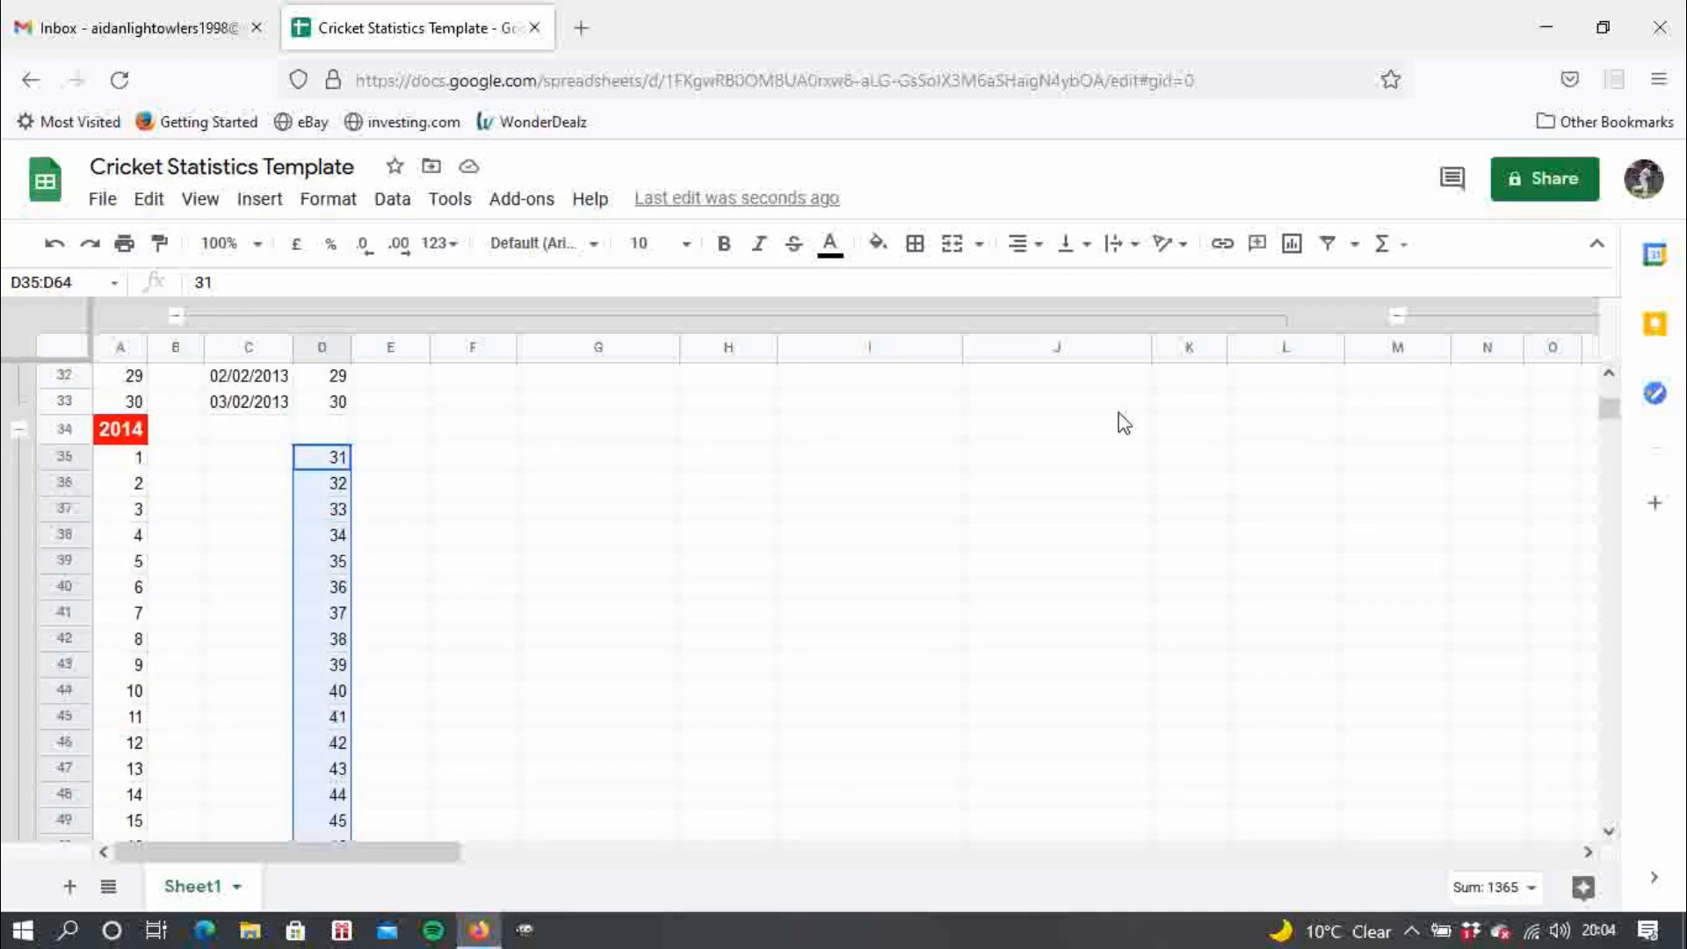
click(261, 464)
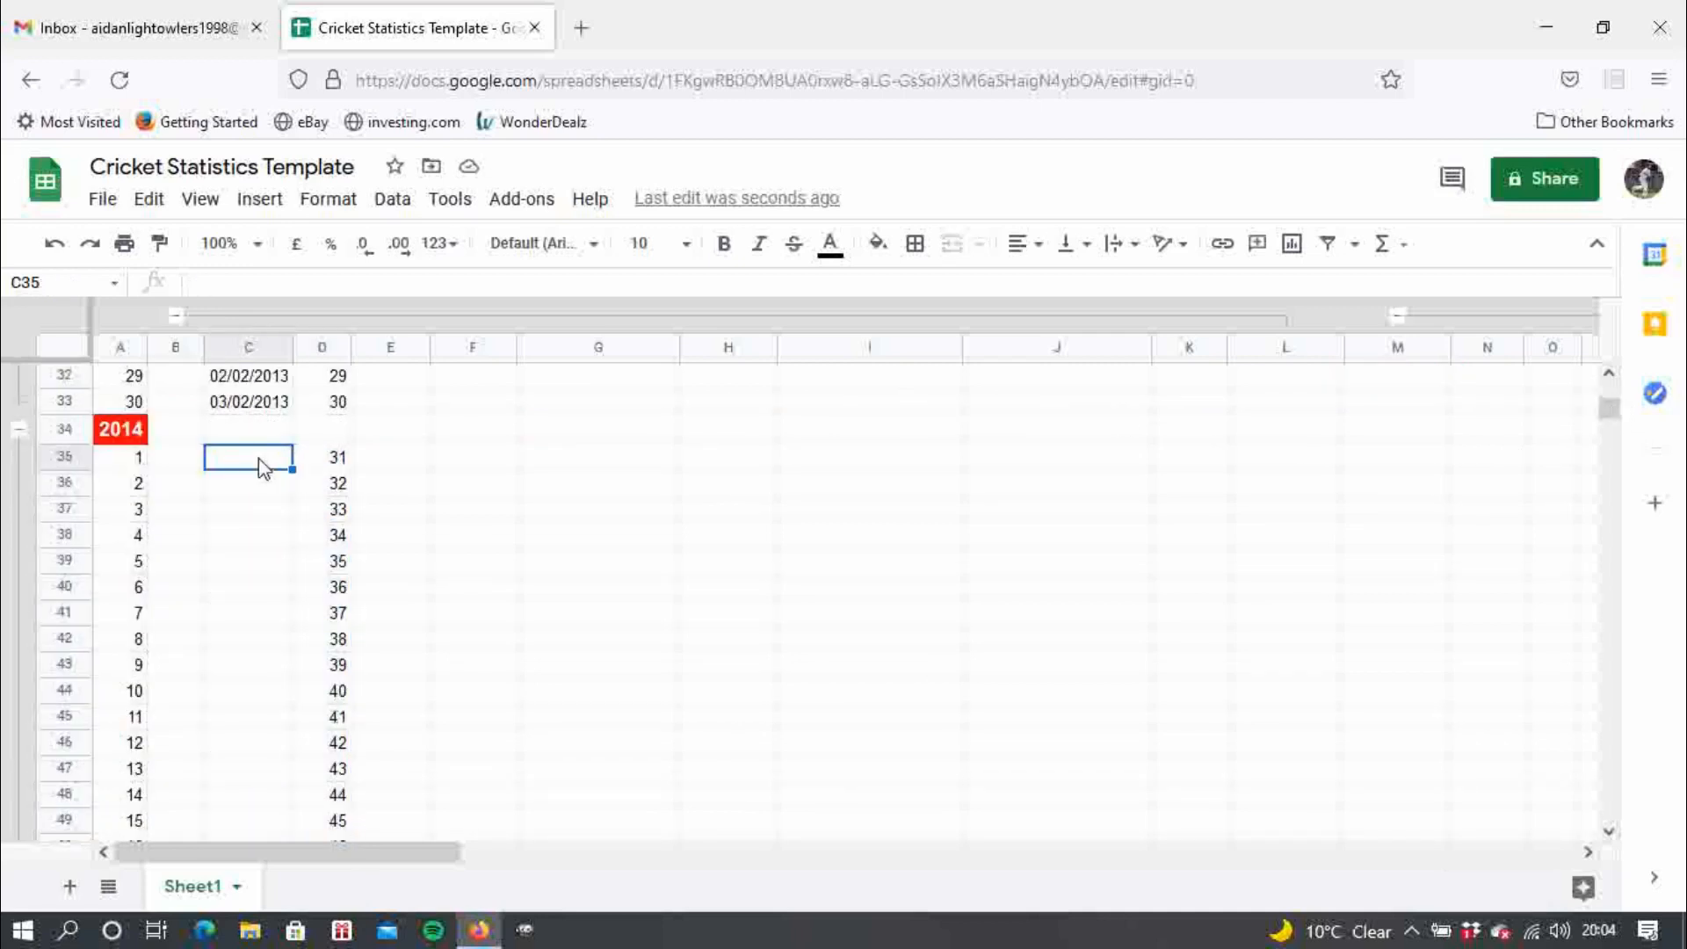
text(01/01/2014)
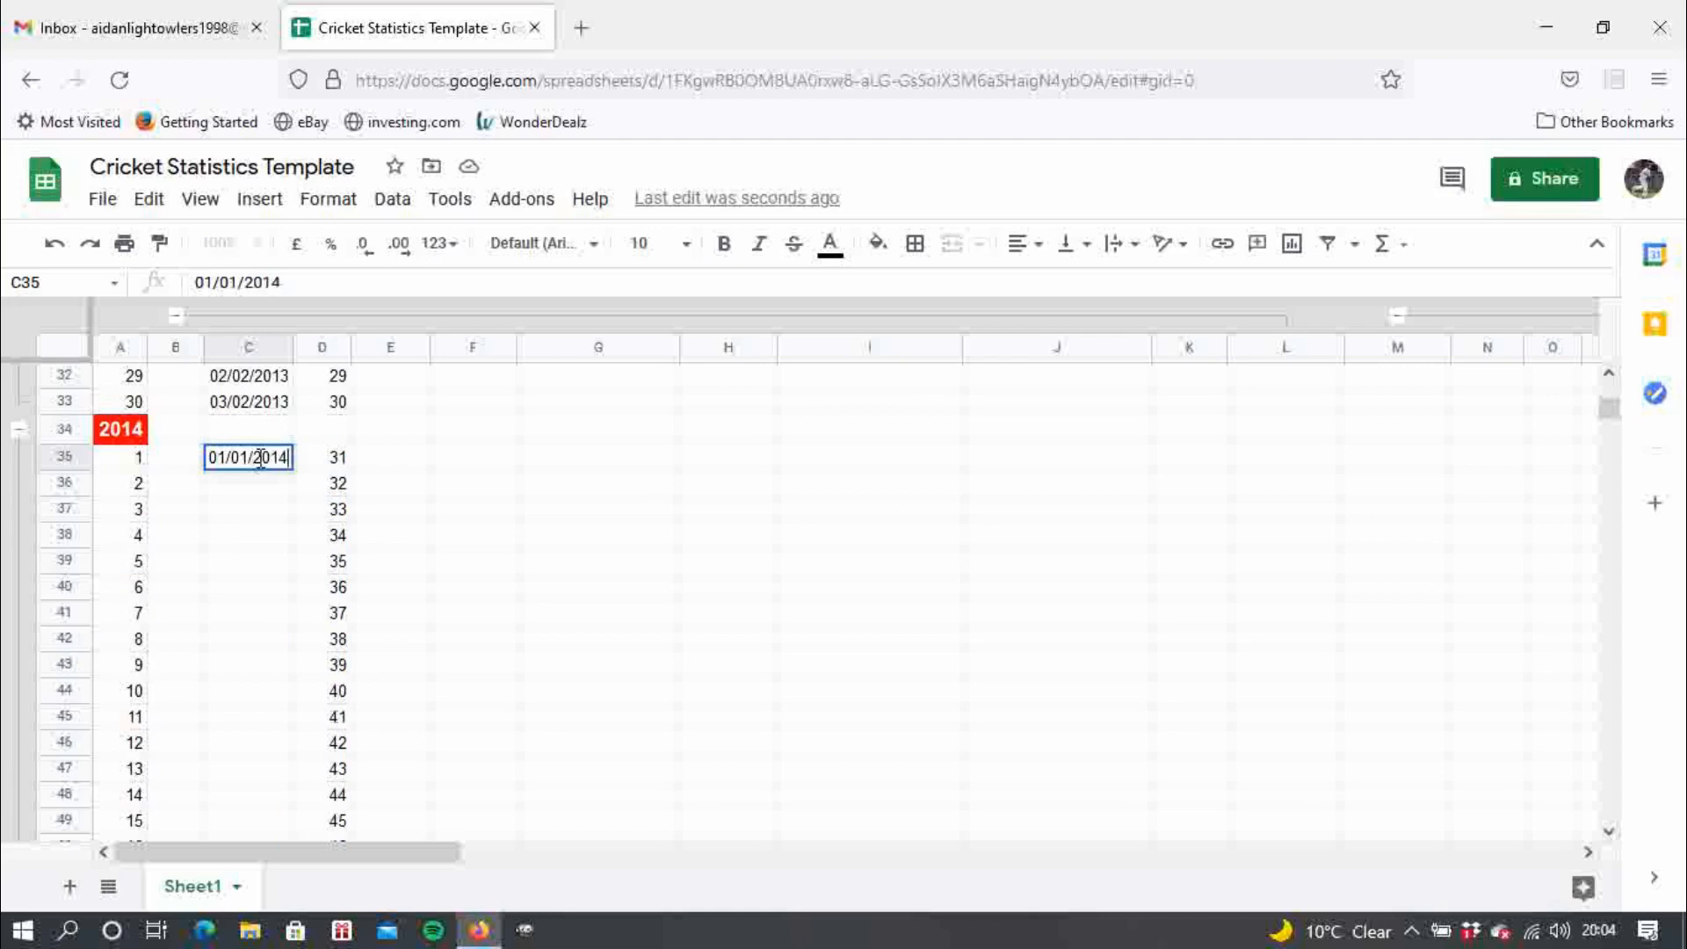
key(Return)
click(264, 464)
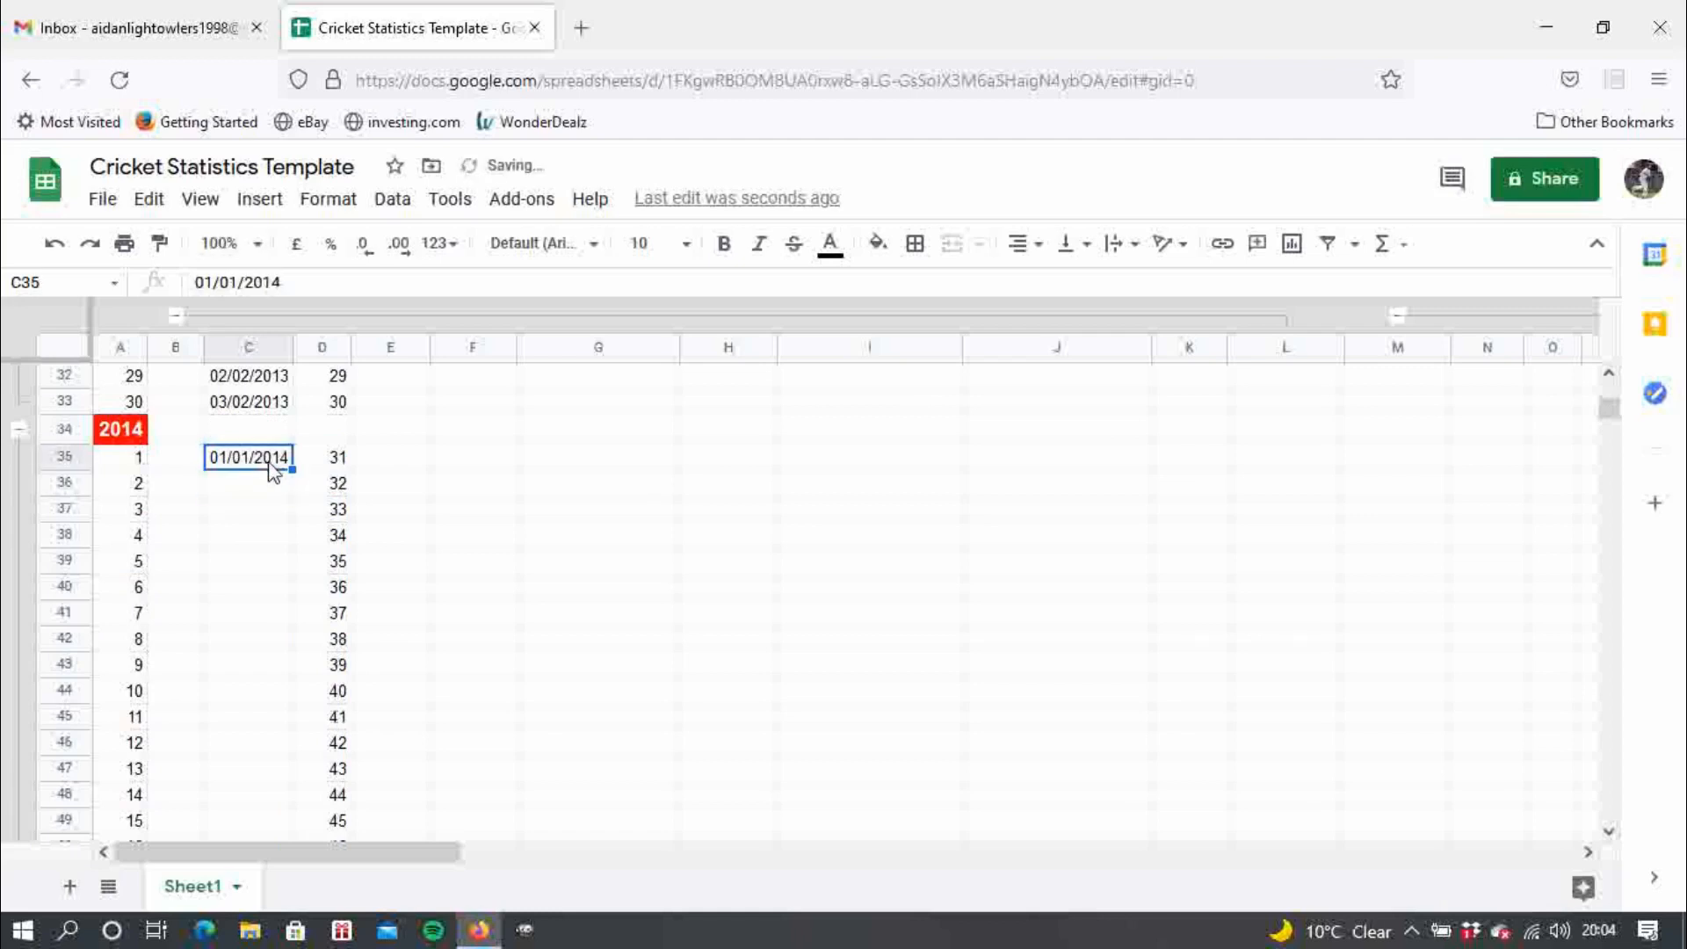
drag(293, 475, 278, 612)
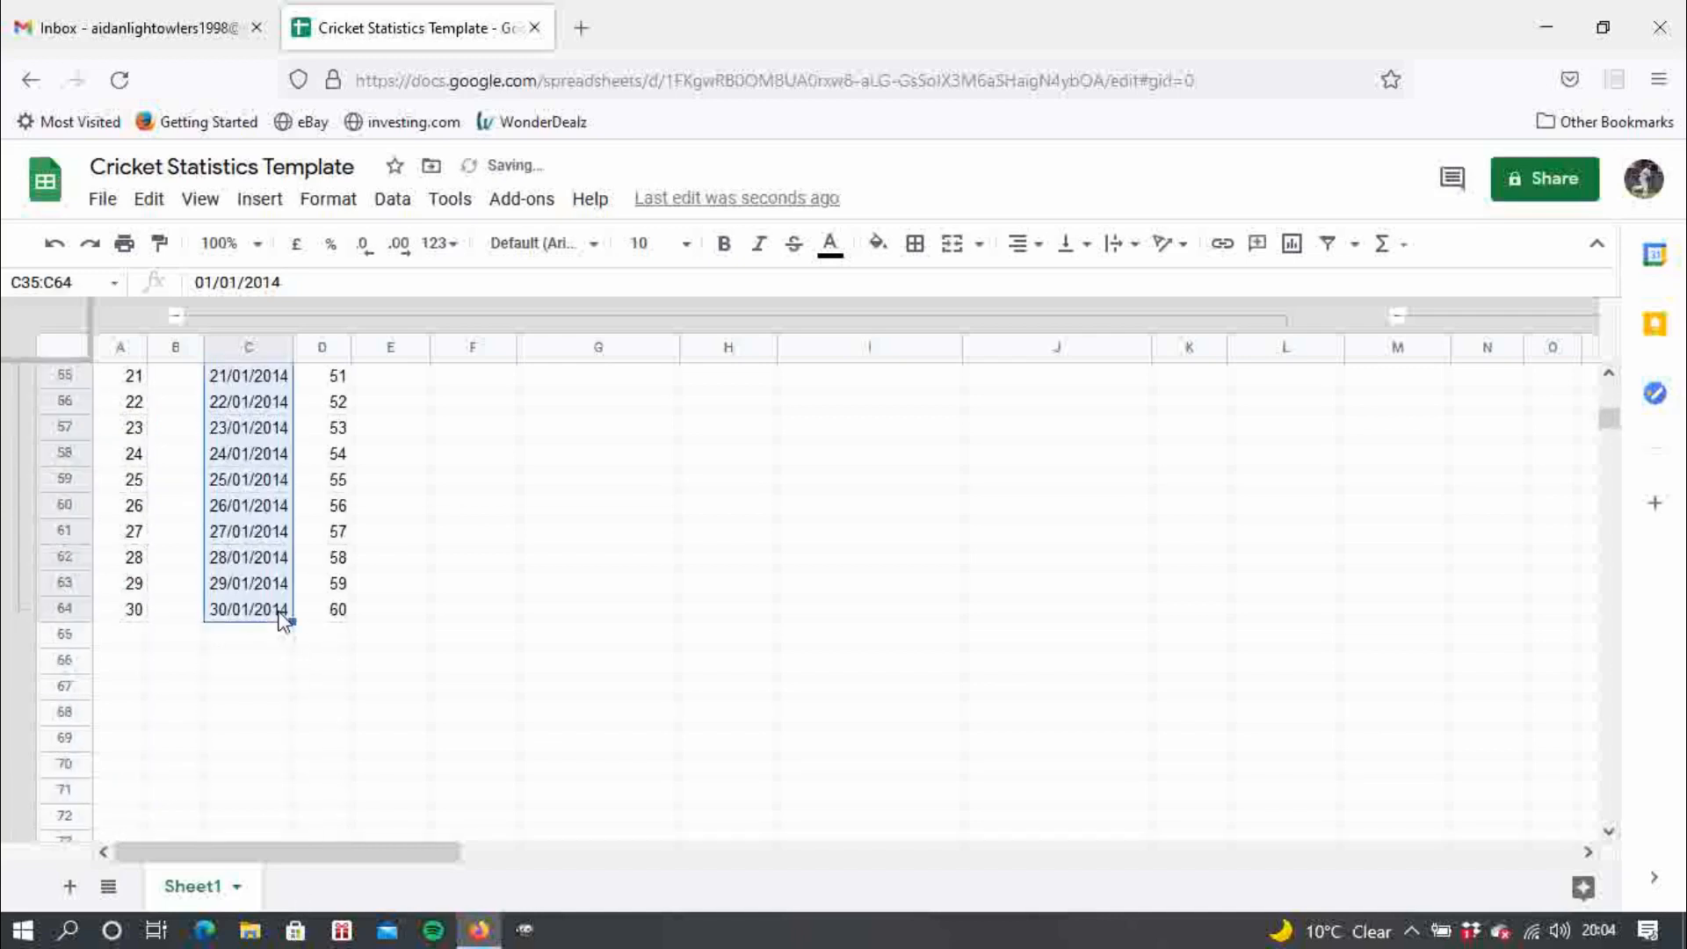
click(624, 697)
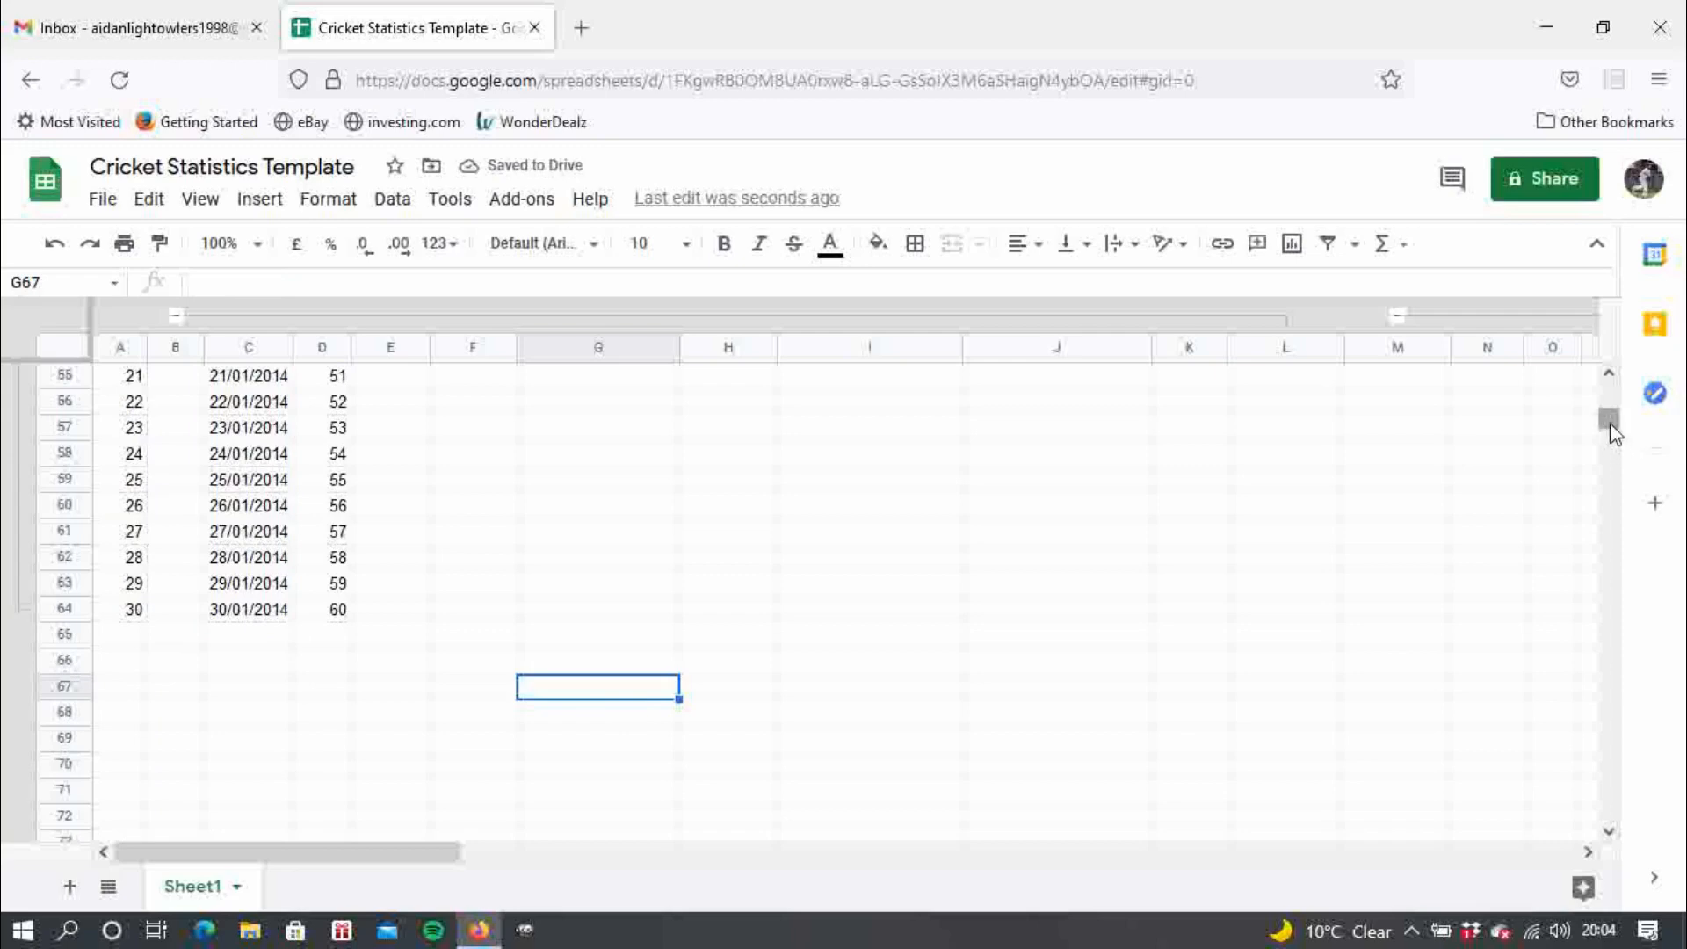
- Fill the first 2013 game's match details in E4:L4 down through row 33
drag(1612, 429, 1612, 388)
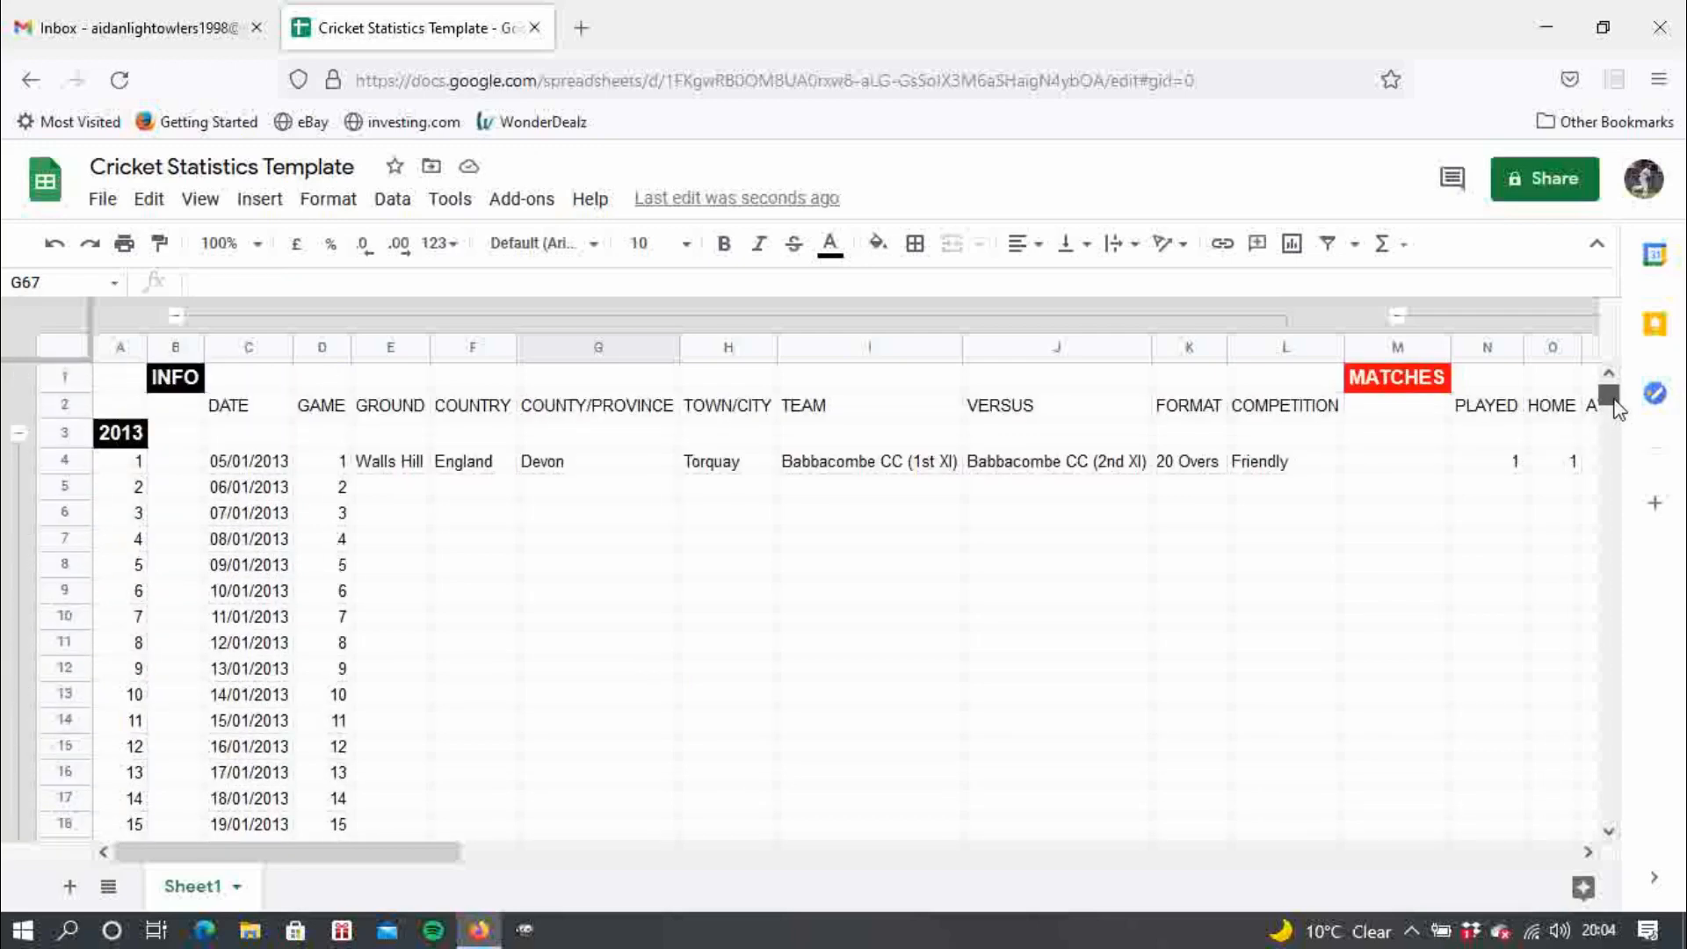
click(410, 469)
click(494, 539)
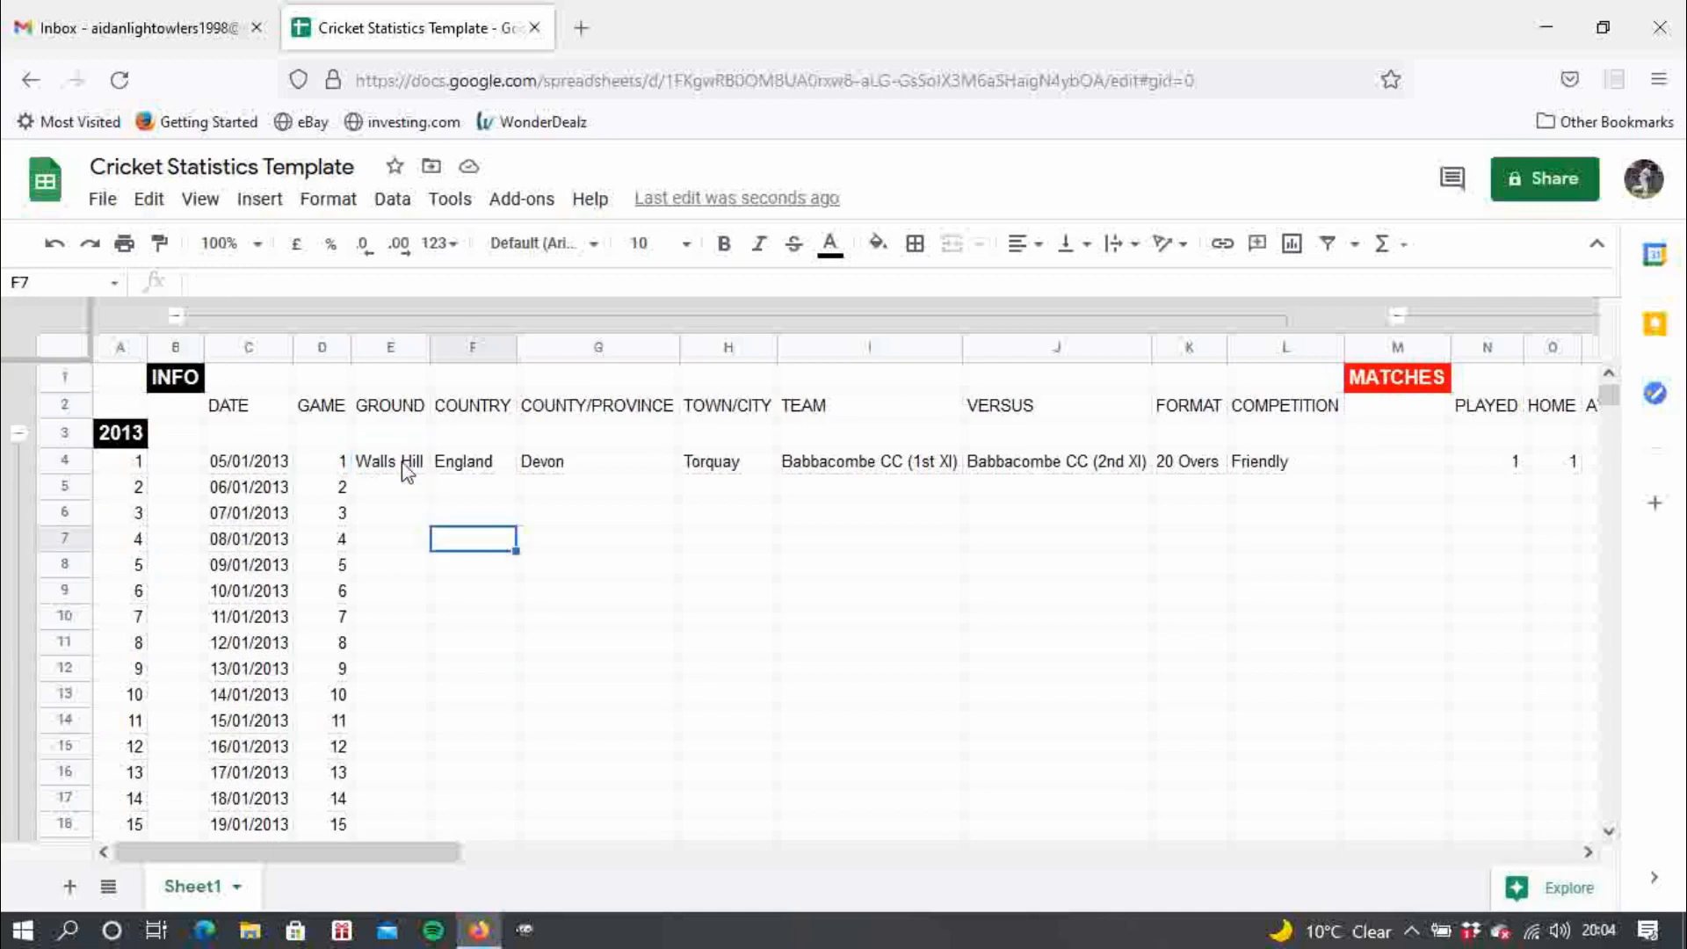
drag(406, 472, 1326, 716)
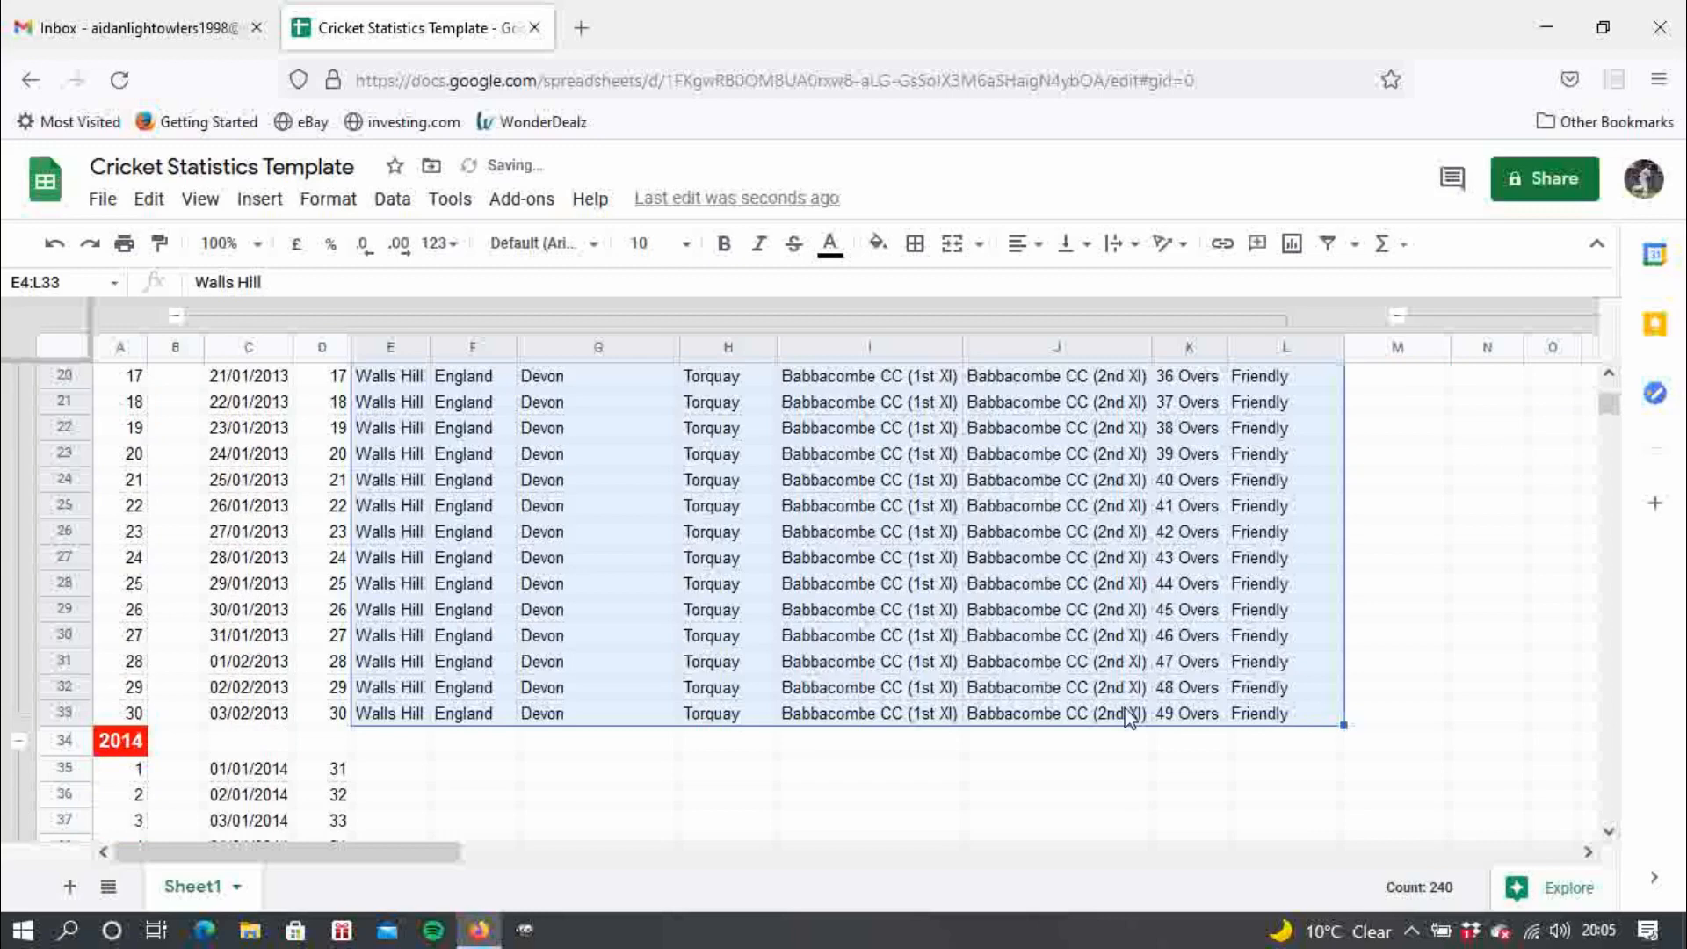
click(1176, 721)
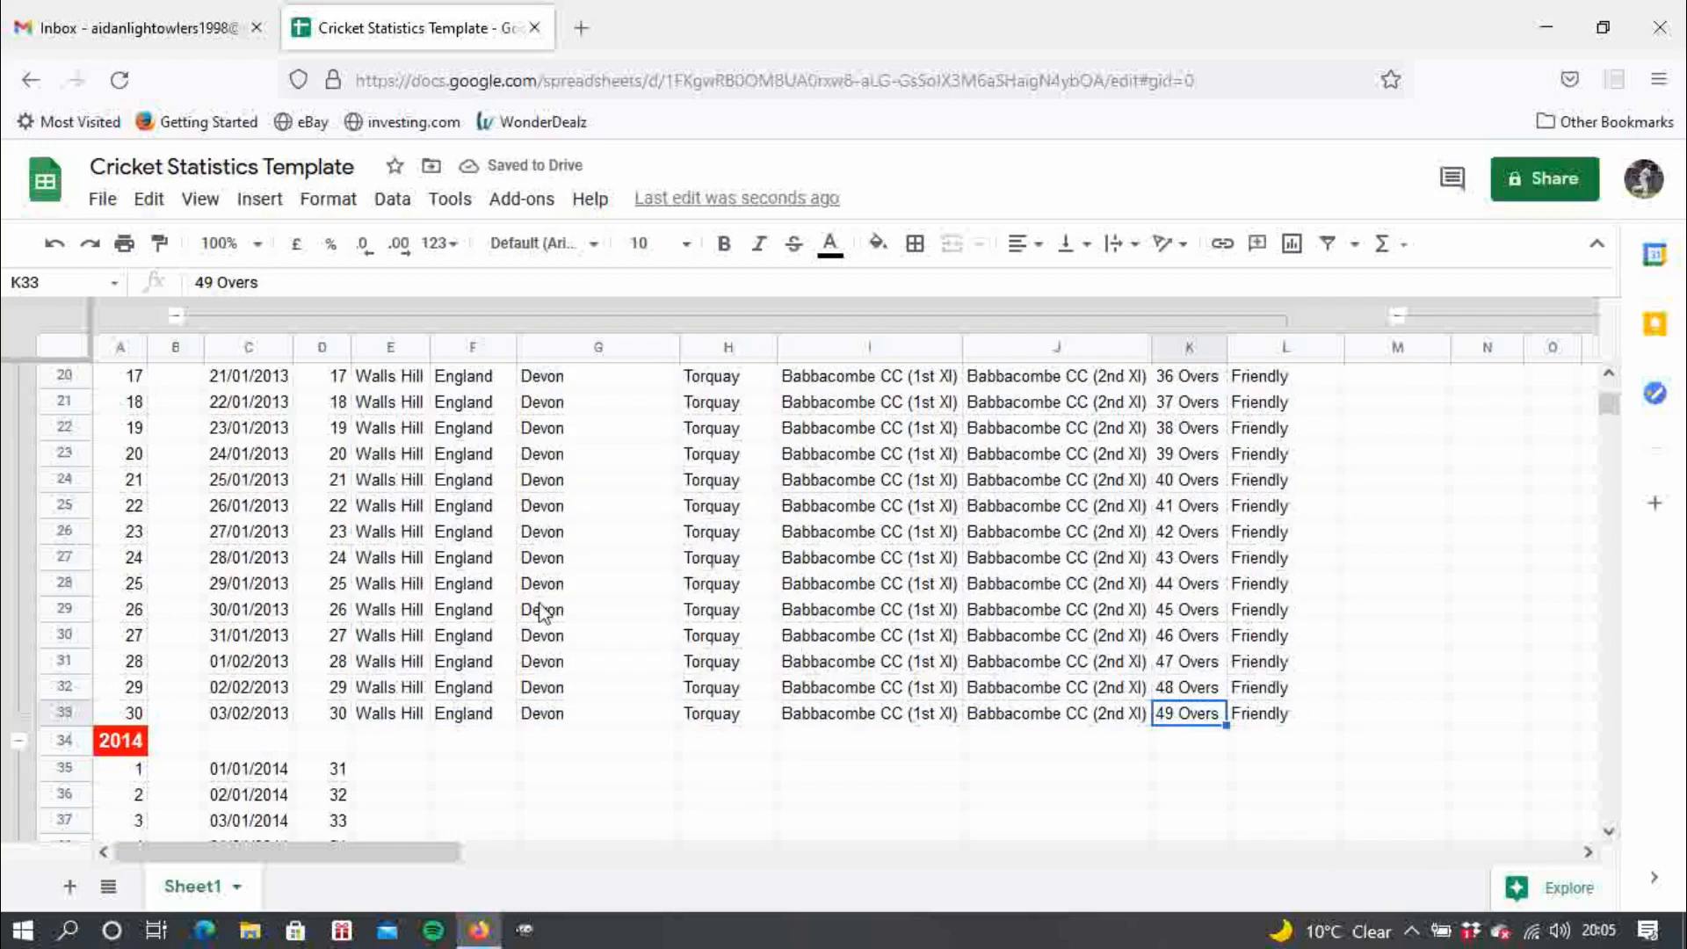
- Enter Walls Hill as the ground of the first 2014 game in E35
click(387, 773)
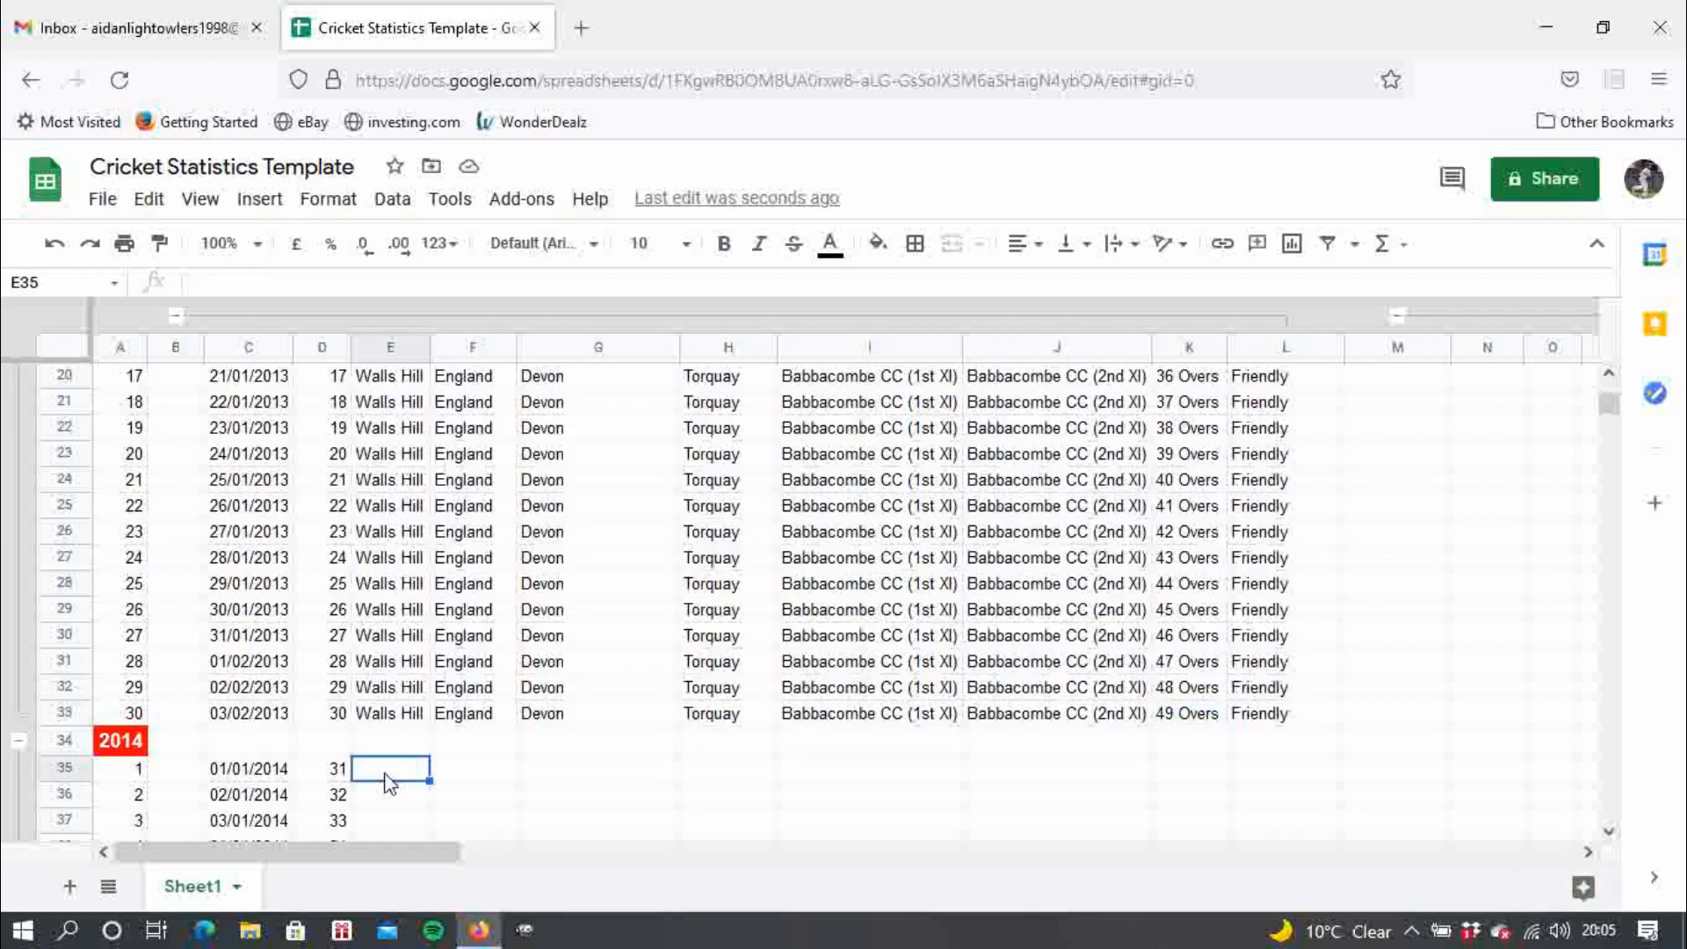
text(WA)
text(alls)
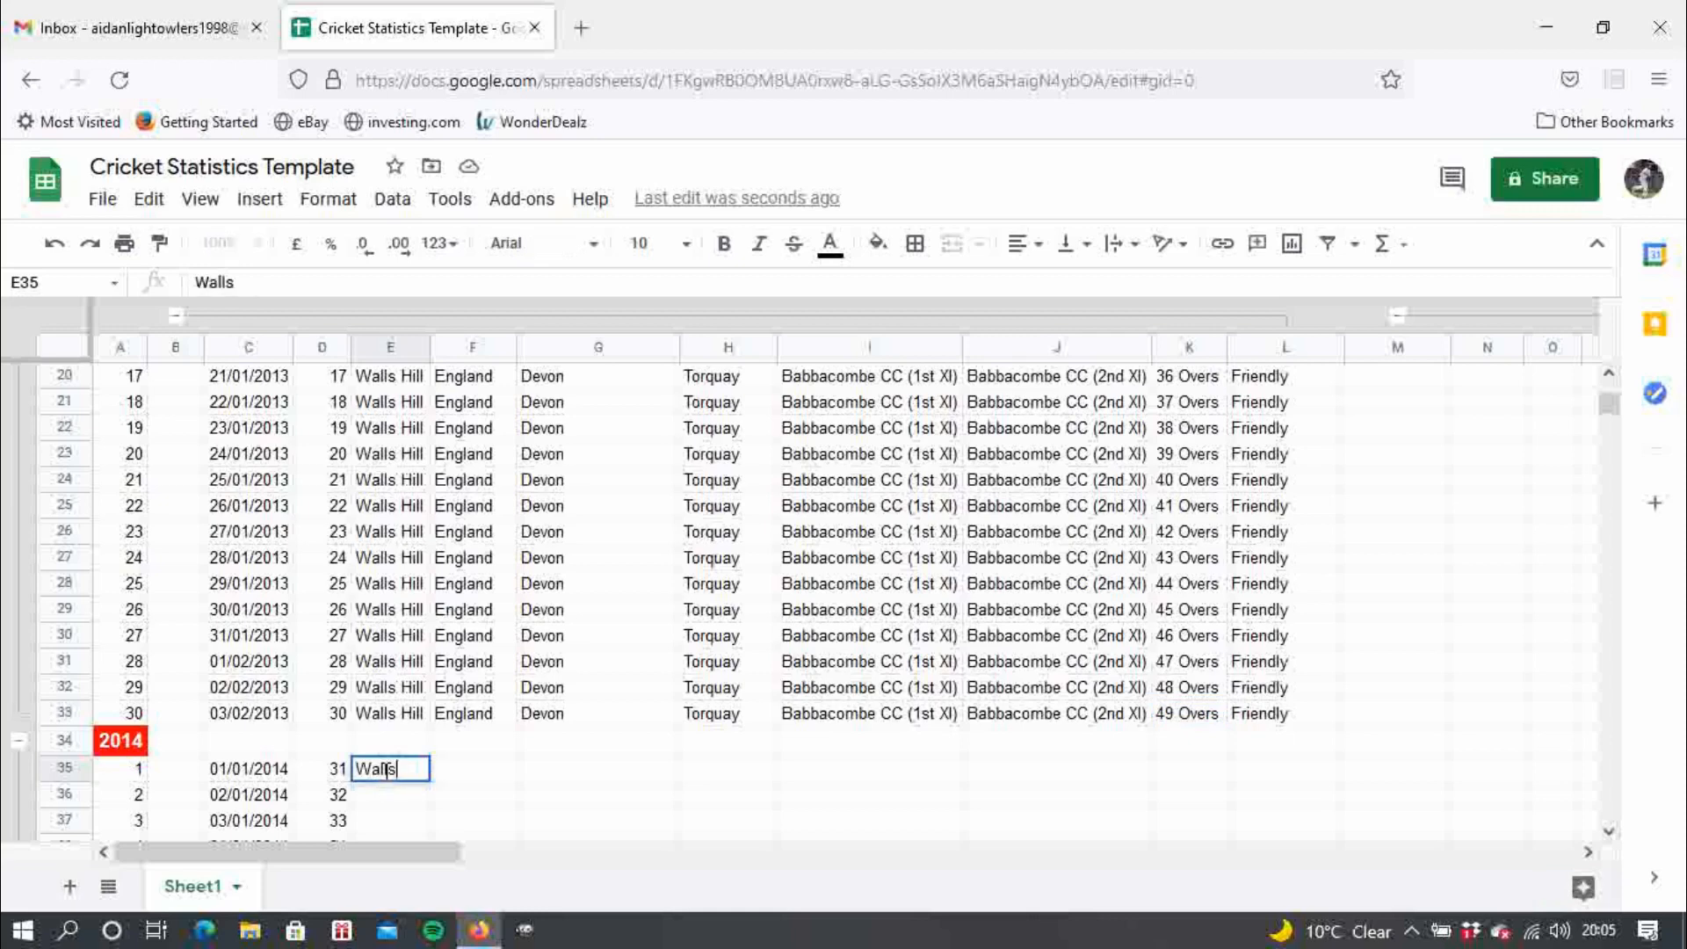
key(Return)
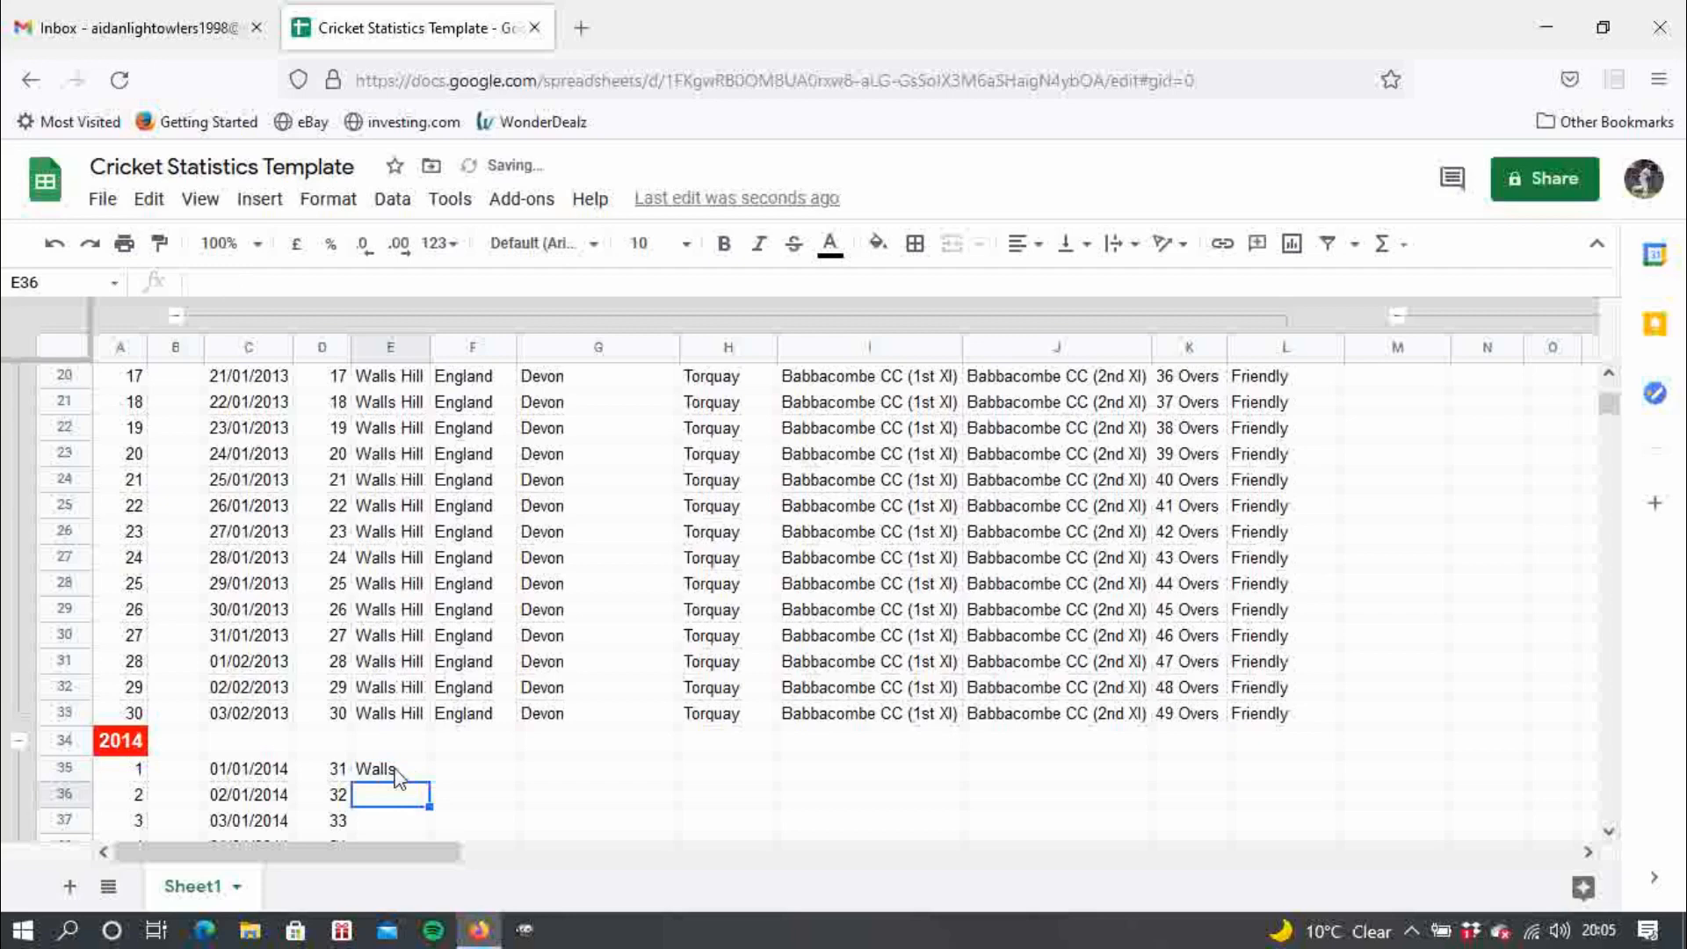
click(396, 771)
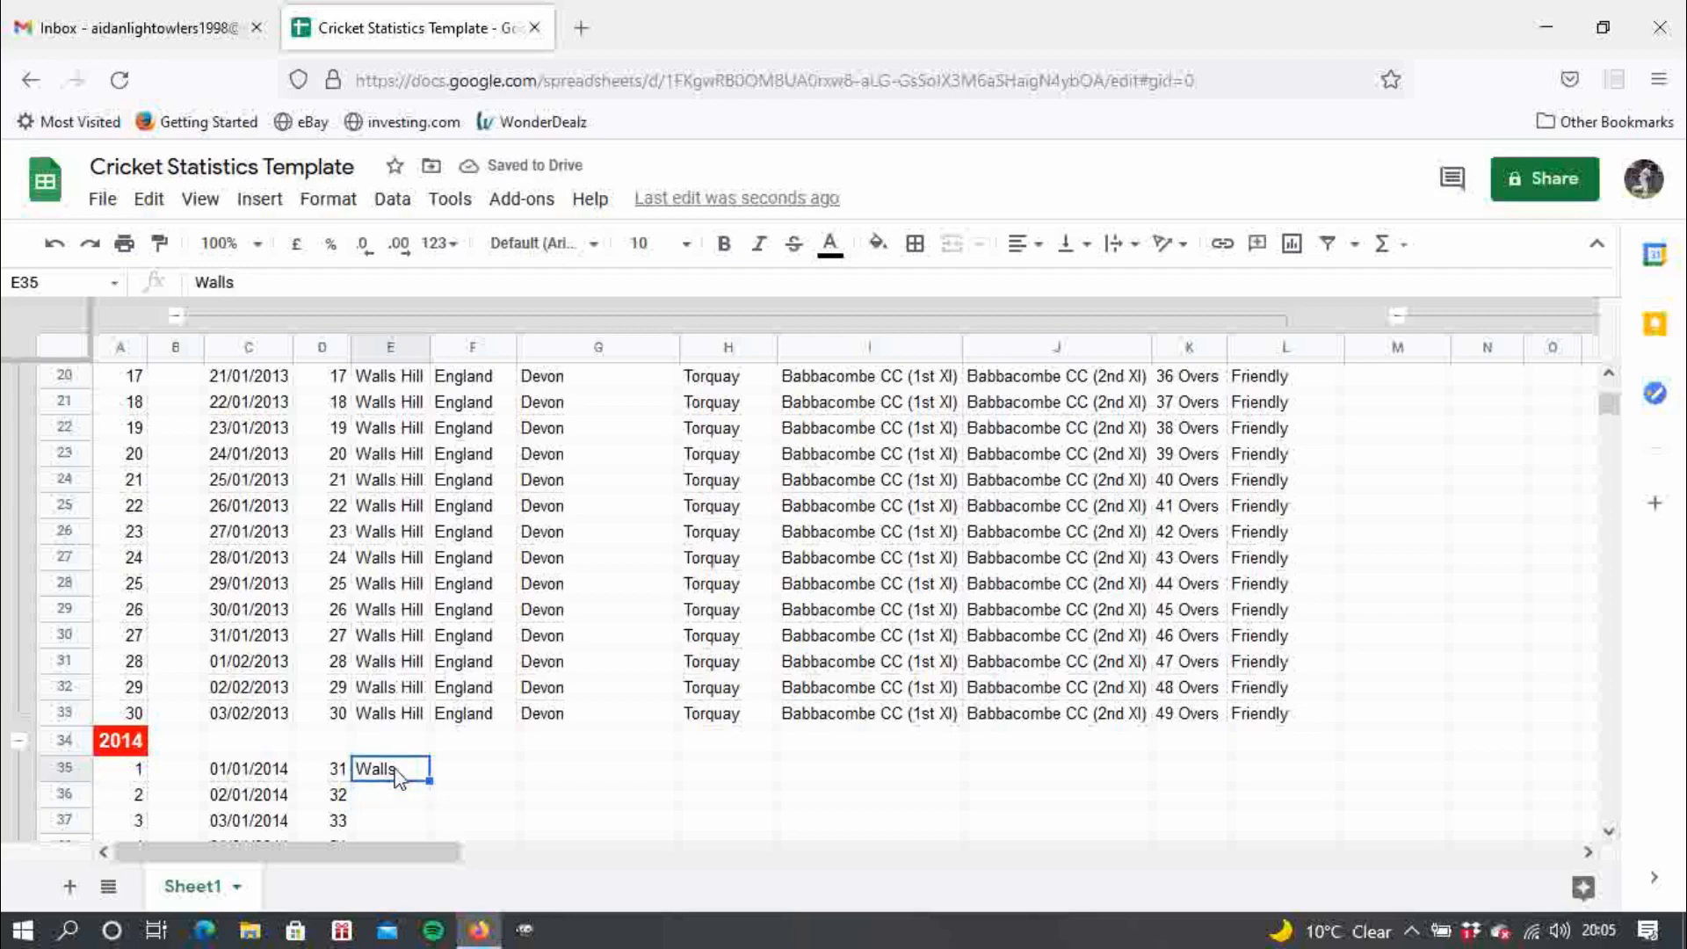
text(Walls)
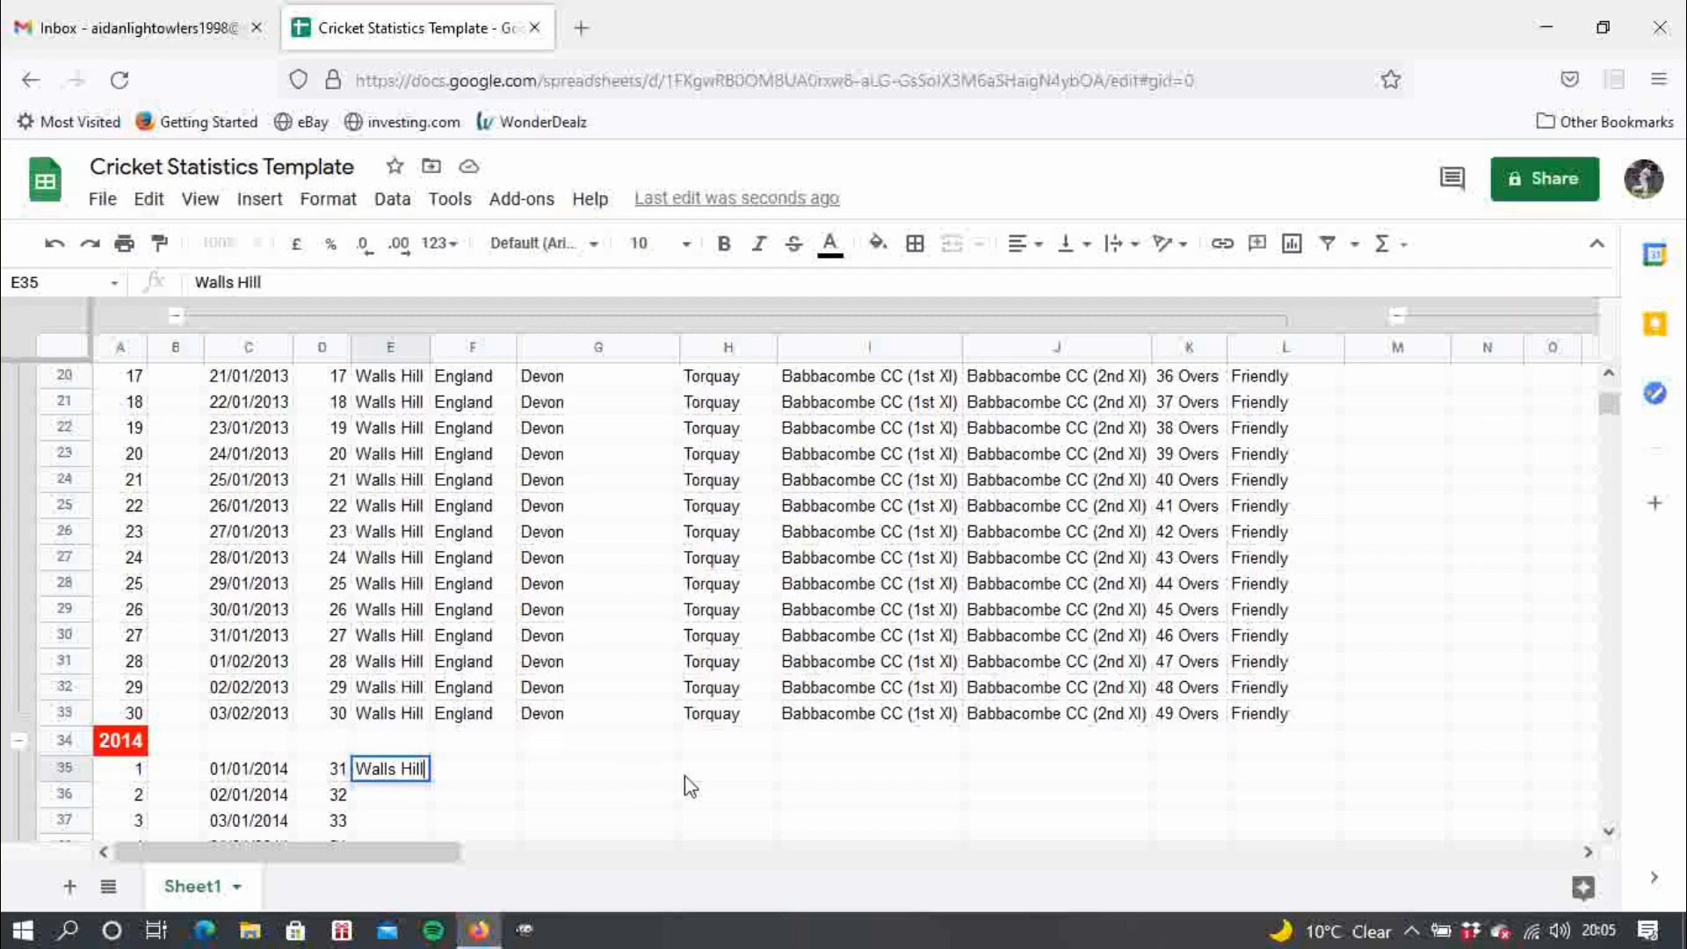
key(Return)
- Enter England, Devon and Torquay as the country, county and town of the first 2014 game in F35:H35
click(490, 770)
text(E)
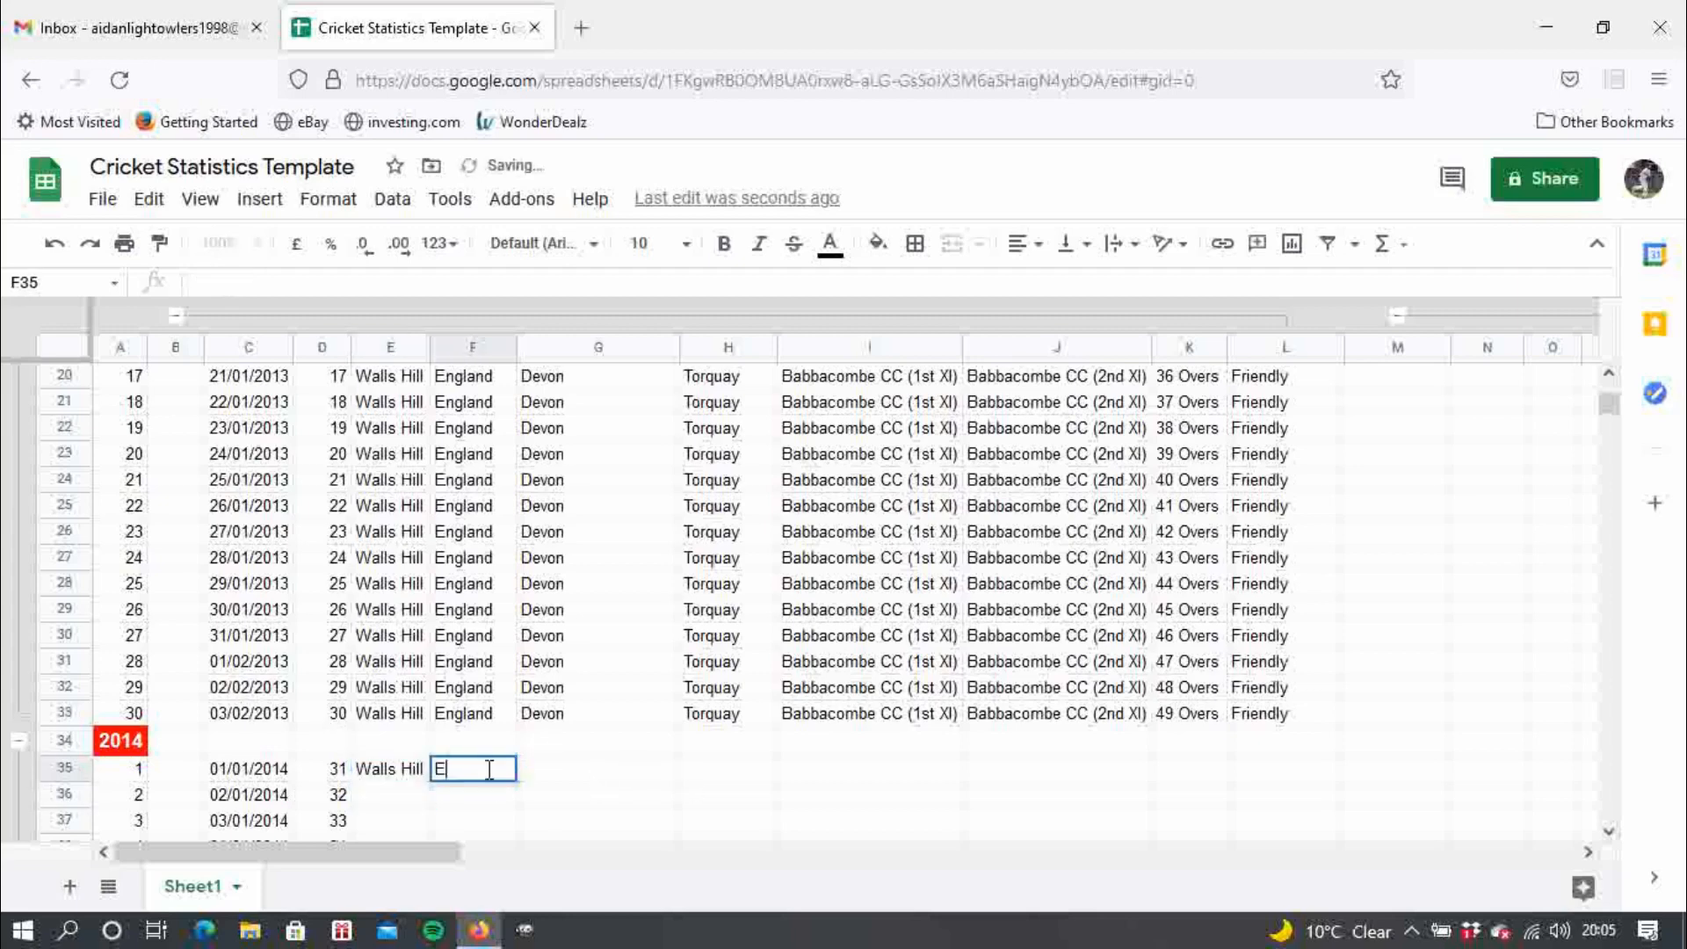
text(ngland)
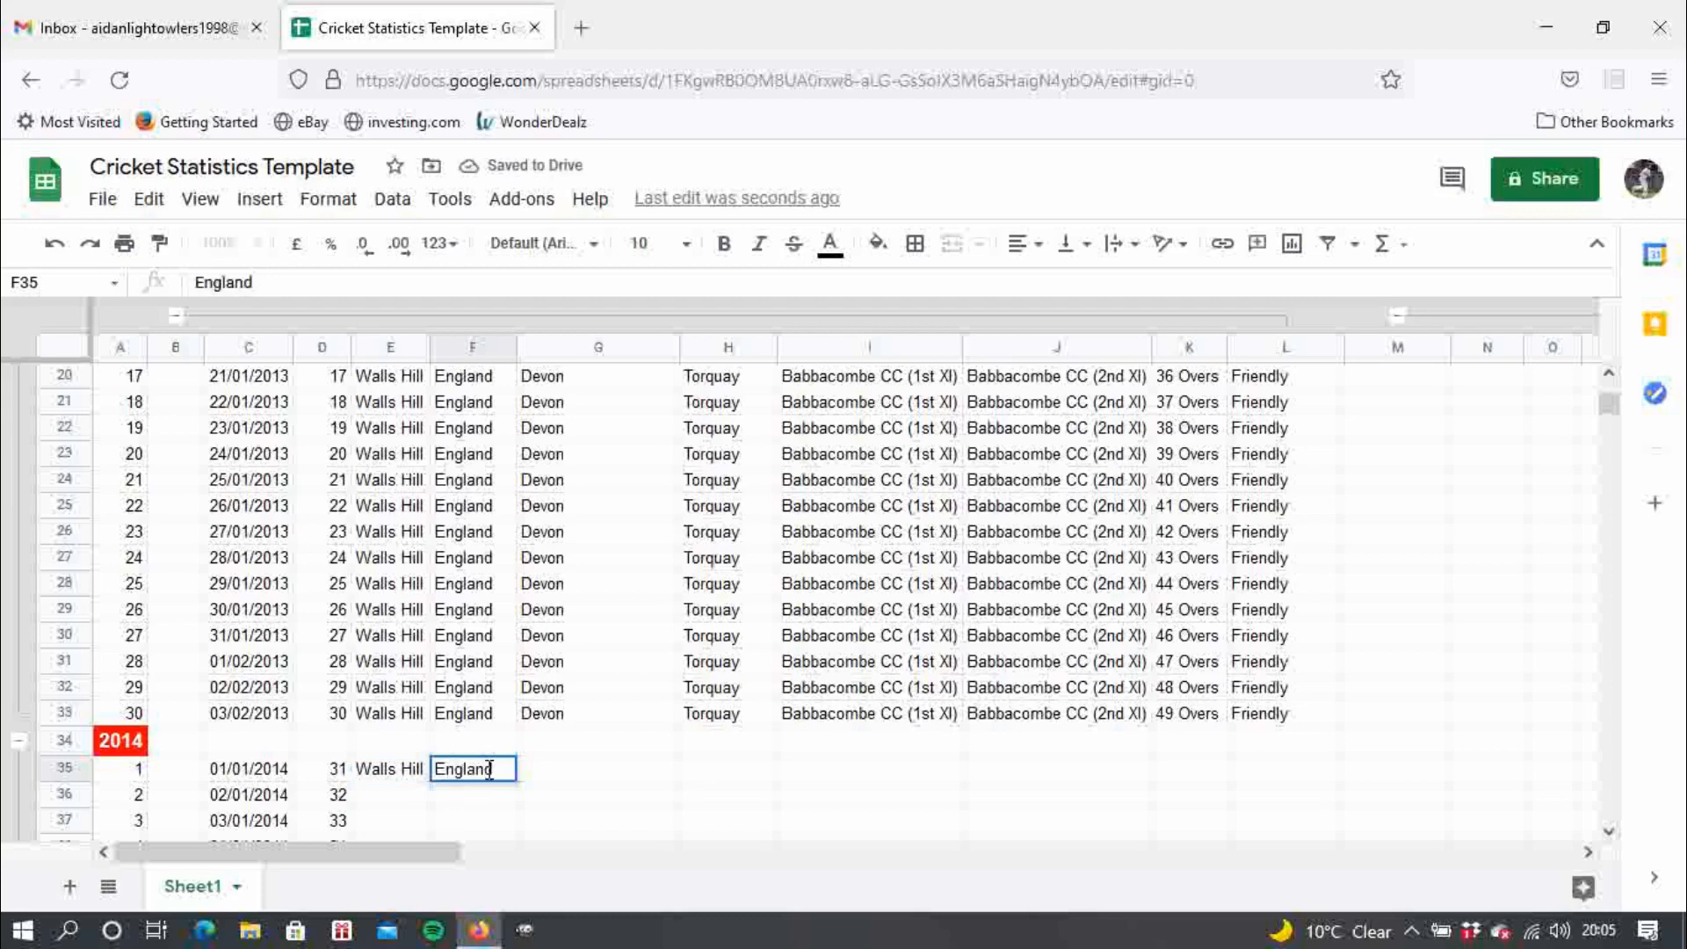
key(Return)
click(566, 771)
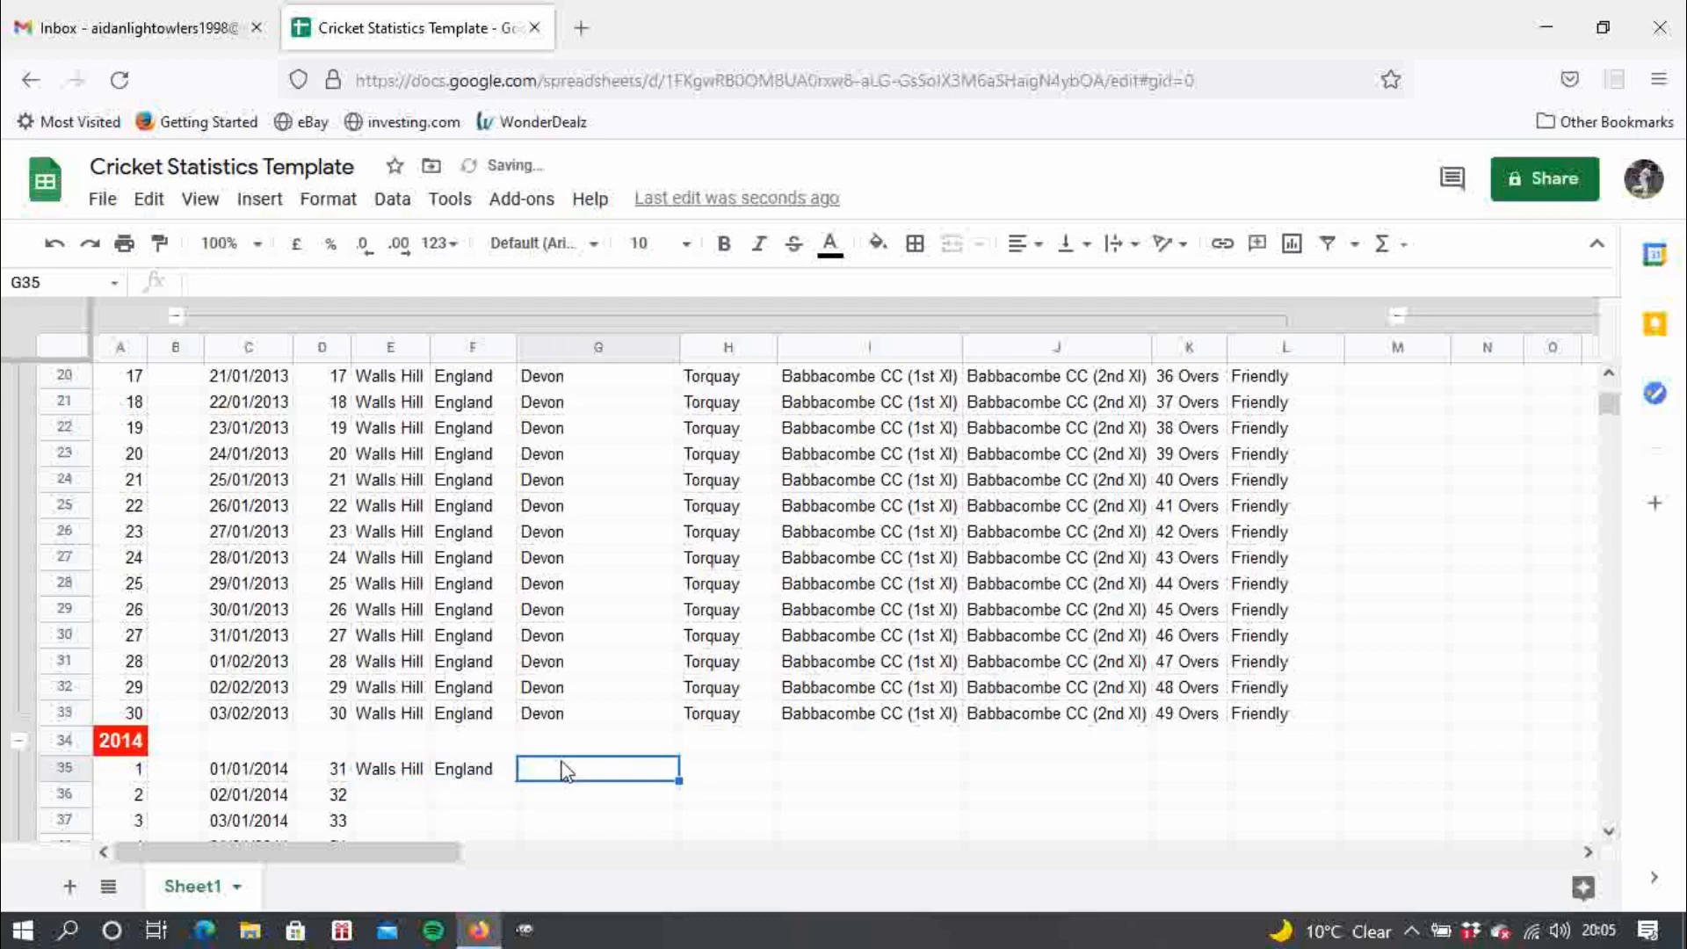
text(Devon)
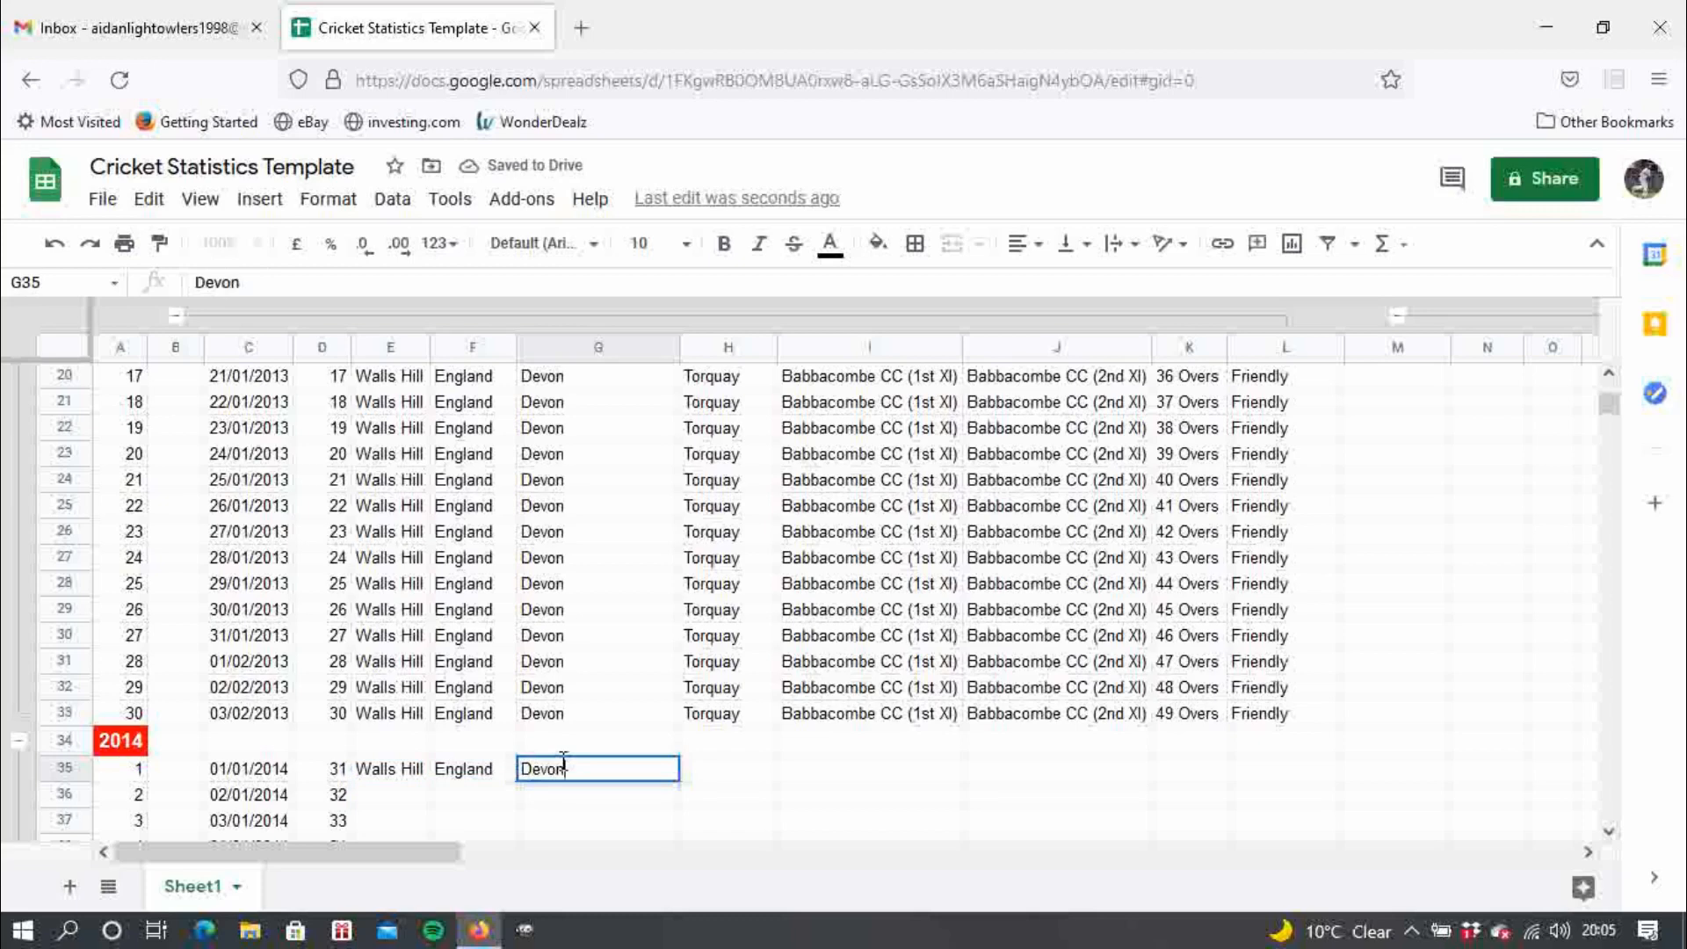
key(Tab)
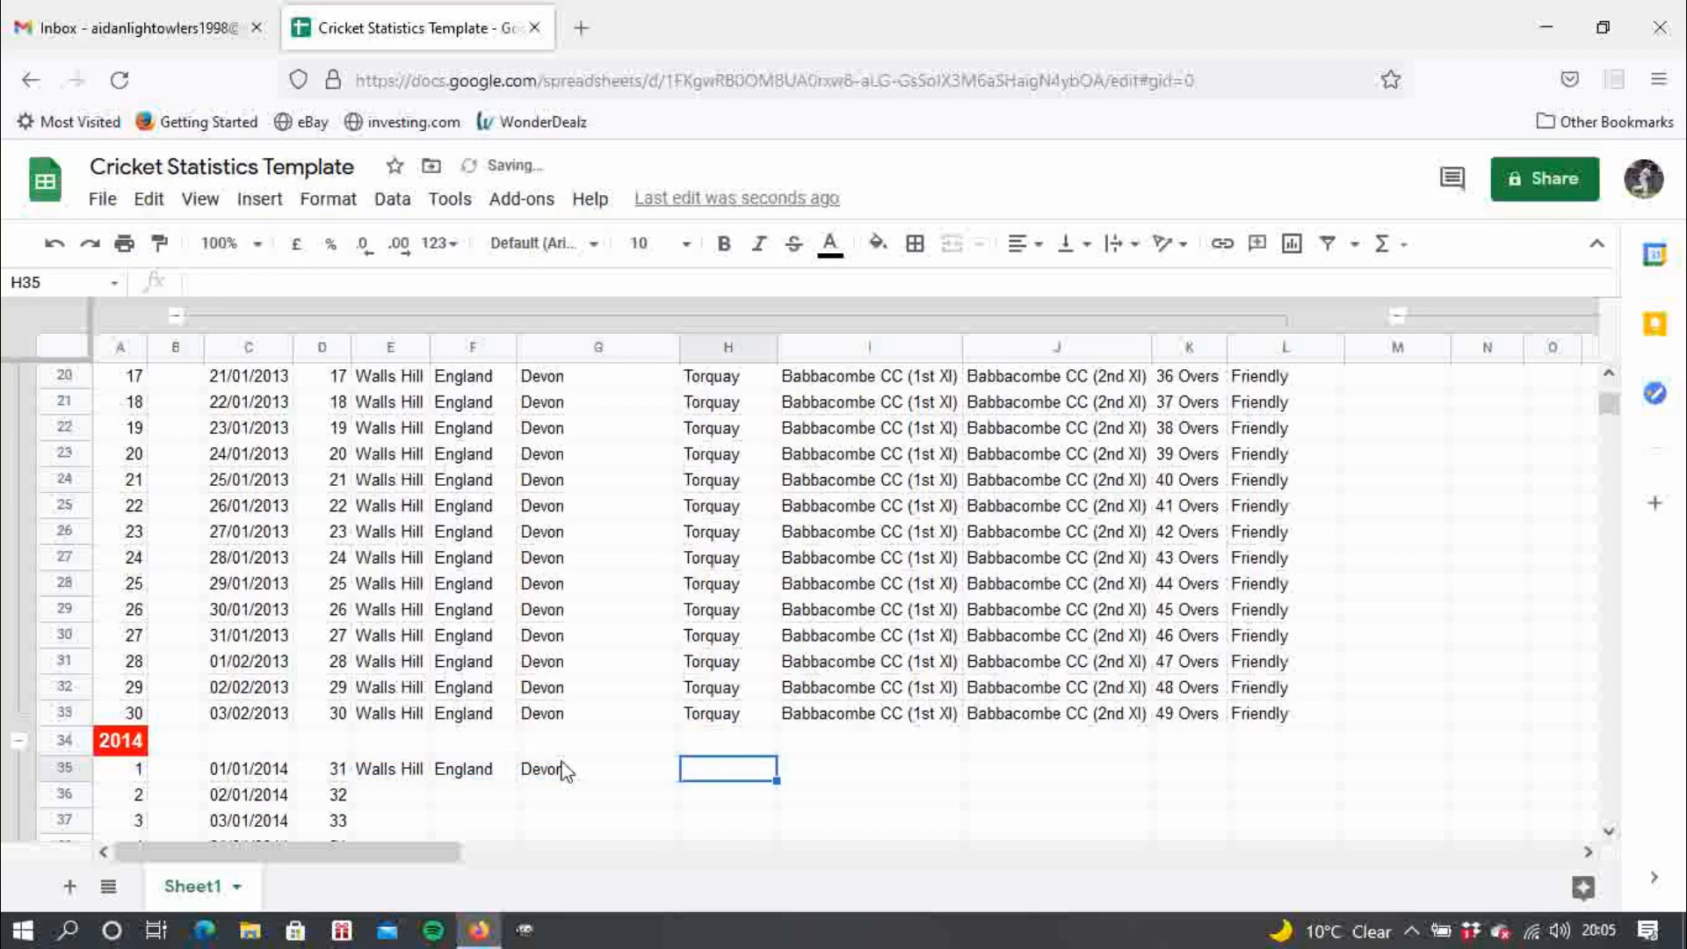
text(Torquay)
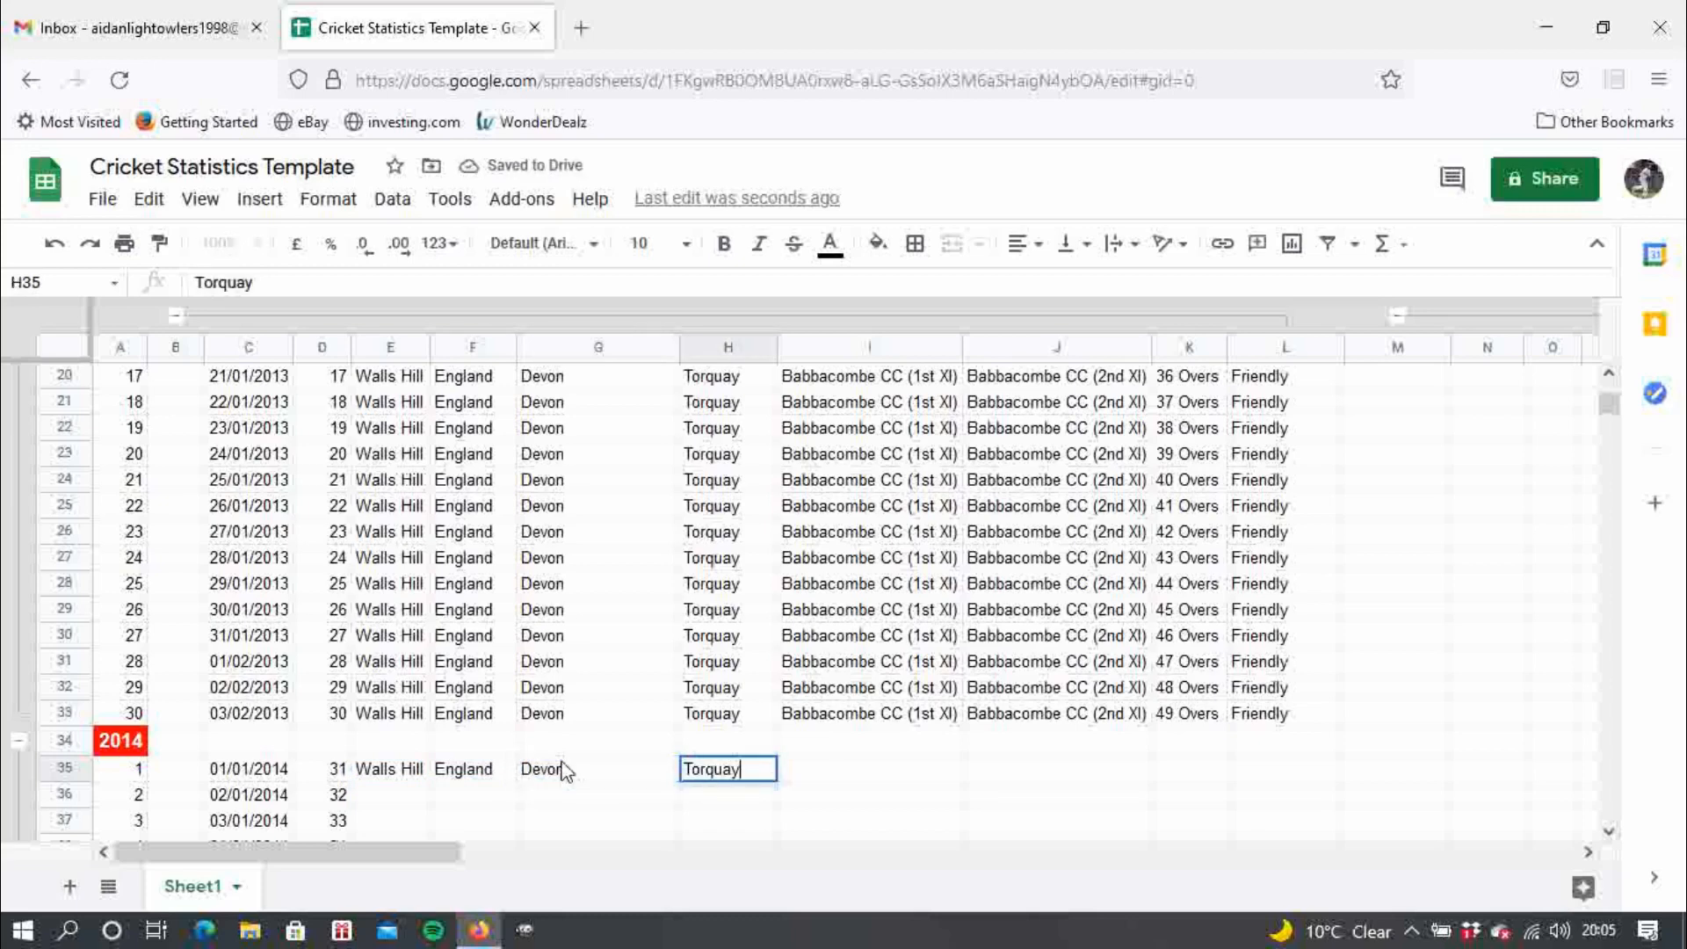
key(Tab)
- Enter Babbacombe as both the team in I35 and the opponent in J35
text(B)
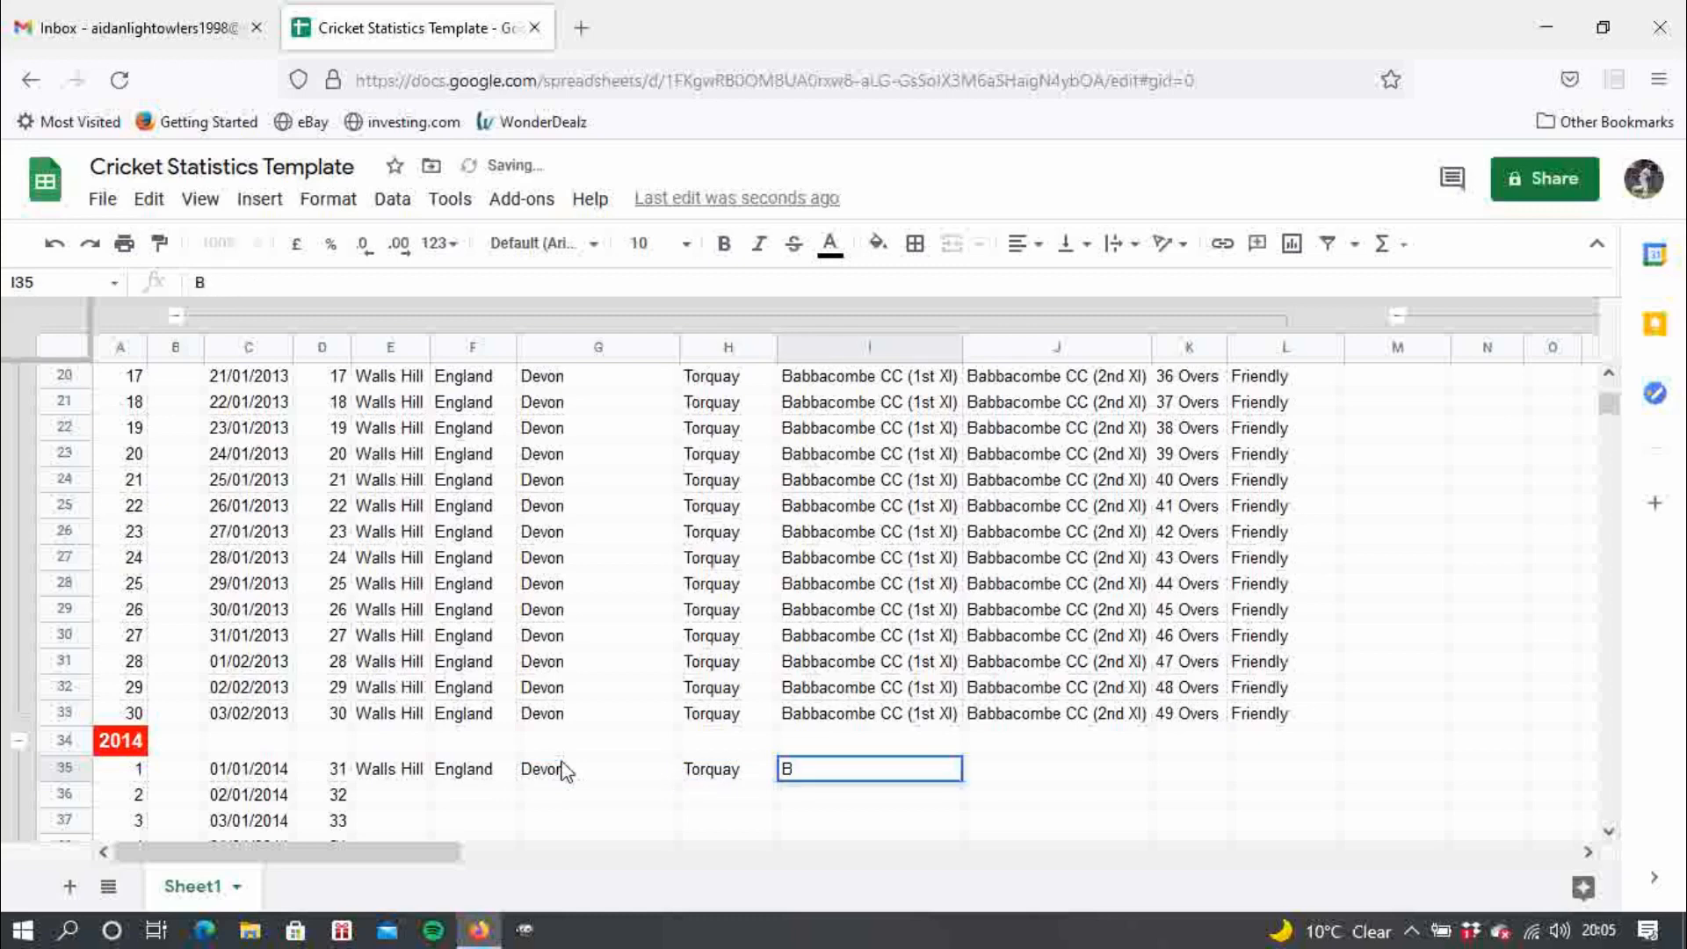
text(abbacombe)
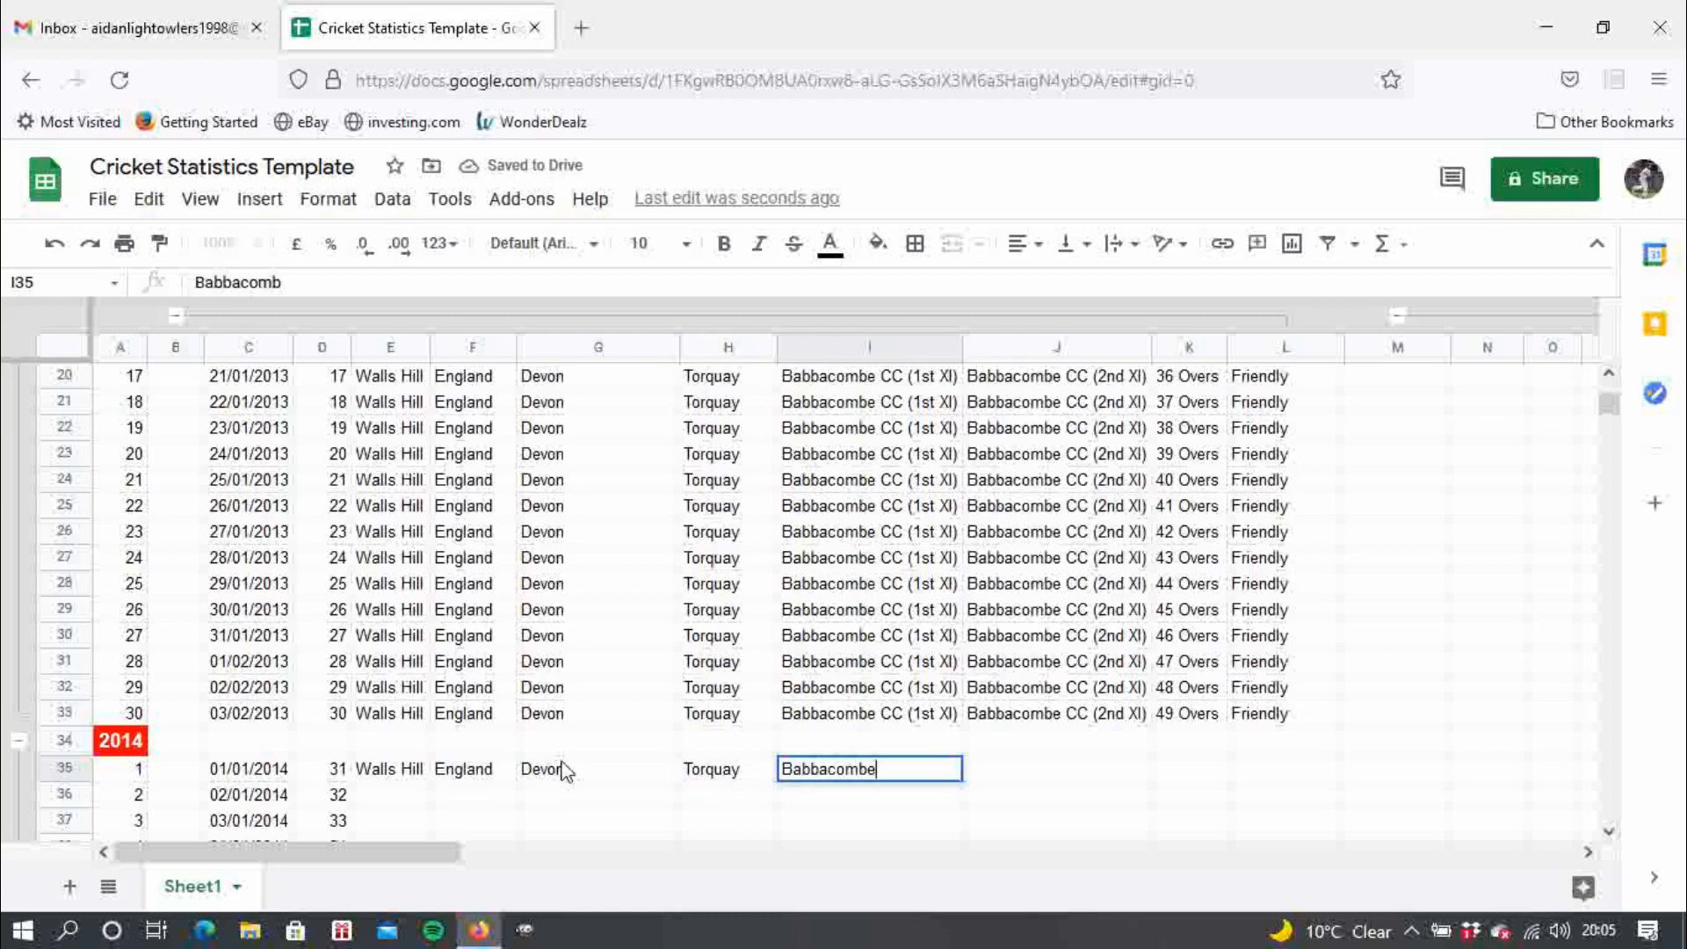
key(Return)
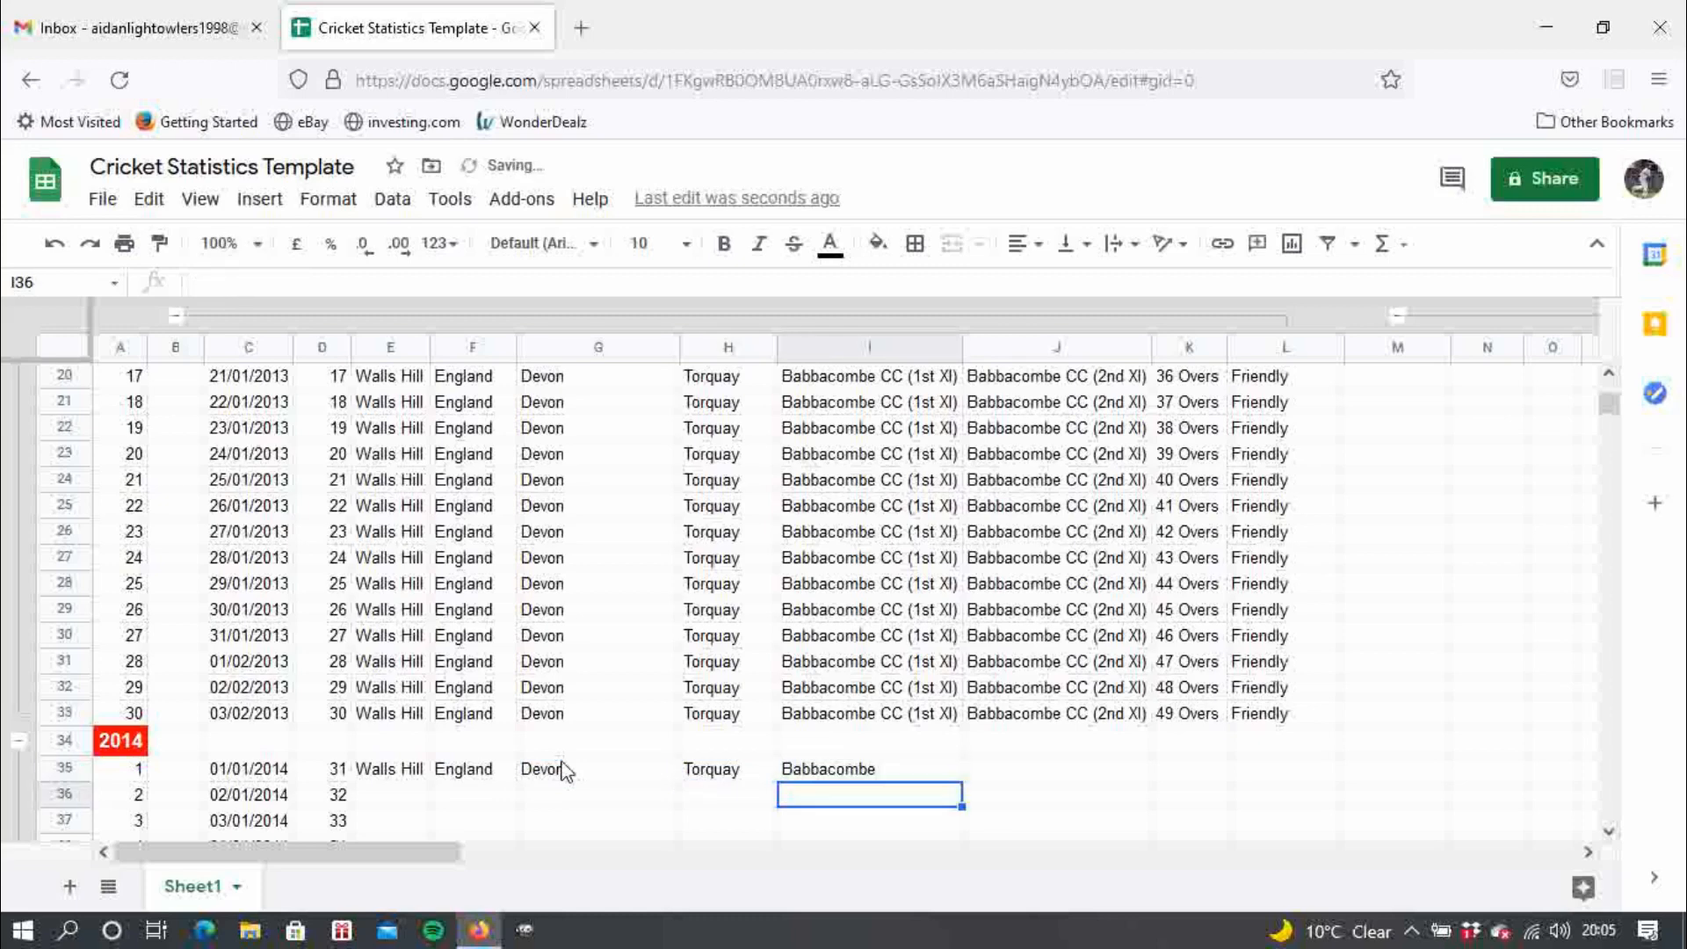
click(1054, 770)
text(Babbaco)
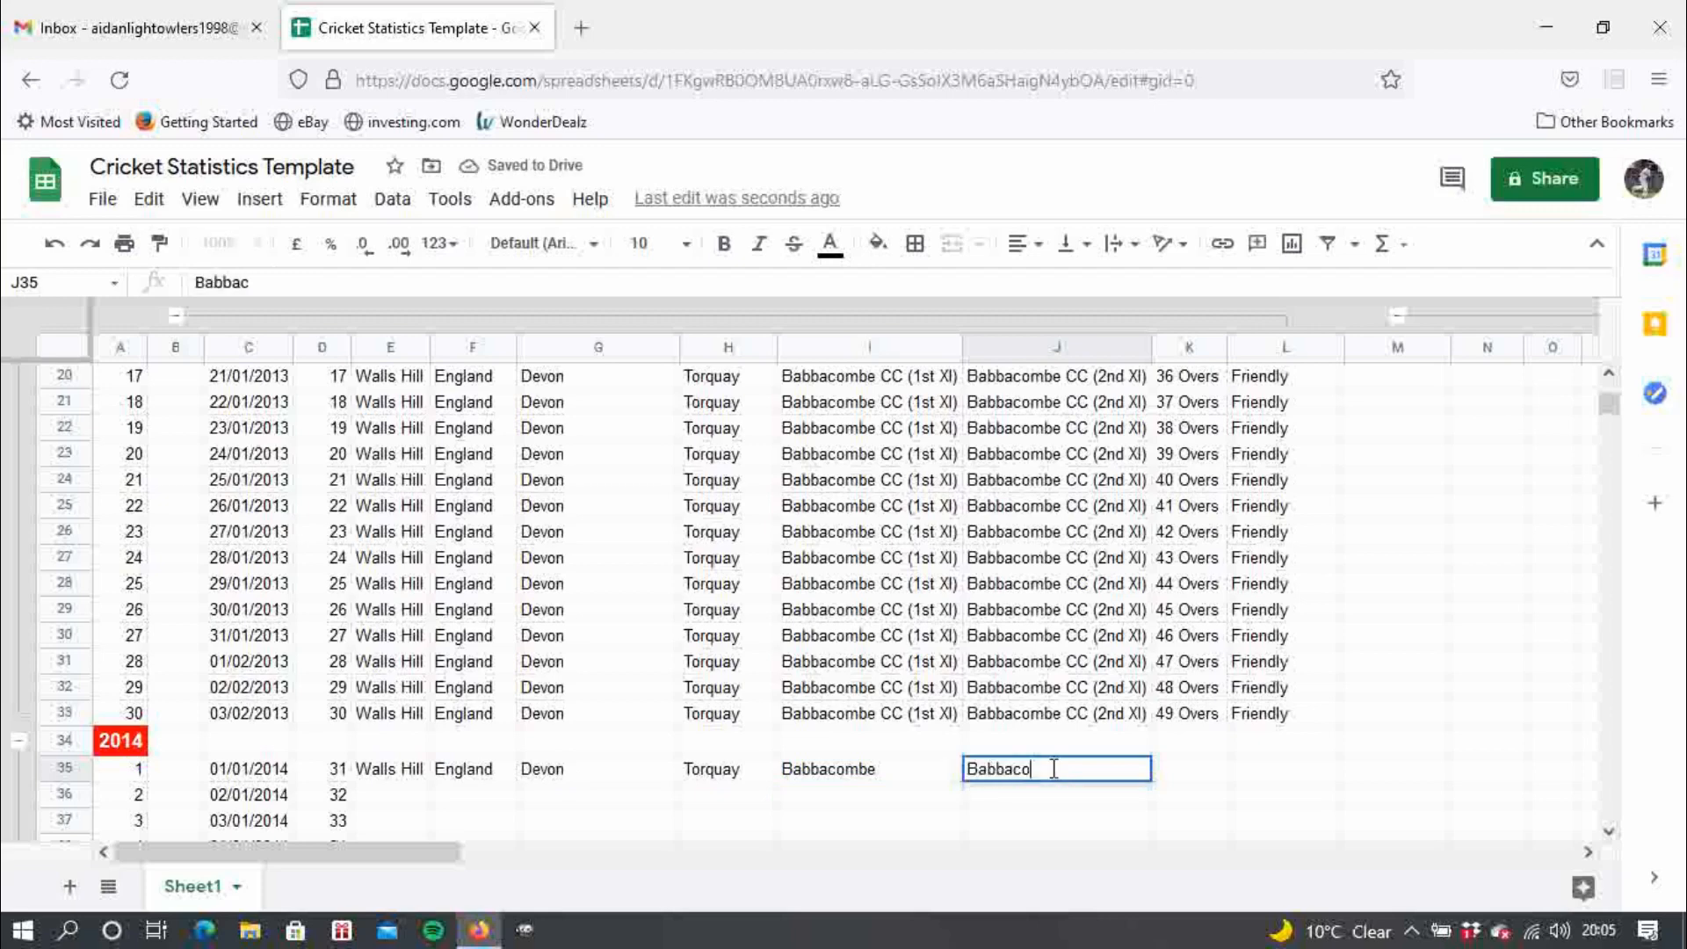
text(mbe)
key(Return)
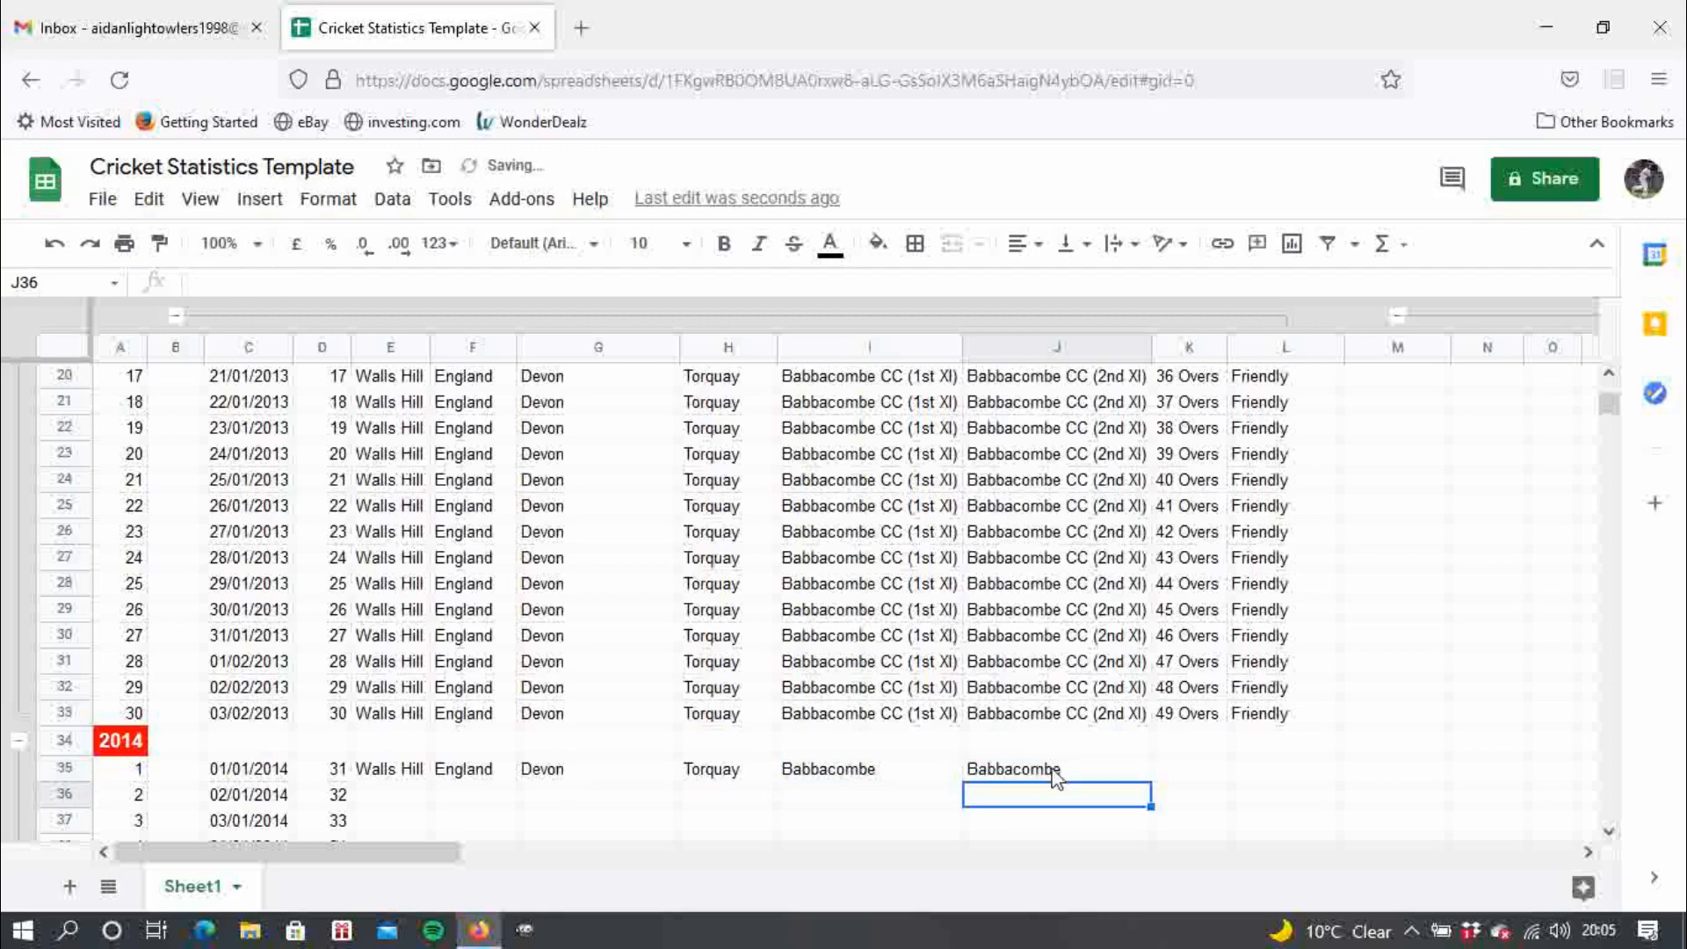
- Enter 50 as the format in K35 and Friendly as the competition in L35
click(1174, 775)
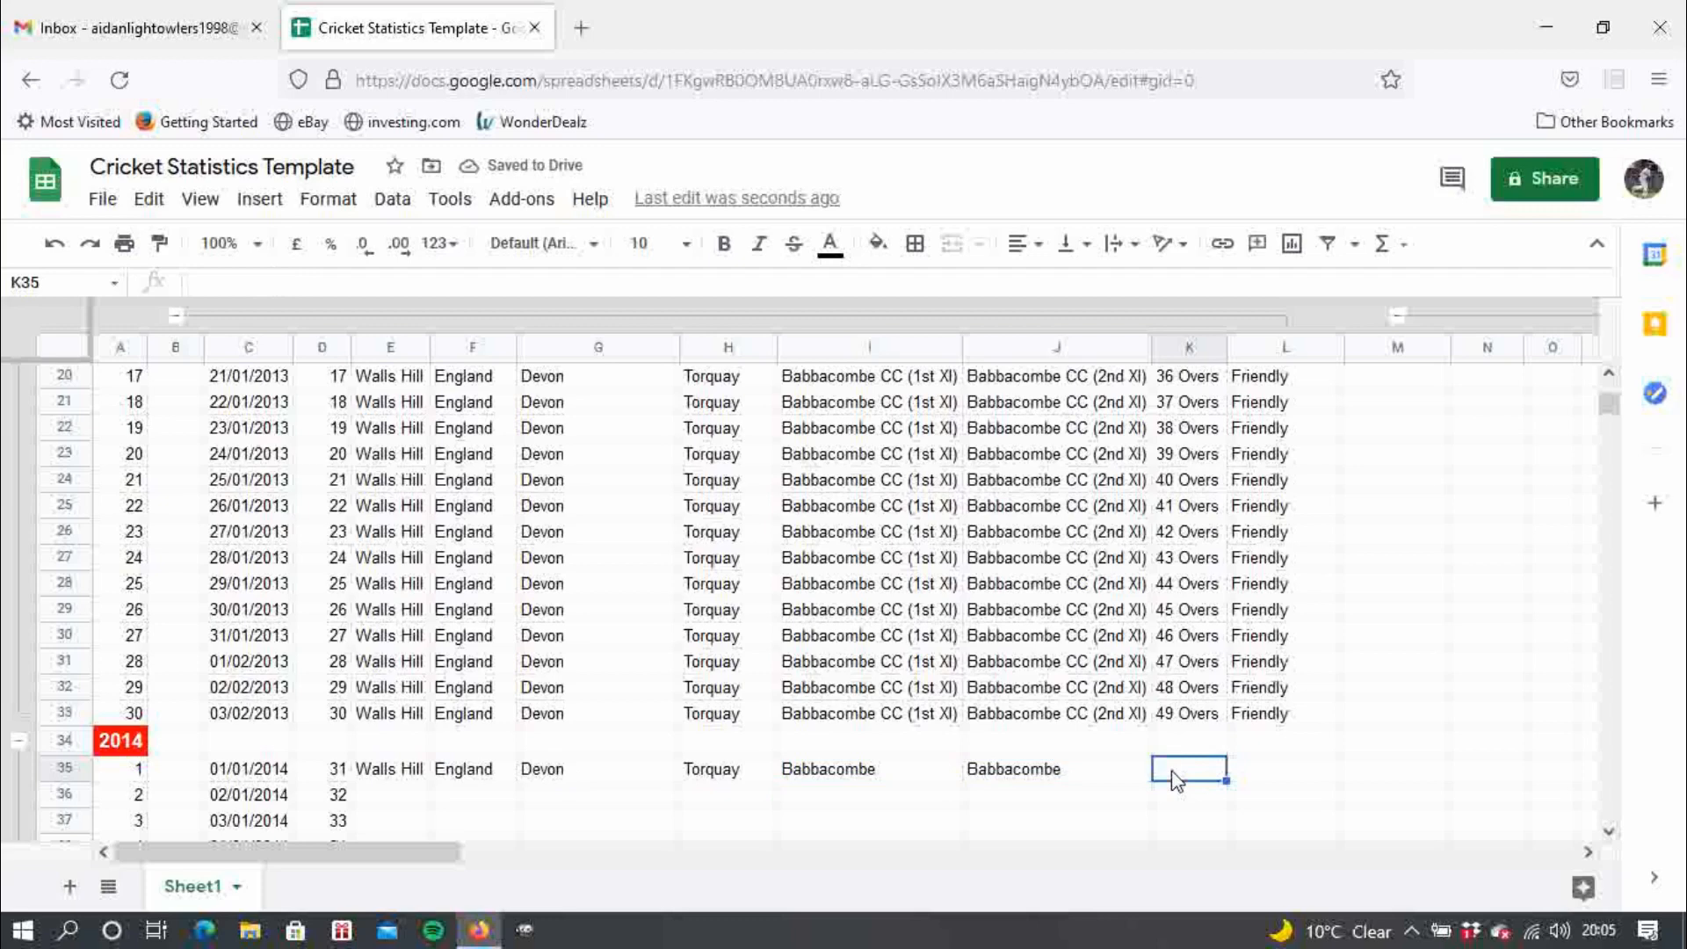
text(50)
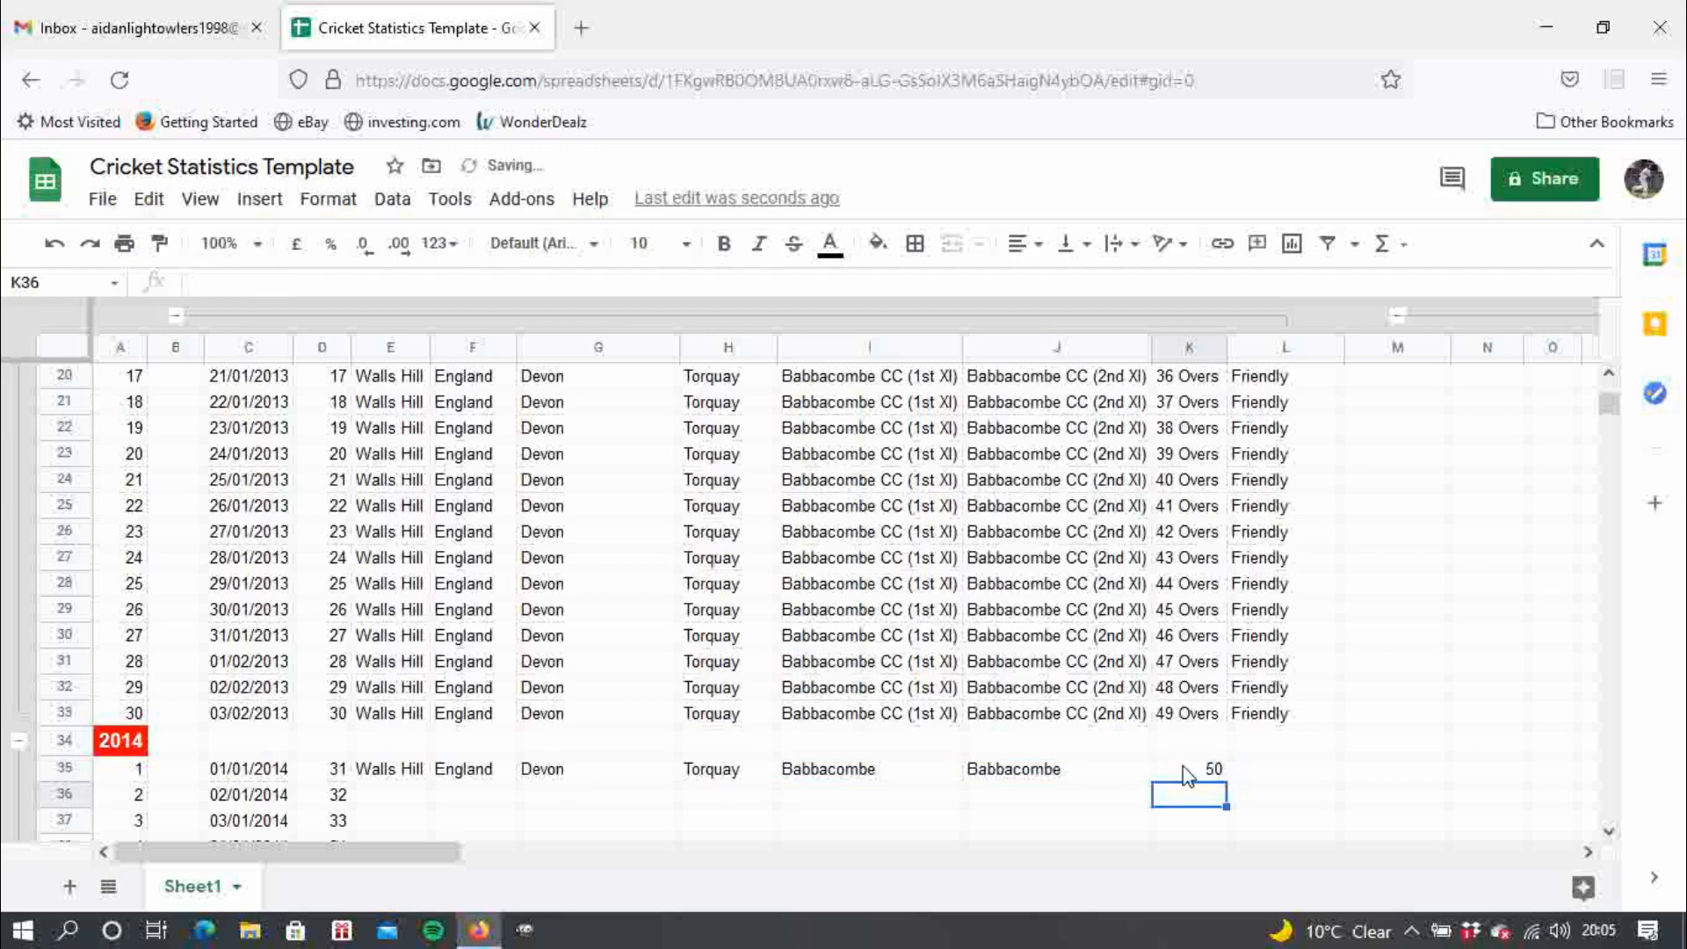
click(1255, 775)
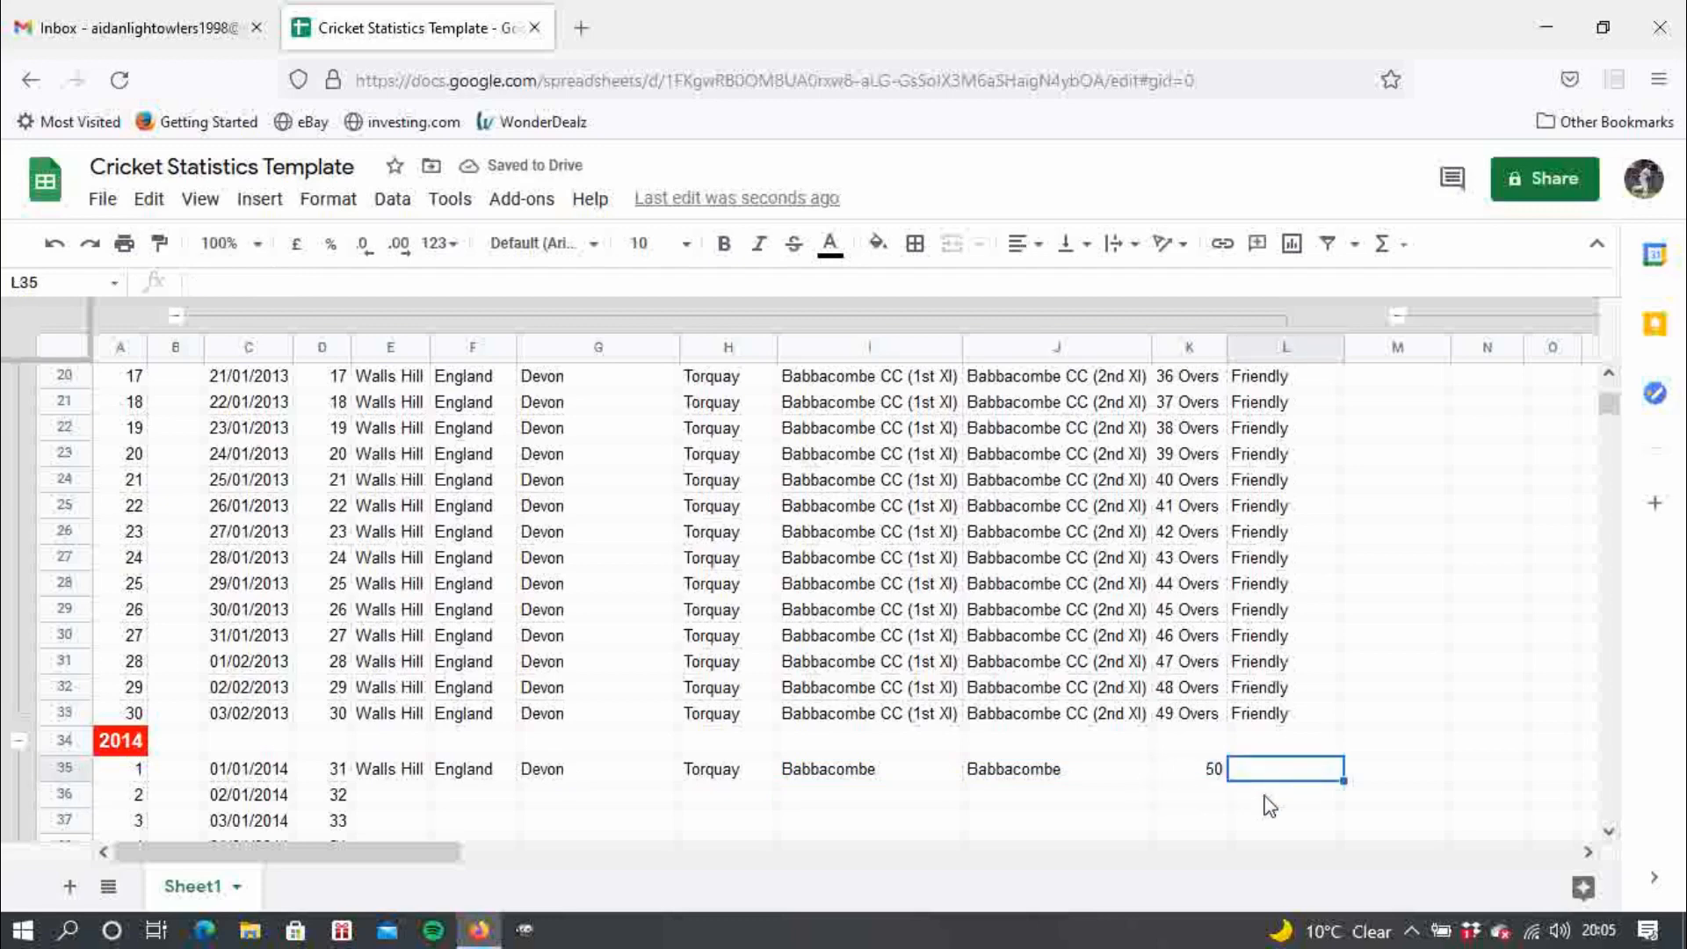
text(Fir)
key(BackSpace)
text(reindly)
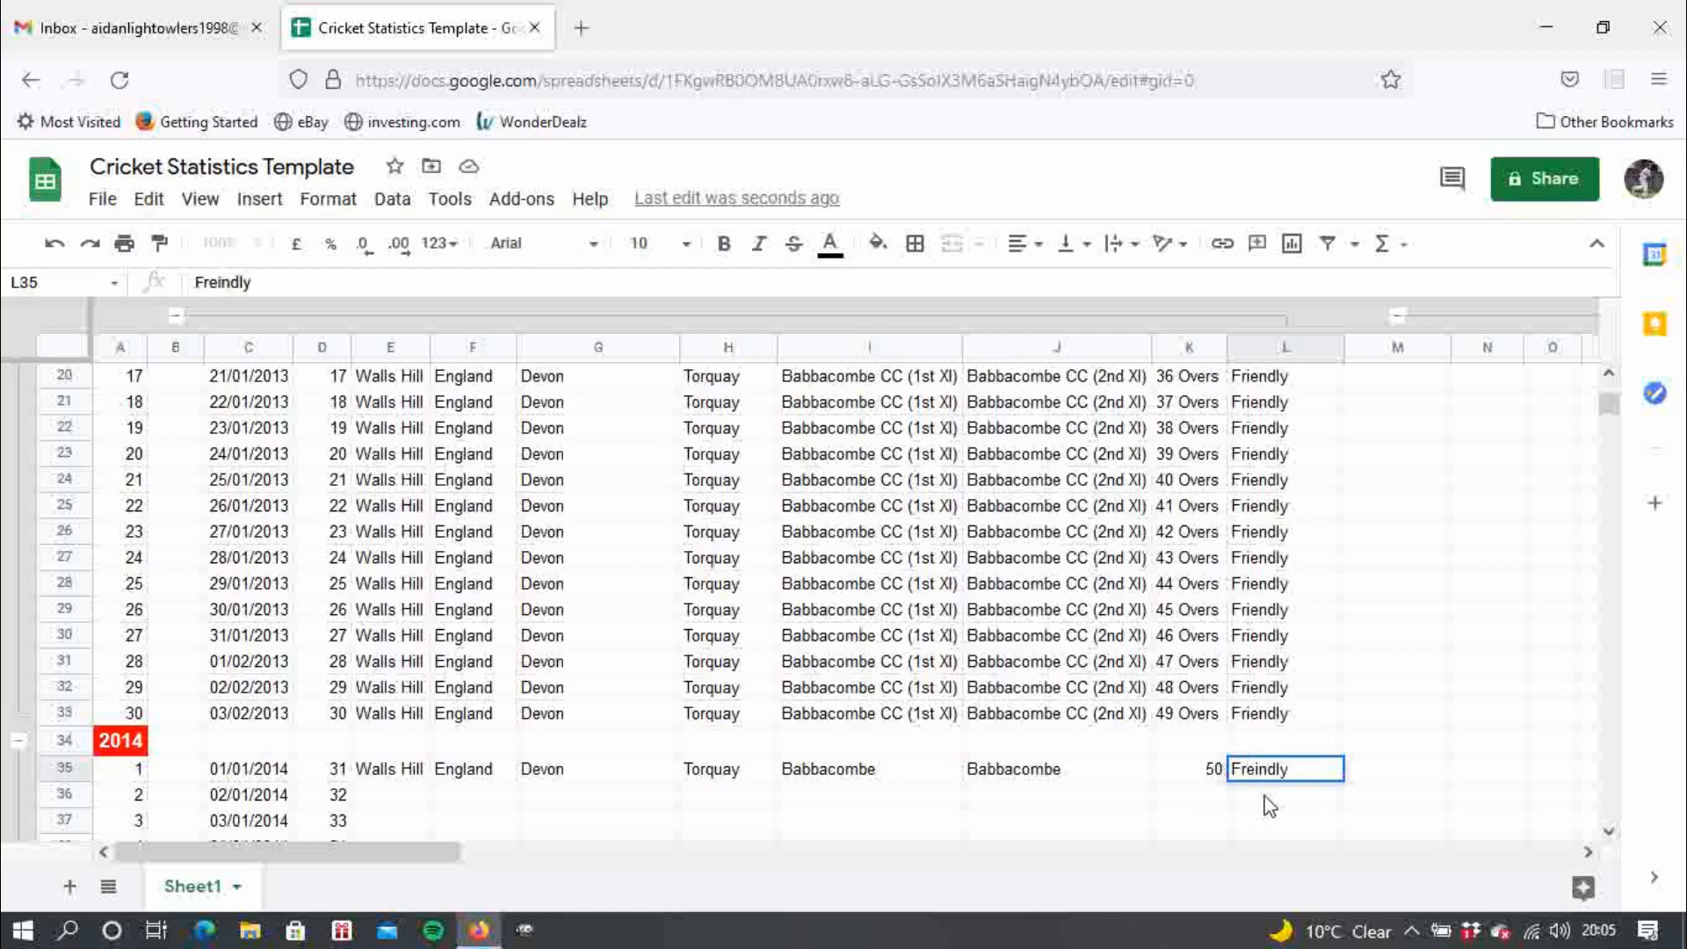
click(1285, 796)
click(1283, 779)
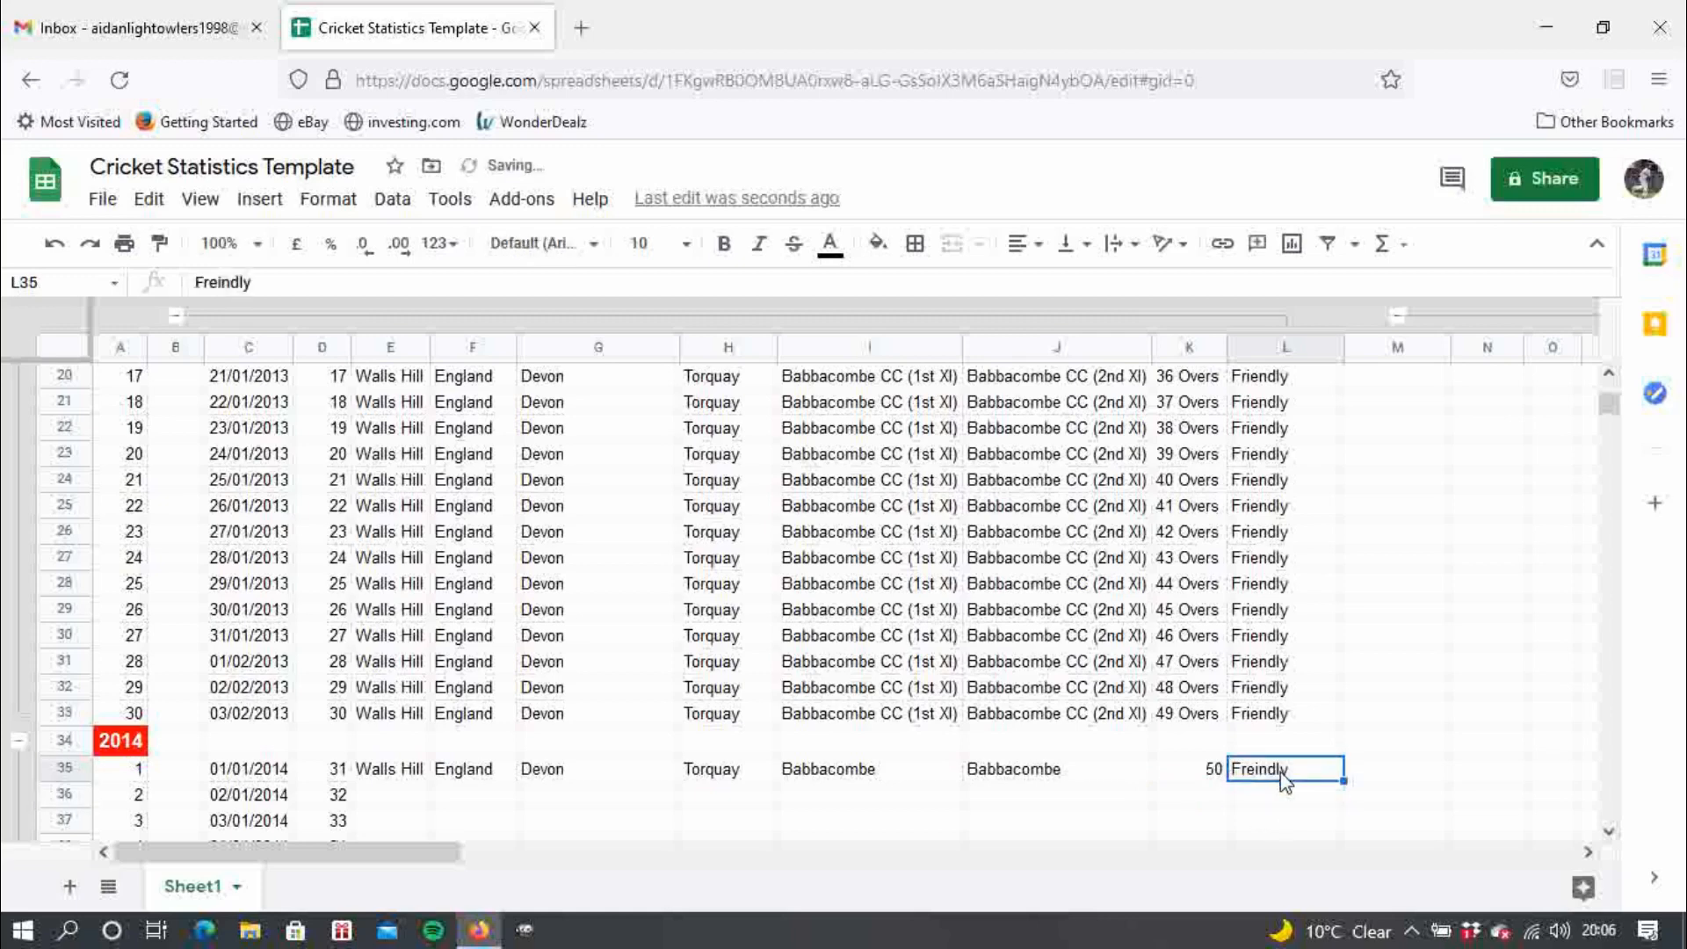
text(Friendly)
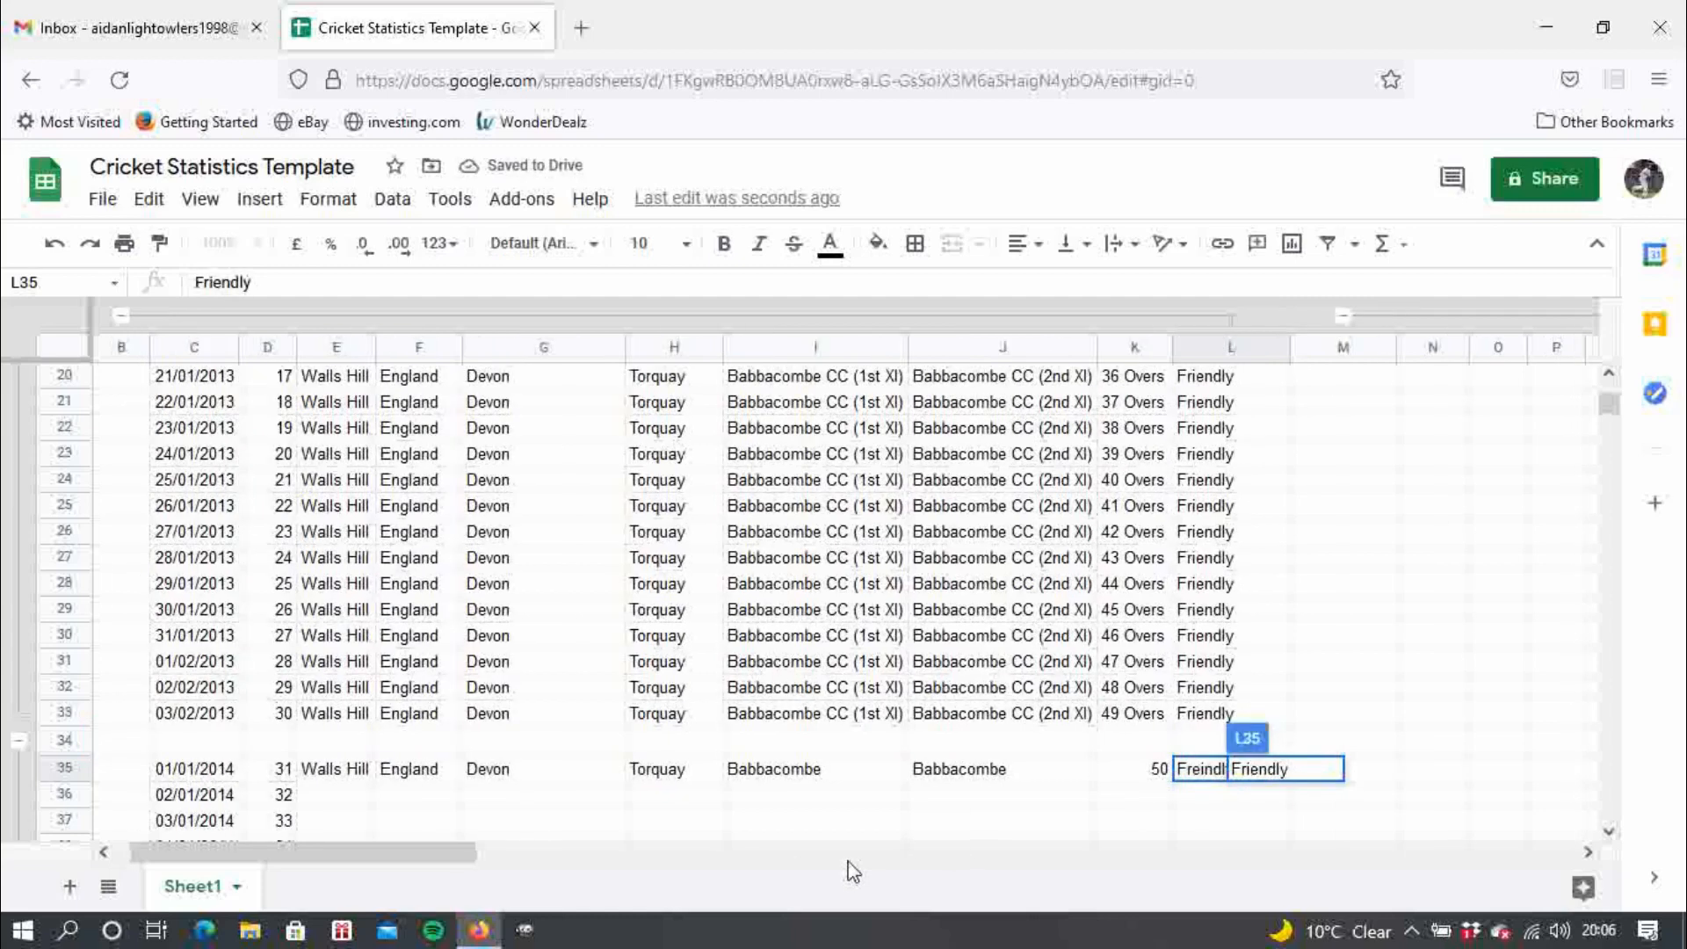
scroll(844, 869, right, 1)
click(828, 831)
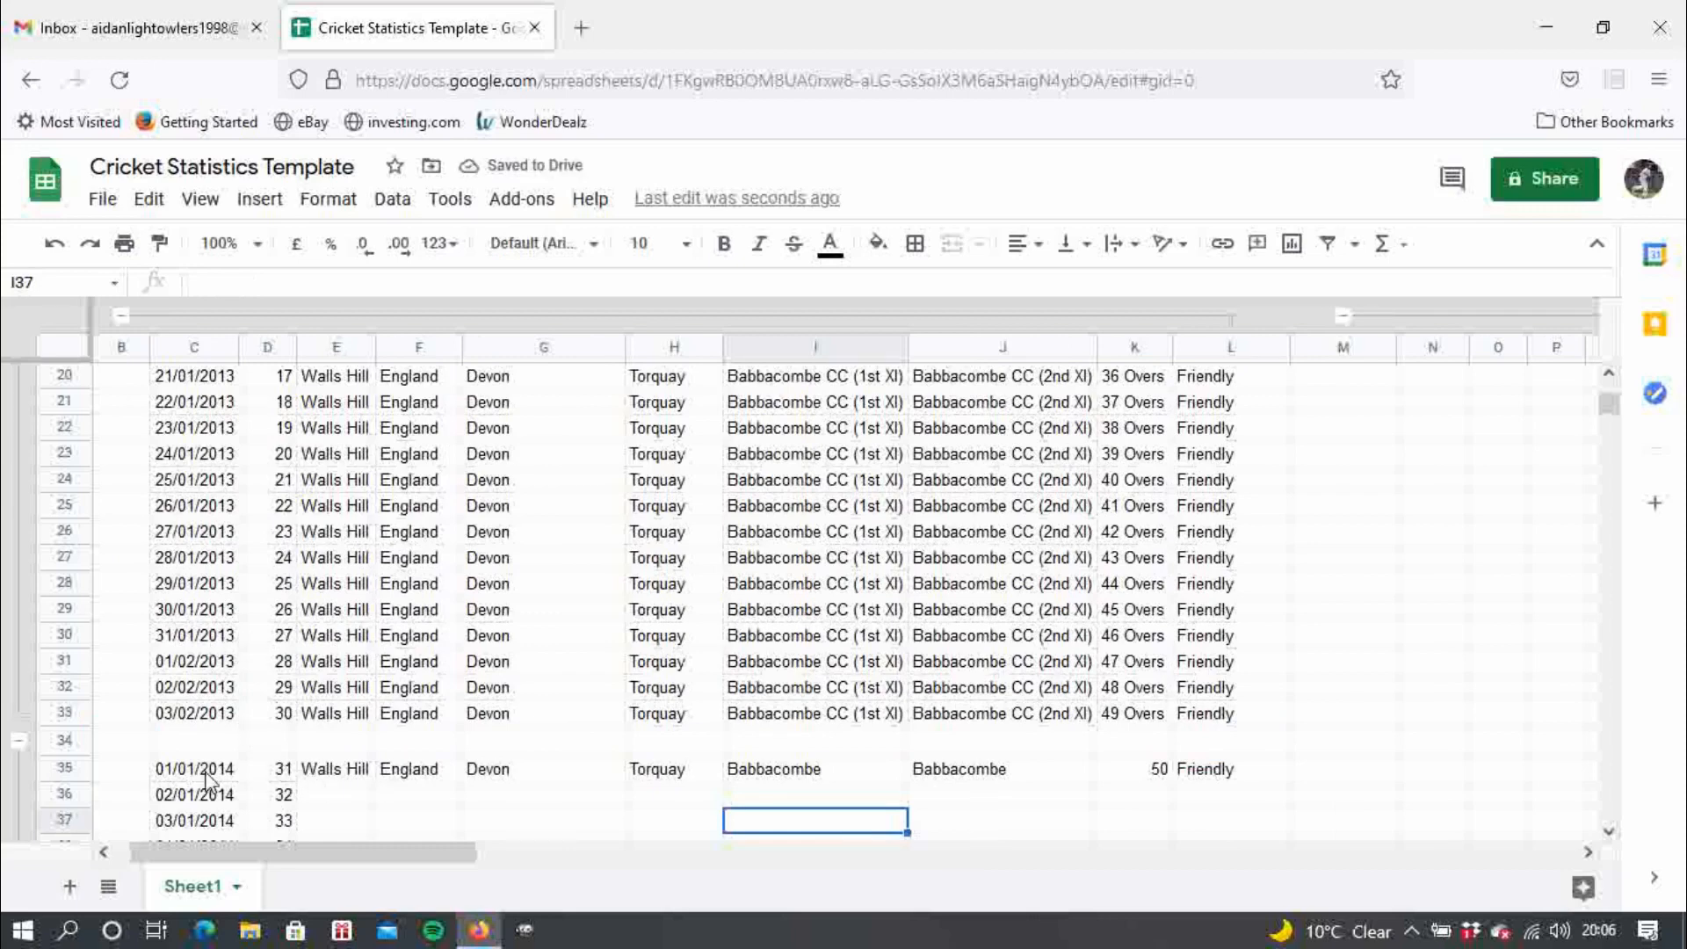
- Fill the first 2014 game's match details in E35:L35 down through row 64
click(331, 778)
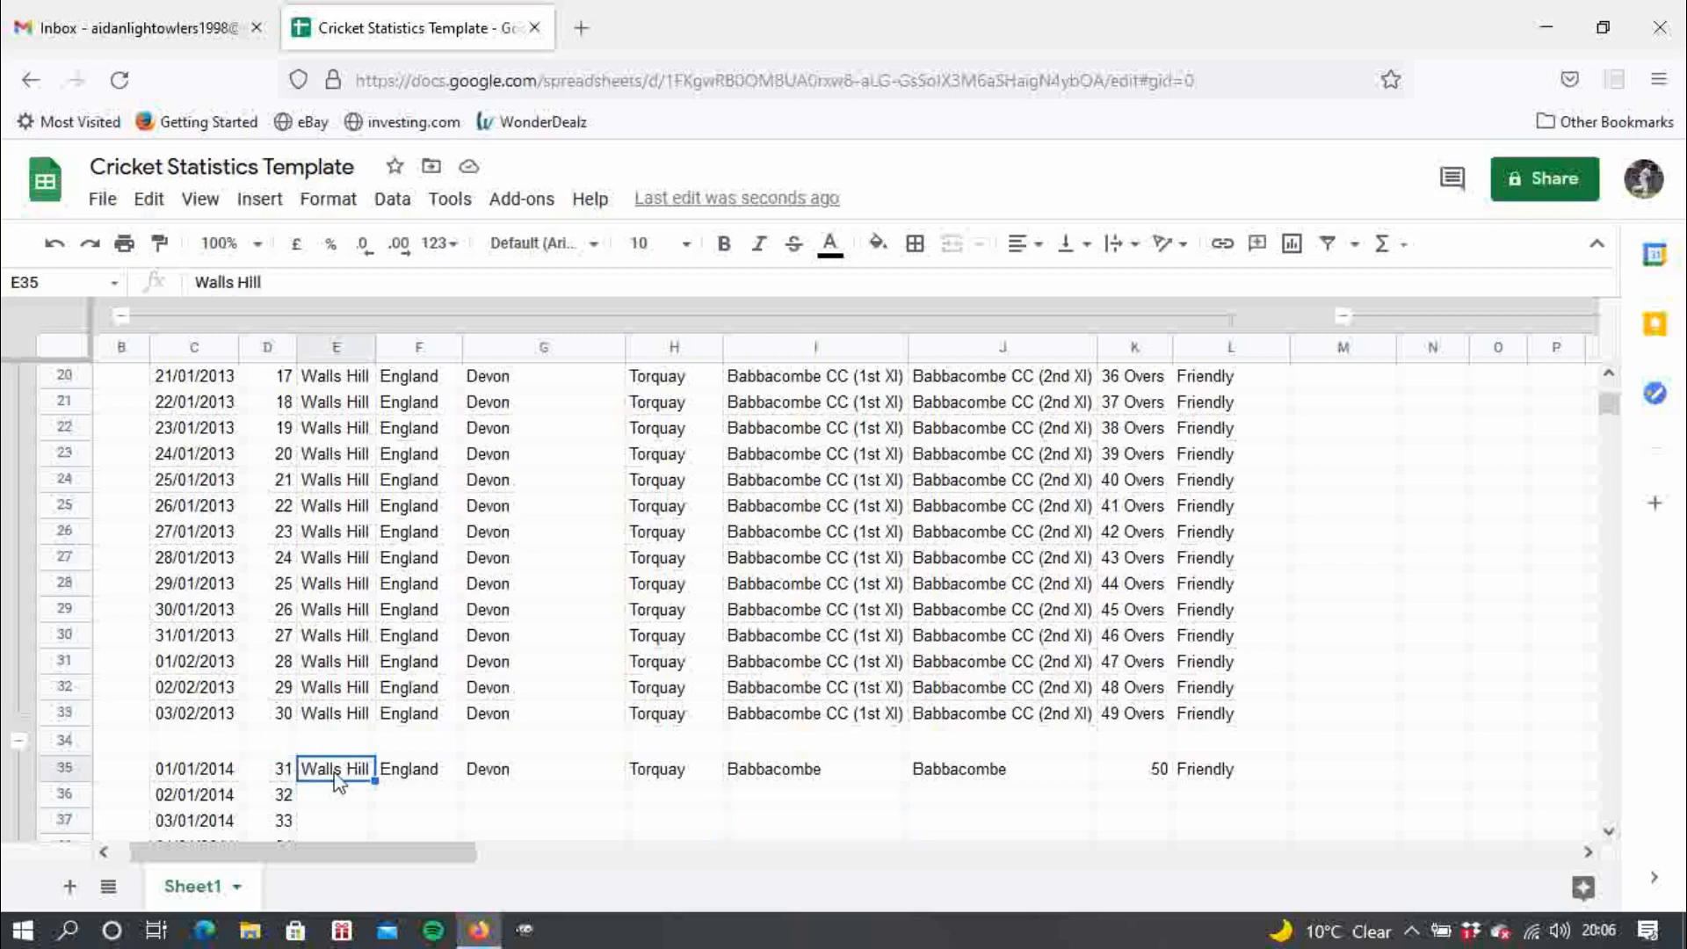
drag(337, 782, 1269, 703)
click(1380, 670)
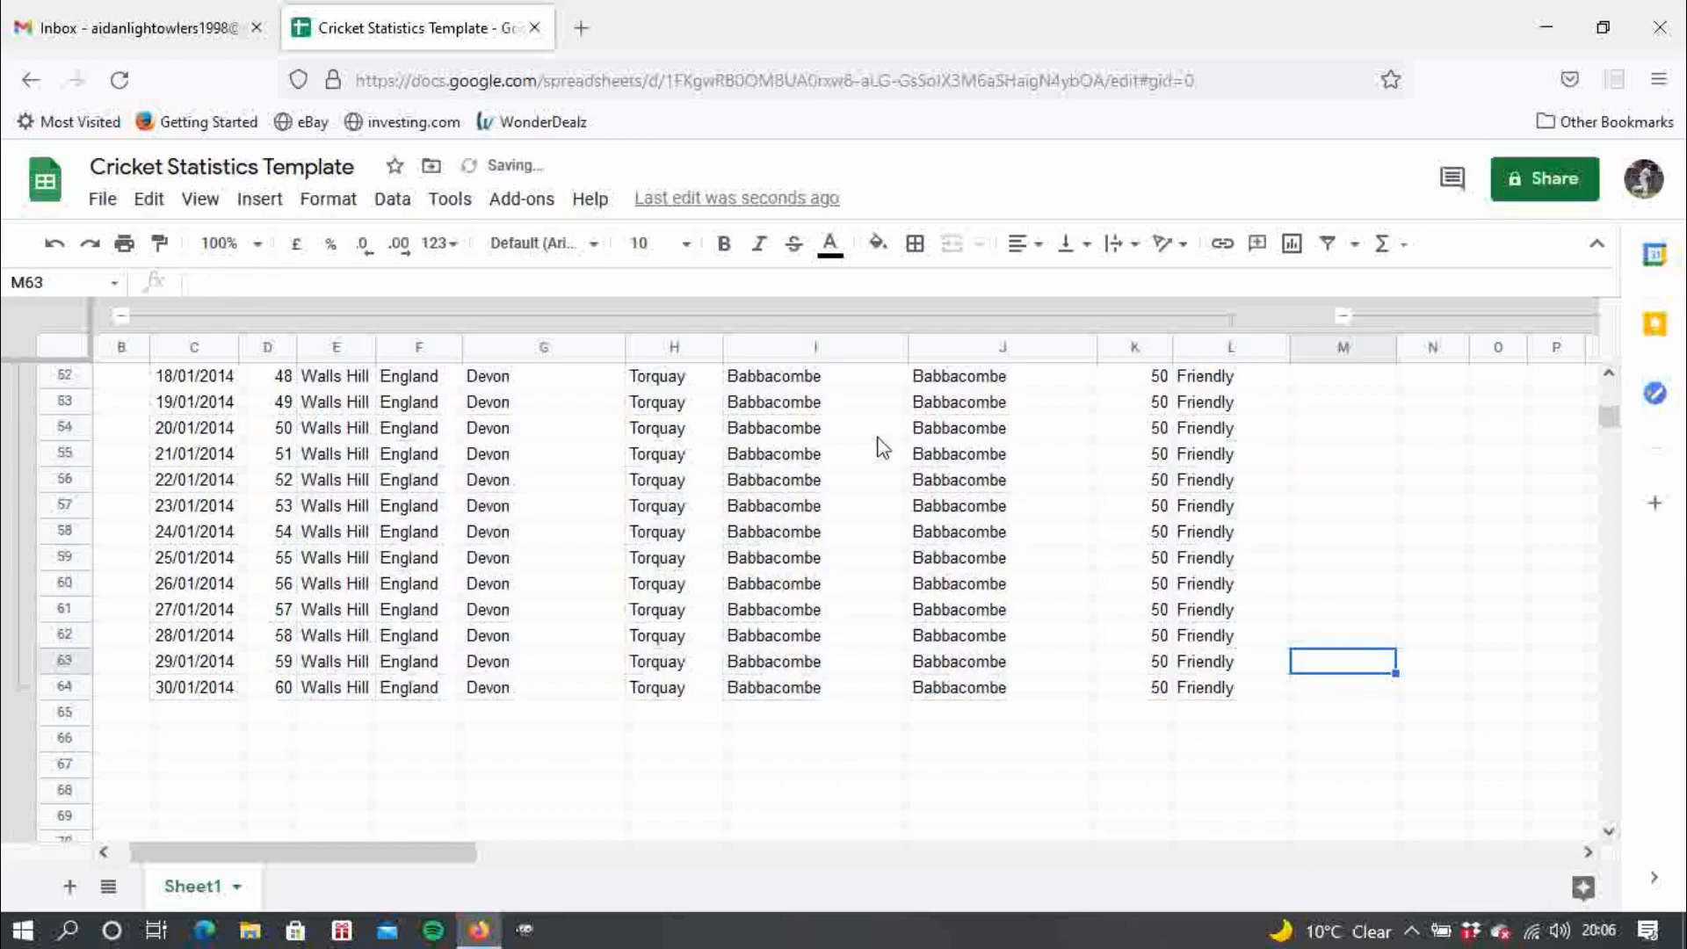
- Collapse the INFO column group so the MATCHES columns sit beside the row numbers
drag(1610, 420, 1611, 397)
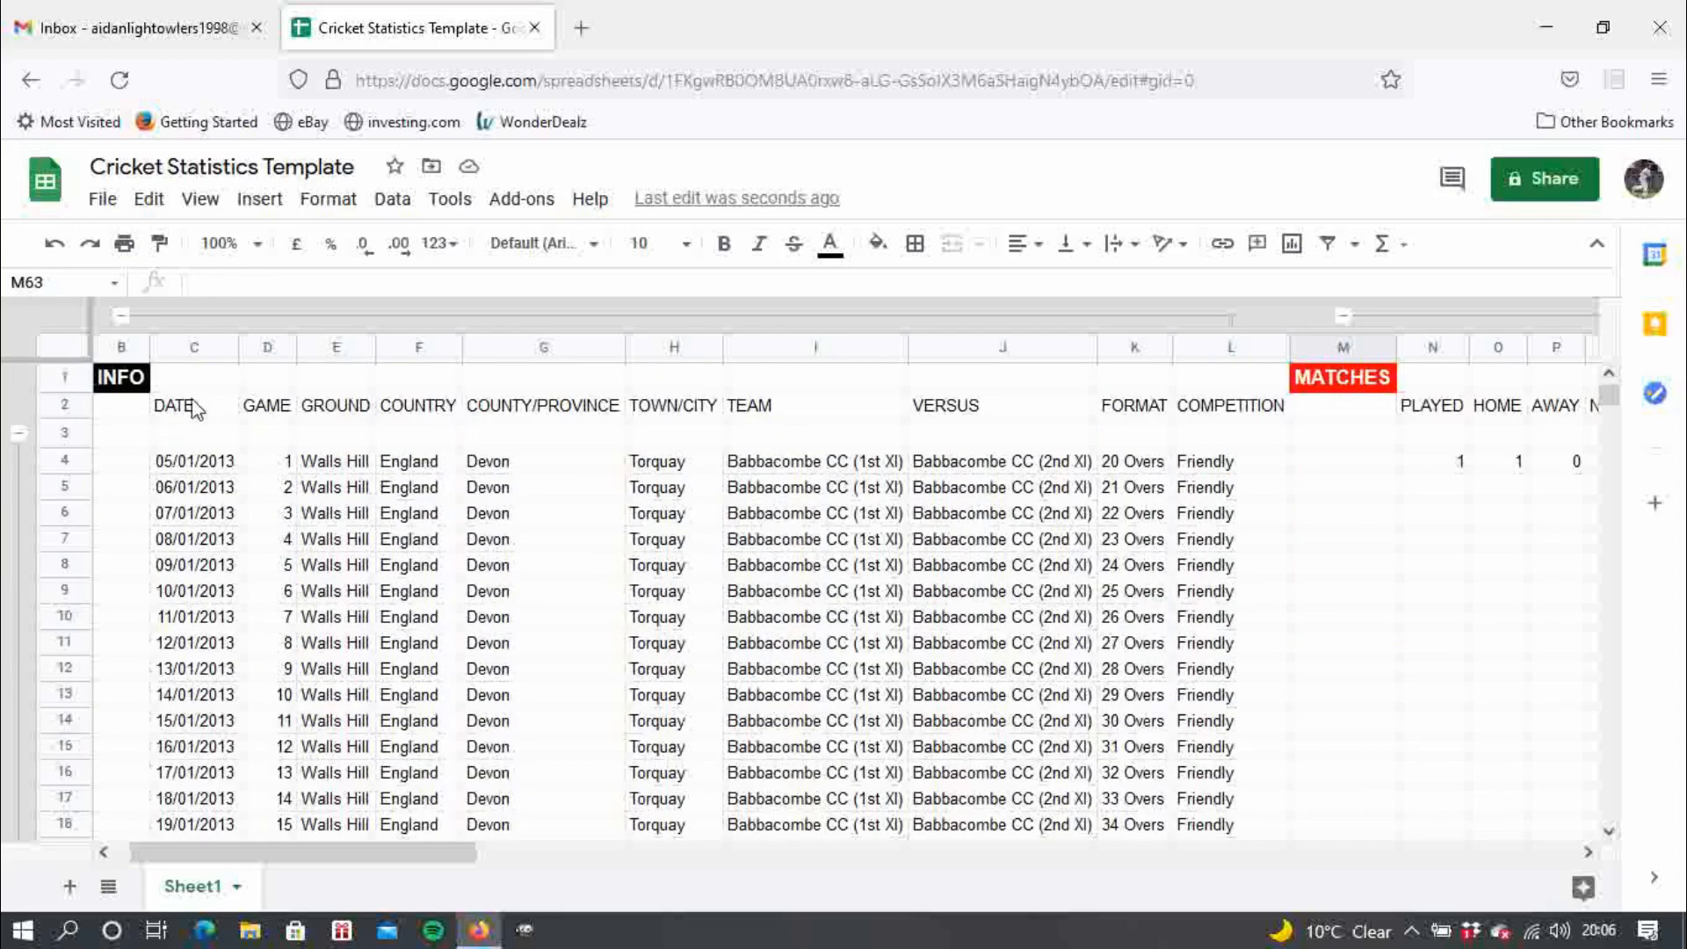
click(127, 314)
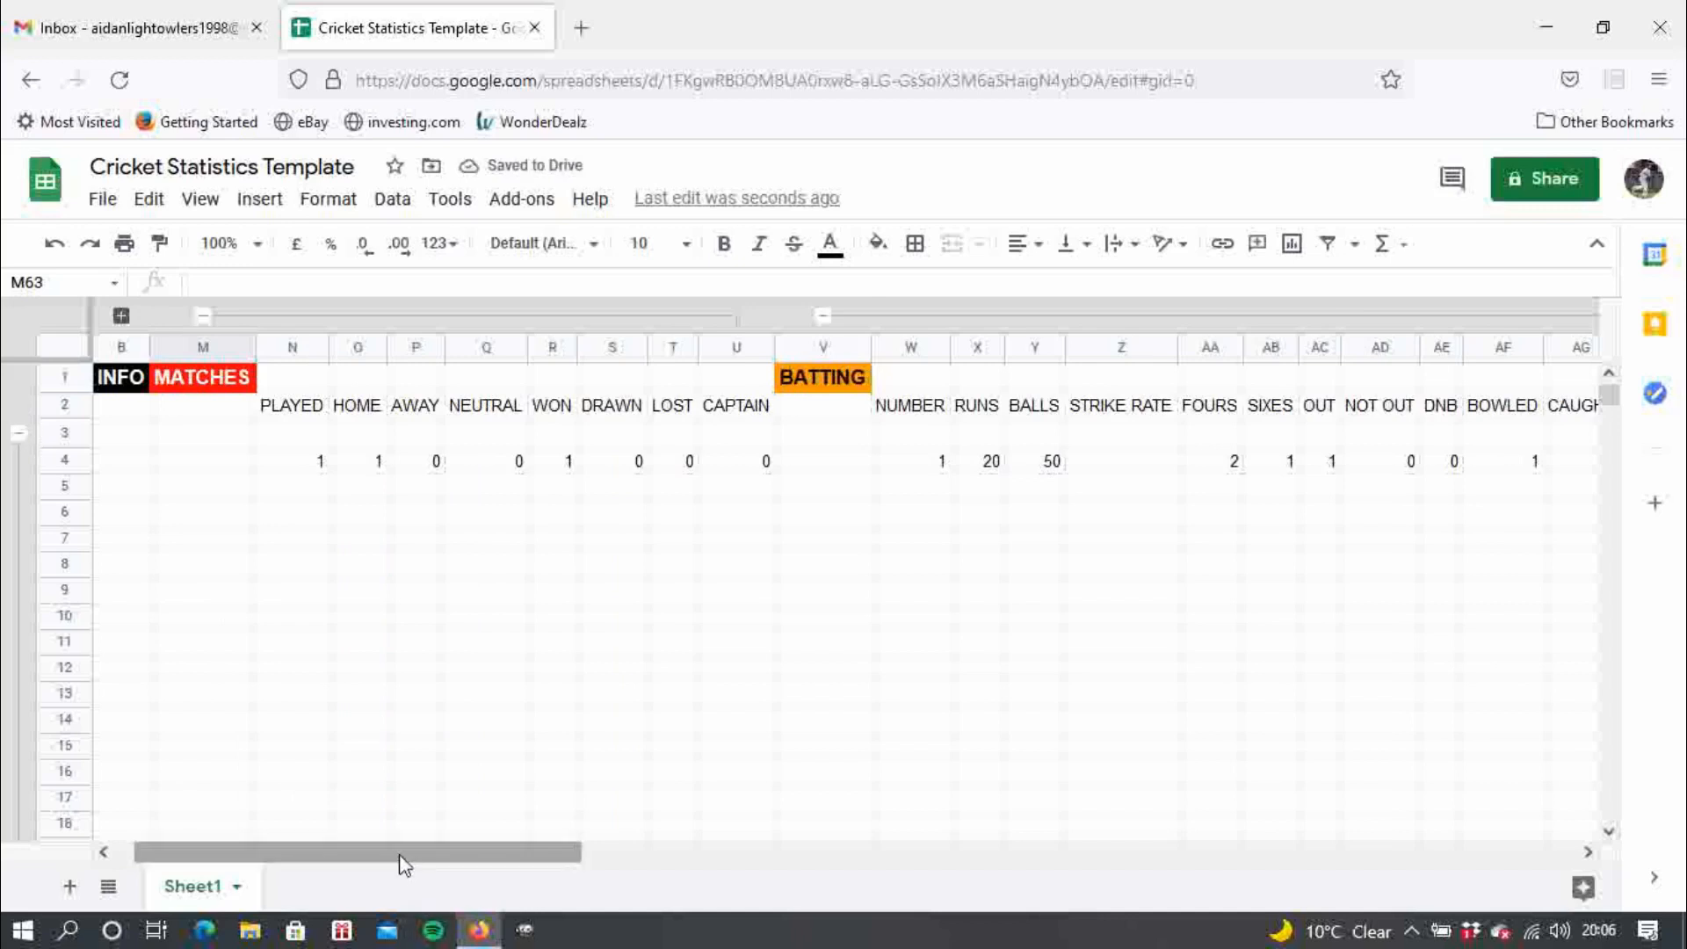
drag(399, 858, 202, 836)
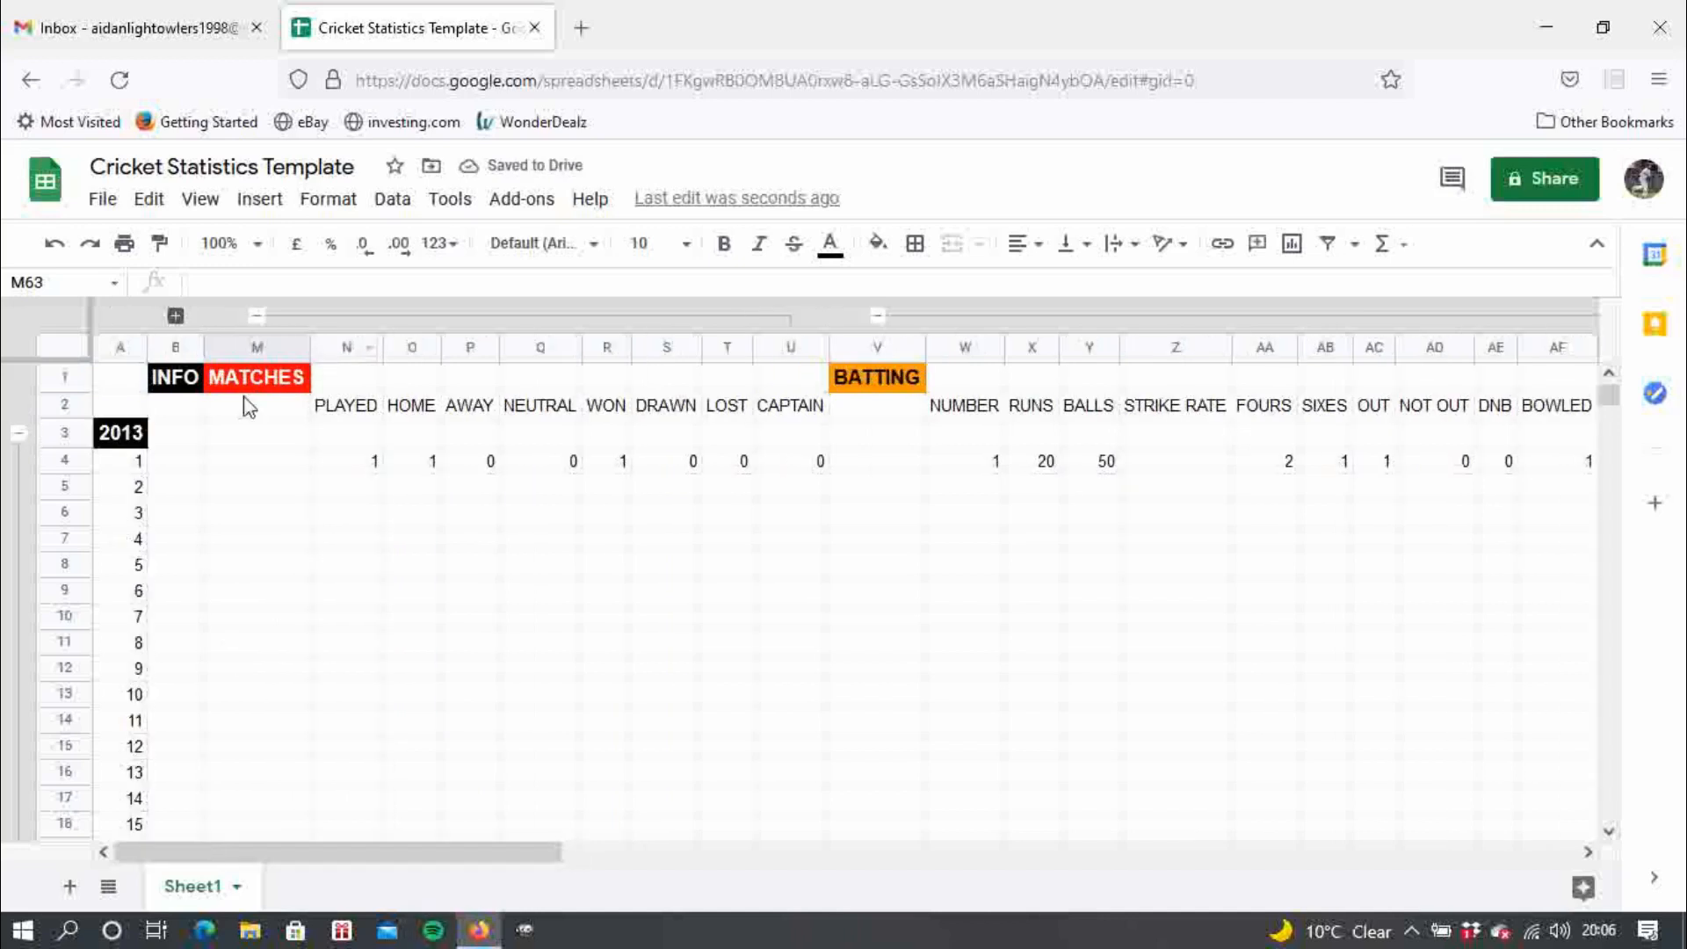
- Enter 1 in N5 and fill the PLAYED value 1 from N4 down to N33
click(376, 495)
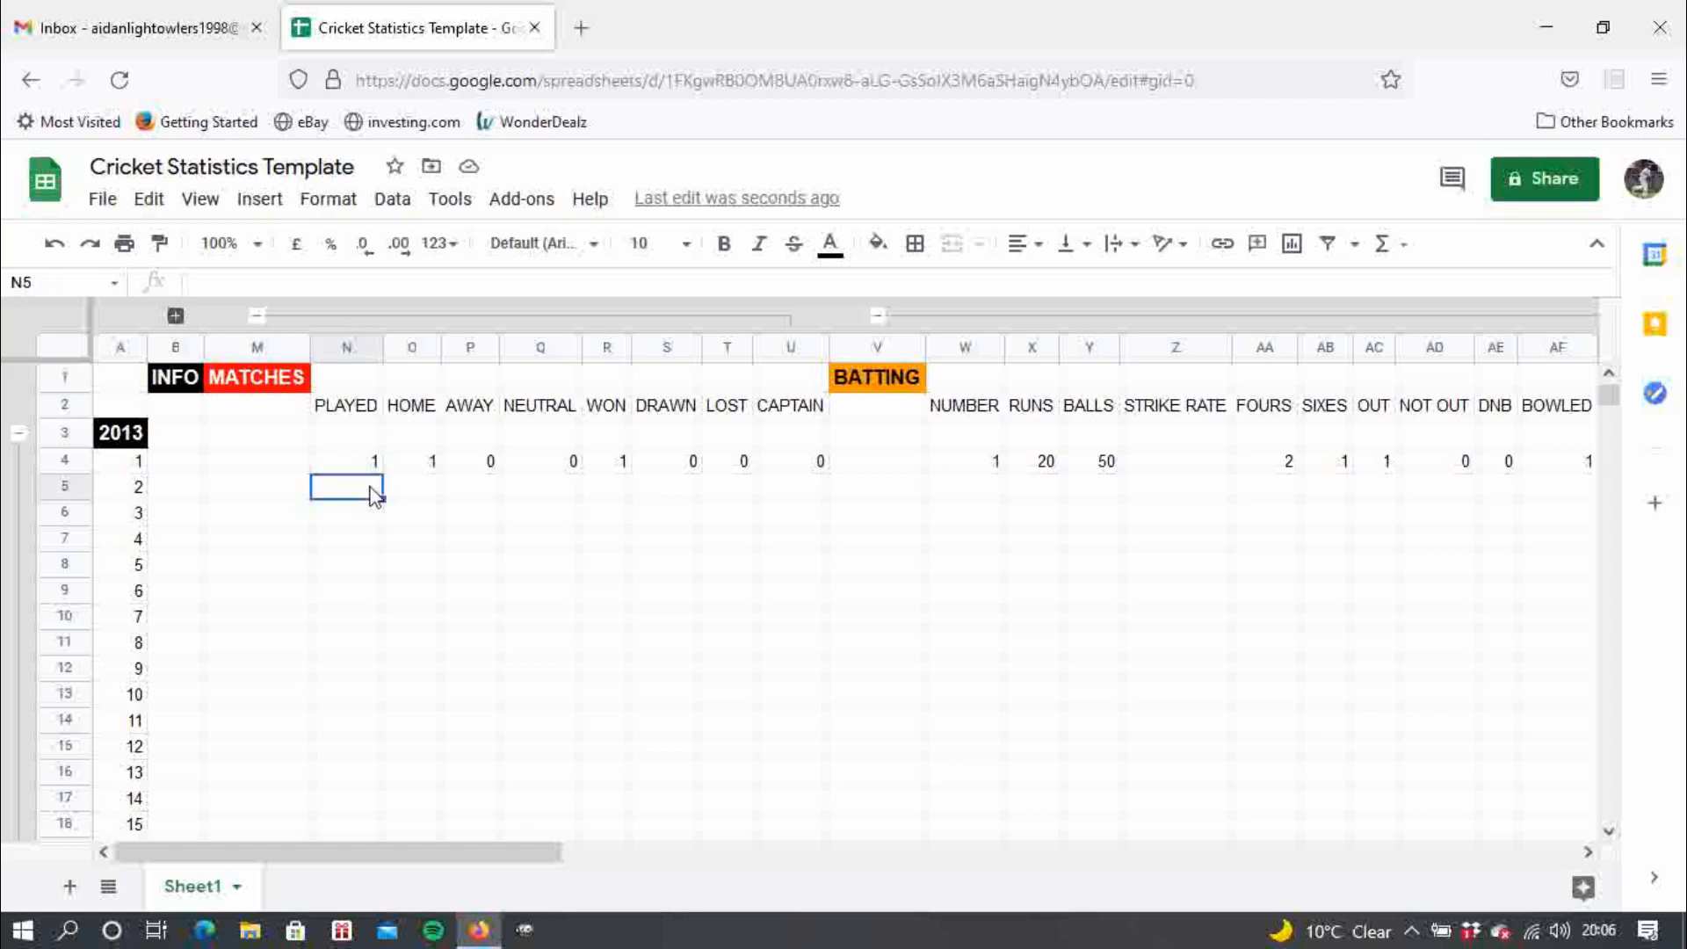
text(1)
key(Return)
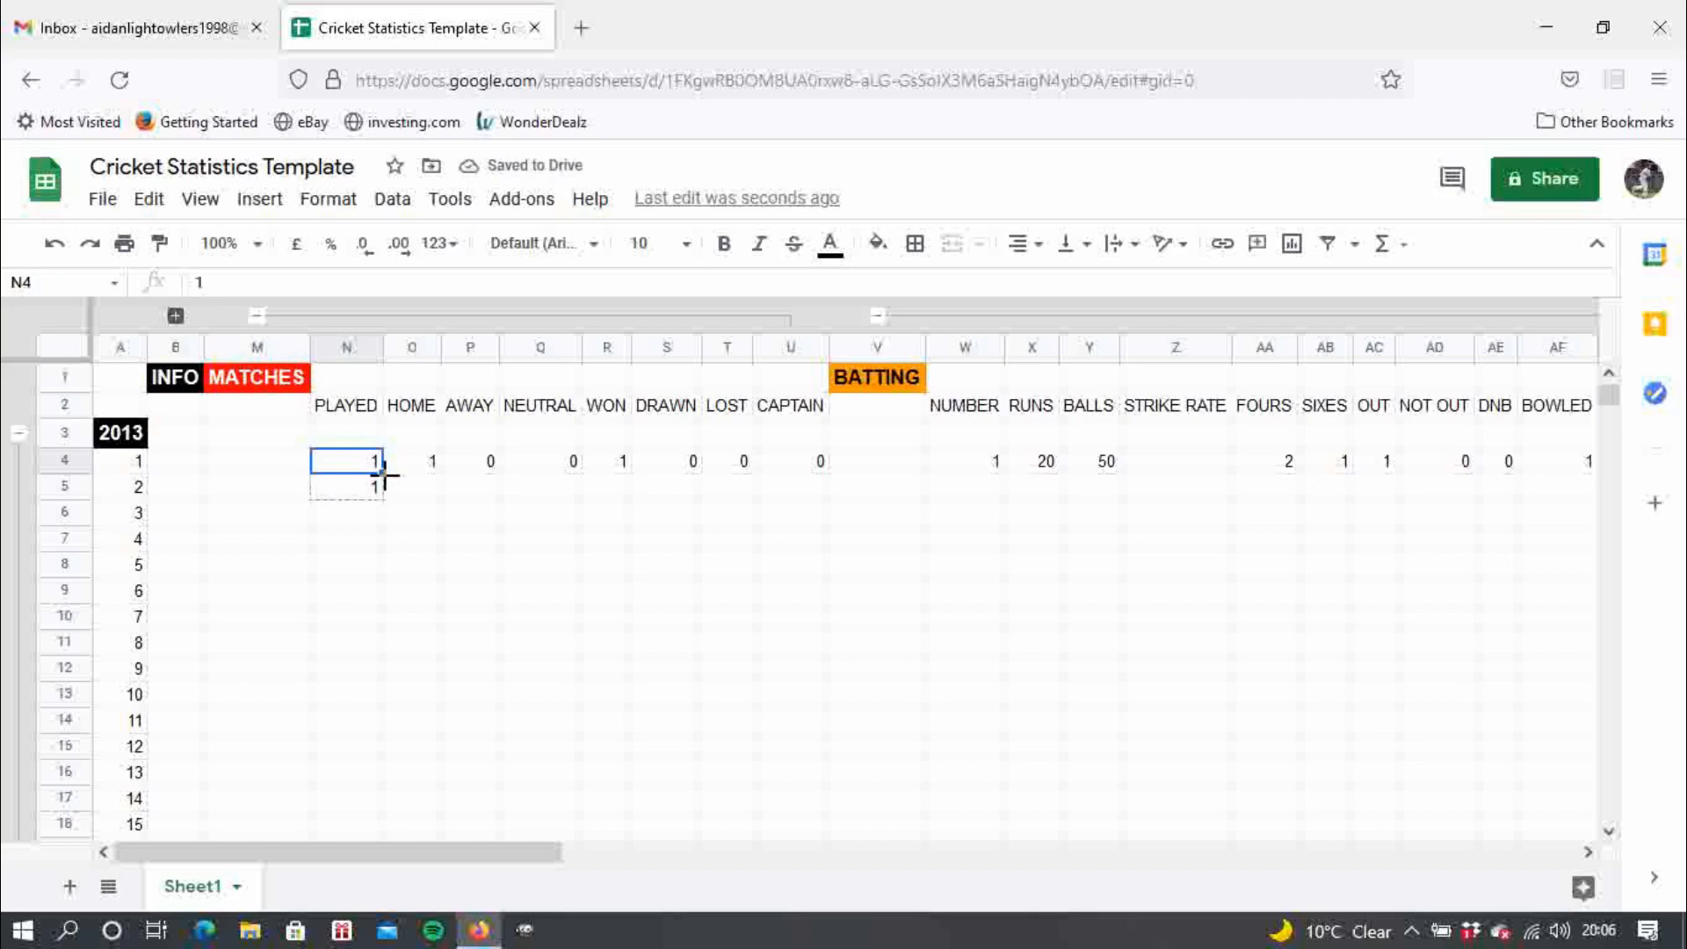
drag(383, 473, 381, 776)
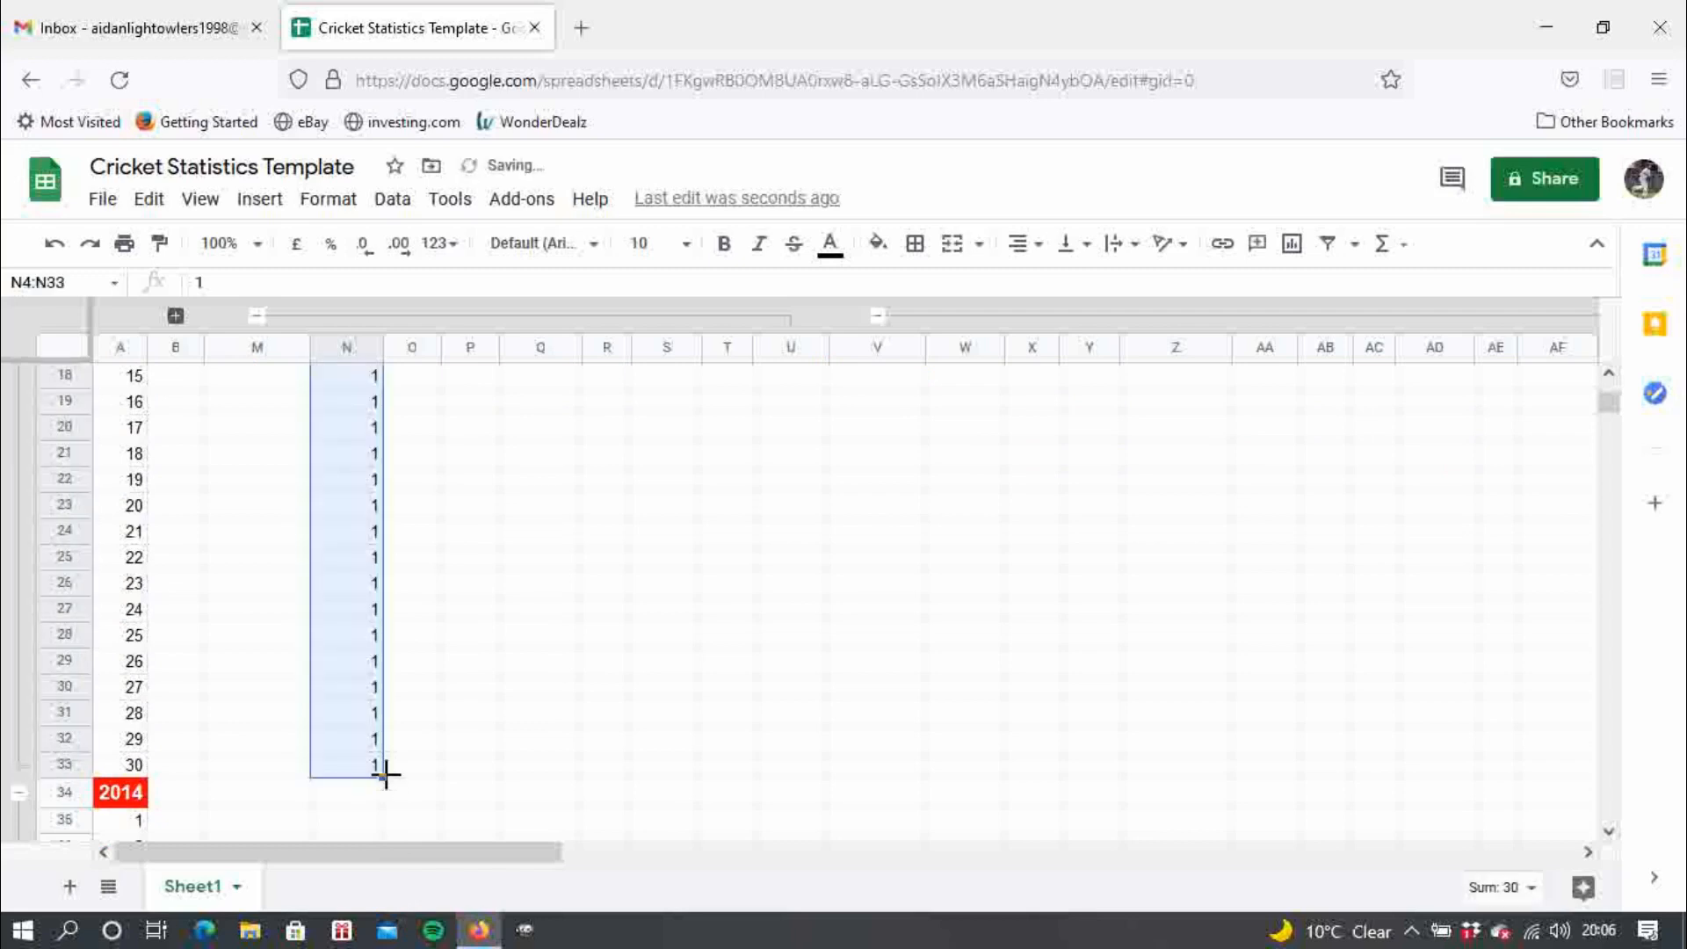
- Enter 1 in N35 and fill the PLAYED value down through N64 for the 2014 games
click(365, 822)
text(1)
key(Return)
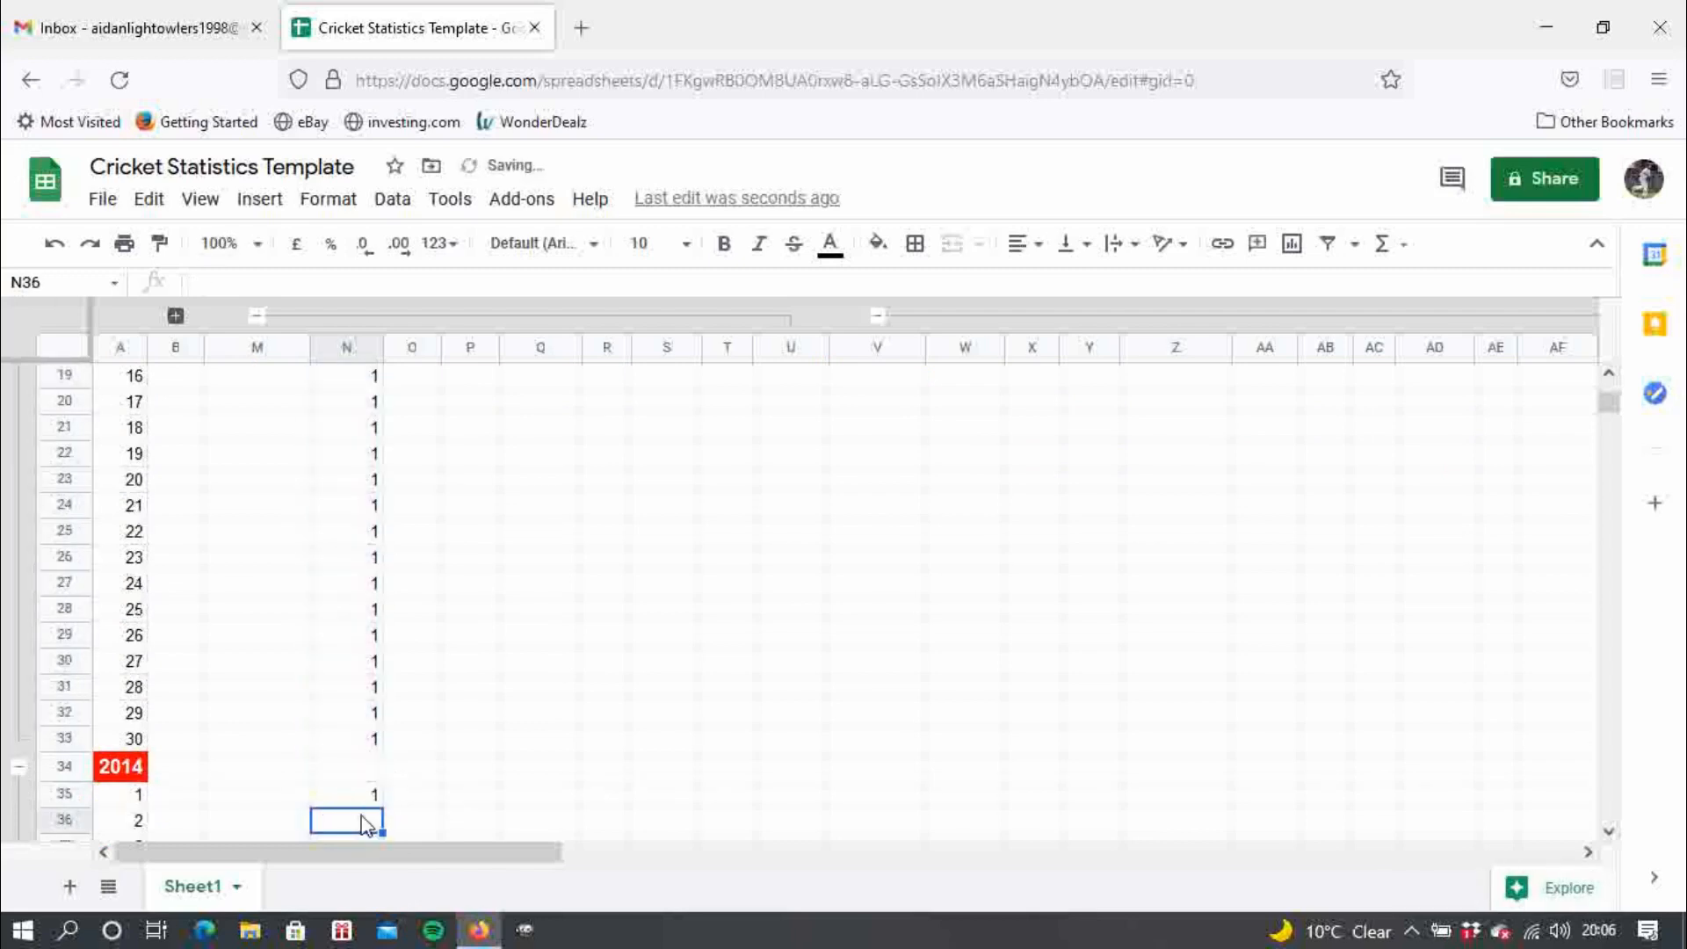
click(365, 795)
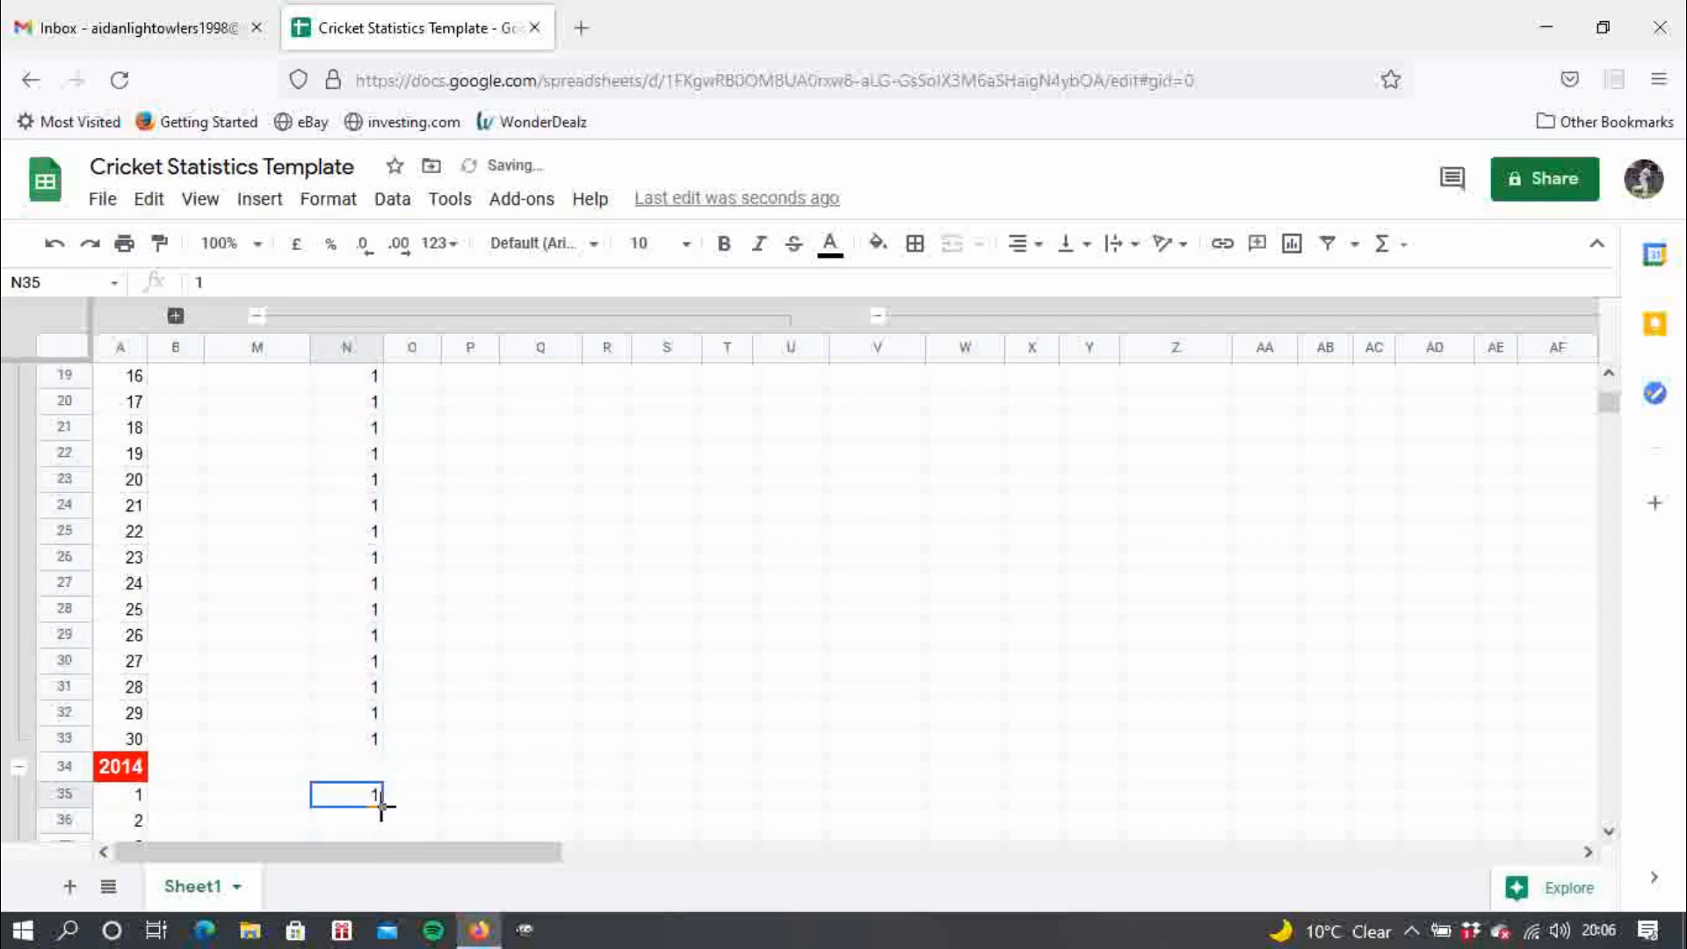
drag(383, 806, 373, 729)
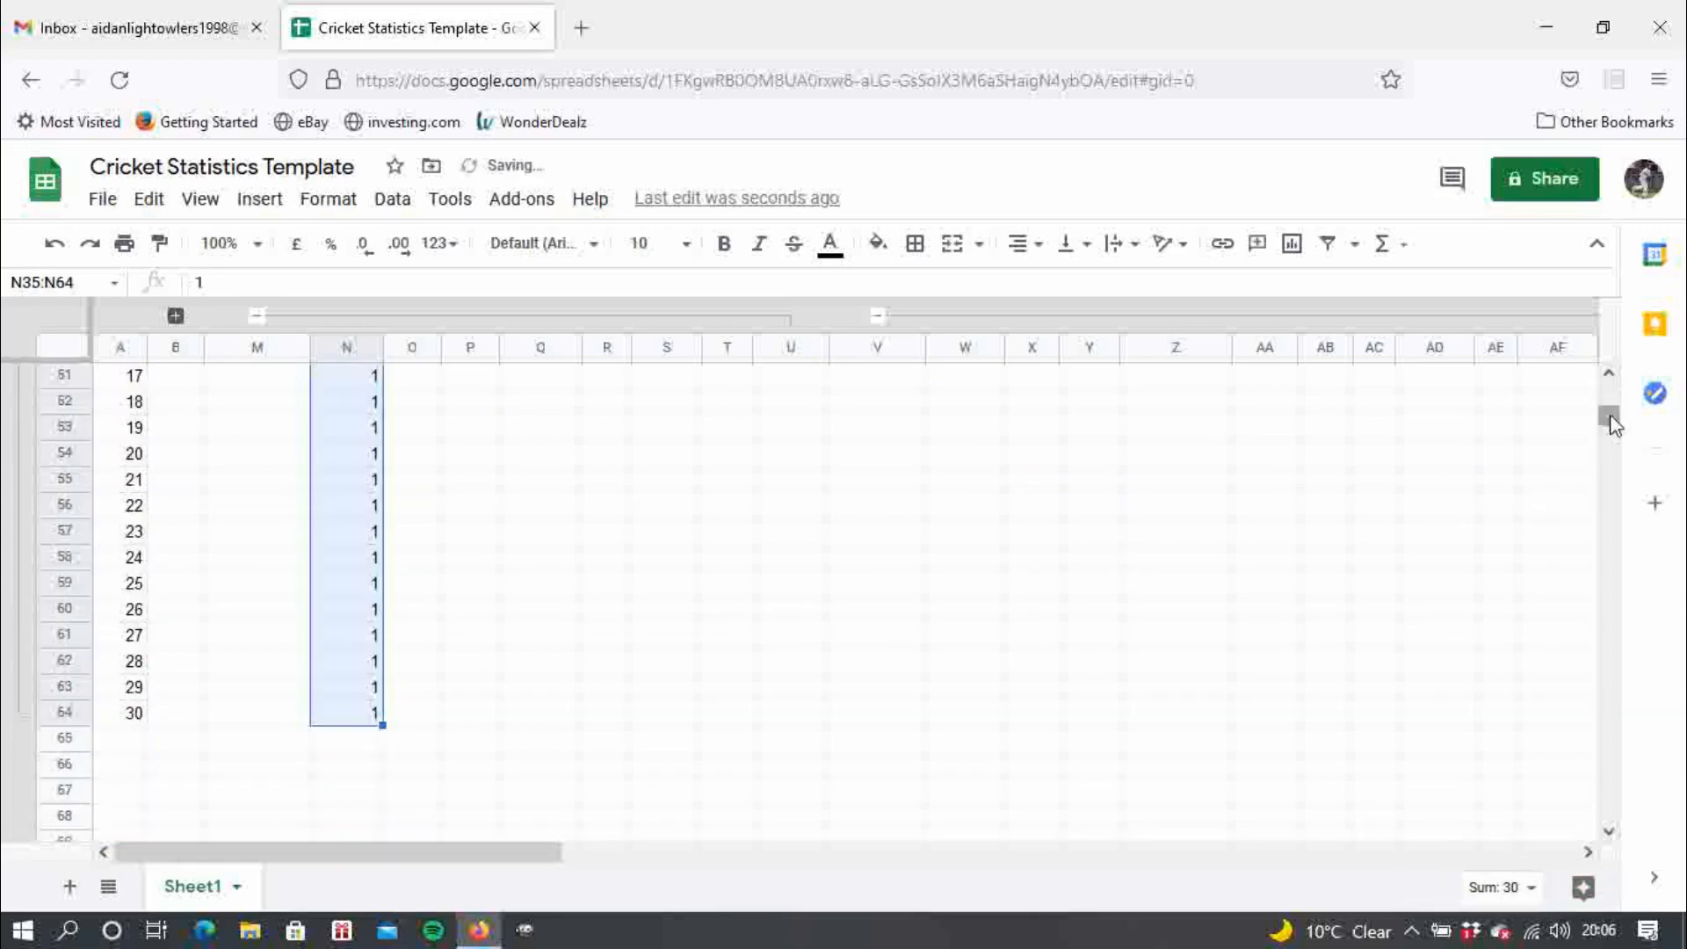
drag(1613, 426, 1609, 376)
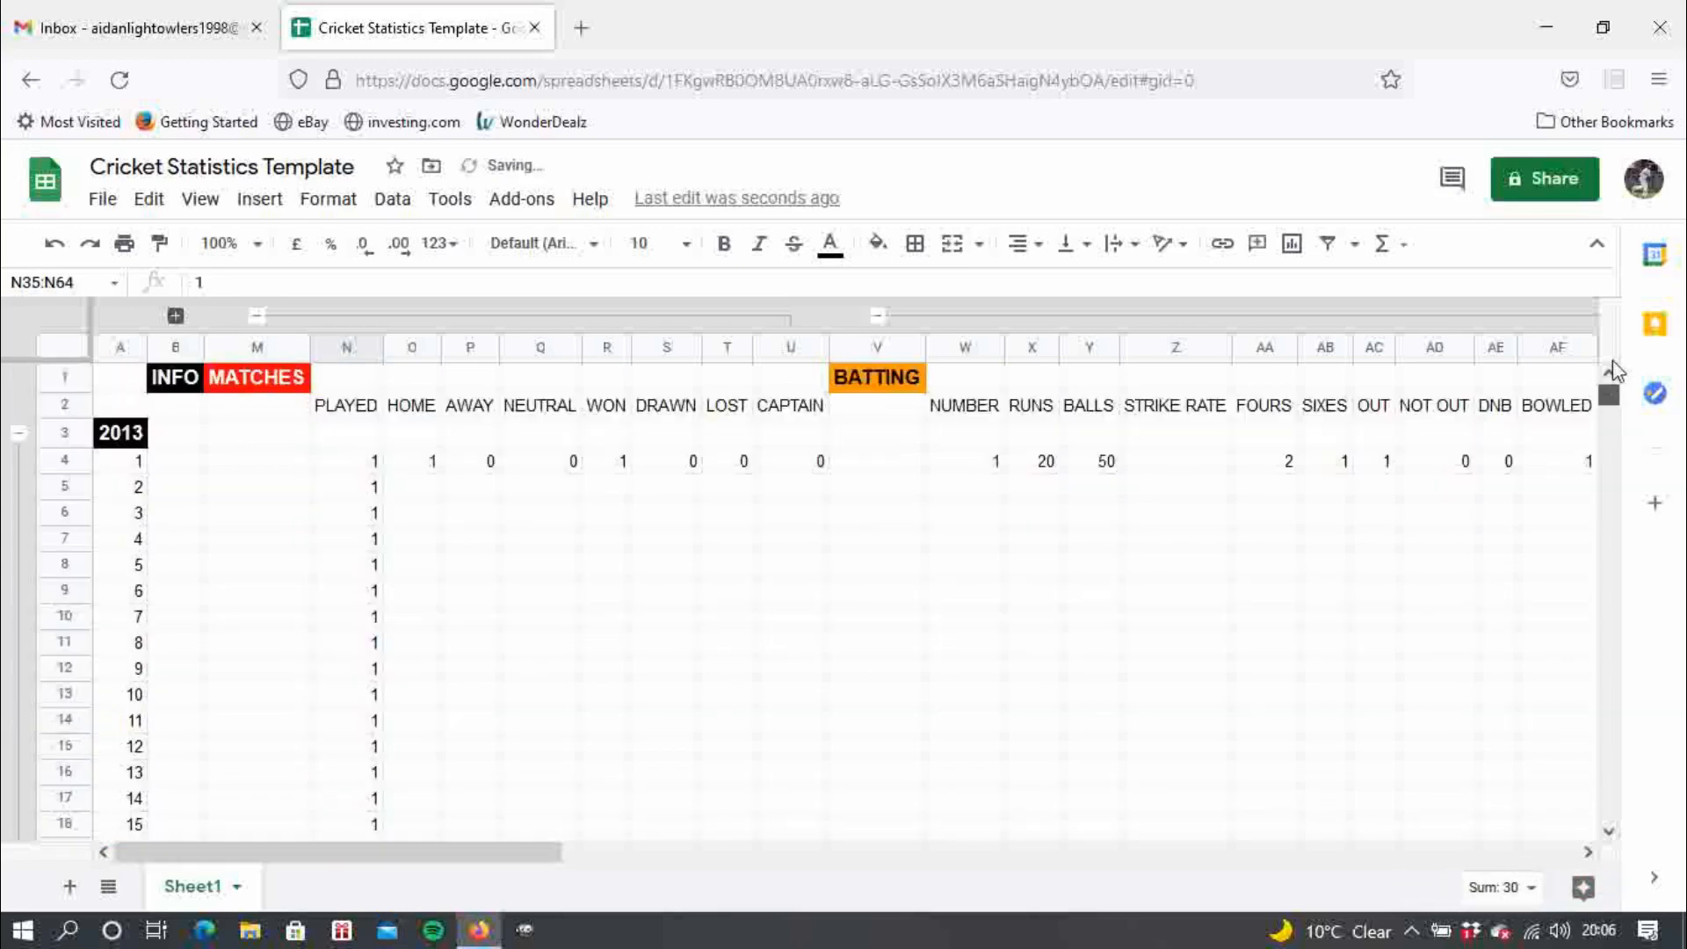
click(364, 387)
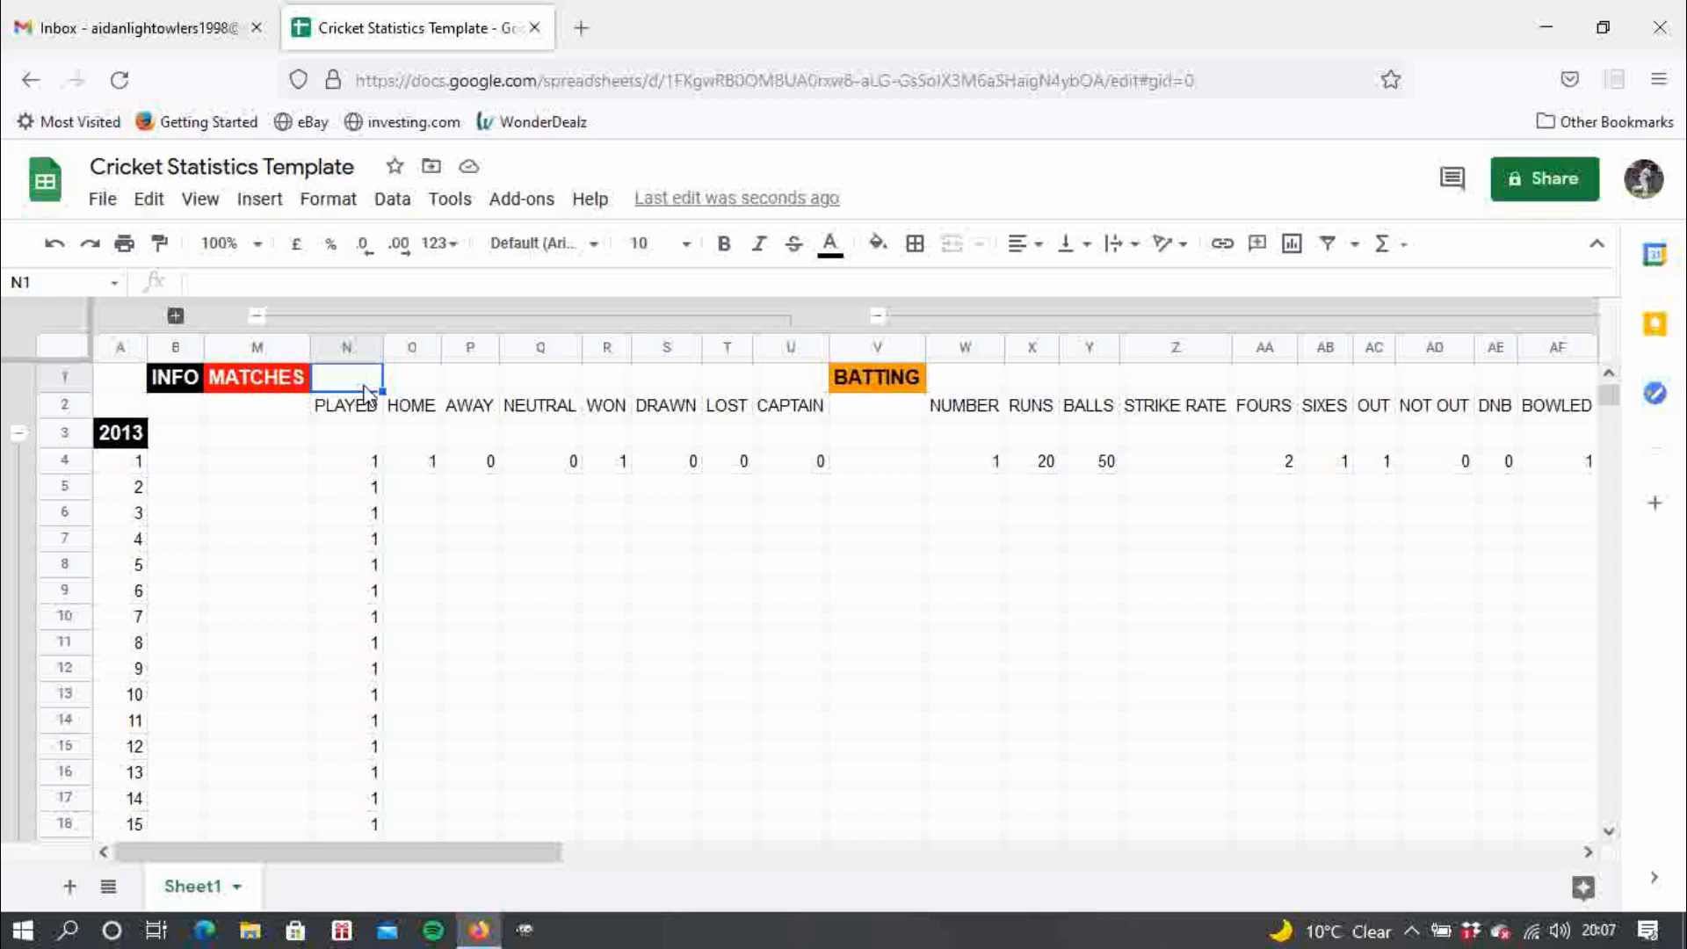
text(=)
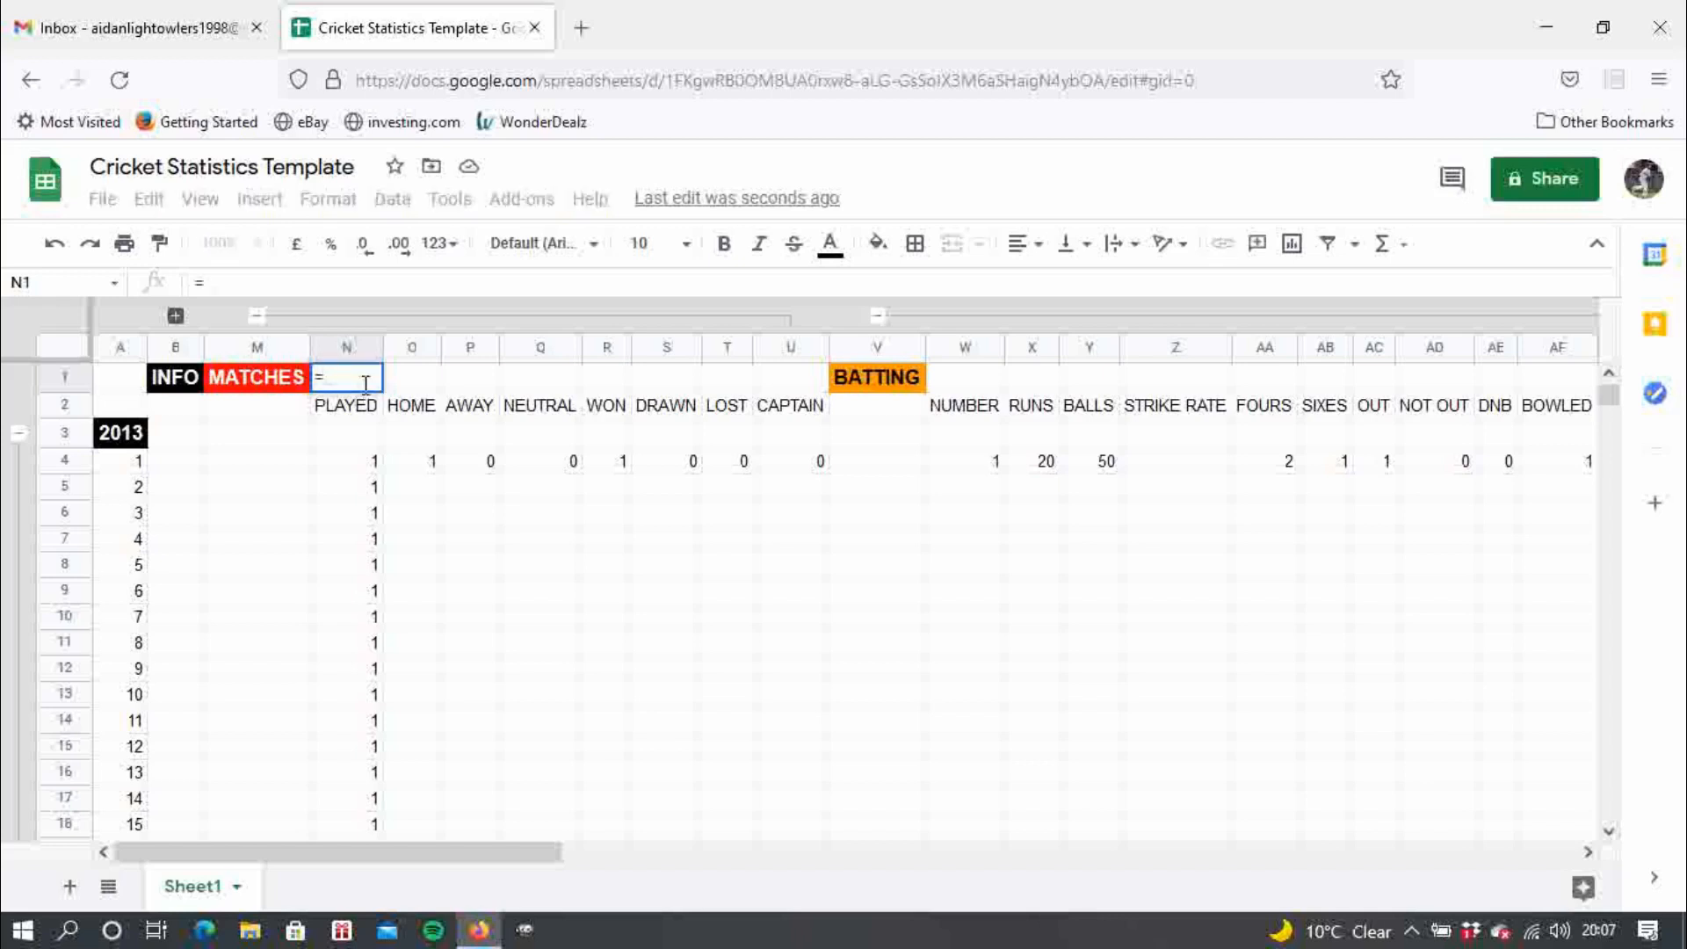
text(F)
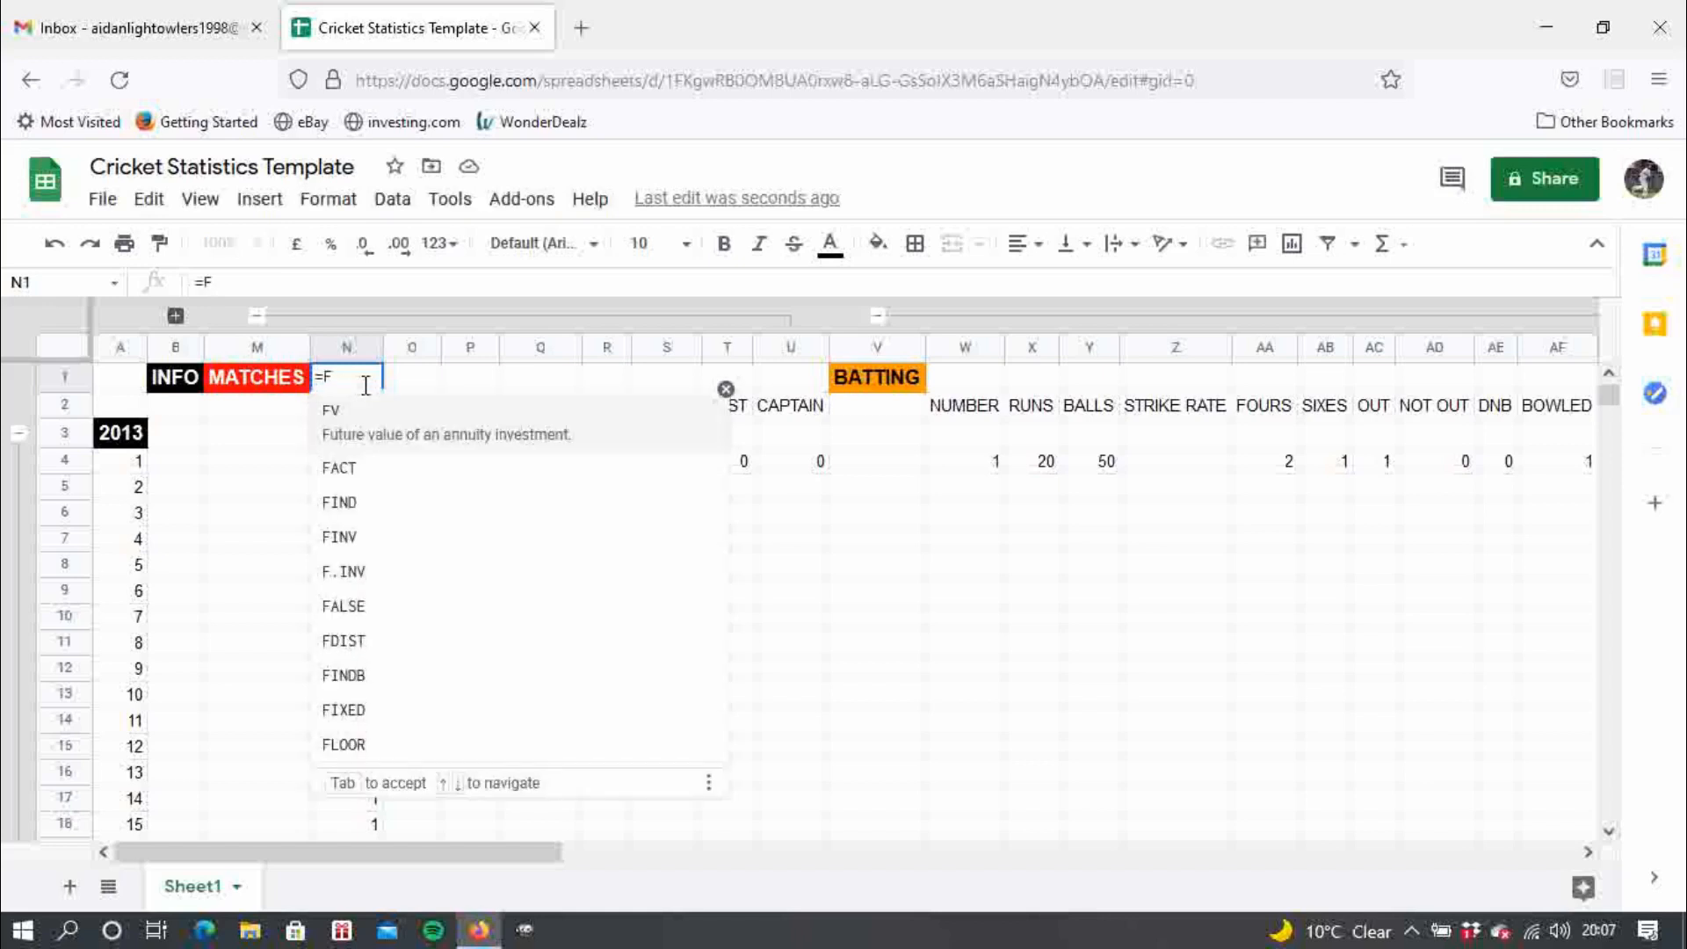
key(BackSpace)
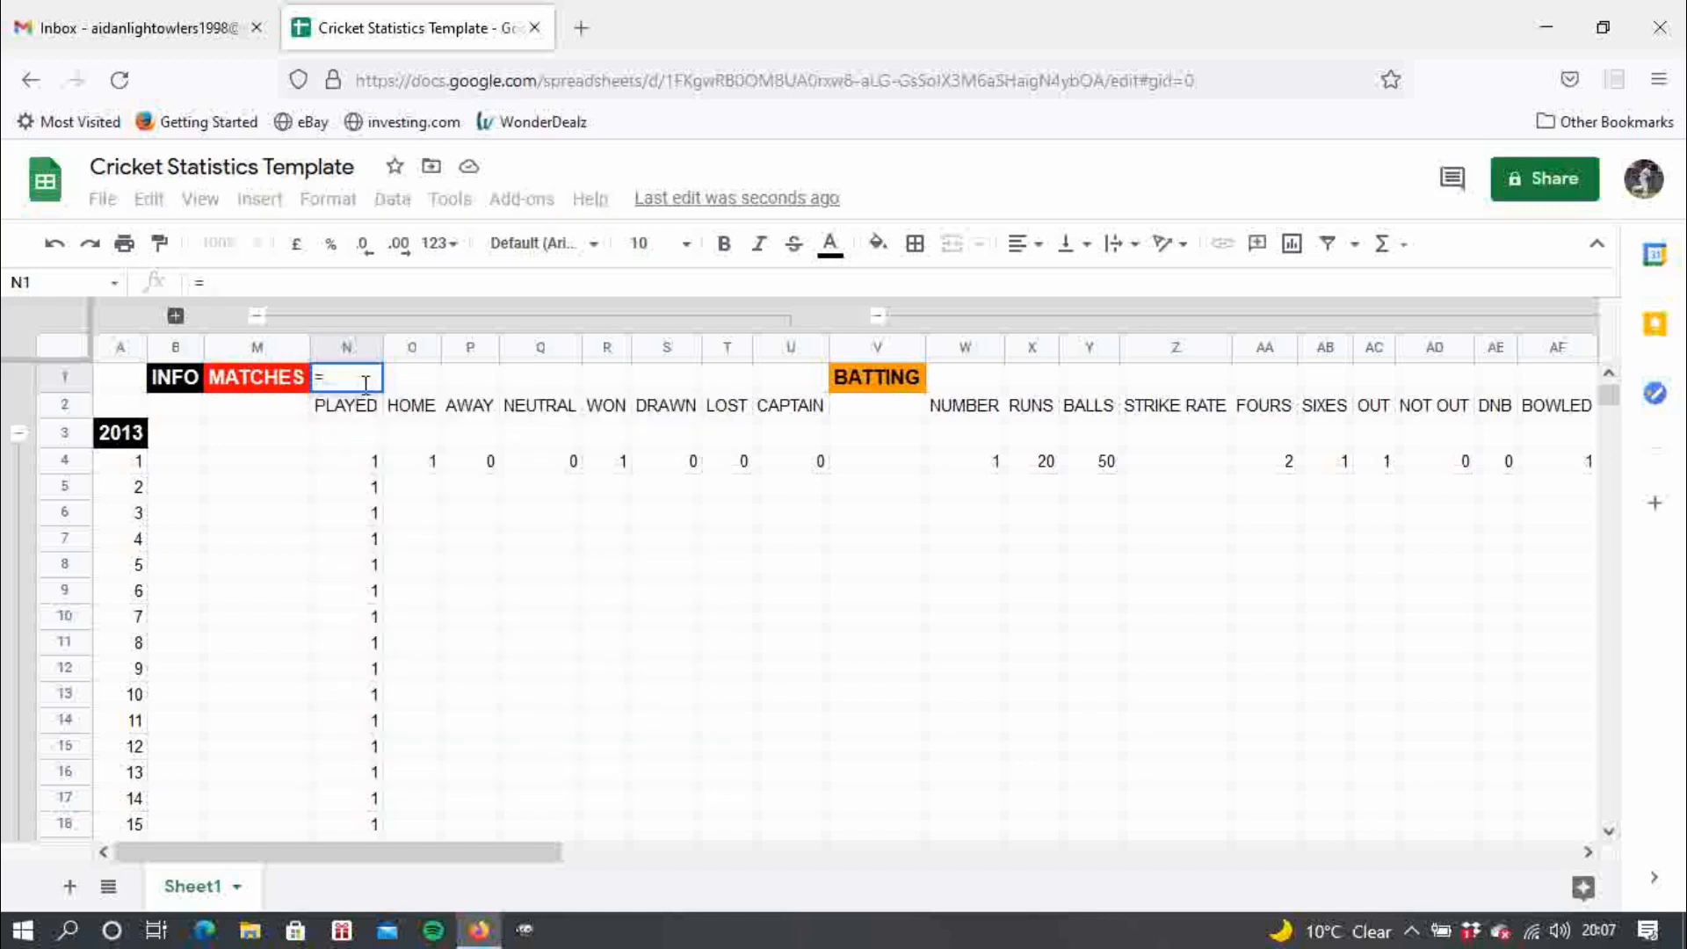
text(SUM)
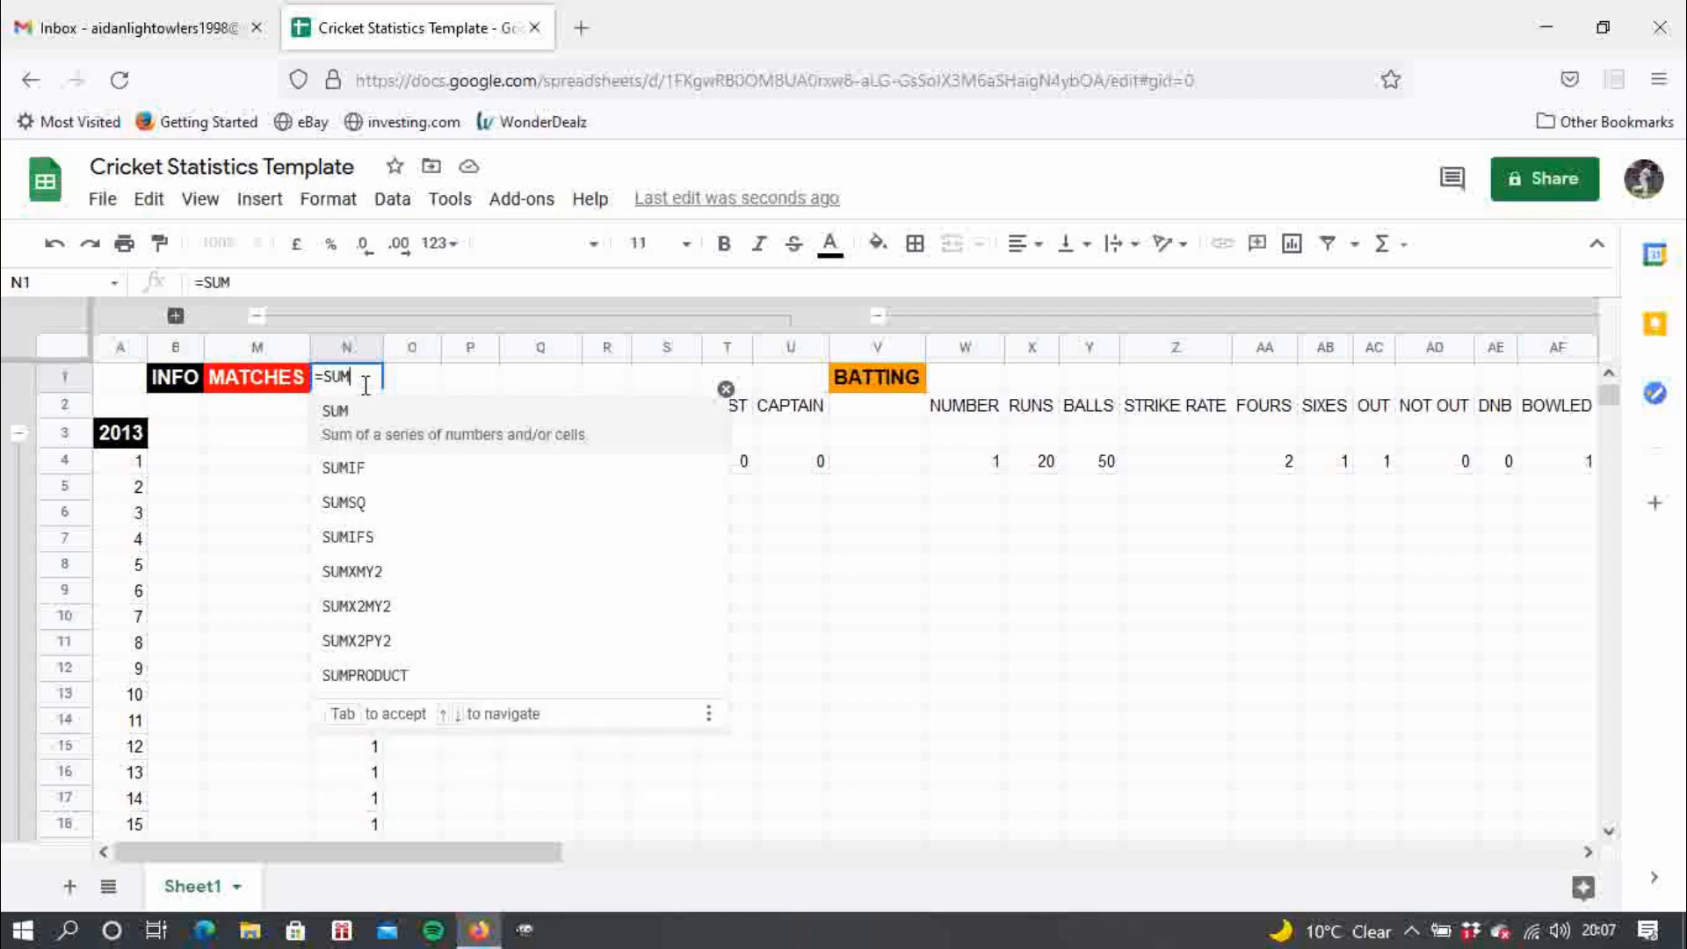
text(()
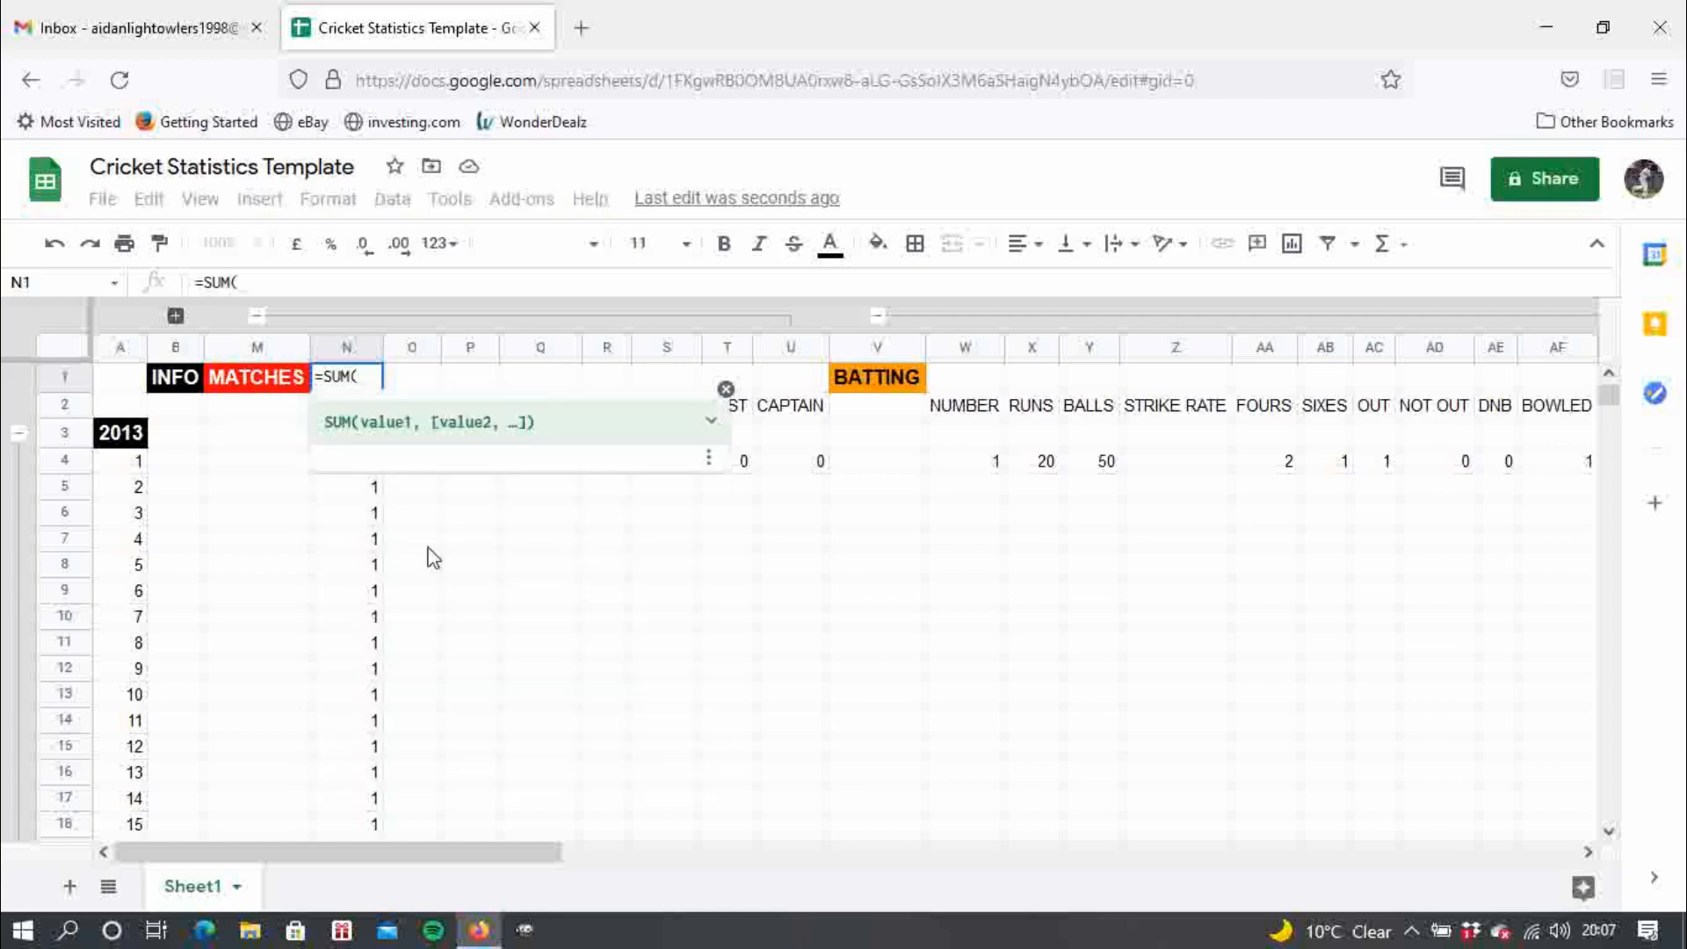
scroll(407, 531, down, 2)
scroll(407, 531, right, 5)
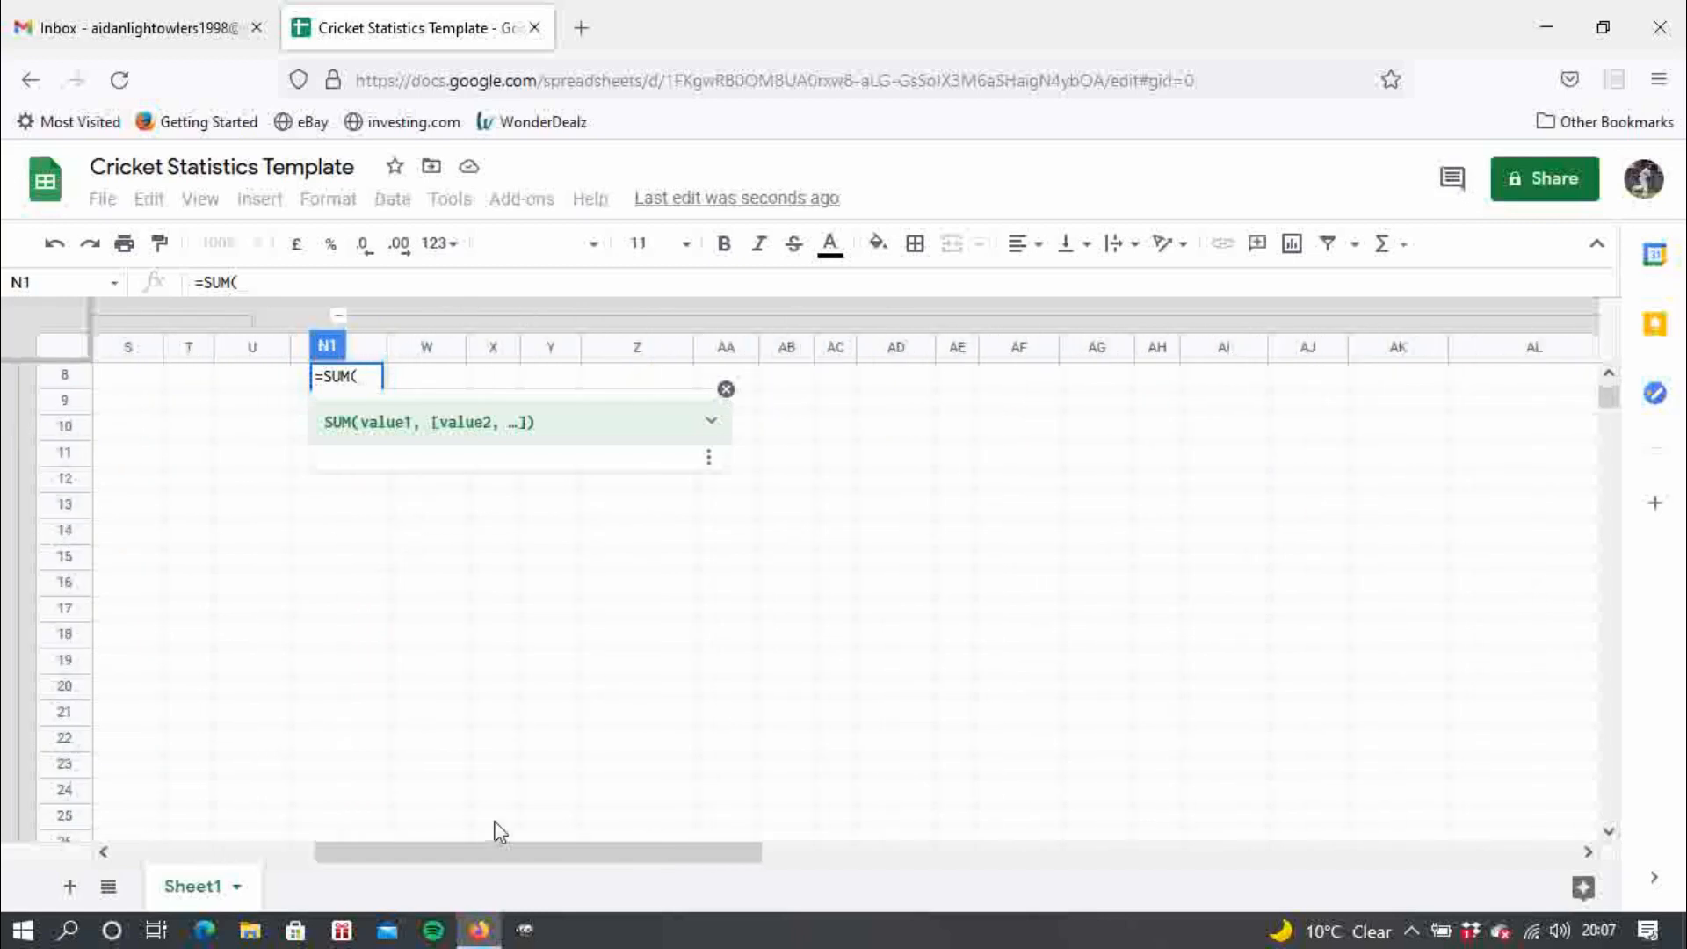
drag(456, 857, 255, 832)
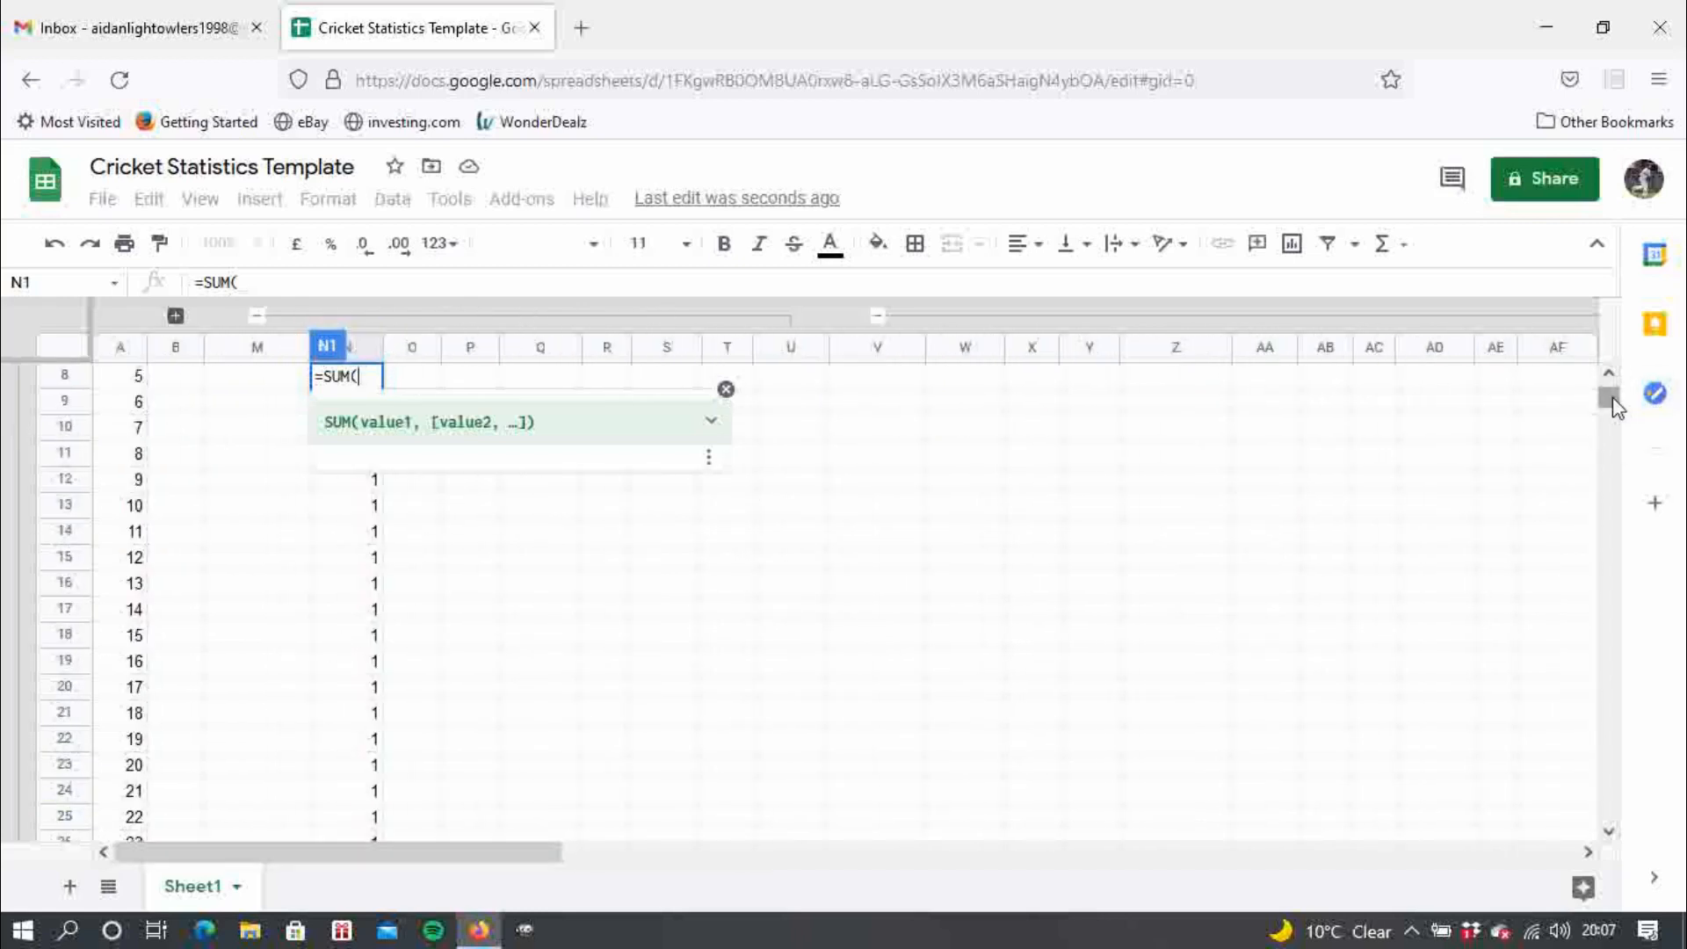
drag(1615, 406, 1615, 367)
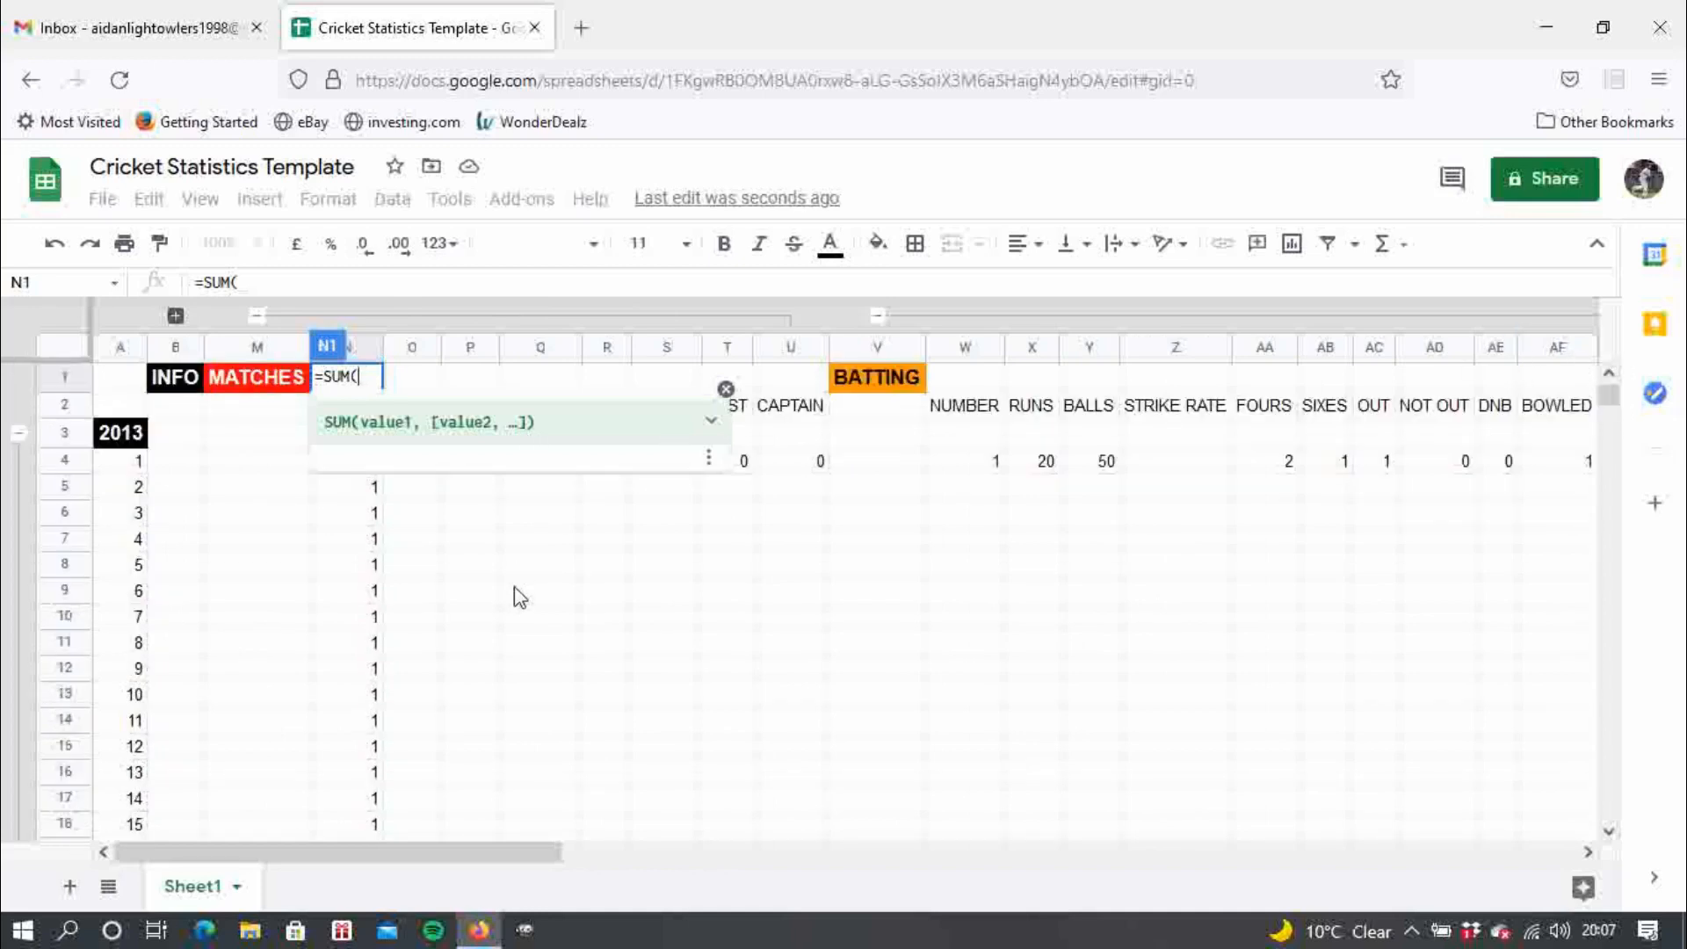
text(N)
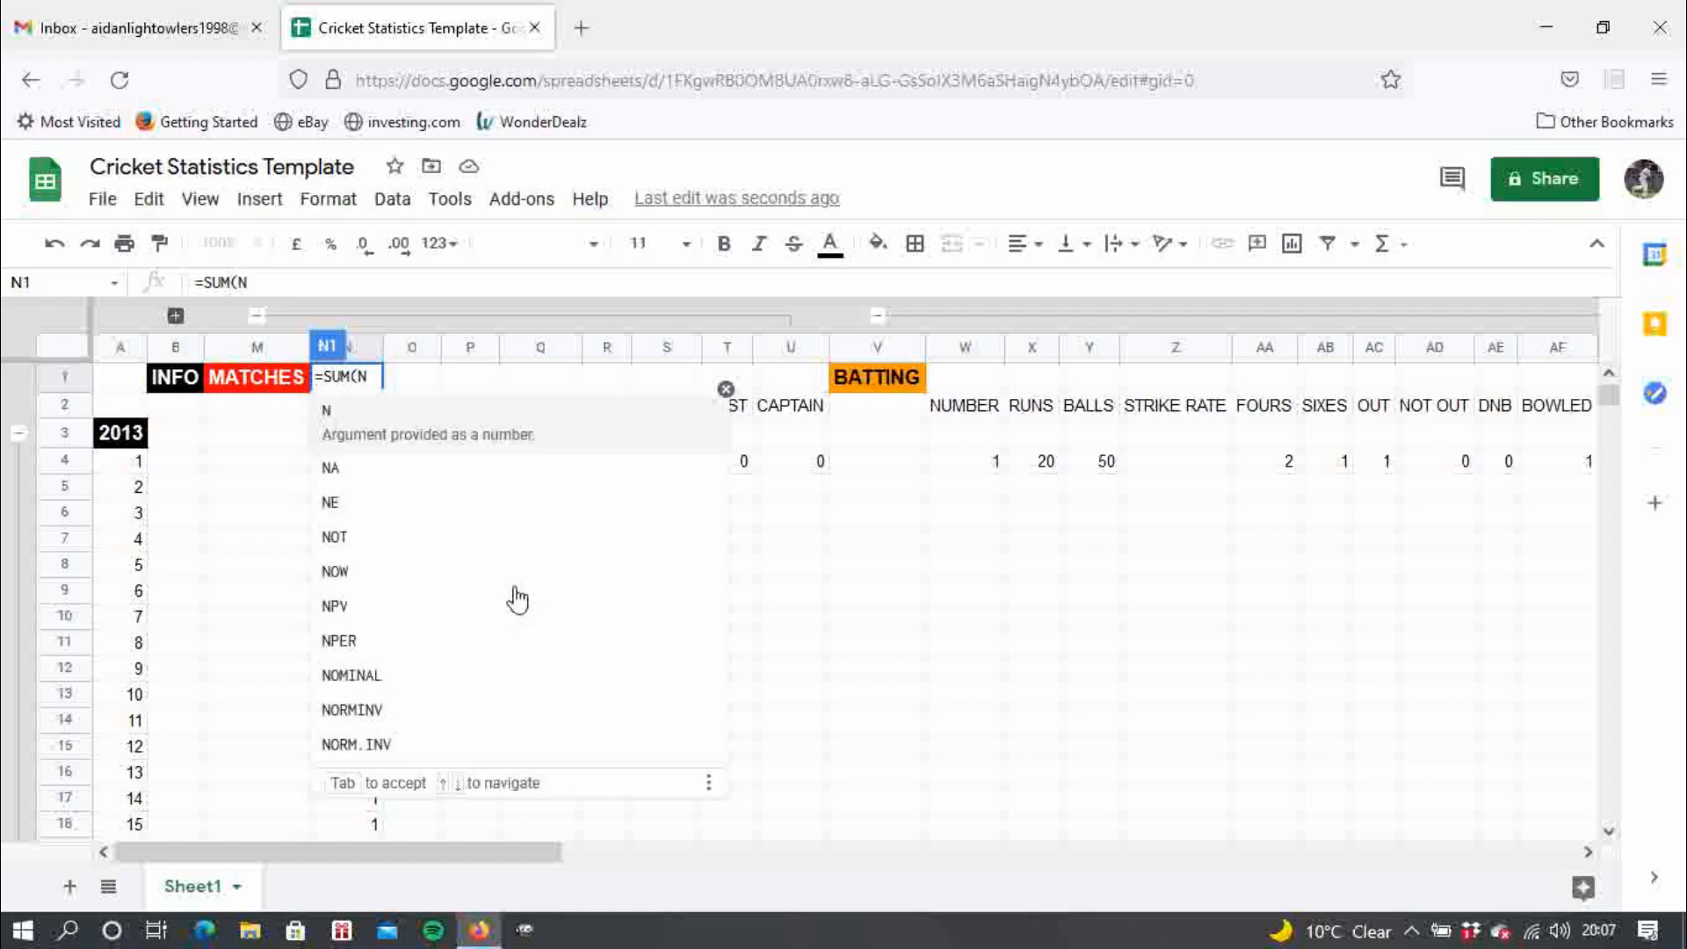
text(4)
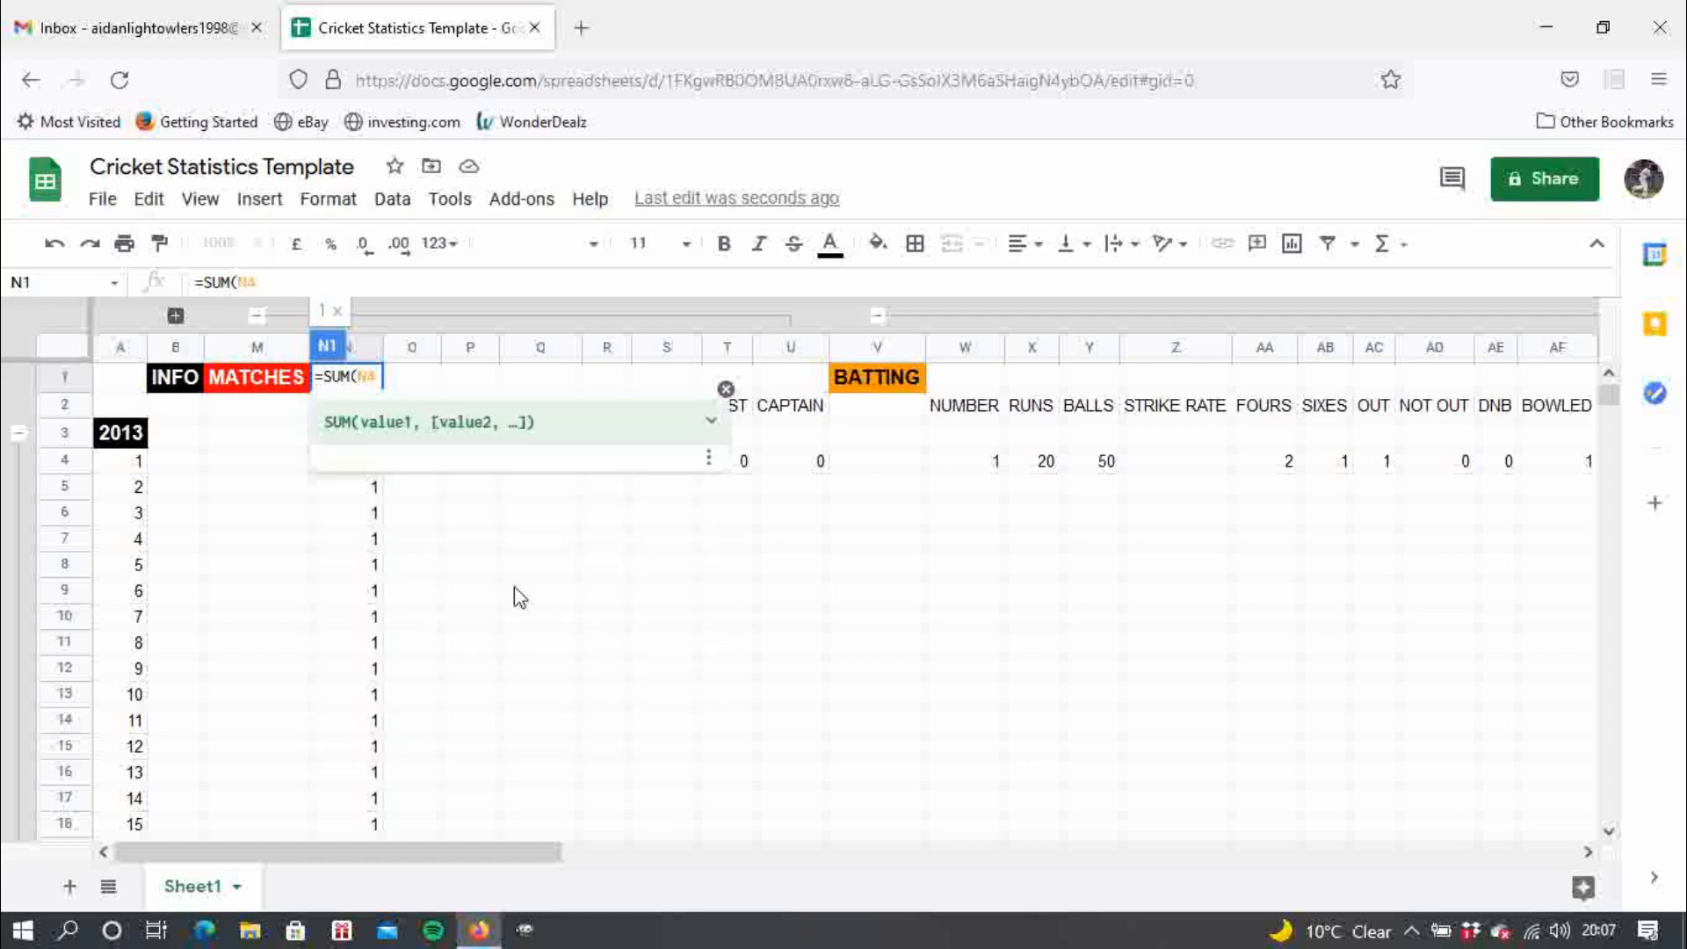
text(:)
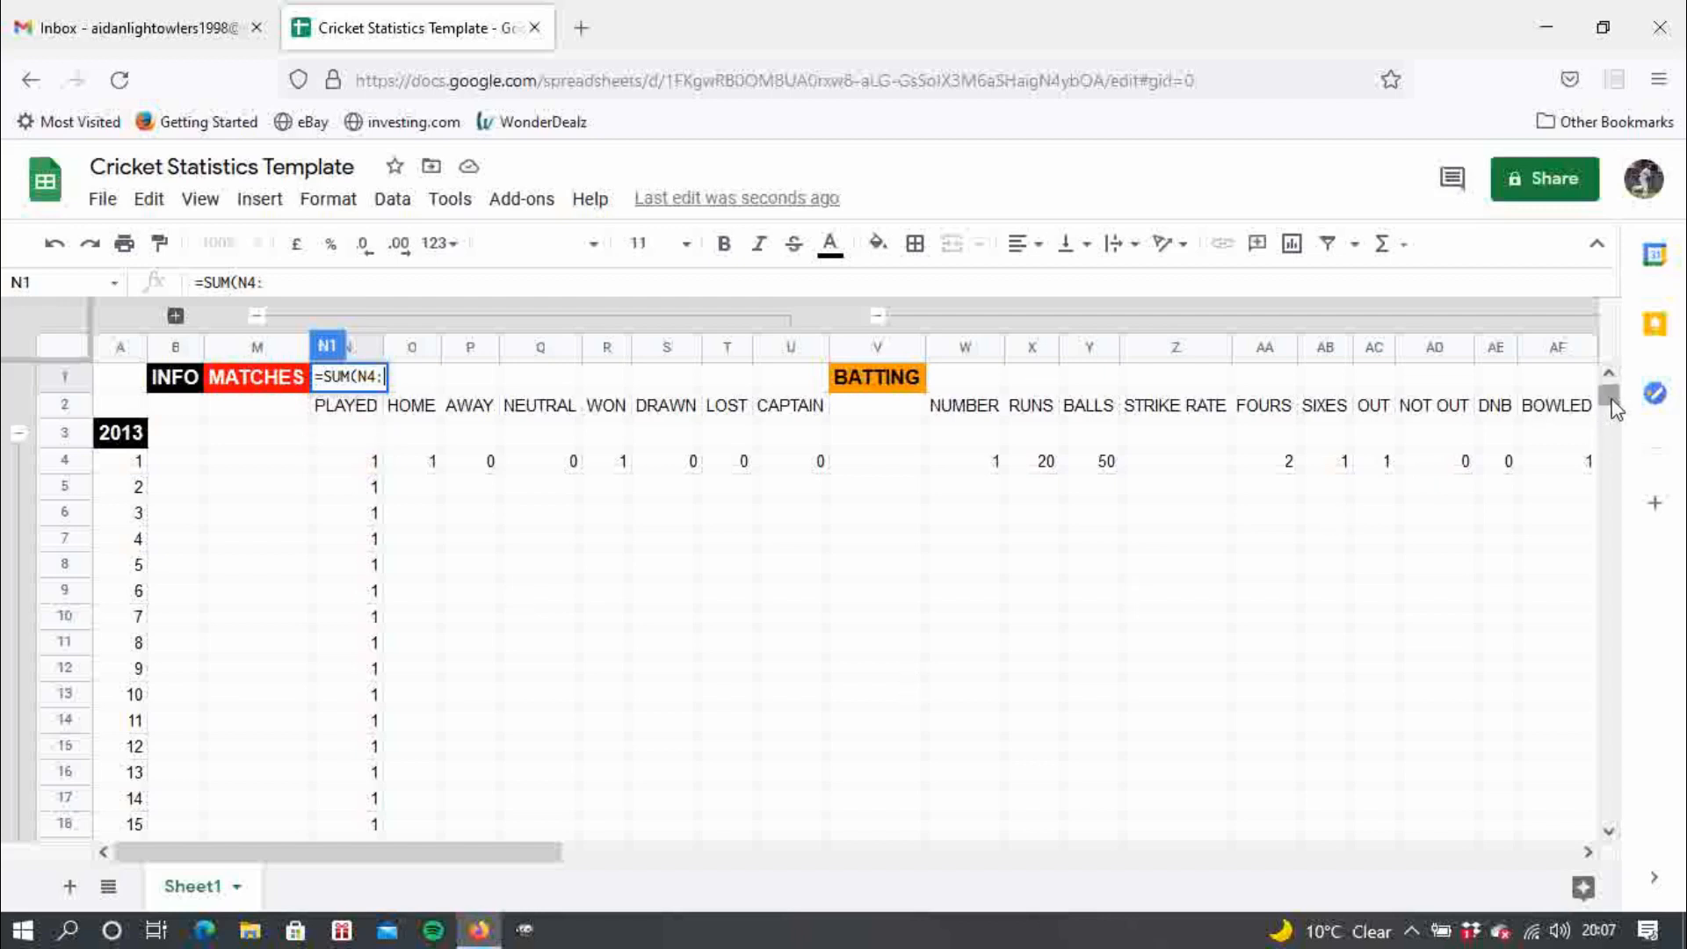
drag(1613, 406, 1612, 400)
key(BackSpace)
key(BackSpace)
key(BackSpace)
key(BackSpace)
key(BackSpace)
key(BackSpace)
key(BackSpace)
key(BackSpace)
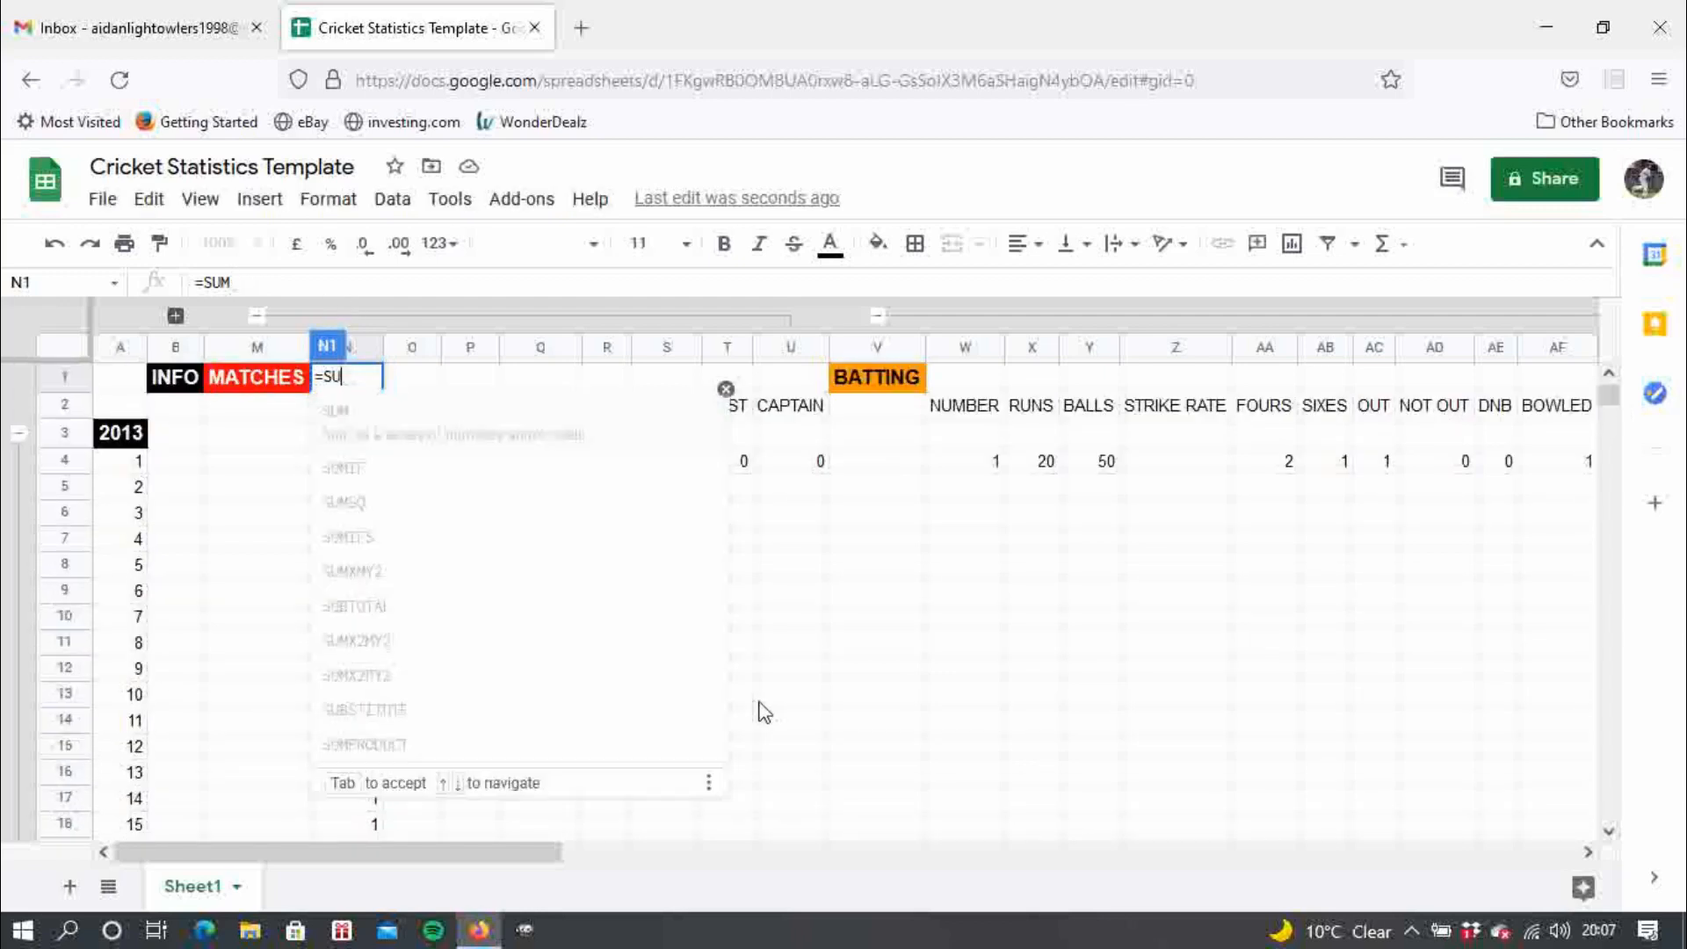
key(Escape)
click(667, 670)
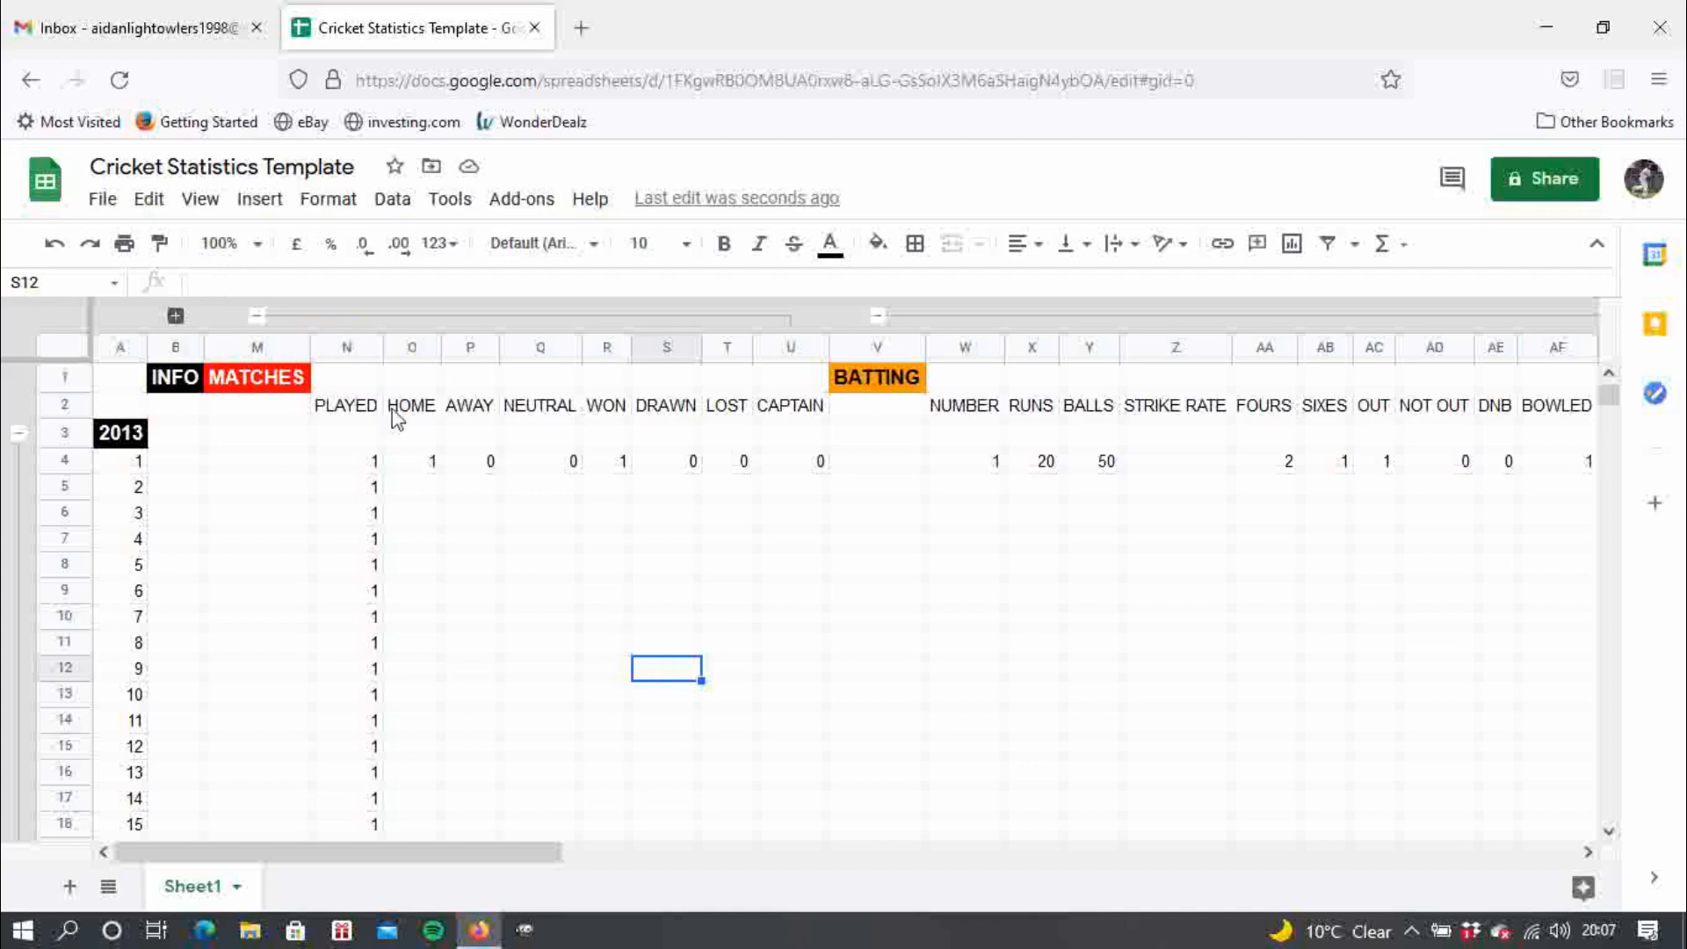
- Enter the formula =SUM(N4:N33) in N3 to total the 2013 PLAYED column
click(349, 440)
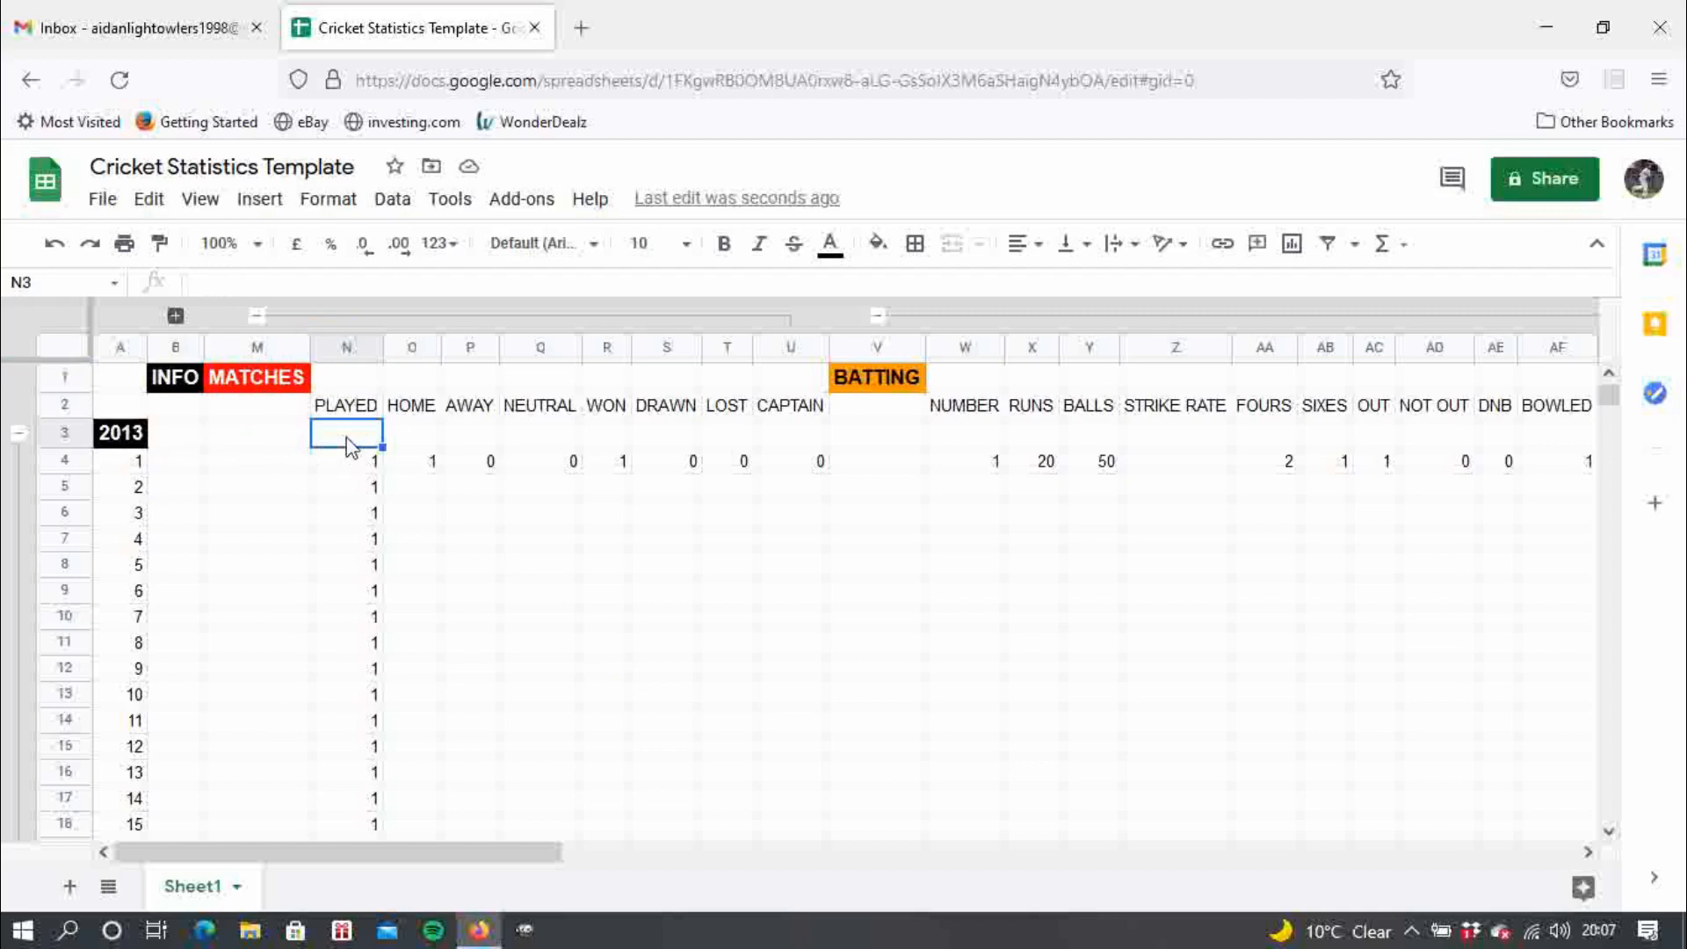
text(=)
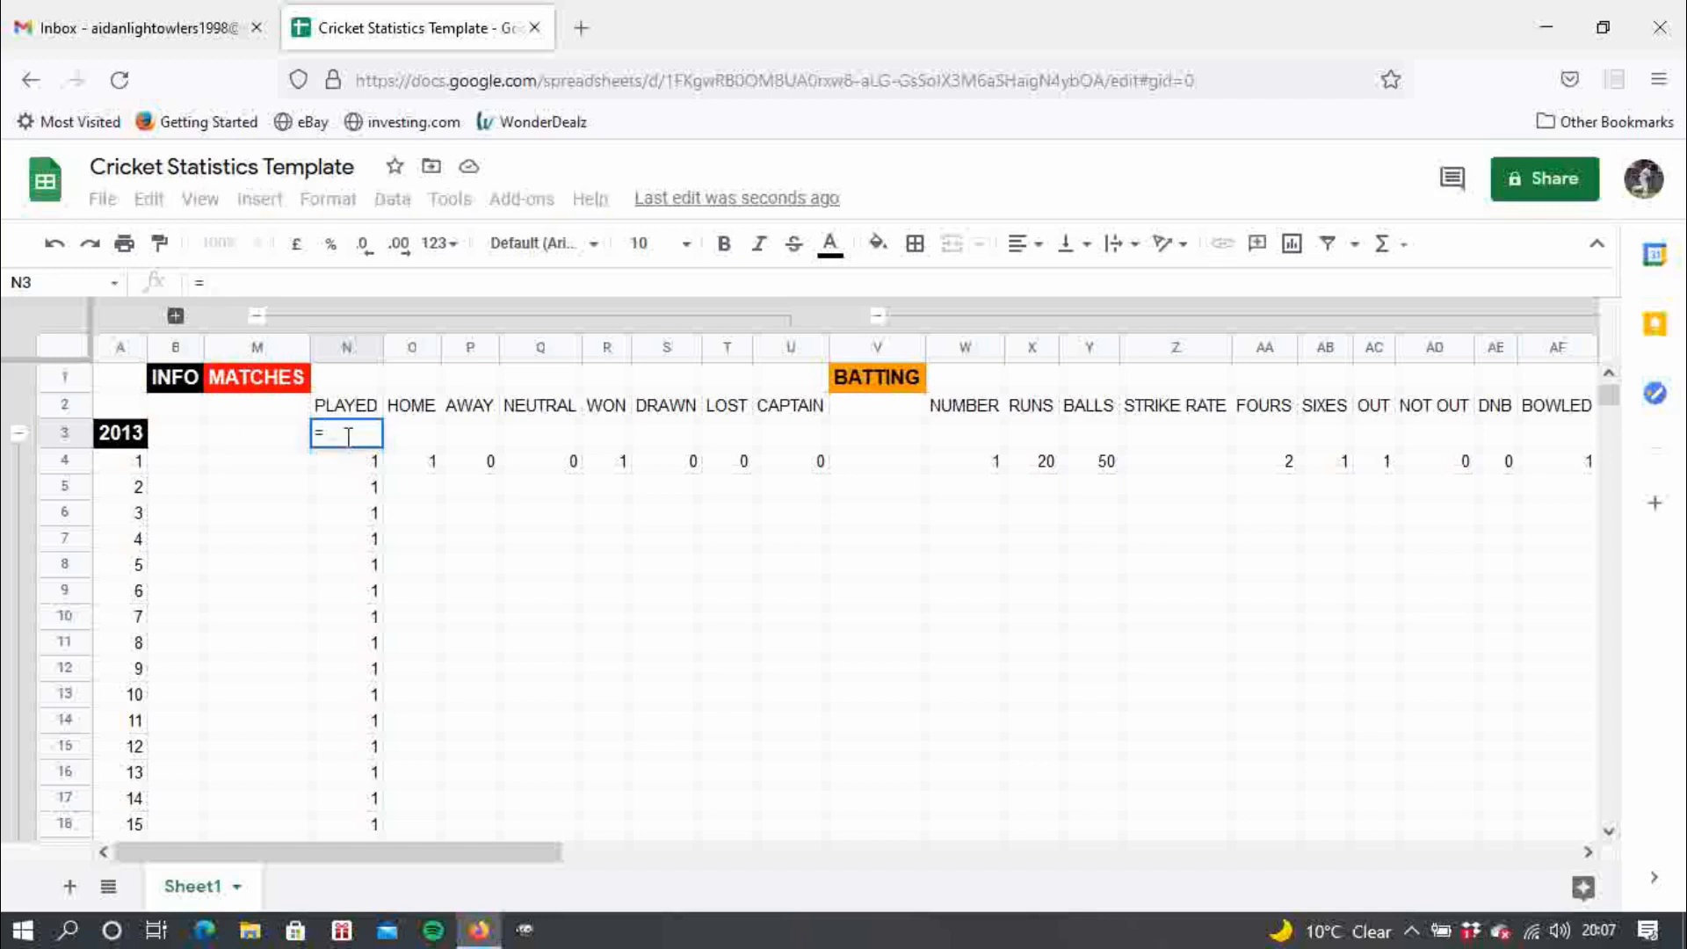
text(SU)
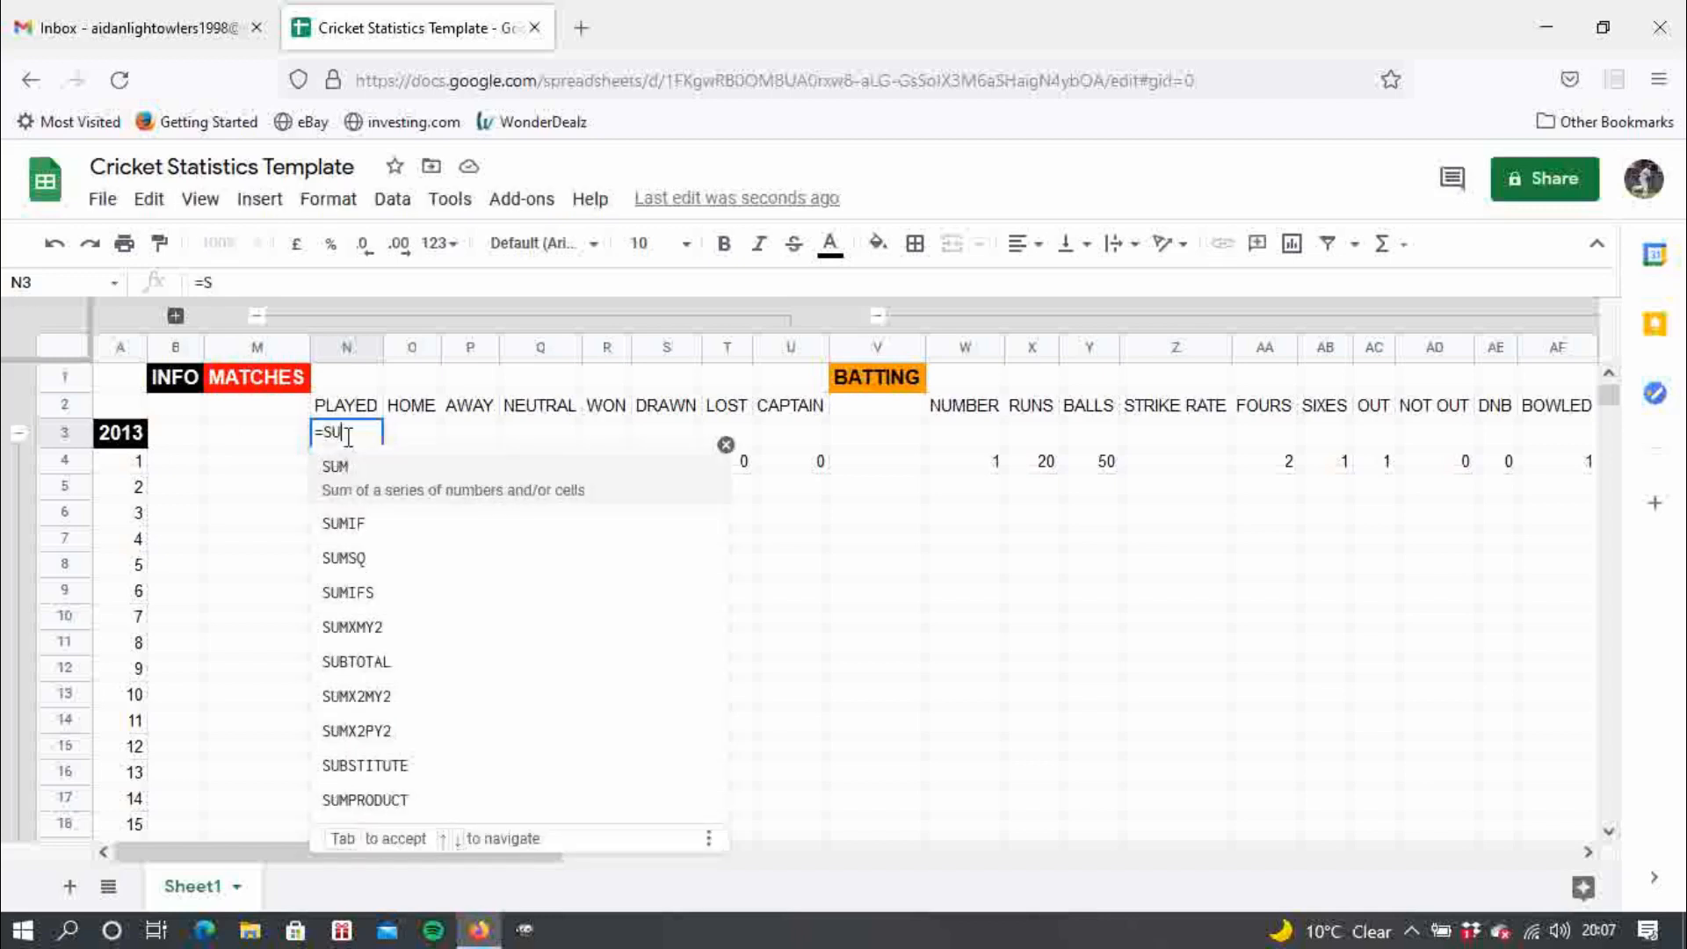
text(M(N$)
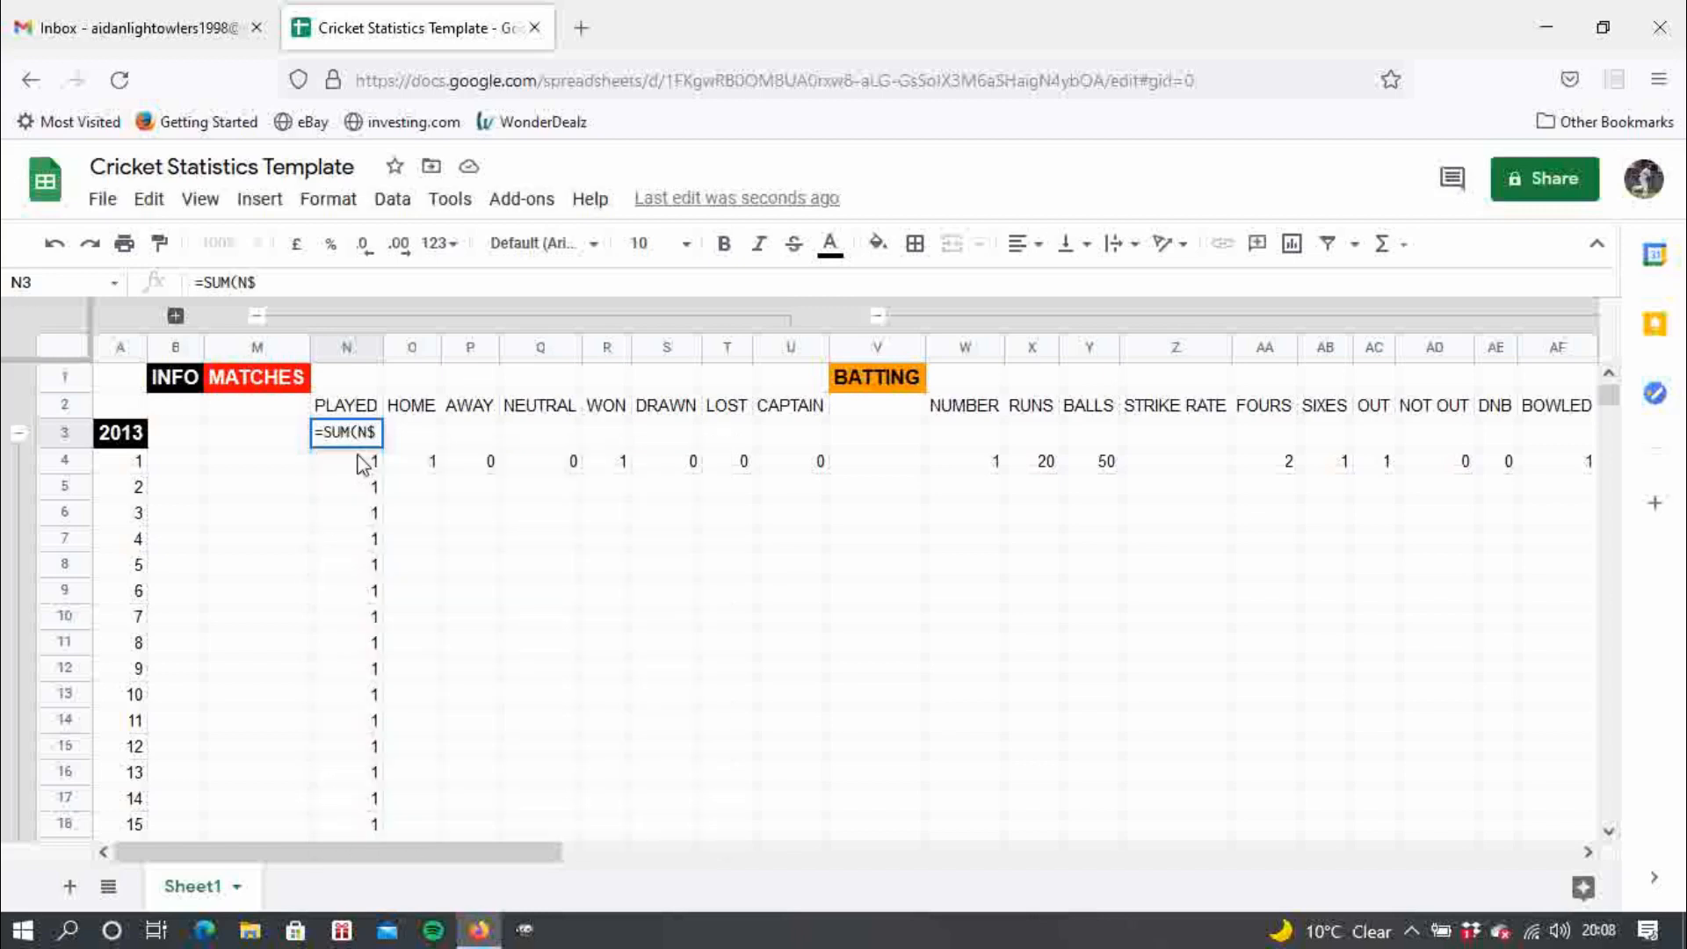
key(BackSpace)
text(4:)
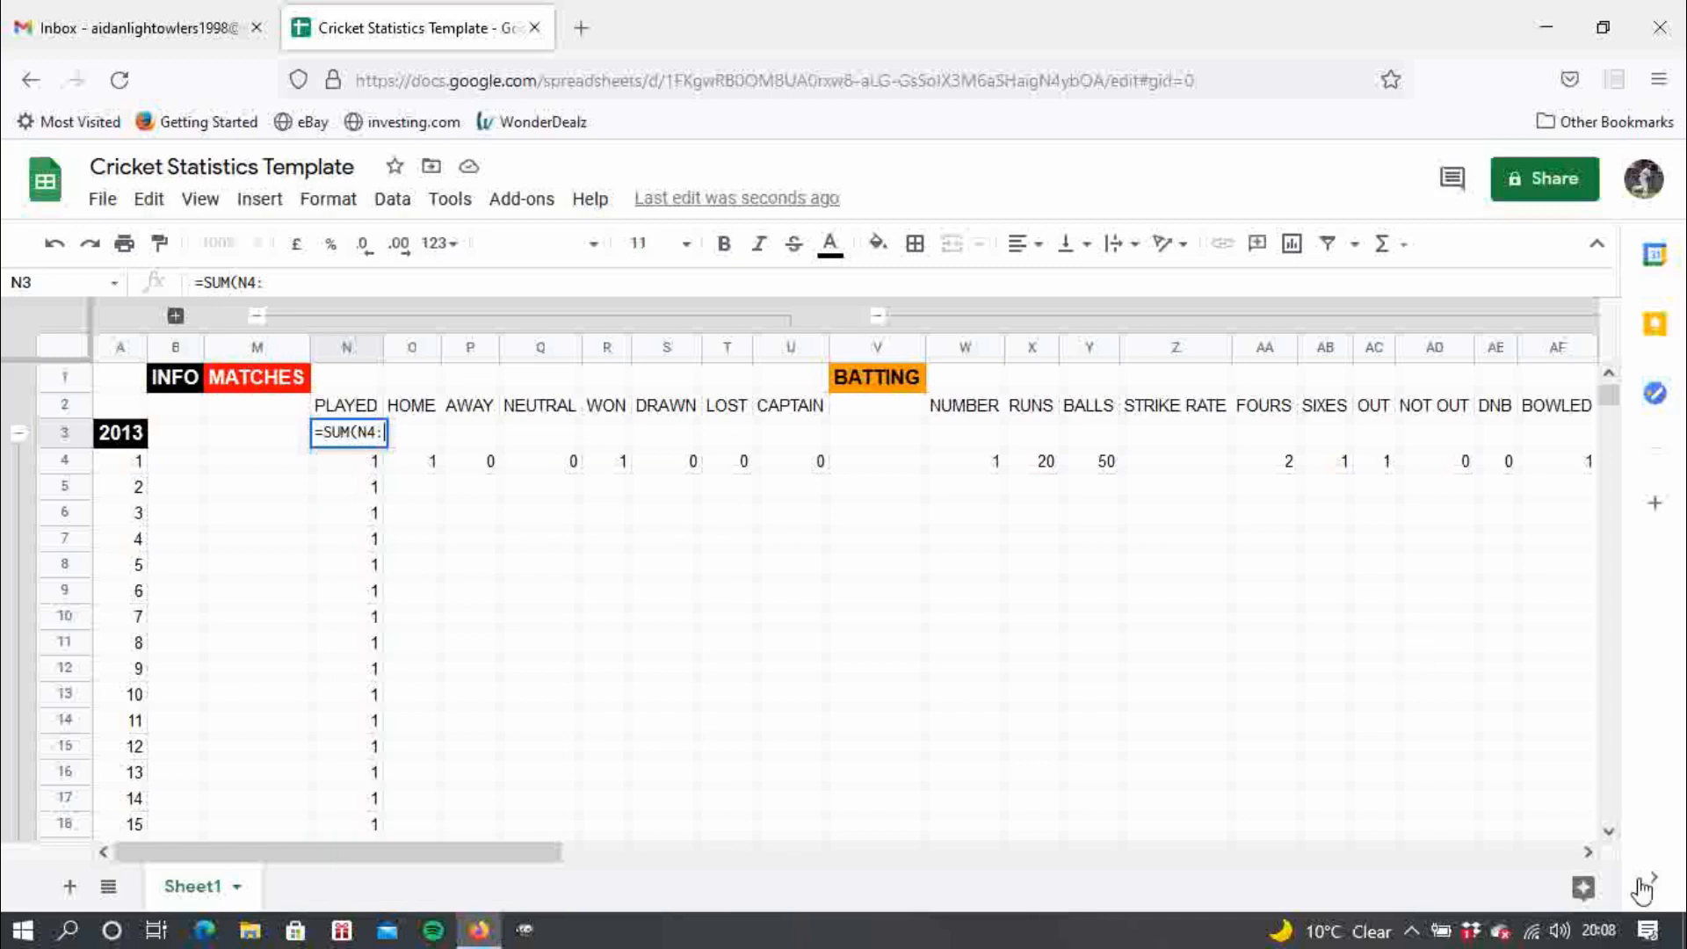
click(1611, 838)
click(1611, 837)
click(1611, 838)
click(1611, 837)
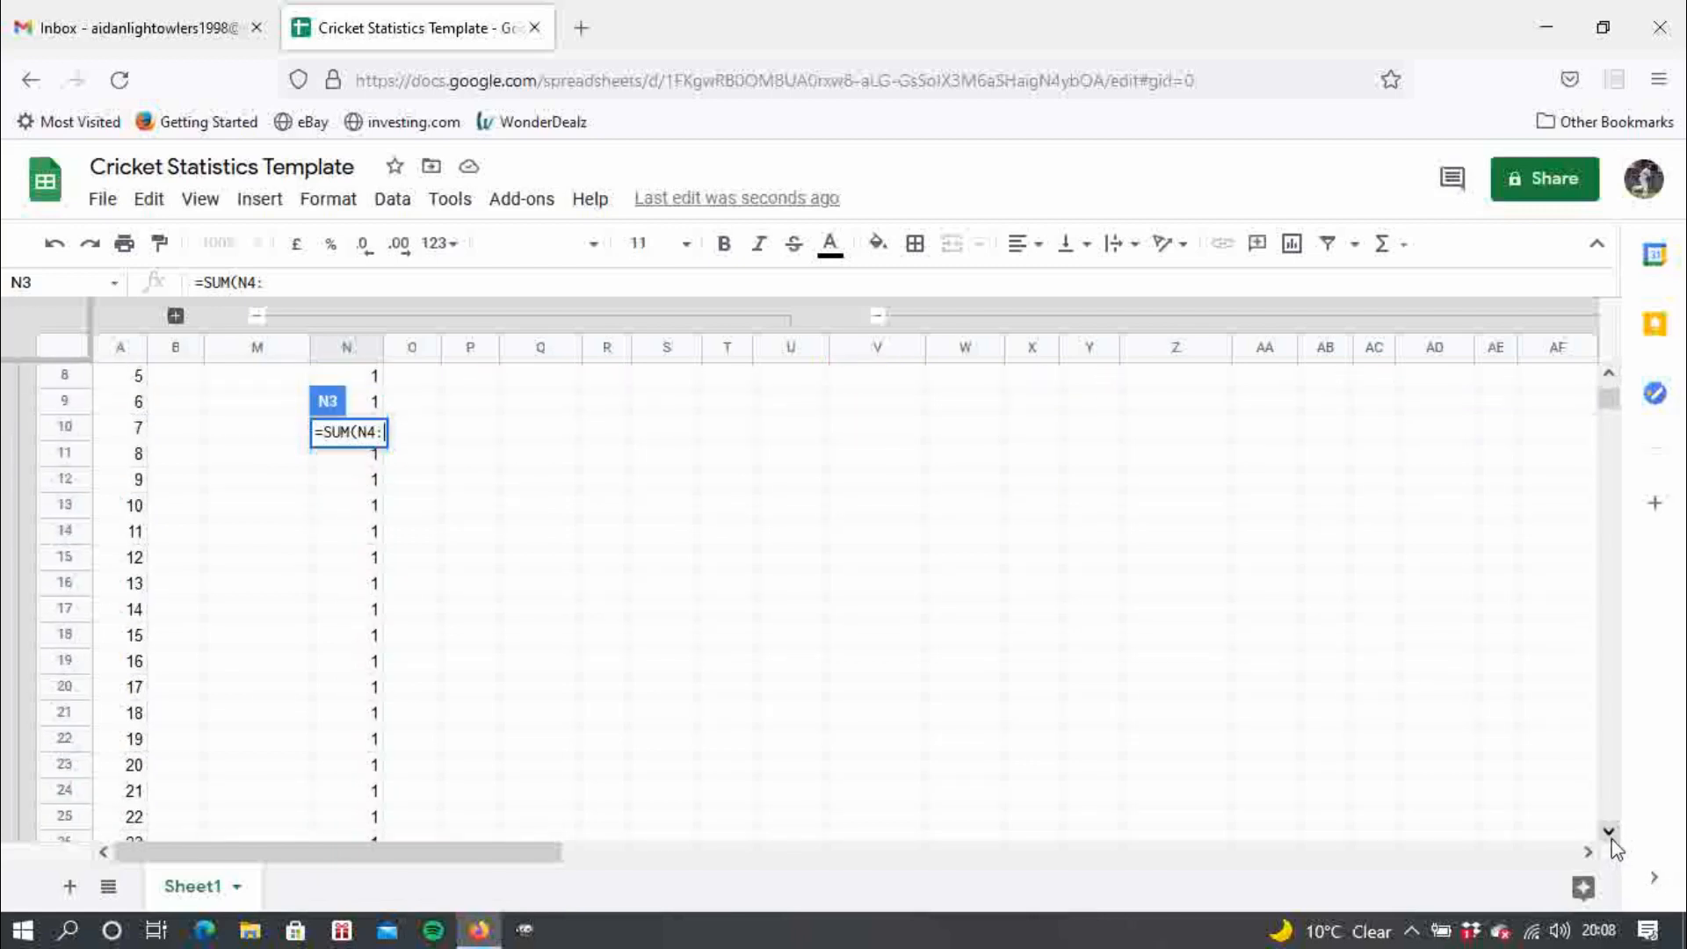
click(1610, 838)
click(1611, 837)
click(1611, 838)
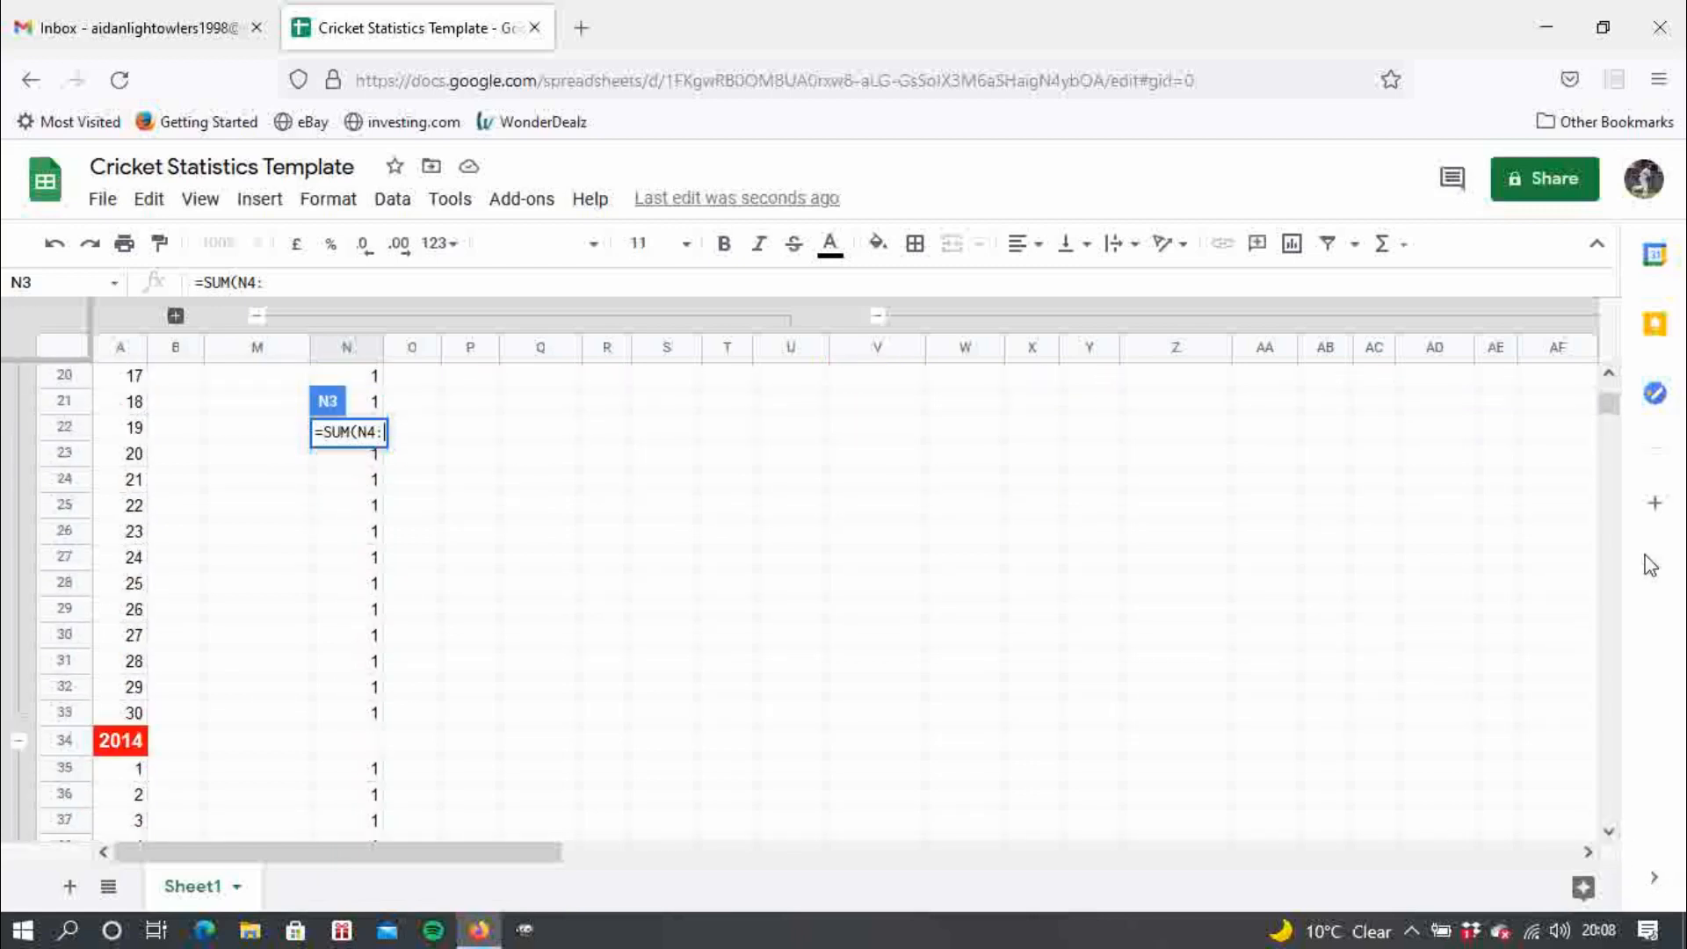
drag(1611, 406, 1612, 328)
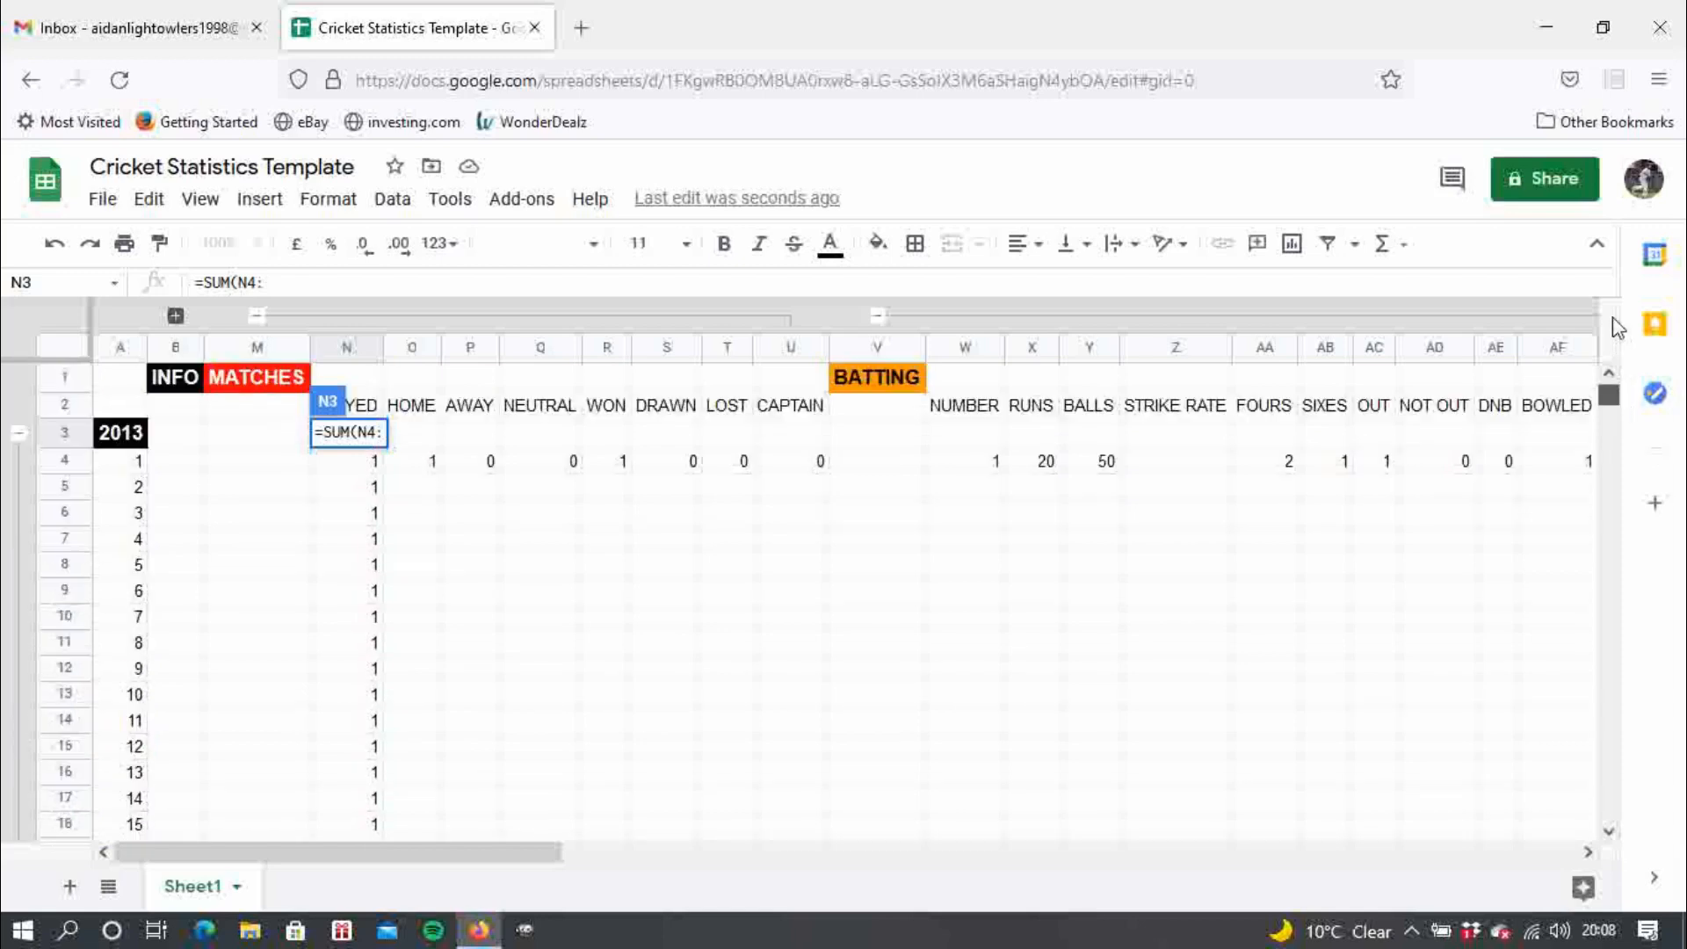
text(N)
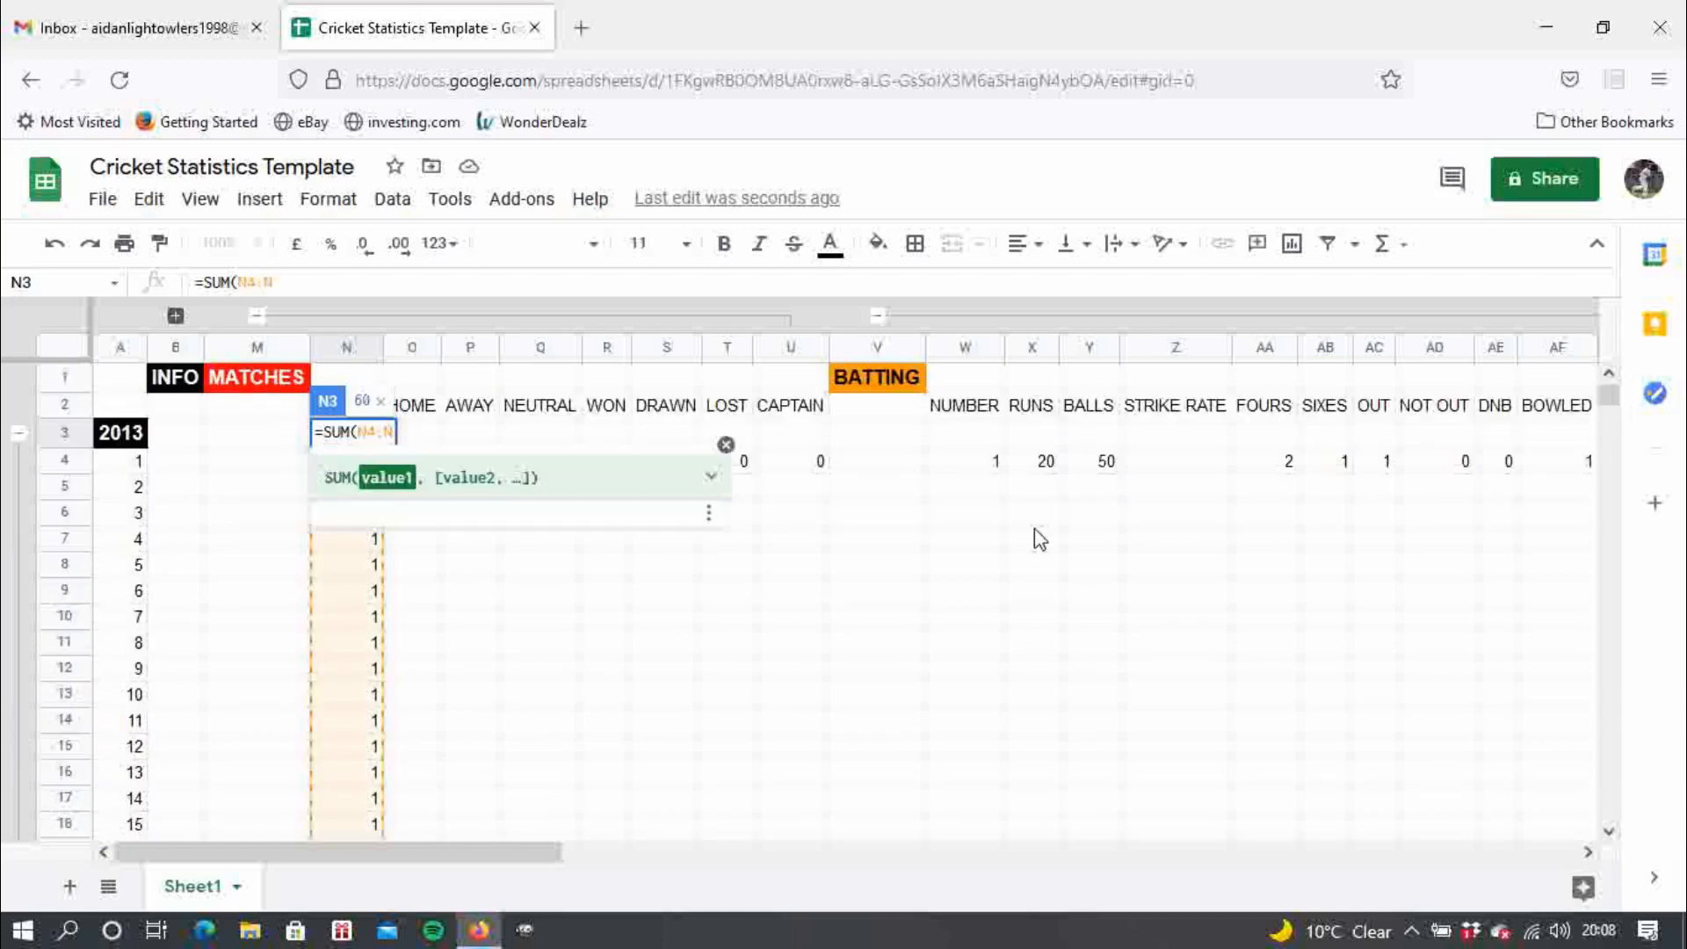
text(33))
key(Return)
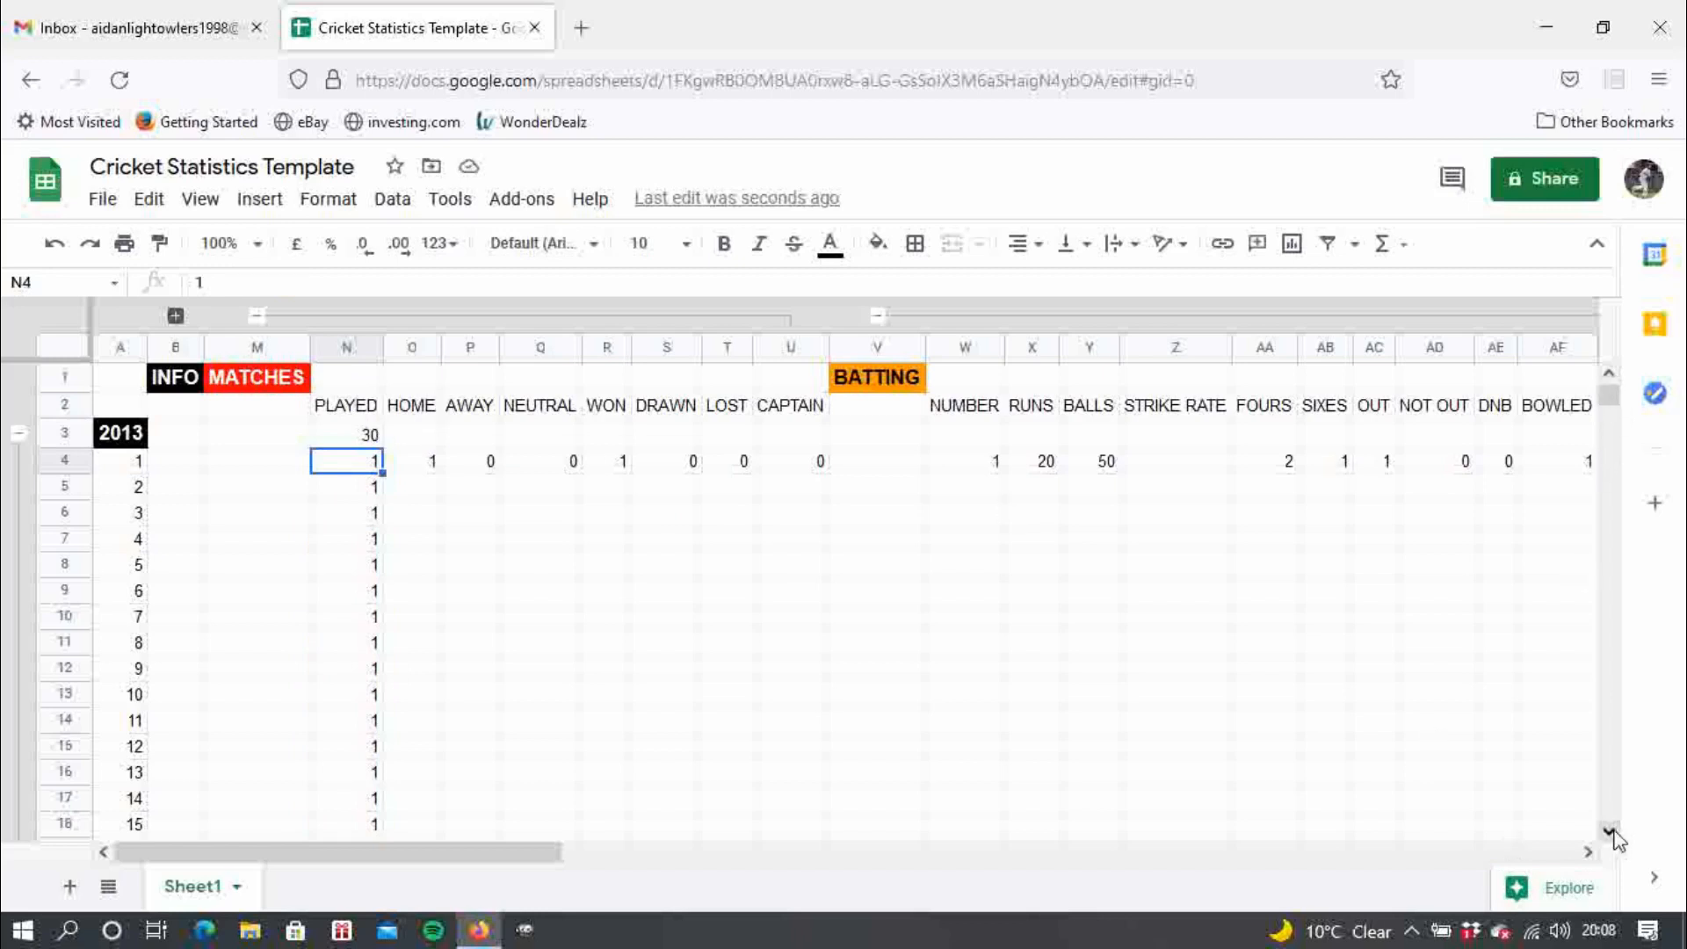
- Format the 2013 PLAYED total in N3 with a red fill and bold white text
click(355, 437)
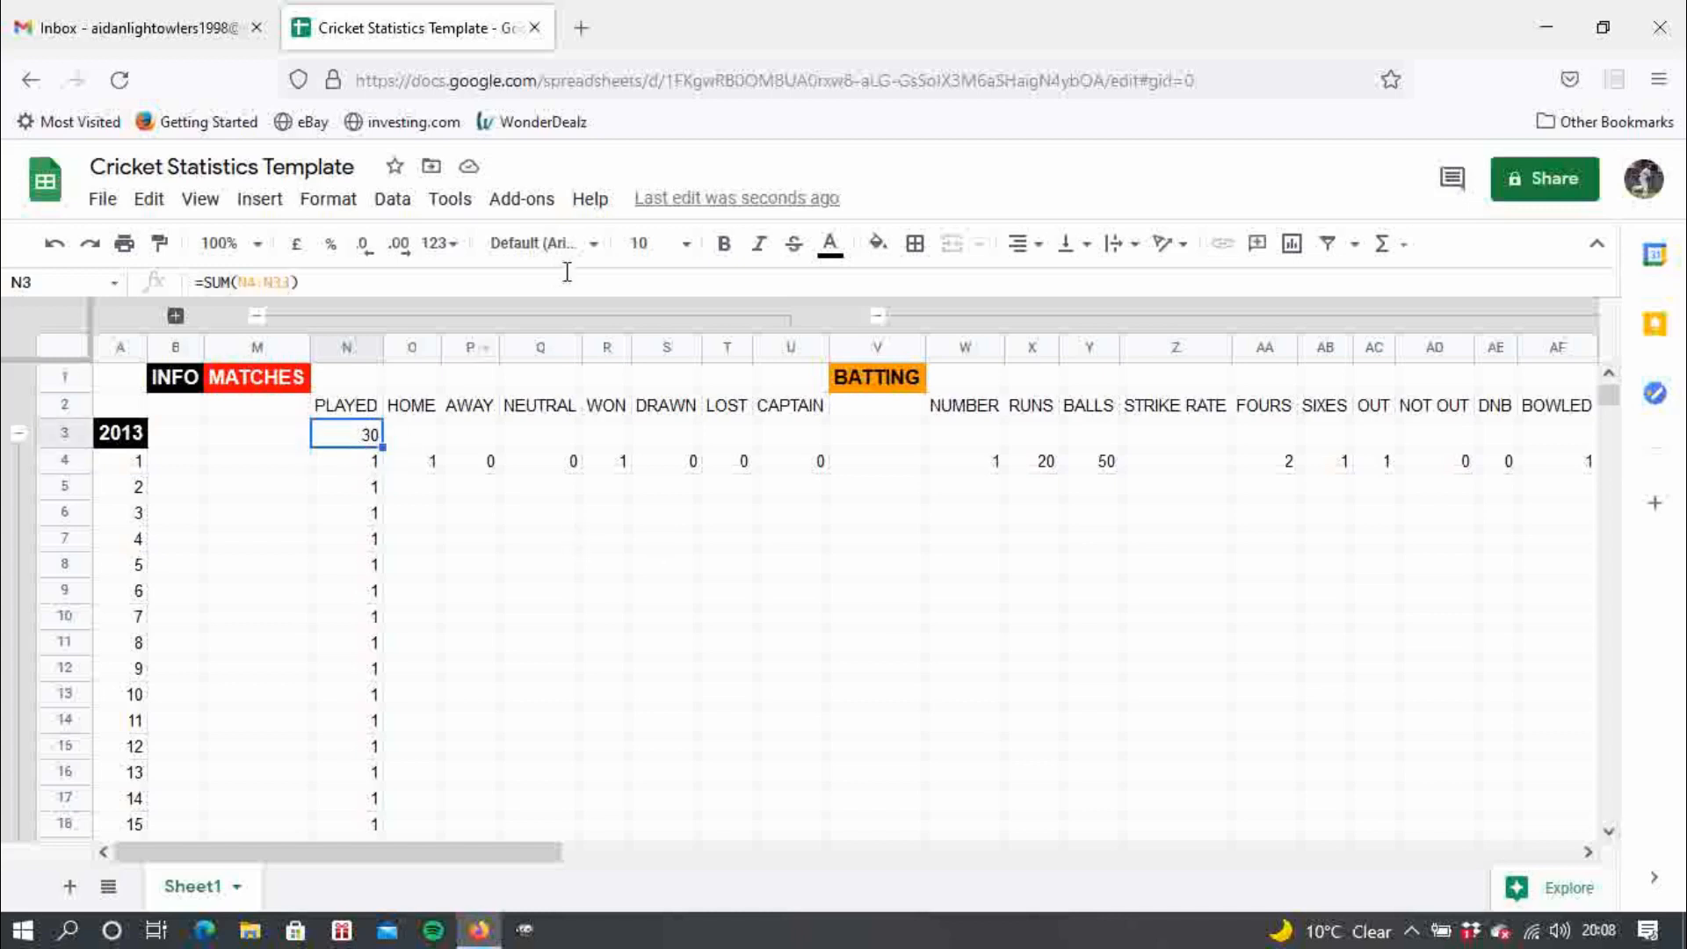
click(833, 248)
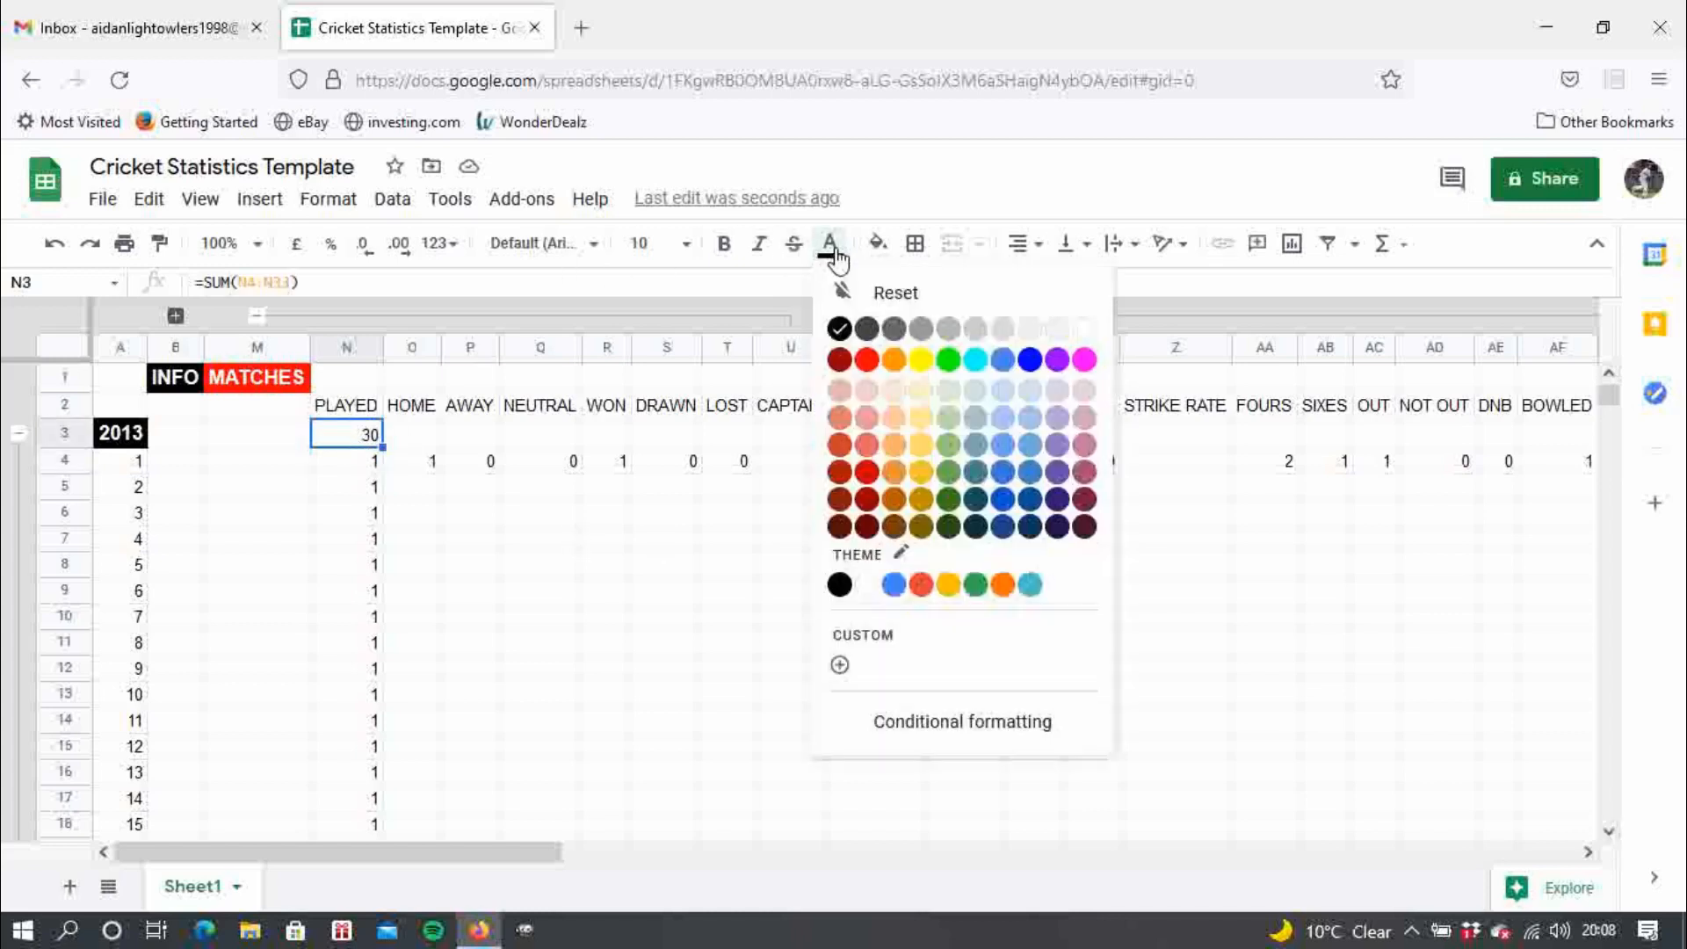
click(878, 245)
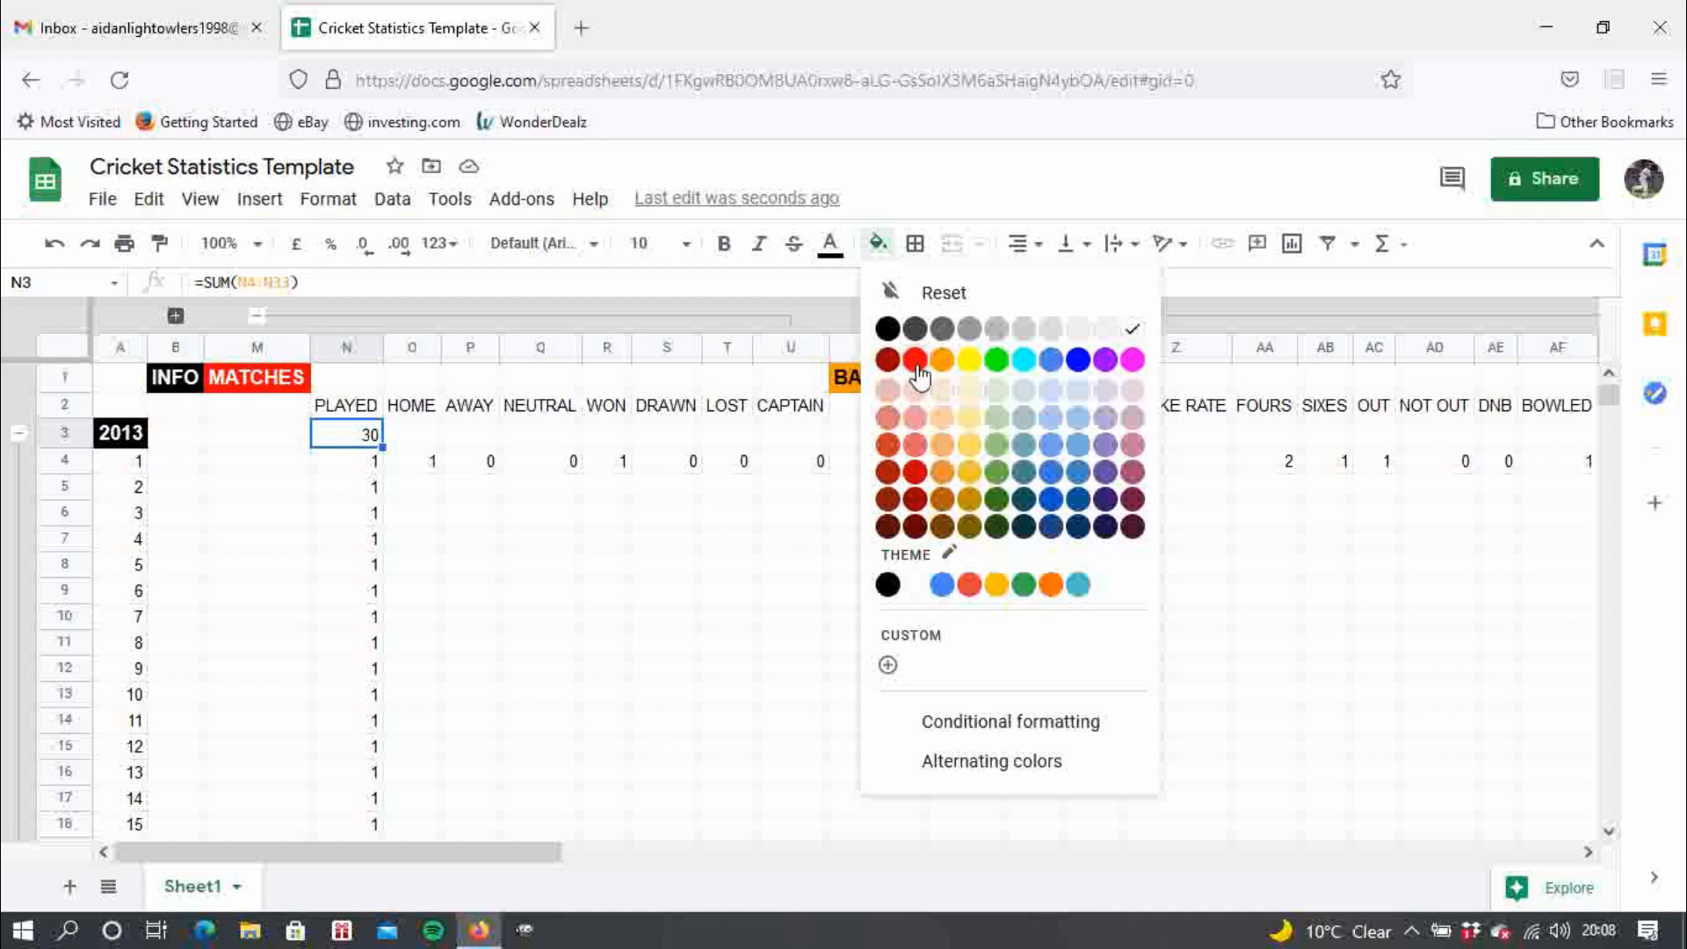
click(917, 367)
click(830, 246)
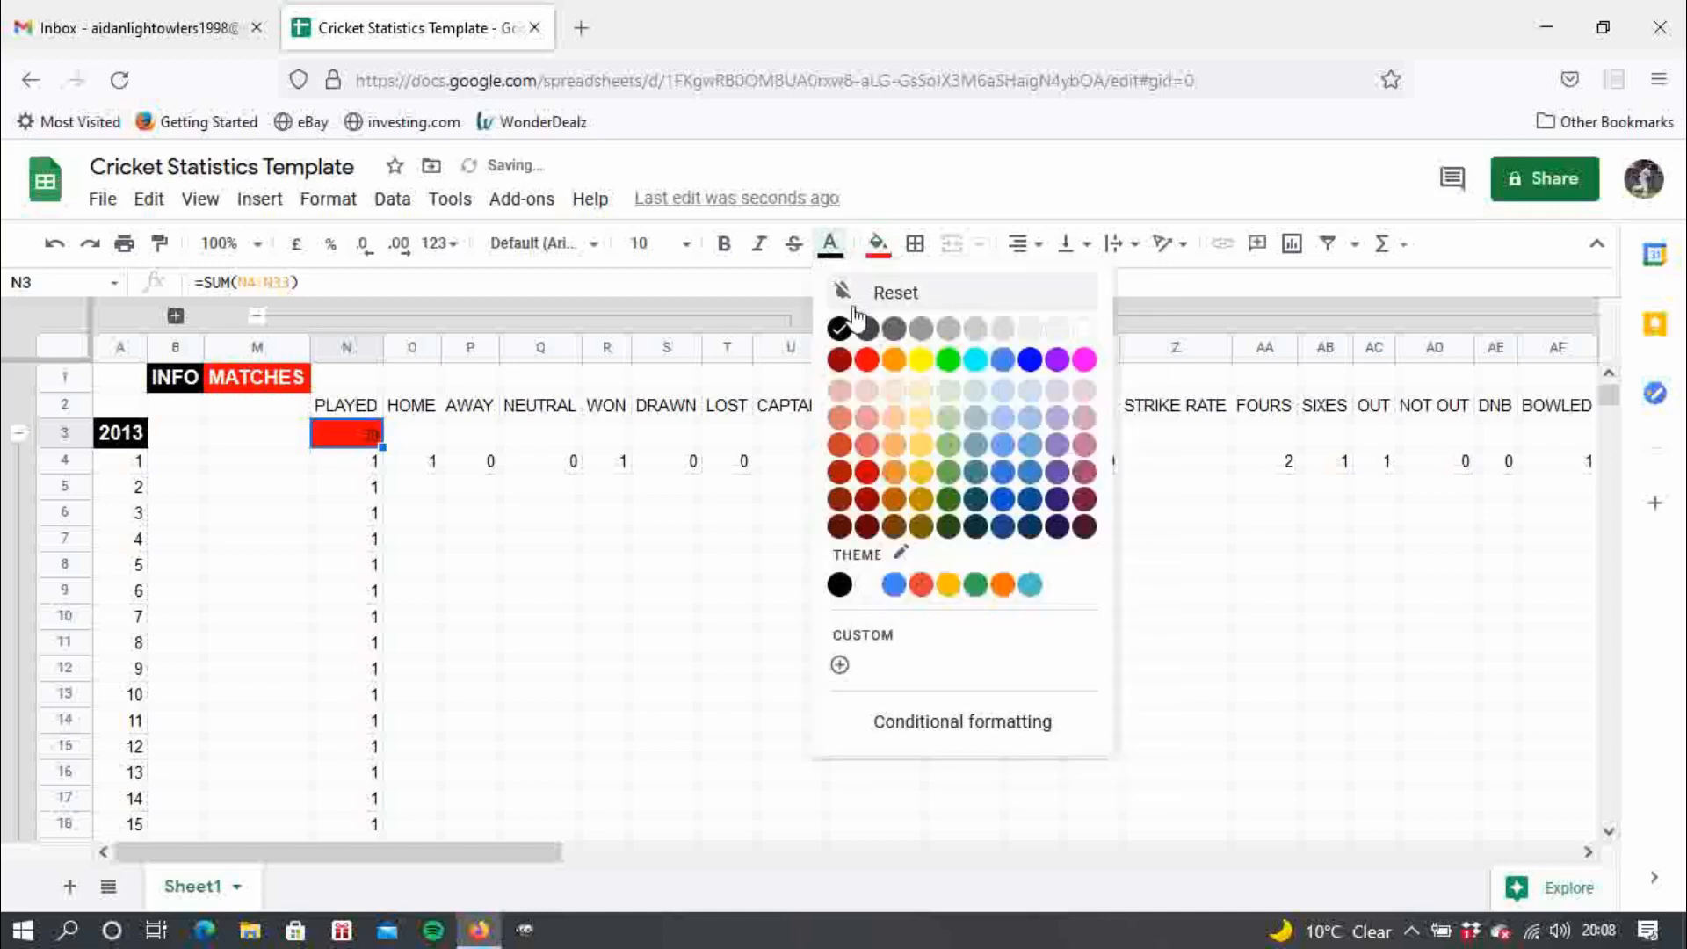
click(1084, 332)
click(589, 545)
click(363, 442)
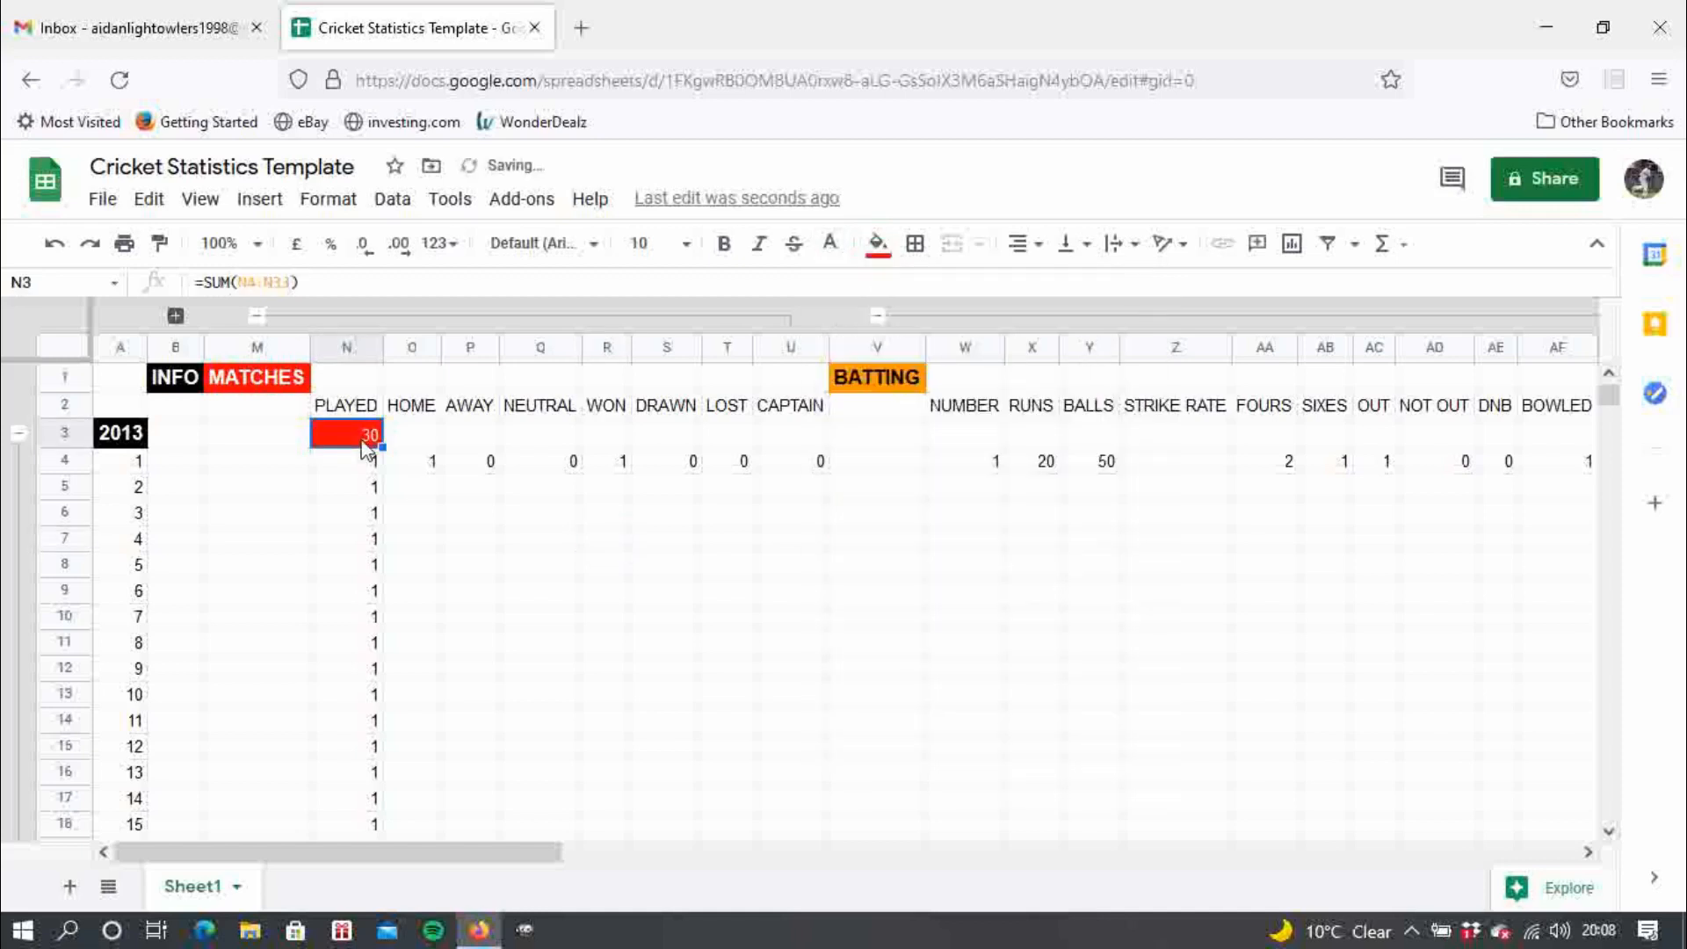
click(724, 244)
click(614, 567)
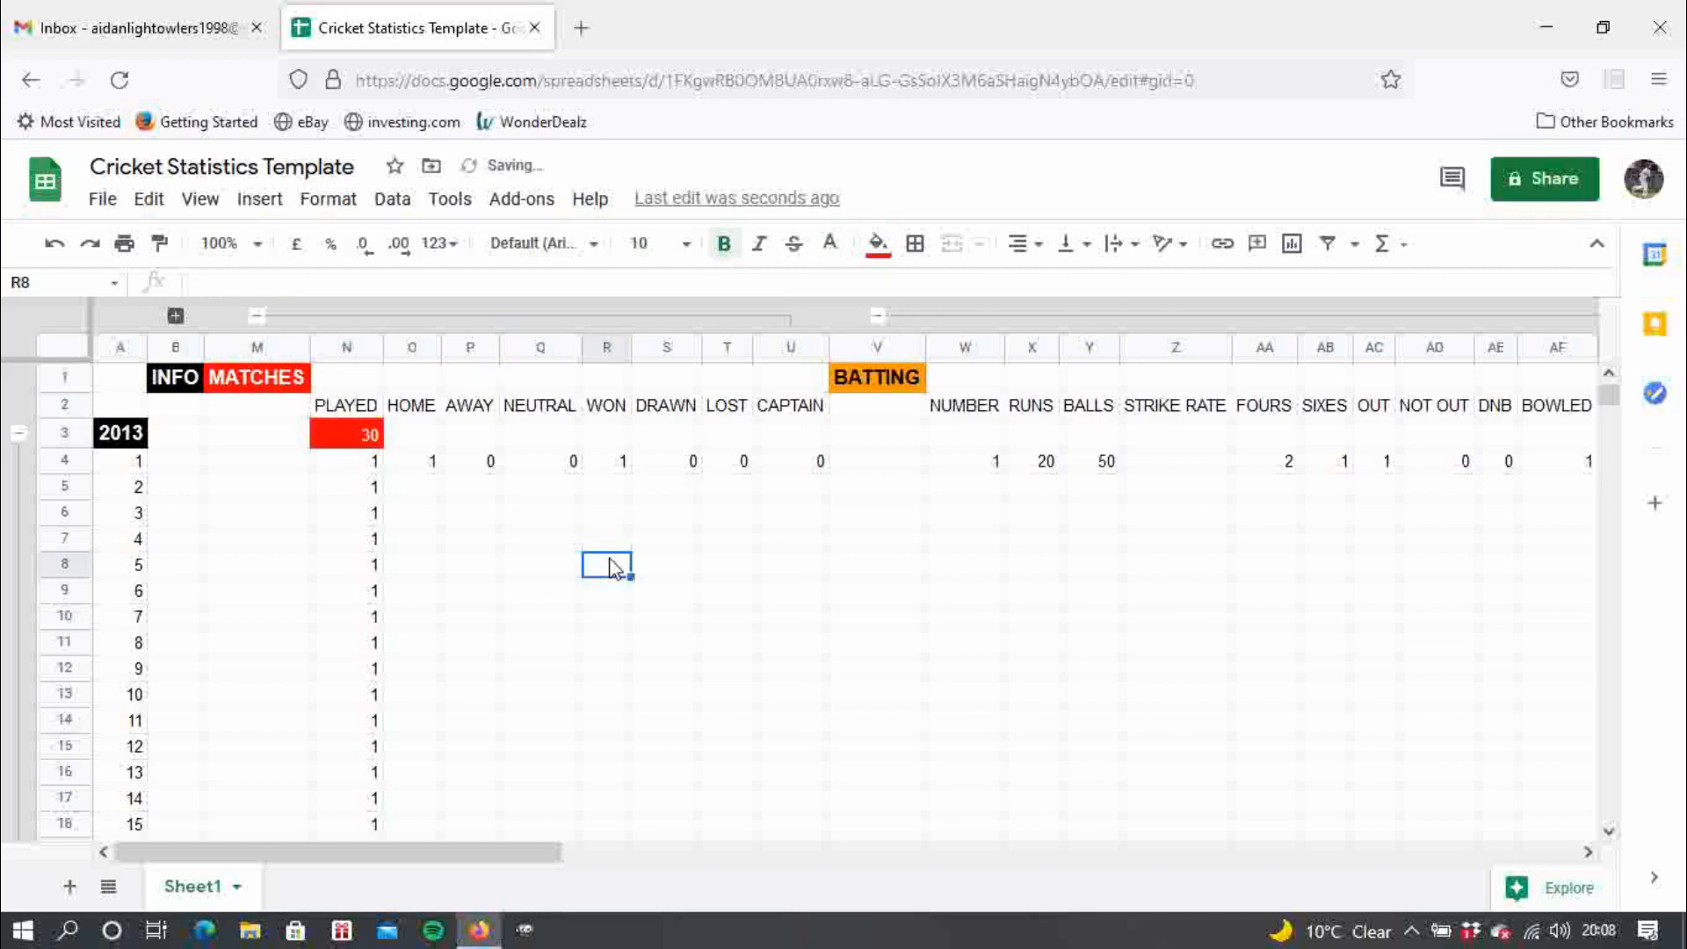
- Enter the formula =SUM(N35:N64) in N34 to total the 2014 PLAYED column
click(1608, 831)
click(1609, 835)
click(1609, 835)
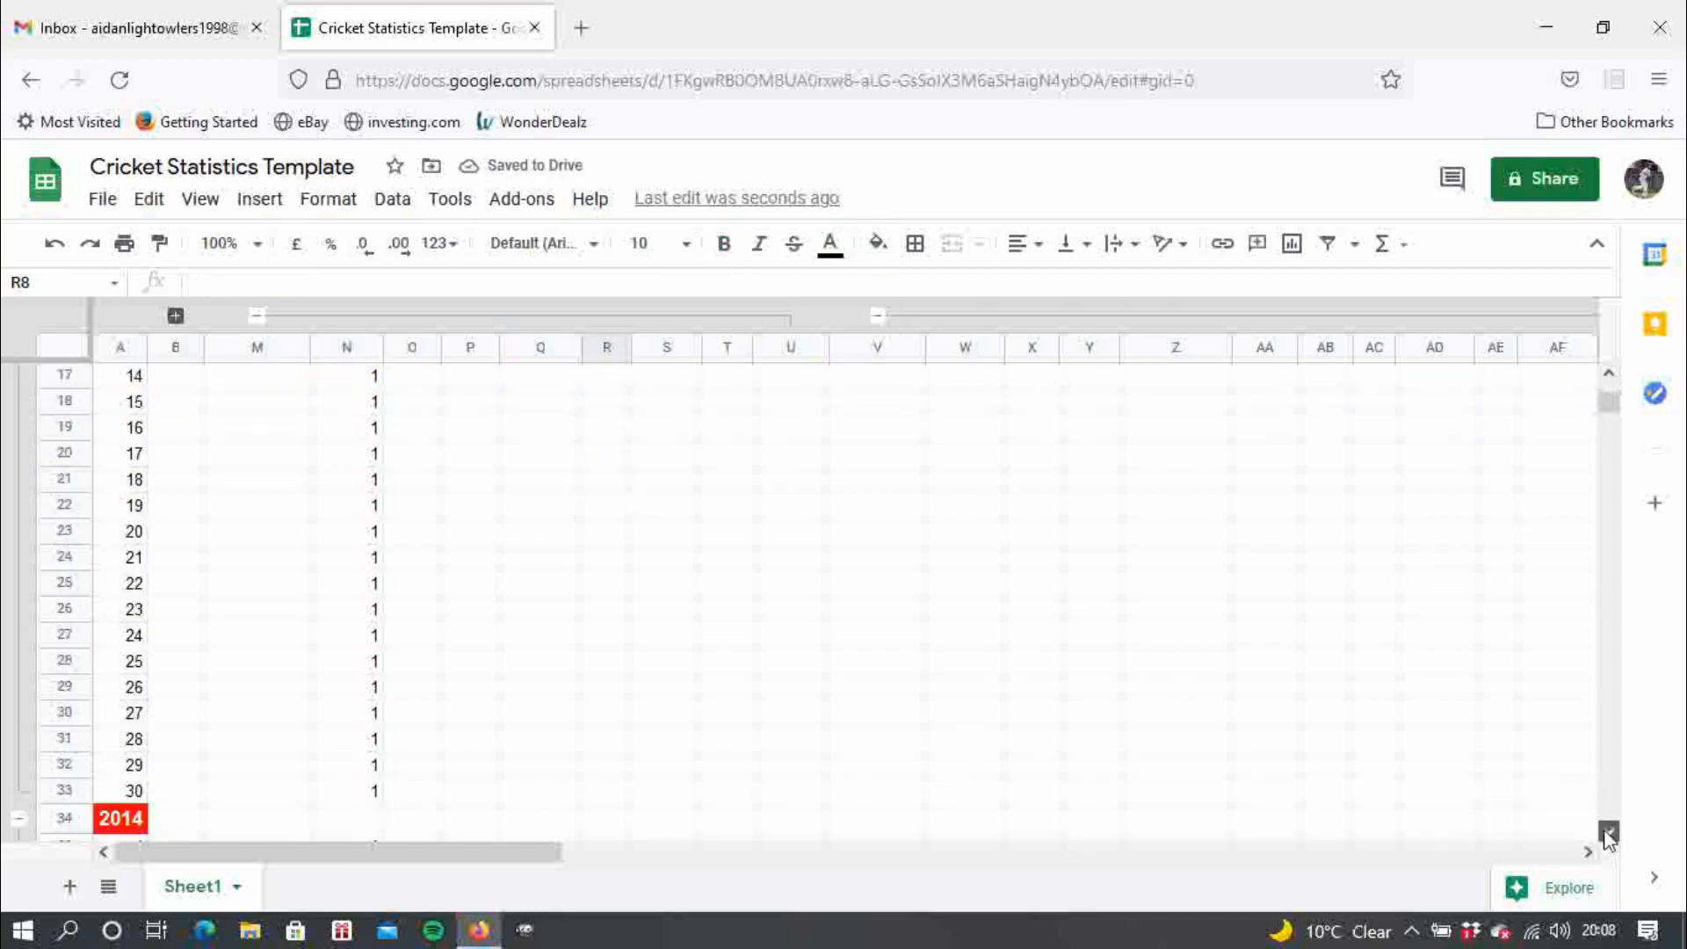
click(1609, 834)
click(1609, 835)
click(1609, 835)
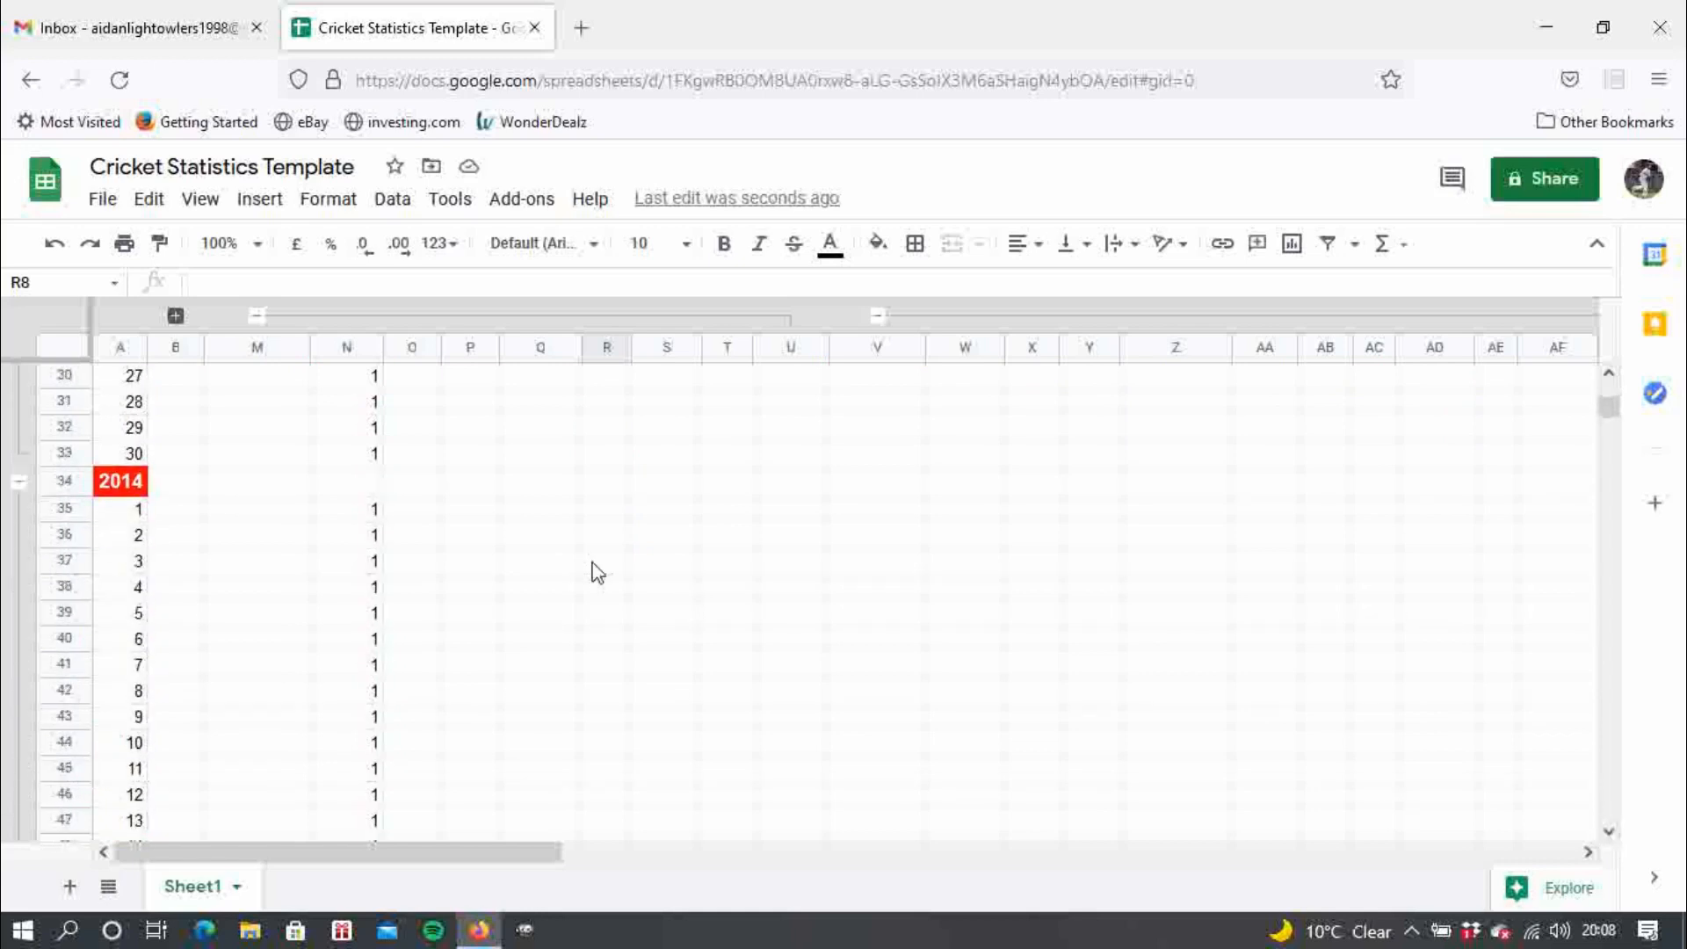
click(337, 491)
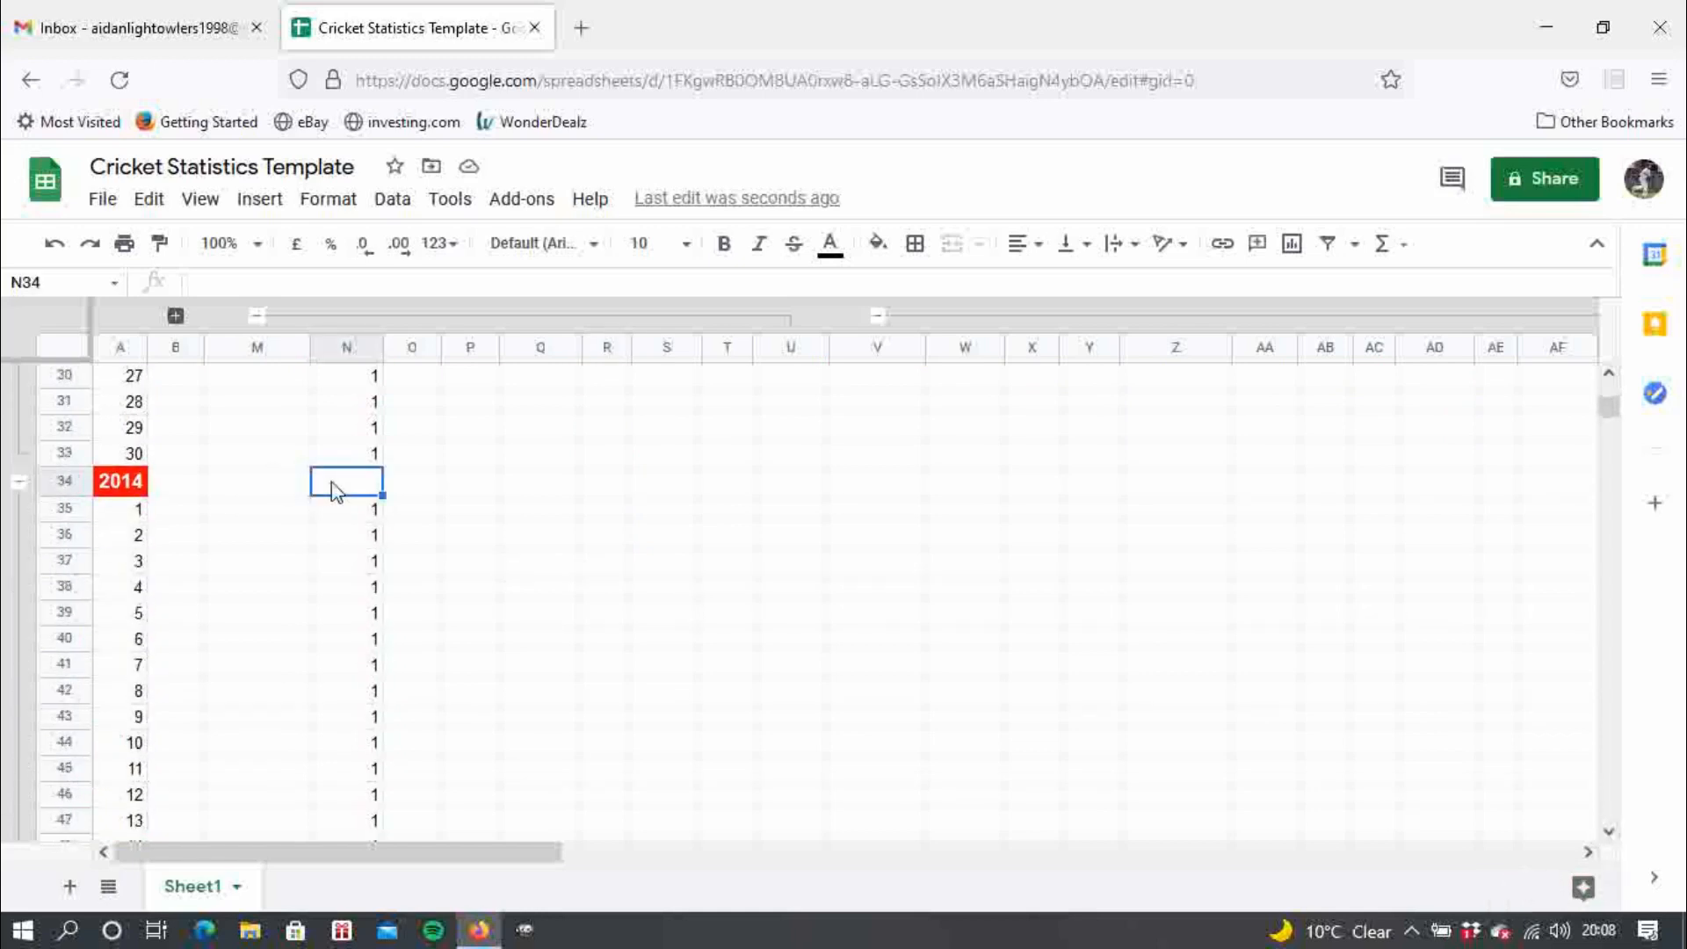
text(=S)
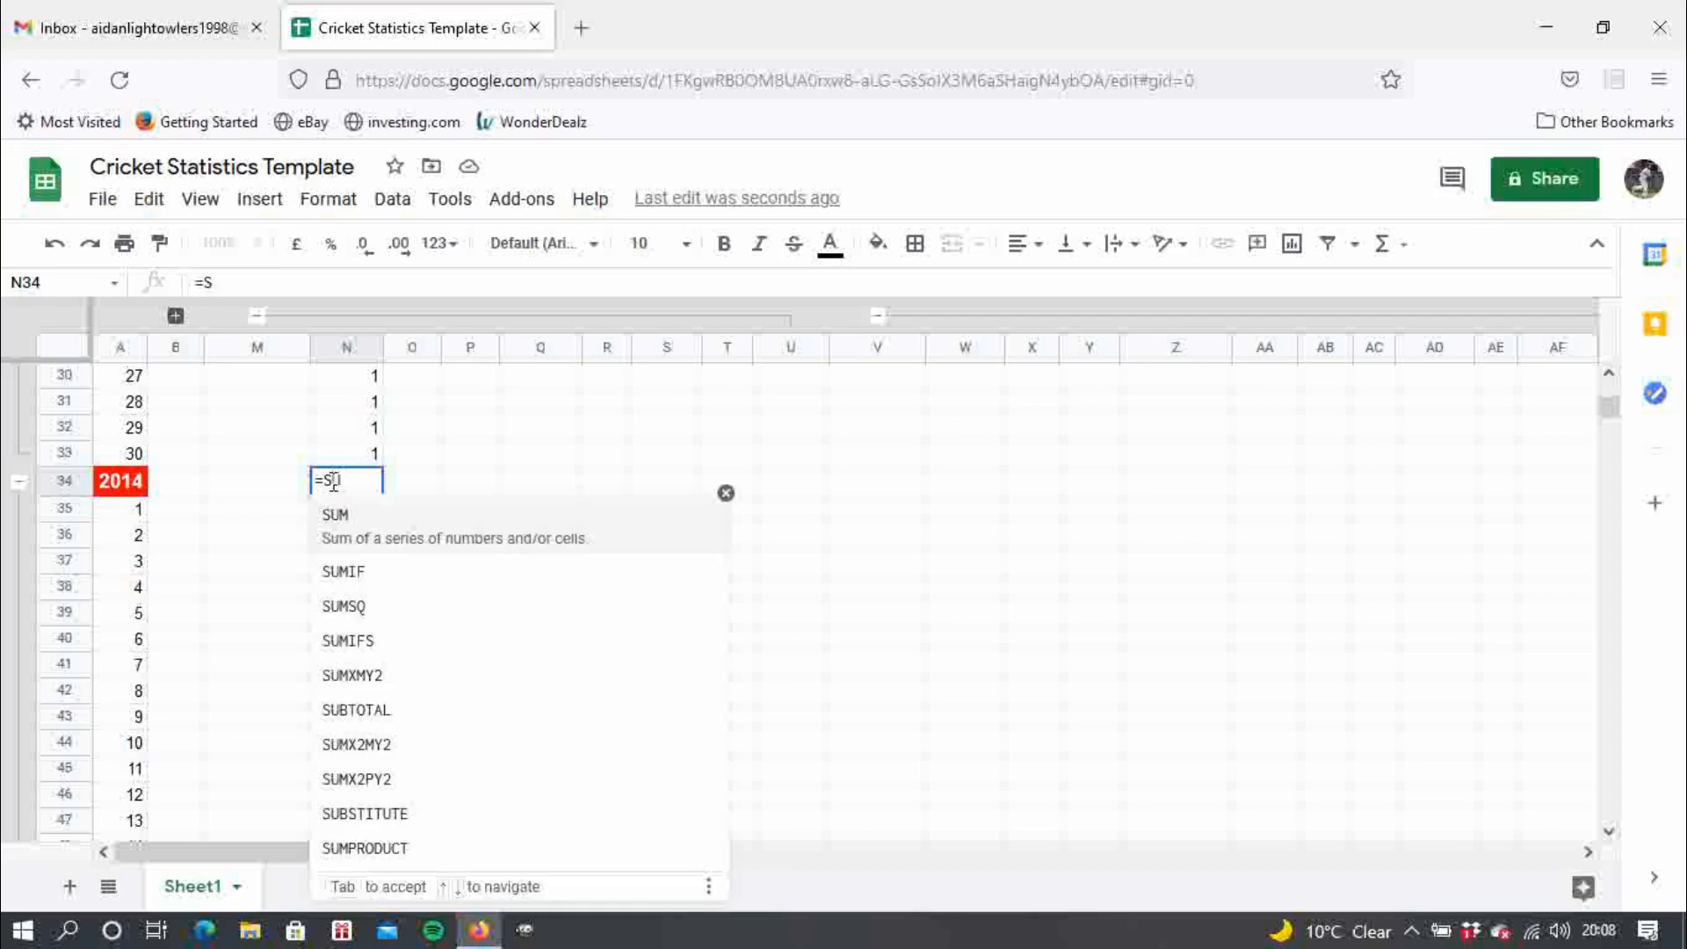
text(UM()
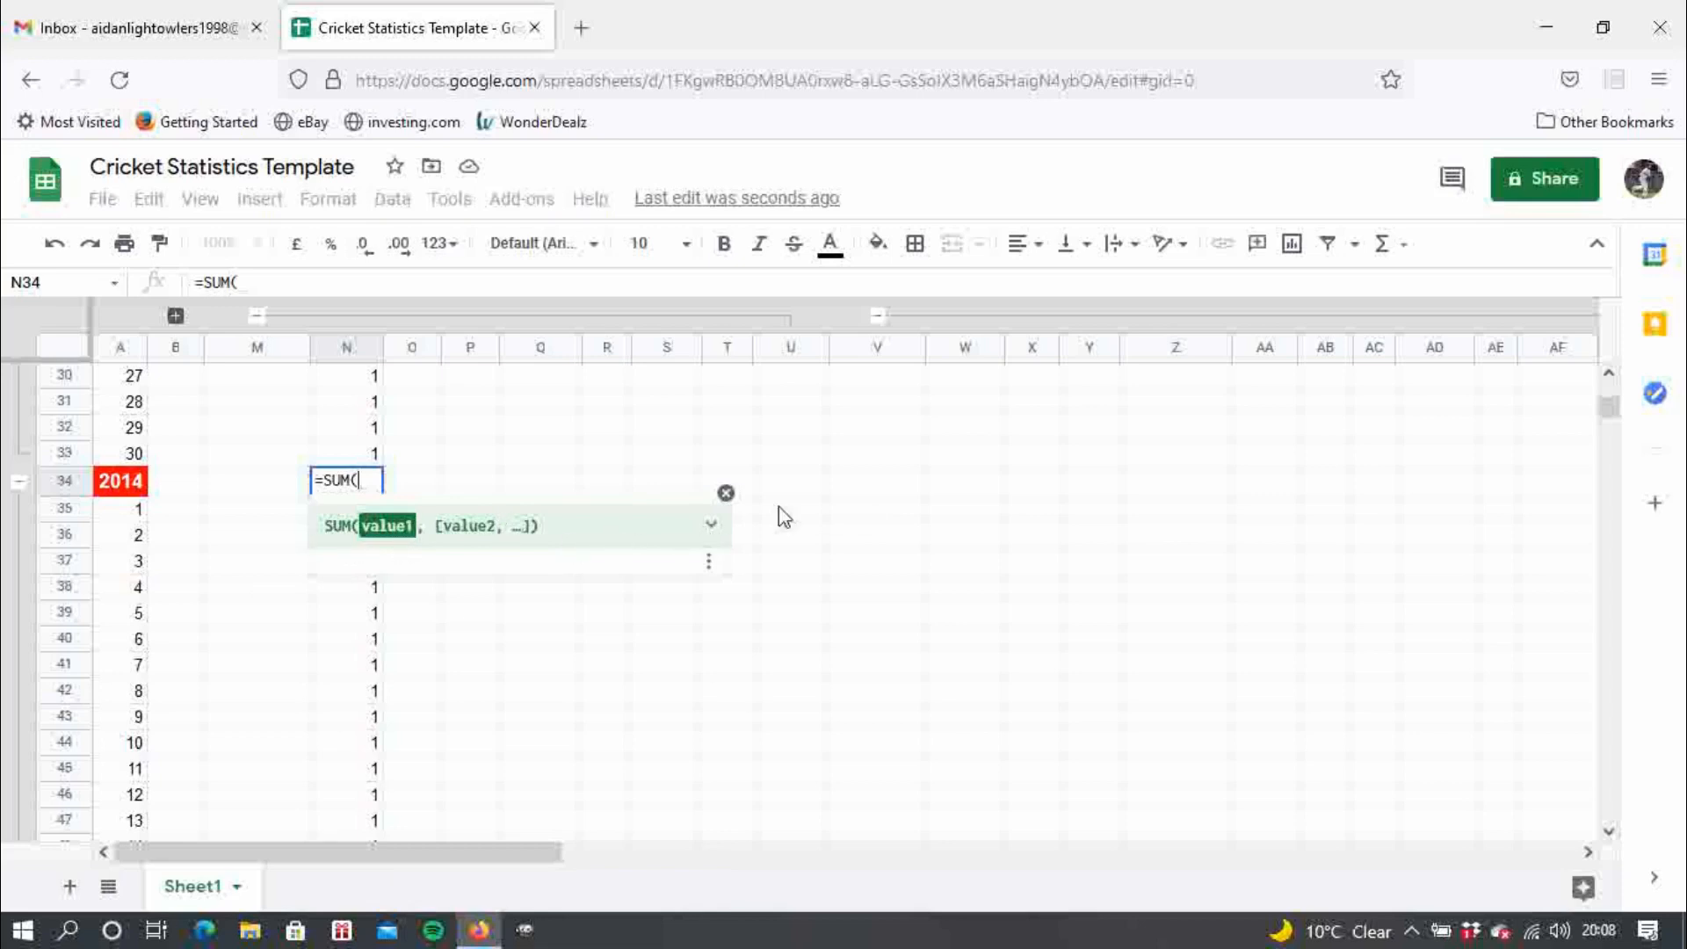
click(726, 497)
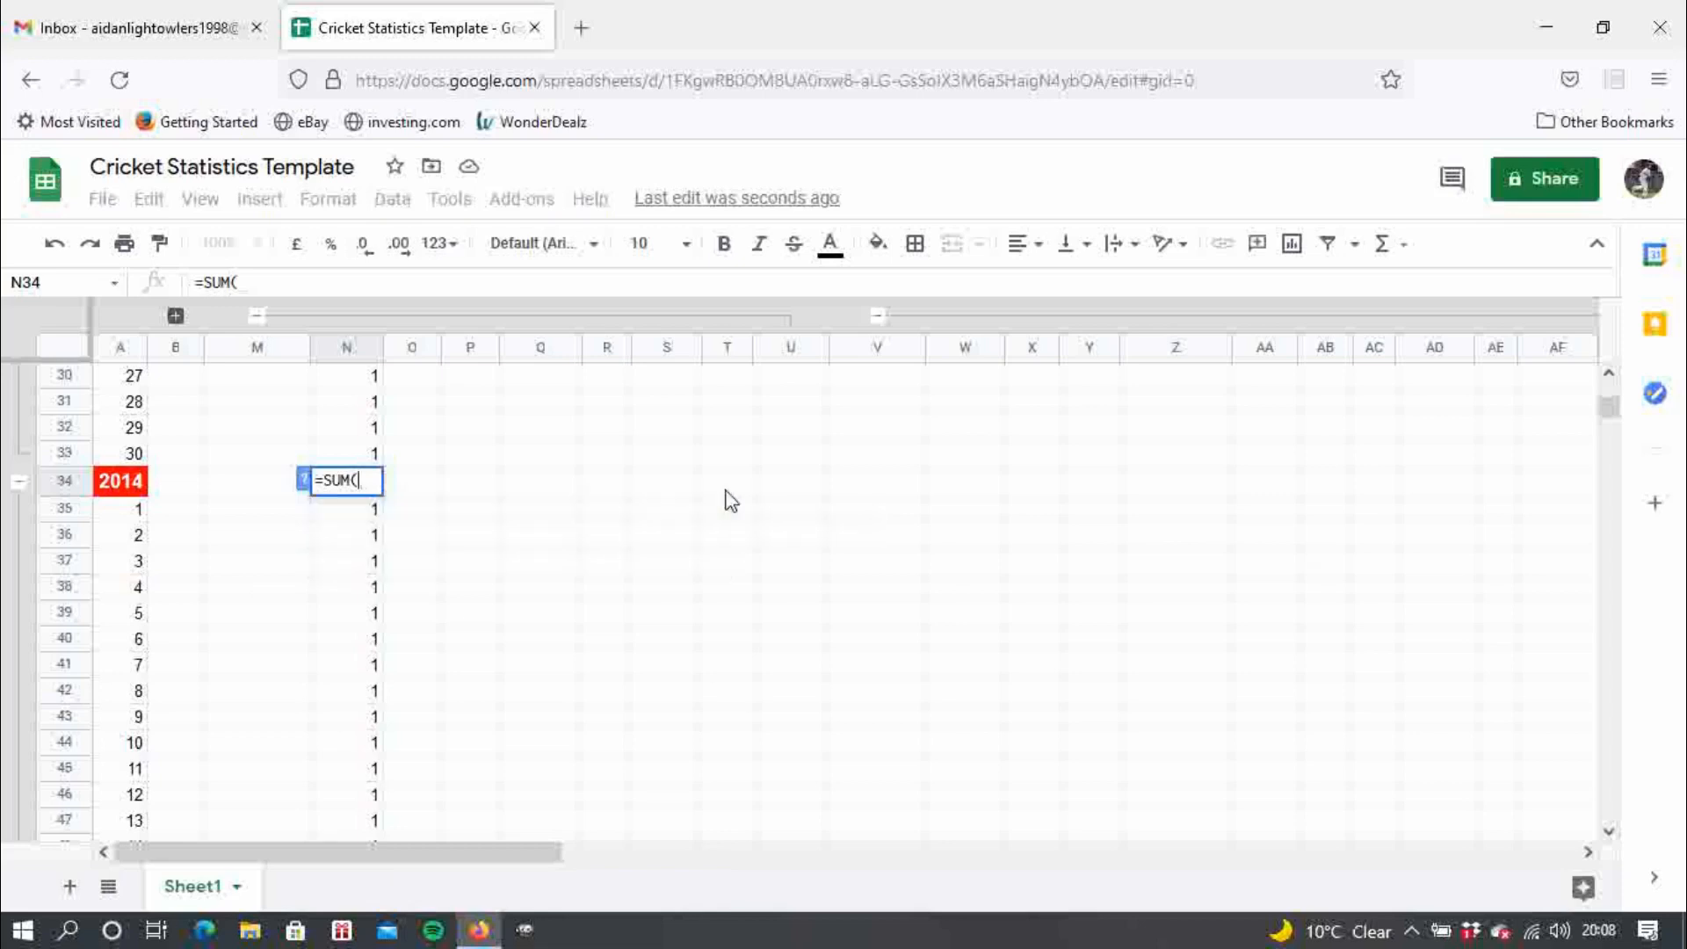
click(362, 515)
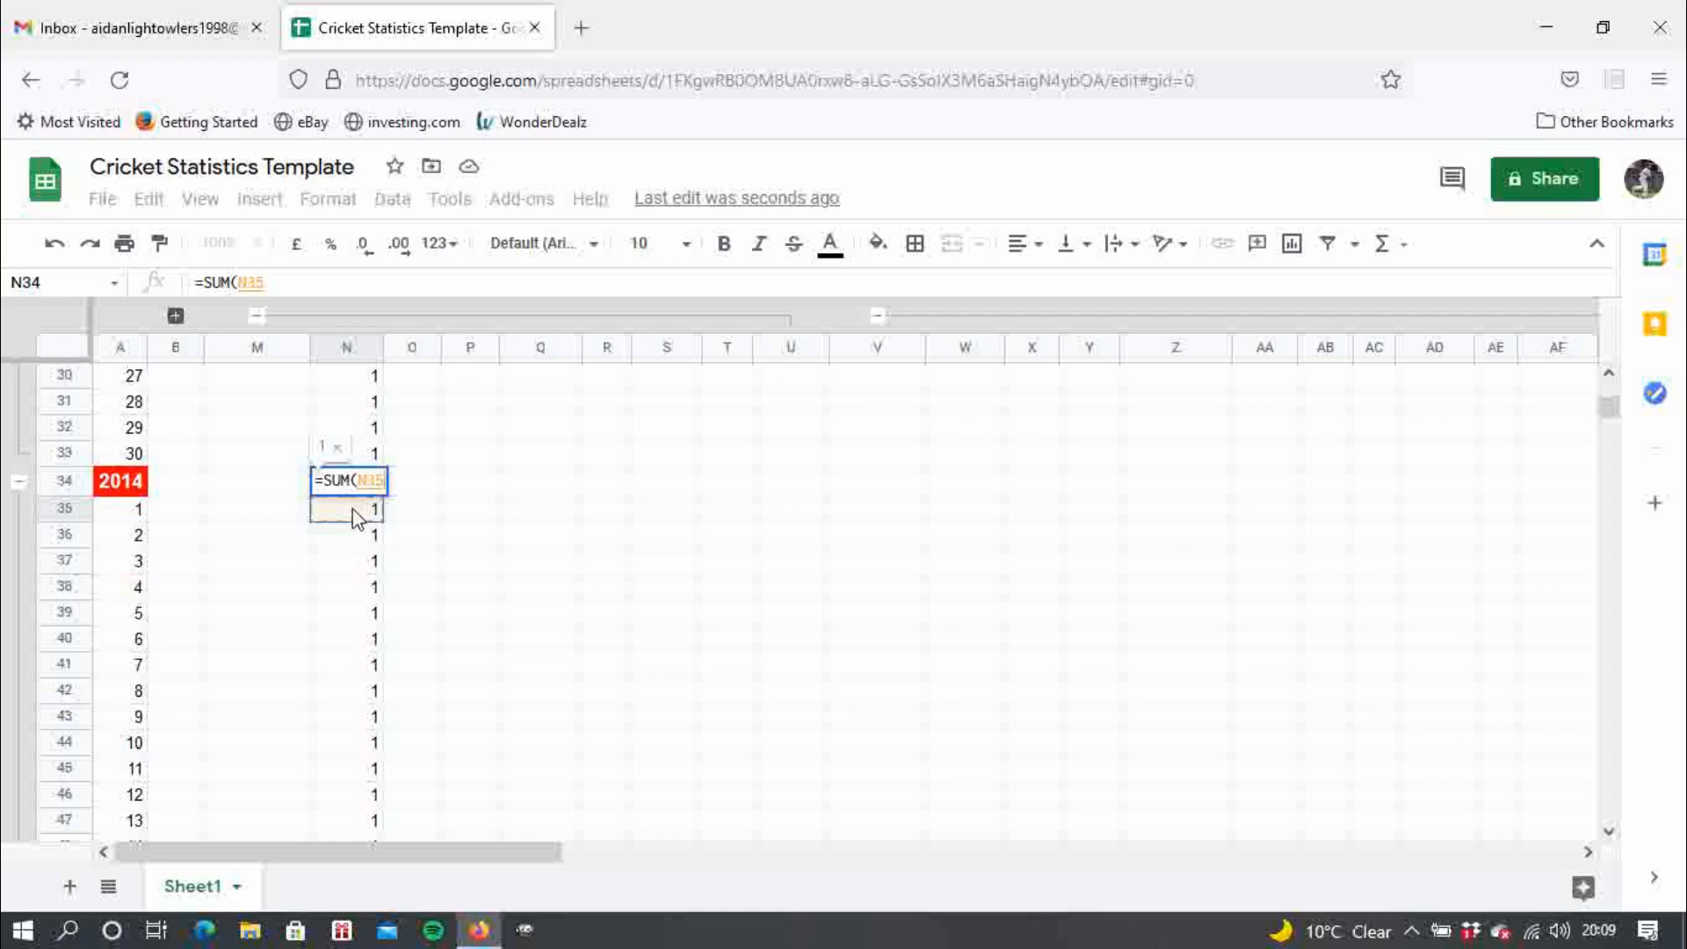
drag(356, 517, 366, 645)
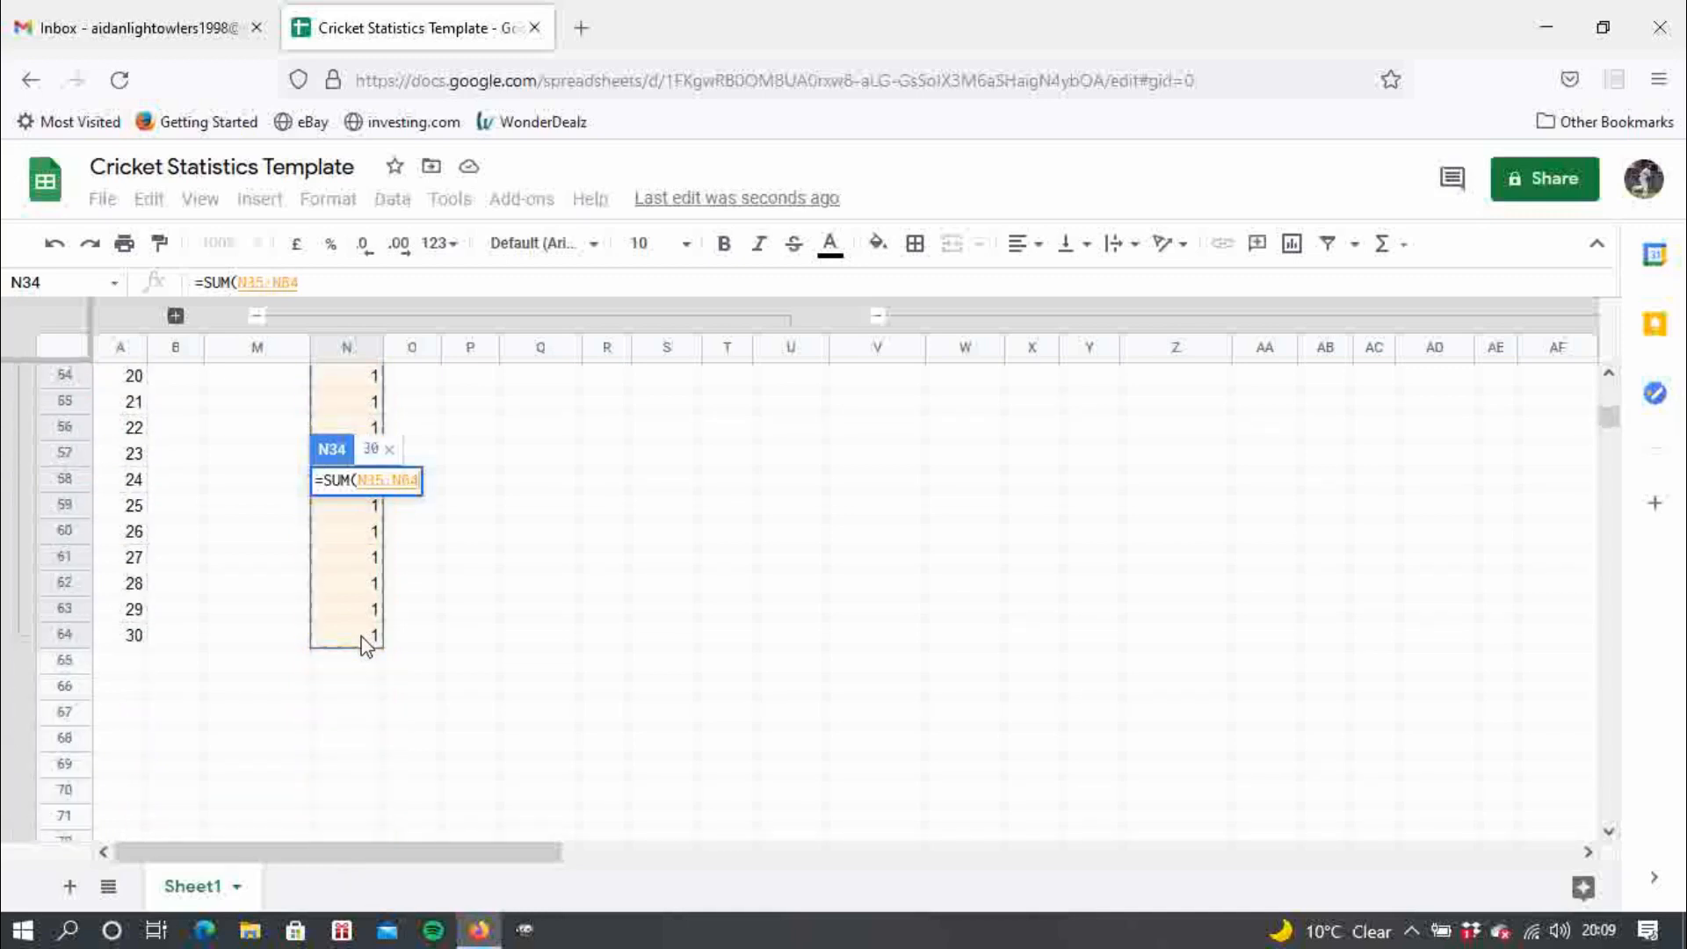
text())
key(Return)
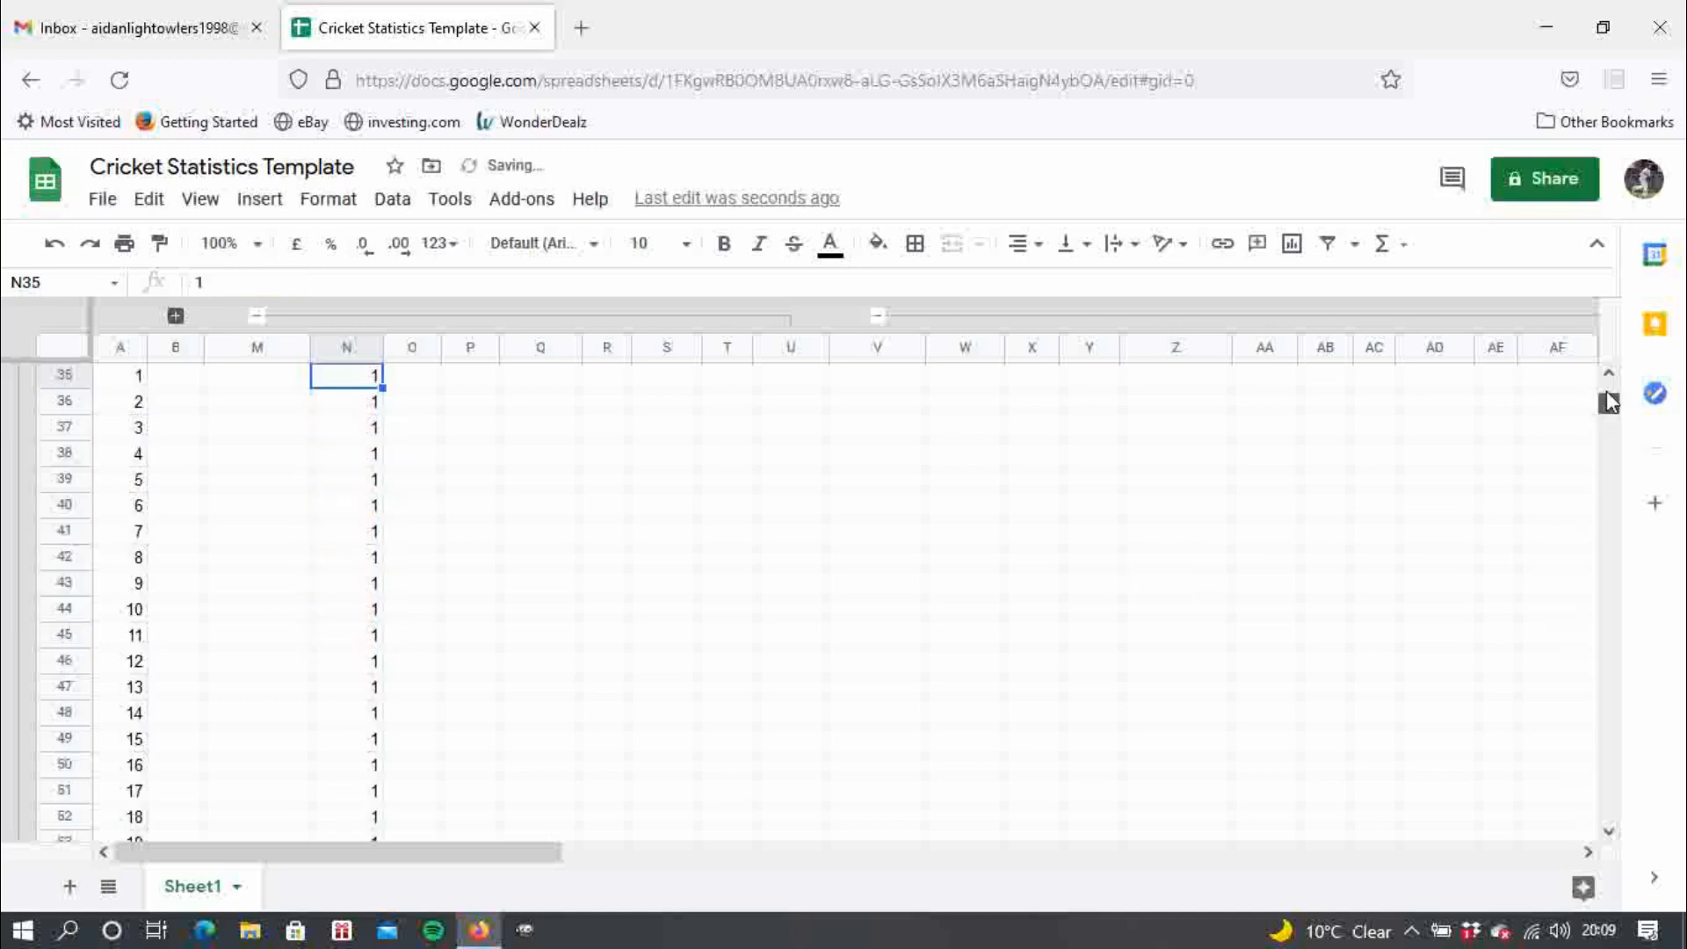
- Format the 2014 PLAYED total in N34 with a red fill and bold white text
drag(1609, 402, 1608, 379)
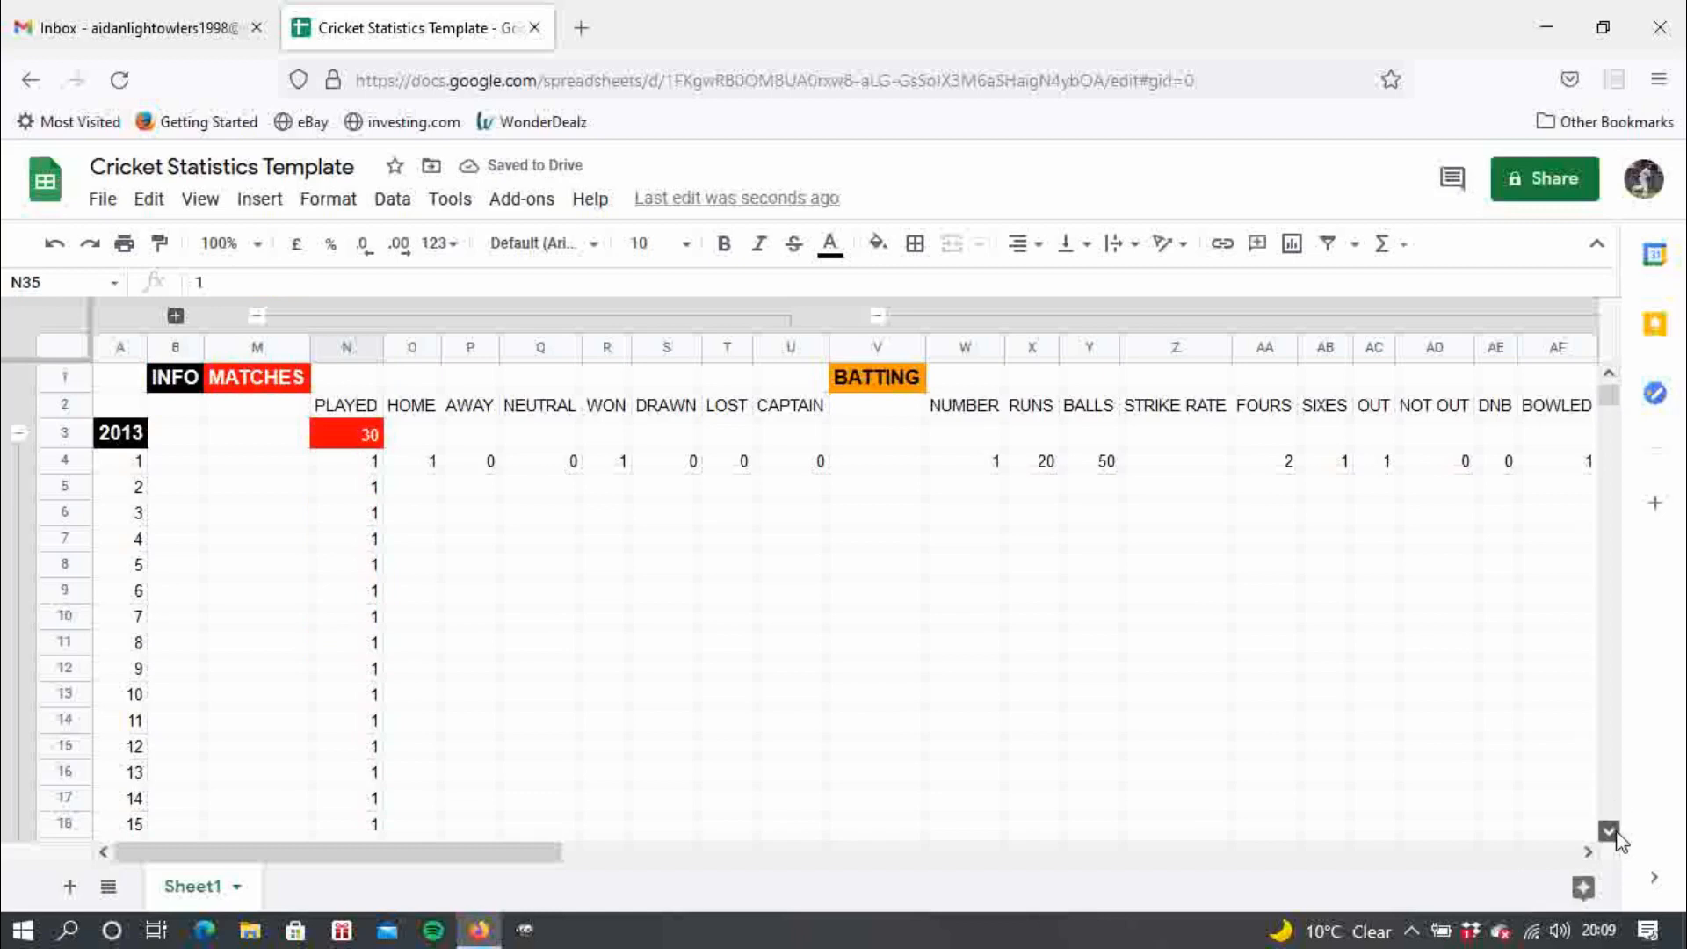
drag(1610, 832, 1609, 833)
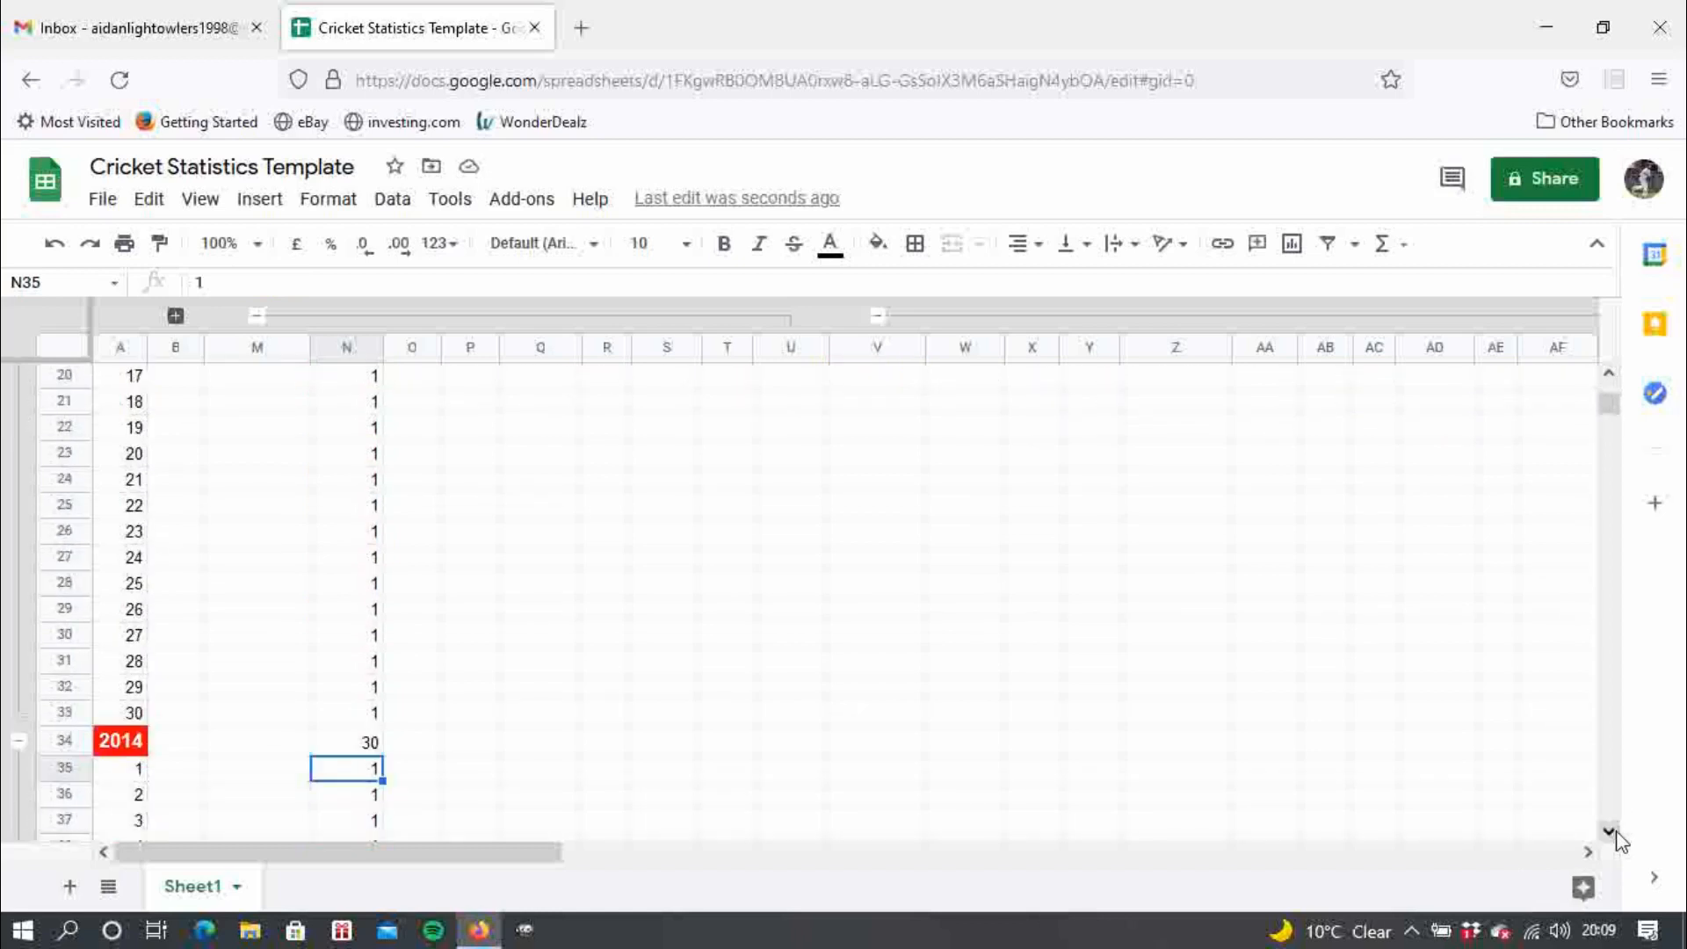
click(365, 742)
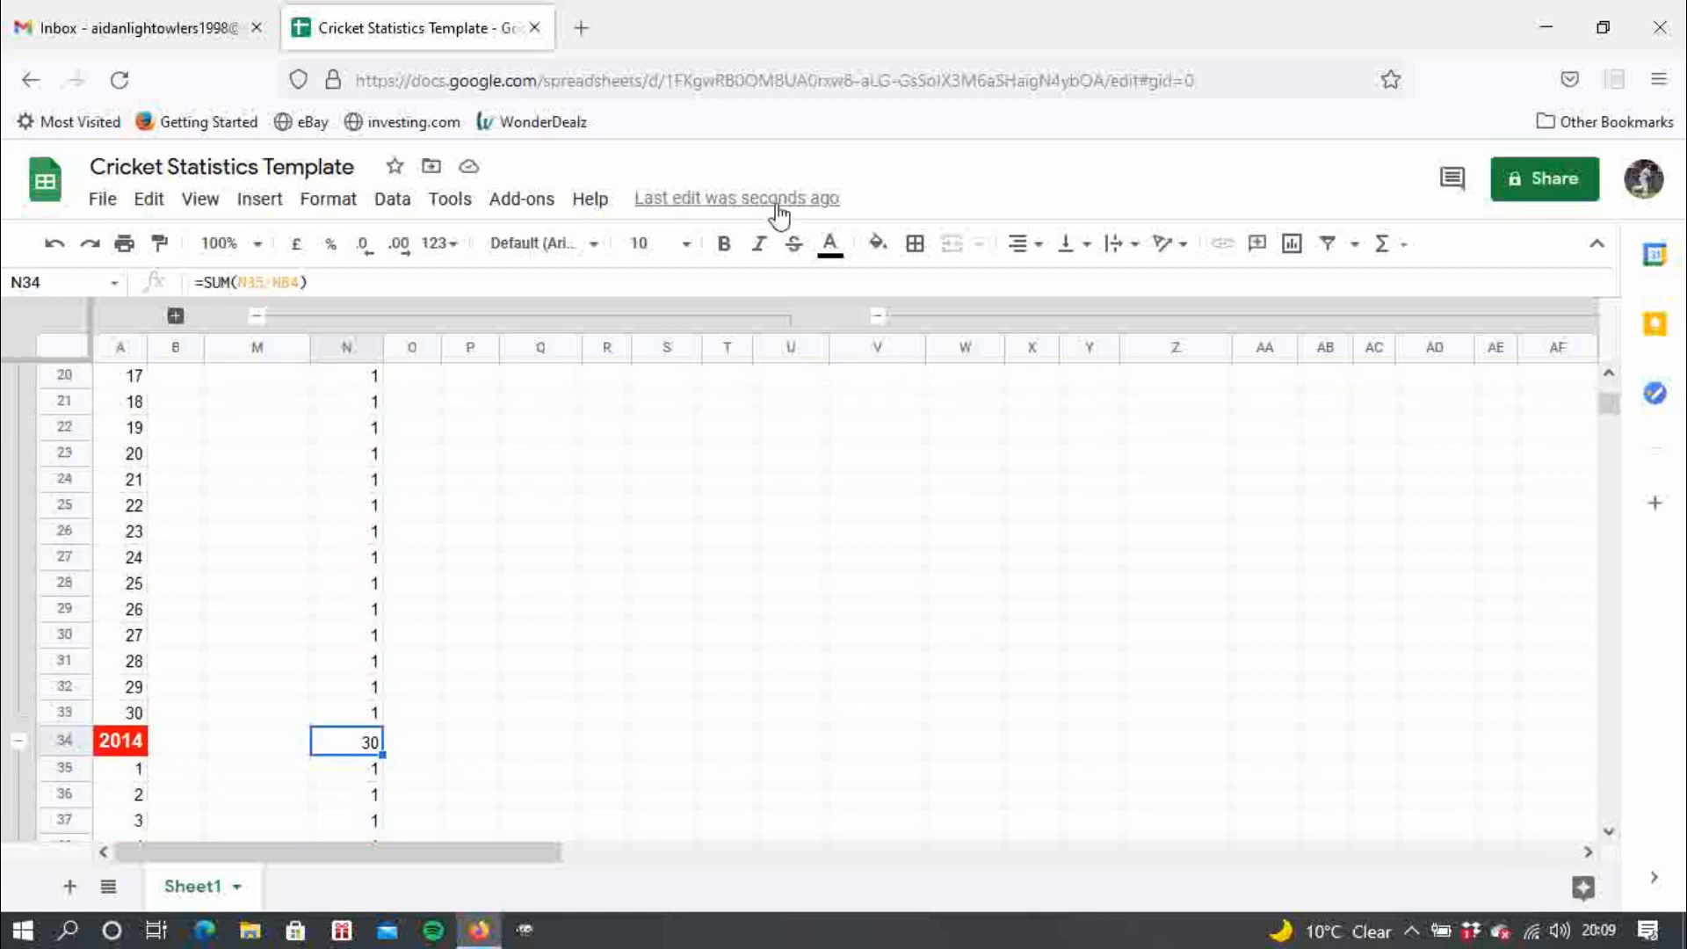
click(878, 243)
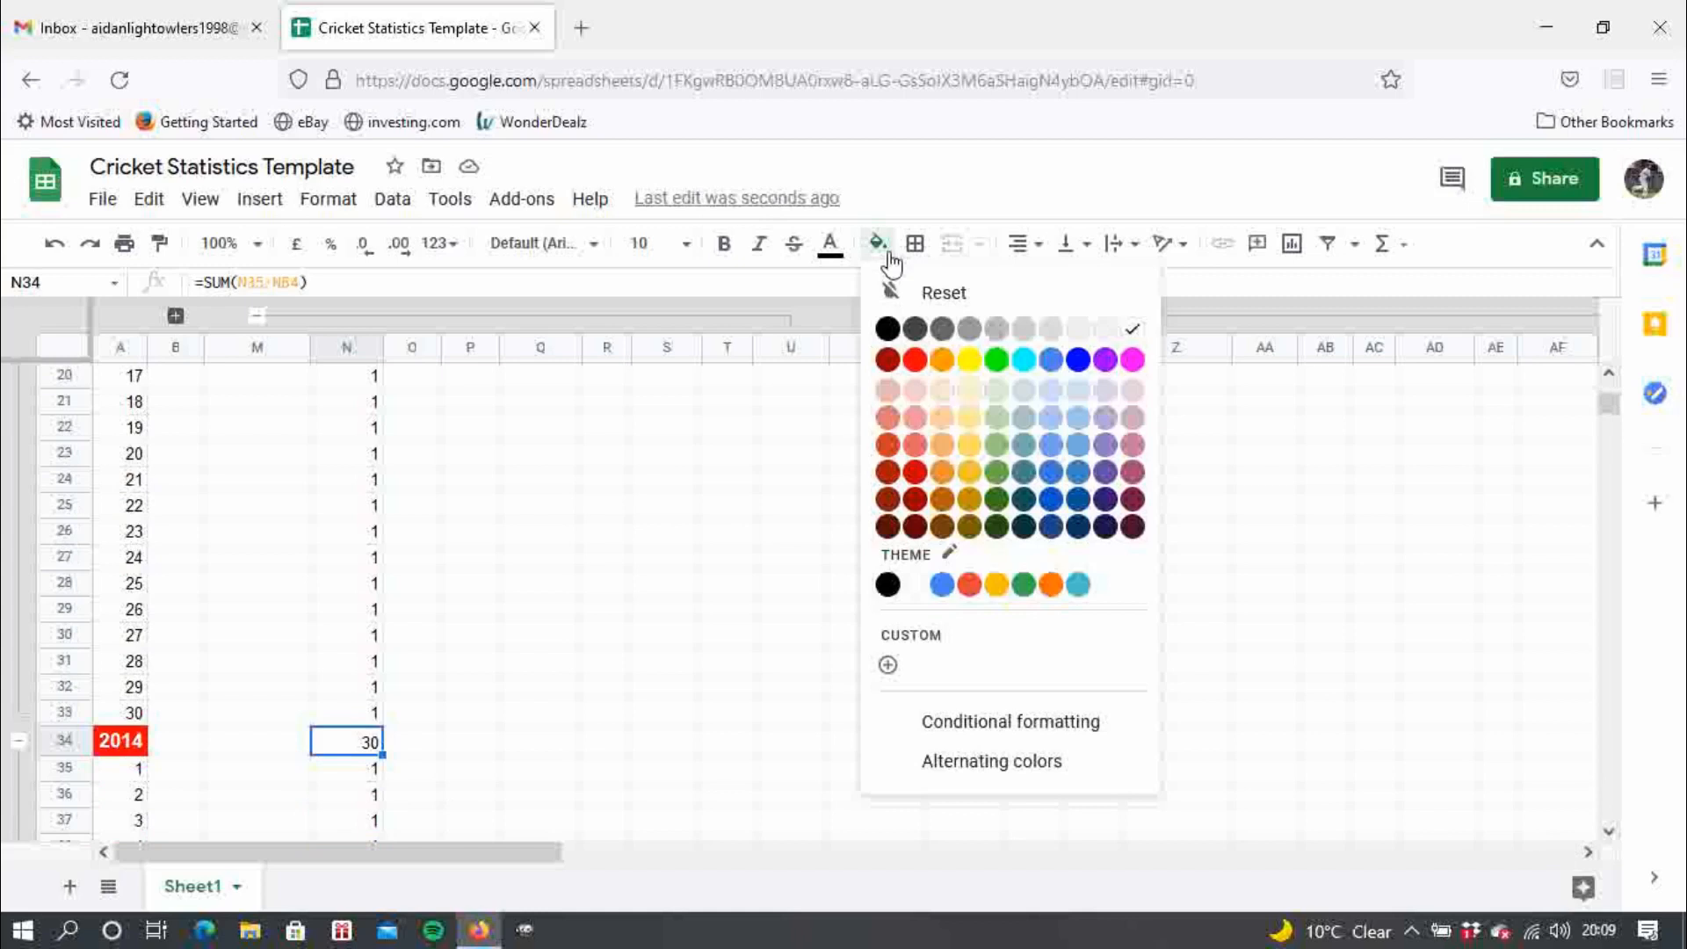
click(915, 360)
click(829, 243)
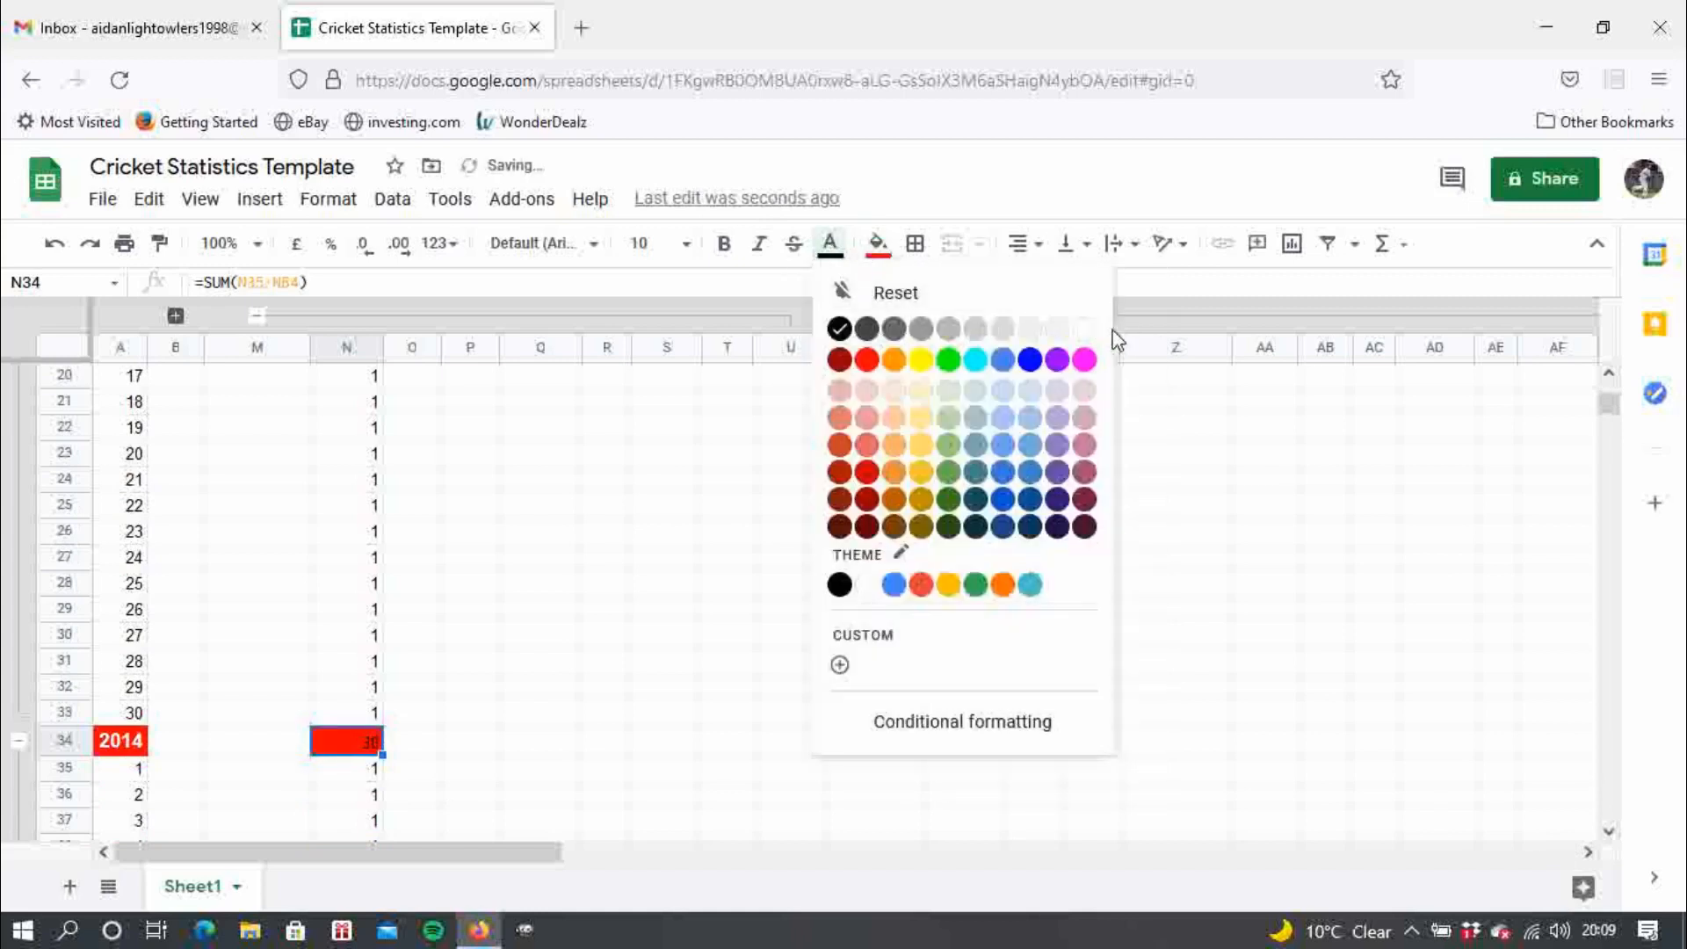
click(1086, 329)
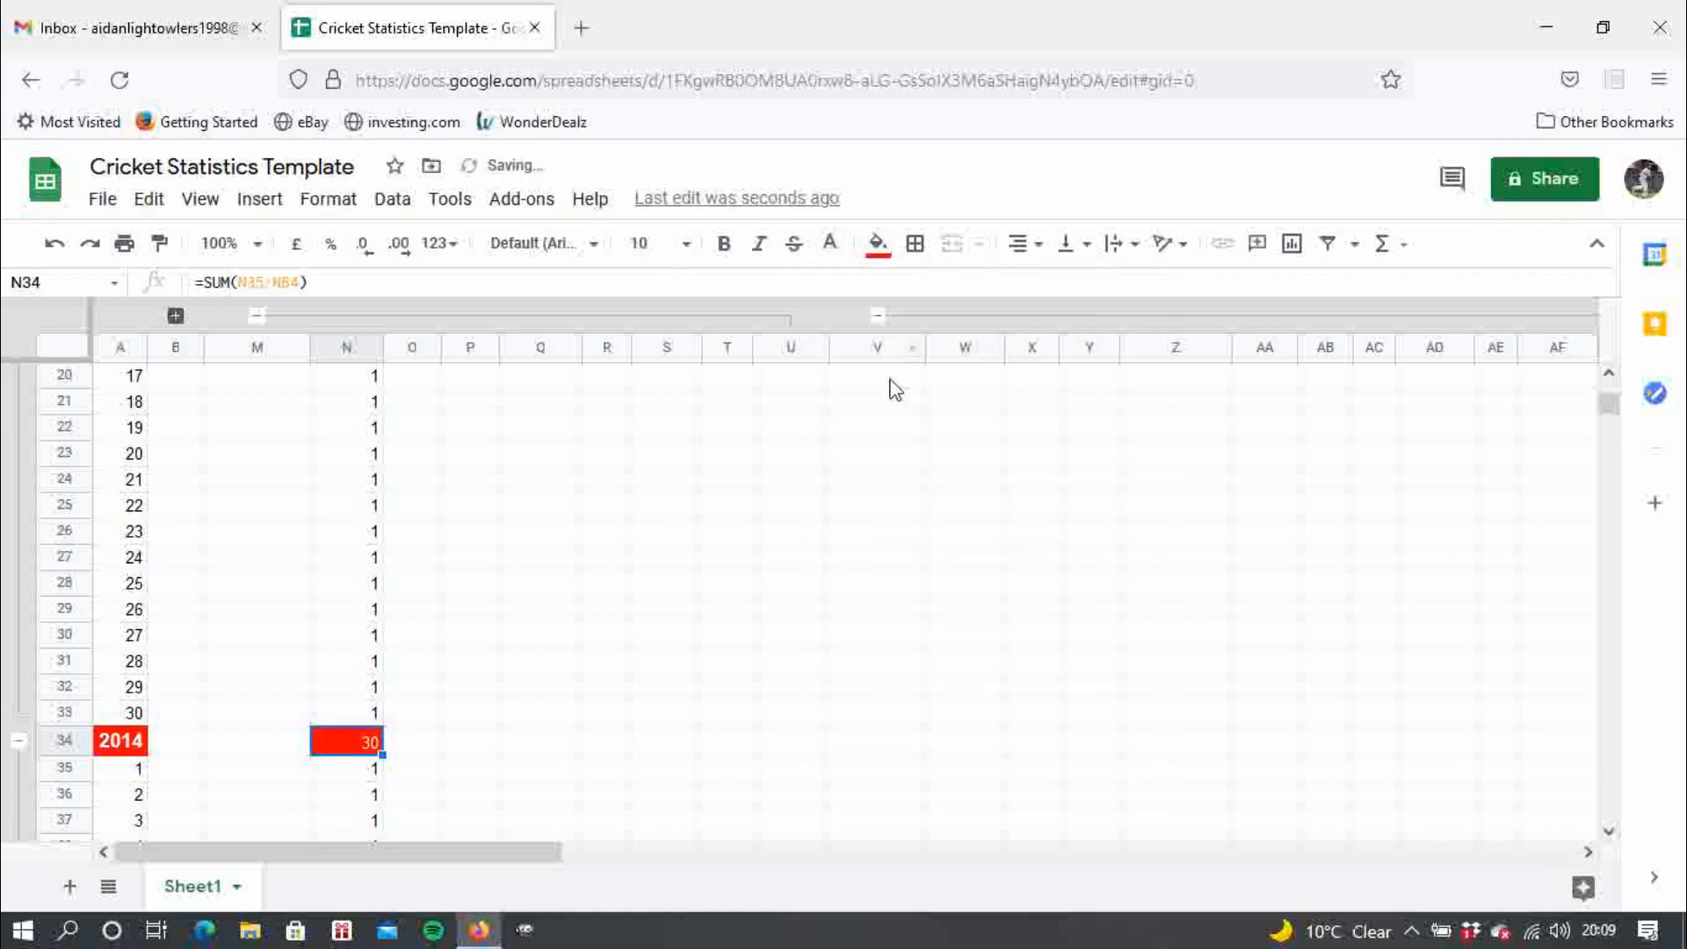
click(722, 246)
click(520, 690)
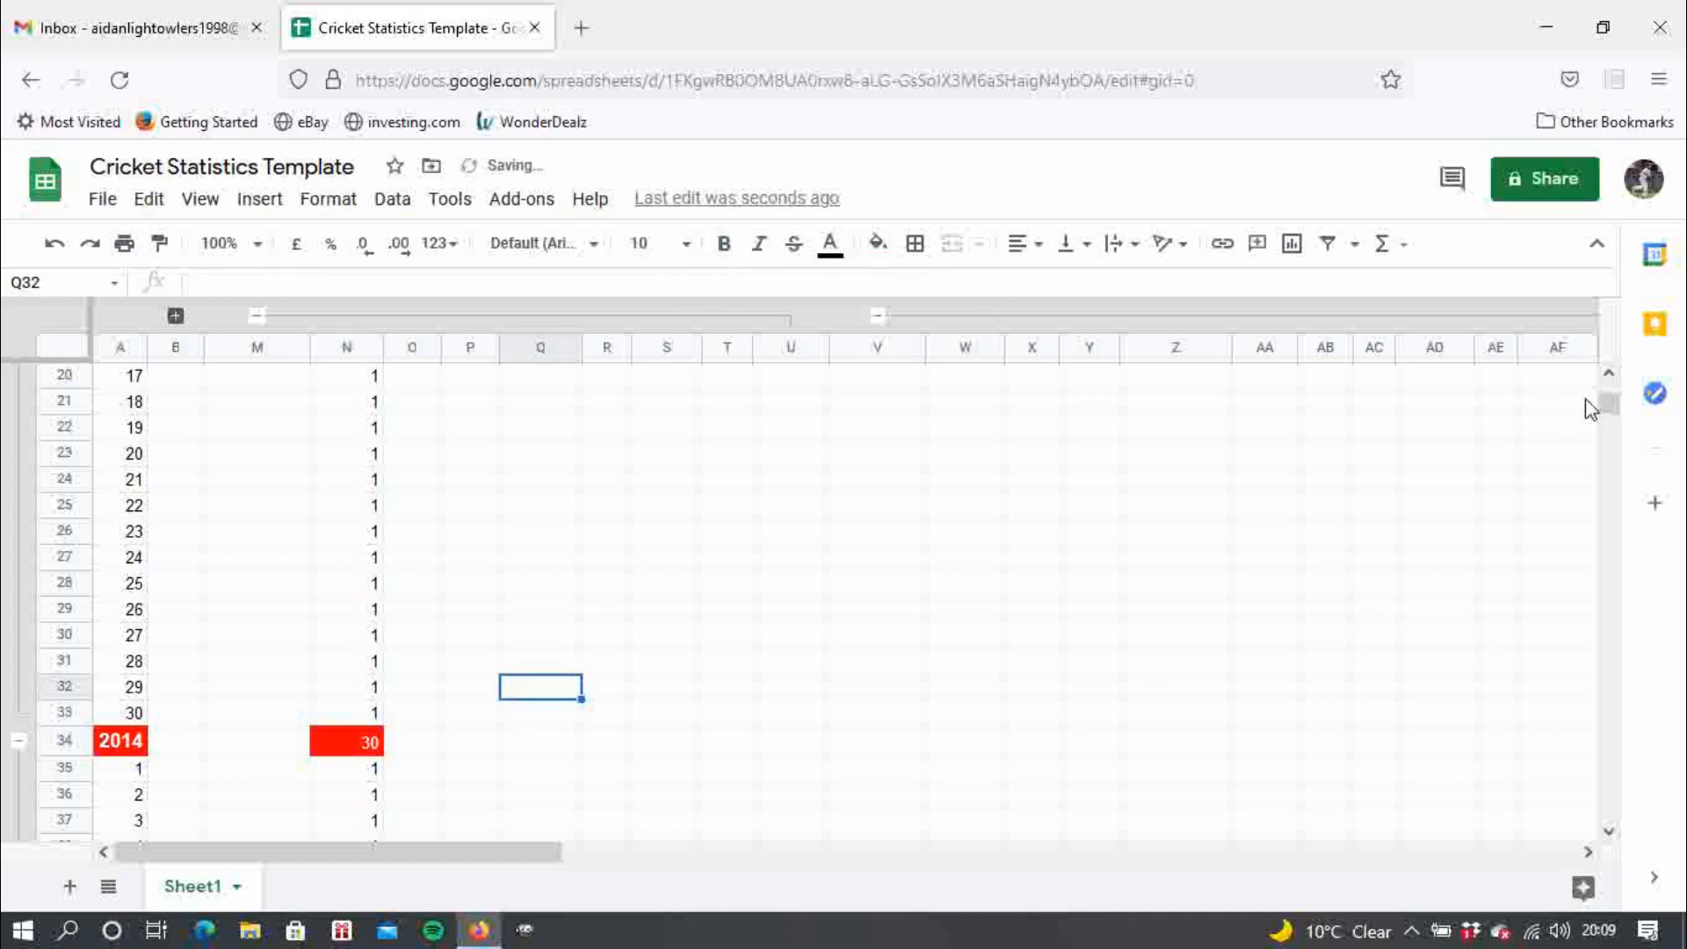
- Enter the formula =SUM(N3,N34) in N1 to add the 2013 and 2014 PLAYED totals
drag(1607, 406, 1617, 395)
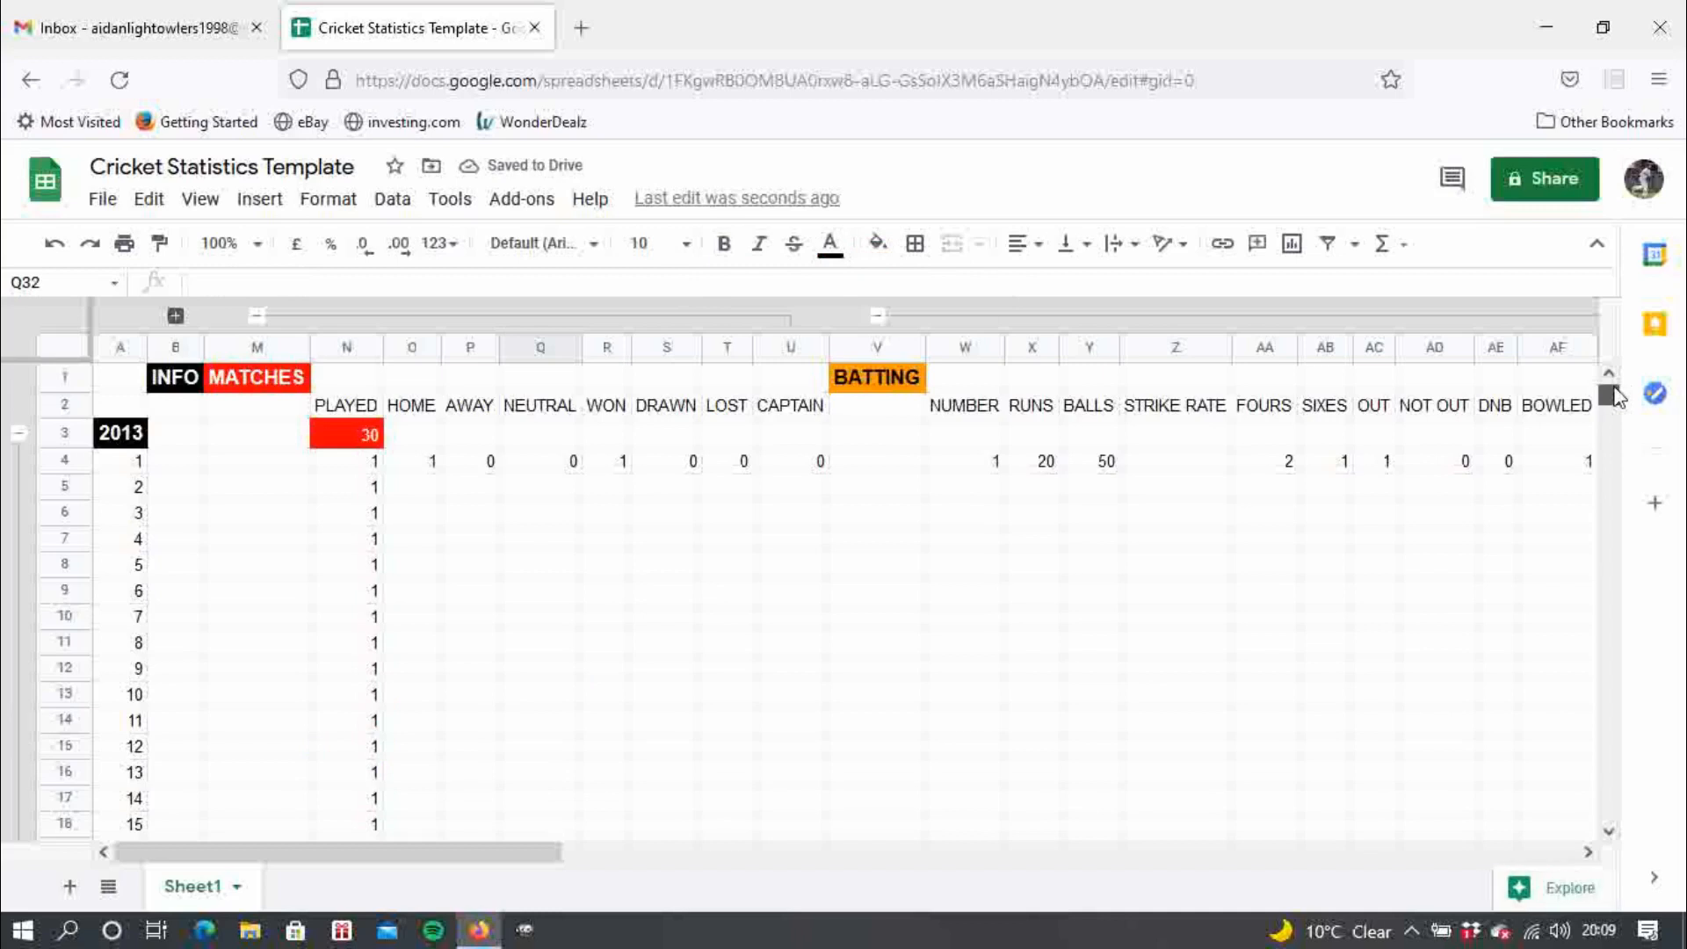
click(352, 378)
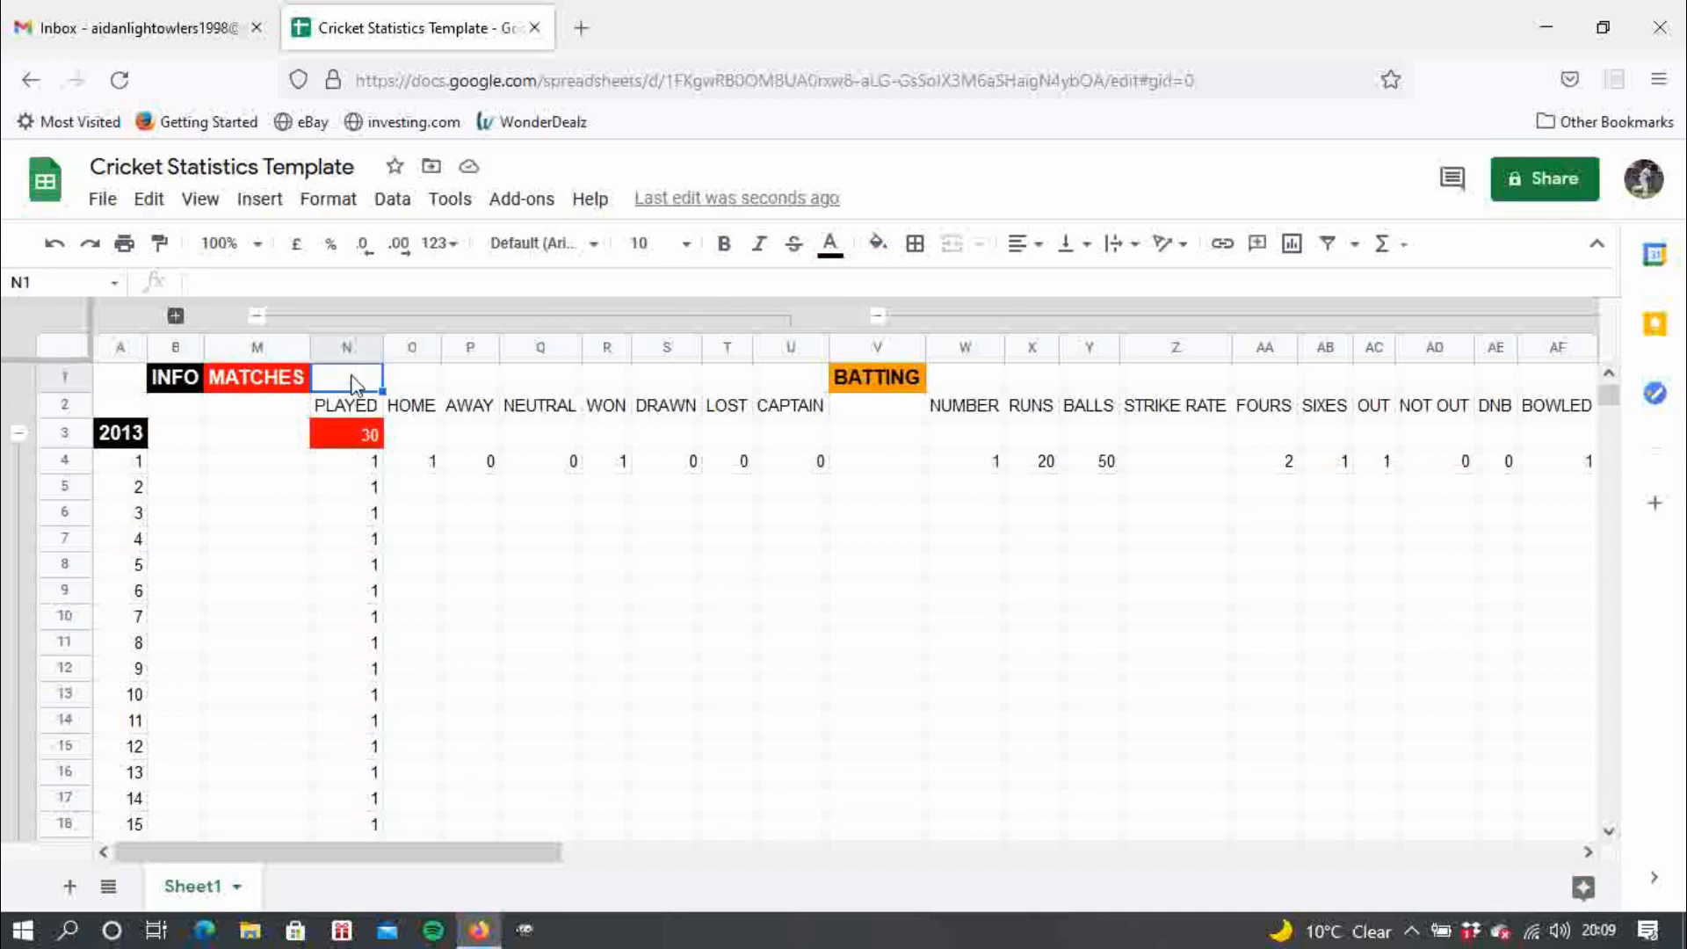
text(=SUM(N3)
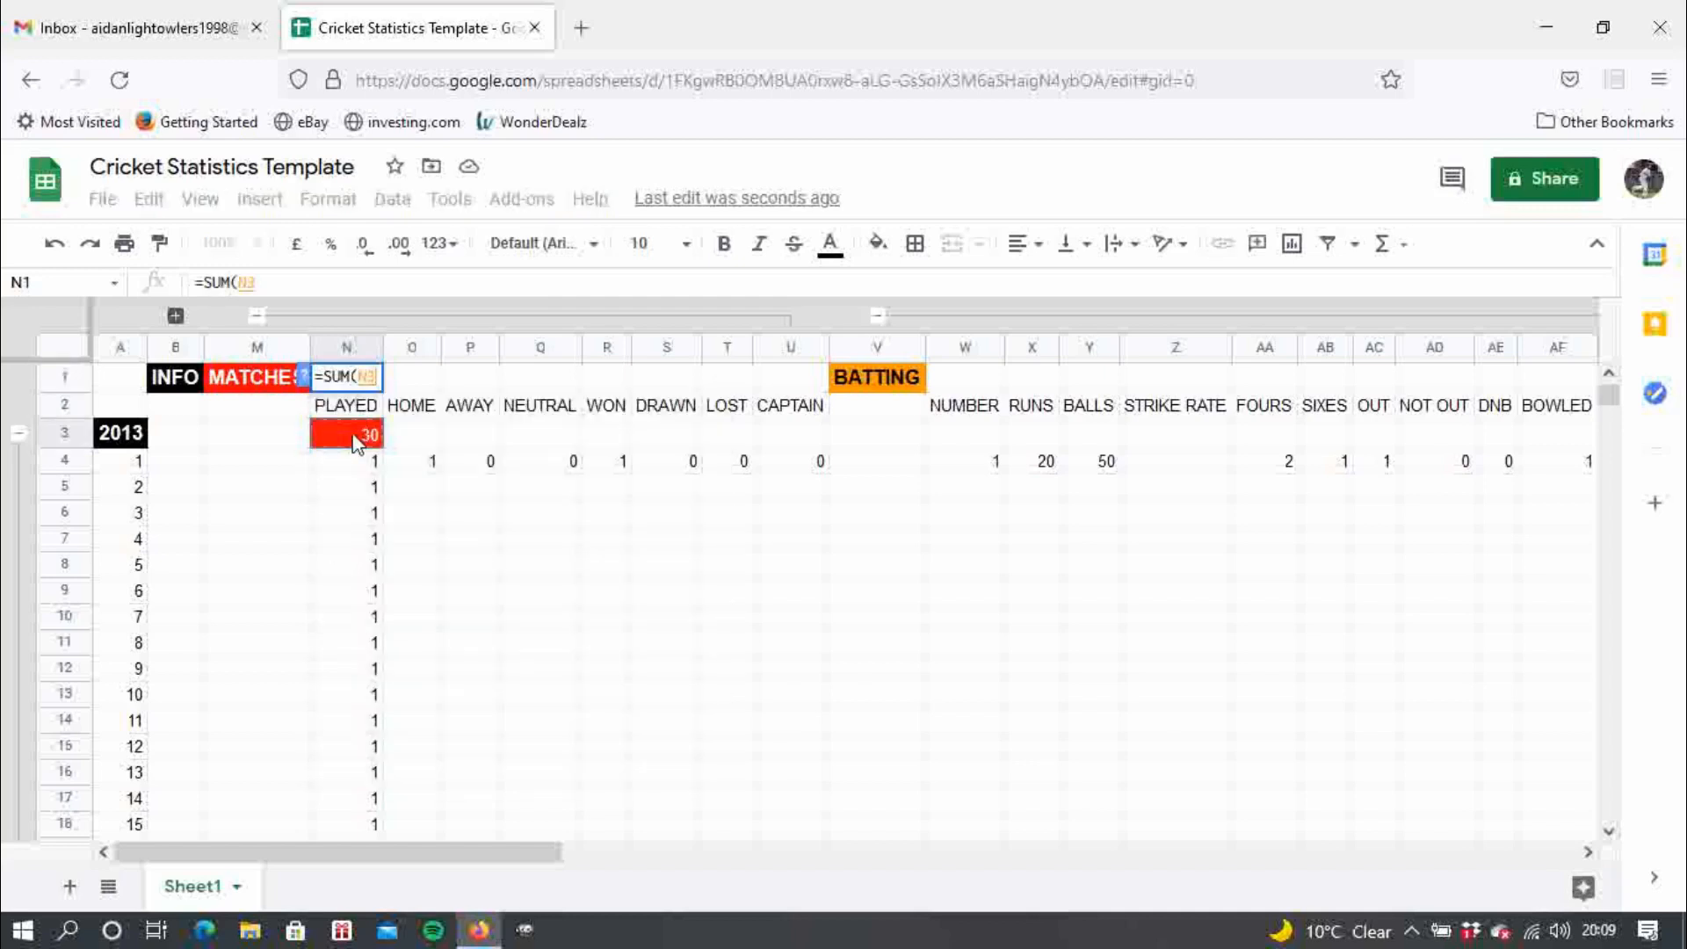
click(356, 442)
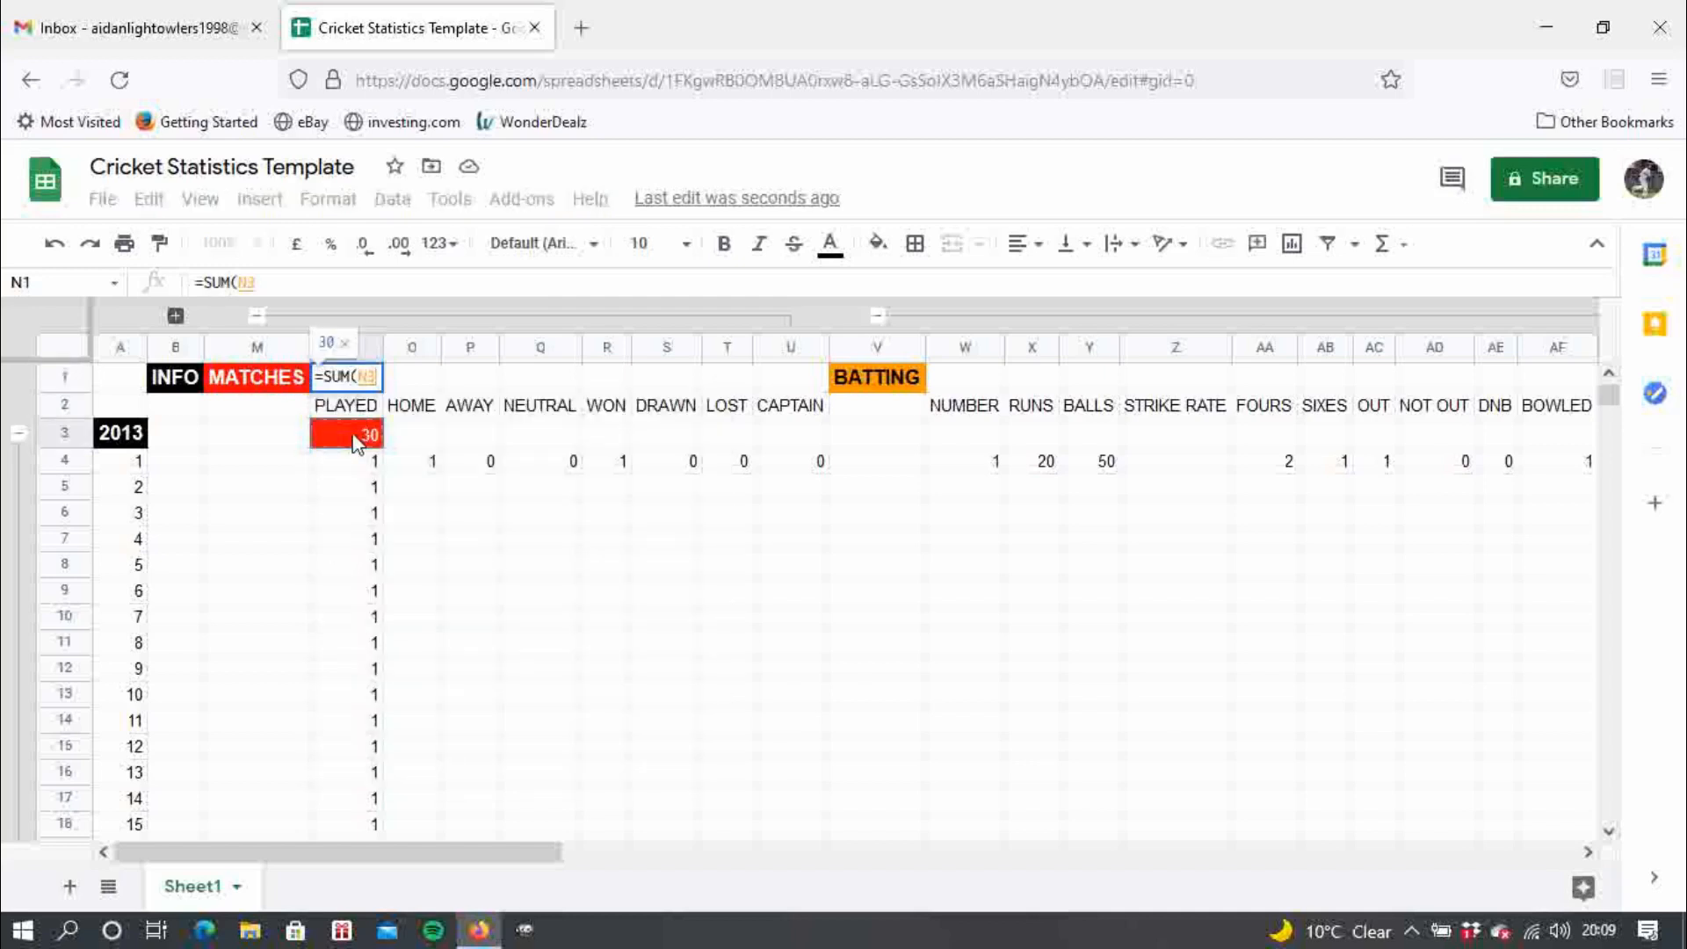
text(:)
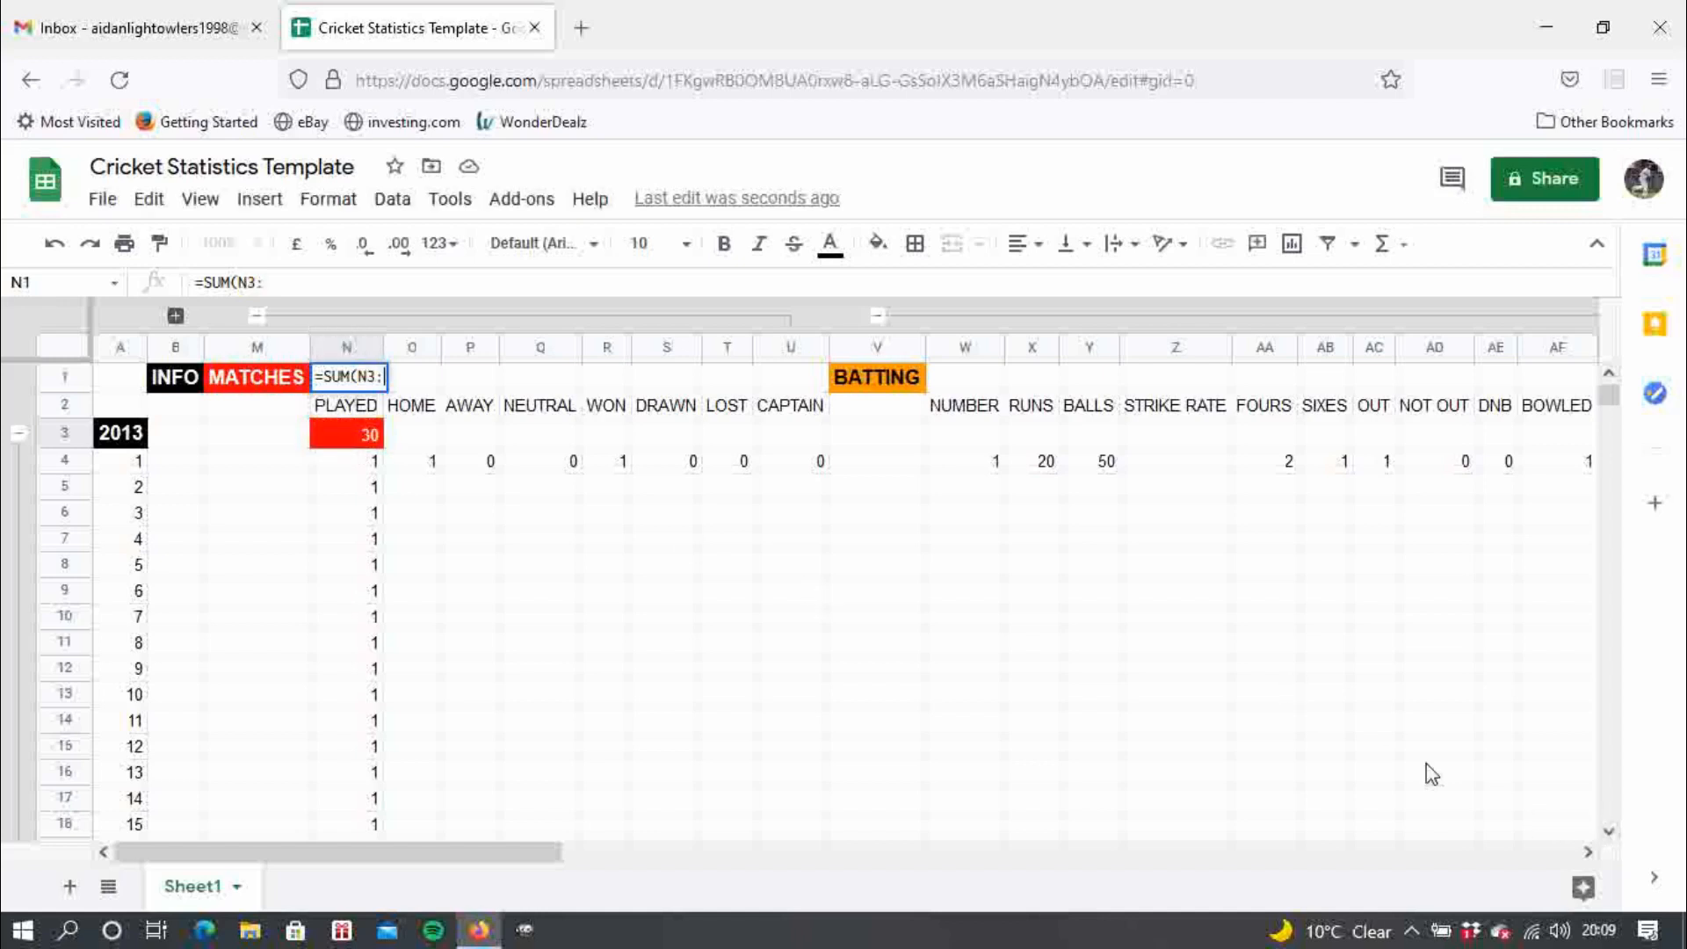
key(BackSpace)
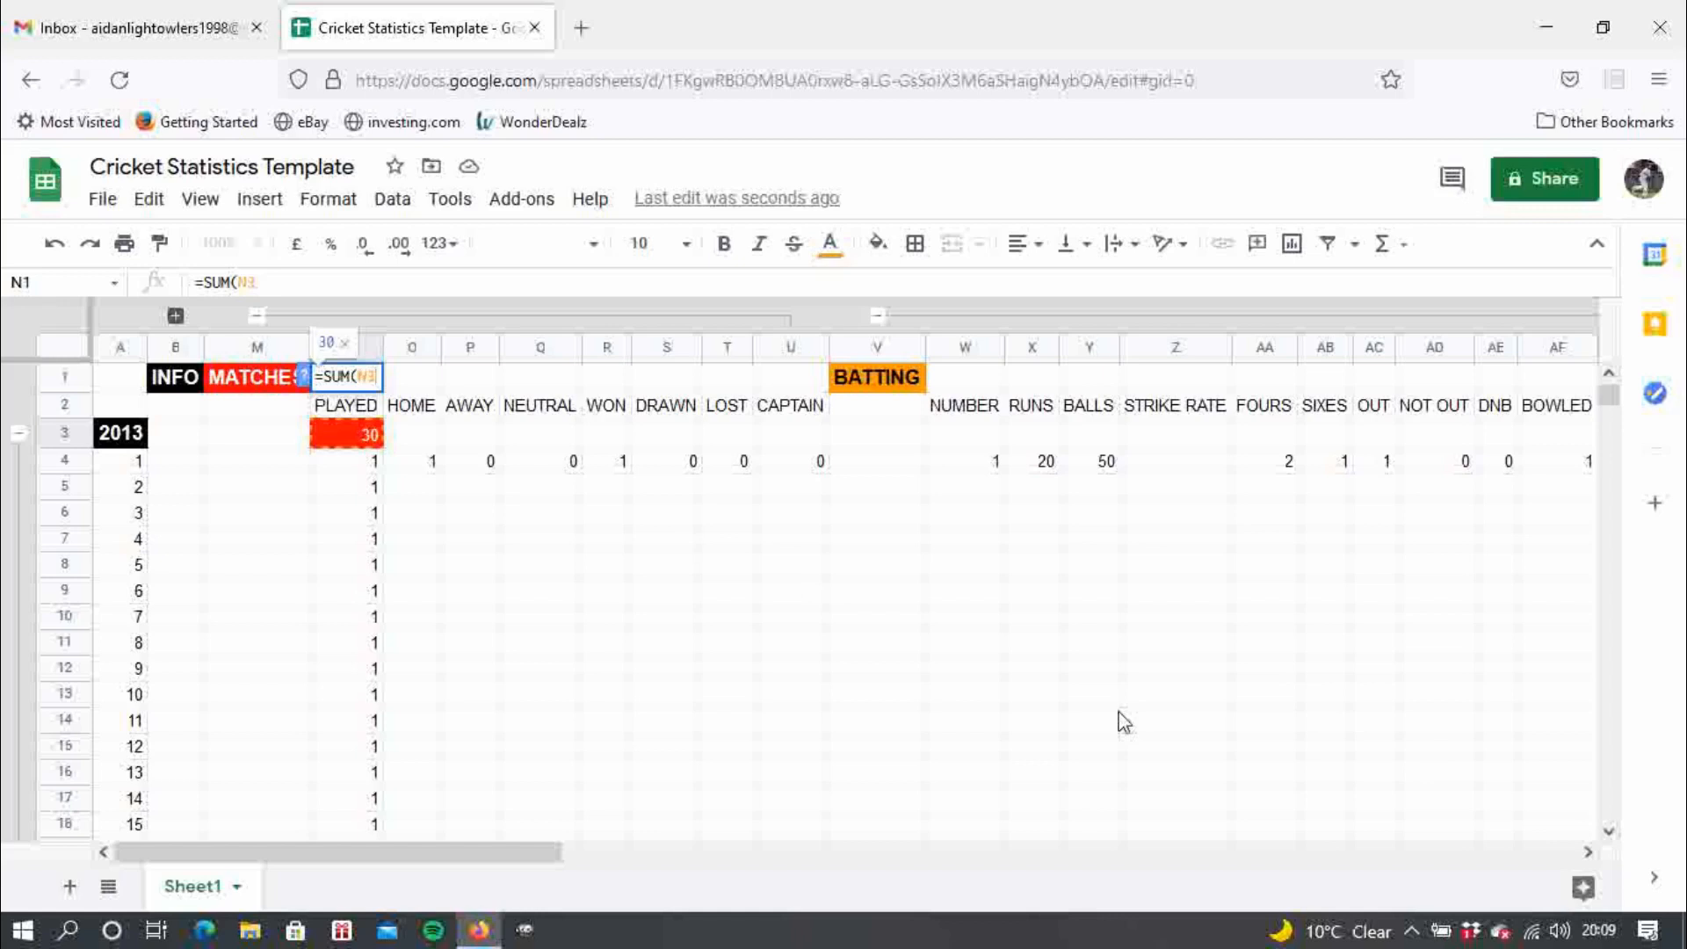
text(,)
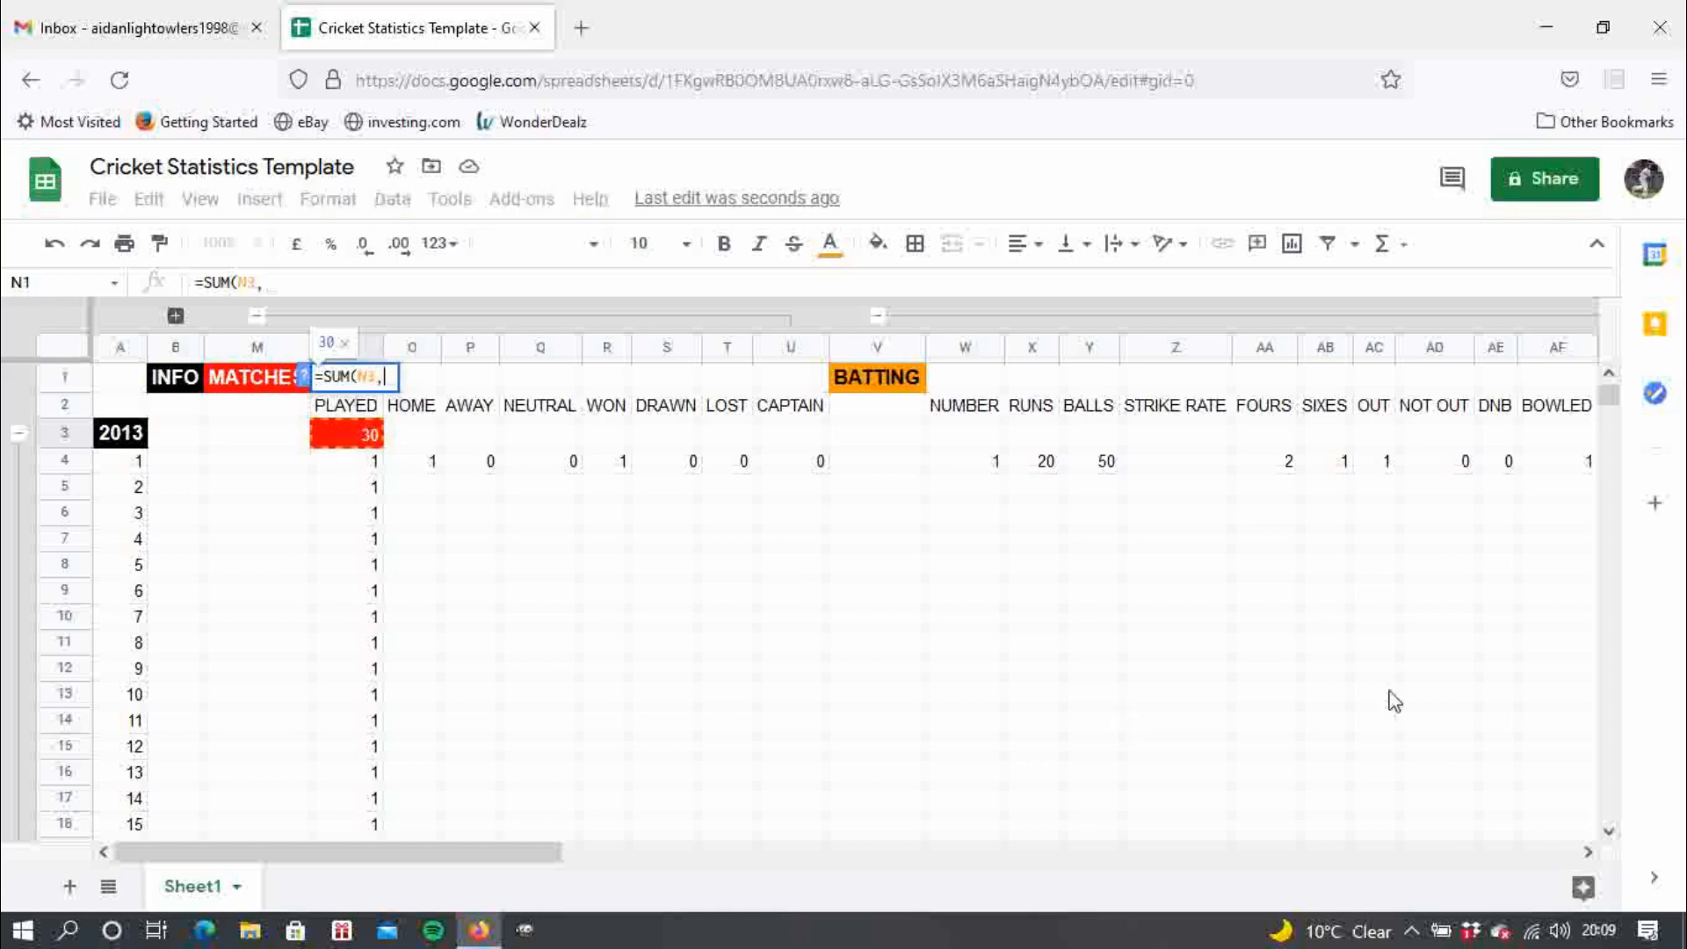
click(1611, 835)
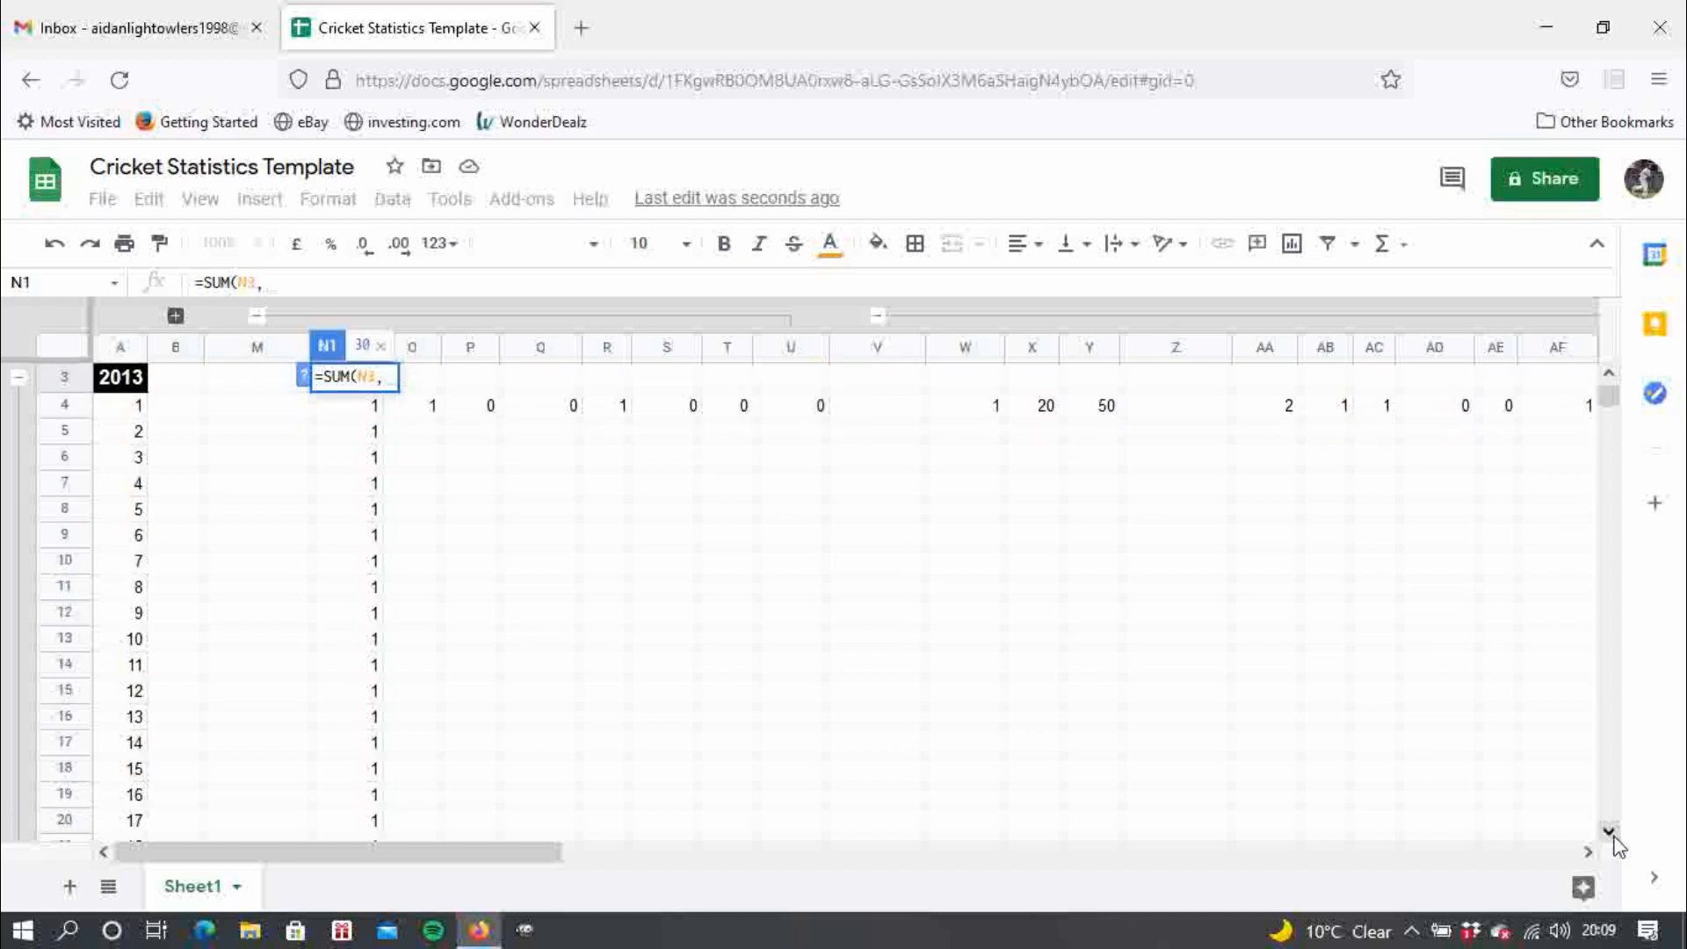
click(1609, 831)
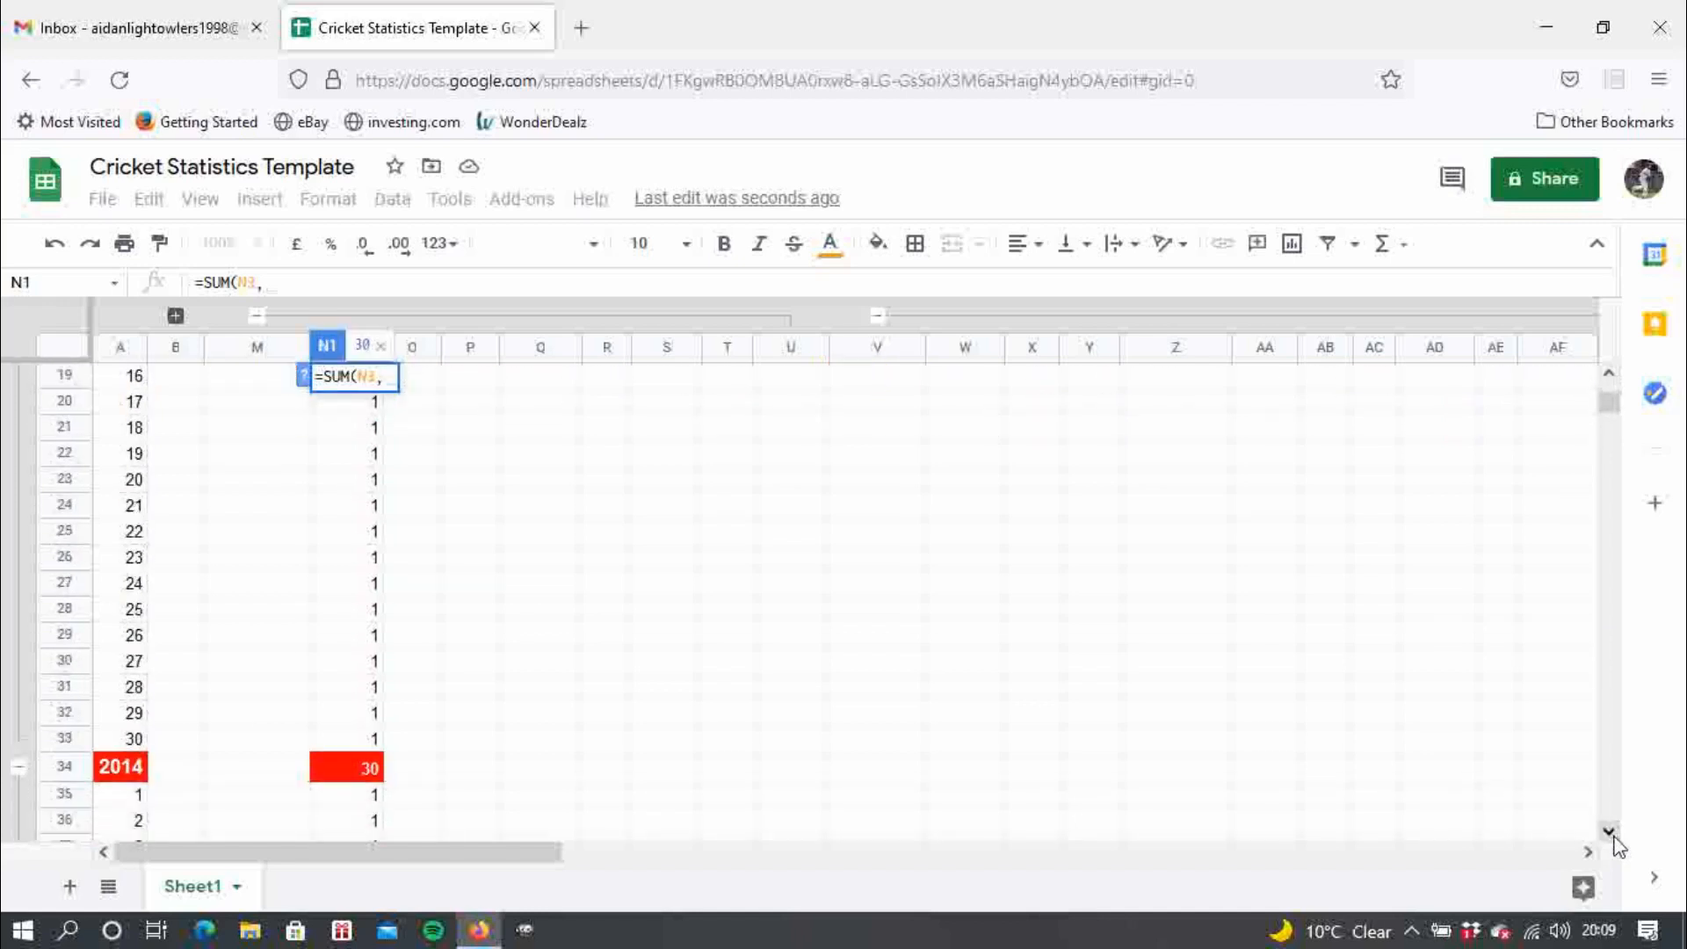
click(369, 774)
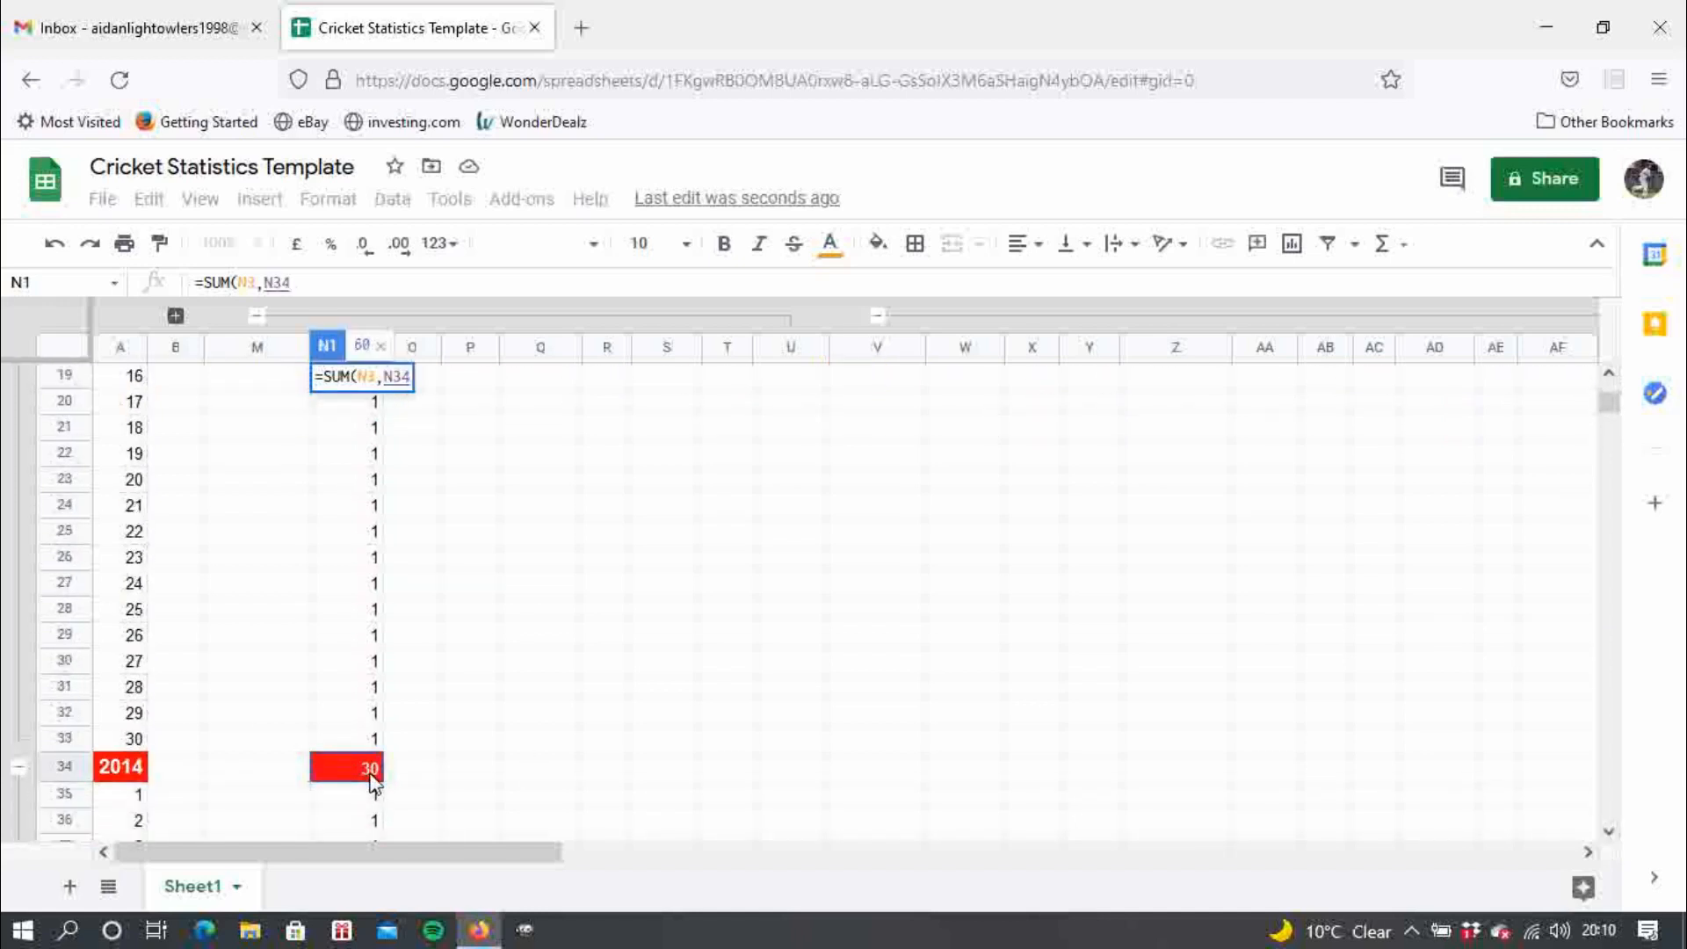
text())
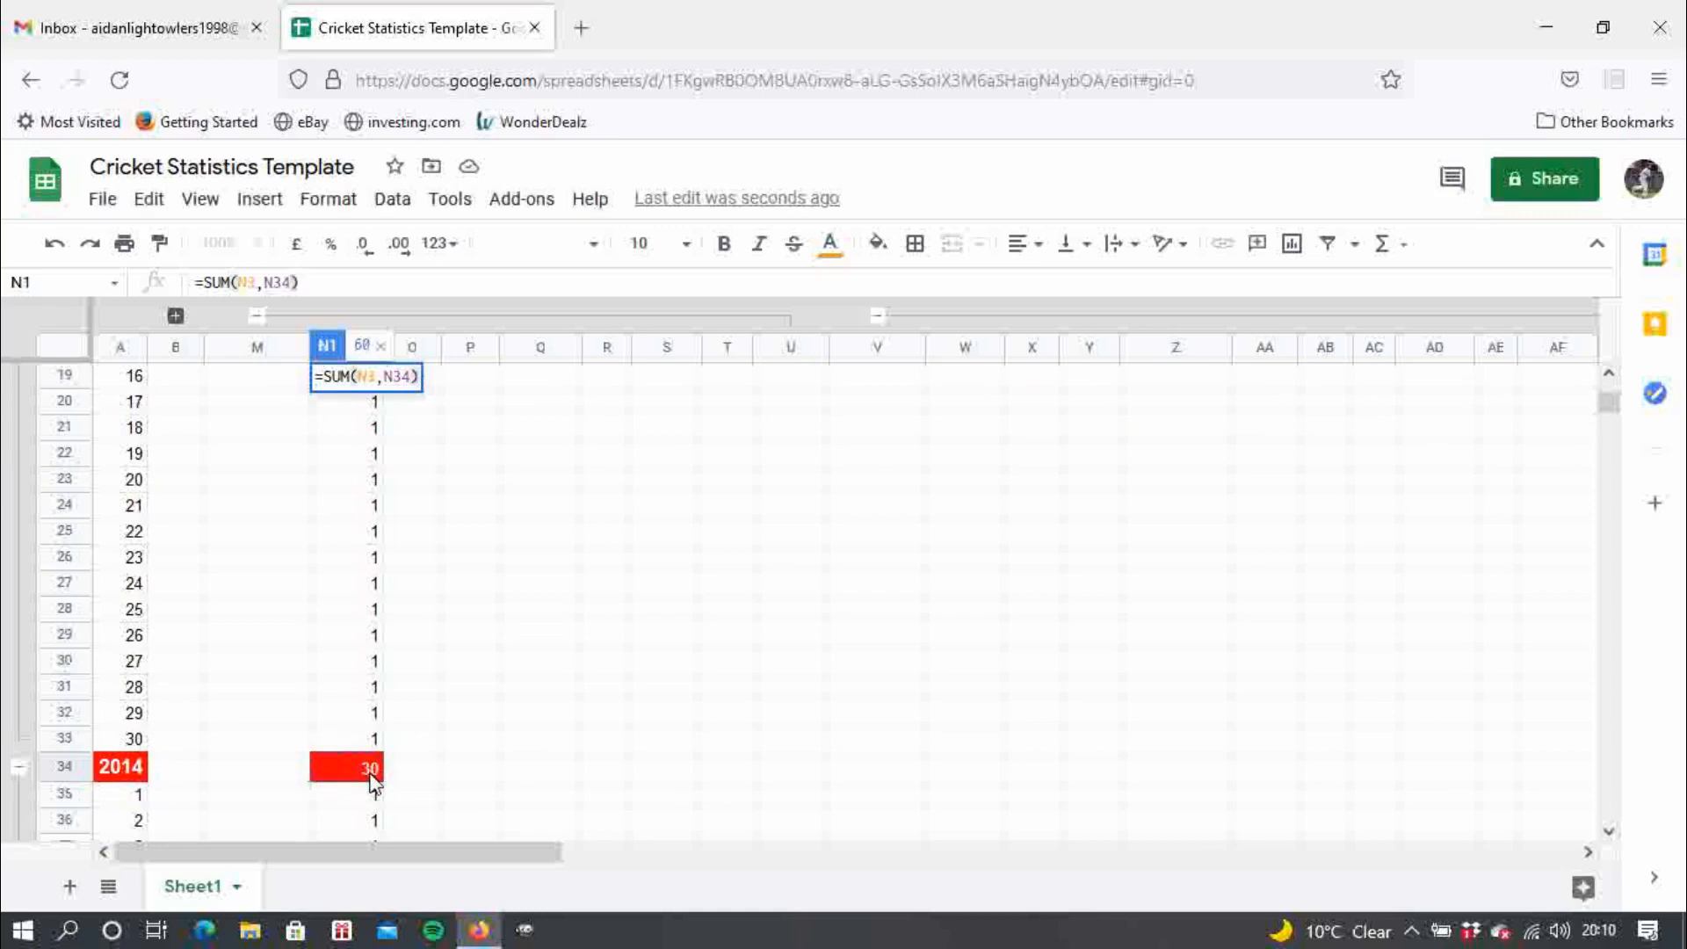
key(Return)
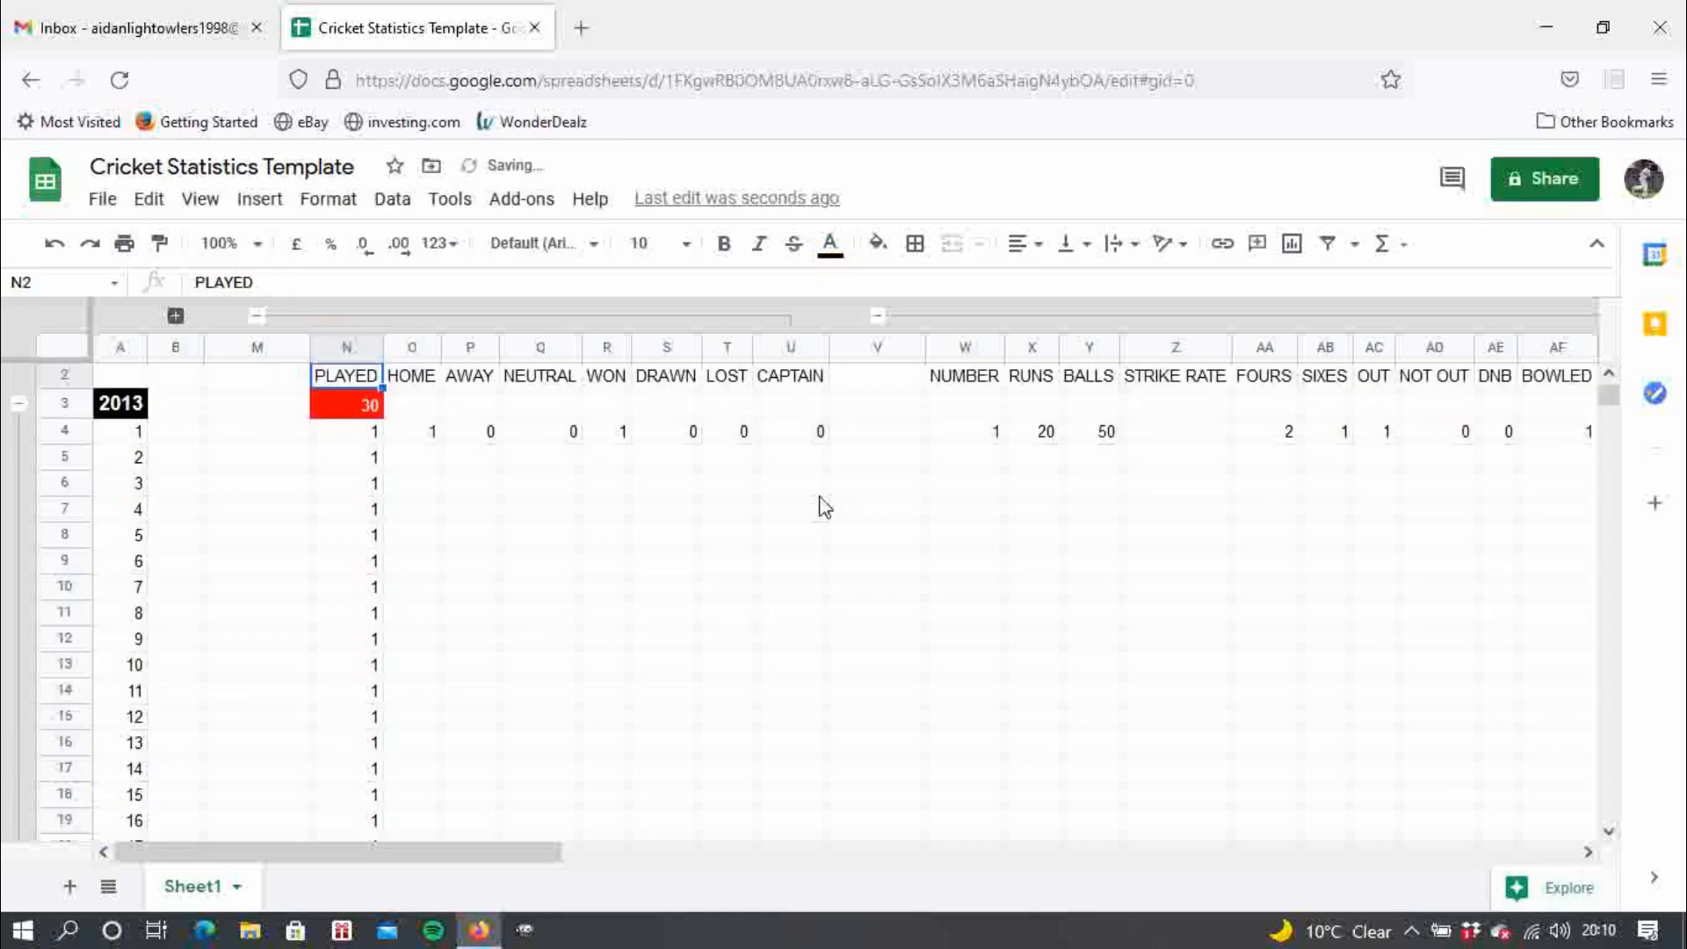
click(1610, 373)
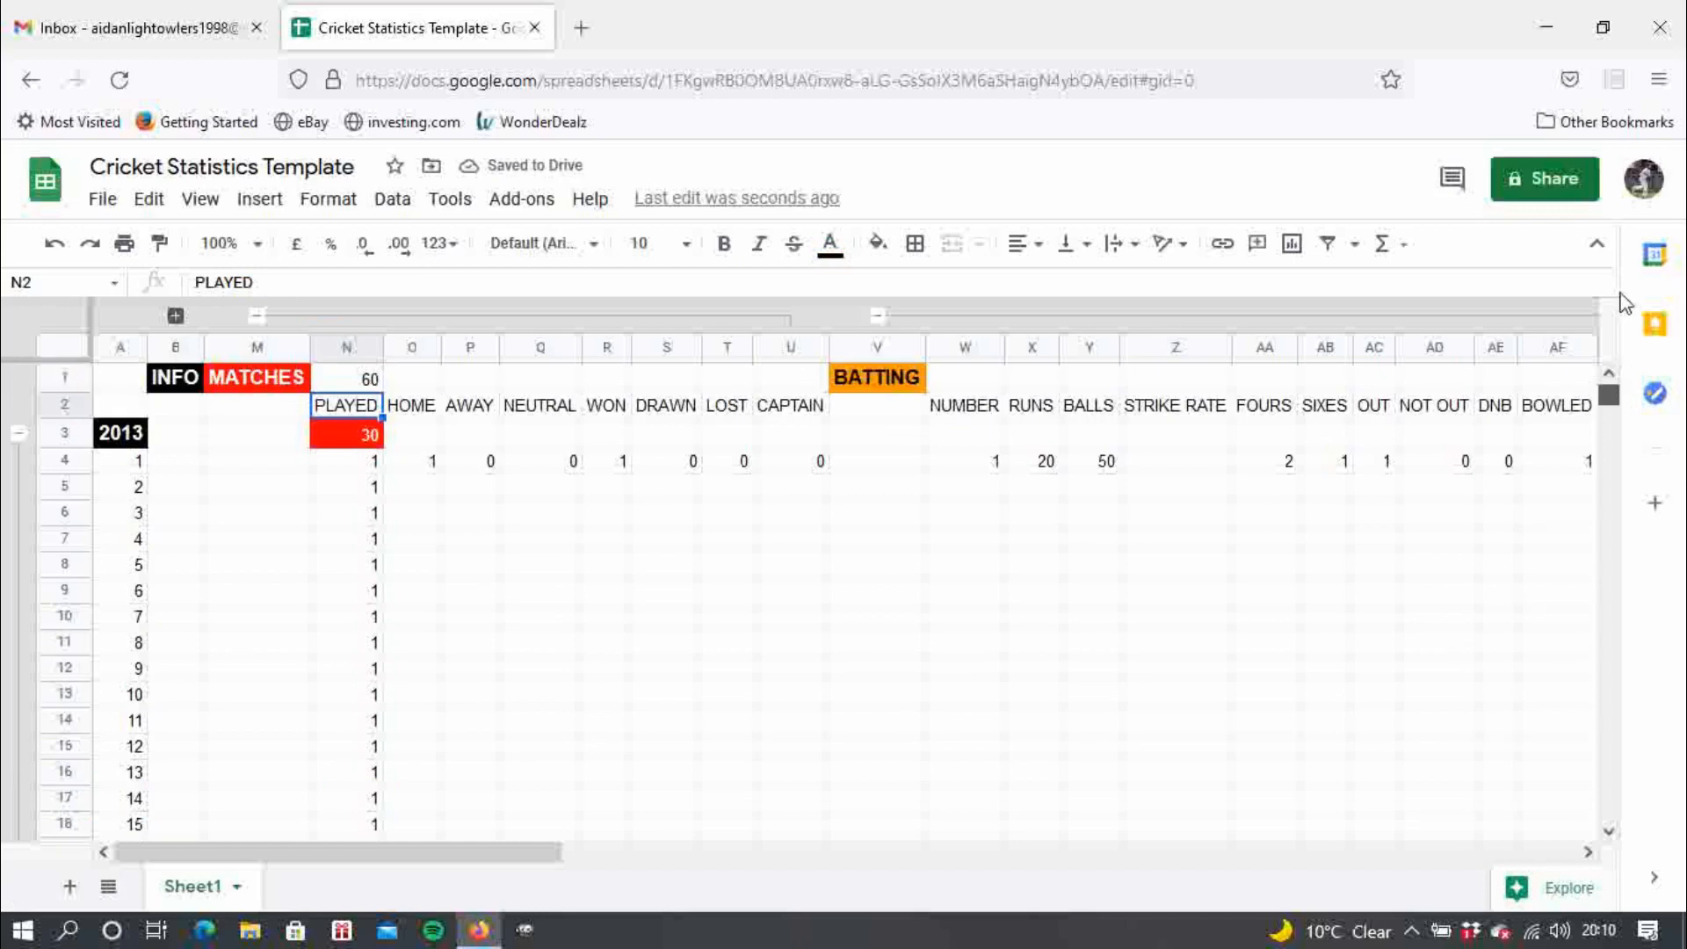
- Compare how the SUM formulas in N1 and N3 reference their cells
click(364, 389)
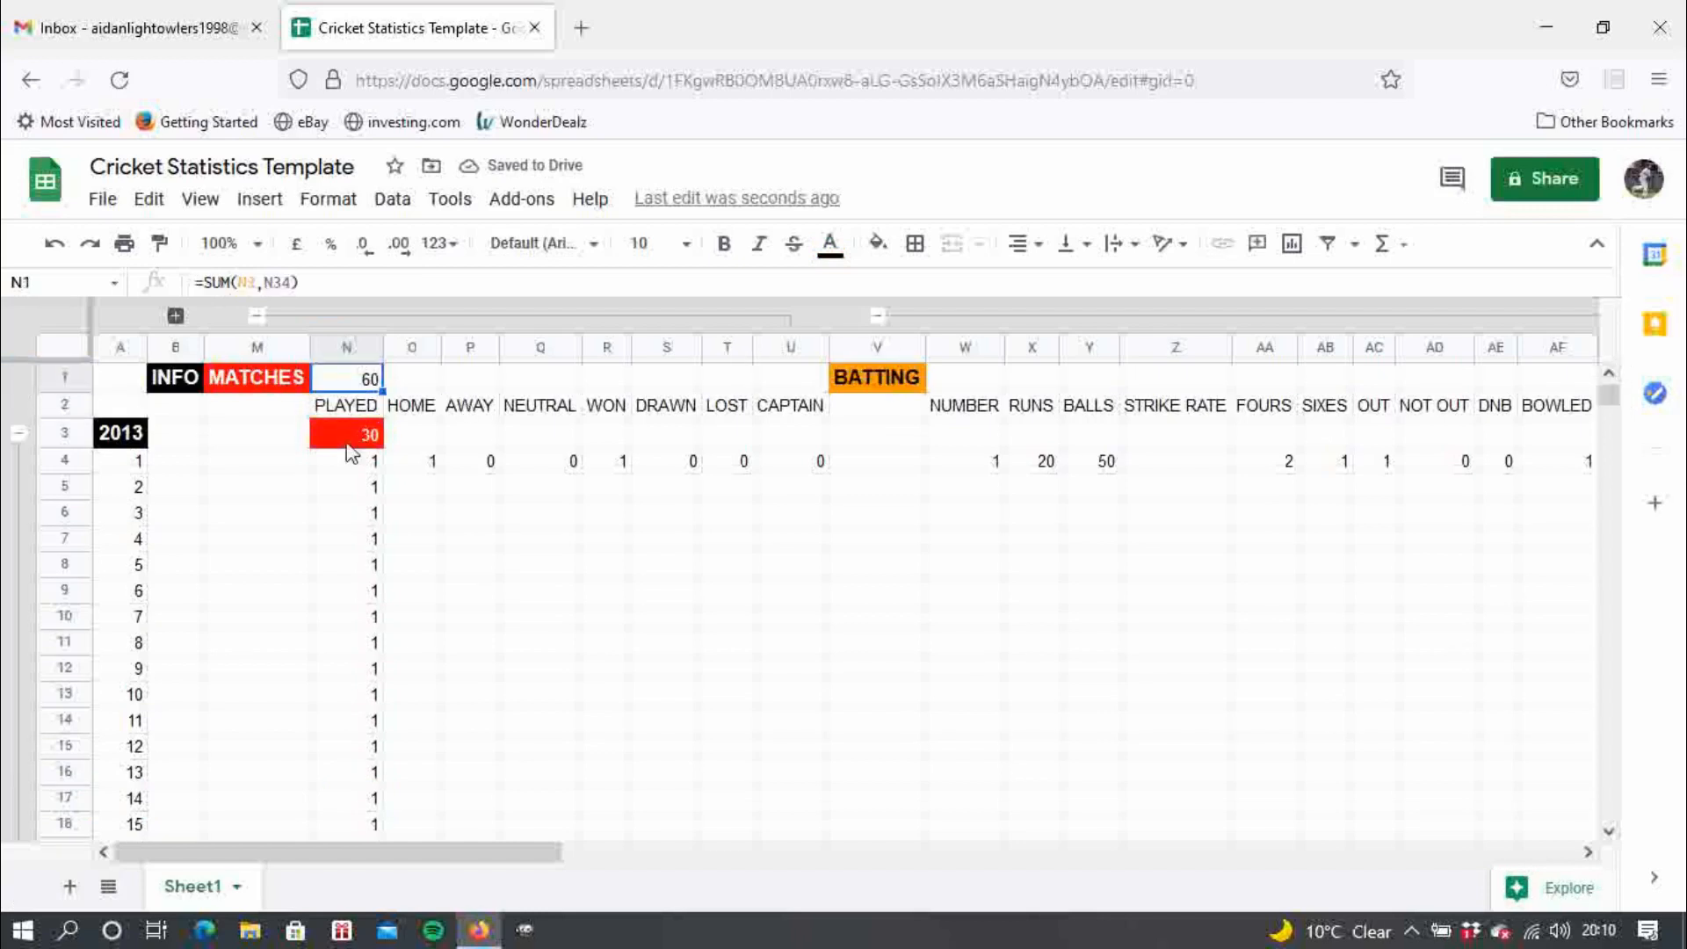
click(349, 442)
click(368, 387)
click(351, 434)
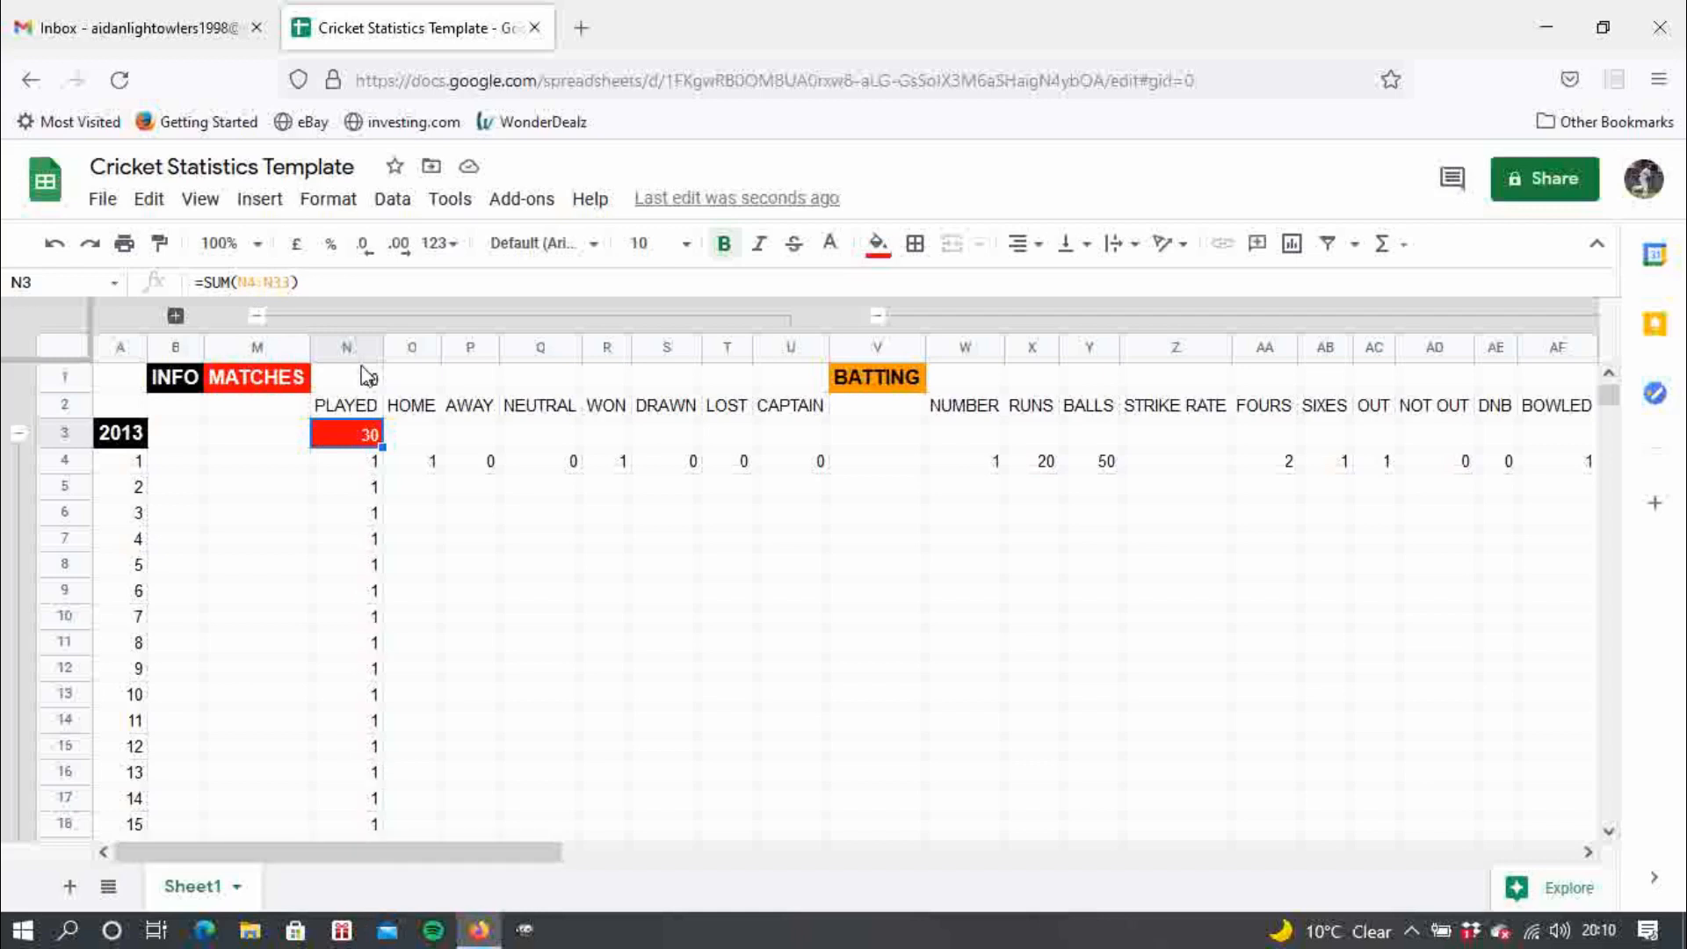
click(266, 288)
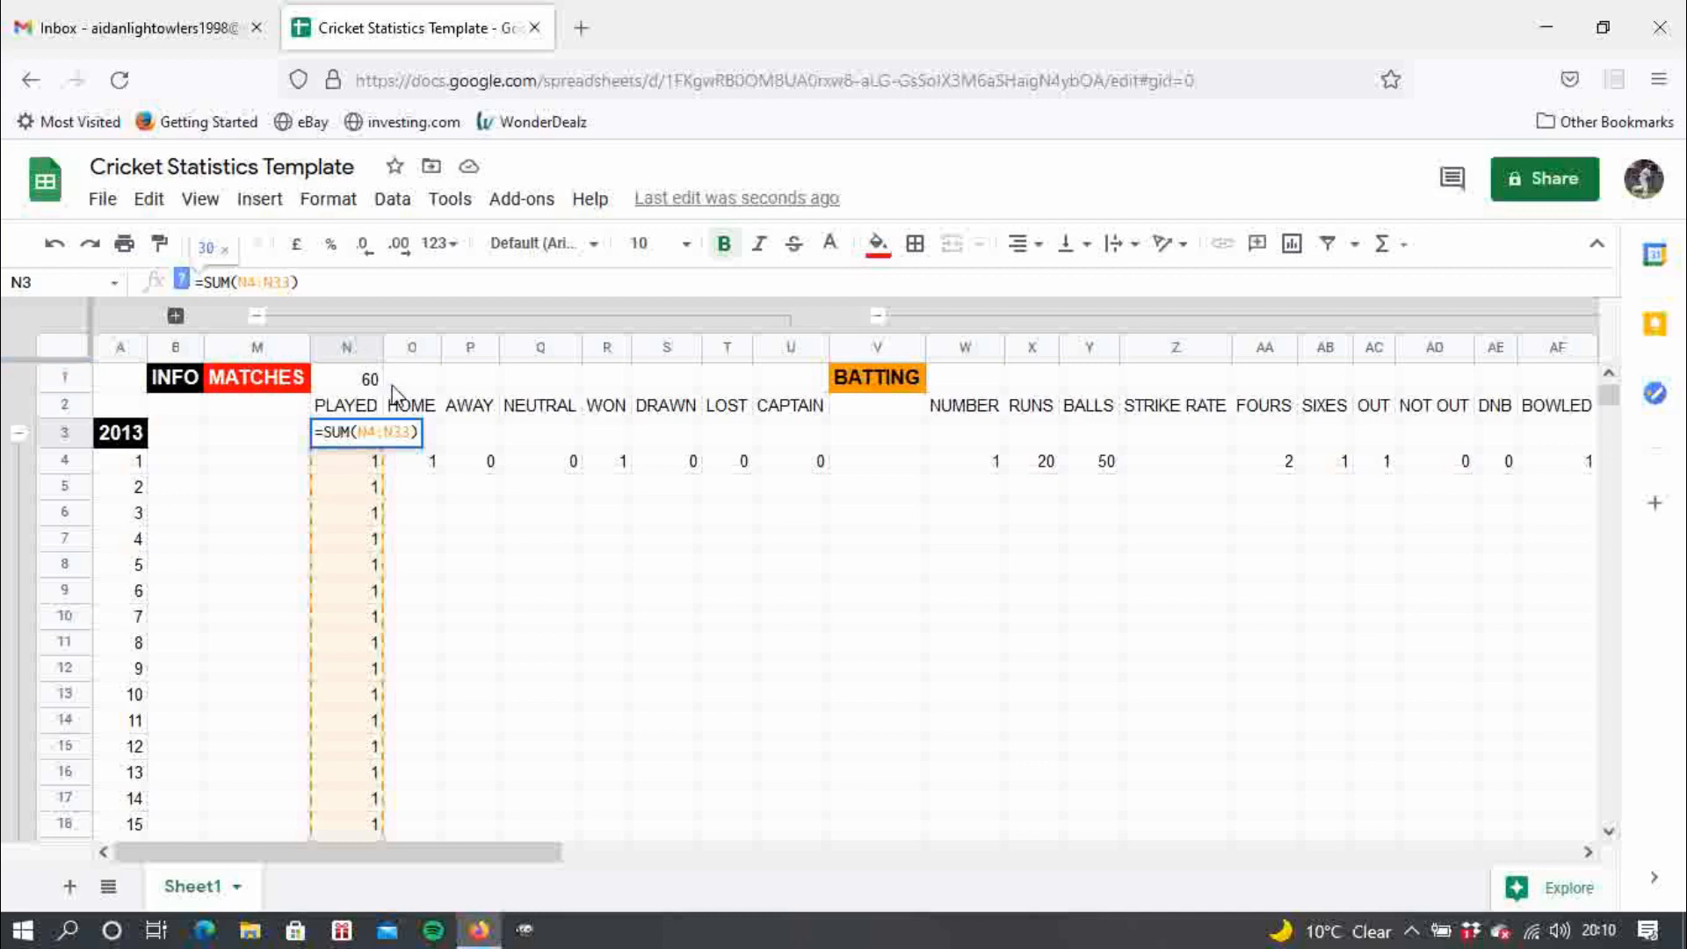
click(483, 518)
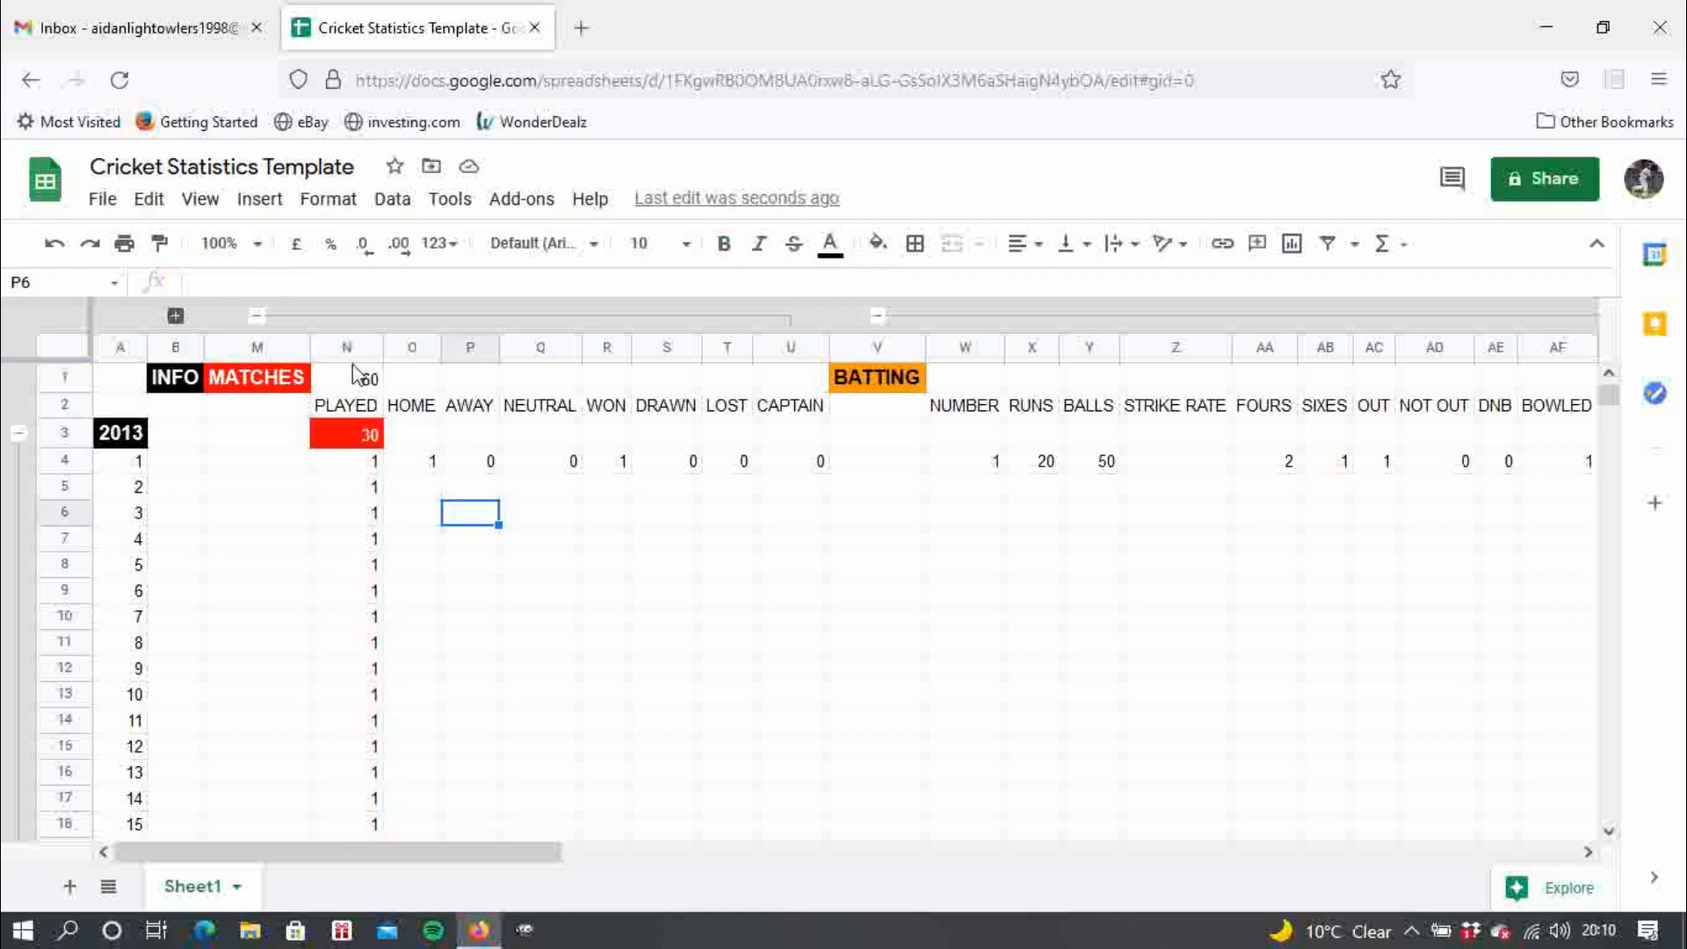
- Change the career PLAYED formula in N1 to the range form =SUM(N3:N34)
click(356, 373)
click(263, 282)
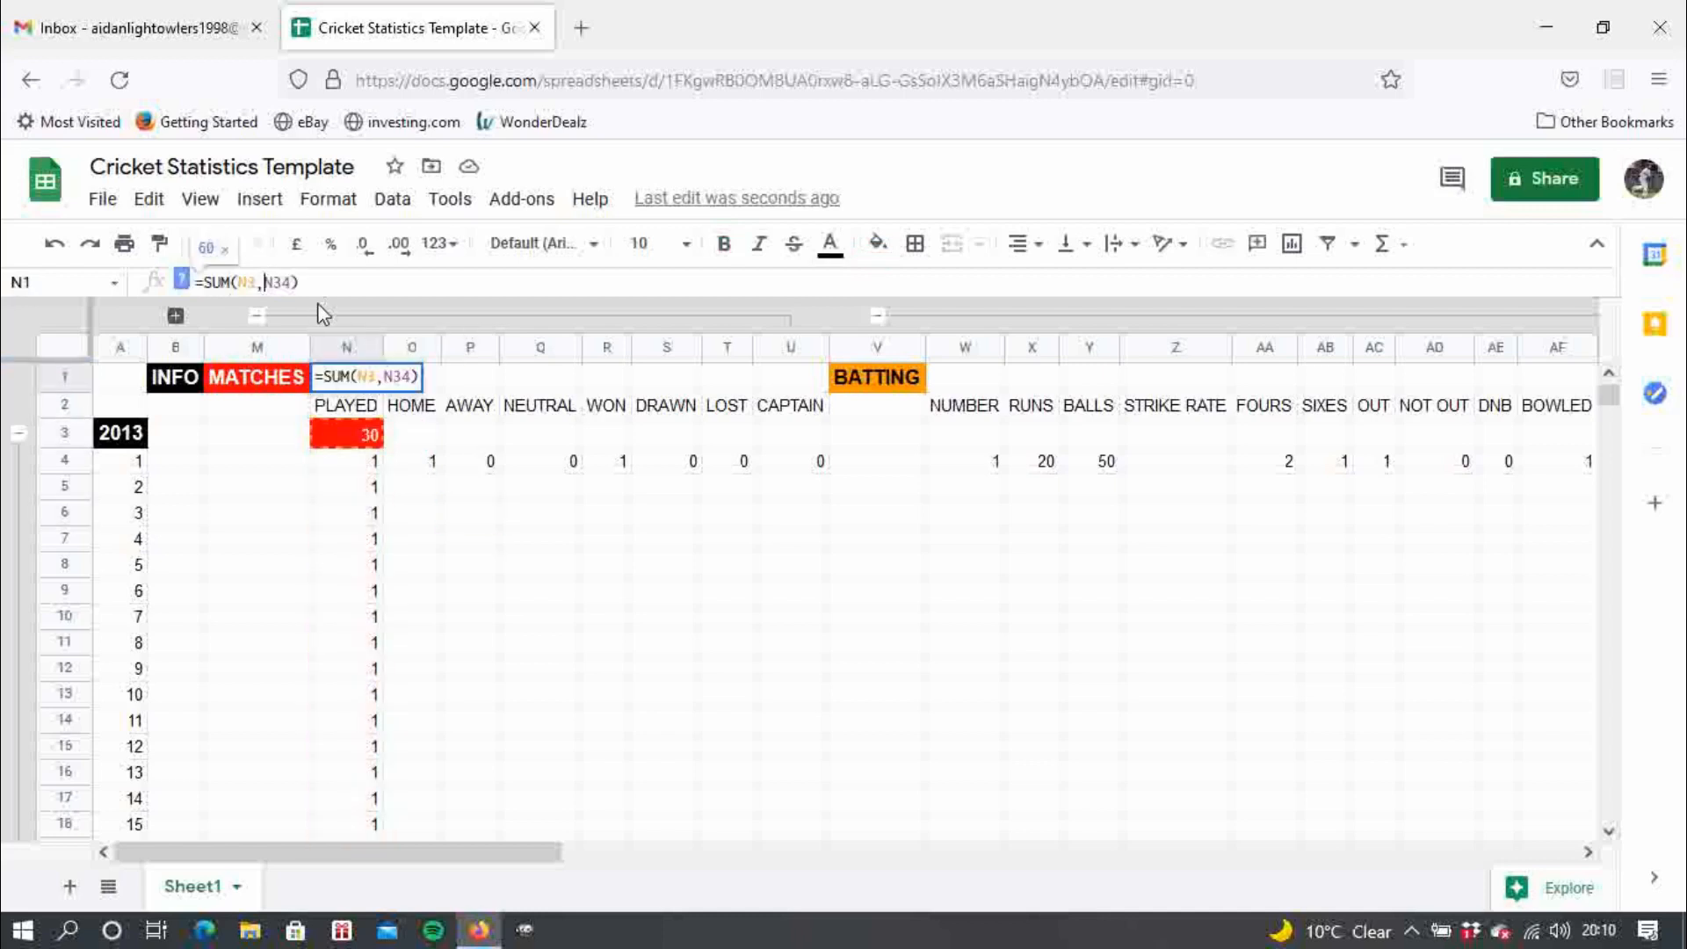
key(BackSpace)
text(:)
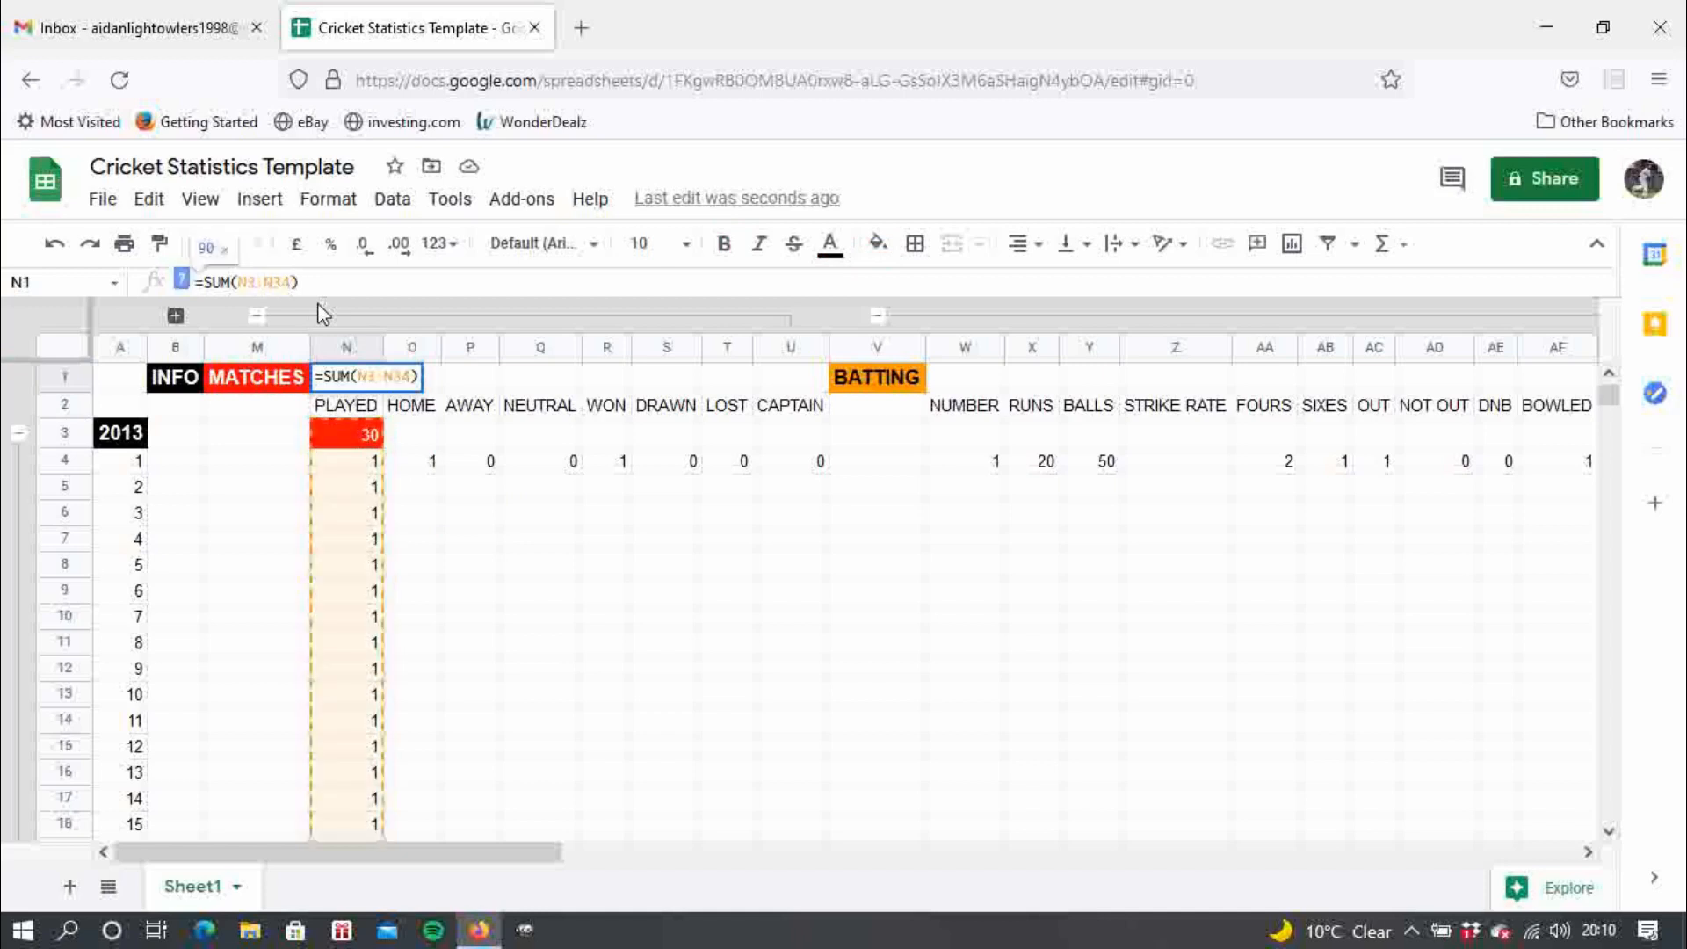
key(Return)
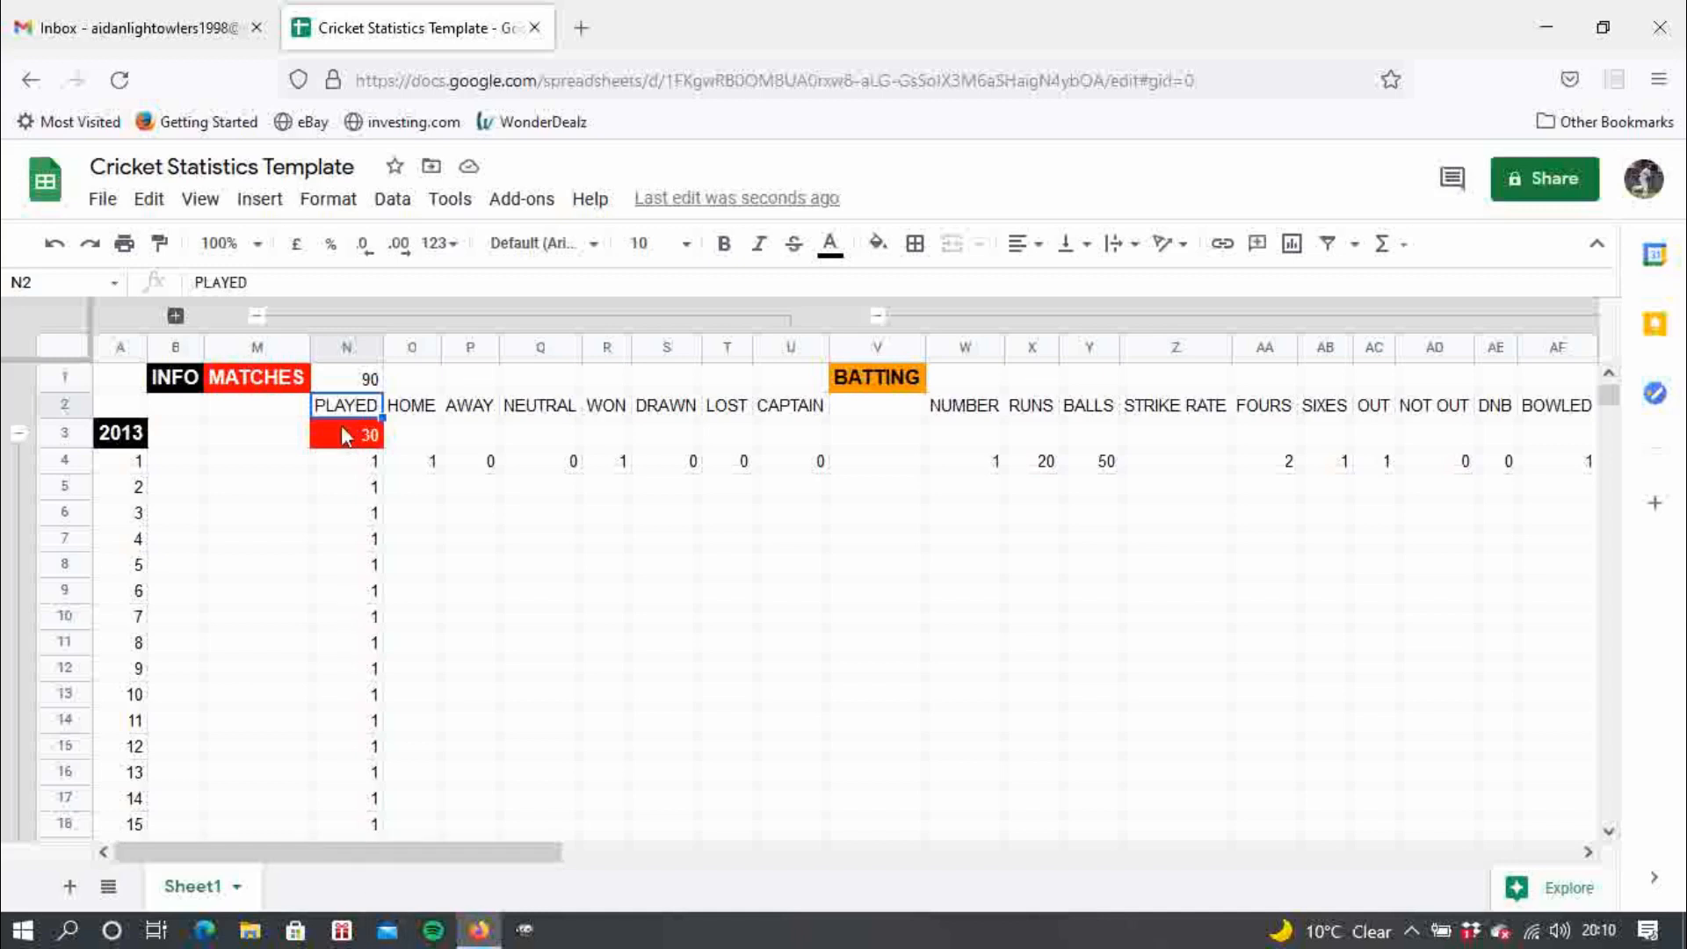
- Restore the N1 formula to =SUM(N3,N34) so it adds only the 2013 and 2014 PLAYED totals
click(339, 380)
click(314, 292)
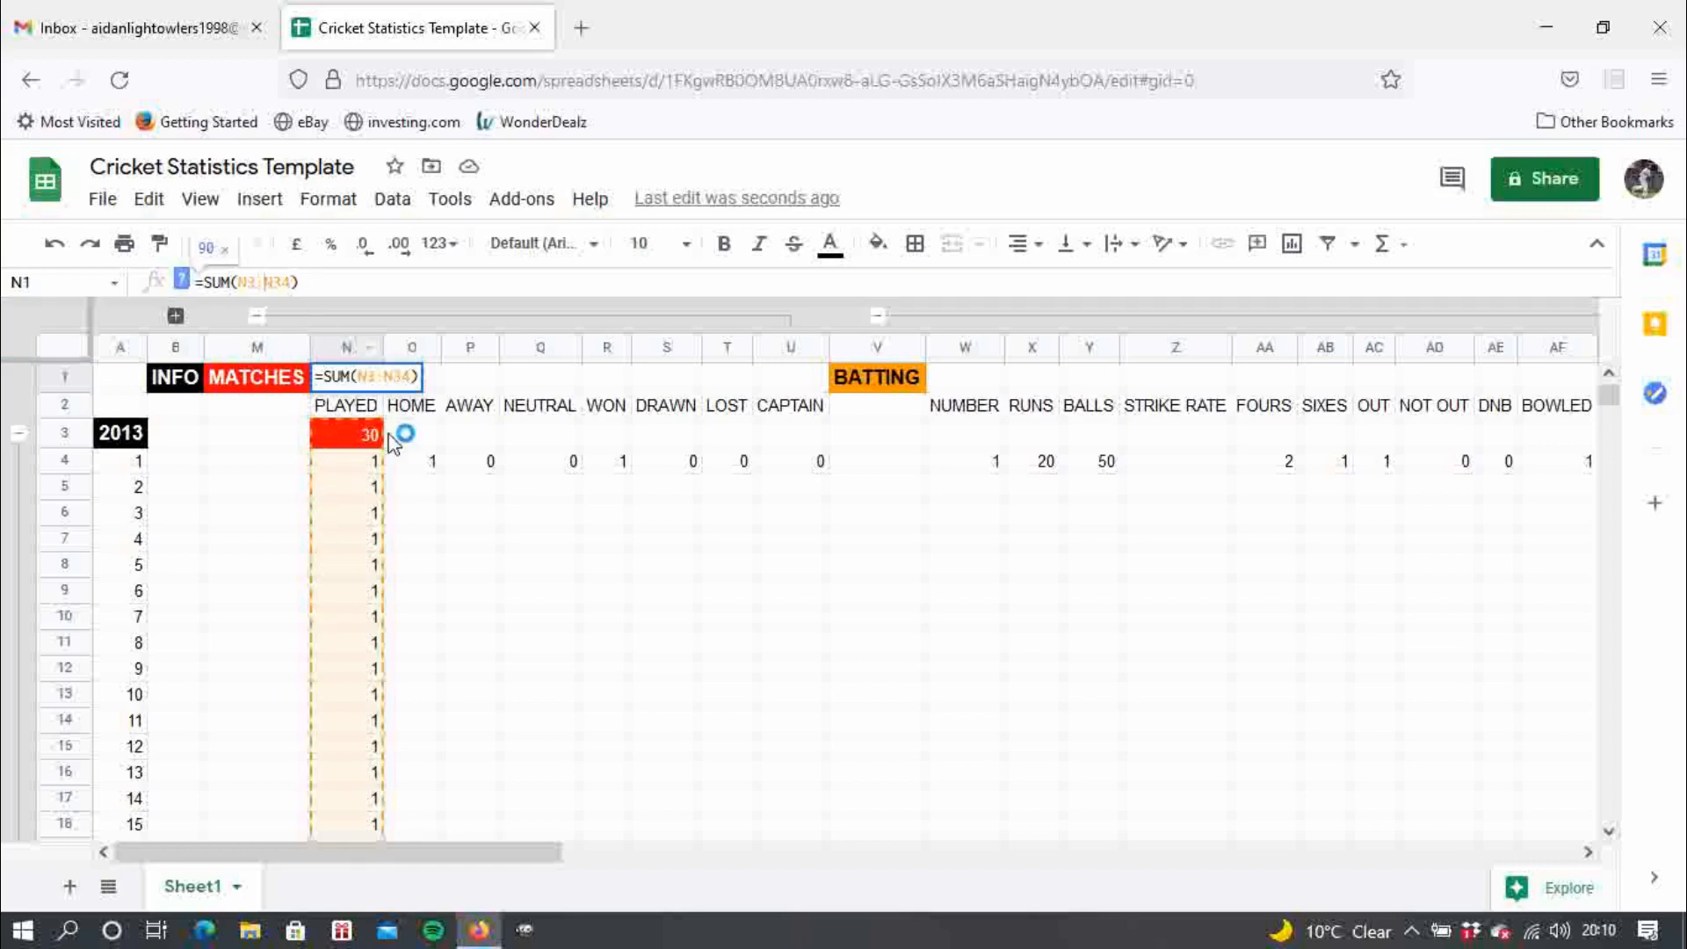
key(BackSpace)
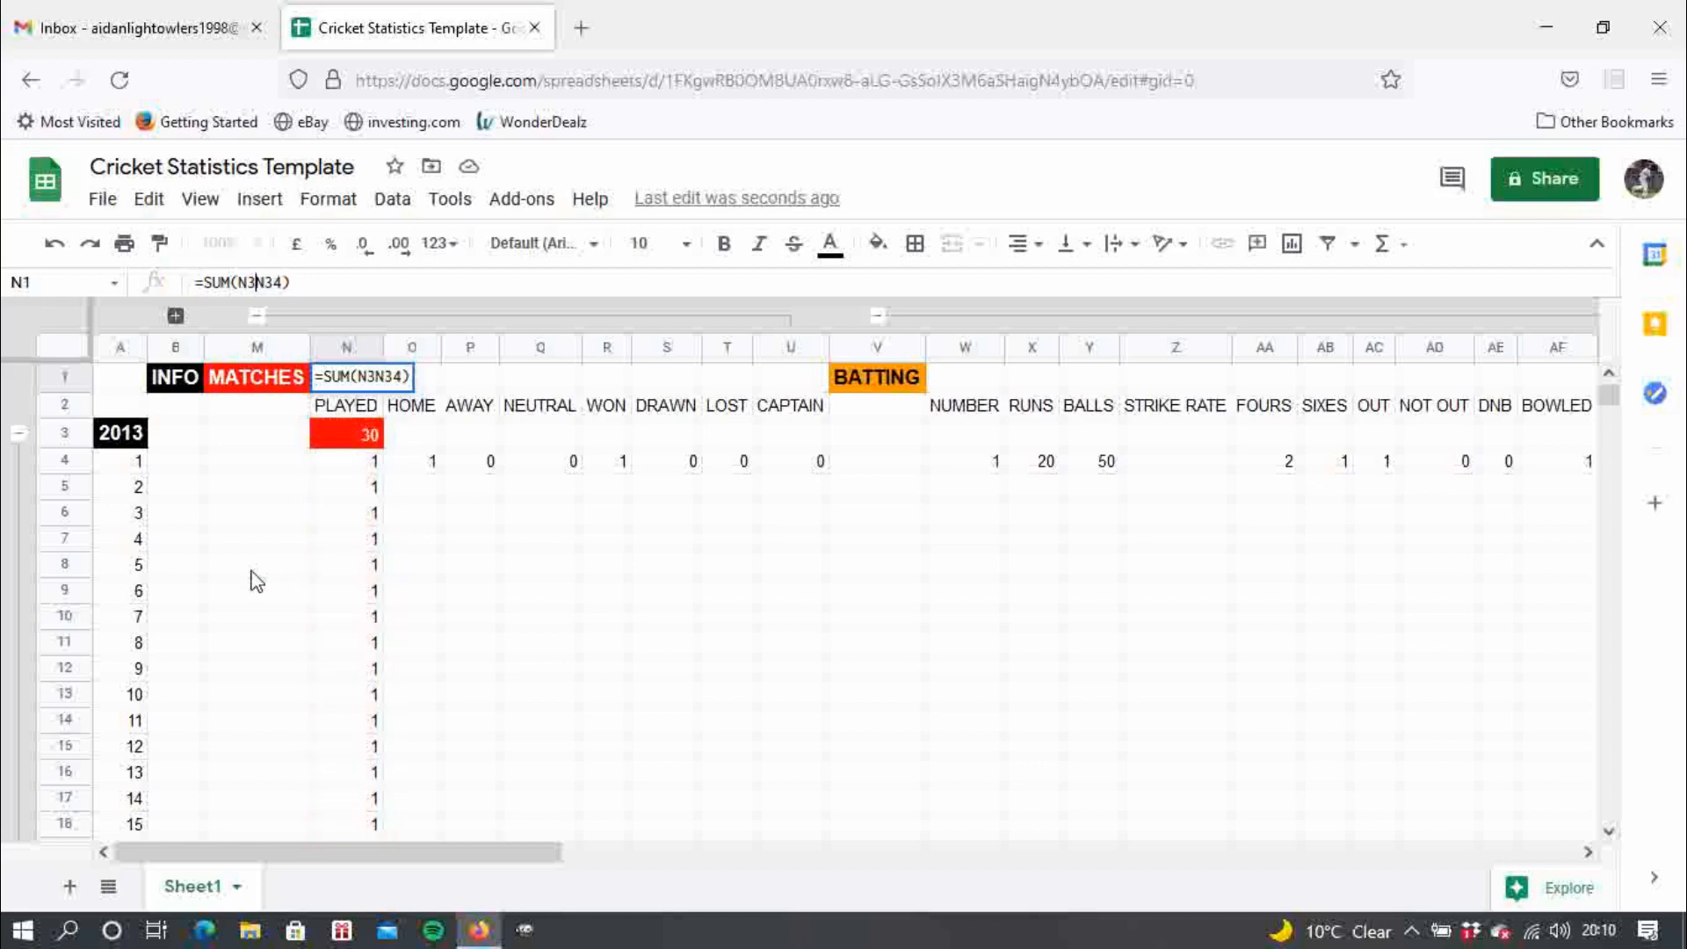
text(,)
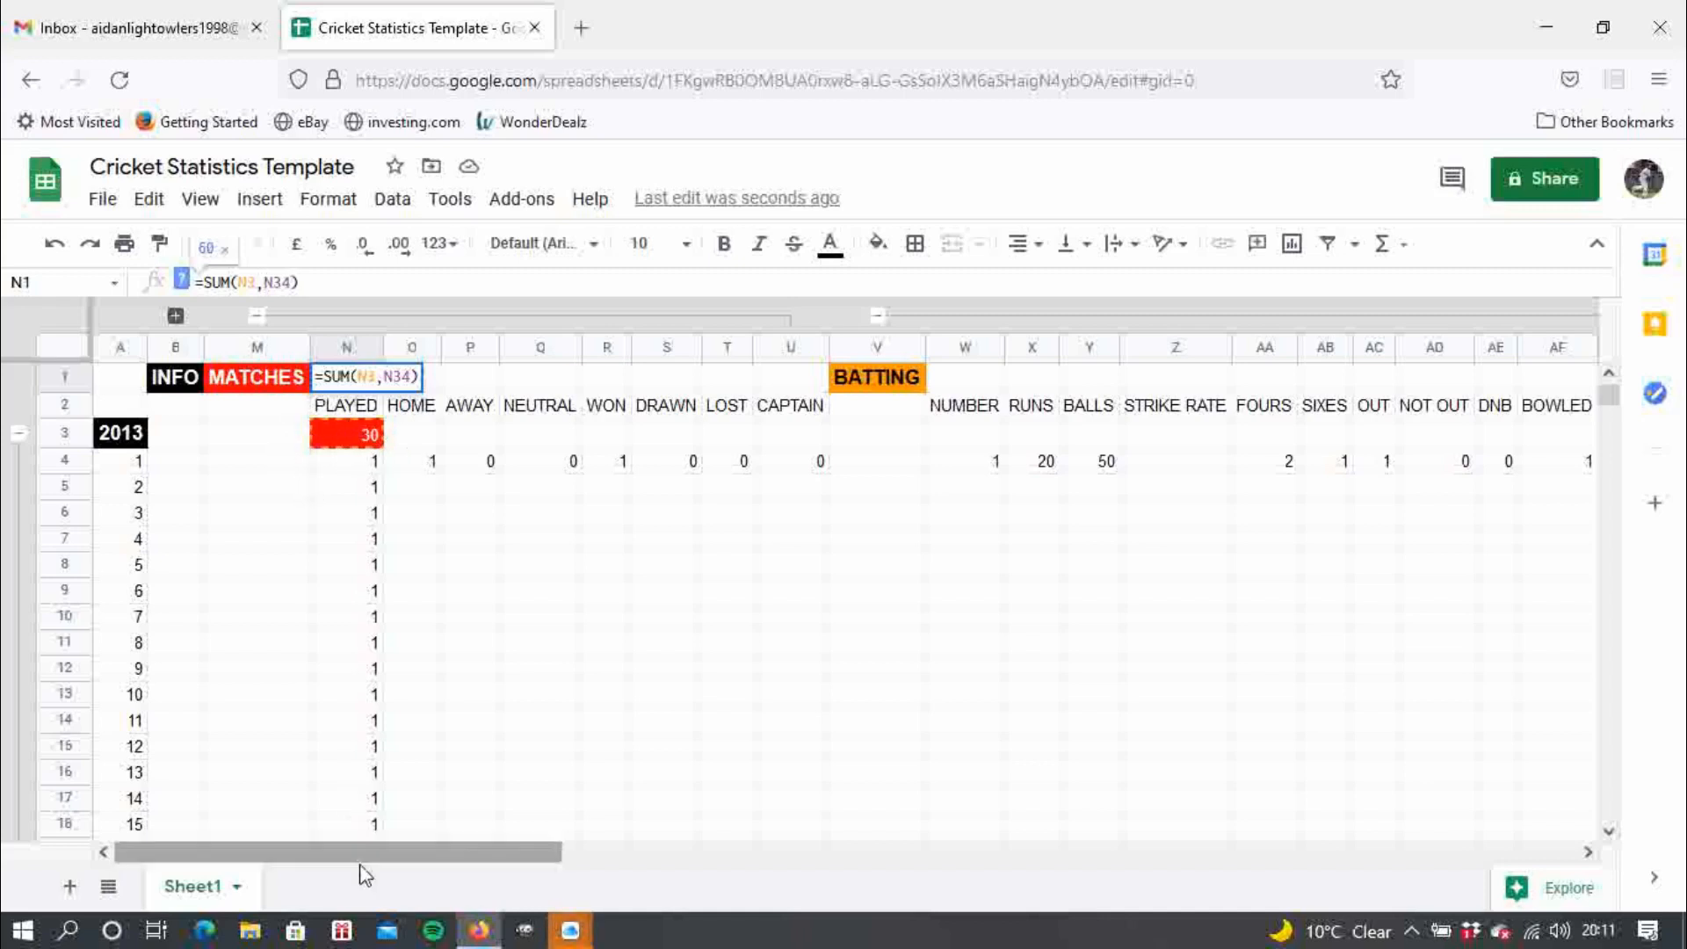
scroll(1614, 830, down, 5)
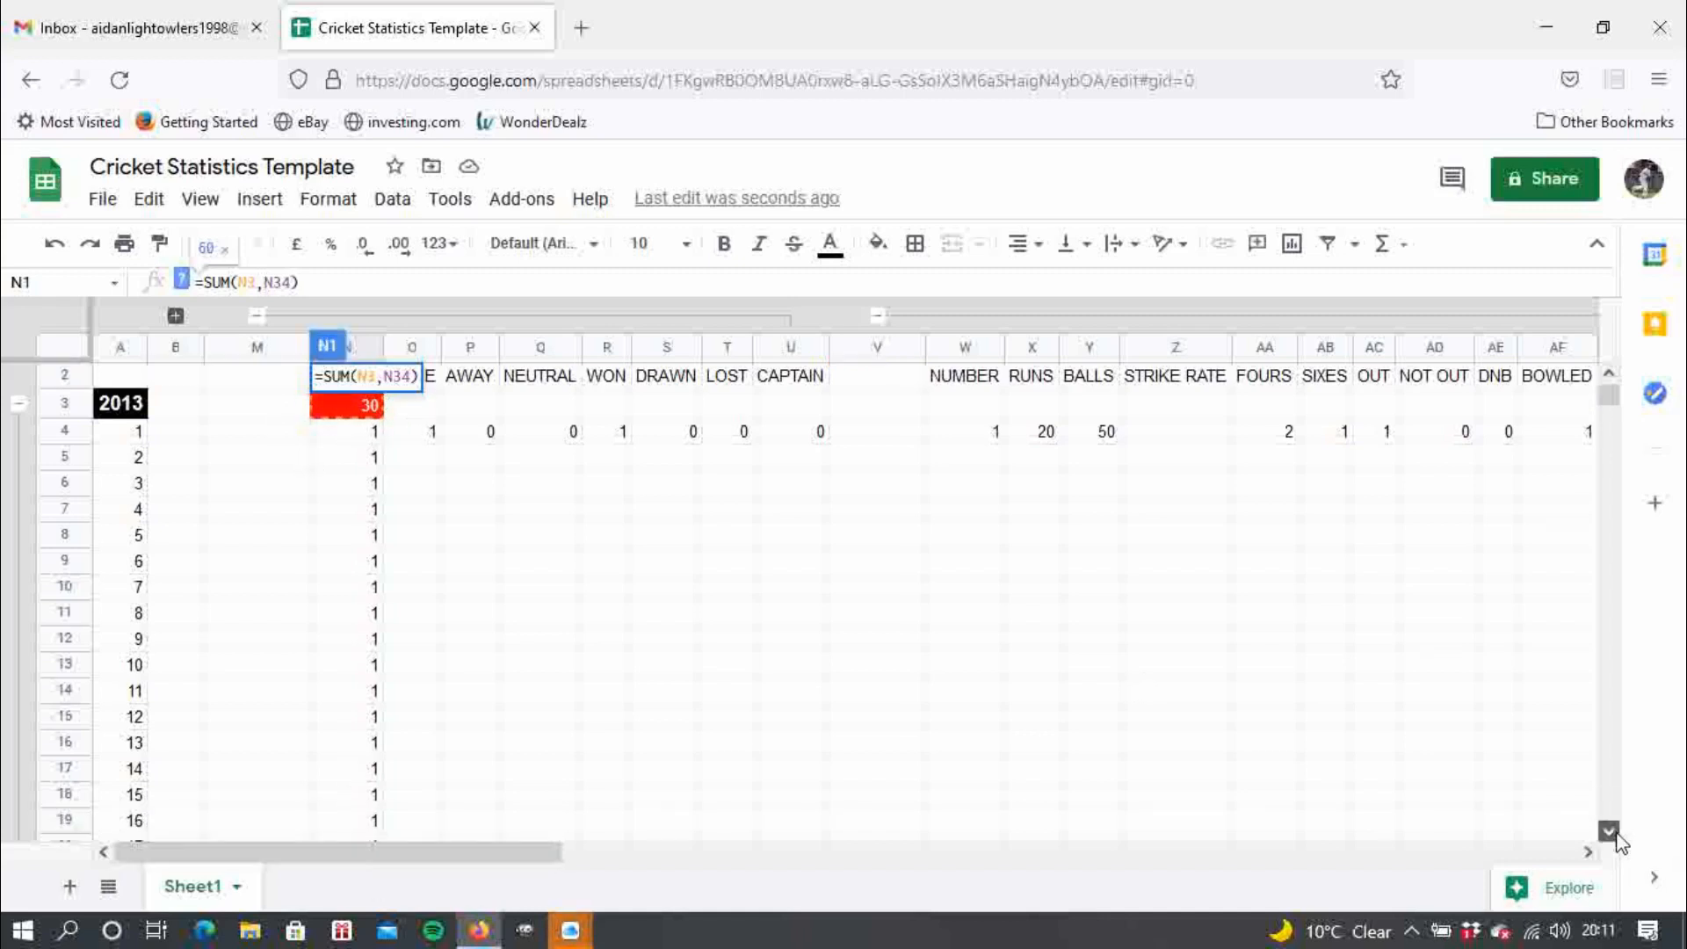
scroll(1621, 842, down, 2)
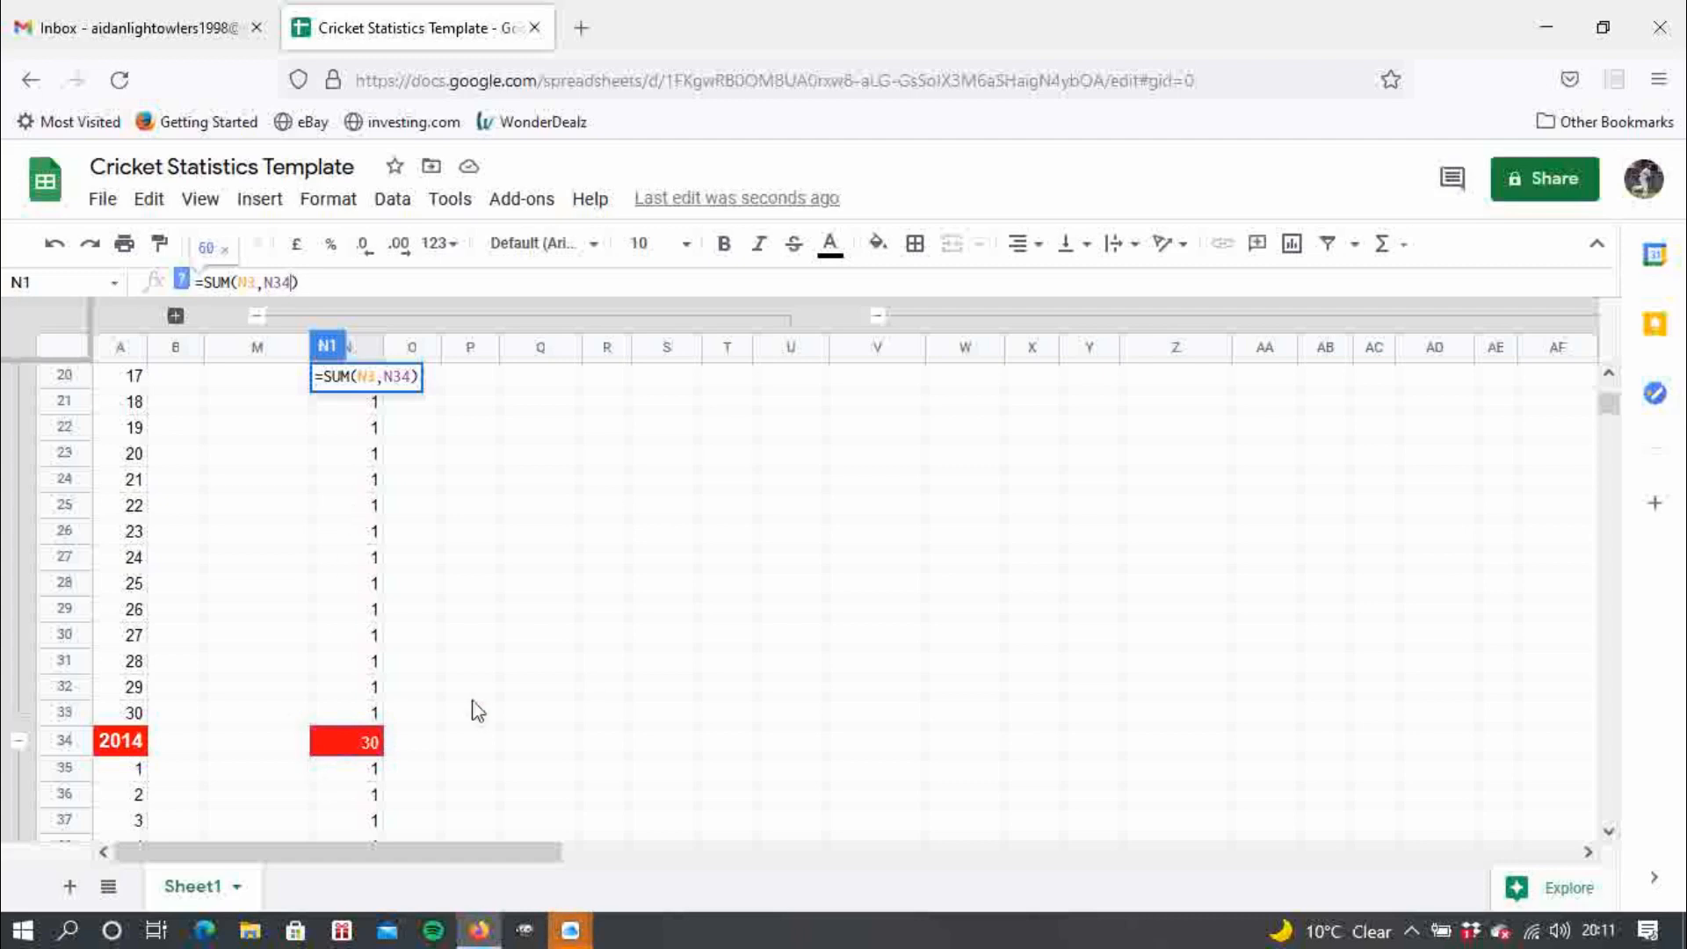
key(Return)
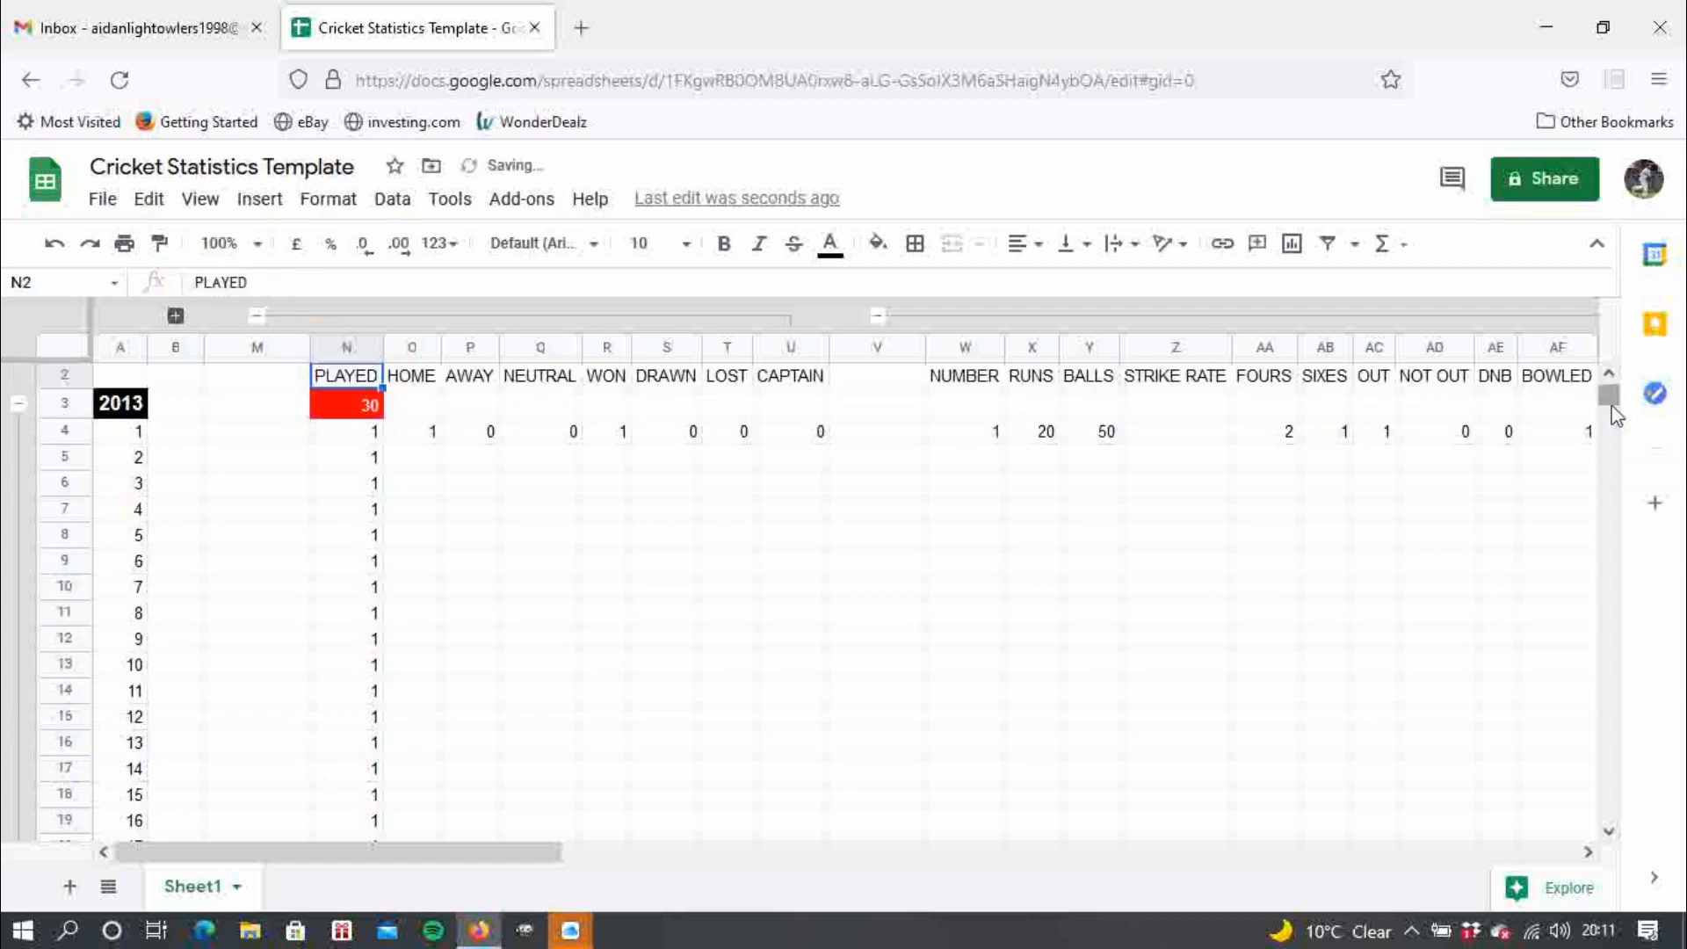
drag(1611, 406, 1618, 364)
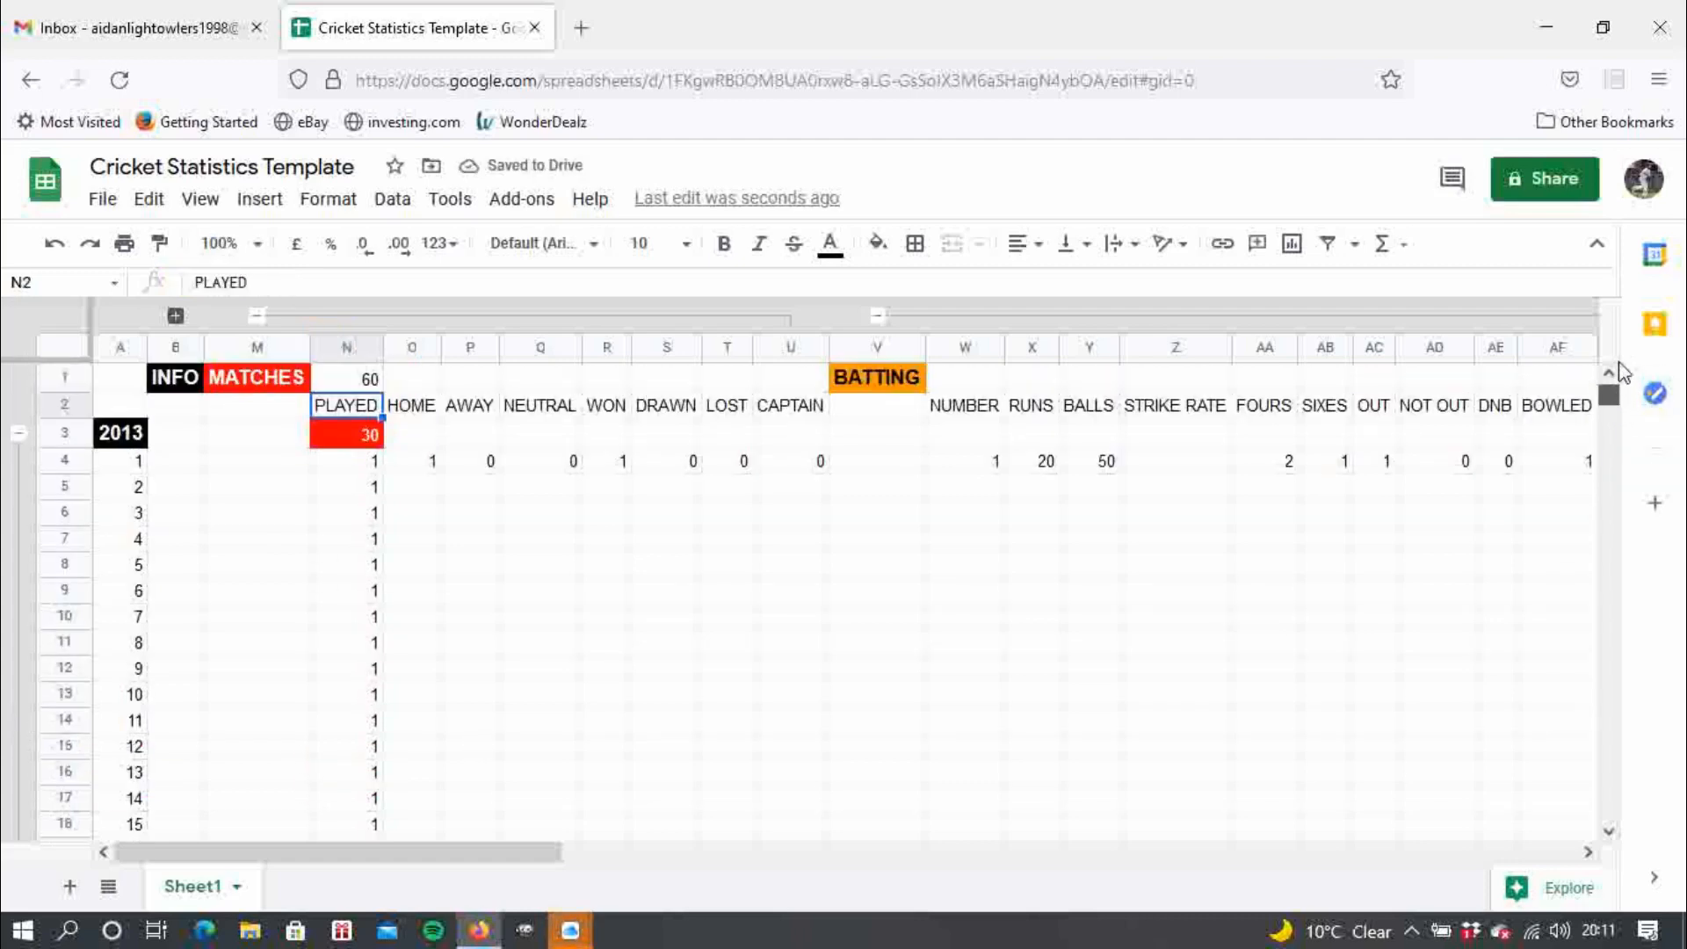
- Make the career PLAYED total in N1 bold
click(374, 387)
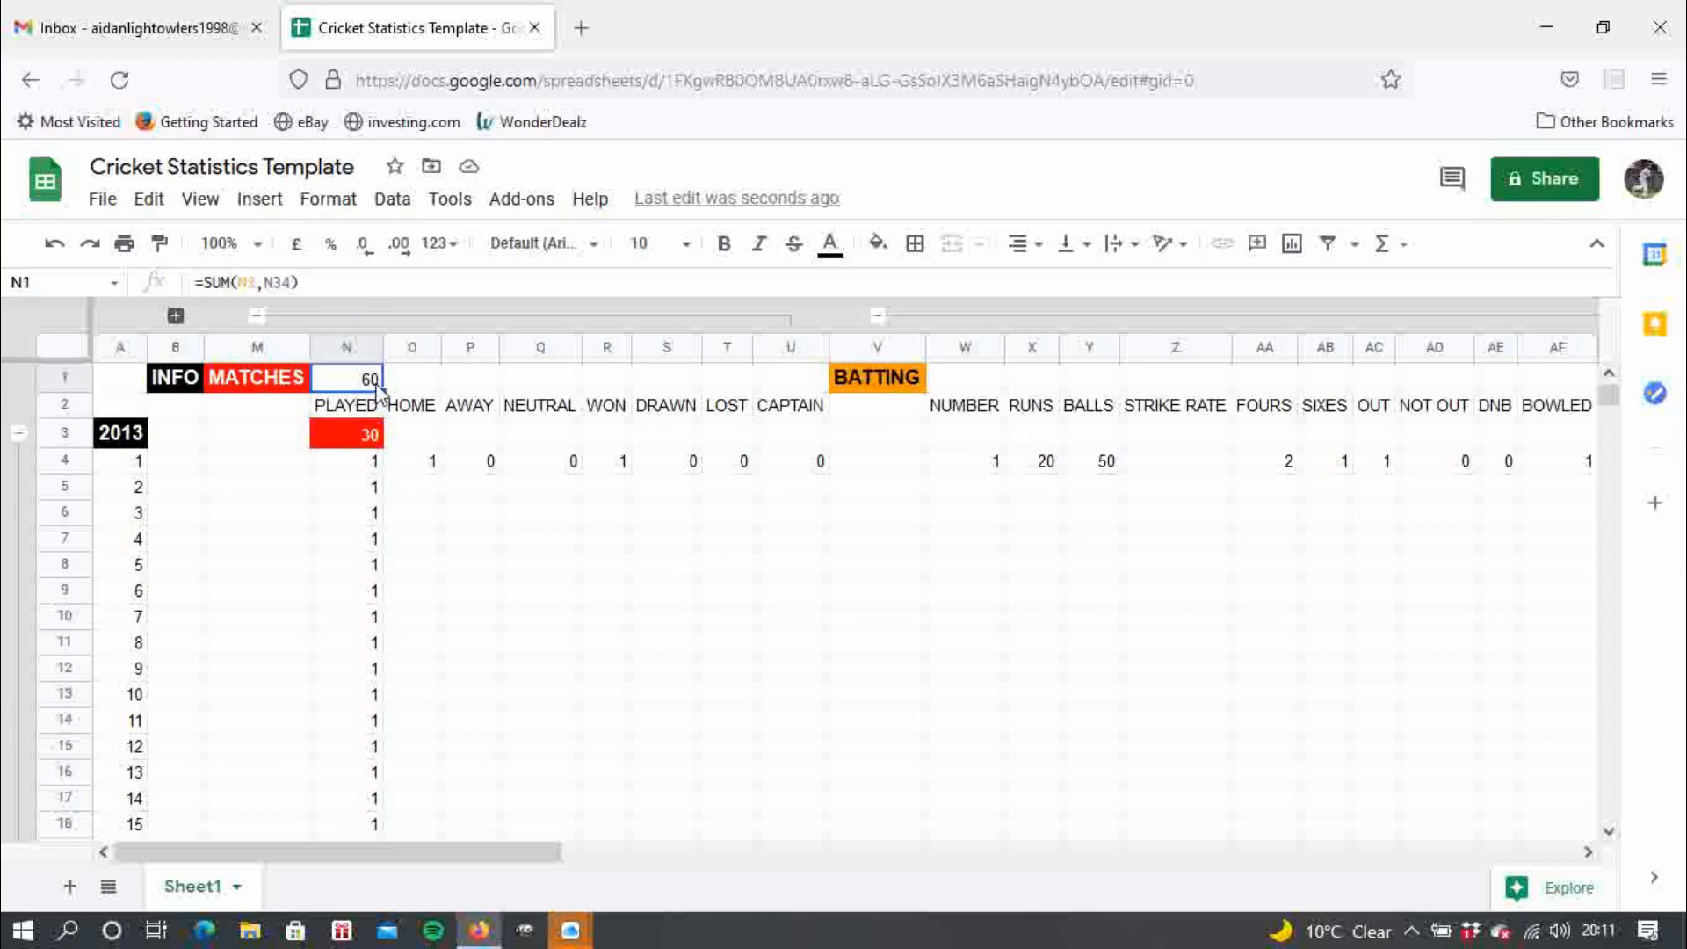
click(724, 244)
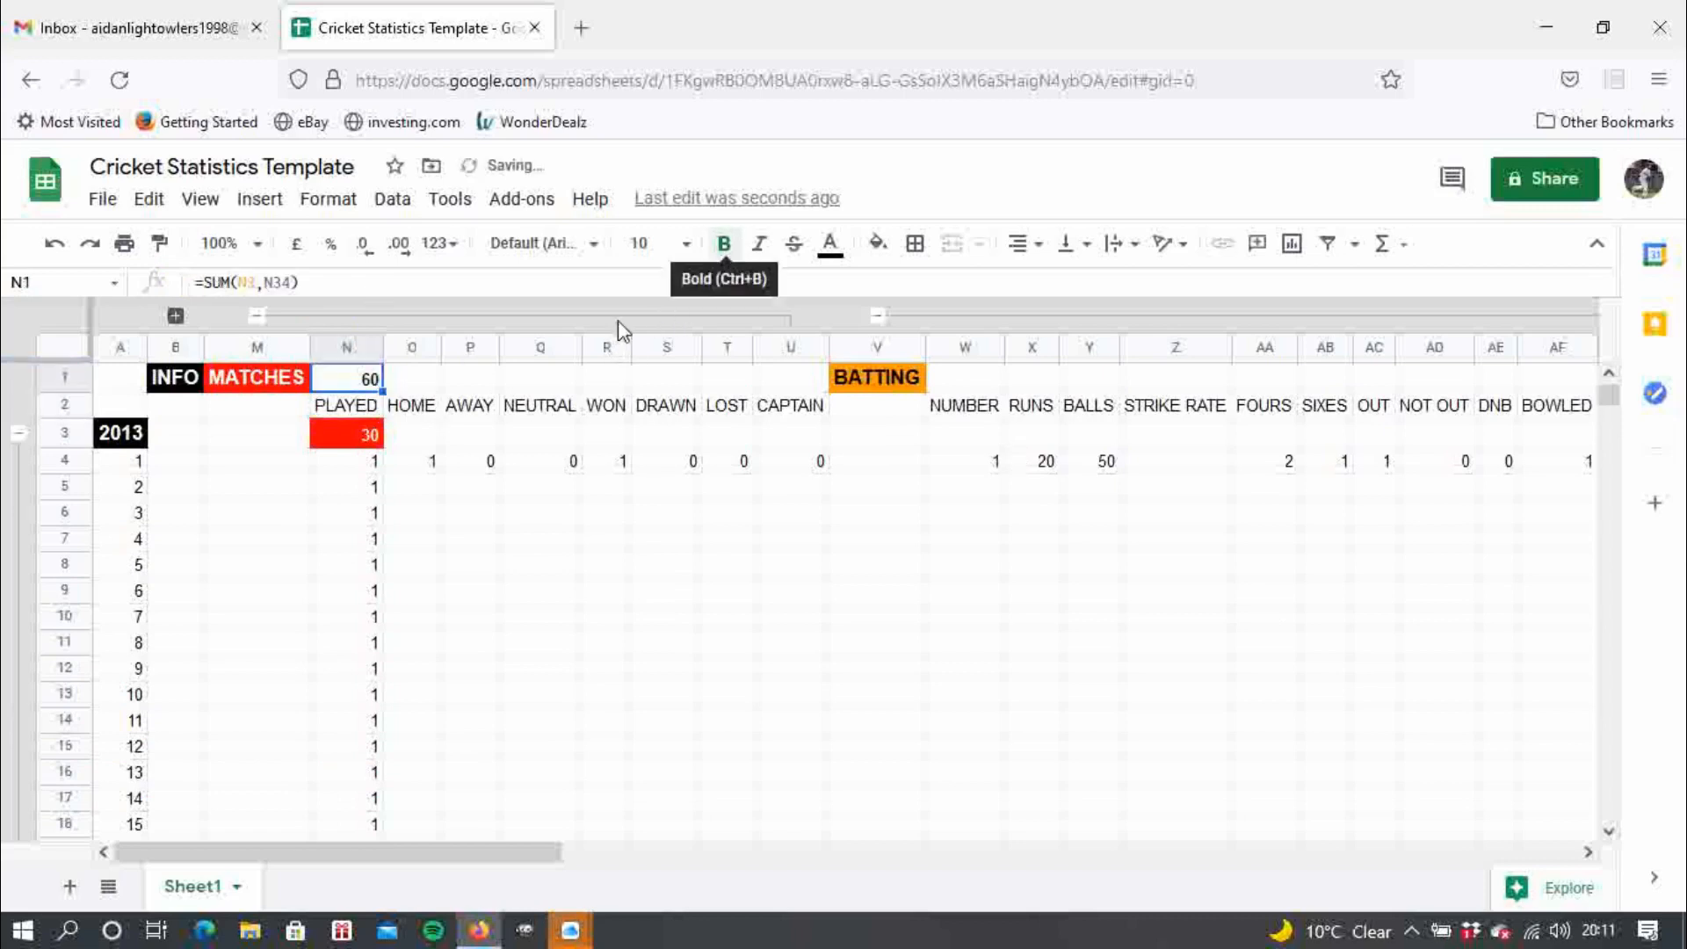
click(422, 387)
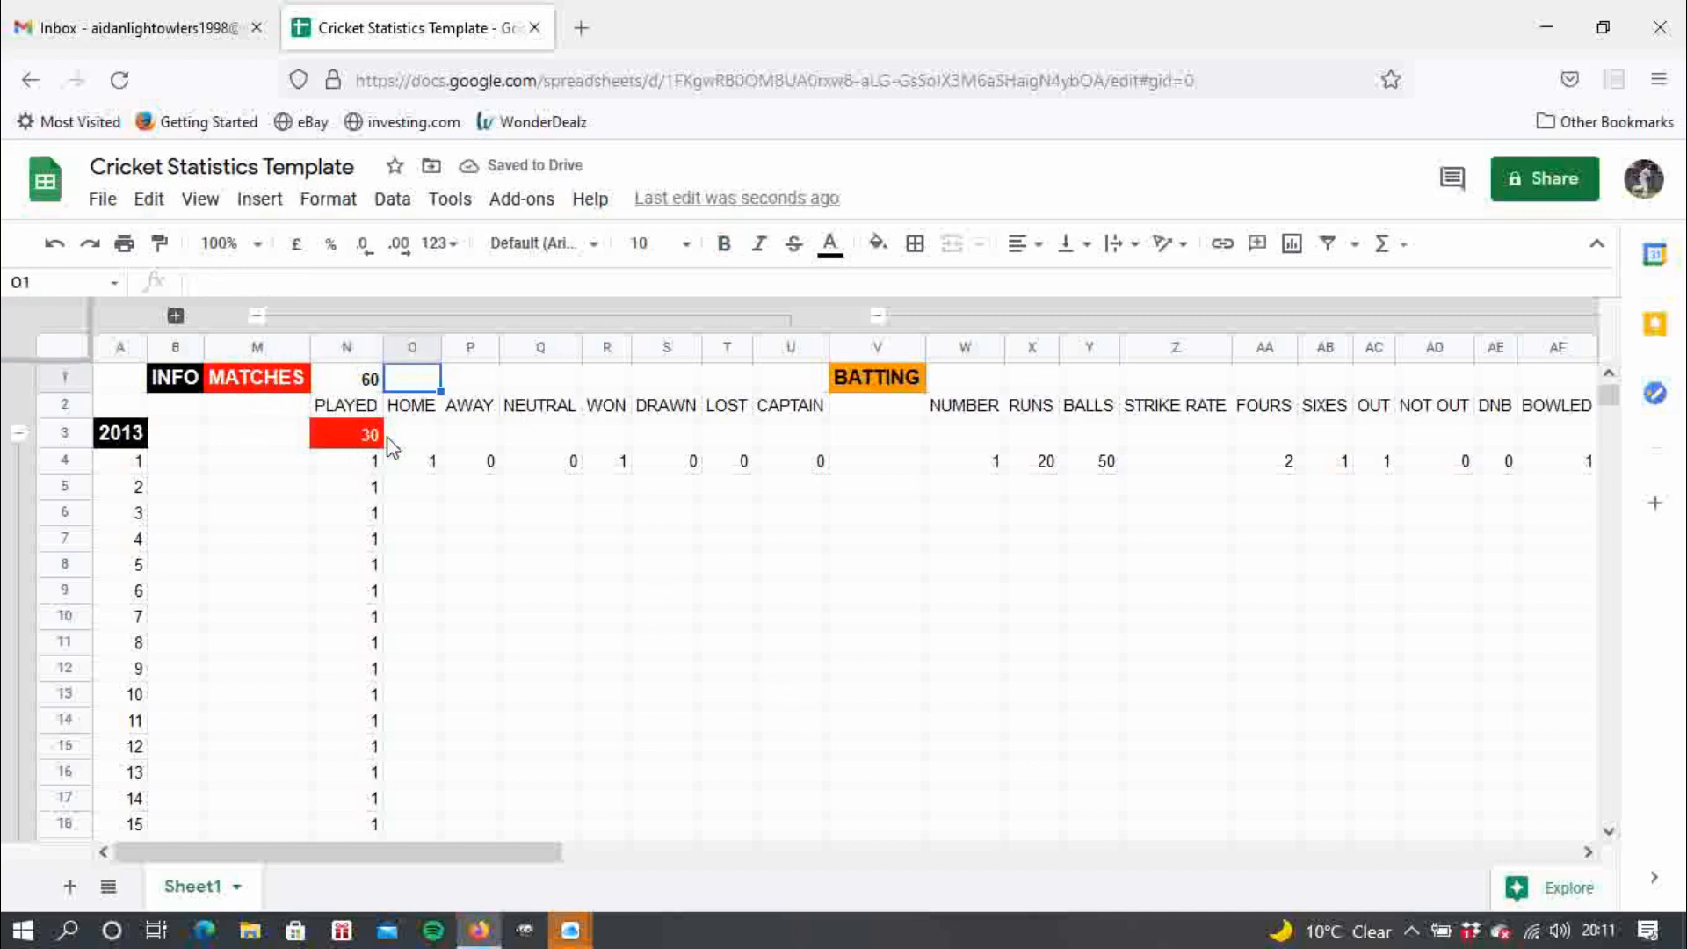
- Enter 1 in the HOME column for 2013 games 2 to 9, cells O5 to O12
click(431, 485)
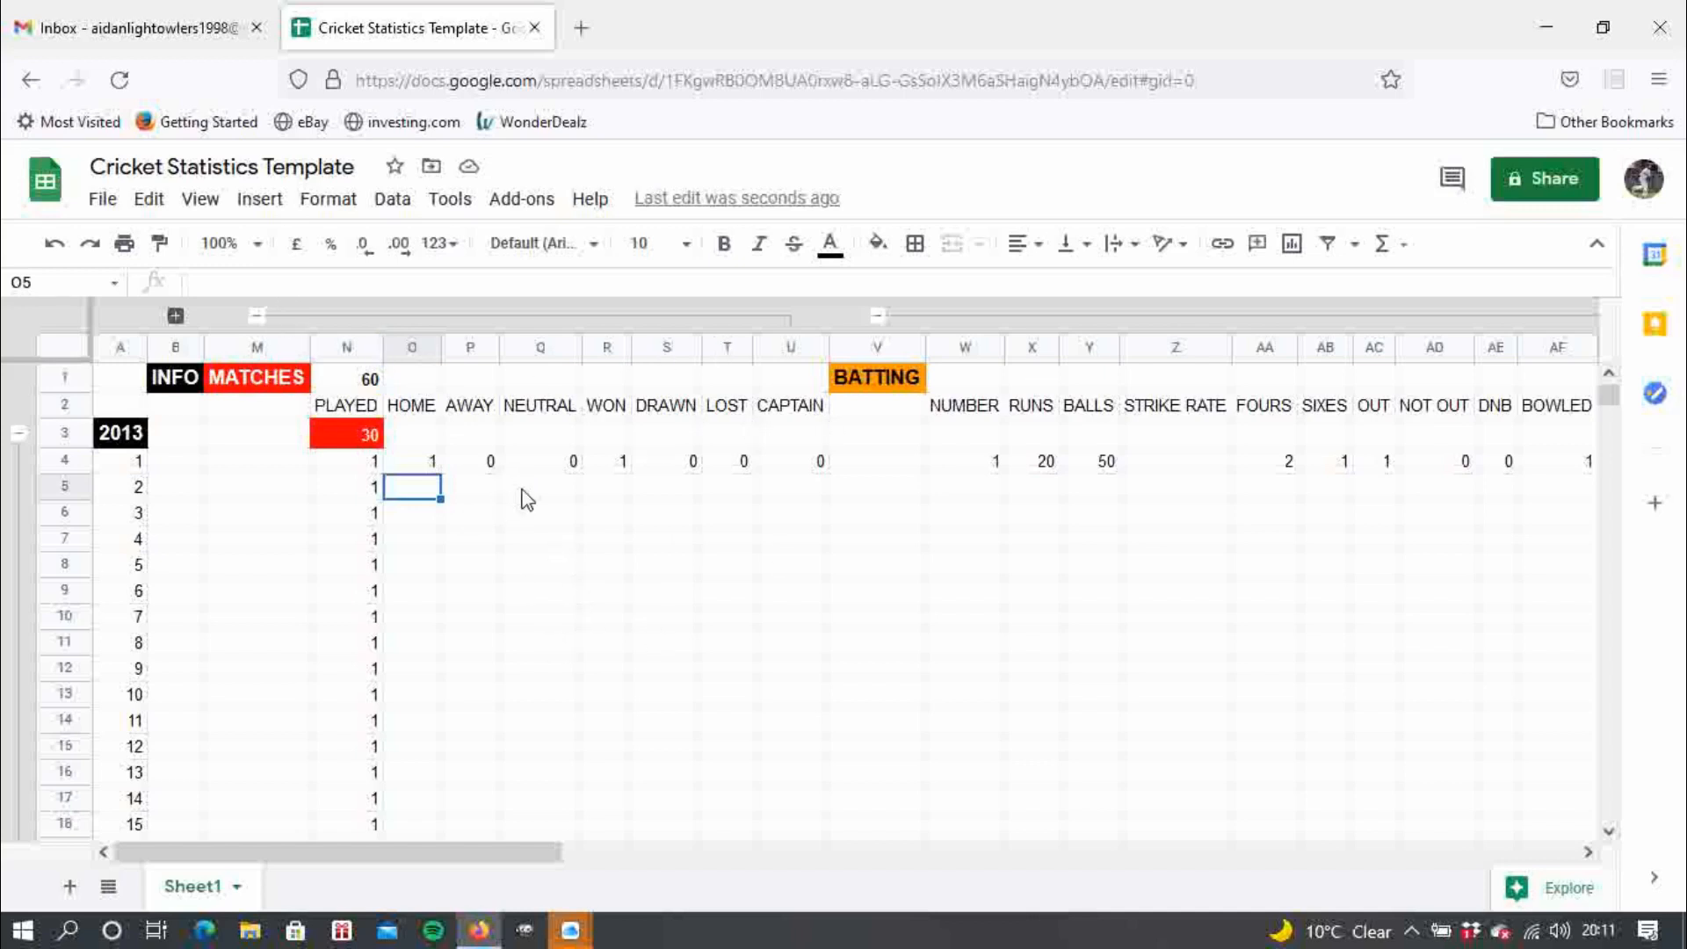
text(1)
key(Return)
text(1)
key(Return)
text(1)
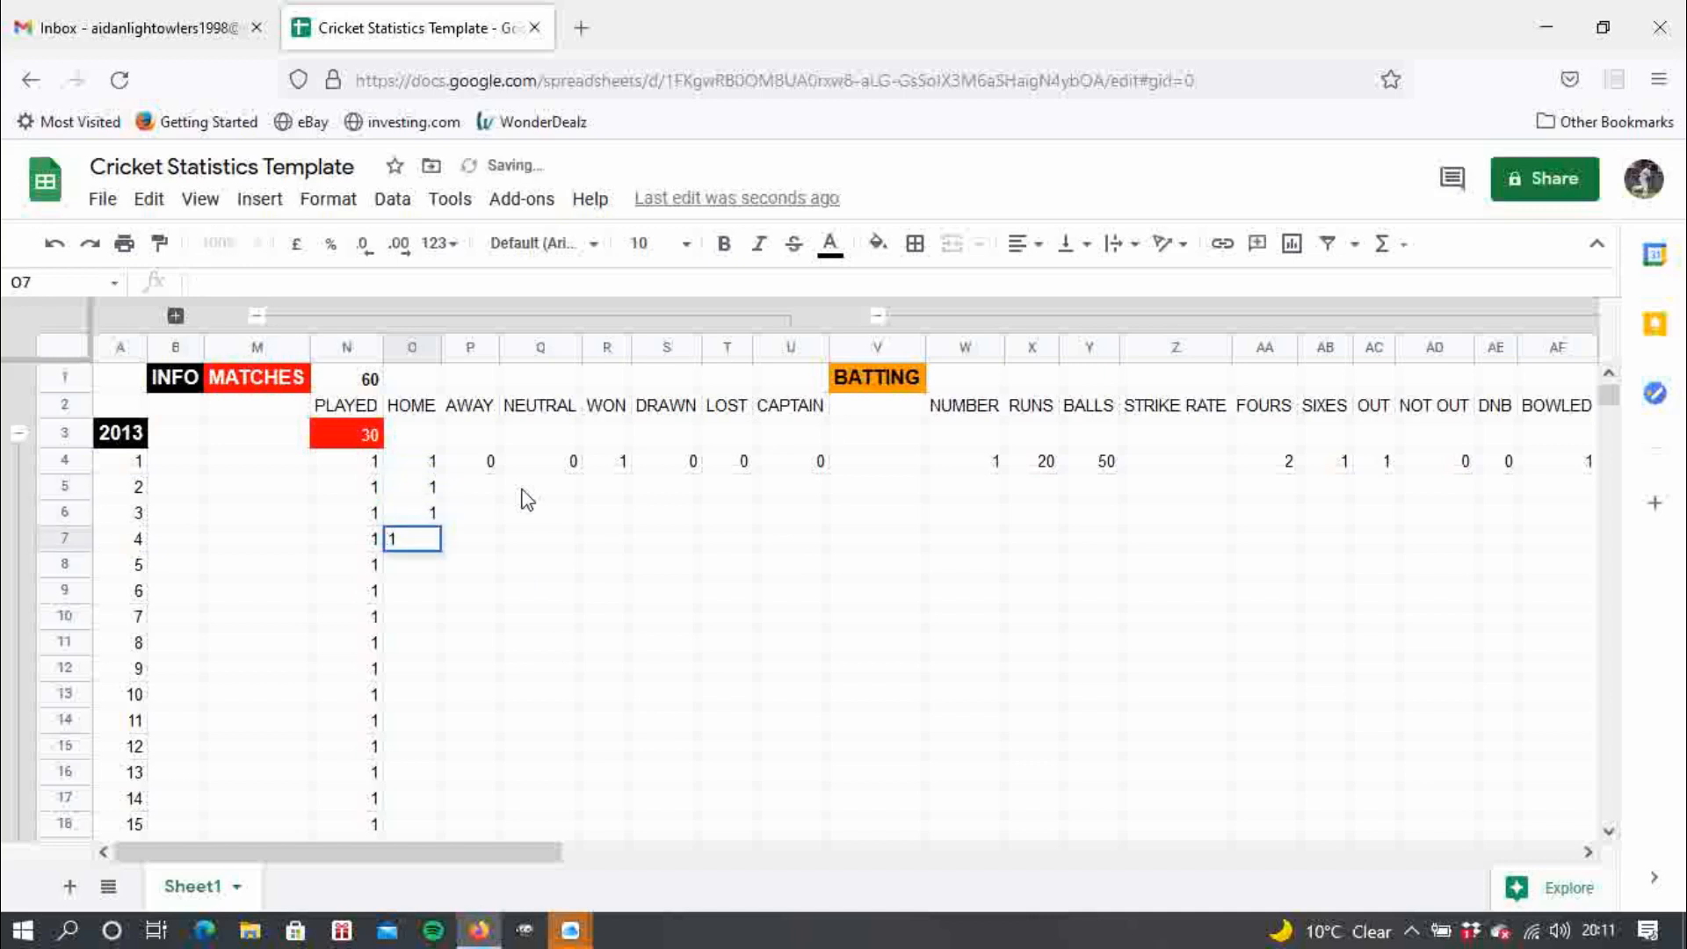
key(Return)
text(1 1 1 1 1)
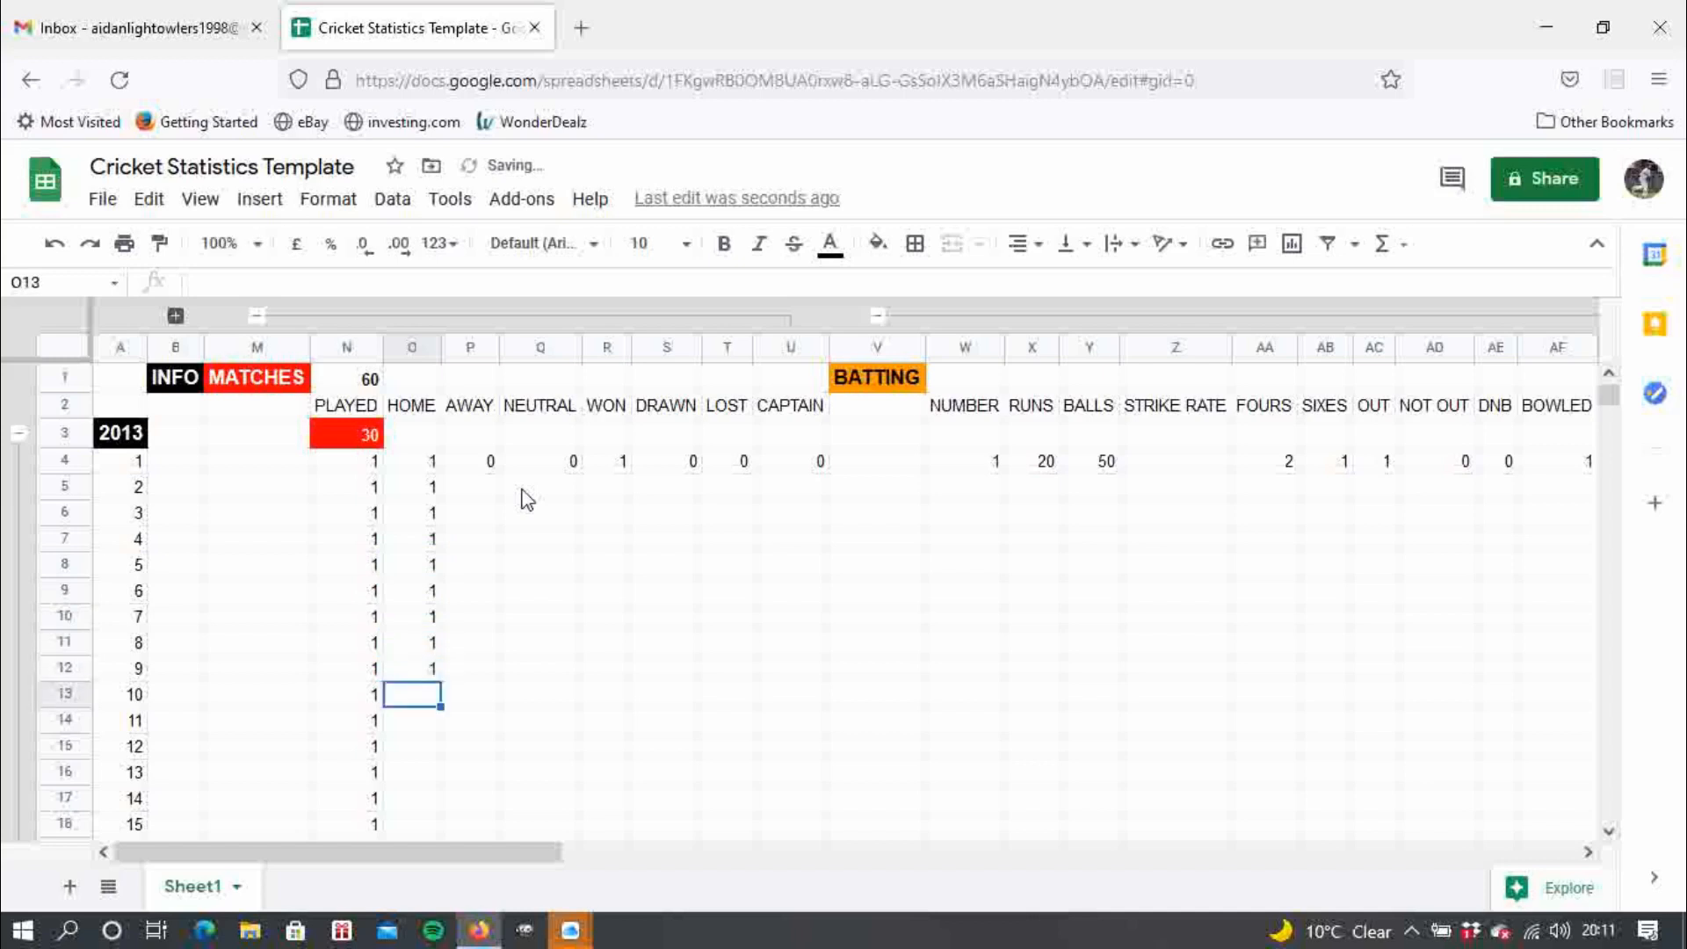
- Enter 0 in the AWAY column for 2013 games 10 to 16, cells P13 to P19
key(Right)
text(0)
key(Down)
key(Down)
text(0)
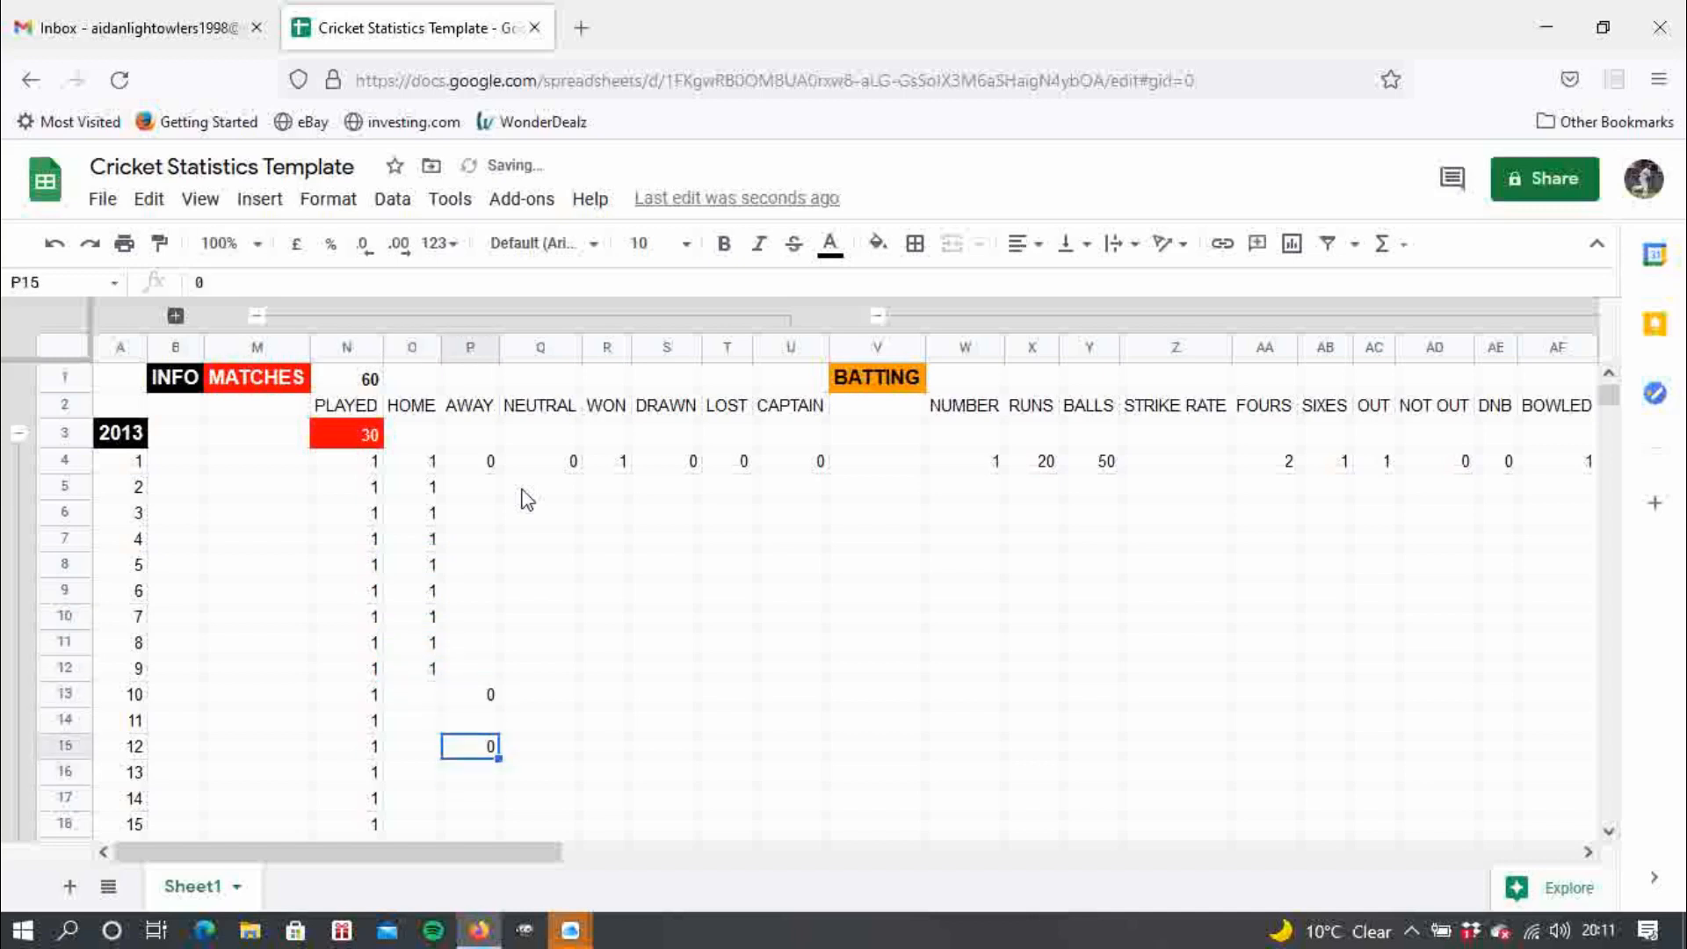
key(Up)
text(0)
key(Return)
key(Return)
text(0)
key(Return)
text(0)
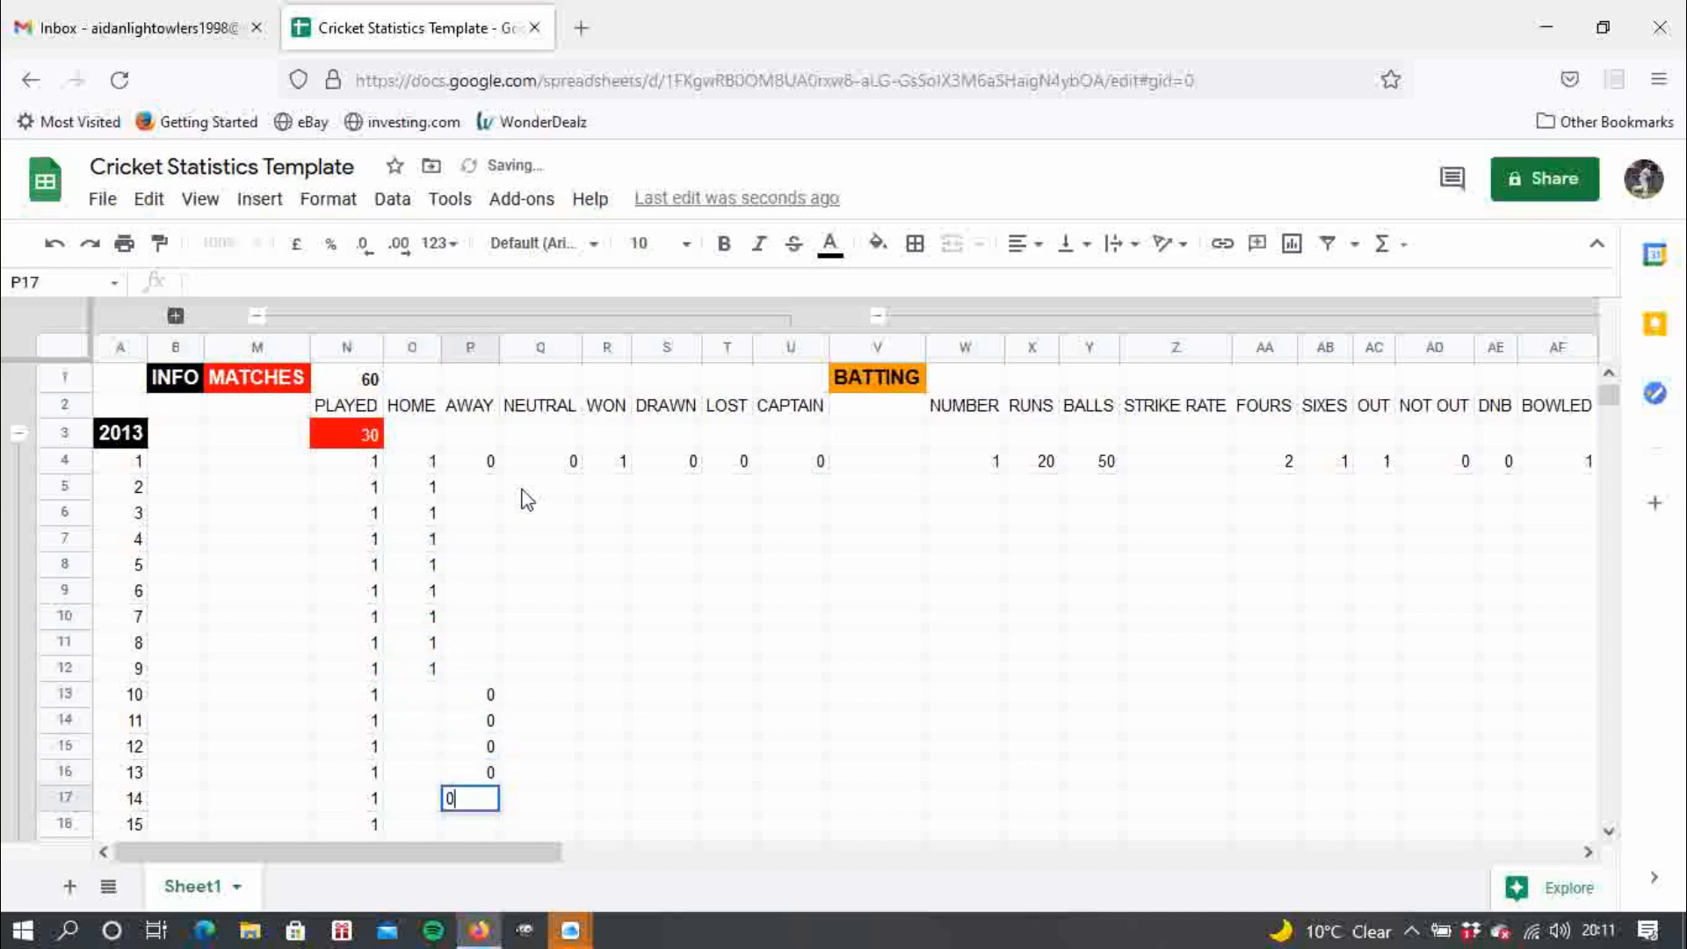
key(Return)
key(Return)
text(0)
key(Up)
text(0)
key(Return)
key(Return)
key(Return)
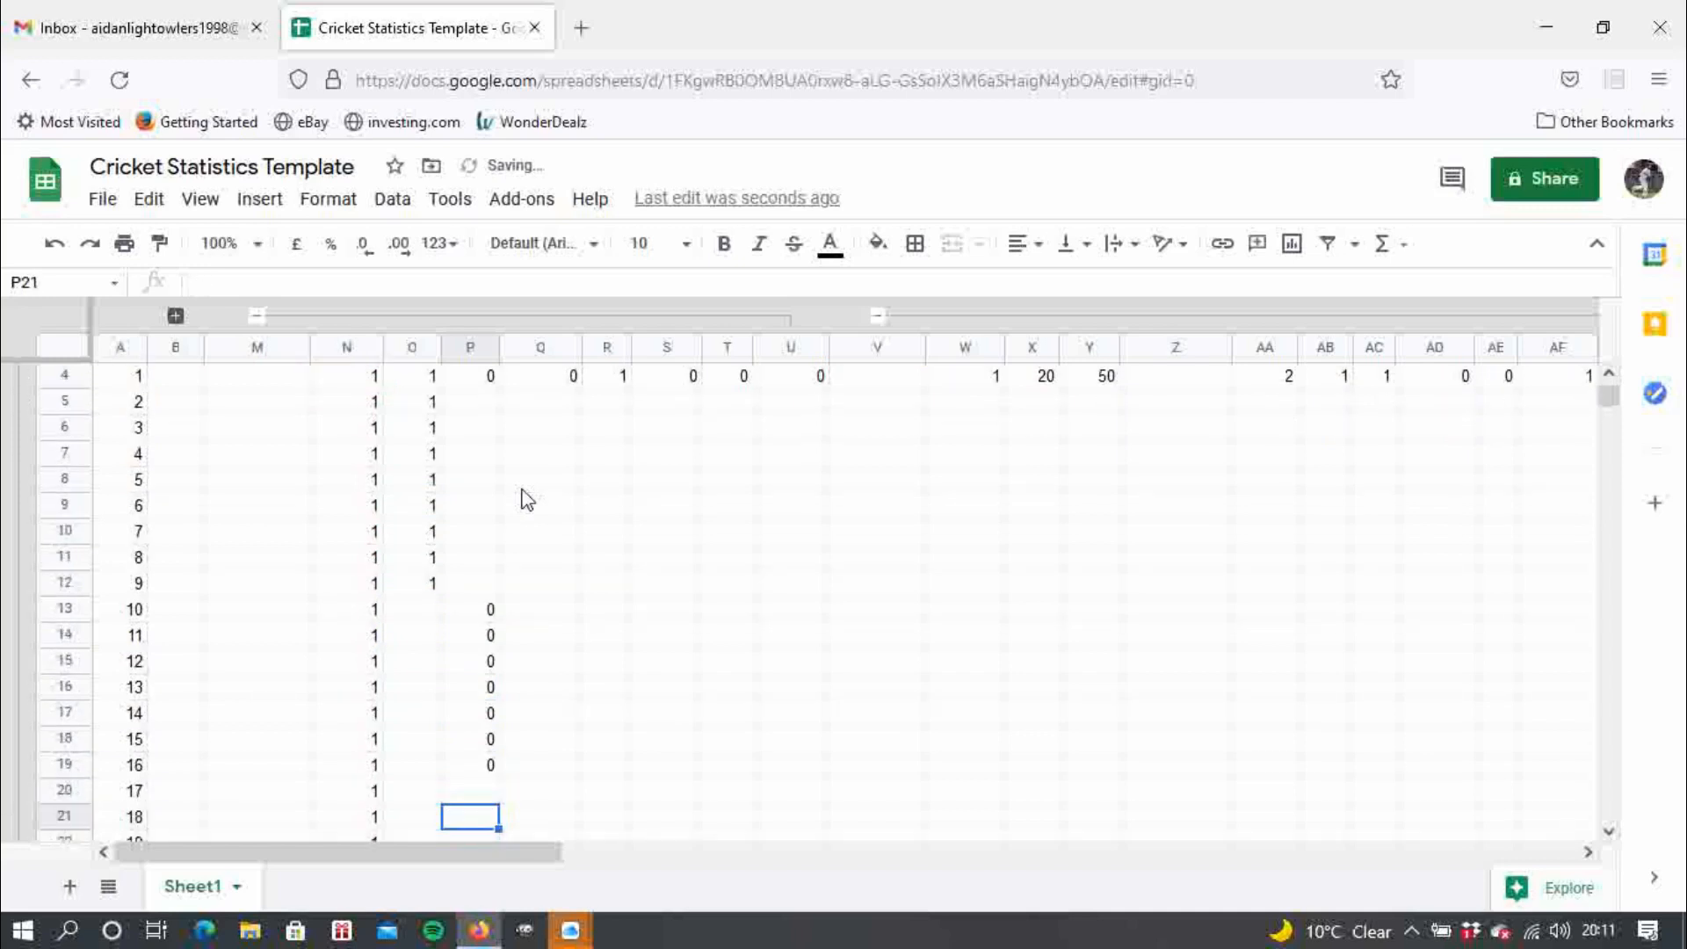
- Enter 1 in the NEUTRAL column for 2013 games 17 to 30, cells Q20 to Q33
key(Right)
key(Up)
text(1)
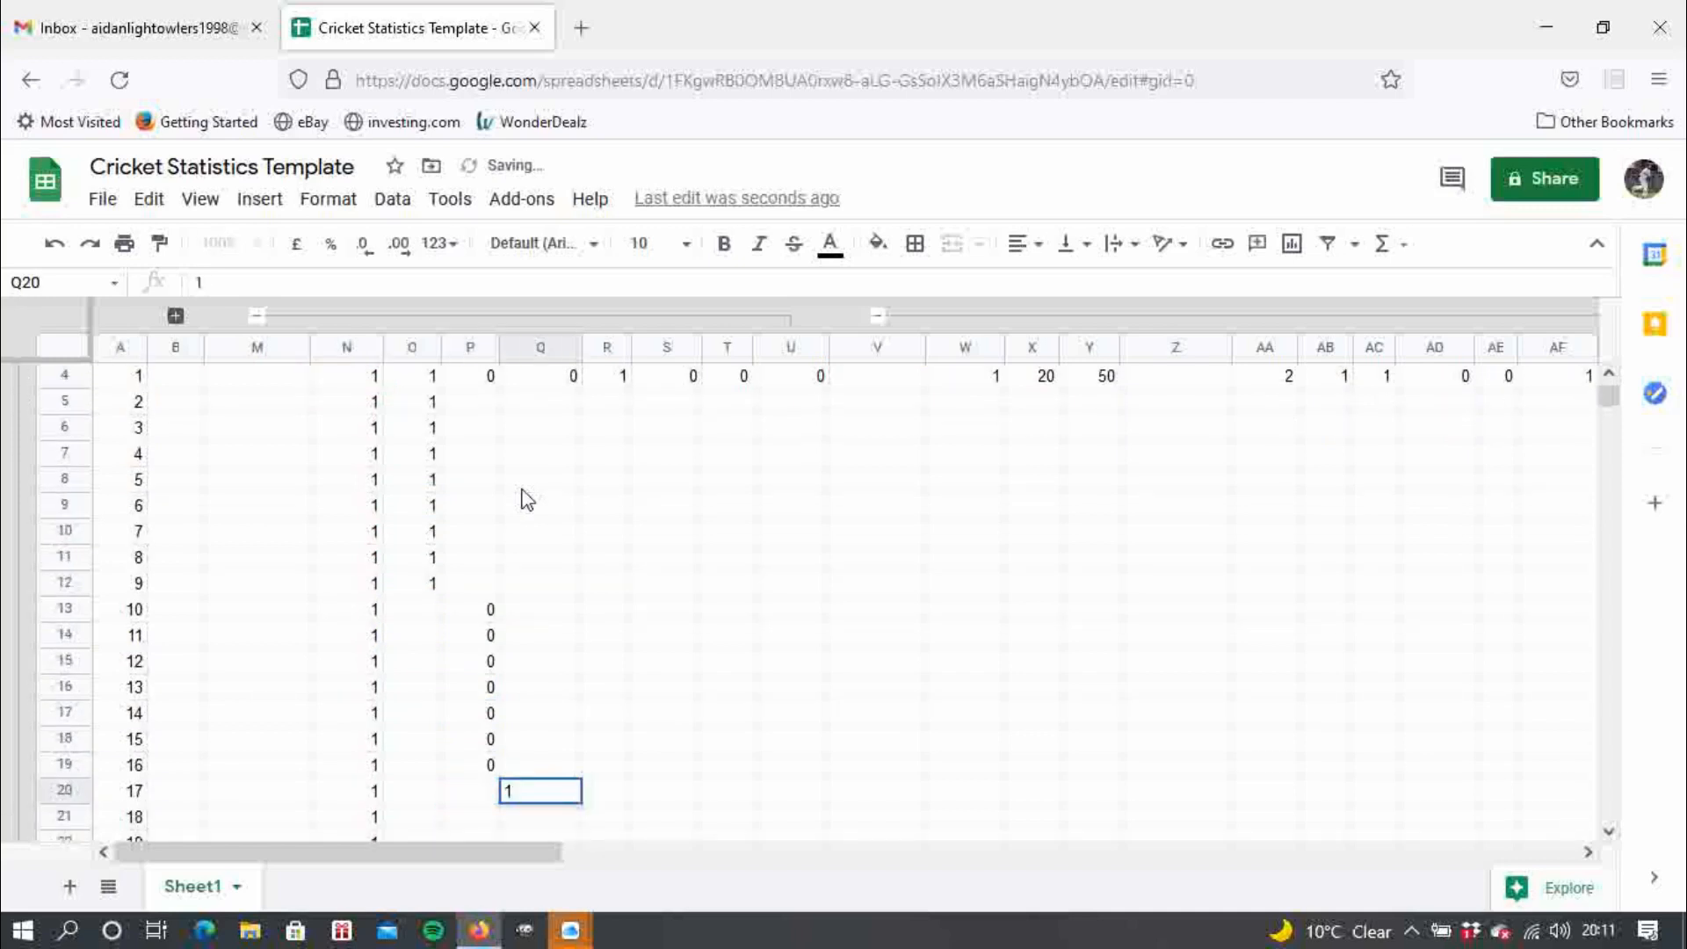
key(Return)
text(1)
key(Return)
text(1)
key(Return)
text(1)
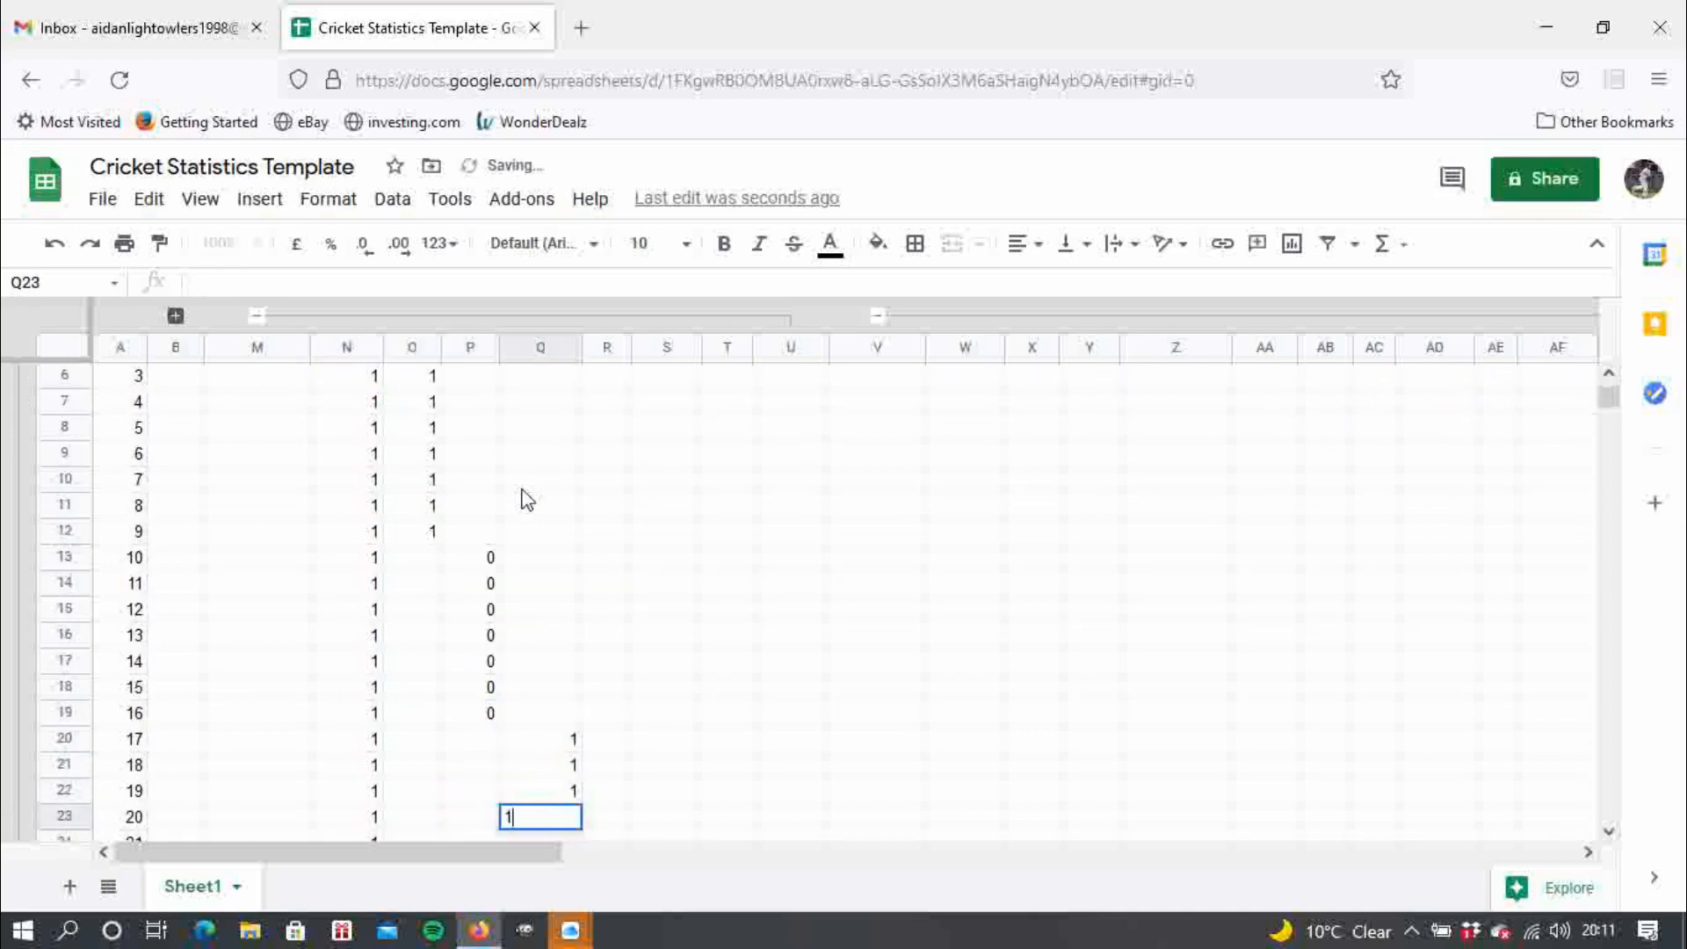
key(Return)
text(1)
key(Return)
text(1)
key(Return)
text(1)
key(Return)
text(1)
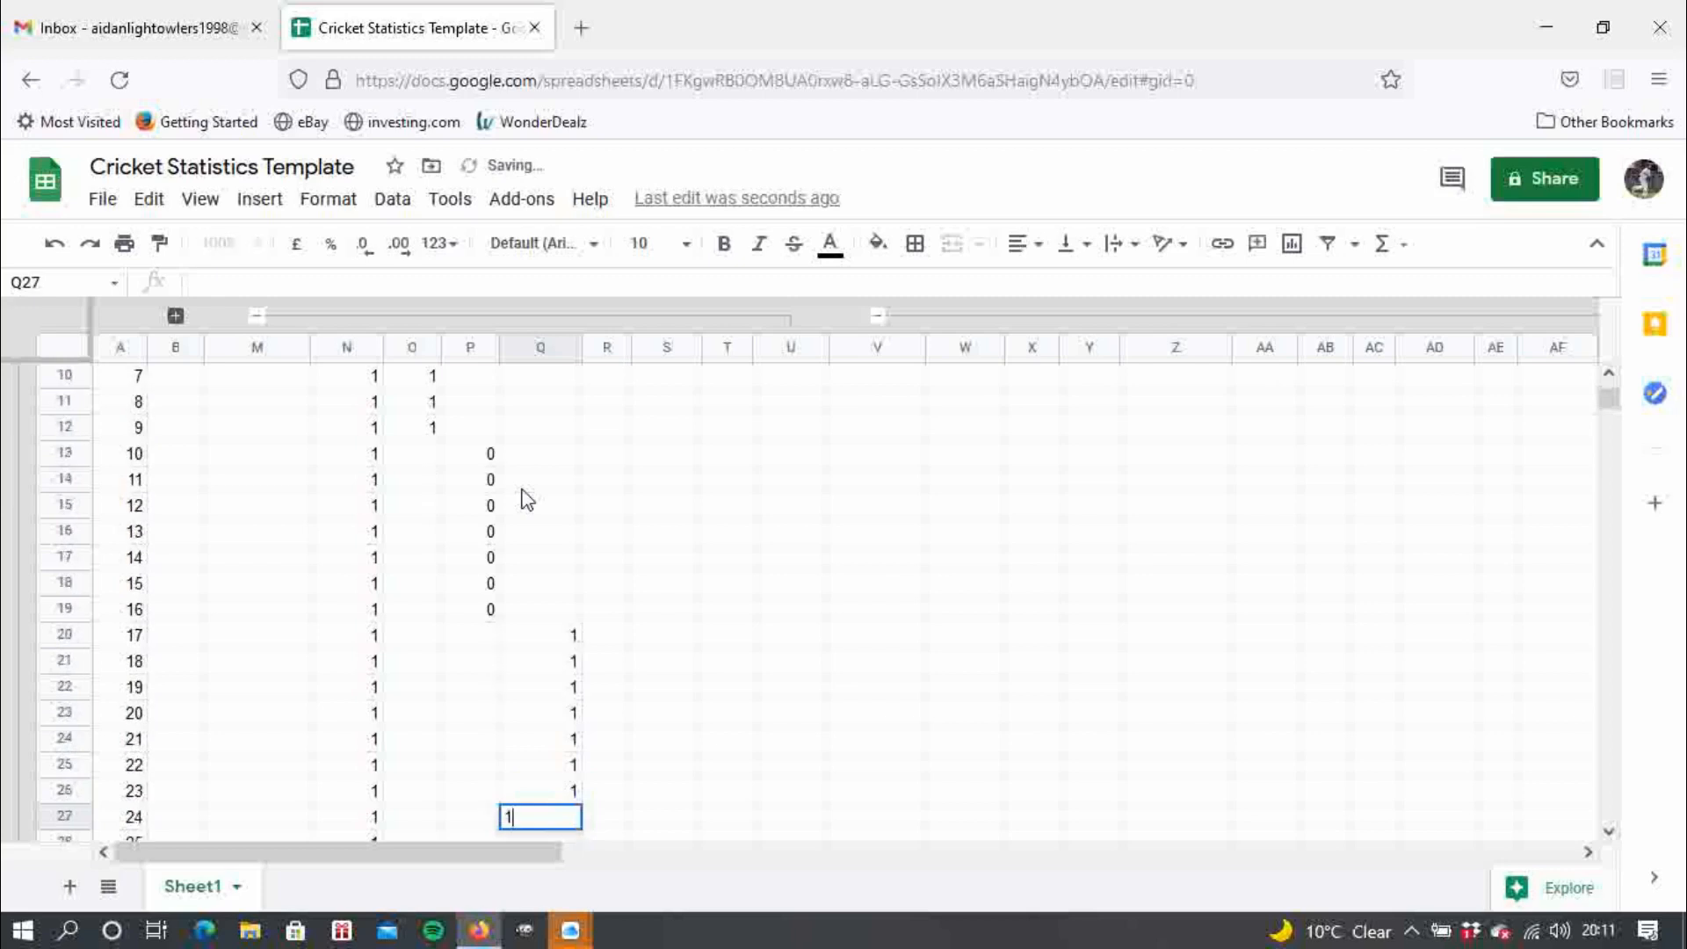
key(Return)
text(1)
key(Return)
text(1)
key(Return)
text(1)
key(Return)
text(1)
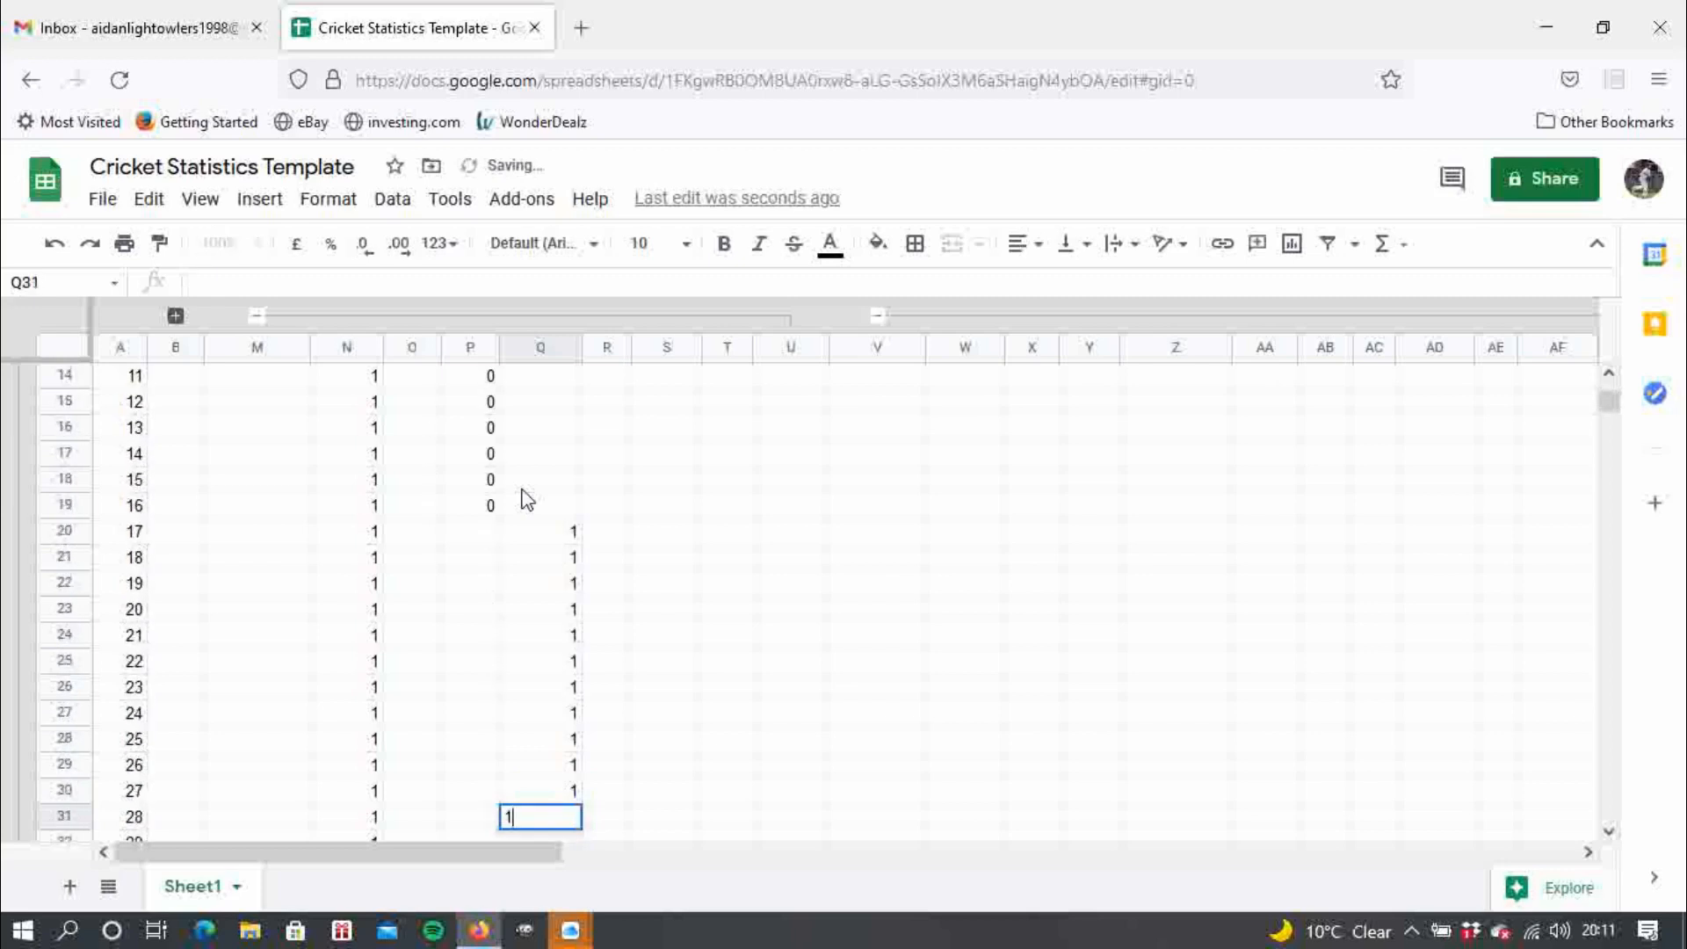
key(Return)
text(1)
key(Return)
text(1)
key(Return)
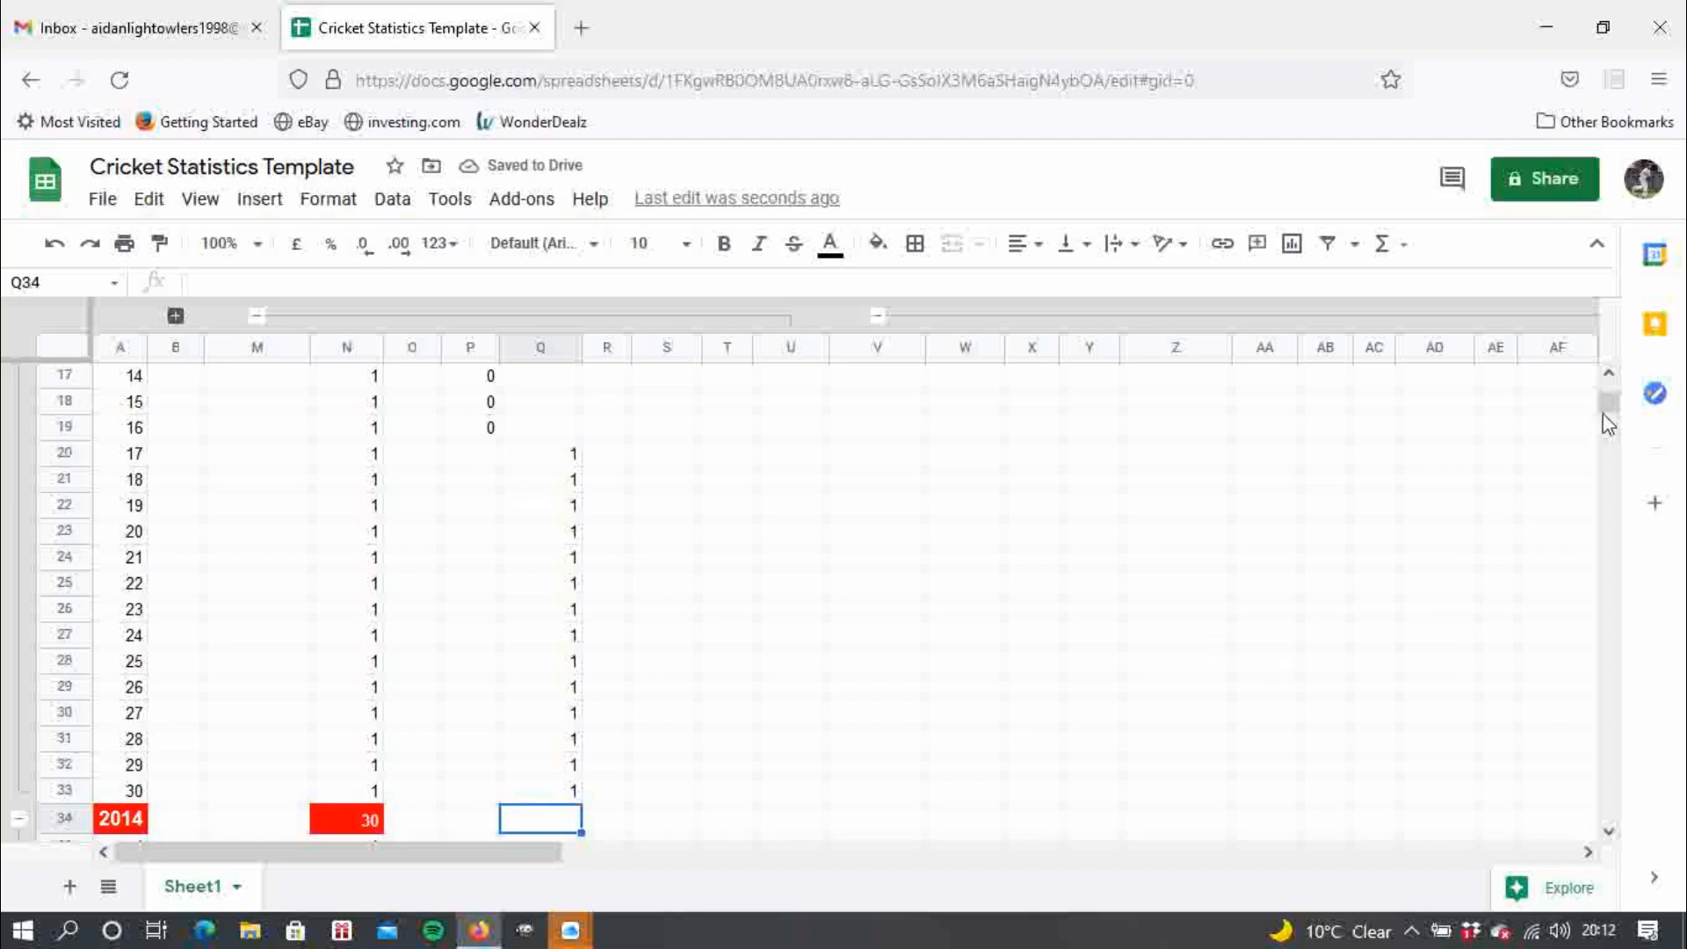
- Replace the AWAY values for 2013 games 10 to 16, cells P13 to P19, with 1
scroll(1608, 424, up, 2)
scroll(1608, 407, up, 3)
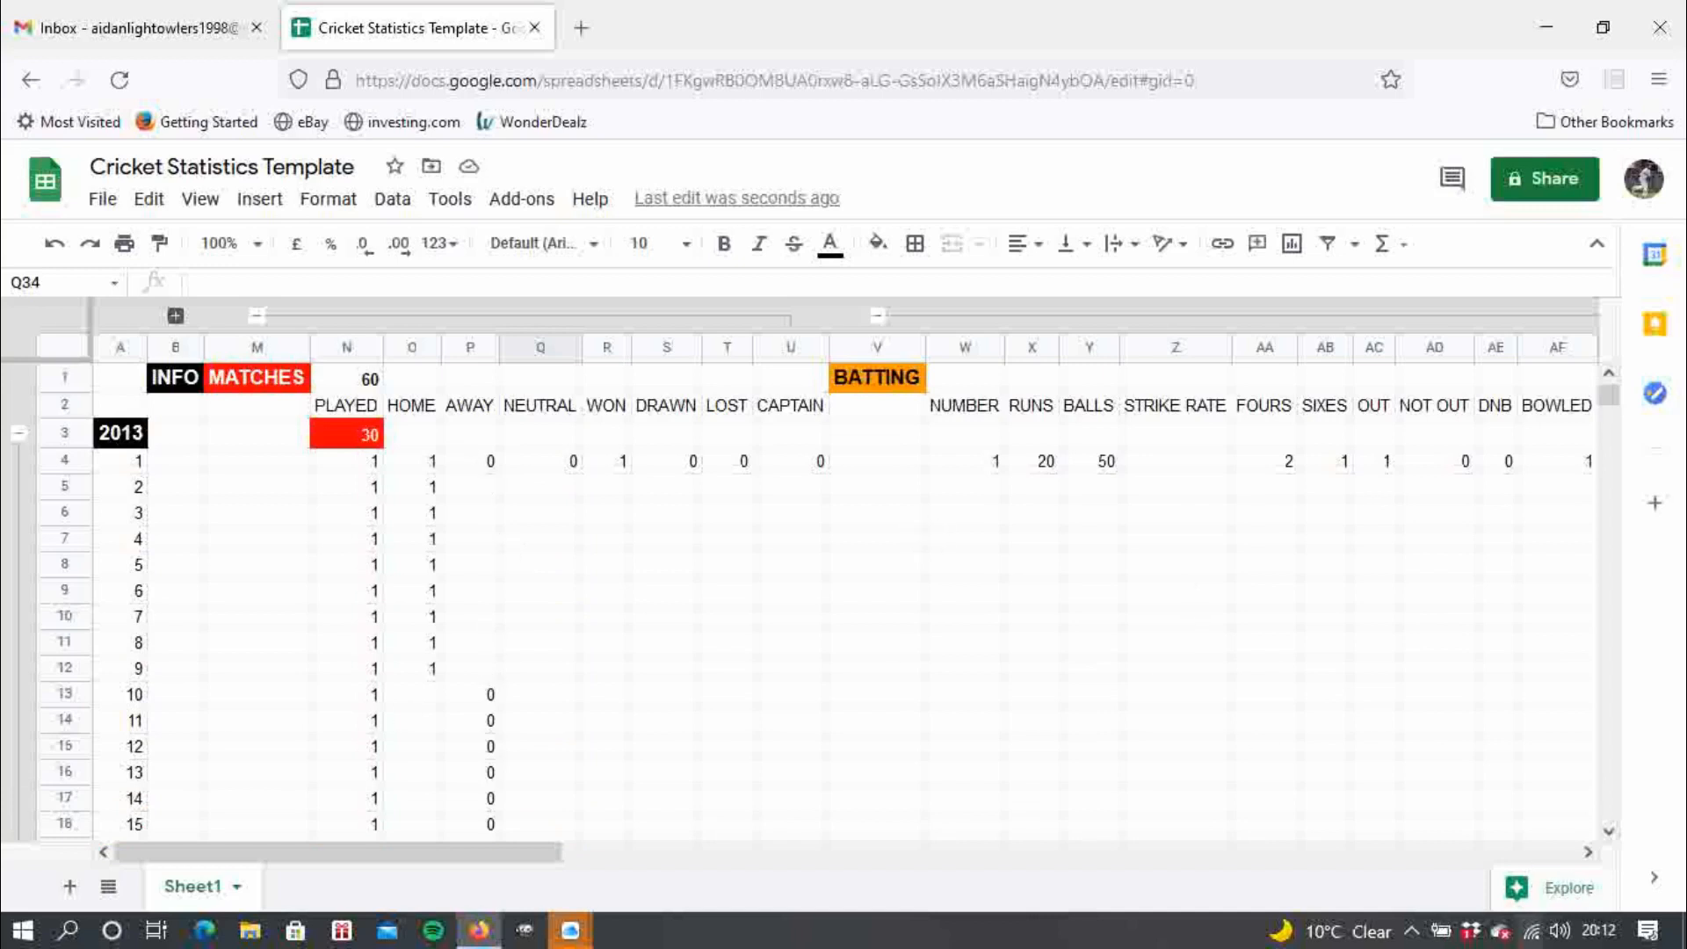
click(1609, 832)
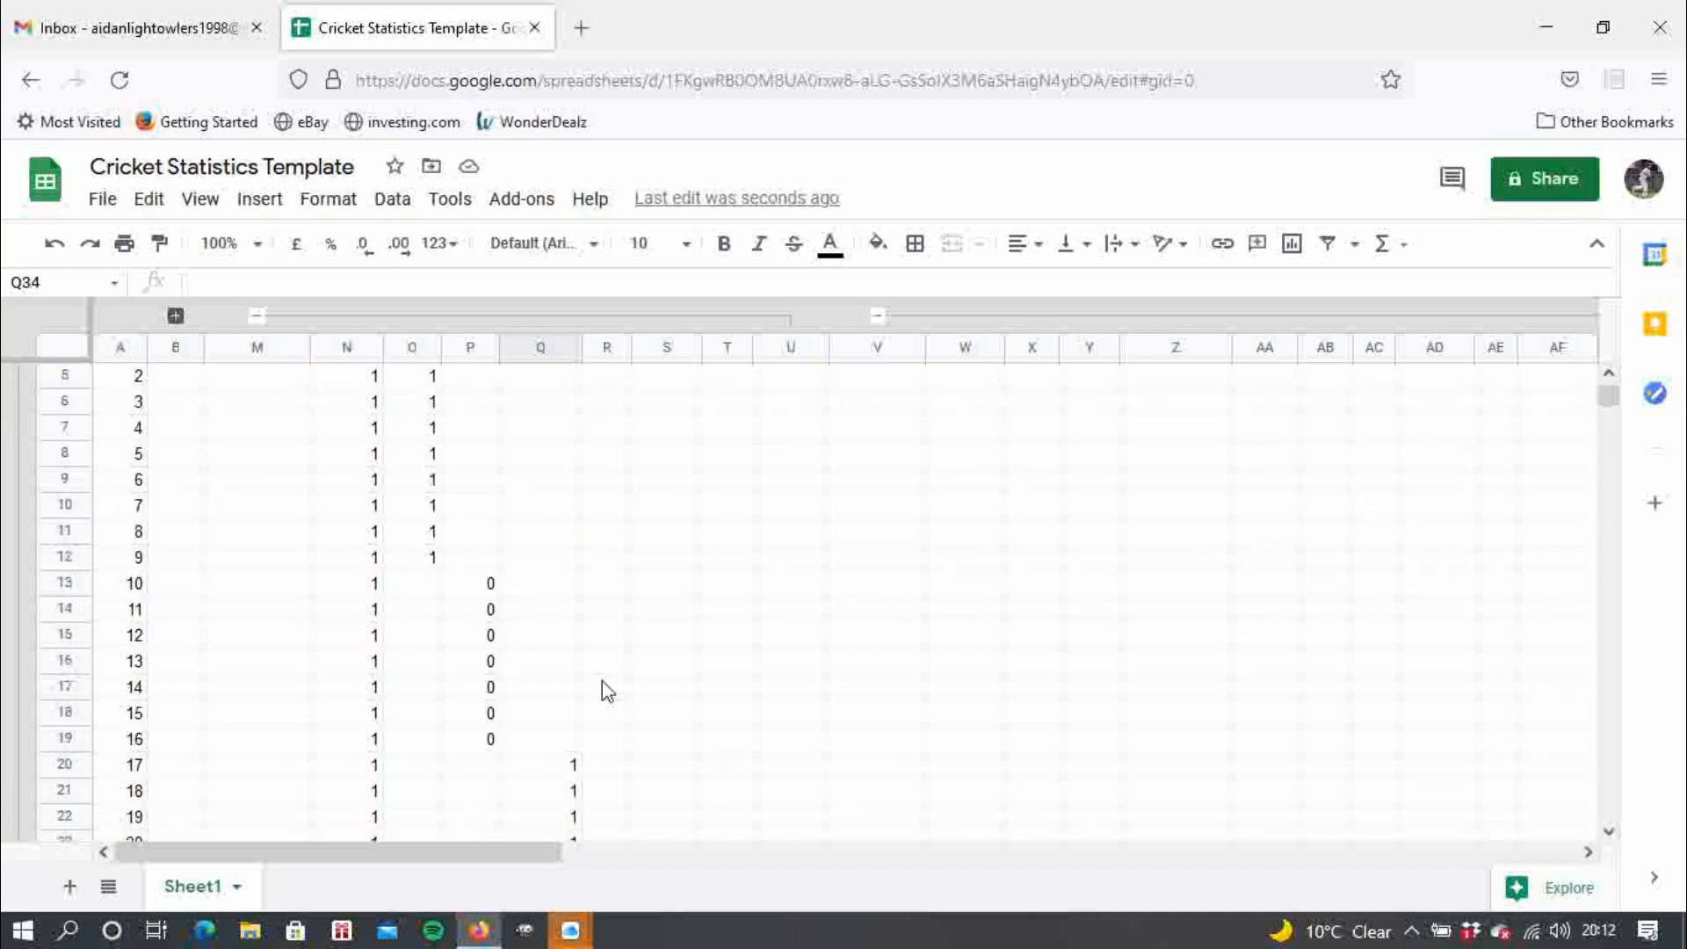
click(483, 586)
text(1)
key(Return)
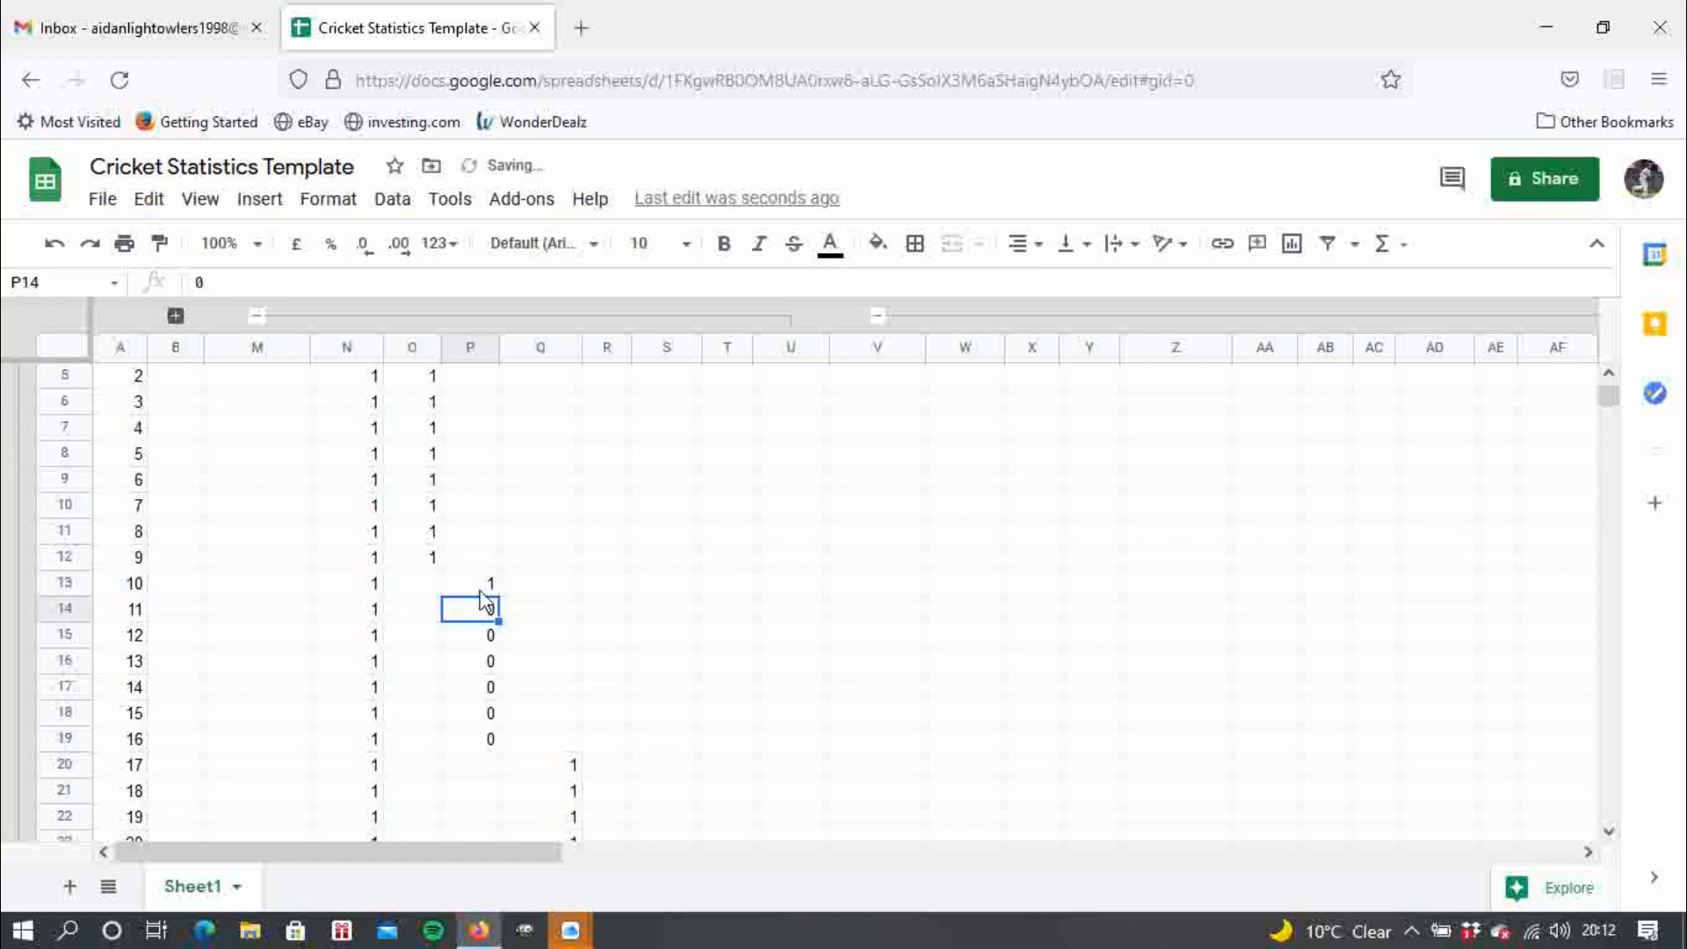
text(1)
key(Return)
text(1)
key(Return)
text(1 1 )
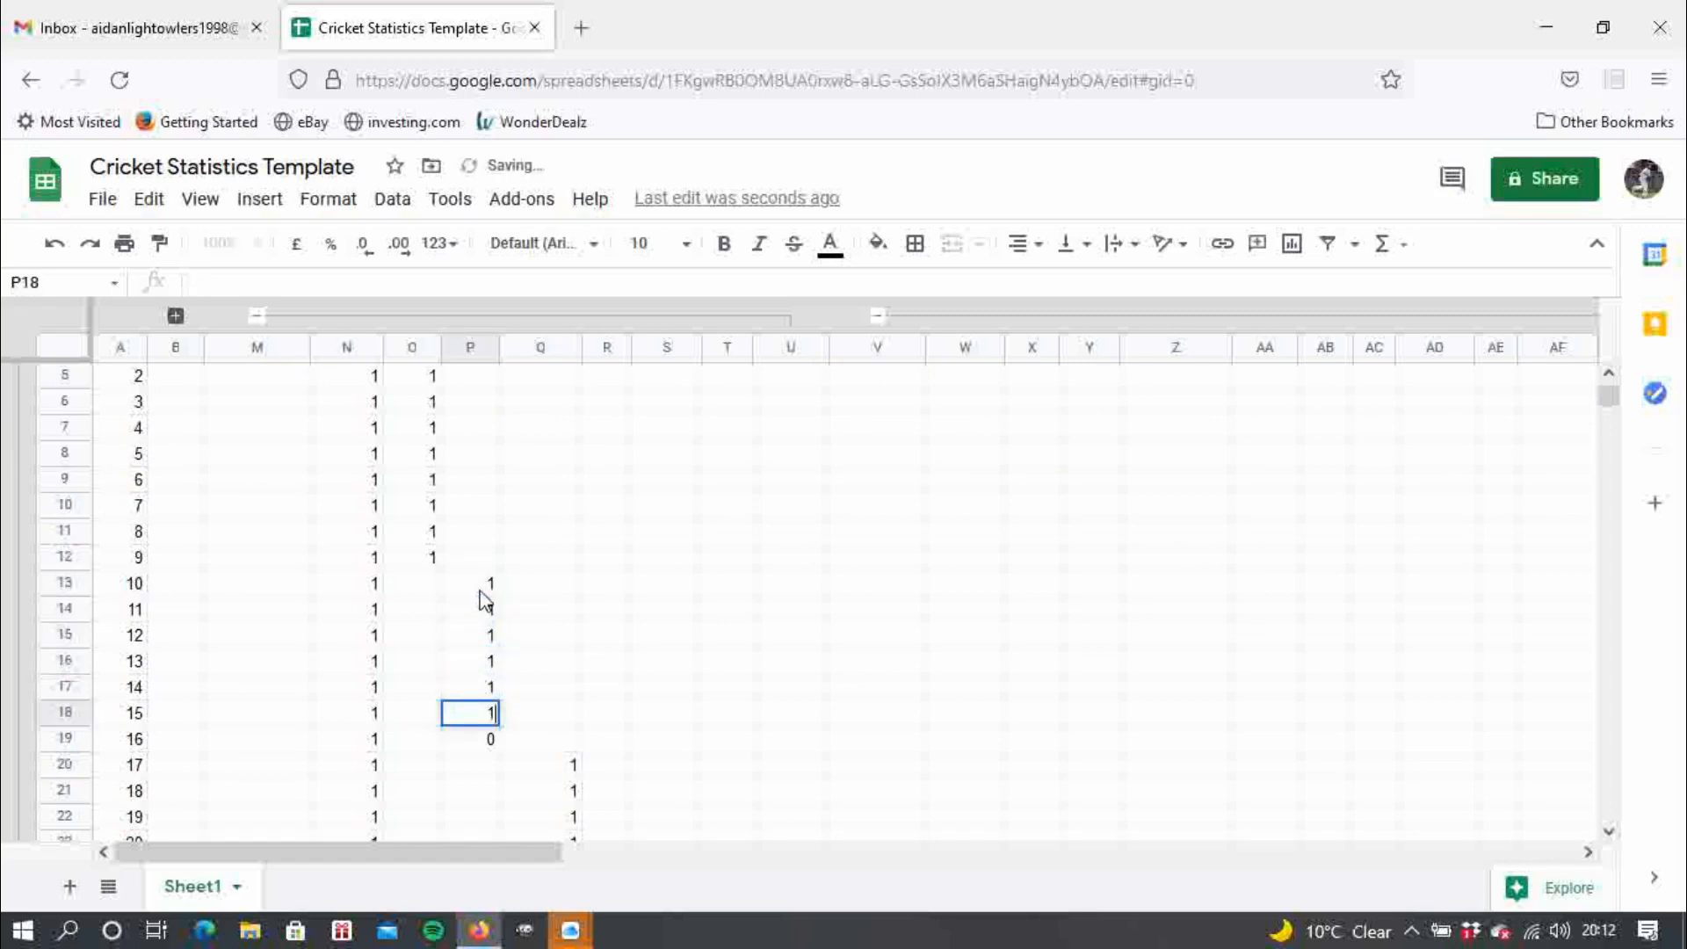
text(1 1)
- Fill 0 into the empty 2013 NEUTRAL cells for games 2 to 16 and the AWAY cells for games 2 to 9
key(Up)
key(Right)
text(0)
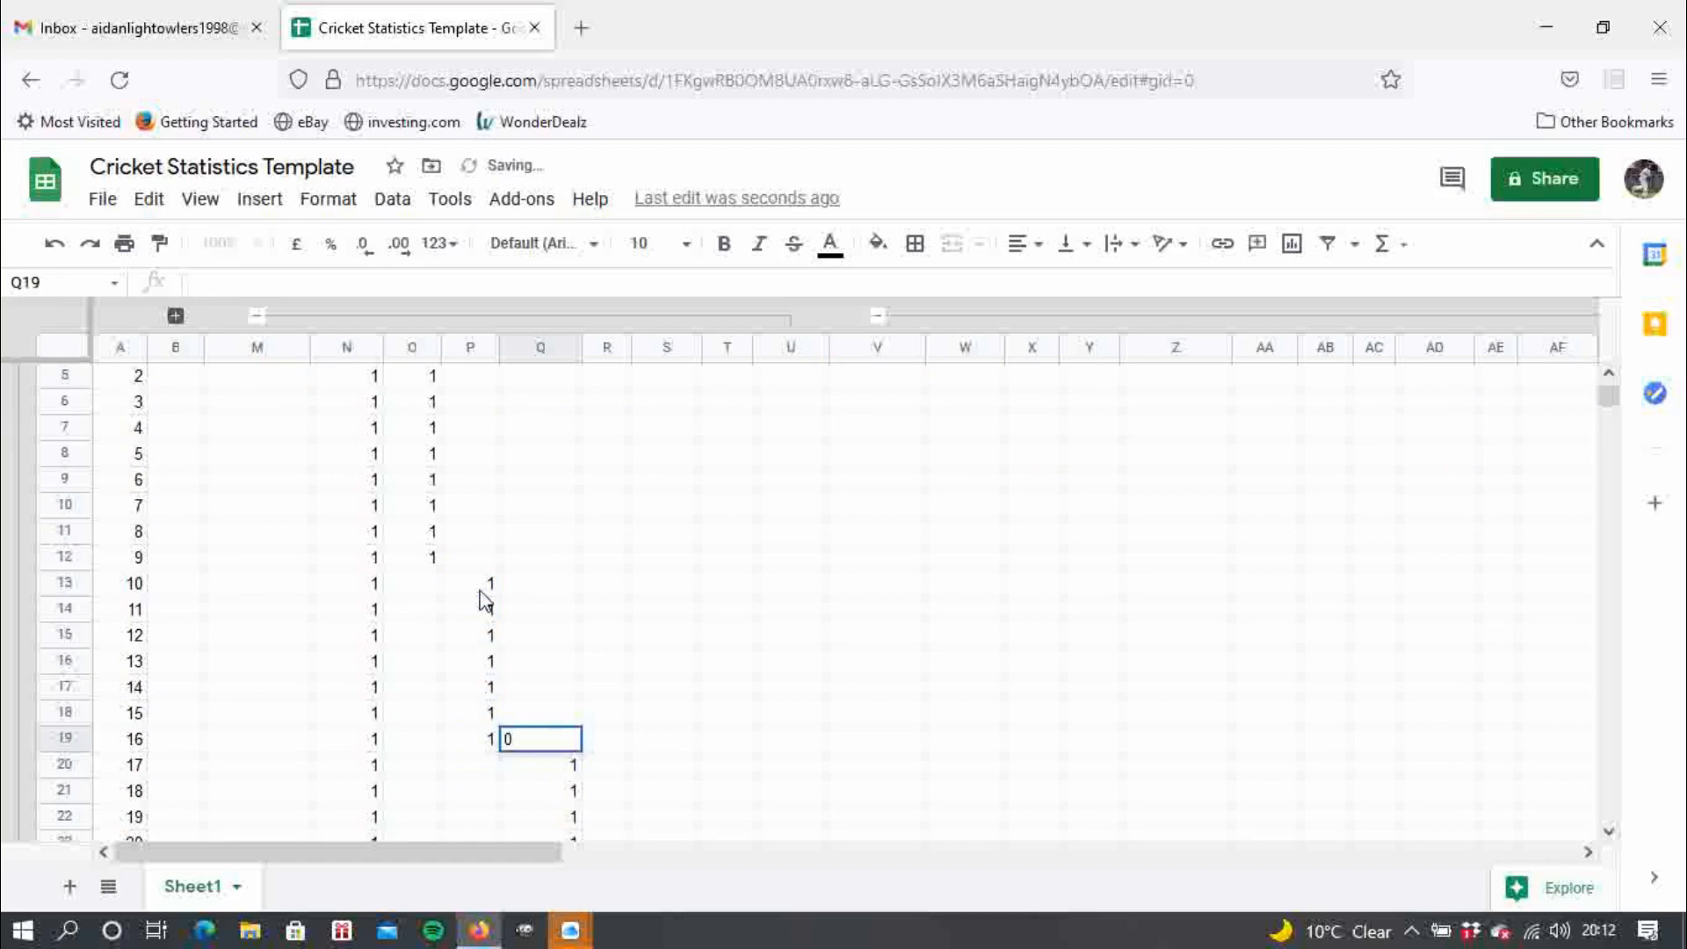
key(Up)
click(560, 738)
drag(578, 748, 497, 668)
click(458, 469)
- Enter 0 in HOME cell O13 and fill it down through game 30 of 2013 in O33
click(434, 696)
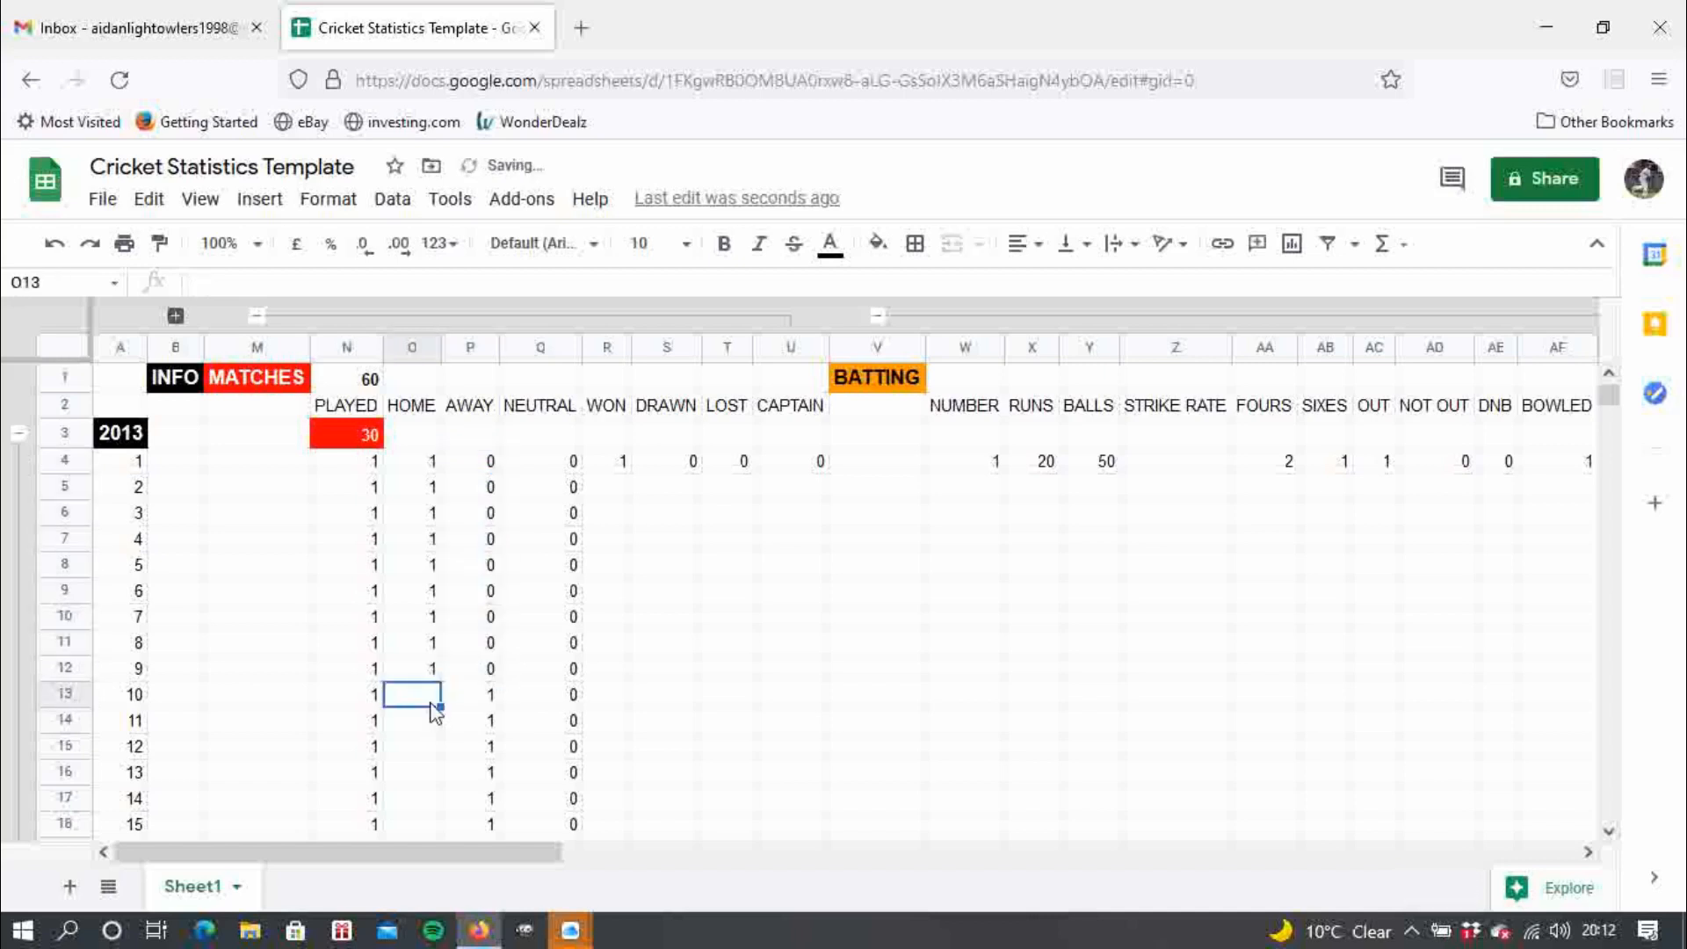
text(0)
key(Return)
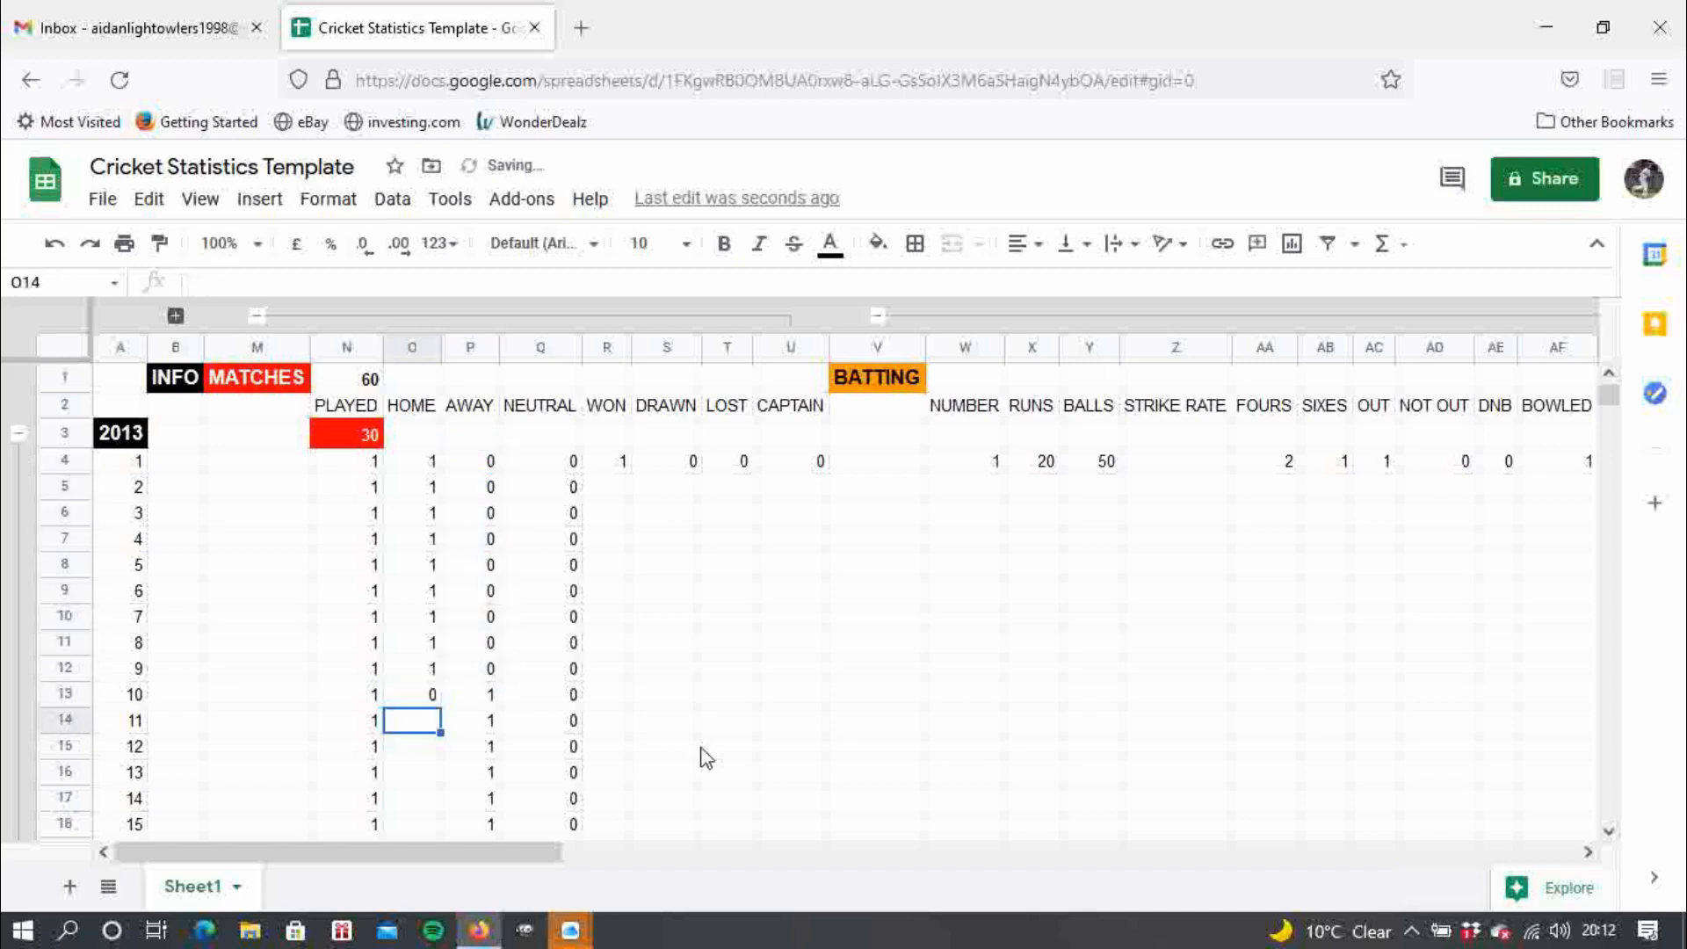
click(433, 702)
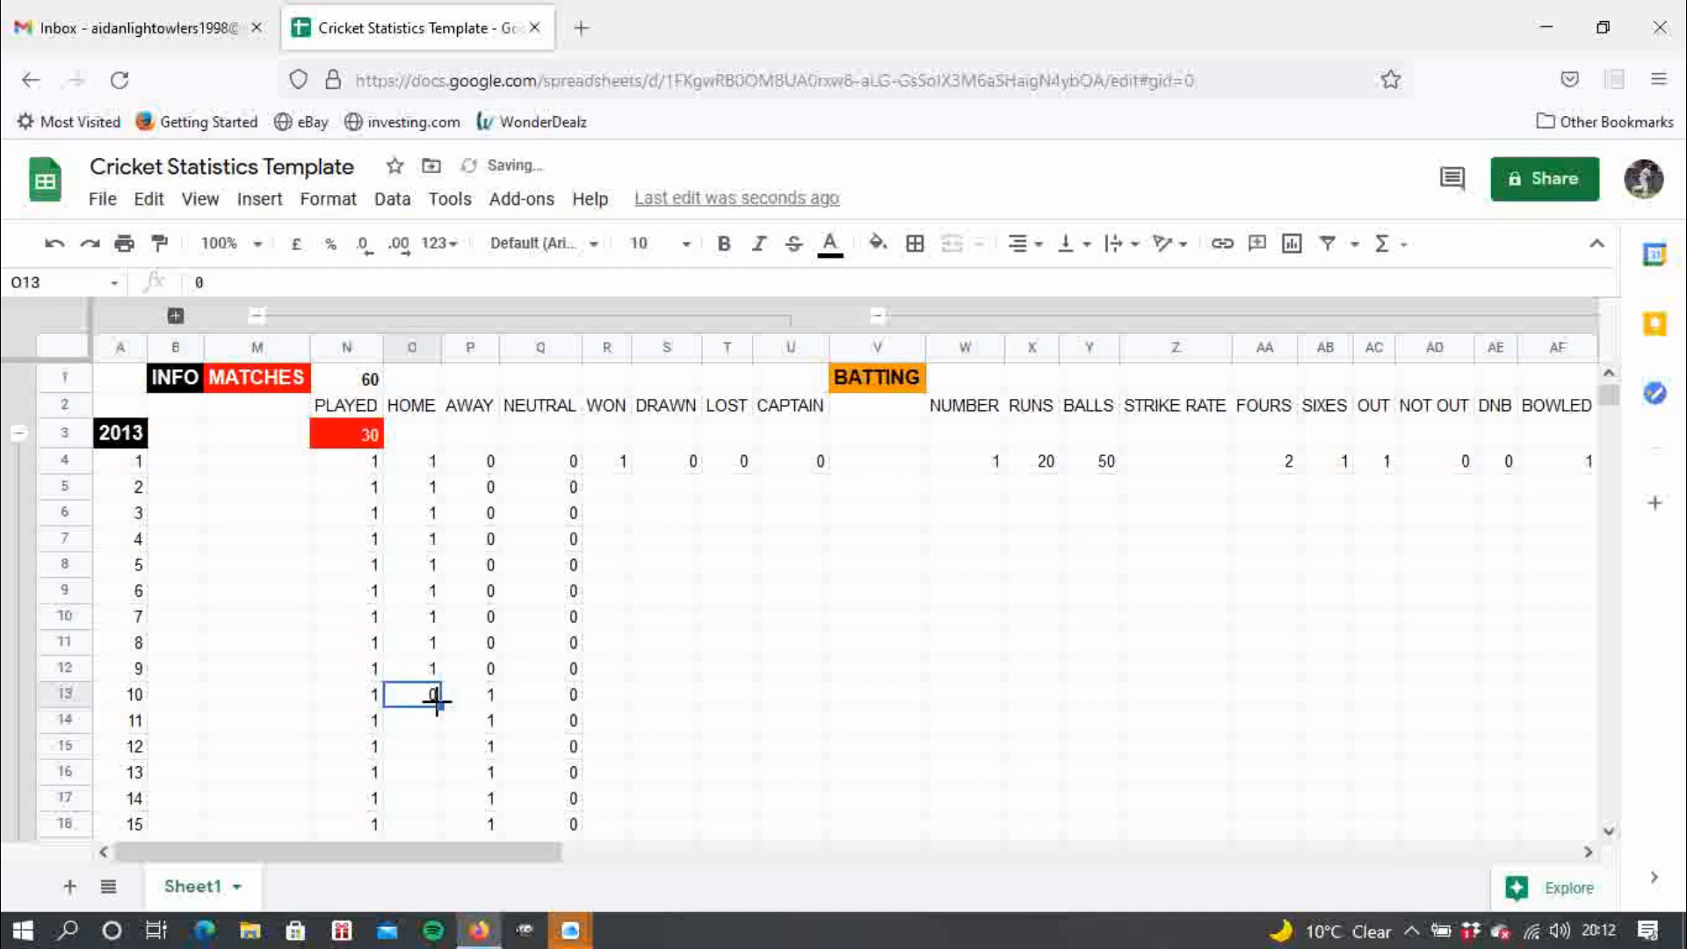
drag(437, 701, 456, 464)
- Enter 0 in AWAY cell P33 and fill it up to game 17 of 2013 in P20
click(465, 464)
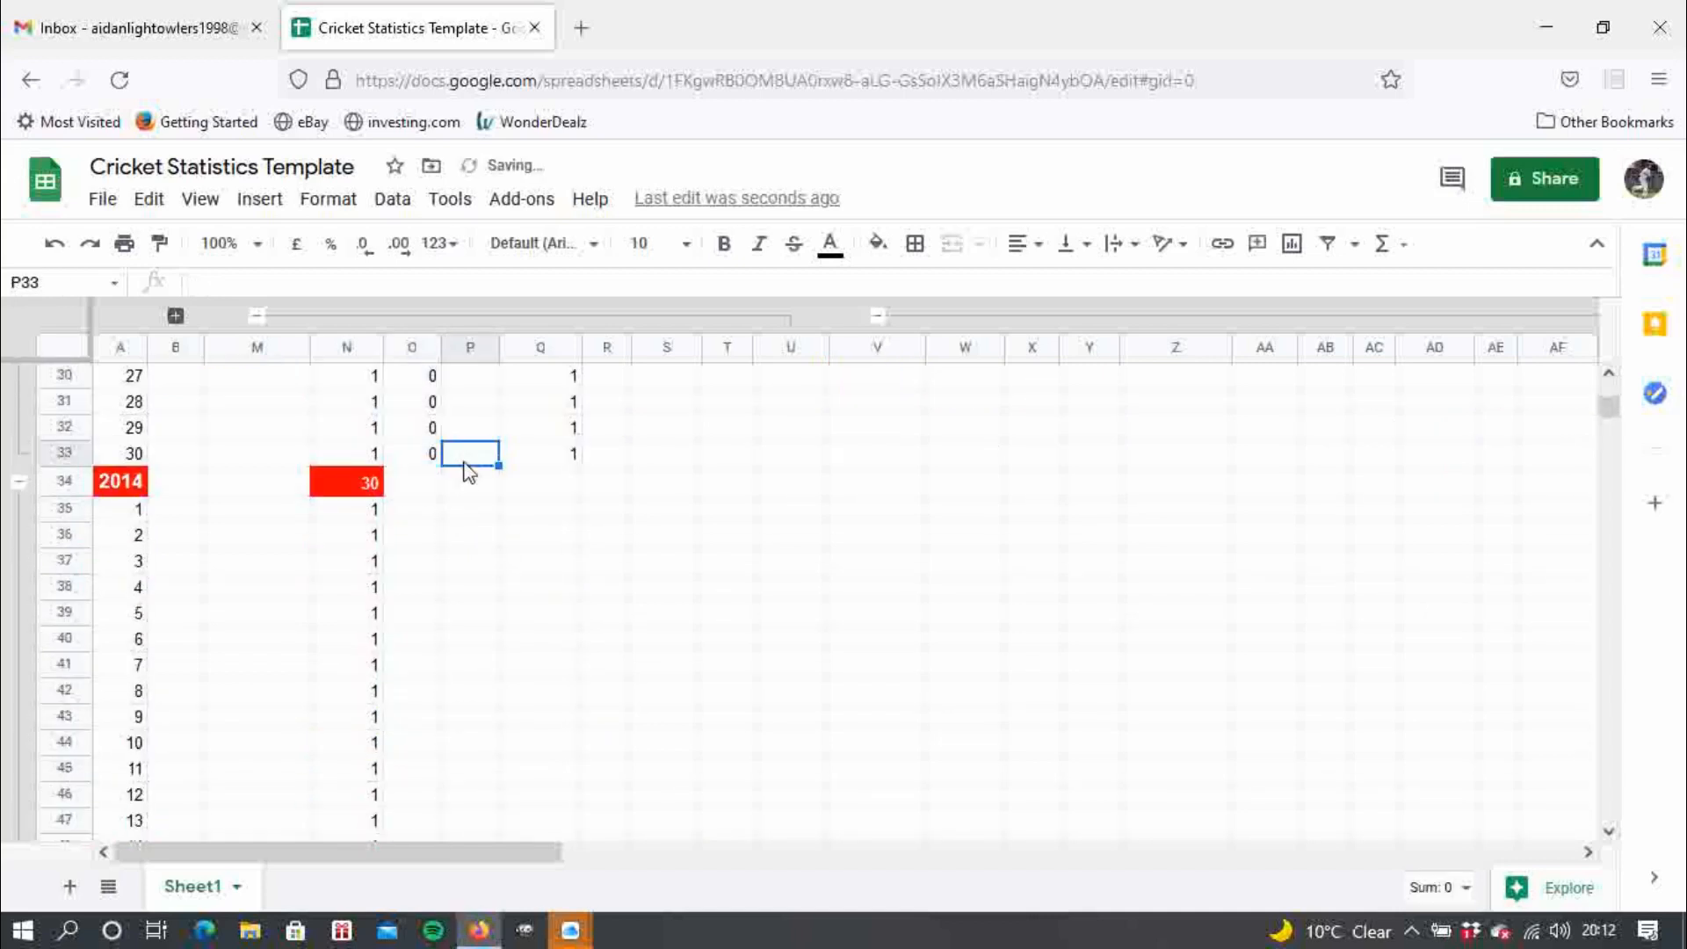
text(0)
key(Return)
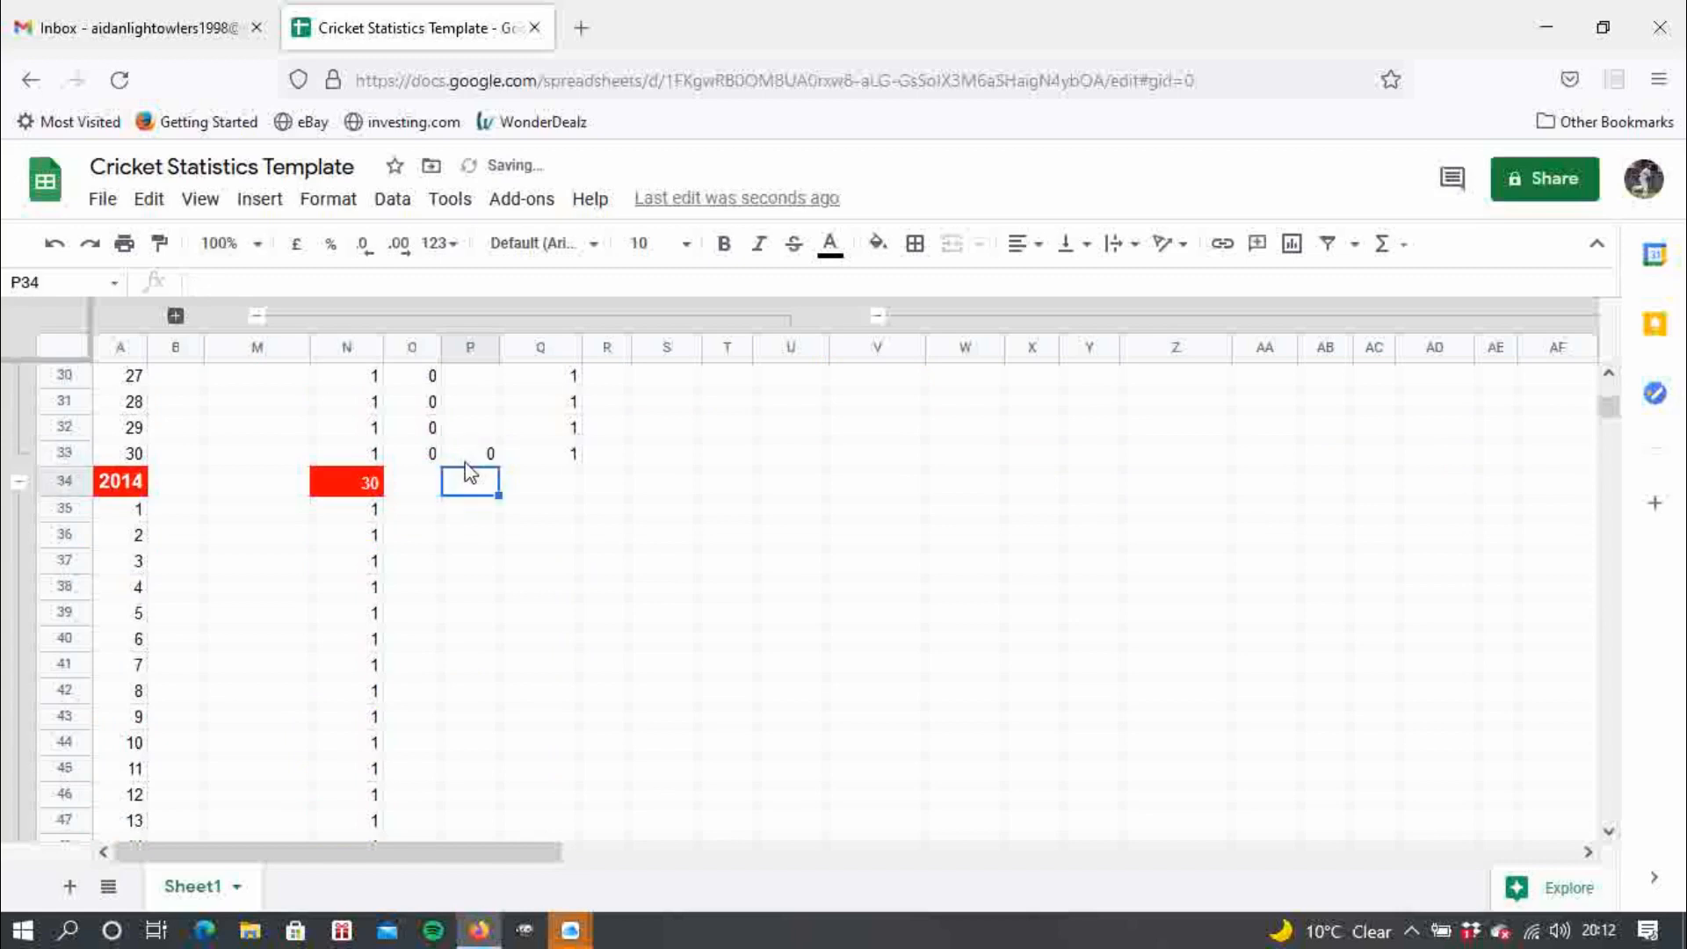
click(465, 463)
drag(498, 466, 493, 587)
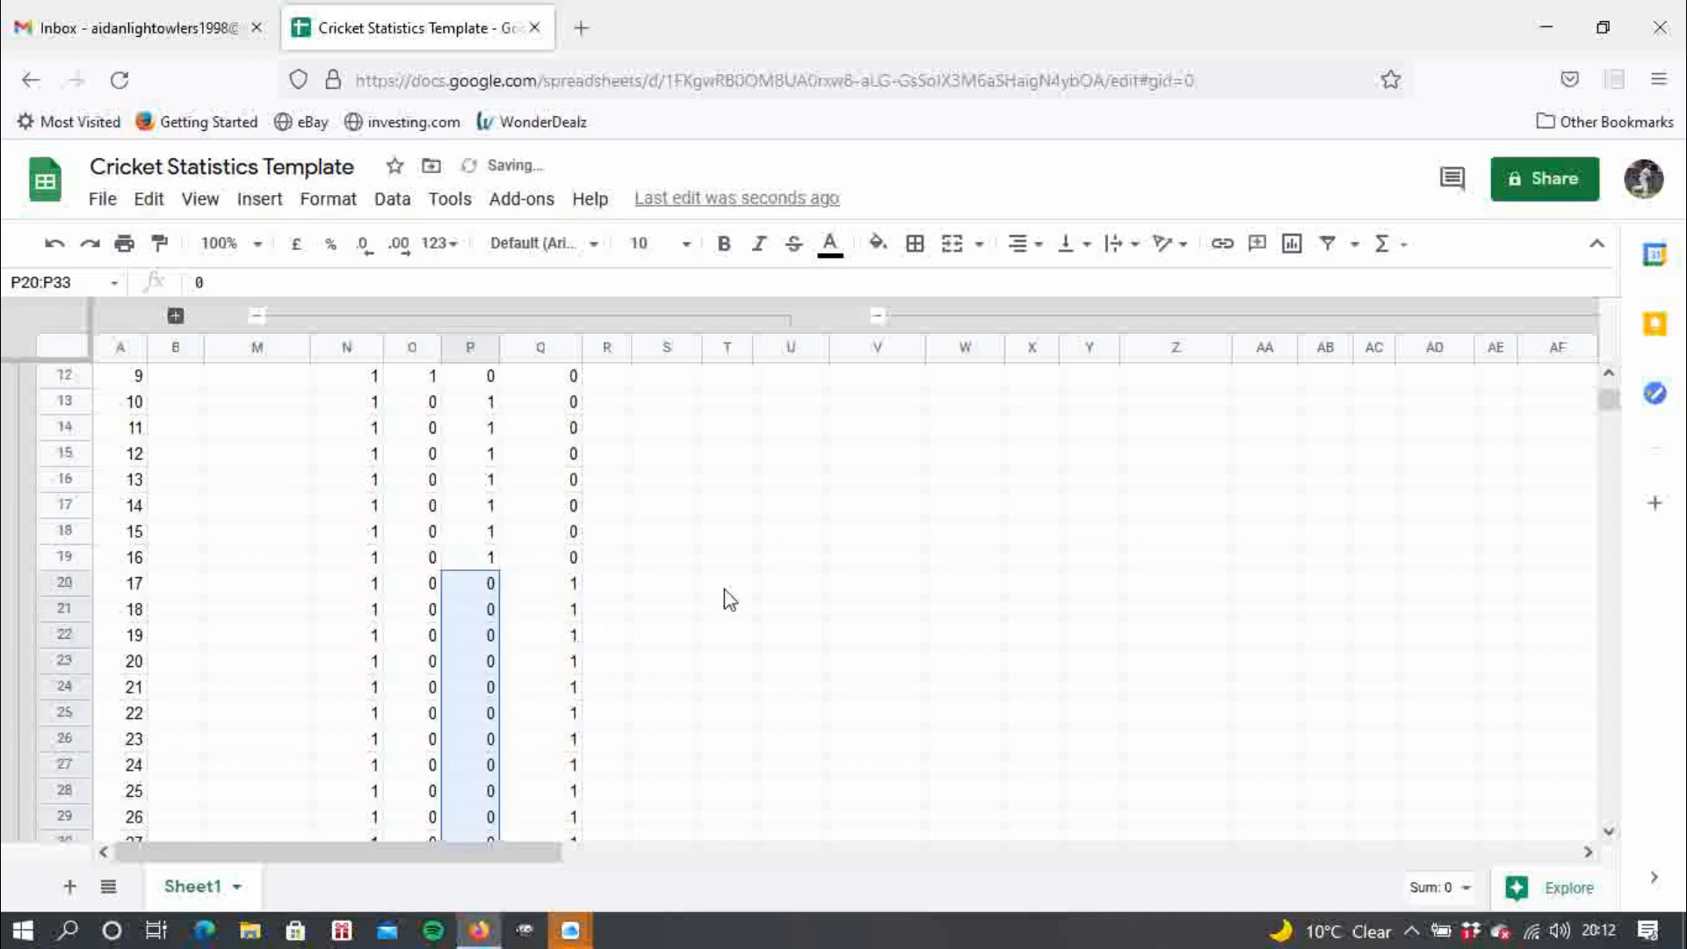
- Enter 1 in WON cell R5 and fill it down through game 14 of 2013 in R17
drag(1606, 408, 1608, 376)
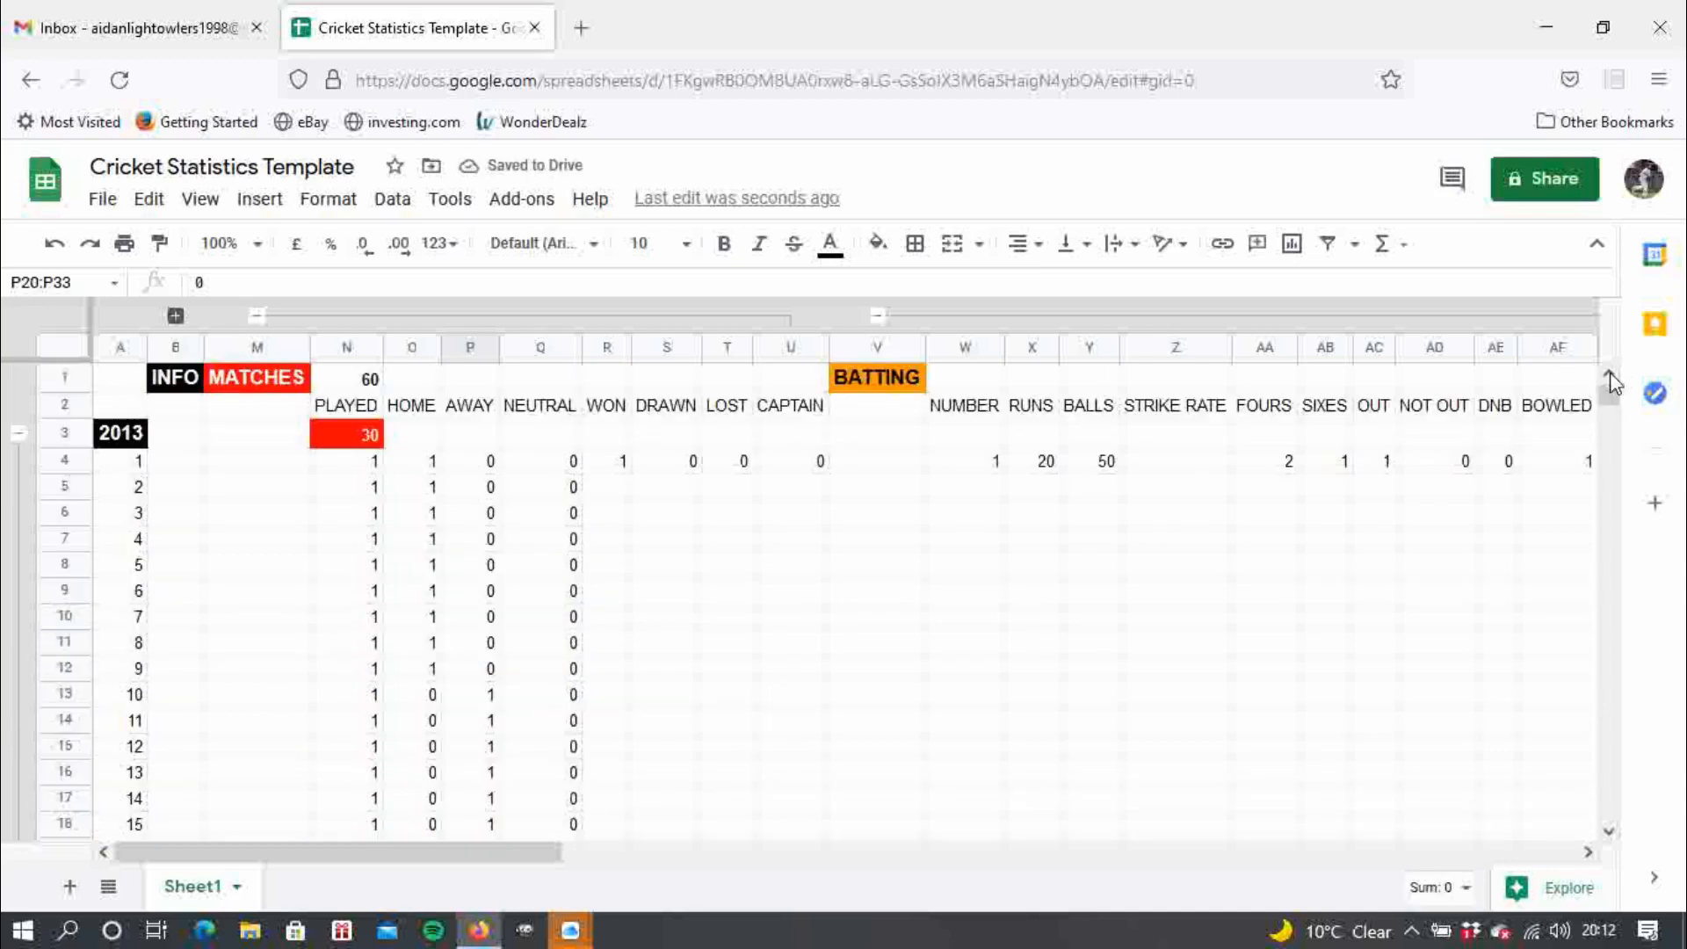
click(595, 496)
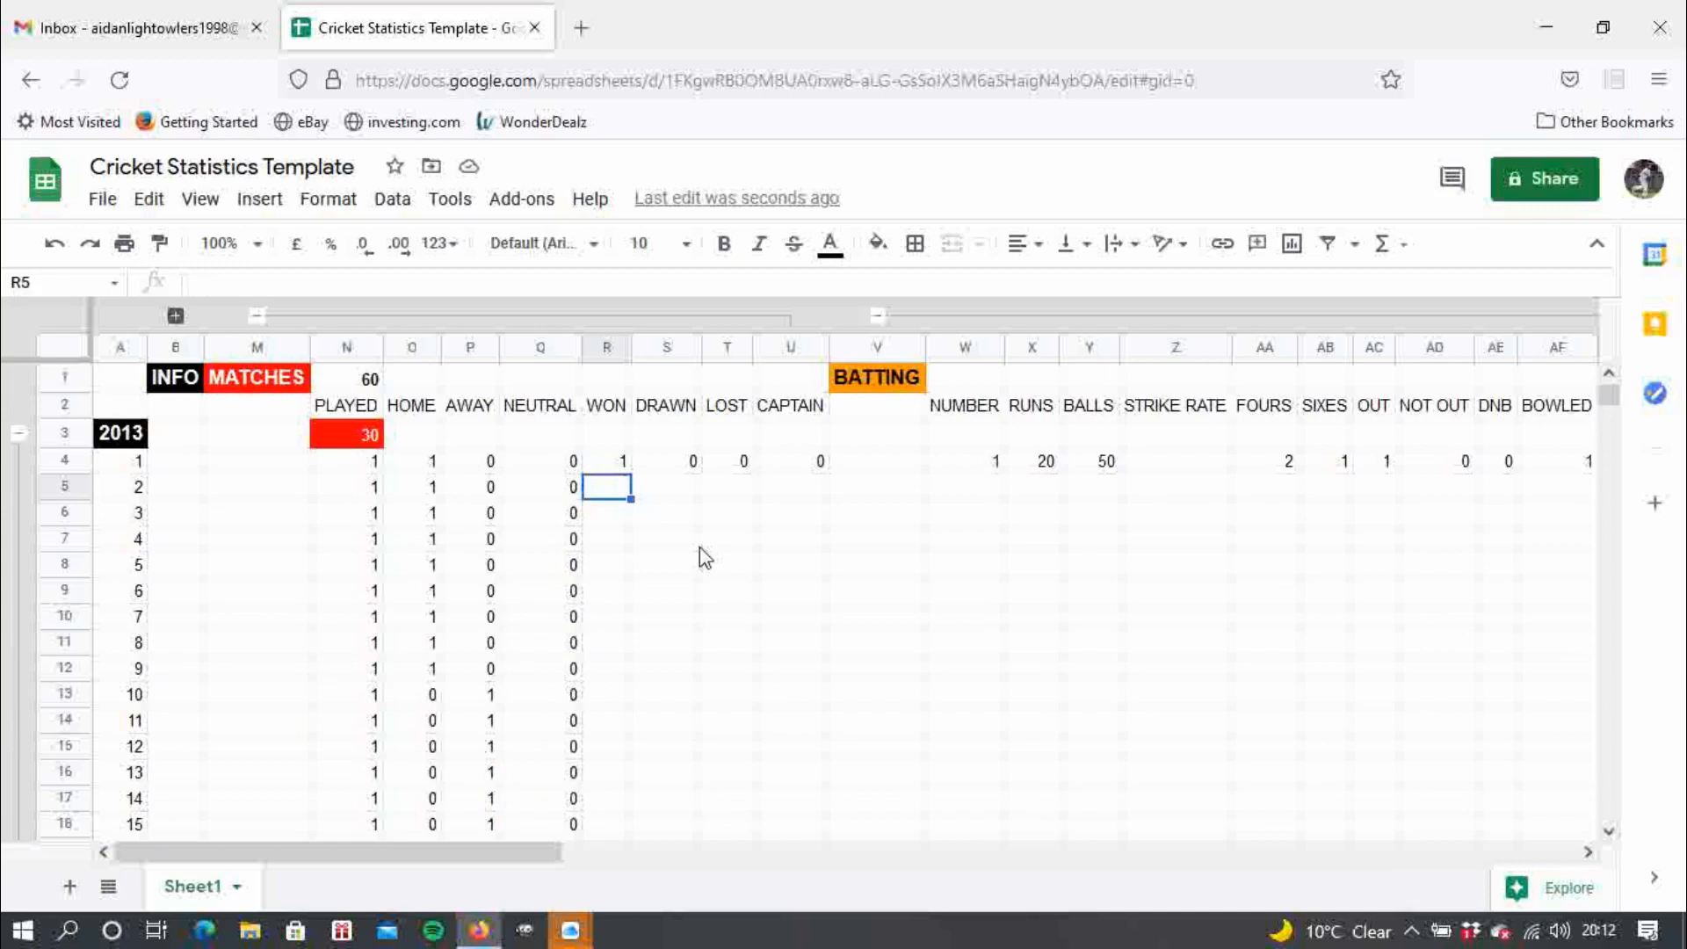
text(1)
key(Return)
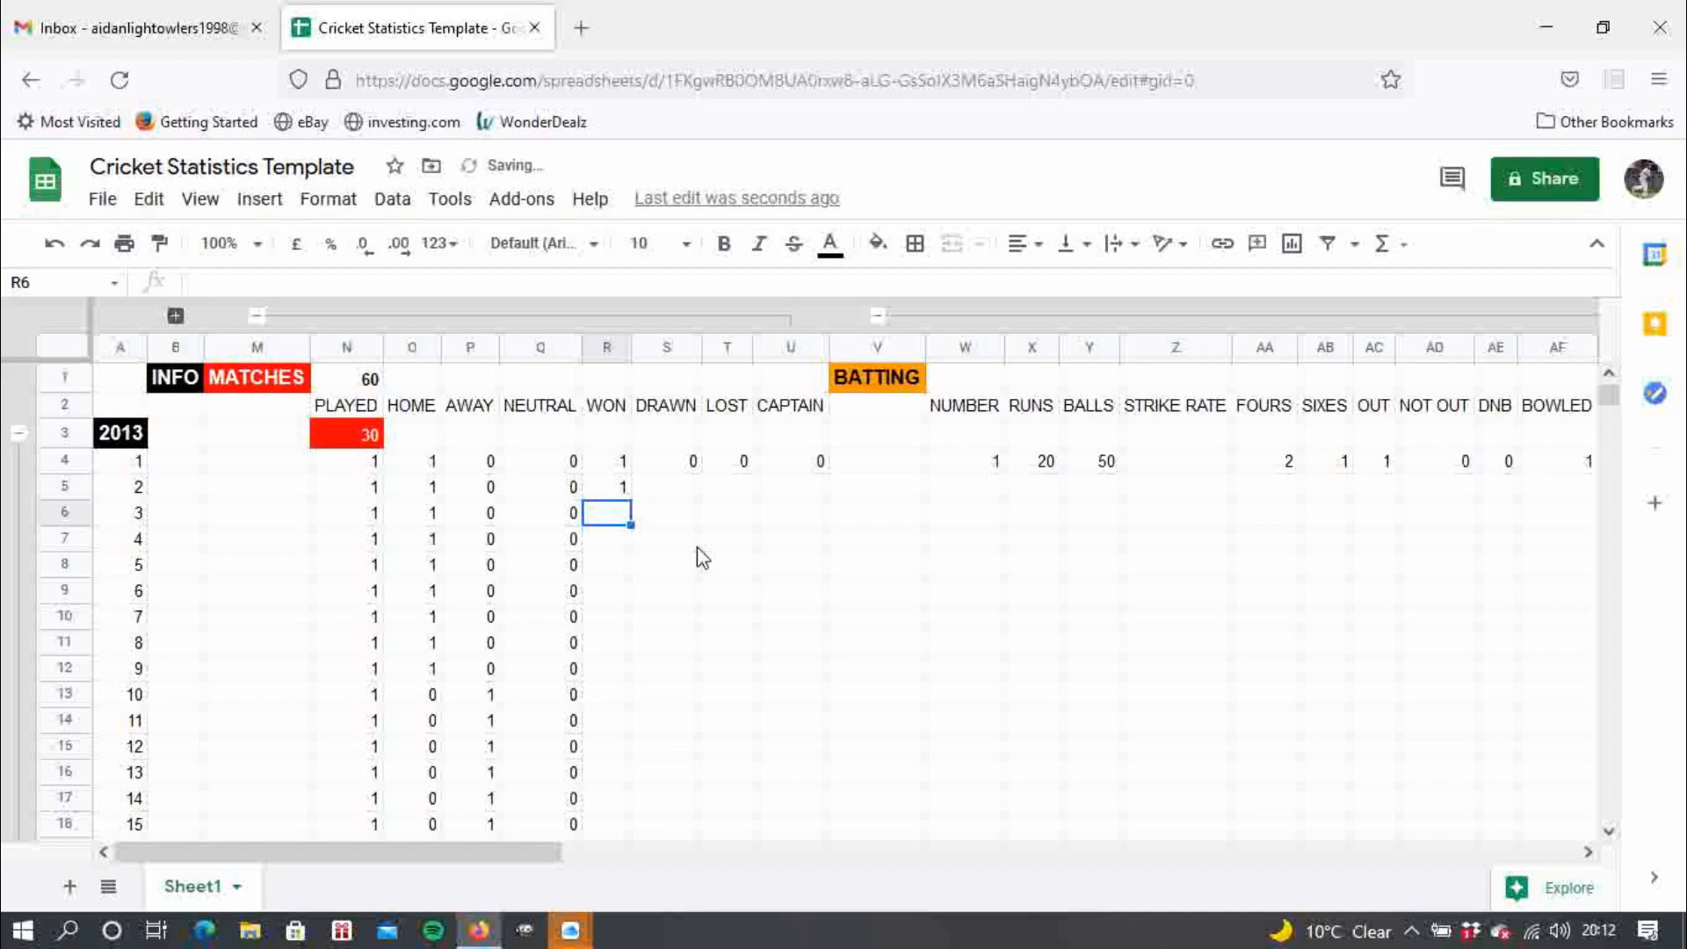
click(616, 488)
drag(630, 499, 654, 651)
- Enter 1 in DRAWN cell S18 and fill it down through game 30 of 2013 in S33
click(673, 658)
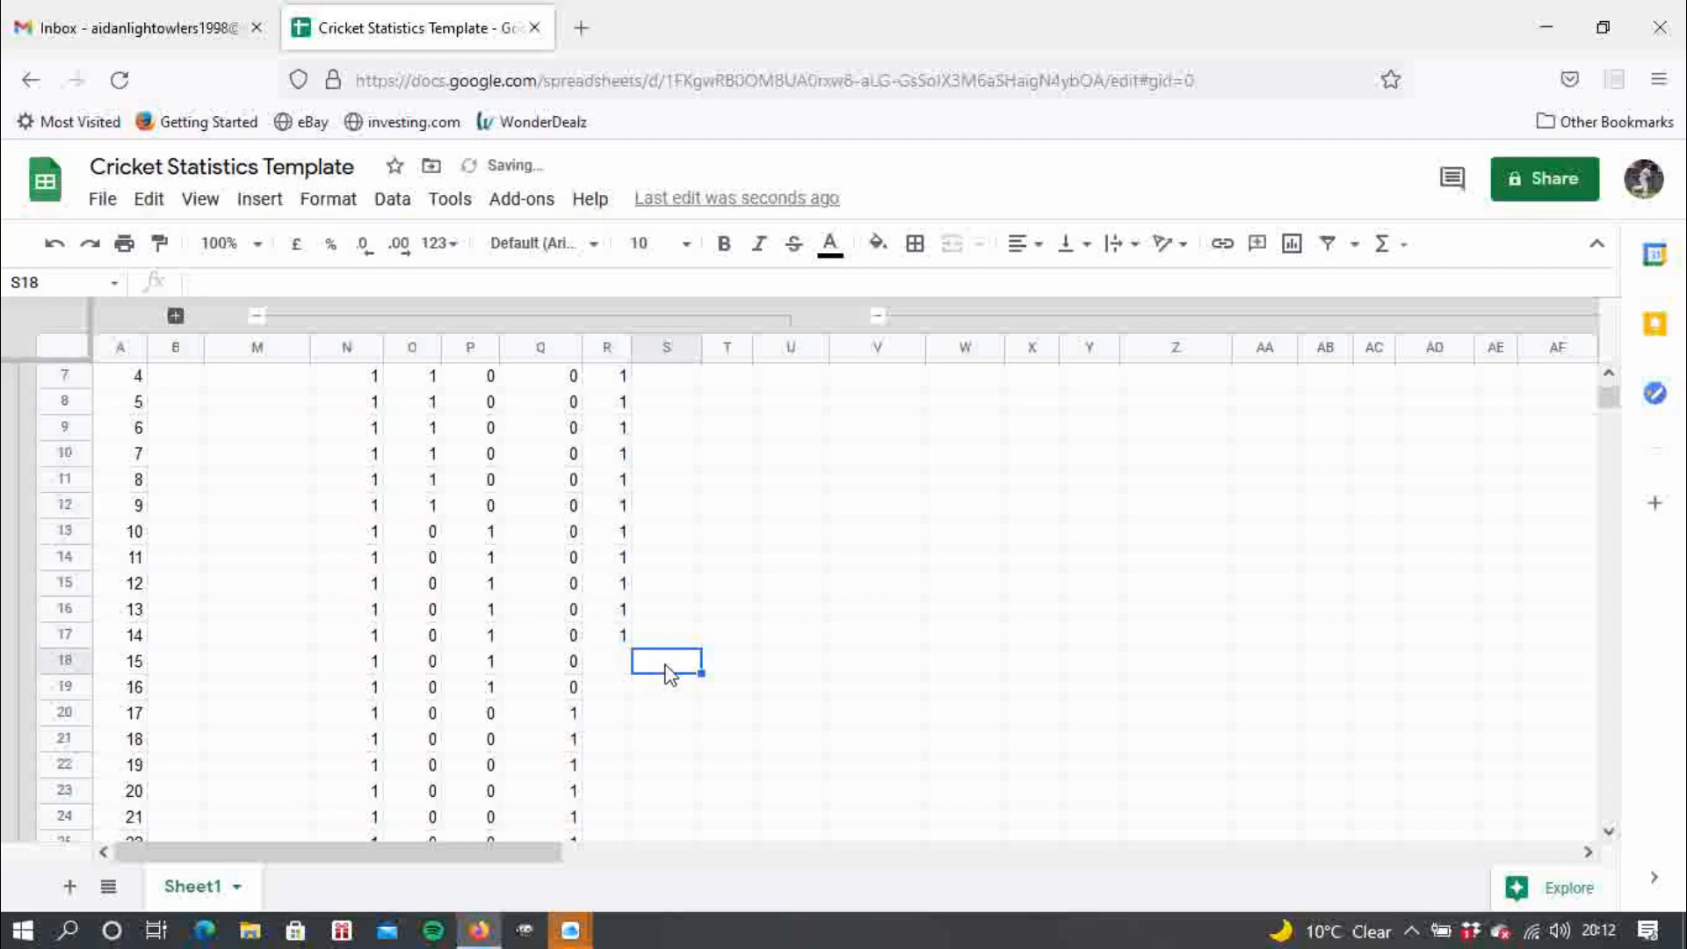
text(1)
click(749, 670)
click(682, 667)
drag(701, 673, 695, 464)
- Enter 0 in WON cell R33 and fill it up to game 15 of 2013 in R18
click(608, 455)
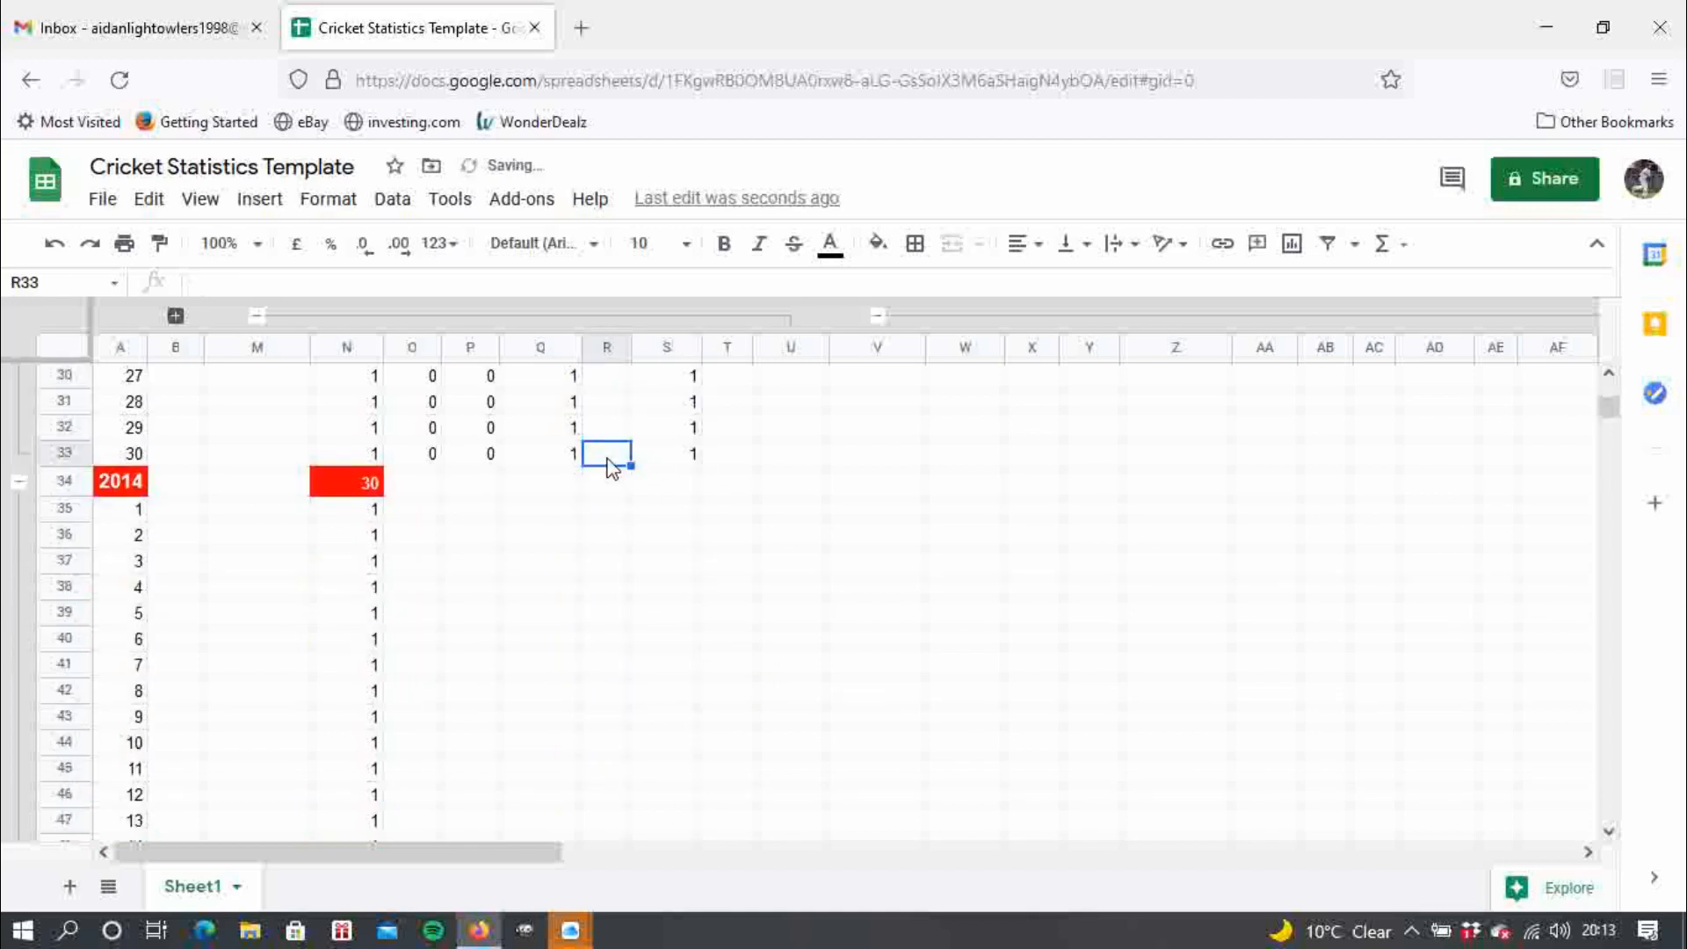
text(0)
key(Escape)
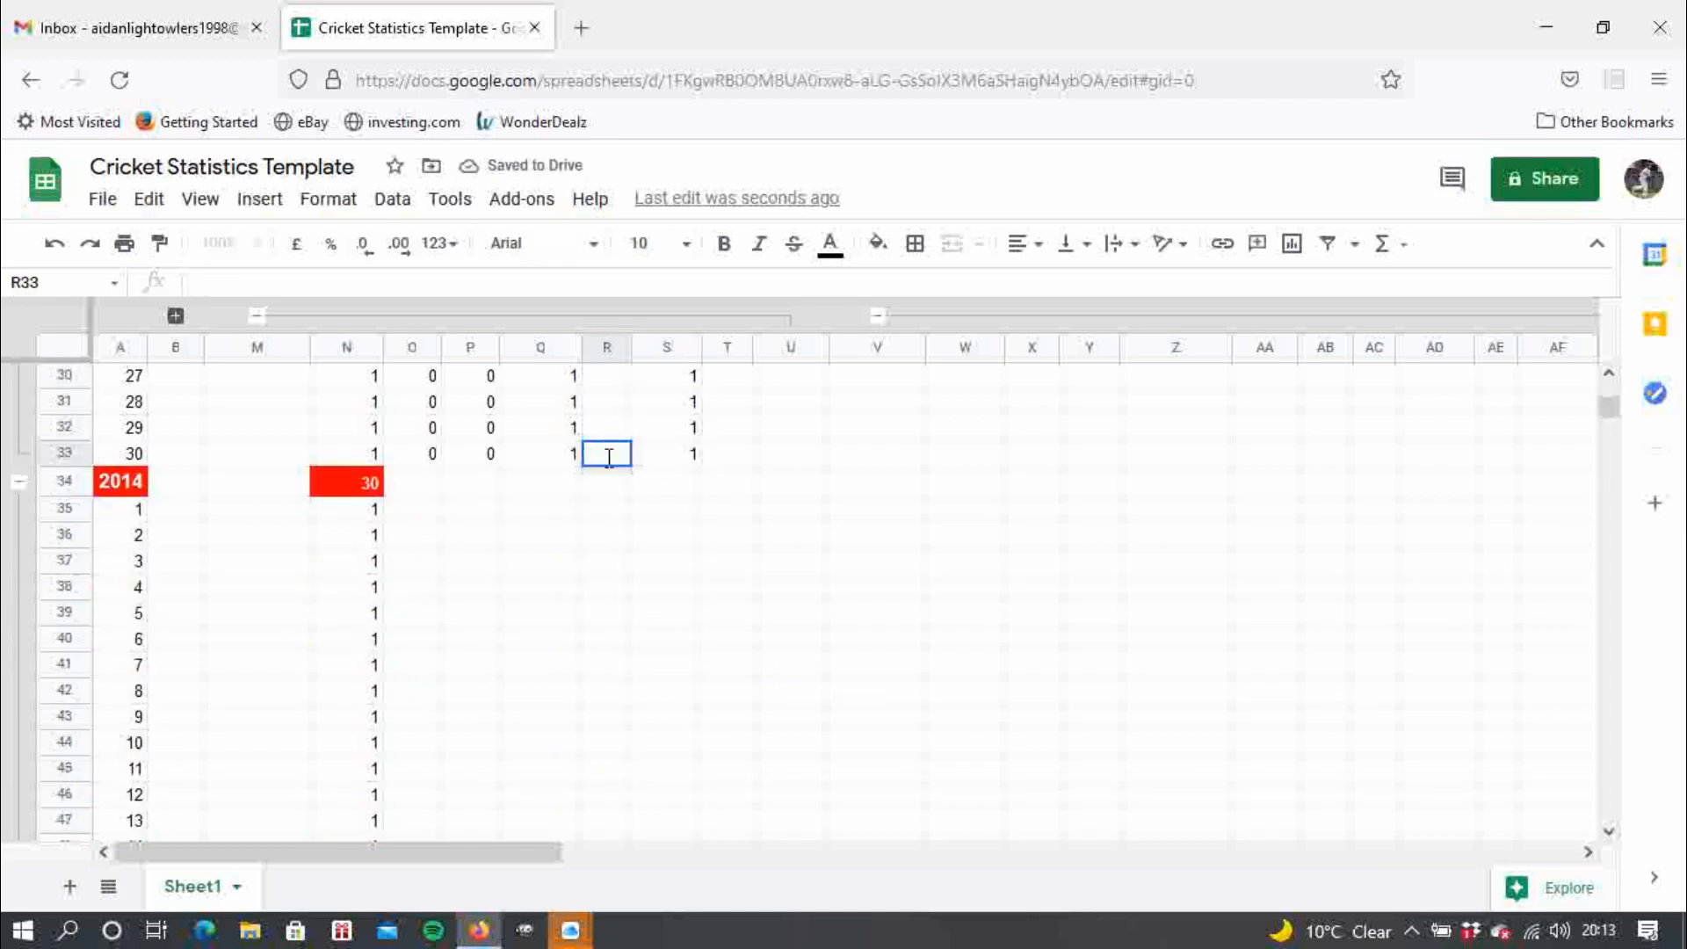
key(Return)
click(608, 455)
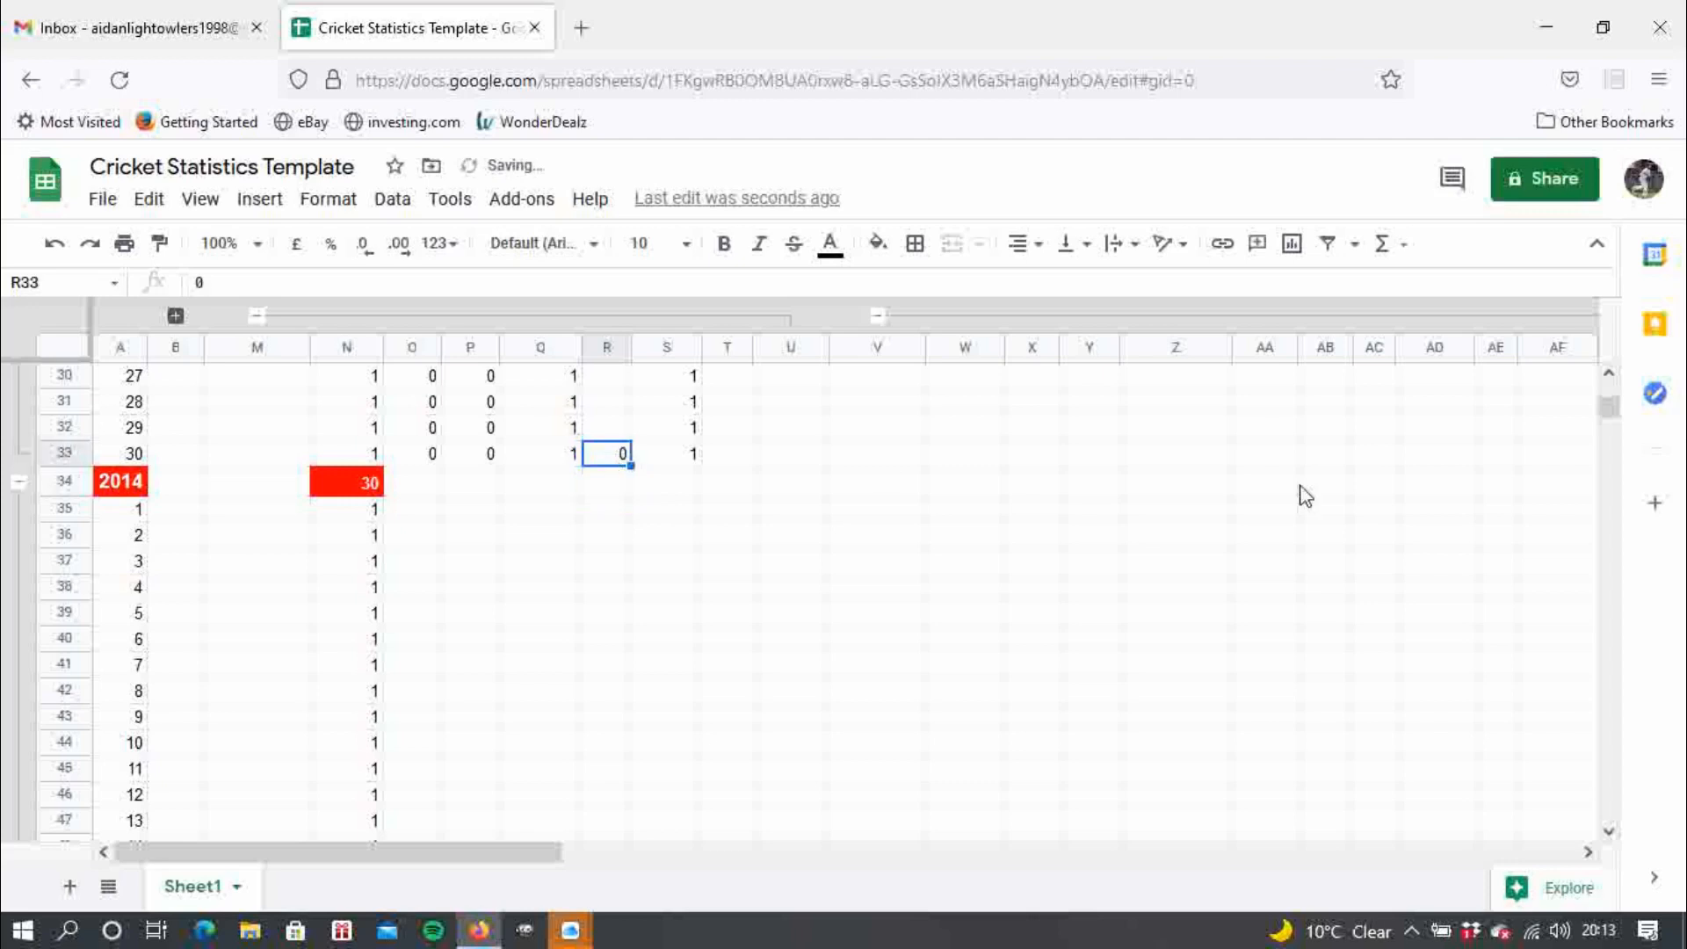
drag(1605, 397, 1606, 393)
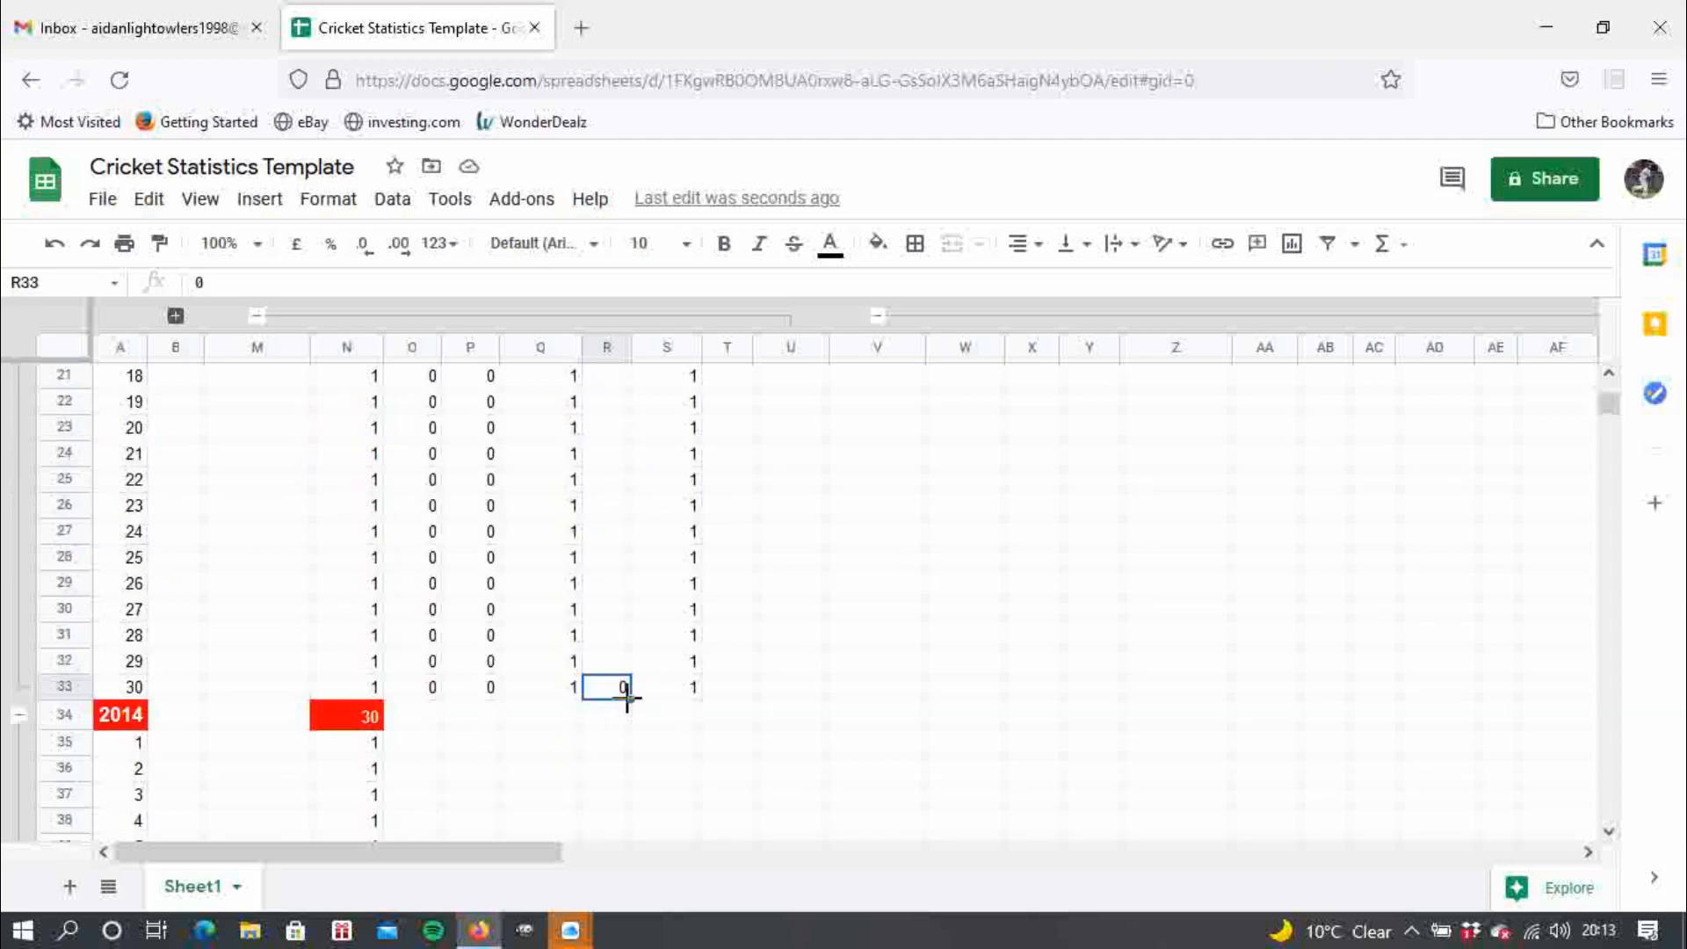
drag(631, 698, 646, 479)
- Enter 0 in DRAWN cell S17 and fill it up to game 2 of 2013 in S5
click(668, 456)
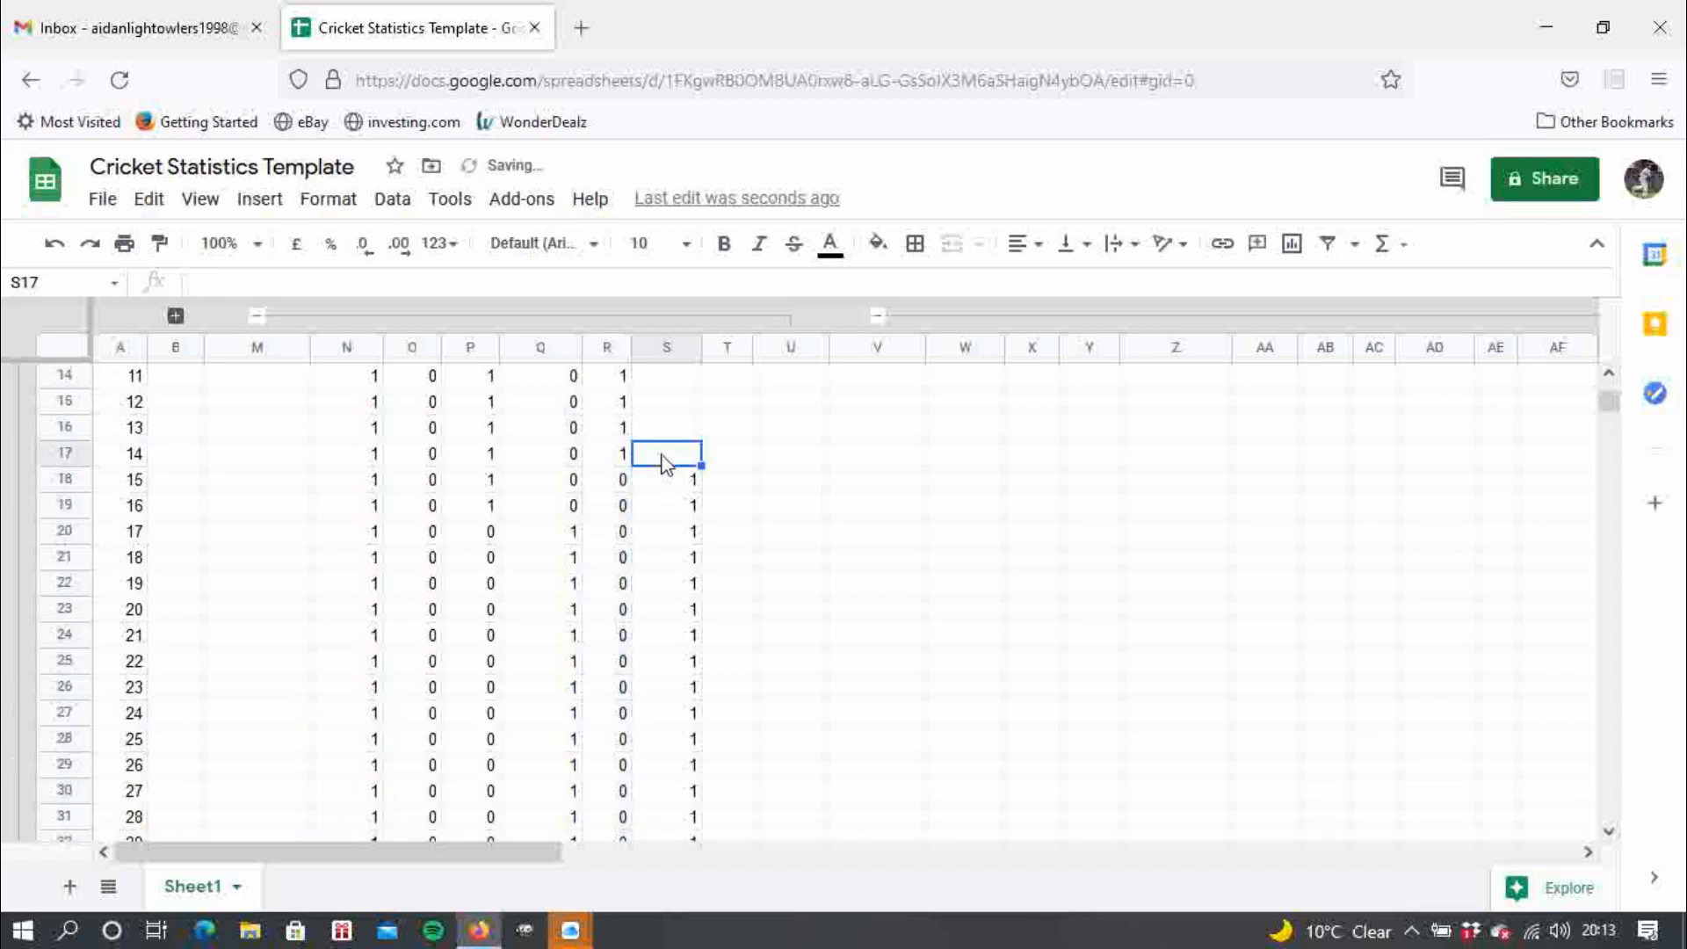
text(0)
click(740, 460)
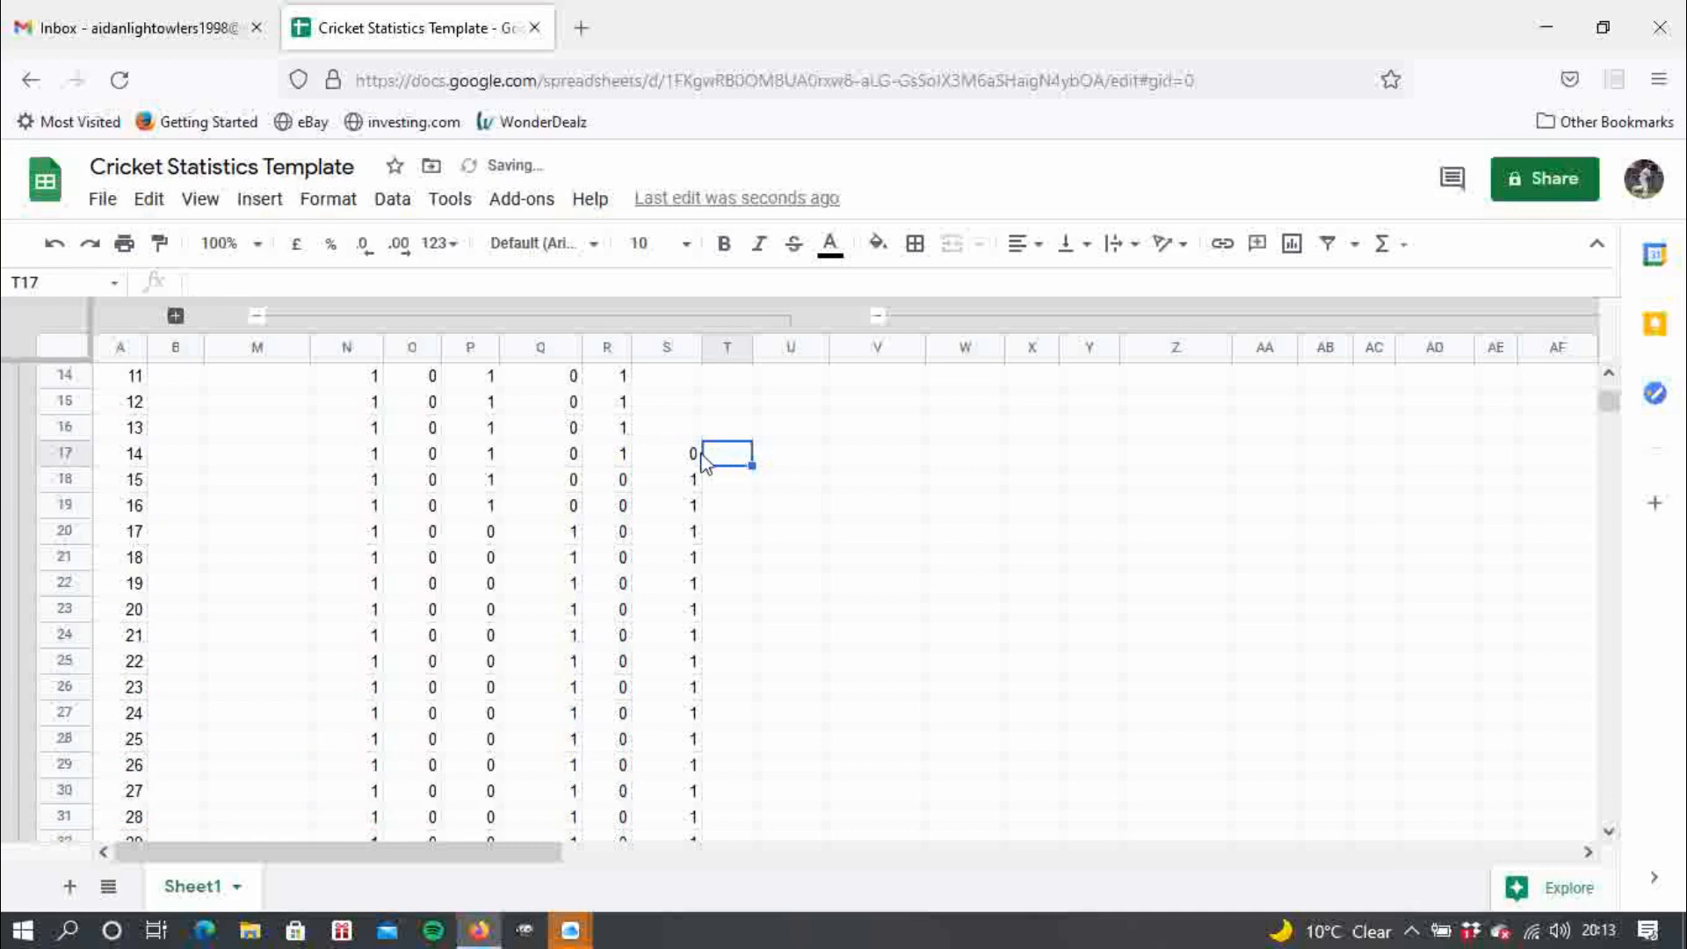
click(696, 455)
scroll(752, 329, up, 5)
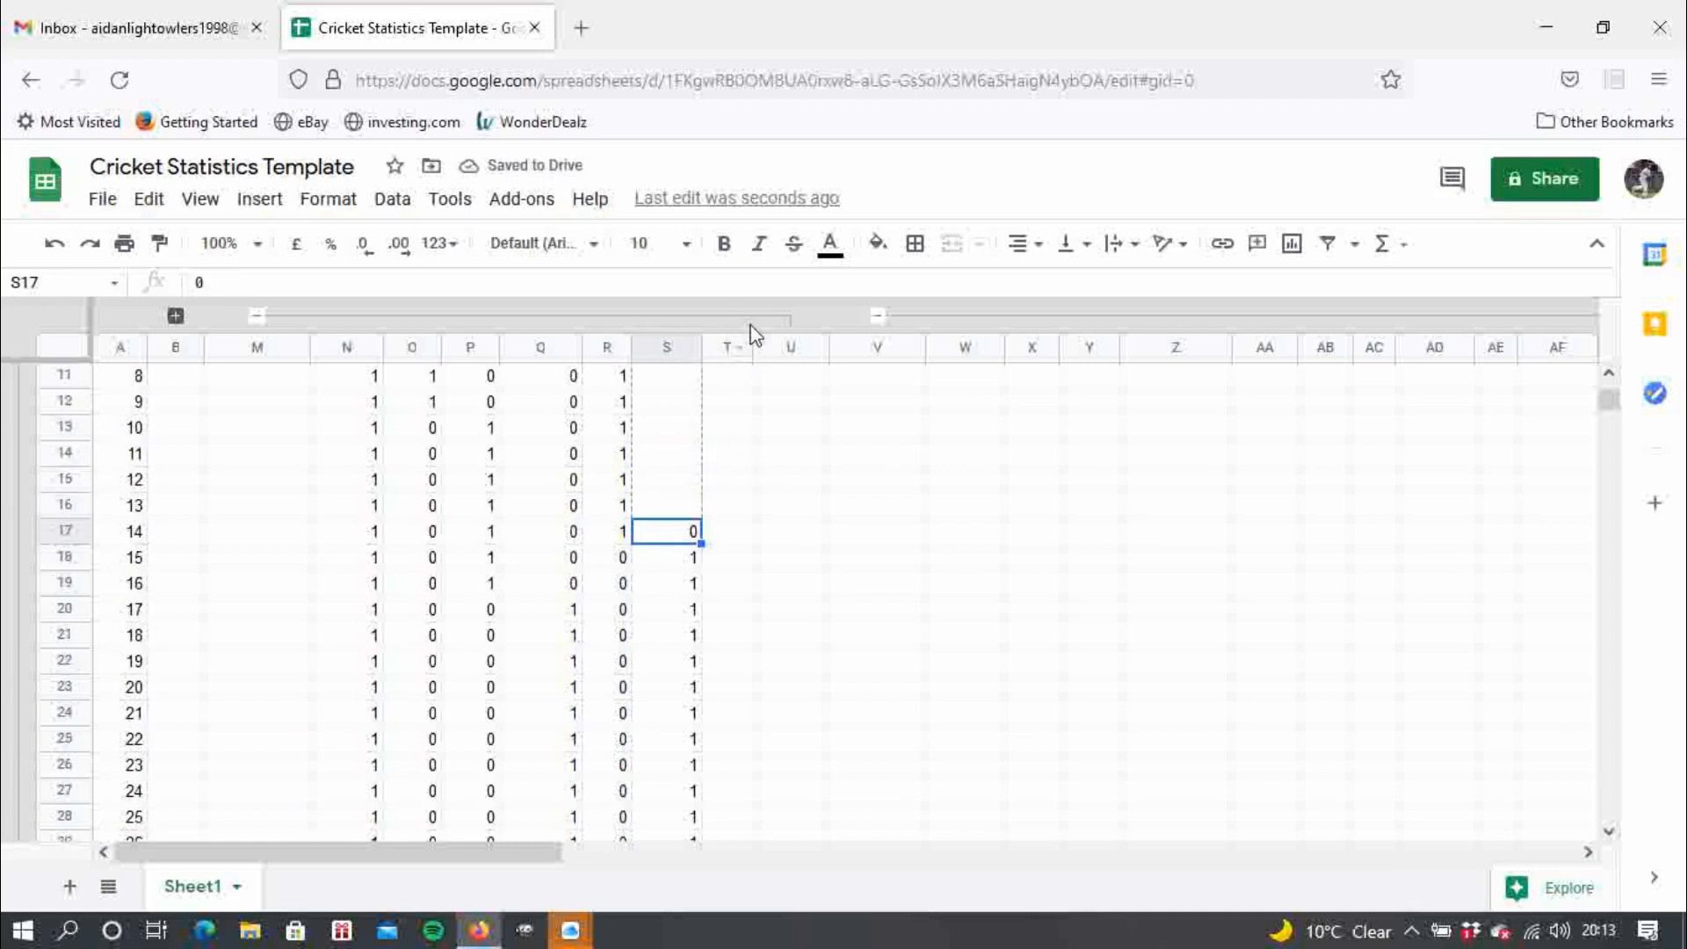
scroll(751, 330, up, 1)
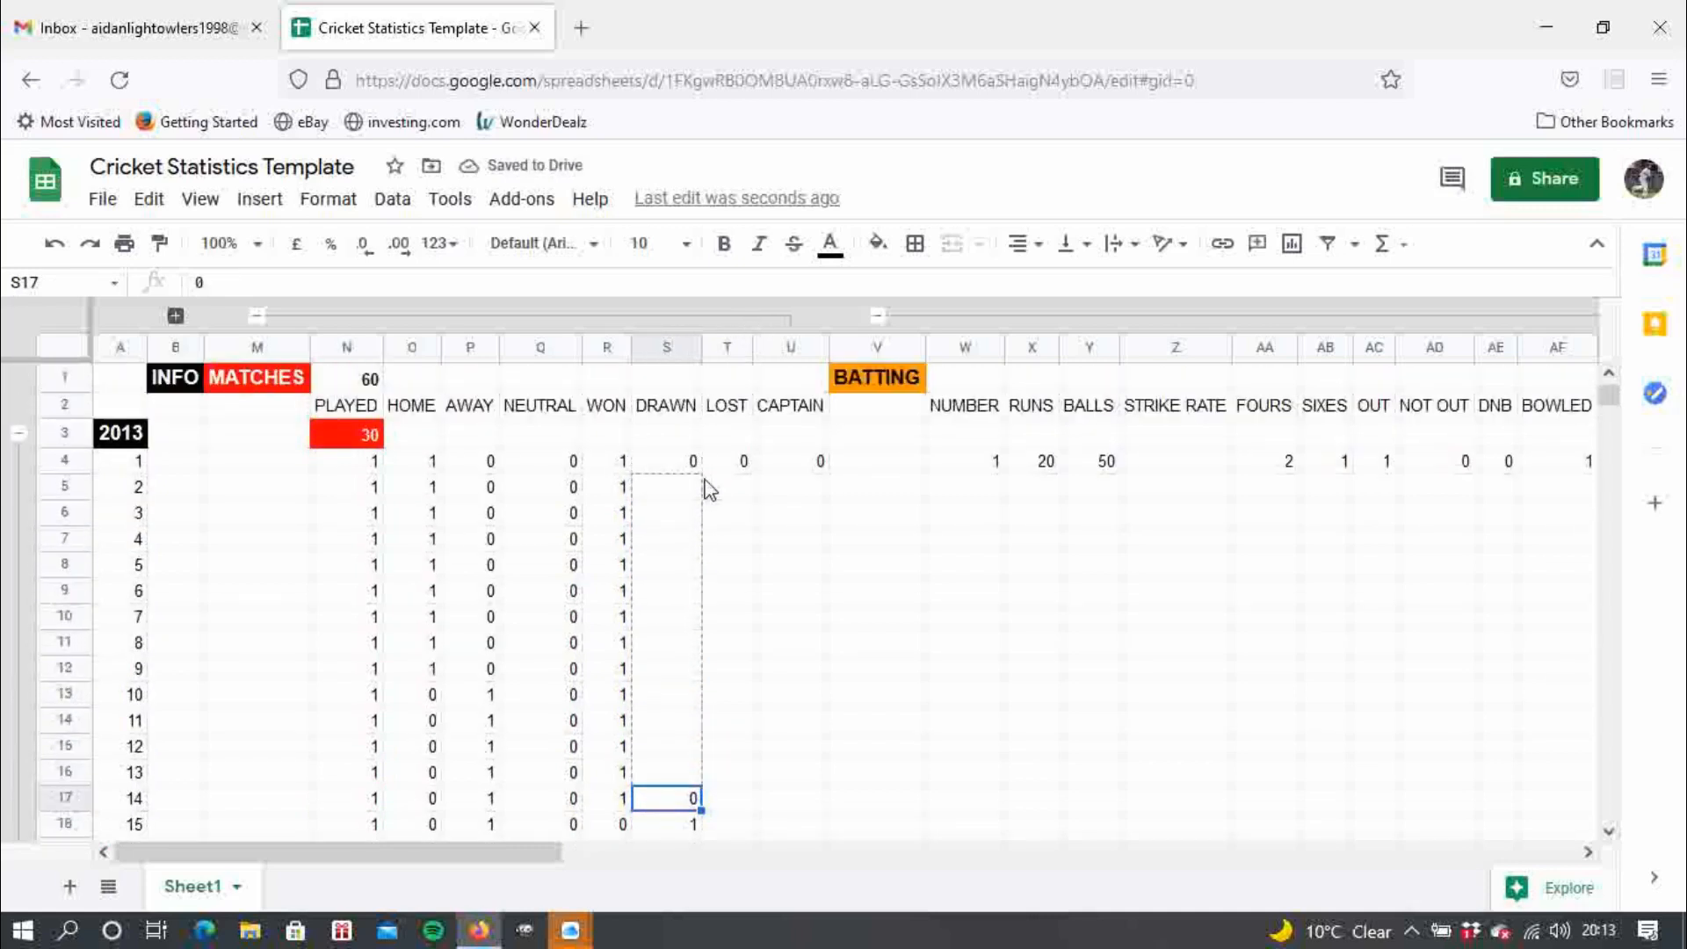
shift+click(698, 489)
- Fill the 0 in LOST cell T4 and the 0 in CAPTAIN cell U4 down through game 30 of 2013 in row 33
click(736, 497)
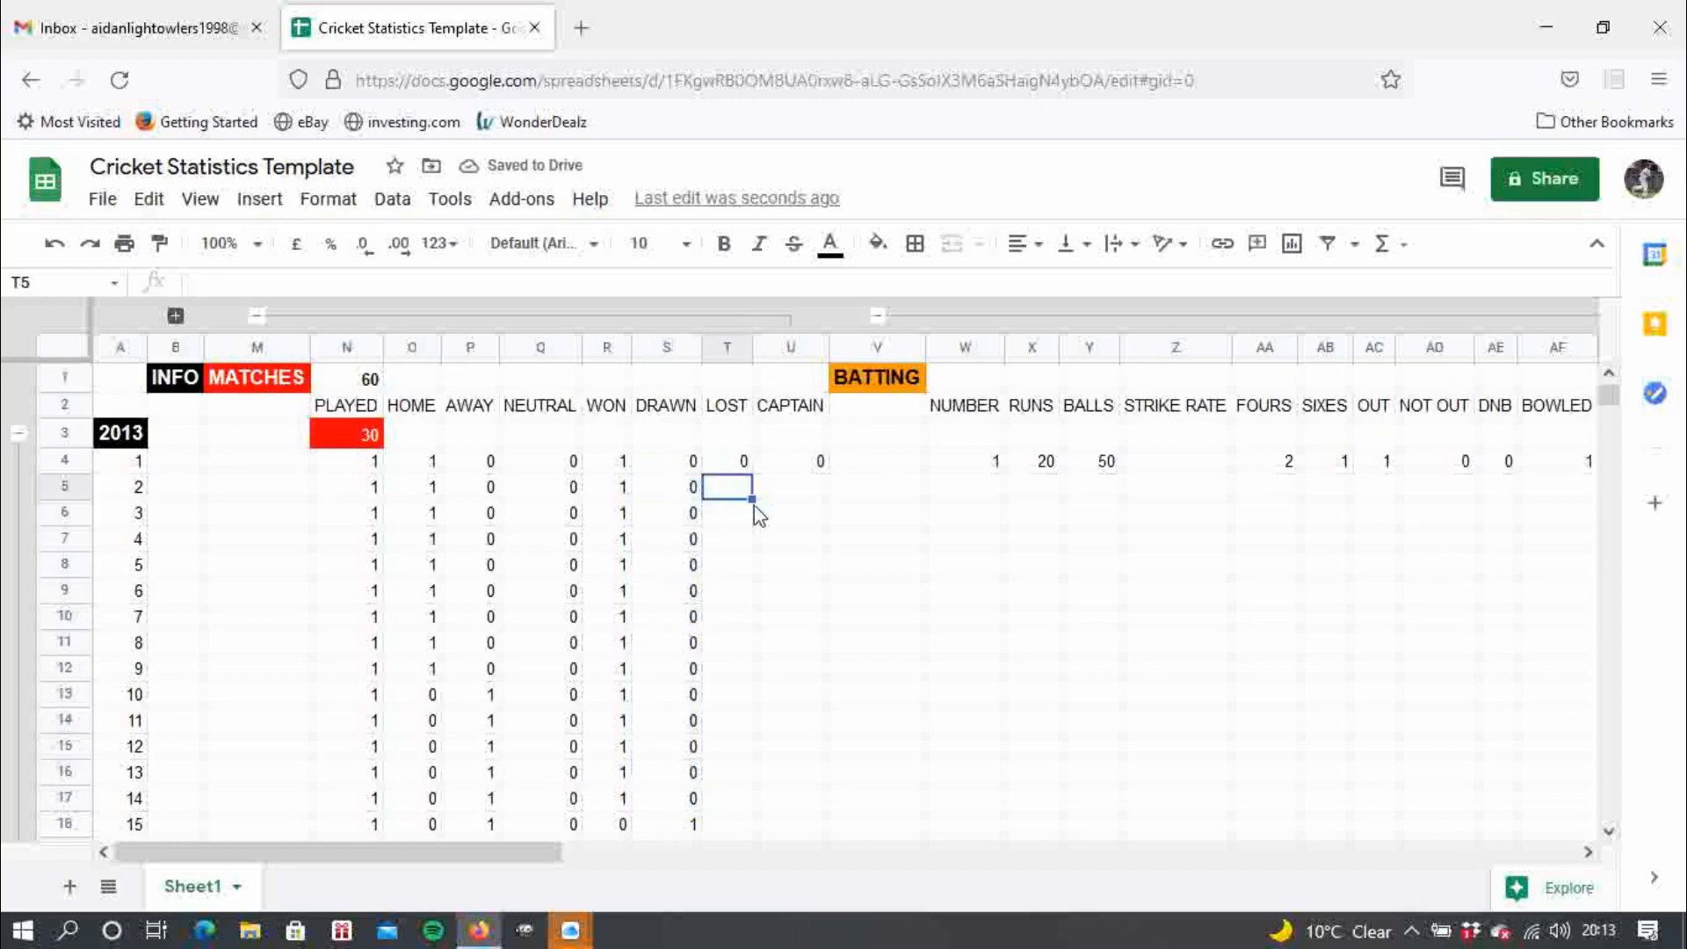
click(742, 466)
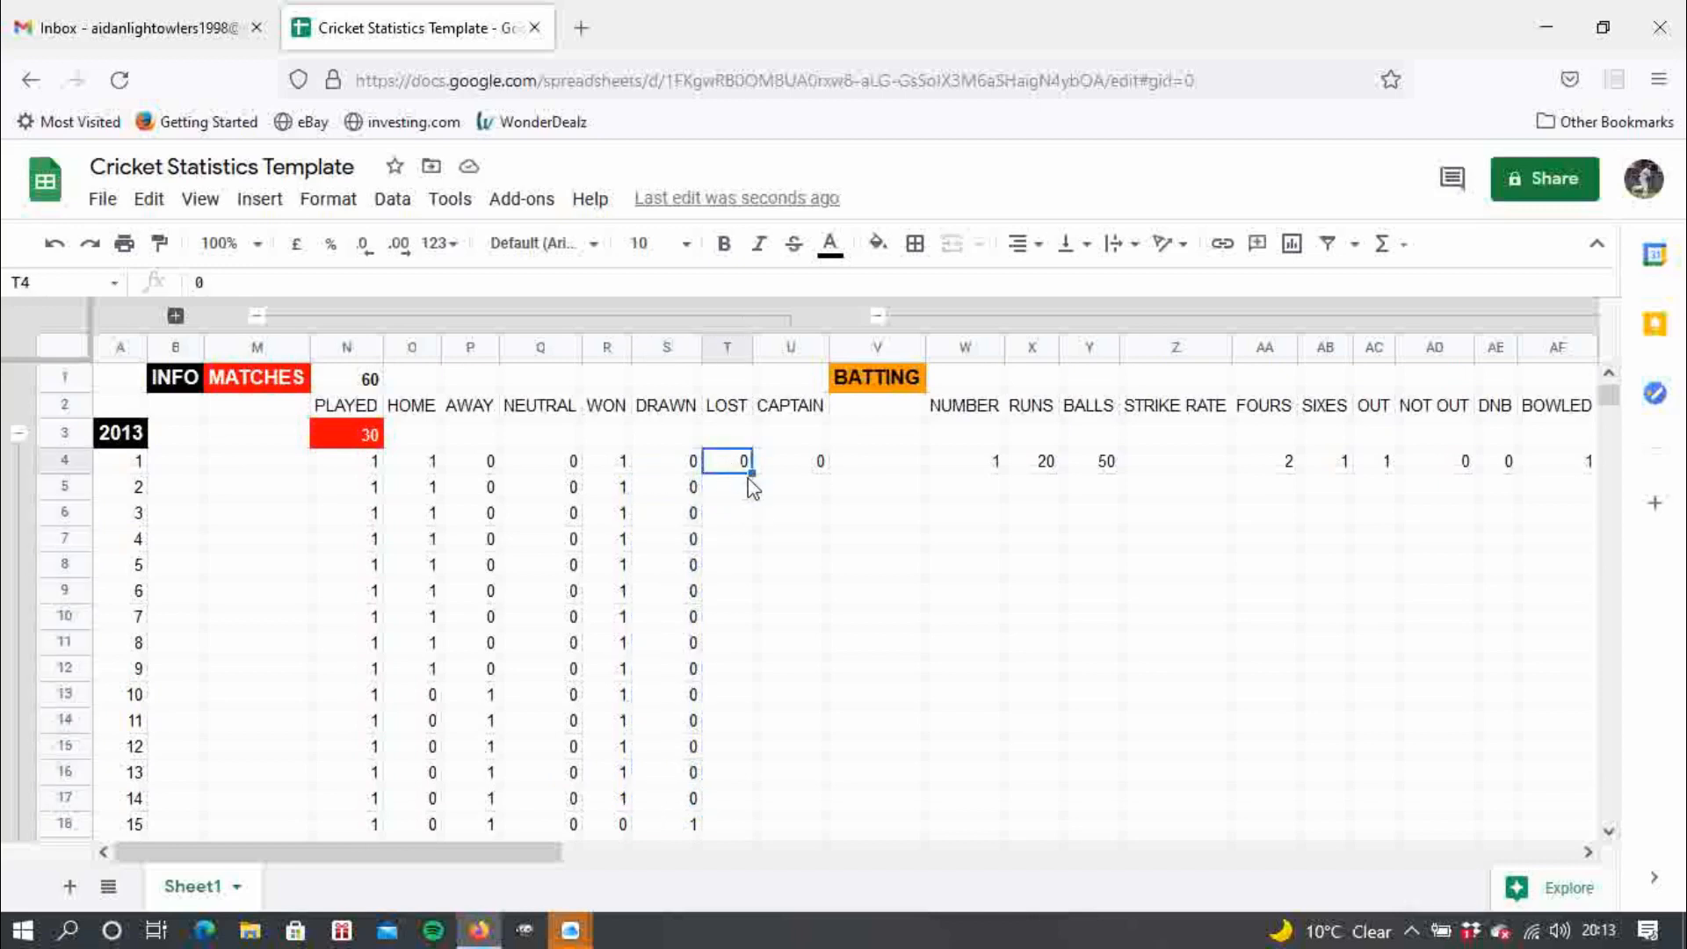
drag(750, 474, 742, 769)
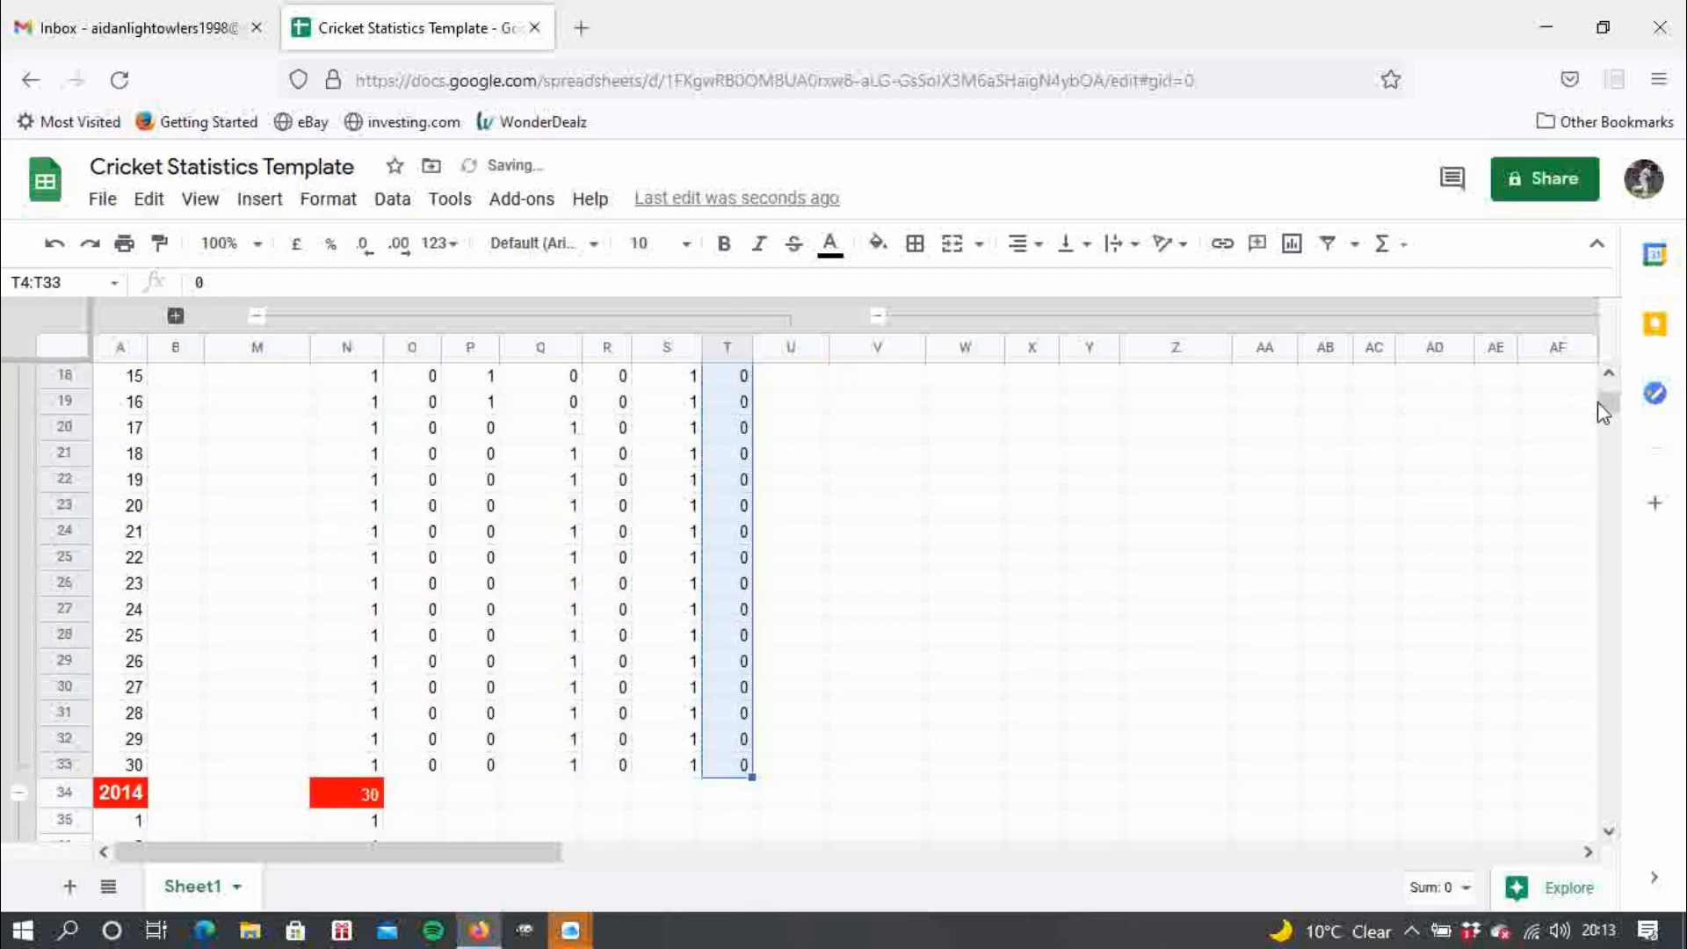
drag(1604, 411, 1611, 388)
click(822, 465)
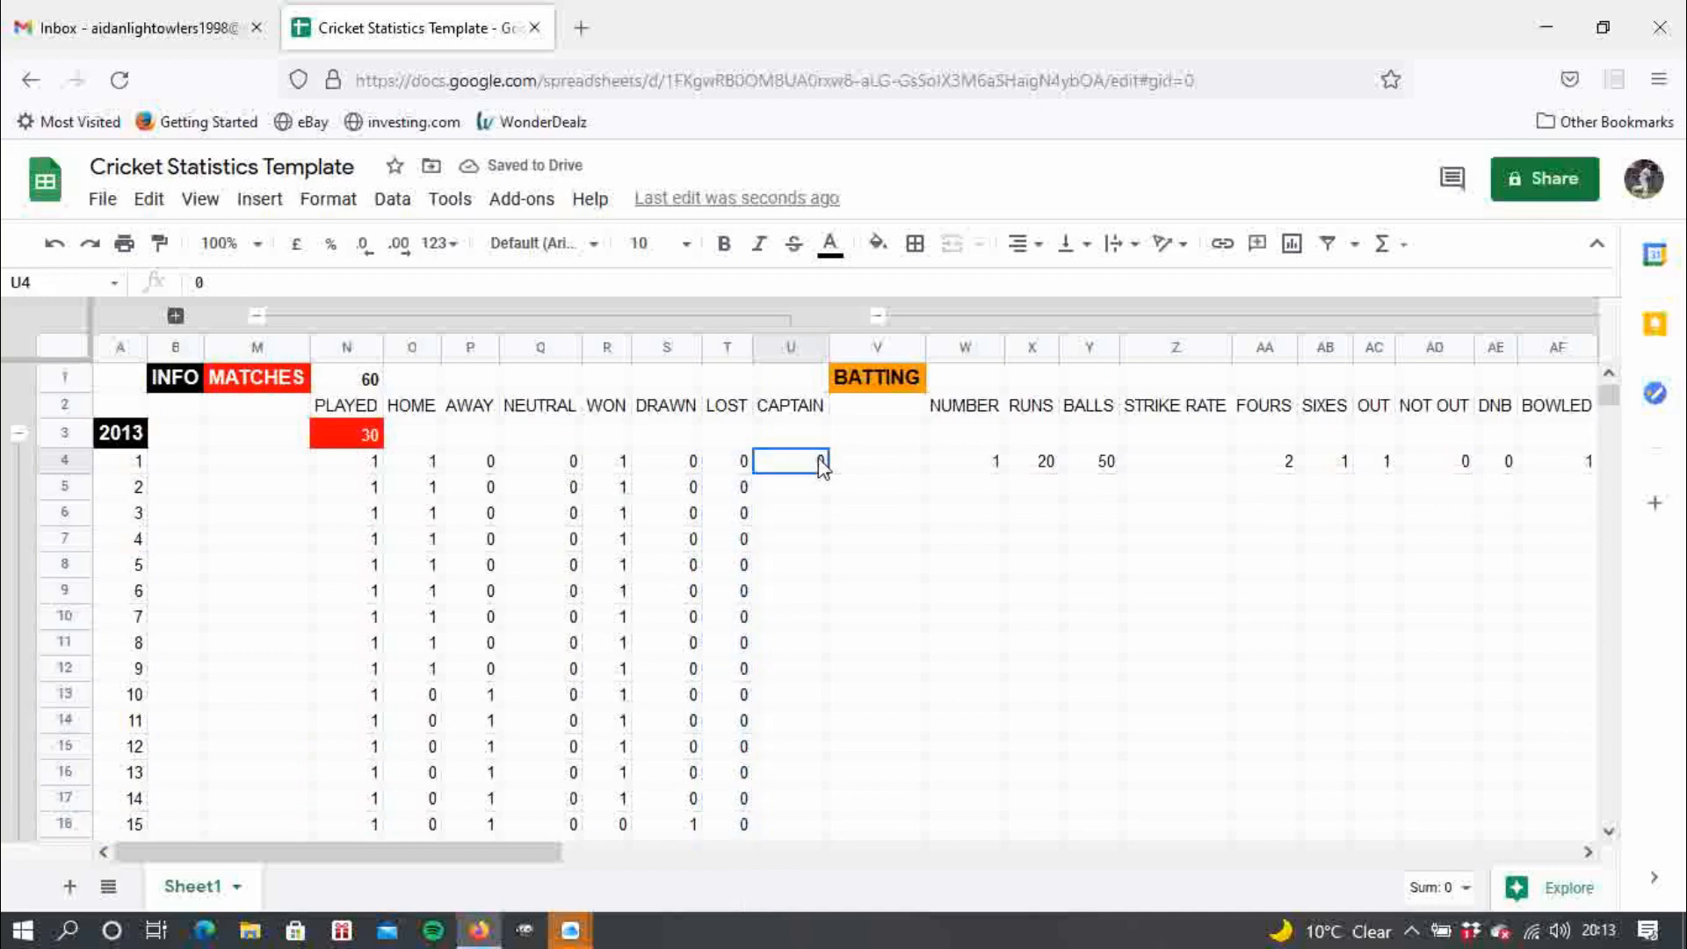
drag(825, 470, 804, 693)
- Enter 1 in HOME cell O35 and fill it down through game 30 of 2014 in O64
click(420, 745)
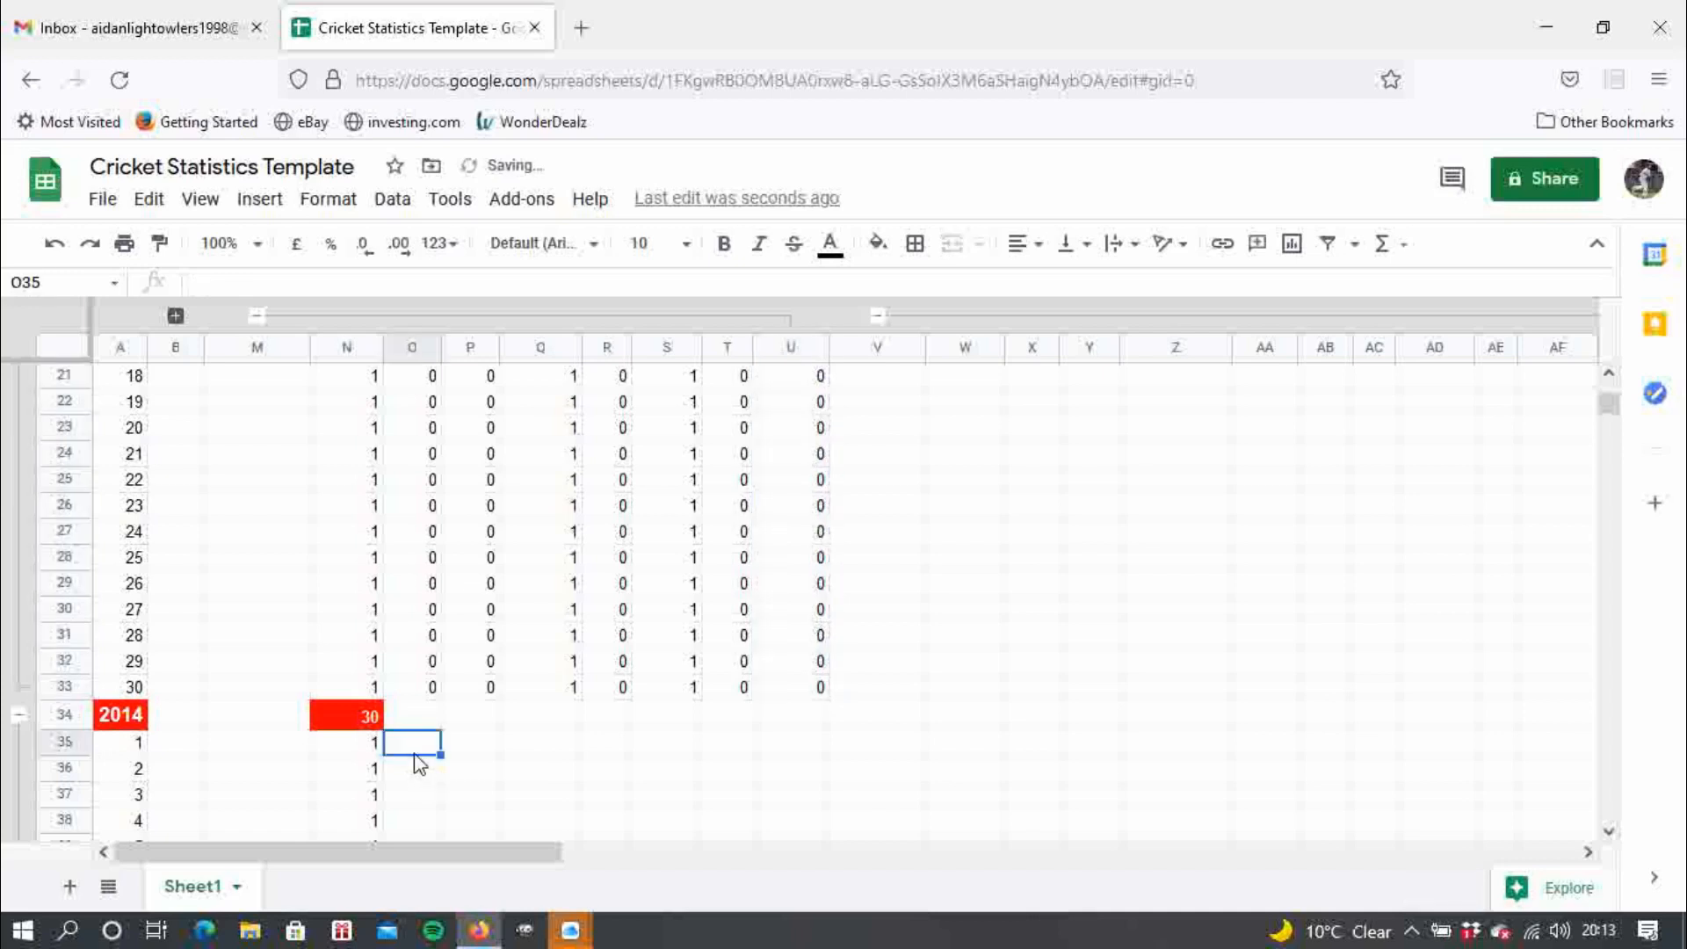
text(1)
key(Return)
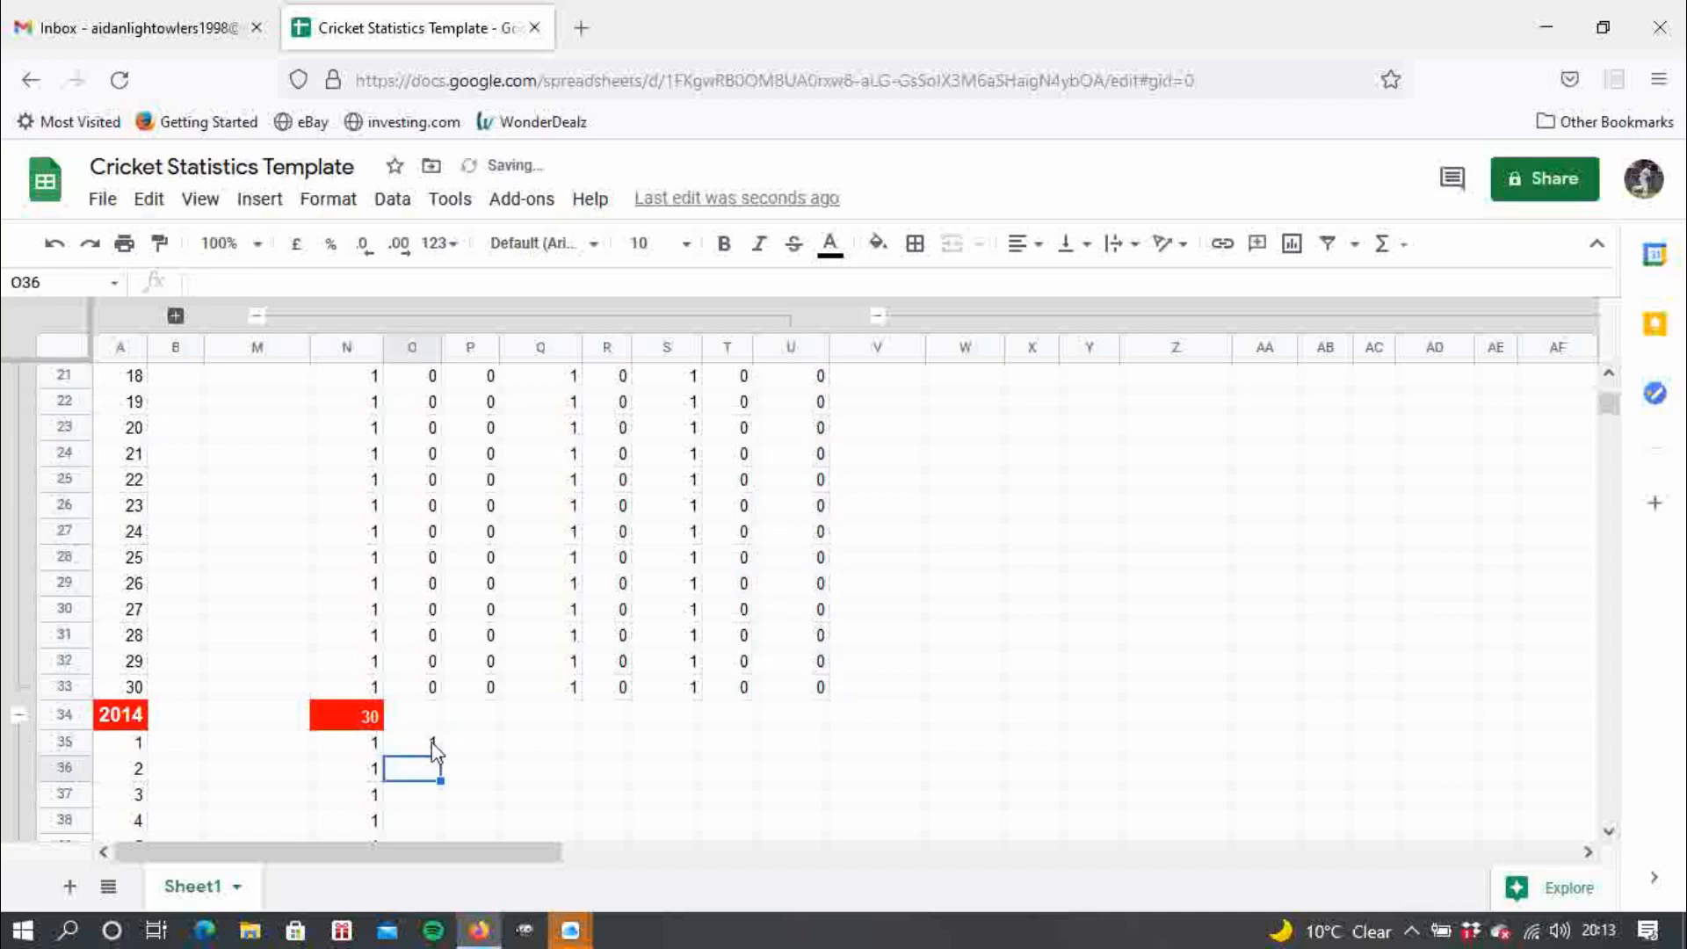
click(432, 744)
drag(440, 755, 436, 700)
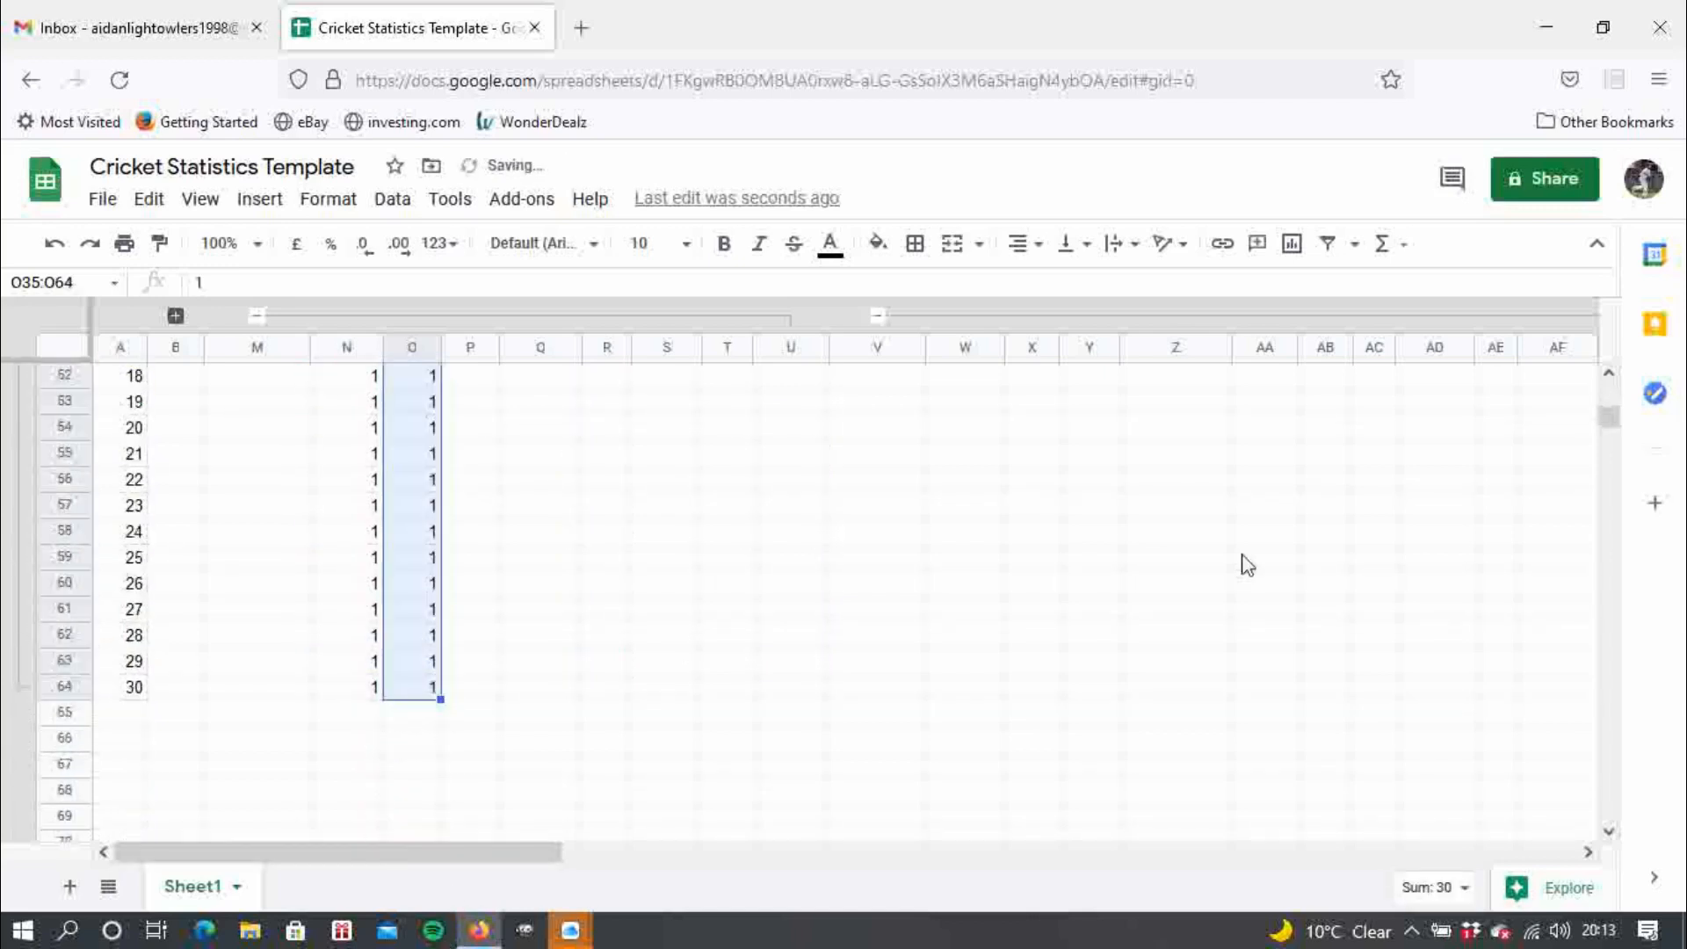
- Enter 0 in AWAY cell P35 and fill it across the AWAY and NEUTRAL cells of all 2014 games, P35 to Q64
click(1609, 374)
click(1609, 374)
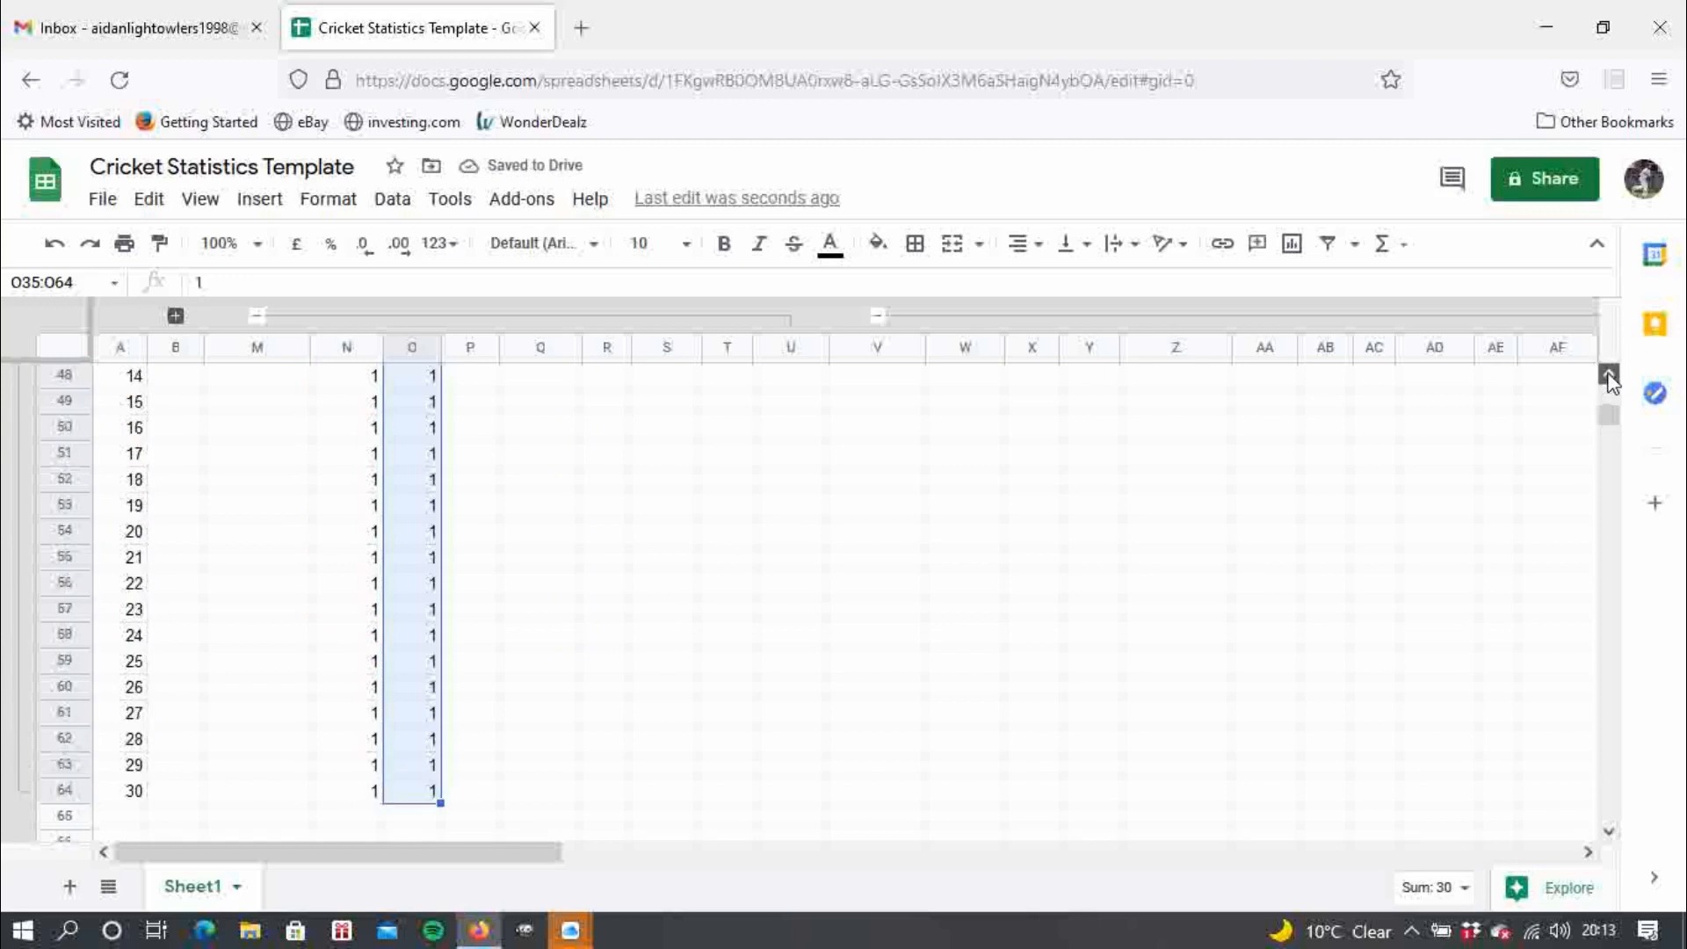
click(1609, 378)
click(1609, 377)
click(1609, 378)
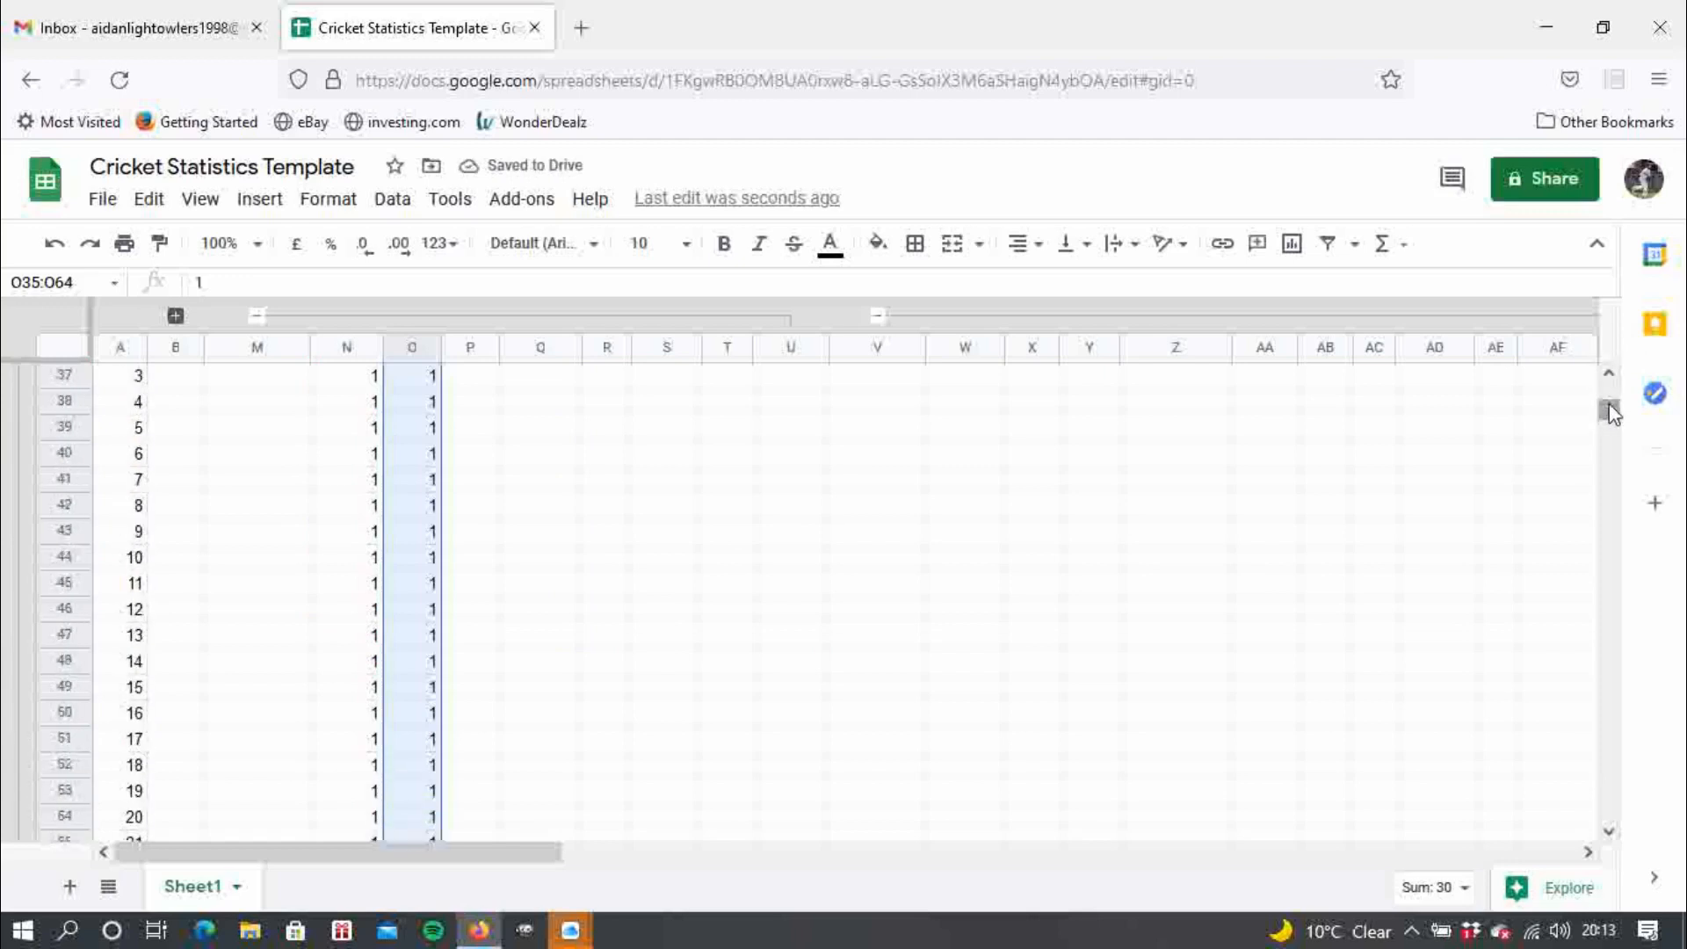
drag(1612, 413, 1608, 403)
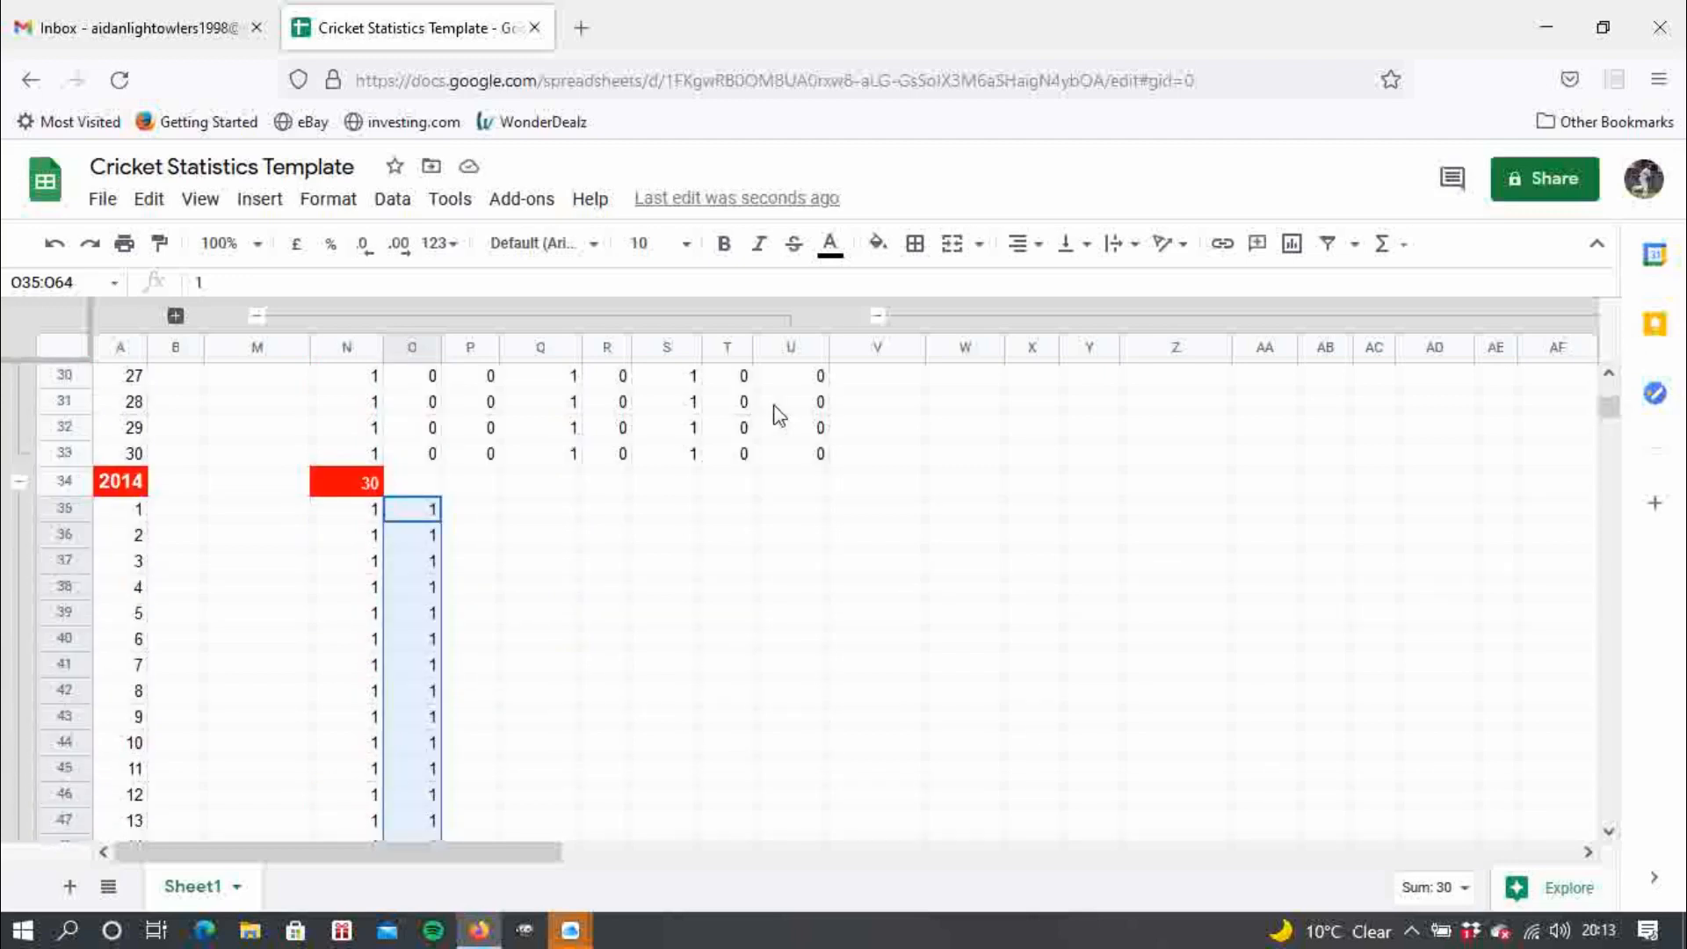
click(486, 520)
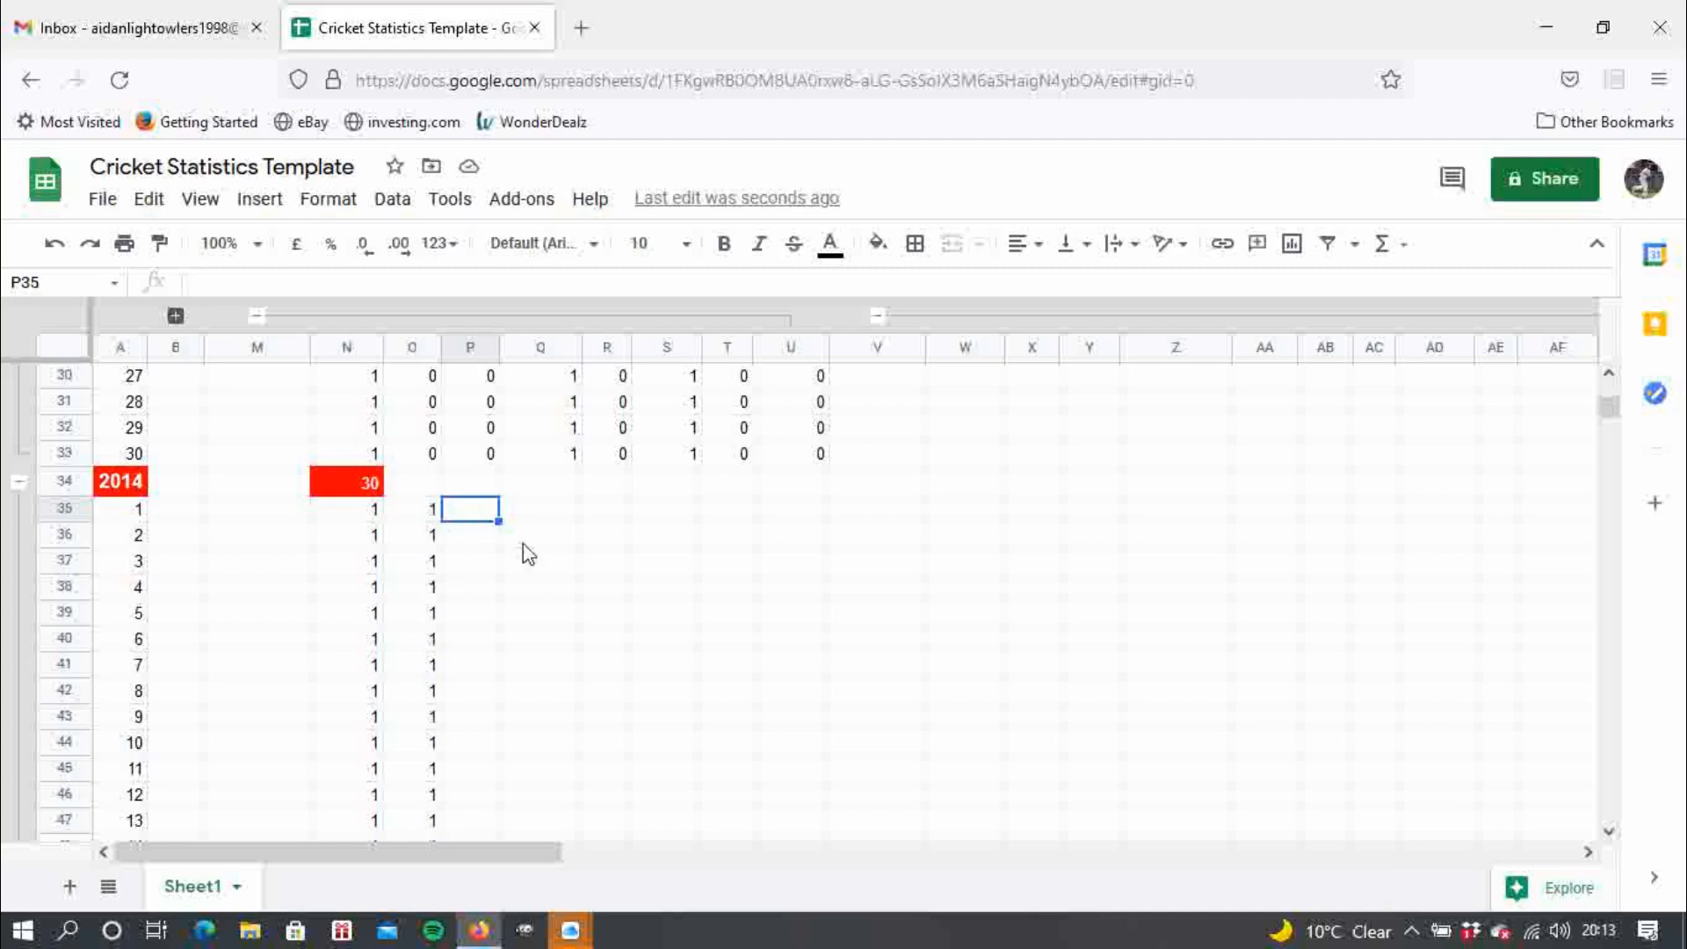
text(0)
click(542, 520)
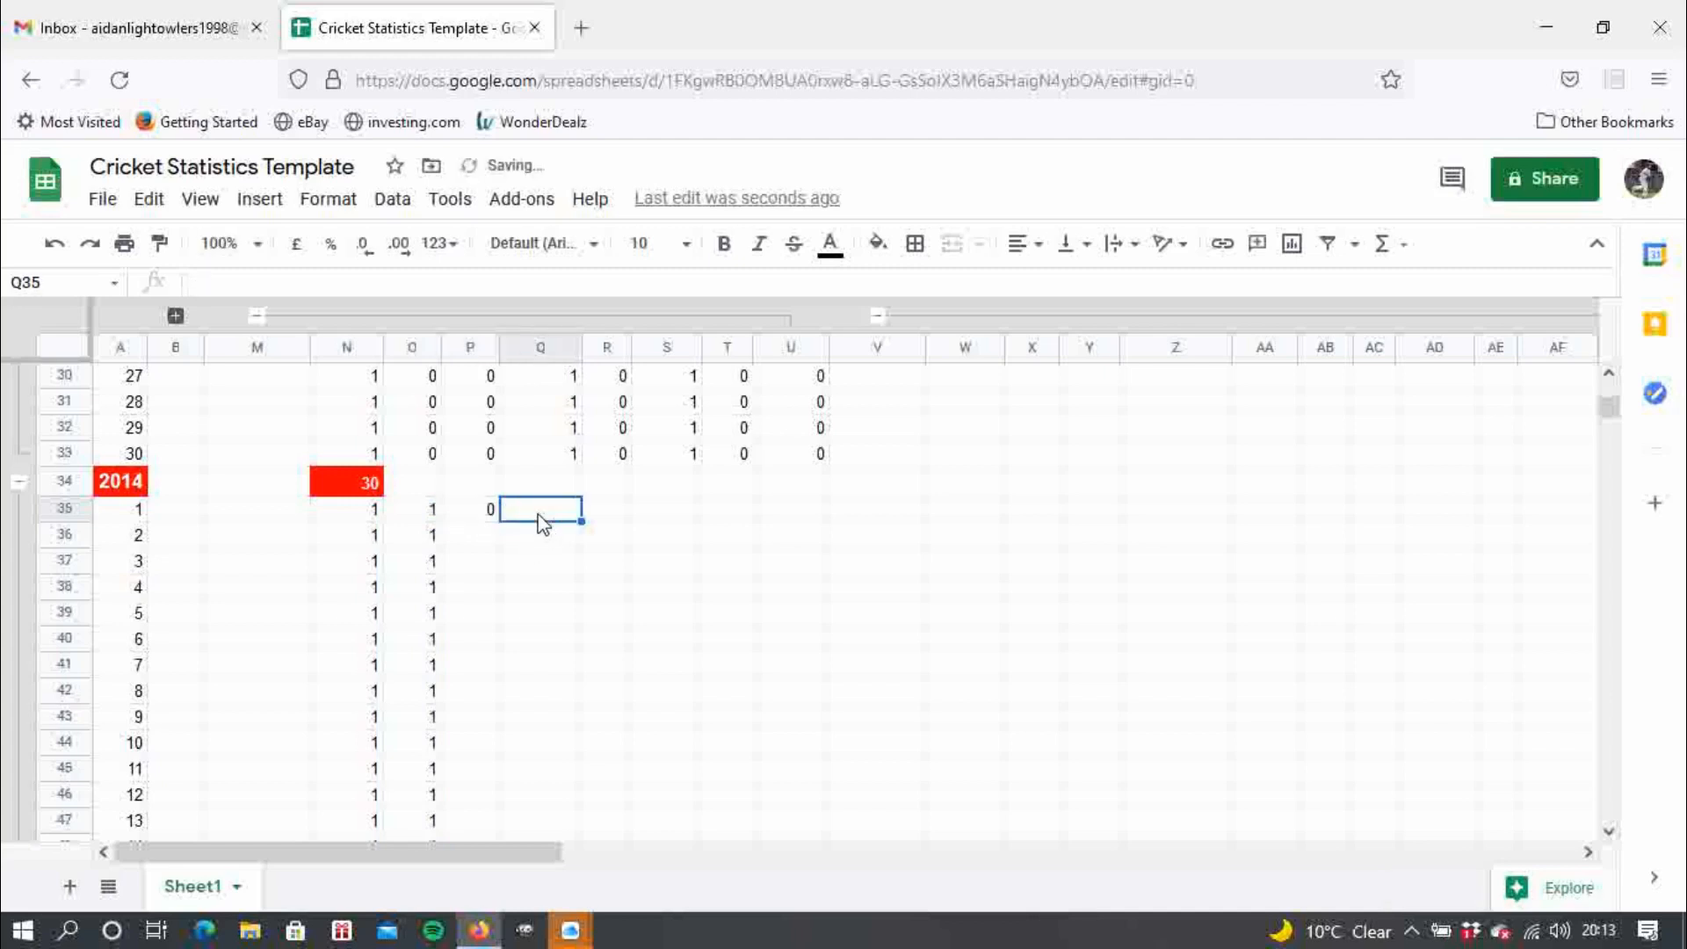
click(486, 519)
drag(498, 521, 571, 617)
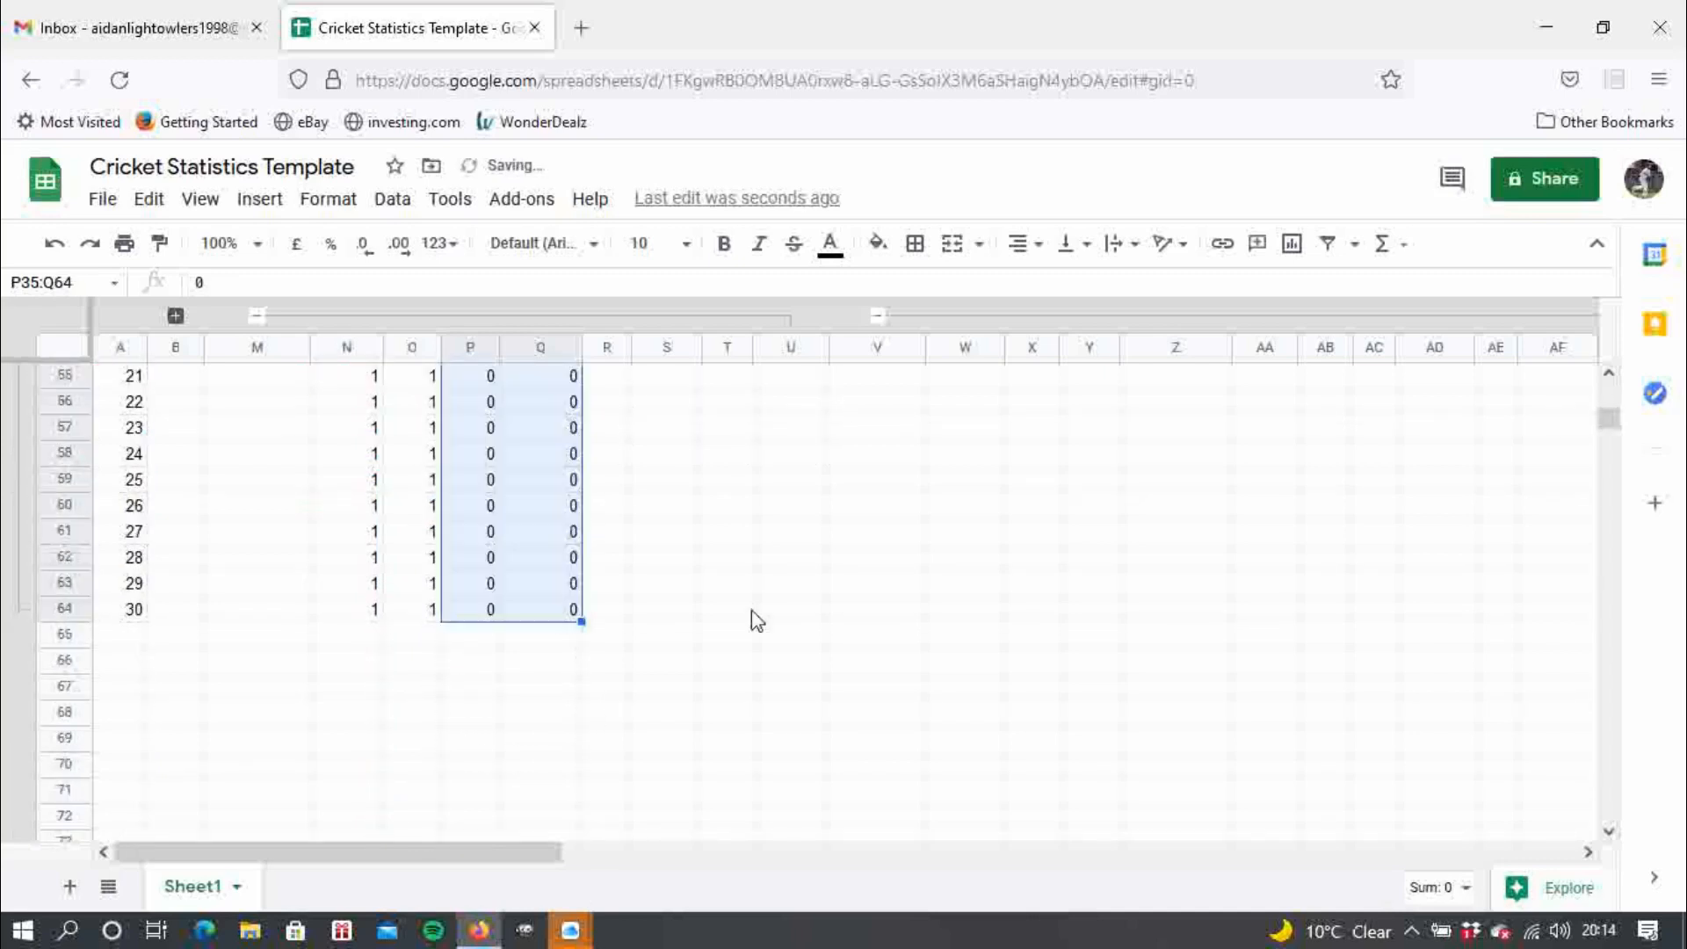
- Enter 1 in WON cell R35 and fill it down through game 30 of 2014 in R64
click(1607, 378)
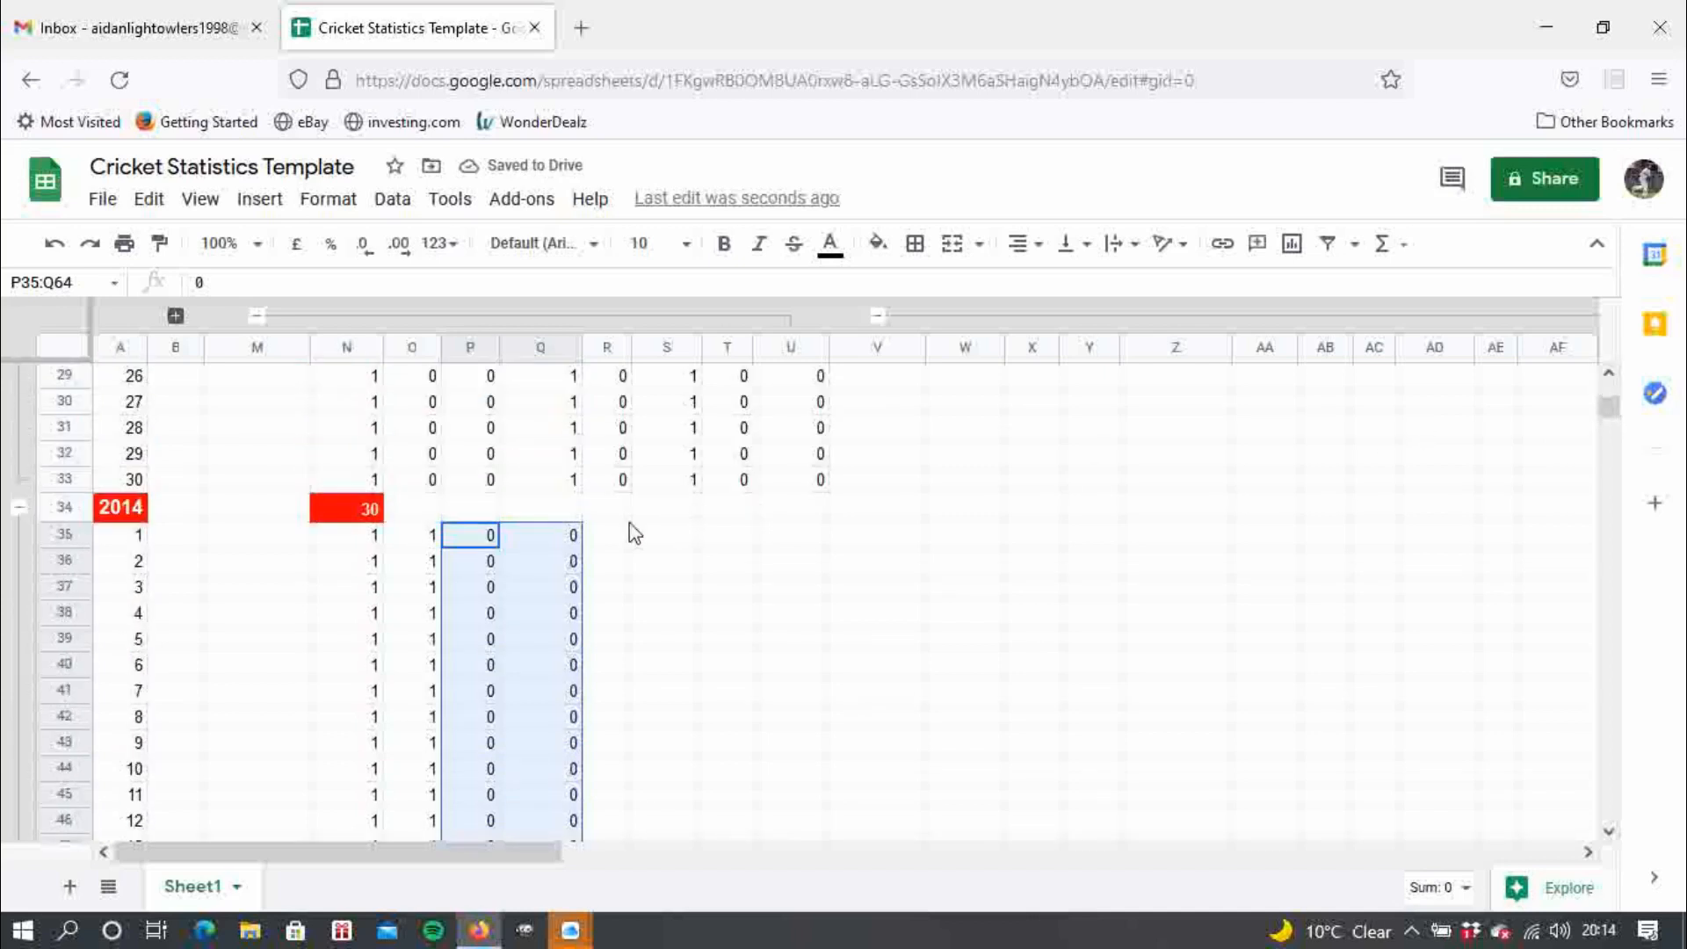
click(621, 530)
text(1)
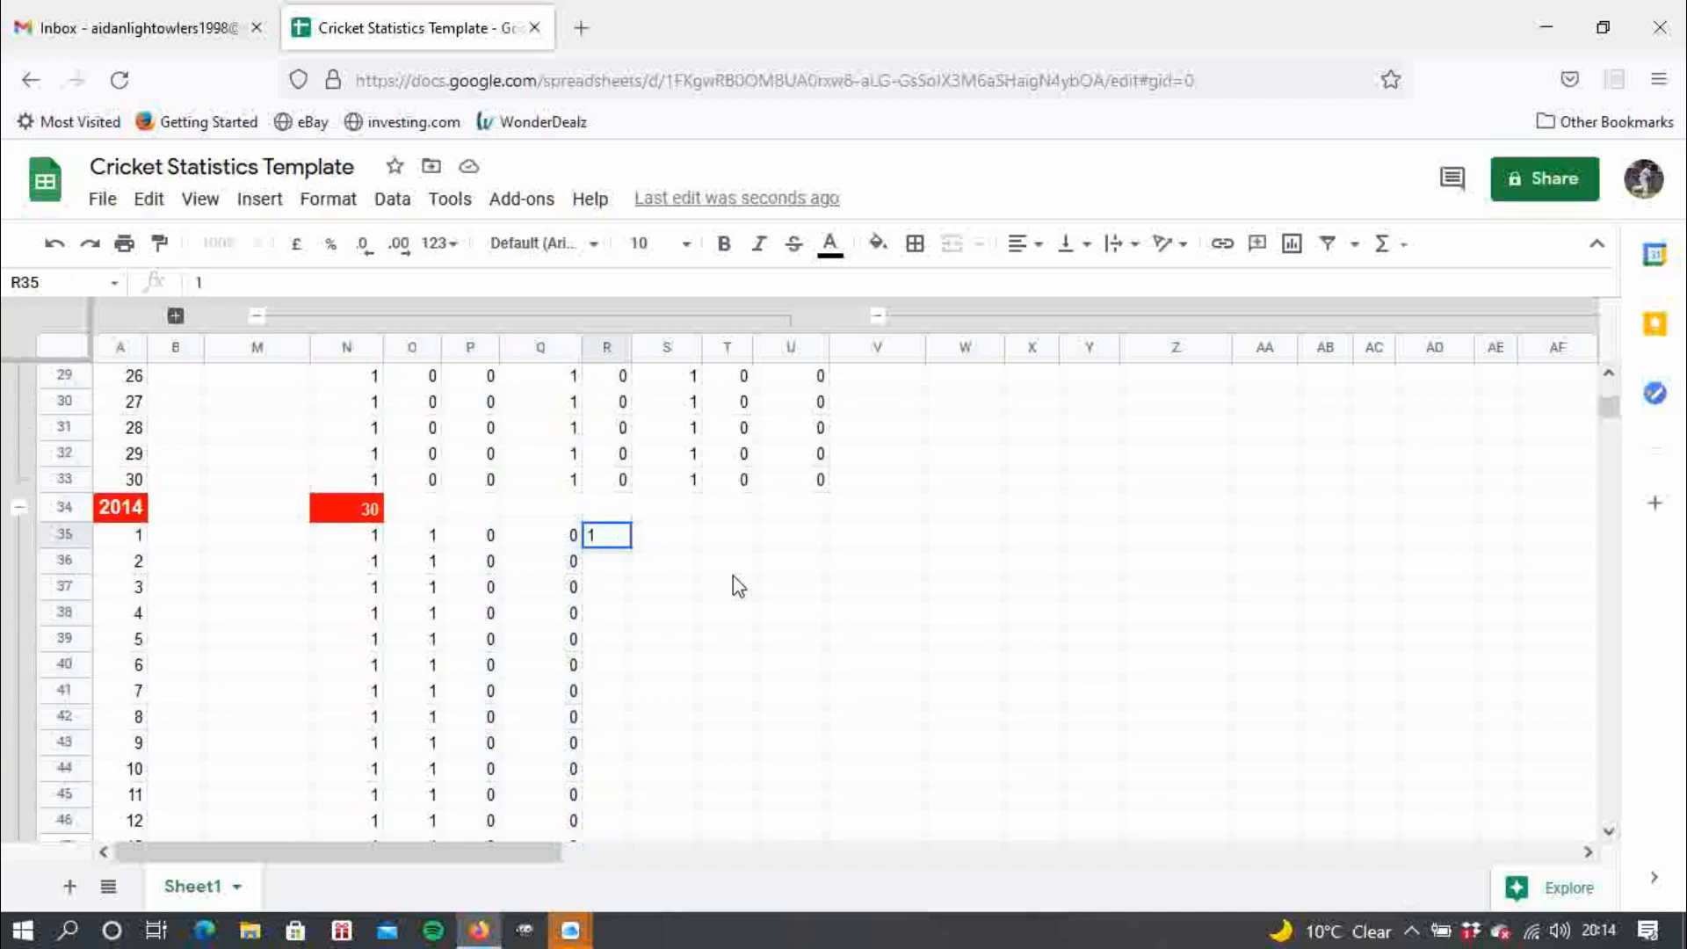
key(Return)
click(626, 537)
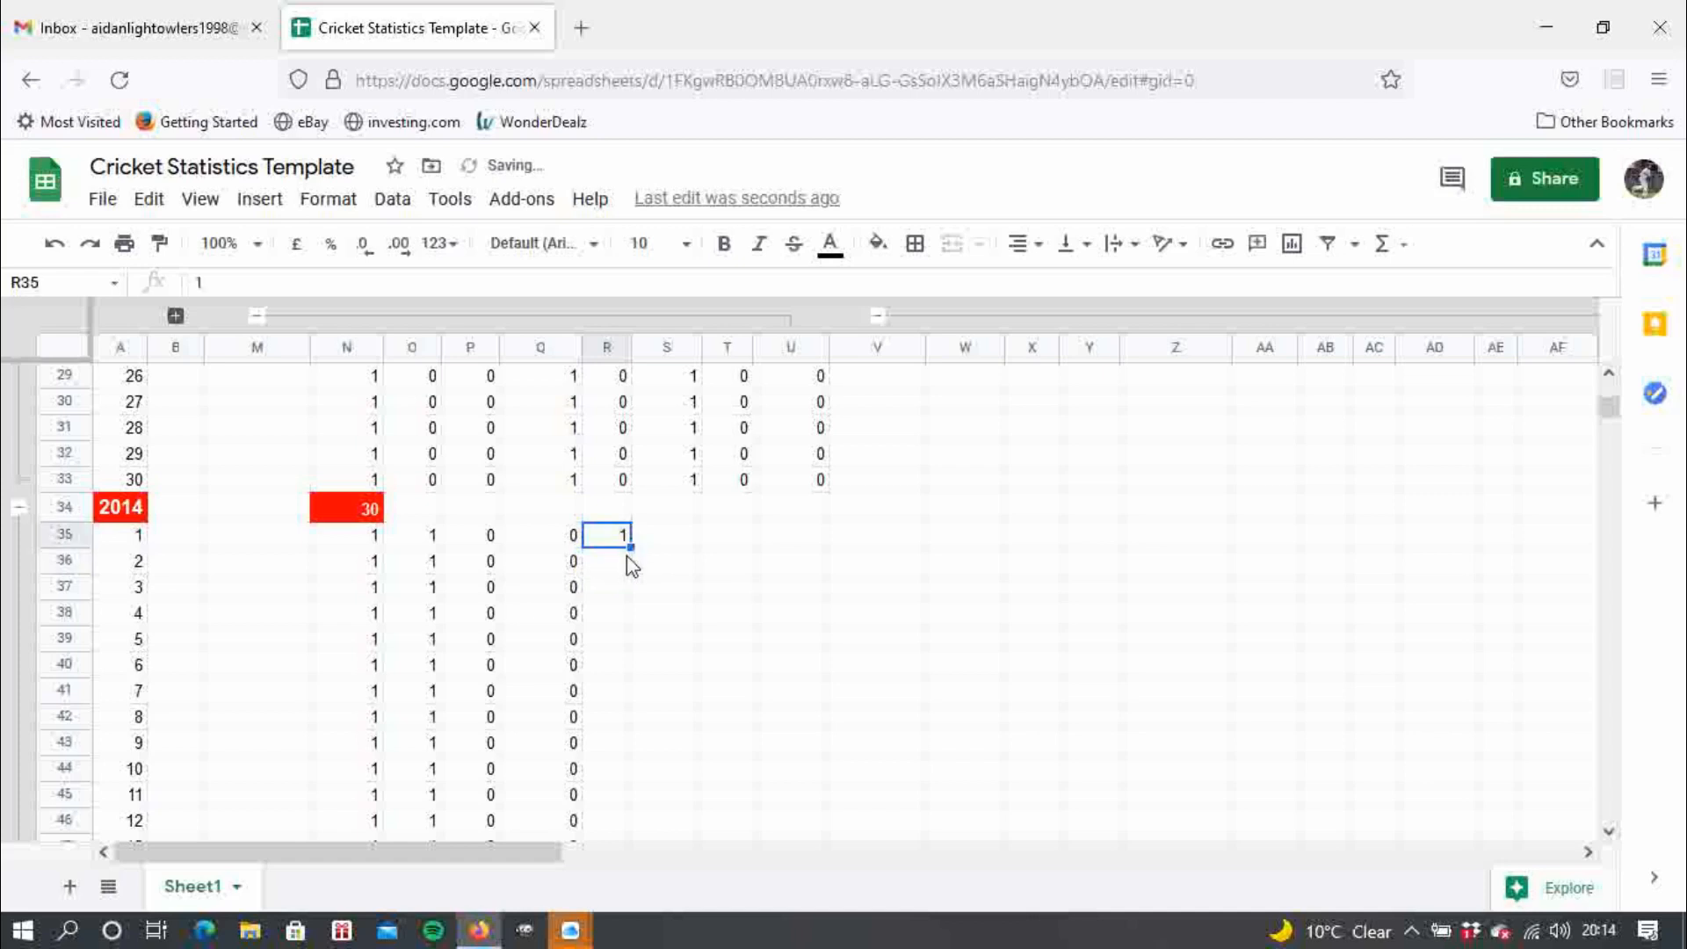
drag(631, 547, 642, 668)
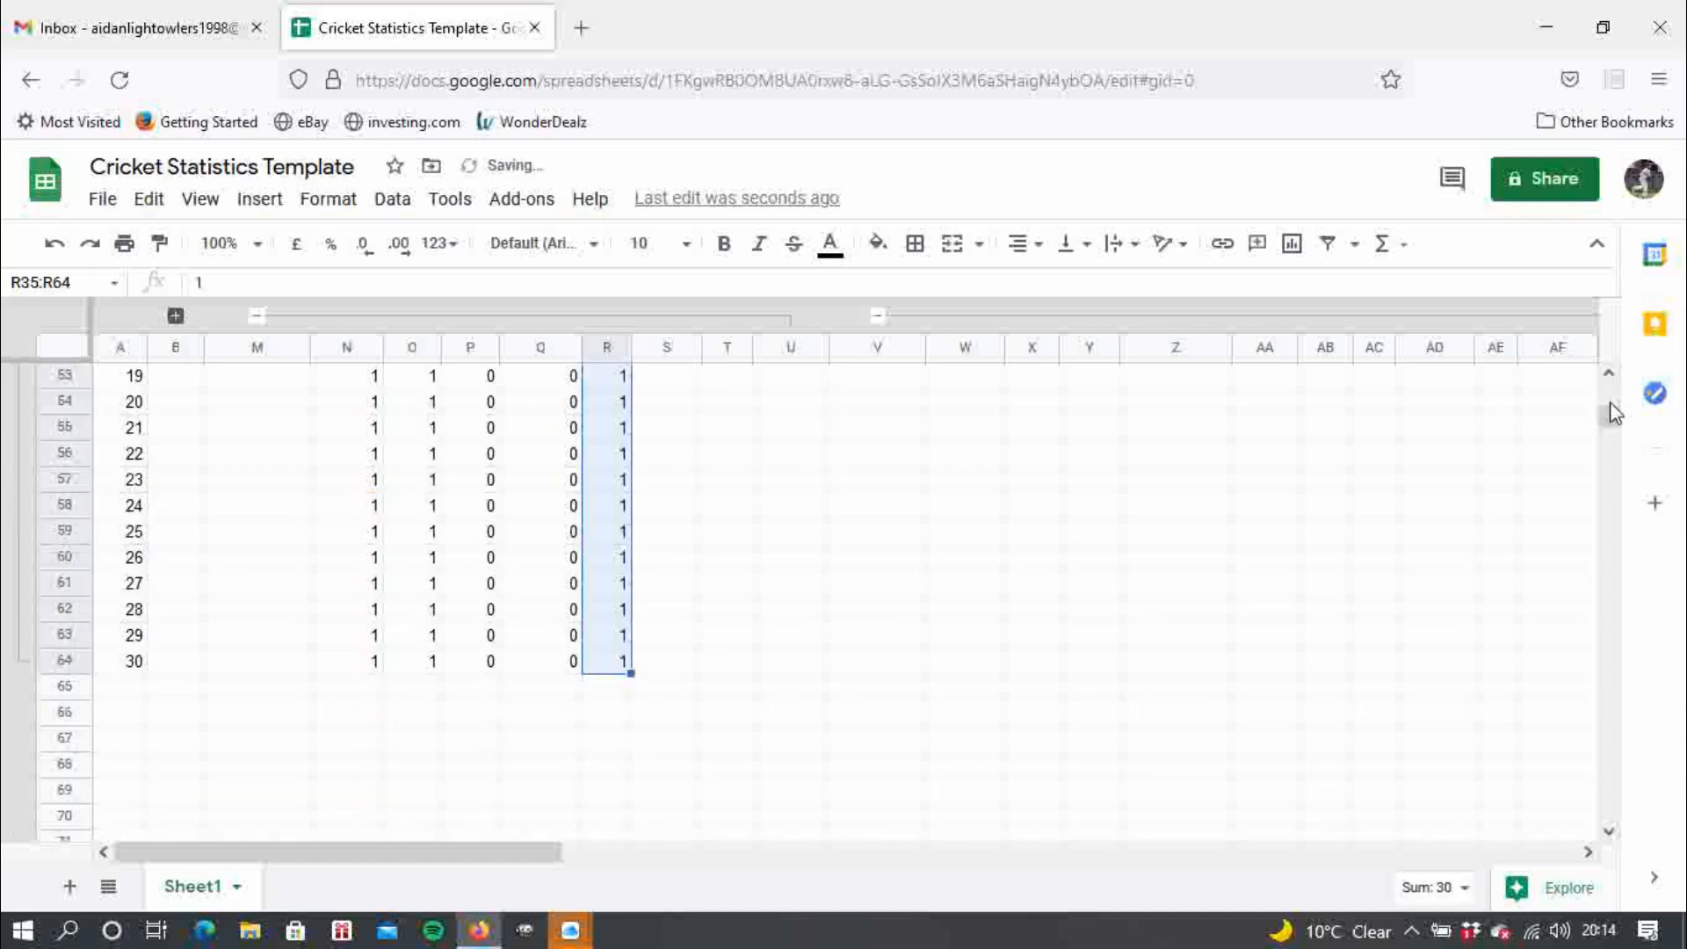
- Enter 0 in DRAWN cell S35 and fill it across the DRAWN and LOST cells of all 2014 games, S35 to T64
click(1610, 374)
drag(1610, 374, 1610, 374)
click(672, 538)
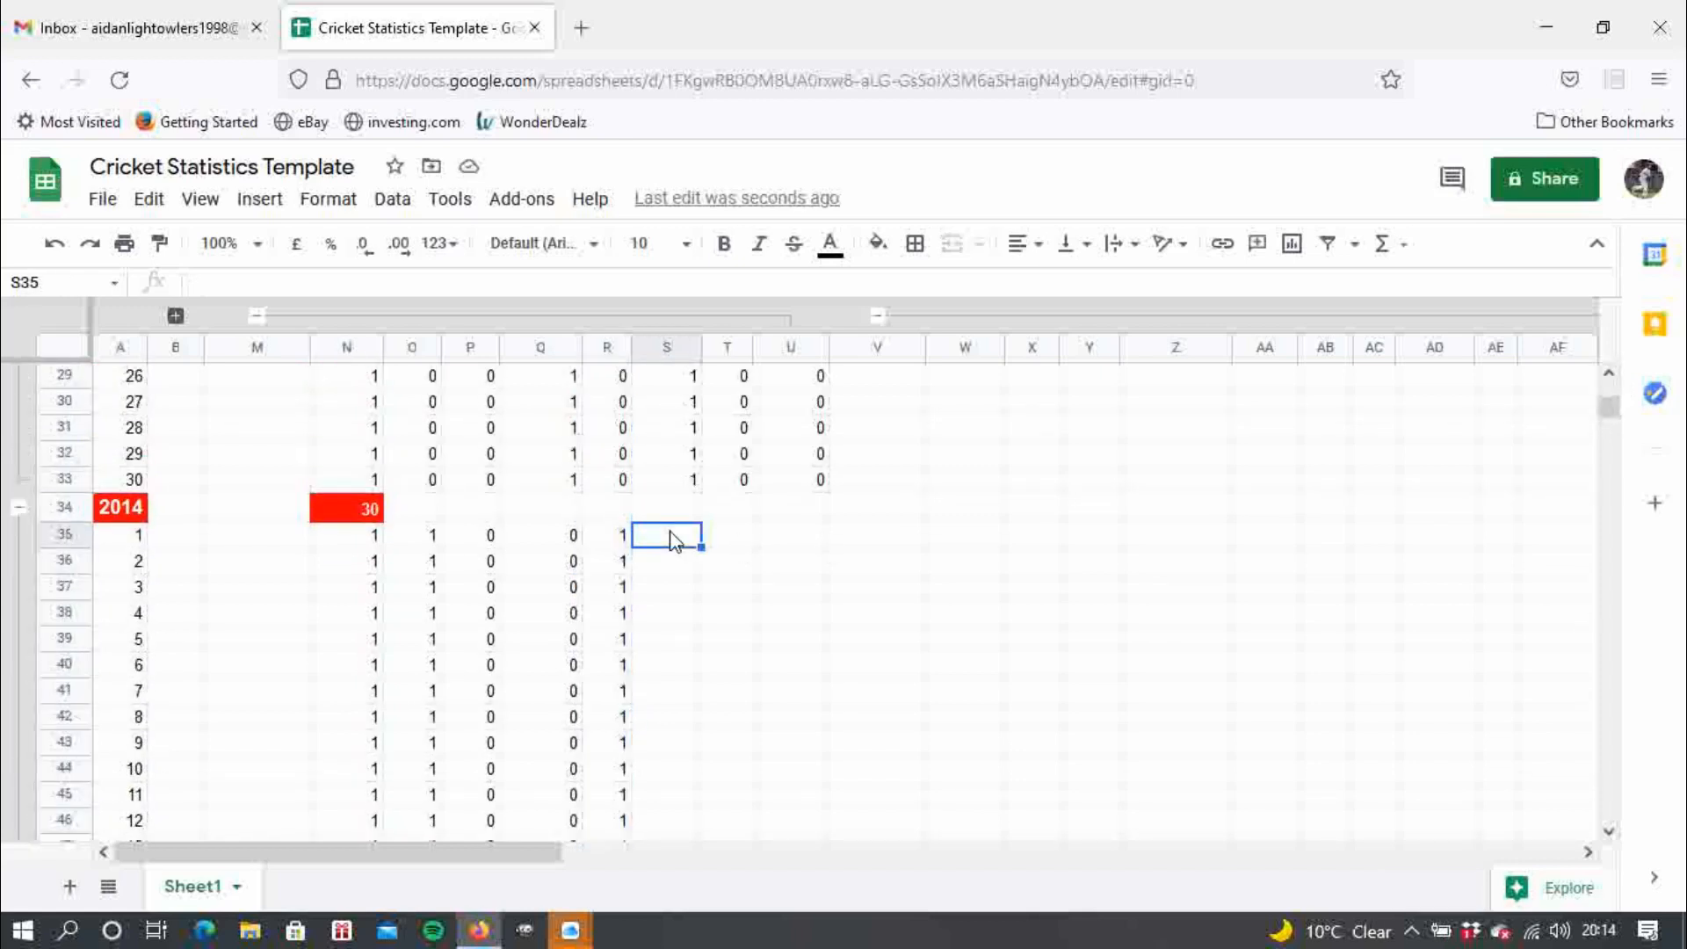
text(0)
key(Return)
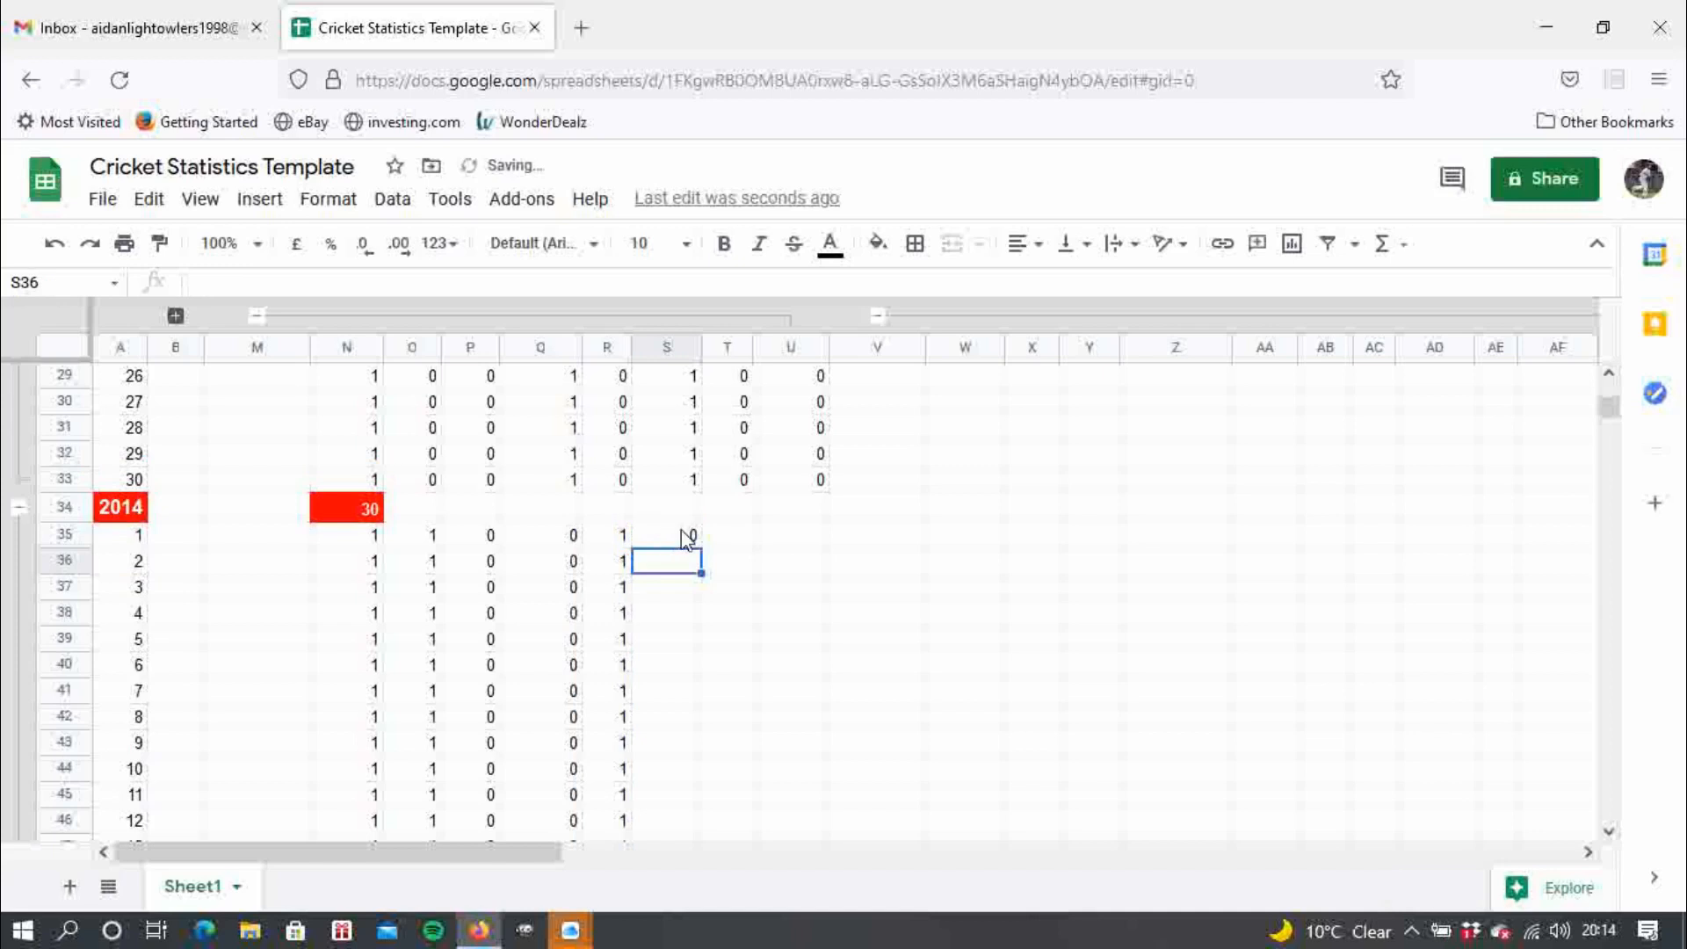
click(688, 537)
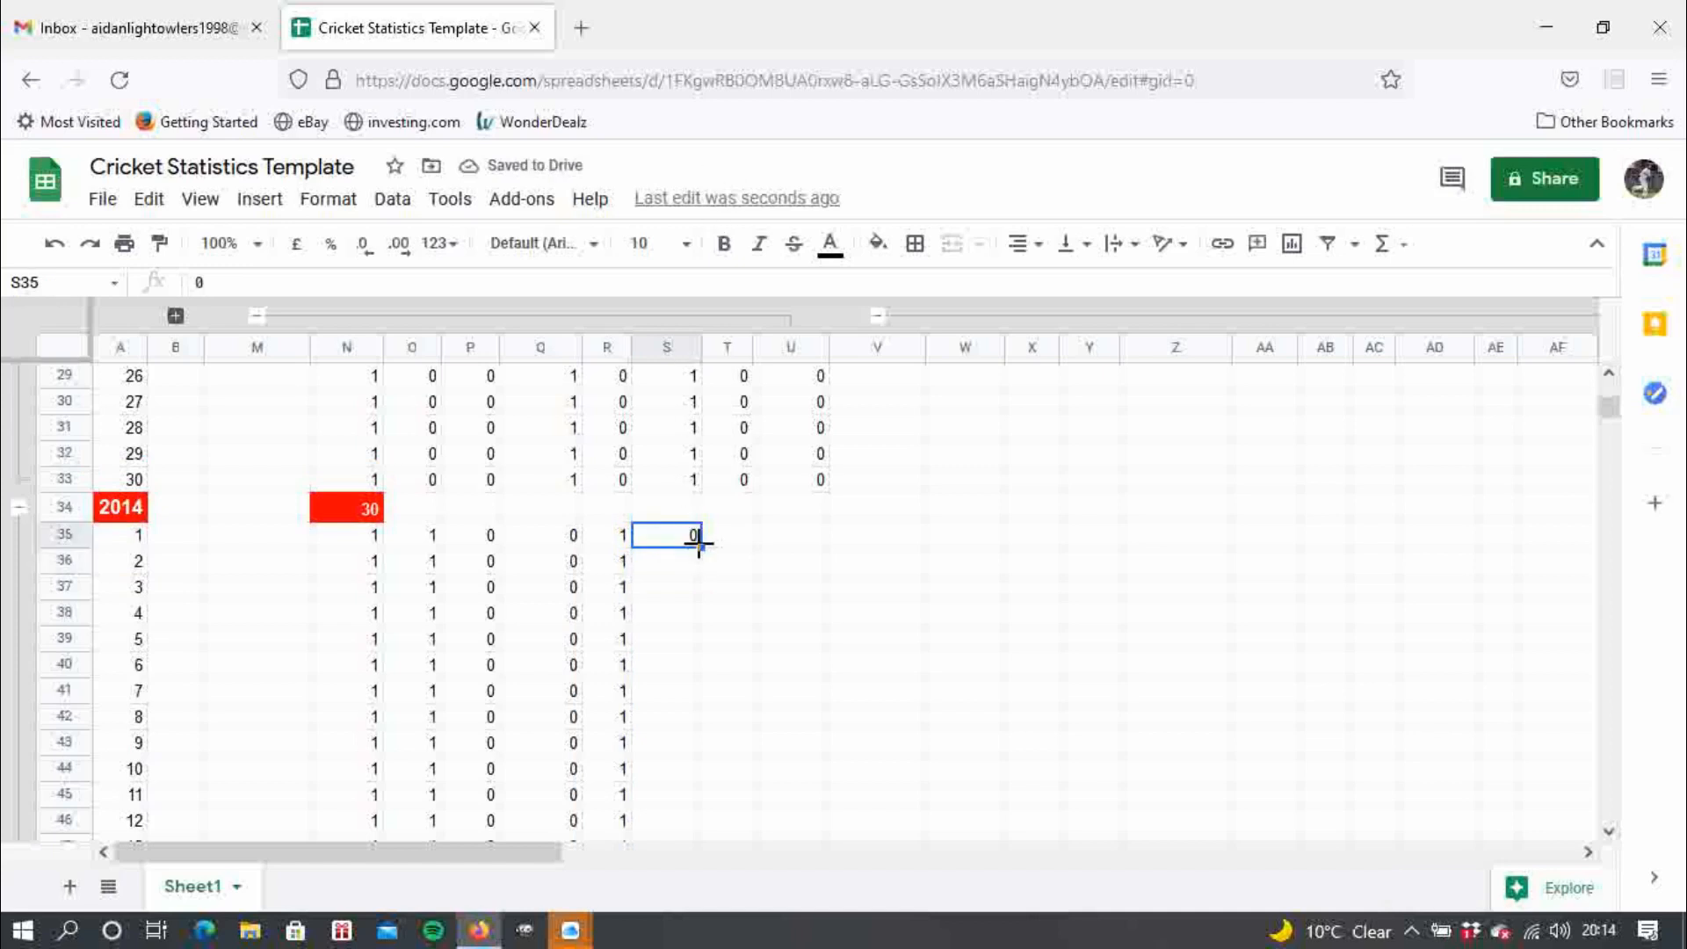
drag(698, 543, 729, 793)
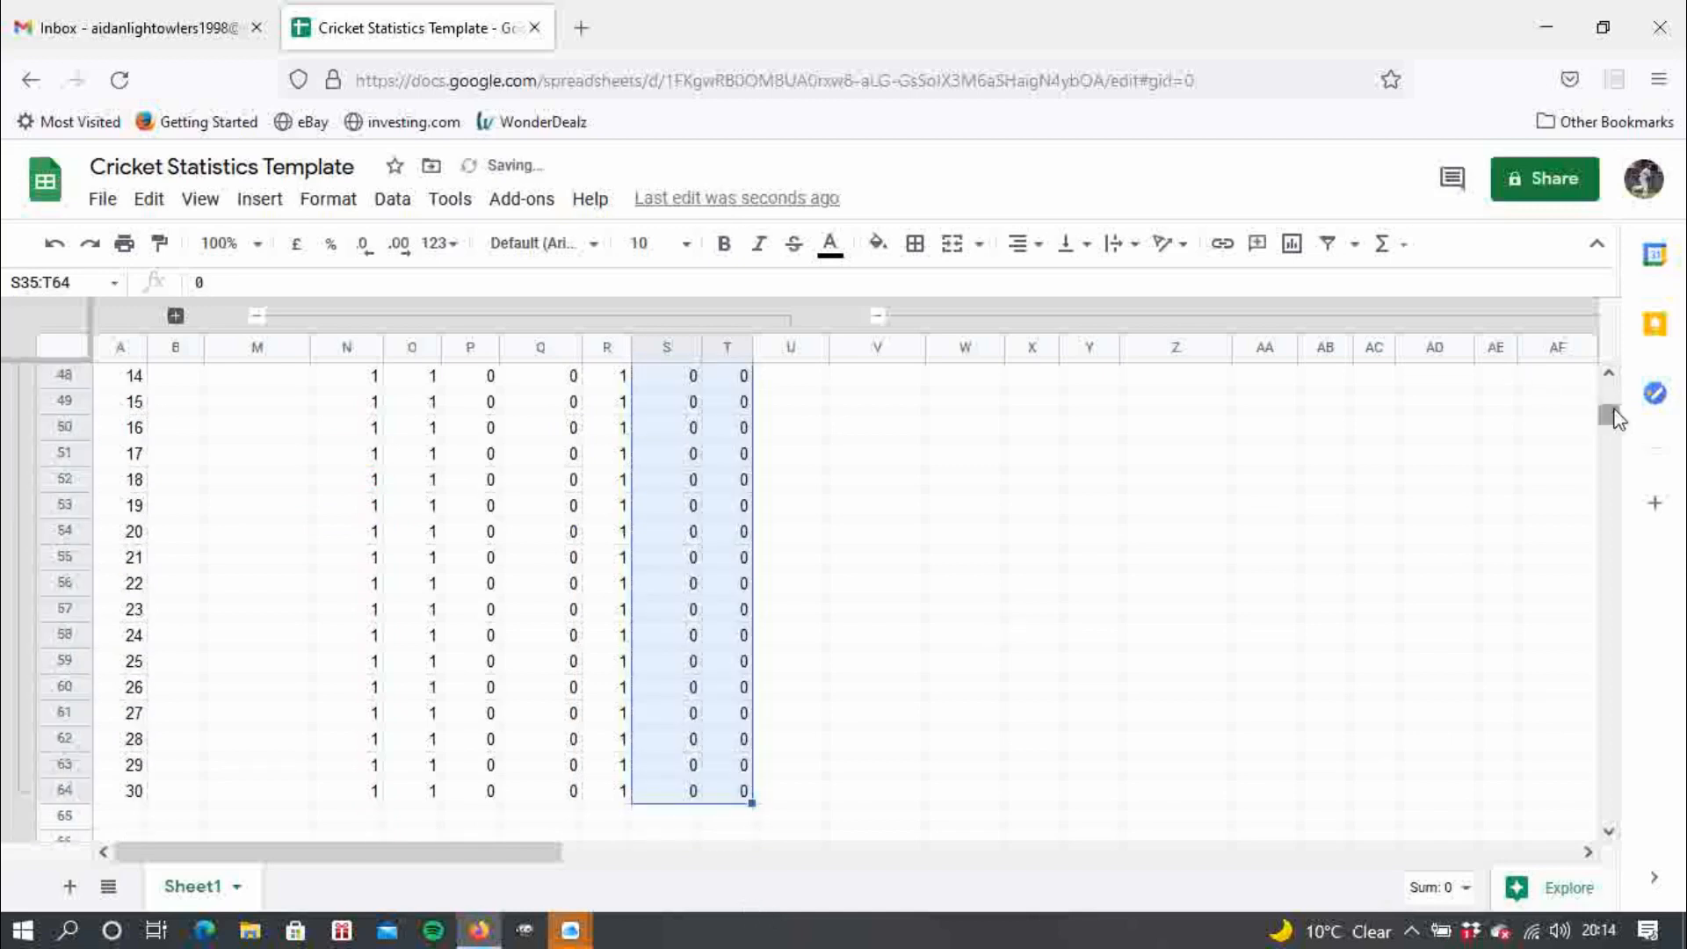
- Enter 1 in CAPTAIN cell U35 and fill it down through game 30 of 2014 in U64
drag(1615, 415, 1613, 405)
click(784, 594)
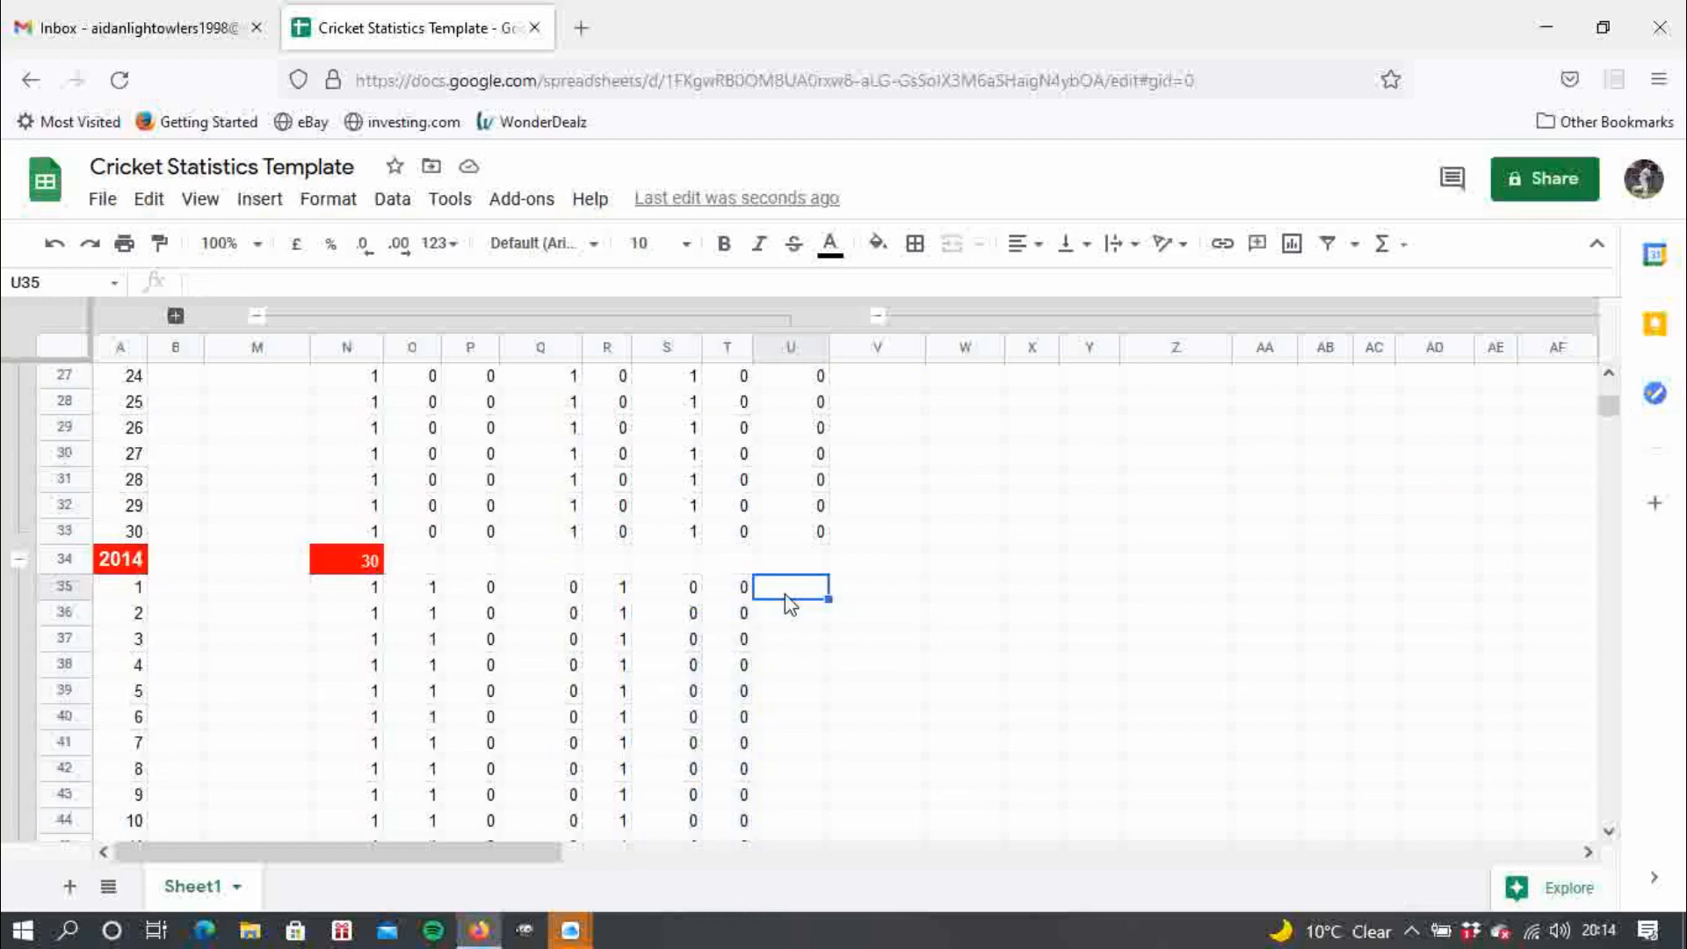
text(1)
click(892, 582)
click(823, 590)
drag(826, 594, 814, 796)
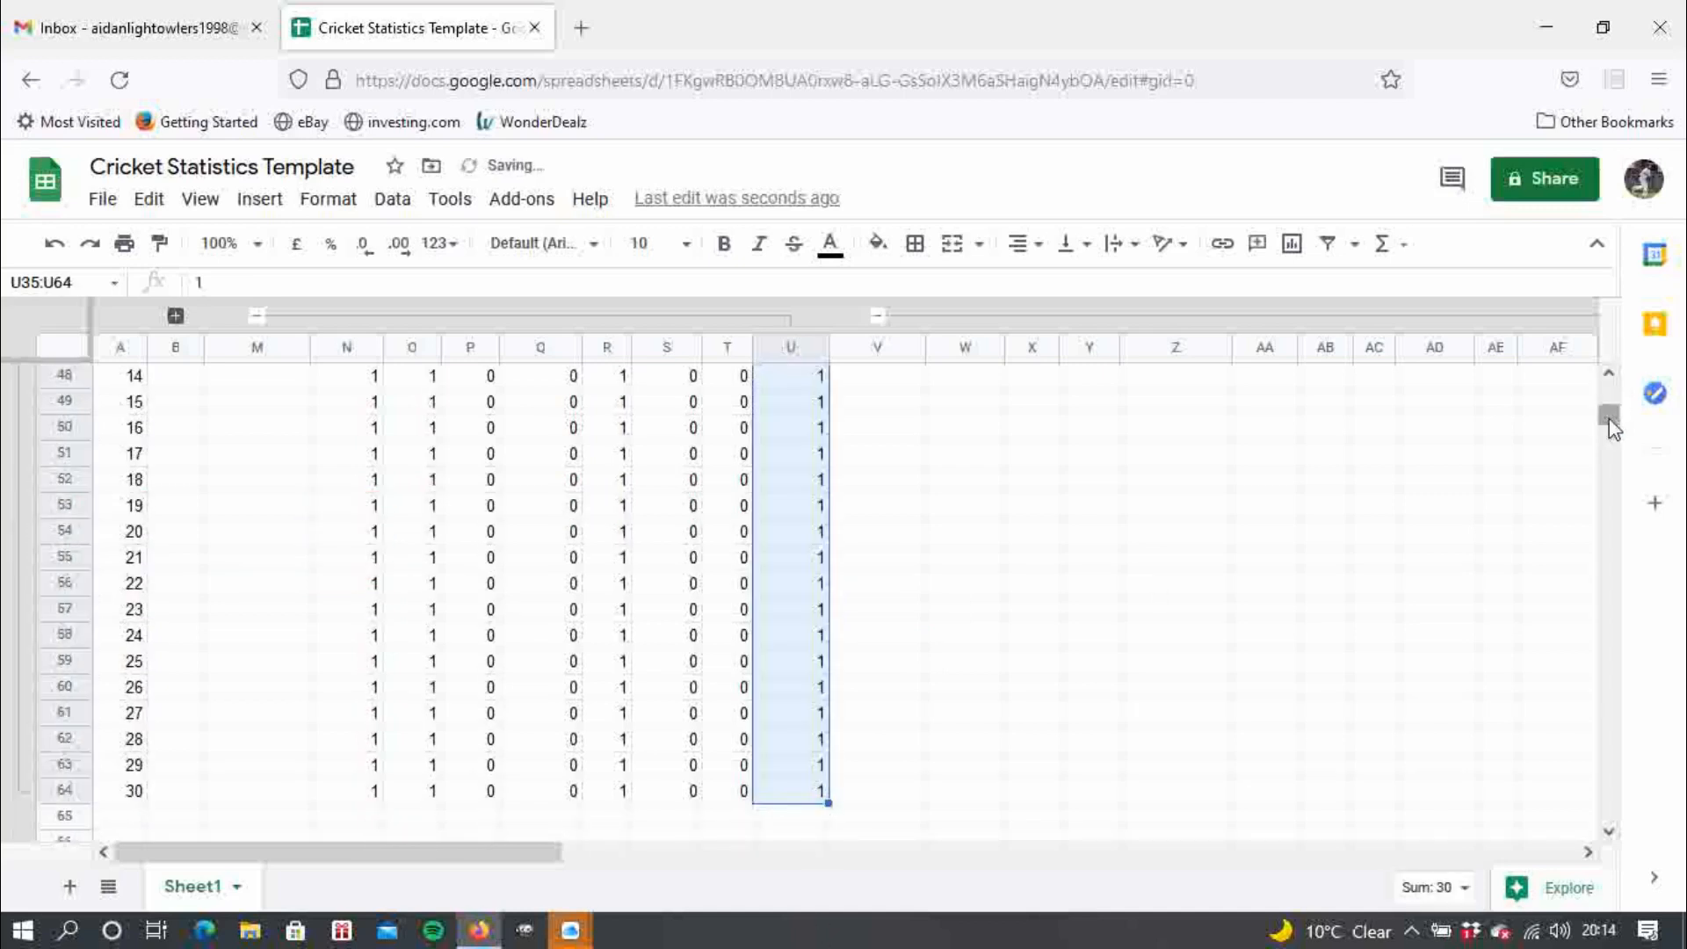
- Total the 2013 HOME games in cell O3 with the formula =SUM(O4:O33)
drag(1610, 418, 1610, 386)
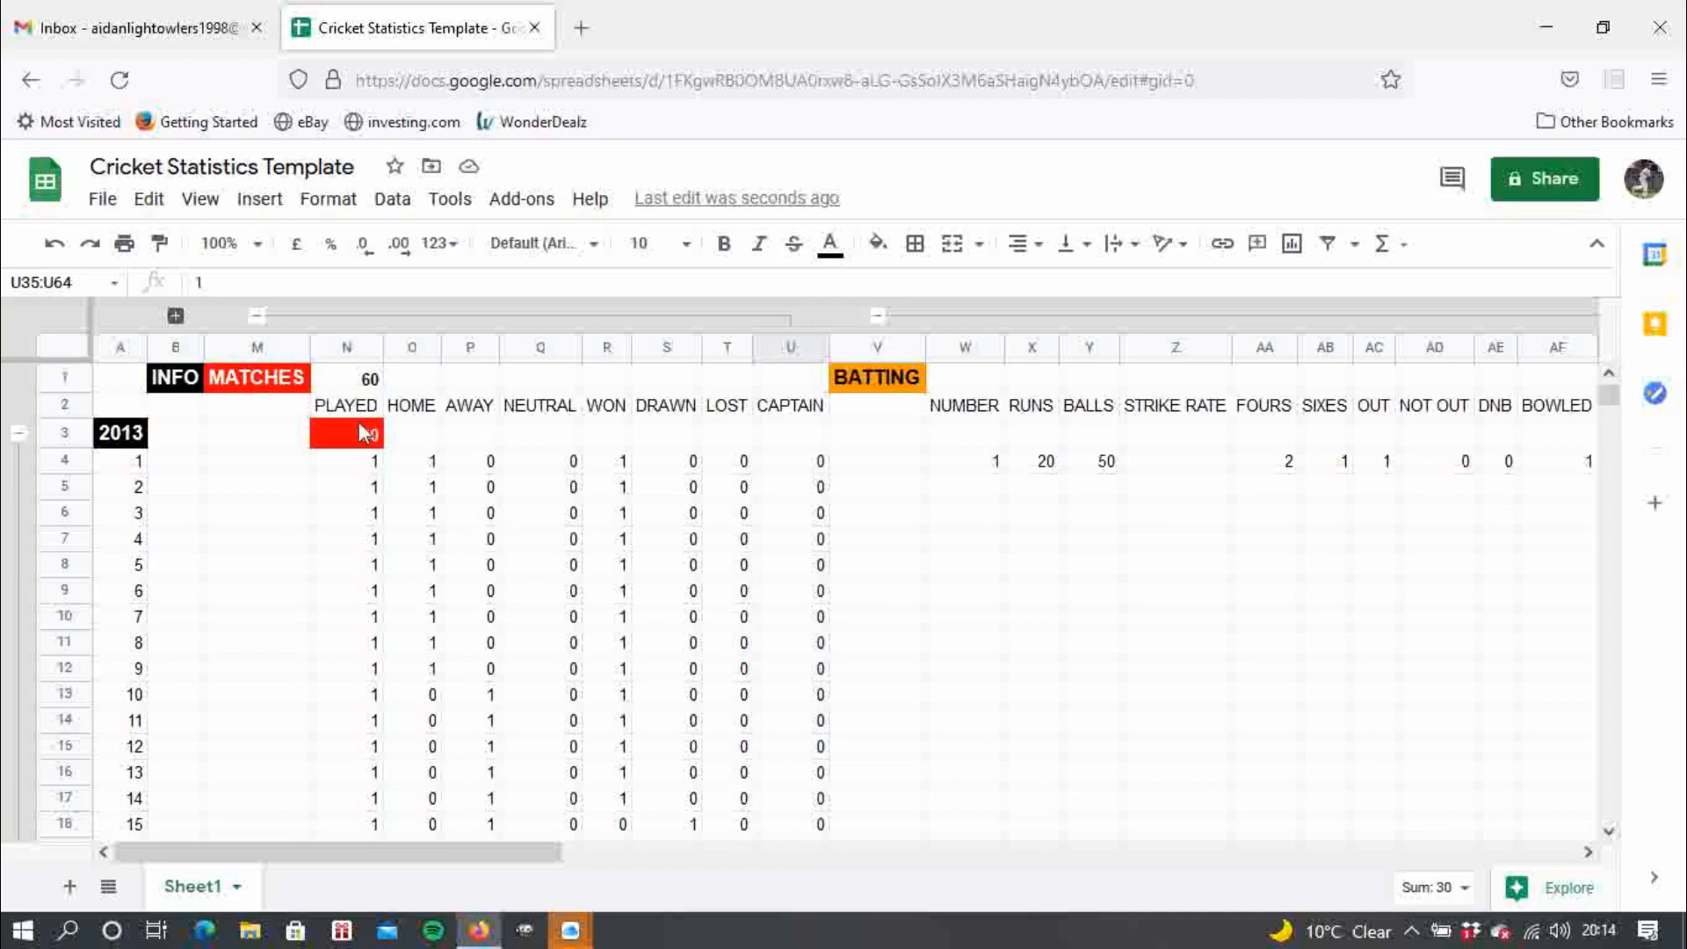
click(407, 437)
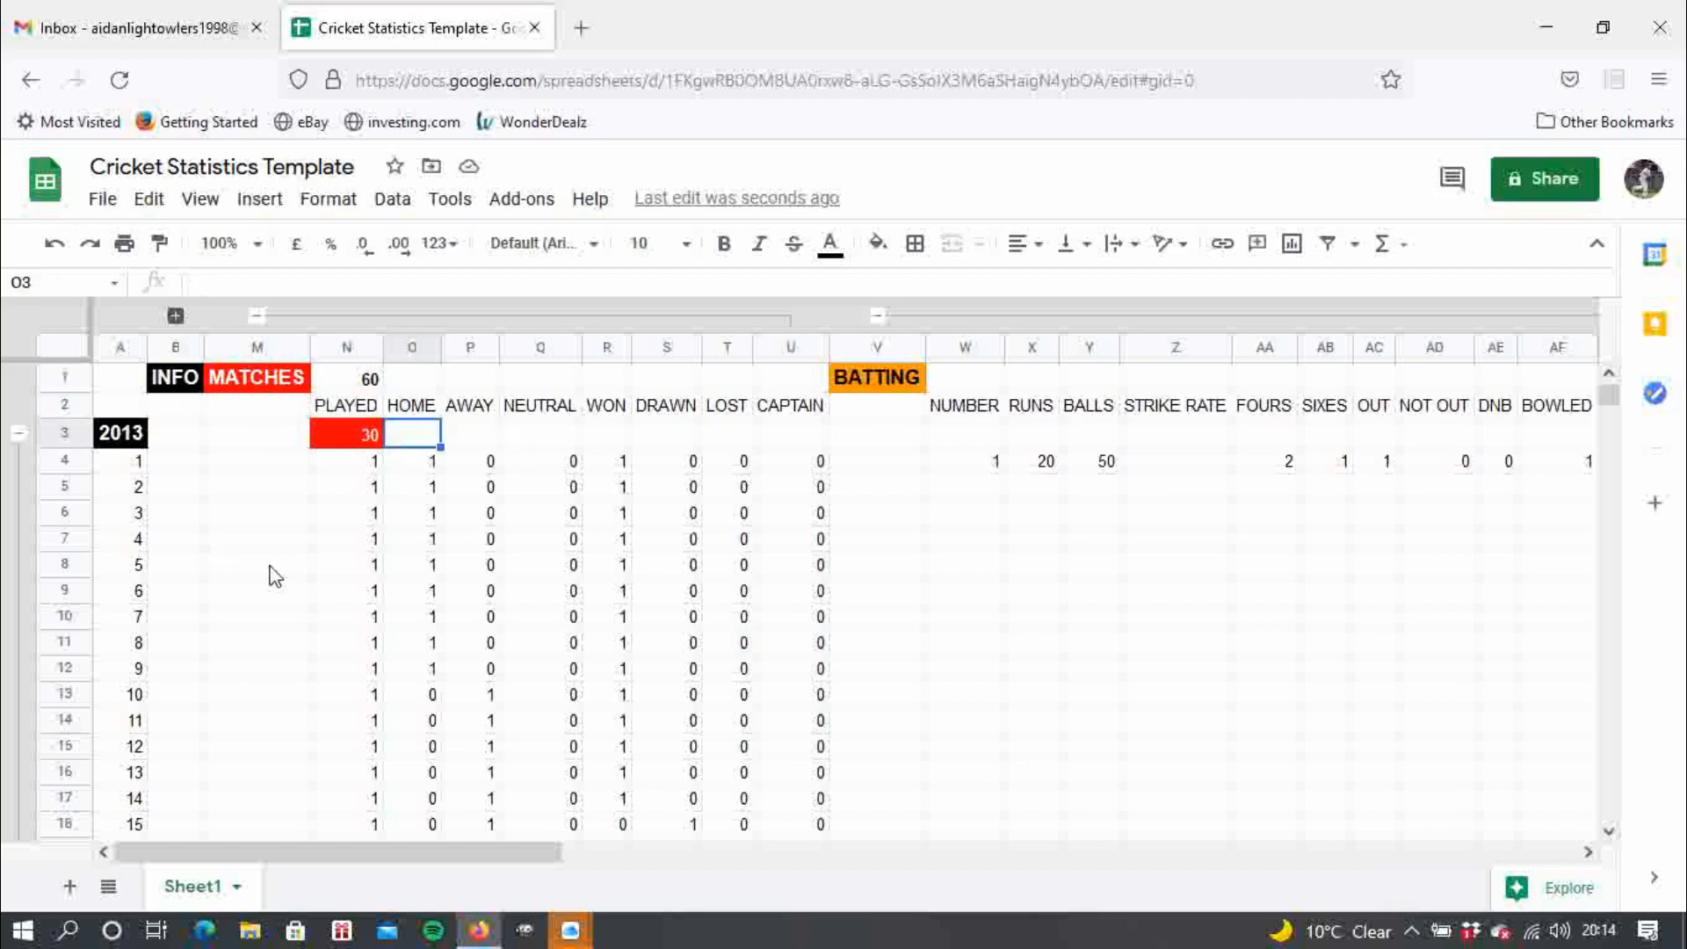
text(=)
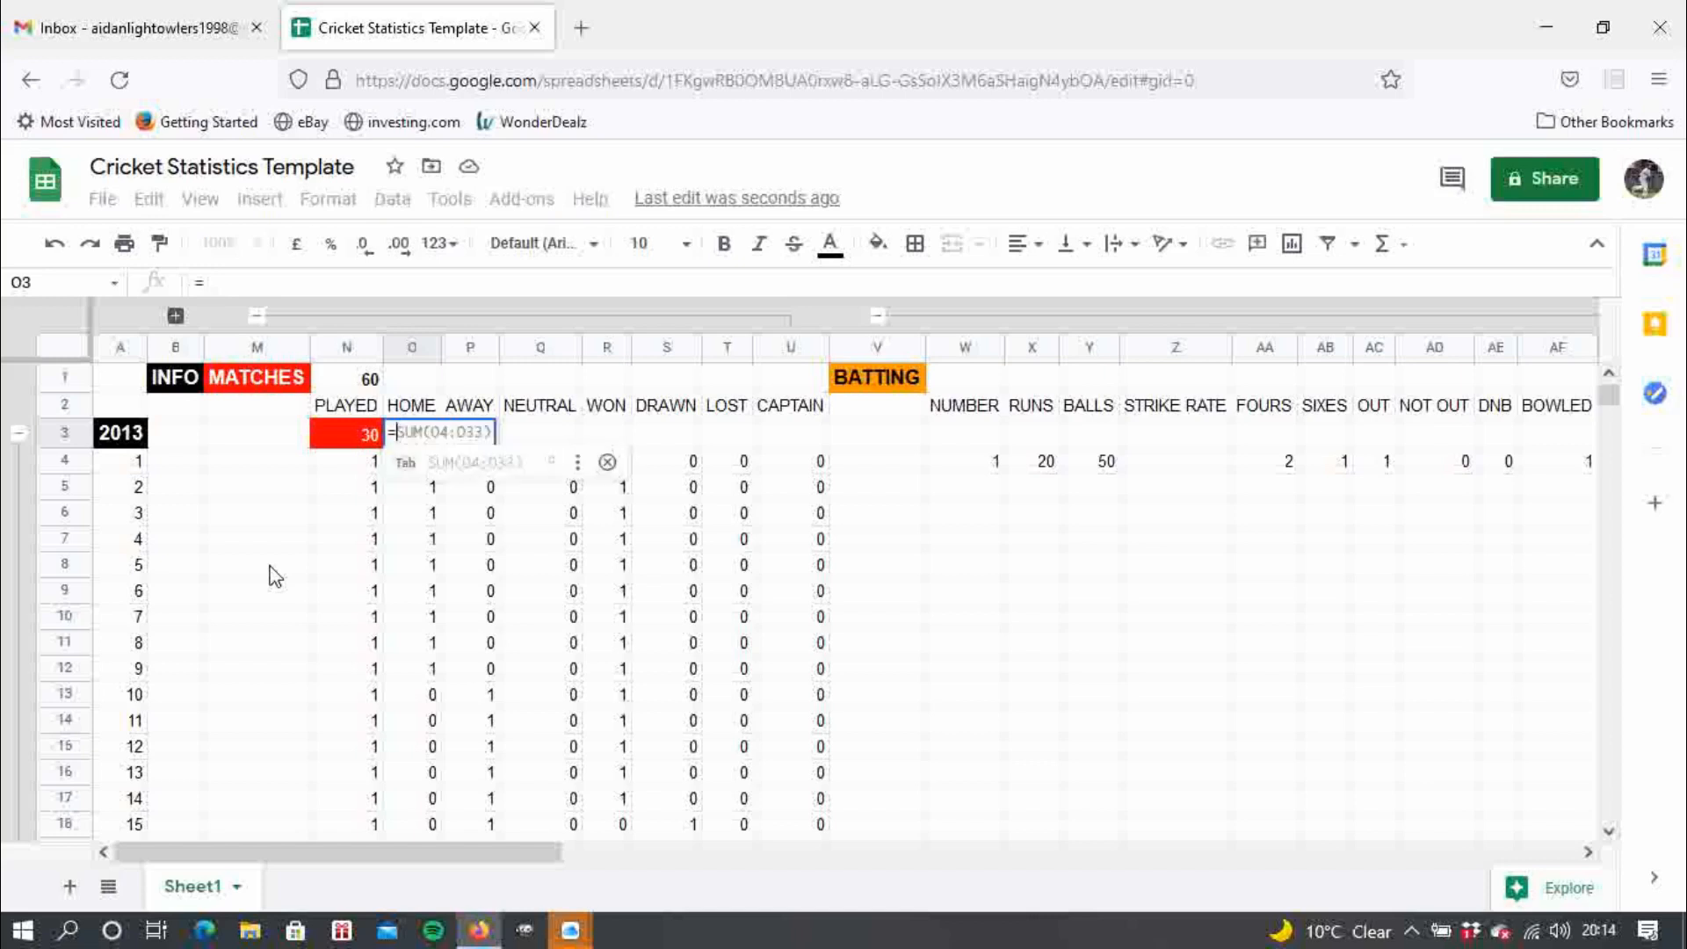
text(SUM)
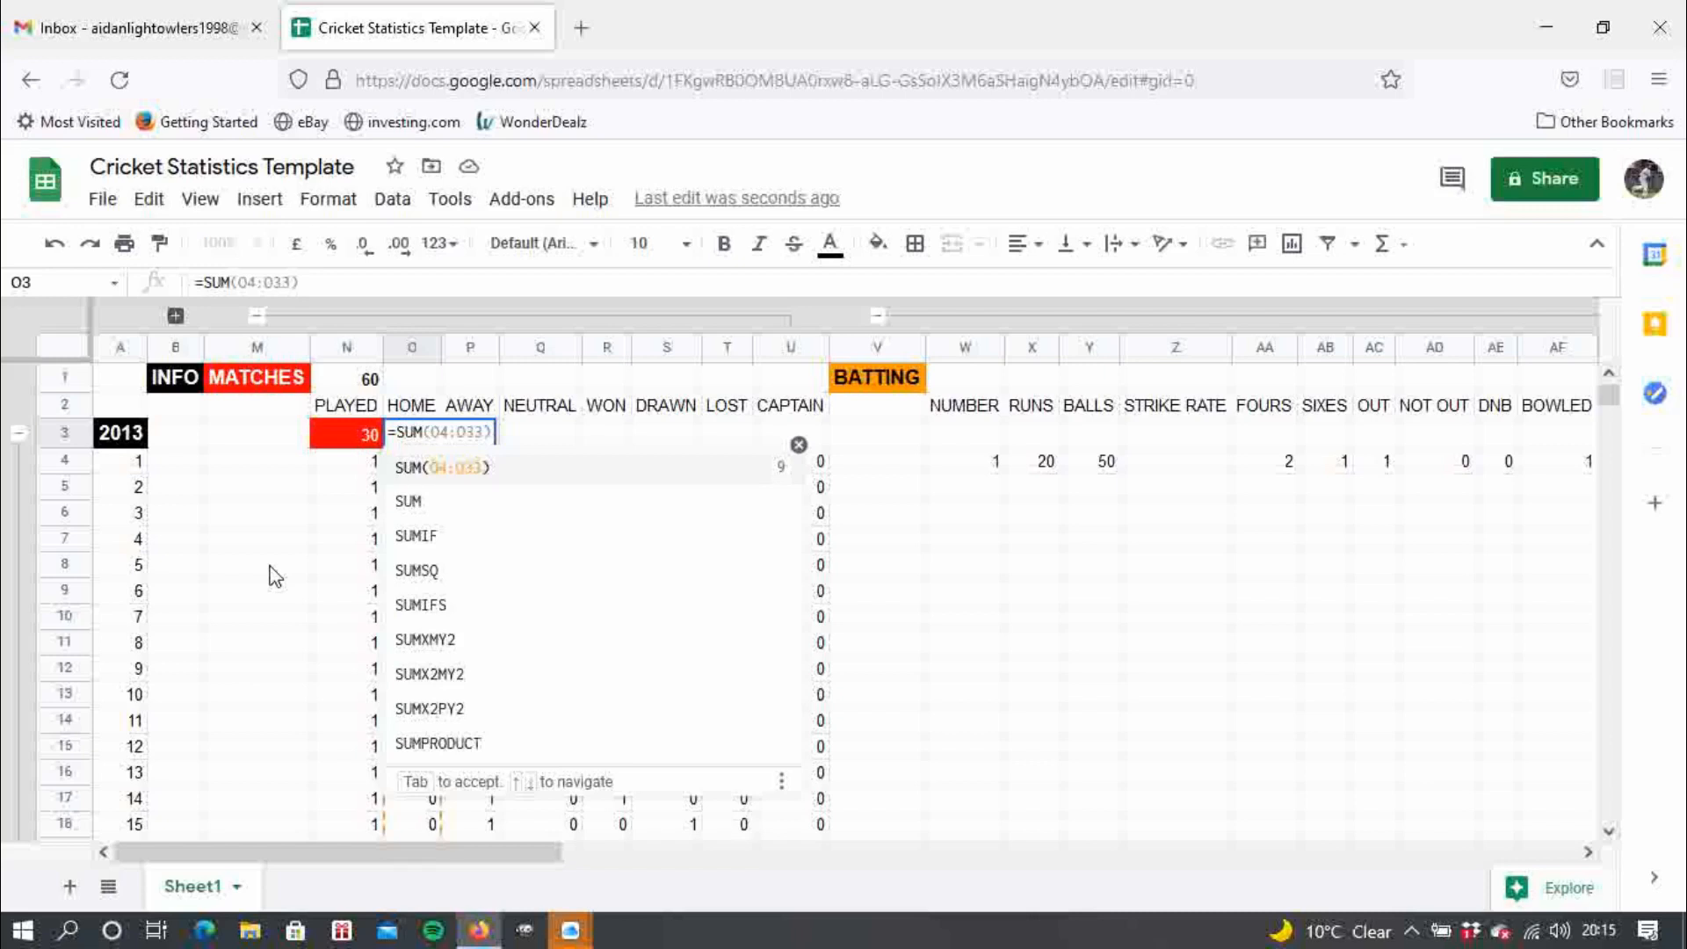
key(Tab)
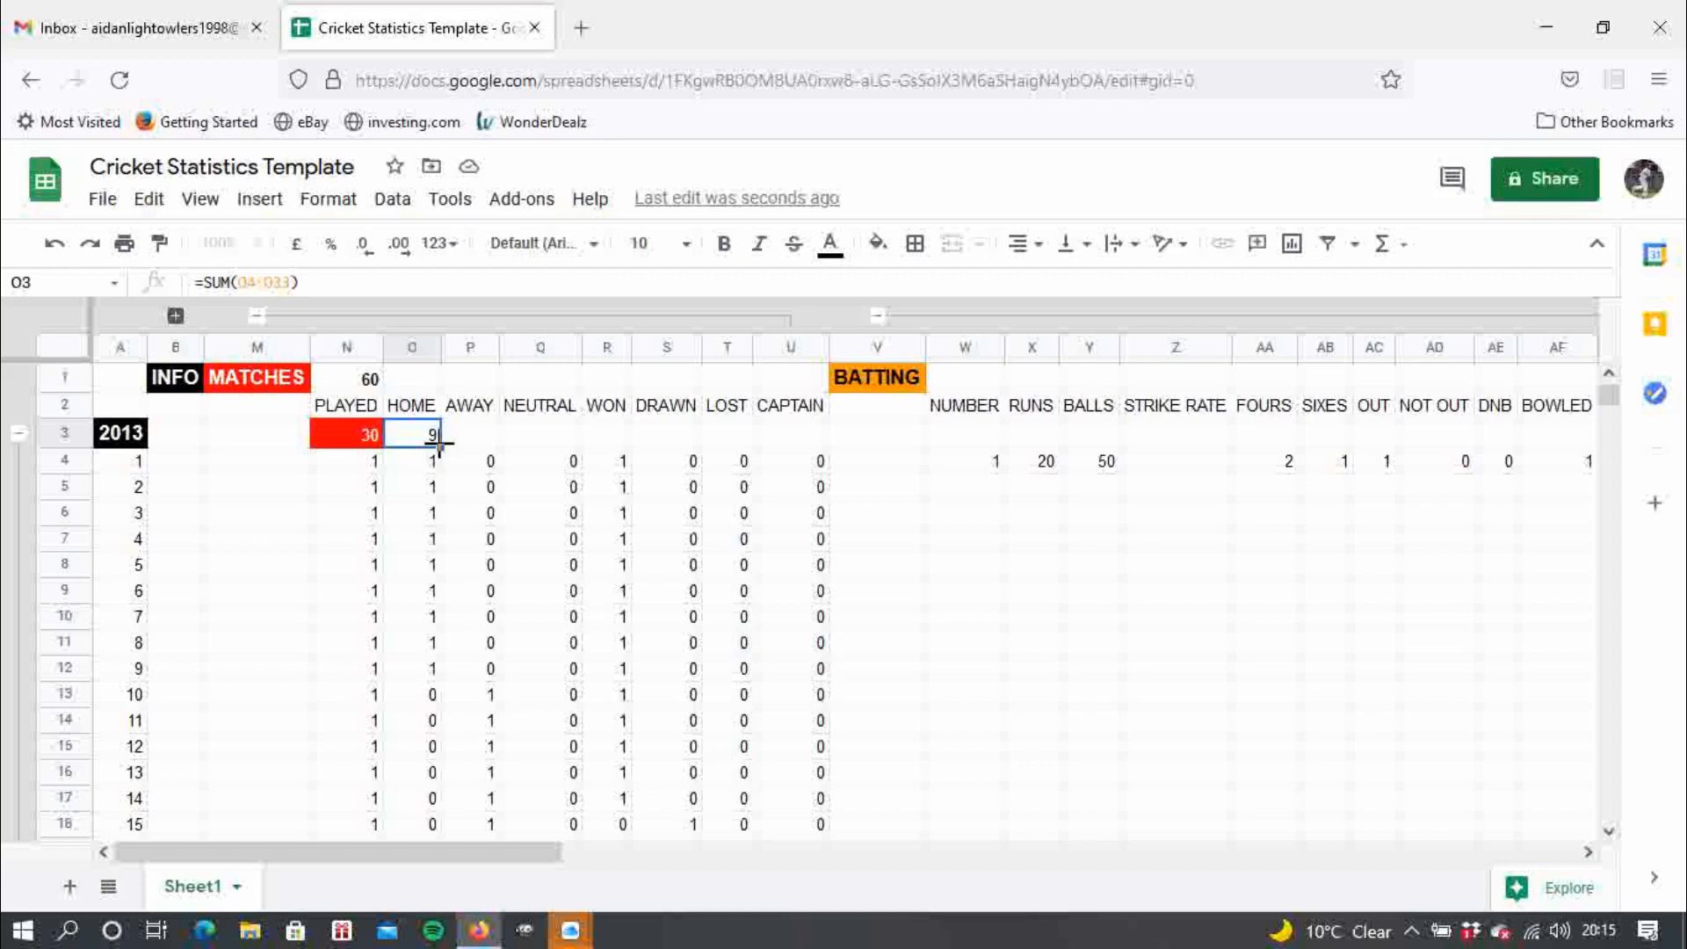
- Fill the 2013 HOME total formula across row 3 through the CAPTAIN column and check the copied formulas
drag(440, 445, 801, 441)
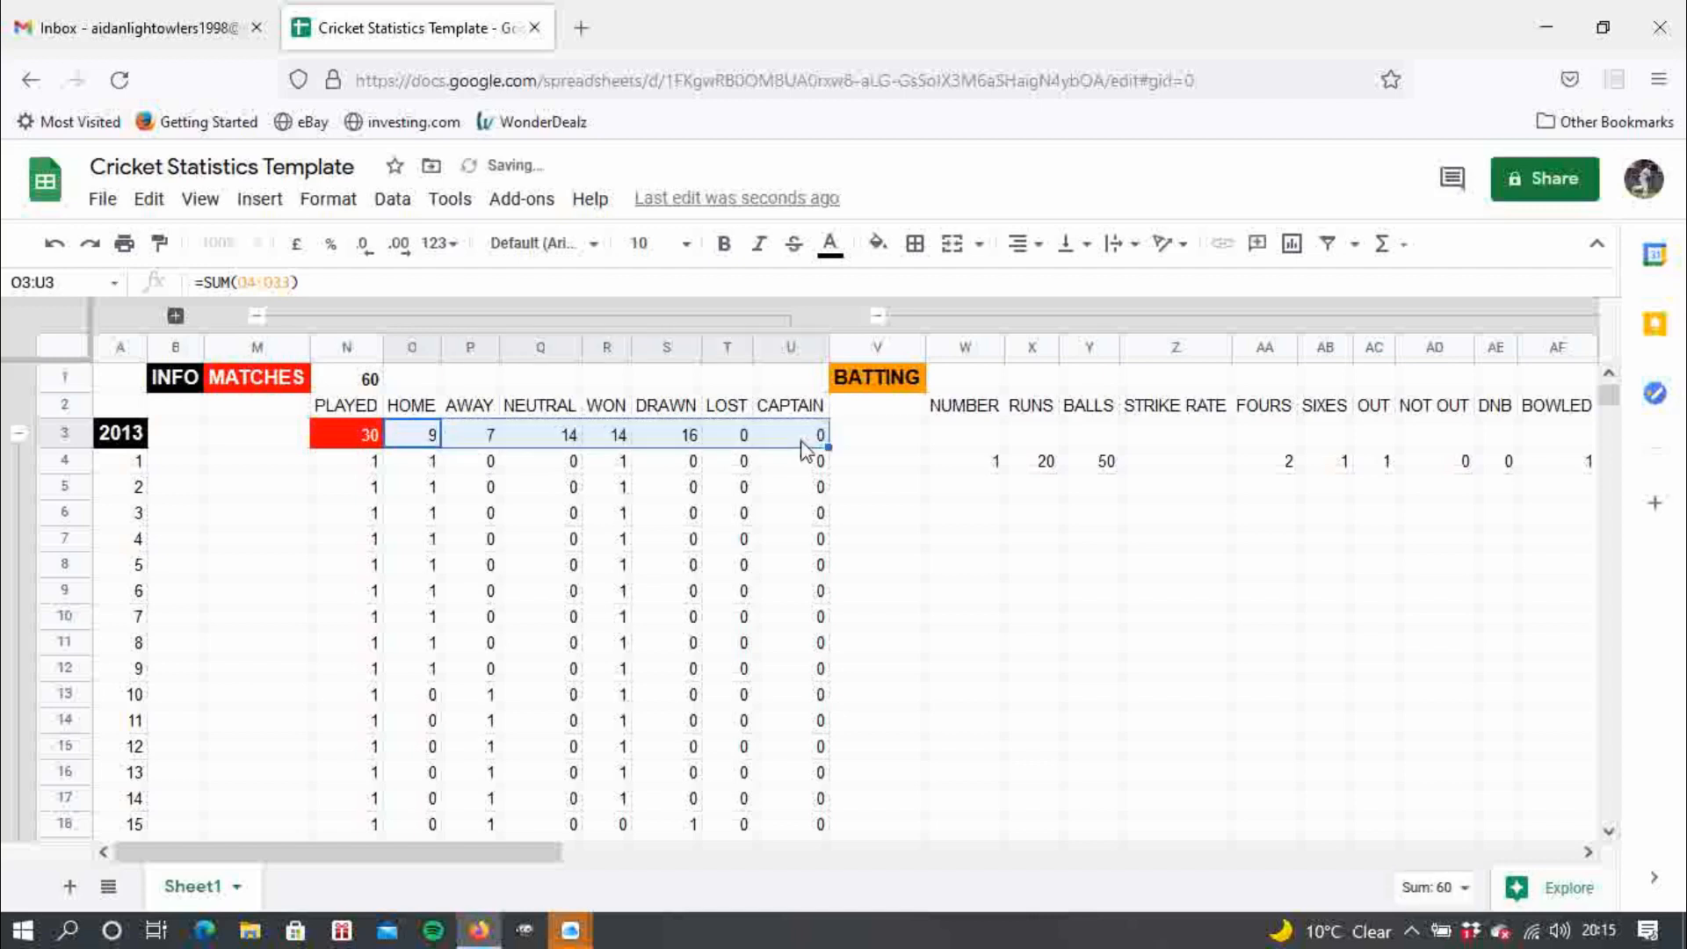
click(480, 442)
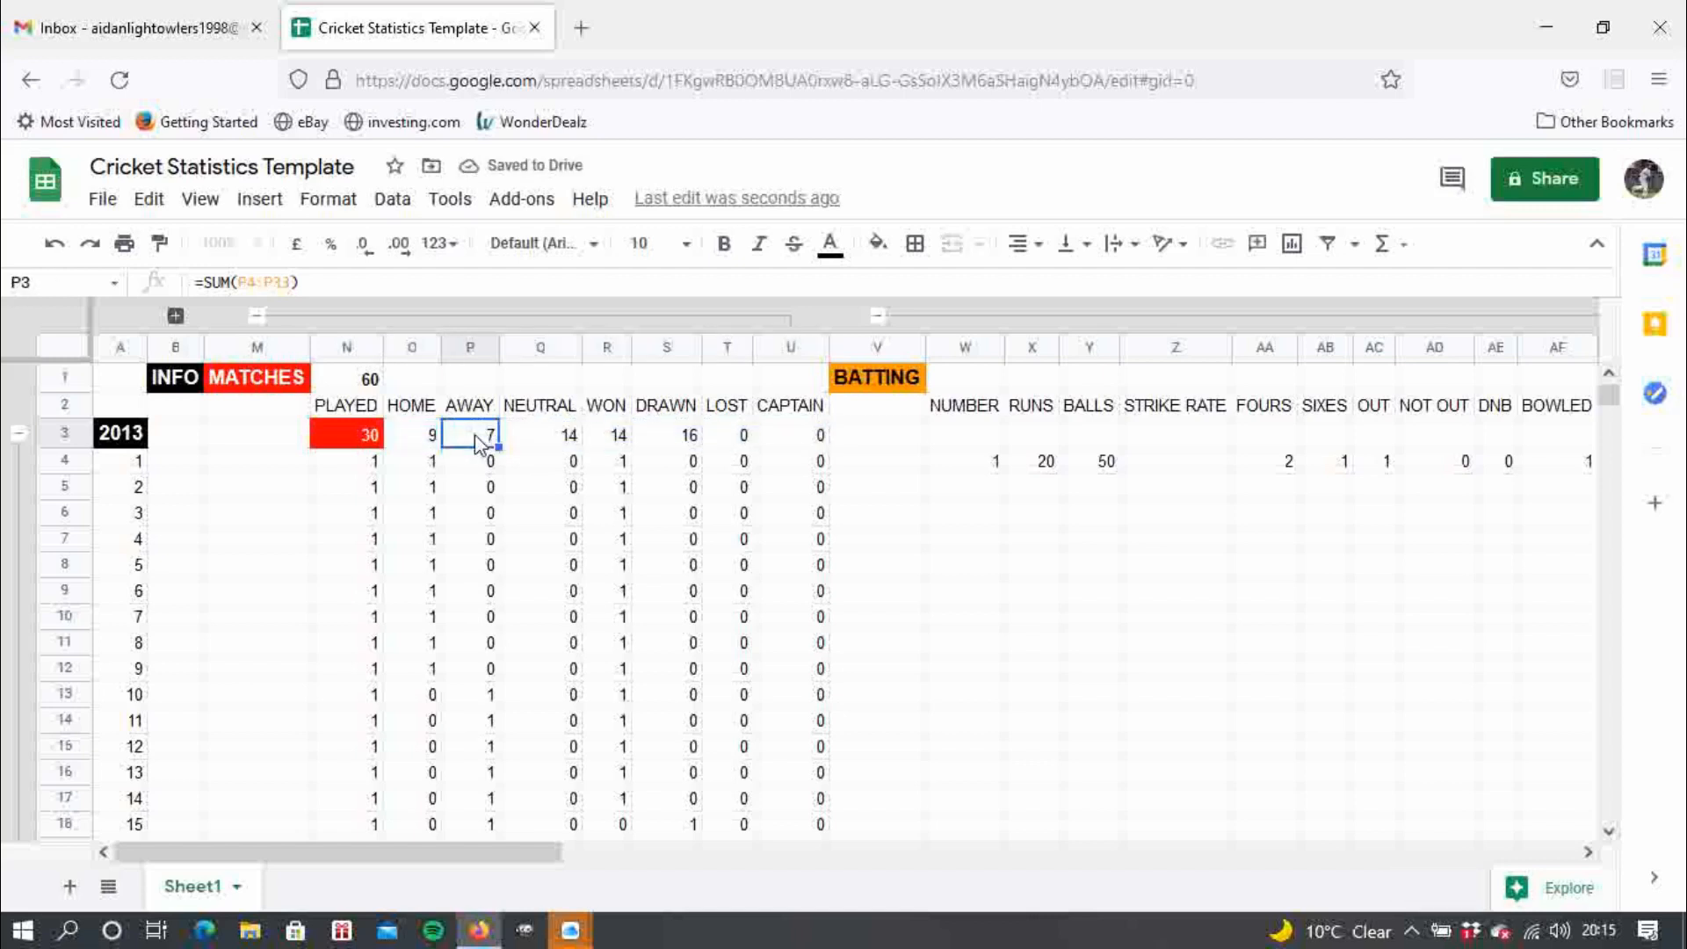
click(521, 440)
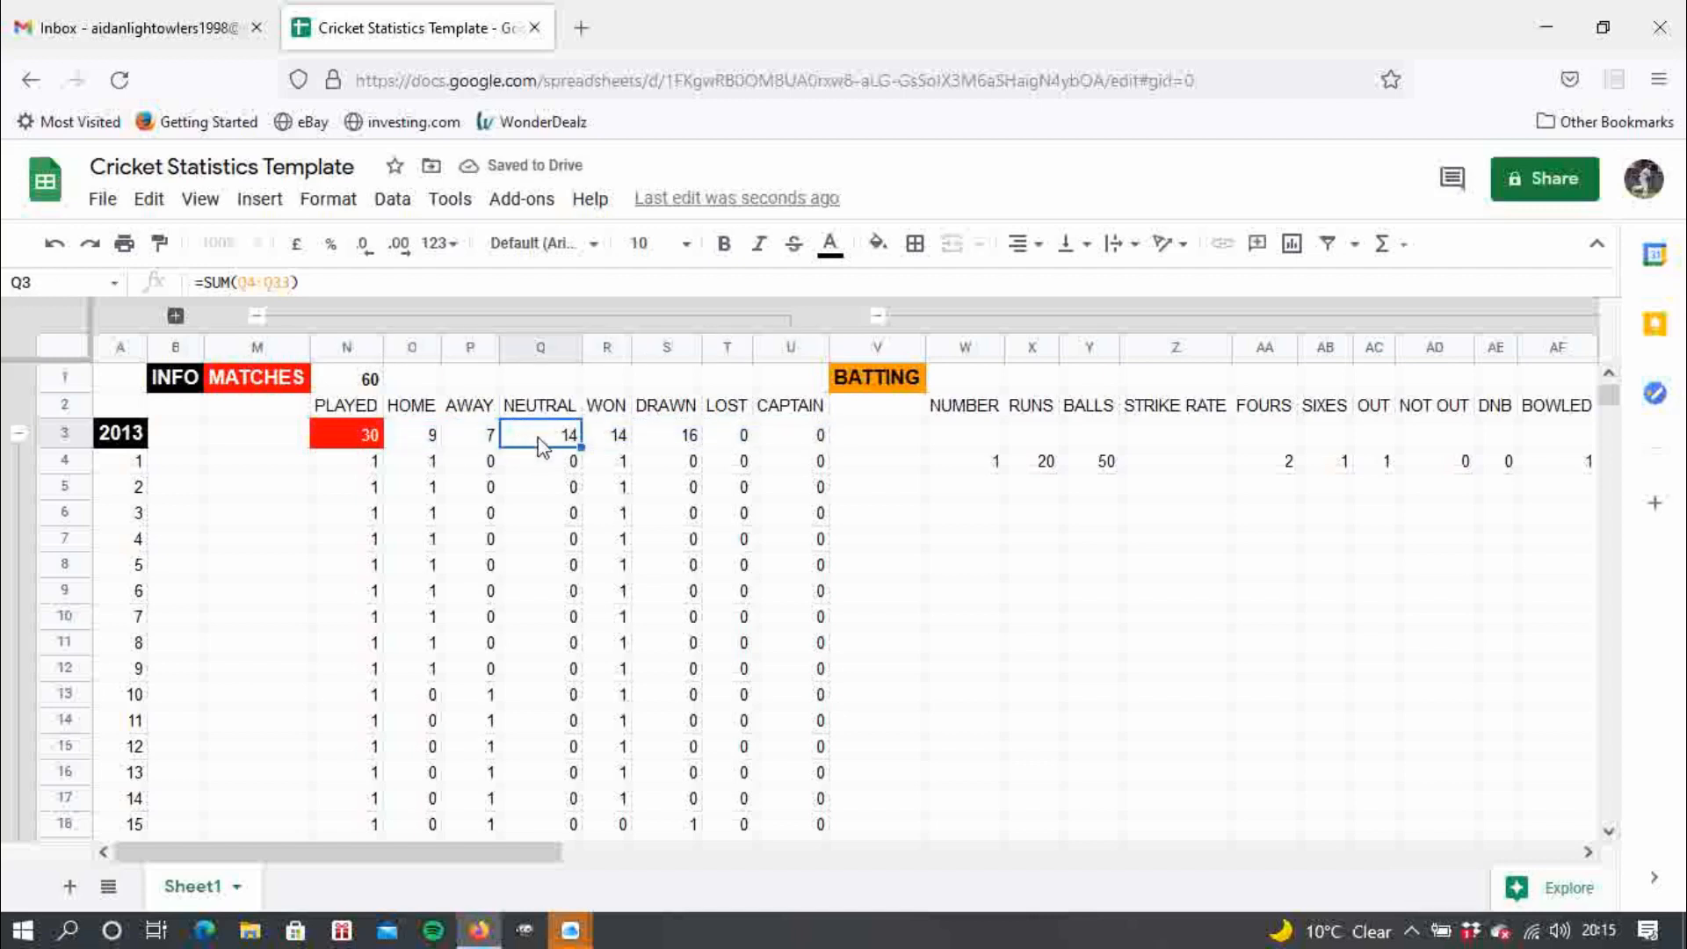
click(608, 444)
click(681, 444)
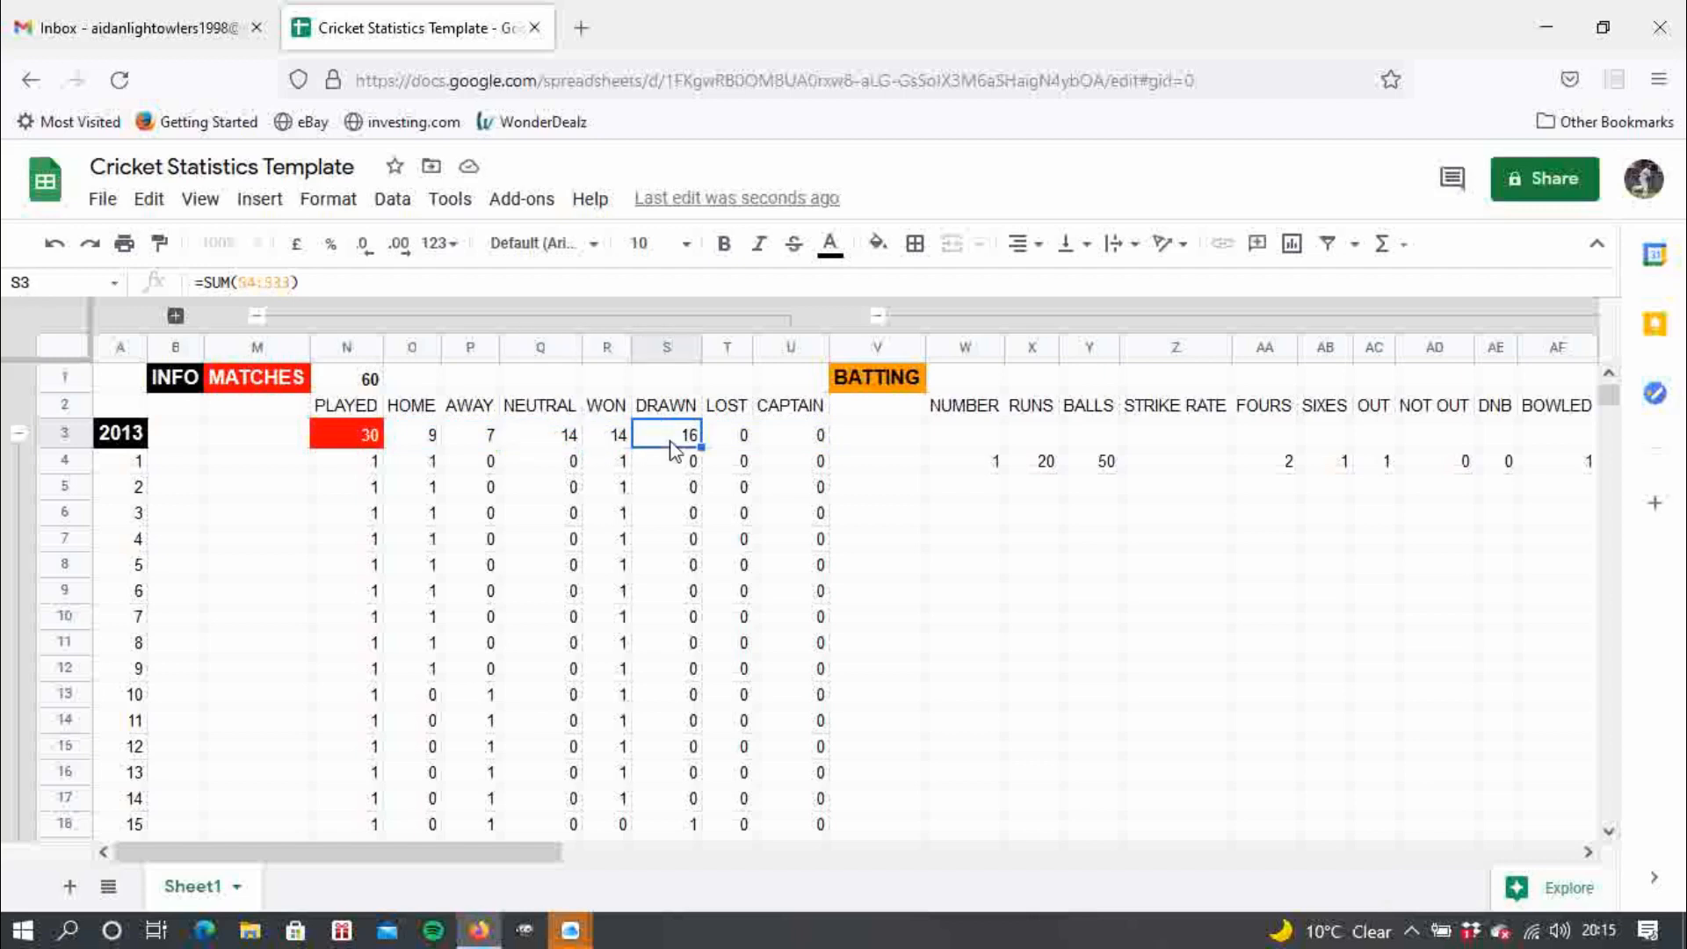
click(734, 443)
click(695, 444)
click(423, 442)
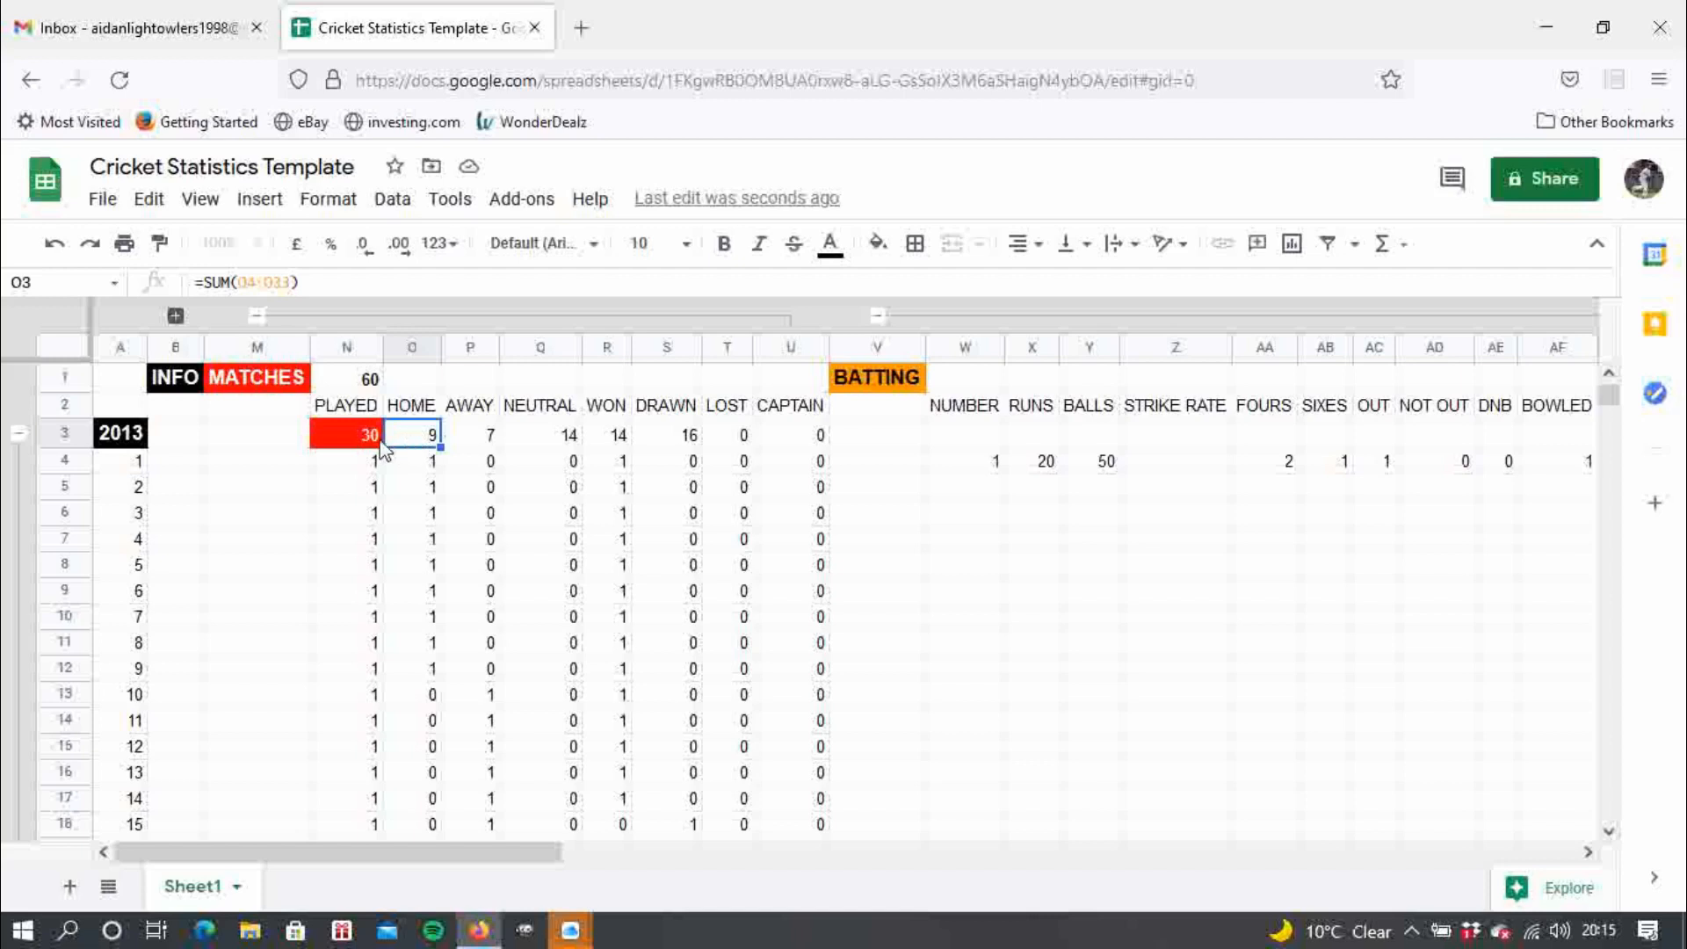
- Copy the red formatting of the 2013 PLAYED total onto the HOME to CAPTAIN totals in row 3
click(378, 446)
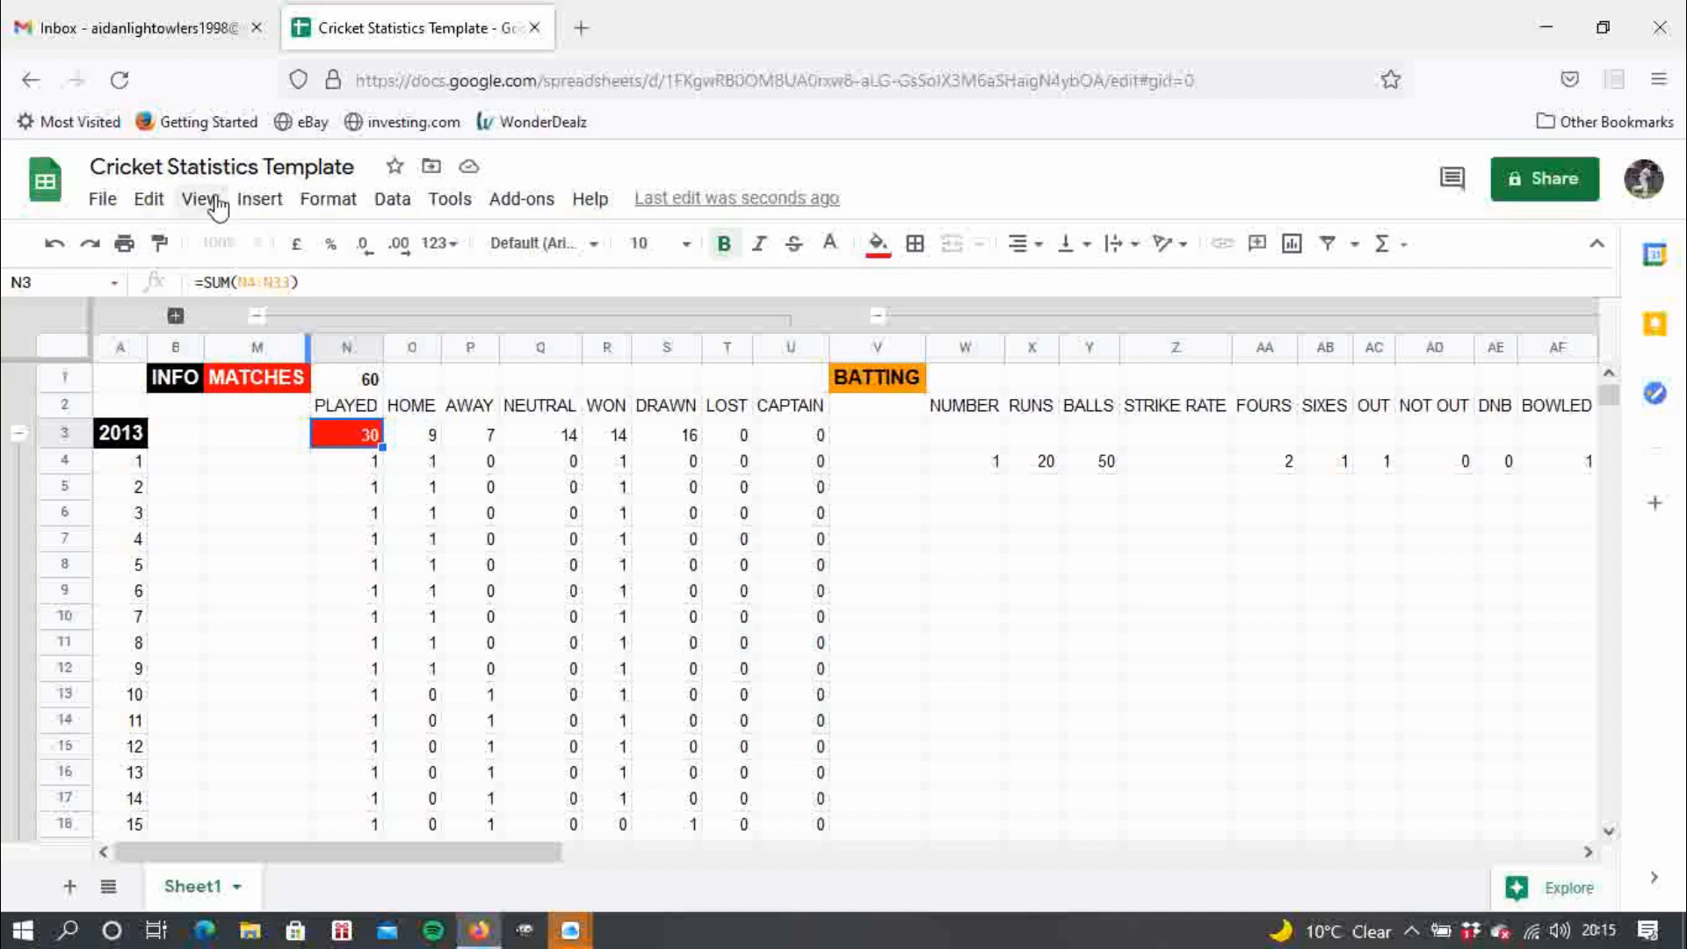
click(160, 246)
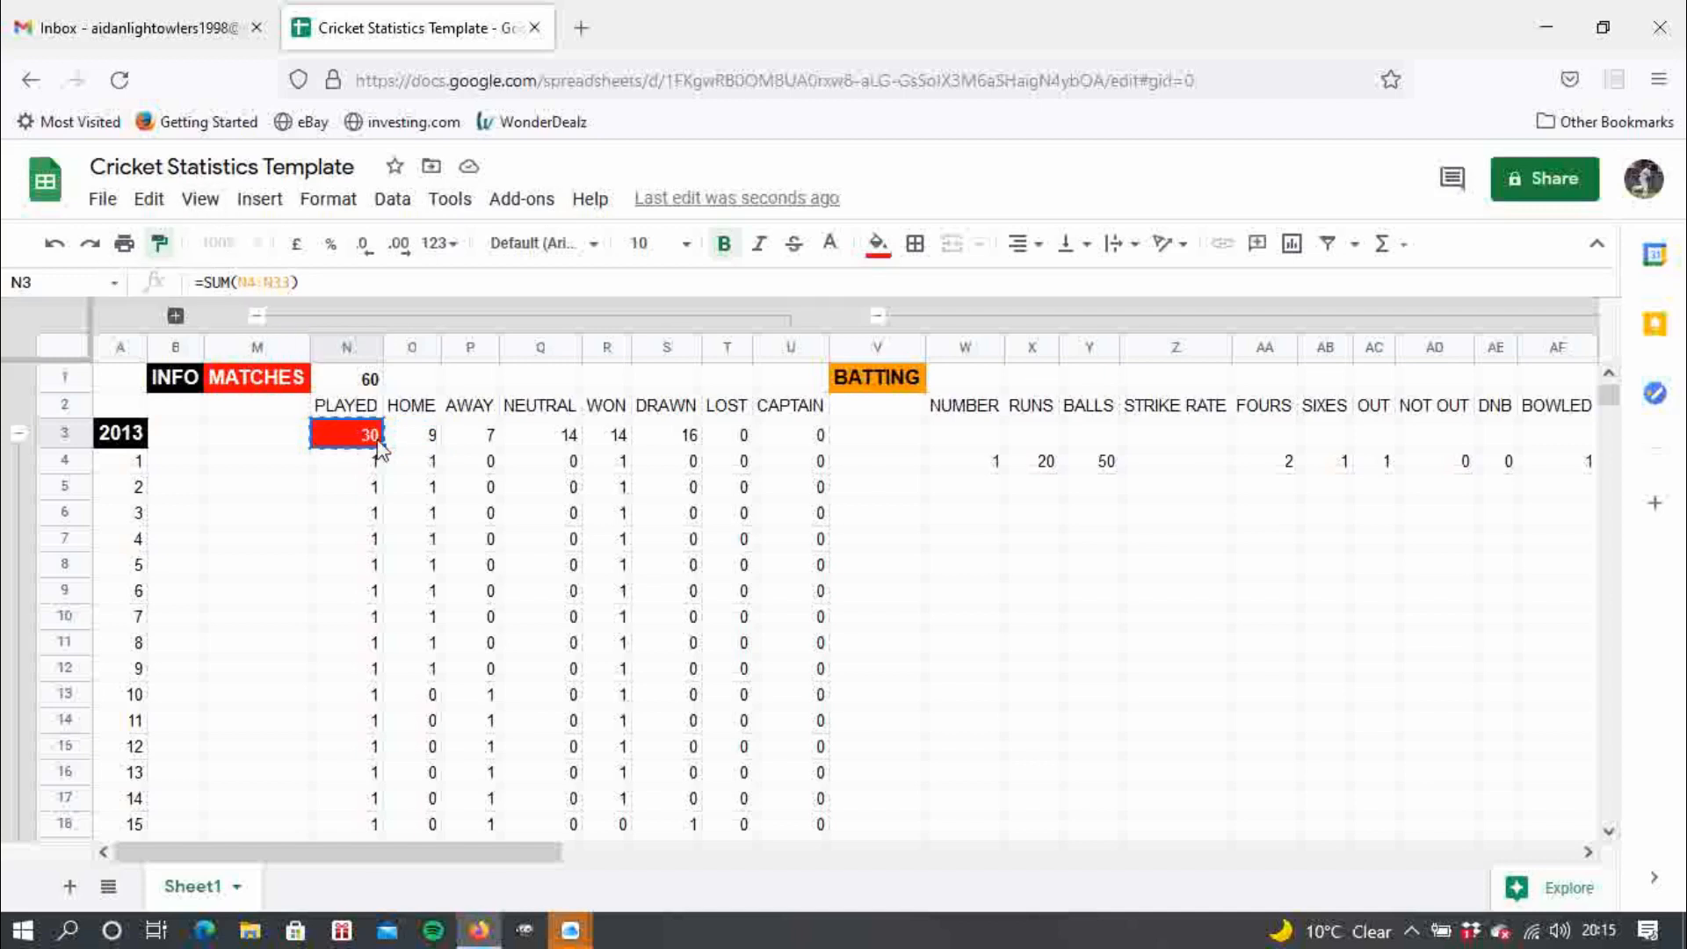
drag(392, 441, 792, 443)
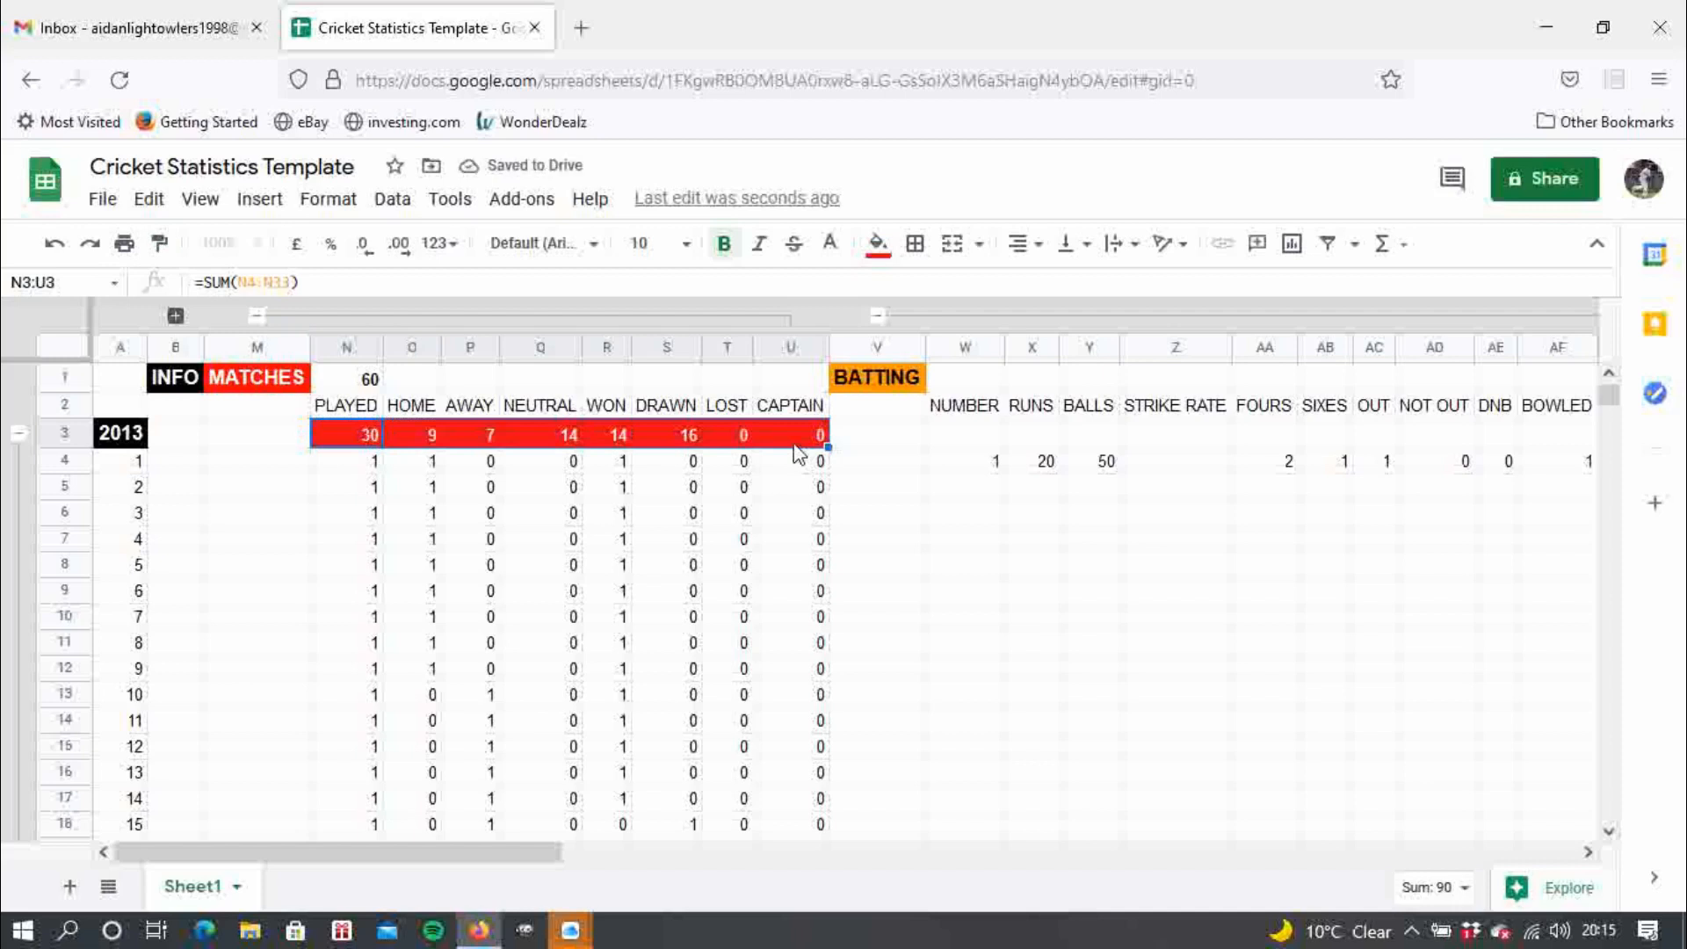
click(938, 569)
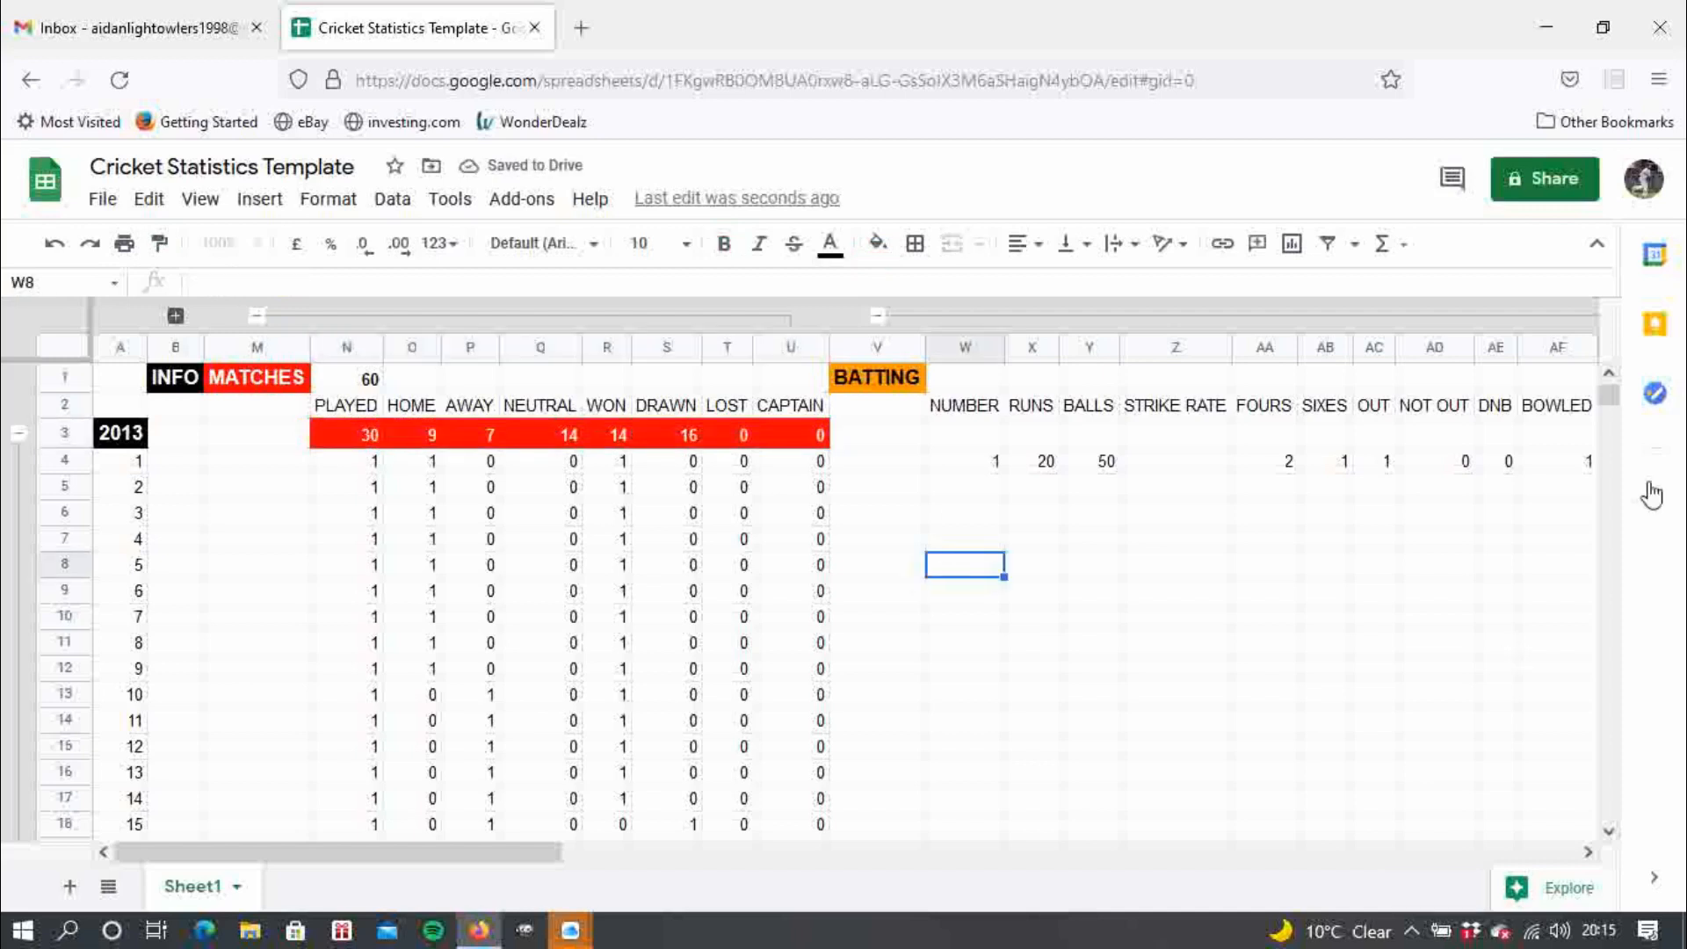
- Fill the 2014 PLAYED total formula in N34 across through the CAPTAIN column and check the copied formulas
click(1609, 831)
click(1609, 831)
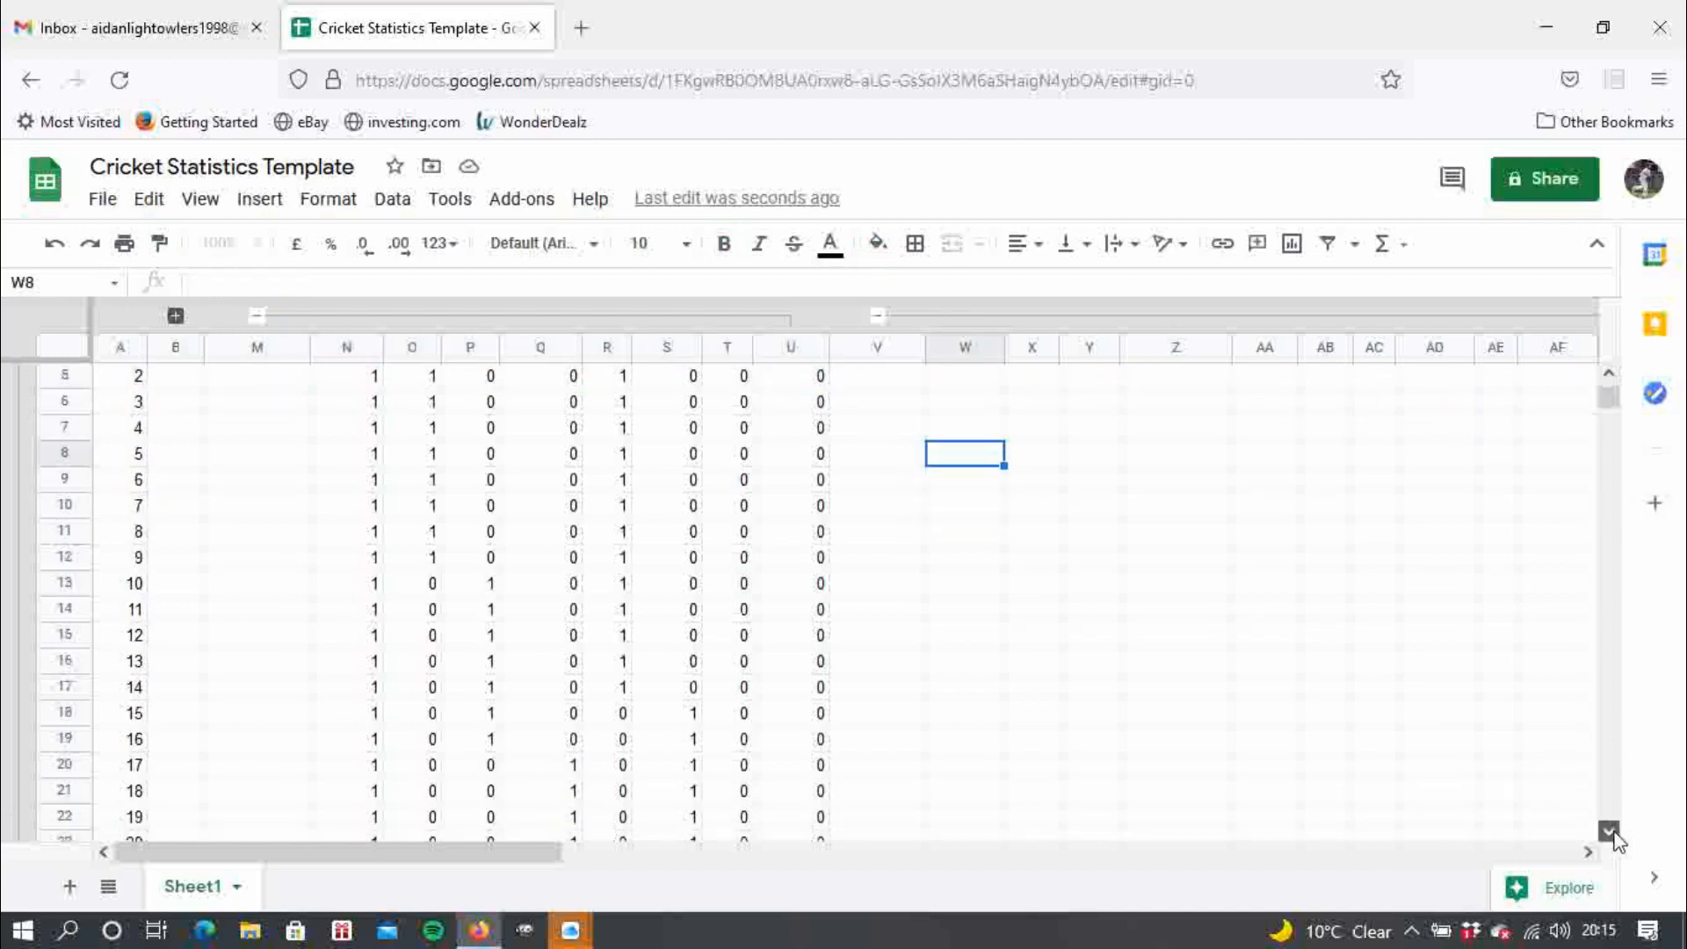
click(1609, 832)
click(1609, 831)
click(1609, 832)
click(1609, 831)
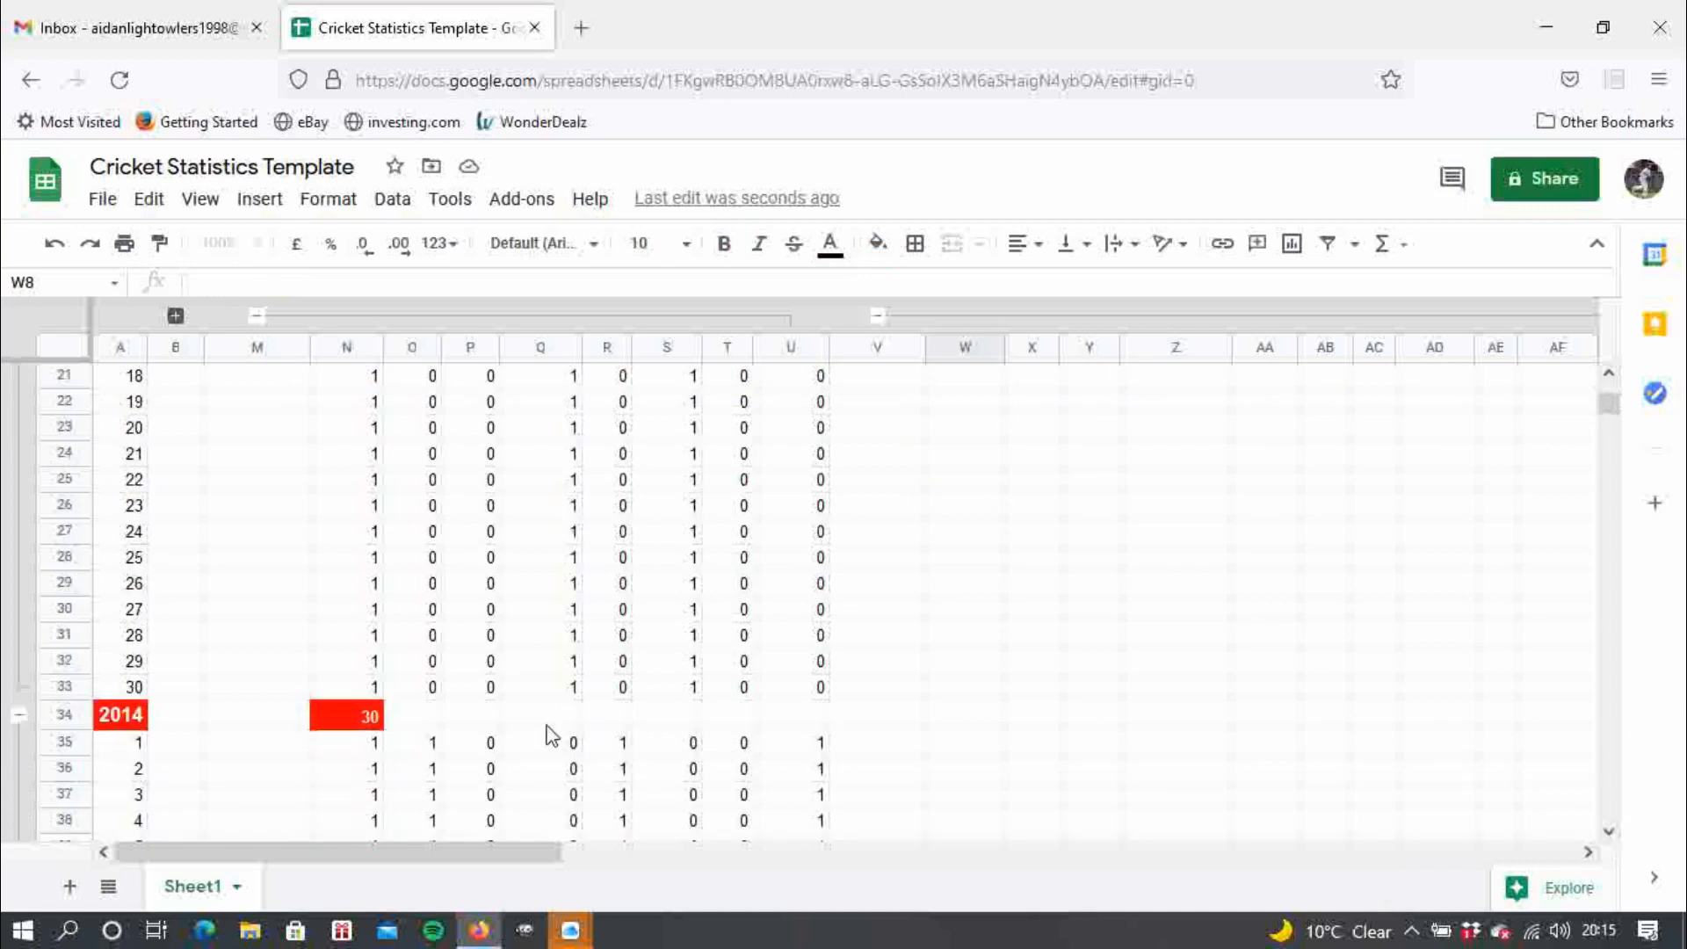
click(380, 719)
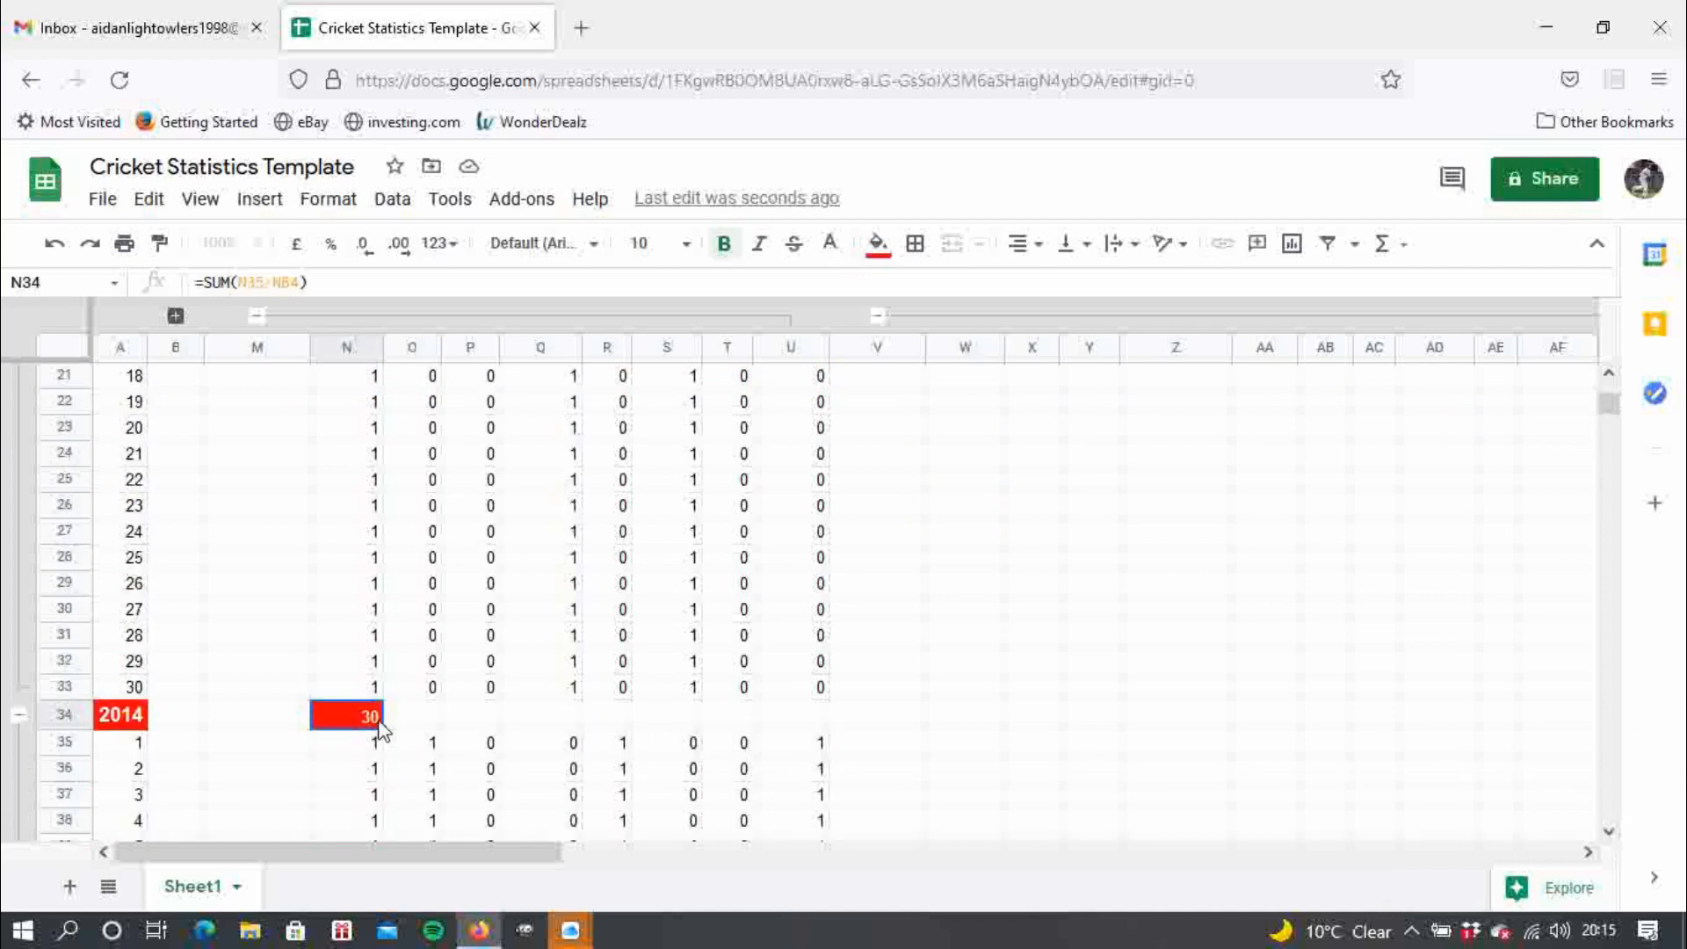
drag(379, 724, 801, 731)
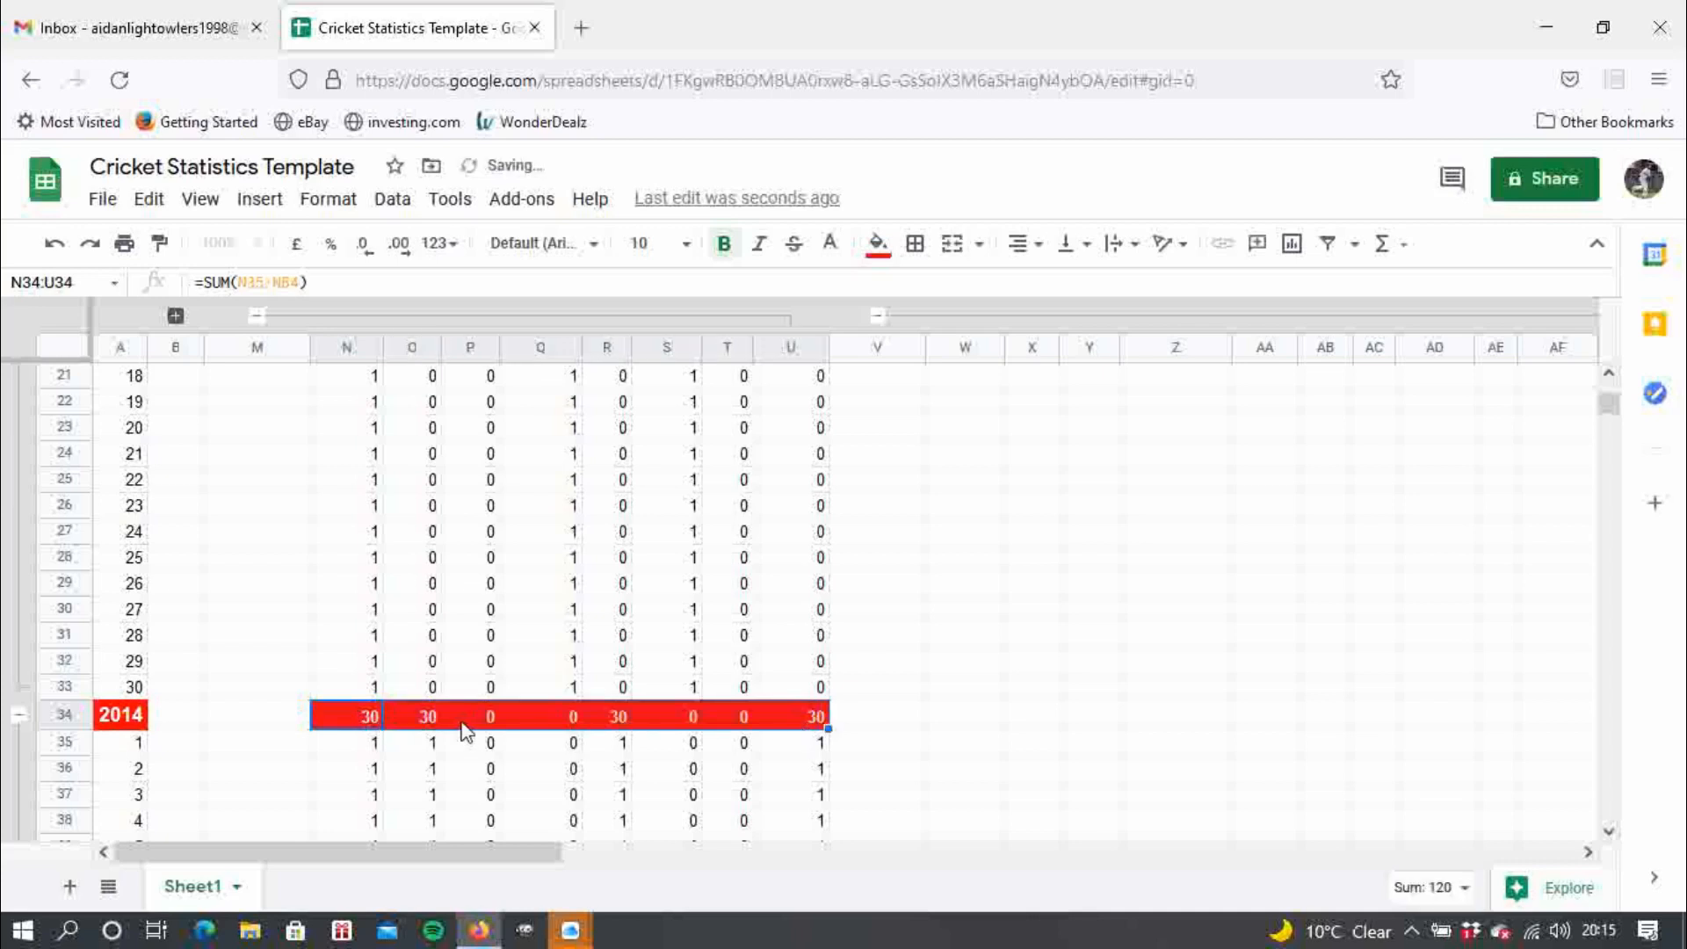
click(429, 719)
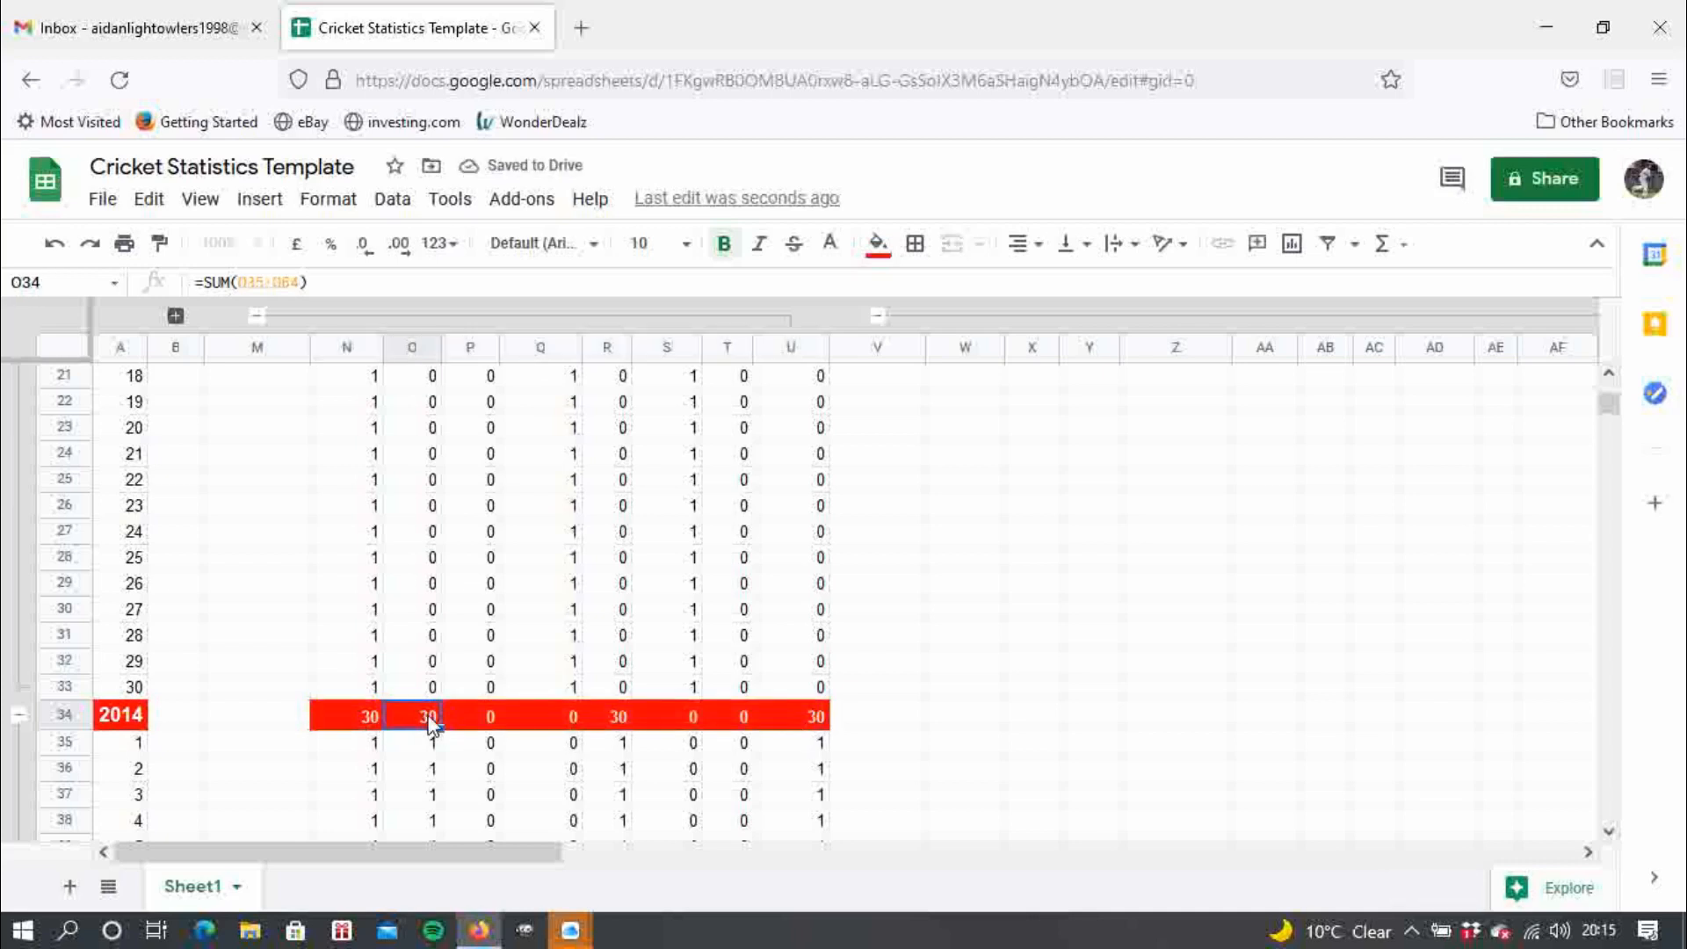
click(480, 726)
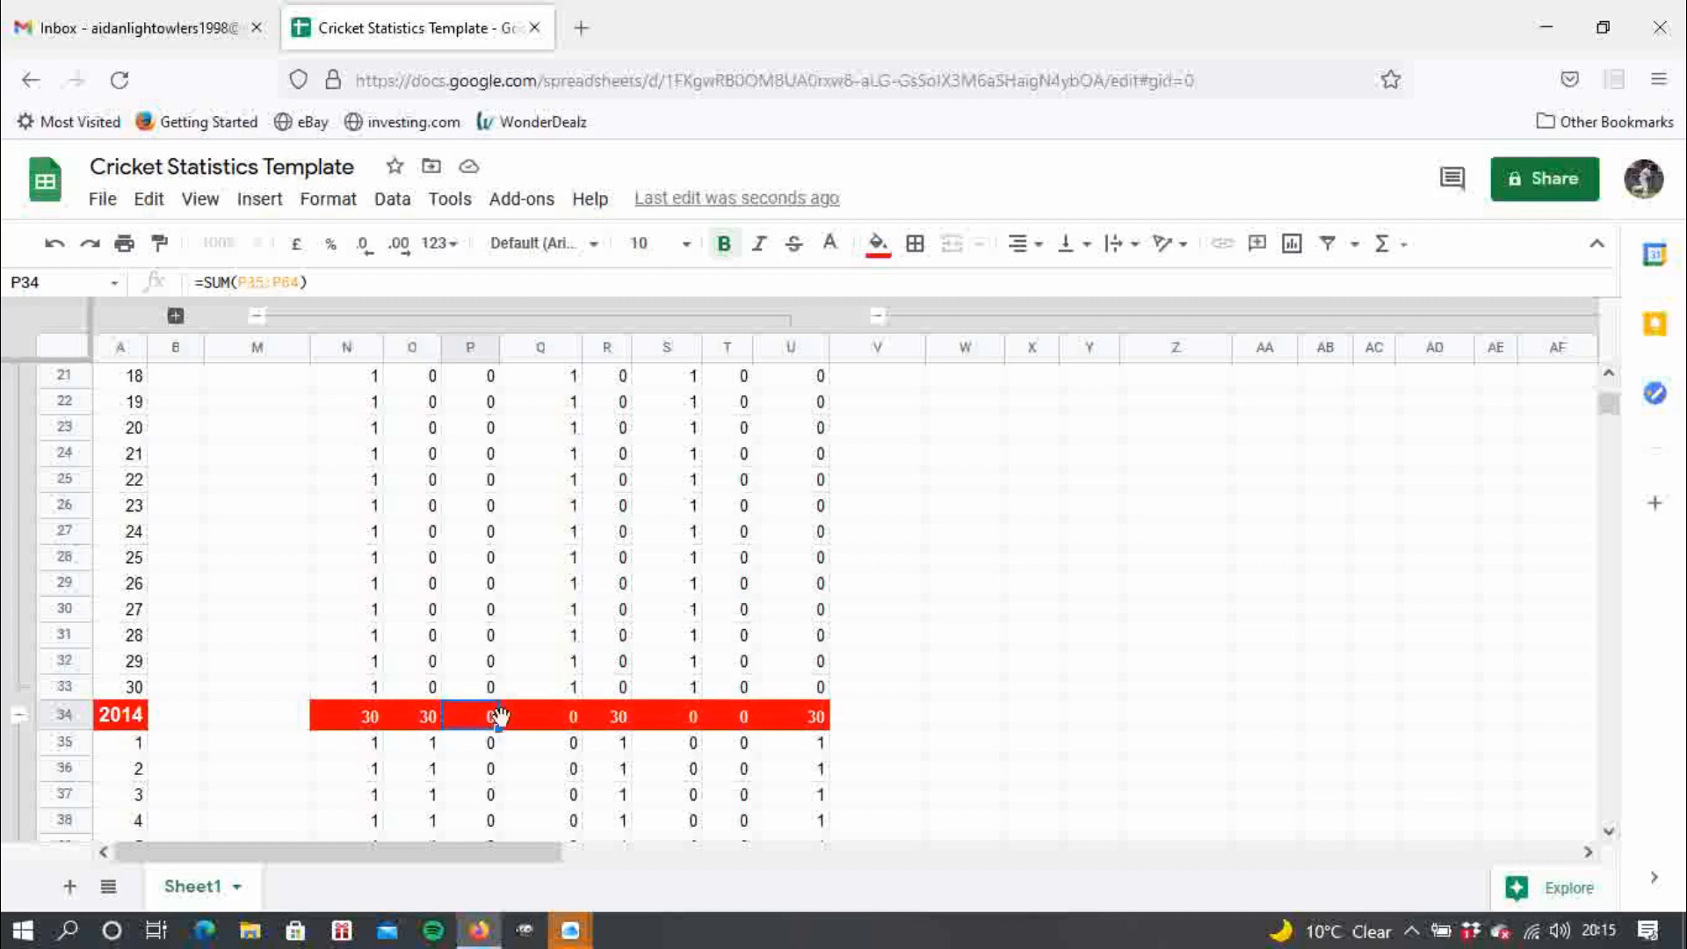
click(530, 722)
click(627, 728)
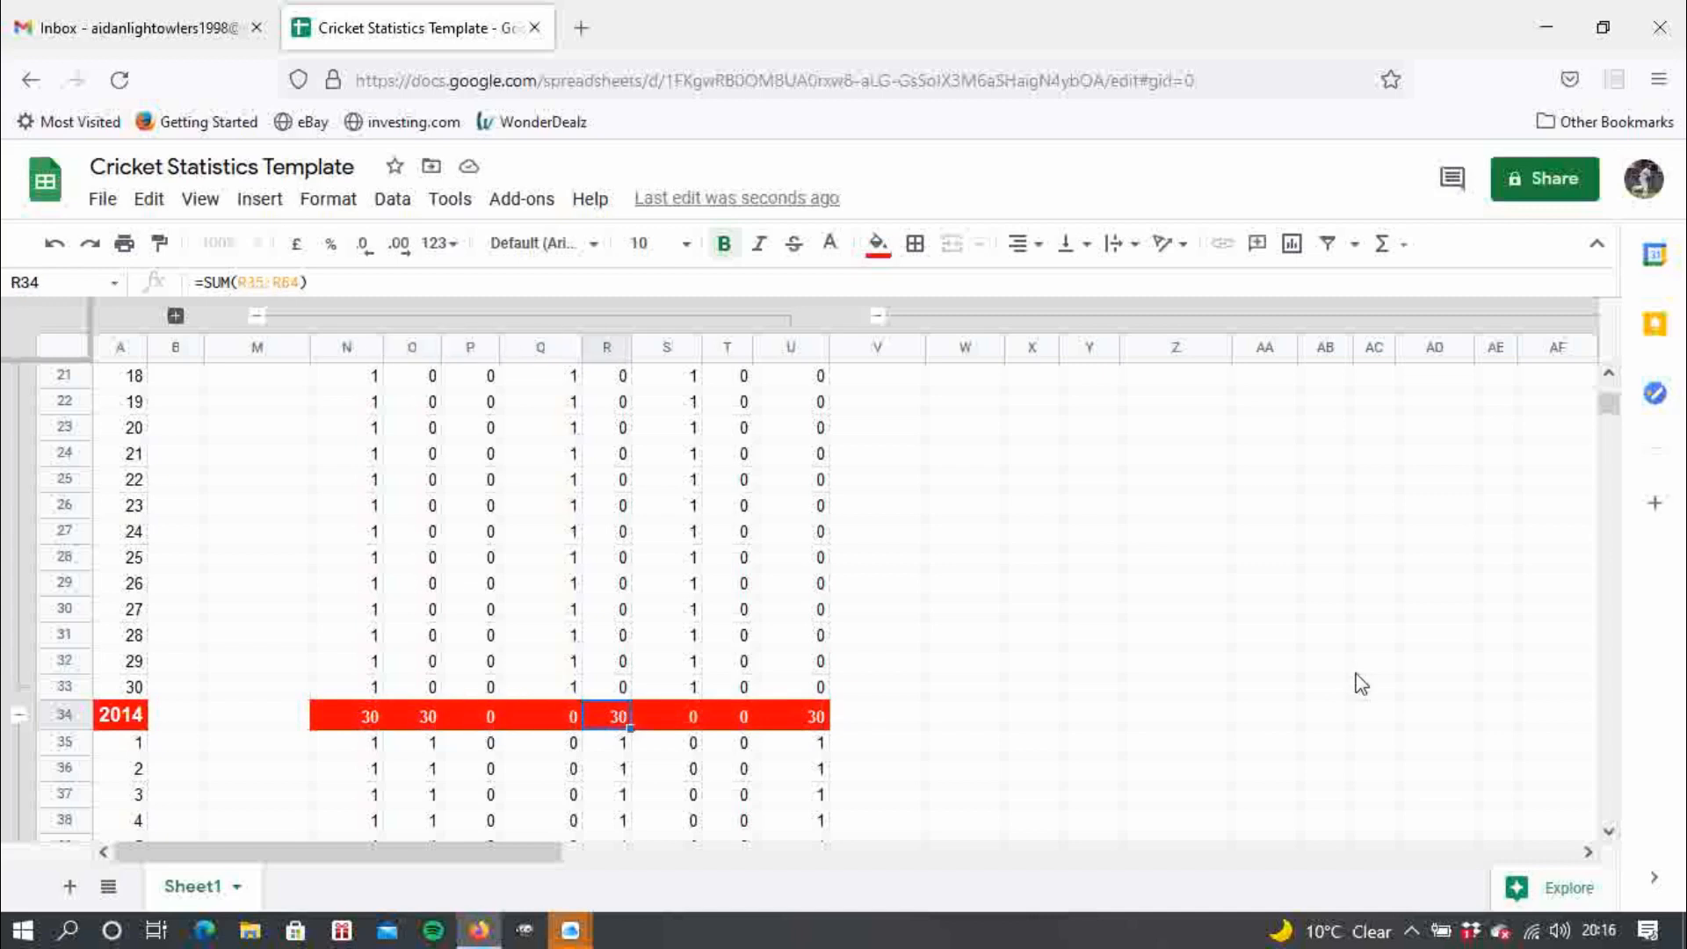
- Fill the overall PLAYED total formula in N1 across to U1 and check the copied formulas
scroll(1614, 409, up, 1)
scroll(1614, 408, up, 5)
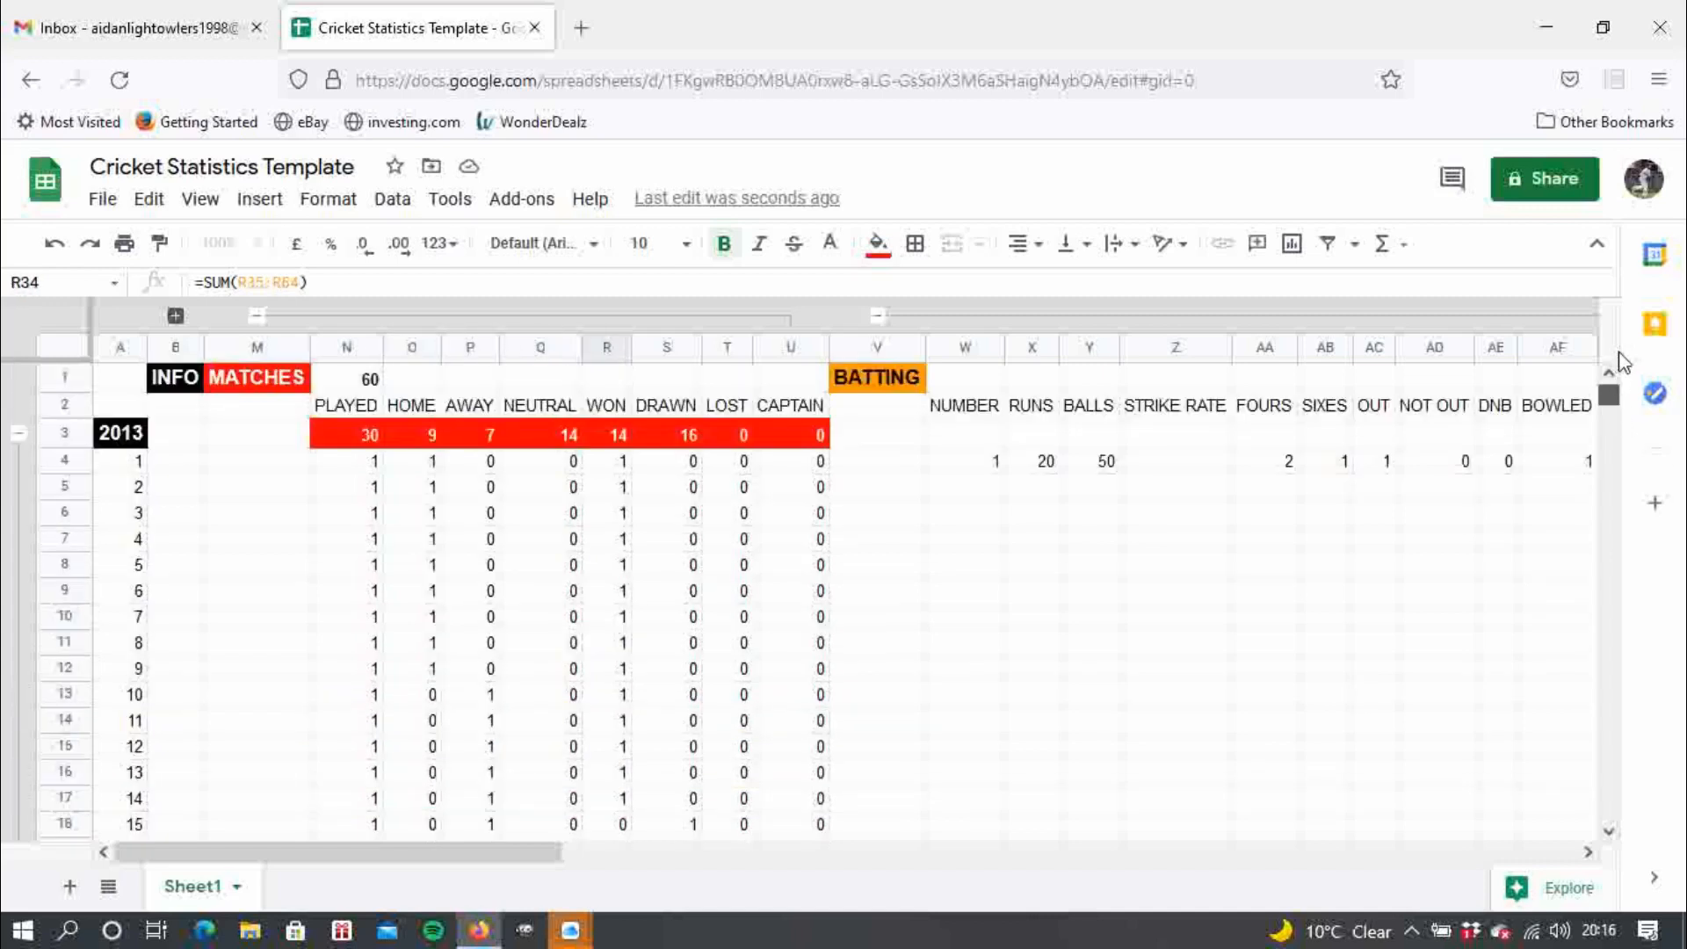
click(399, 387)
click(370, 384)
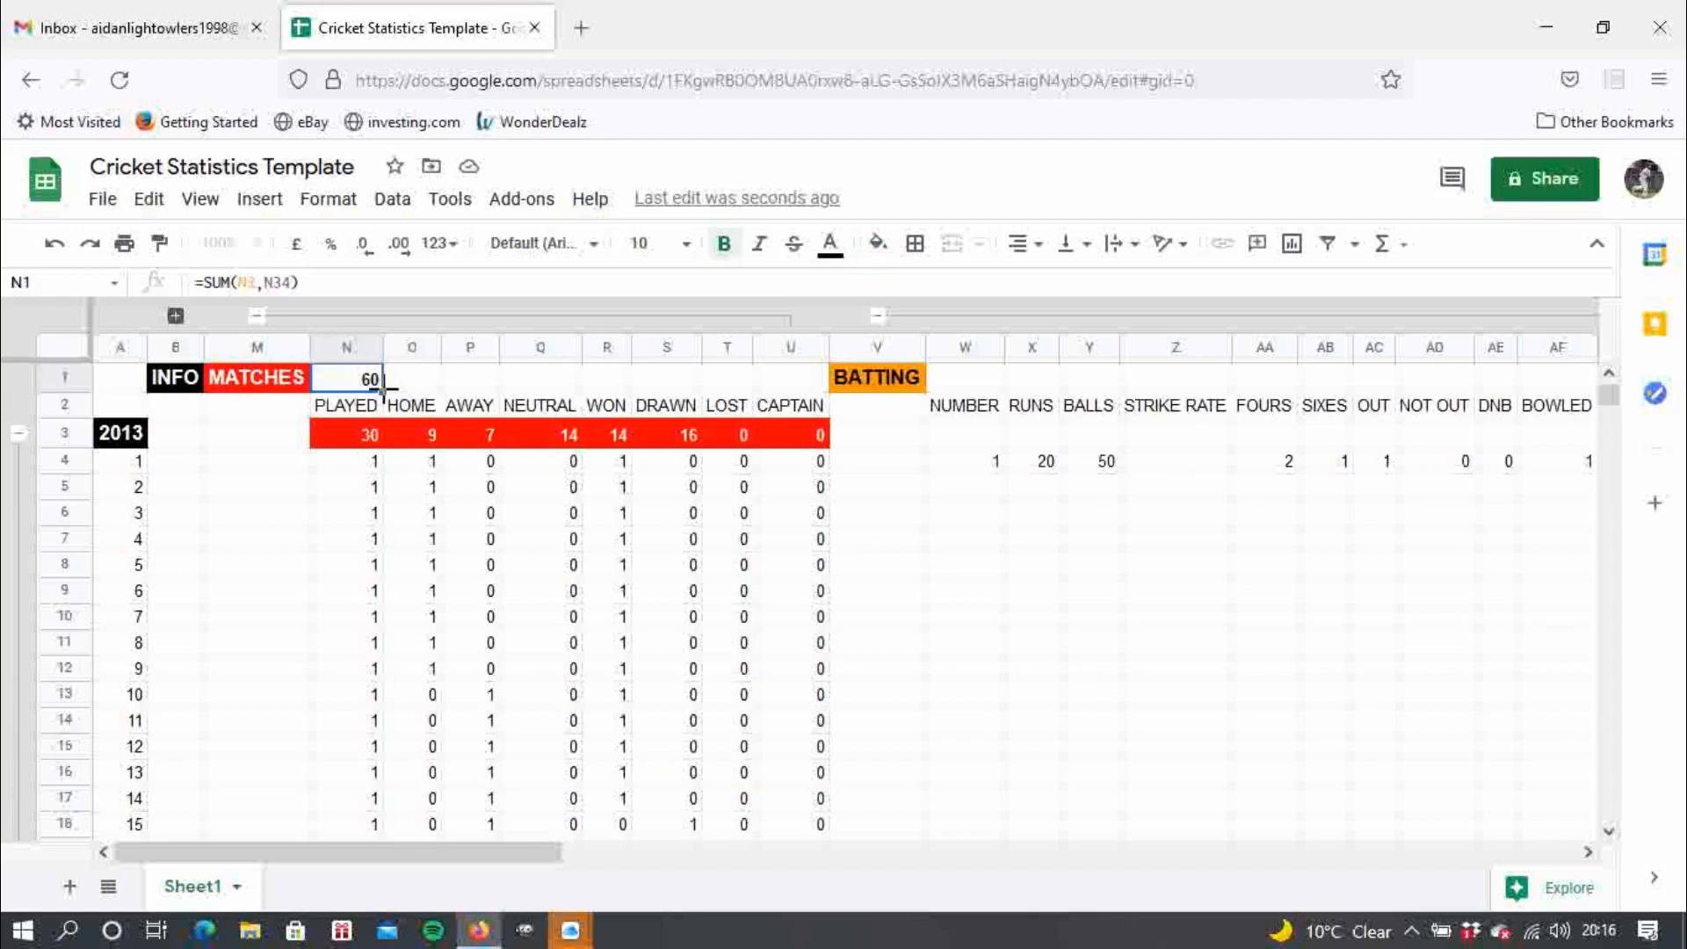
drag(383, 388, 773, 381)
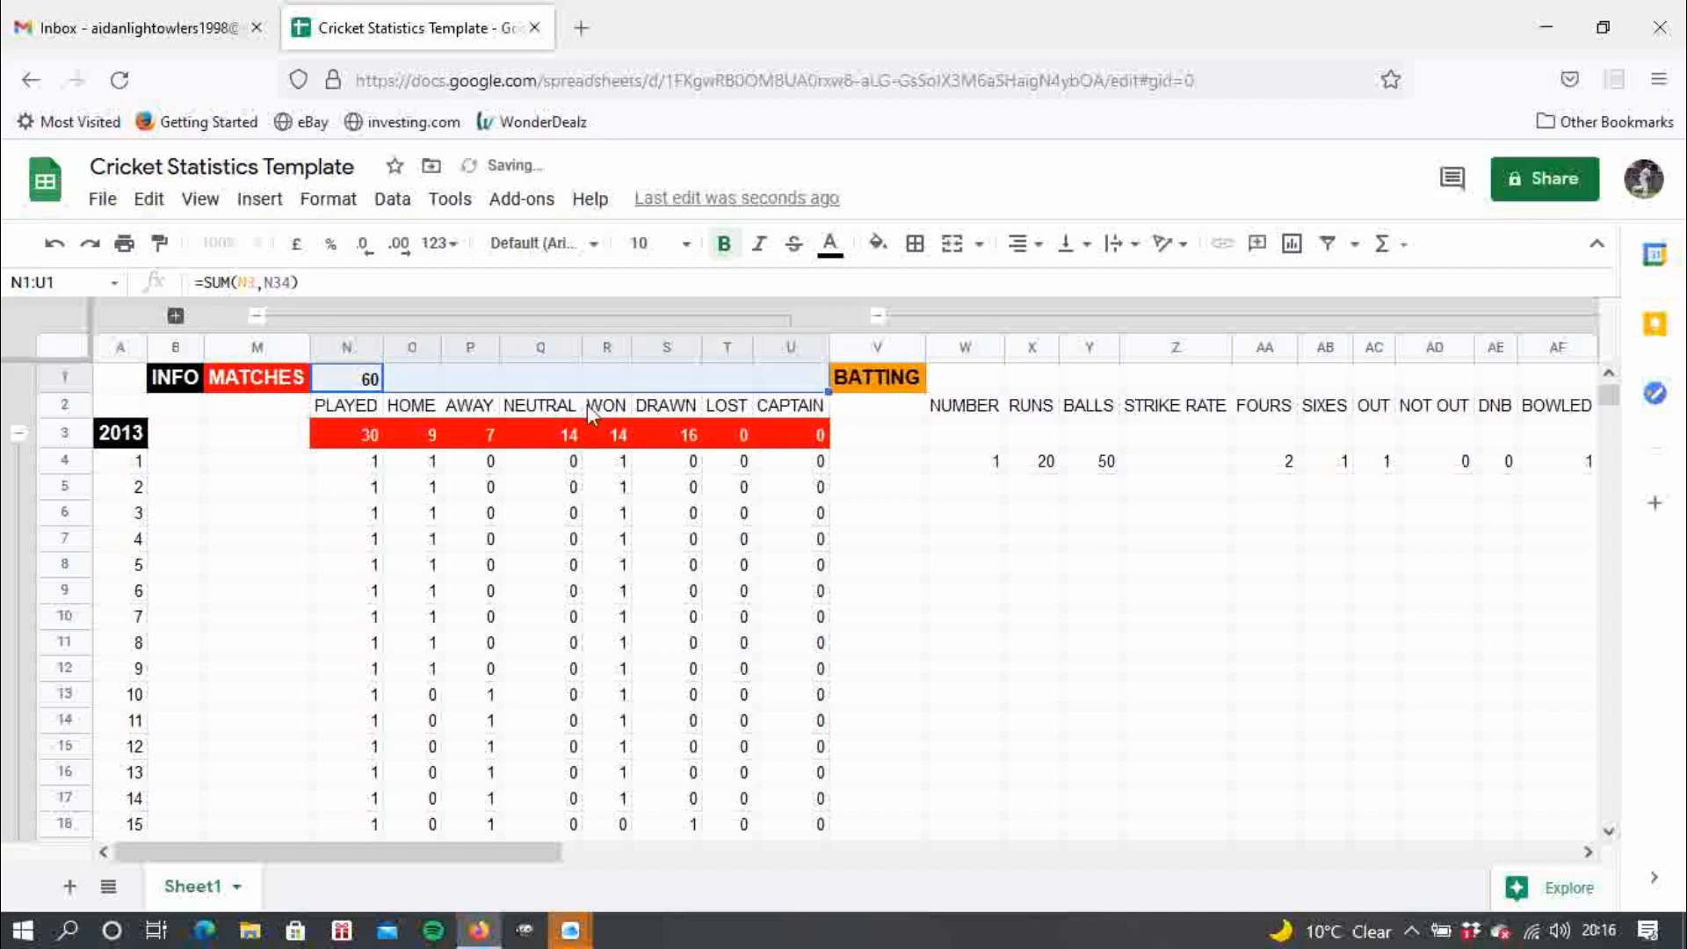
click(431, 384)
click(467, 384)
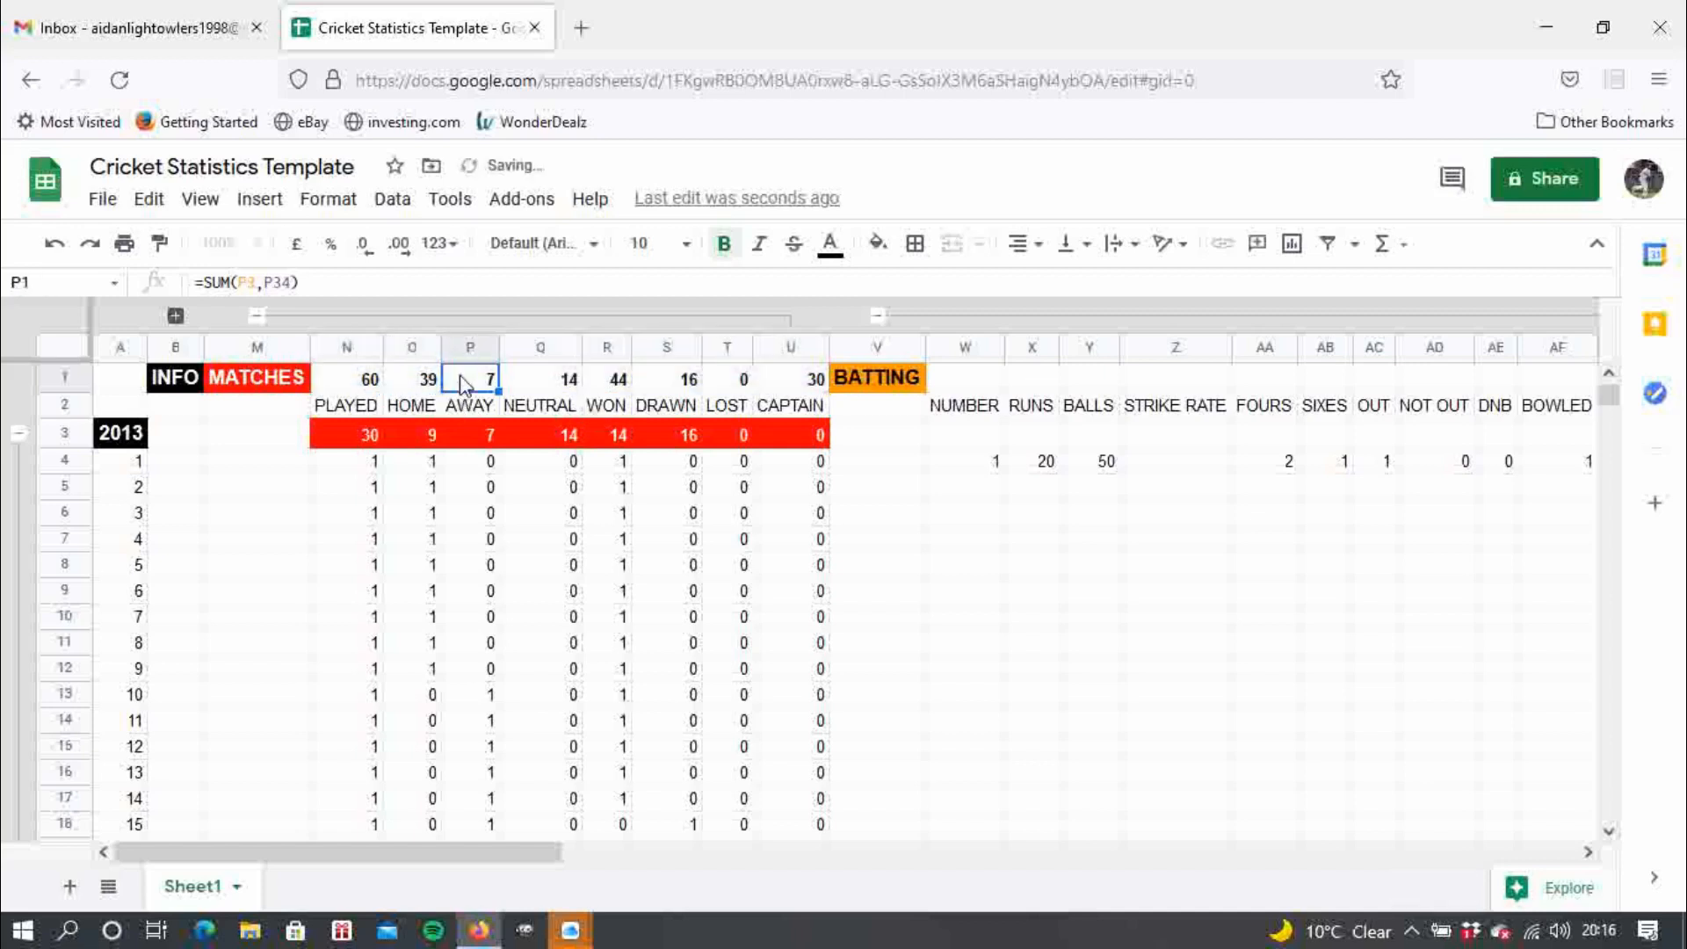
click(530, 388)
click(618, 387)
click(675, 387)
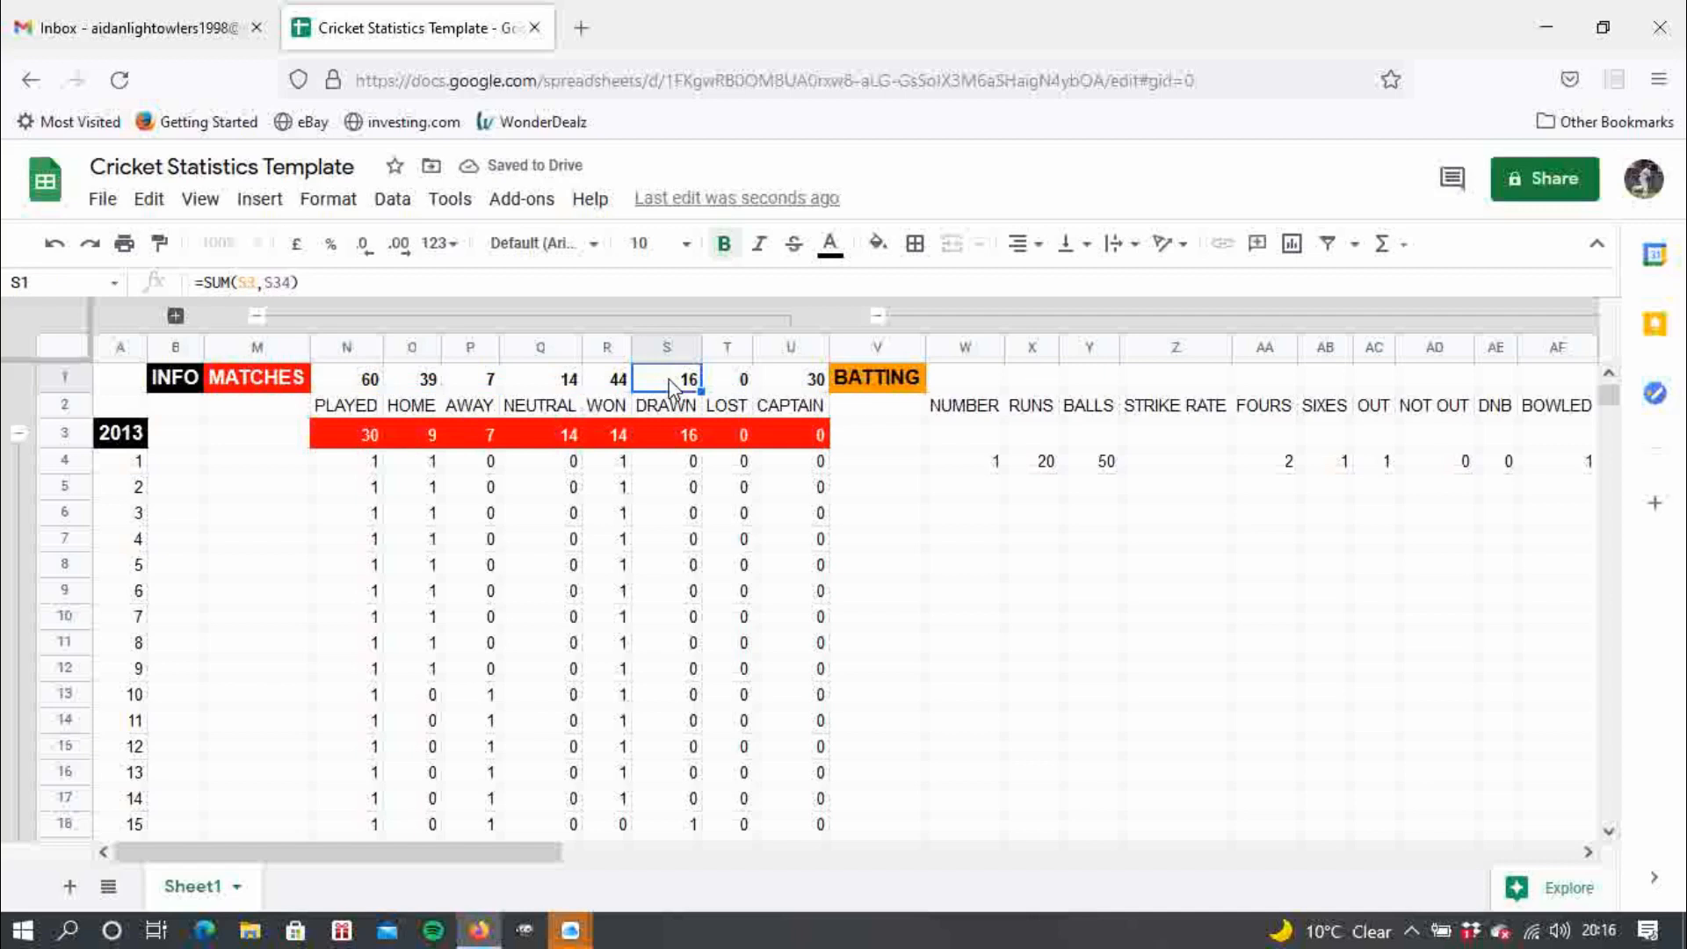
click(746, 384)
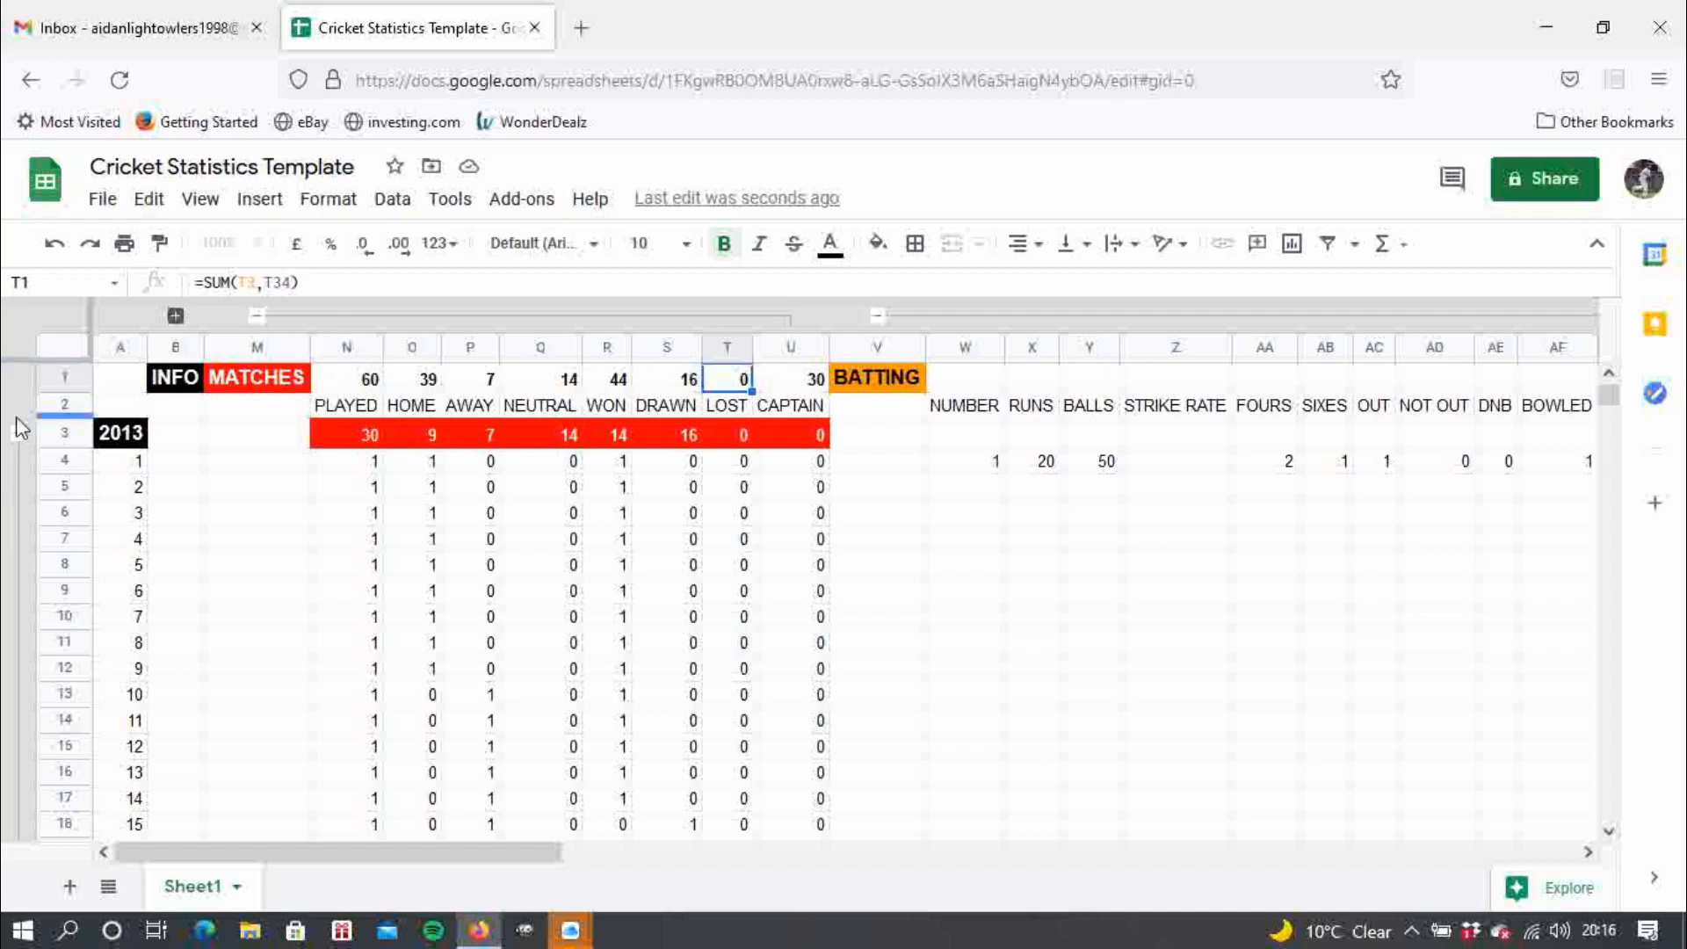
- Collapse the 2013 and 2014 row groups and the MATCHES column group
click(19, 432)
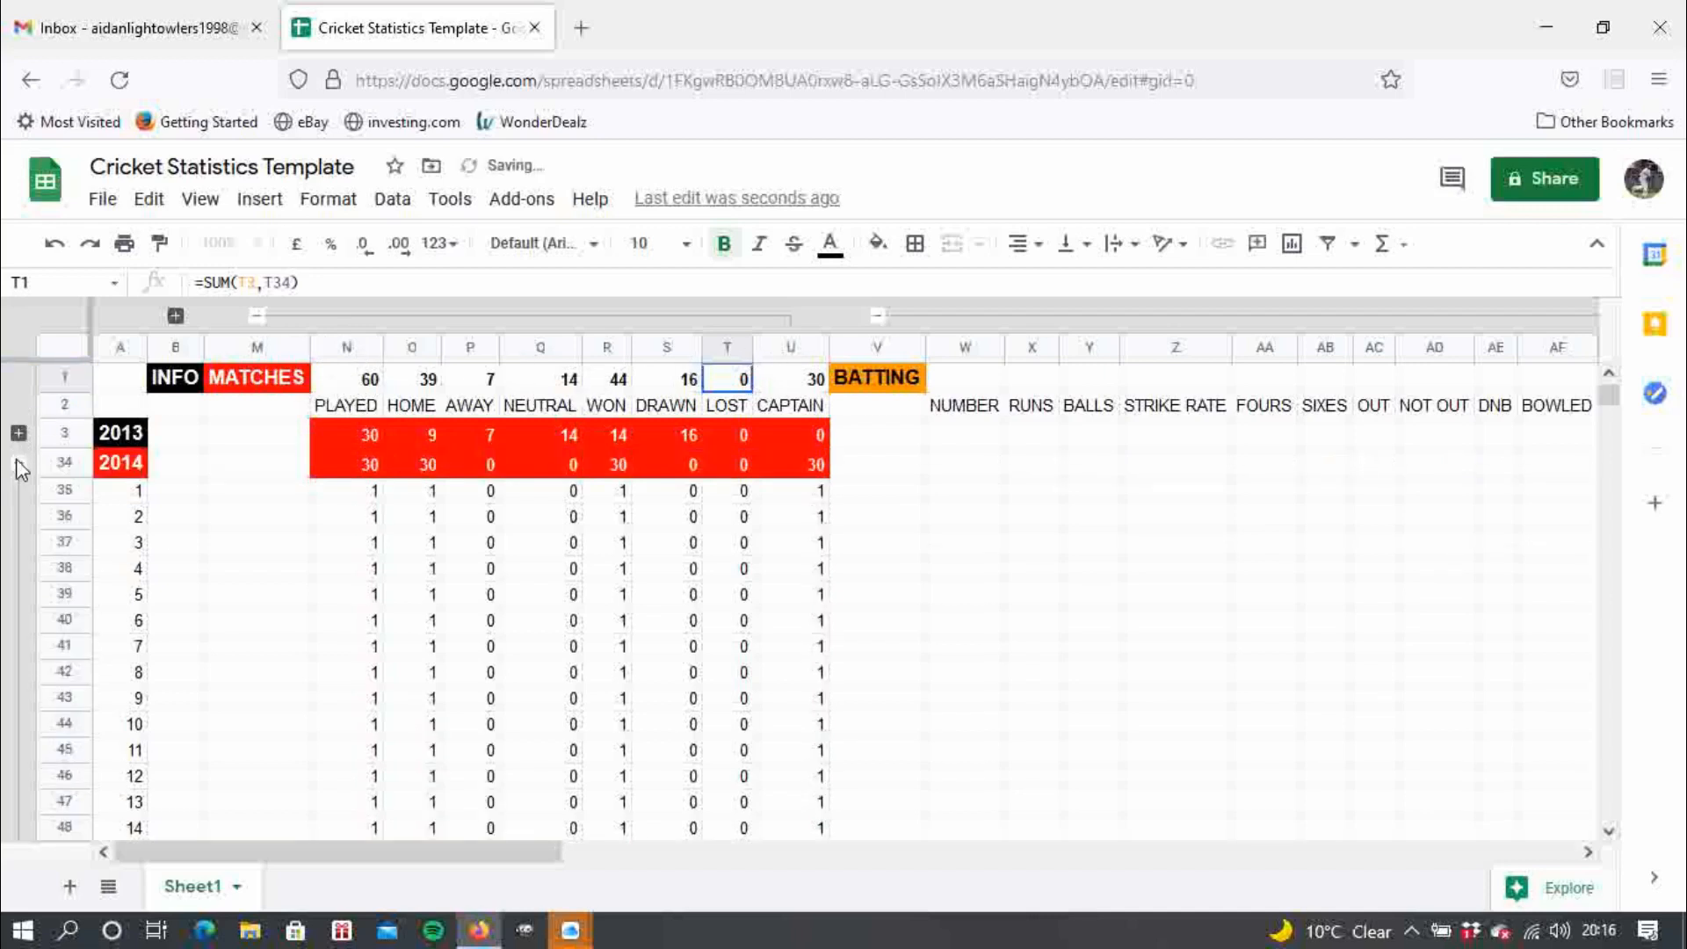
click(18, 463)
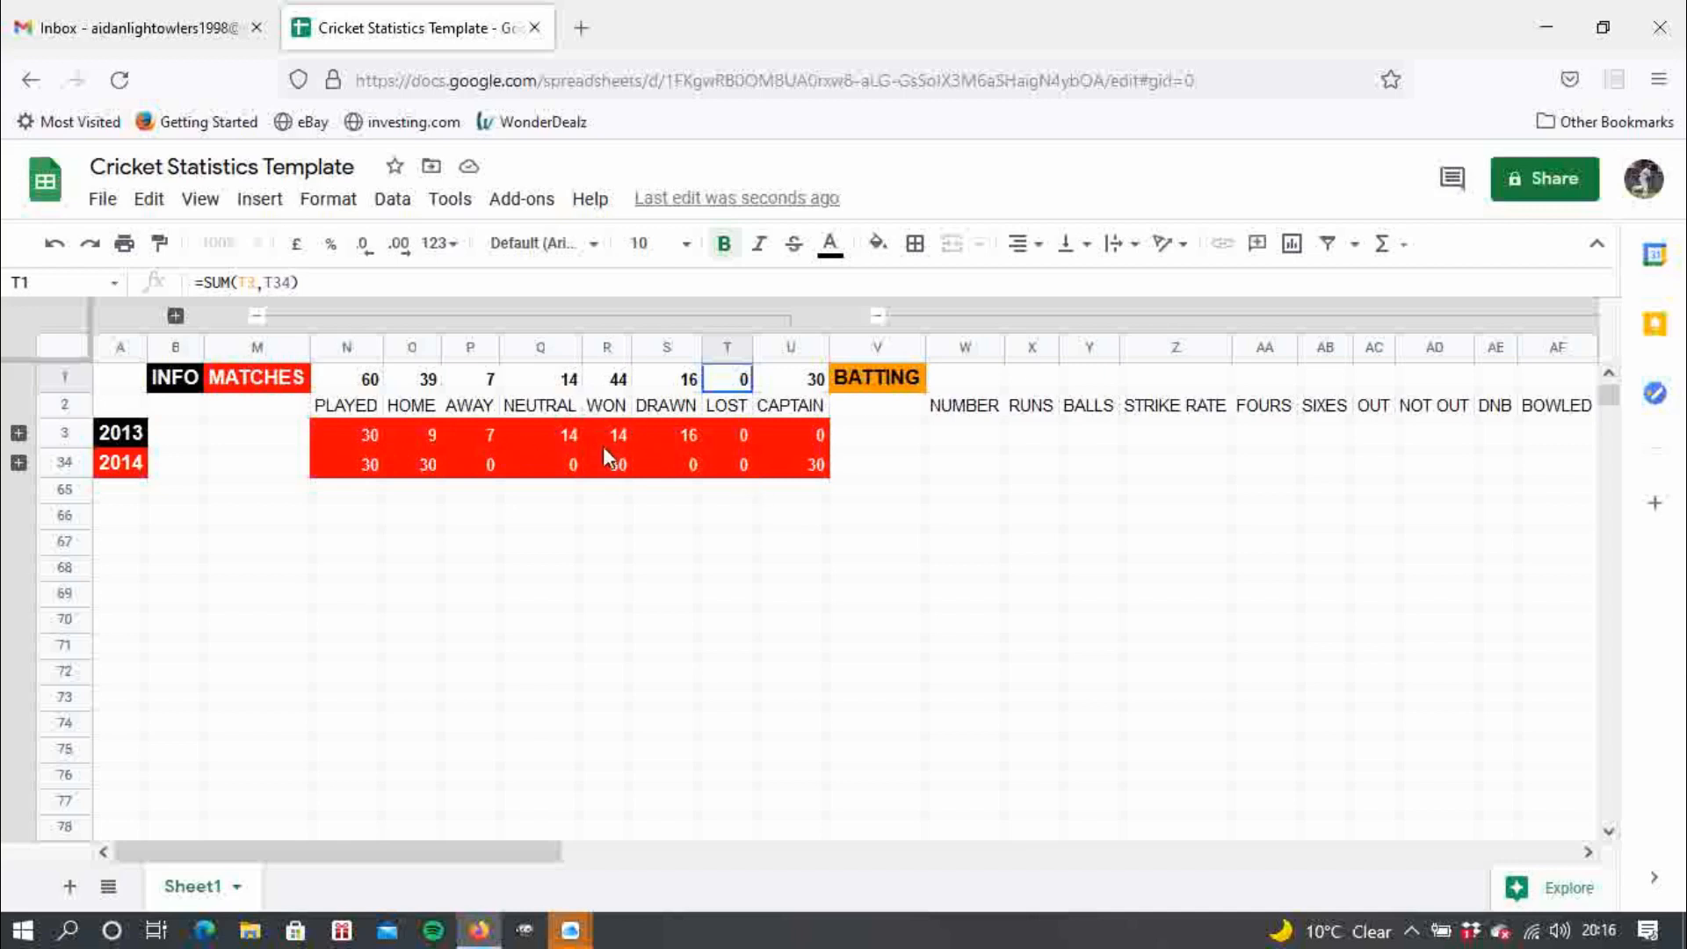
click(257, 314)
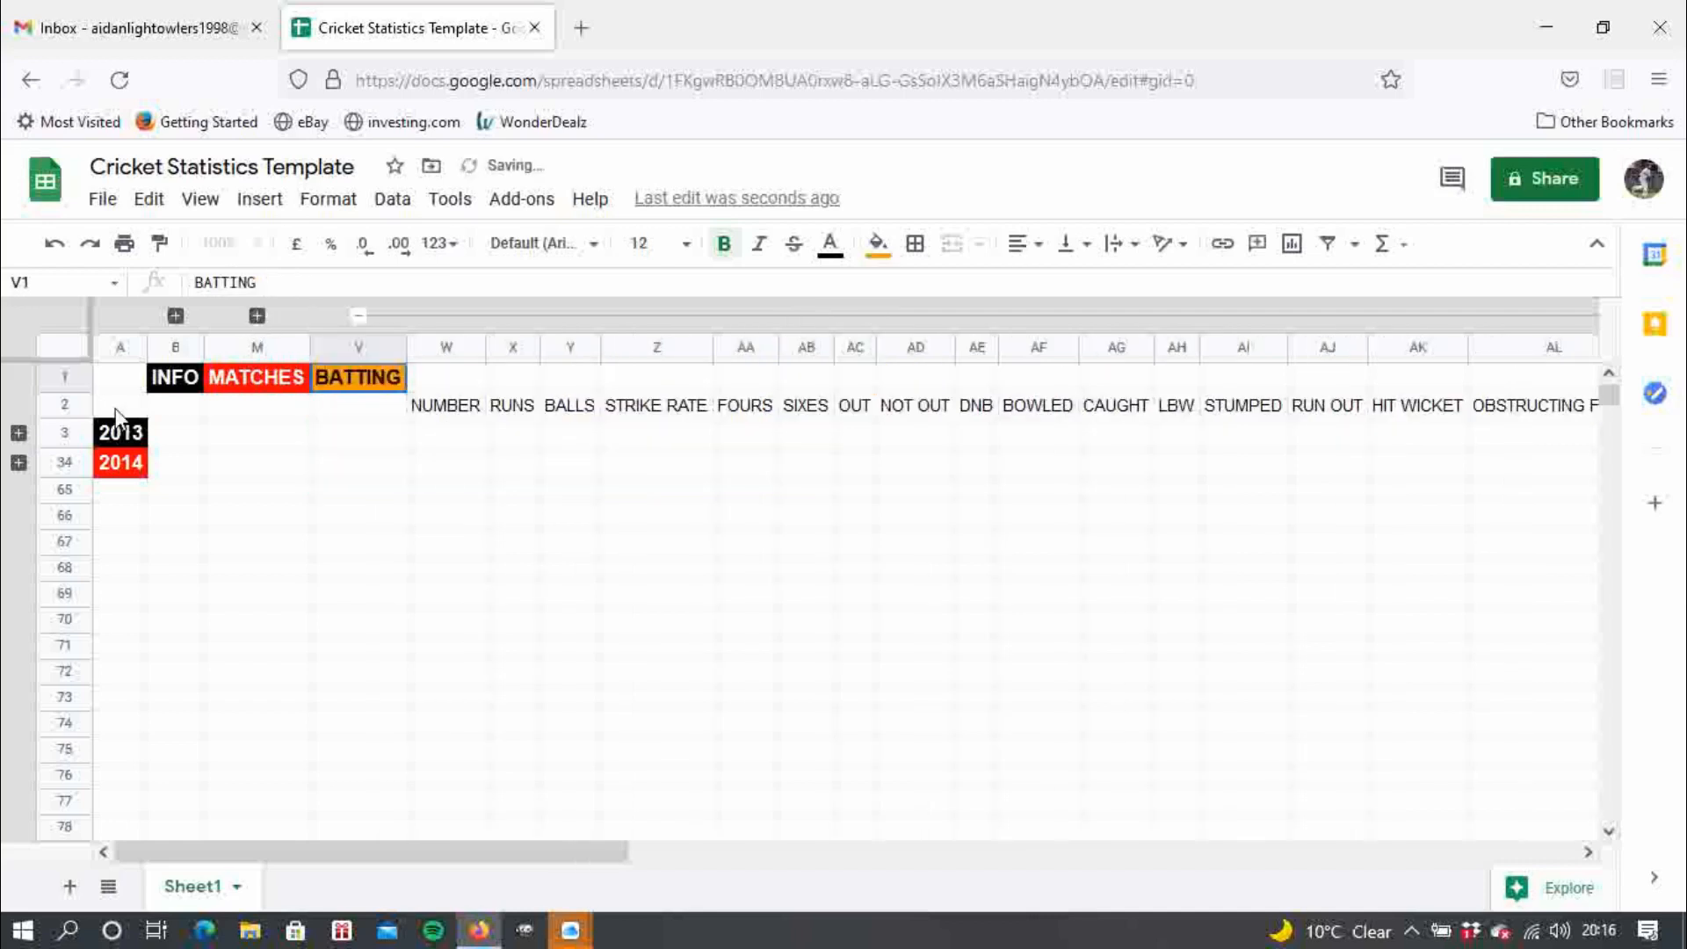
- Expand the 2013 and 2014 row groups to show the individual match rows beside the BATTING columns
click(19, 432)
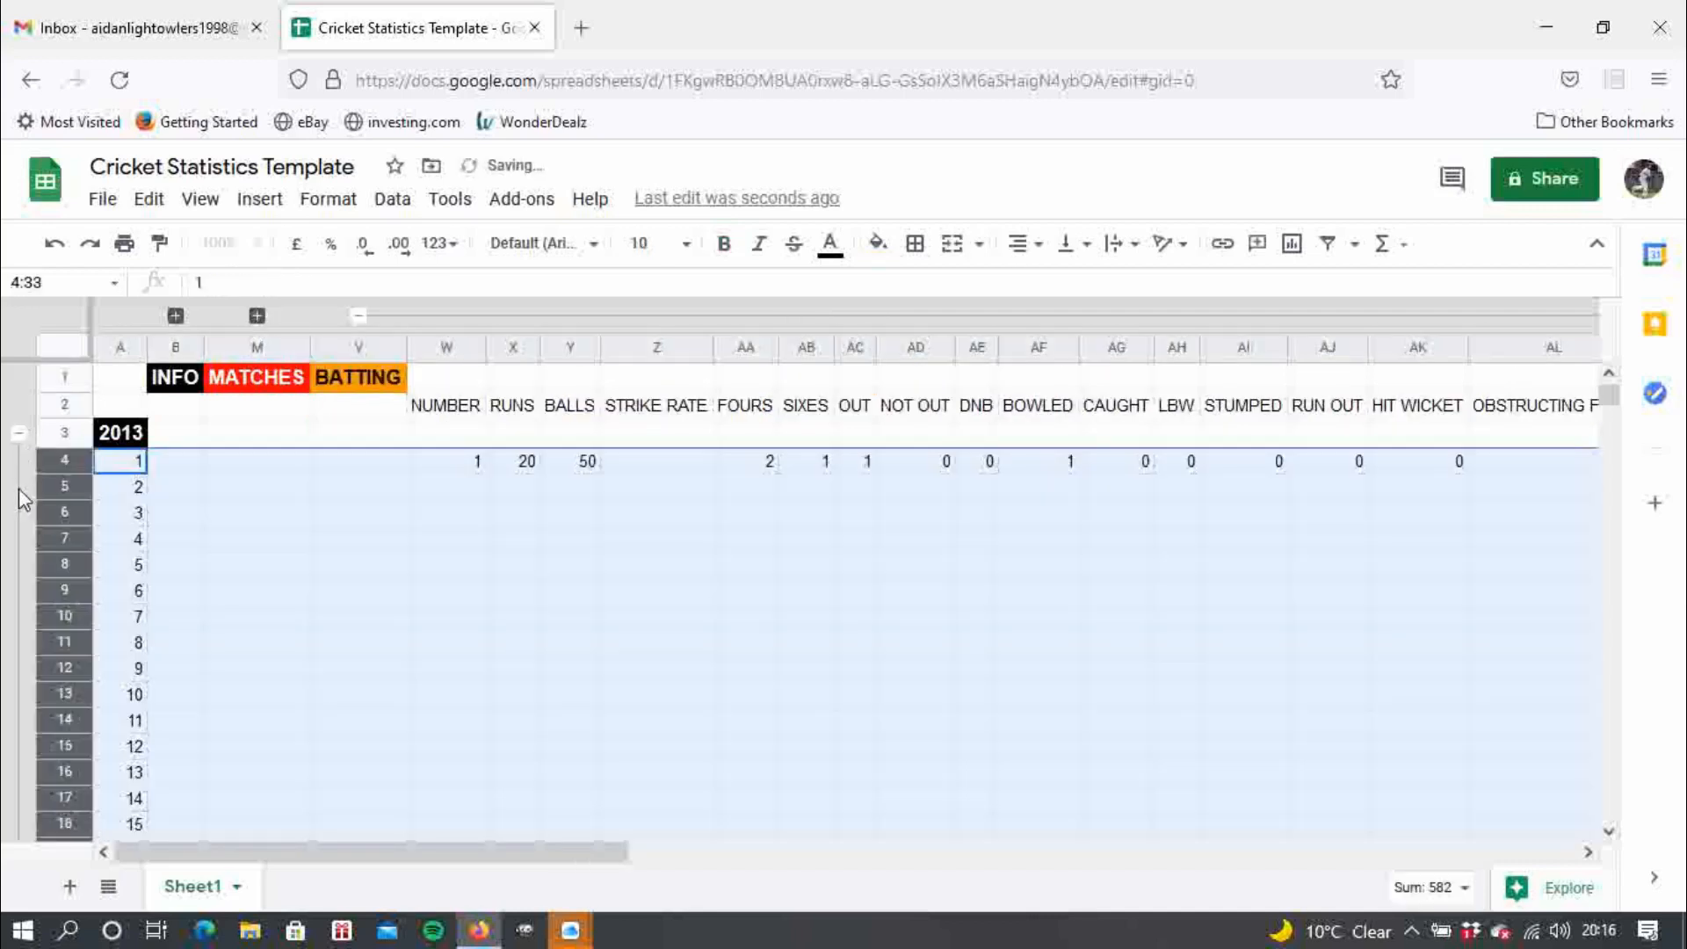
click(18, 432)
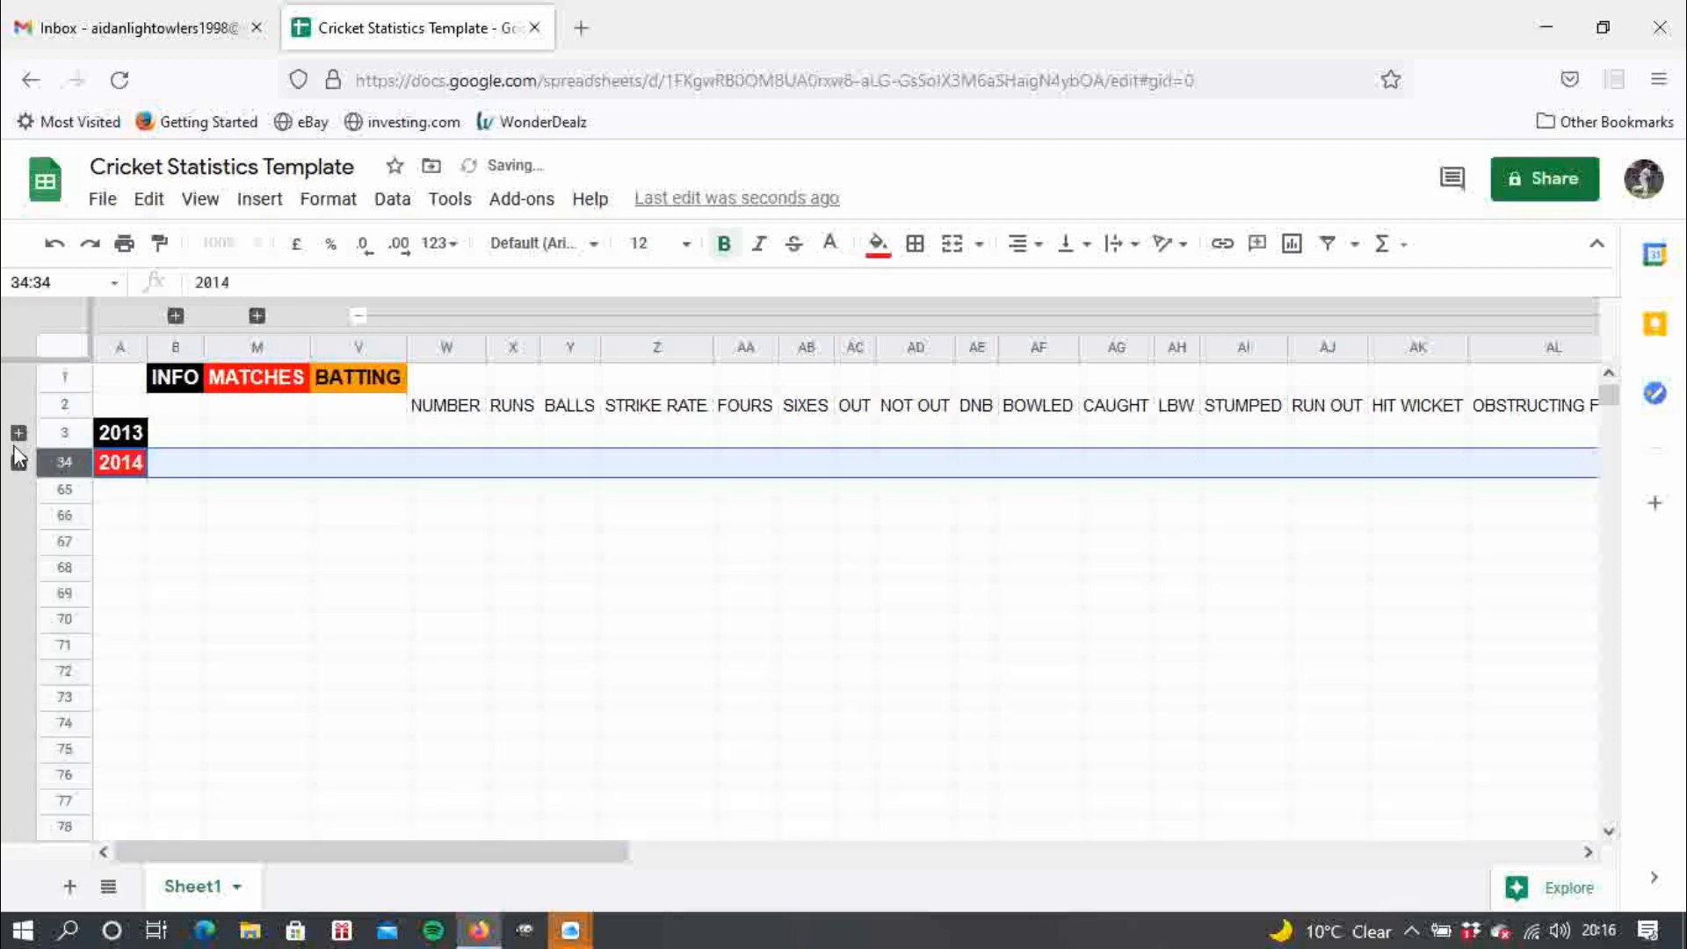
click(19, 462)
click(18, 433)
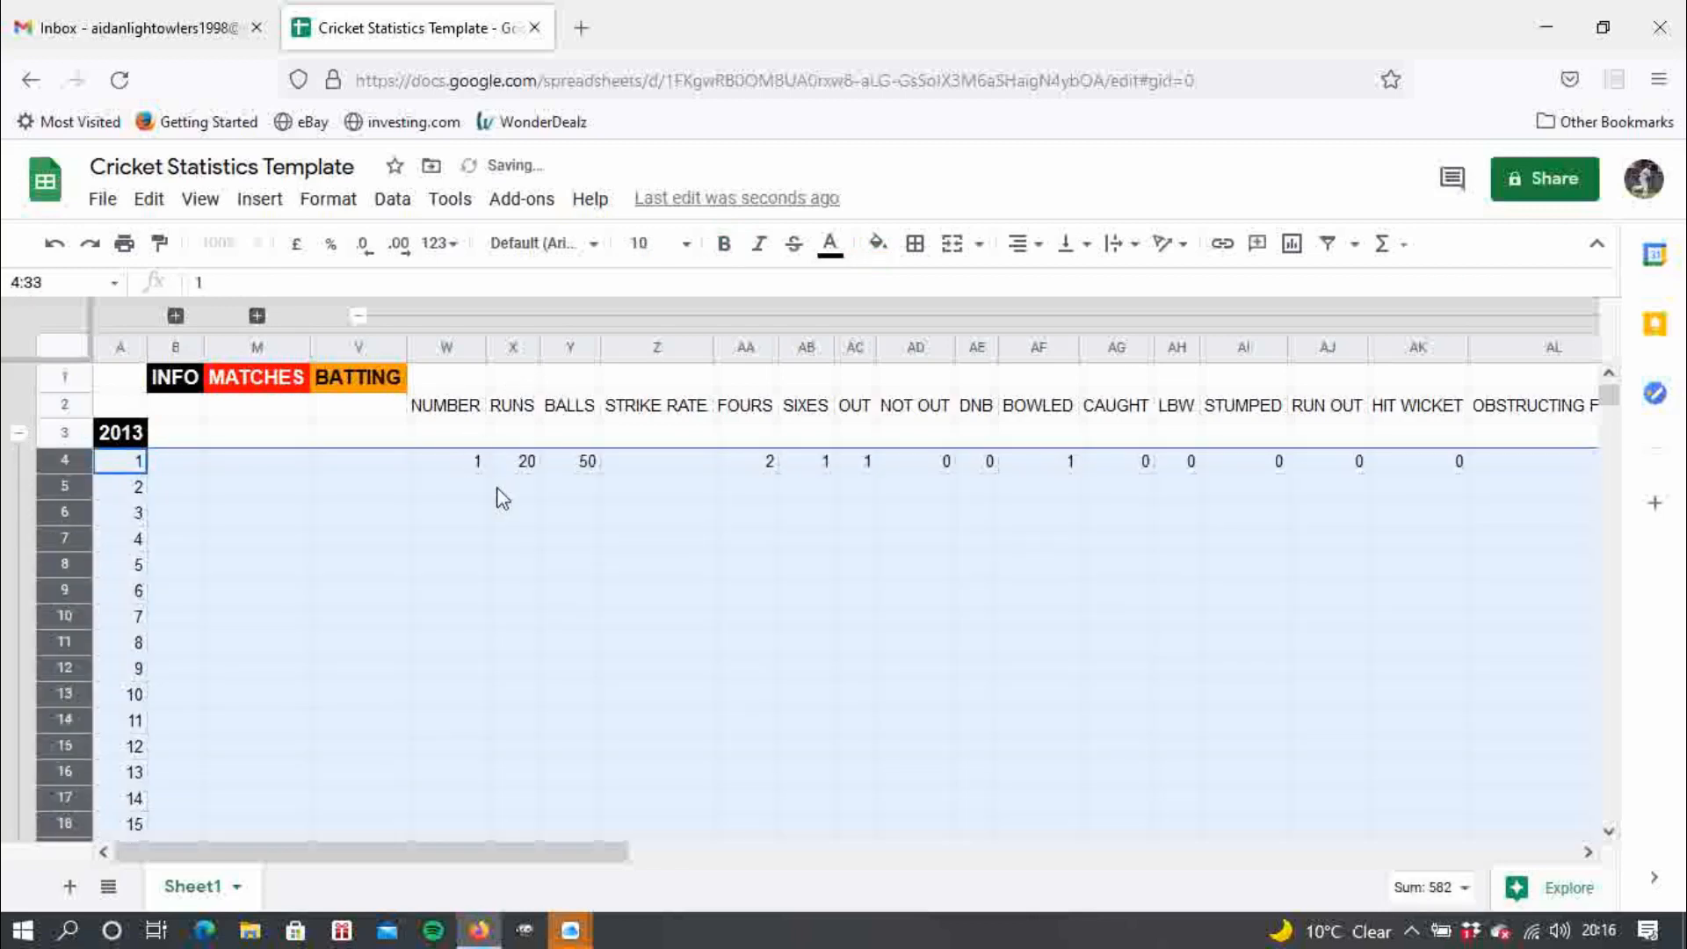
- Fill the batting NUMBER column with 1 for all 30 matches of both 2013 (W4:W33) and 2014 (W35:W64)
click(468, 466)
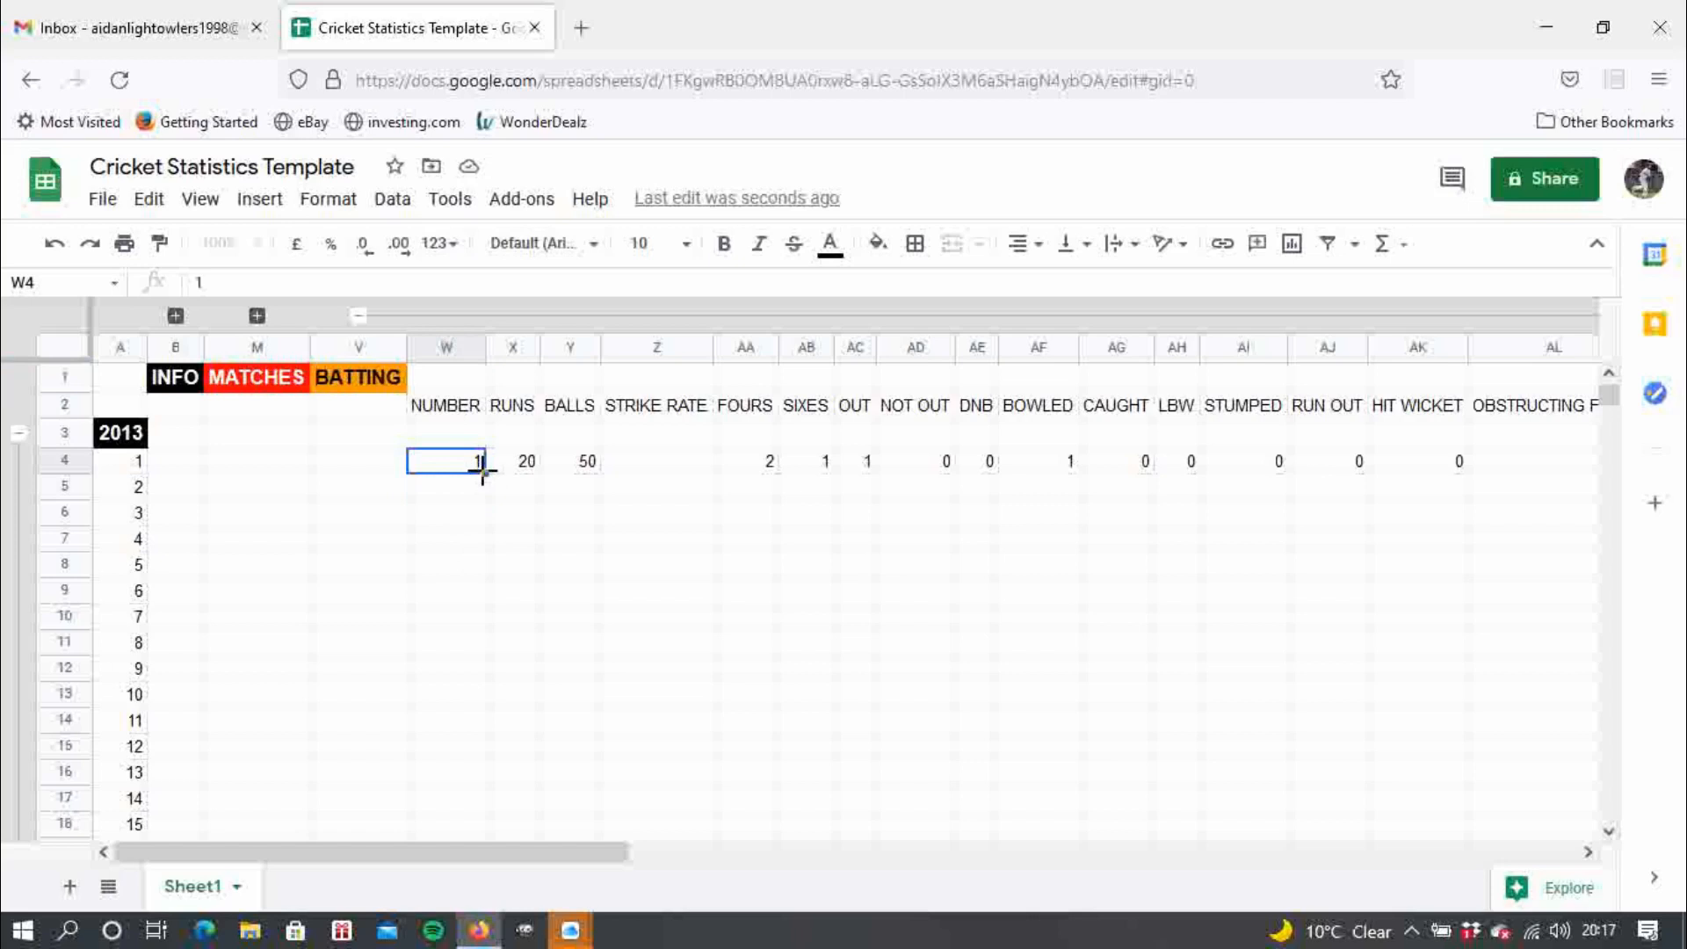
drag(483, 472, 478, 738)
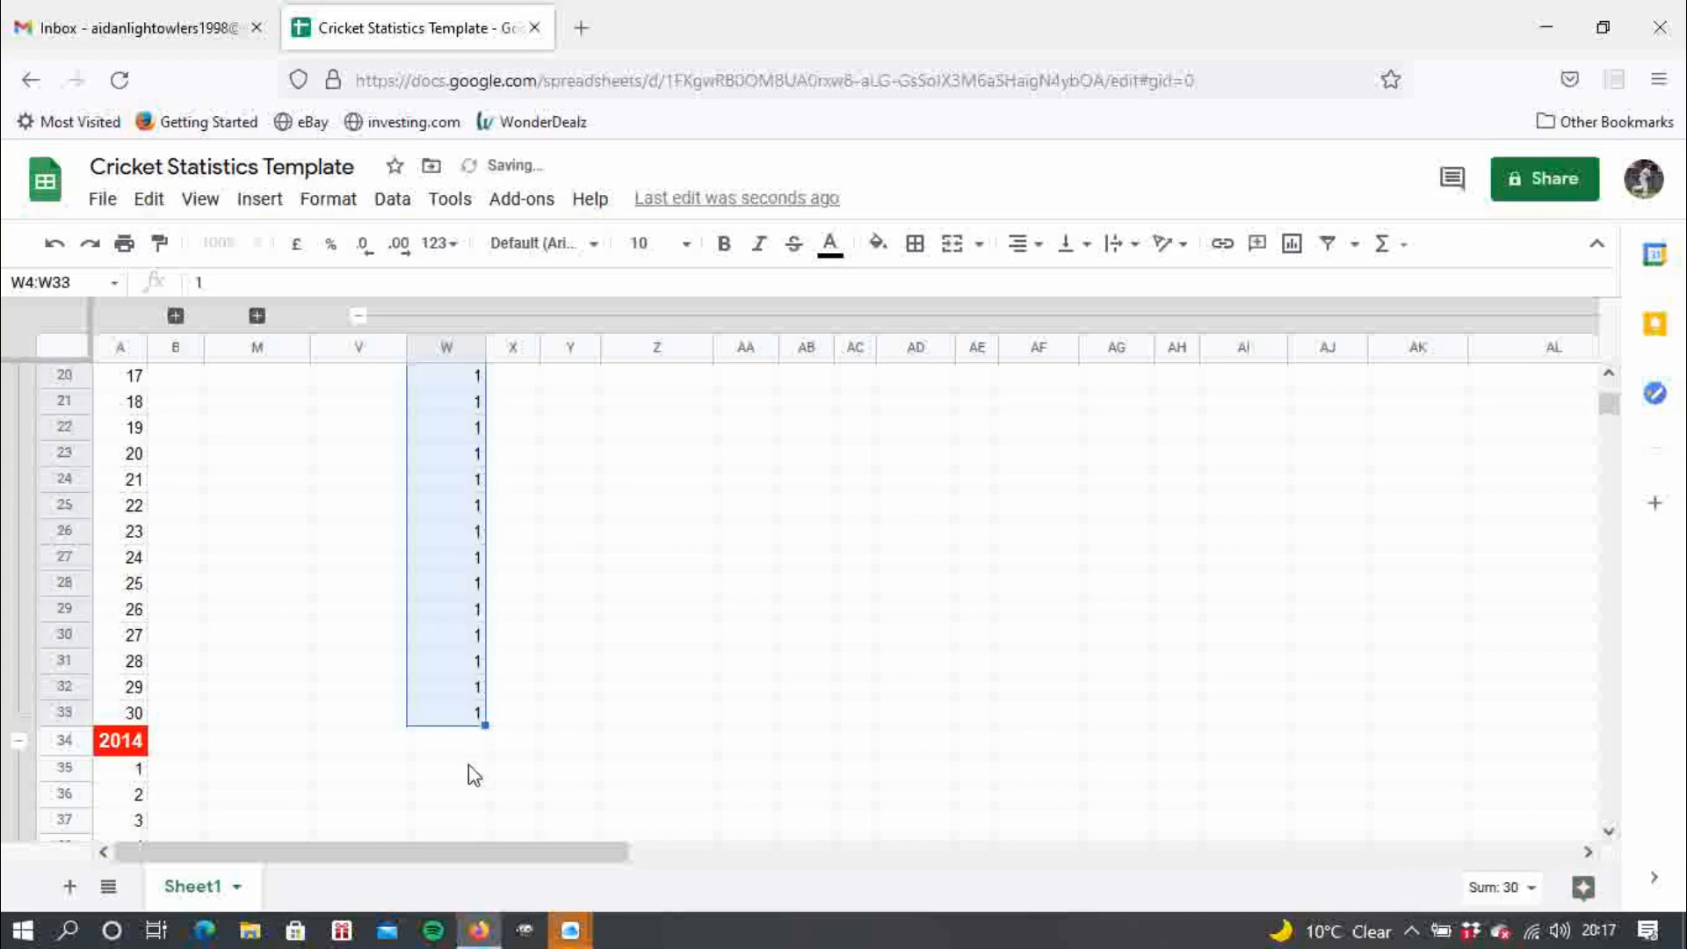
click(467, 765)
text(1)
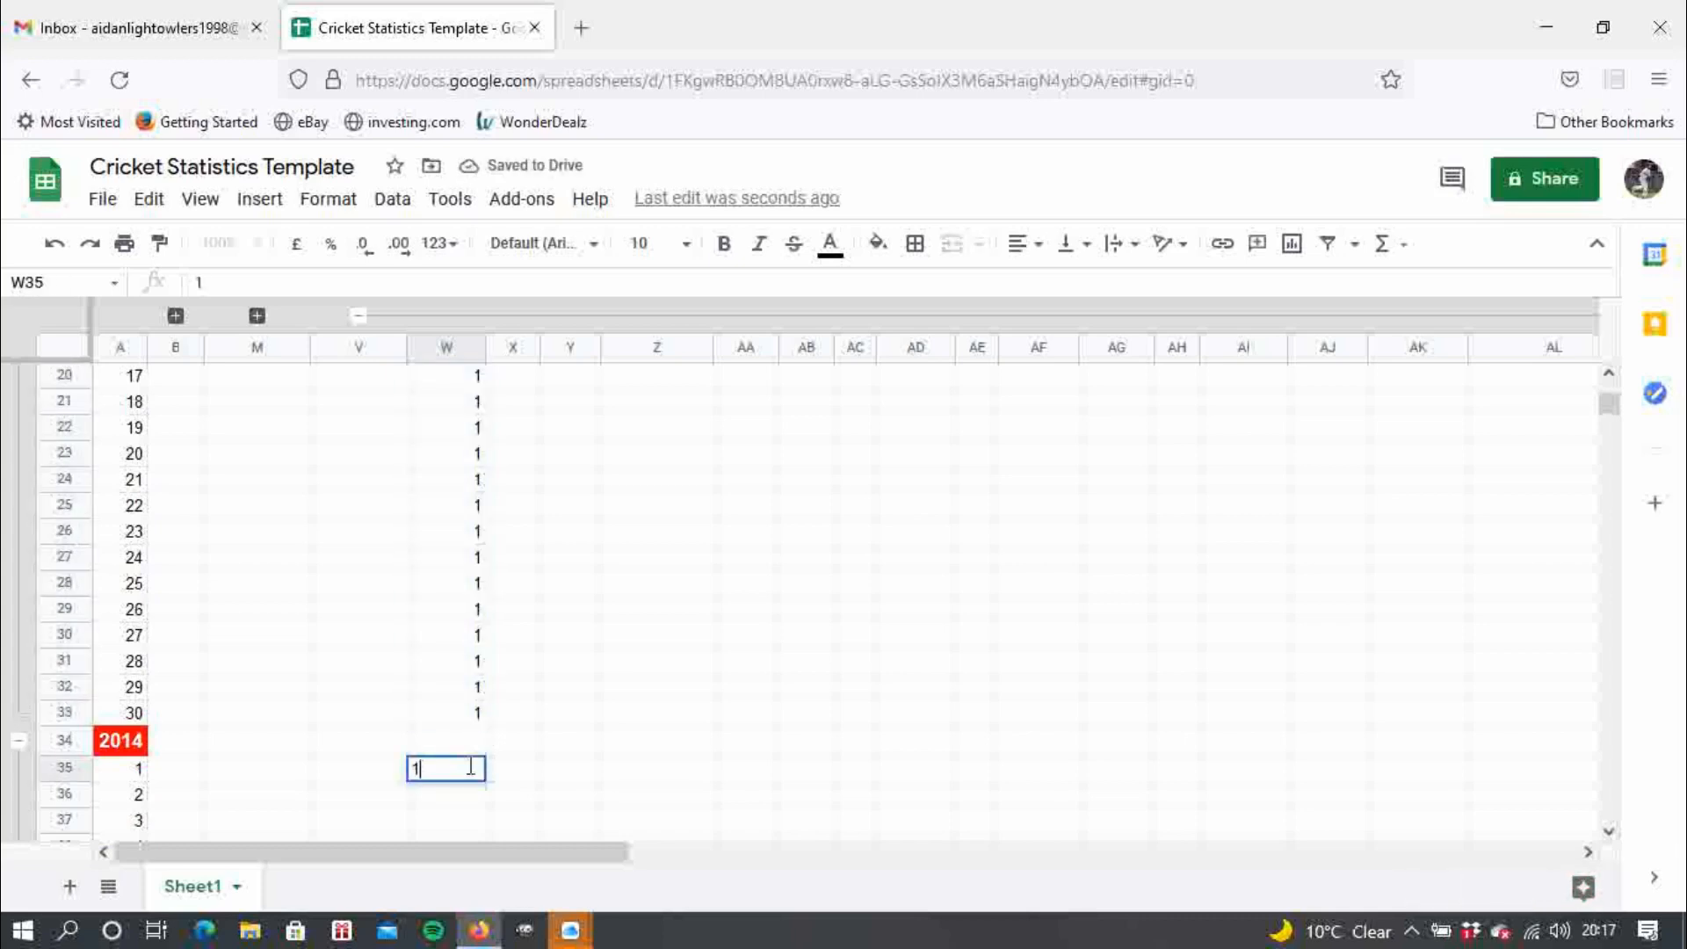
key(Return)
click(468, 765)
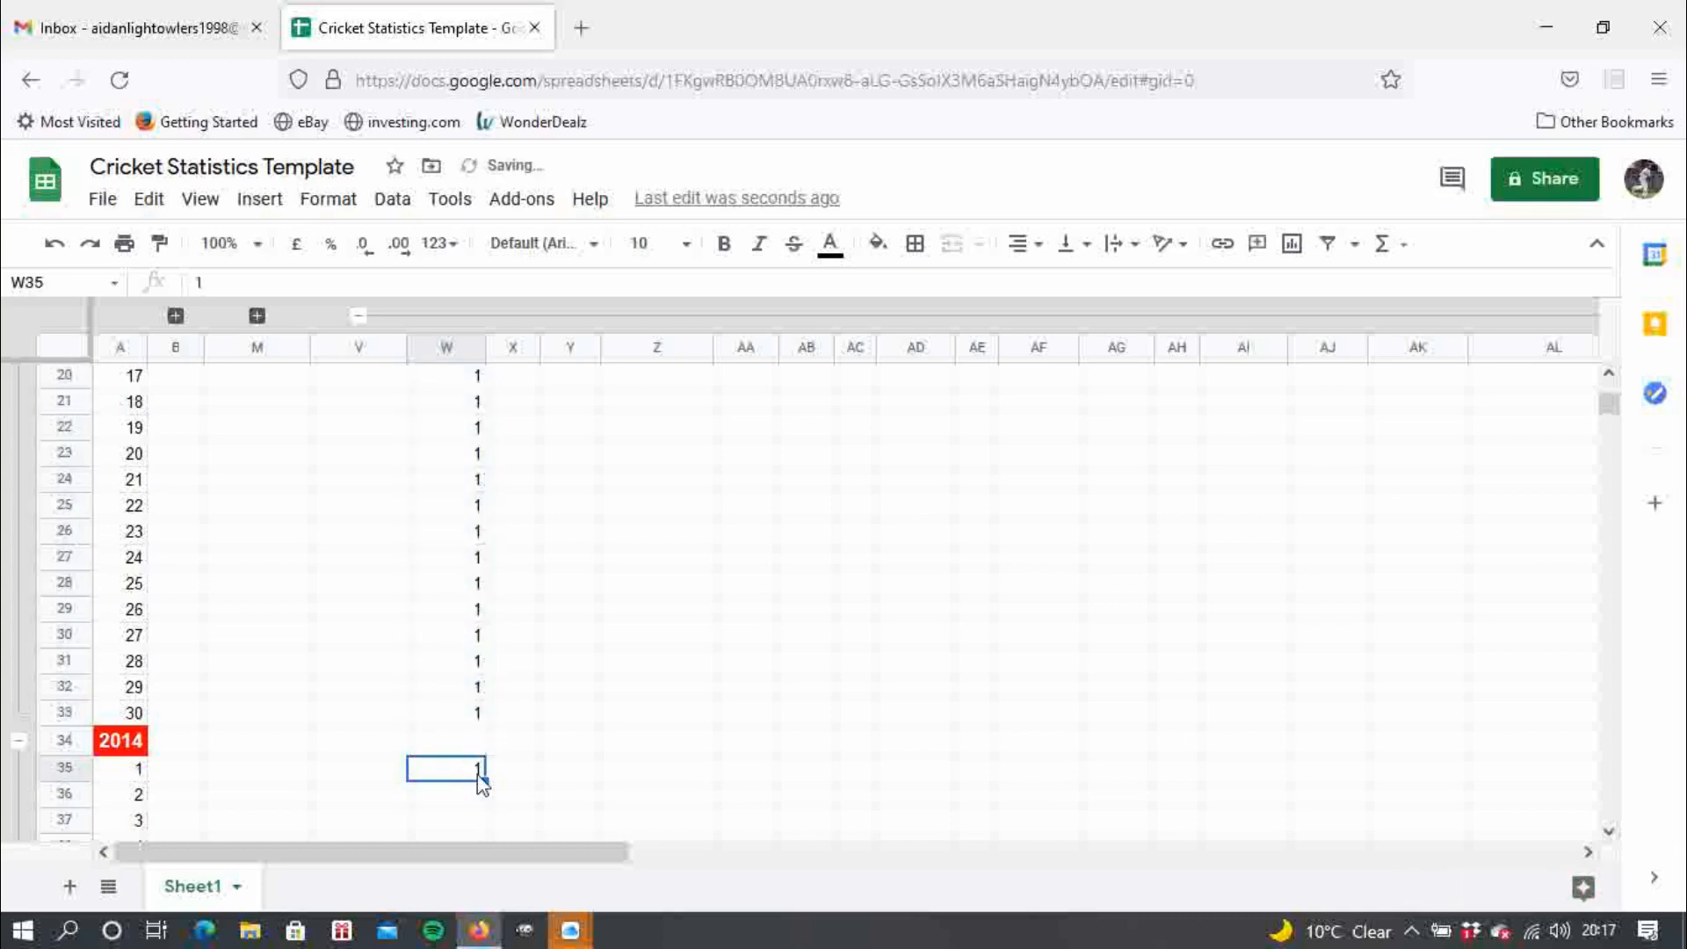
mouse_move(483, 779)
mouse_down()
mouse_move(498, 931)
mouse_move(490, 772)
mouse_up()
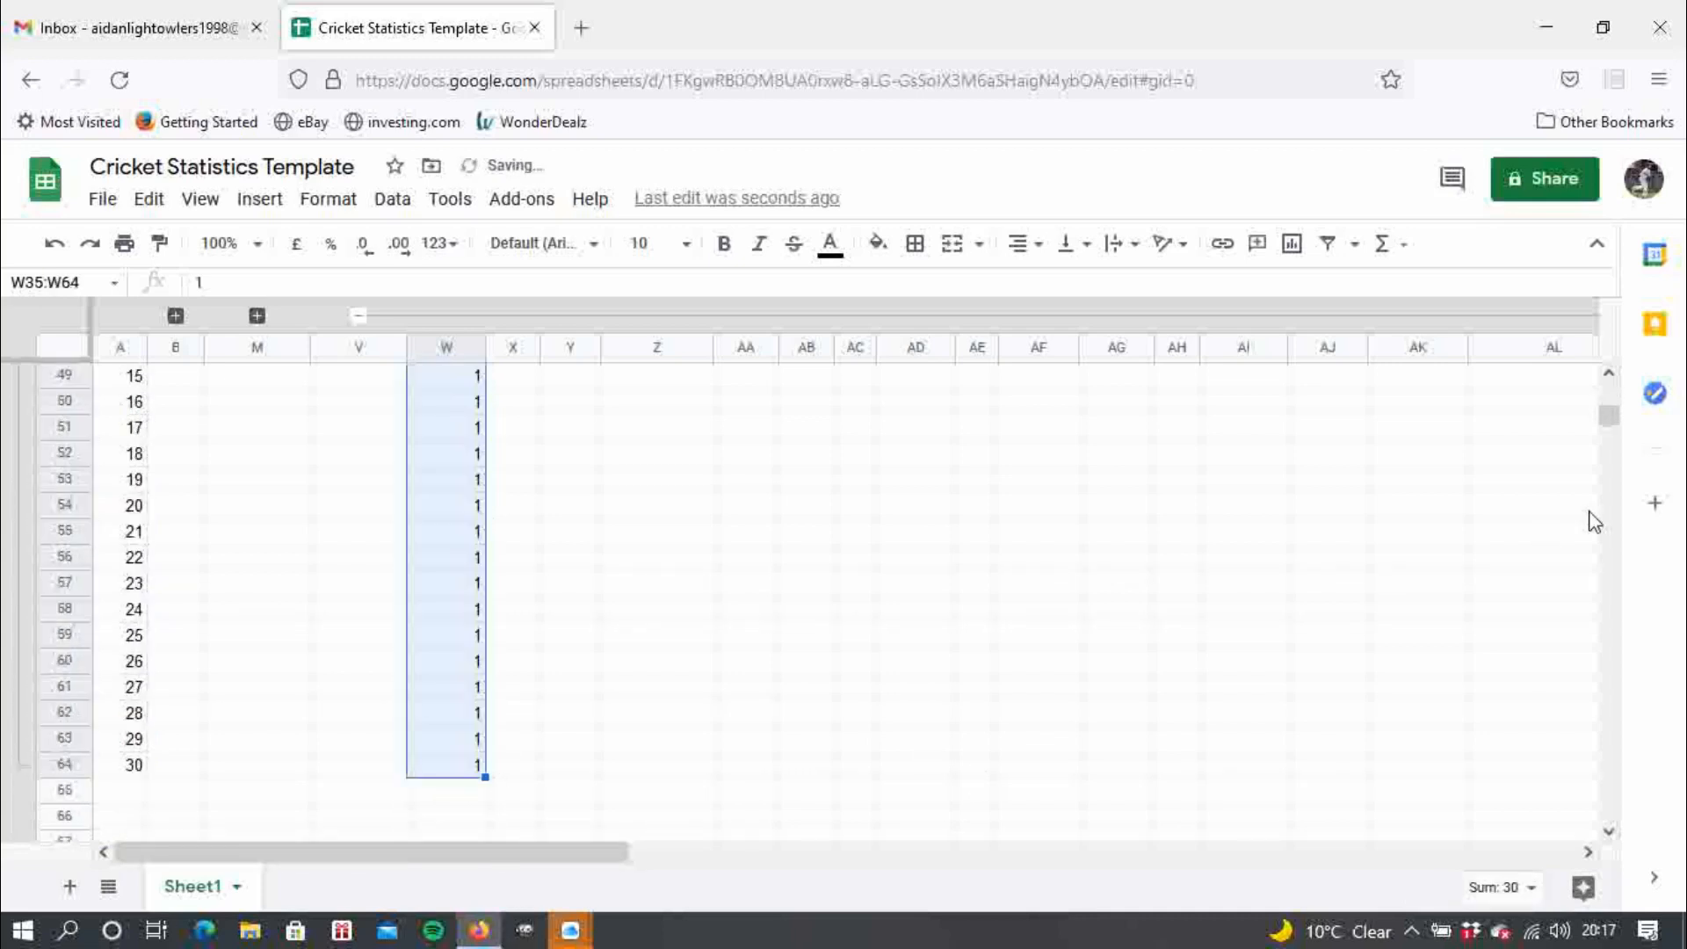
- Enter 21, 22 and 23 as the batting RUNS for 2013 matches 2 to 4 (X5:X7)
drag(1606, 426, 1624, 351)
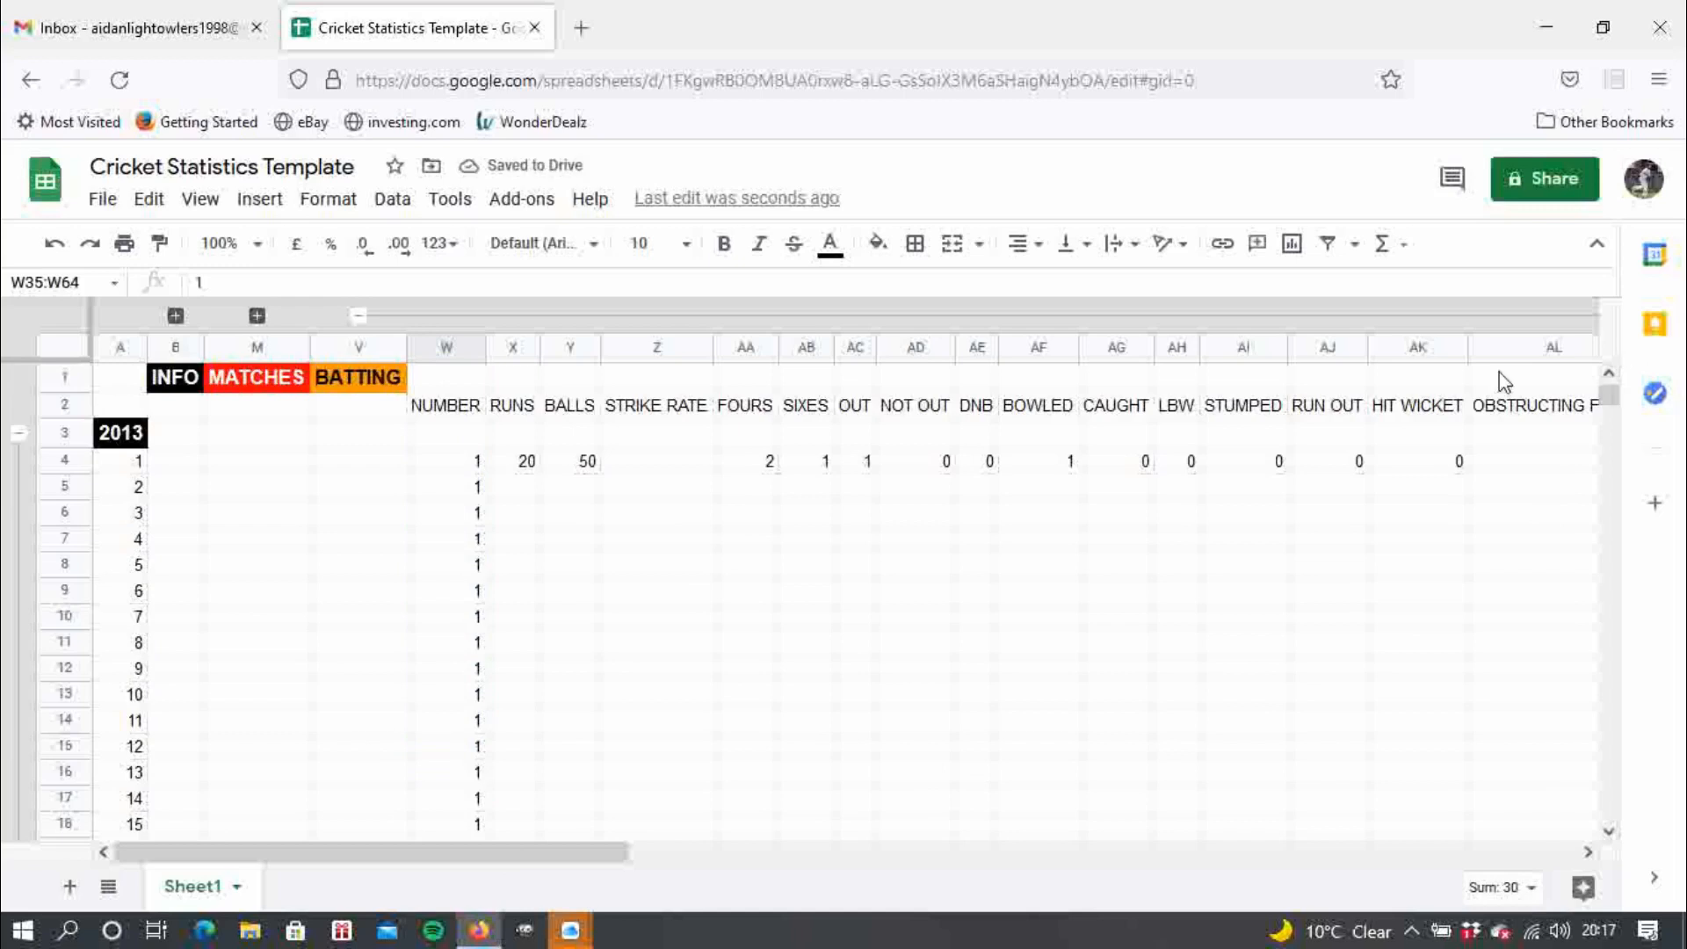
click(536, 494)
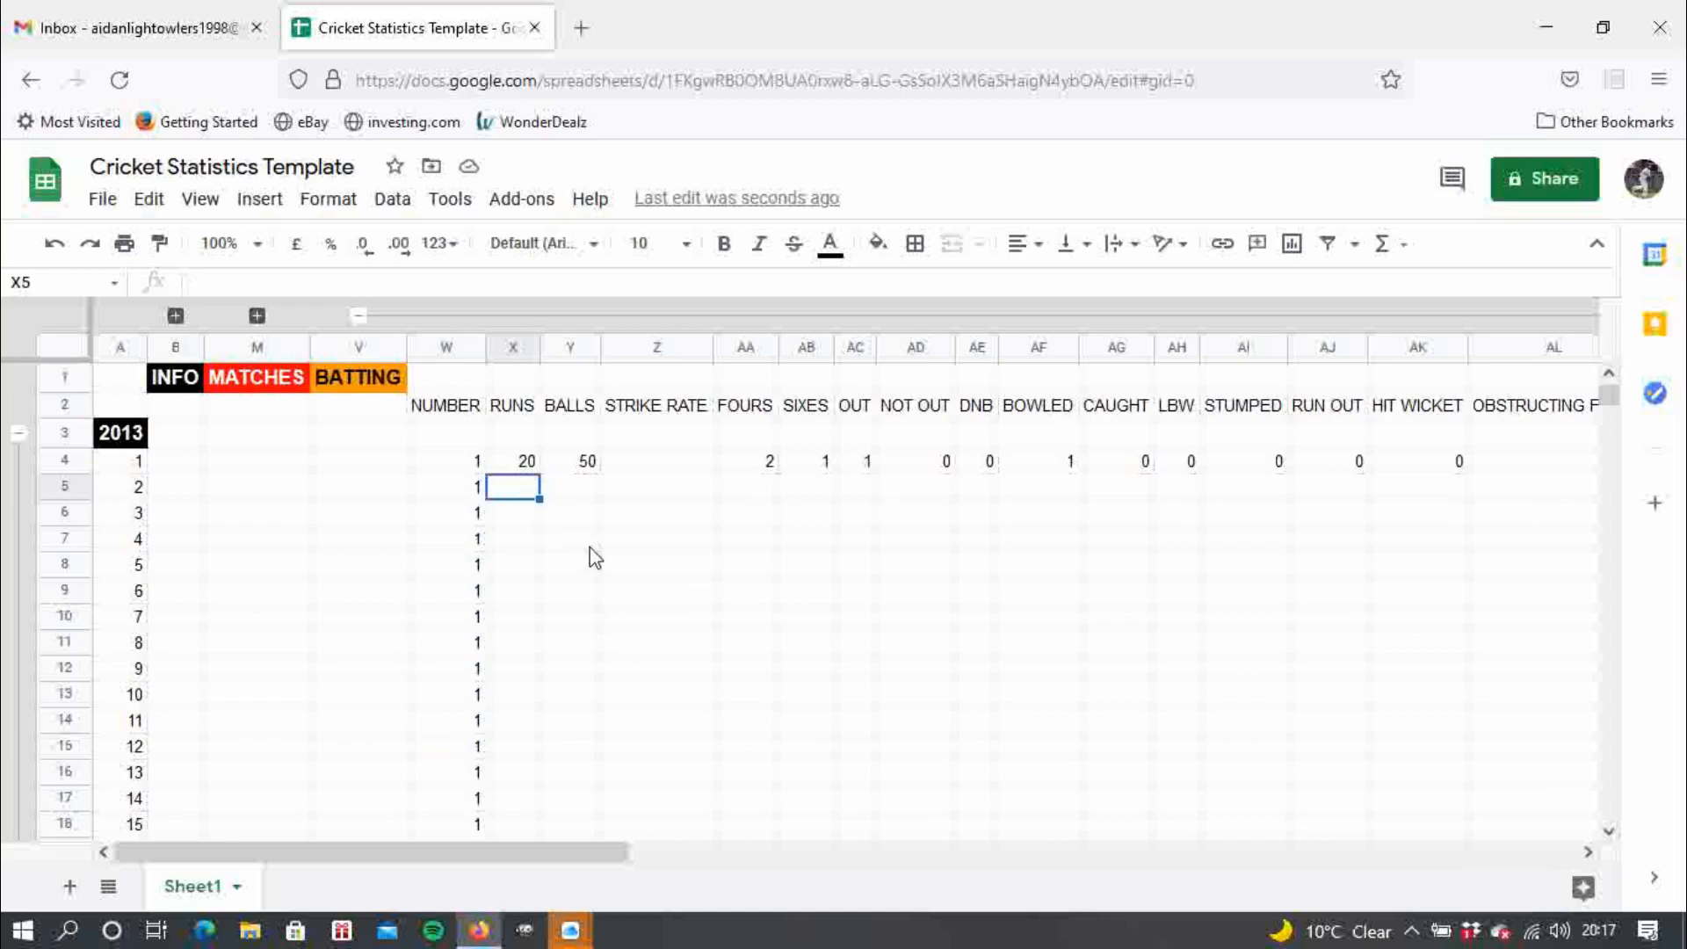
text(21)
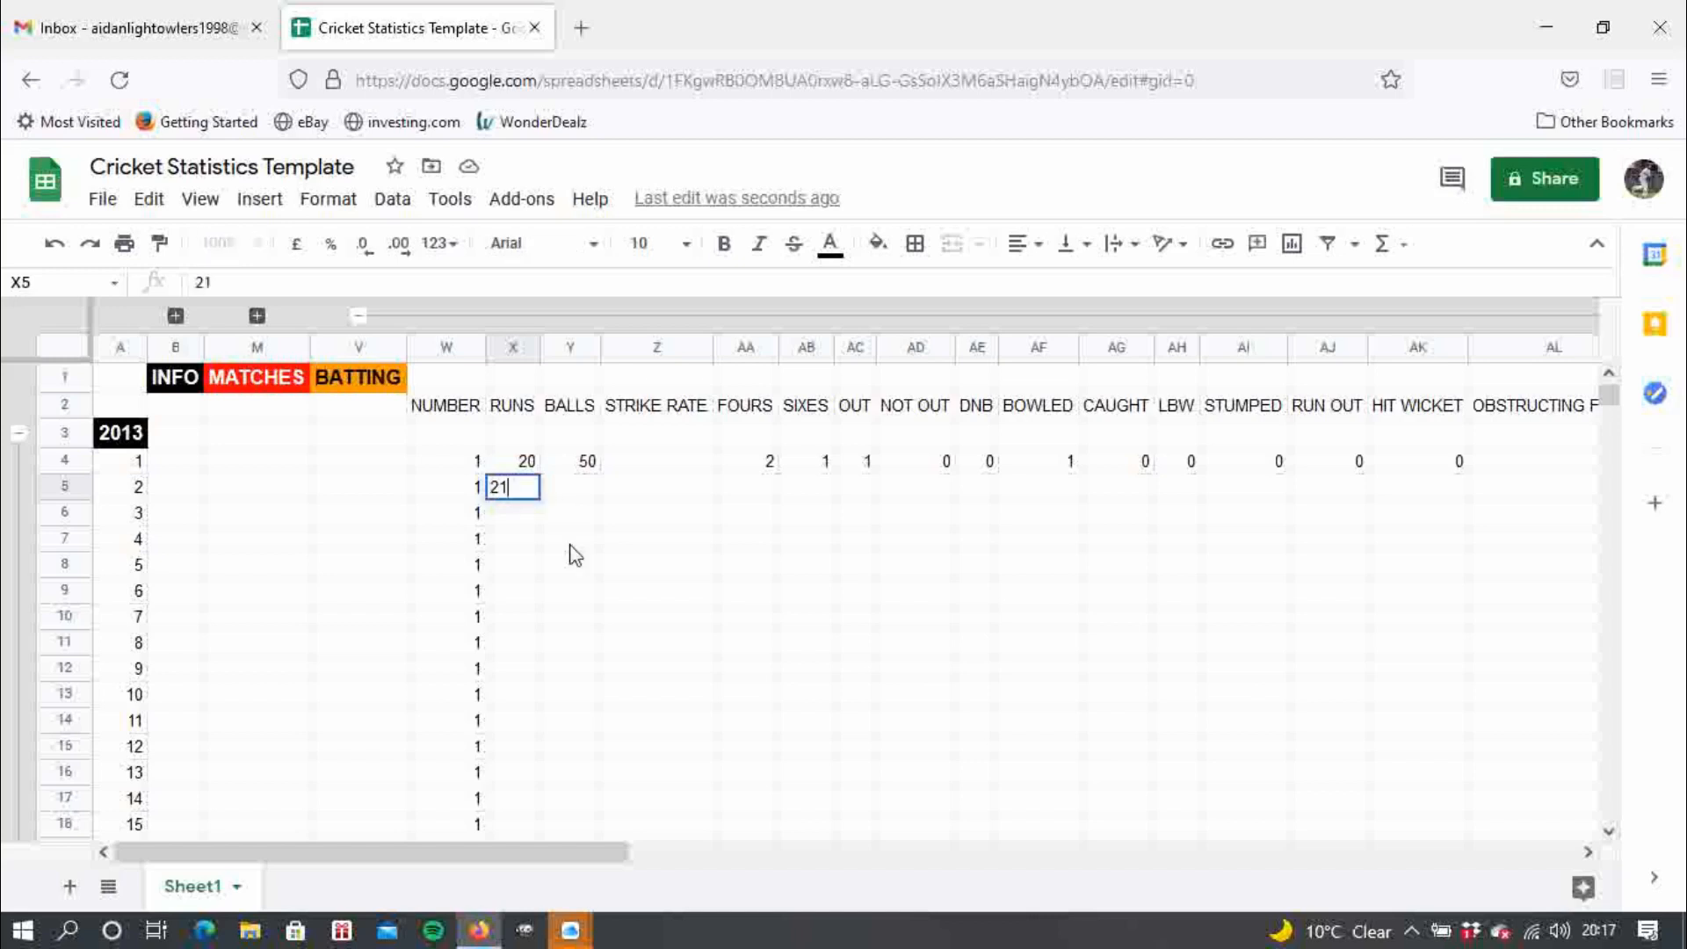
key(Return)
text(22)
key(Return)
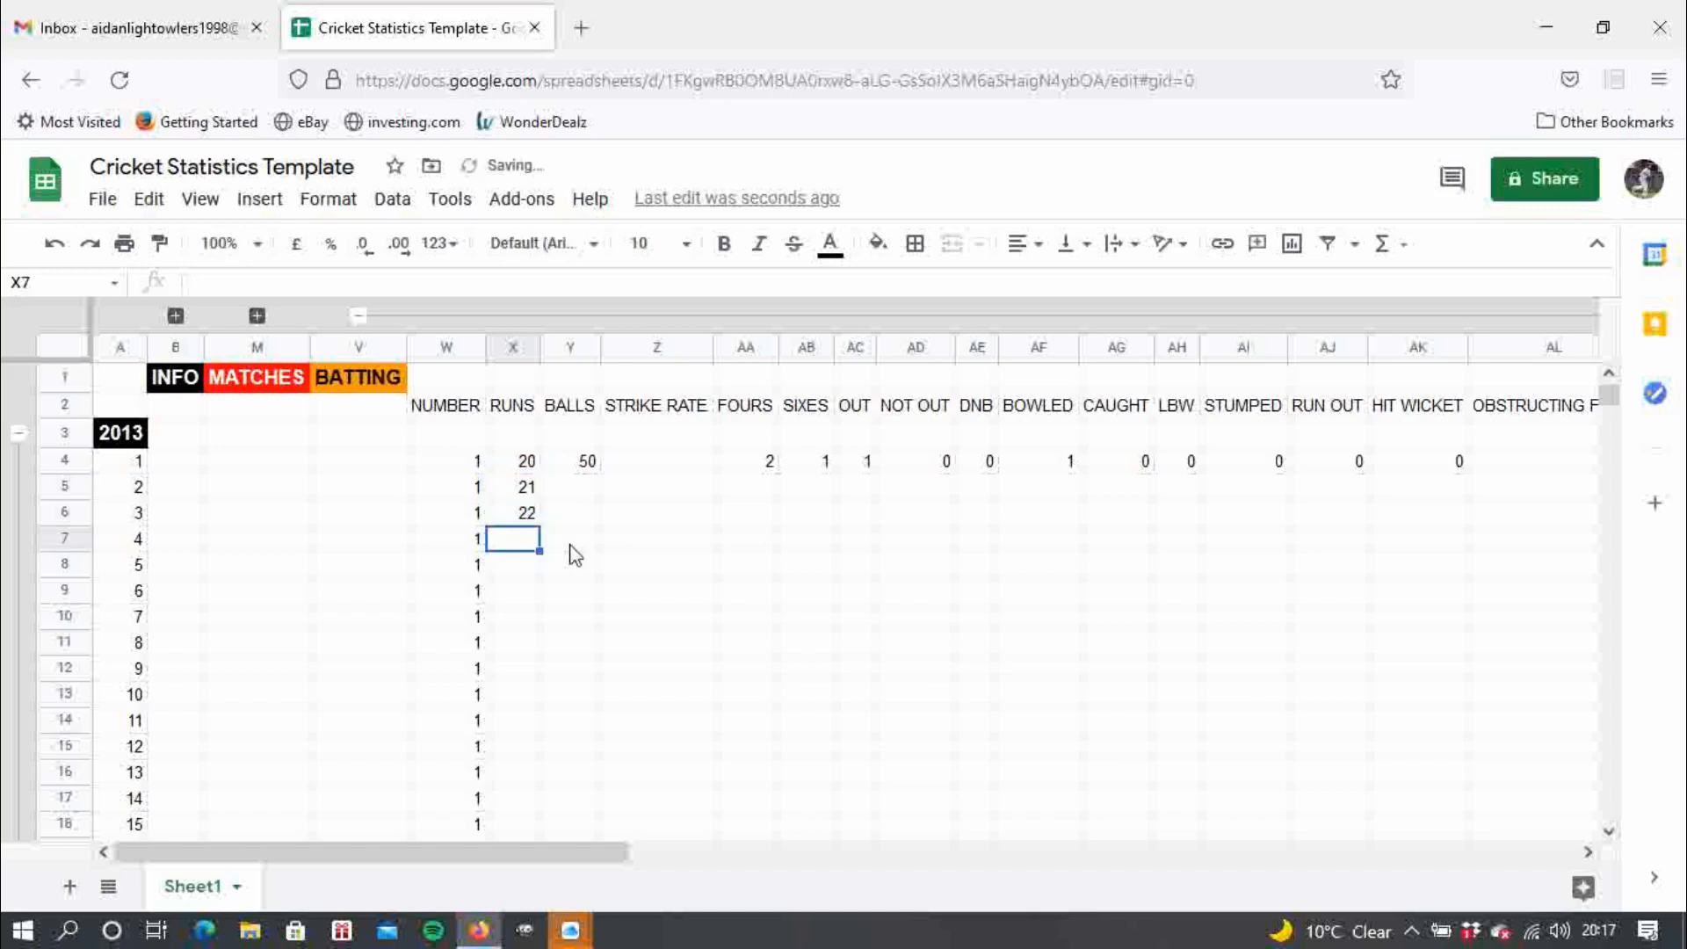
text(23)
key(Return)
- Fill the batting RUNS column with 20 for all 30 matches of 2013 (X4:X33)
click(525, 463)
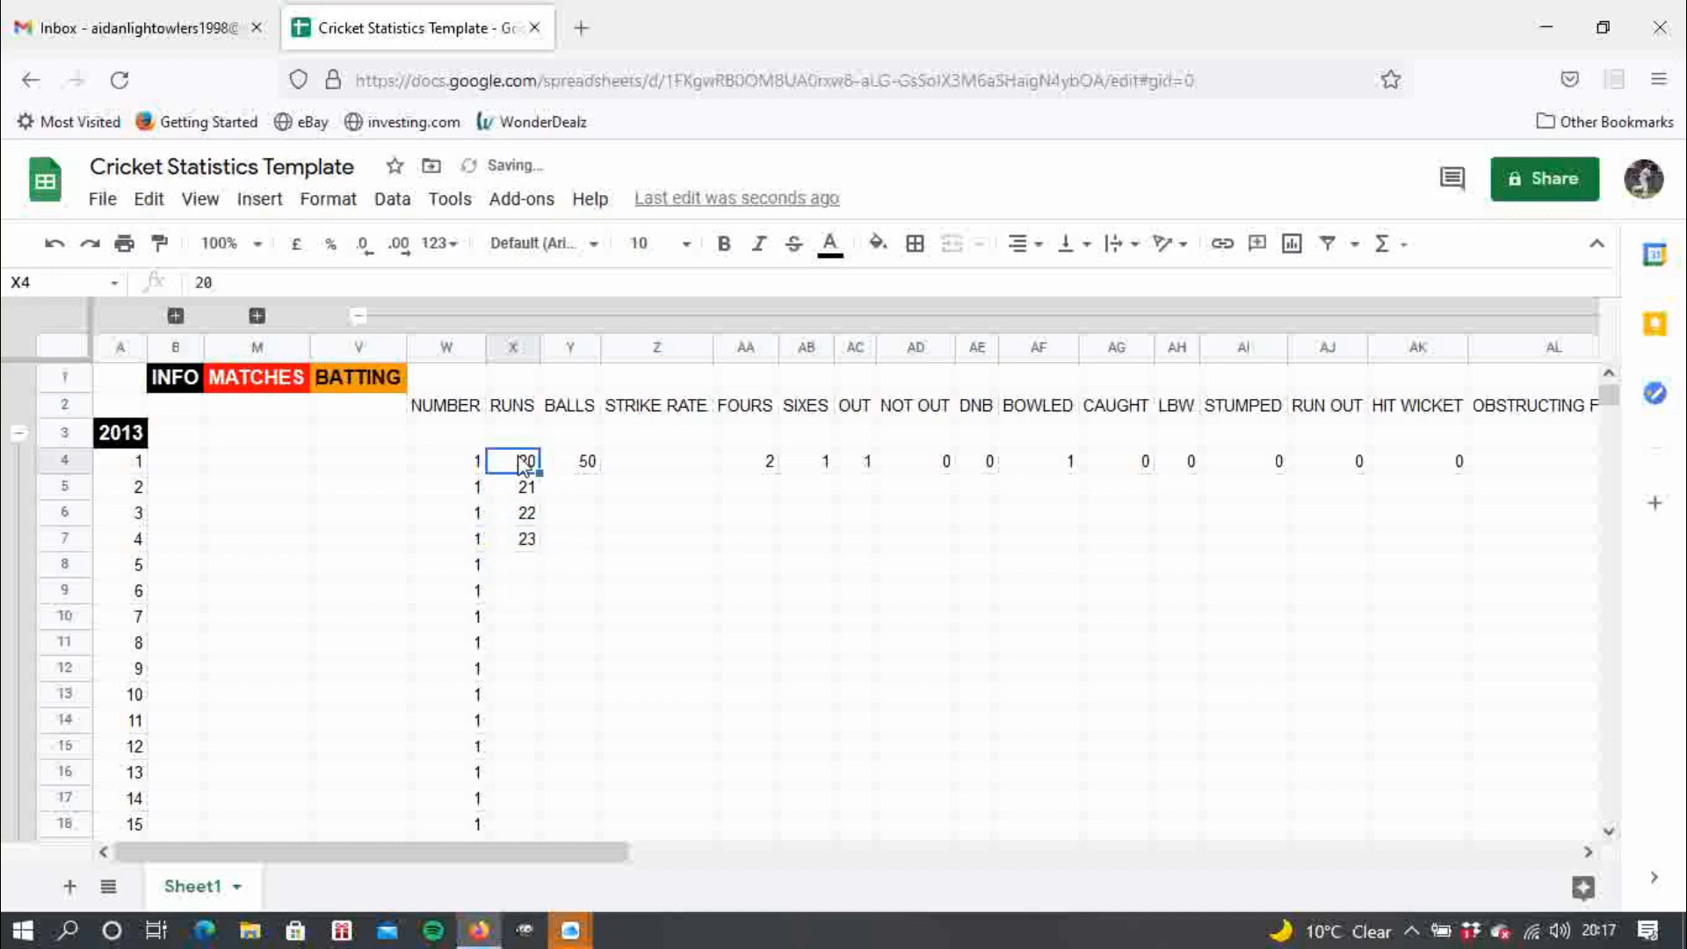
drag(538, 472, 540, 700)
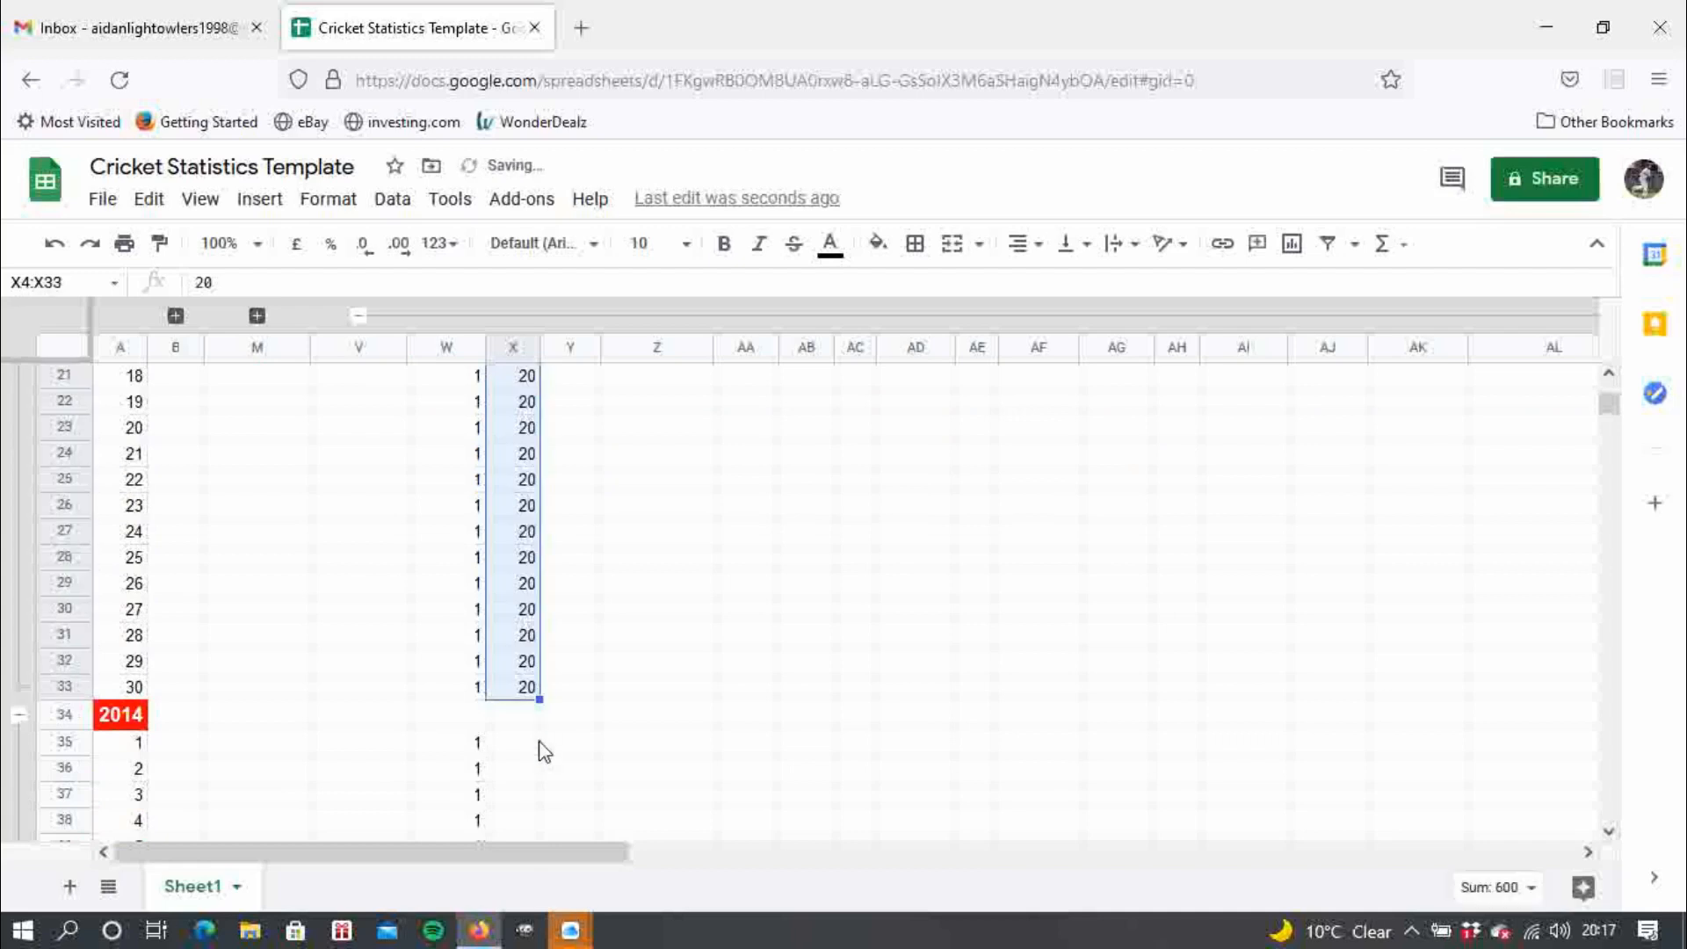
- Enter 51, 52 and 53 as the batting RUNS for the first three 2014 matches (X35:X37)
click(522, 747)
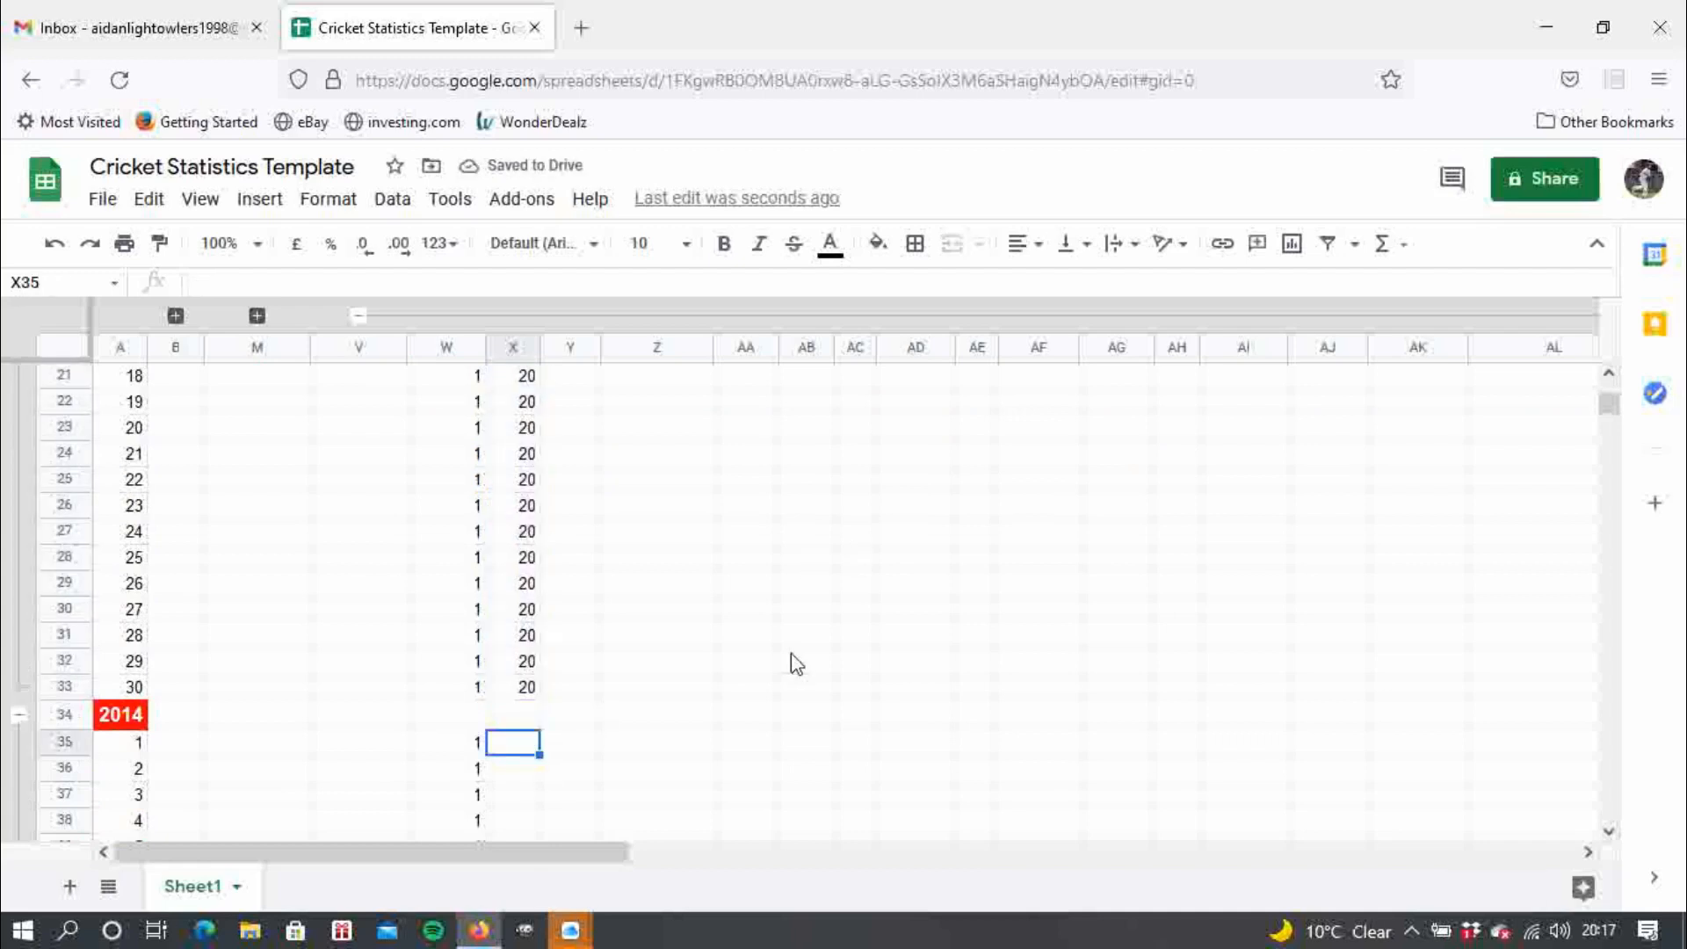
text(51)
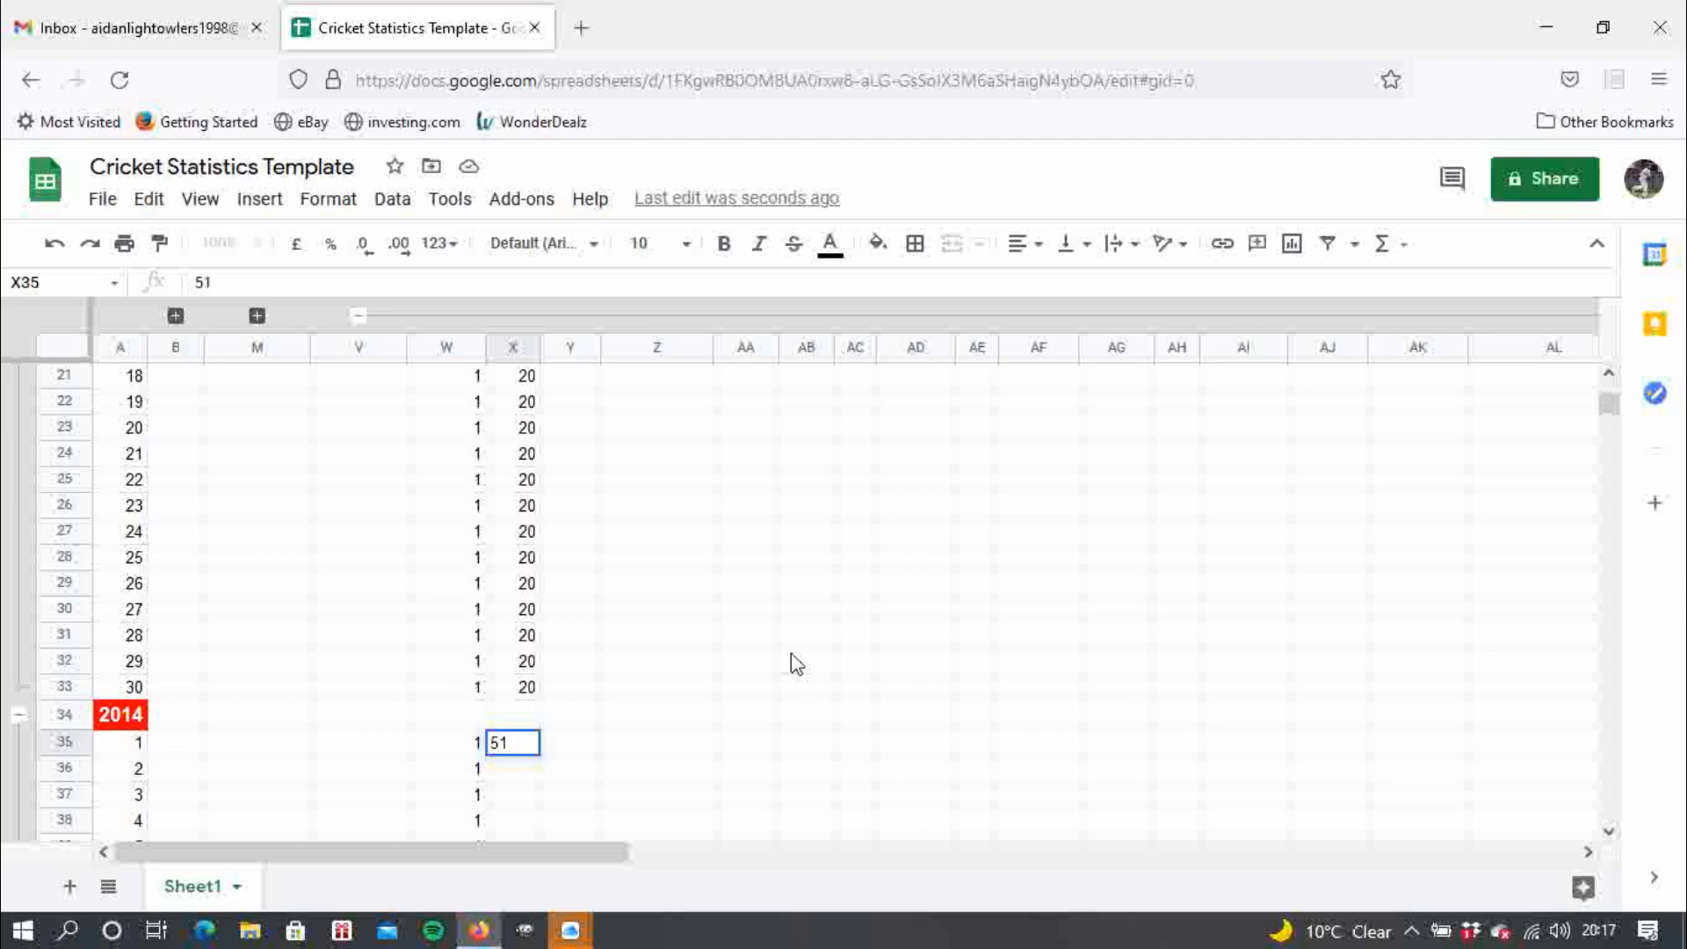
key(Return)
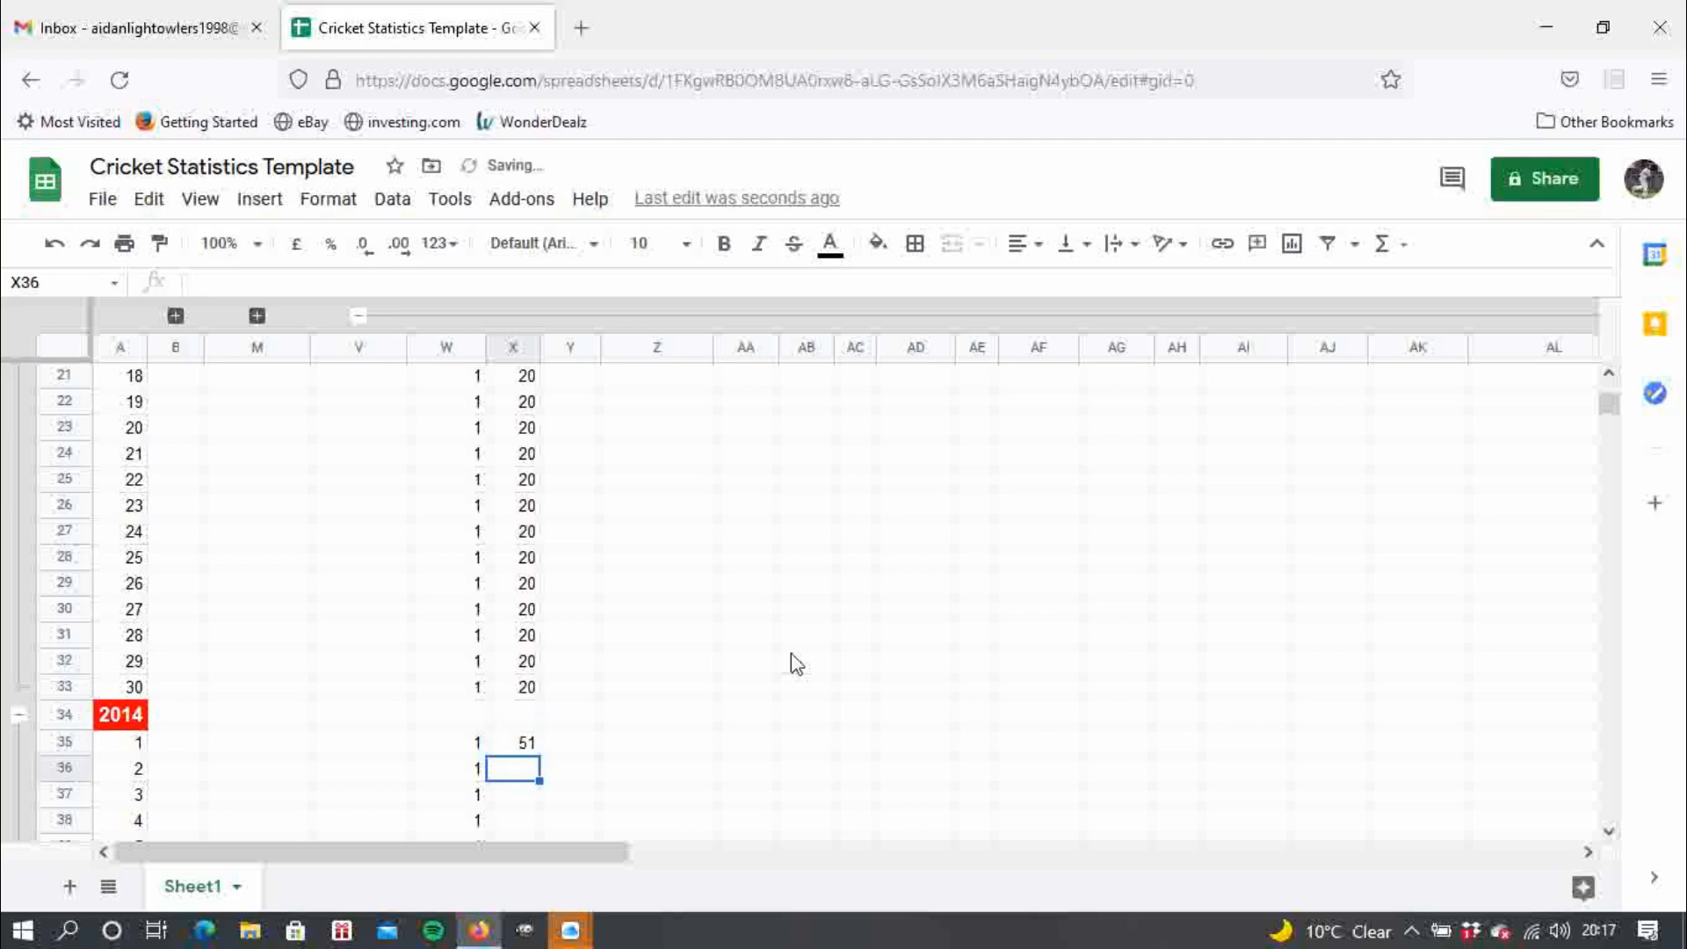
text(52)
key(Return)
text(53)
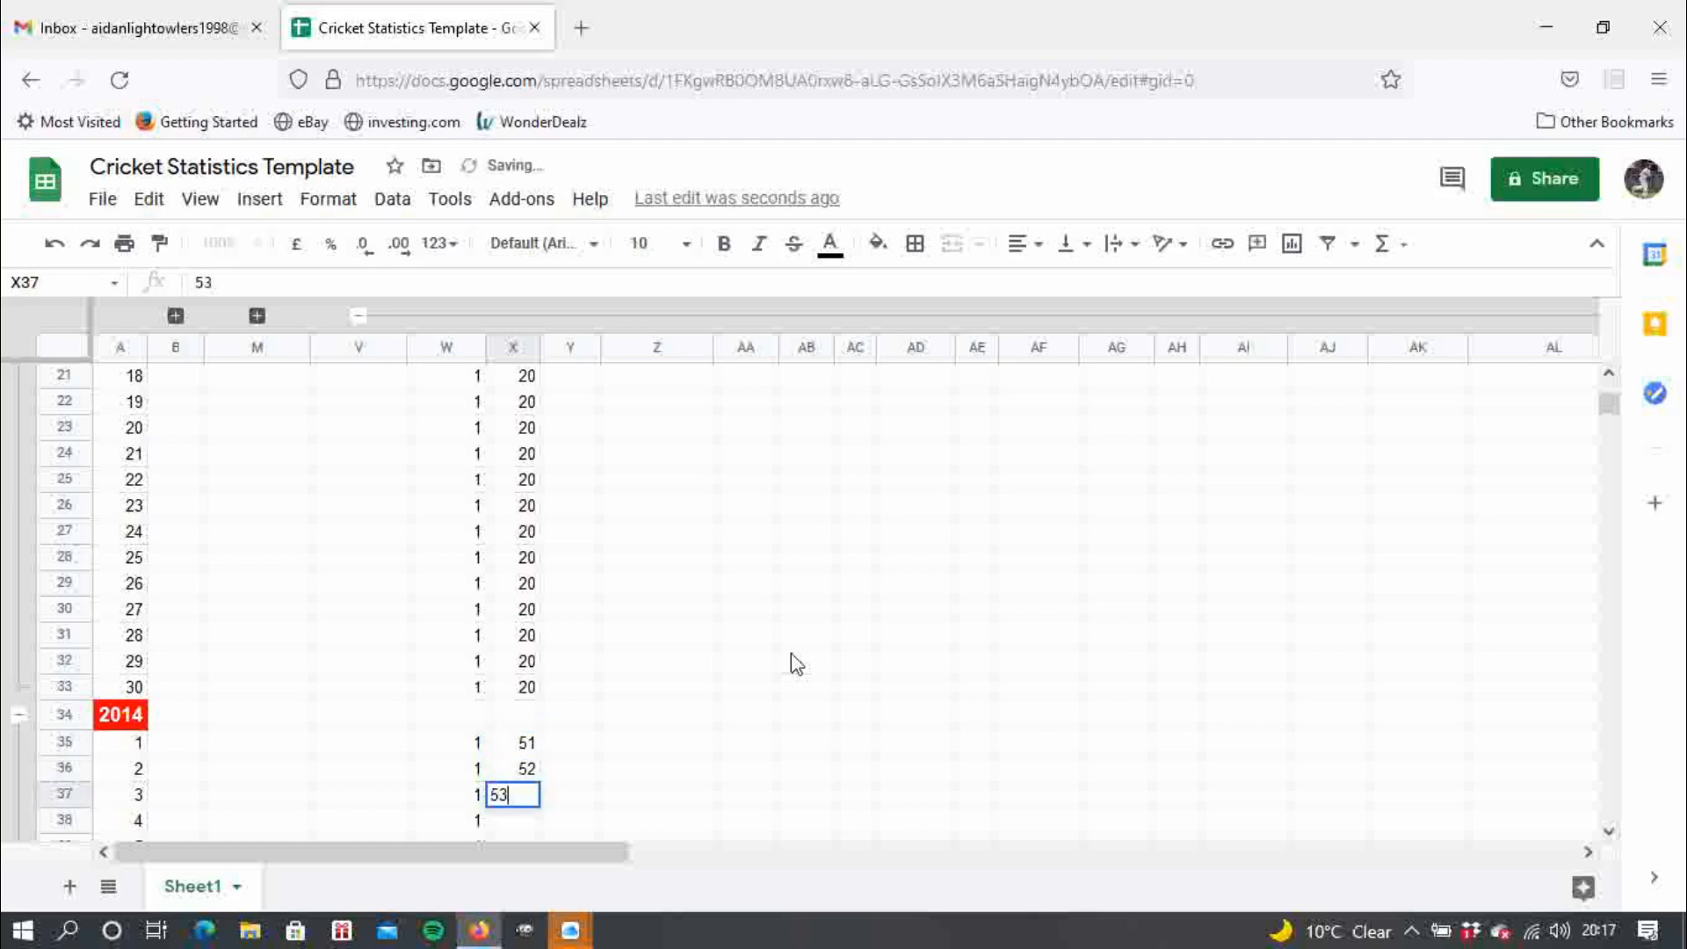
key(Return)
- Extend the 2014 RUNS series from 51 up to 80 across all 30 matches (X35:X64)
click(528, 744)
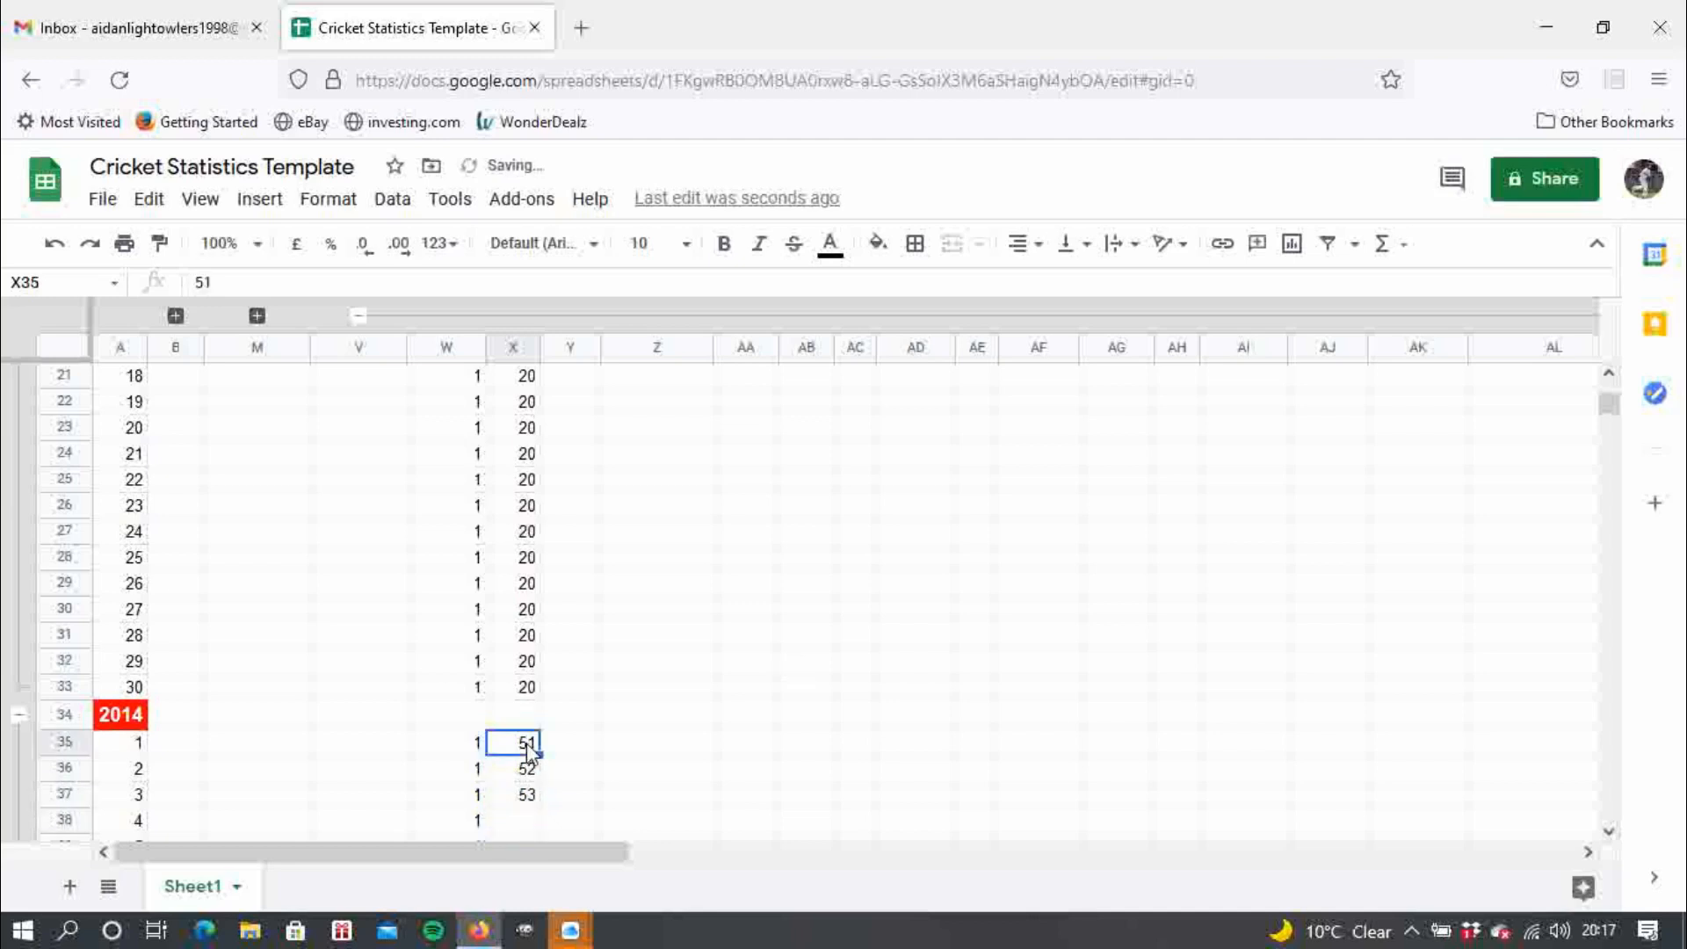
mouse_move(529, 746)
mouse_down()
mouse_move(540, 836)
mouse_move(538, 749)
mouse_up()
click(1042, 693)
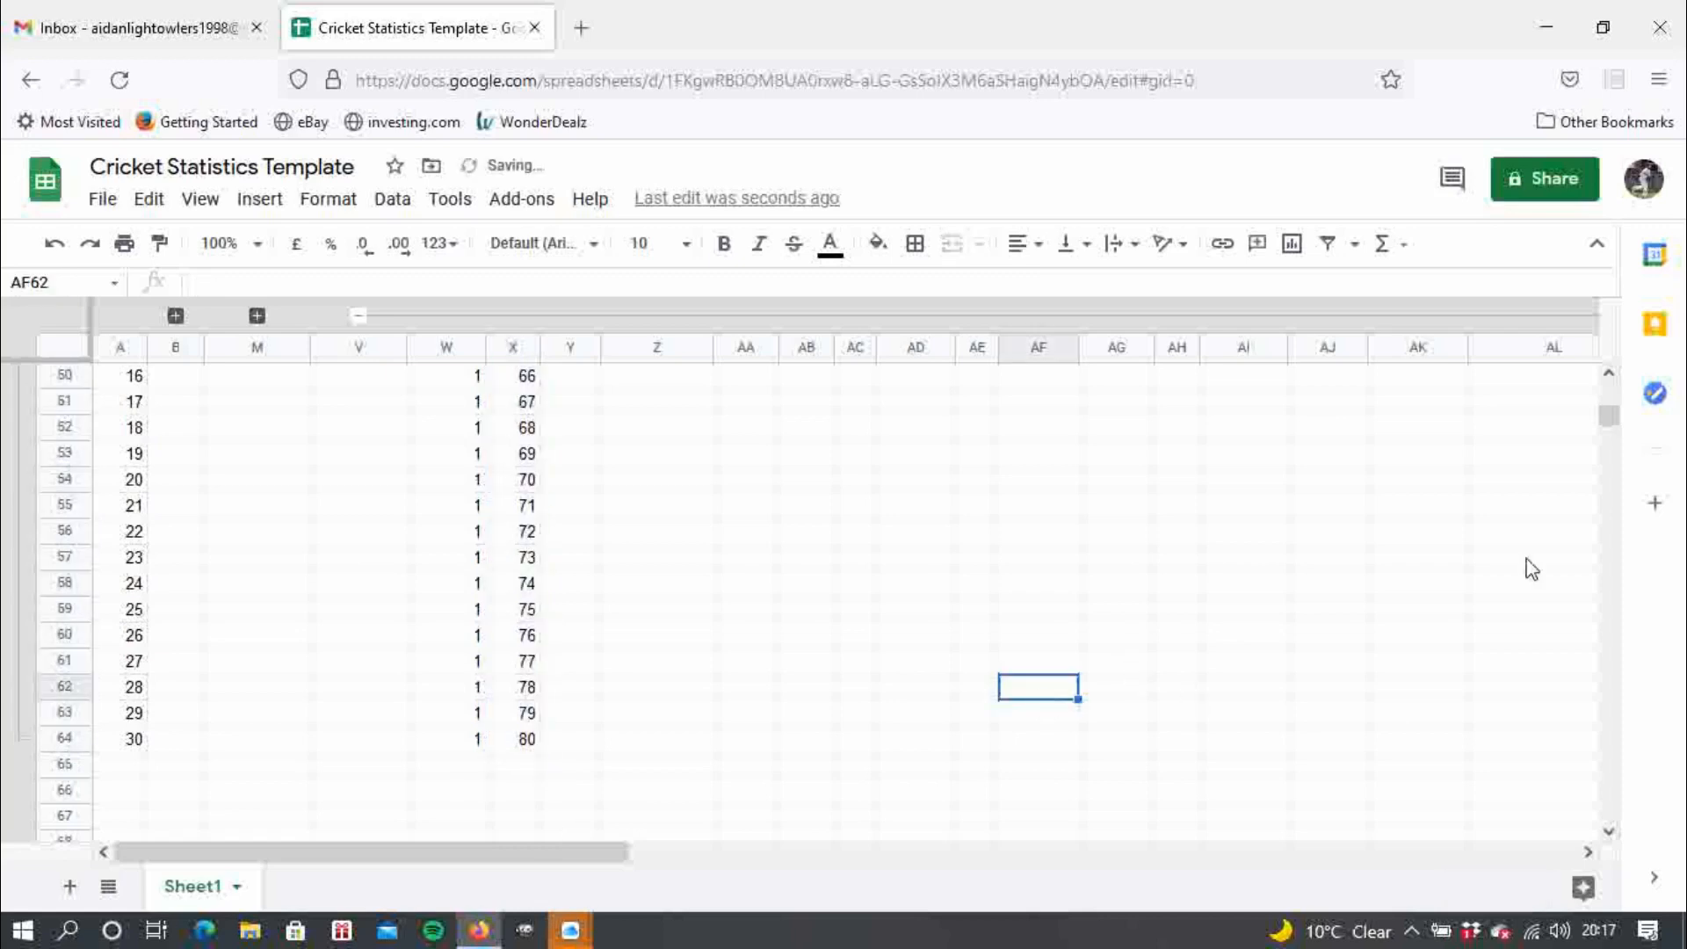
- Enter 51 and 53 as the BALLS values for 2013 matches 2 and 3 (Y5:Y6)
drag(1608, 415, 1608, 380)
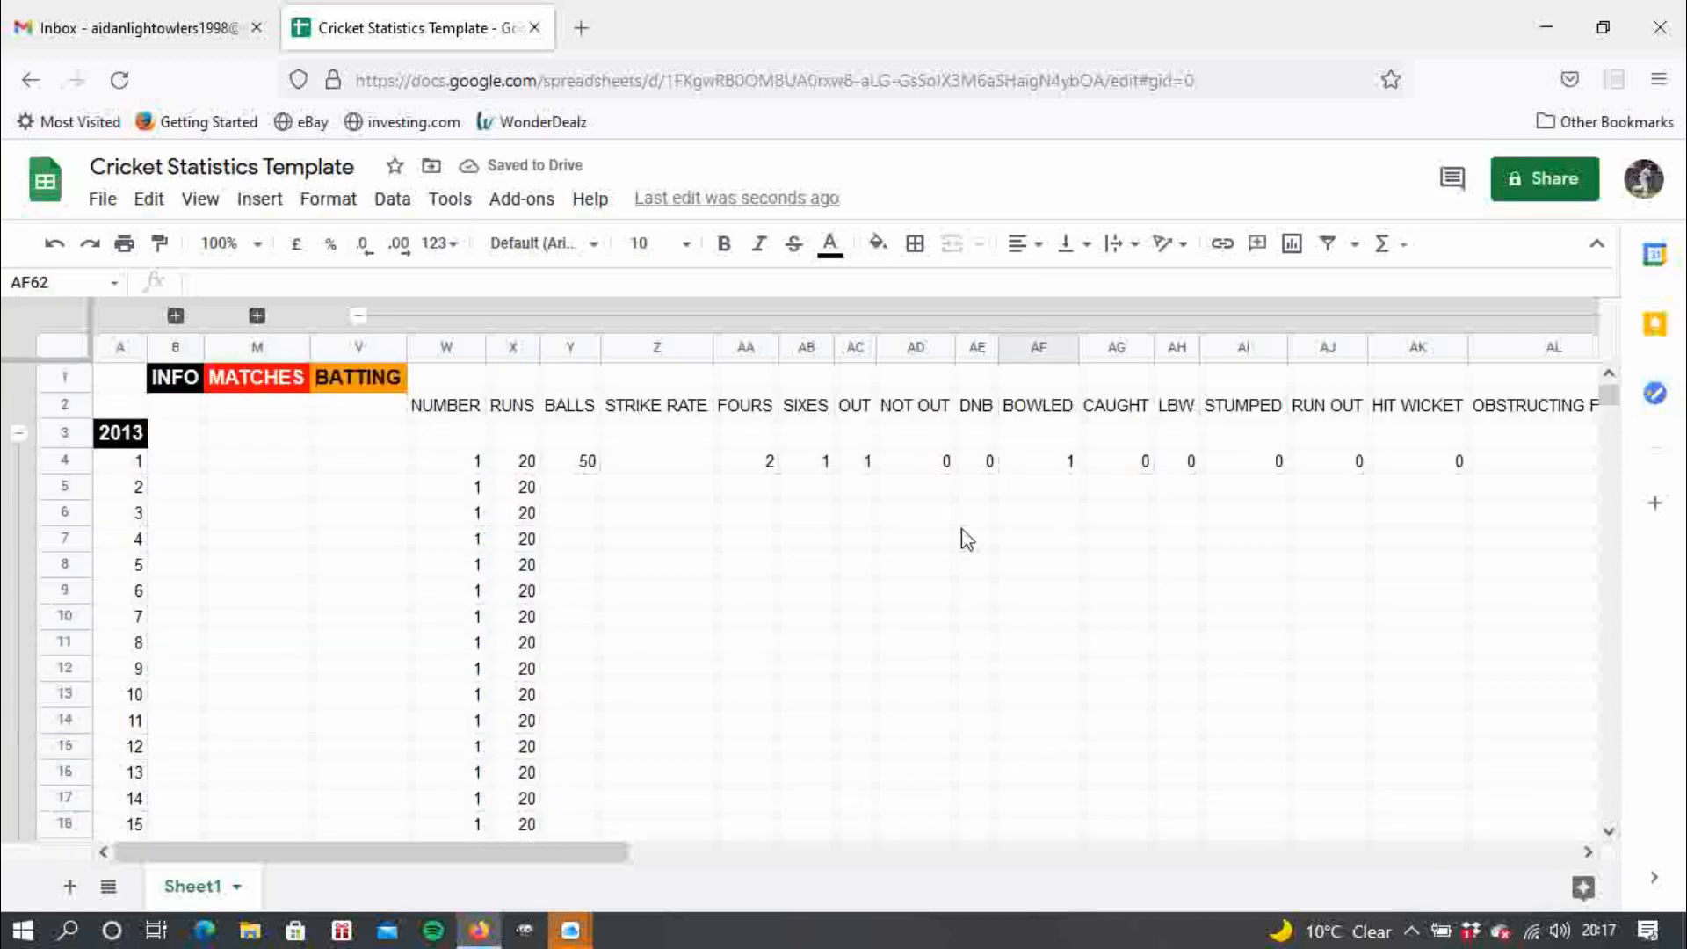
click(571, 489)
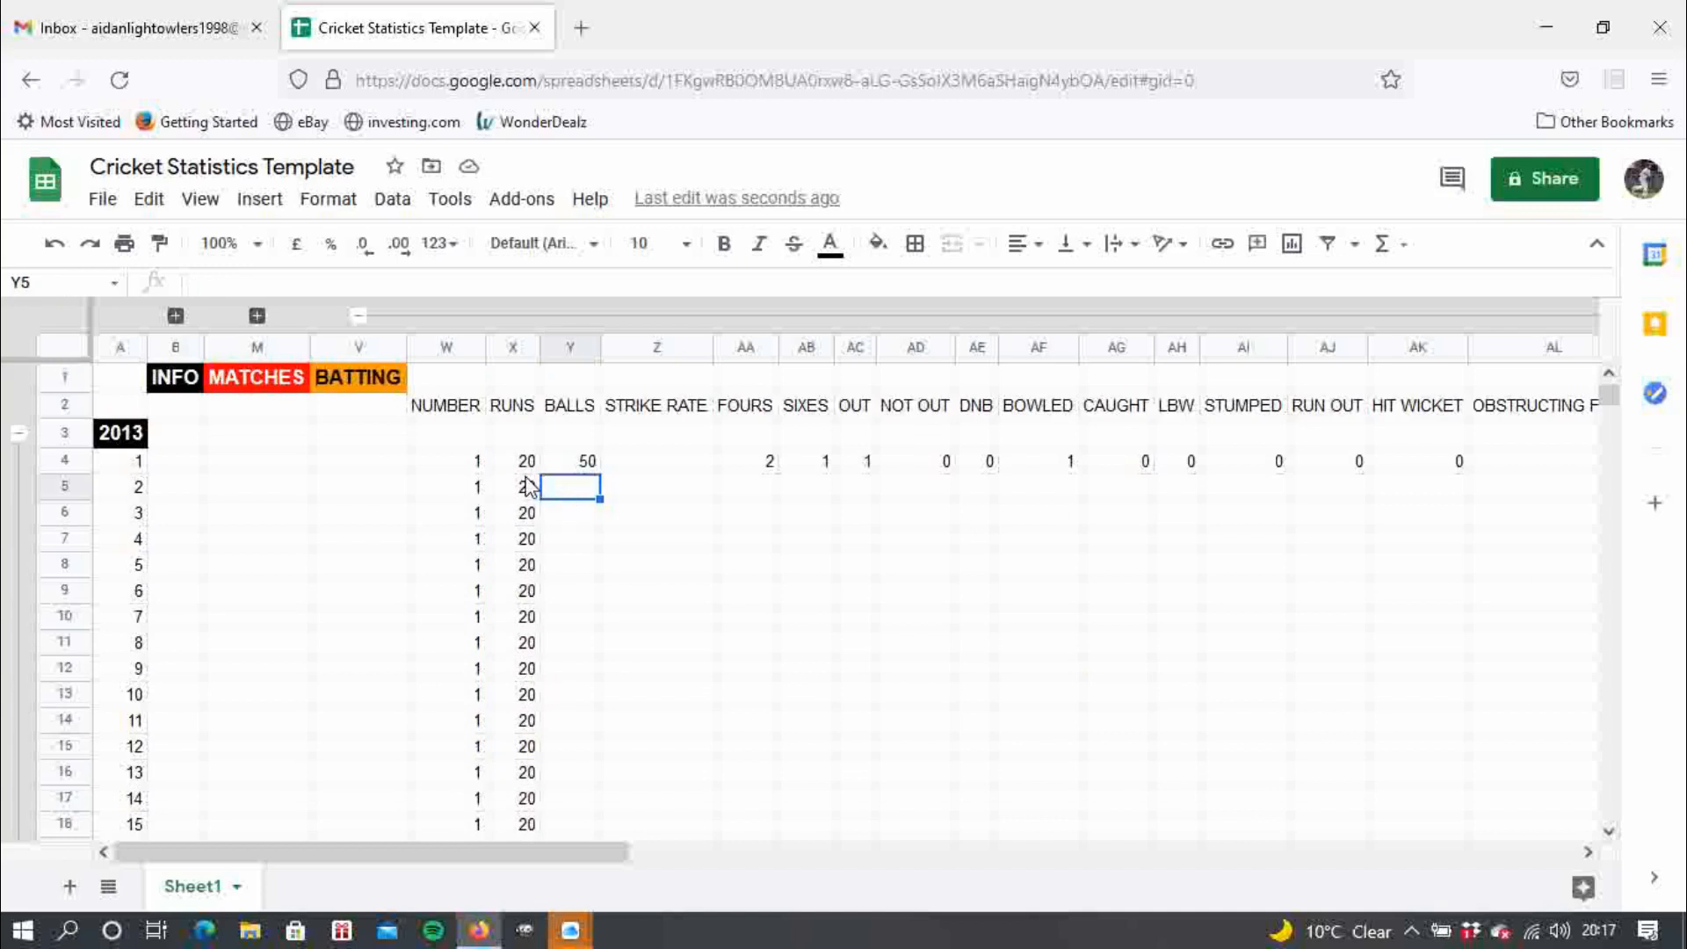
text(51)
key(Return)
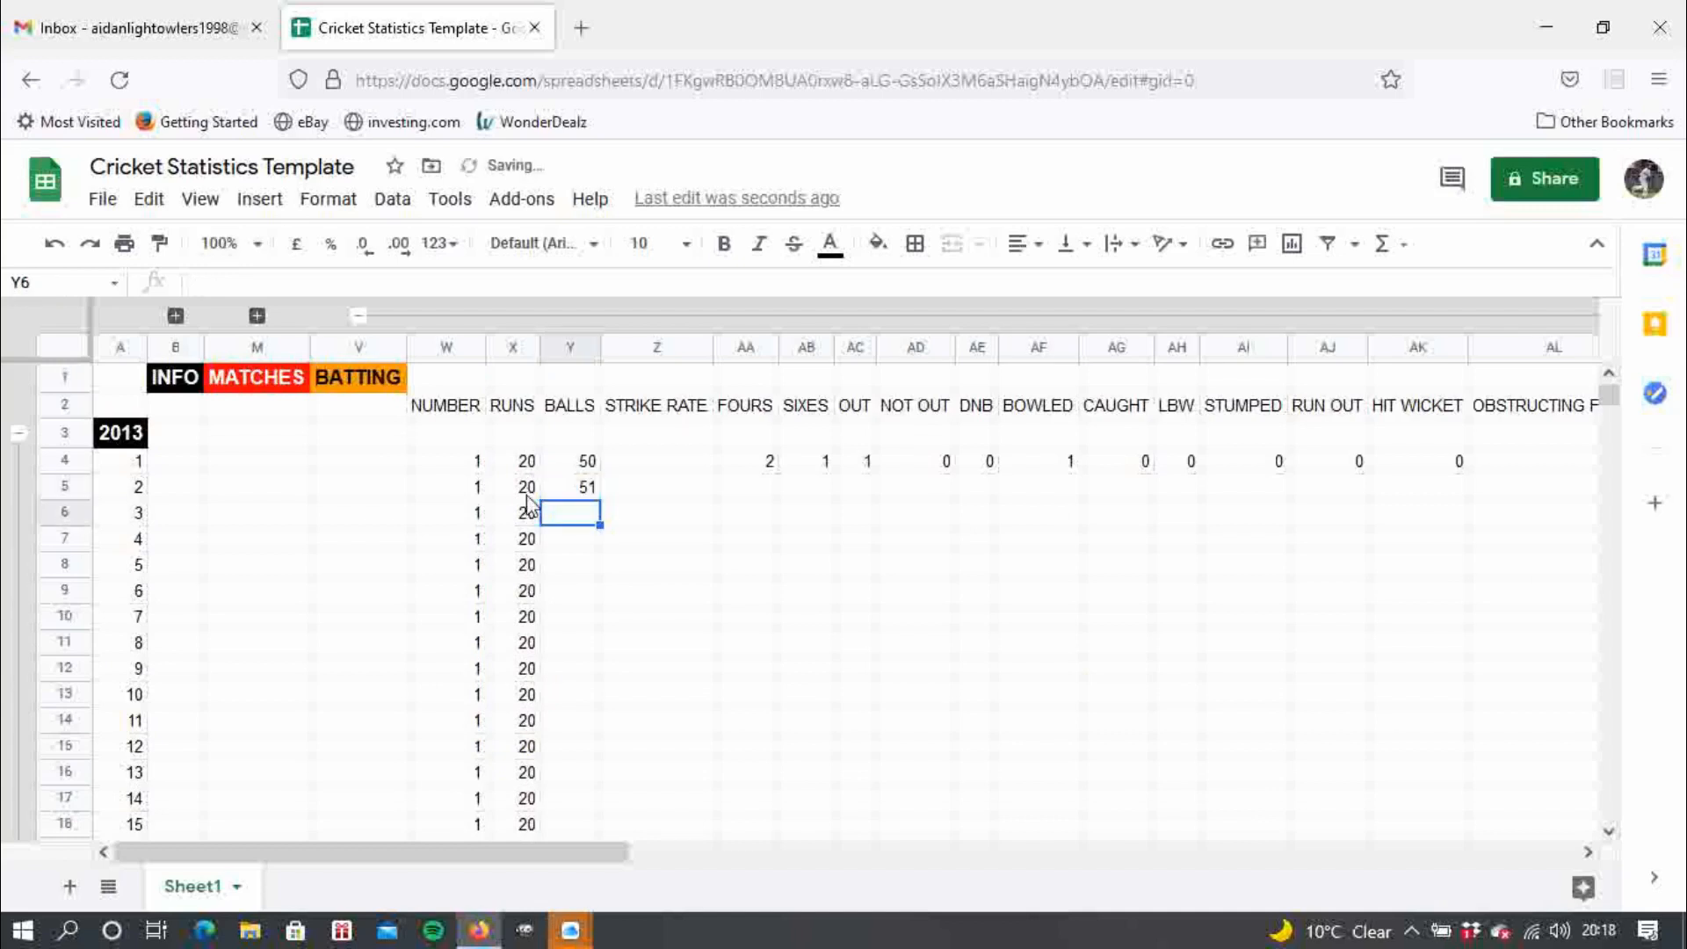
text(53)
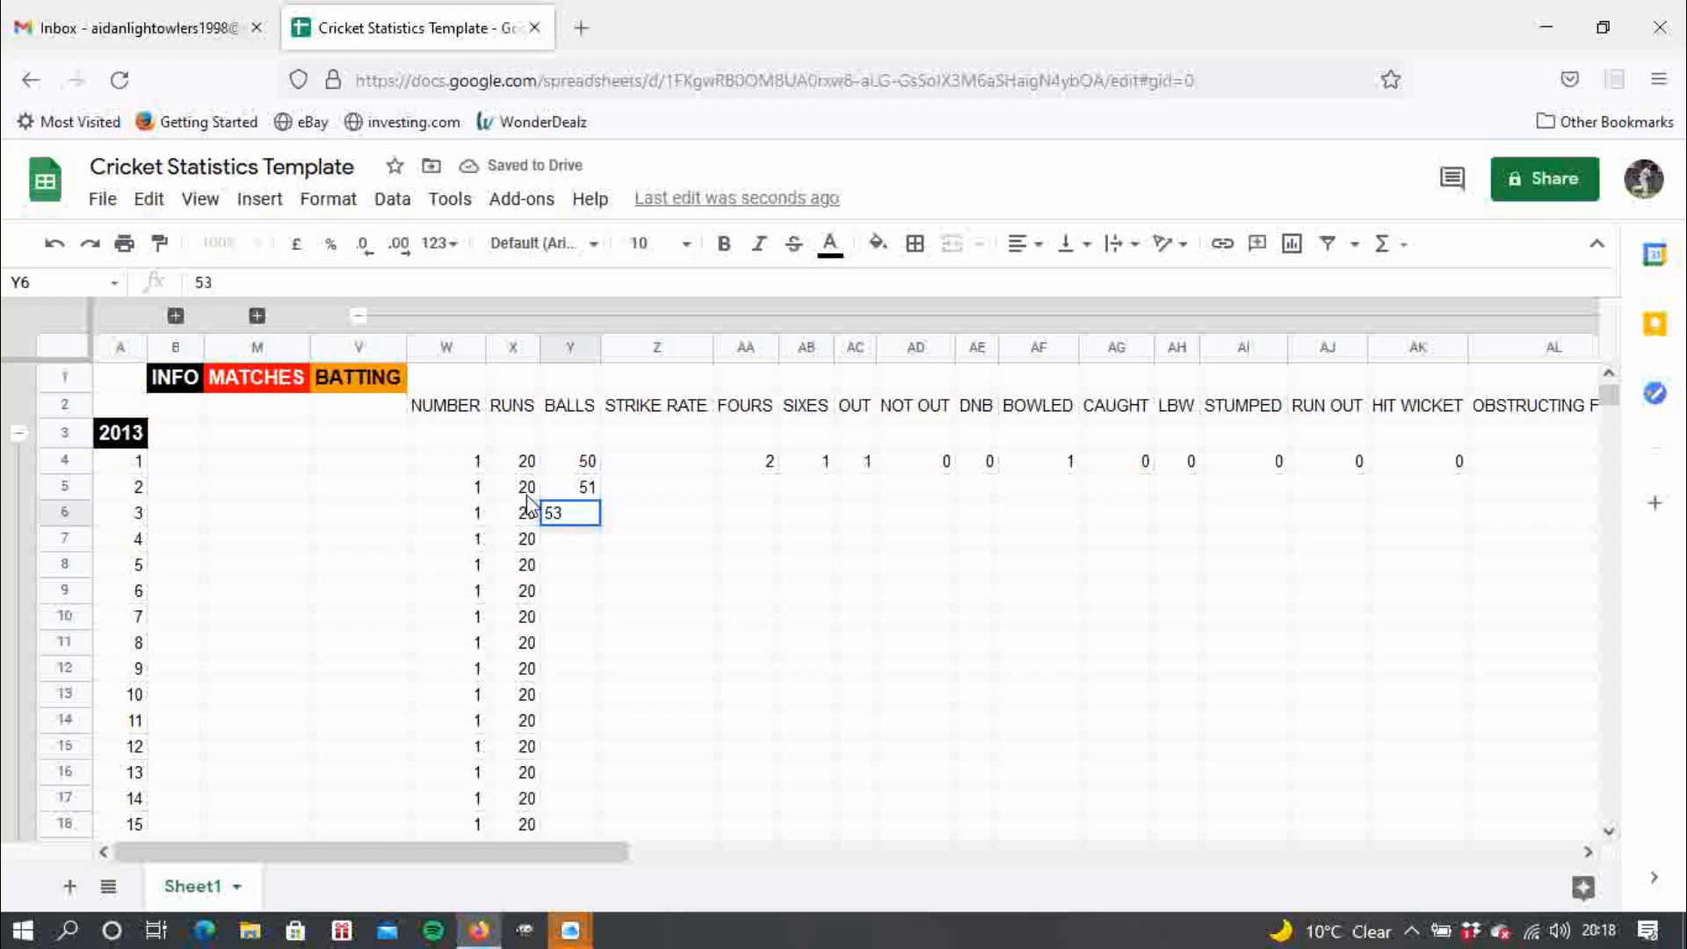
key(Return)
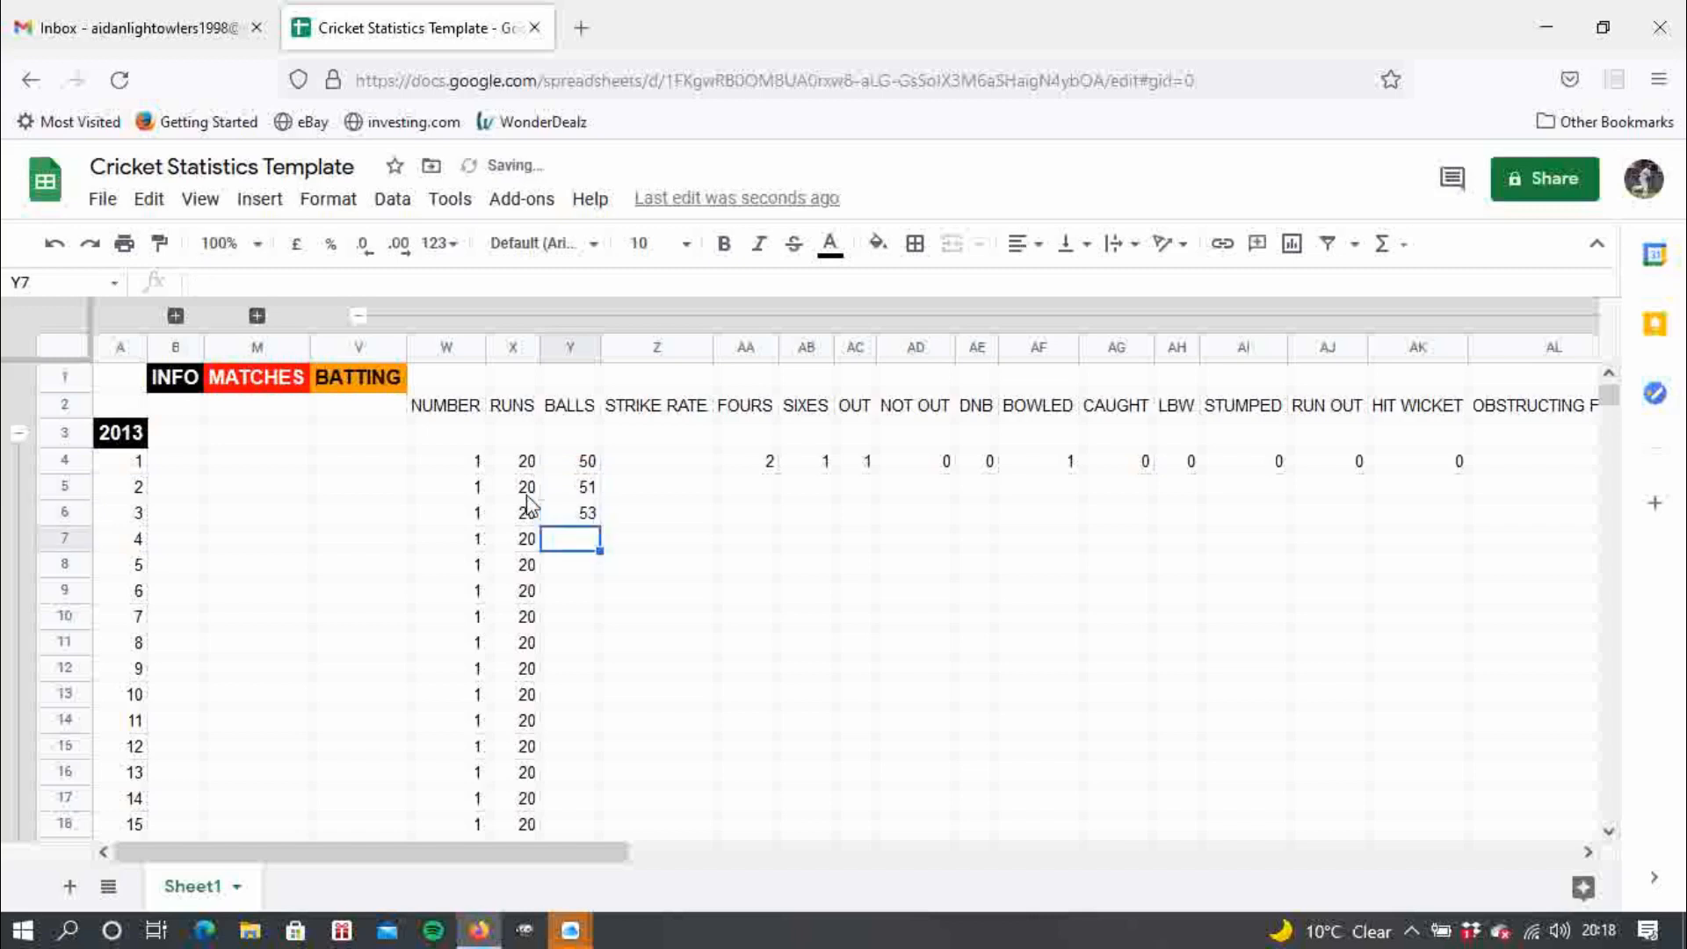
key(ctrl+Right)
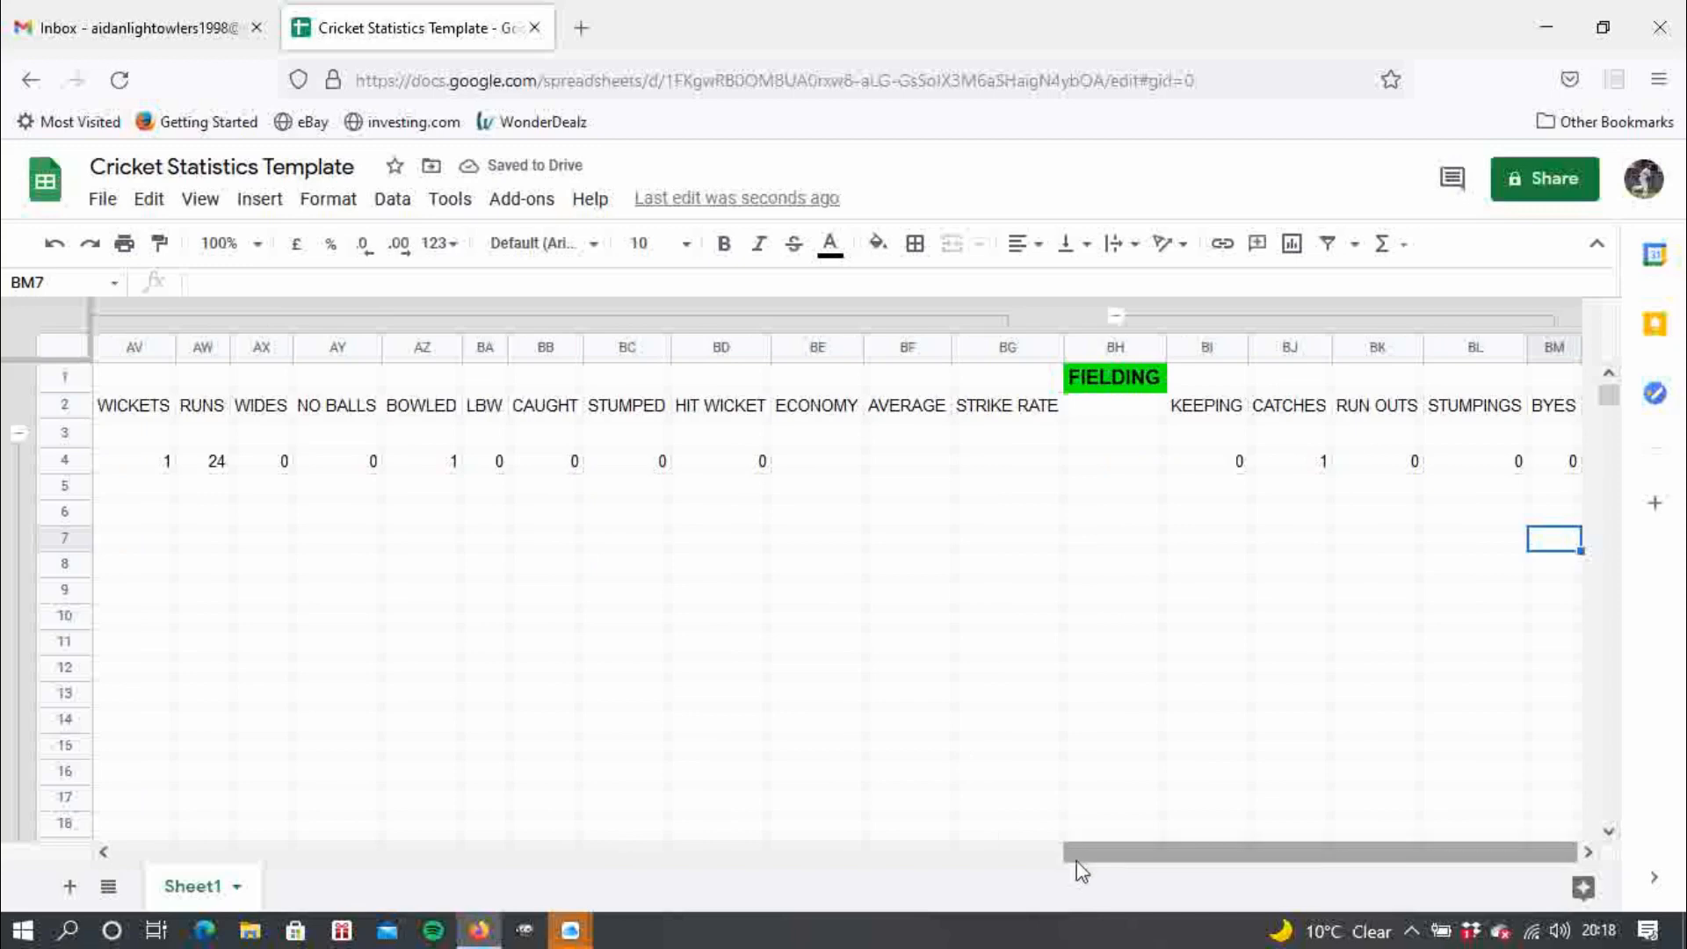
drag(1075, 854, 256, 776)
- Correct the BALLS value of 2013 match 3 to 52 and enter 53 and 54 for matches 4 and 5
click(356, 522)
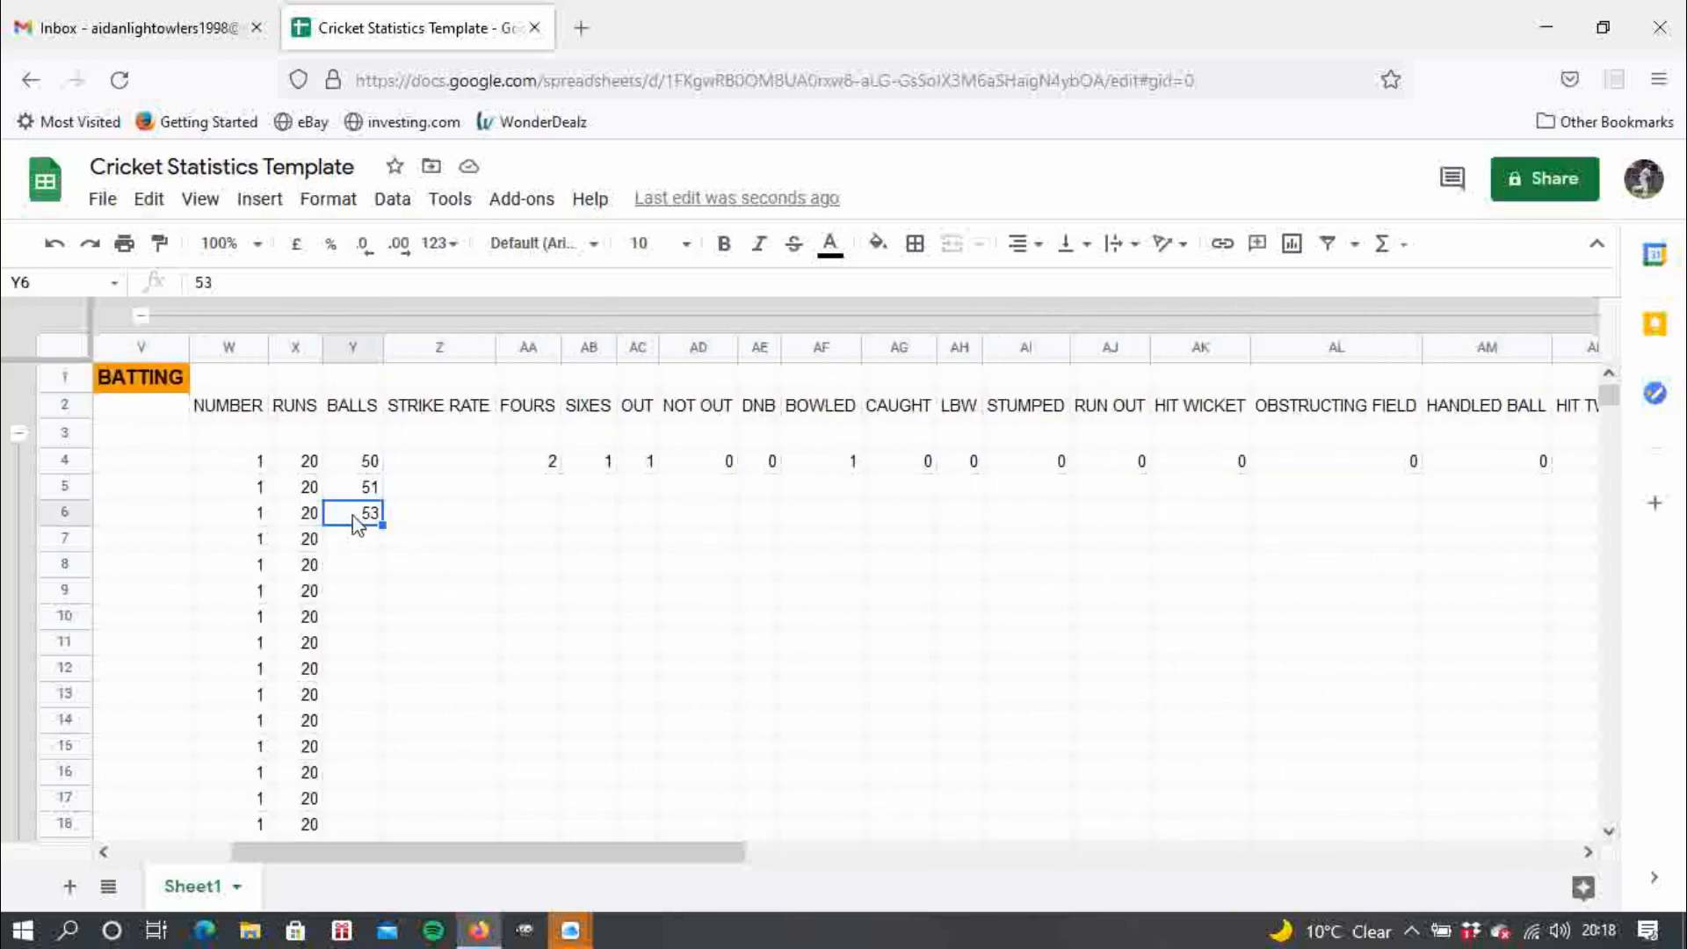
text(52)
key(Return)
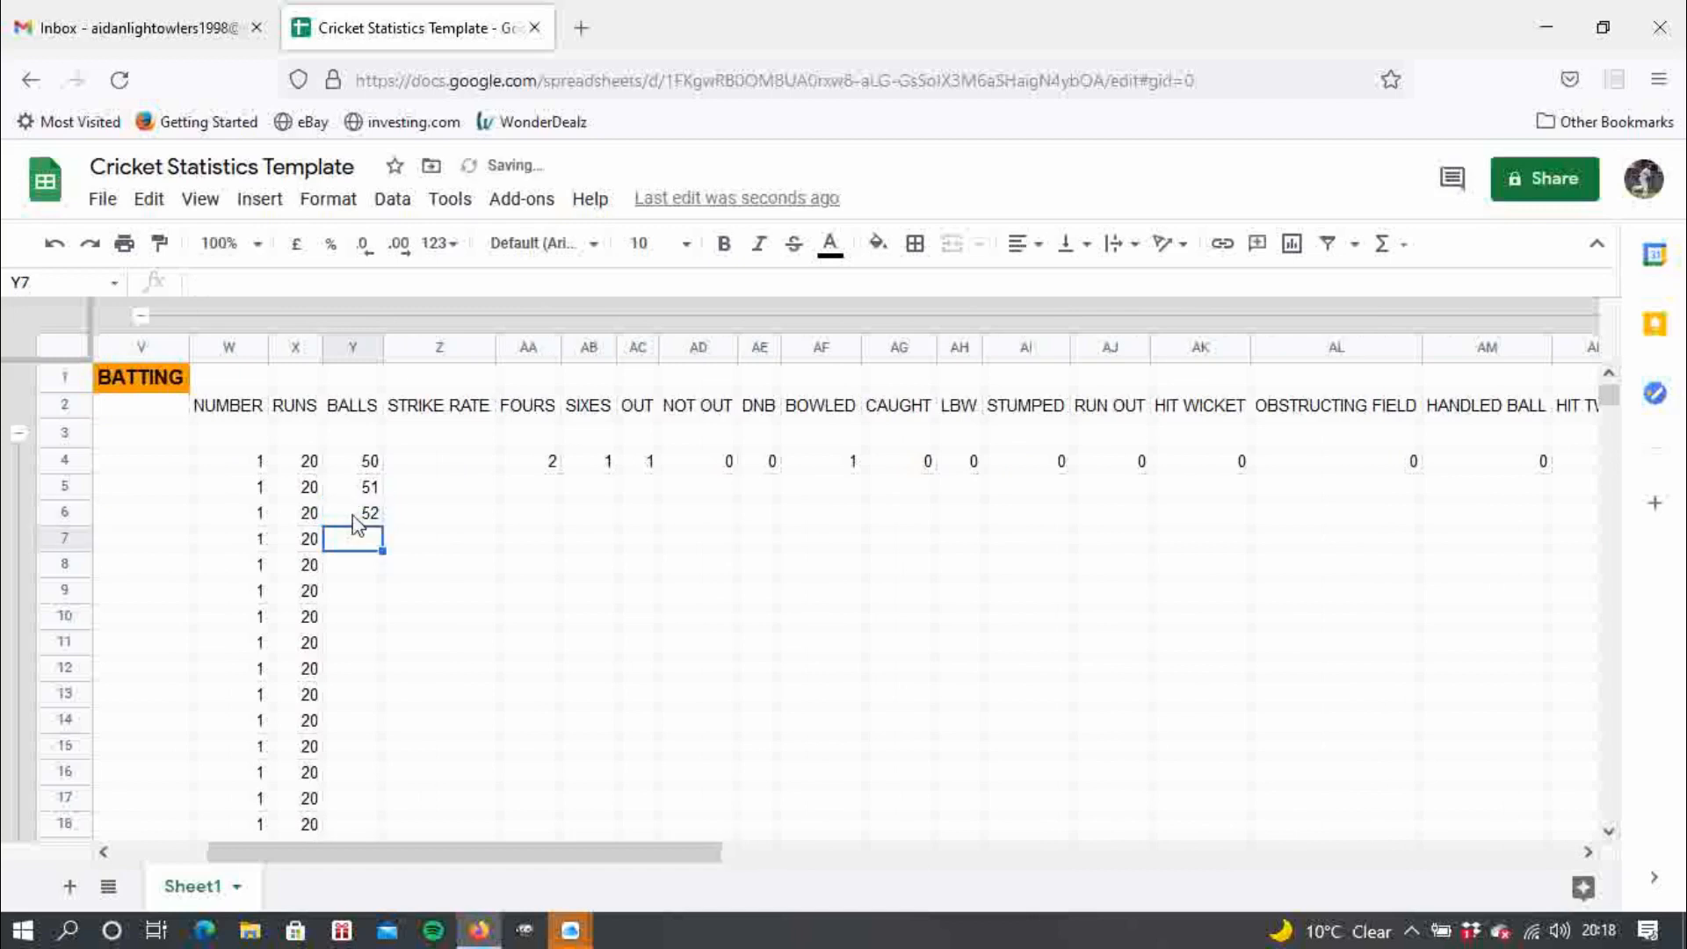
text(53)
key(Return)
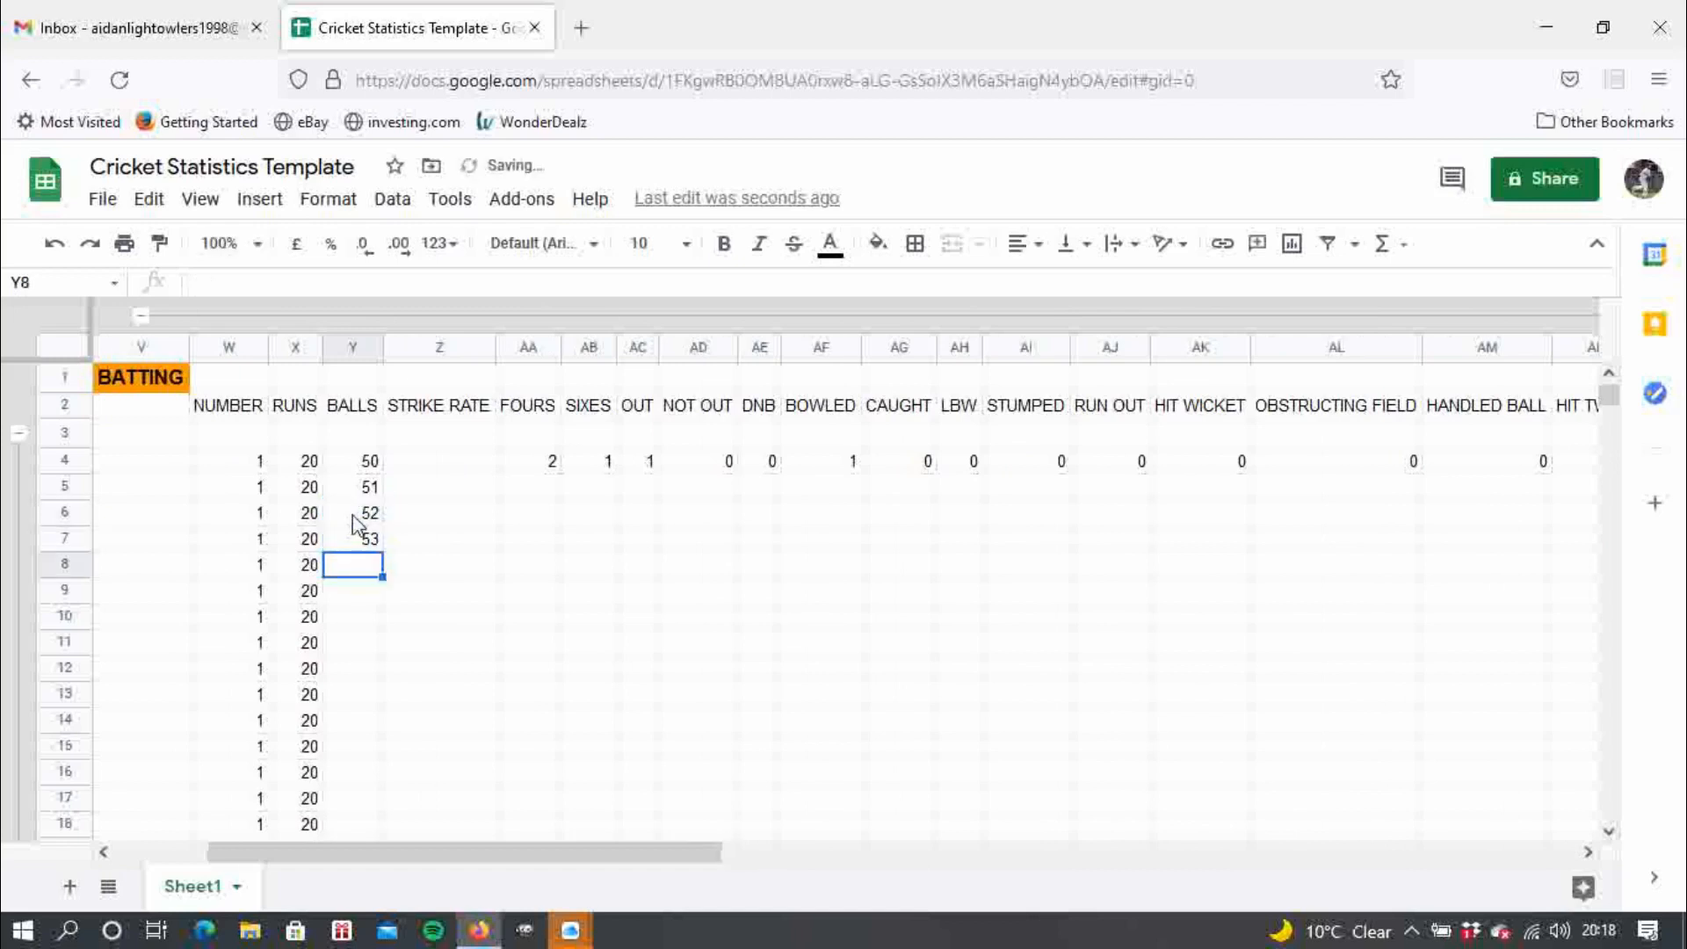
text(54)
key(Return)
- Extend the 2013 BALLS series from 50 up to 79 across all 30 matches (Y4:Y33)
click(373, 466)
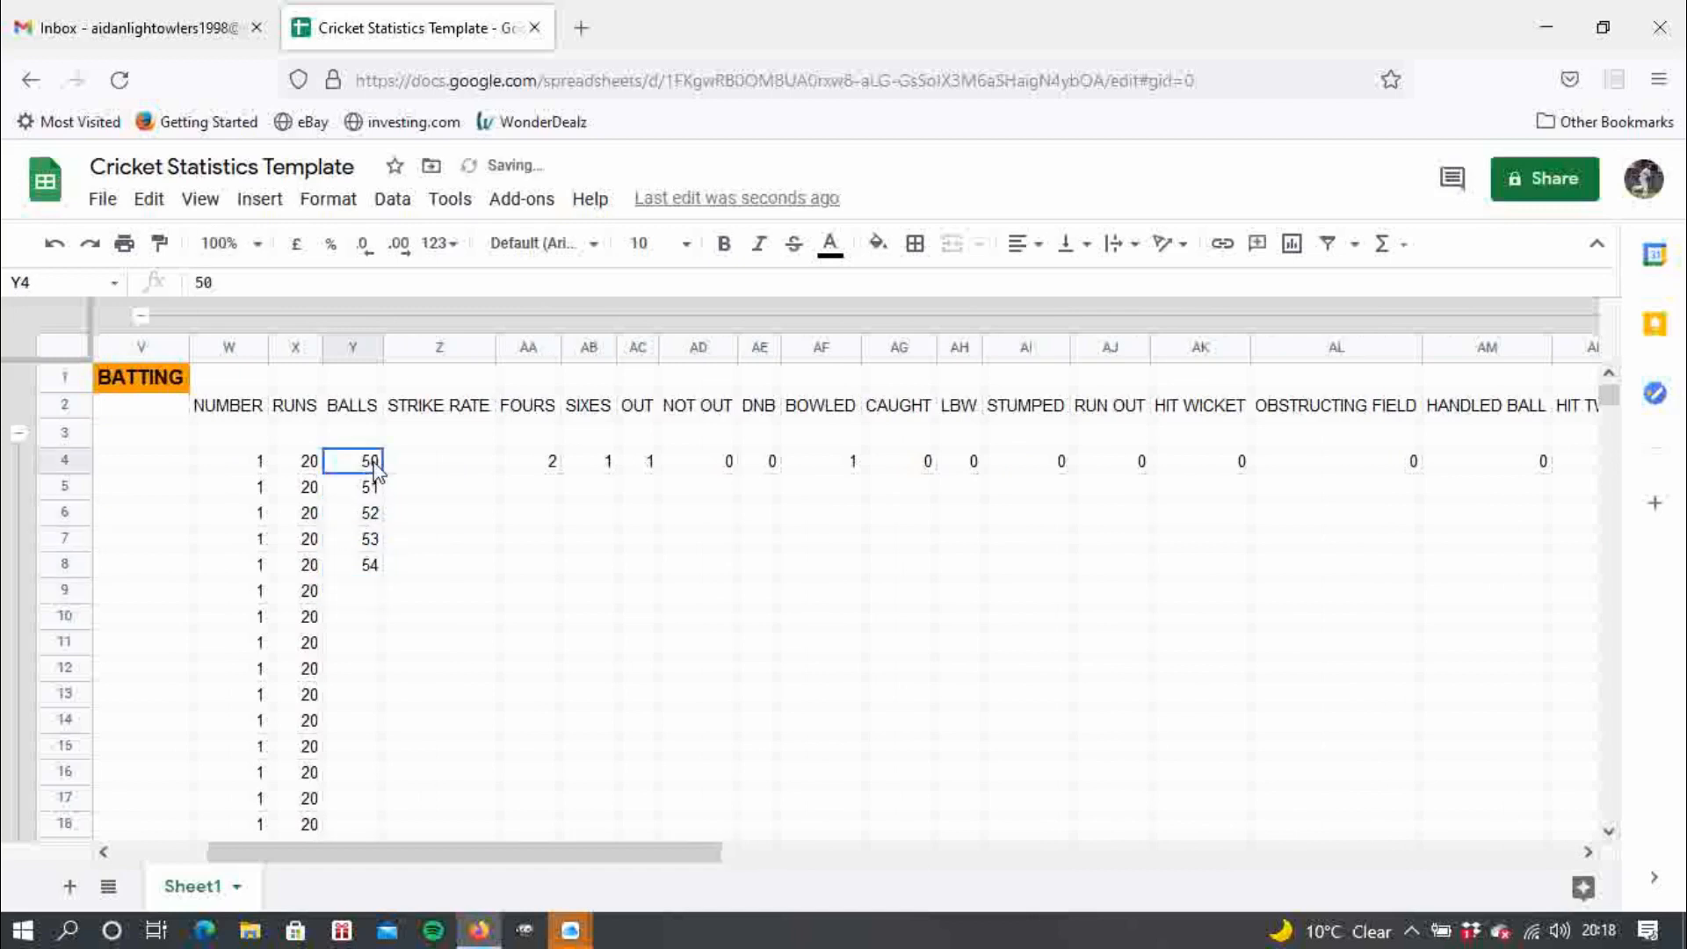
drag(373, 466, 378, 670)
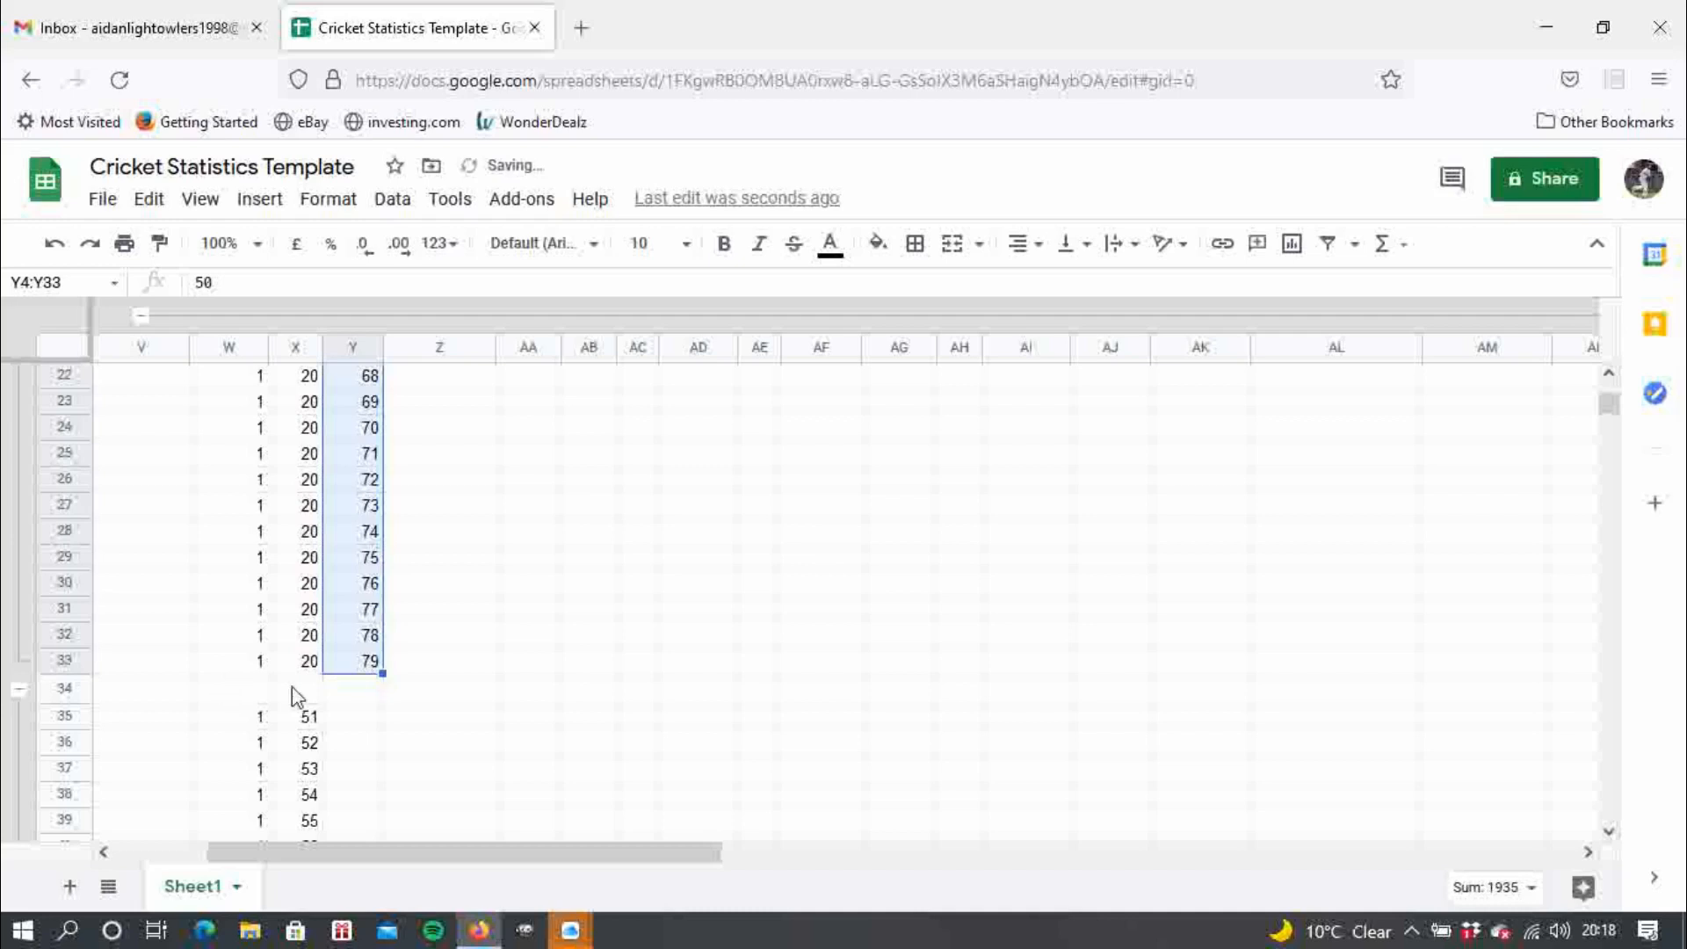
- Enter 80, 81, 82 and 83 as the BALLS values for the first four 2014 matches (Y35:Y38)
click(363, 722)
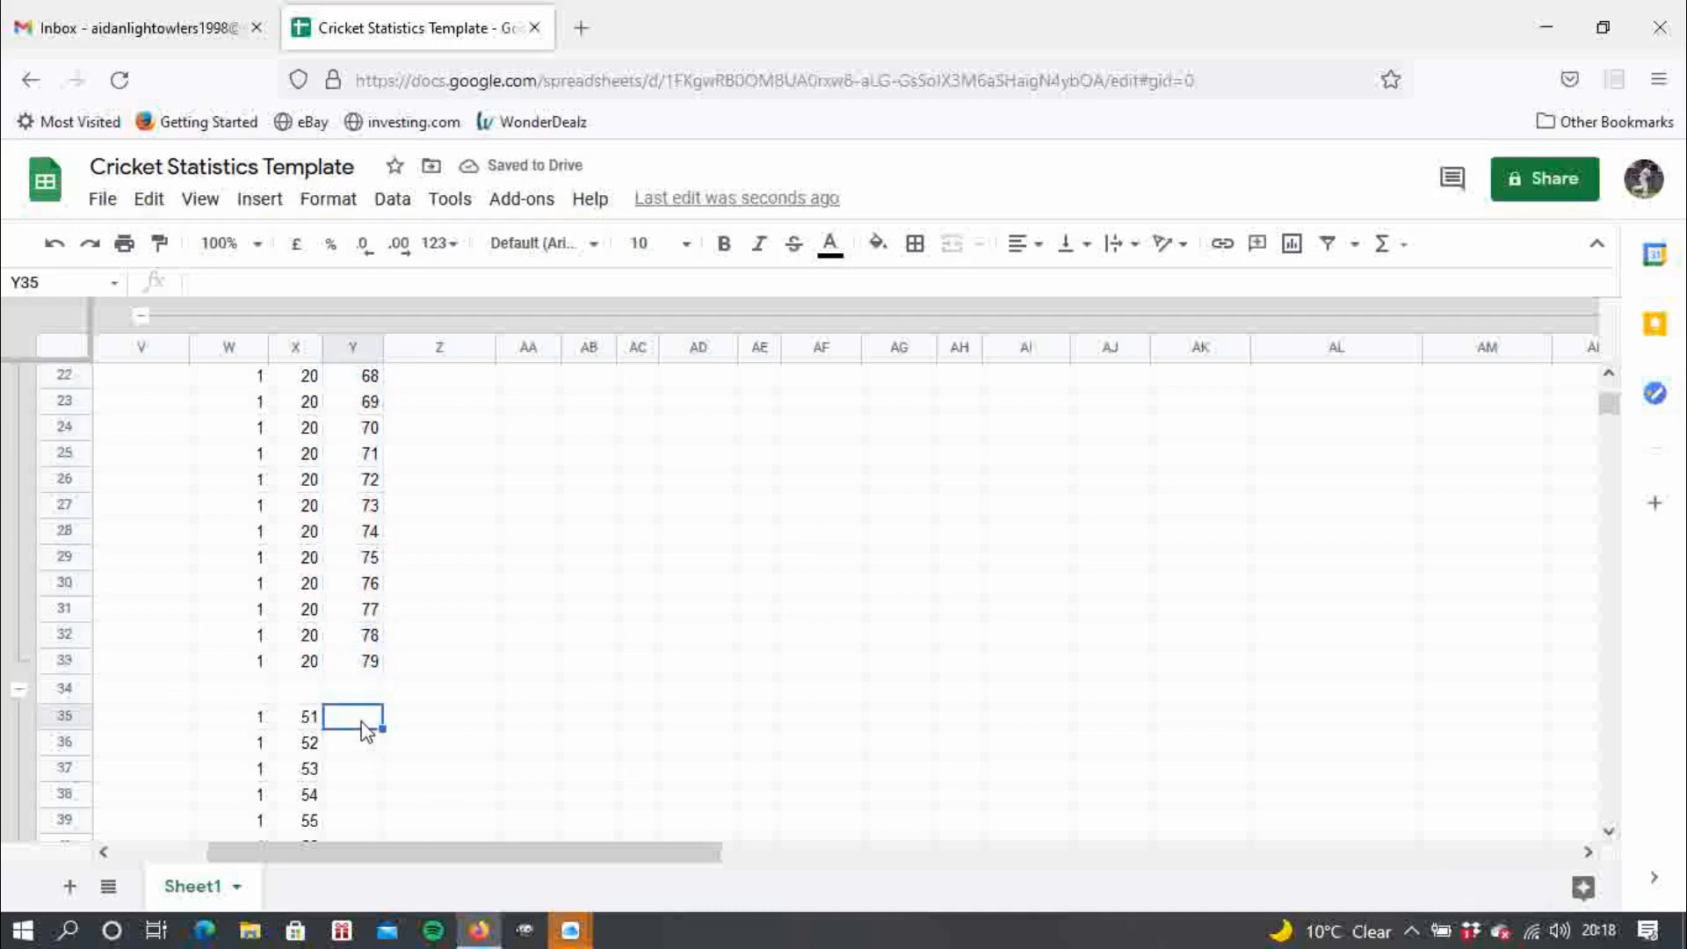
text(80)
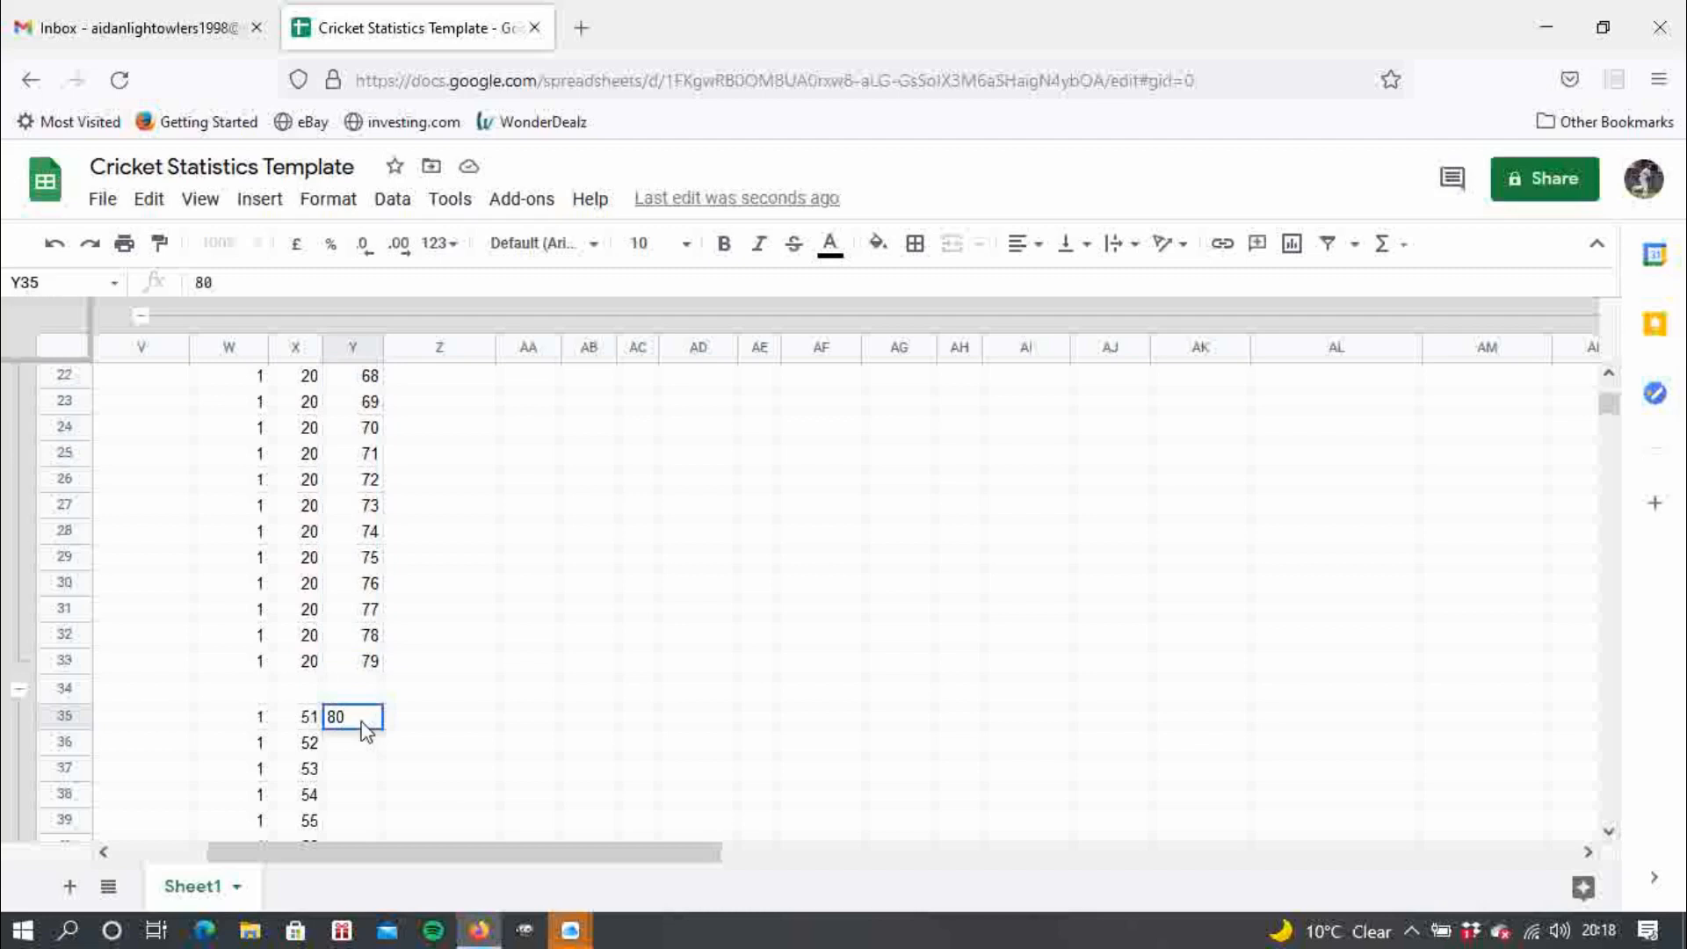
key(Return)
text(81)
key(Return)
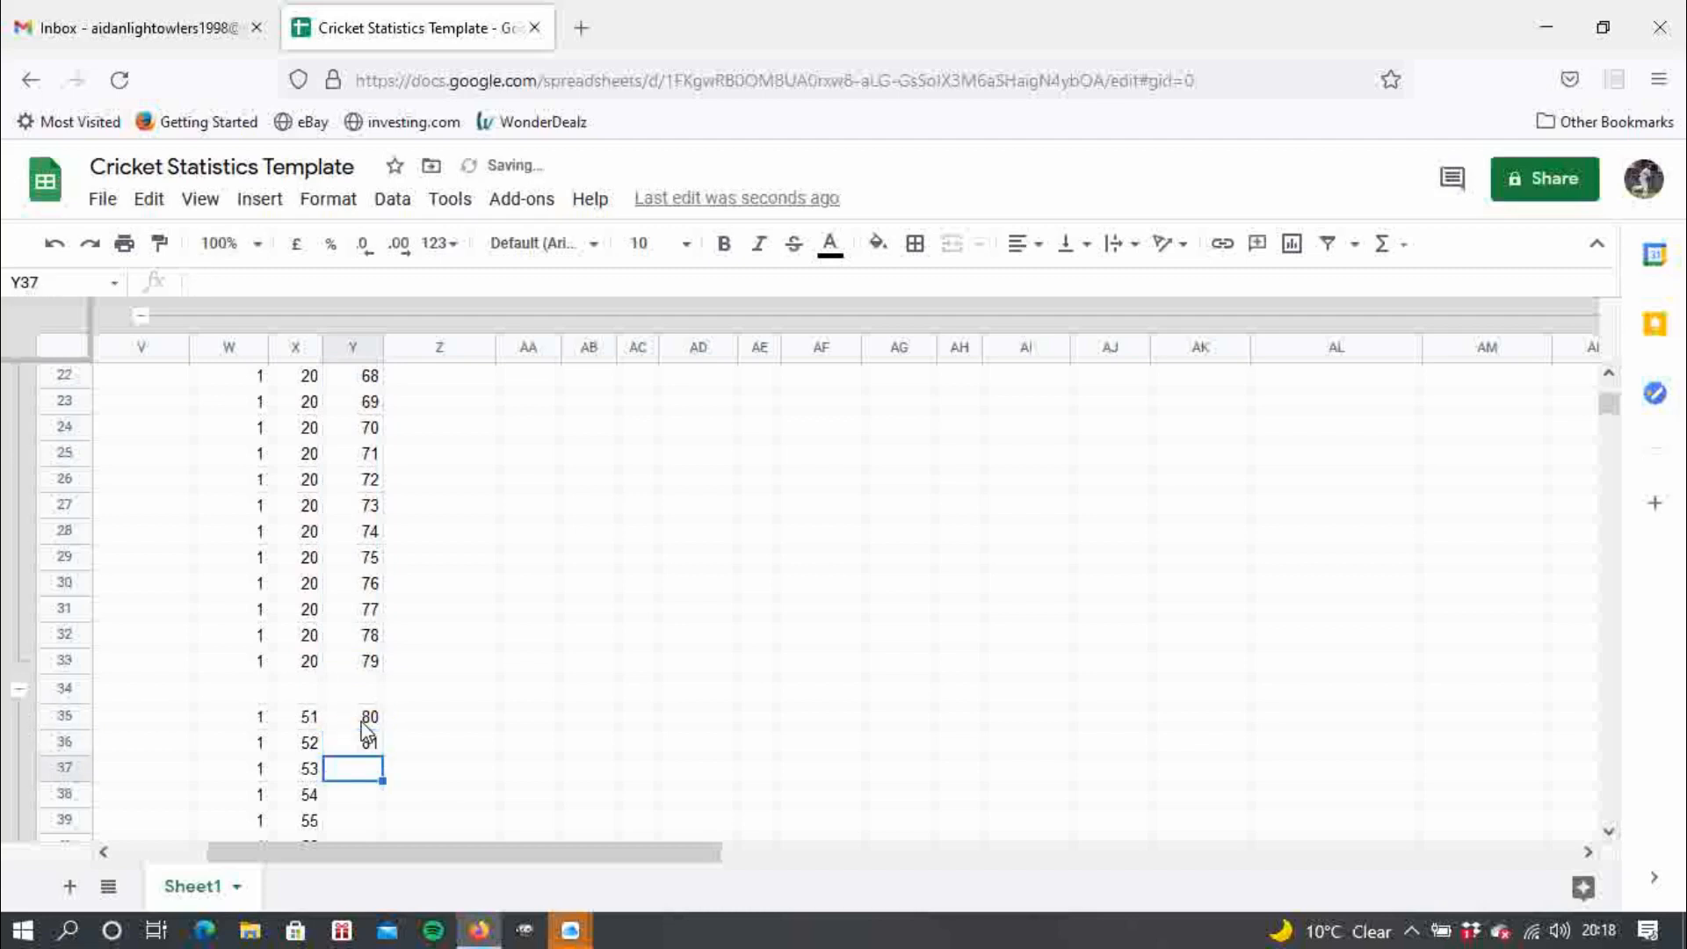
text(82)
key(Return)
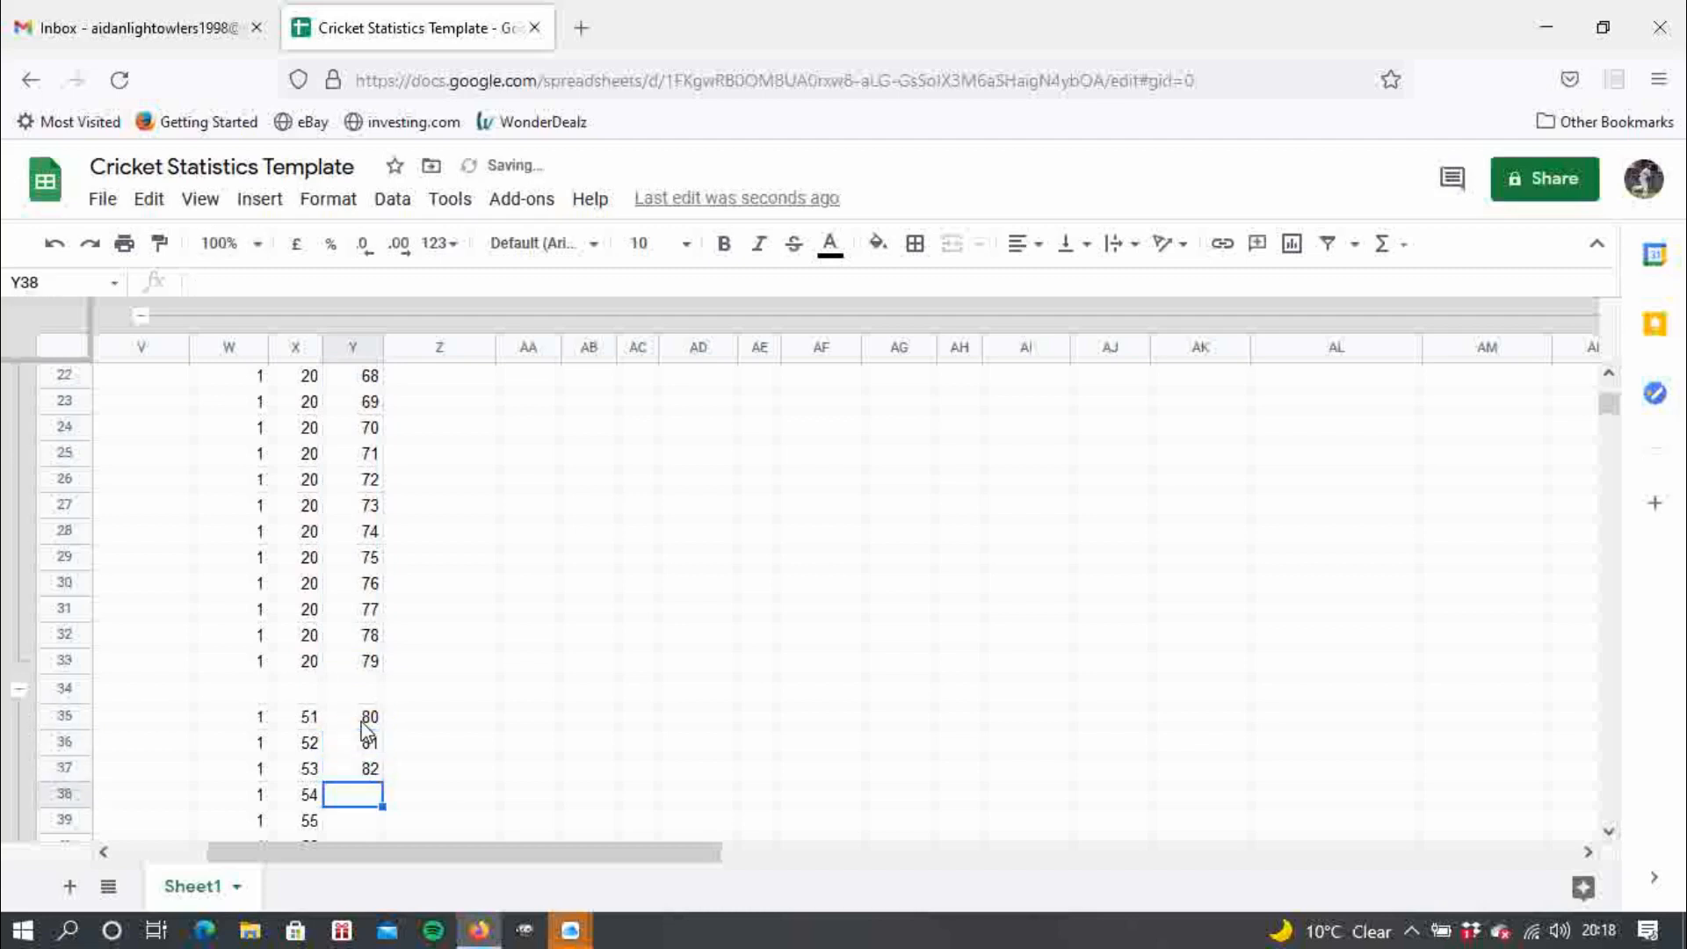
text(83)
key(Return)
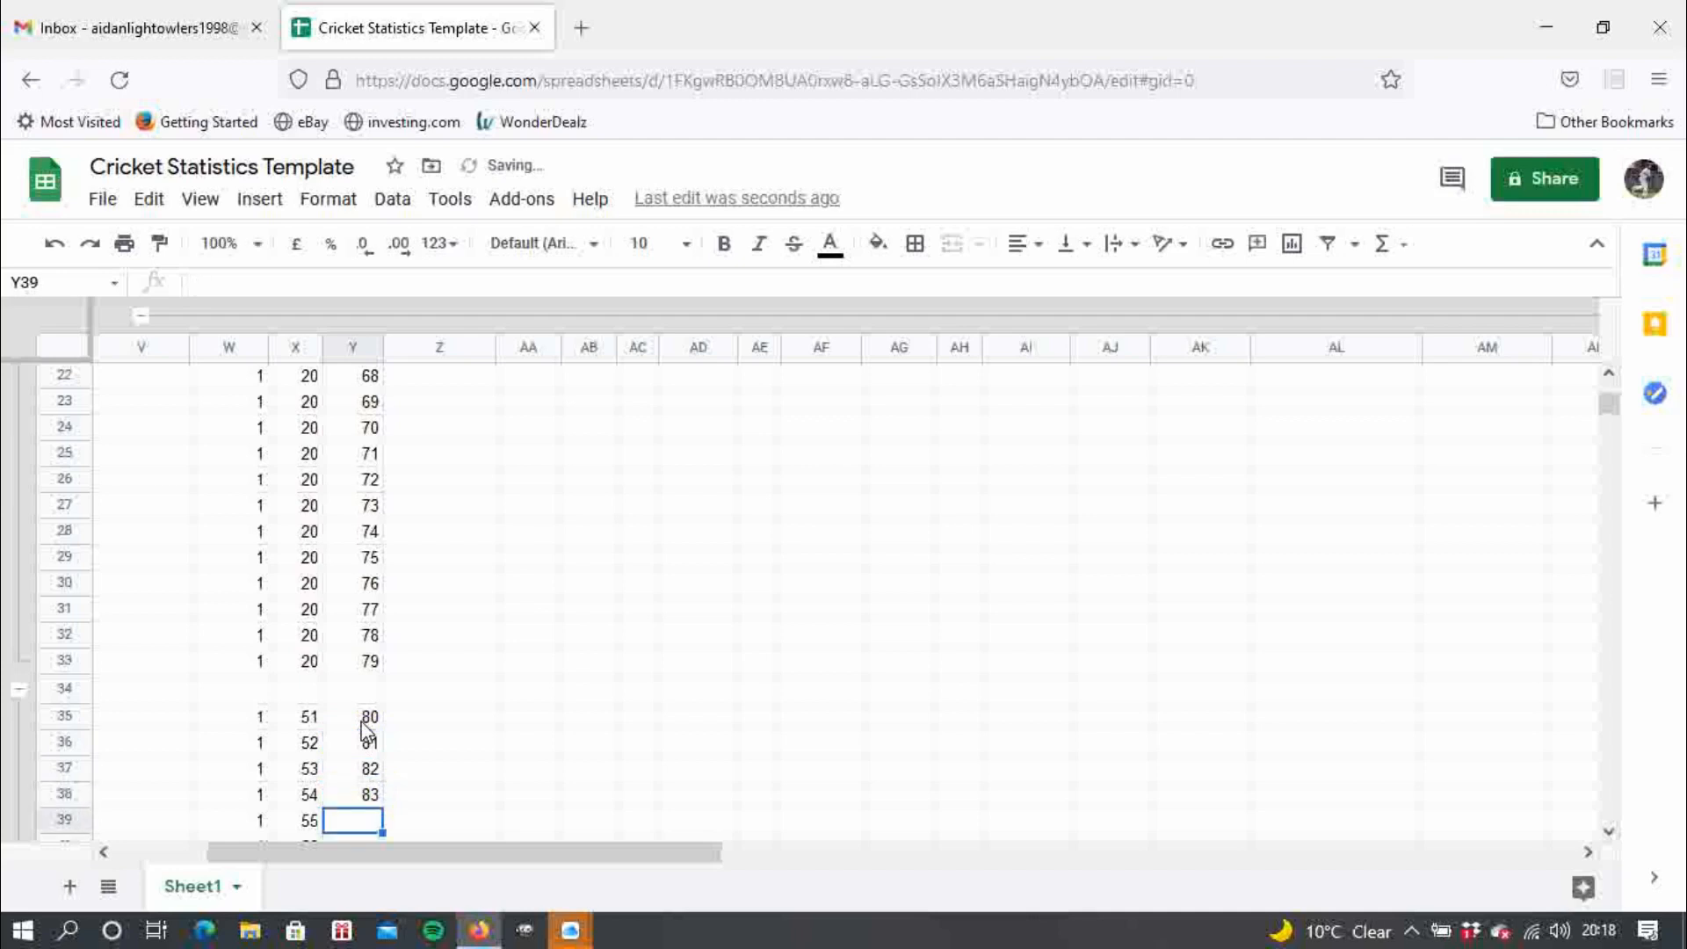
- Extend the 2014 BALLS series from 80 up to 109 across all 30 matches (Y35:Y64)
drag(361, 724, 361, 795)
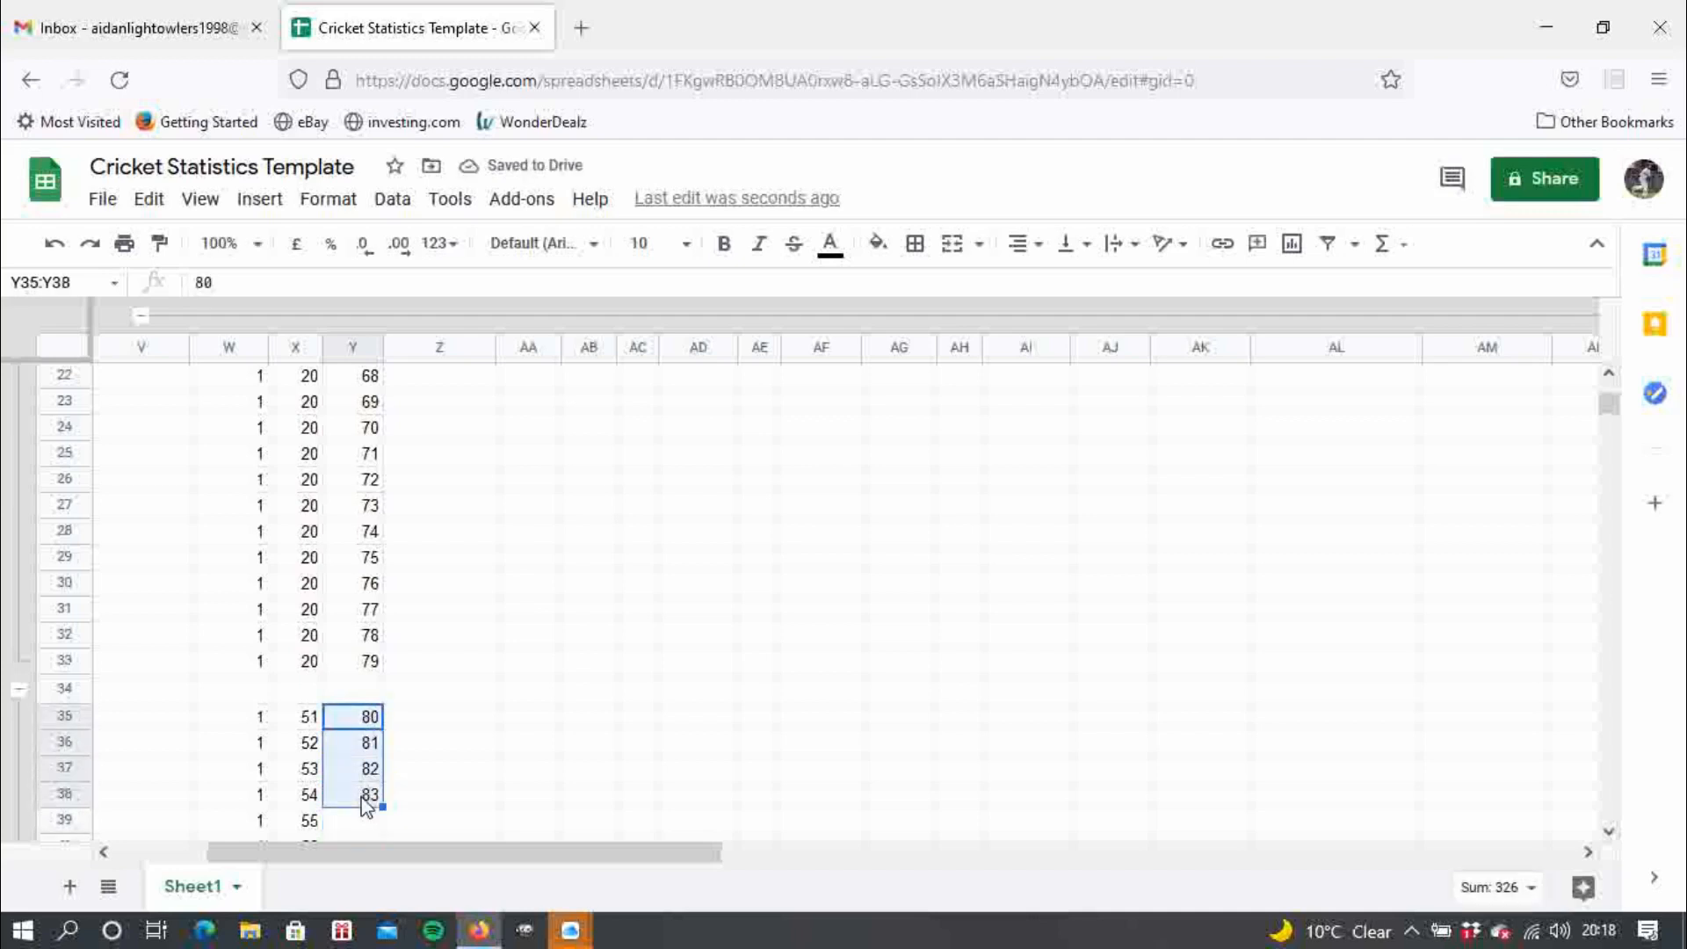
drag(387, 893, 378, 699)
click(520, 694)
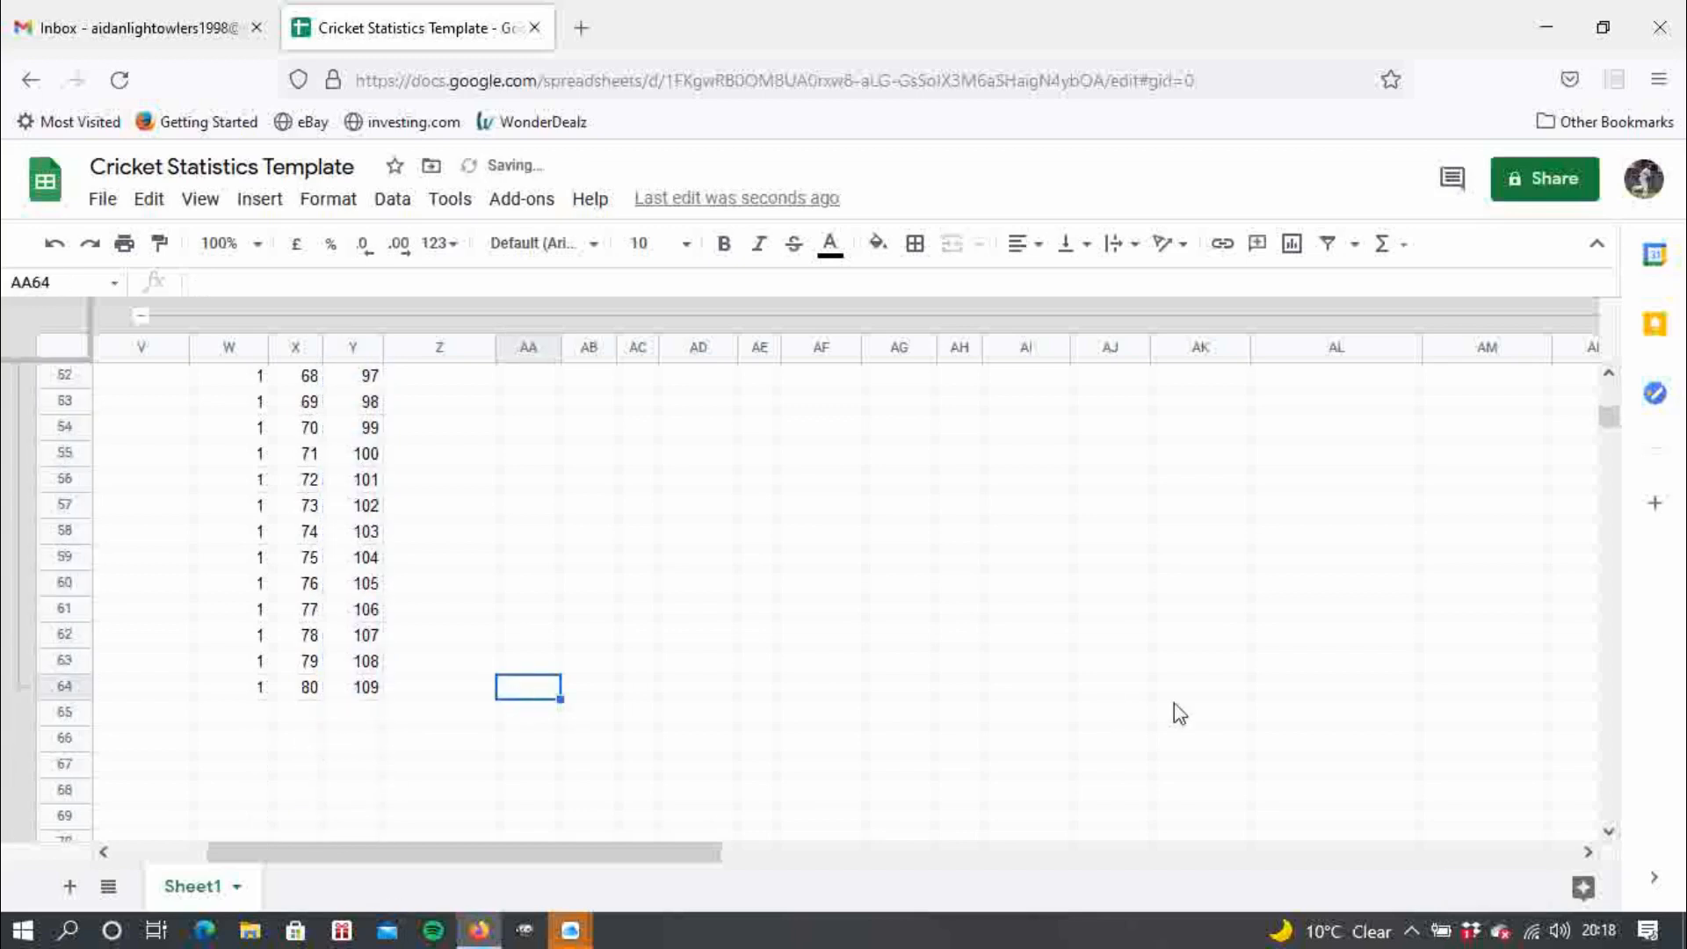
- Enter 3, 4 and 5 as the batting FOURS for 2013 matches 2 to 4 (AA5:AA7)
drag(1604, 414, 1609, 373)
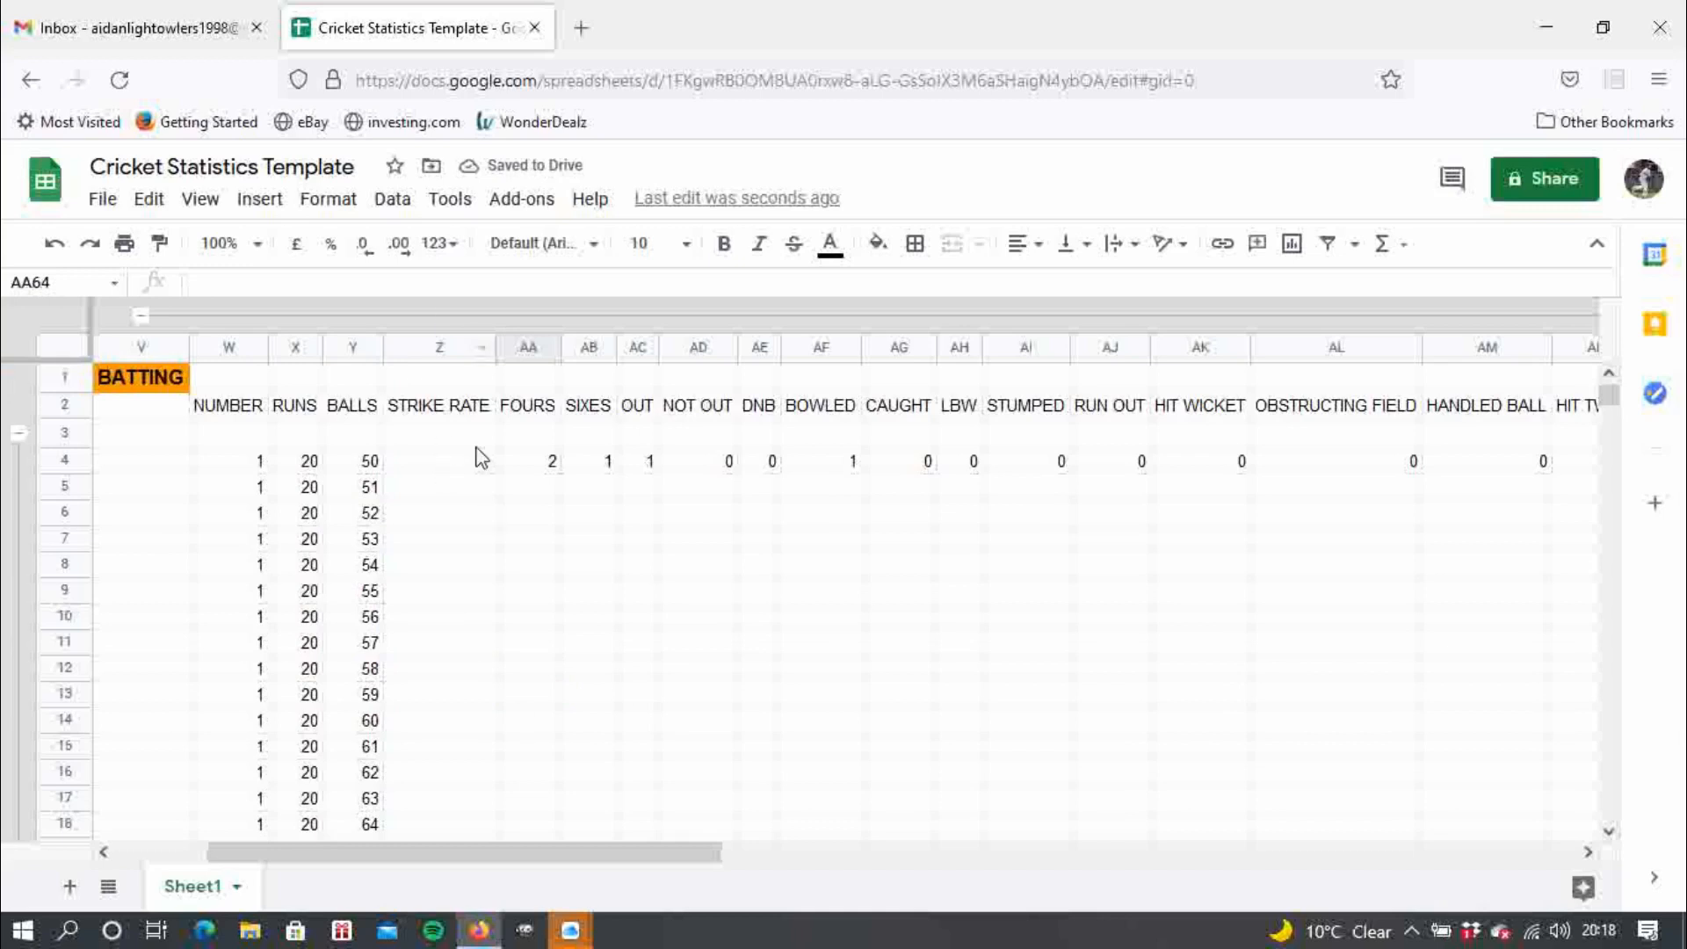
click(543, 487)
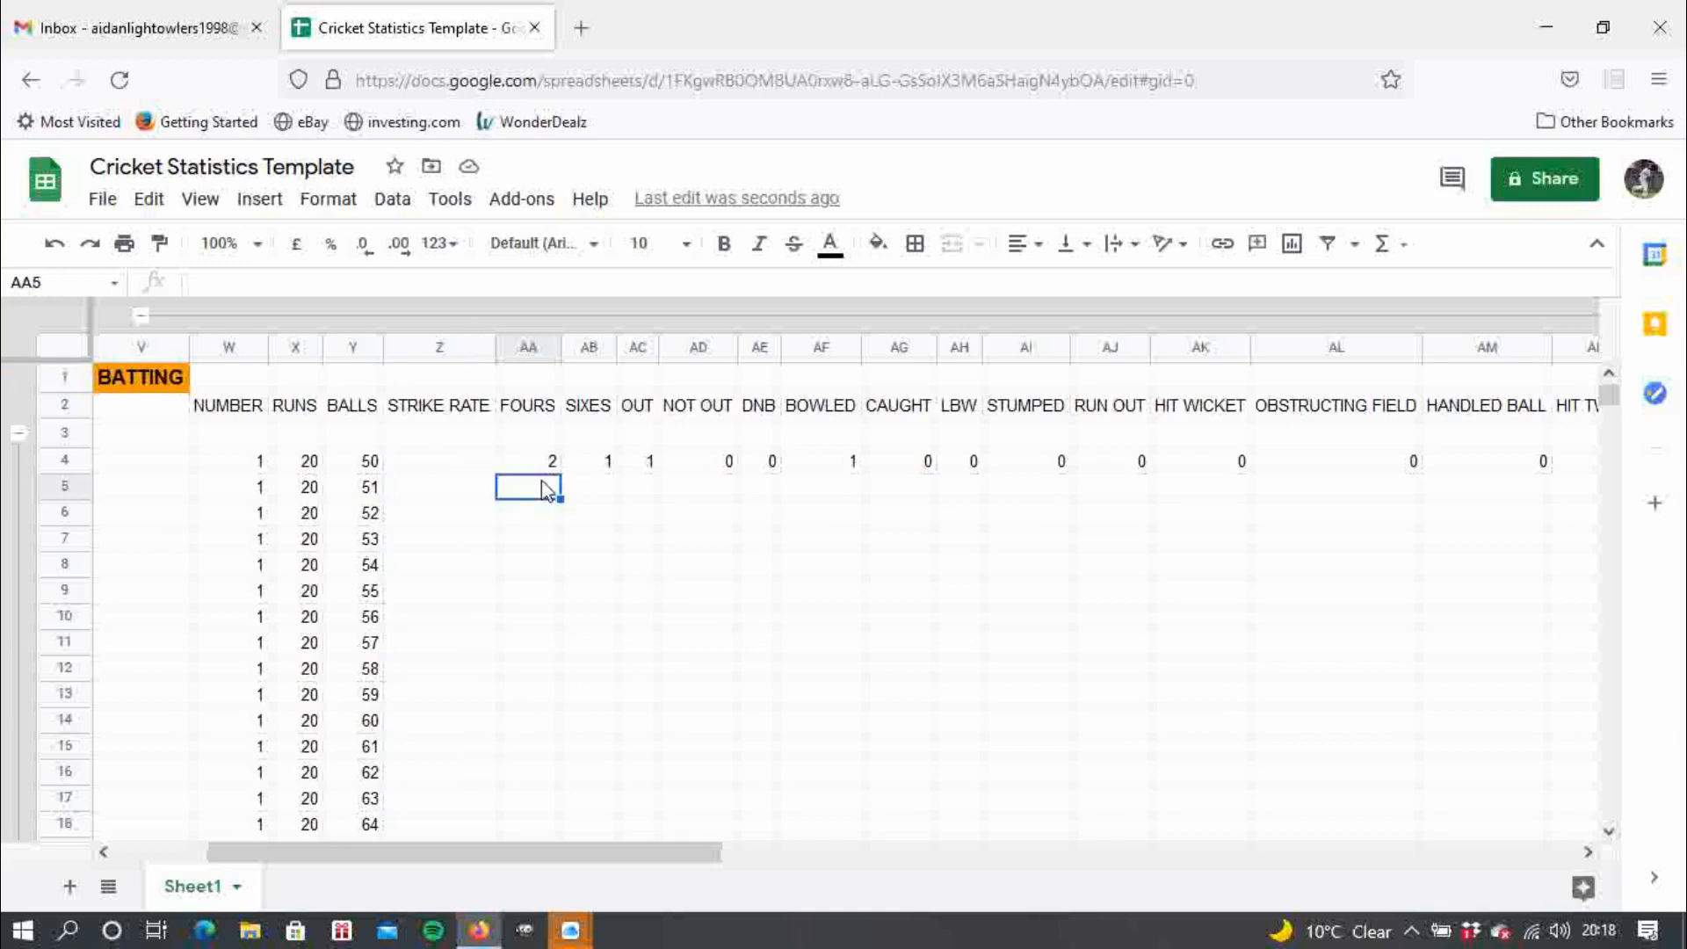
text(3)
key(Return)
text(4)
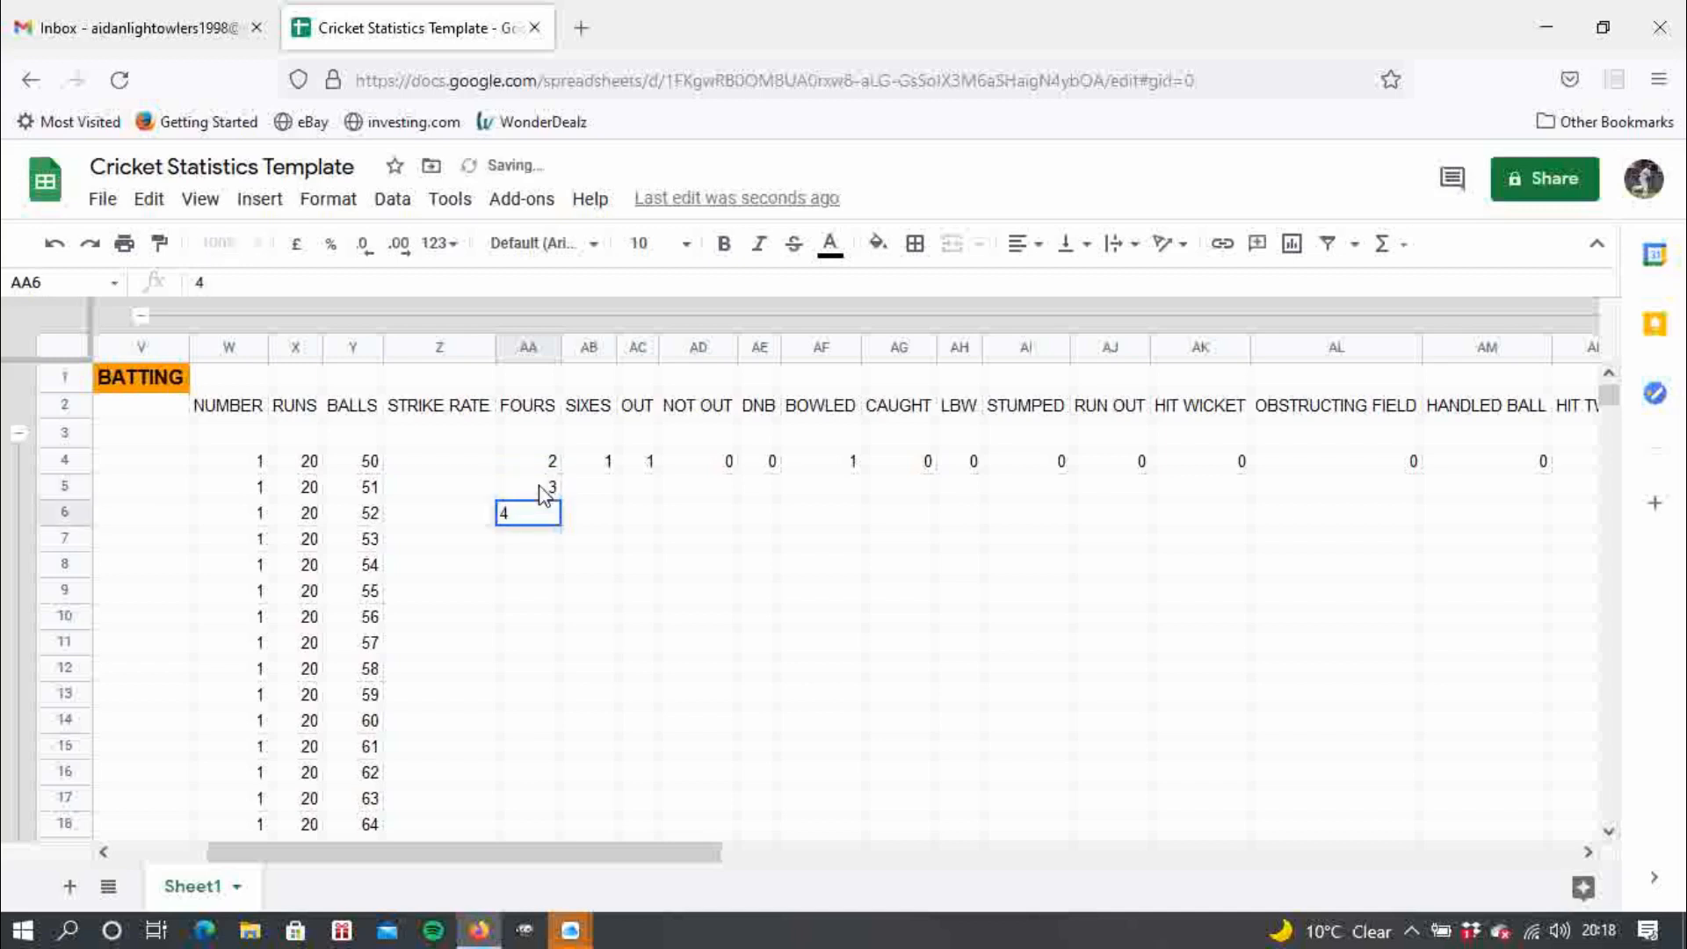
key(Return)
text(5)
key(Return)
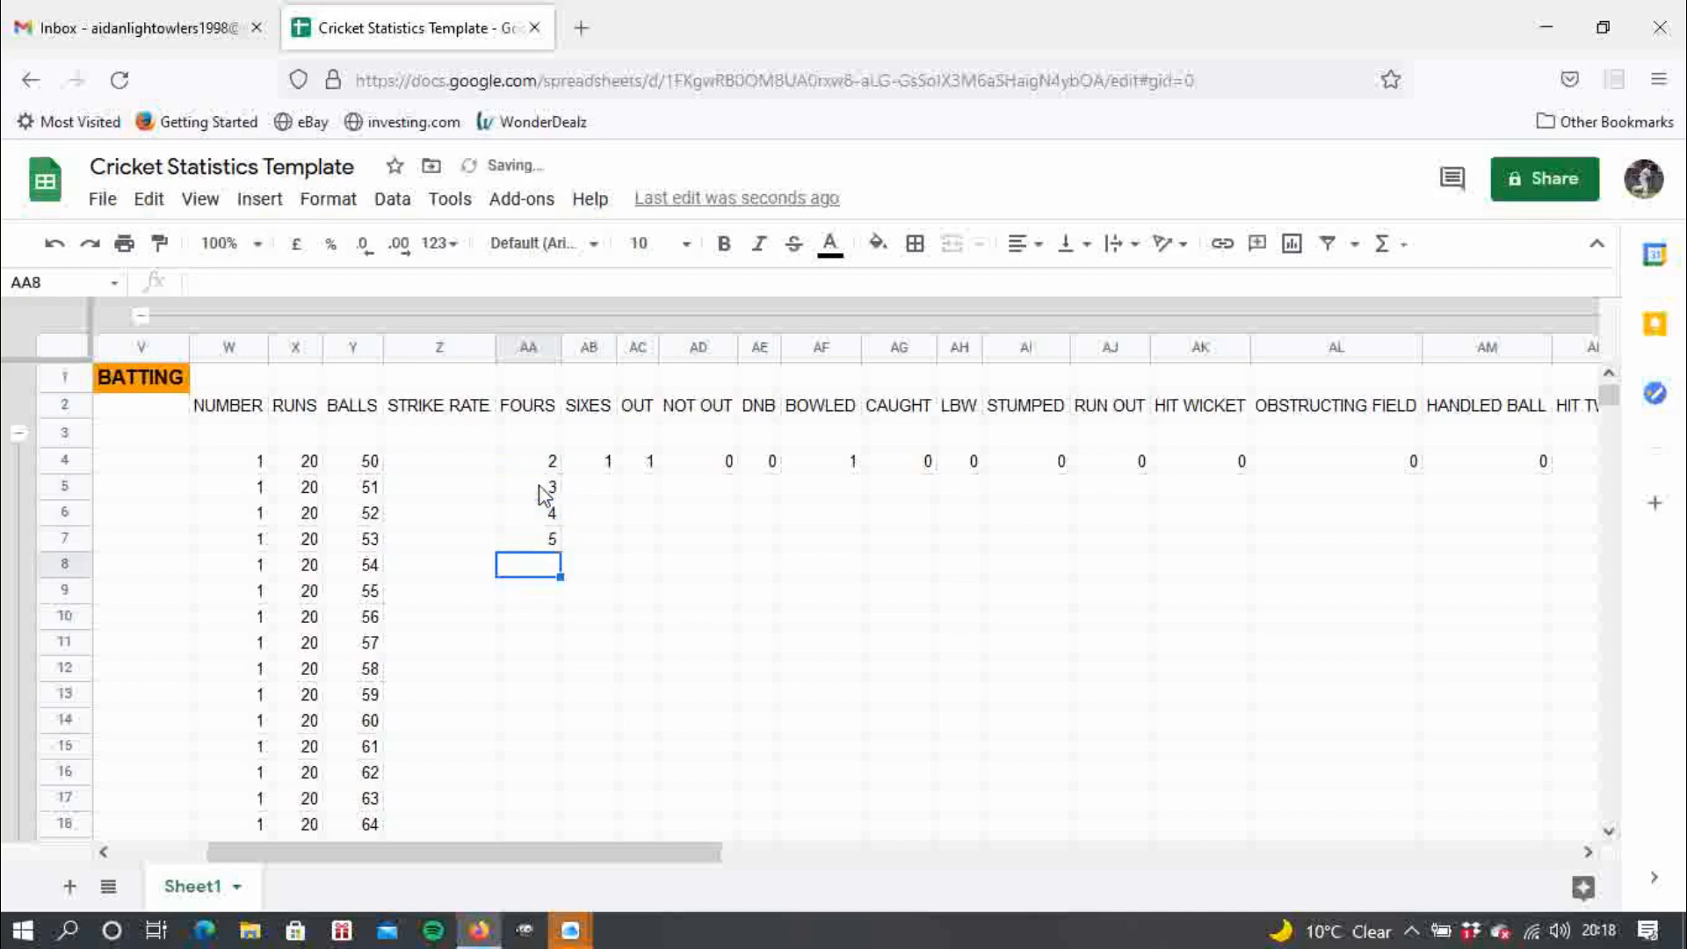
- Extend the 2013 FOURS series from 2 up to 31 across all 30 matches (AA4:AA33) and select the first 2014 FOURS cell
drag(541, 466, 547, 542)
drag(540, 467, 565, 751)
click(542, 798)
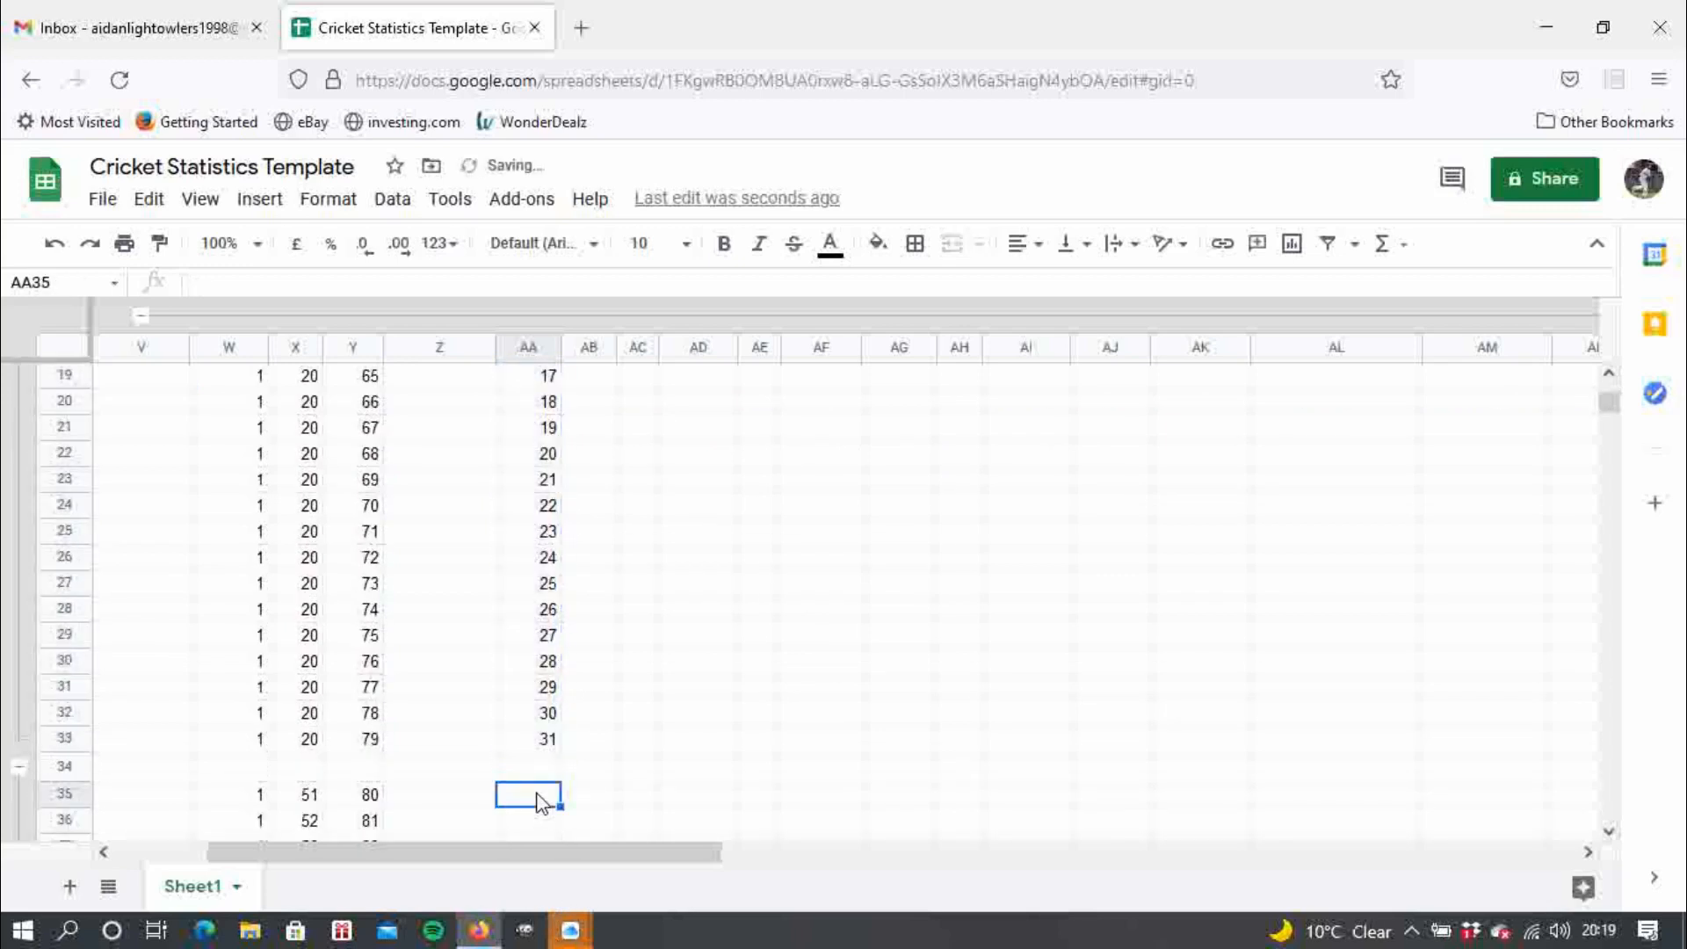
- Enter 32, 33 and 34 as the first 2014 FOURS values and extend the series to 61 across AA35:AA64
text(32)
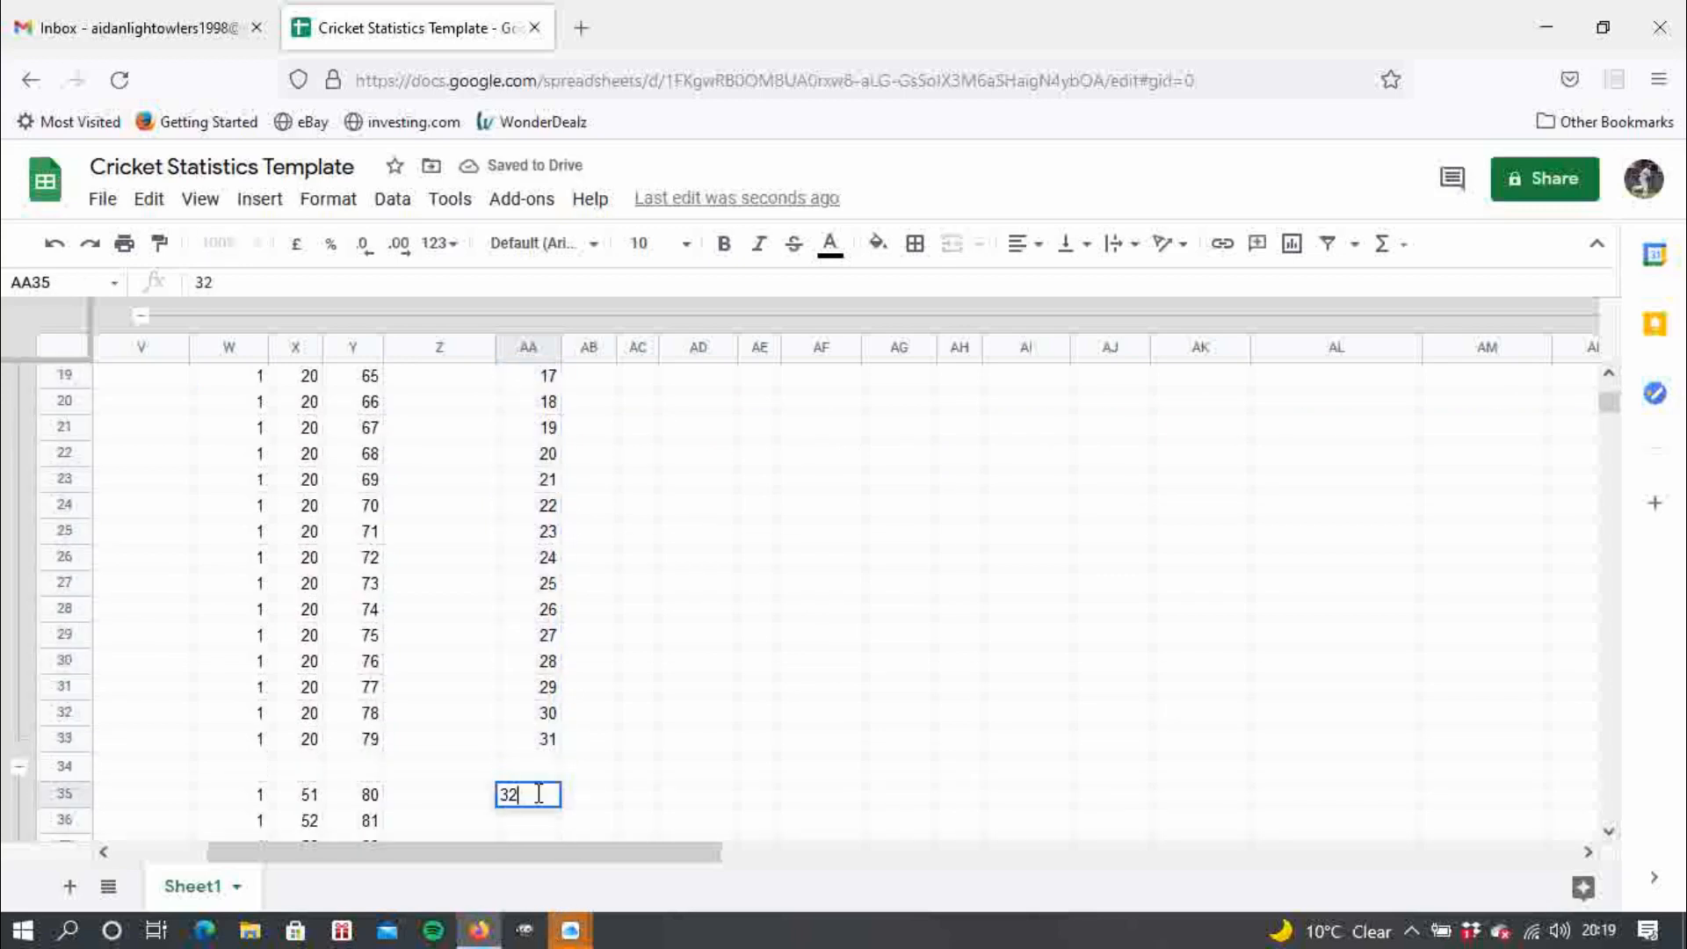
key(Return)
text(33)
key(Return)
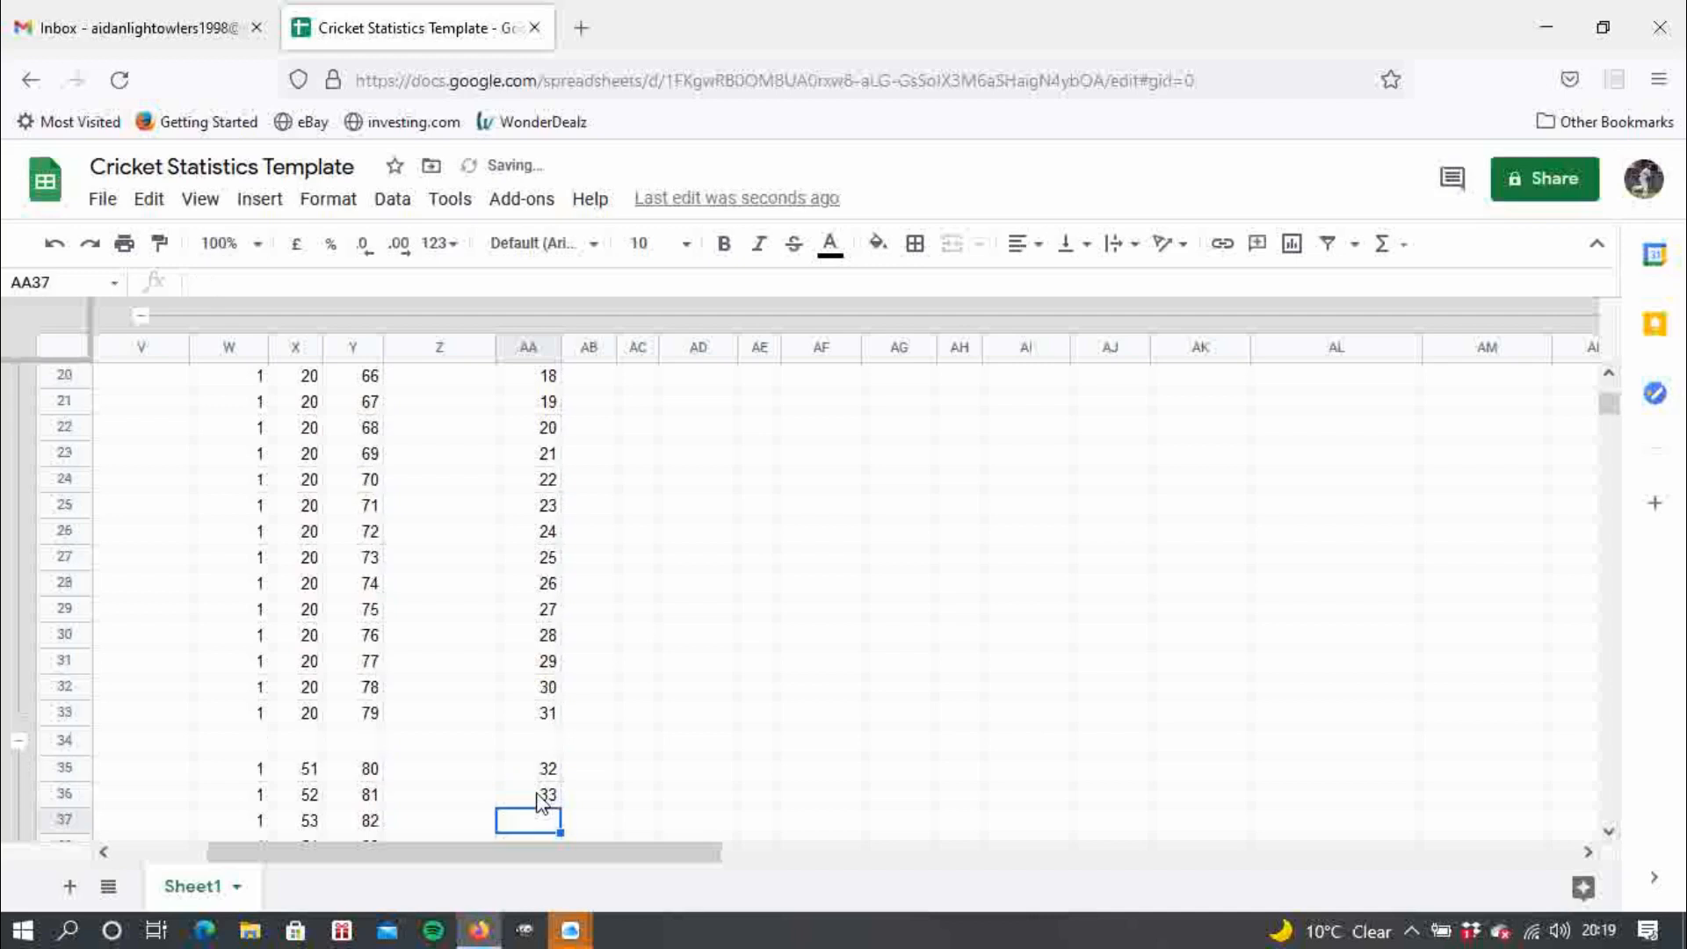
text(34)
key(Return)
click(549, 745)
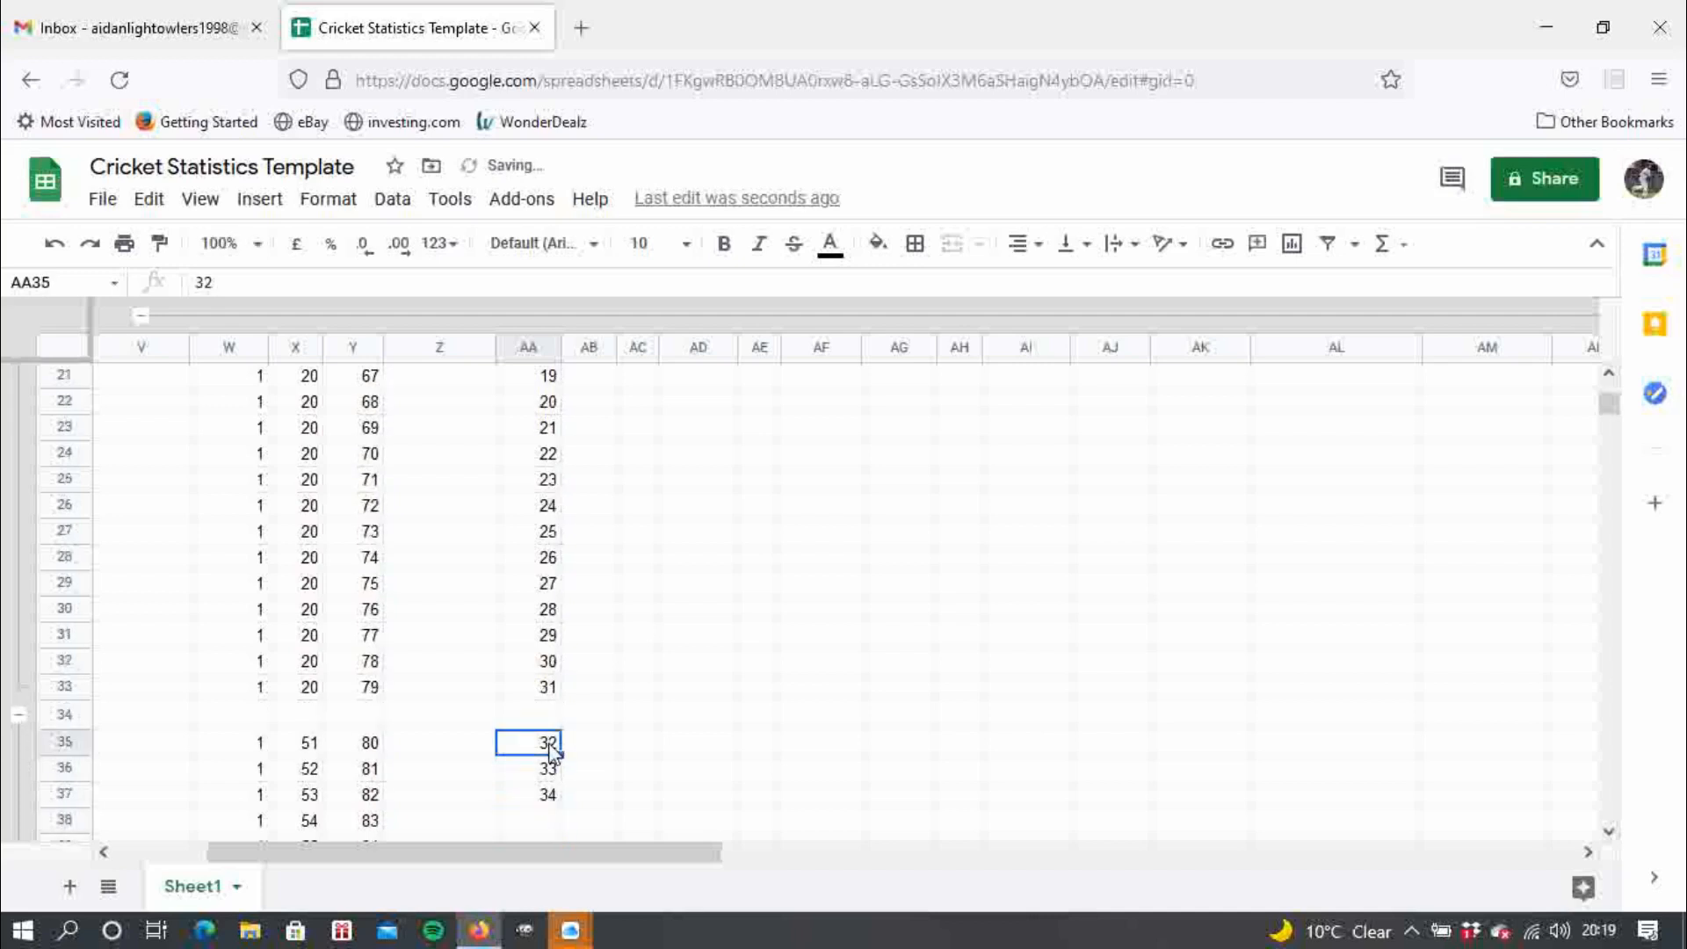
drag(550, 748, 561, 799)
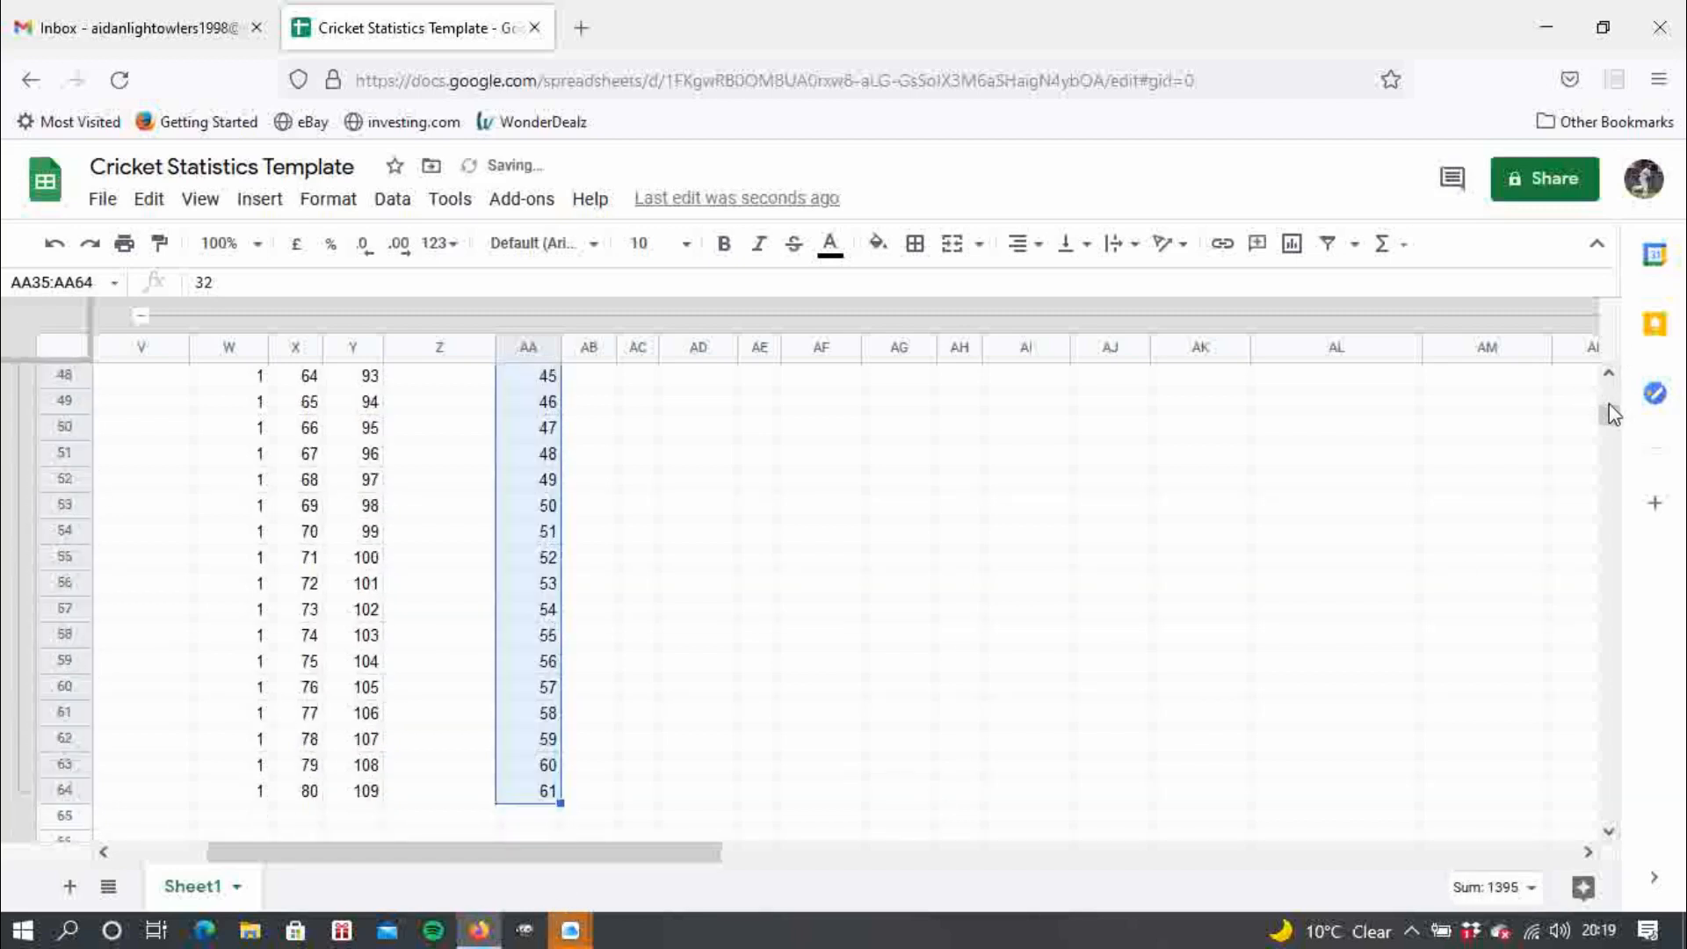
- Copy the 3 from the second 2013 match's FOURS into its SIXES cell and fill it through AB5:AB33
scroll(1609, 378, up, 2)
scroll(1609, 381, up, 10)
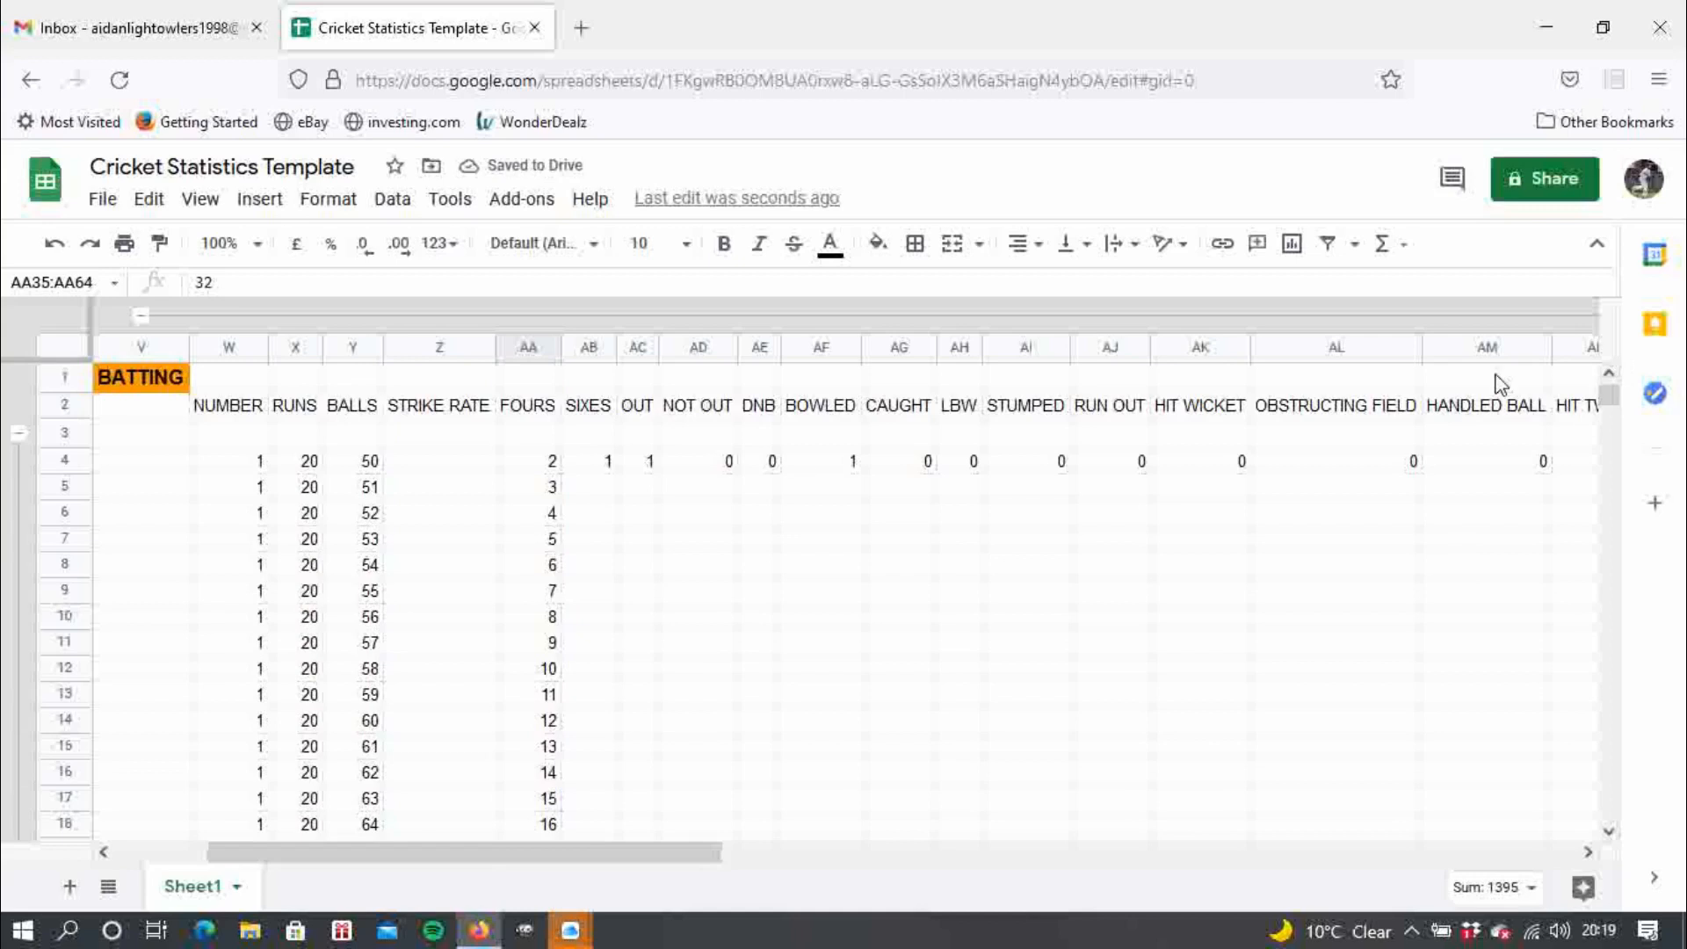
click(553, 488)
drag(560, 498, 601, 498)
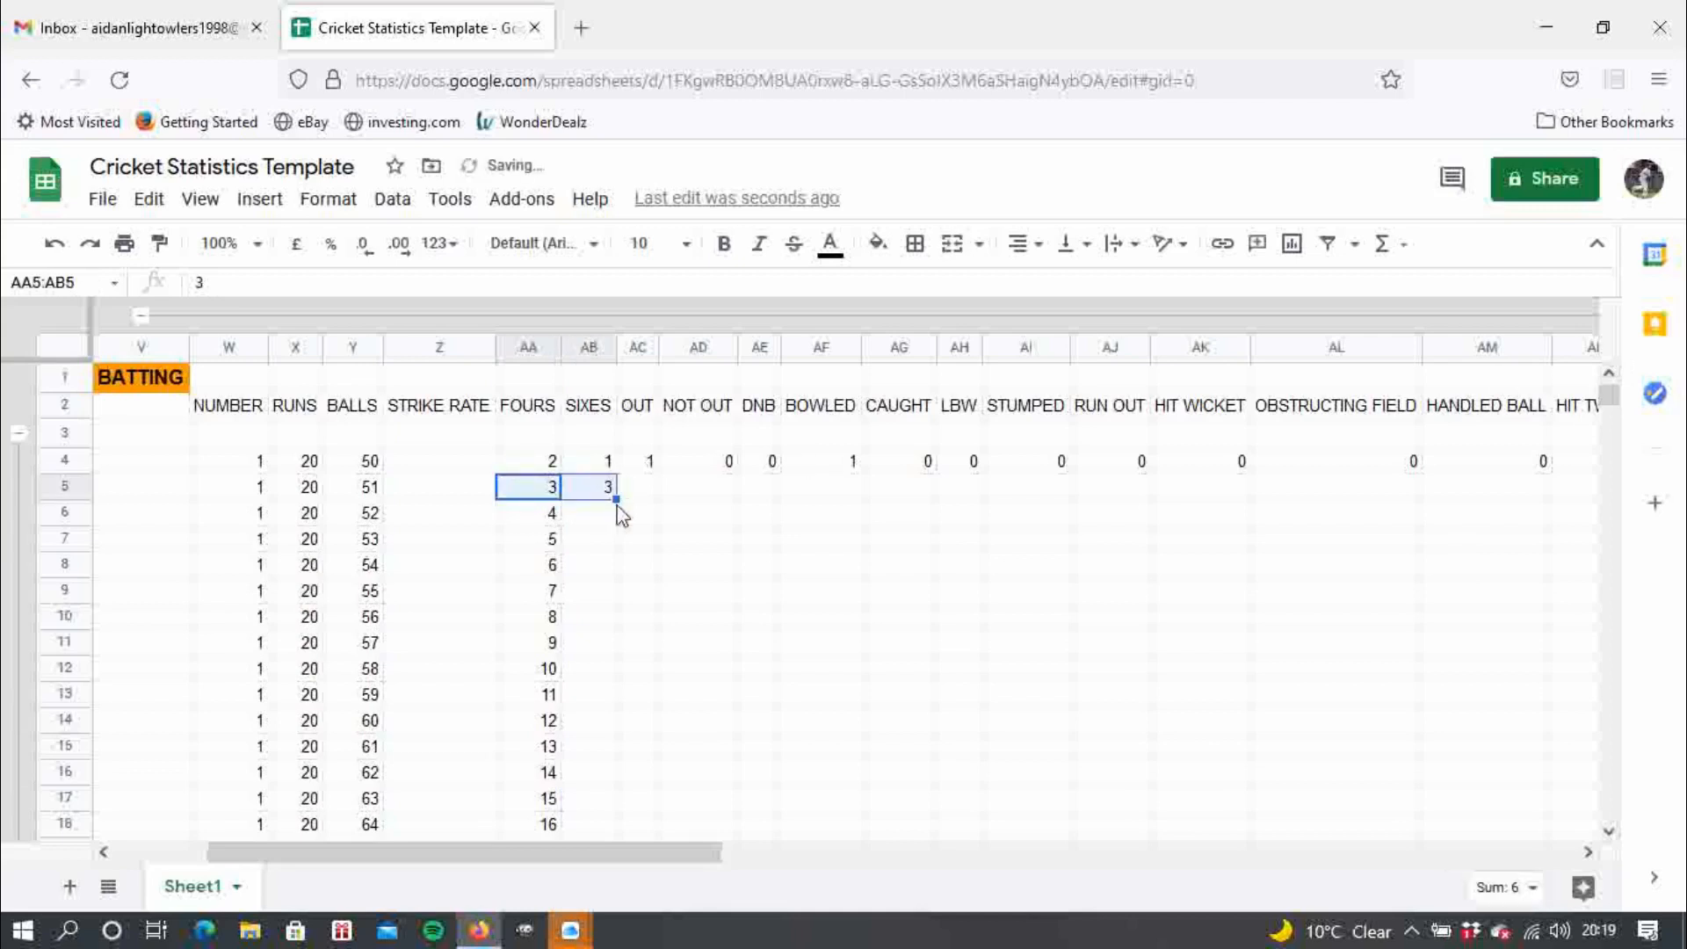
click(595, 517)
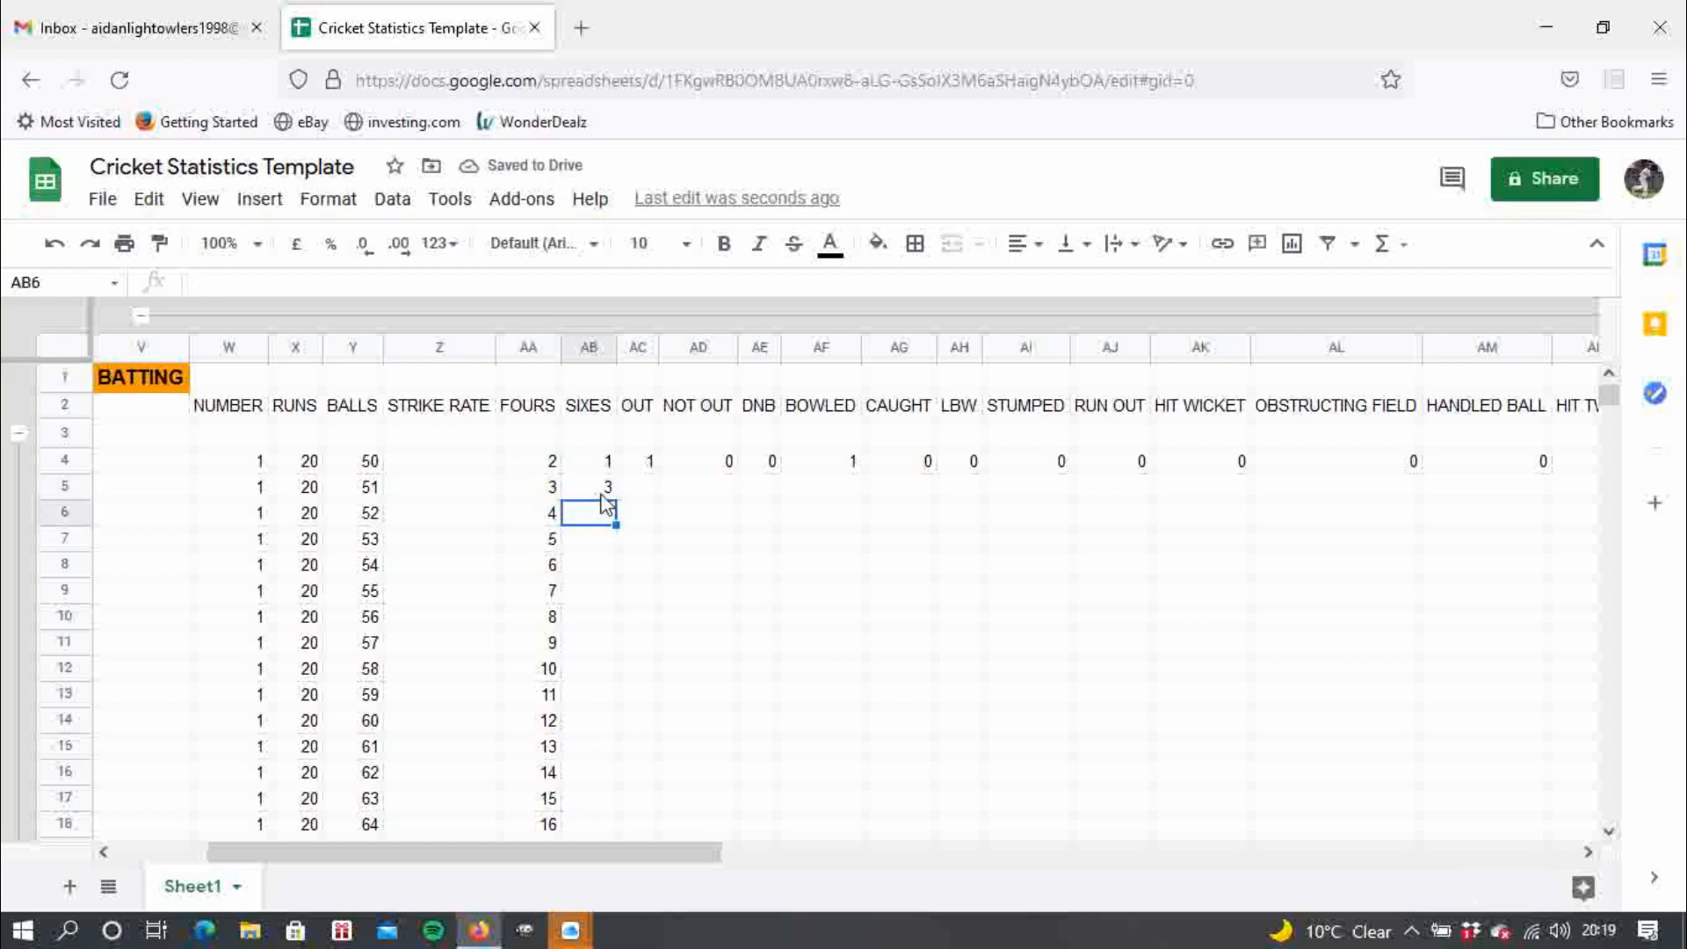
click(602, 494)
drag(615, 498, 611, 648)
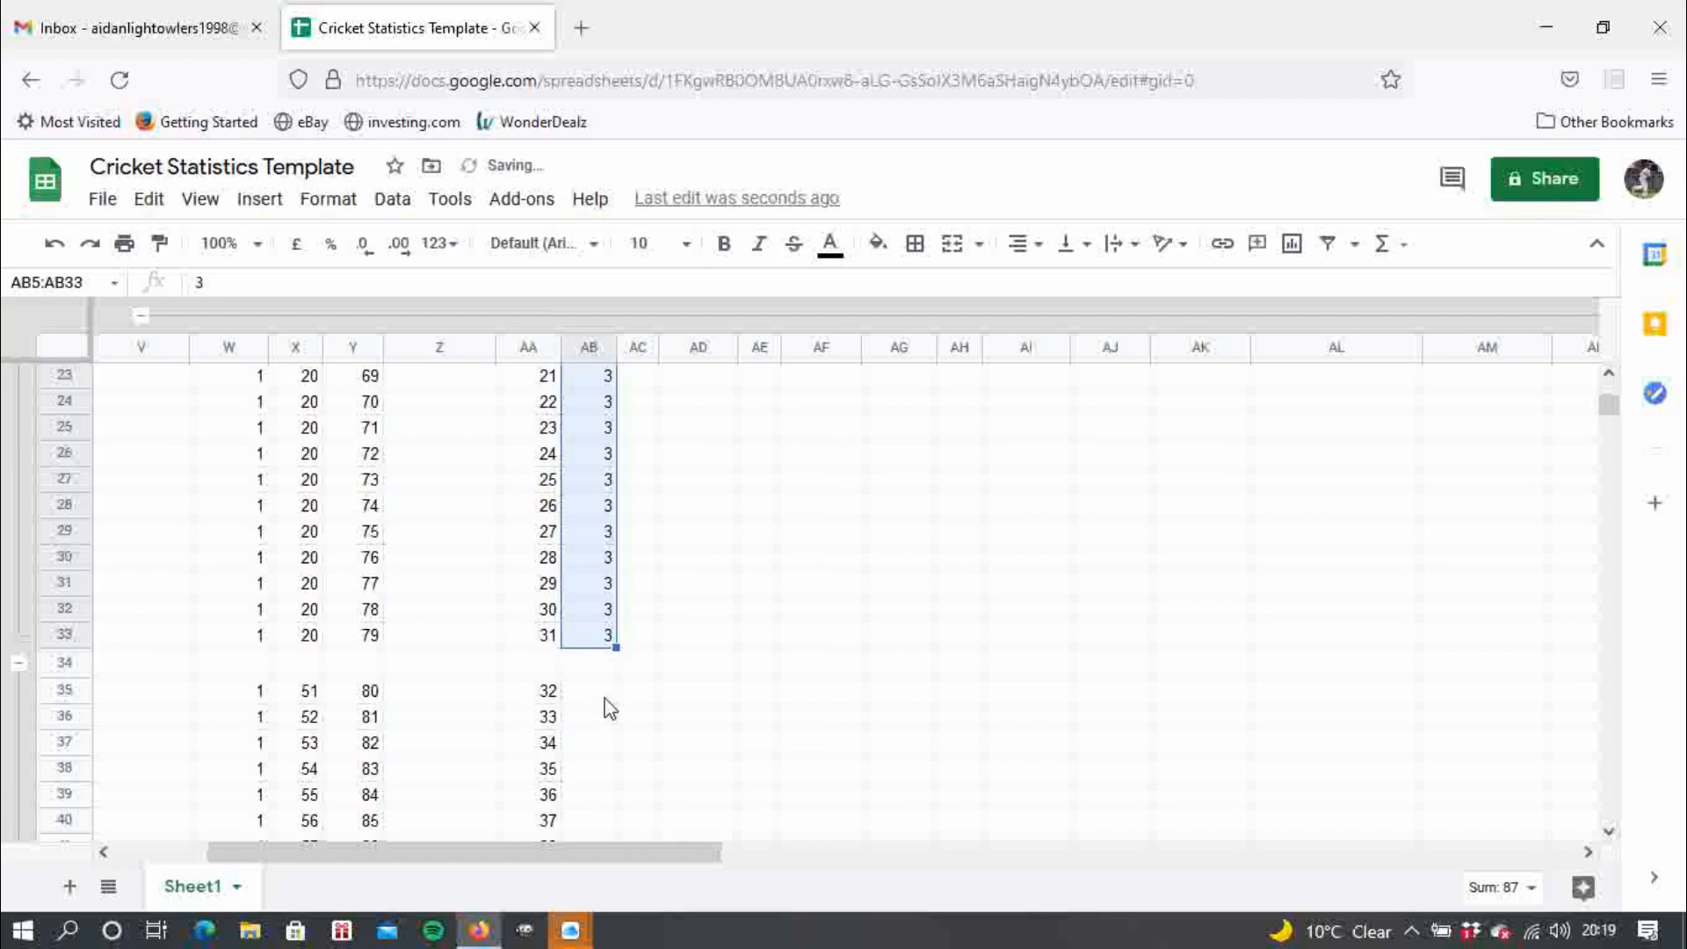
- Enter 1, 2 and 3 as the first 2014 SIXES values and extend the series down AB35:AB64
click(605, 692)
text(1)
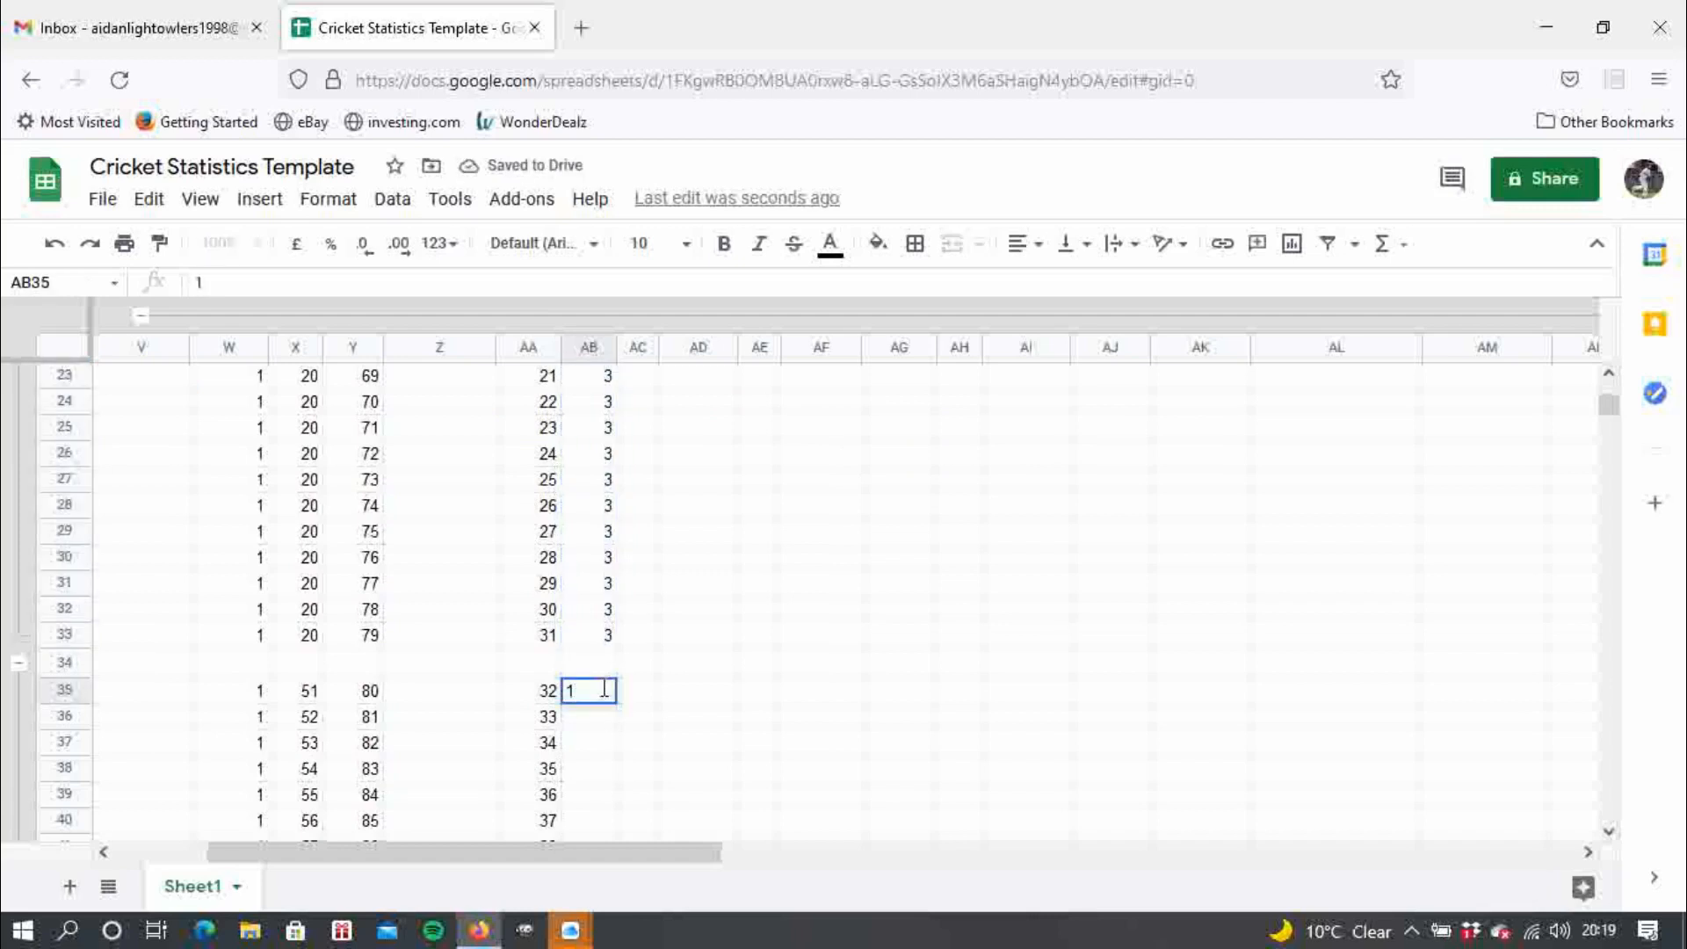
key(Return)
text(2)
key(Return)
text(3)
key(Return)
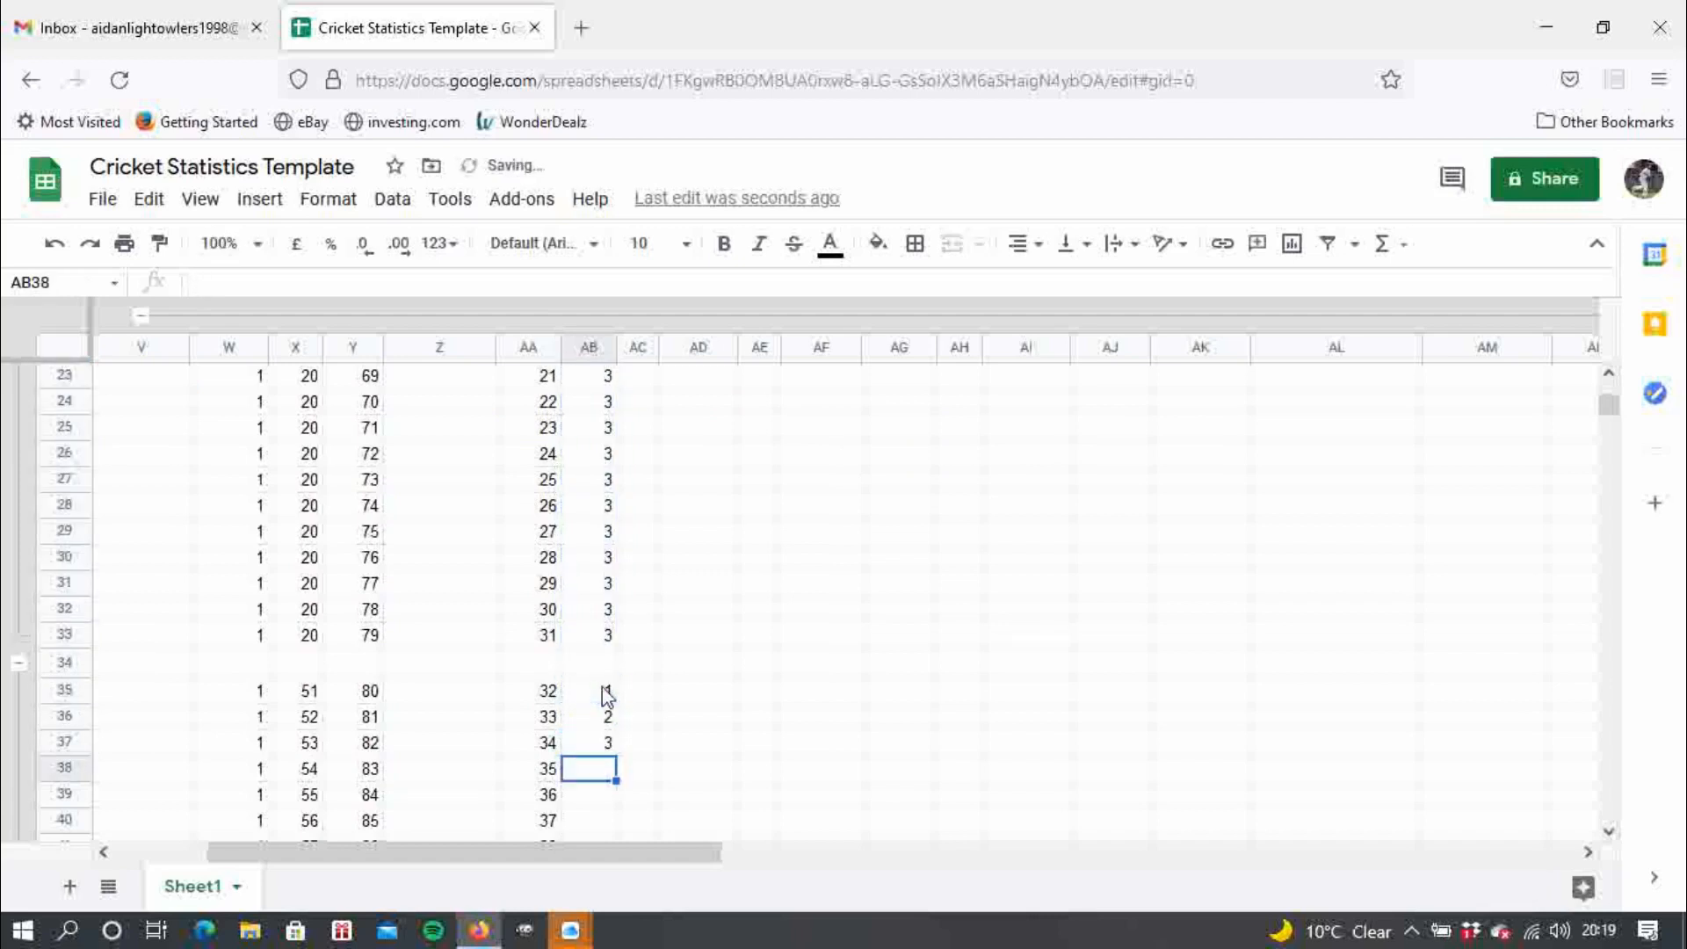
click(606, 695)
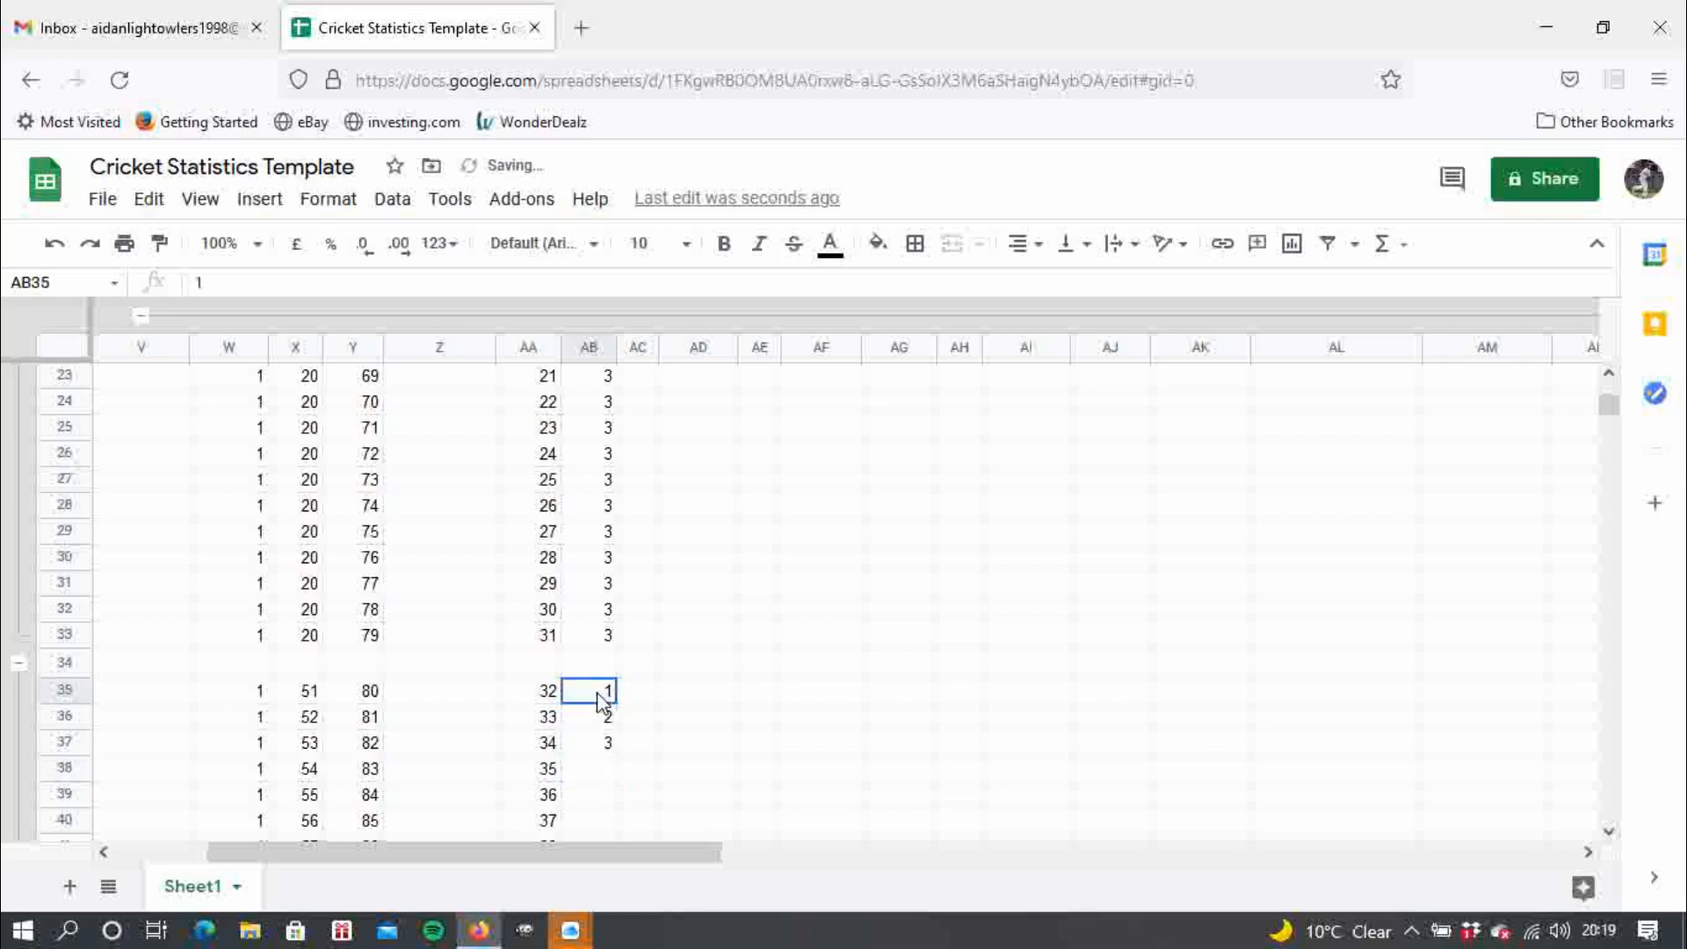
drag(603, 703, 609, 743)
- Enter 1 in the OUT column for 2013 matches 2 to 18 (AC5:AC21)
drag(1611, 422, 1615, 334)
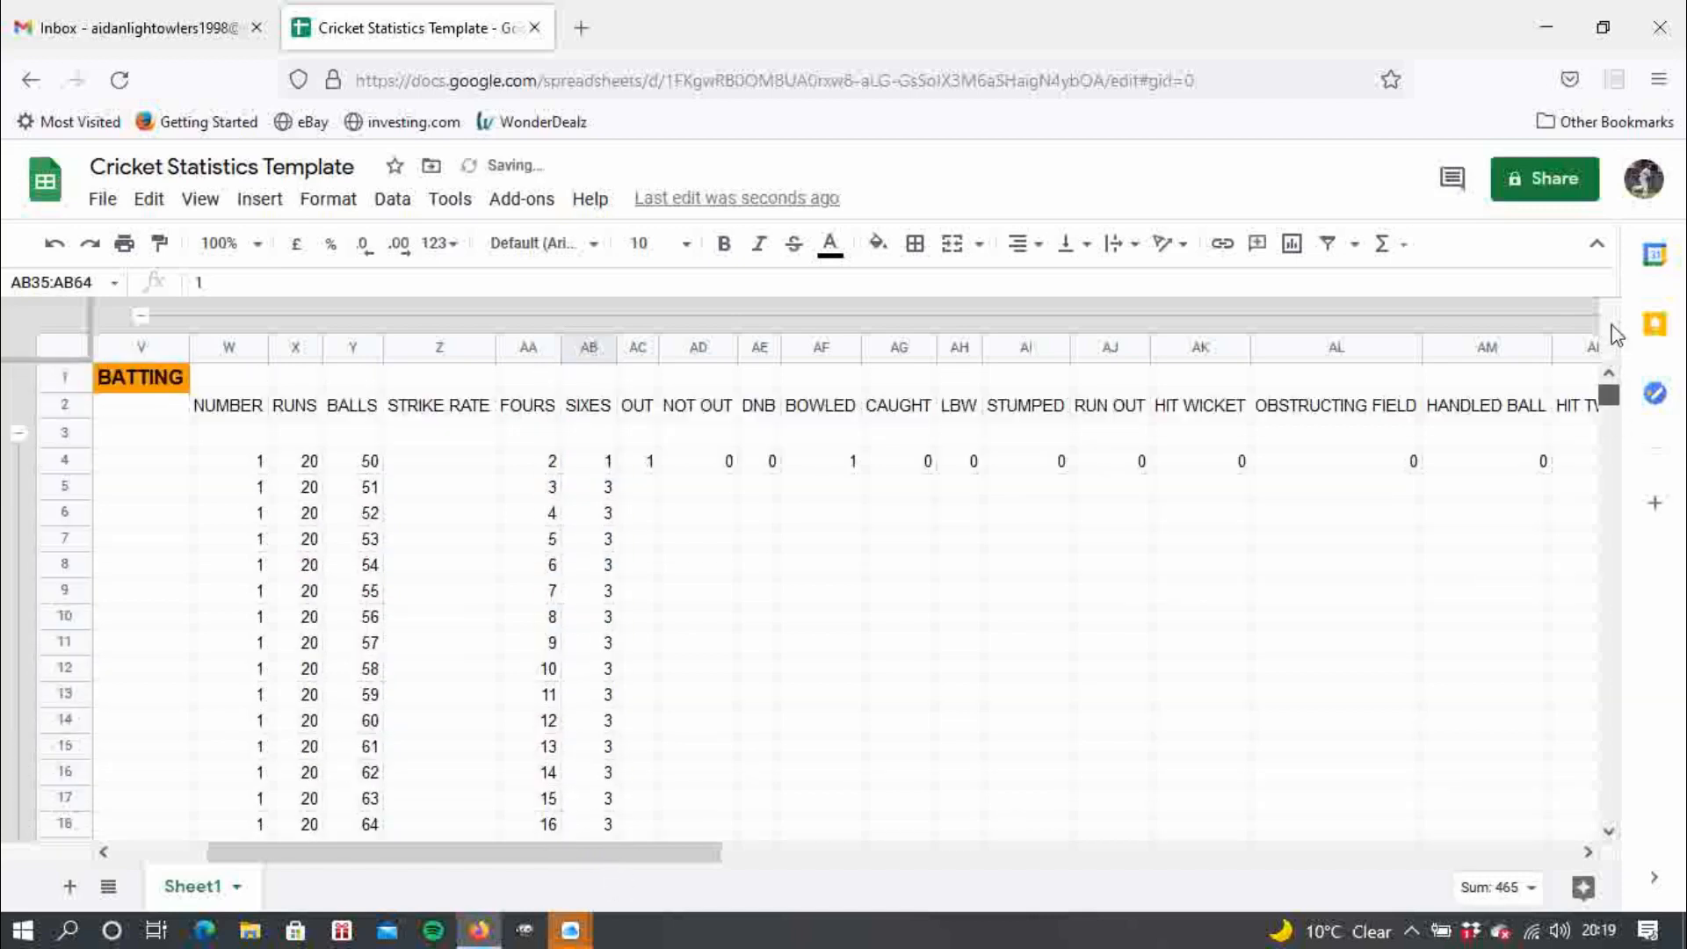
click(640, 489)
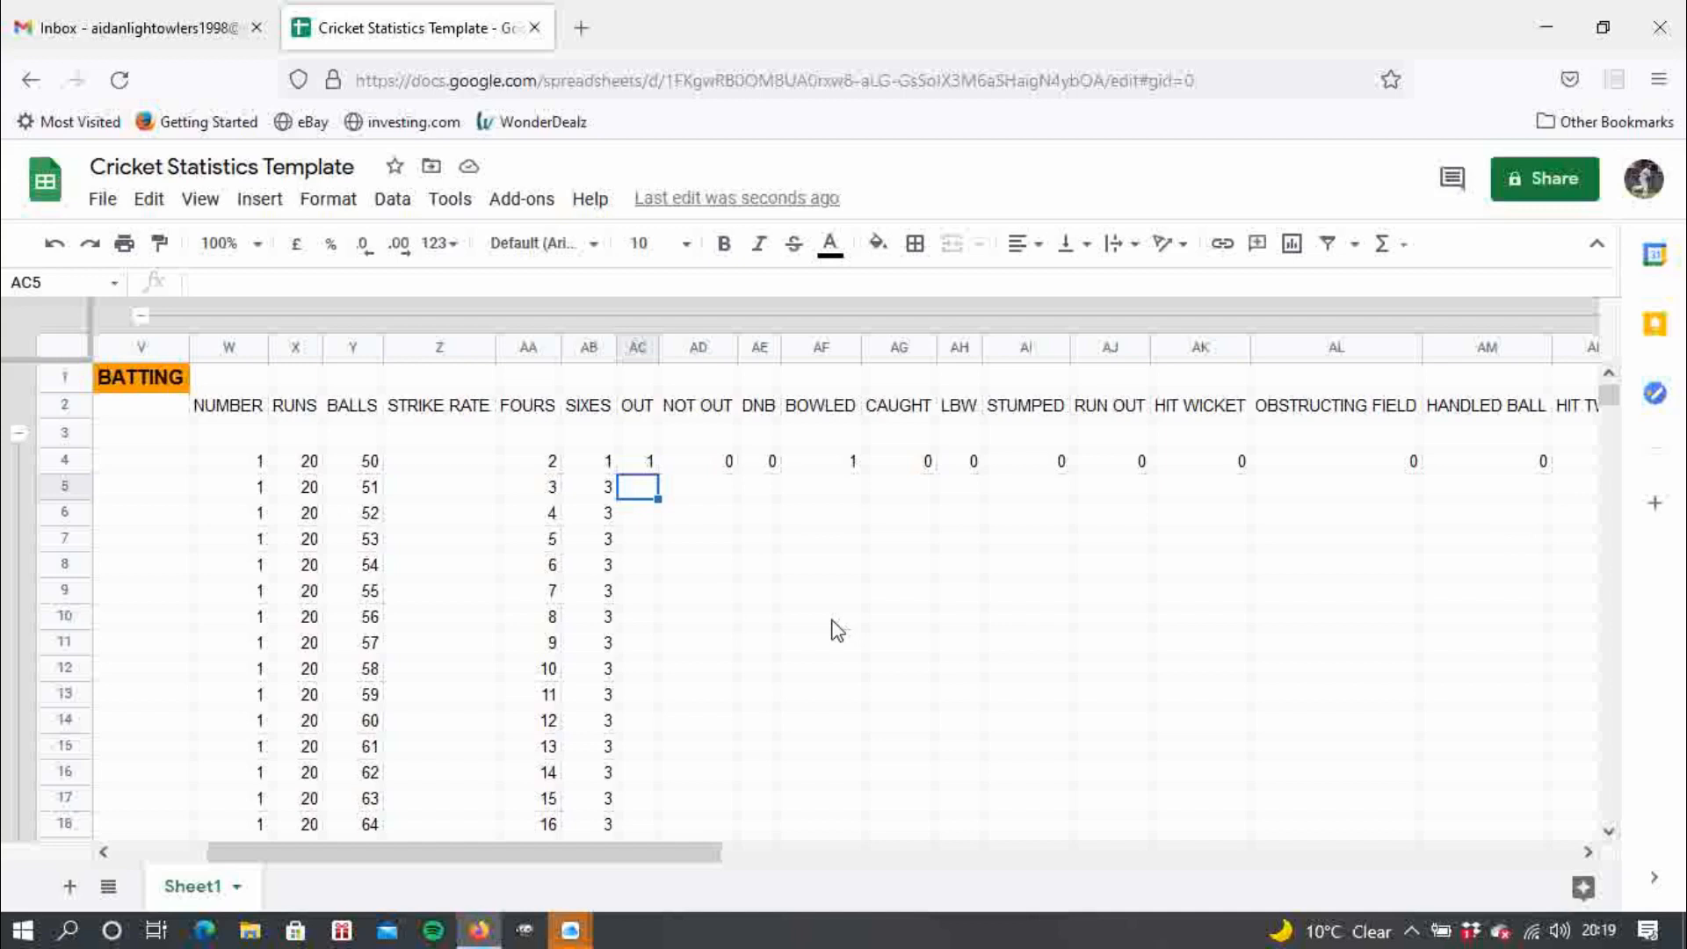
text(1 1)
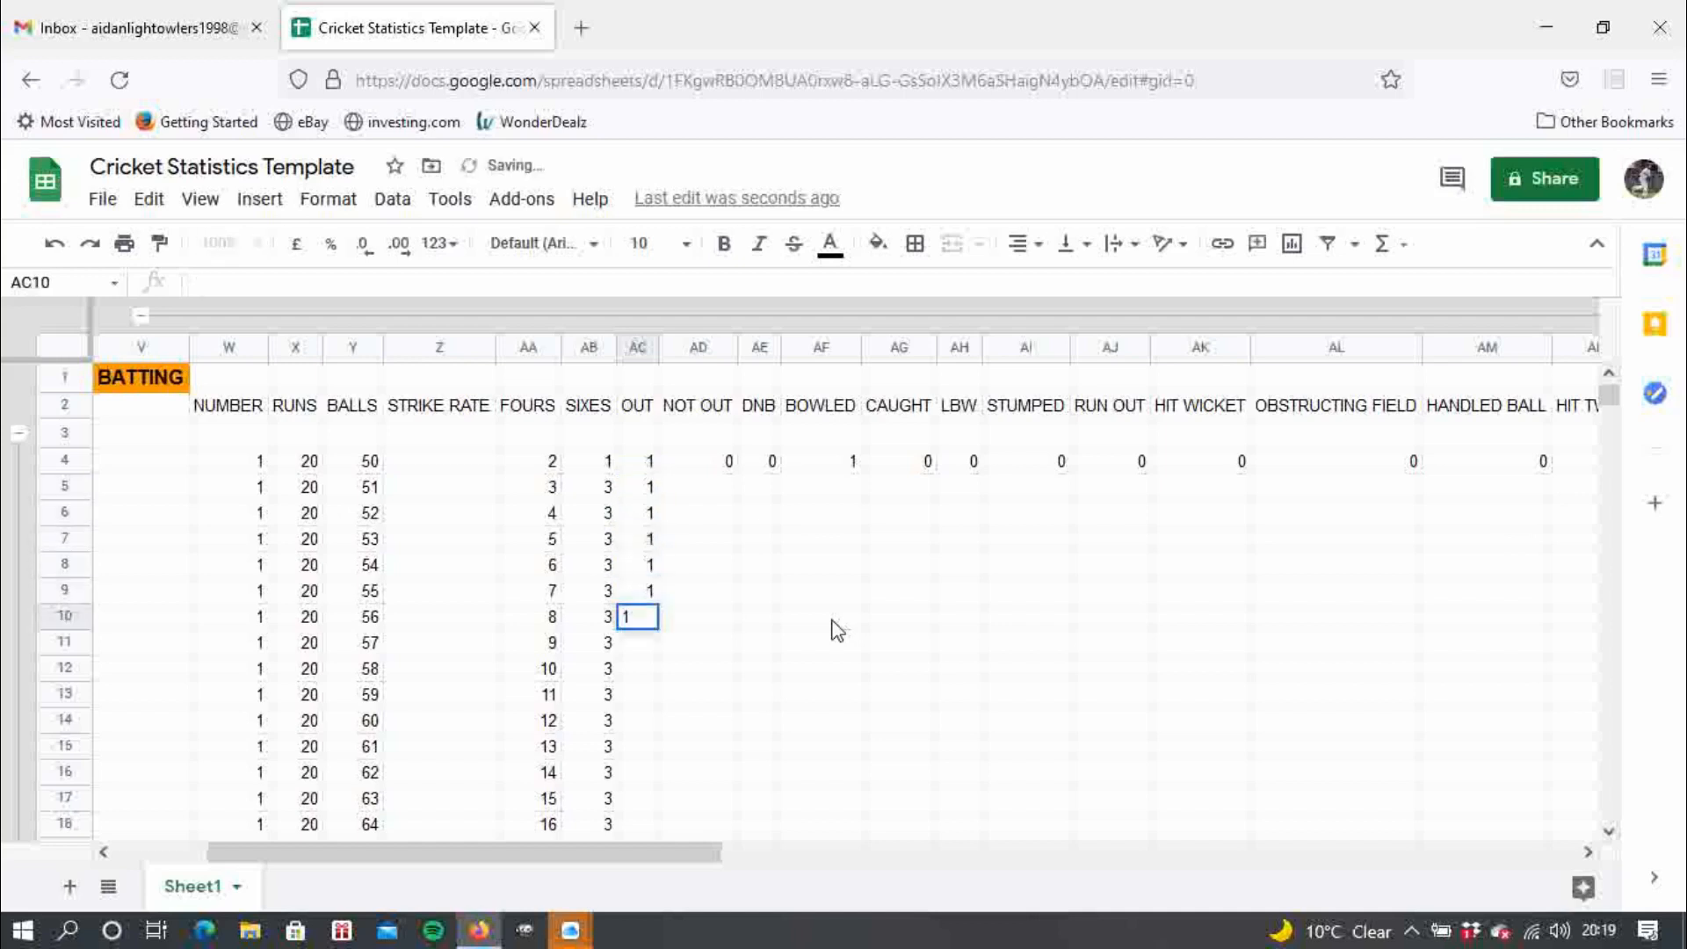
text( 1 1 1 1 1 1 1 1 1)
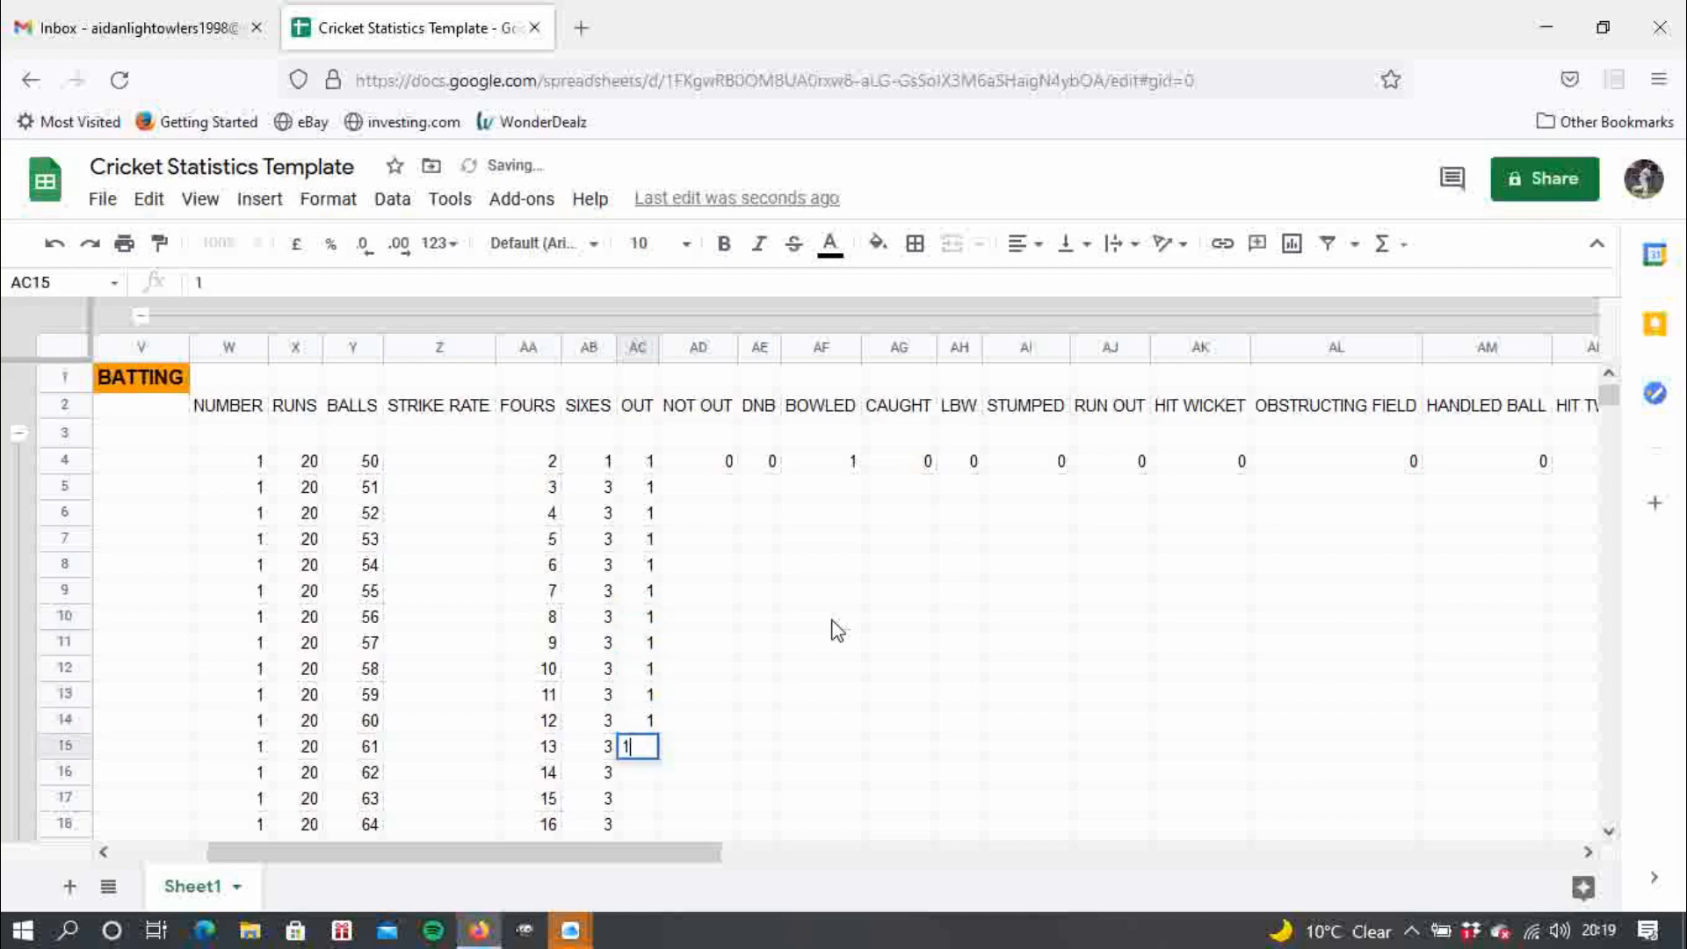
text( 1 1 1 1 1)
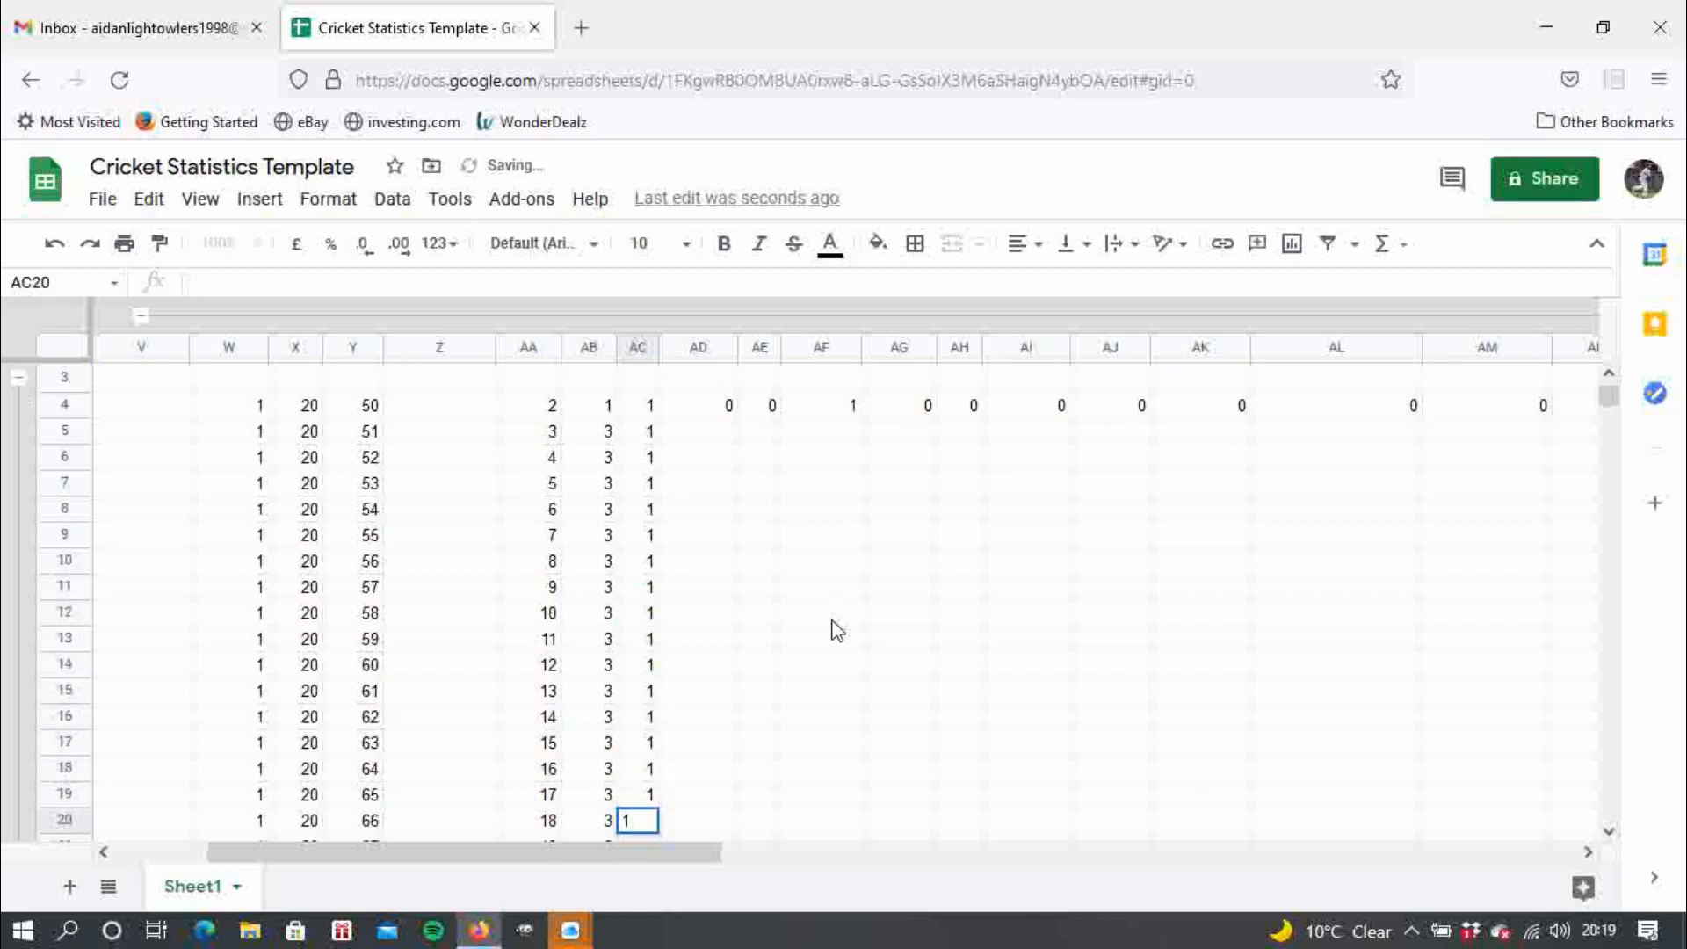
key(Return)
text(1)
key(Return)
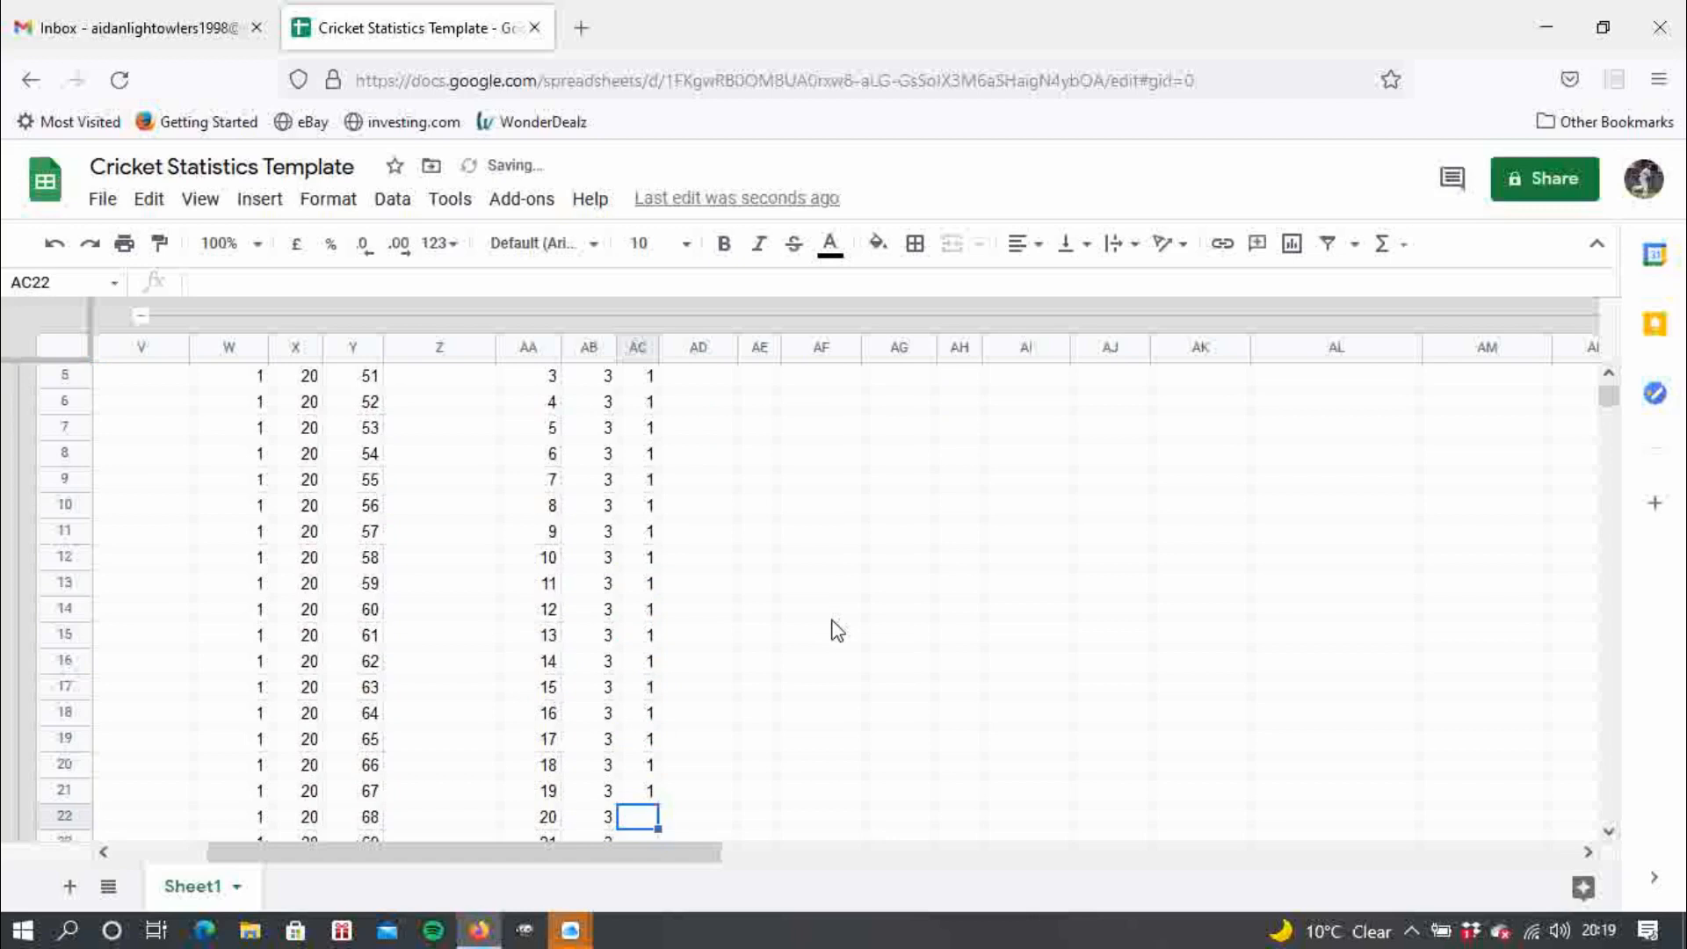
- Enter 0 in the OUT column for the remaining 2013 matches (AC22:AC33)
text(0)
key(Return)
text(0)
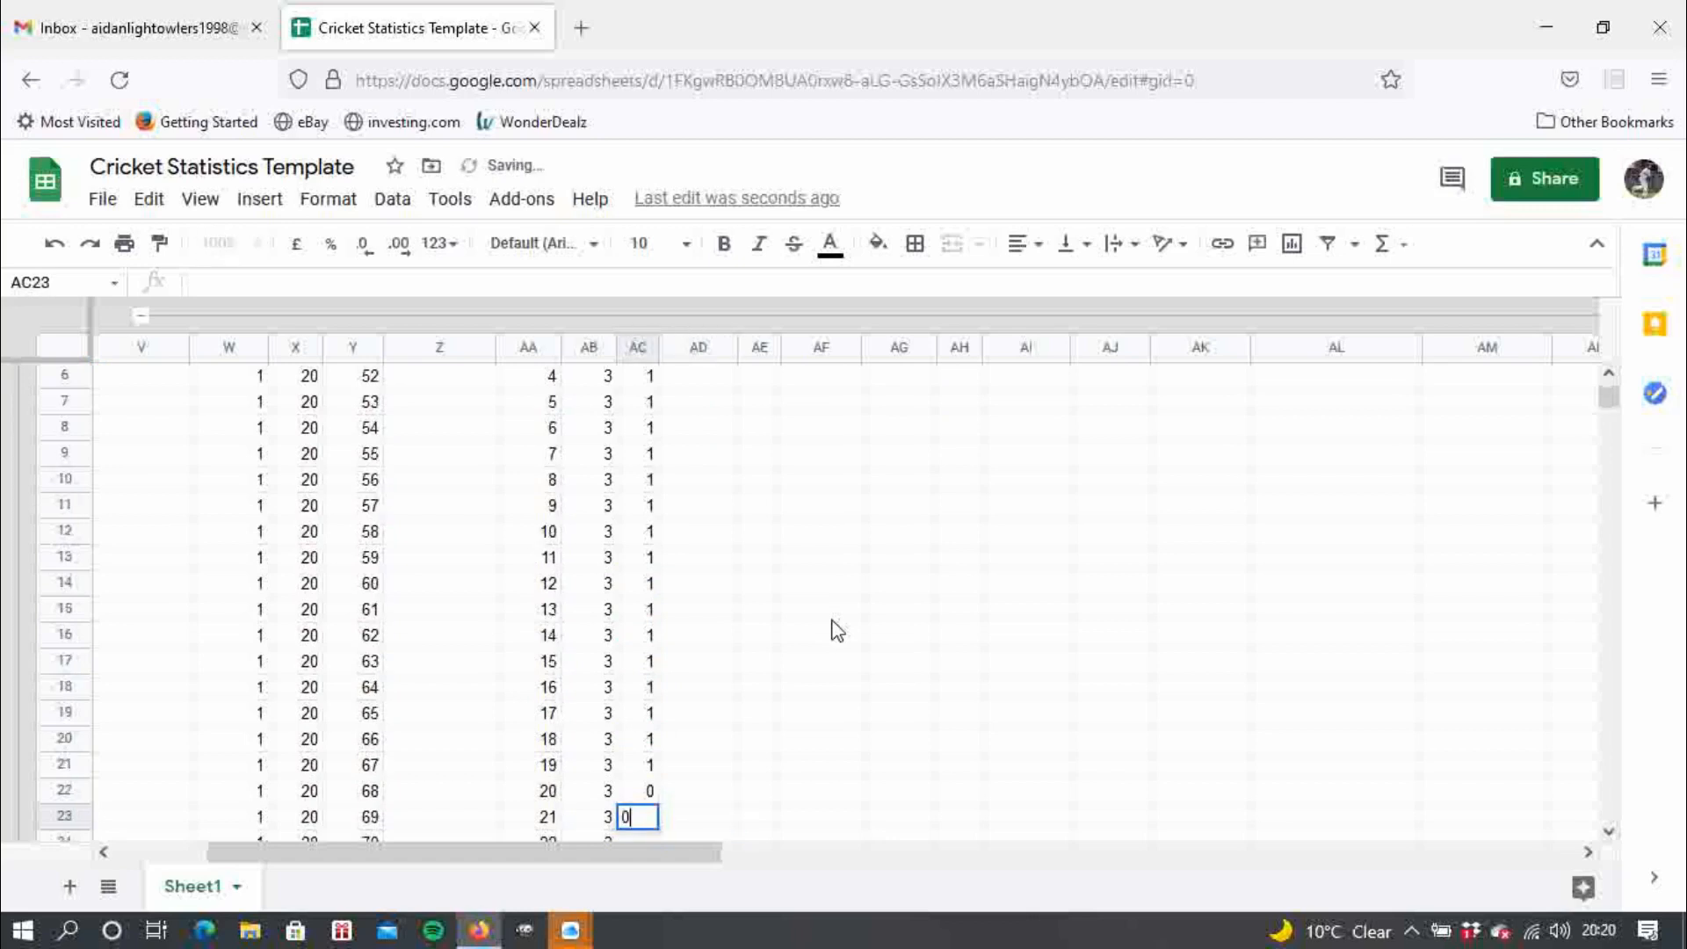
key(Return)
text(0)
key(Return)
text(0)
key(Return)
text(0)
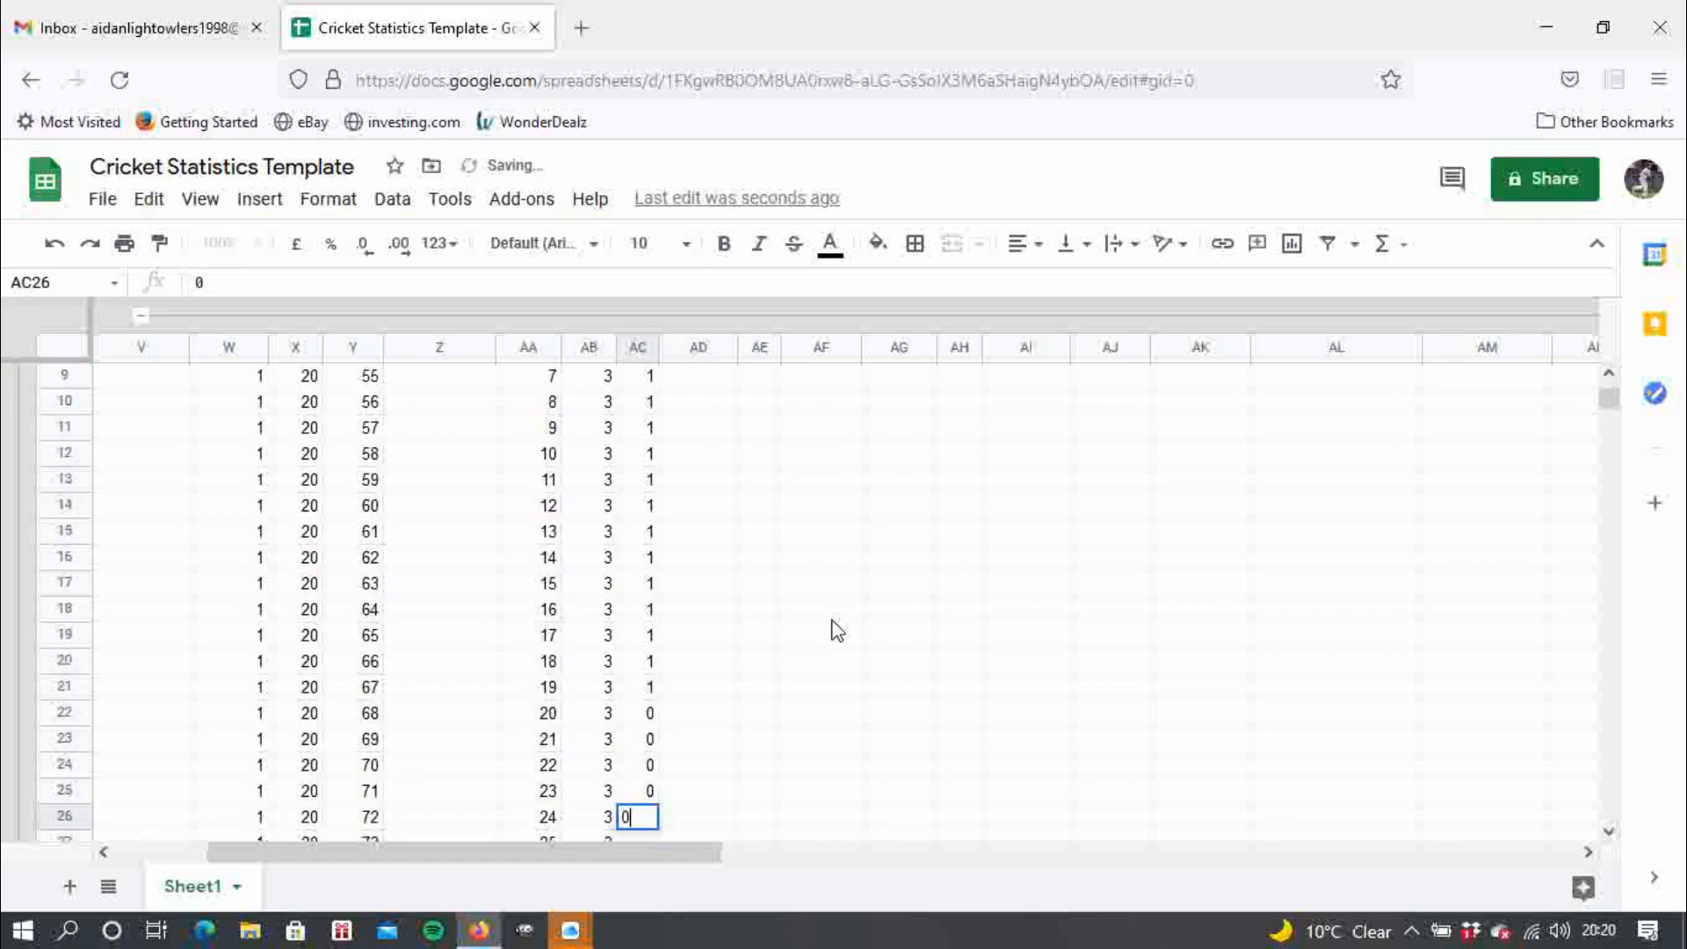
key(Return)
text(0)
key(Return)
text(0)
key(Return)
text(0)
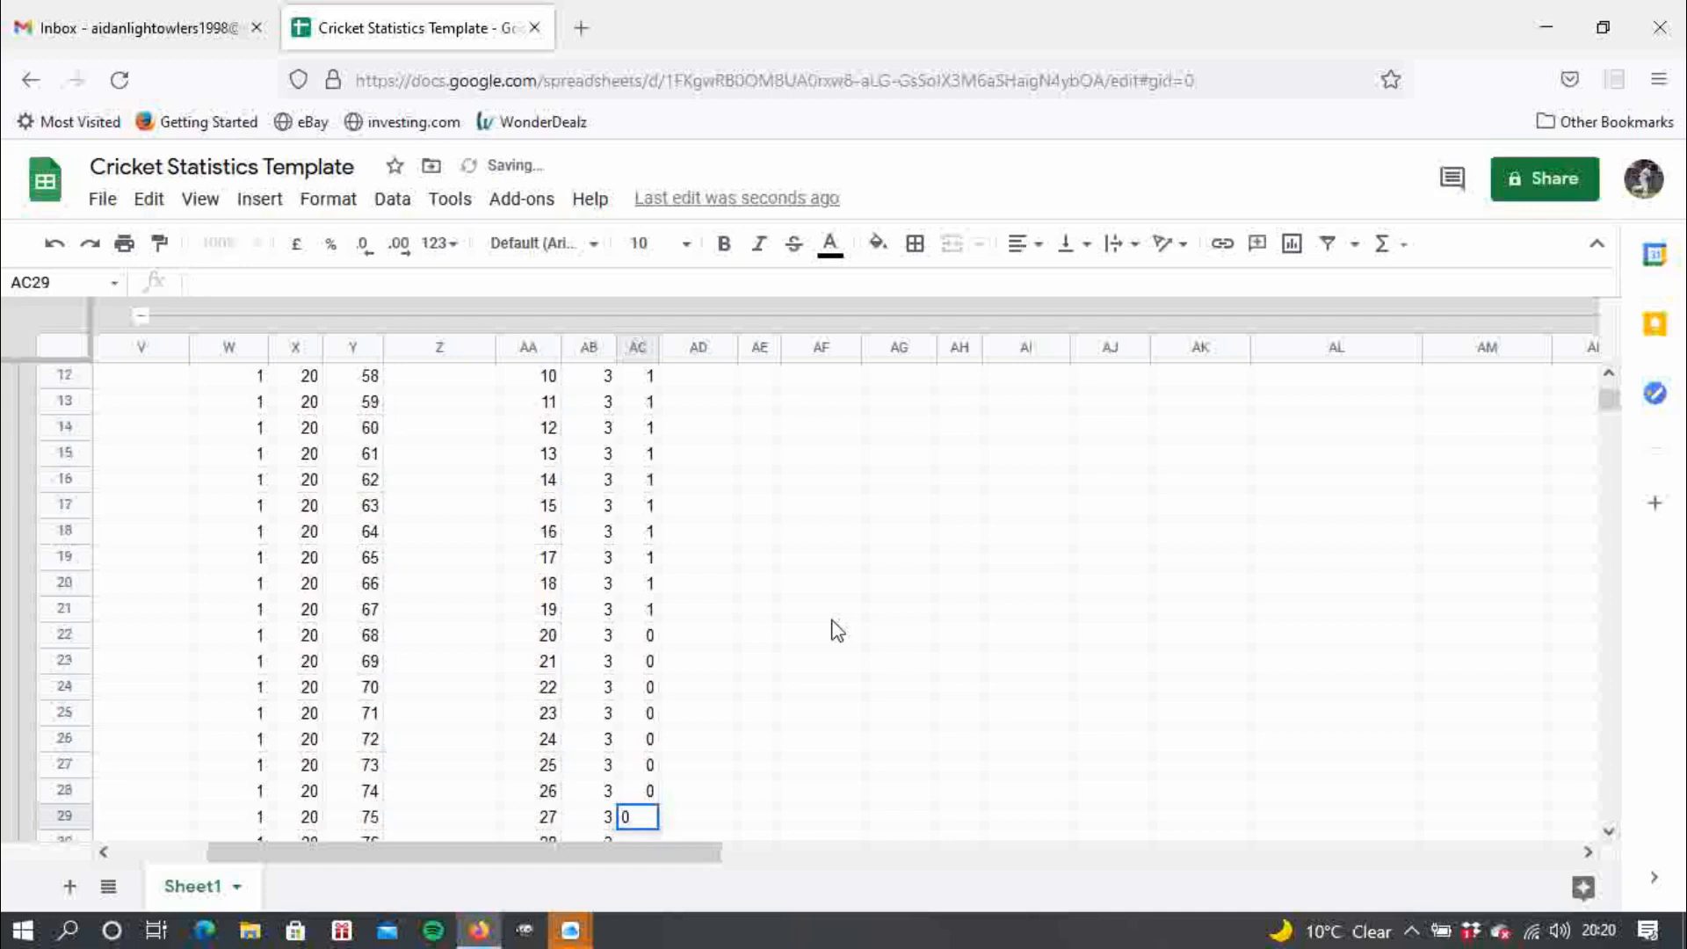
key(Return)
text(0)
key(Return)
text(0)
key(Return)
text(0)
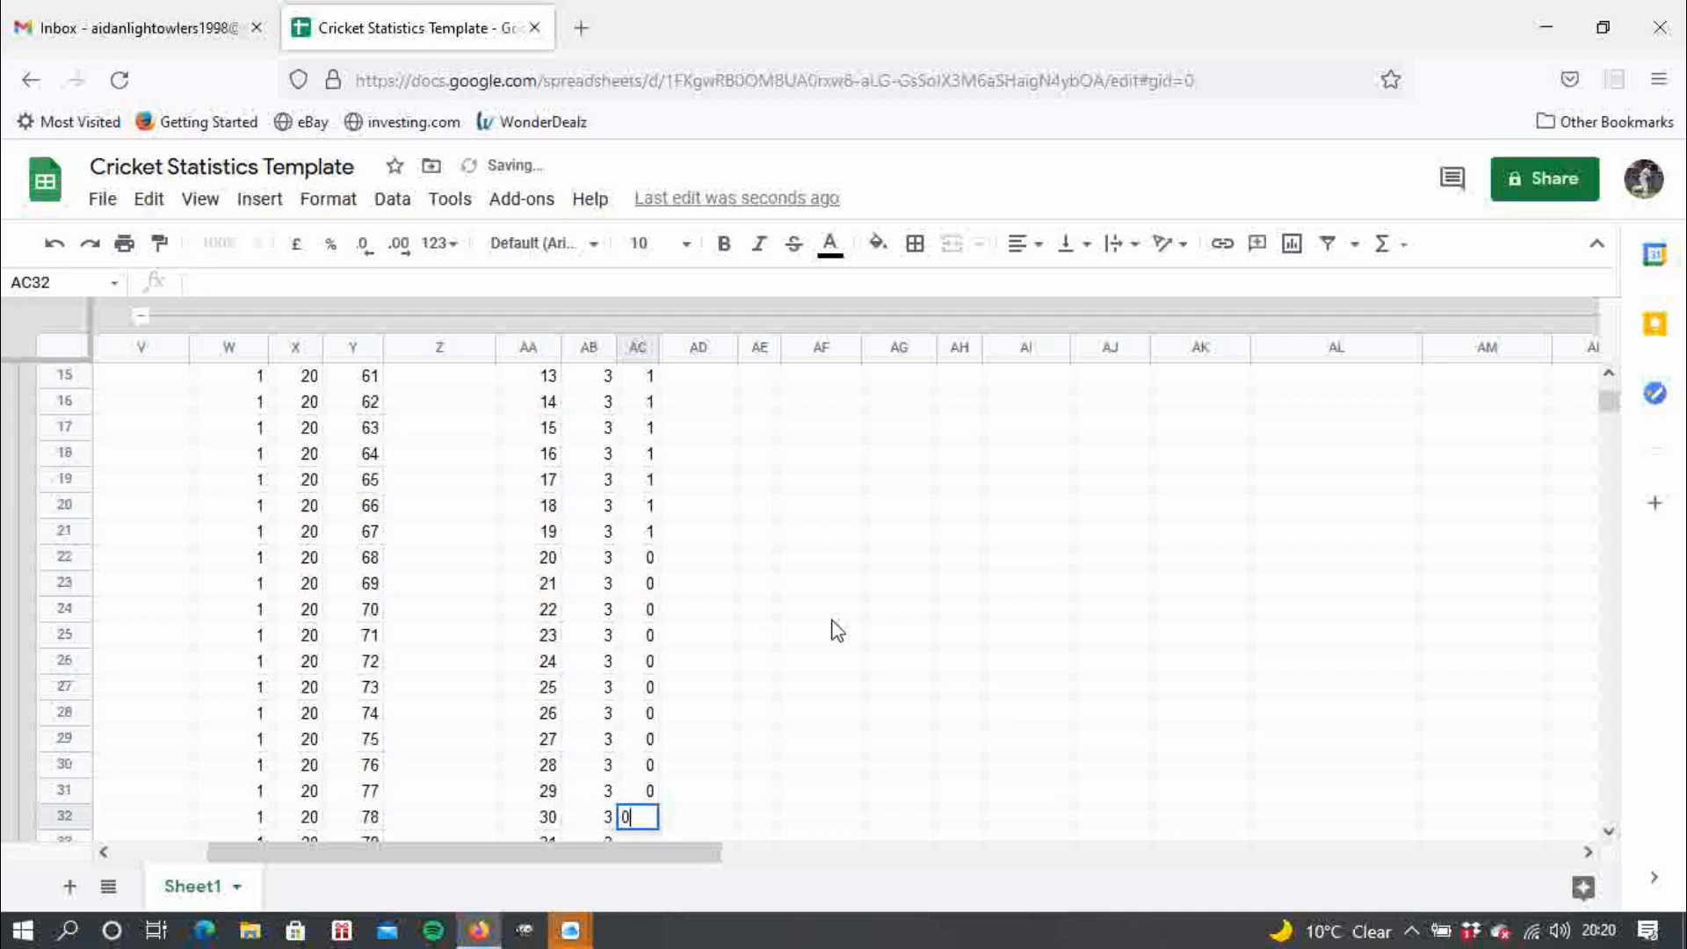
key(Return)
text(0)
key(Return)
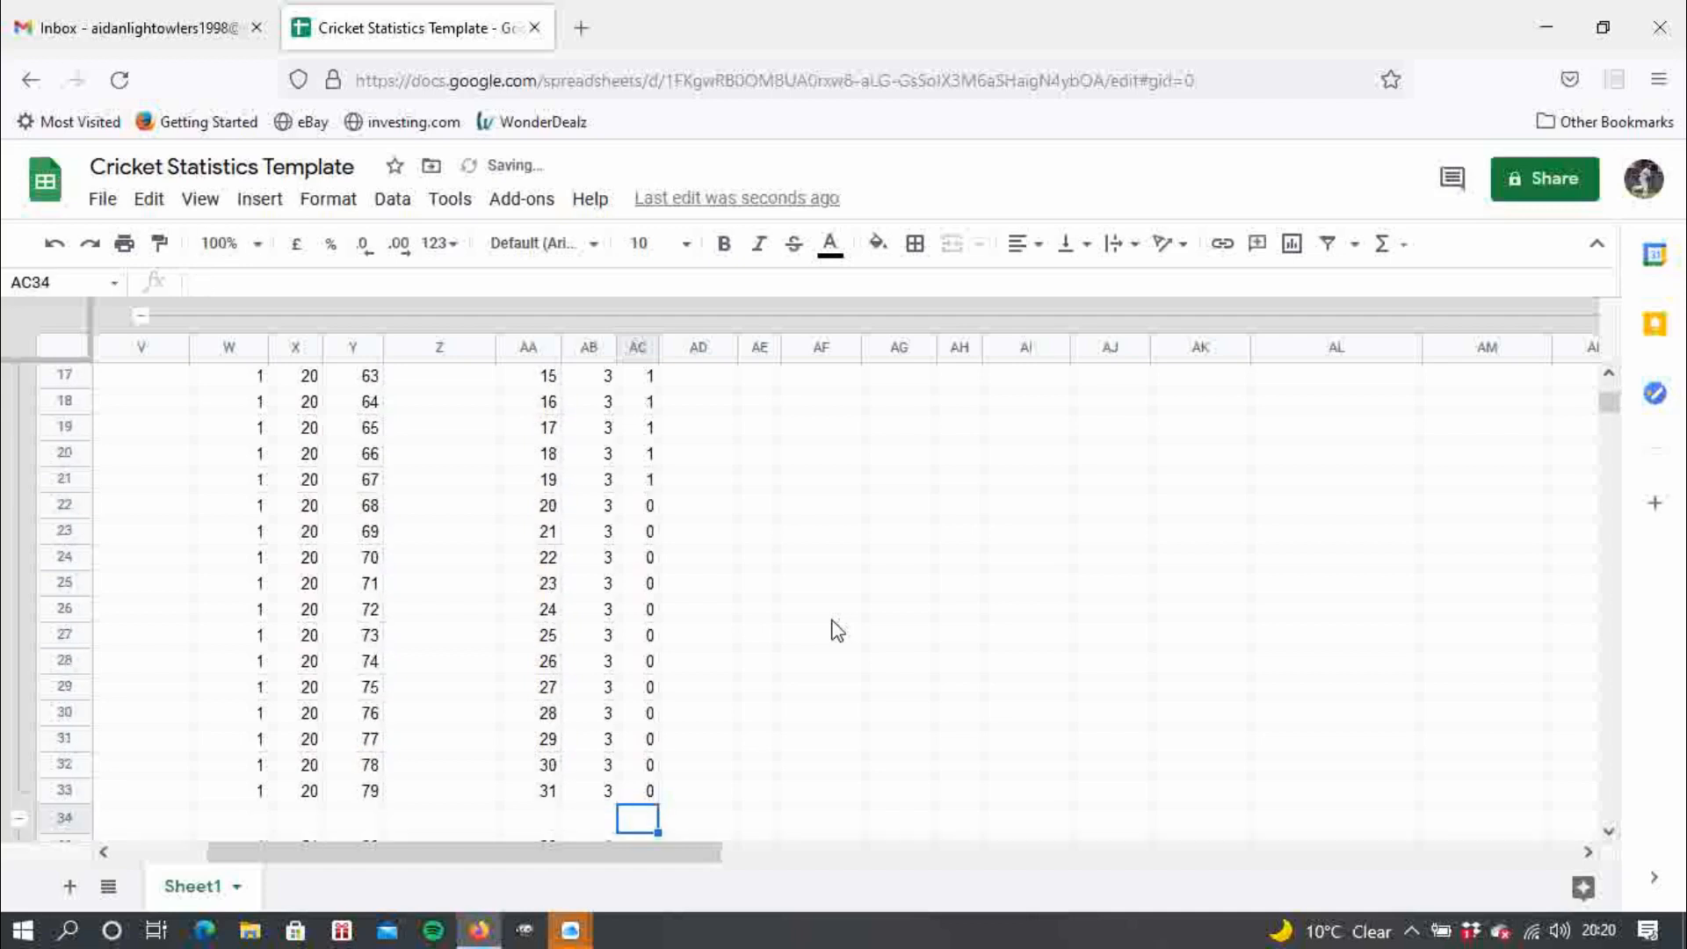
- Enter 1 in the NOT OUT column for the 2013 matches whose OUT value is 0 (AD22:AD33)
key(Right)
key(Up)
key(Up)
key(Up)
key(Up)
key(Up)
key(Up)
key(Up)
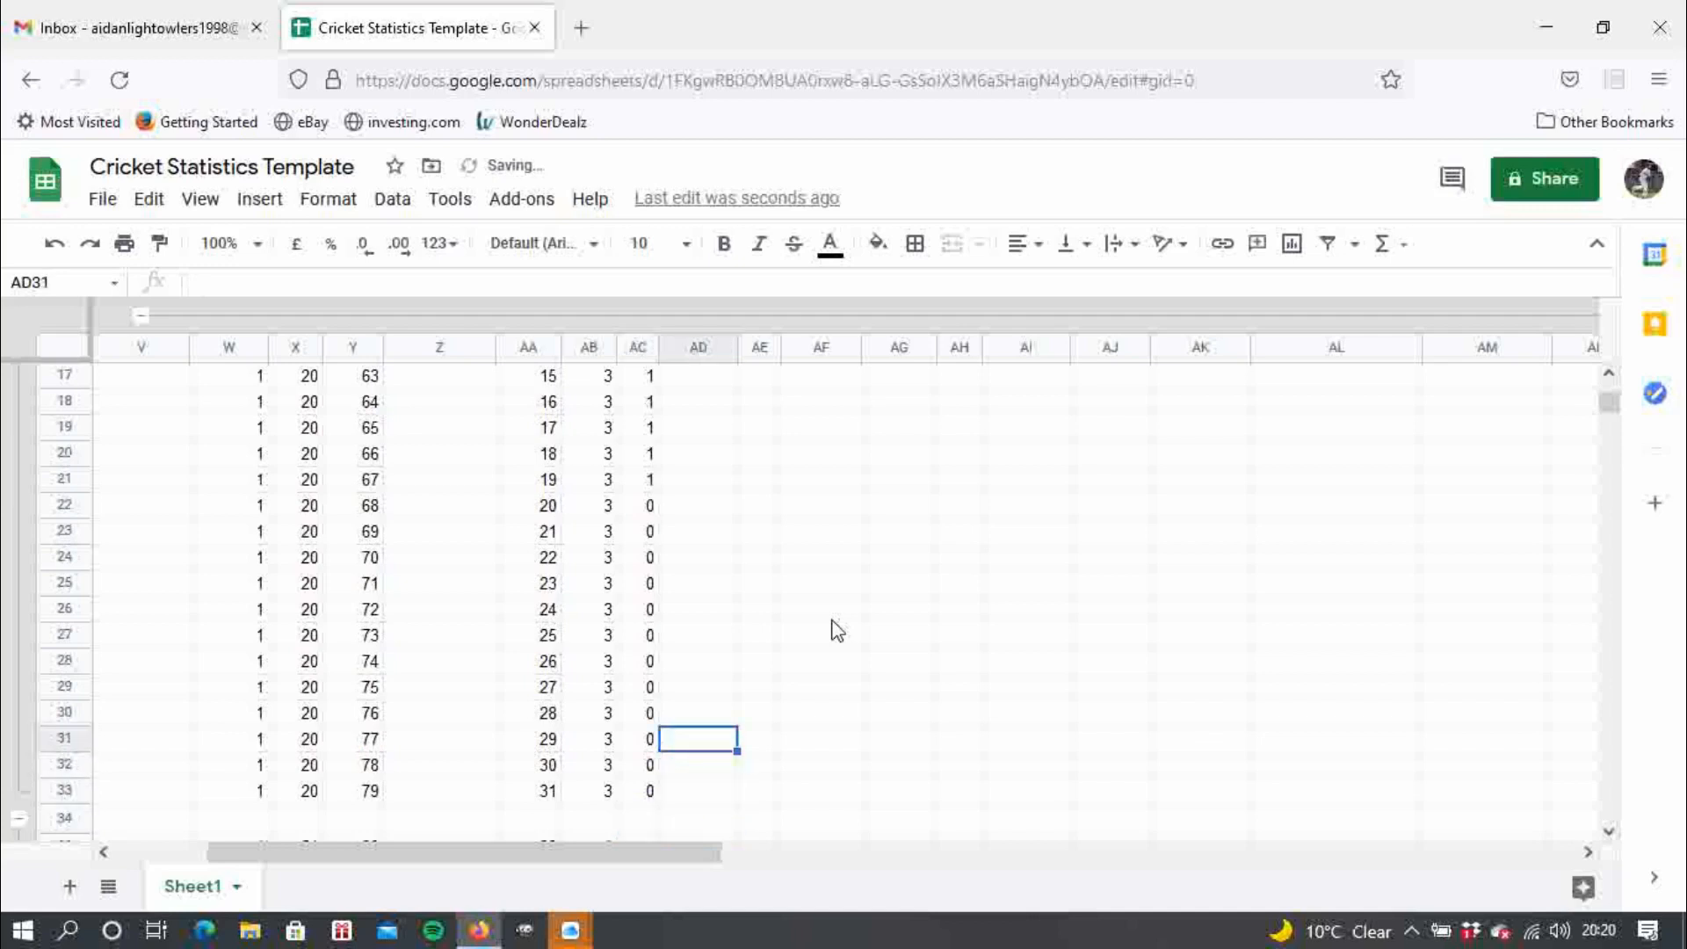
key(Up)
key(Up)
key(Up)
key(Up)
key(Up)
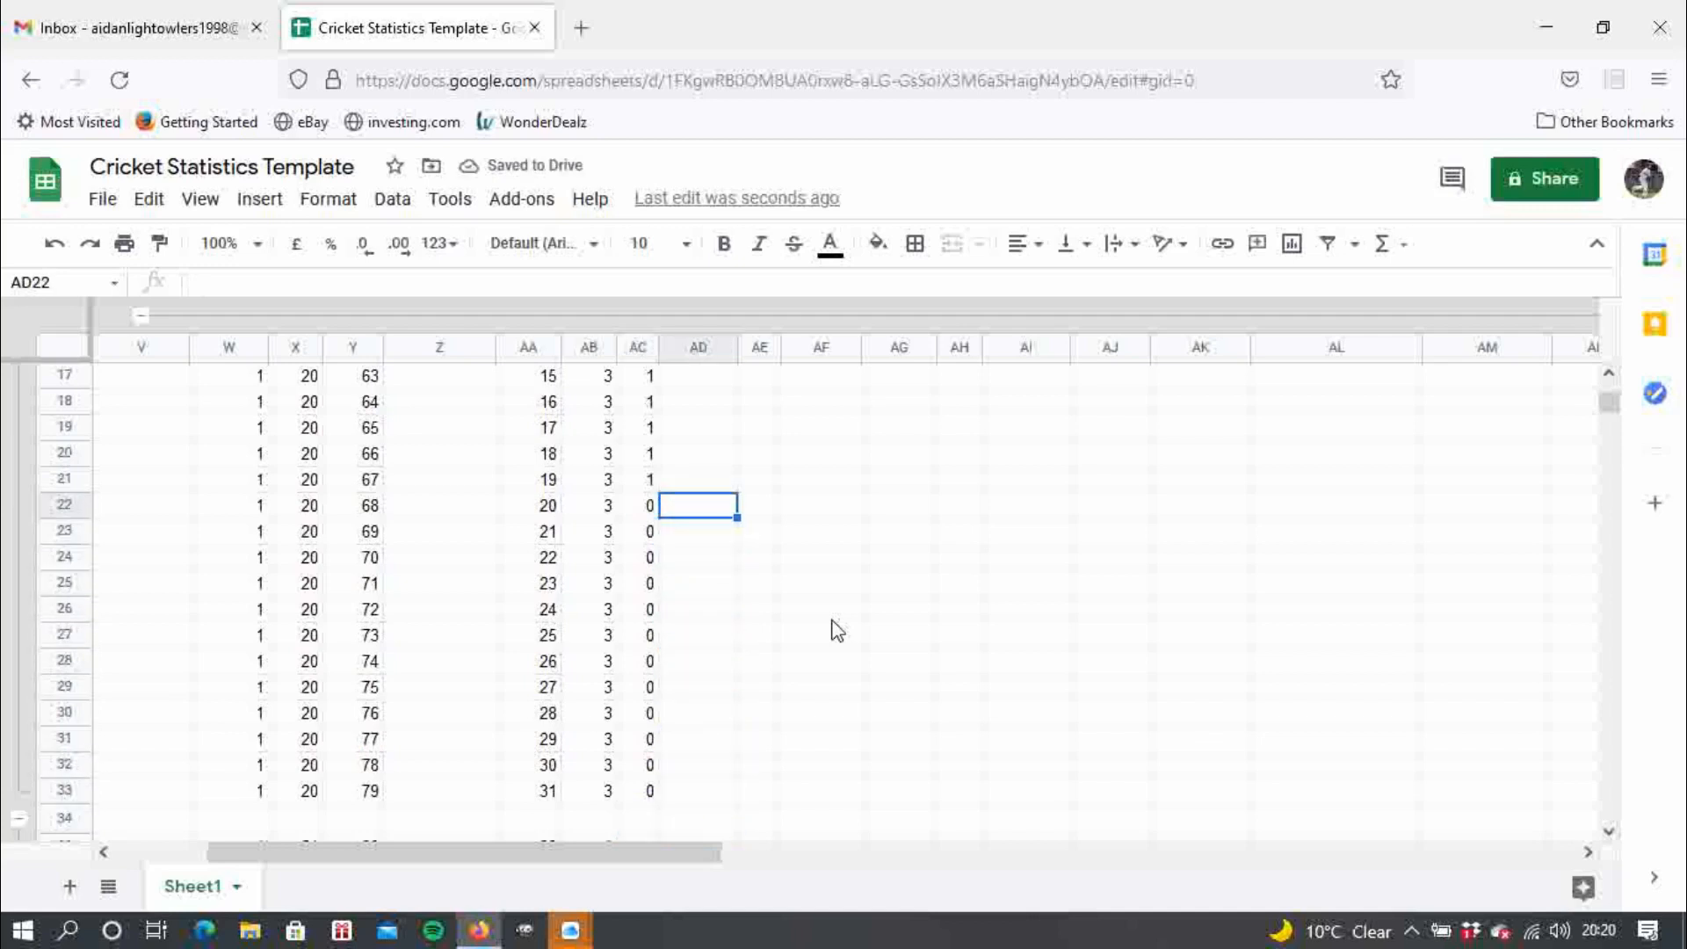
text(1)
key(Return)
text(1)
key(Return)
text(1)
key(Return)
text(1)
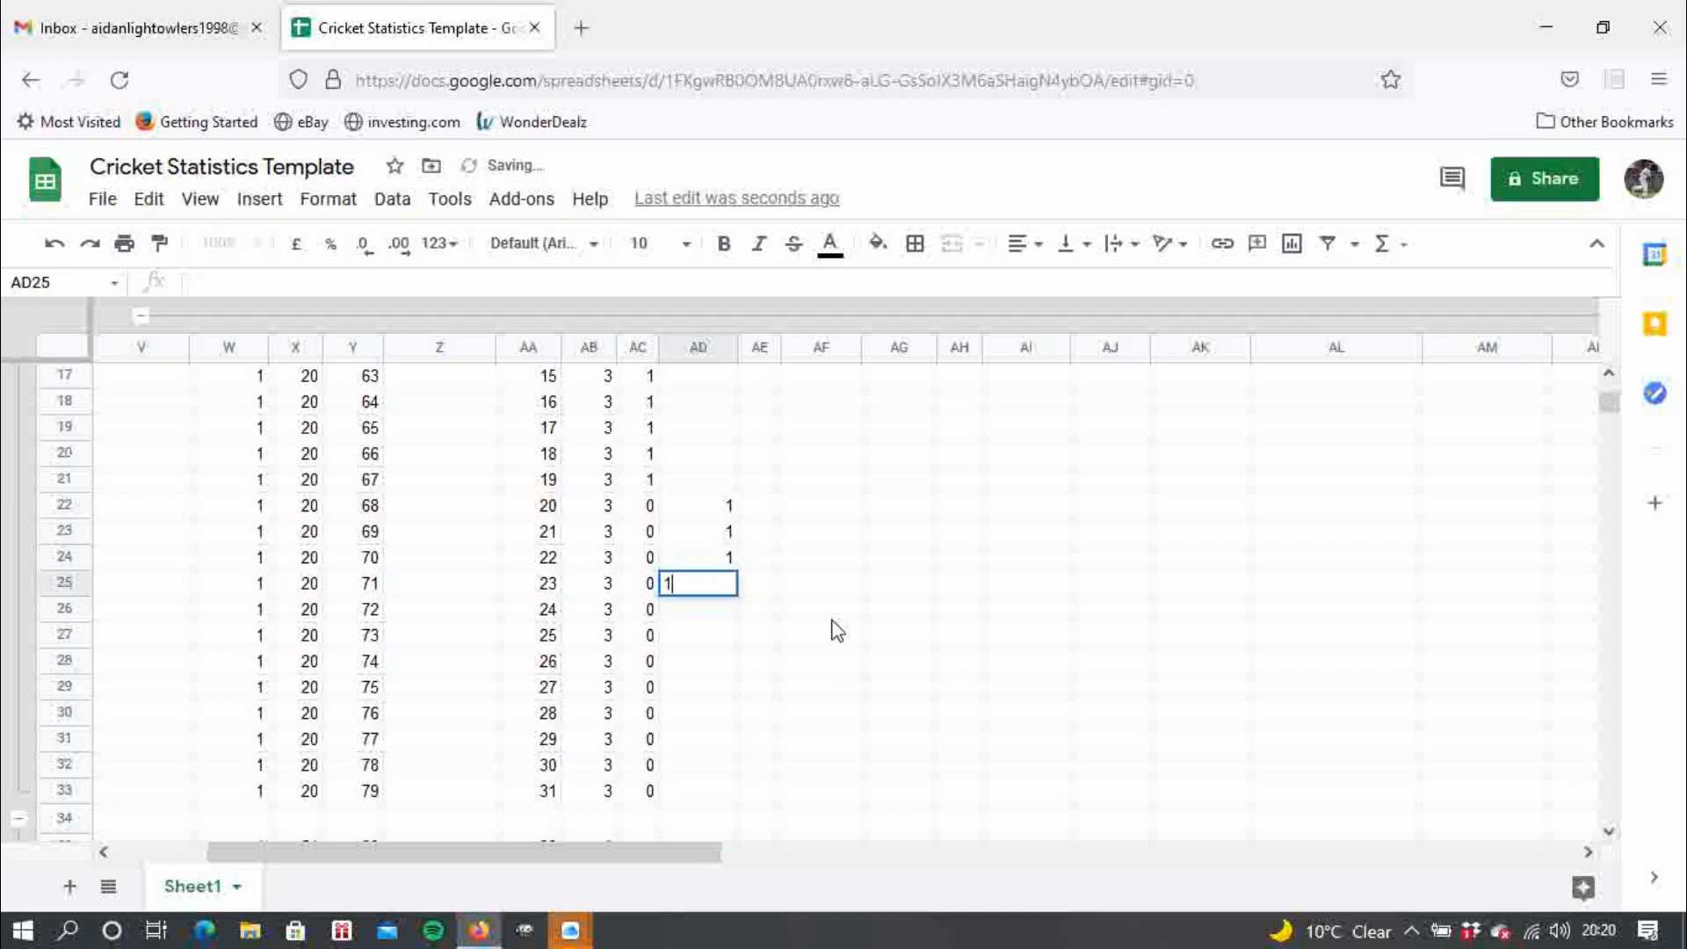
key(Return)
text(1)
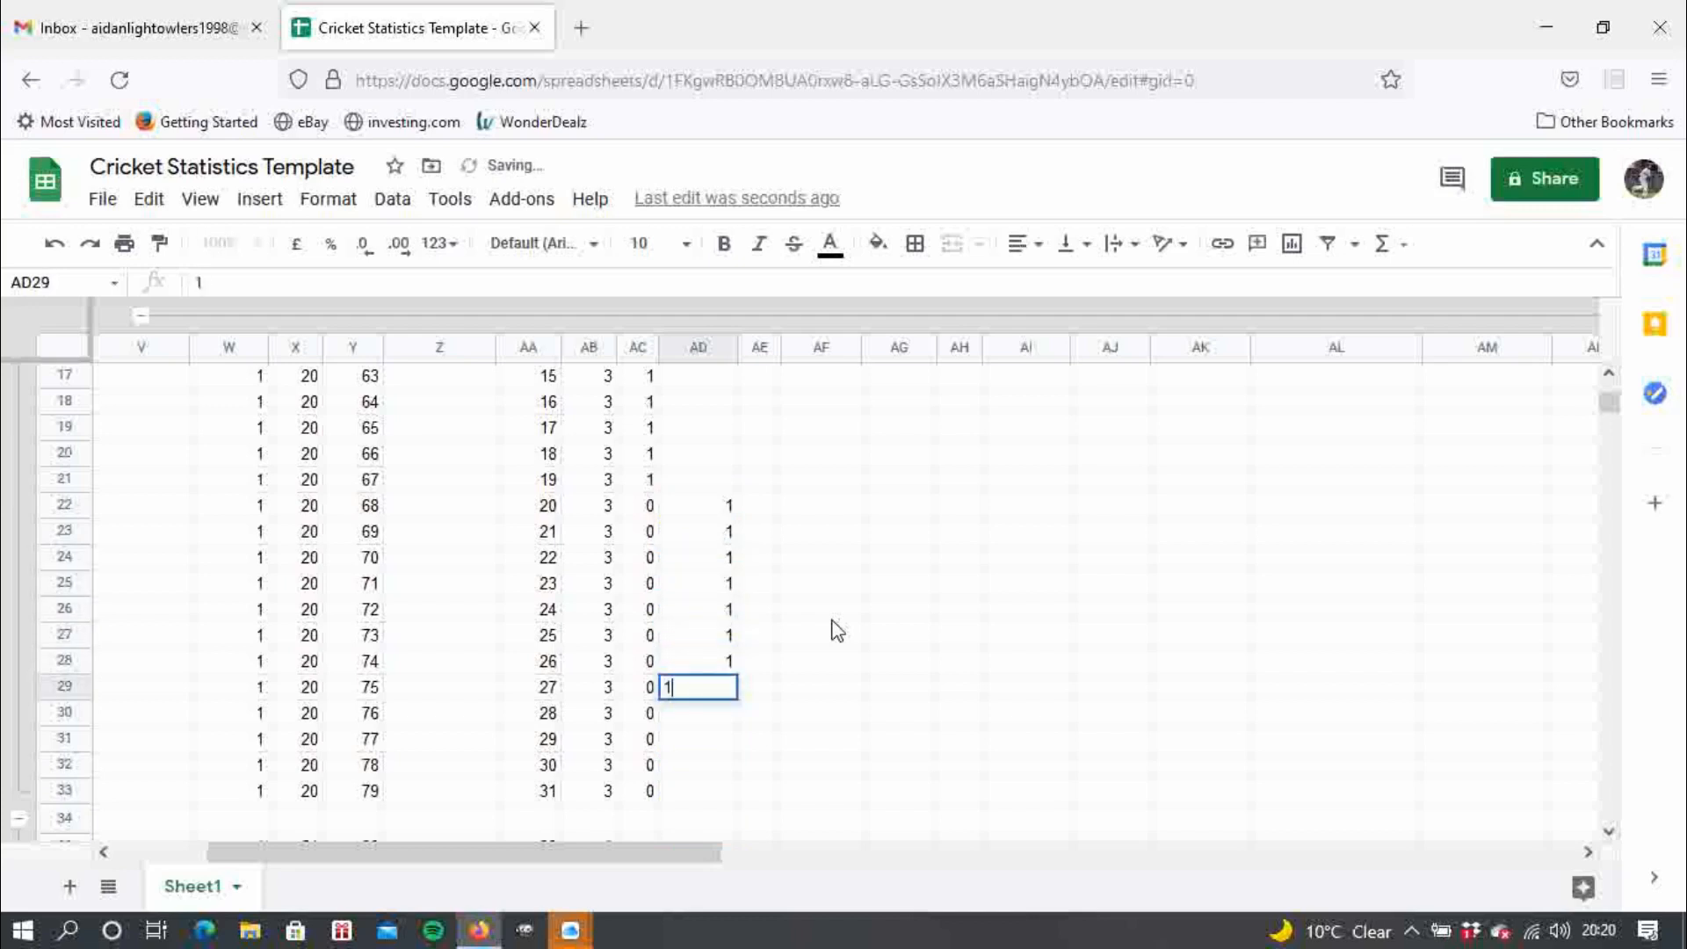
text( 1 1 1 1 1)
key(Return)
text(1)
key(Return)
text(1)
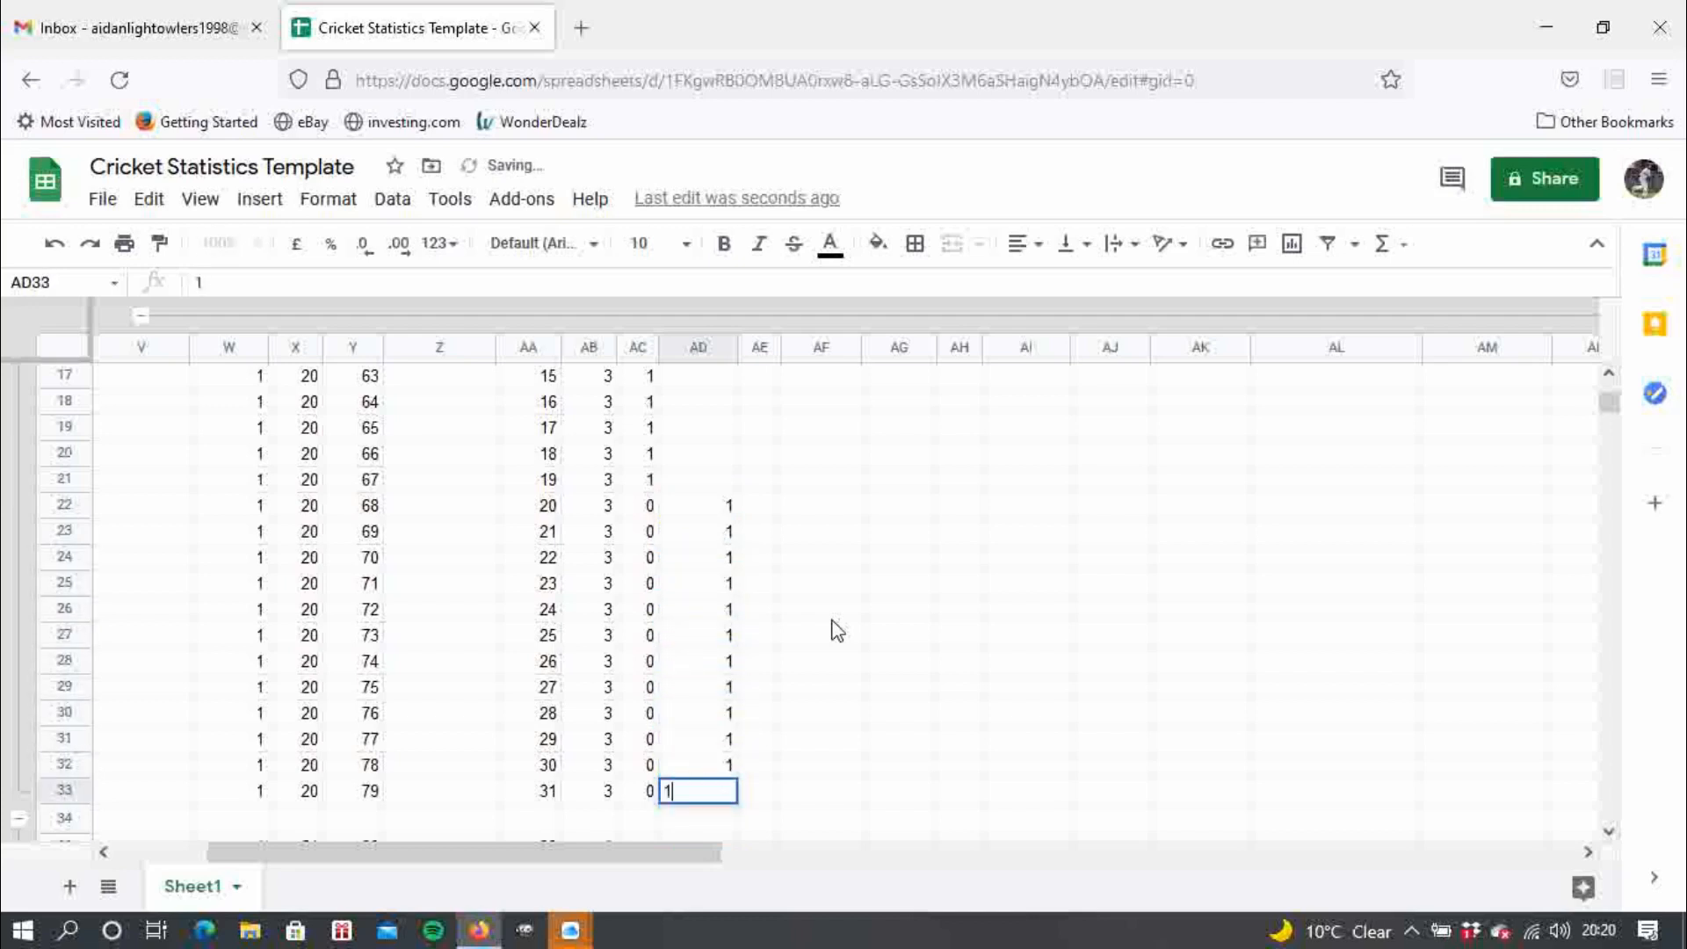
- Enter 0 as the NOT OUT value in AD21 and fill it upward through AD5
key(Up)
key(Up)
key(Up)
key(Up)
key(Up)
key(Up)
key(Up)
key(Up)
key(Up)
key(Up)
key(Up)
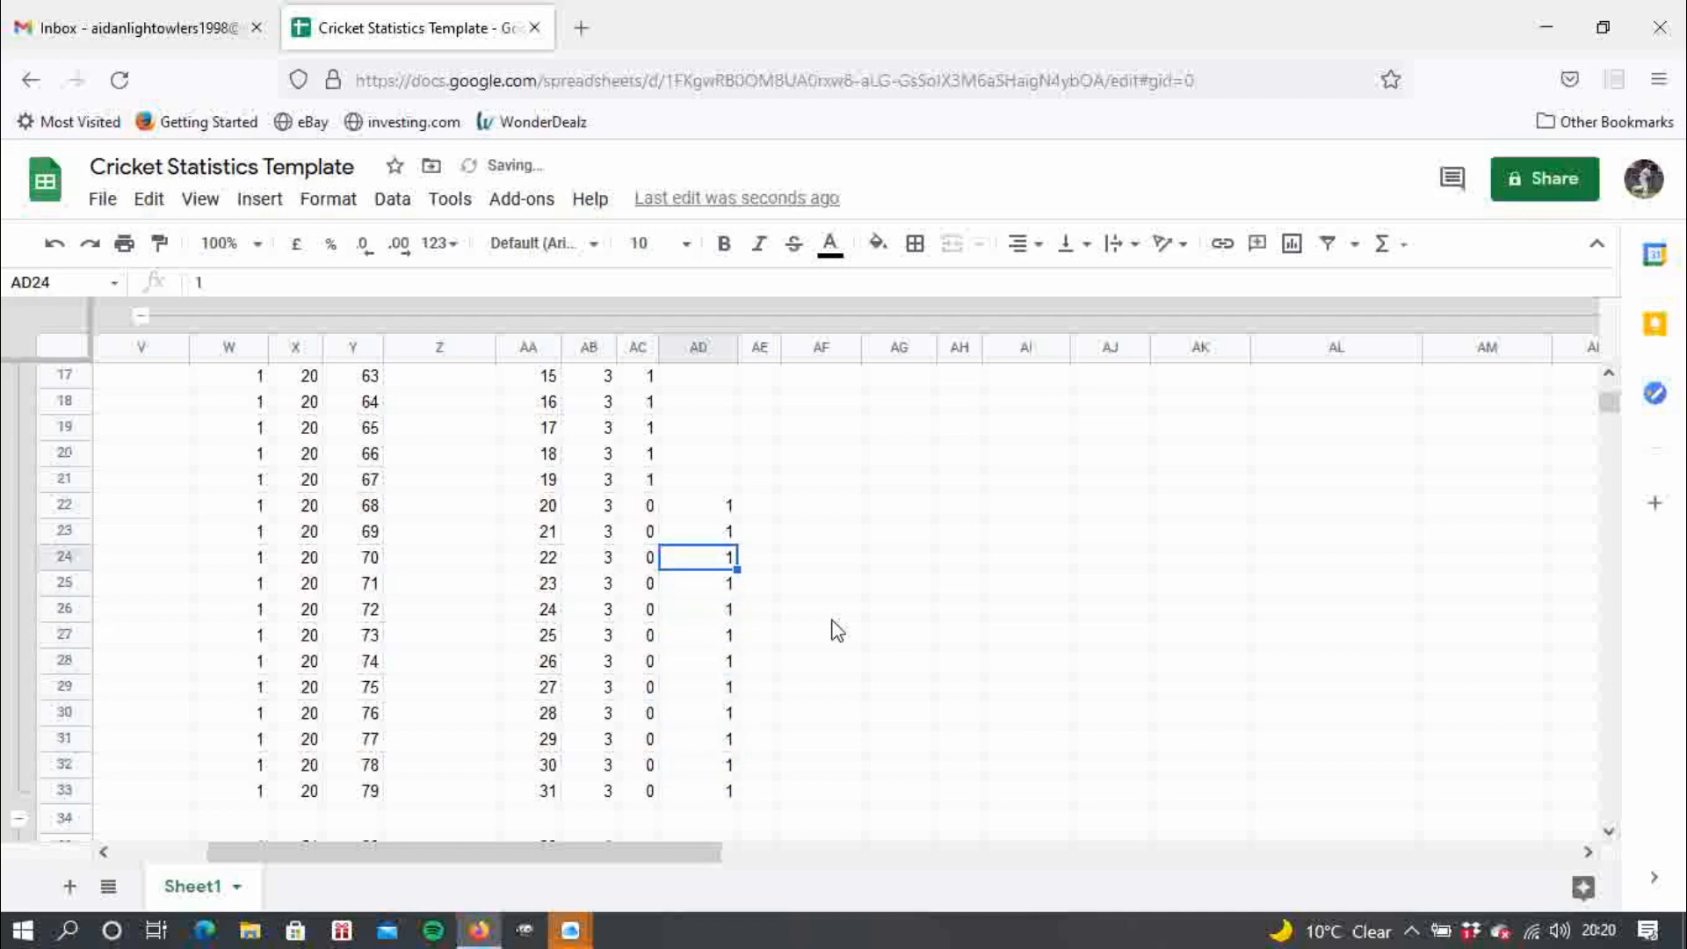
key(Up)
text(0)
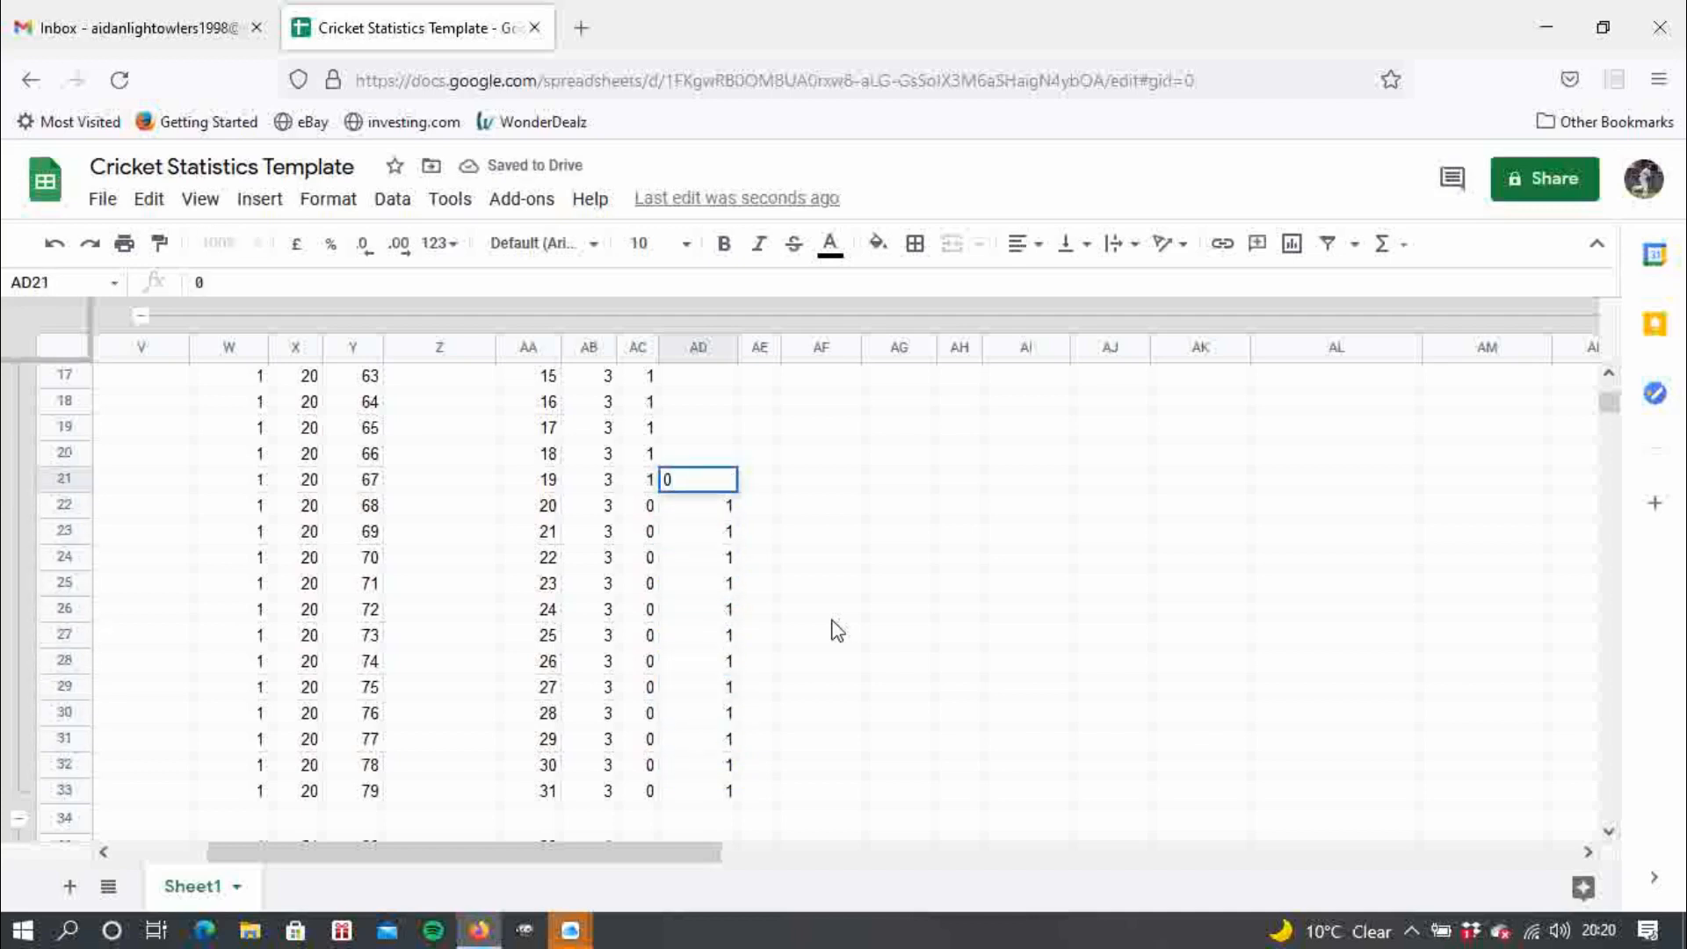
click(764, 489)
click(713, 484)
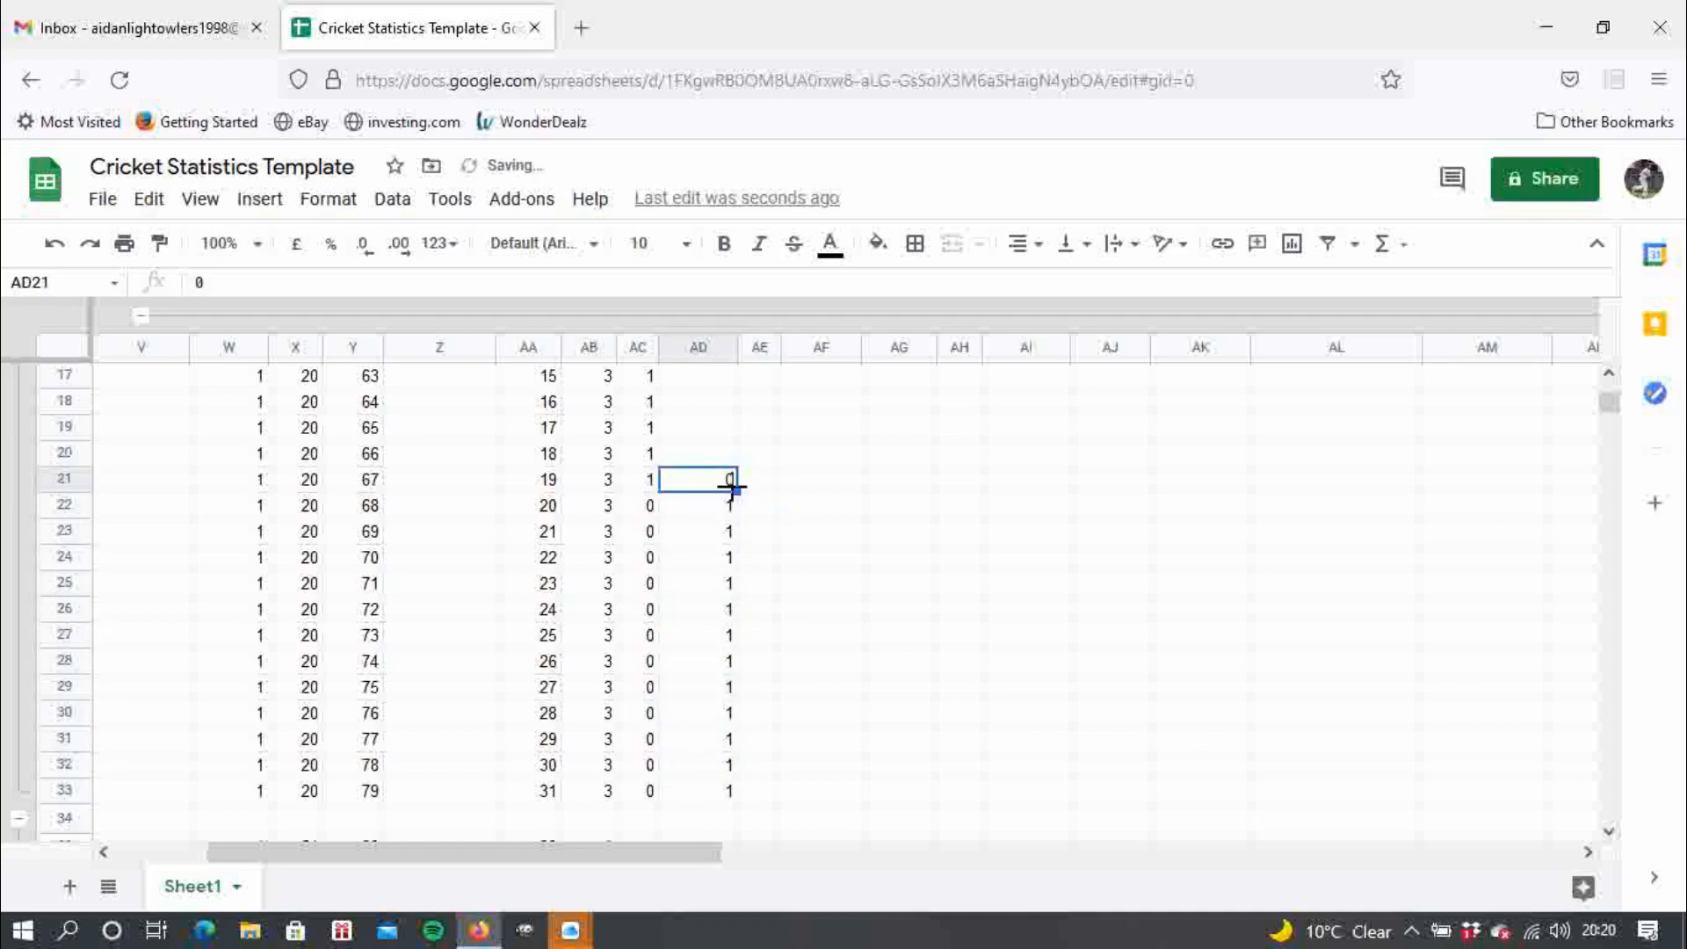
mouse_move(737, 492)
mouse_down()
mouse_move(768, 302)
mouse_move(730, 534)
mouse_move(726, 478)
mouse_up()
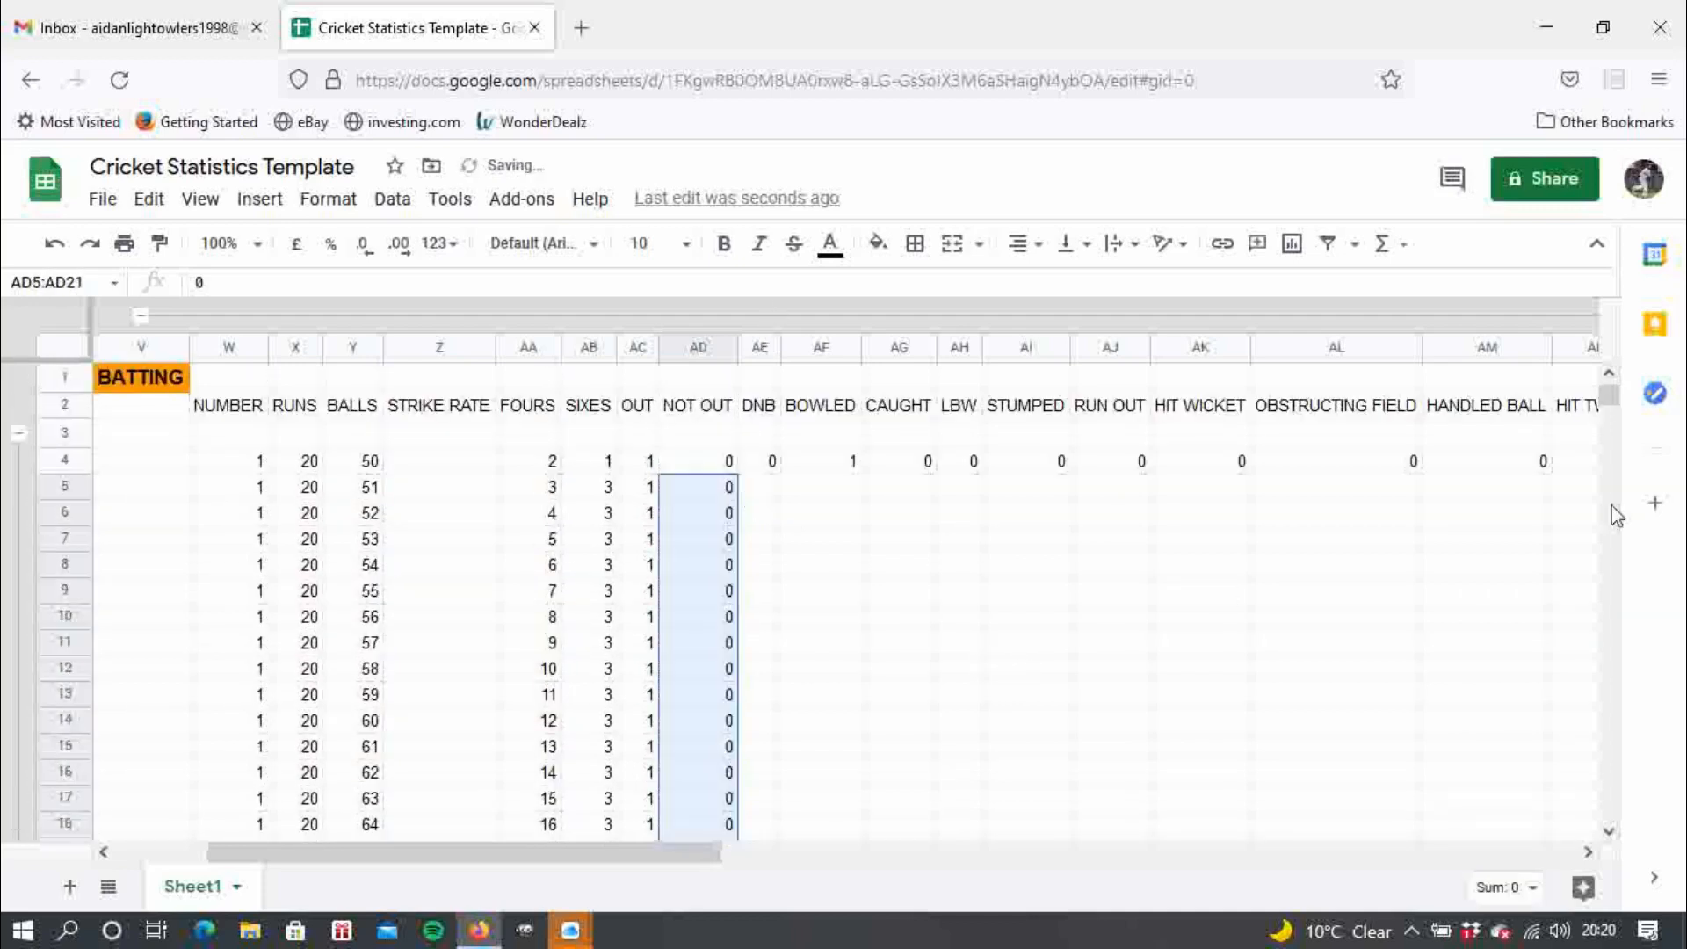
- Fill the first 2013 match's DNB value of 0 down through all 30 matches (AE4:AE33)
click(756, 486)
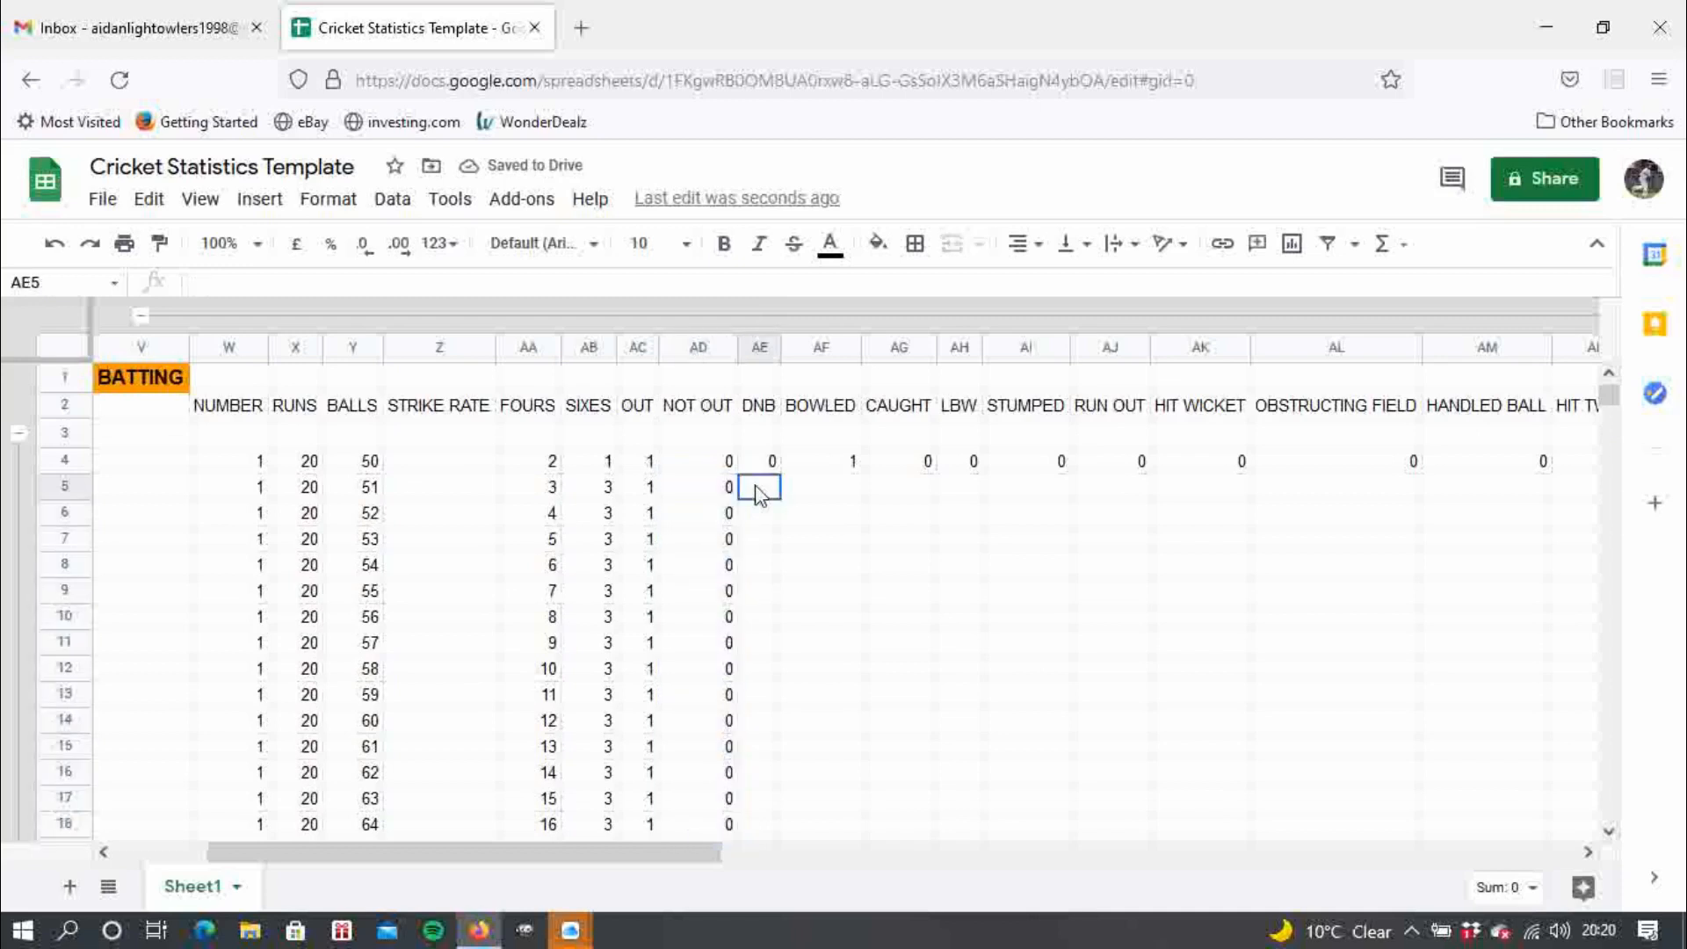
click(773, 468)
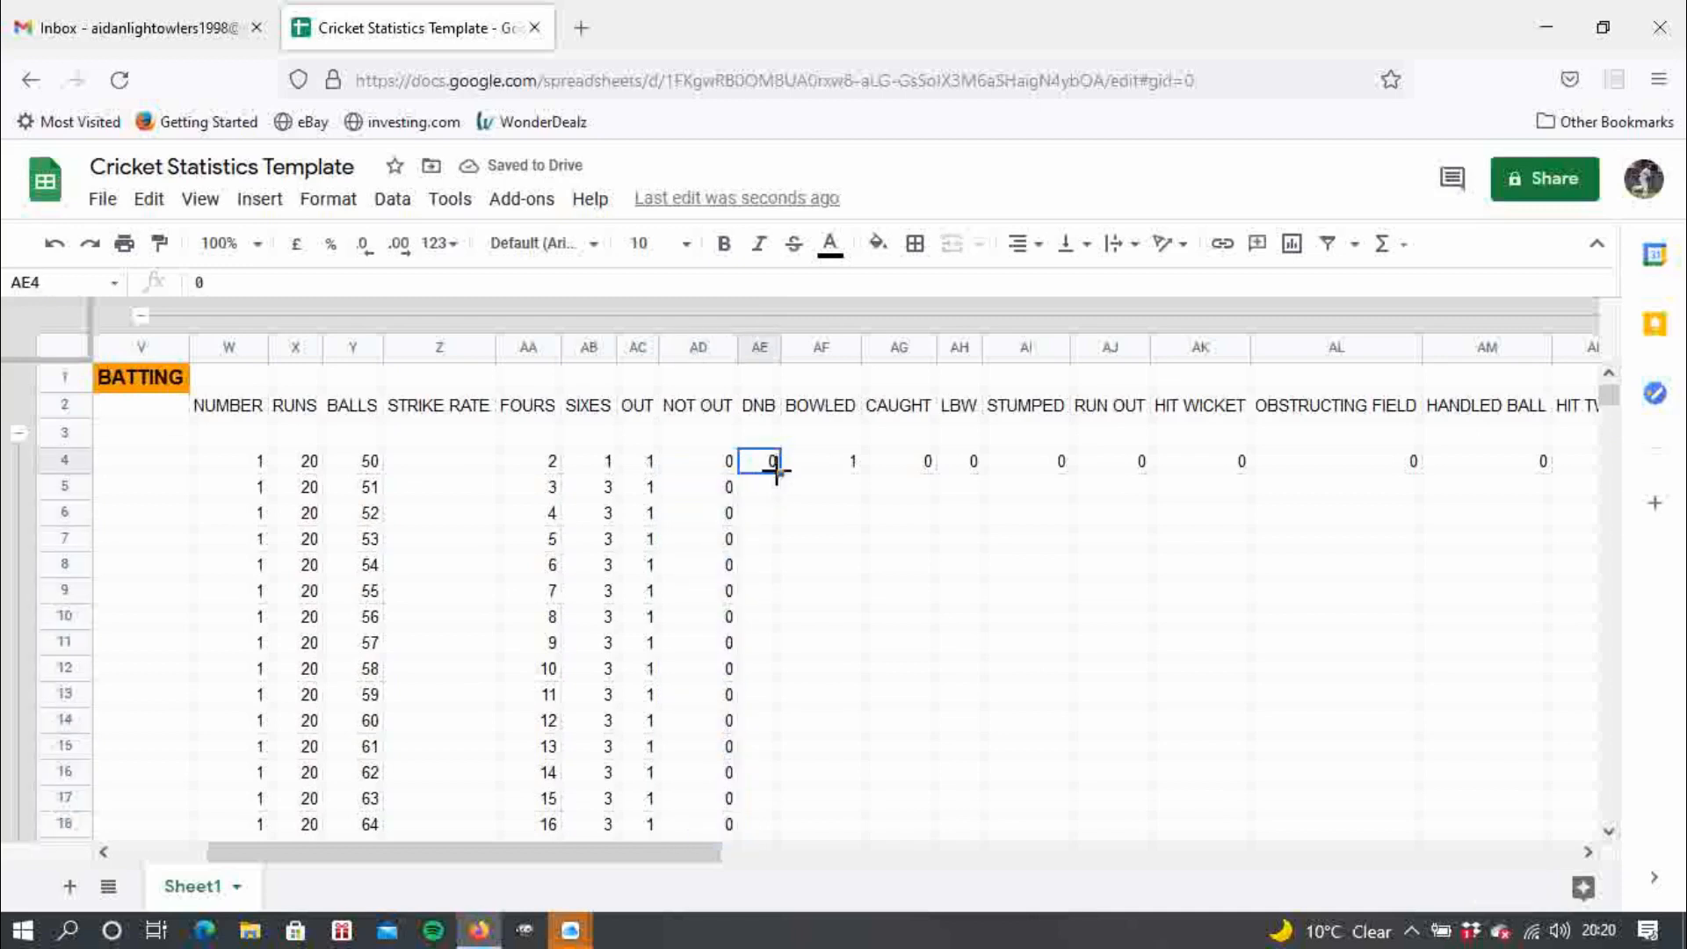
mouse_move(776, 472)
mouse_down()
mouse_move(796, 839)
mouse_move(803, 632)
mouse_move(785, 466)
mouse_move(776, 479)
mouse_up()
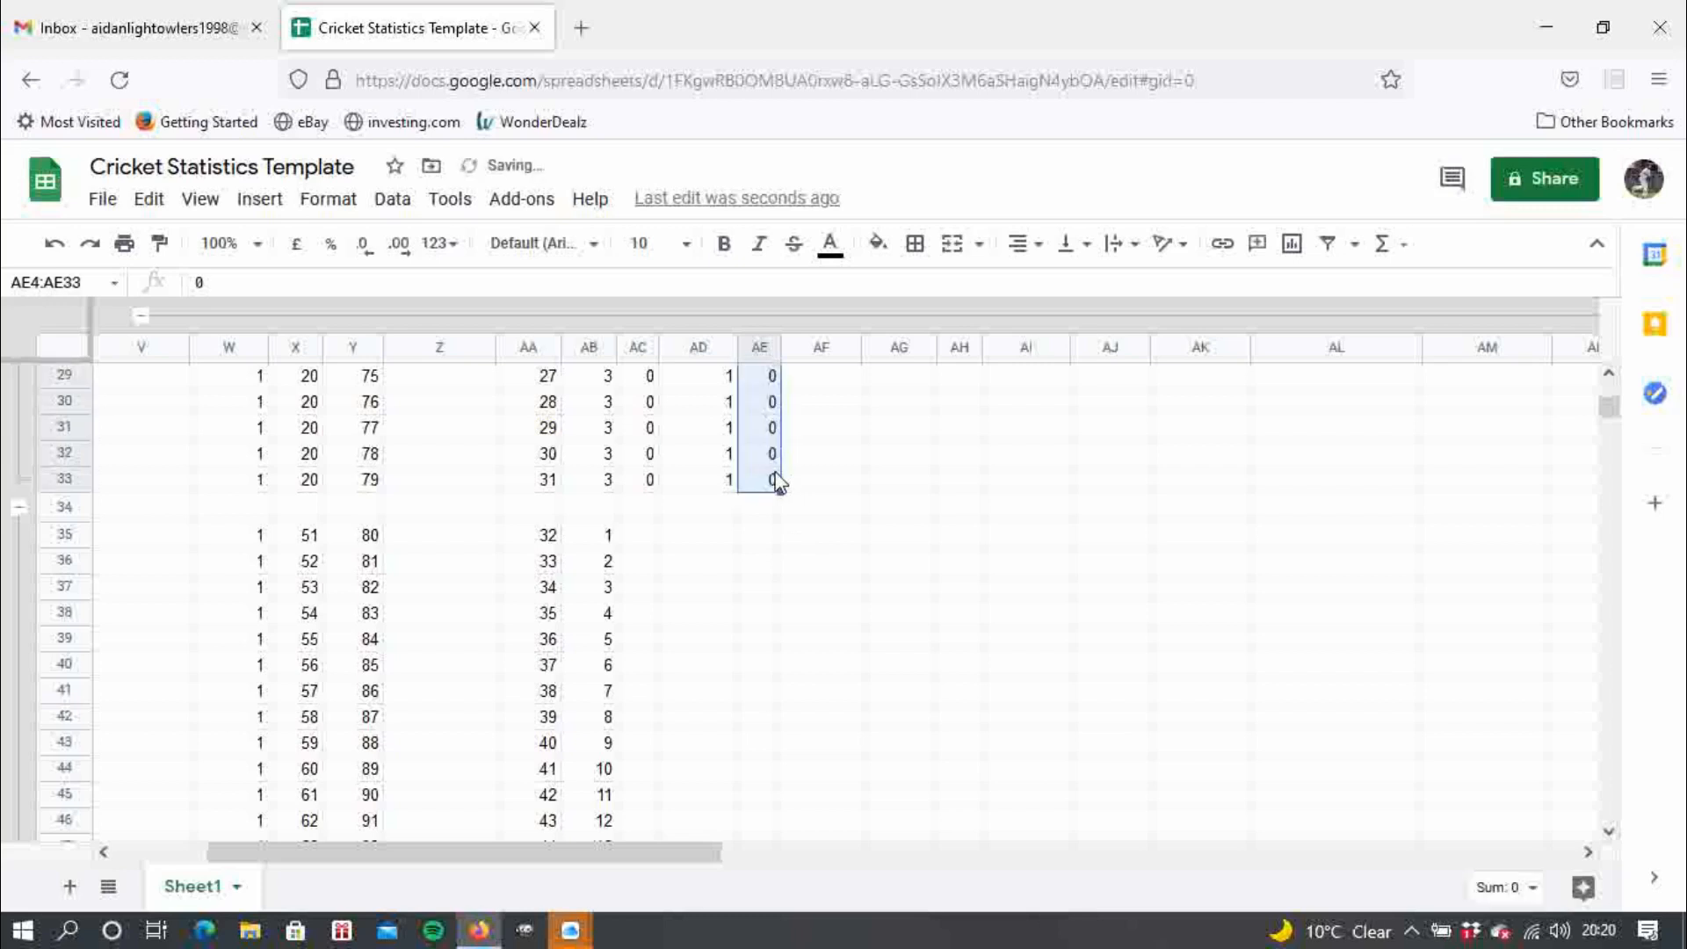
- Enter 1 as the OUT value of the first 2014 match and fill it down through all 2014 matches (AC35:AC64)
click(636, 534)
text(1)
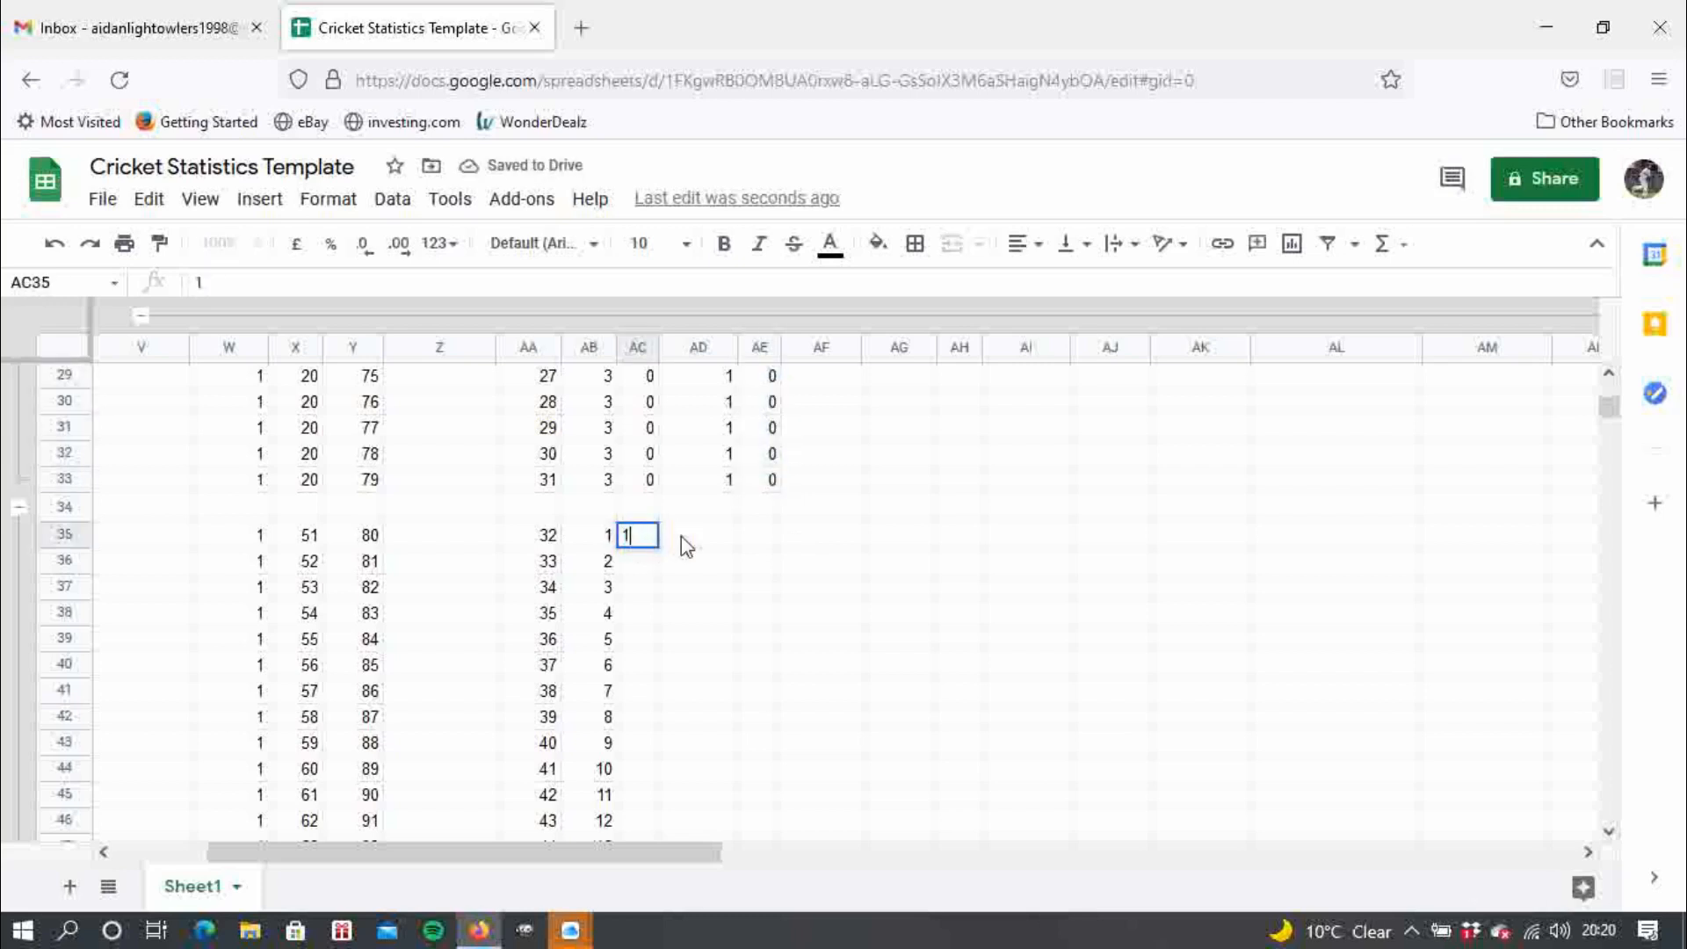
click(723, 561)
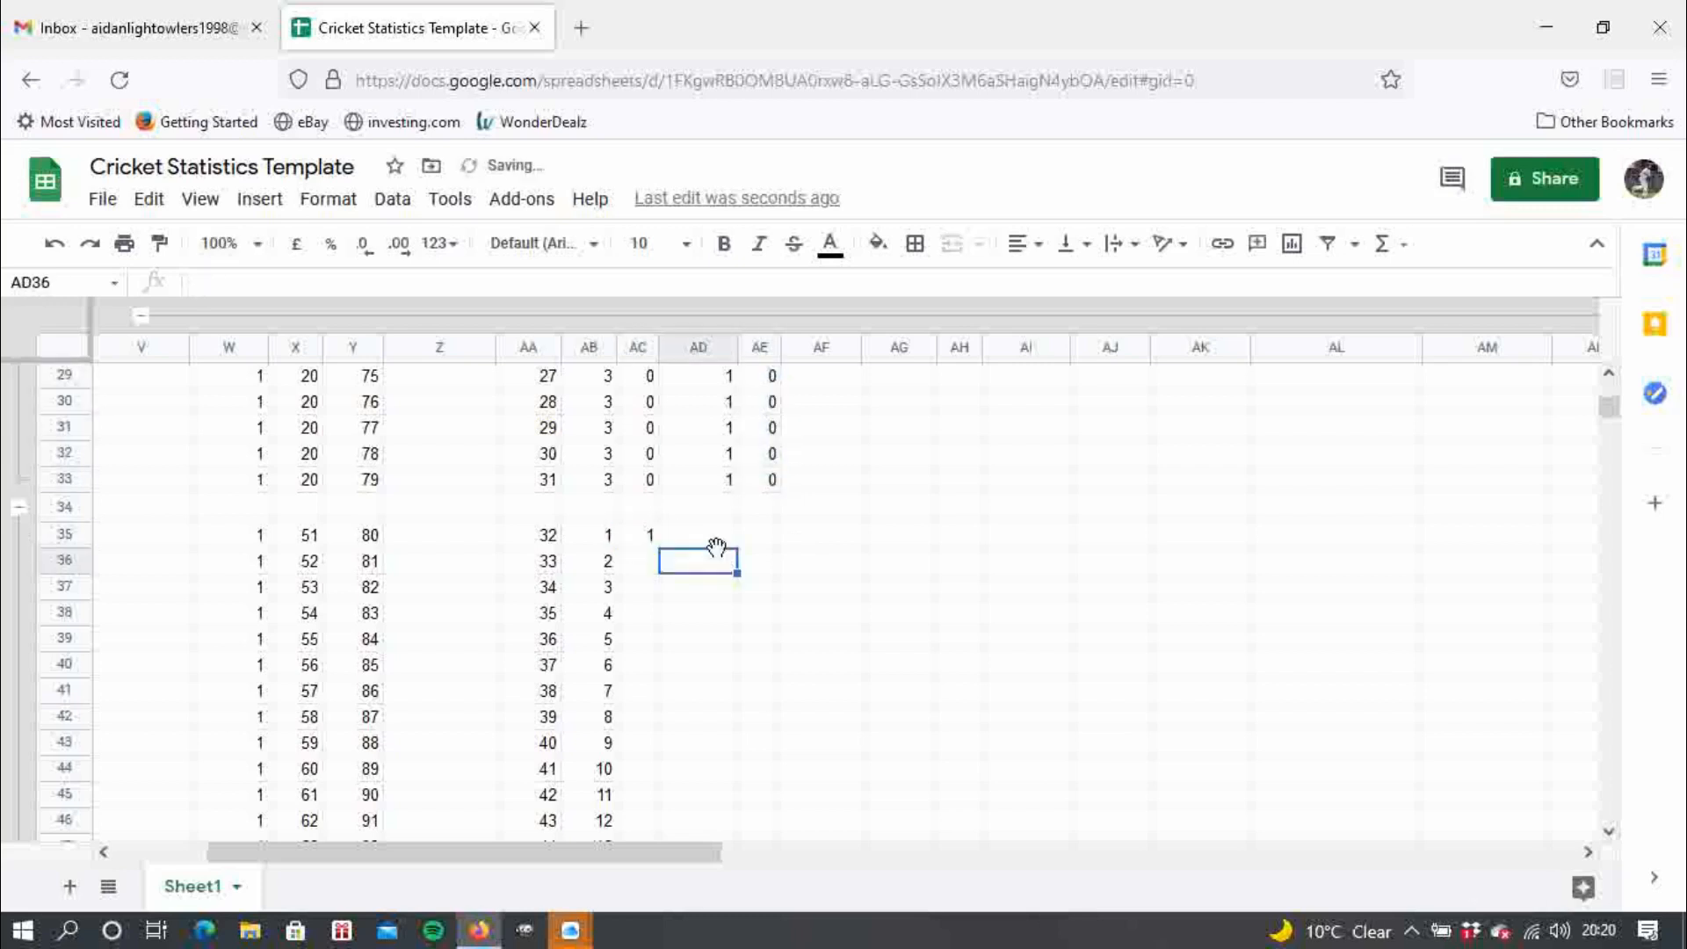
click(651, 536)
drag(658, 547, 673, 648)
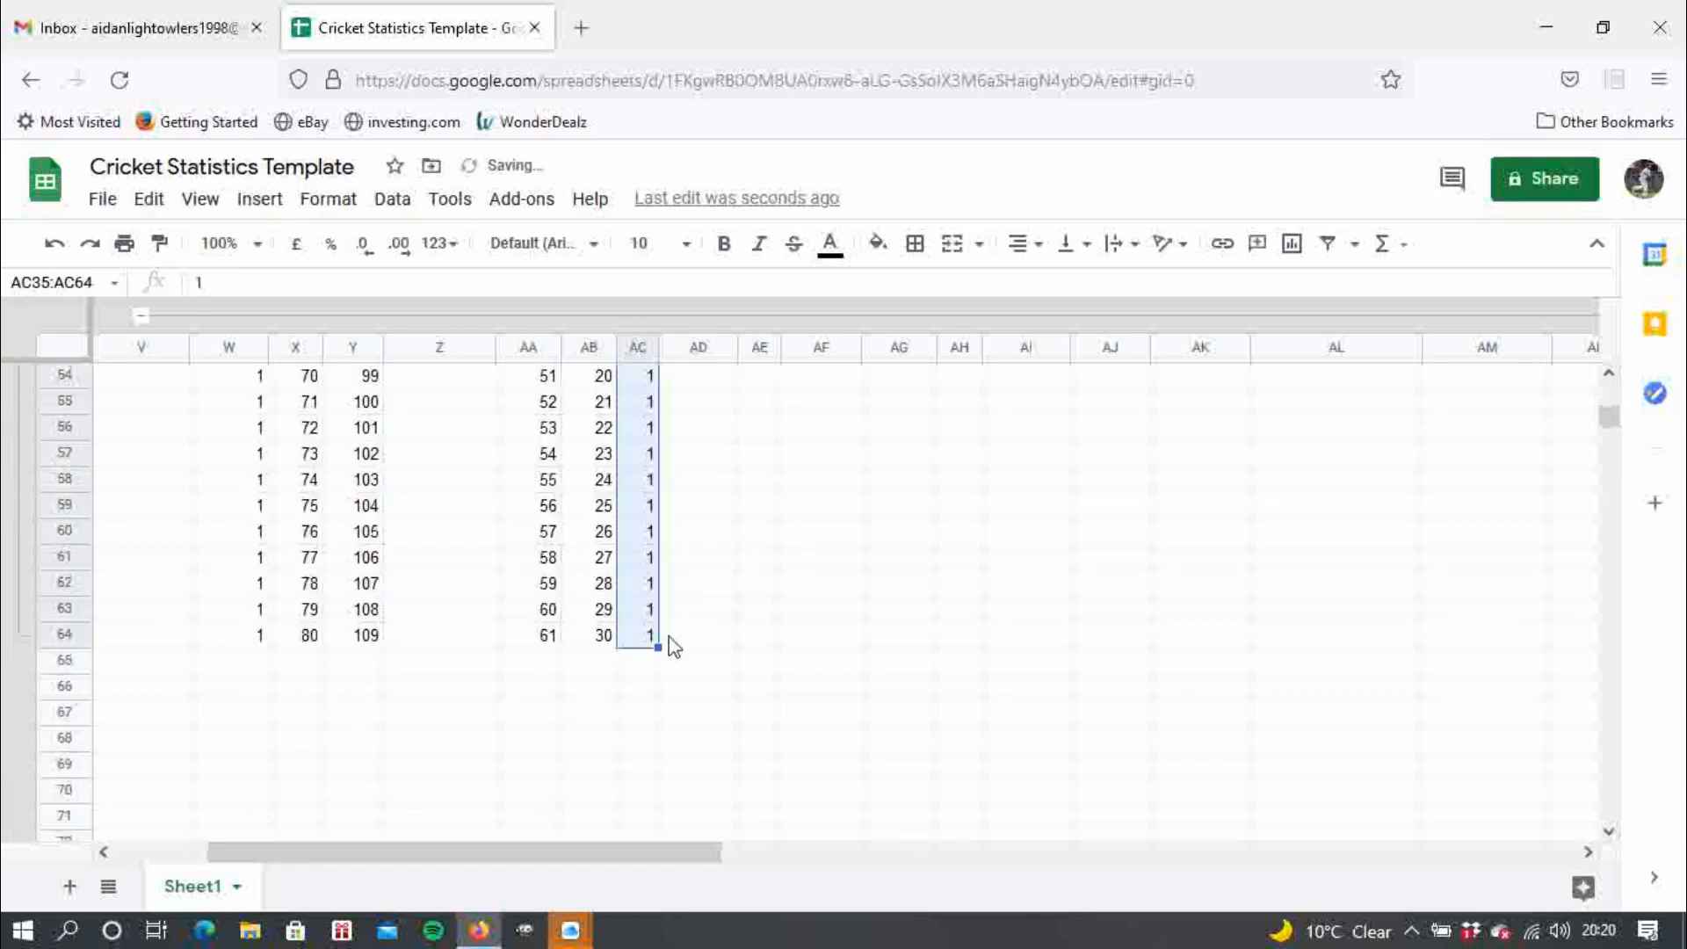
- Enter 0 as the last 2014 match's NOT OUT value and fill it through the NOT OUT and DNB columns for 2014 (AD35:AE64)
click(686, 645)
text(0)
key(Return)
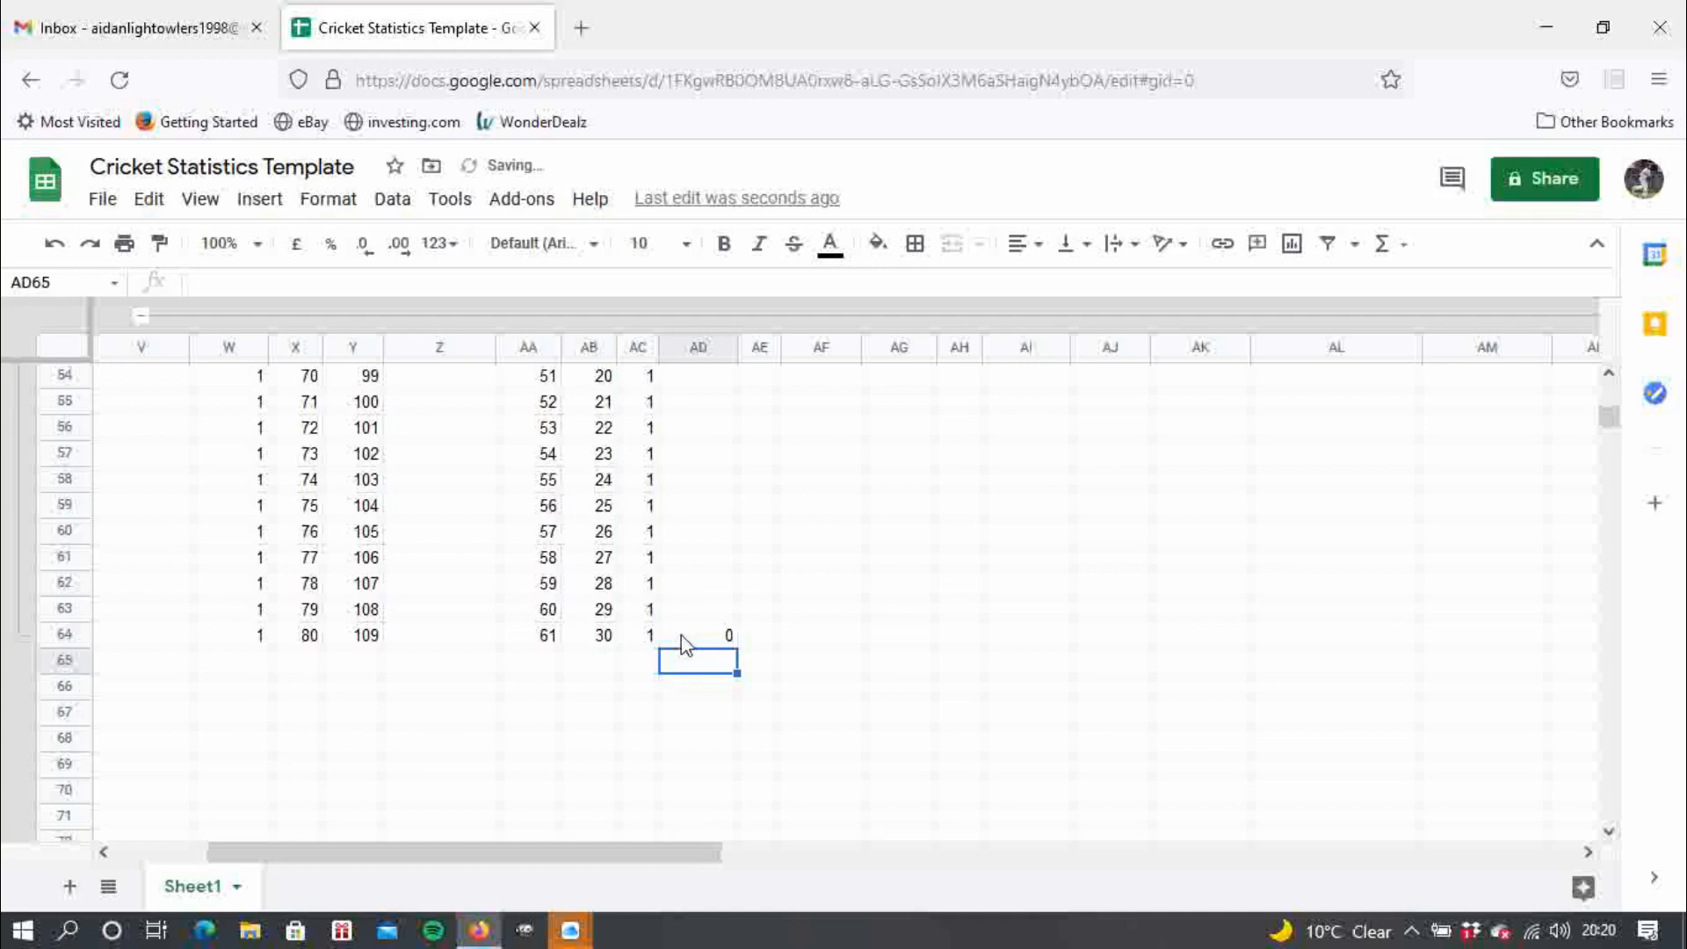
click(683, 635)
drag(742, 643, 760, 589)
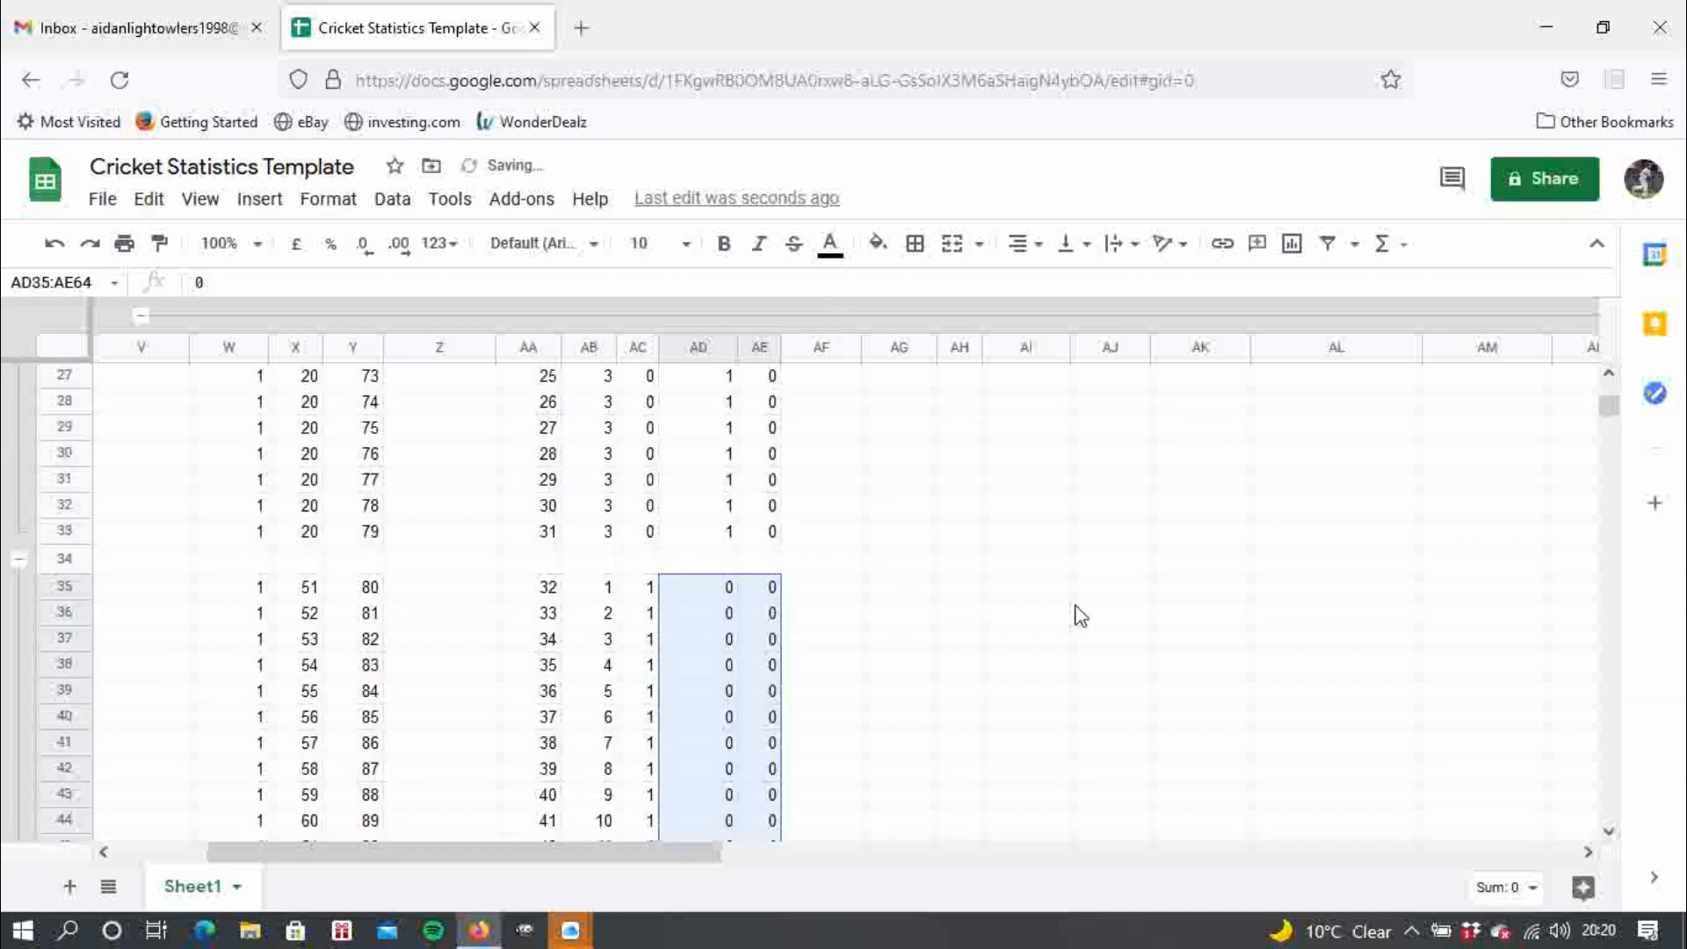
- Fill the first 2013 match's BOWLED value of 1 and CAUGHT value of 0 down to row 16 (AF4:AG16)
drag(1611, 413, 1611, 391)
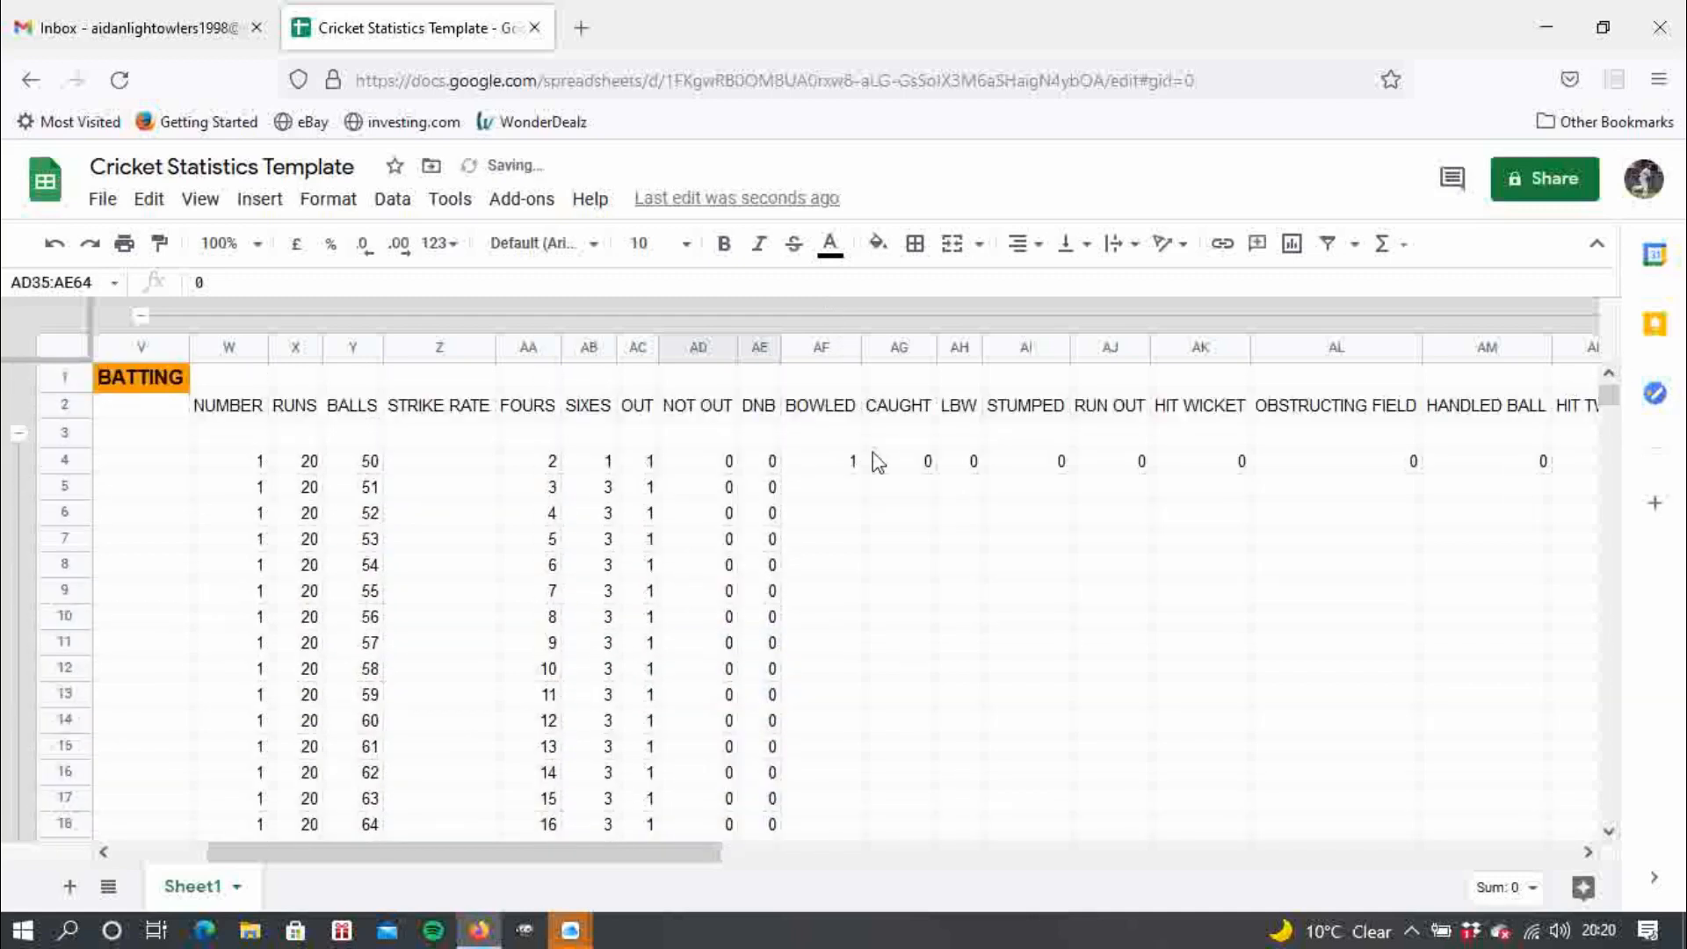
click(844, 488)
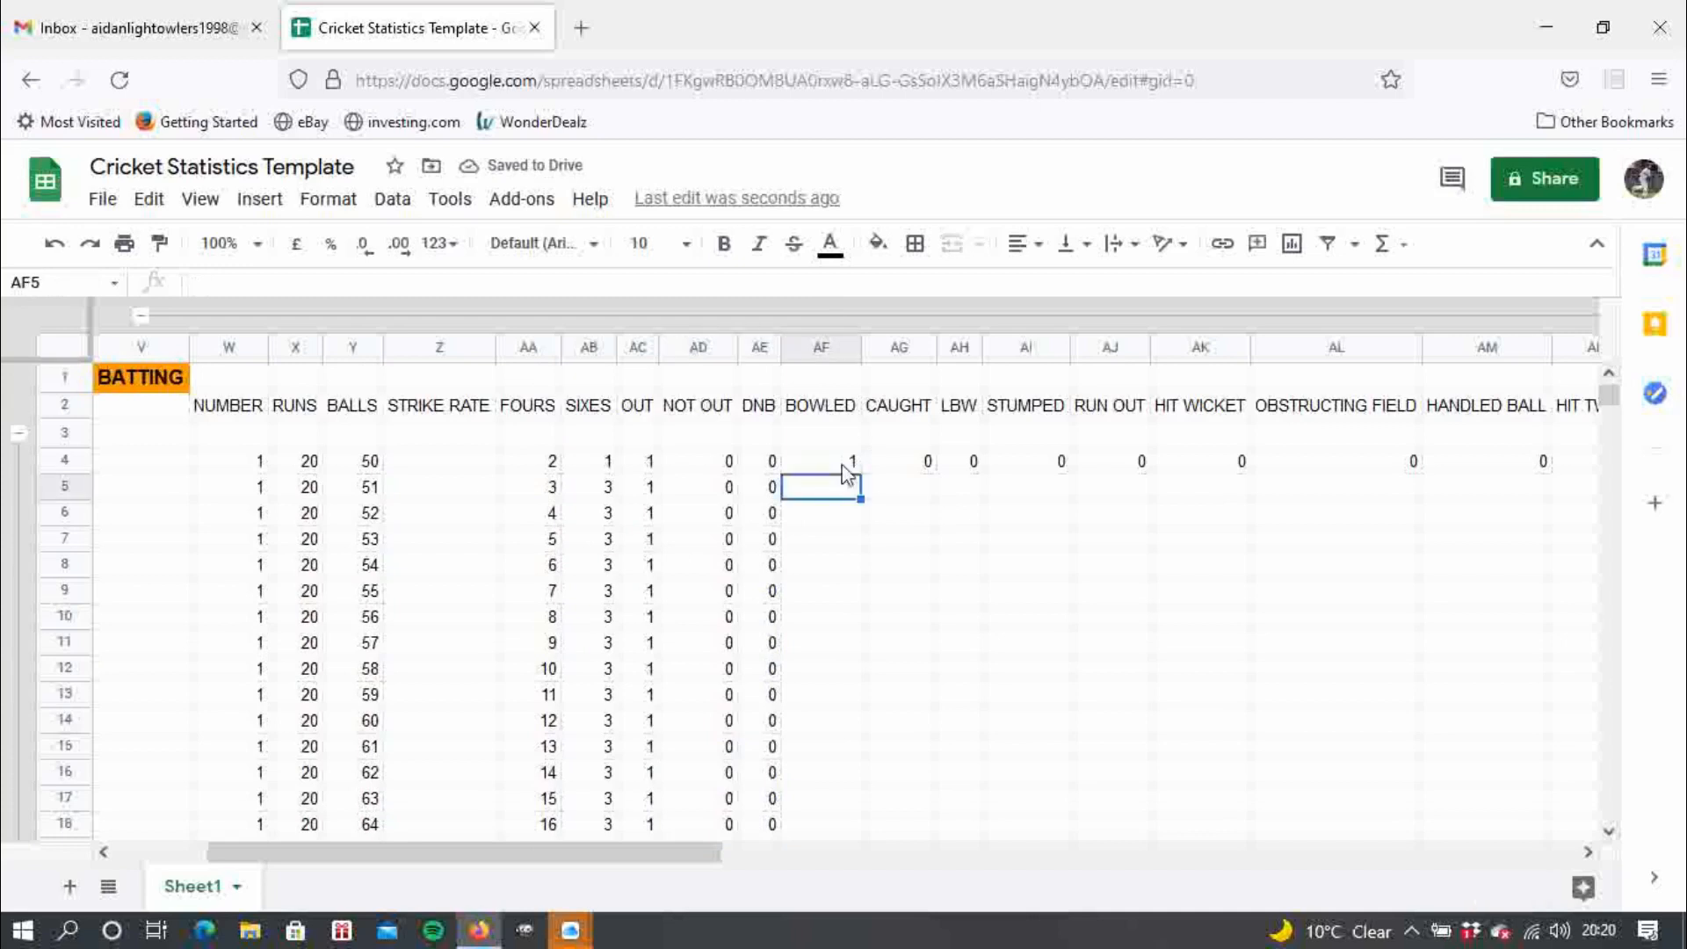
click(844, 466)
drag(860, 473, 859, 783)
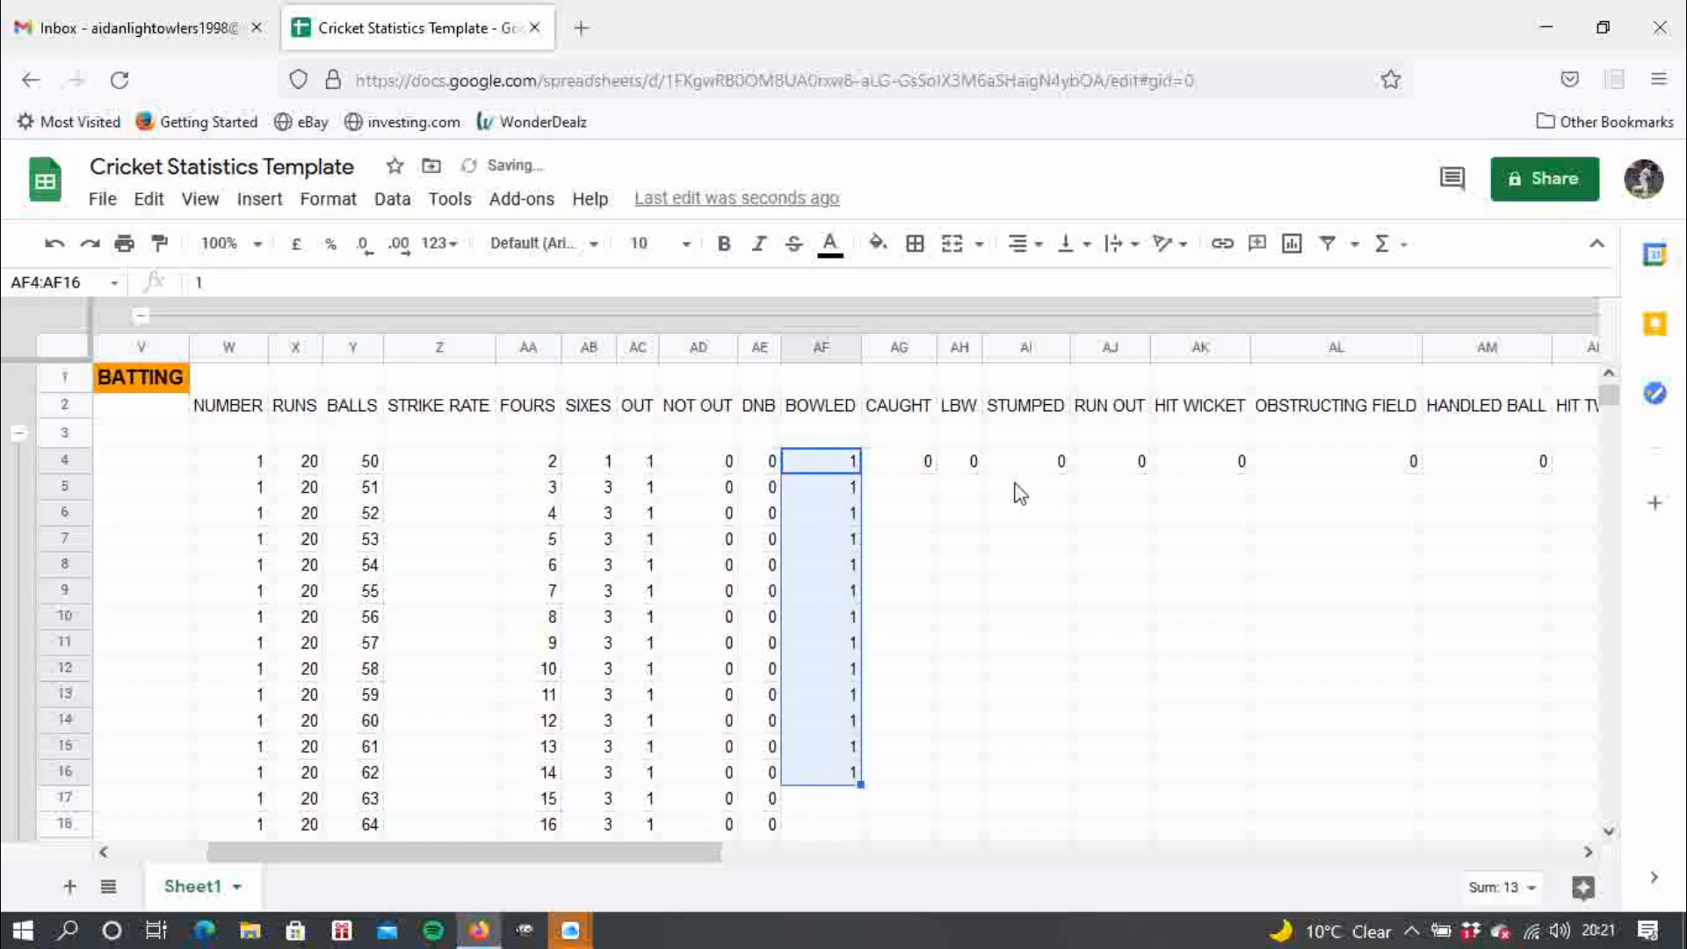
click(928, 467)
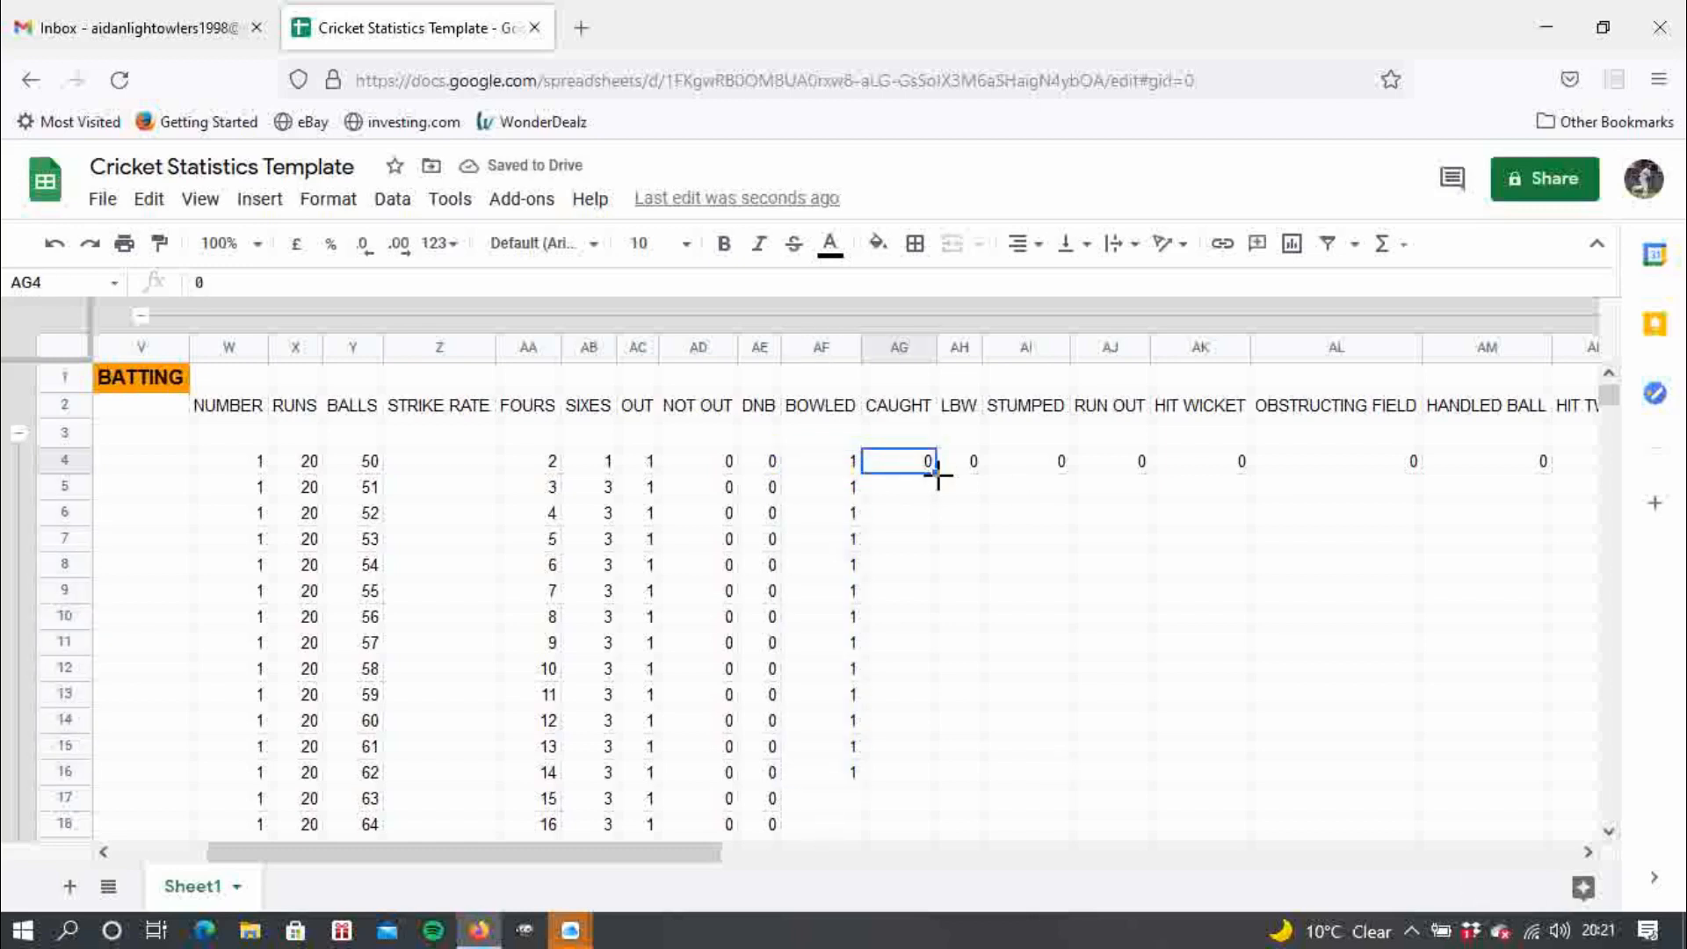
drag(936, 474, 933, 789)
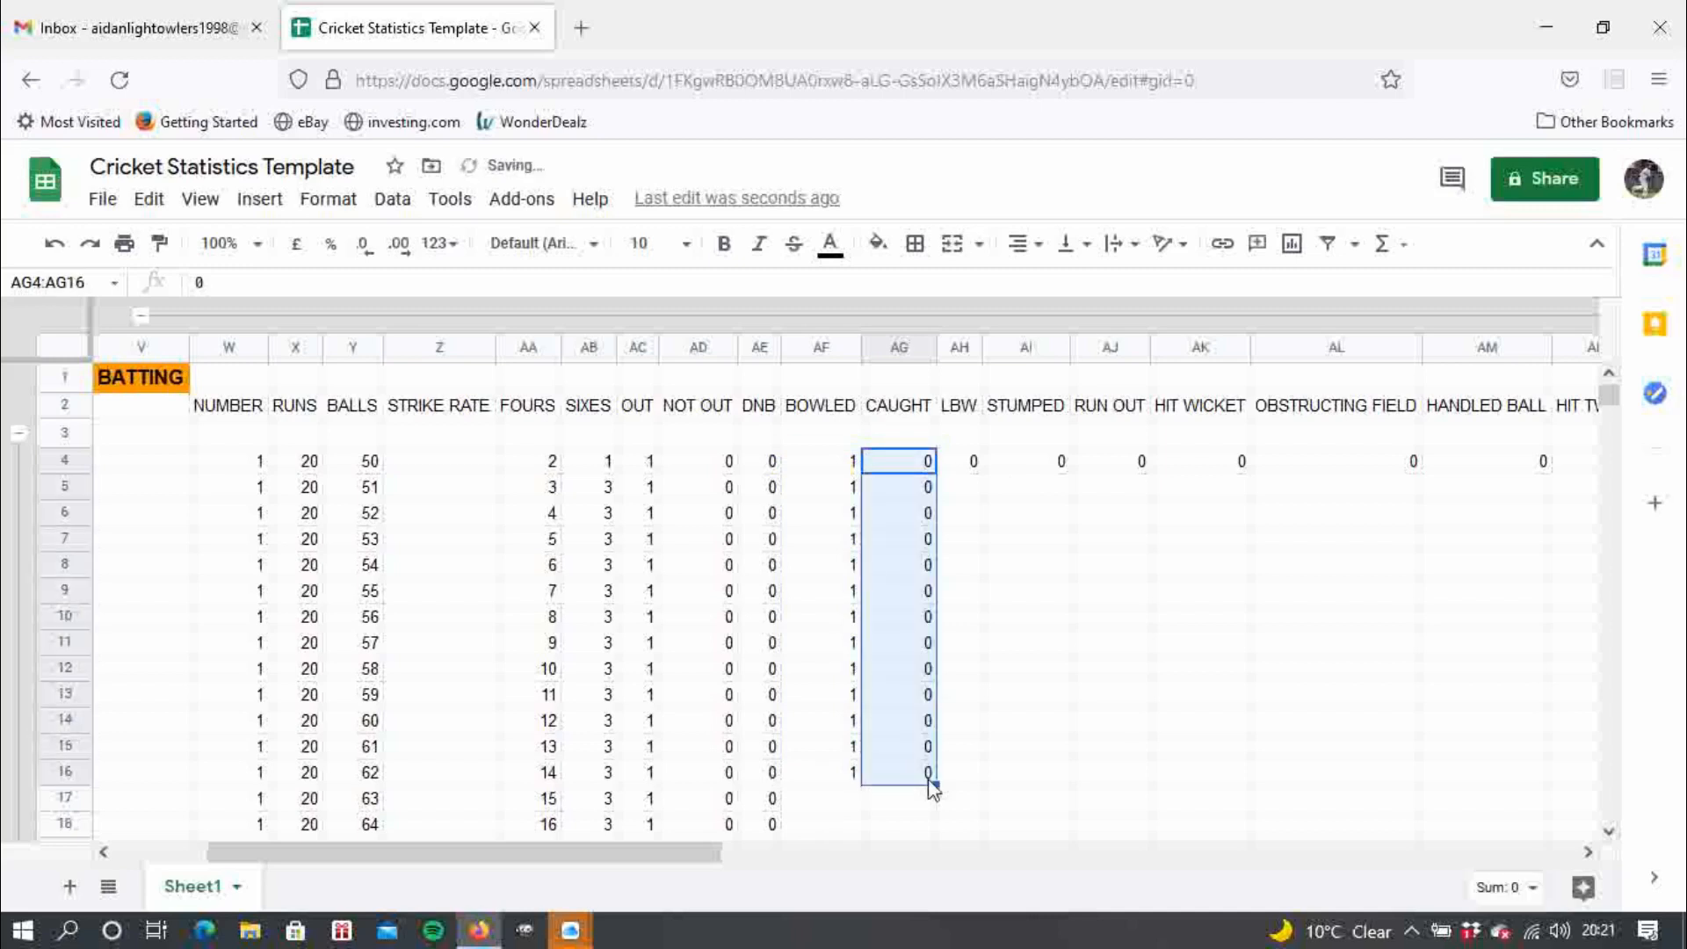
- Enter 0 in the BOWLED column for the remaining 2013 matches (AF17:AF33)
click(852, 802)
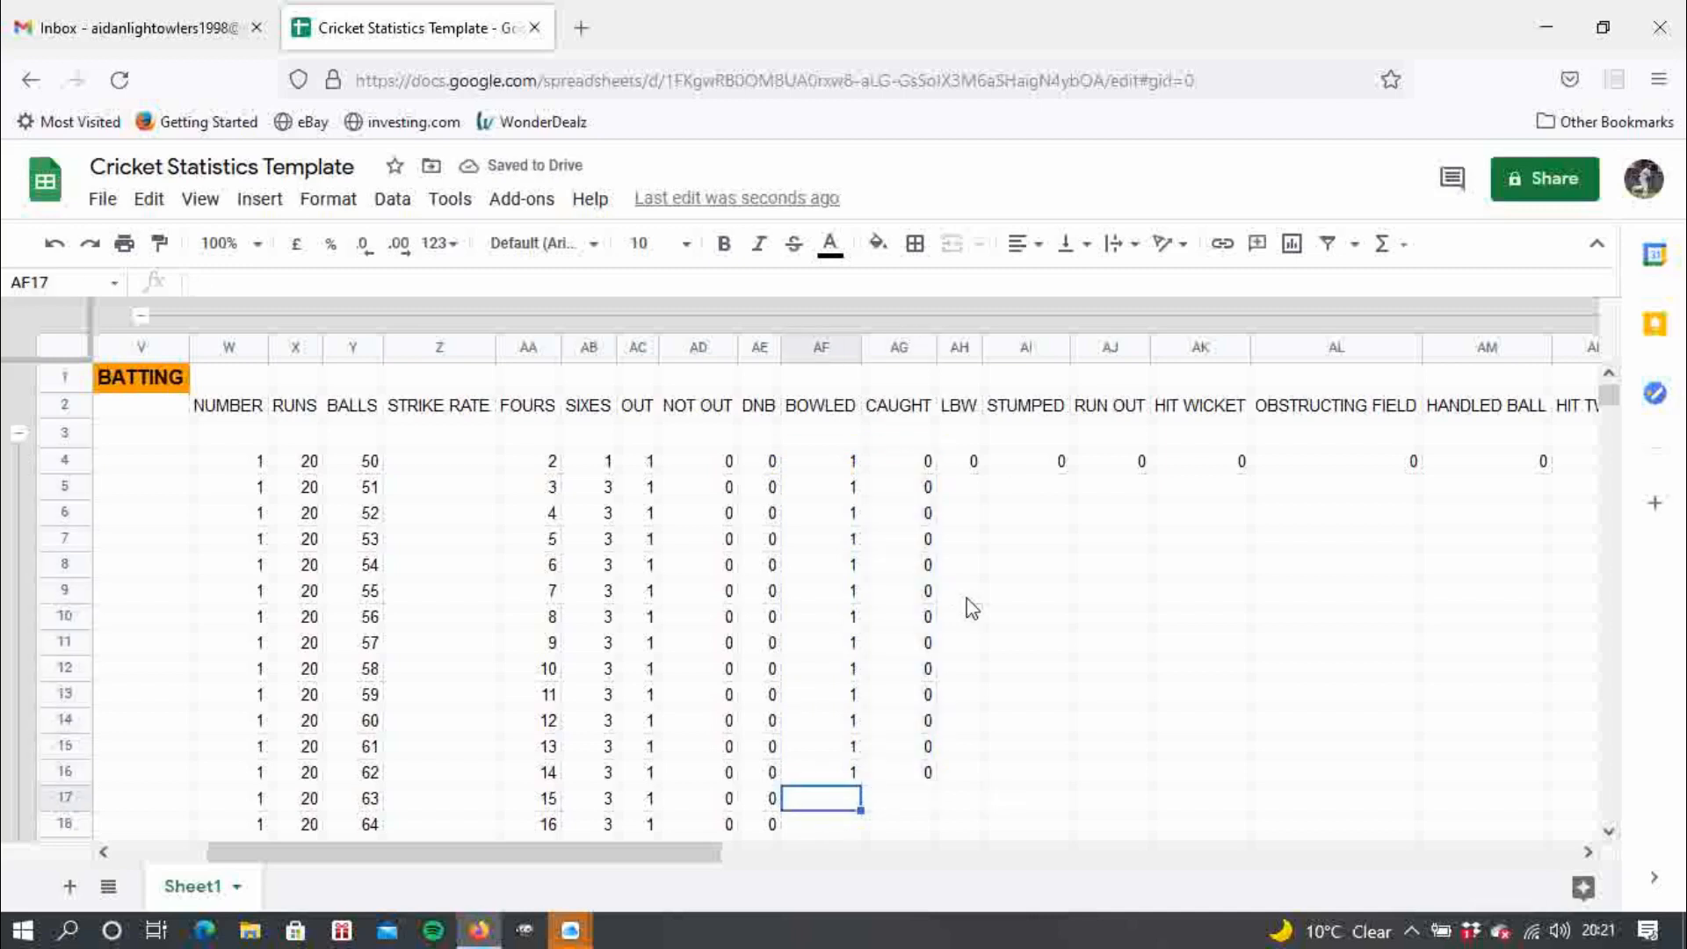
text(0)
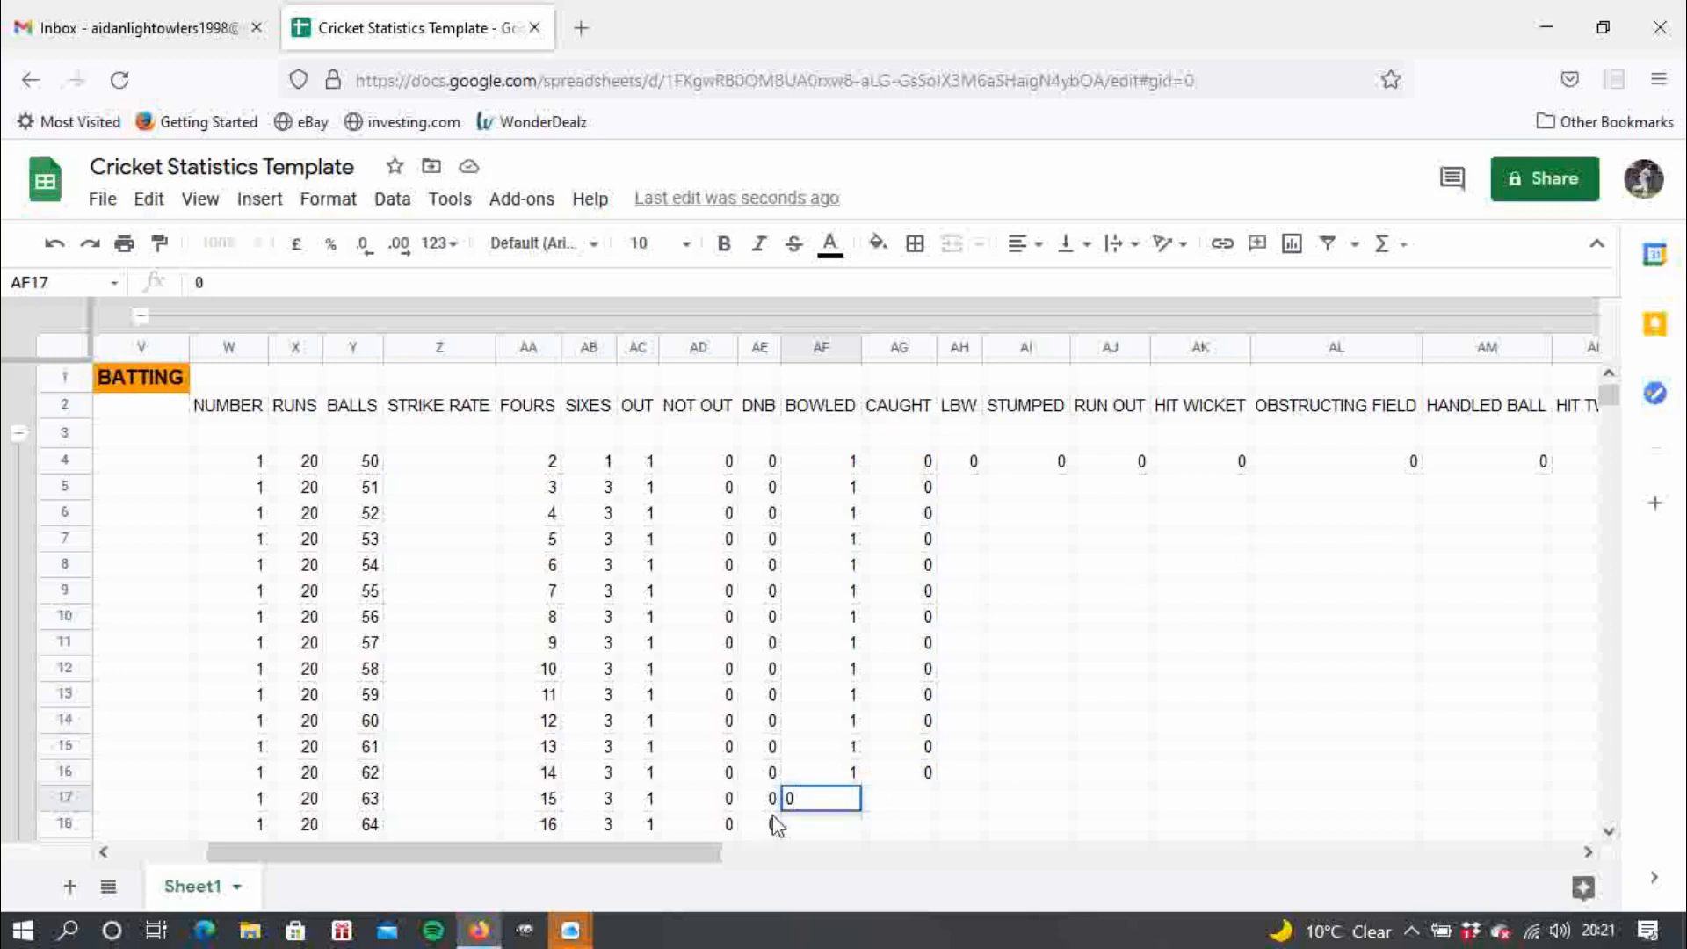
click(884, 798)
click(855, 807)
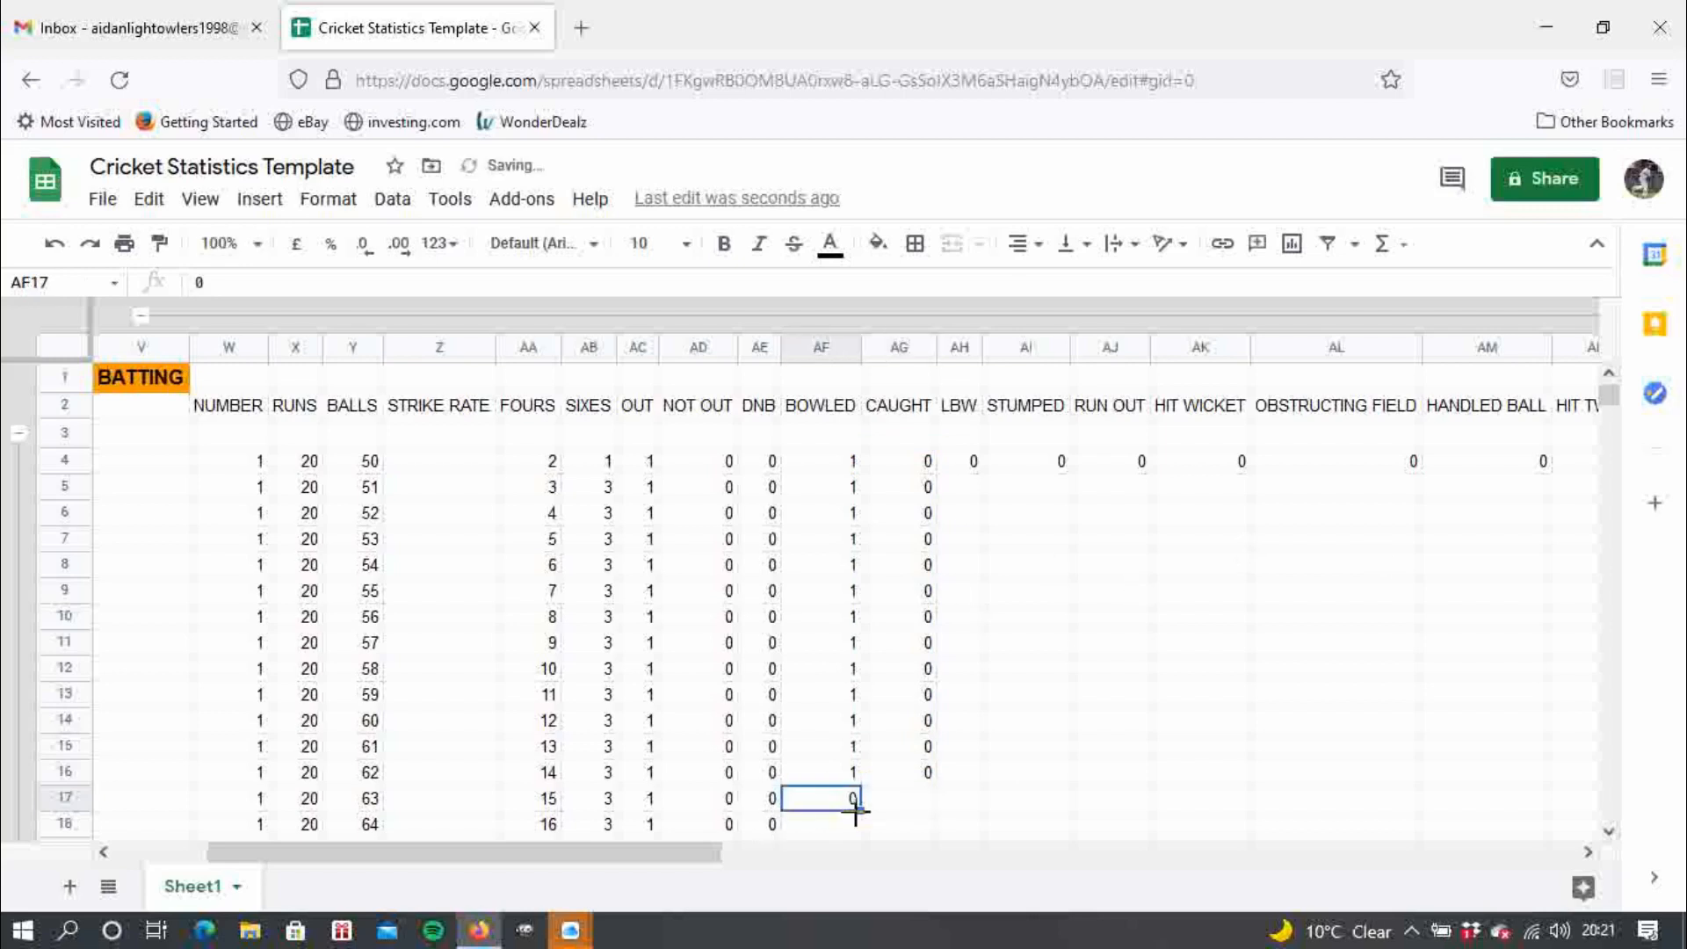
drag(855, 810, 859, 532)
- Enter 1 as the CAUGHT value in AG33 and fill it upward through AG17
click(898, 531)
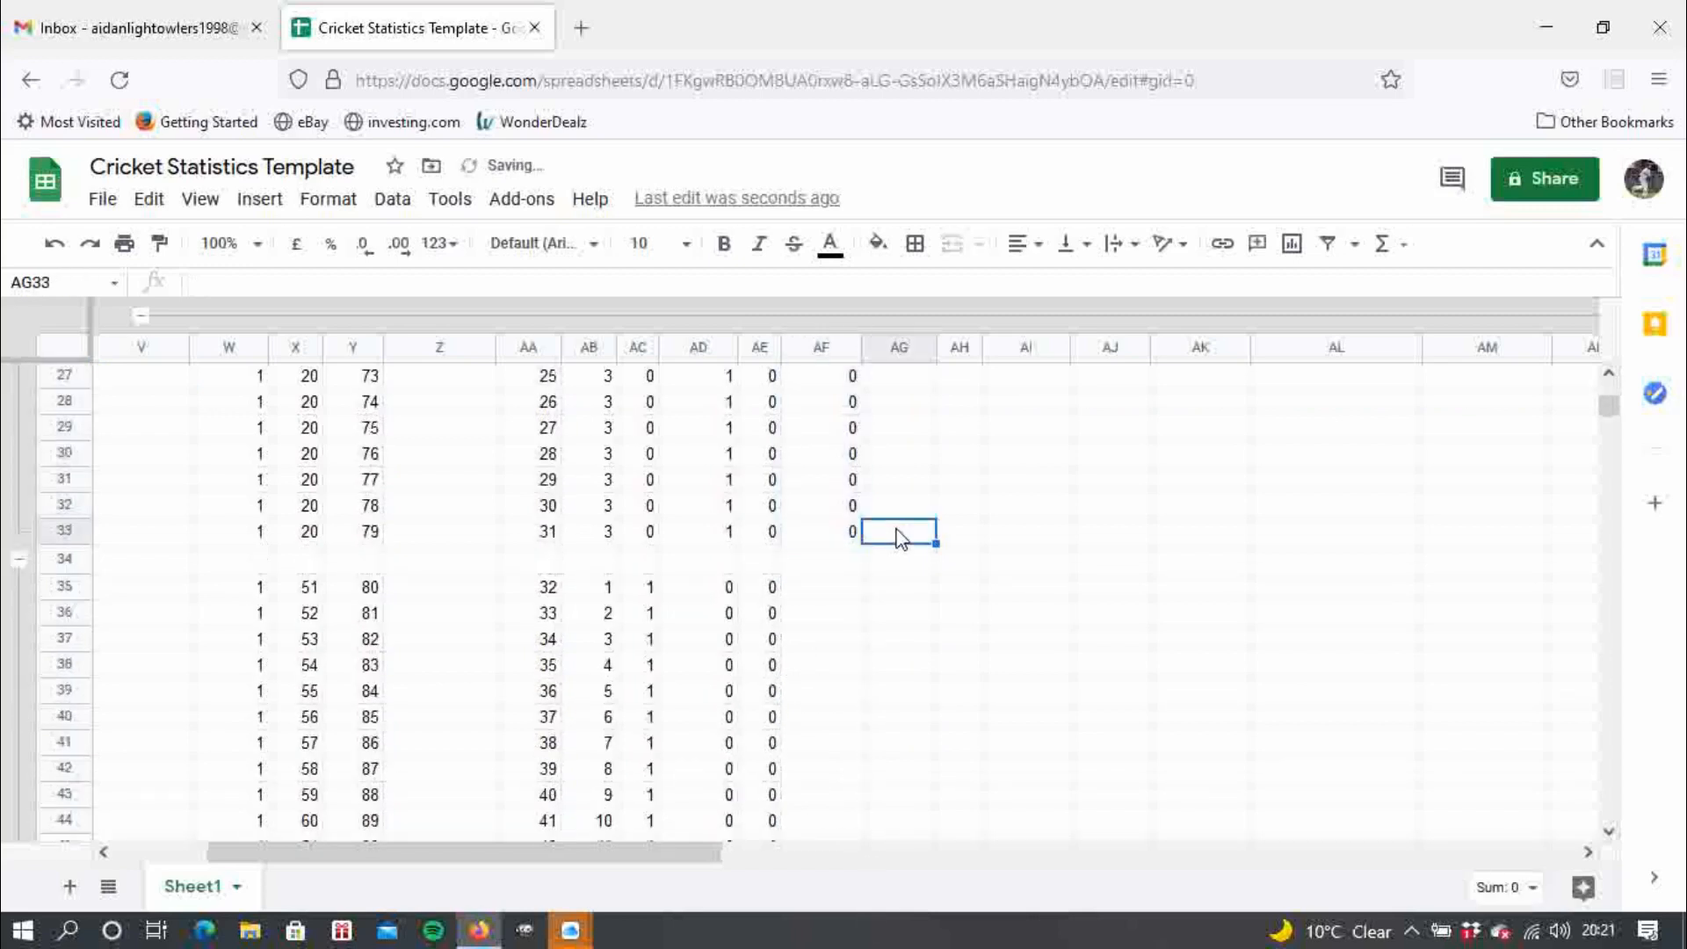
text(1)
key(Return)
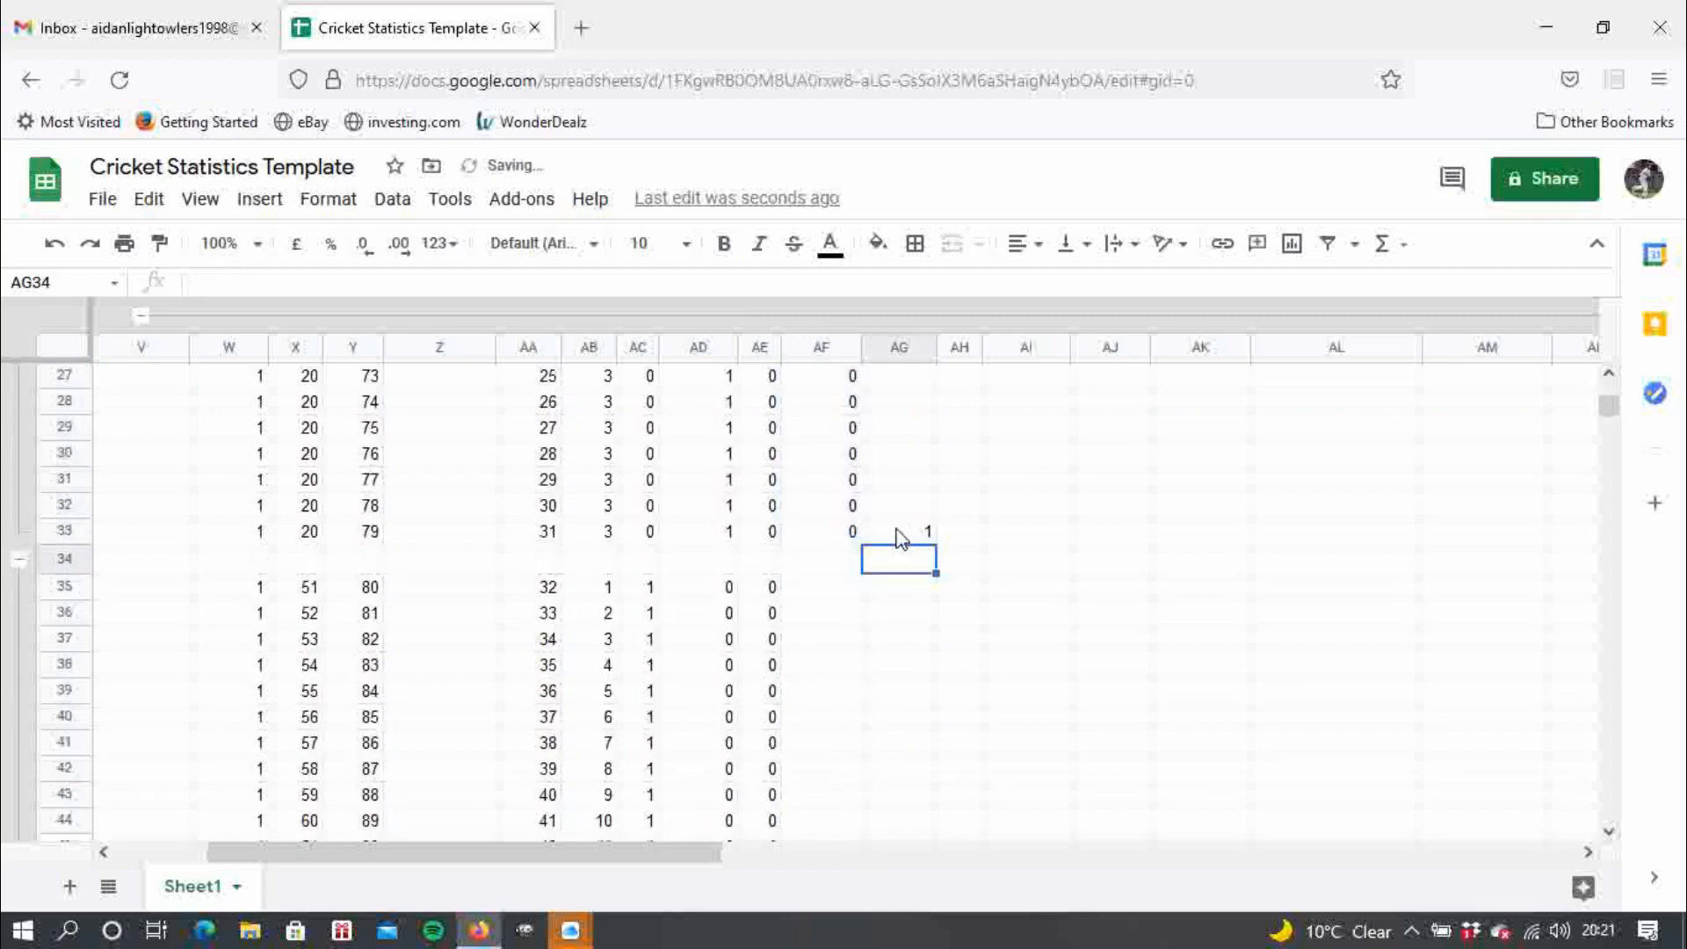
click(900, 536)
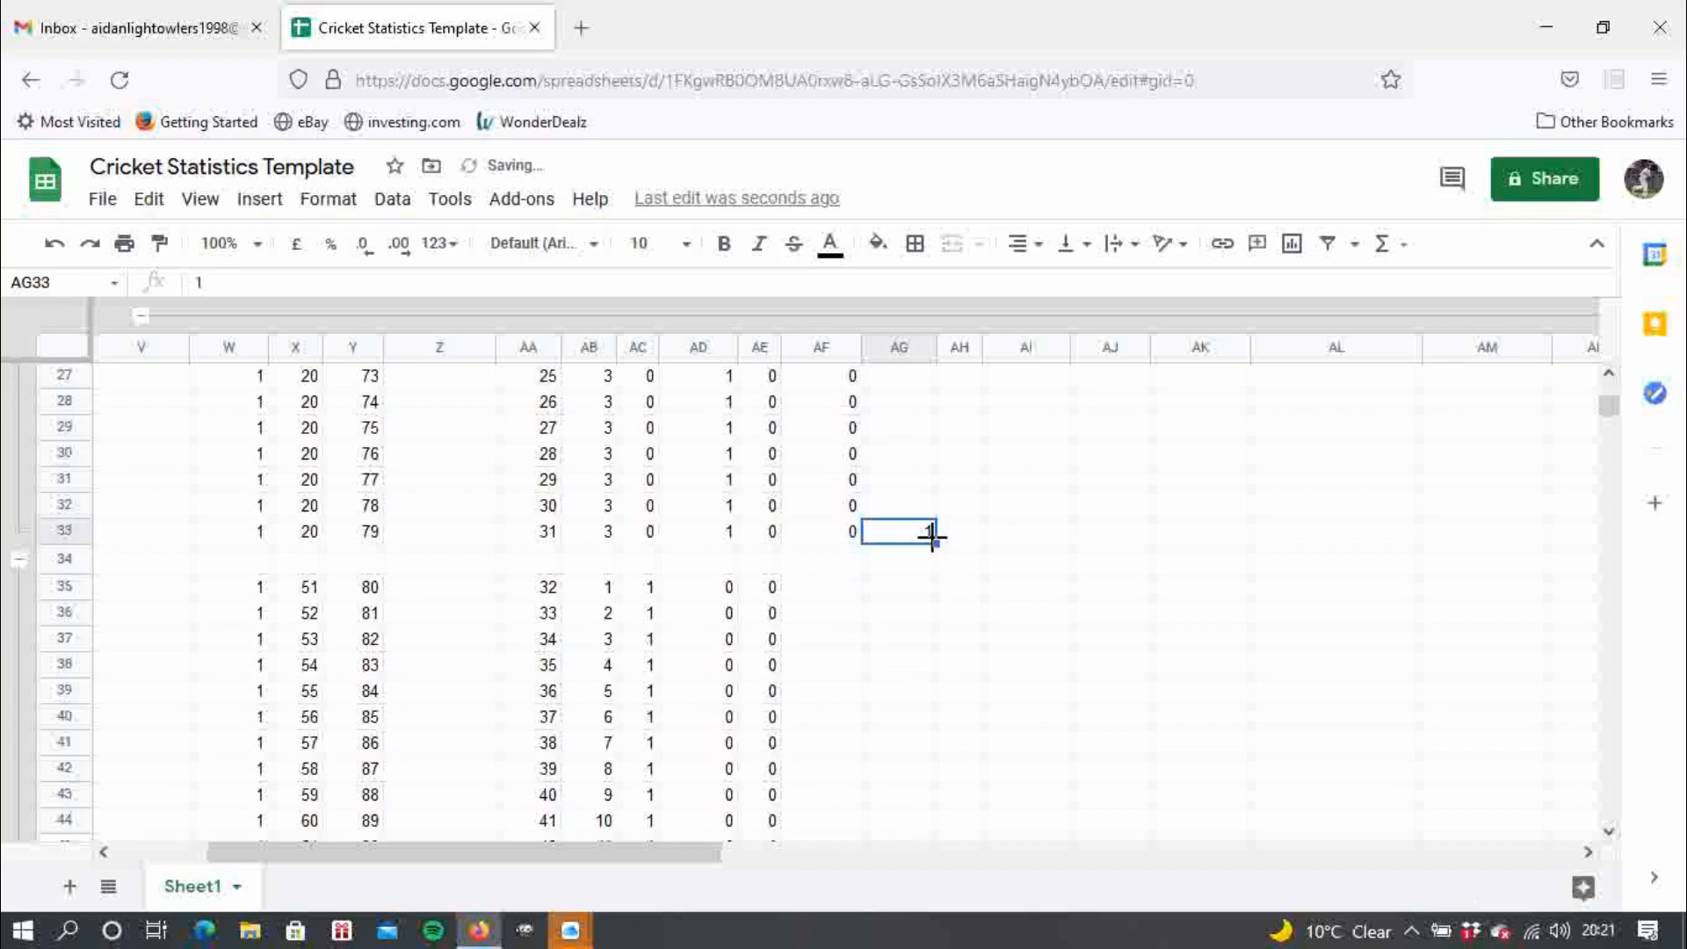
mouse_move(934, 538)
mouse_down()
mouse_move(967, 351)
mouse_move(992, 336)
mouse_move(932, 542)
mouse_up()
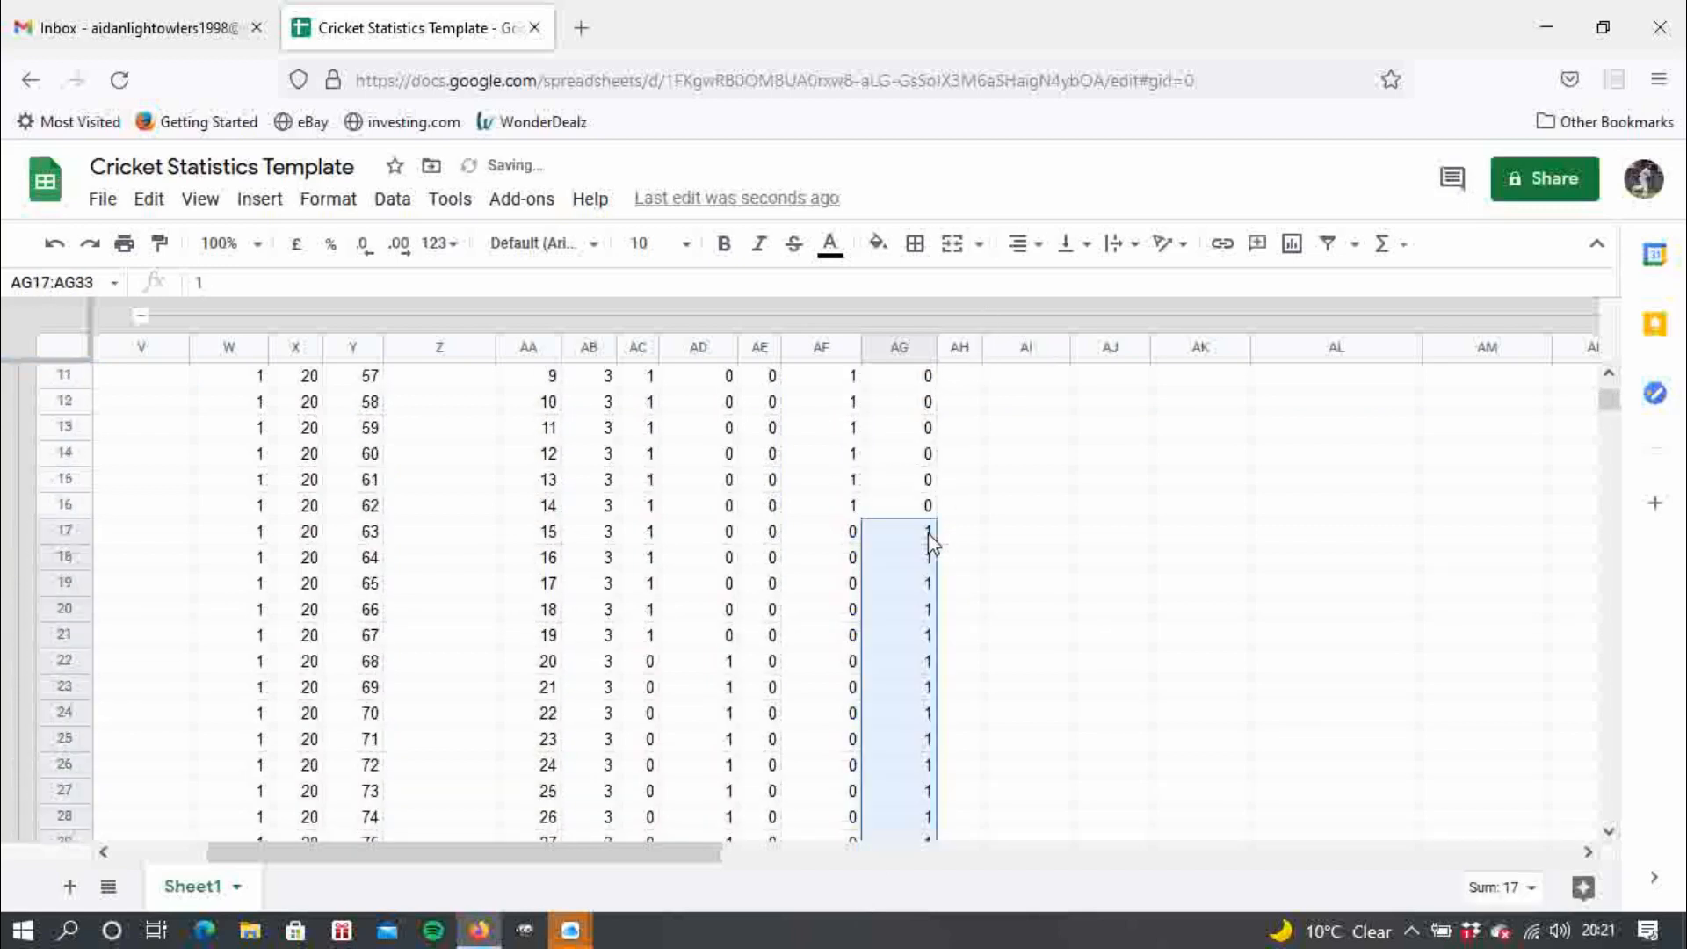
- Enter 1 as the BOWLED value of the first 2014 match and fill it down through all 2014 matches (AF35:AF64)
click(1611, 832)
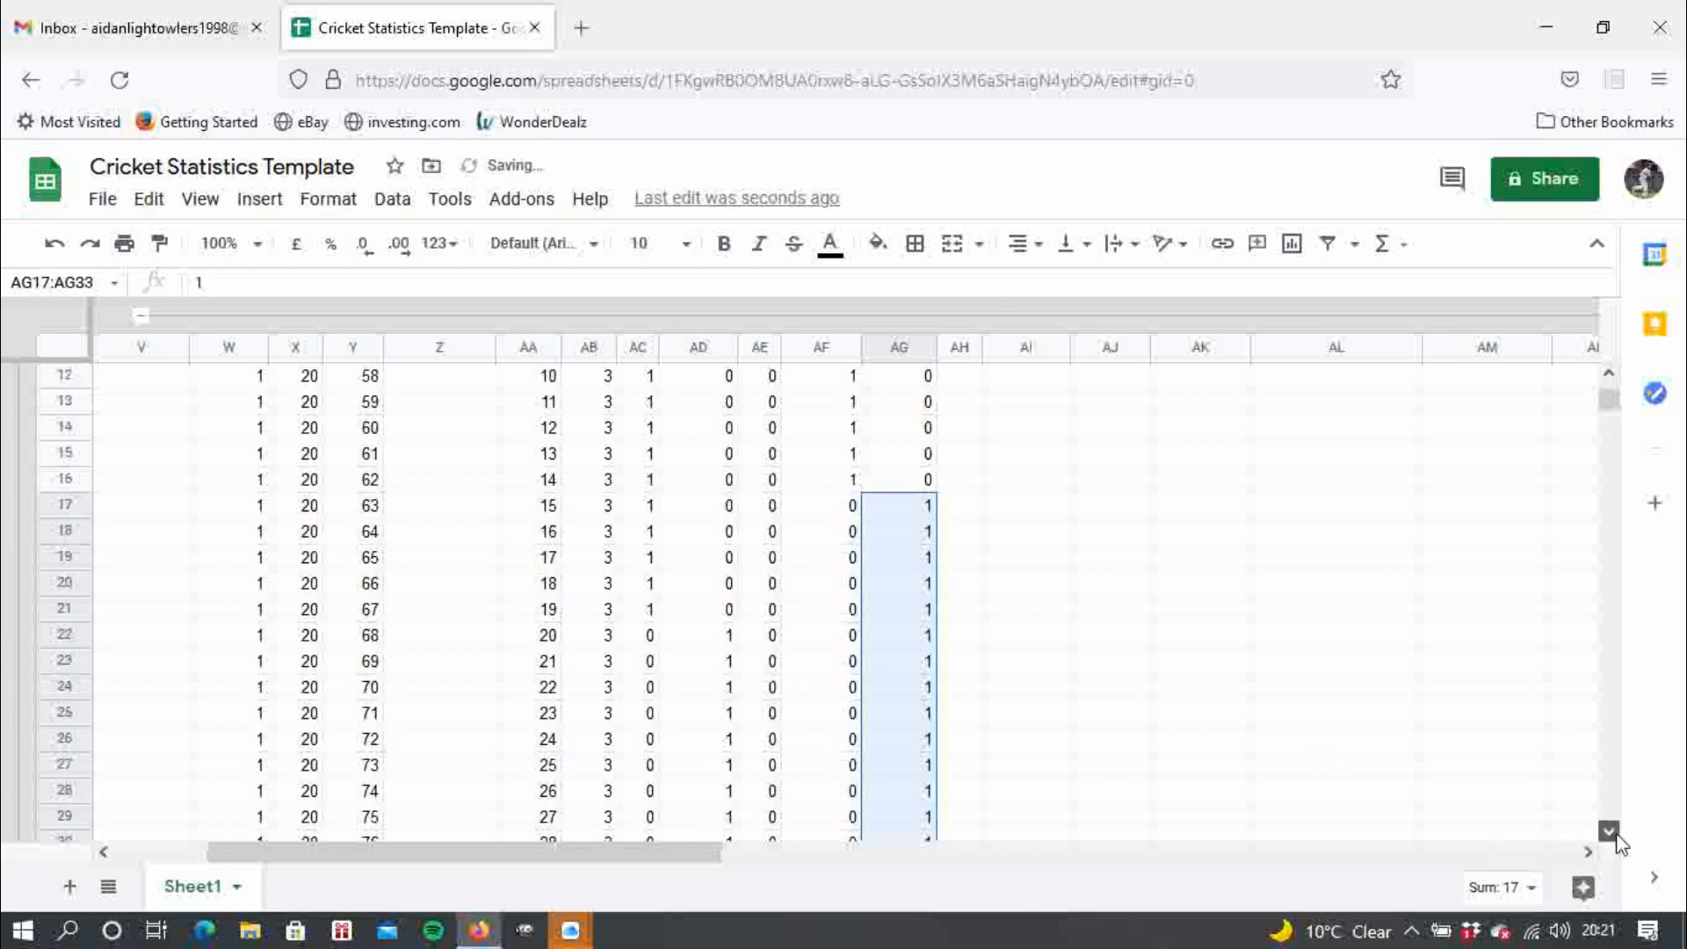
click(1615, 833)
click(1615, 834)
click(1615, 833)
click(1615, 833)
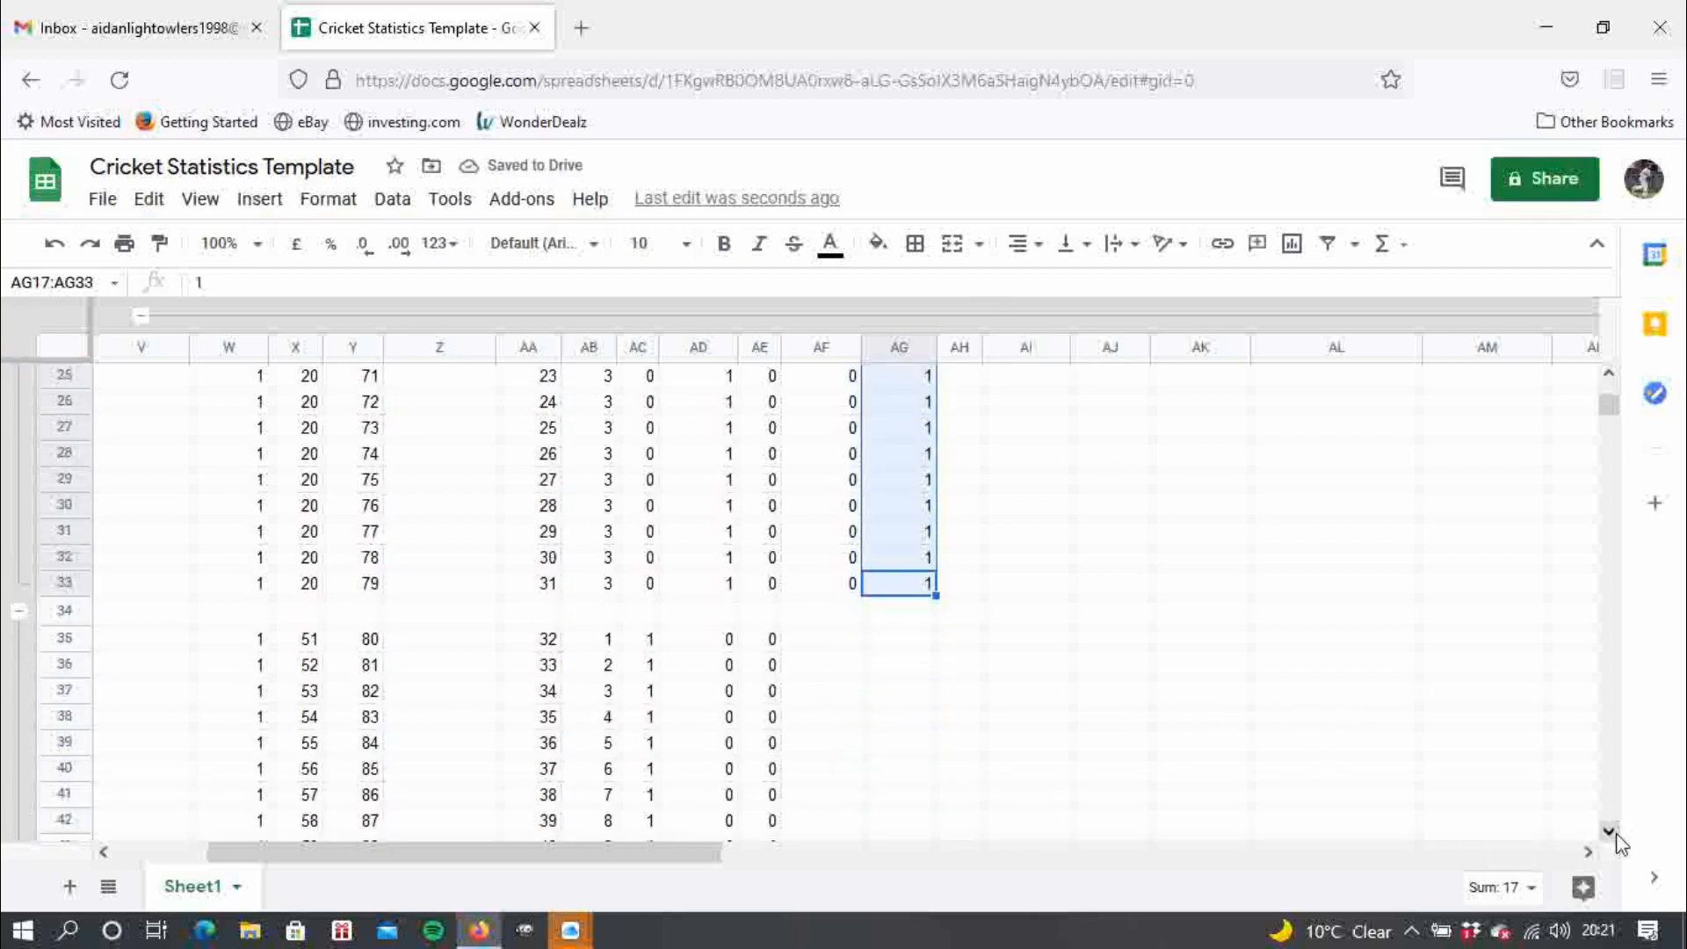
click(831, 648)
text(1)
key(Return)
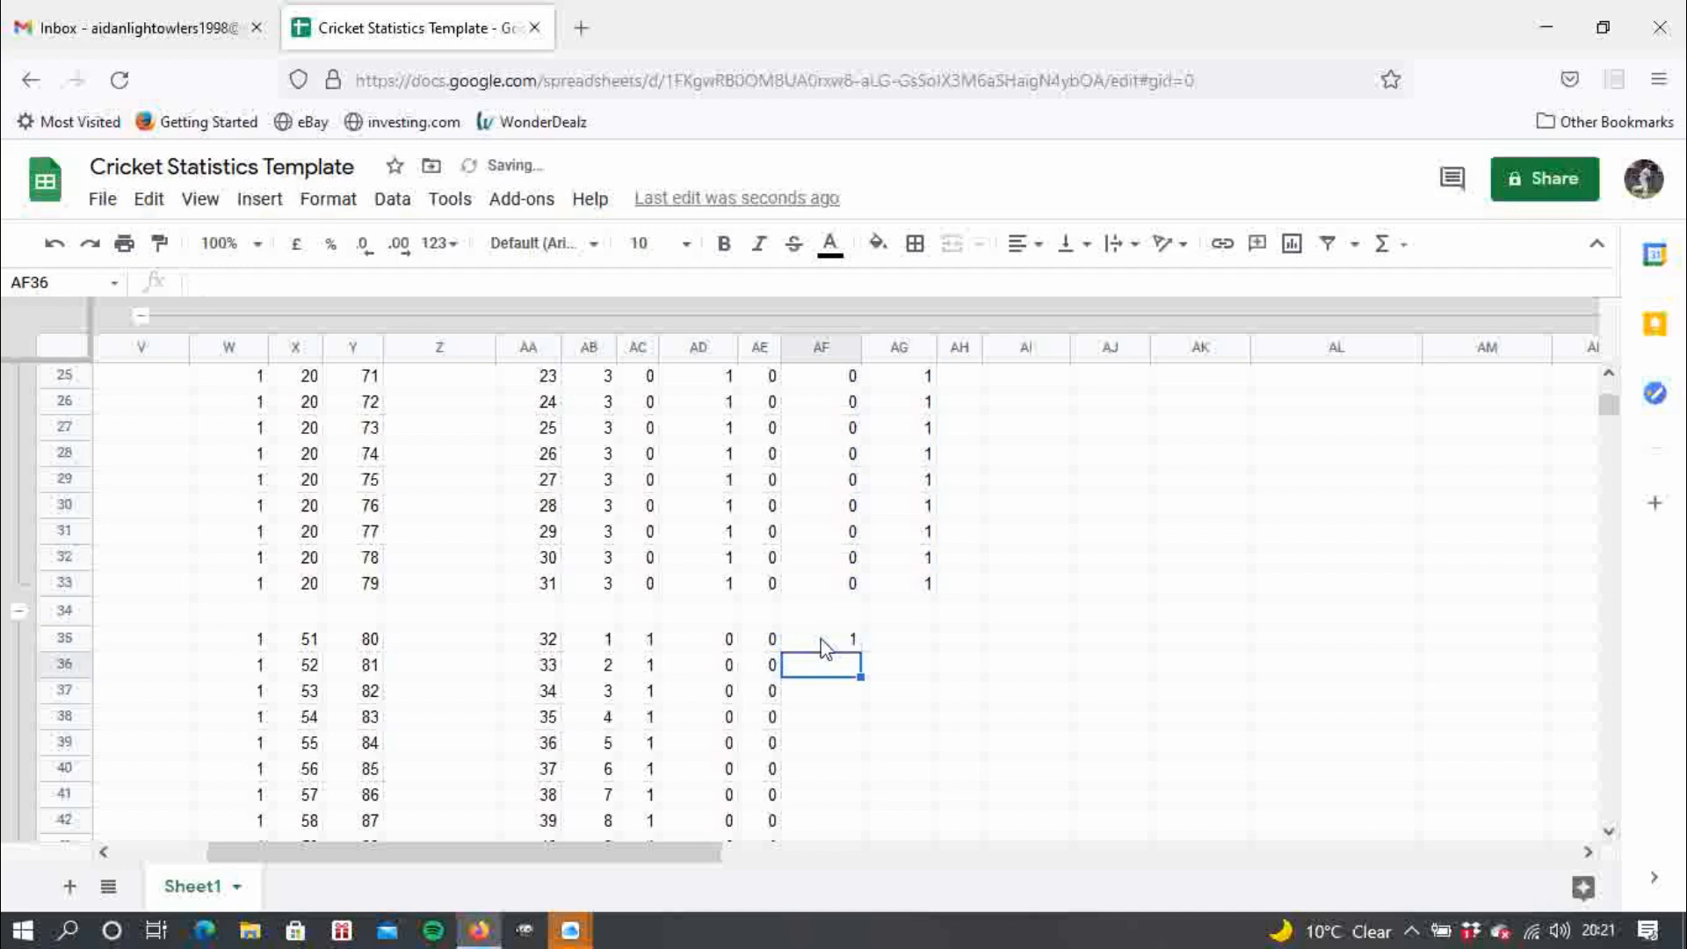
click(822, 639)
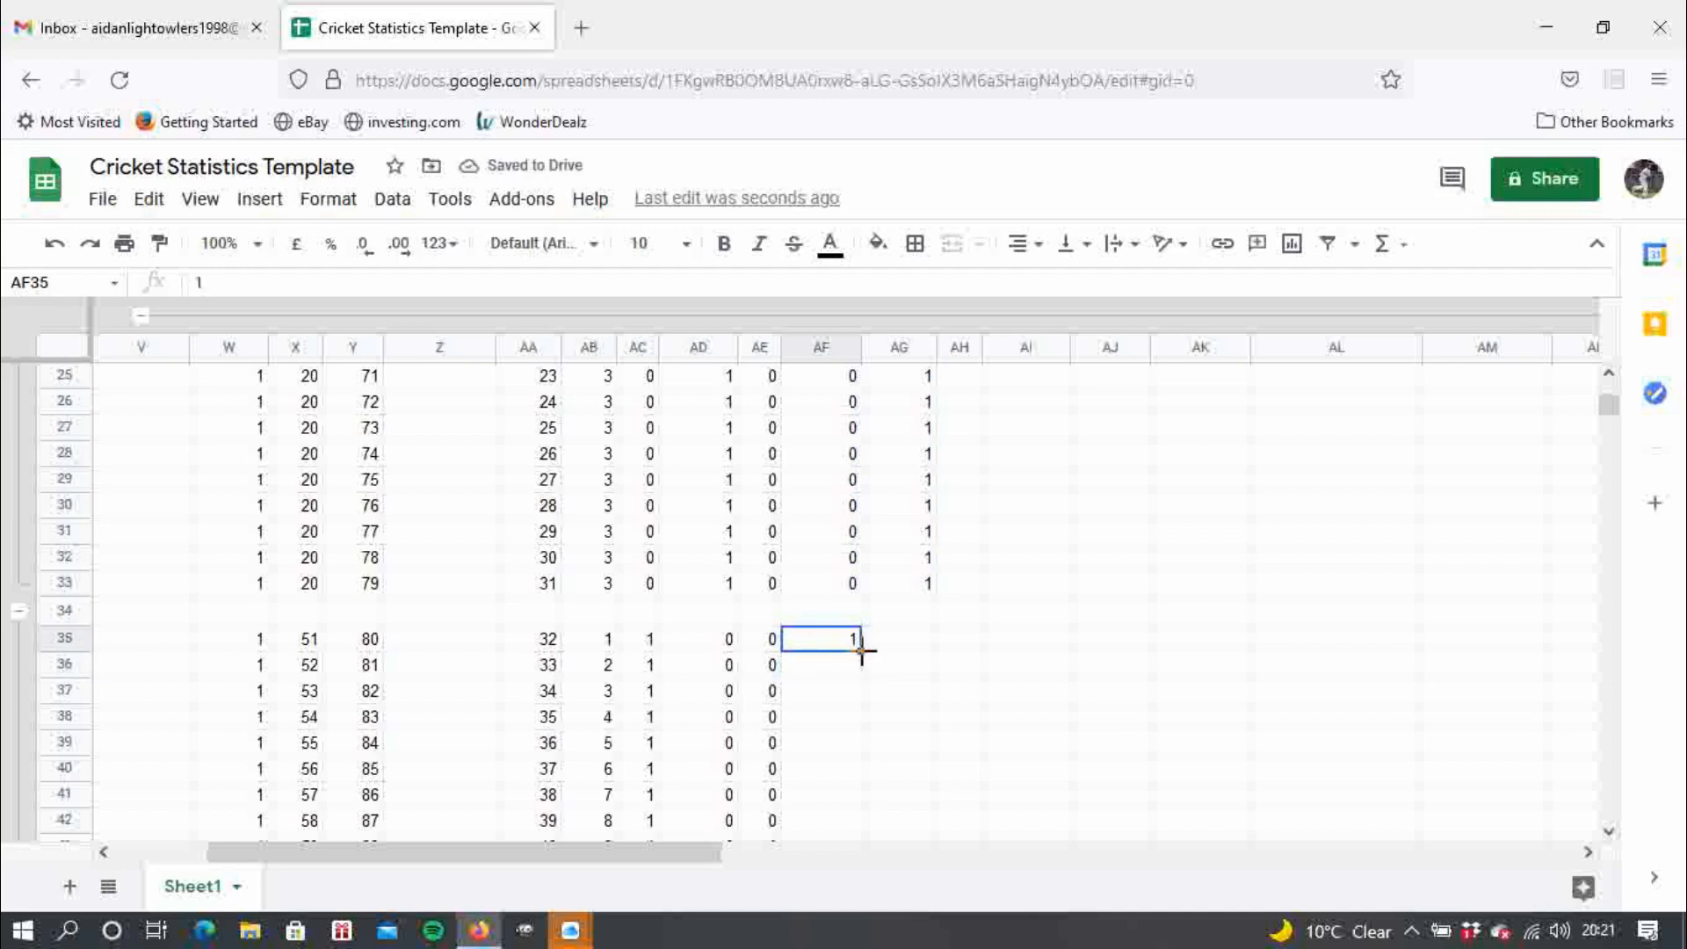
drag(861, 652, 839, 591)
- Enter 0 as the CAUGHT value in AG64 and fill it upward through all 2014 matches to AG35
click(907, 591)
text(0)
key(Return)
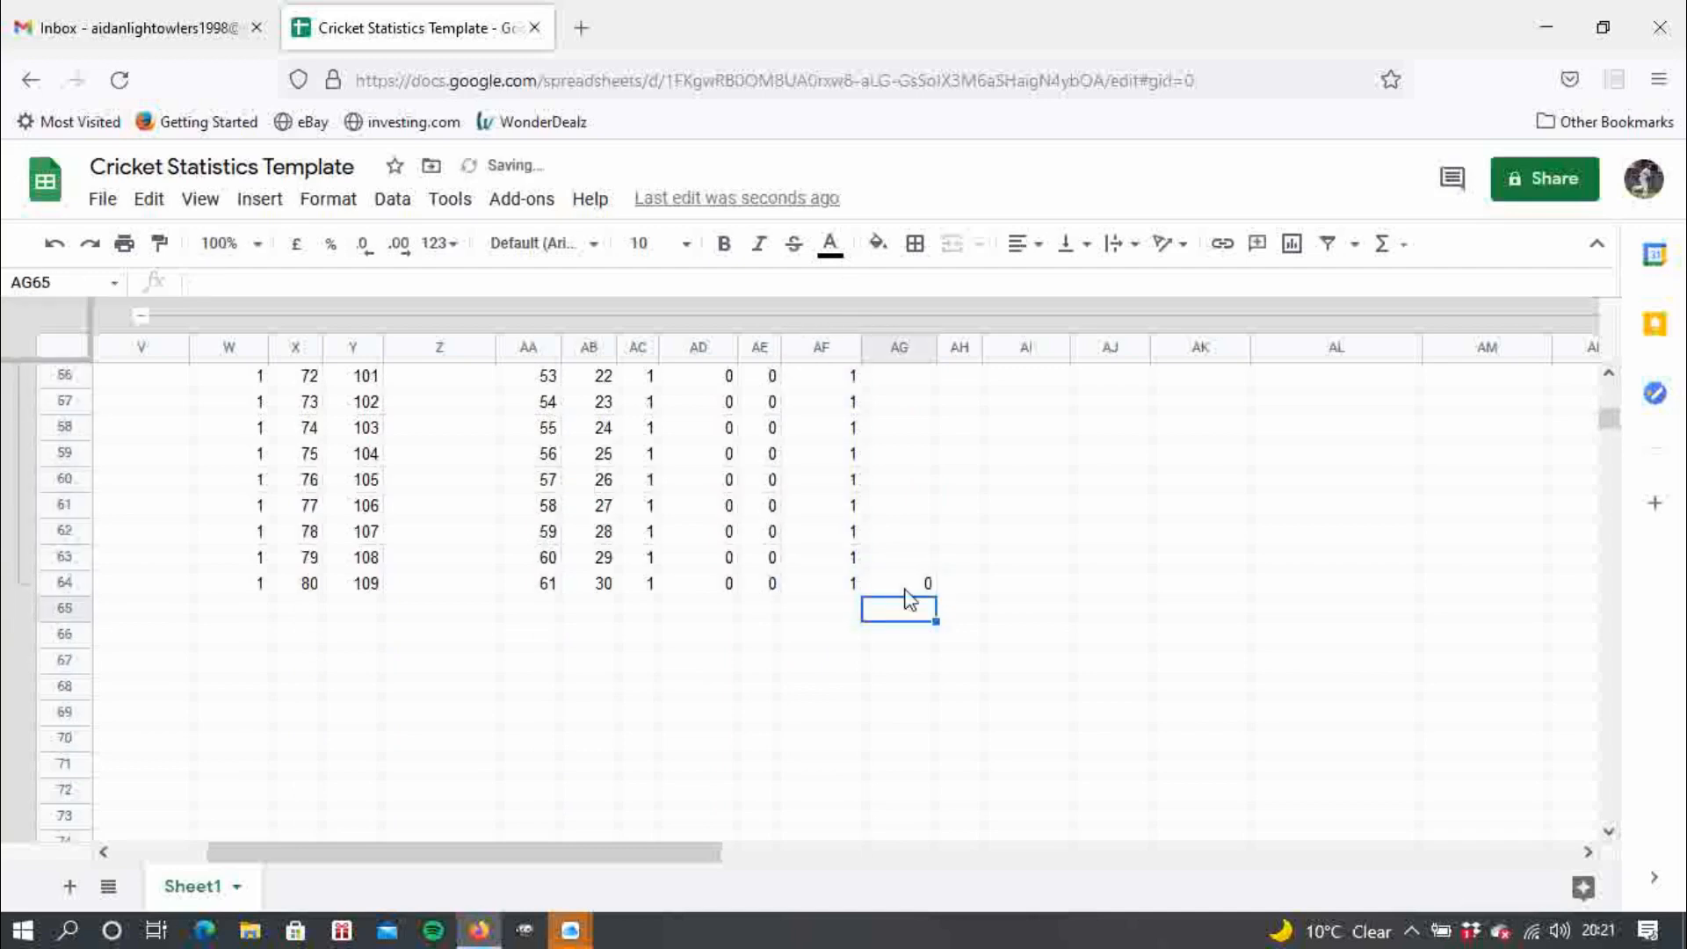
click(906, 588)
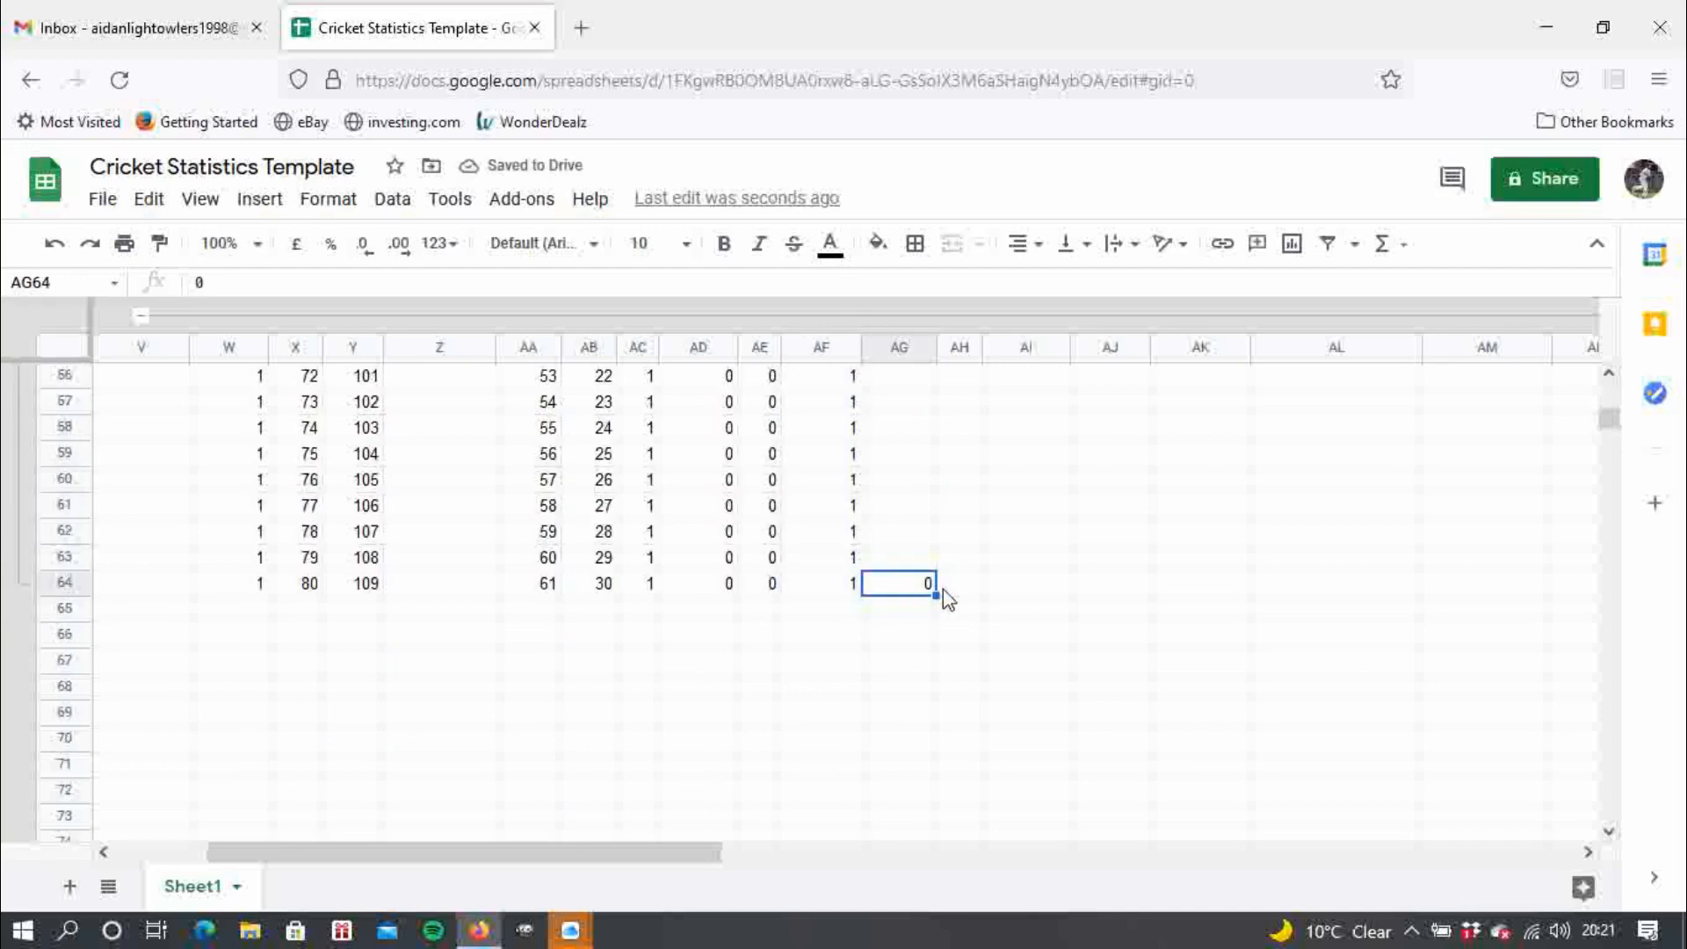
mouse_move(937, 594)
mouse_down()
mouse_move(967, 369)
mouse_move(1006, 290)
mouse_move(983, 542)
mouse_move(957, 588)
mouse_move(958, 571)
mouse_up()
- Fill the first 2013 match's LBW value of 0 through the remaining batting columns for all 2013 matches (AH4:AR33)
drag(1612, 410, 1615, 380)
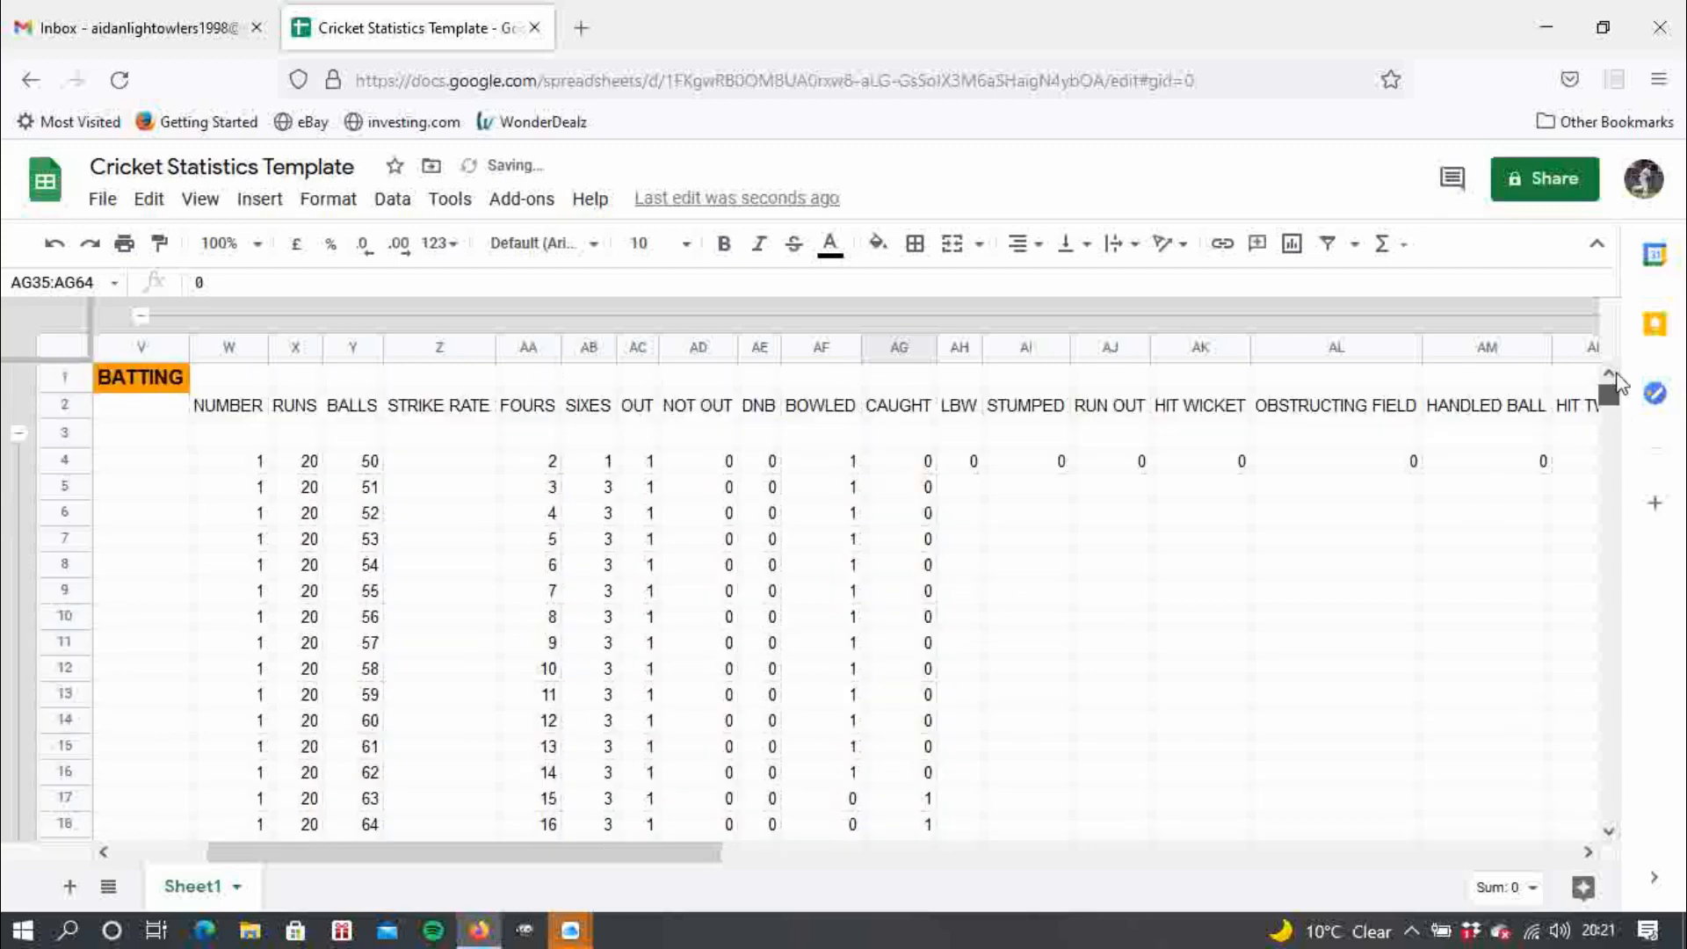
click(972, 463)
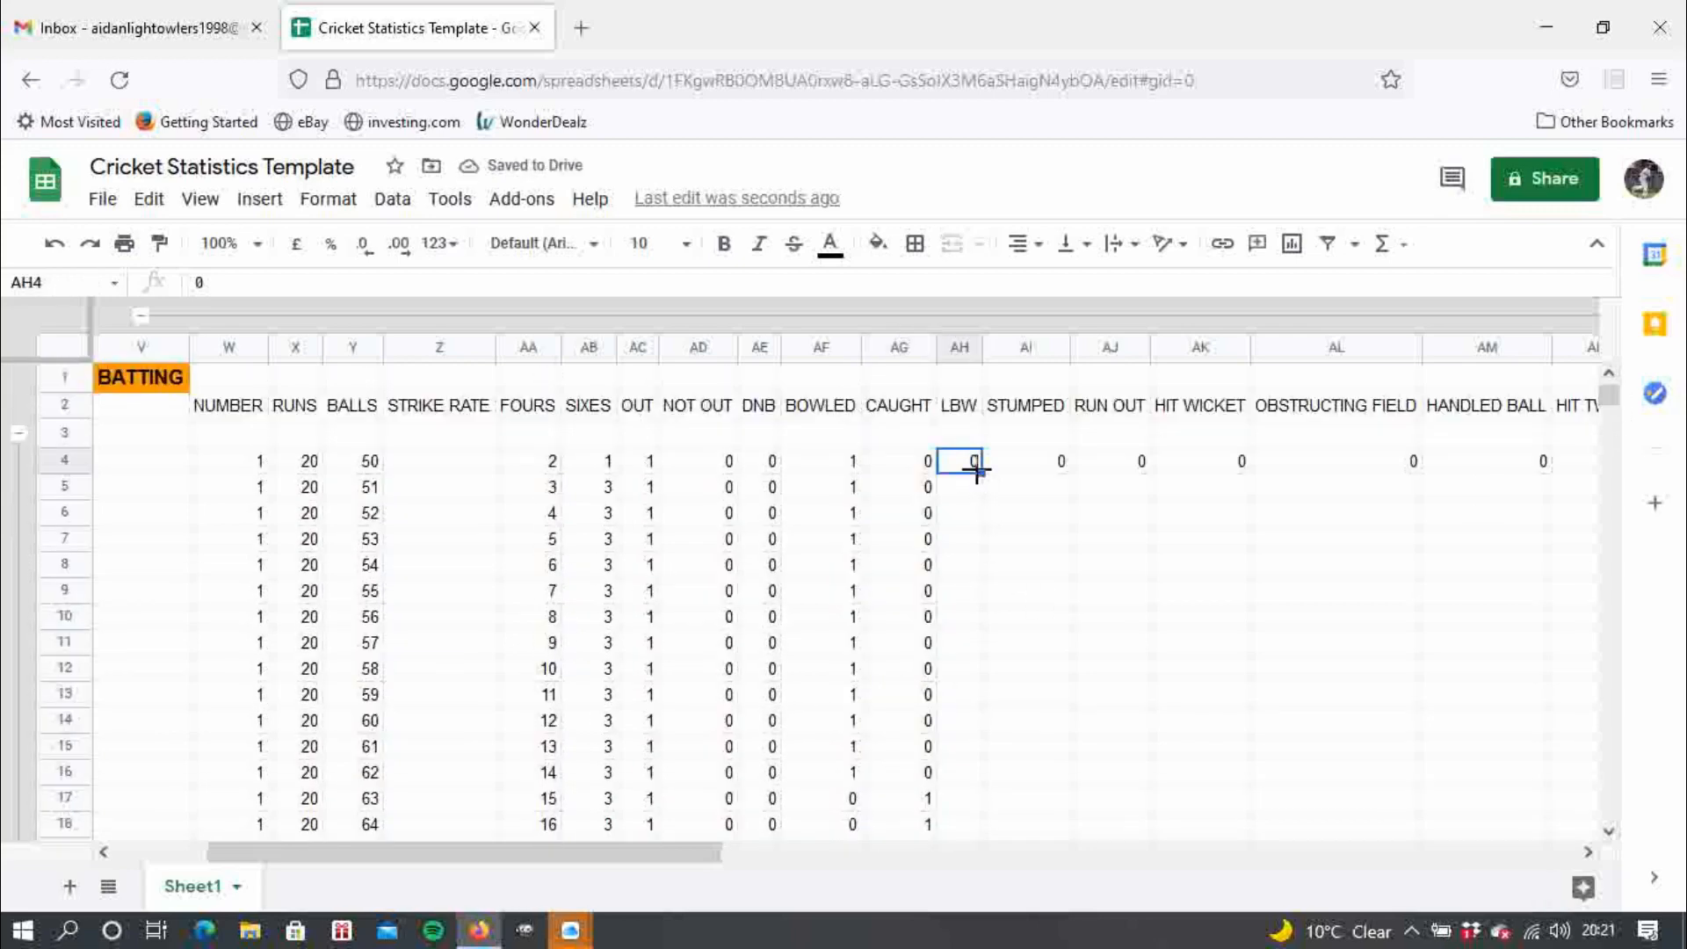
drag(982, 473, 1169, 707)
- Enter 1 in AQ35 and fill it down column AQ through all 2014 matches to AQ64
click(1138, 745)
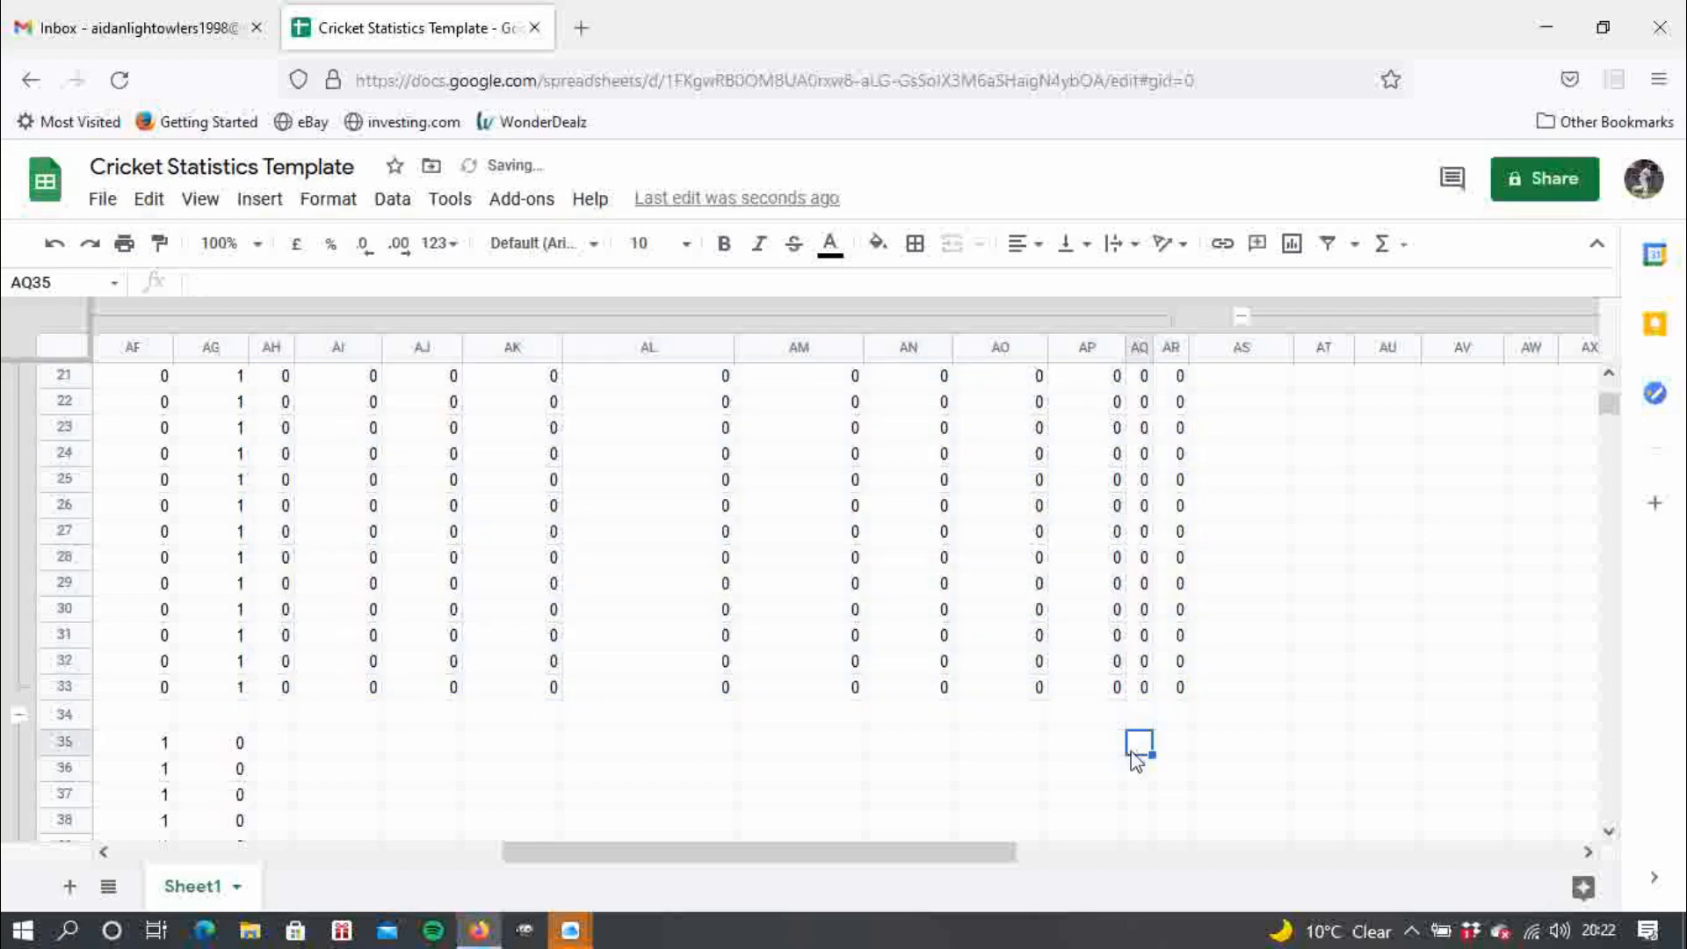
drag(814, 854, 844, 836)
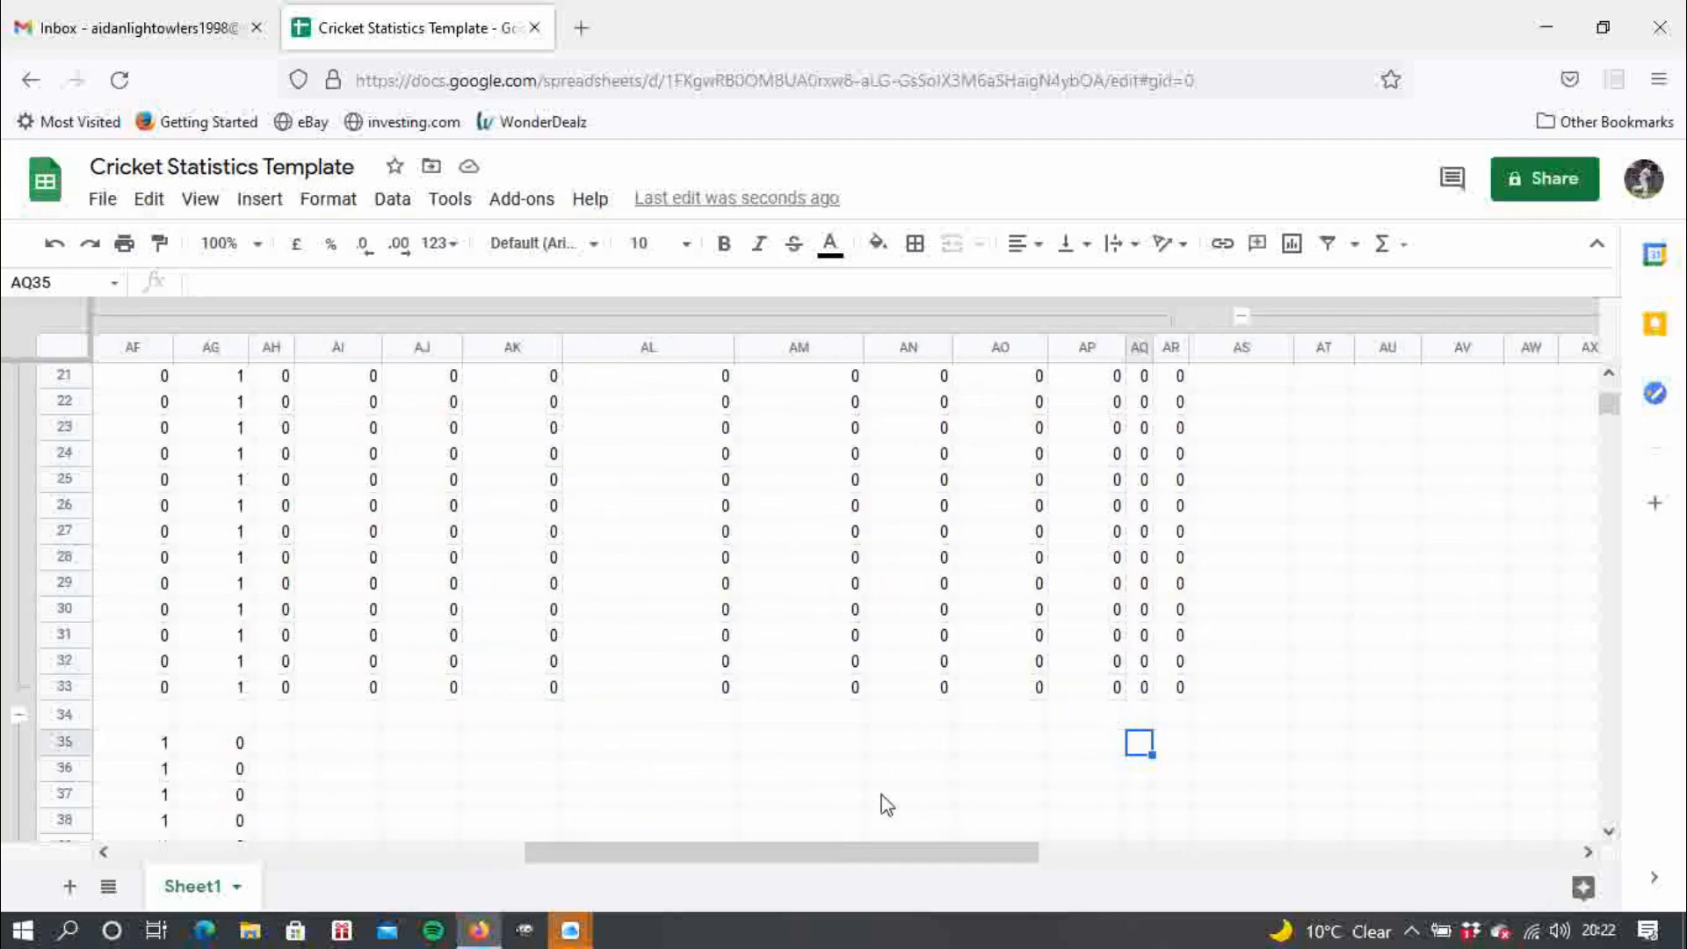
text(1)
key(Return)
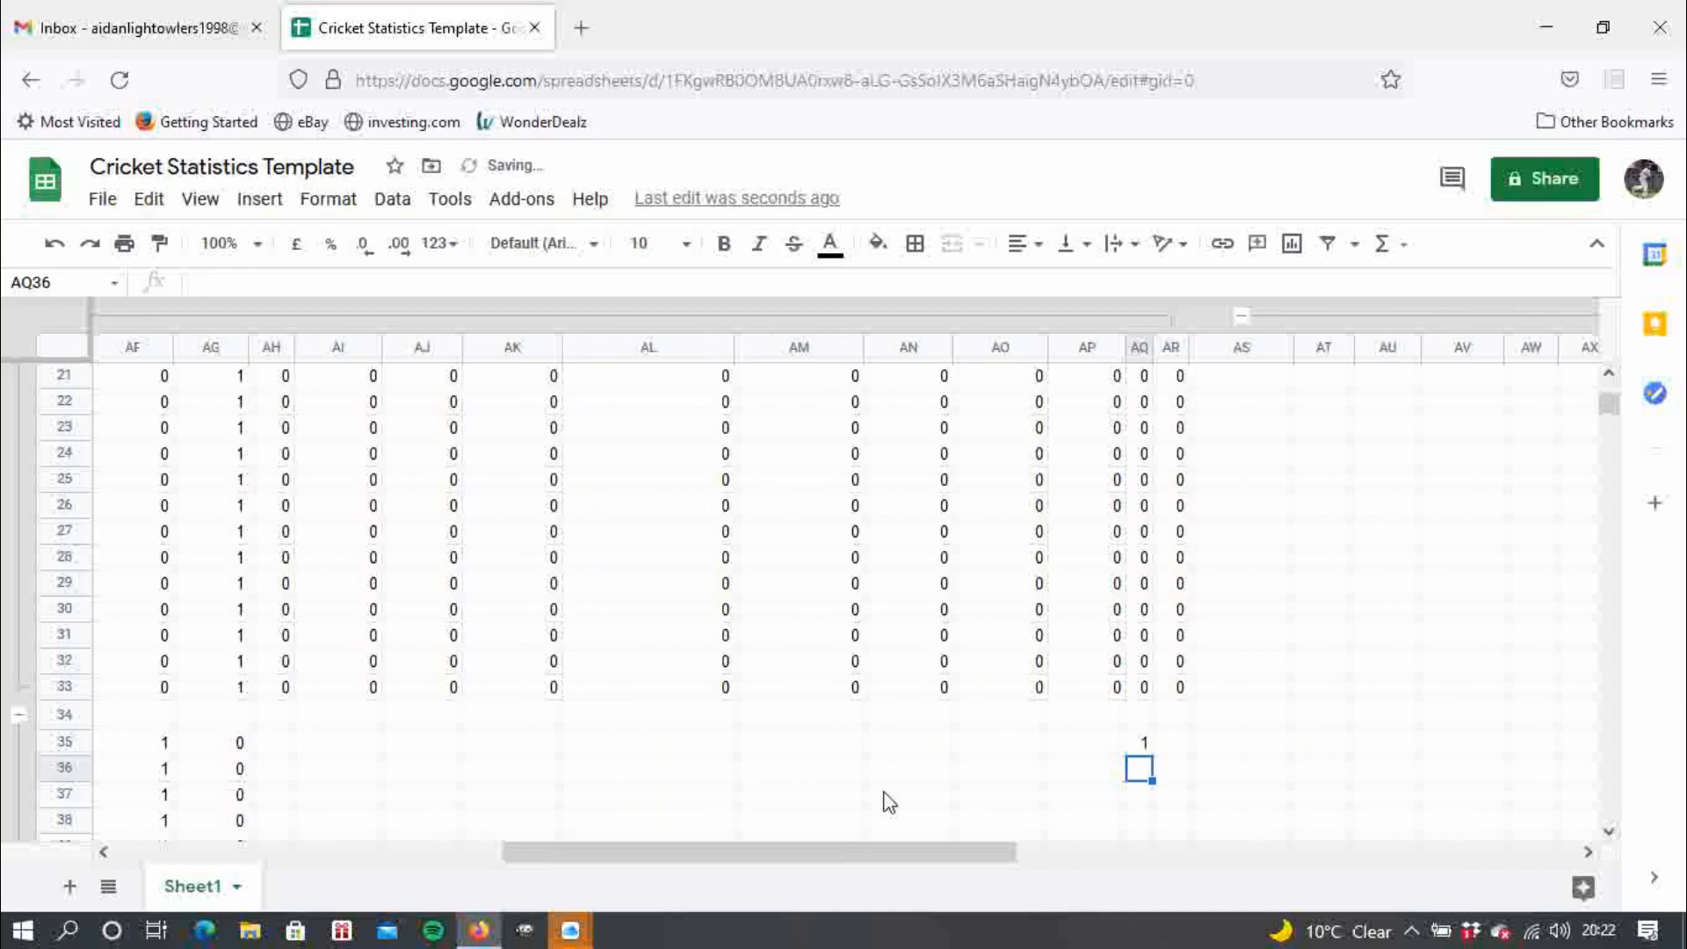
click(1139, 743)
drag(1152, 755, 1152, 791)
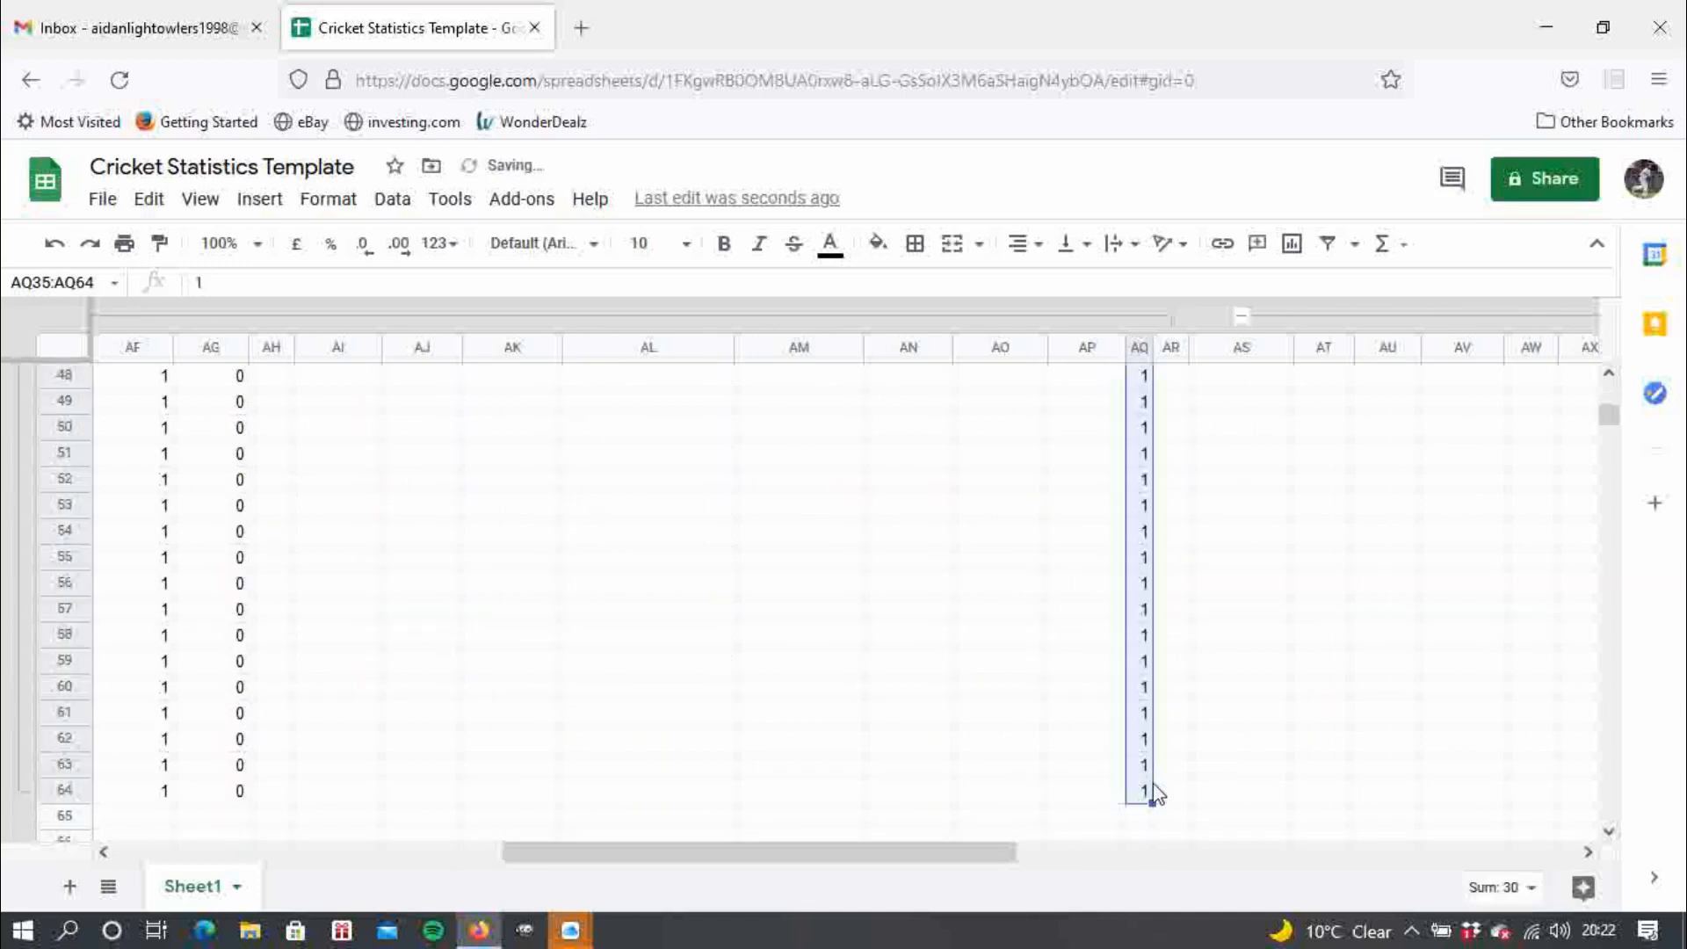
- Enter 0 in AR64 and fill it up column AR through all 2014 matches to AR35
click(1187, 796)
text(0)
key(Return)
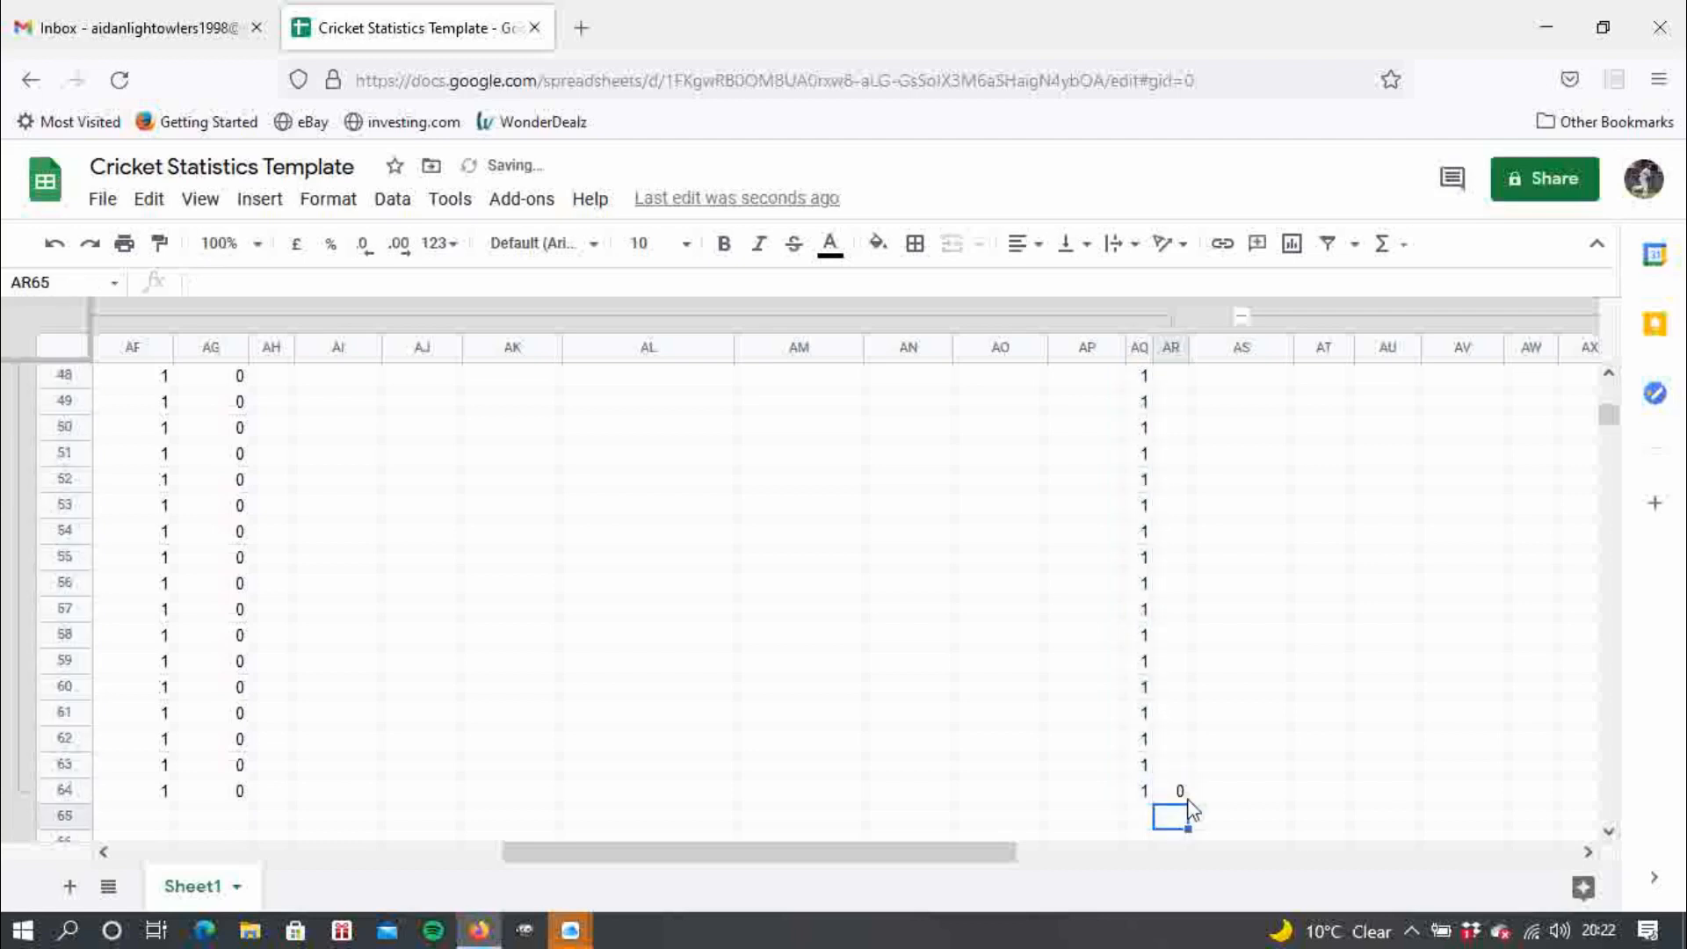
click(1183, 798)
mouse_move(1187, 803)
mouse_down()
mouse_move(1245, 339)
mouse_move(1194, 550)
mouse_up()
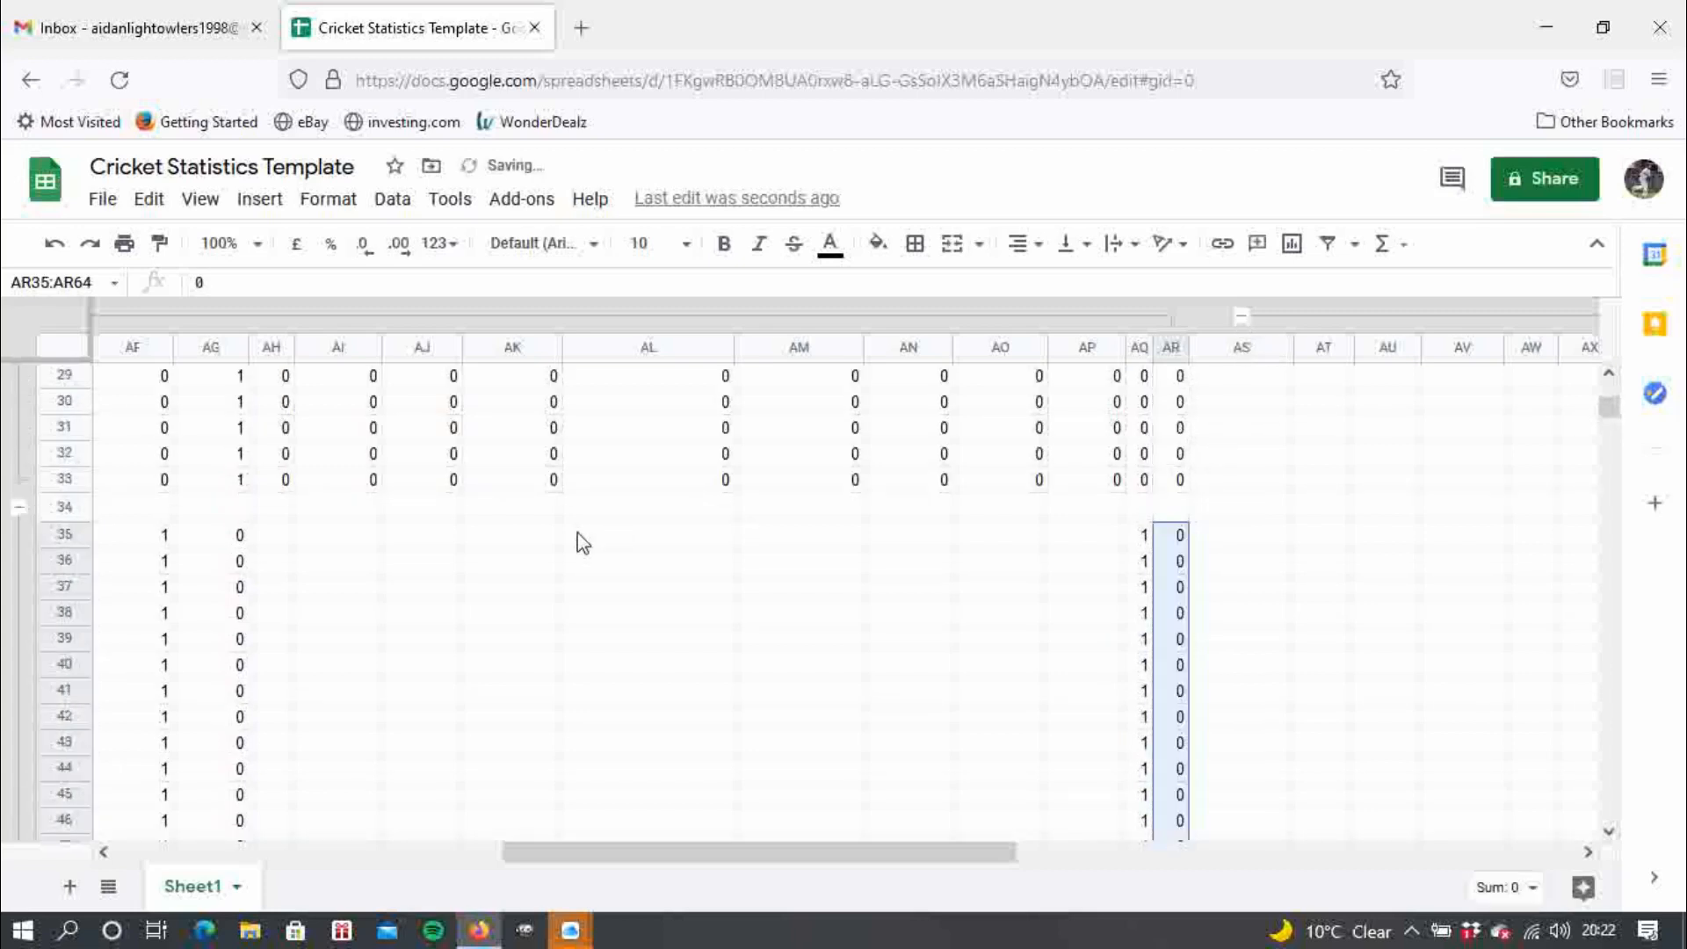
- Enter 0 as the first 2014 match's LBW value and fill it across and down the other dismissal columns (AH35:AP64)
click(272, 538)
text(0)
key(Return)
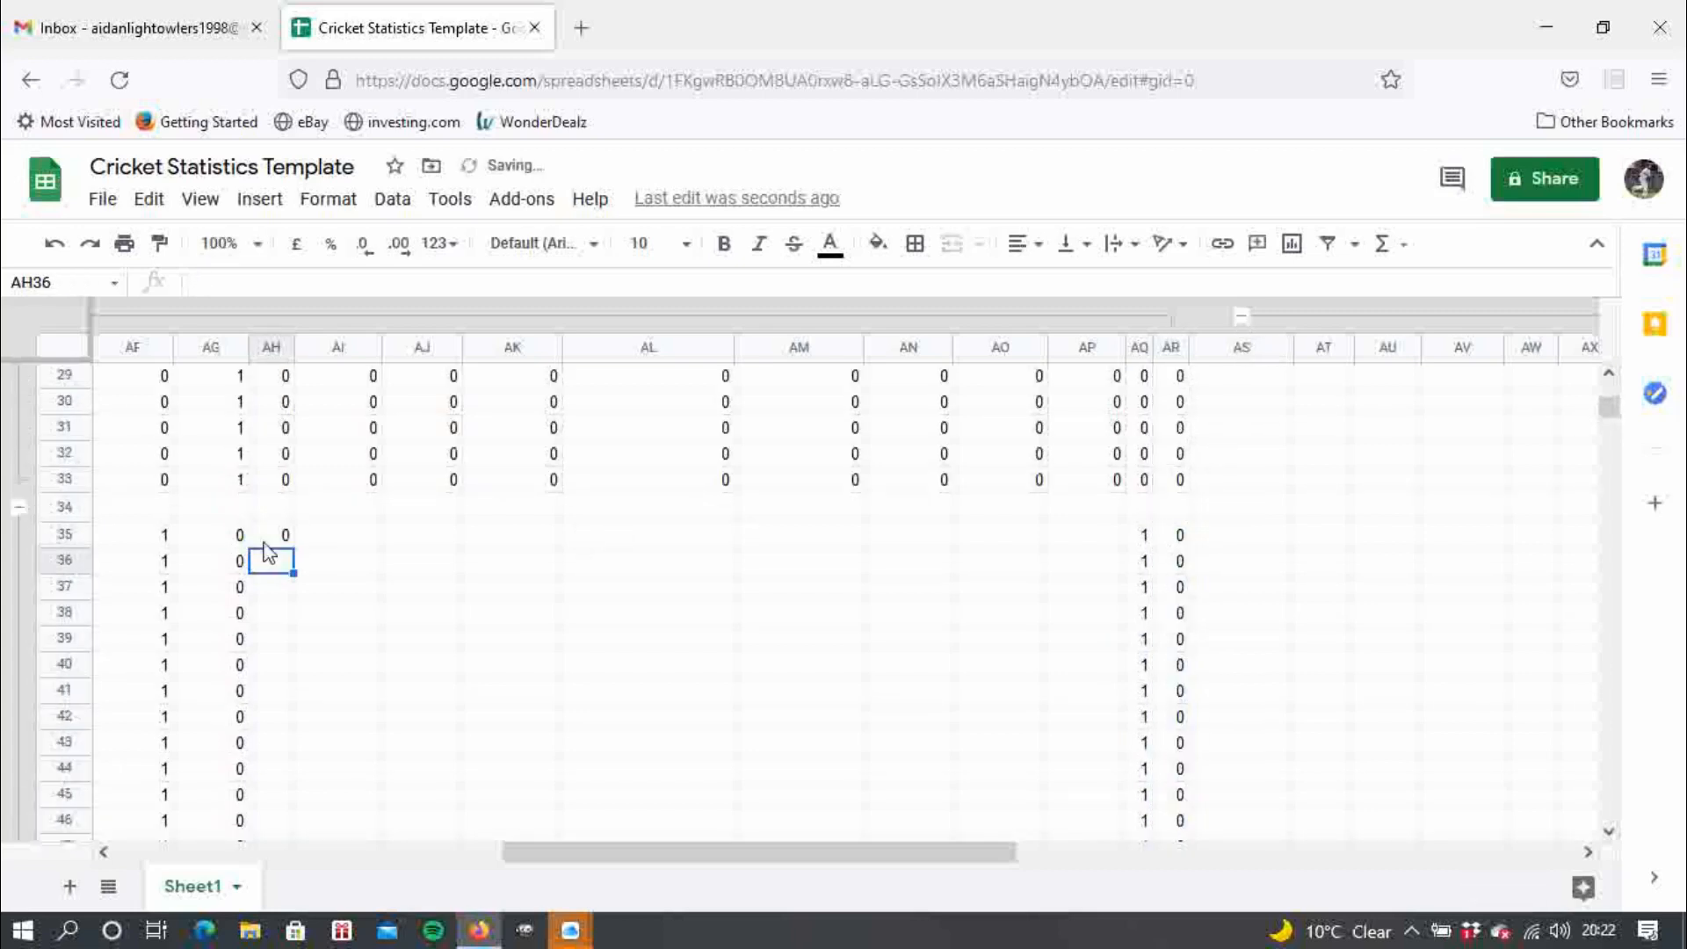
click(280, 540)
drag(292, 548, 1123, 454)
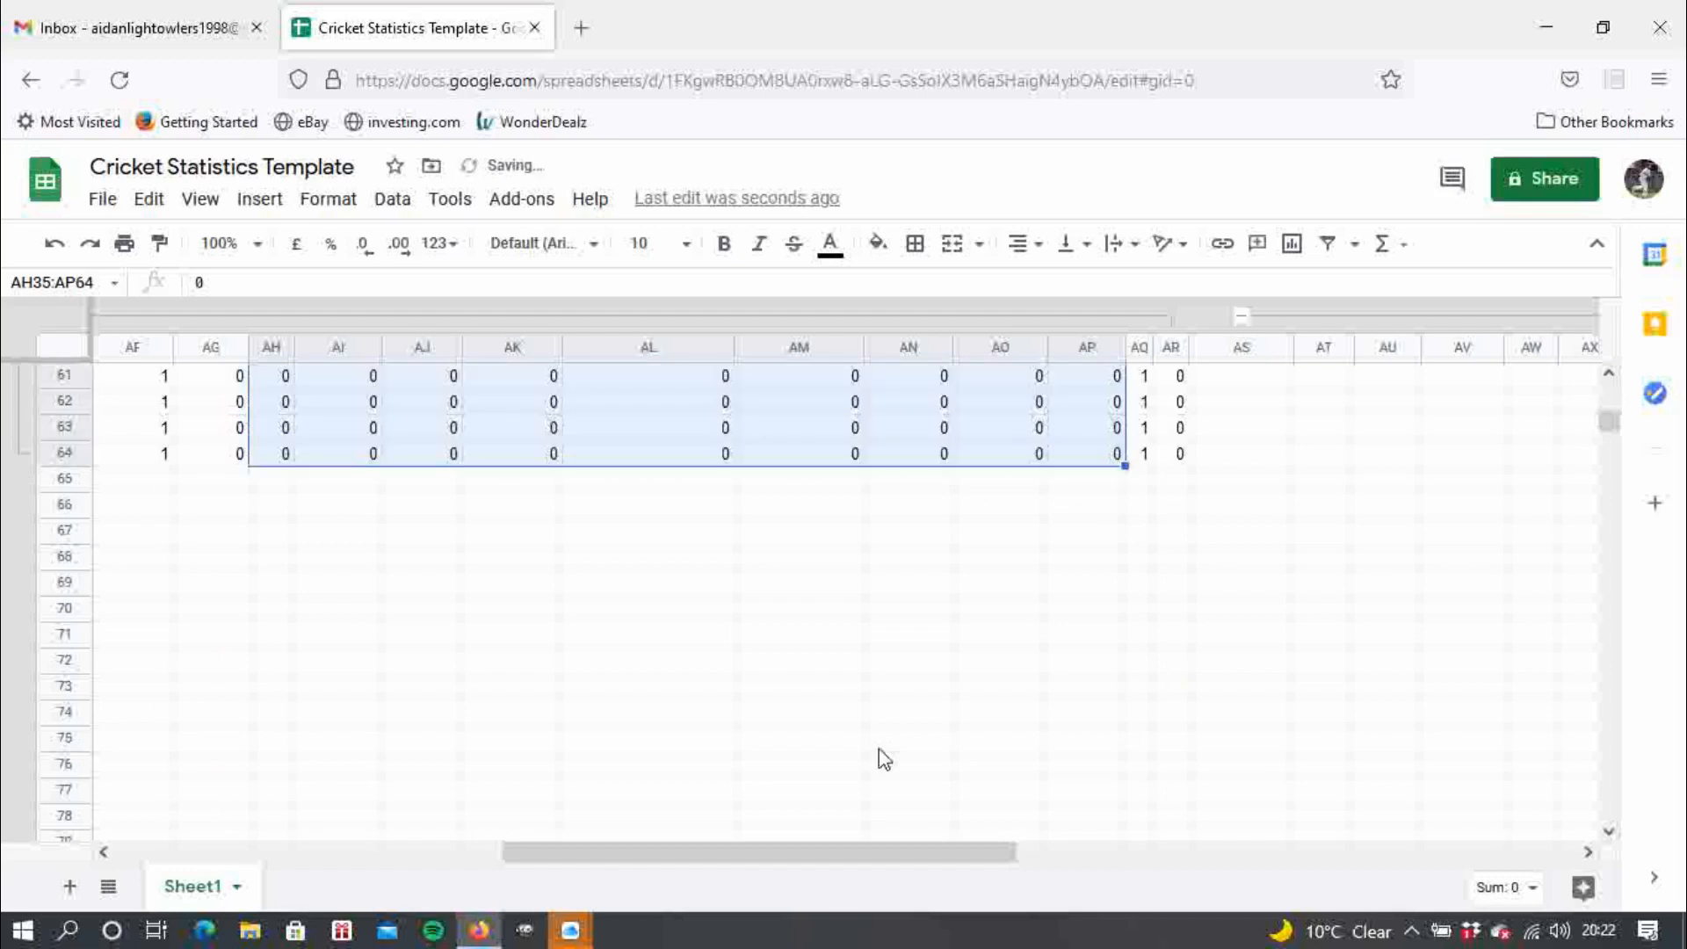
click(863, 841)
drag(864, 852, 583, 829)
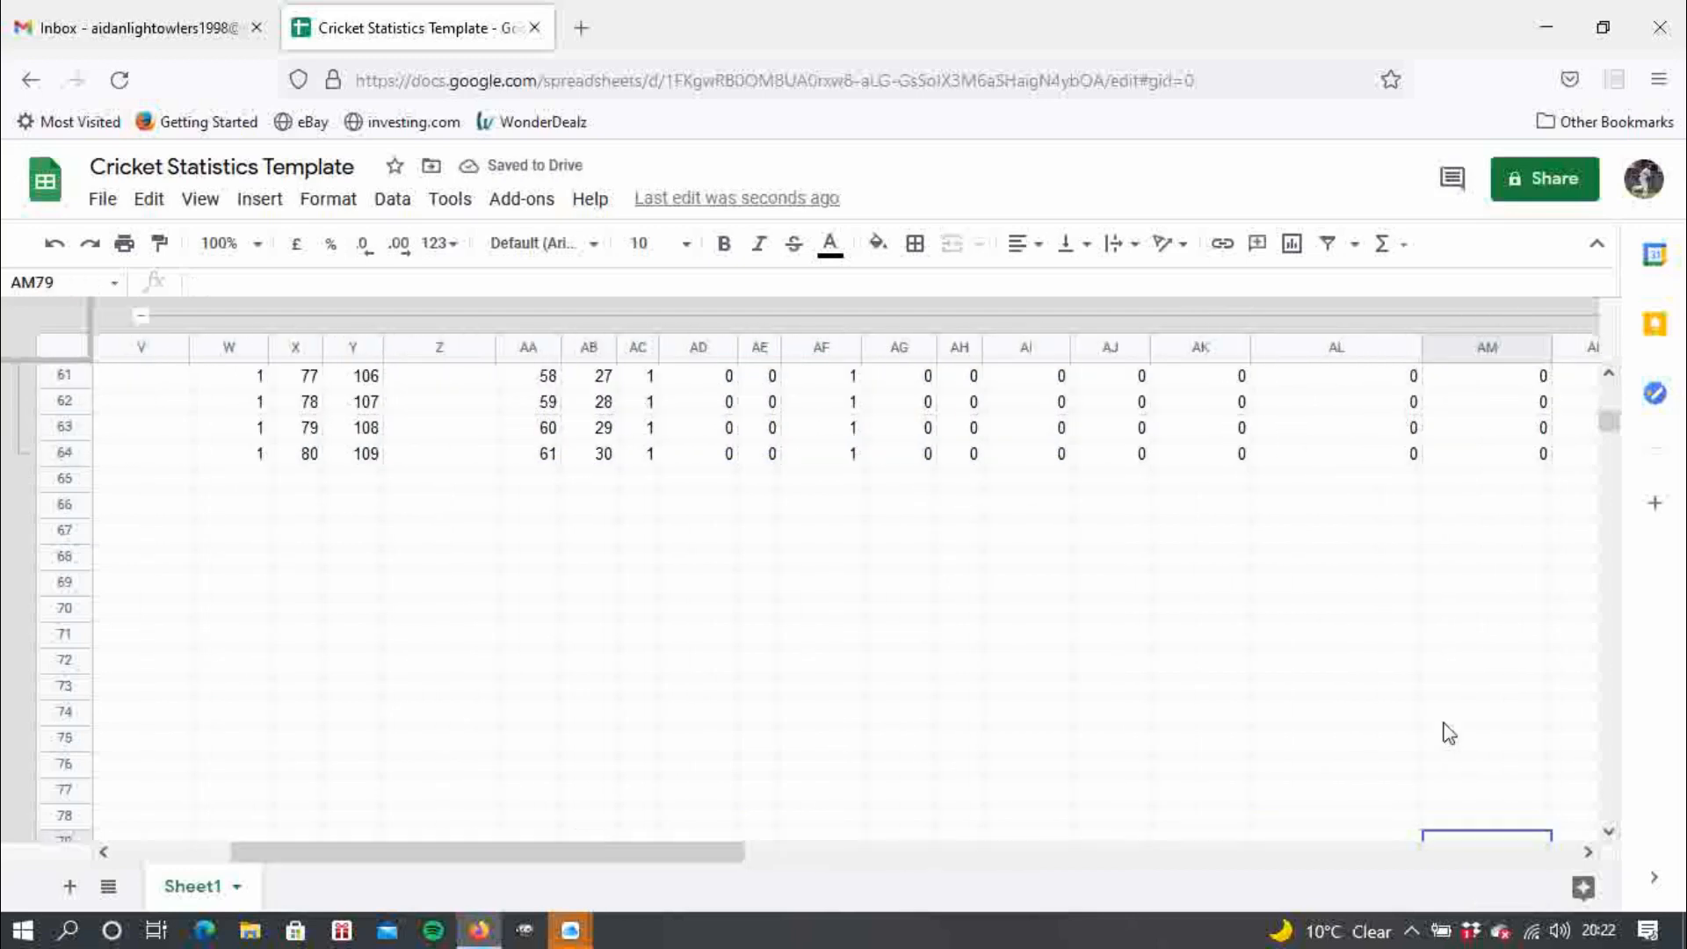
drag(1612, 420, 1615, 313)
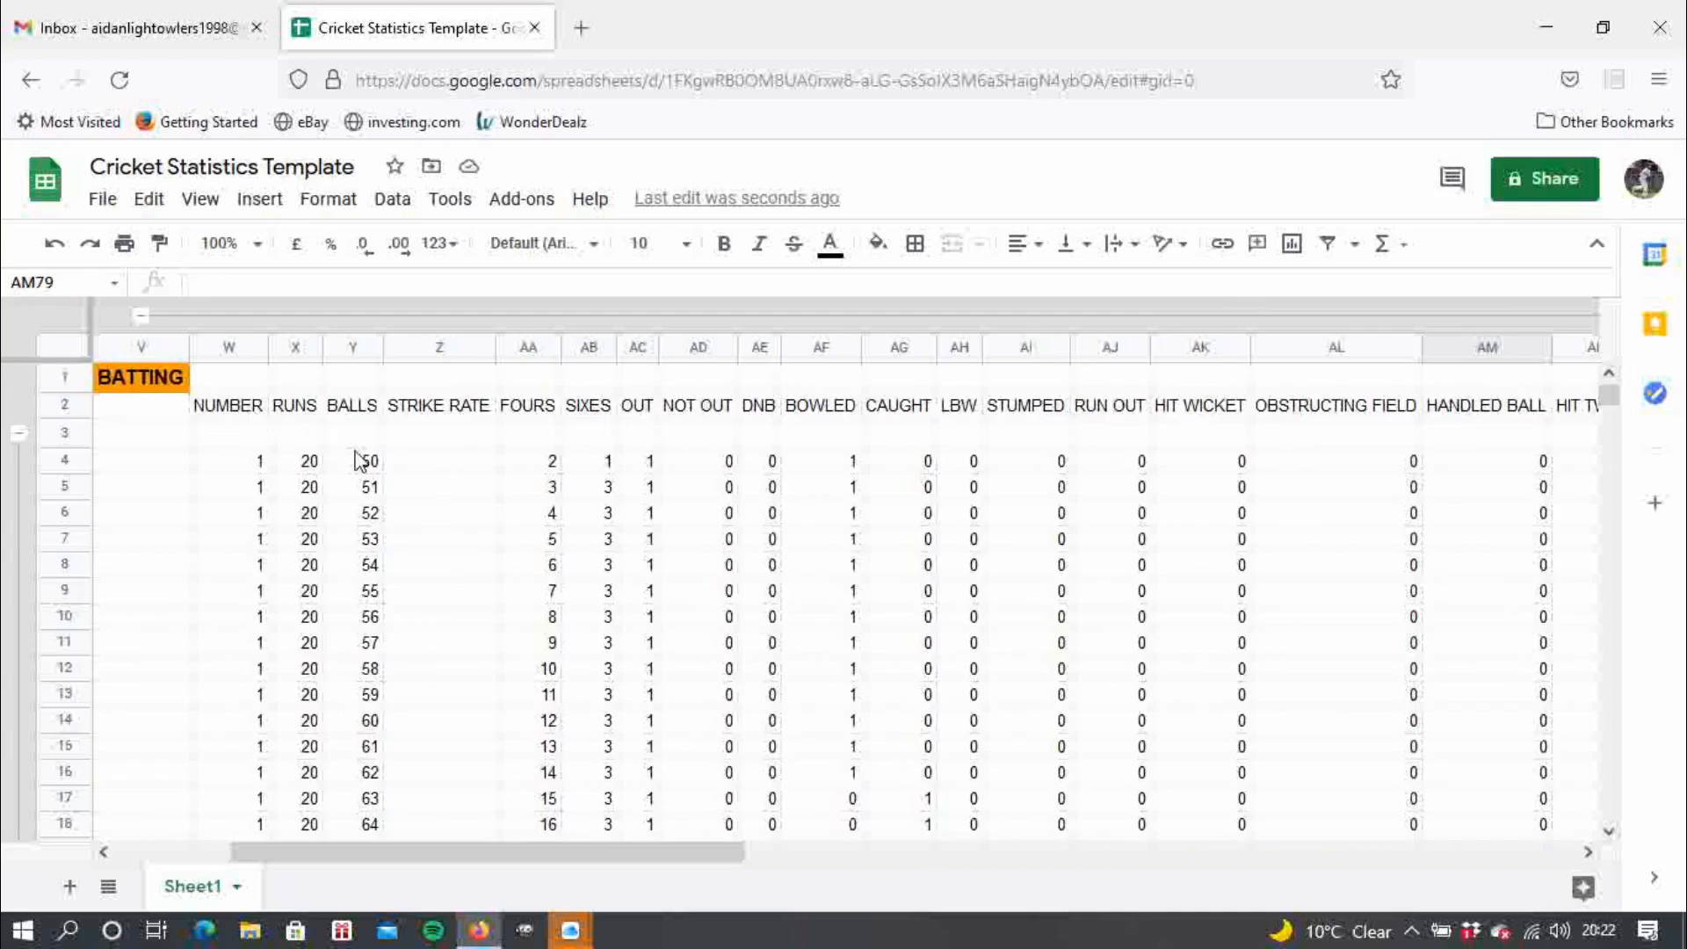
- Enter the strike rate formula =(X4*100)/Y4 in Z4 for the first 2013 match
click(477, 466)
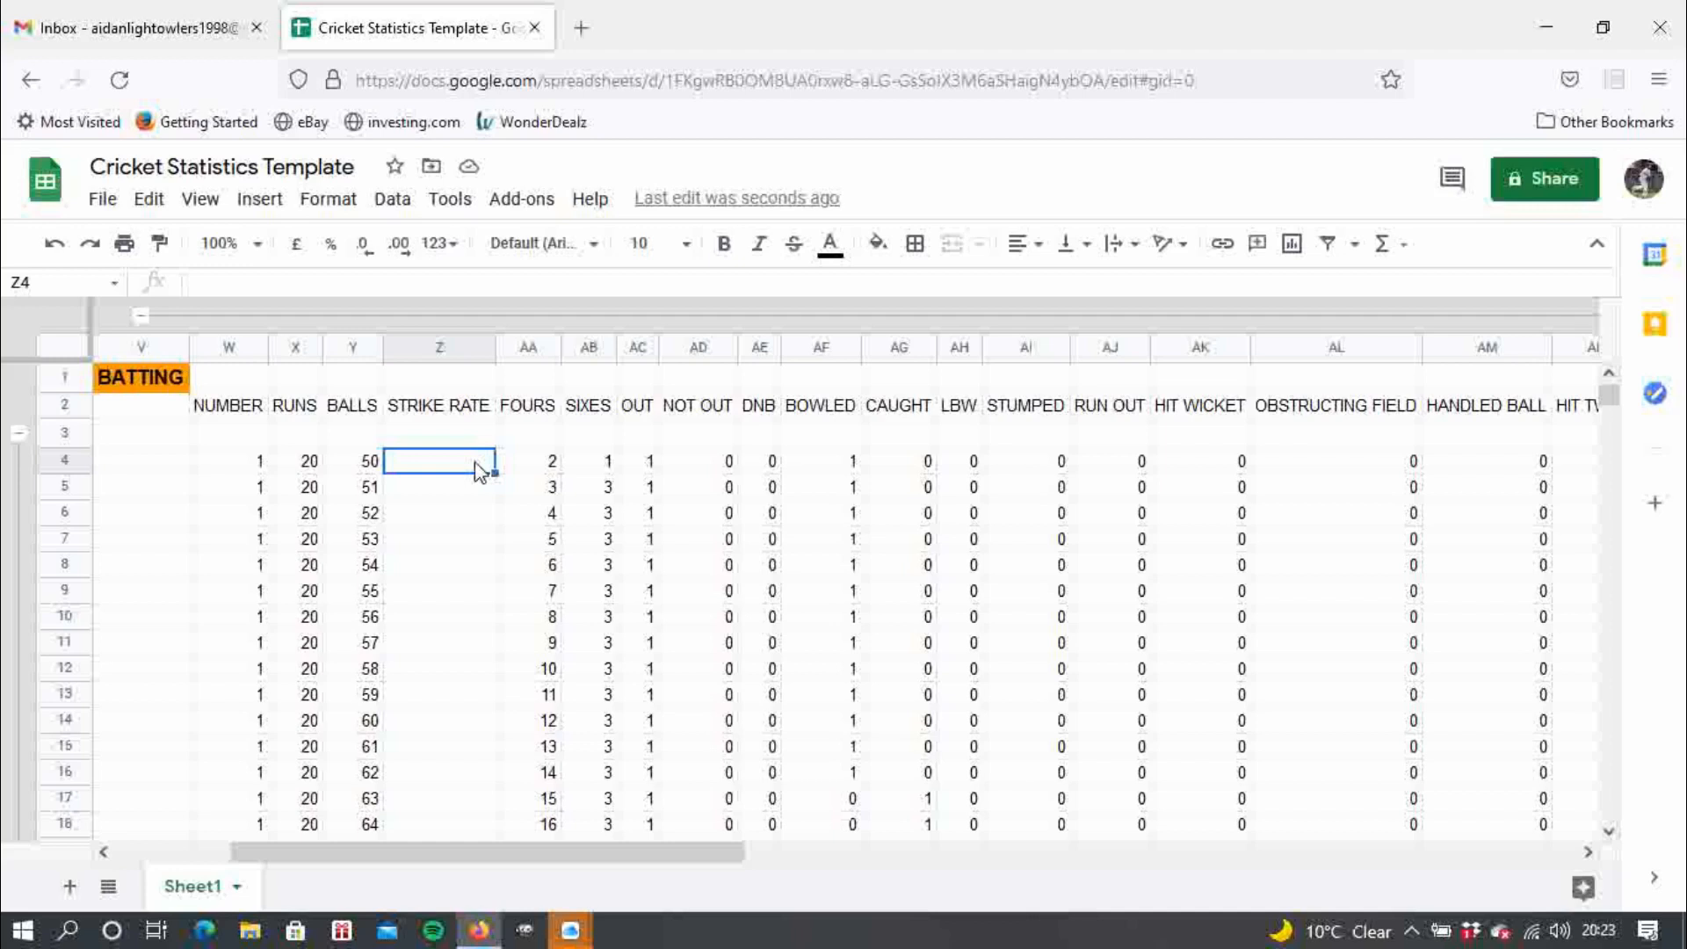
text(=)
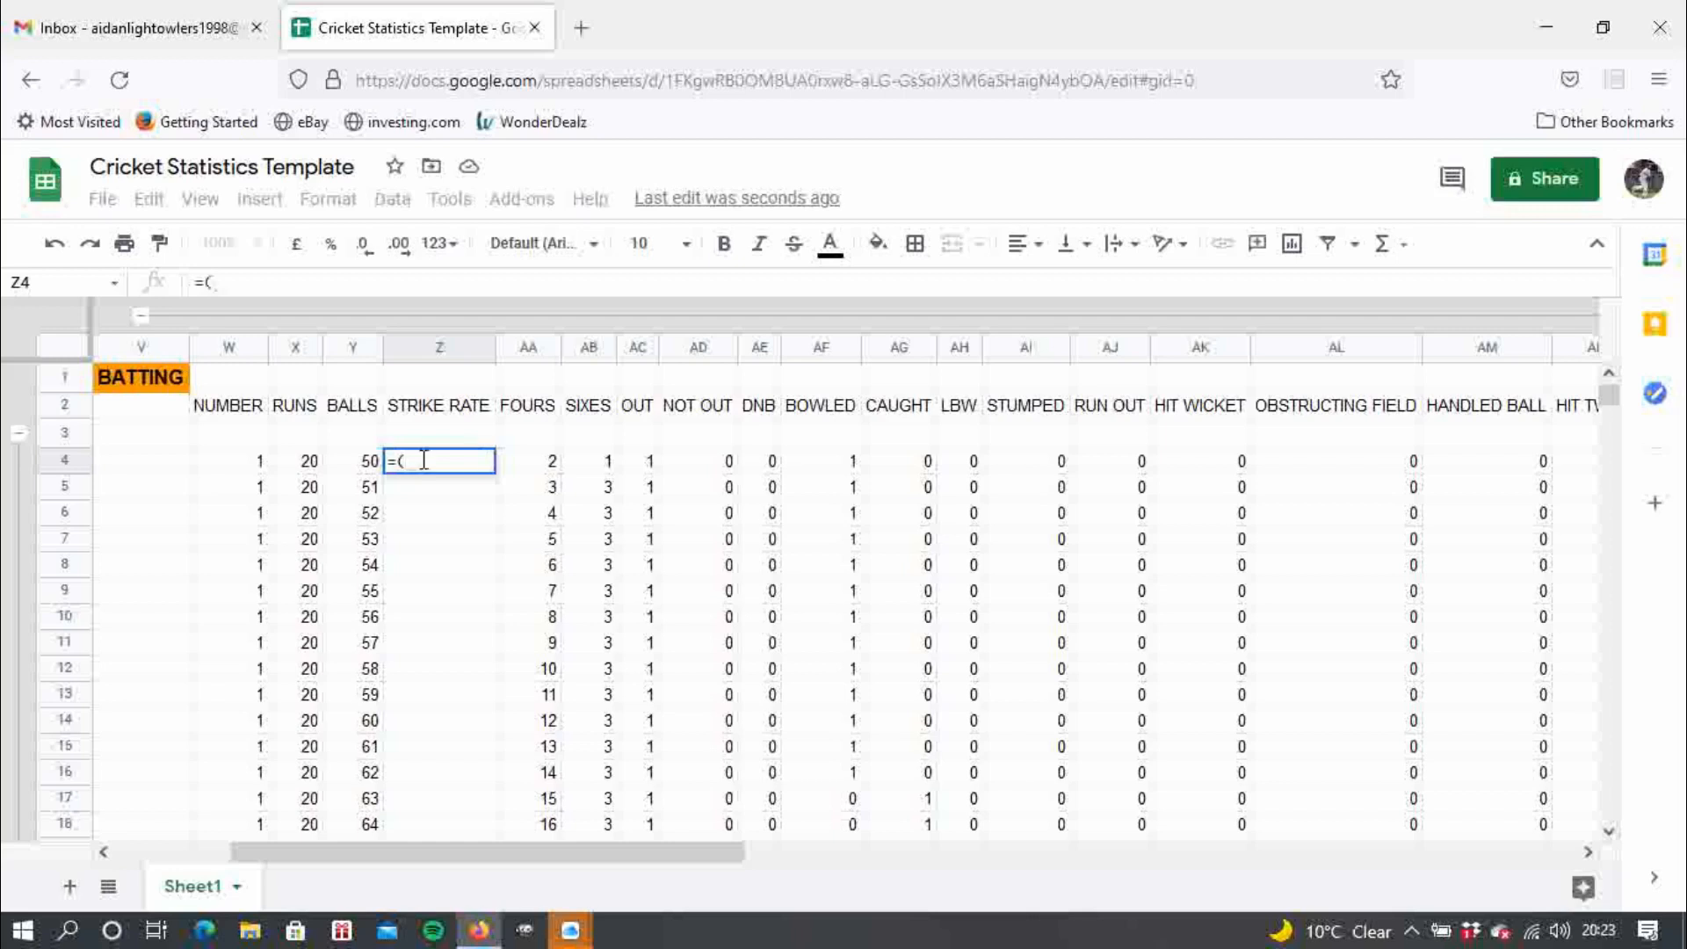
text(()
click(308, 462)
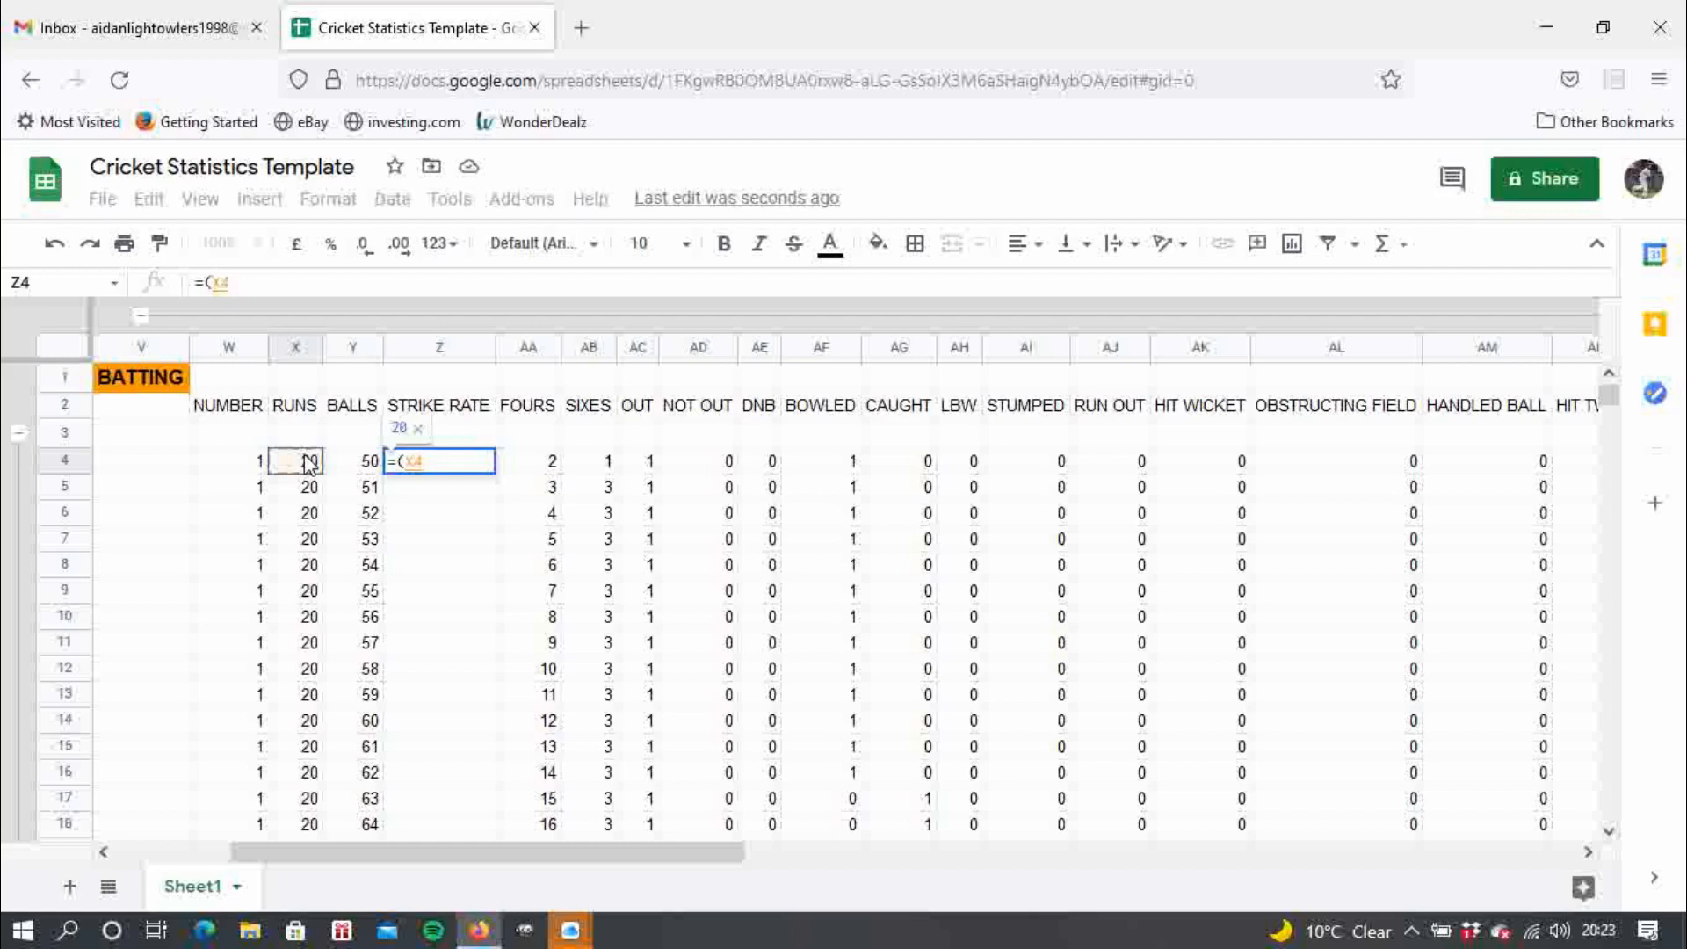
text(/)
text(100)
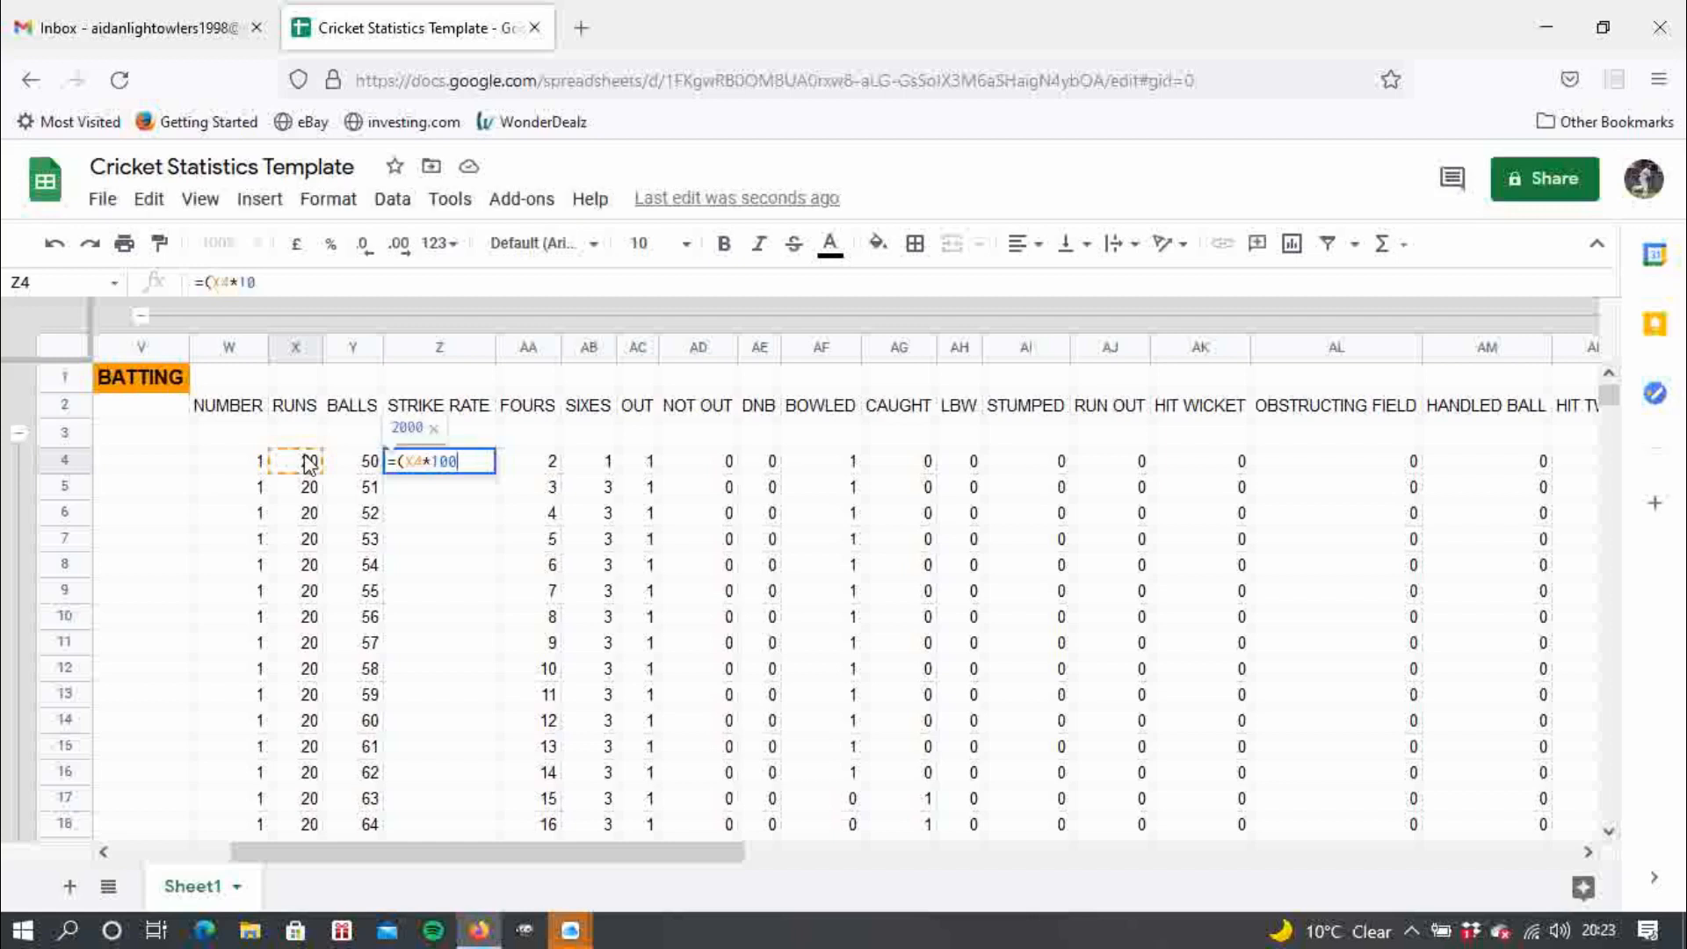
text()/)
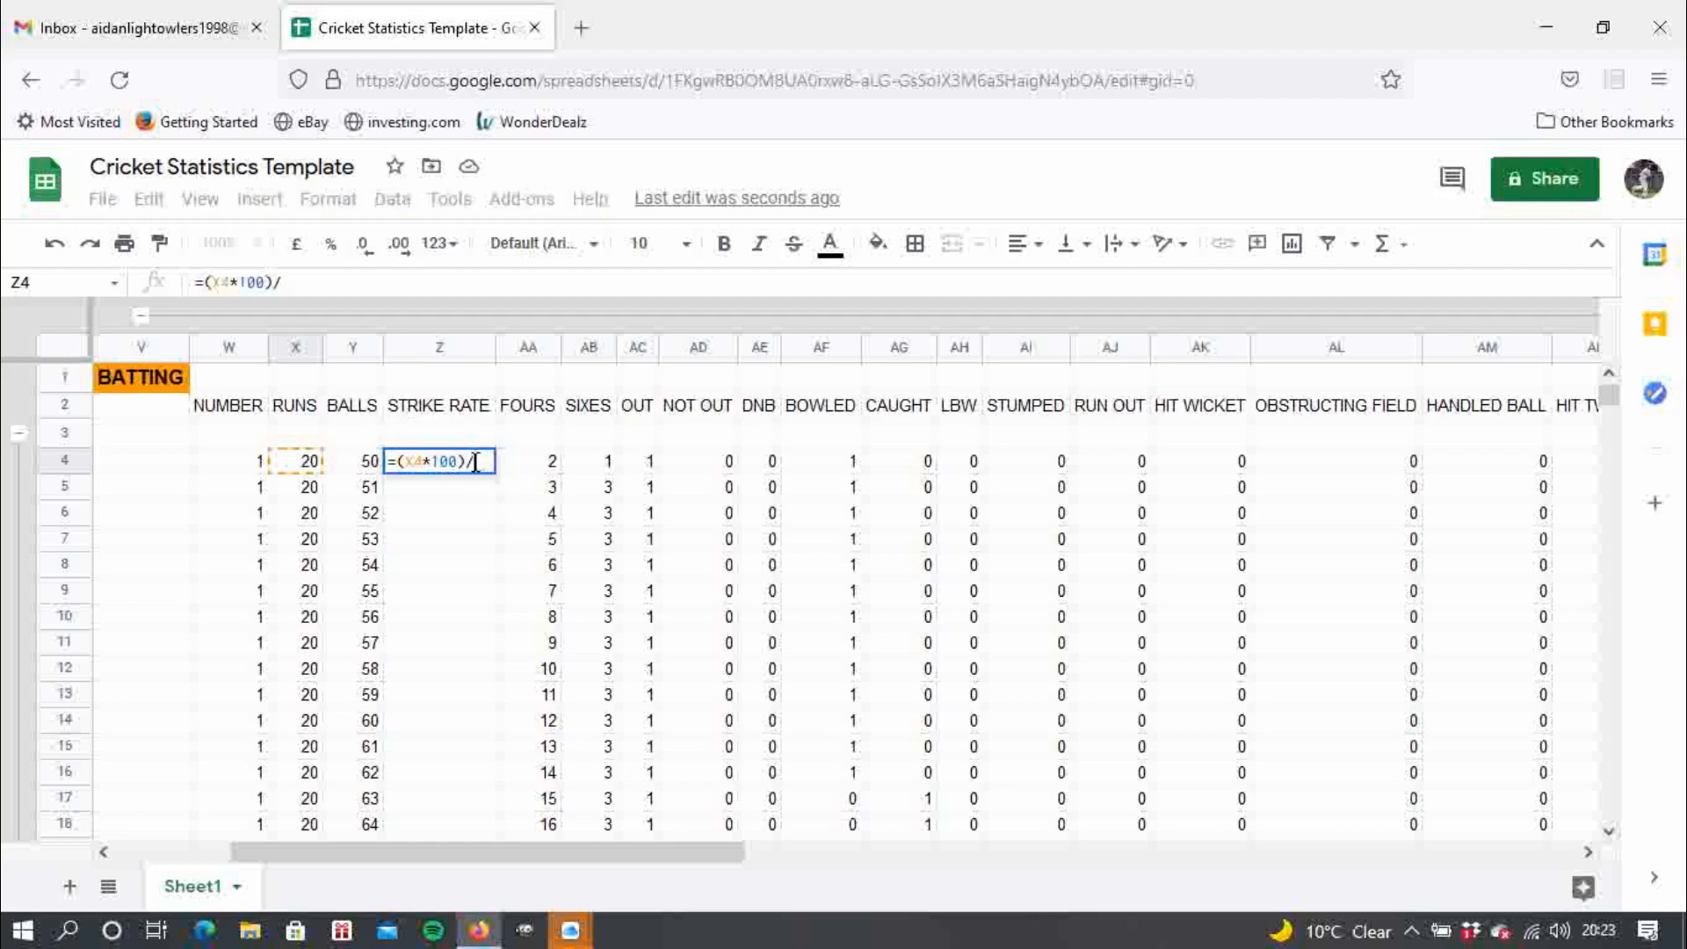
click(367, 476)
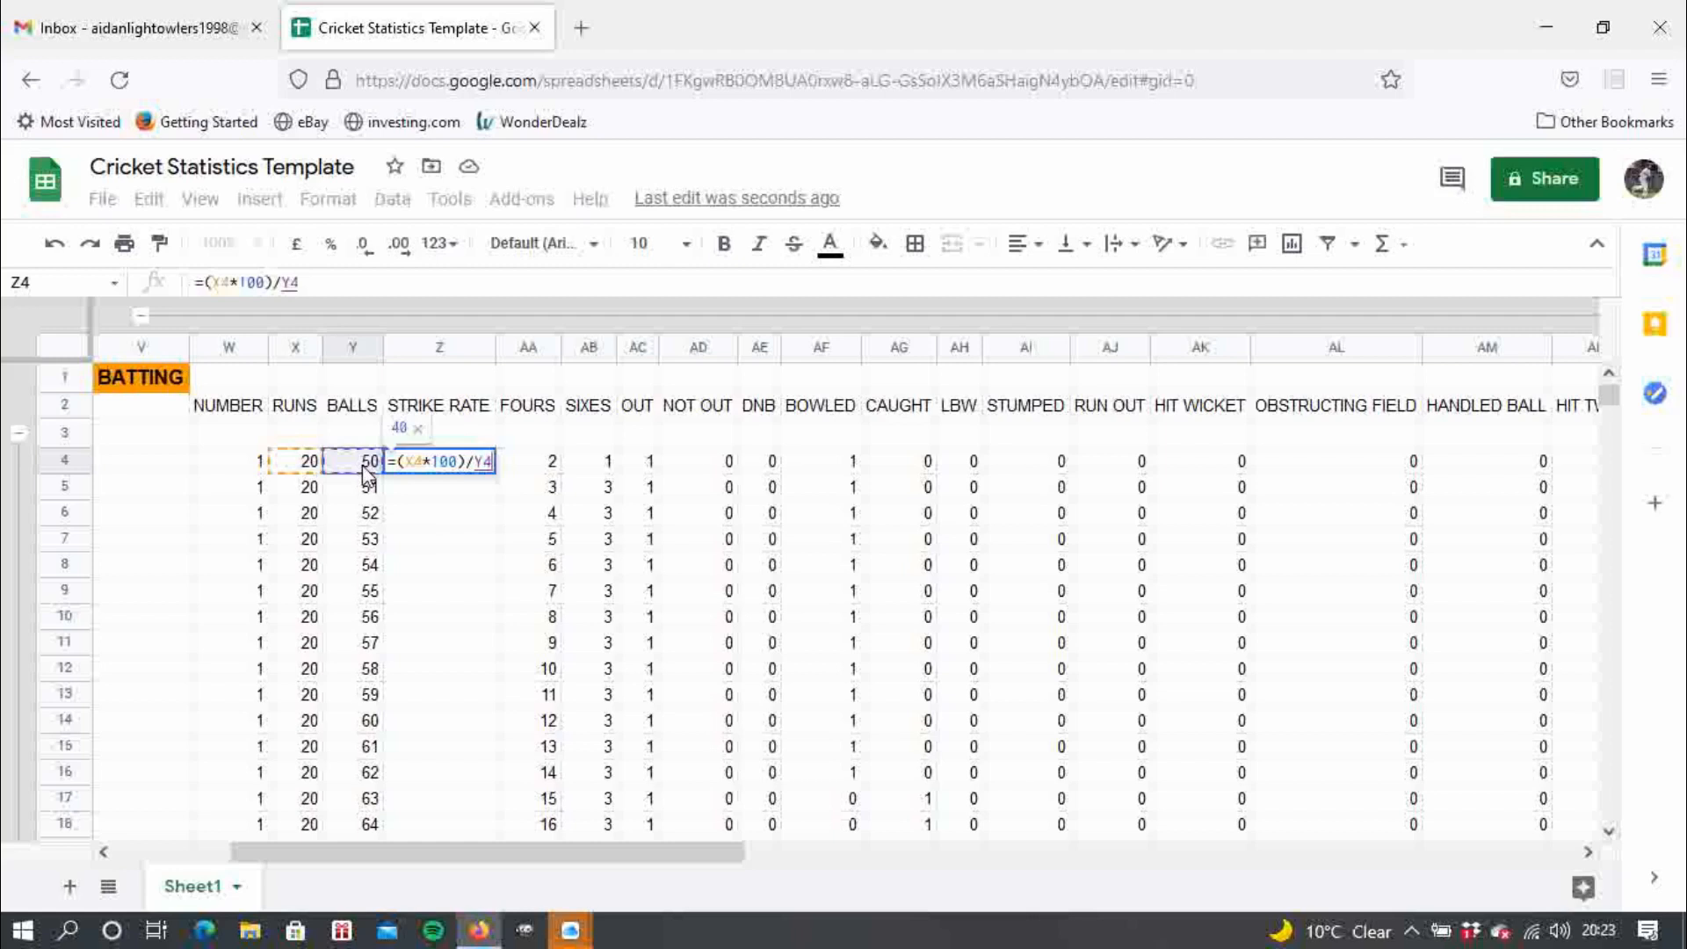
key(Return)
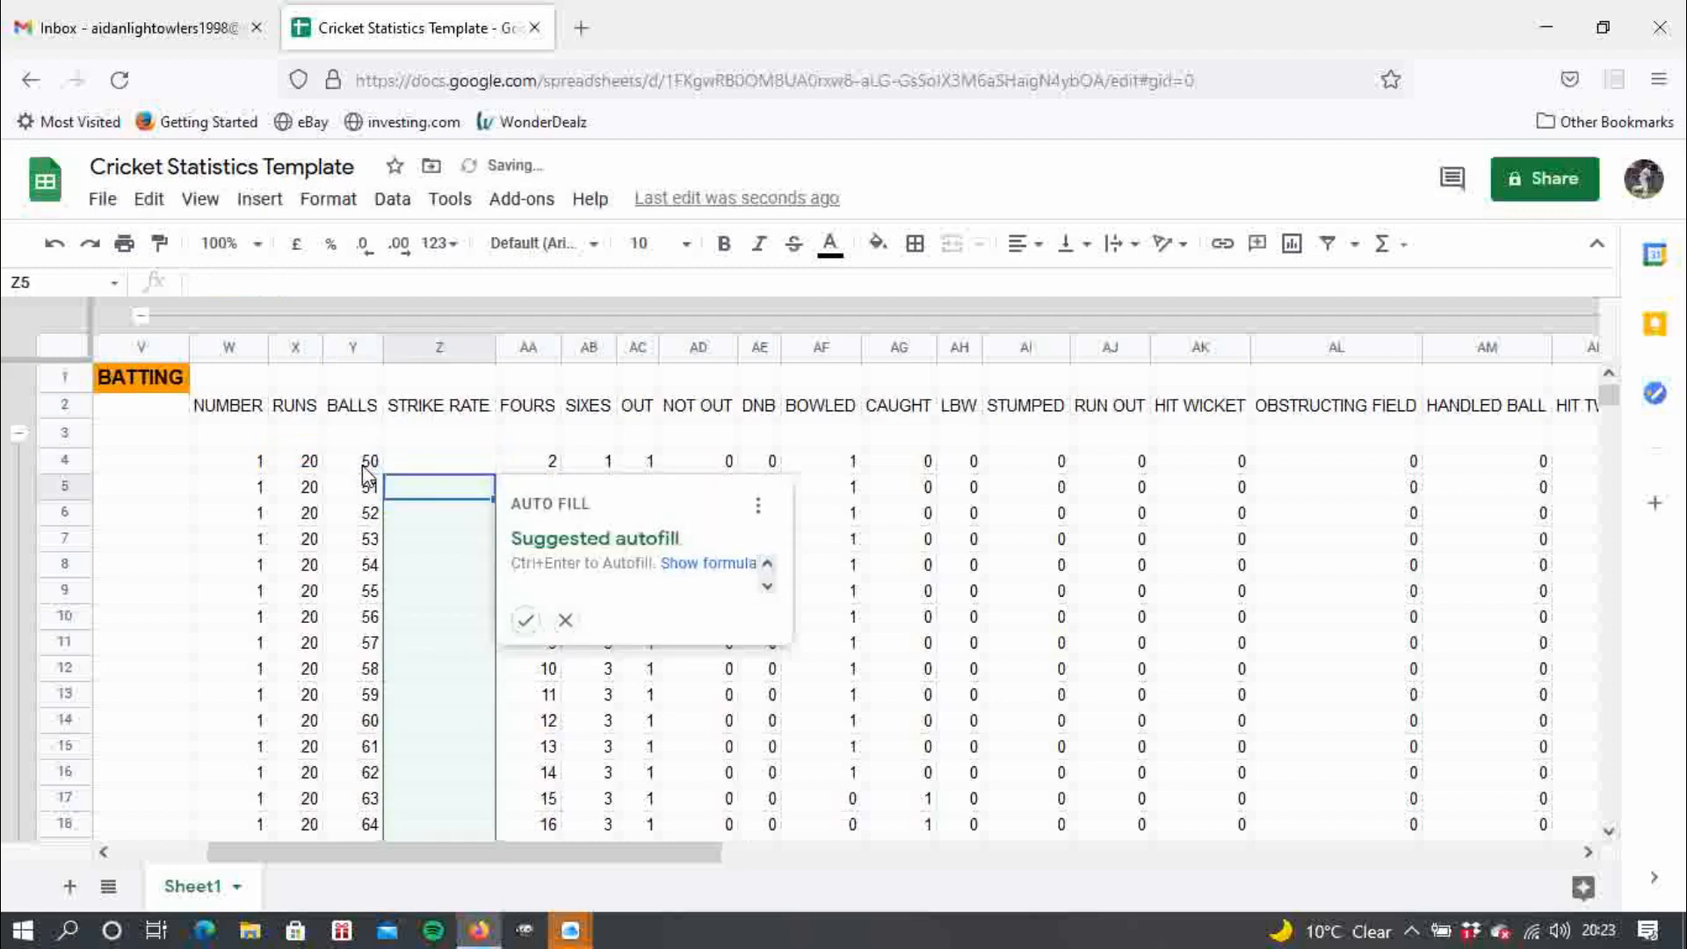
- Fill the strike rate formula from Z4 down through all 2013 matches to Z33
click(428, 468)
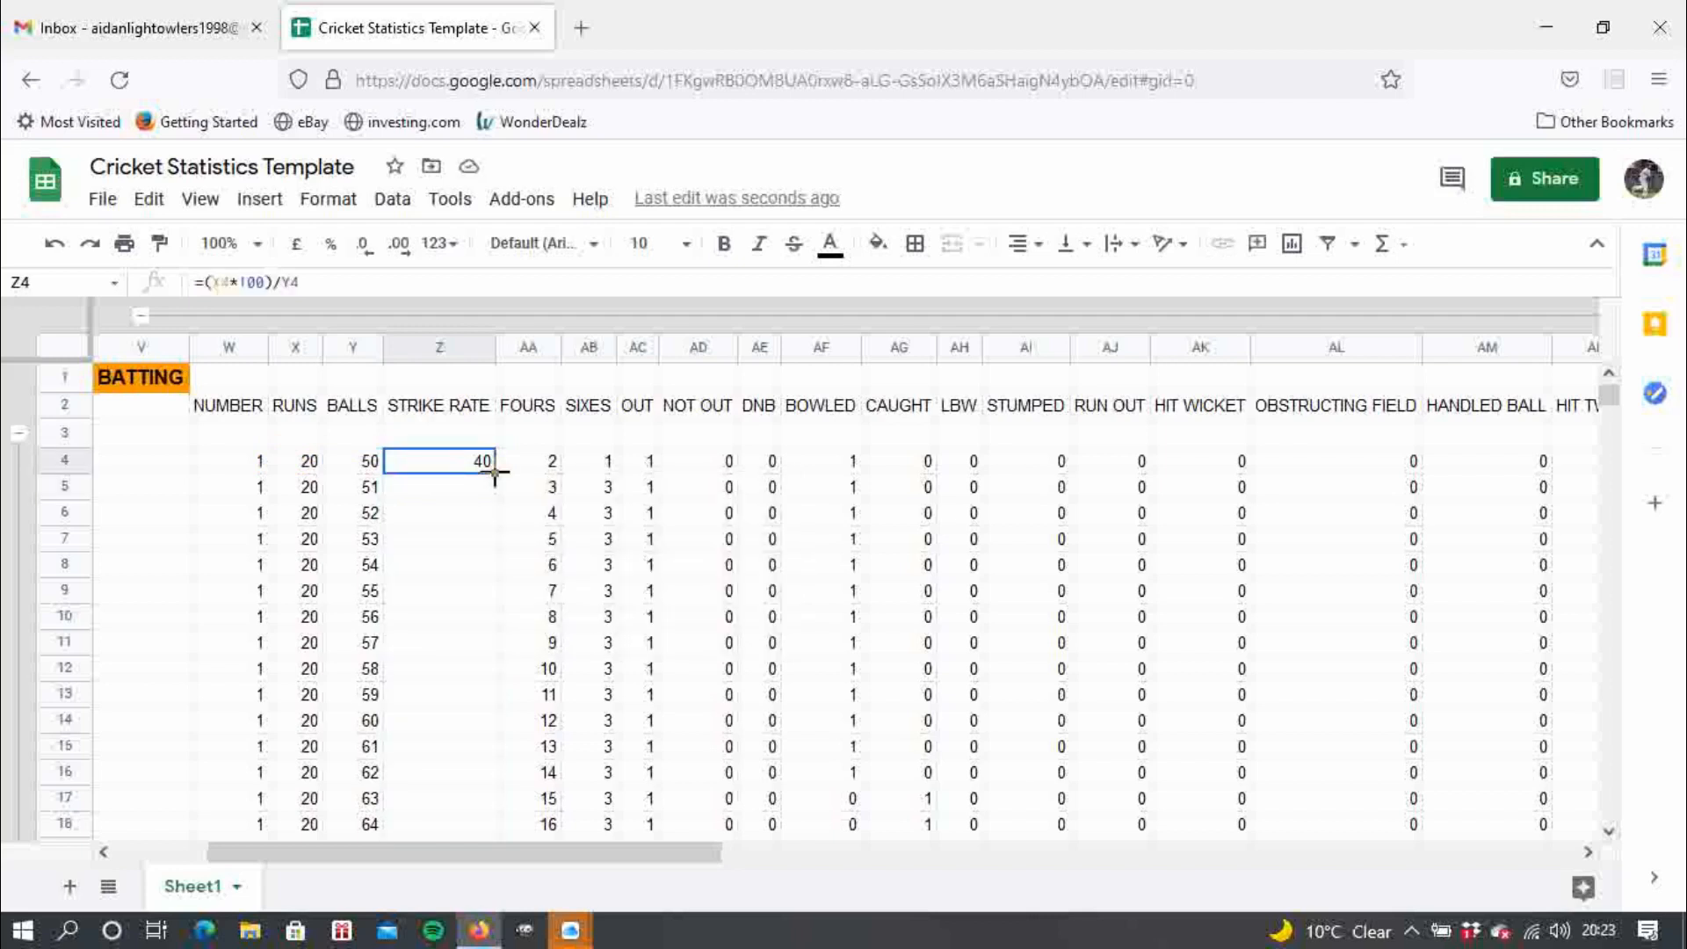
drag(495, 473, 482, 714)
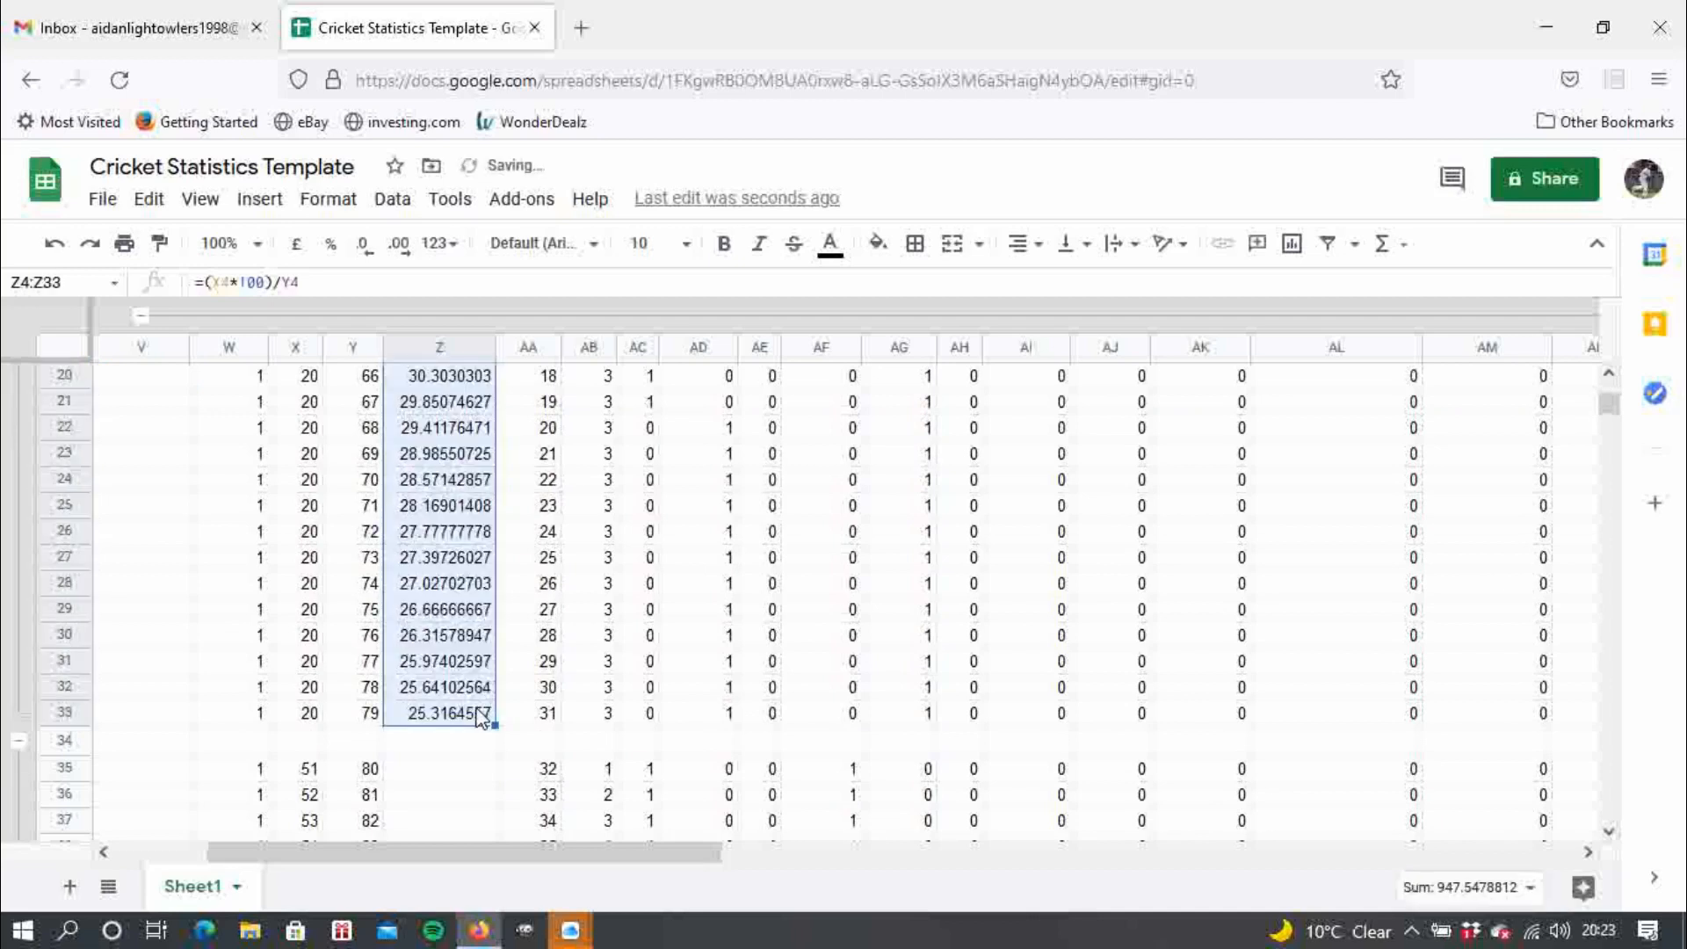
click(473, 717)
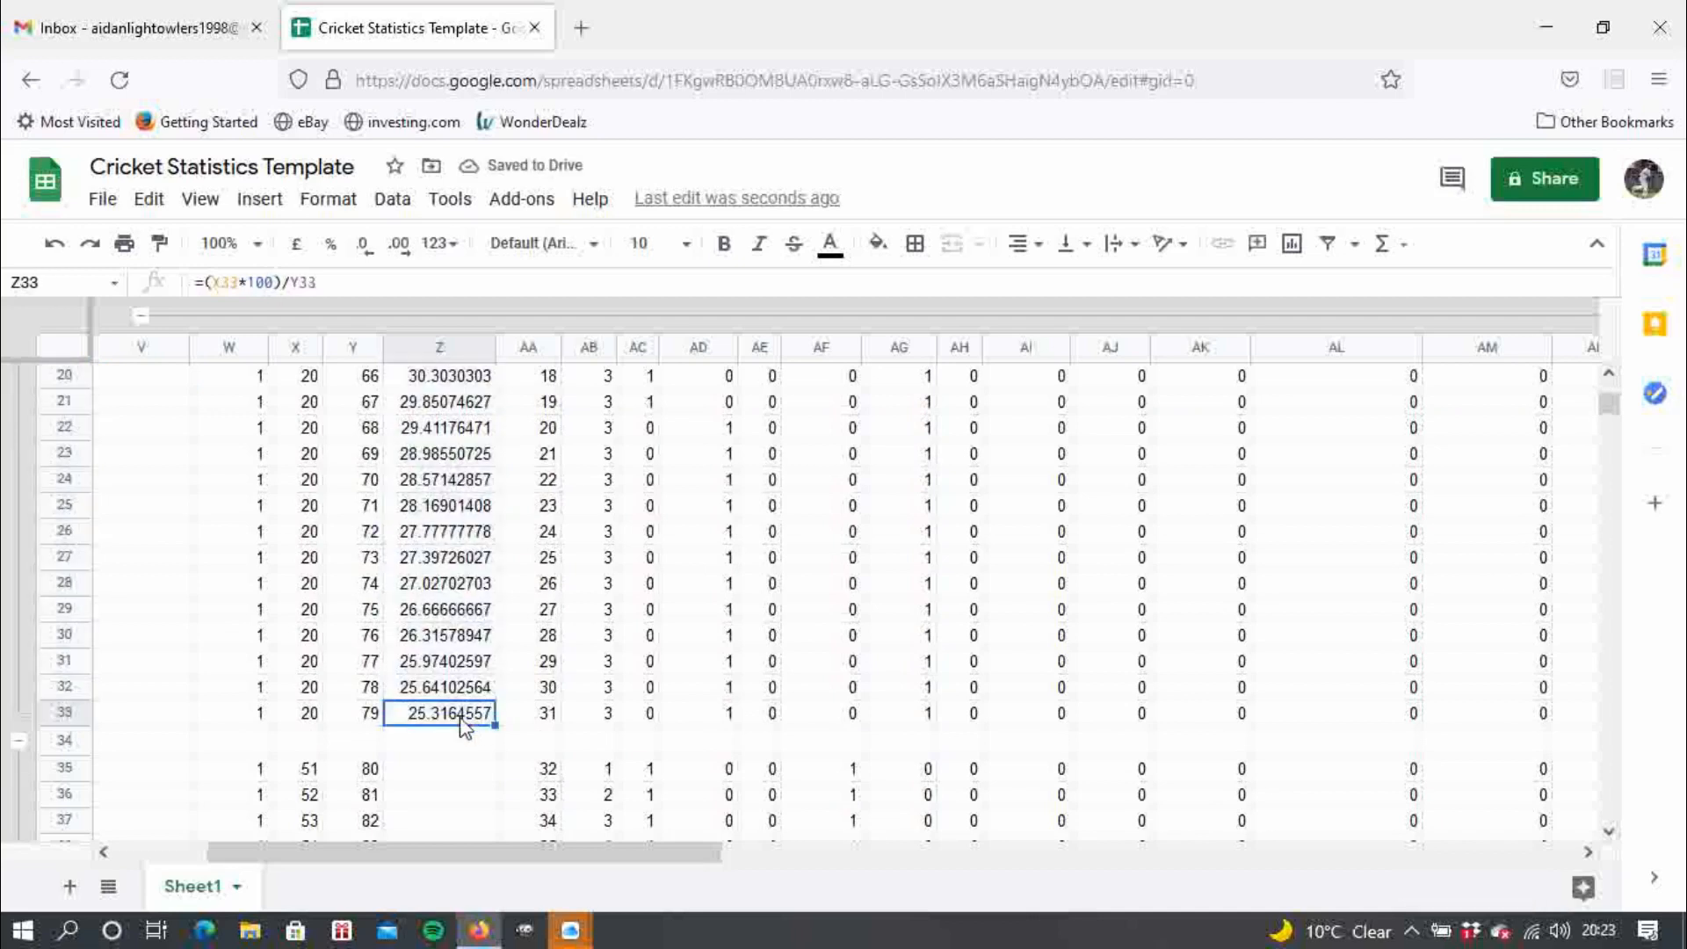
- Enter the strike rate formula =(X35*100)/Y35 in Z35 for the first 2014 match
click(443, 771)
text(=)
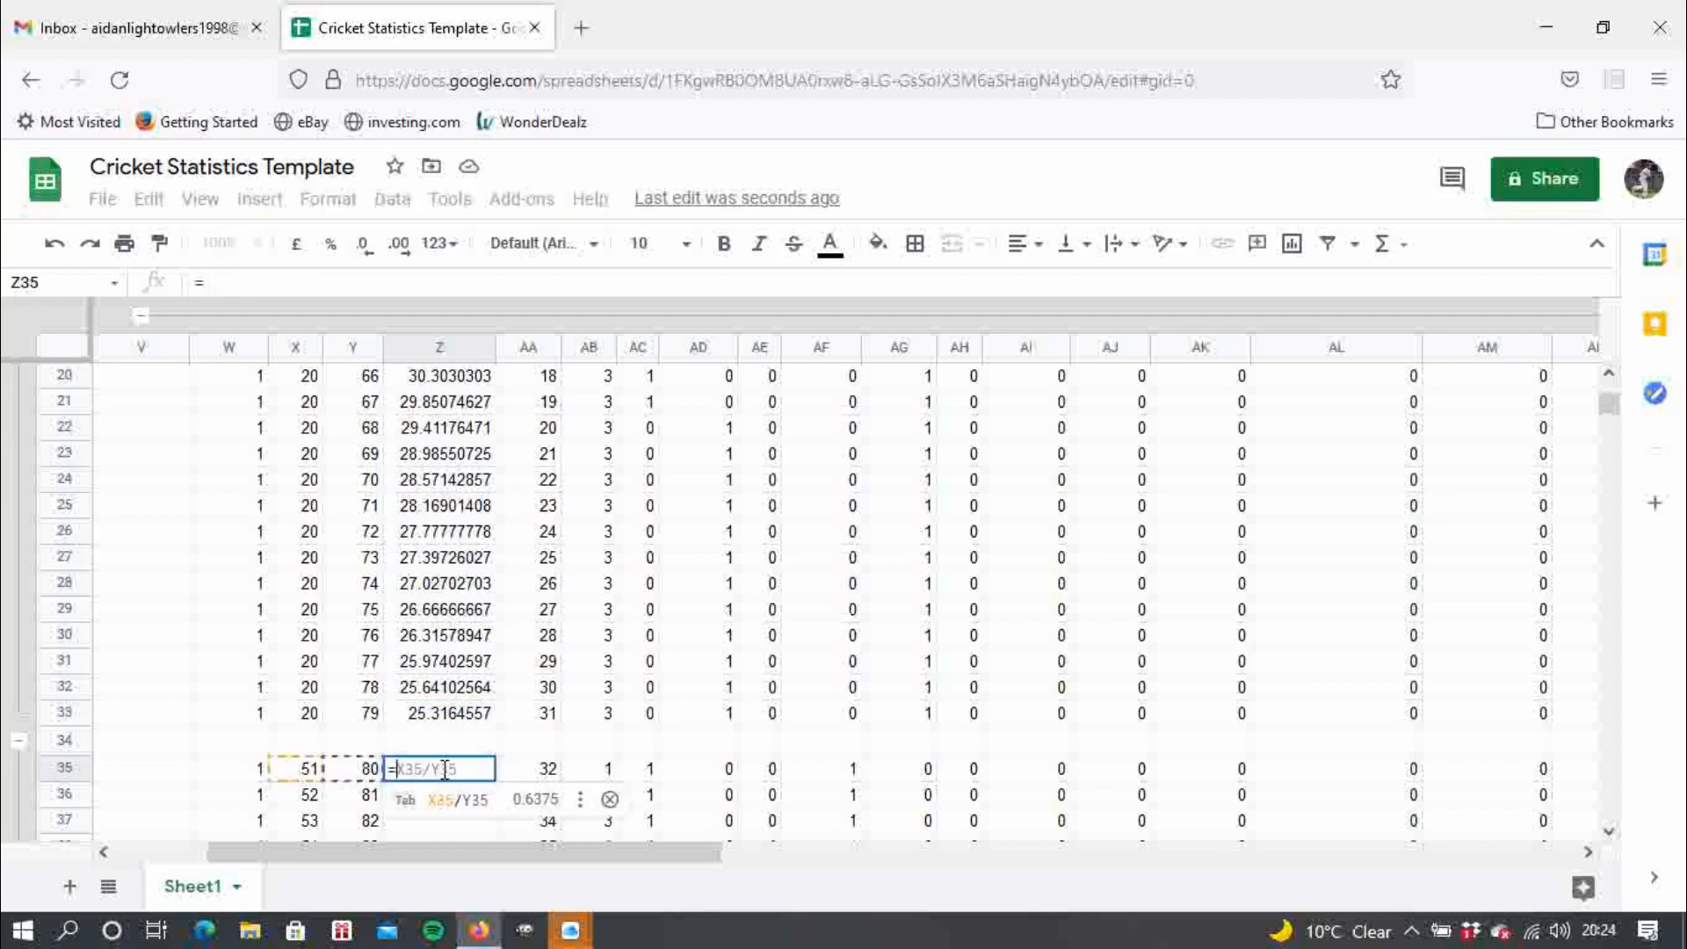
text(()
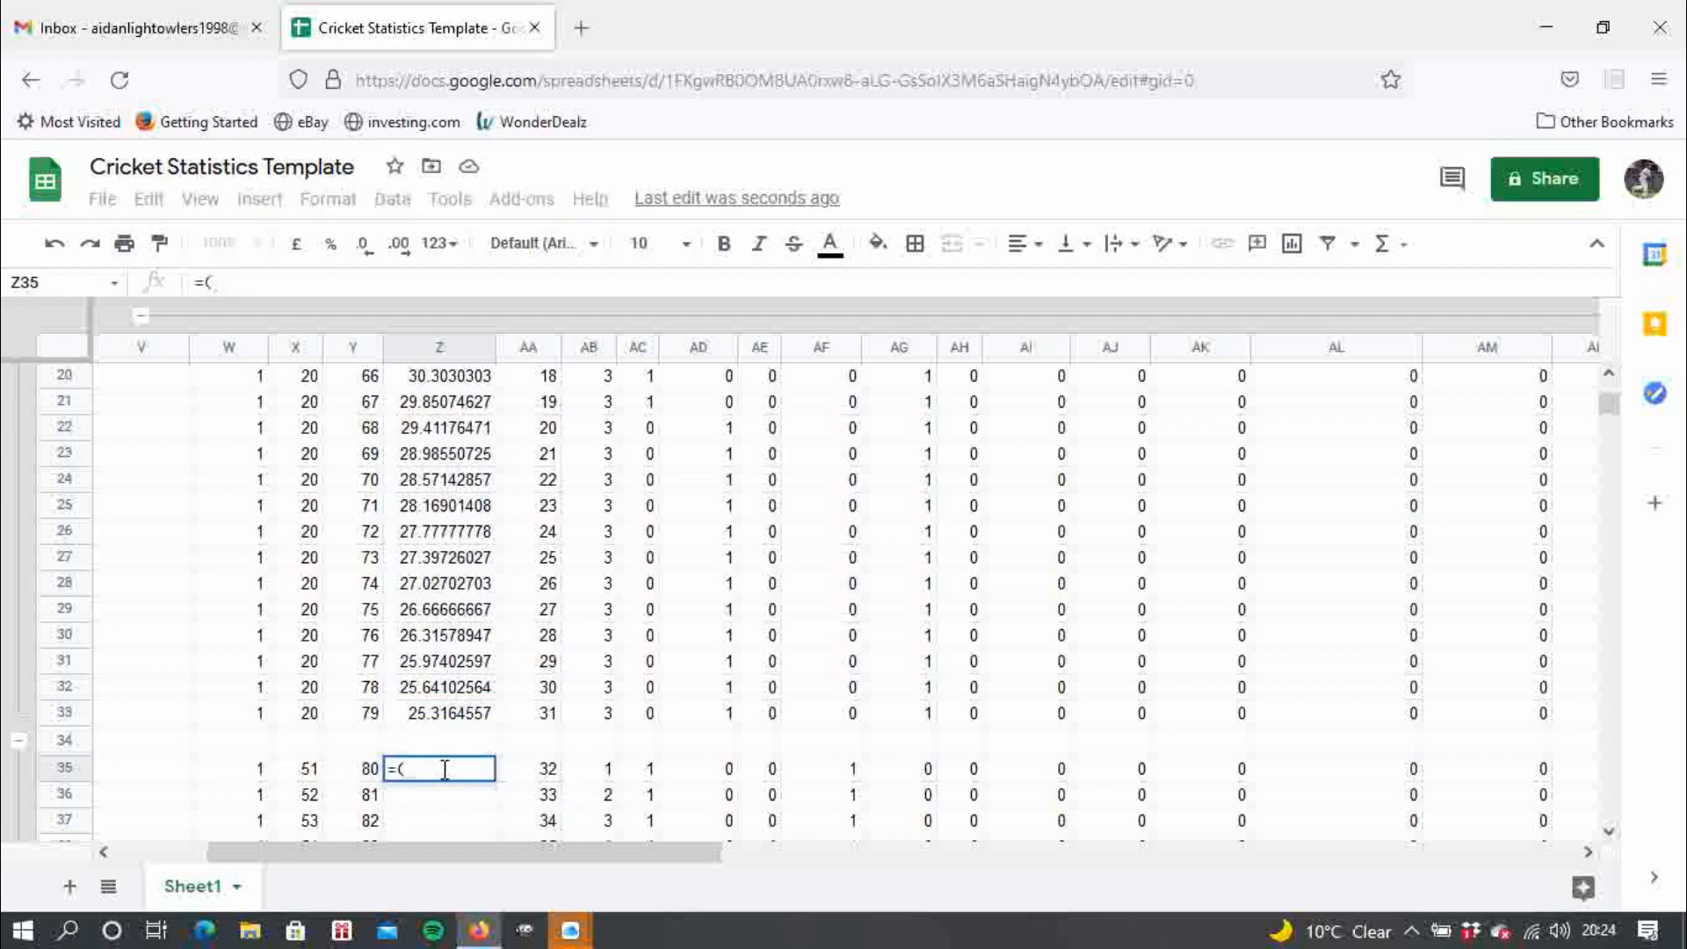
click(314, 774)
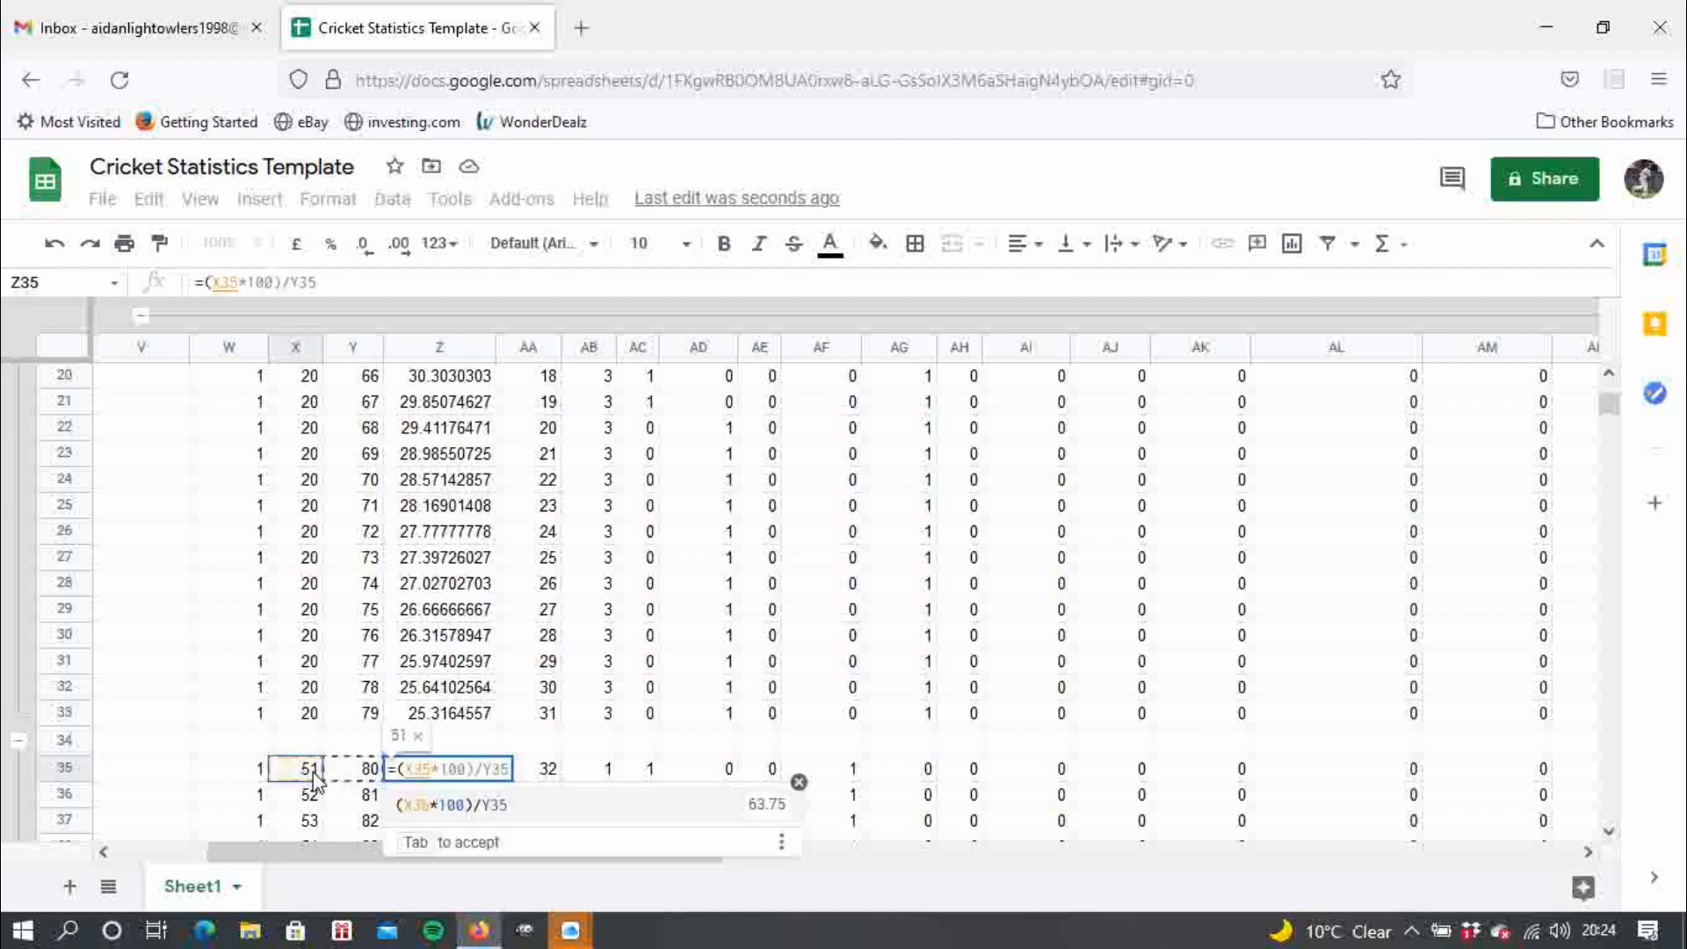
text(*1)
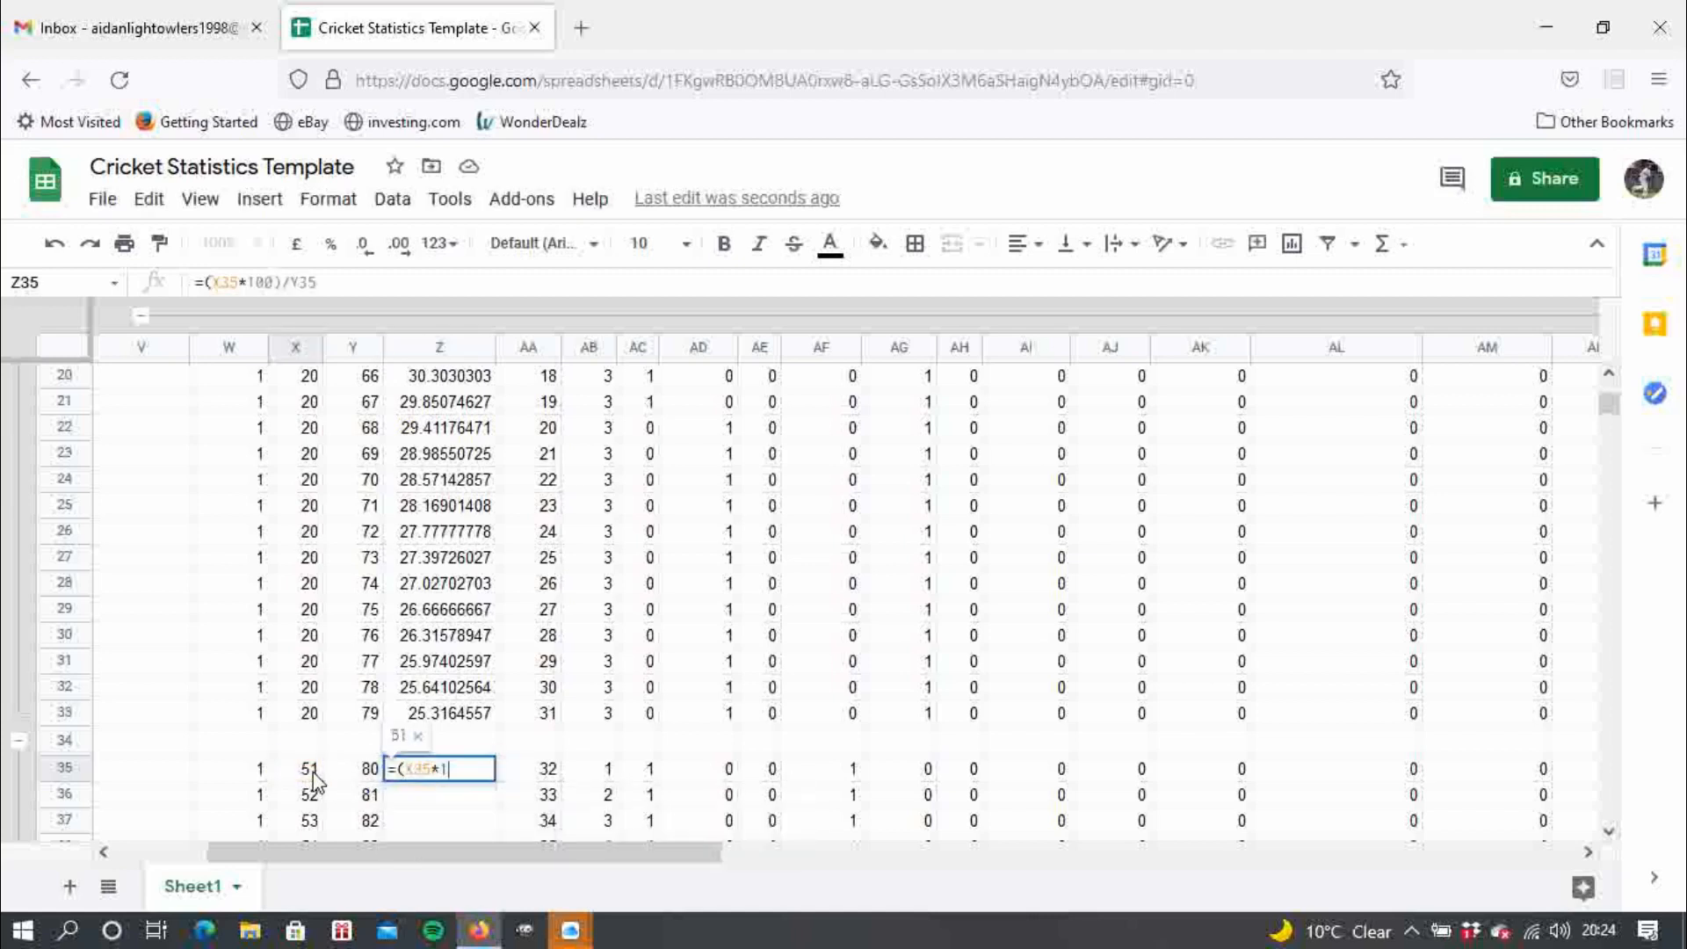
text(00)/Y35)
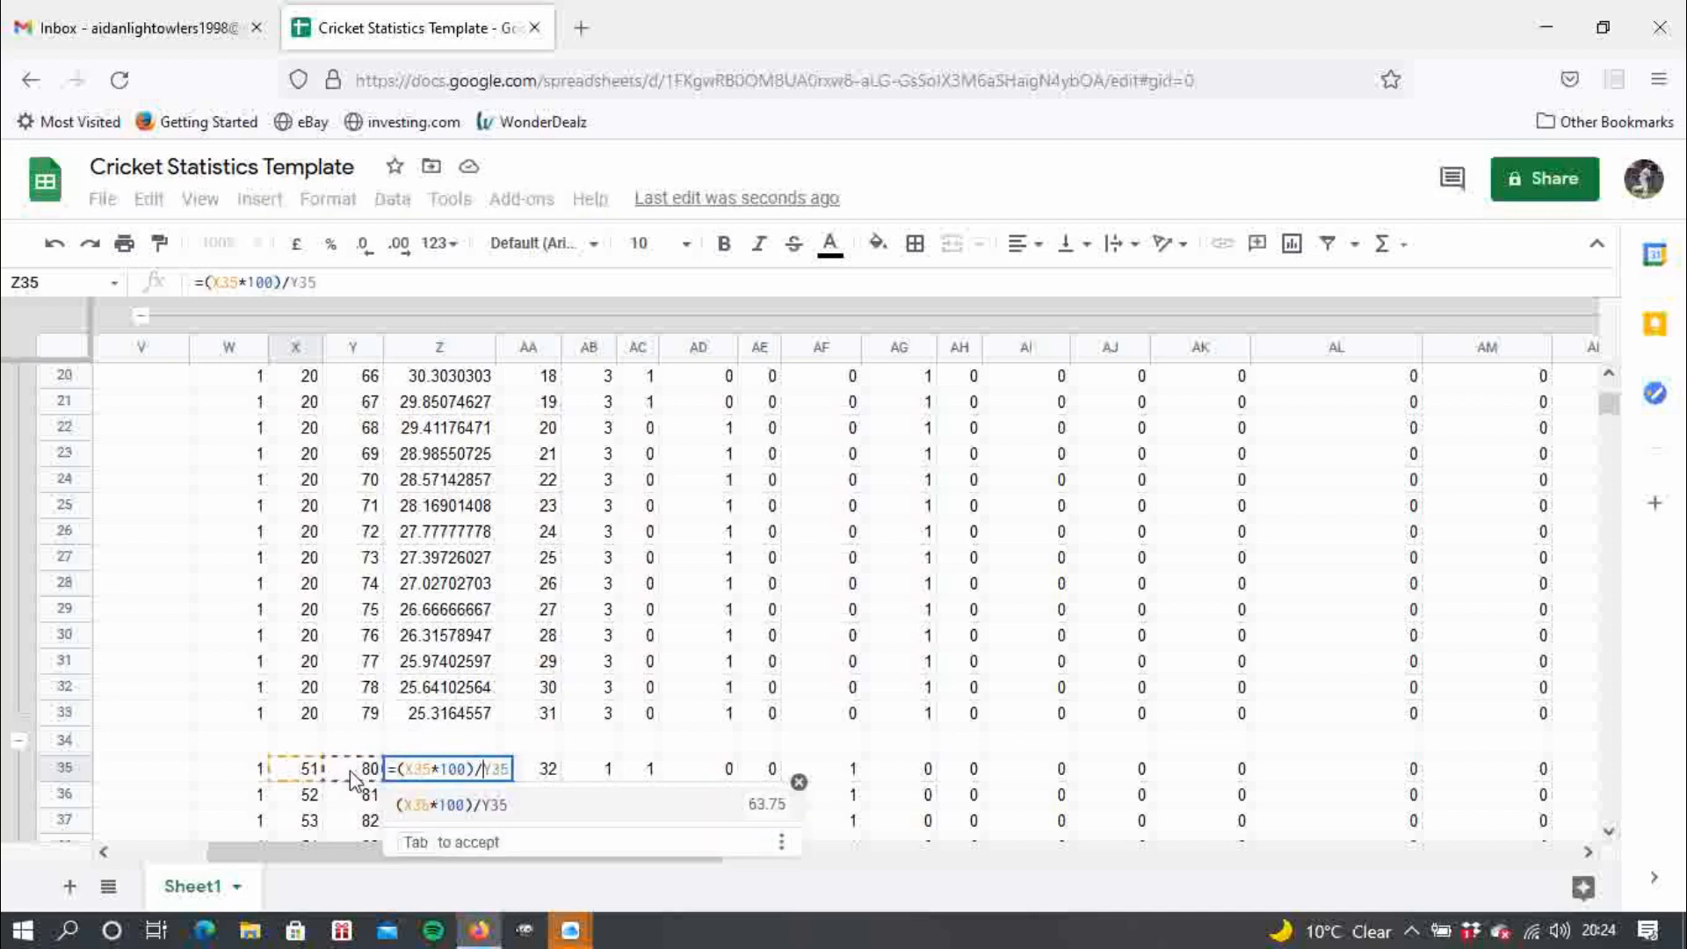
click(349, 772)
key(Return)
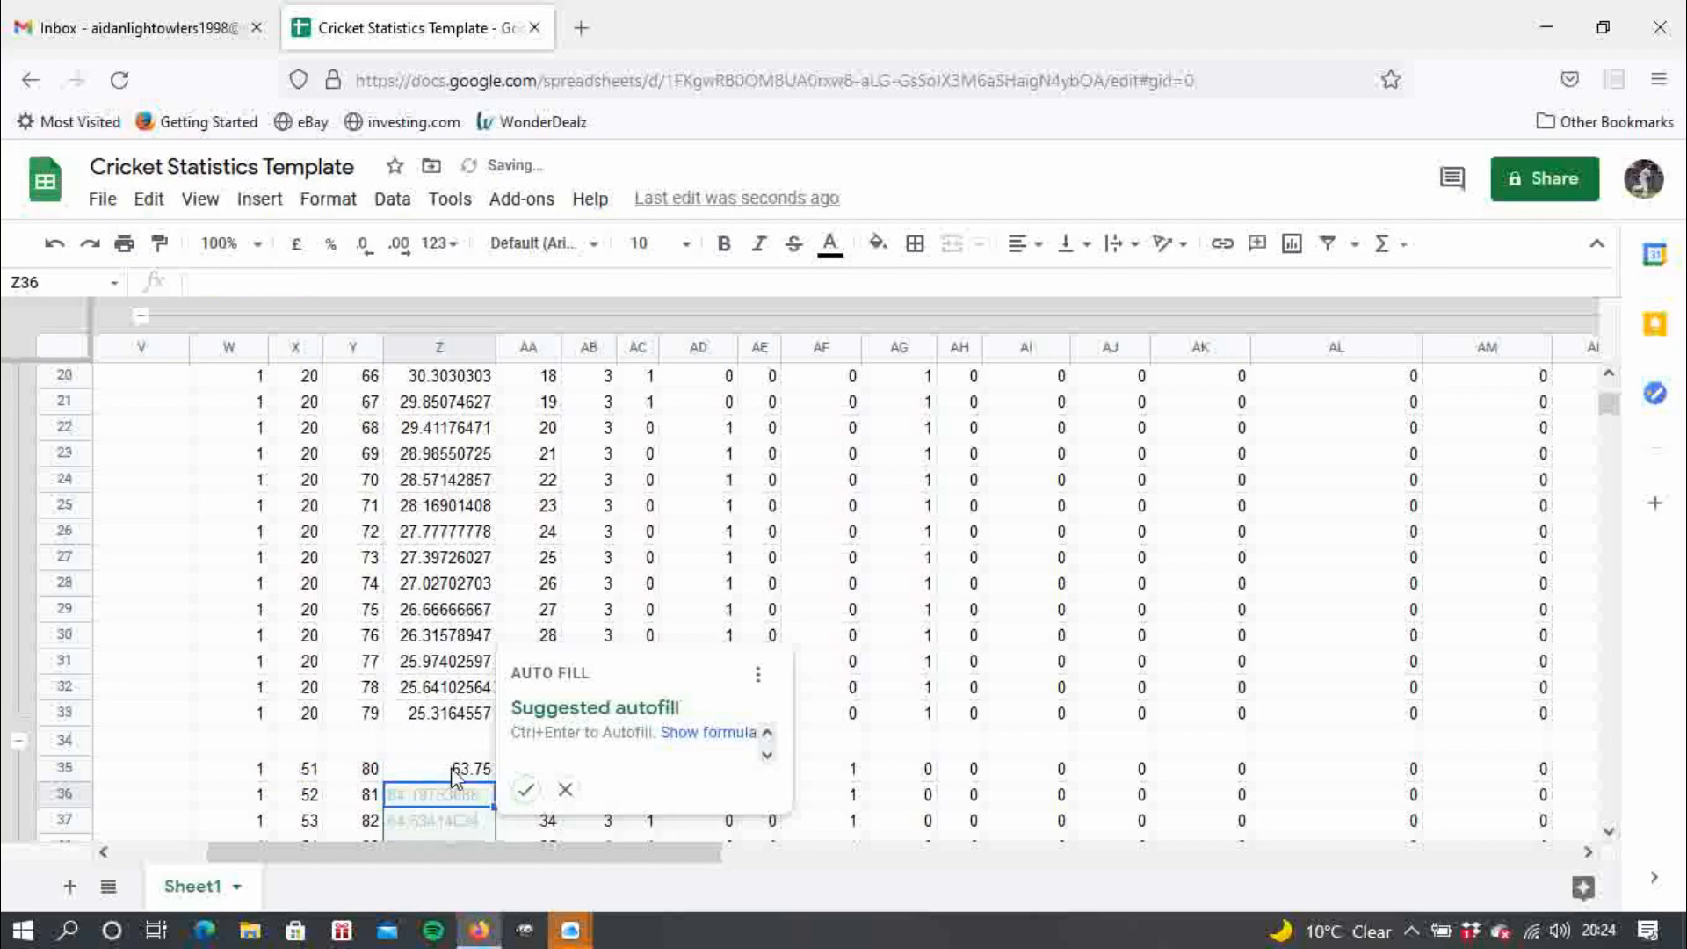
- Fill the strike rate formula from Z35 down through all 2014 matches to Z64
click(451, 767)
drag(494, 780, 497, 678)
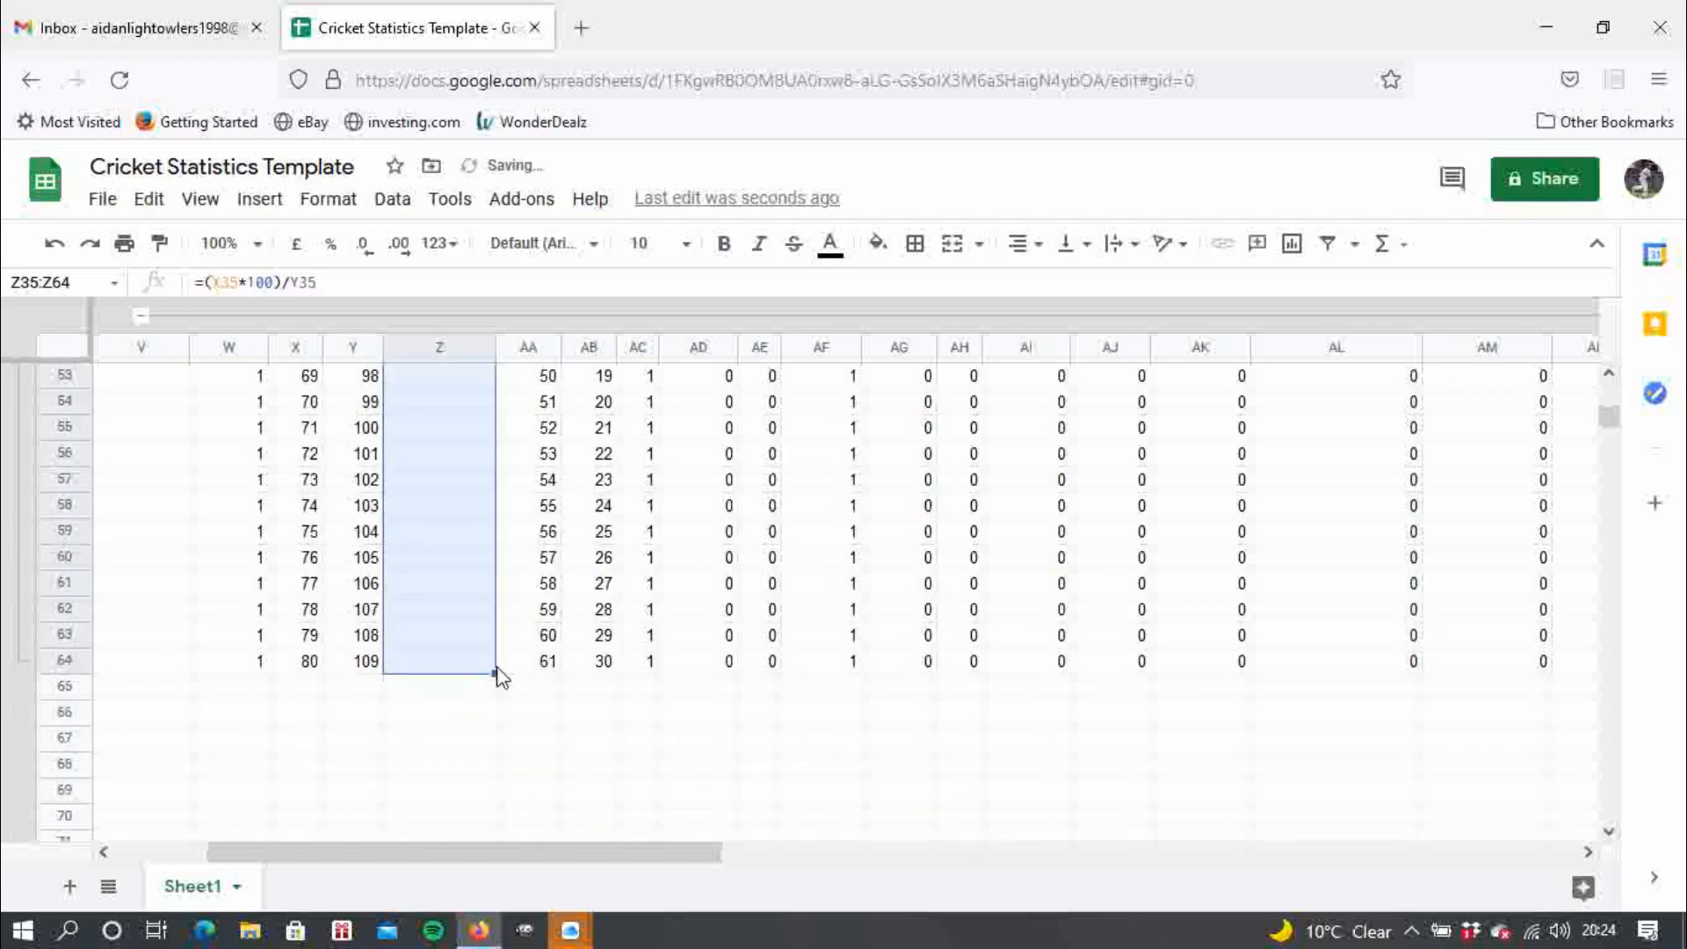
click(555, 717)
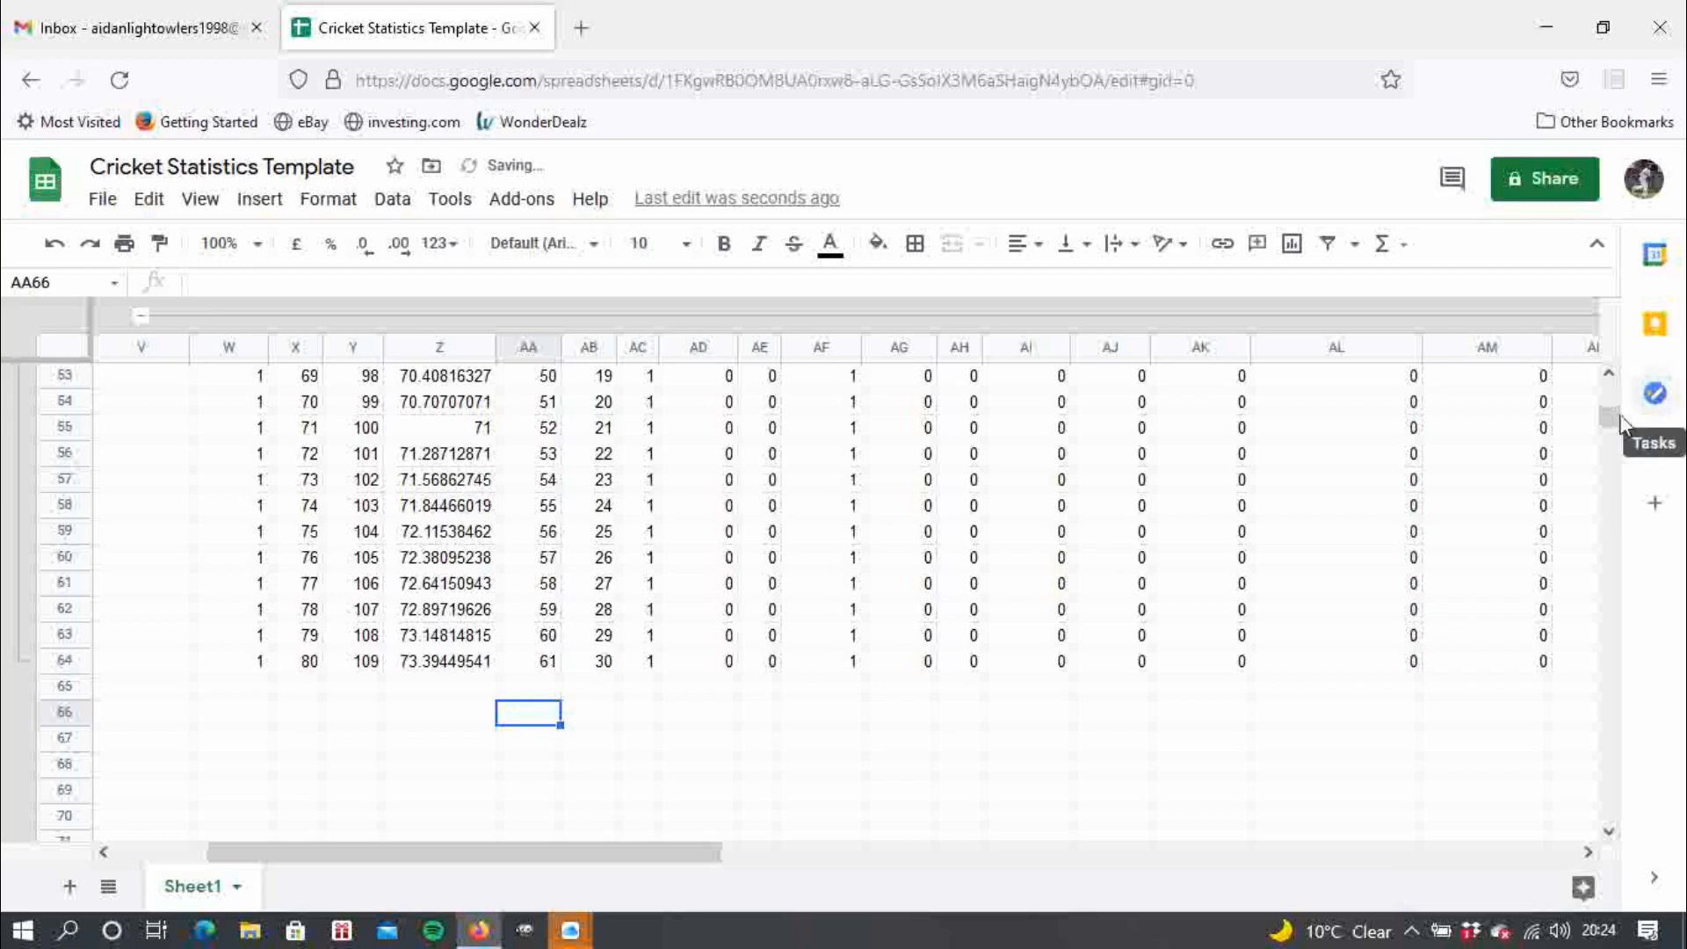
- Total the batting NUMBER column in W3 with =SUM(W4:W64) and shade the cell orange
drag(1611, 416, 1608, 369)
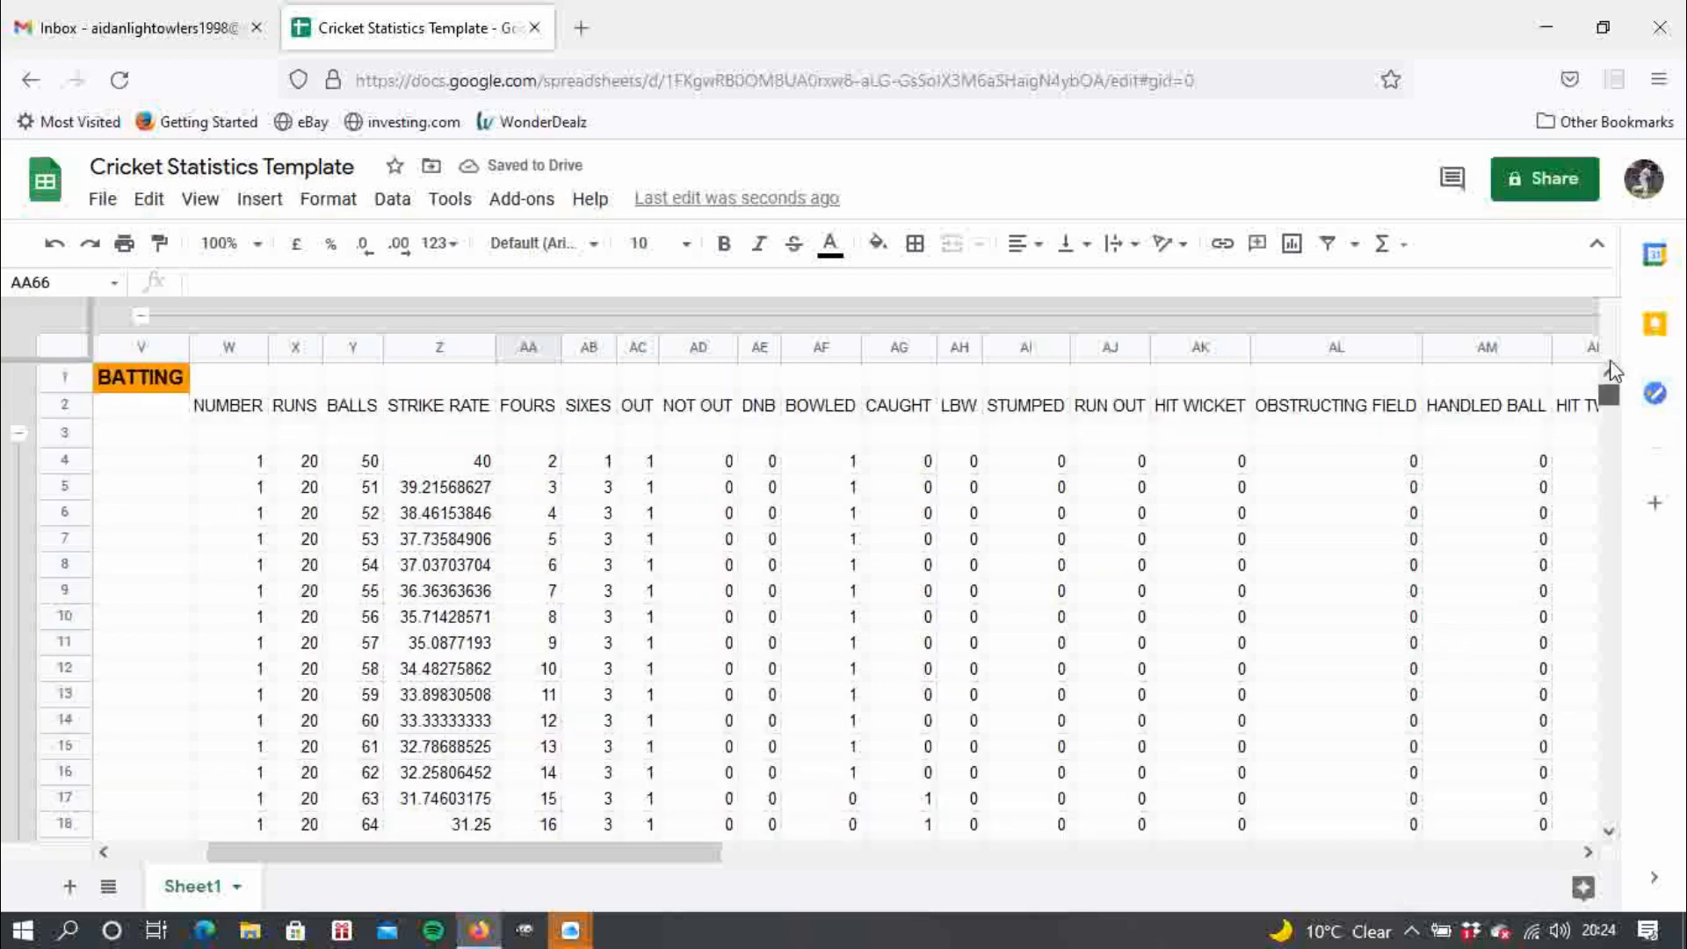
click(475, 432)
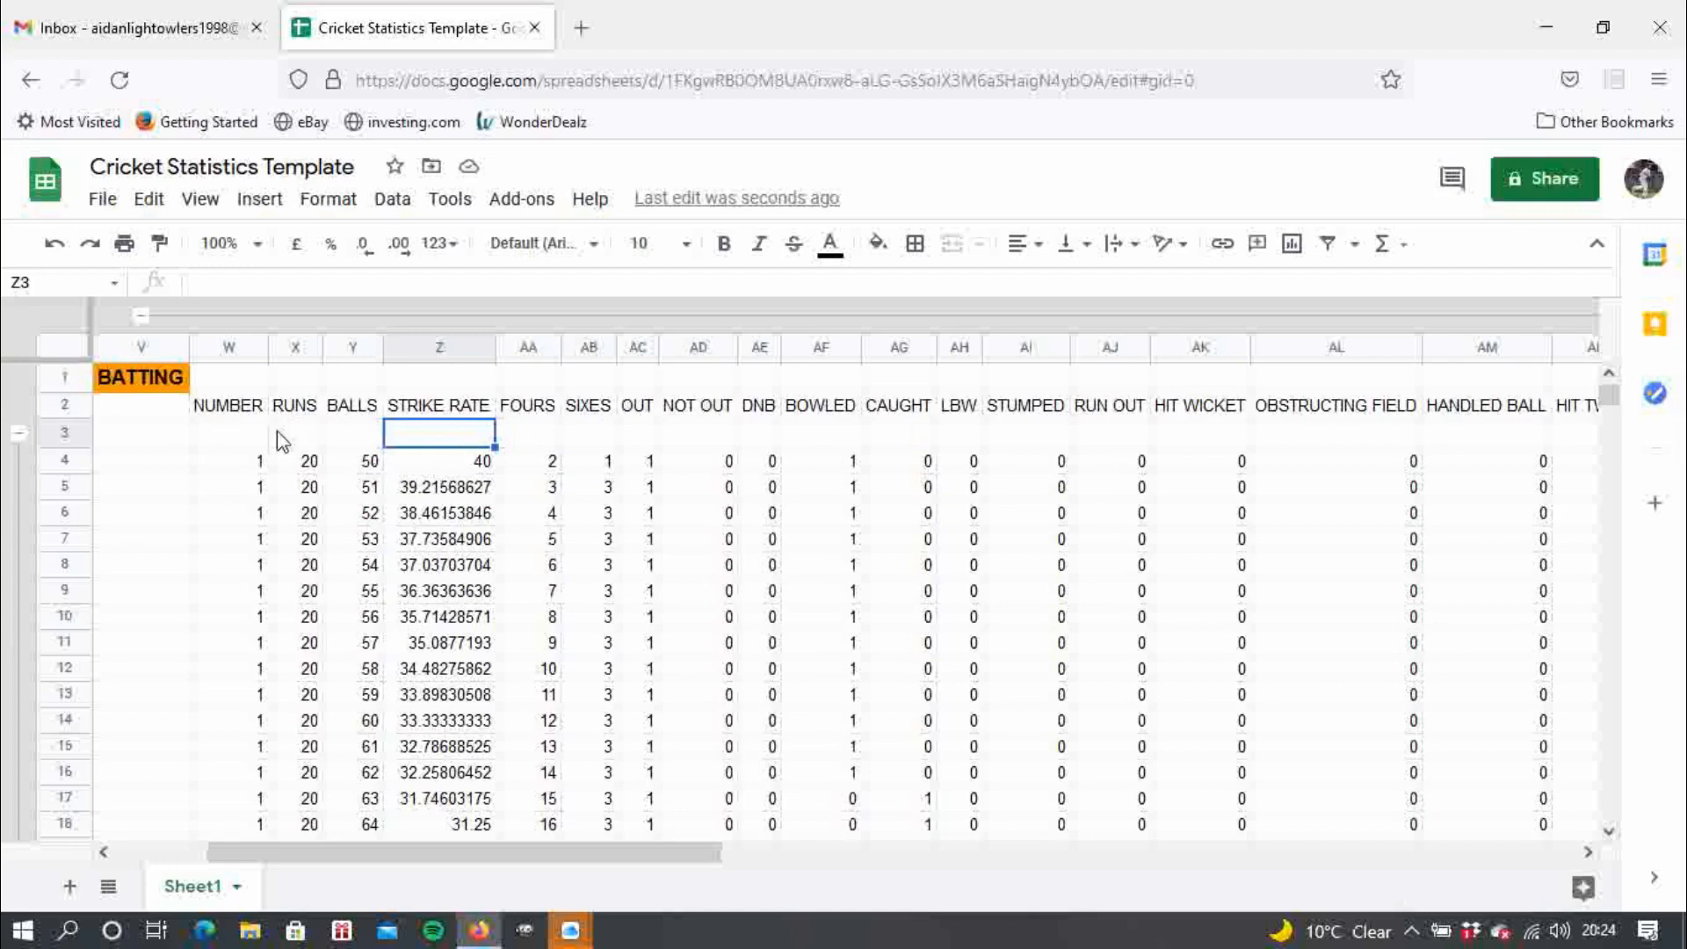
click(255, 439)
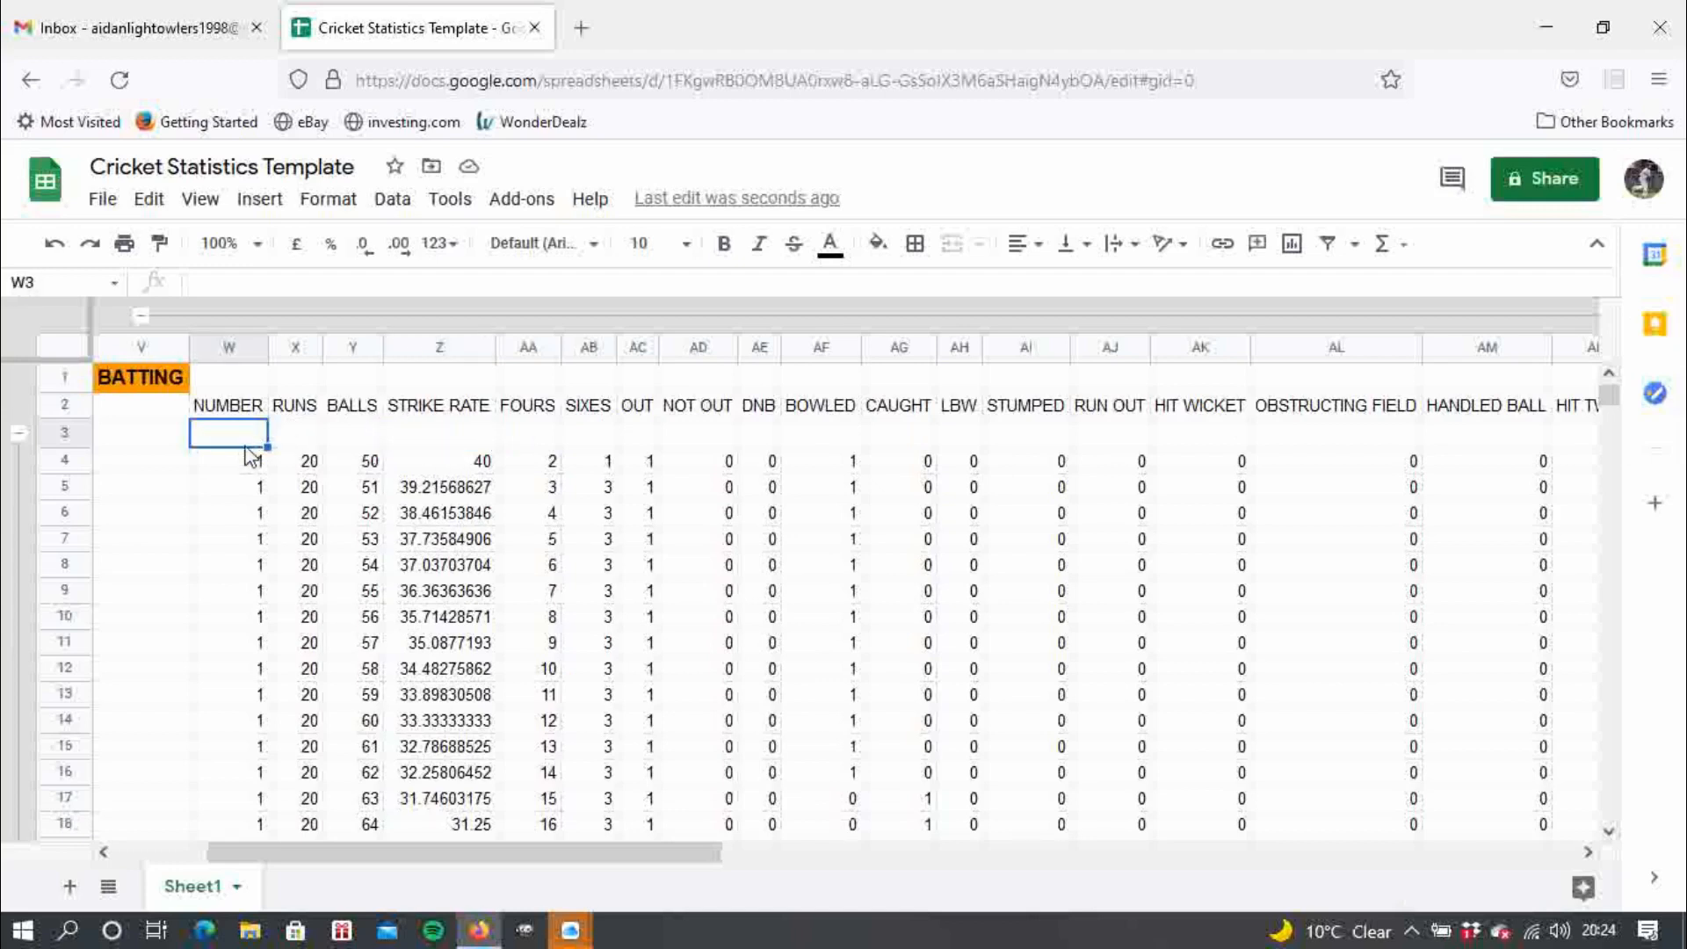
text(=)
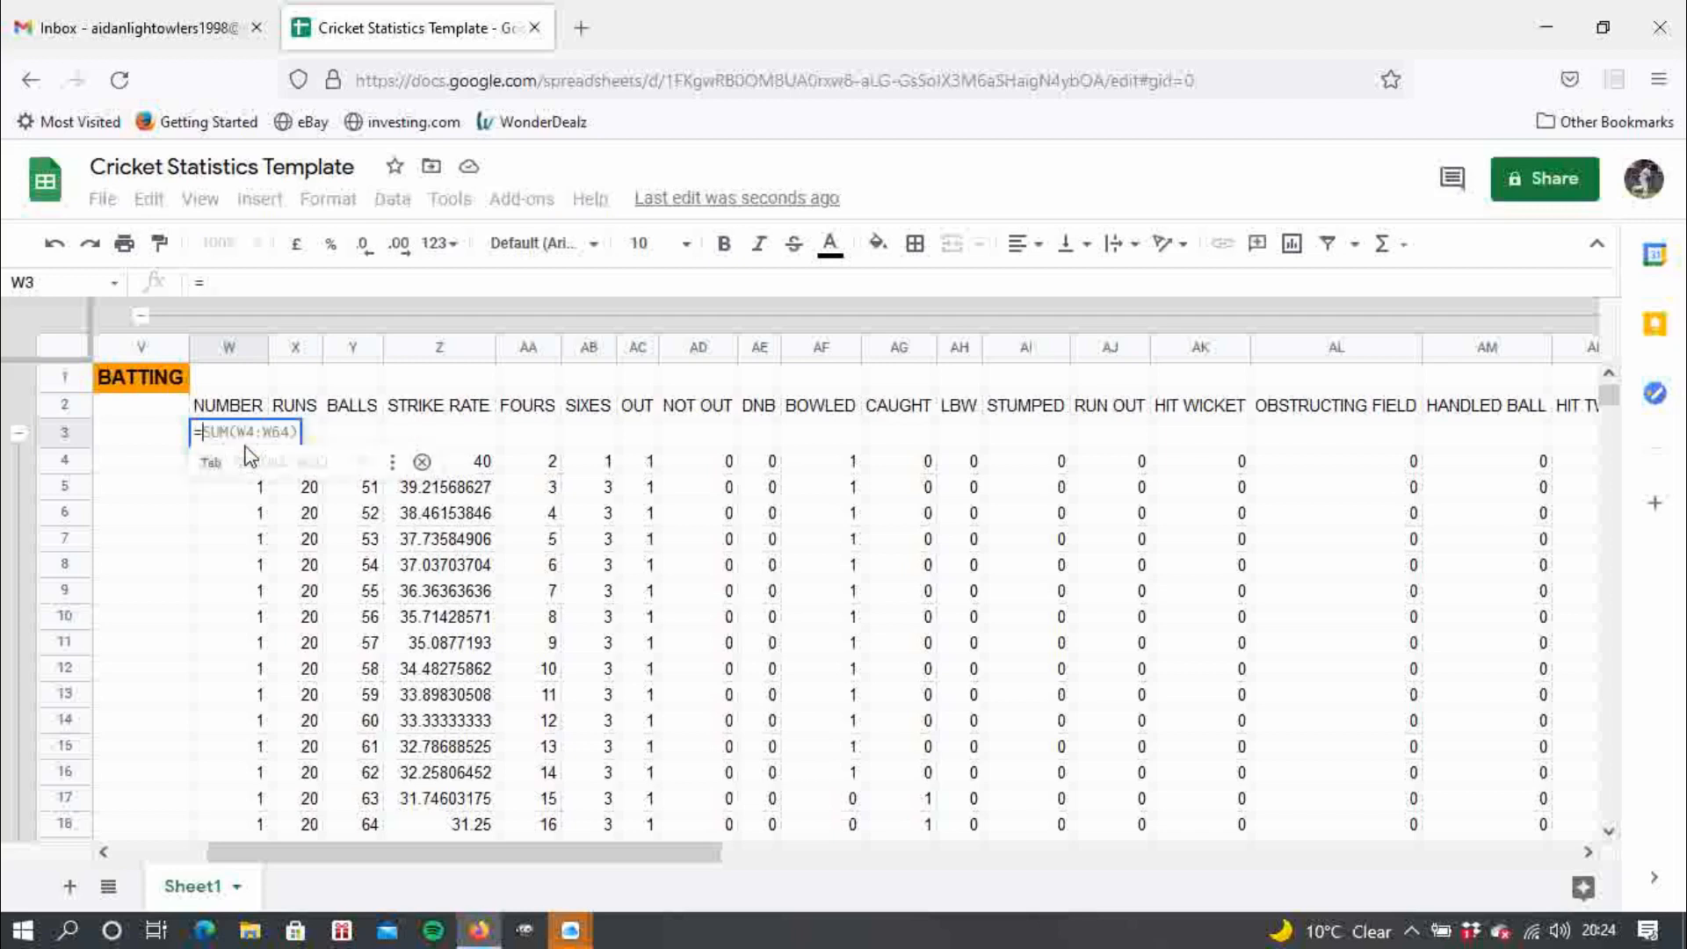
text(SUM)
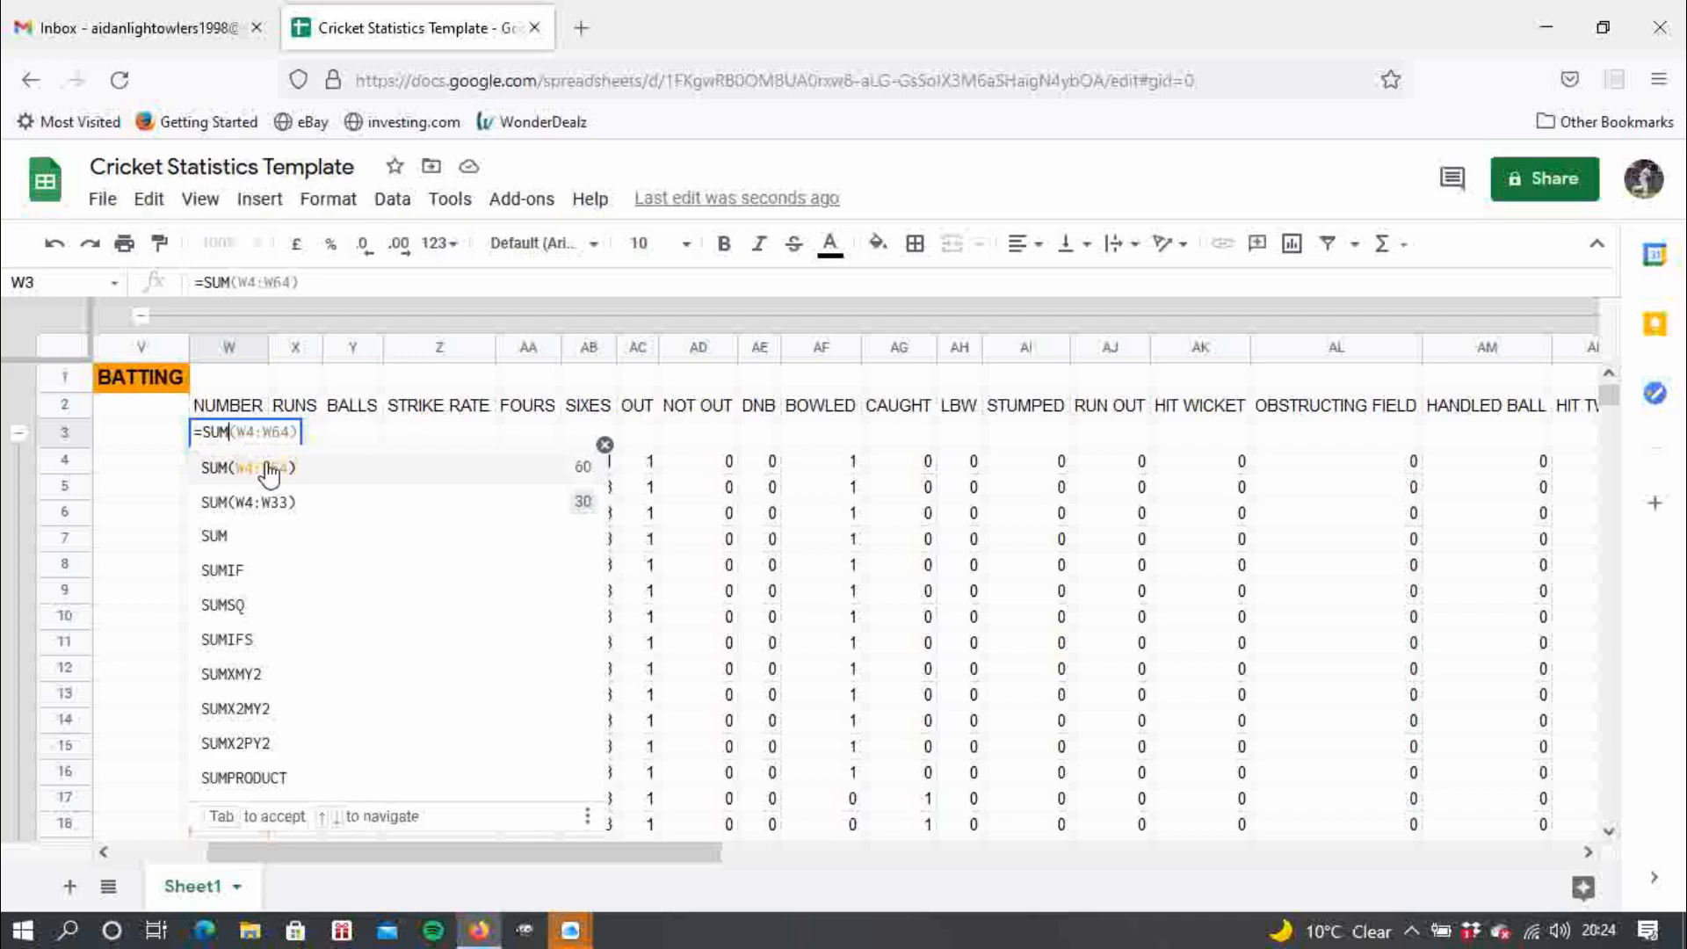
click(268, 469)
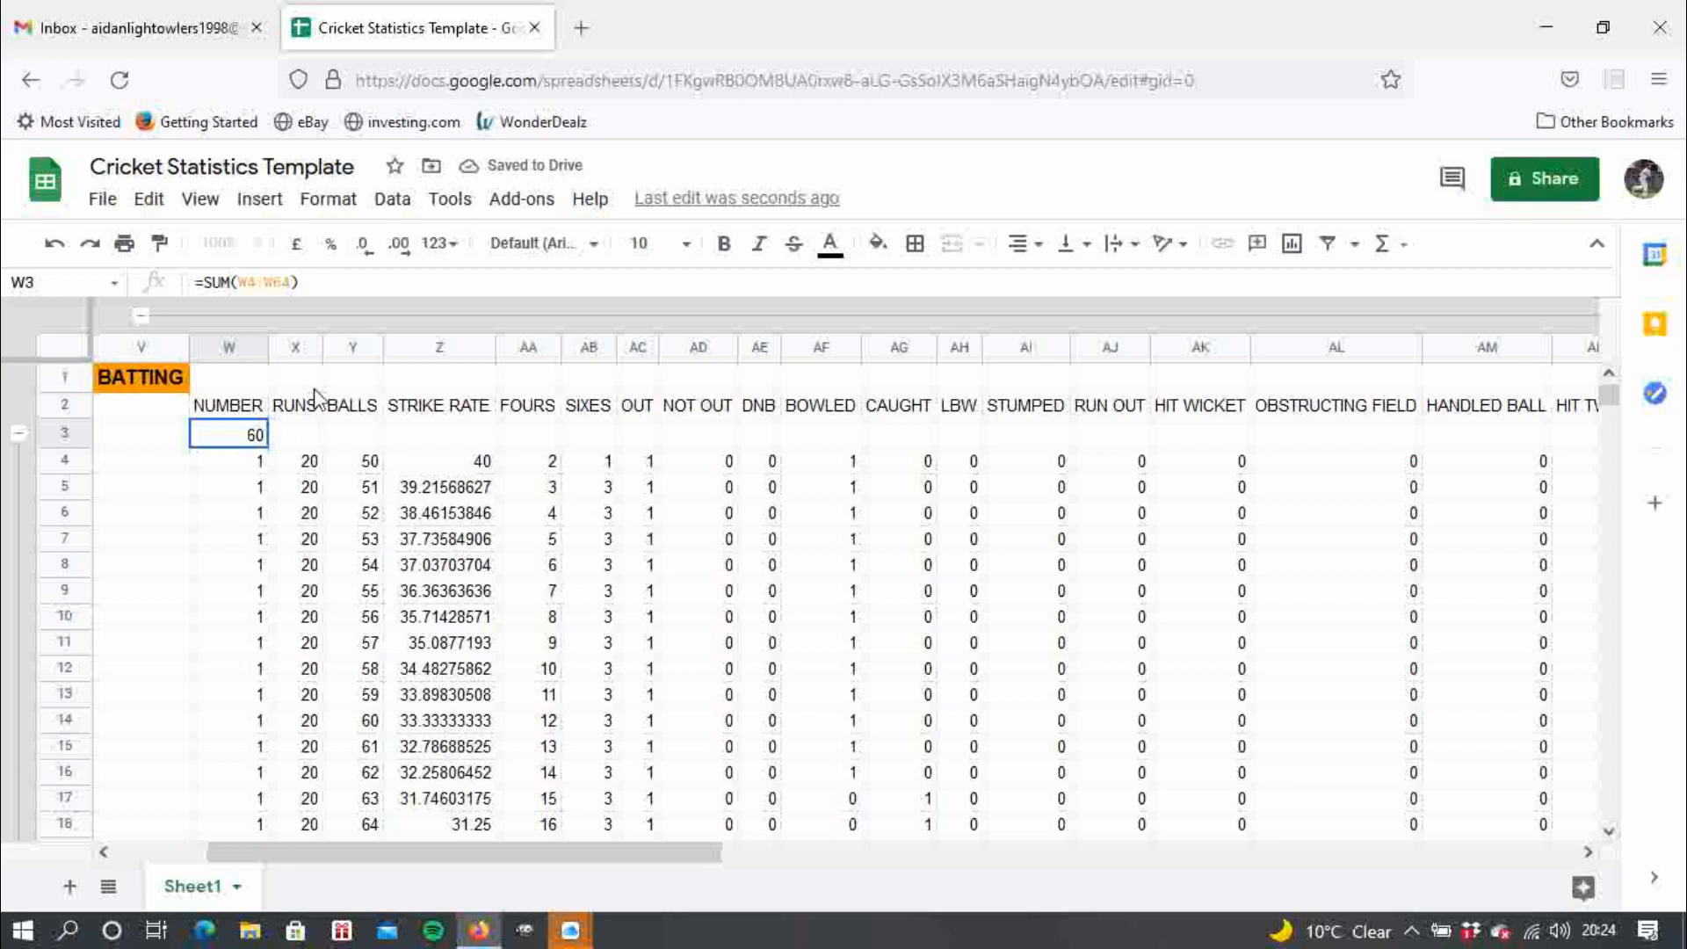
click(881, 256)
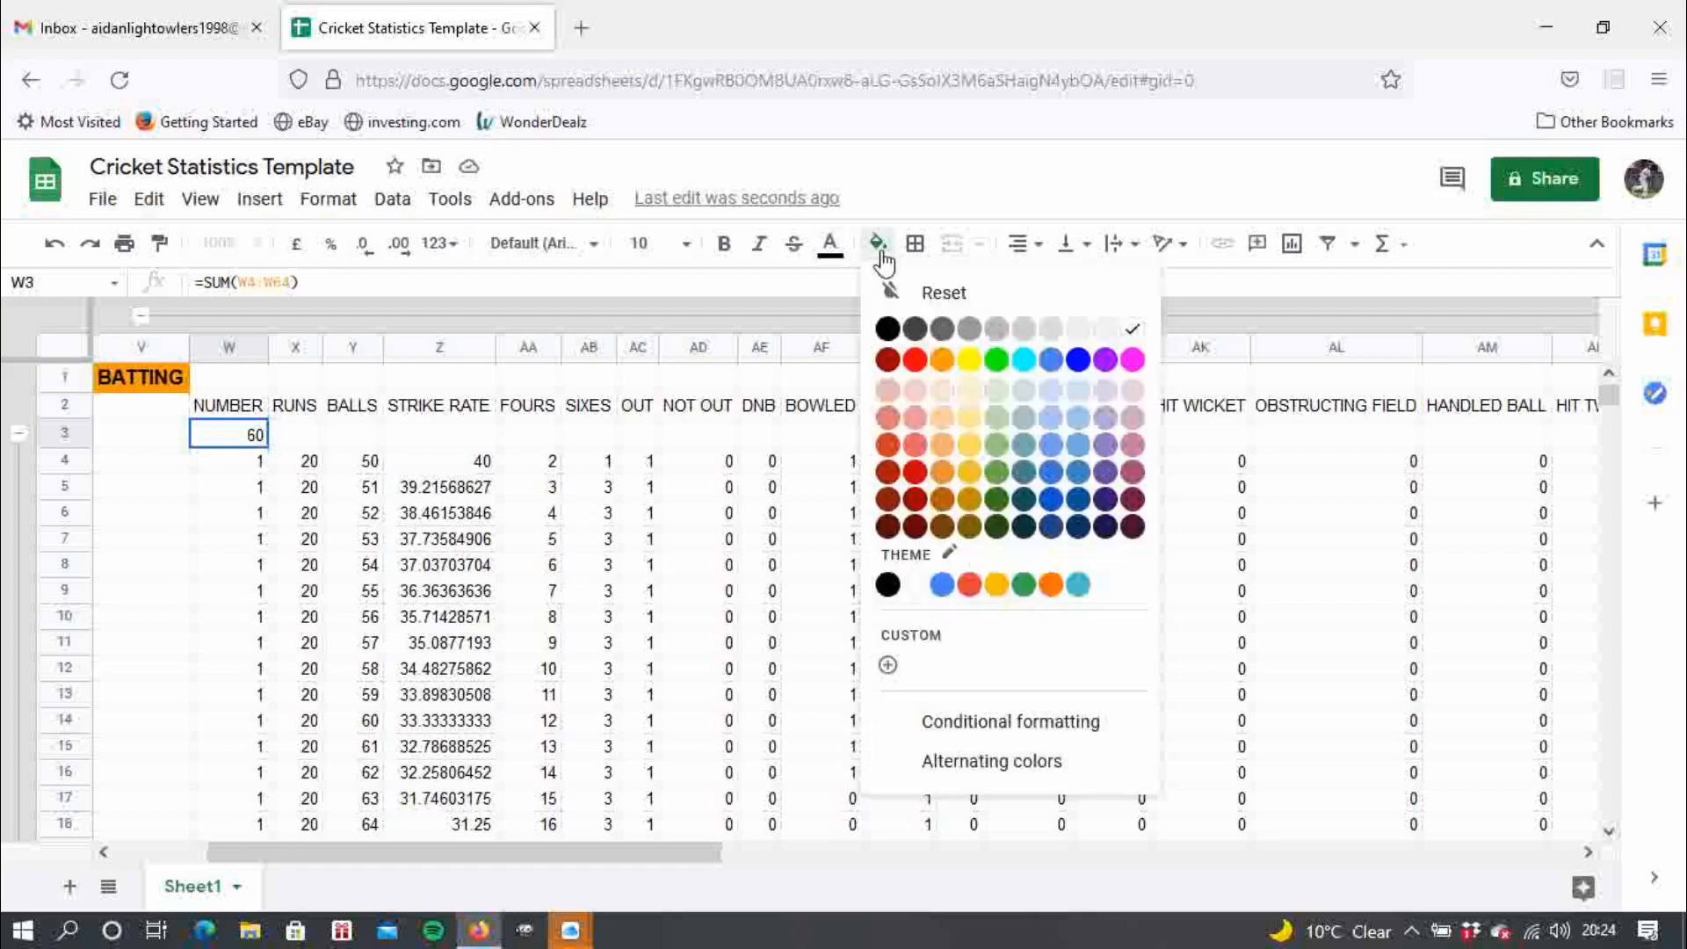
click(943, 359)
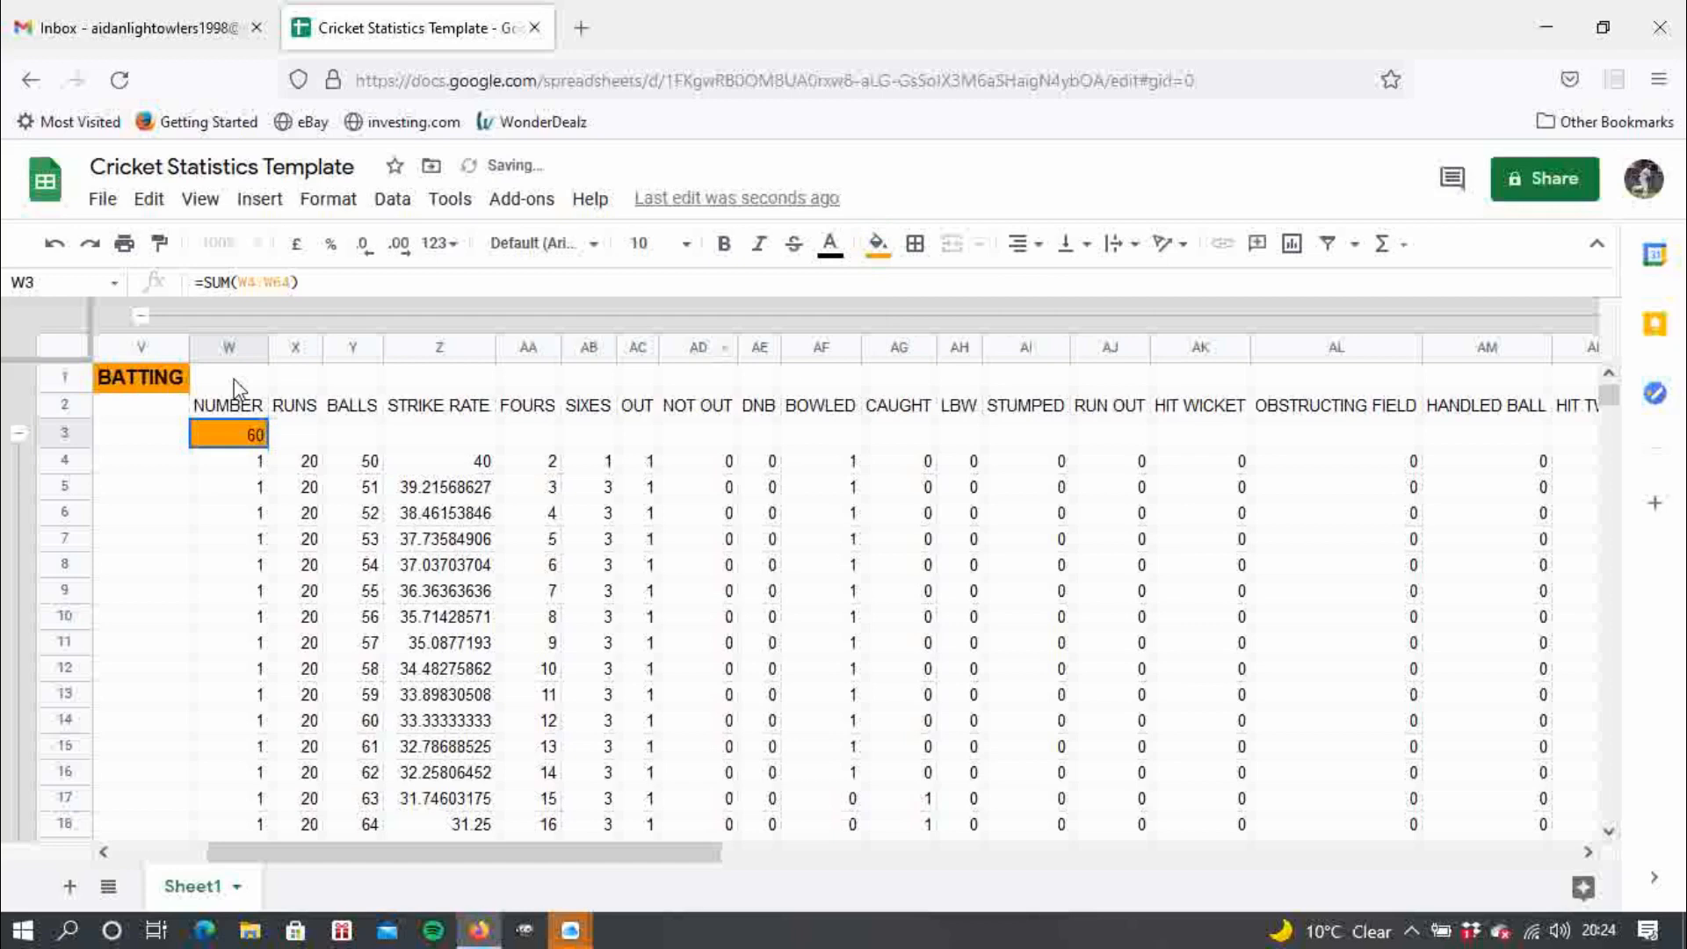
- Fill the orange total from W3 across the RUNS and BALLS columns to Y3
click(285, 444)
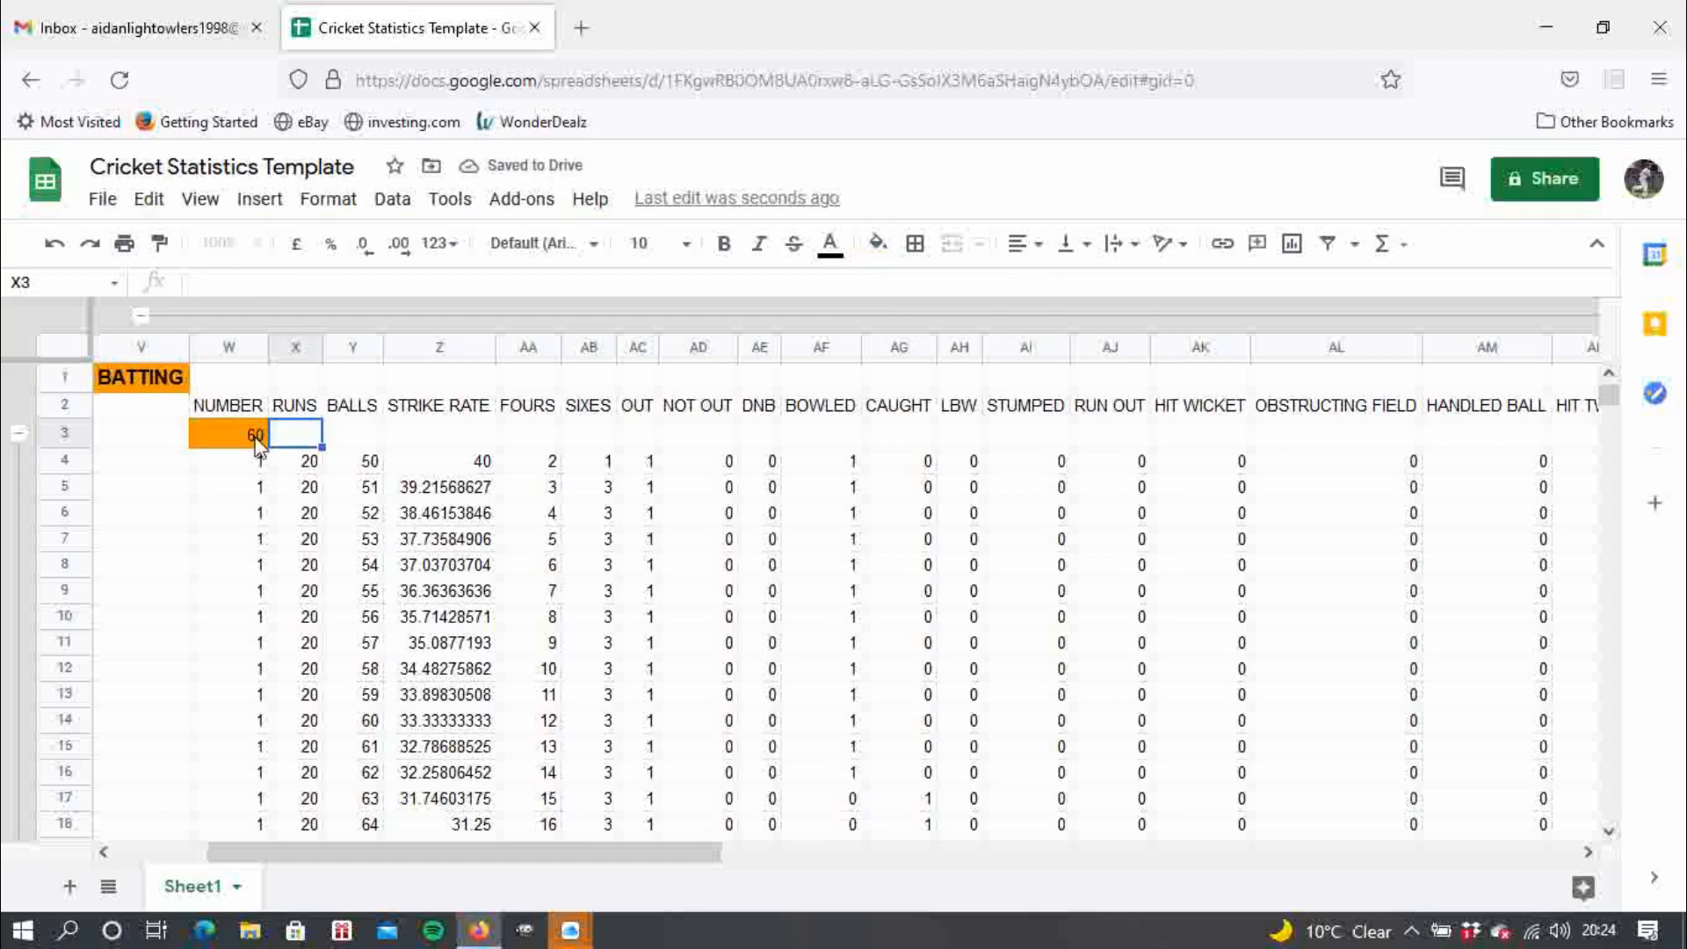
click(259, 446)
drag(266, 446, 355, 445)
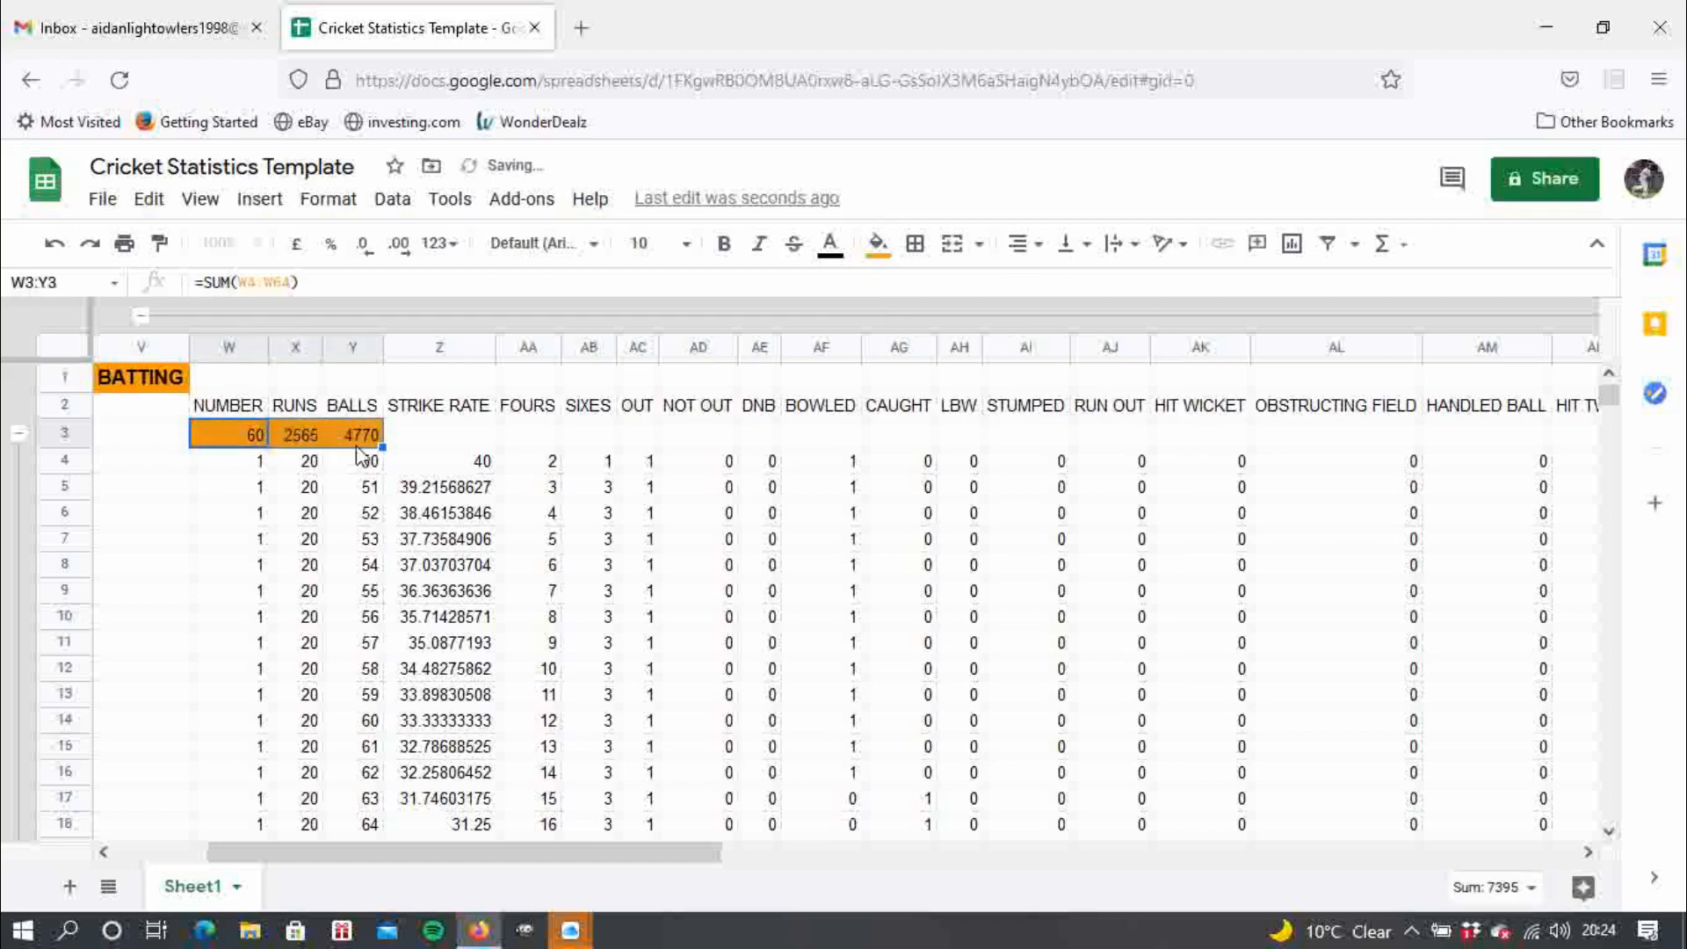
click(309, 429)
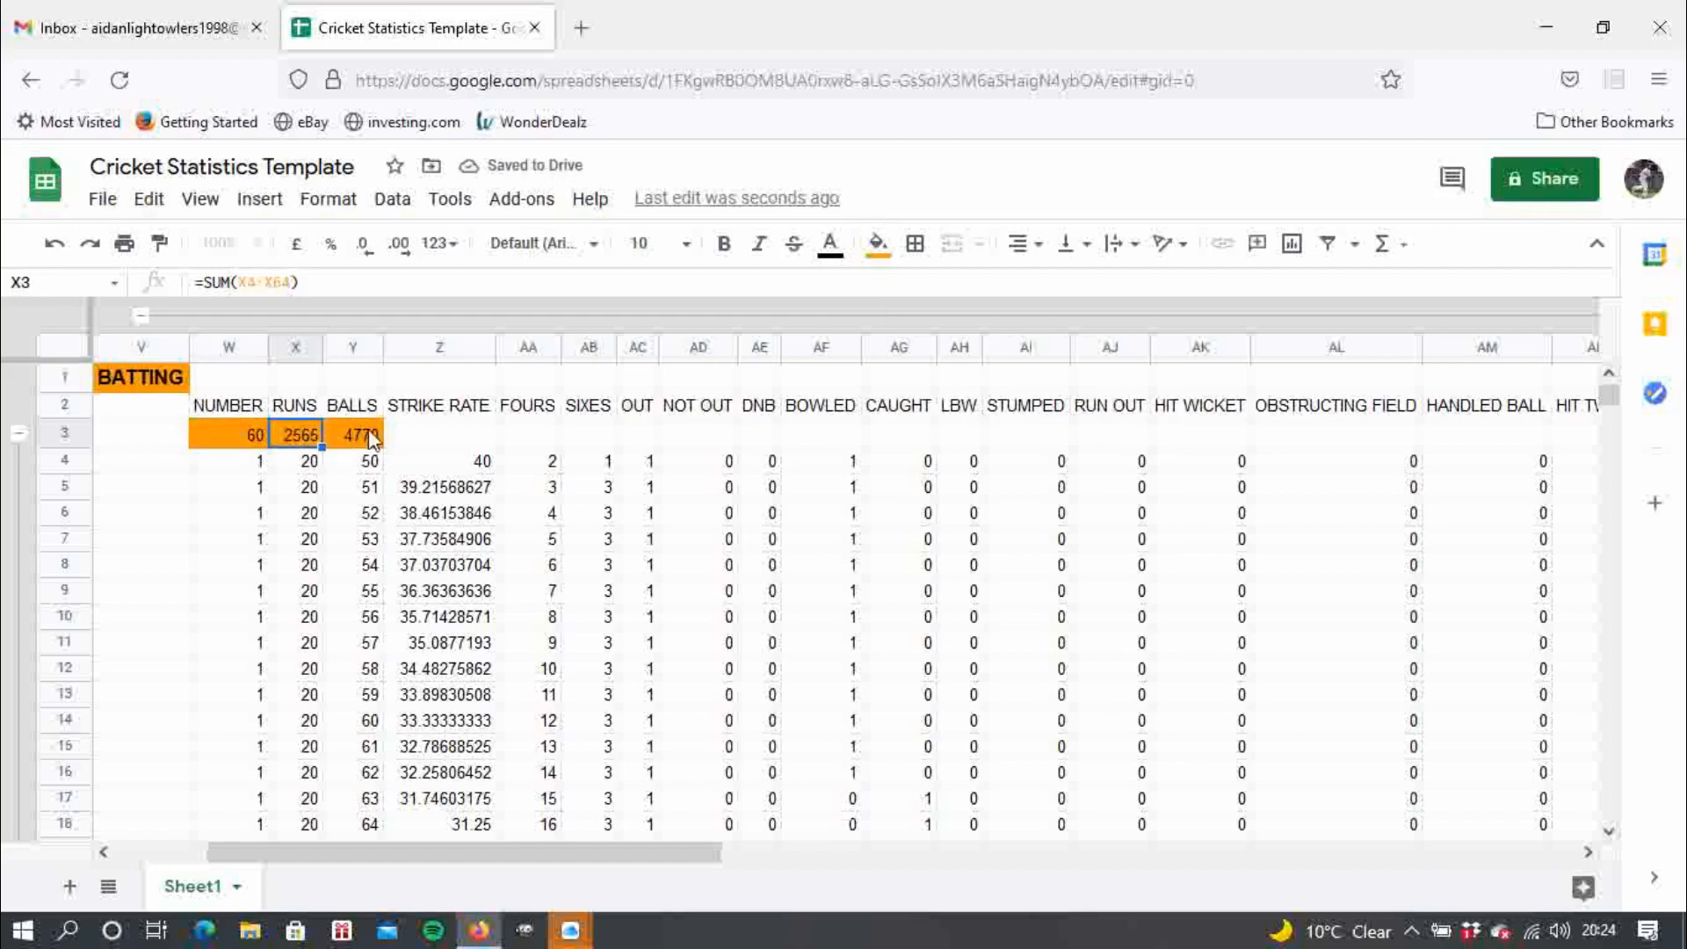
- Enter the overall strike rate formula =(X3*100)/Y3 in Z3
click(448, 437)
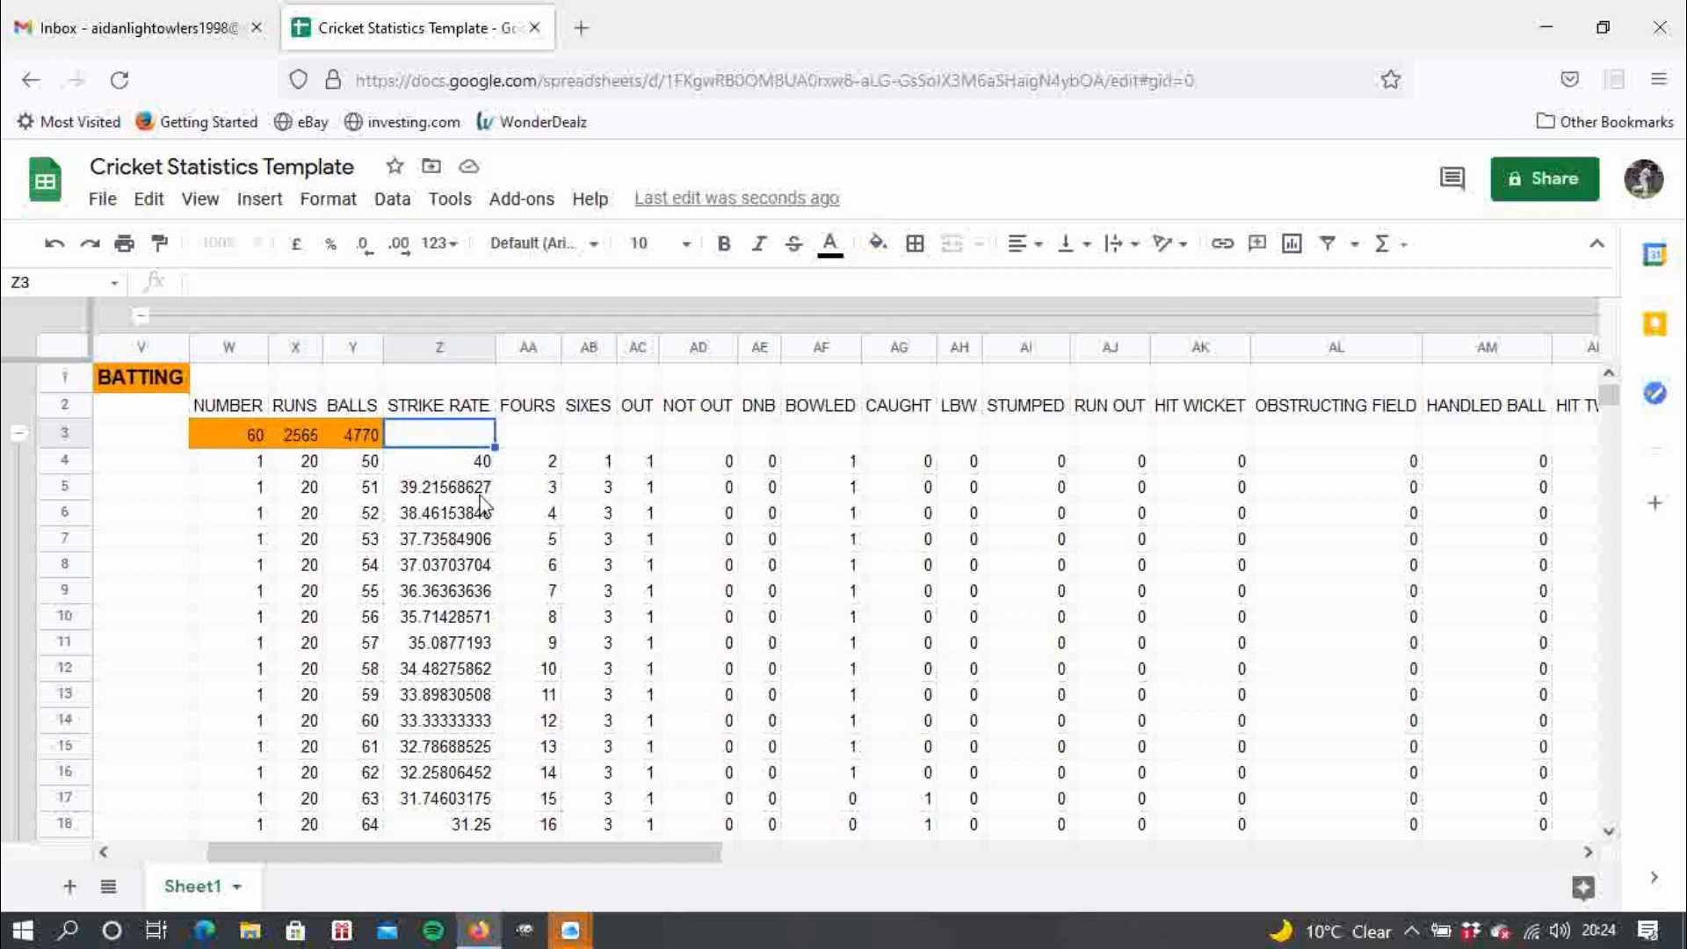
text(=S)
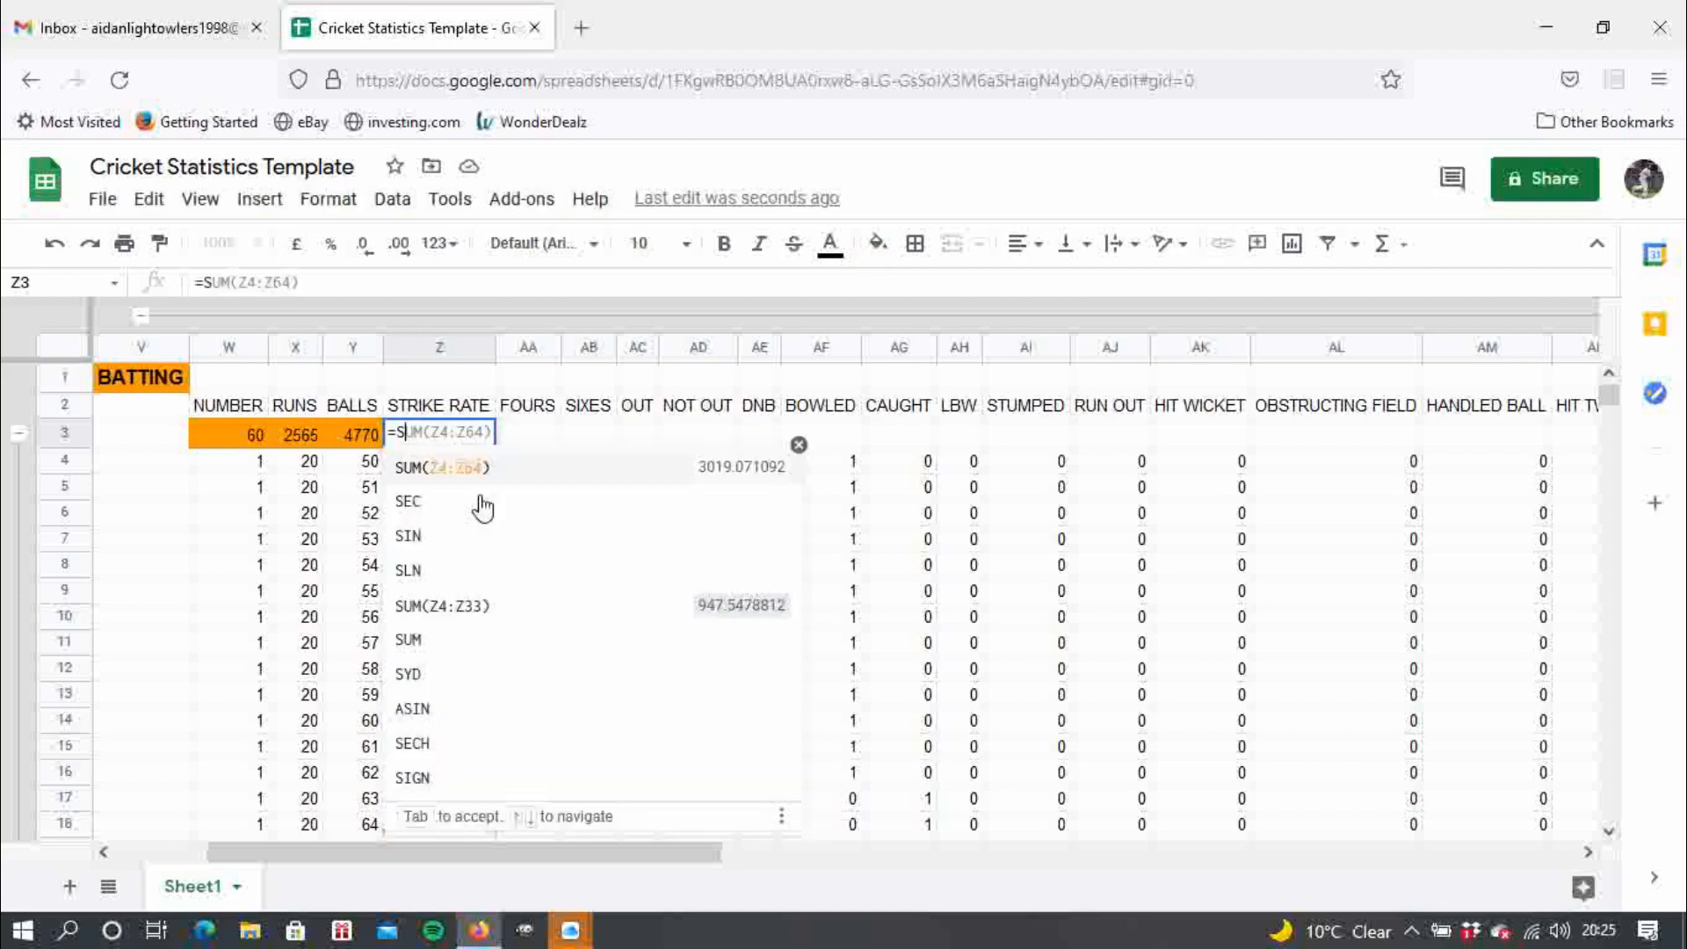
key(BackSpace)
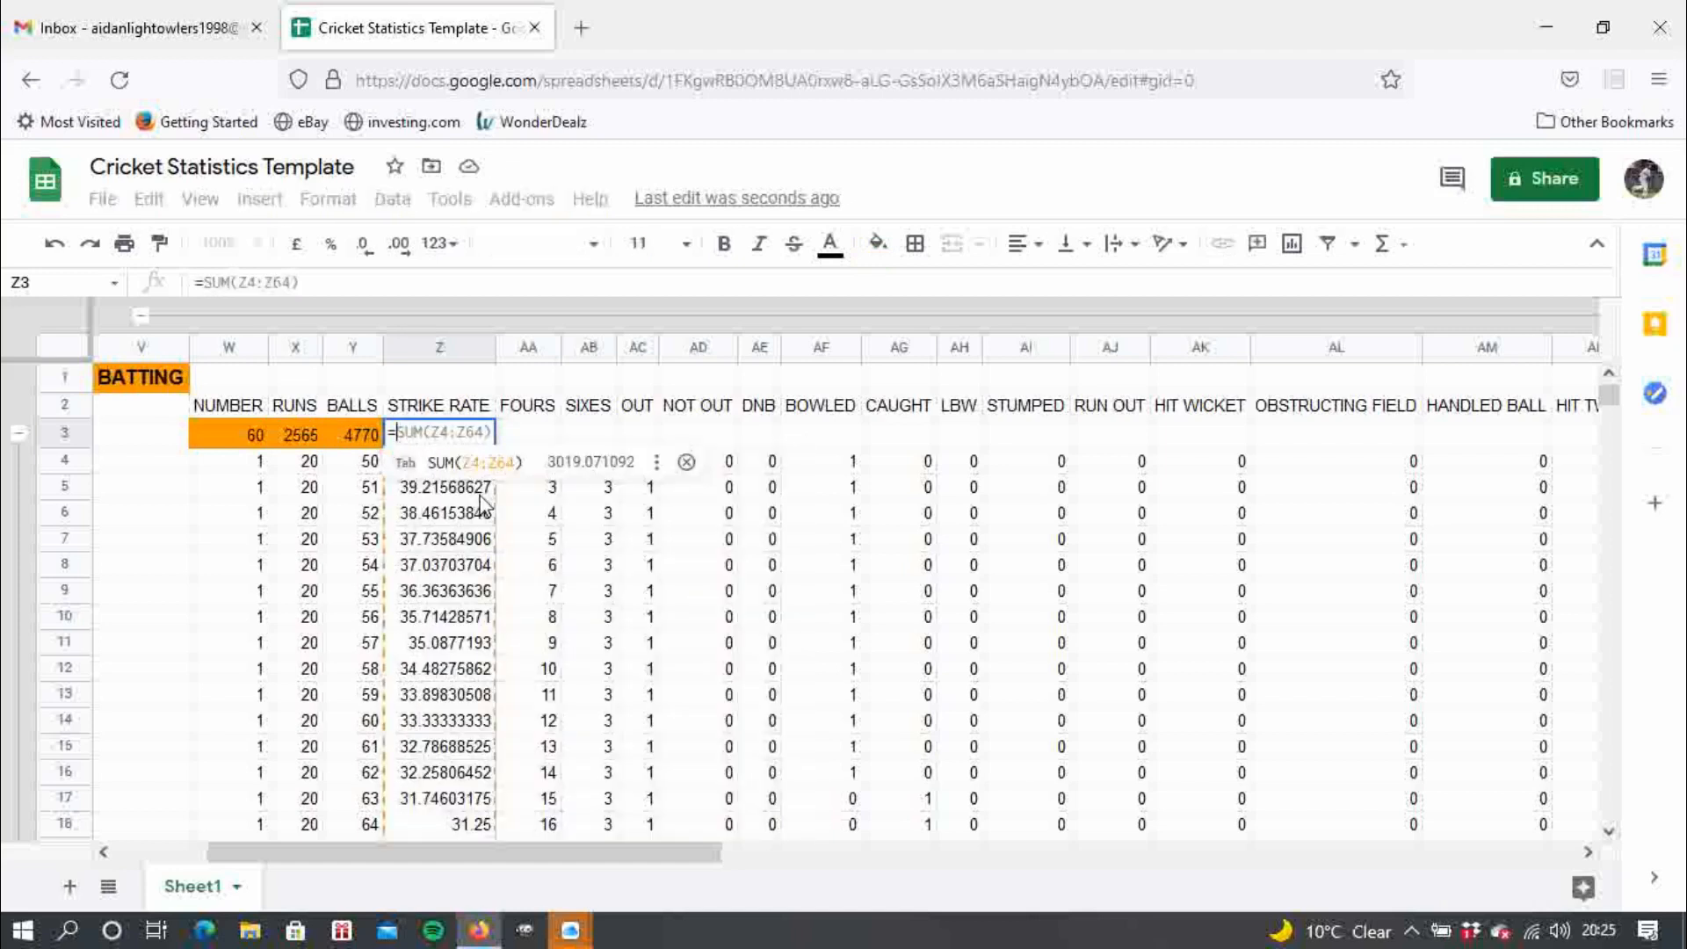
click(312, 436)
key(BackSpace)
key(BackSpace)
text(()
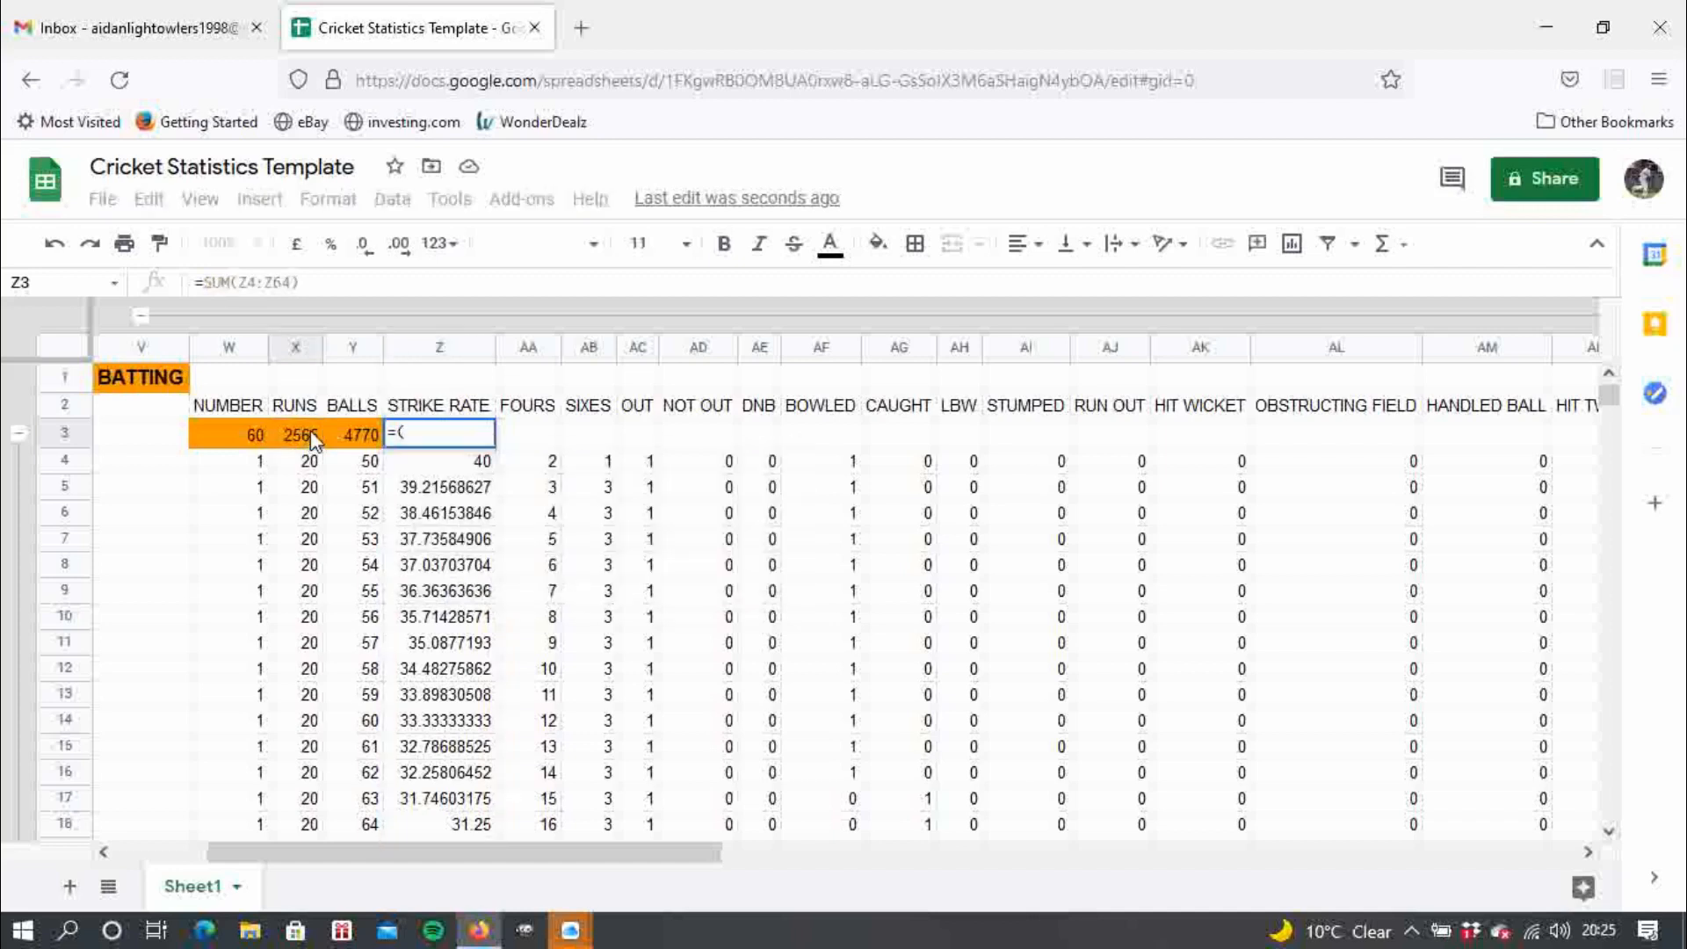
click(314, 437)
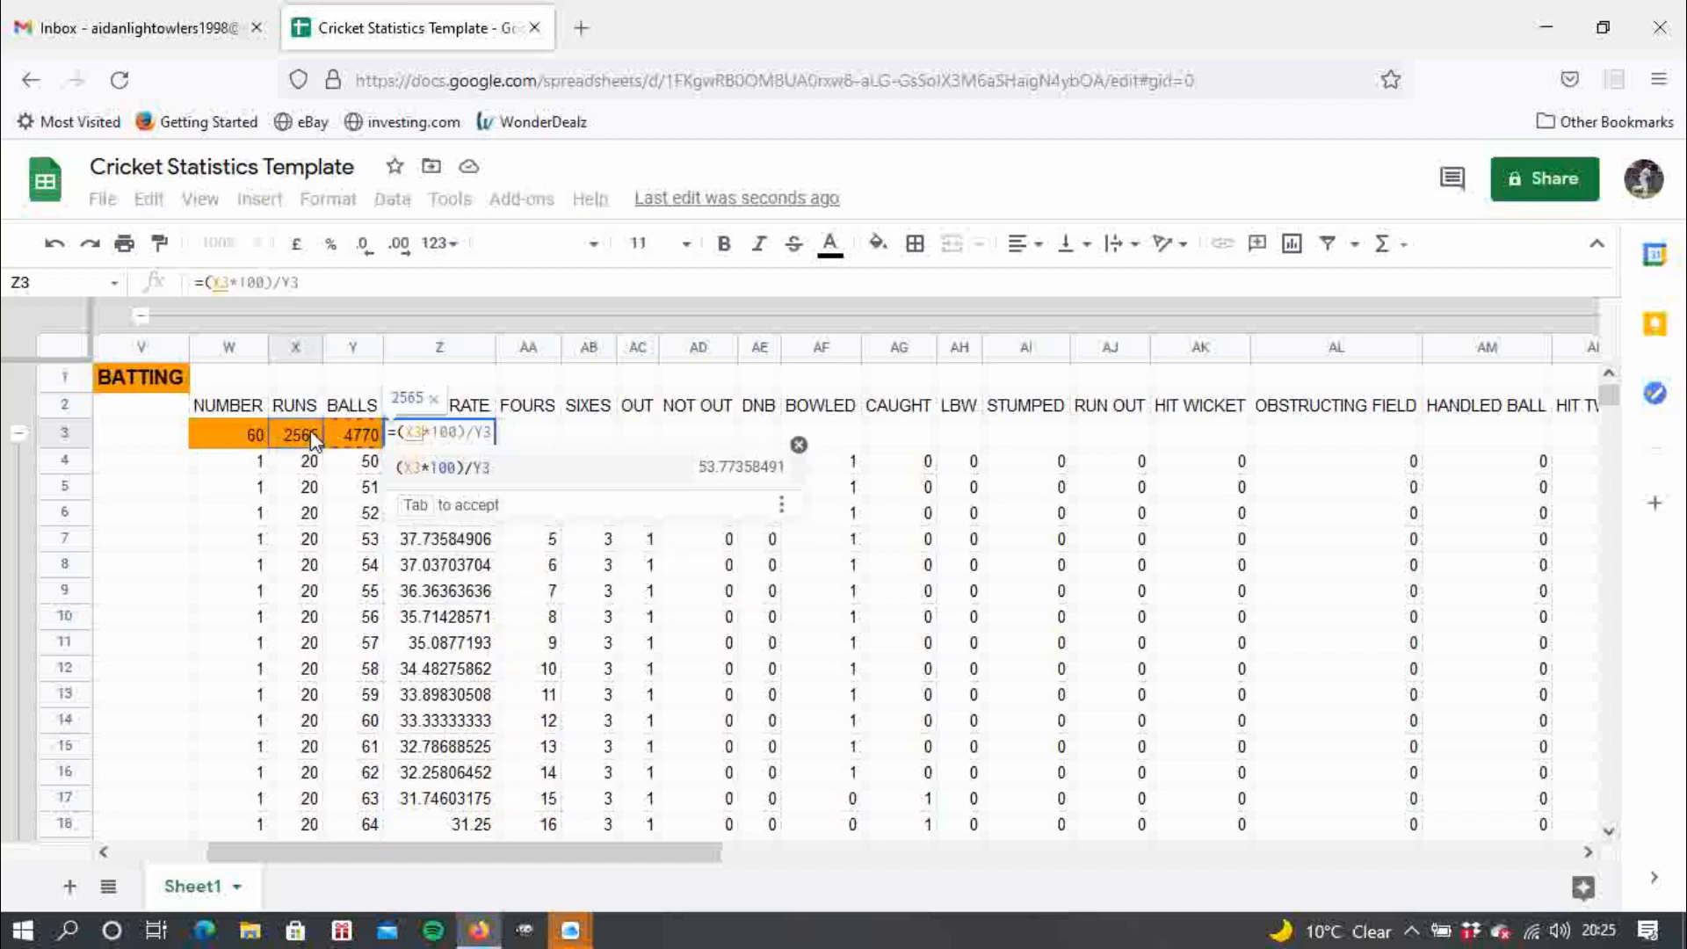
text(*100)
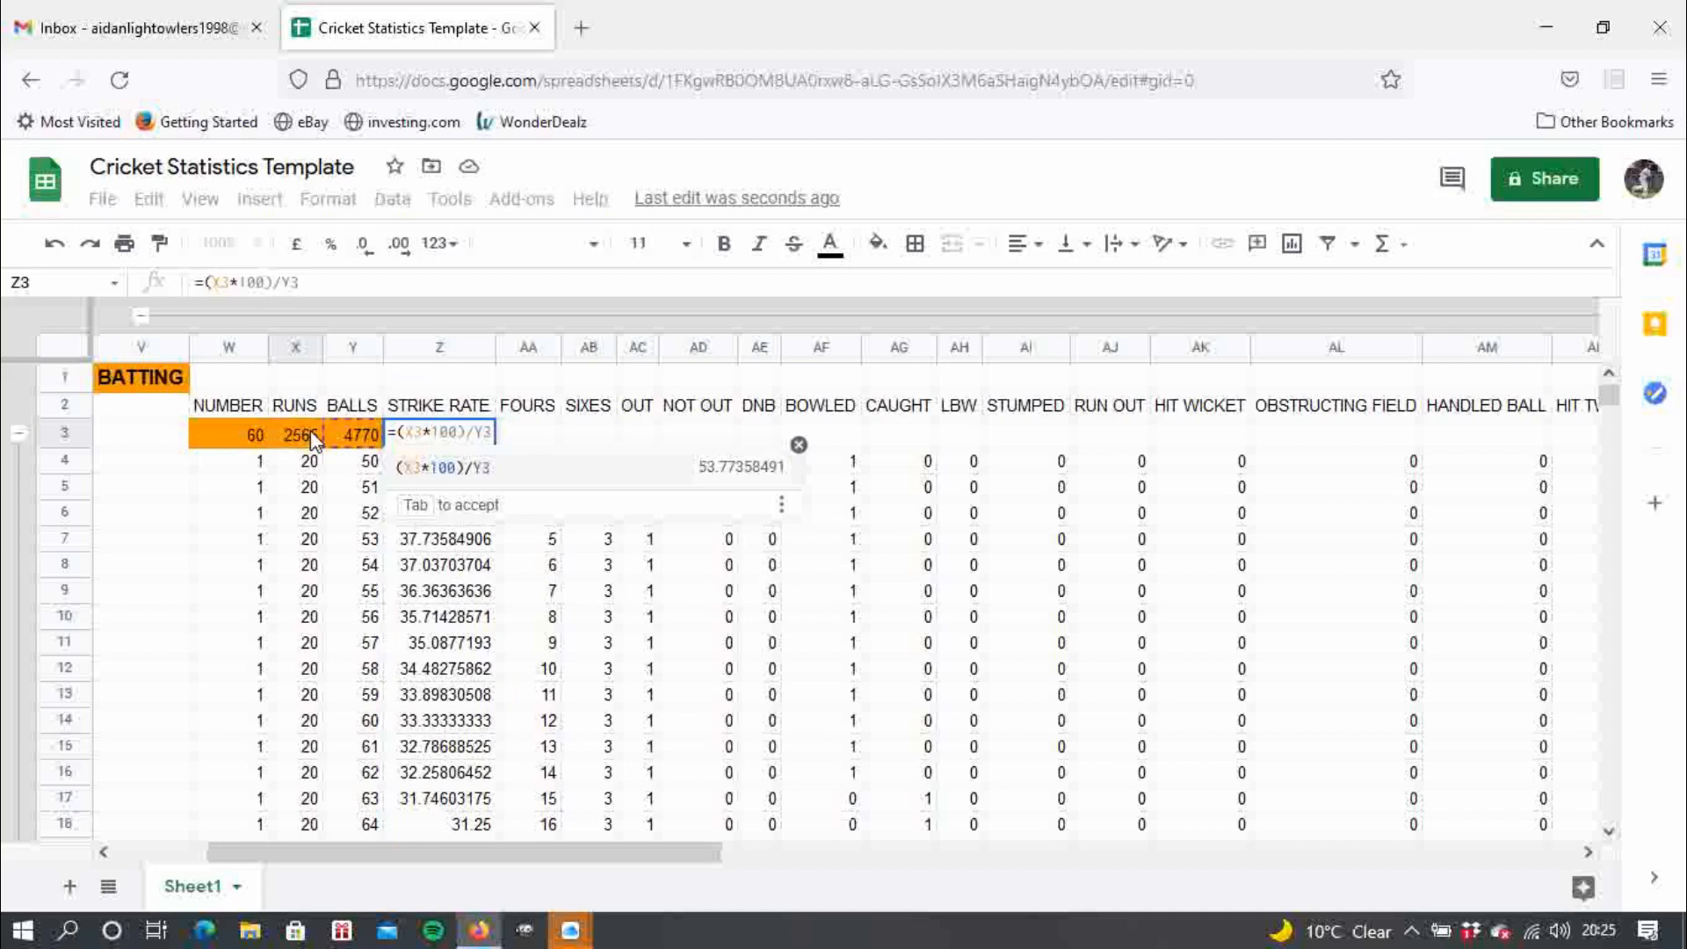
text()/)
click(349, 450)
key(Return)
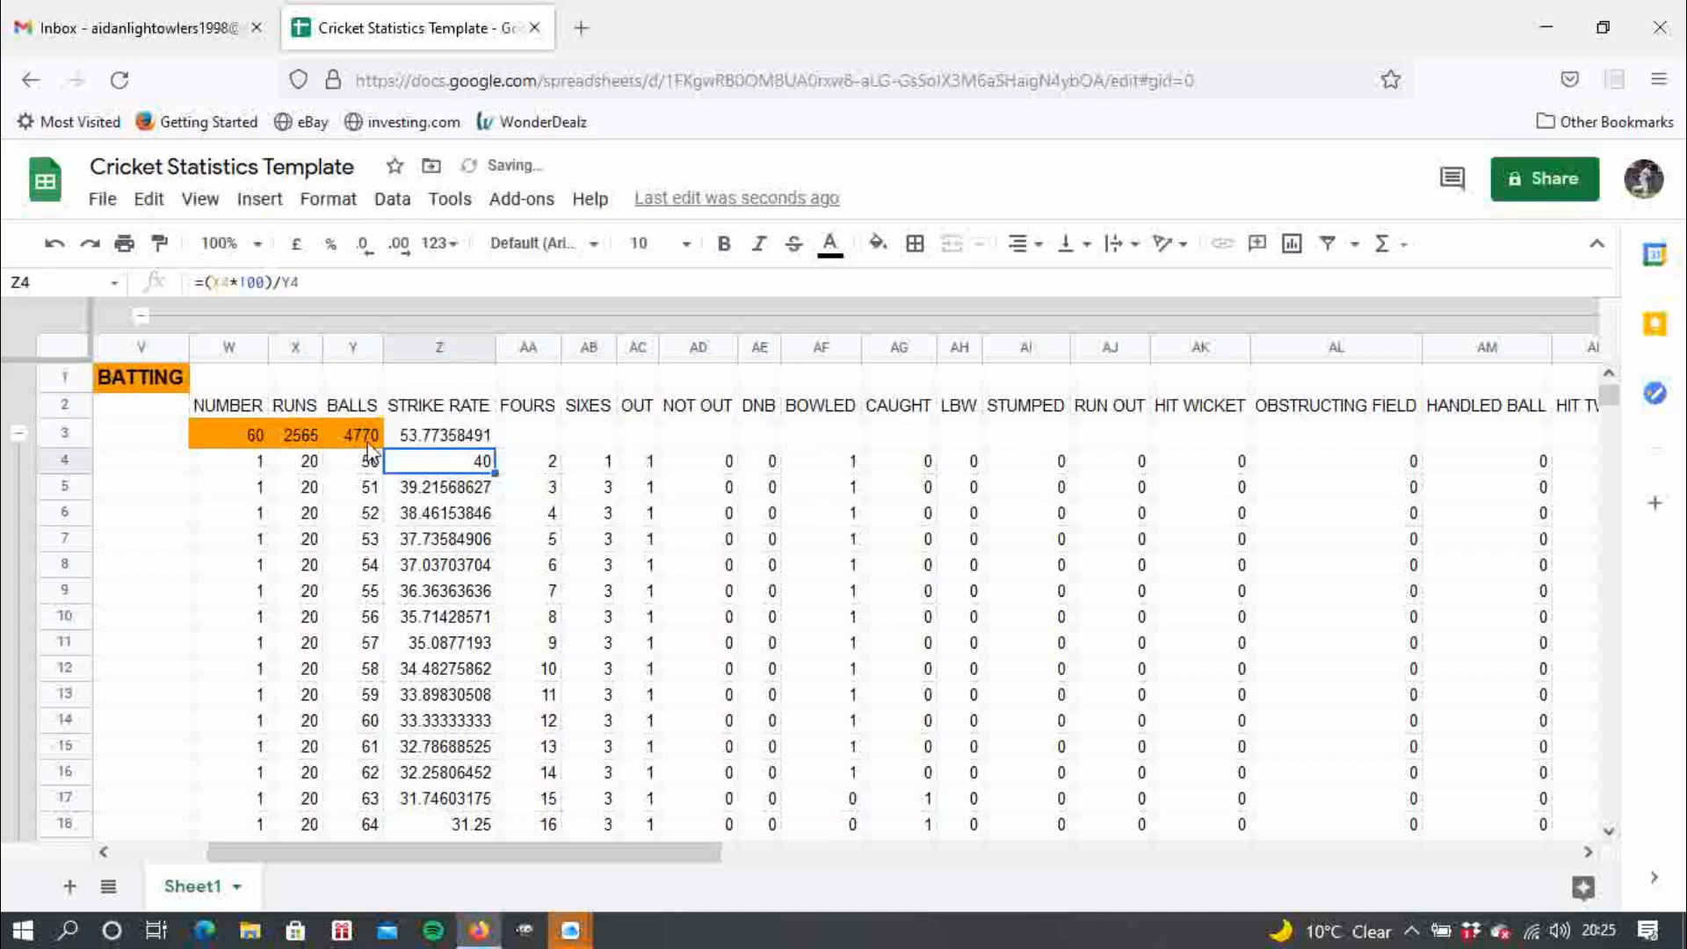
- Total the FOURS column in AA3 with the suggested =SUM(AA4:AA33) and shade the cell orange
click(528, 439)
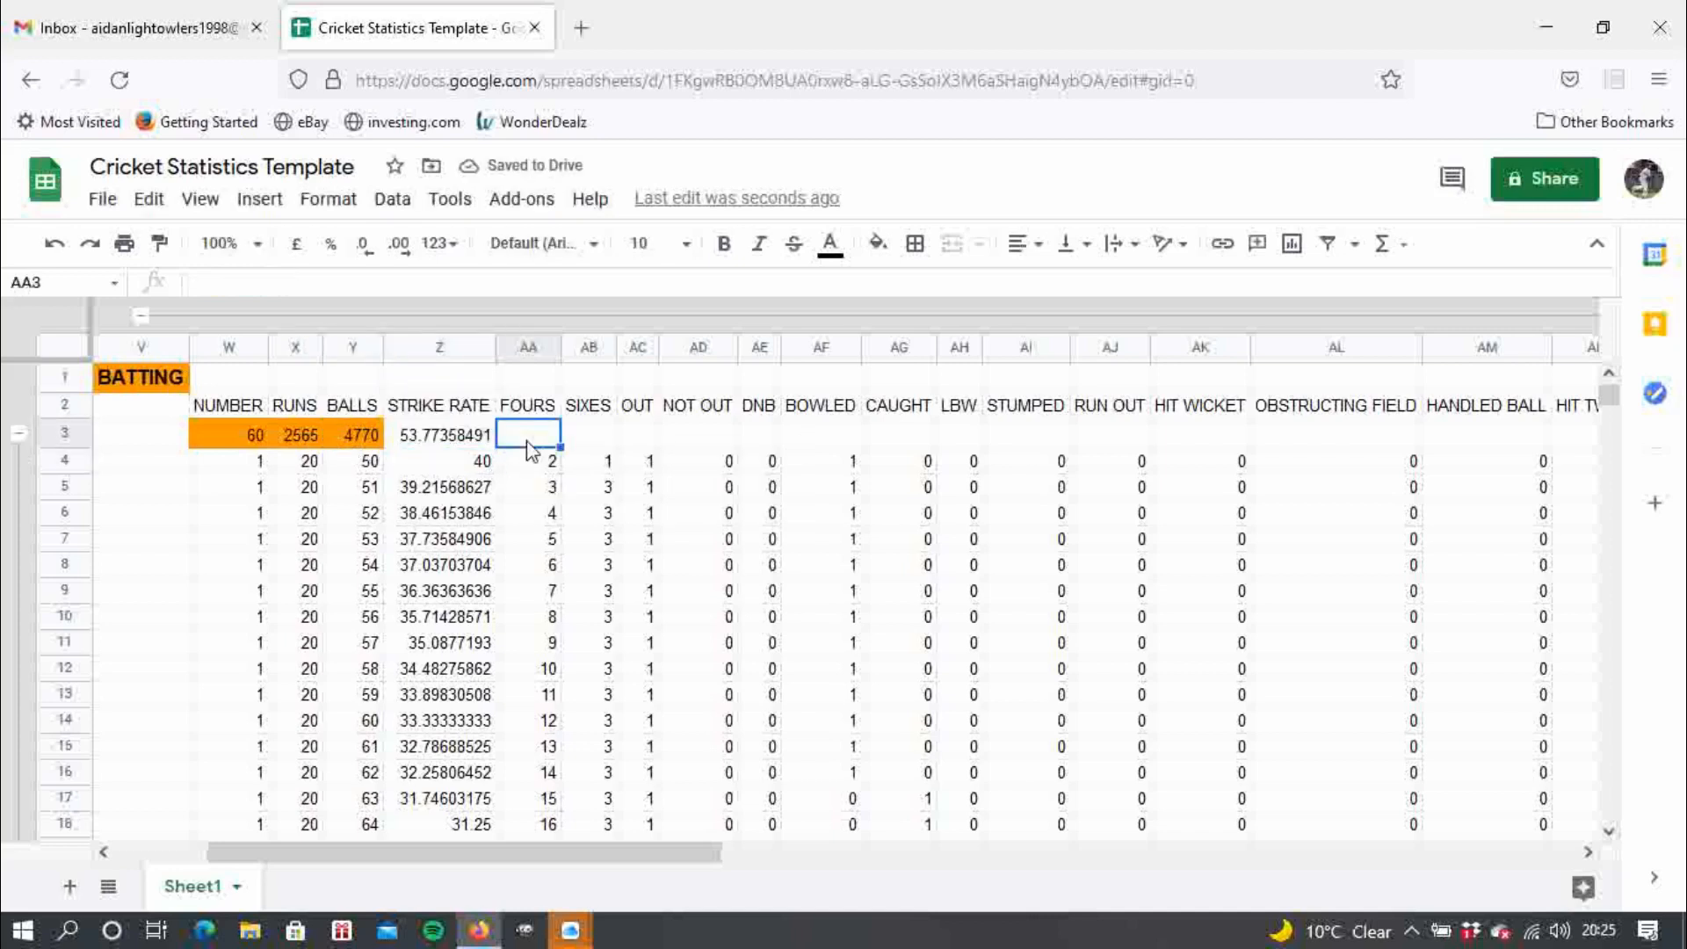
text(=)
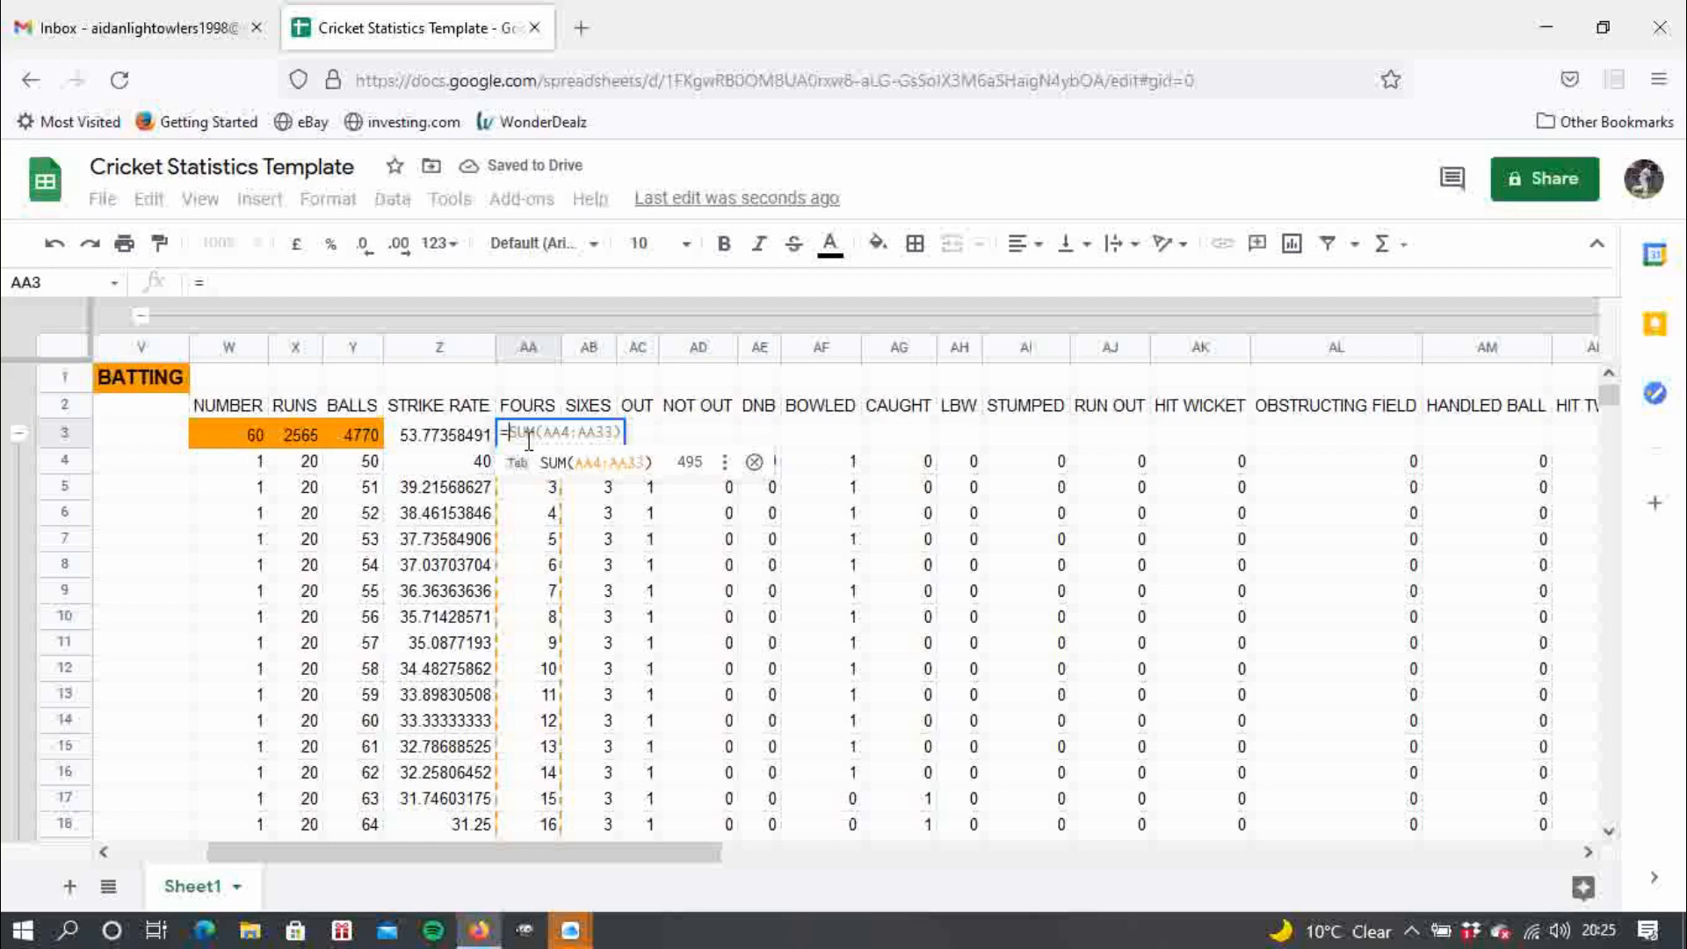
click(567, 461)
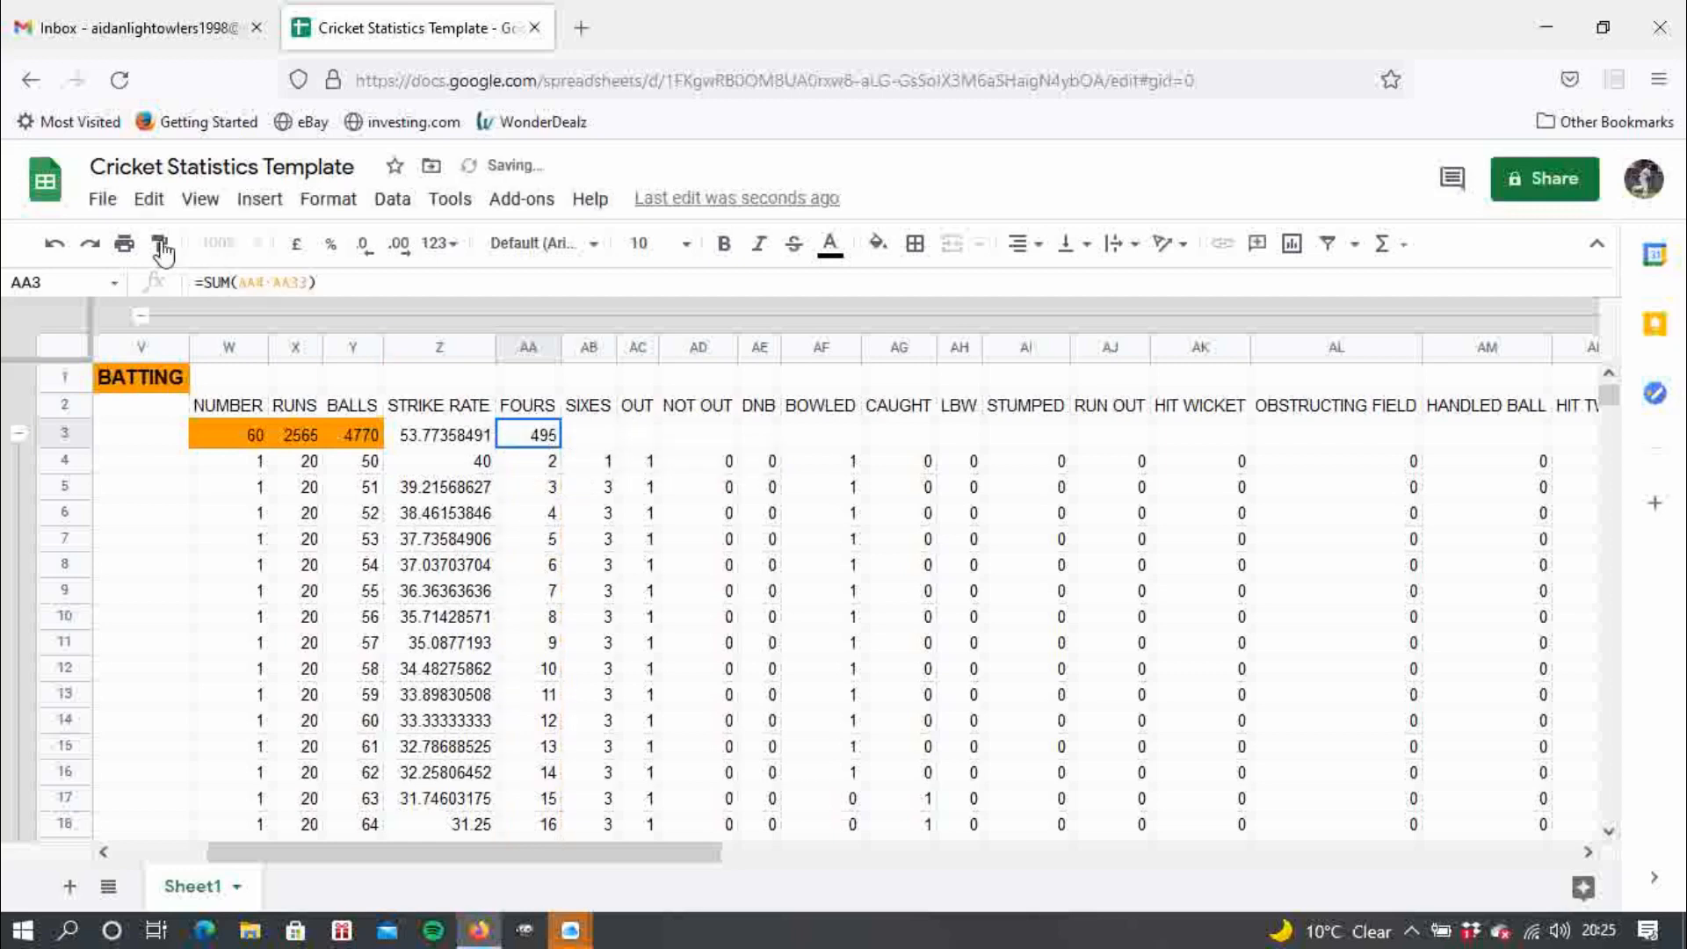
click(878, 243)
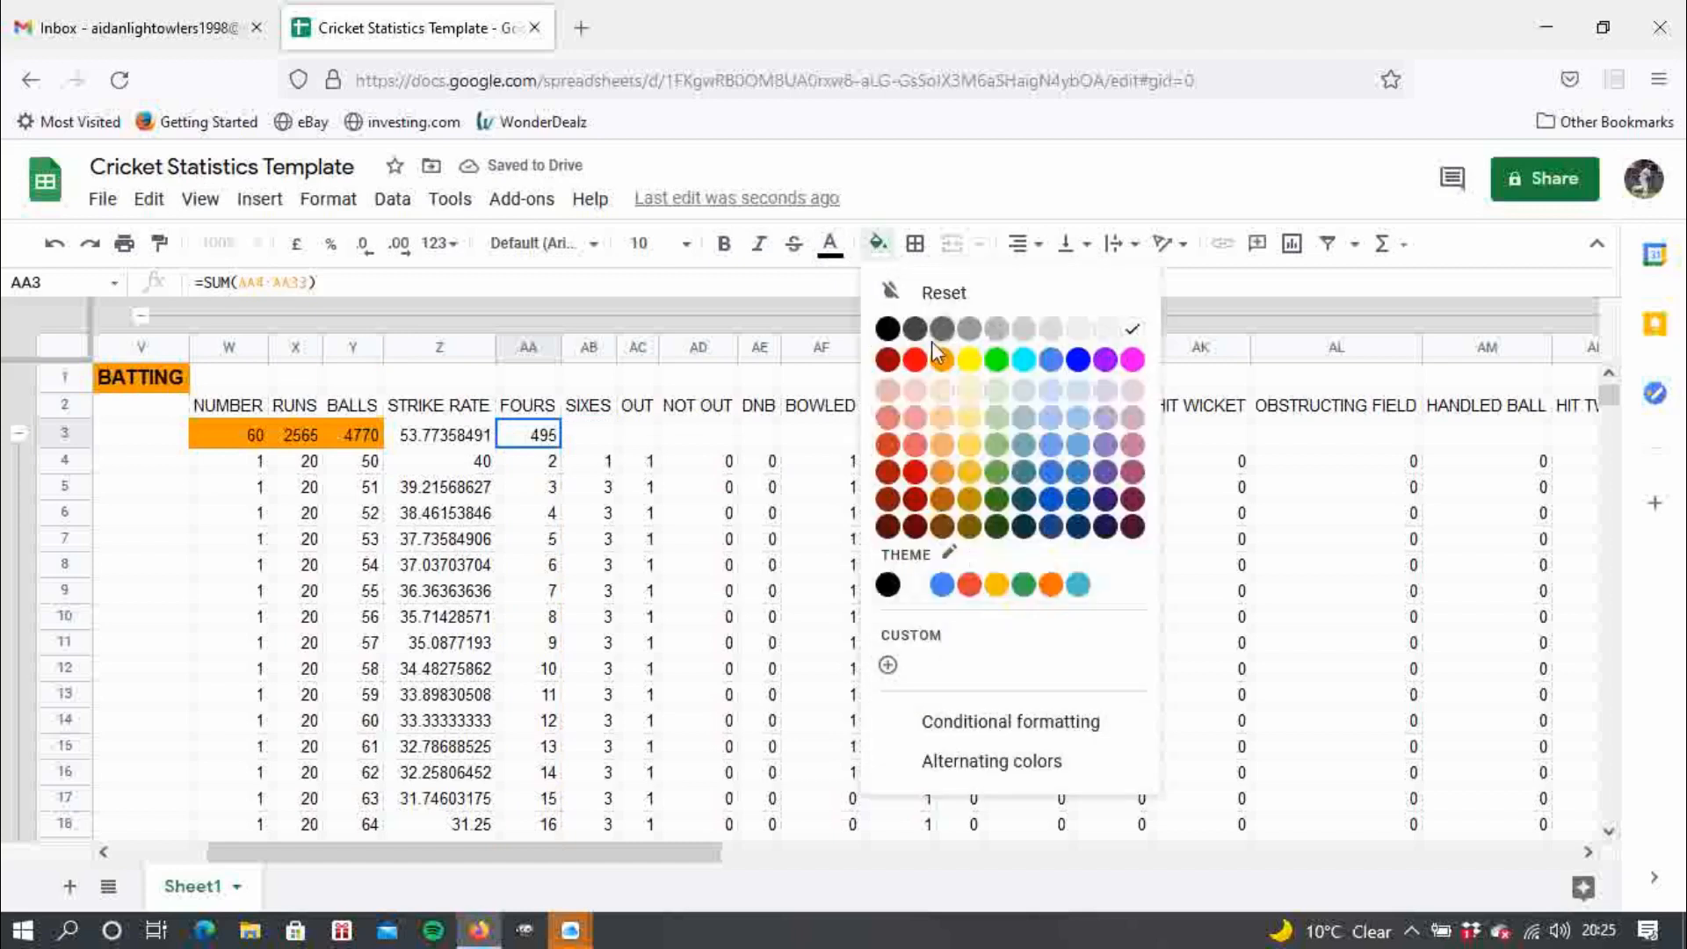
click(943, 367)
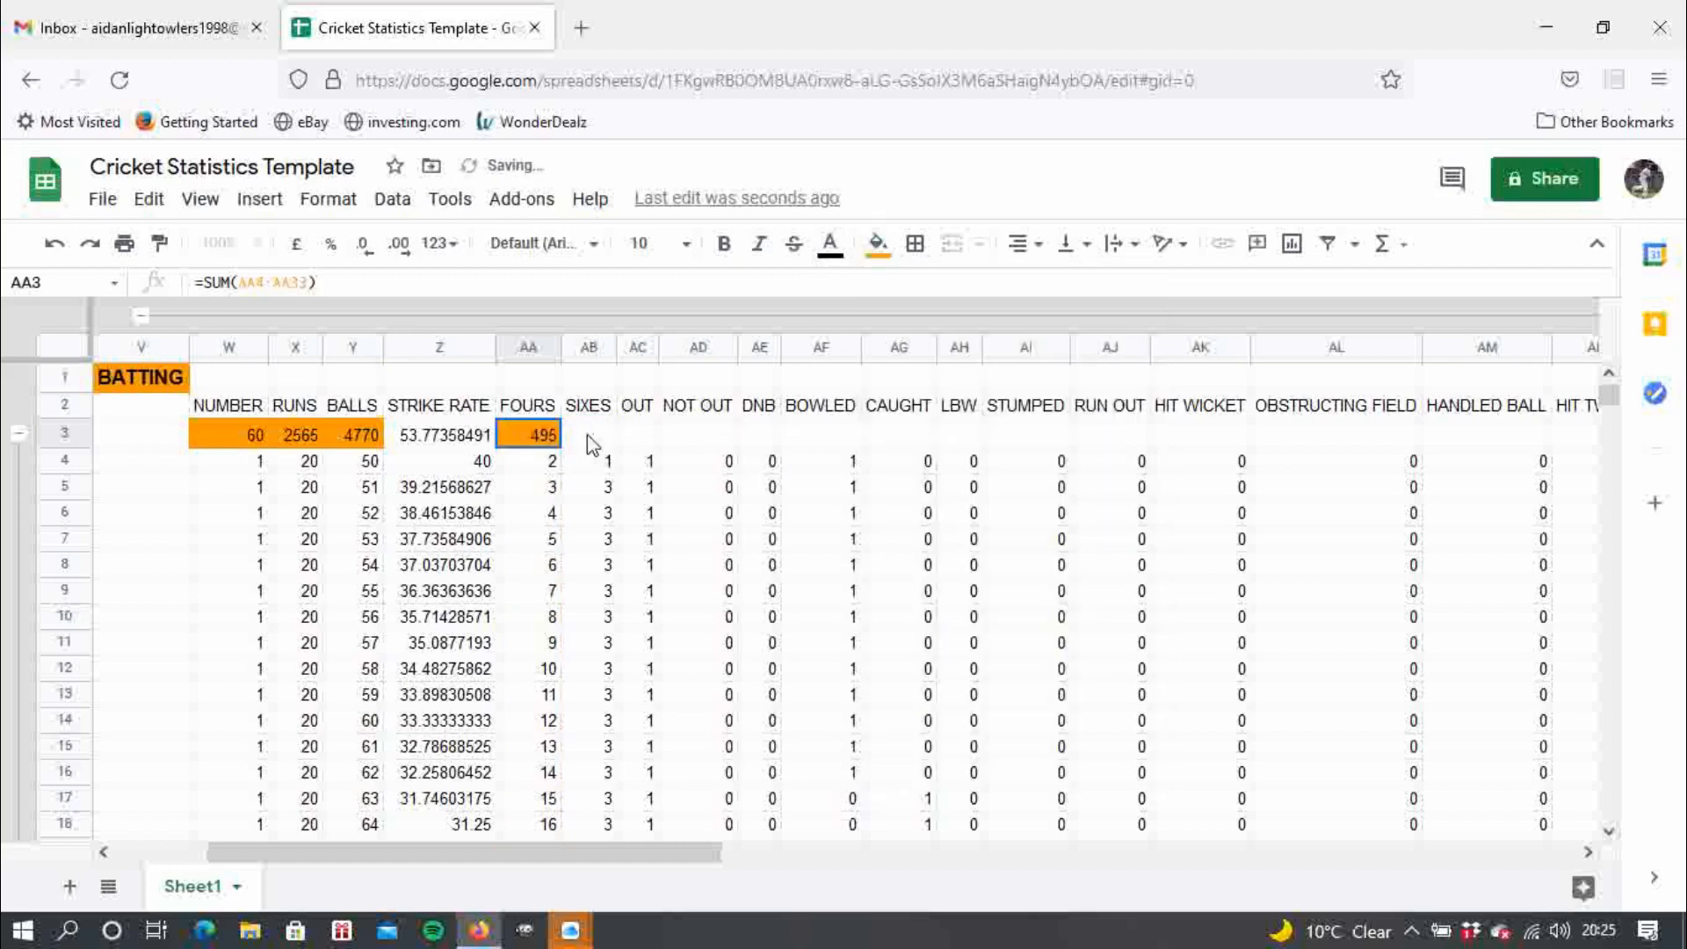
- Make the row 3 totals for NUMBER, RUNS, BALLS and FOURS bold
click(251, 431)
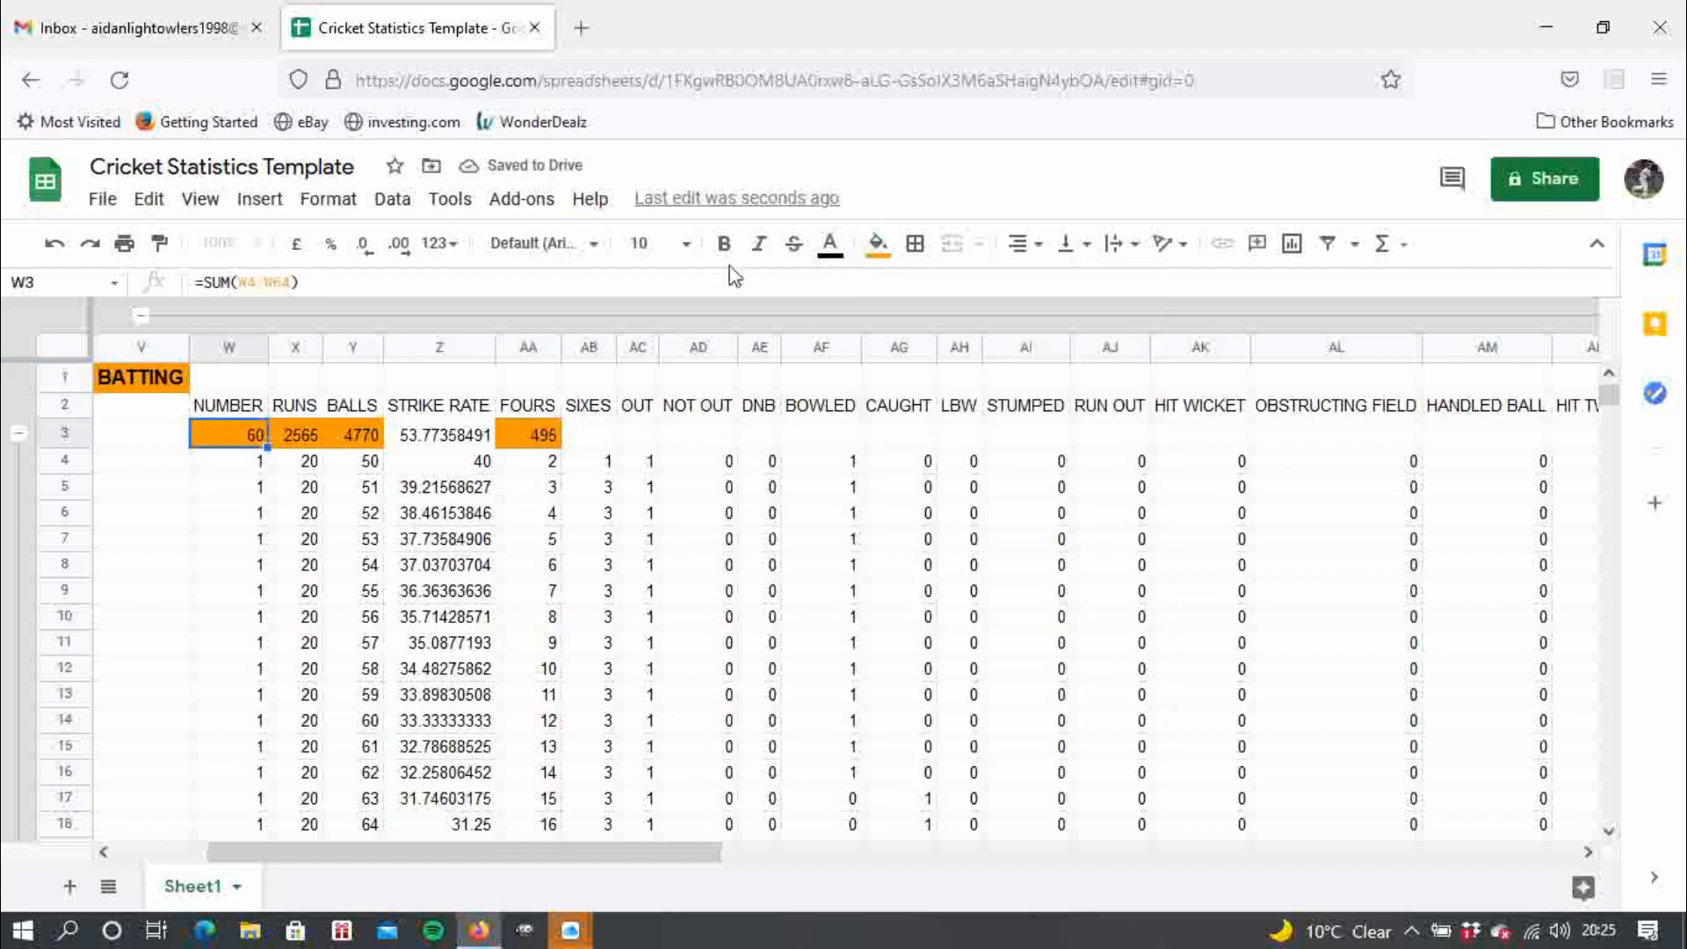
click(302, 433)
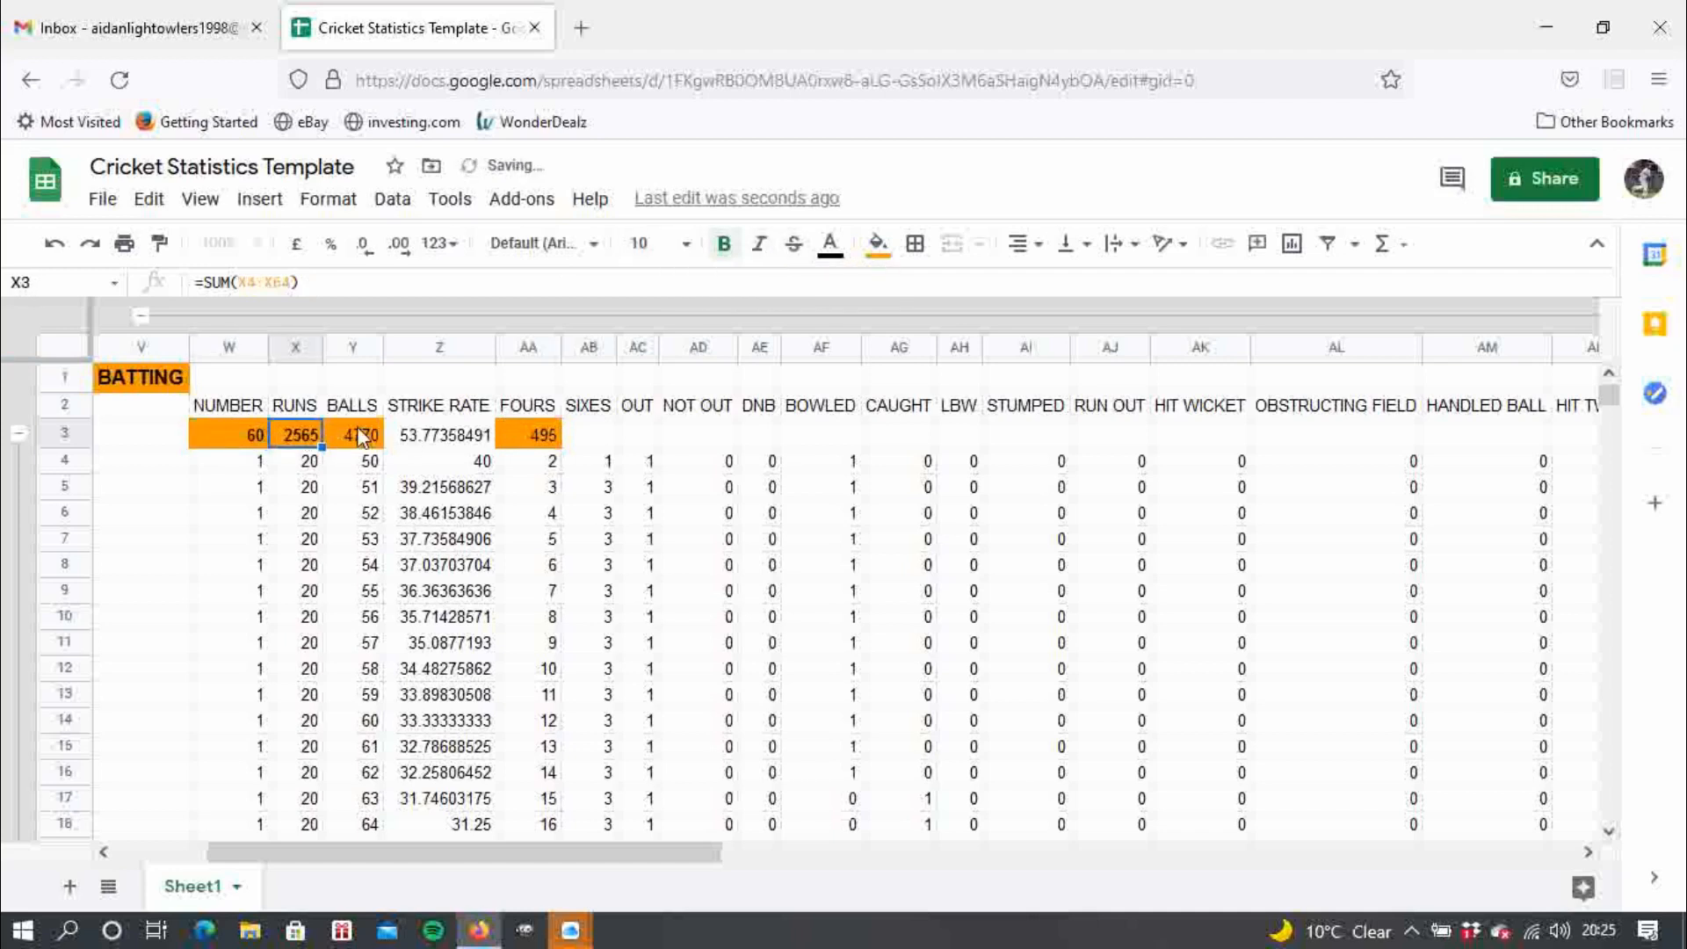
click(360, 435)
click(724, 243)
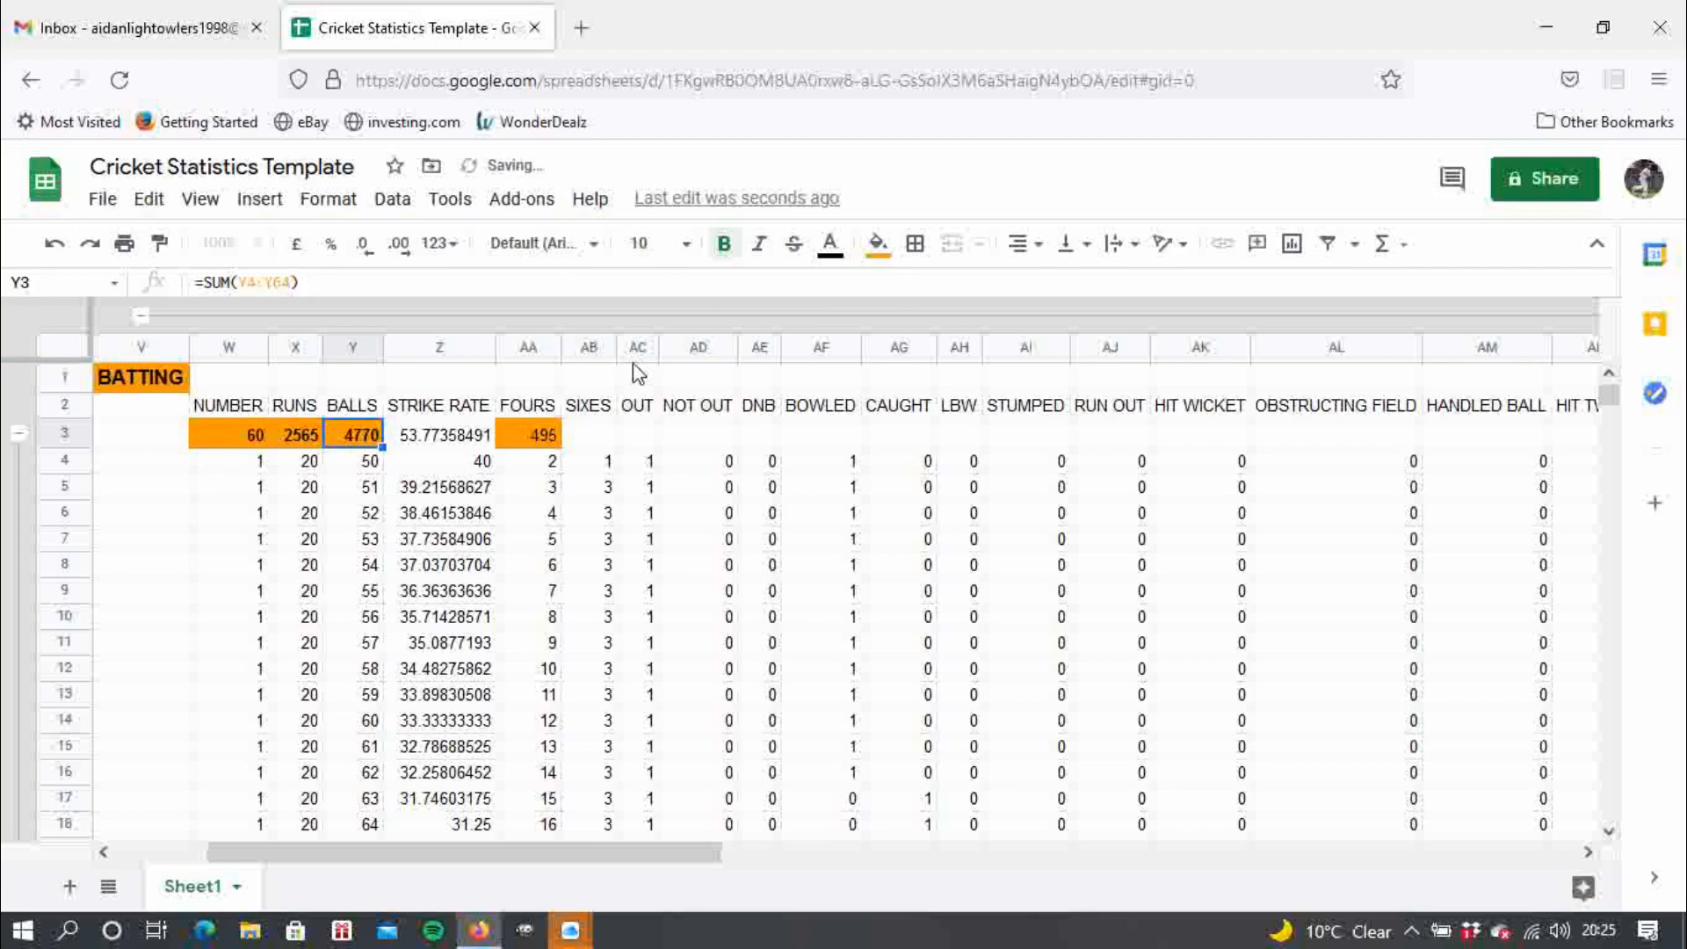
click(538, 432)
key(ctrl+b)
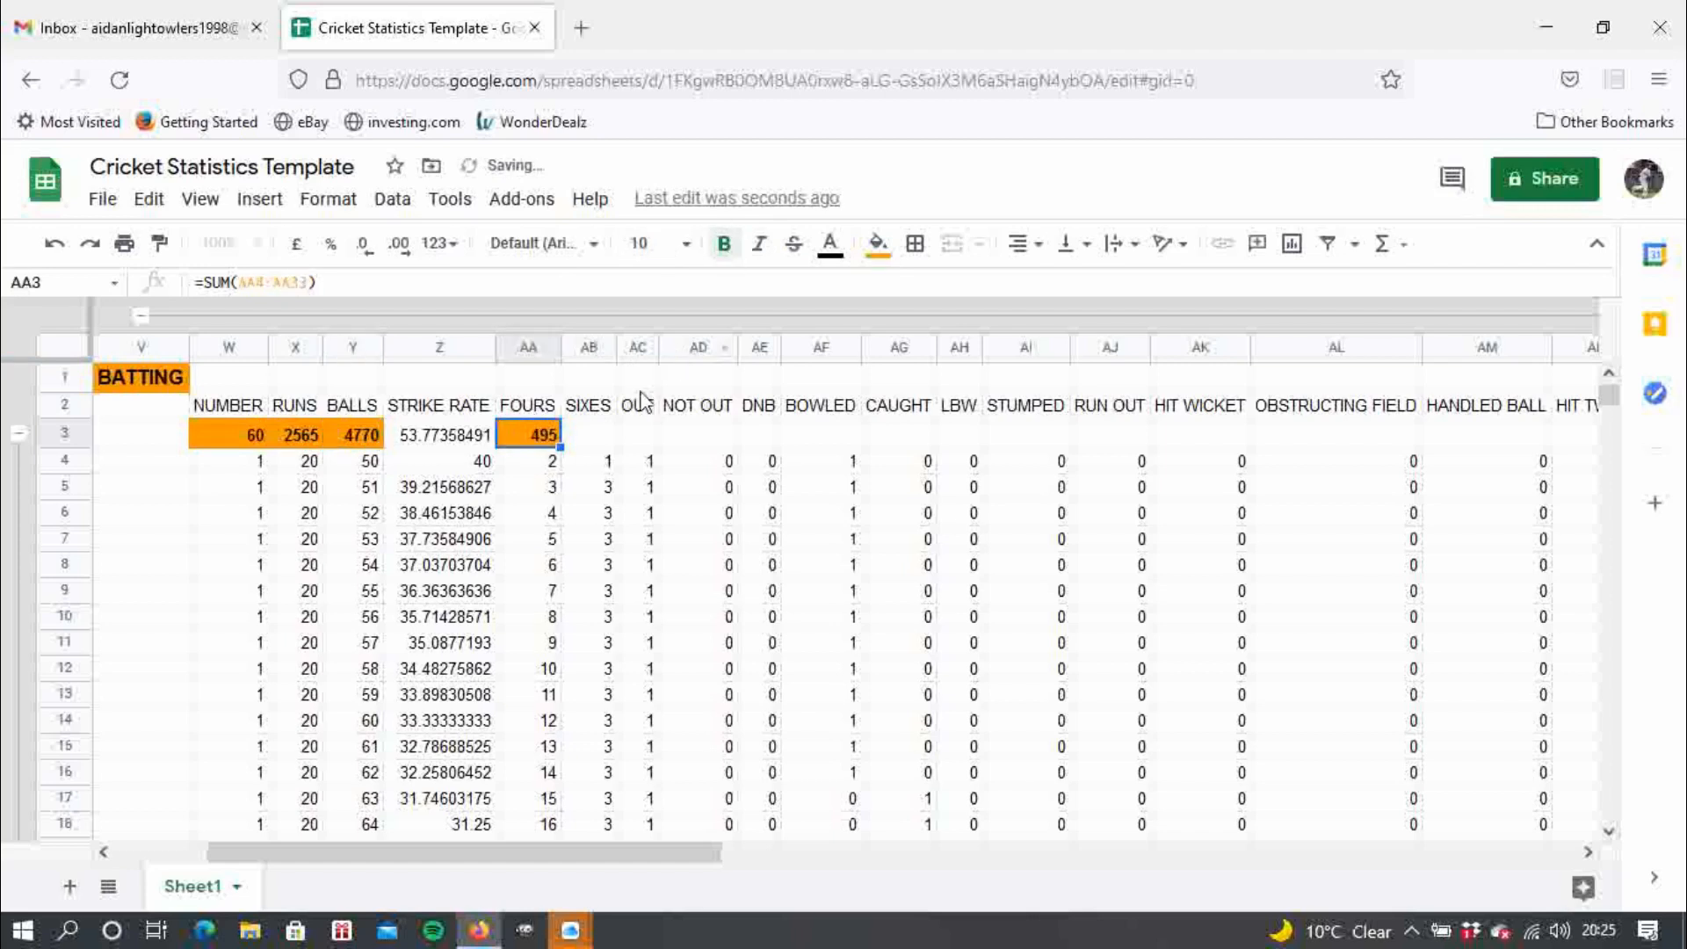
- Fill the bold orange FOURS total from AA3 across the remaining batting columns to AR3
click(592, 445)
click(554, 439)
drag(558, 444, 1109, 461)
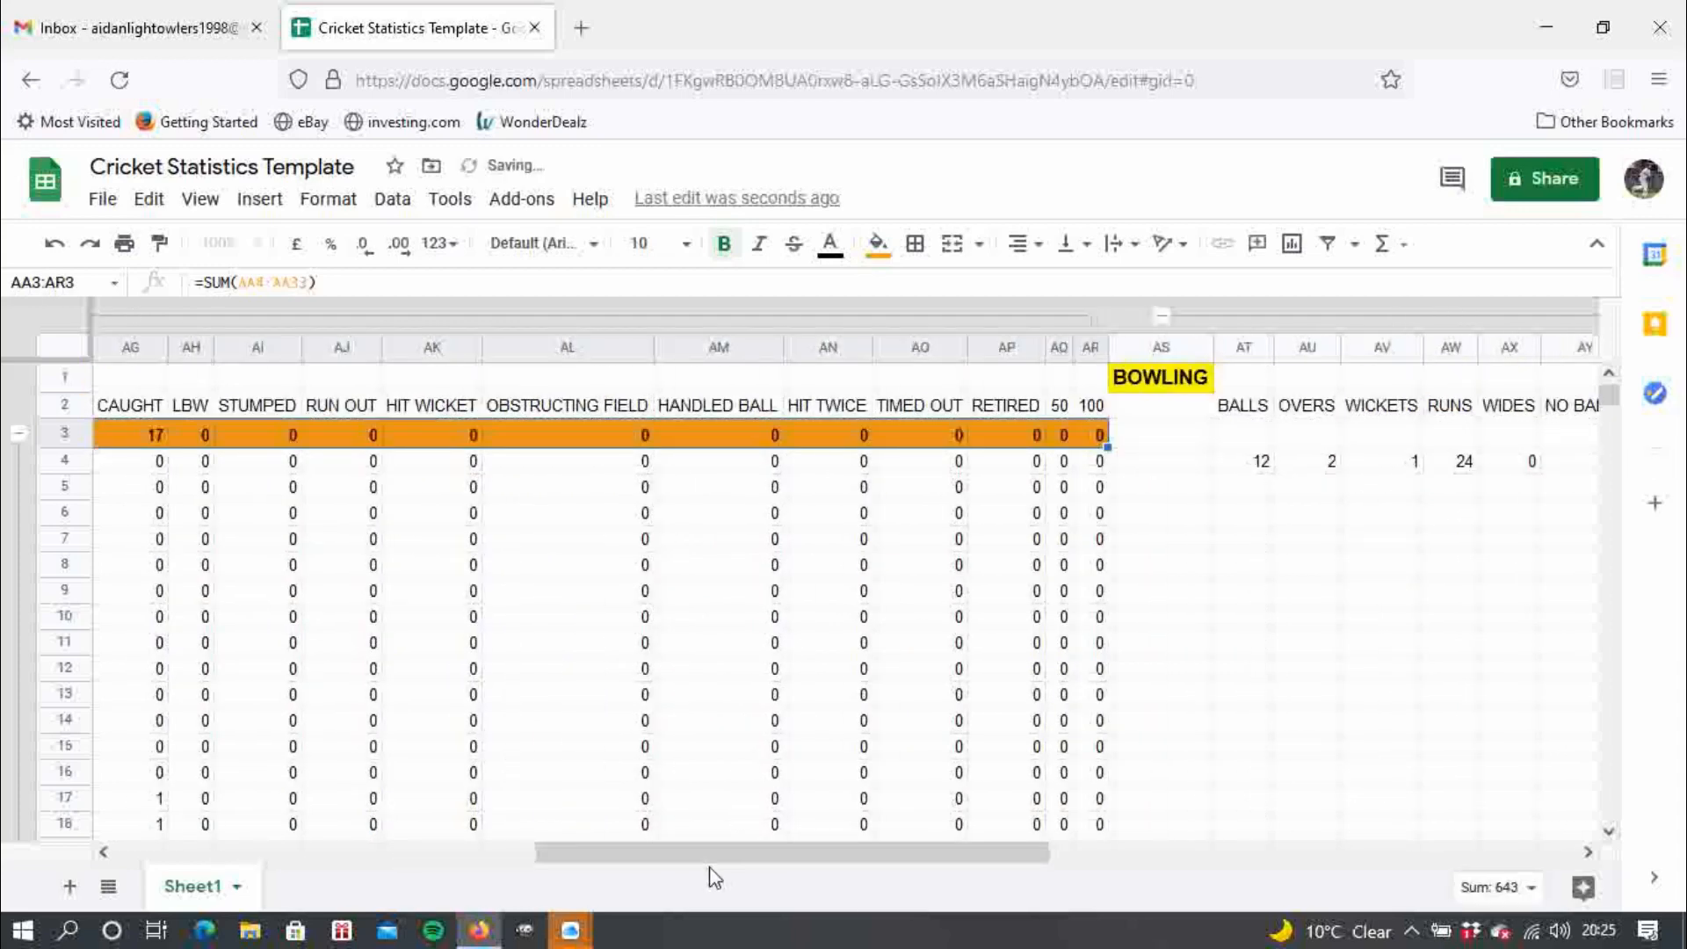
- Shade the overall strike rate in Z3 orange and make it bold to match the other totals
drag(713, 854, 291, 844)
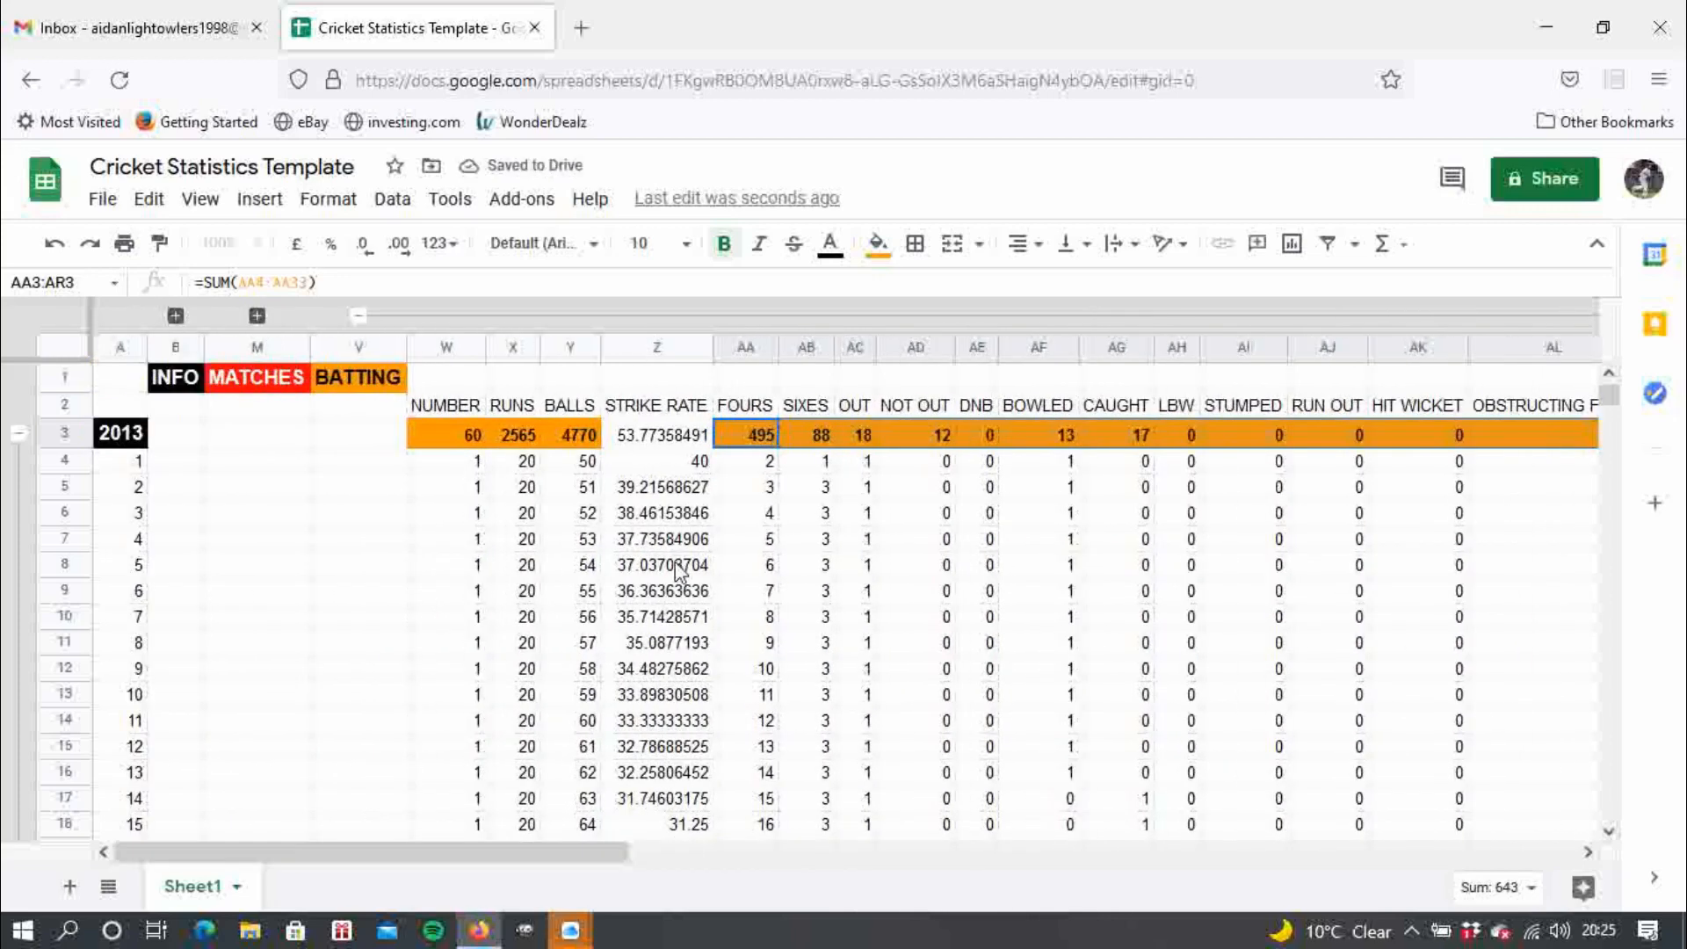
click(644, 438)
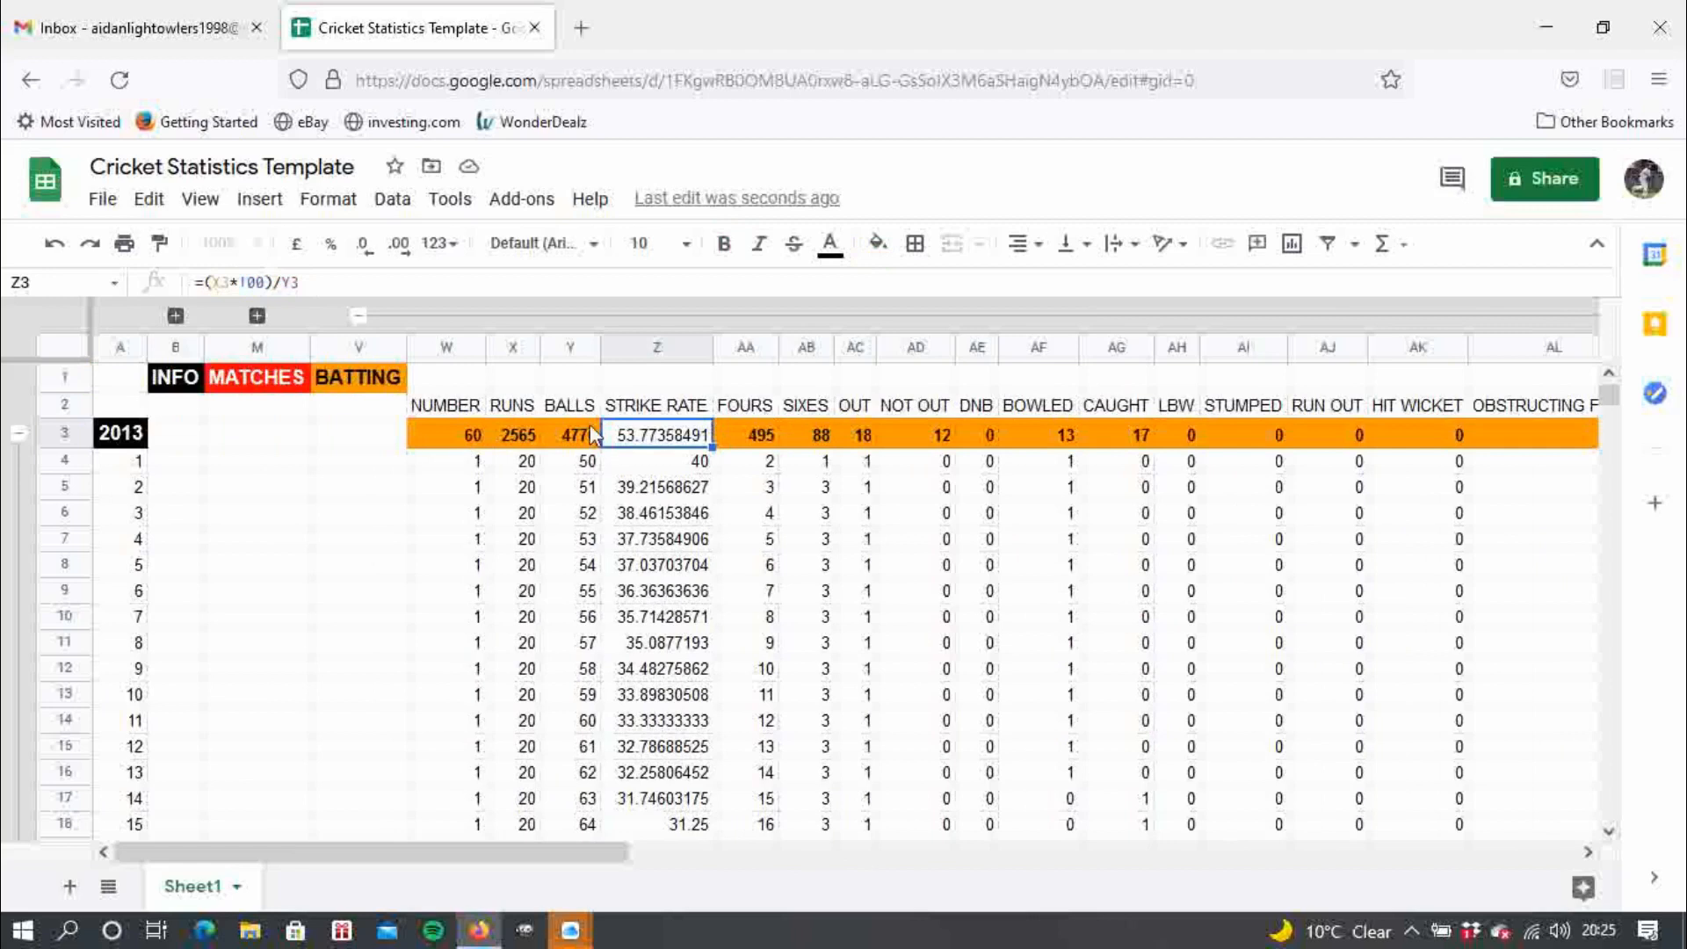
click(878, 244)
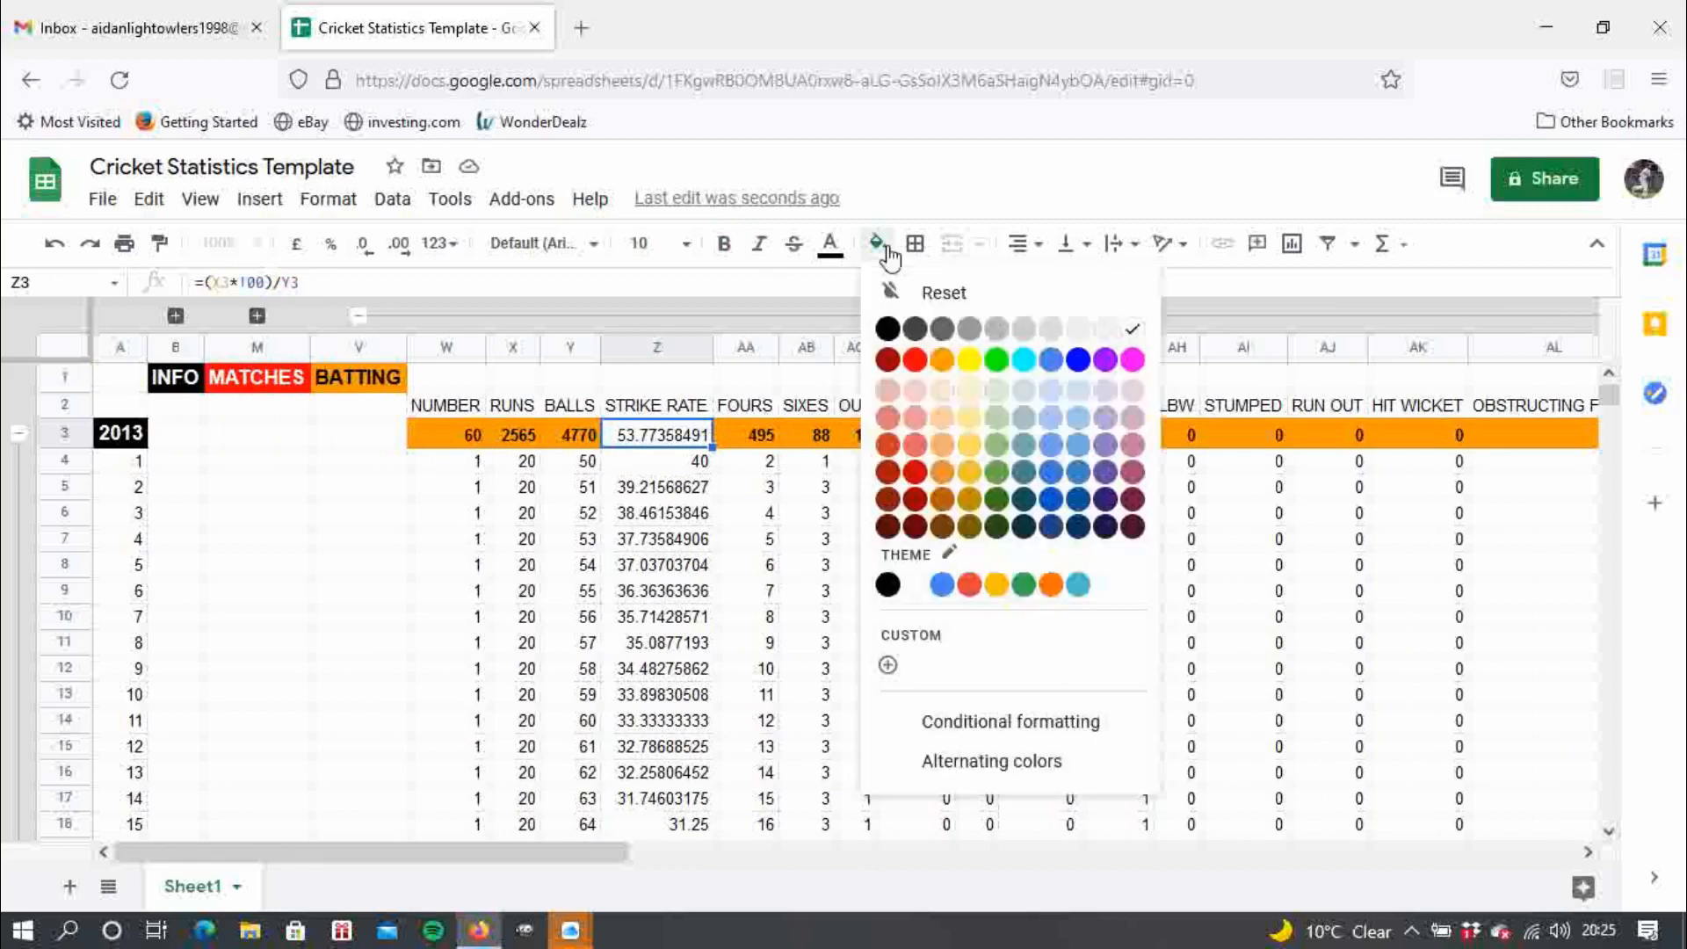
click(937, 355)
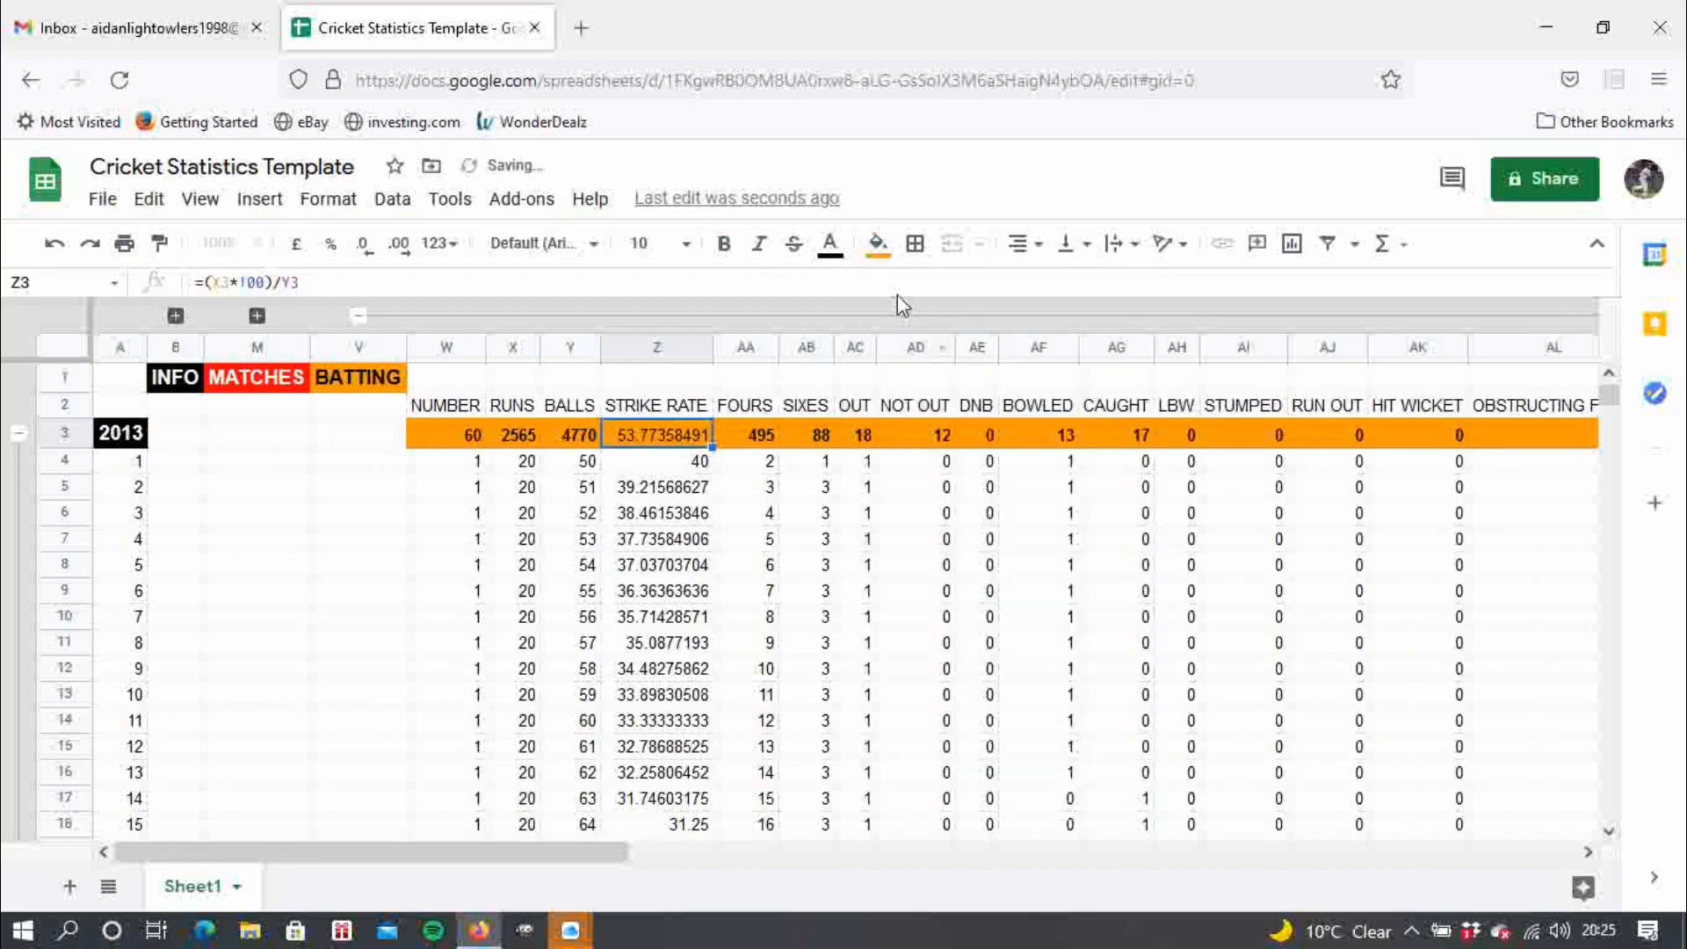
click(724, 244)
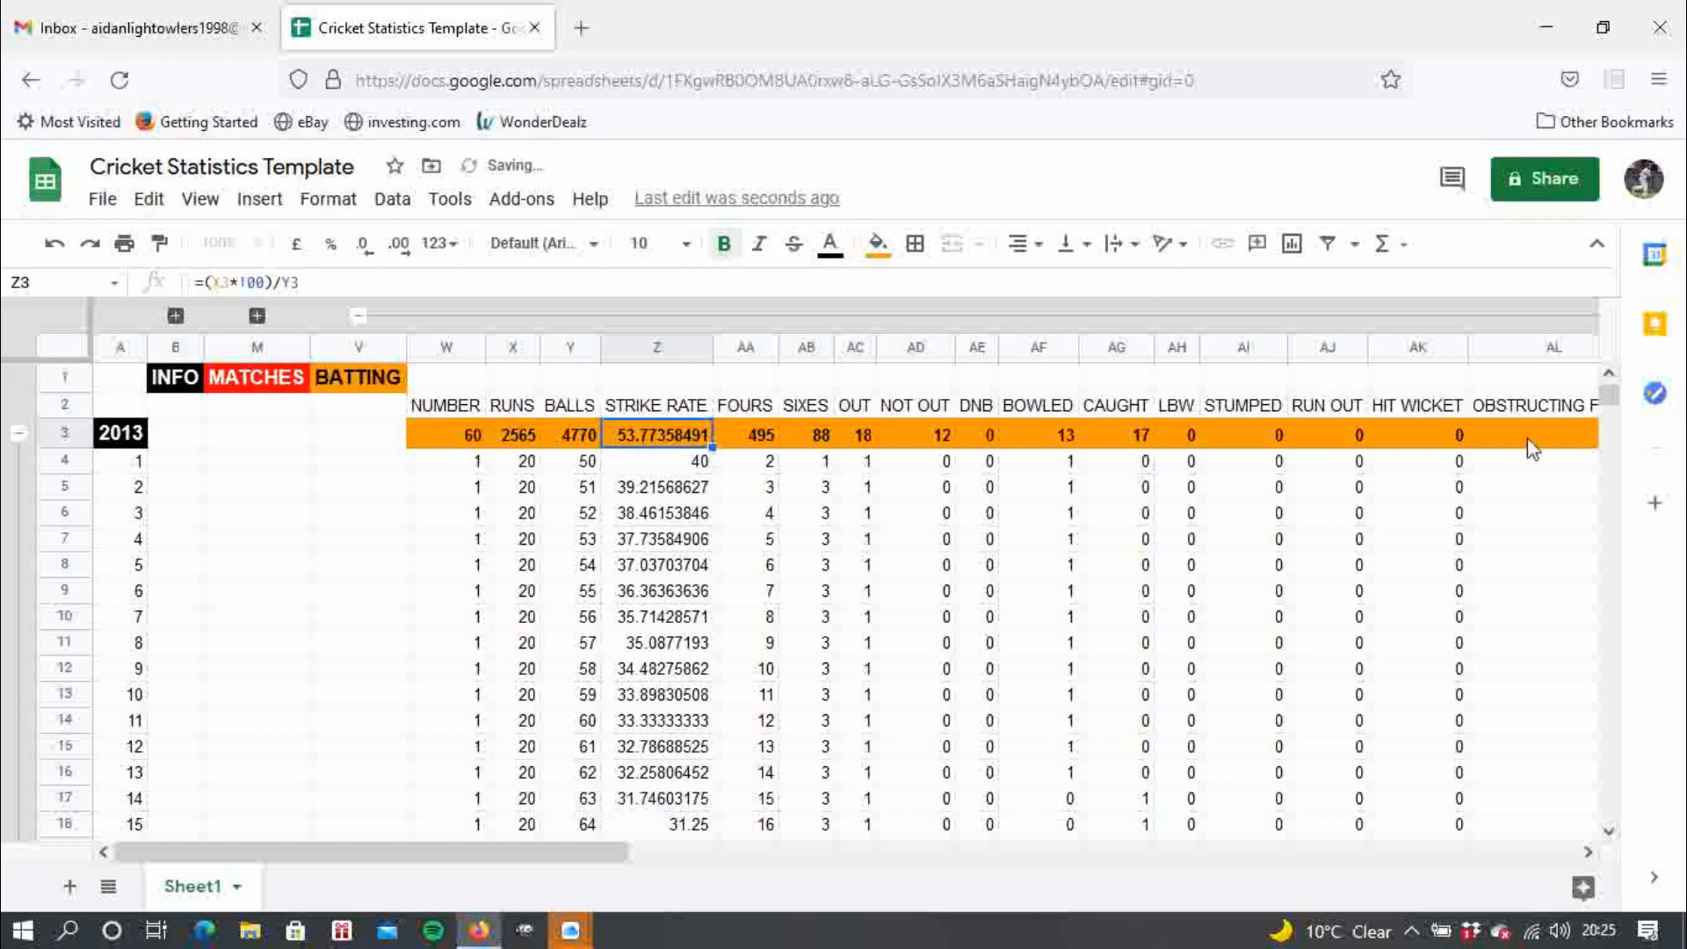
- Try to total the 2014 NUMBER column in W34 with a SUM formula starting at W35
drag(1615, 400, 1610, 413)
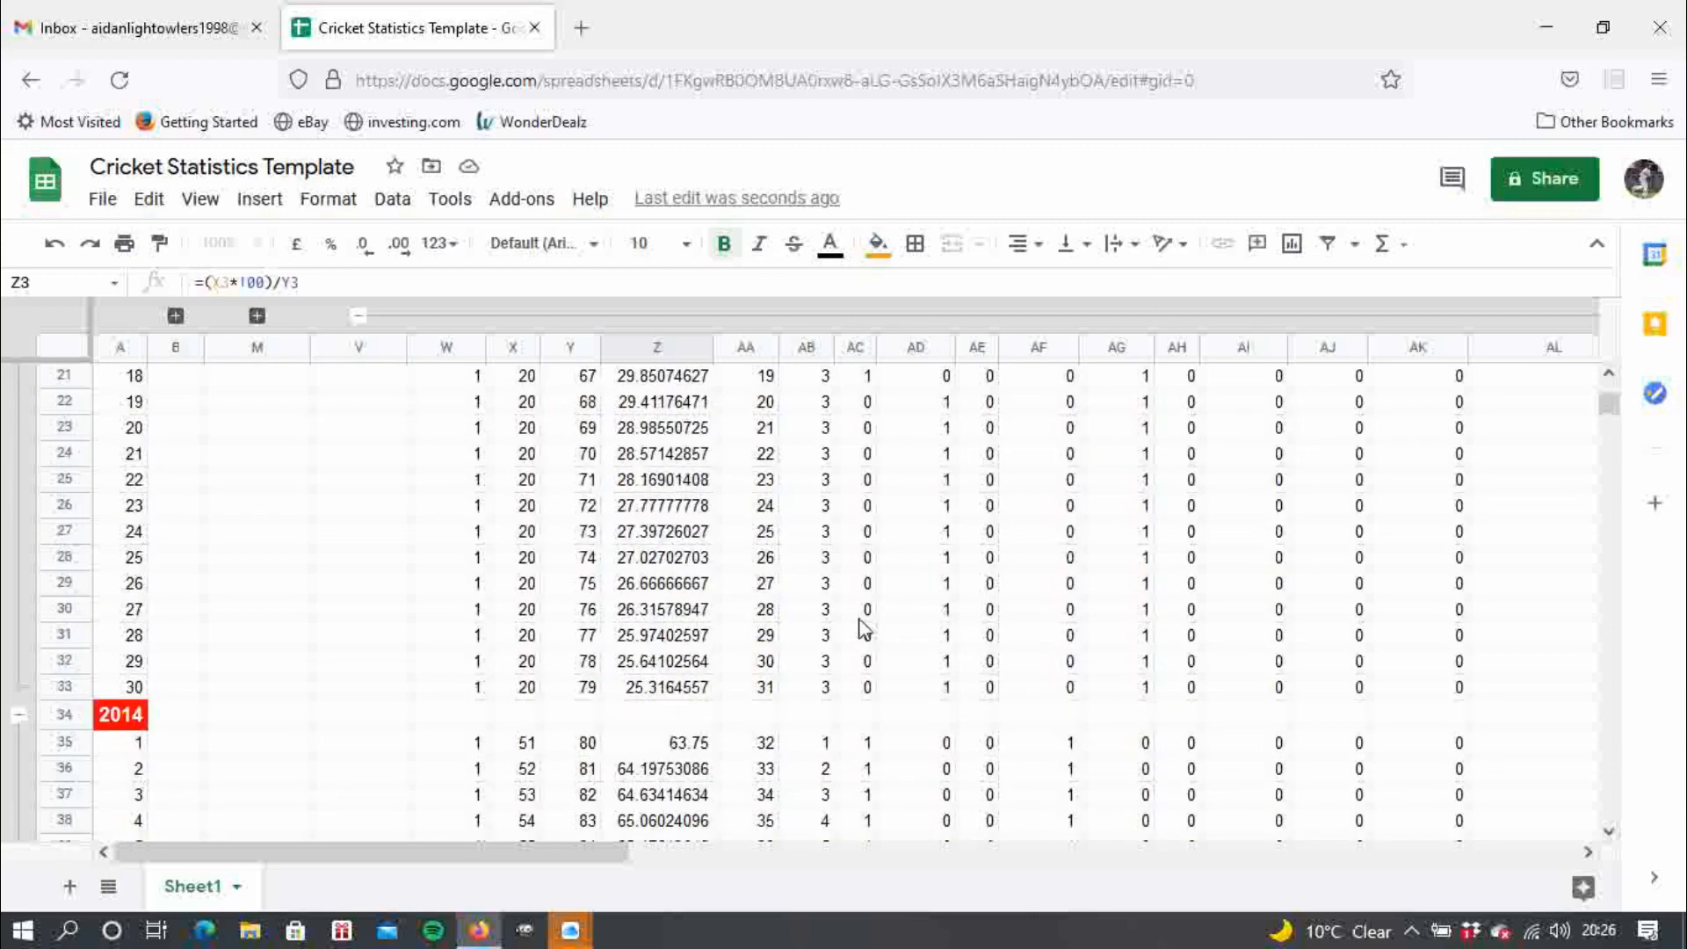
click(473, 722)
text(=SUM()
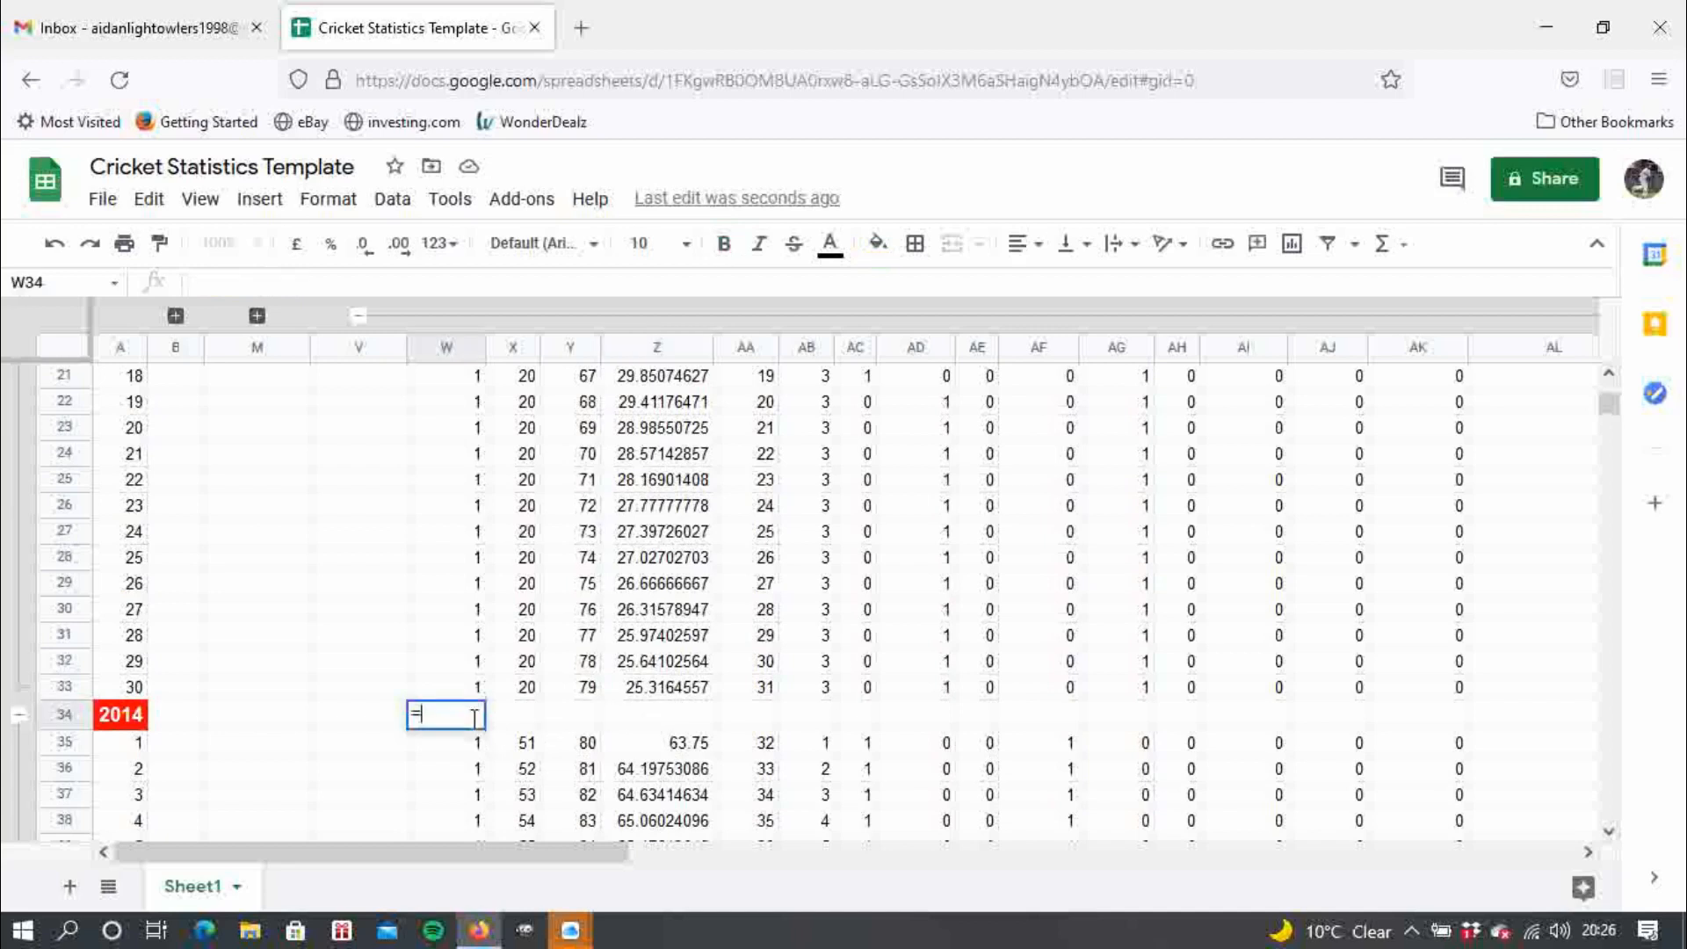
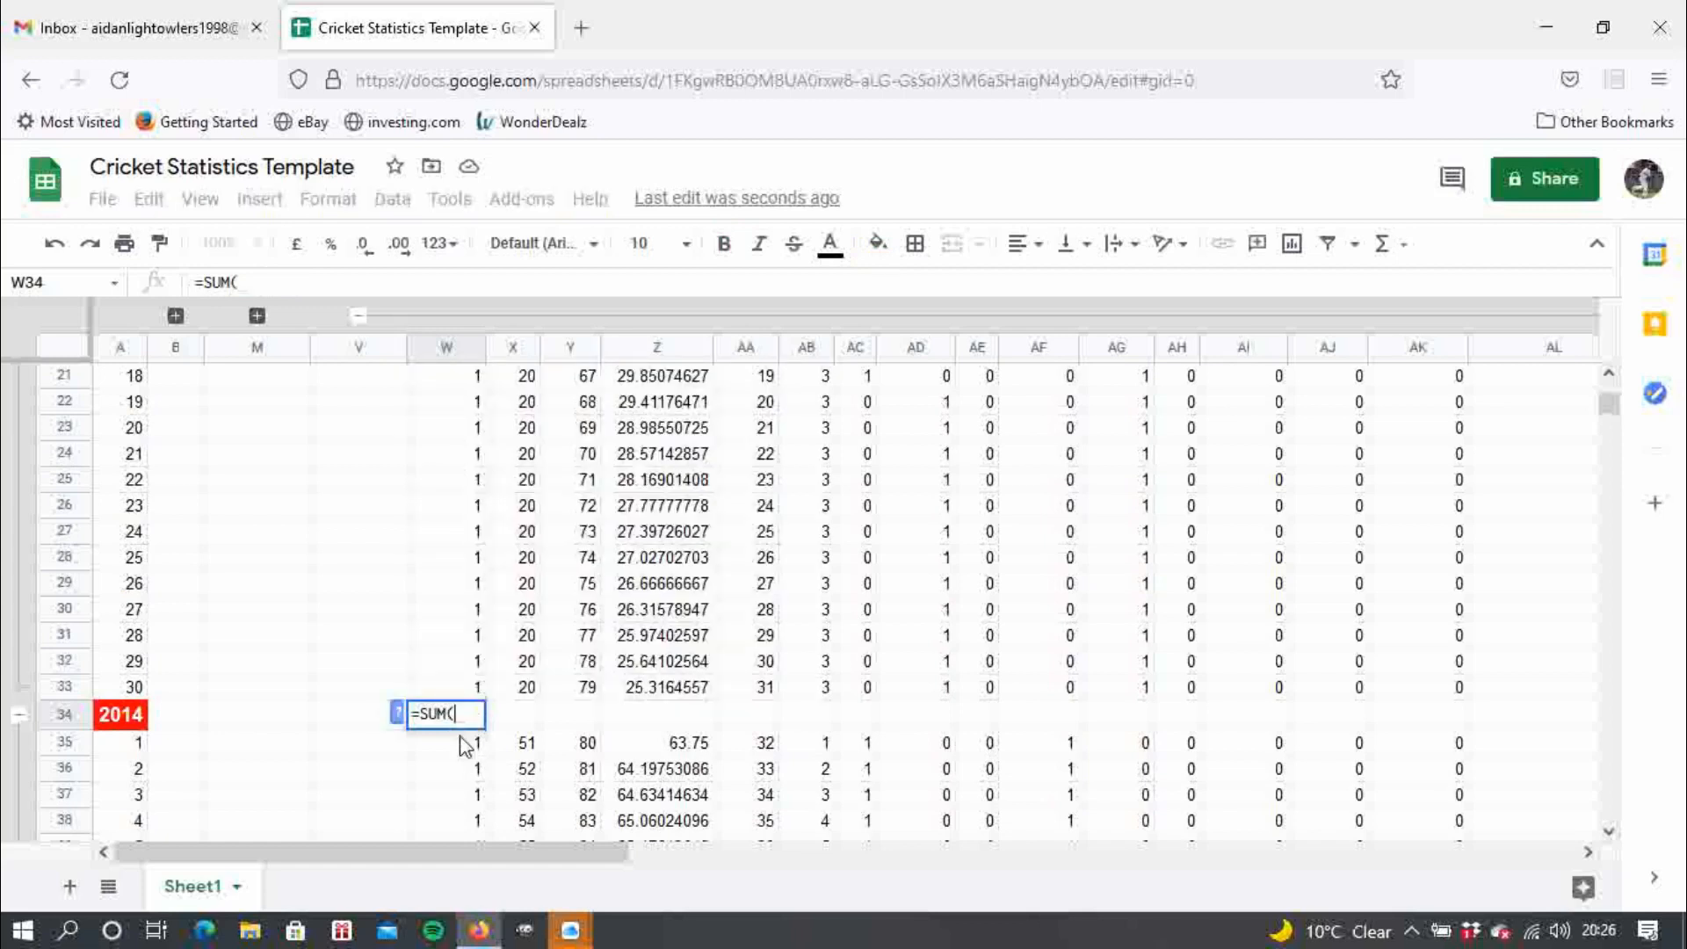
click(465, 745)
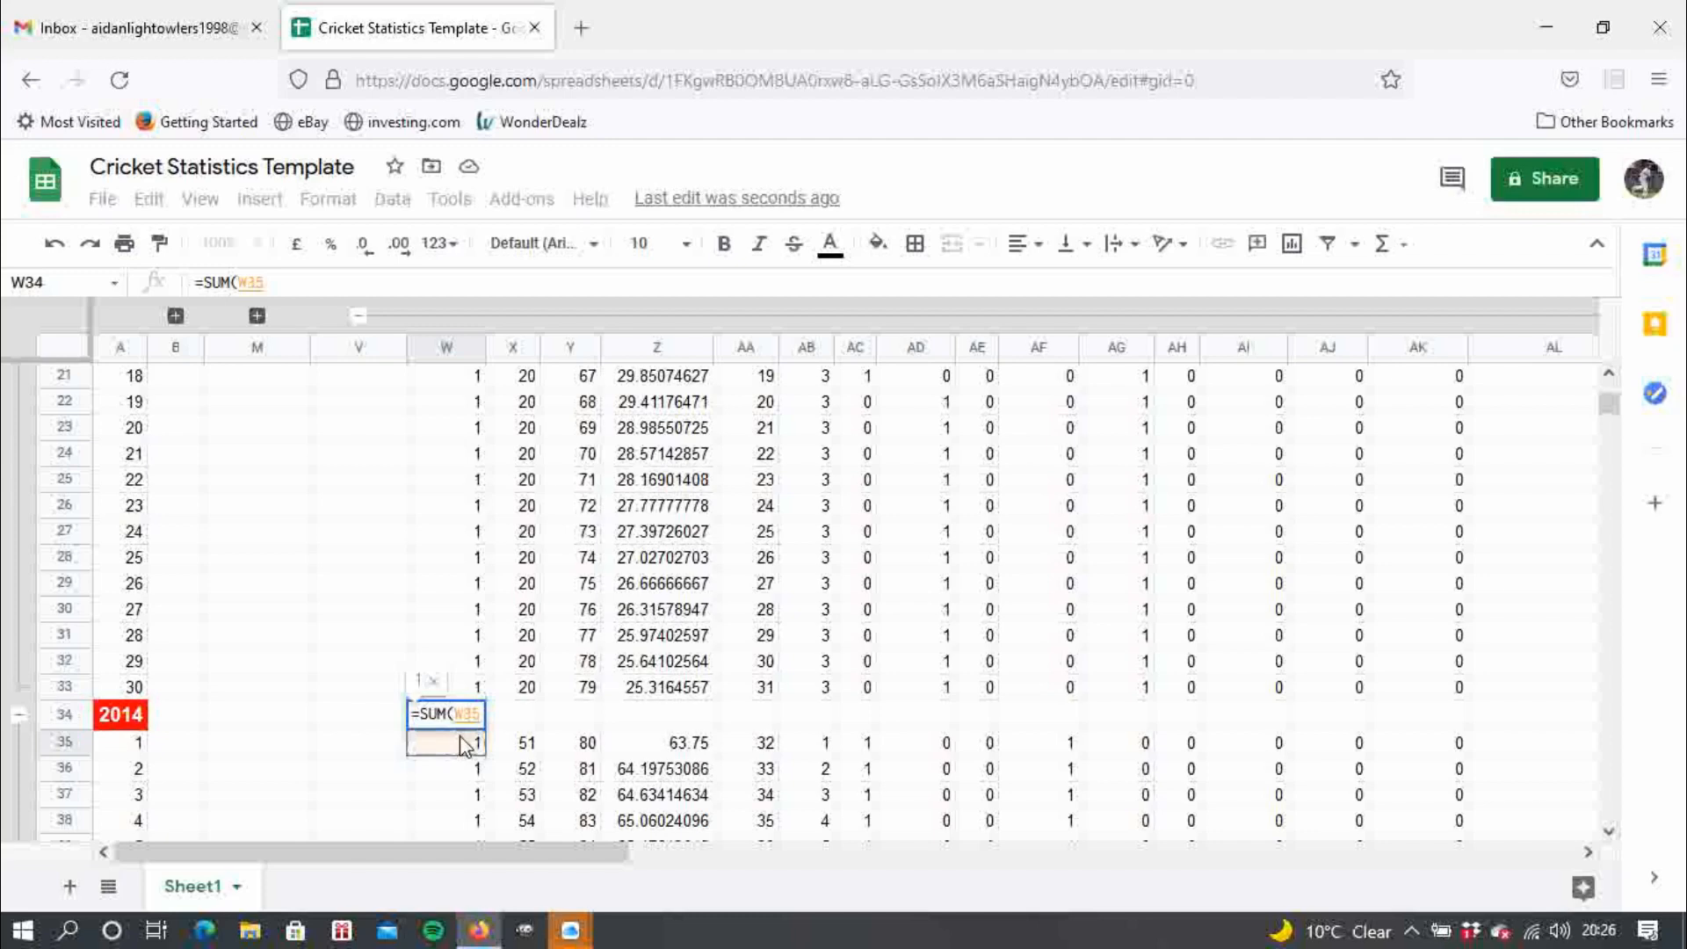
text(:)
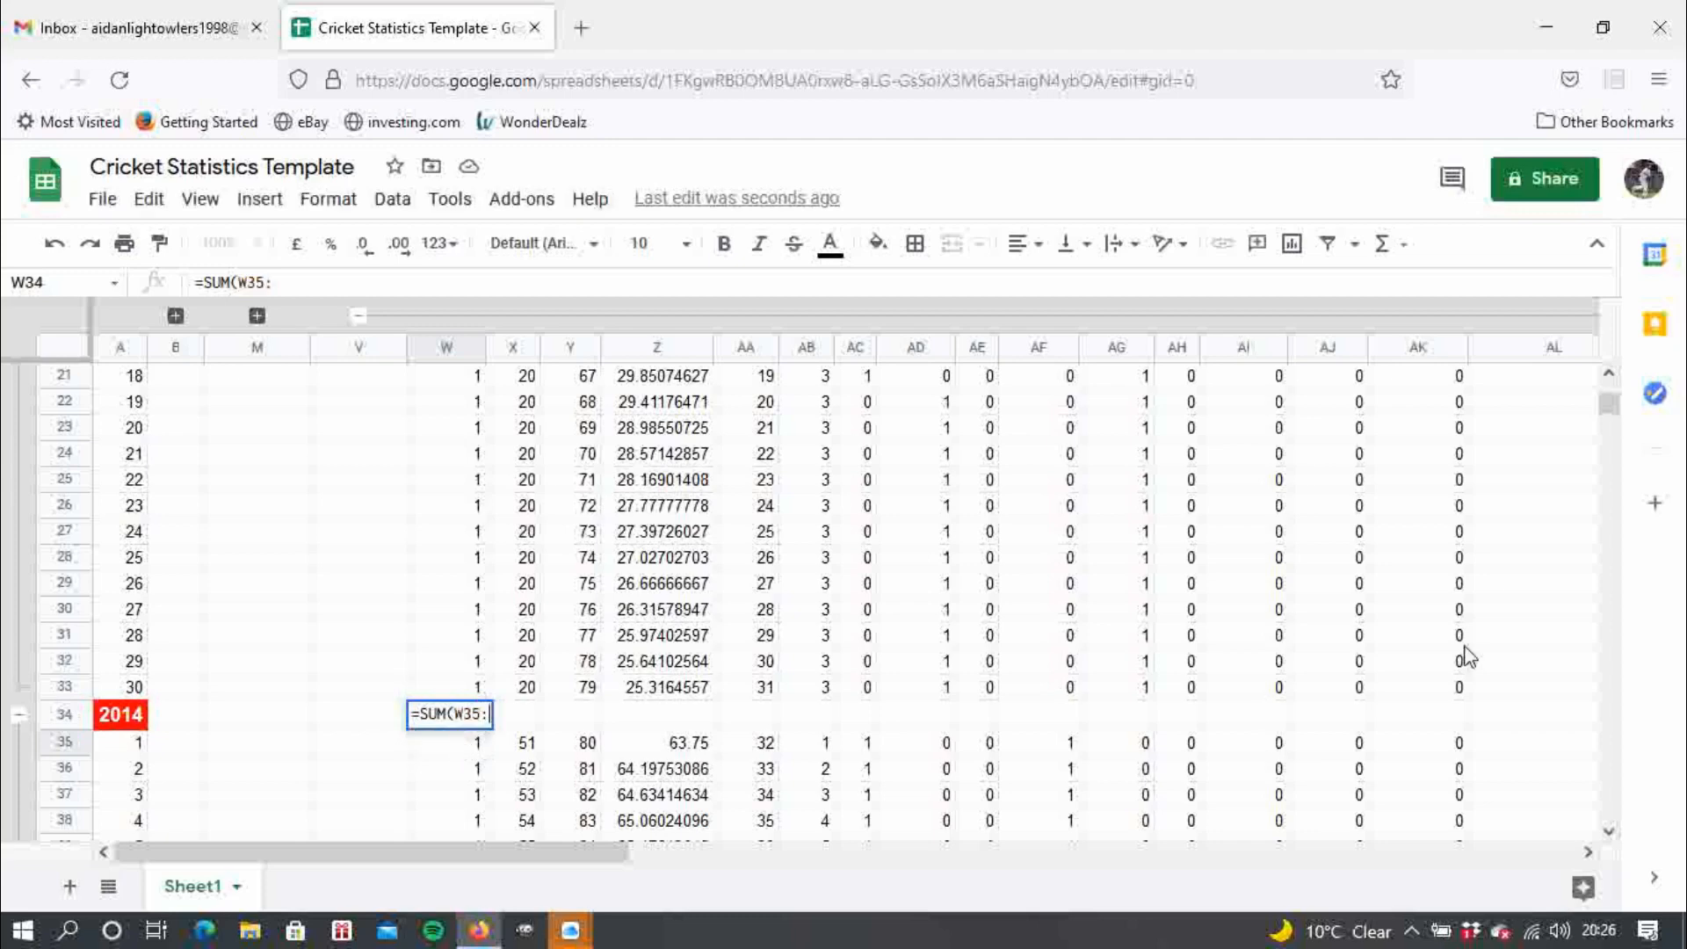
drag(1609, 405, 1620, 431)
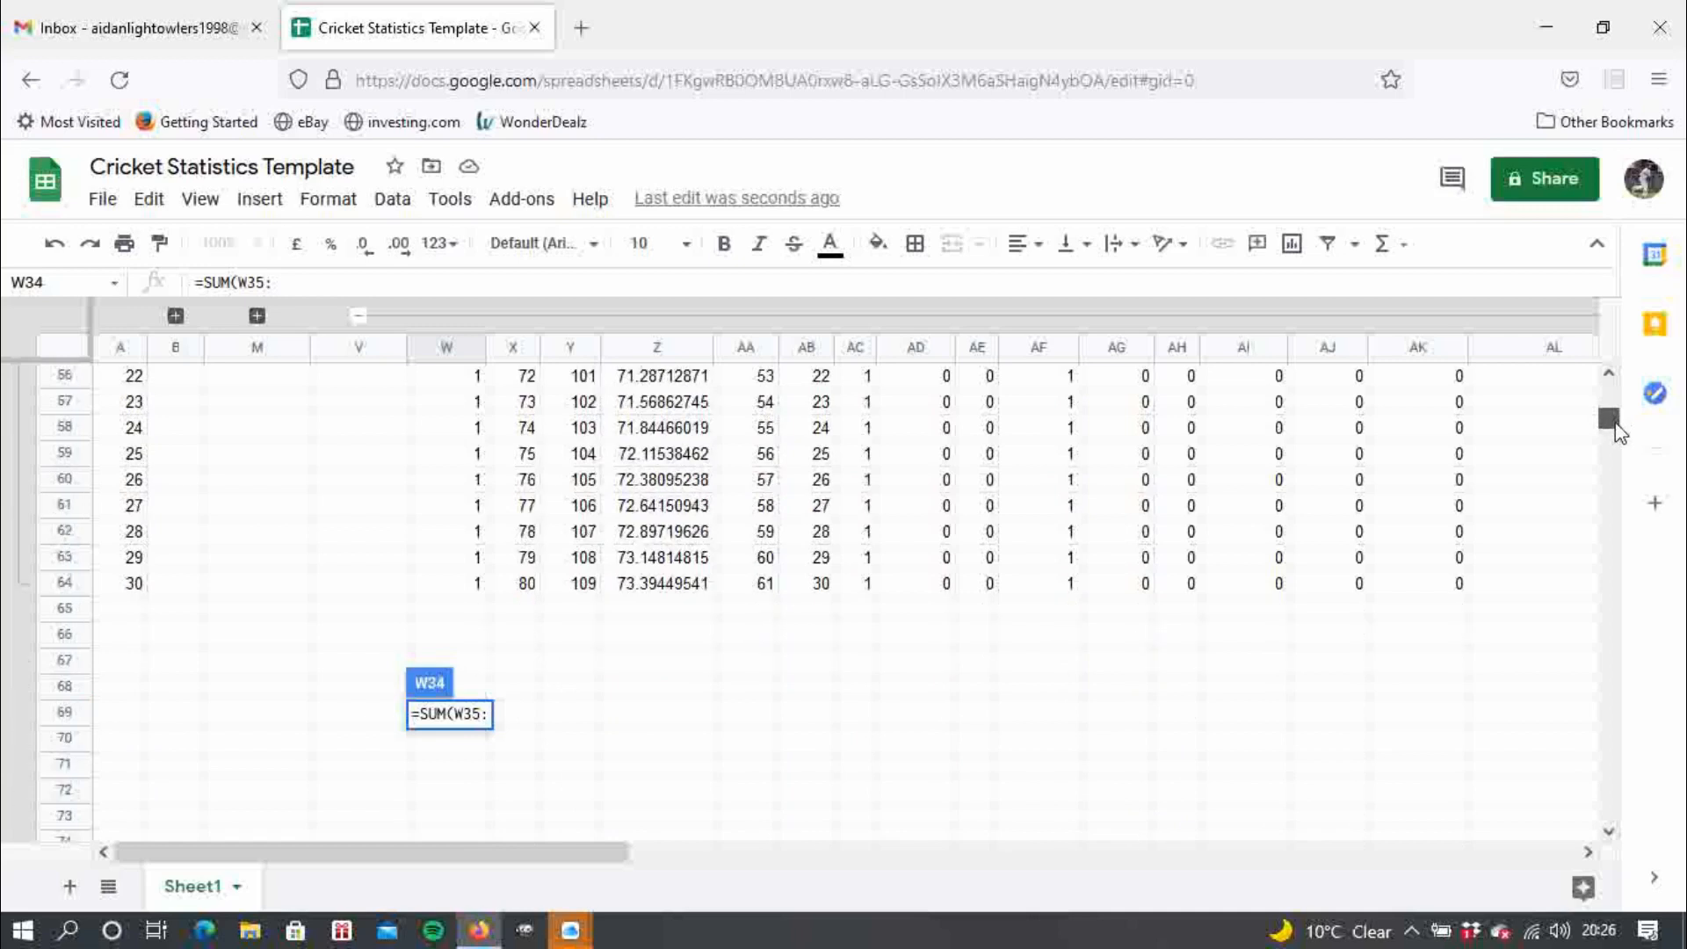
click(434, 587)
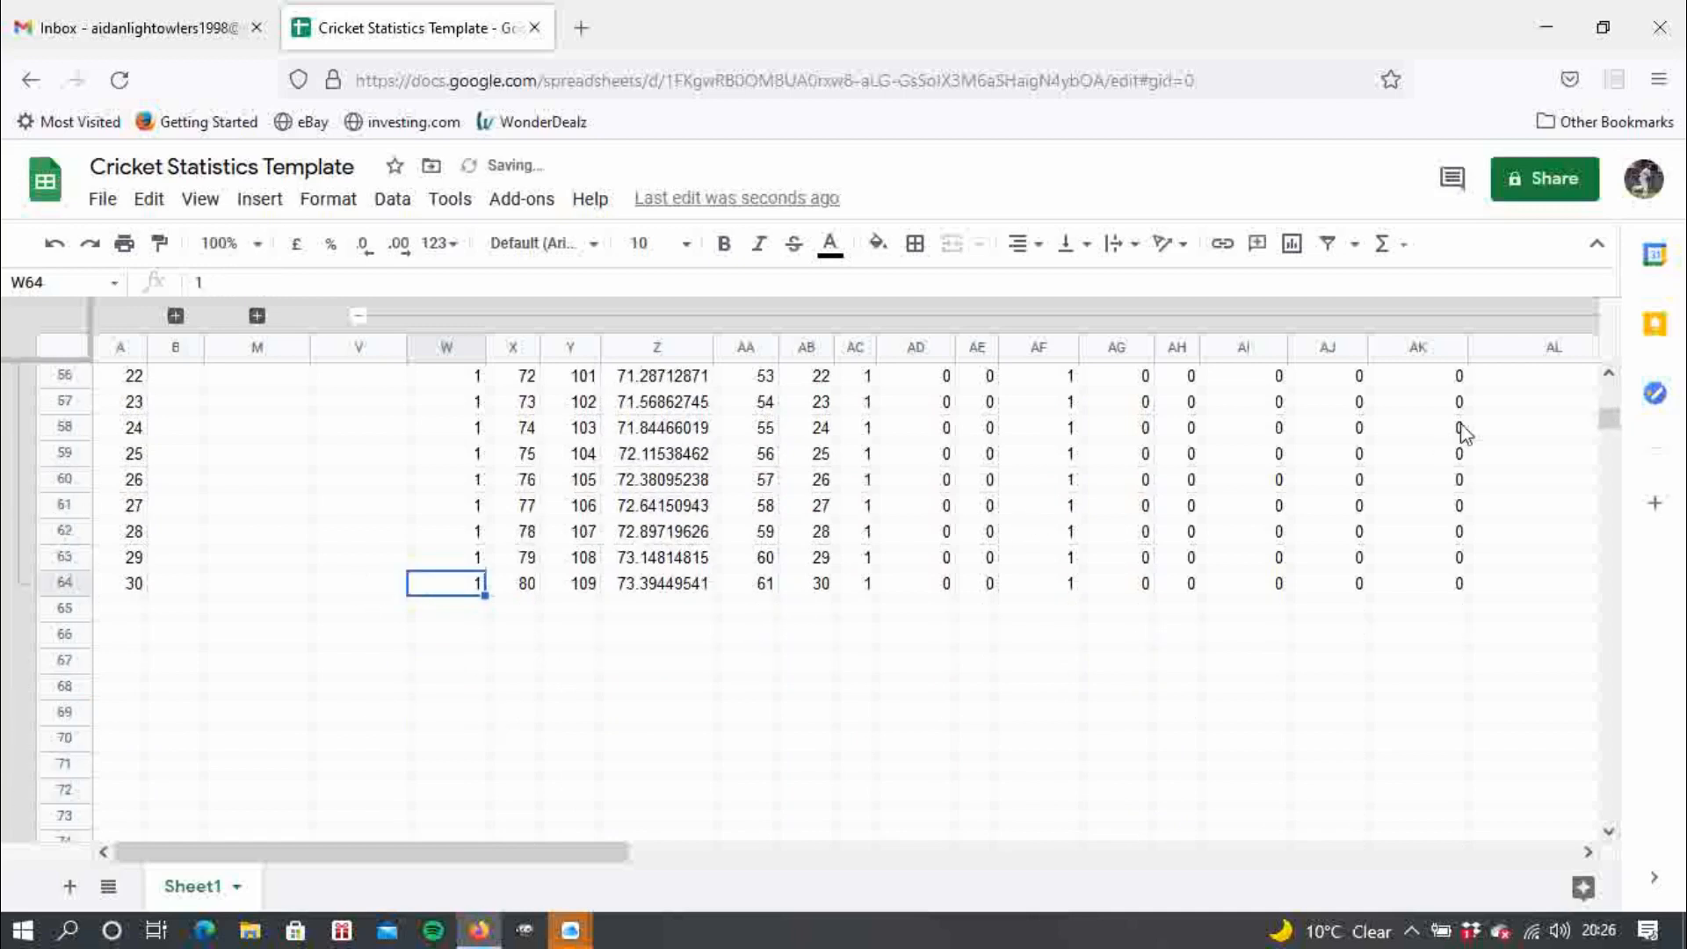
- Correct the 2014 NUMBER total in W34 to =SUM(W35:W64)
drag(1612, 430, 1612, 395)
click(475, 796)
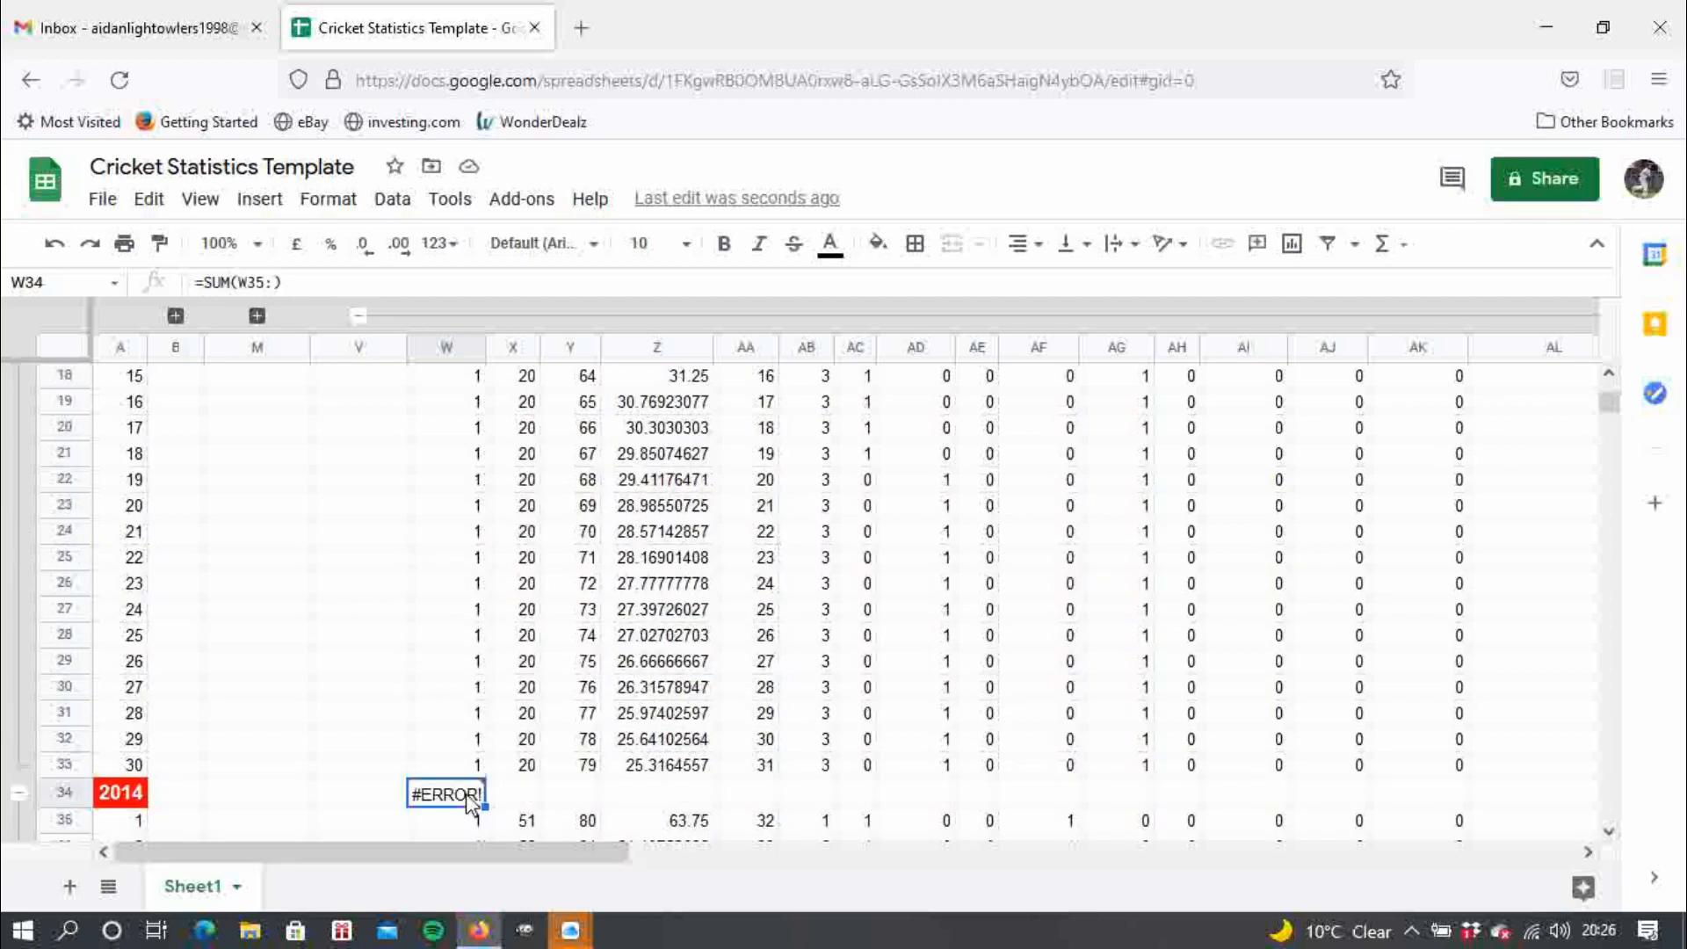
click(274, 282)
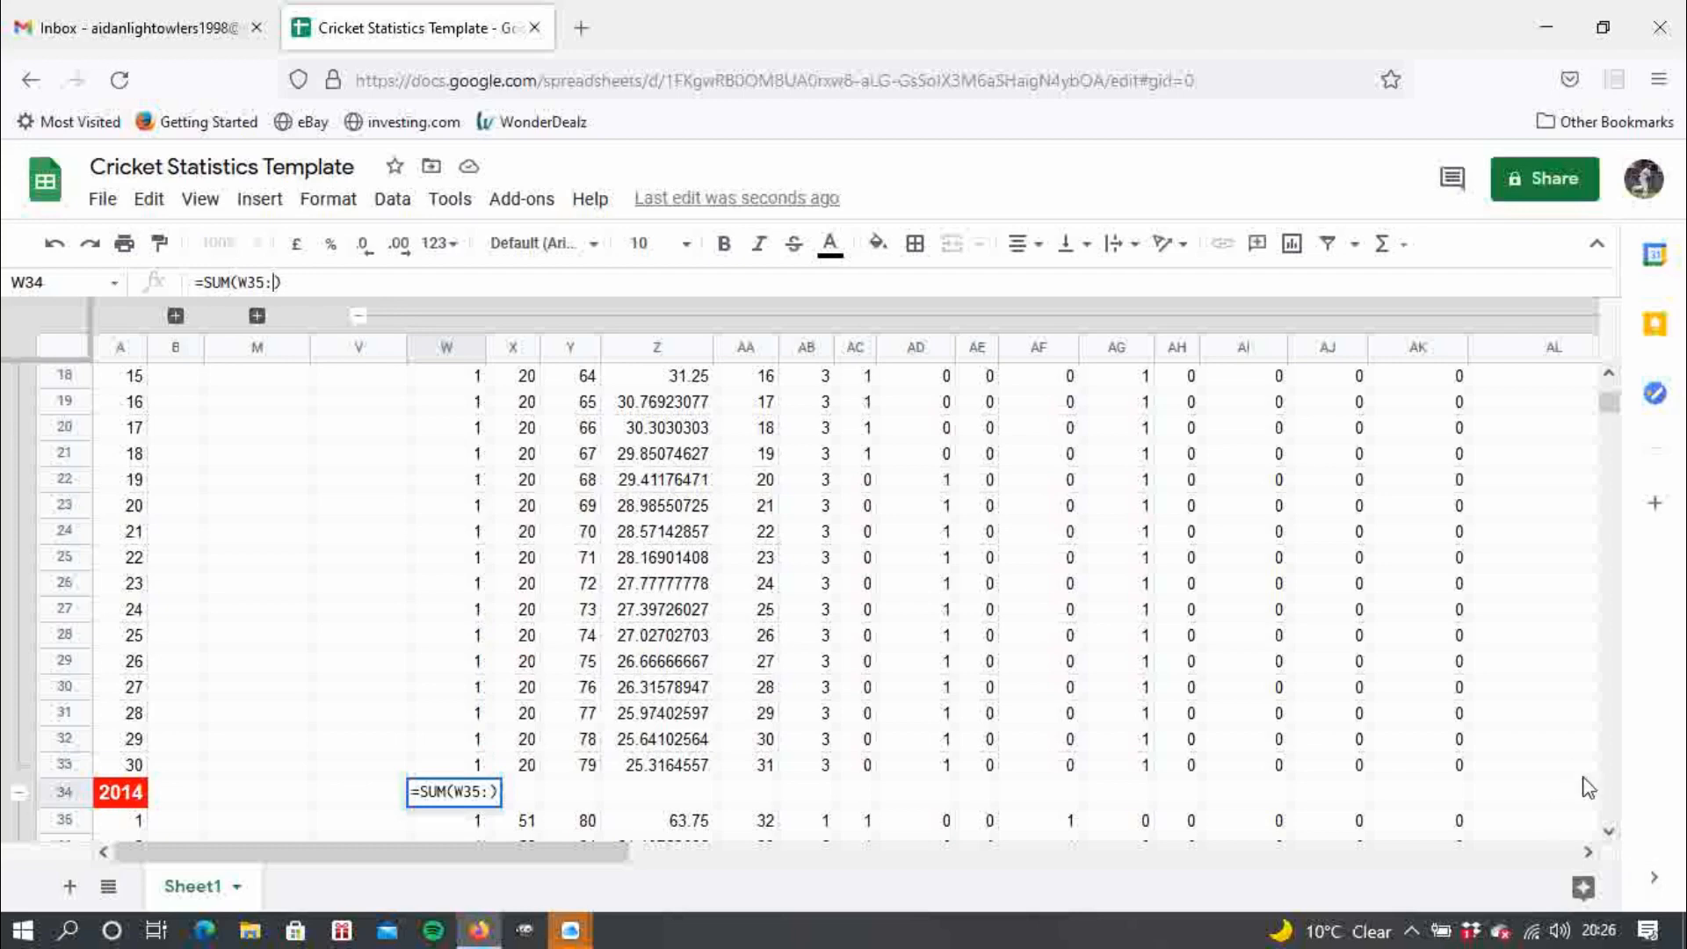
drag(1609, 833, 1610, 835)
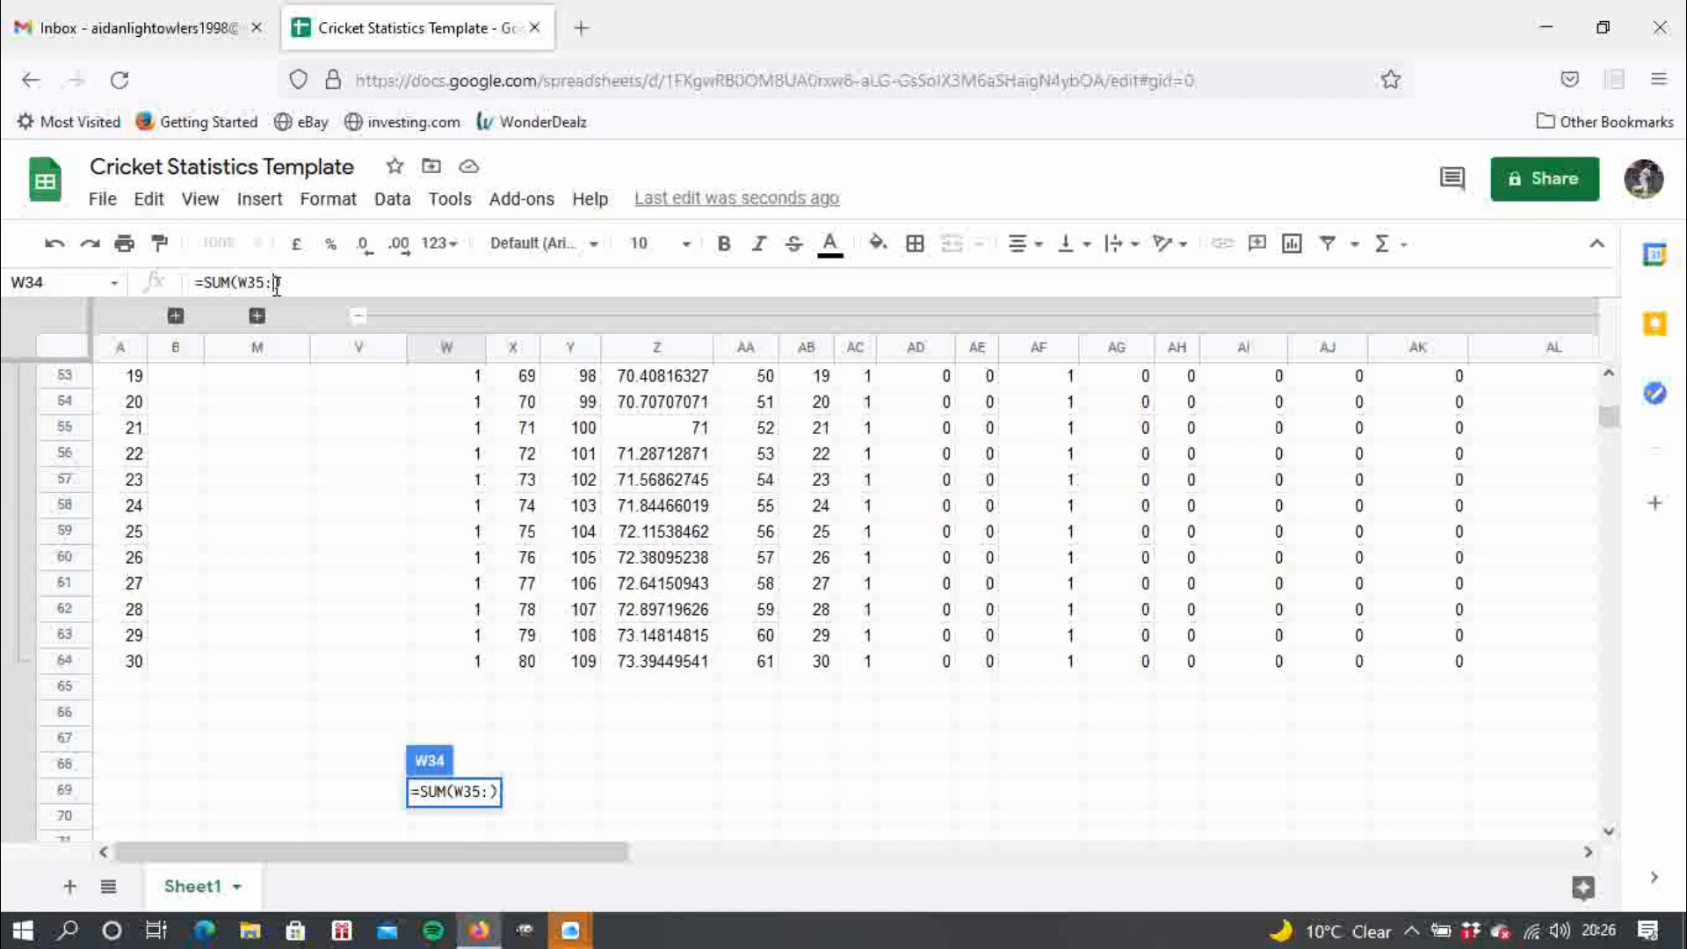
text(W)
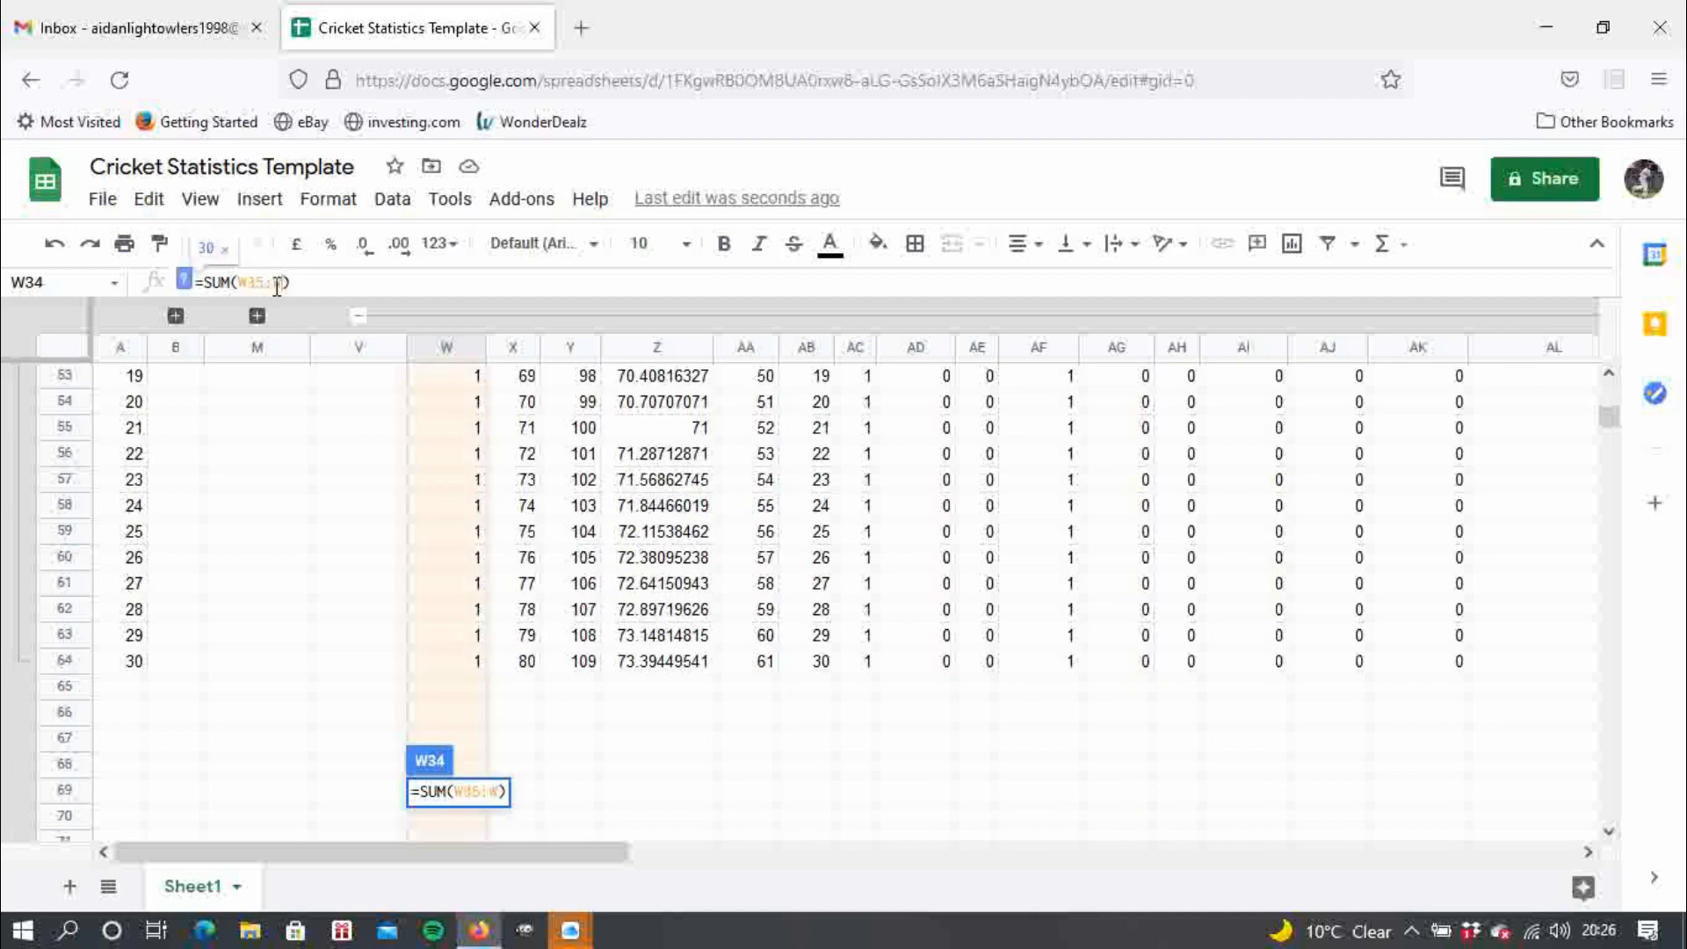
text(64)
key(Return)
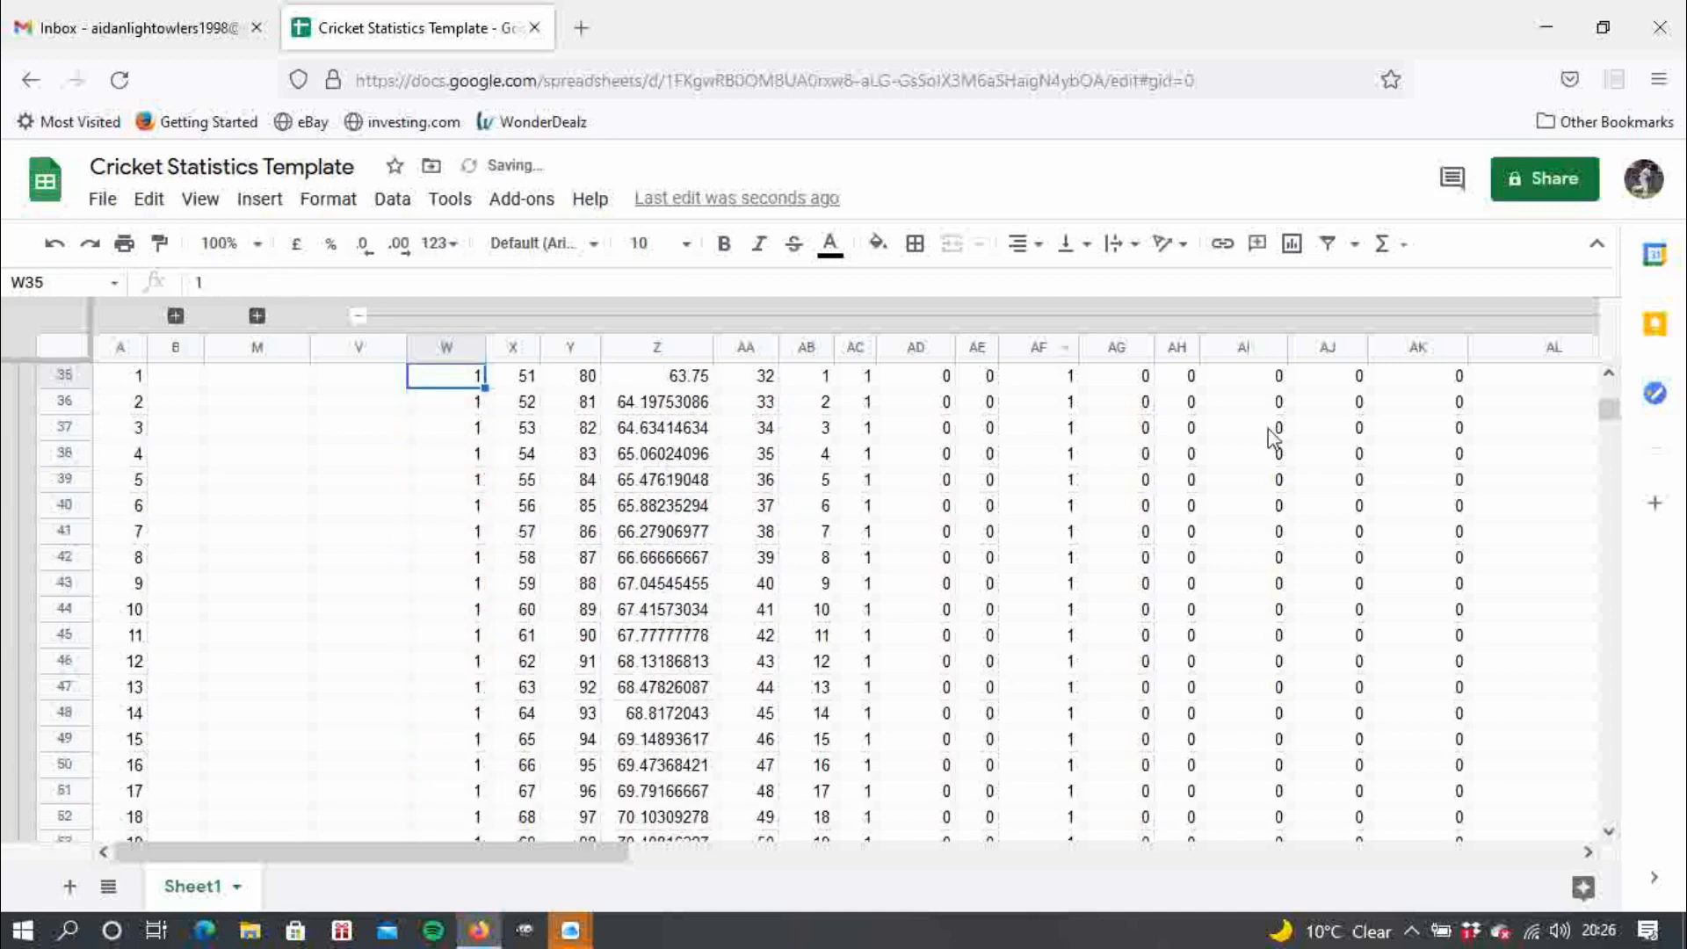
drag(1609, 407, 1613, 397)
key(Up)
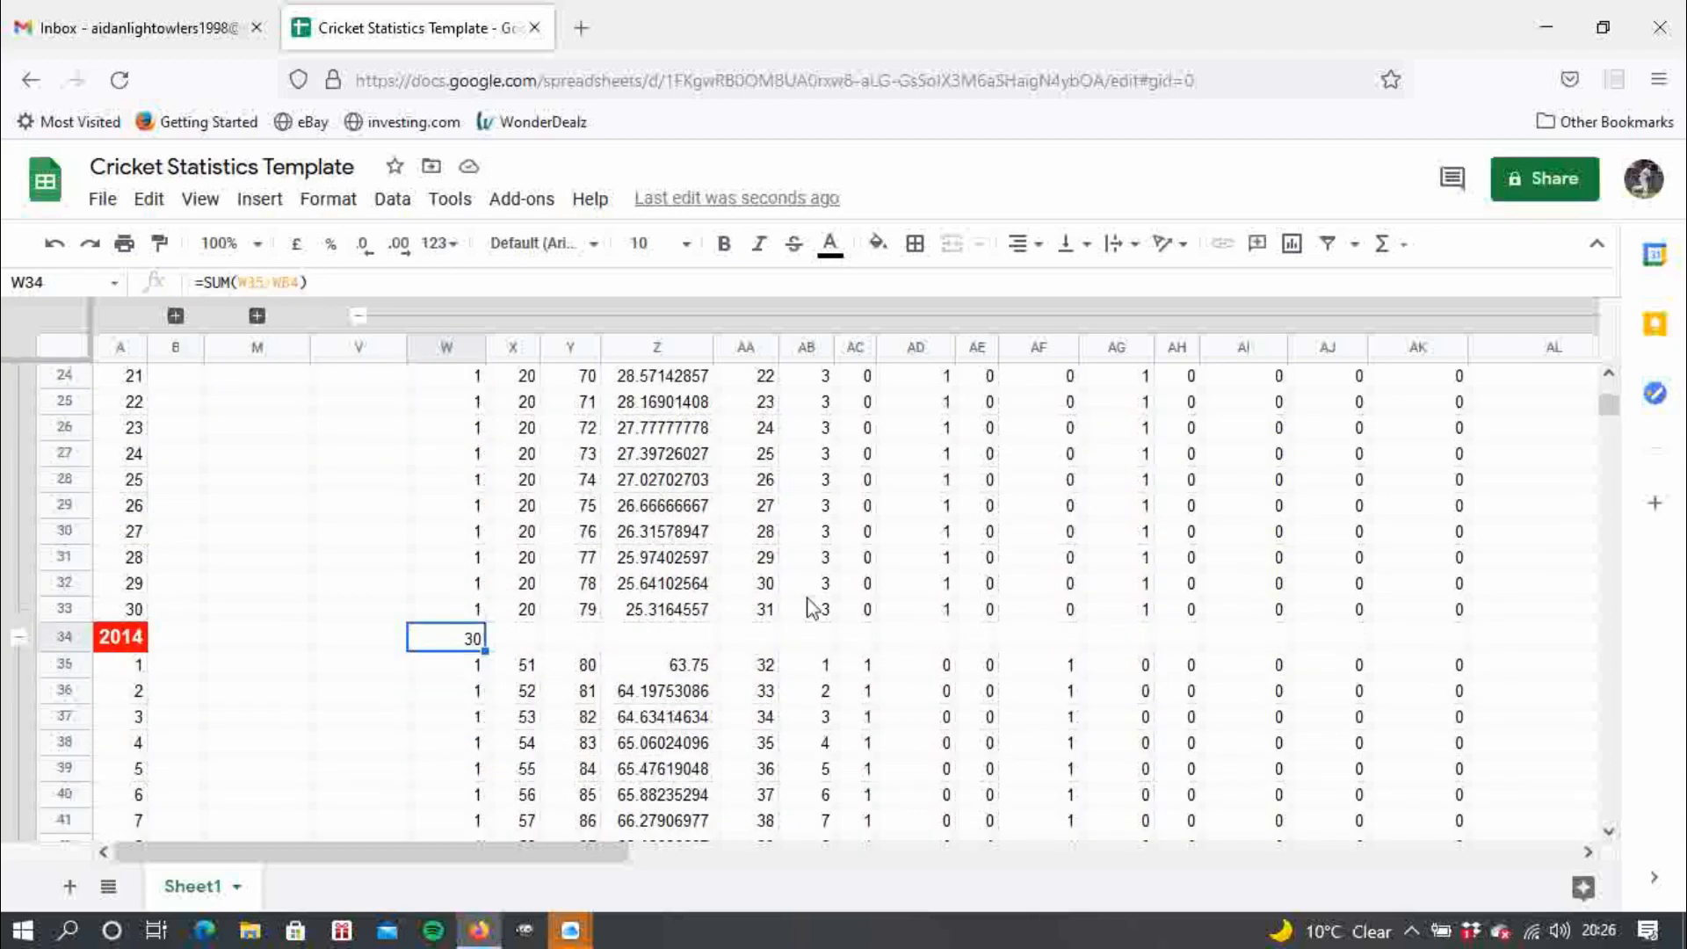
- Shade the 2014 NUMBER total in W34 orange and bold, and fill it across the batting columns to AK34
click(878, 246)
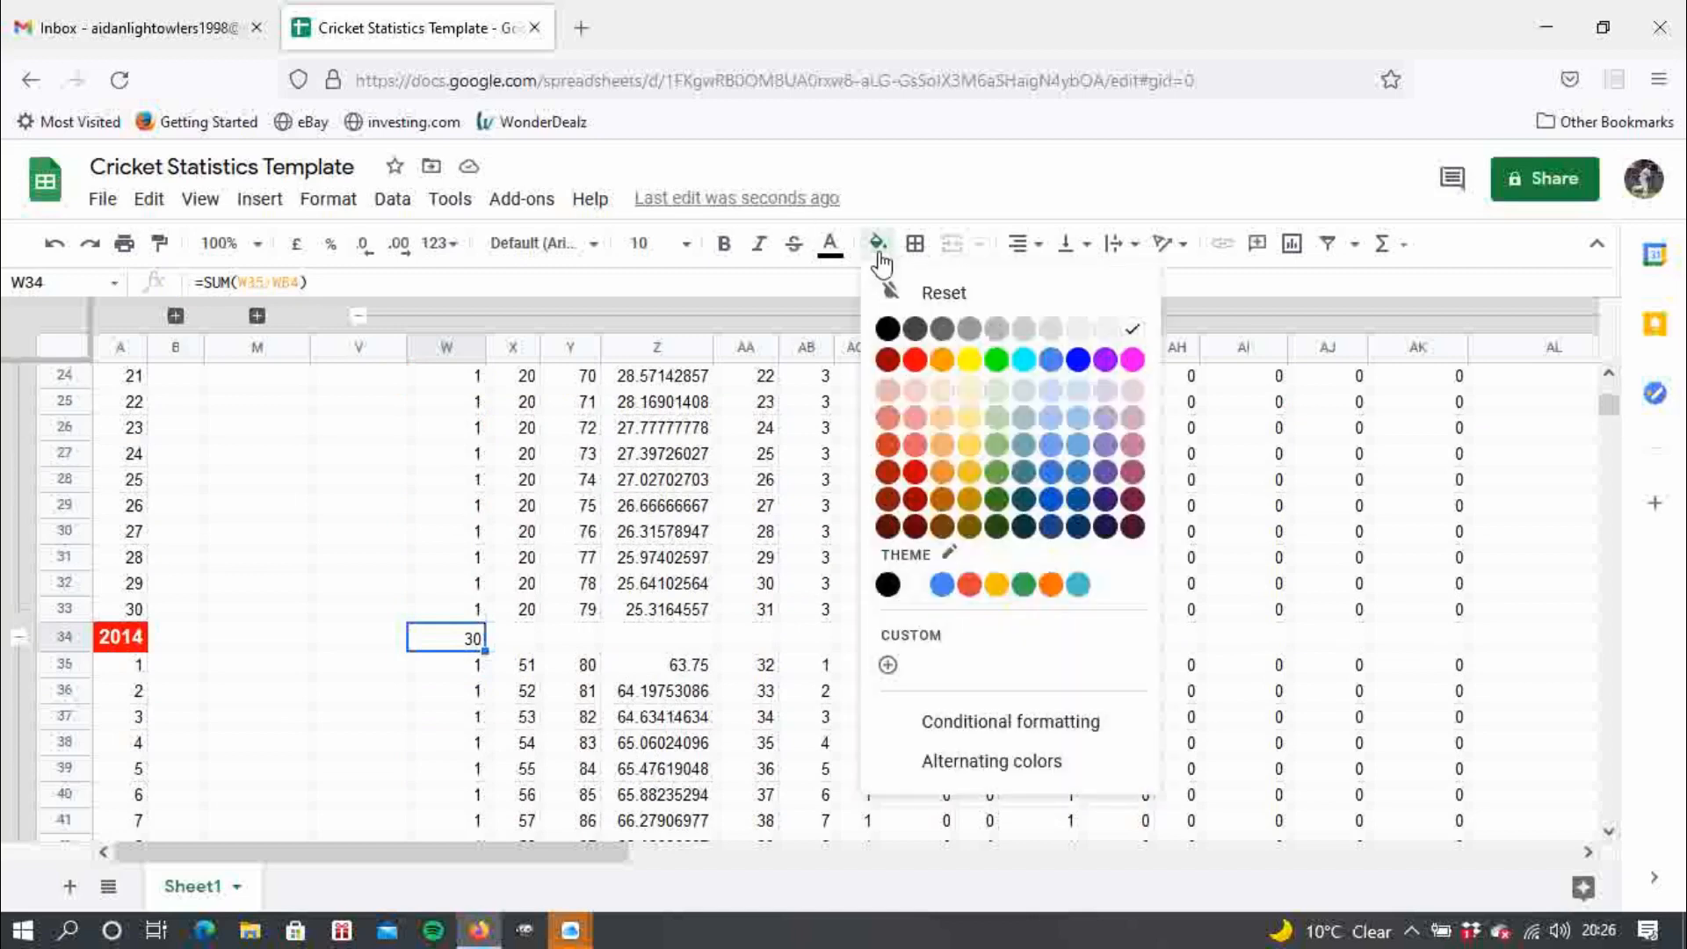
click(943, 360)
key(ctrl+b)
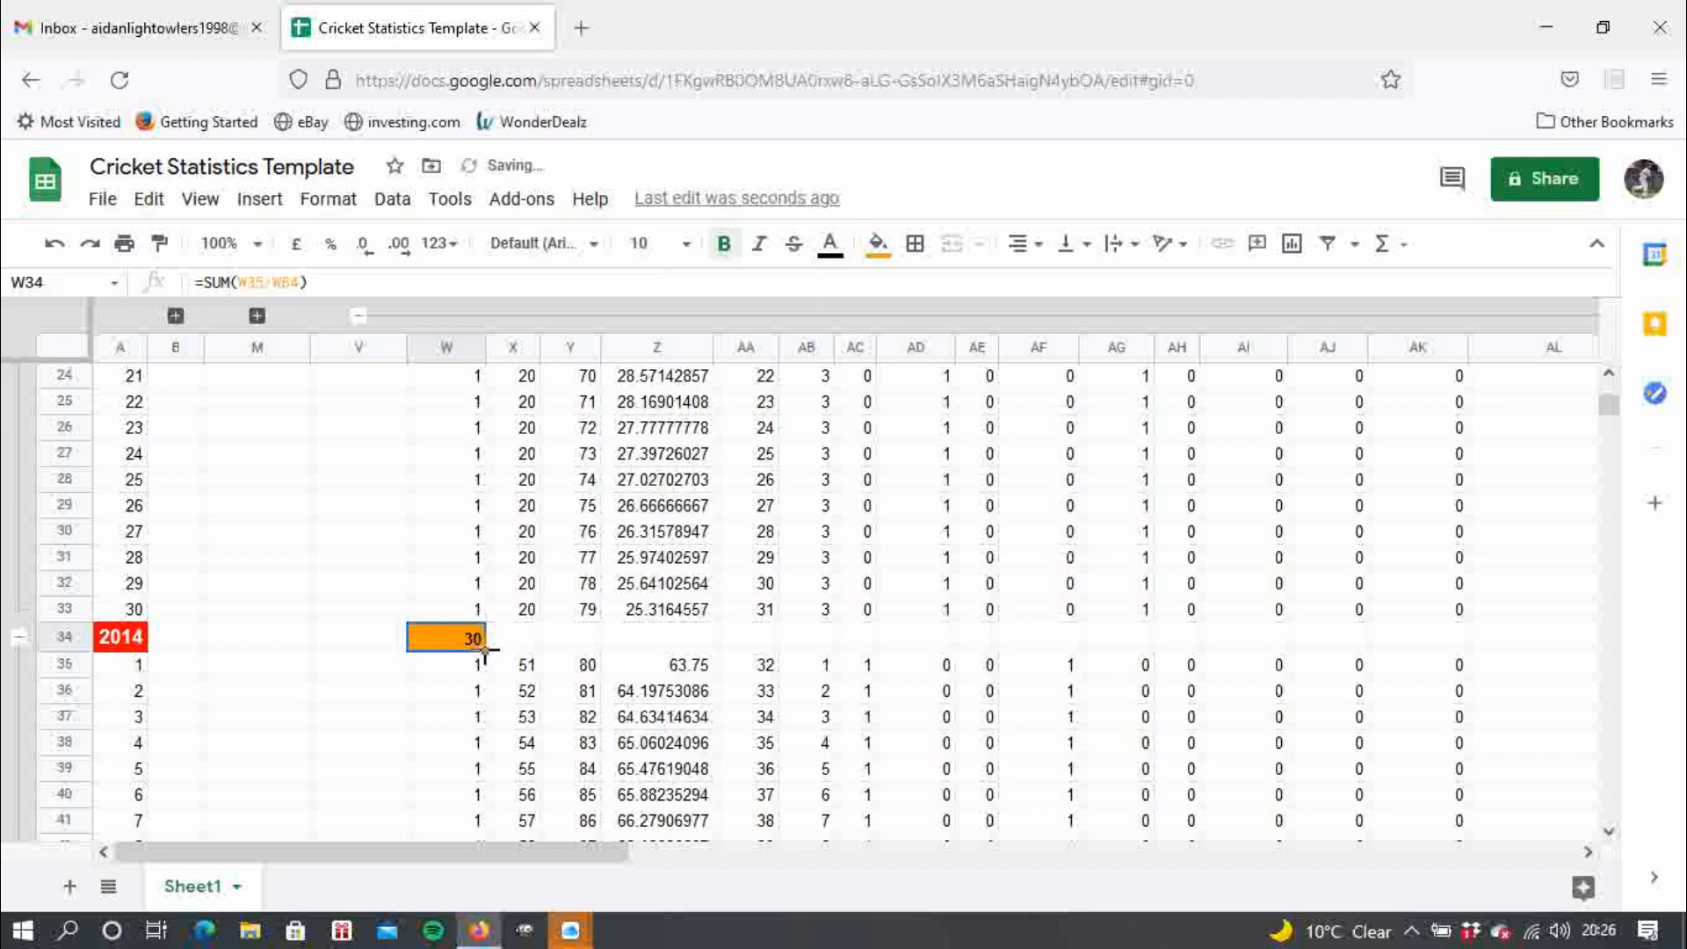
drag(486, 650, 1433, 619)
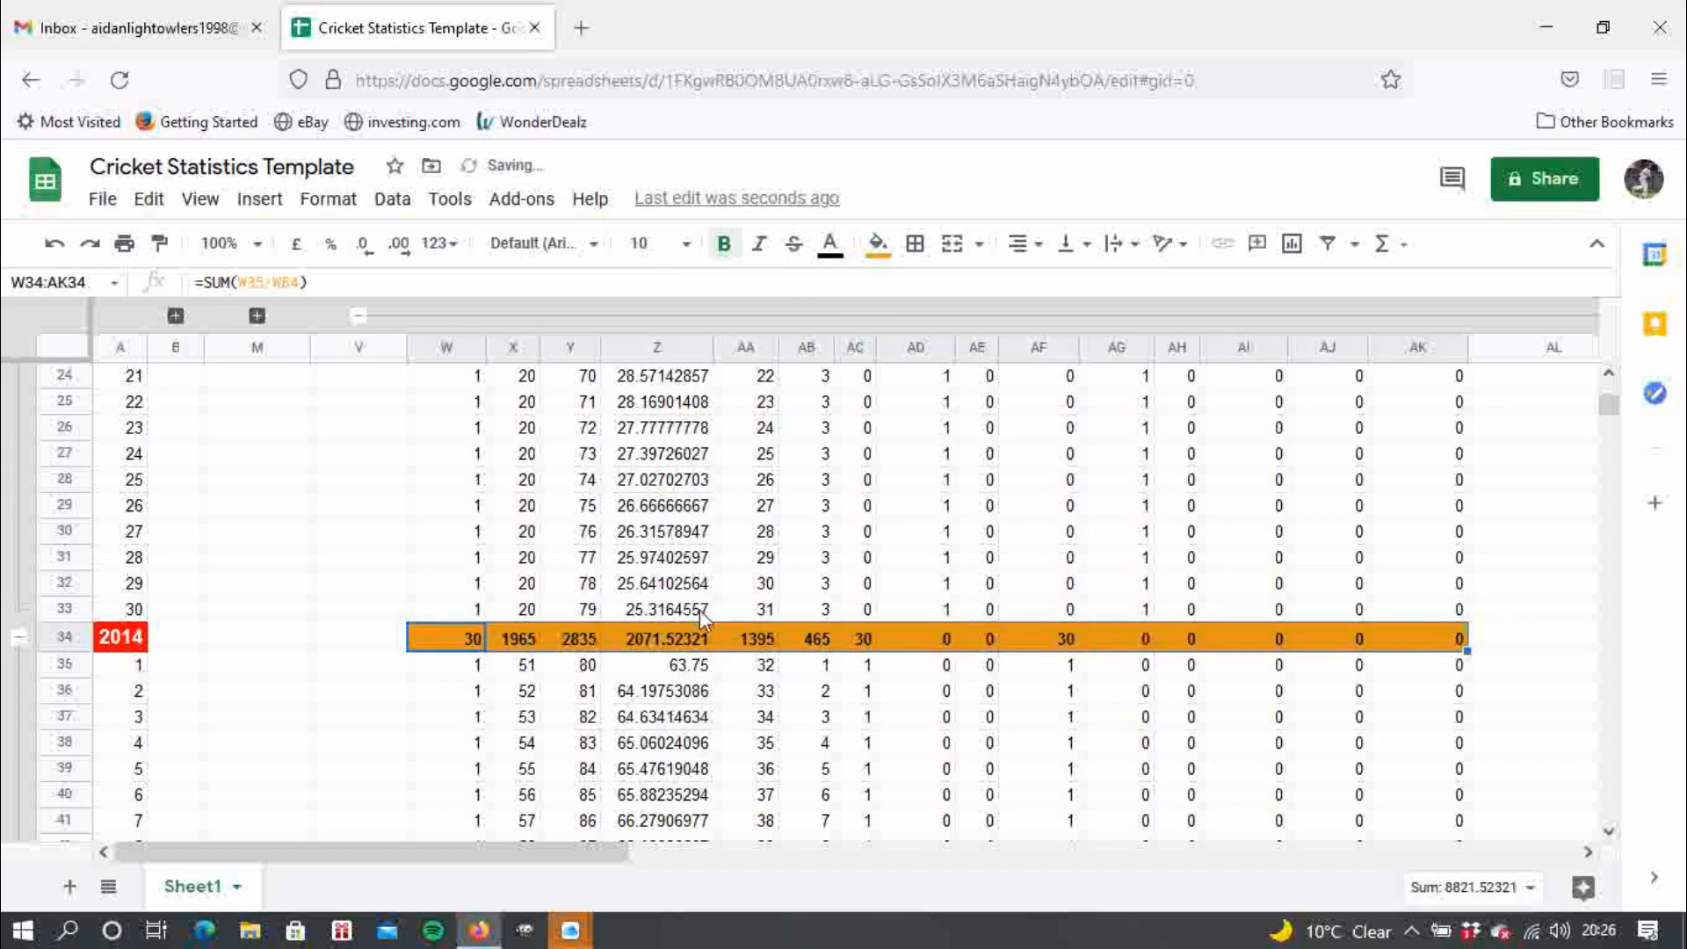
- Replace the 2014 strike rate formula in Z34 with =(X34*100)/Y34
click(676, 639)
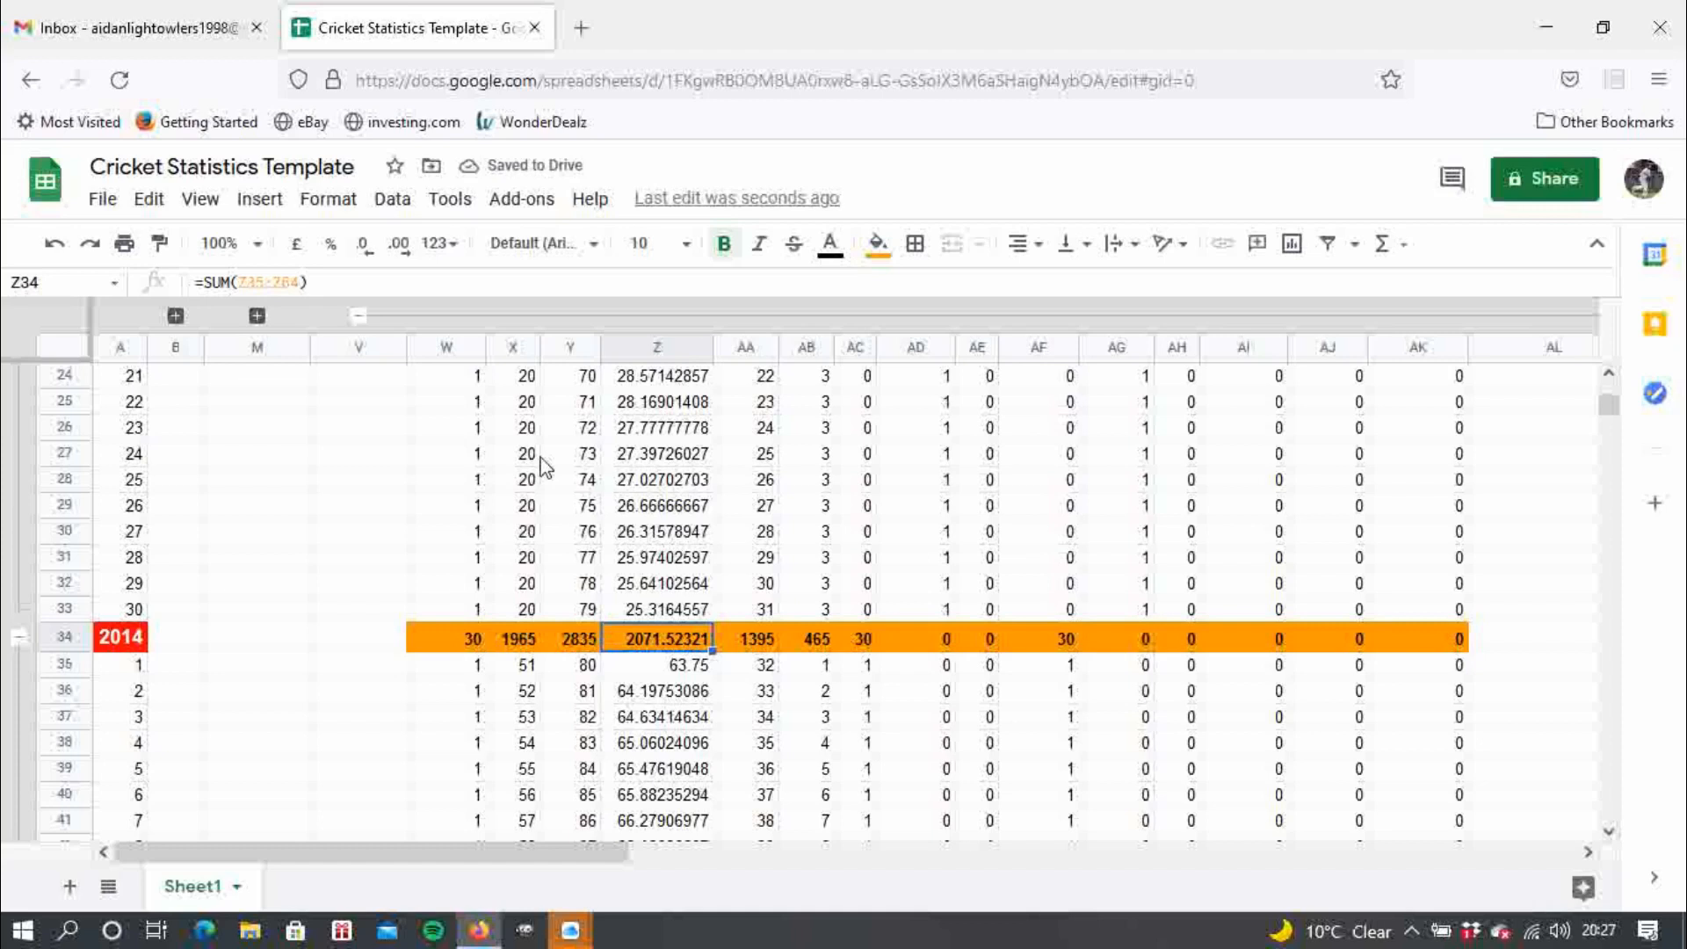
click(344, 282)
key(BackSpace)
key(BackSpace)
key(BackSpace)
key(BackSpace)
key(BackSpace)
key(BackSpace)
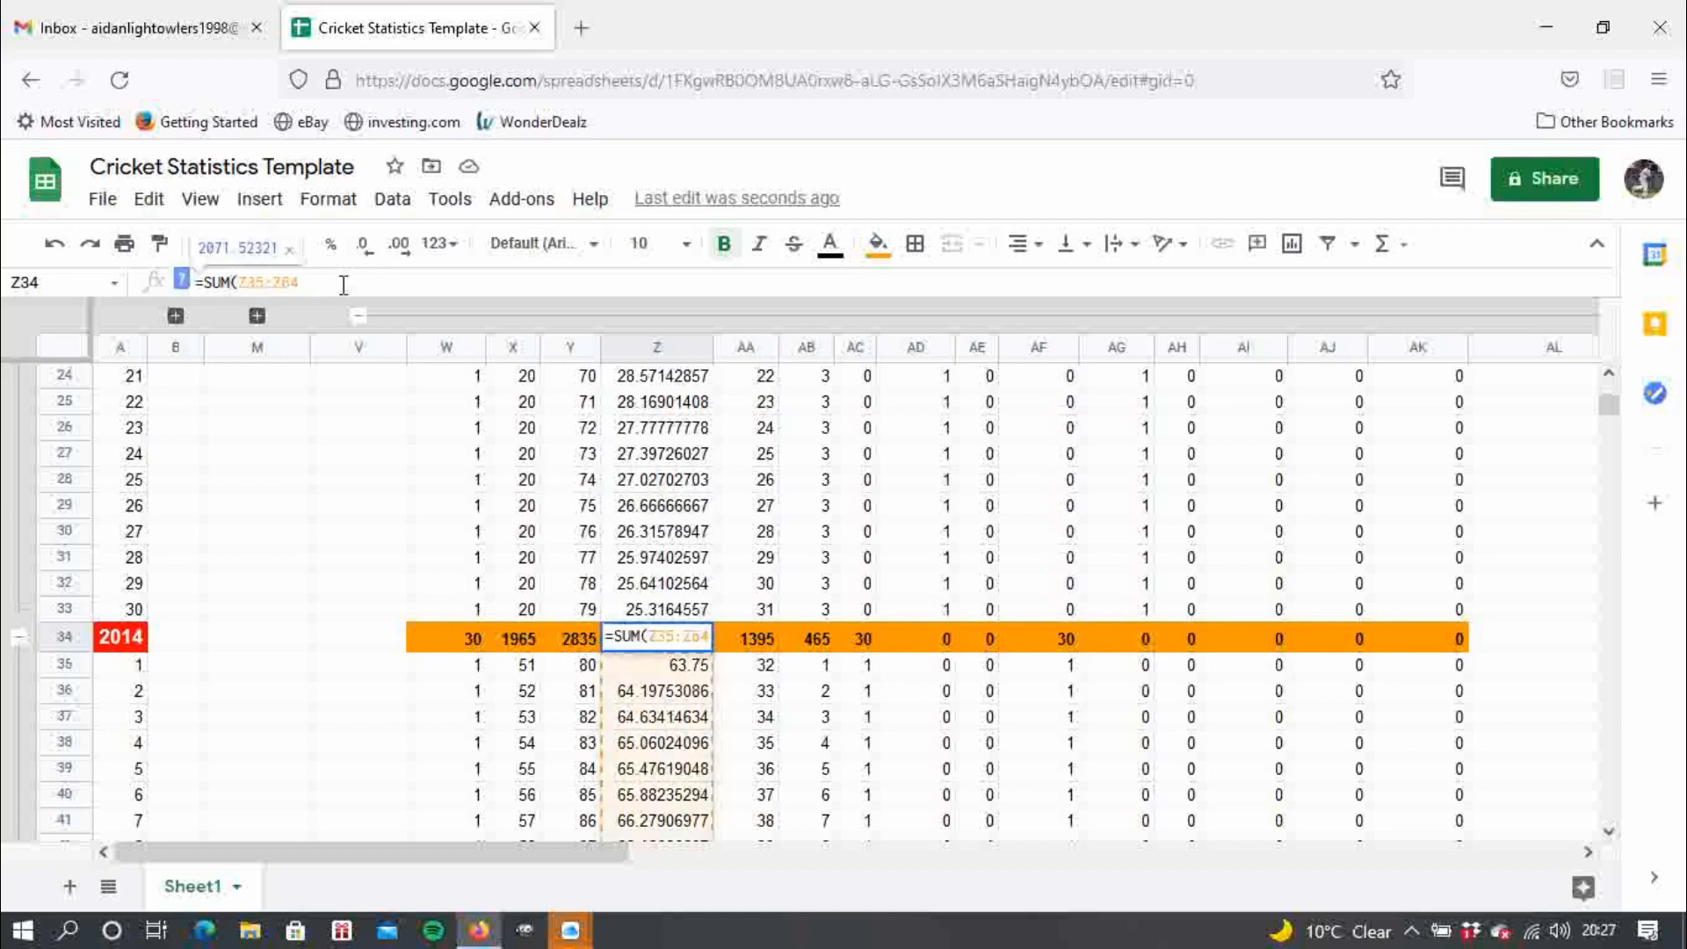
key(BackSpace)
key(BackSpace)
key(BackSpace)
key(BackSpace)
key(BackSpace)
key(BackSpace)
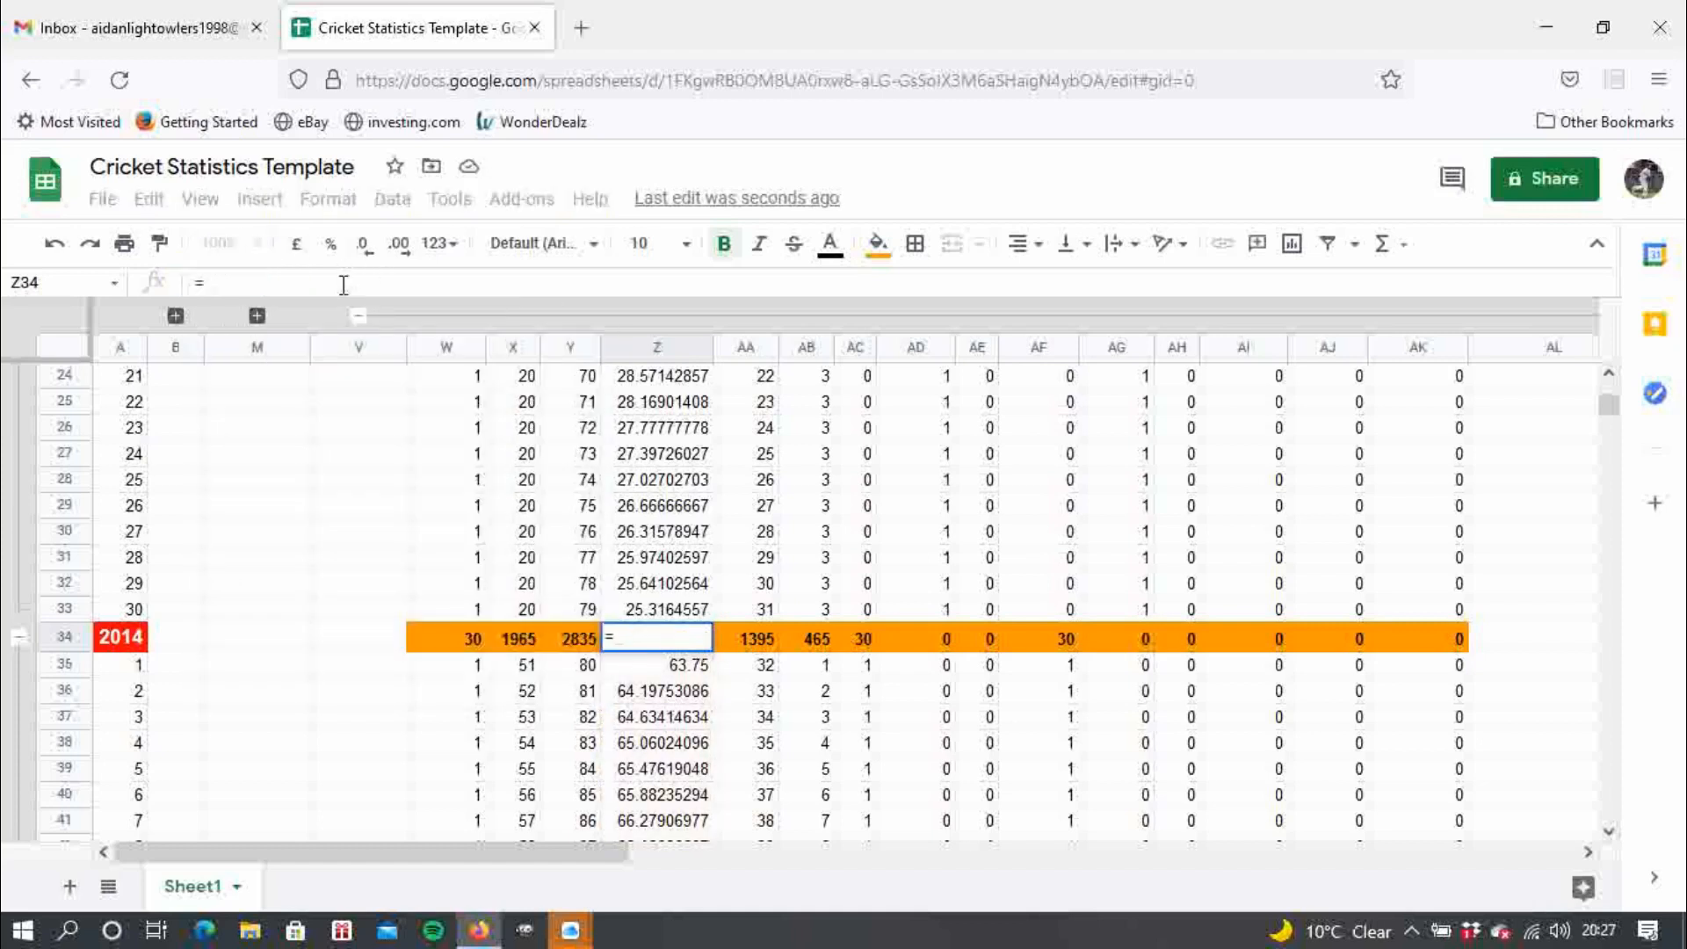
text(()
click(510, 639)
text(*)
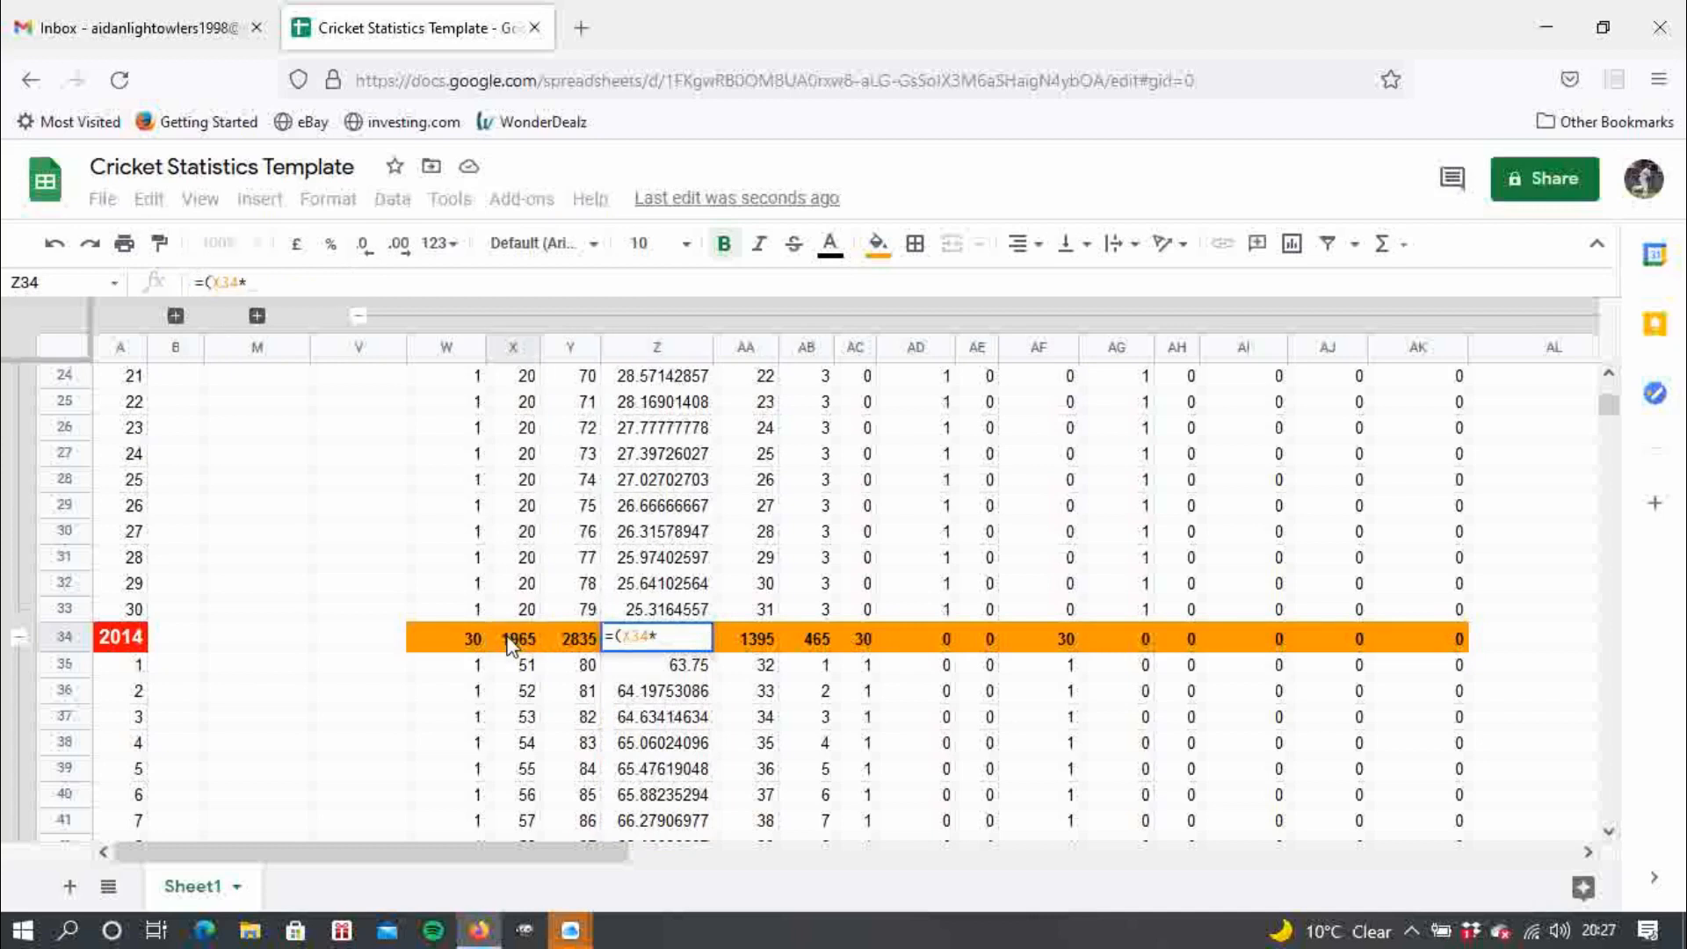
text(100)
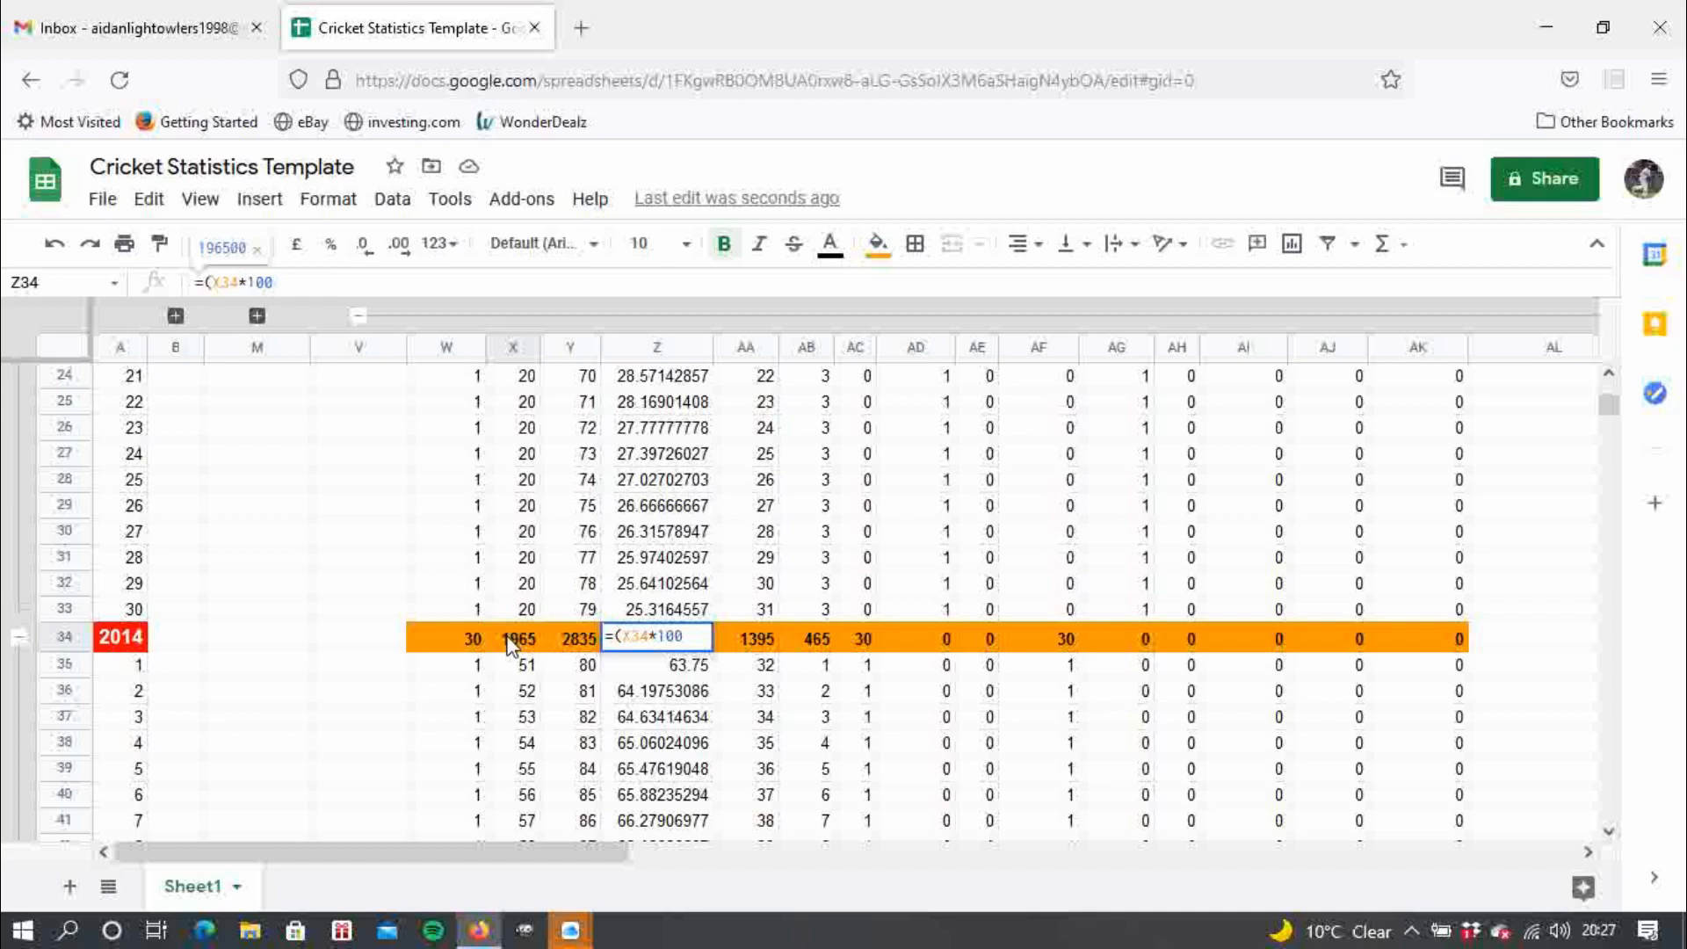
text()/)
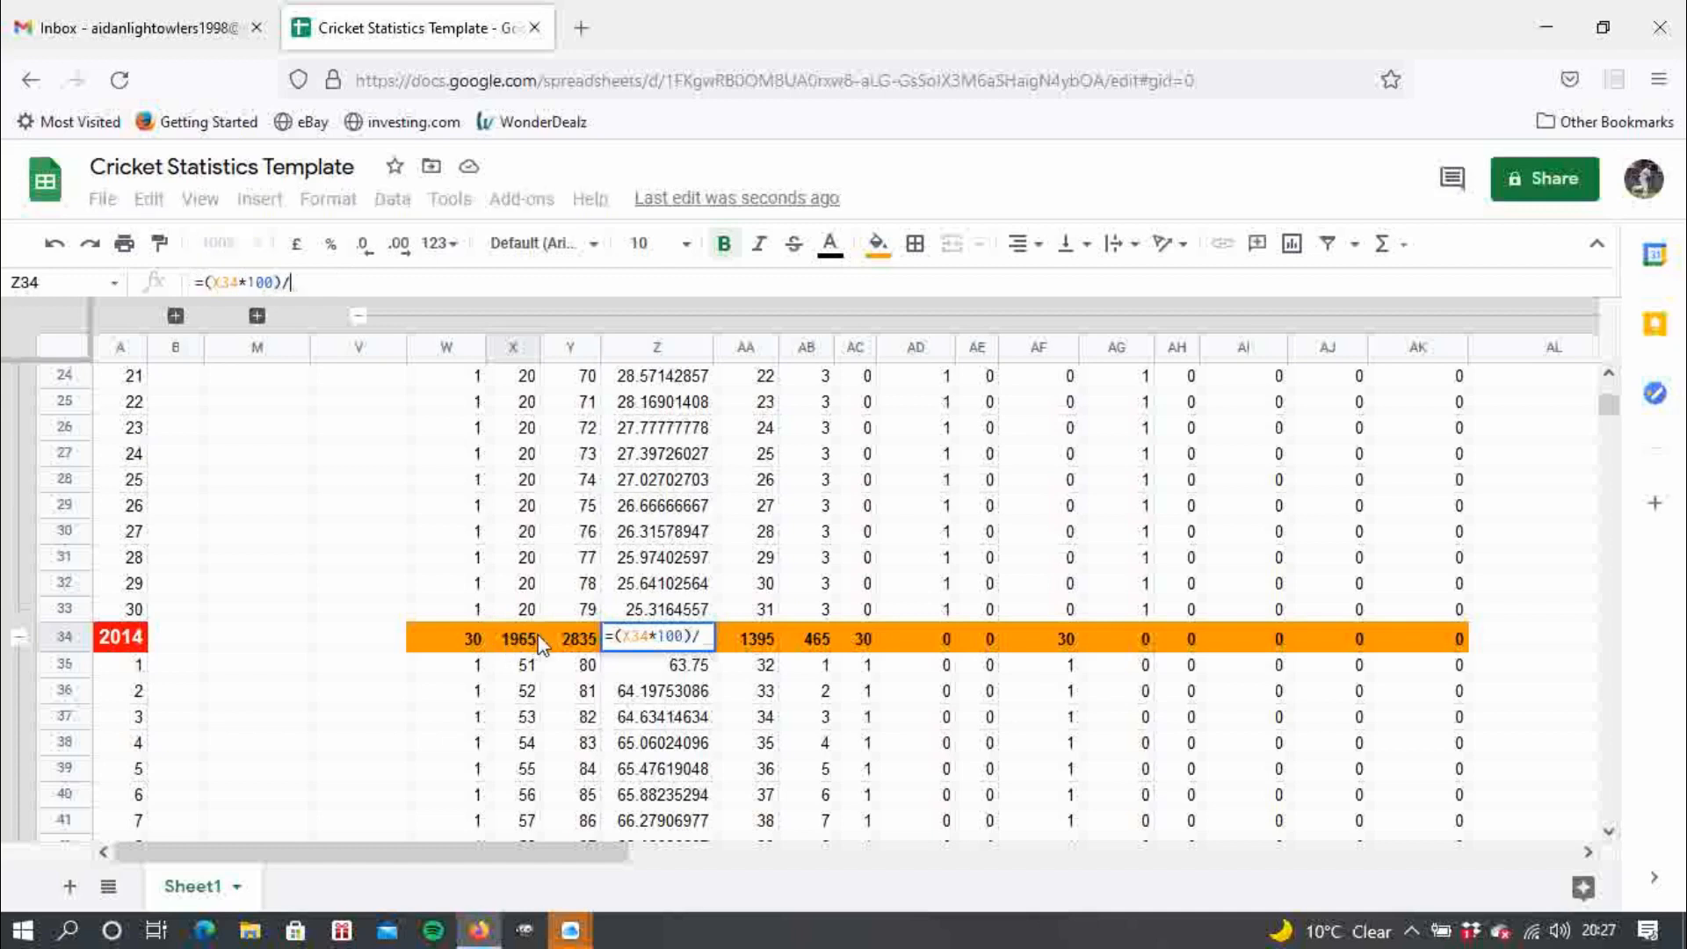
click(567, 642)
key(Return)
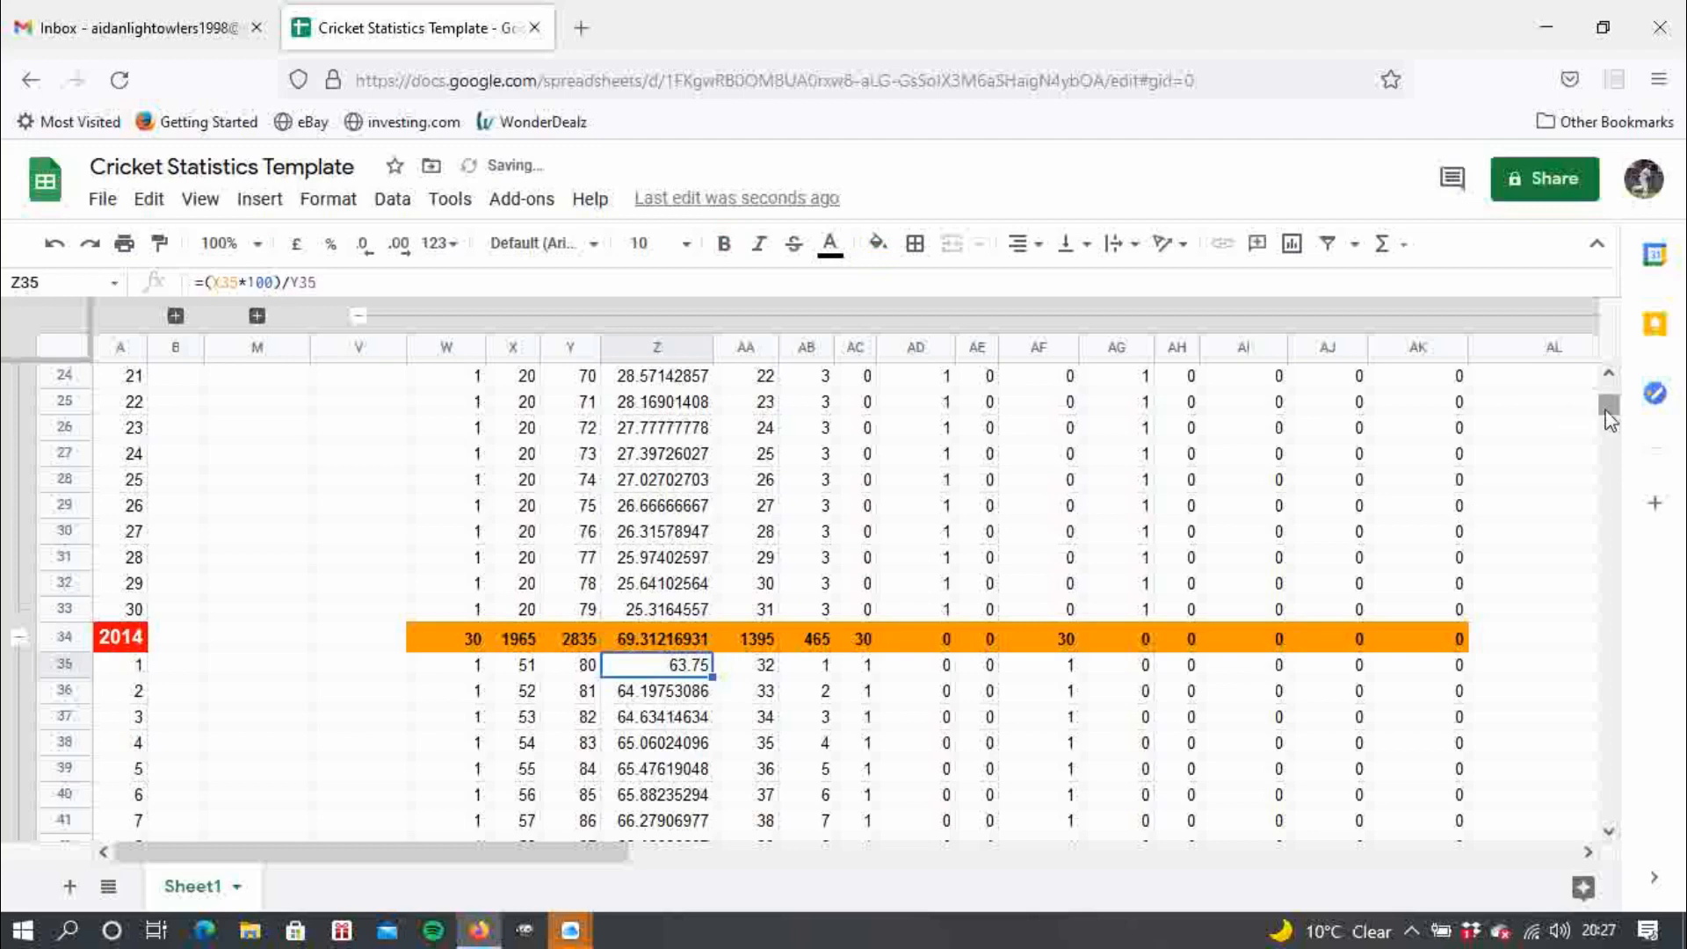
- Collapse the 2013 match rows and enter the overall NUMBER total in W1 as =SUM(W3,W34) in bold
drag(1601, 409, 1601, 393)
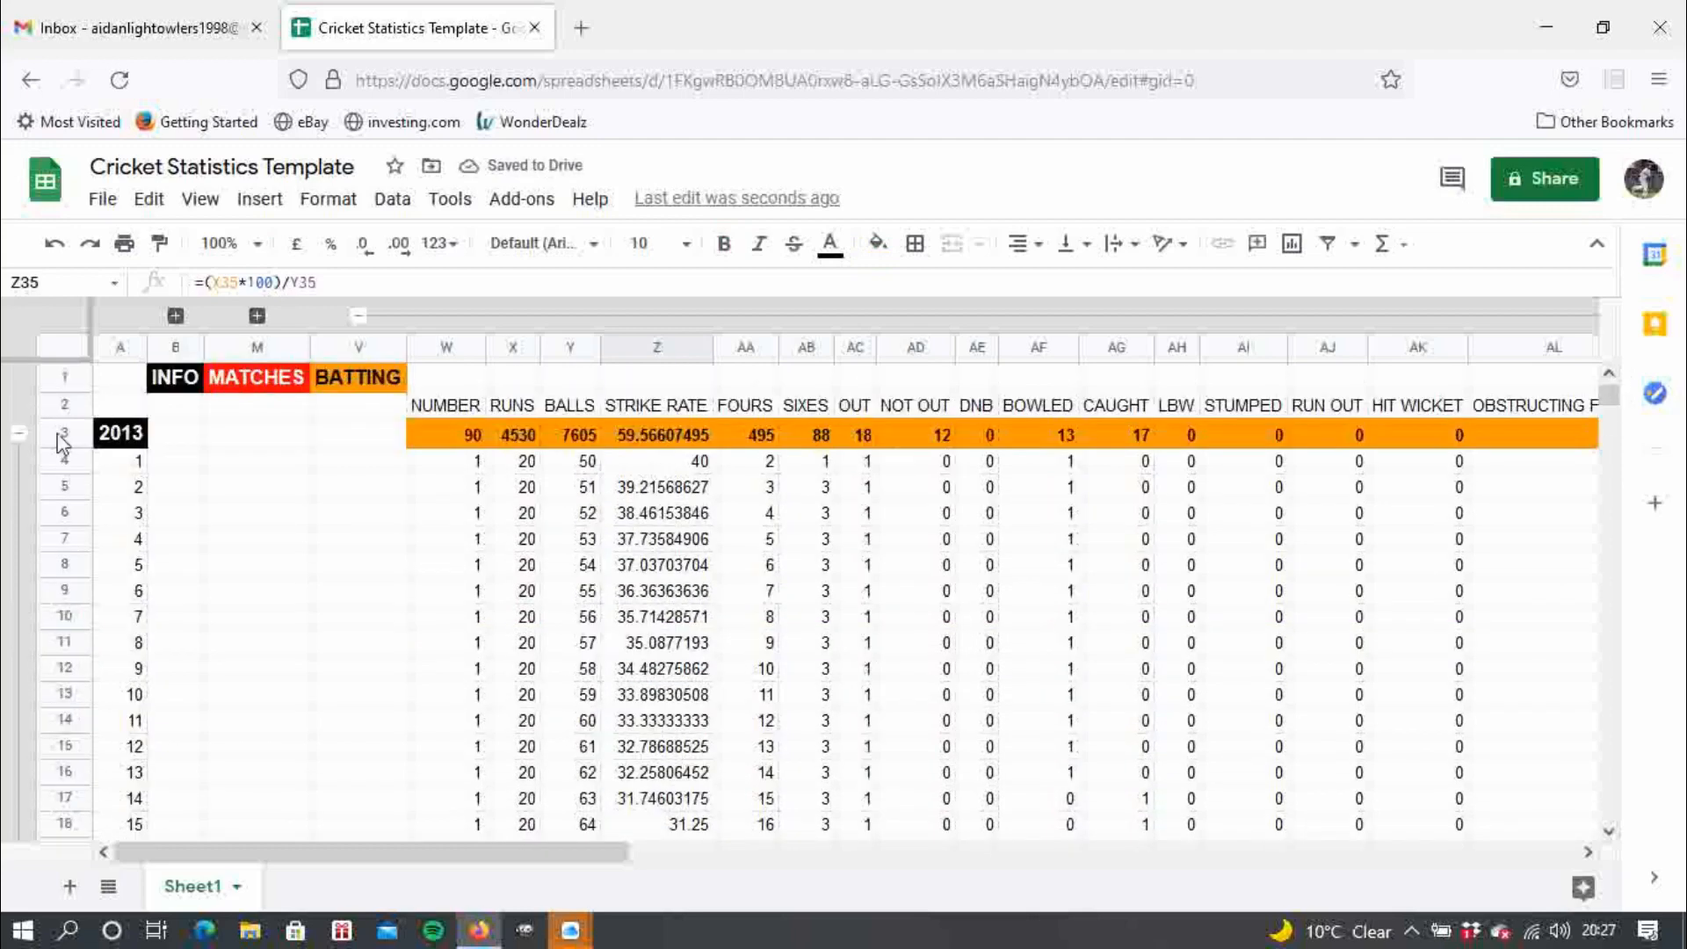
click(18, 433)
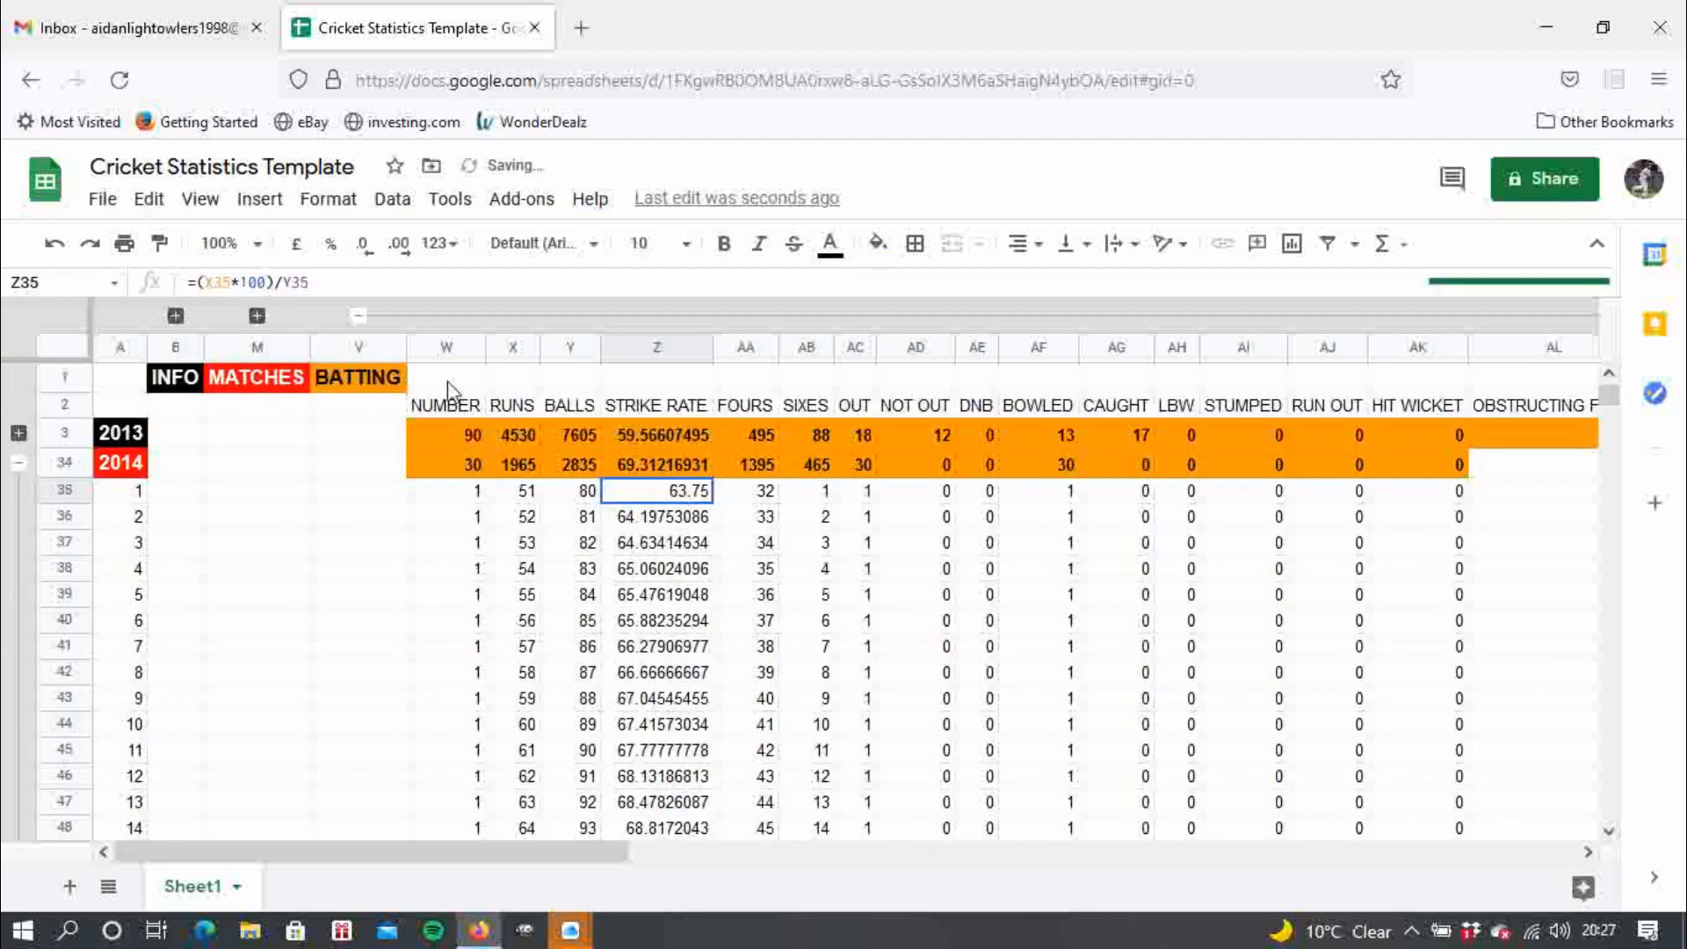
click(446, 379)
text(=)
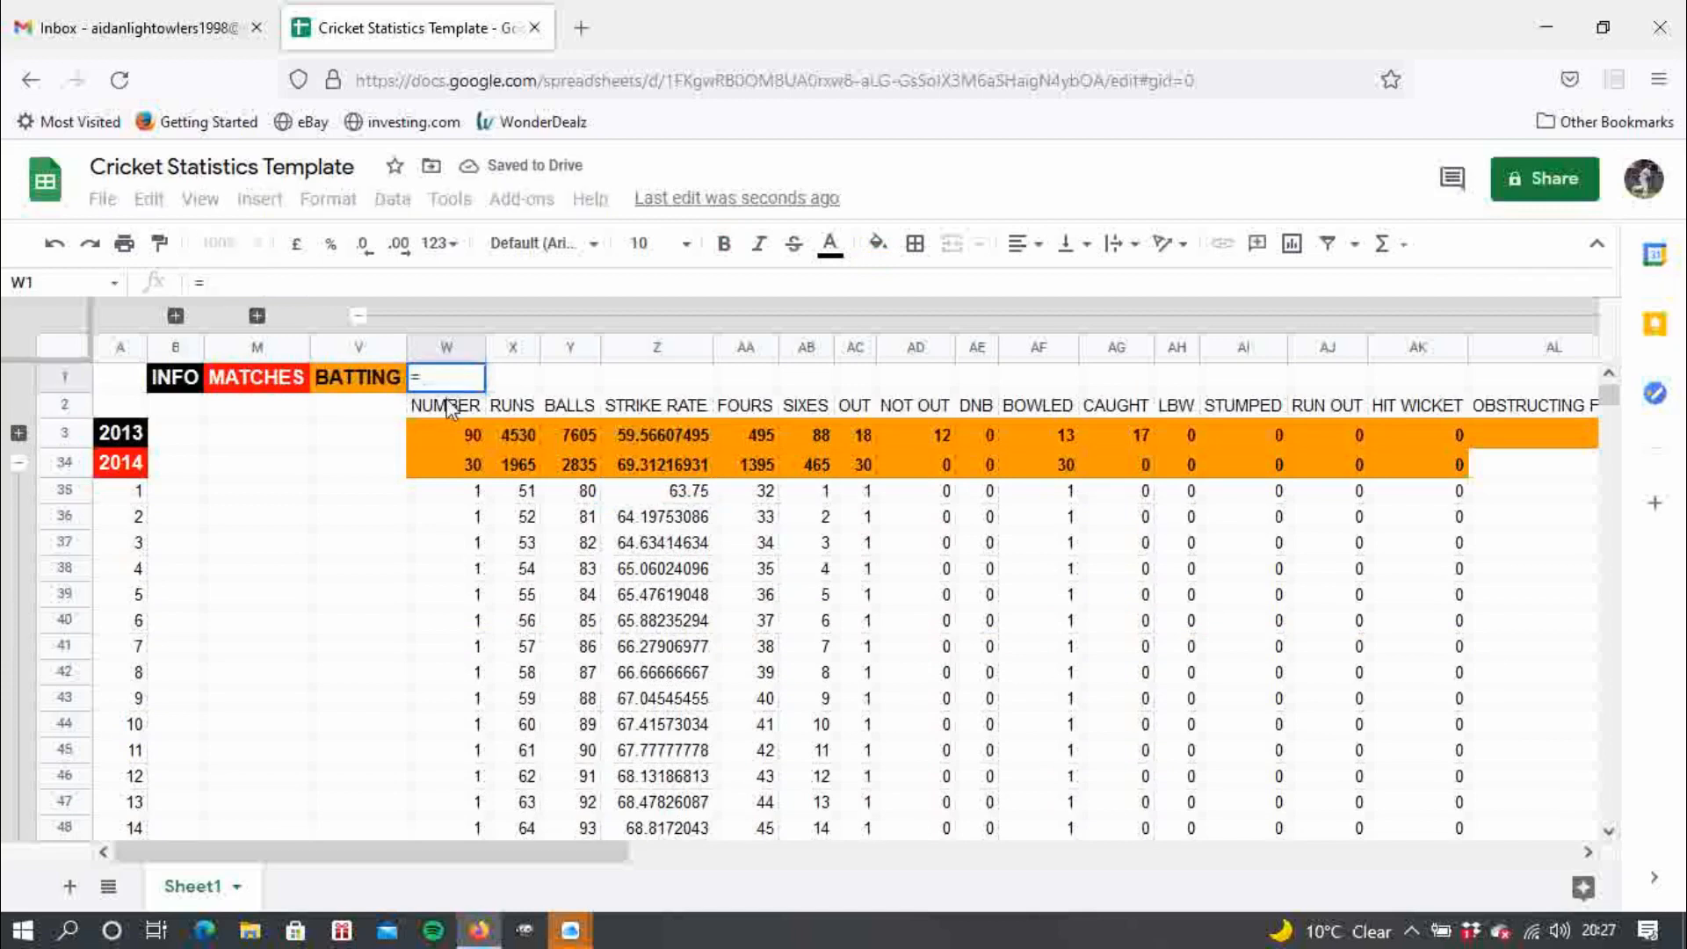
text(SUM()
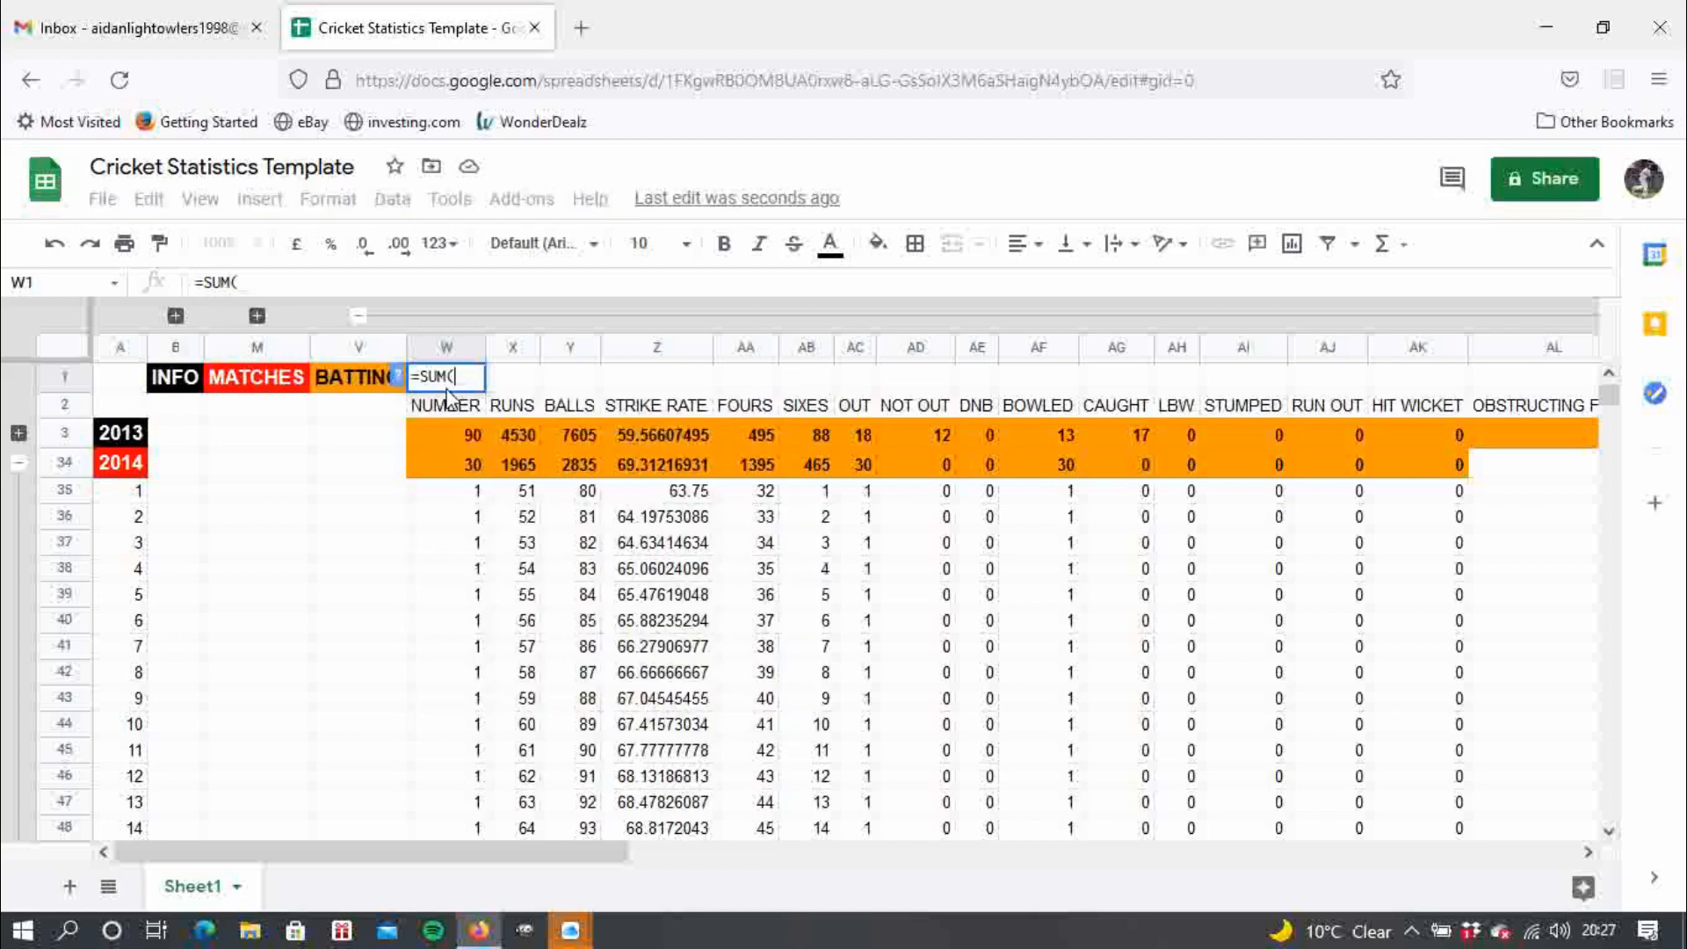
click(449, 435)
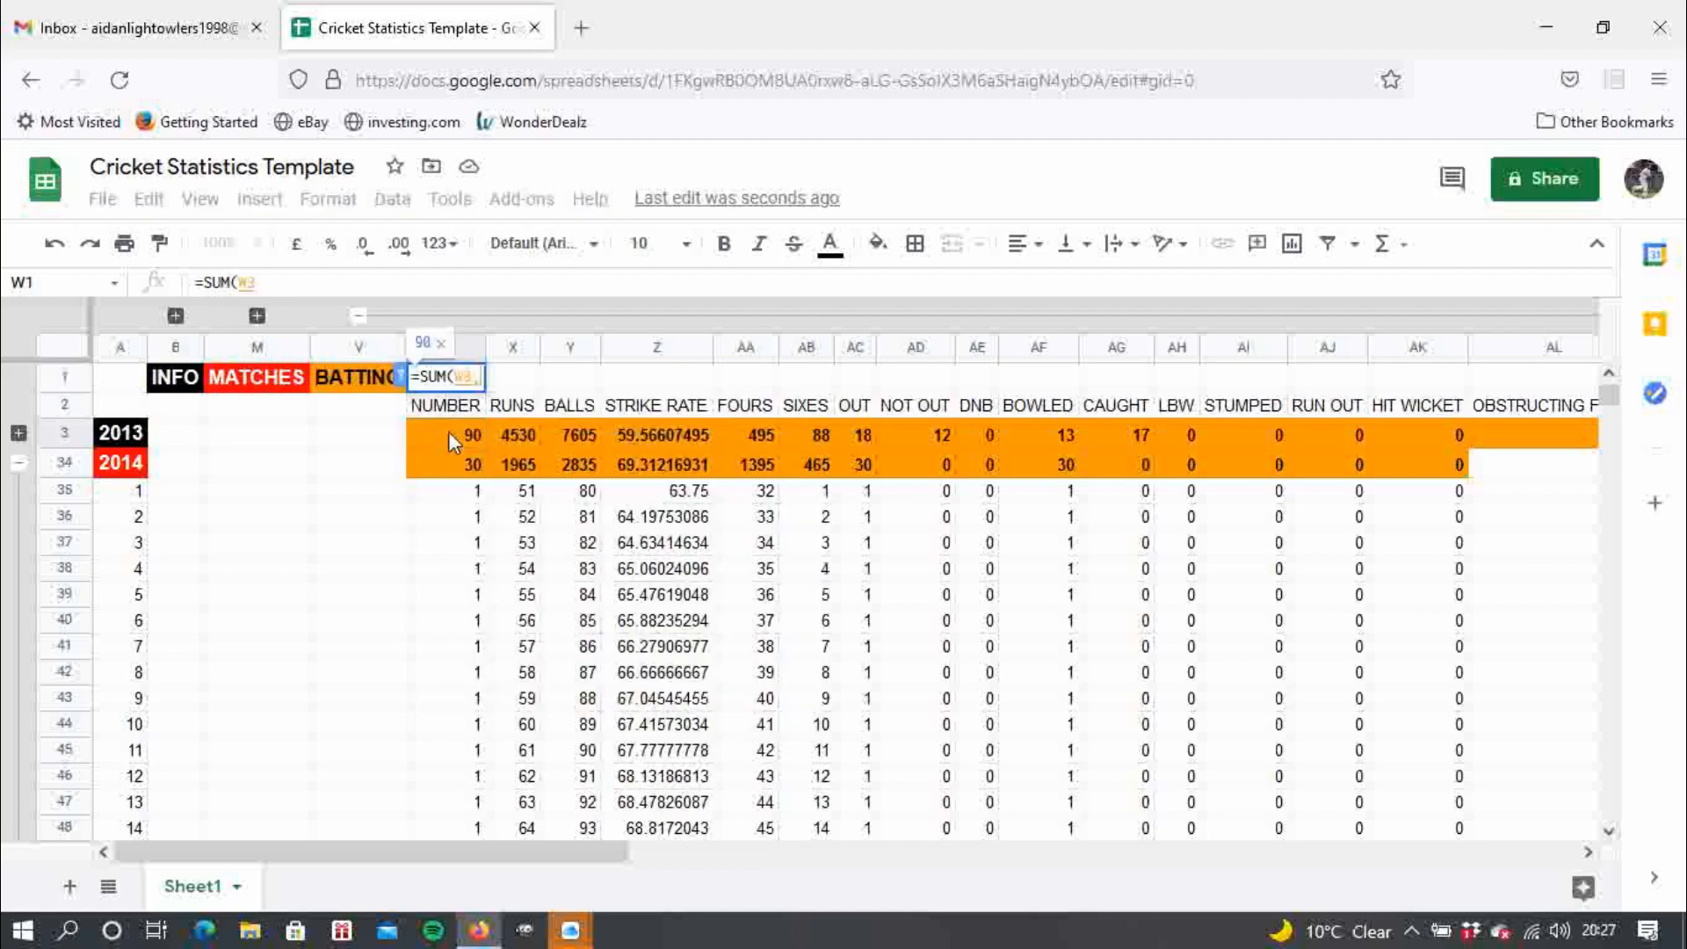
text(,)
click(449, 466)
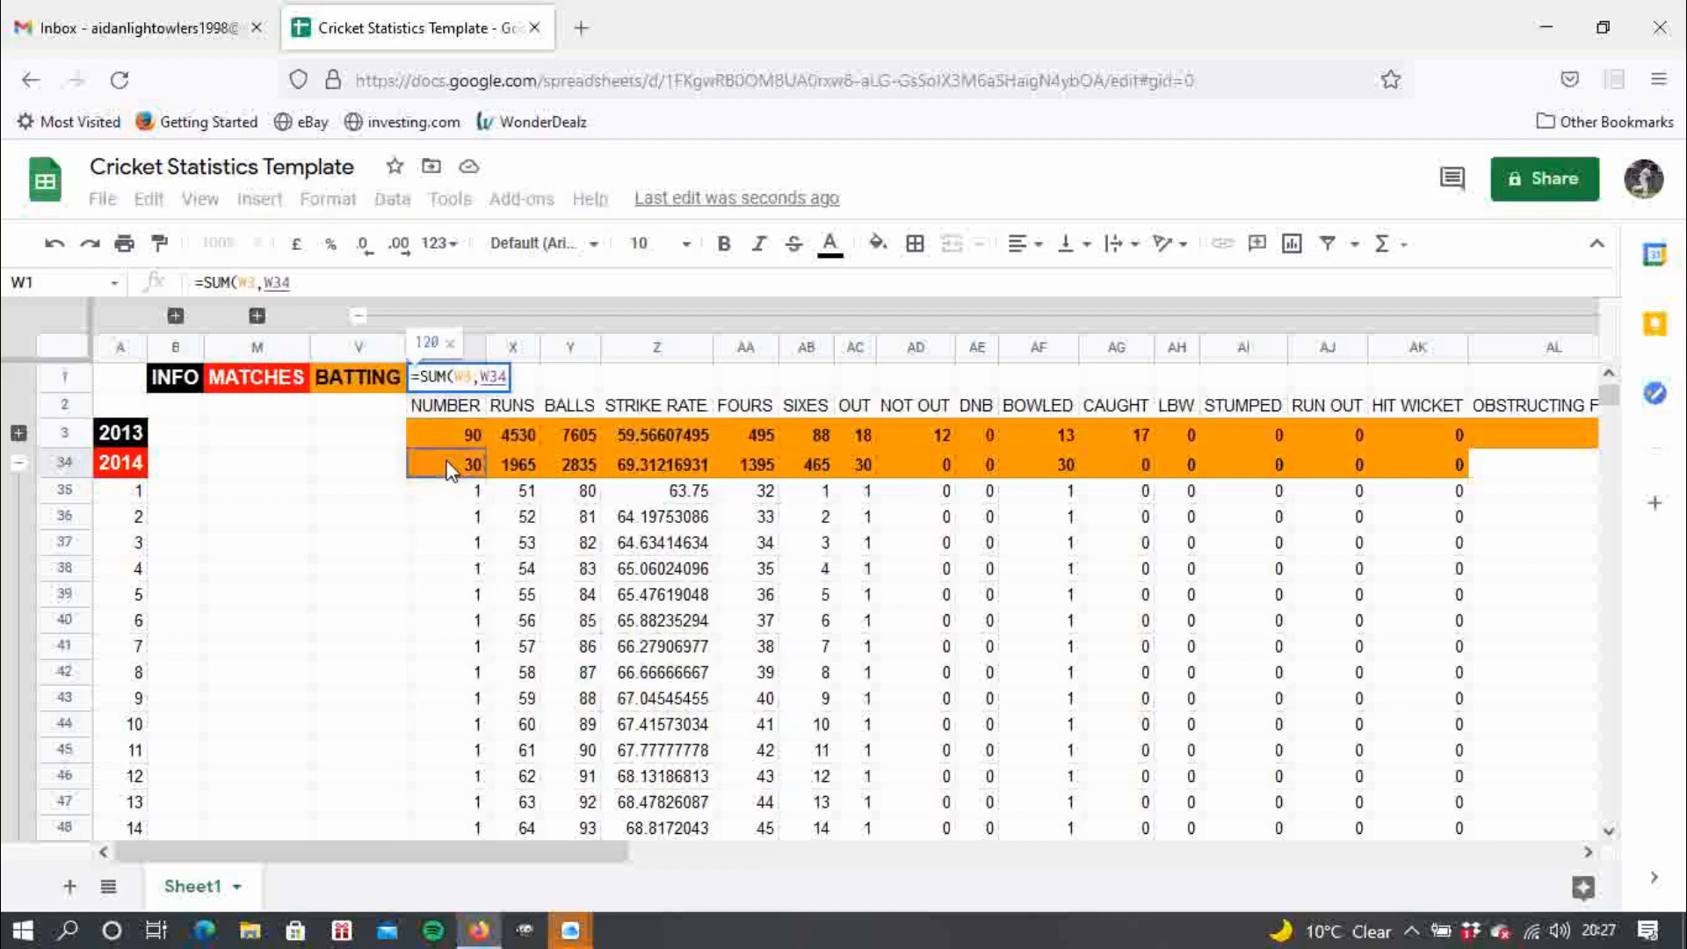
text())
key(Return)
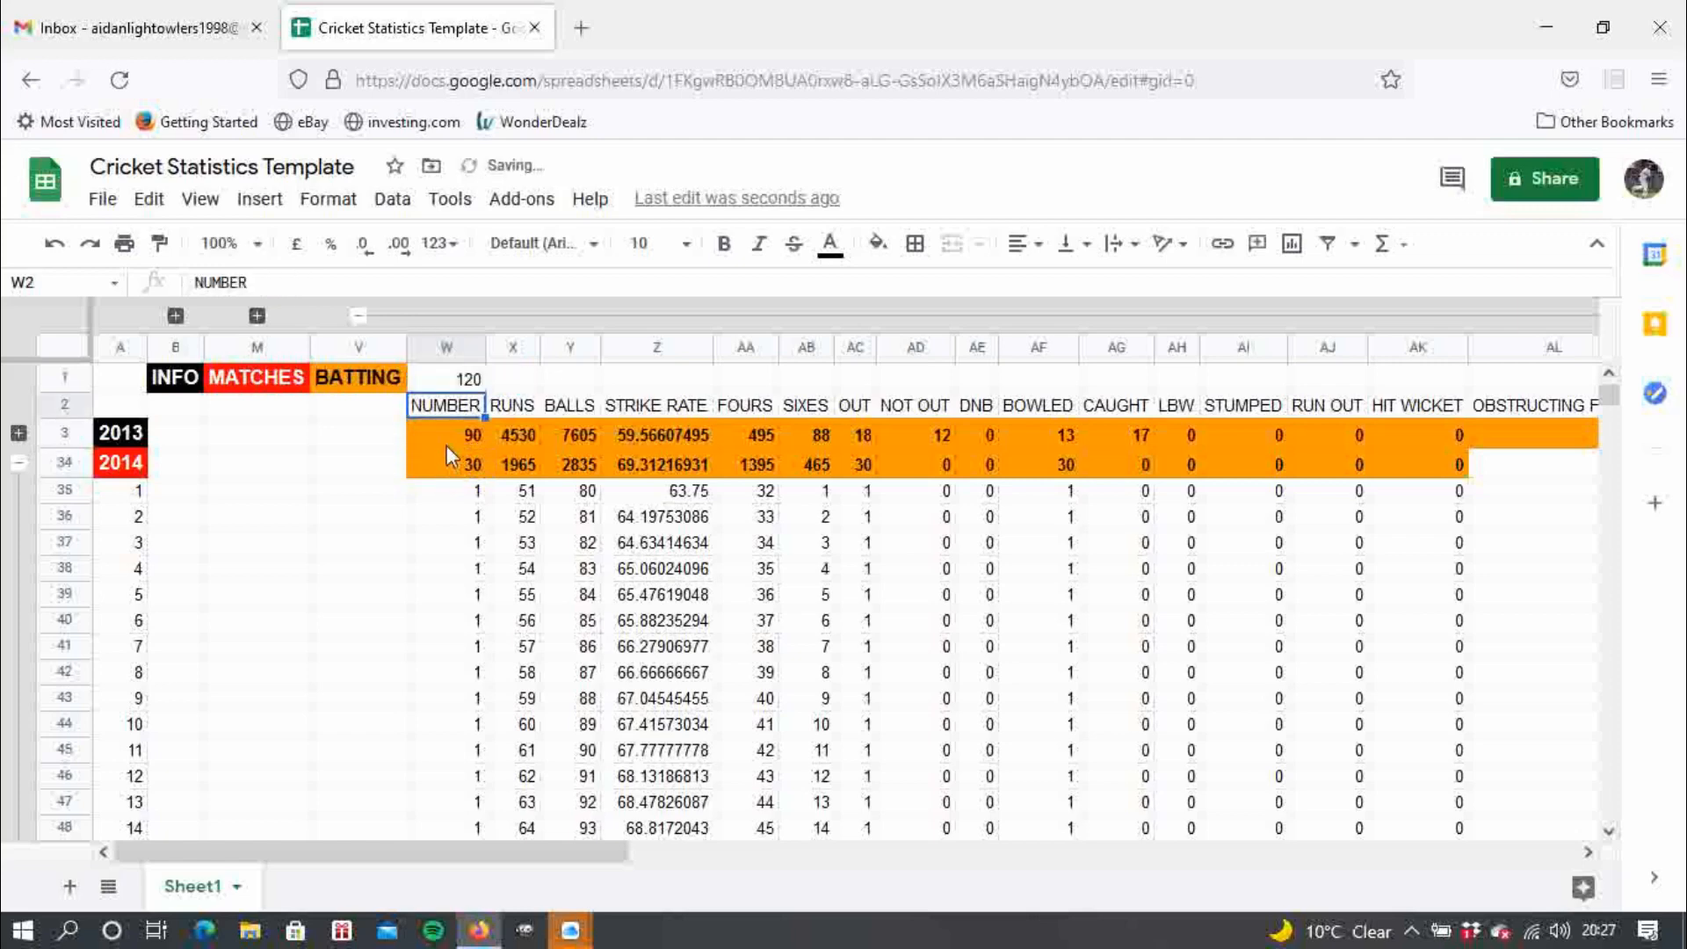
key(Up)
click(725, 244)
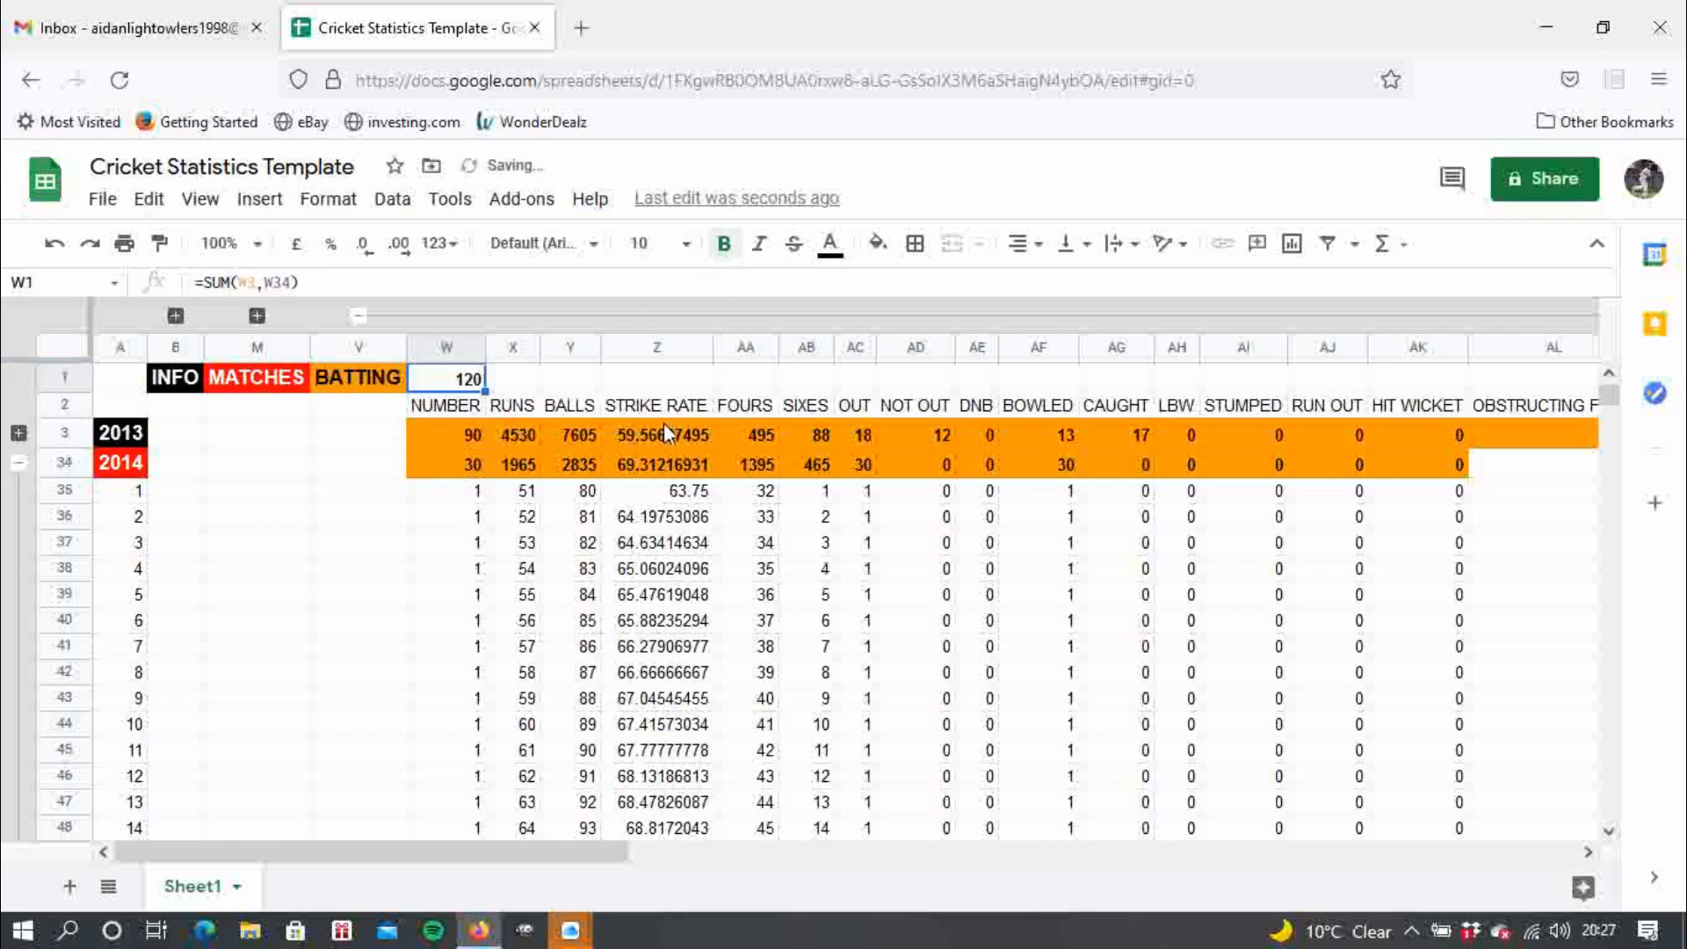
- Extend the orange 2014 totals in row 34 across the remaining batting columns to AR34
click(767, 465)
drag(1037, 446, 1402, 476)
drag(778, 852, 425, 825)
- Fill the overall NUMBER total from W1 across all batting columns to AR1
click(436, 378)
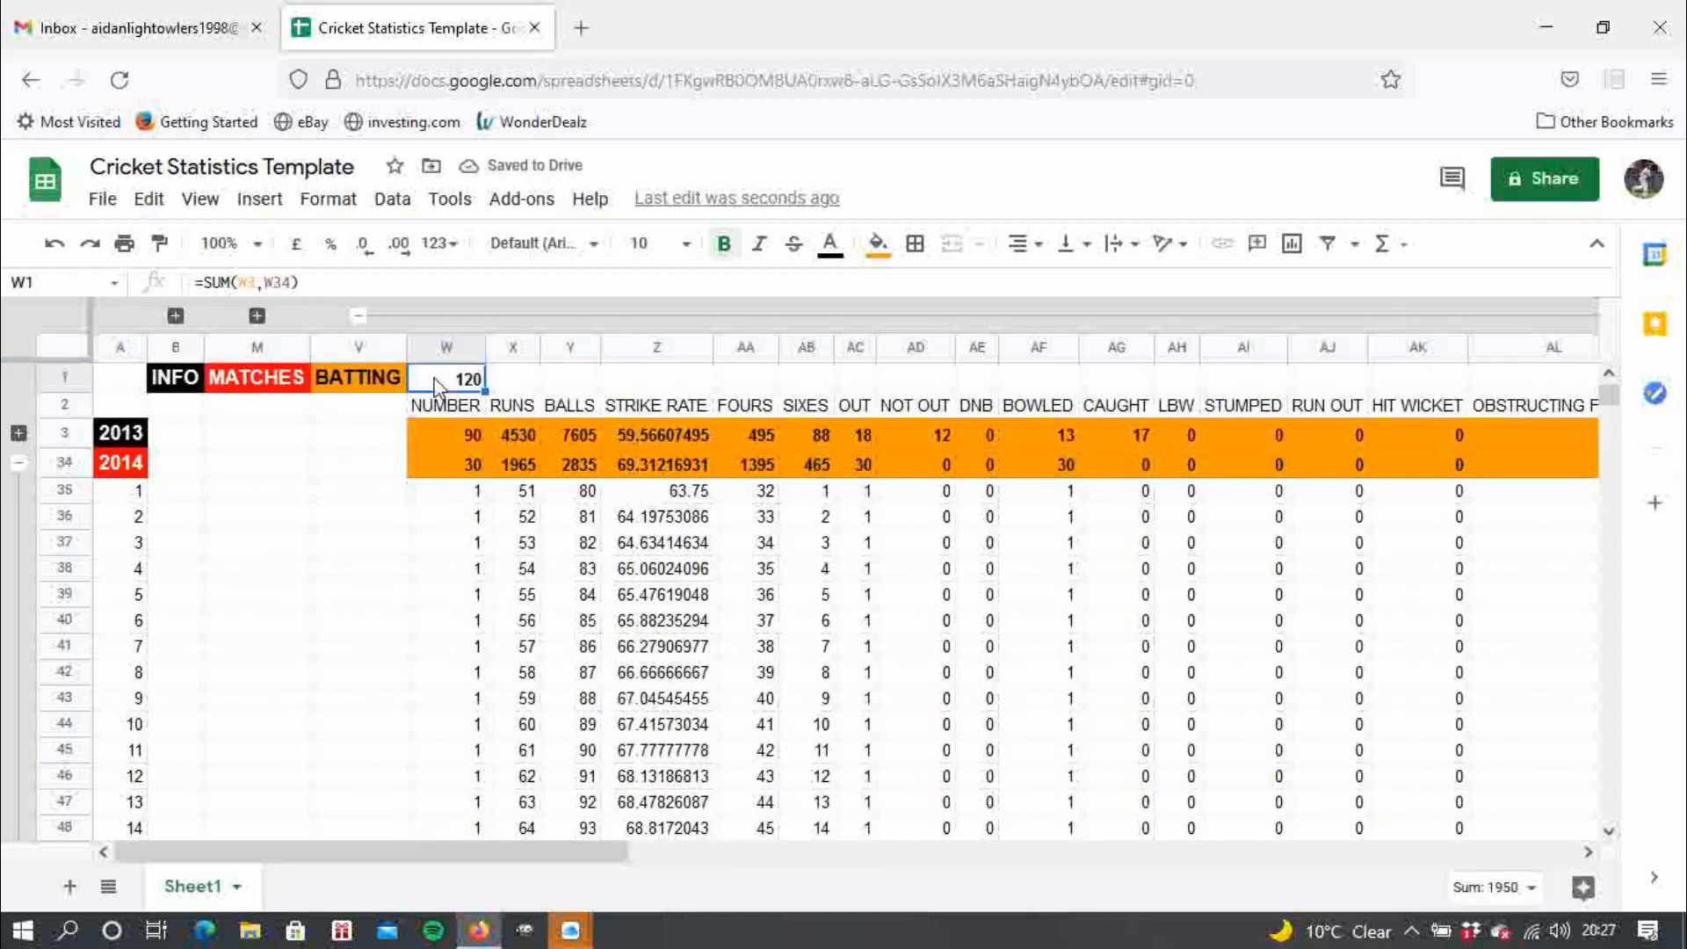
drag(485, 384, 1571, 395)
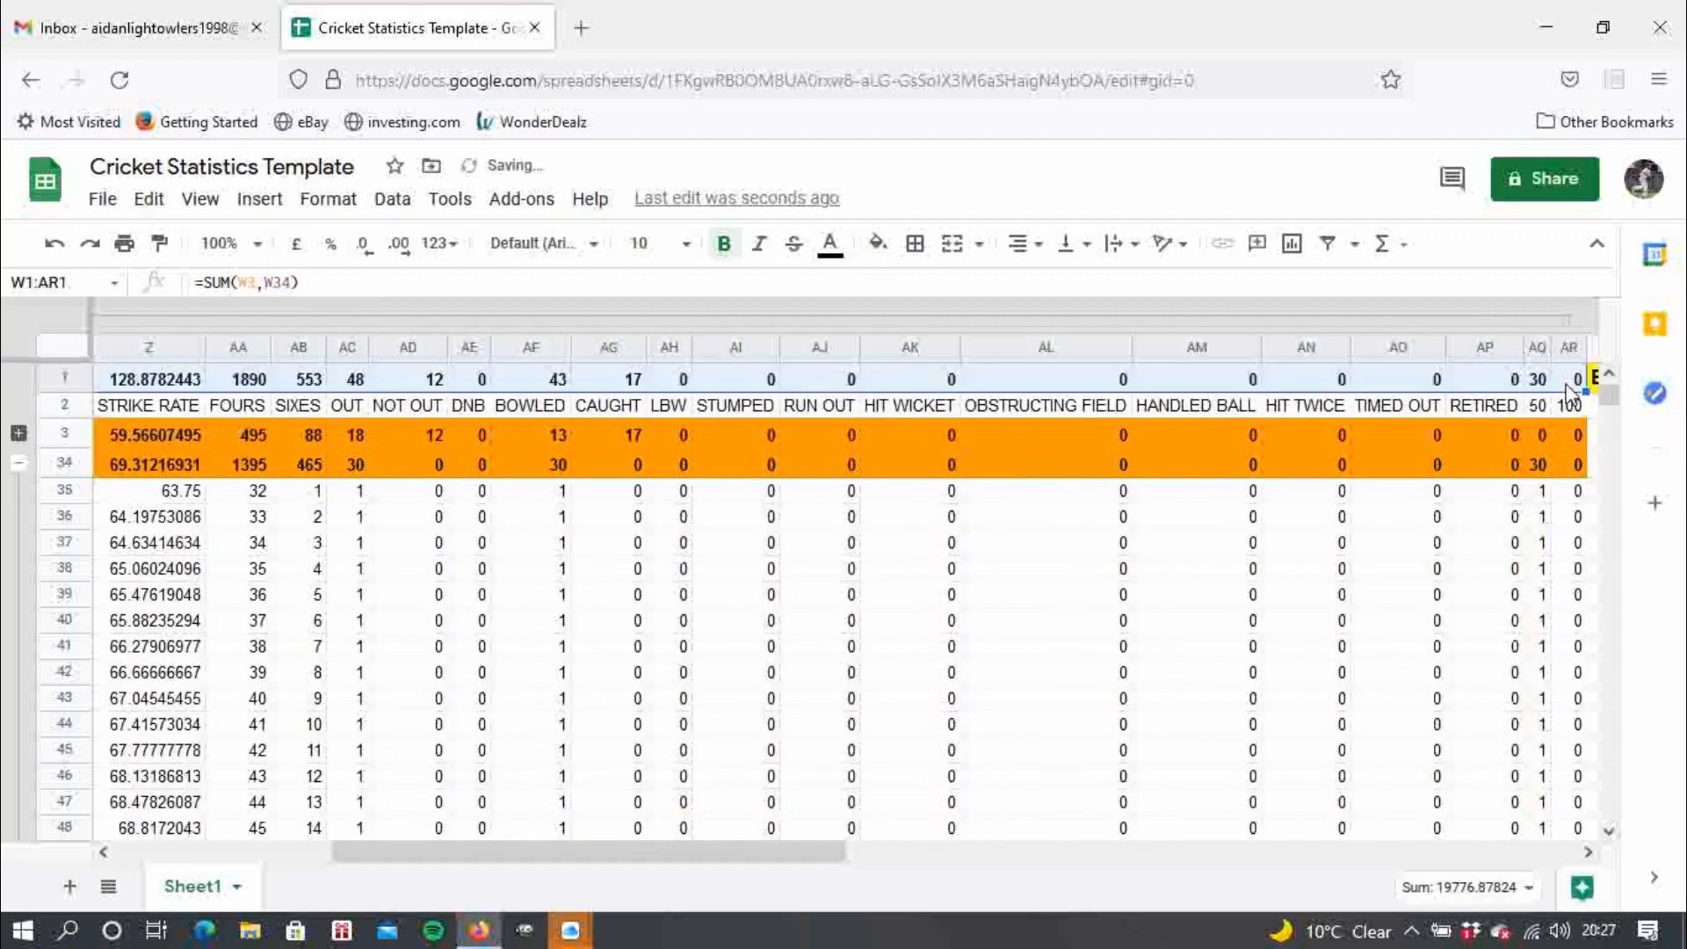
click(320, 383)
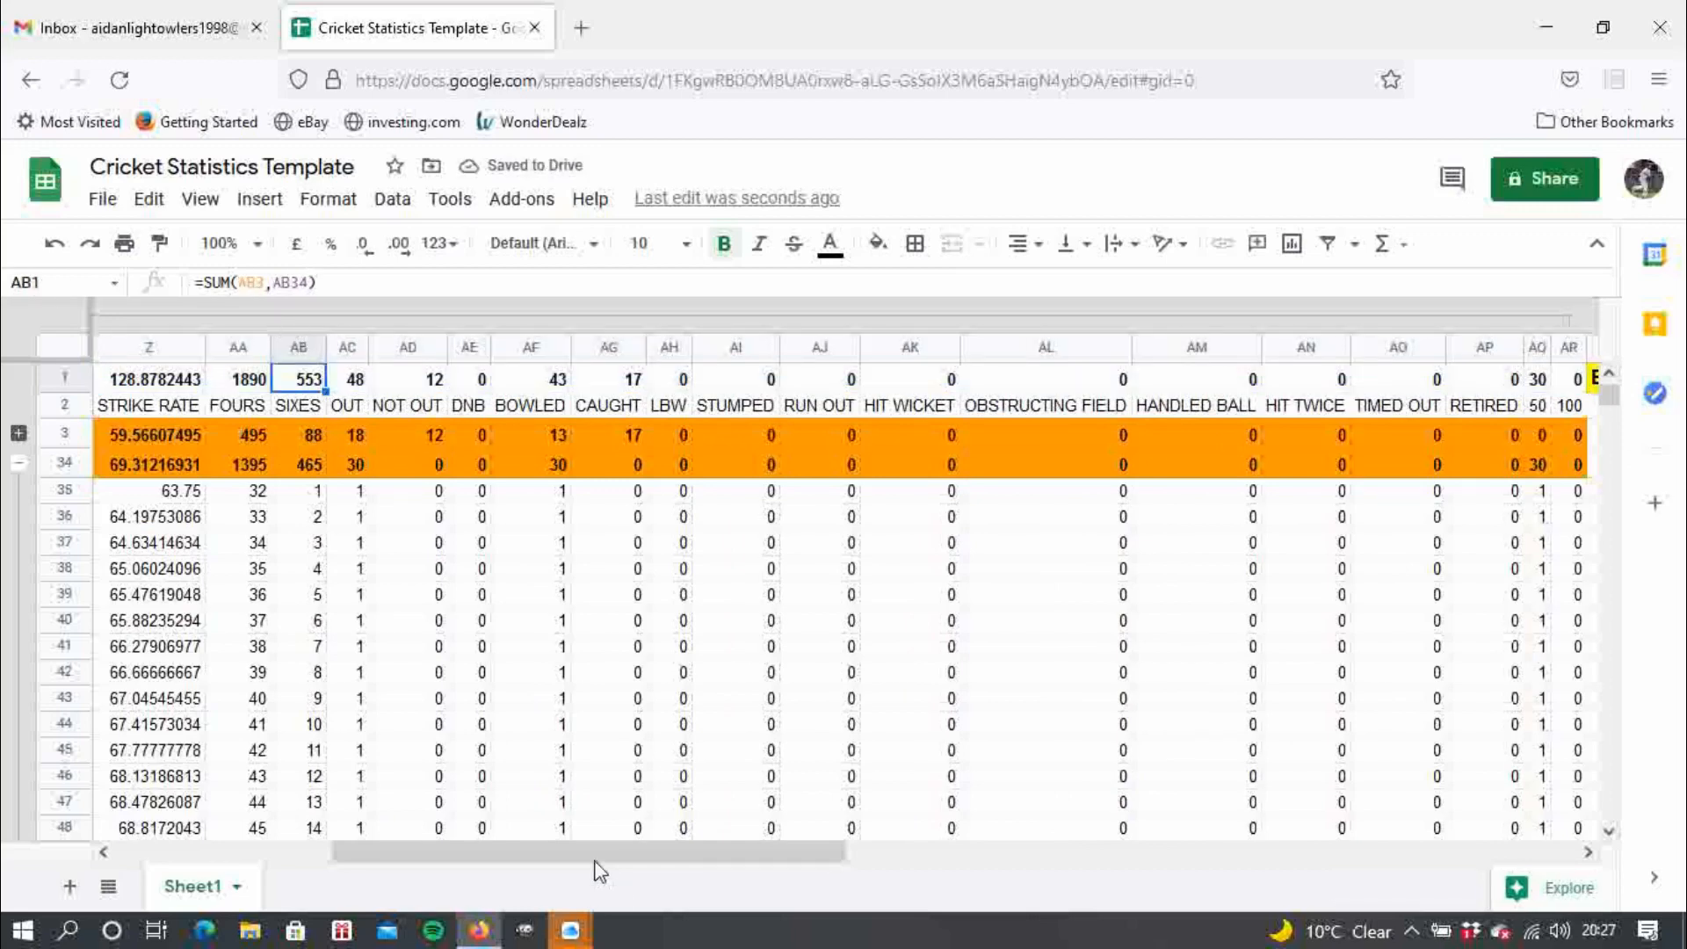
- Replace the overall strike rate formula in Z1 with =(X1*100)/Y1
drag(591, 853, 331, 820)
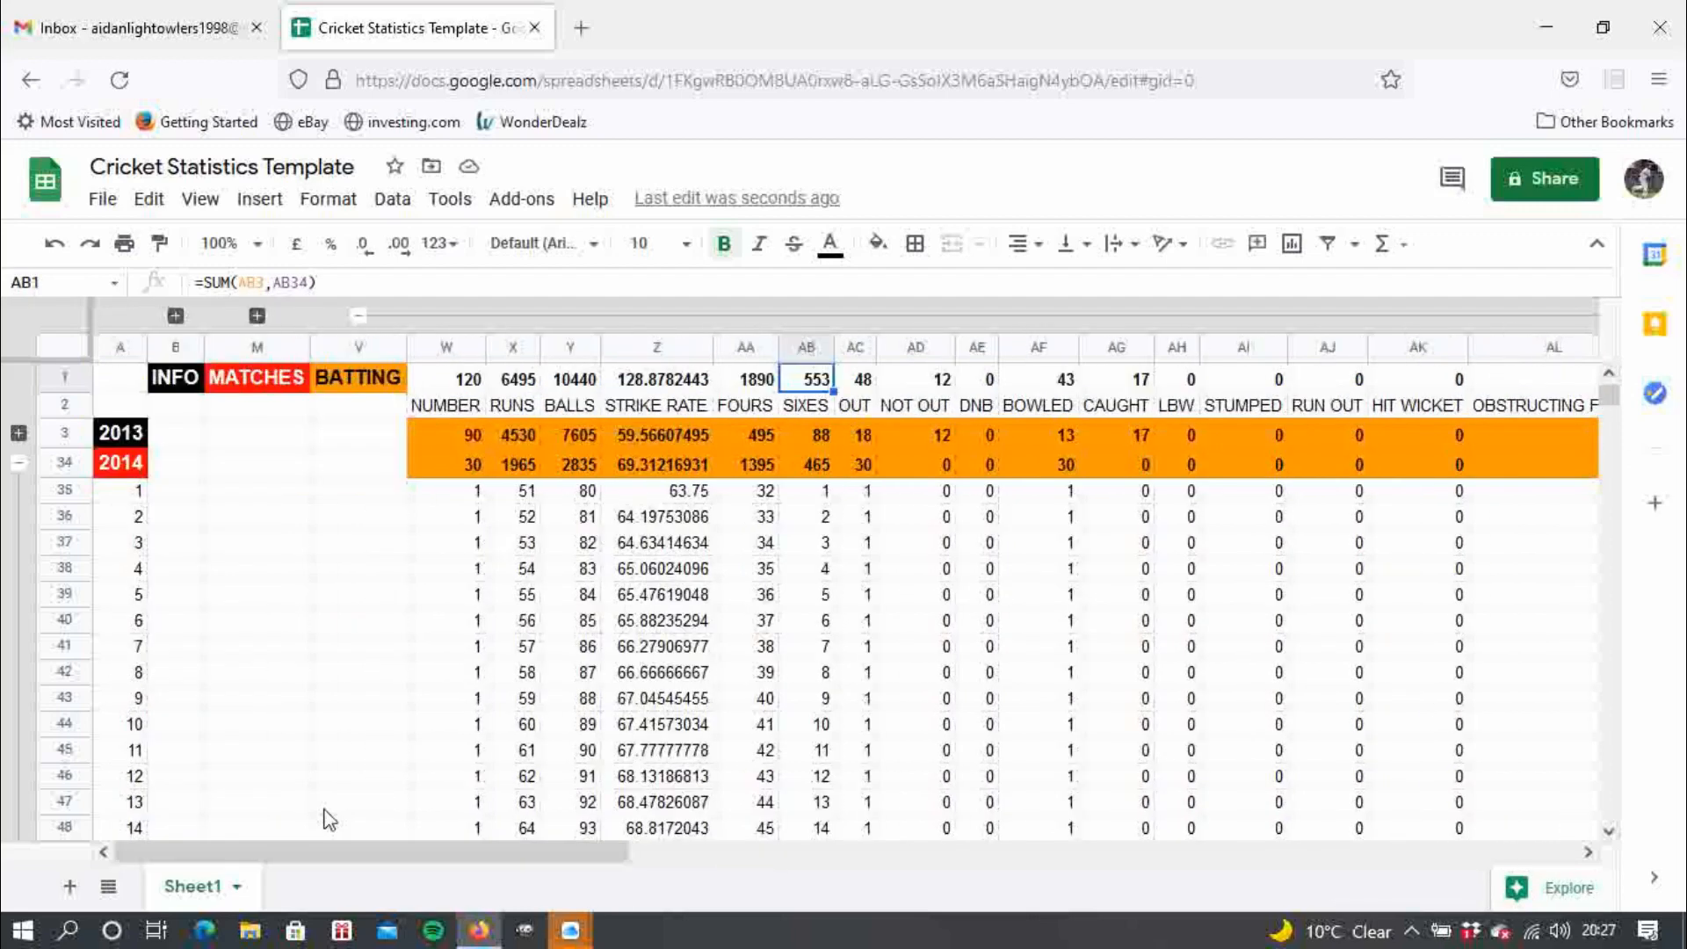
click(657, 347)
click(657, 379)
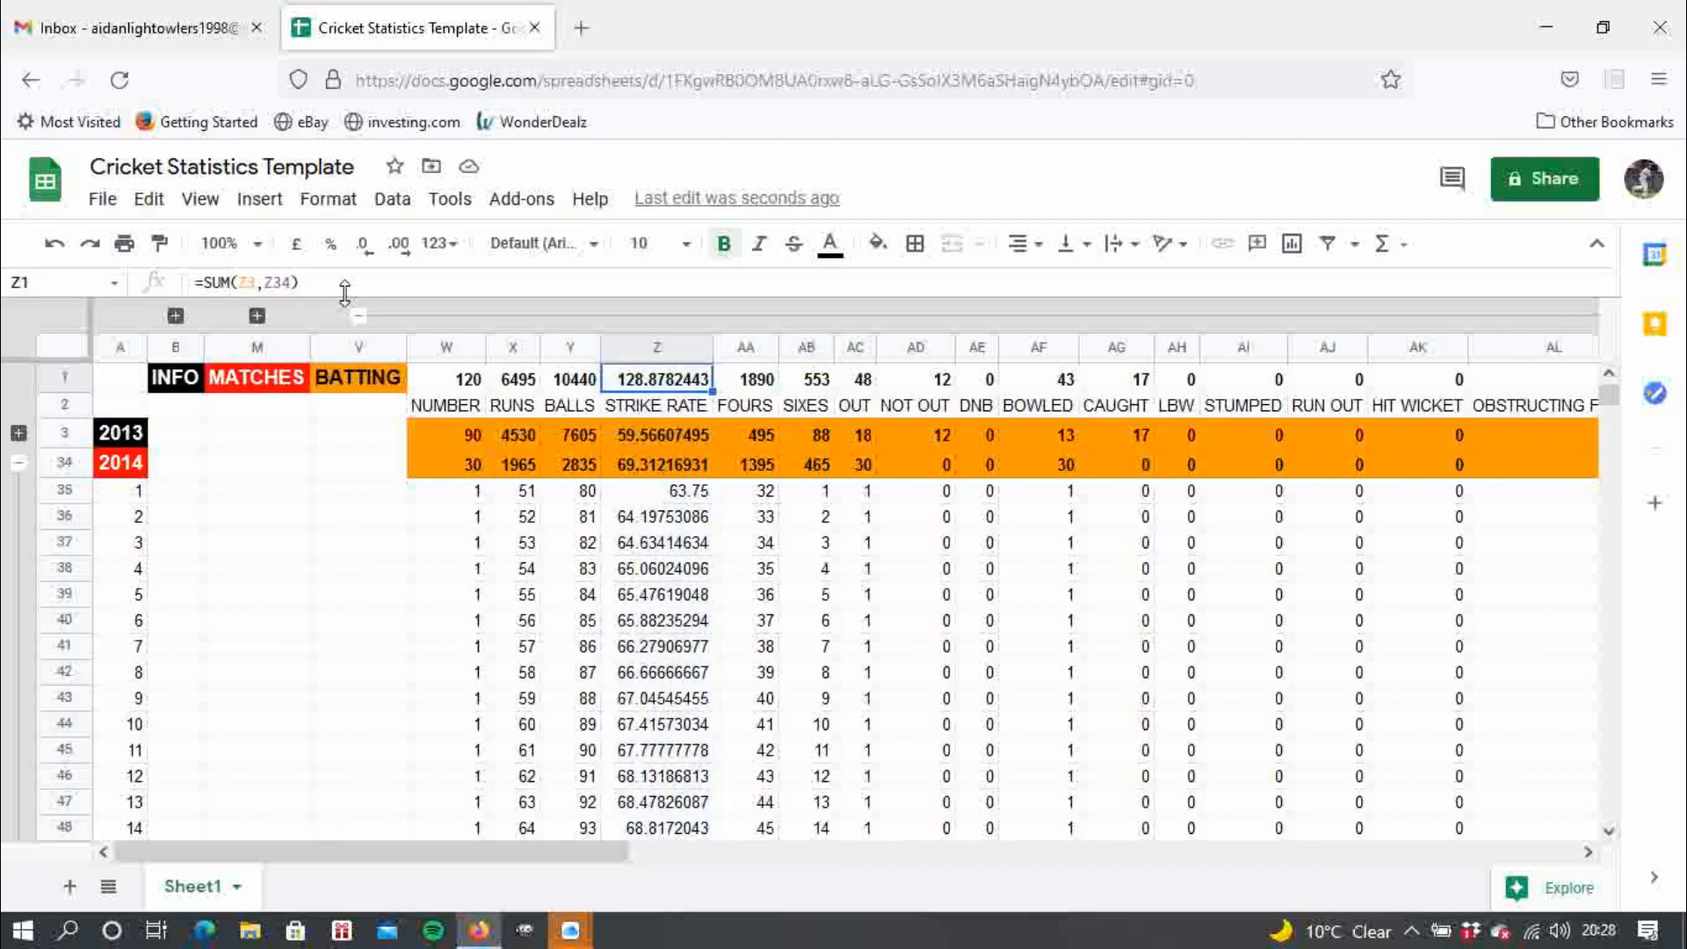
drag(346, 282, 76, 282)
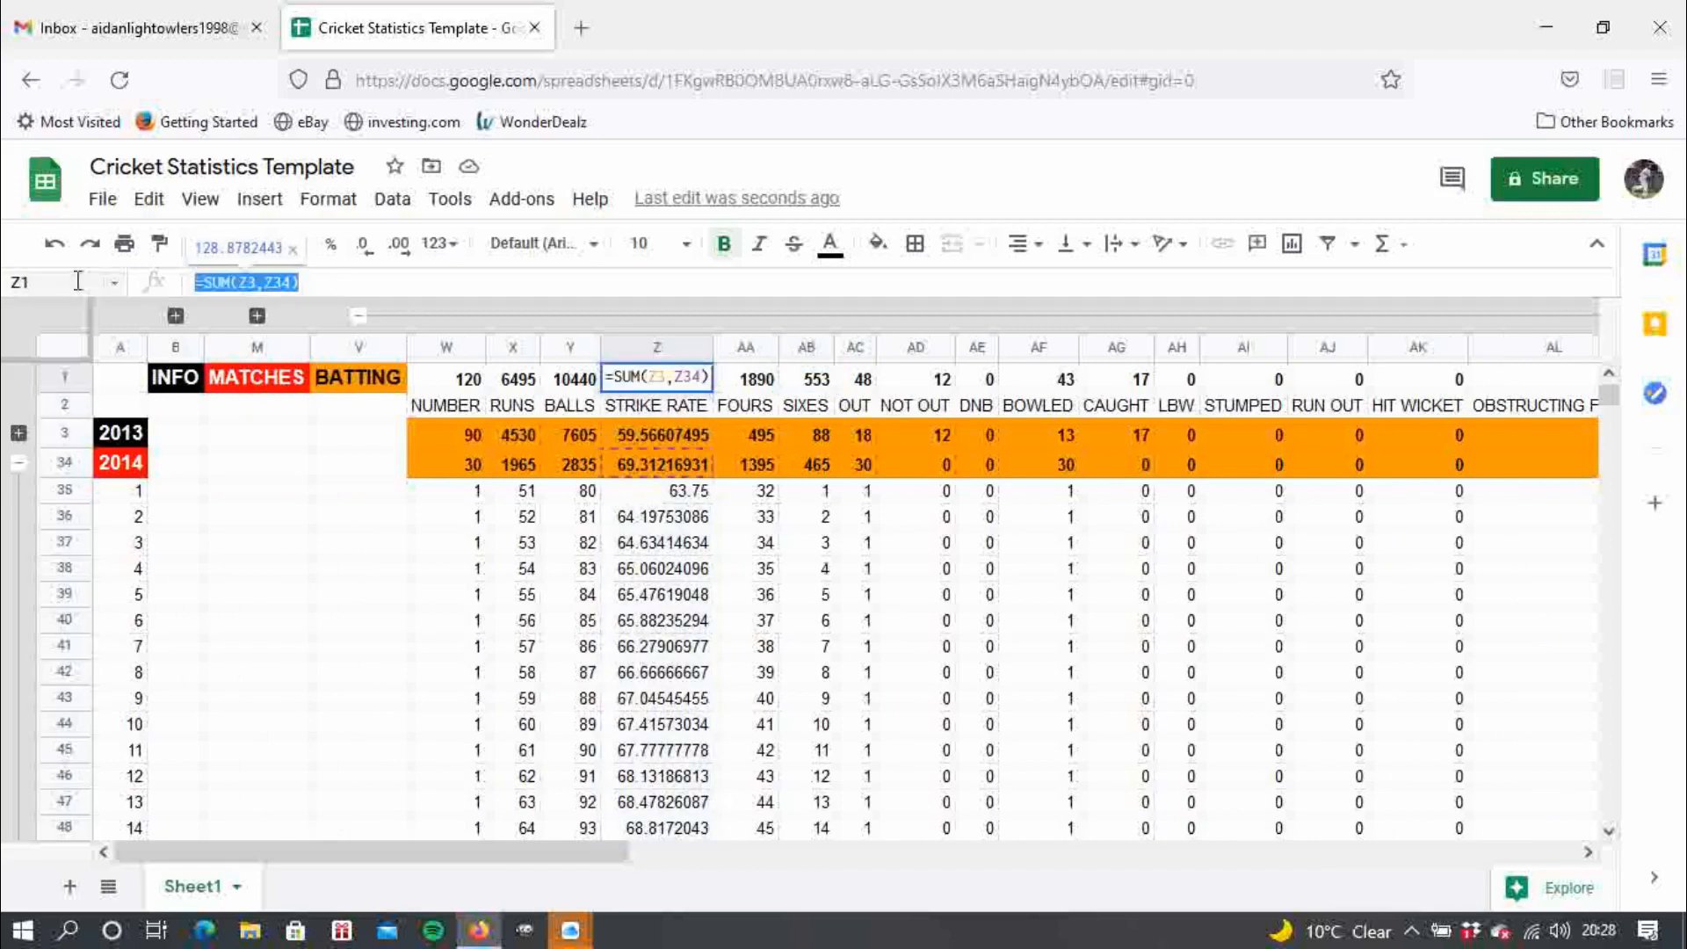
text(=)
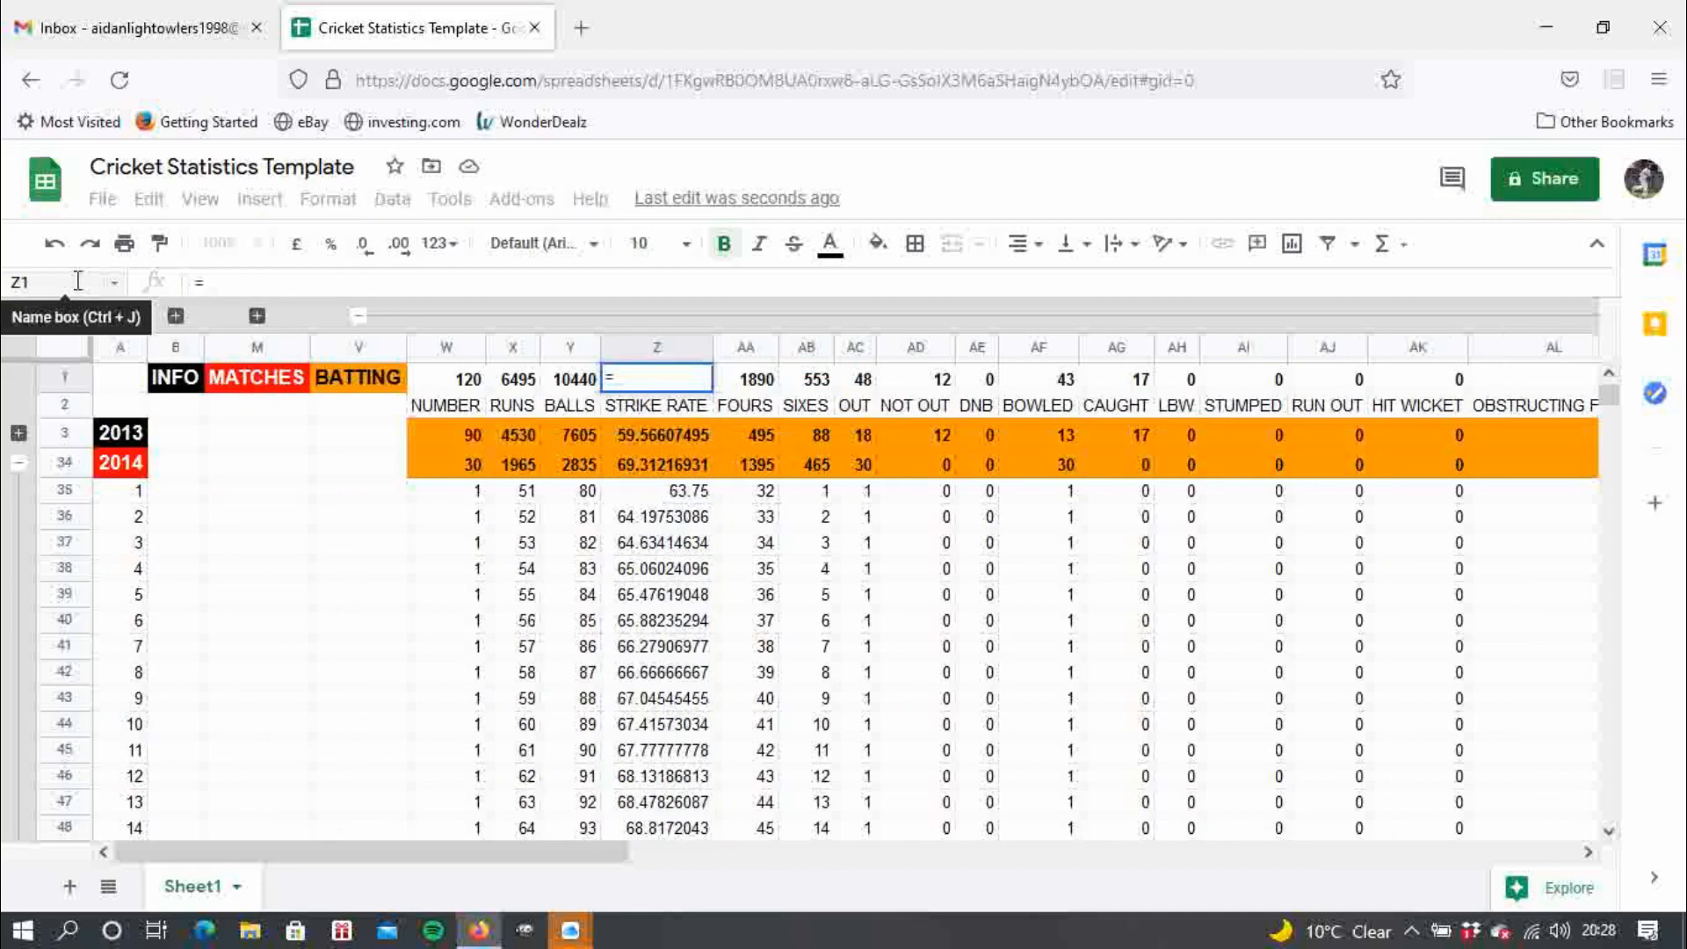
click(528, 380)
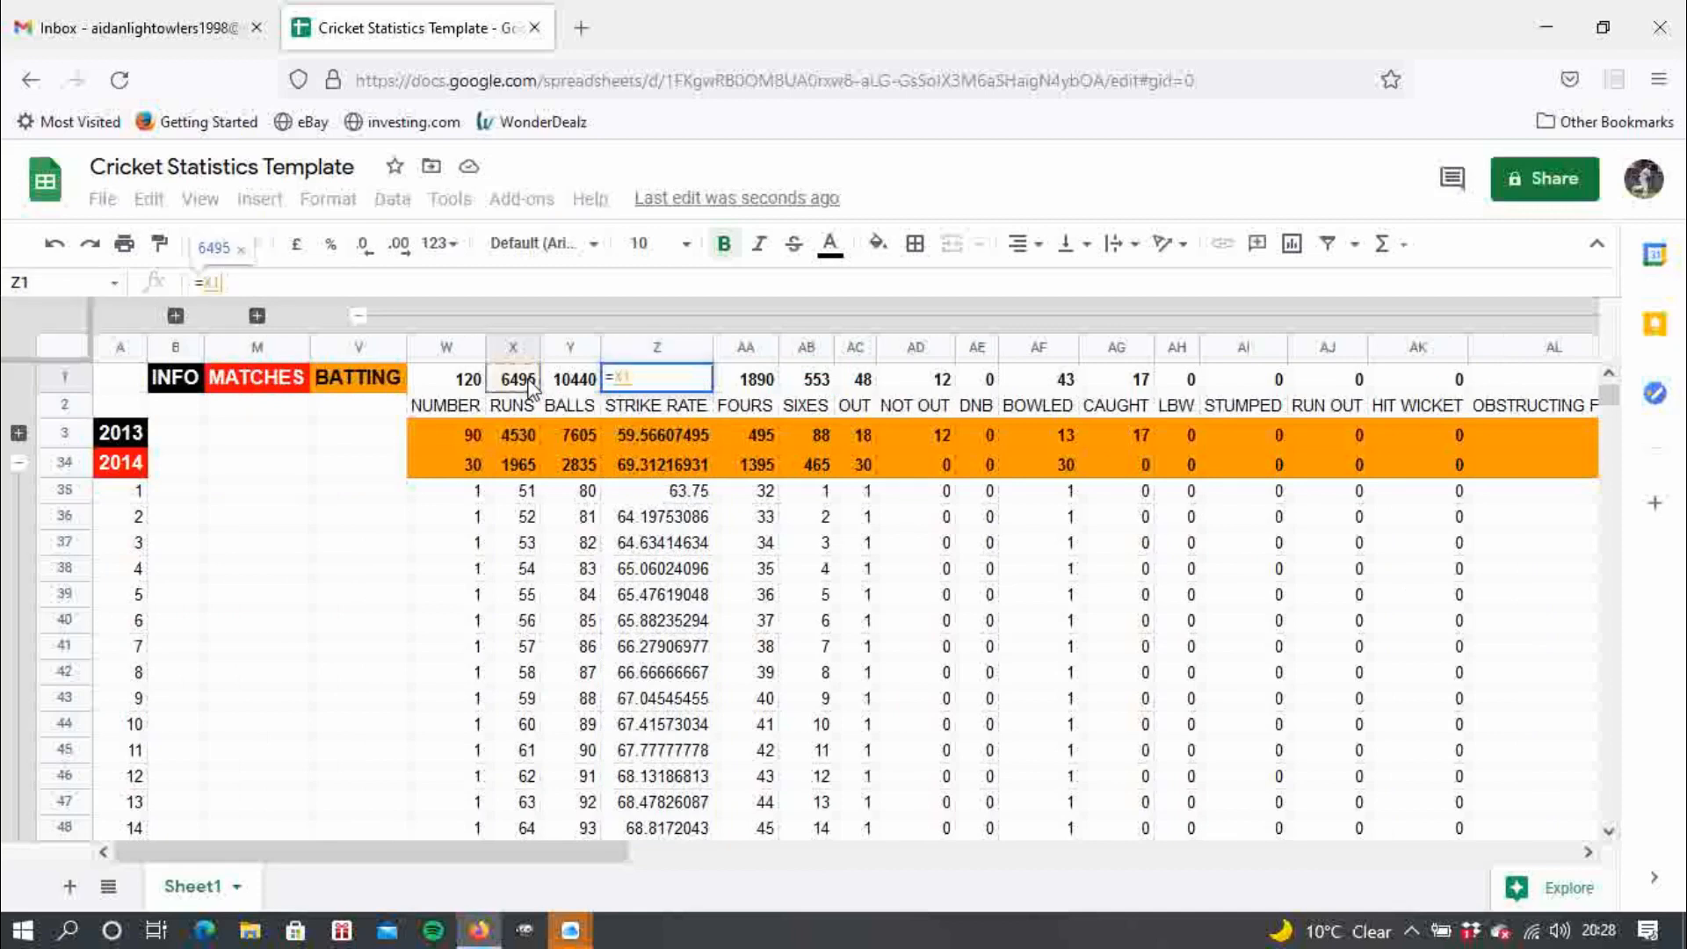
key(BackSpace)
key(BackSpace)
text(()
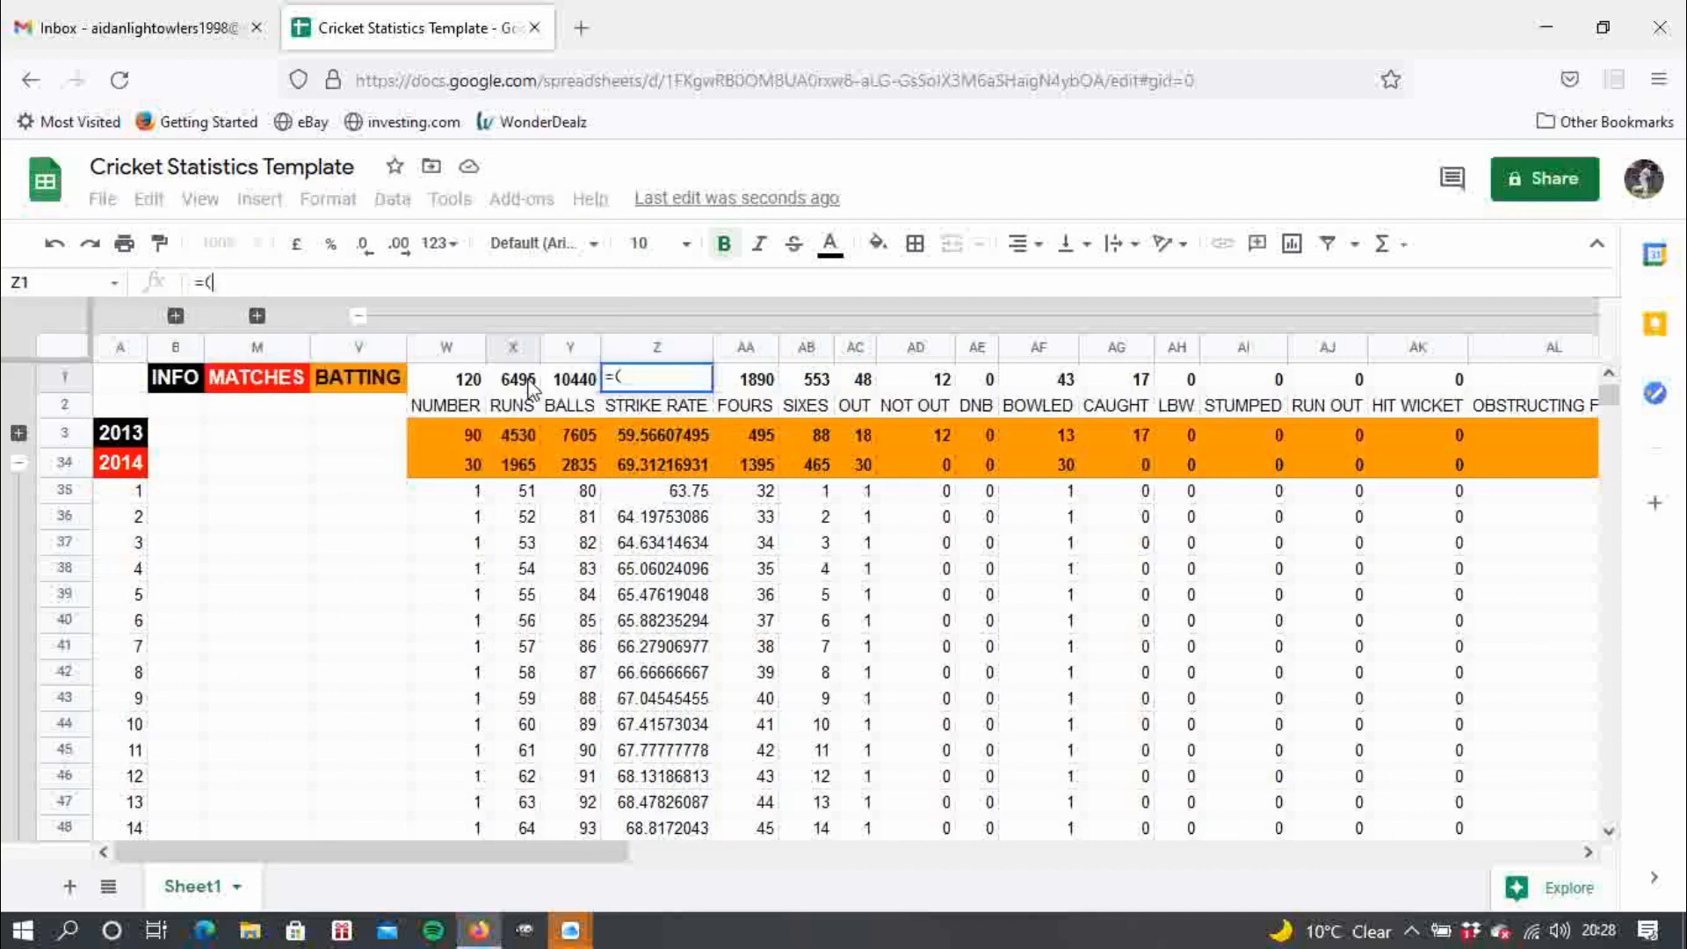
click(516, 385)
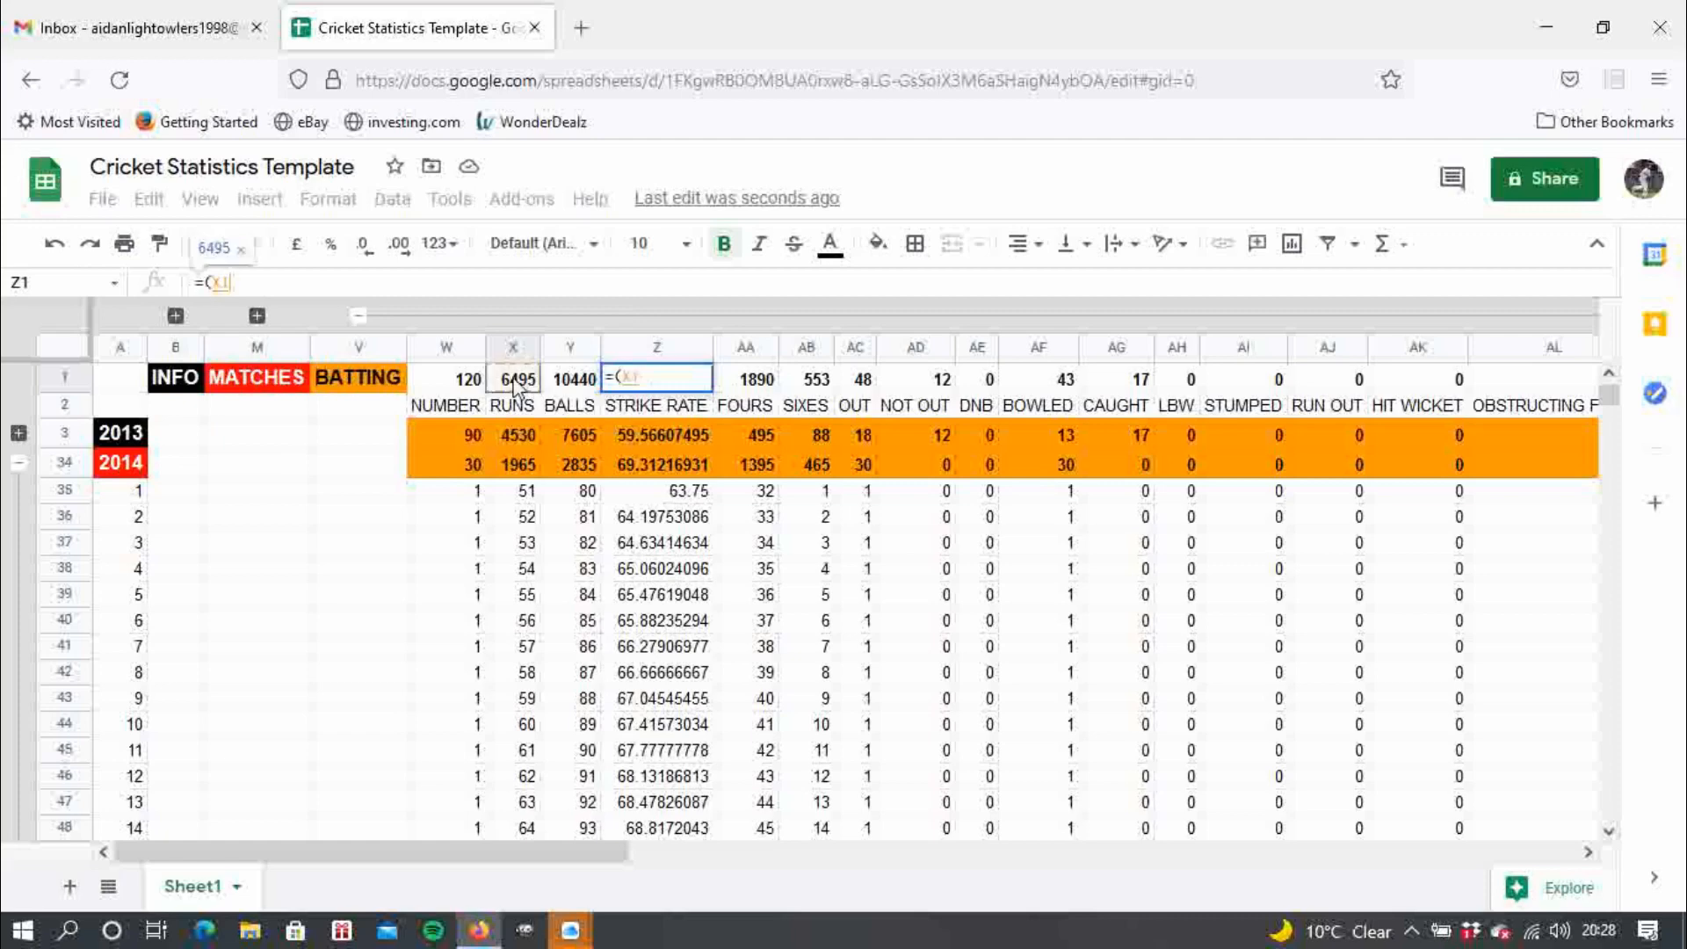
text(*100)
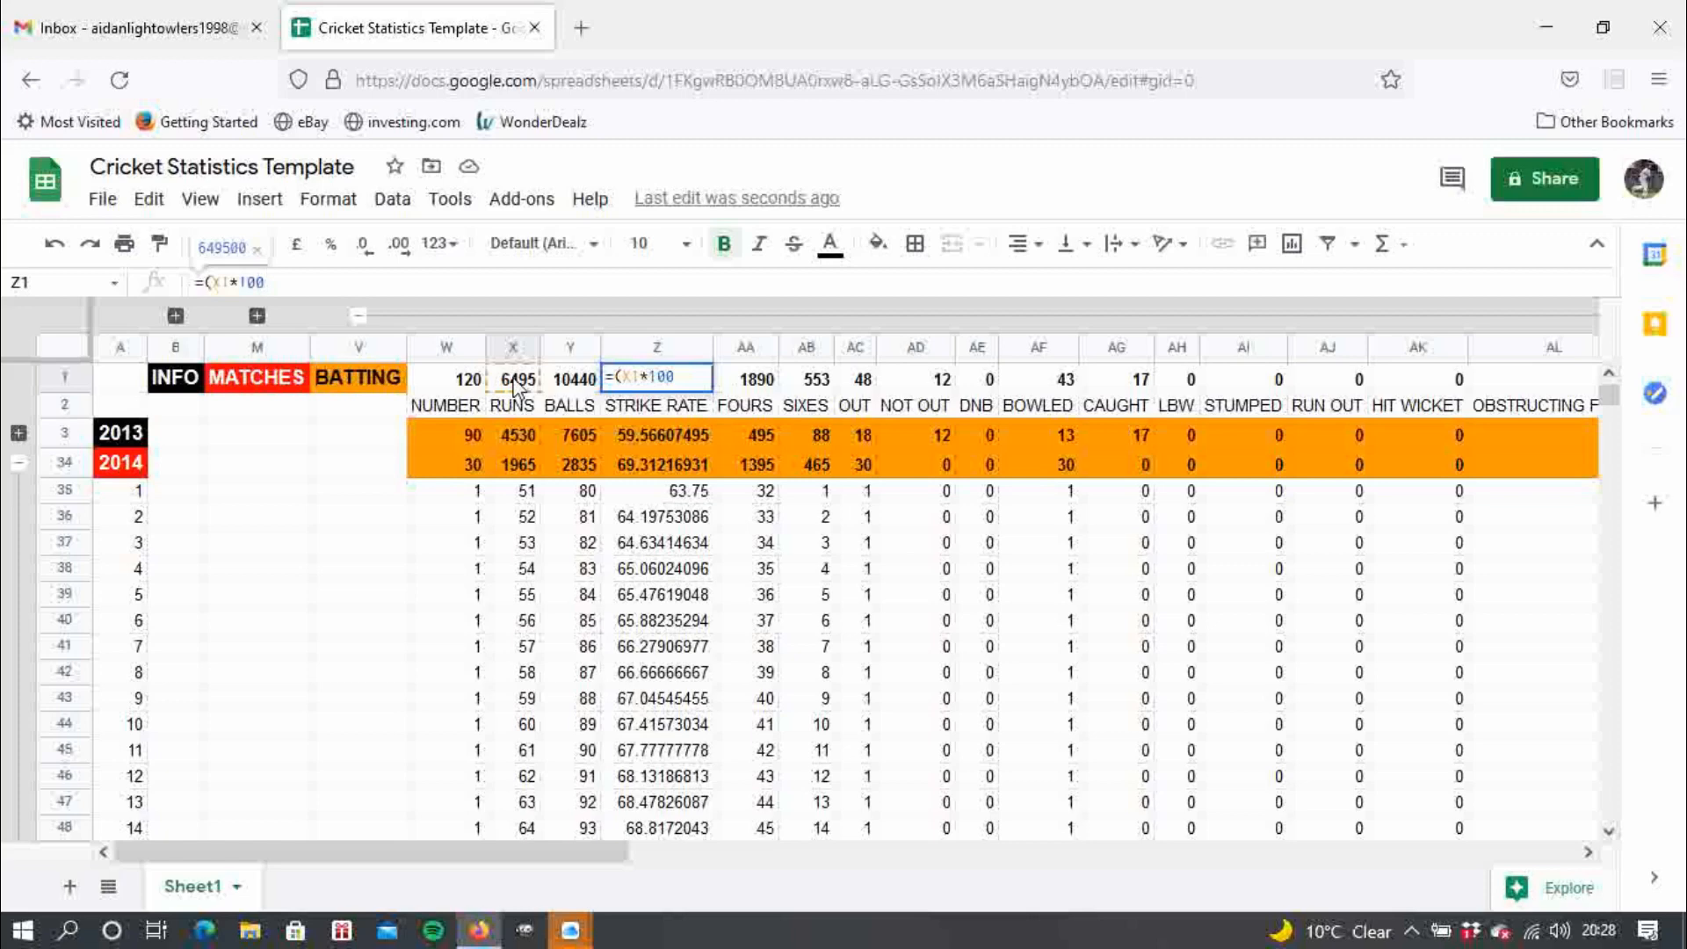
text()/)
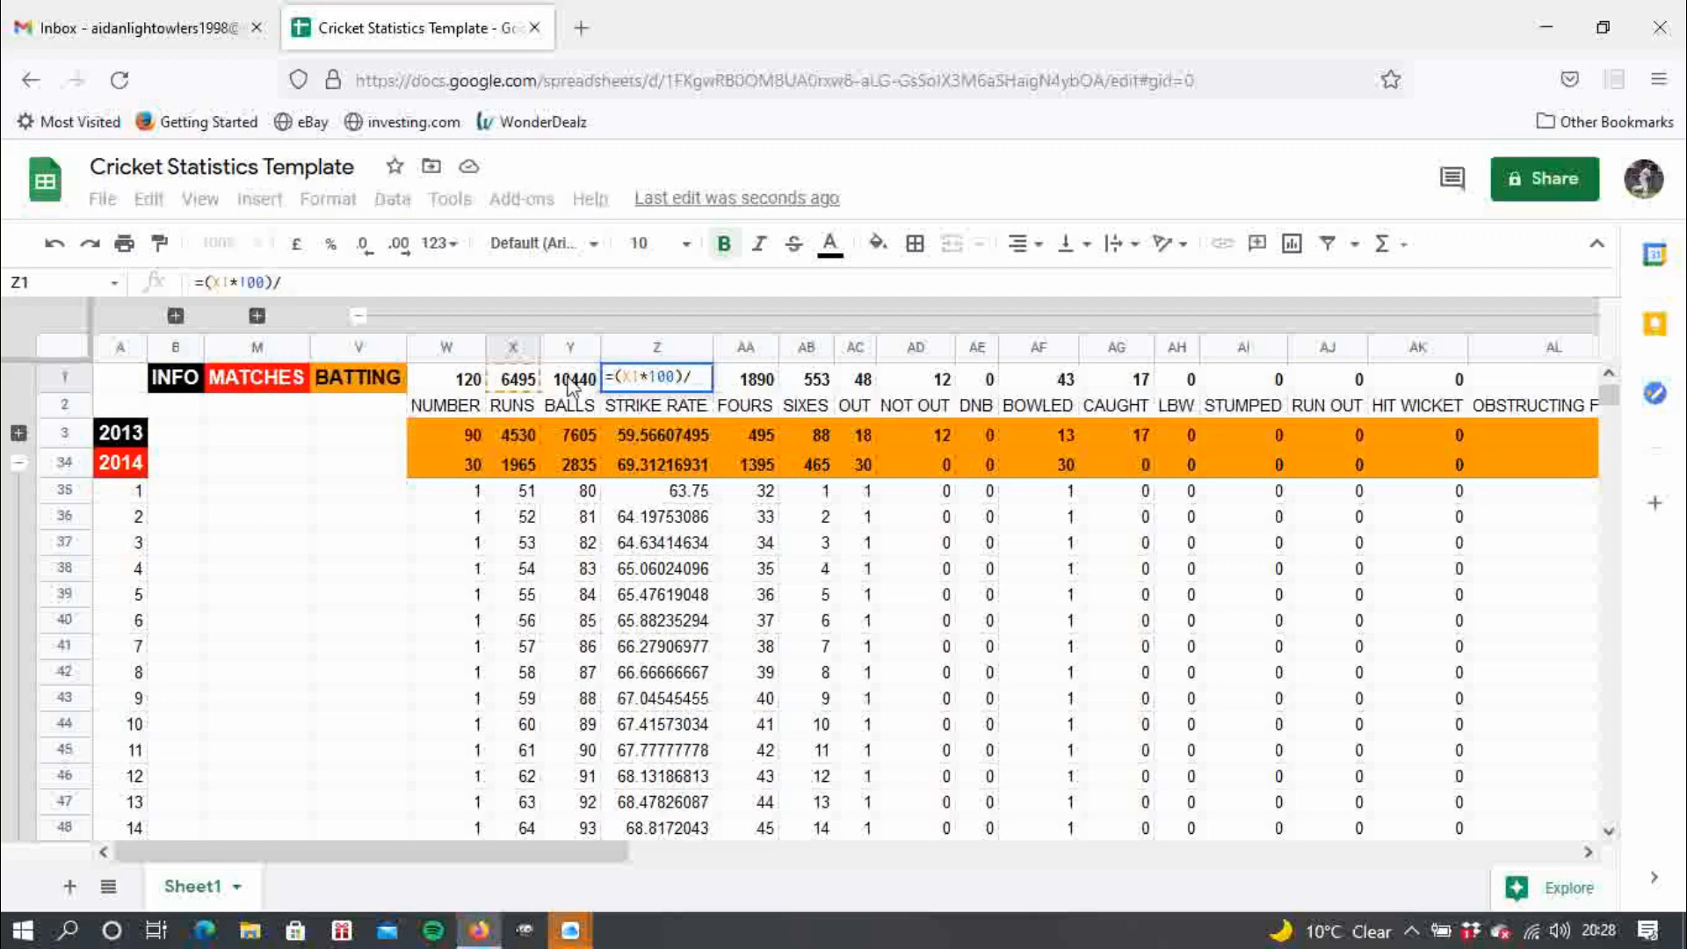
click(572, 387)
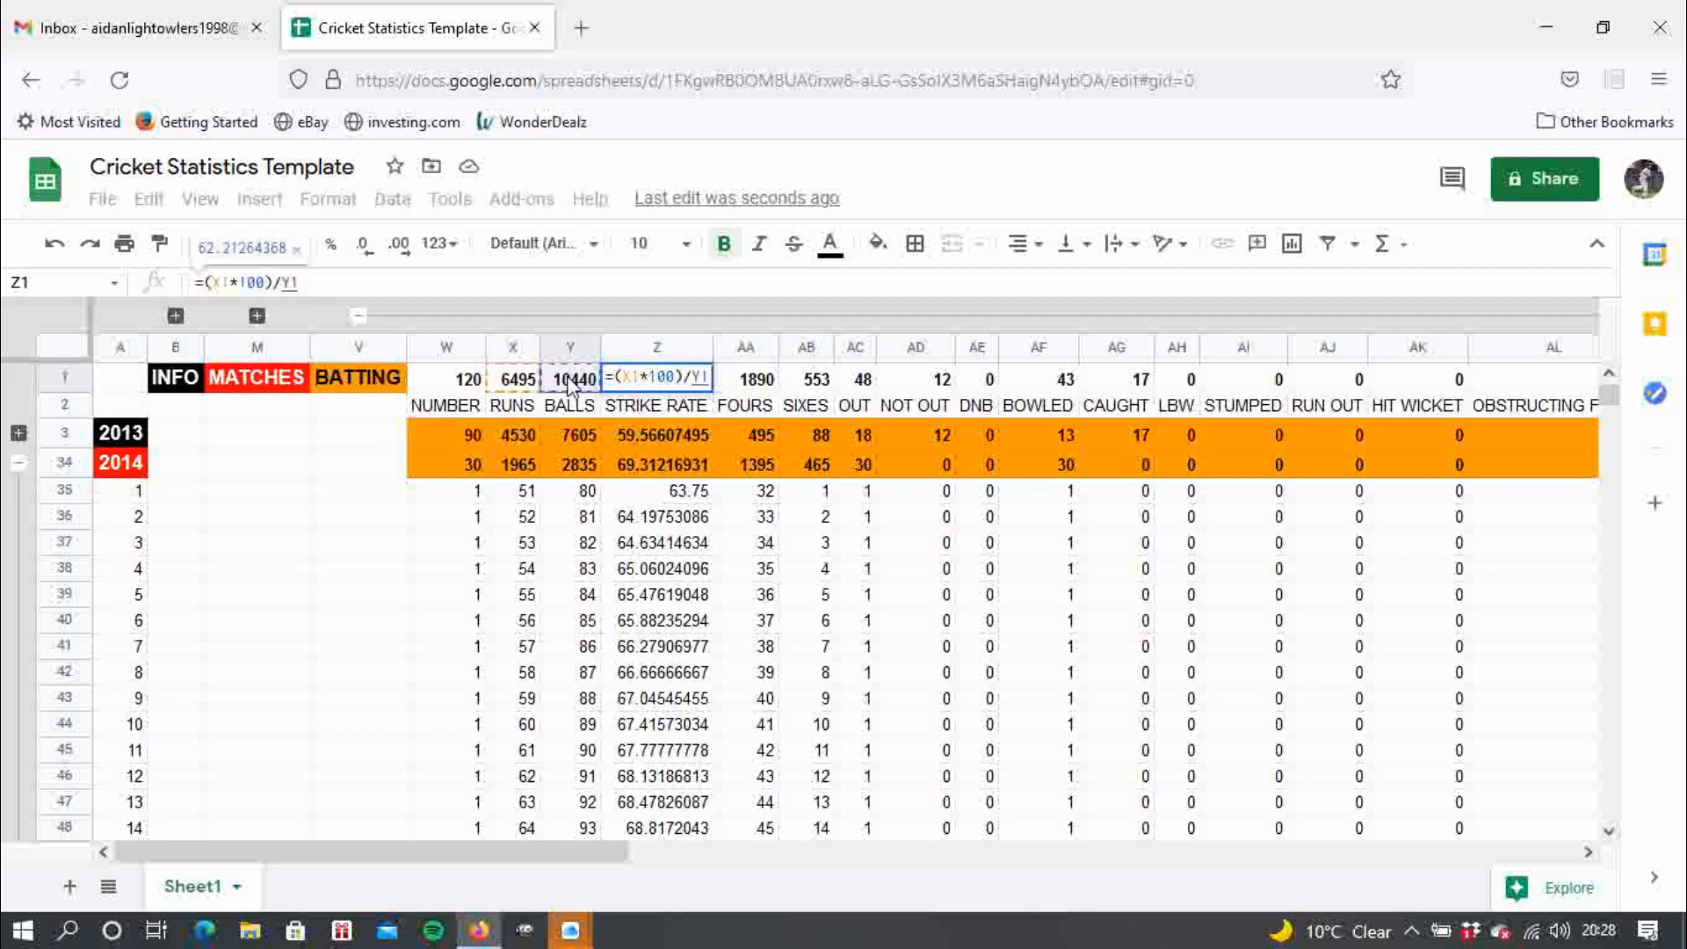
key(Return)
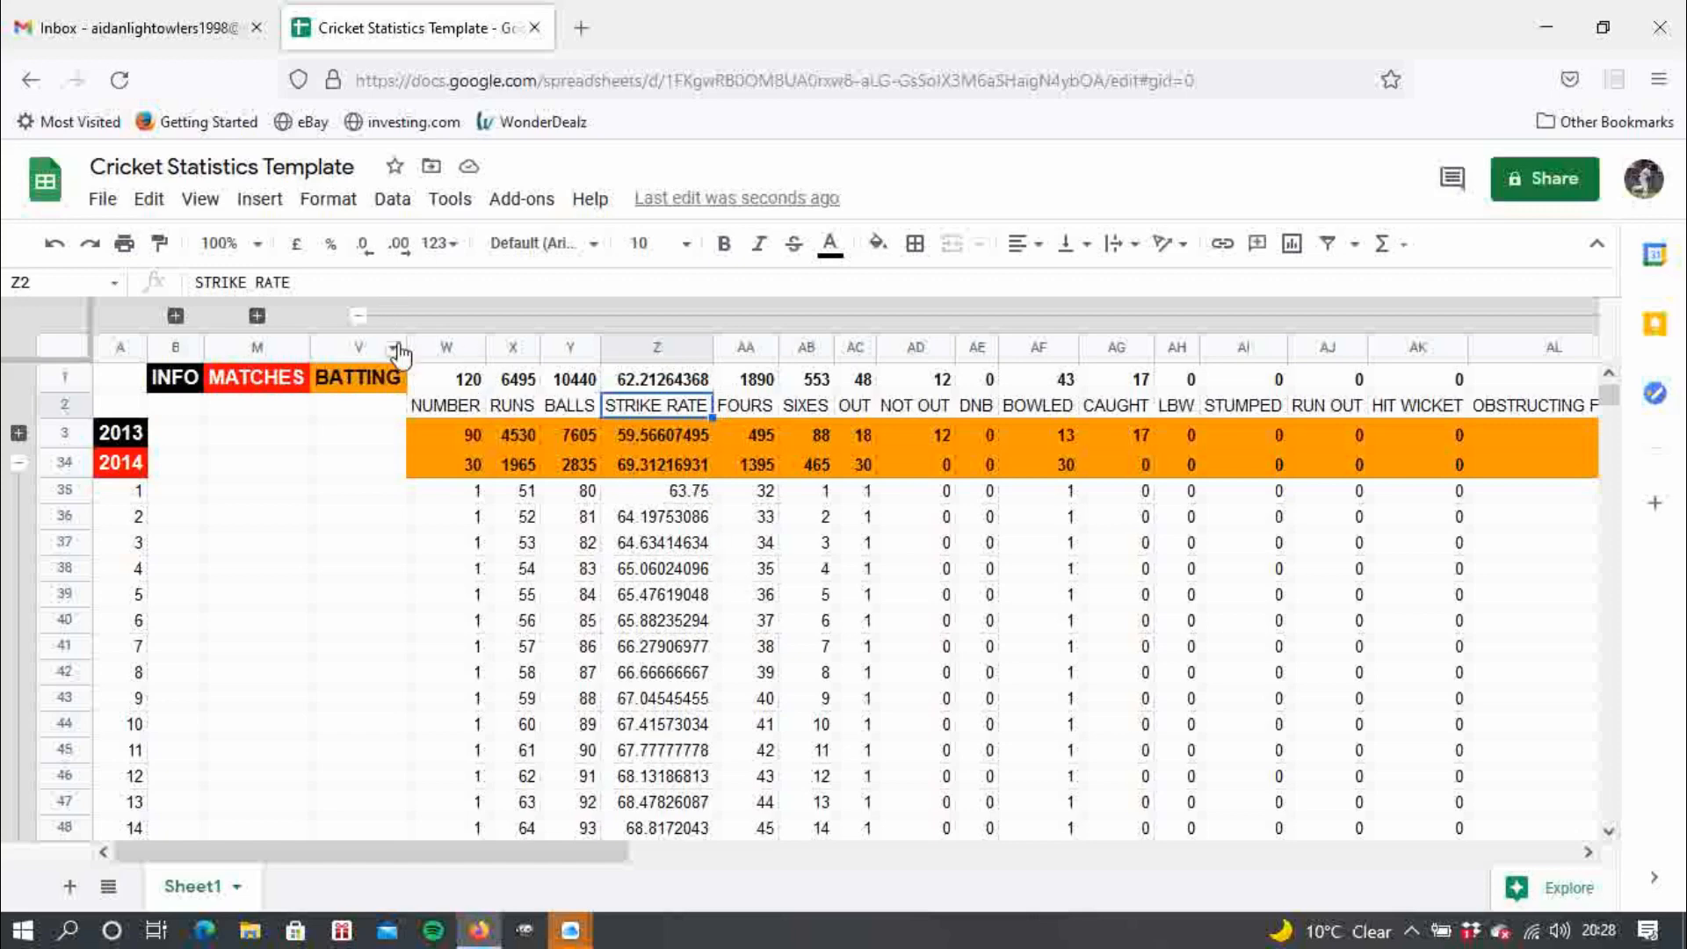
- Collapse the batting columns and expand the 2013 match rows to reach the empty bowling BALLS cell AT5
click(358, 316)
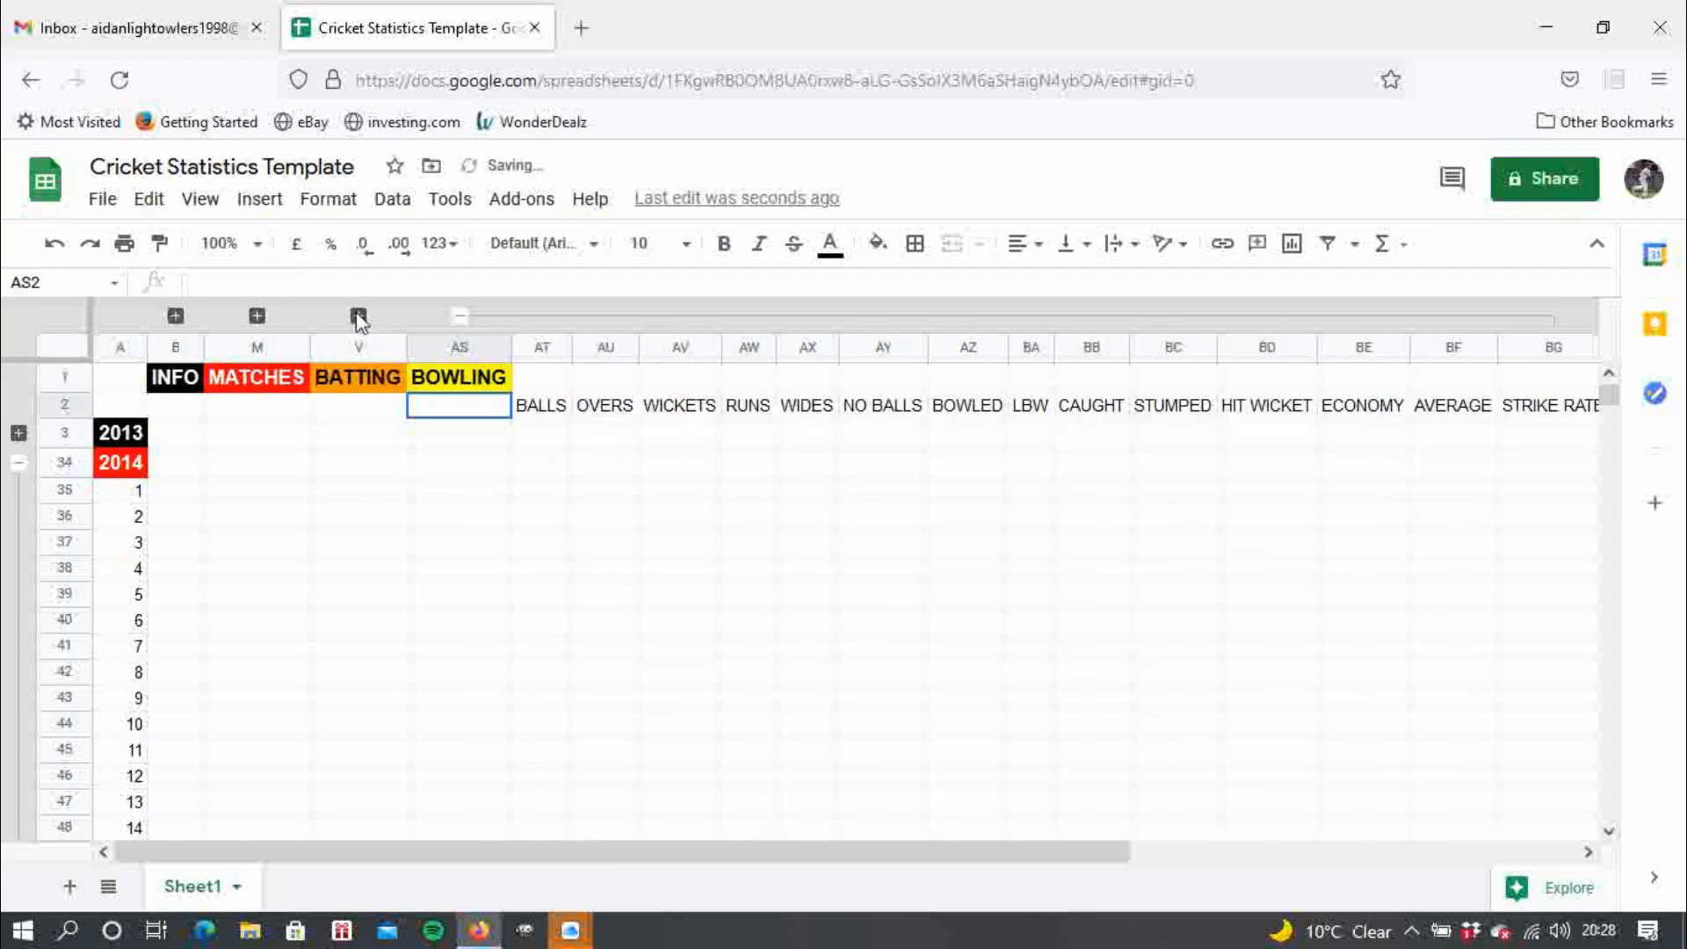
click(19, 433)
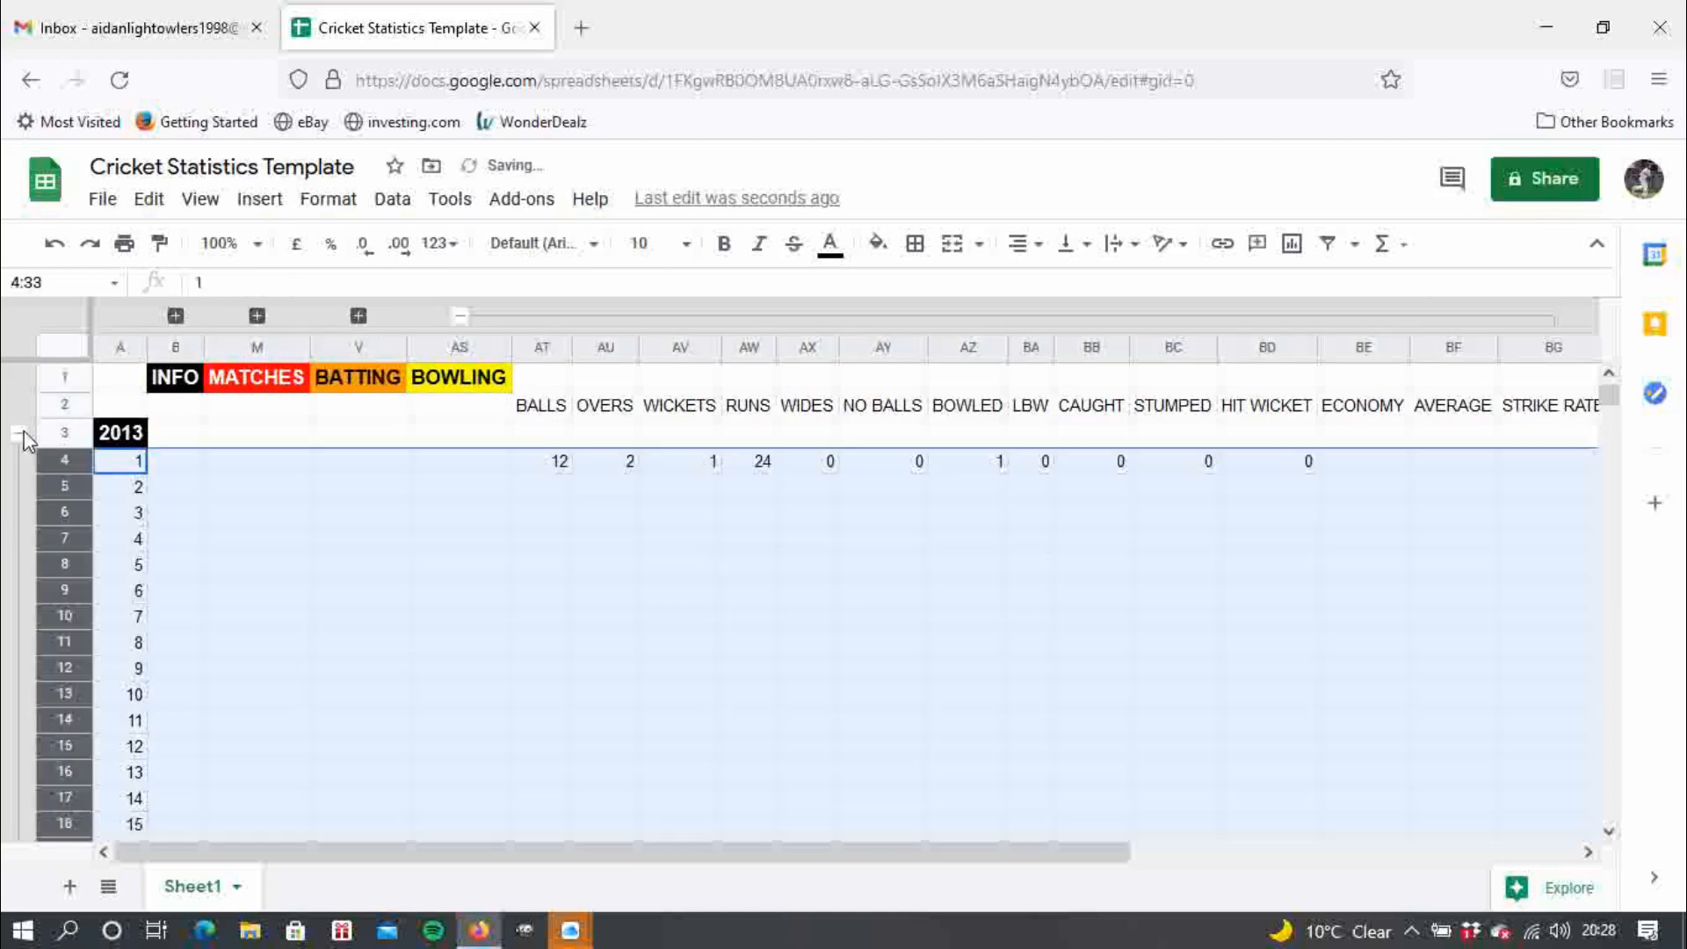
click(560, 490)
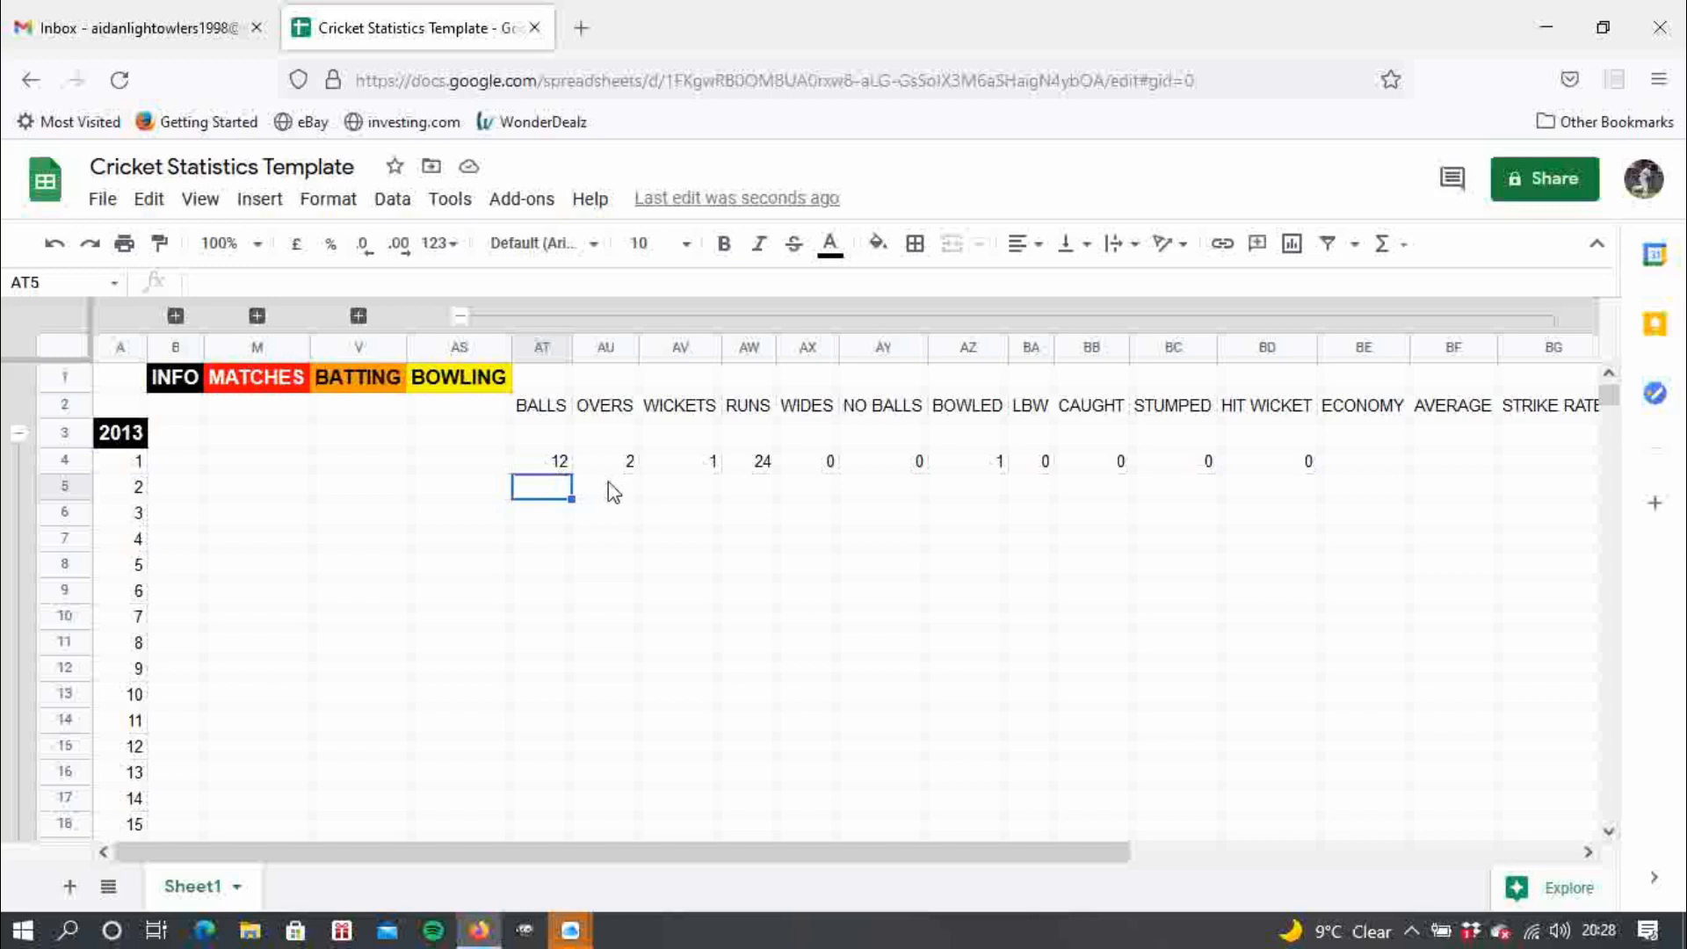
- Enter 14 balls in AT5 and 2.2 overs in AU5 for the second 2013 match
text(14)
key(Tab)
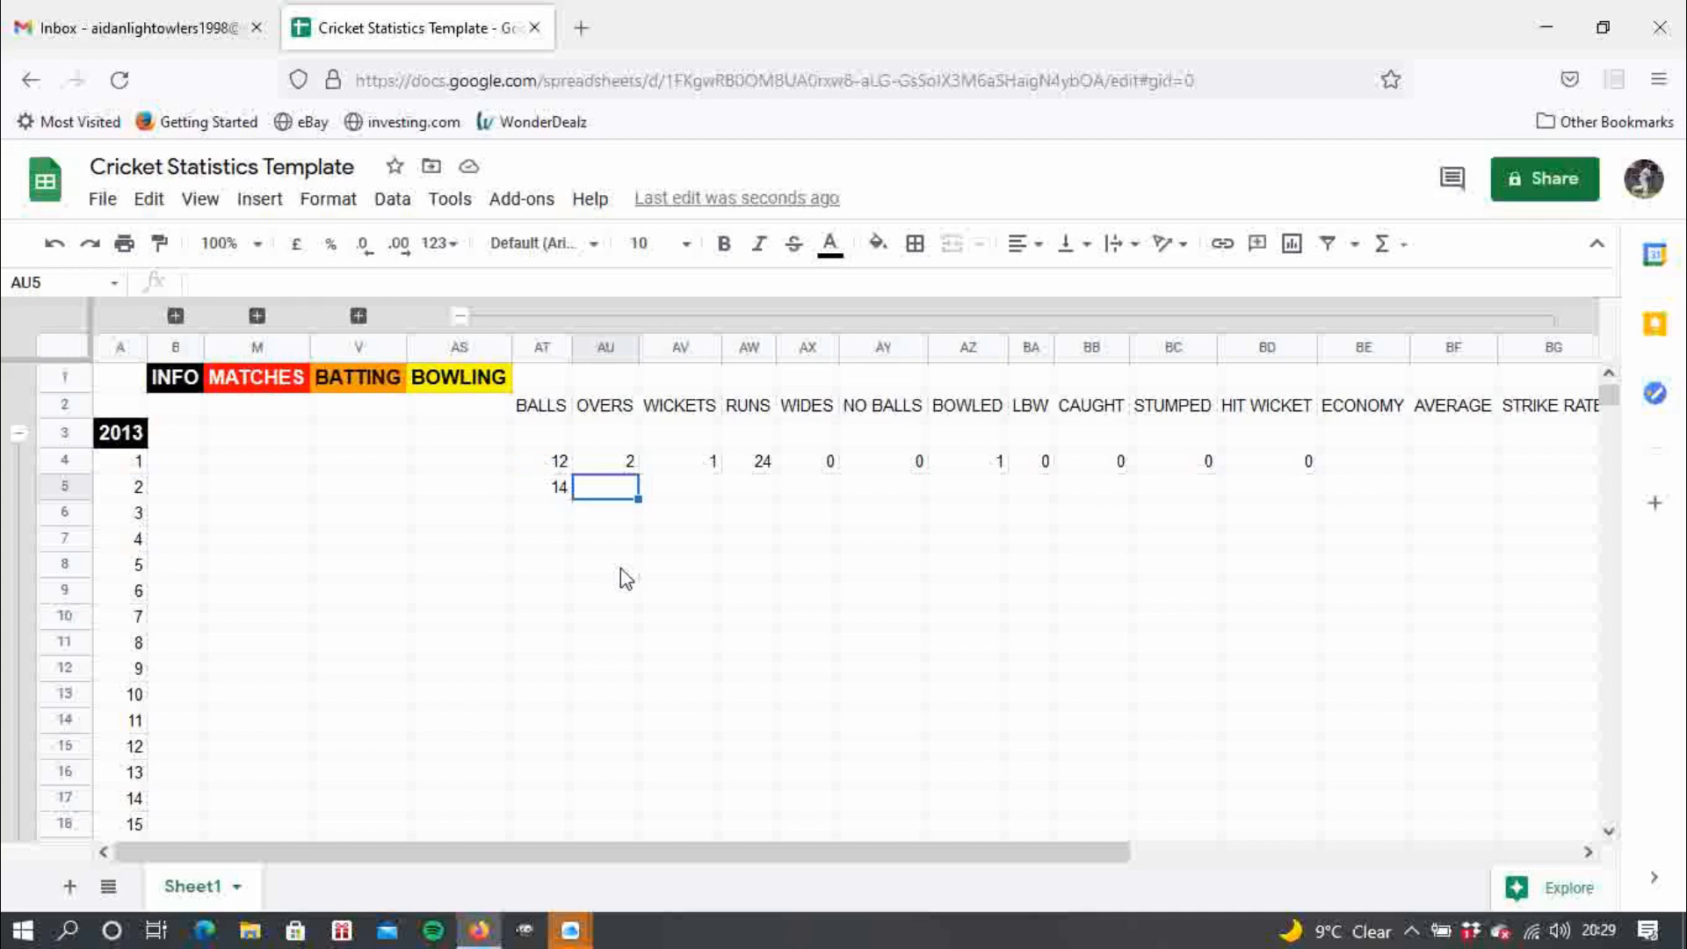
text(2.2)
key(Return)
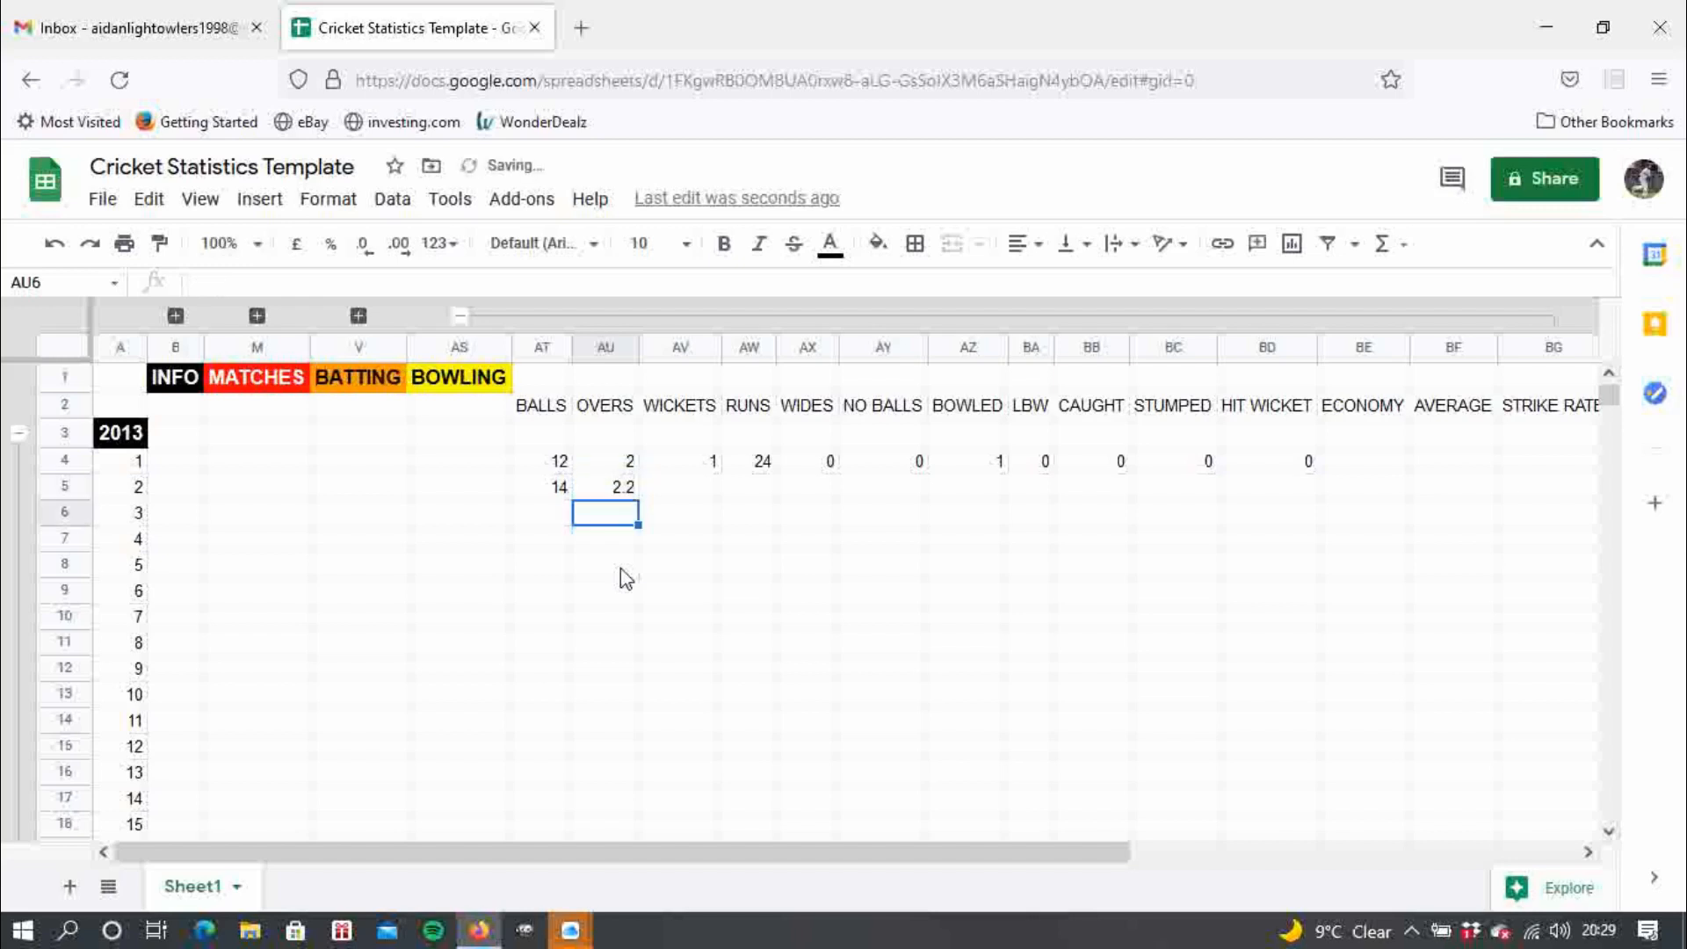
- Replace the overs value in AU5 with 2
click(617, 488)
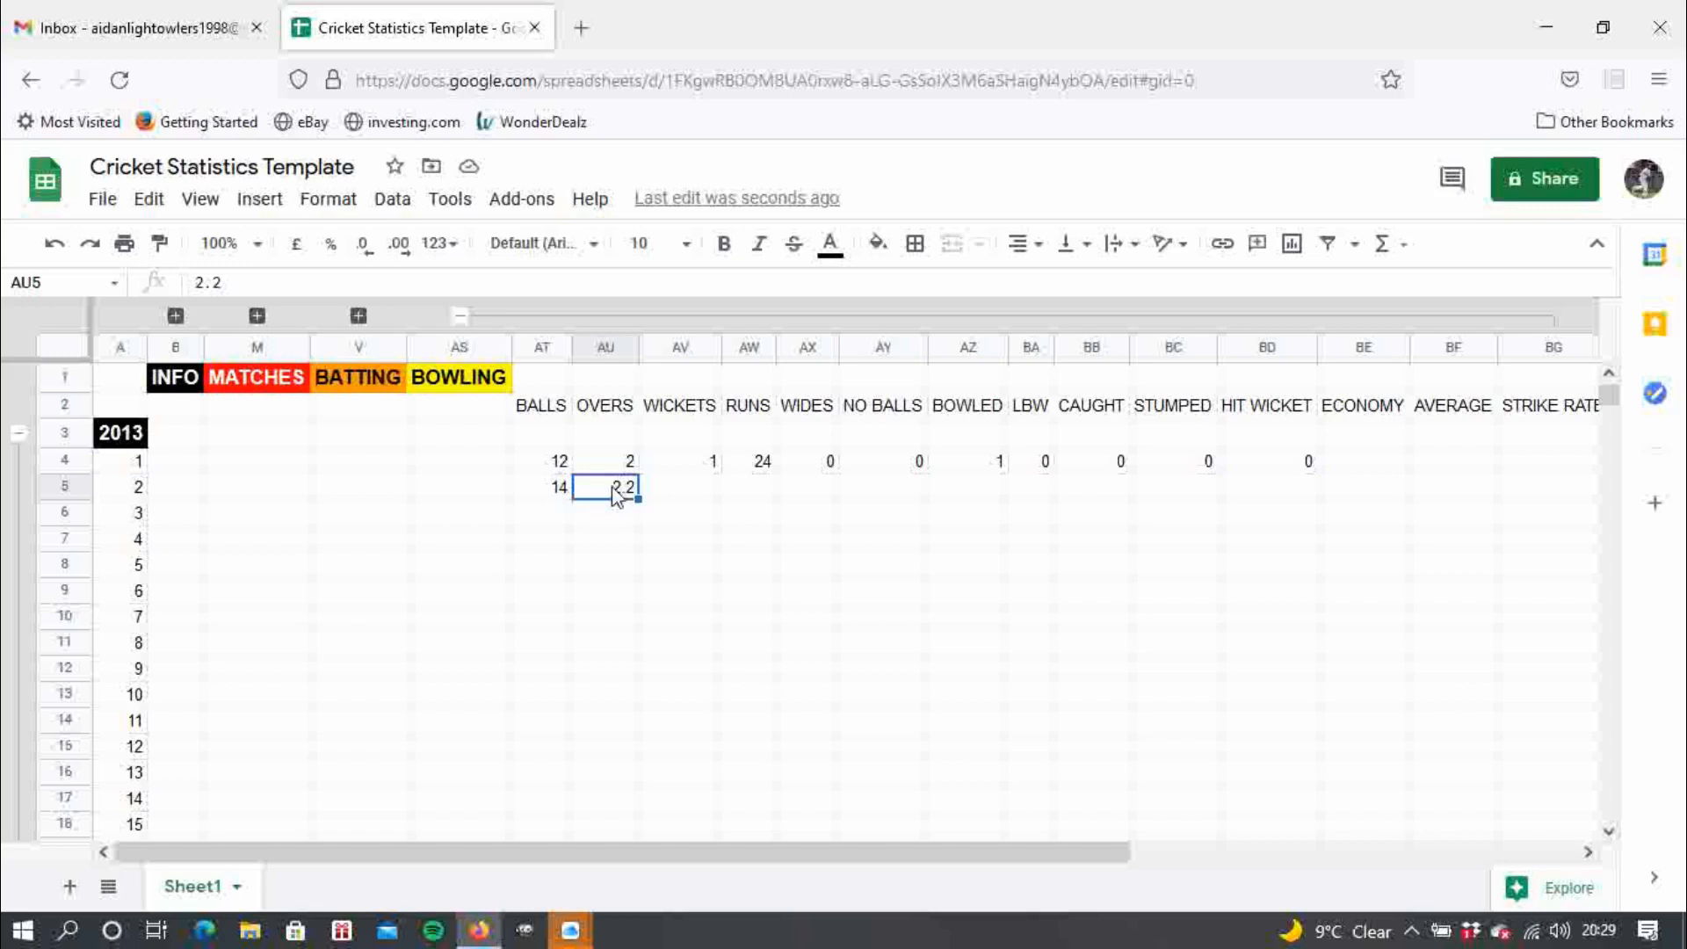
text(2)
key(Return)
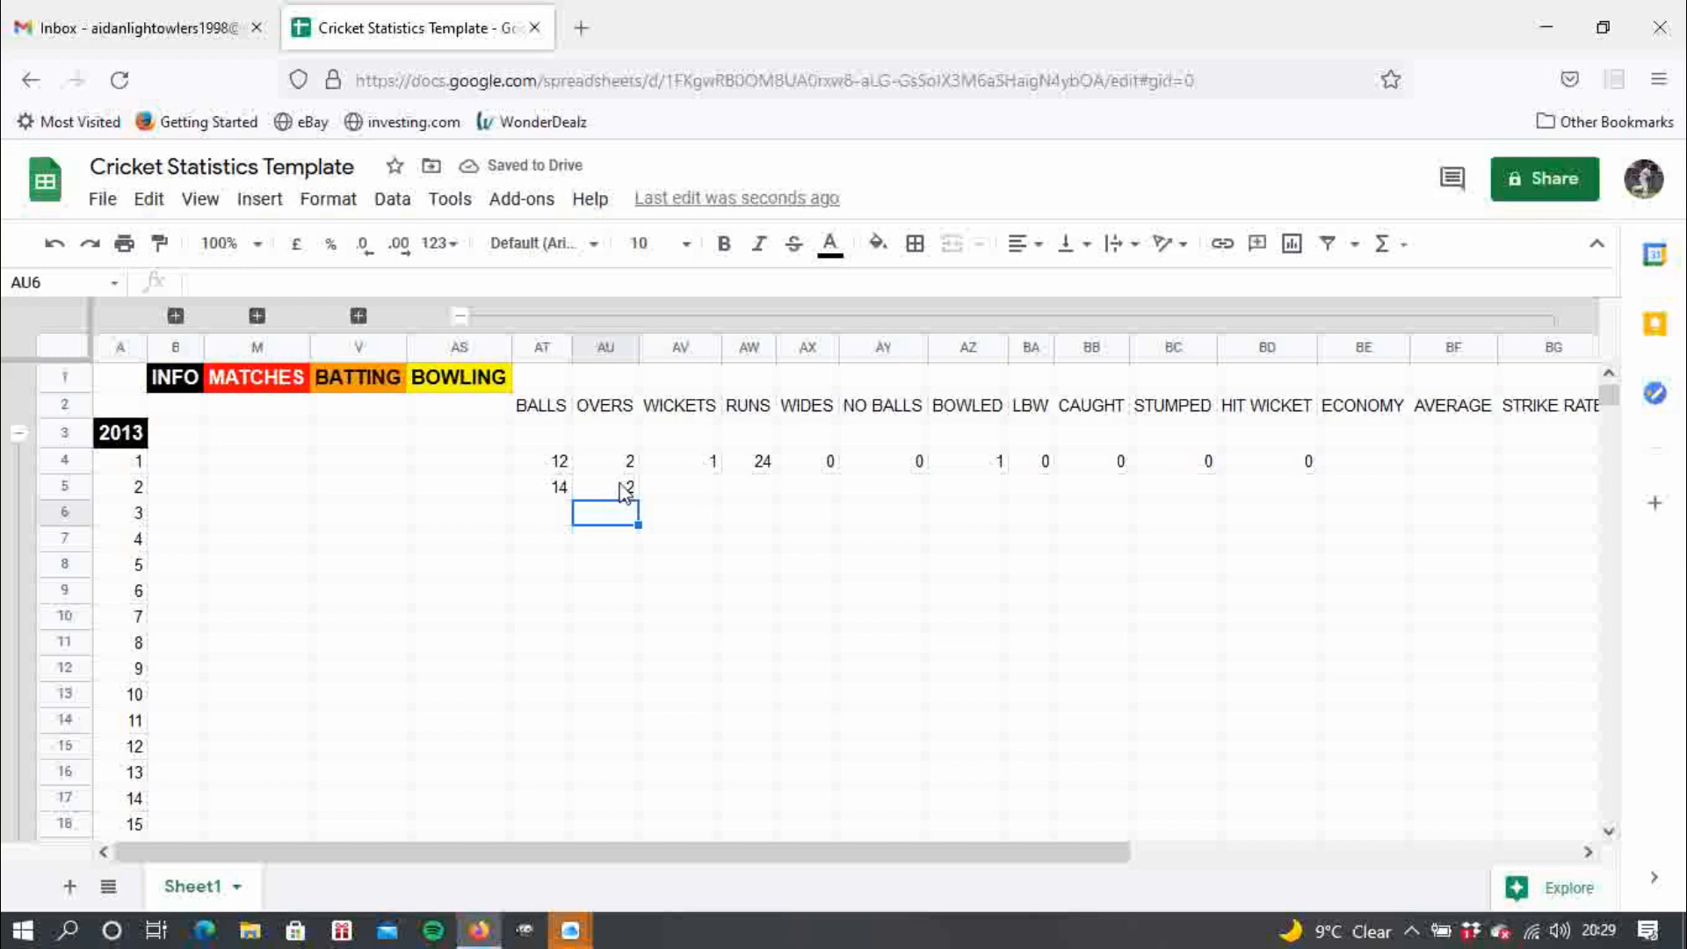
- Replace the overs value in AU5 with the first formula part, =TRUNC(AT5/6,0), to count whole overs
click(622, 491)
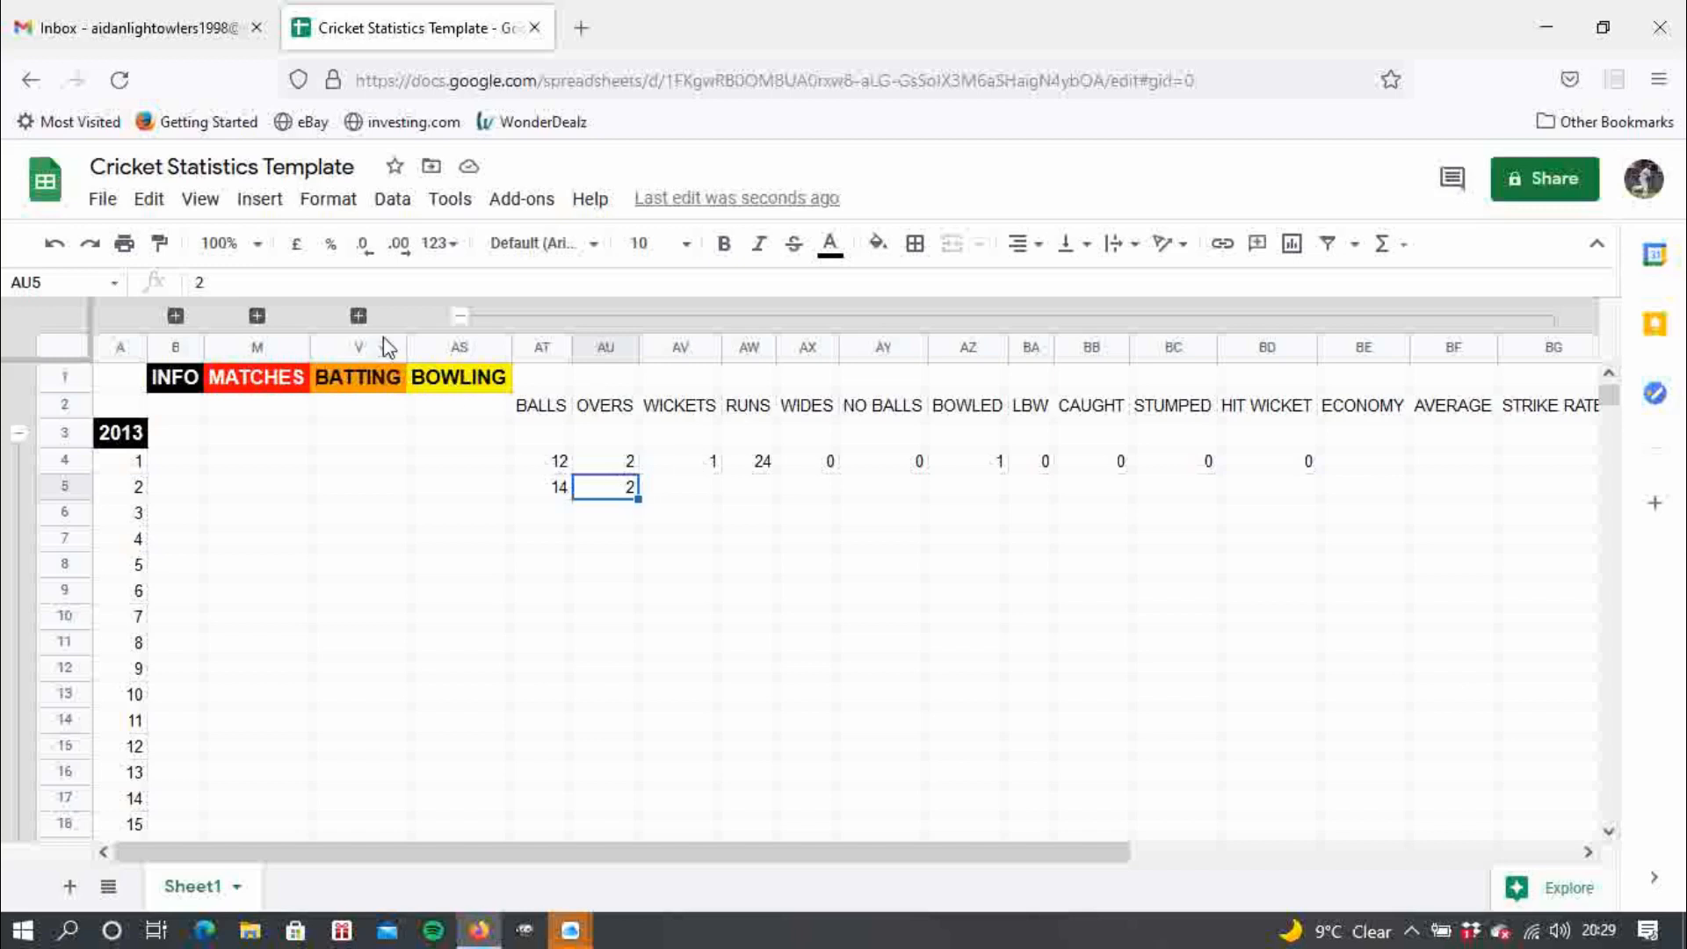
click(335, 286)
key(BackSpace)
text(=T)
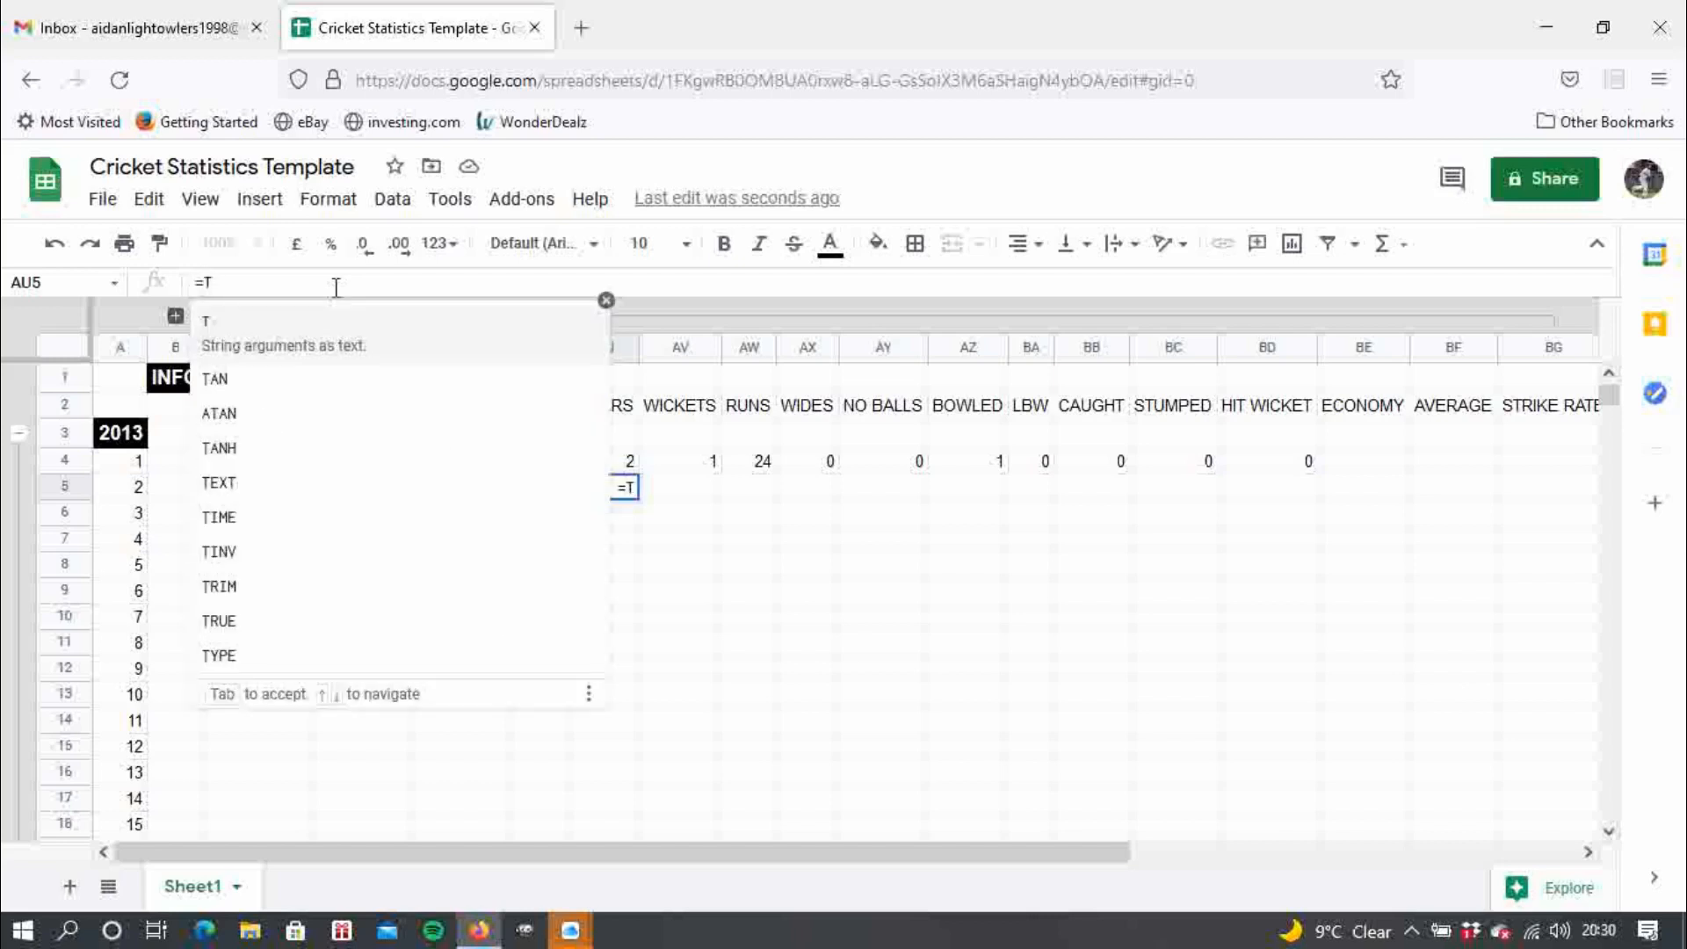
text(RU)
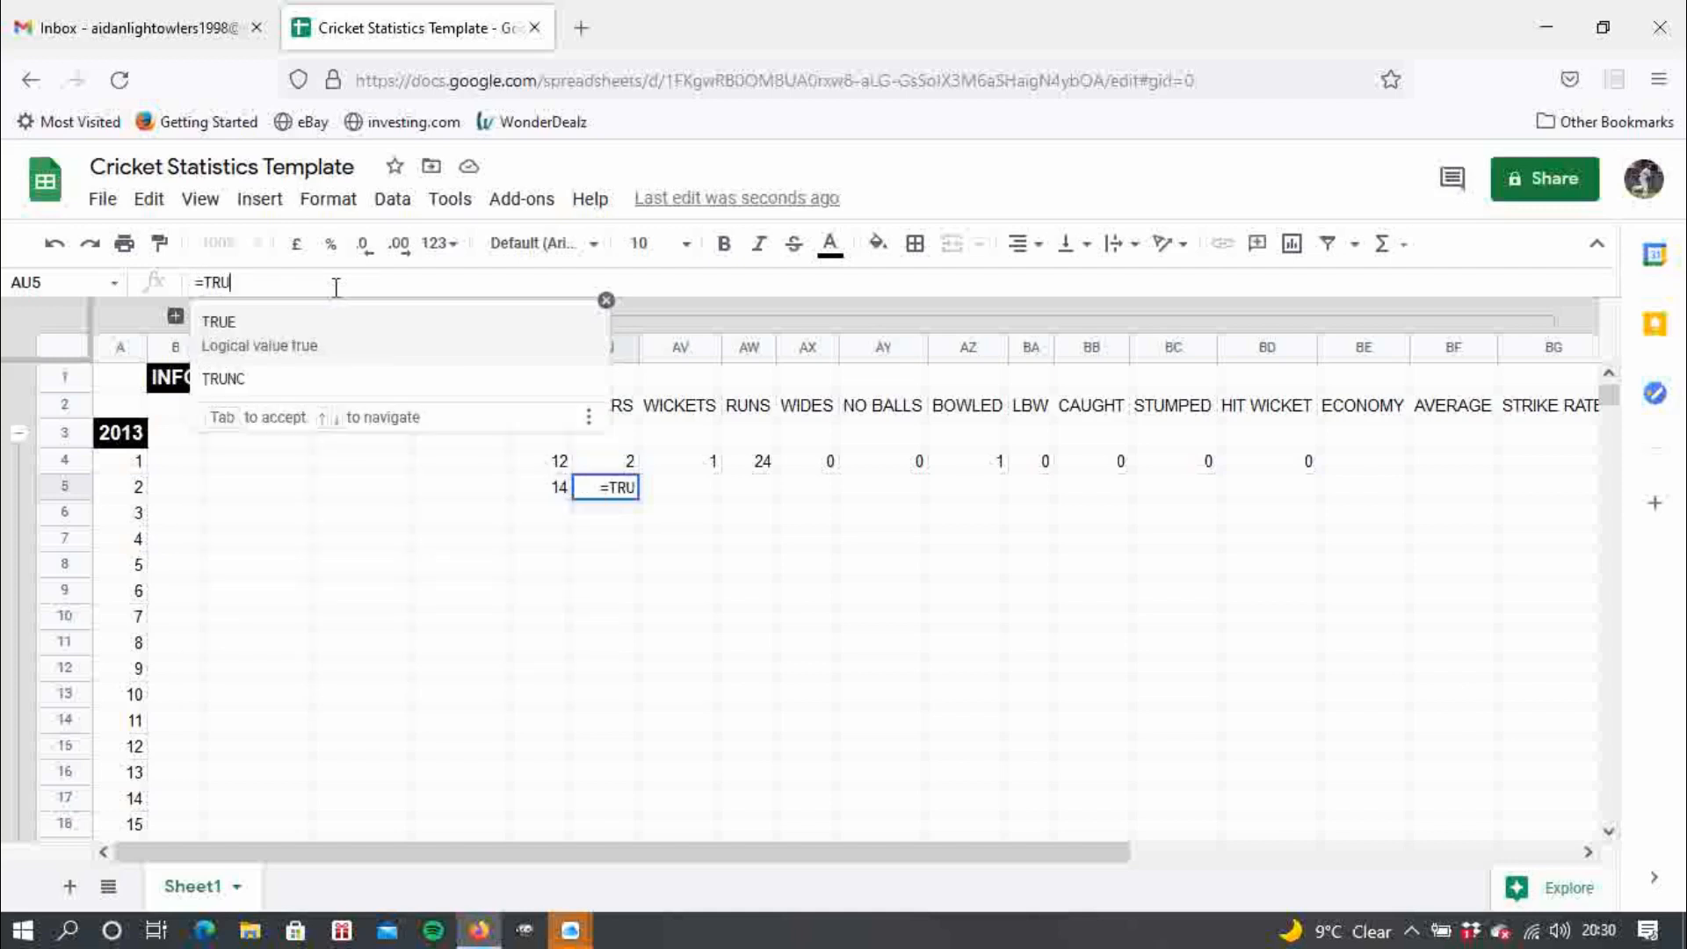
text(NC)
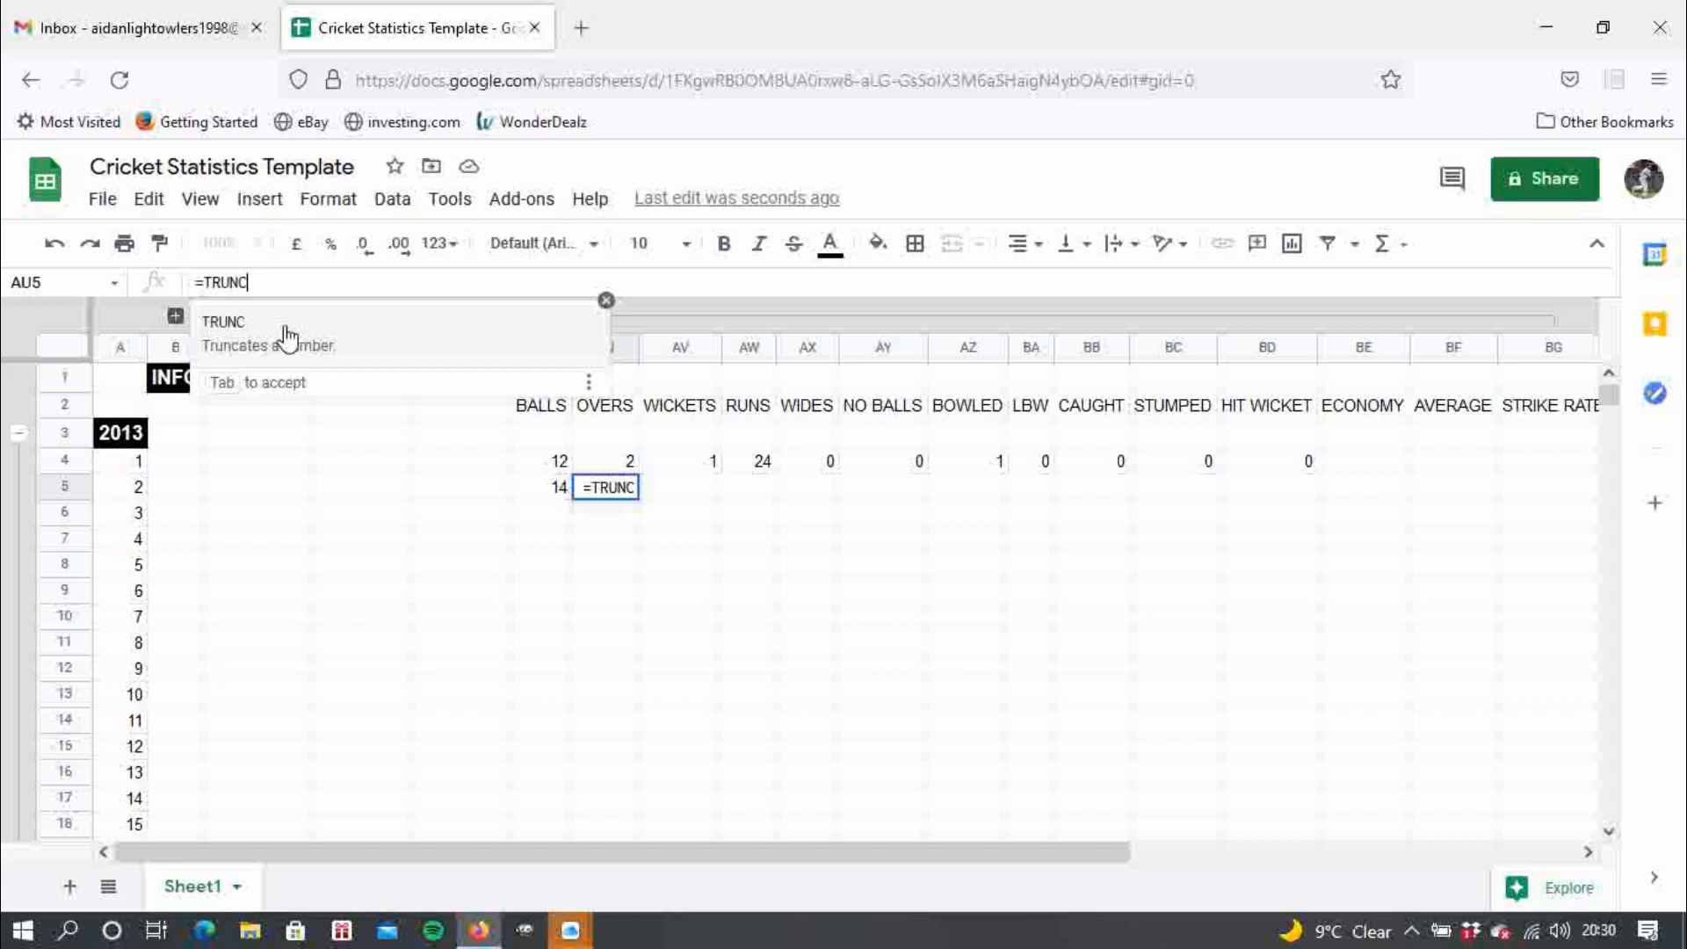
click(286, 337)
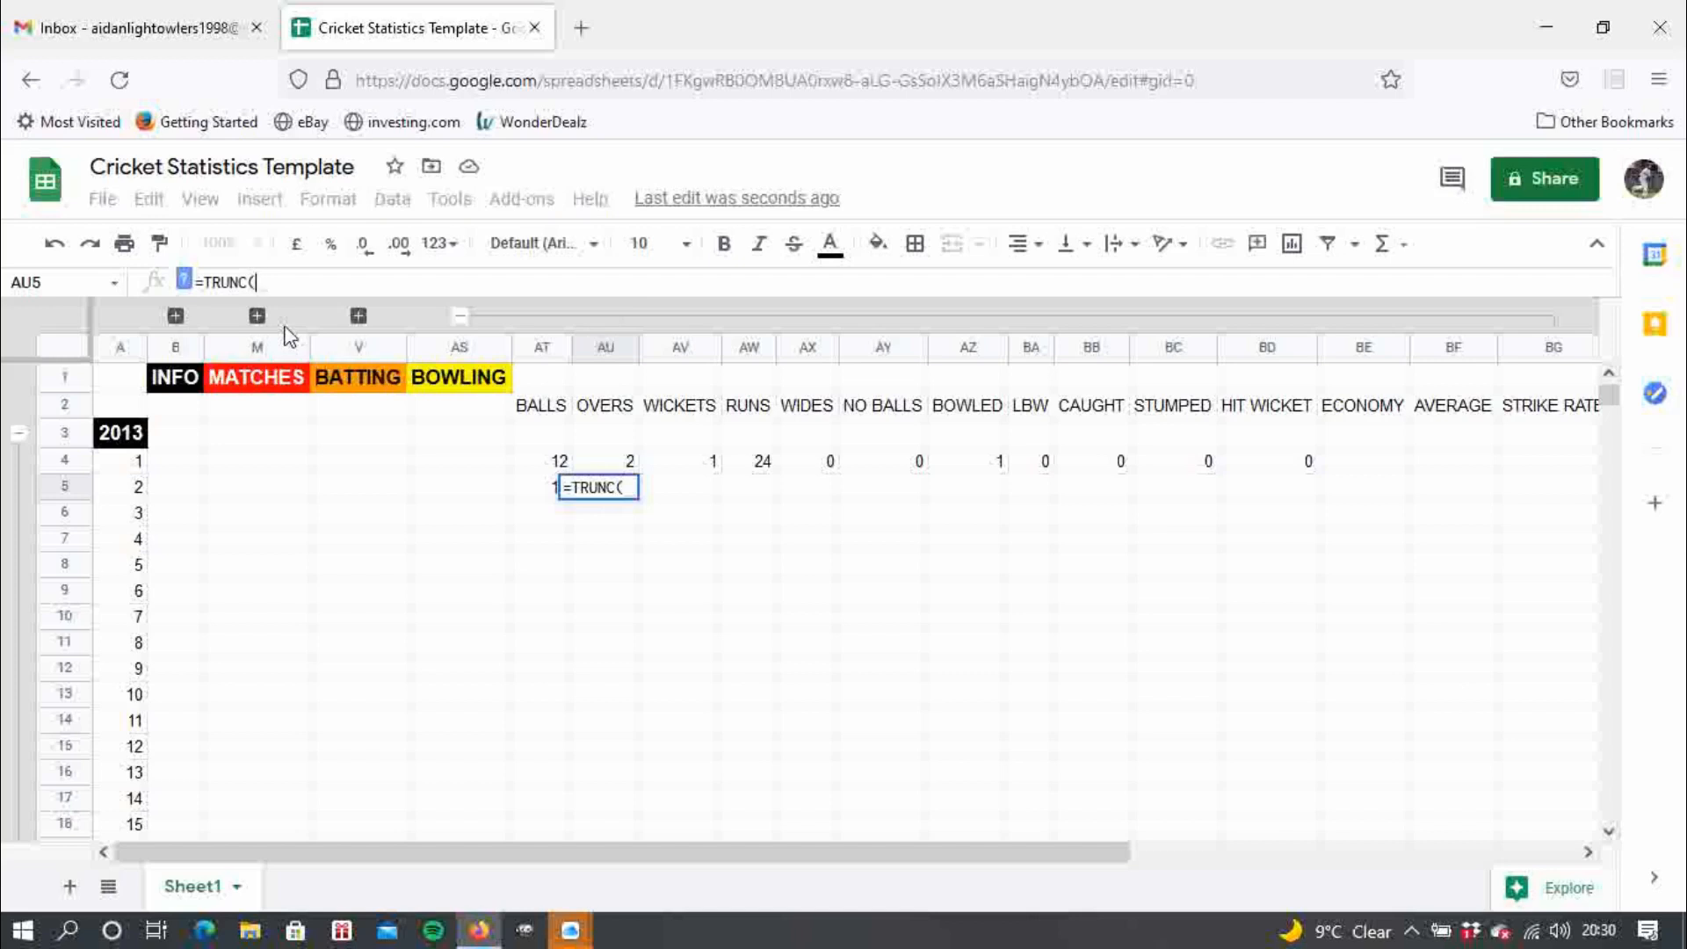
click(536, 487)
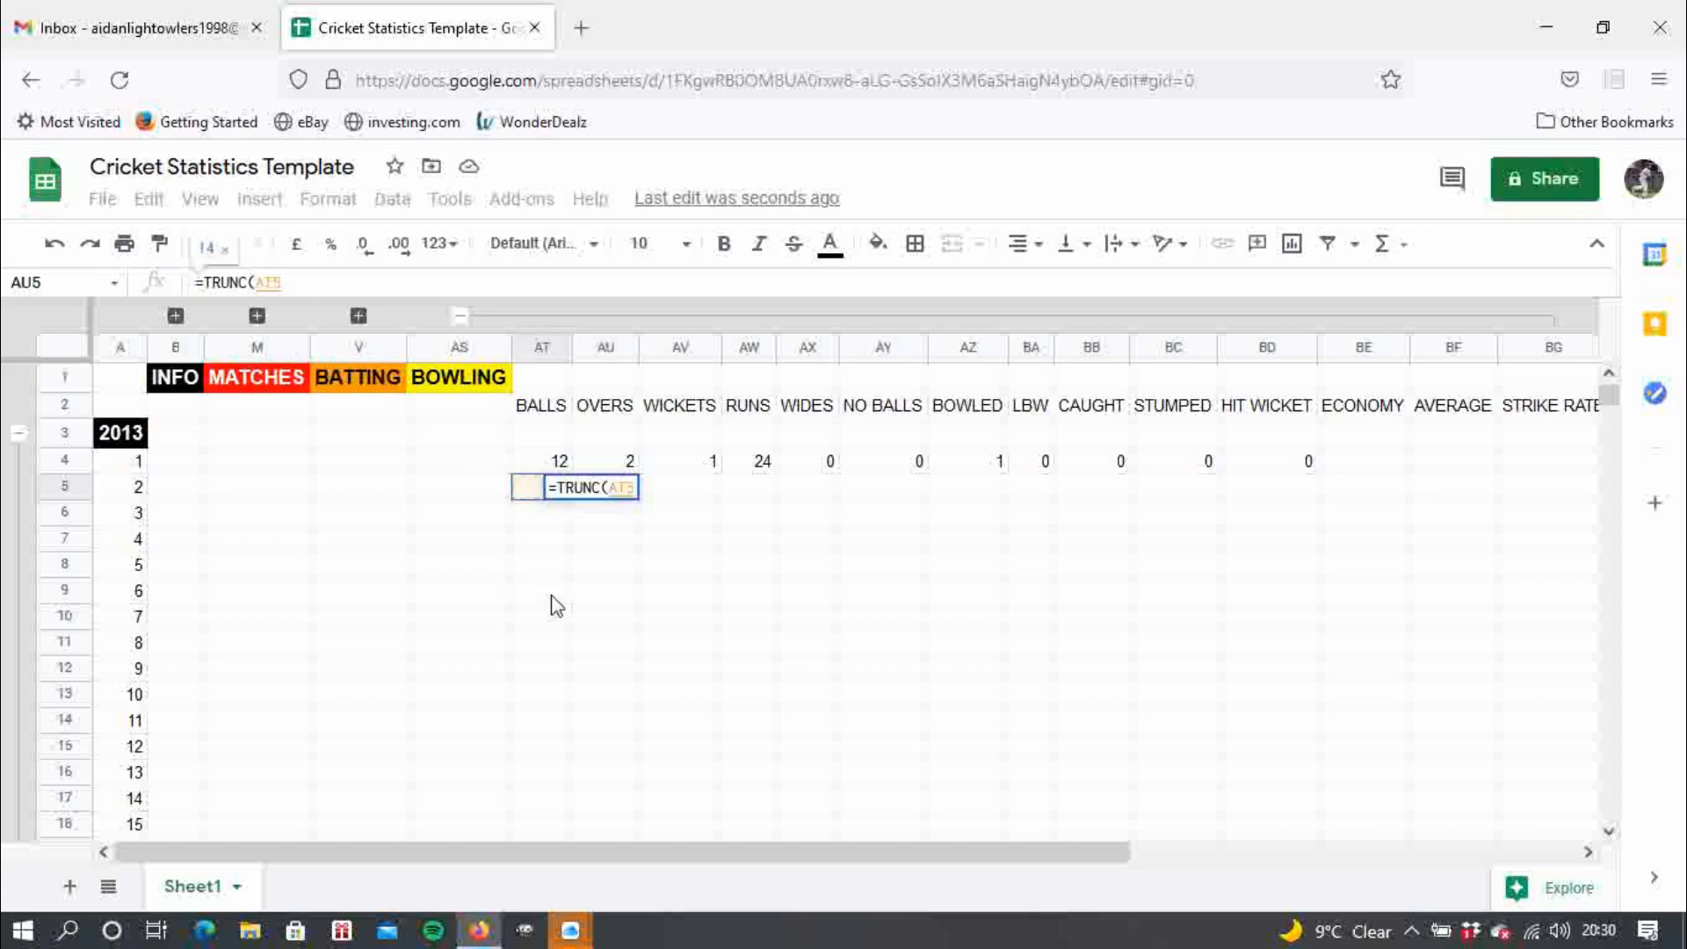
text(/)
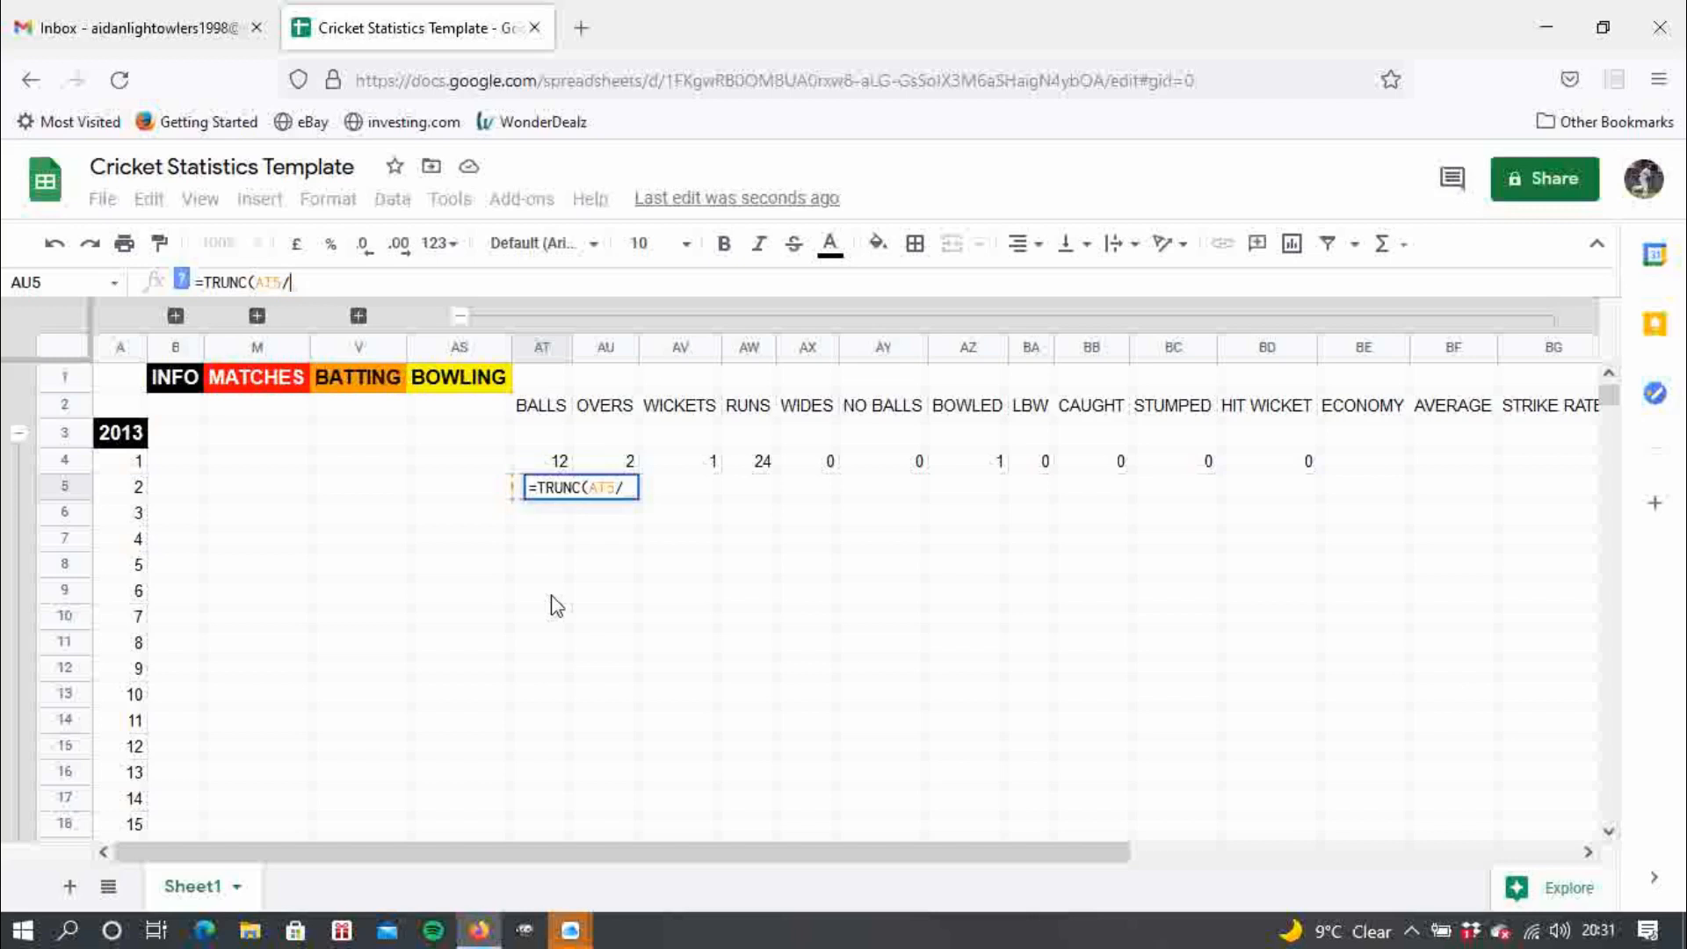
text(6,0)
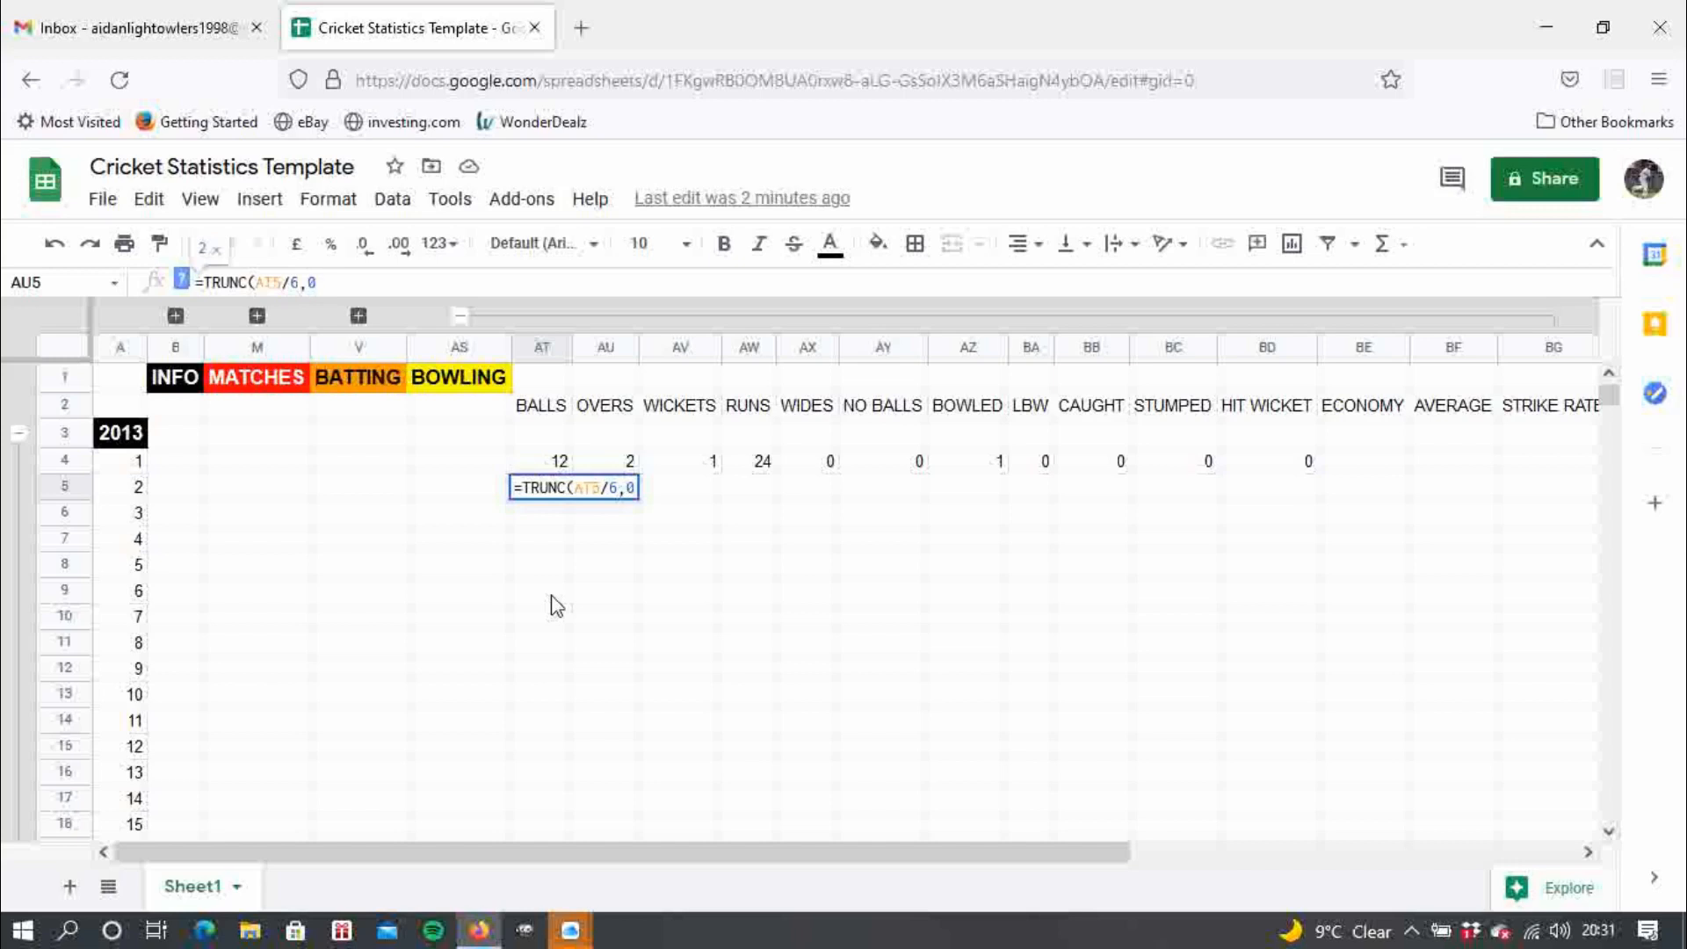
text())
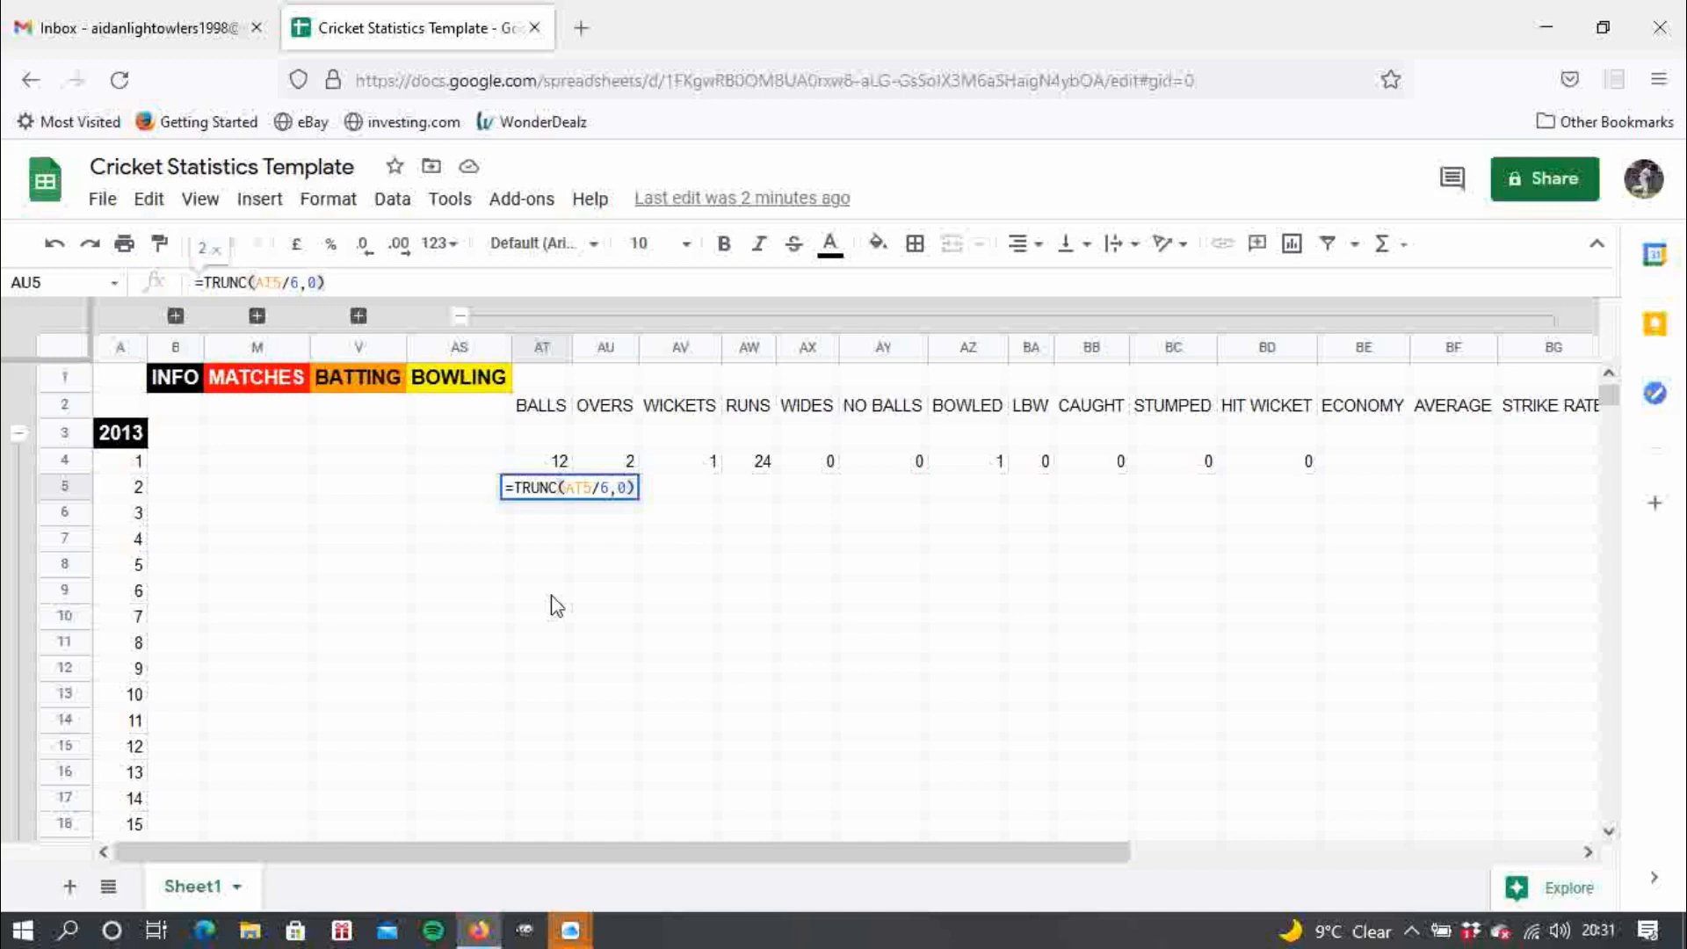
- Complete the AU5 overs formula by adding +MOD(AT5,6)/10 for the leftover balls
text(+)
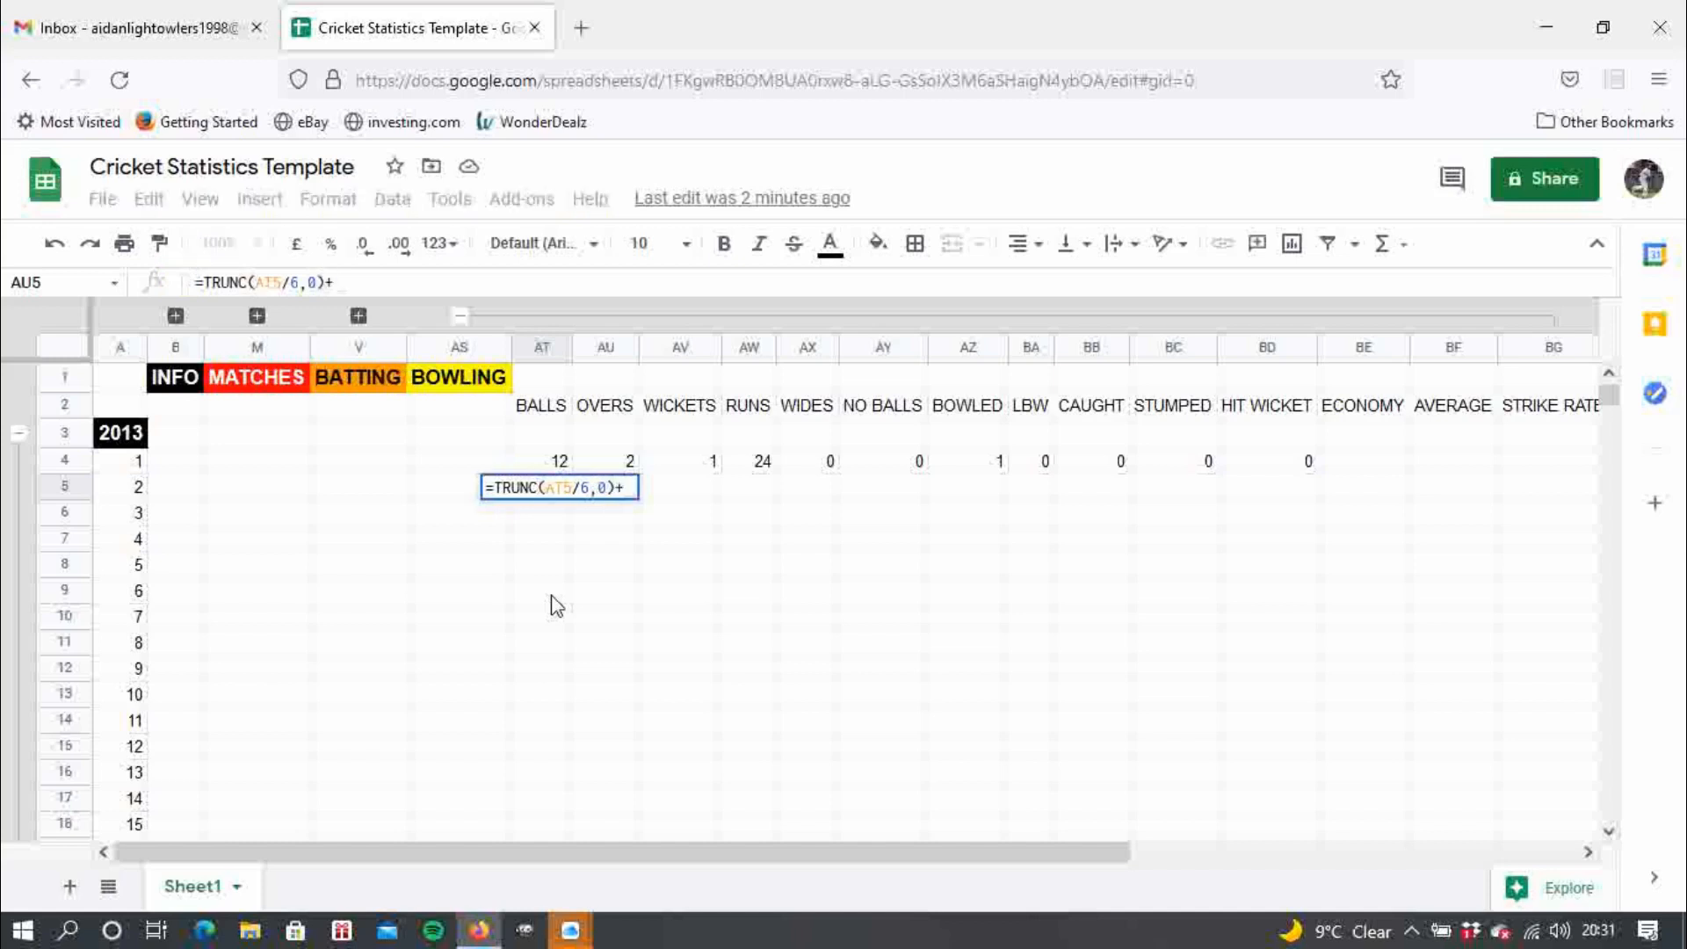
text(M)
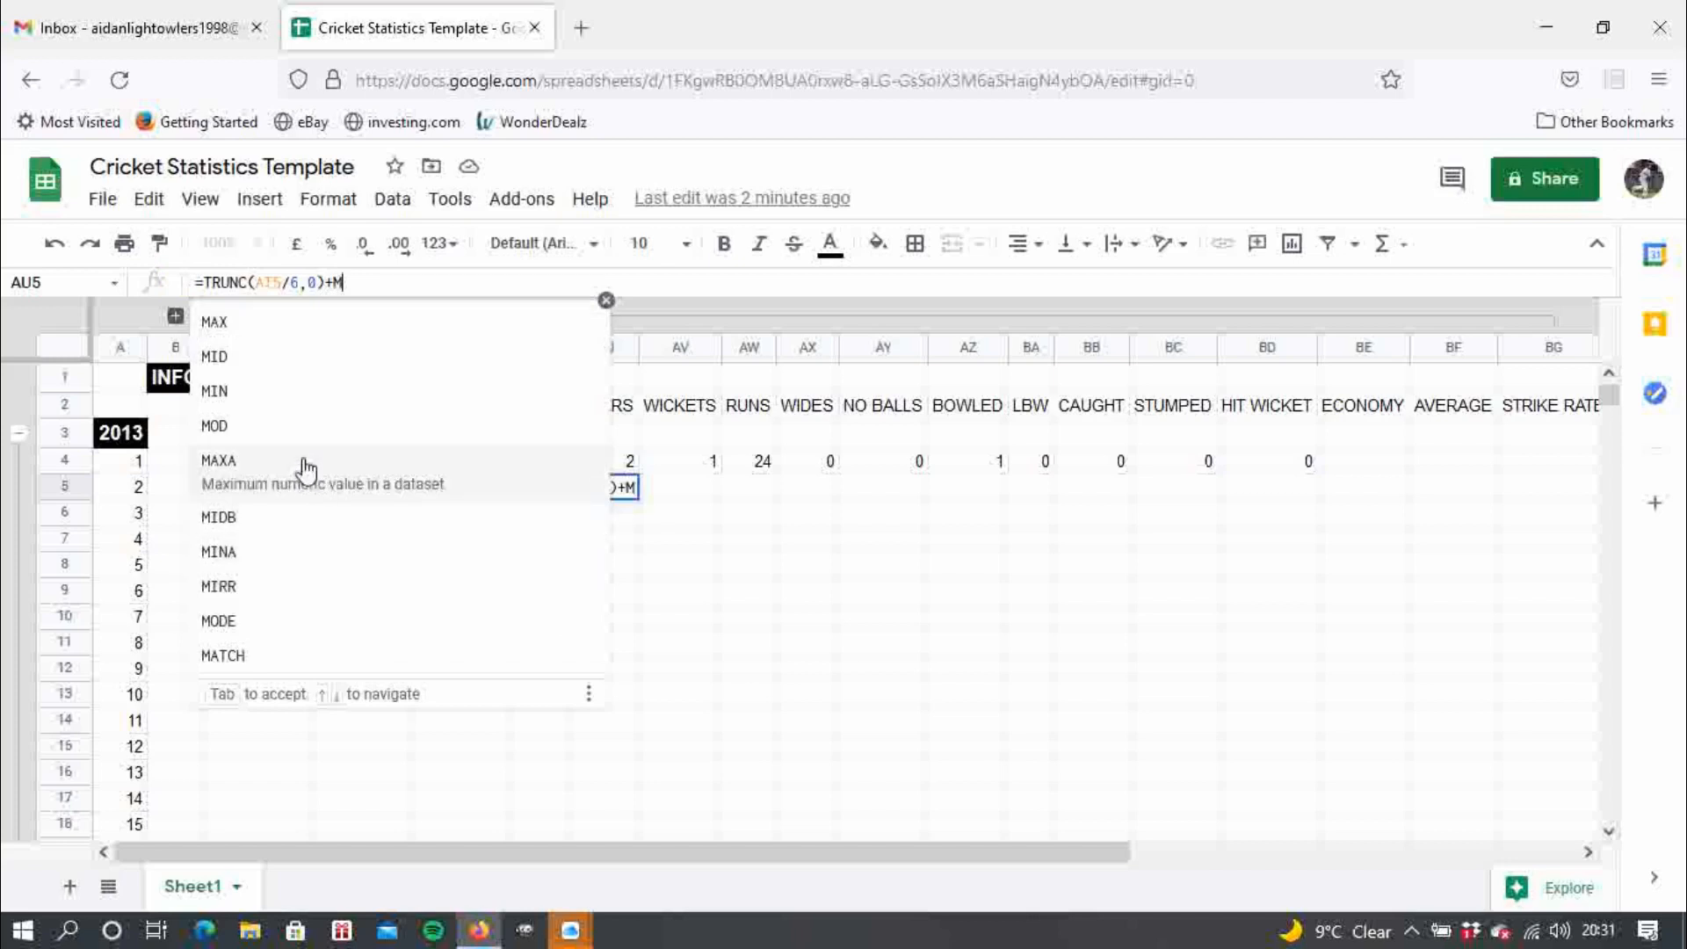
click(291, 444)
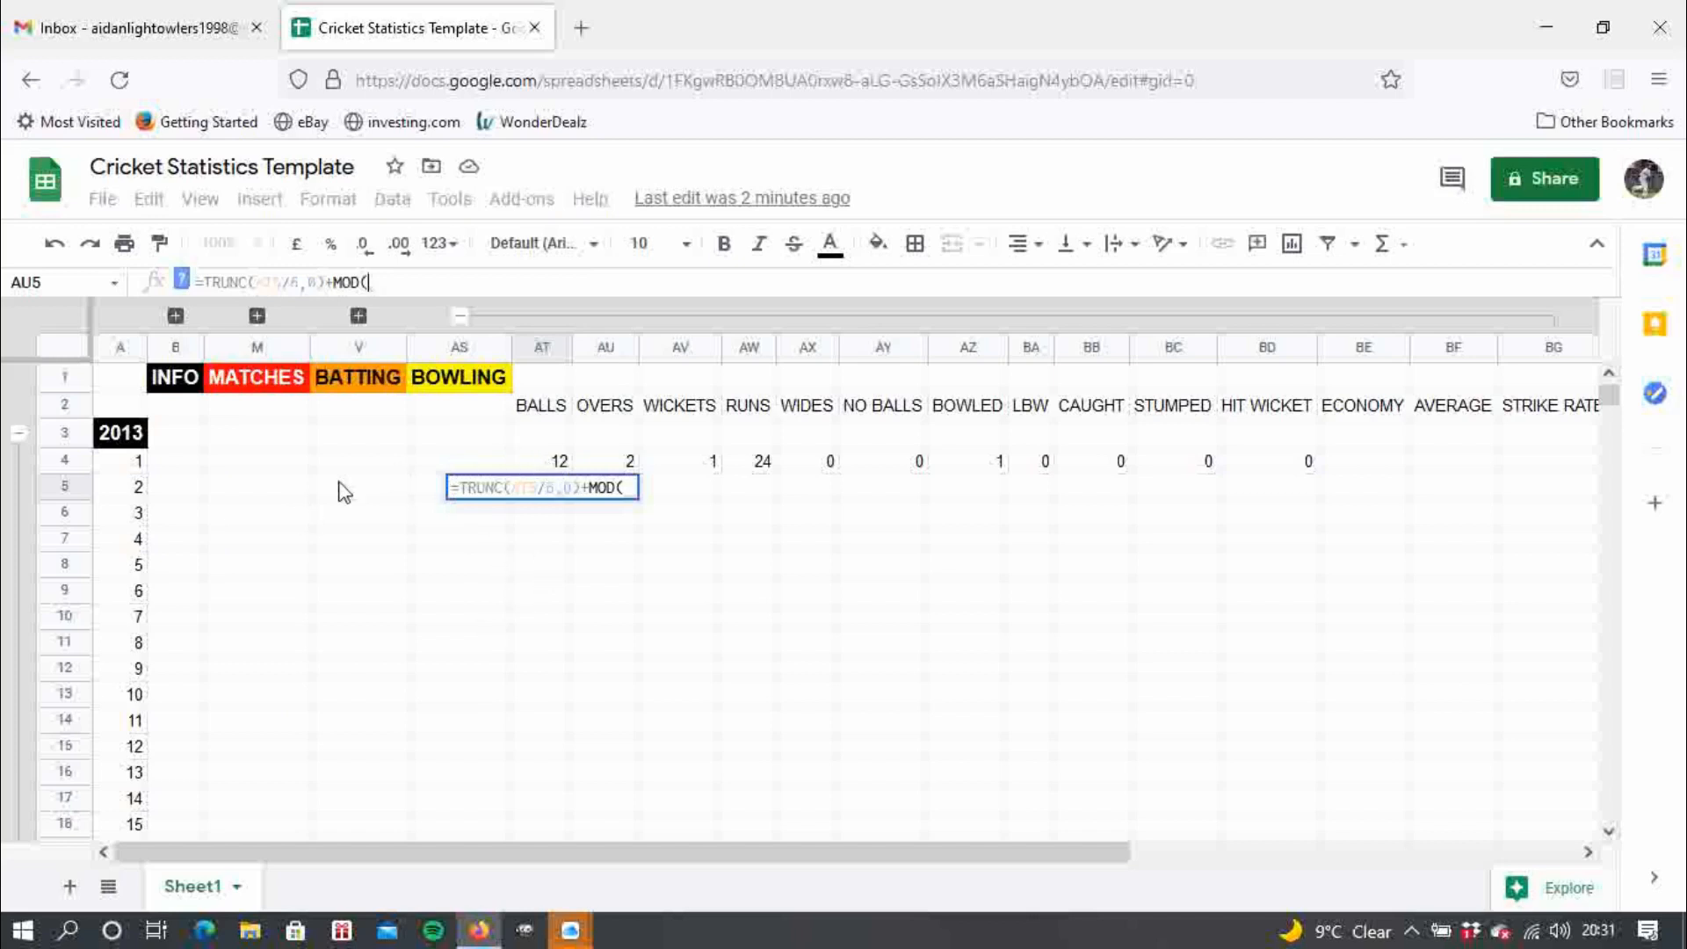
text(AT)
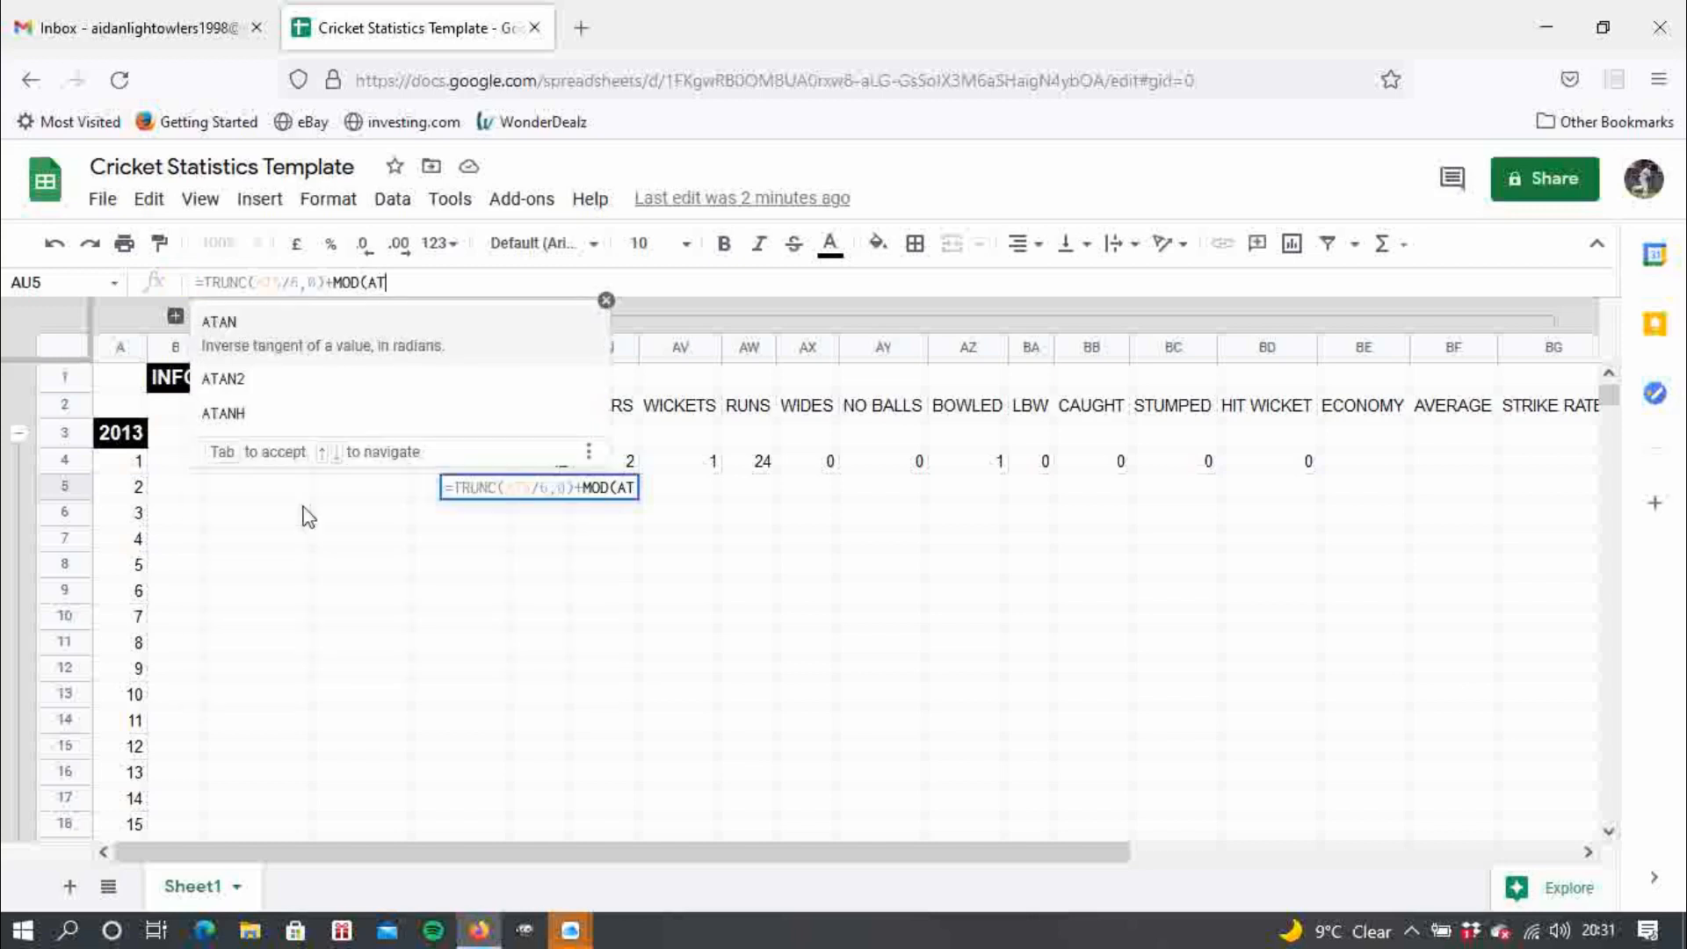
text(5)
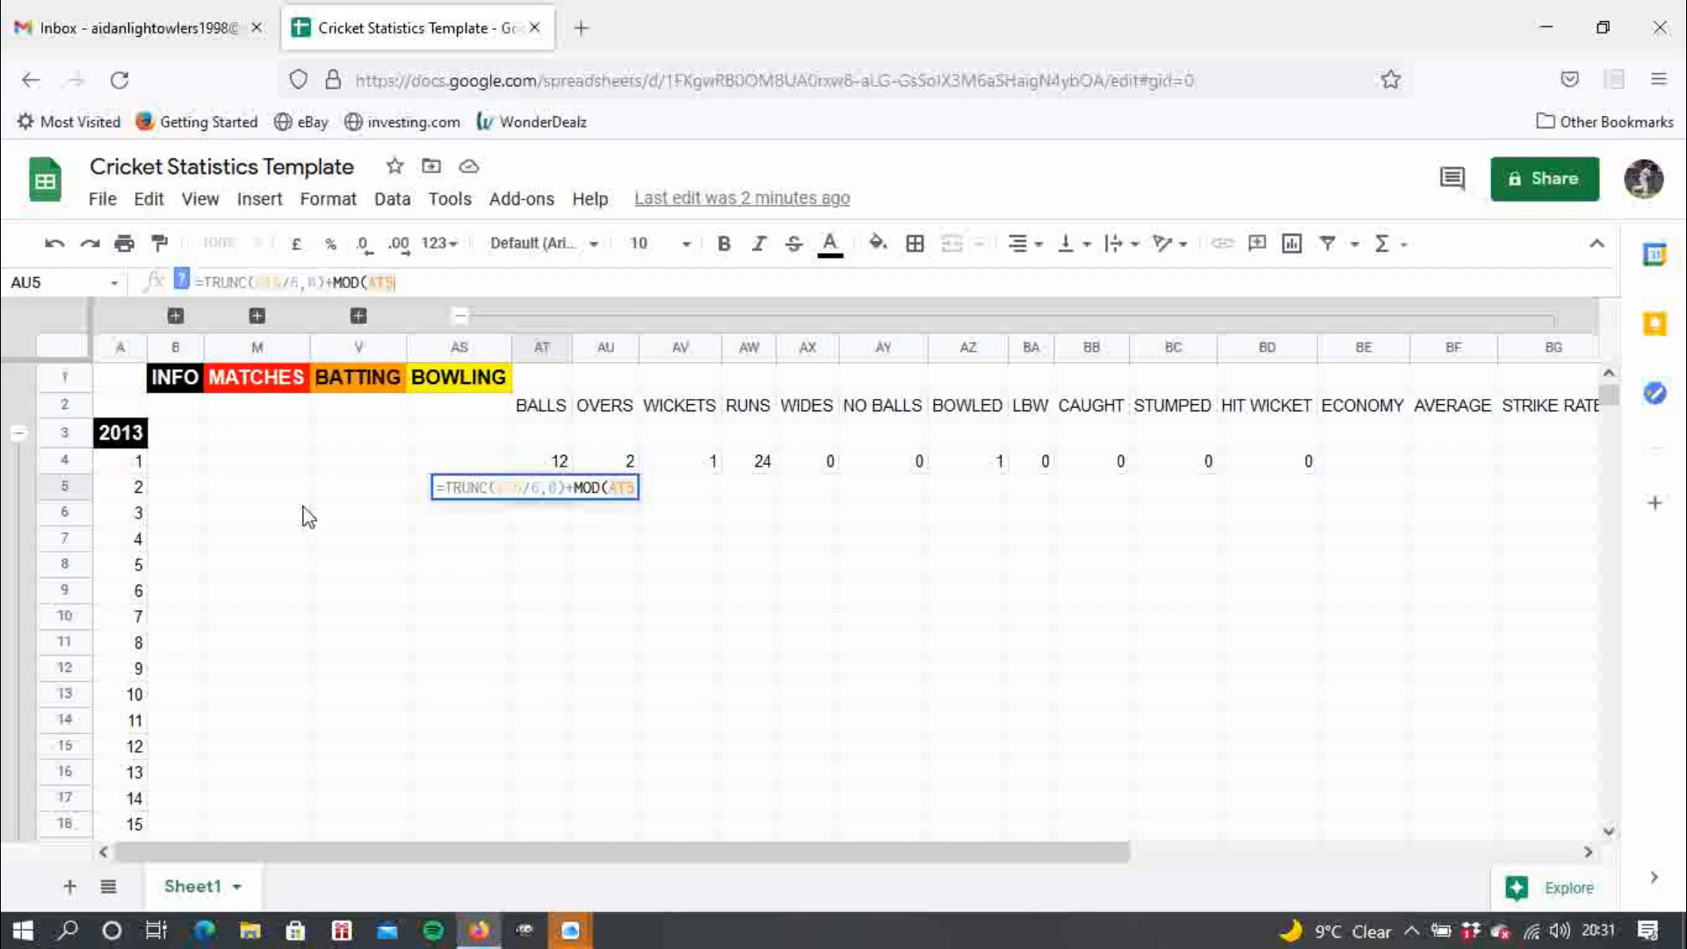
text(,6)
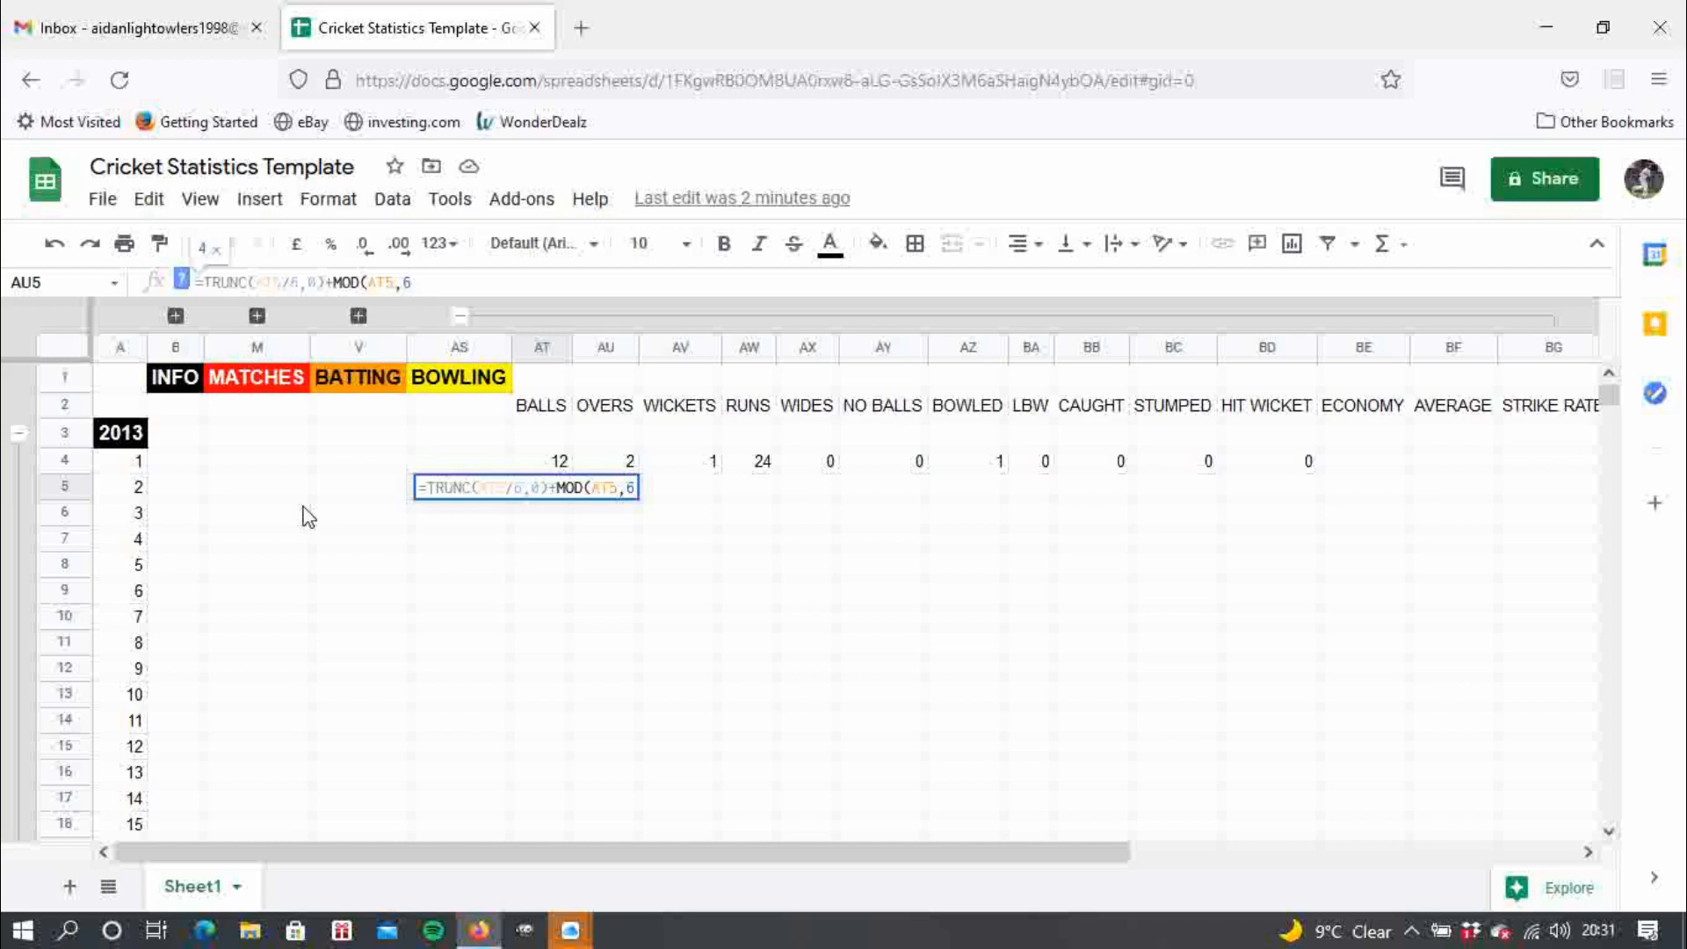
text())
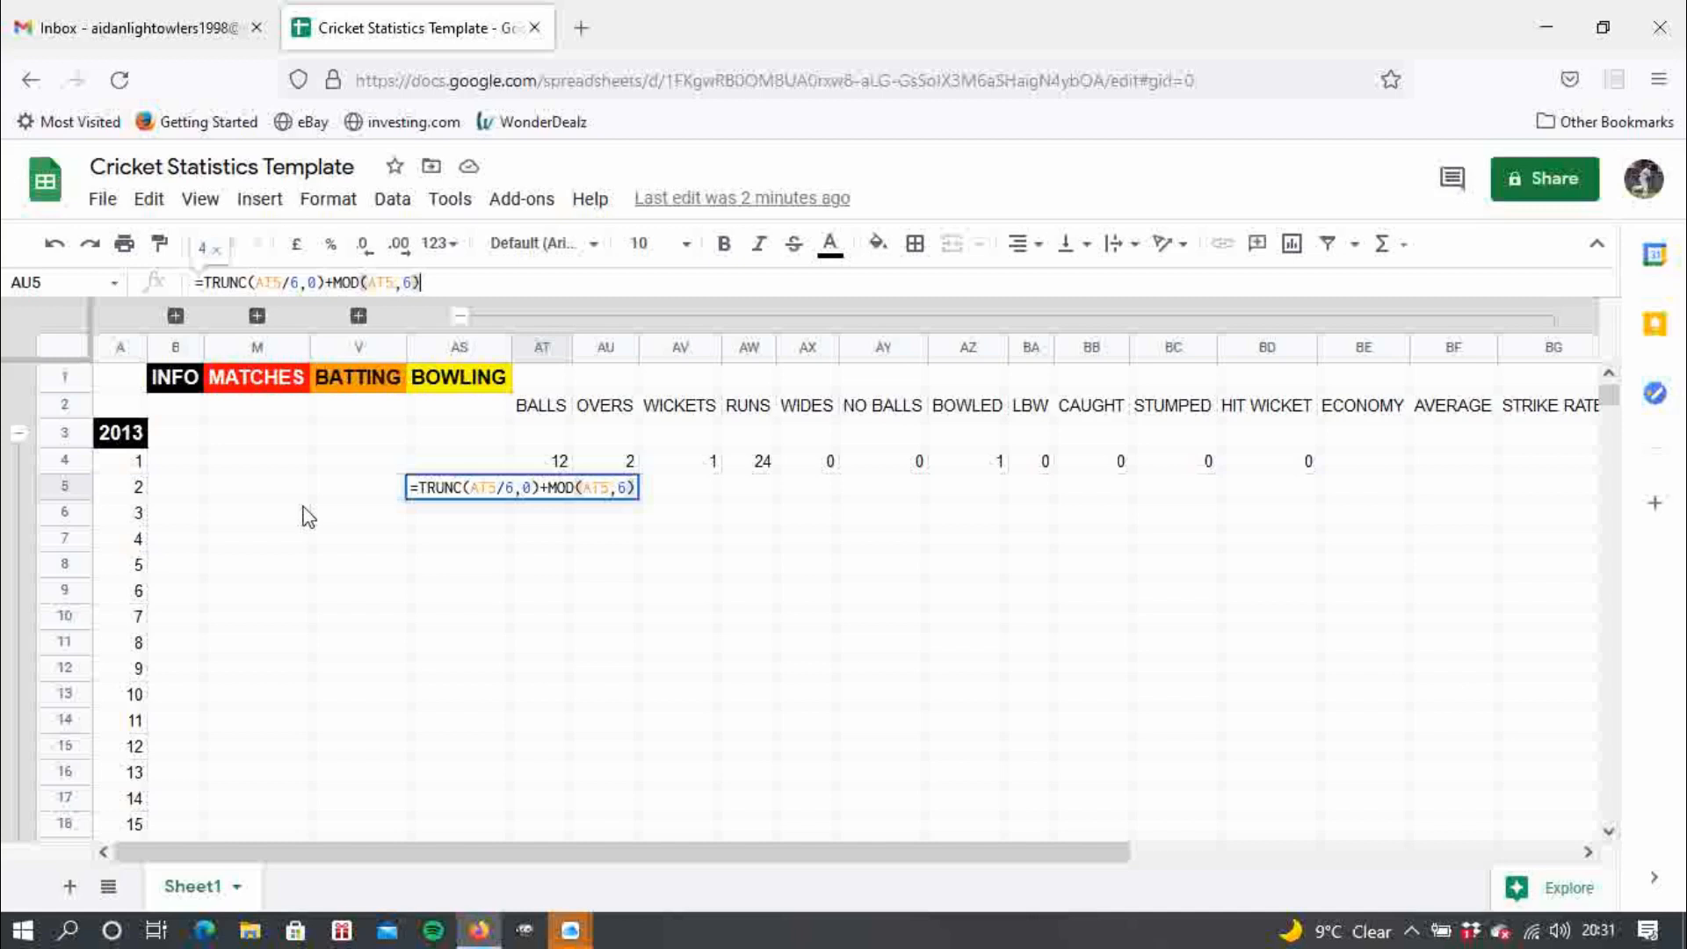
text(/)
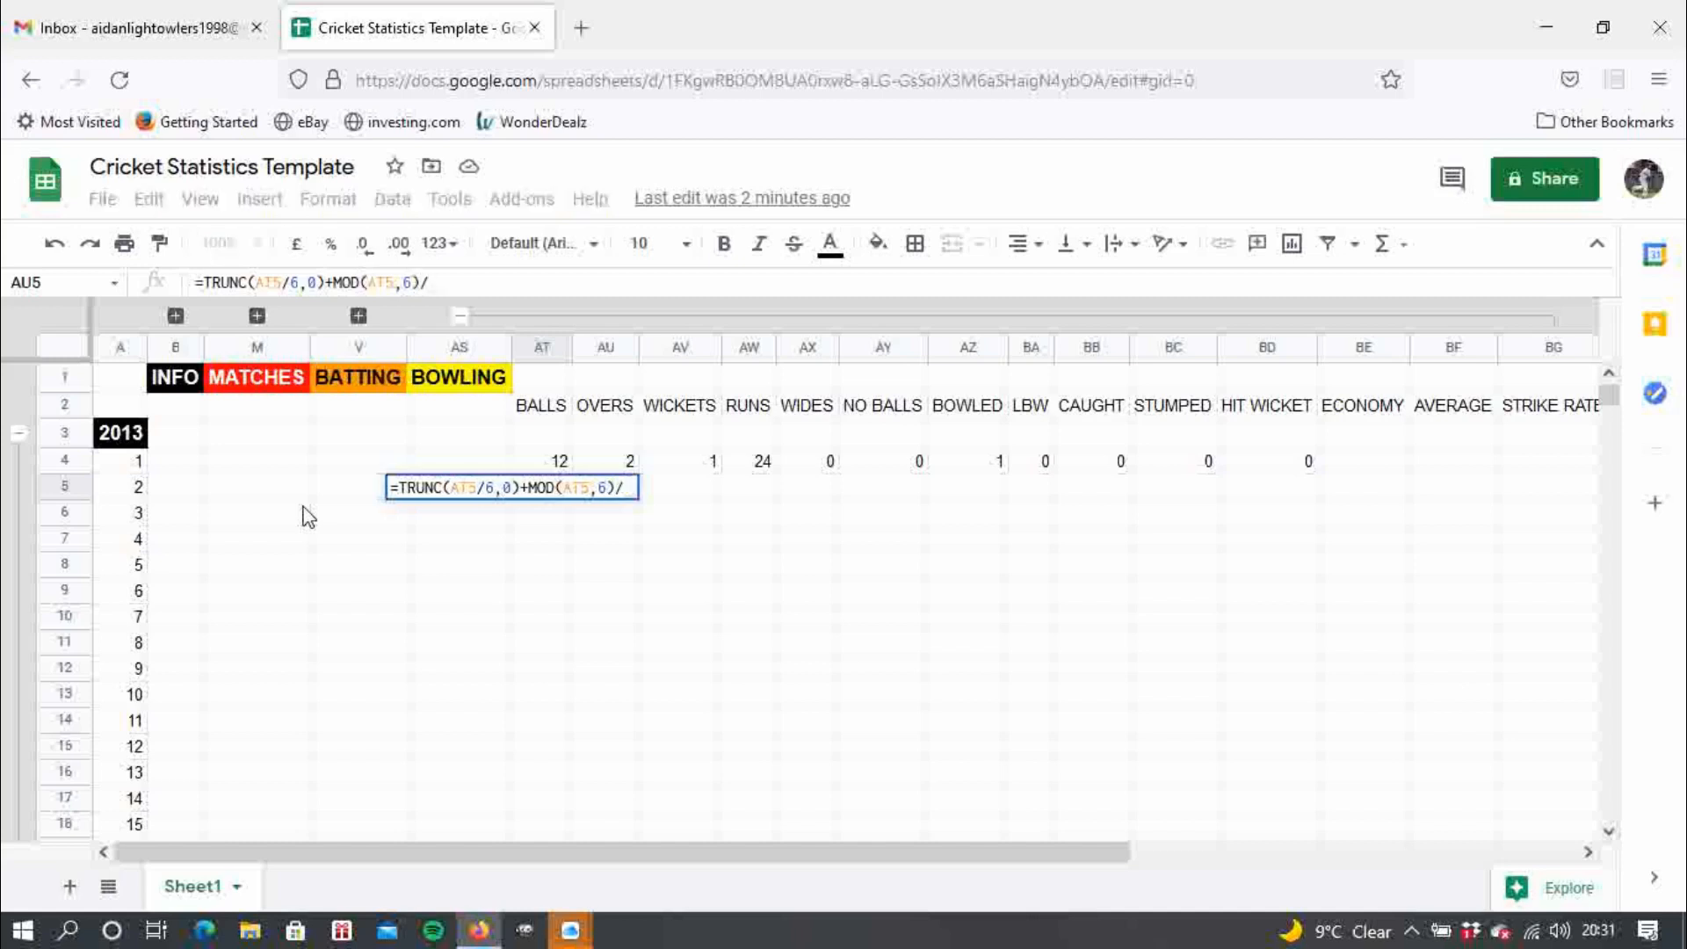
text(10)
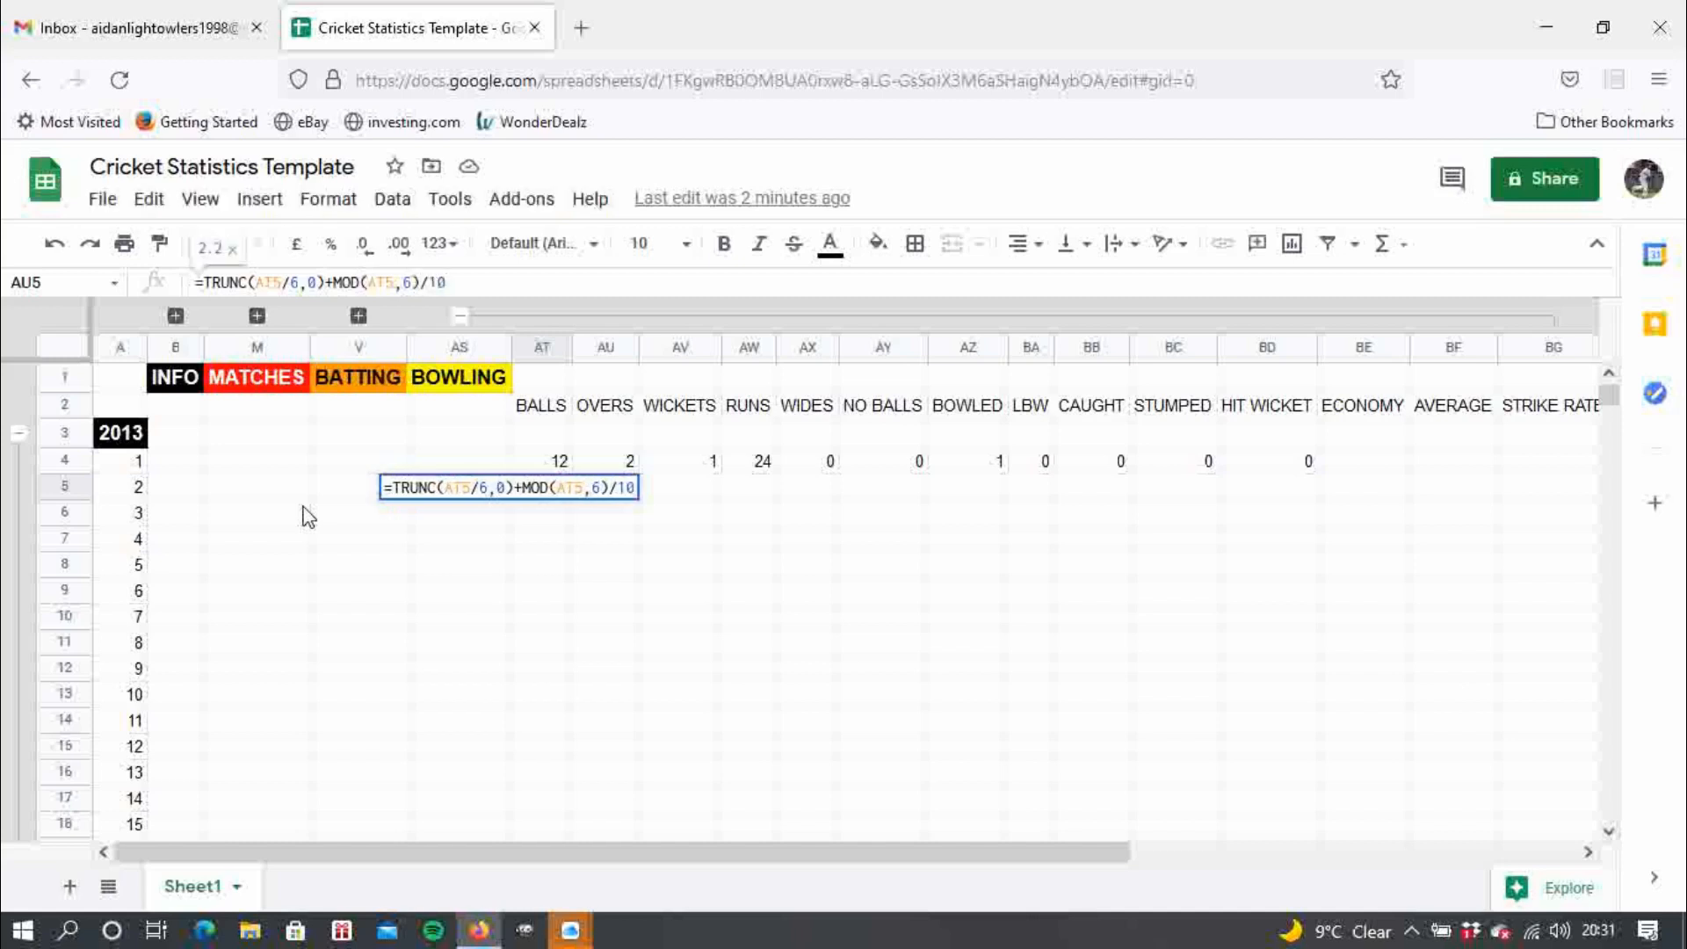
key(Return)
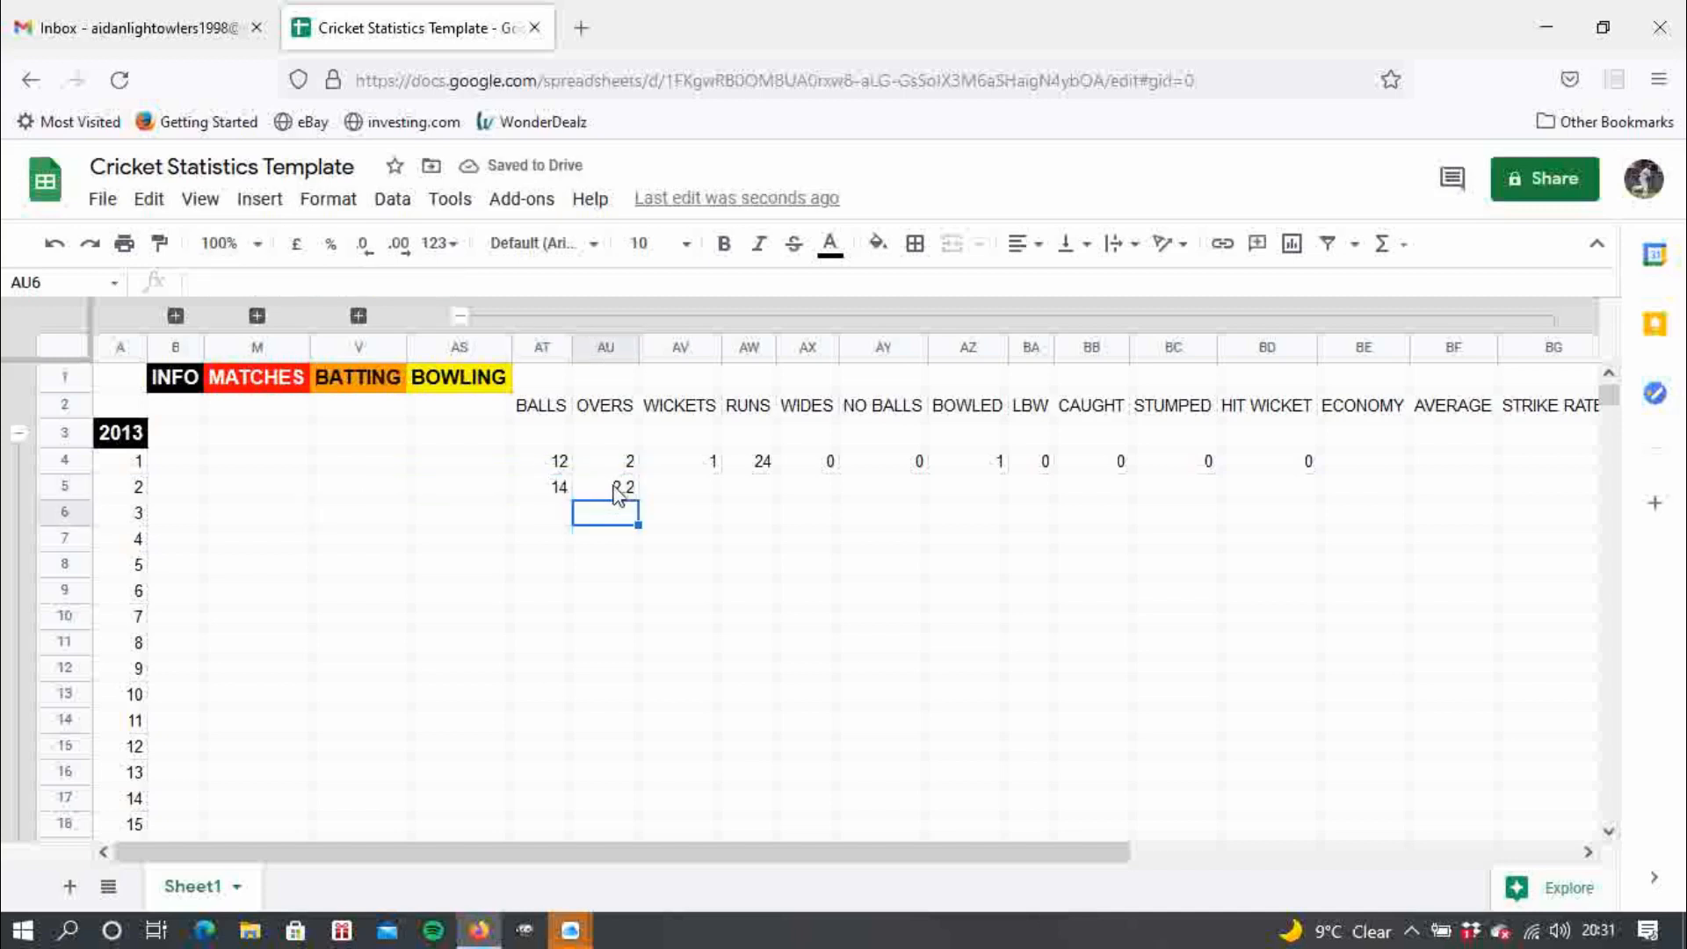
- Test the overs formula by entering 6, 7, 8, 9, 10 and 11 balls in turn in AT5
click(553, 490)
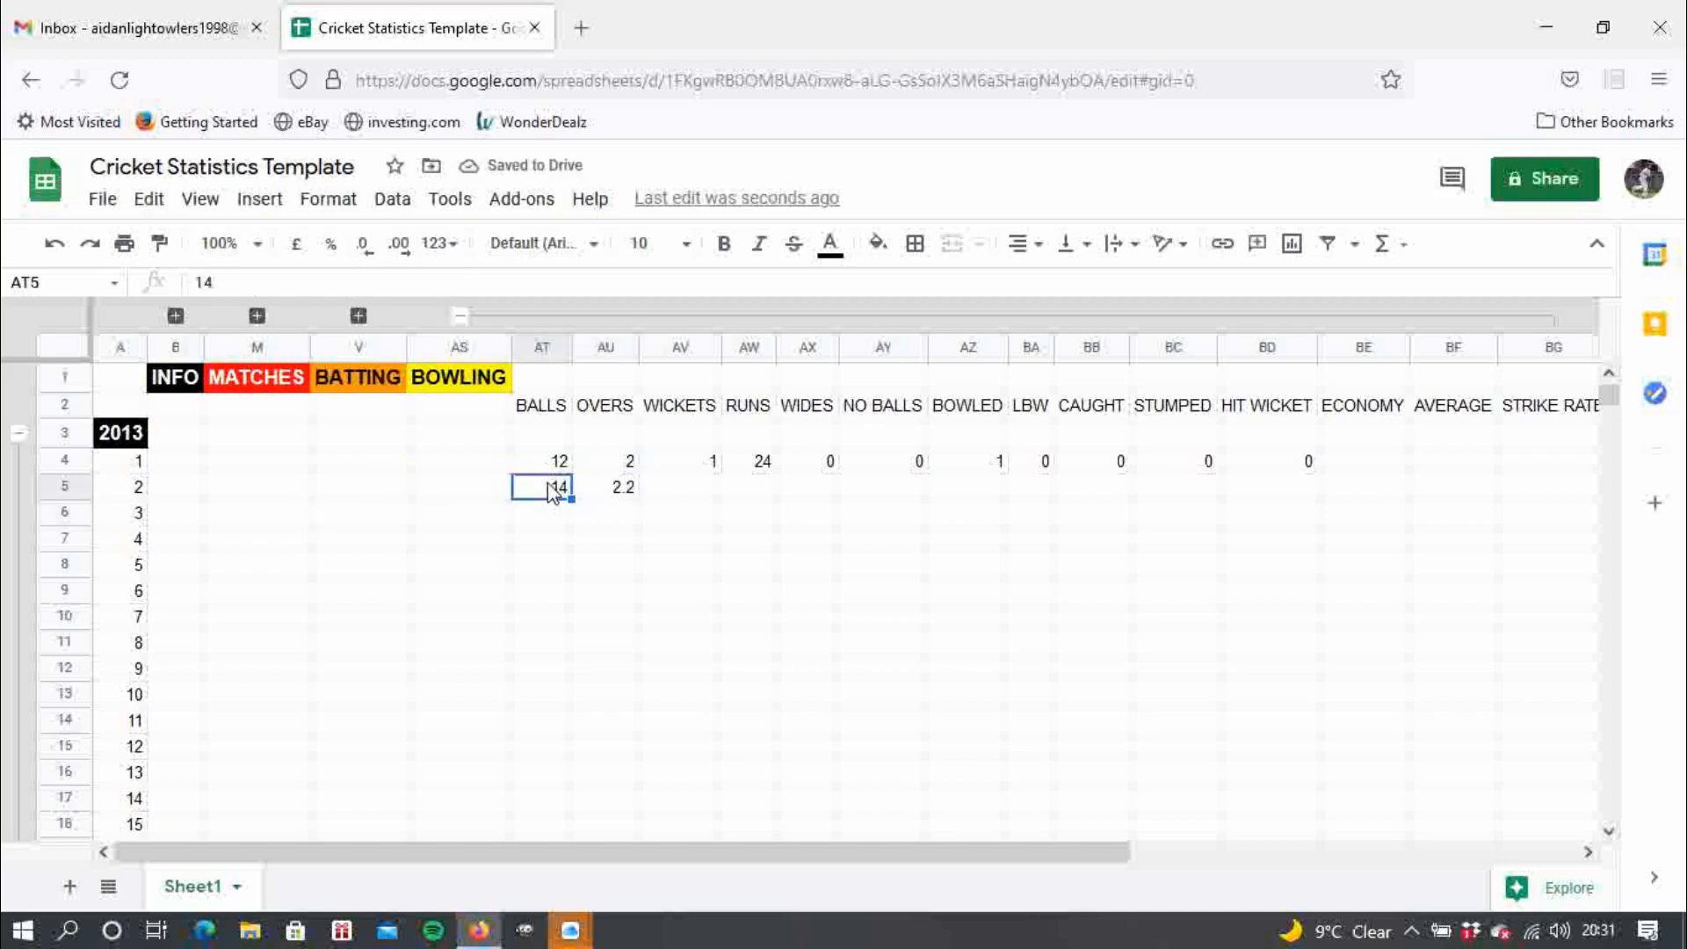
text(6)
key(Return)
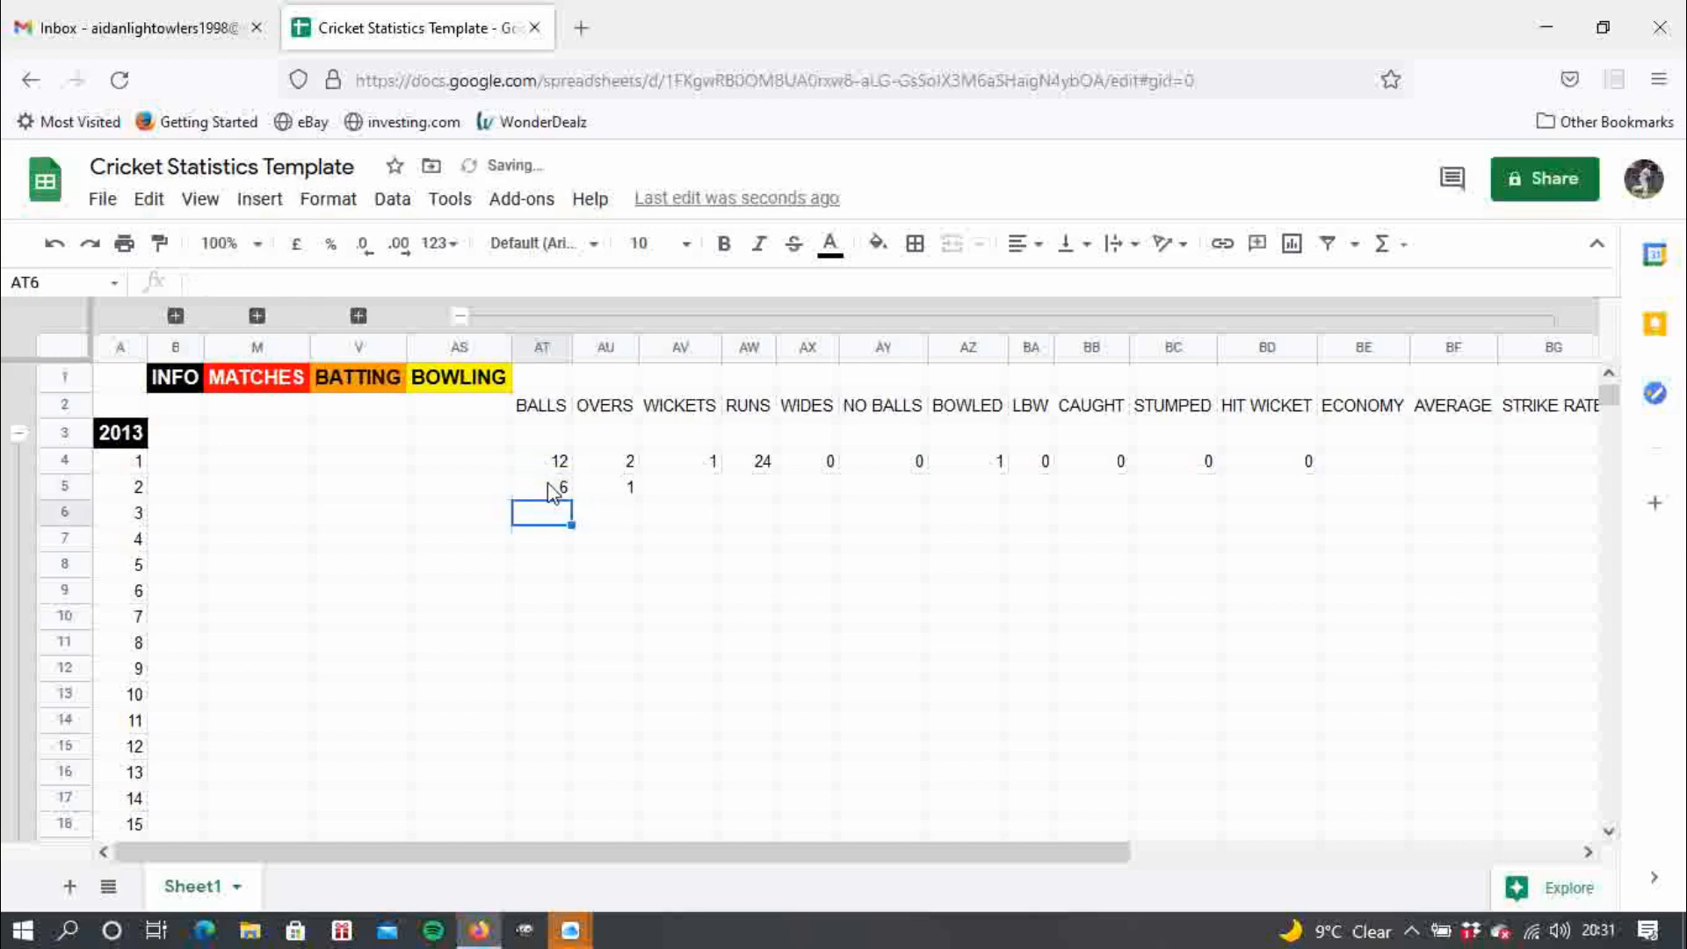
click(554, 490)
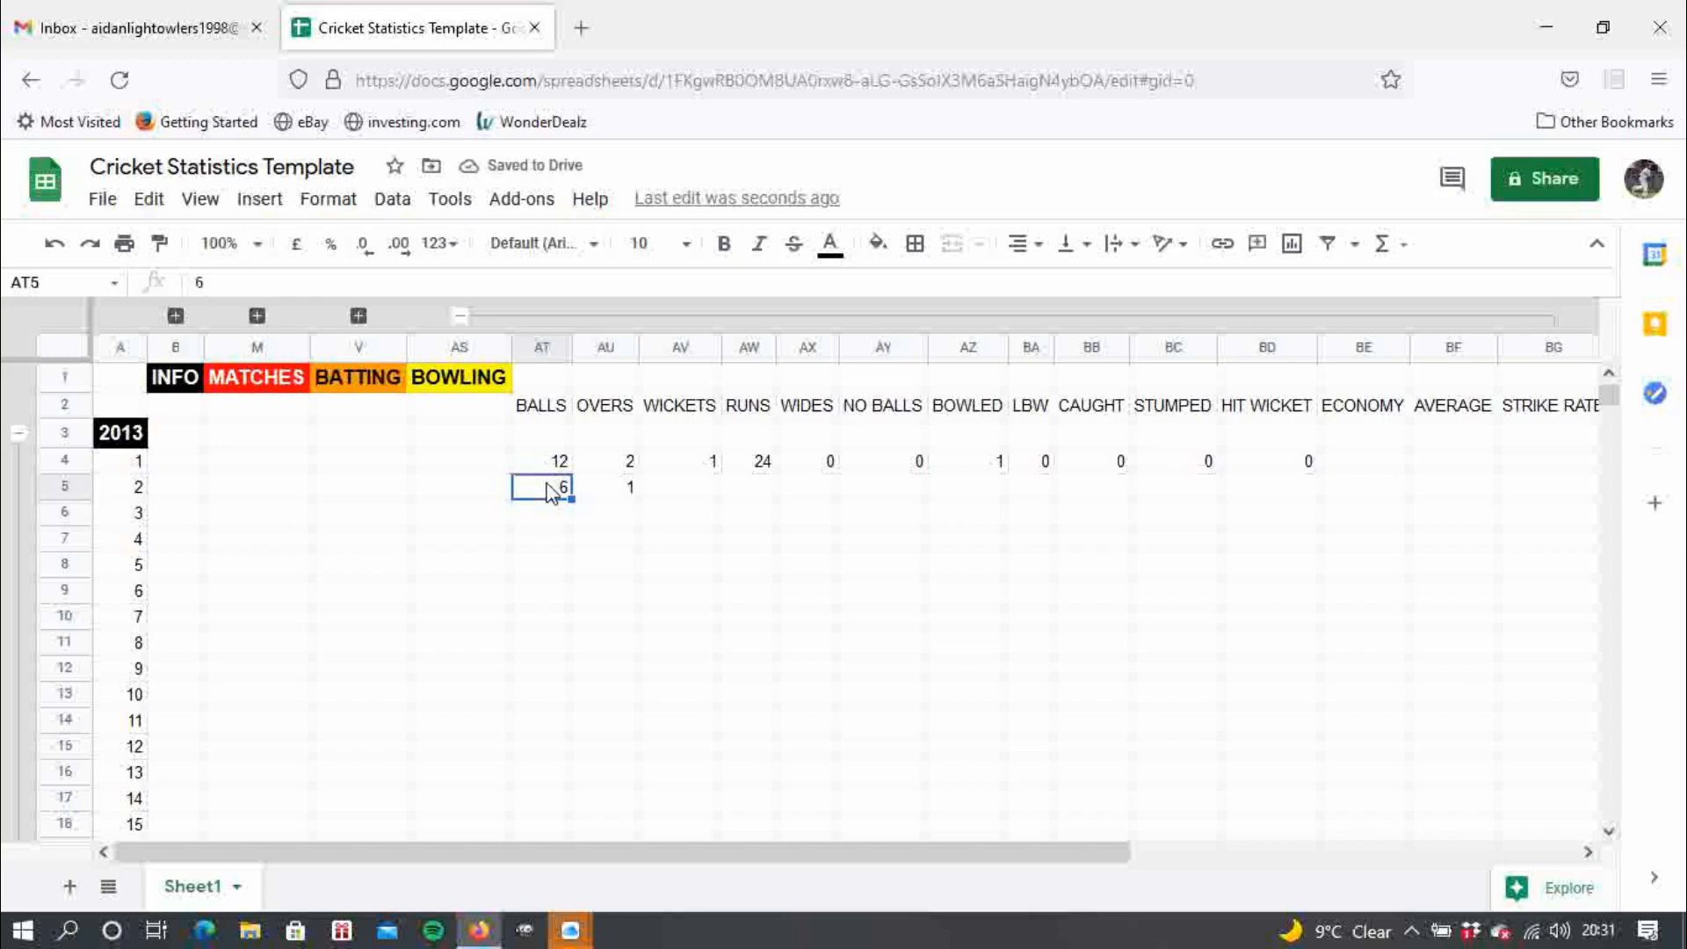
text(7)
key(Return)
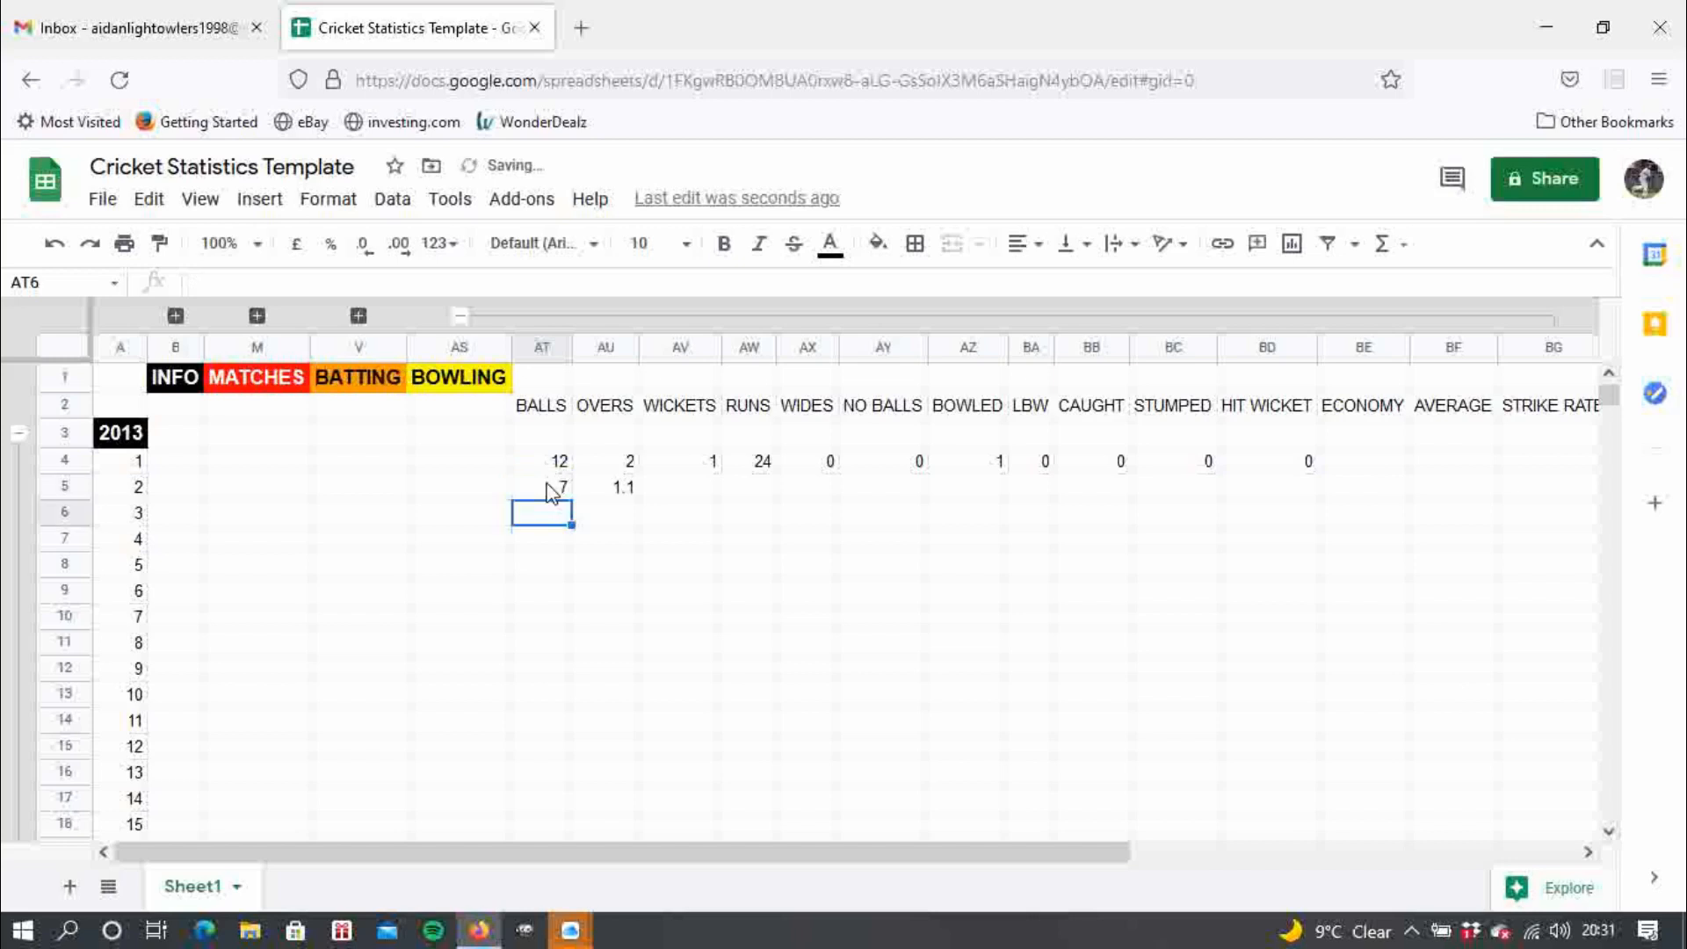
click(554, 491)
text(8)
key(Return)
click(551, 492)
text(9)
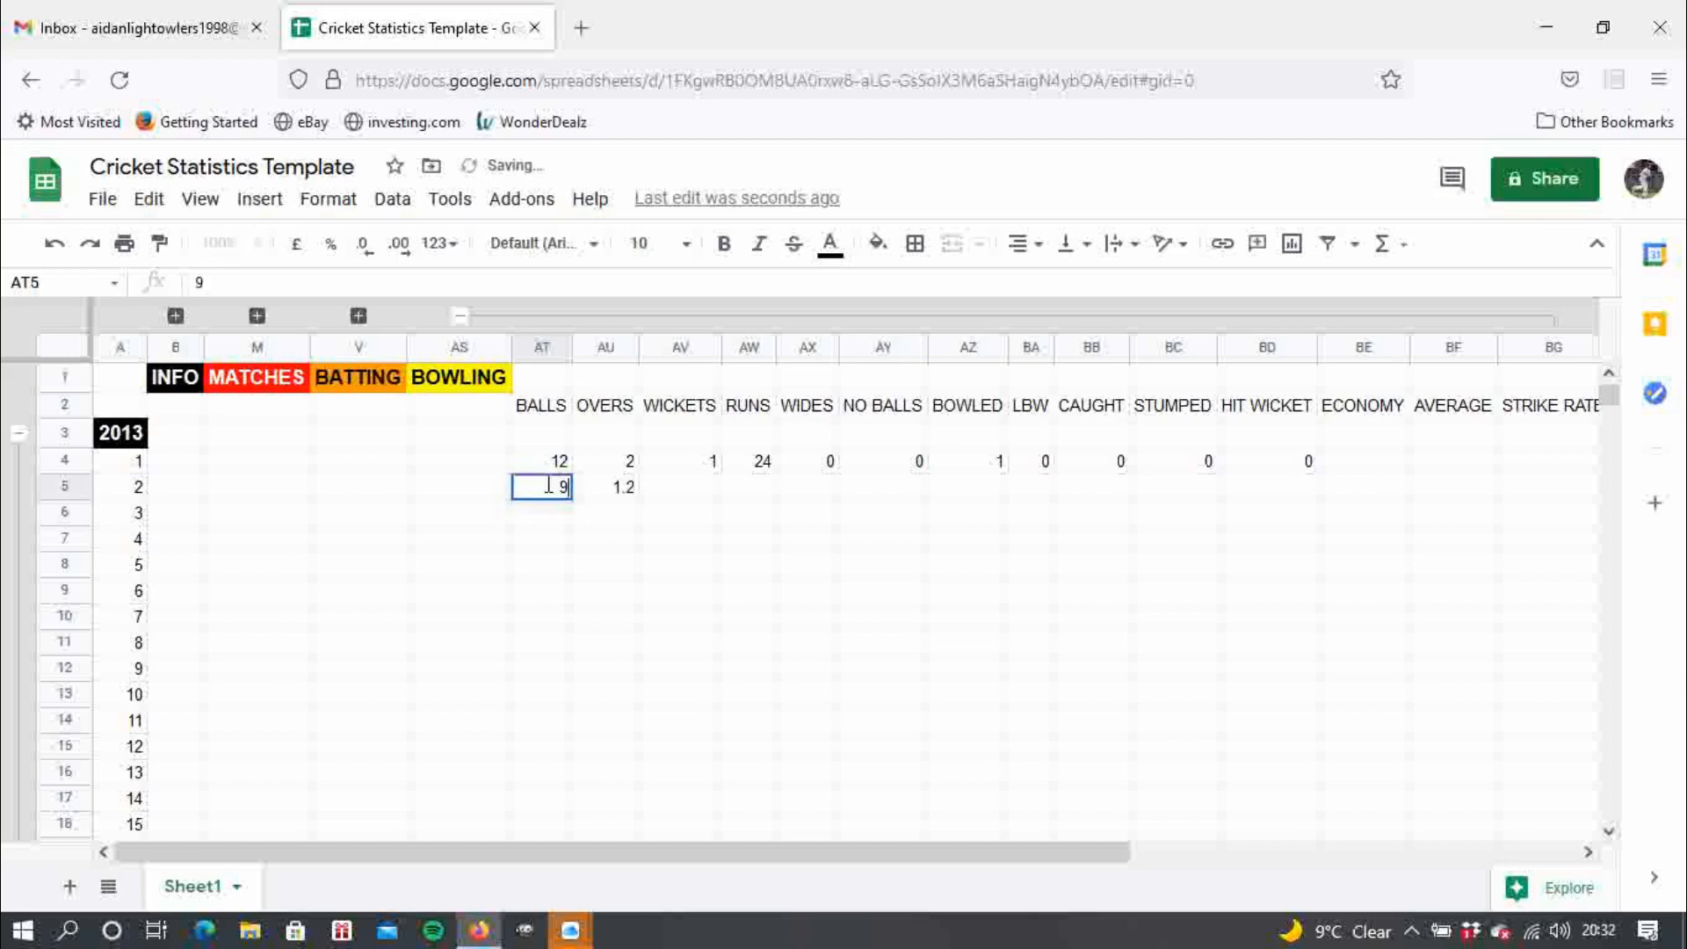
key(Return)
click(551, 492)
text(10)
key(Return)
click(551, 492)
text(11)
key(Return)
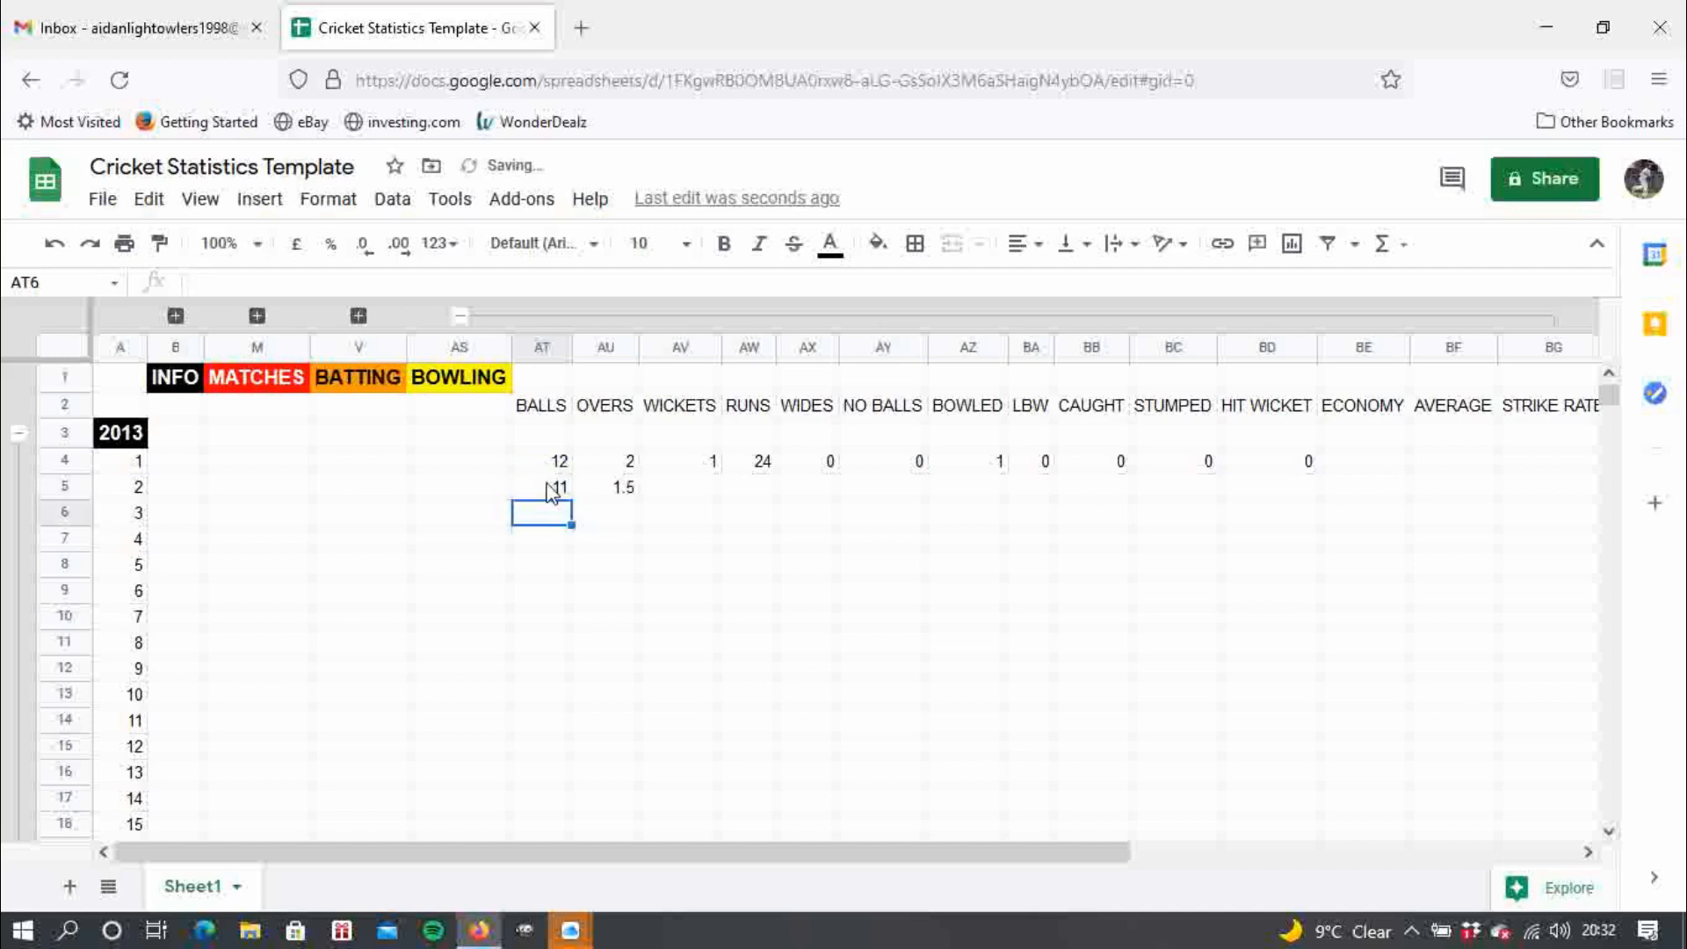
- Set the second match's balls in AT5 to 12 and select its overs formula in AU5
click(551, 492)
text(12)
key(Return)
click(607, 497)
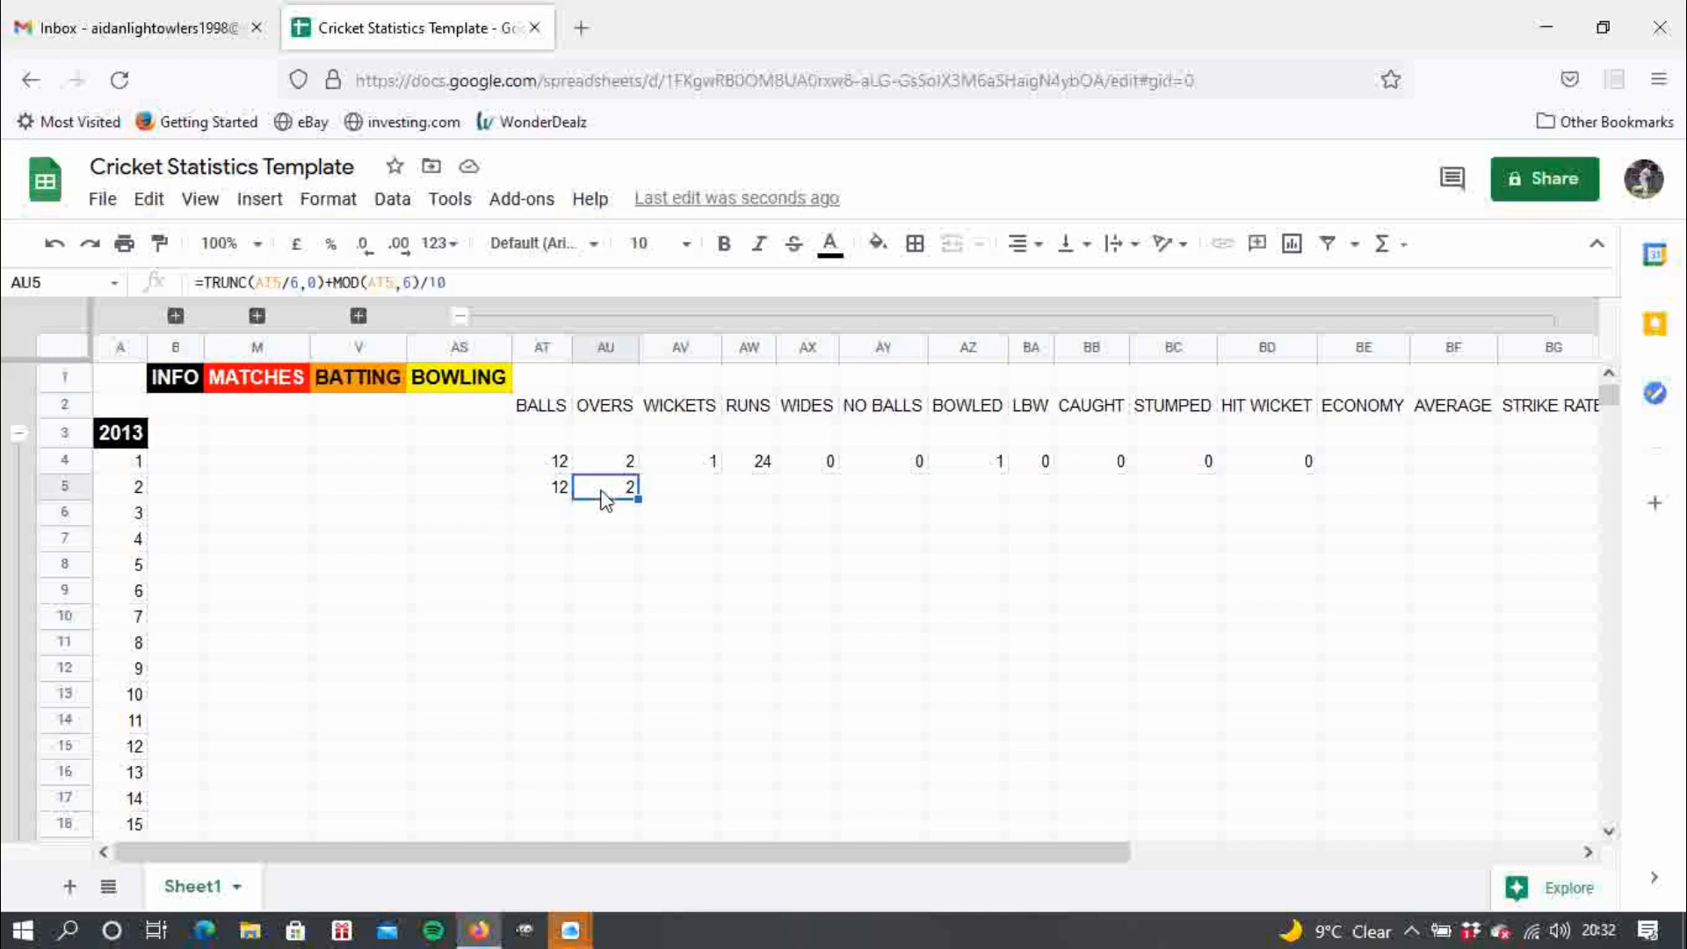
- Enter sample wickets of 1, 2, 4, 5 and 0 for matches 2 to 6 in AV5:AV9
click(717, 494)
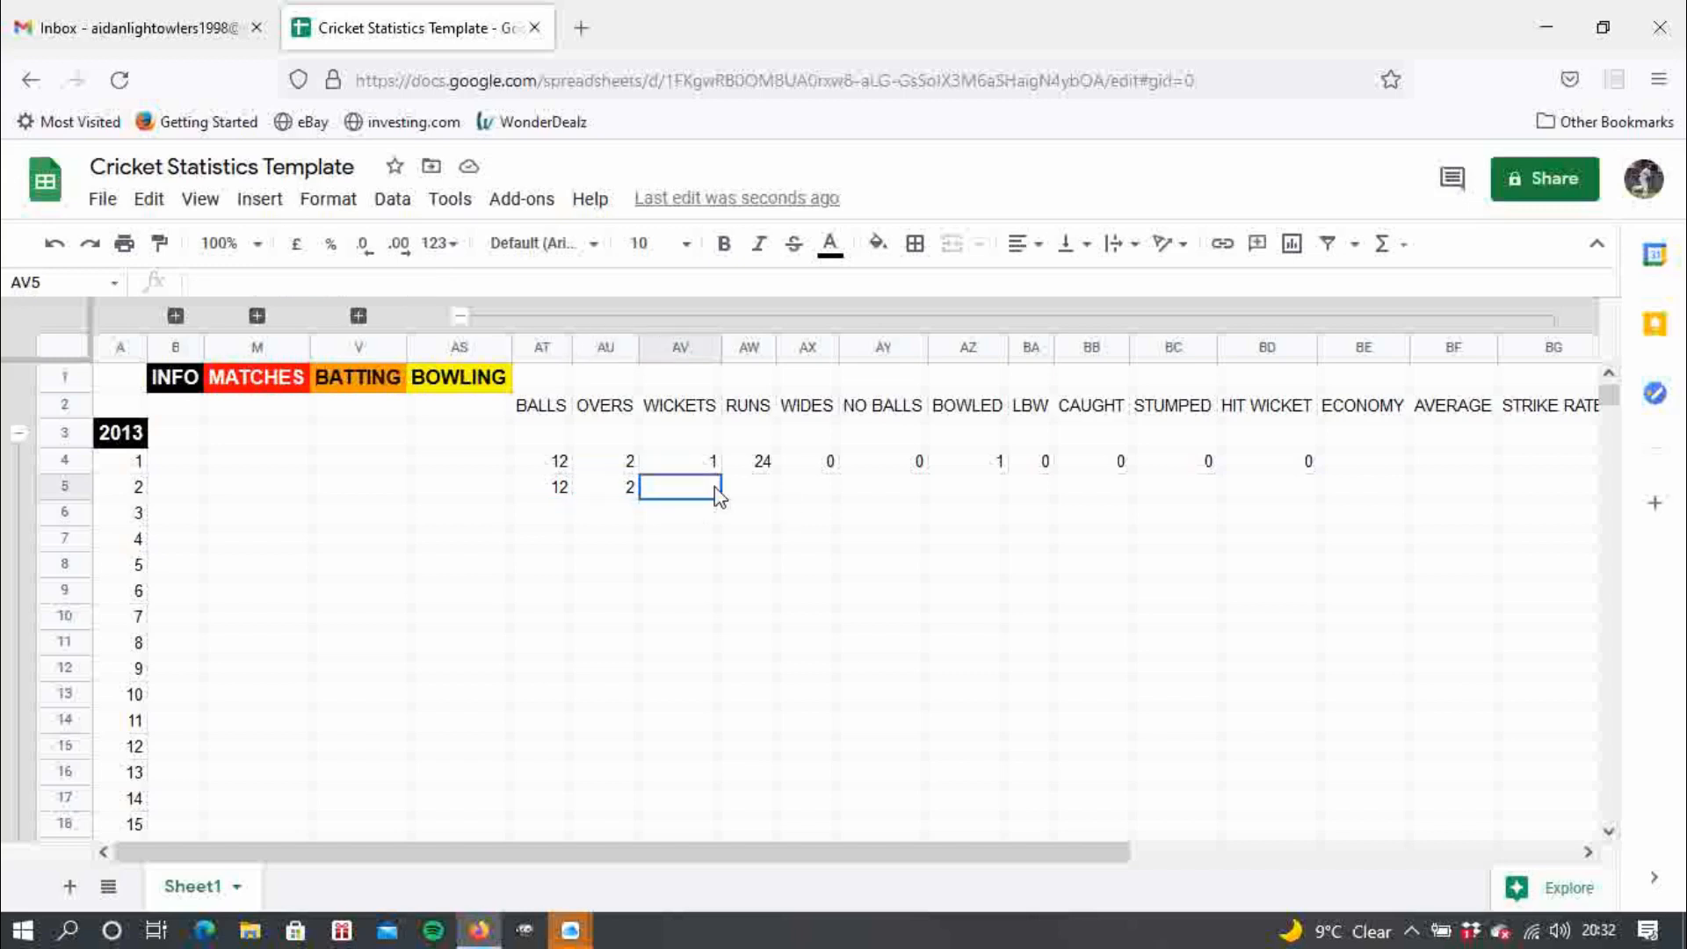
text(1)
key(Return)
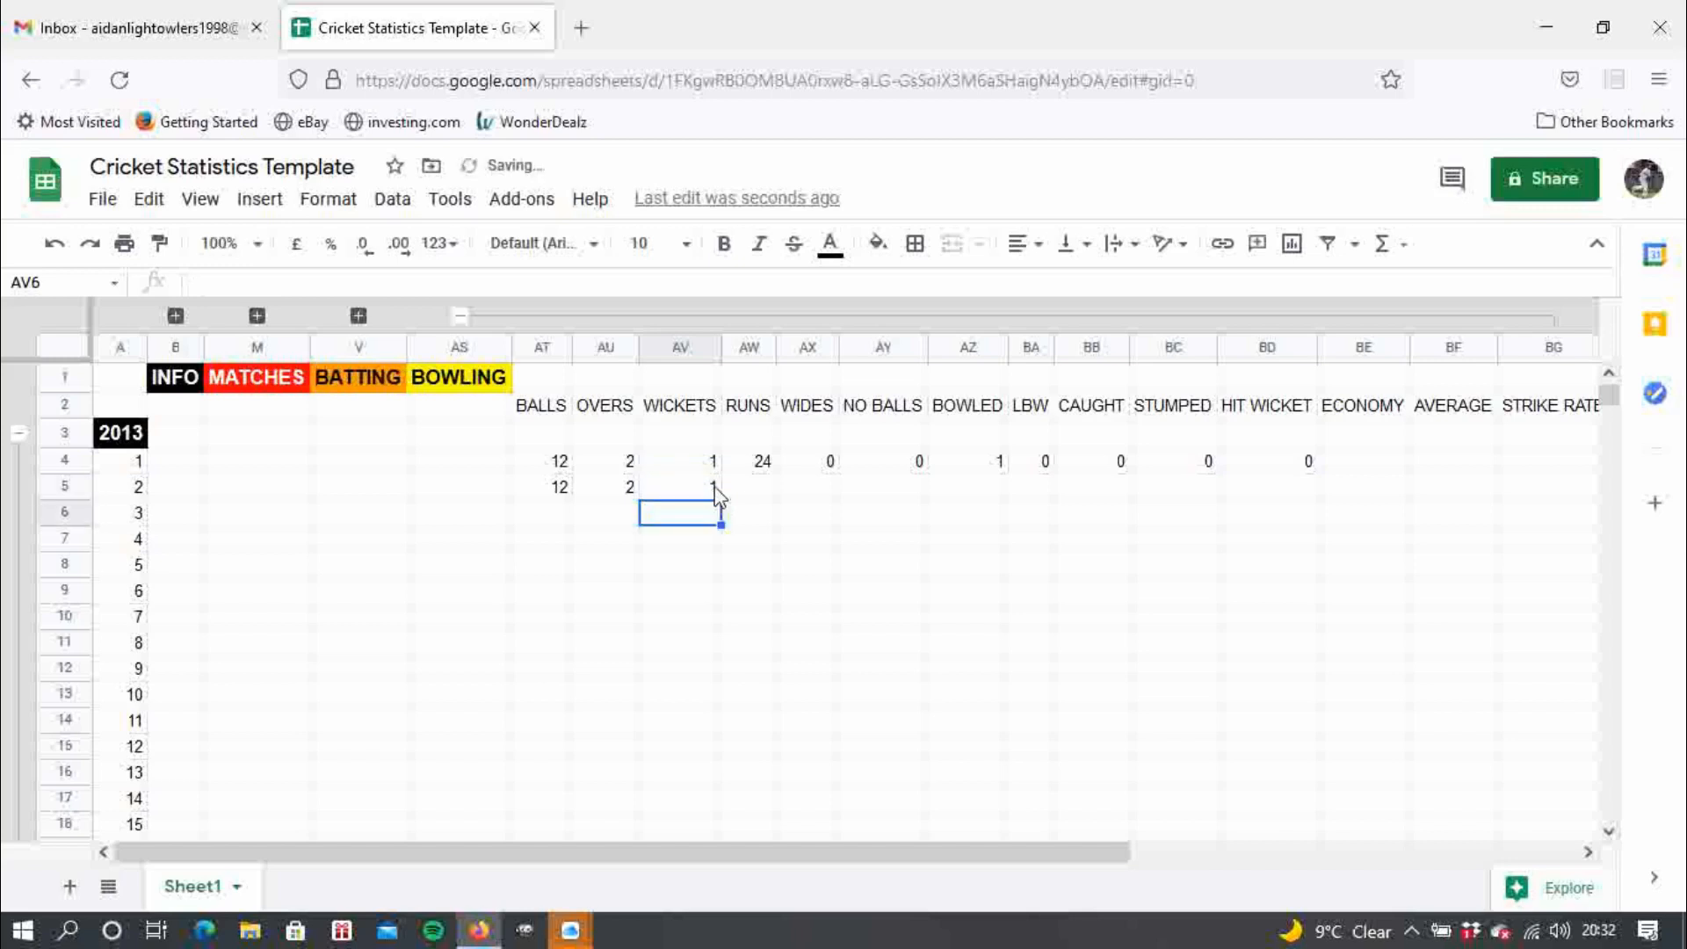
text(2)
key(Return)
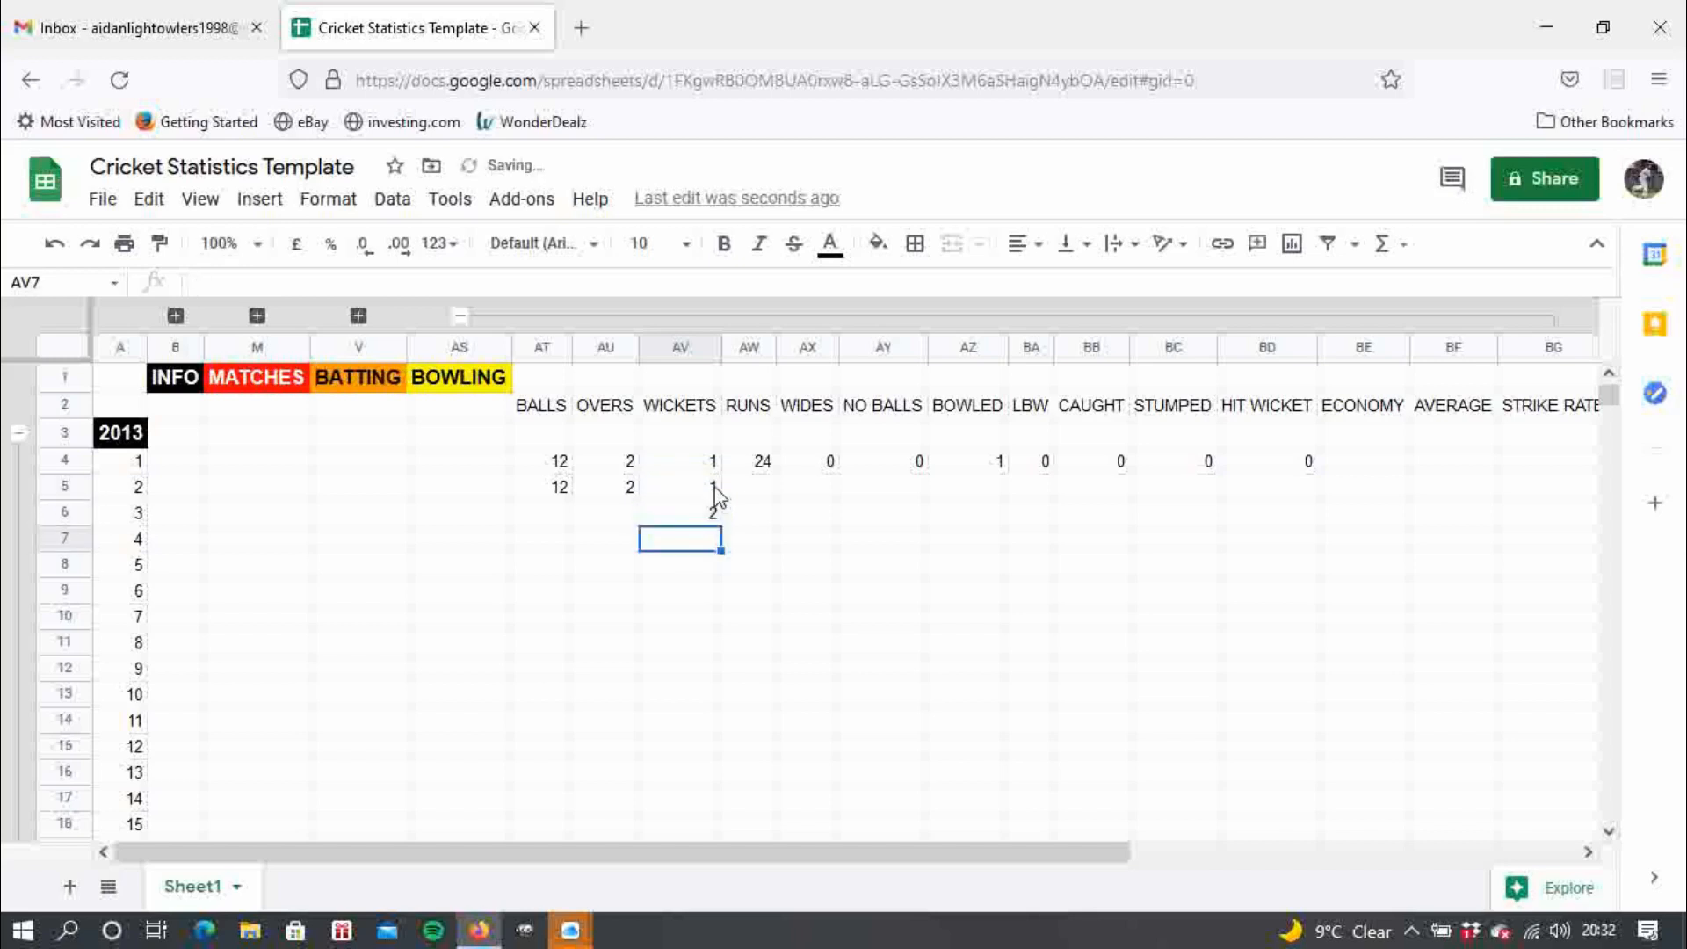
text(4)
key(Return)
text(5)
key(Return)
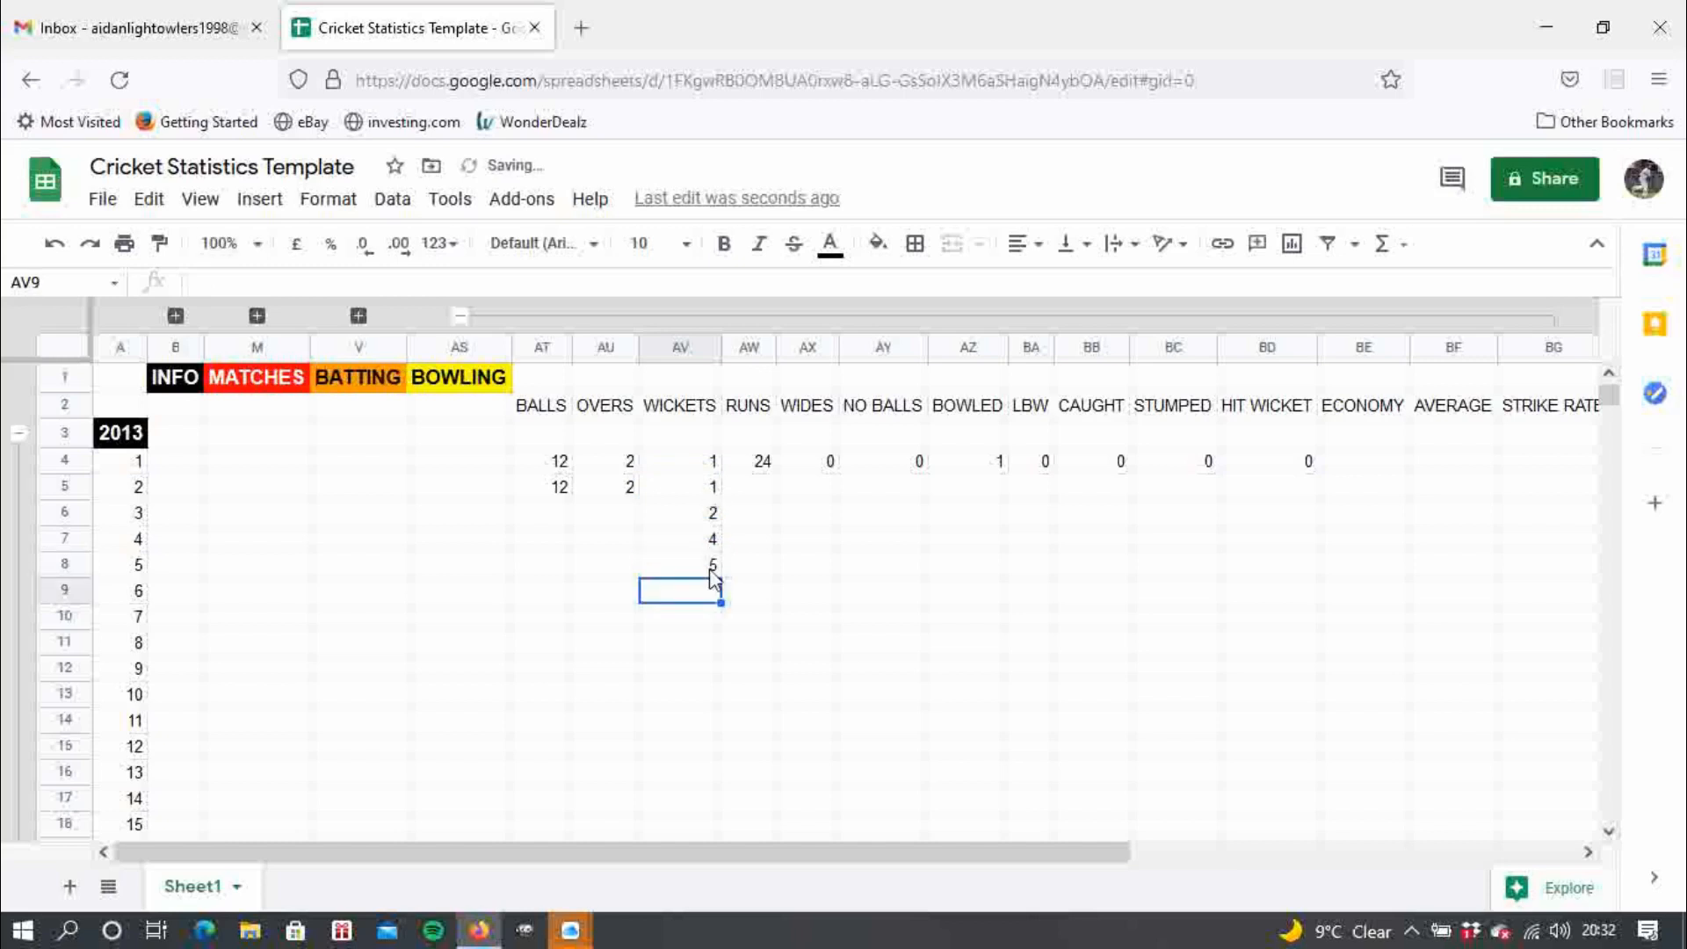
text(0)
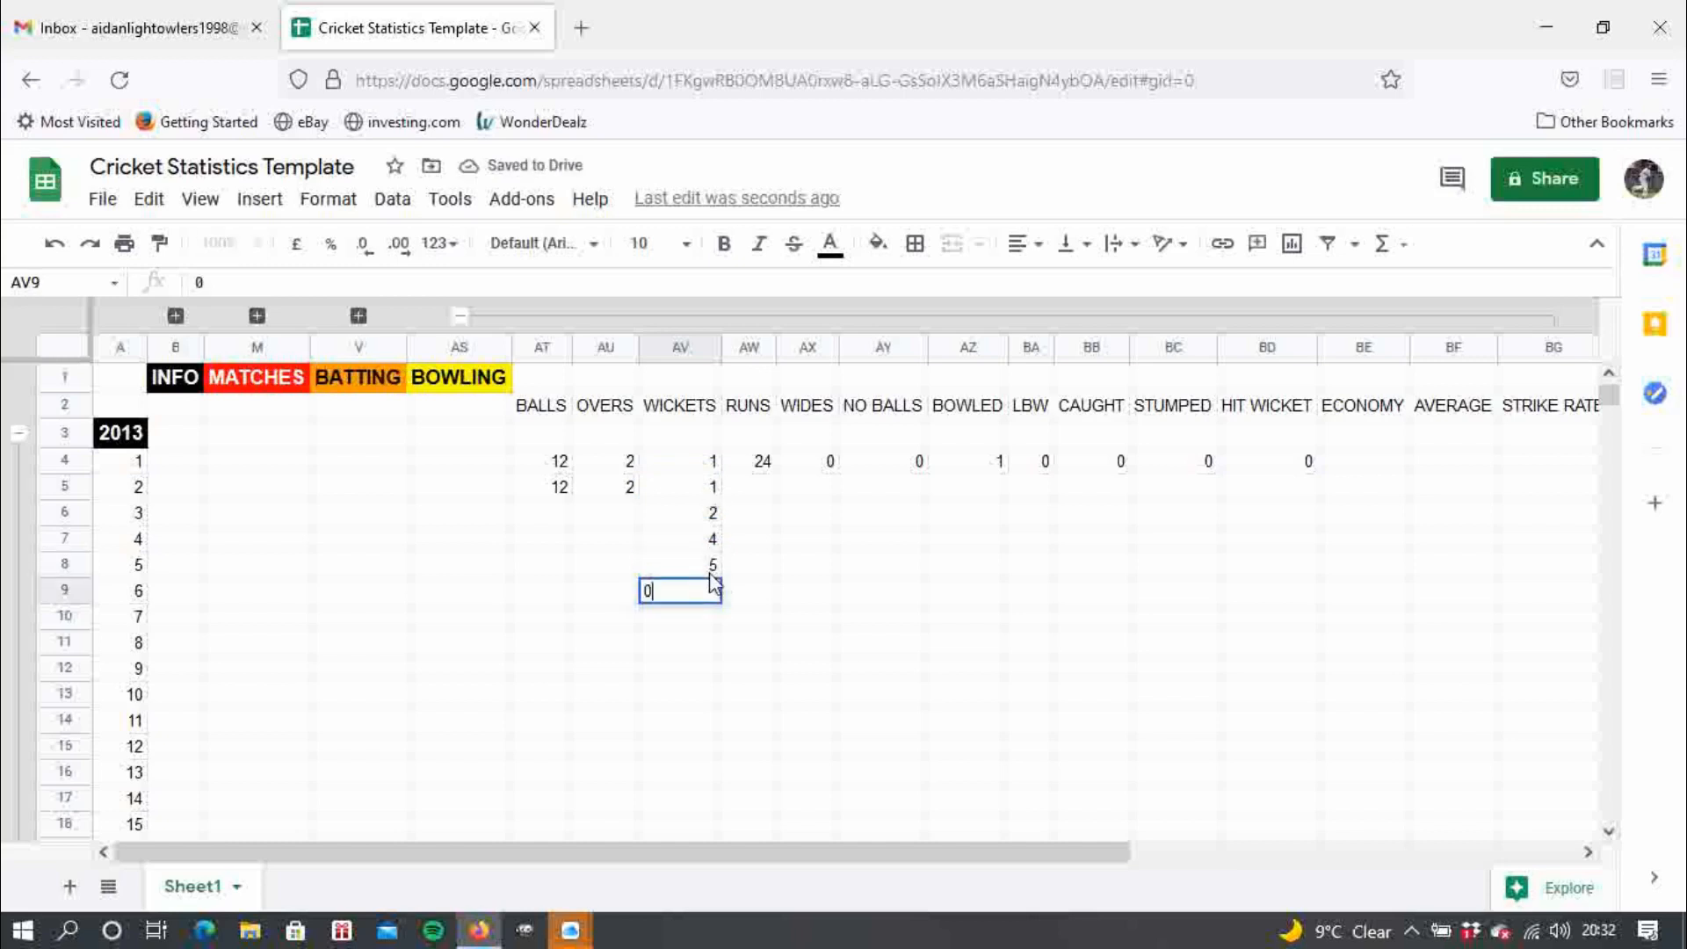
click(767, 603)
- Enter sample runs conceded of 12, 13, 14, 15 and 16 for matches 2 to 6 in AW5:AW9
click(755, 485)
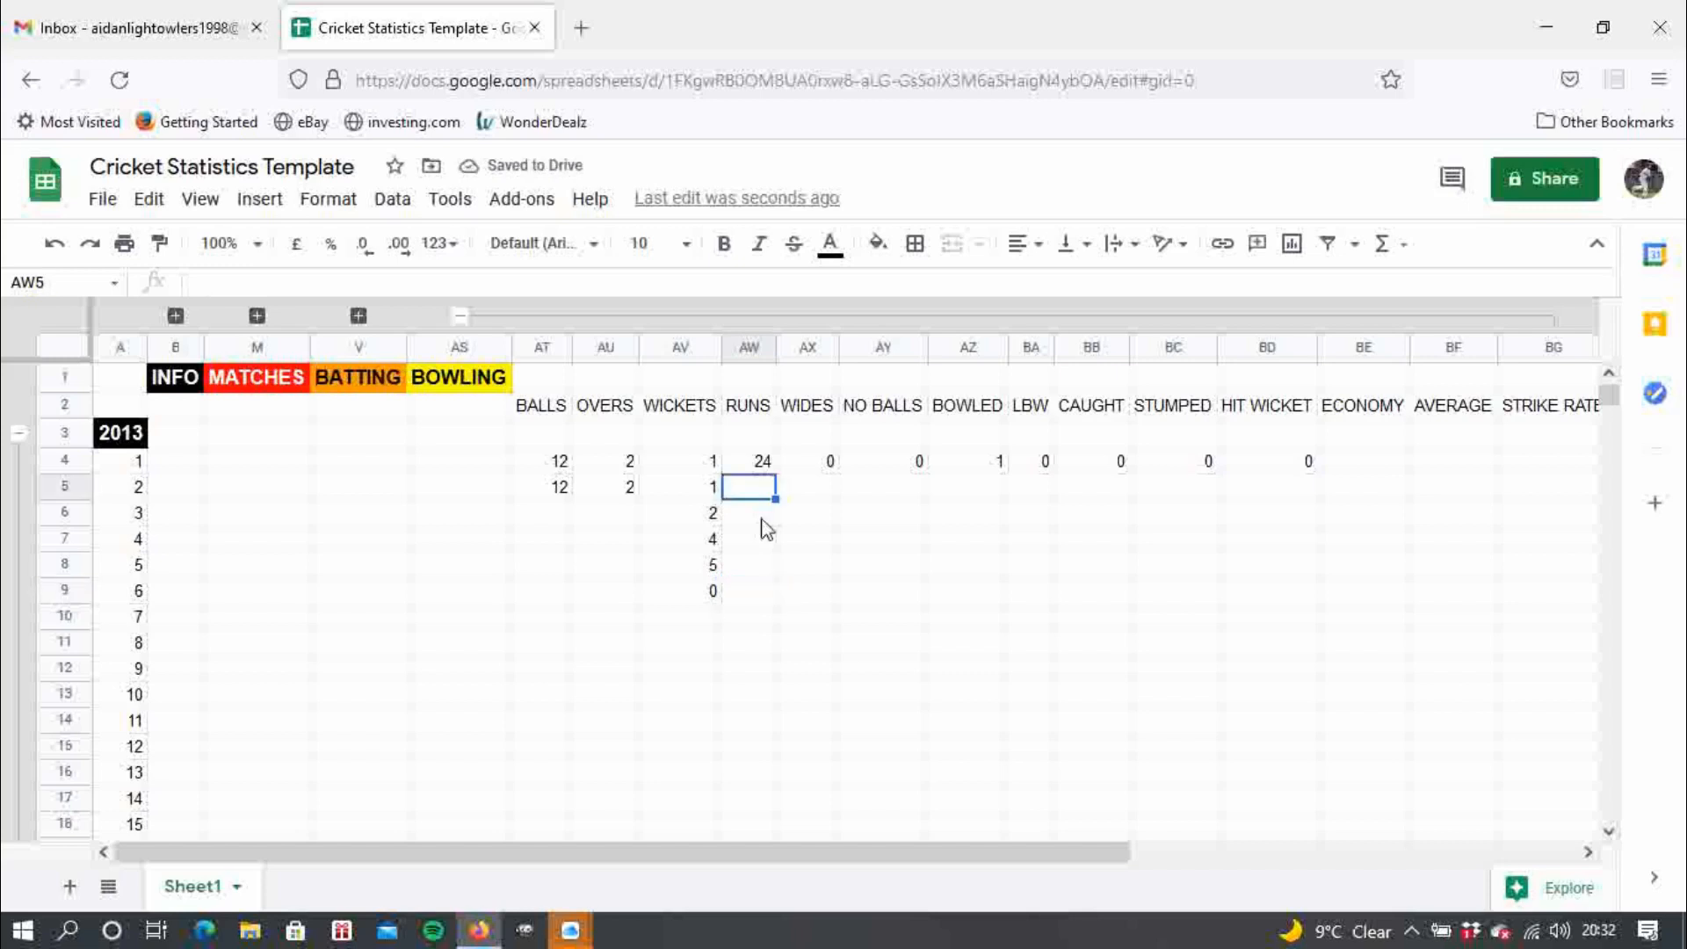
text(12)
key(Return)
text(13)
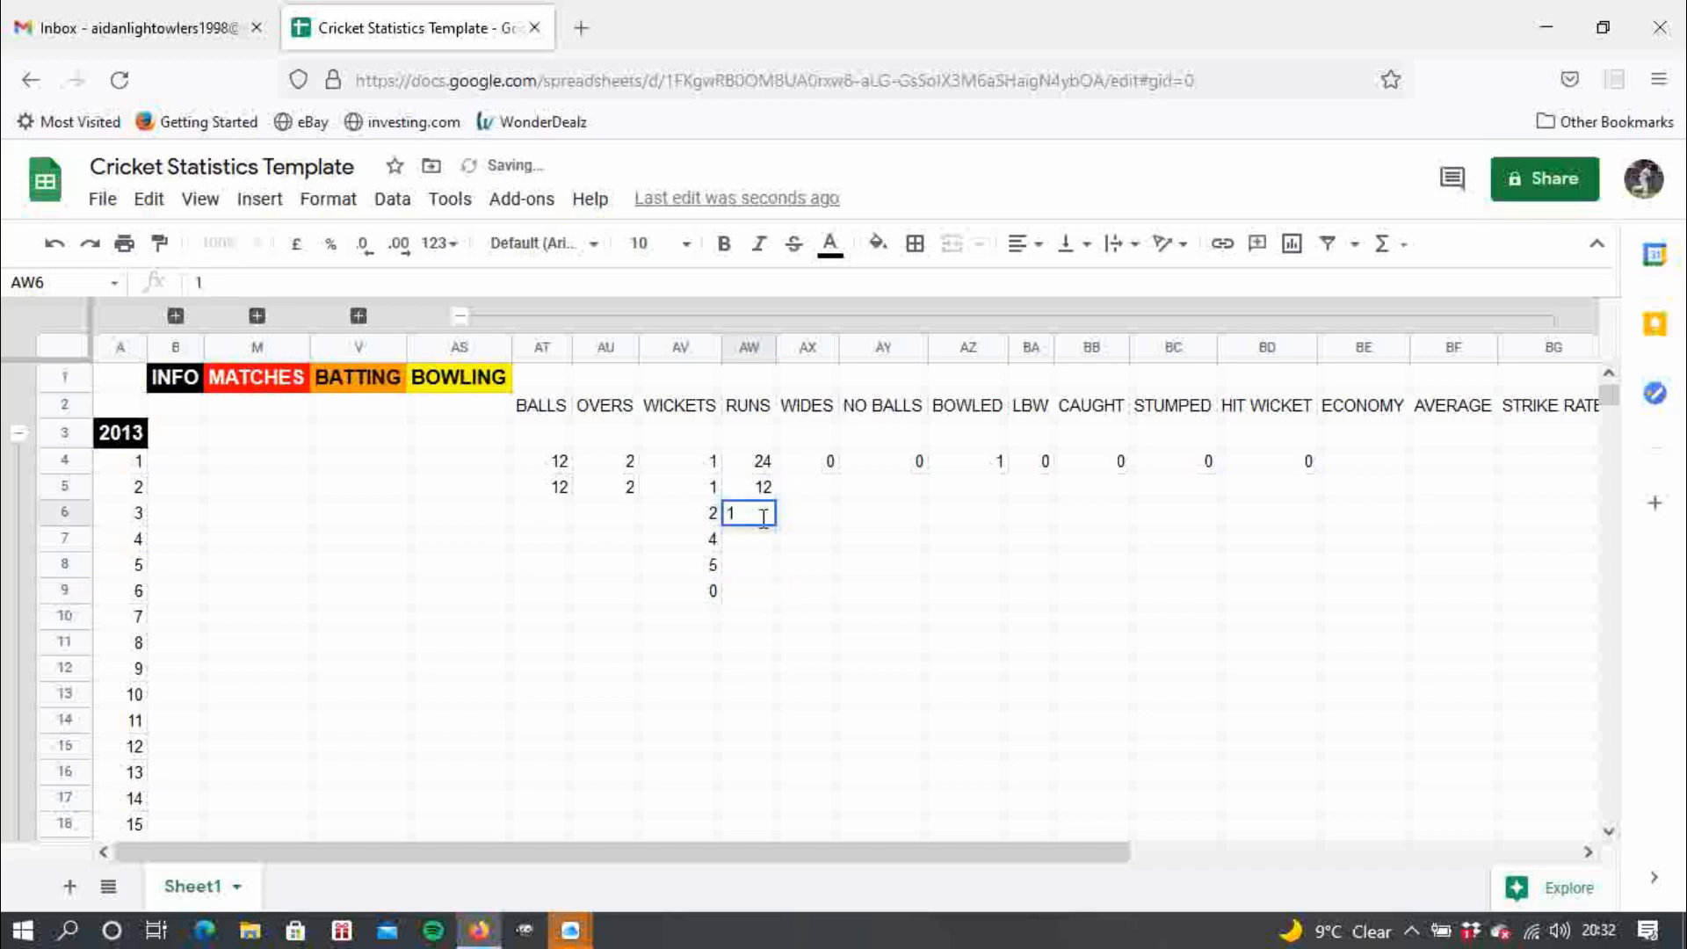
key(Return)
text(14)
key(Return)
text(15)
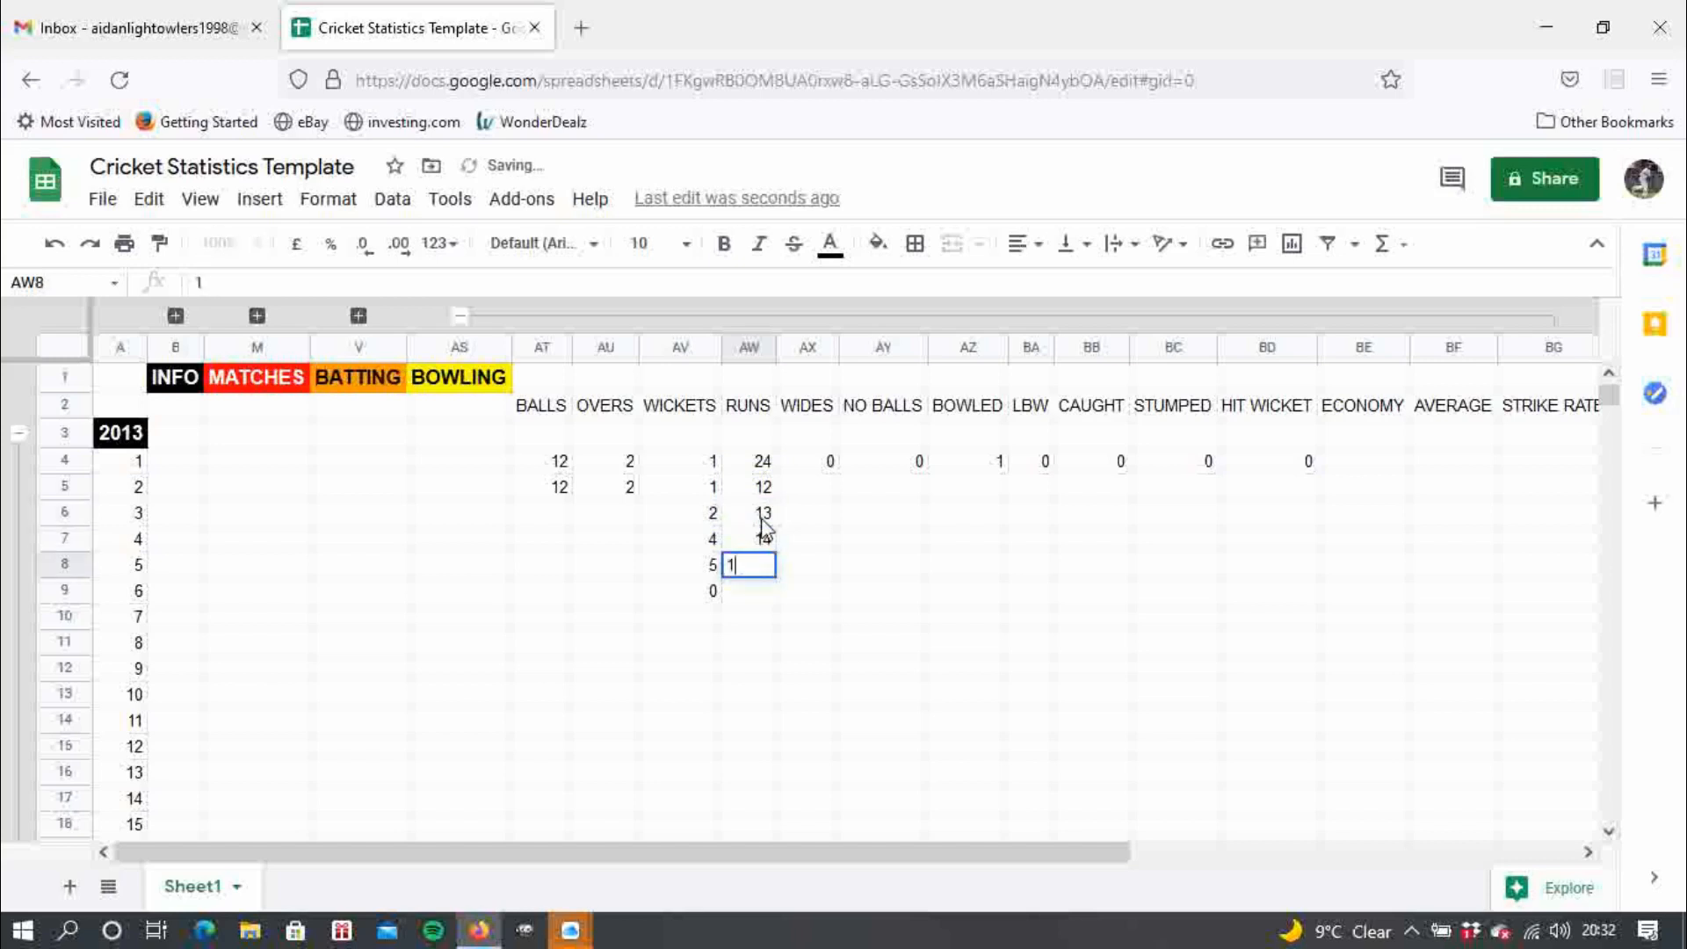
key(Return)
text(16)
key(Return)
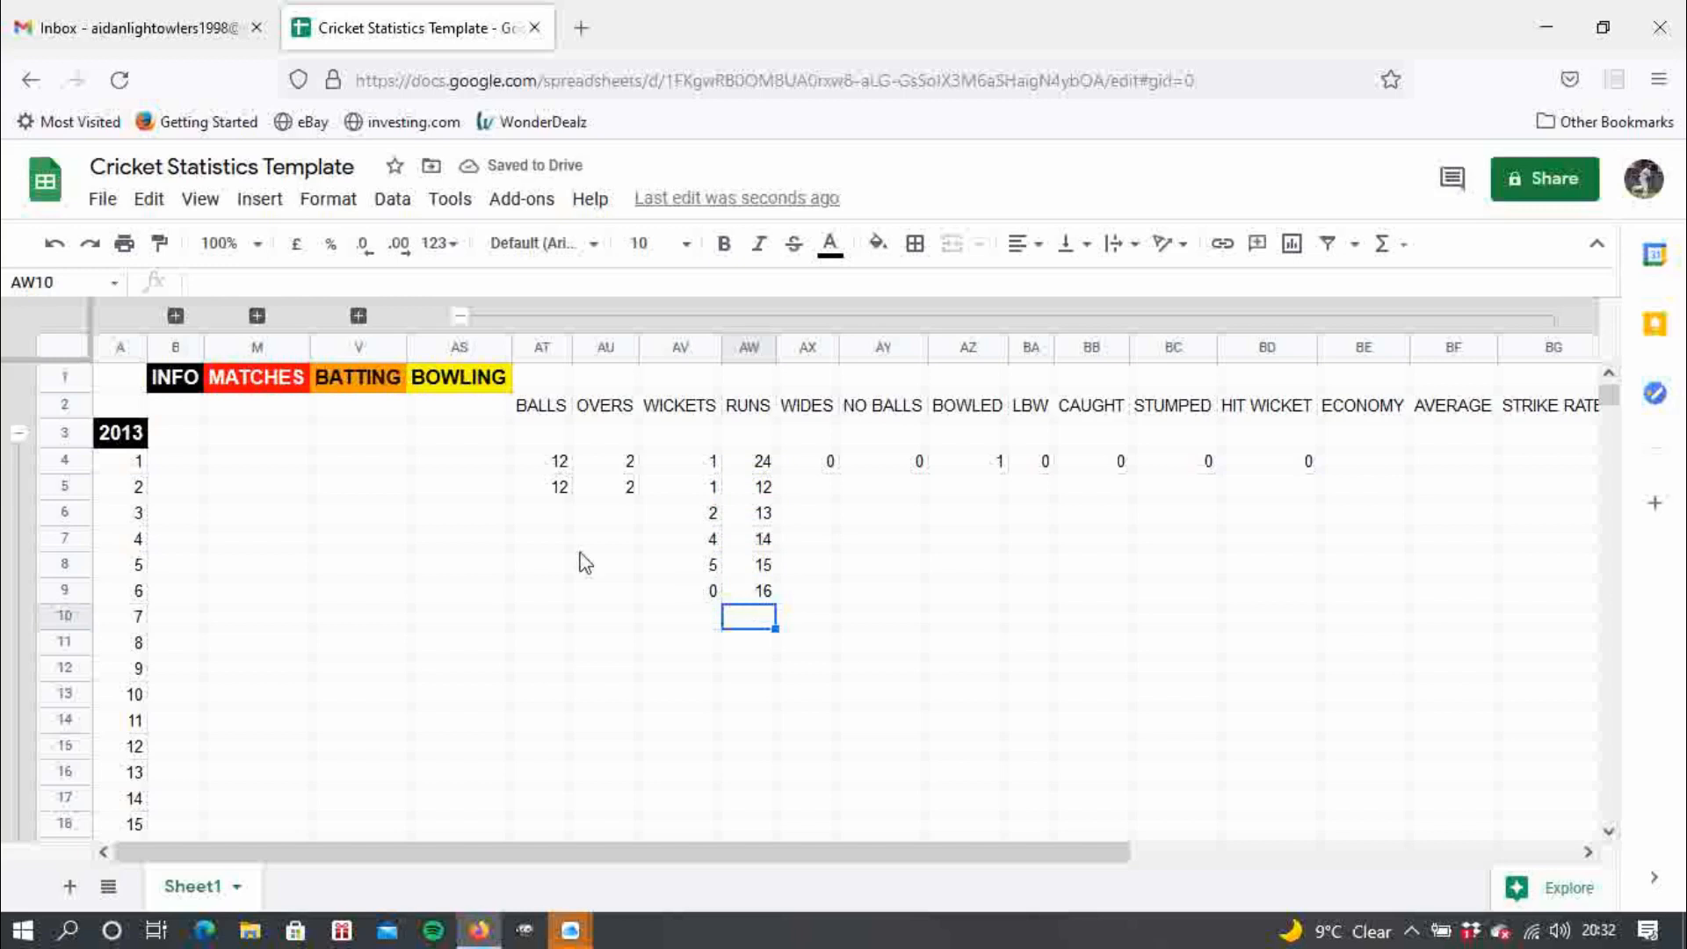
- Enter sample balls bowled of 18, 19, 20, 22 and 13 for matches 3 to 7 in AT6:AT10
click(559, 518)
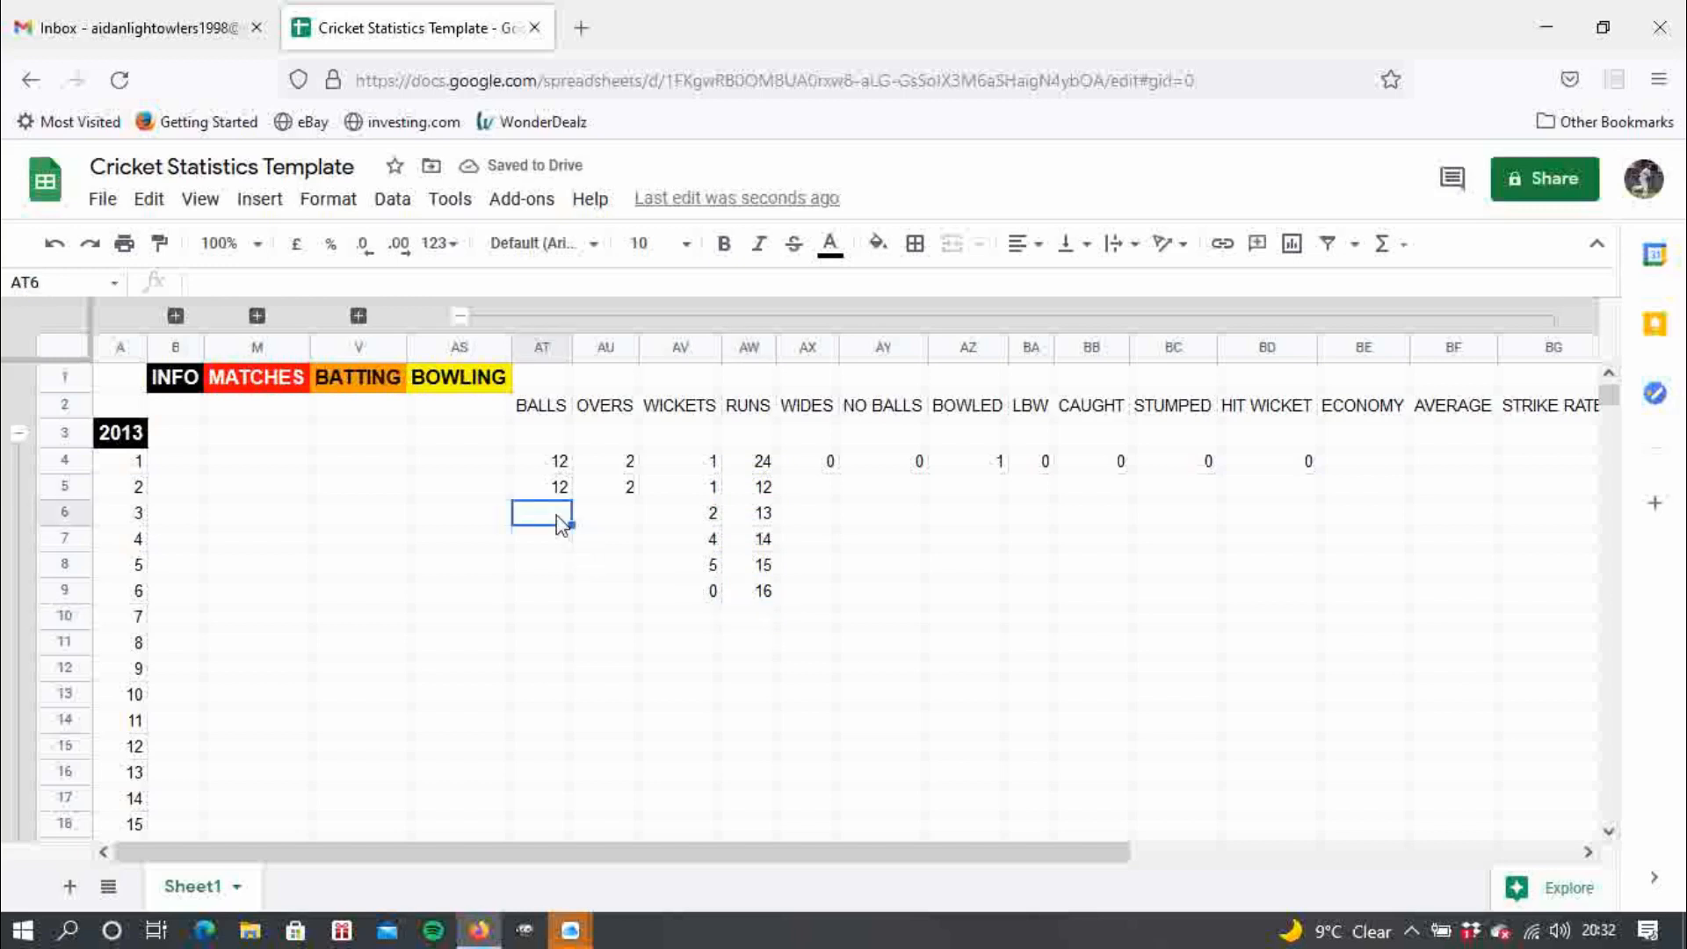
text(18)
key(Return)
text(19)
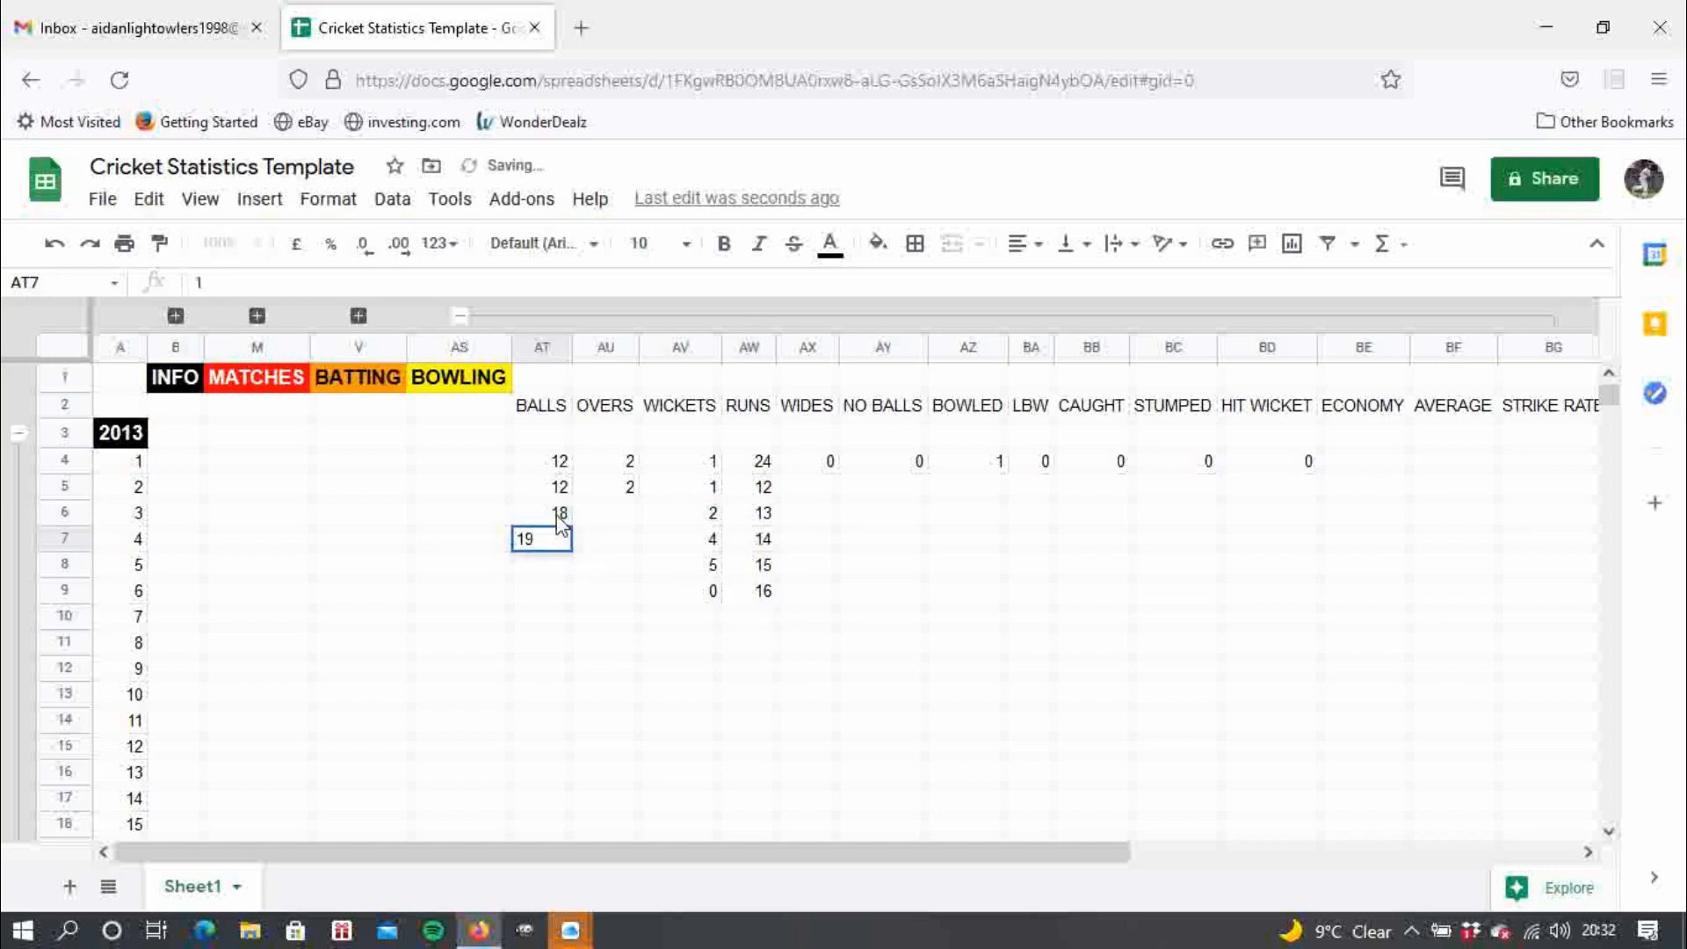
key(Return)
text(1)
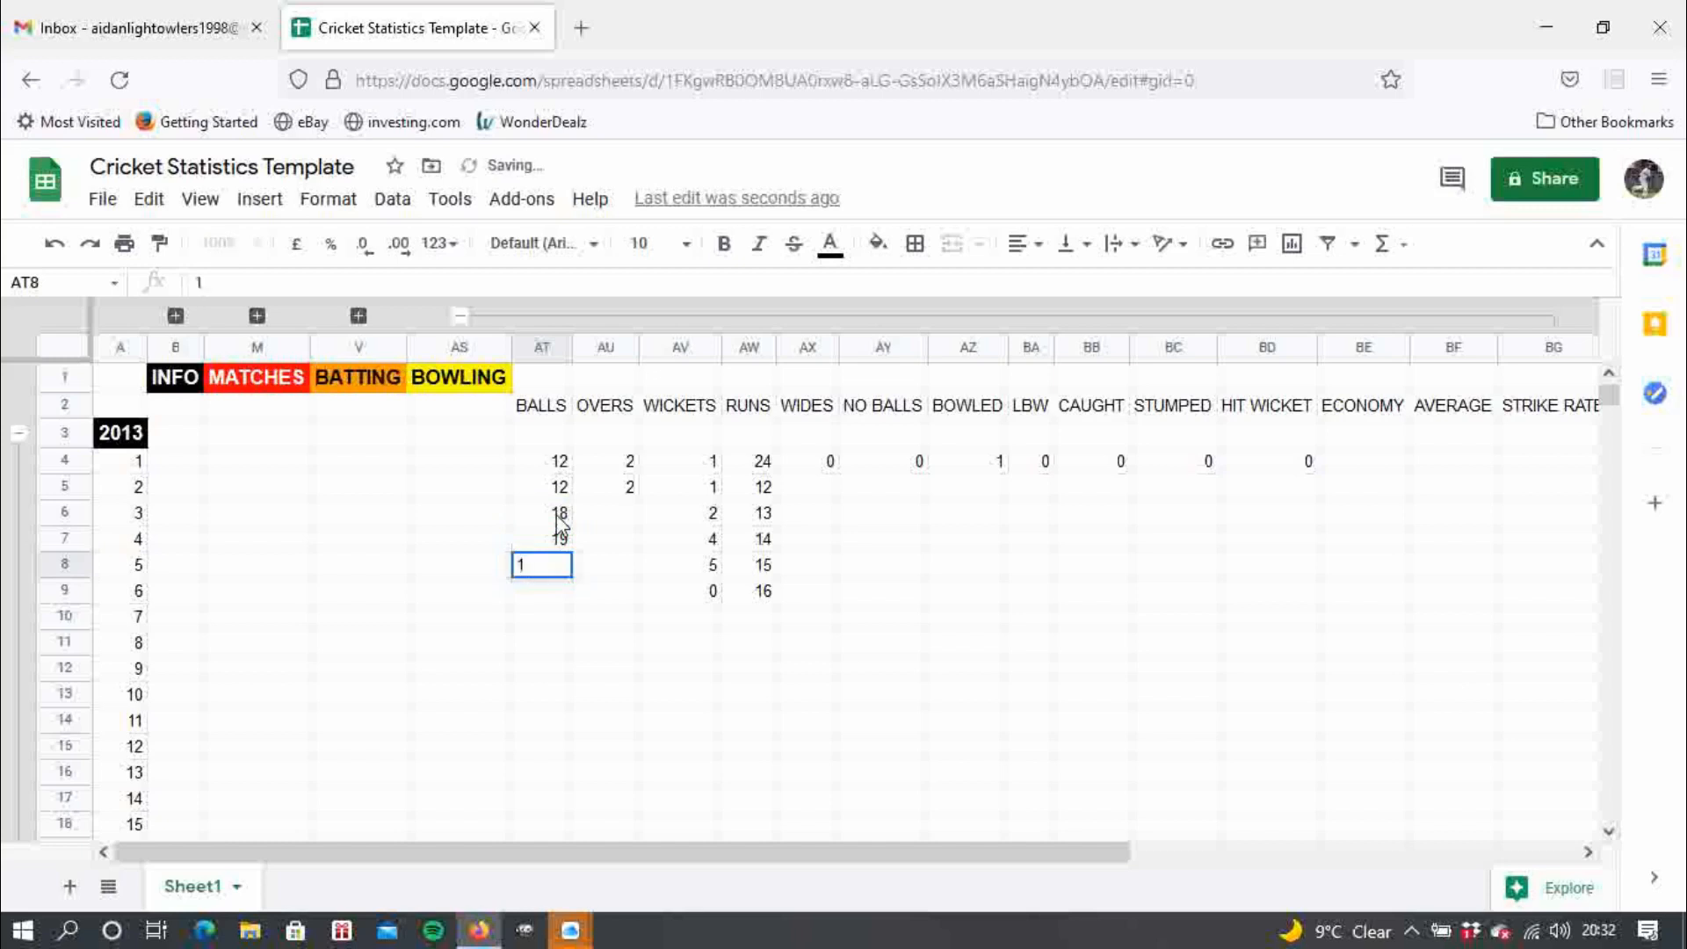
key(BackSpace)
text(20)
key(Return)
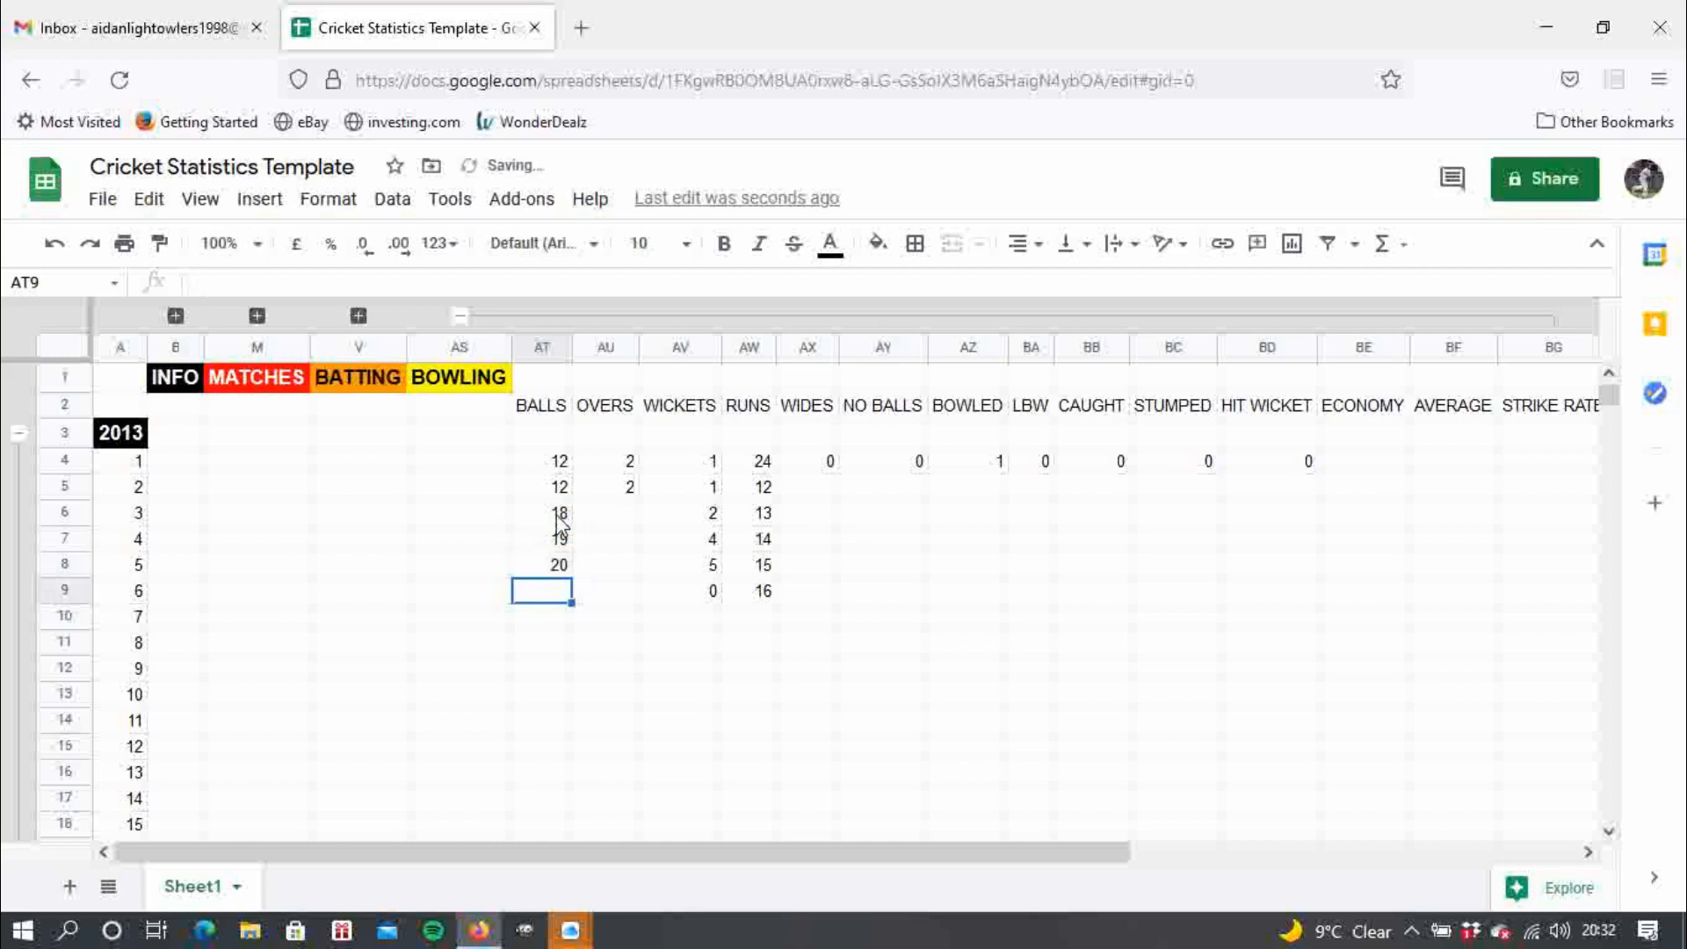
text(22)
key(Return)
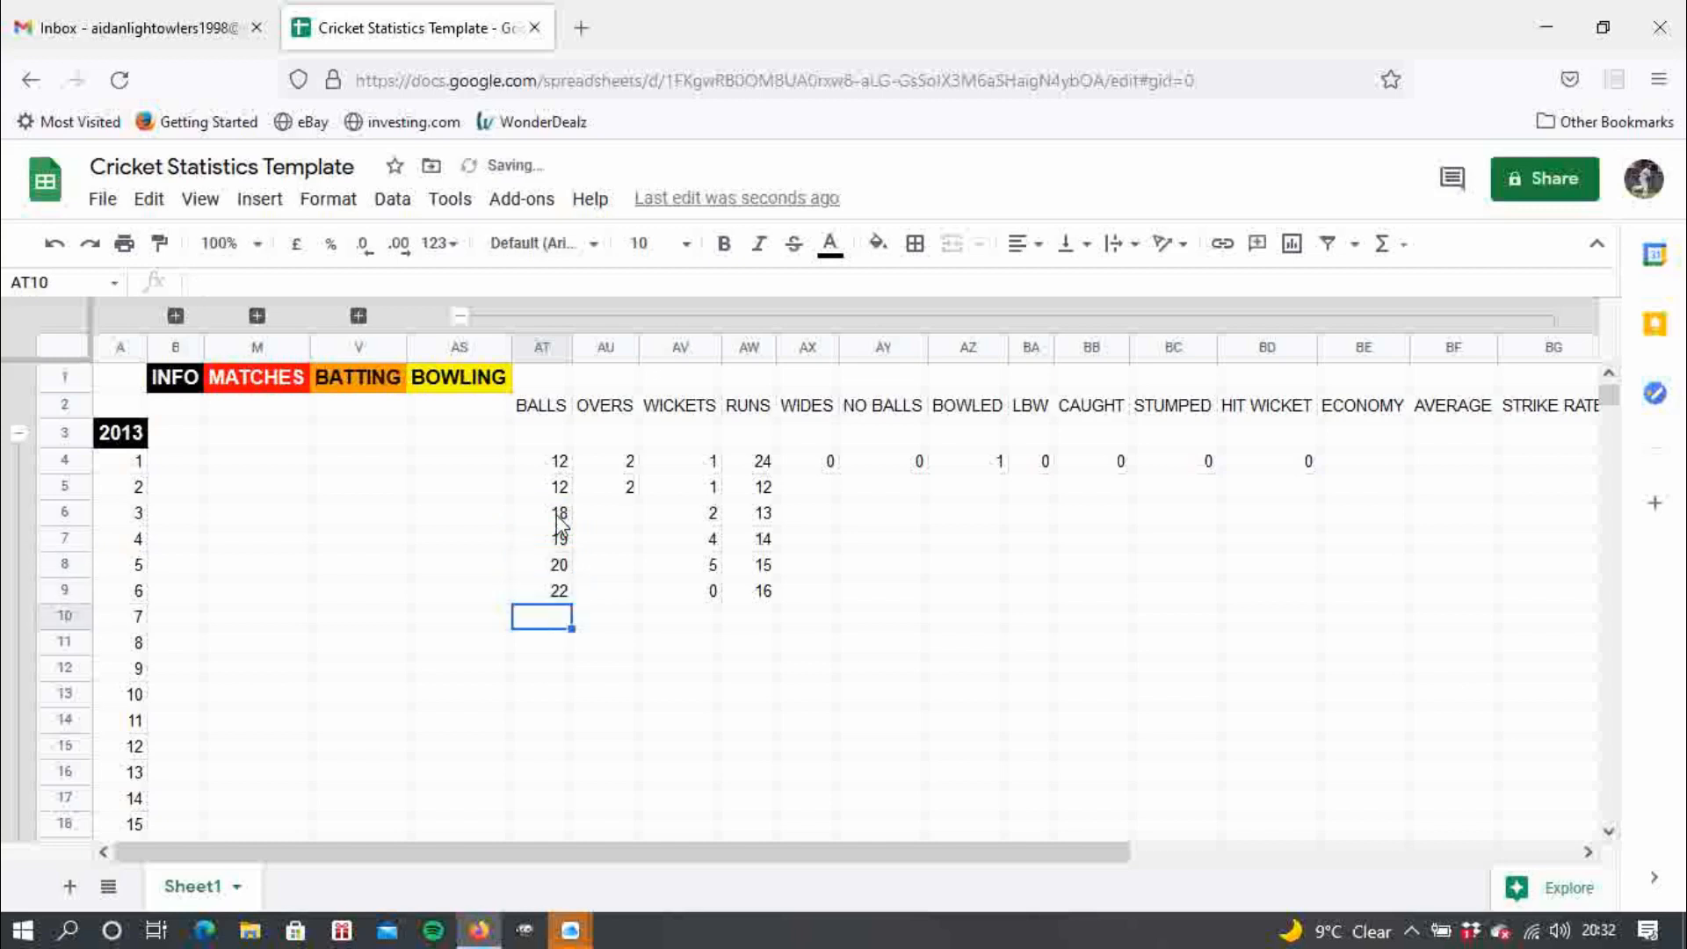
text(13)
key(Return)
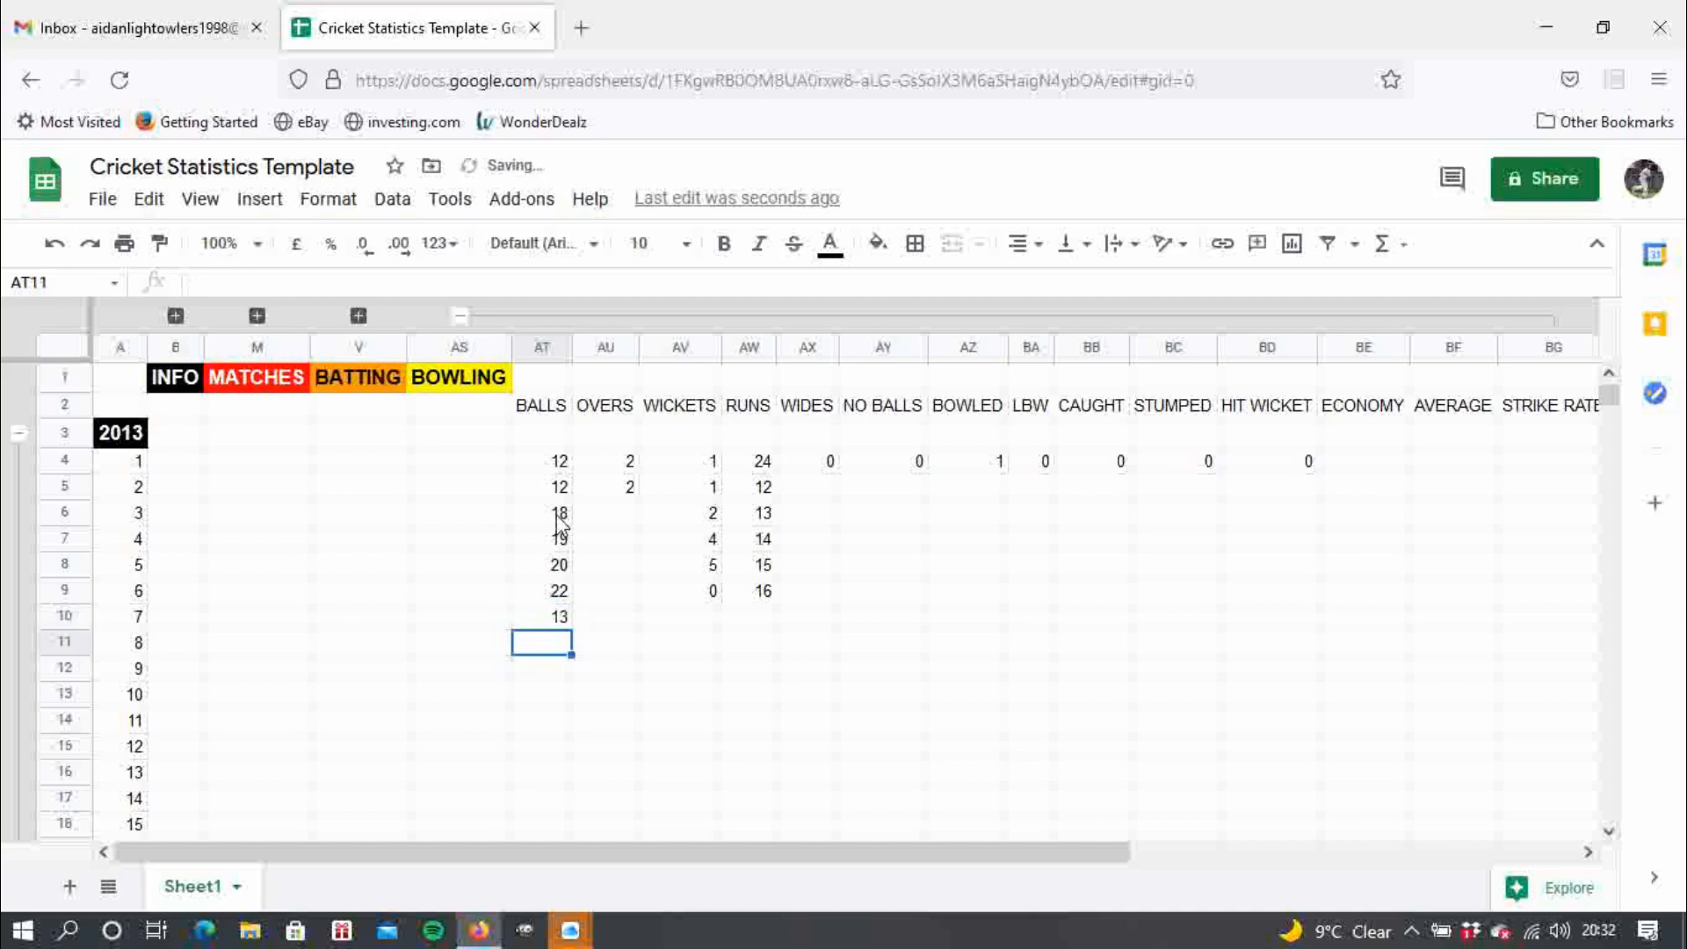
- Complete the seventh match's bowling figures with 1 wicket in AV10 and 5 runs in AW10
click(700, 620)
text(1)
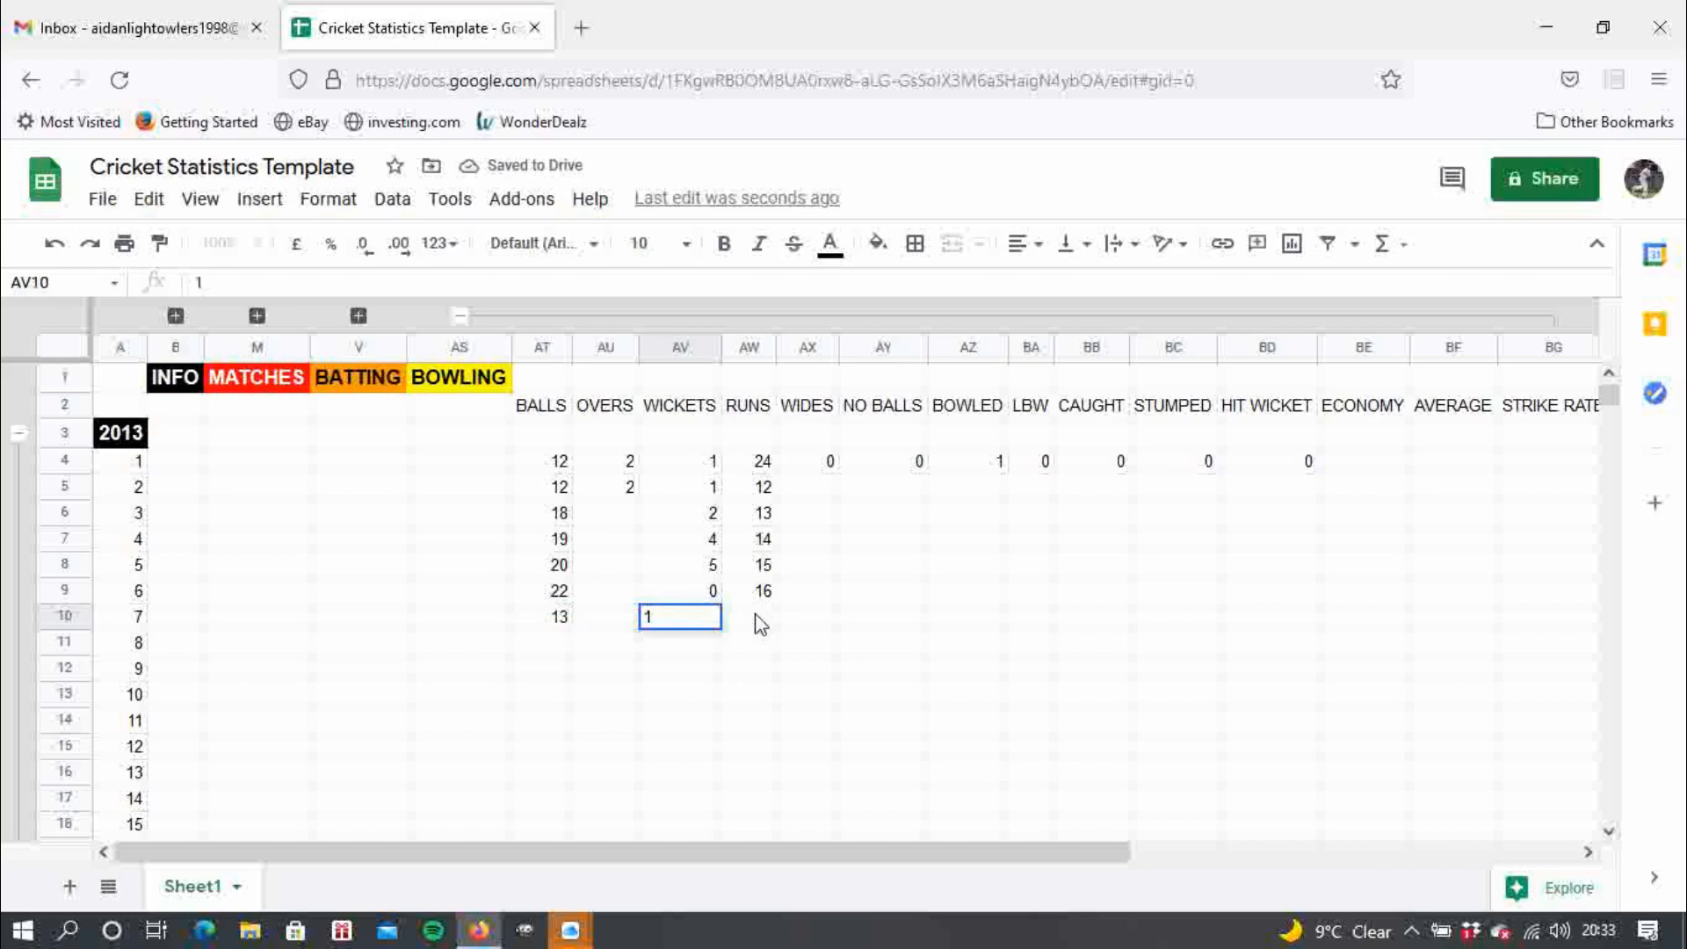
click(761, 622)
text(5)
key(Return)
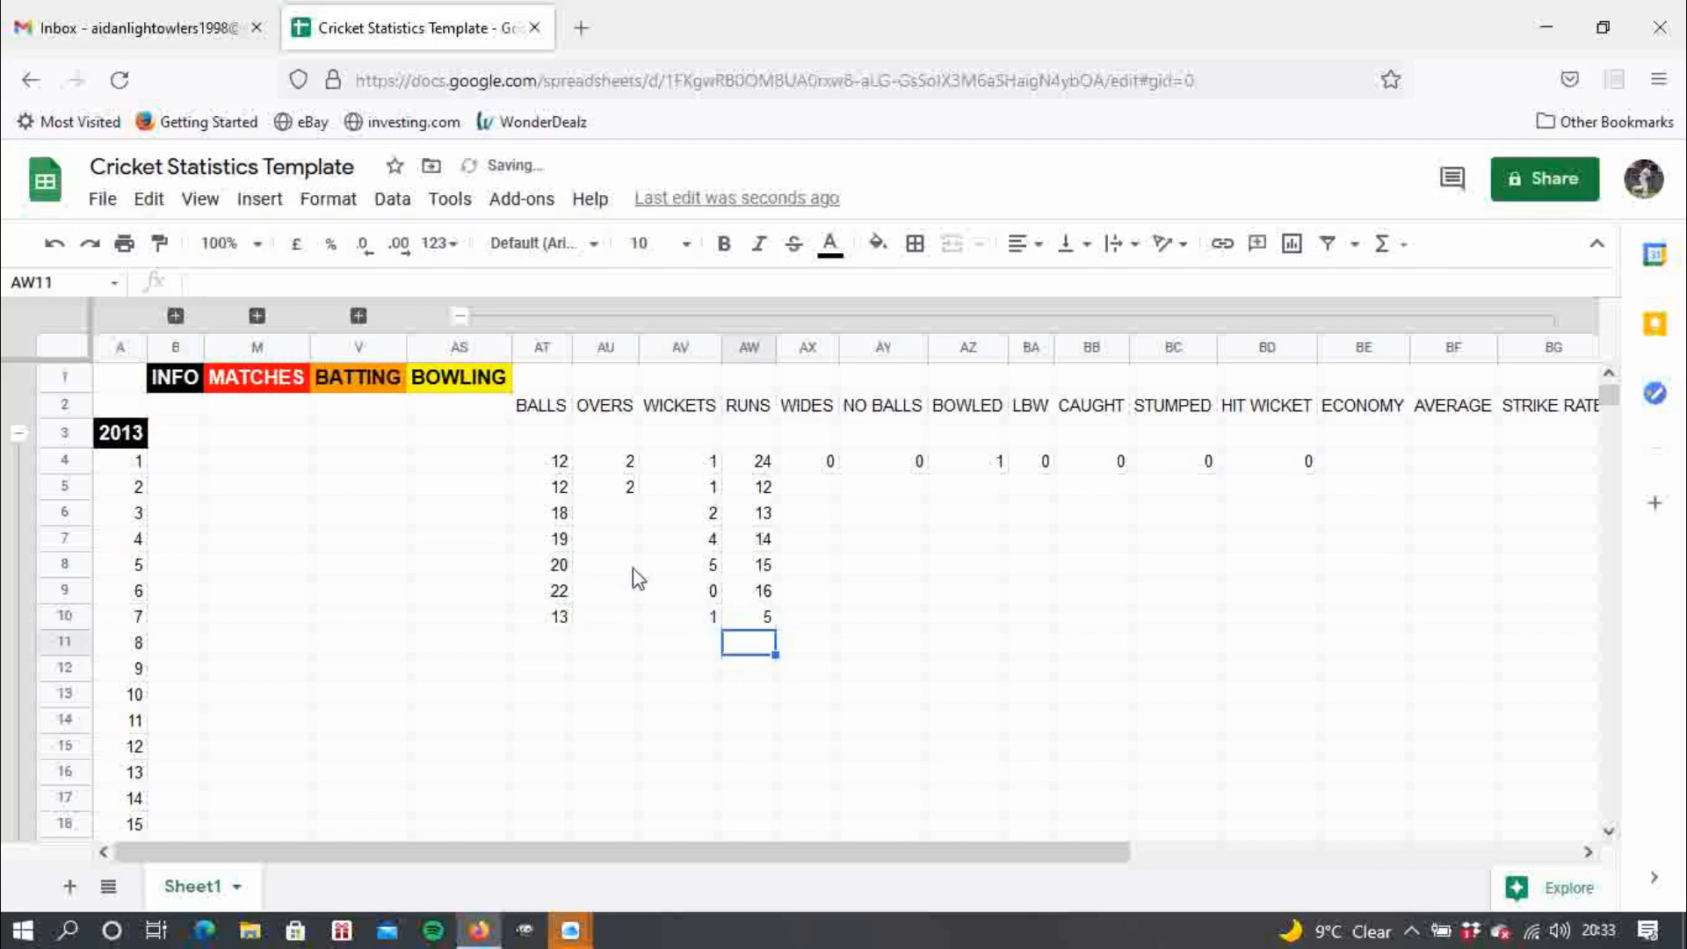
- Copy the overs formula from AU5 up to AU4 and down through AU10
click(620, 499)
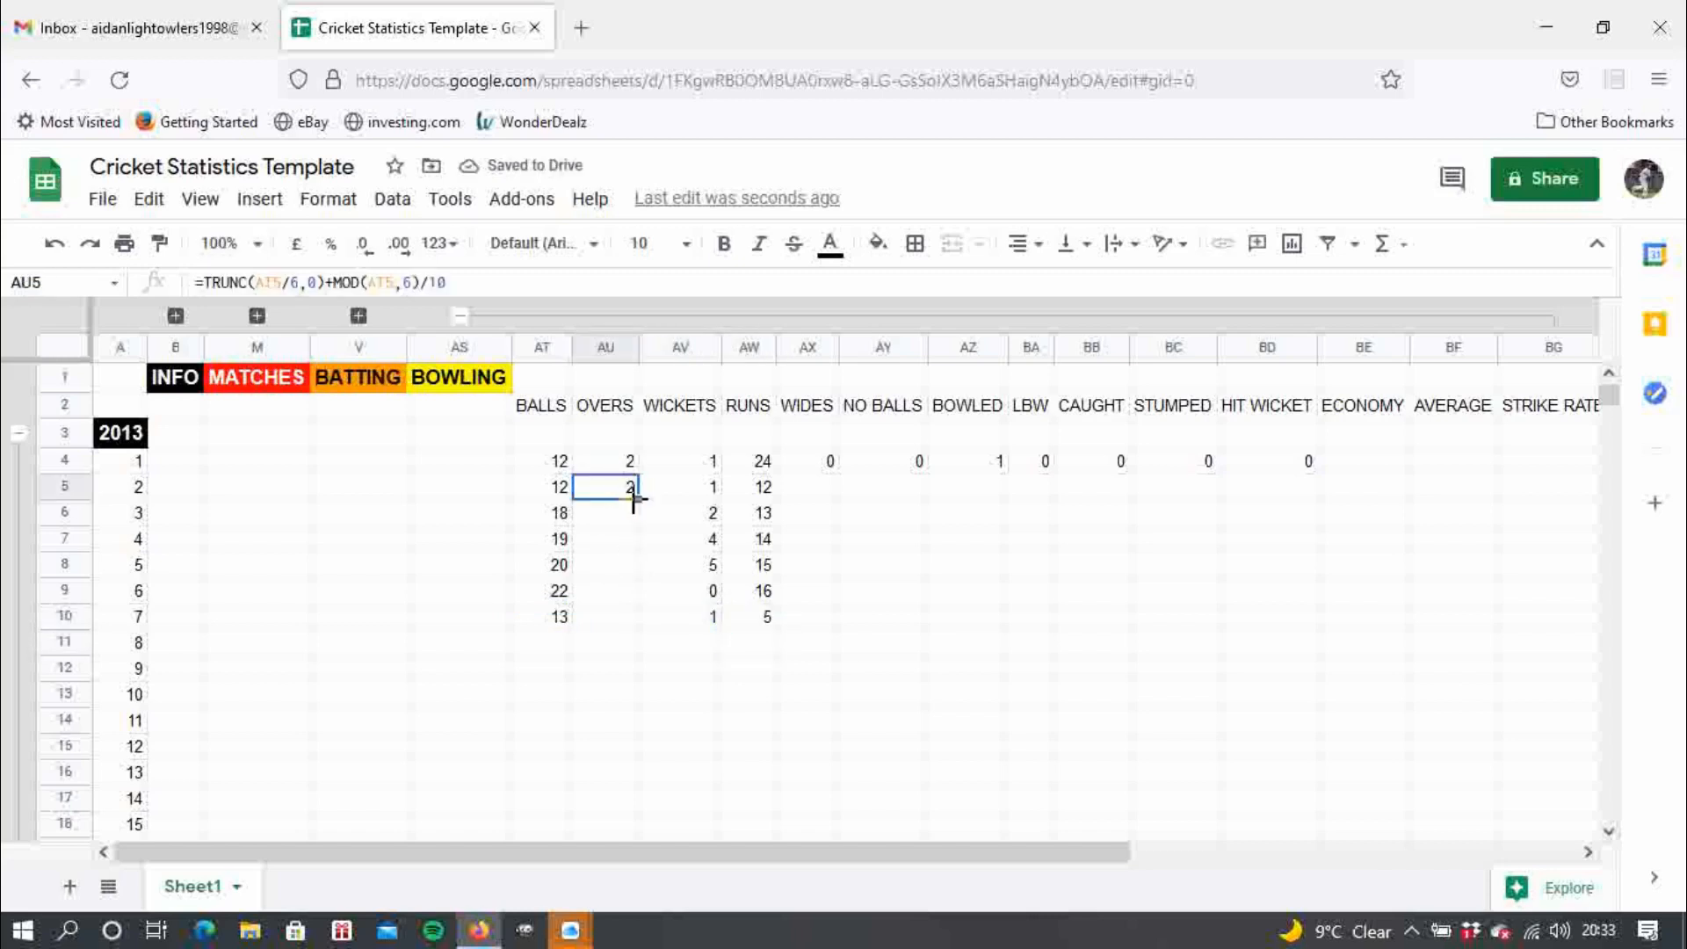
mouse_move(636, 498)
mouse_down()
mouse_move(640, 460)
mouse_move(640, 475)
mouse_up()
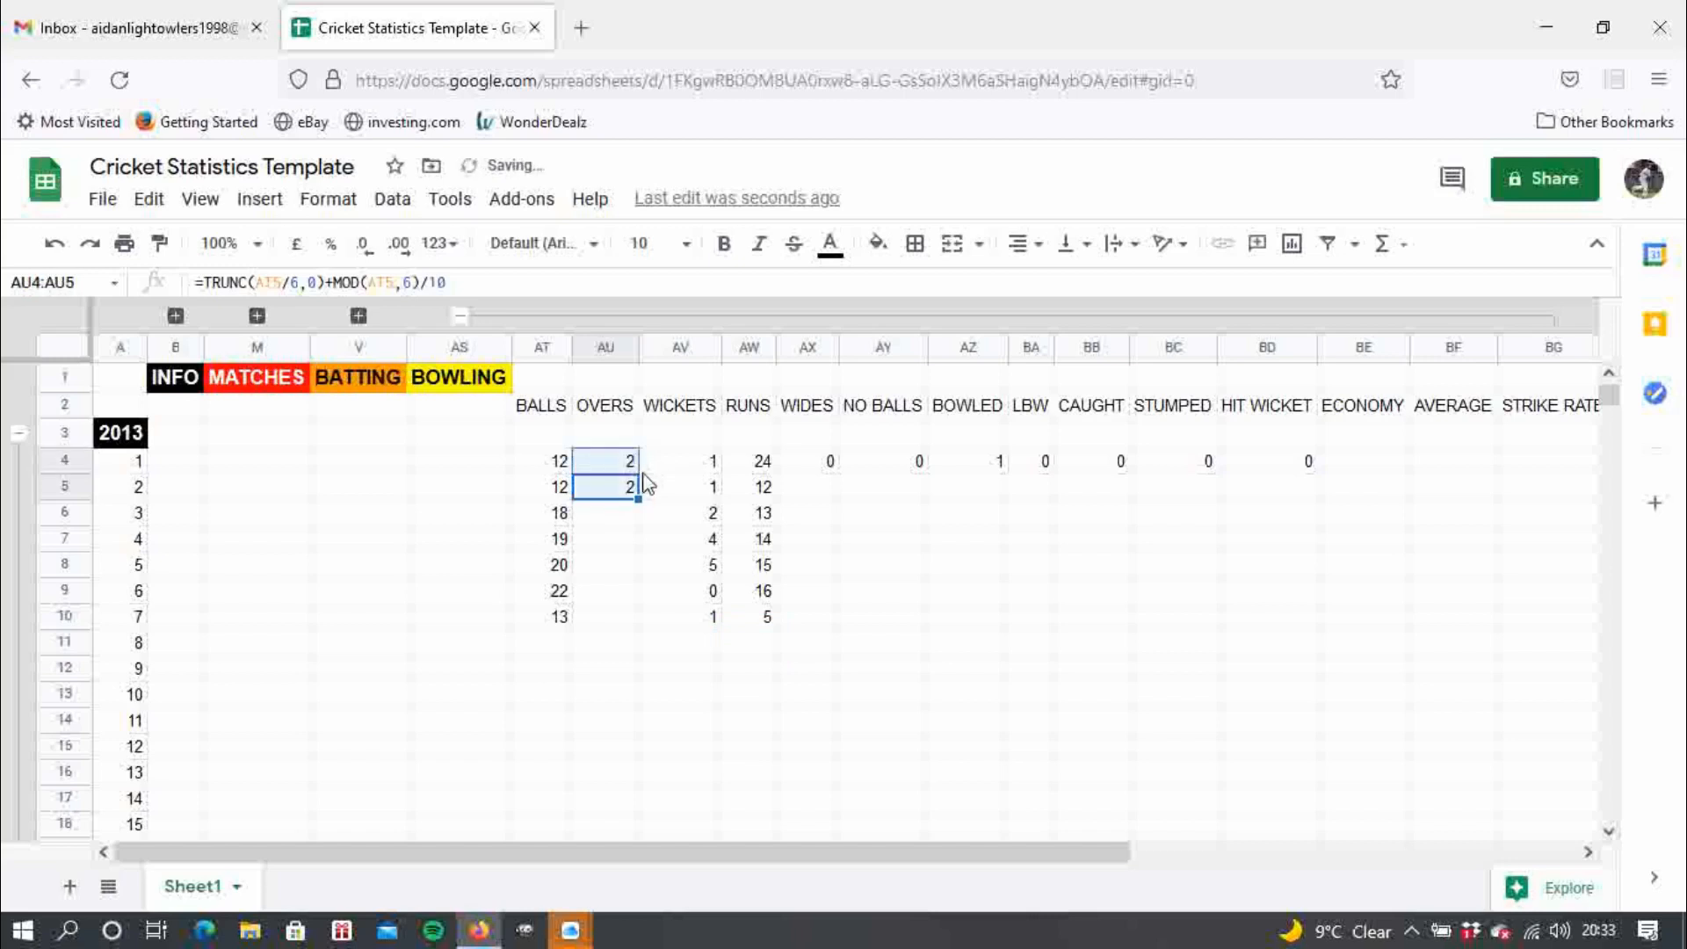
click(630, 489)
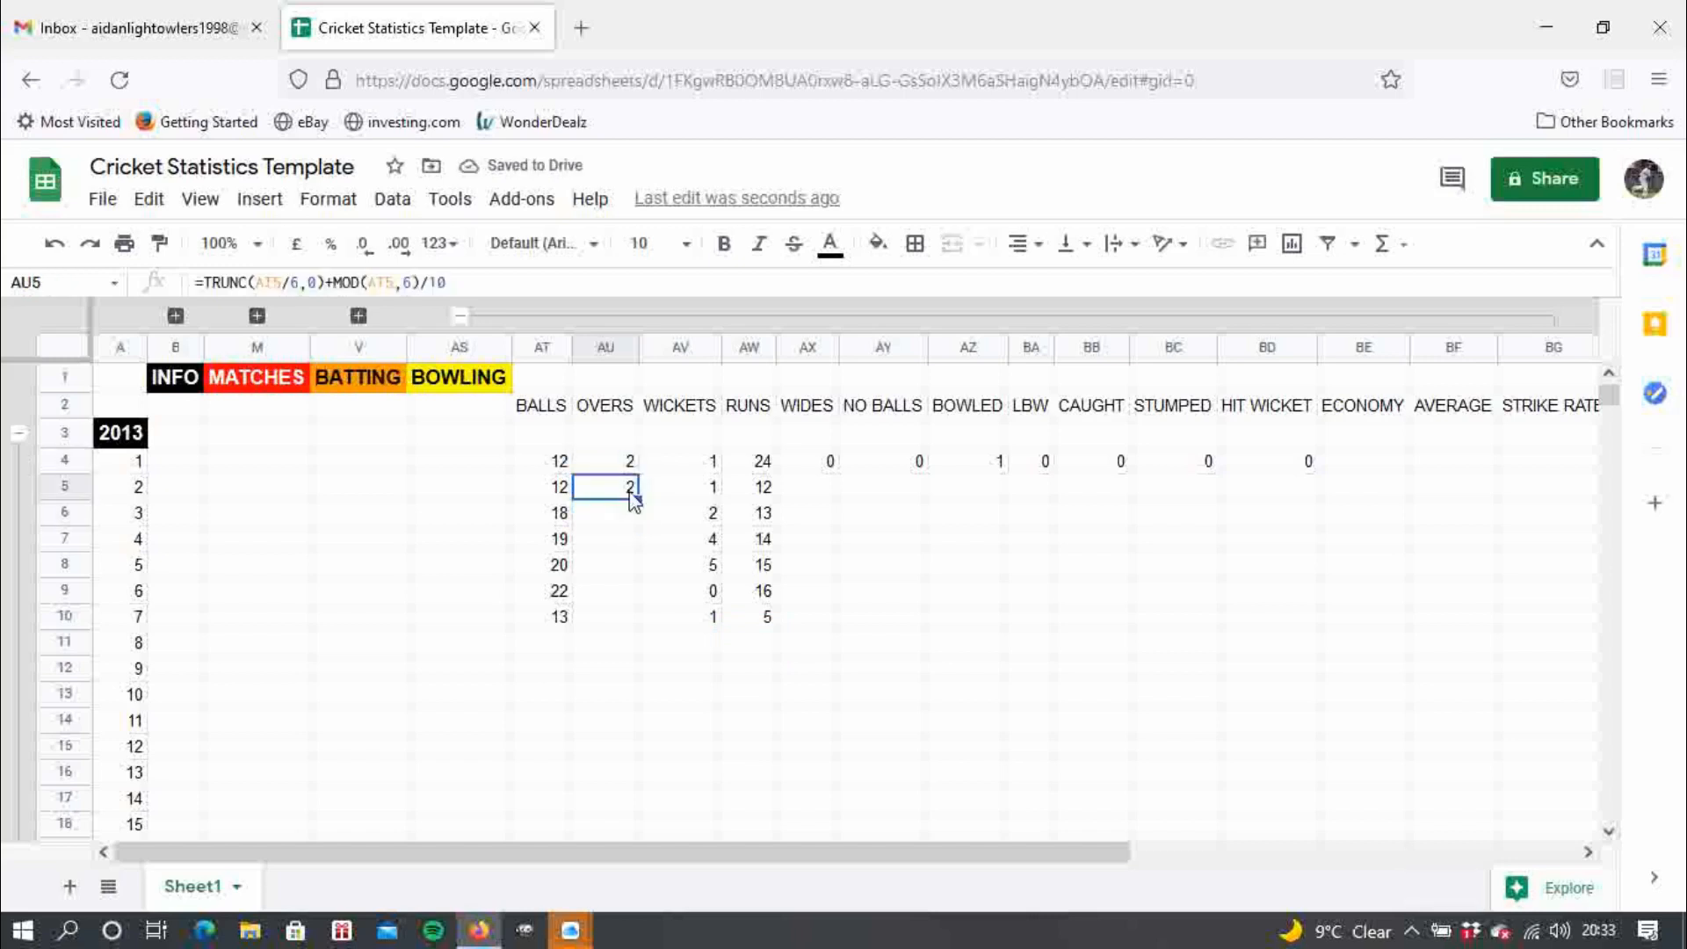
drag(636, 494, 633, 637)
click(627, 671)
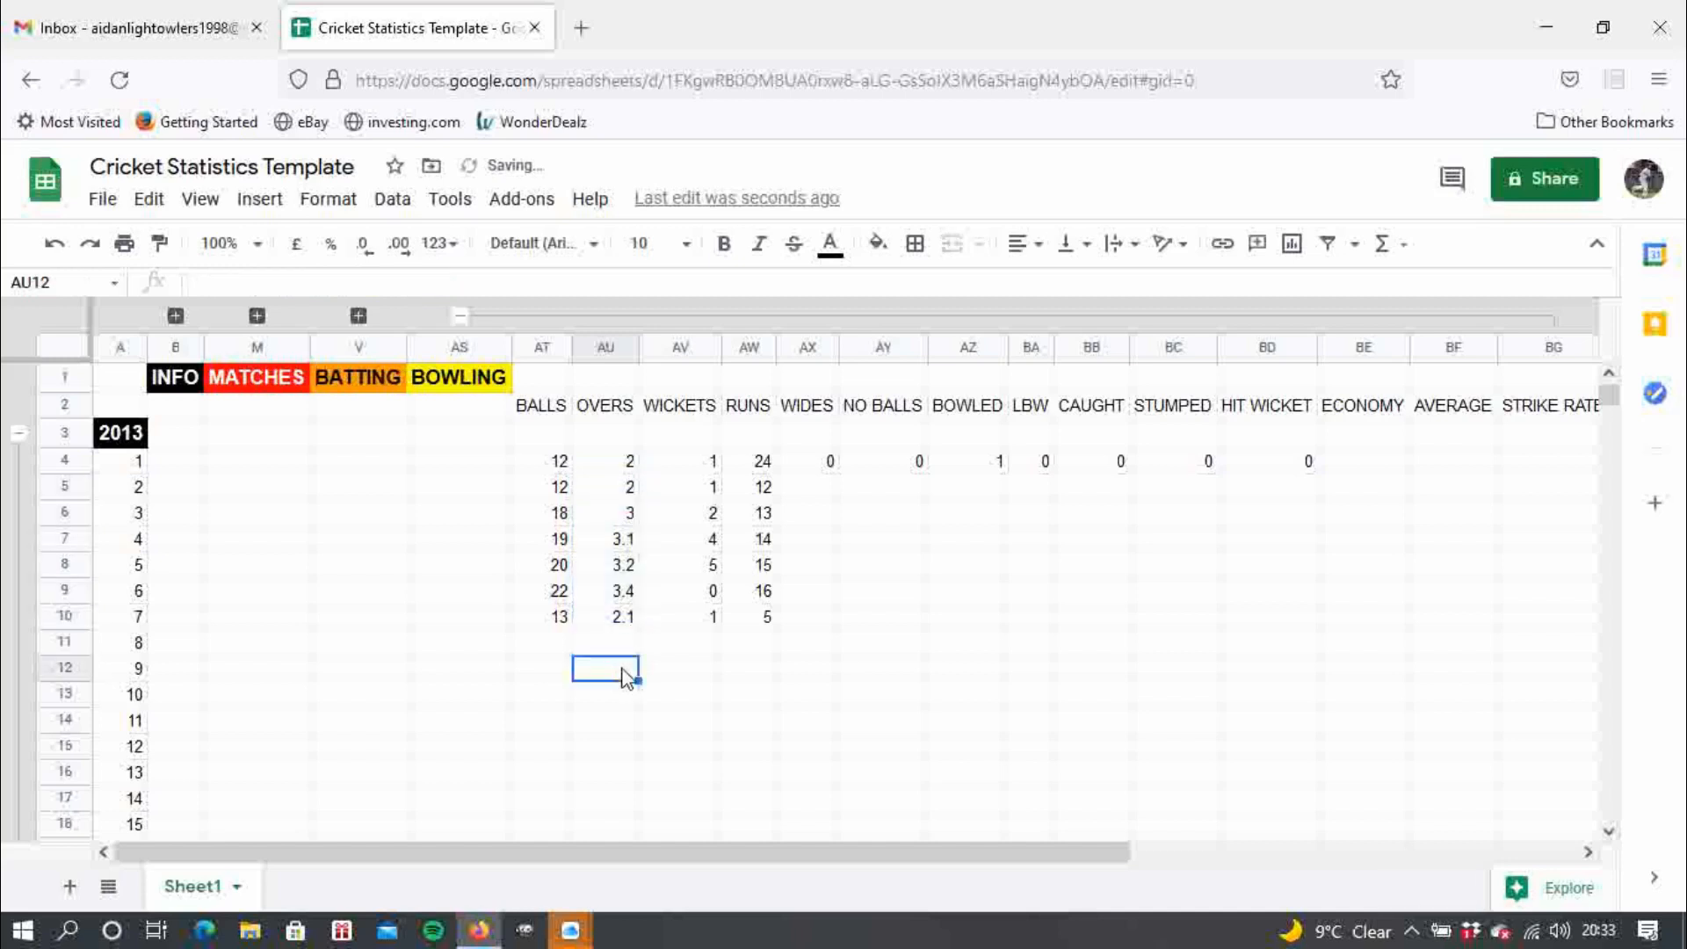
click(616, 492)
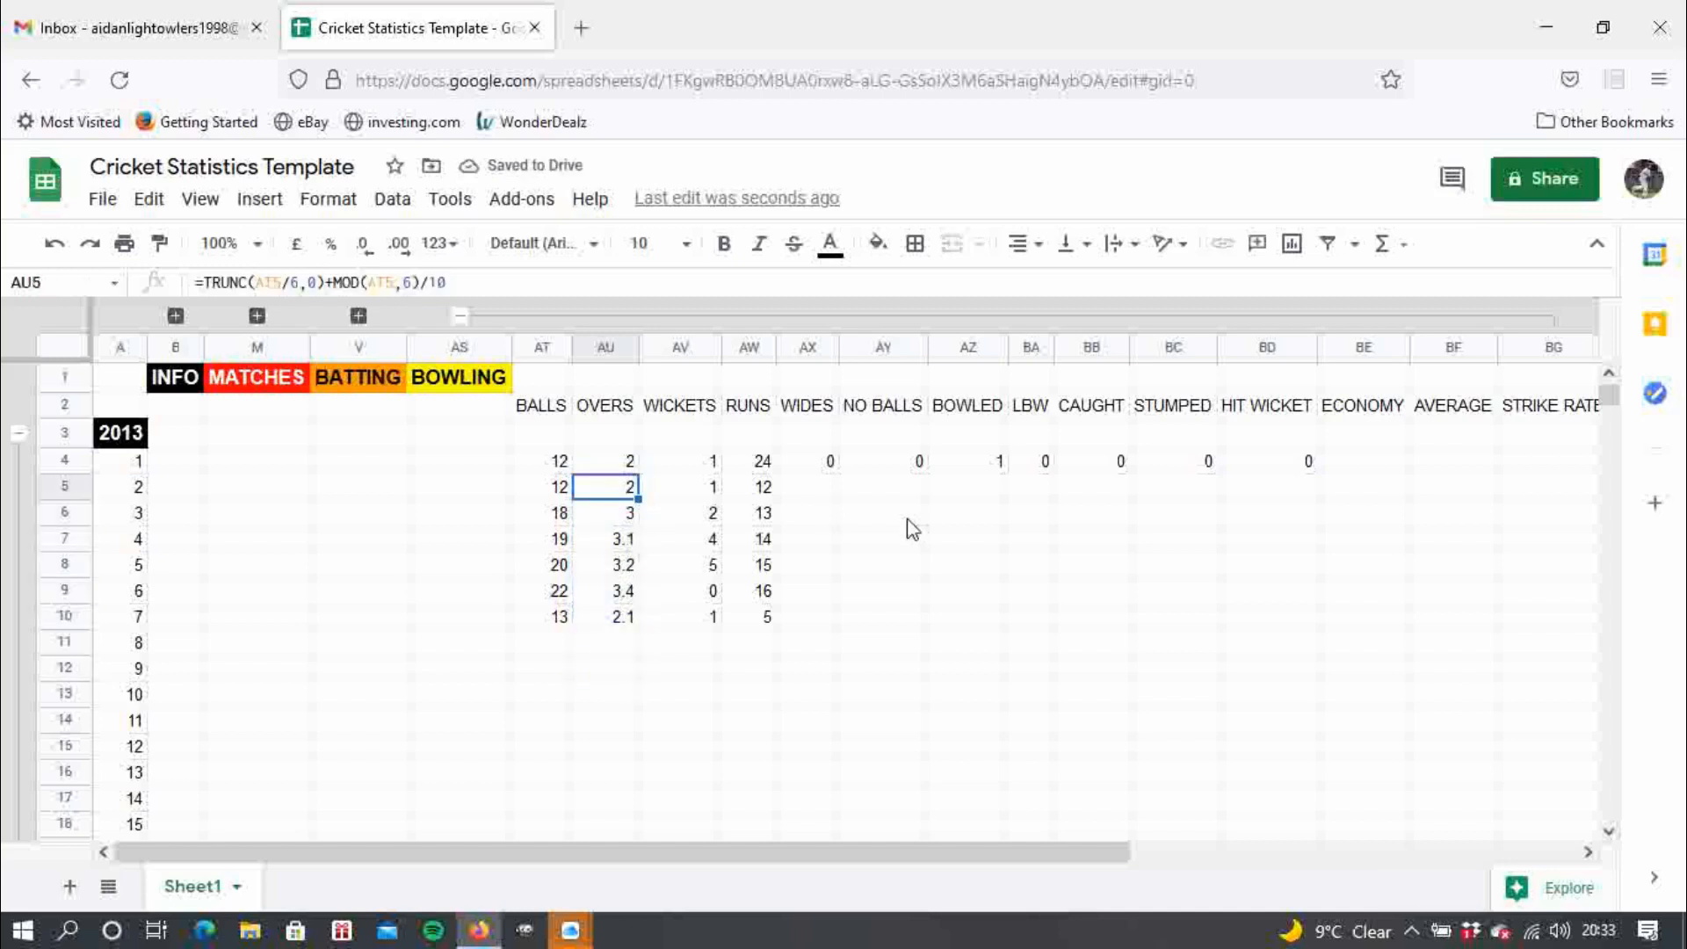
- Enter 0 wides and 0 no balls for matches 2 and 3 in AX5:AY6
click(828, 493)
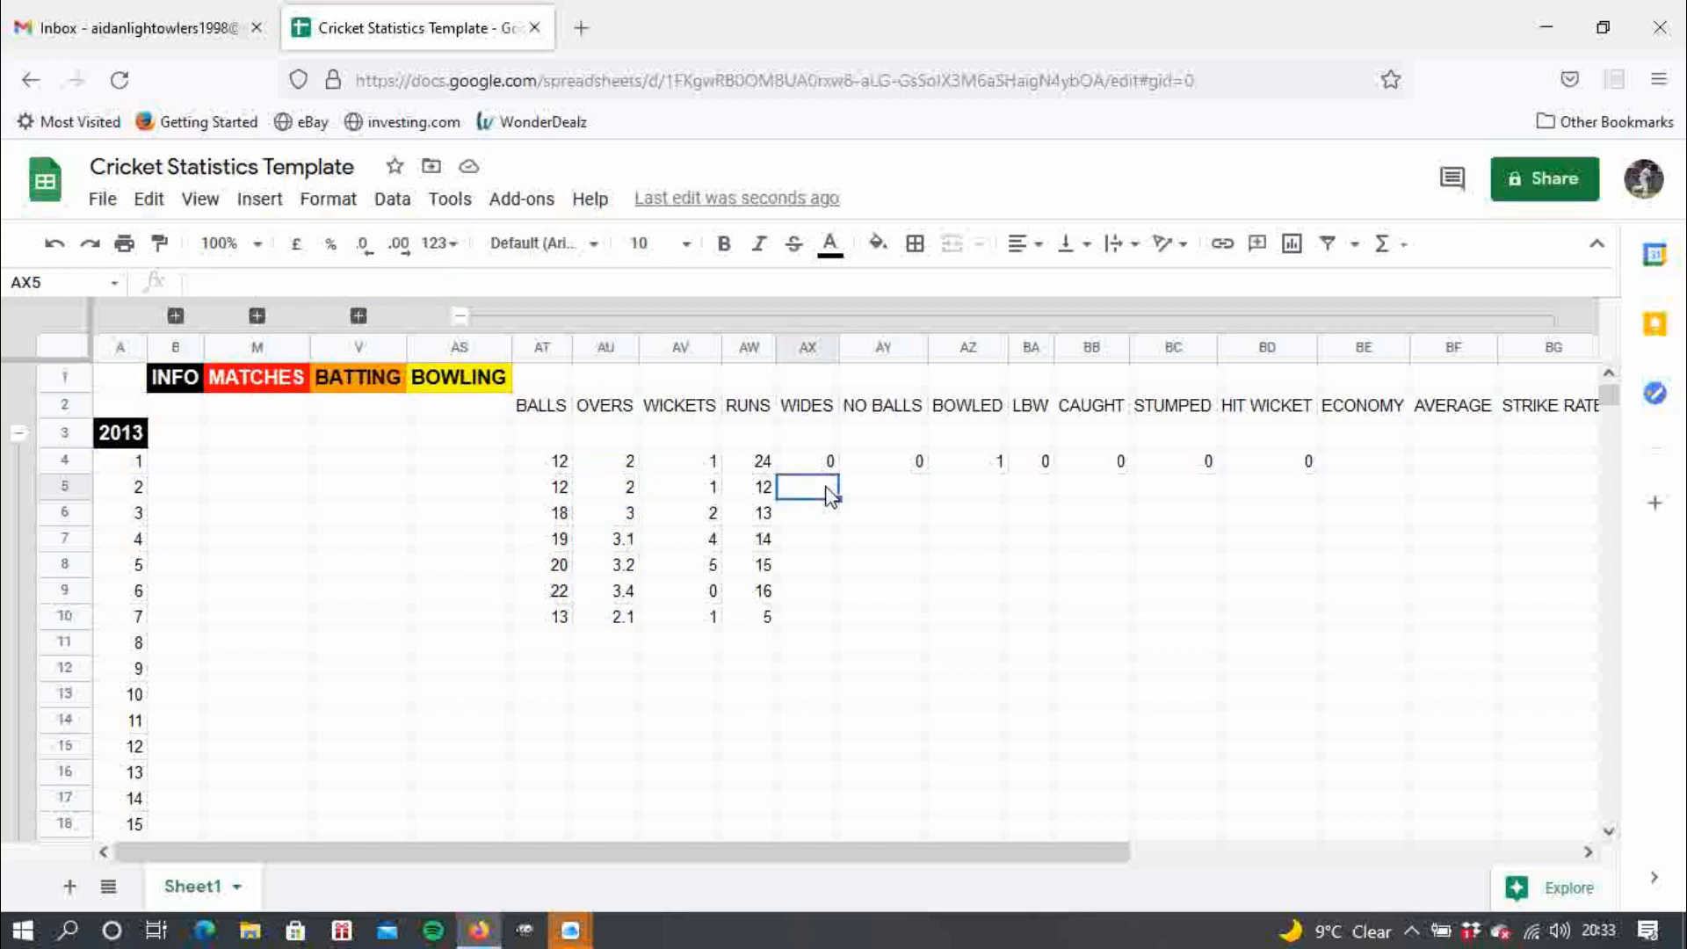
text(0)
key(Tab)
text(0)
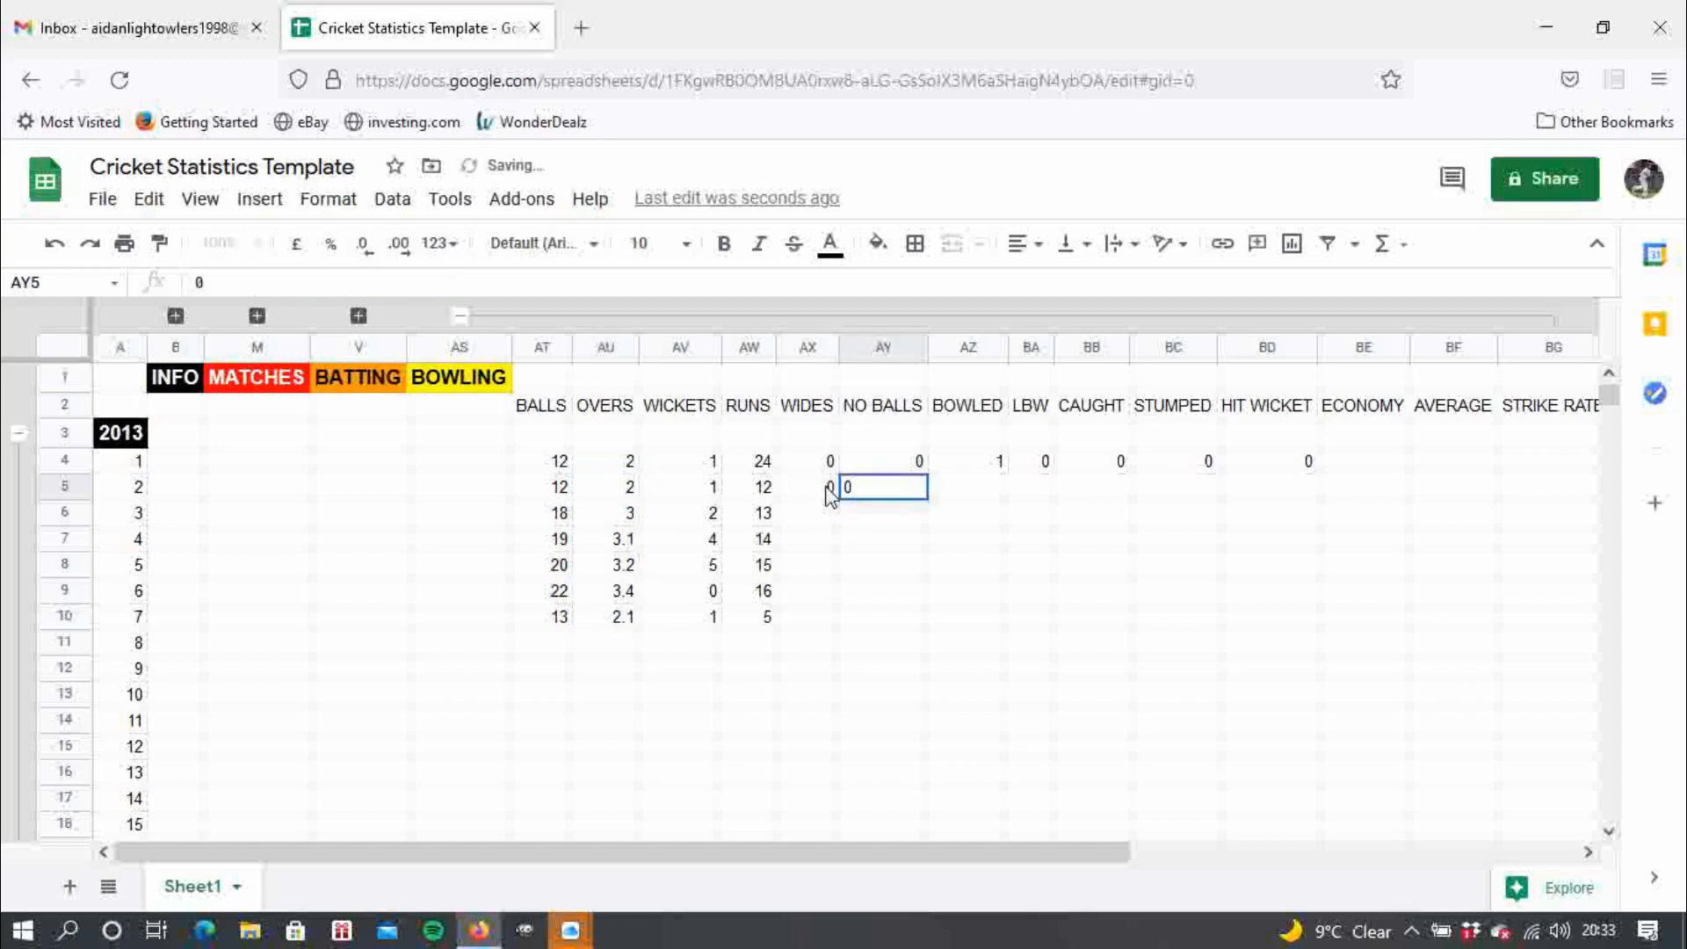
key(Return)
text(00)
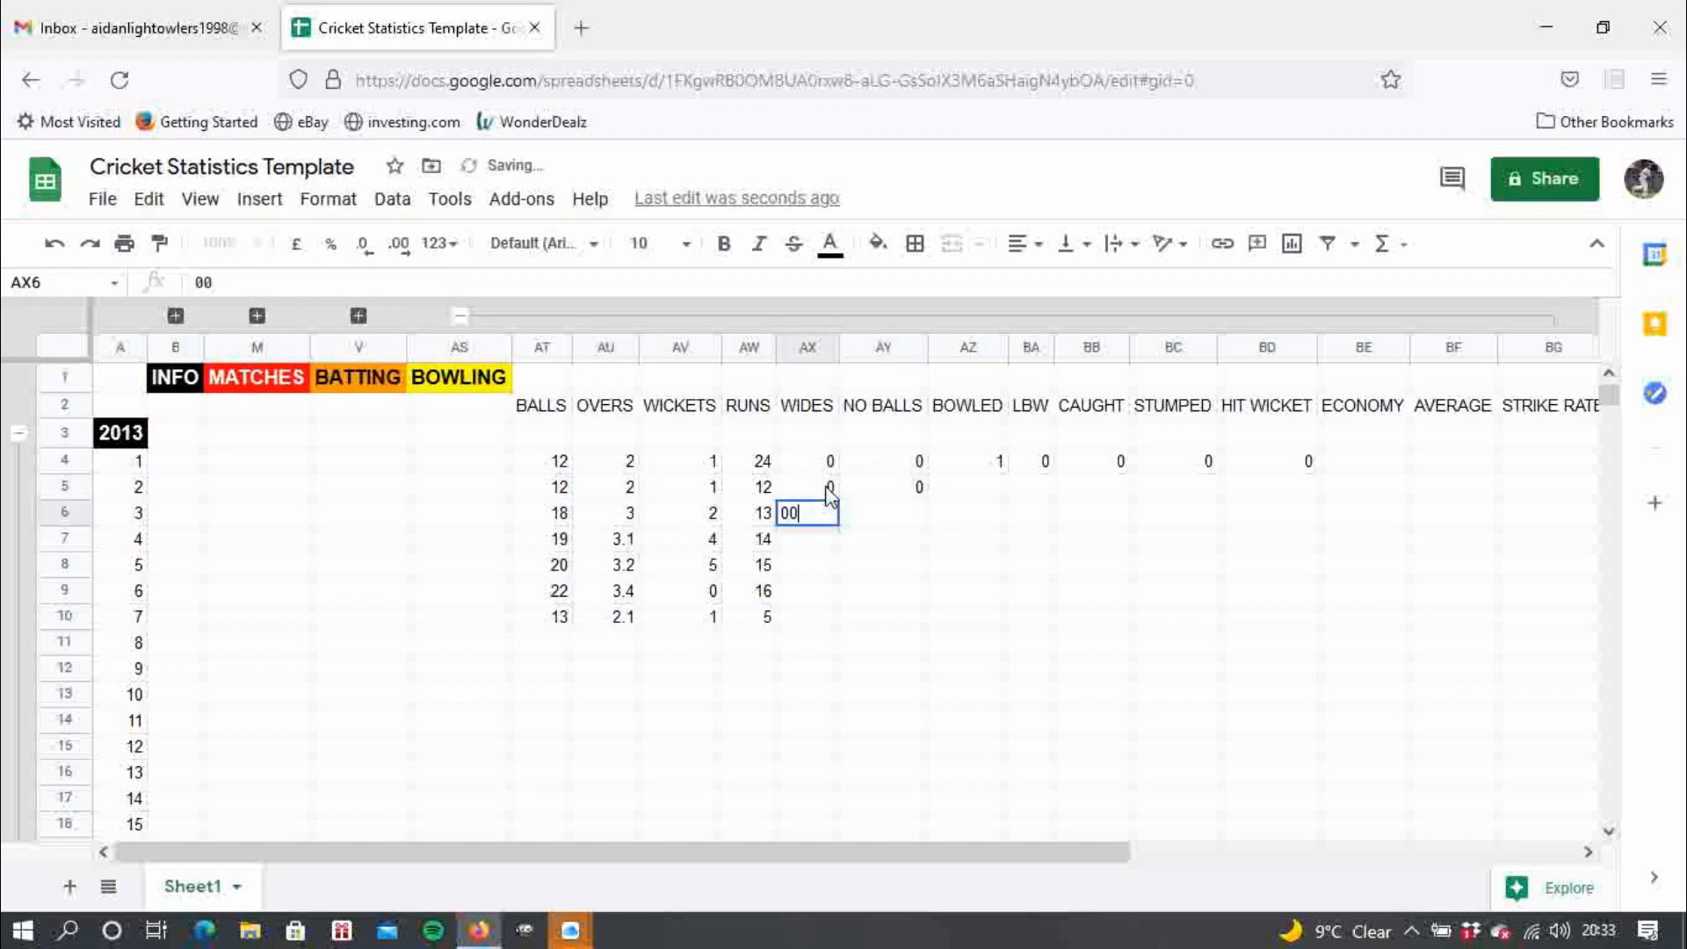
key(Tab)
text(0)
key(Down)
key(Left)
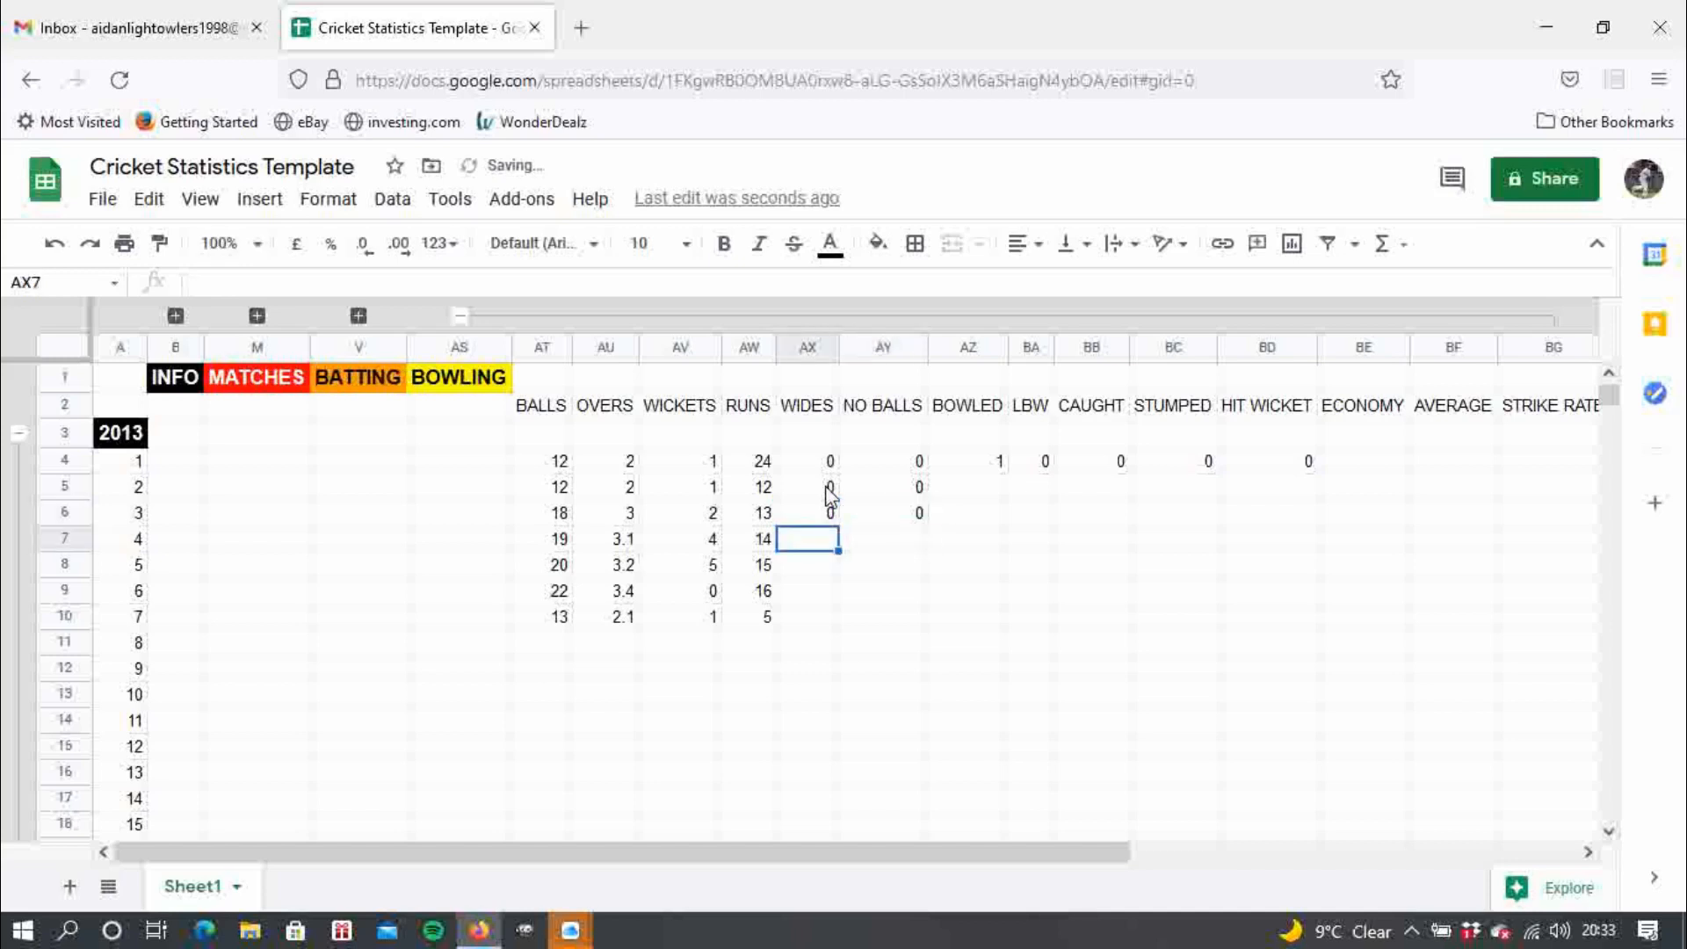
- Record 1 wide for the fourth match in AX7
text(1)
key(Tab)
key(Left)
key(Right)
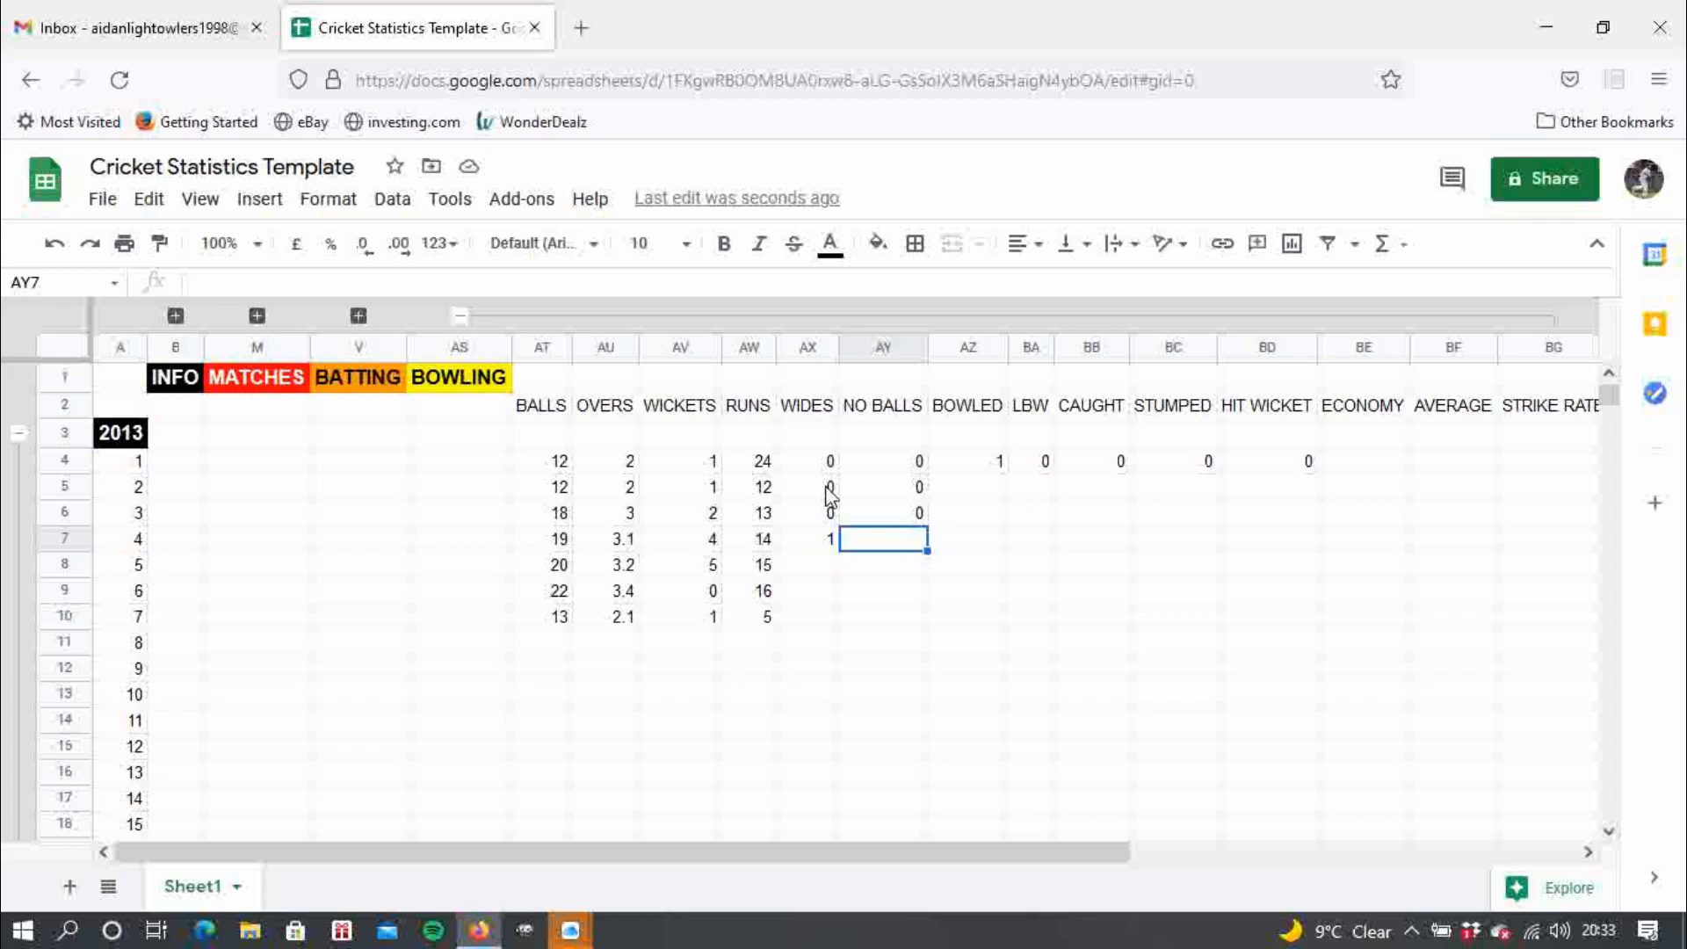
key(Left)
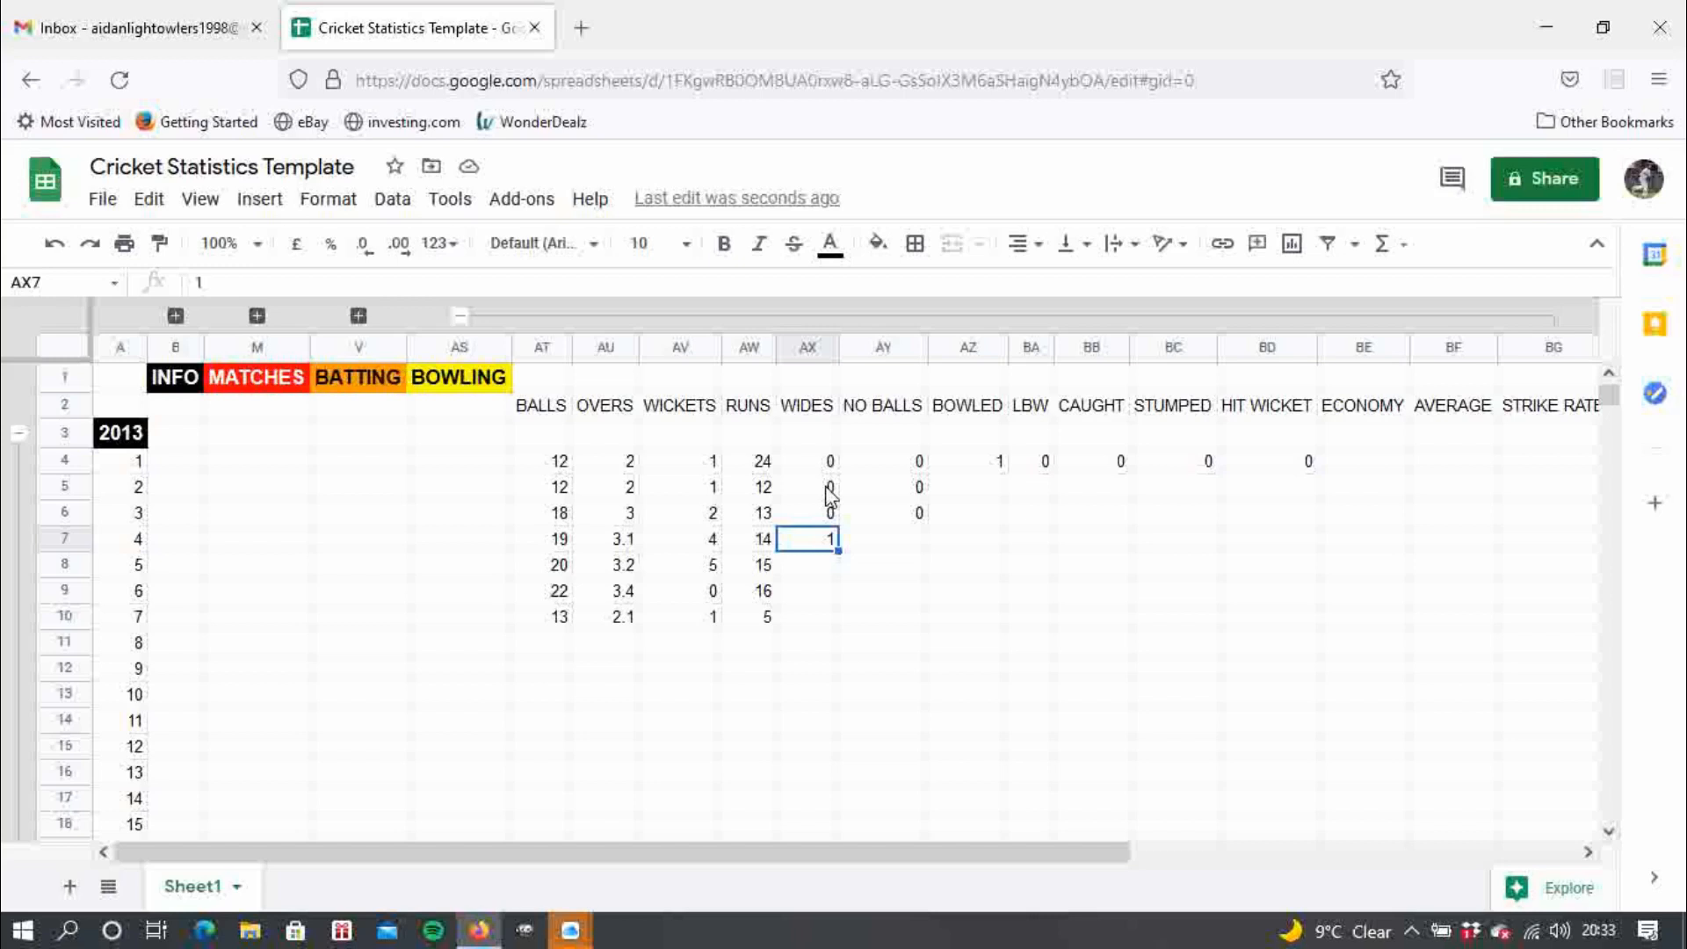
- Override the fourth match's overs formula in AU7 with the fixed value 3 and compare it with the formulas in AU4 and AU6
click(606, 545)
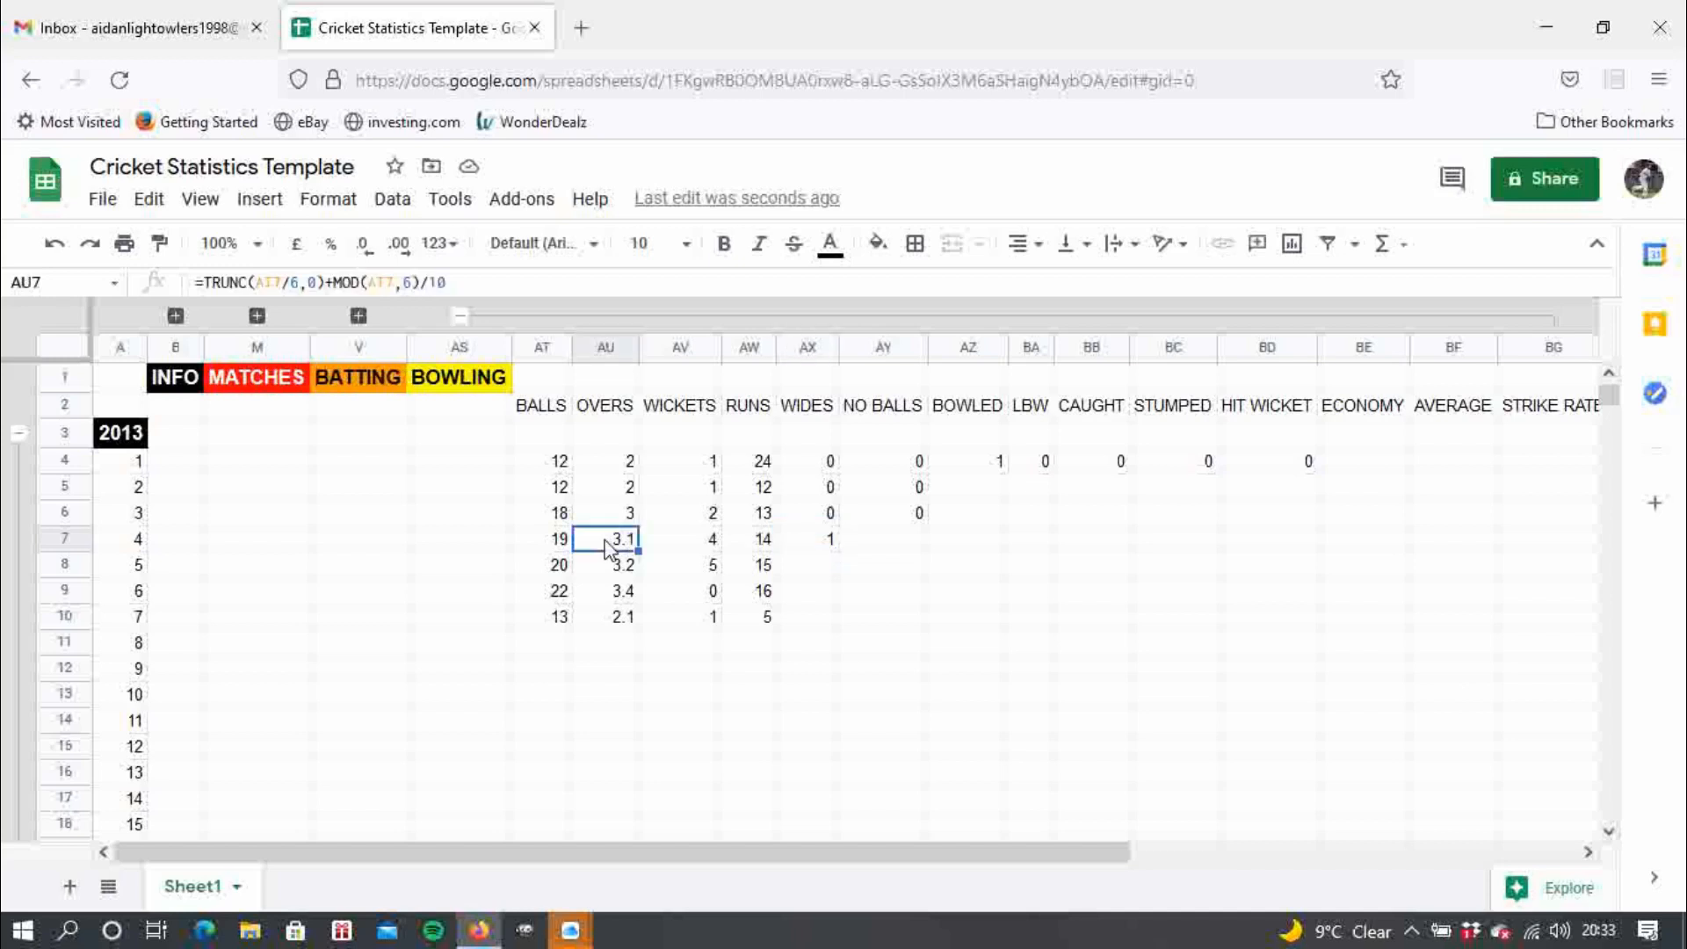
key(Return)
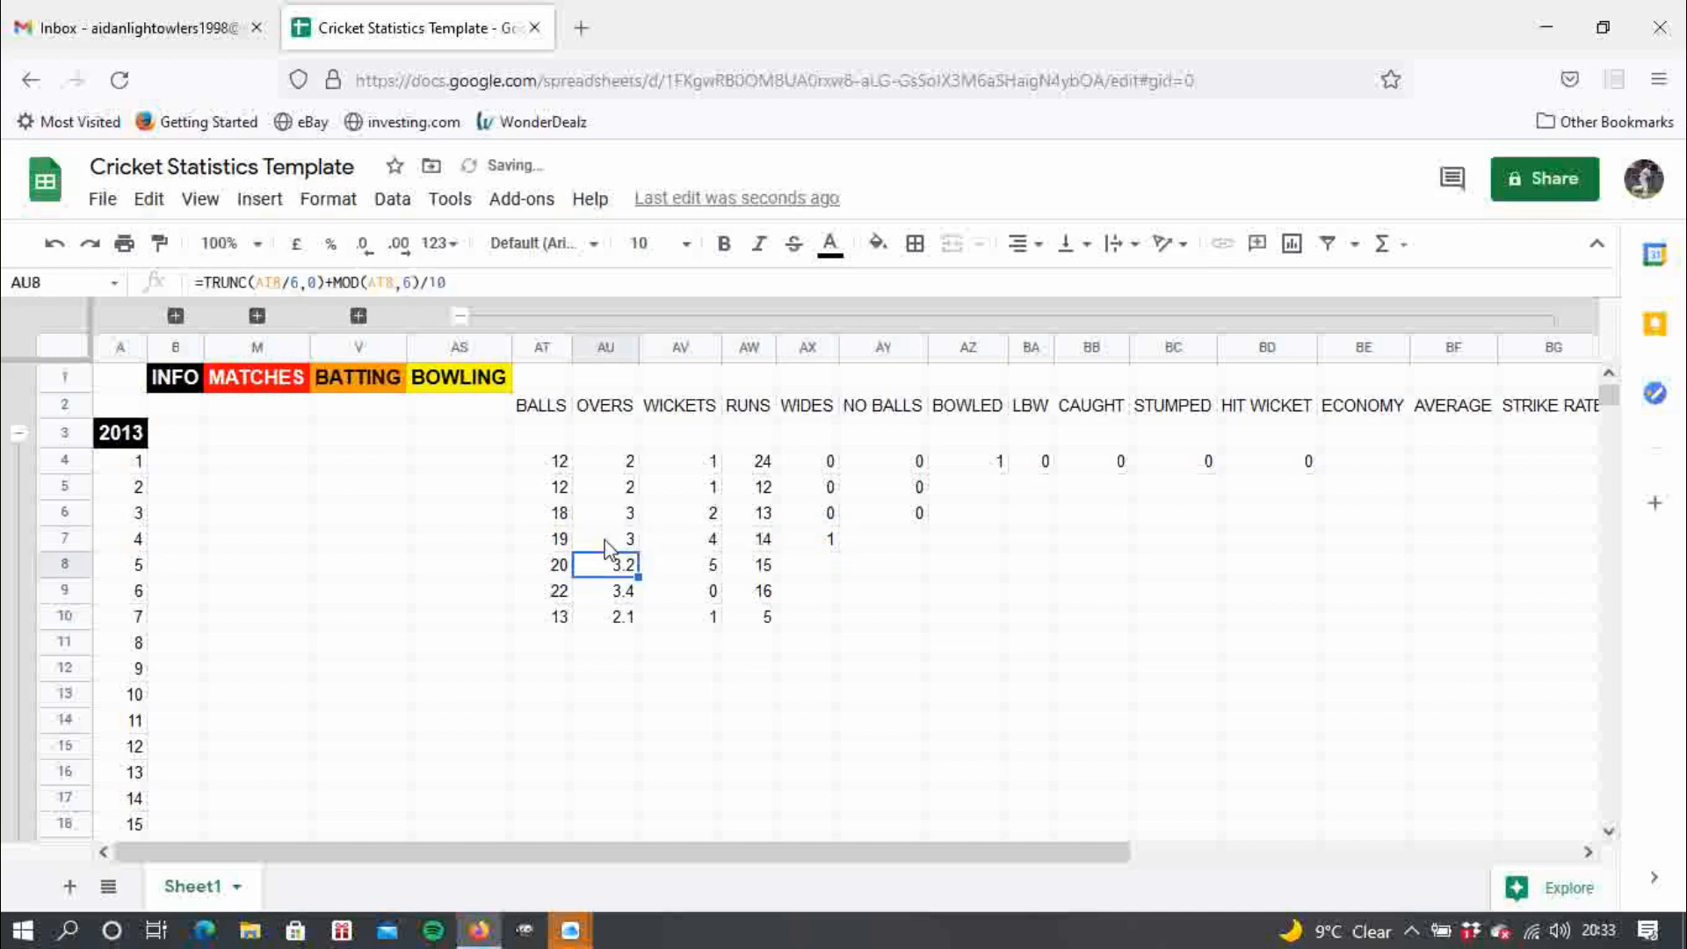
click(912, 547)
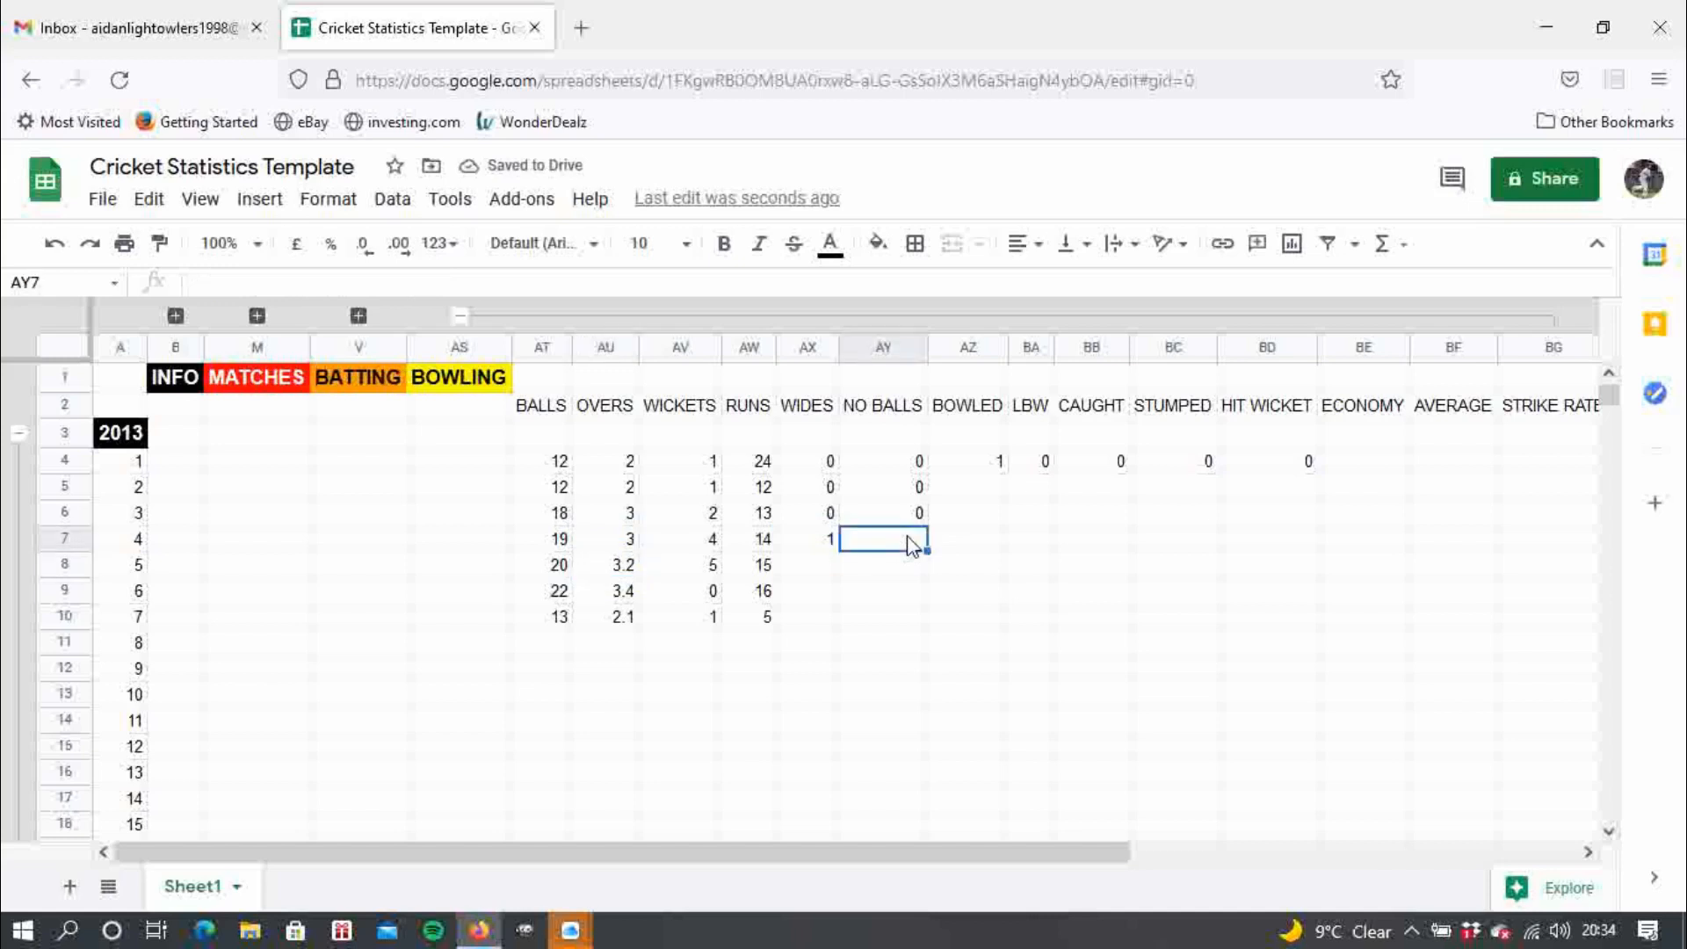
click(610, 463)
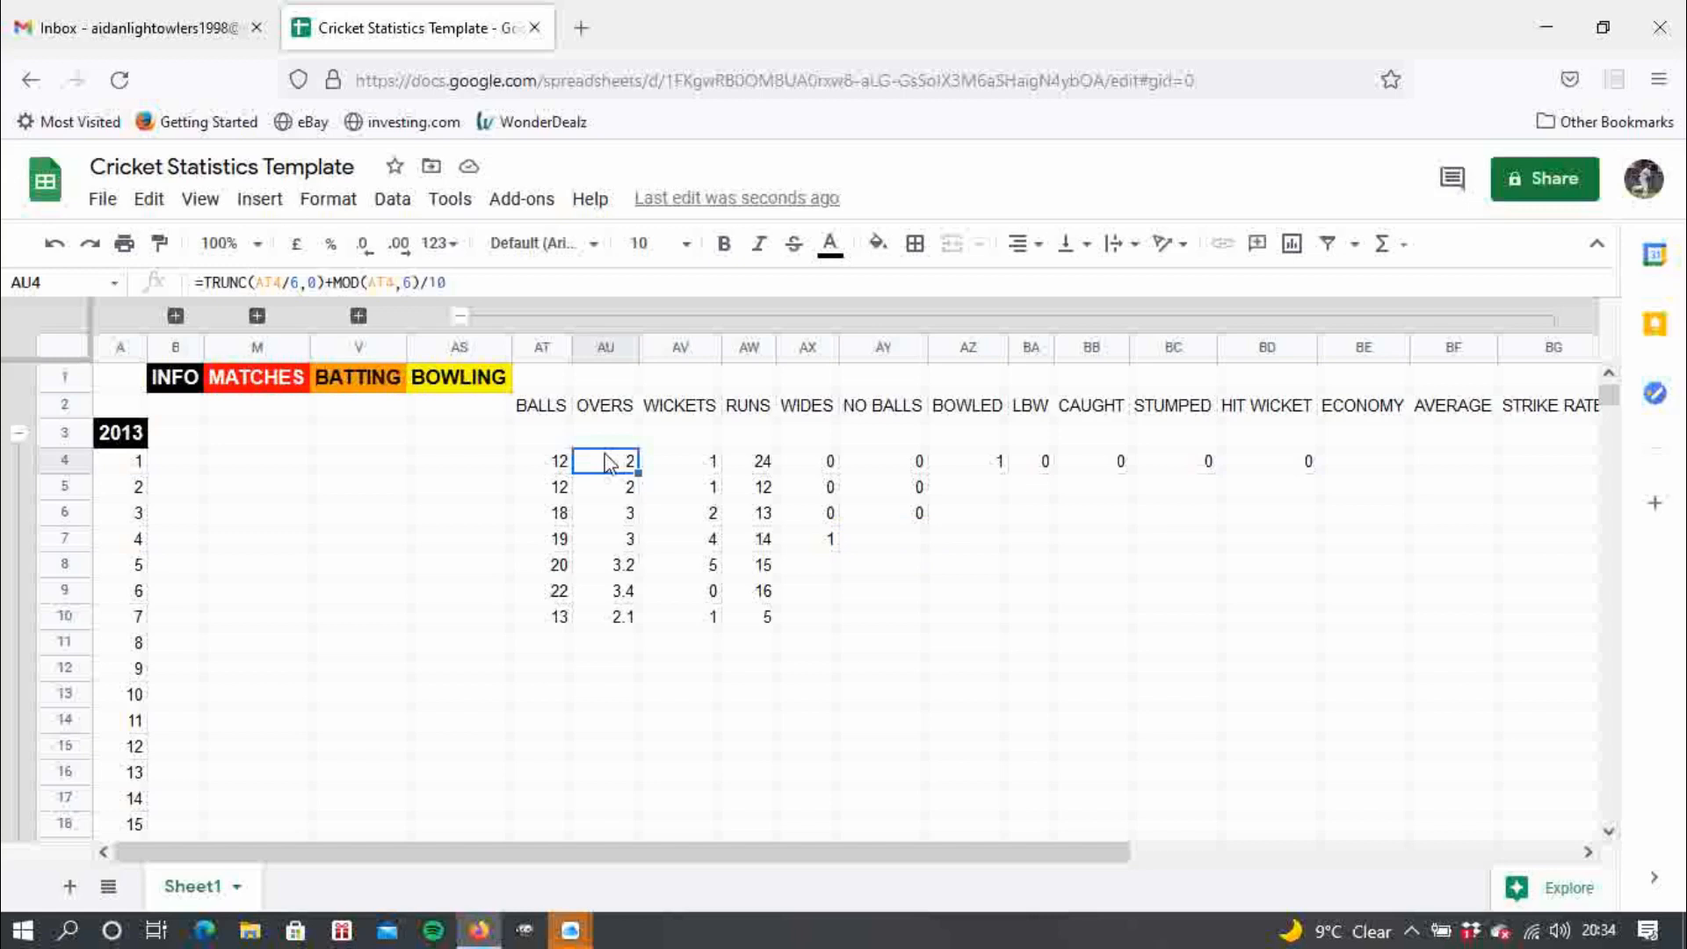
click(626, 545)
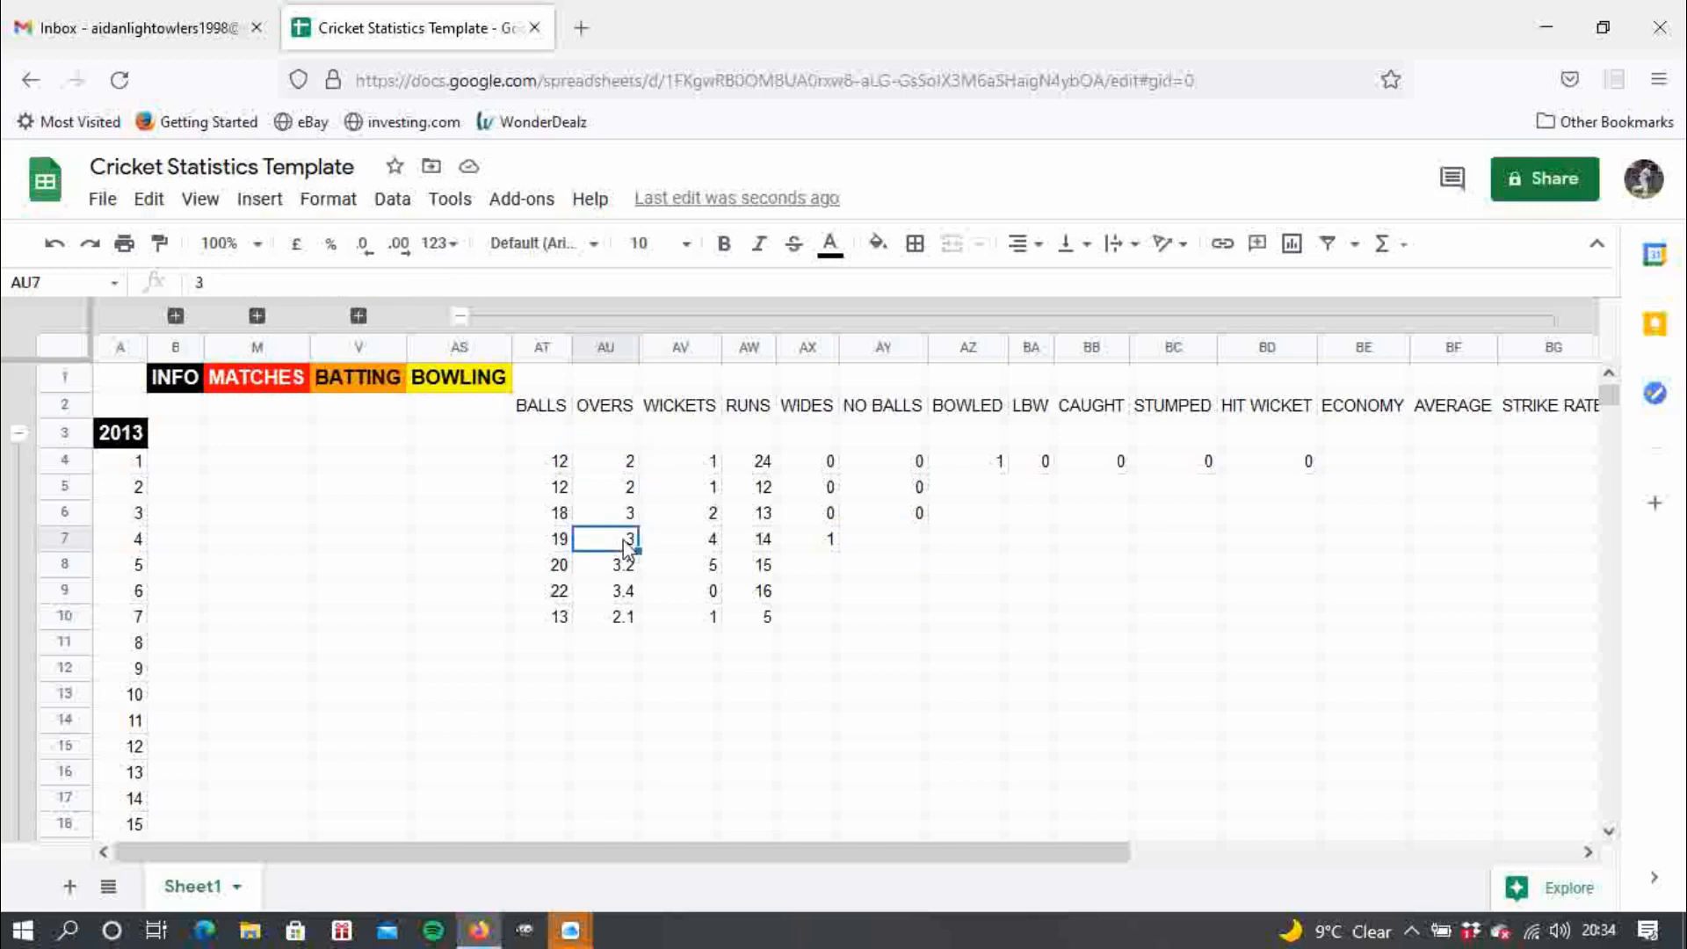
key(Up)
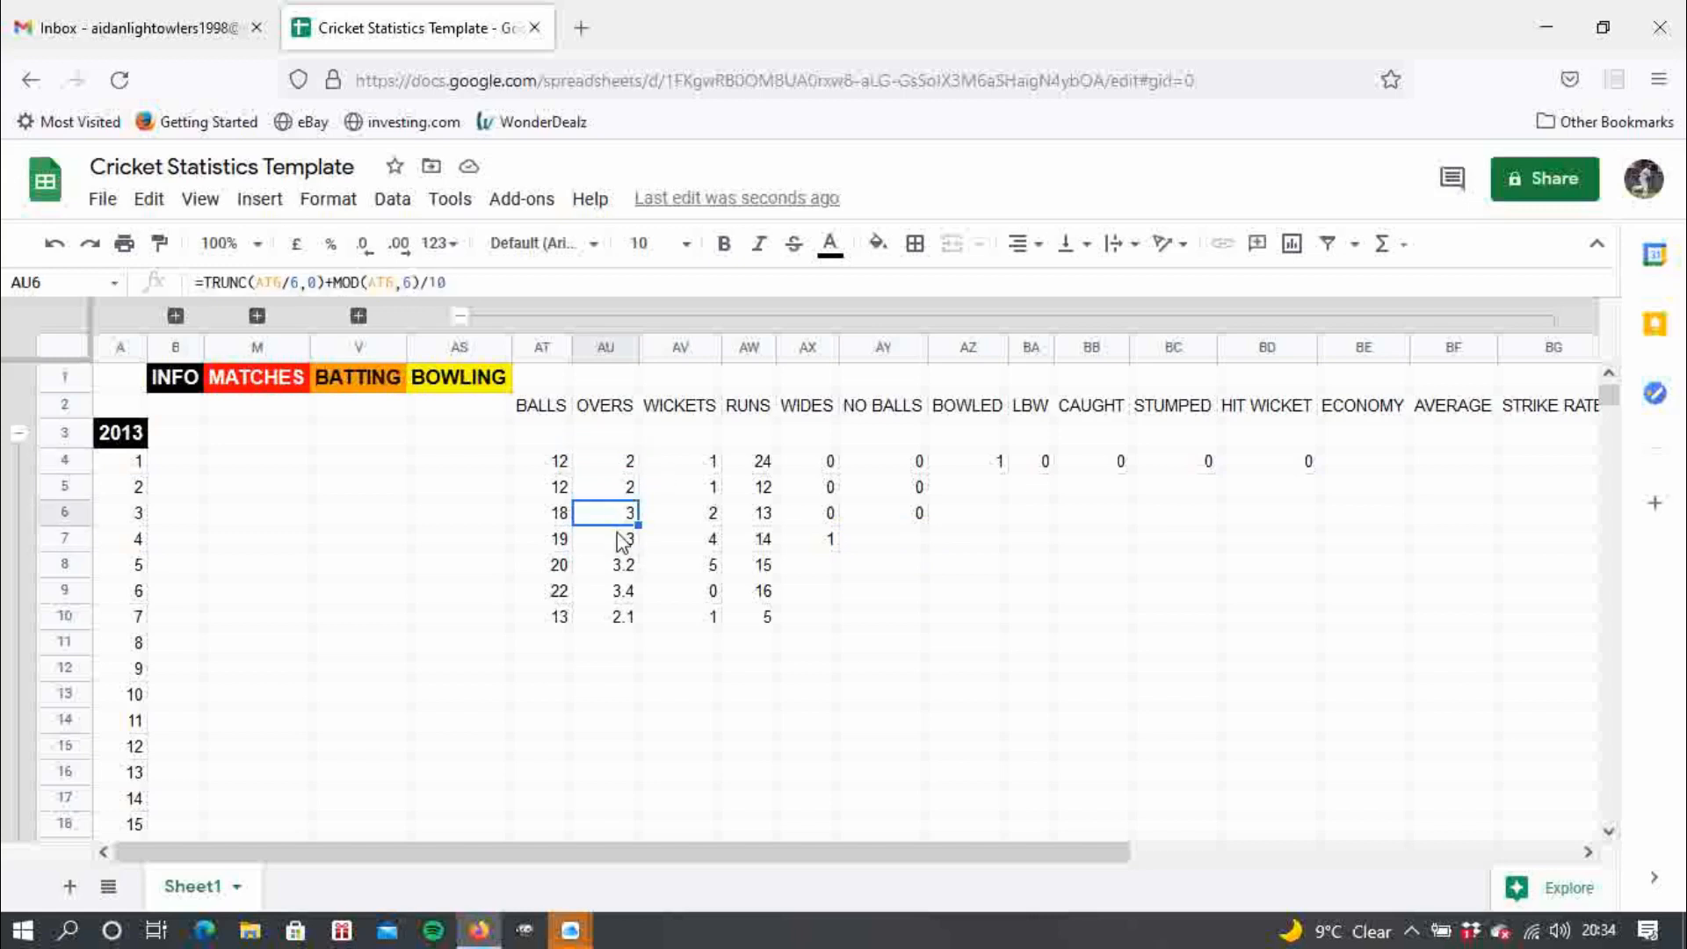
click(622, 541)
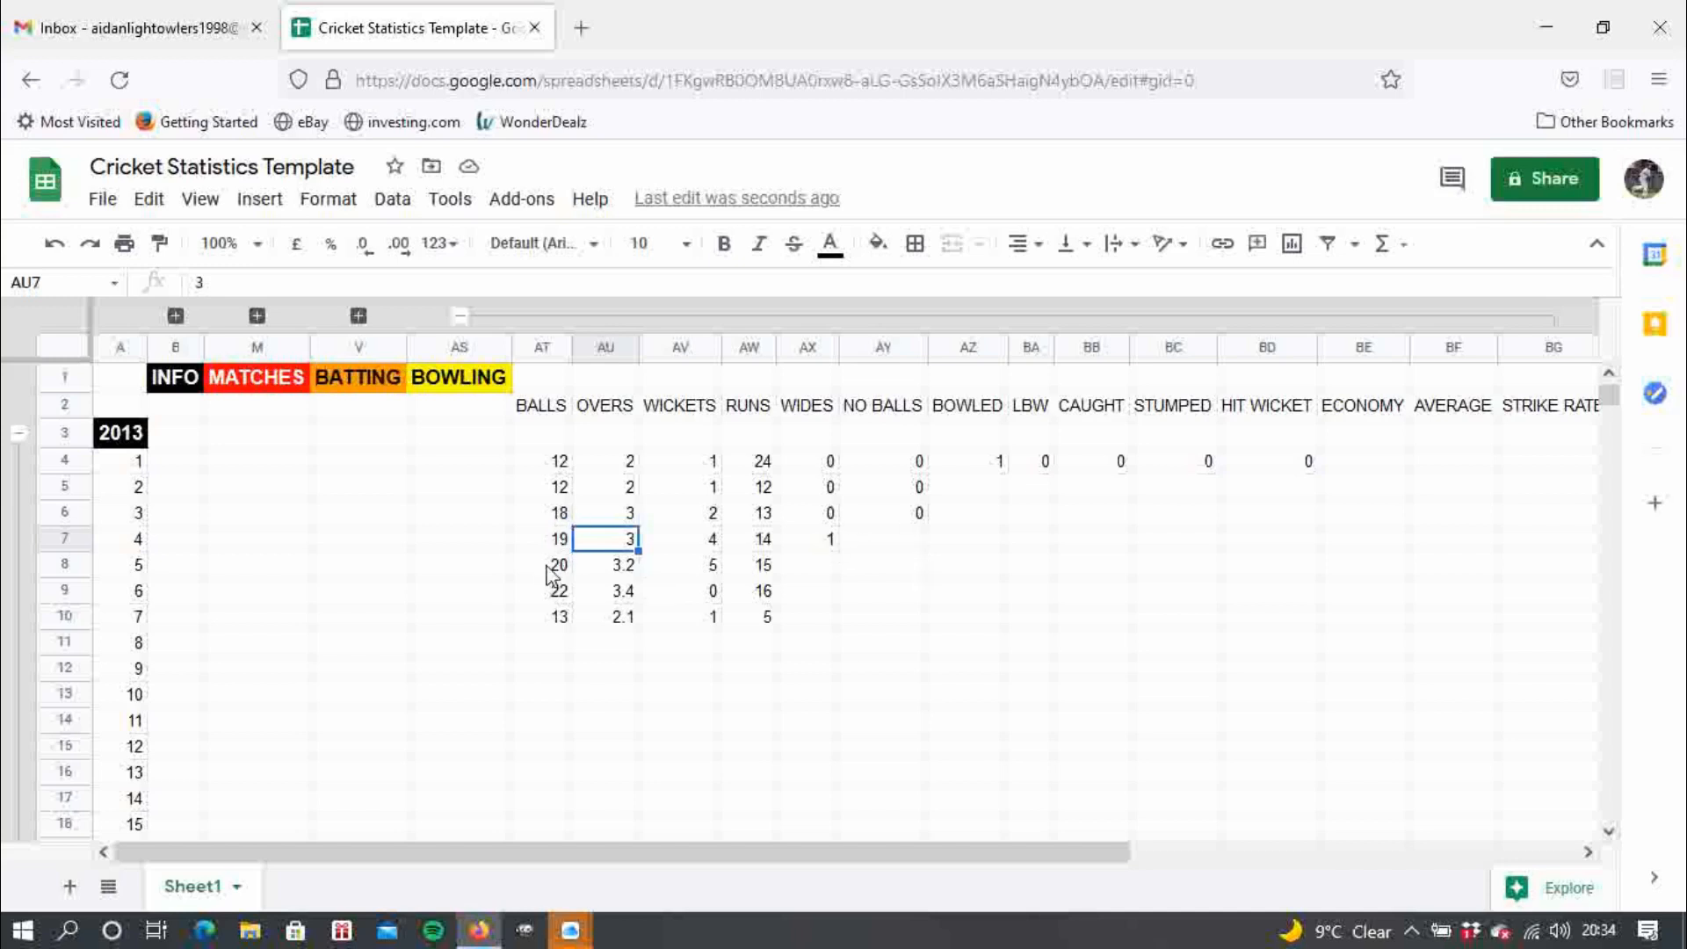
- Enter 0 wides and 0 no balls for match 5 in AX8:AY8, and 0 no balls for match 4 in AY7
click(833, 571)
text(0)
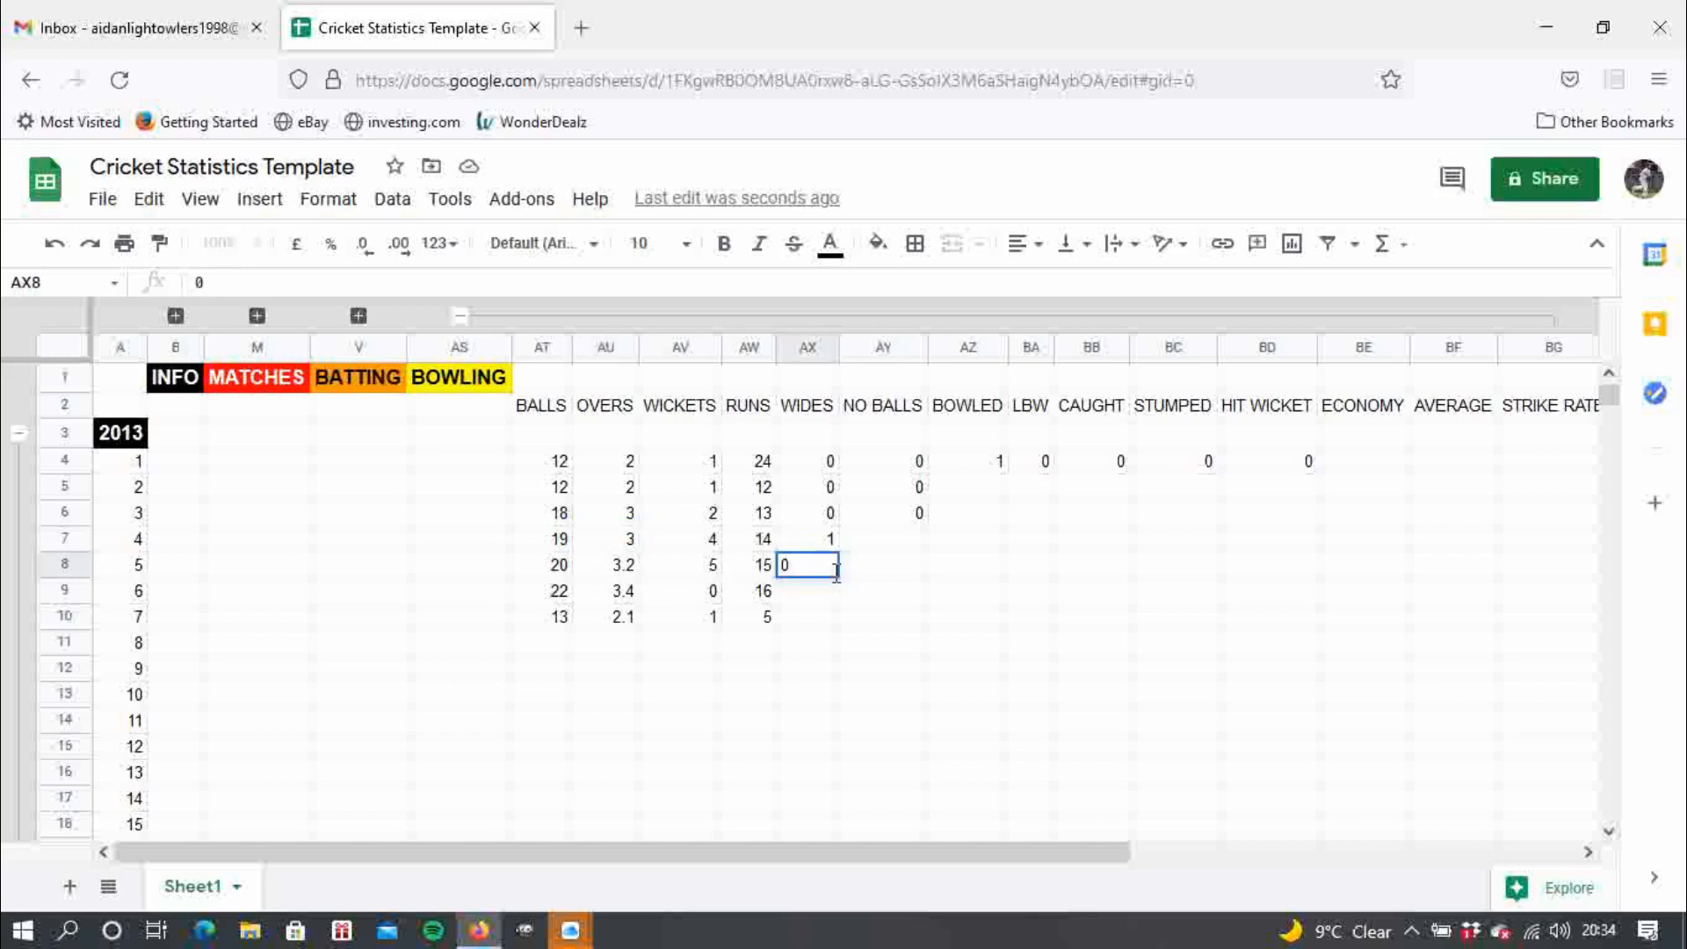
key(Tab)
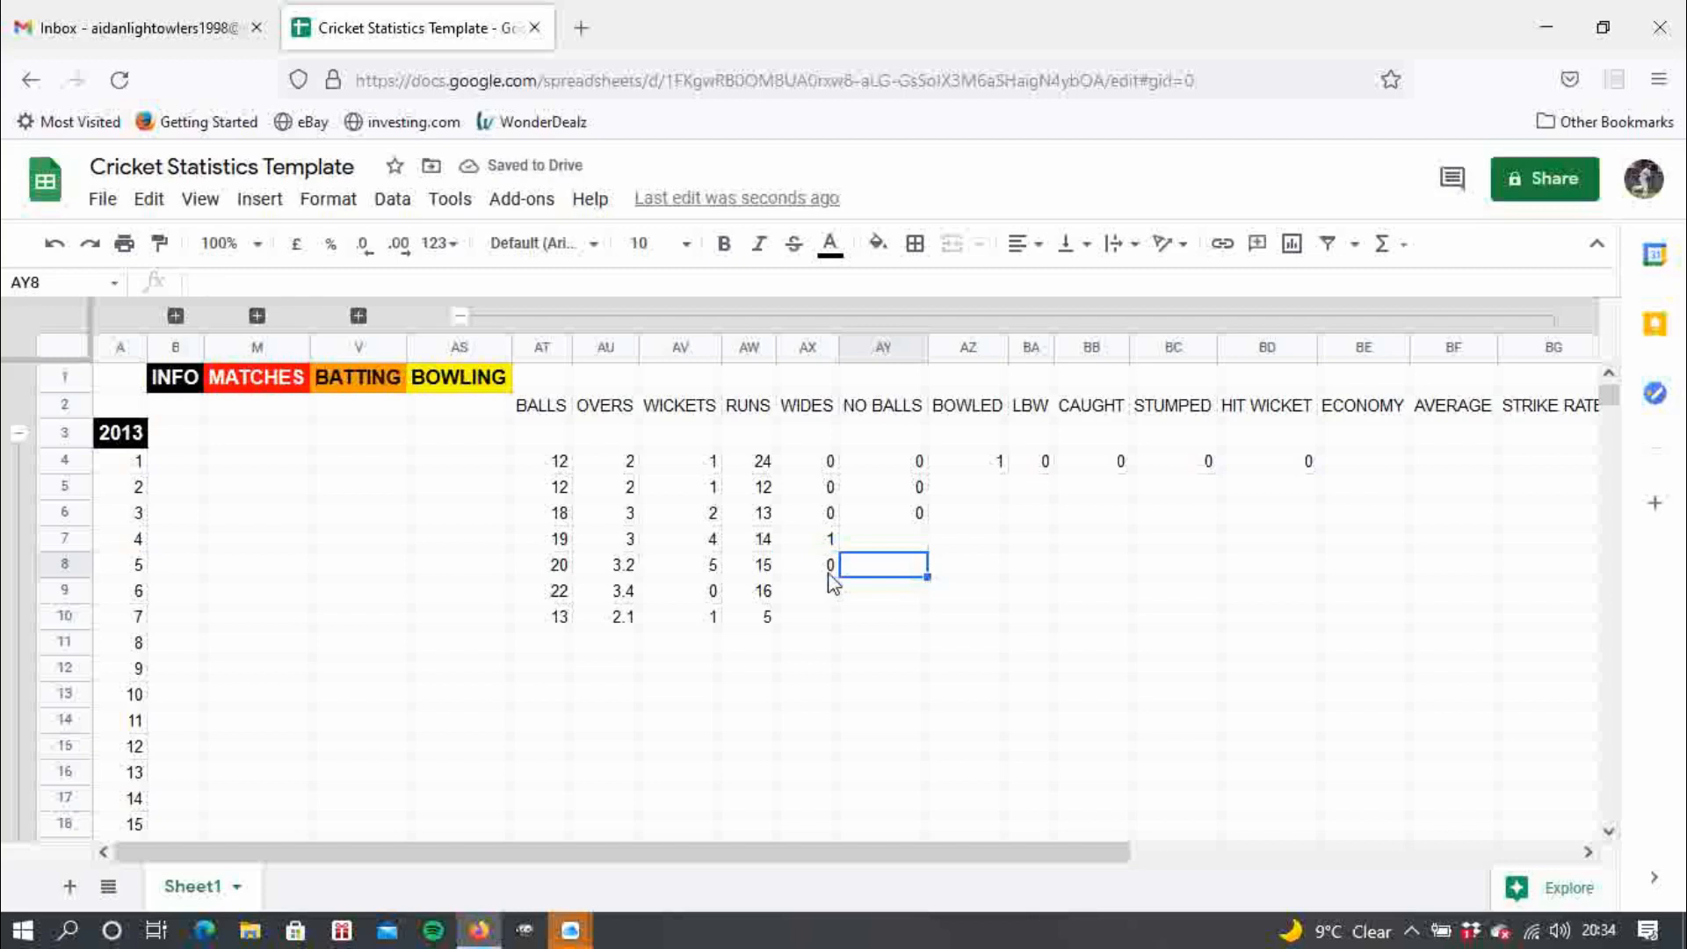
text(0)
key(Up)
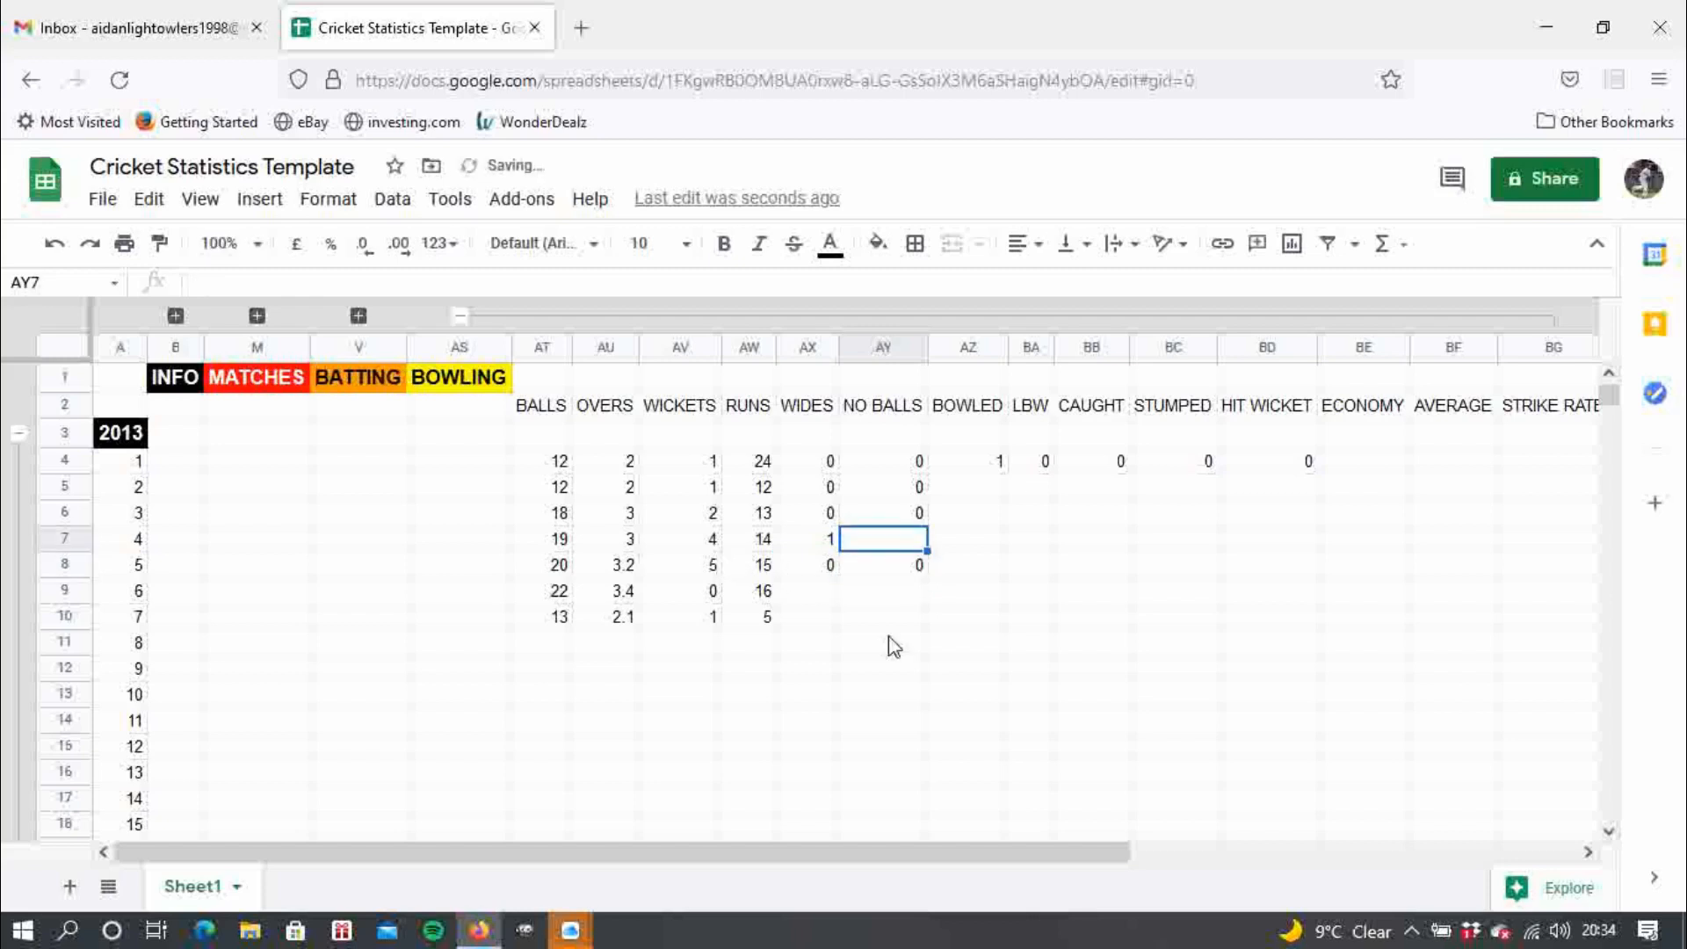
text(0)
key(Return)
- Record 0 wides for match 6 in AX9 and 1 wide for match 7 in AX10
key(Left)
key(Down)
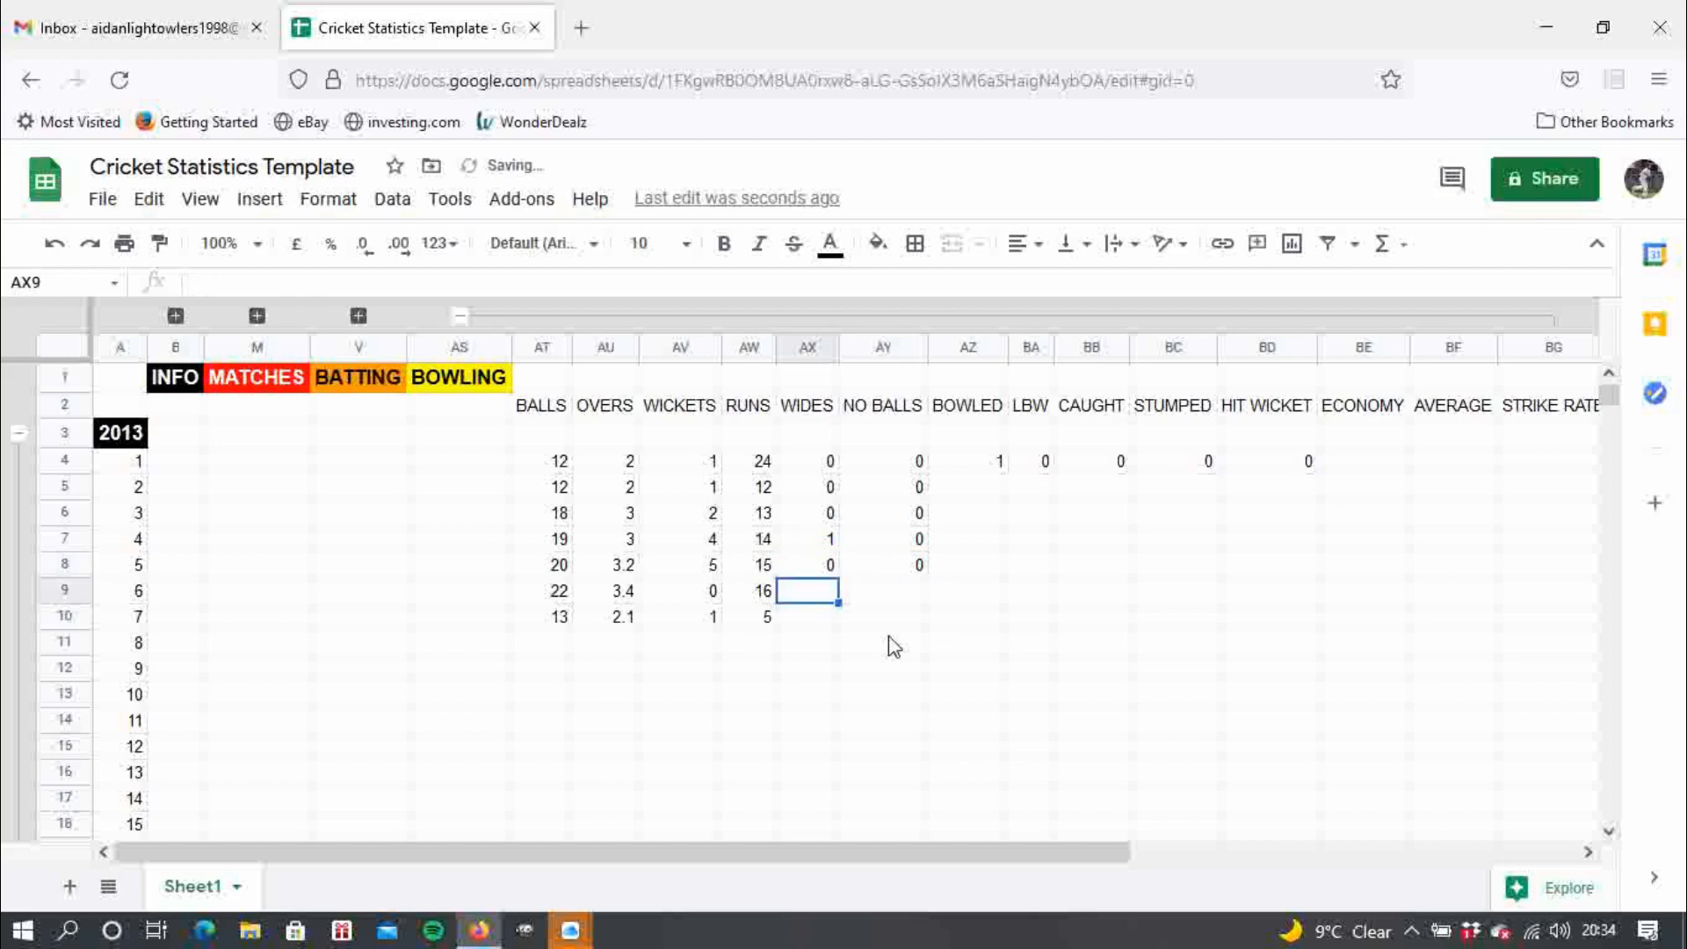
text(0)
key(Return)
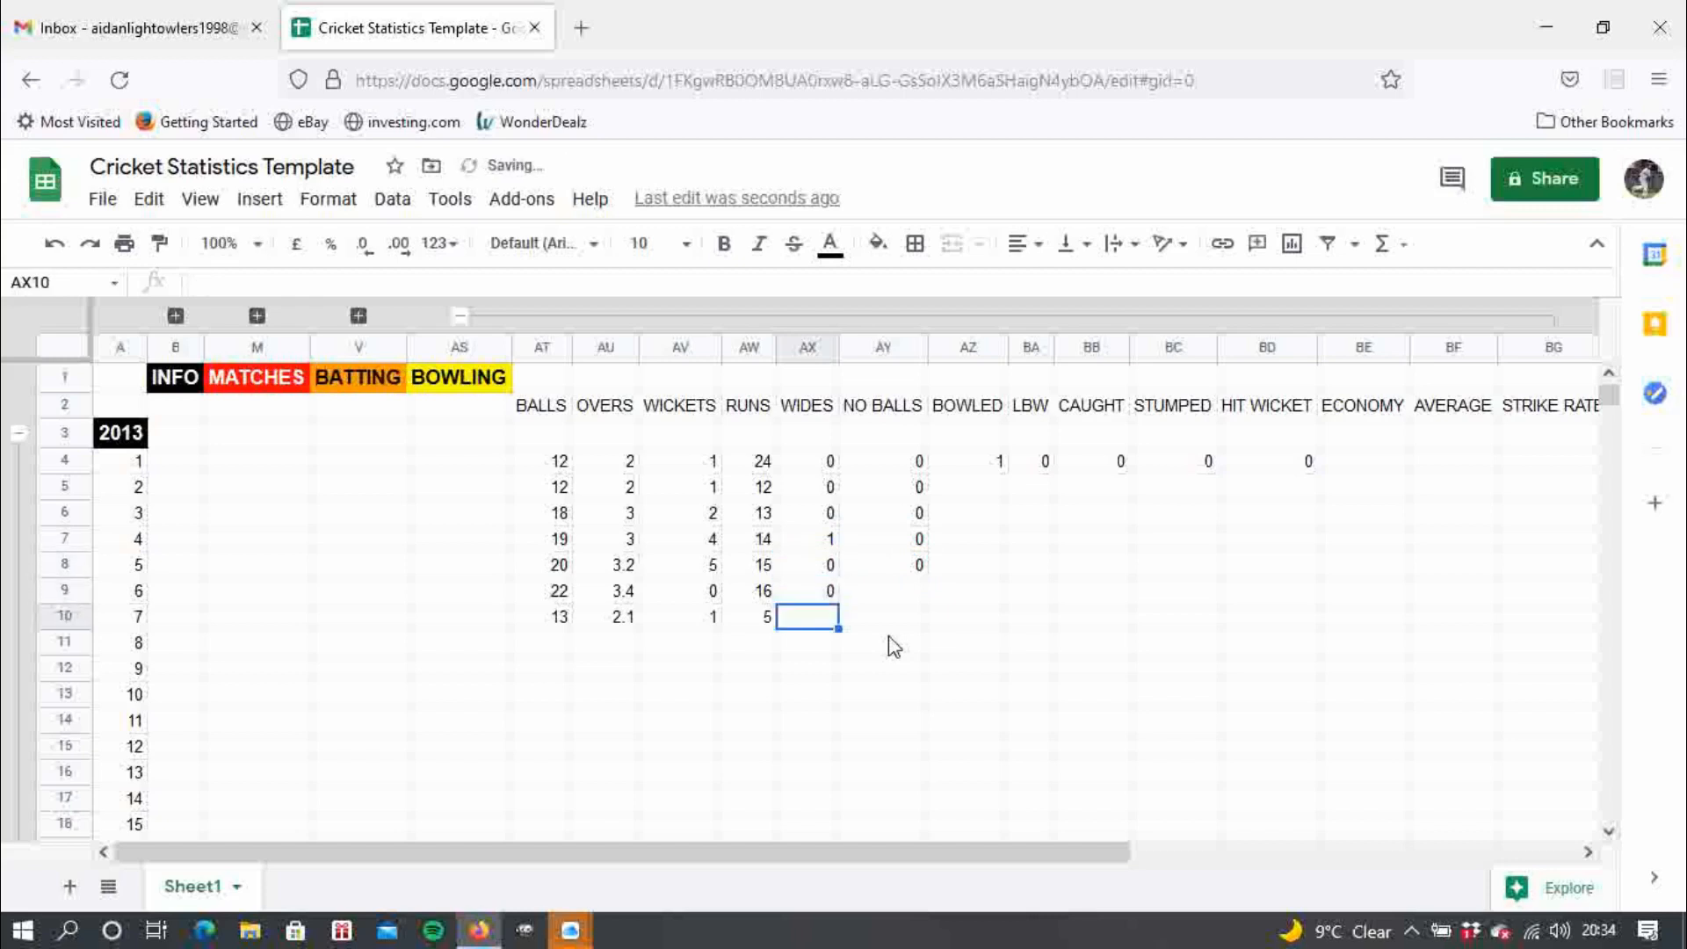
text(1)
- Override the seventh match's overs formula in AU10 with the fixed value 2
key(Left)
key(Left)
key(Left)
text(2)
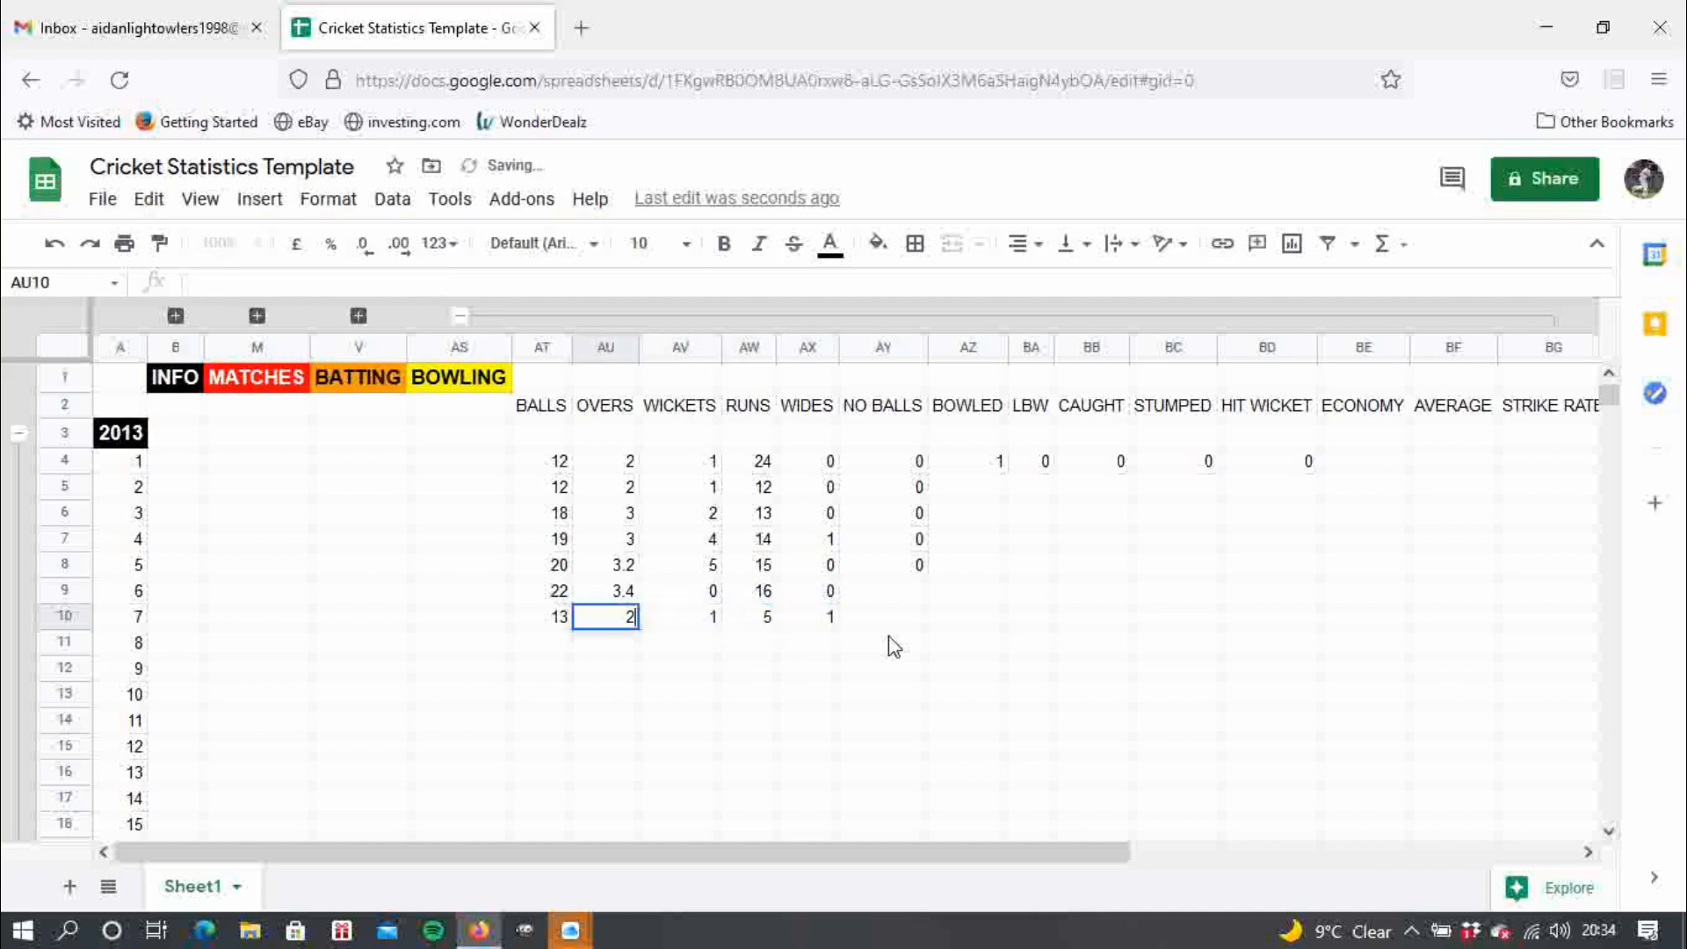
key(Return)
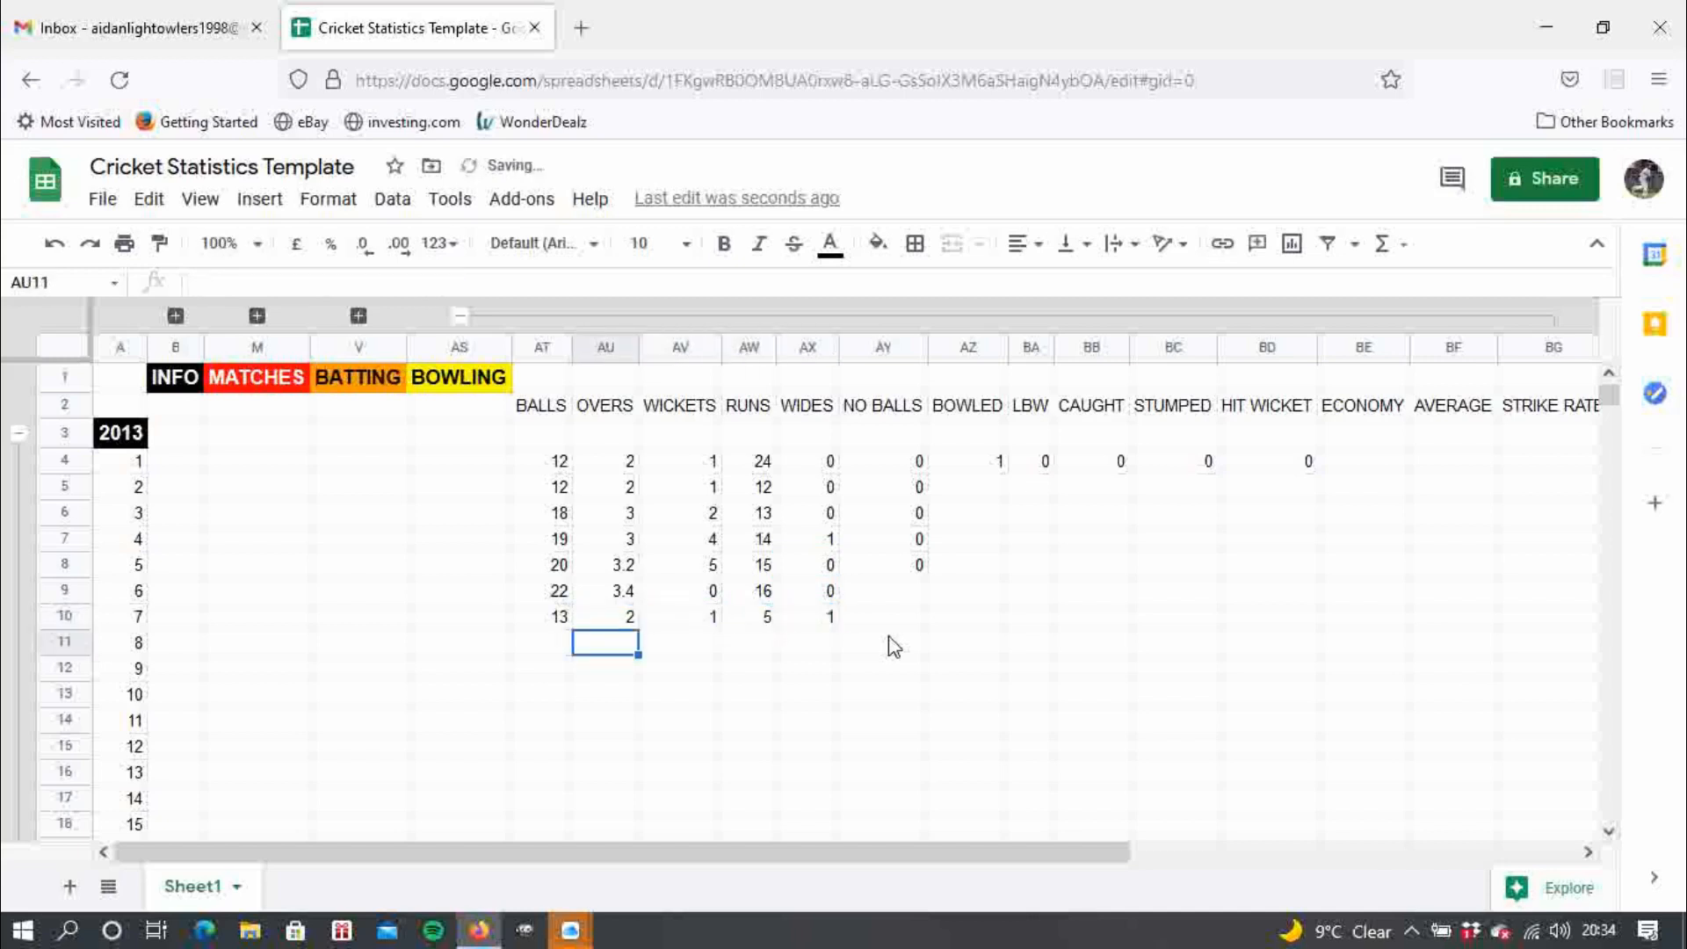
- Enter 0 no balls for matches 6 and 7 in AY9:AY10
click(905, 618)
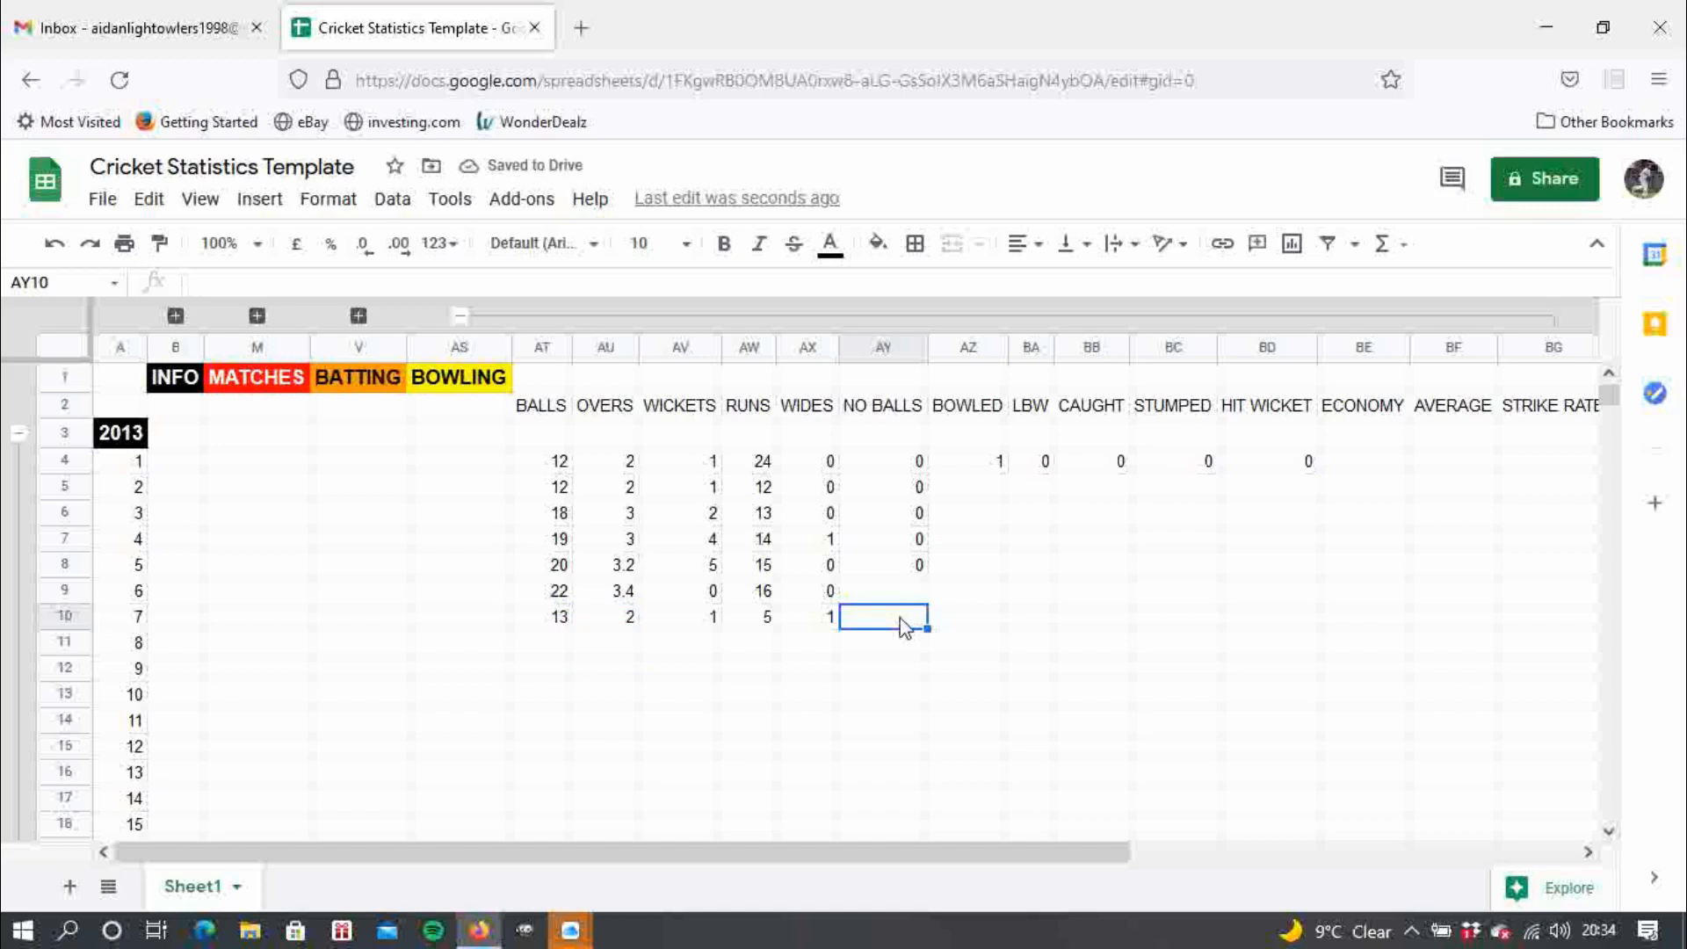
text(0)
key(Up)
text(0)
- Enter the bowled wickets for matches 2 and 3 as 1 in AZ5 and 2 in AZ6
key(Up)
key(Right)
key(Right)
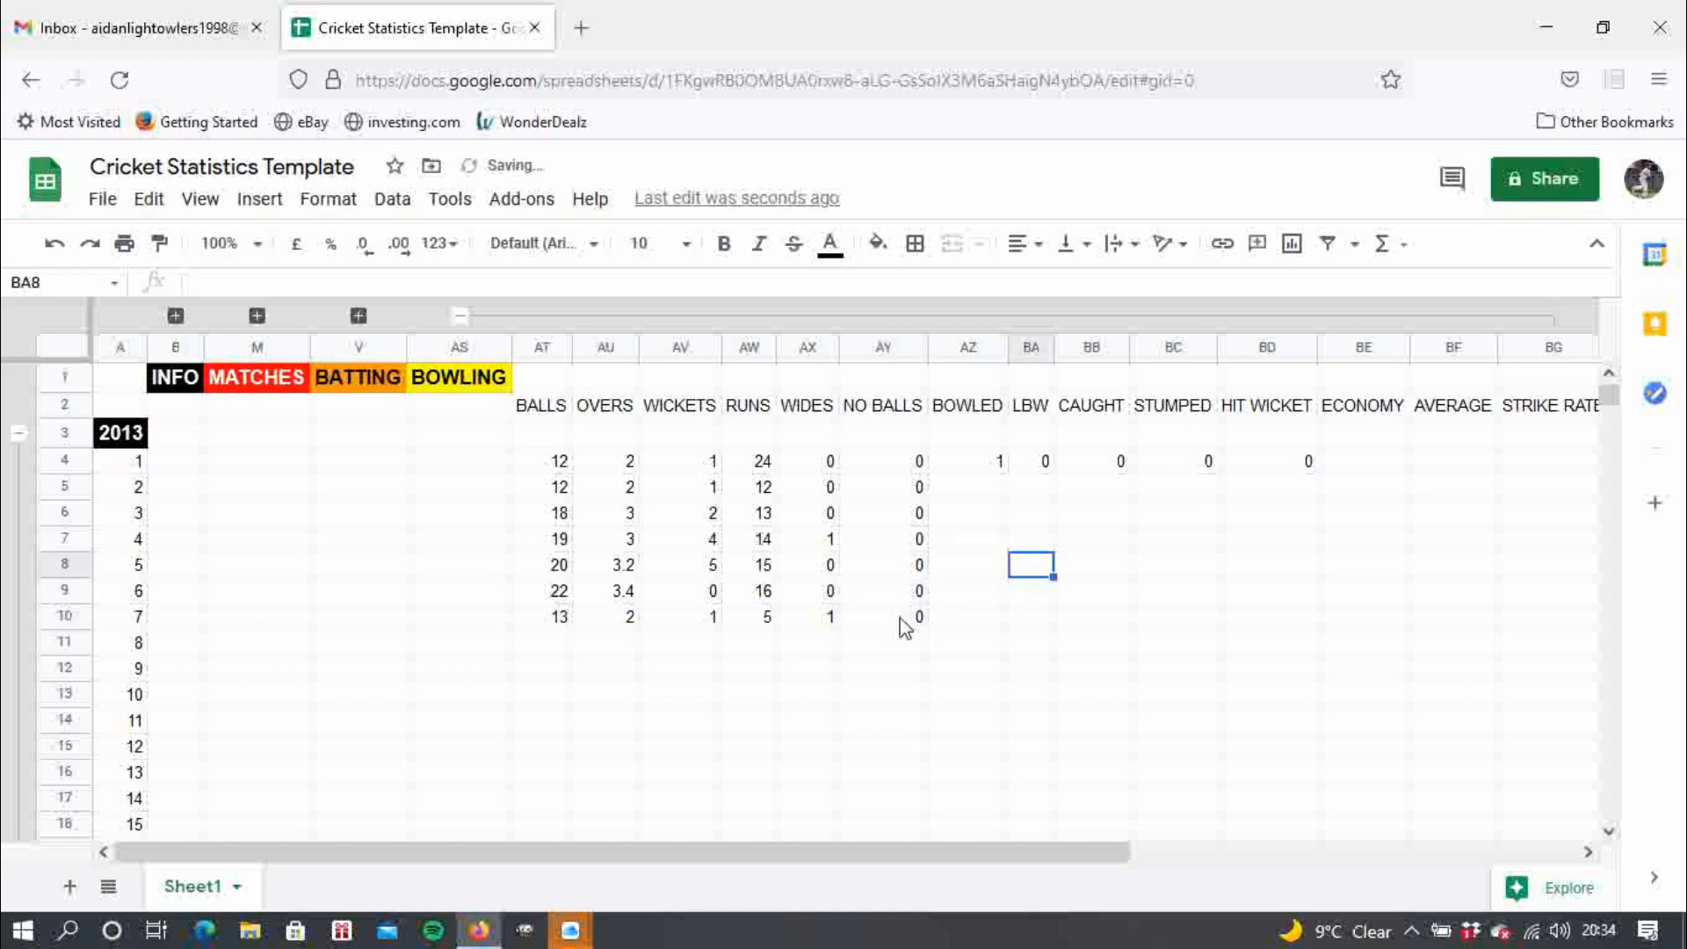
key(Up)
key(Up)
key(Up)
key(Left)
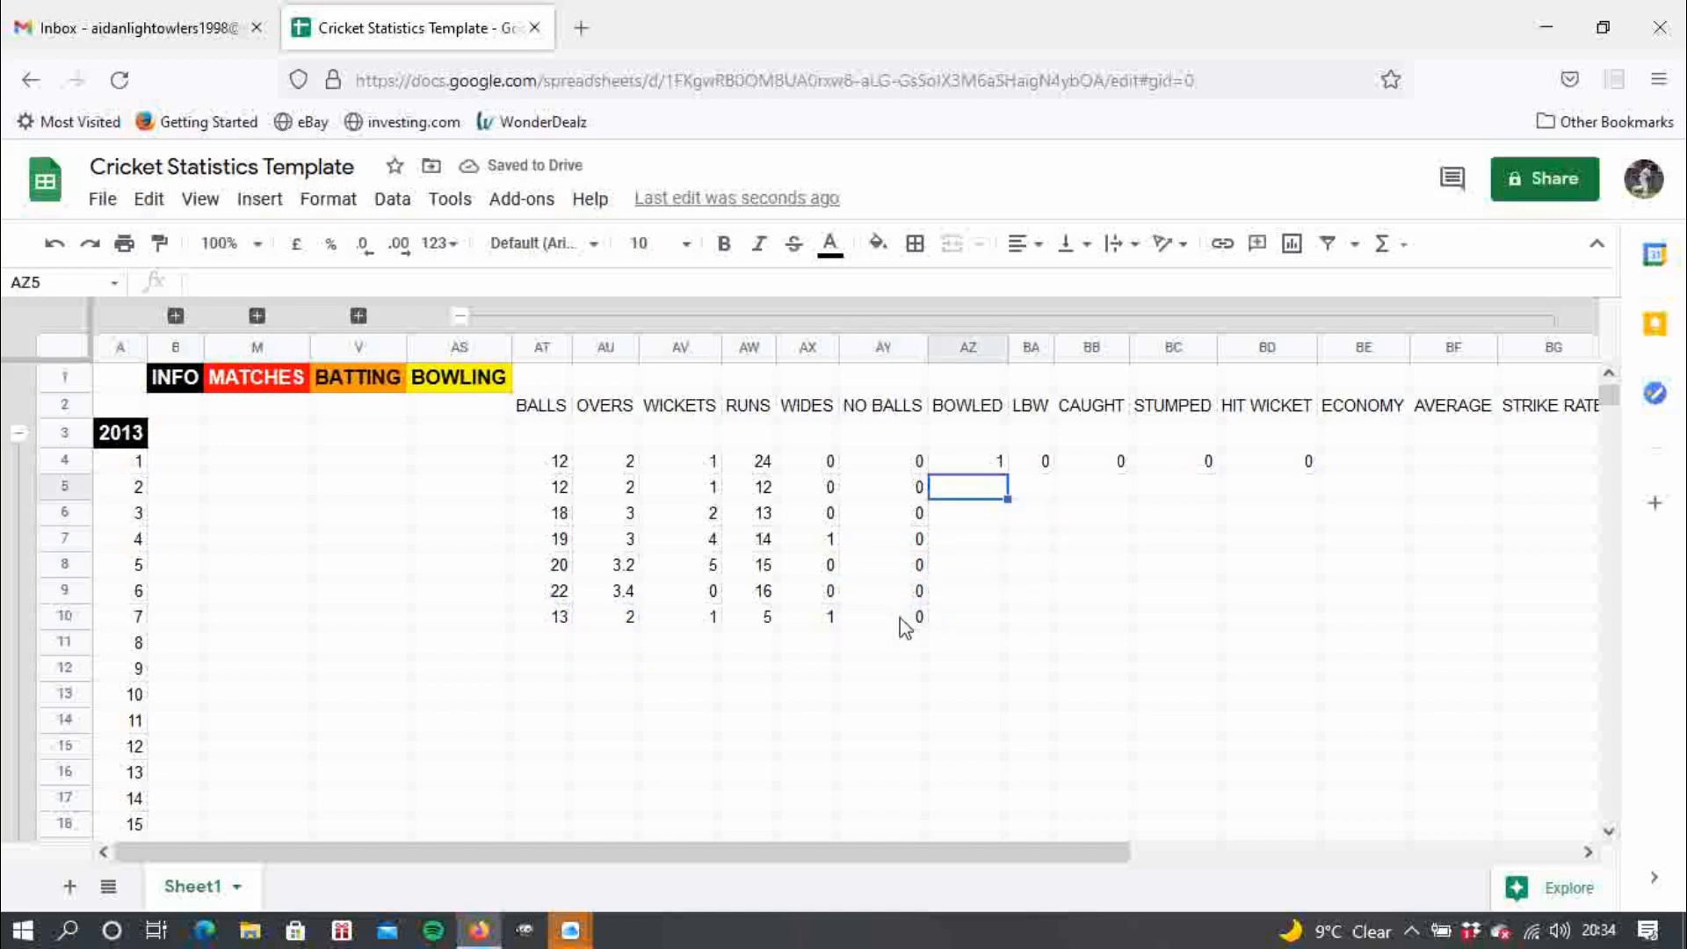
text(1)
key(Return)
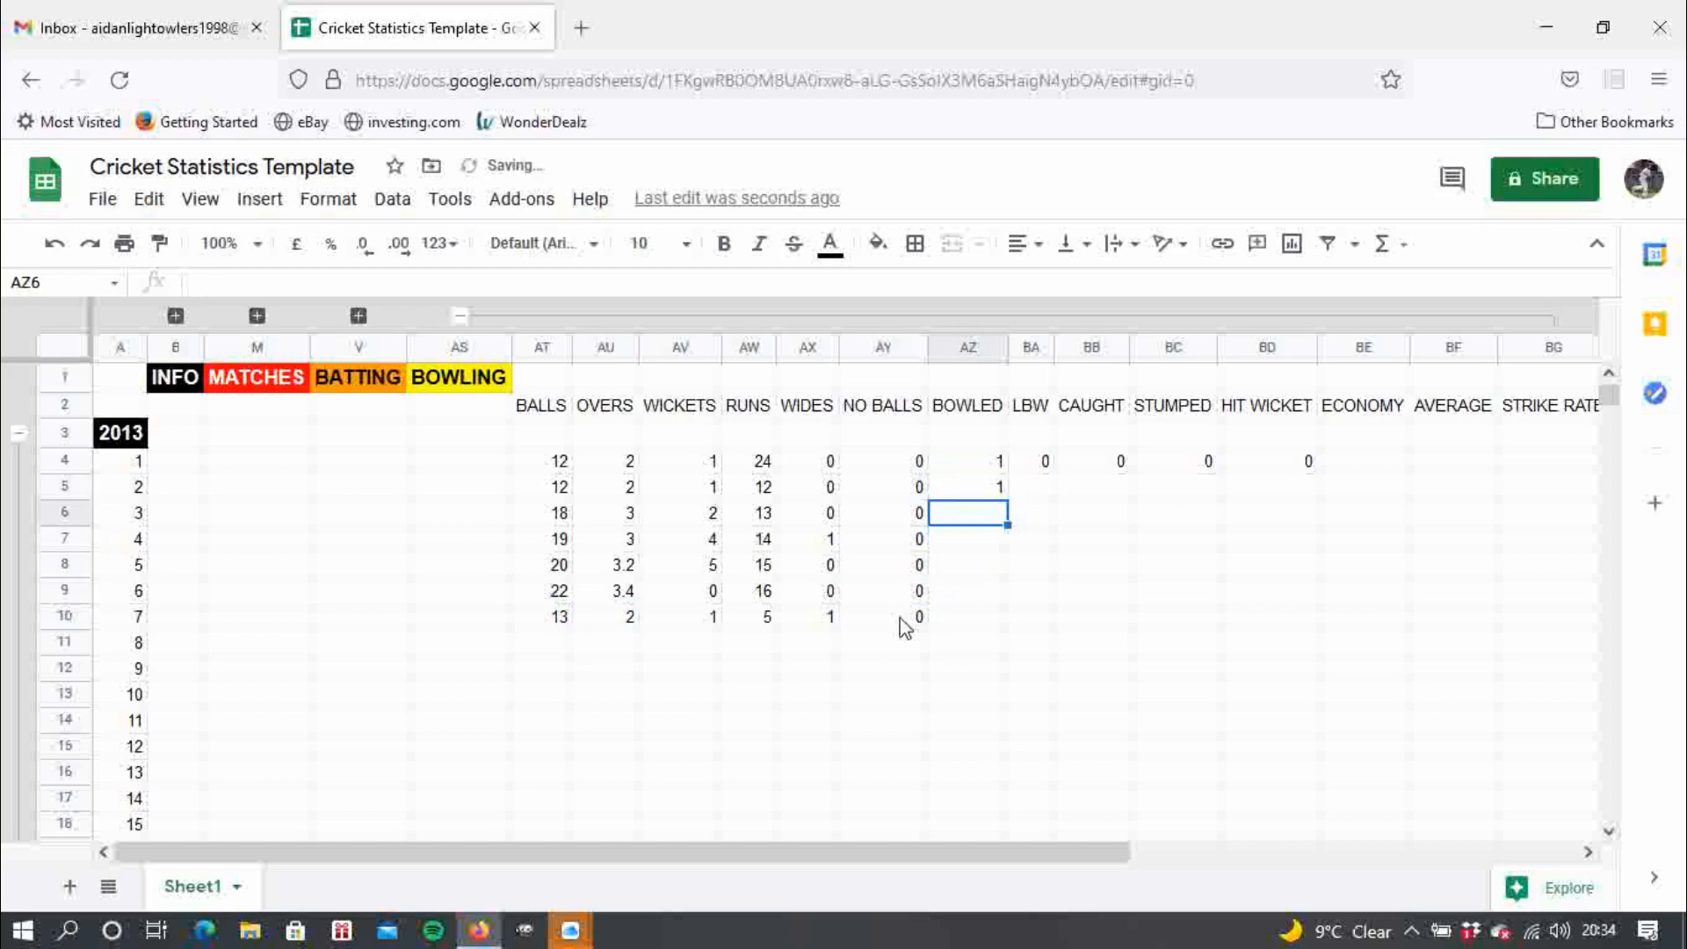
text(3)
key(Return)
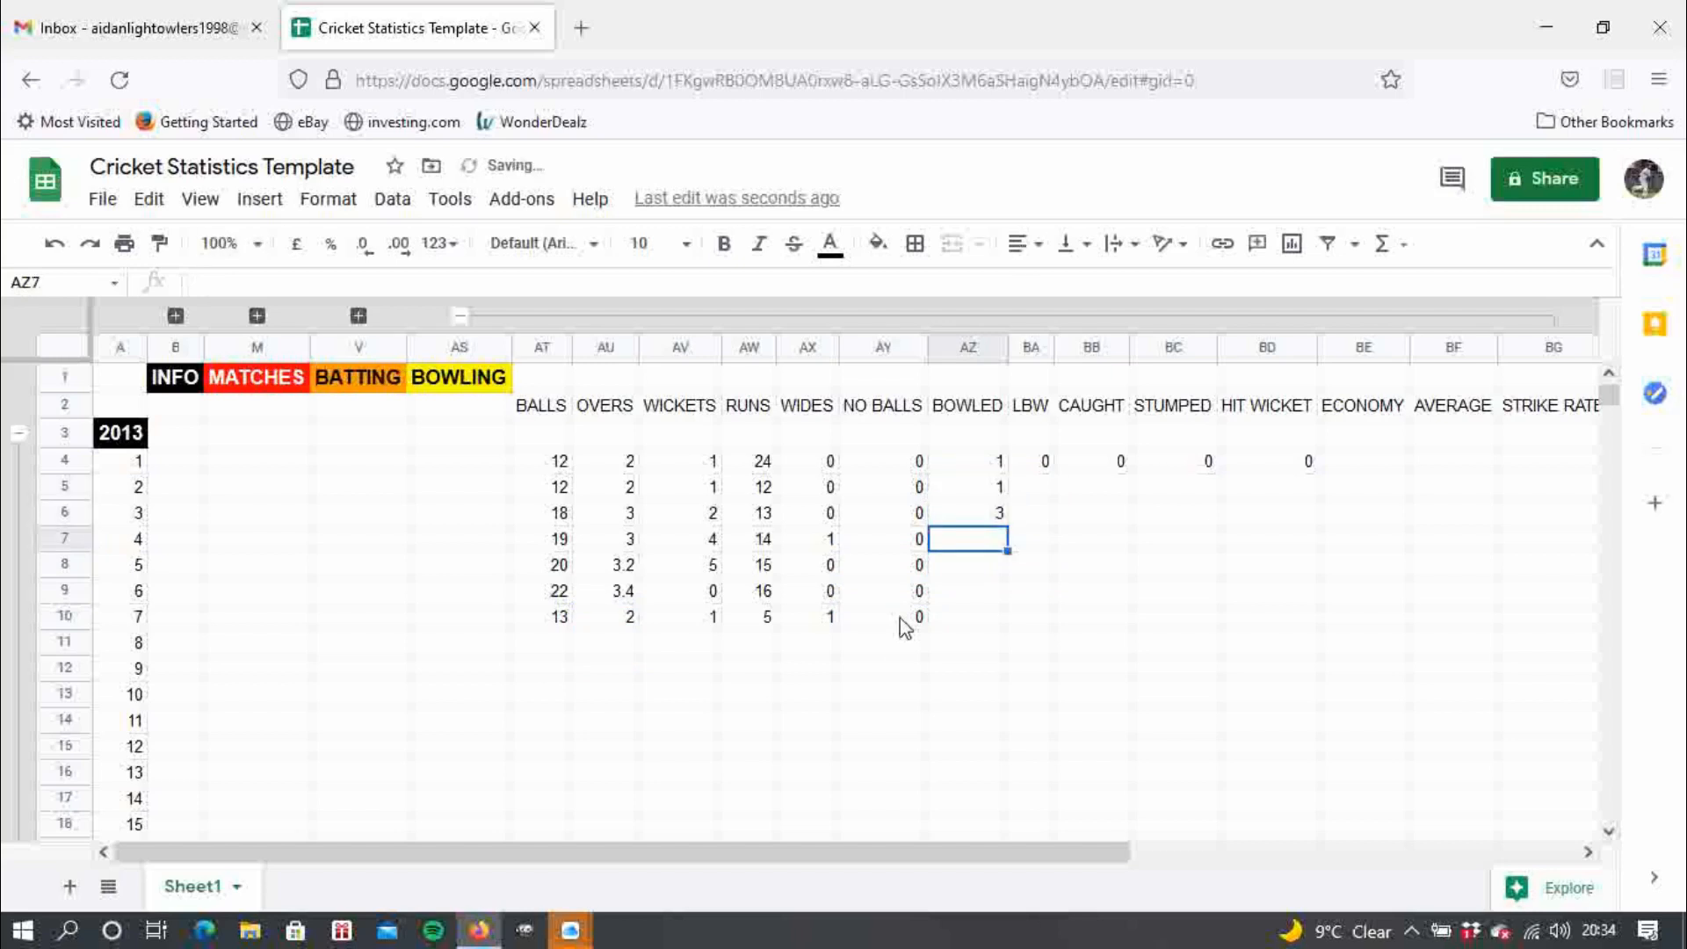
key(Up)
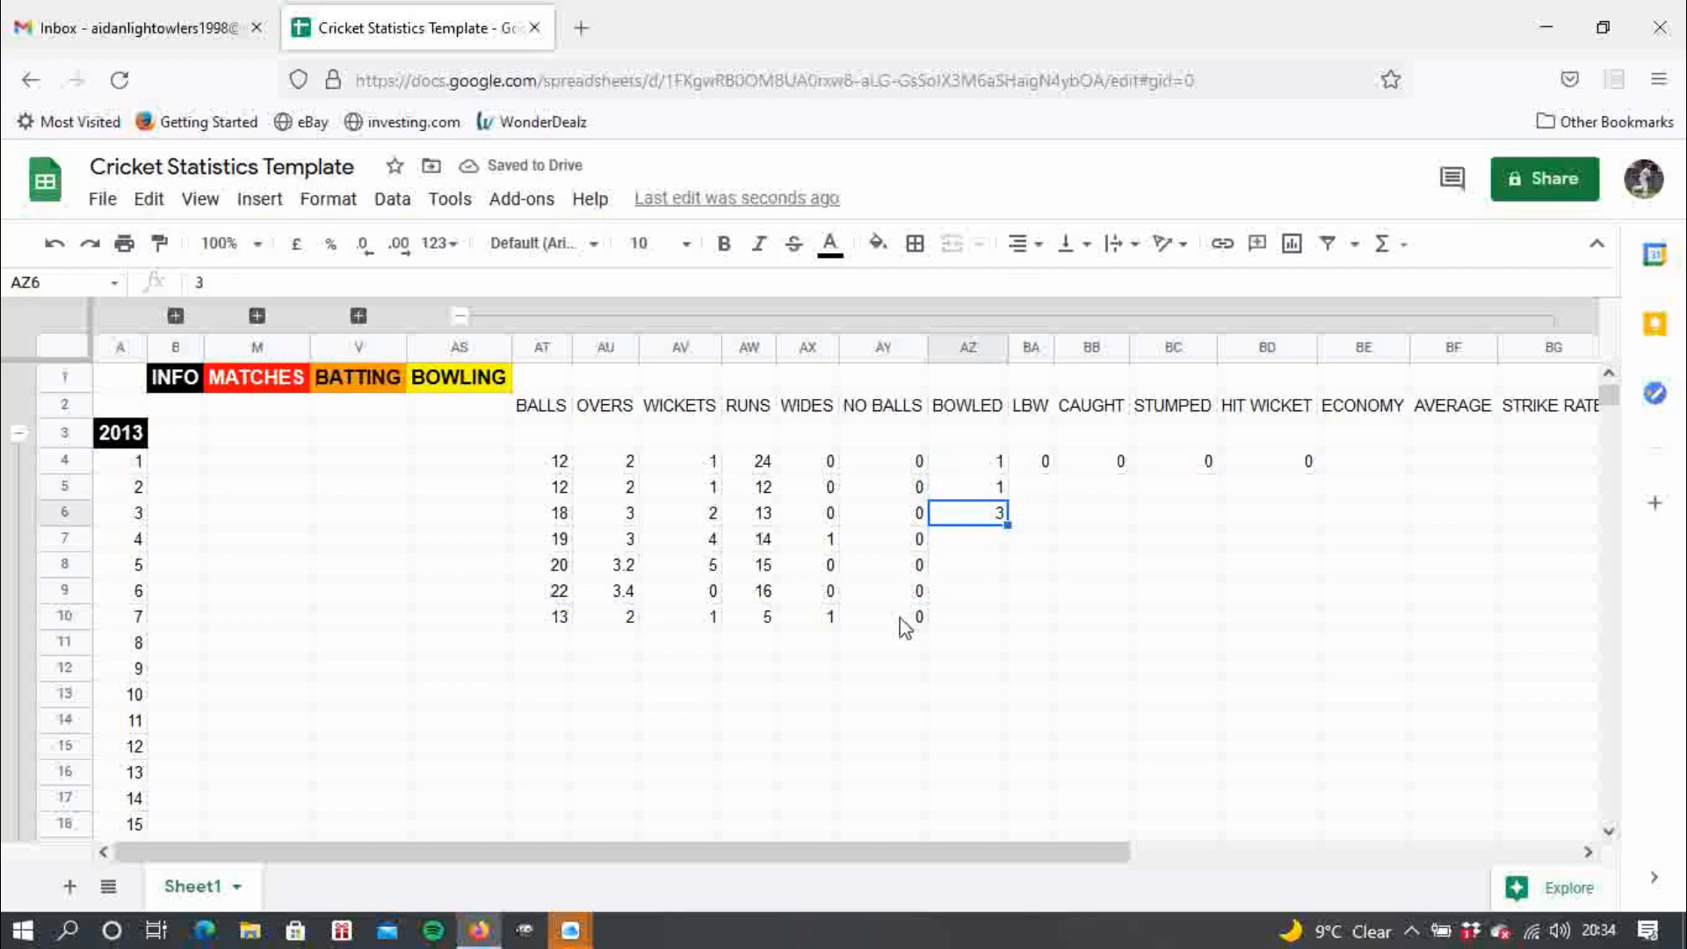
text(2)
key(Return)
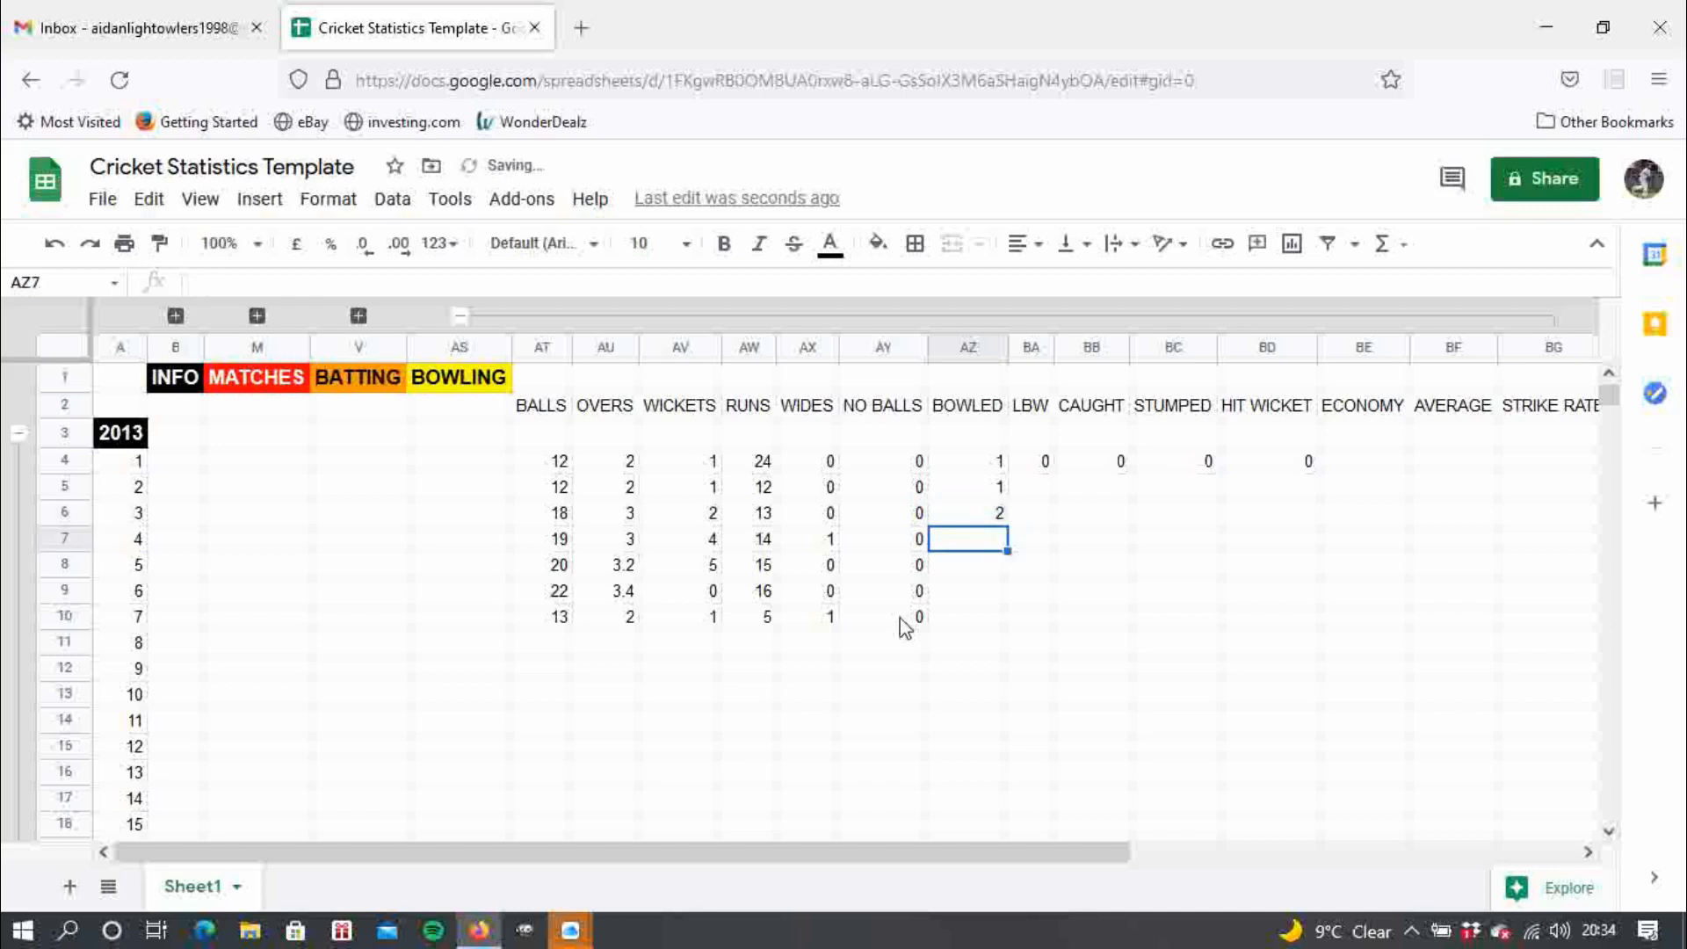
- Enter the bowled wickets 4, 5, 0 and 1 for matches 4 to 7 in AZ7:AZ10
text(4)
key(Return)
text(5)
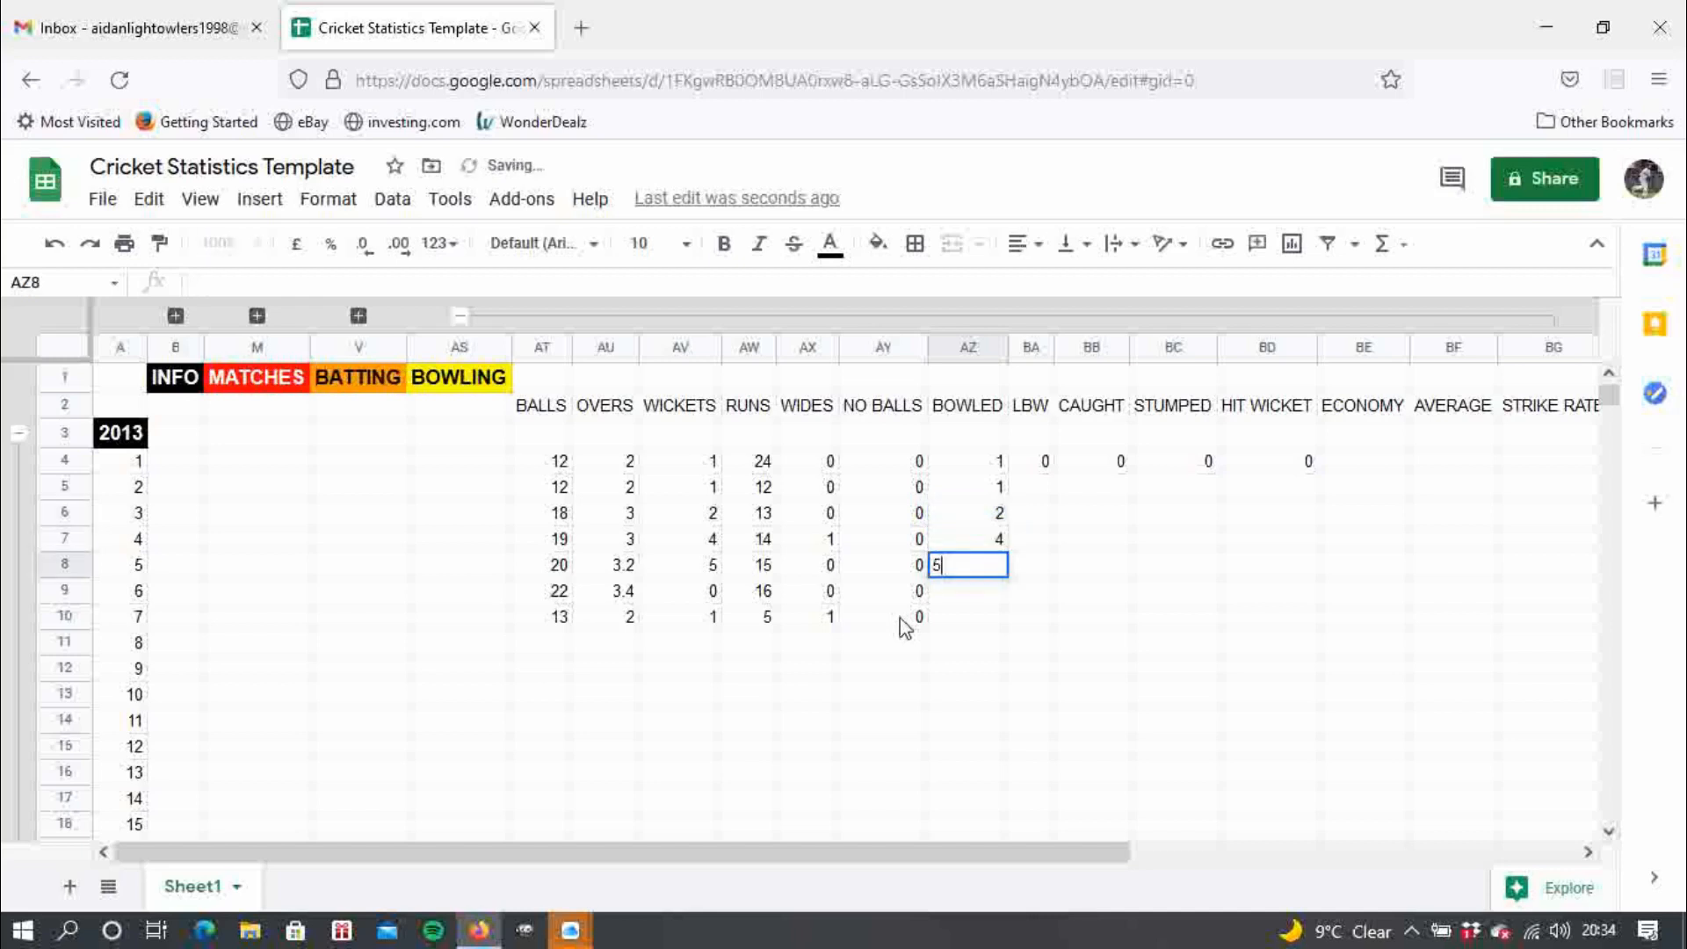
key(Return)
text(0)
key(Return)
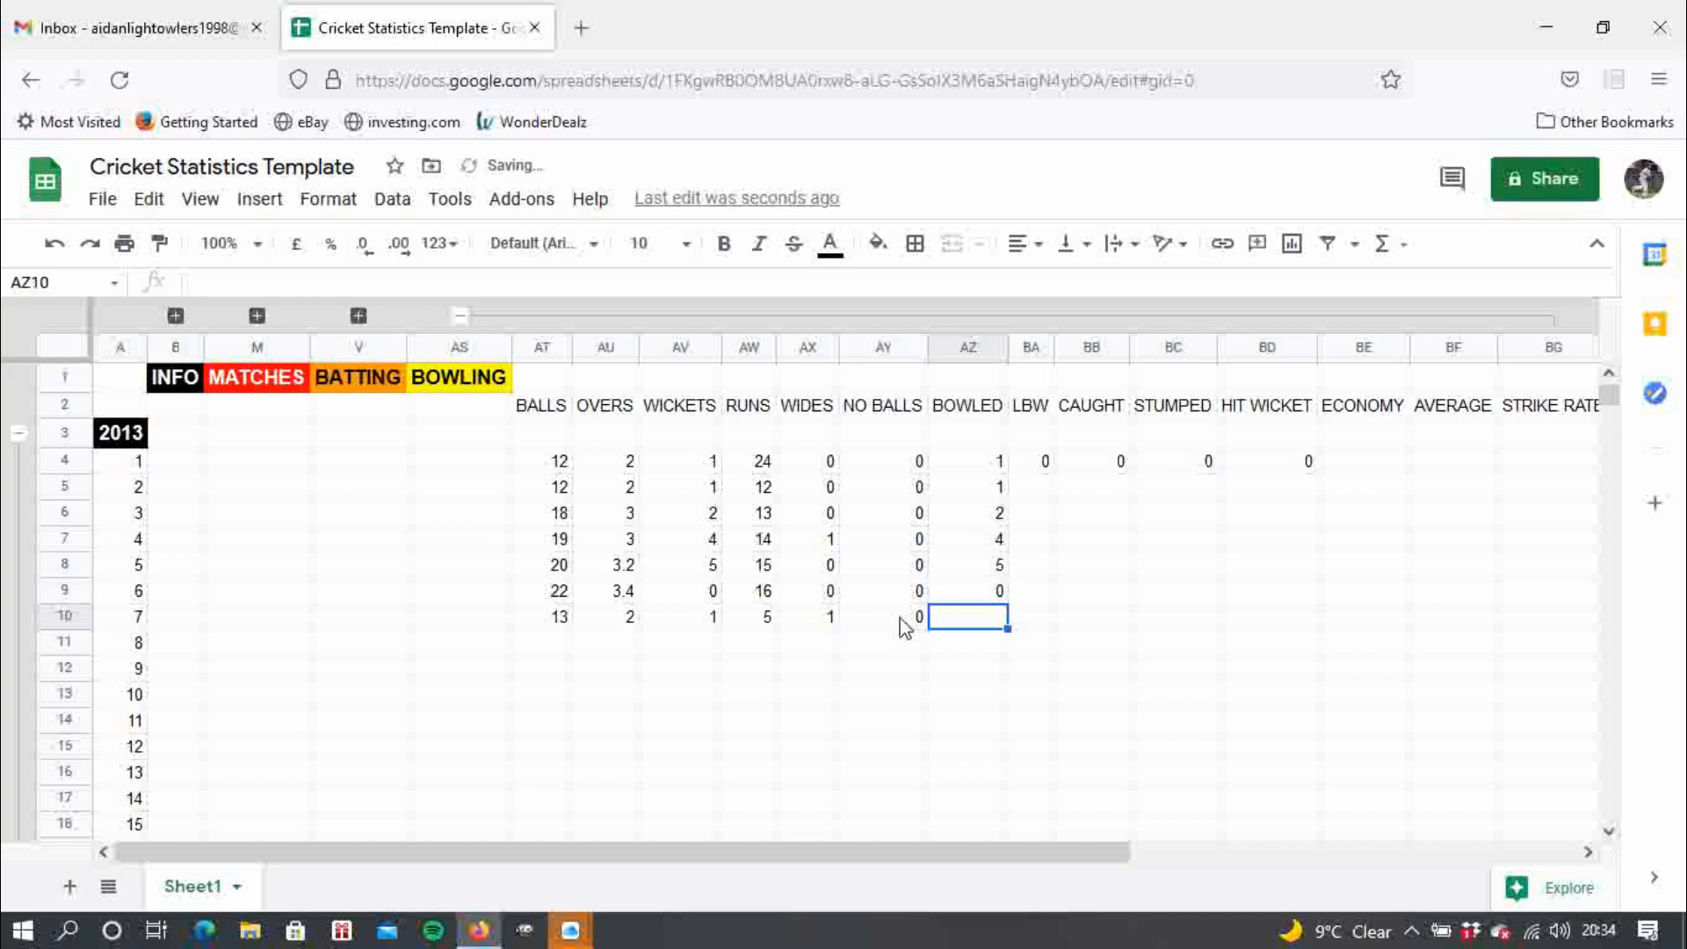
text(1)
- Fill the 0 from BA4 across the LBW to hit wicket columns and down through BD33 for all 2013 matches
key(Tab)
key(Up)
key(Up)
key(Up)
key(Up)
key(Up)
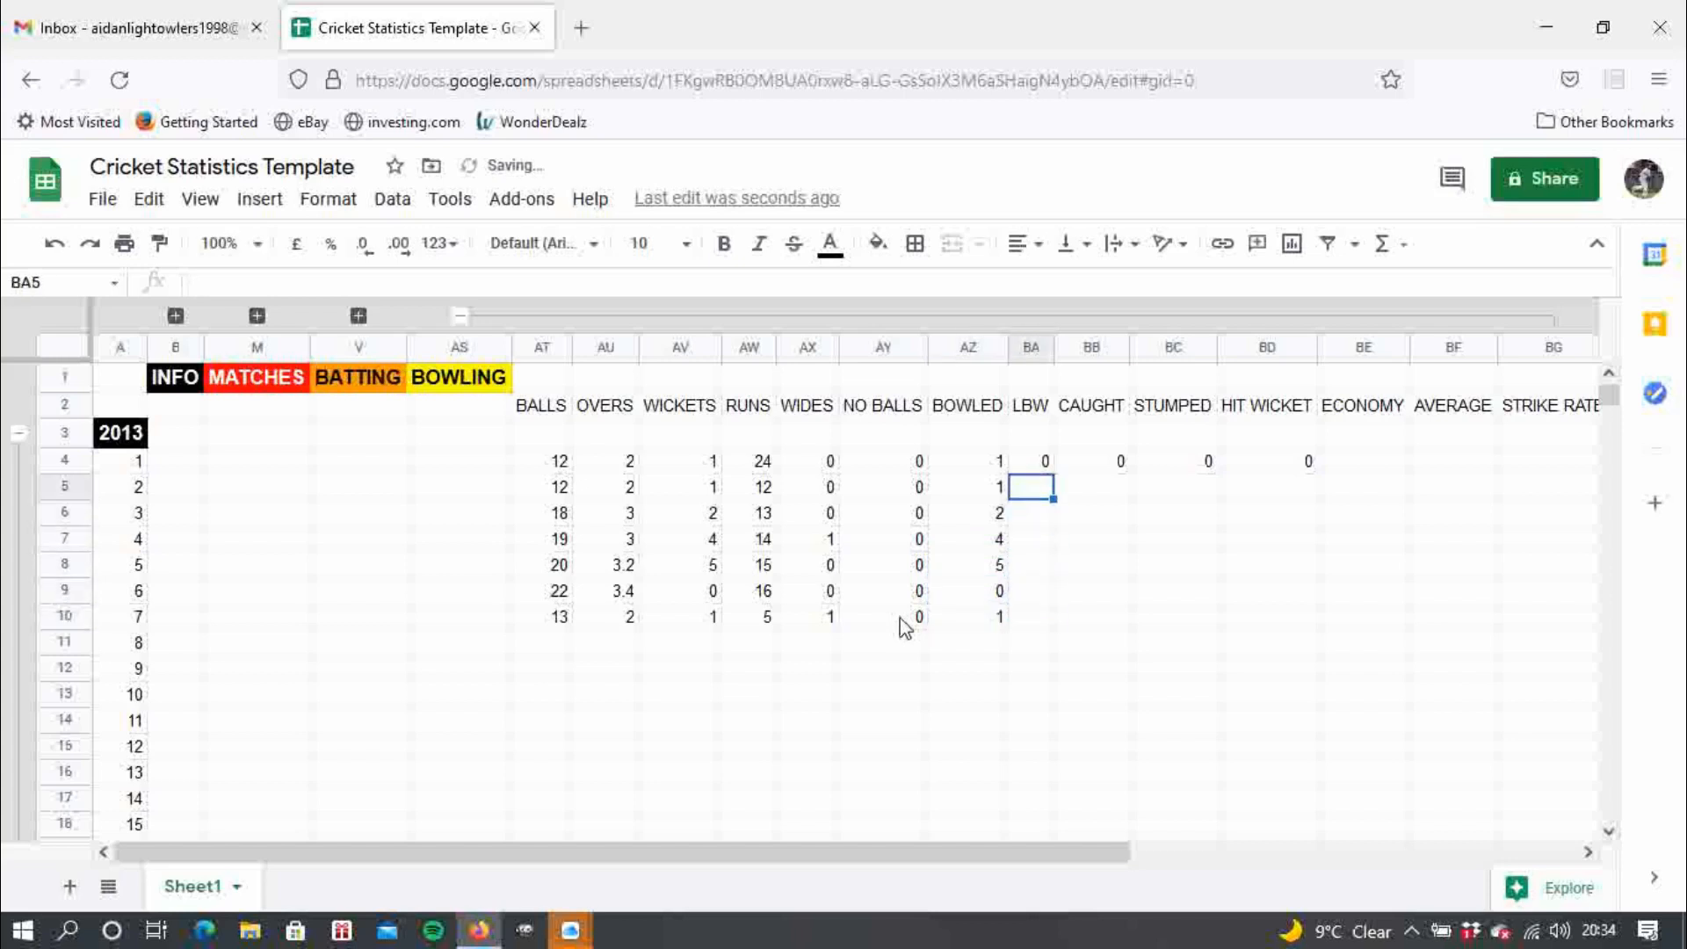
key(Down)
key(Up)
key(Up)
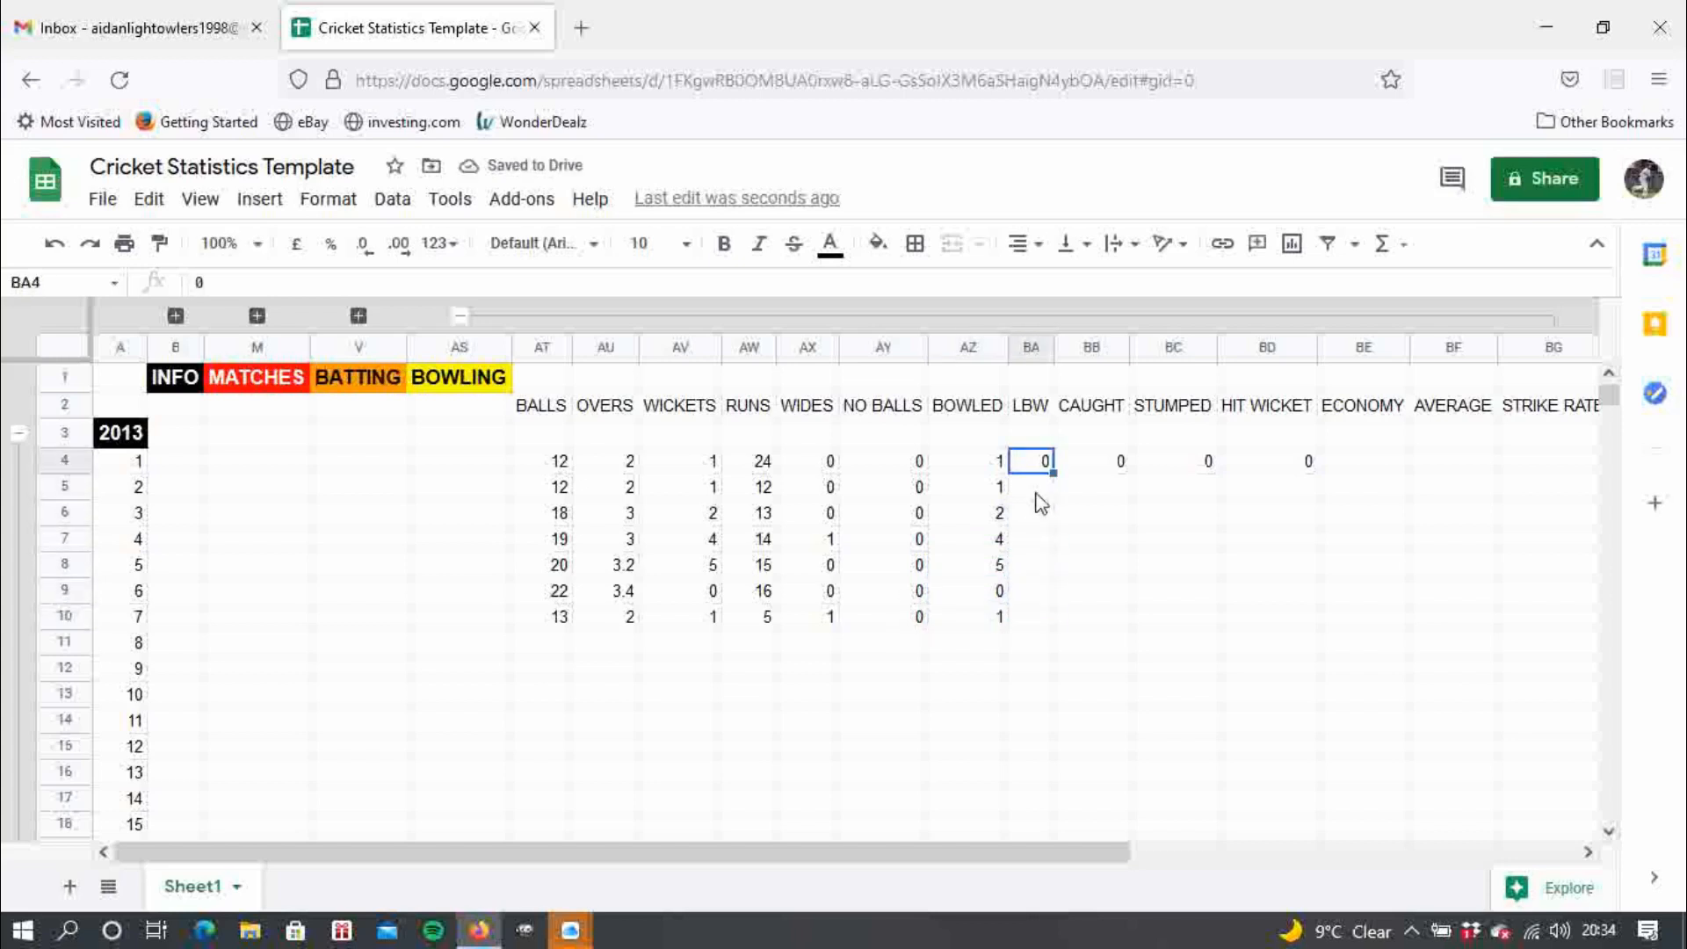
drag(1053, 474, 1311, 620)
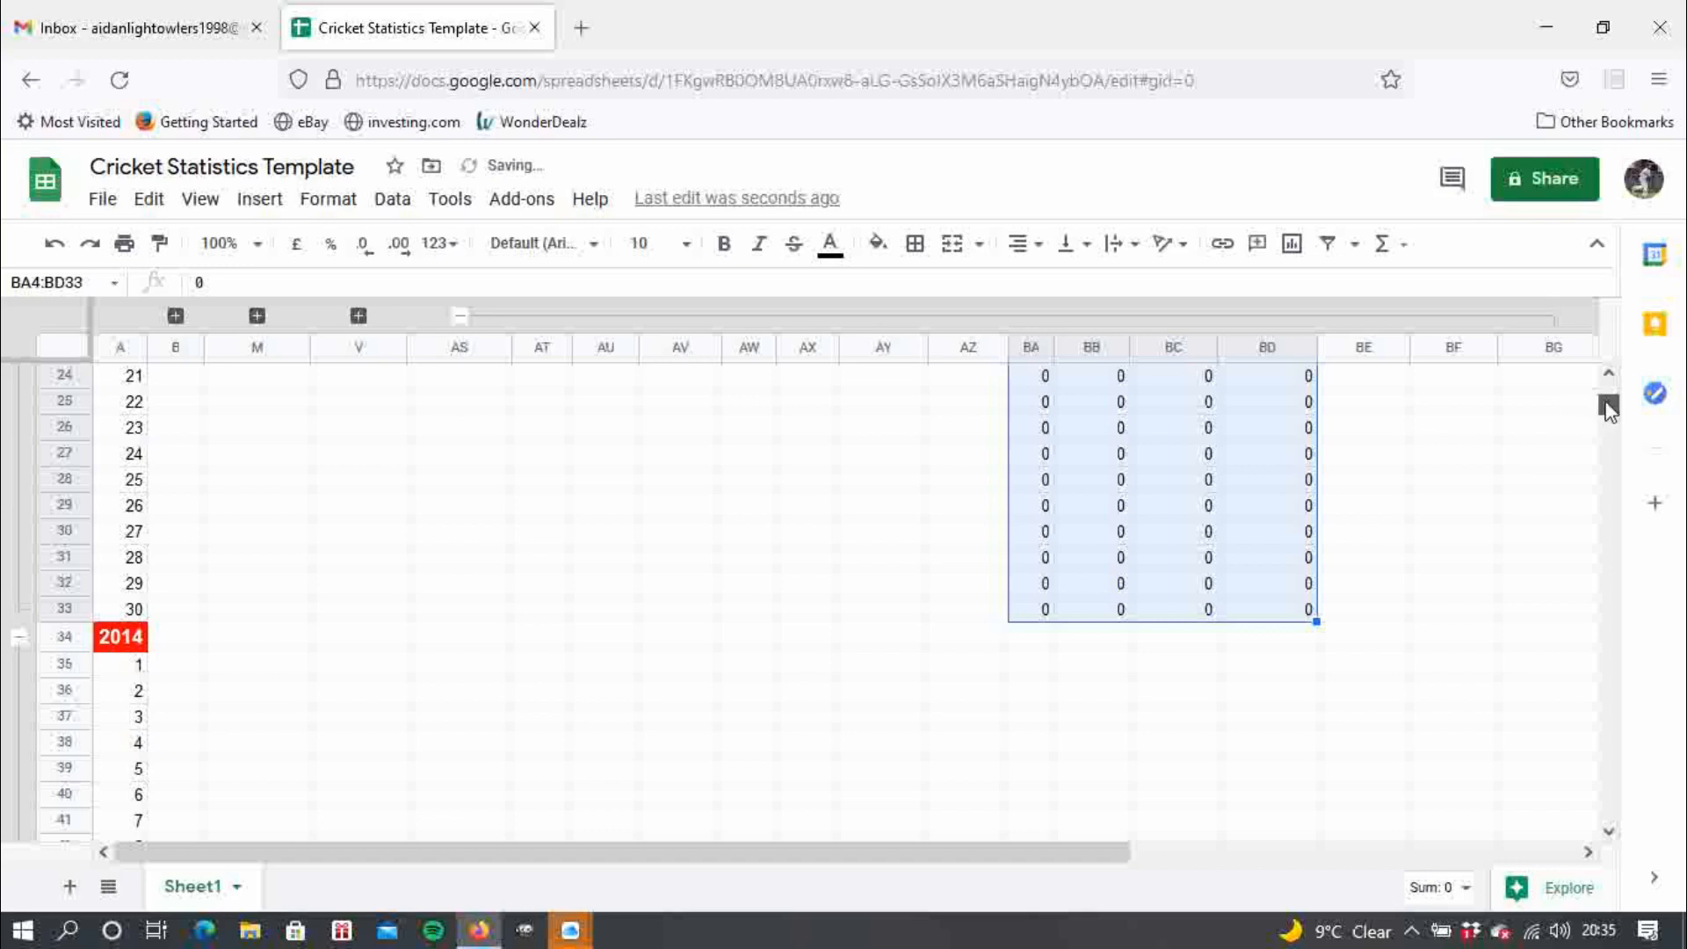
- Enter 0 in AT11 and fill it through AZ33 for the remaining 2013 matches
drag(1609, 409, 1608, 387)
click(557, 654)
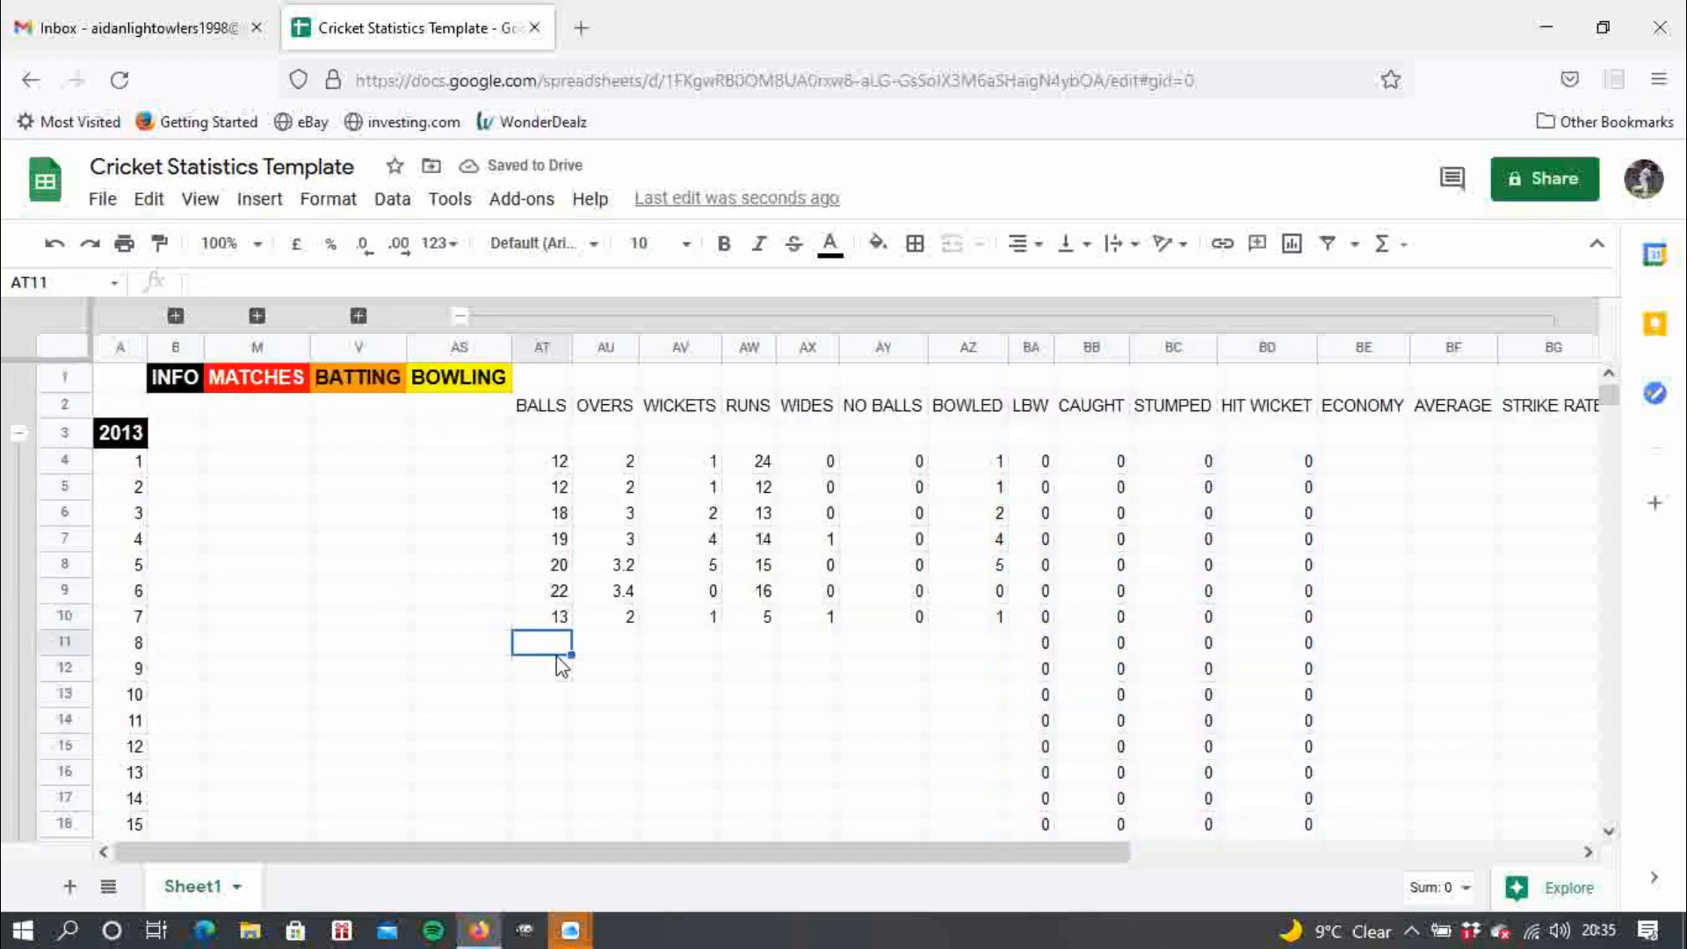
double_click(557, 655)
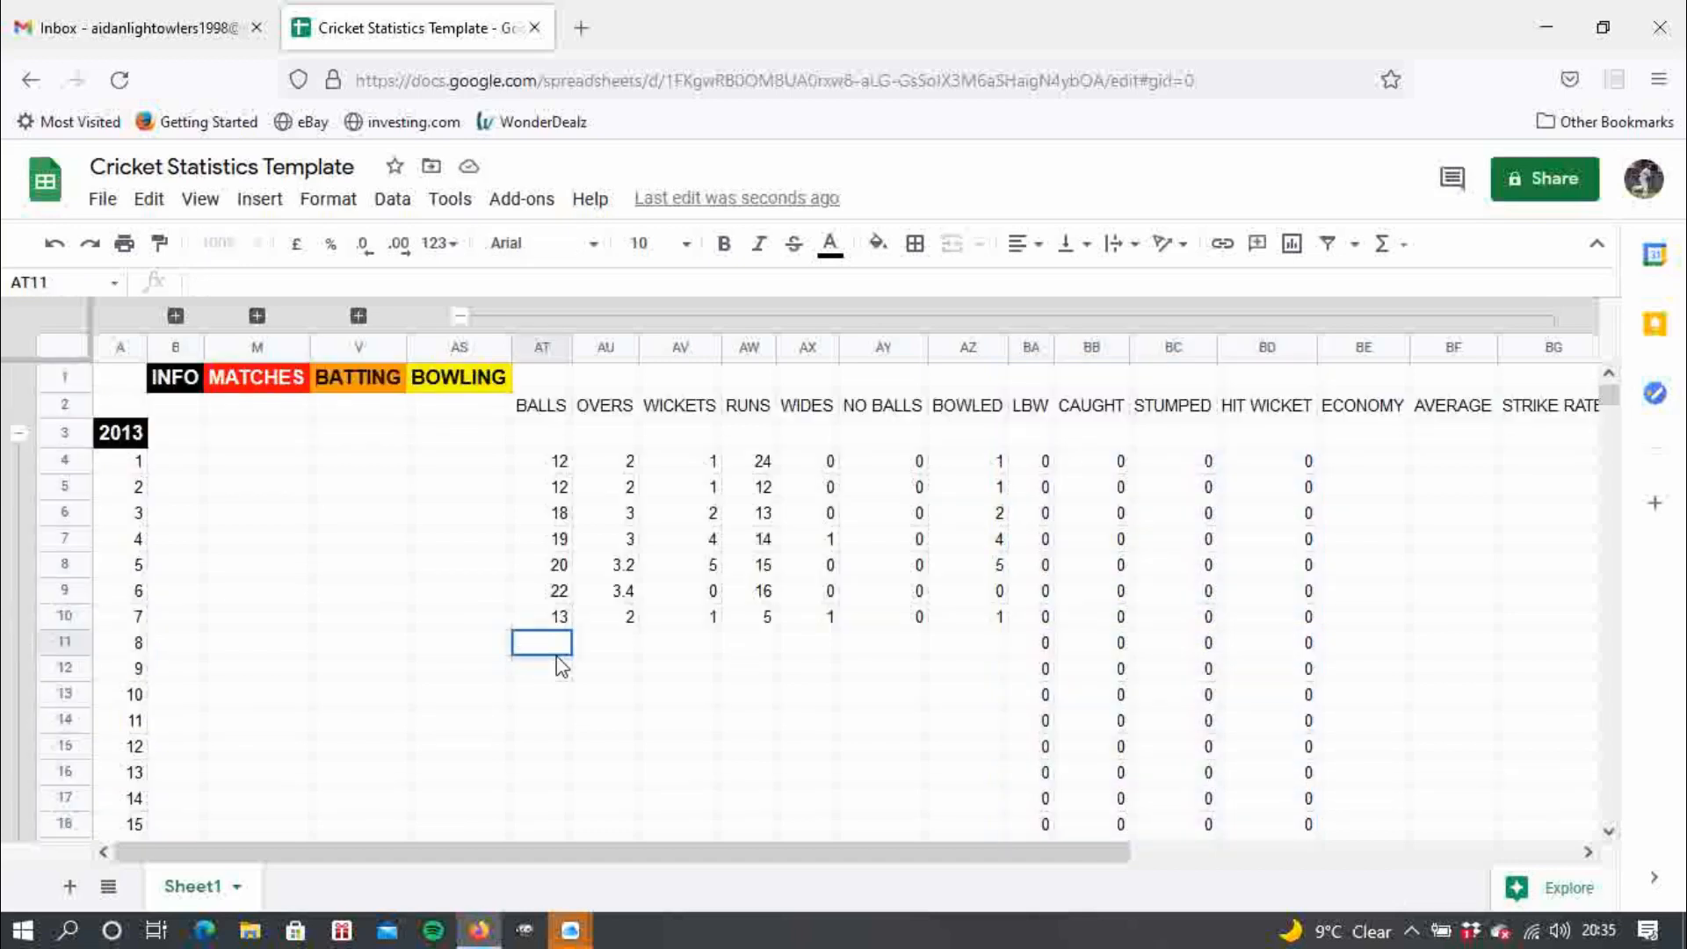
text(0)
key(Return)
click(561, 649)
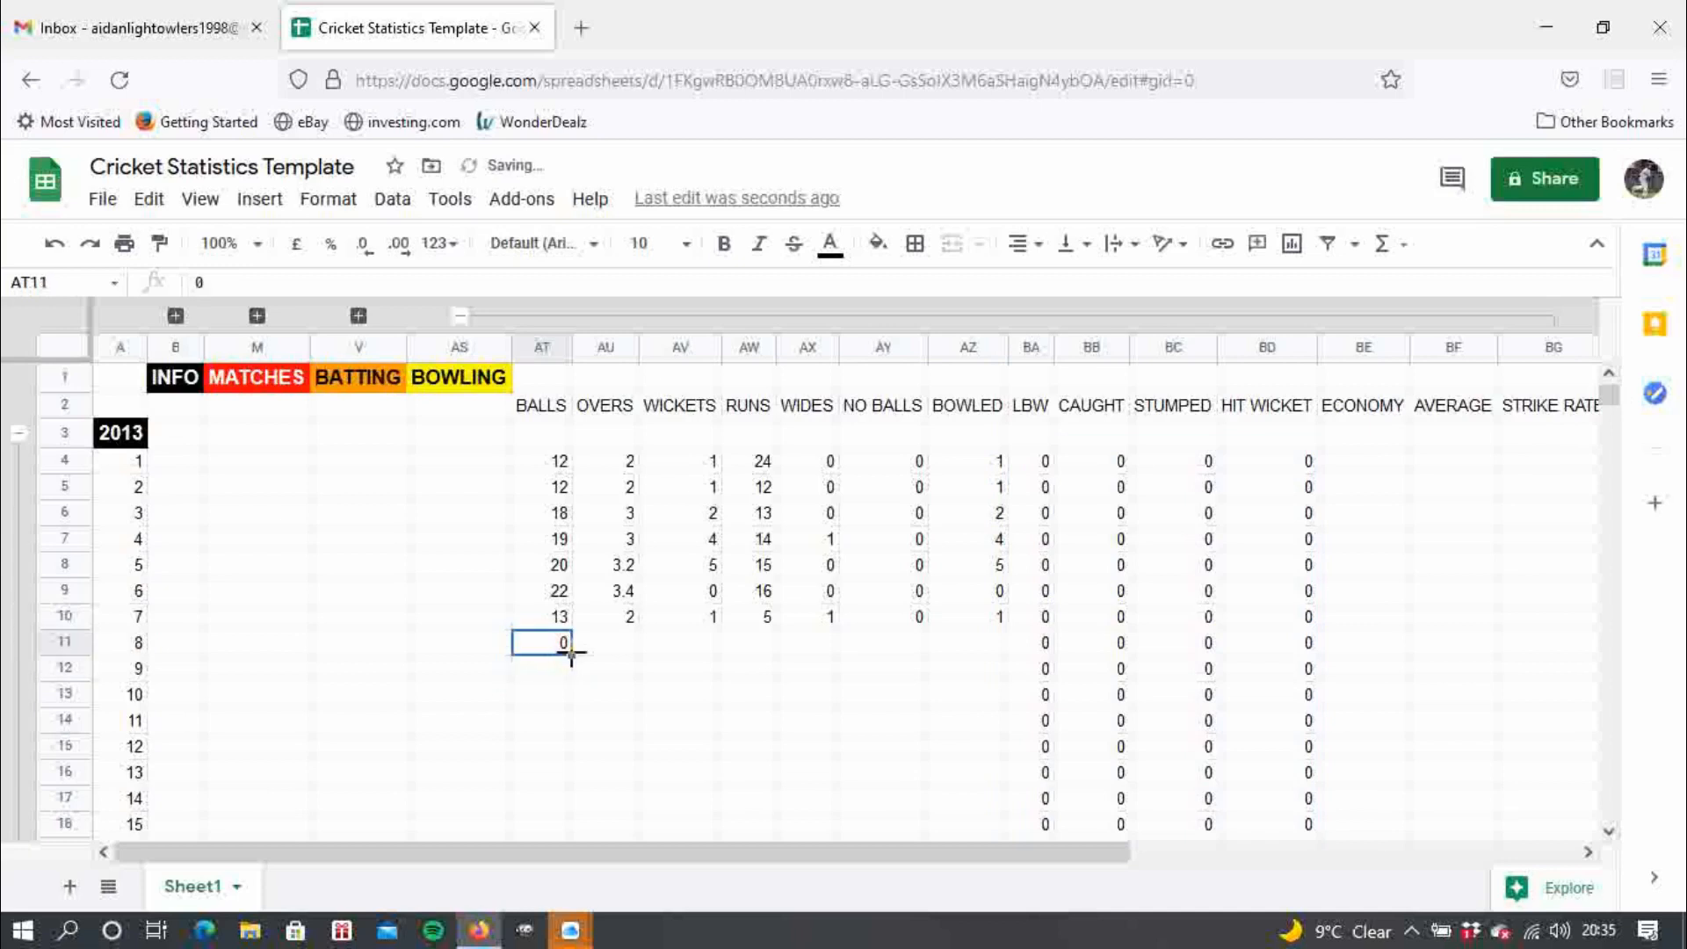
drag(571, 654, 1021, 523)
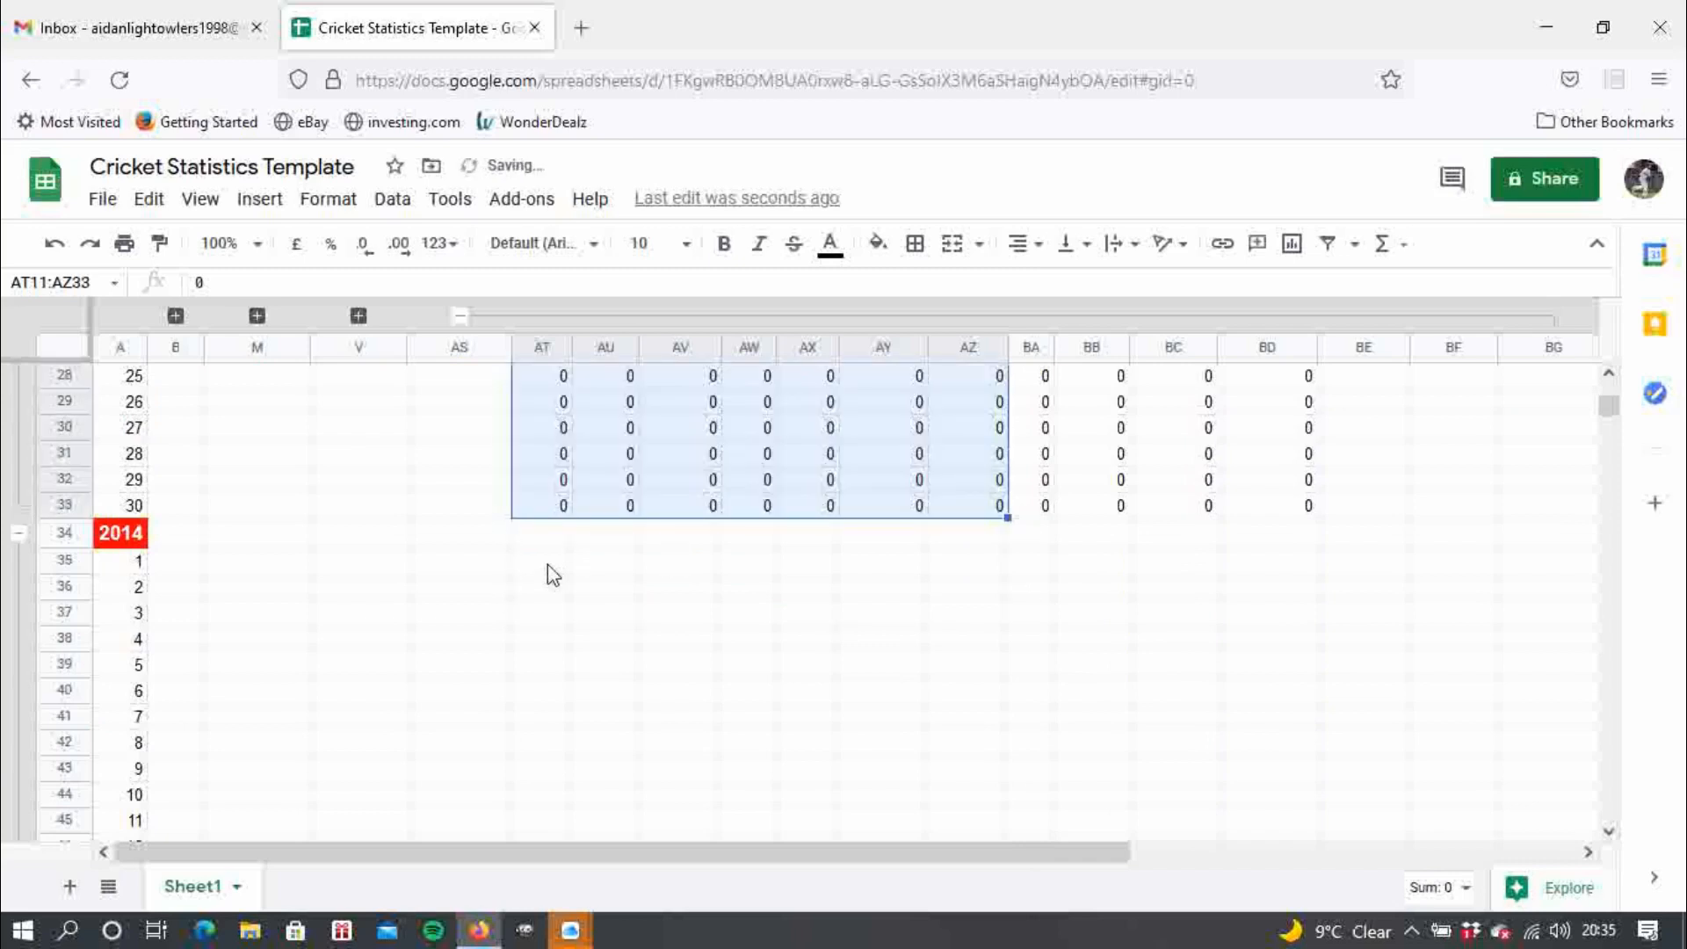
- Enter 0 in AT35 and fill it through BD64 for all 2014 matches
click(546, 564)
text(0)
key(Return)
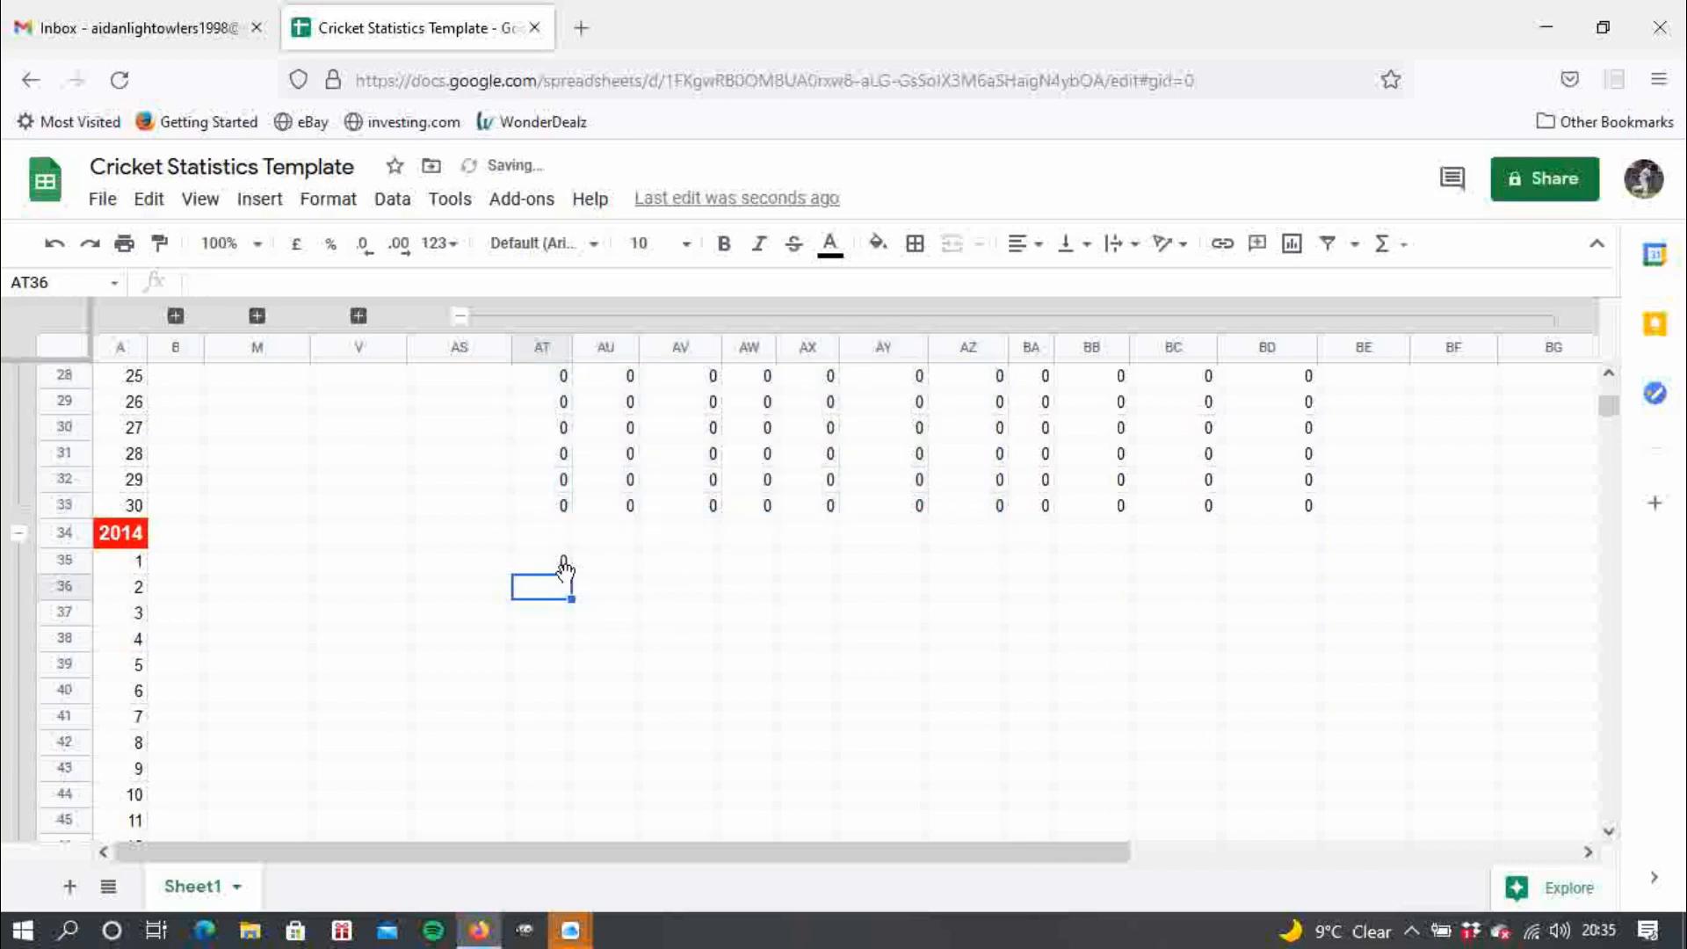
click(567, 568)
drag(568, 568, 1326, 656)
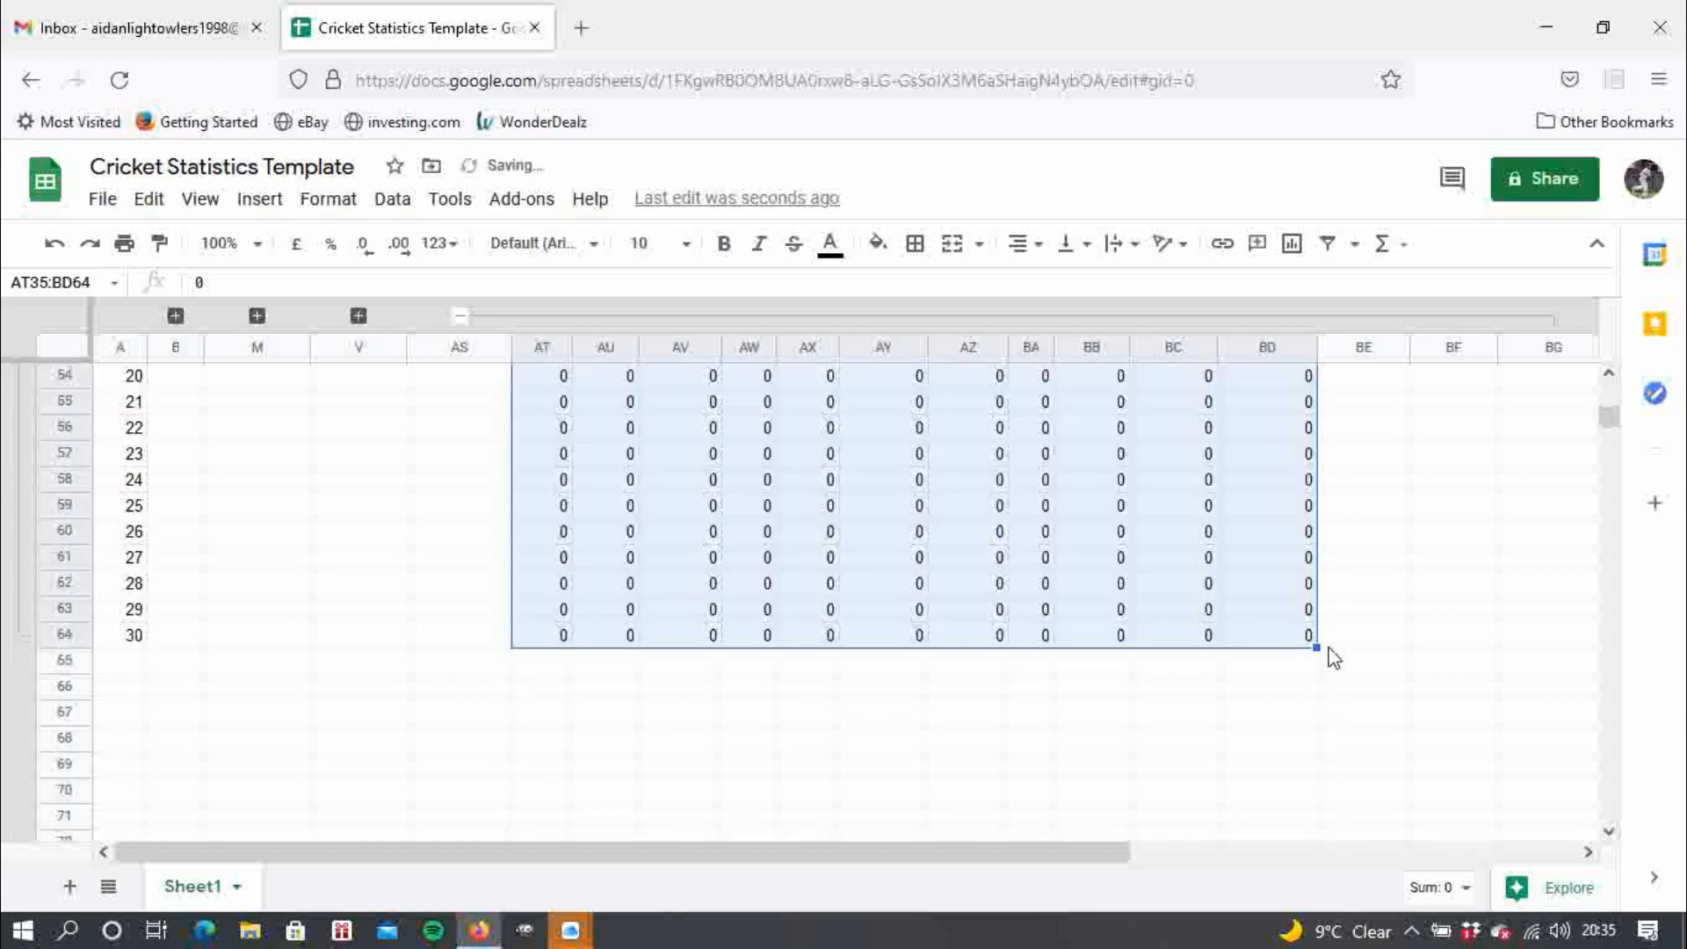
- Total the 2013 balls bowled in AT3 with =SUM(AT4:AT33)
drag(1607, 423, 1627, 323)
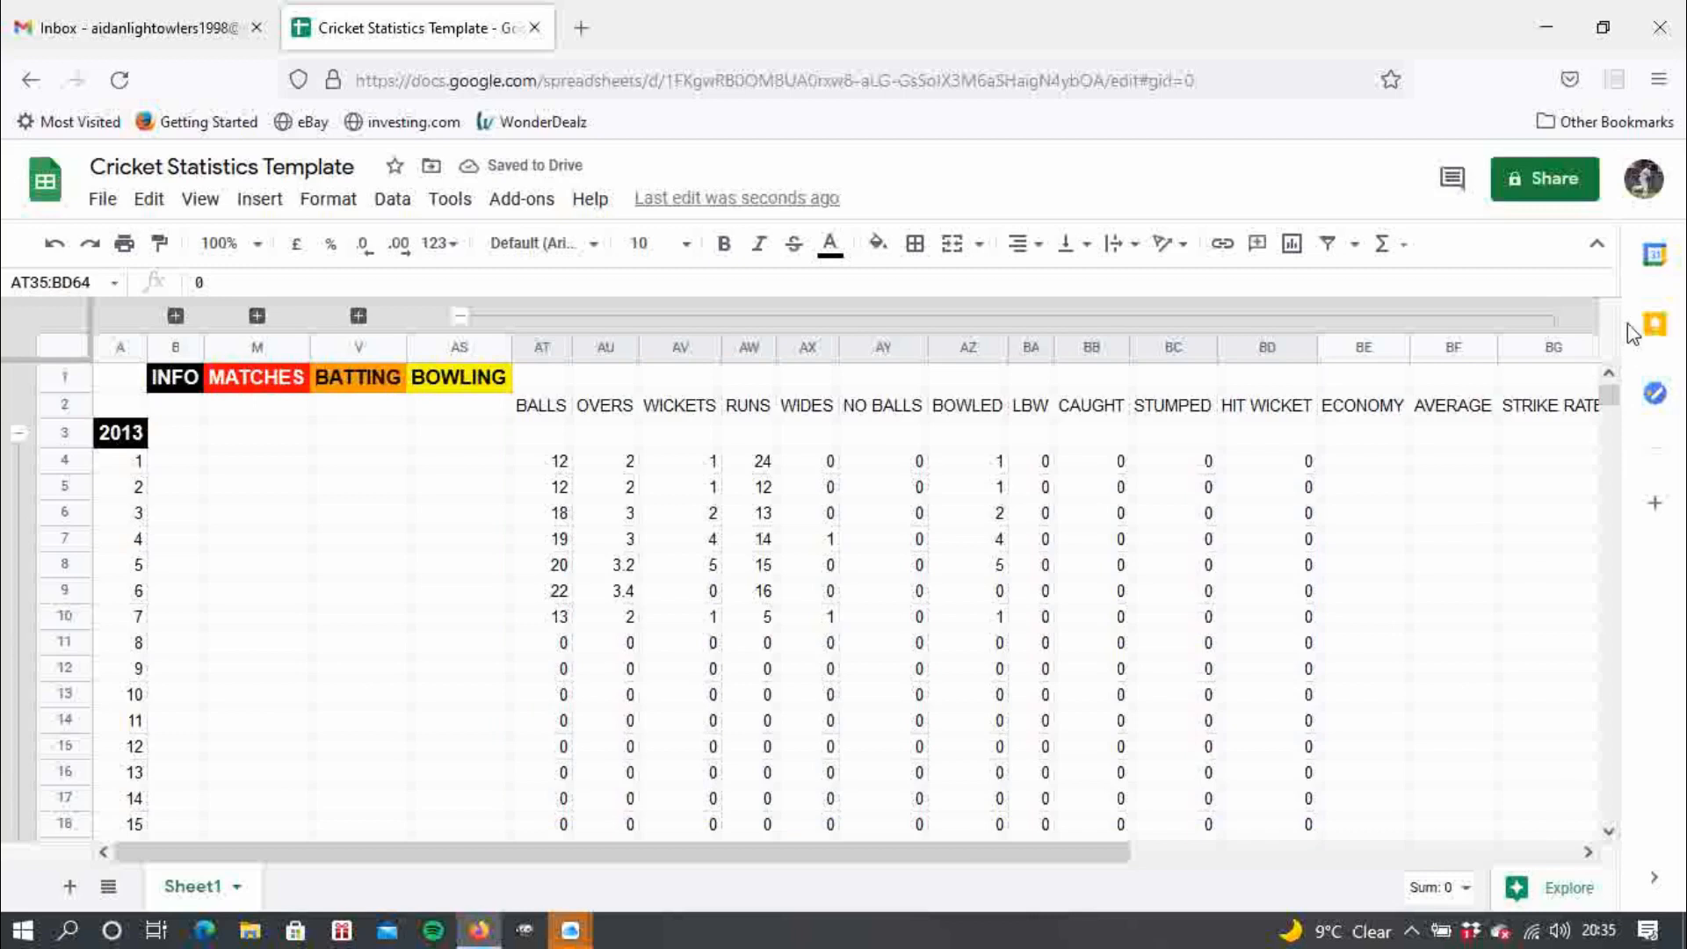
click(616, 471)
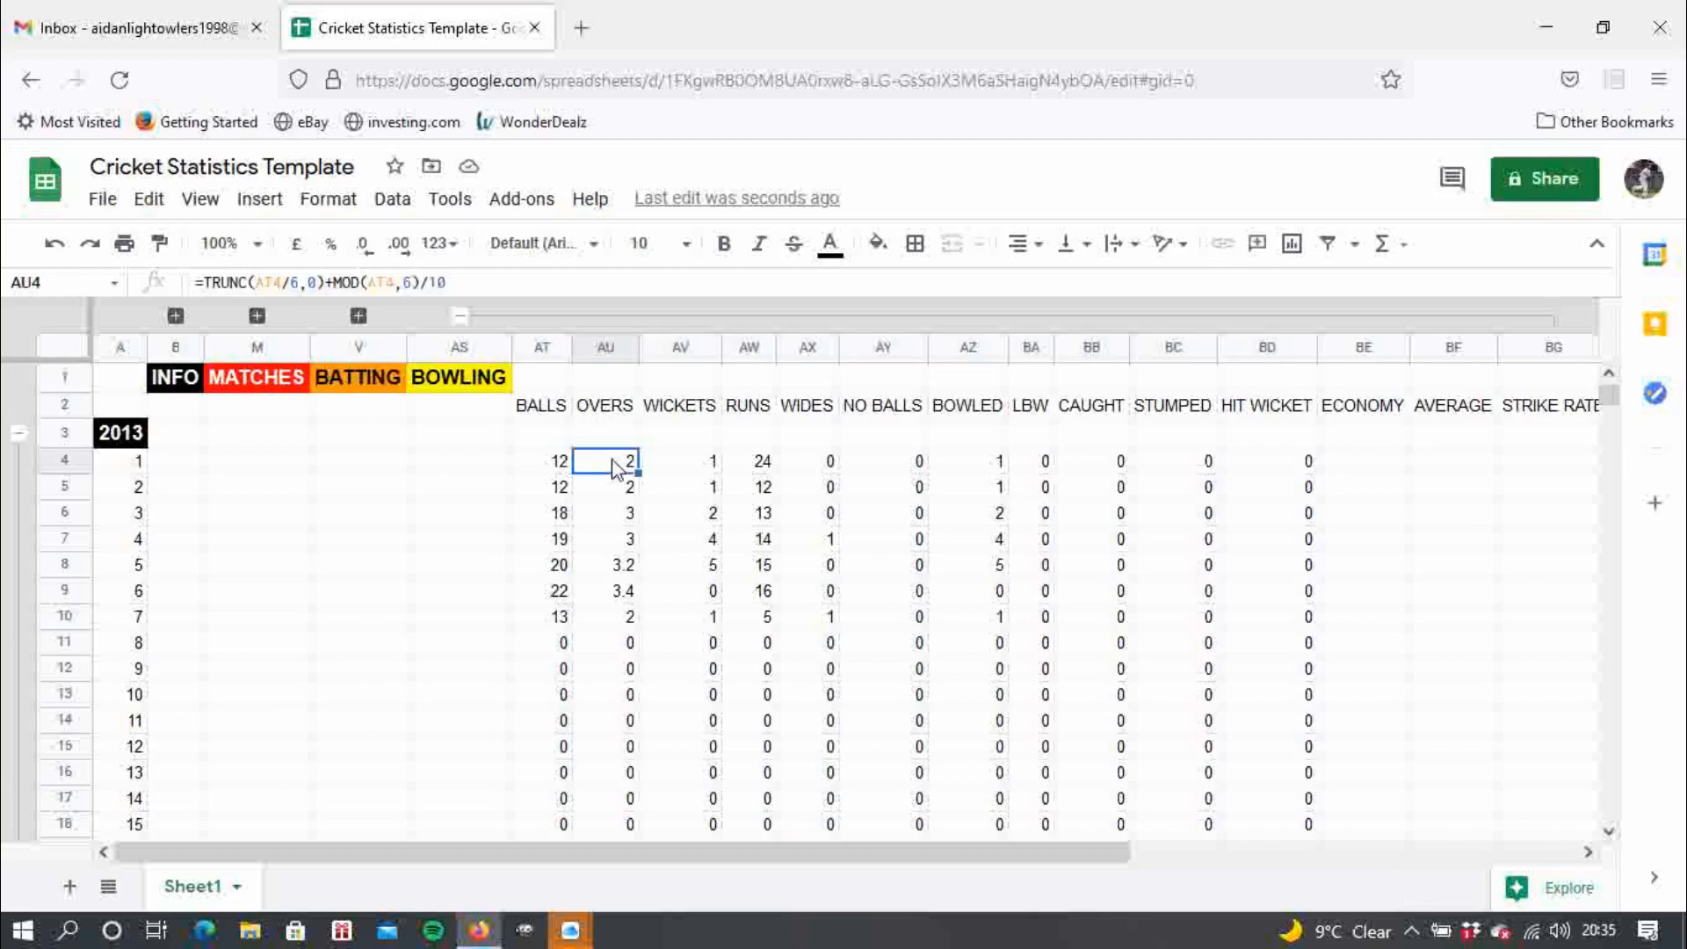
click(561, 435)
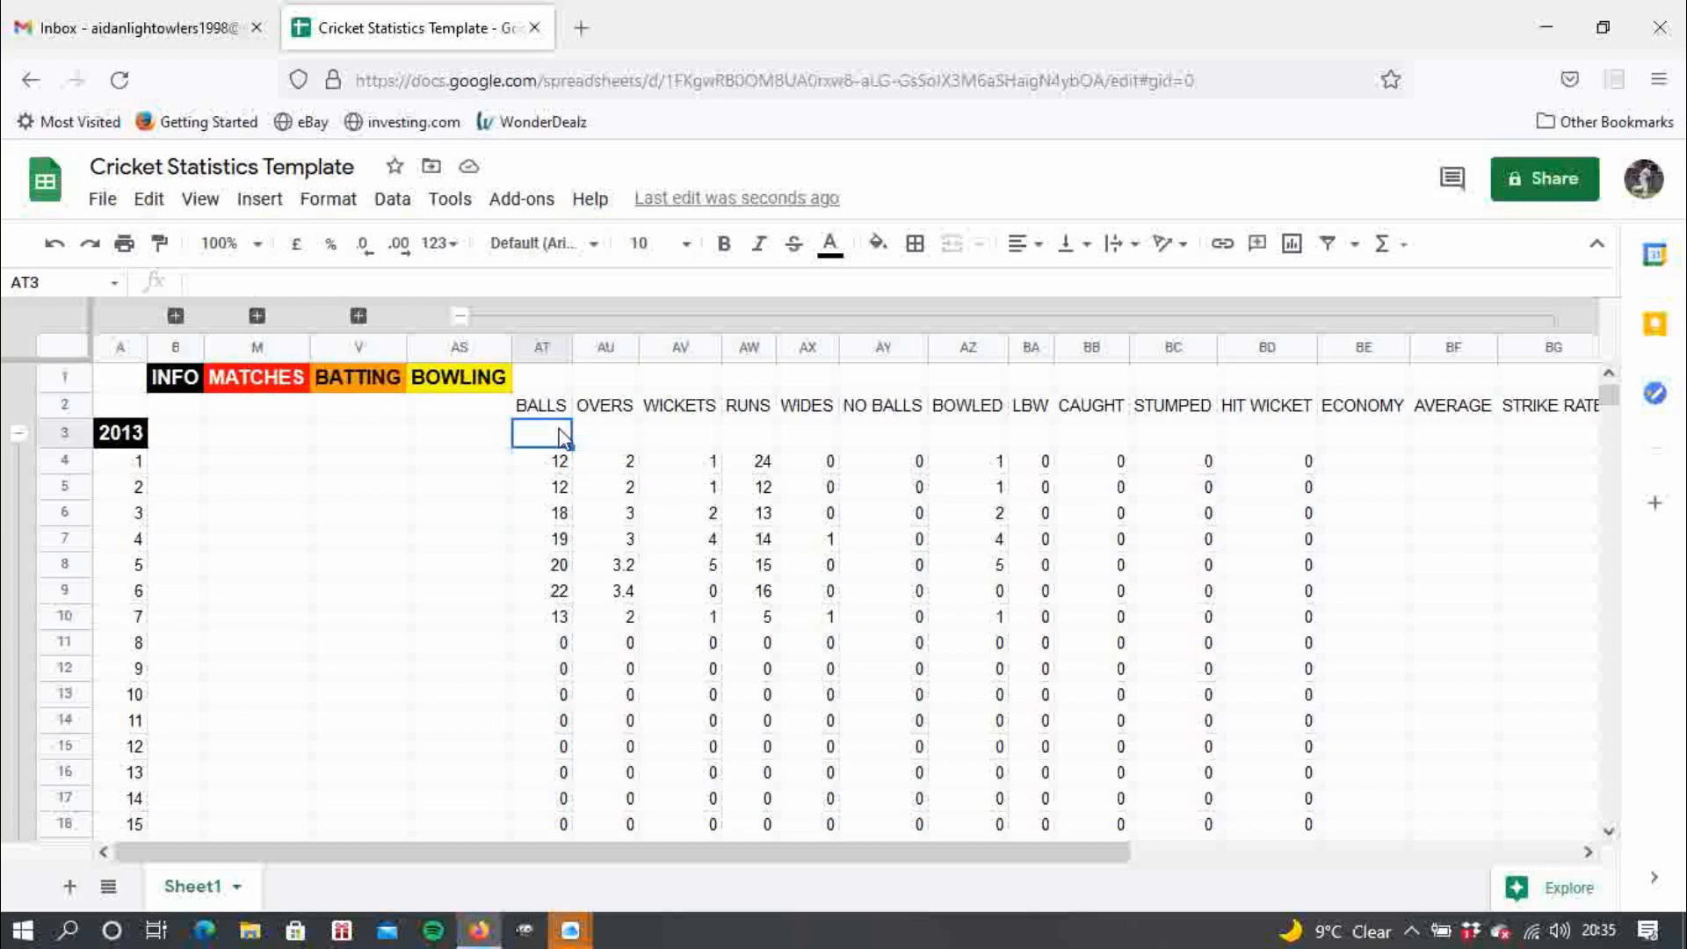
text(=)
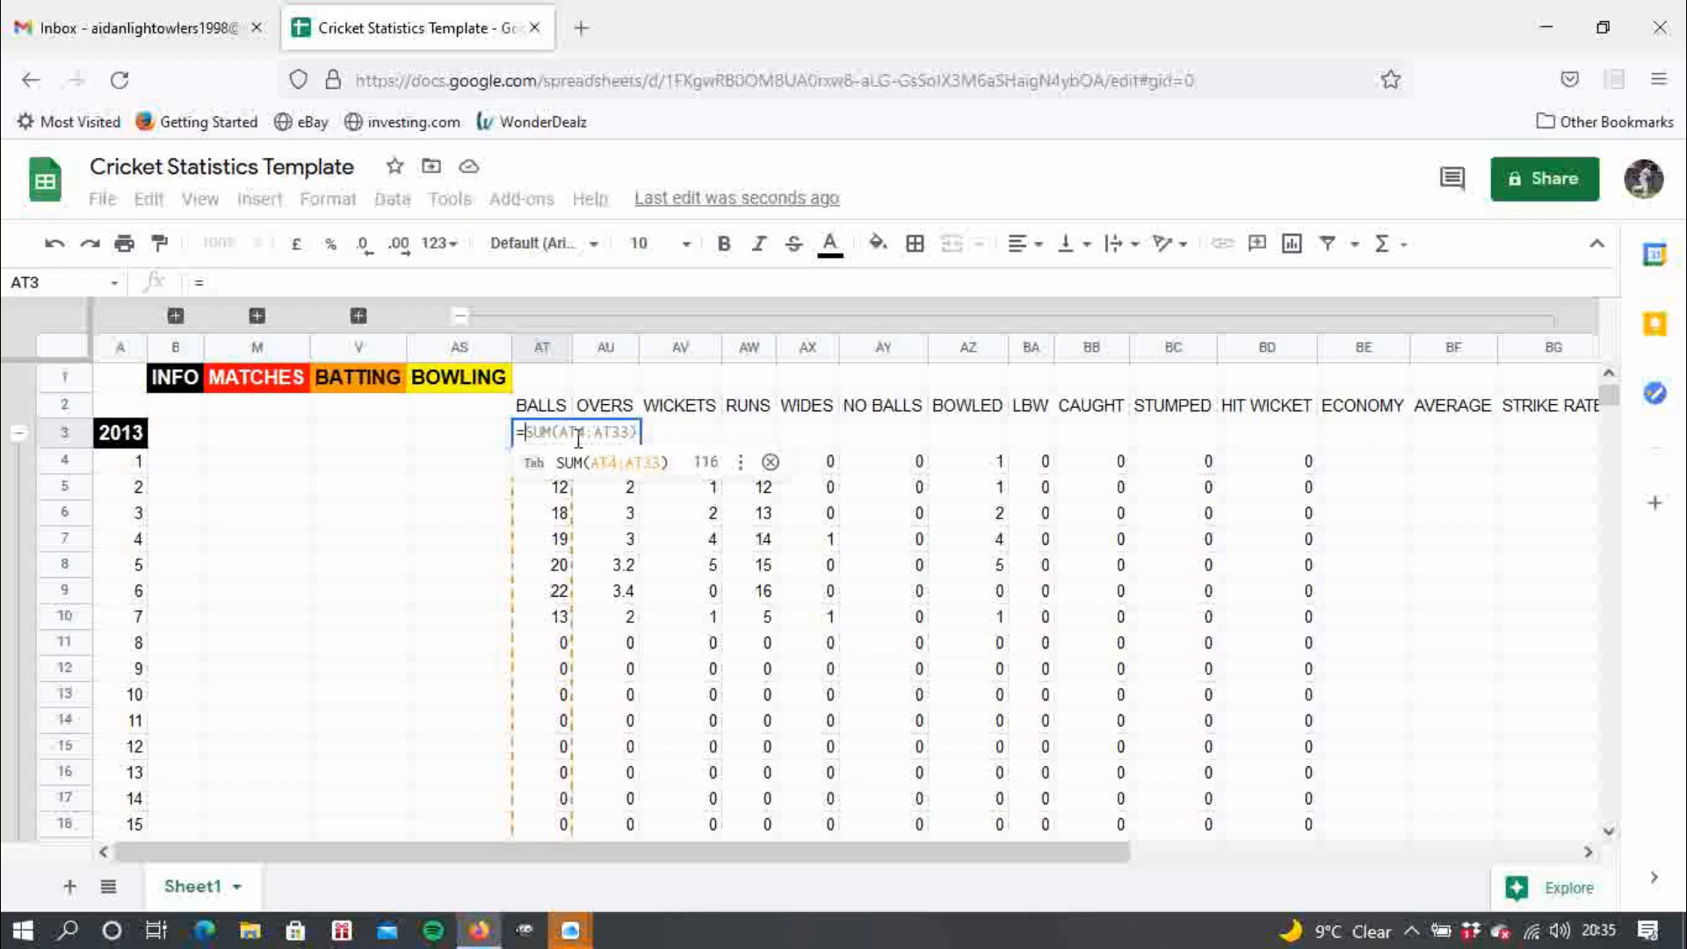
key(Tab)
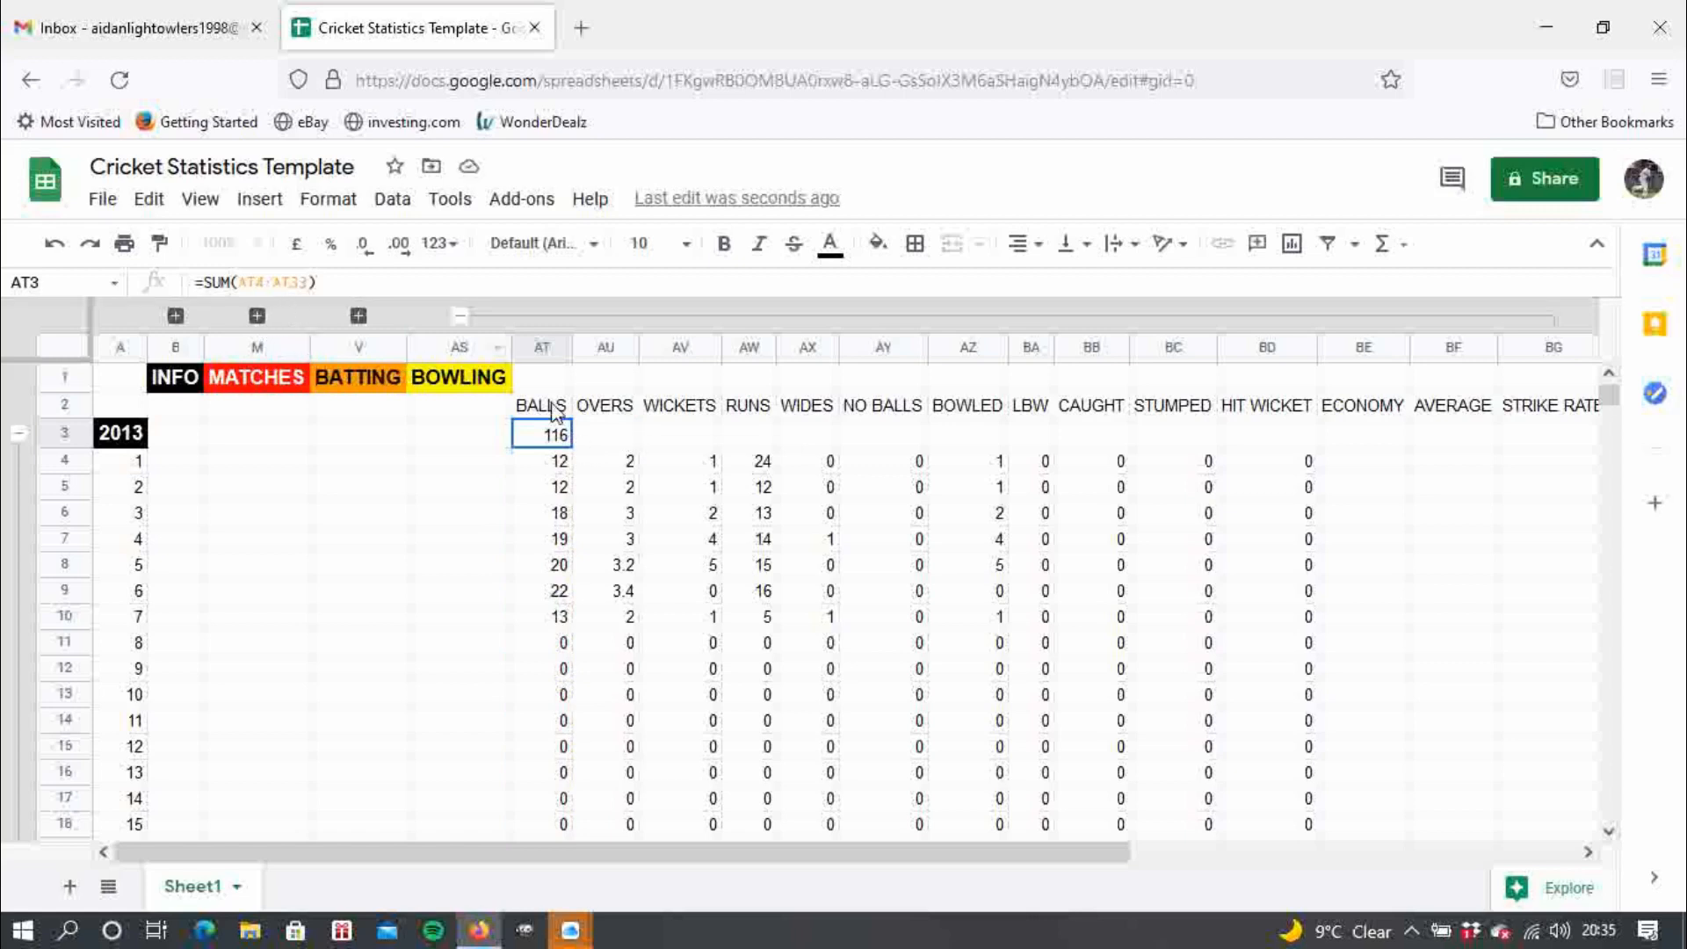
- Total the 2013 wickets in AV3 with =SUM(AV4:AV33), leaving the overs total in AU3 empty
click(613, 438)
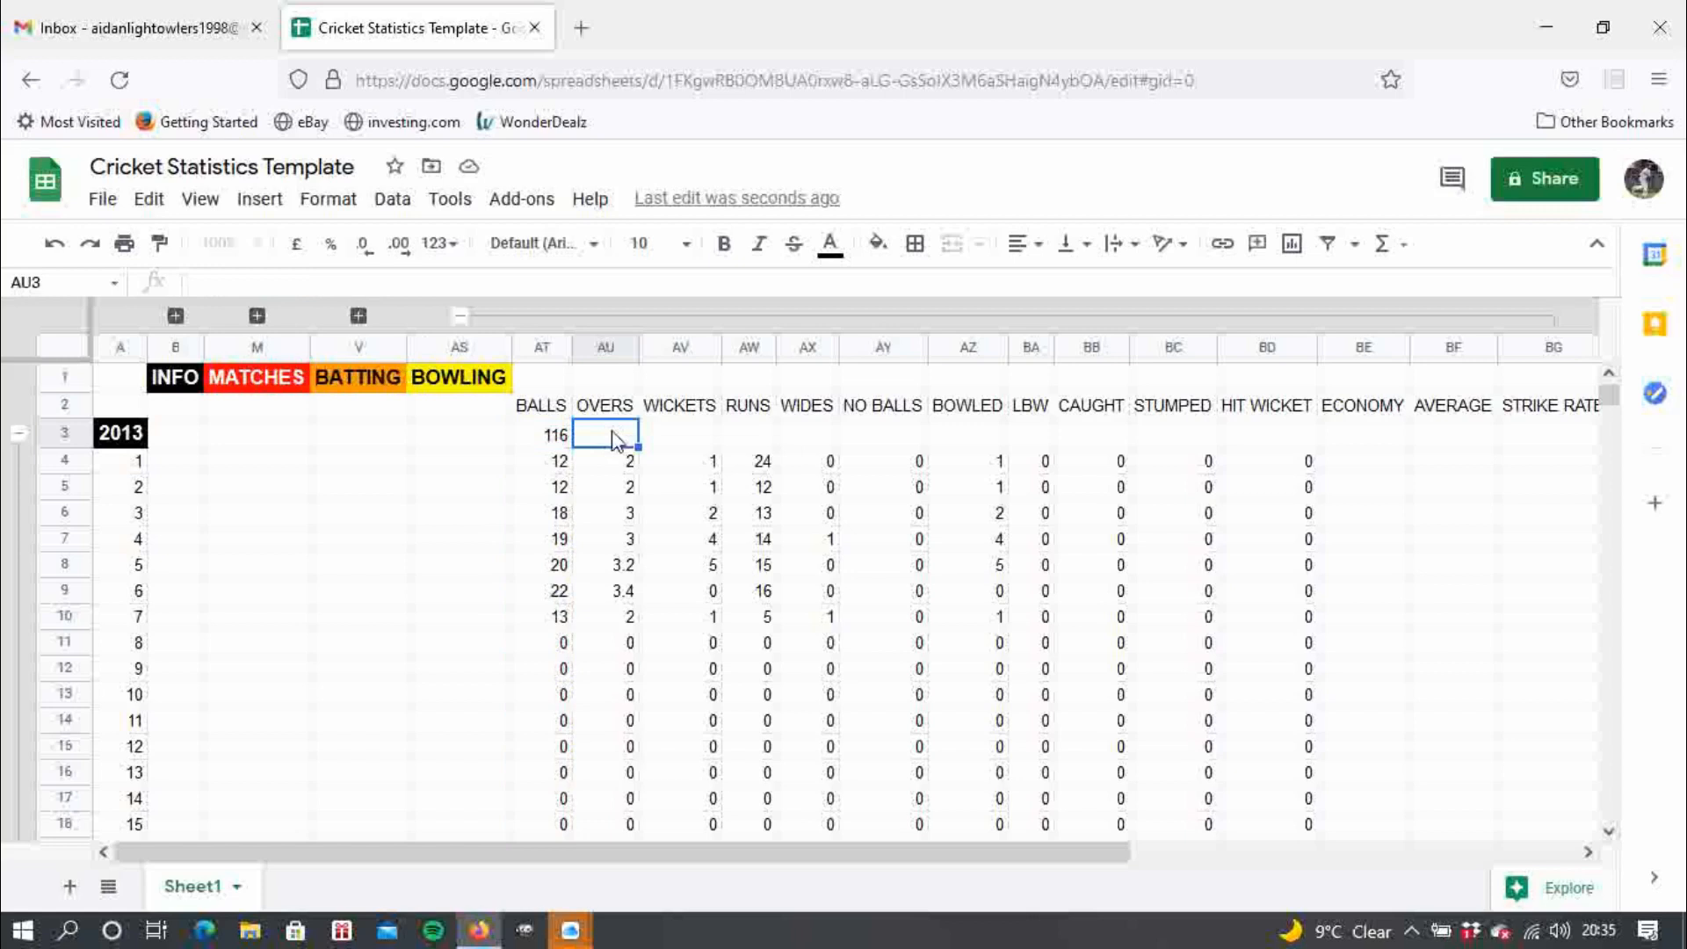
click(696, 444)
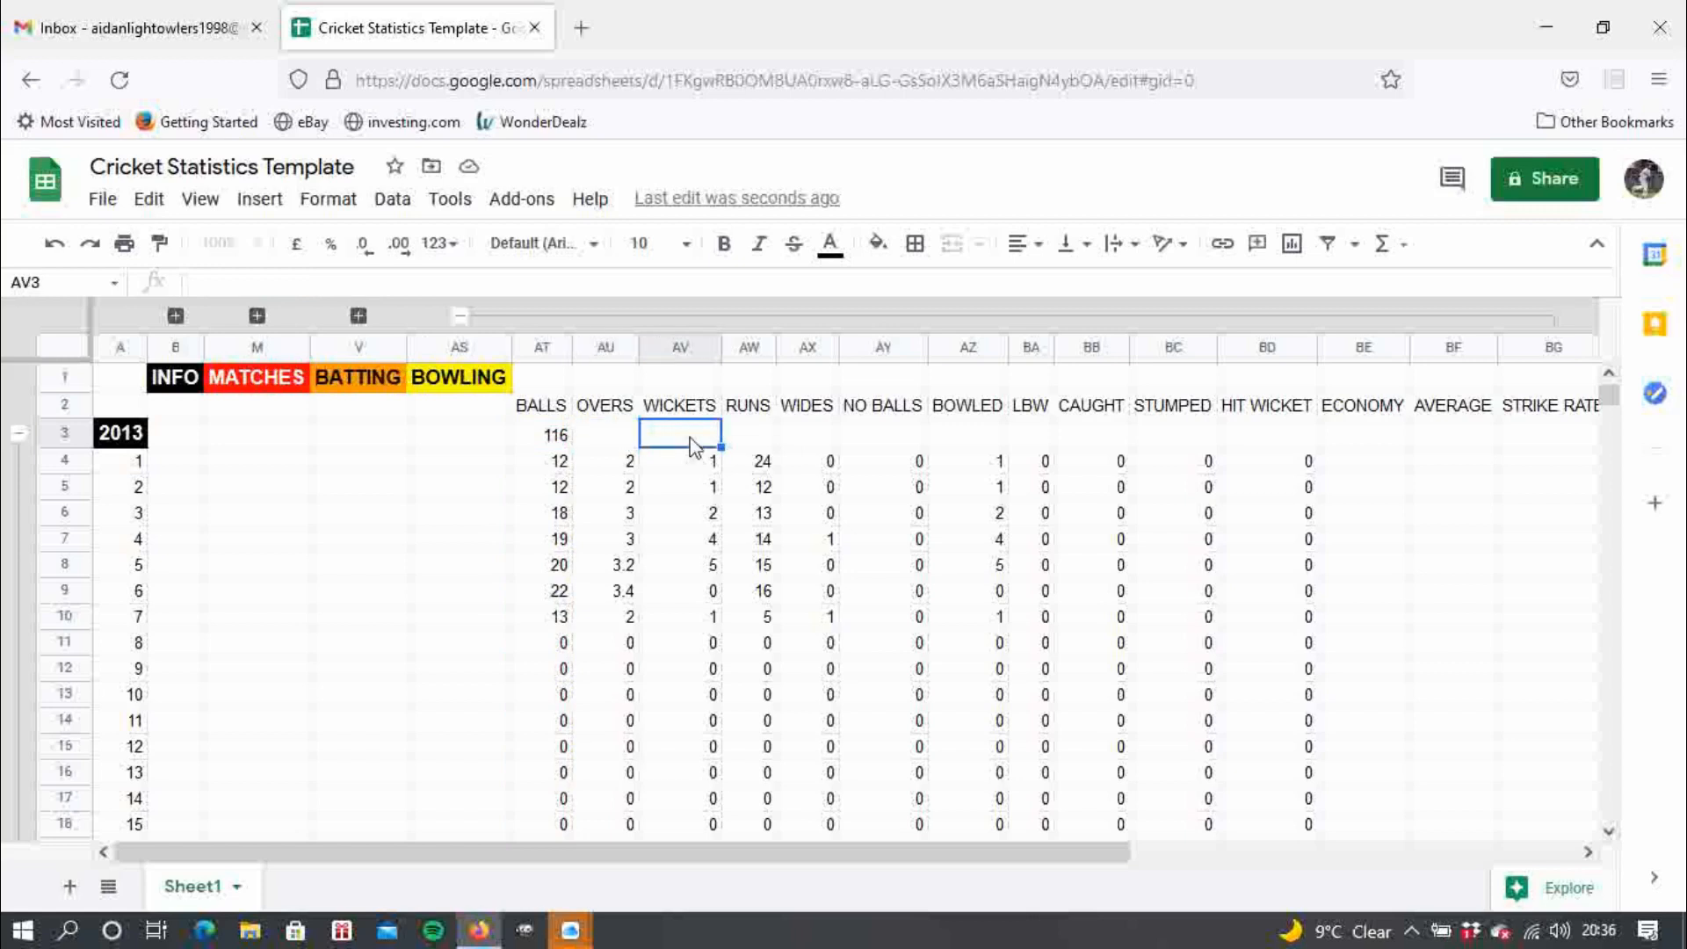
text(=S)
key(BackSpace)
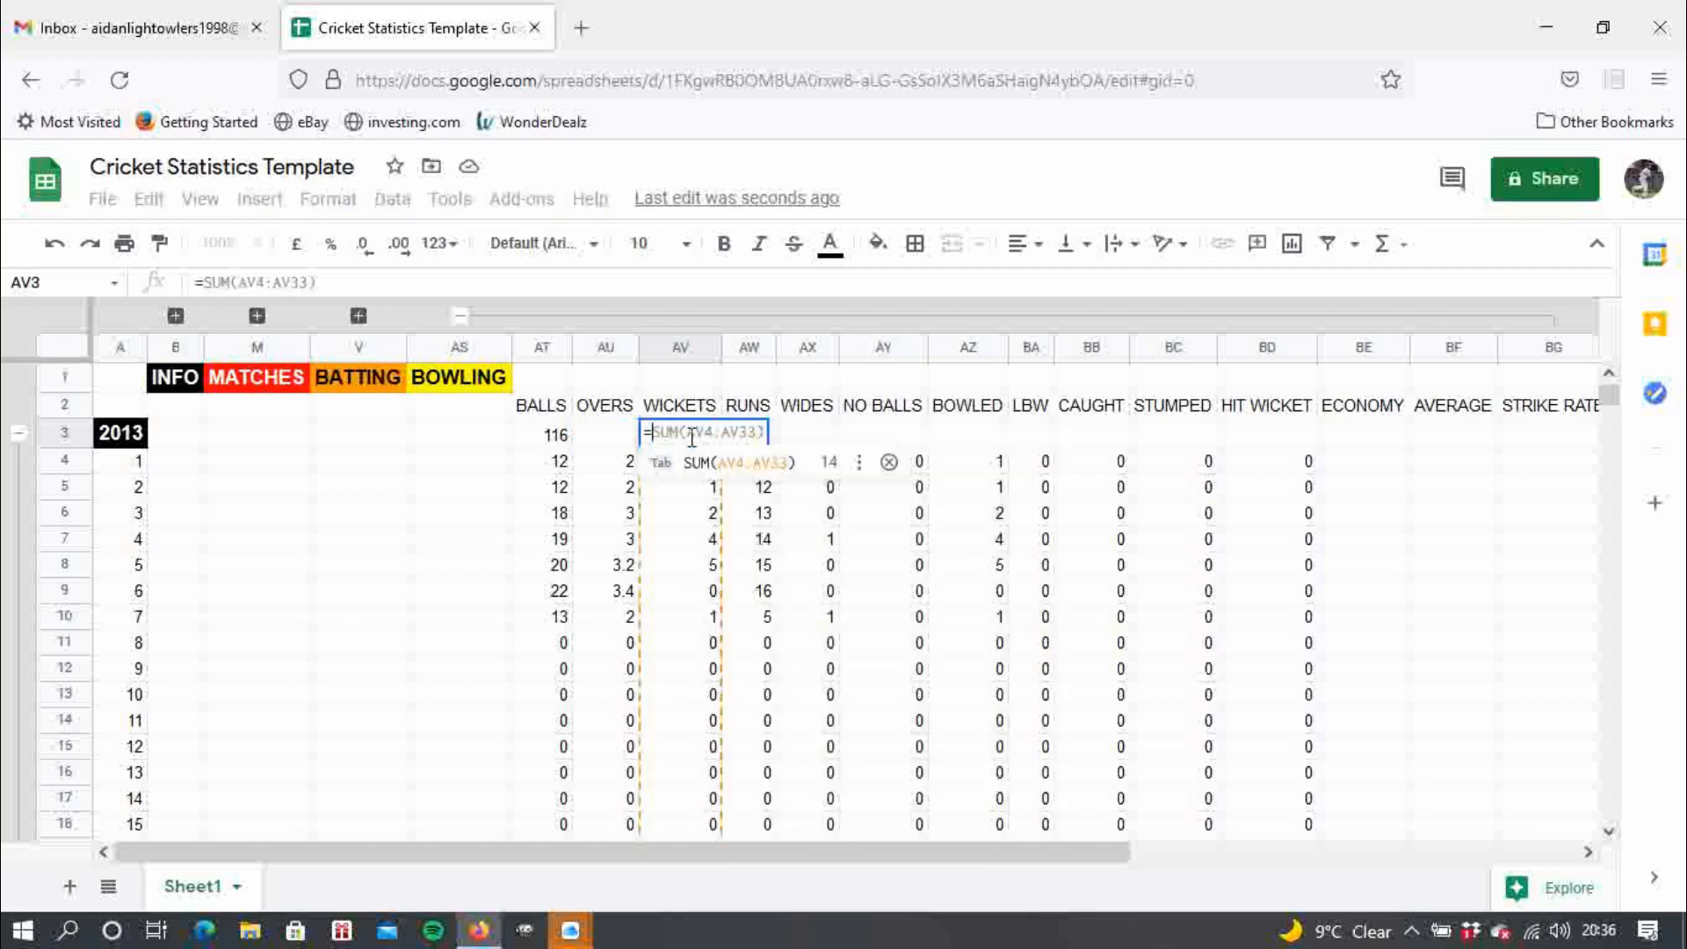
key(Tab)
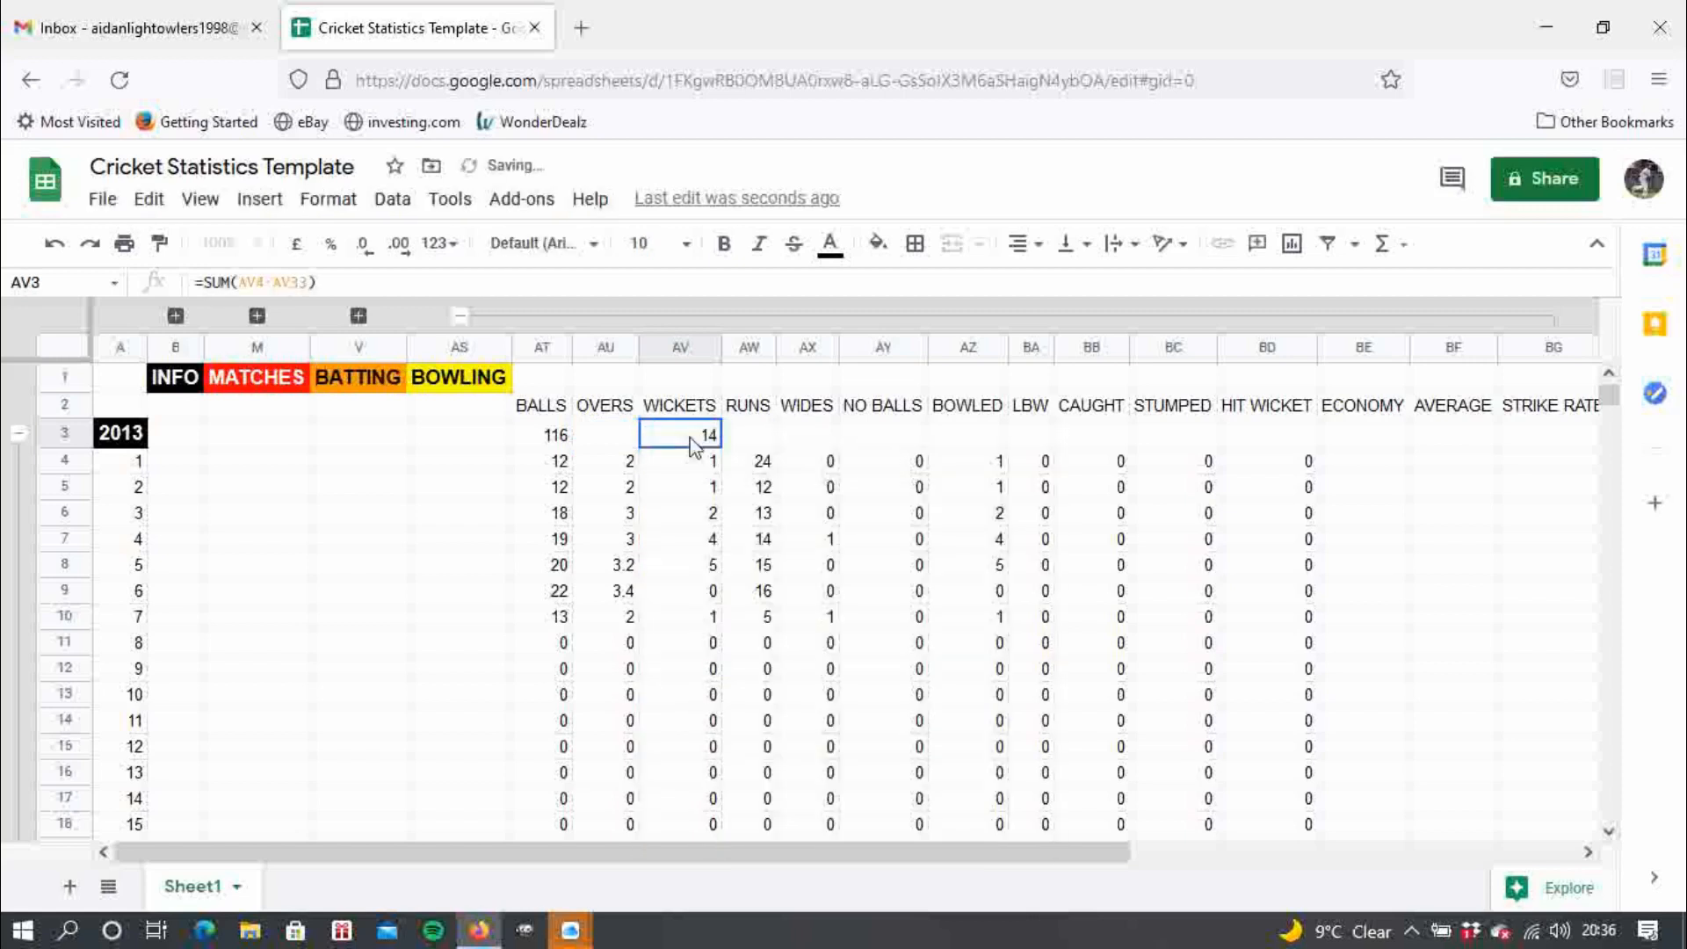
- Fill the 2013 wickets total formula from AV3 across the bowling totals through BD3
click(745, 433)
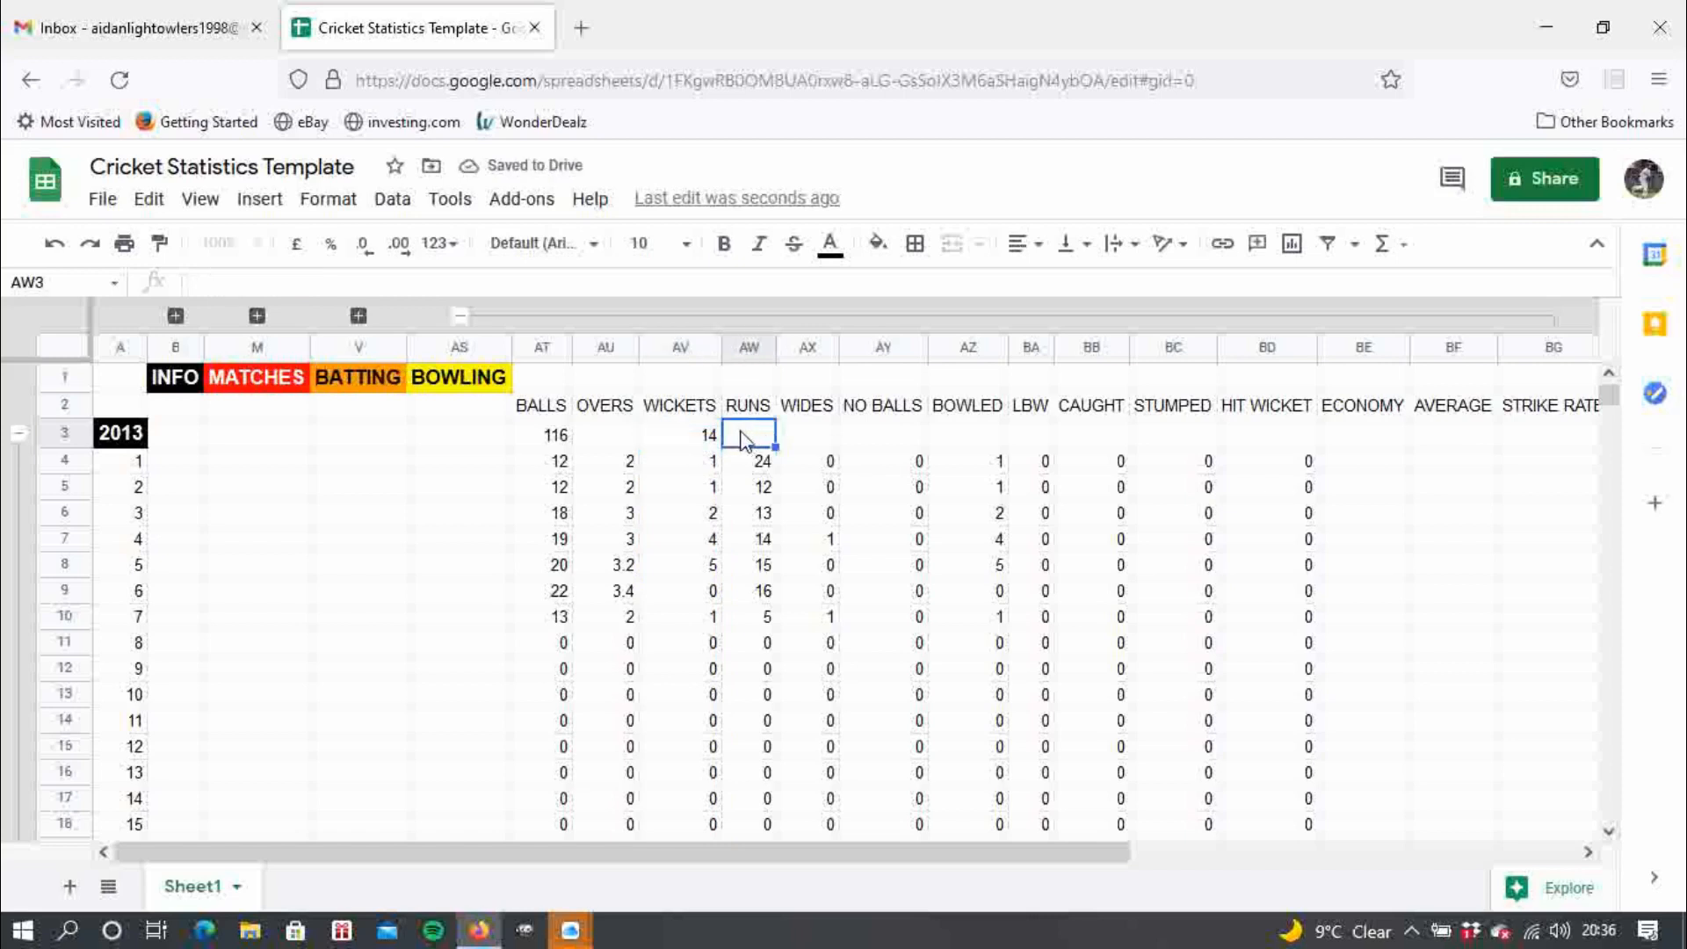
click(707, 437)
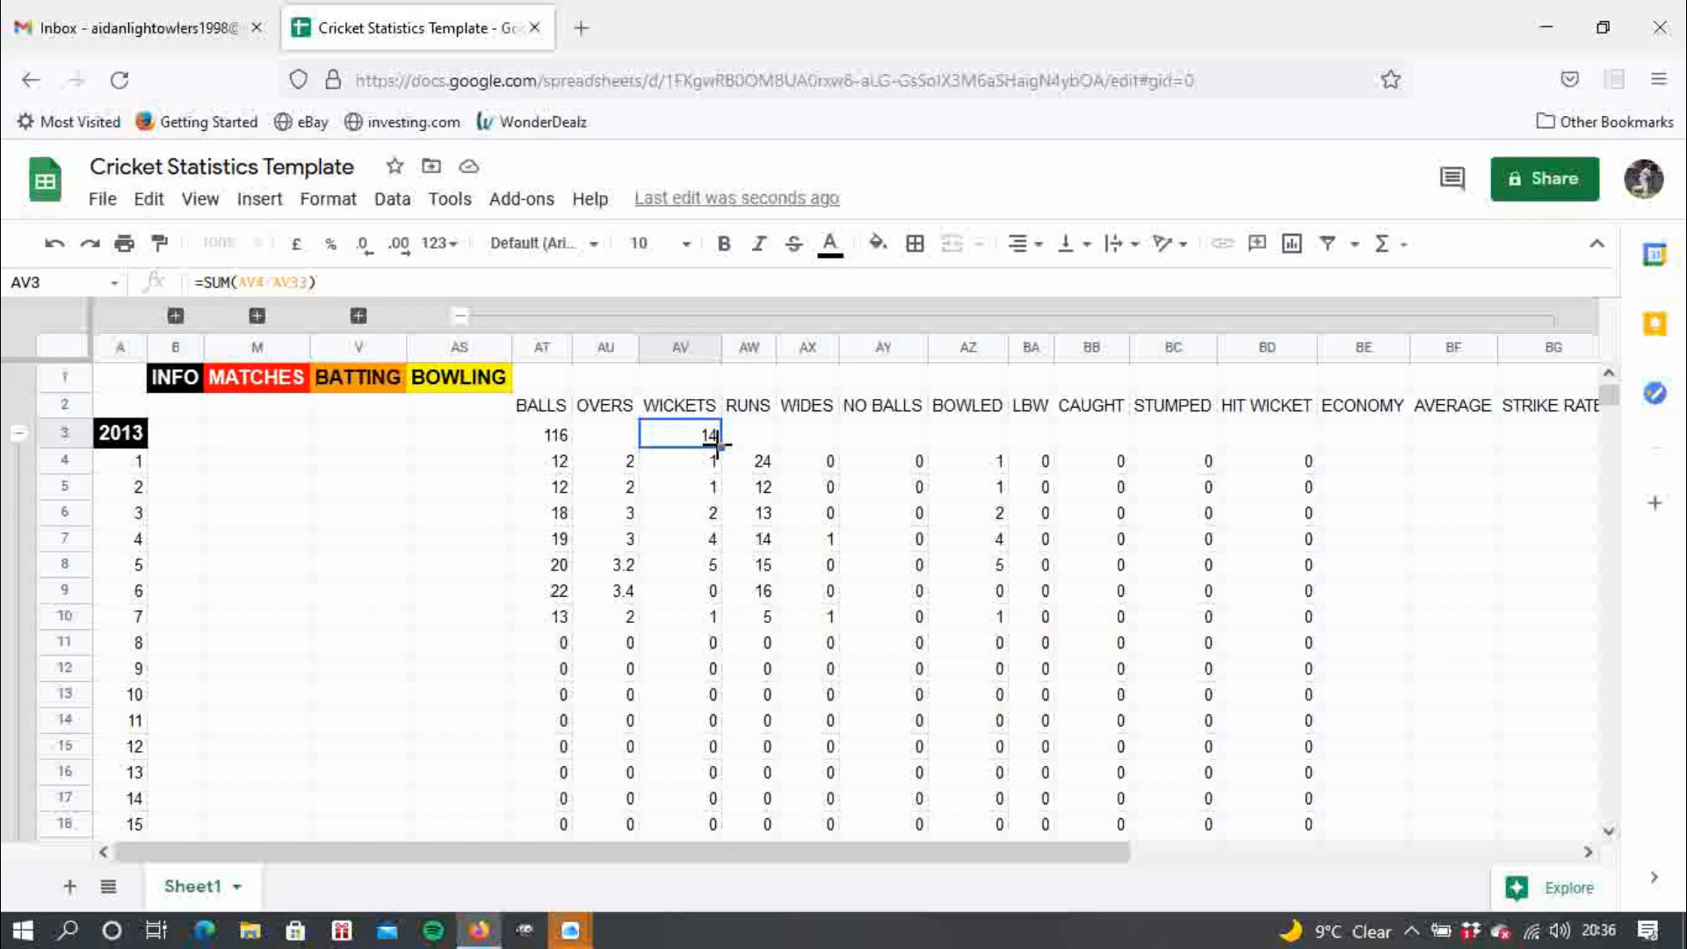
drag(717, 446, 1259, 437)
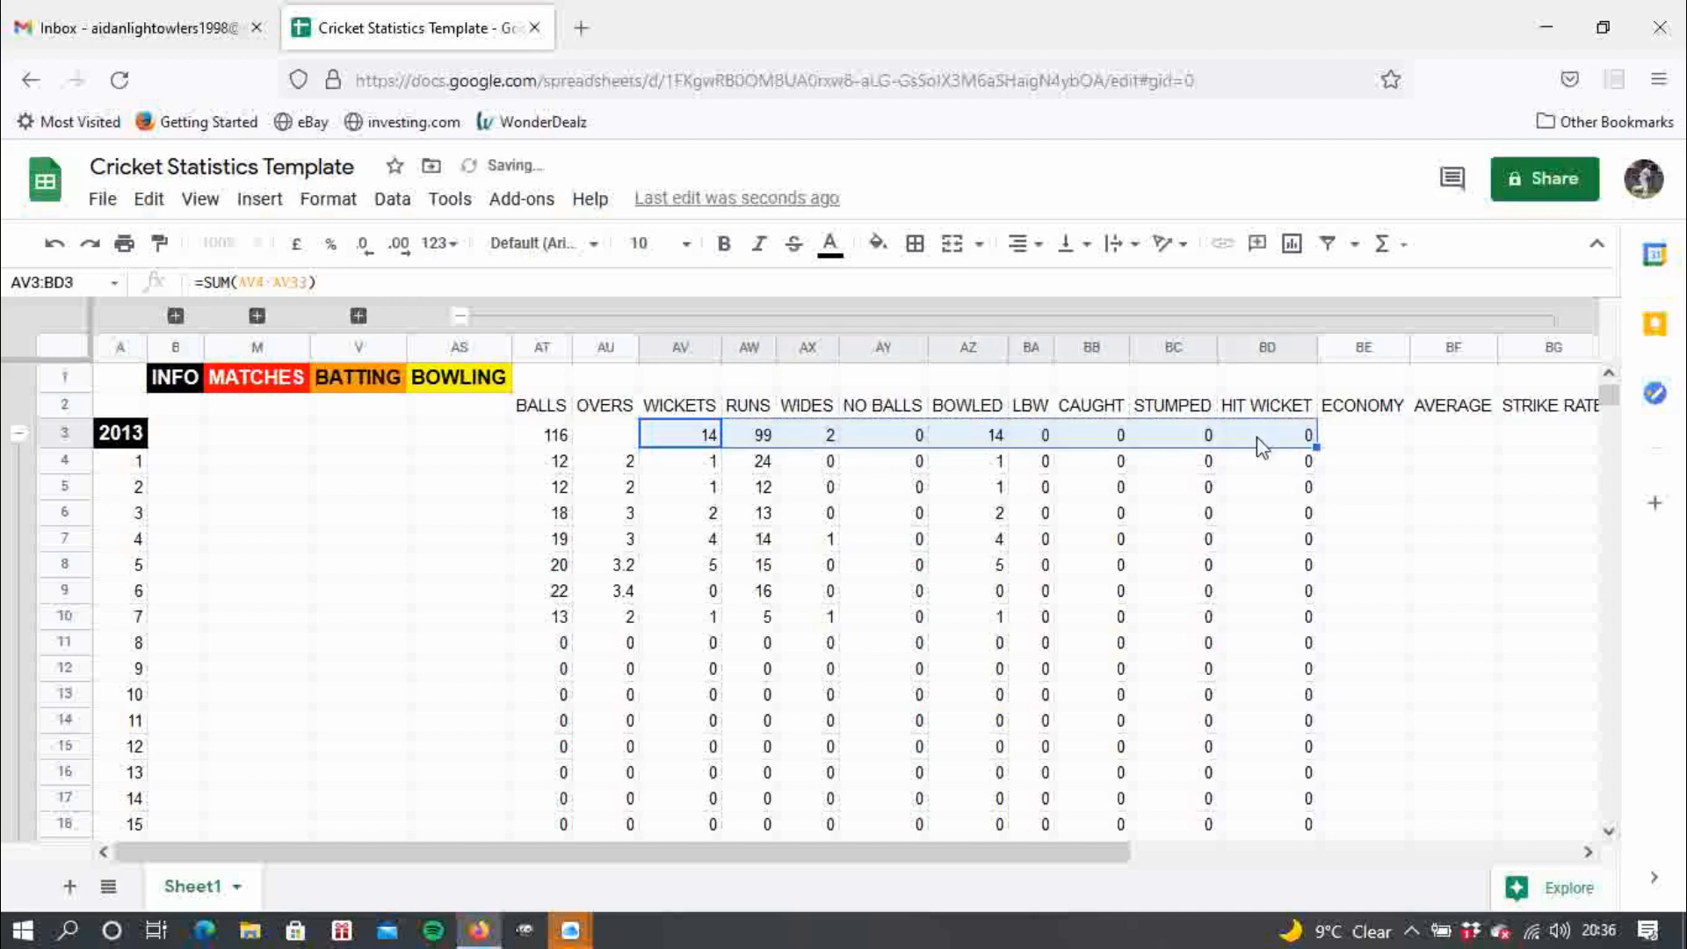
- Try copying the balls SUM formula from AT3 into the 2013 overs total in AU3
click(614, 467)
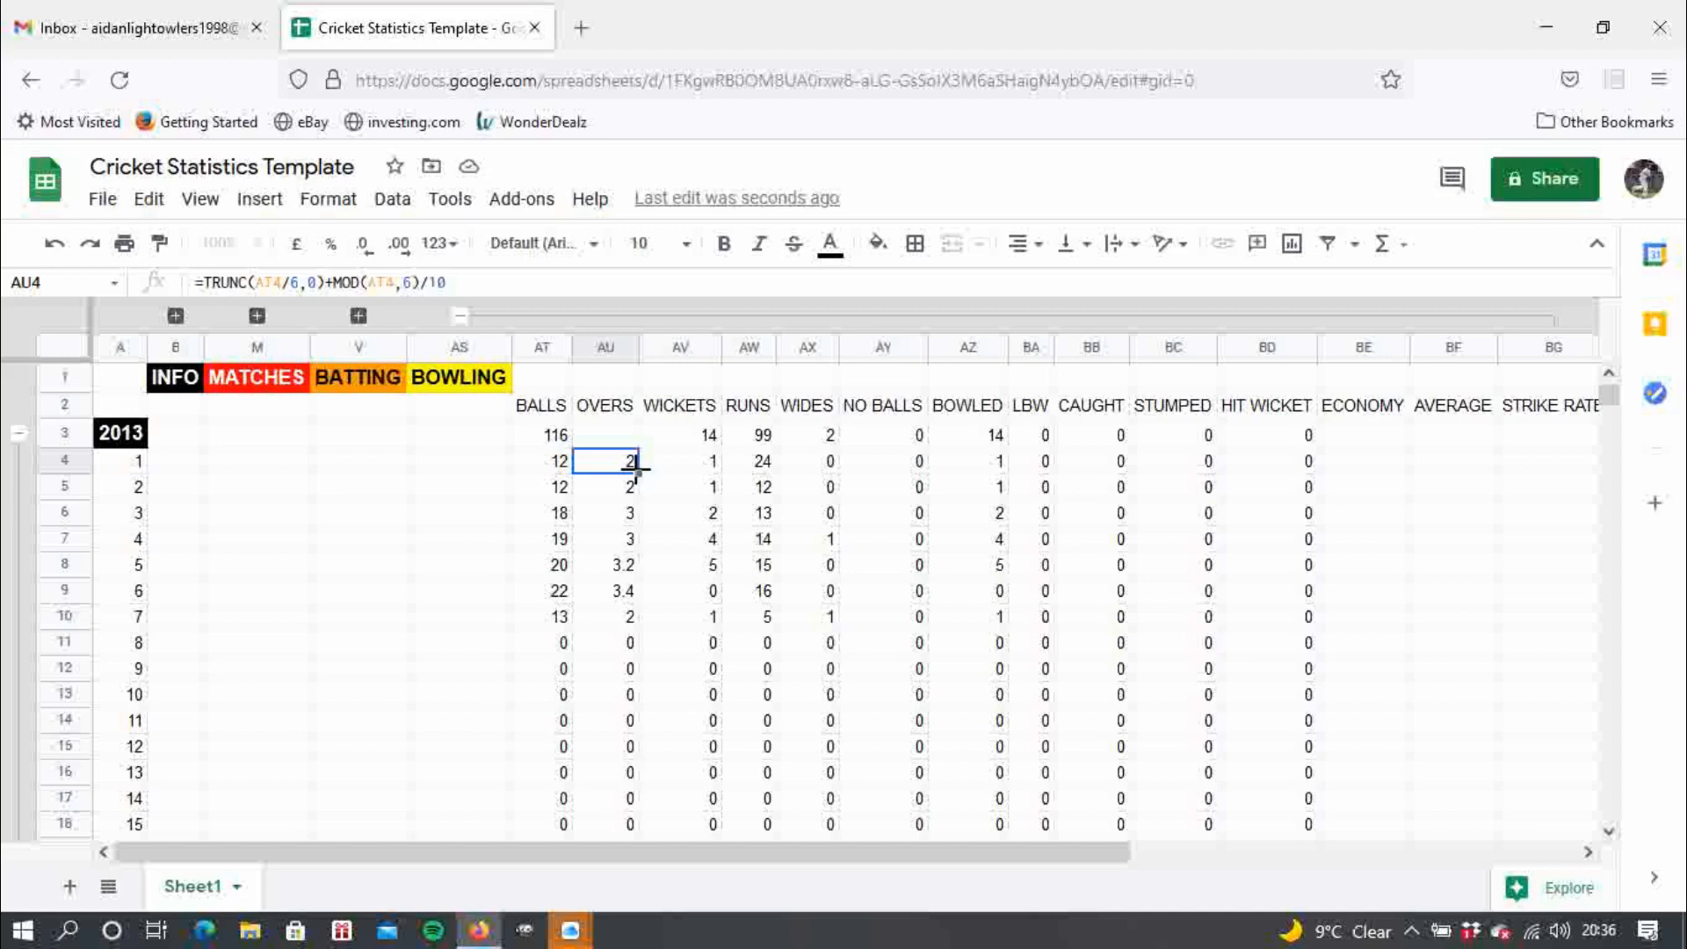
click(631, 443)
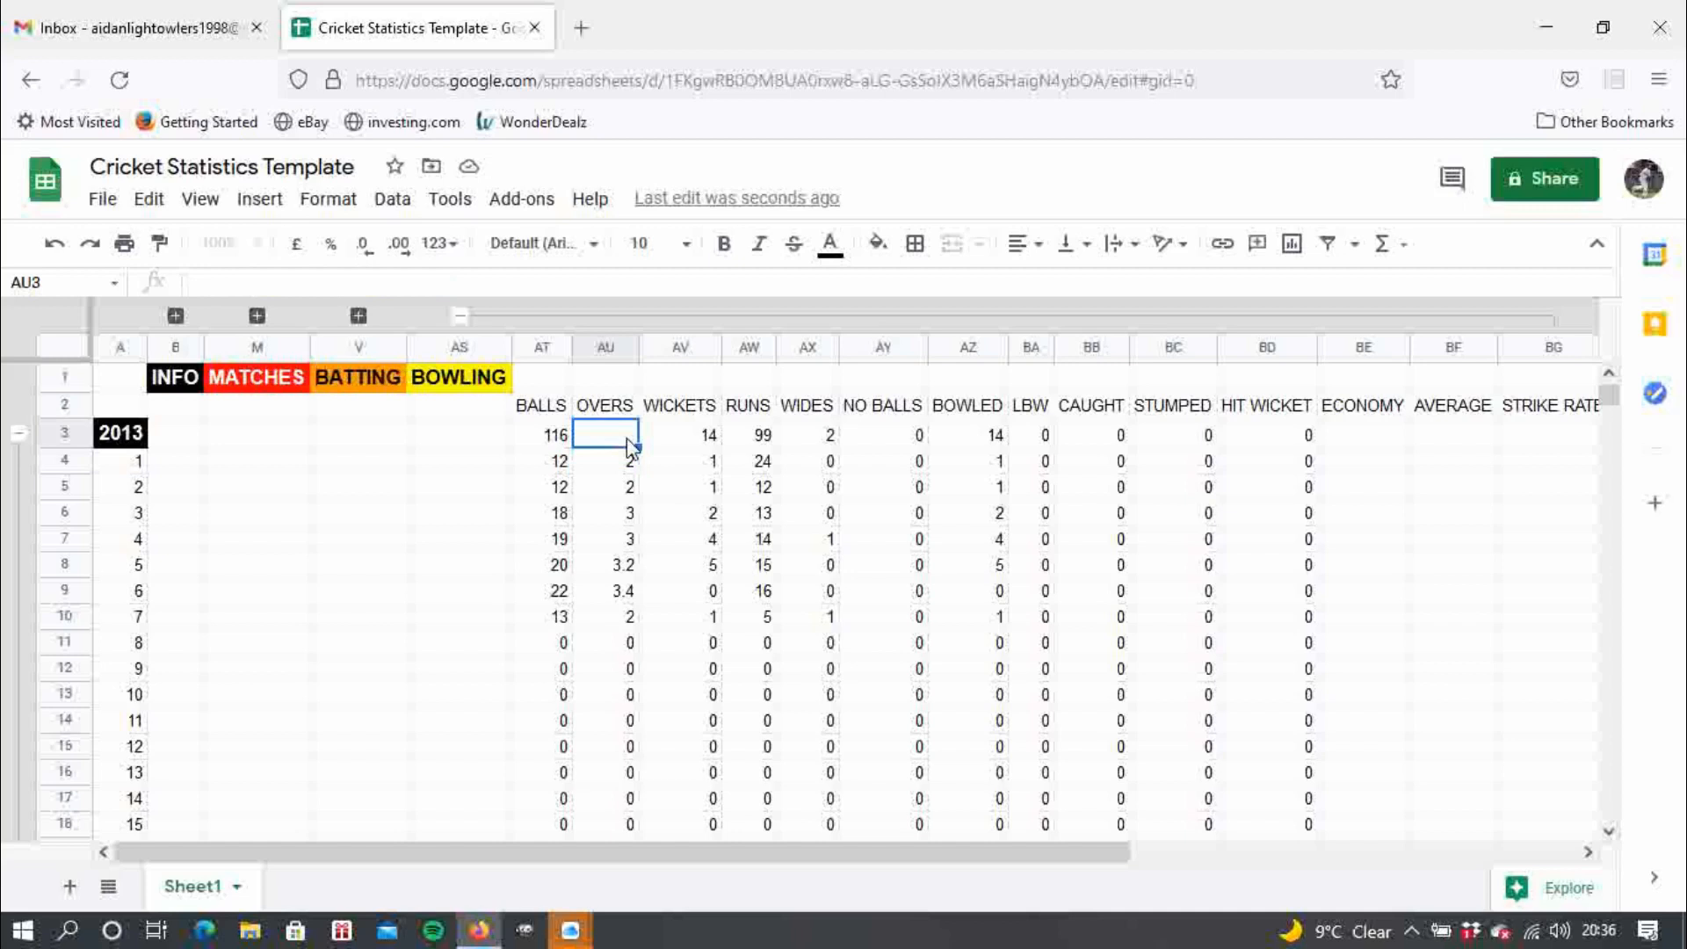
click(566, 435)
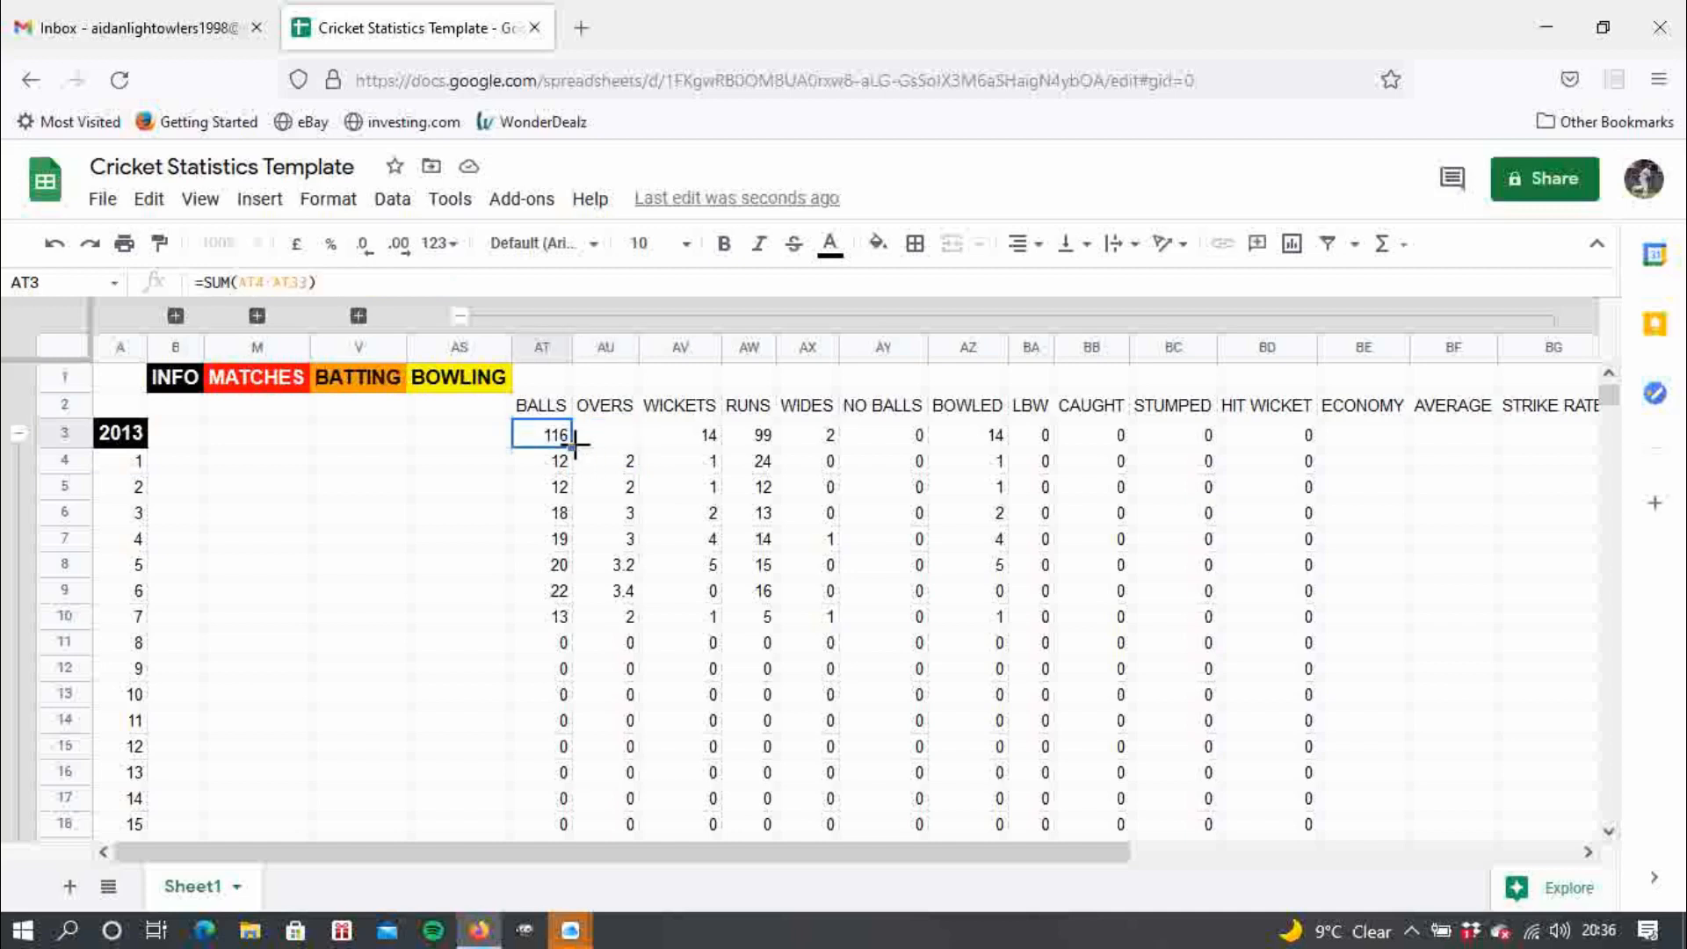
drag(572, 446, 625, 441)
click(664, 444)
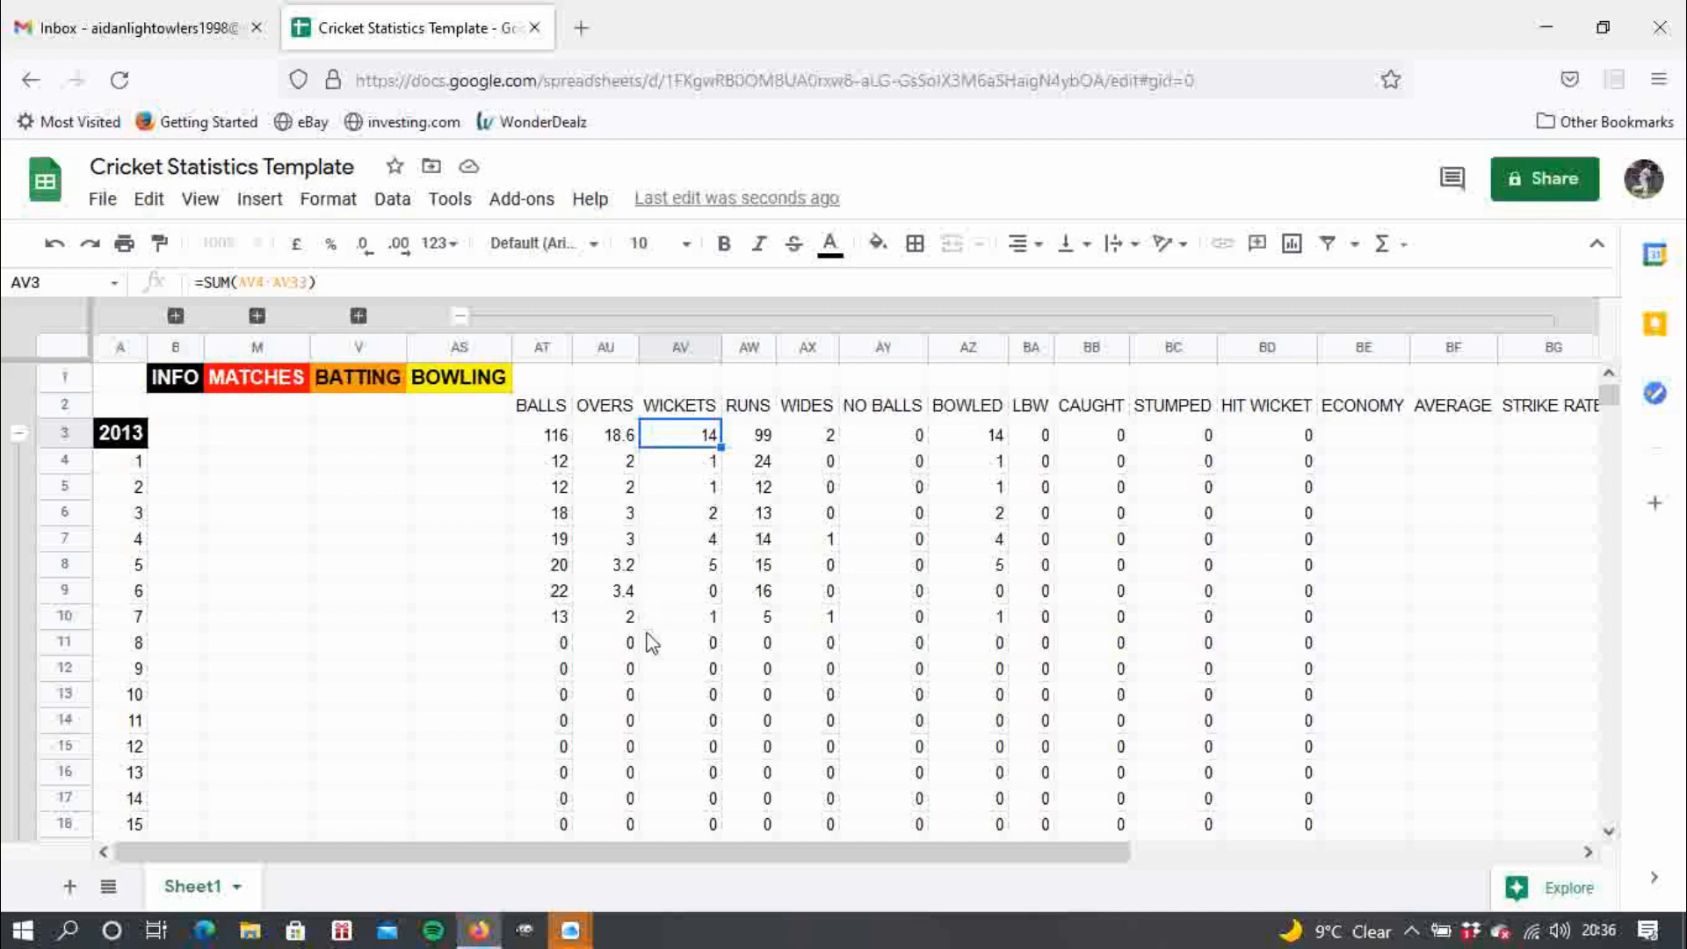
- Replace the AU3 overs total by filling the TRUNC and MOD overs formula from AU4 up into it
click(620, 441)
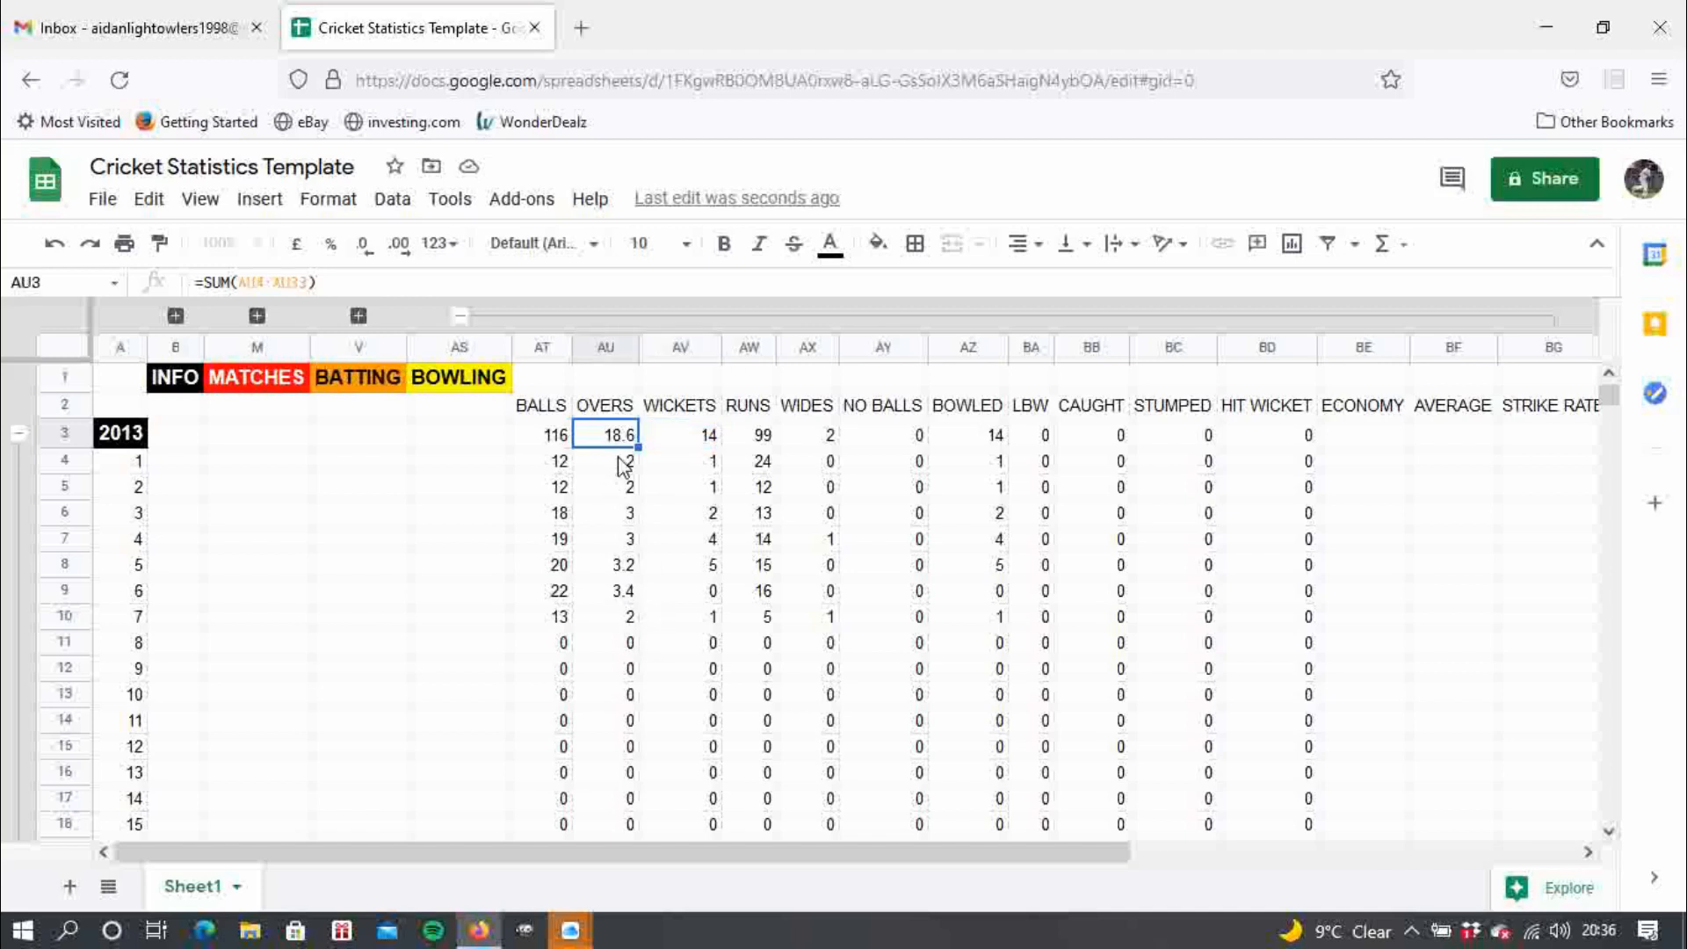
click(625, 462)
drag(638, 473, 644, 439)
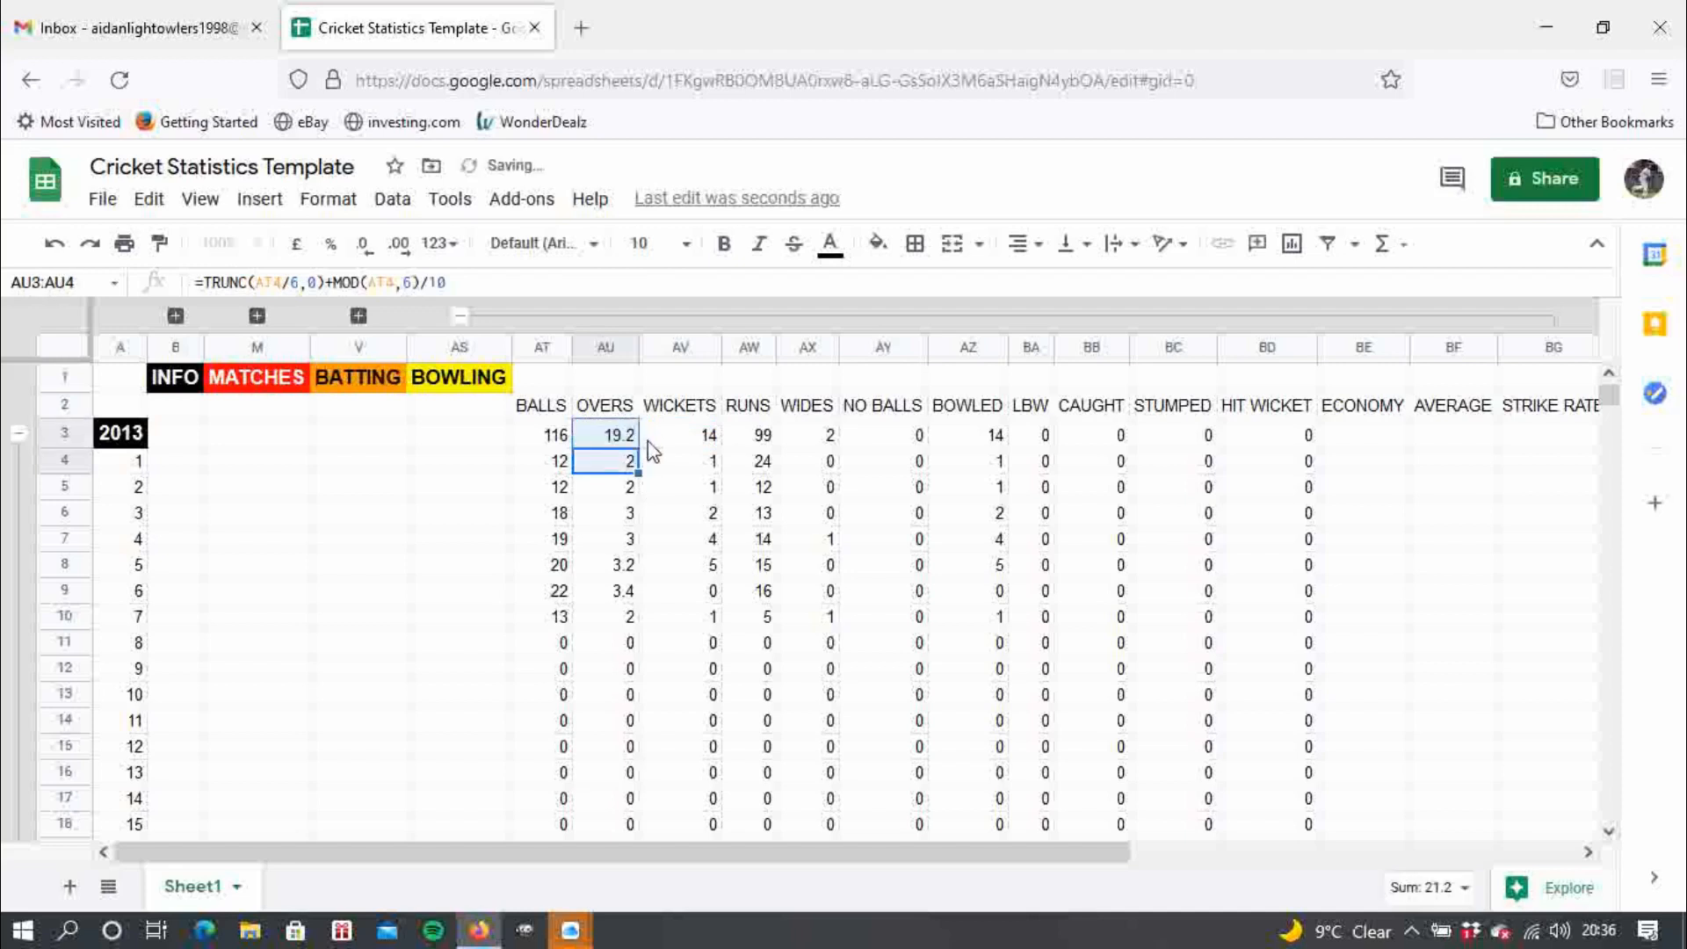
- Enter 0 as the 2013 overs total in AU3
click(620, 439)
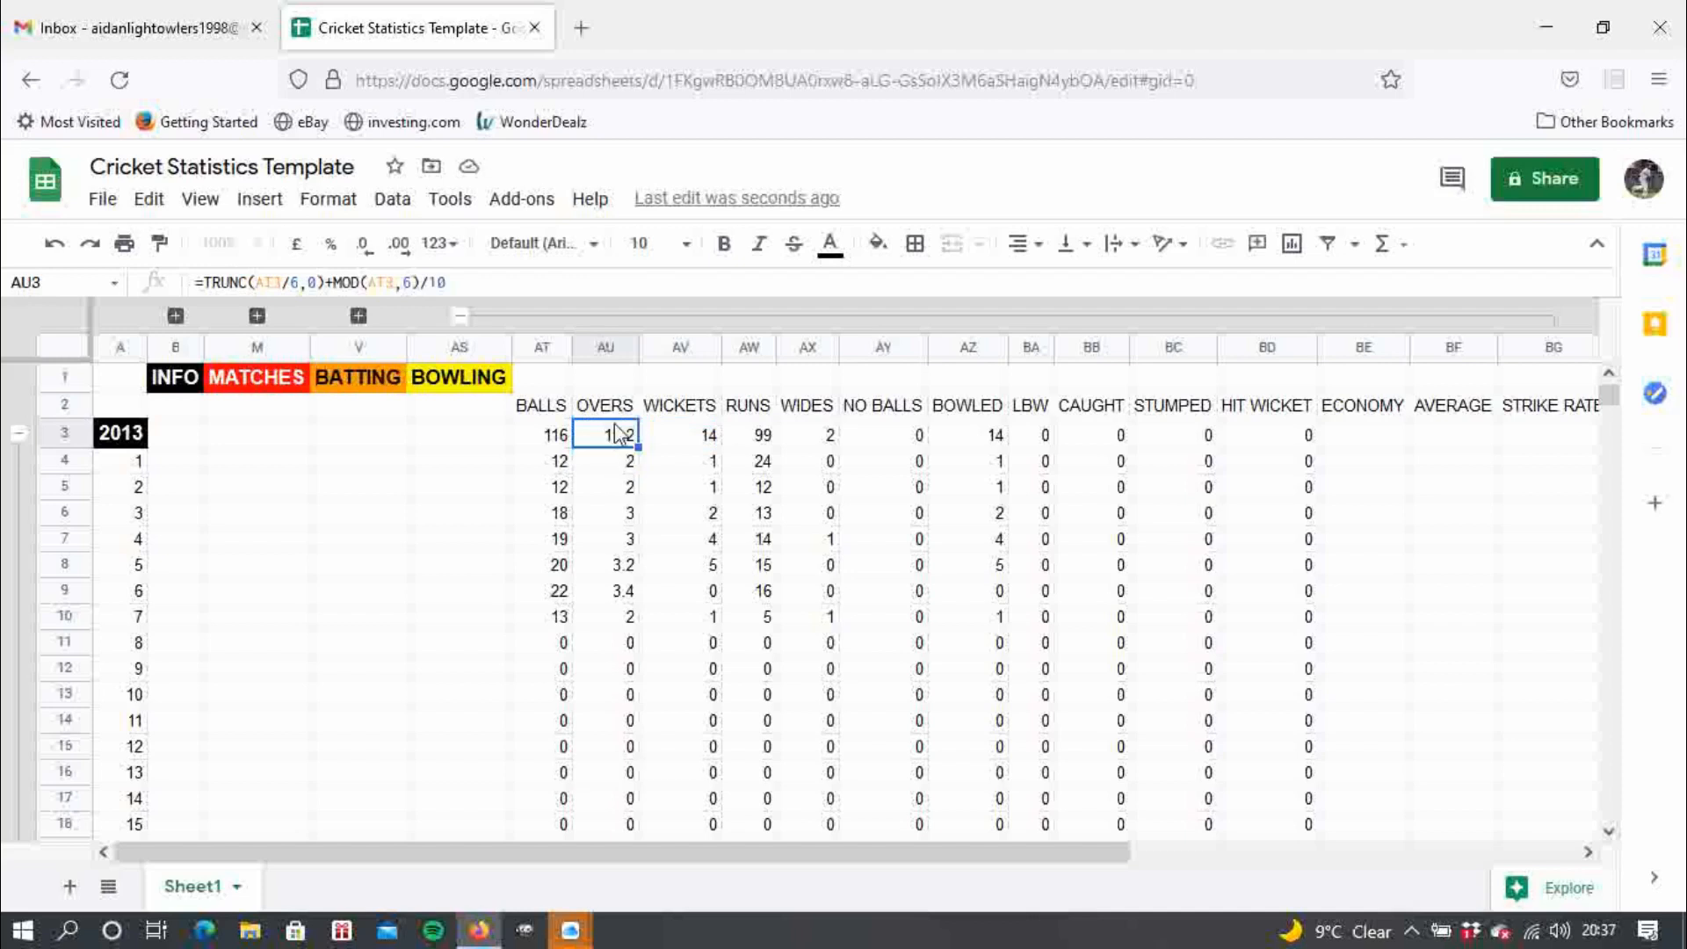
text(0)
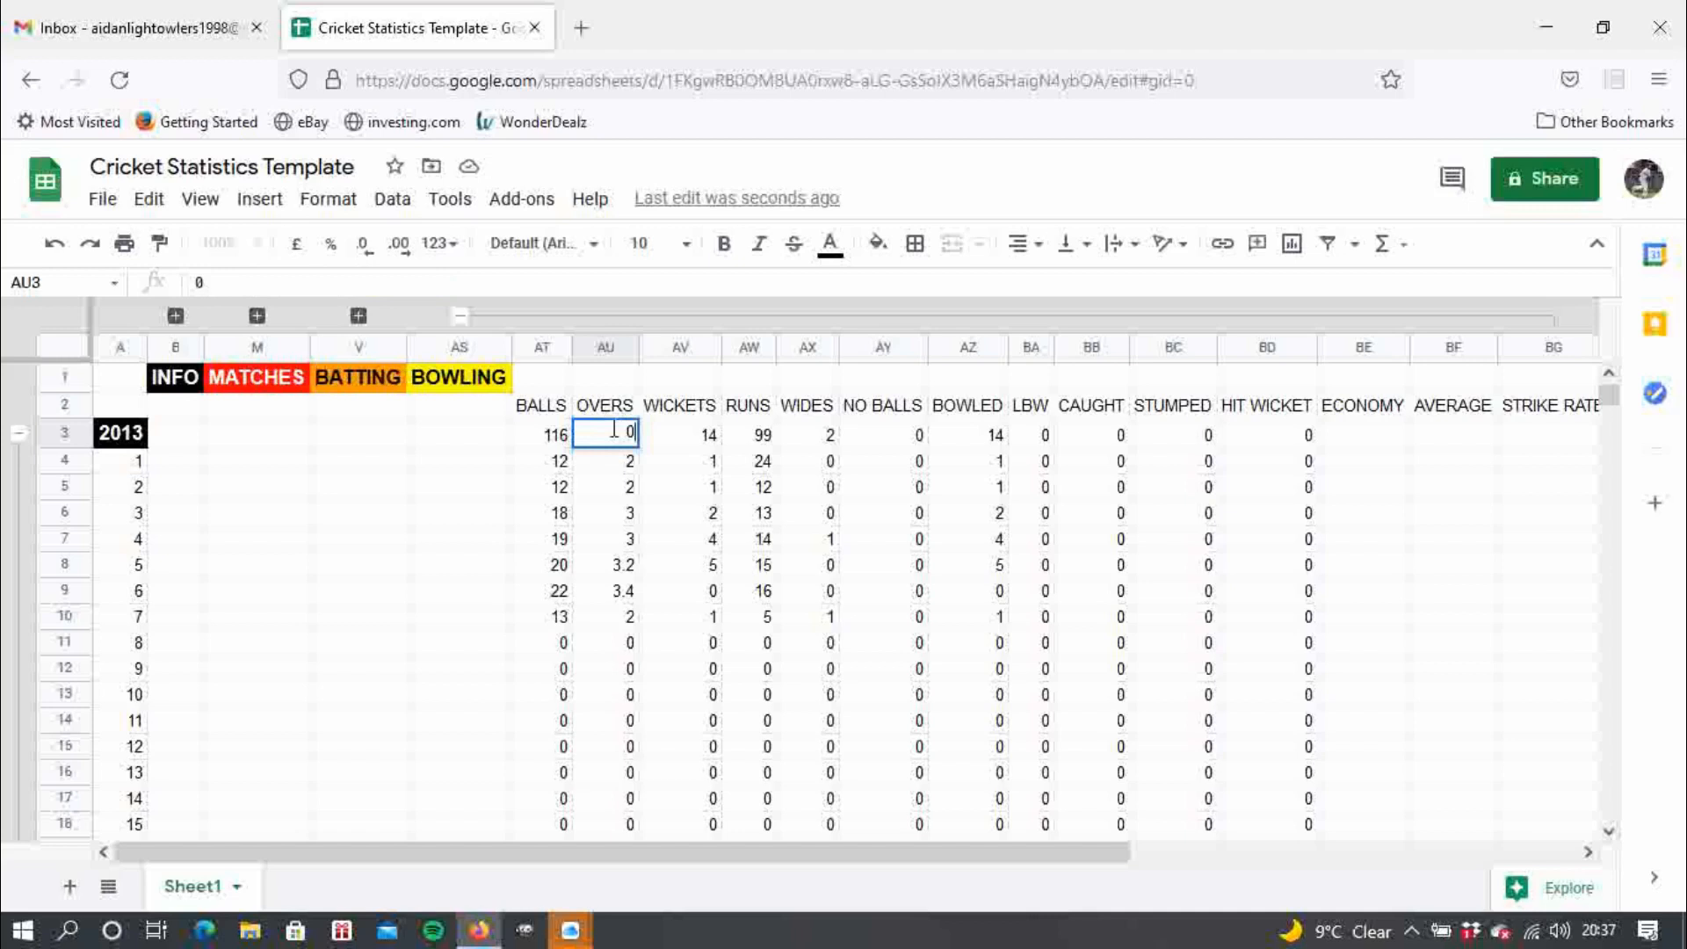
key(Return)
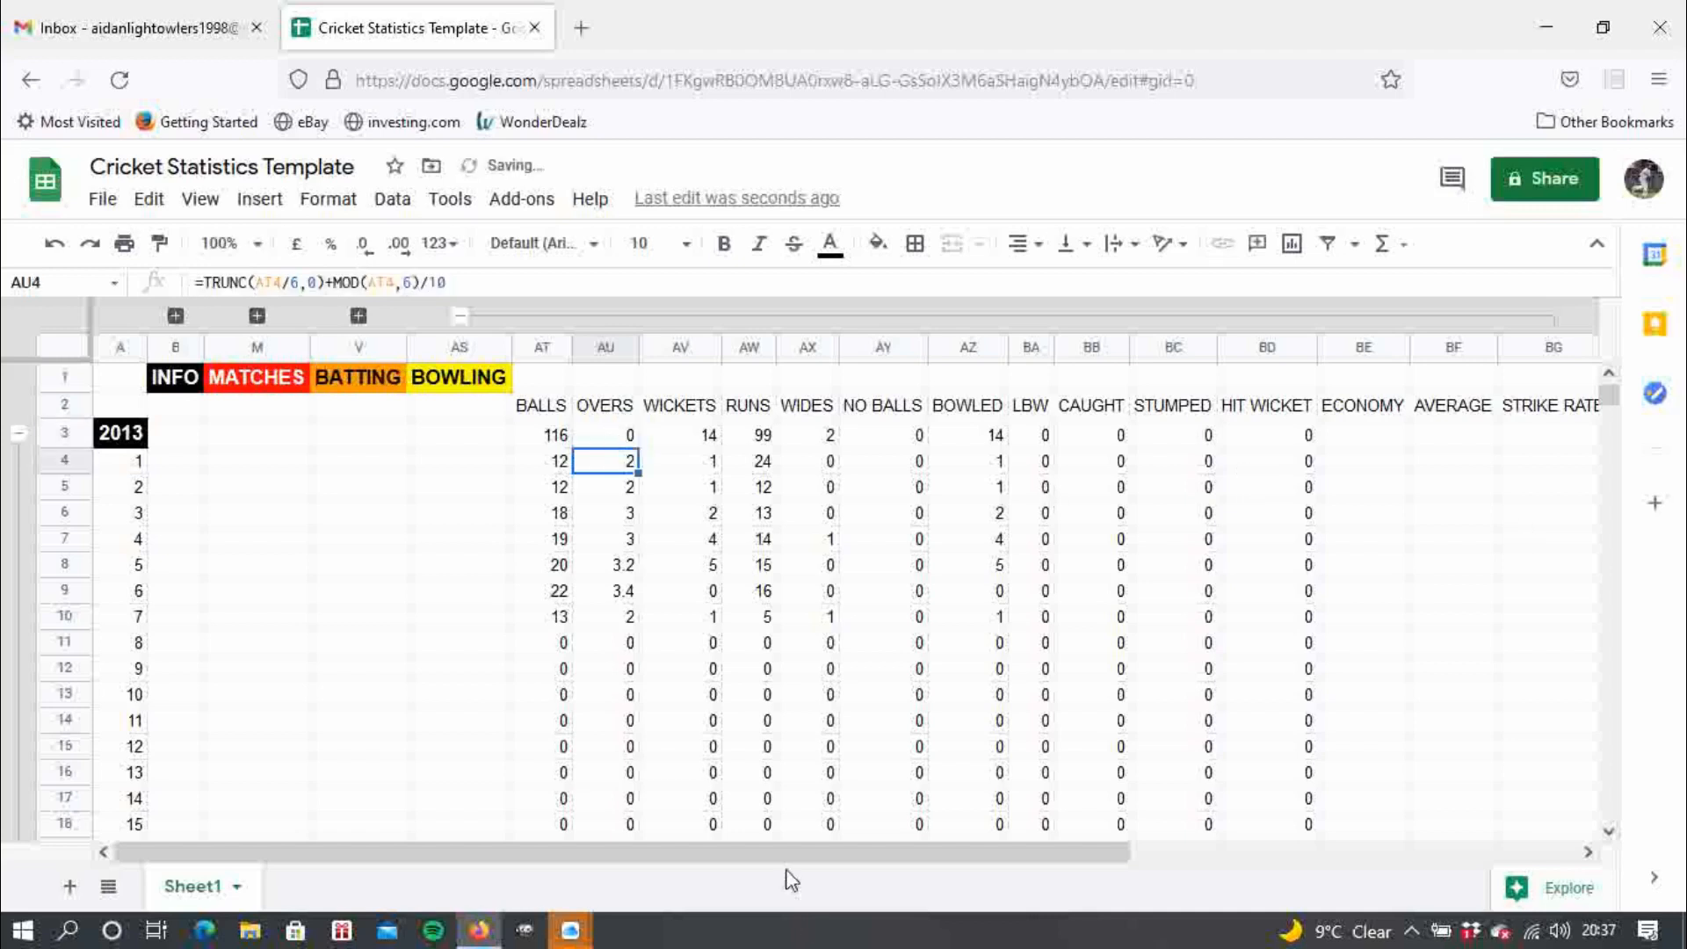
- Calculate the first 2013 match's bowling economy in BE4 with =(AW4/AU4), dividing runs by overs
drag(817, 858, 888, 833)
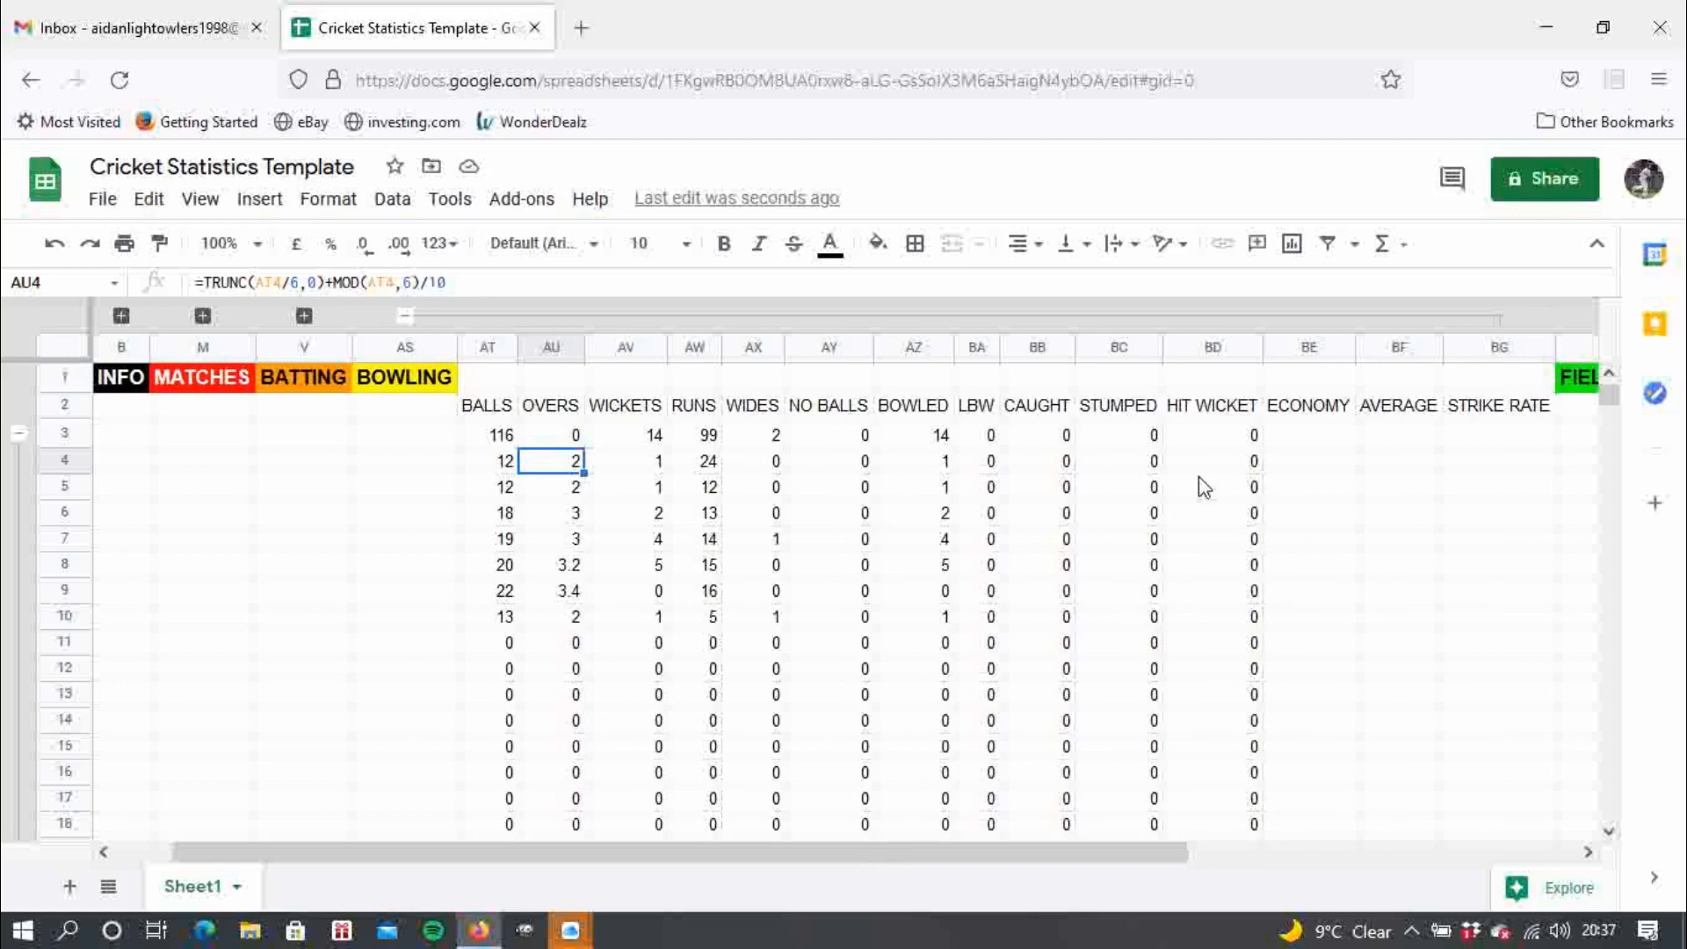
click(1321, 479)
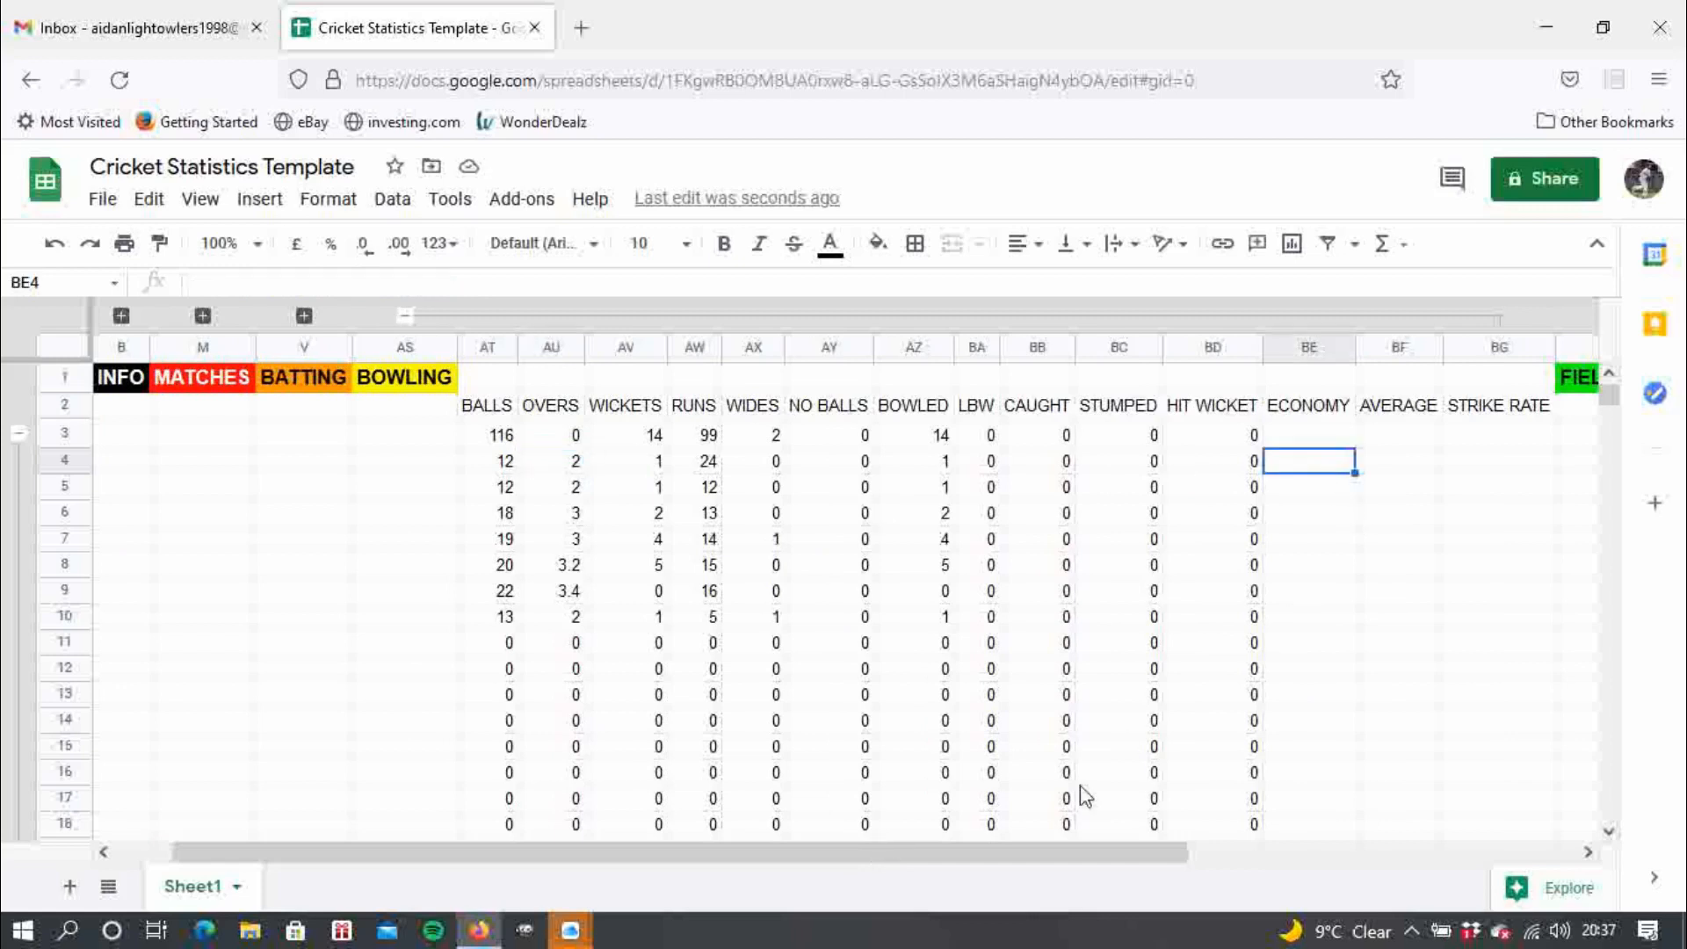
drag(1073, 857, 1216, 855)
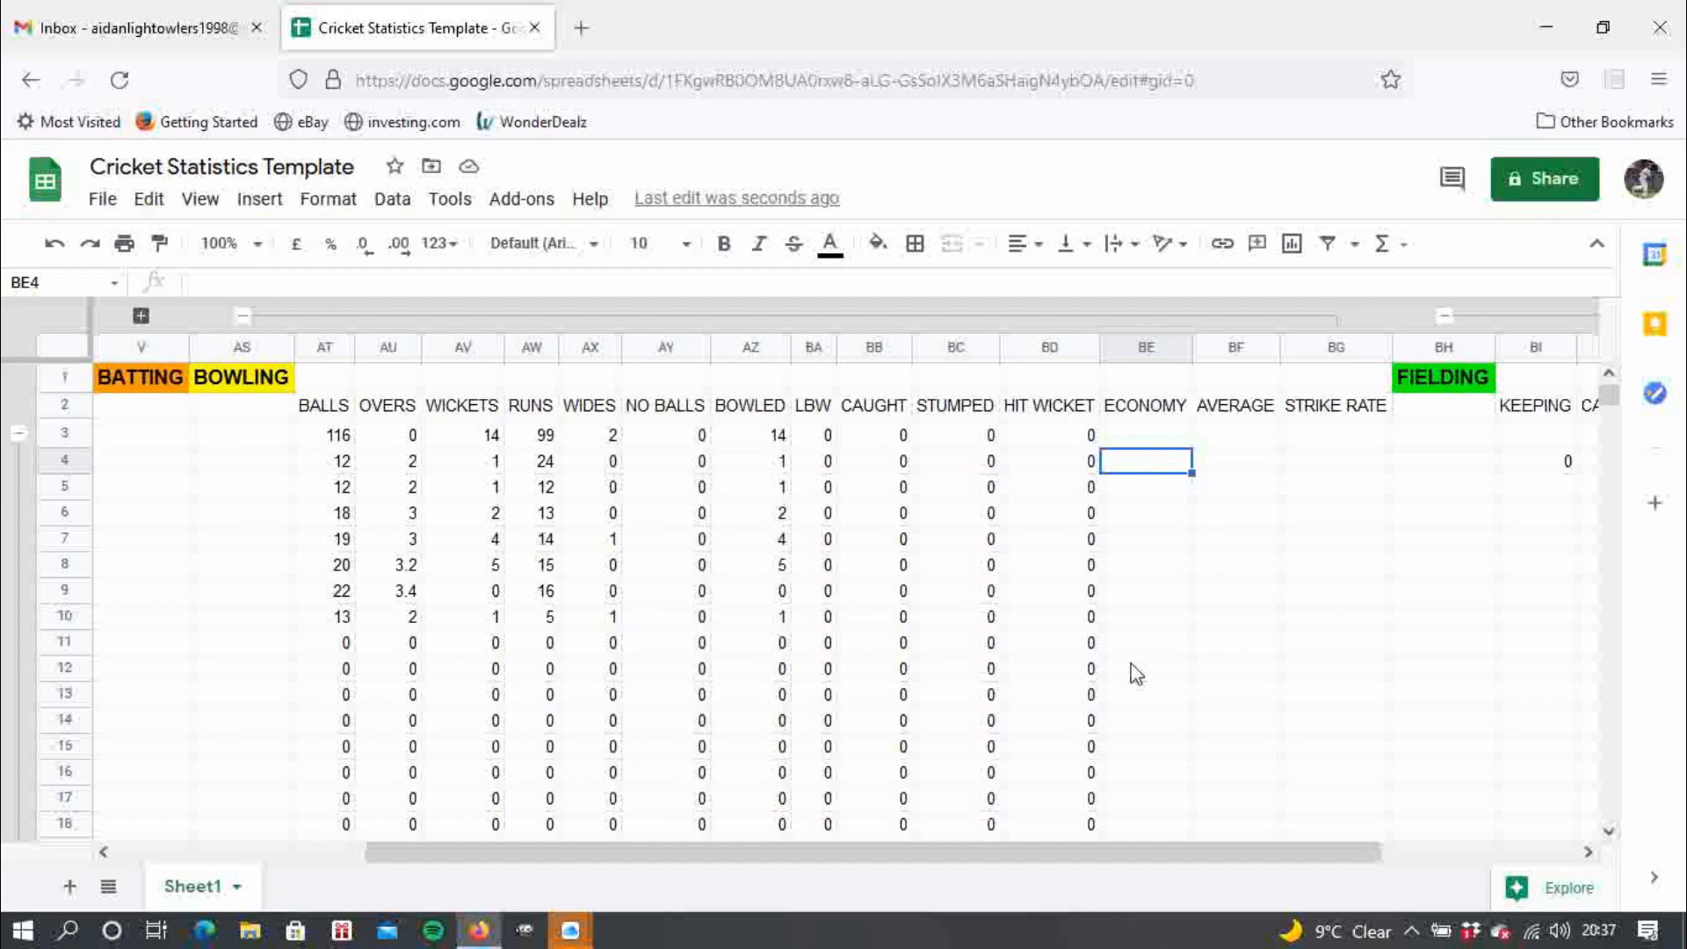
text(=)
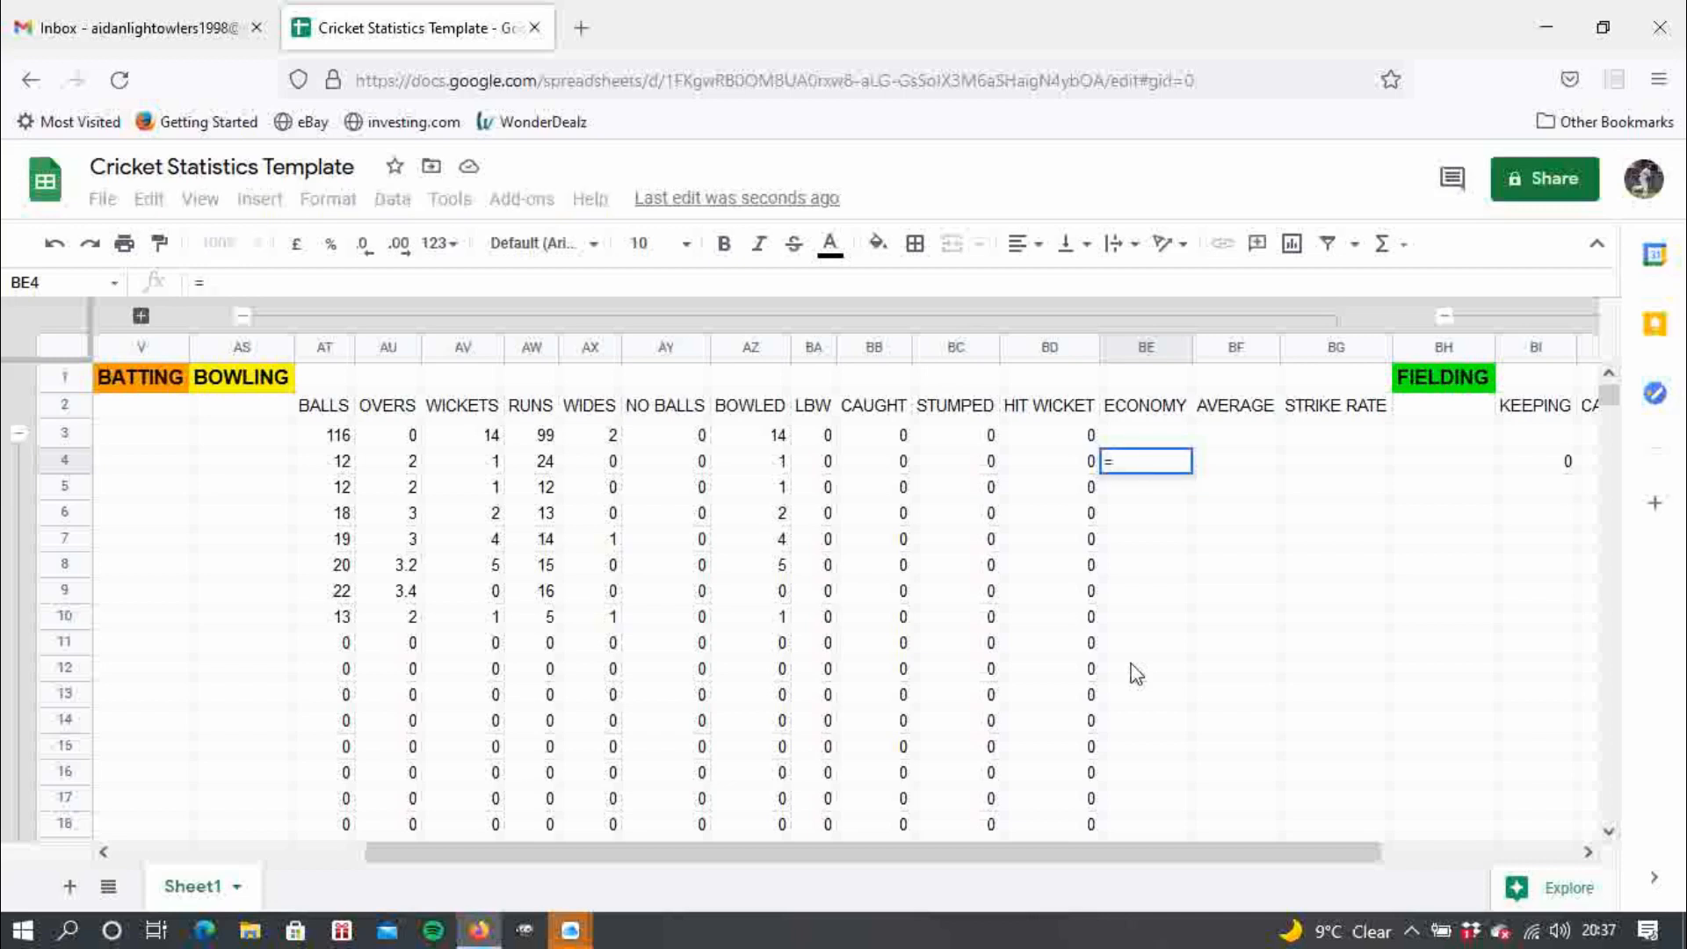
text(()
click(547, 463)
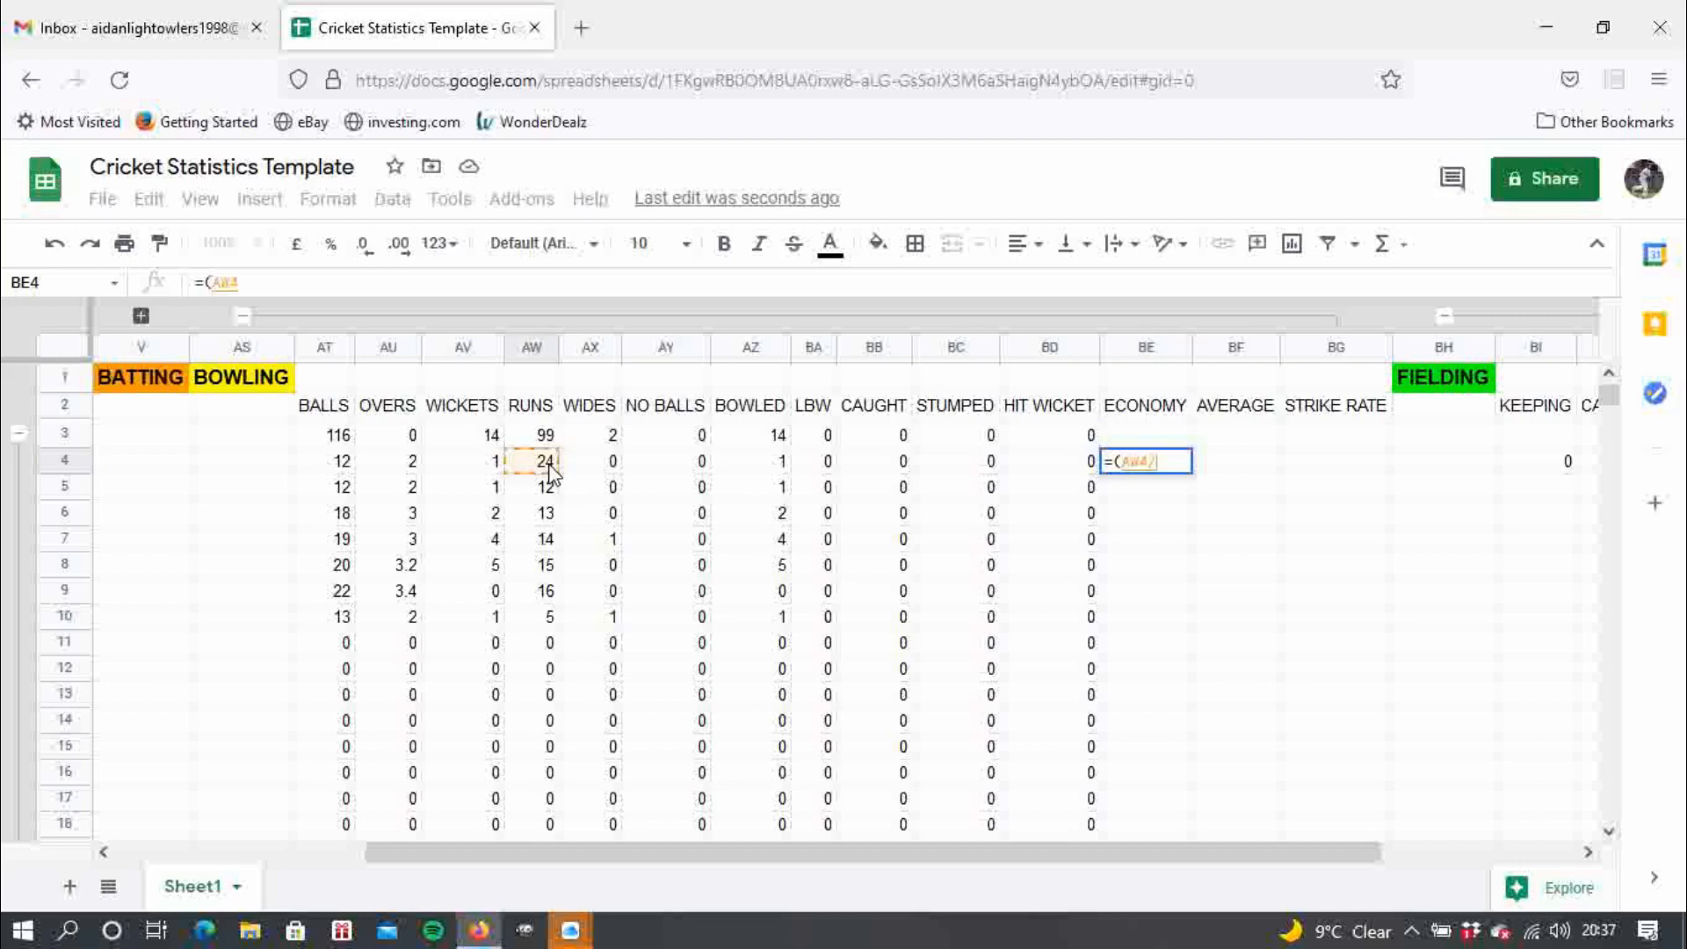
text(/)
click(413, 466)
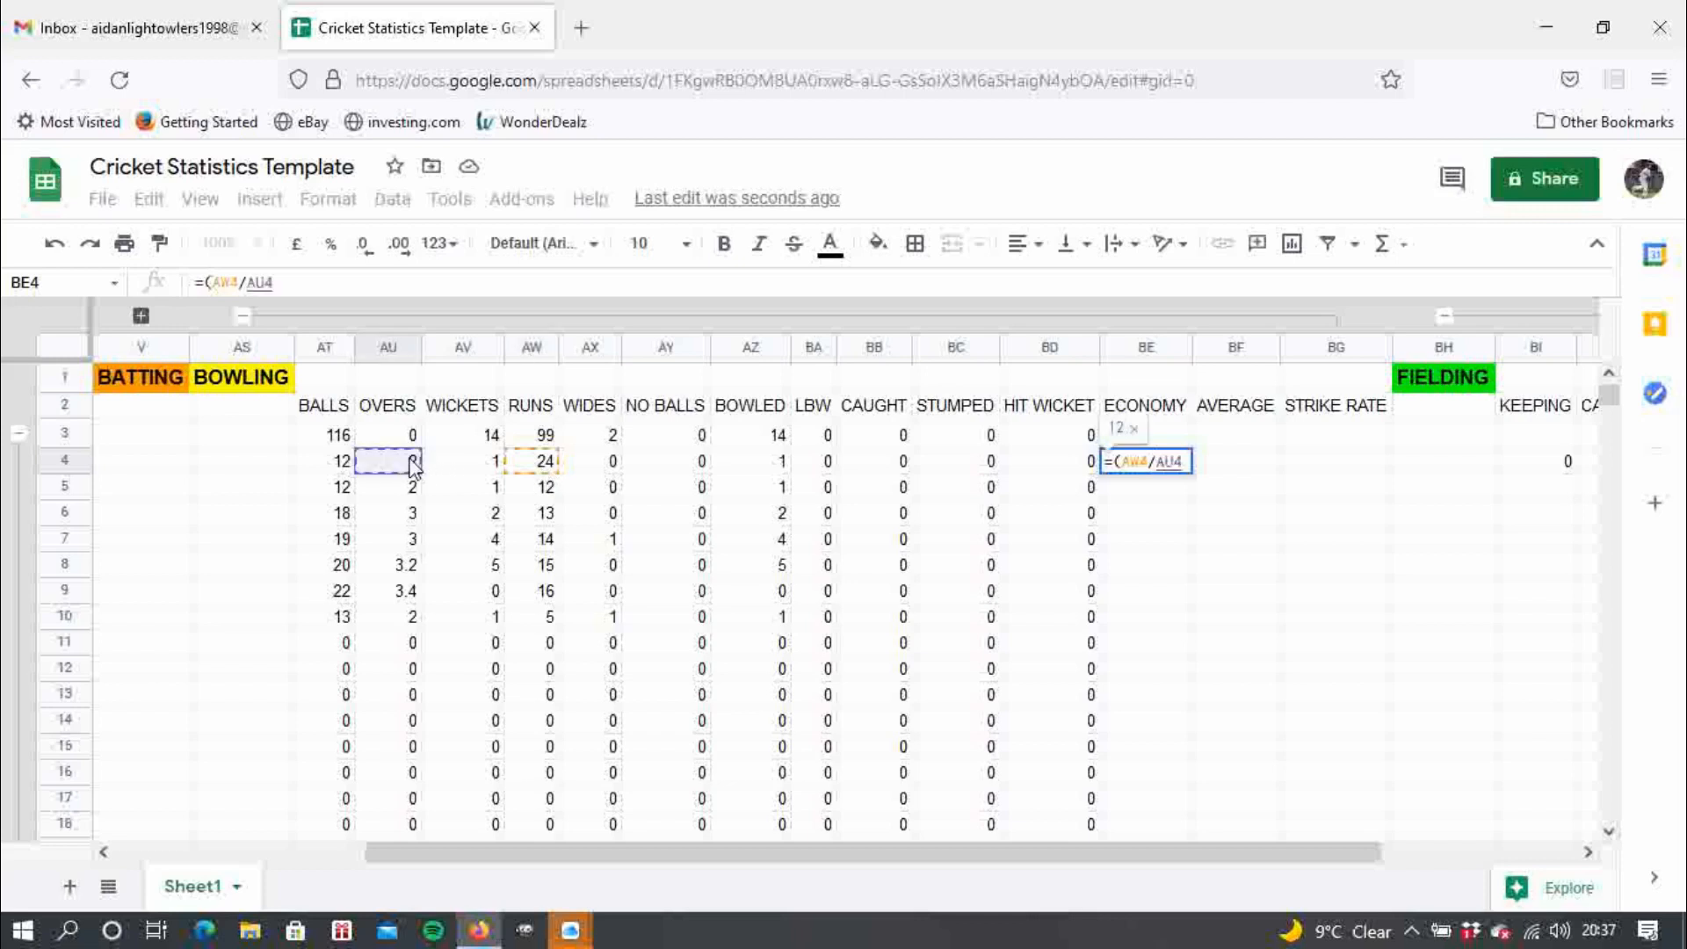
text())
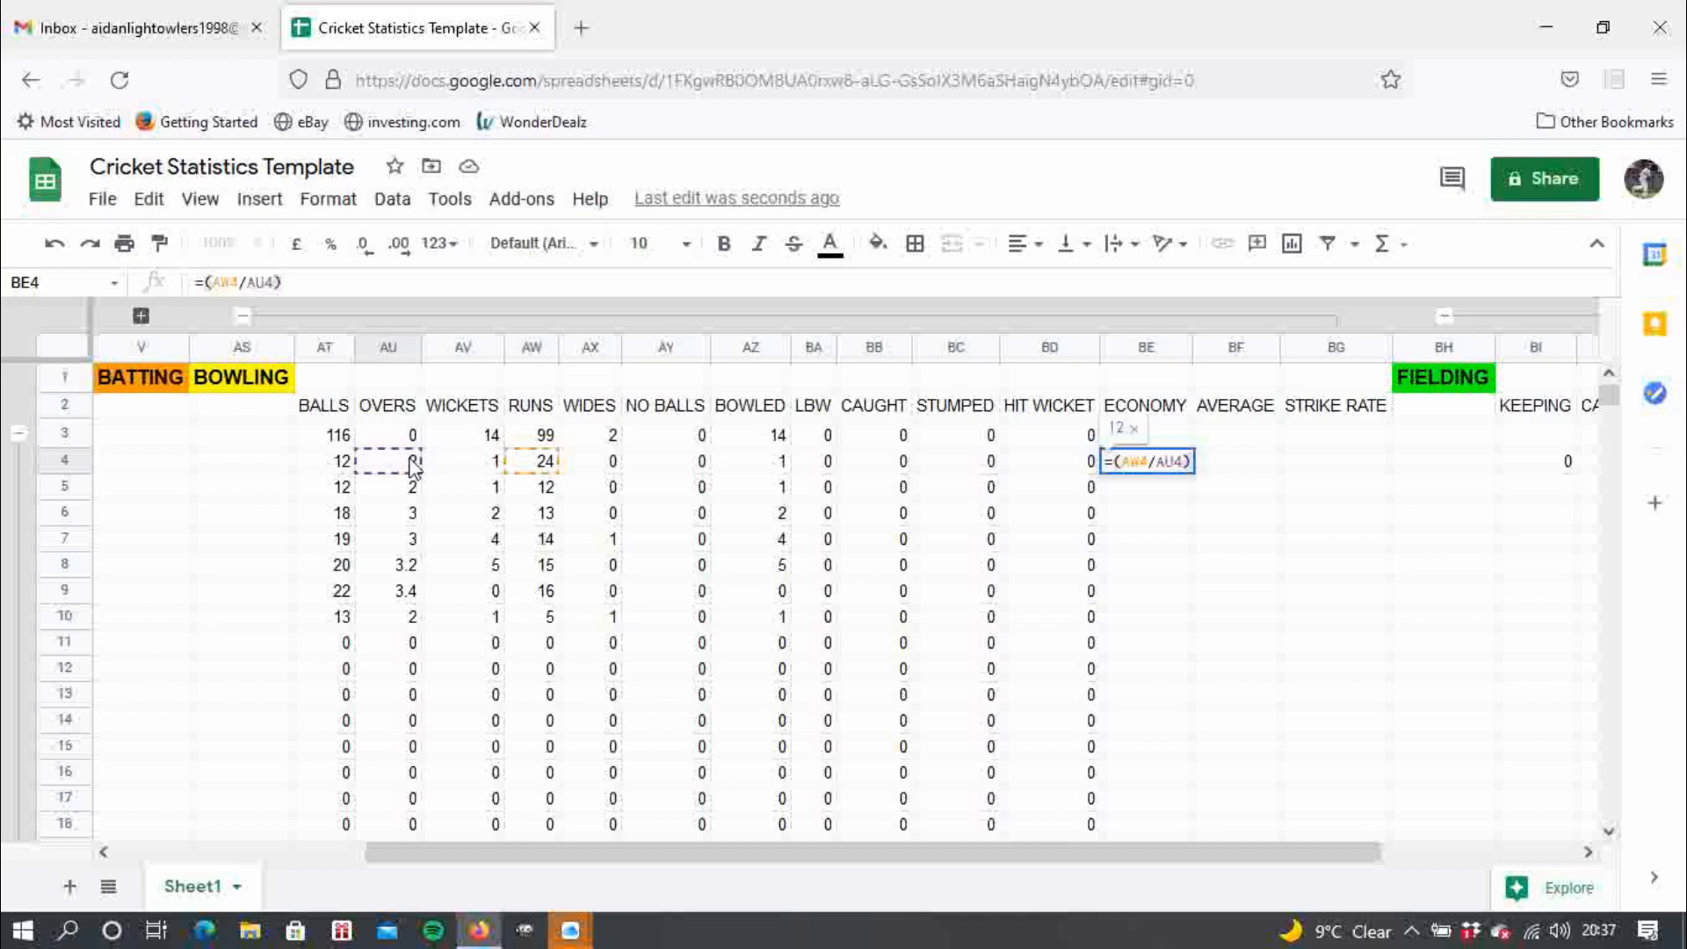
key(Return)
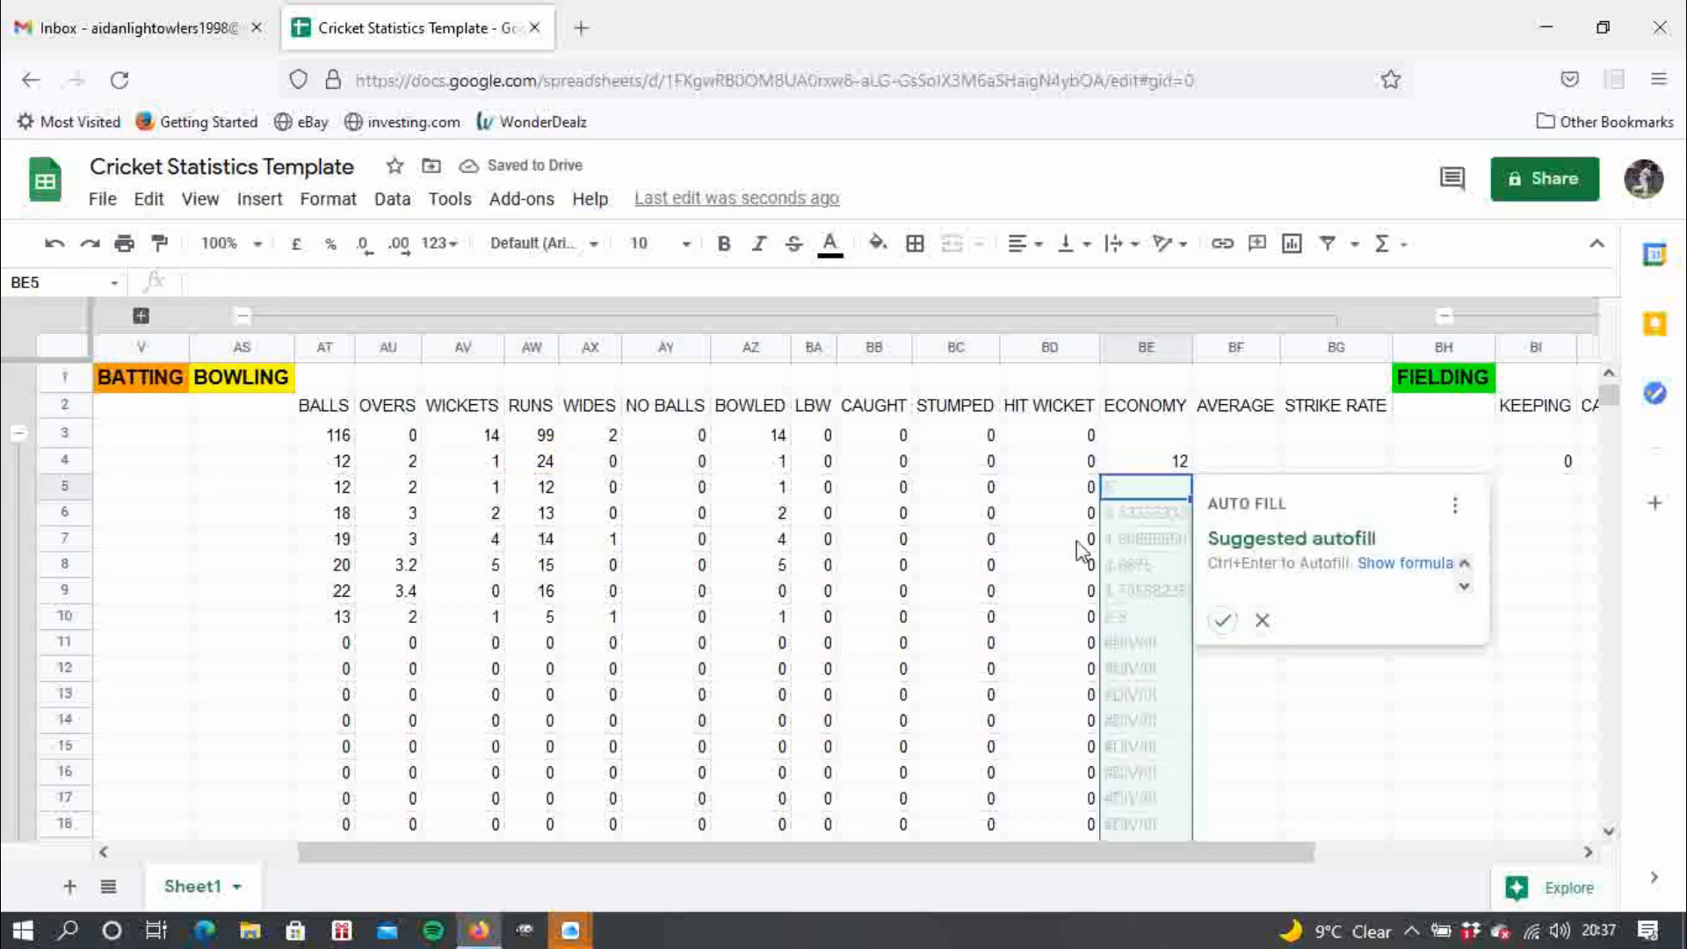
- Fill the economy formula from BE4 down through BE33 for all 2013 matches
click(1162, 465)
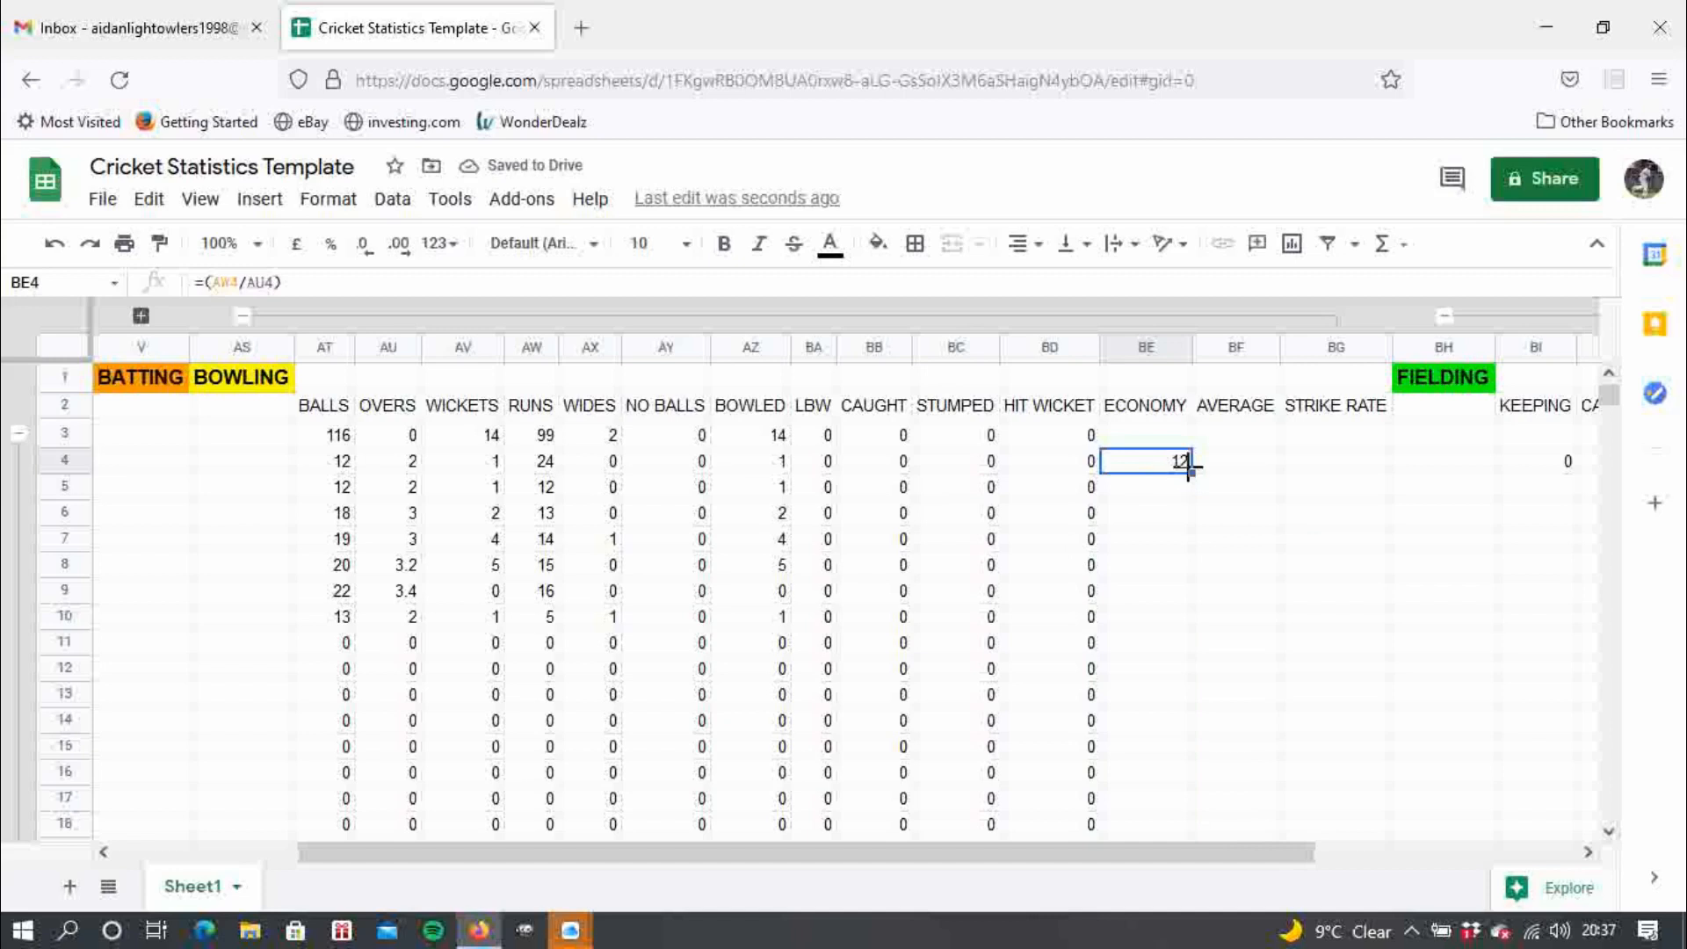
drag(1192, 474, 1195, 789)
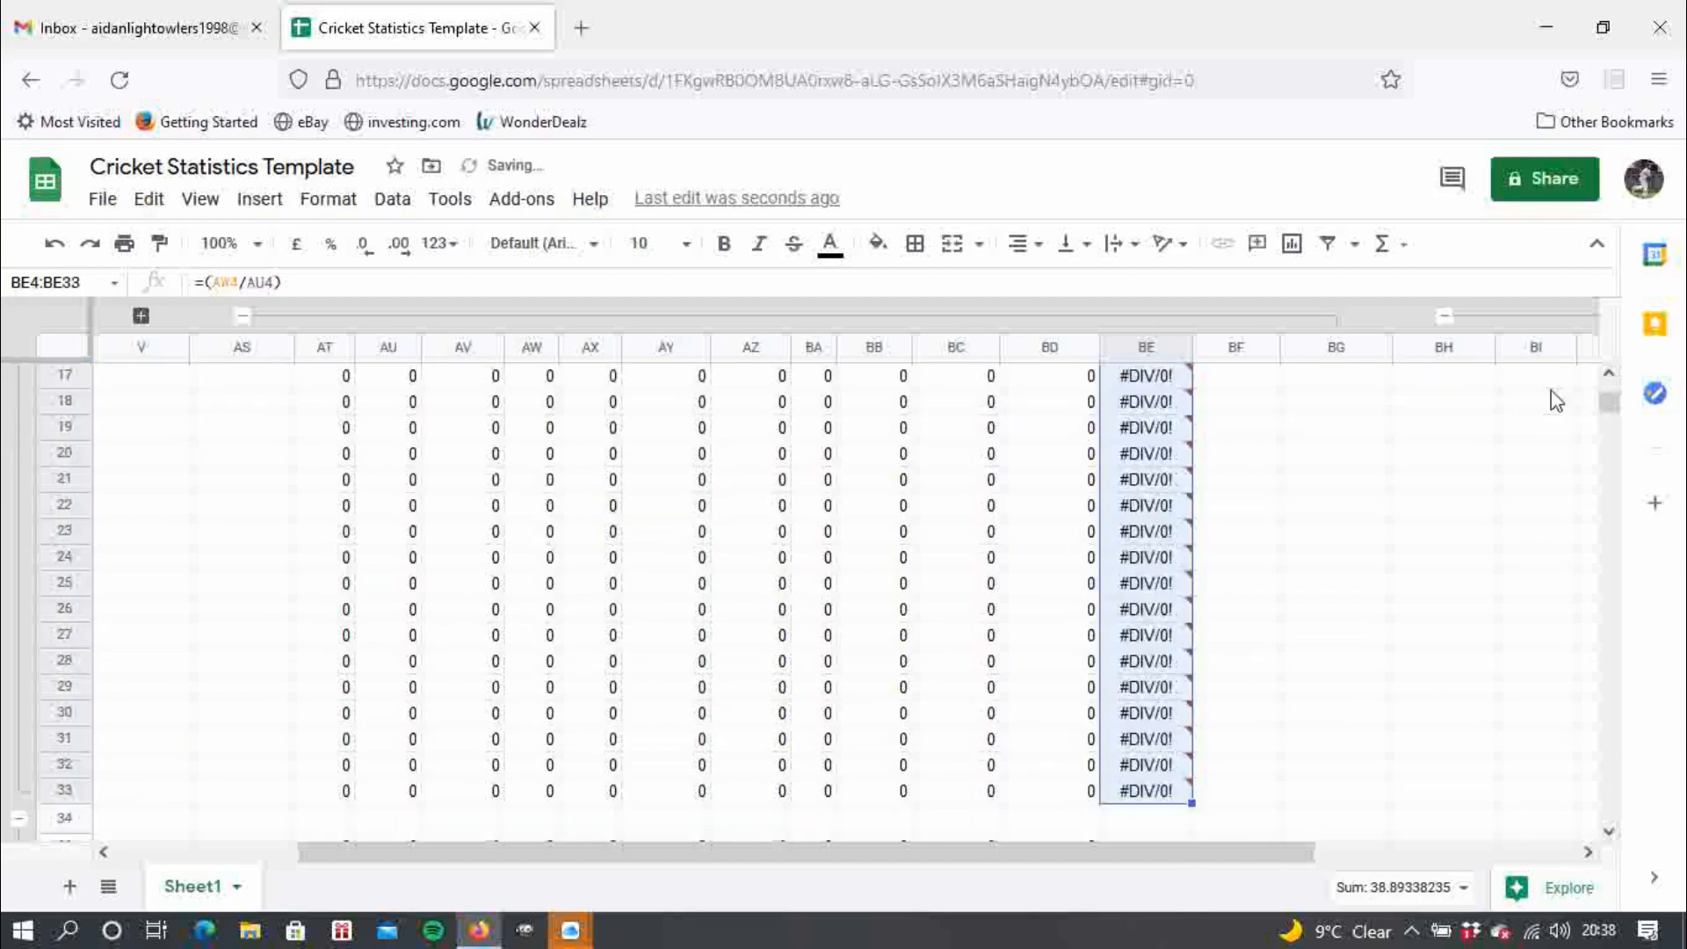
drag(1615, 420, 1614, 391)
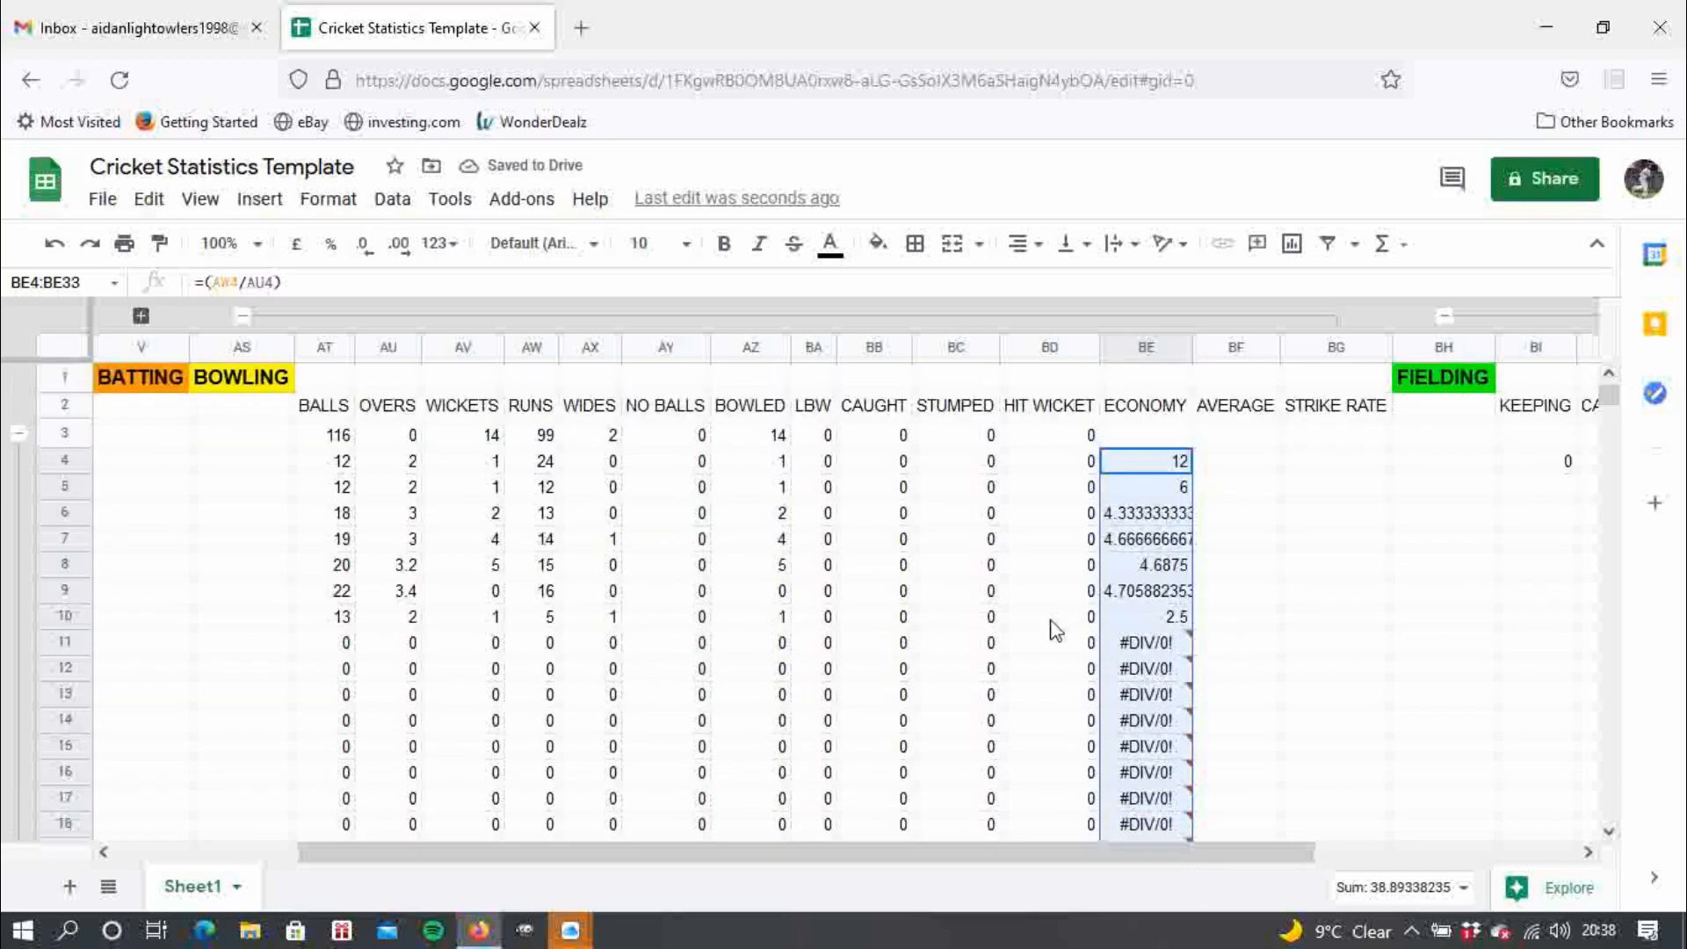
- Replace the first 2013 match's economy formula in BE4 with =IFERROR(AW4/AU4,0), so division errors return 0
mouse_move(1154, 674)
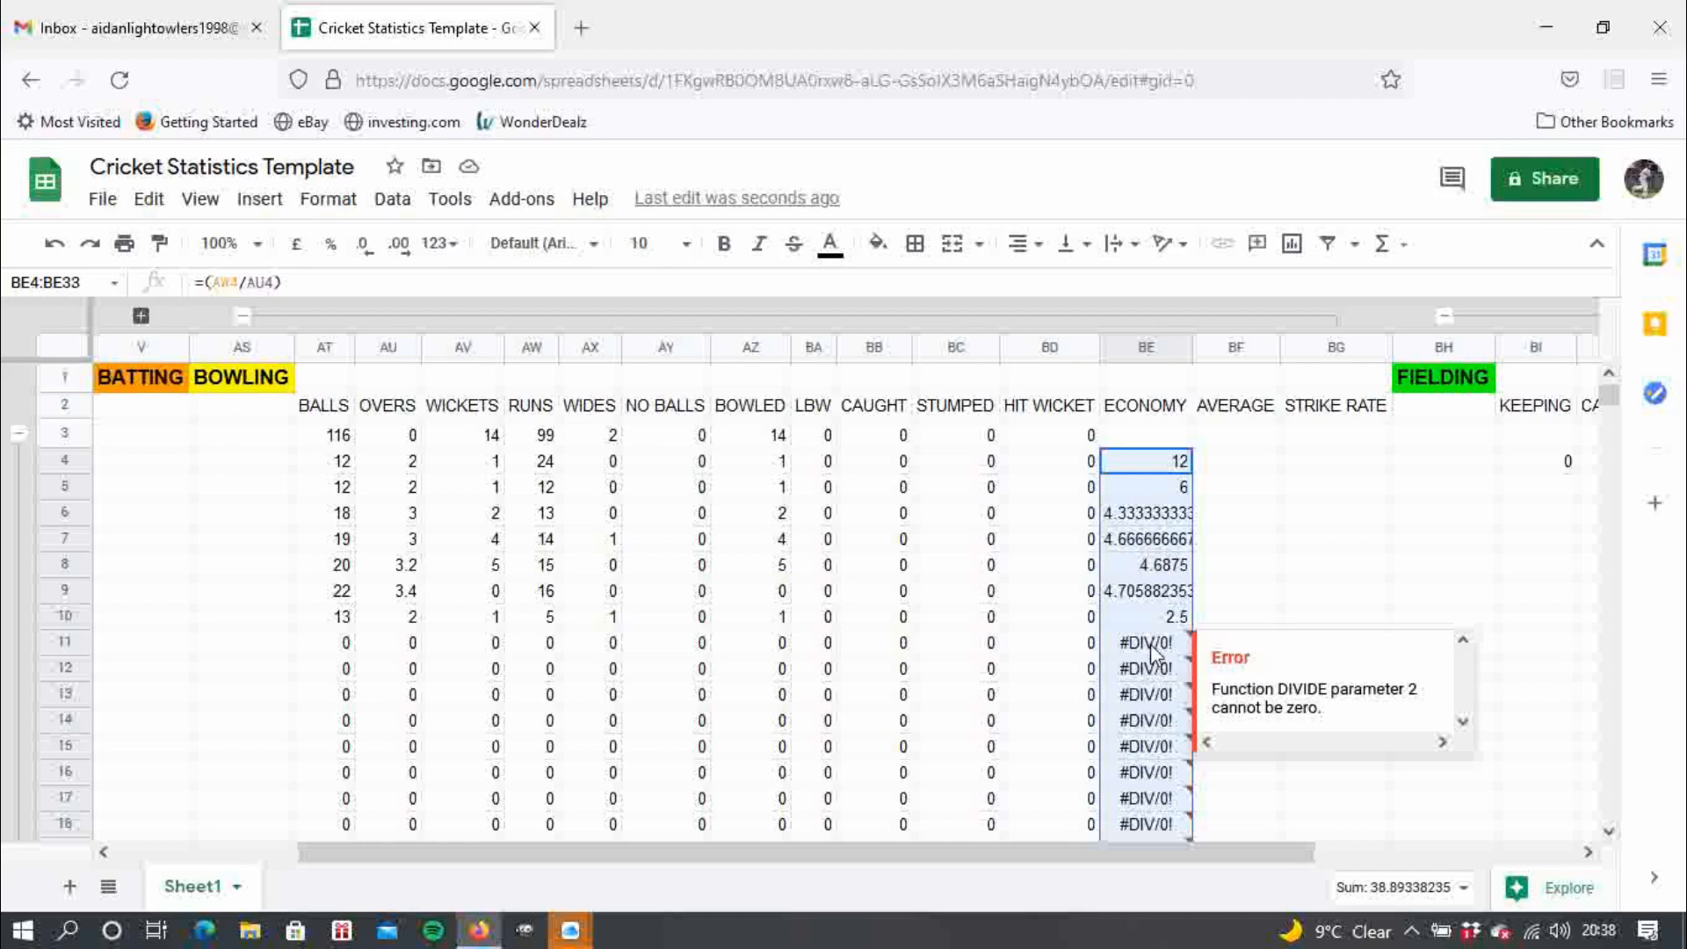
click(1149, 467)
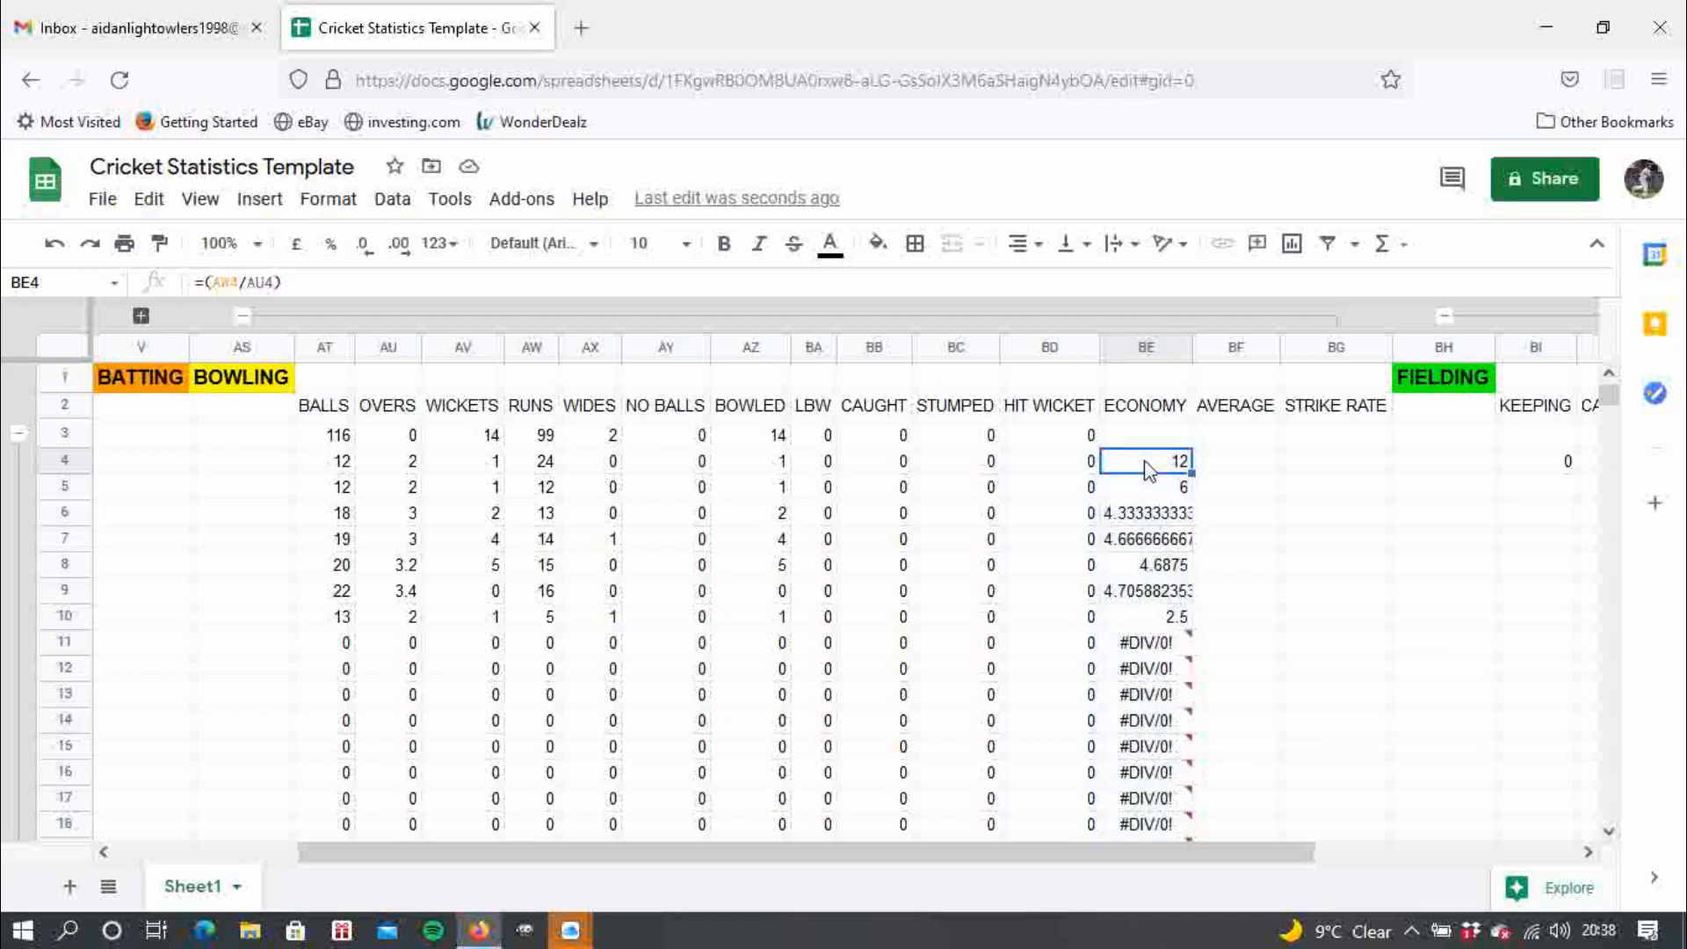
click(309, 279)
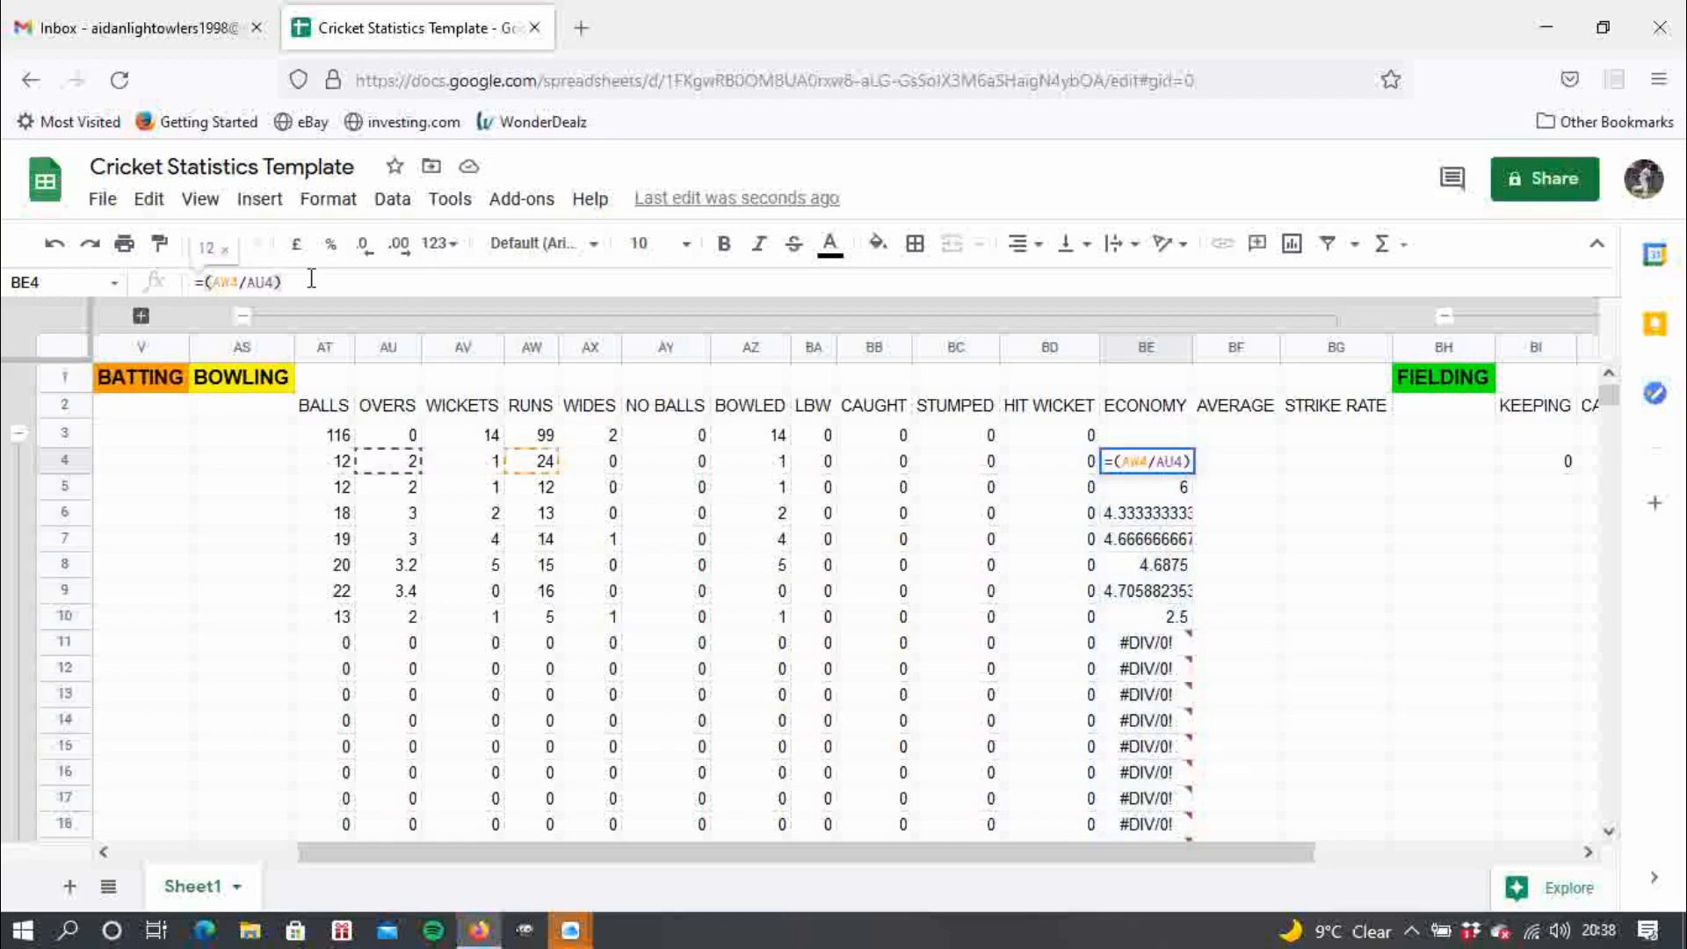
key(BackSpace)
key(BackSpace)
key(BackSpace)
key(BackSpace)
key(BackSpace)
key(BackSpace)
key(BackSpace)
key(BackSpace)
key(BackSpace)
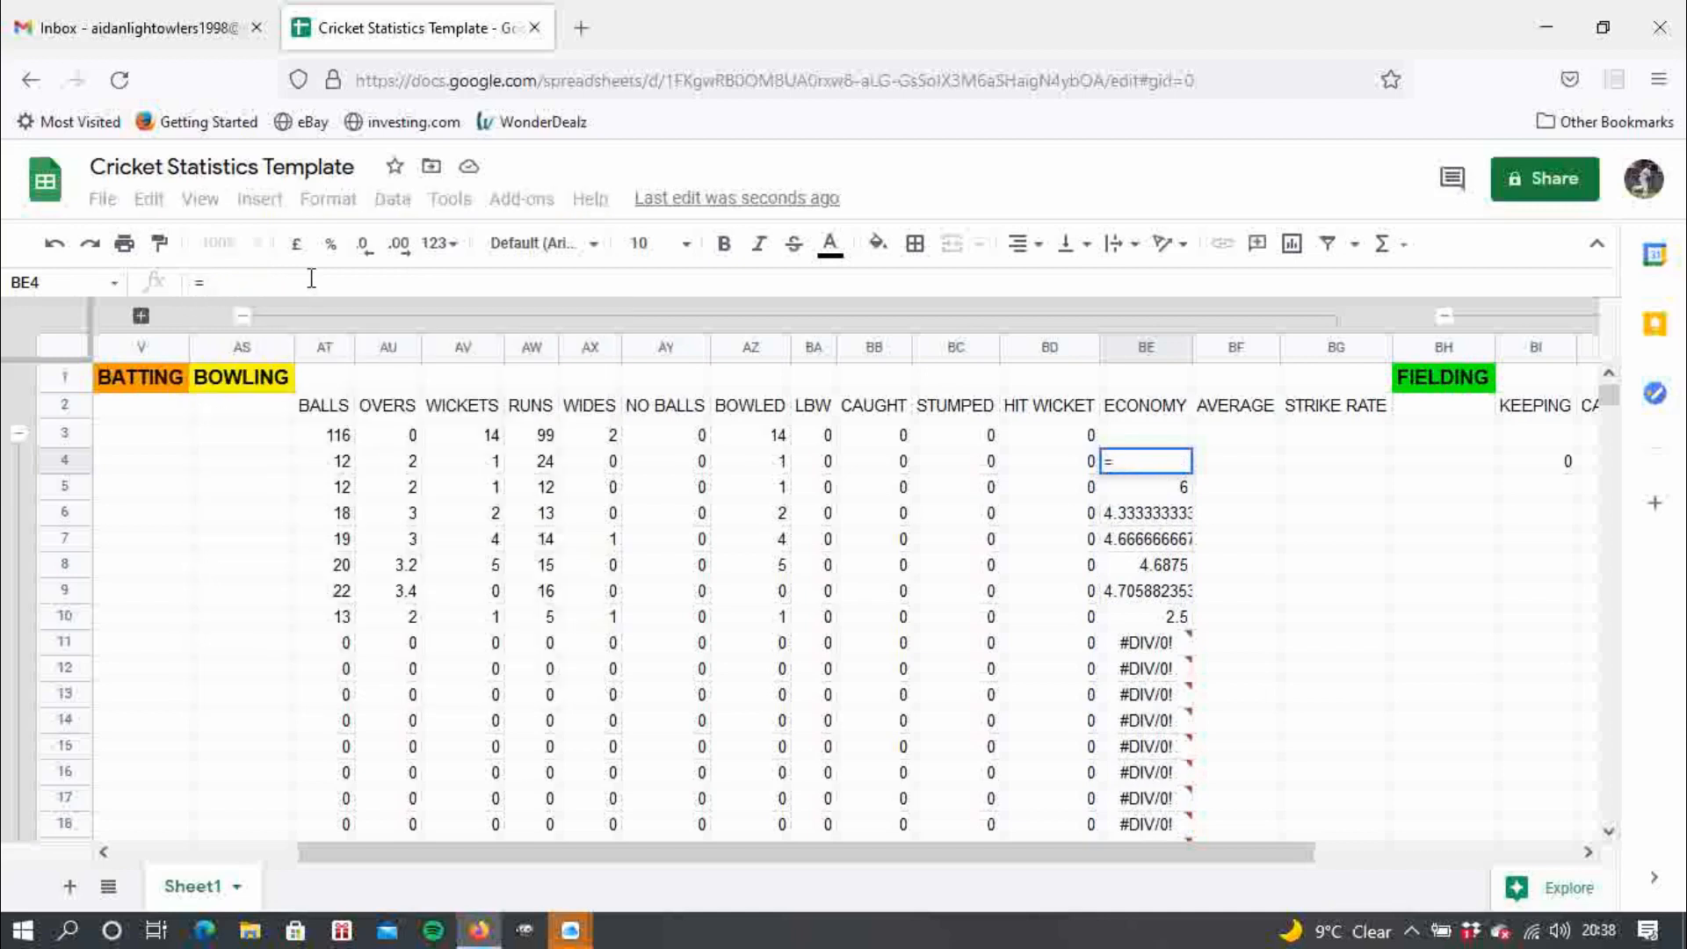
text(IFE)
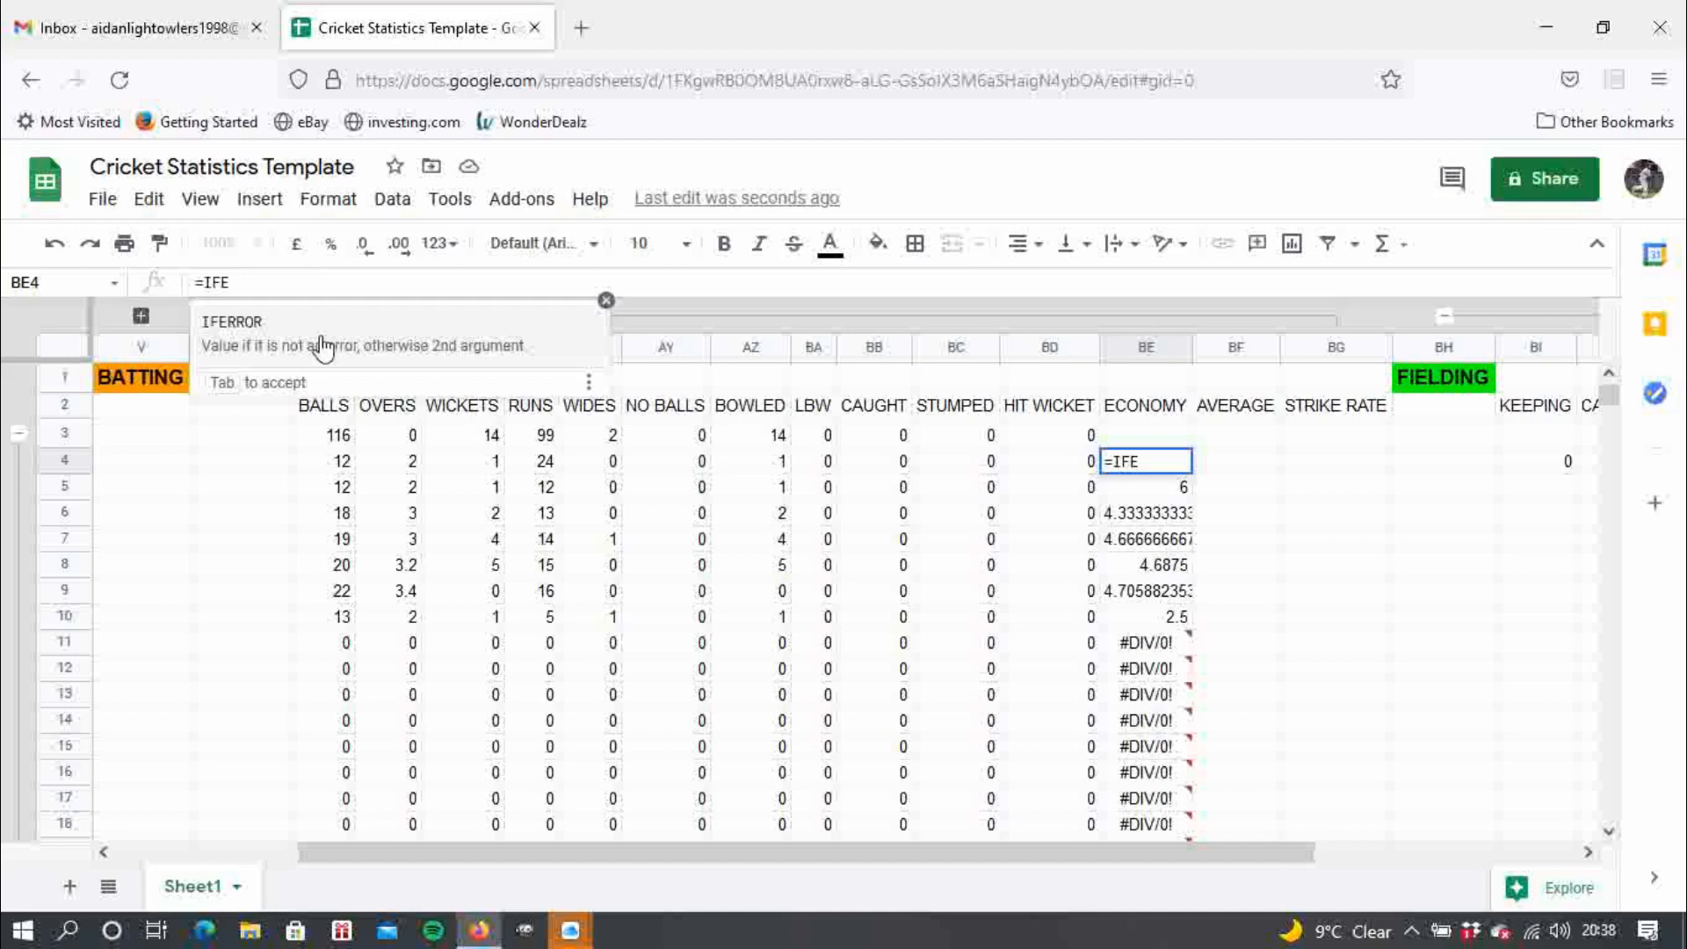
click(321, 348)
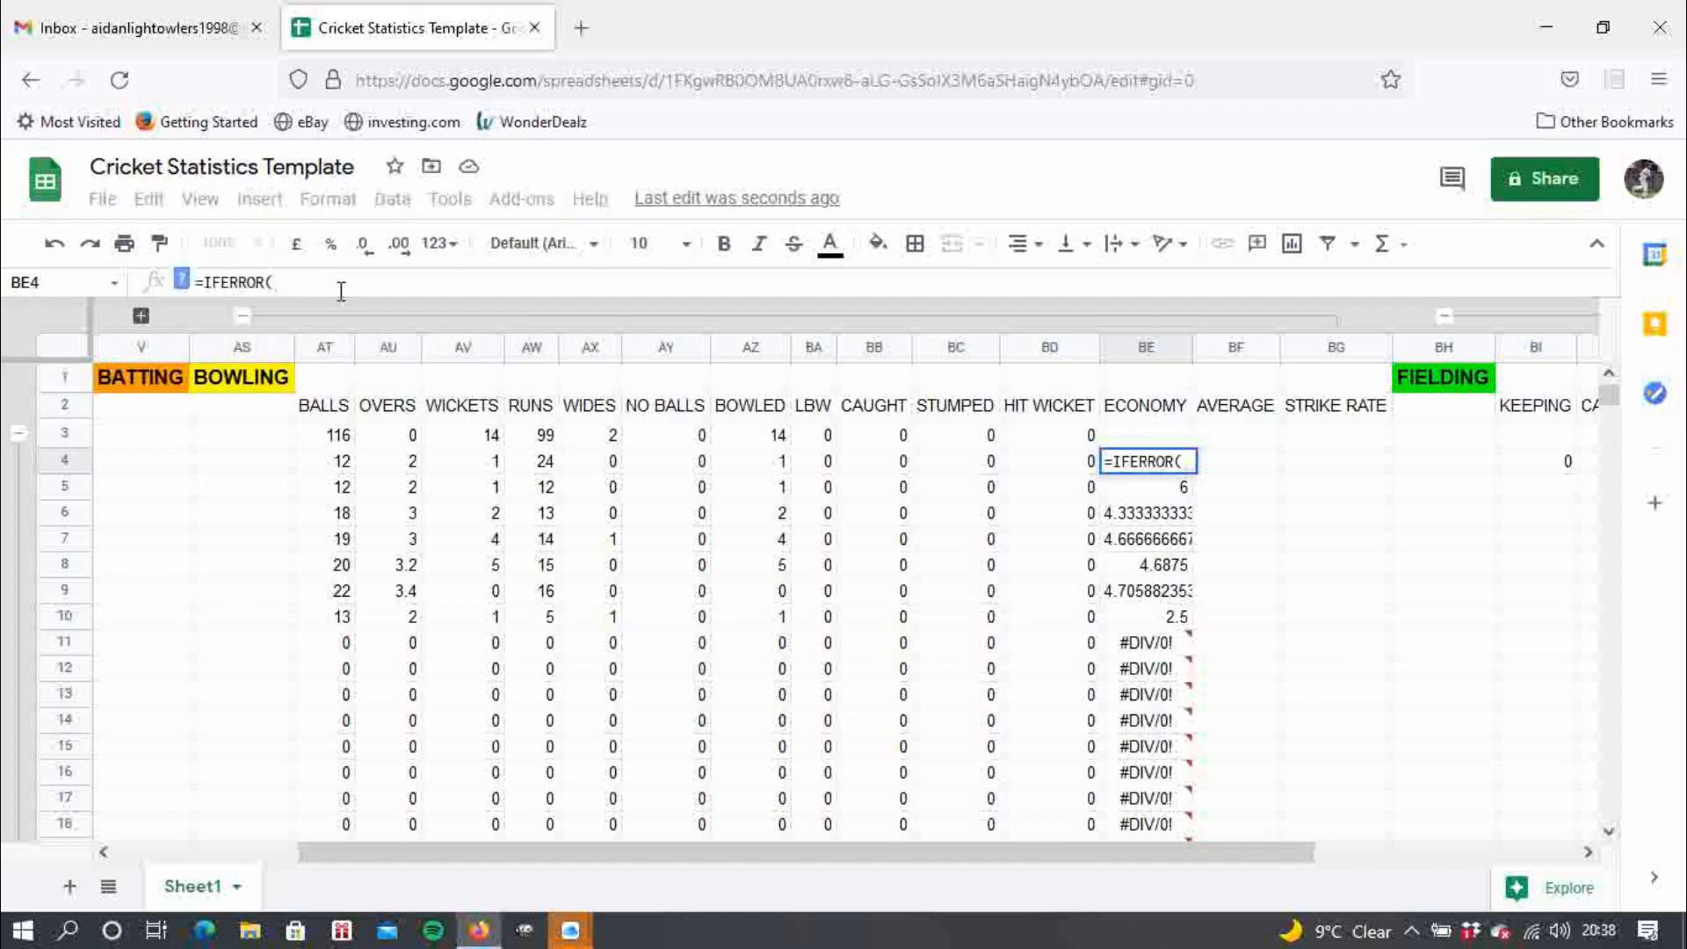
click(182, 281)
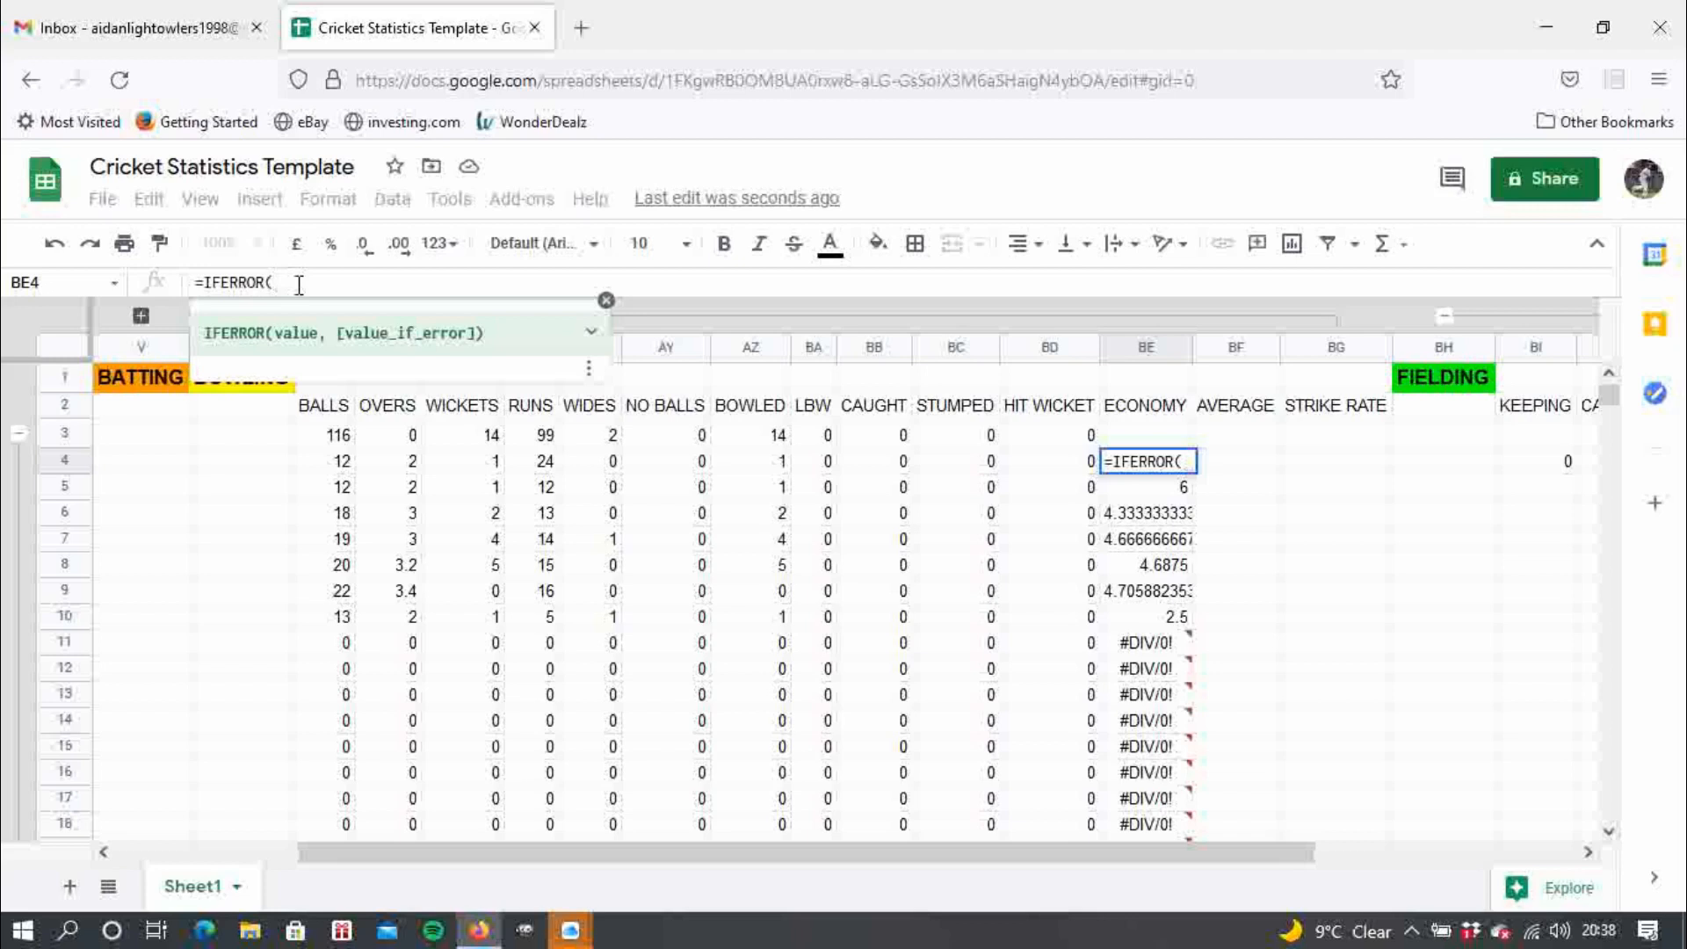
click(546, 467)
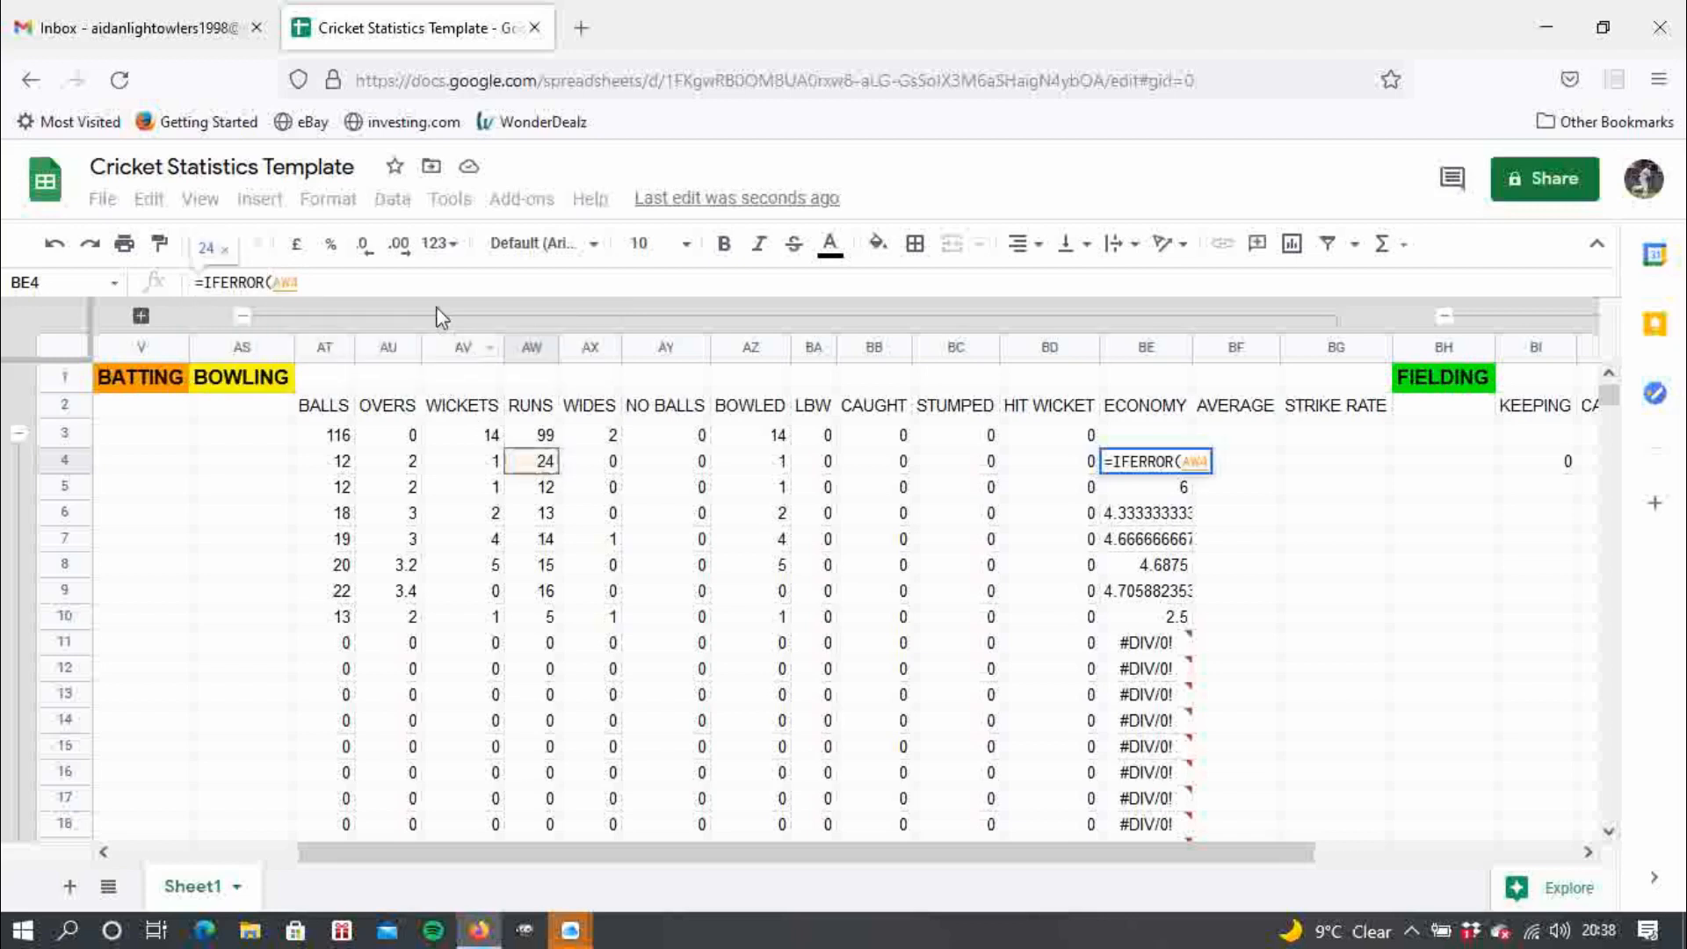
text(/)
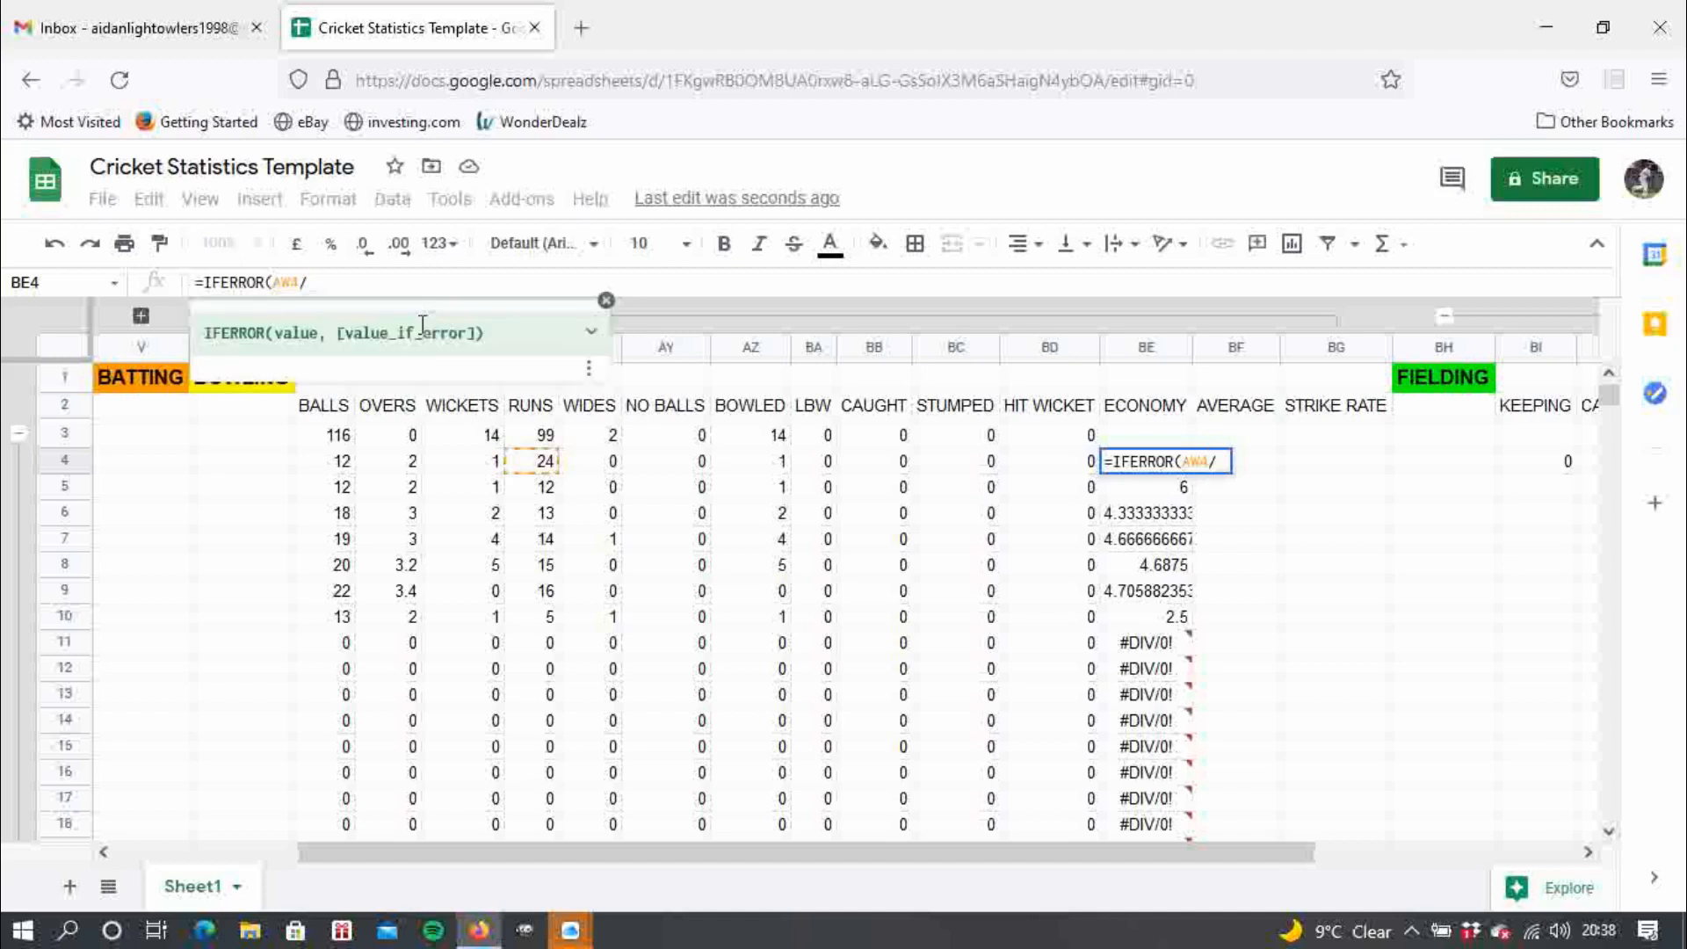
click(401, 464)
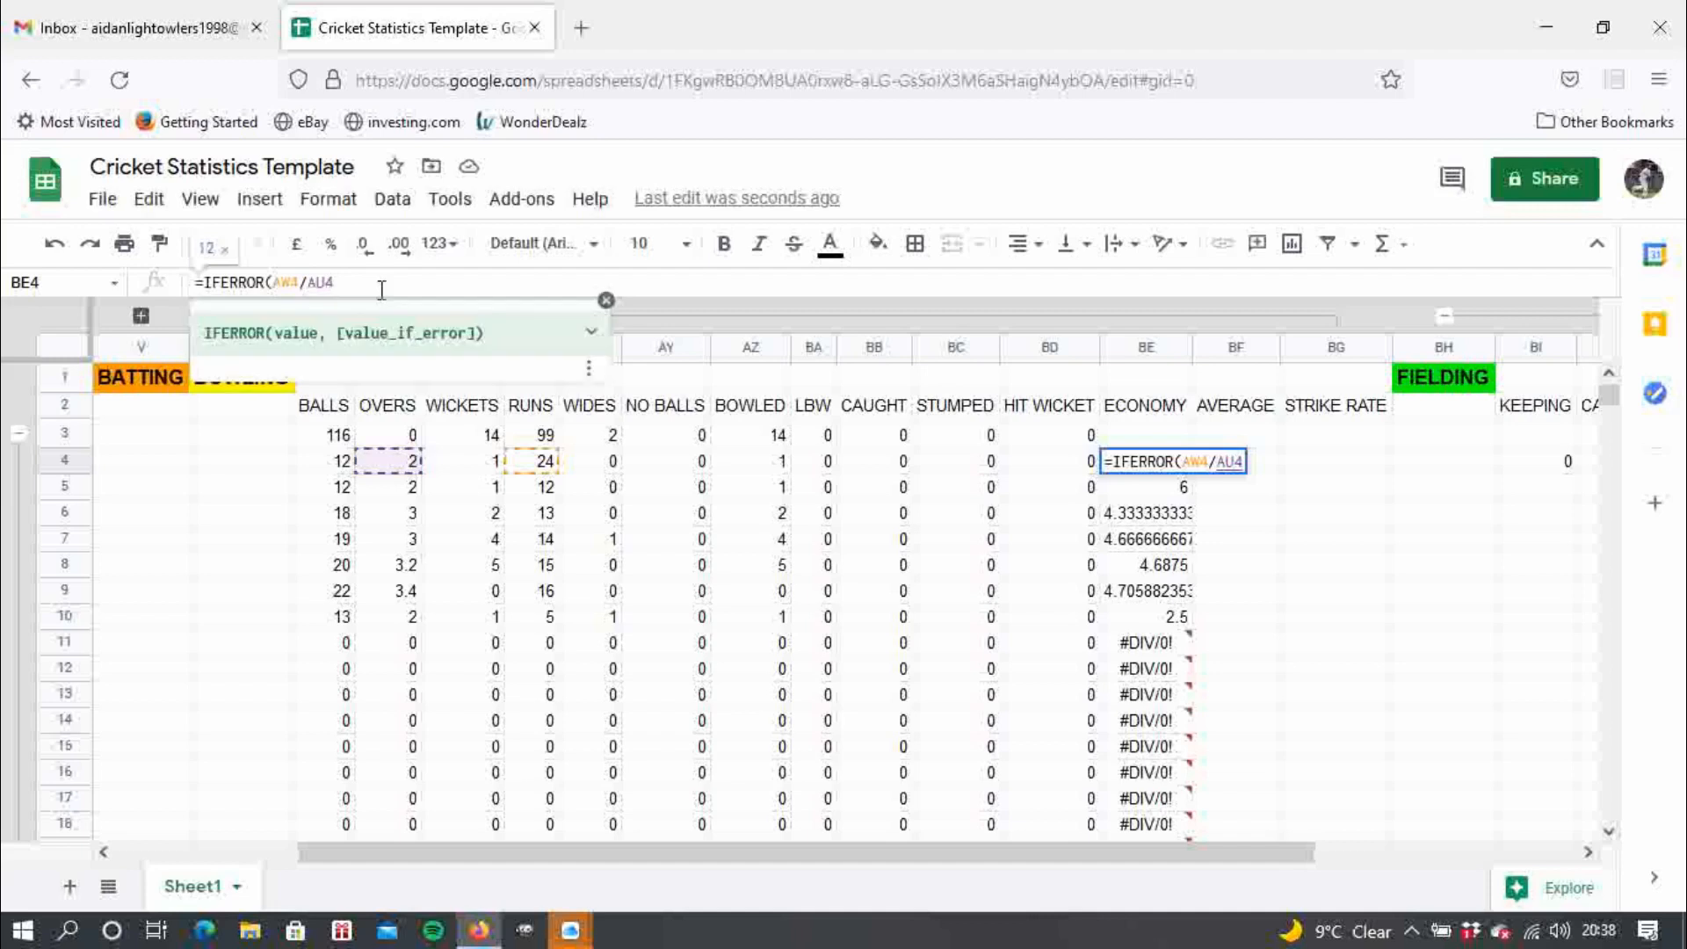
text(,)
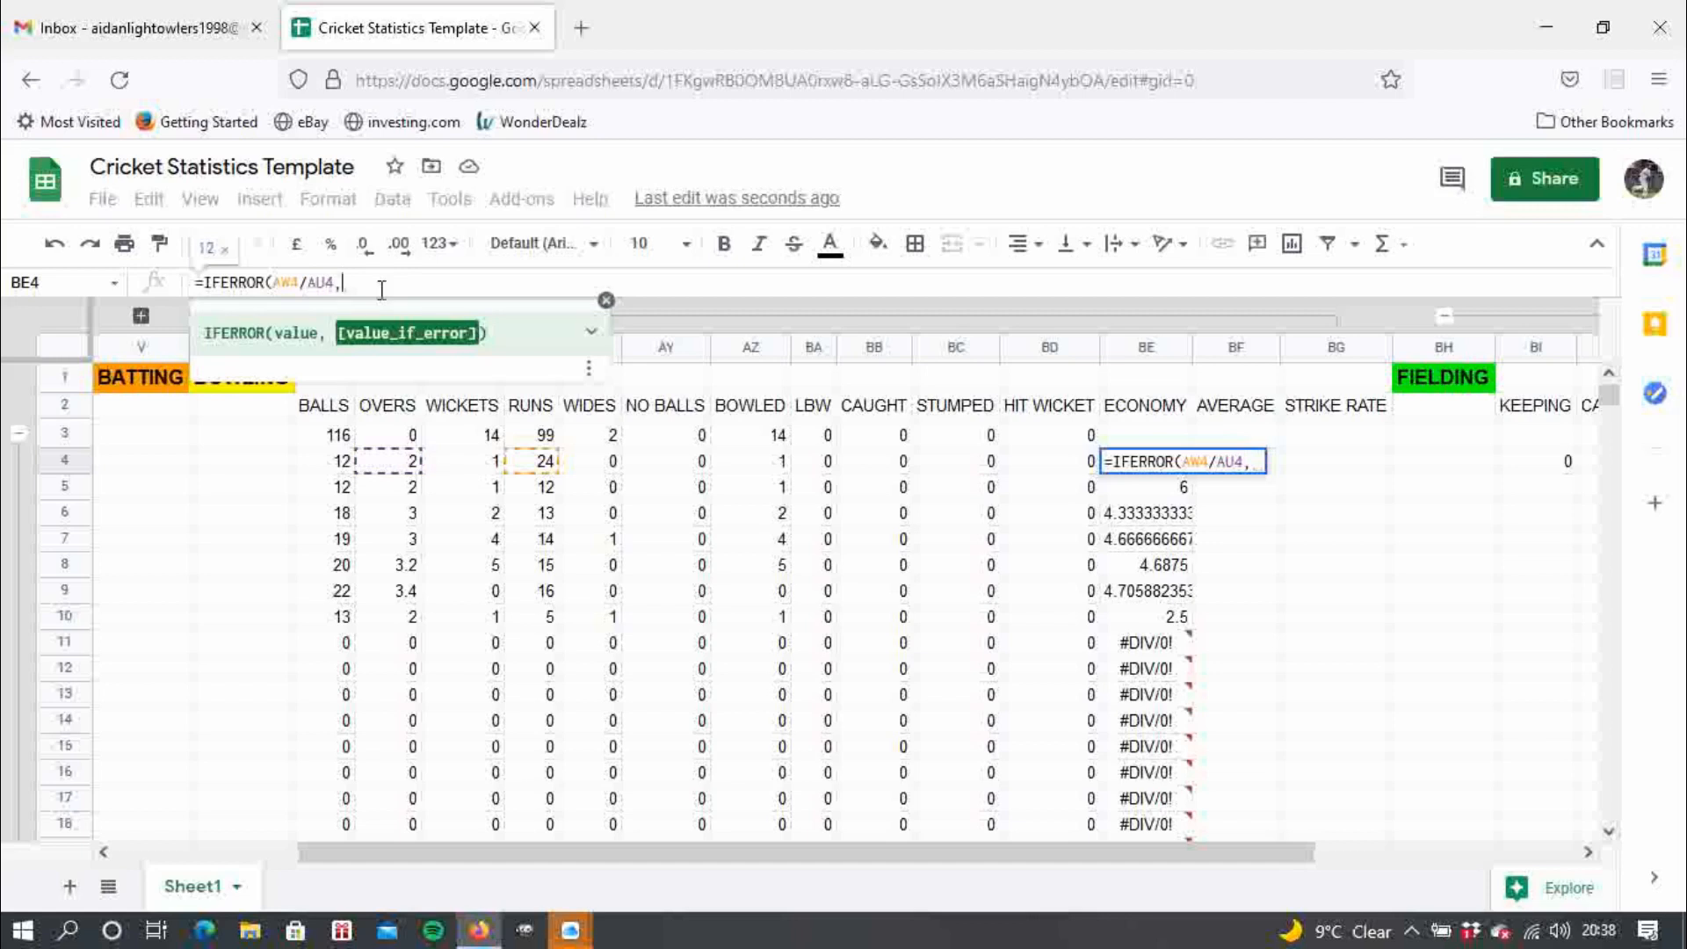
text(0)
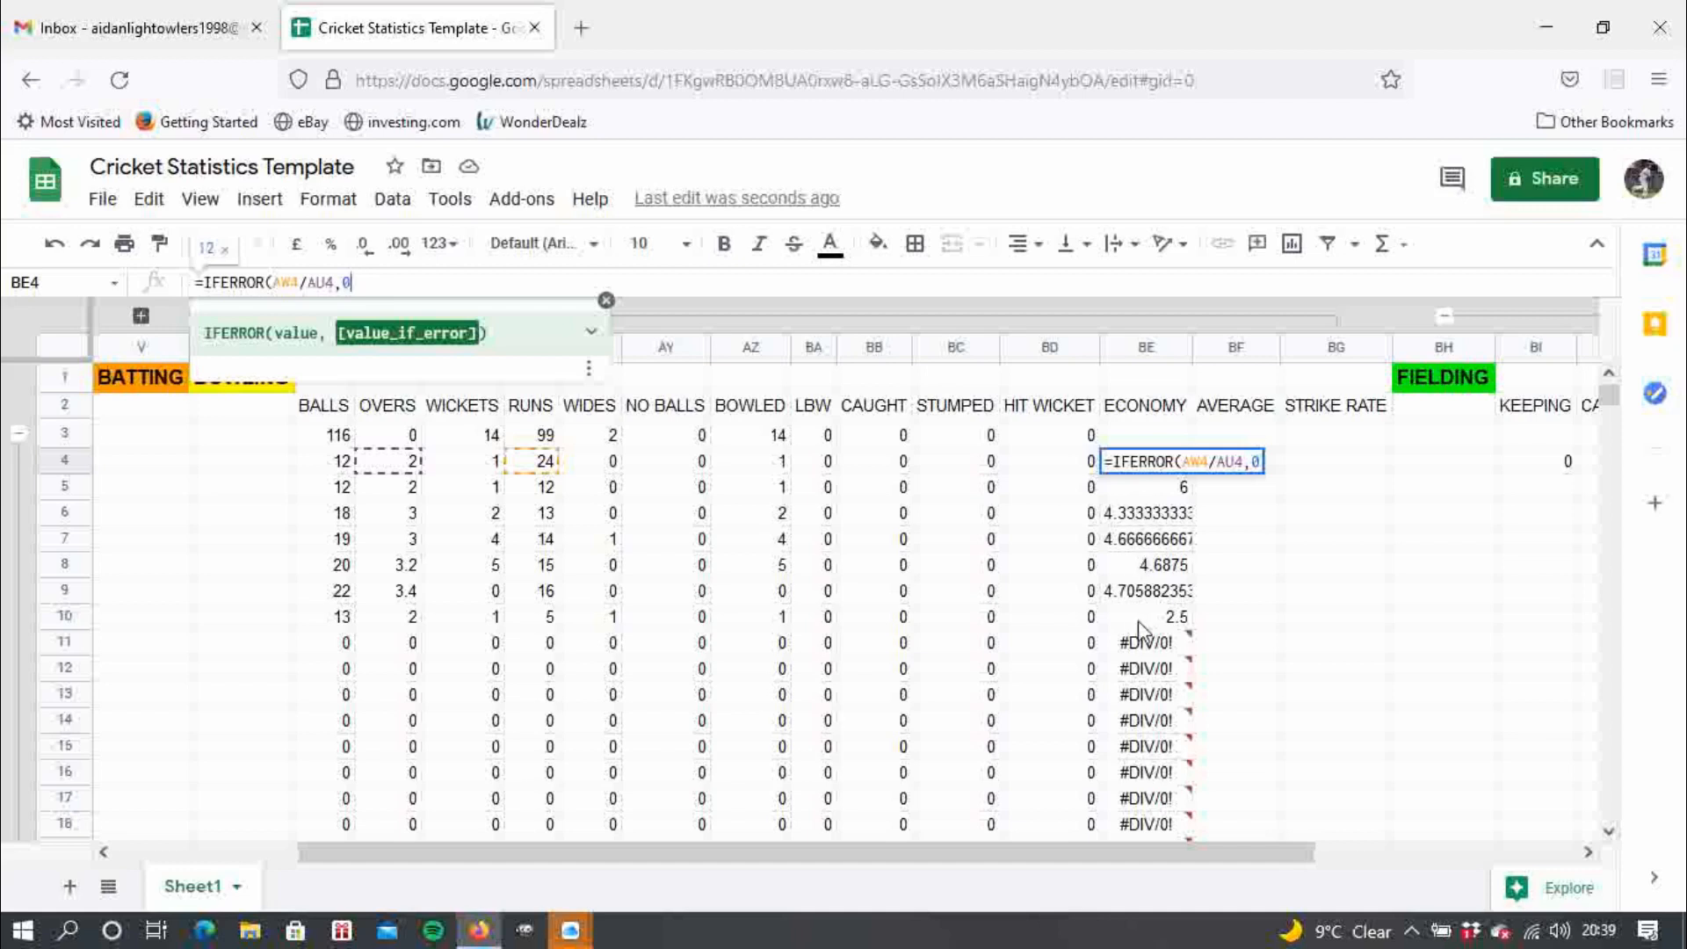
mouse_move(1144, 642)
text())
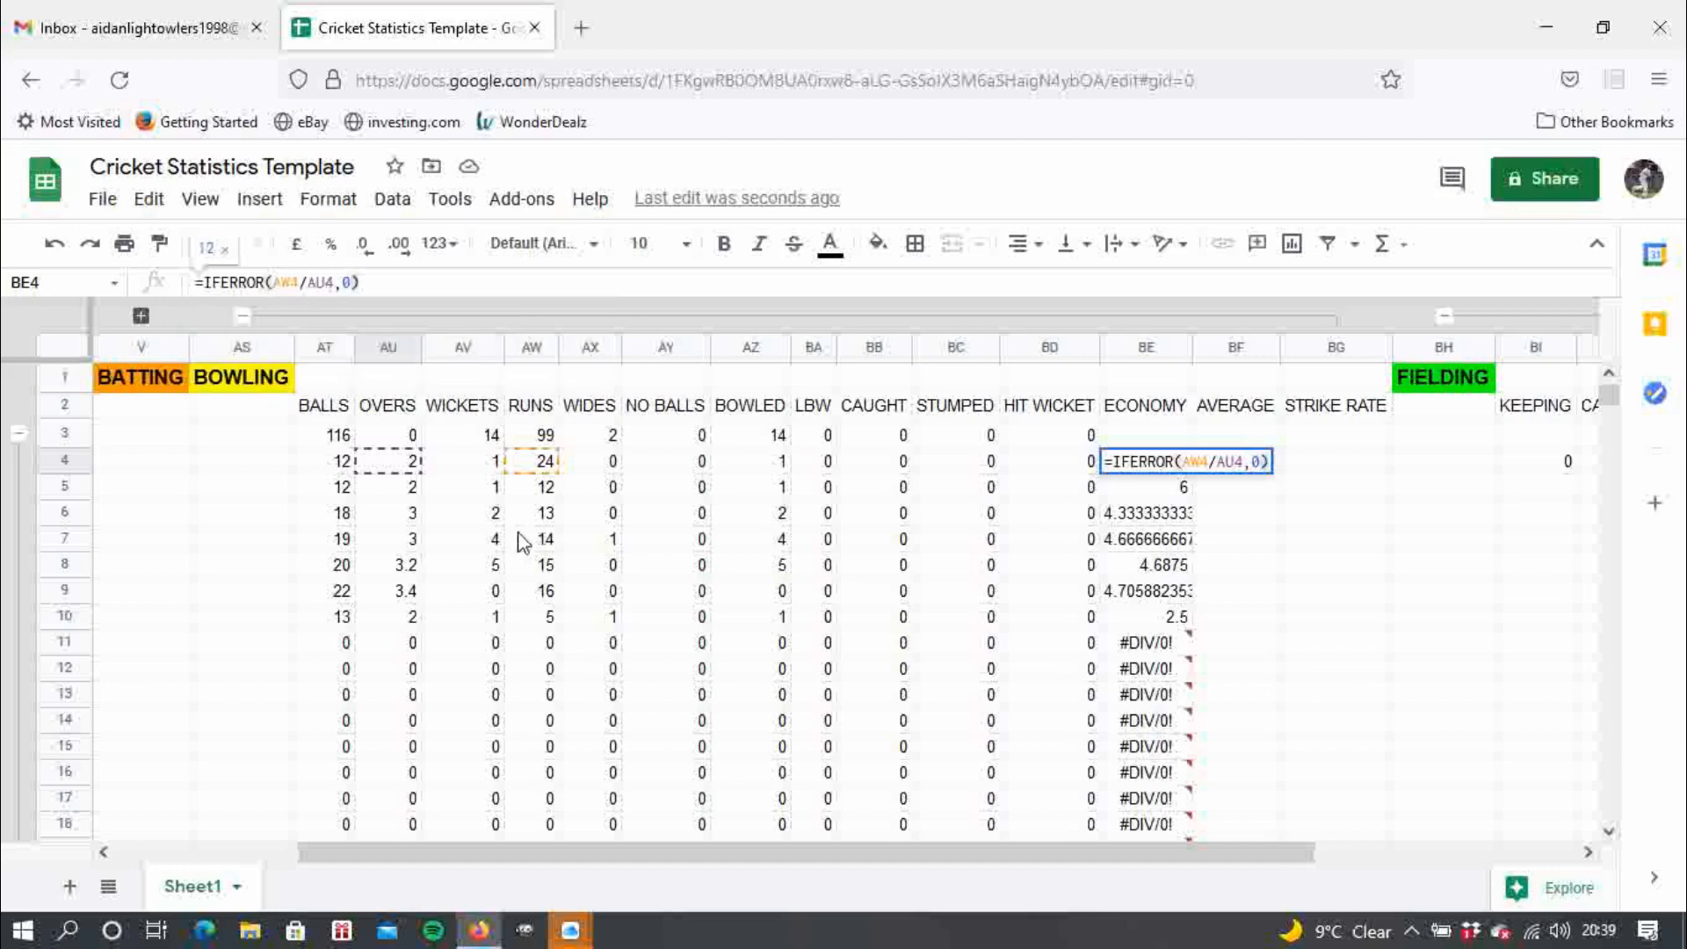
key(Return)
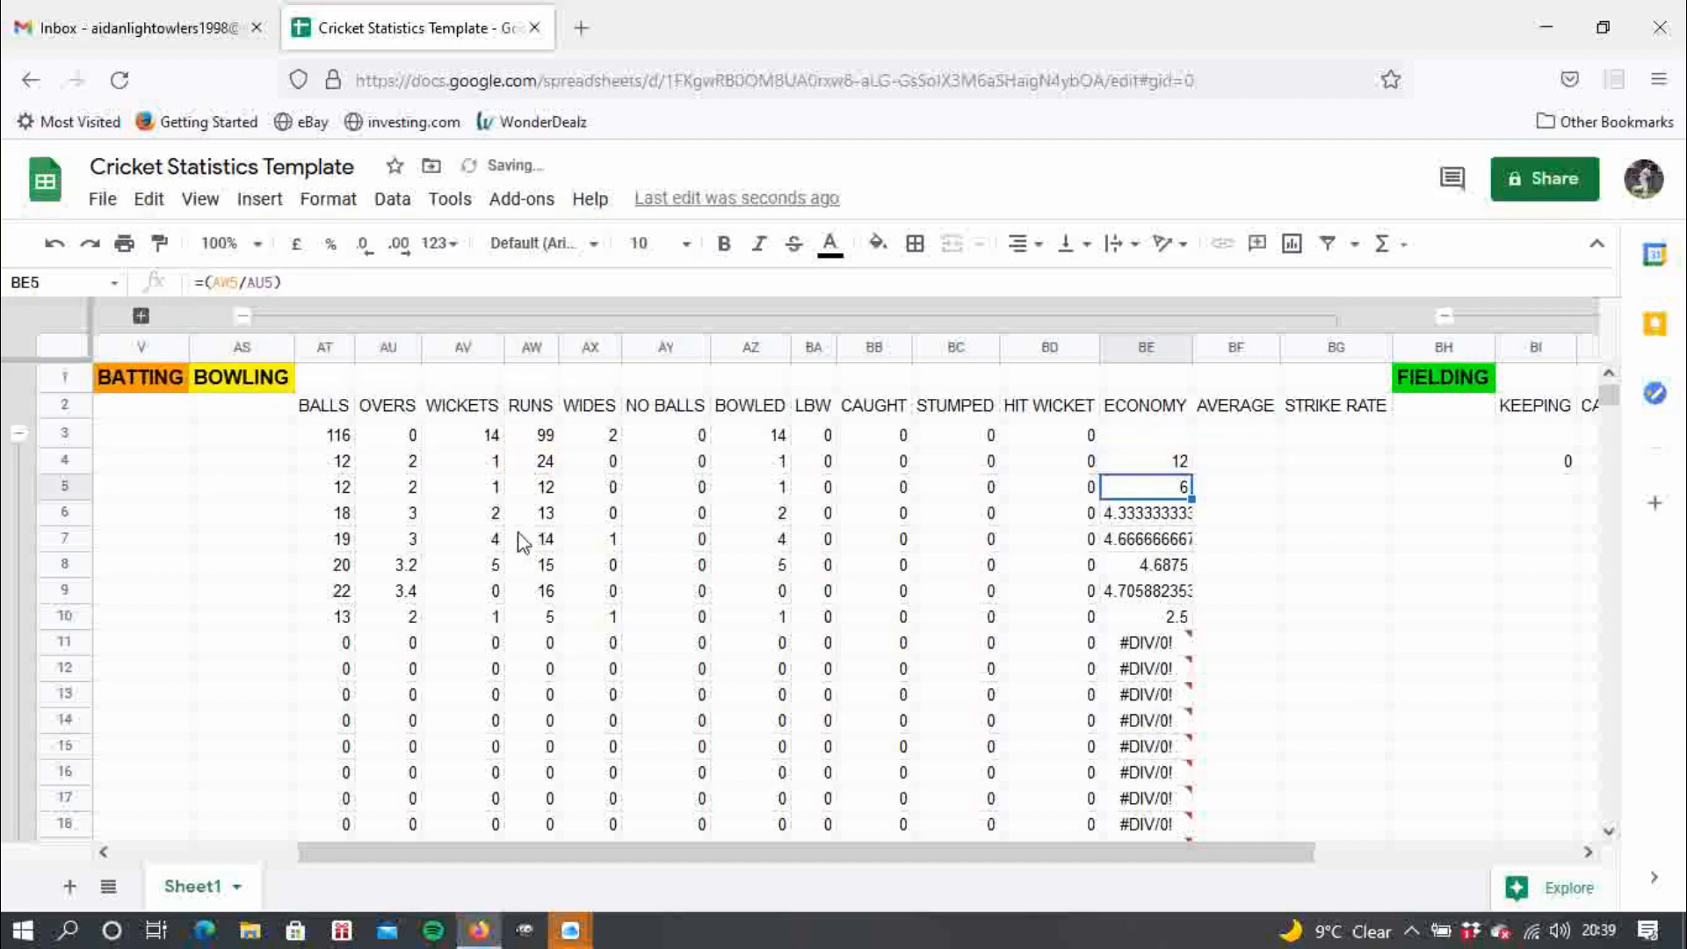
- Fill the IFERROR economy formula from BE4 down through BE33 for all 2013 matches
click(1178, 465)
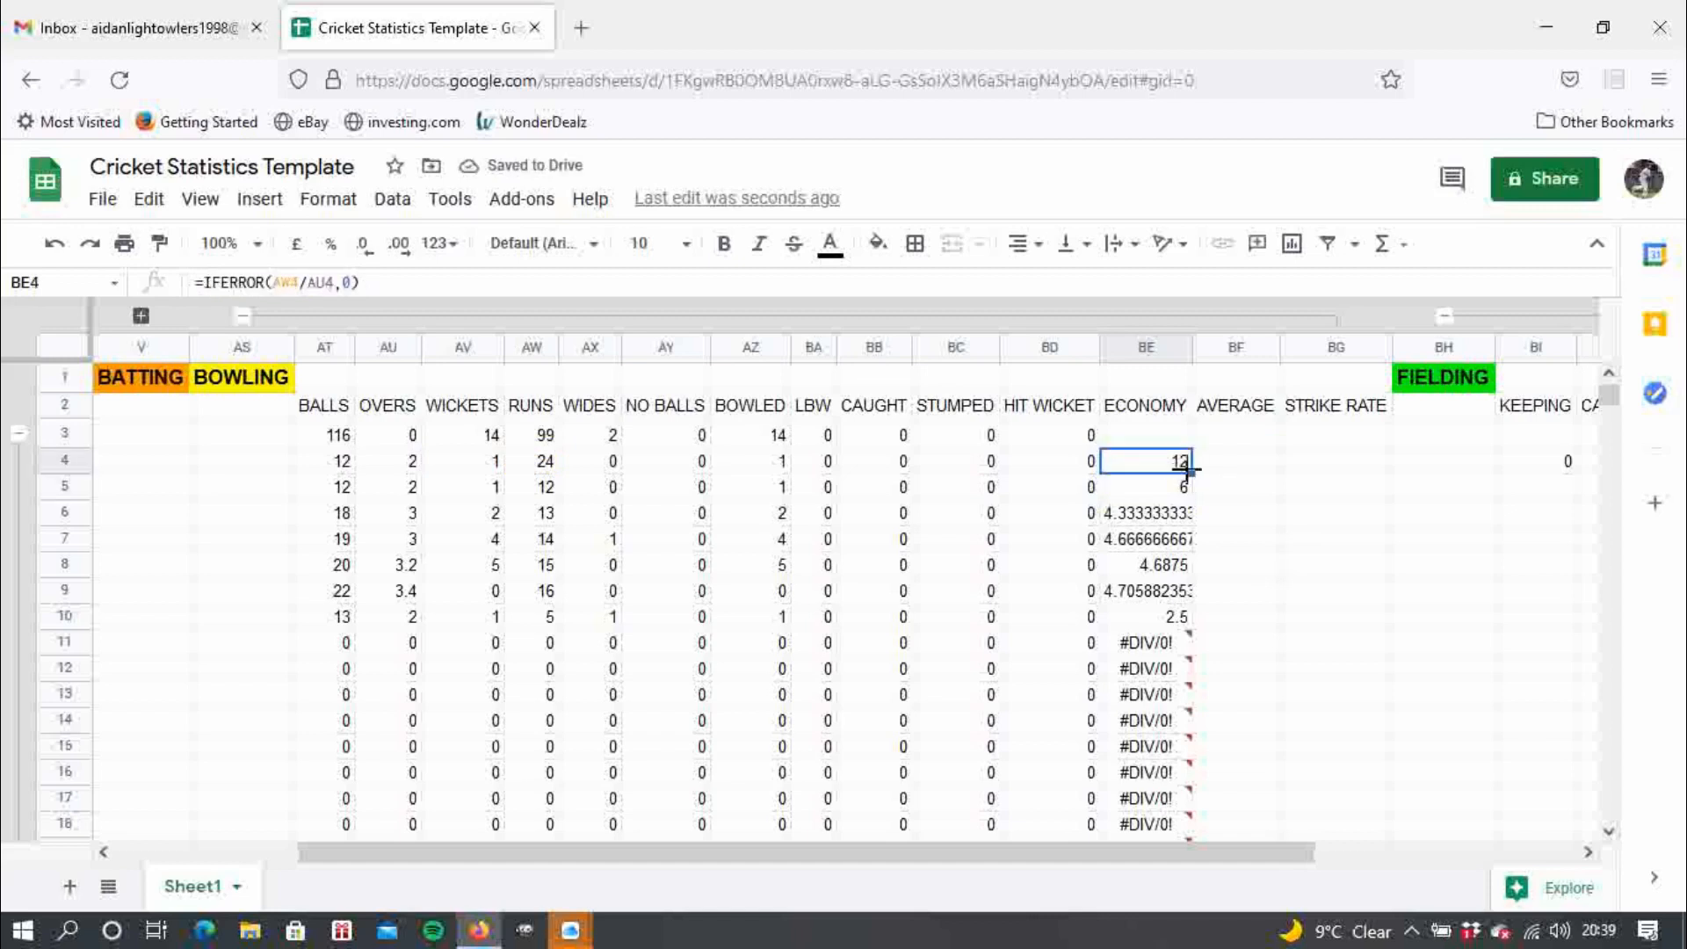
drag(1191, 473, 1187, 768)
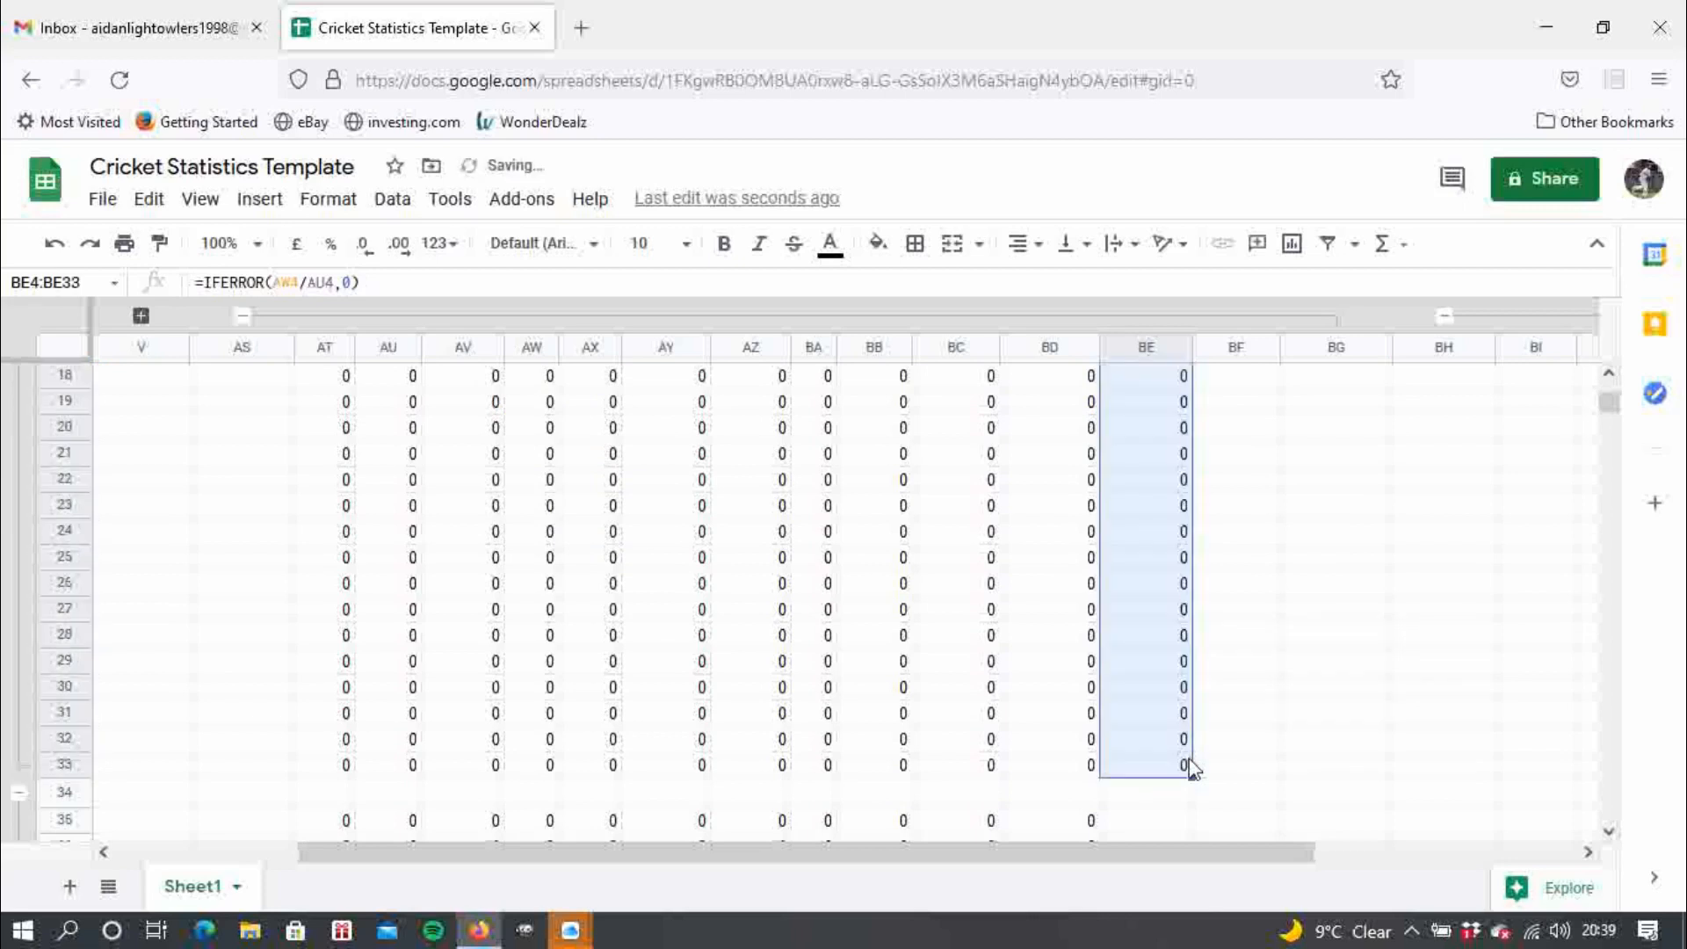
click(1287, 661)
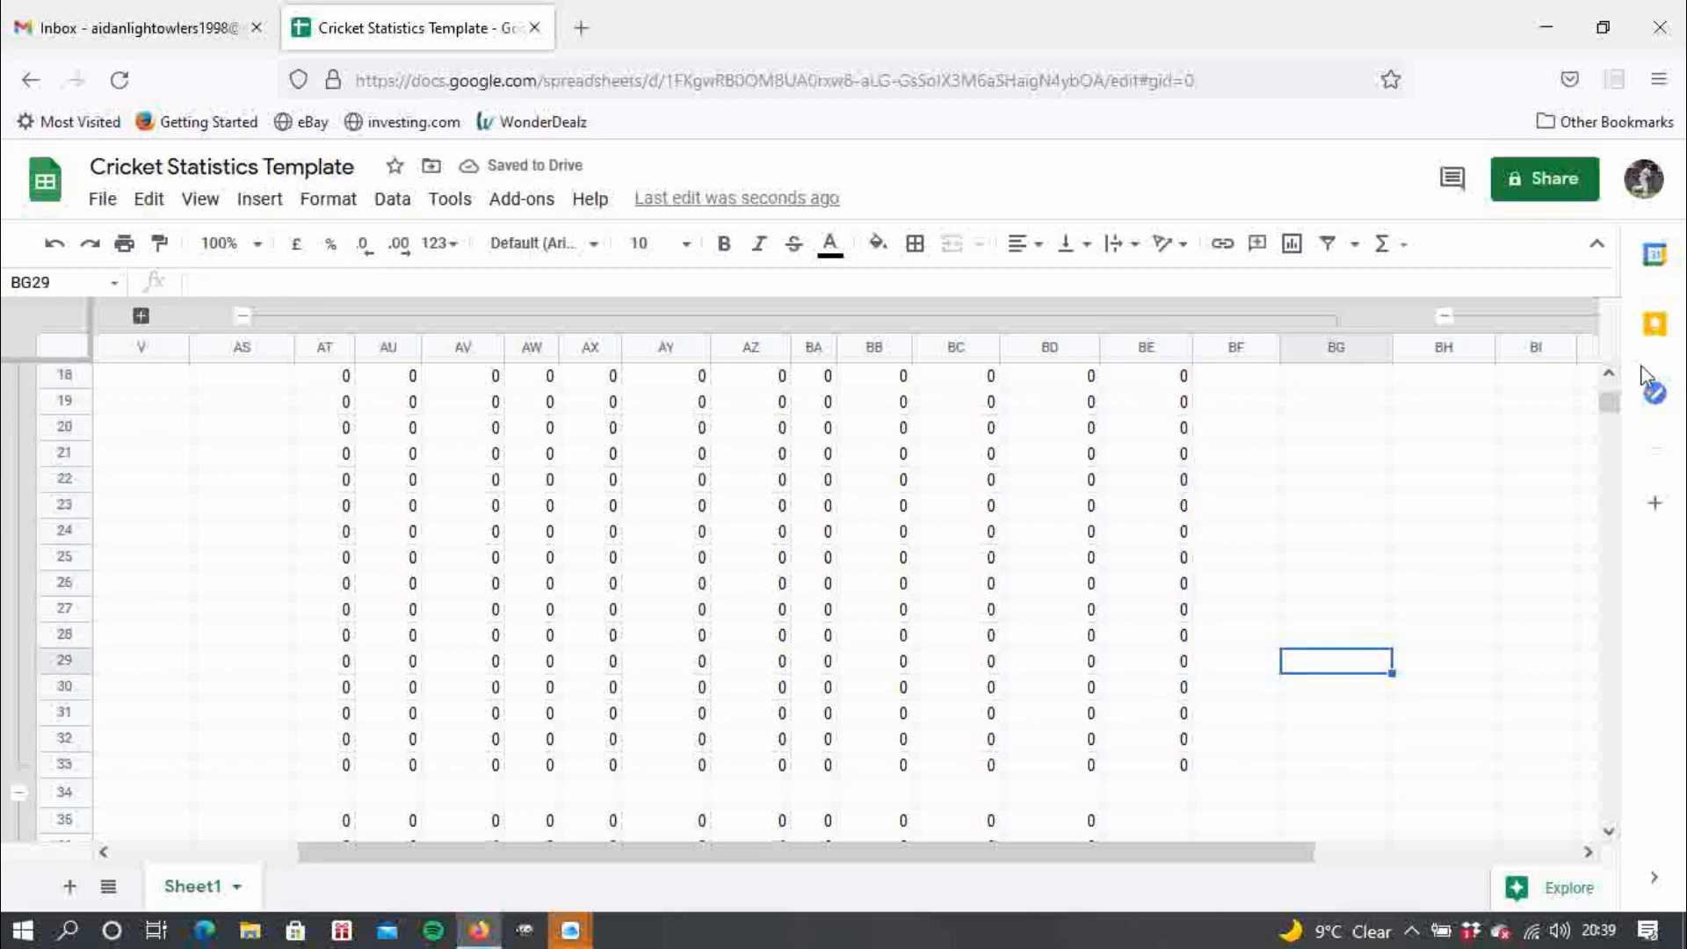
drag(1610, 402, 1615, 393)
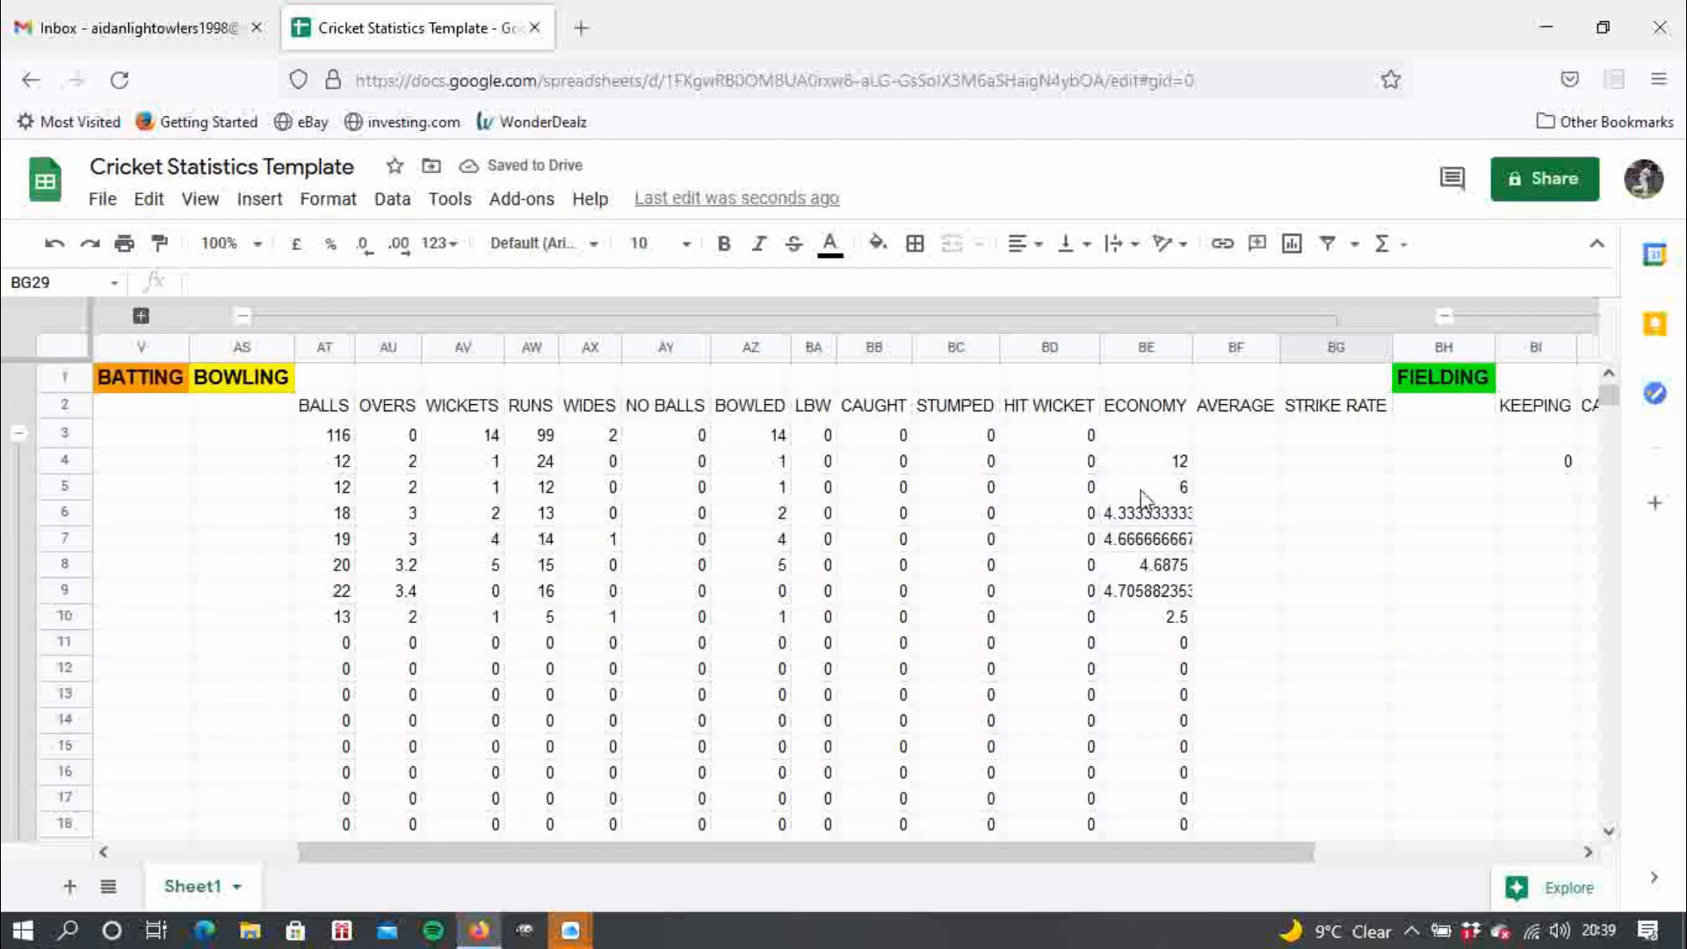
- Select BF4, the bowling average cell for the first 2013 match
click(1243, 474)
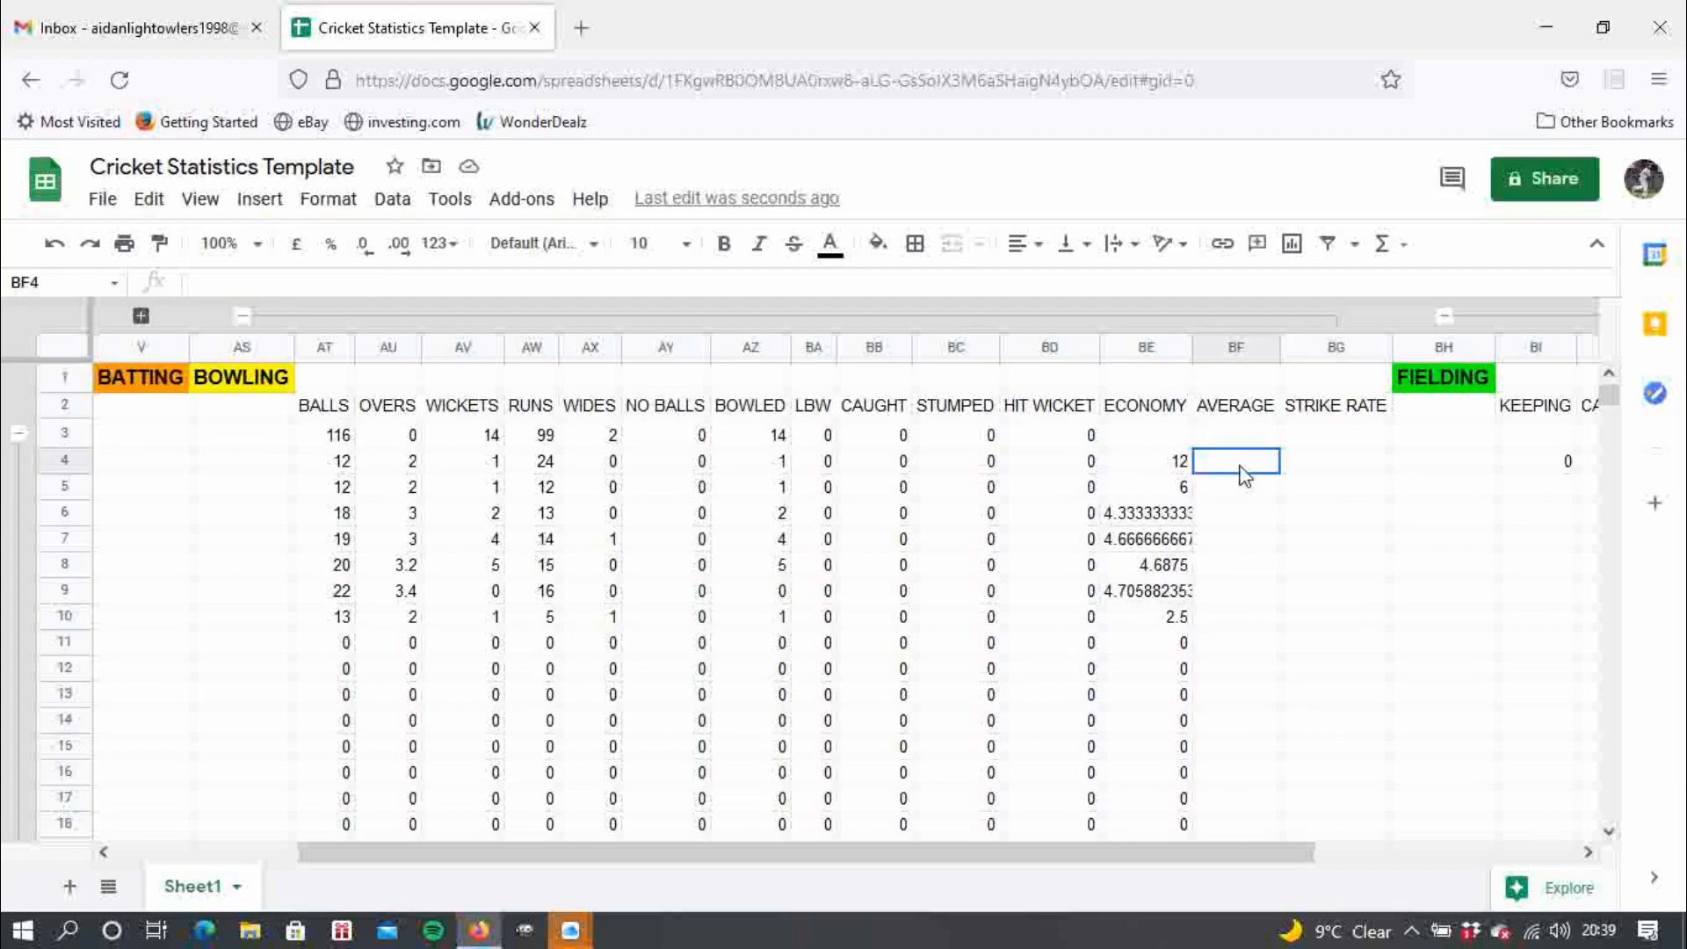
- Enter the bowling average formula =IFERROR(AW4/AV4,0) in BF4, dividing runs by wickets
click(1184, 471)
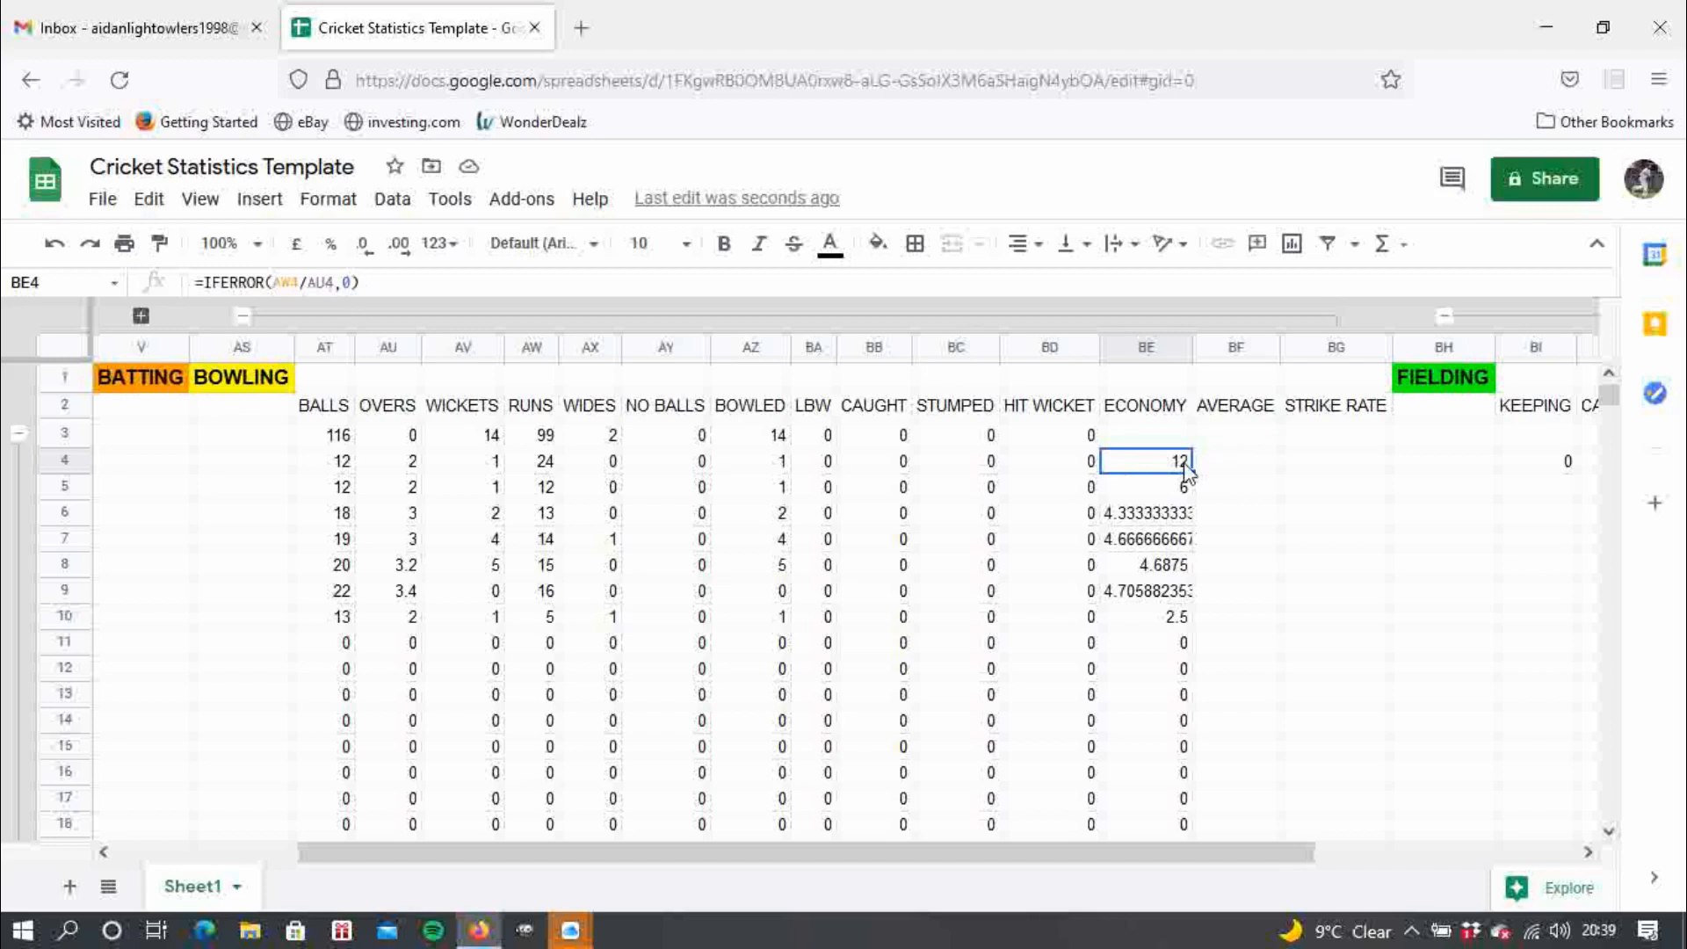
click(1231, 468)
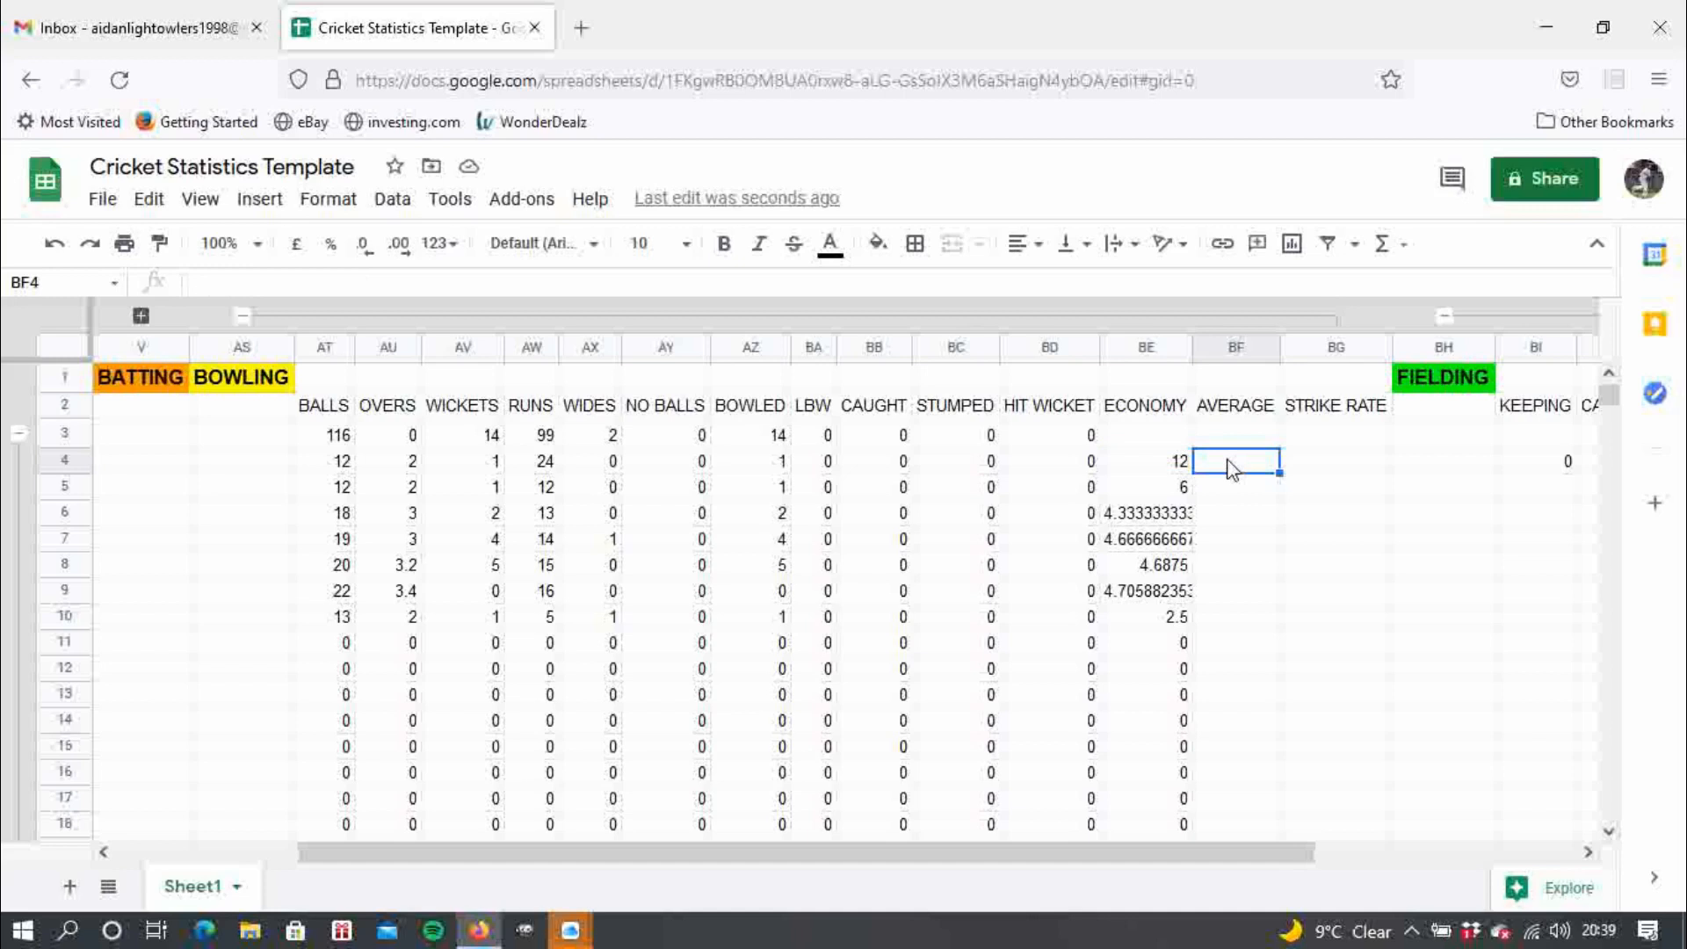
text(=I)
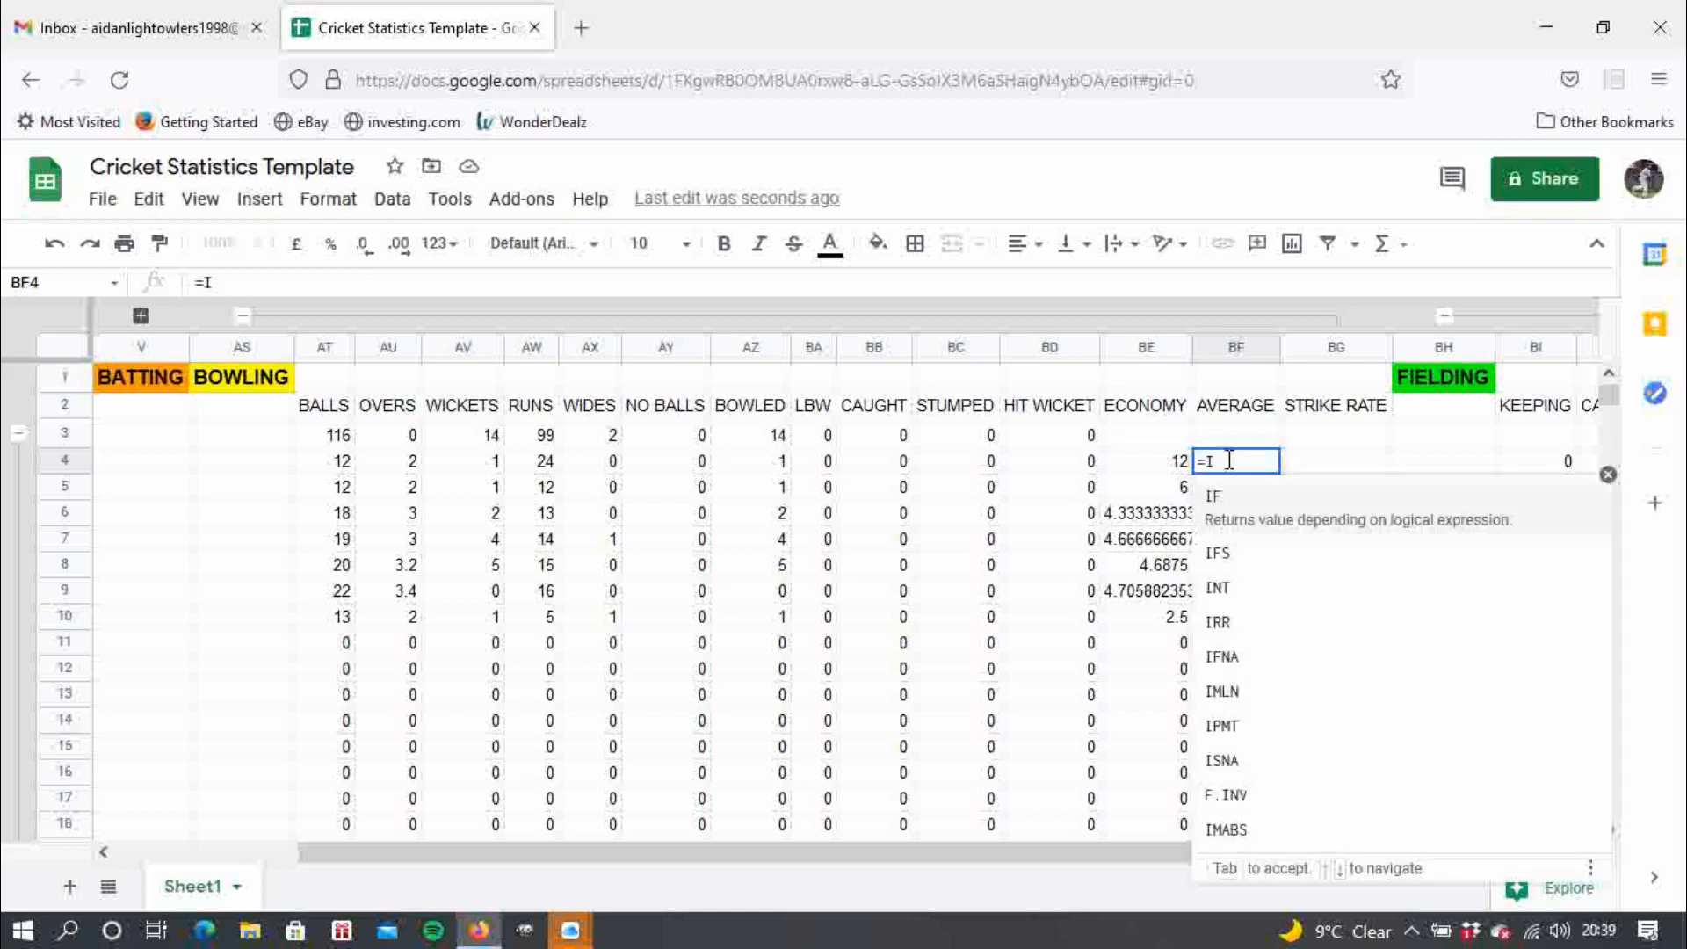
text(FE)
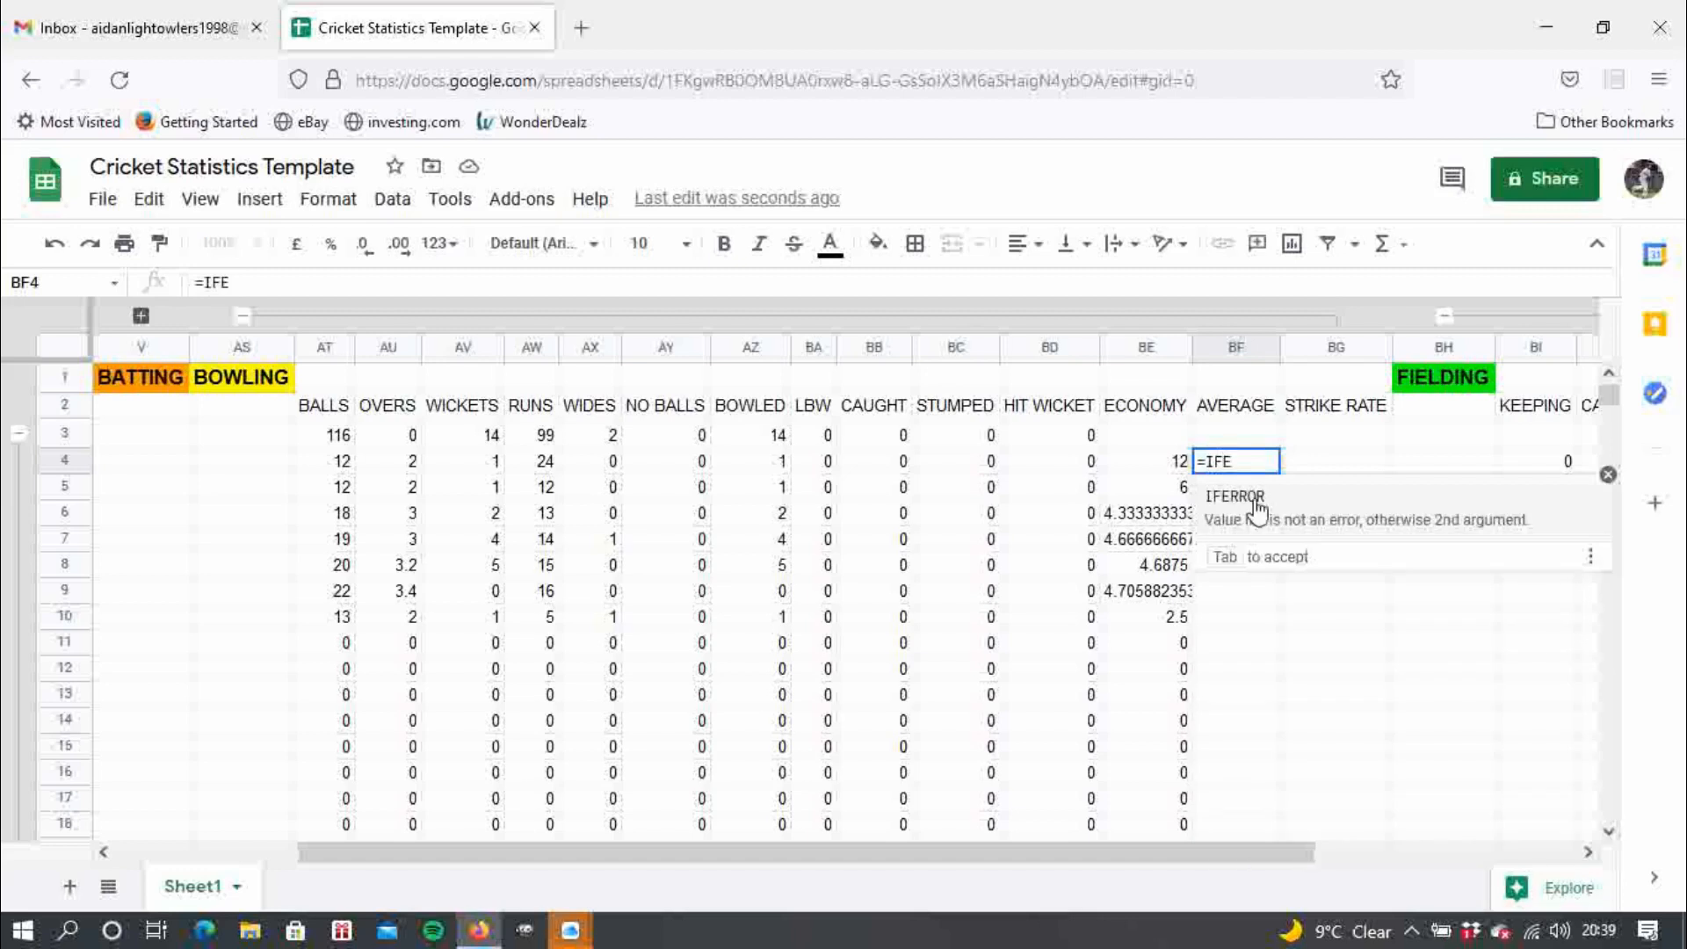
click(1256, 506)
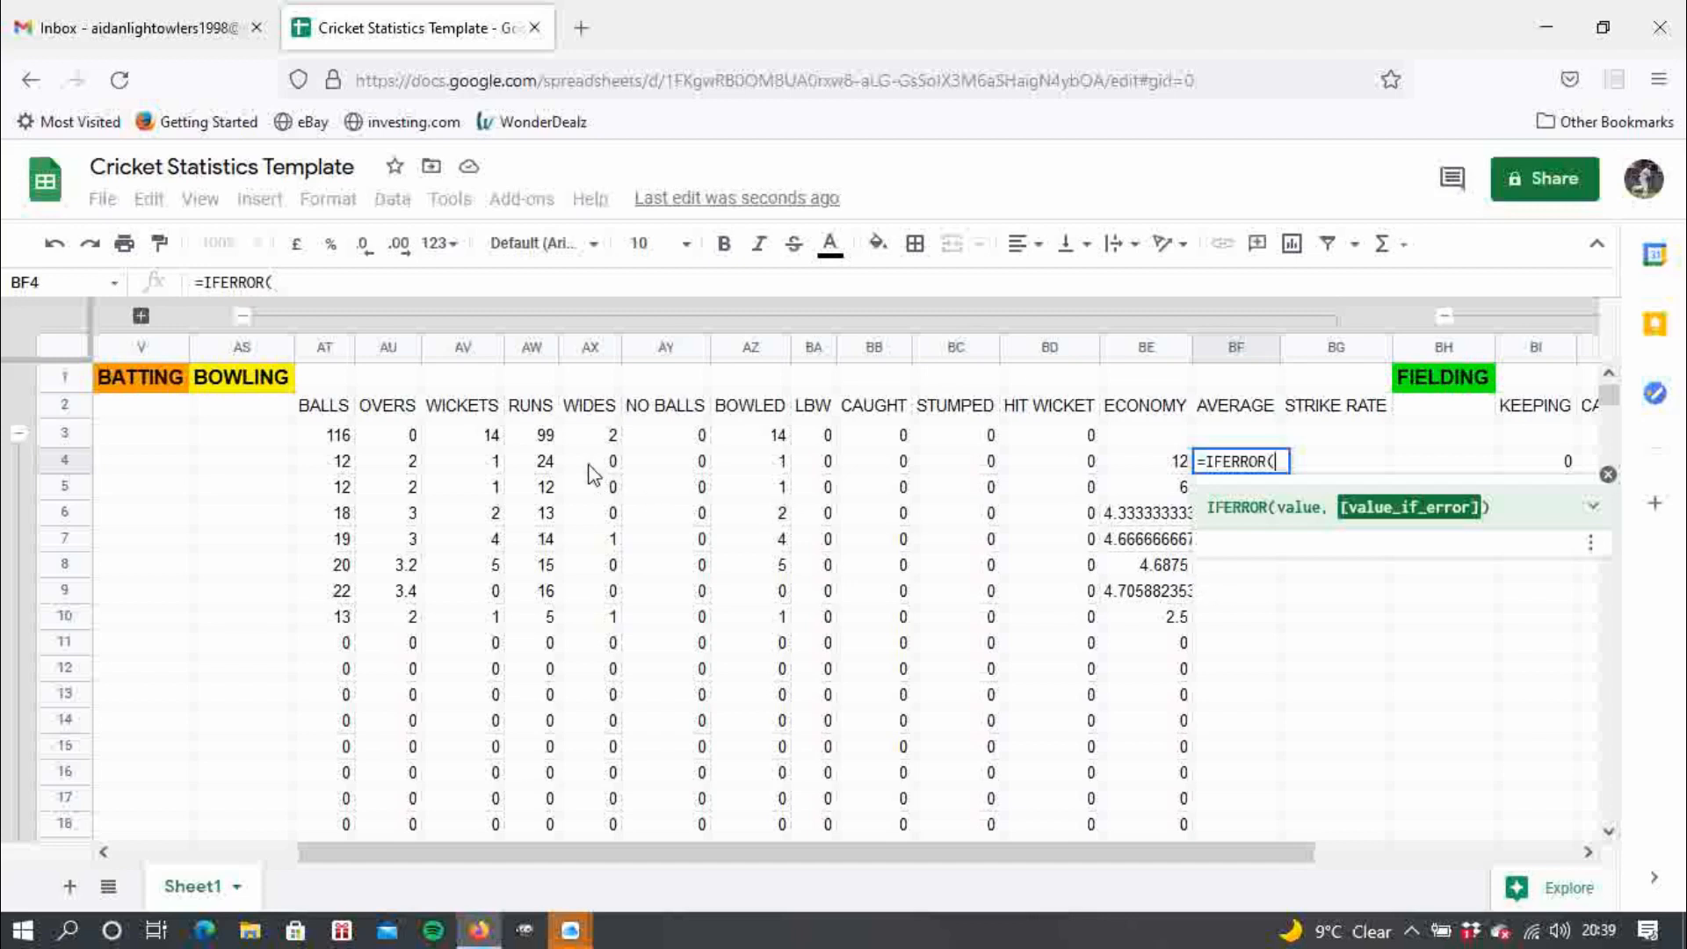
click(551, 464)
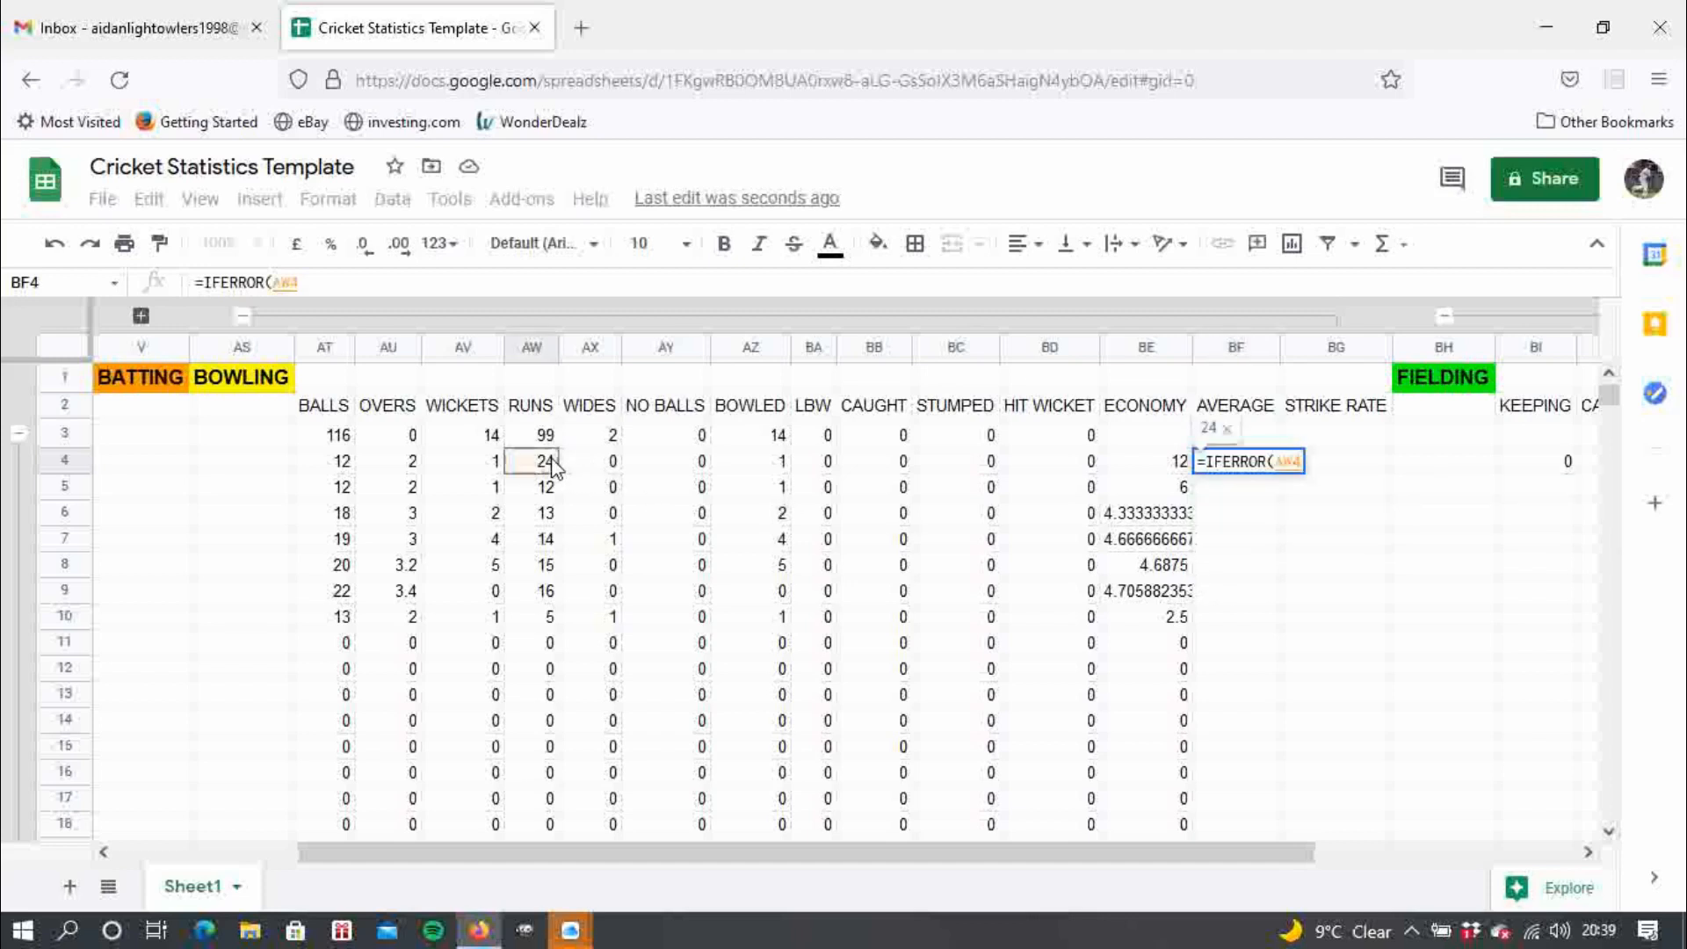
text(/)
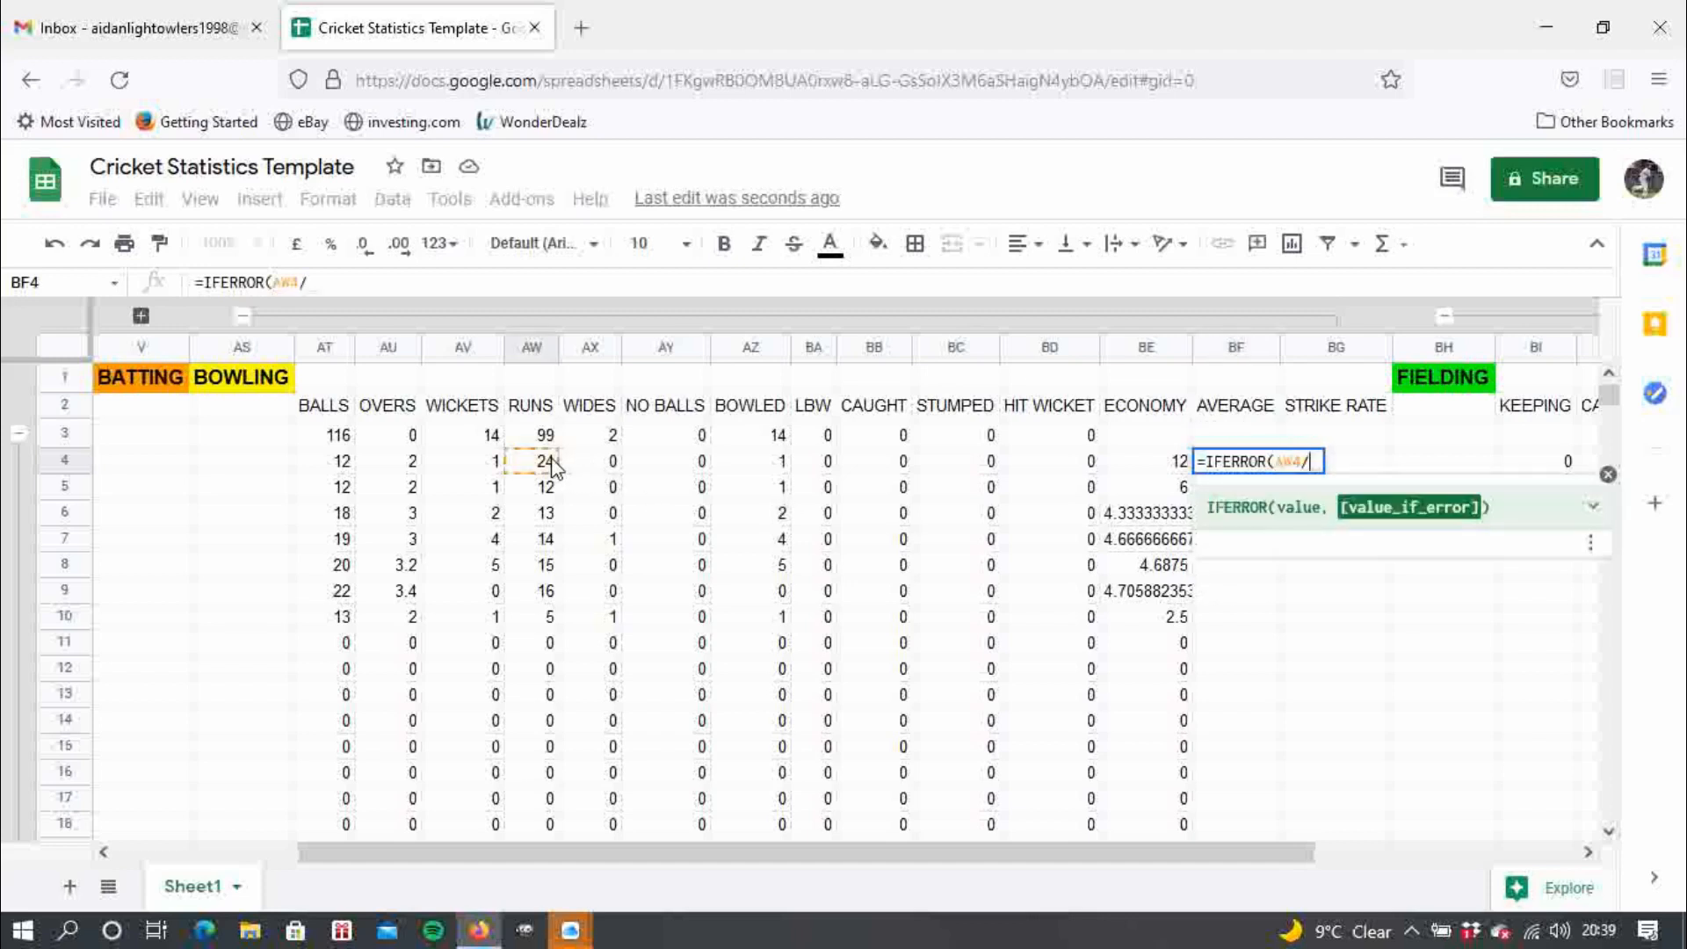
click(483, 468)
text(,)
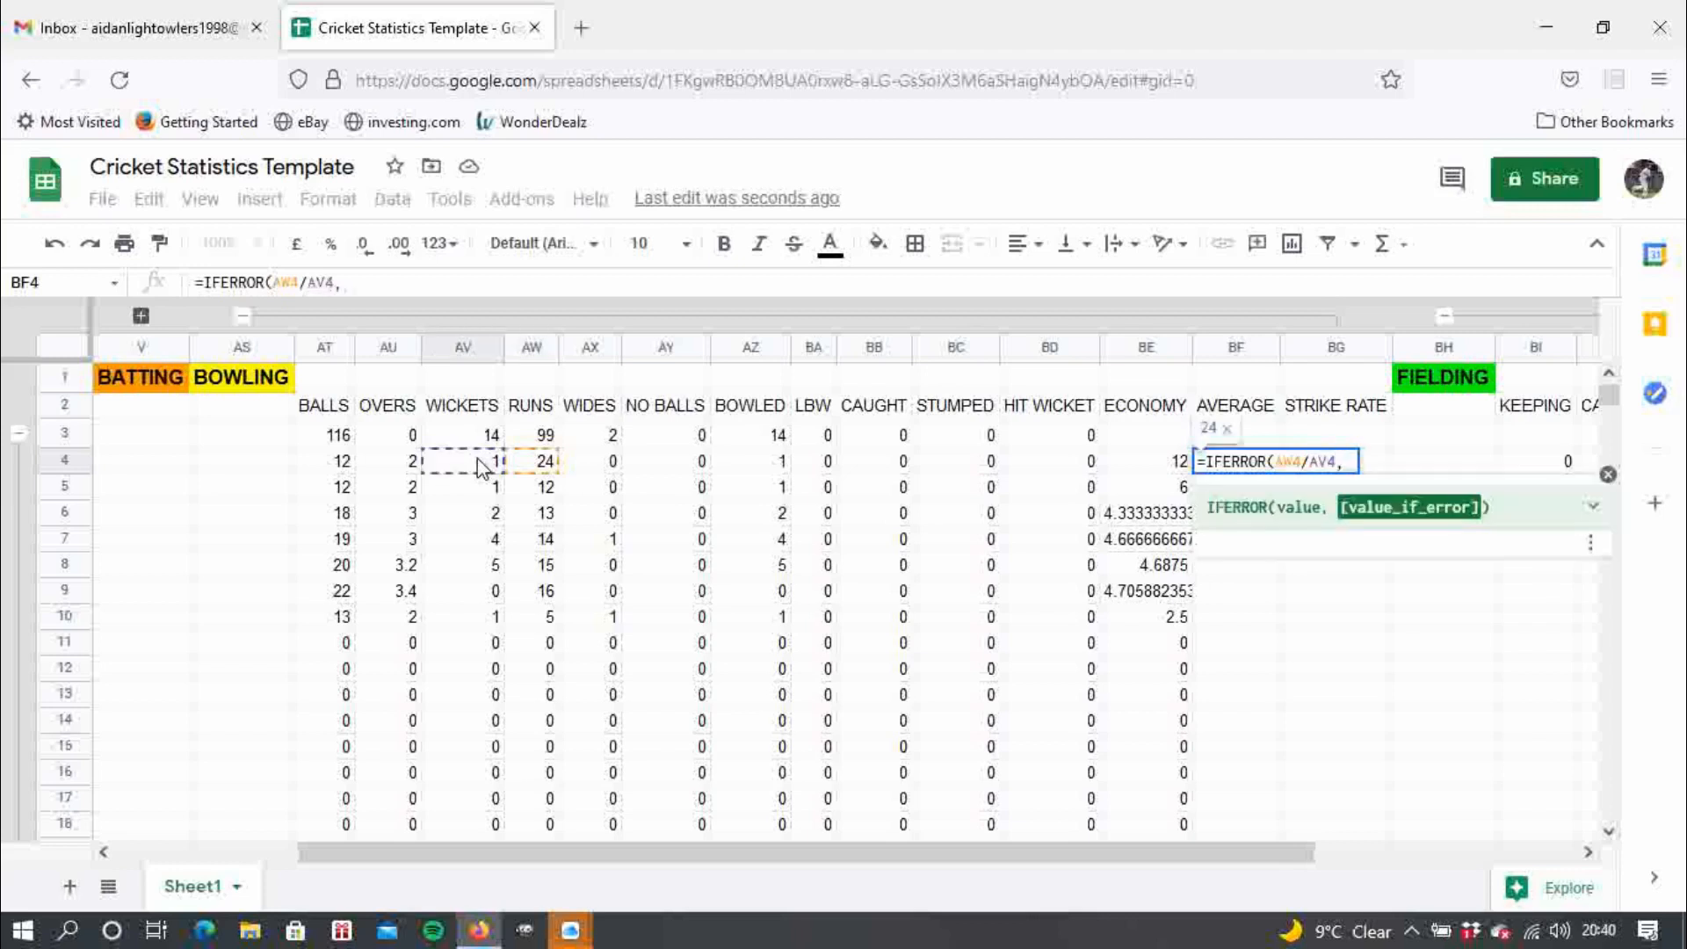
text(0))
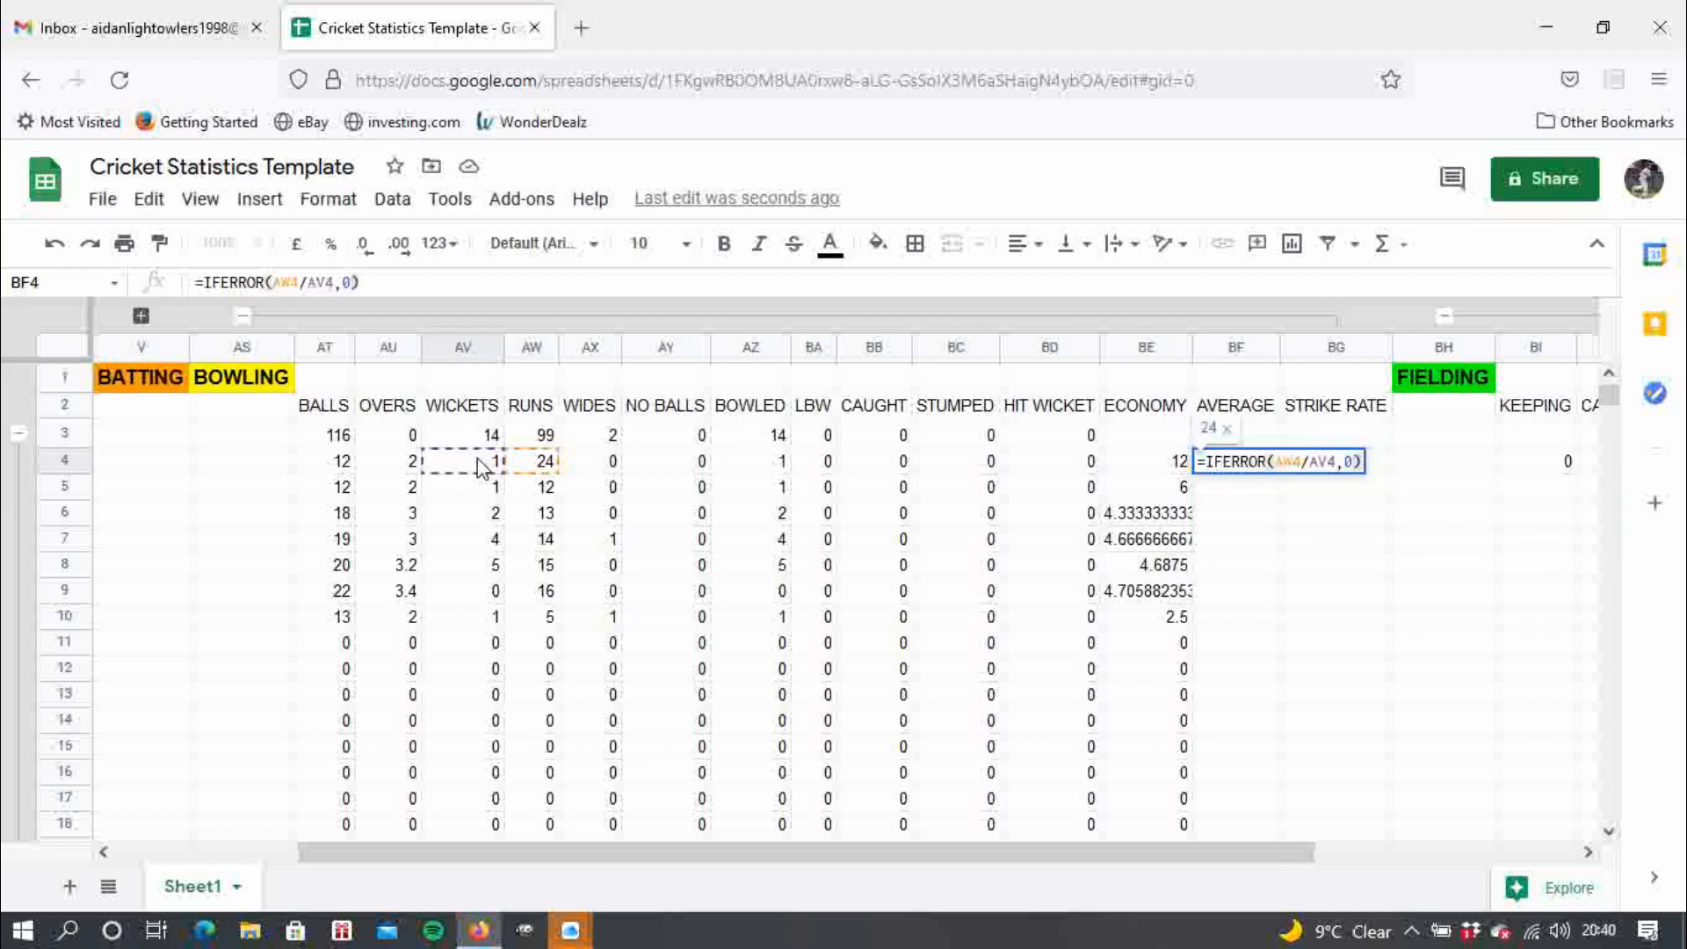
key(Return)
- Fill the bowling average formula from BF4 down through BF33
click(1227, 464)
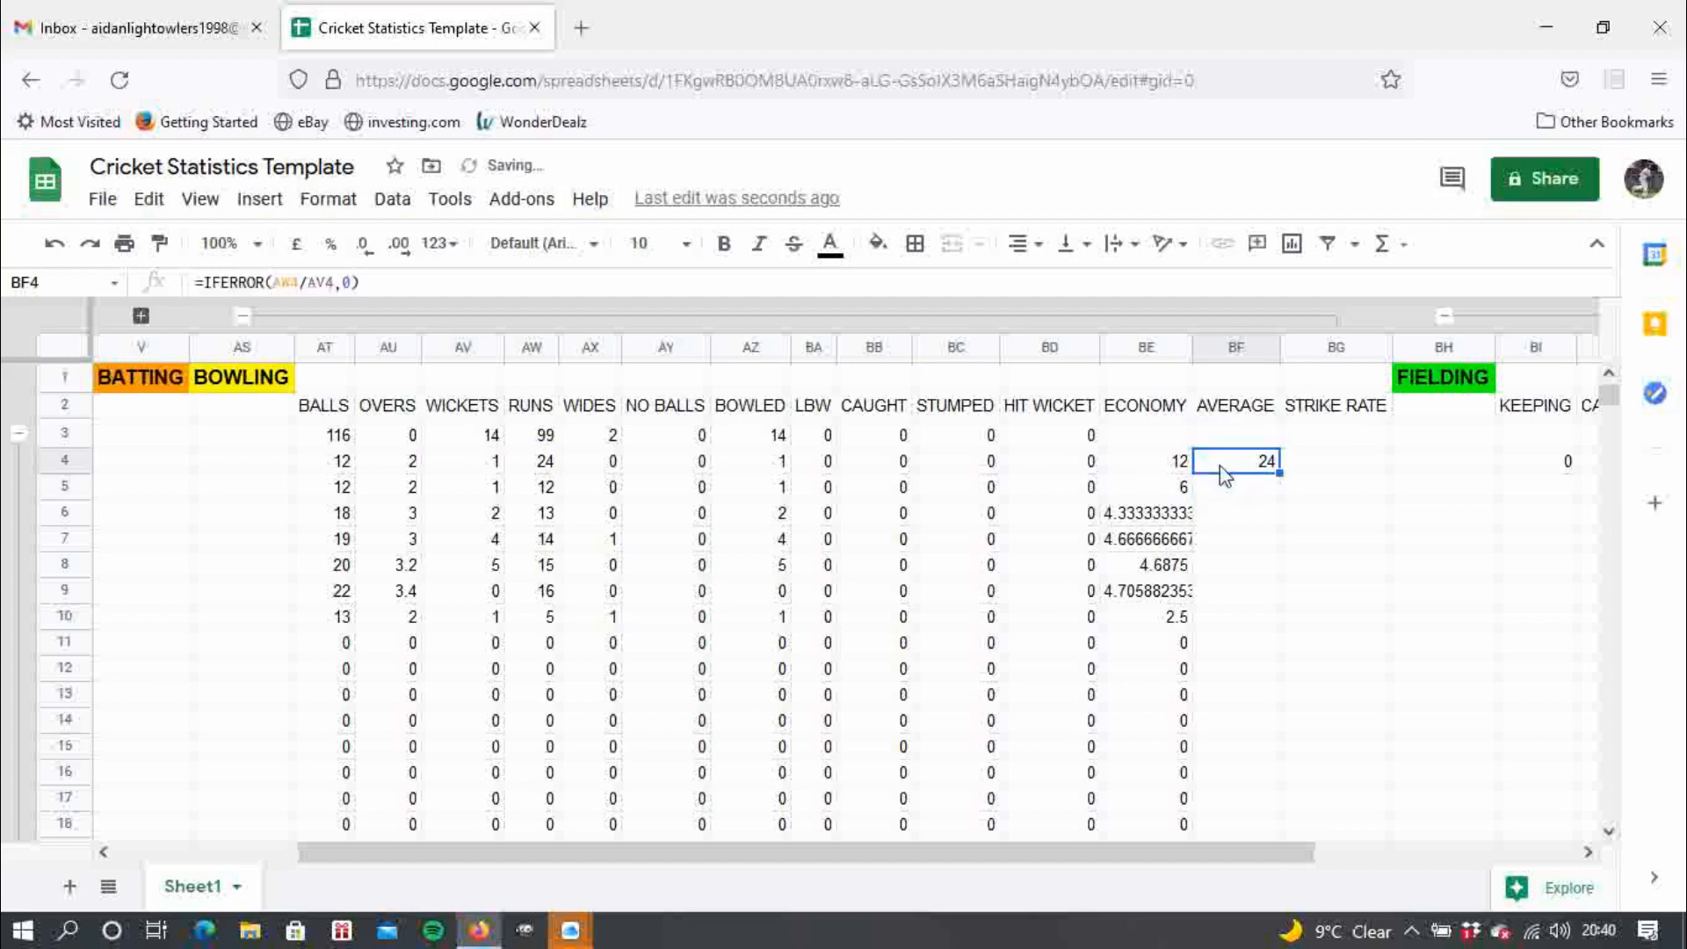
drag(1280, 474, 1274, 728)
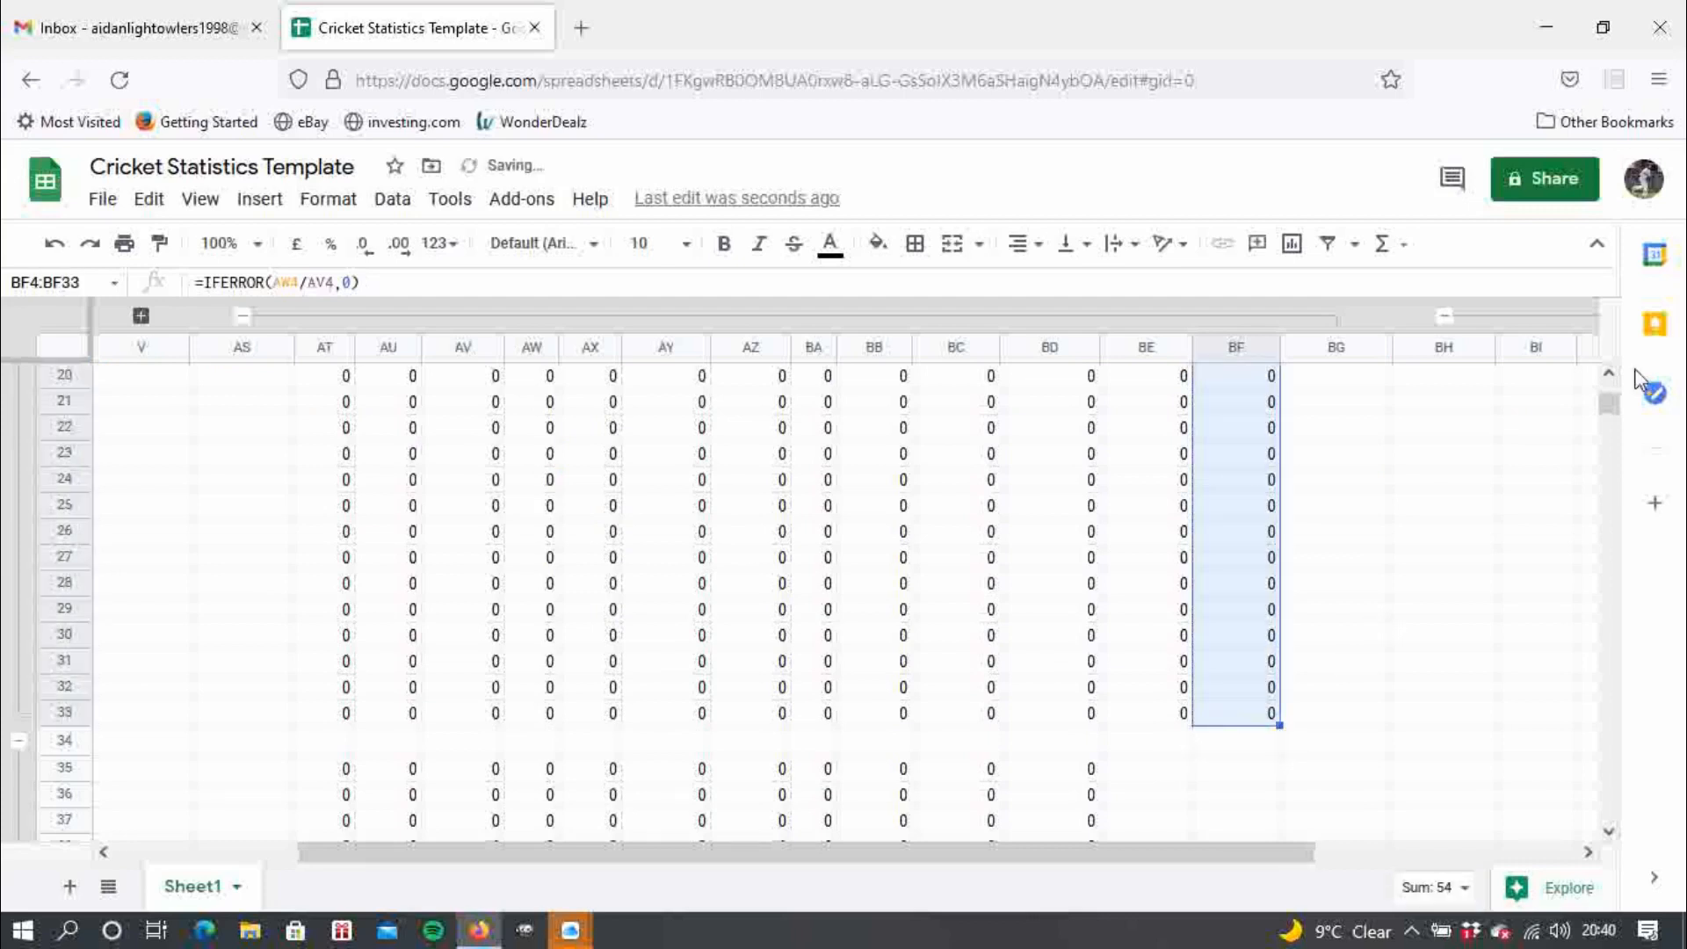
drag(1610, 407, 1621, 385)
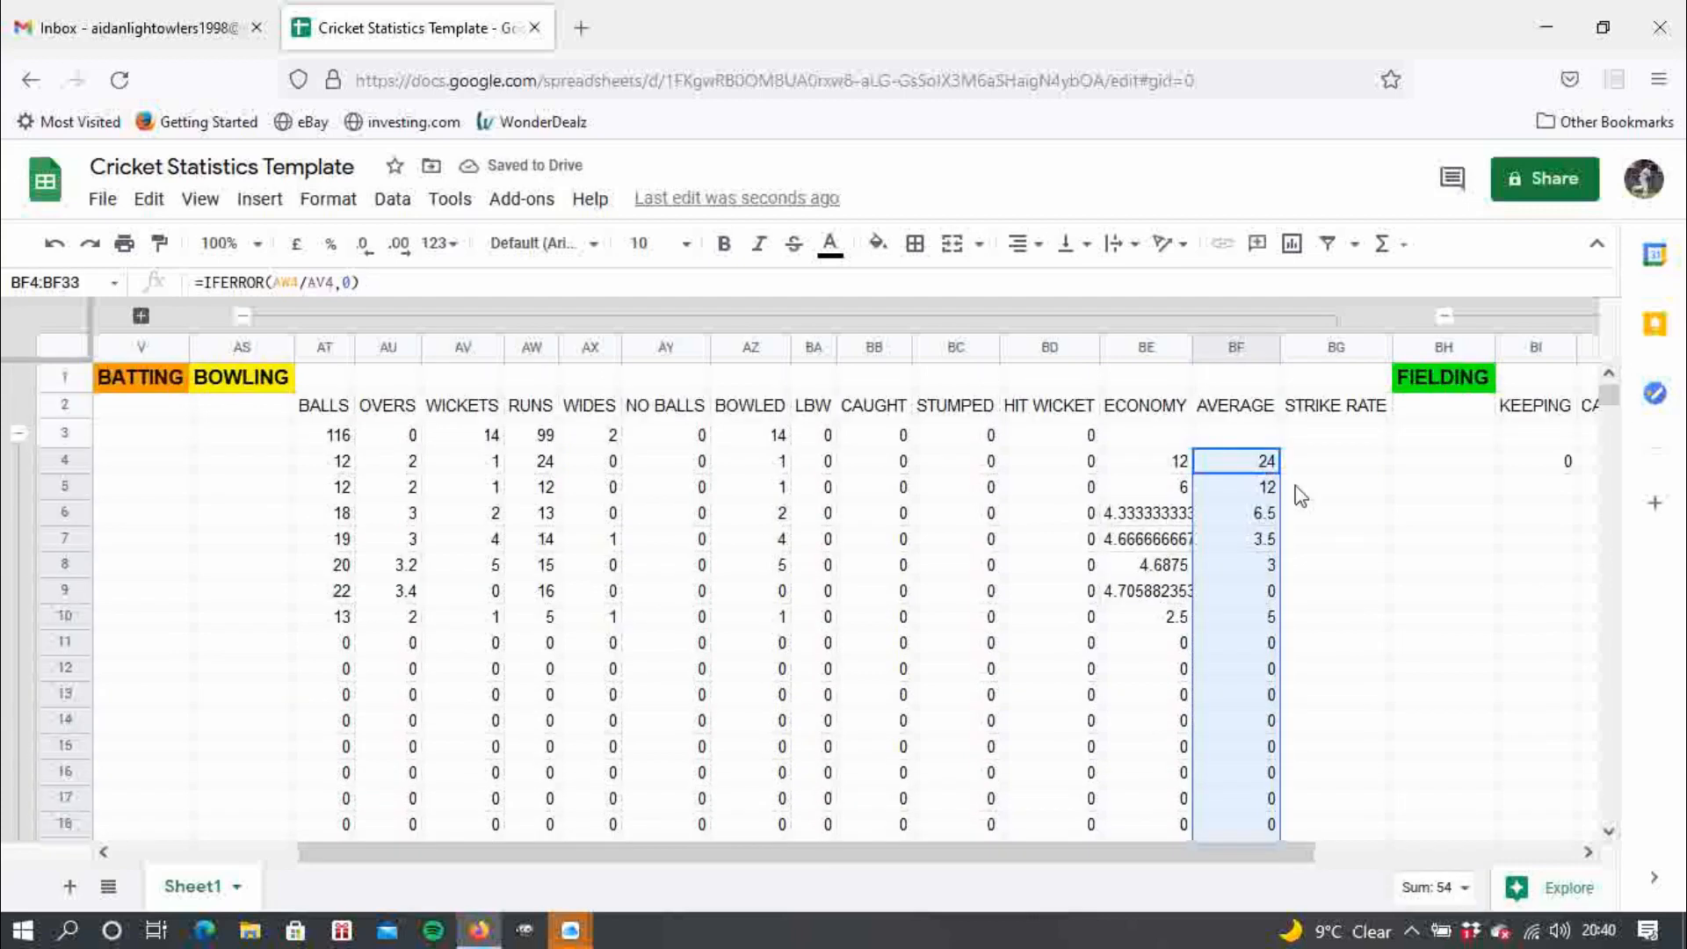
- Enter the bowling strike rate formula =IFERROR(AT4/AV4,0) in BG4, dividing balls by wickets
click(1309, 463)
text(=)
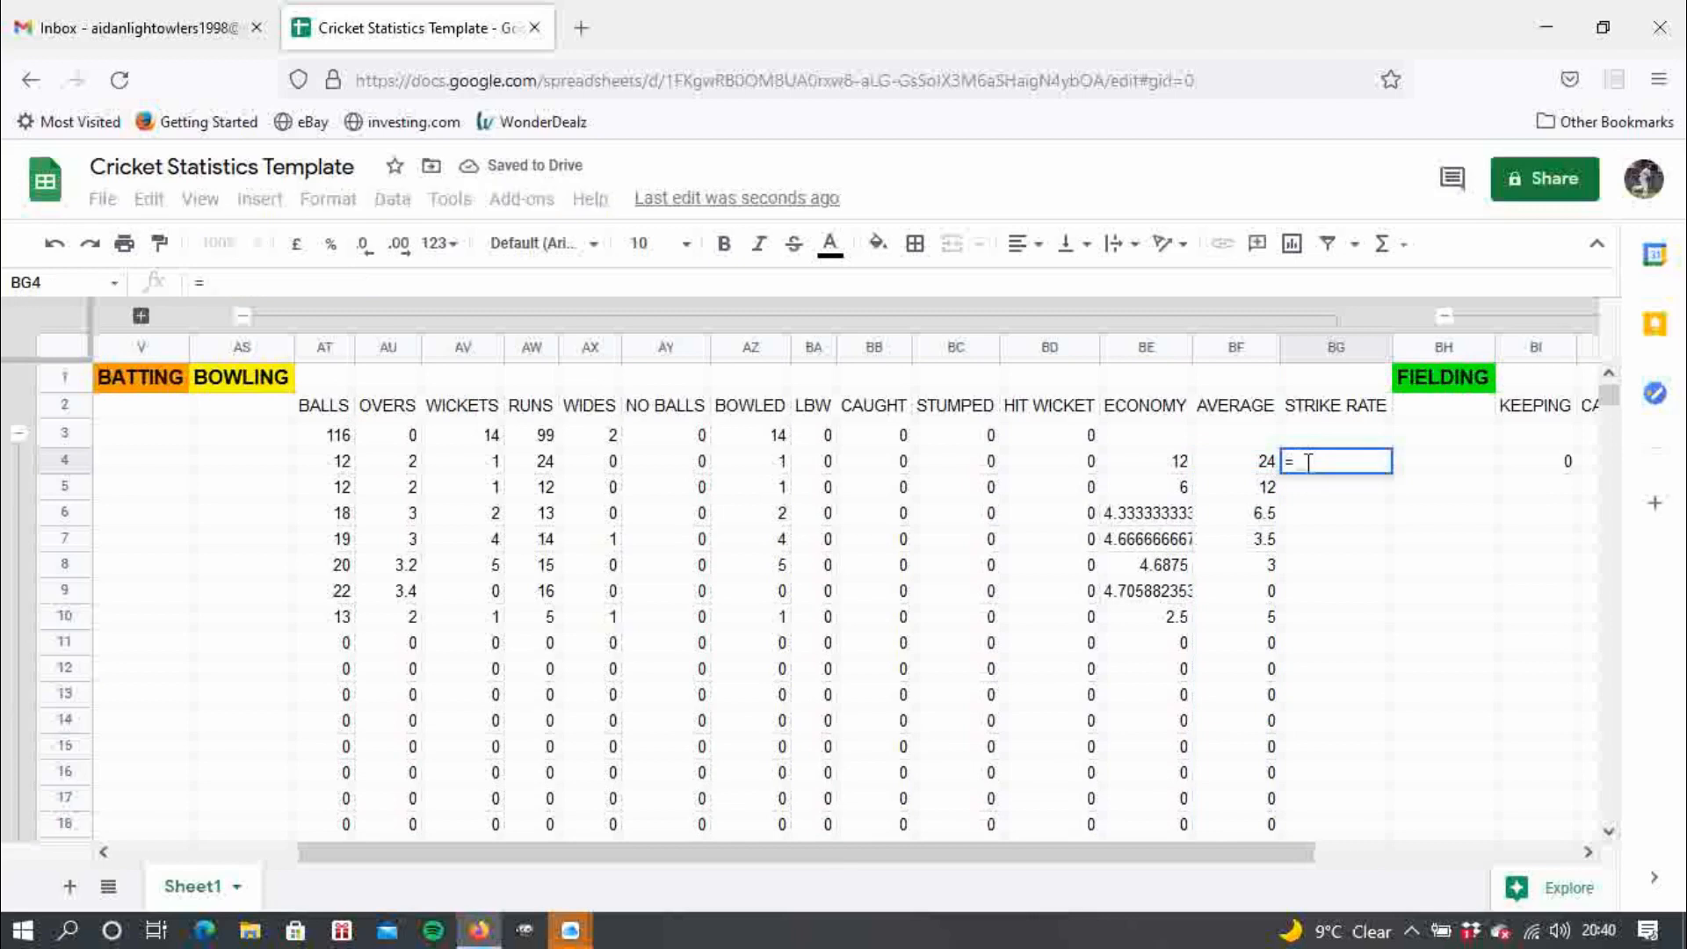
text(I)
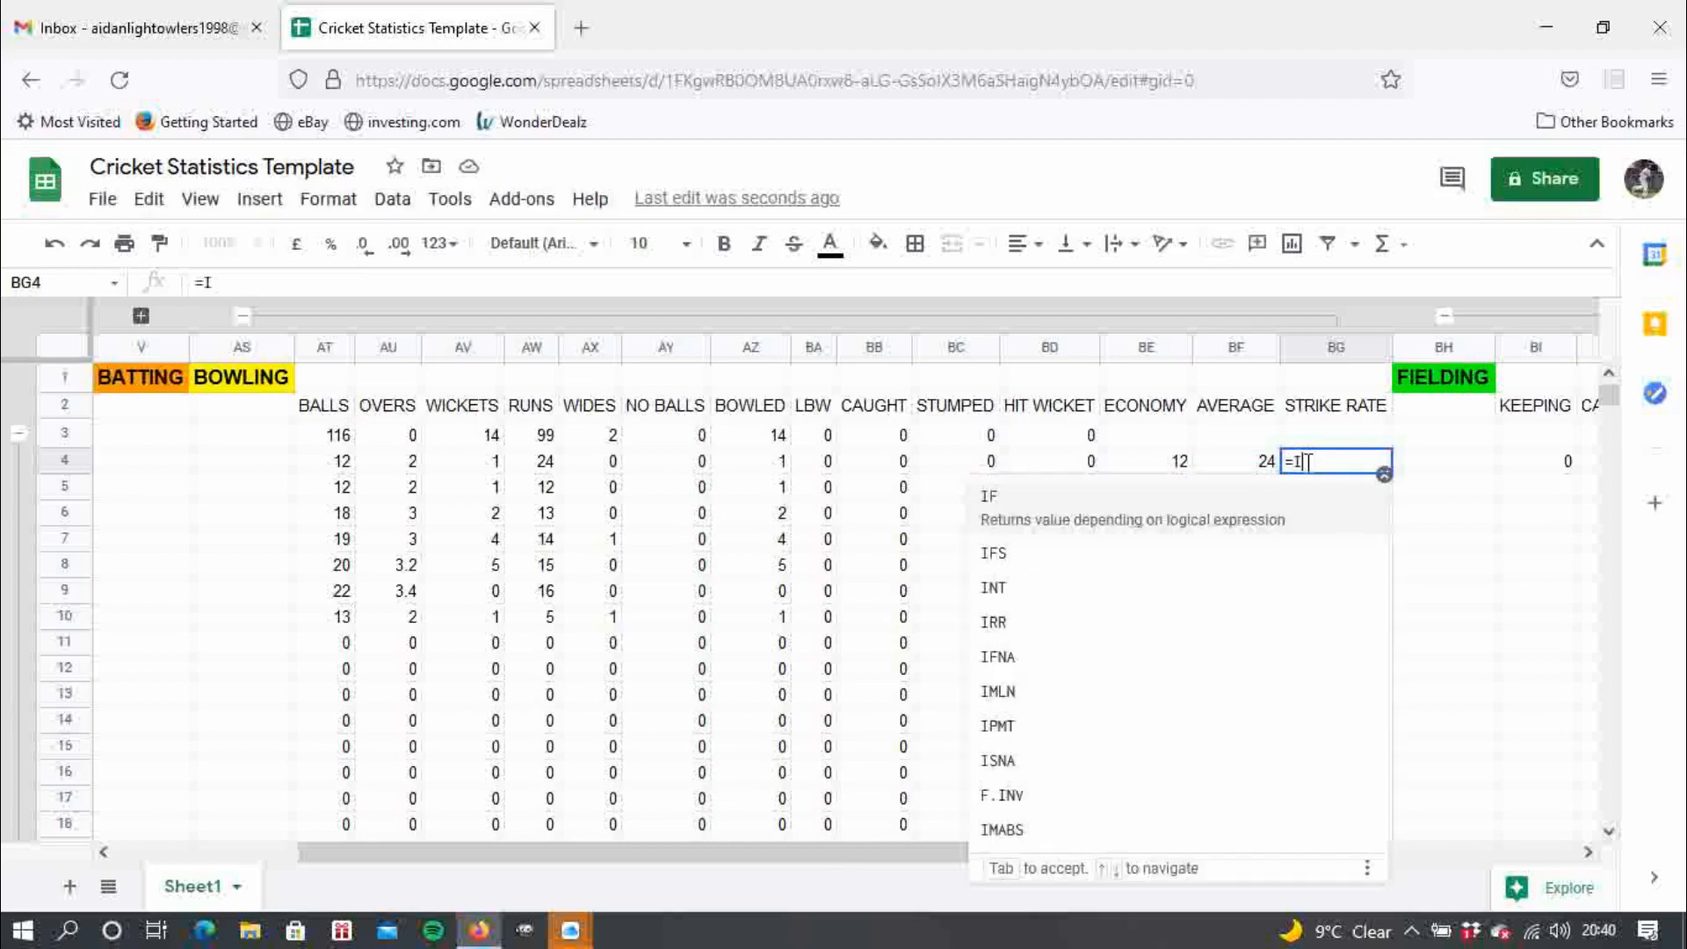
text(FERR)
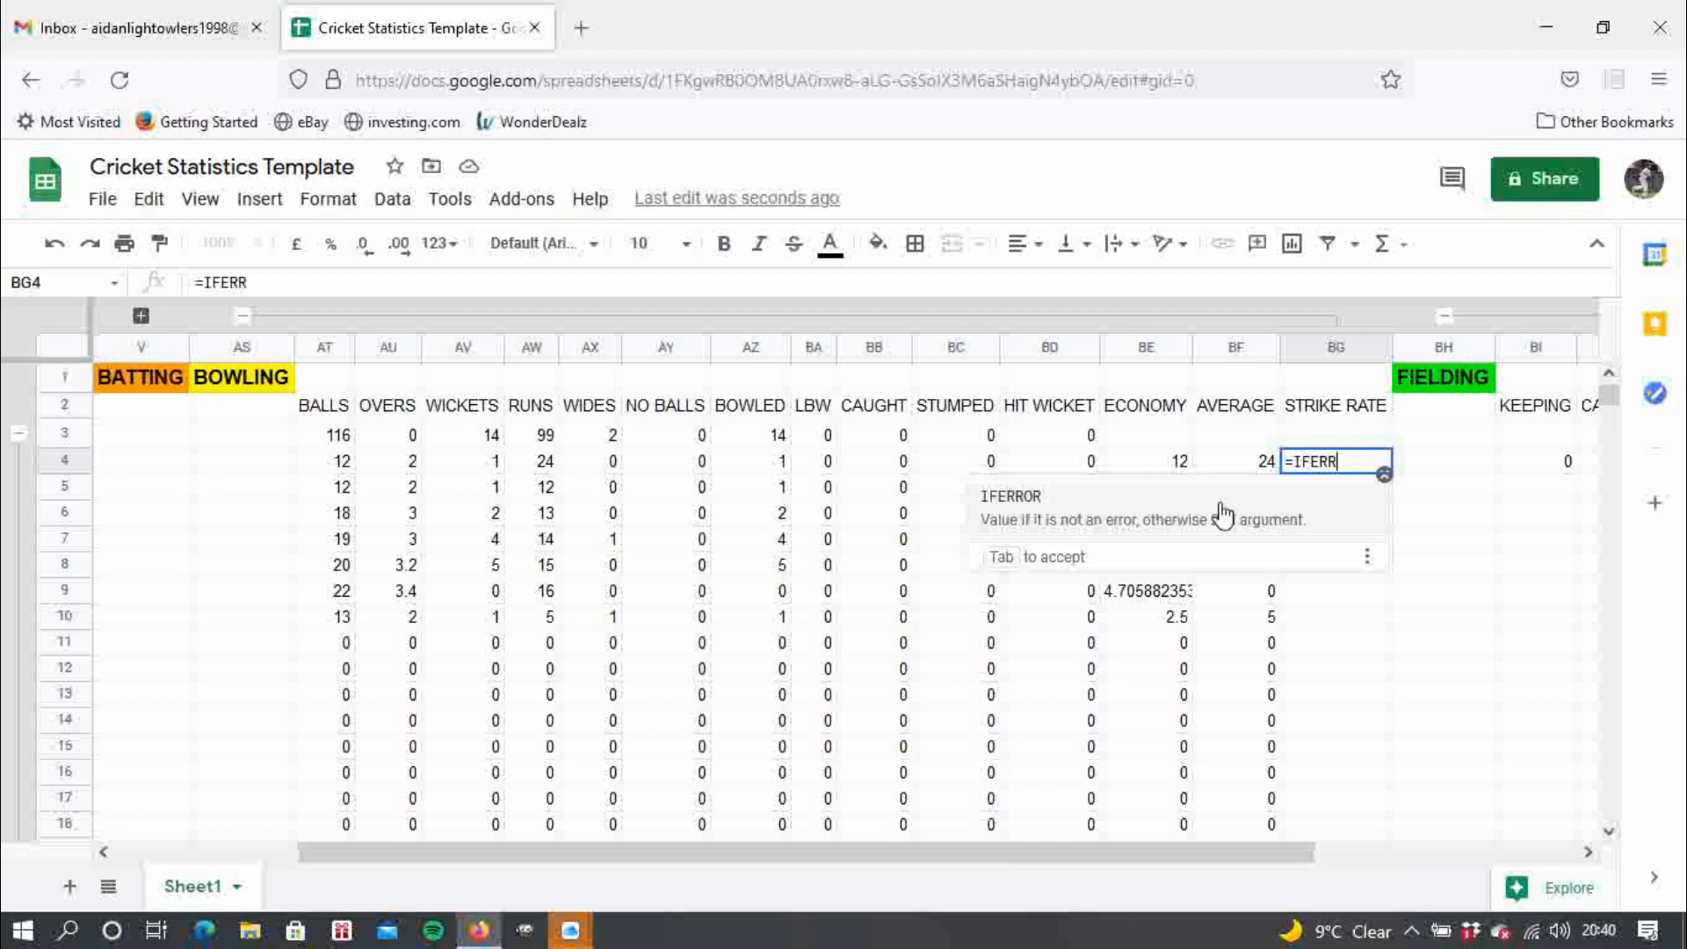
key(Tab)
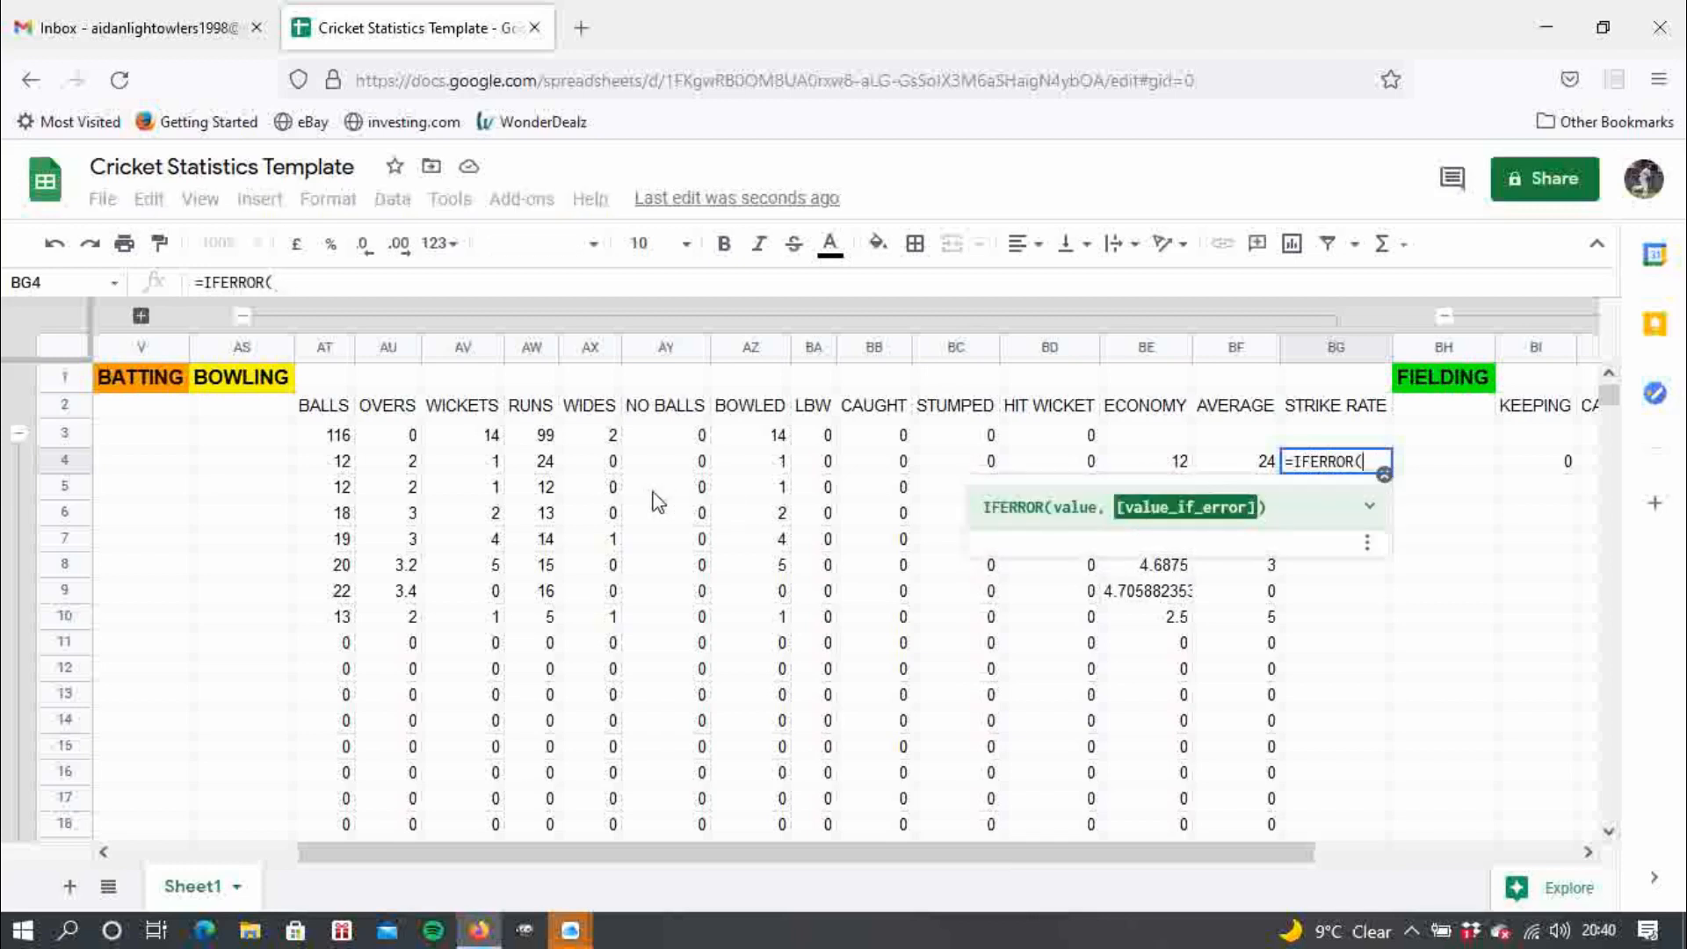
click(335, 466)
text(/)
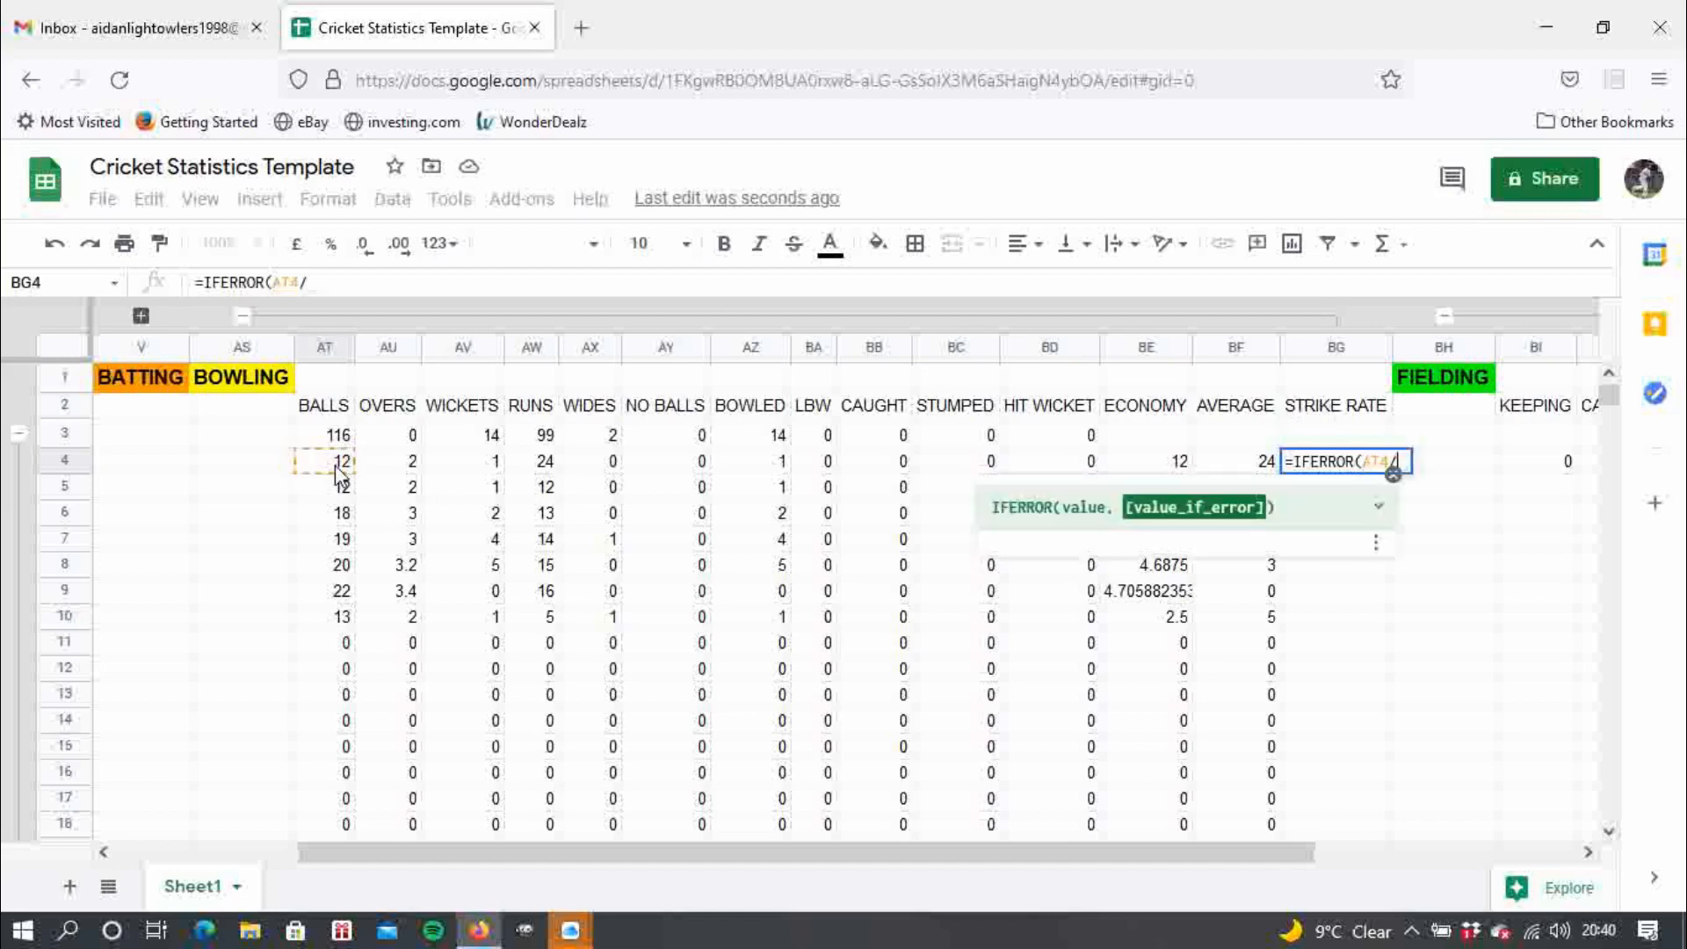
click(486, 468)
text(,0)
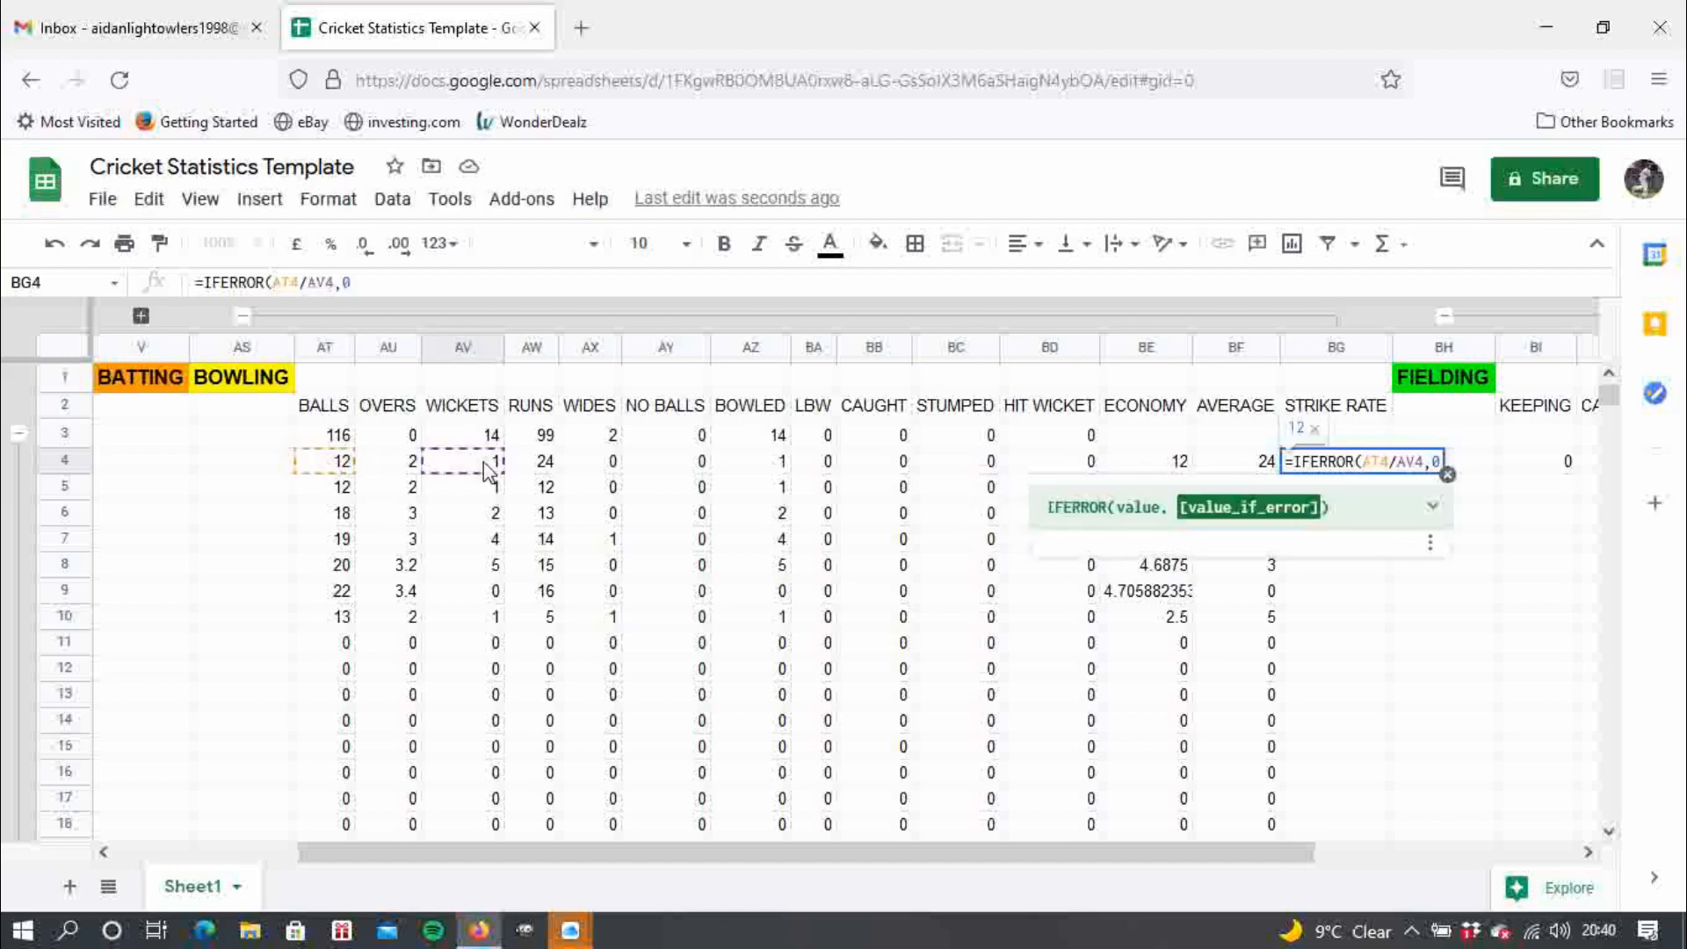
text())
key(Return)
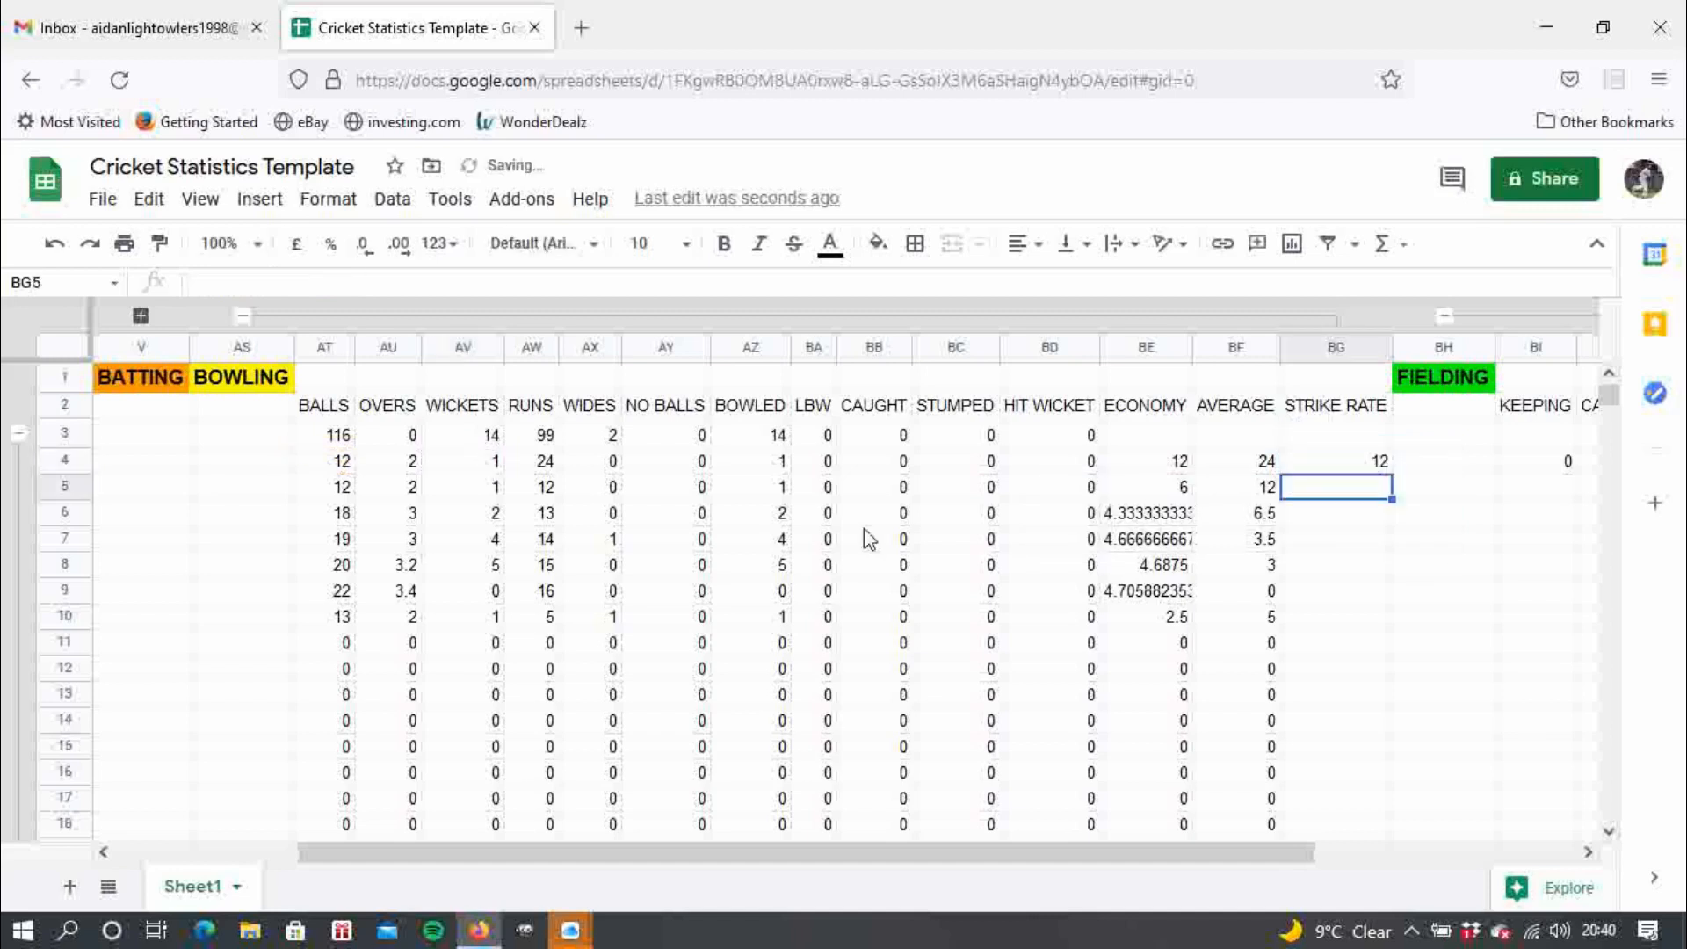
- Fill the bowling strike rate formula from BG4 down through BG33
click(1309, 467)
drag(1392, 473, 1383, 440)
drag(1607, 407, 1621, 366)
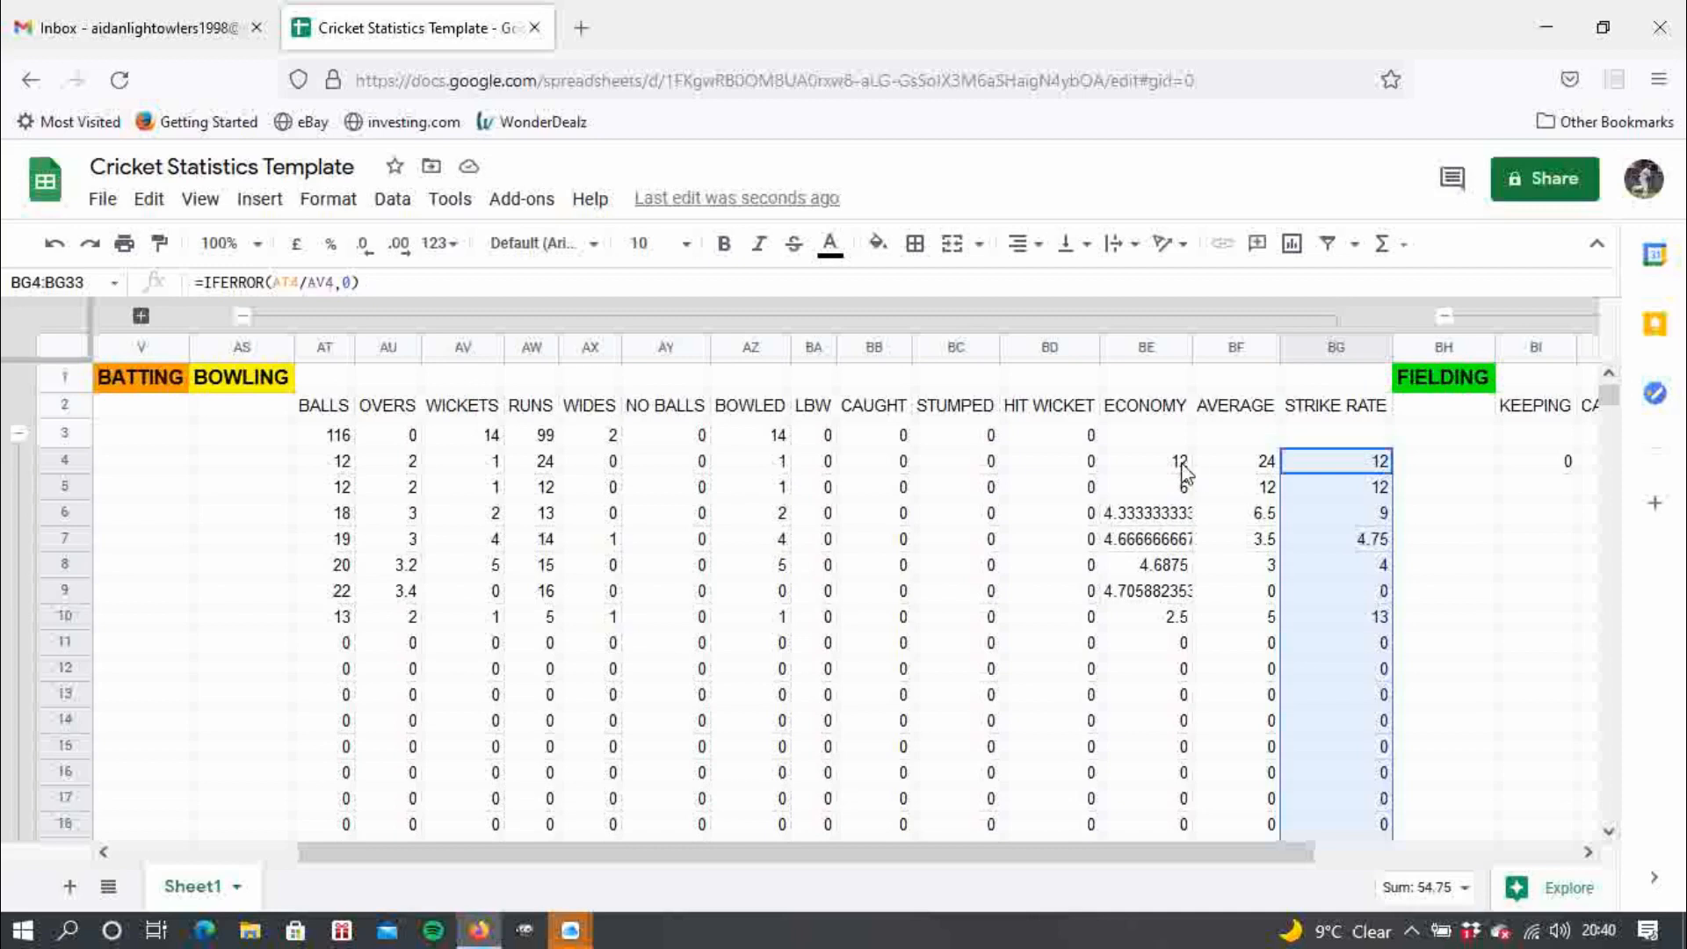
- Test the average and strike rate formulas by setting the wickets in AV4 to 2, and restore the value to 1
click(492, 476)
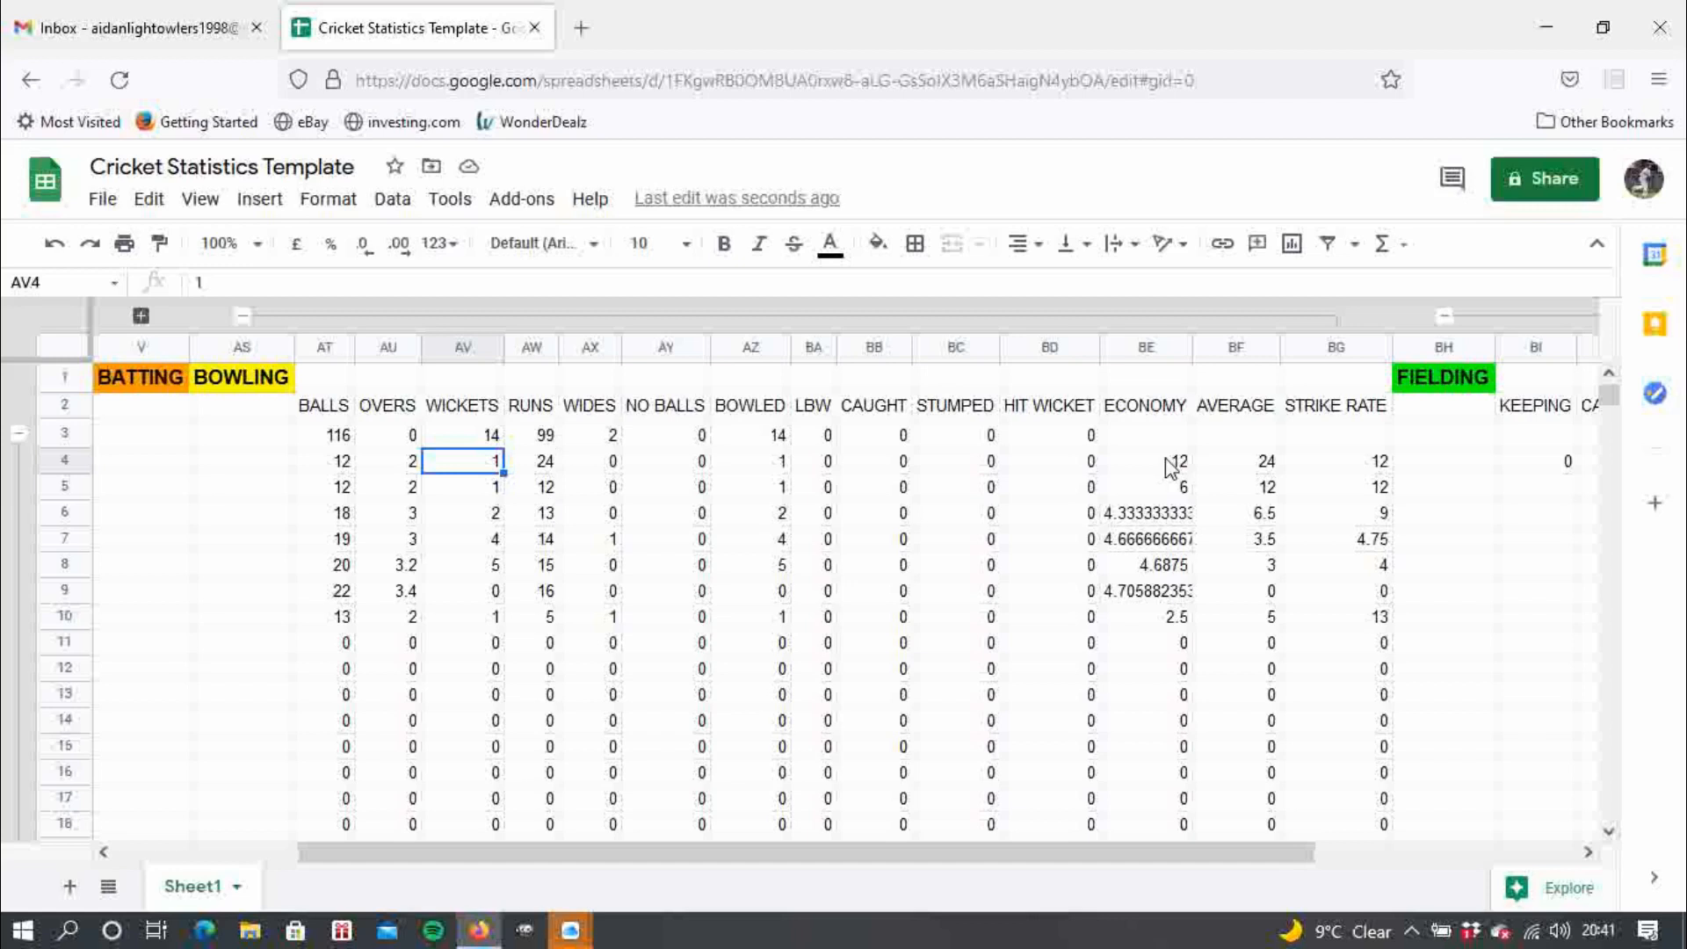
click(1259, 472)
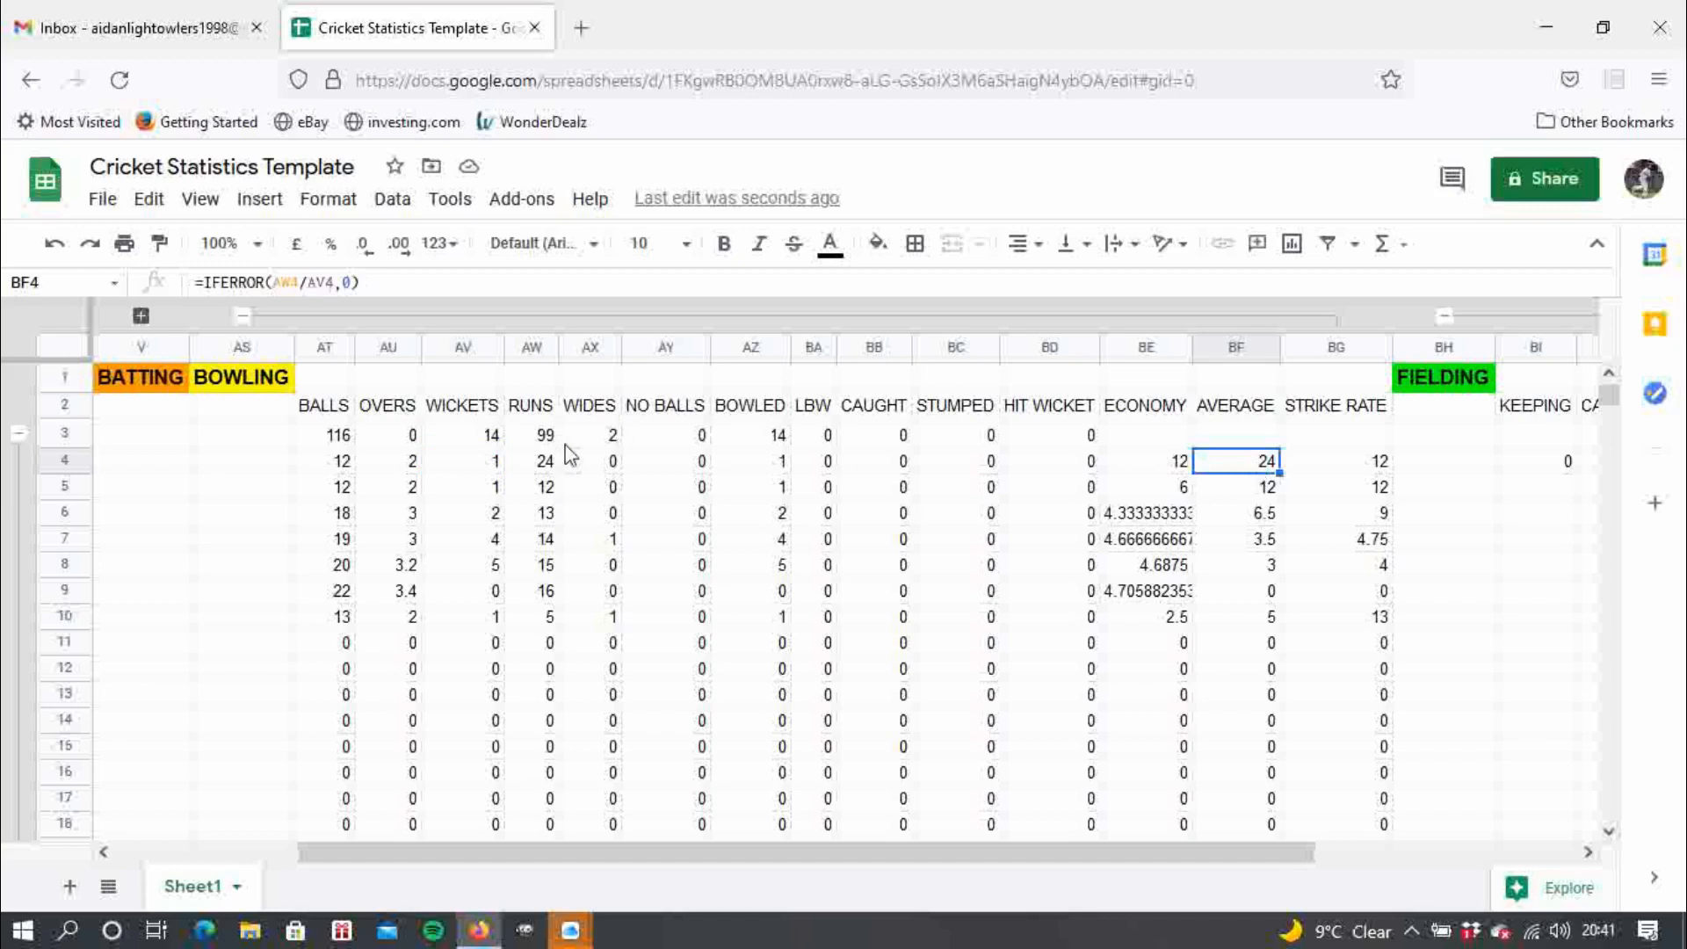
click(495, 466)
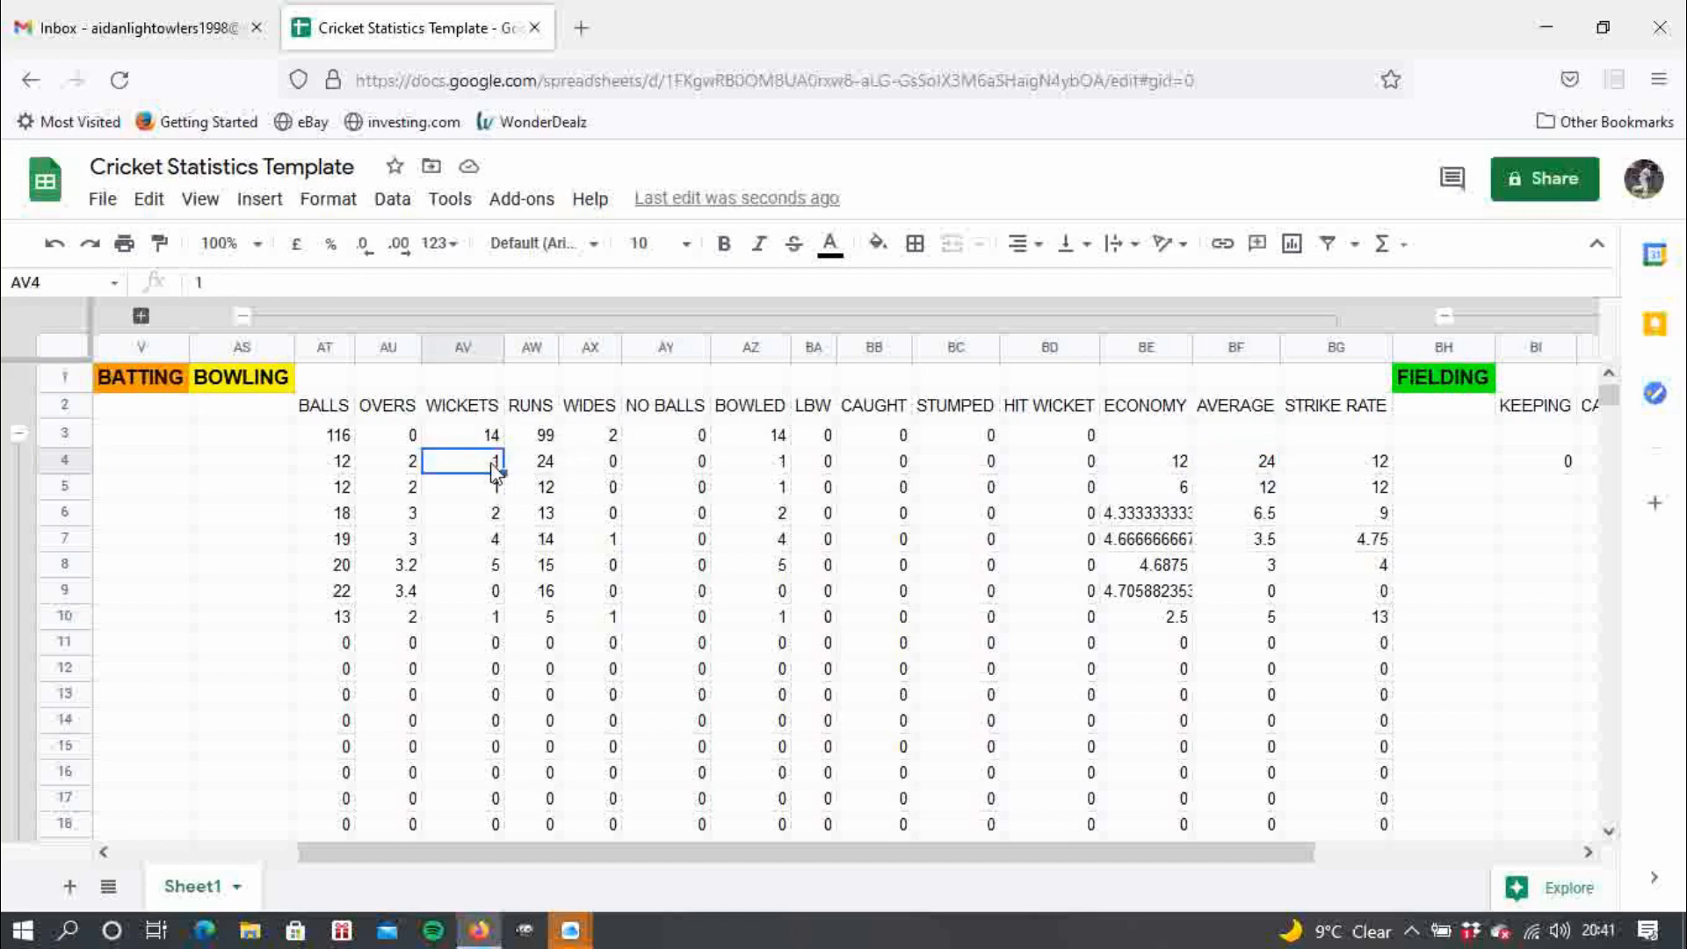
click(1347, 460)
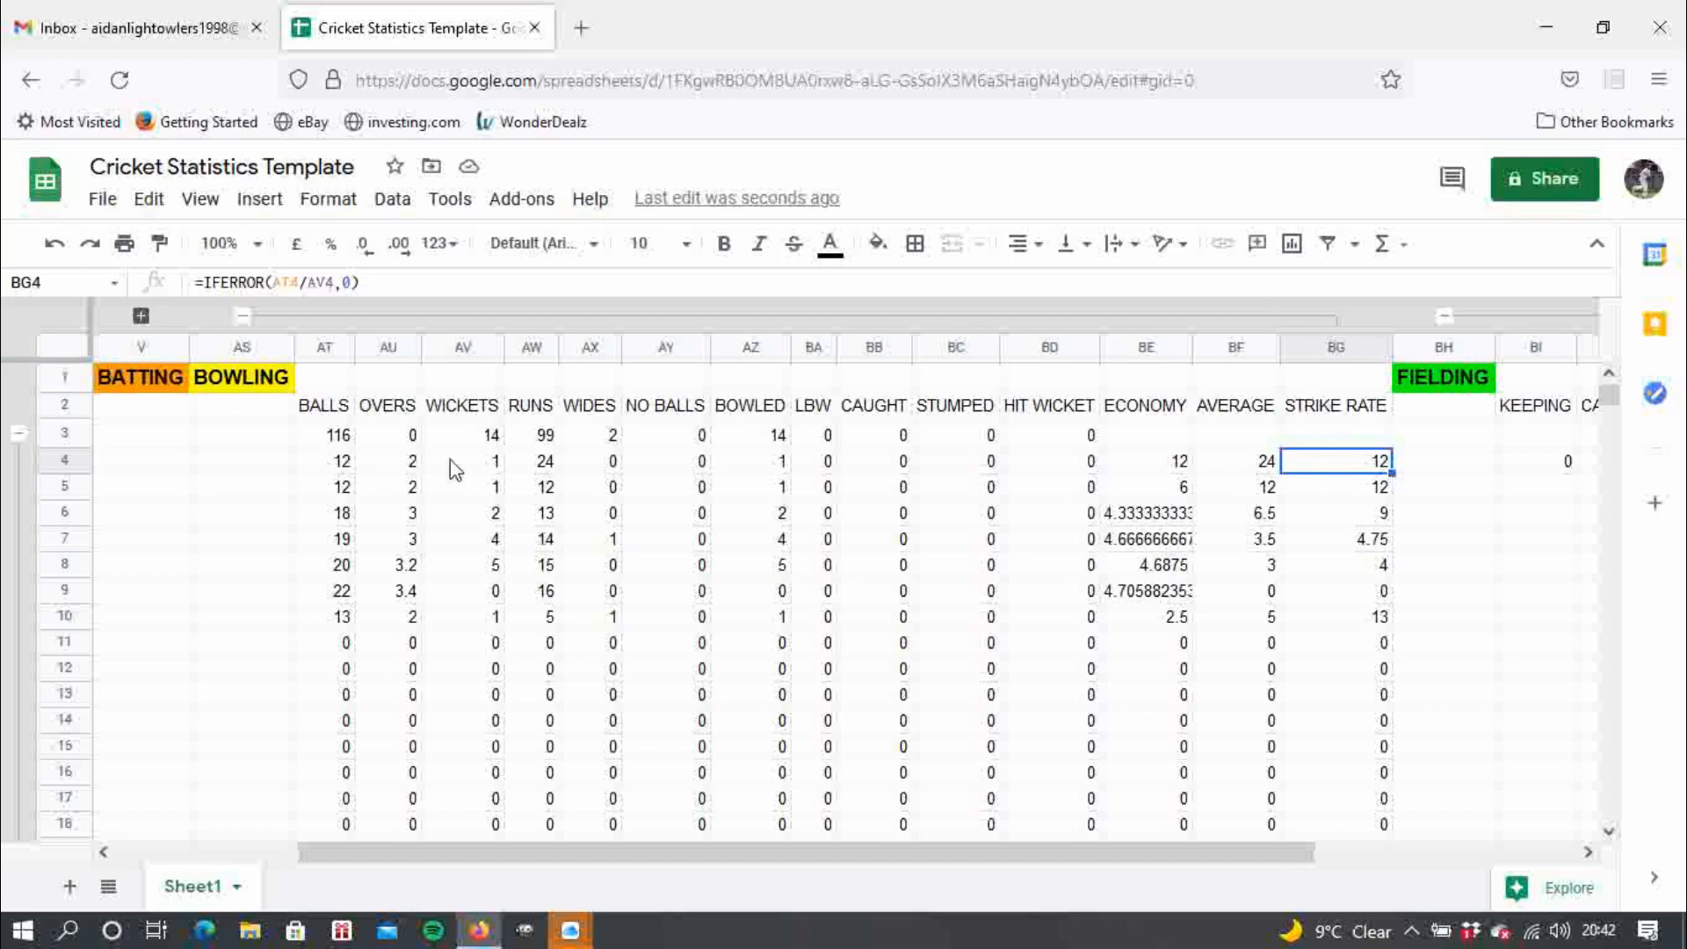
click(494, 465)
text(2)
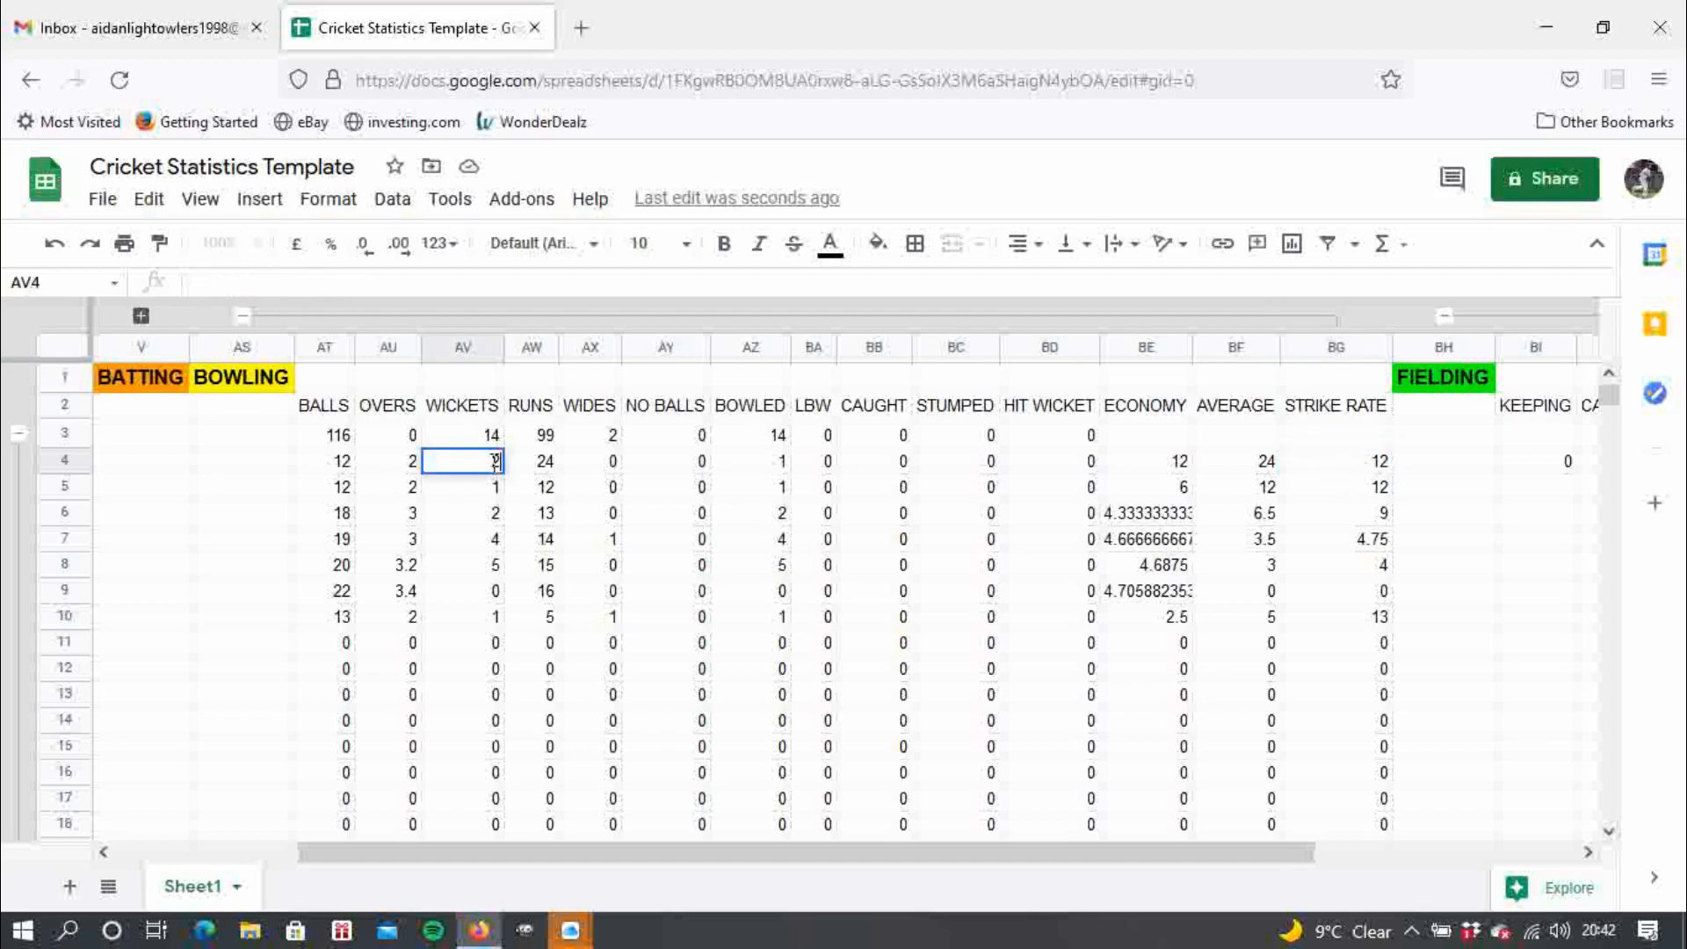
key(Return)
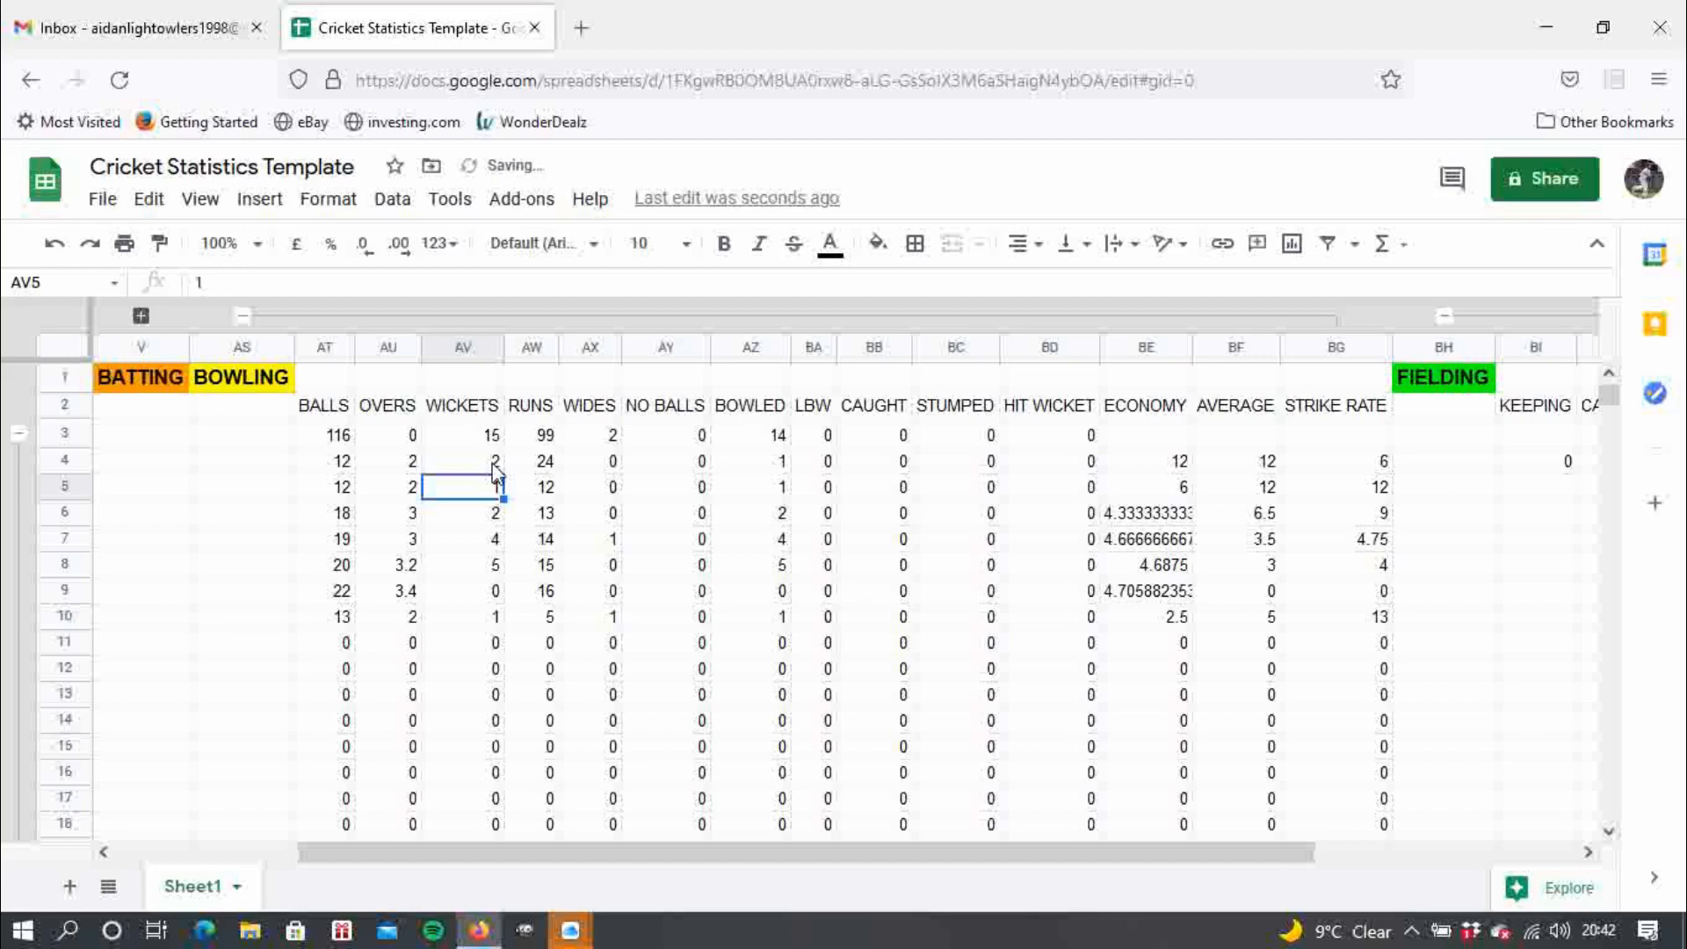
click(494, 470)
text(1)
key(Return)
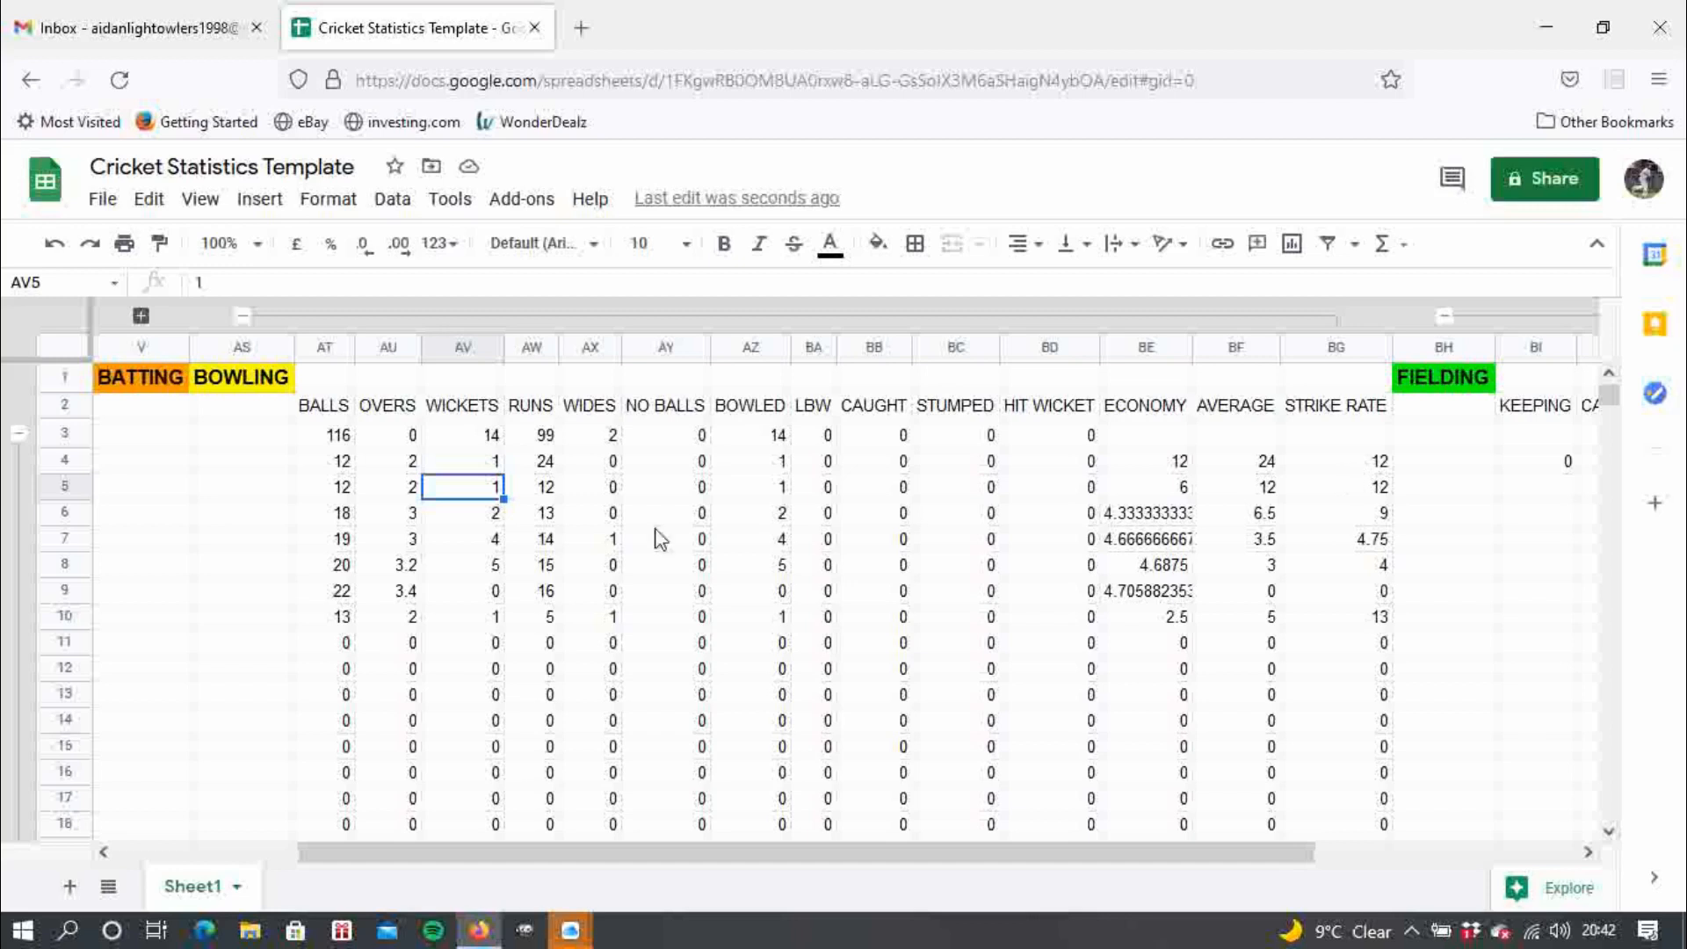
- Repeat the row 4 strike rate check with 2 wickets in AV4, and reset the wickets to 1
click(335, 464)
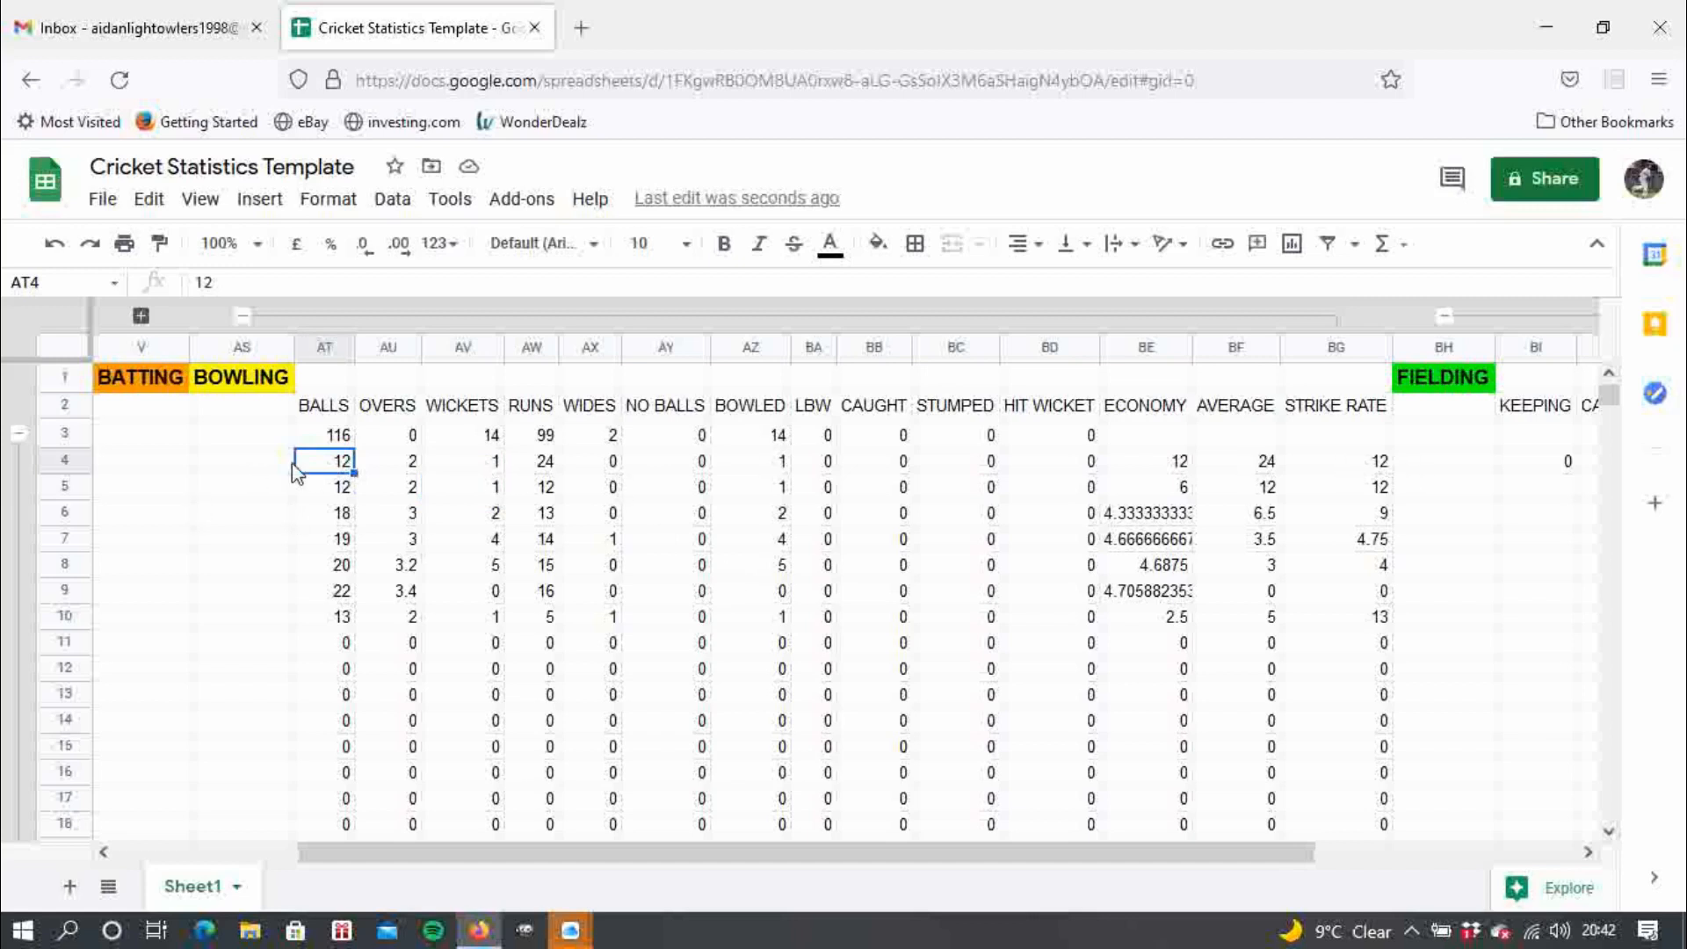
click(489, 471)
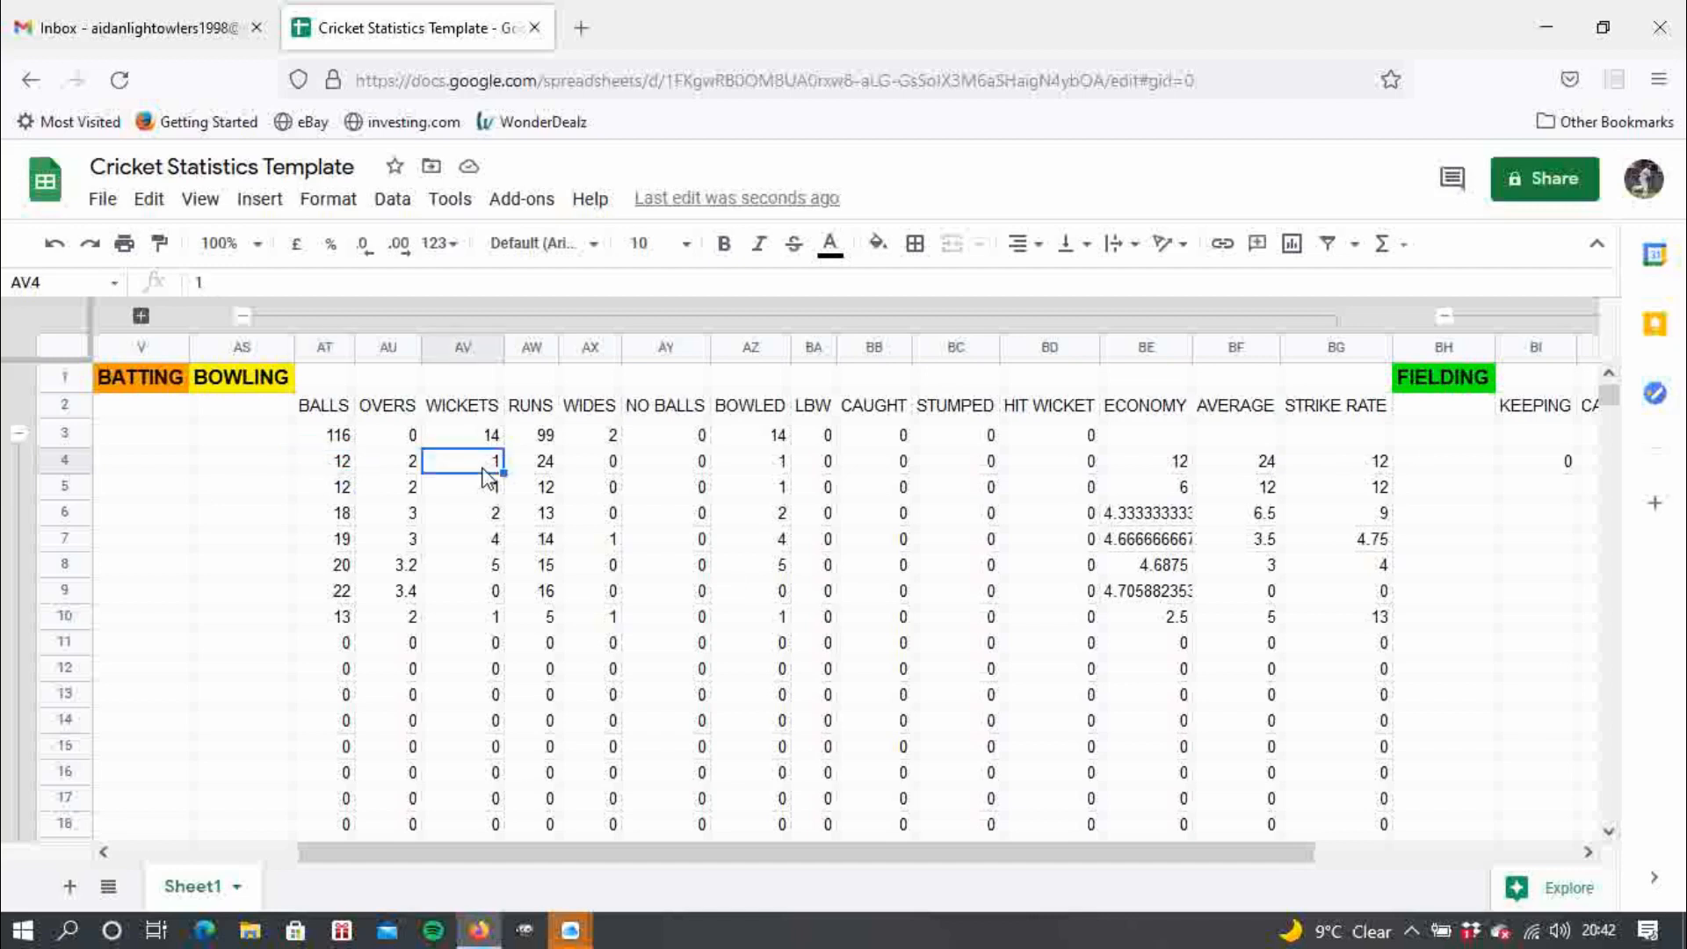
text(2)
key(Return)
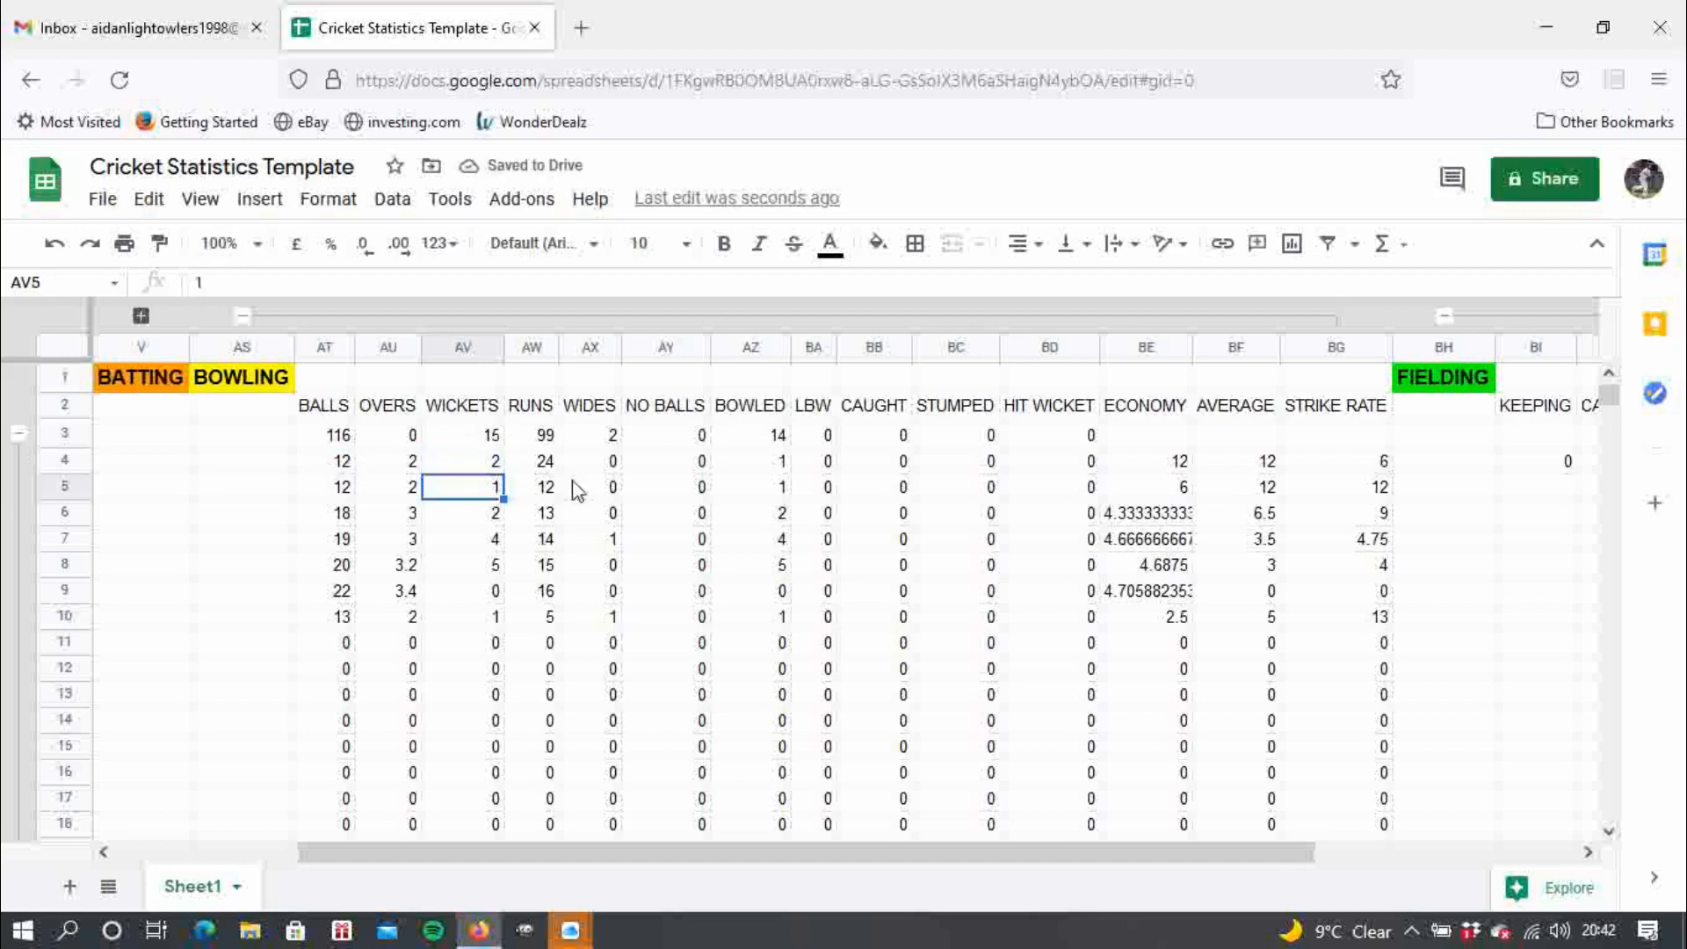
click(484, 461)
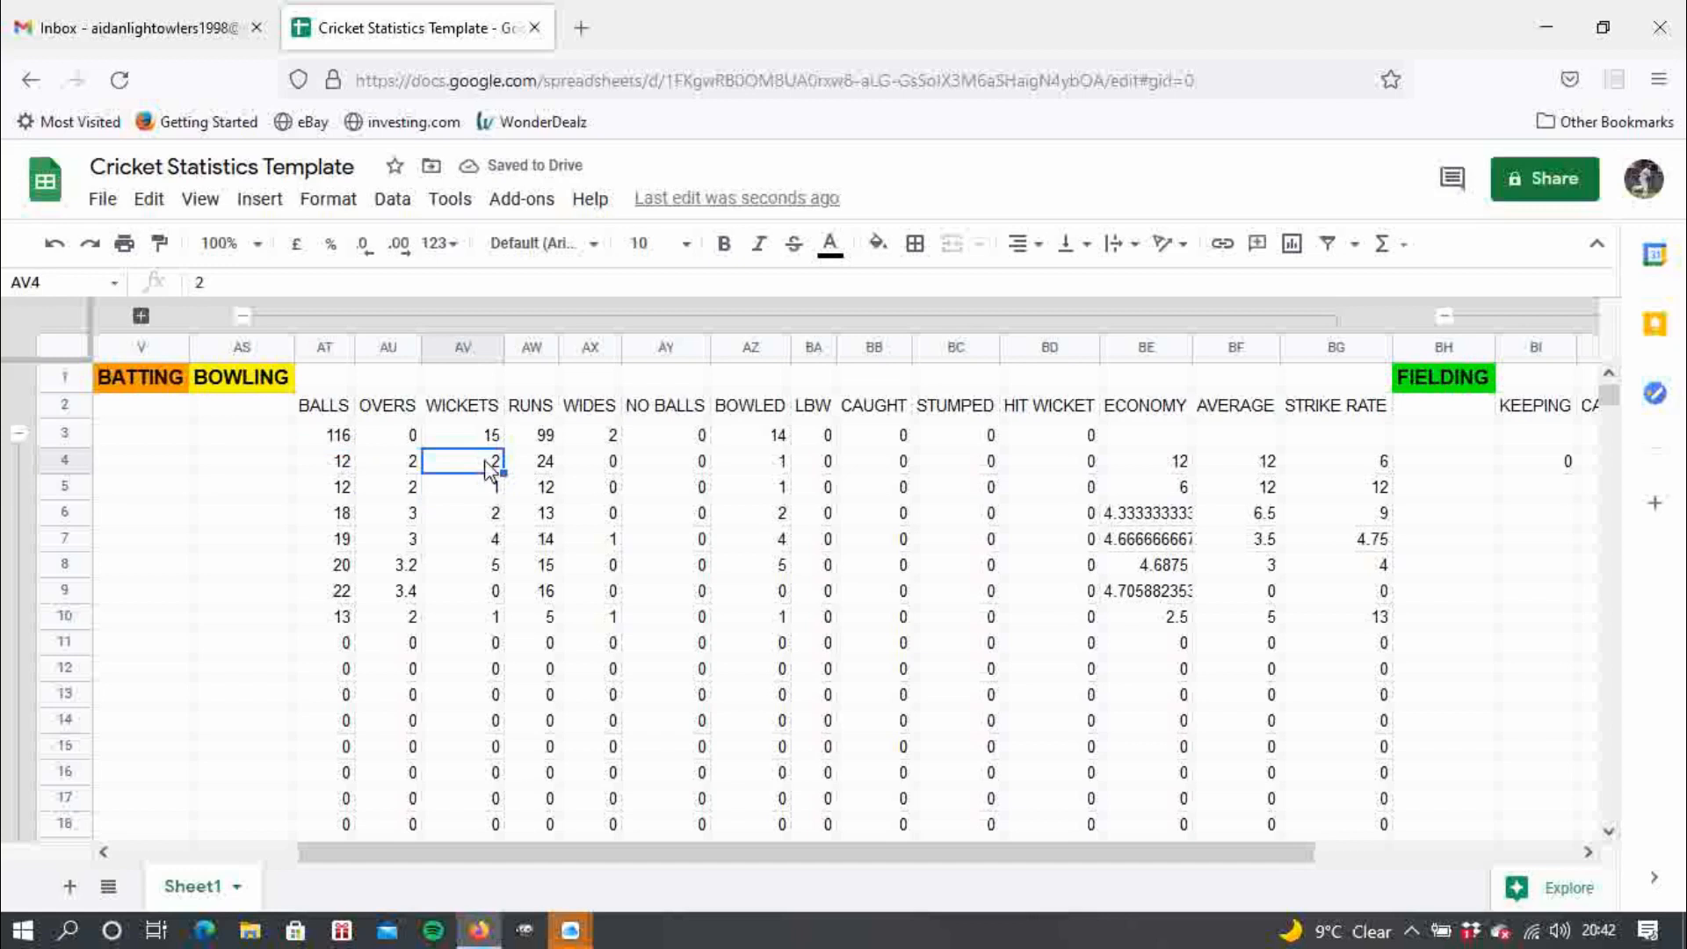
text(1)
key(Return)
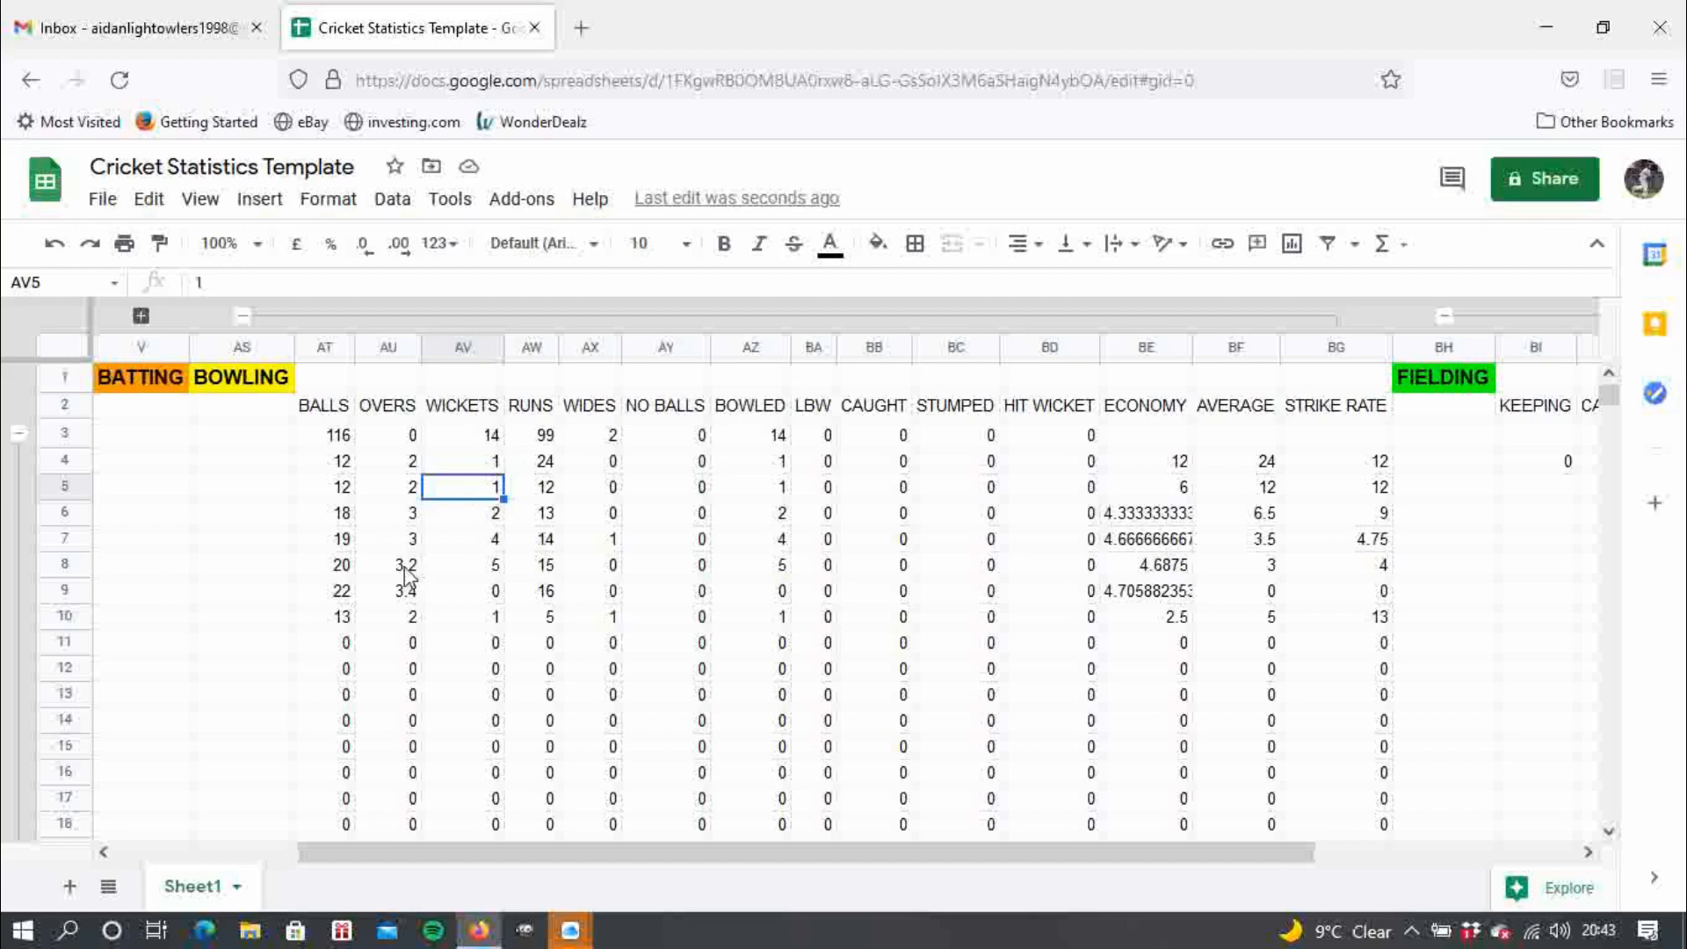
- Inspect the contents of the bowling overs cells AU8 and AU10
click(405, 569)
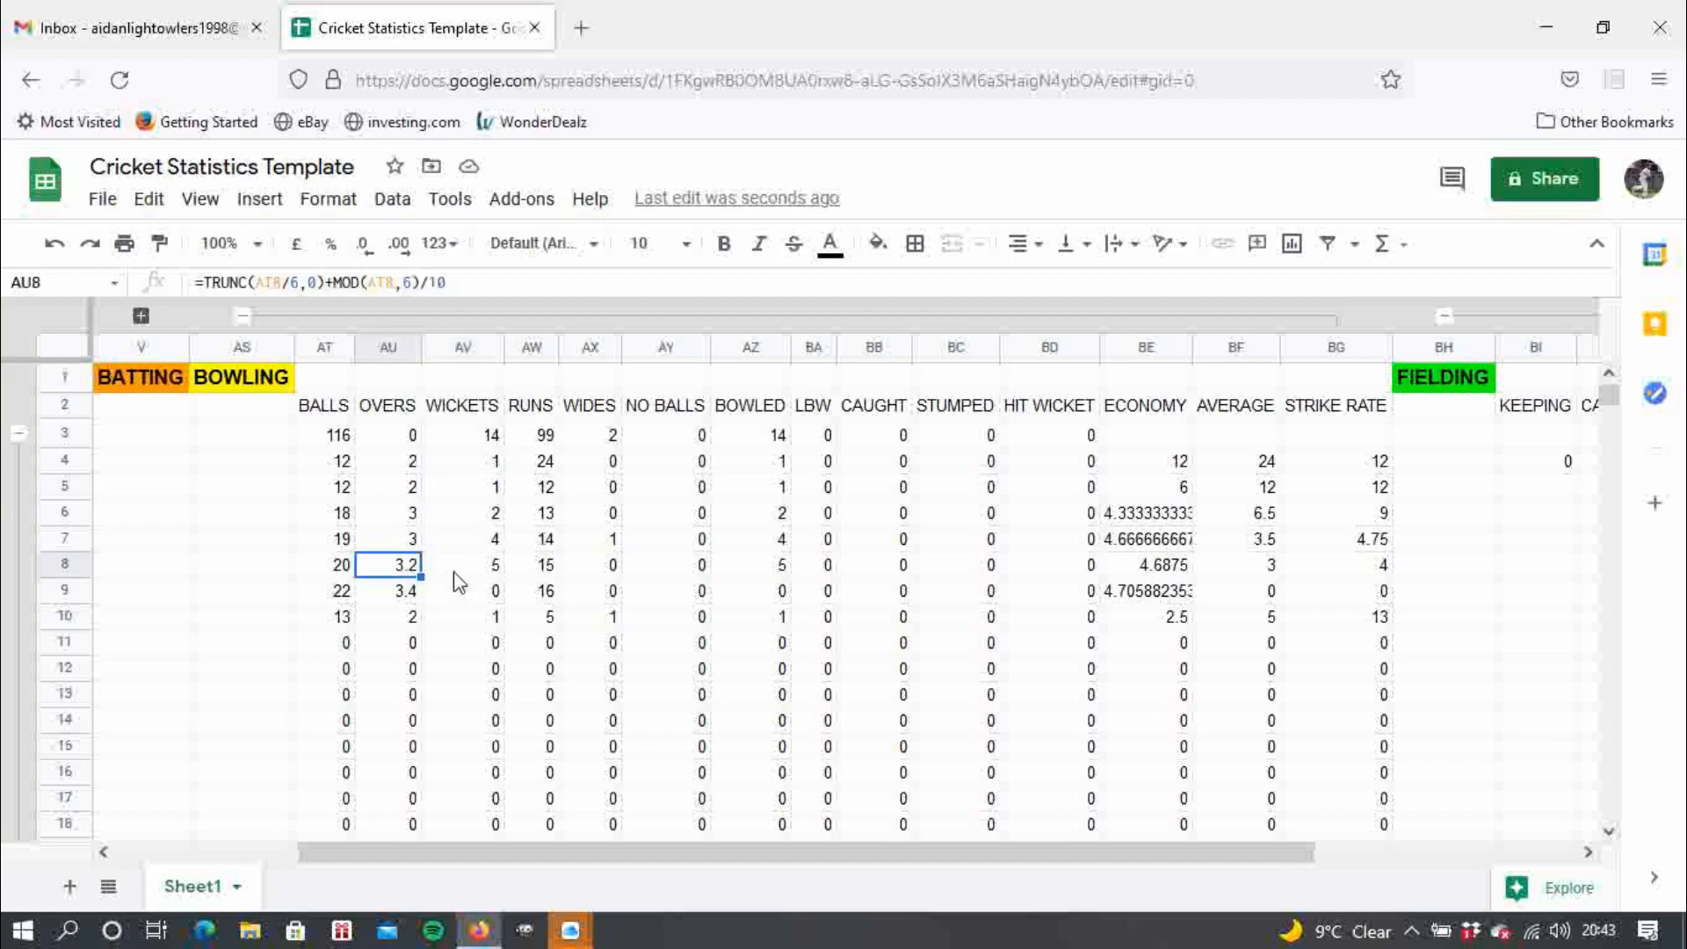
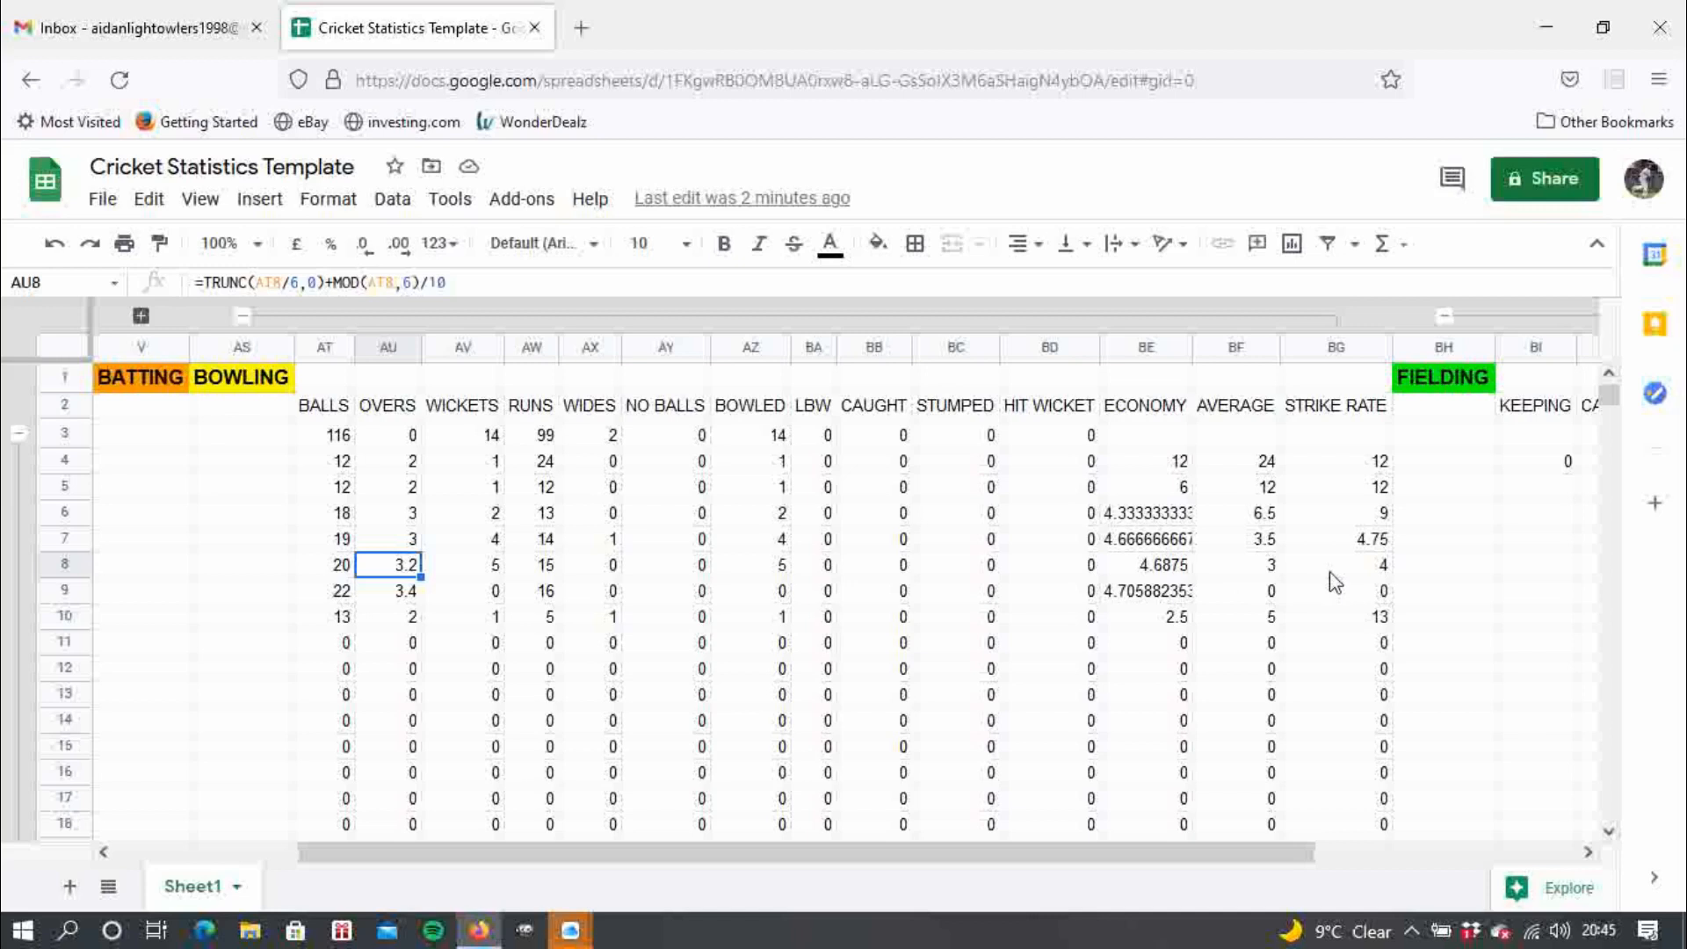
click(389, 619)
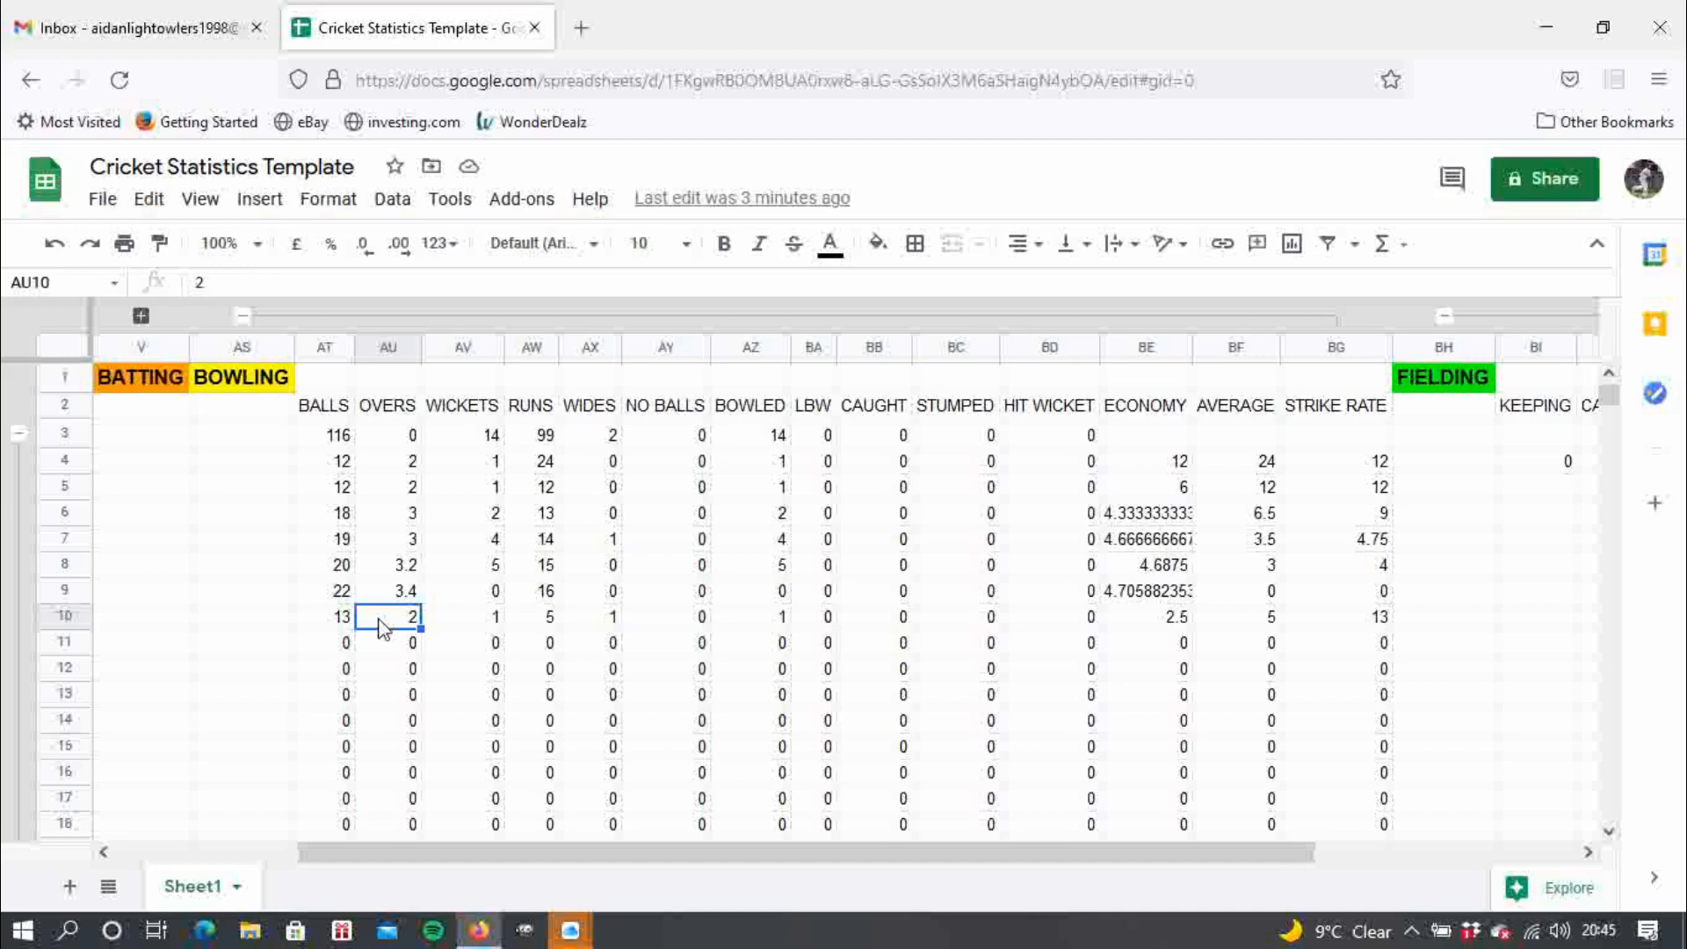
- Test the row 10 average and strike rate formulas by setting the wickets in AV10 to 2, and restore the value to 1
click(470, 626)
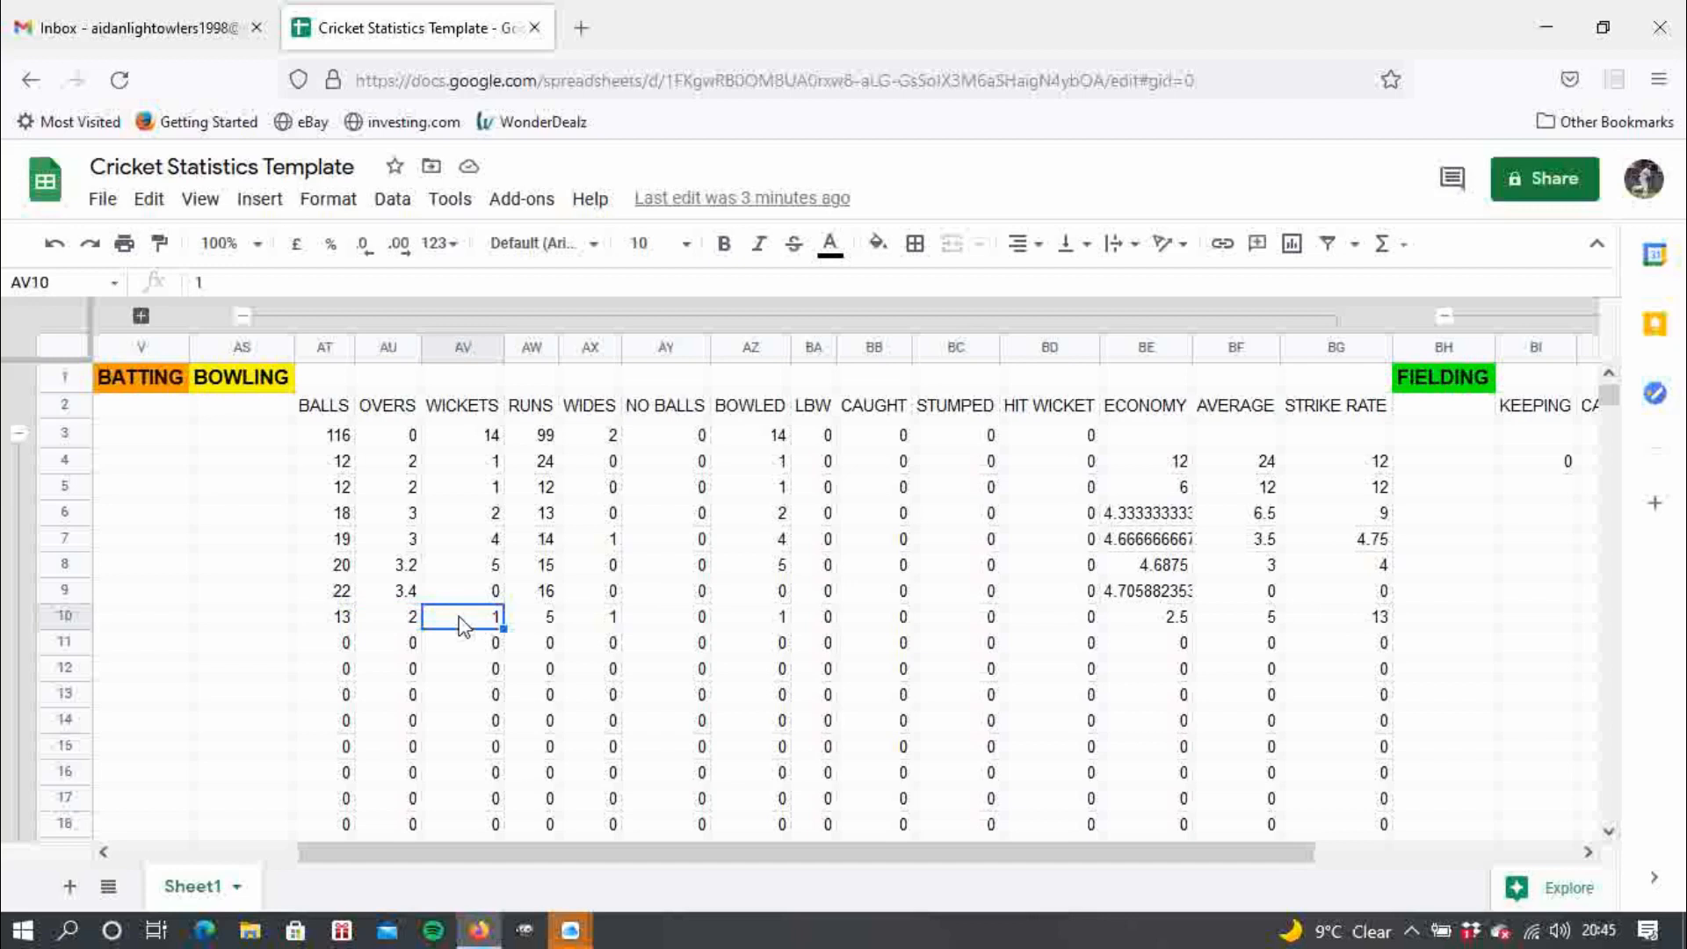
text(2)
key(Return)
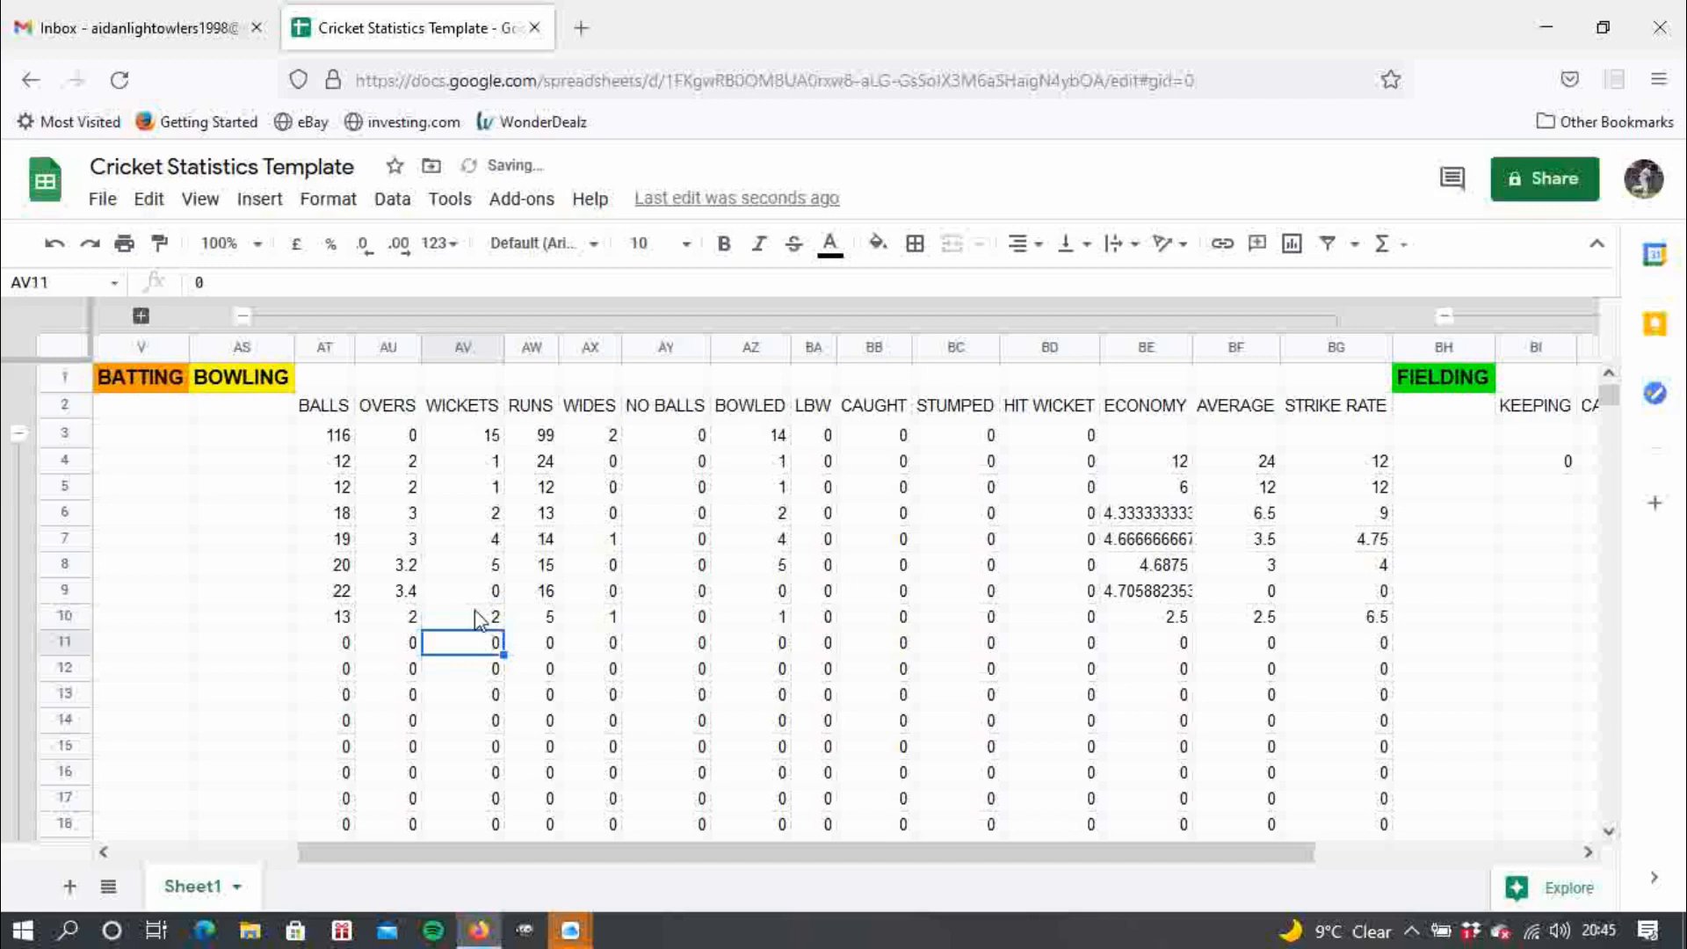
click(479, 619)
text(1)
key(Return)
- Fill the overs formula from AU4 up into the totals cell AU3
click(393, 442)
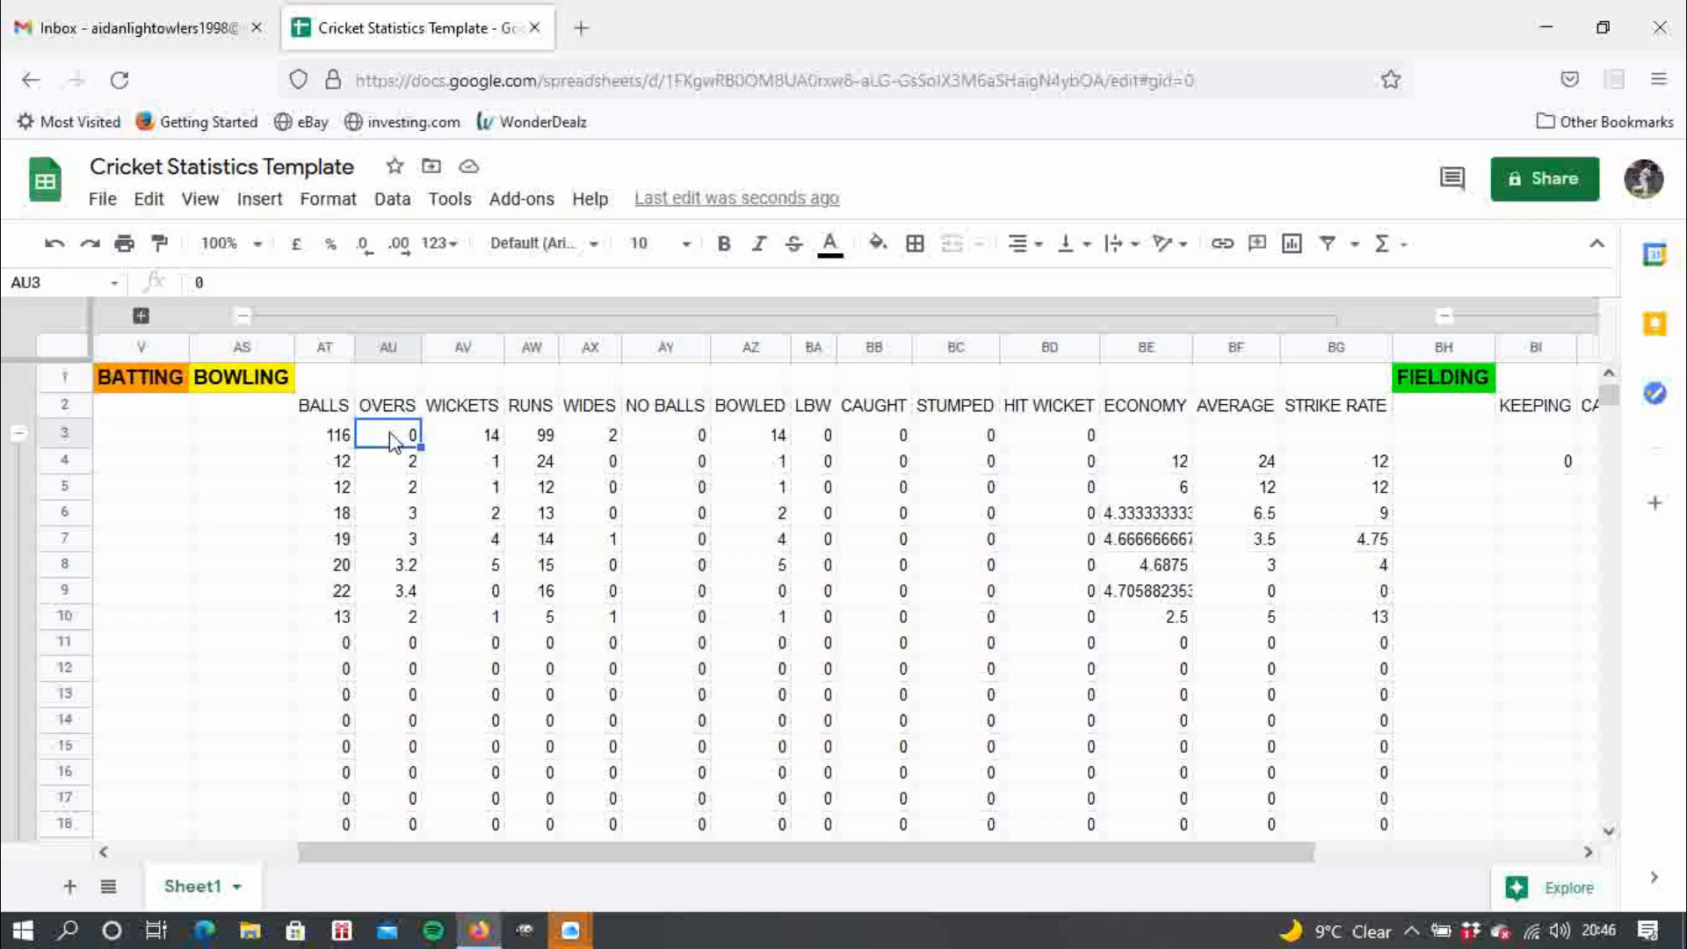
click(345, 444)
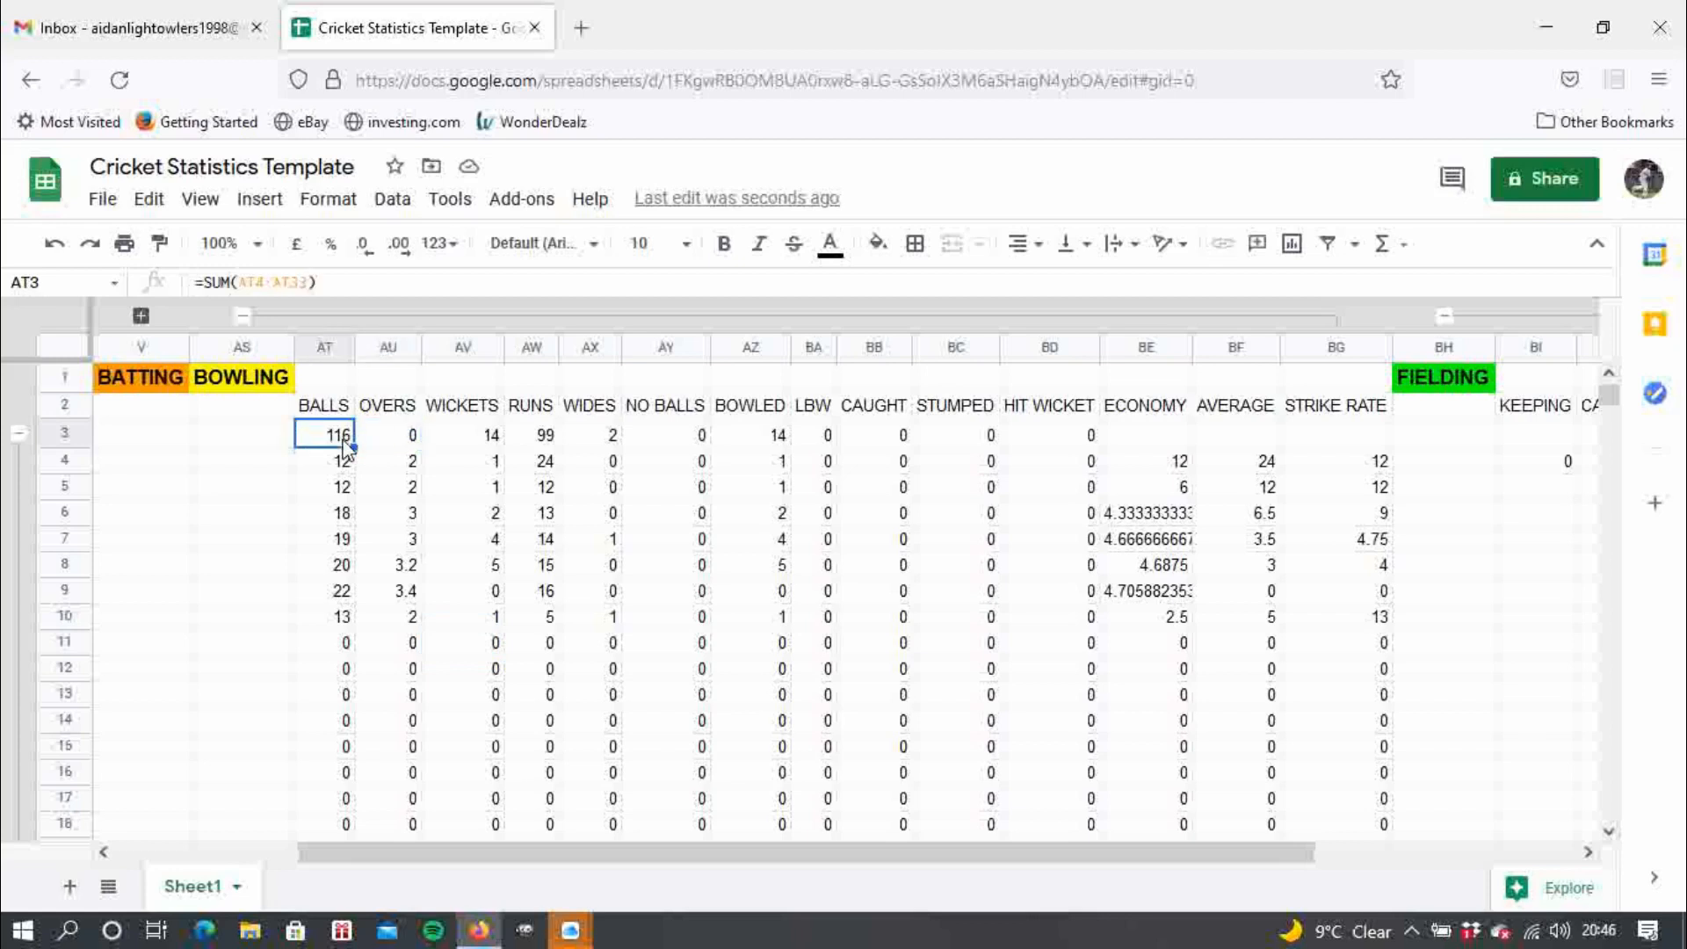
click(392, 449)
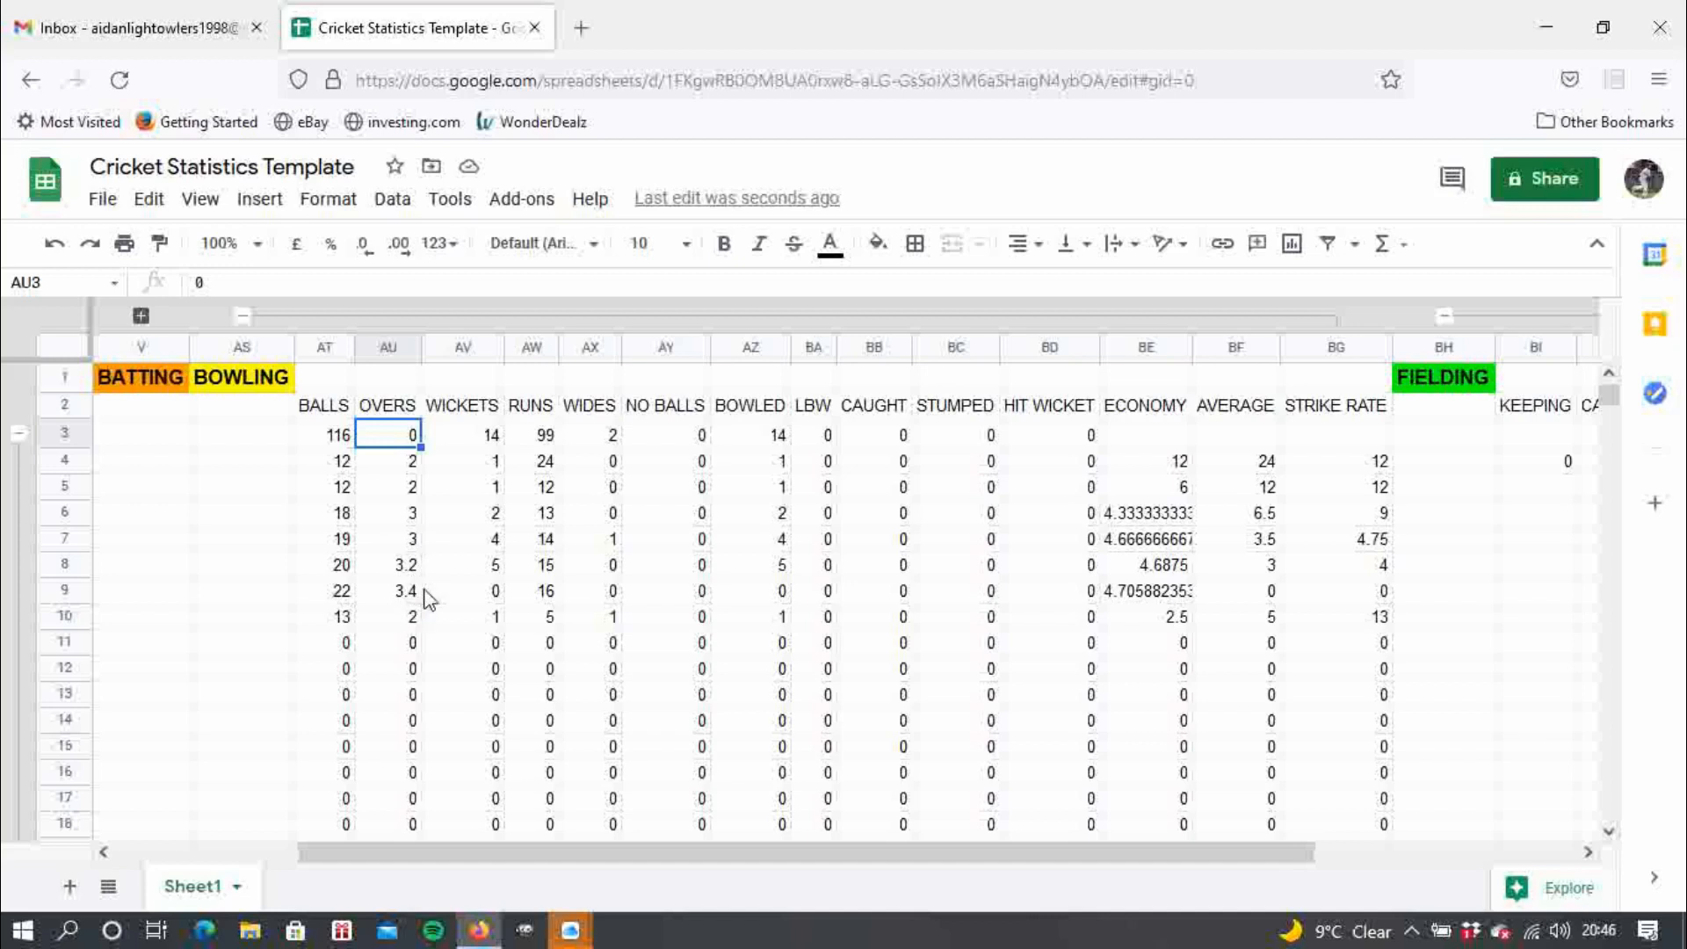
click(413, 467)
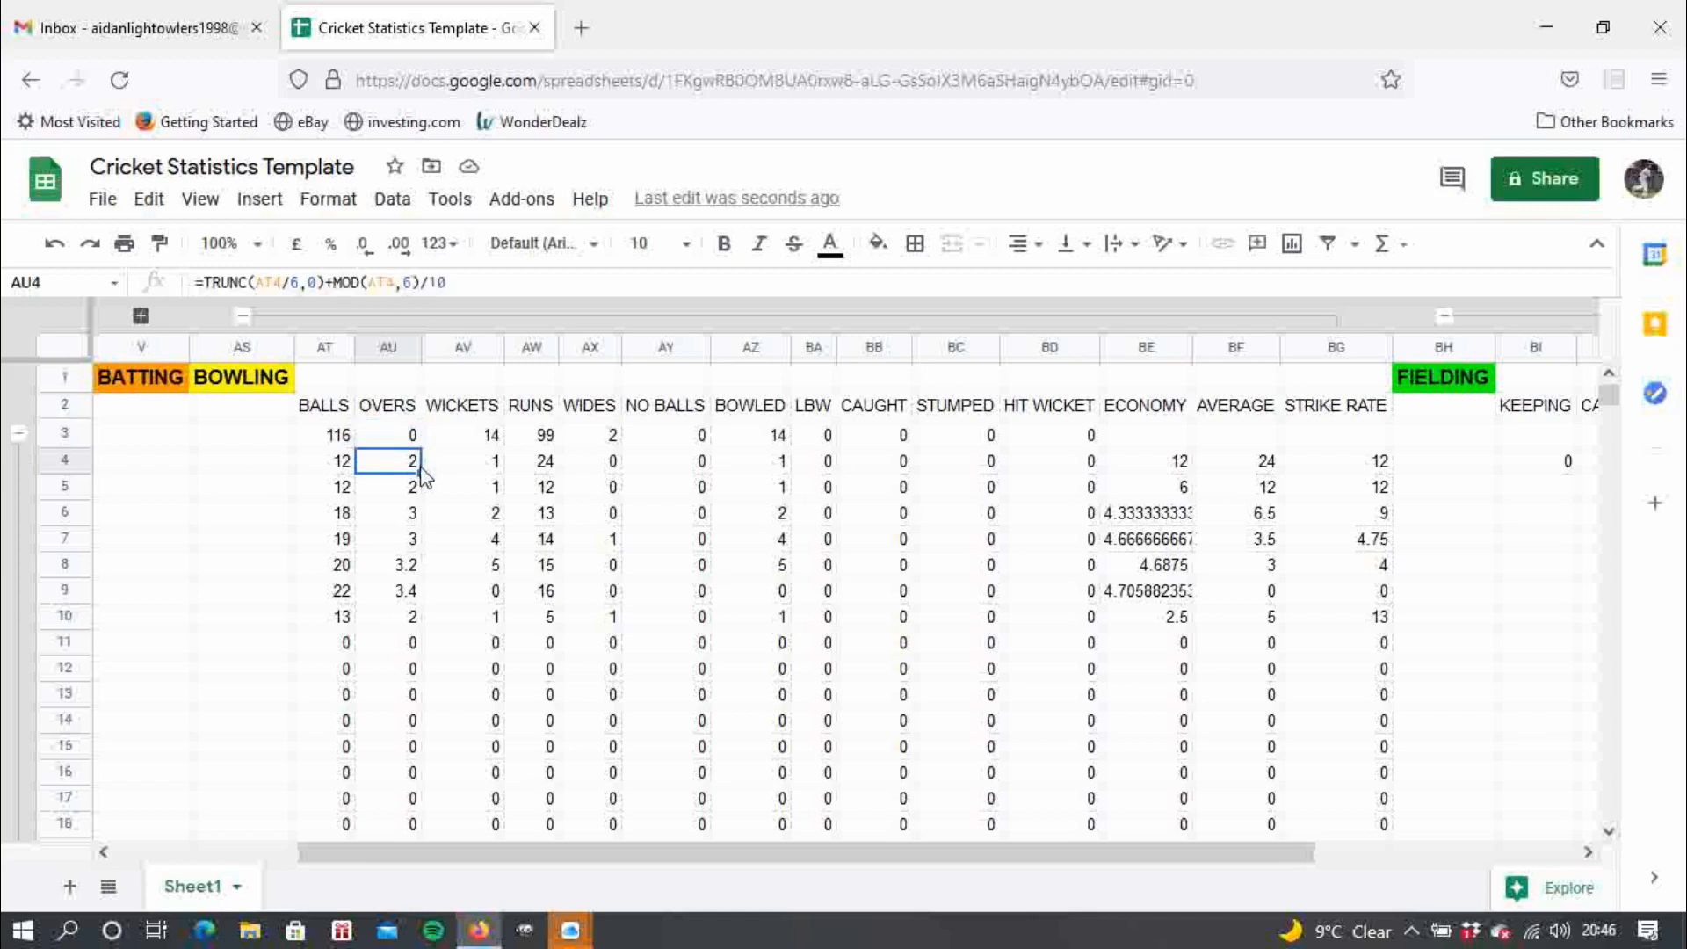
drag(420, 472, 423, 439)
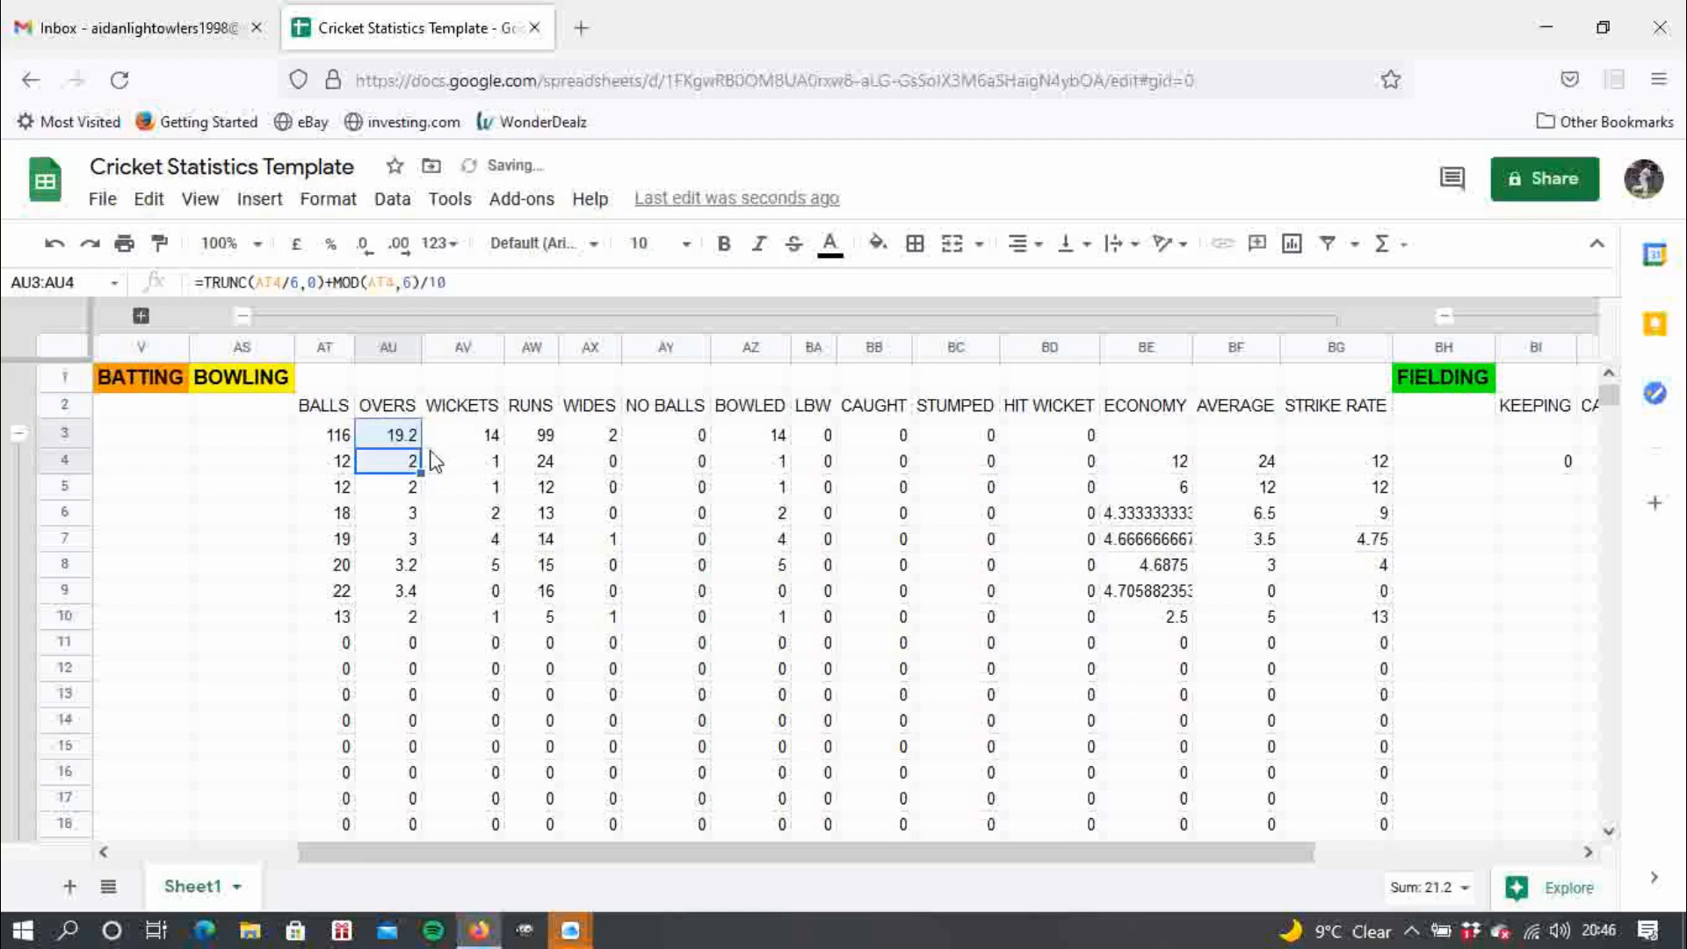
- Replace the contents of the total overs cell AU3 with the plain value 19
click(409, 439)
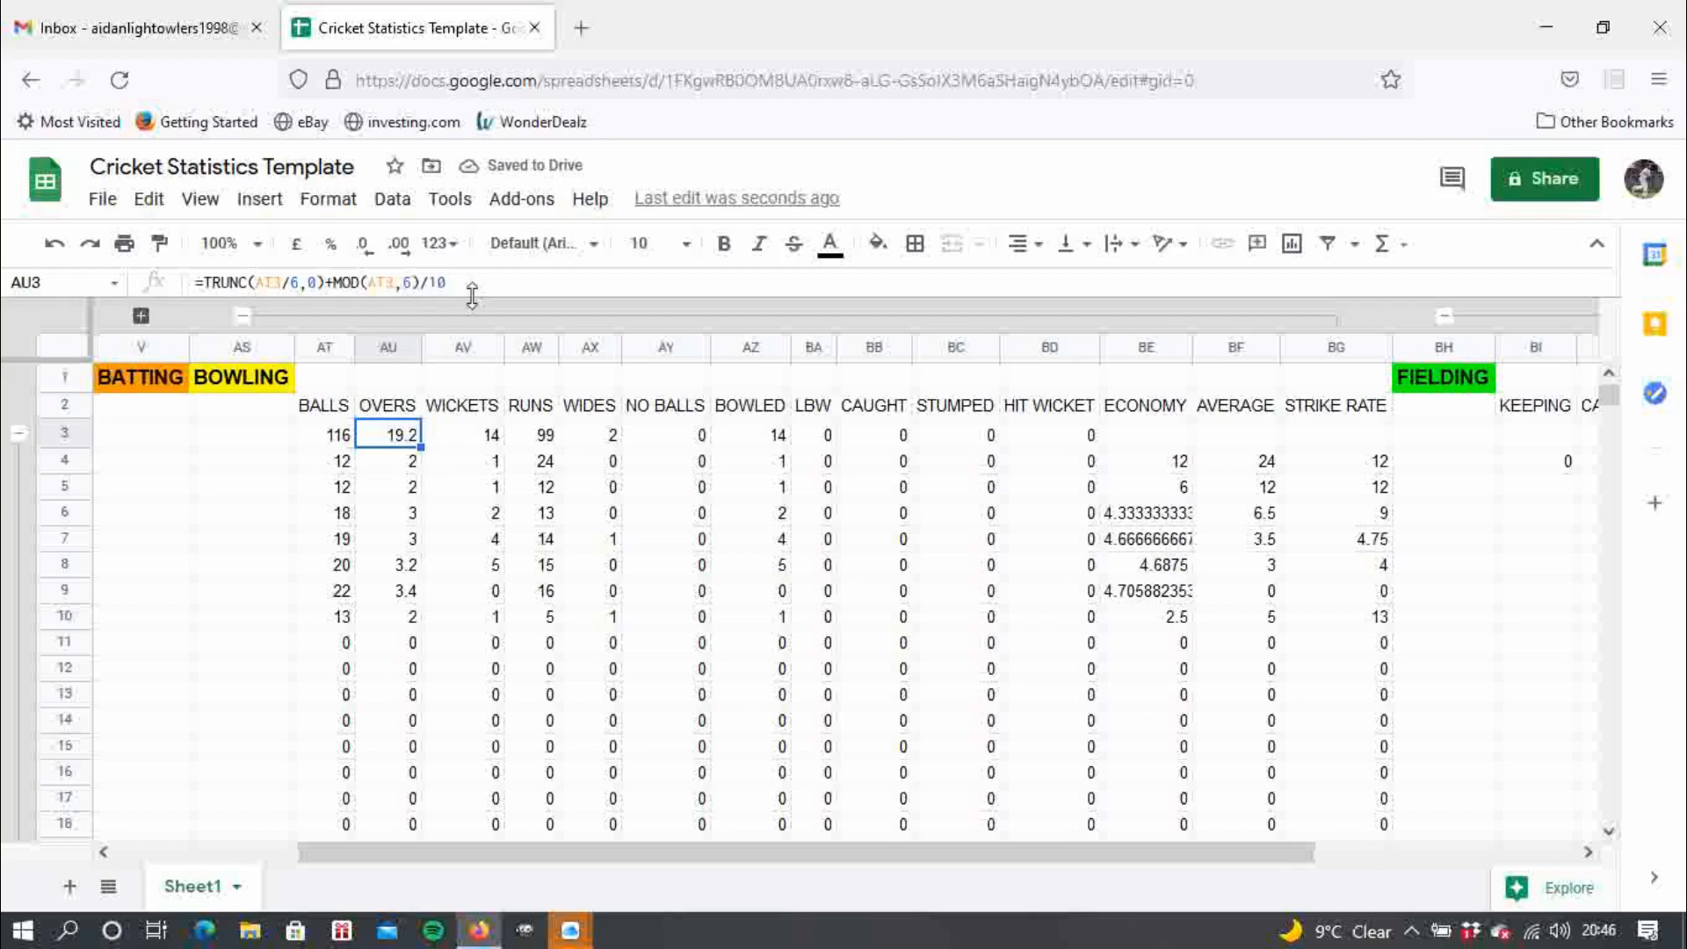
drag(446, 282, 173, 303)
key(BackSpace)
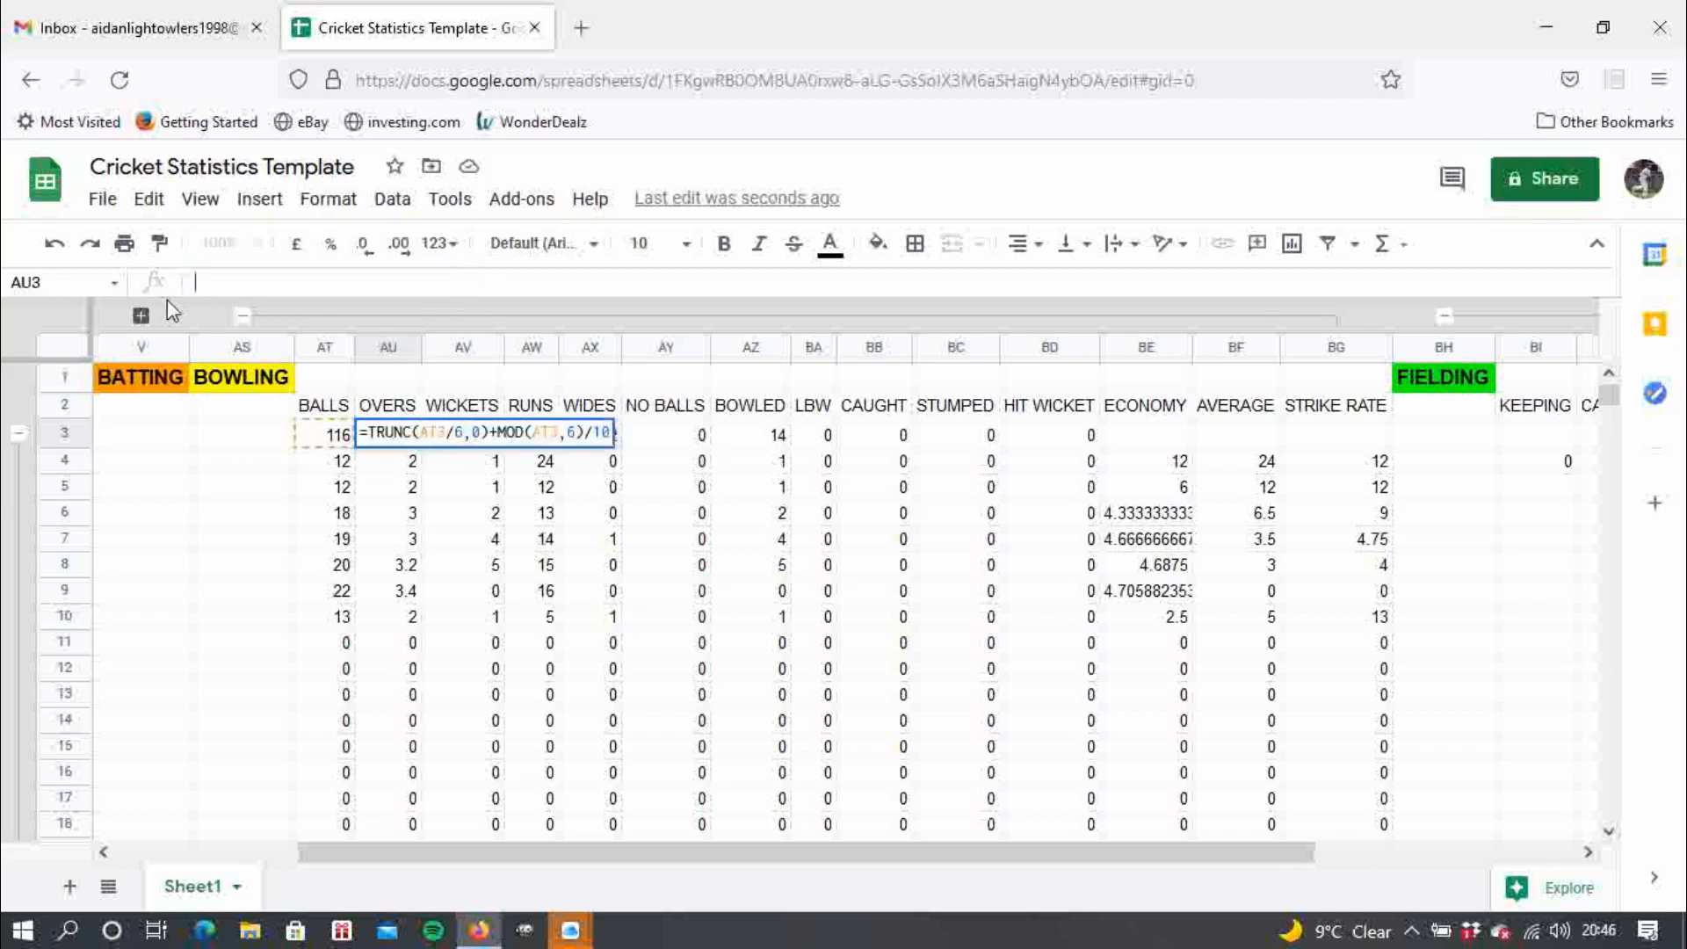
text(19)
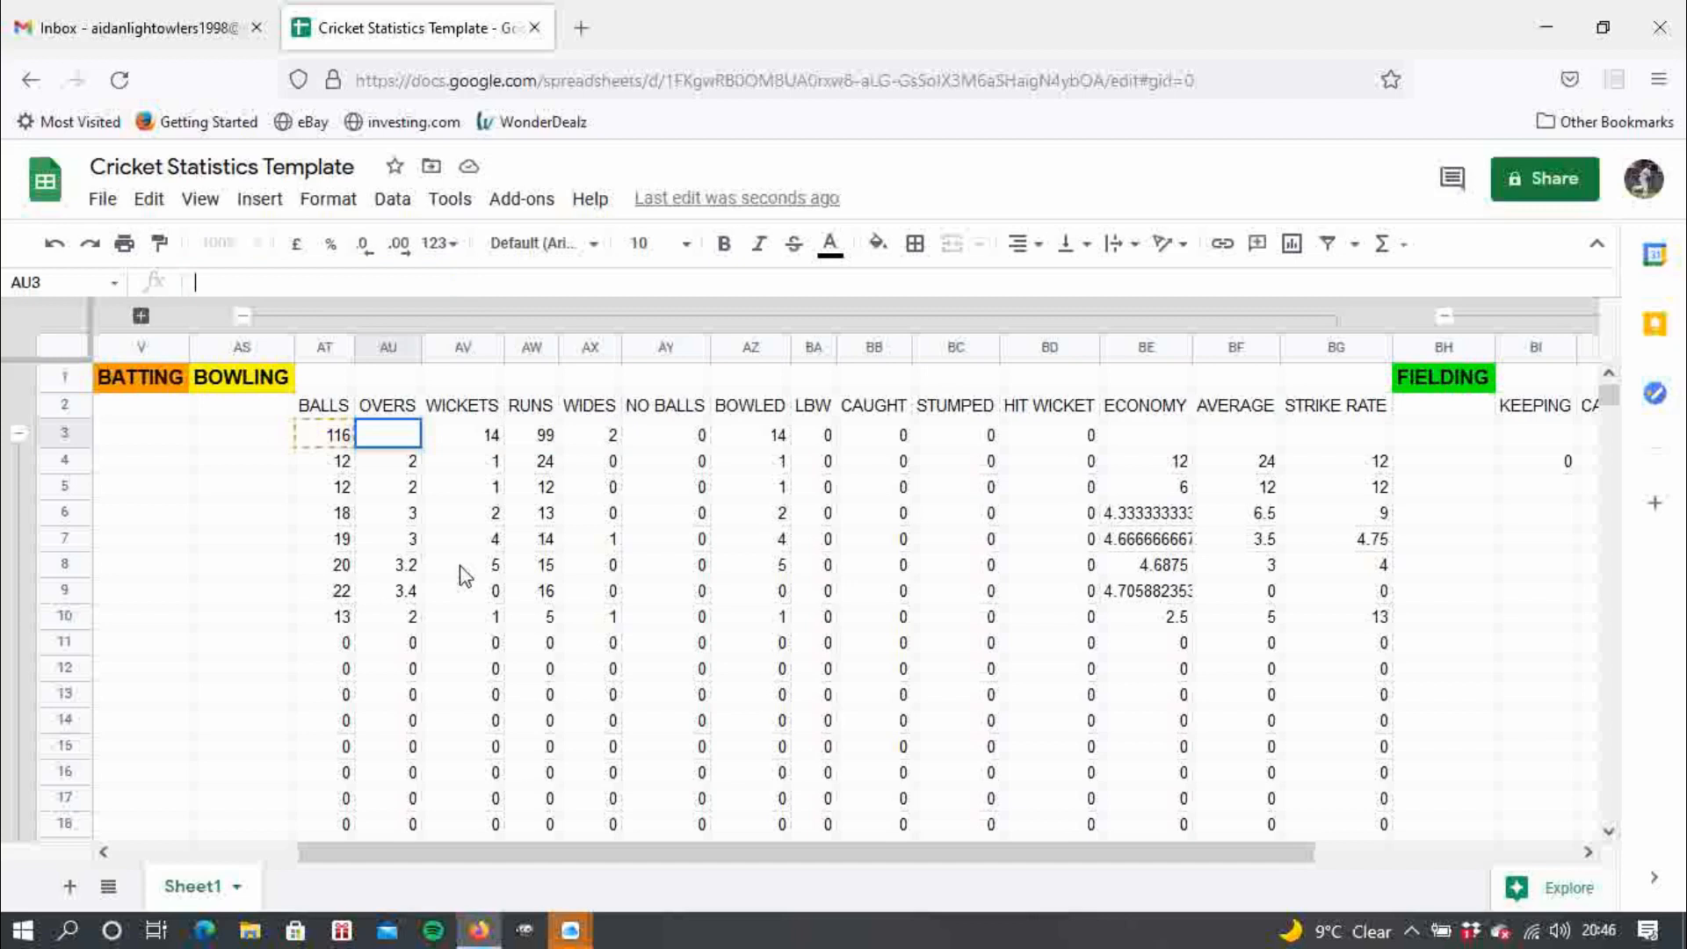
key(Return)
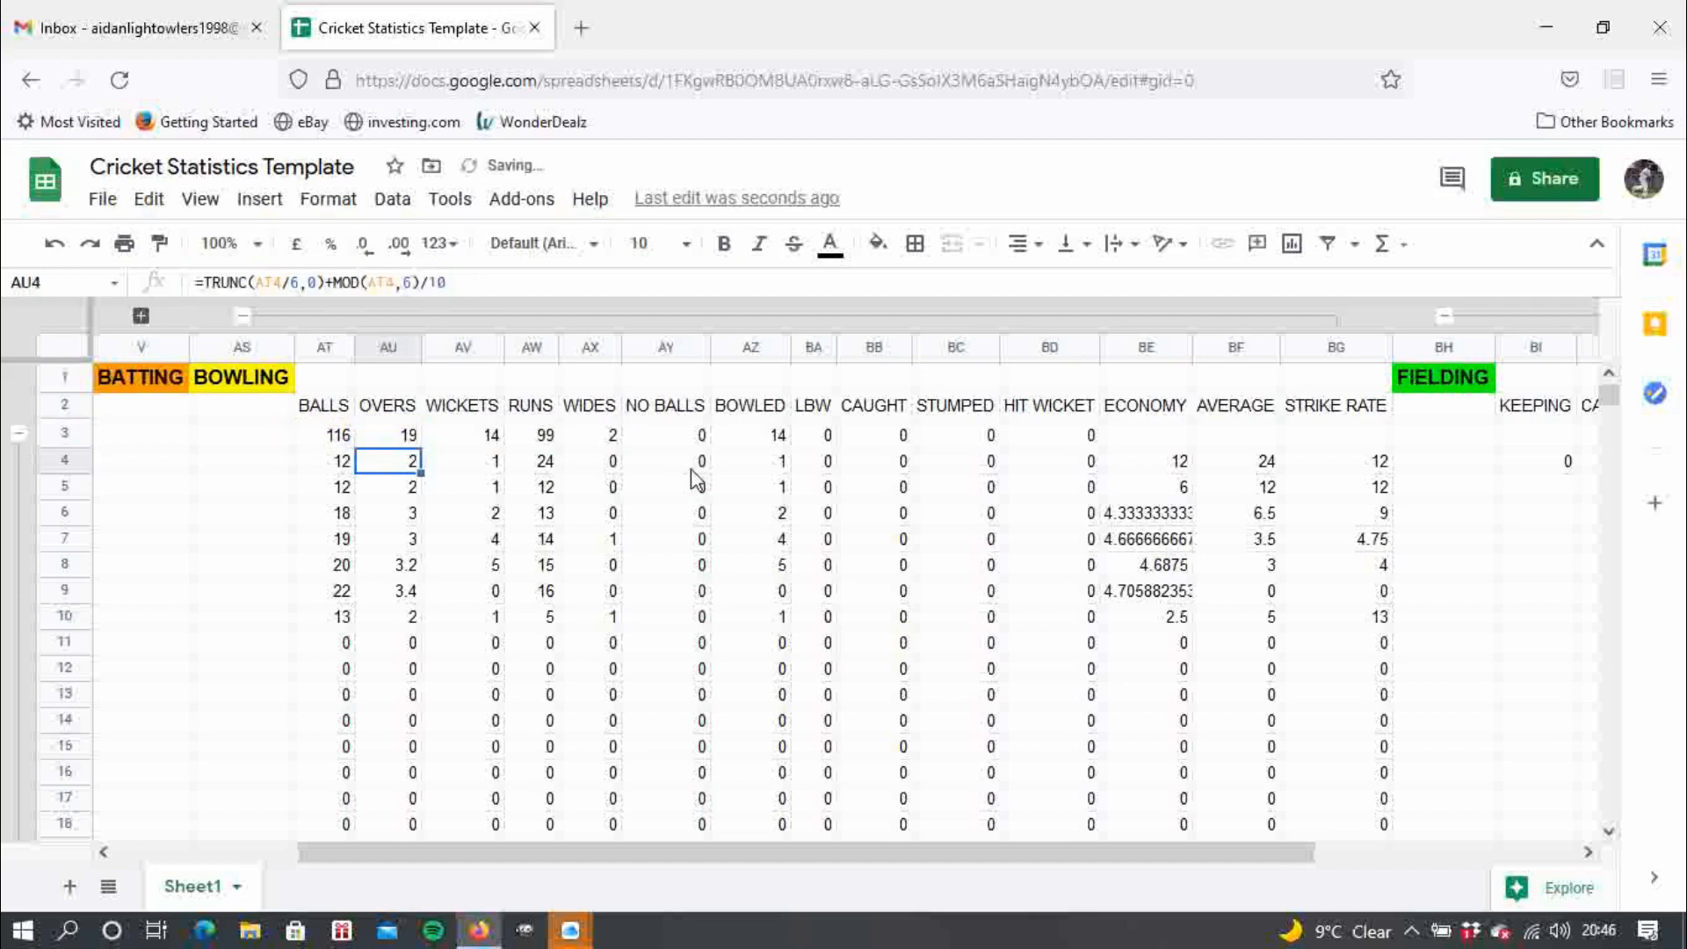
- Fill the economy, average and strike rate formulas from BE4, BF4 and BG4 up into the totals row 3
click(1160, 463)
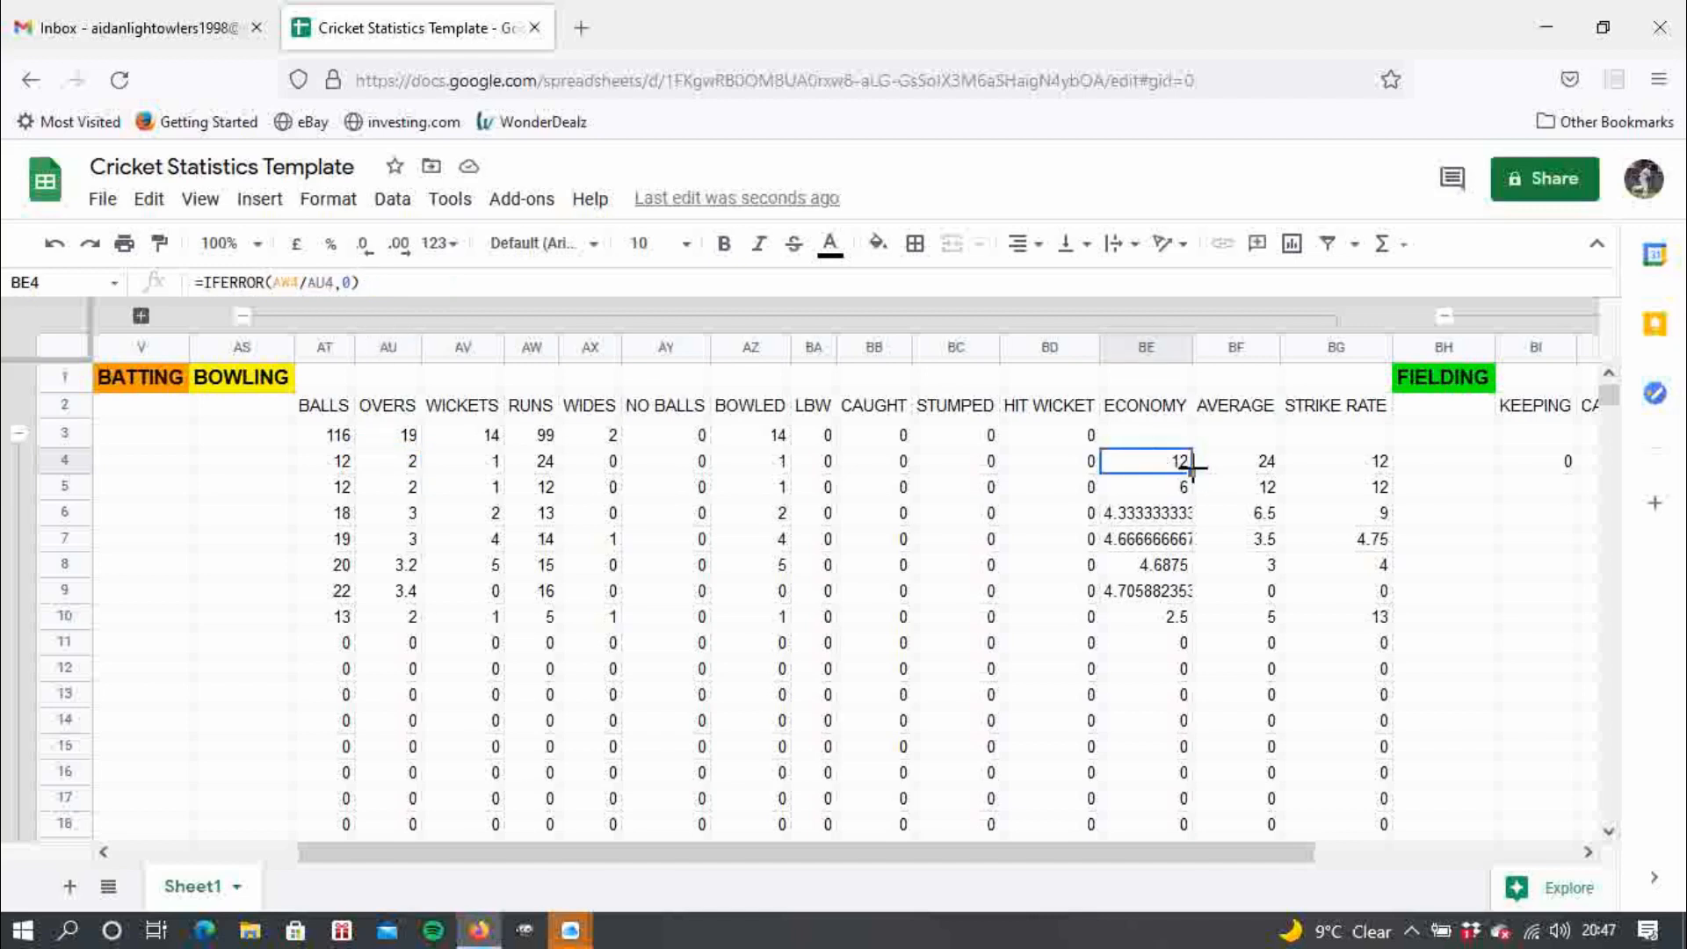
drag(1188, 473, 1197, 439)
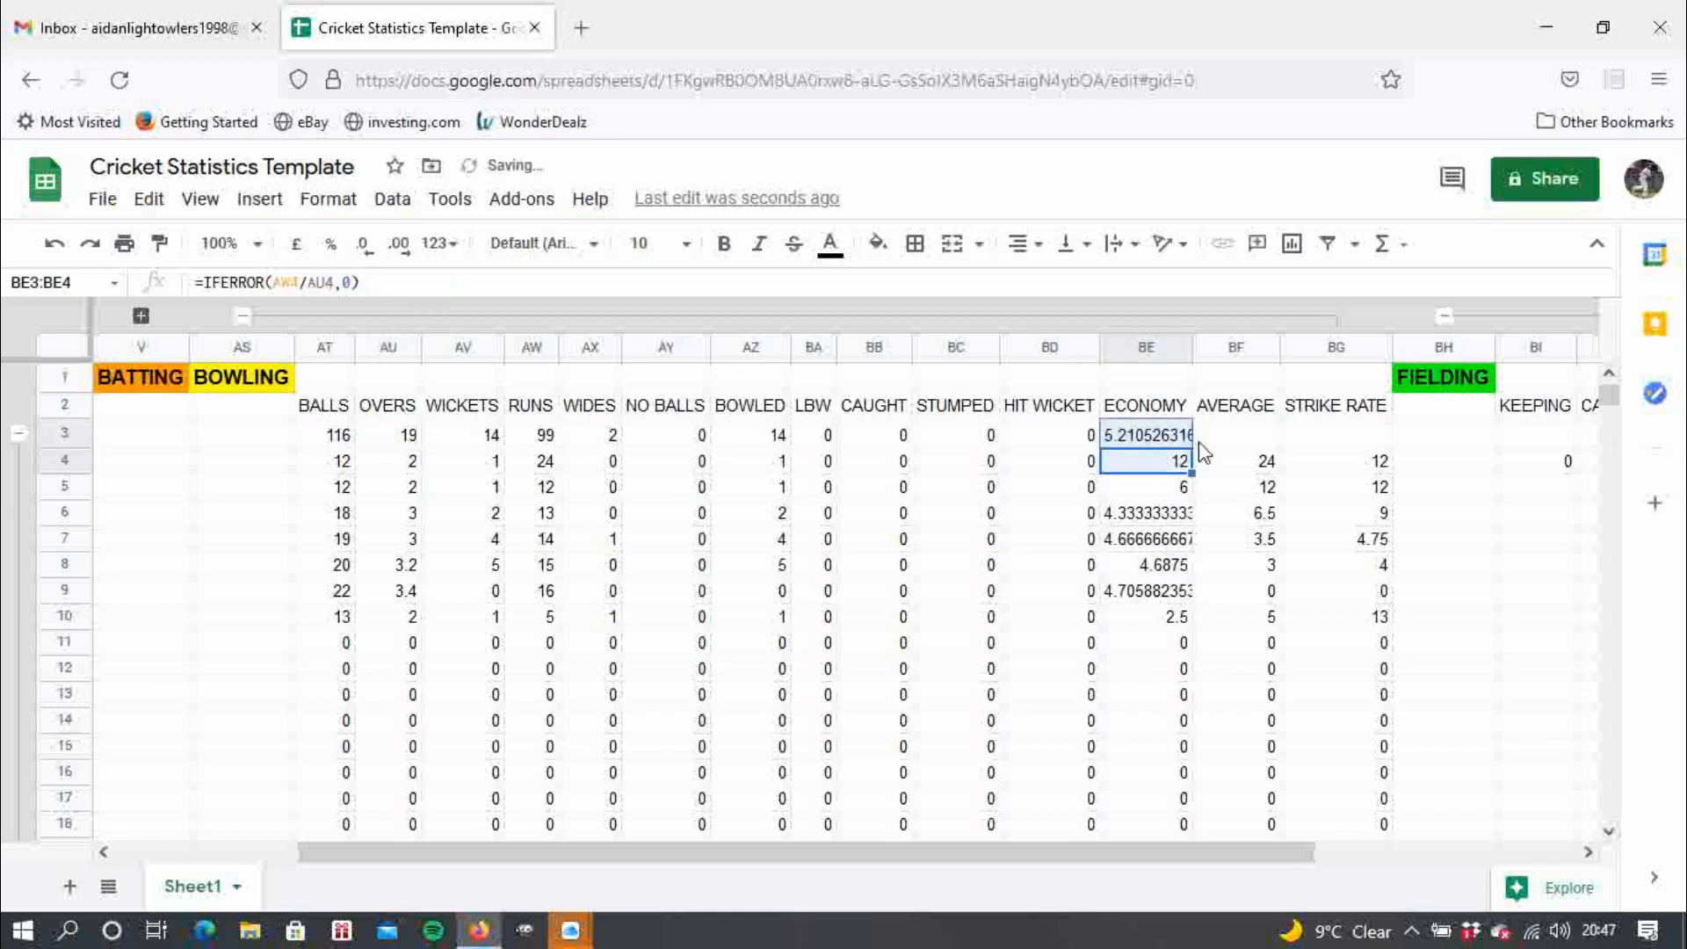
click(1244, 468)
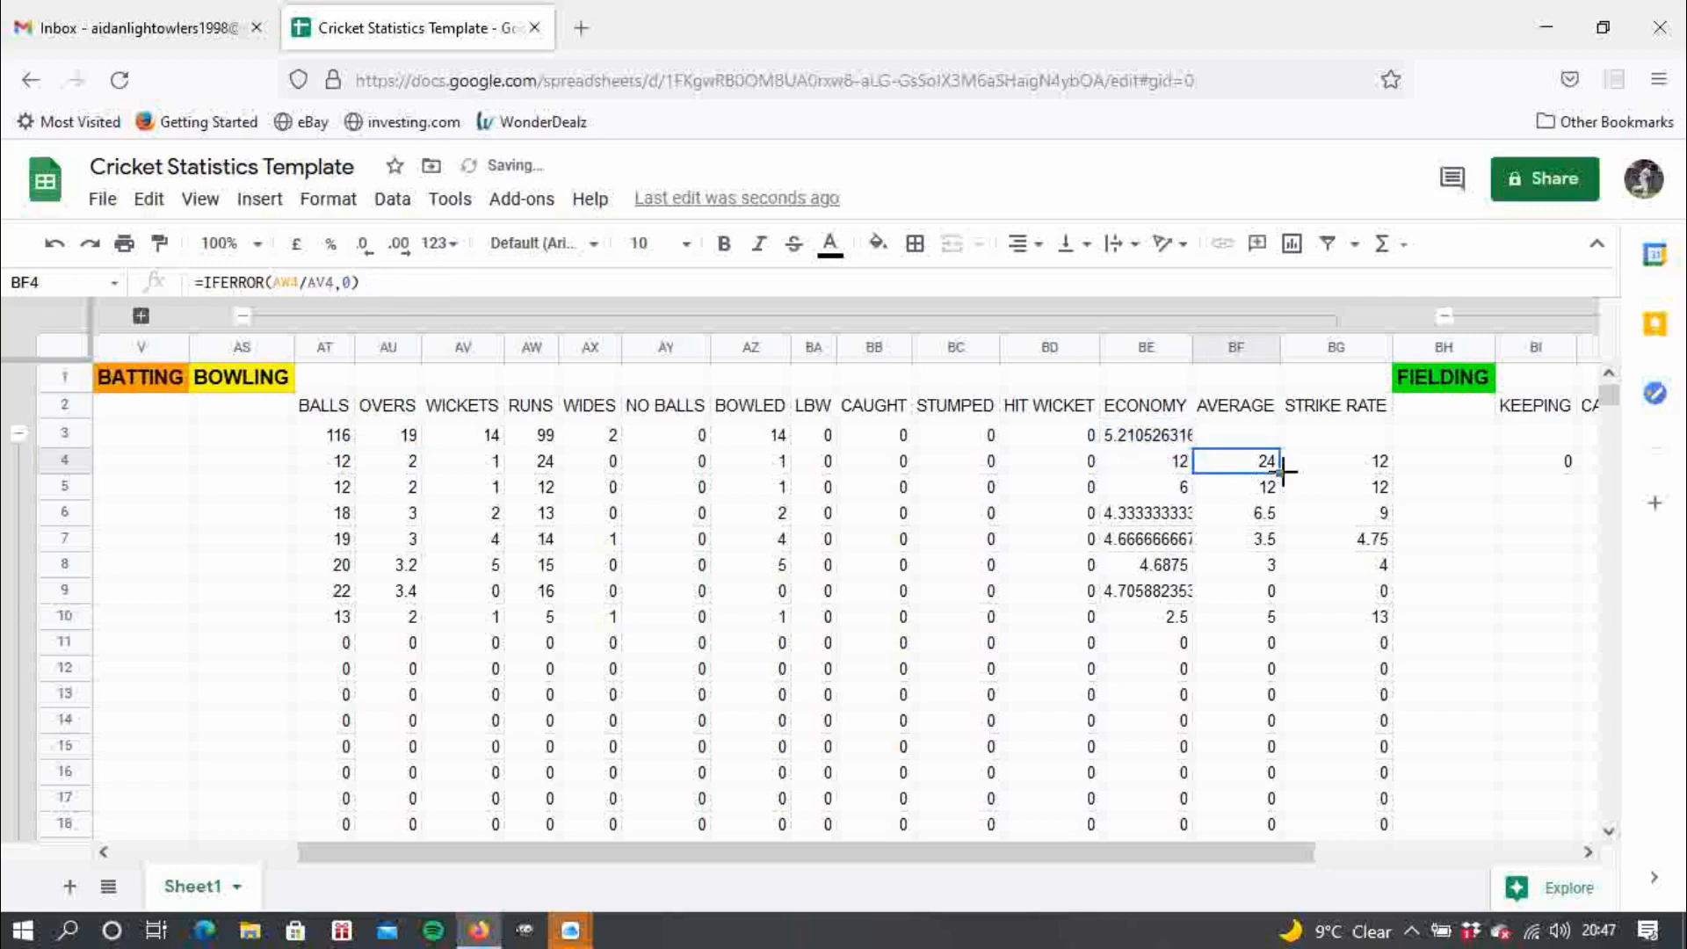
drag(1283, 471, 1281, 440)
click(1378, 472)
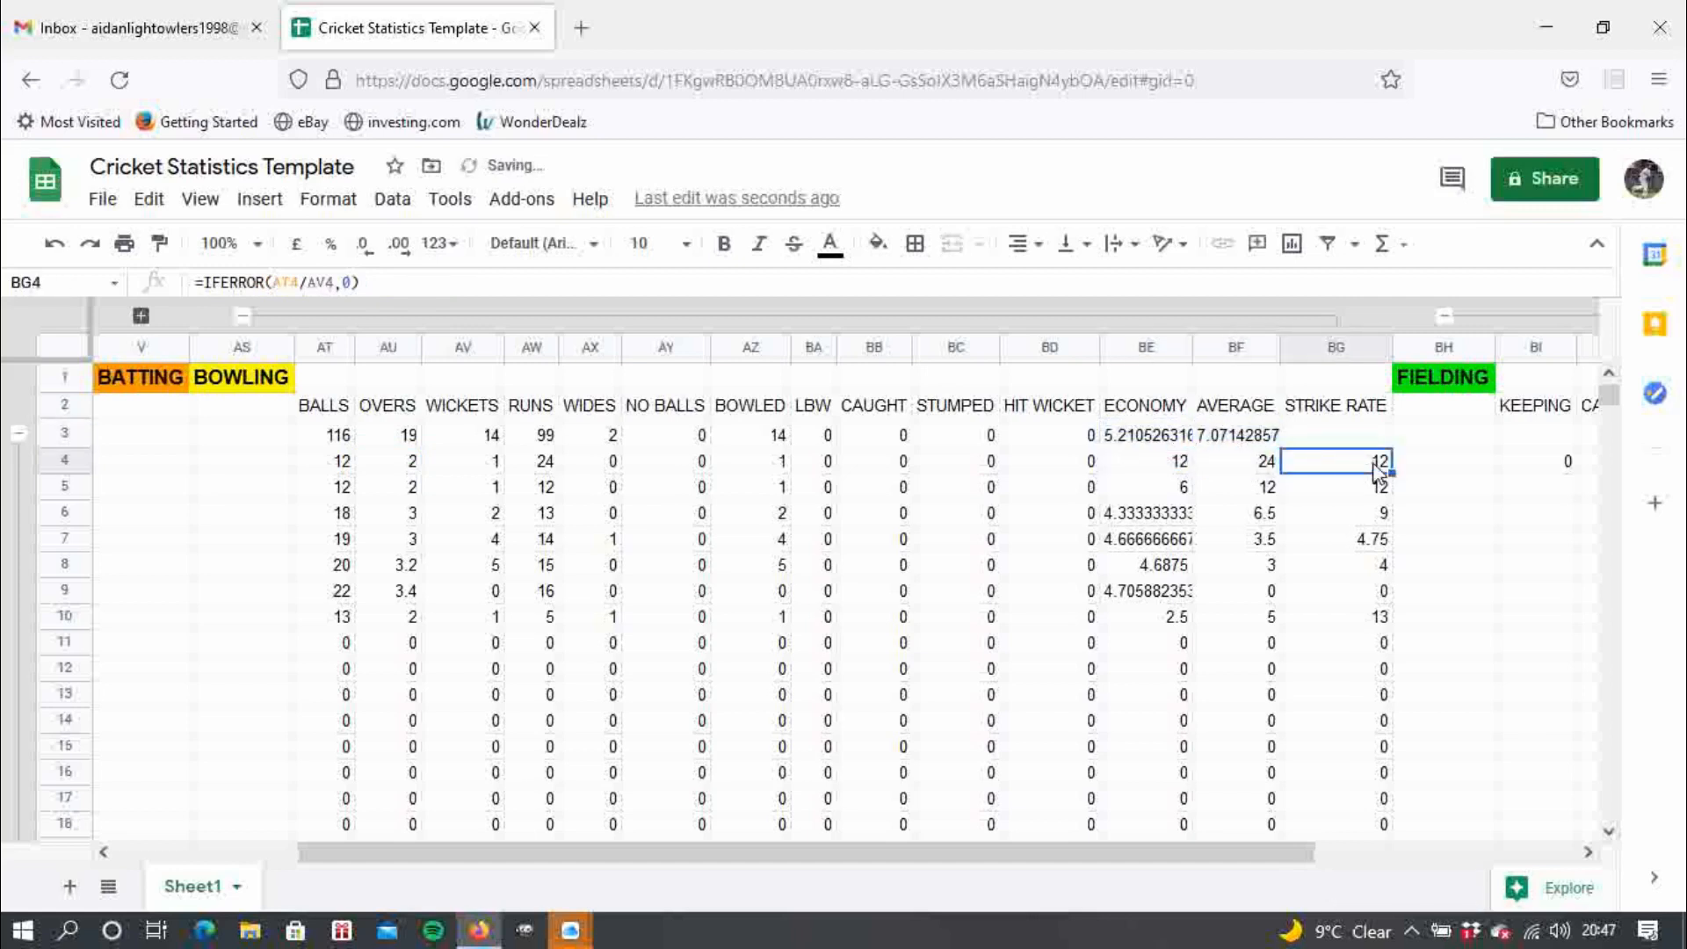
drag(1392, 473, 1385, 436)
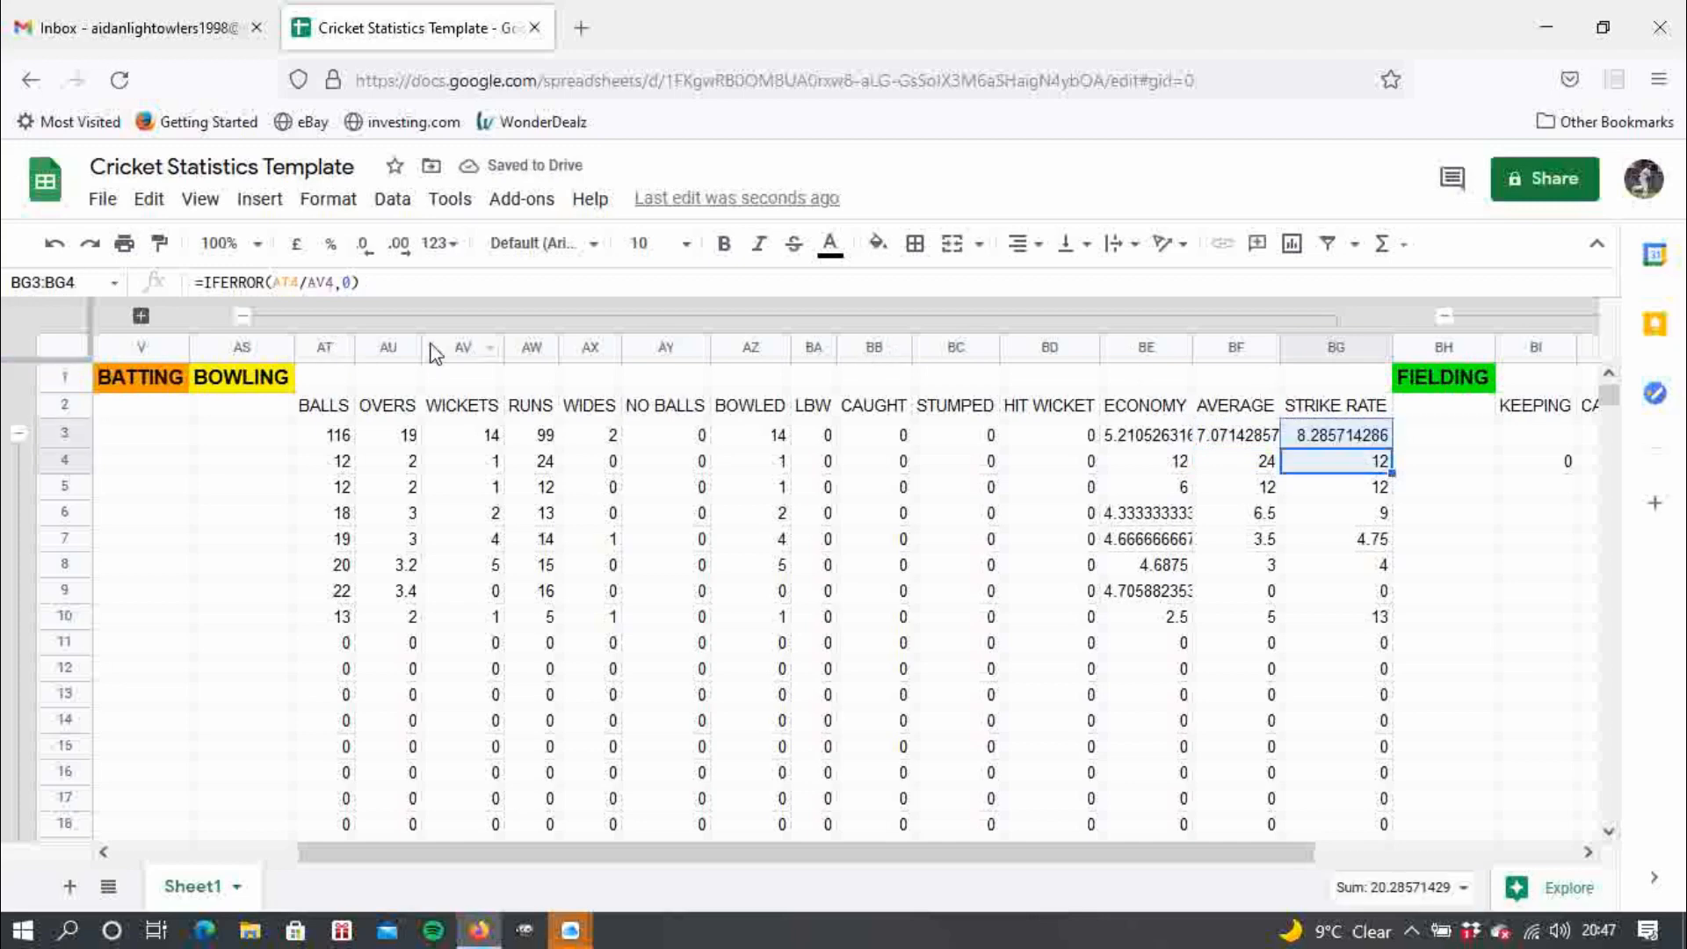
- Select the bowling columns AT to BG and auto-fit their widths to the contents
right_click(341, 347)
click(290, 442)
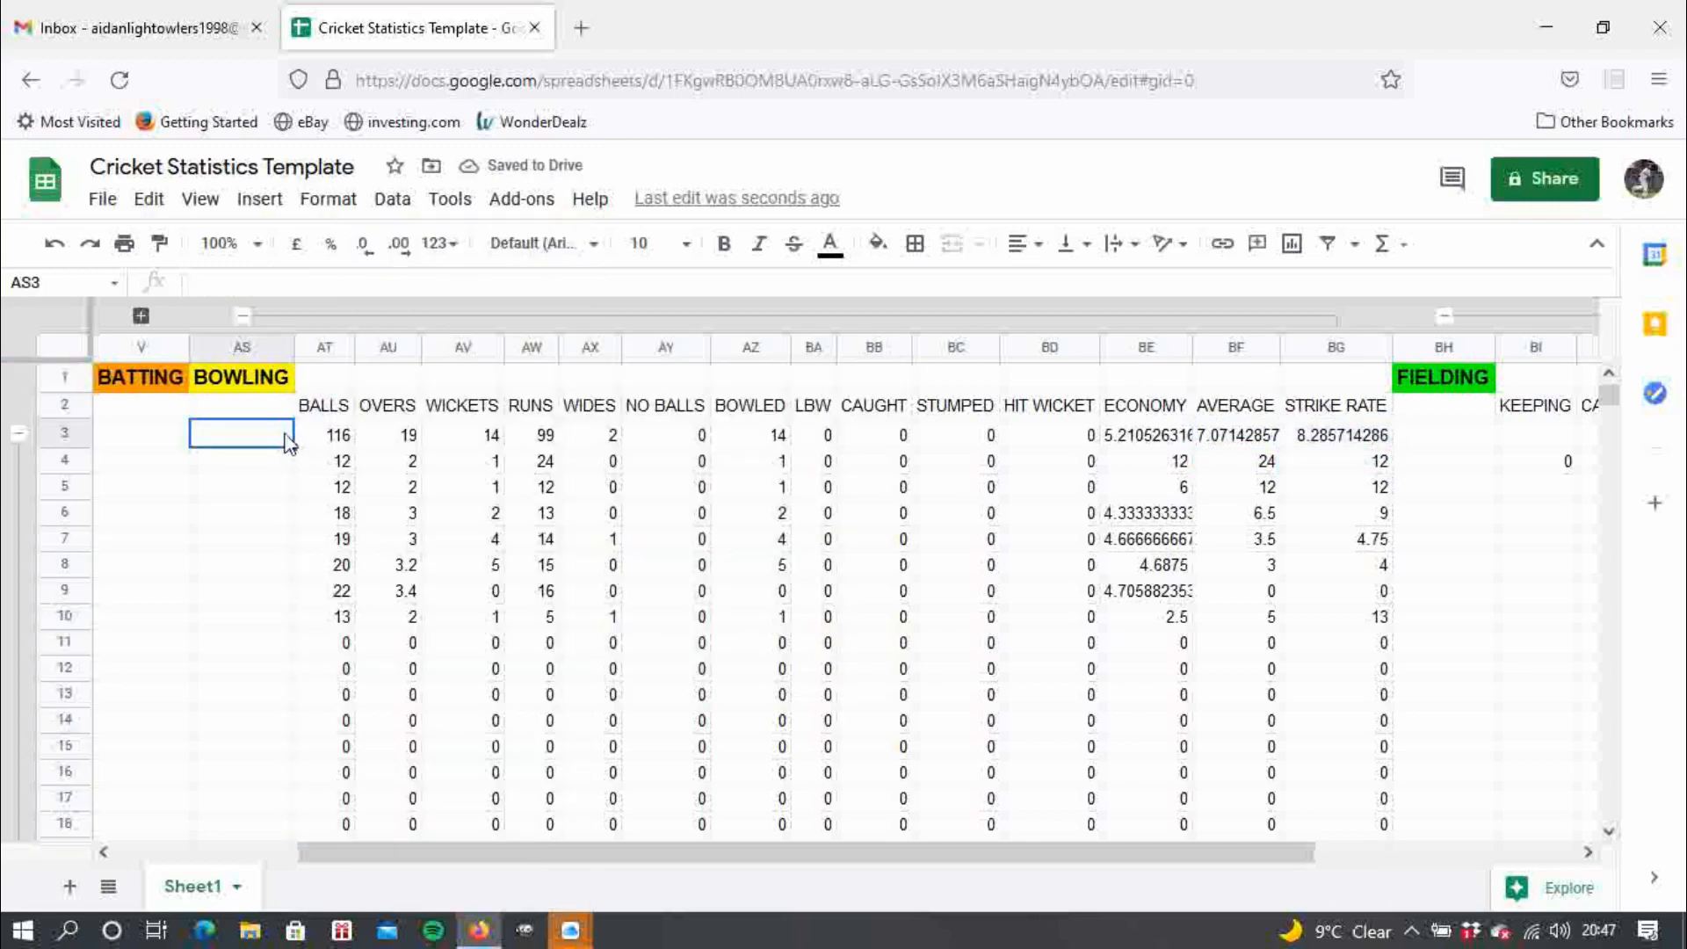
drag(324, 347, 814, 347)
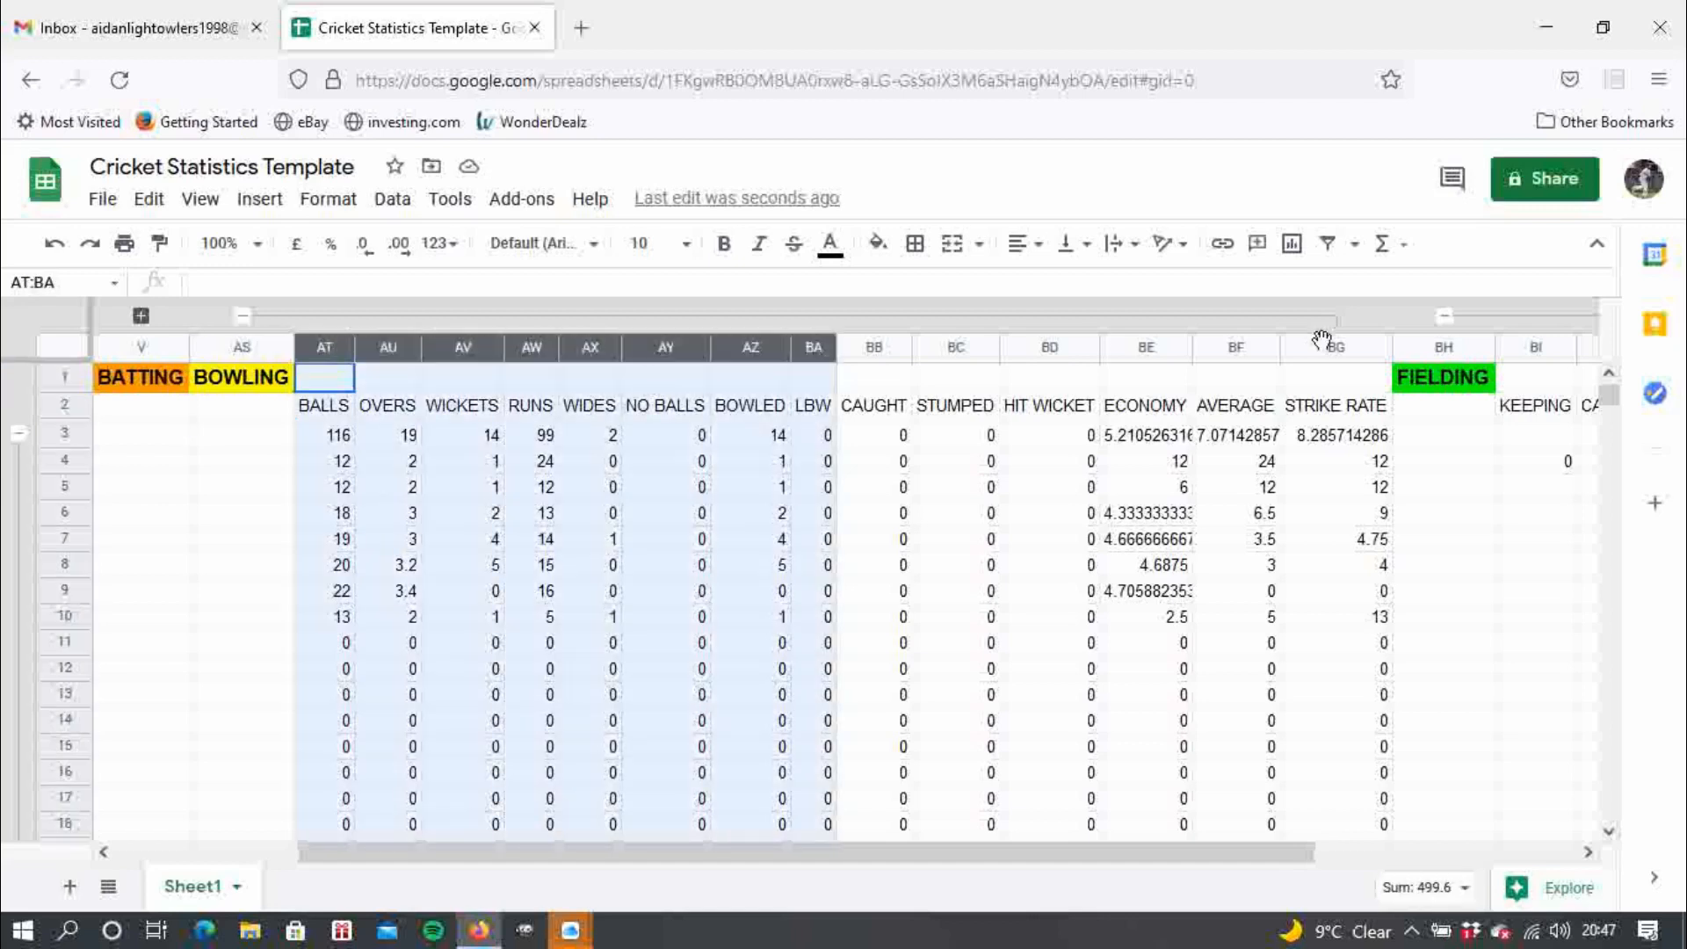
drag(1322, 339, 1279, 354)
double_click(1280, 354)
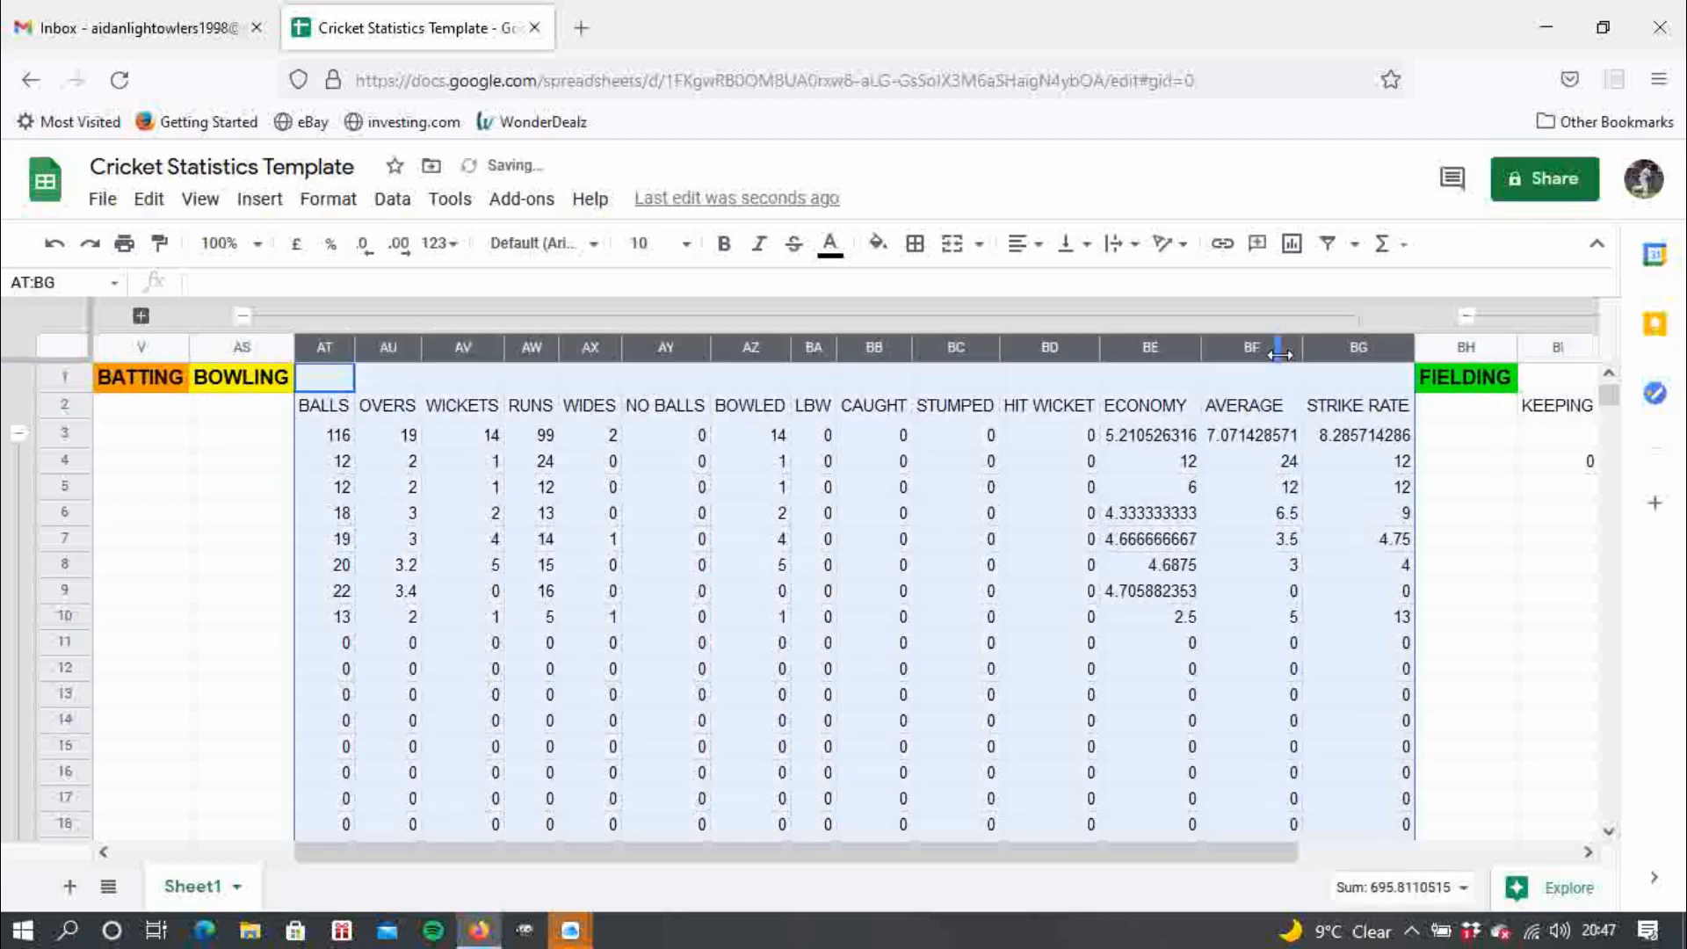
- Inspect the economy formula in BE3, the balls in AT10 and the overs cells AU4, AU10 and AU3
click(1147, 437)
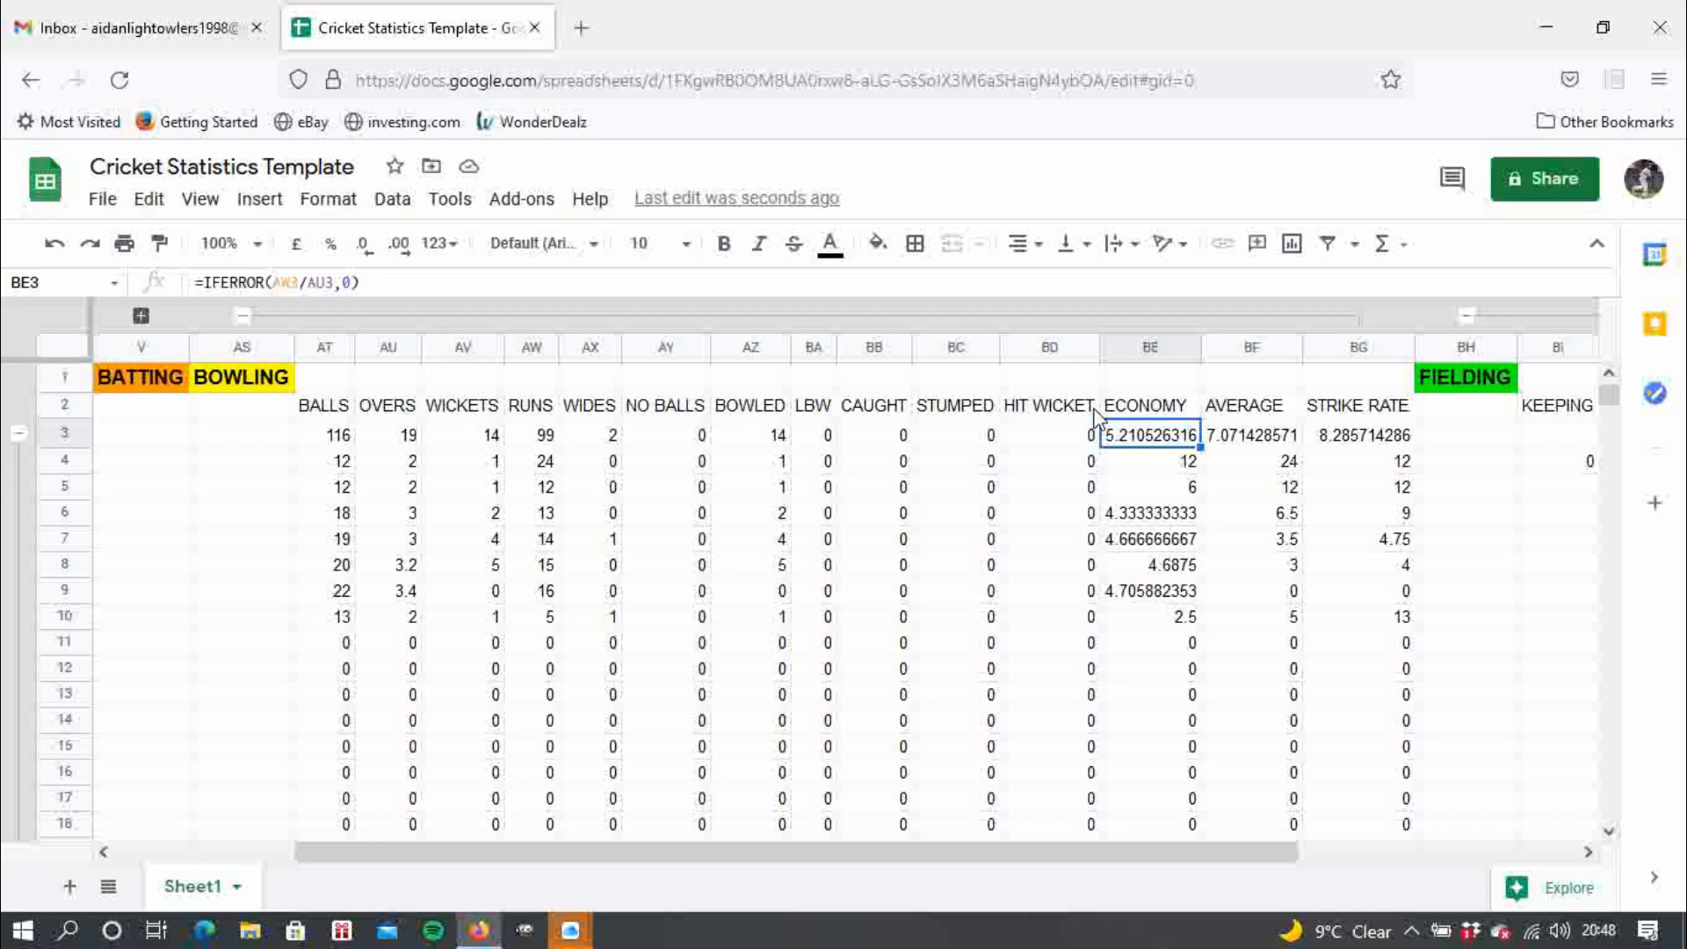
click(408, 475)
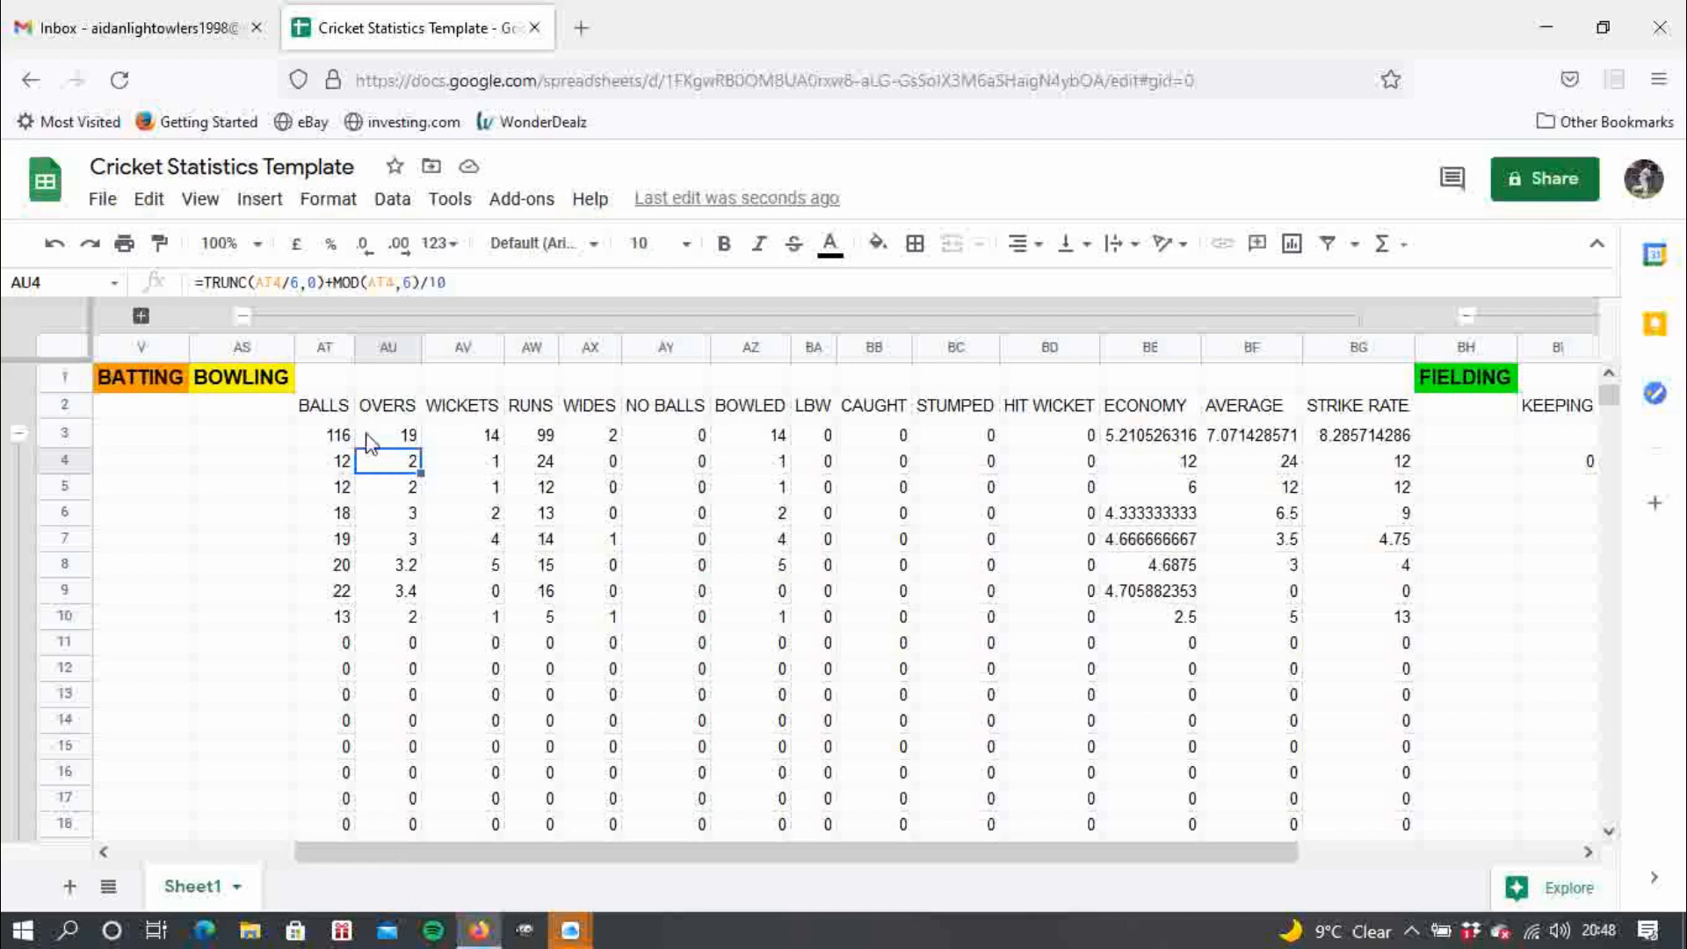
click(340, 620)
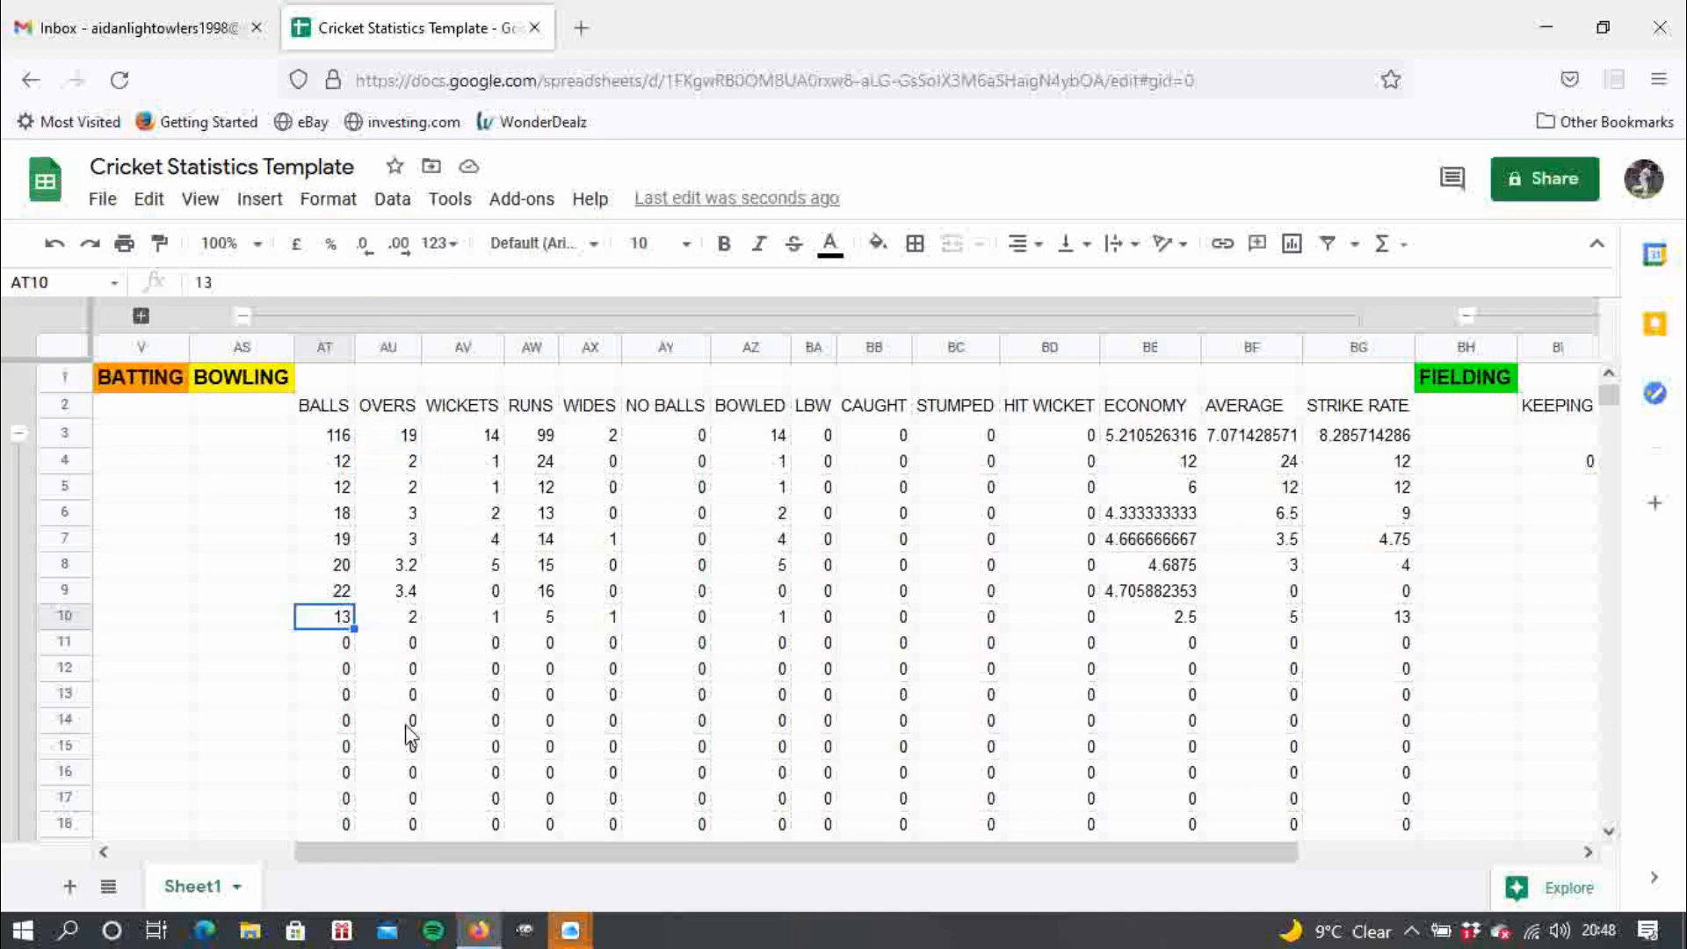
click(374, 621)
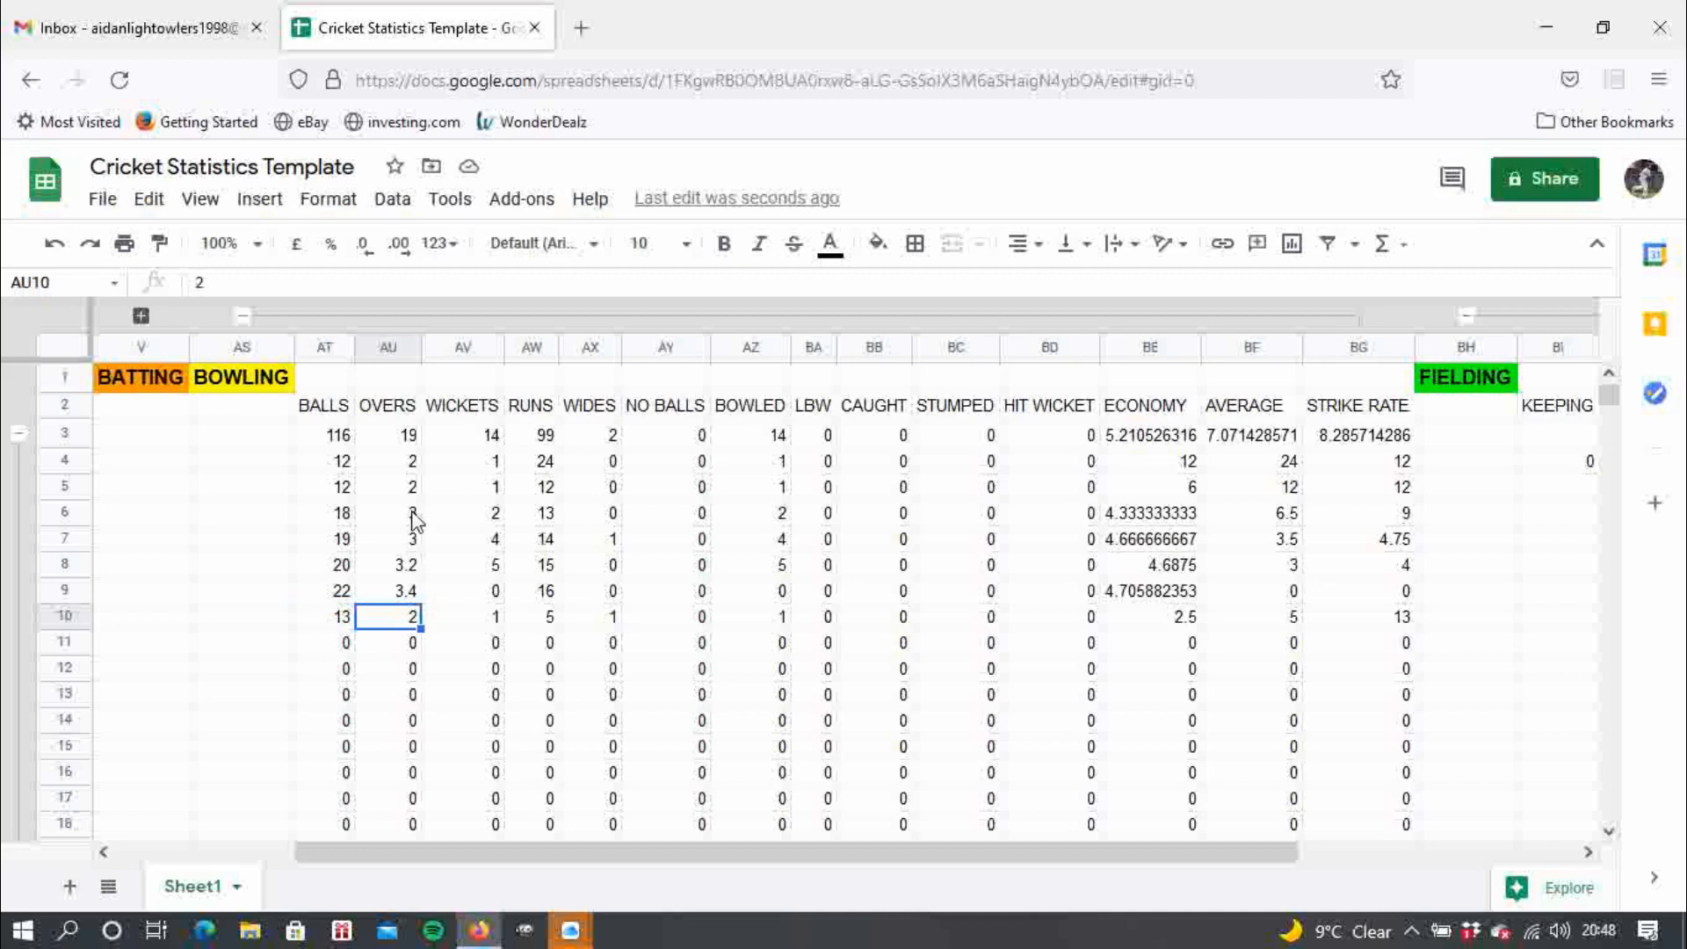
click(406, 435)
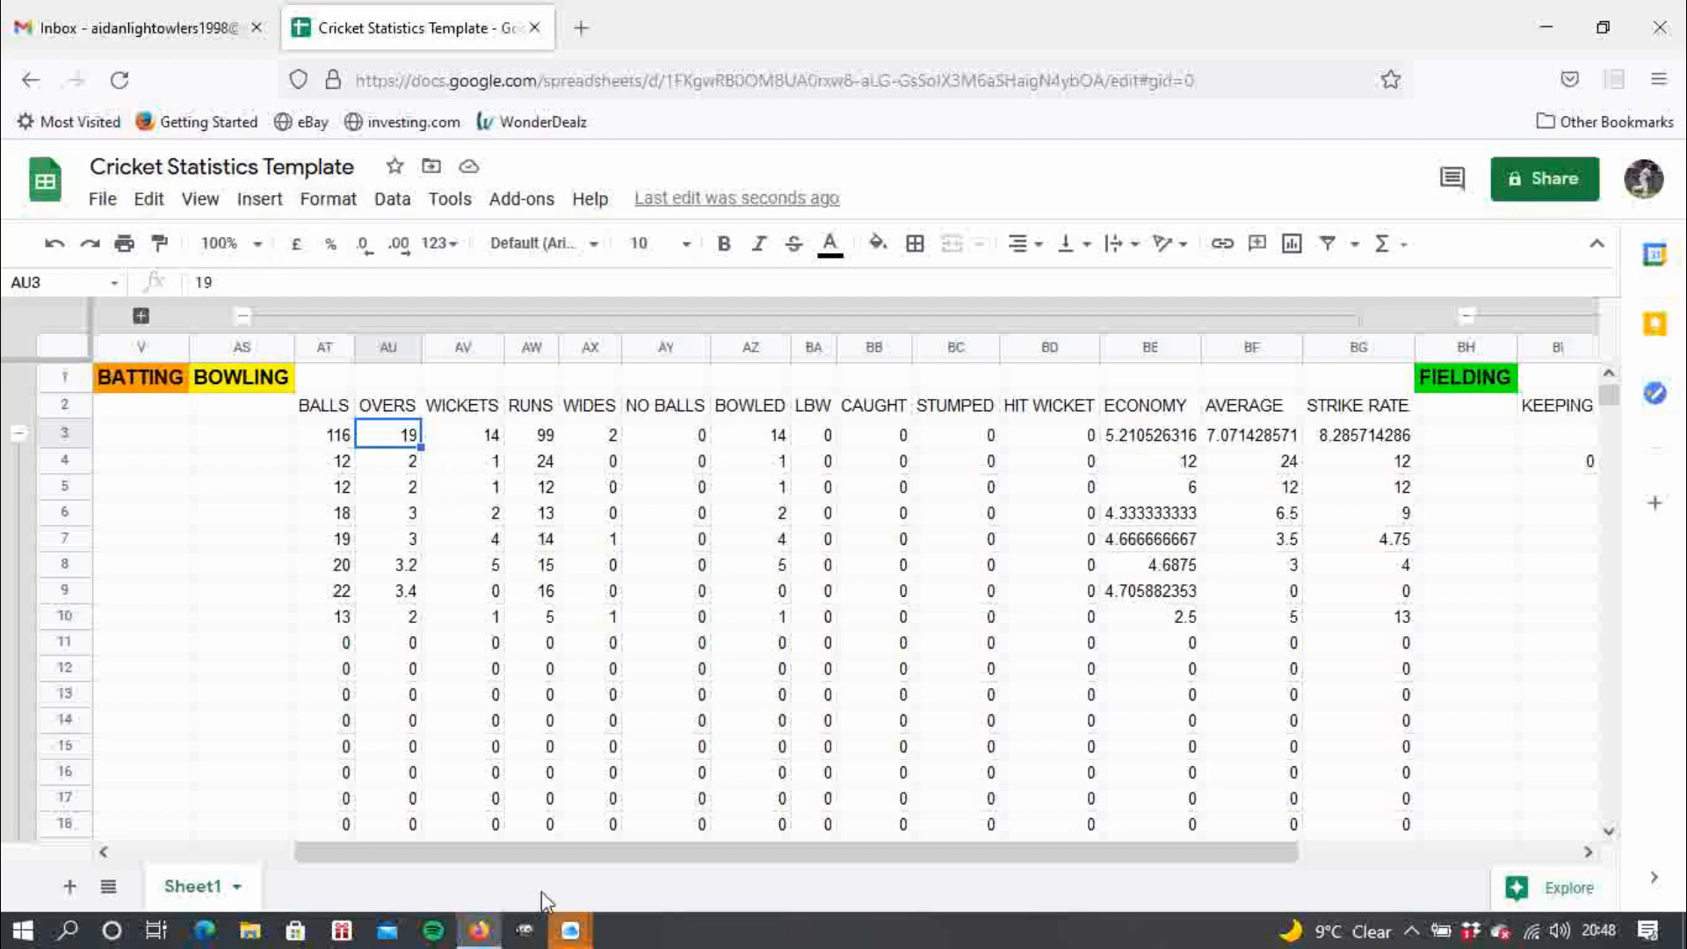
- Close the iCloud password window
mouse_move(549, 918)
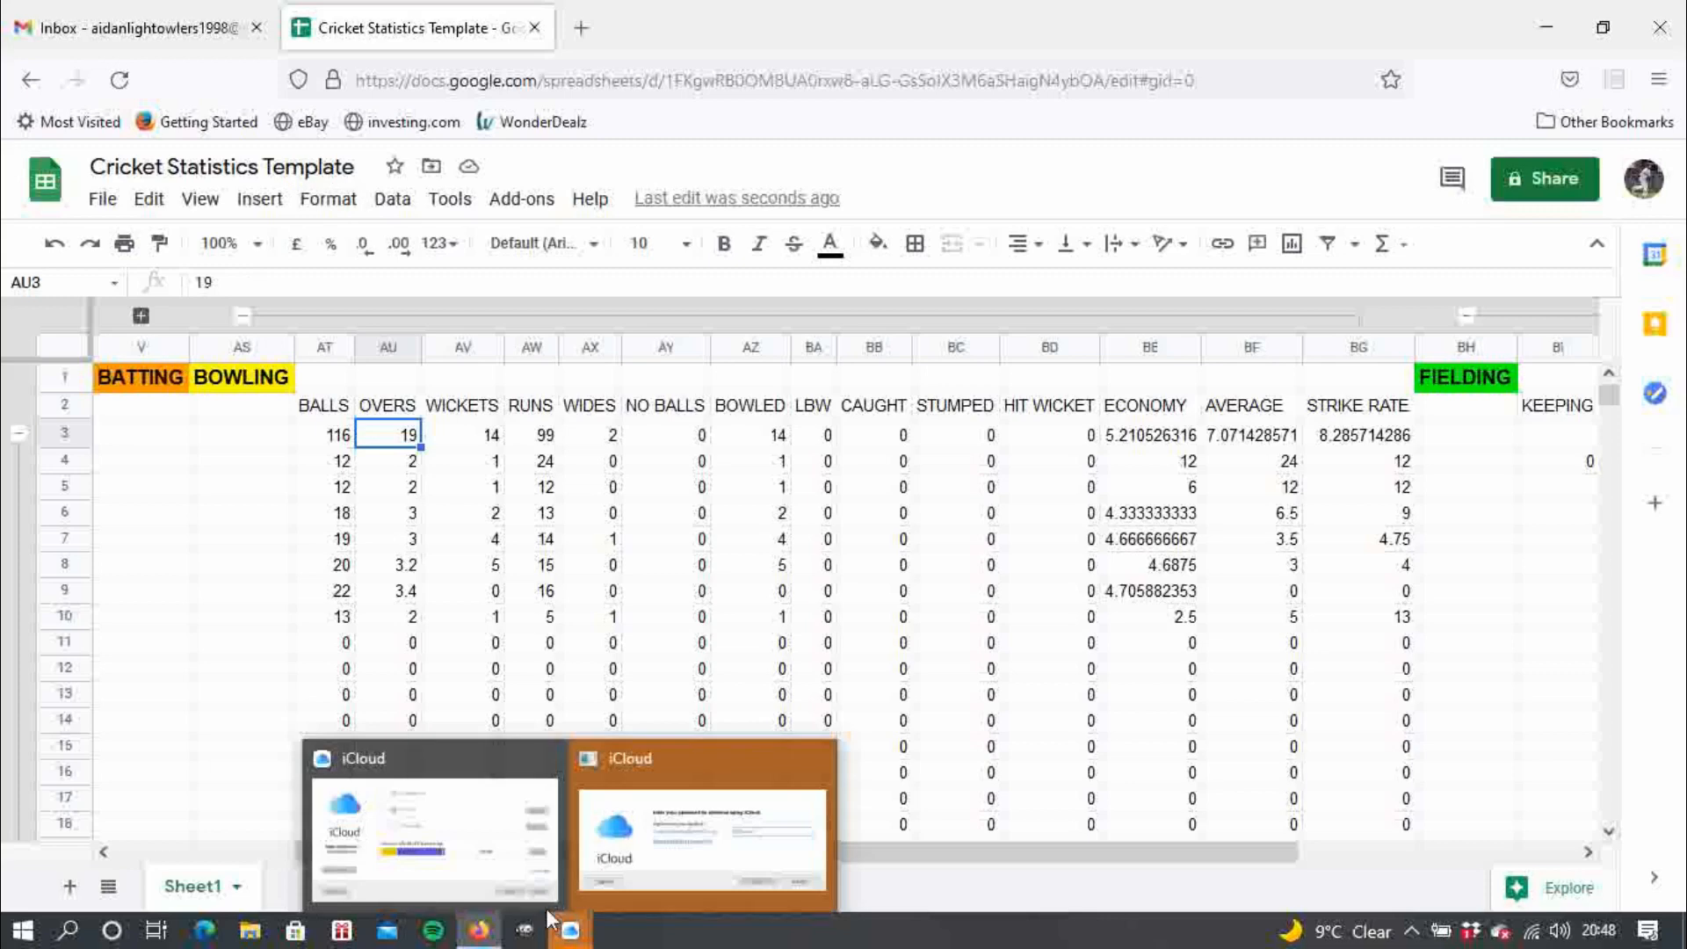
click(823, 768)
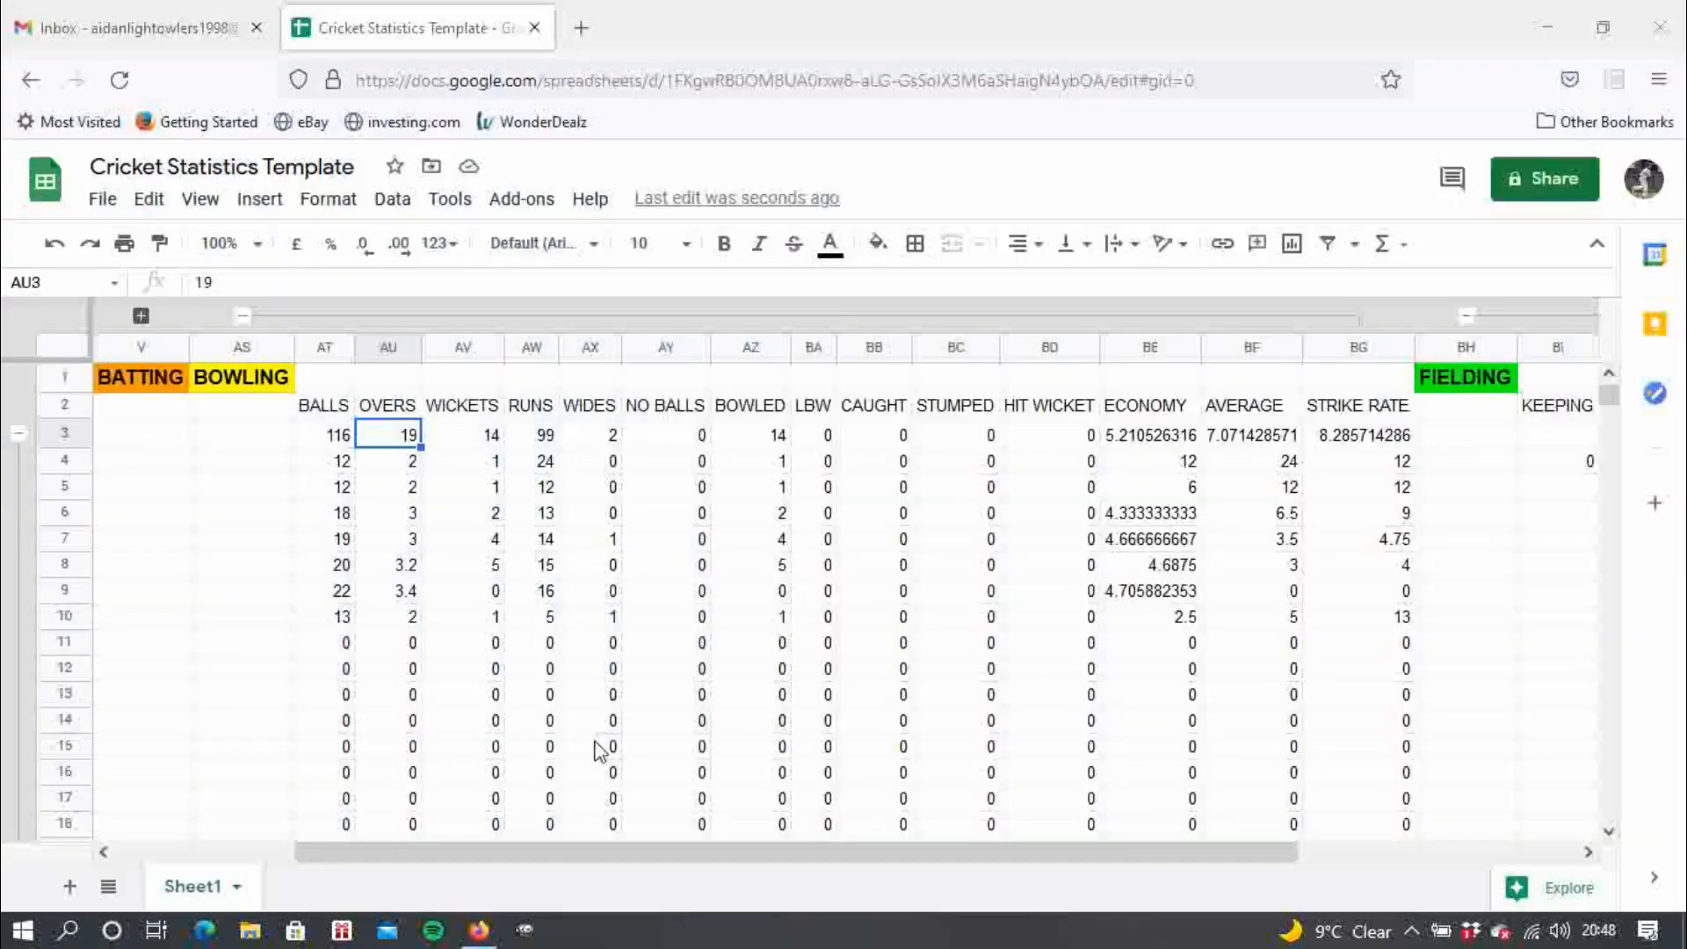
click(338, 385)
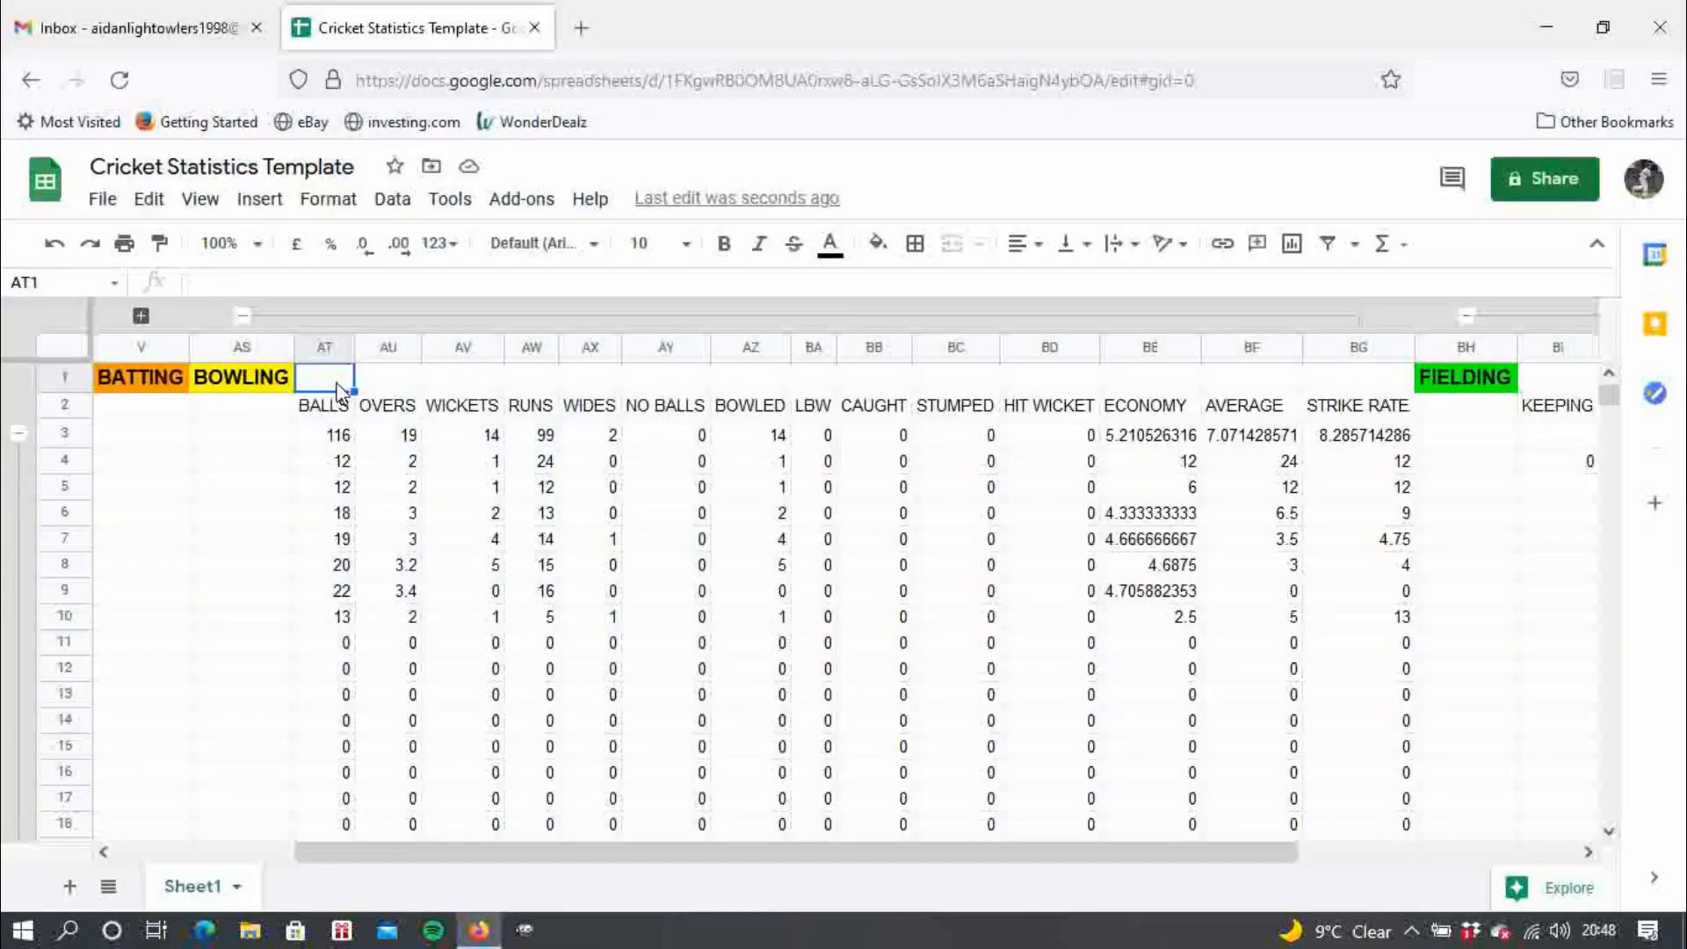
text(=)
click(338, 379)
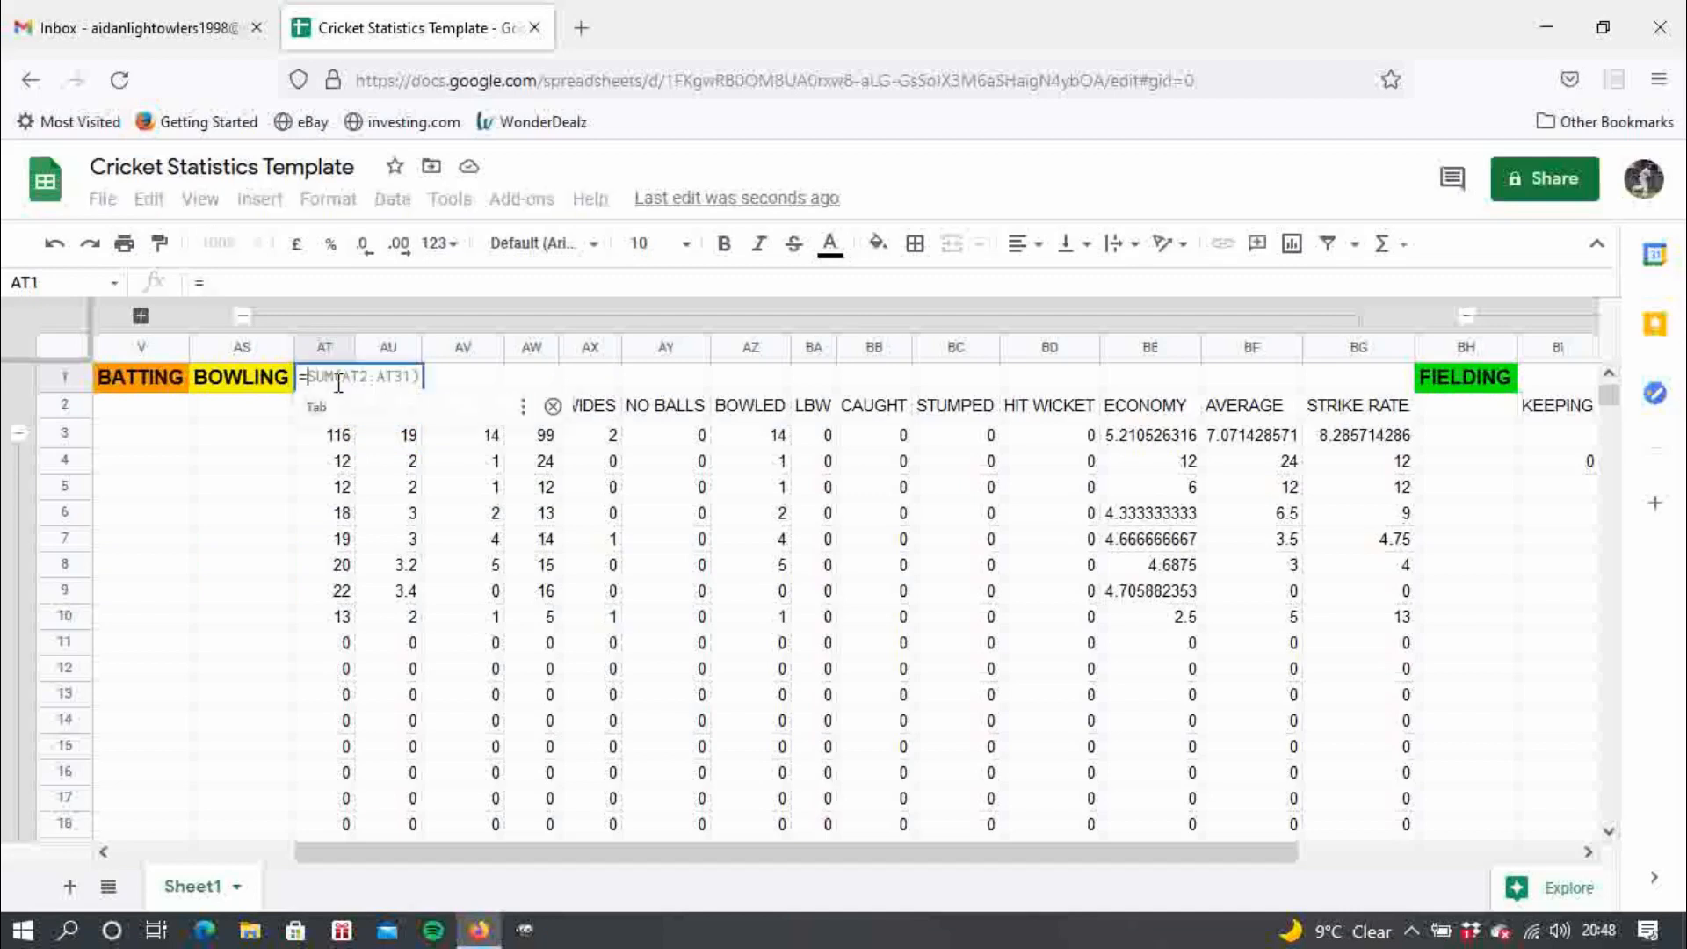
- Collapse the row group 4 to 33, and fill row 34 with 0 from AT34 across to BG34
click(19, 432)
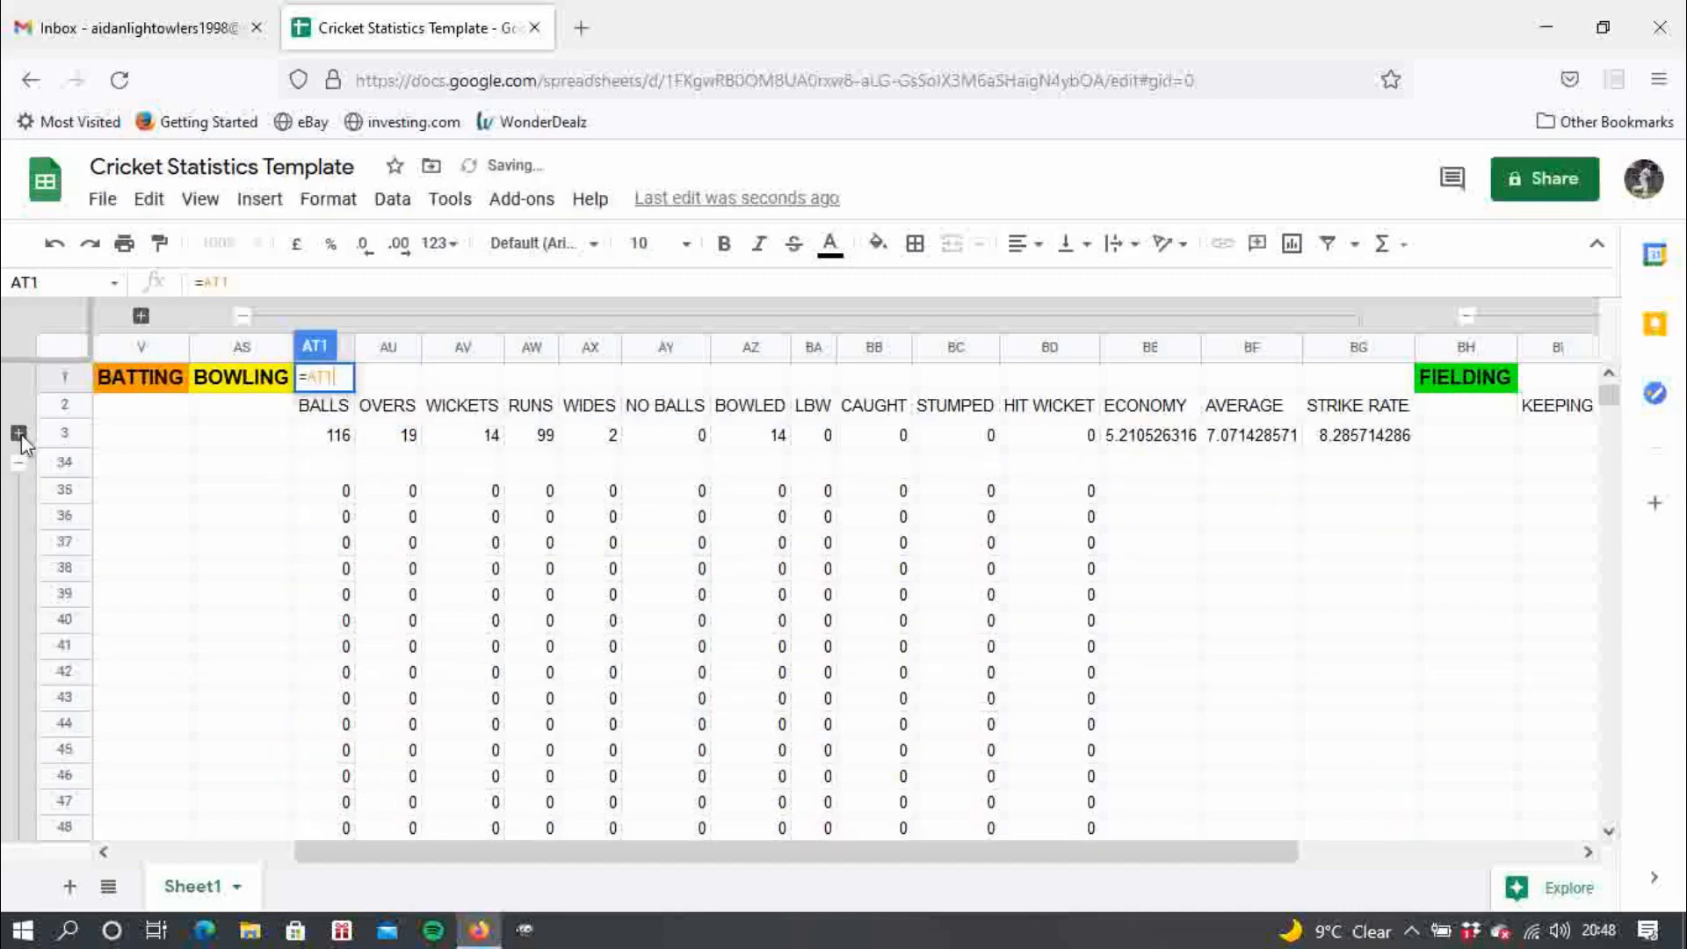
click(345, 463)
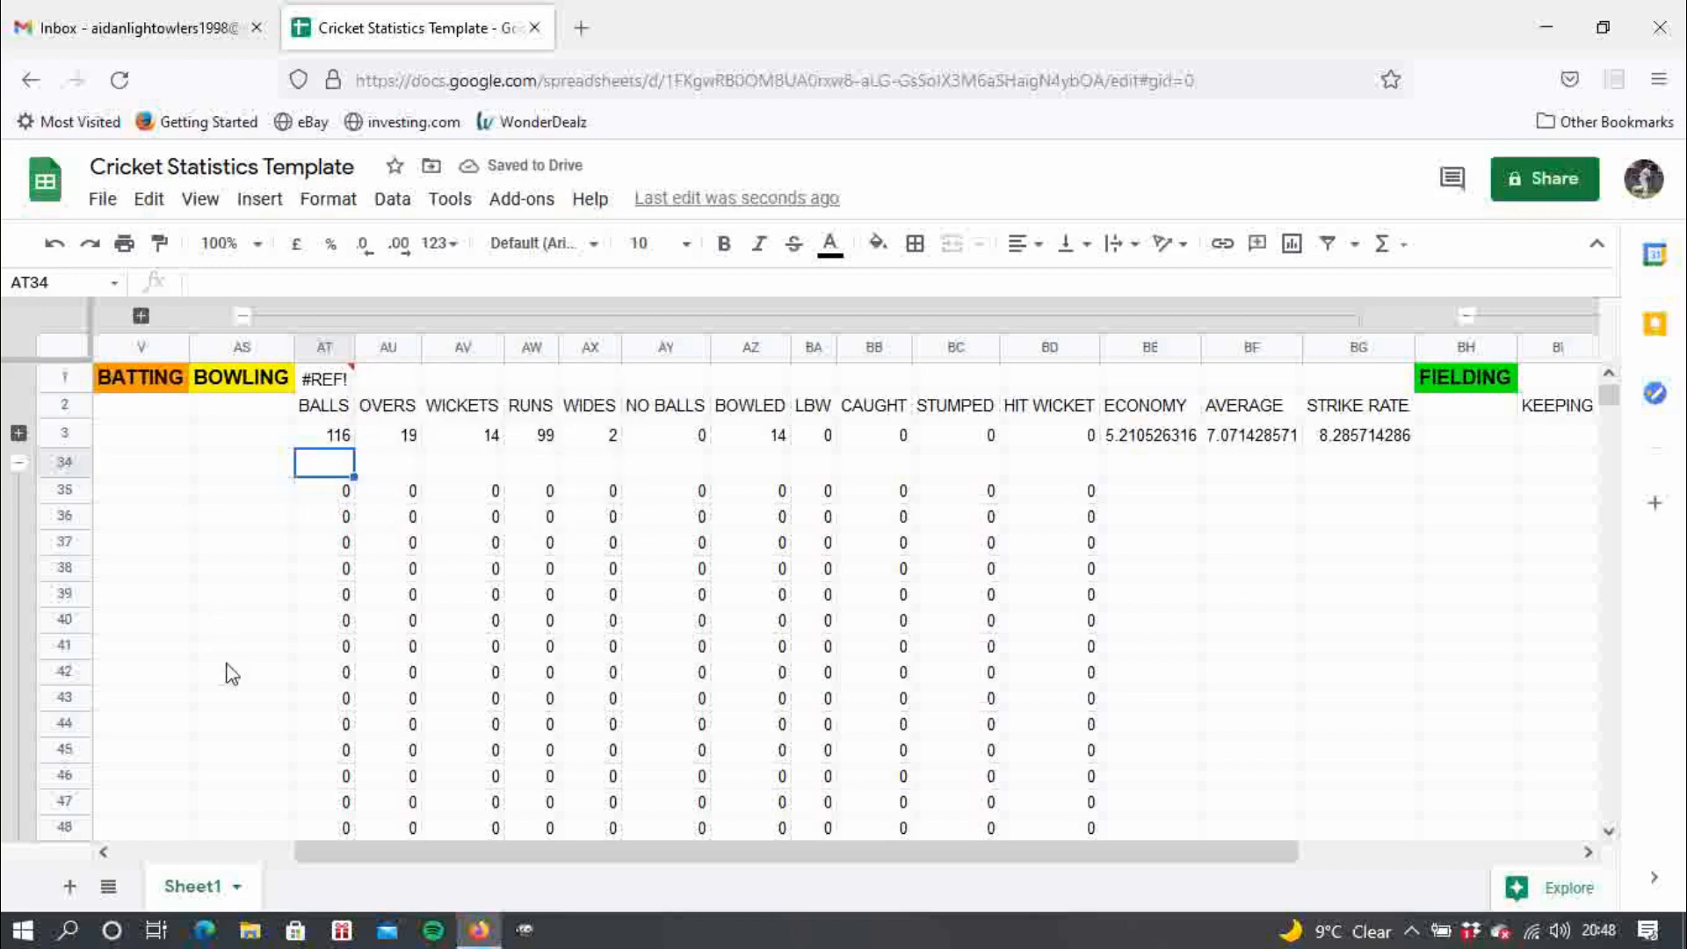
text(0)
key(Tab)
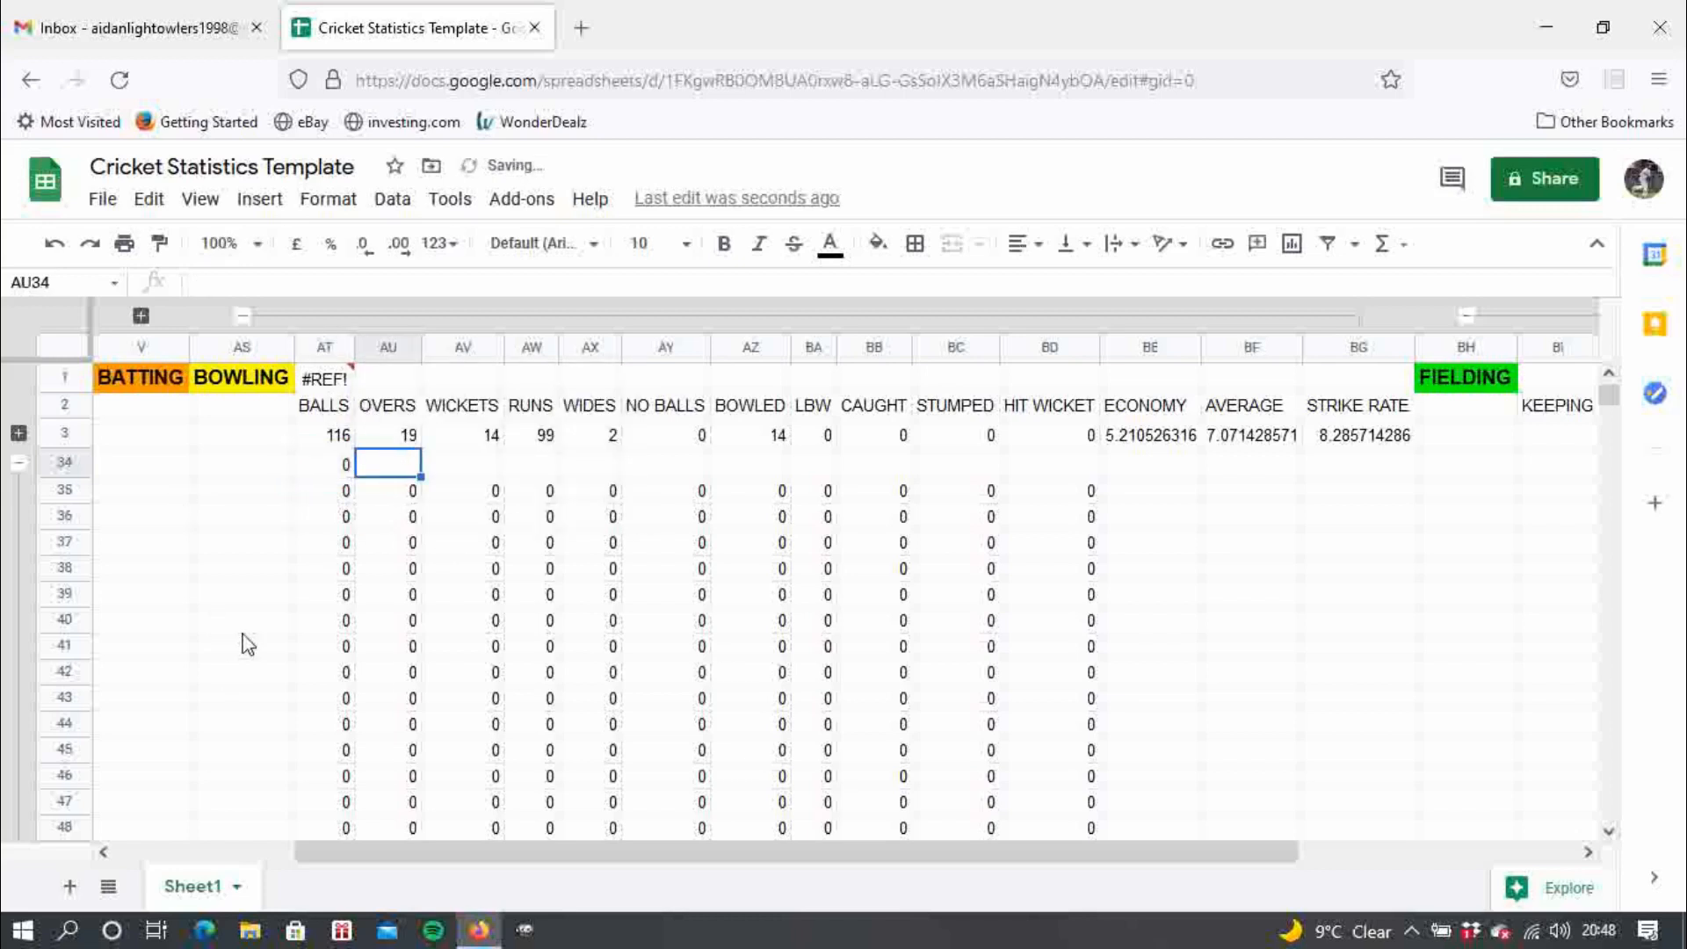
click(330, 469)
drag(353, 475, 1385, 475)
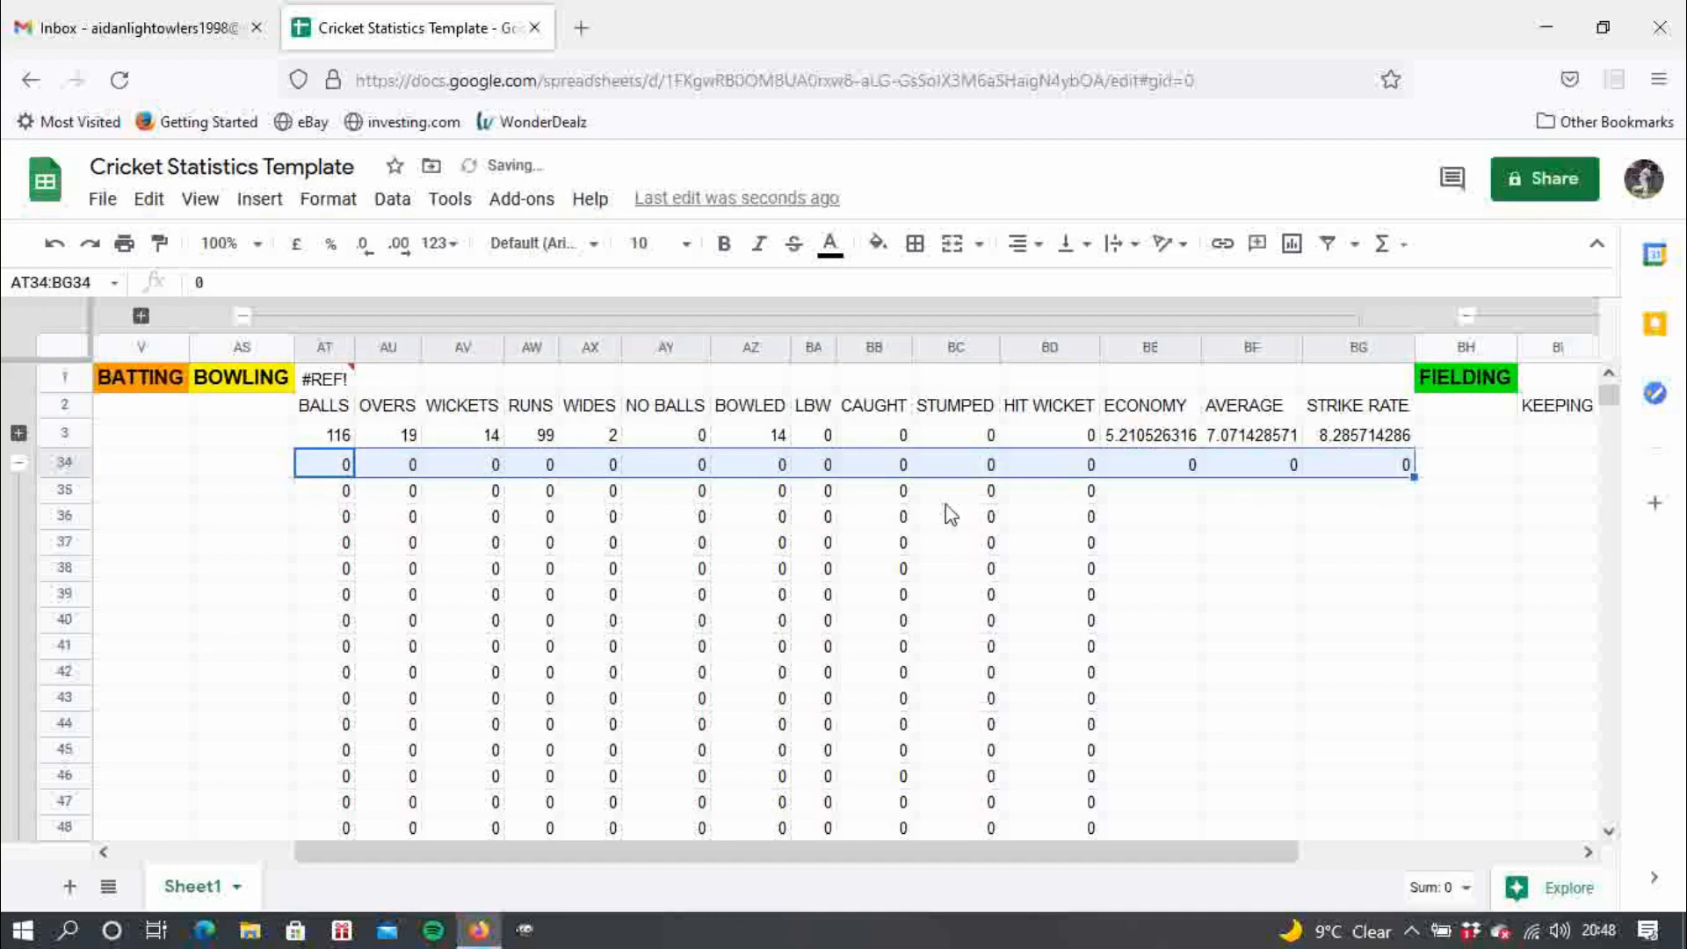
- Enter =SUM(AT3,AT34) in AT1 to add up the section totals for balls bowled
click(343, 378)
text(=)
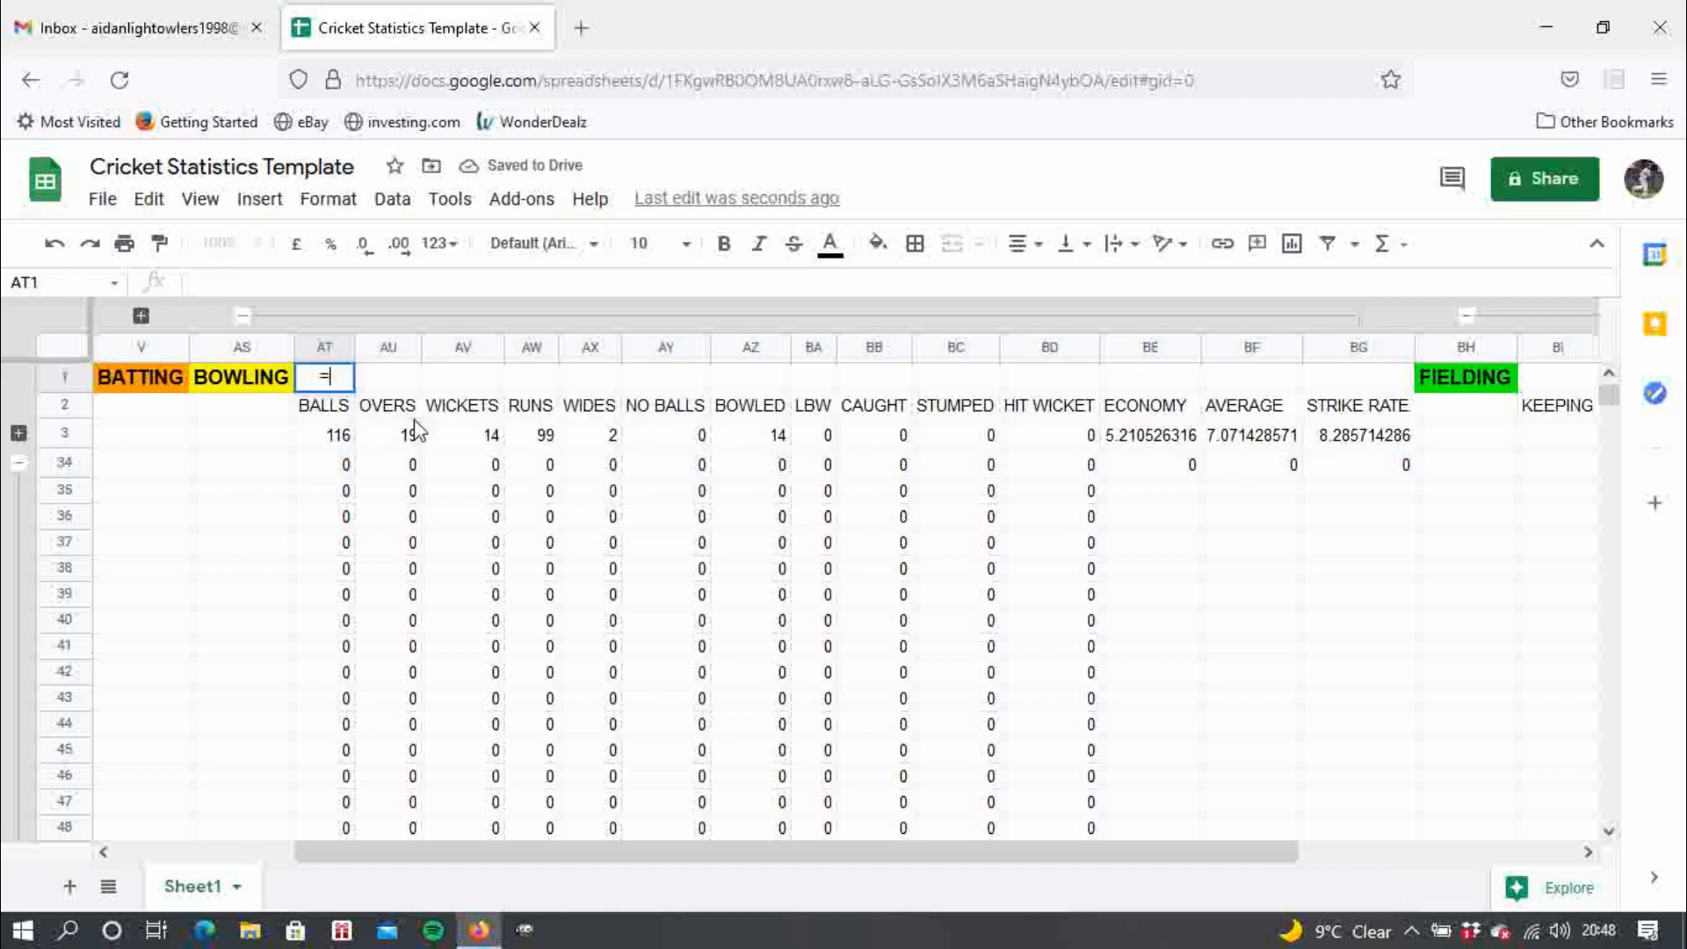
text(SUM)
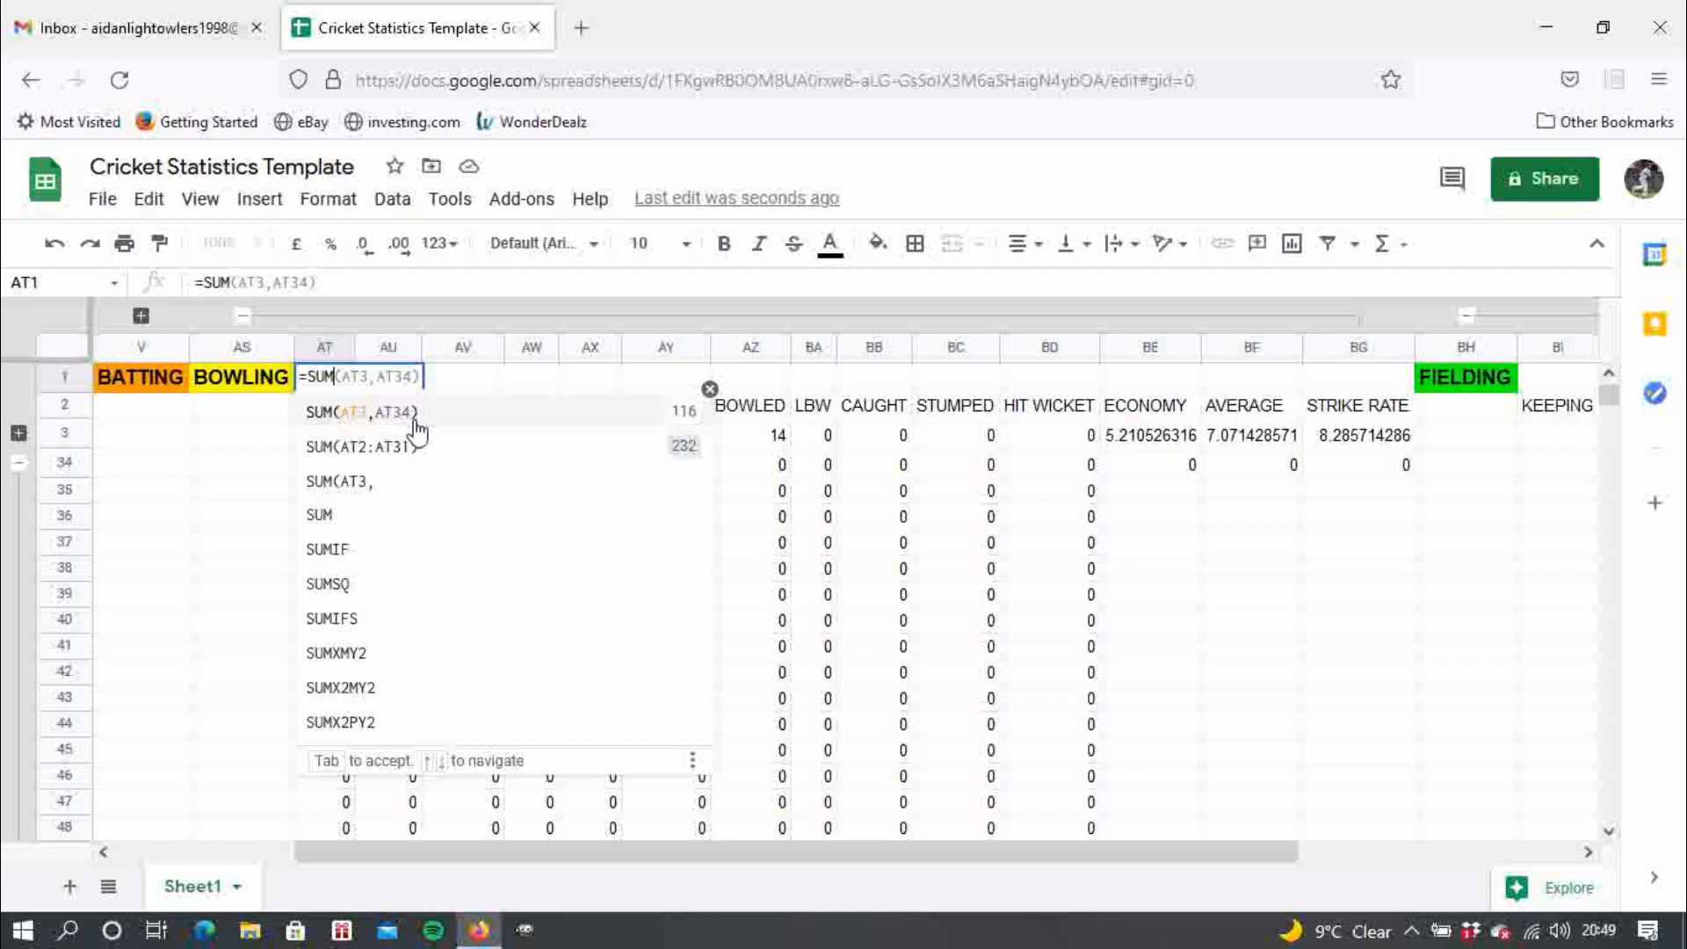
click(417, 431)
click(389, 377)
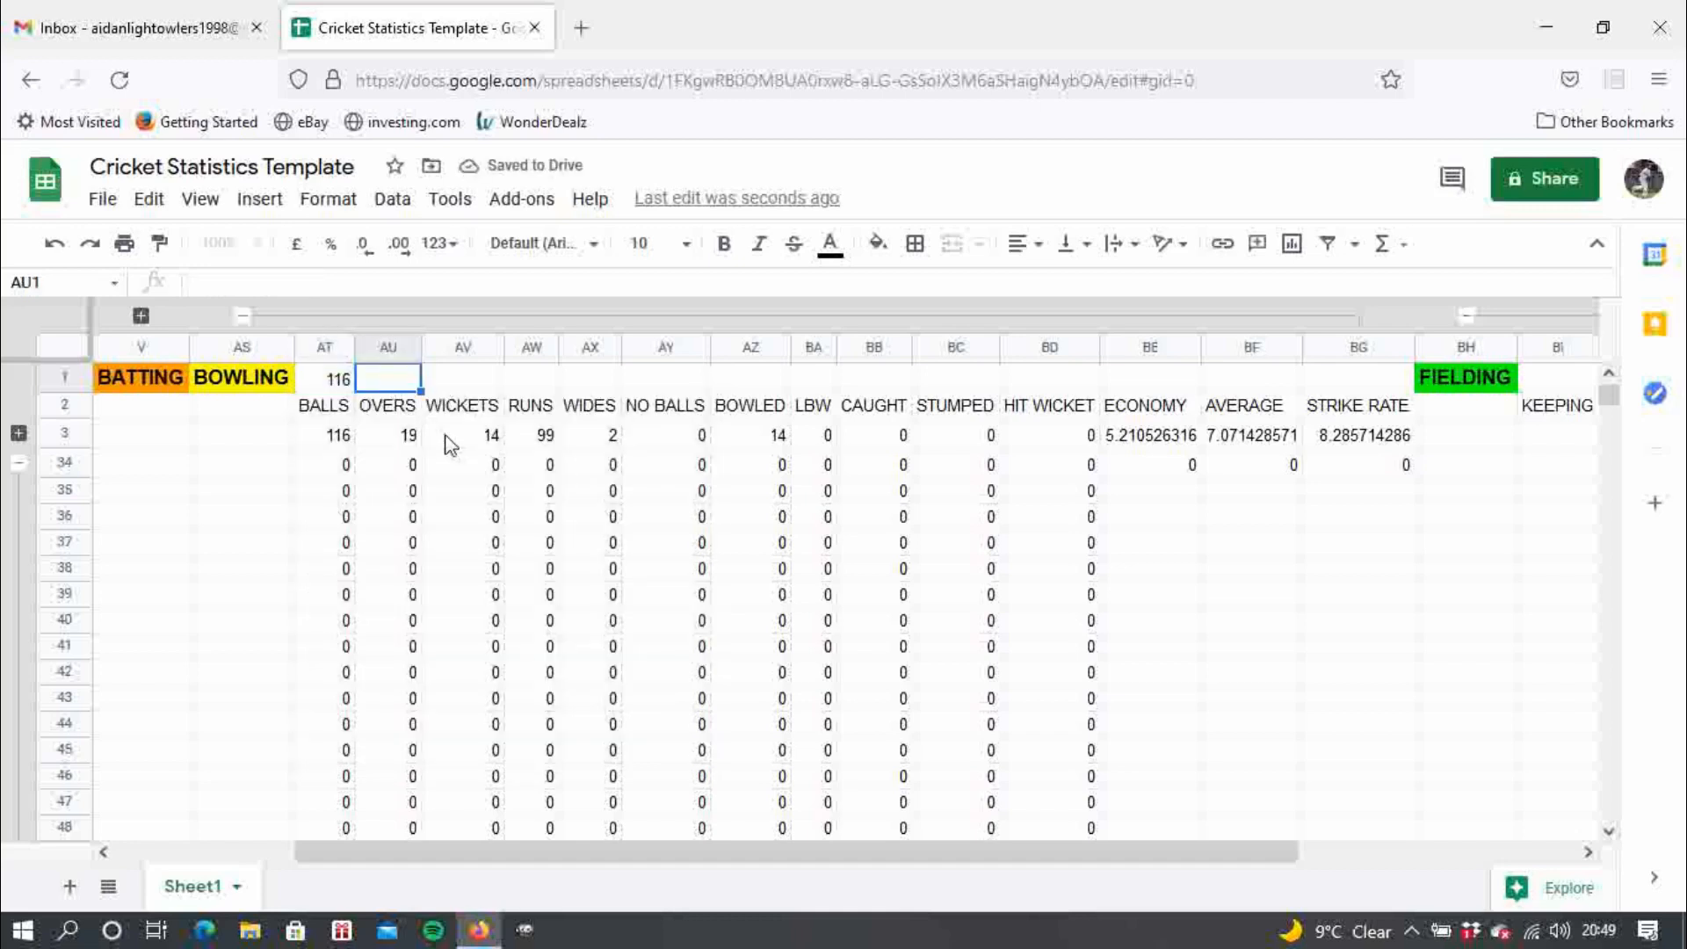
- Enter 19 as the overs total in AU1, and fill =SUM(AV3,AV34) from AV1 across to BD1
text(19)
click(463, 379)
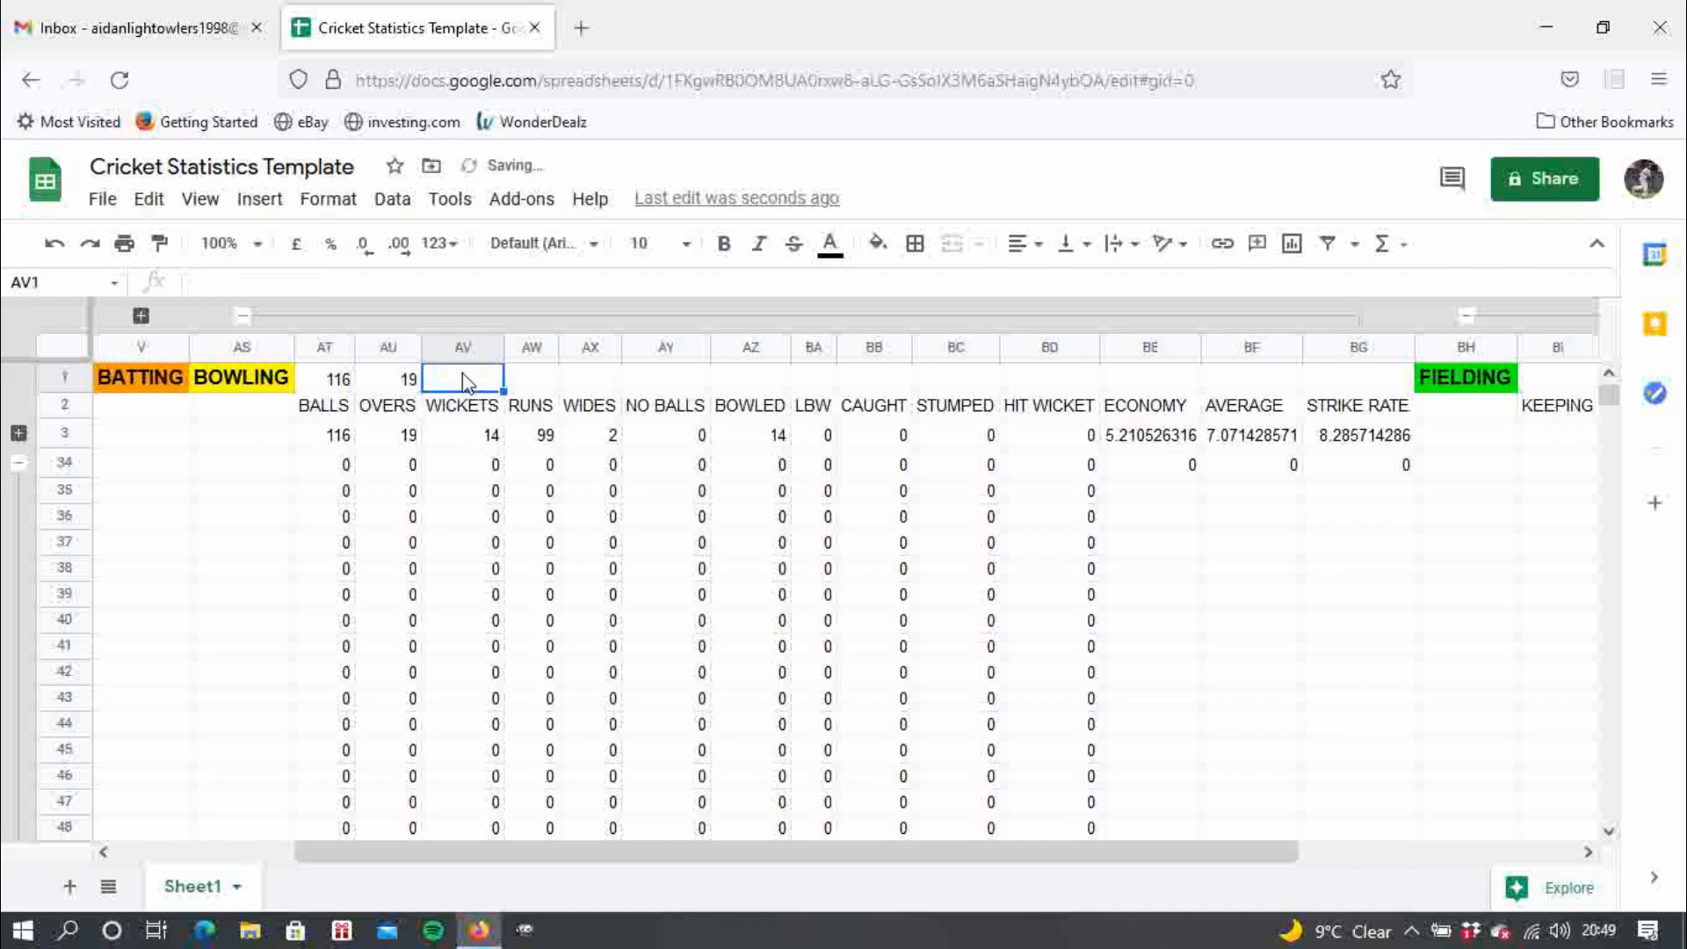
text(=SUM()
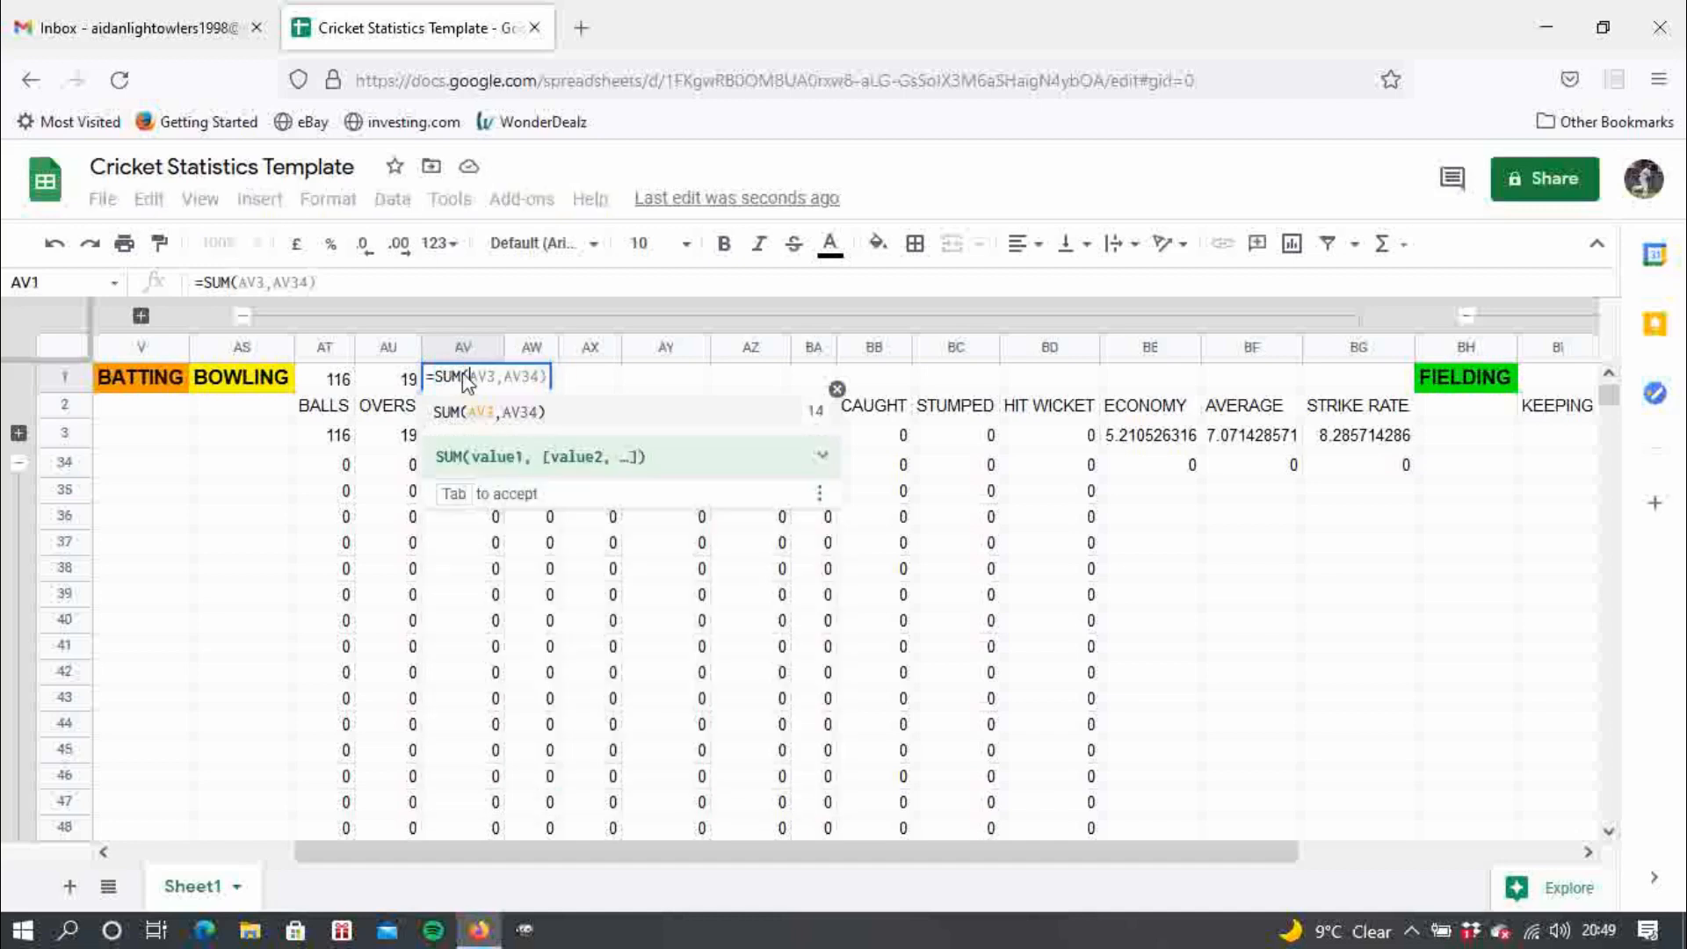
key(Tab)
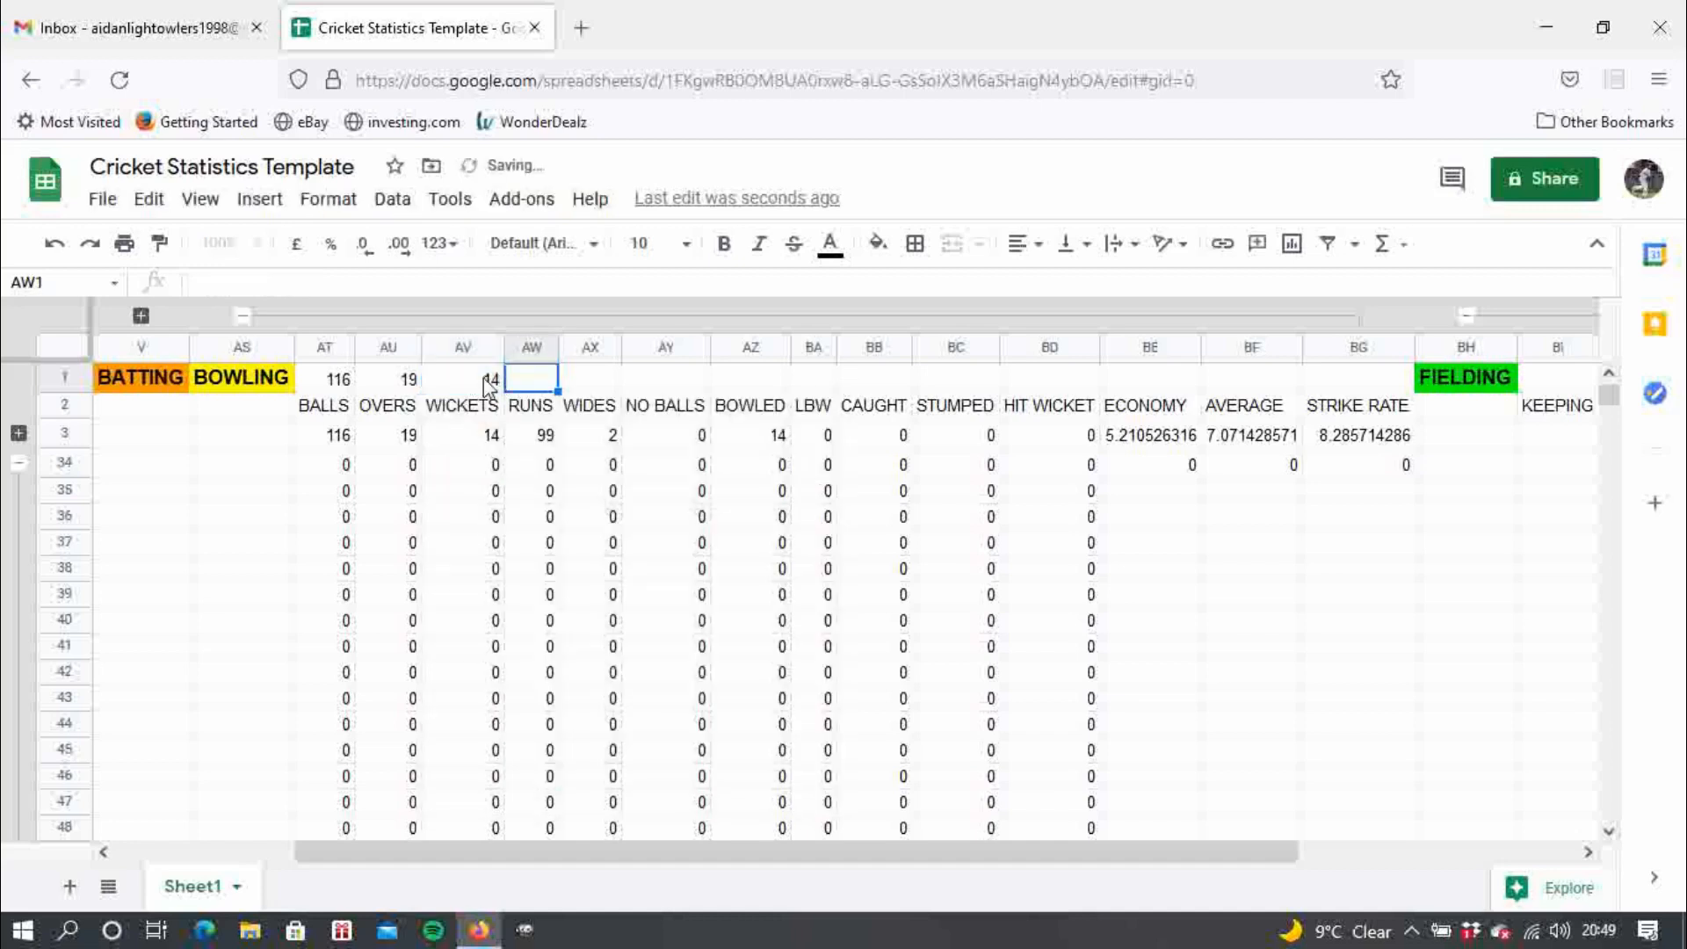
drag(501, 389, 1064, 391)
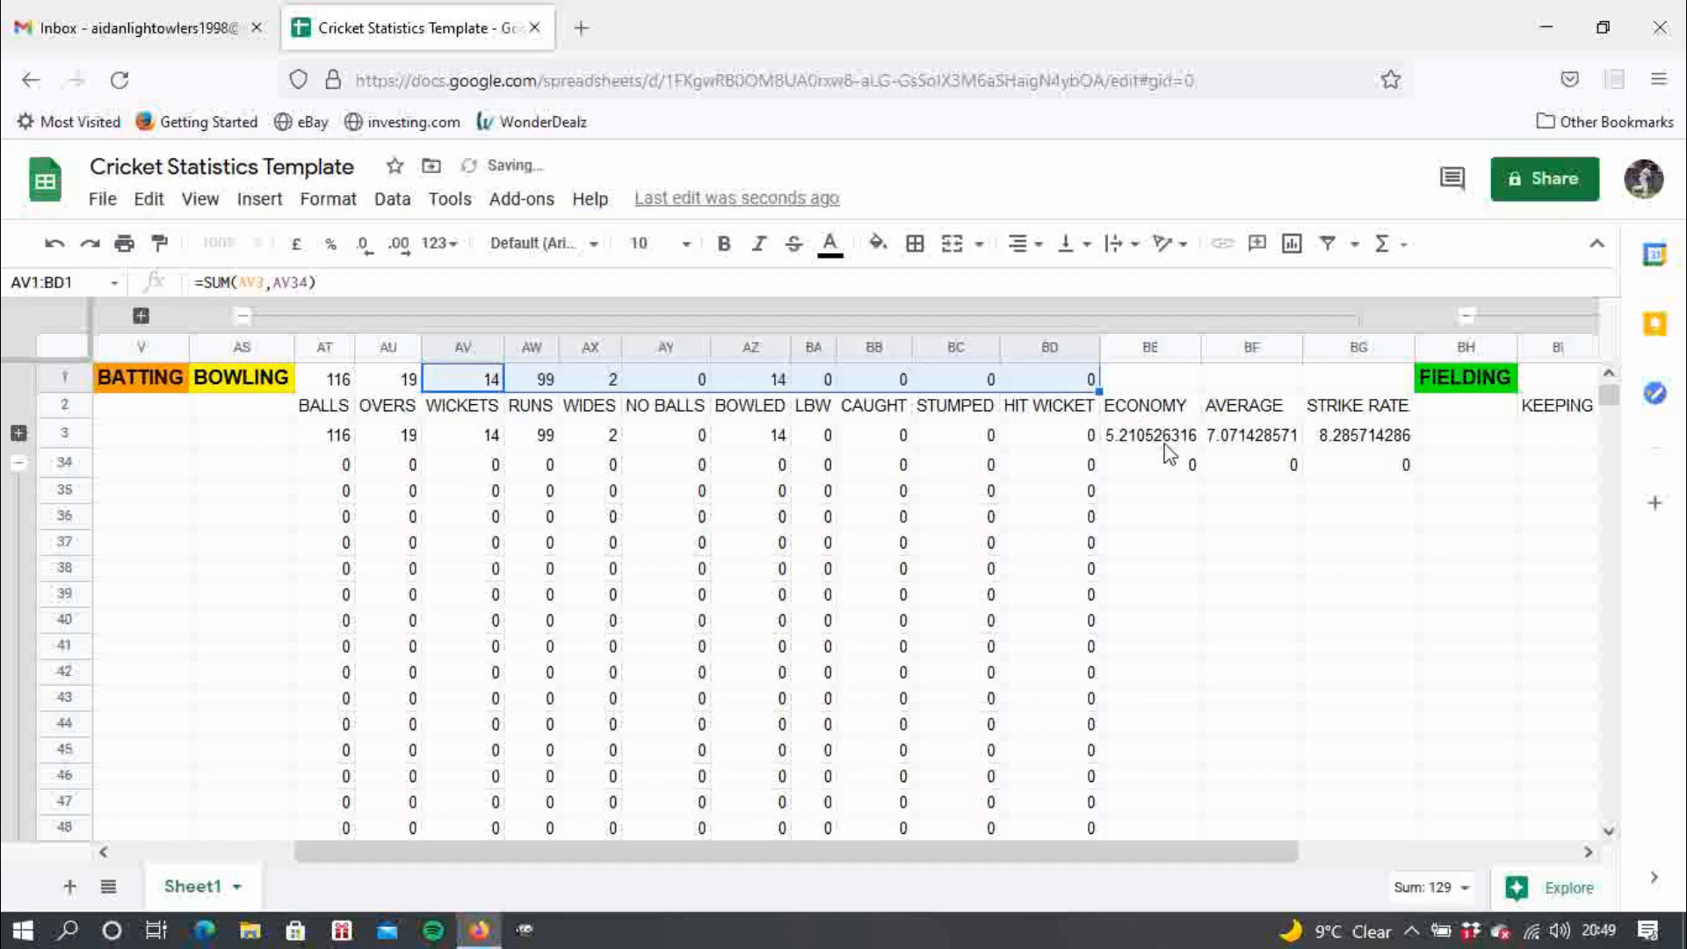
- Enter the overall economy formula =AW1/AU1 in BE1, using the economy formula in BE3 as reference
click(1167, 387)
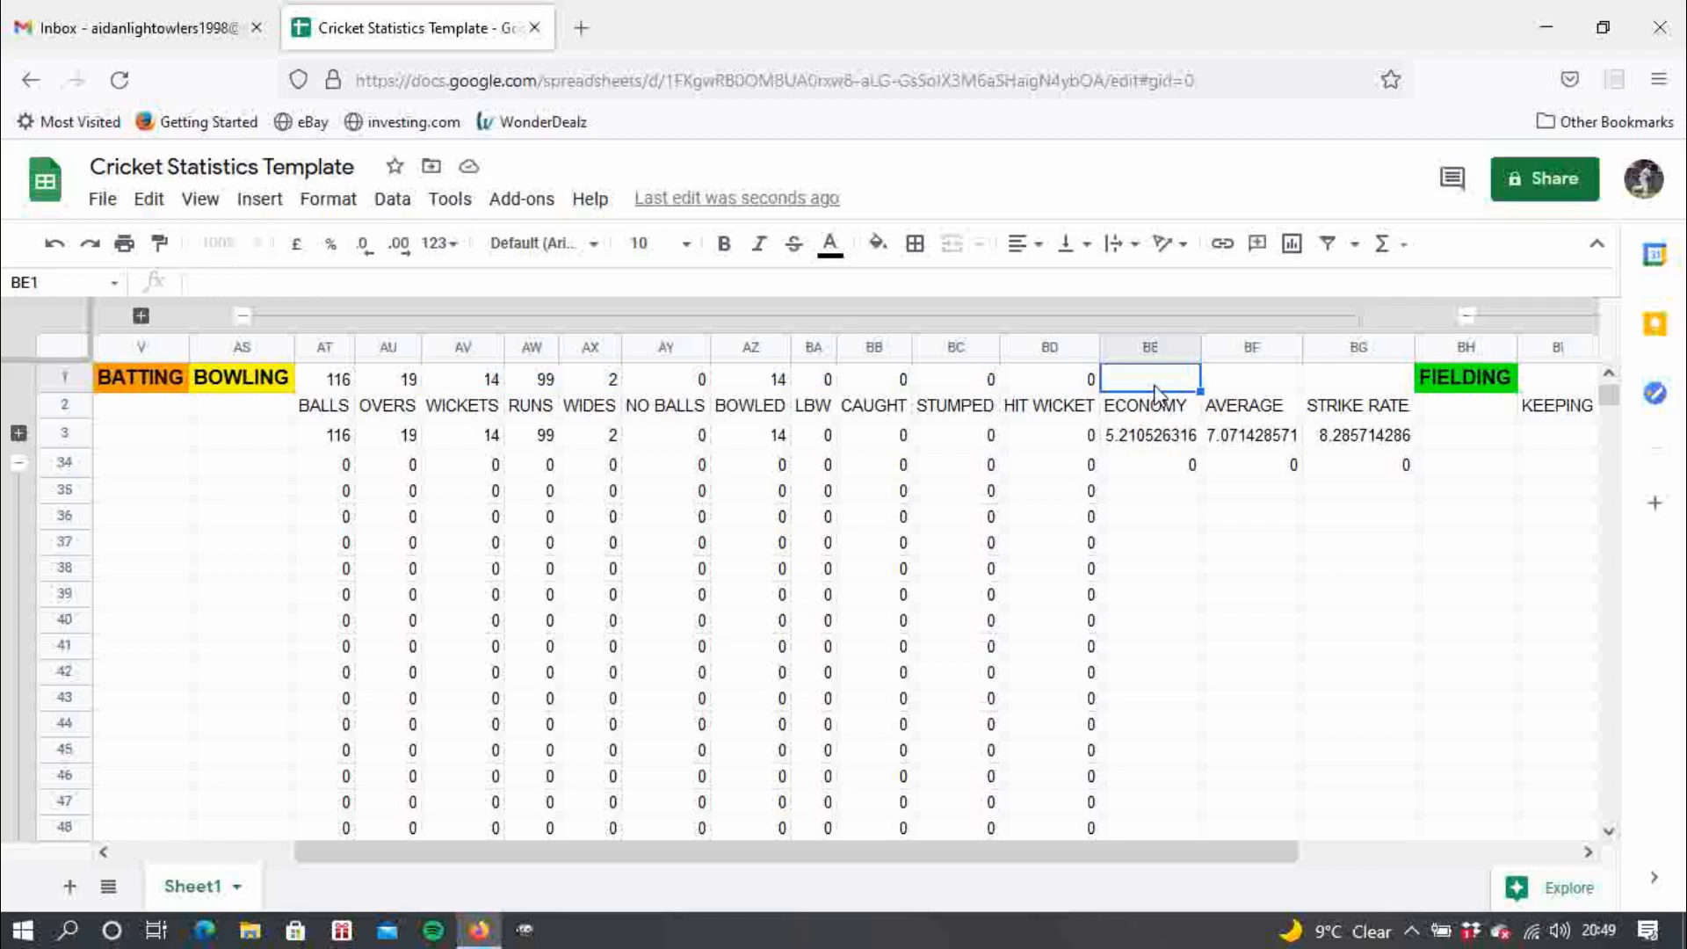
click(1149, 439)
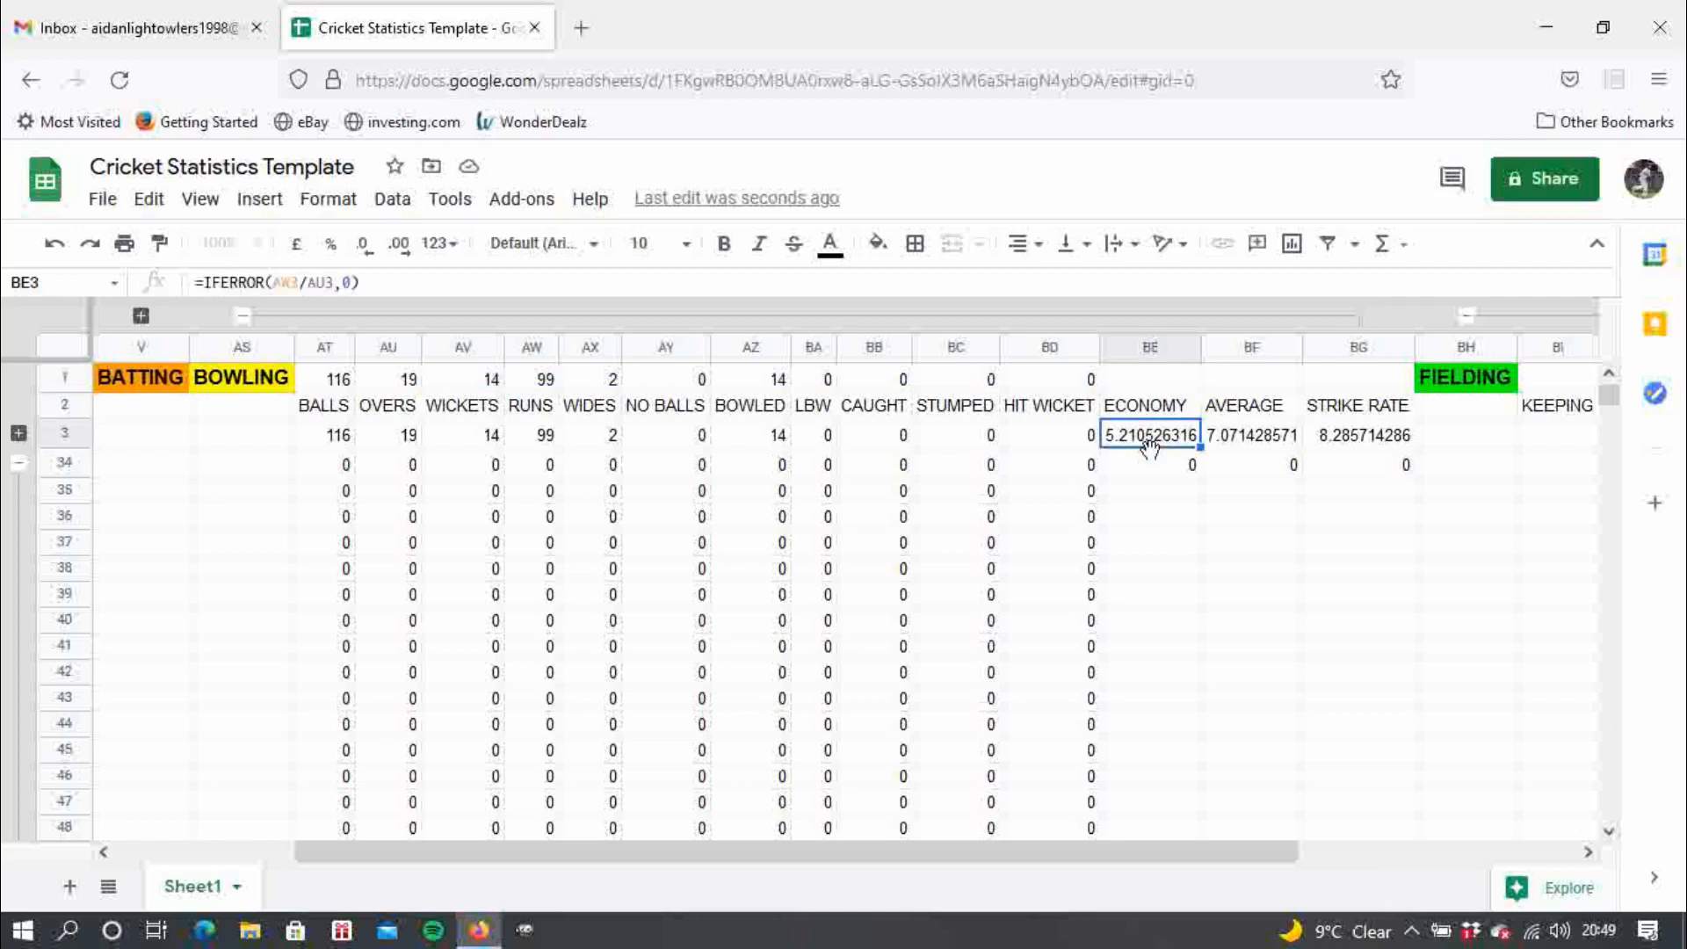
click(1137, 380)
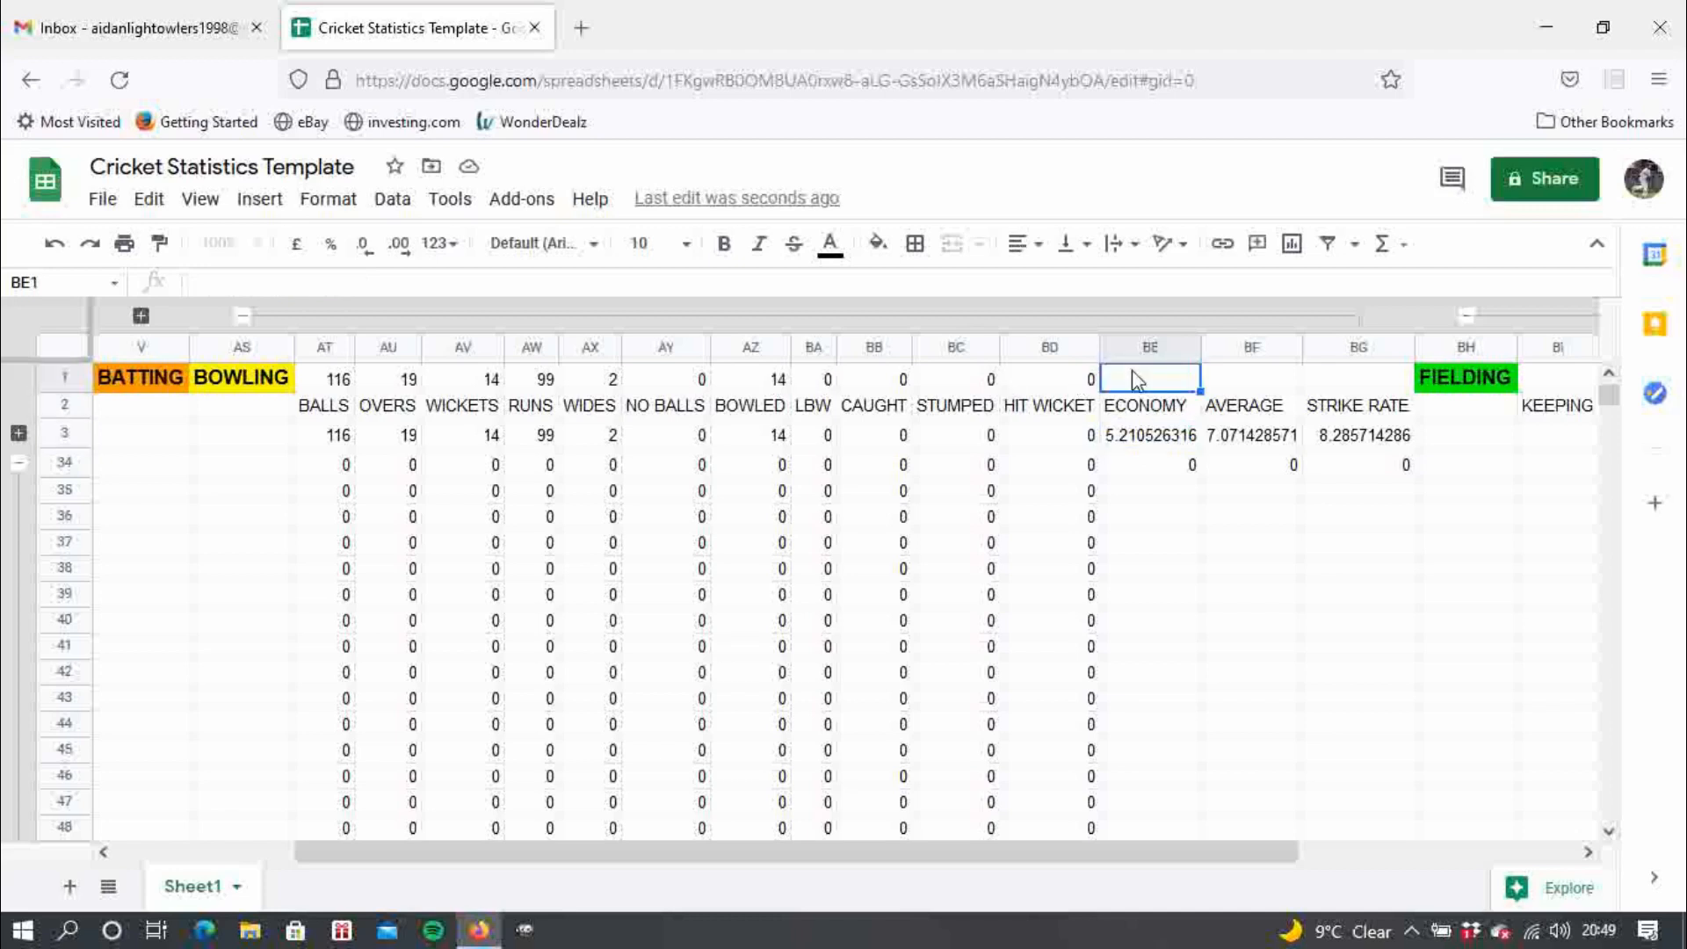
text(=)
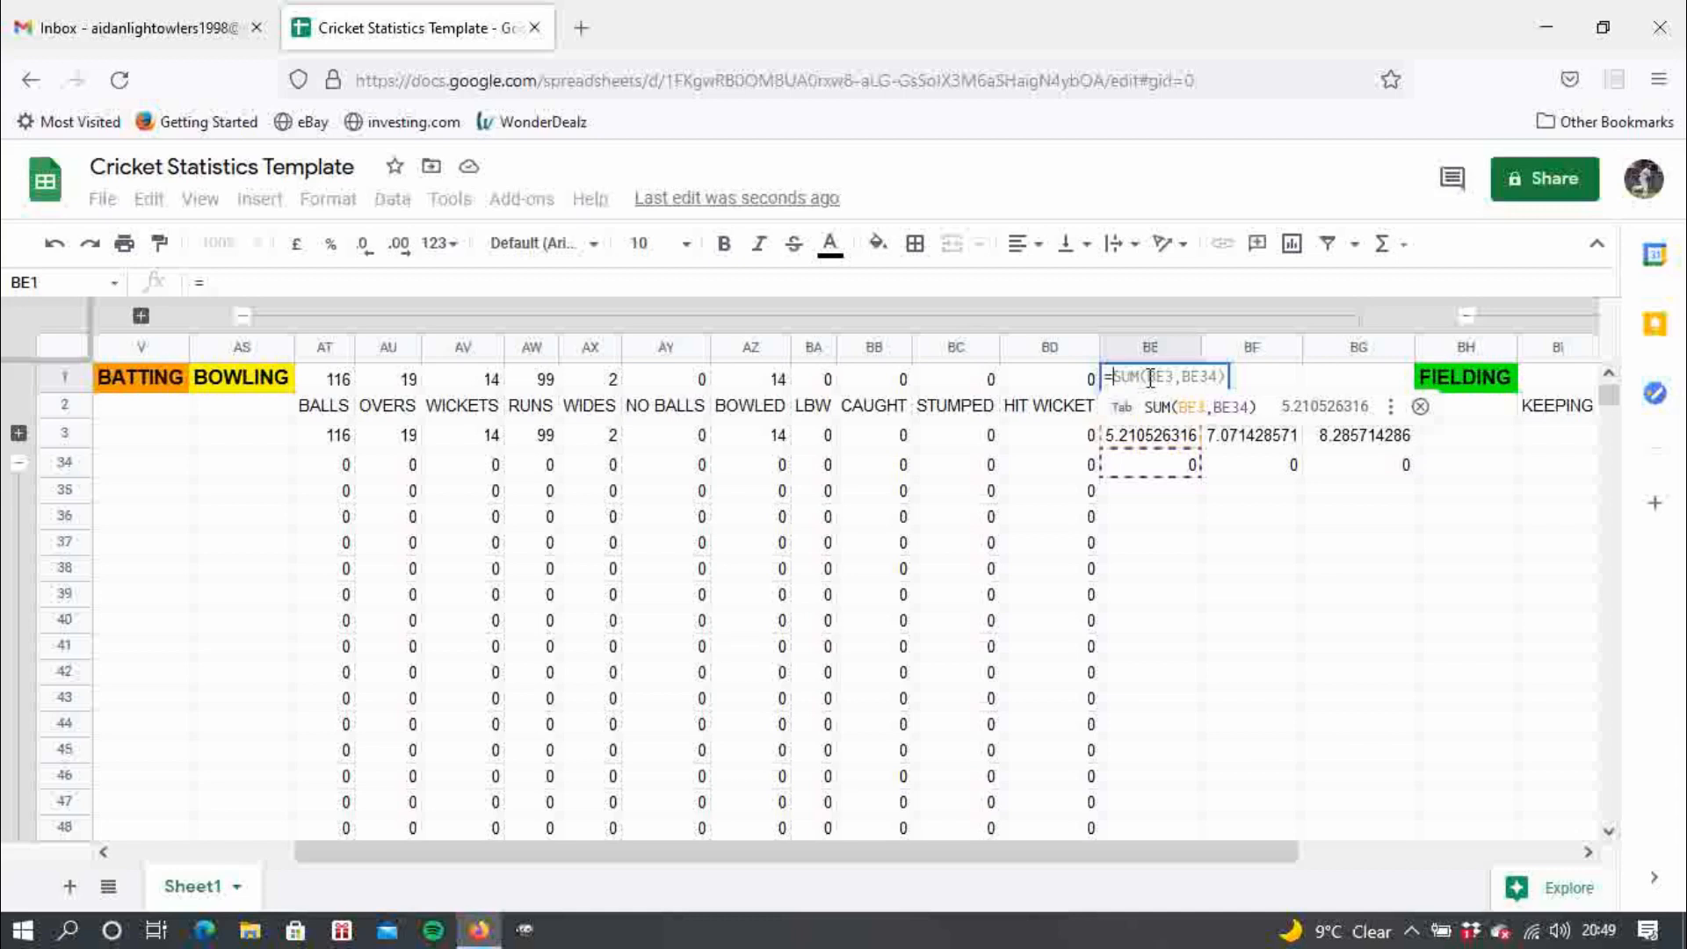
click(544, 380)
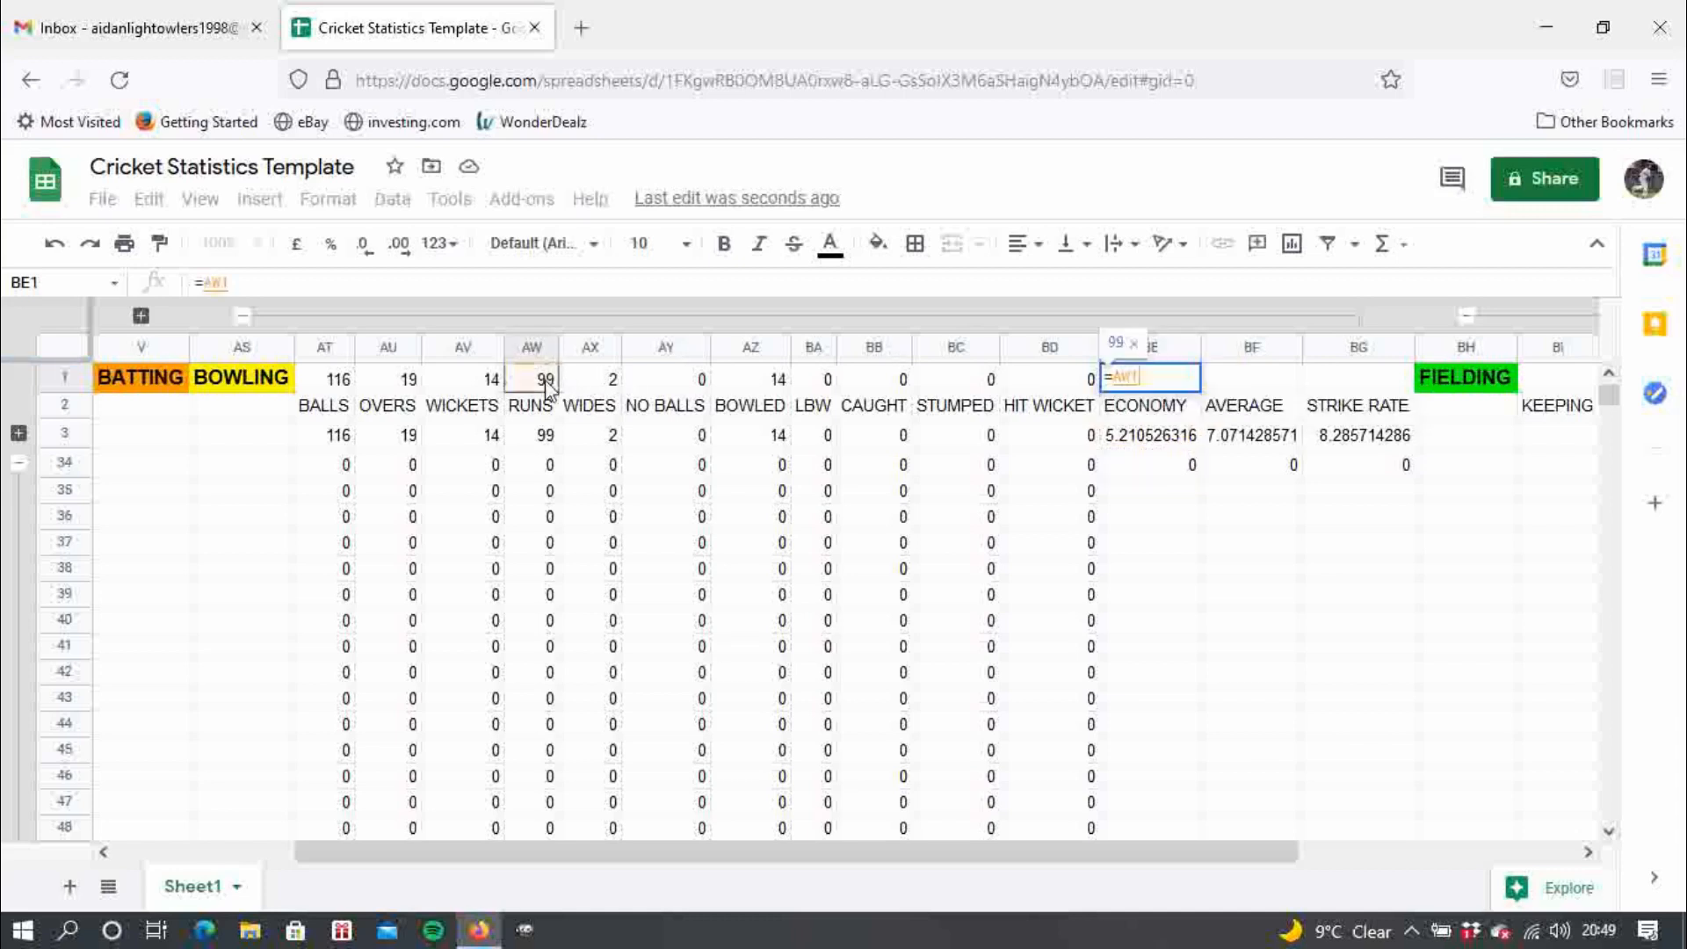
text(/)
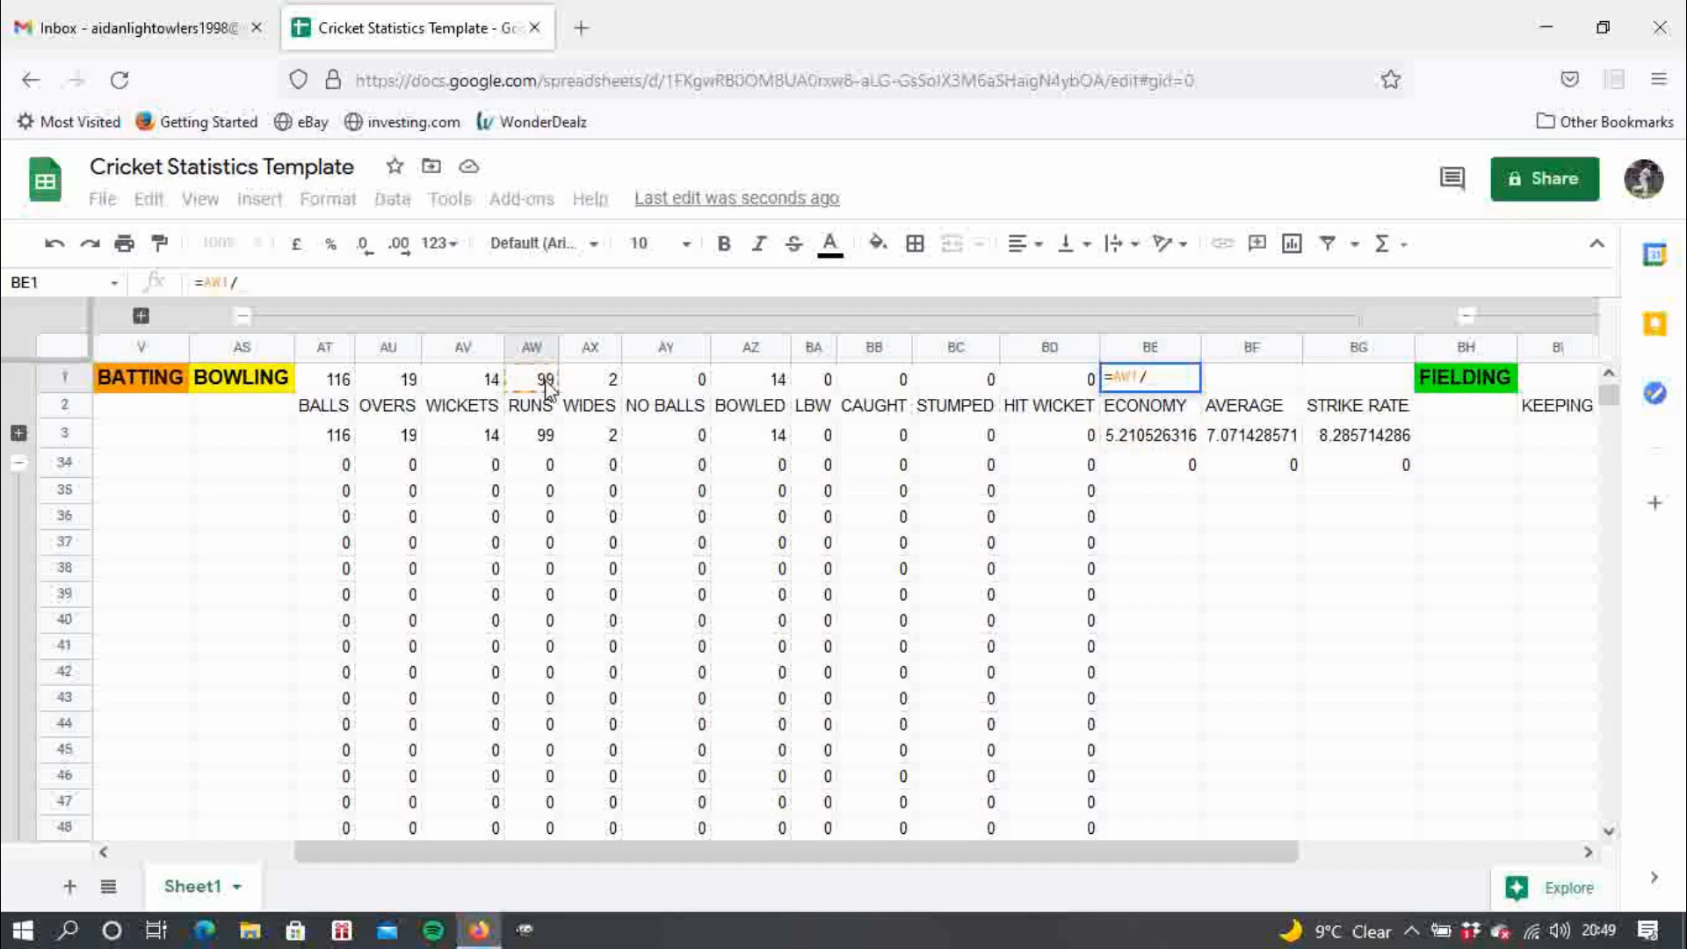
click(403, 384)
text())
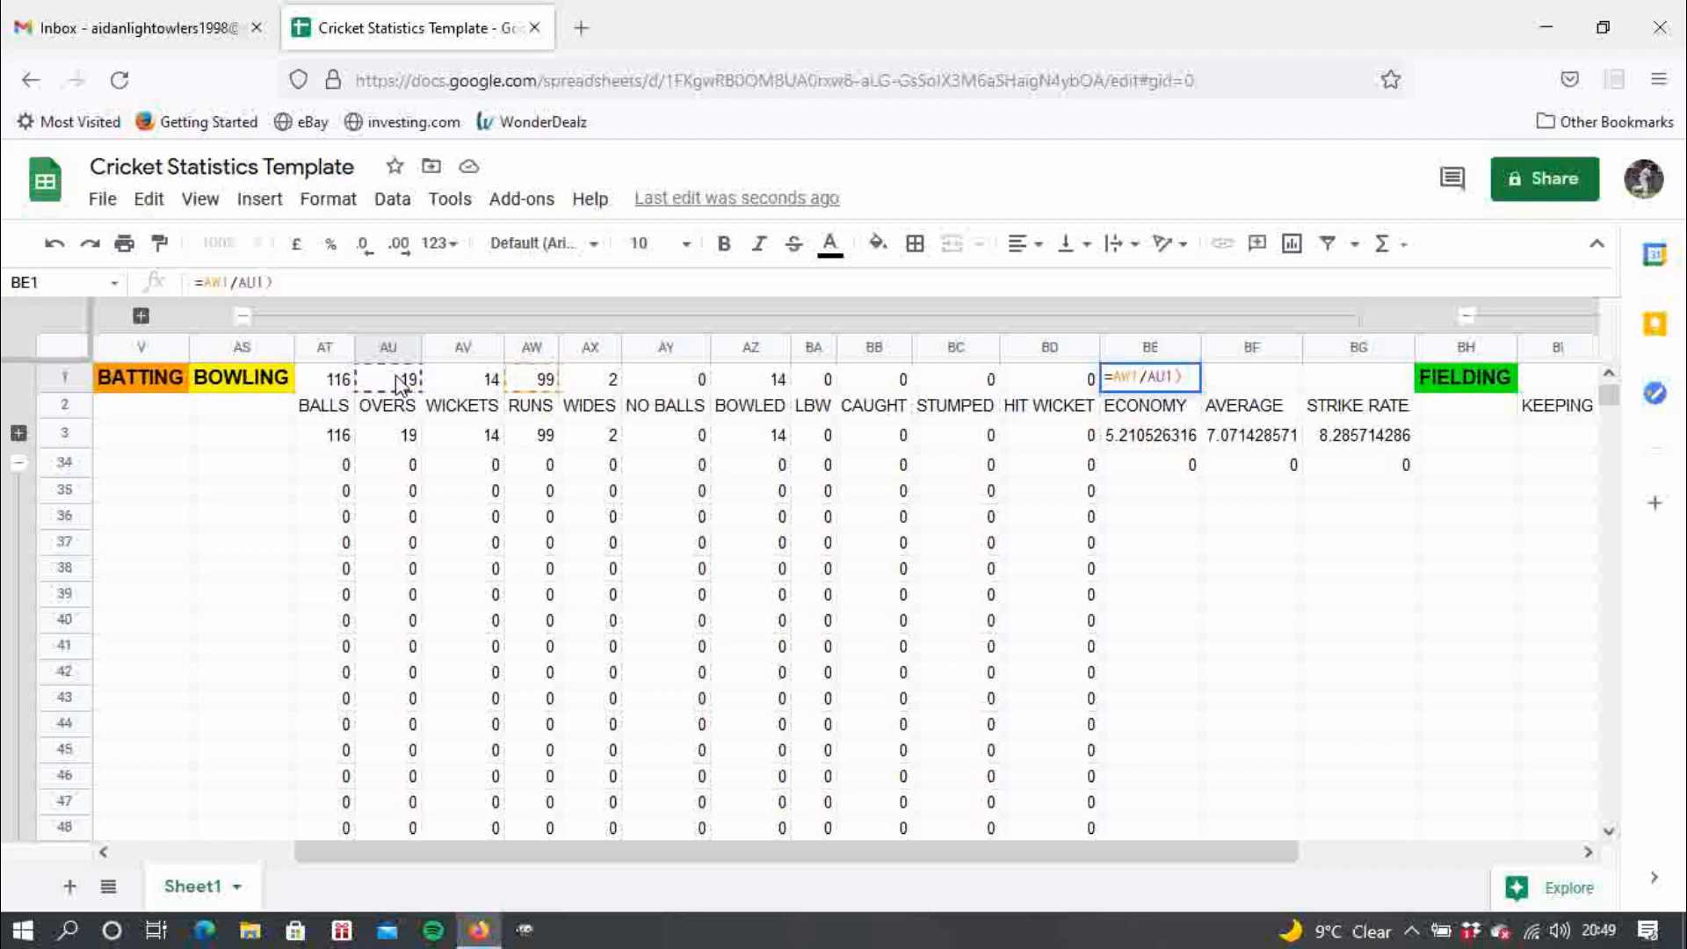
key(BackSpace)
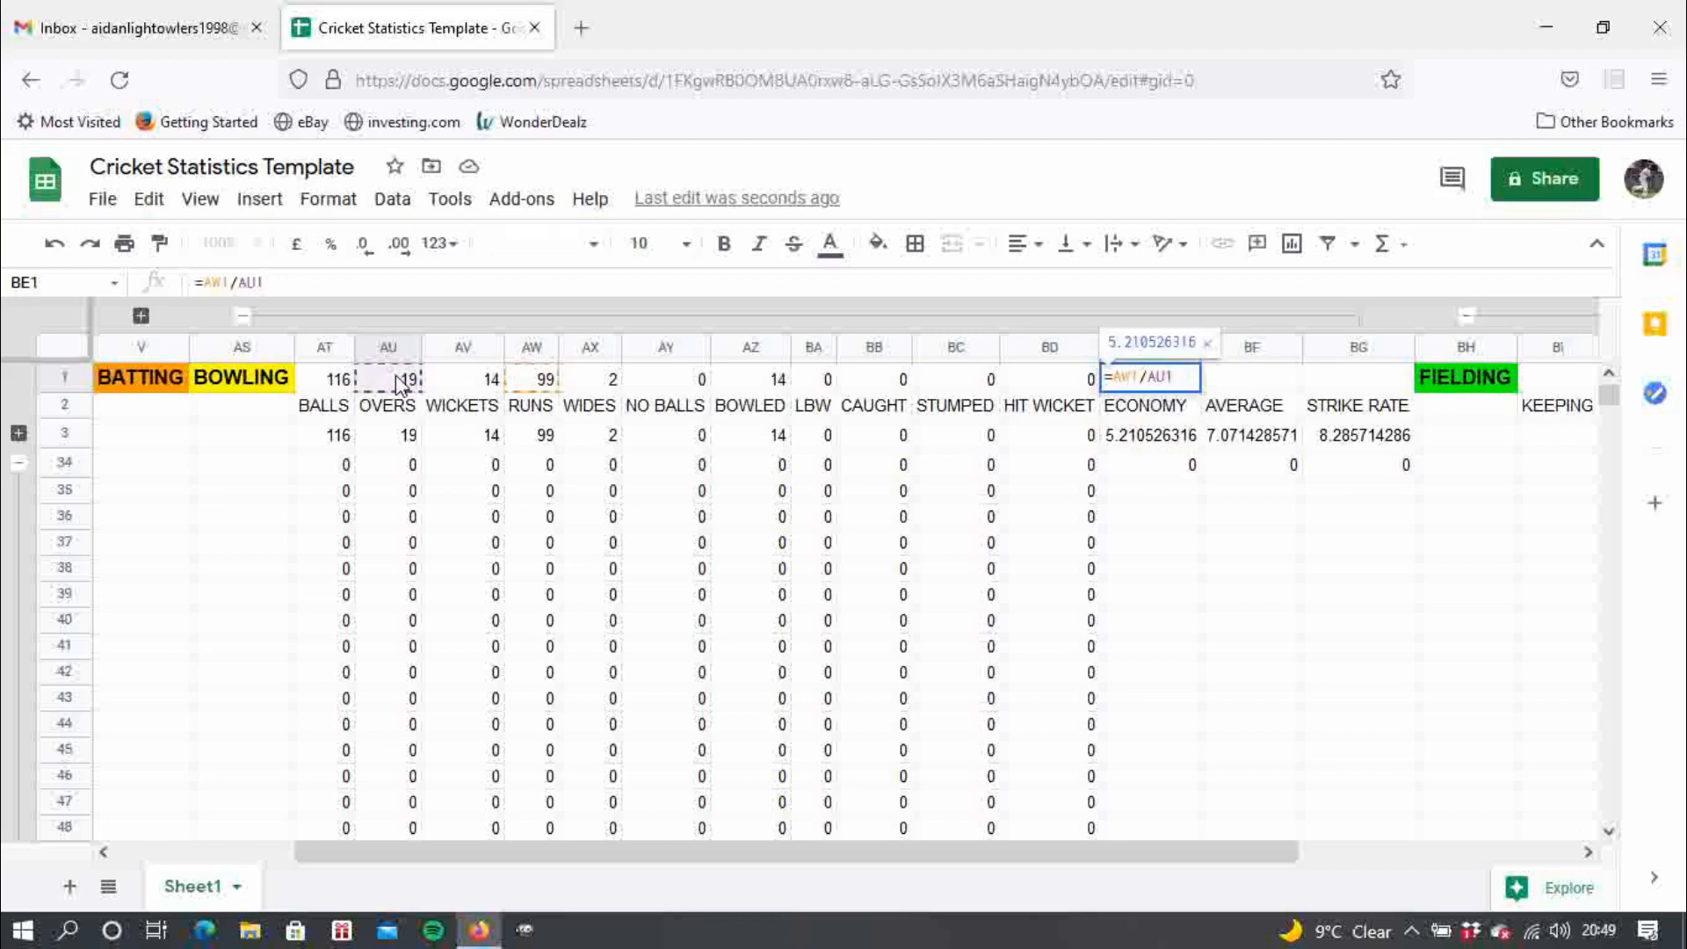
key(Return)
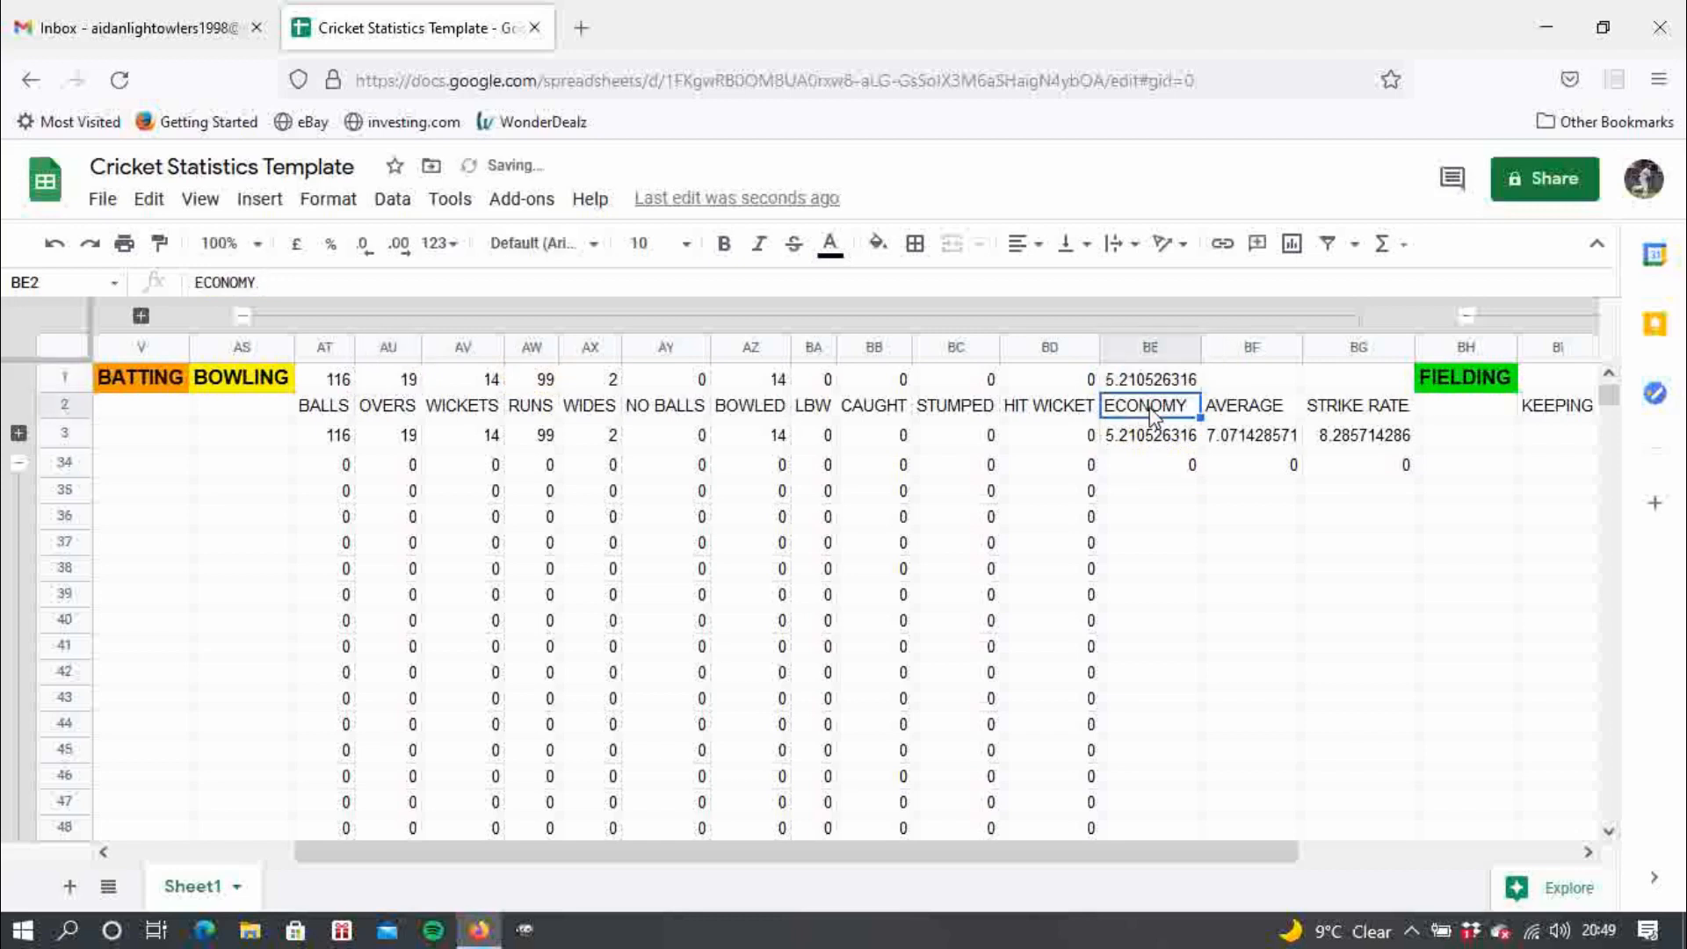
- Test the overall economy by entering 7 in BE34, and set that cell back to 0
click(1295, 380)
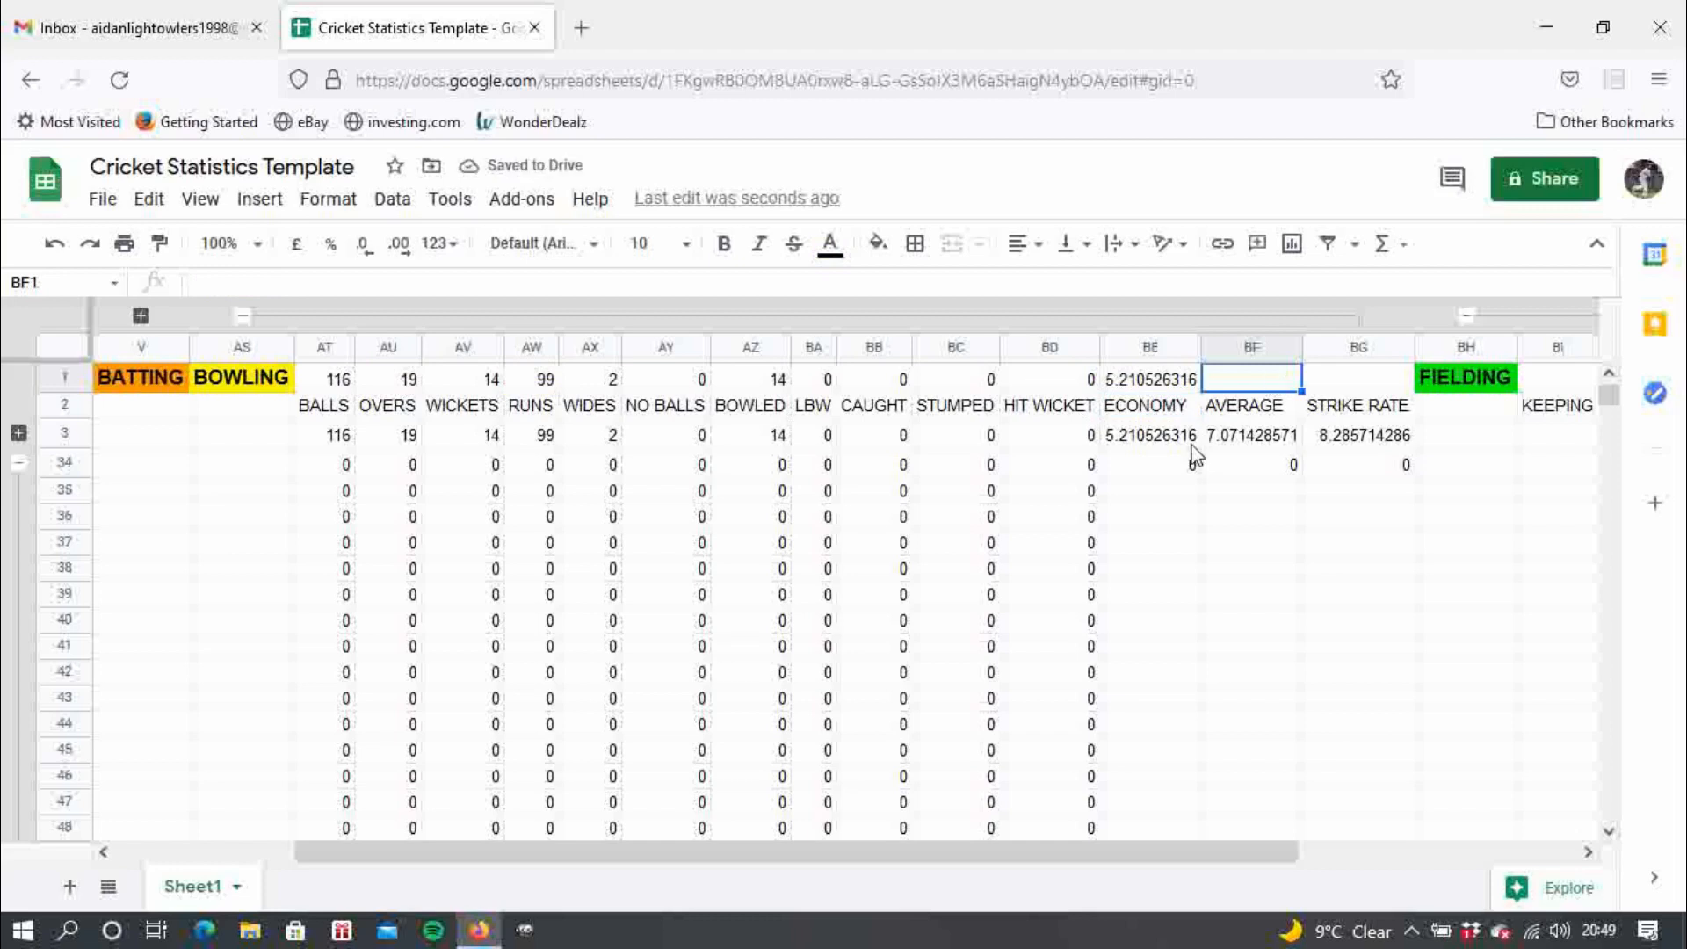
click(1178, 470)
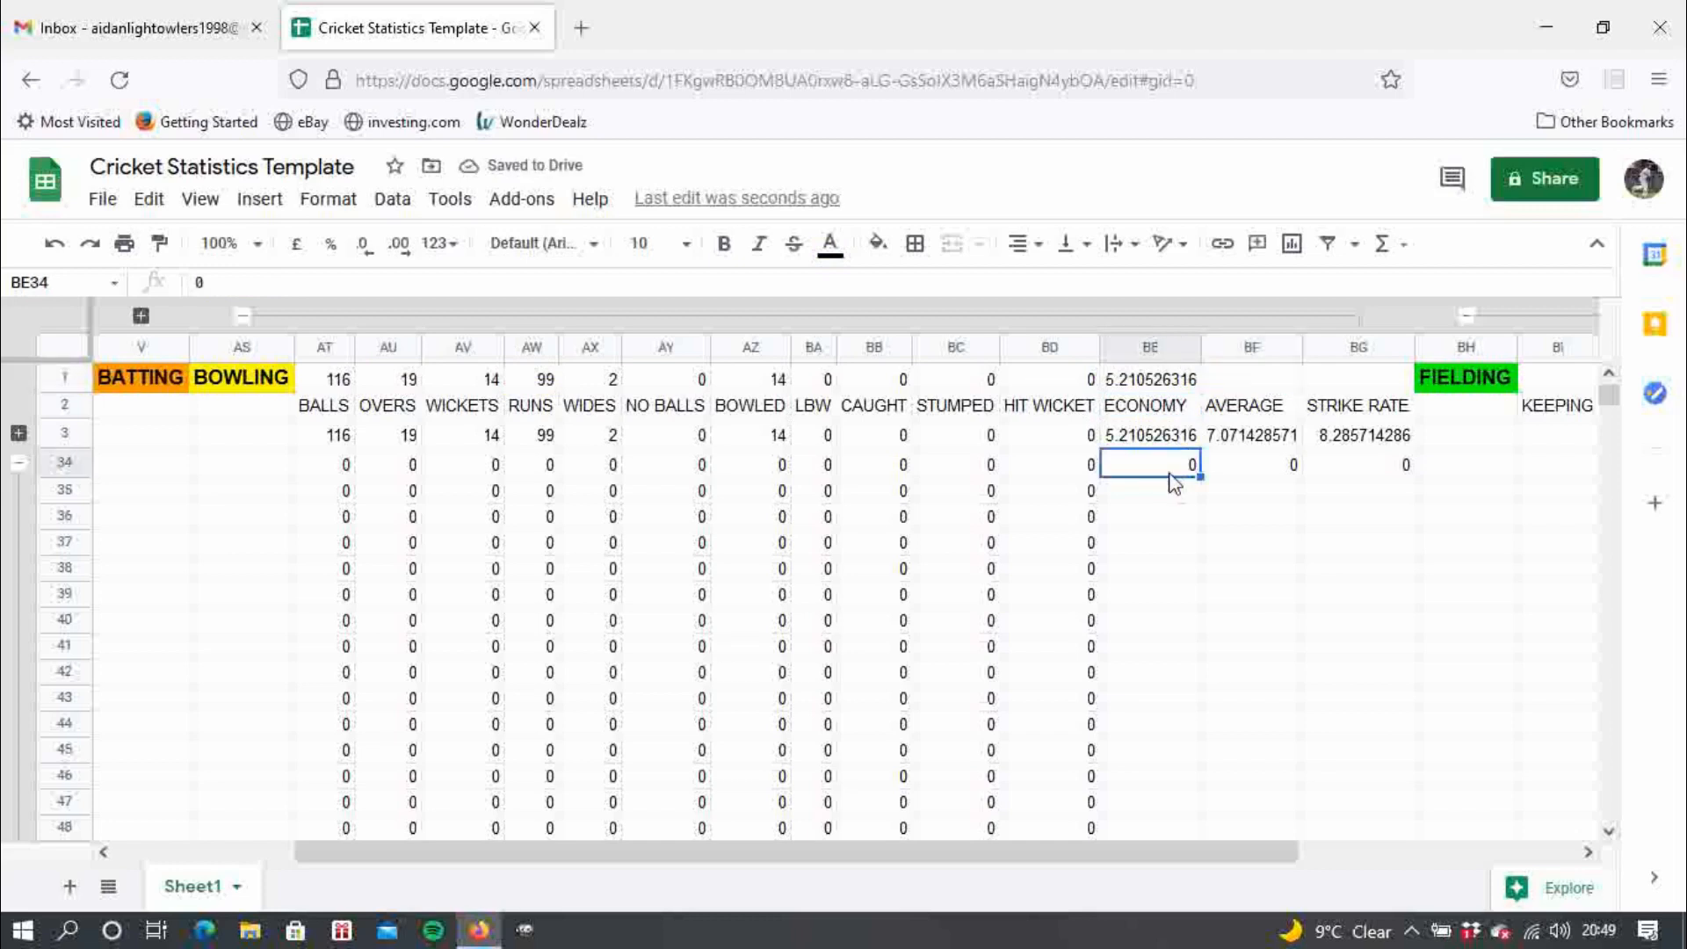
text(7)
key(Return)
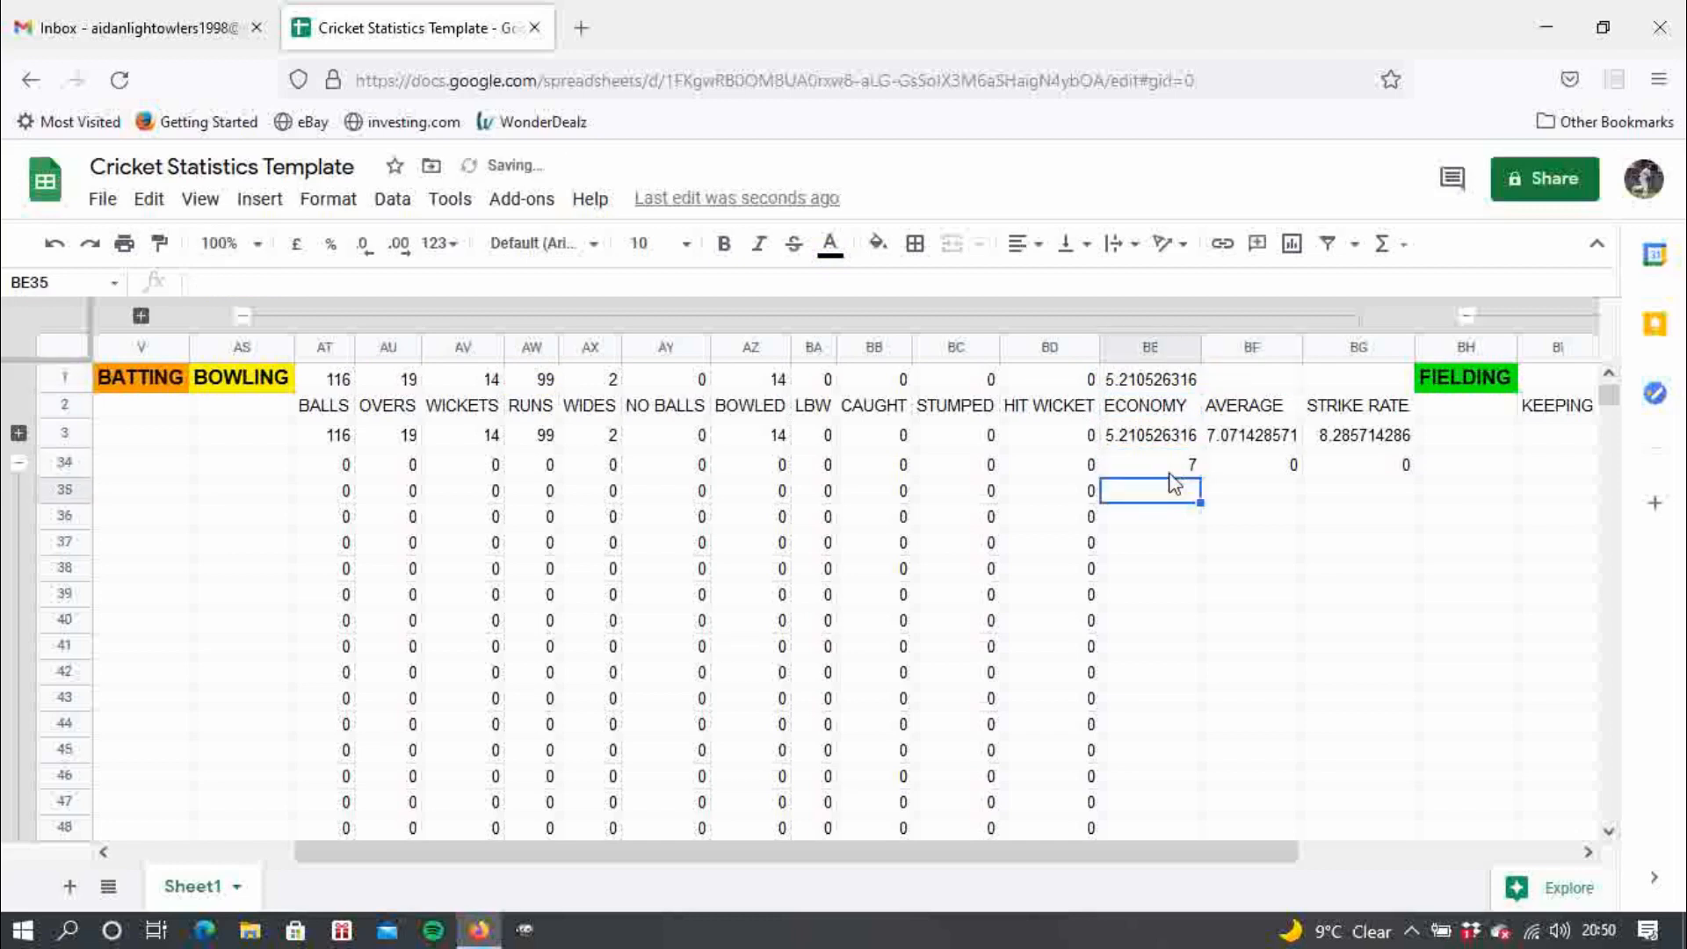
click(1175, 471)
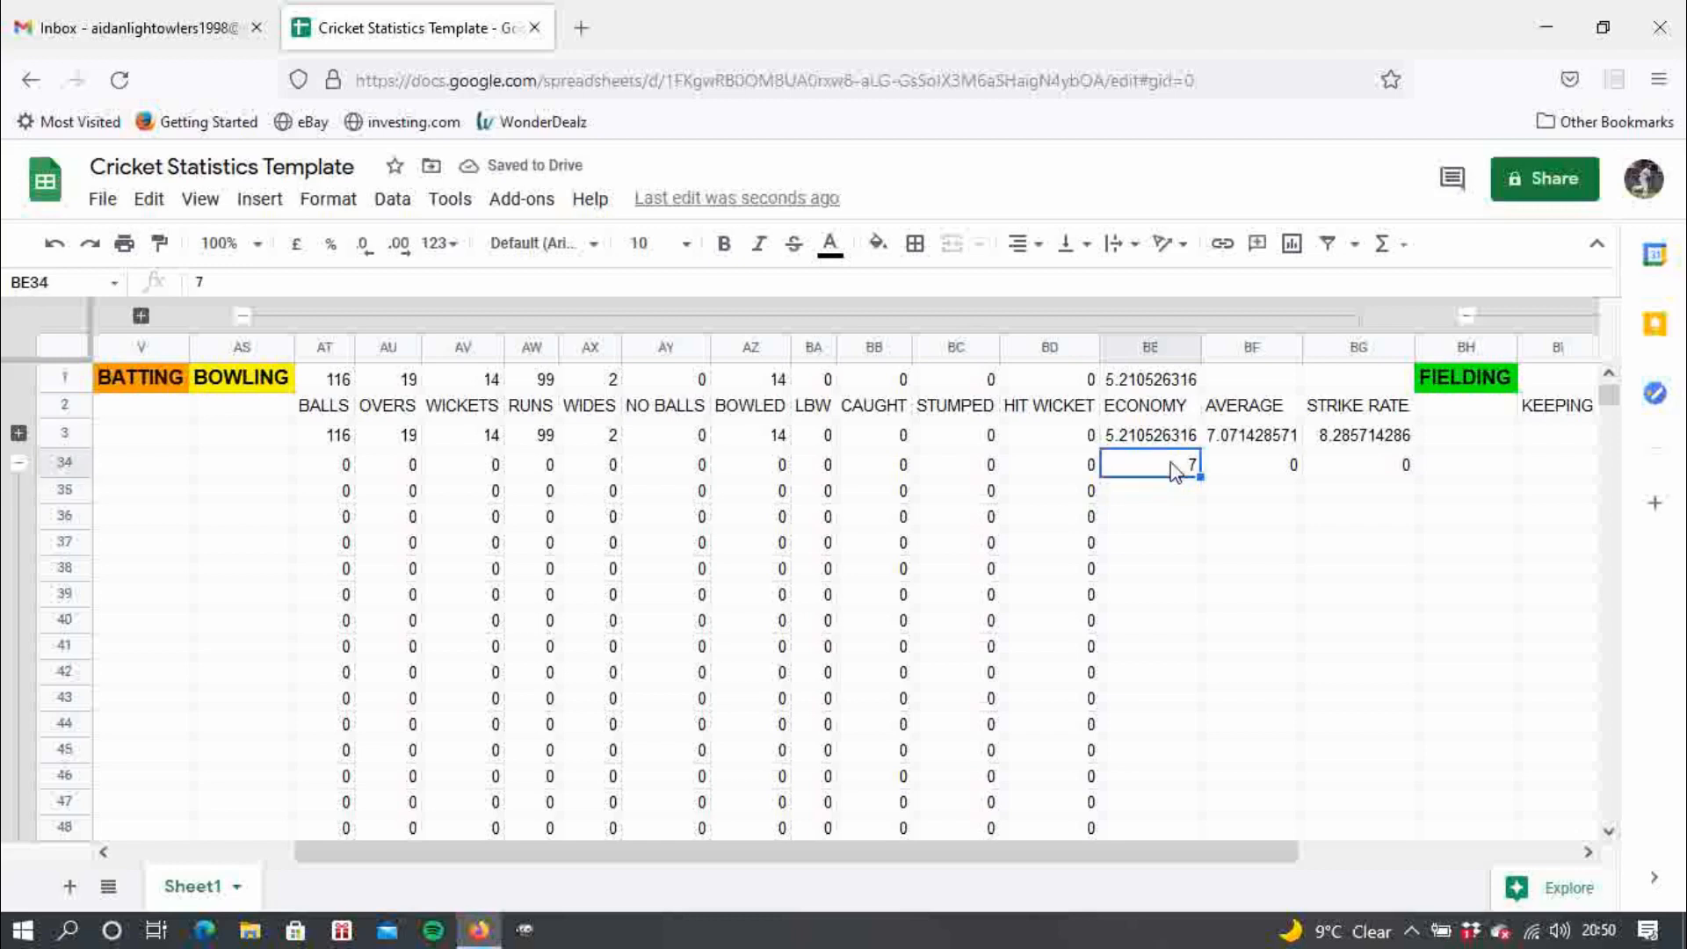
key(Delete)
text(0)
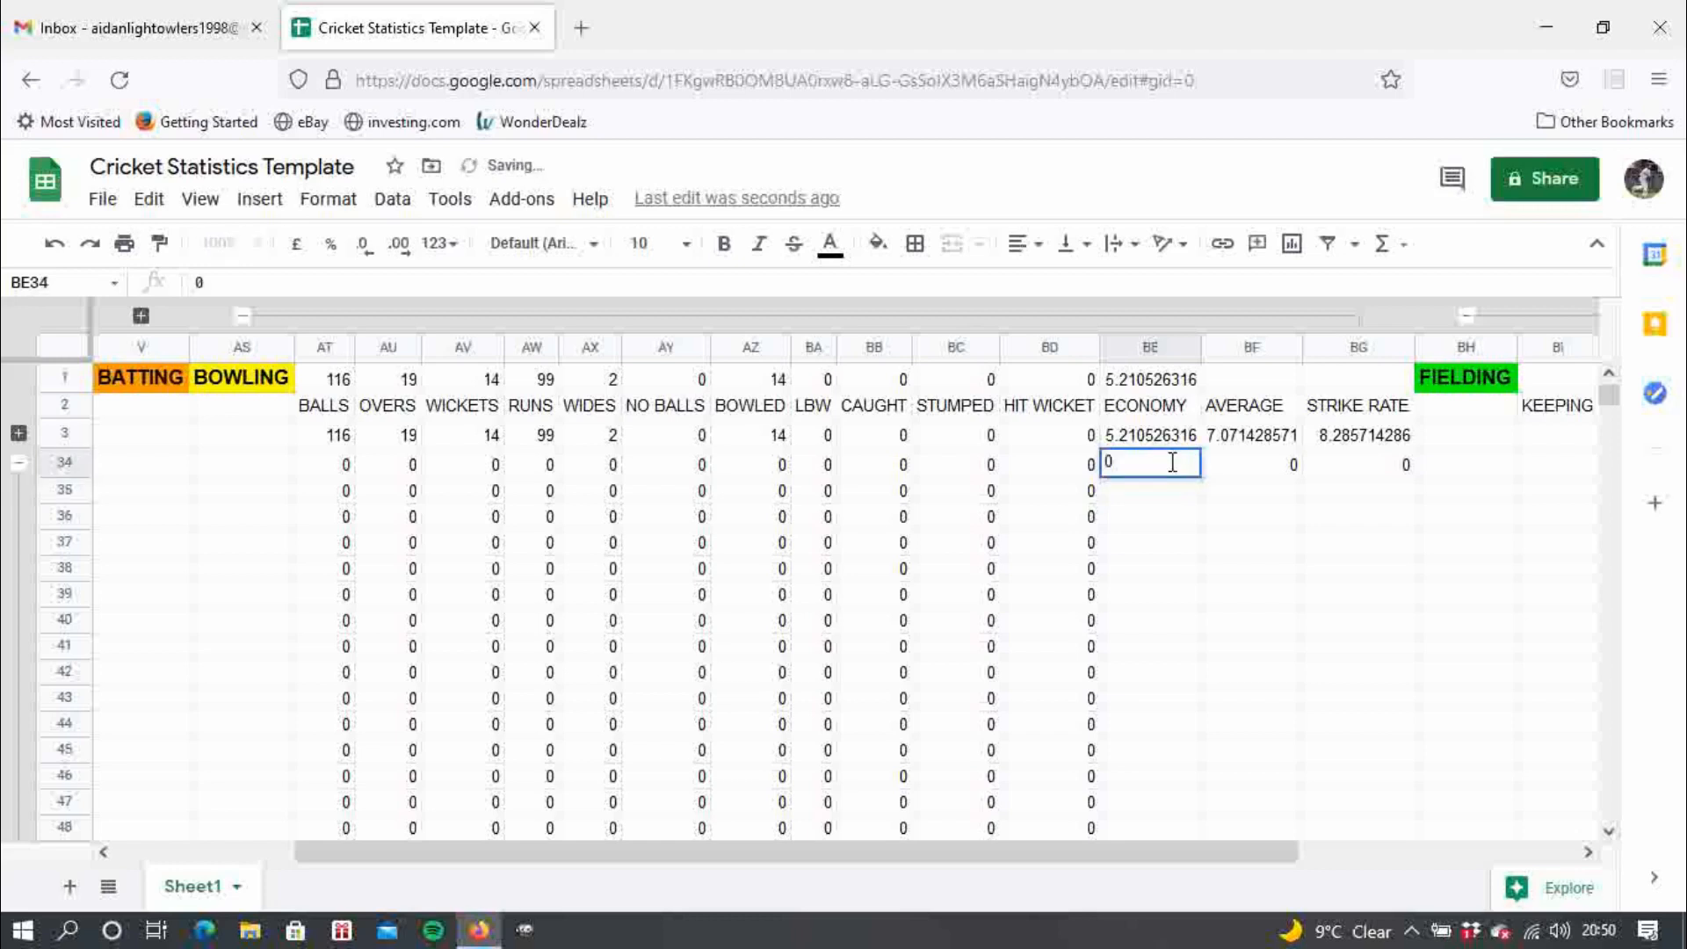
key(Return)
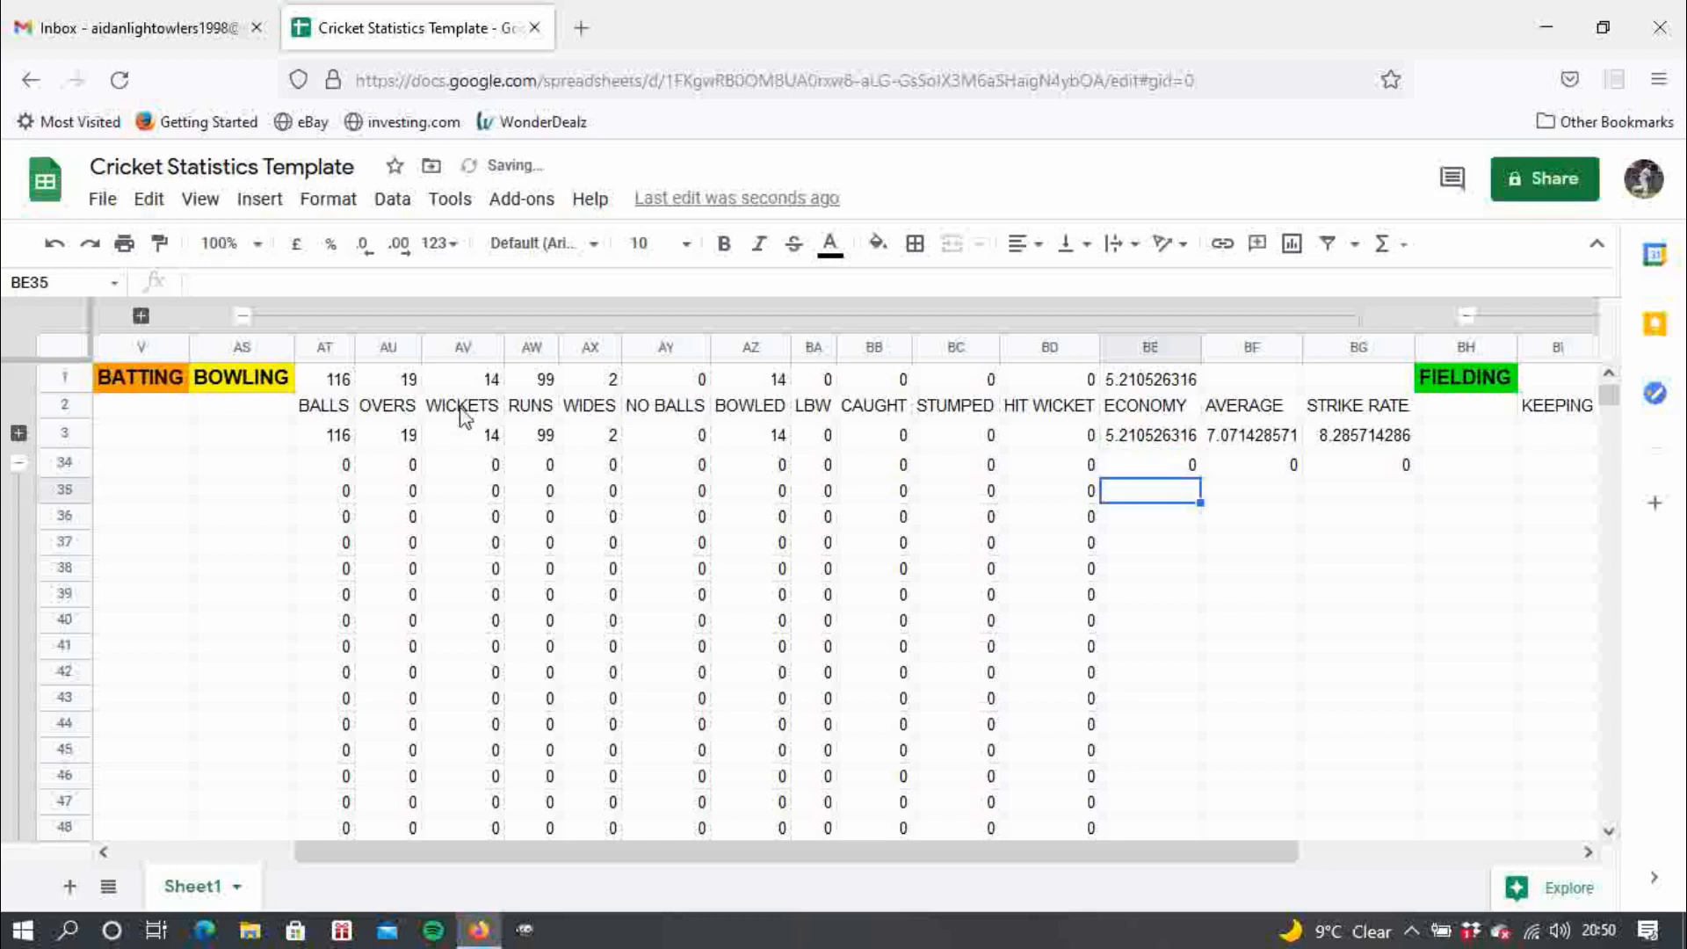
- Expand the row group 4 to 33 and set the runs of the first 2013 match in AW4 to 25
click(19, 434)
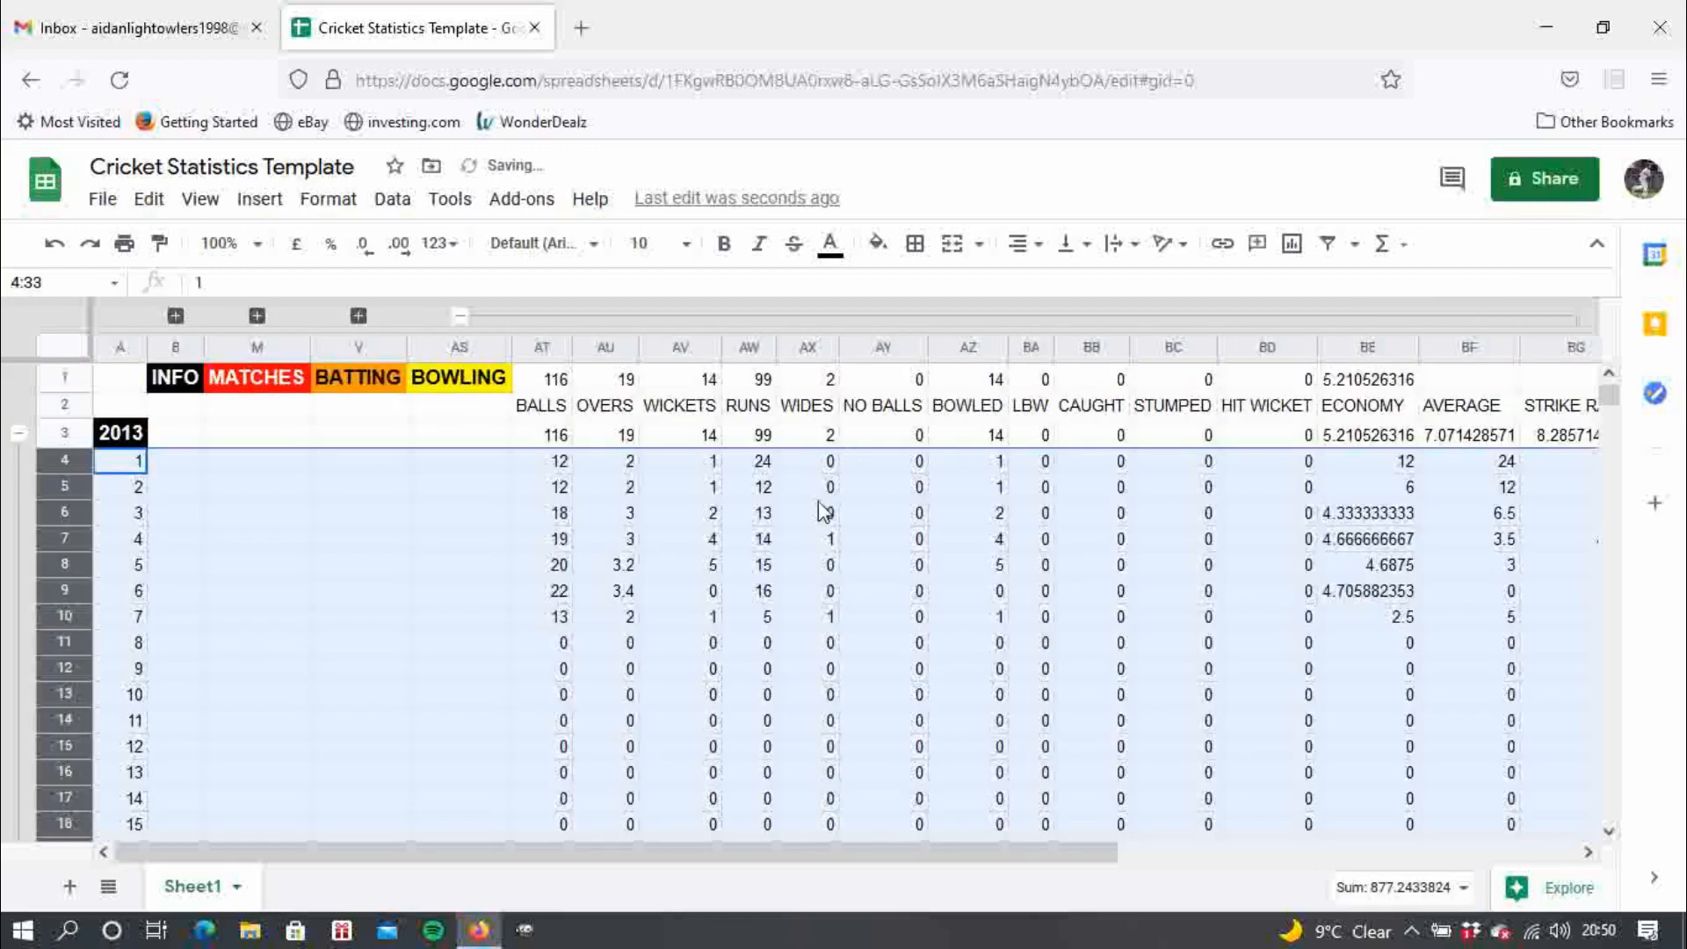
click(736, 467)
text(25)
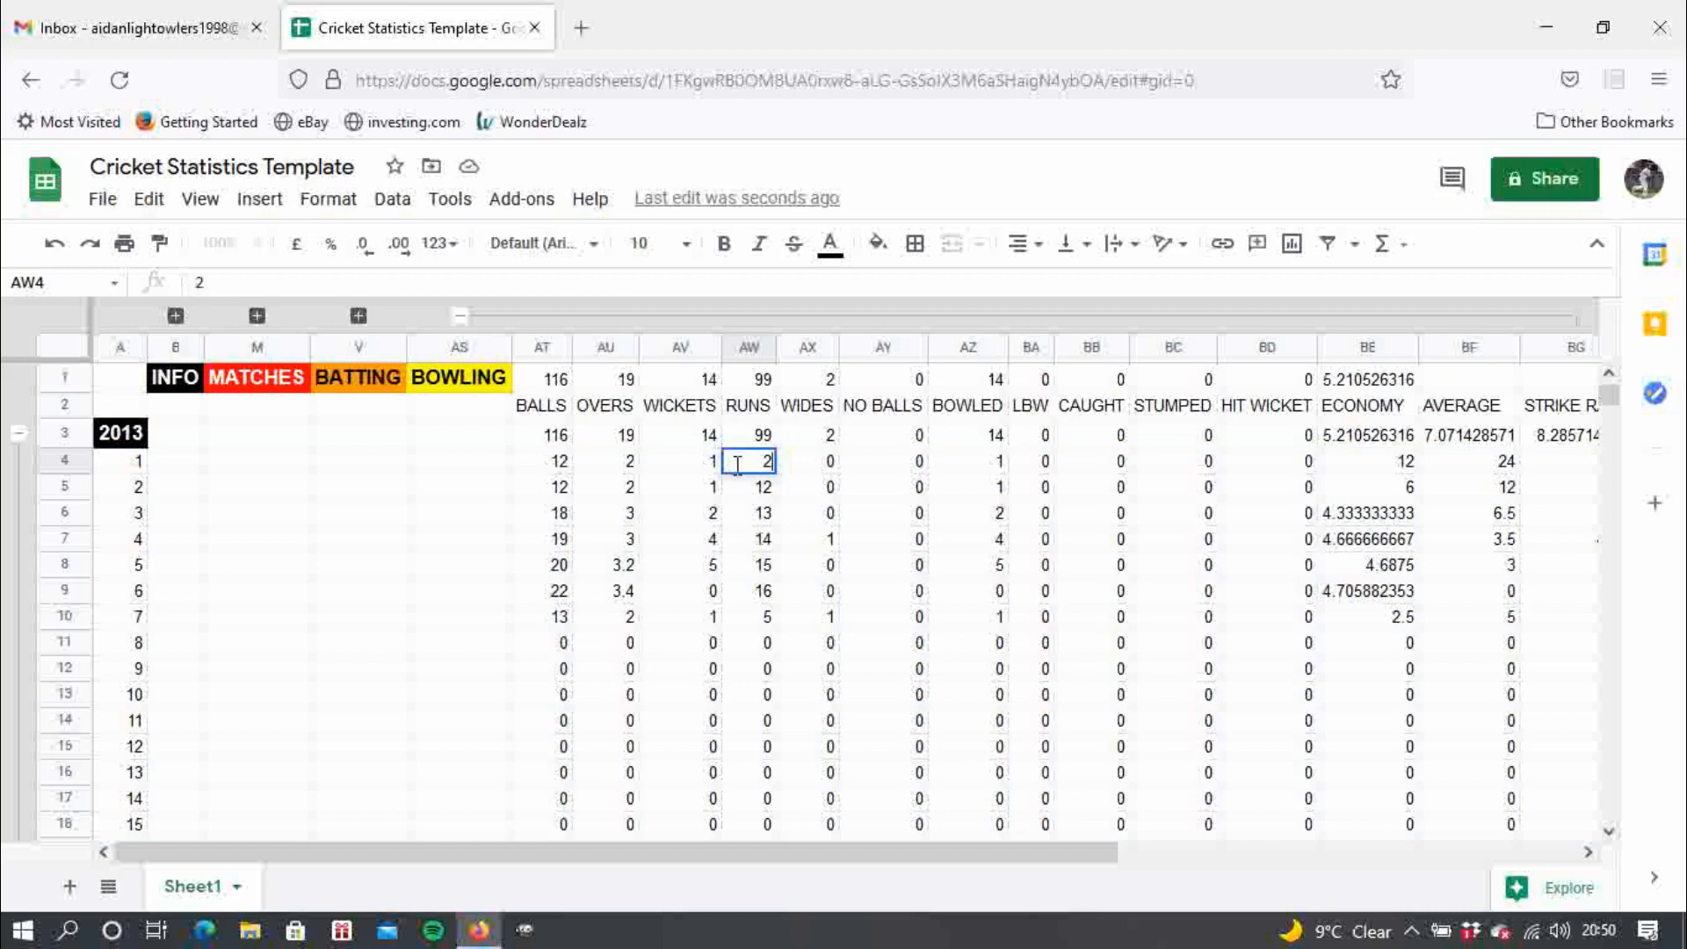
key(Return)
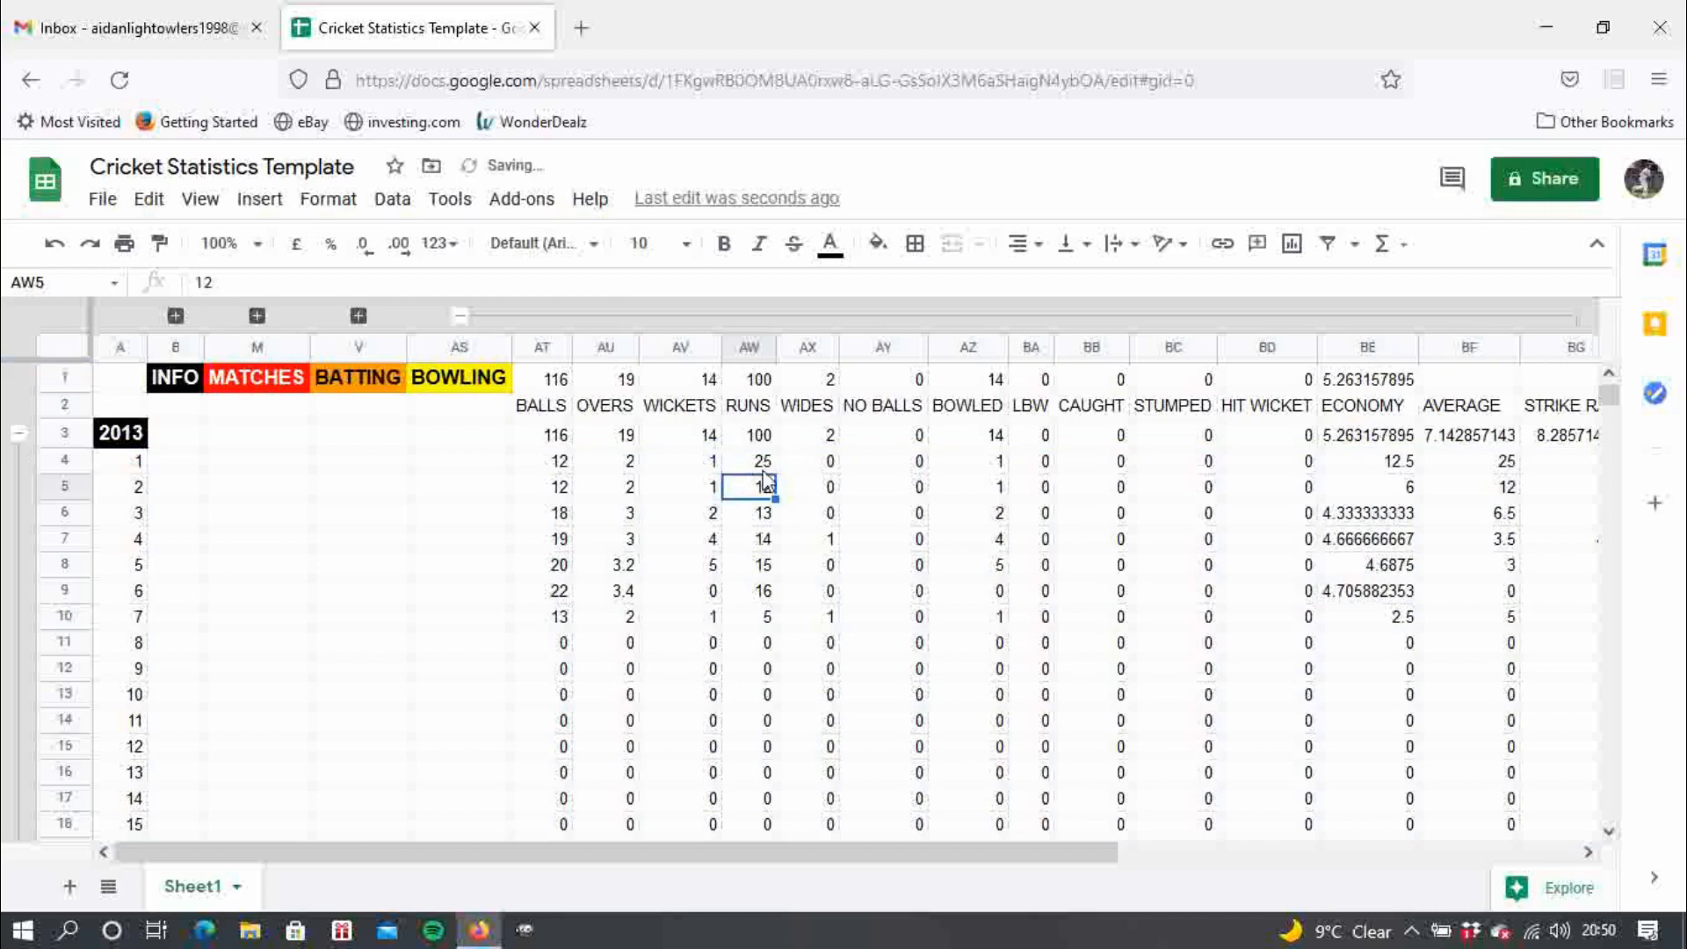
click(741, 467)
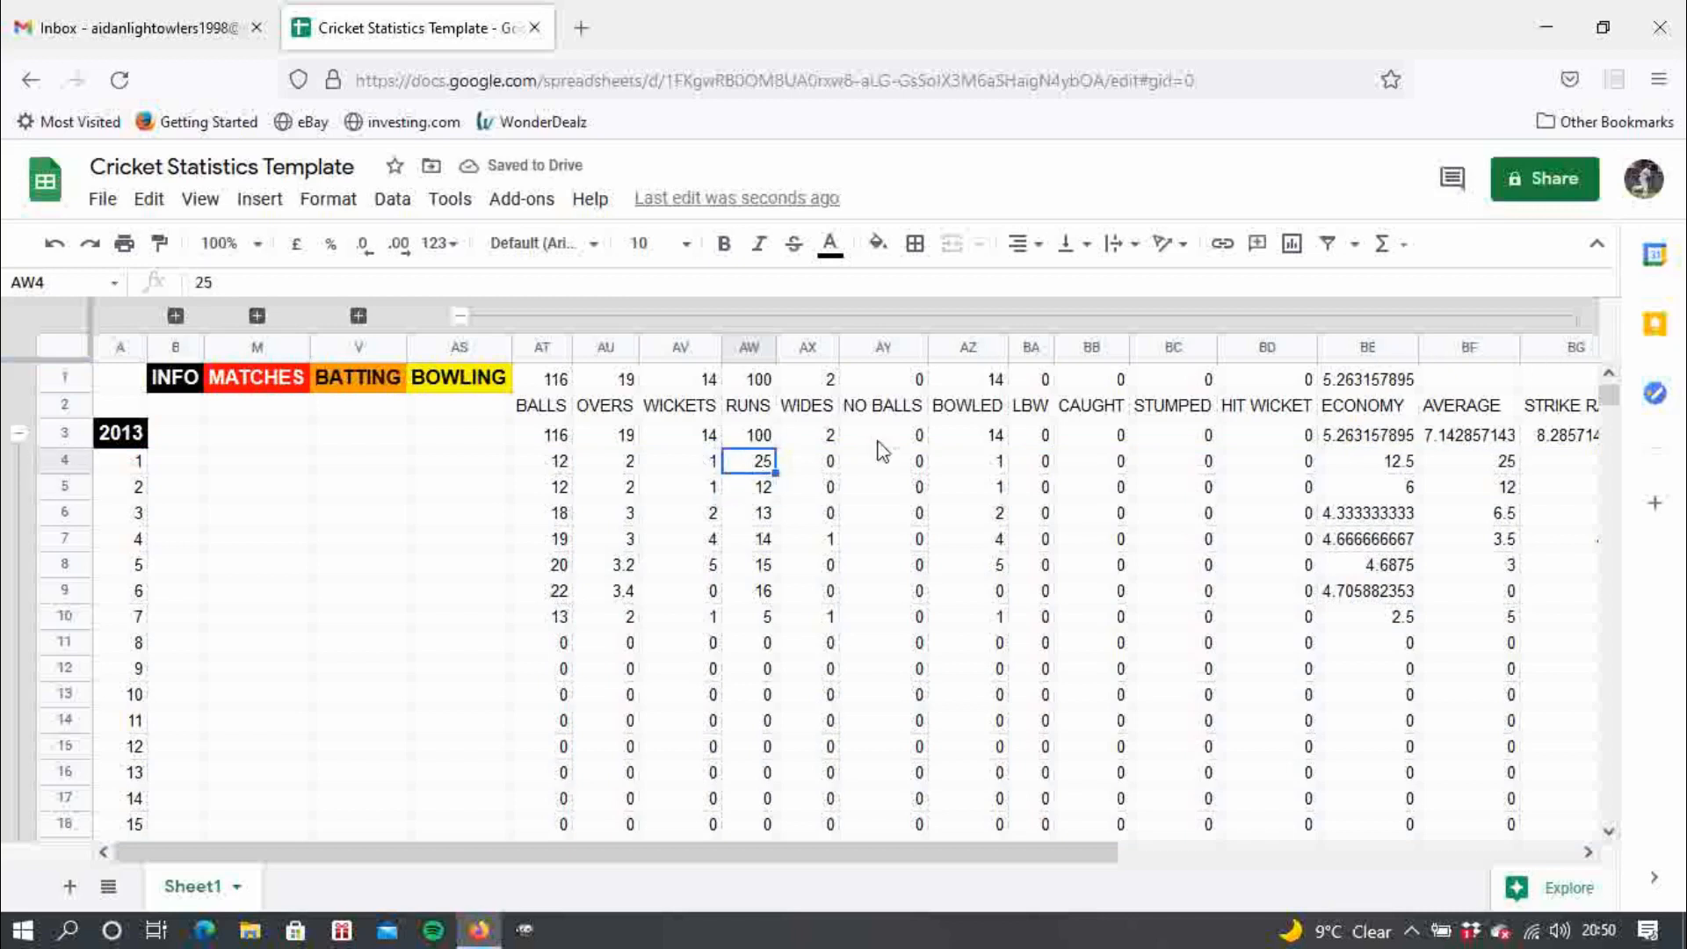
- Enter the overall bowling average formula =AW1/AV1 in BF1, dividing total runs by total wickets
click(1485, 381)
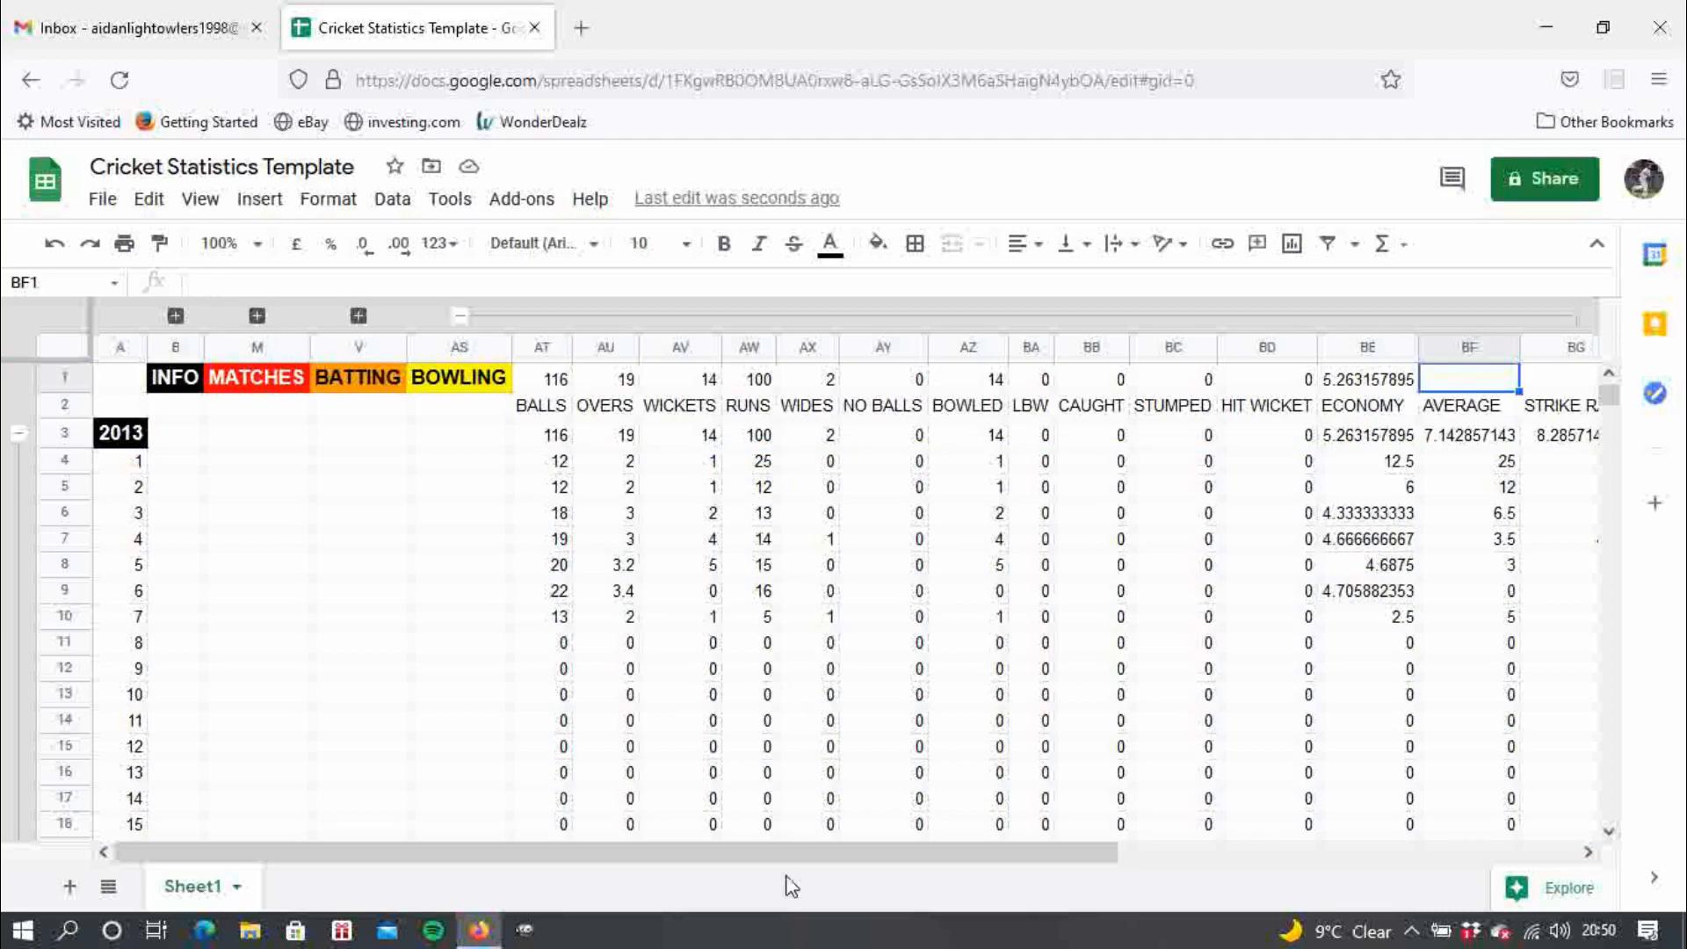
drag(793, 852, 1119, 799)
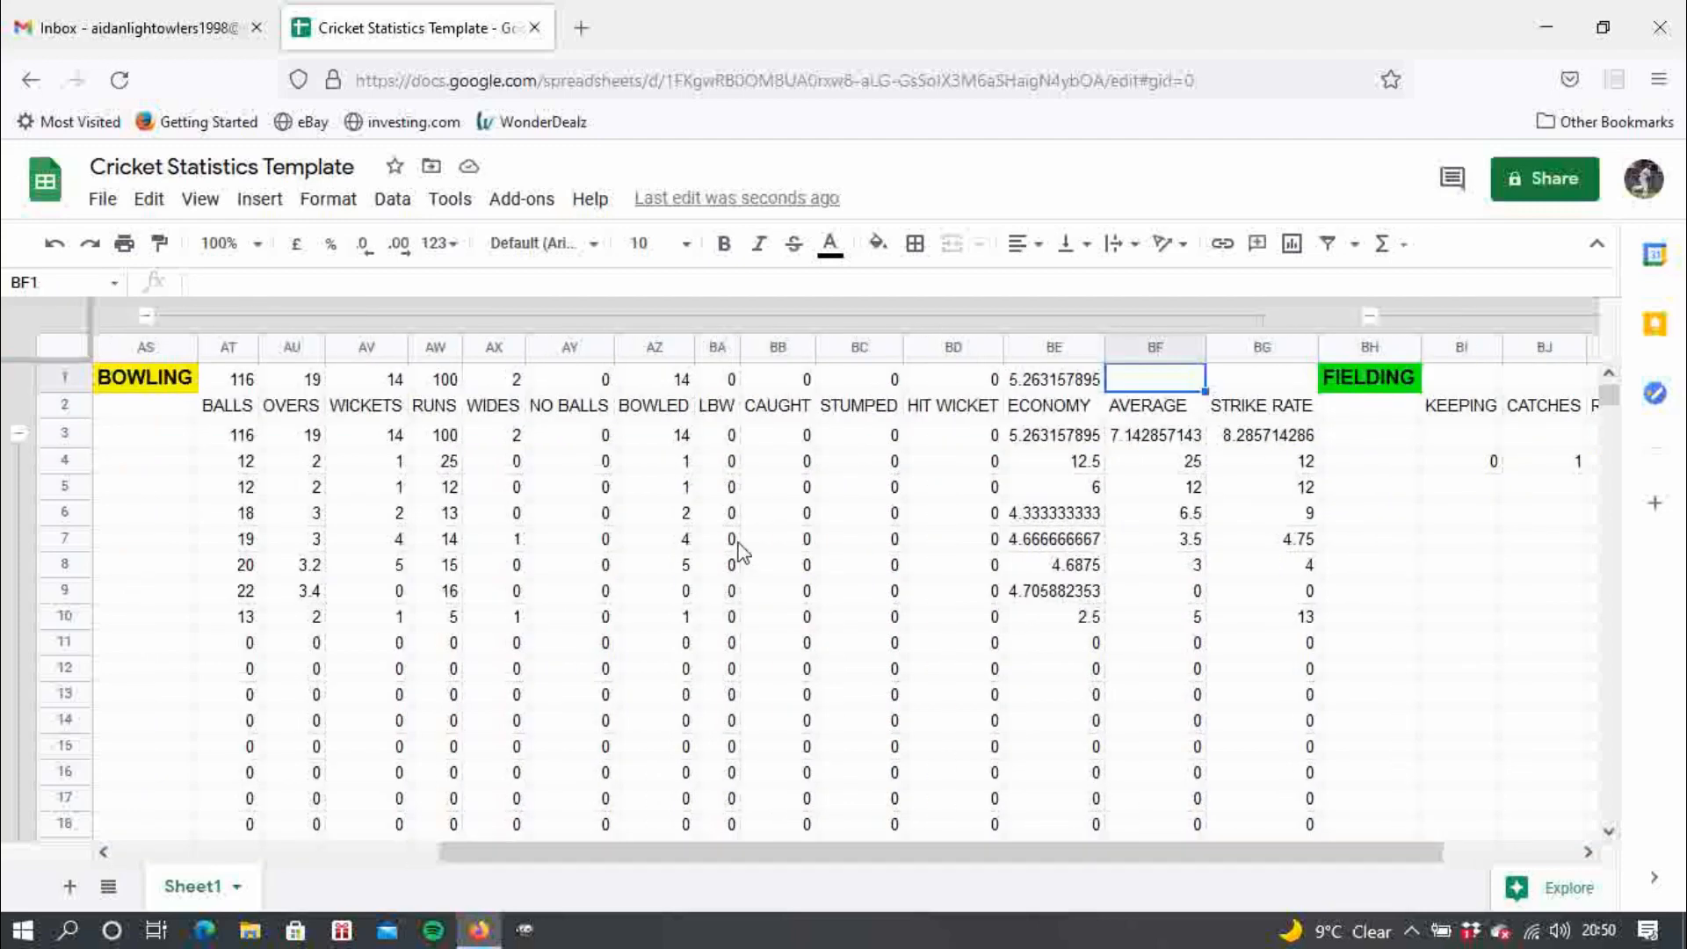
text(=)
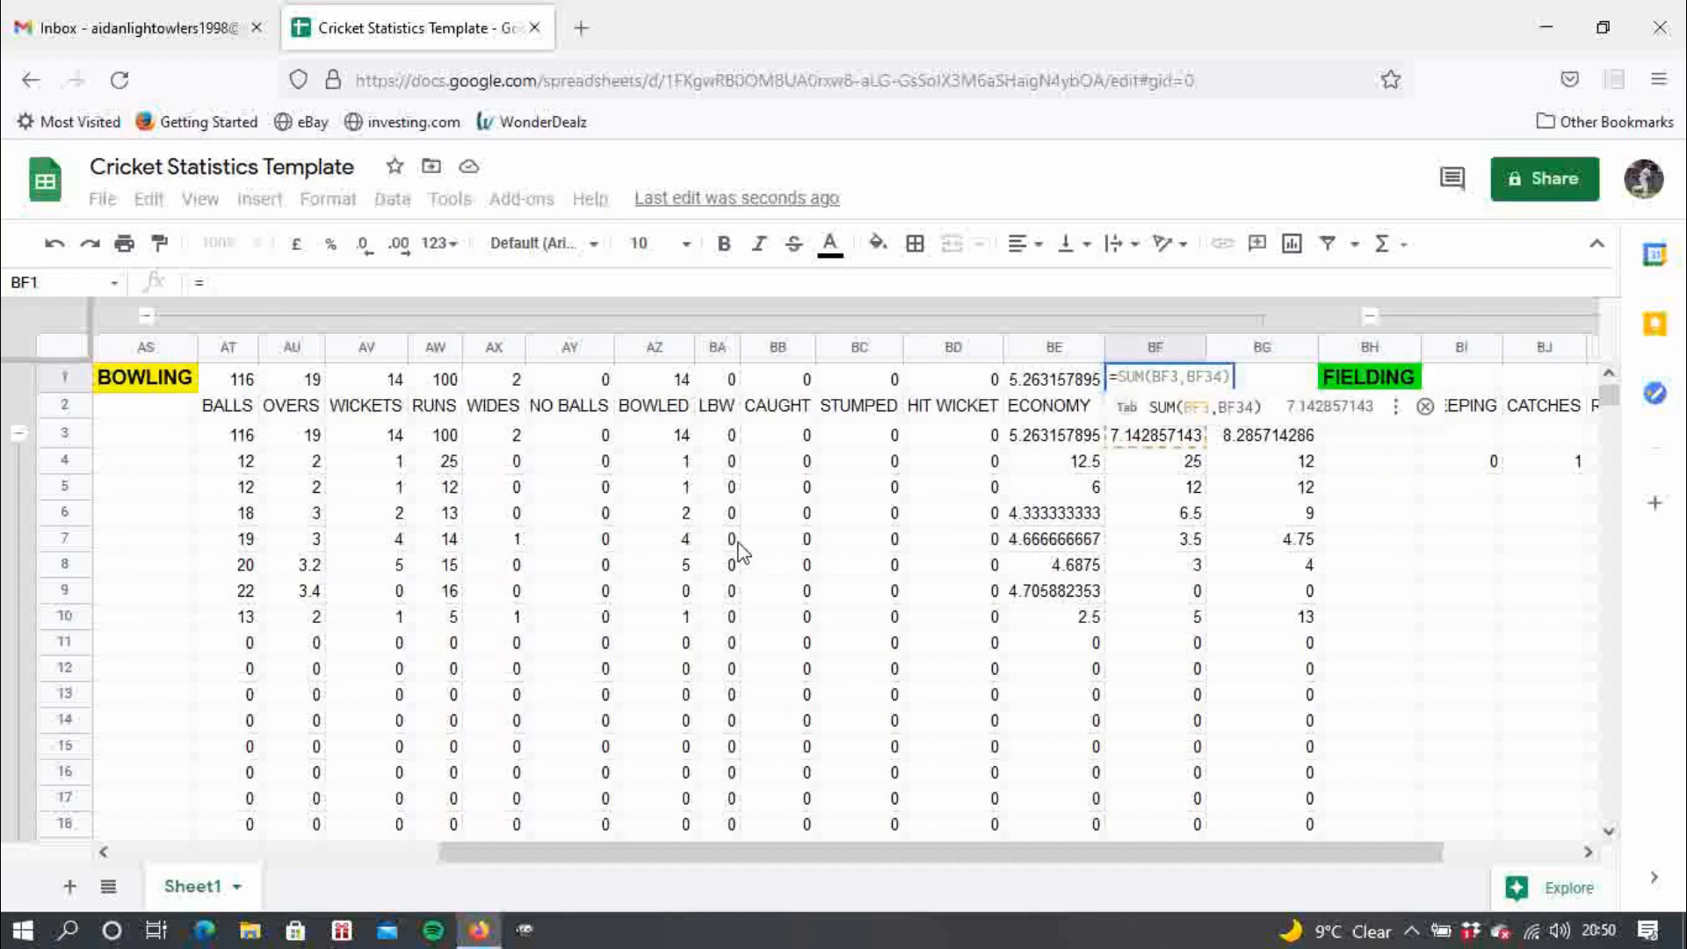
click(435, 347)
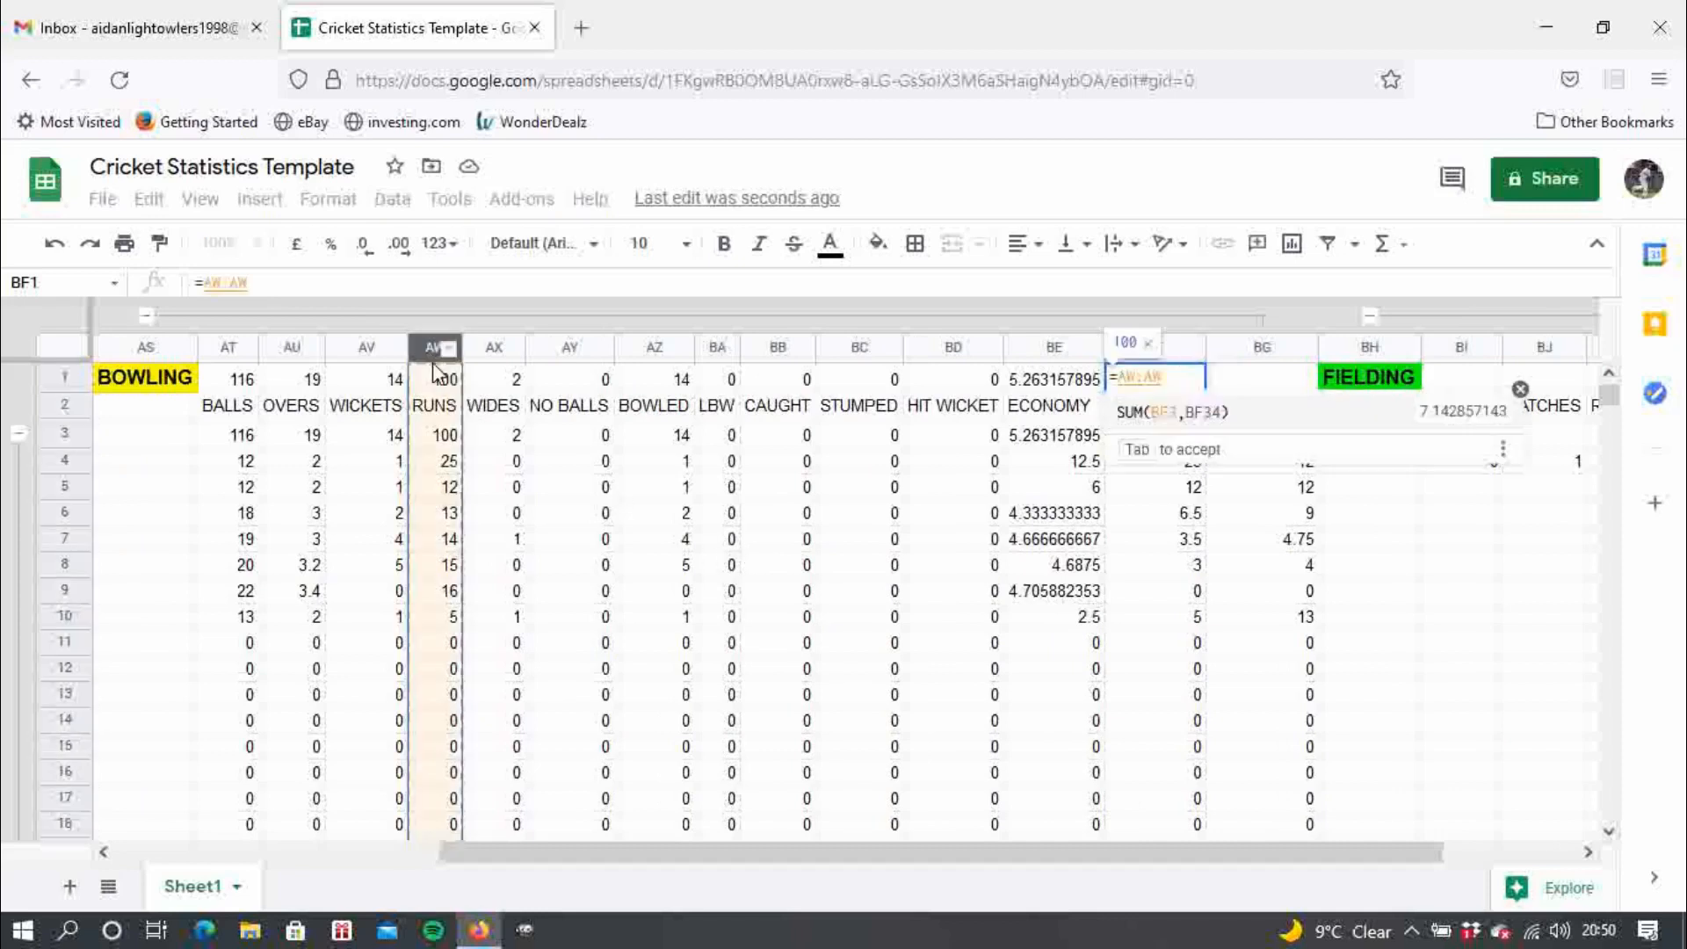
click(516, 378)
click(444, 378)
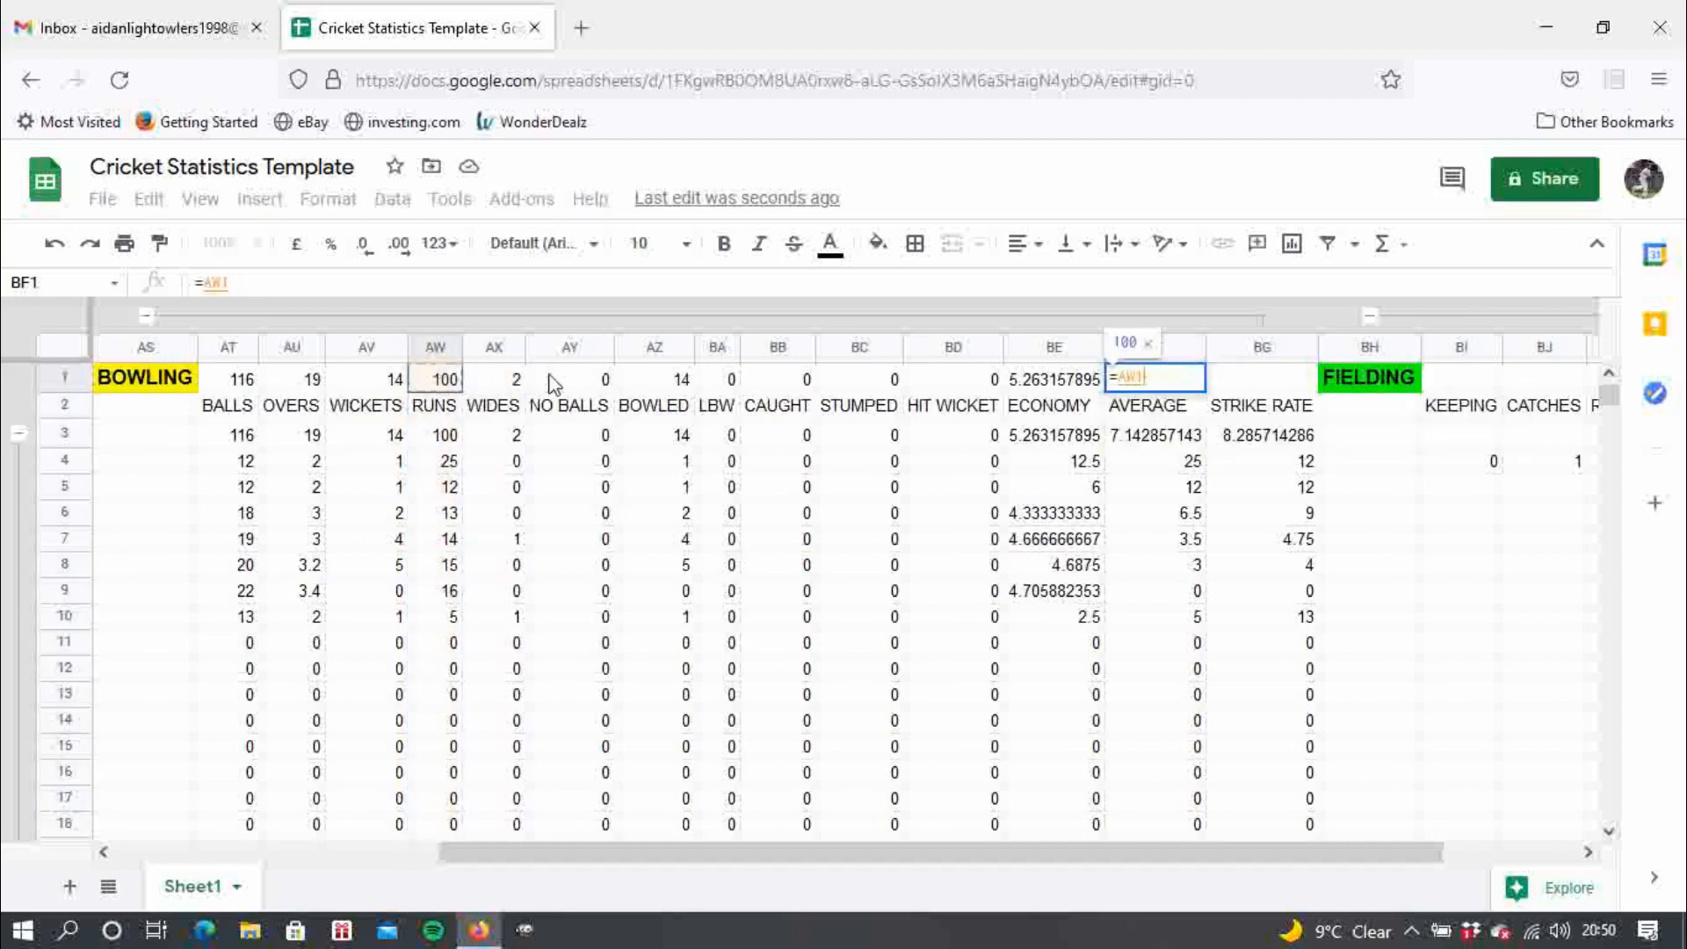
text(/)
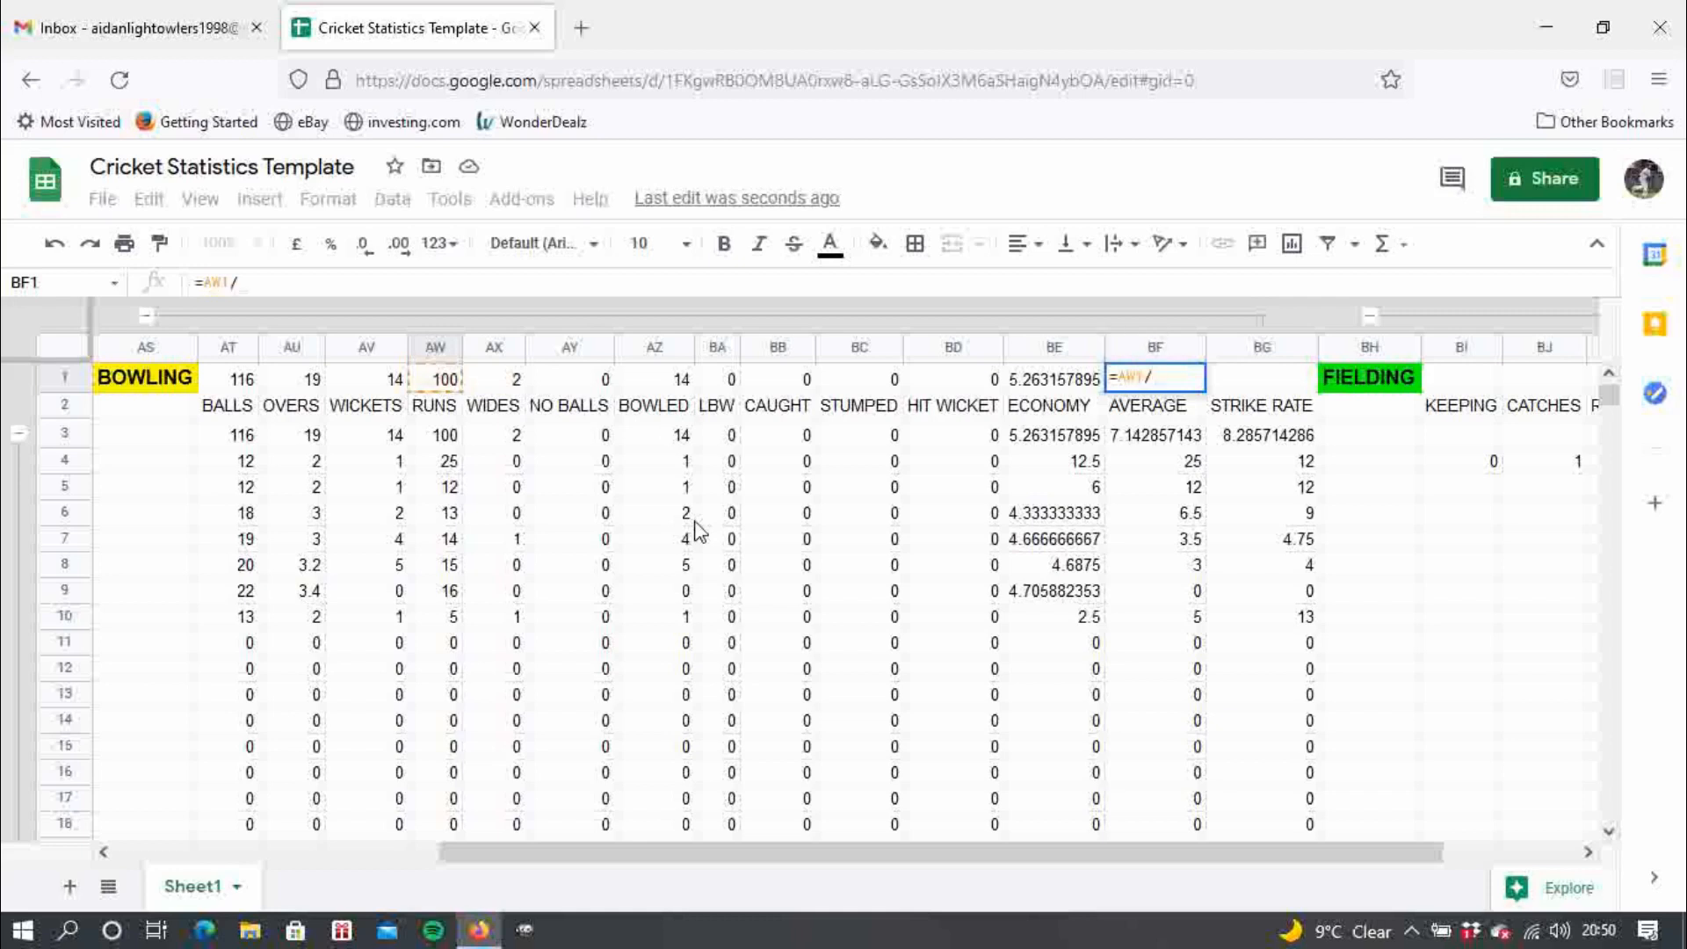
click(356, 376)
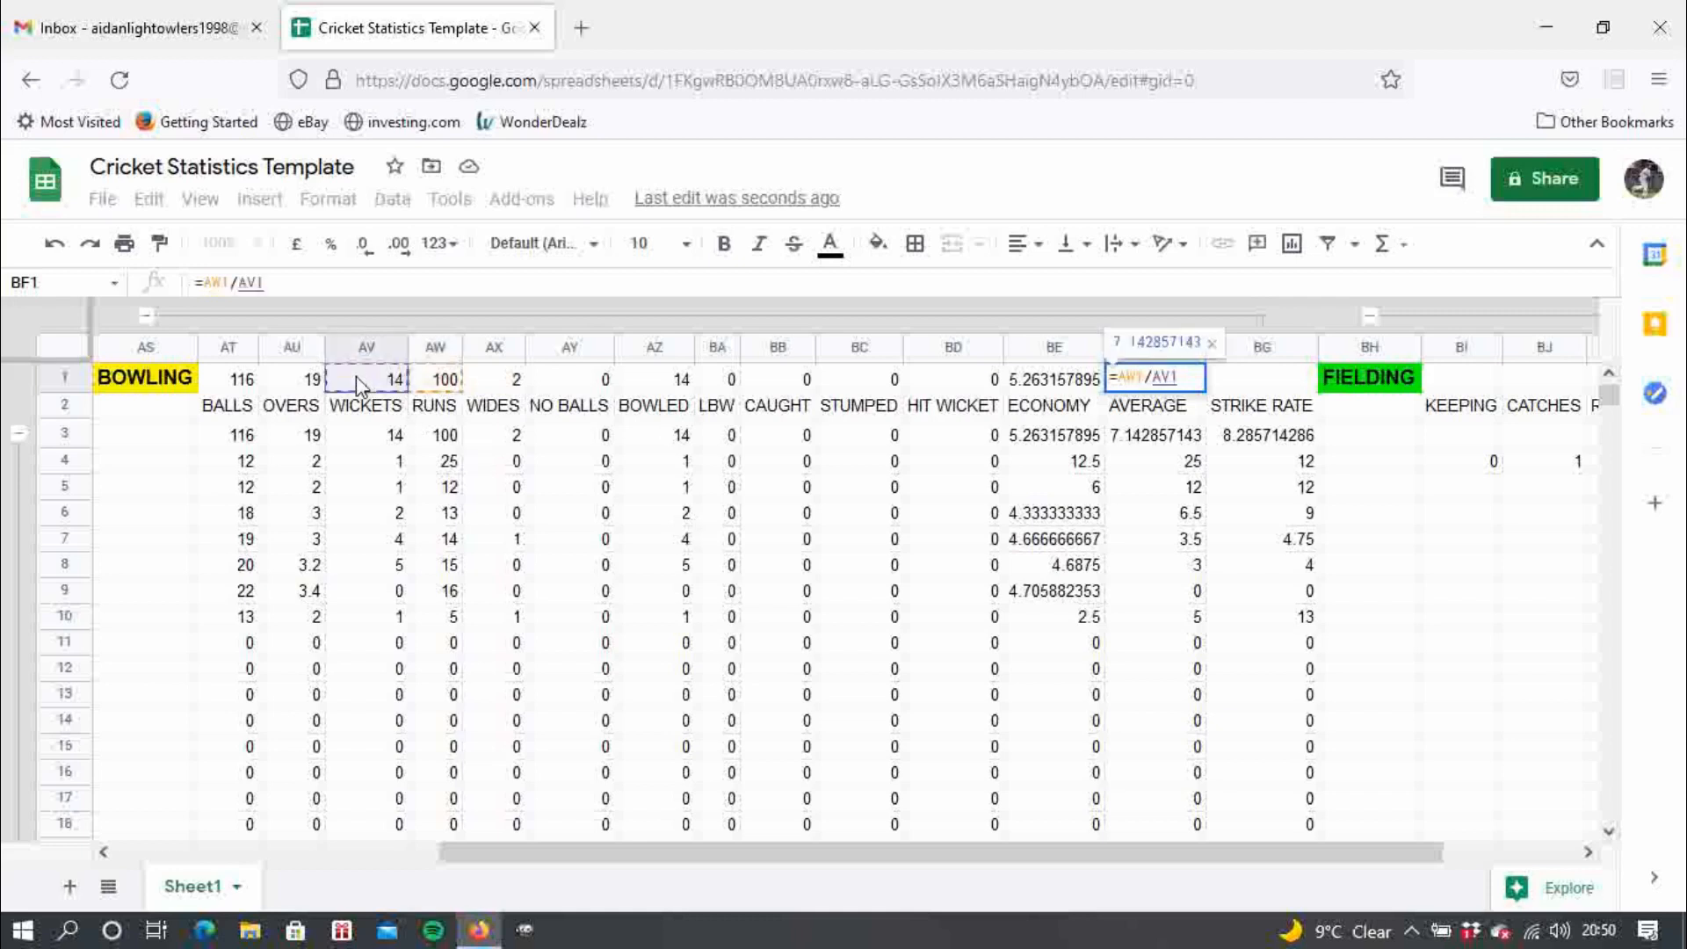
key(Return)
- Enter the overall strike rate formula =AT1/AV1 in BG1, dividing total balls by total wickets
click(1232, 371)
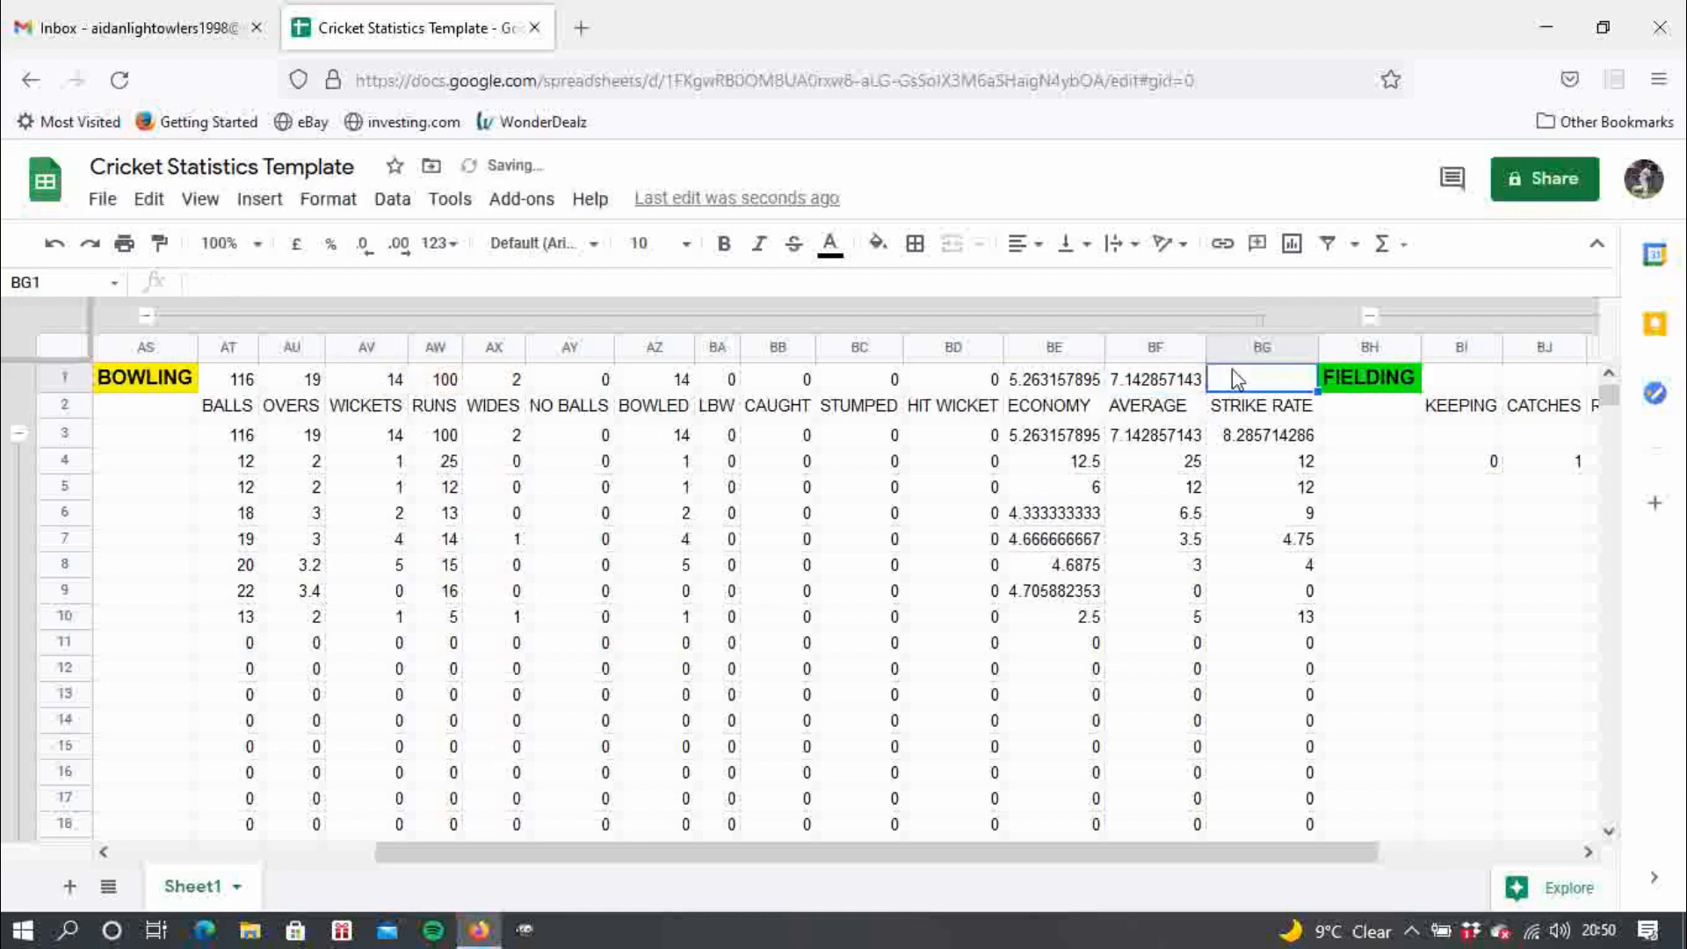
text(=)
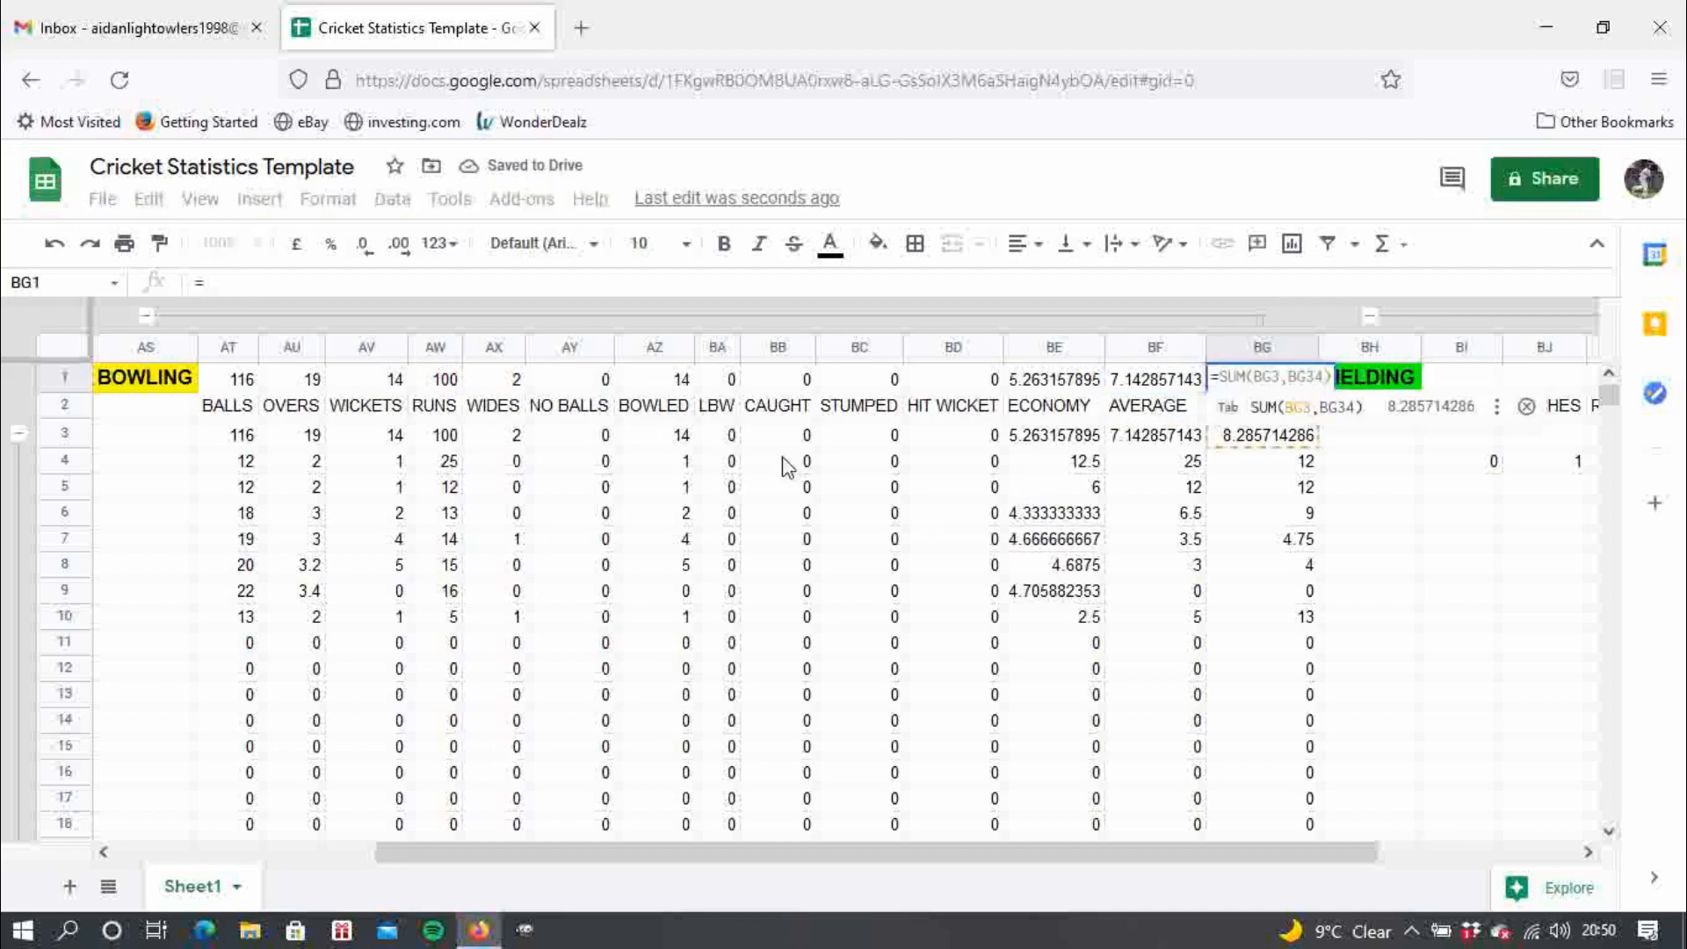
click(241, 381)
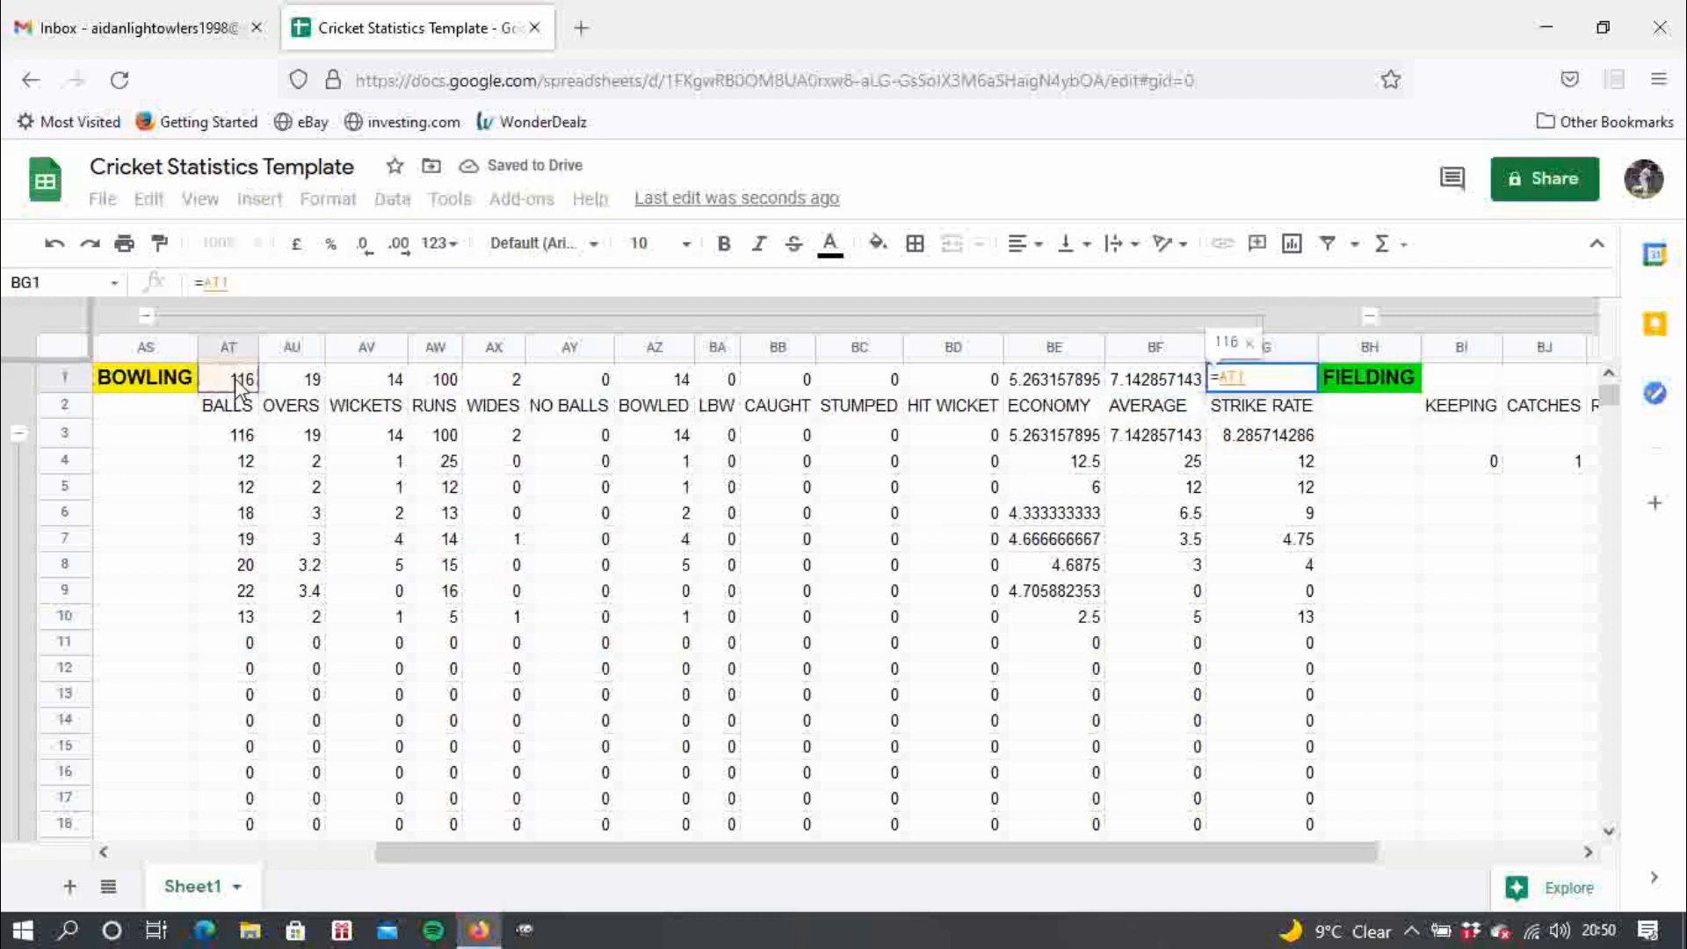
text(/)
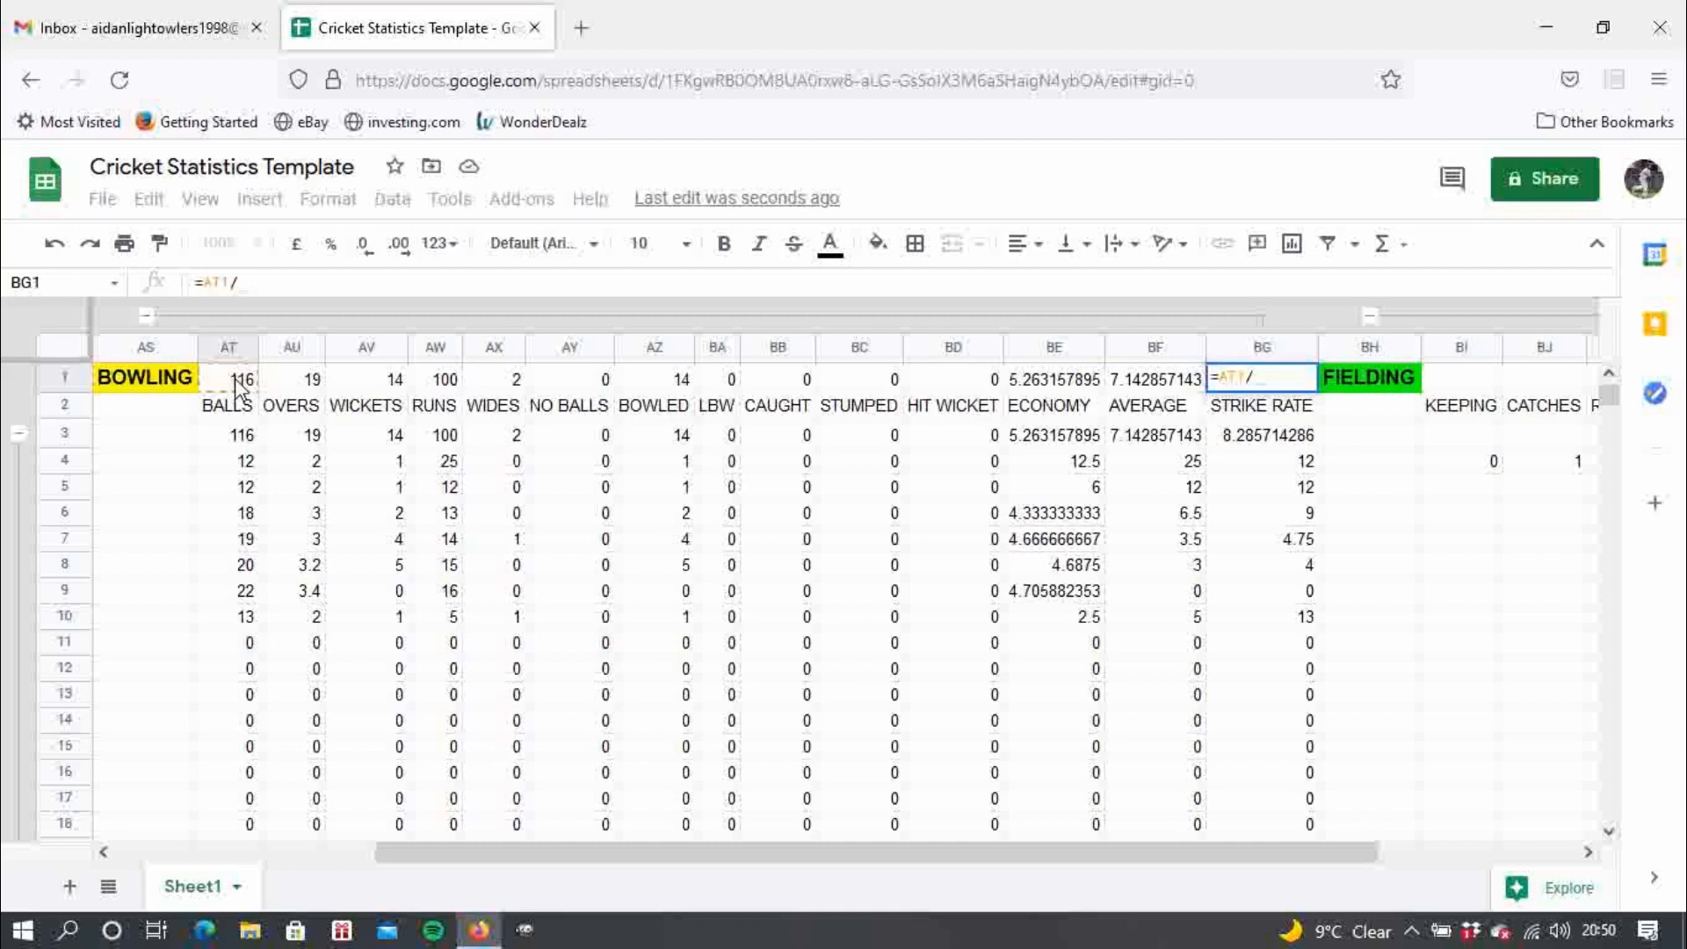
click(373, 391)
key(Return)
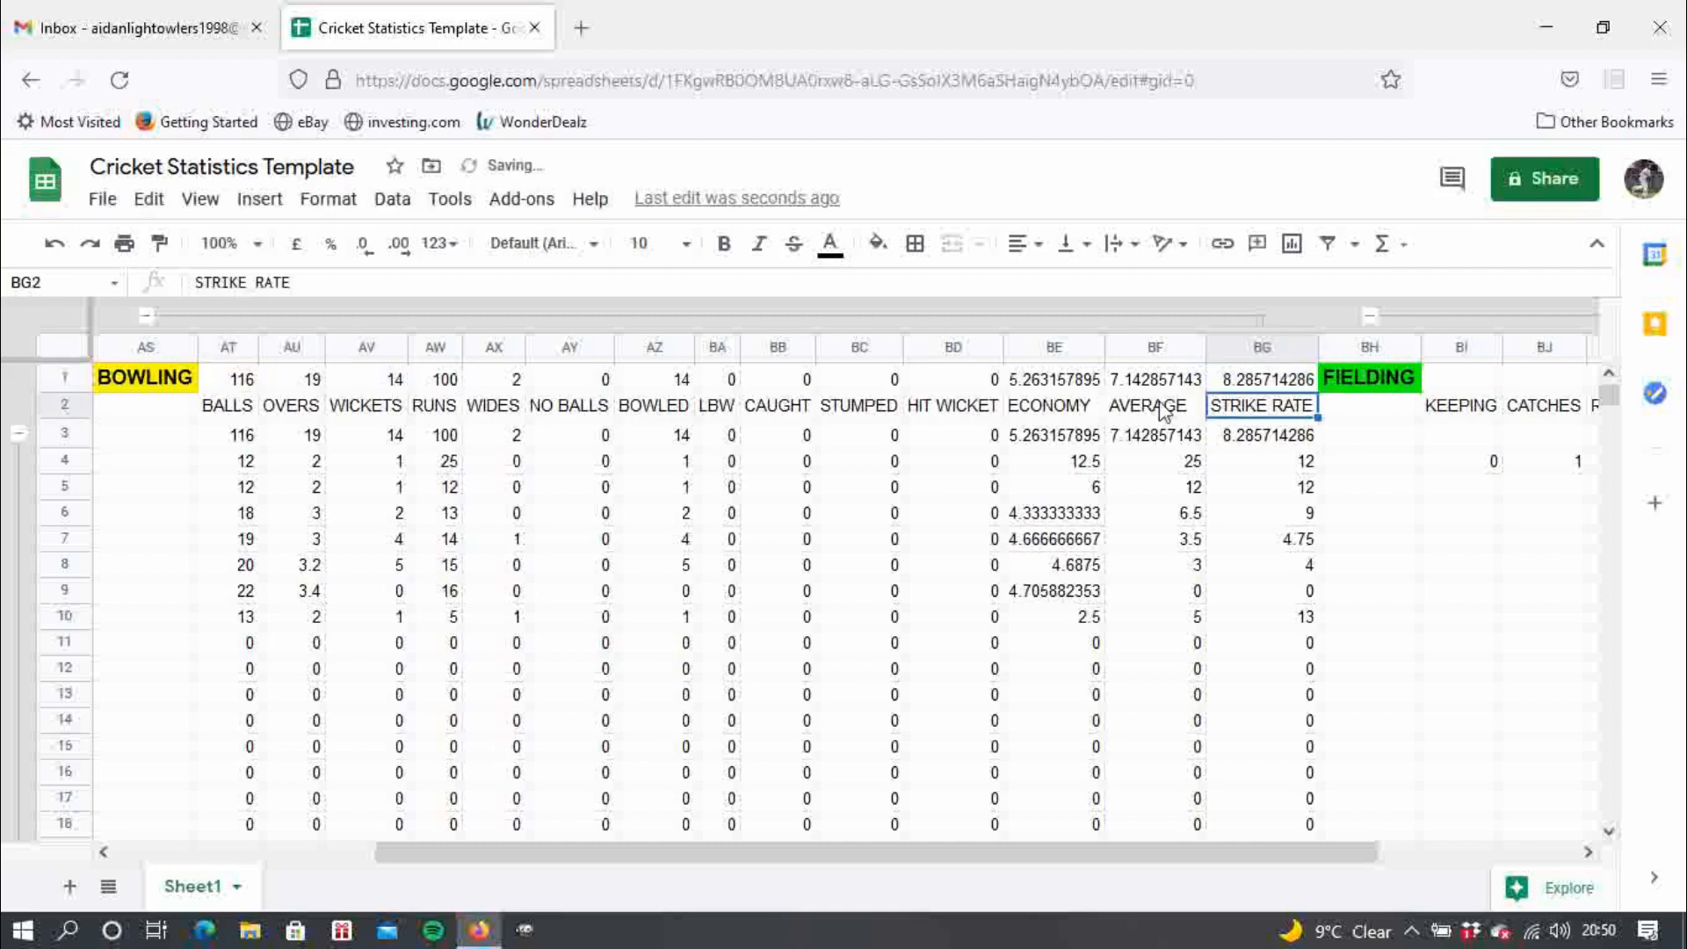
- Enter 0 in BI5 under Keeping and fill it through BM34 across all fielding columns
drag(1105, 861, 1306, 860)
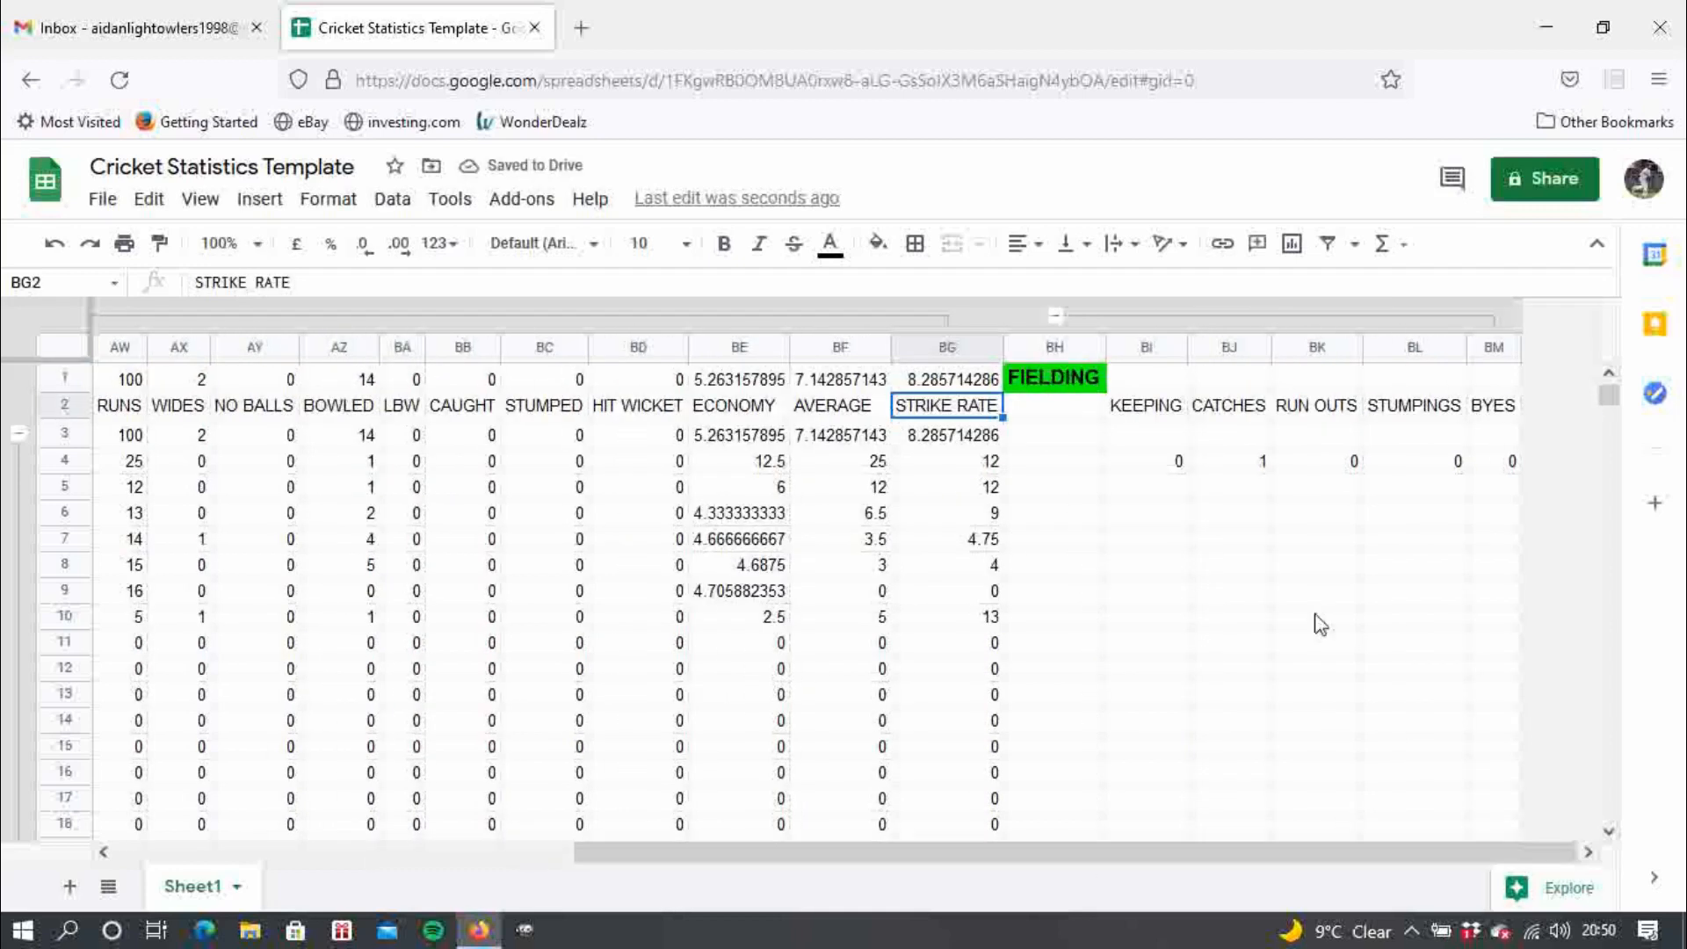
click(1174, 463)
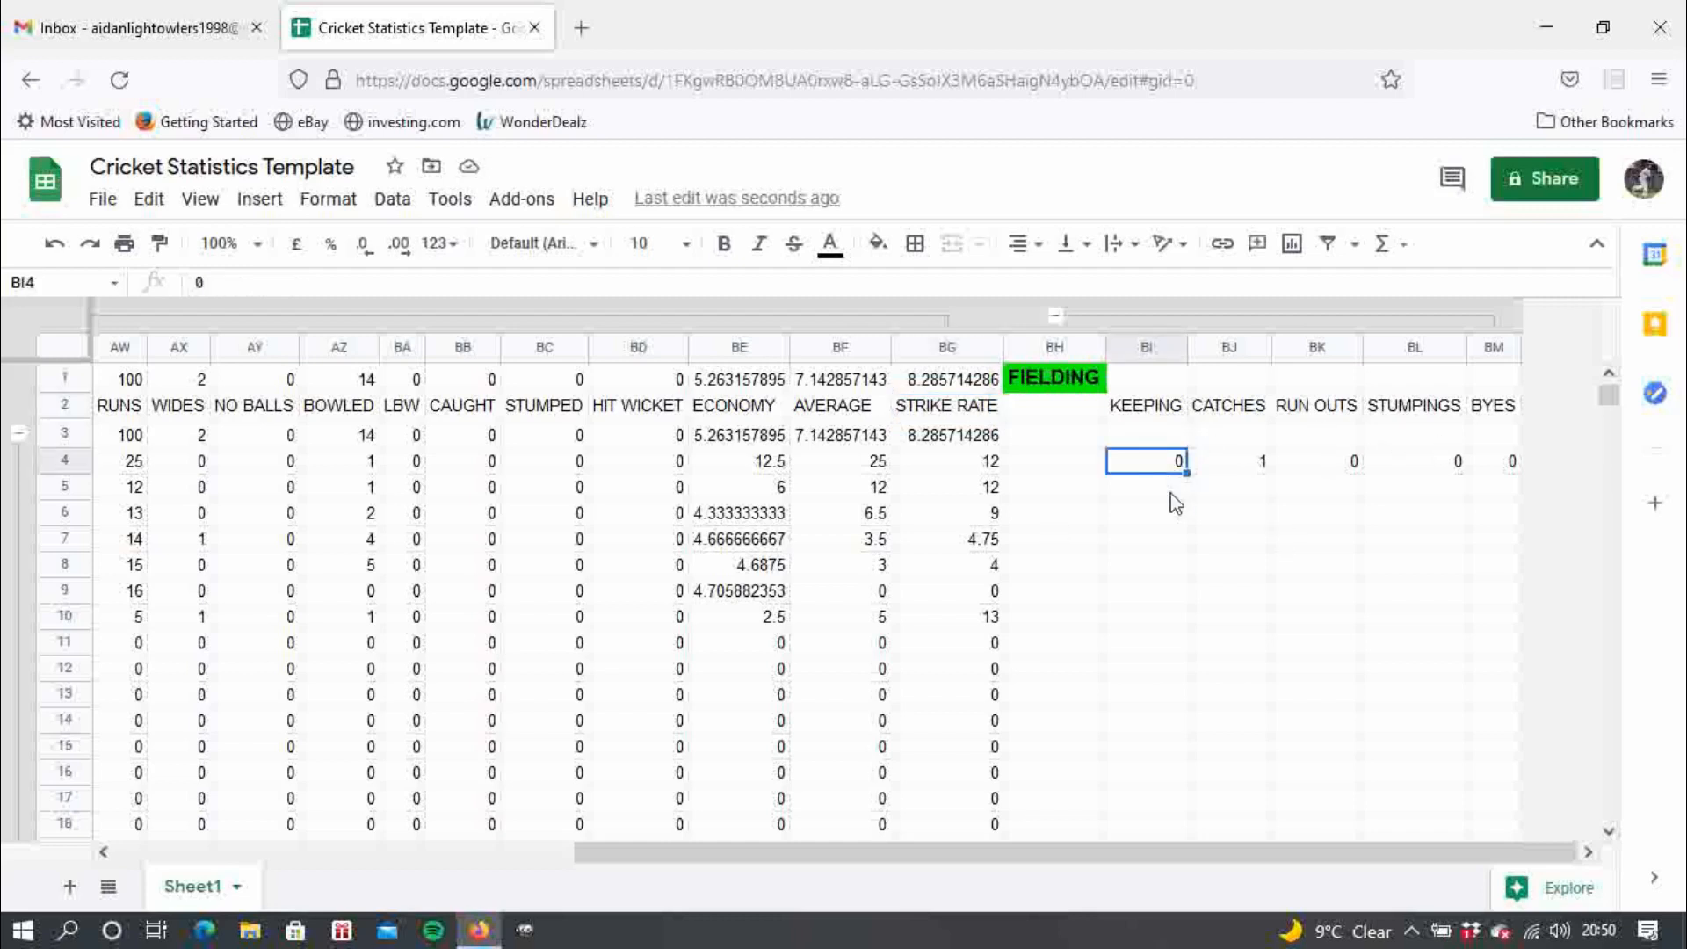
click(1174, 491)
text(0)
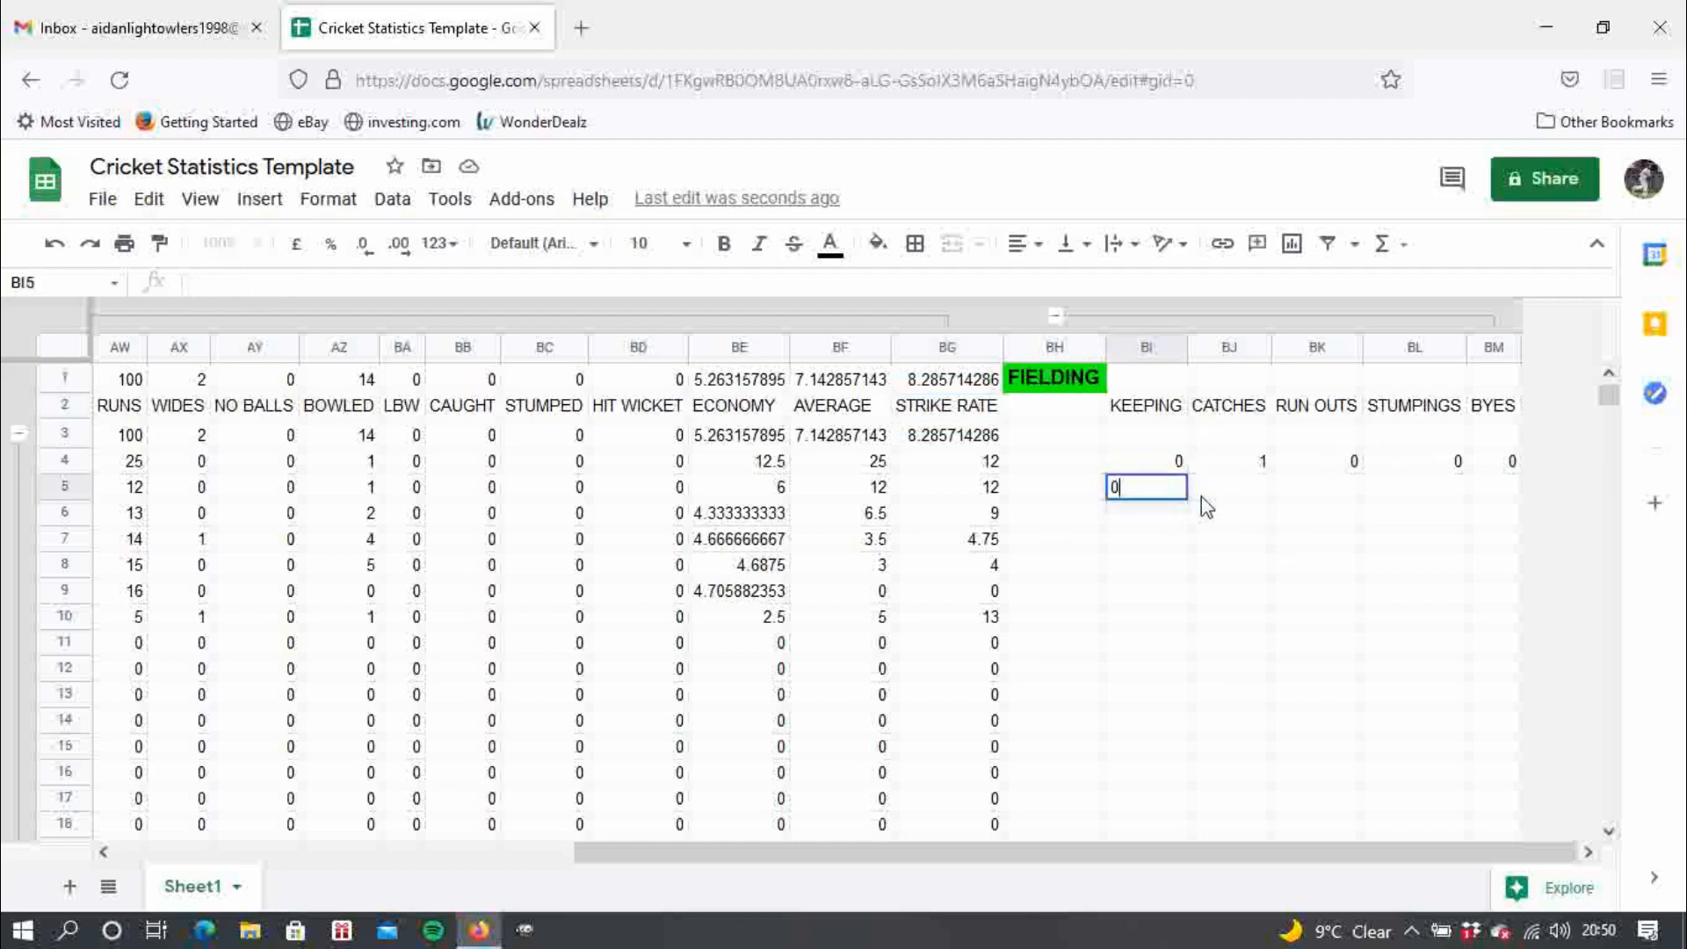
key(Return)
click(1167, 490)
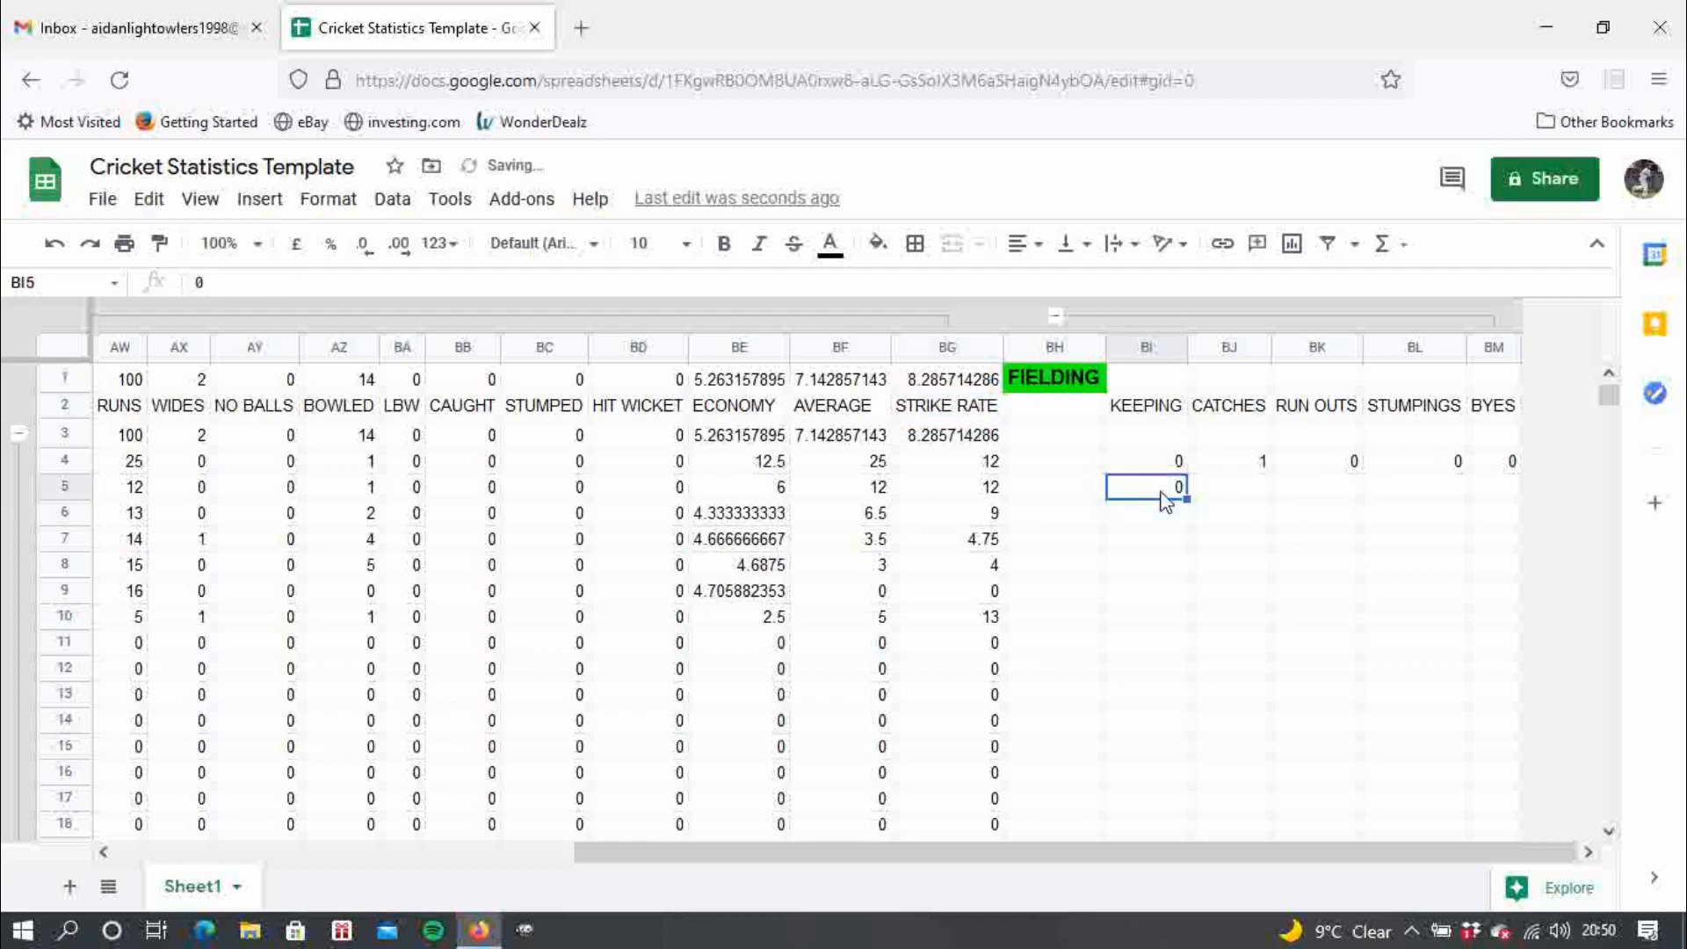
drag(1187, 498, 1508, 620)
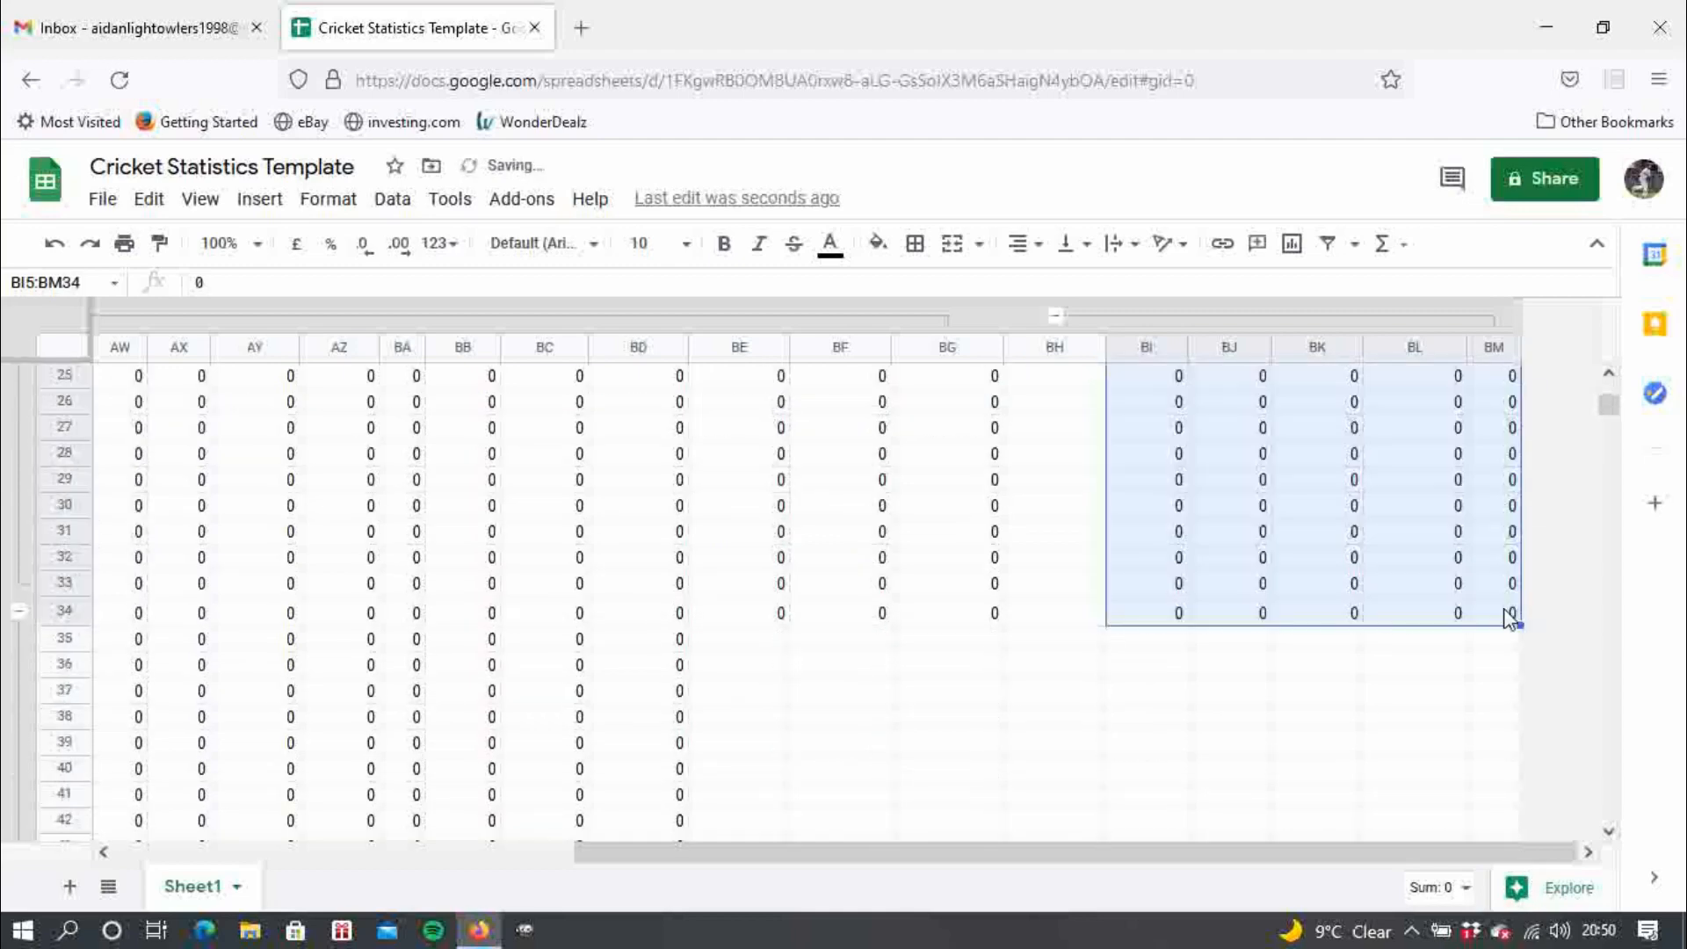
drag(1610, 409, 1610, 376)
click(1158, 380)
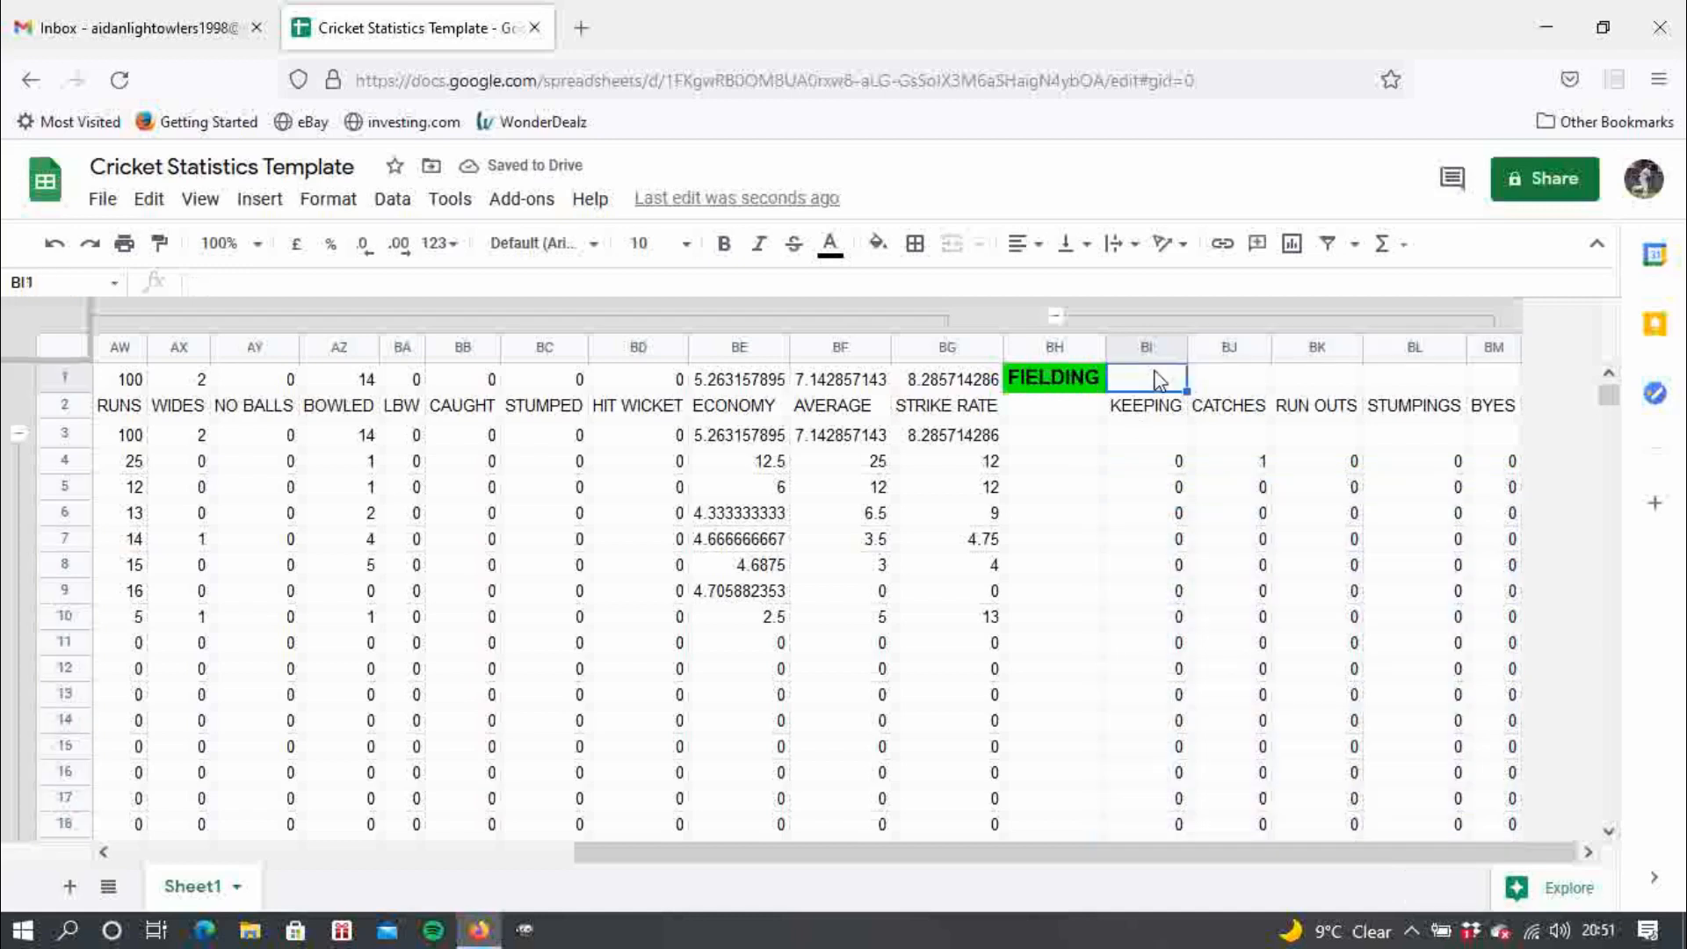
text(=)
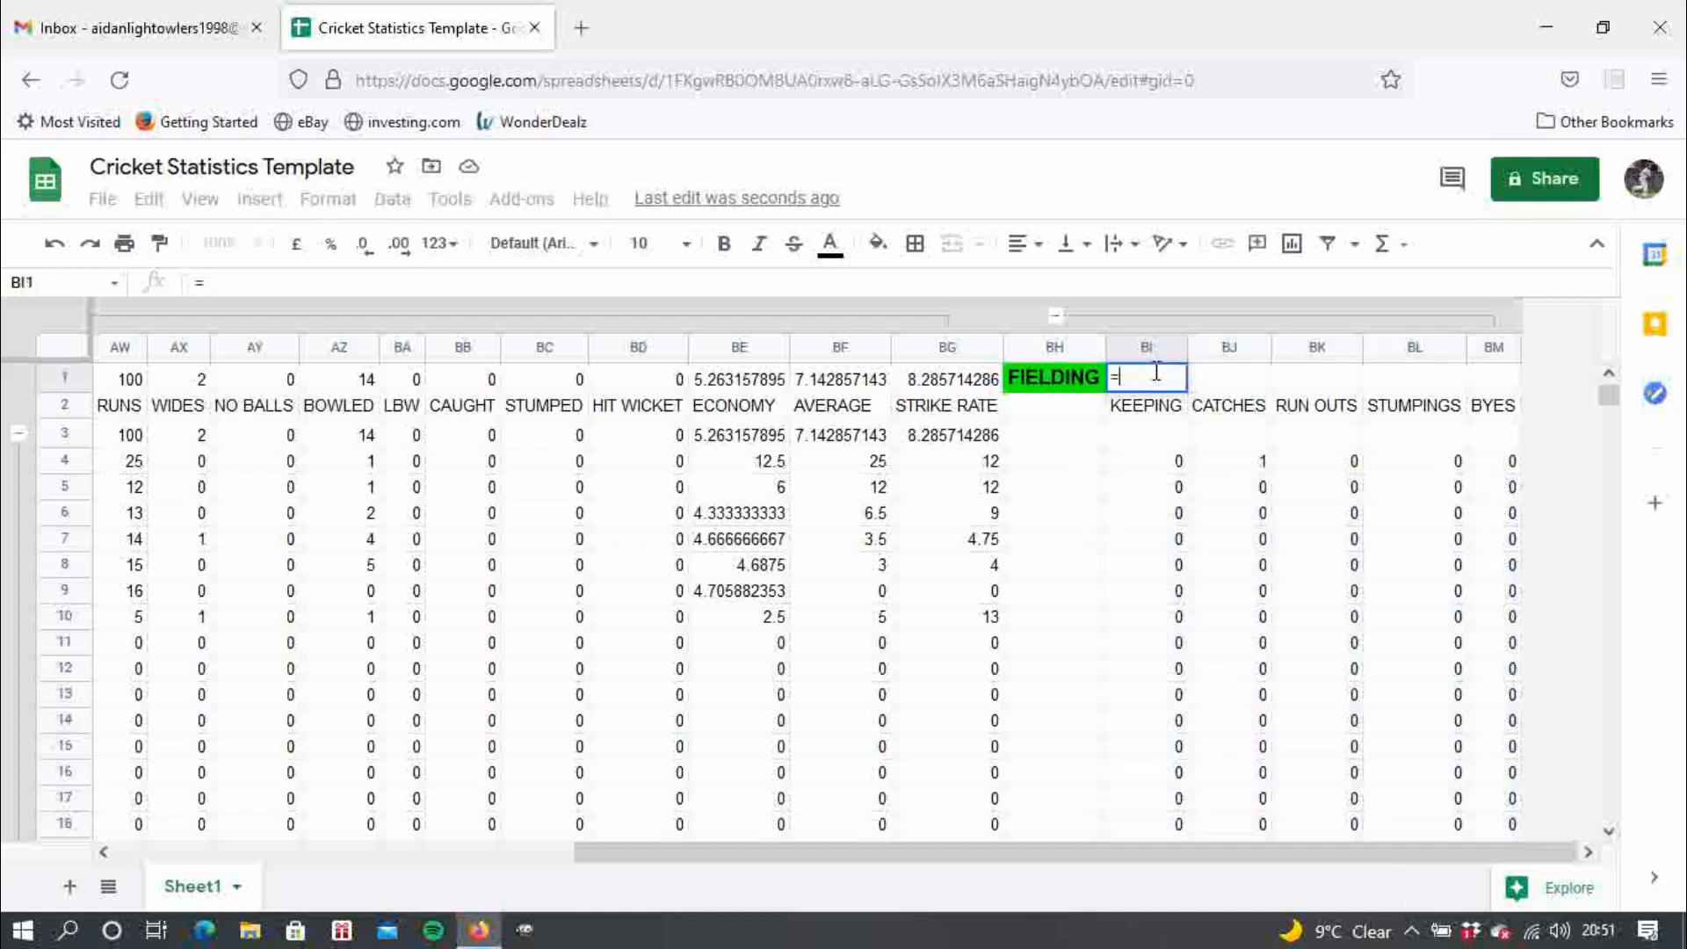
key(Escape)
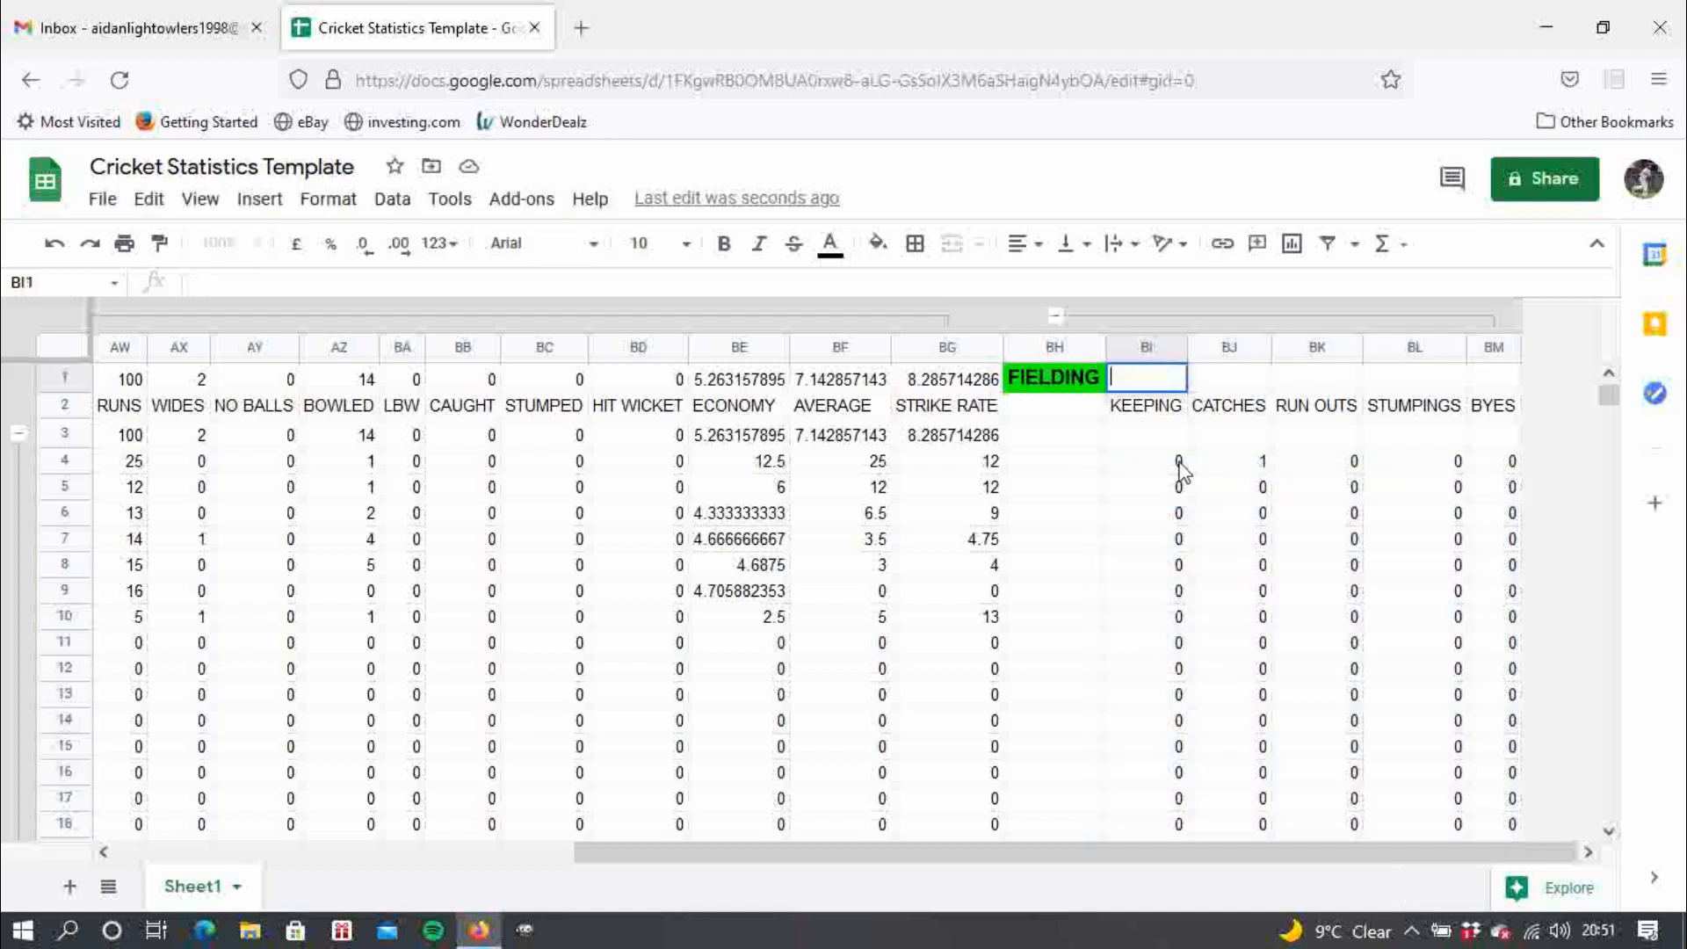
- Enter the 2013 keeping total =SUM(BI4:BI33) in BI3 and copy it across the fielding columns to BM3
click(1135, 440)
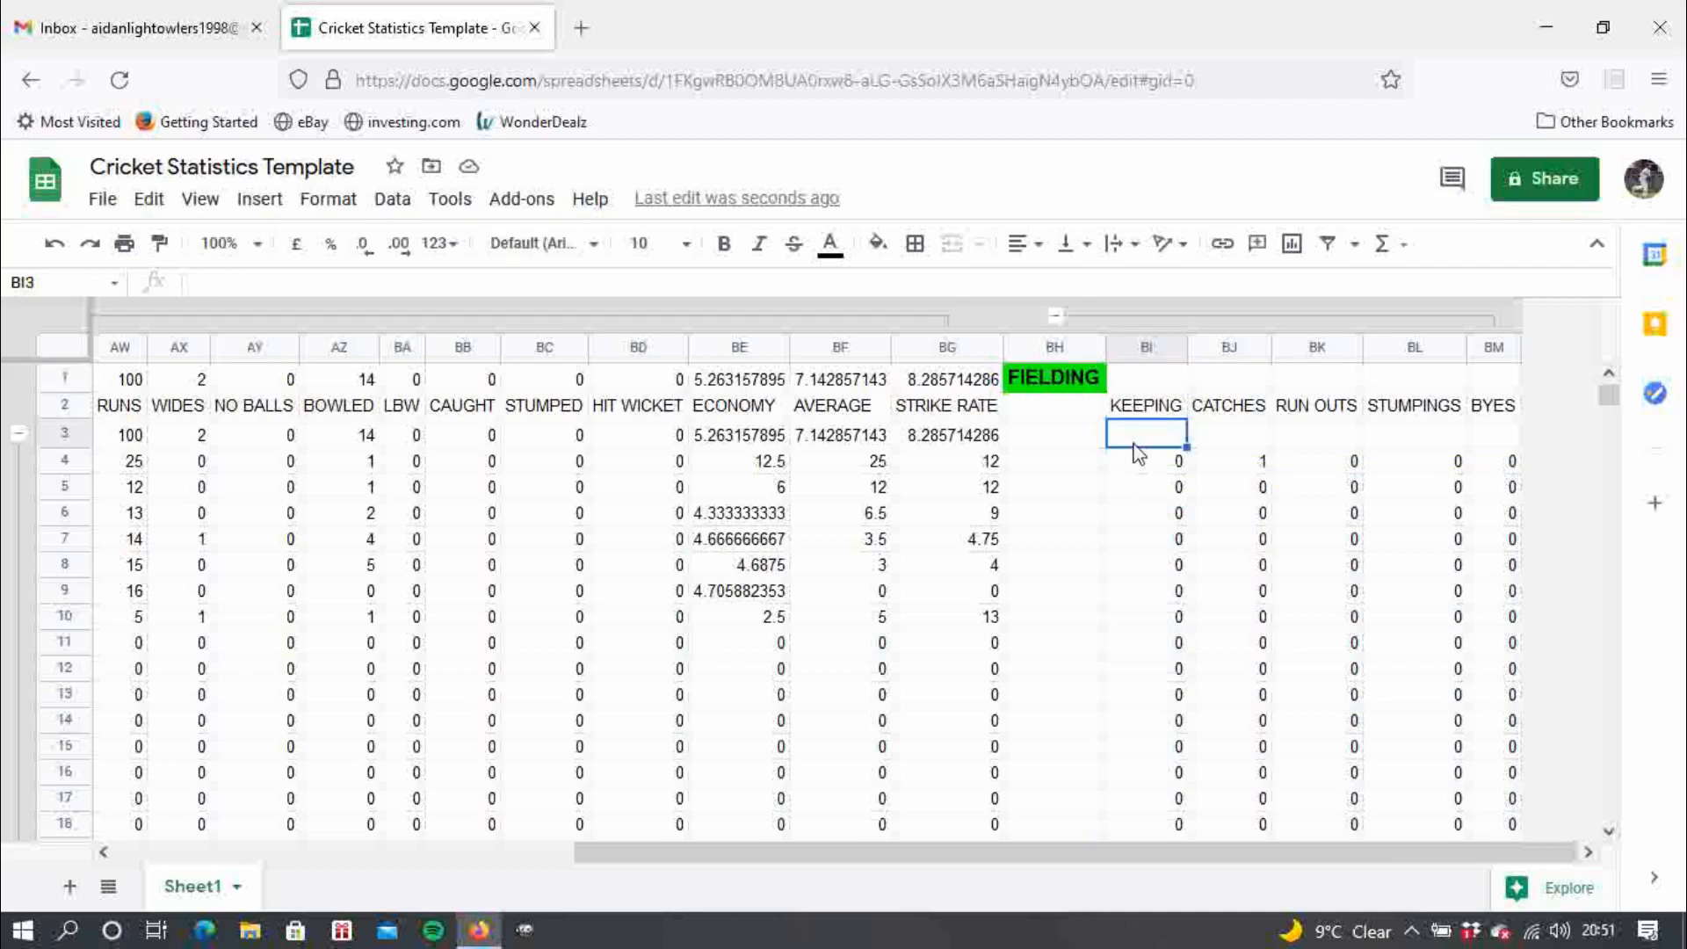
text(=SUM)
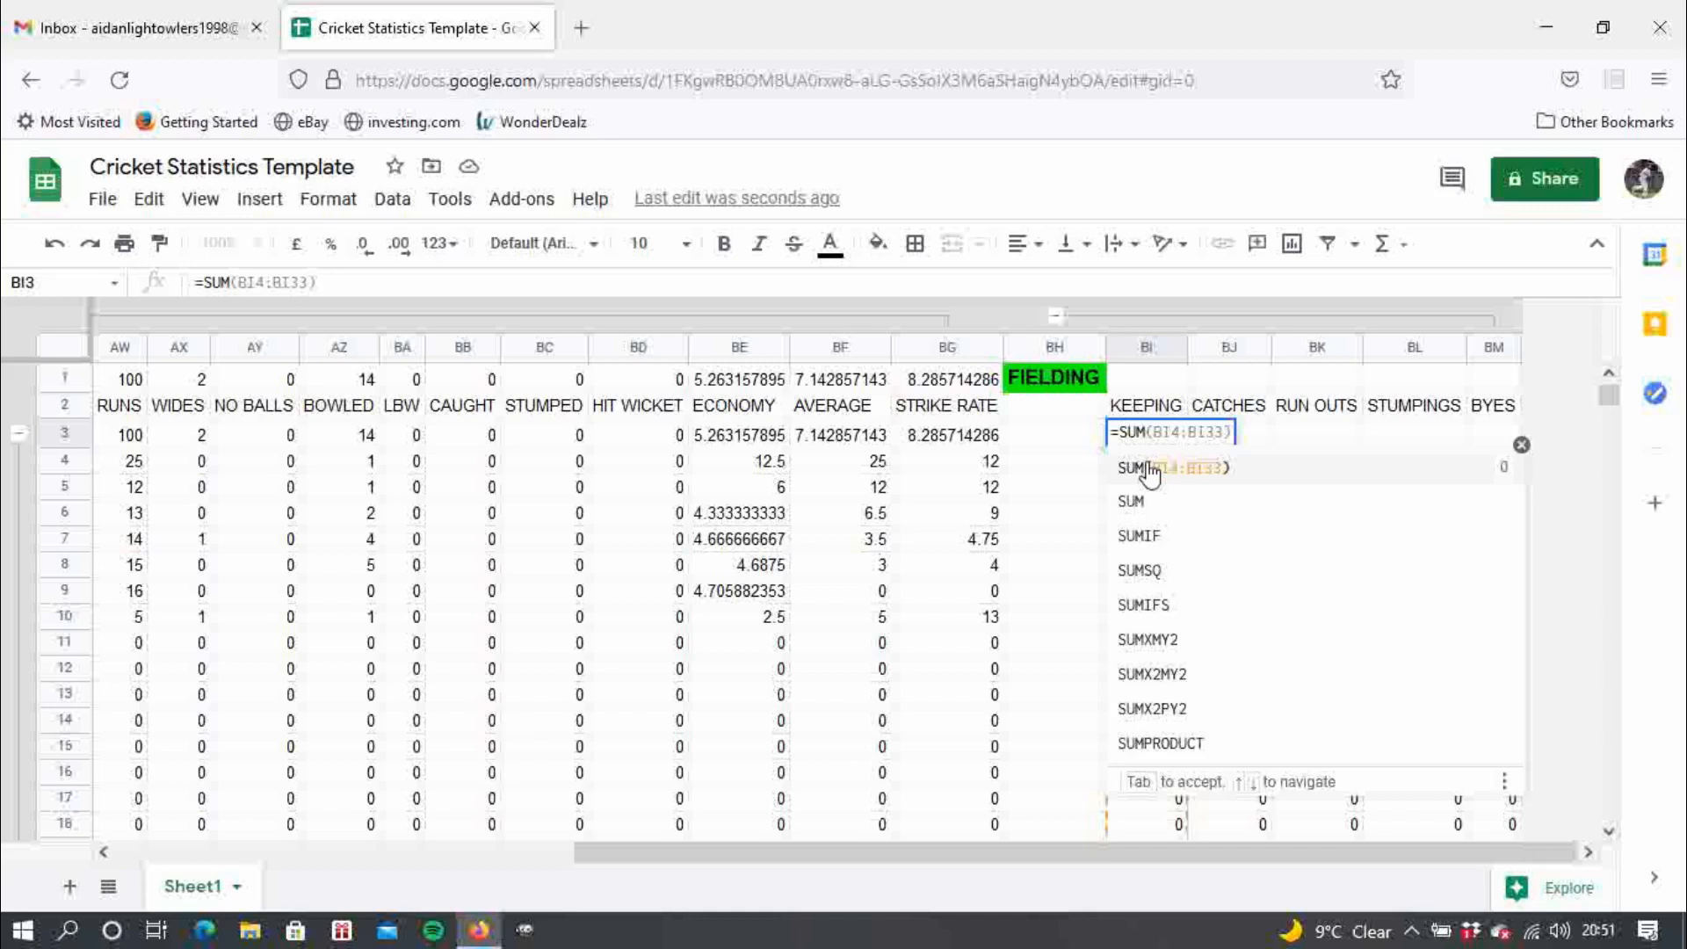
click(1149, 472)
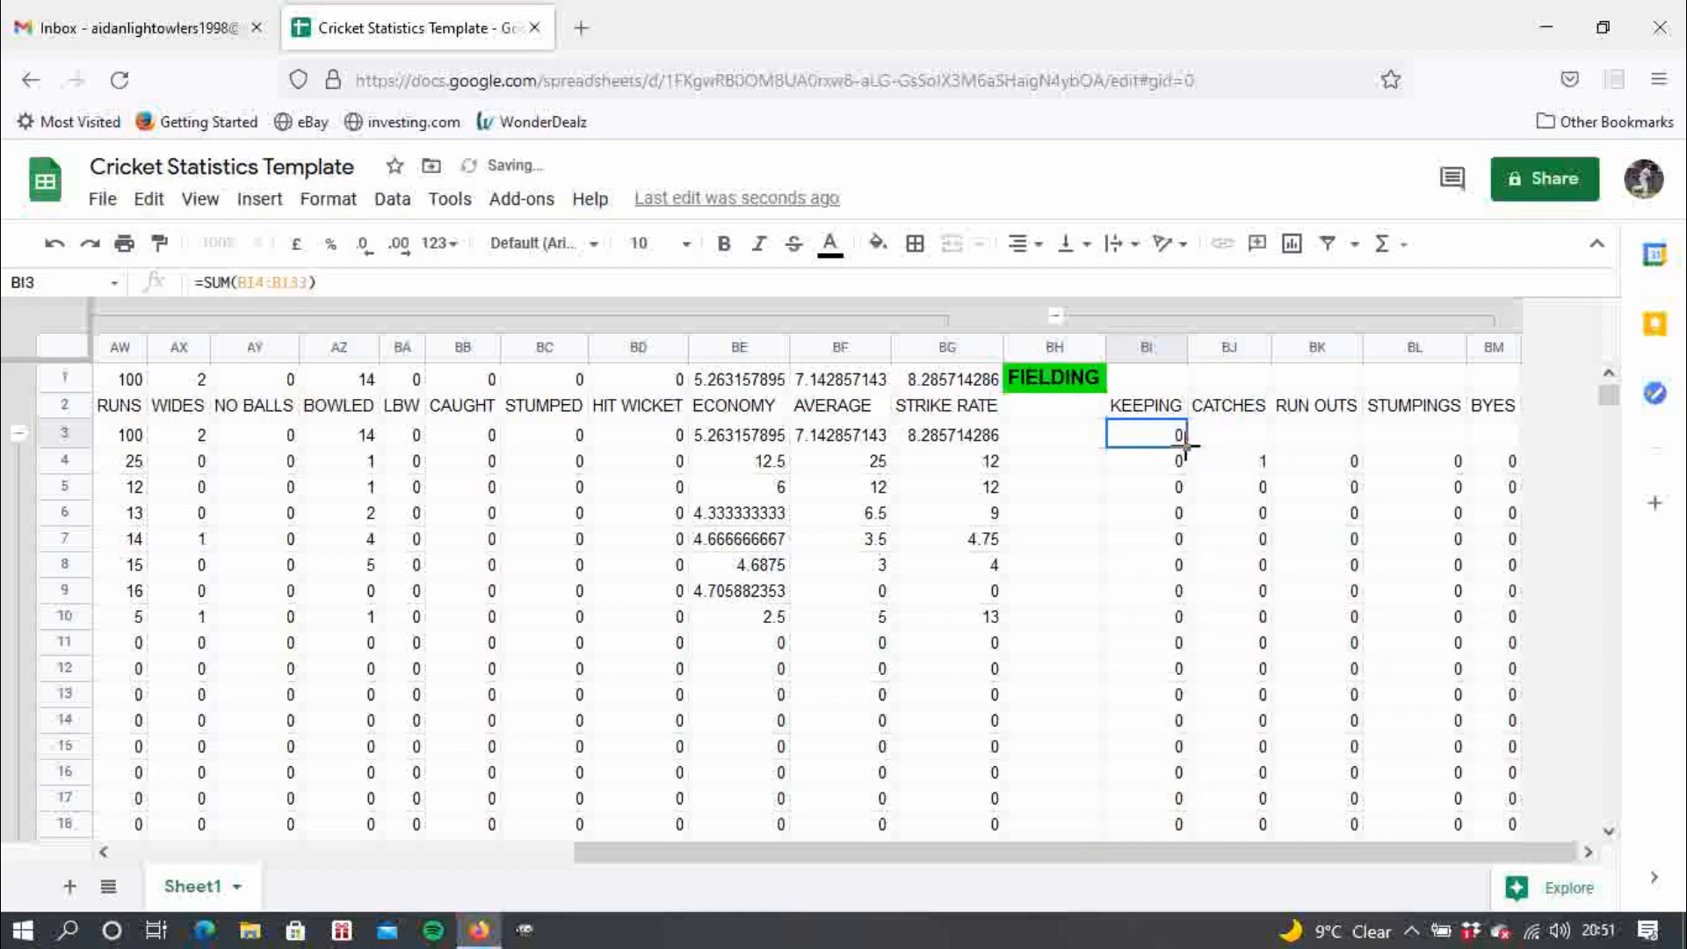
drag(1185, 447, 1497, 445)
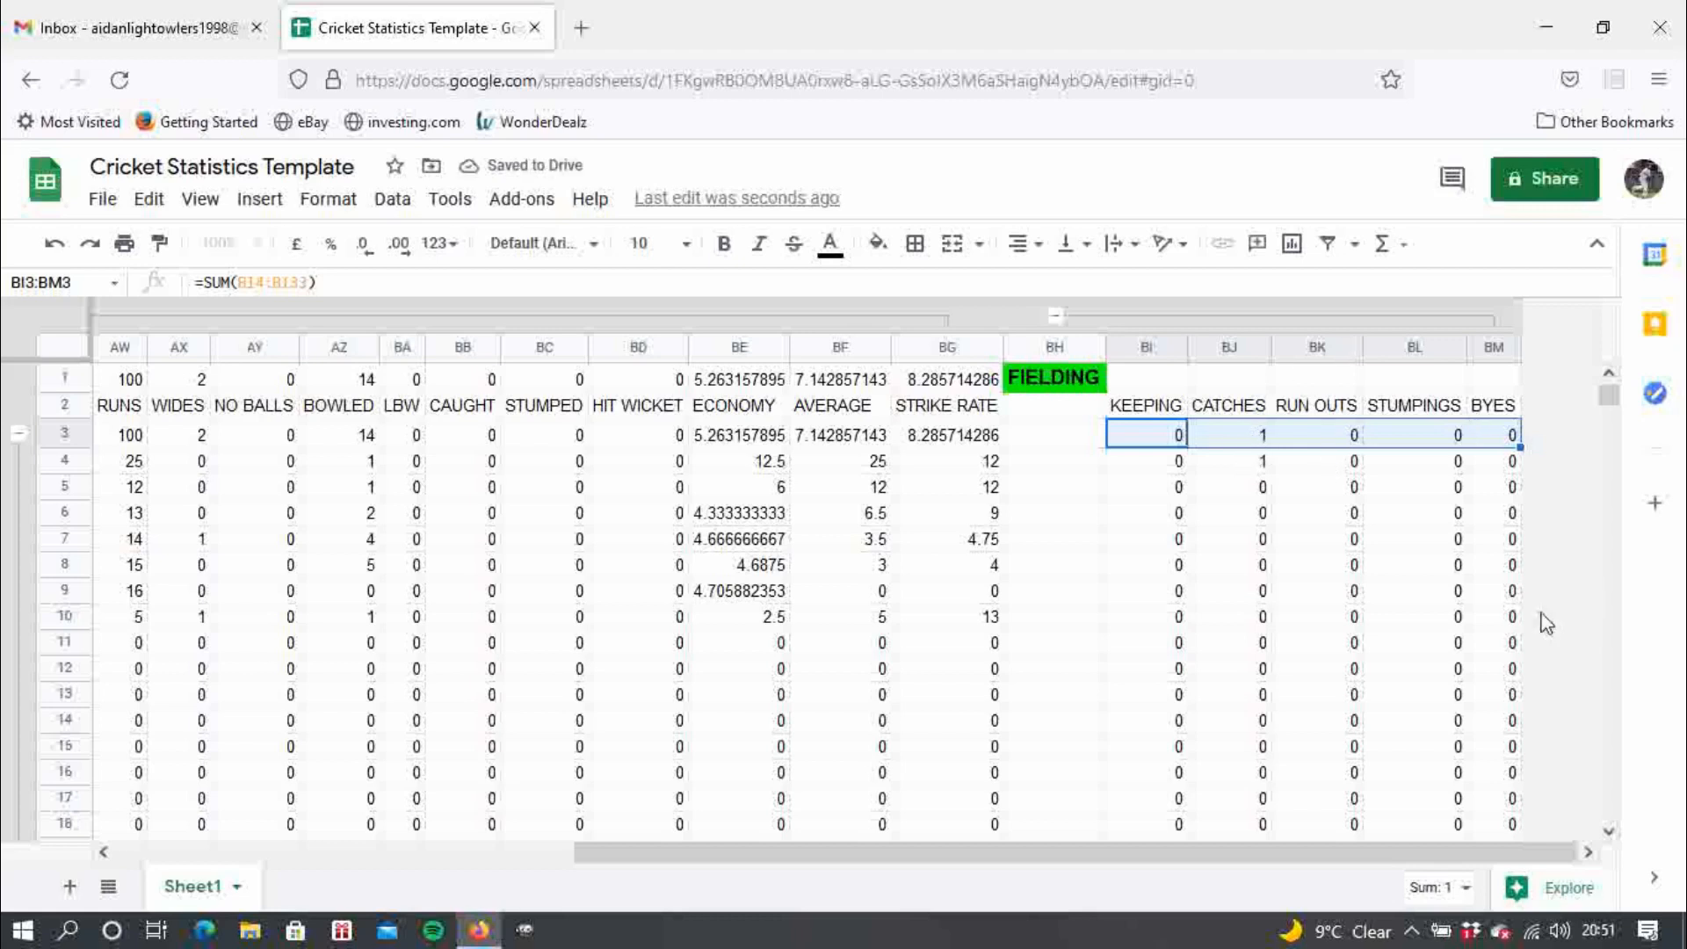
- Collapse the group of 2013 match rows, 4 to 33
click(18, 433)
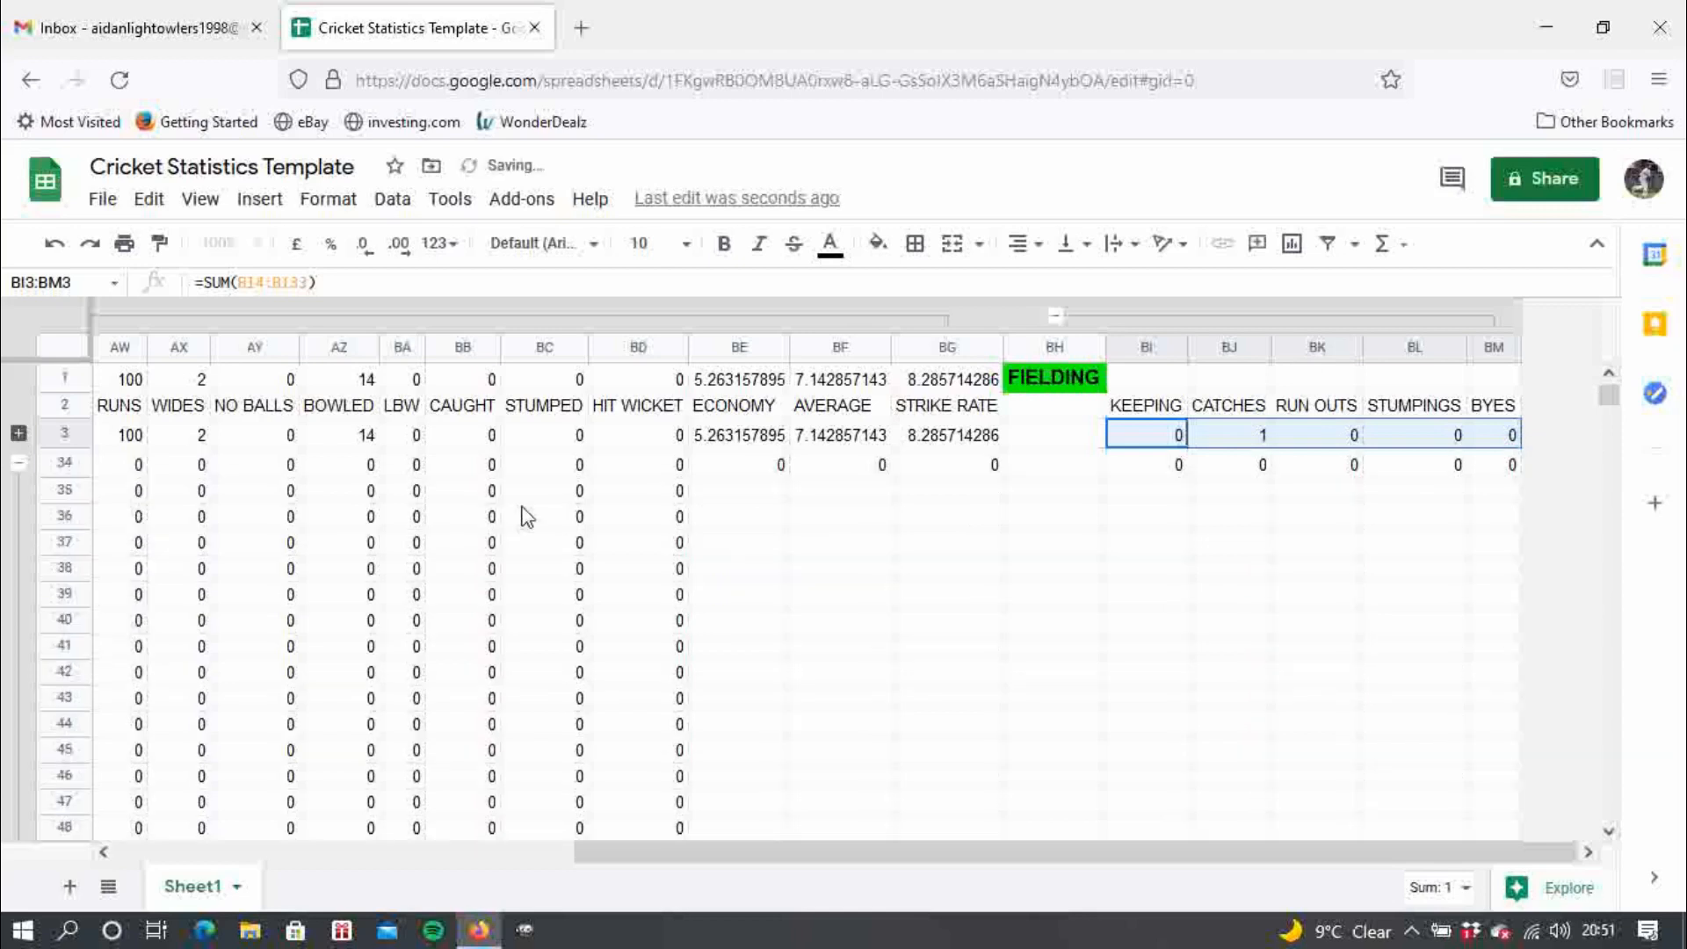
click(1166, 465)
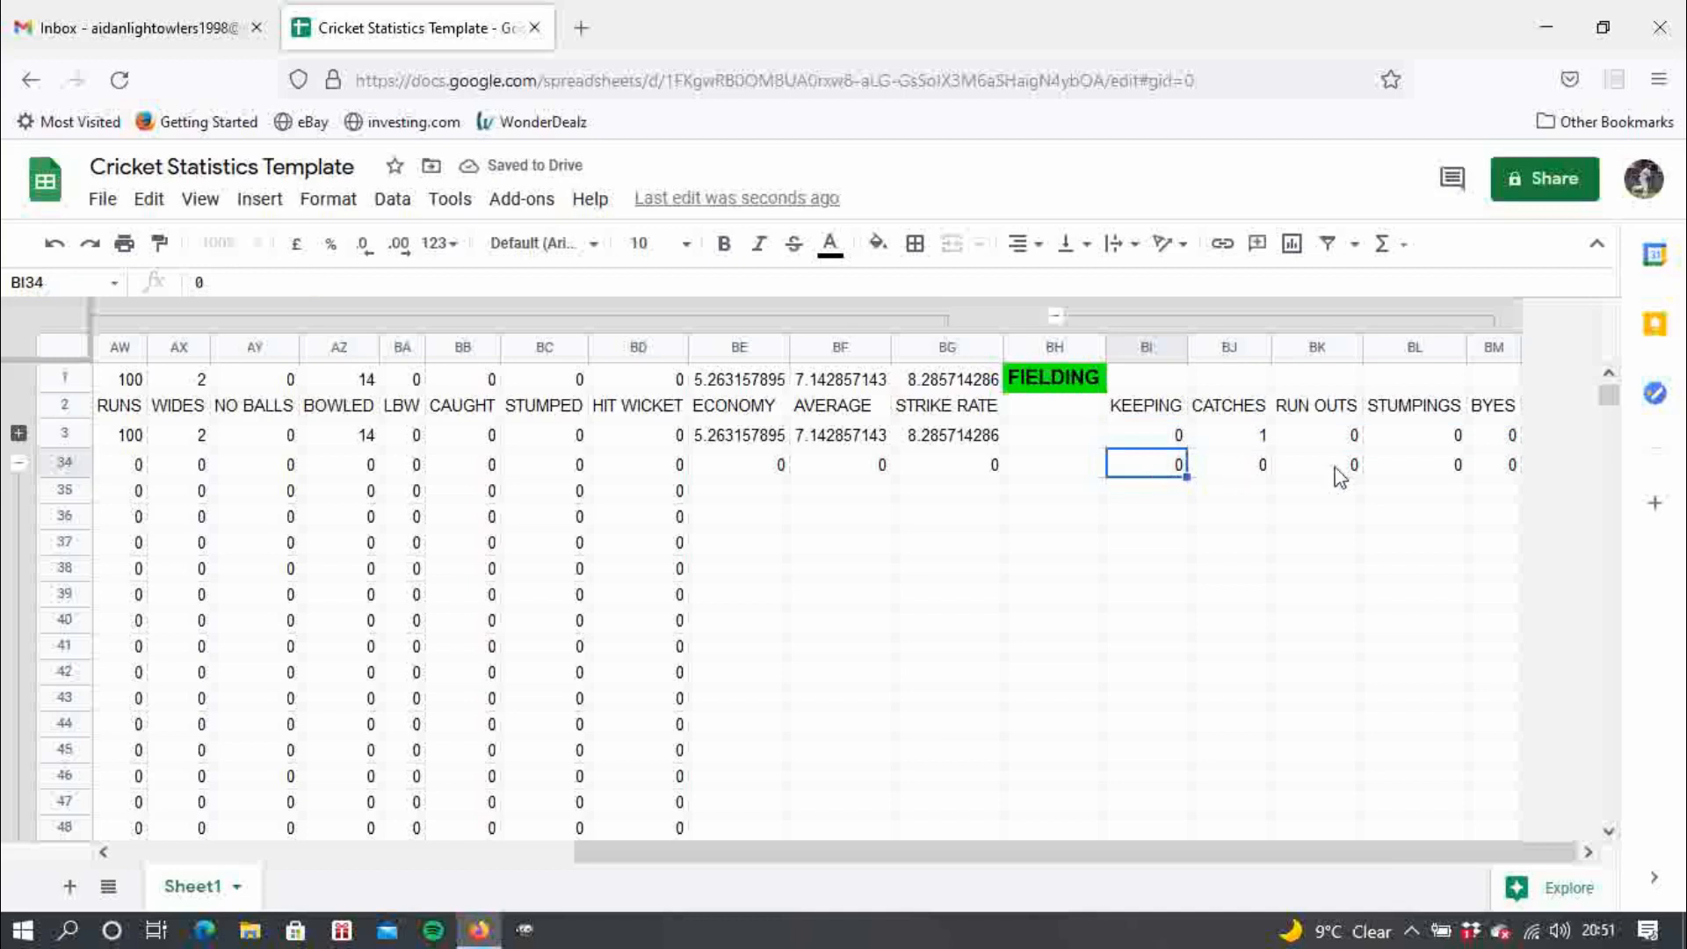
click(1132, 496)
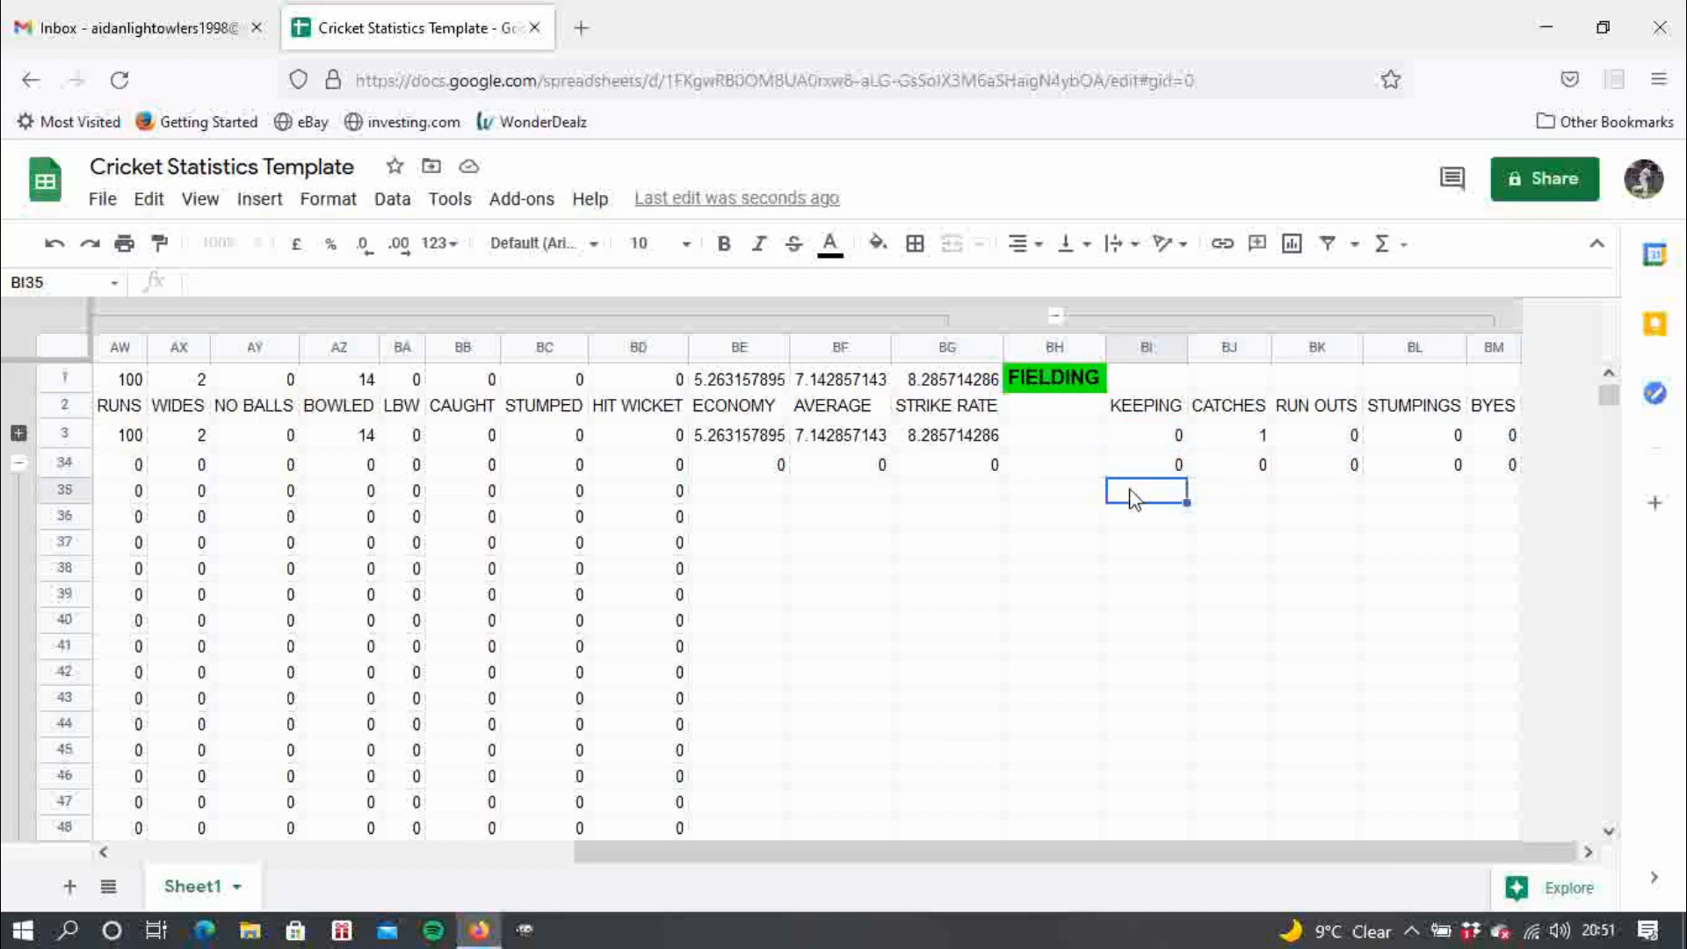
- Enter the overall keeping total =SUM(BI3,BI34) in BI1 and copy it across the fielding columns to BM1
click(1158, 380)
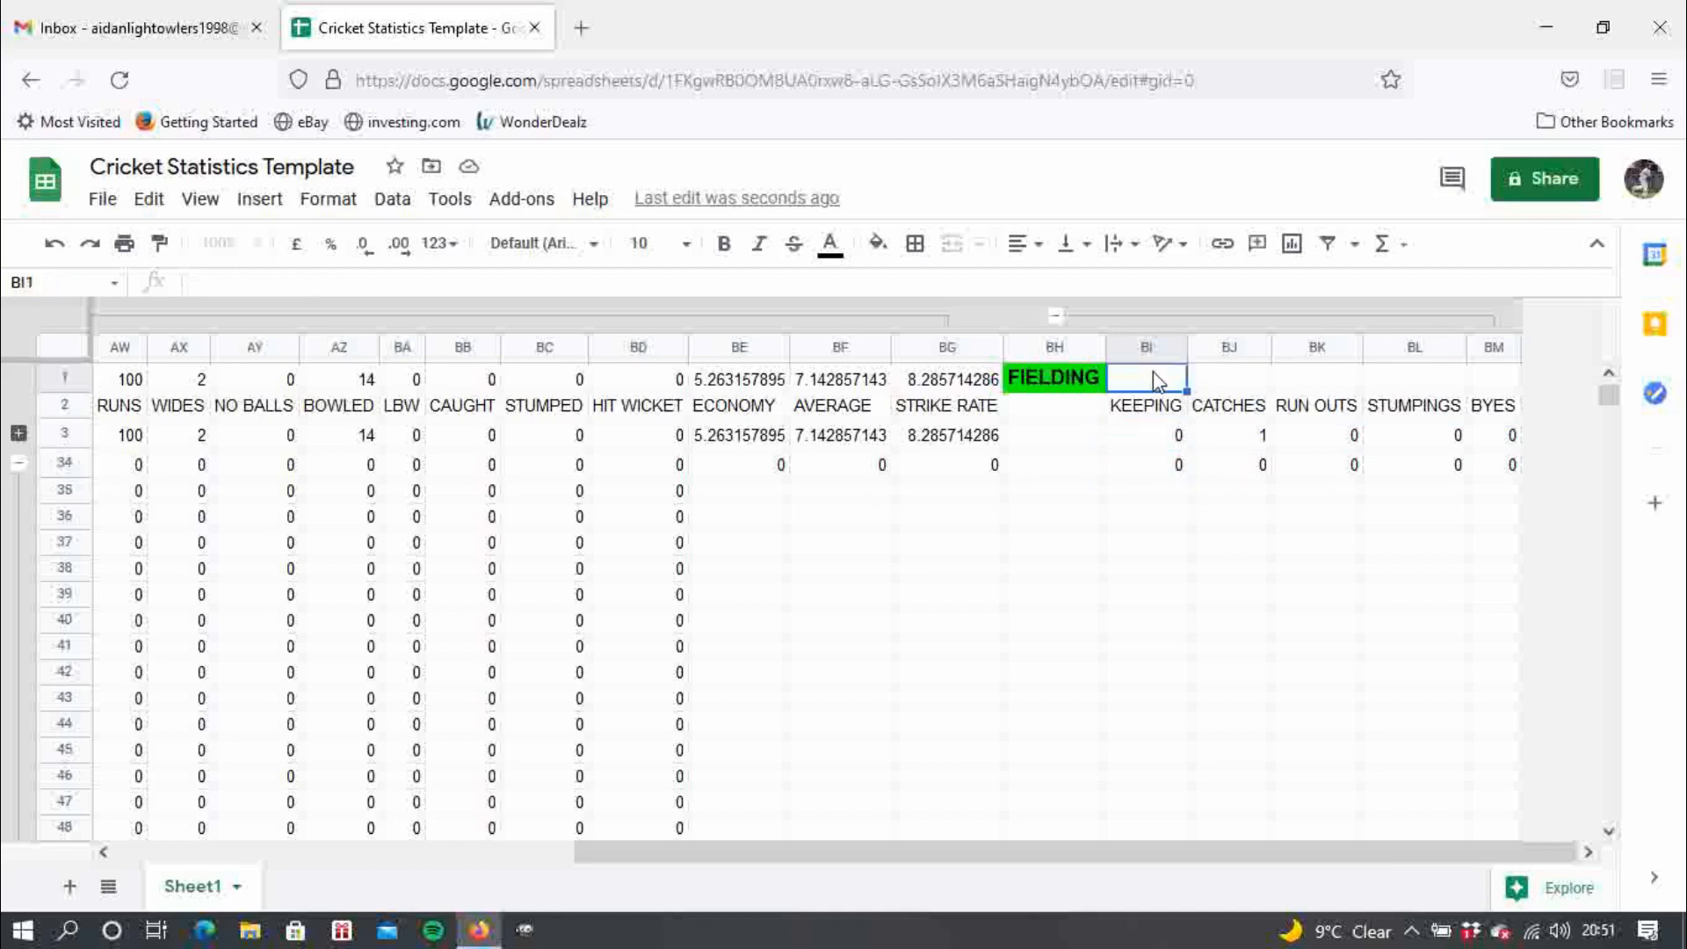
text(=)
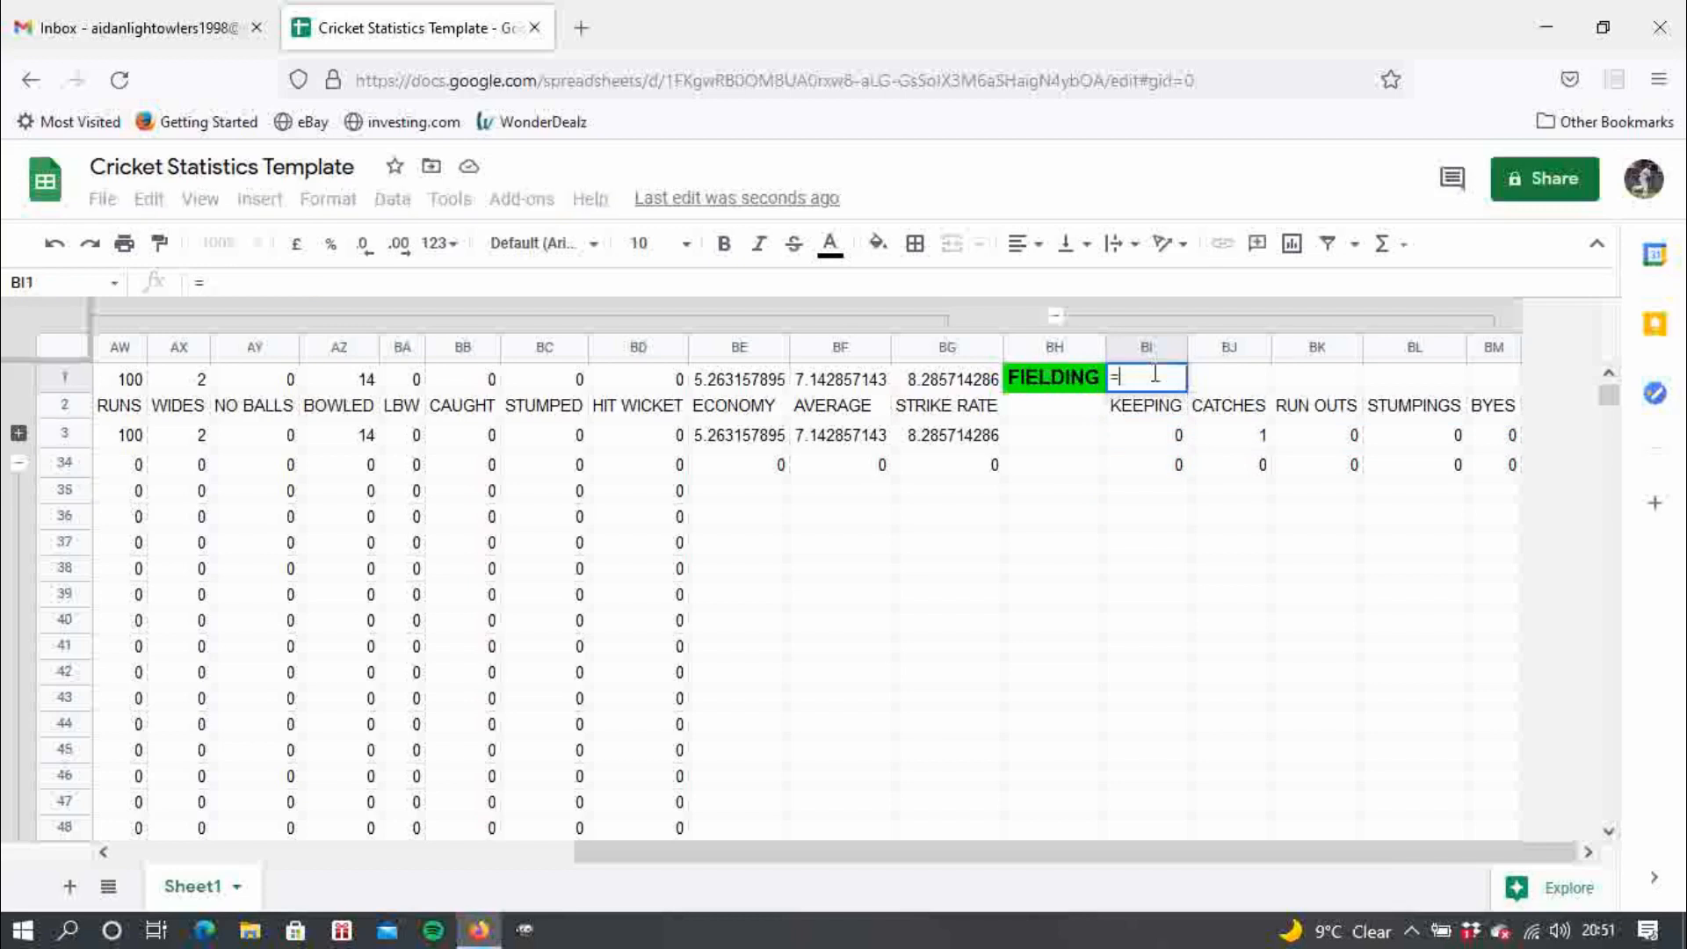
text(SUM)
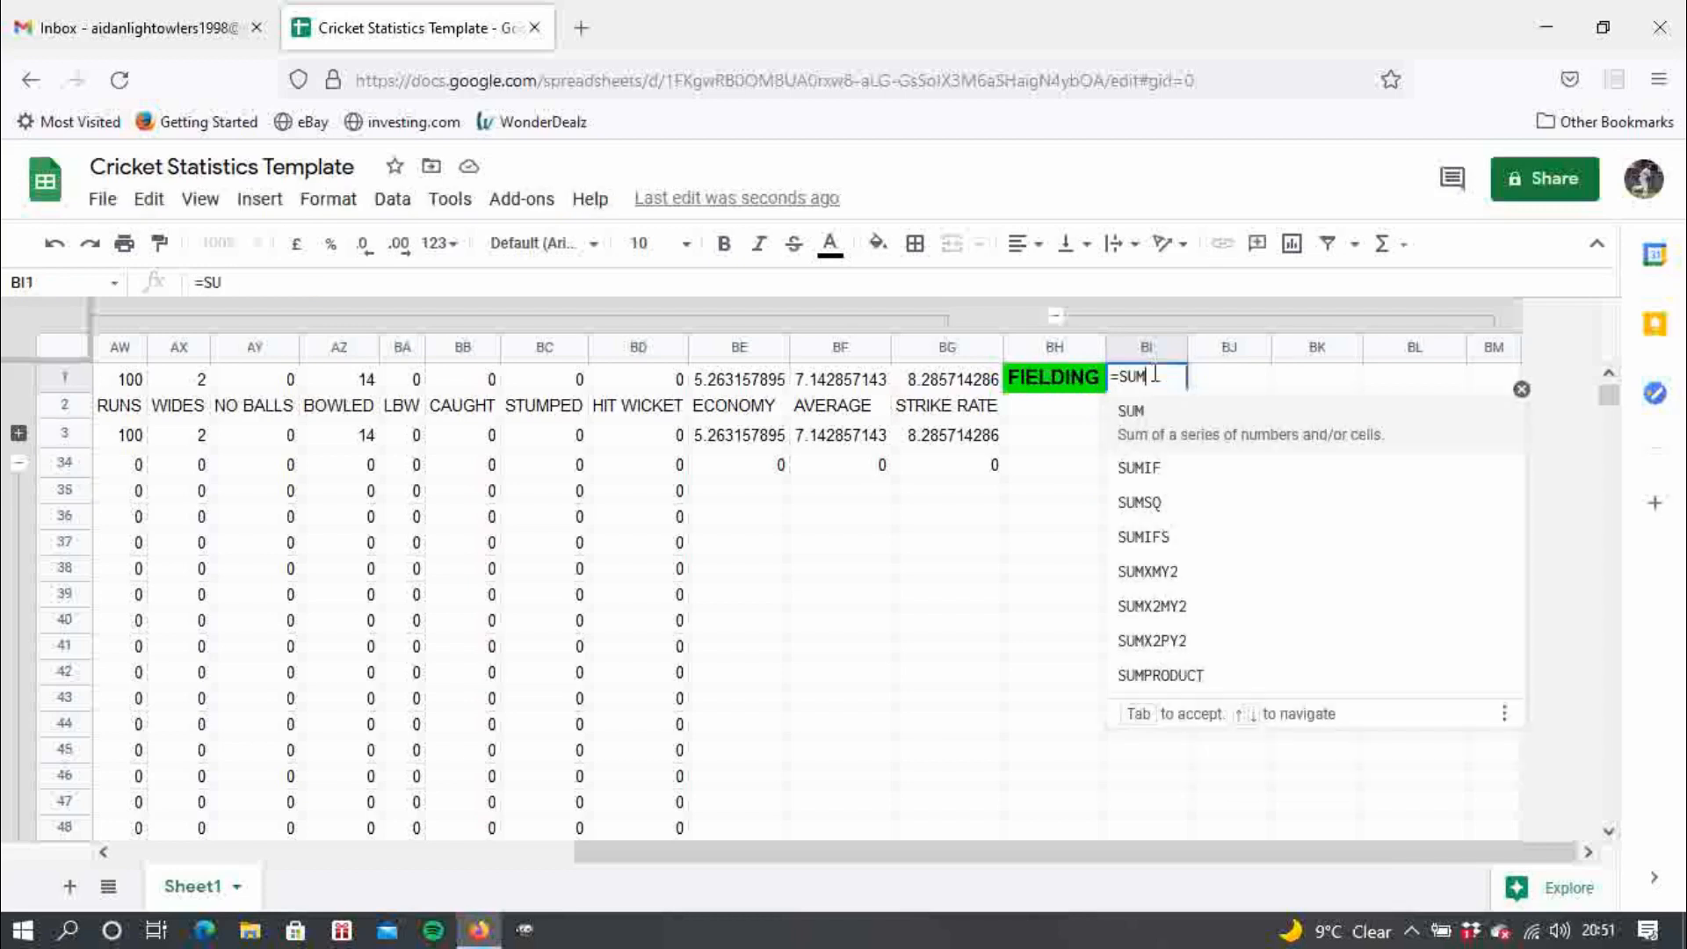
text(()
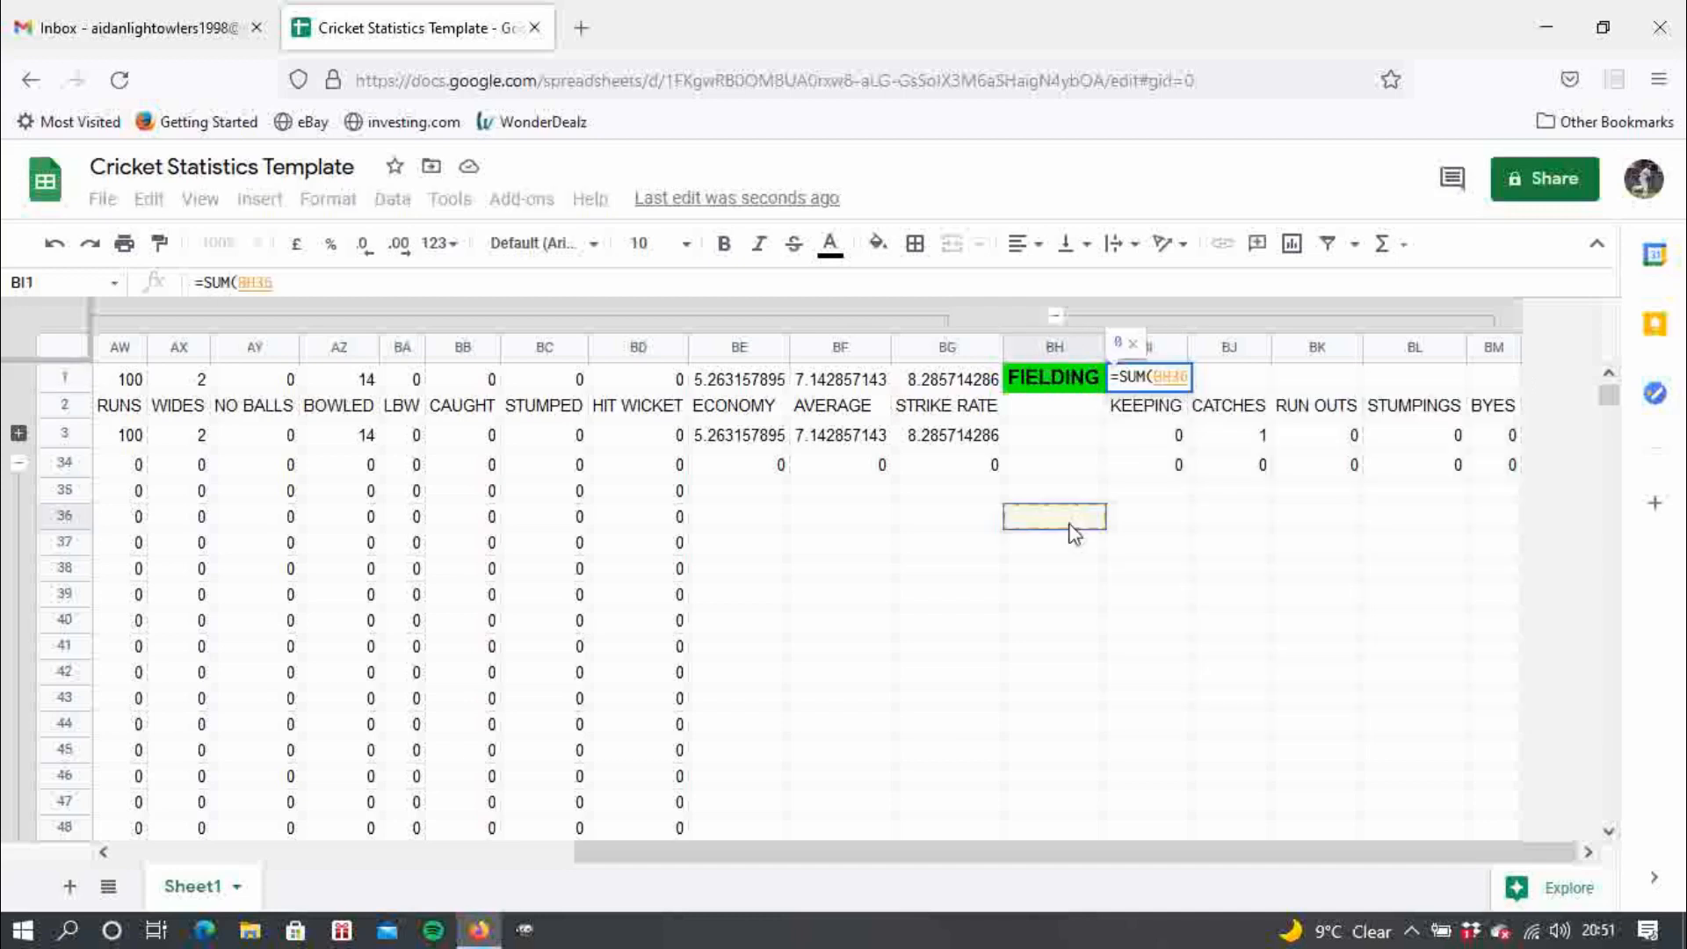
click(1148, 437)
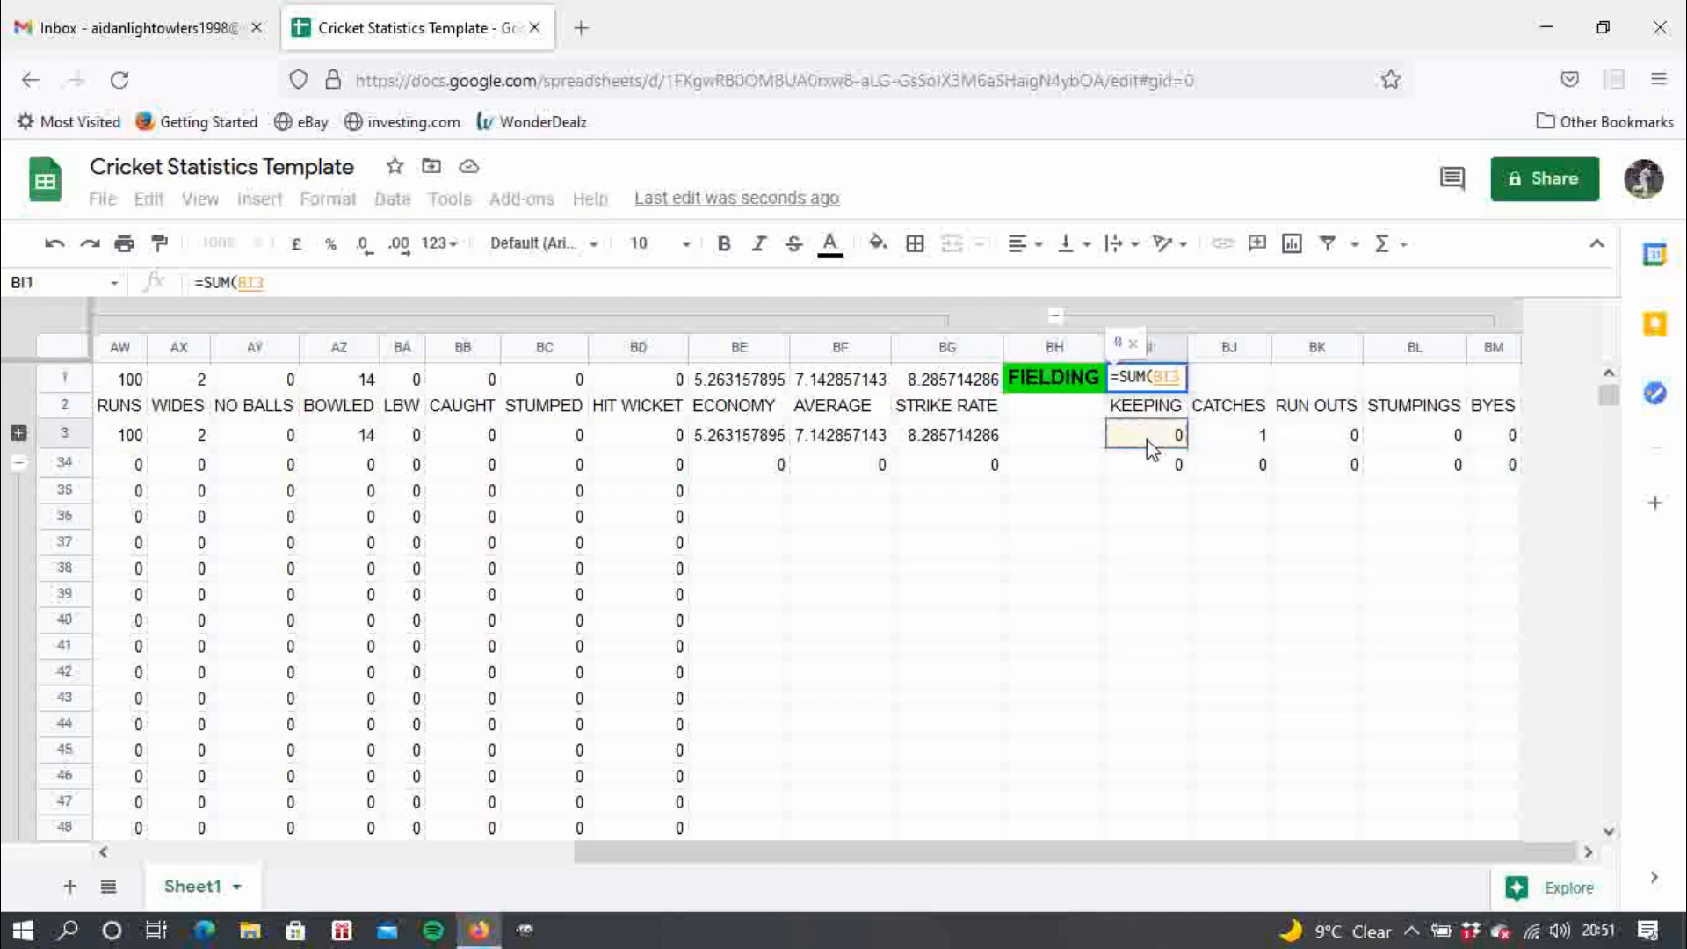
text(,)
click(1178, 521)
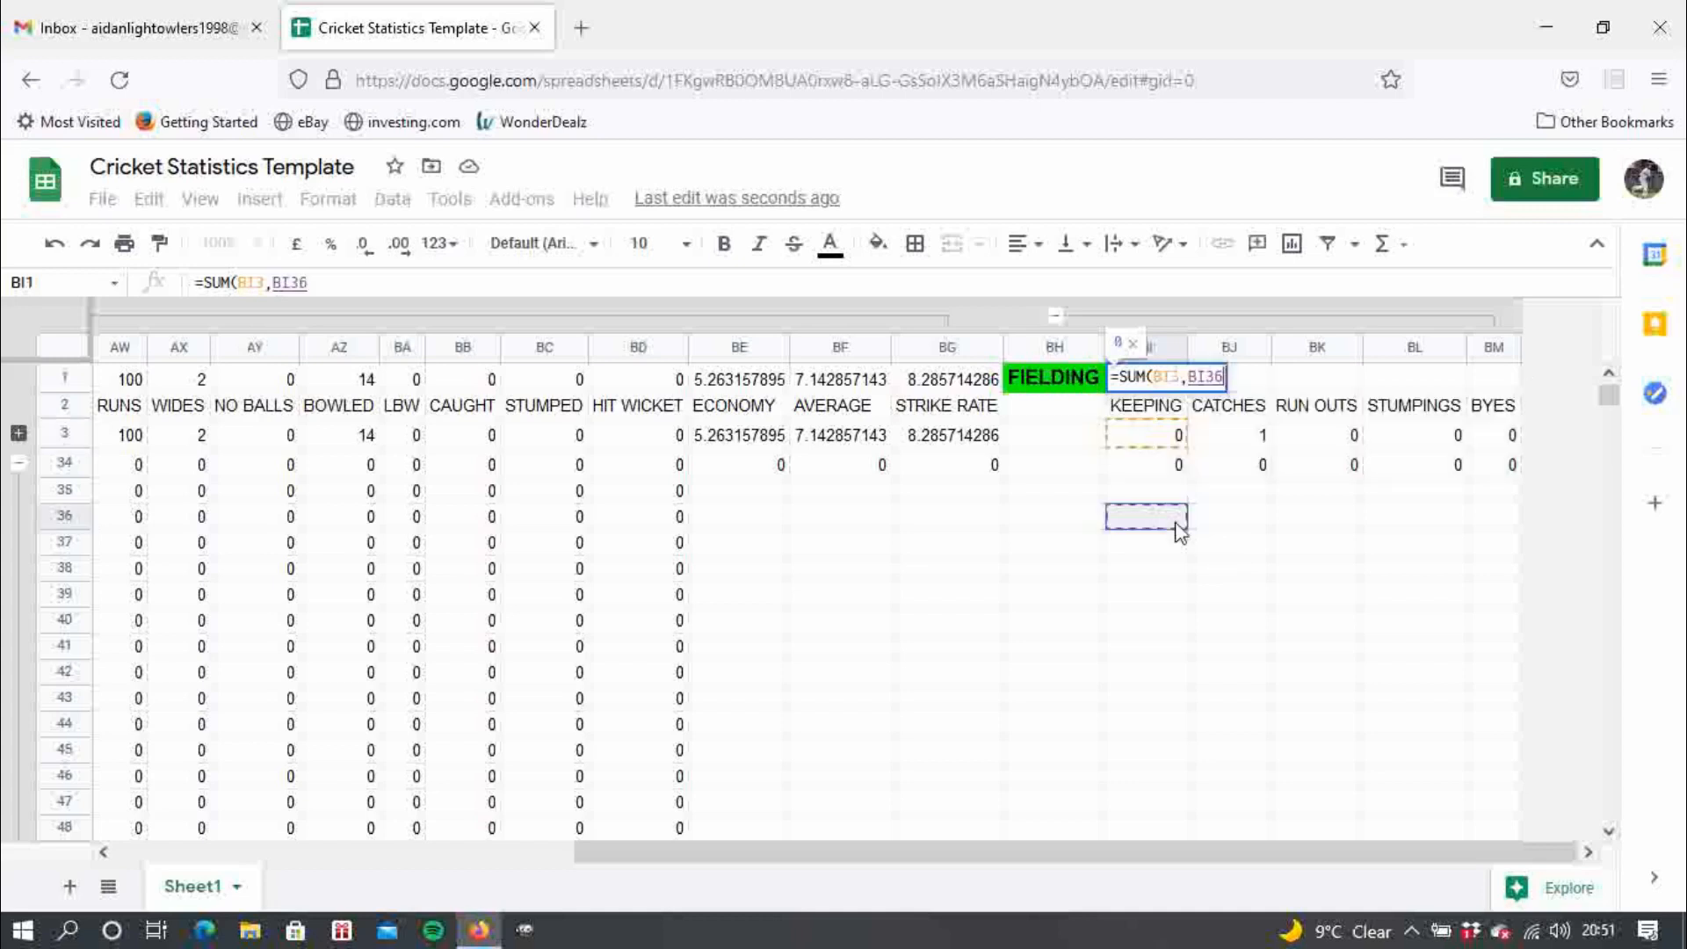
click(1159, 469)
text())
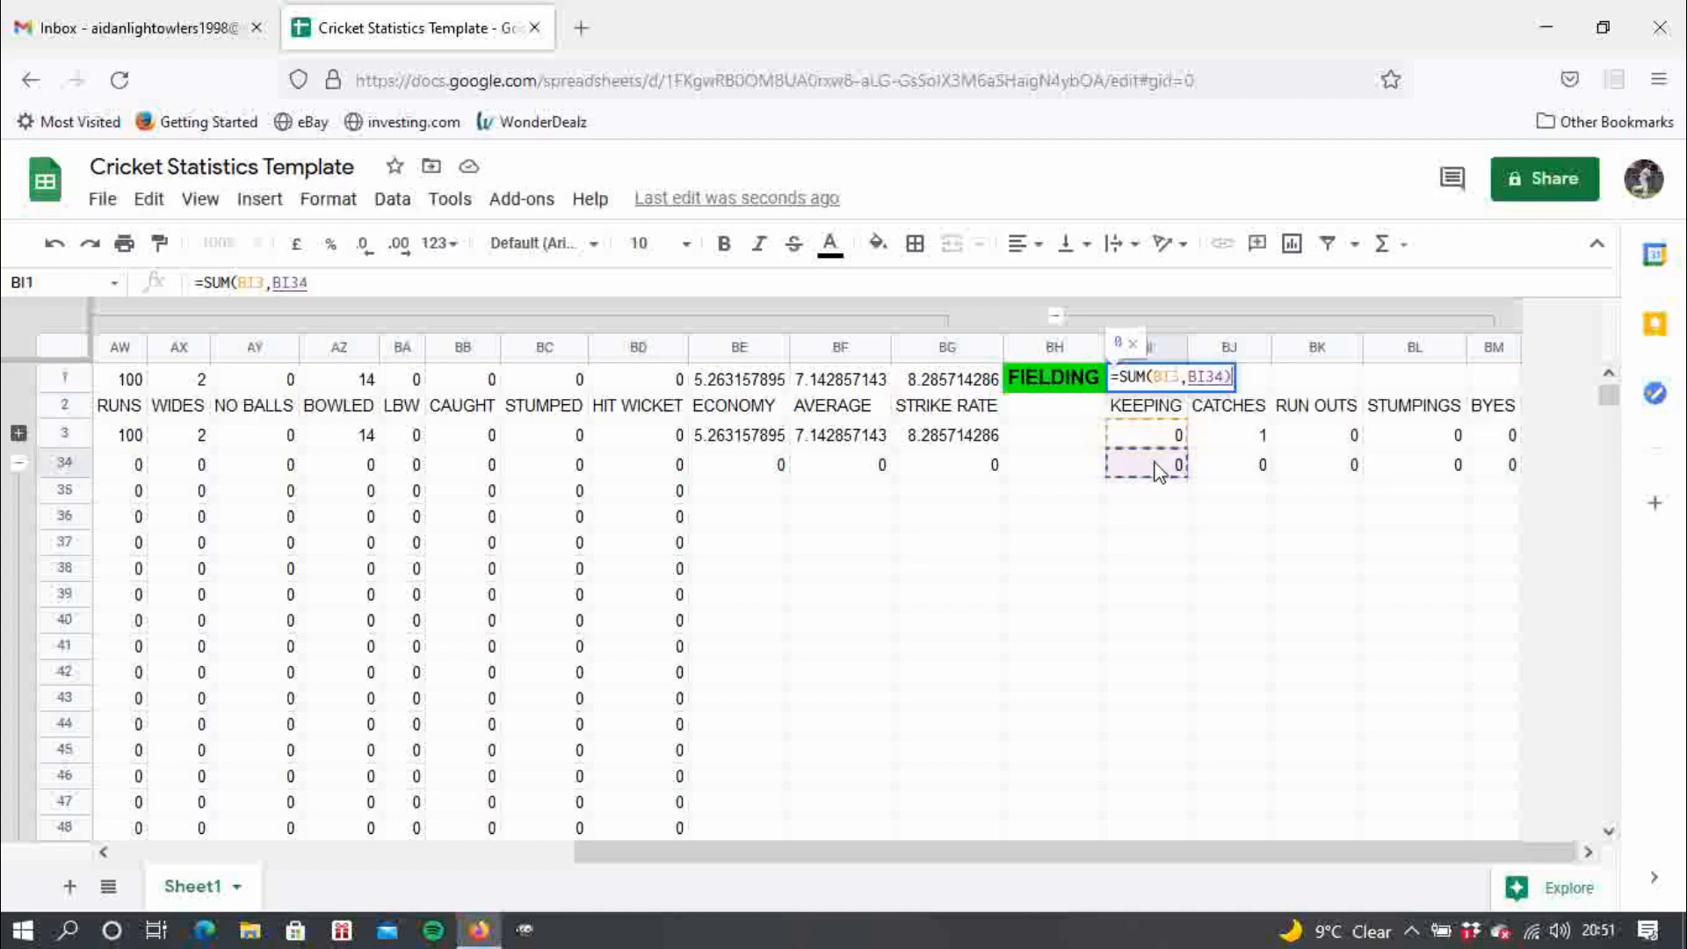
key(Return)
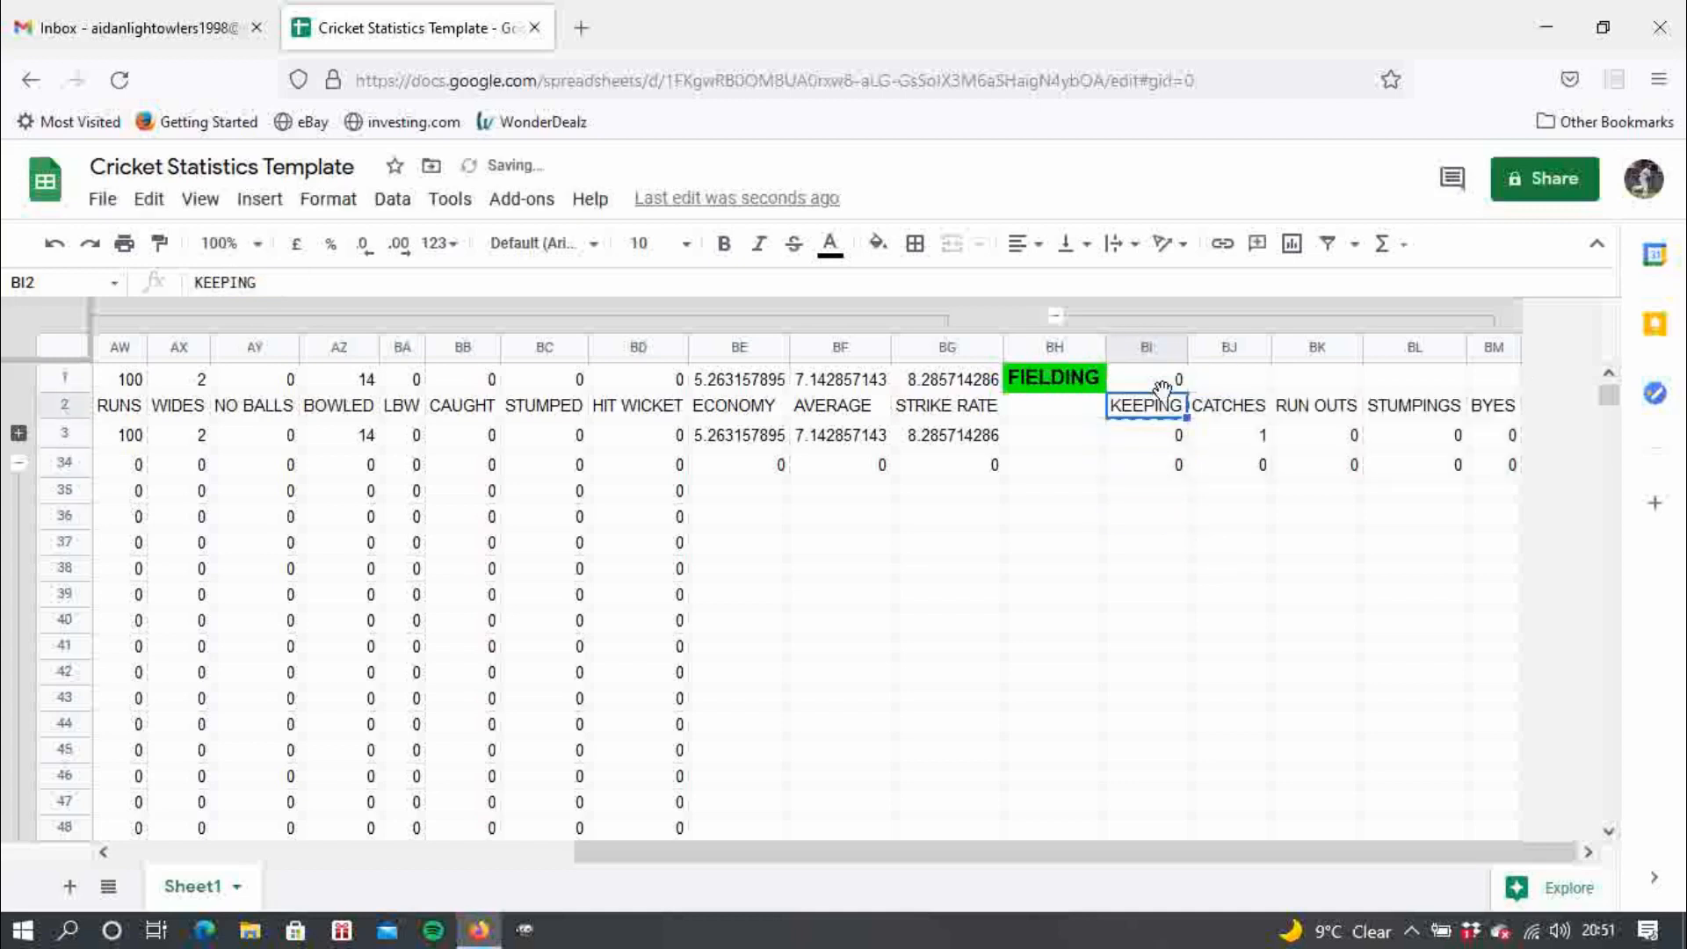
click(1177, 381)
drag(1185, 390, 1501, 380)
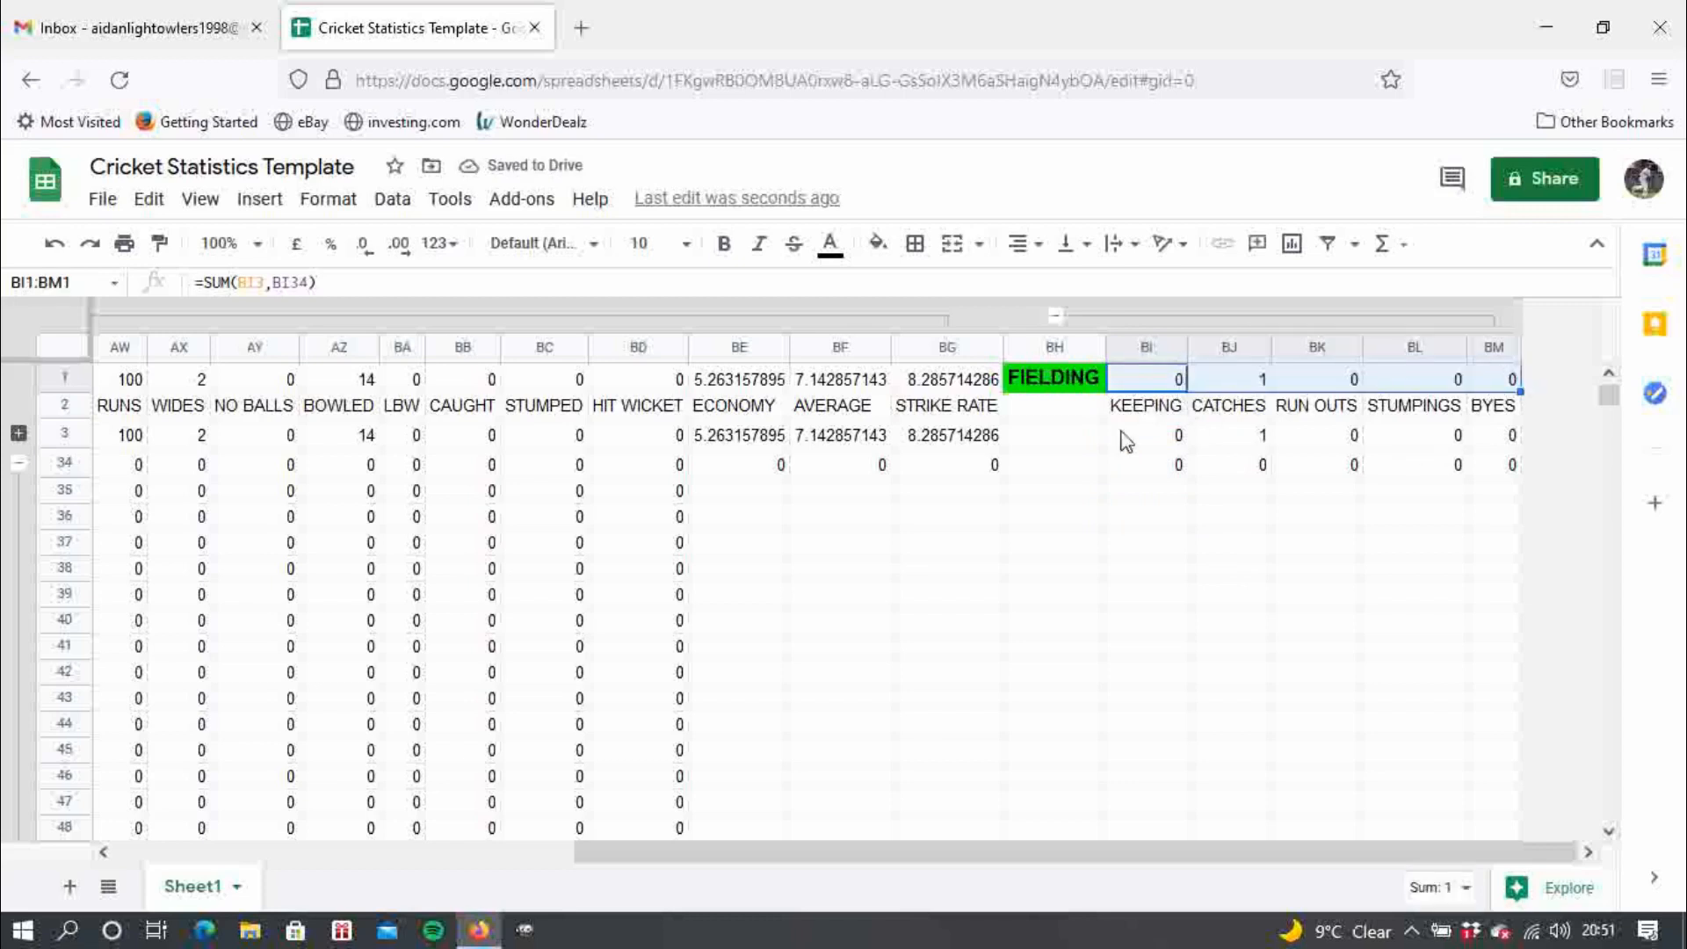
- Collapse the fielding and bowling column groups and the group of 2014 match rows
click(1055, 316)
click(18, 463)
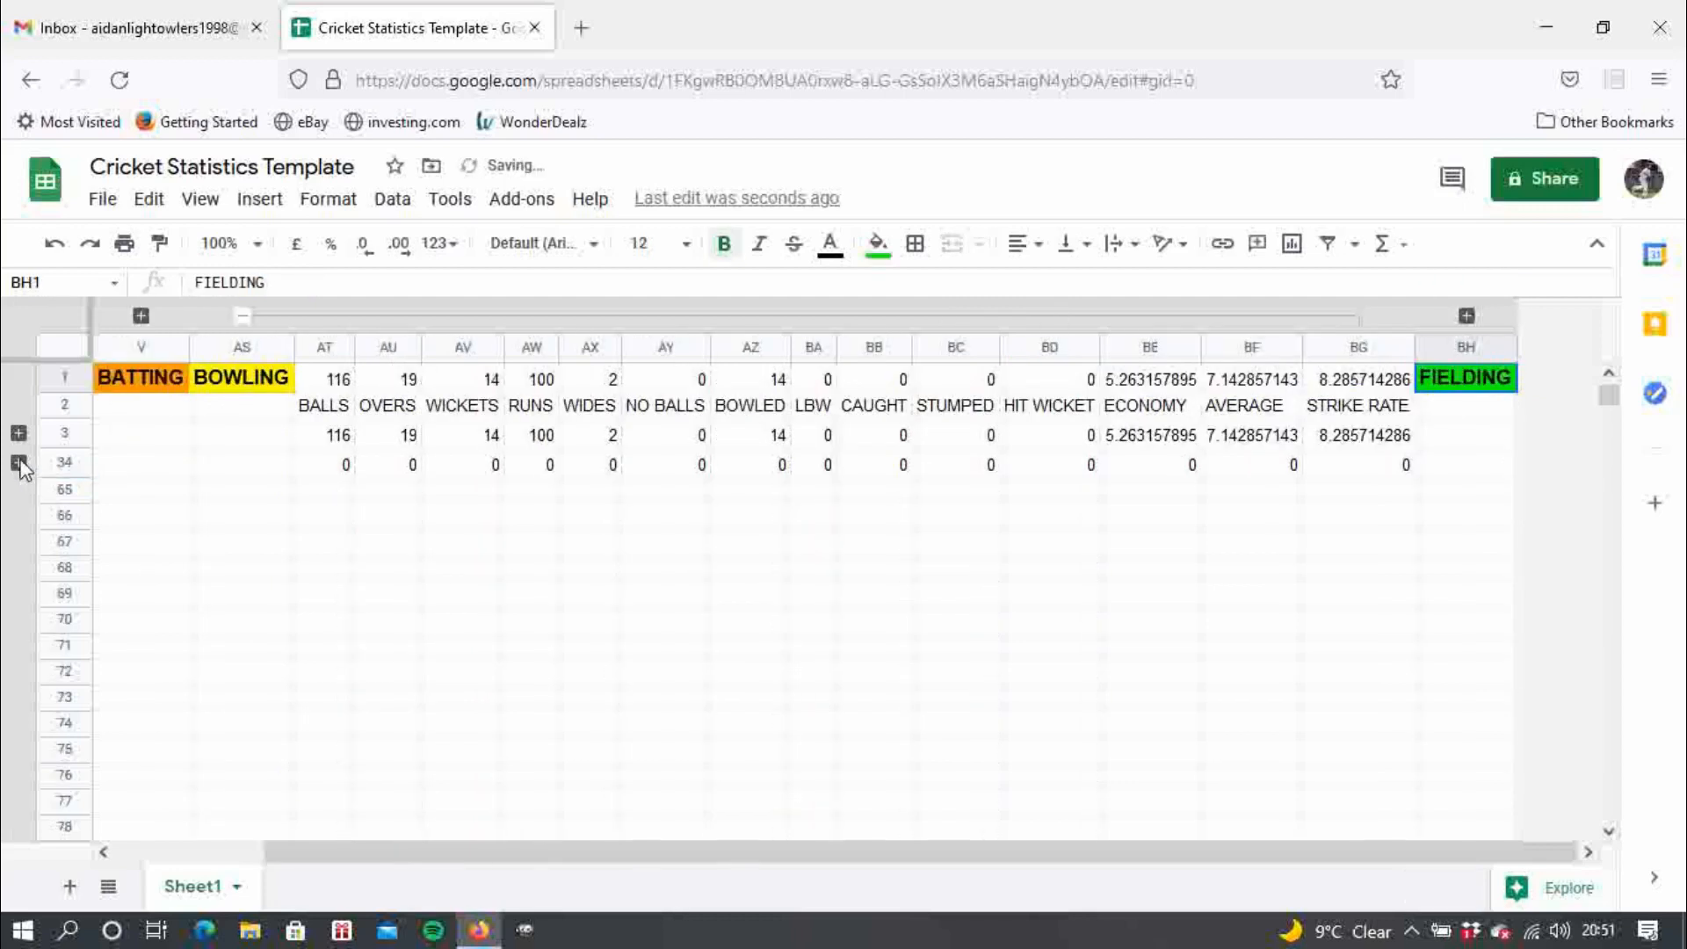
click(243, 316)
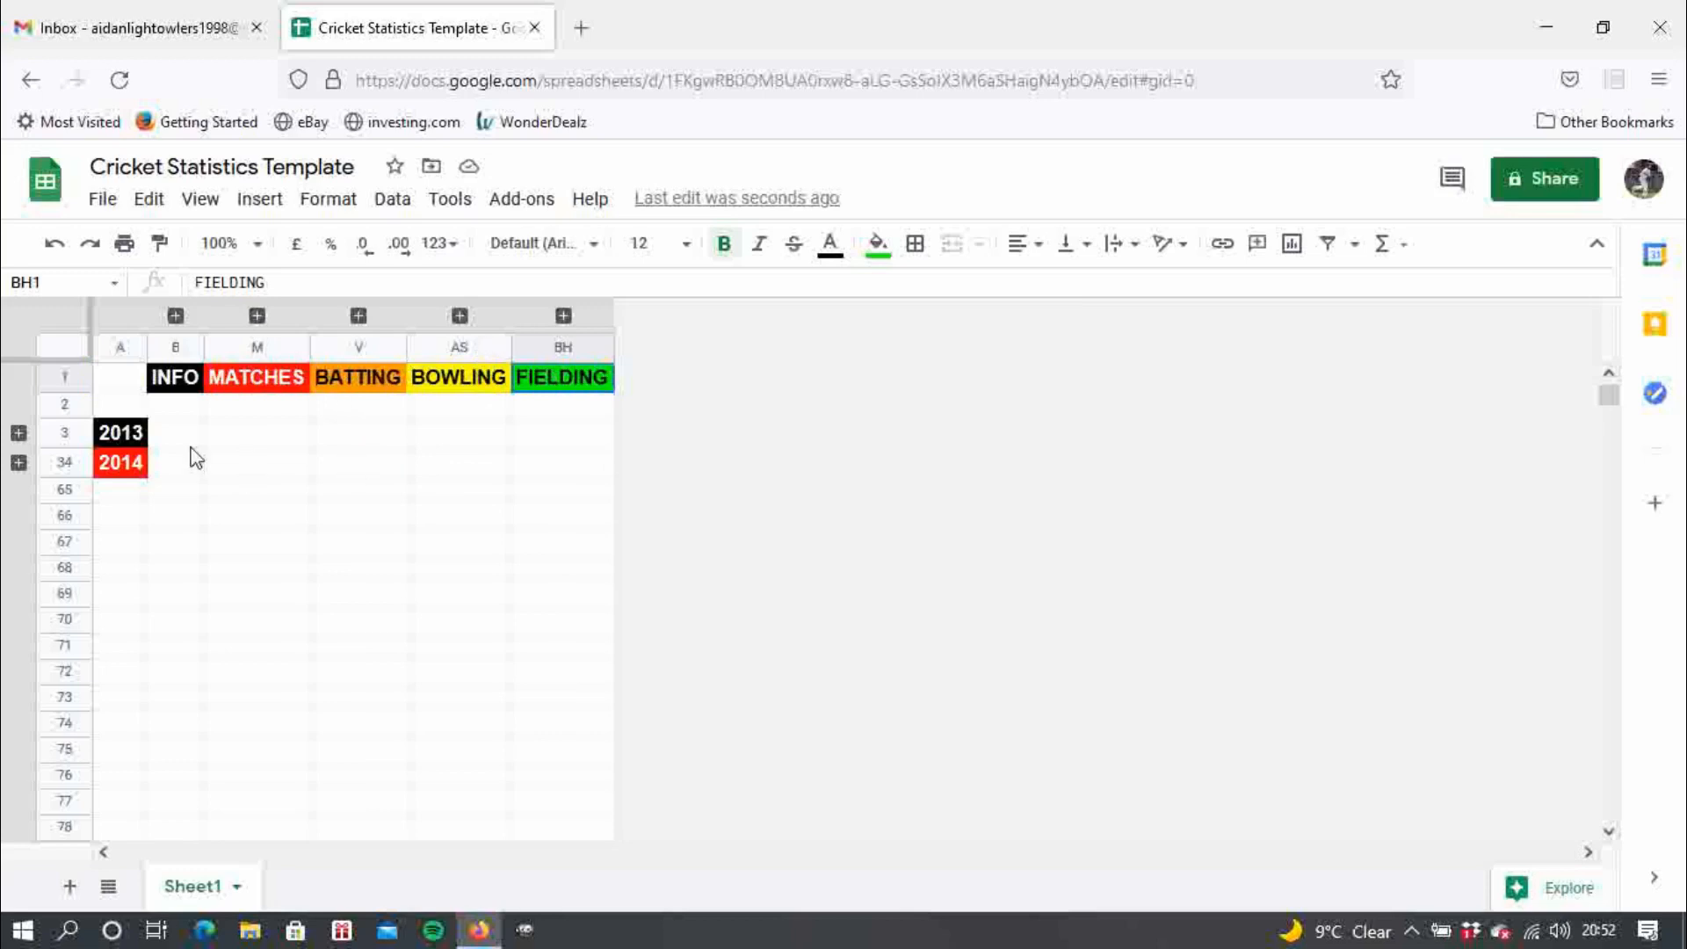
- Expand the matches, batting and bowling column groups to review their overall and yearly totals
click(256, 314)
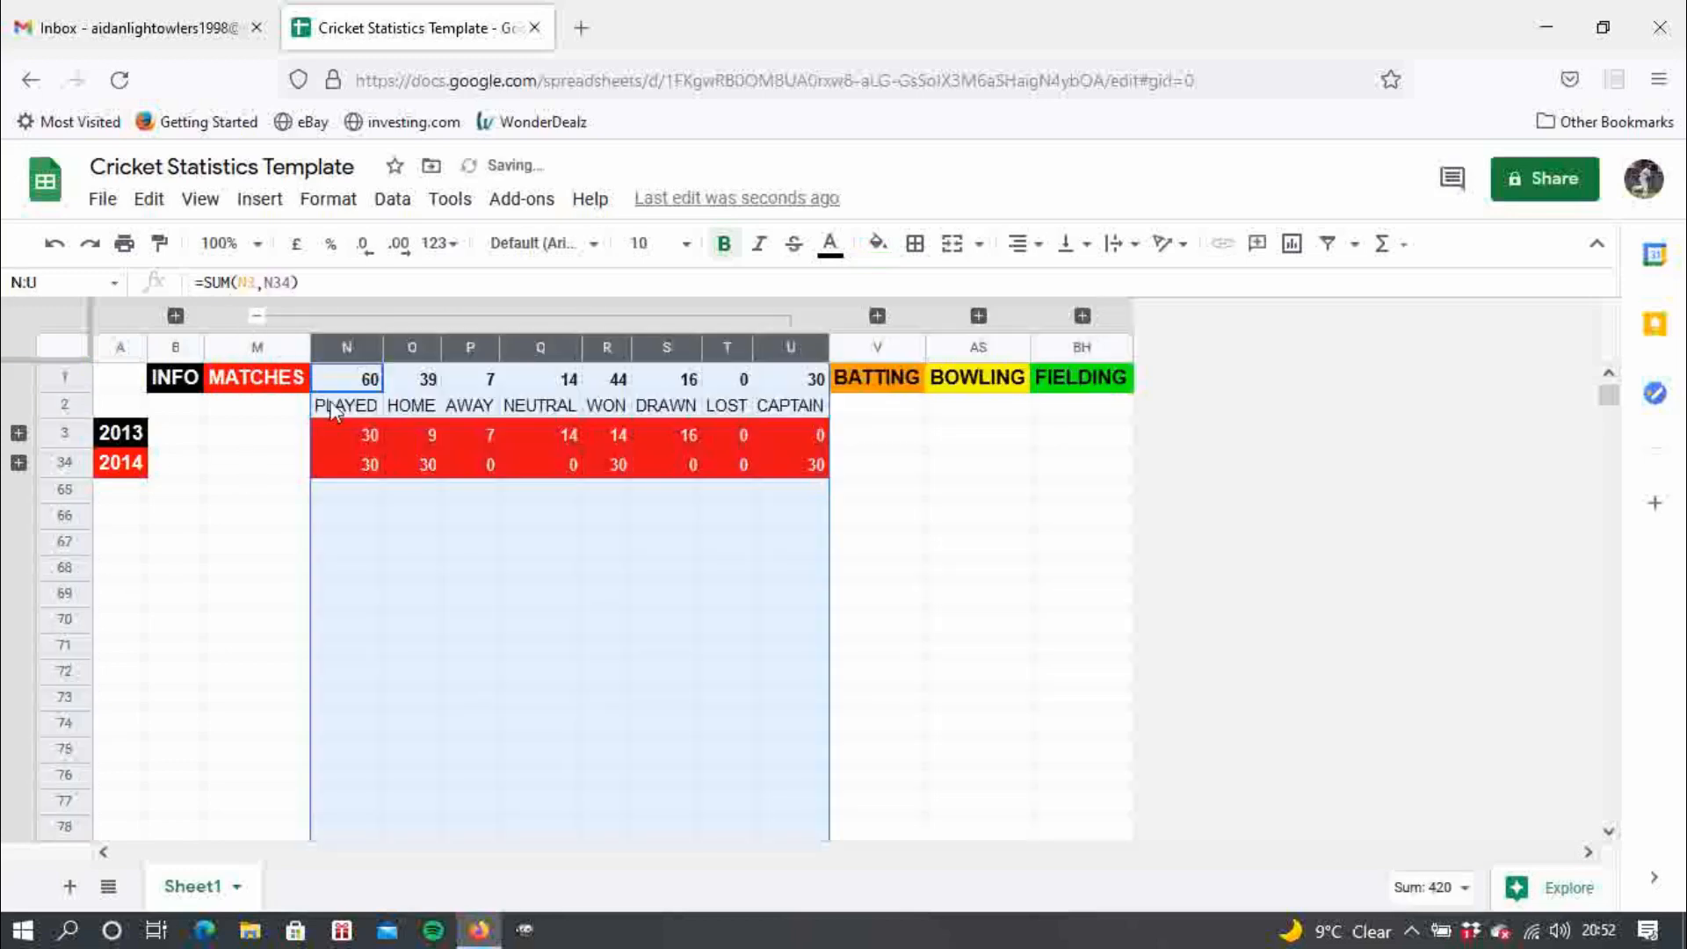
click(200, 459)
click(263, 467)
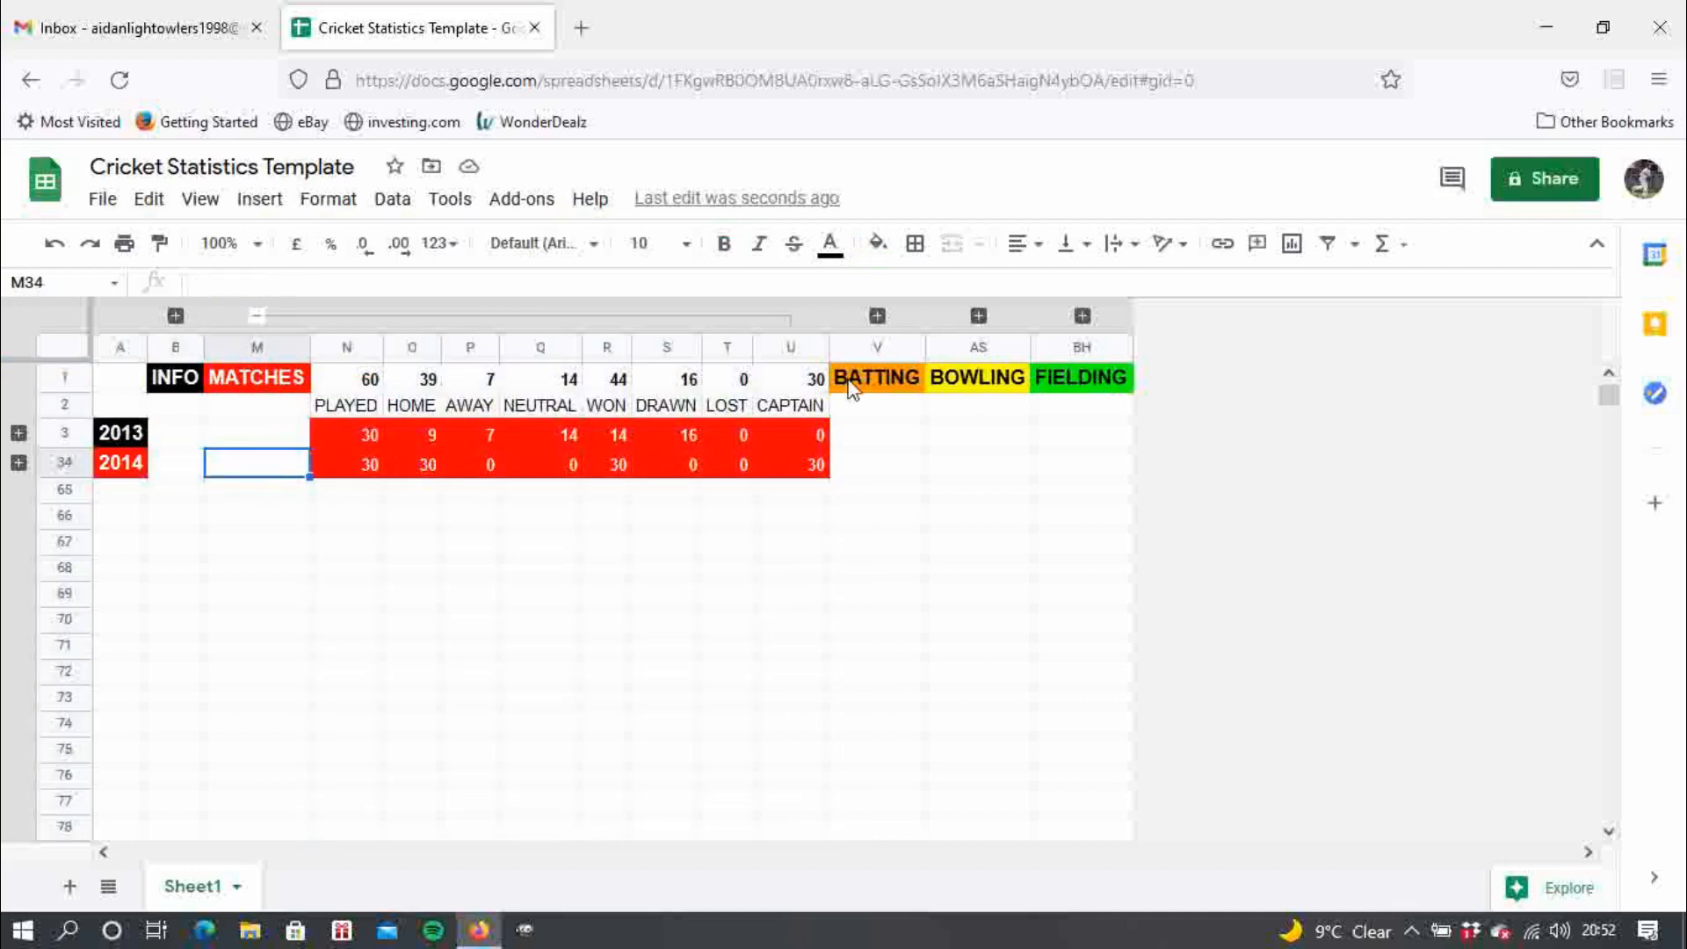
click(877, 316)
scroll(870, 852, right, 1)
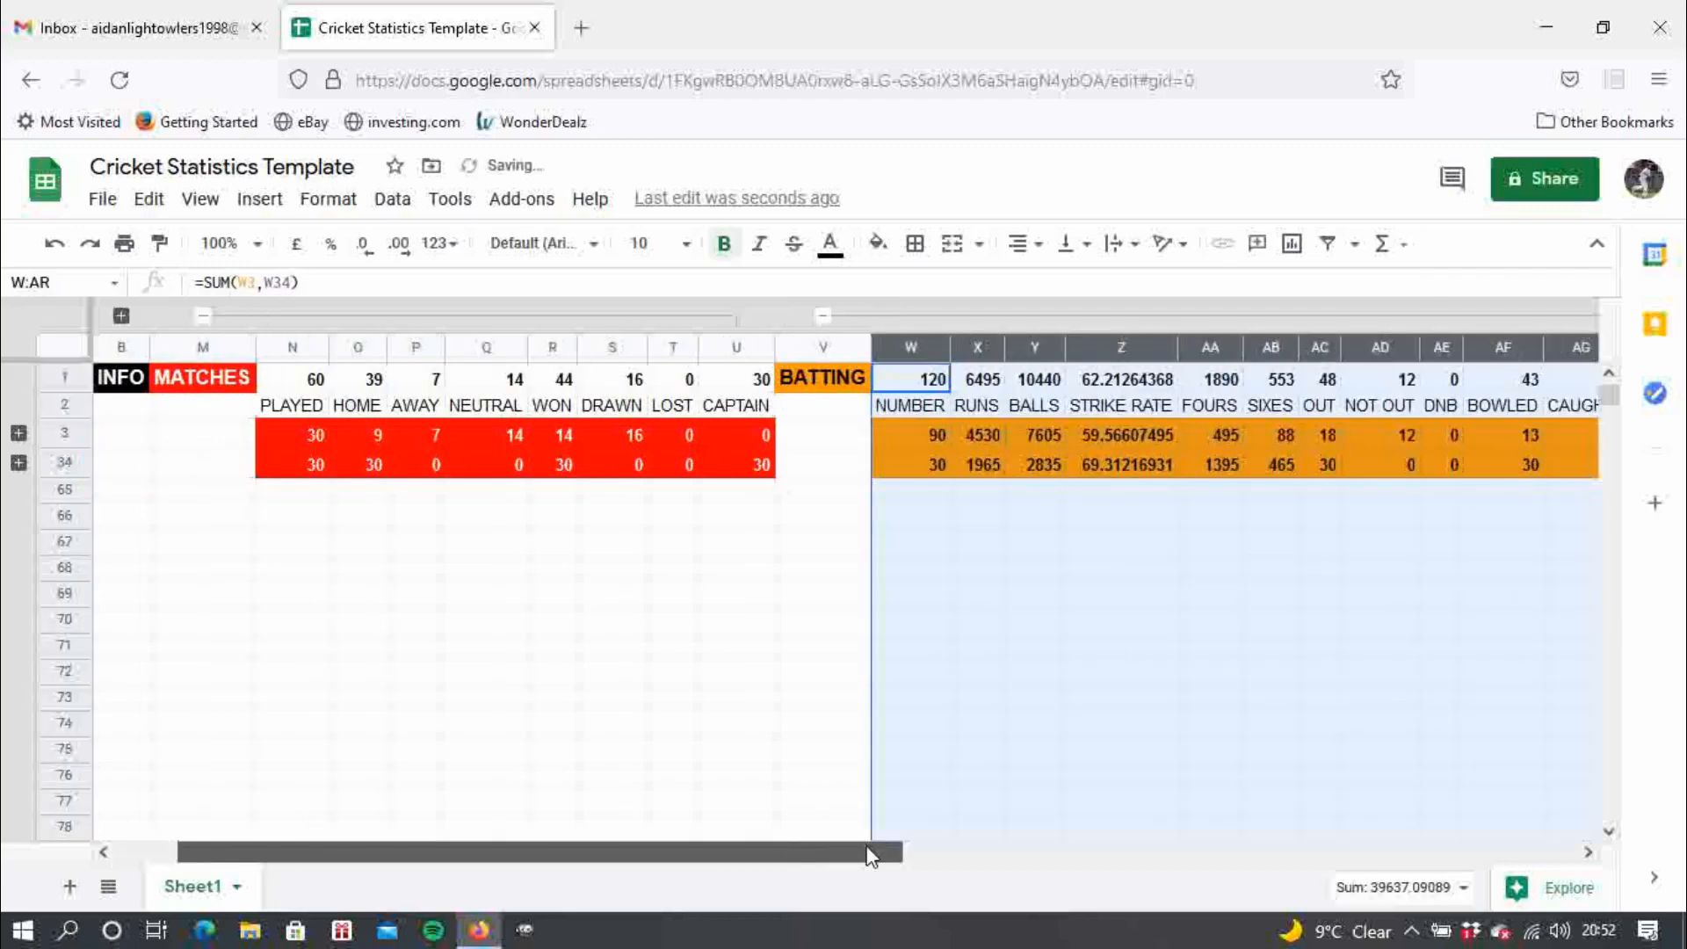
drag(870, 857, 659, 724)
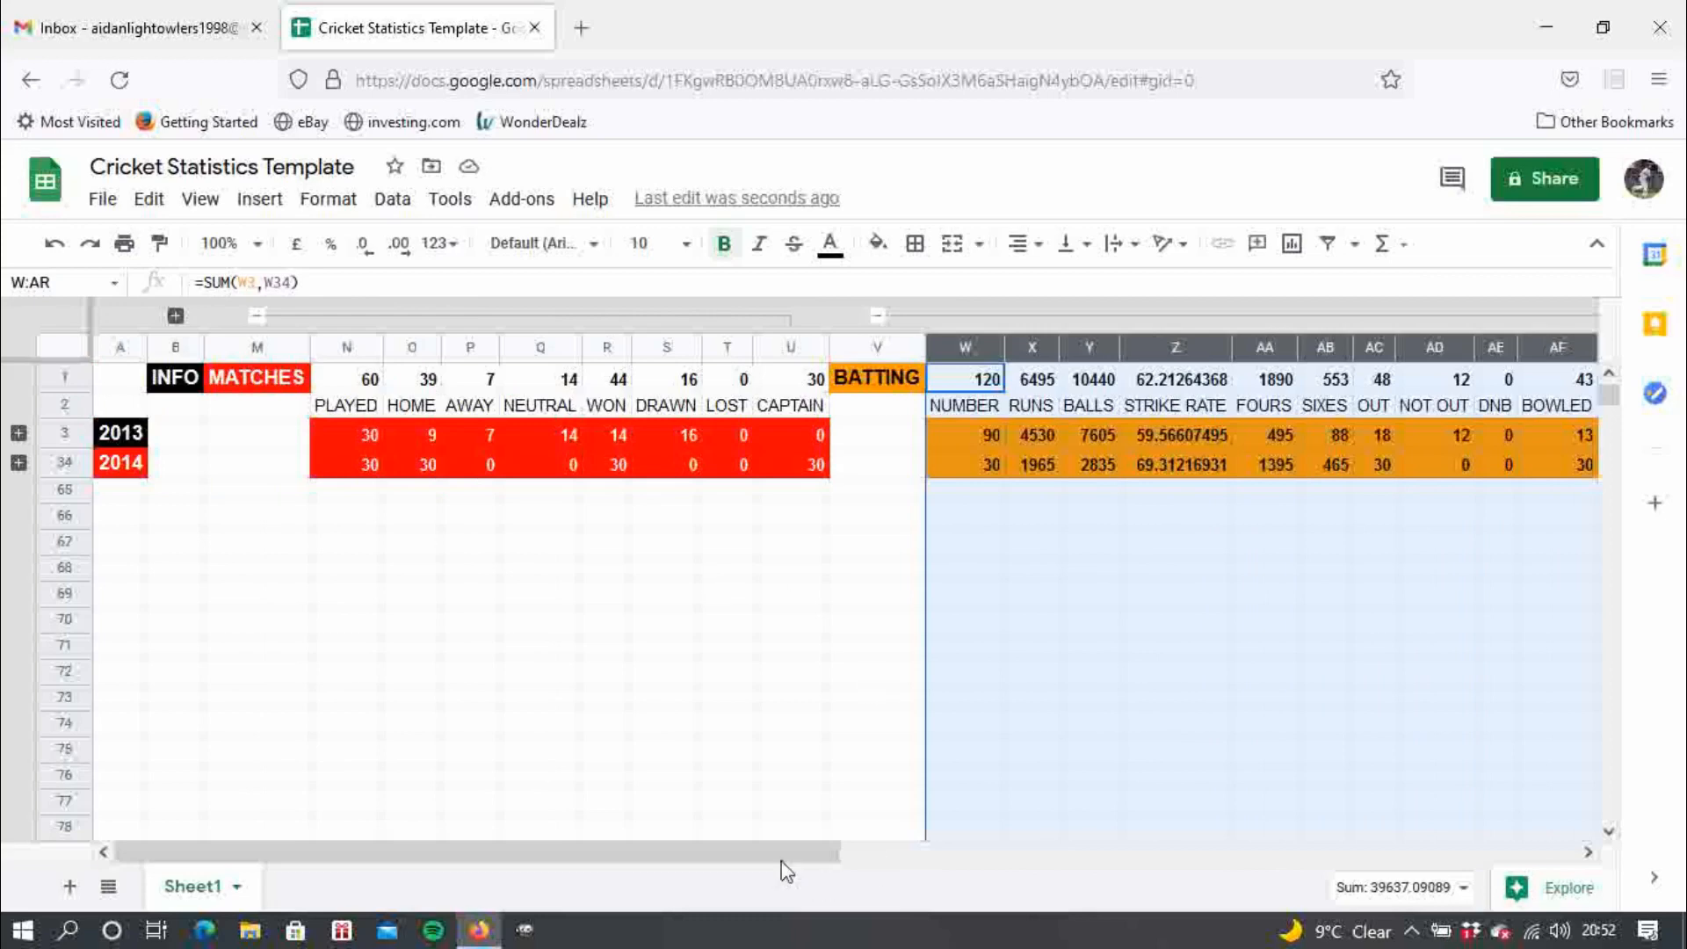
drag(788, 866, 1582, 855)
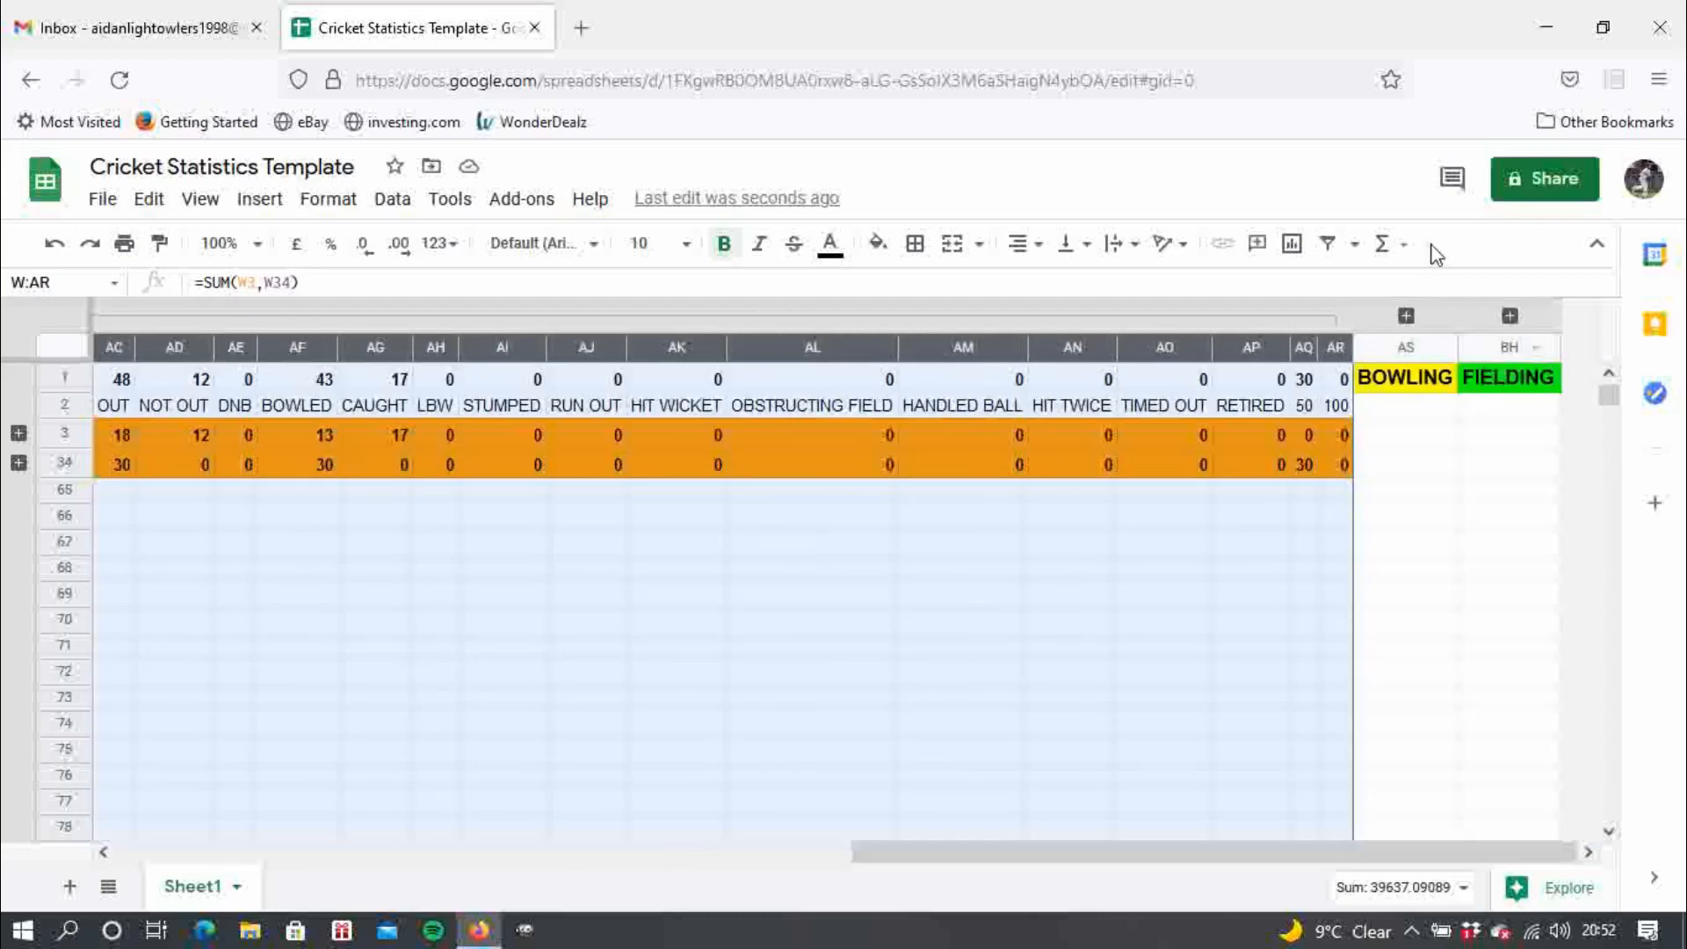
click(1407, 315)
drag(991, 859, 9, 561)
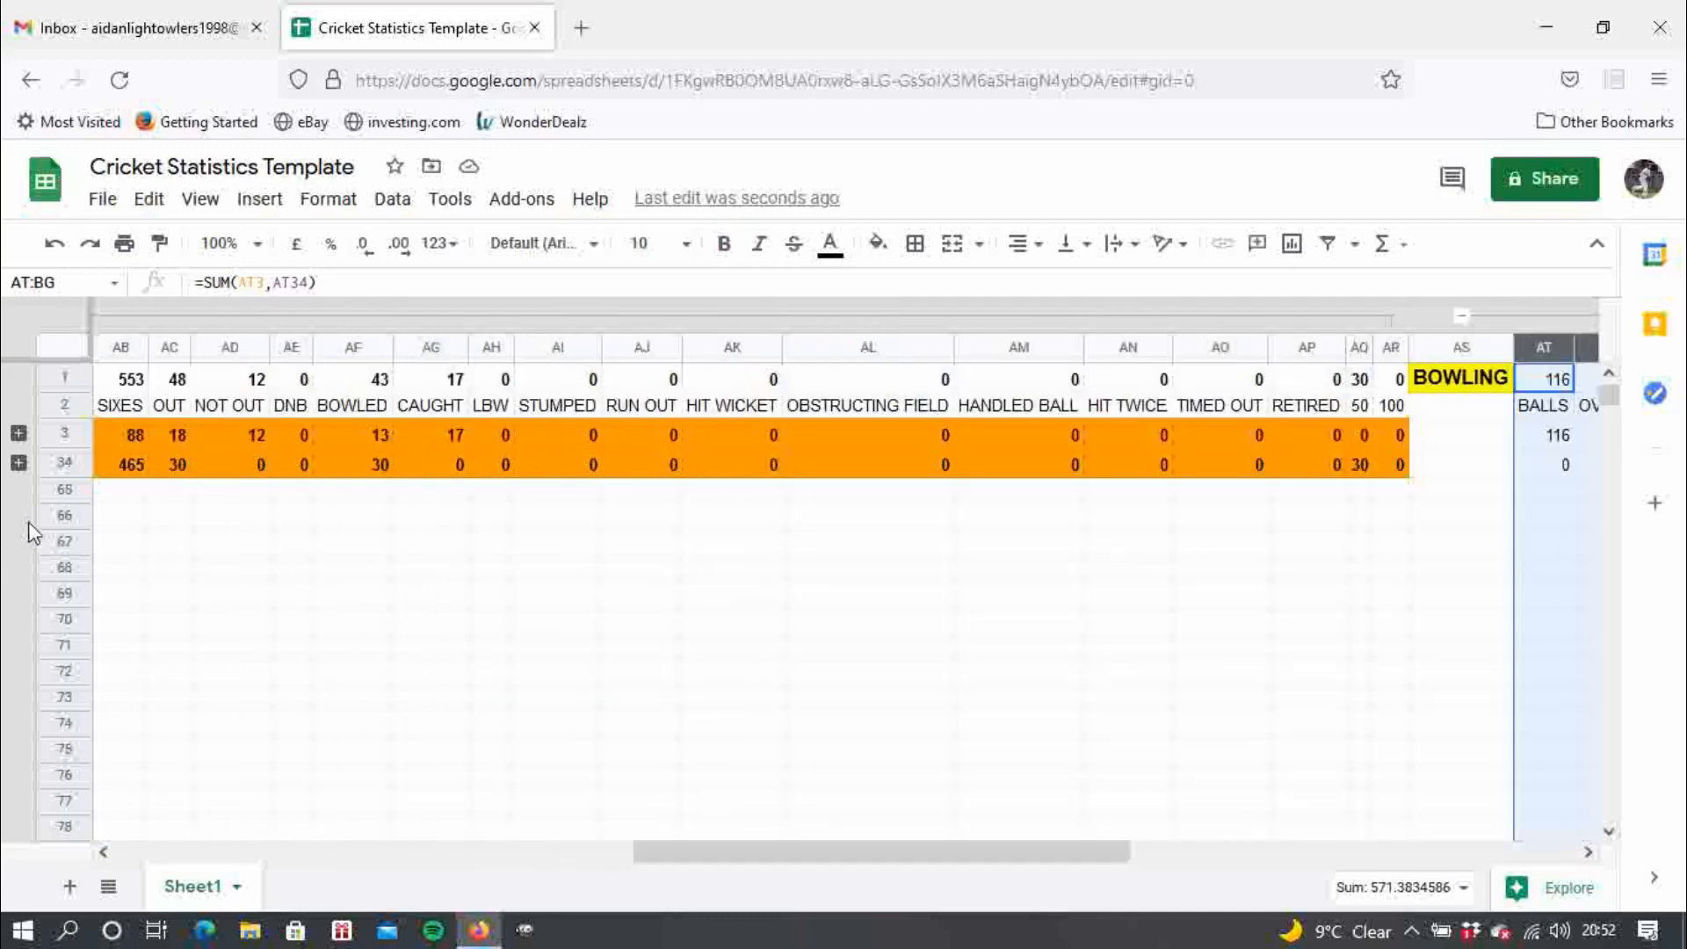
- Check the 2013 match rows by expanding and collapsing their group, and view the bowling totals
click(18, 435)
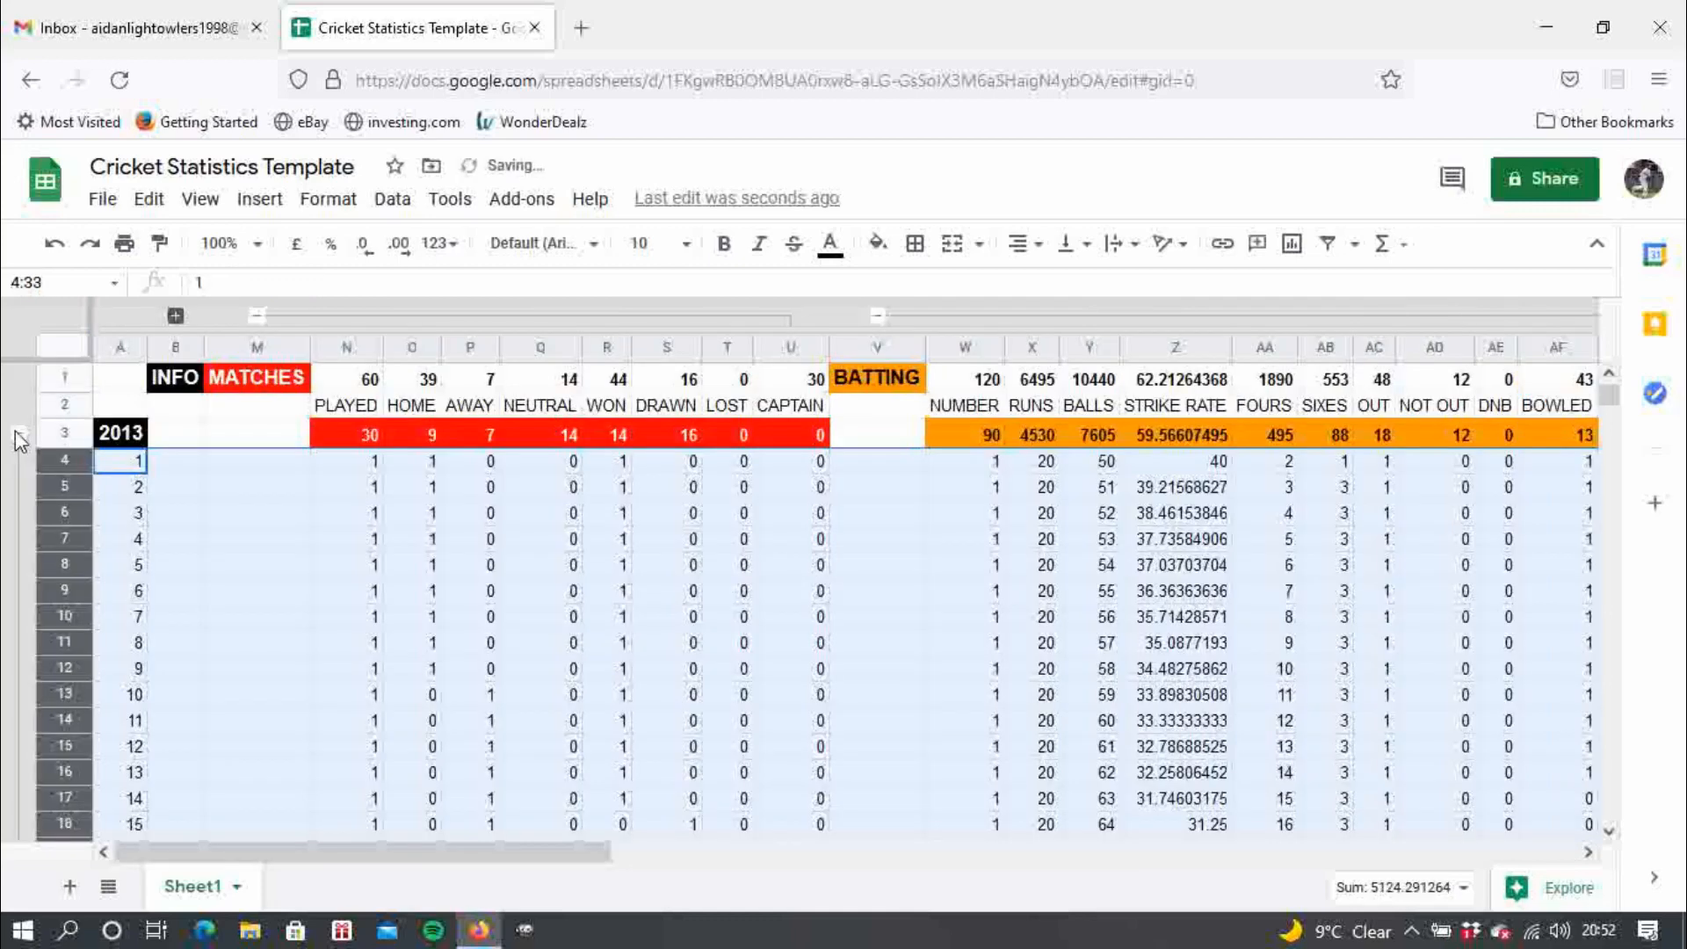
click(19, 435)
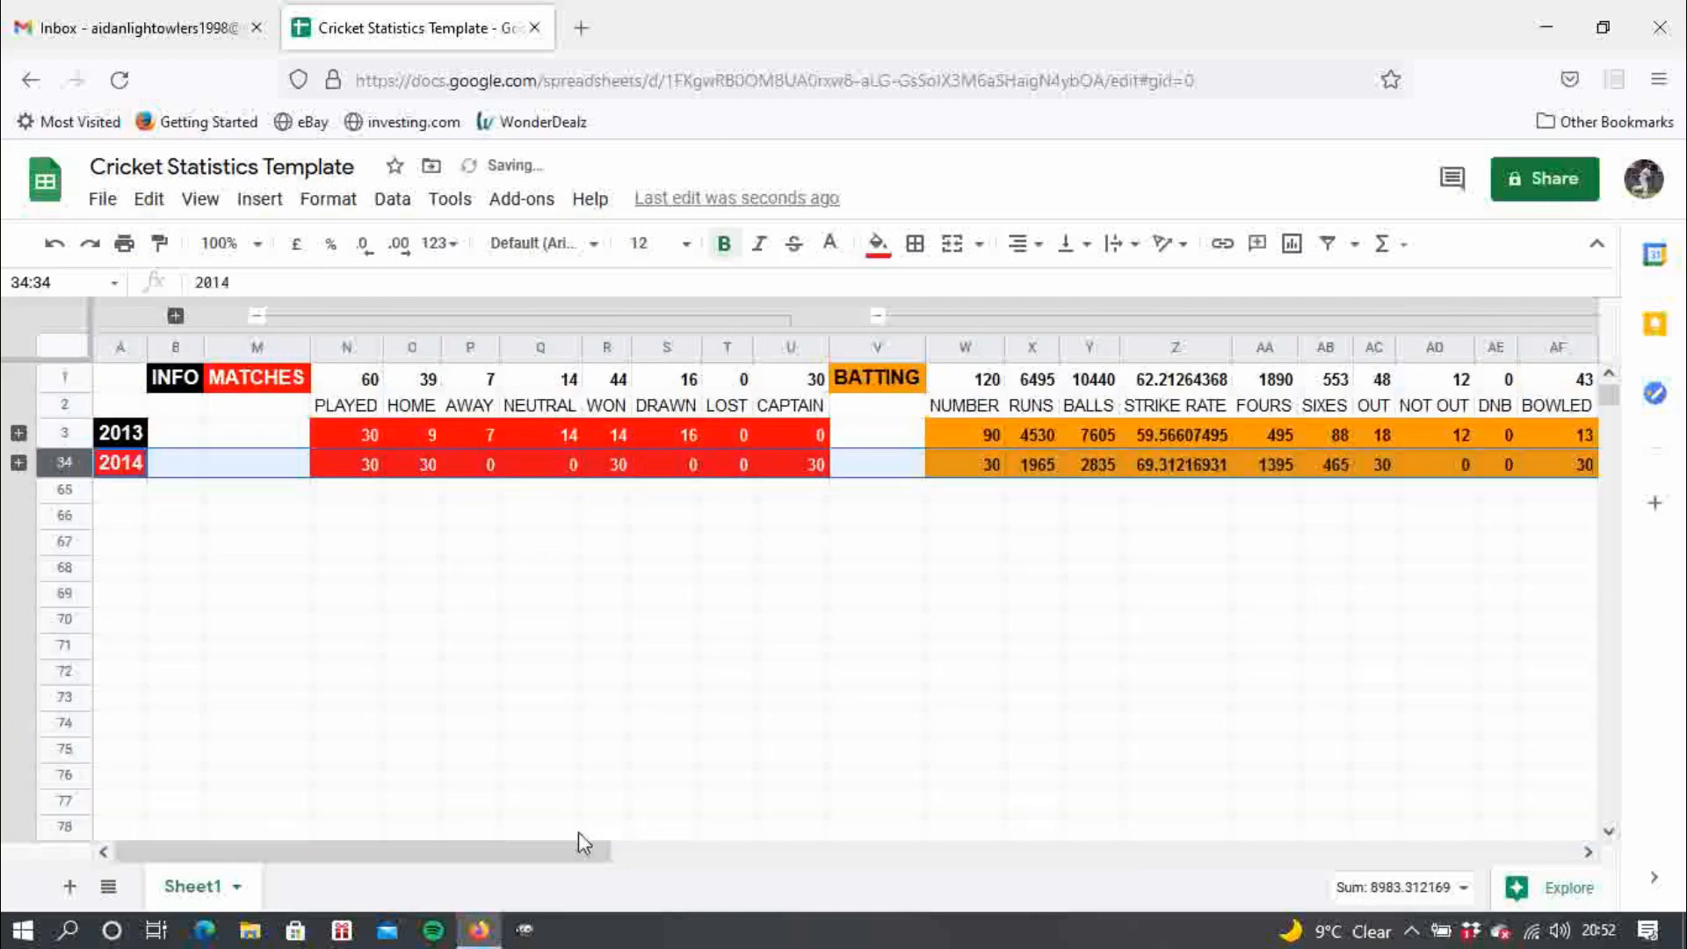
drag(545, 852, 1612, 824)
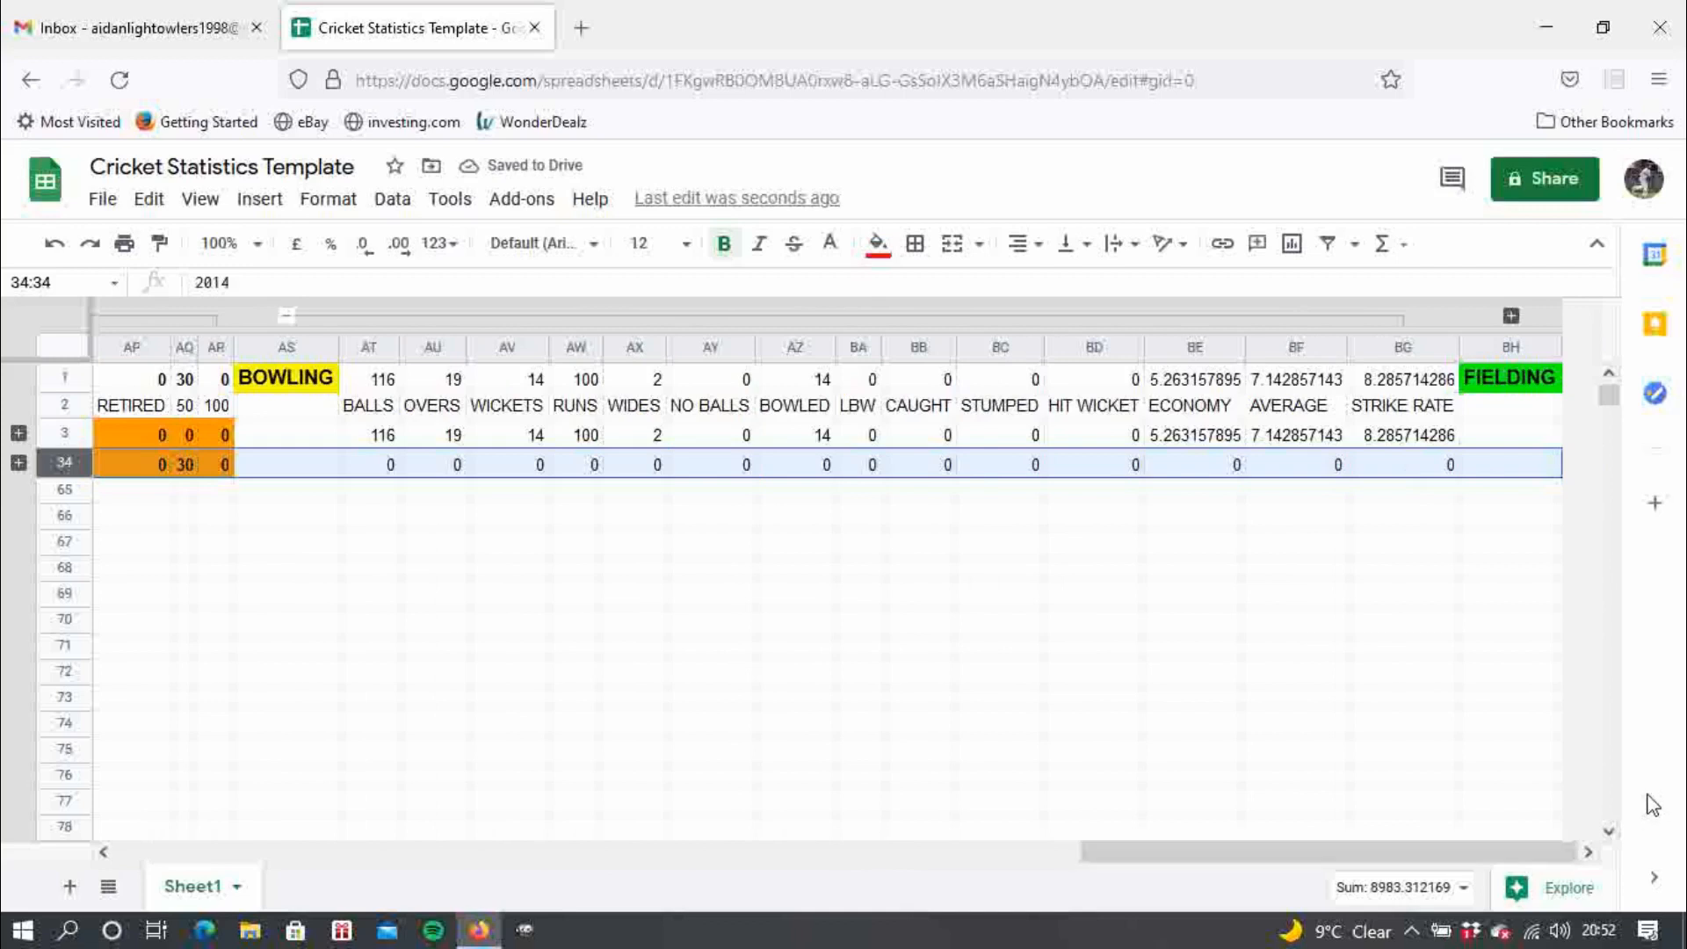
- Expand the fielding column group and the group of 2013 match rows
click(1511, 316)
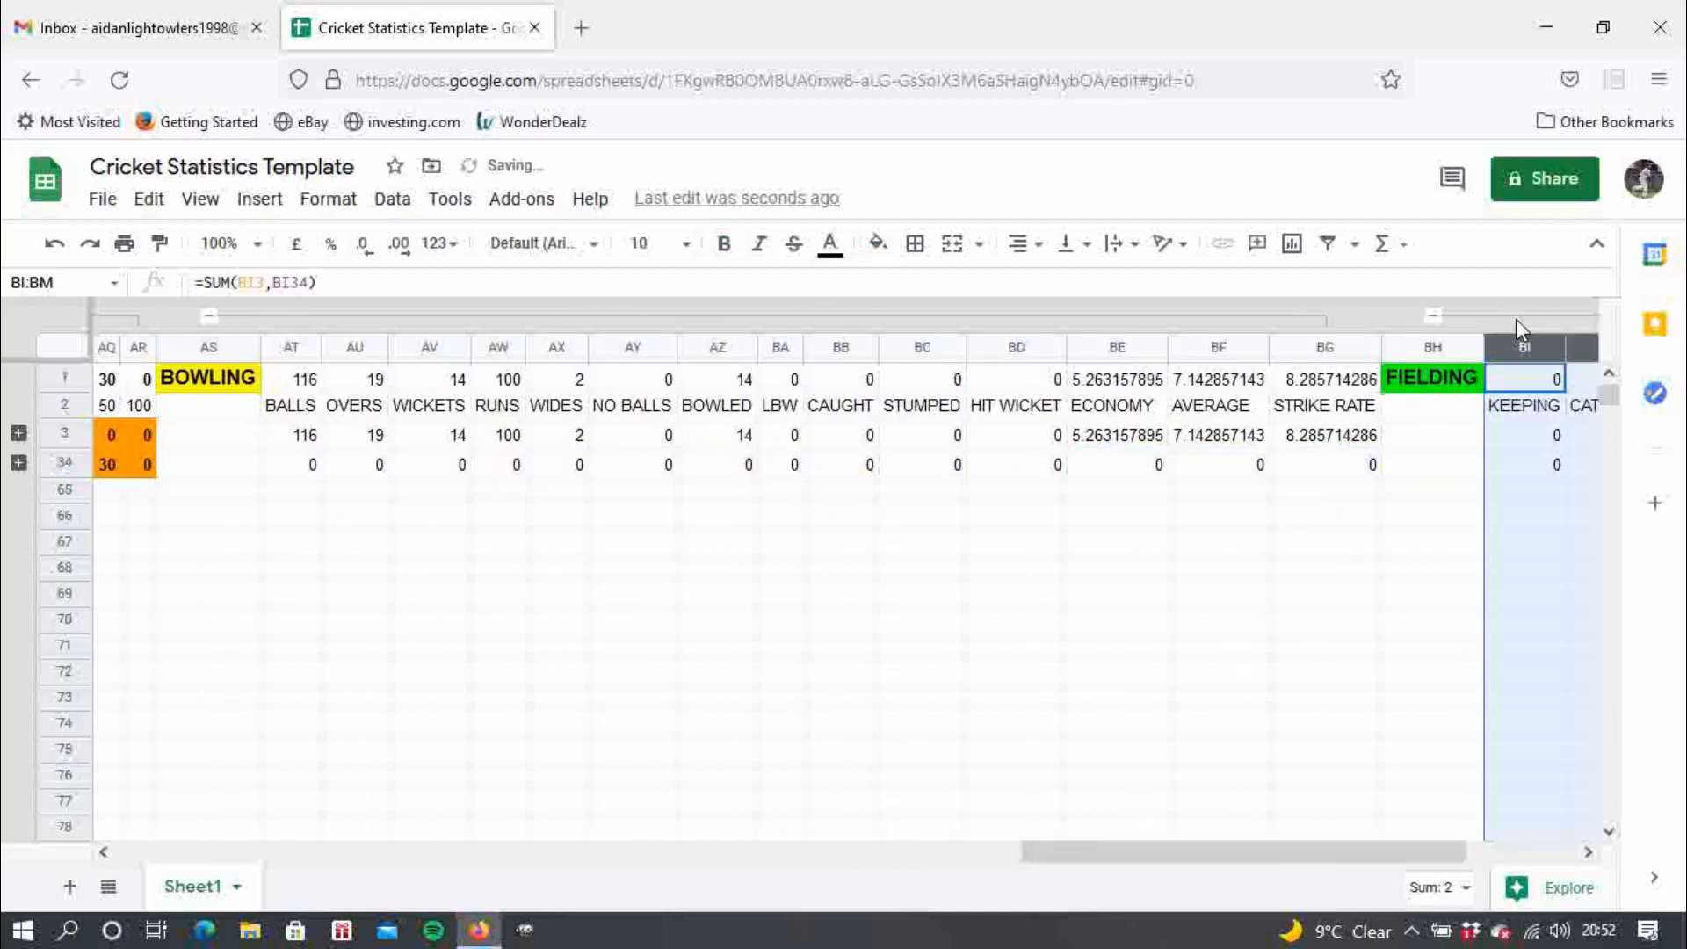
drag(885, 848, 24, 777)
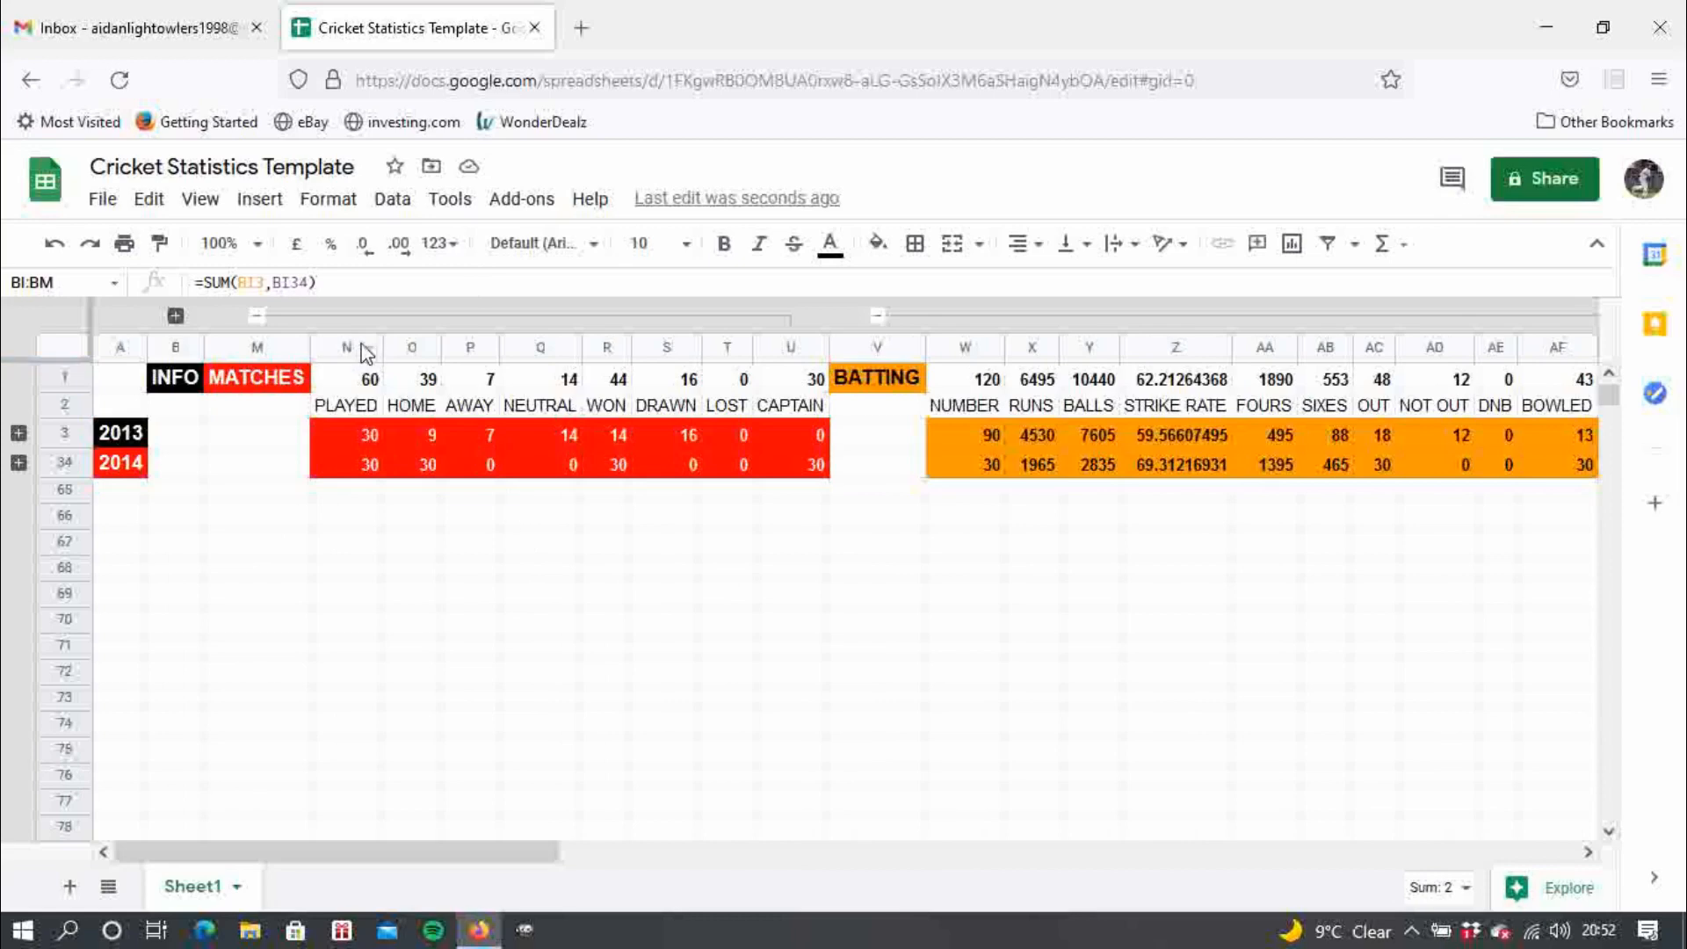
click(18, 434)
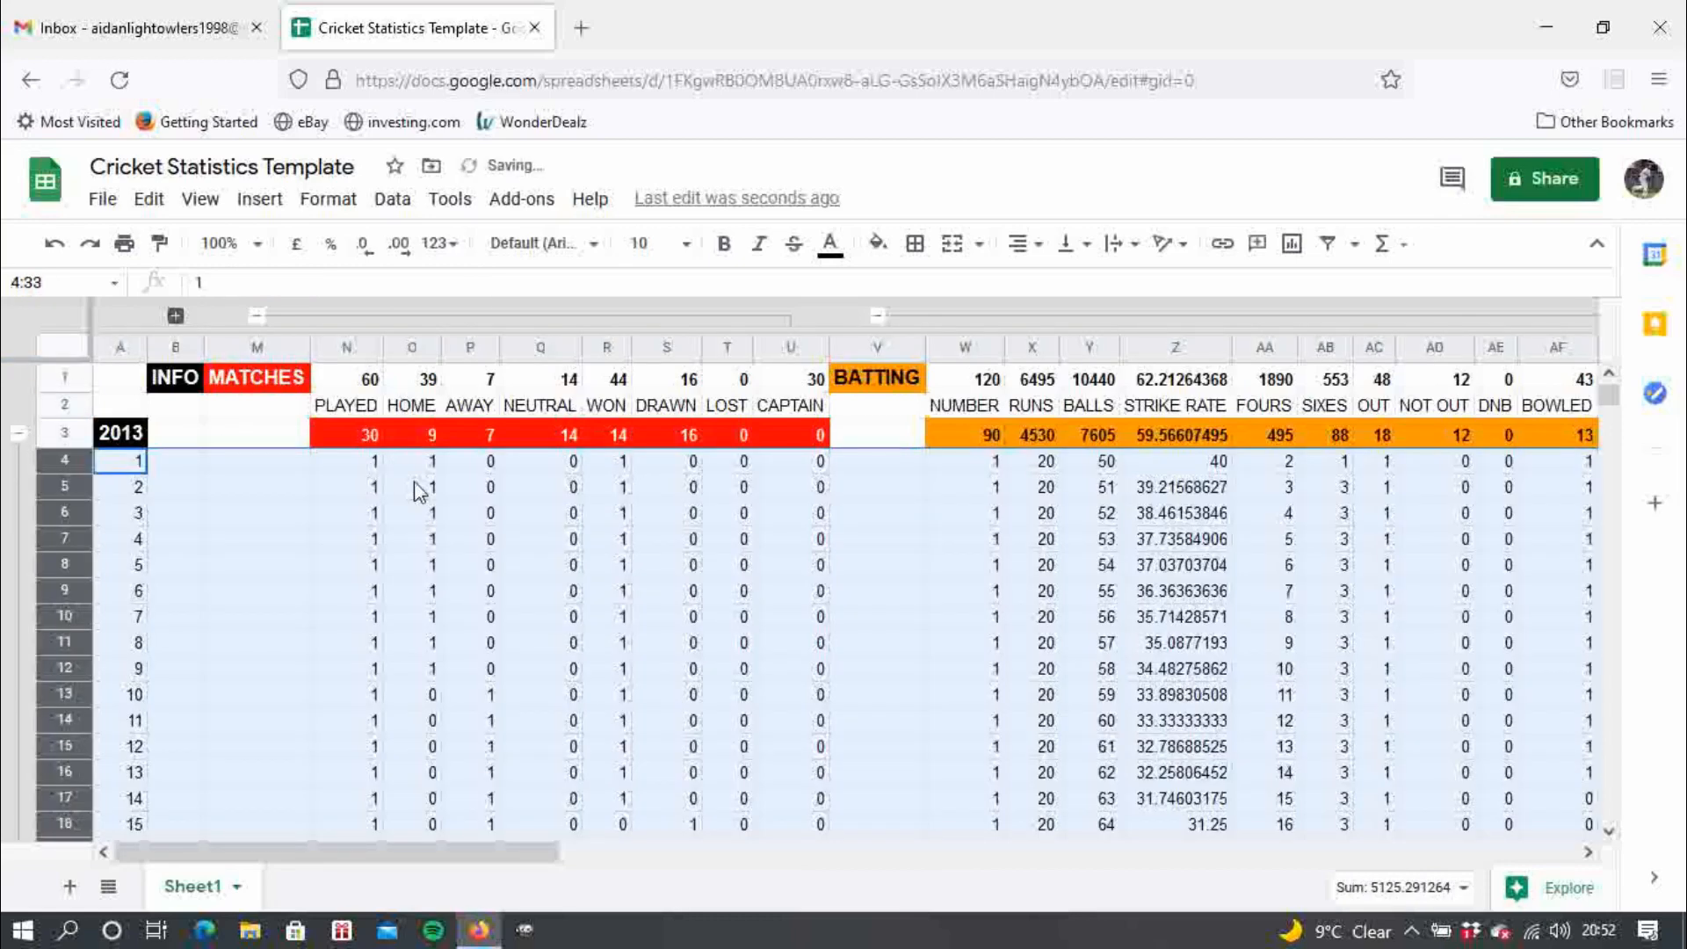
click(455, 486)
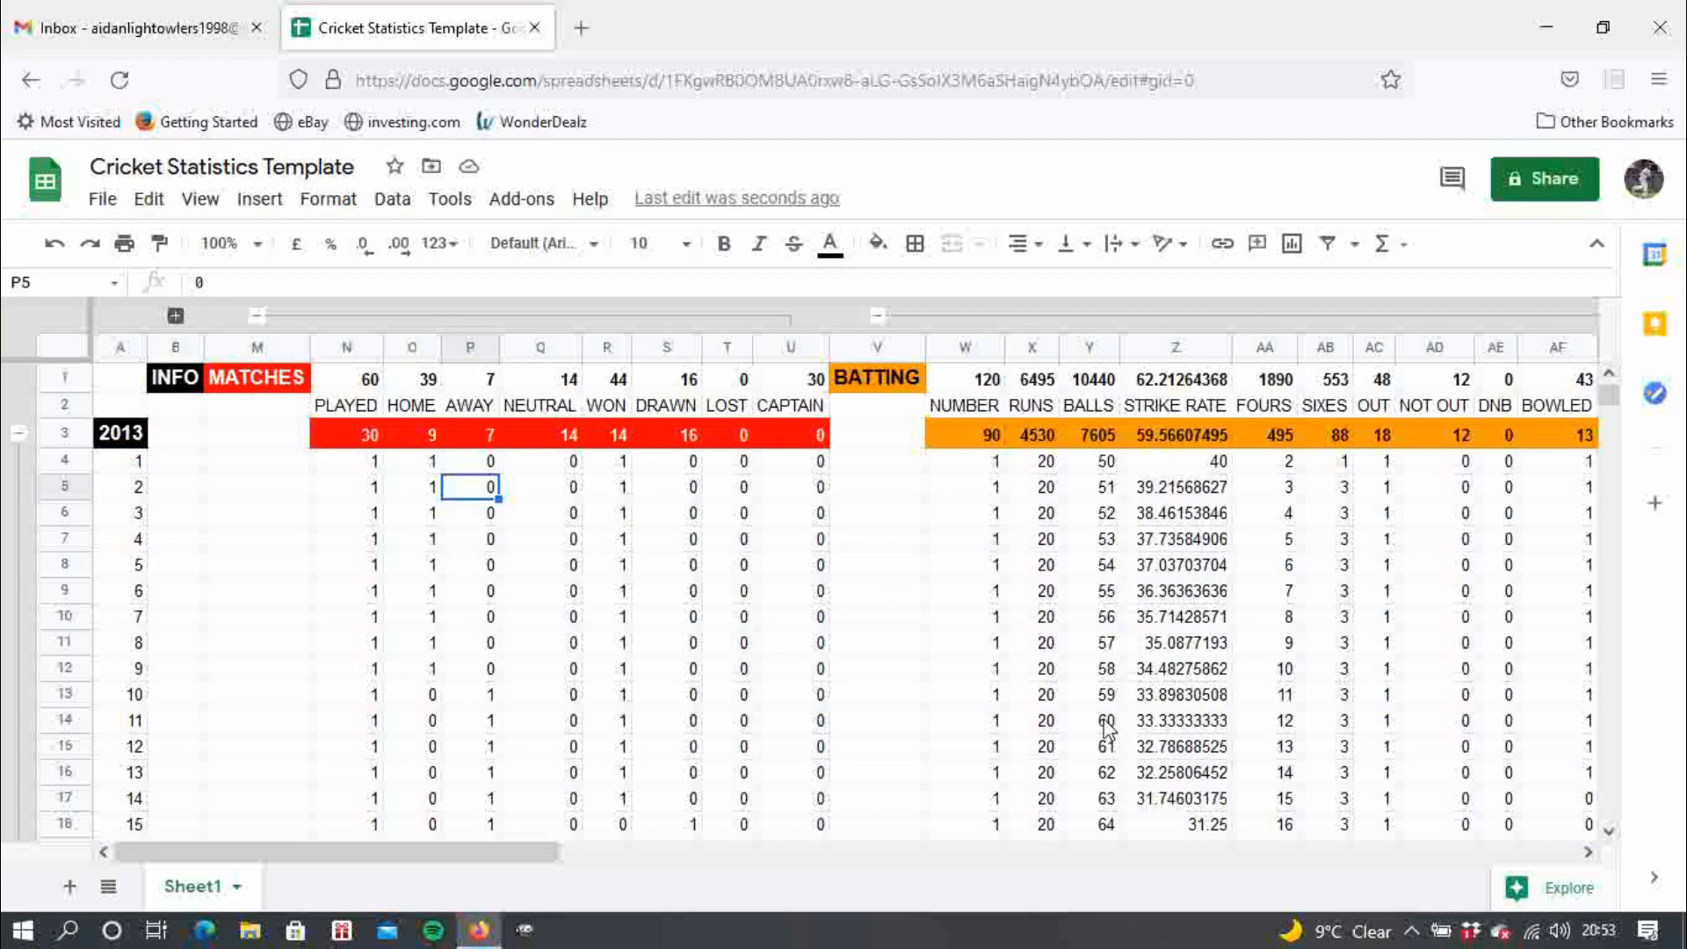
drag(528, 853, 621, 853)
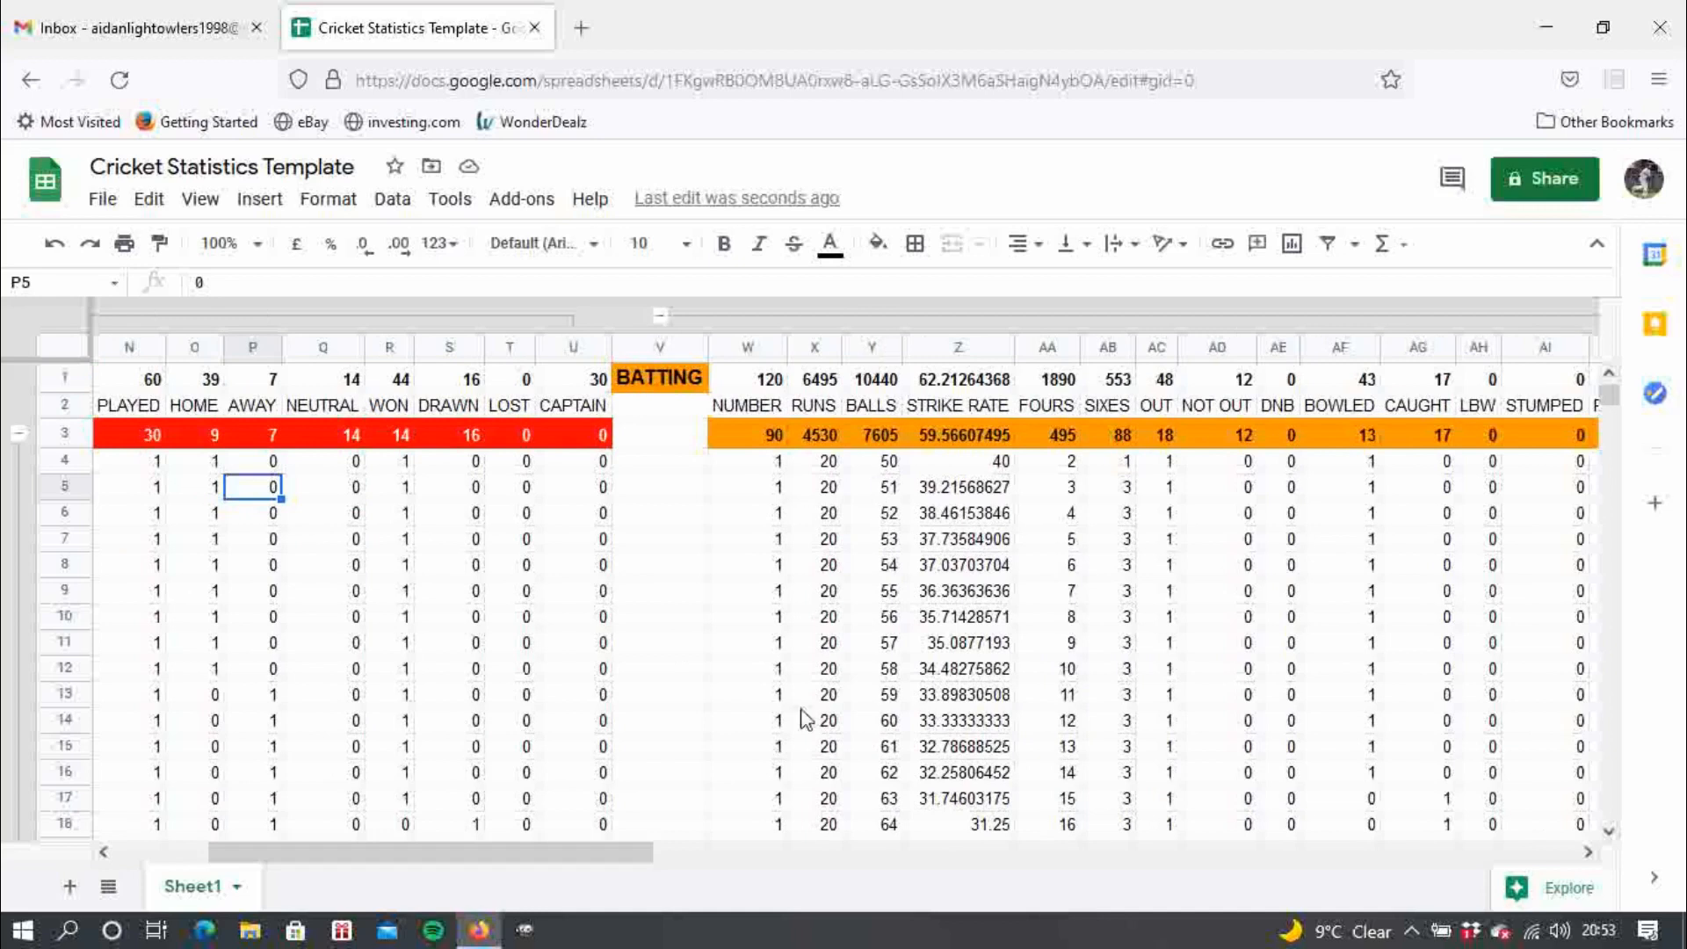
- Start a conditional formatting rule for the whole batting RUNS column X
click(814, 345)
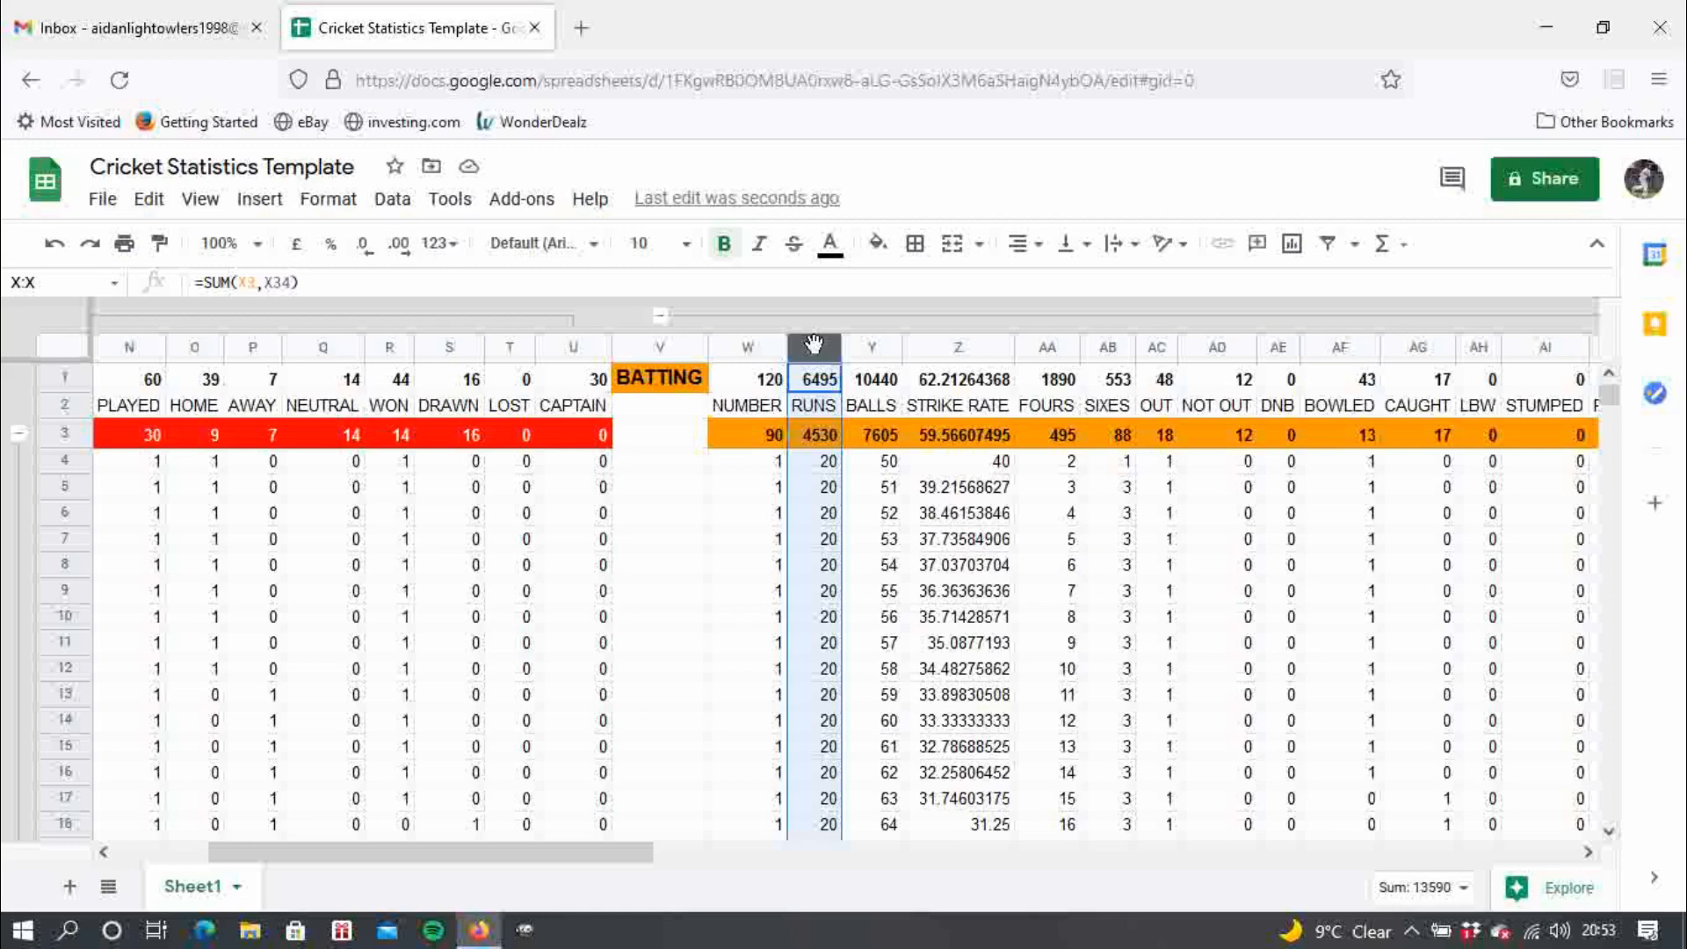
click(320, 210)
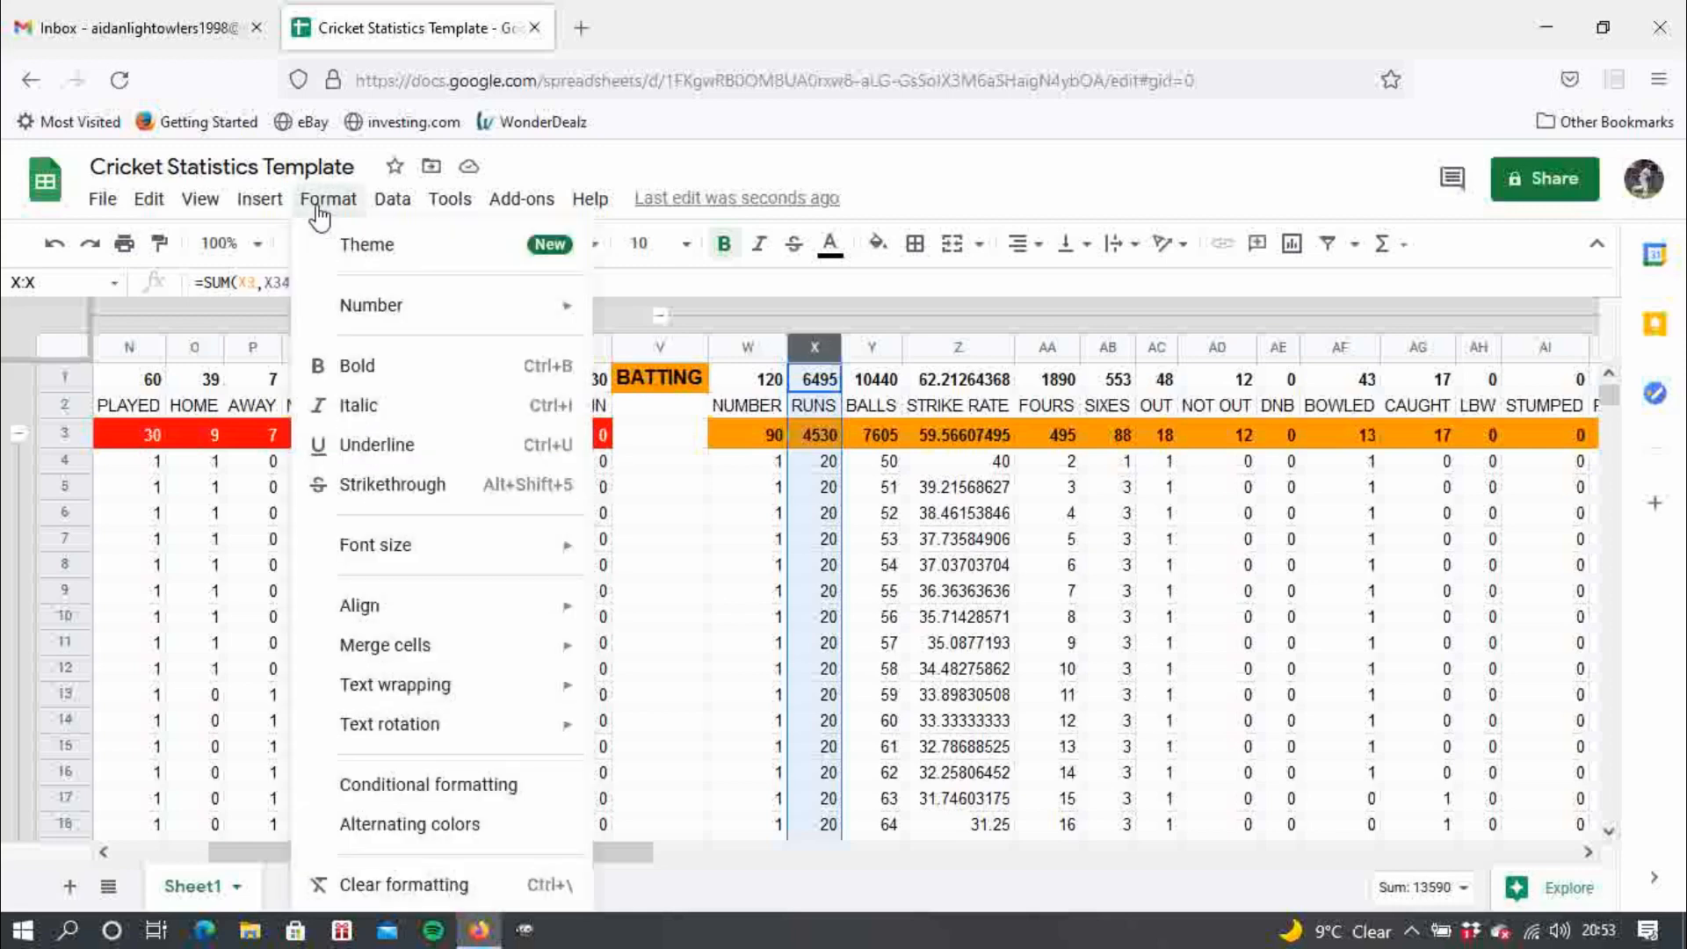
click(816, 352)
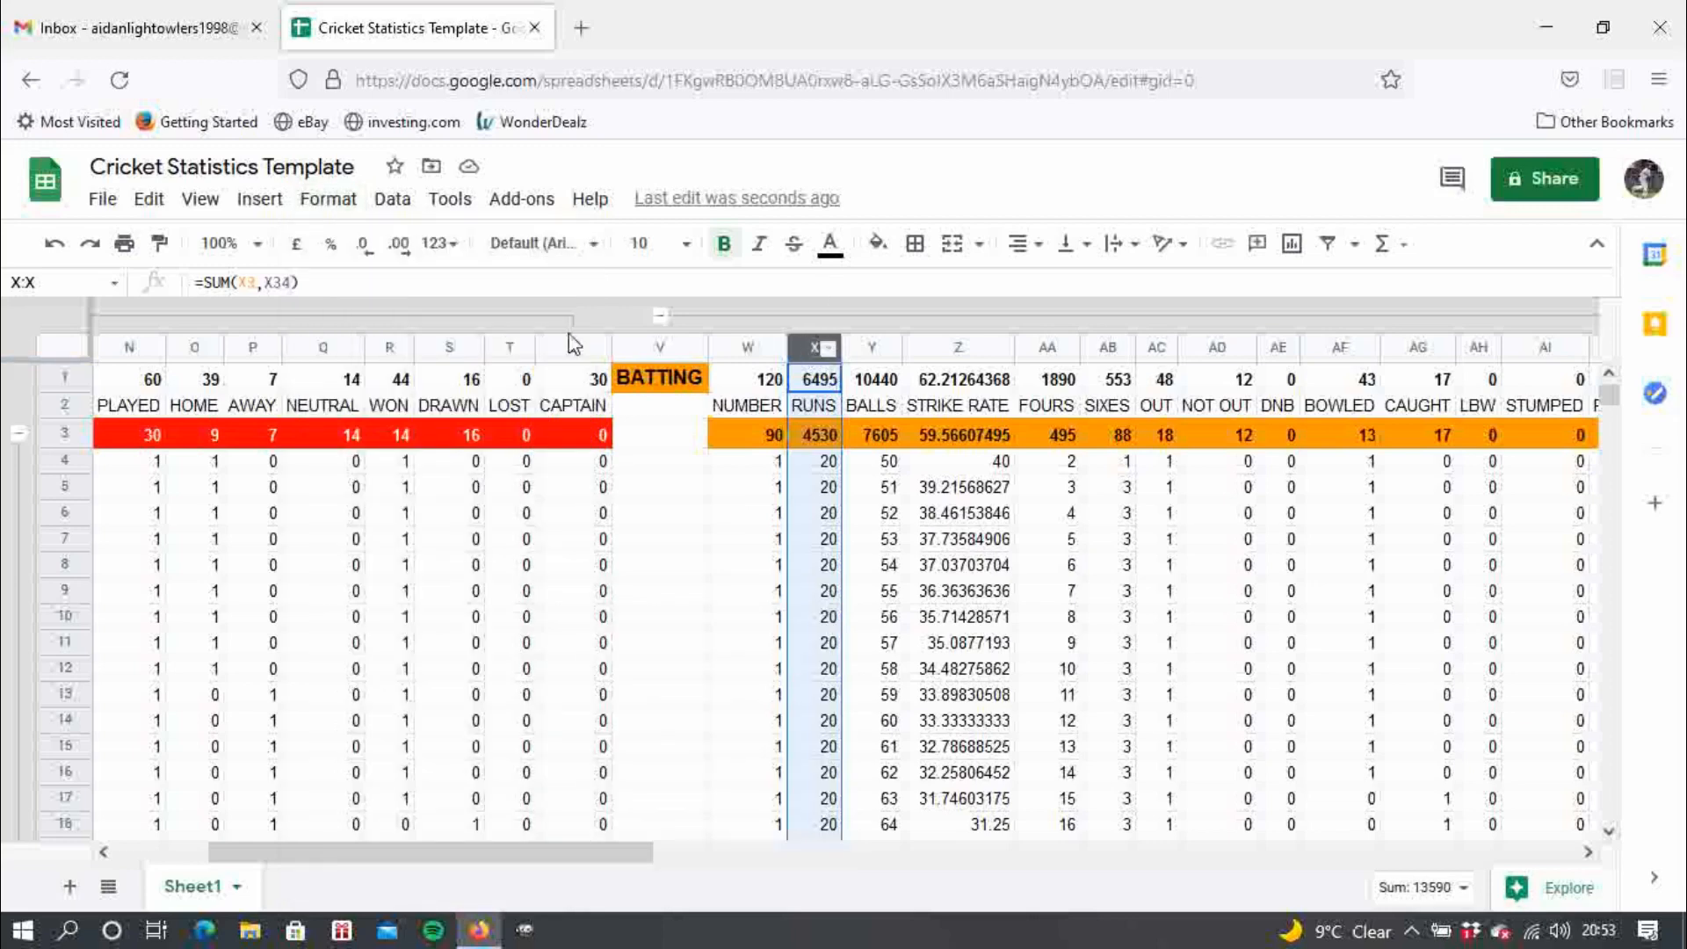
click(335, 205)
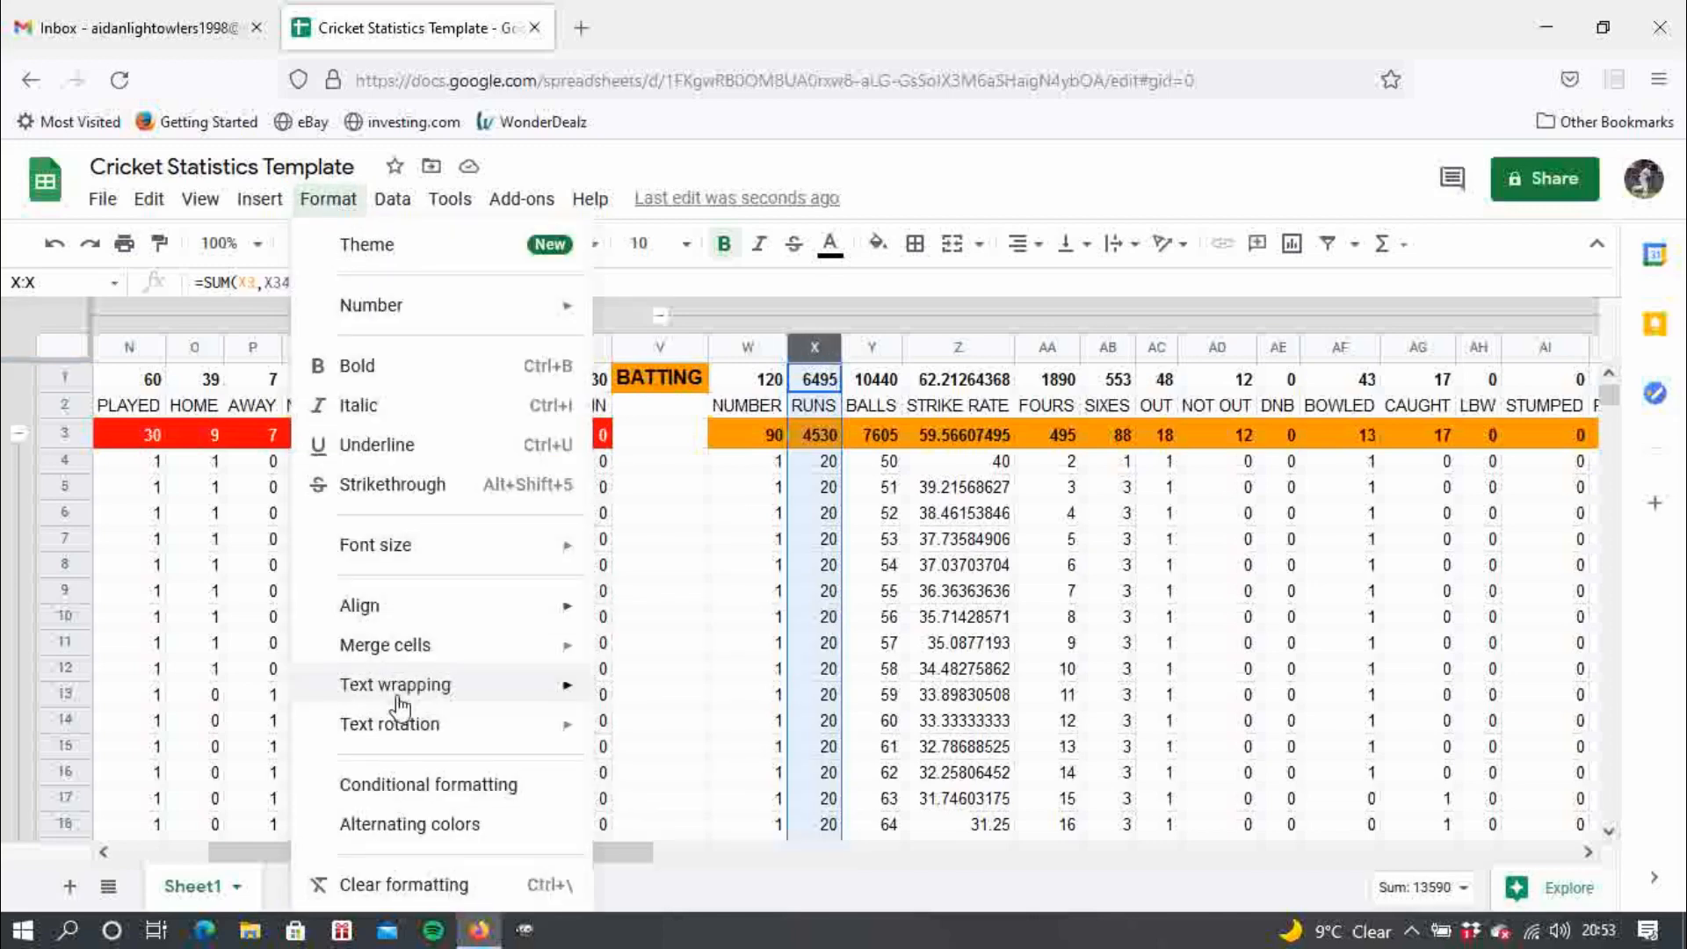
click(408, 788)
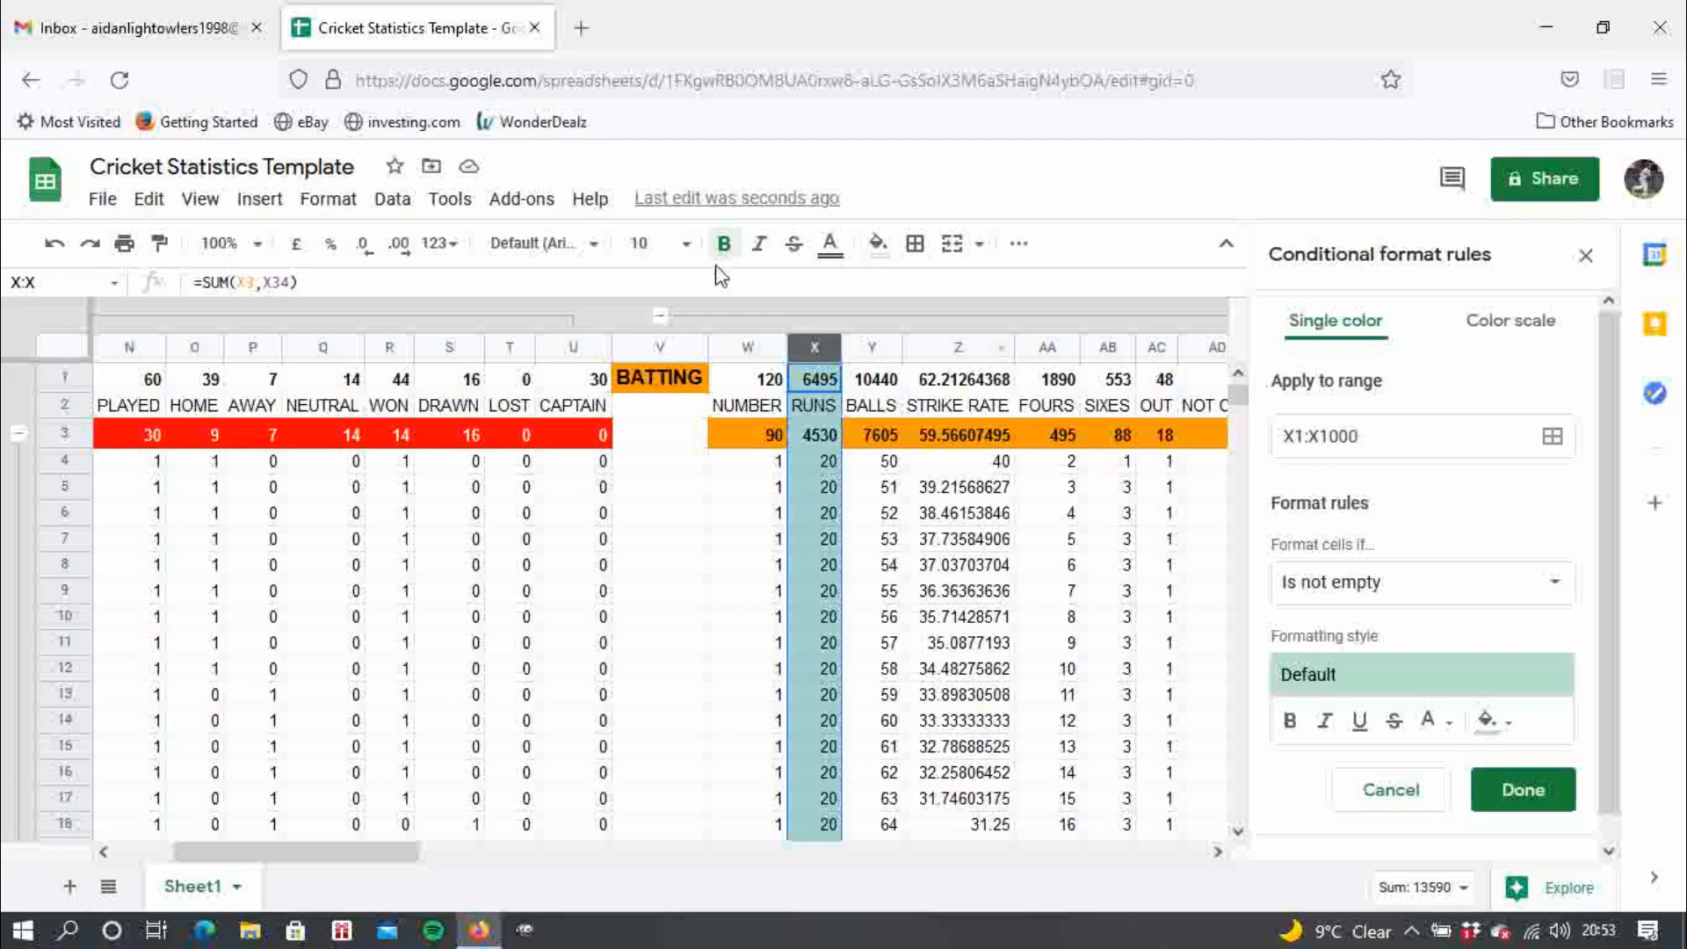
- Set the RUNS rule's condition to less than or equal to 24
click(1413, 586)
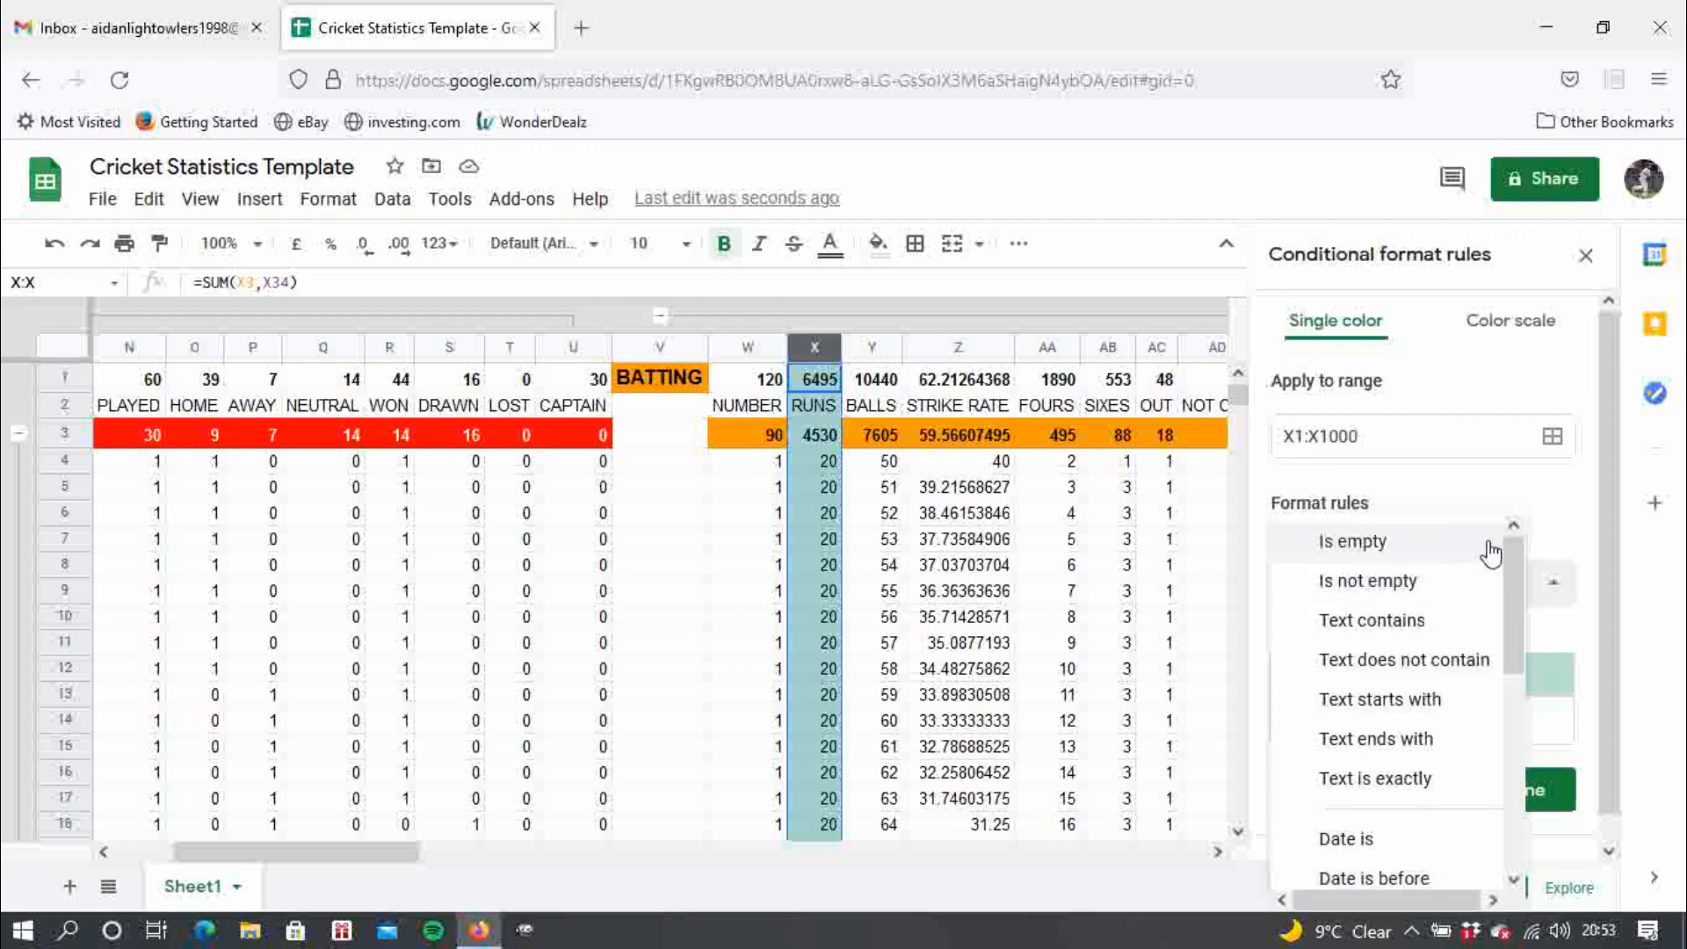
drag(1507, 578, 1502, 784)
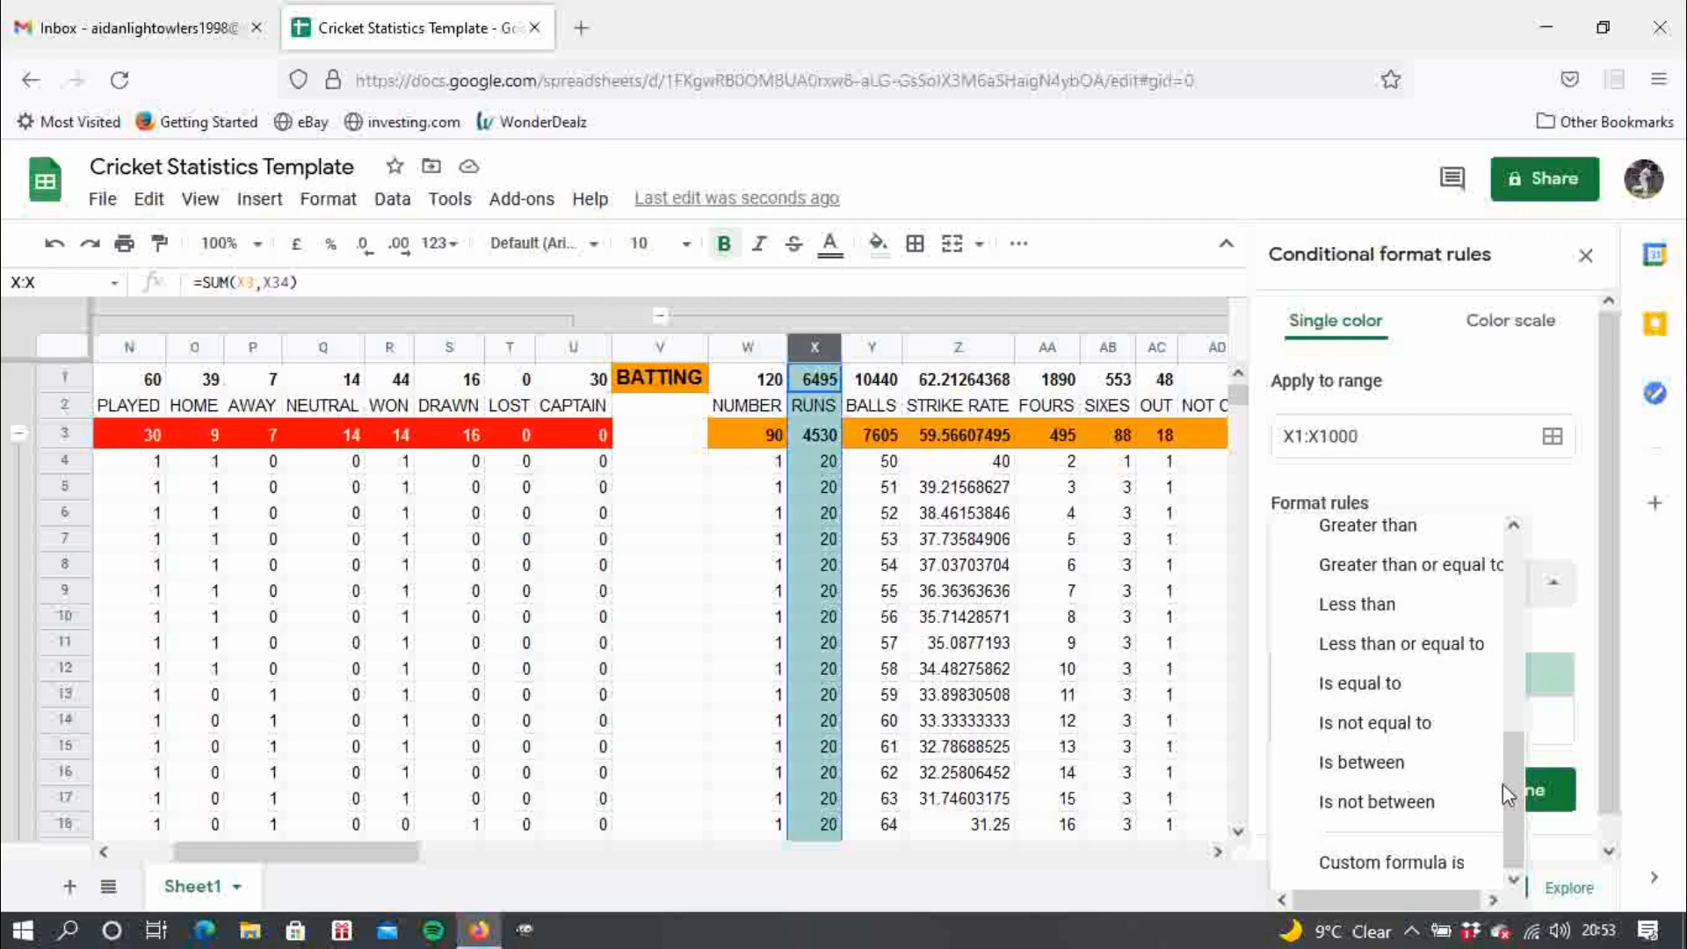
click(1436, 647)
click(1394, 648)
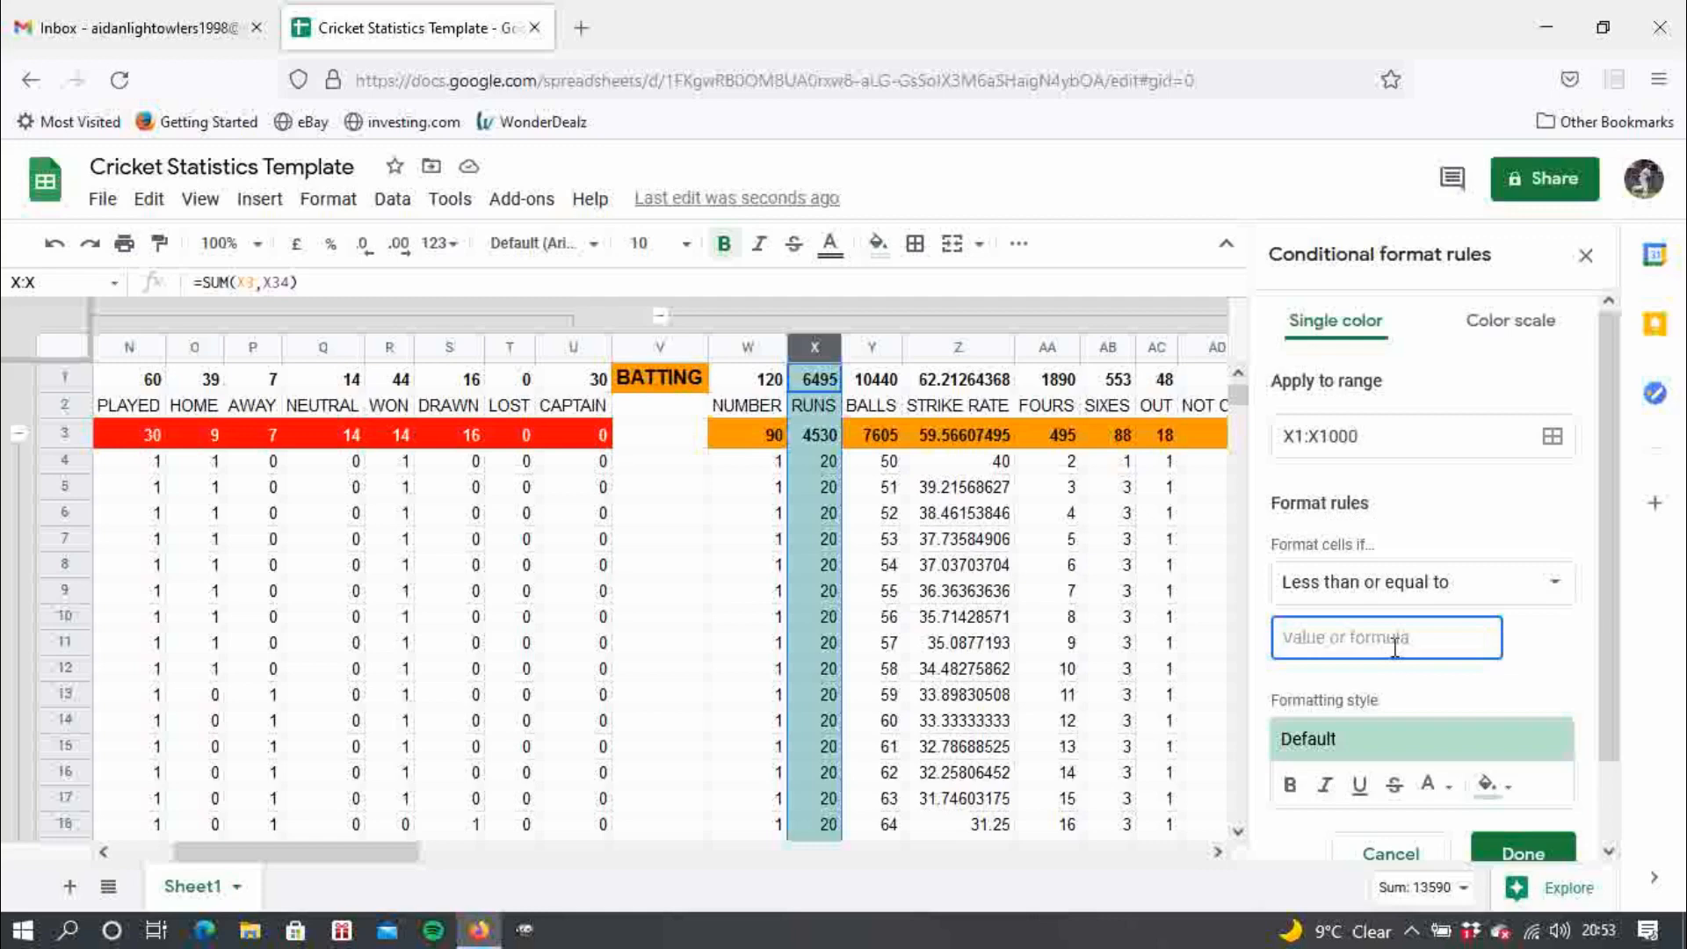
text(25)
scroll(1620, 720, down, 2)
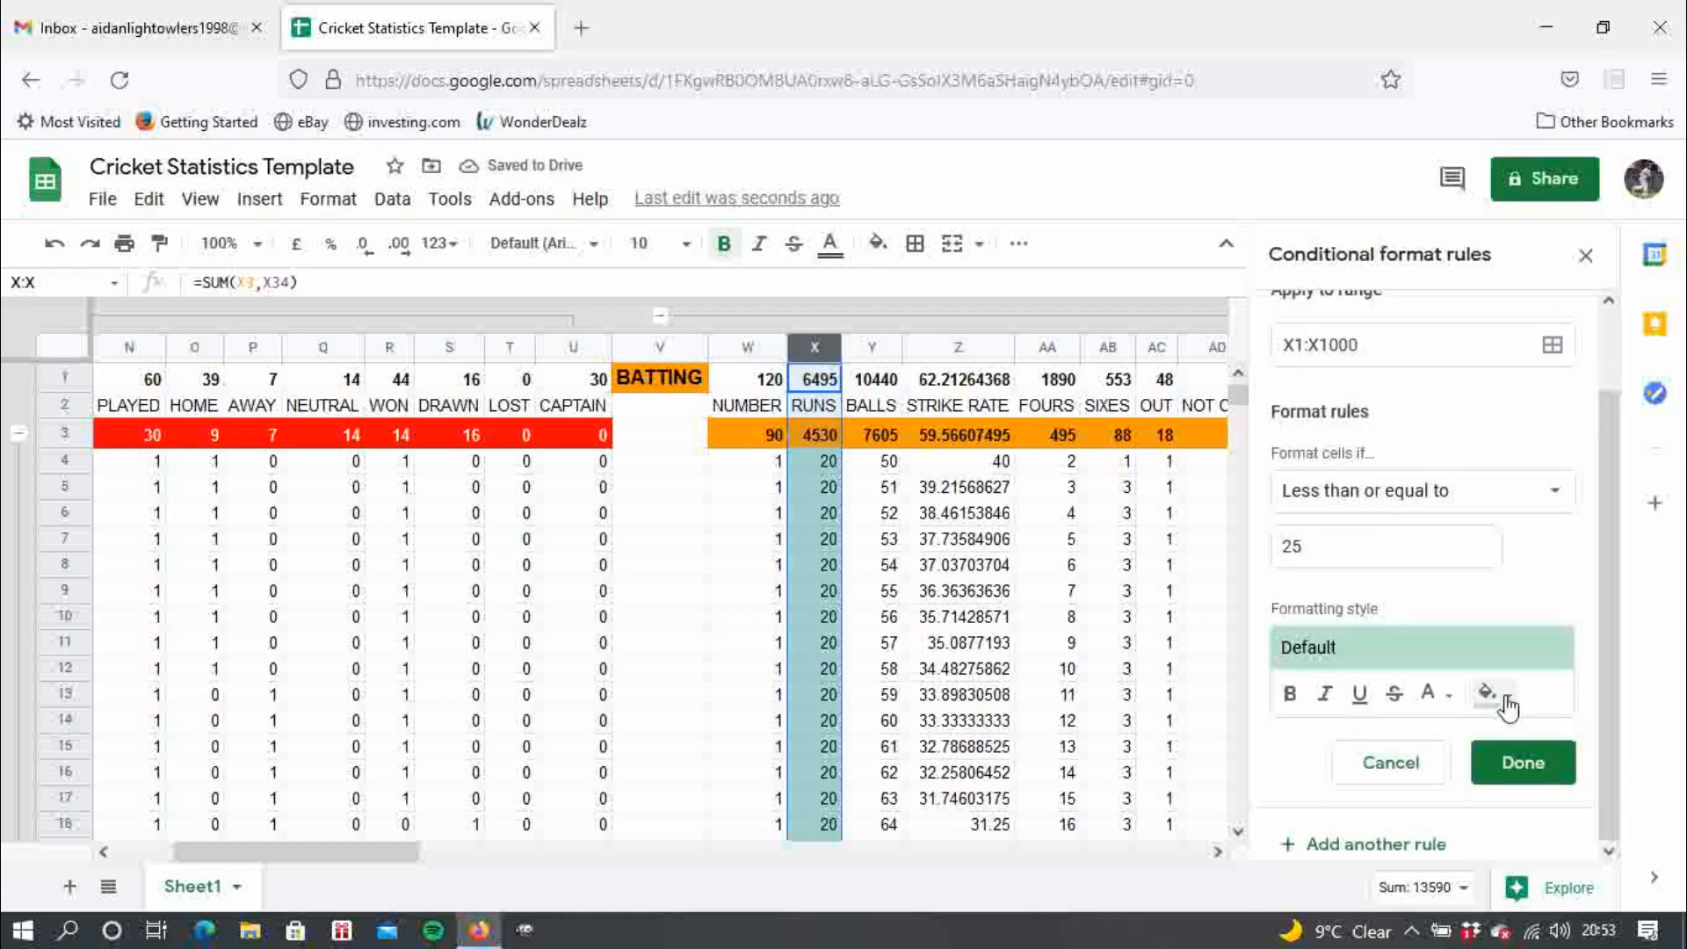
click(1366, 548)
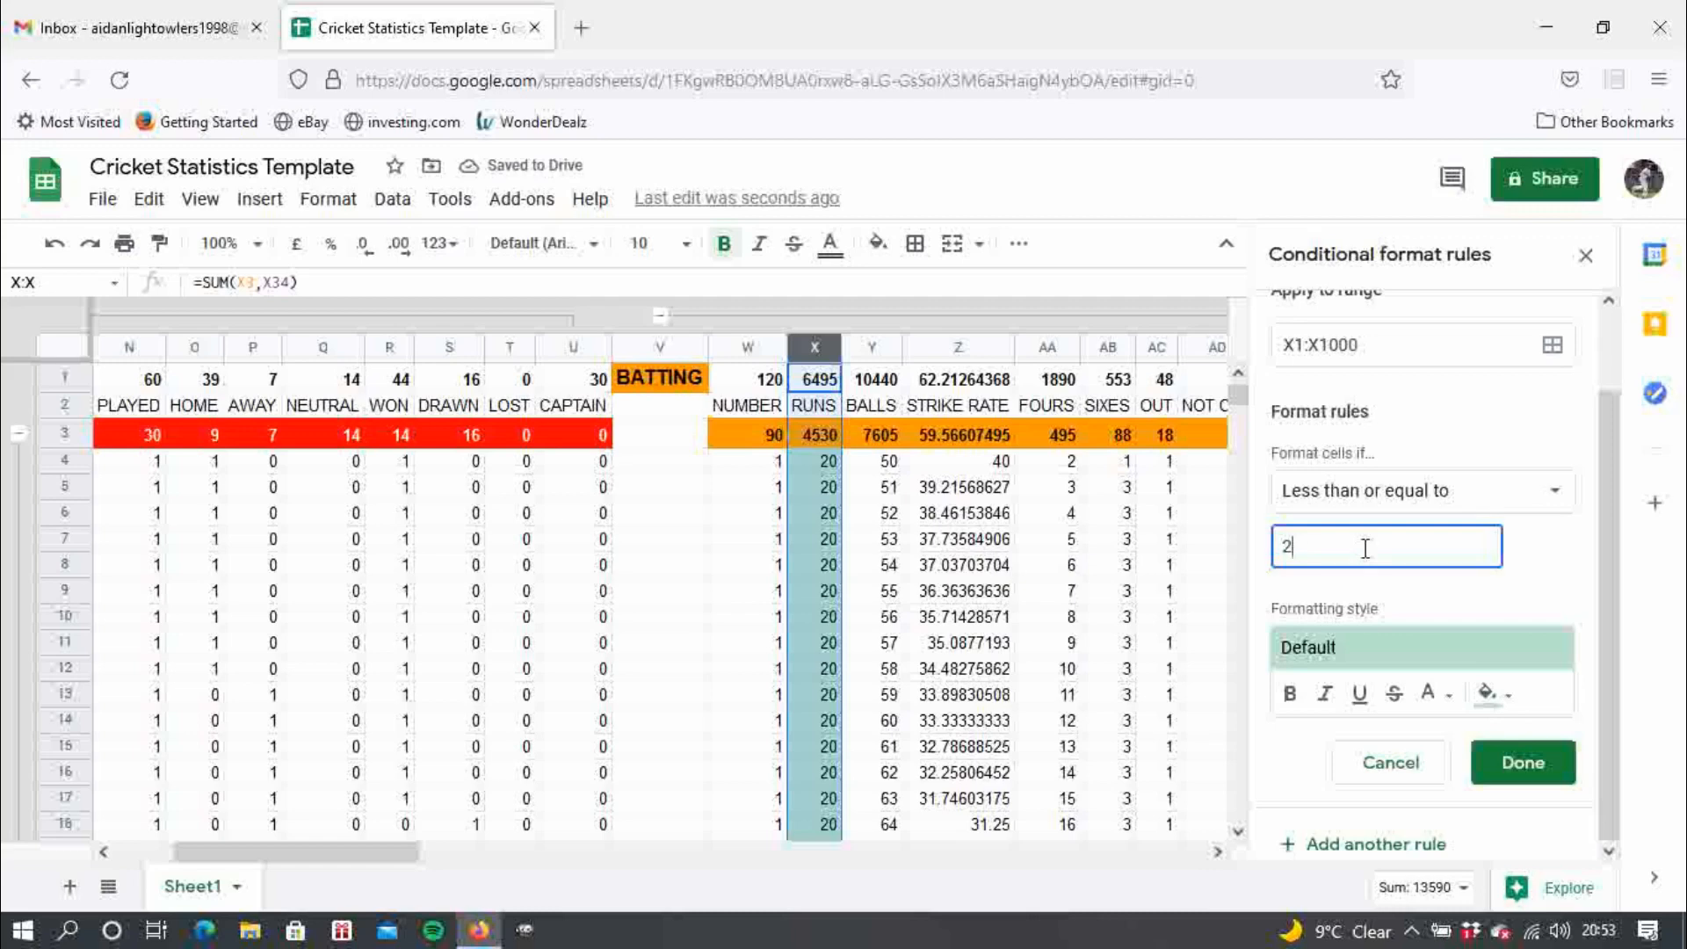
text(4)
- Give the low-score RUNS rule a red fill with white text and save it
click(1494, 694)
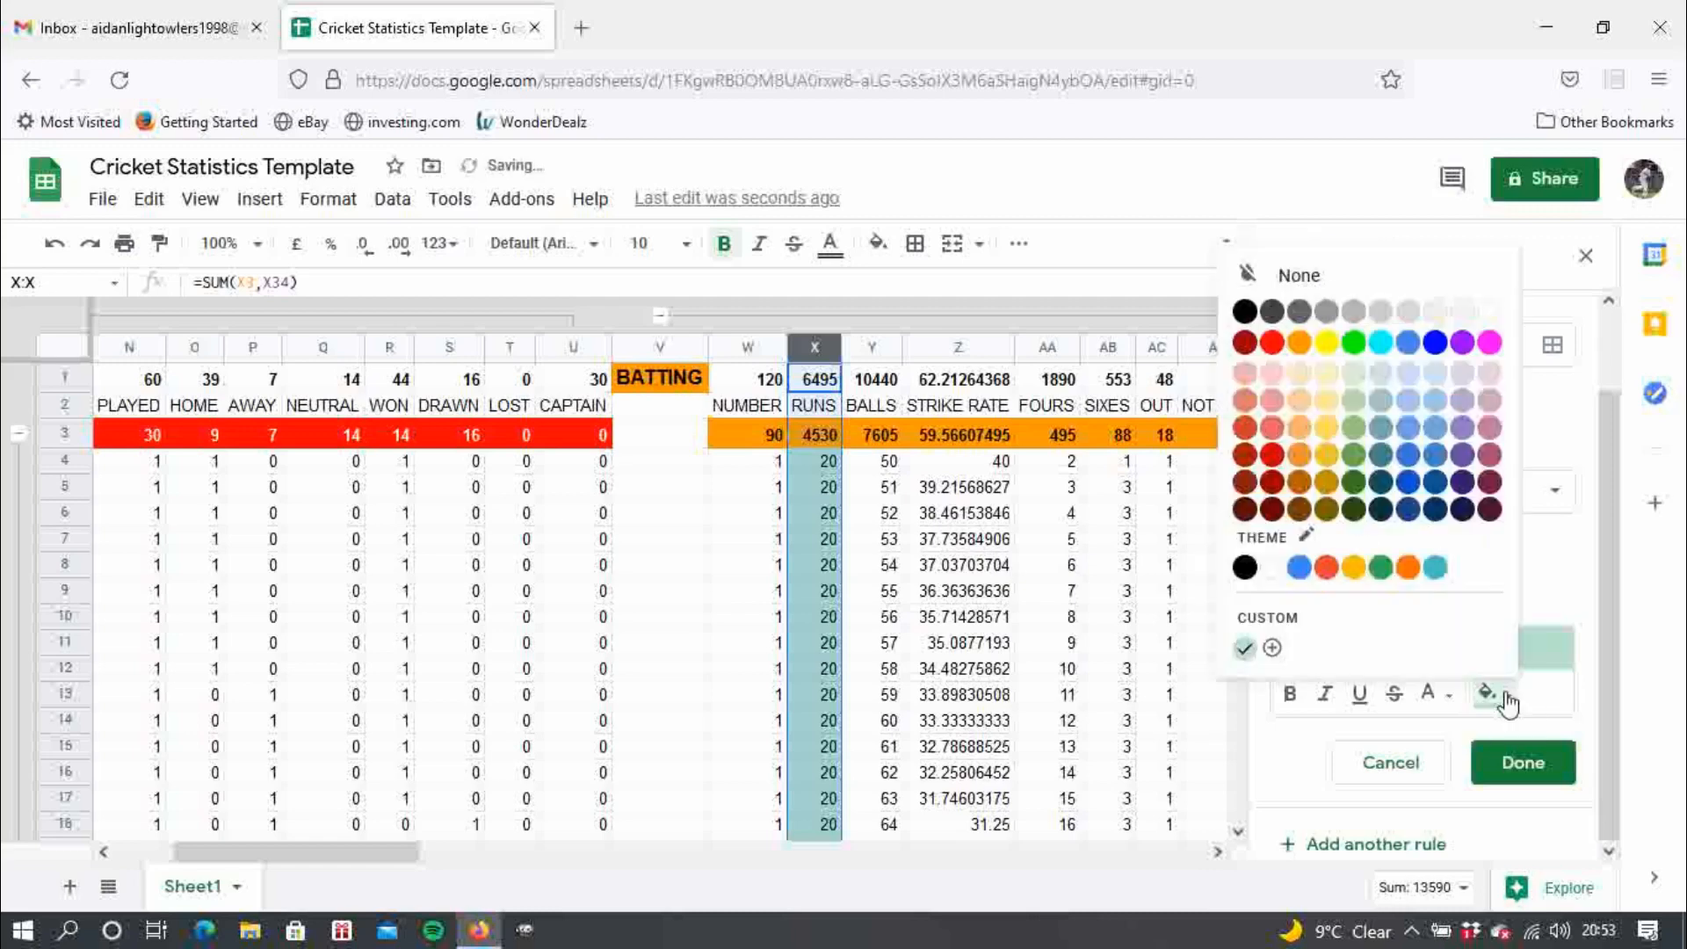
click(1271, 345)
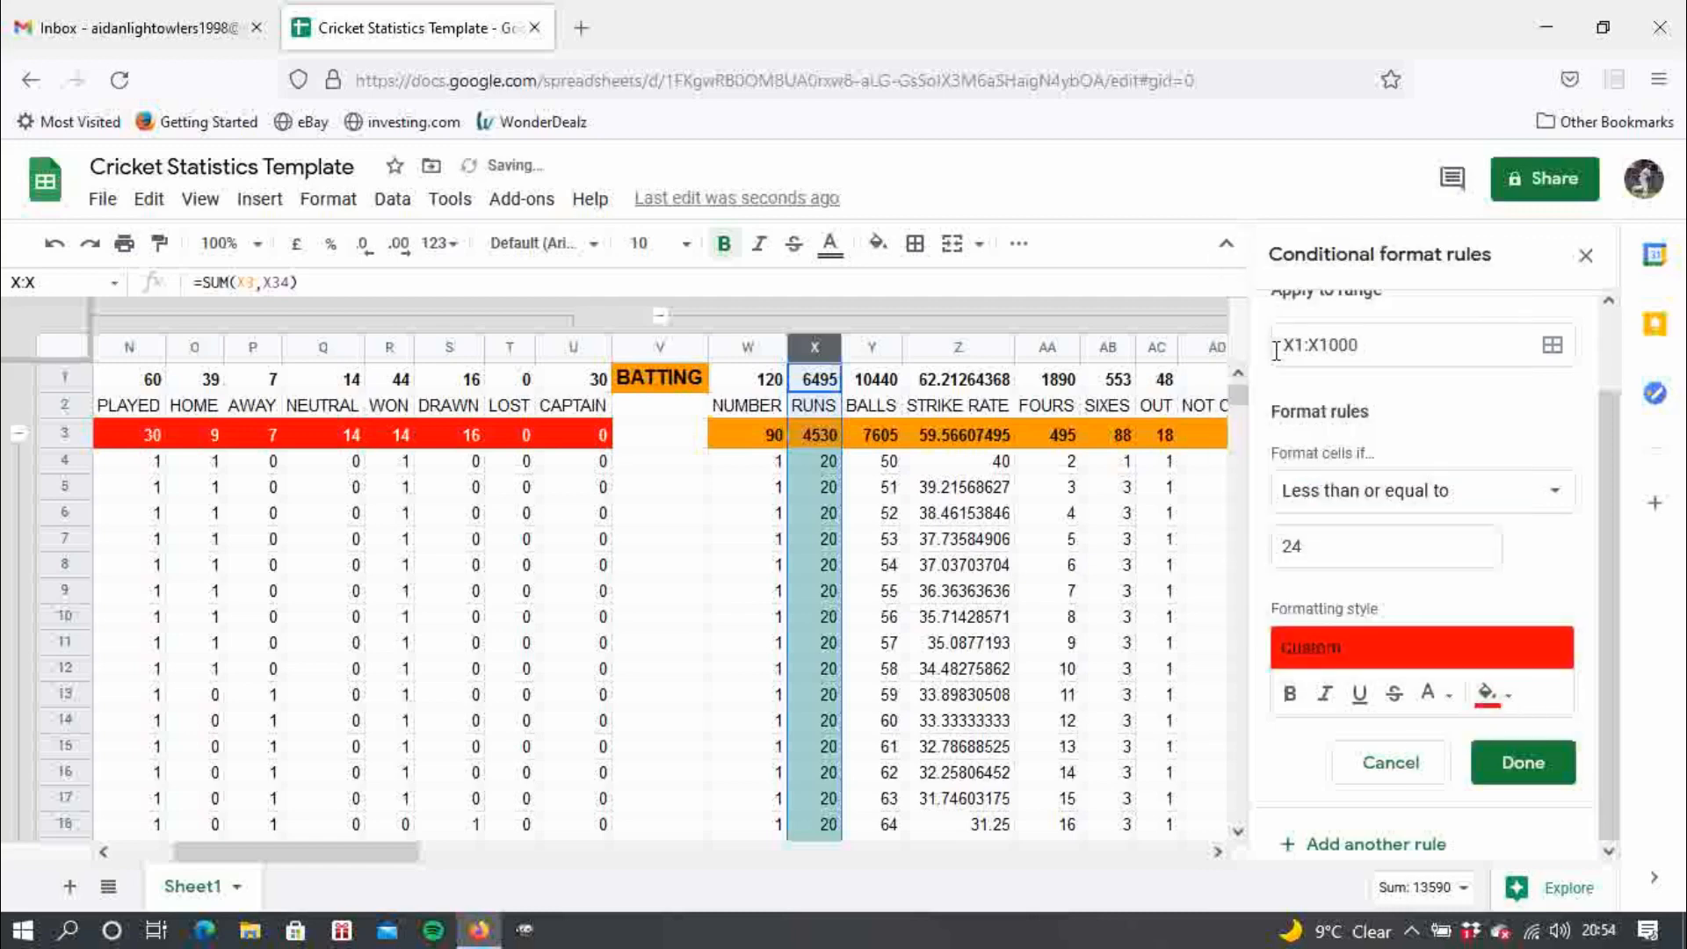
click(1432, 699)
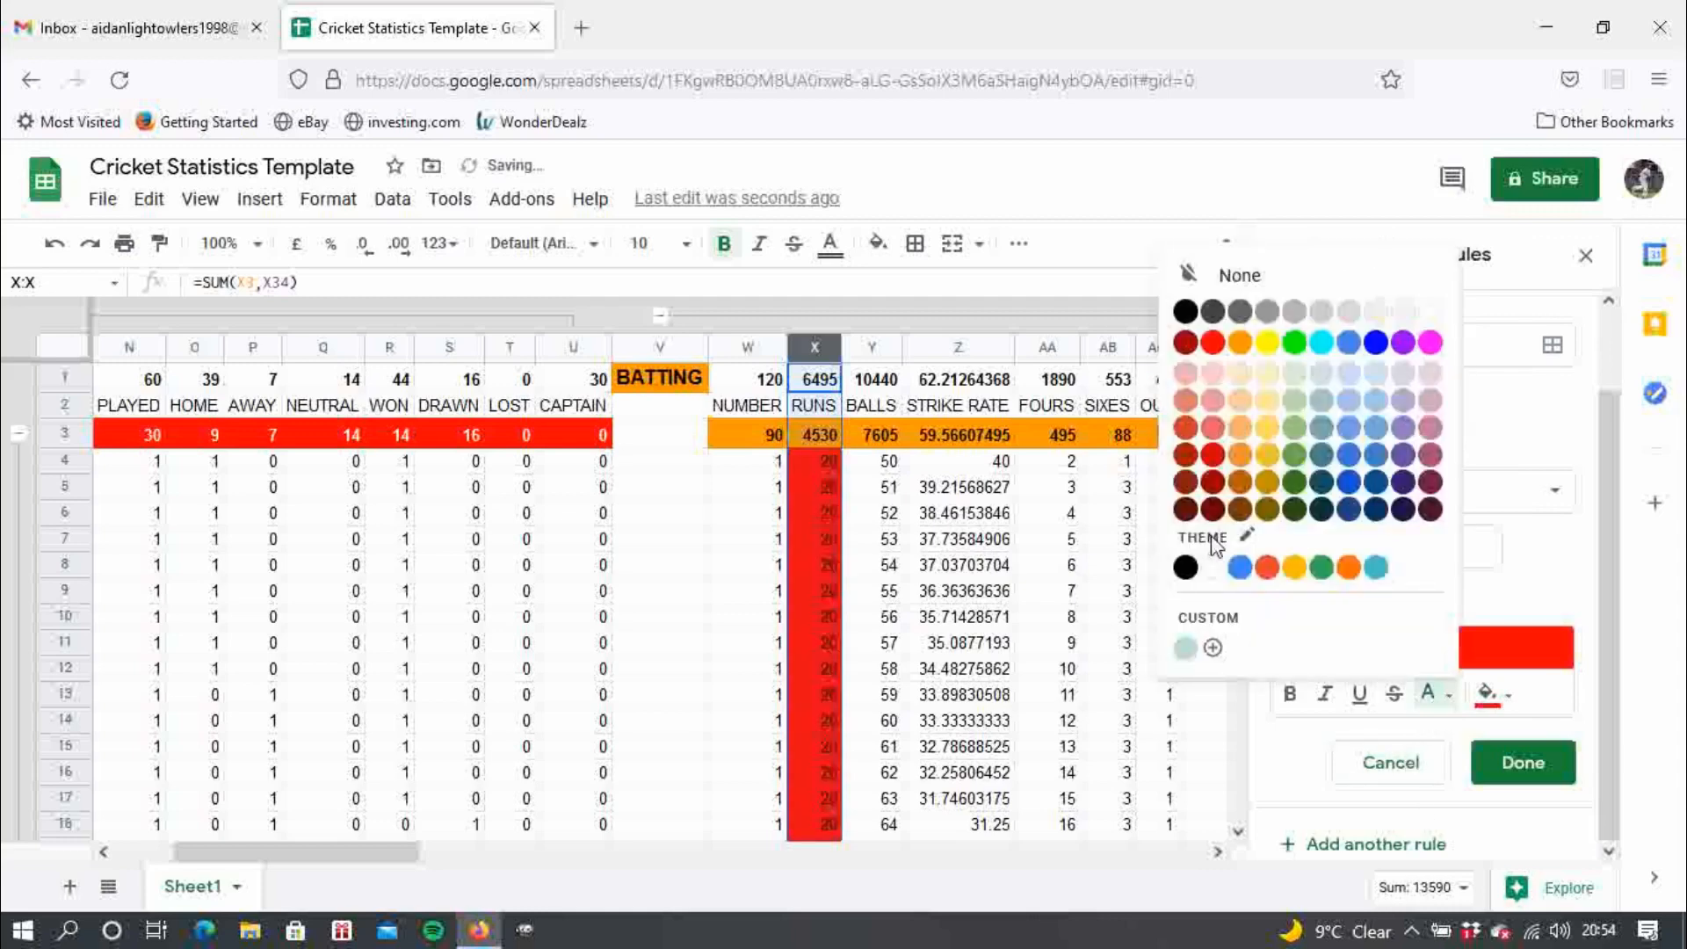
click(1427, 315)
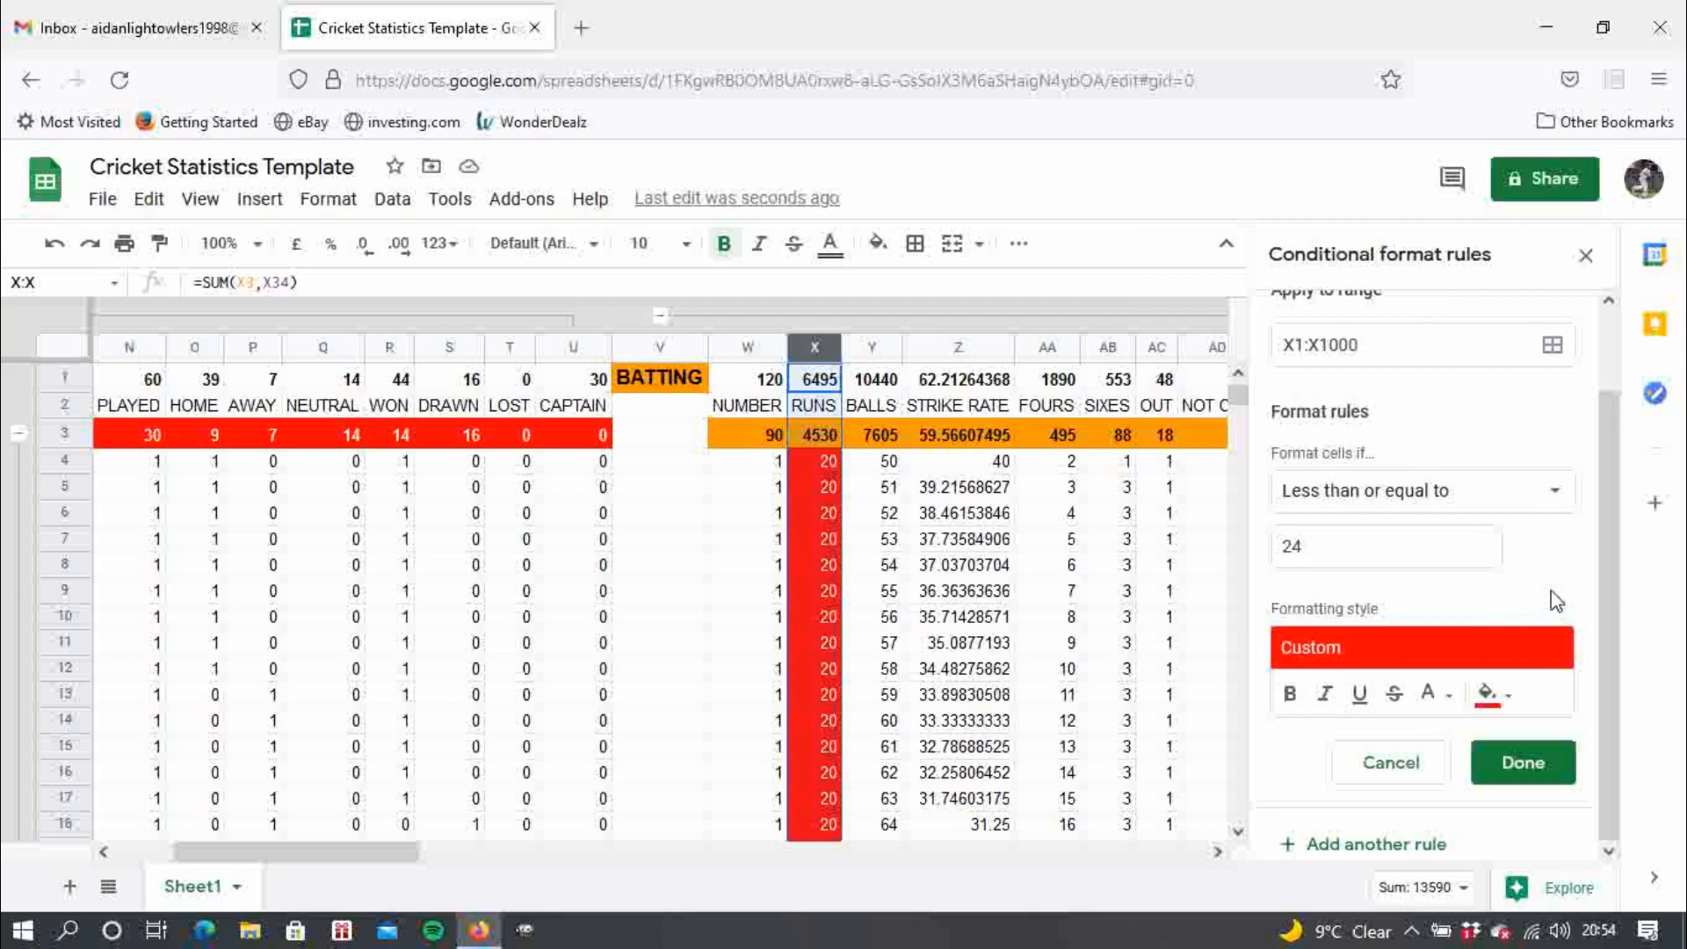
click(1528, 763)
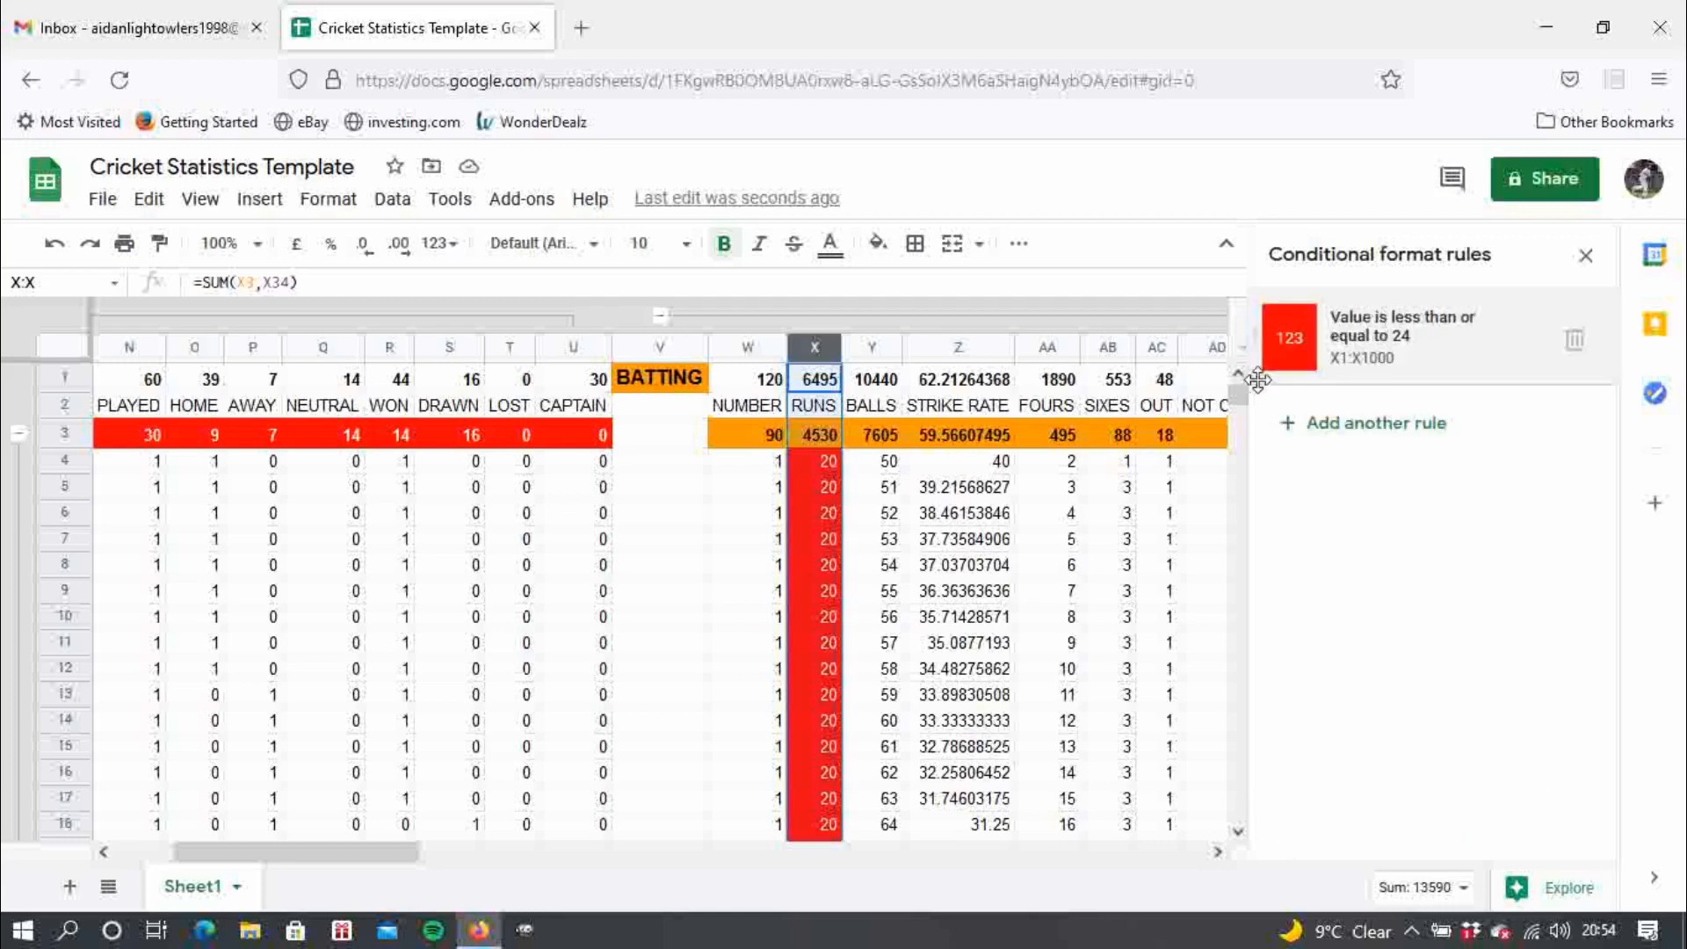
- Add another conditional formatting rule on X1:X1000 for values between 25 and 49
click(1400, 424)
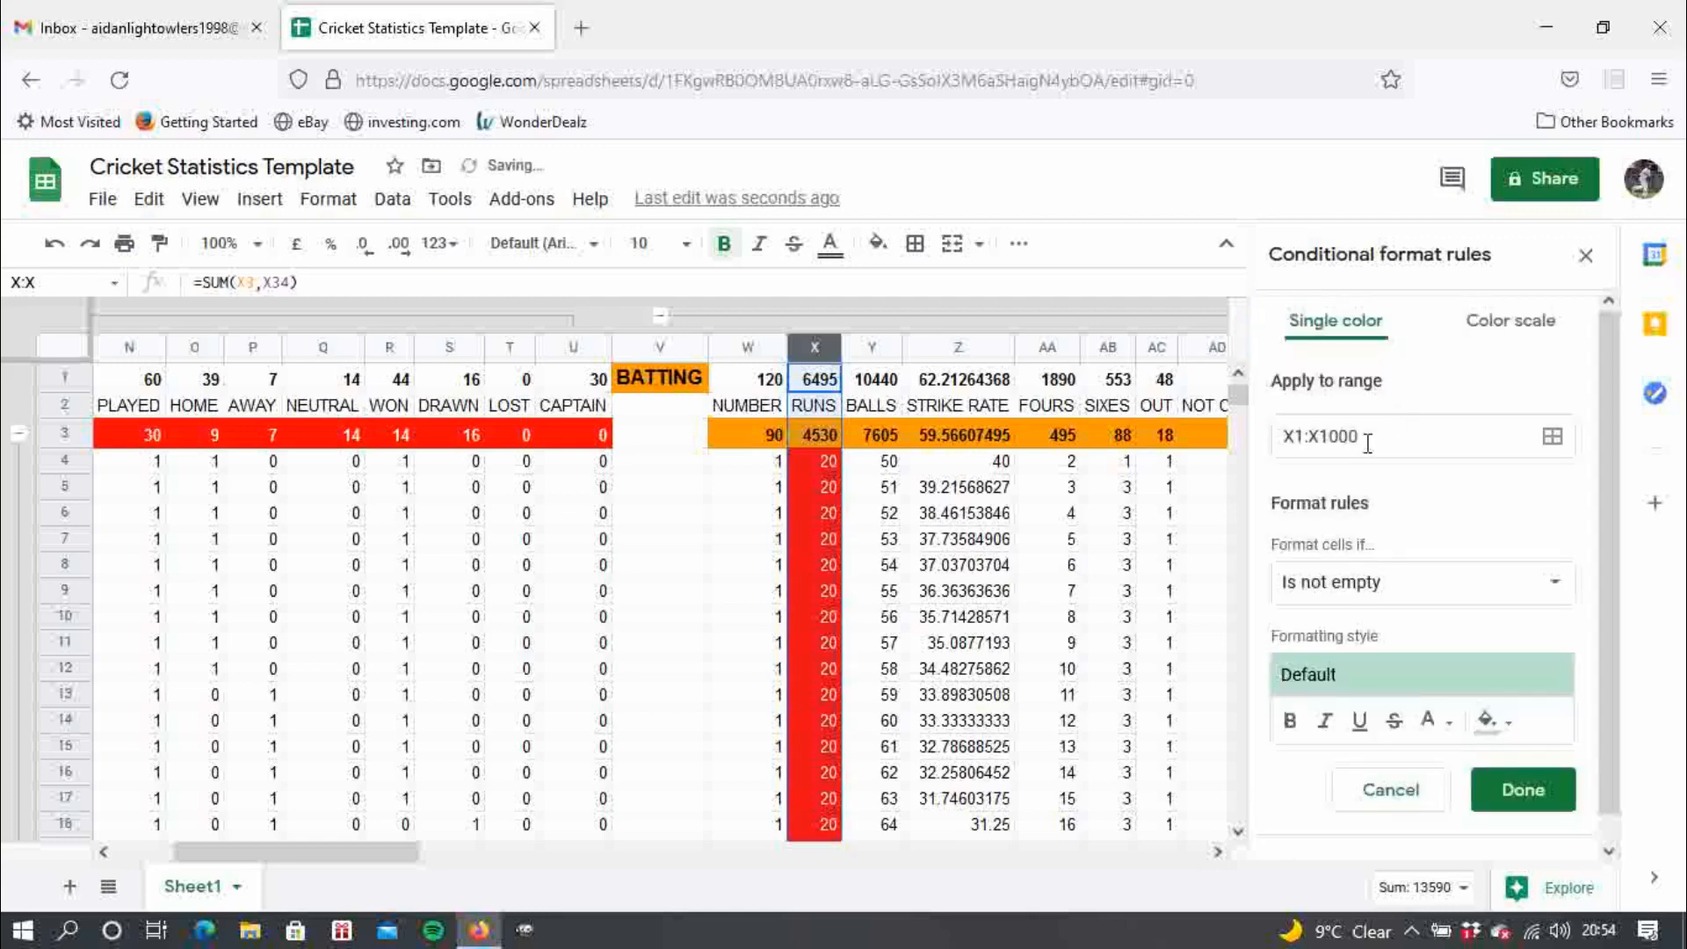
click(1404, 582)
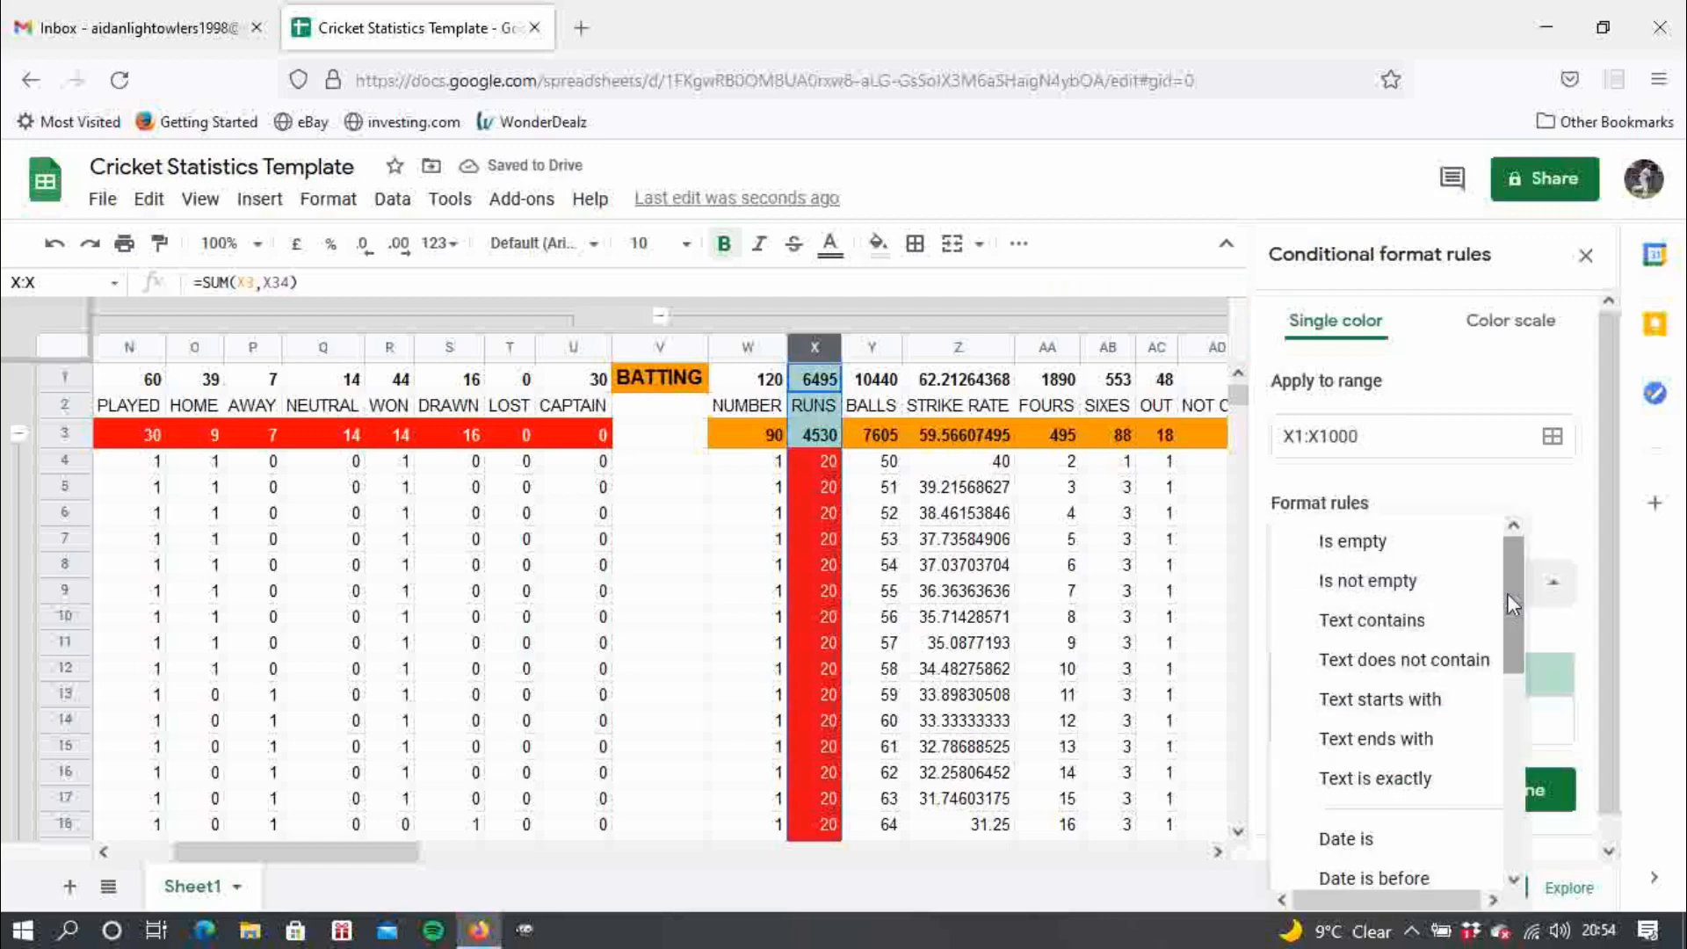
drag(1507, 594, 1515, 814)
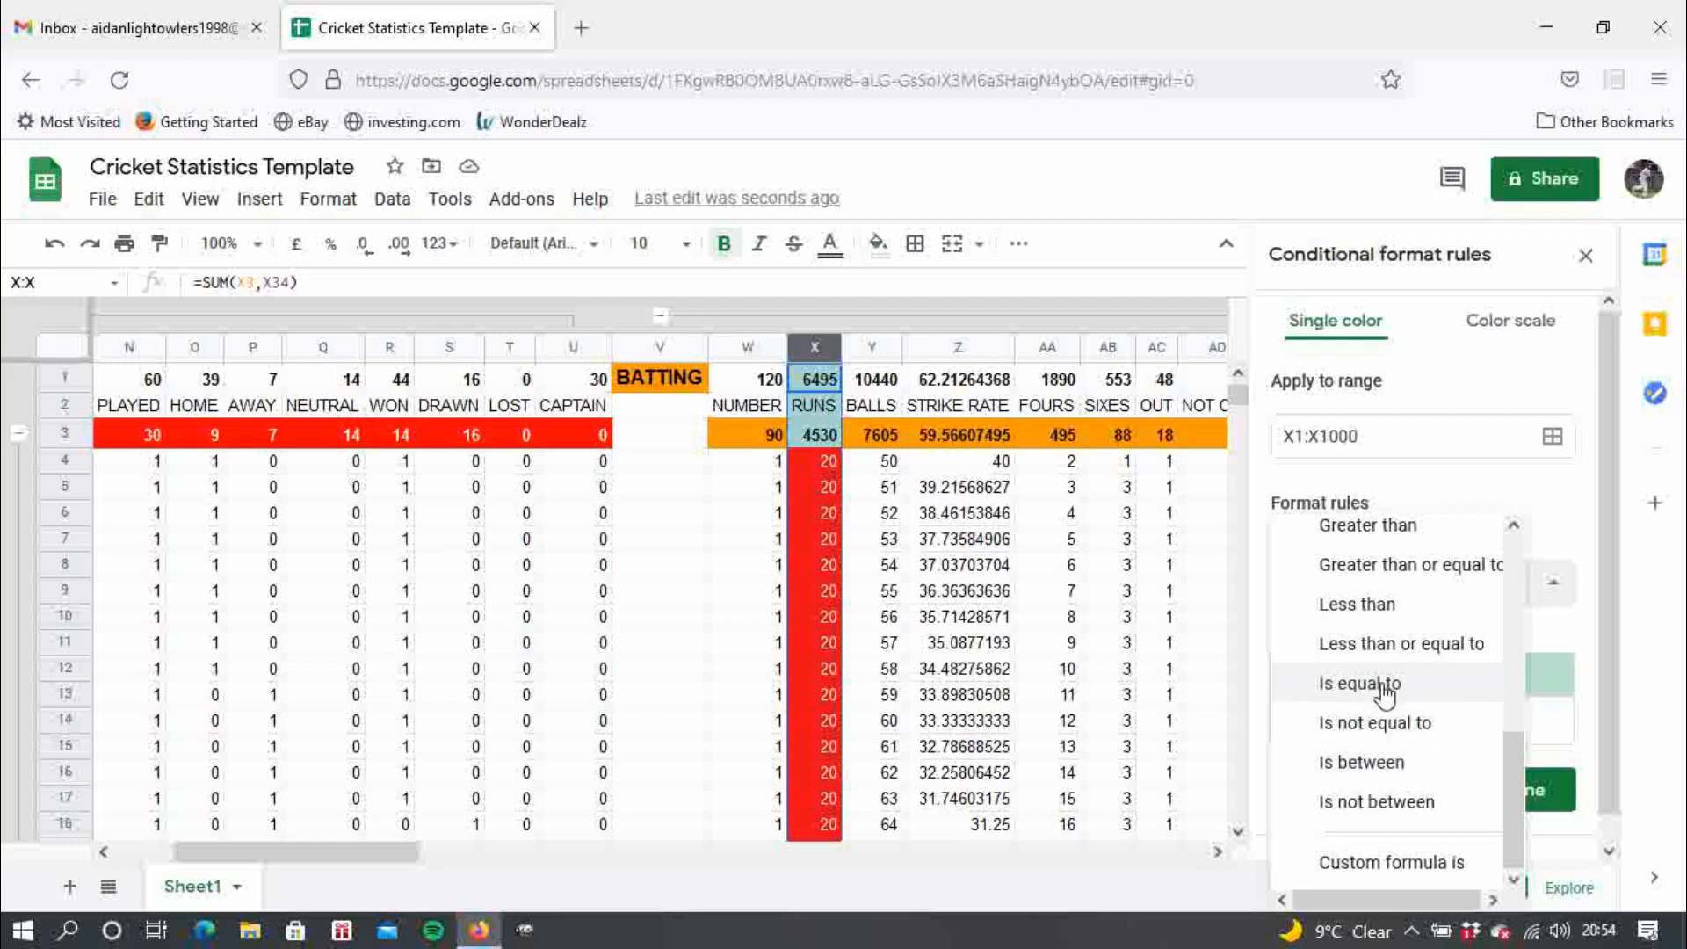
click(1397, 771)
click(1369, 637)
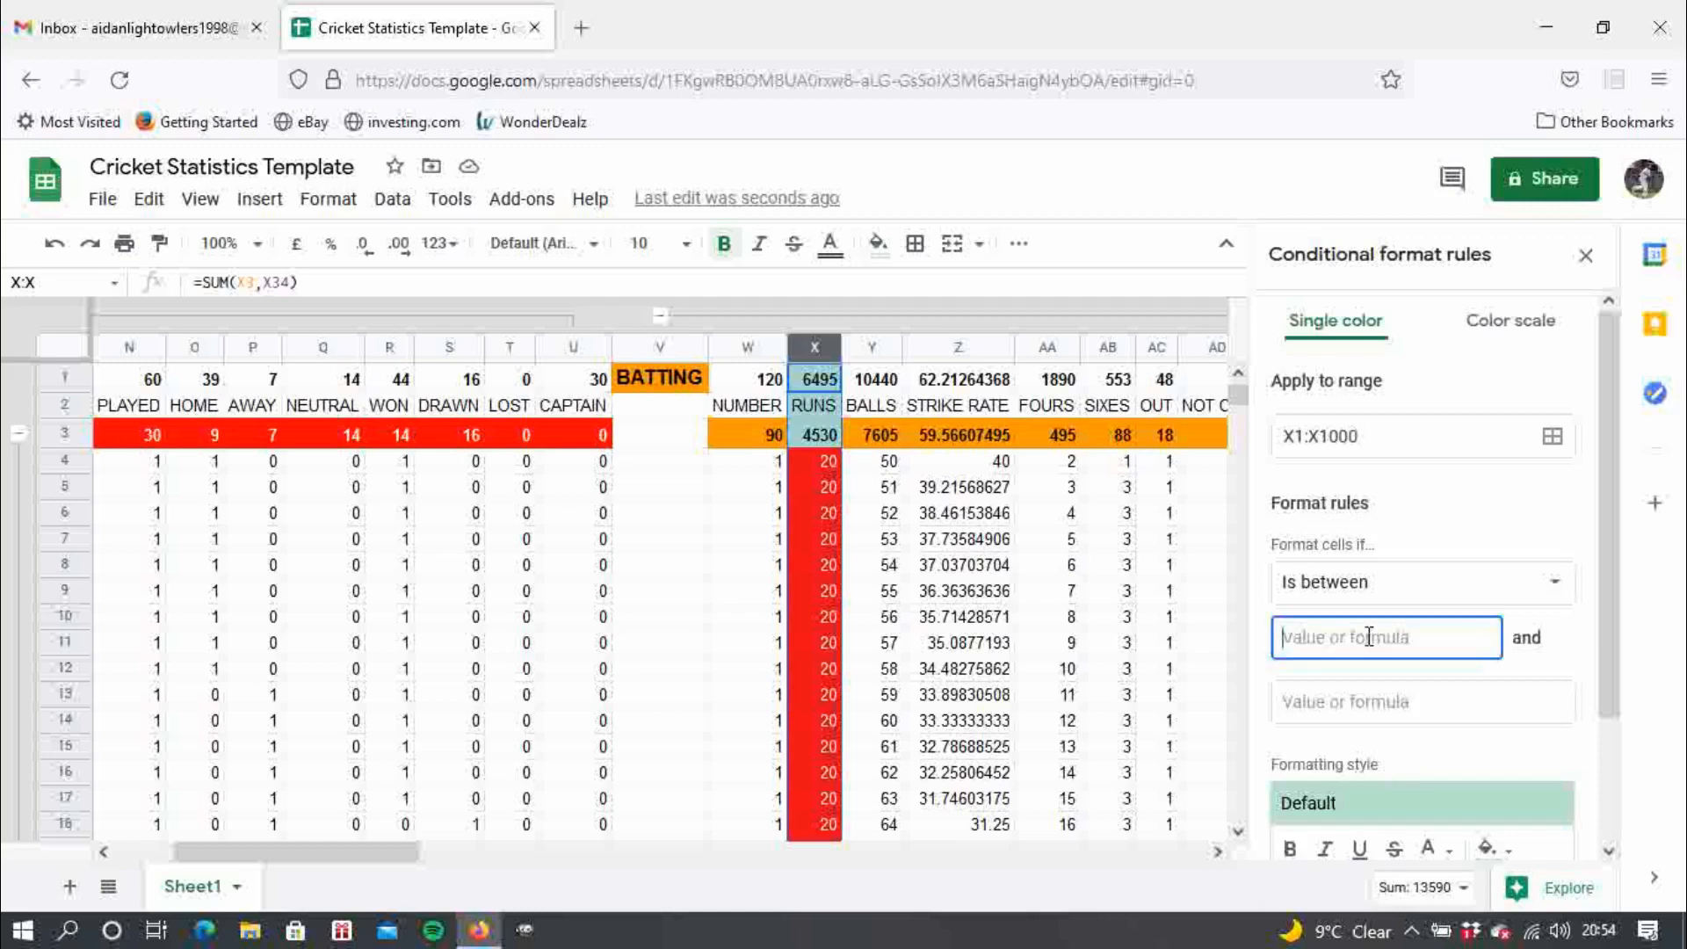
text(25)
click(1347, 706)
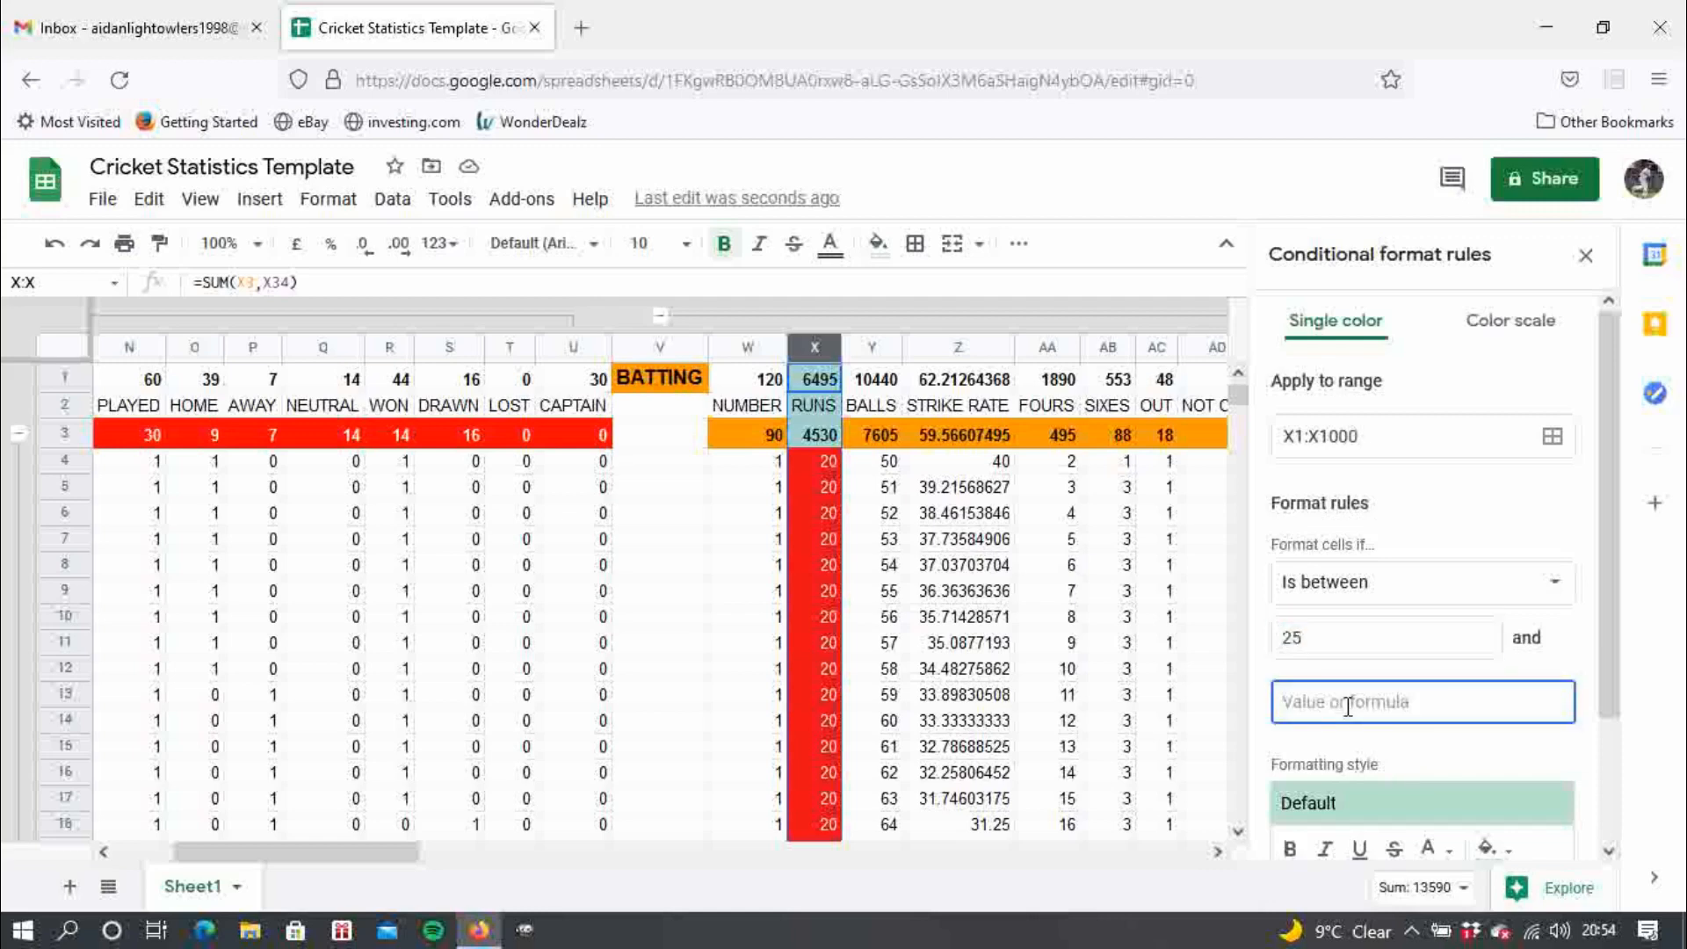
text(49)
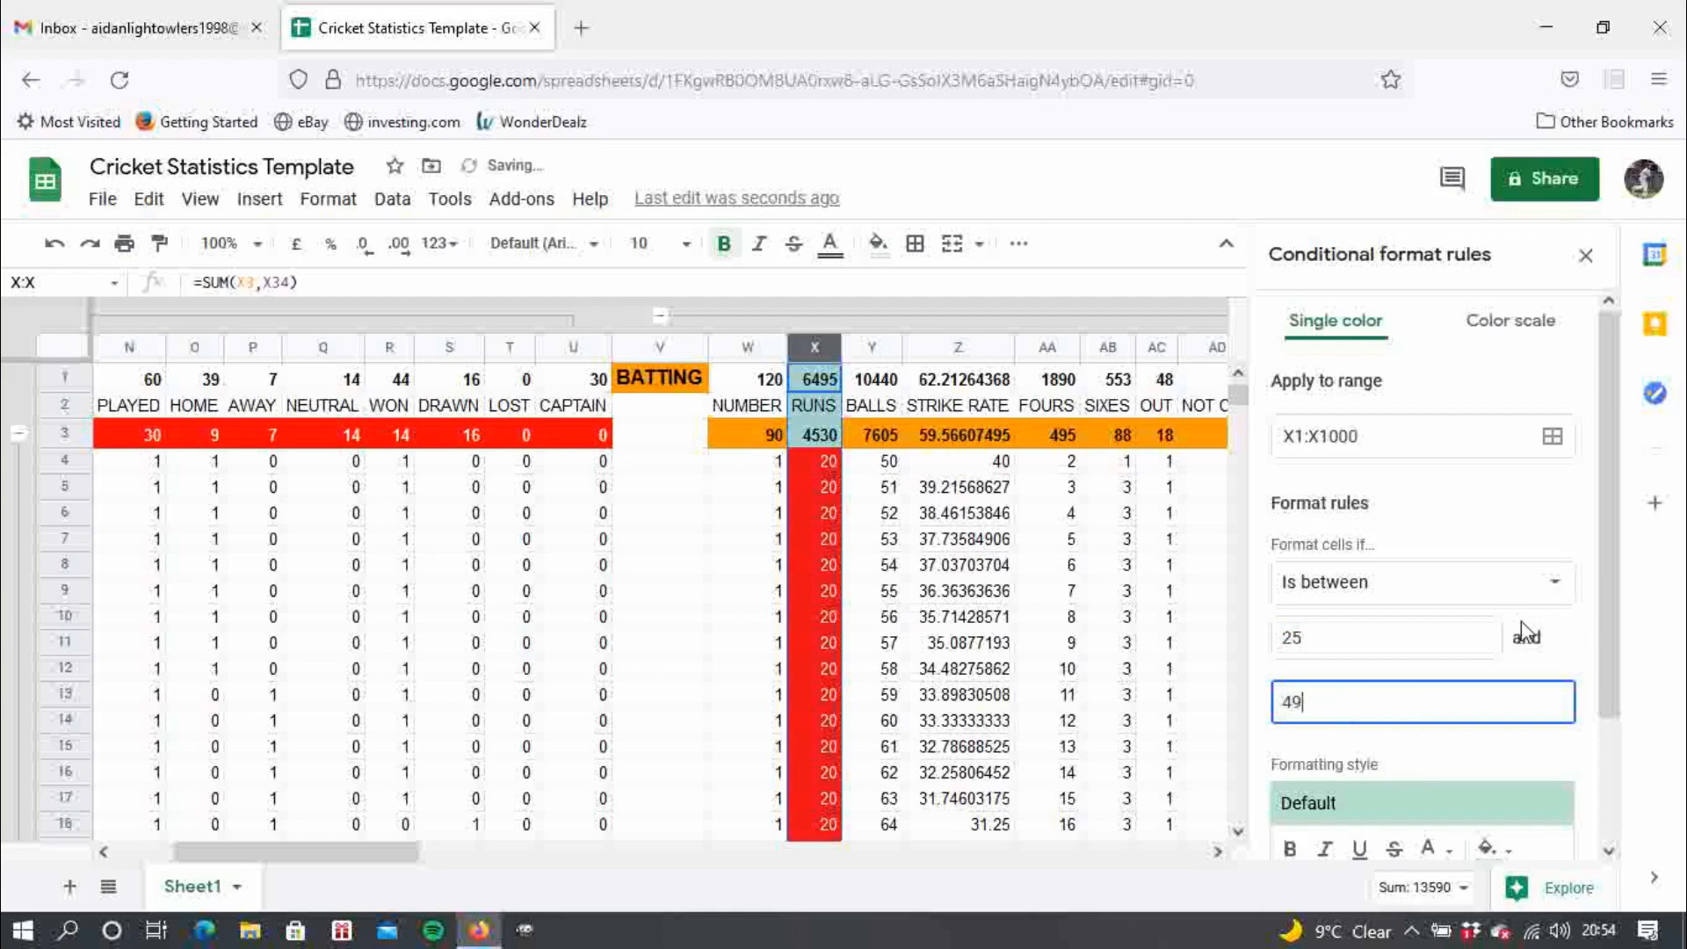
- Give the 25 to 49 rule an orange fill and save it
drag(1606, 598, 1607, 794)
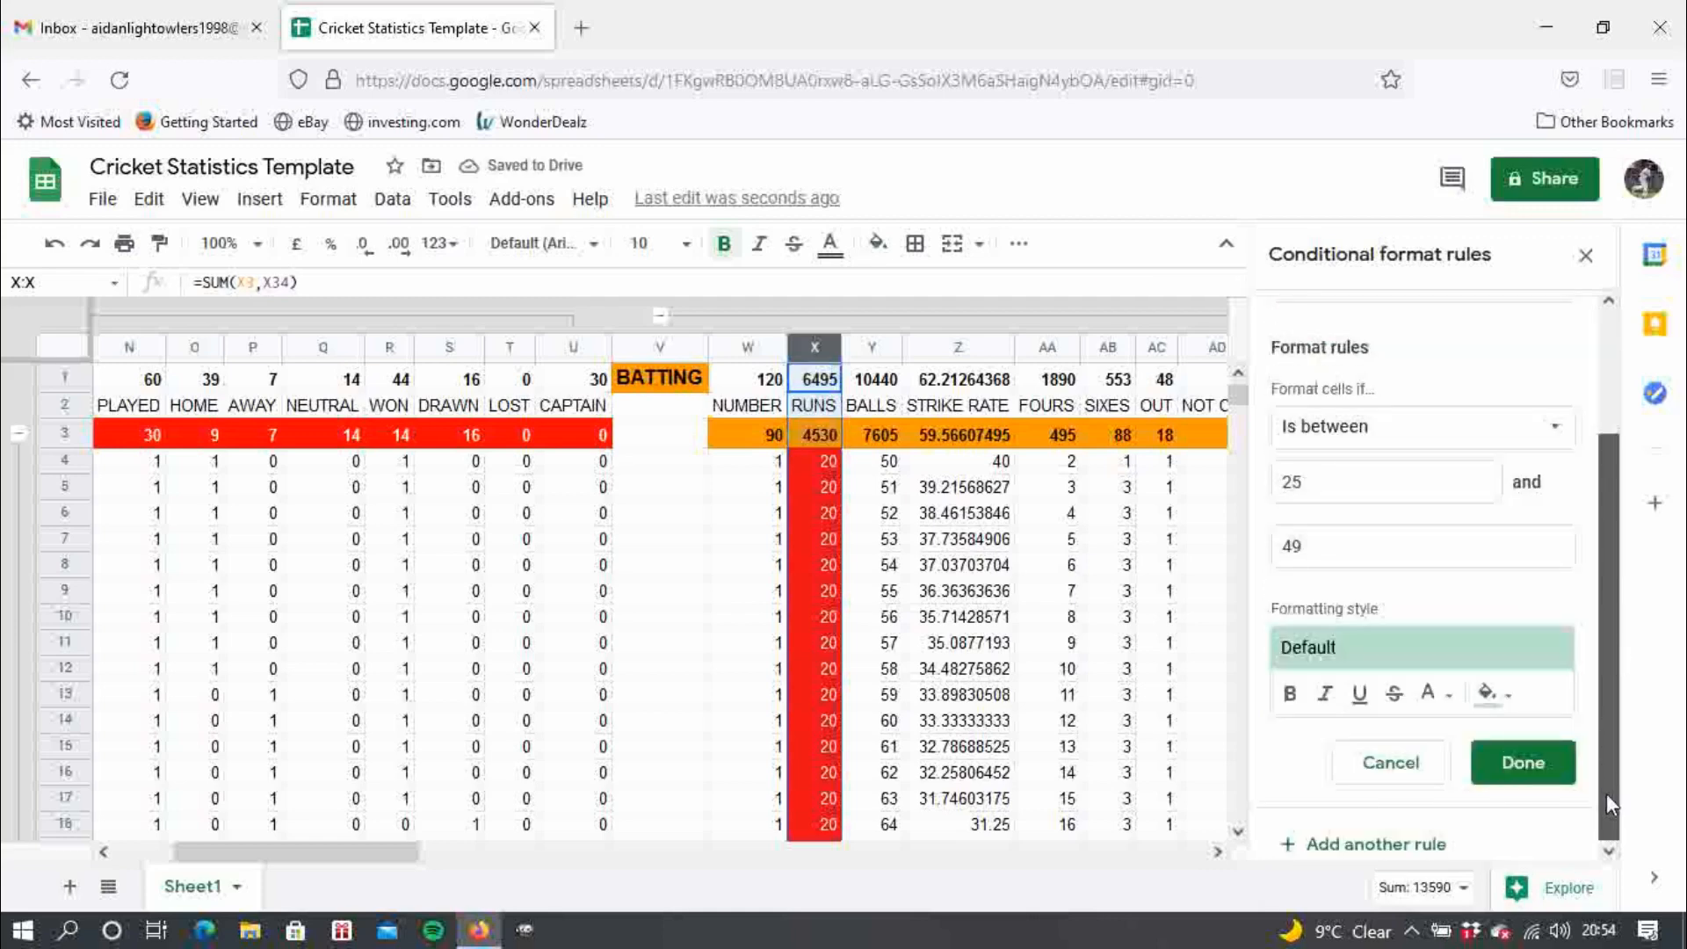
click(1494, 694)
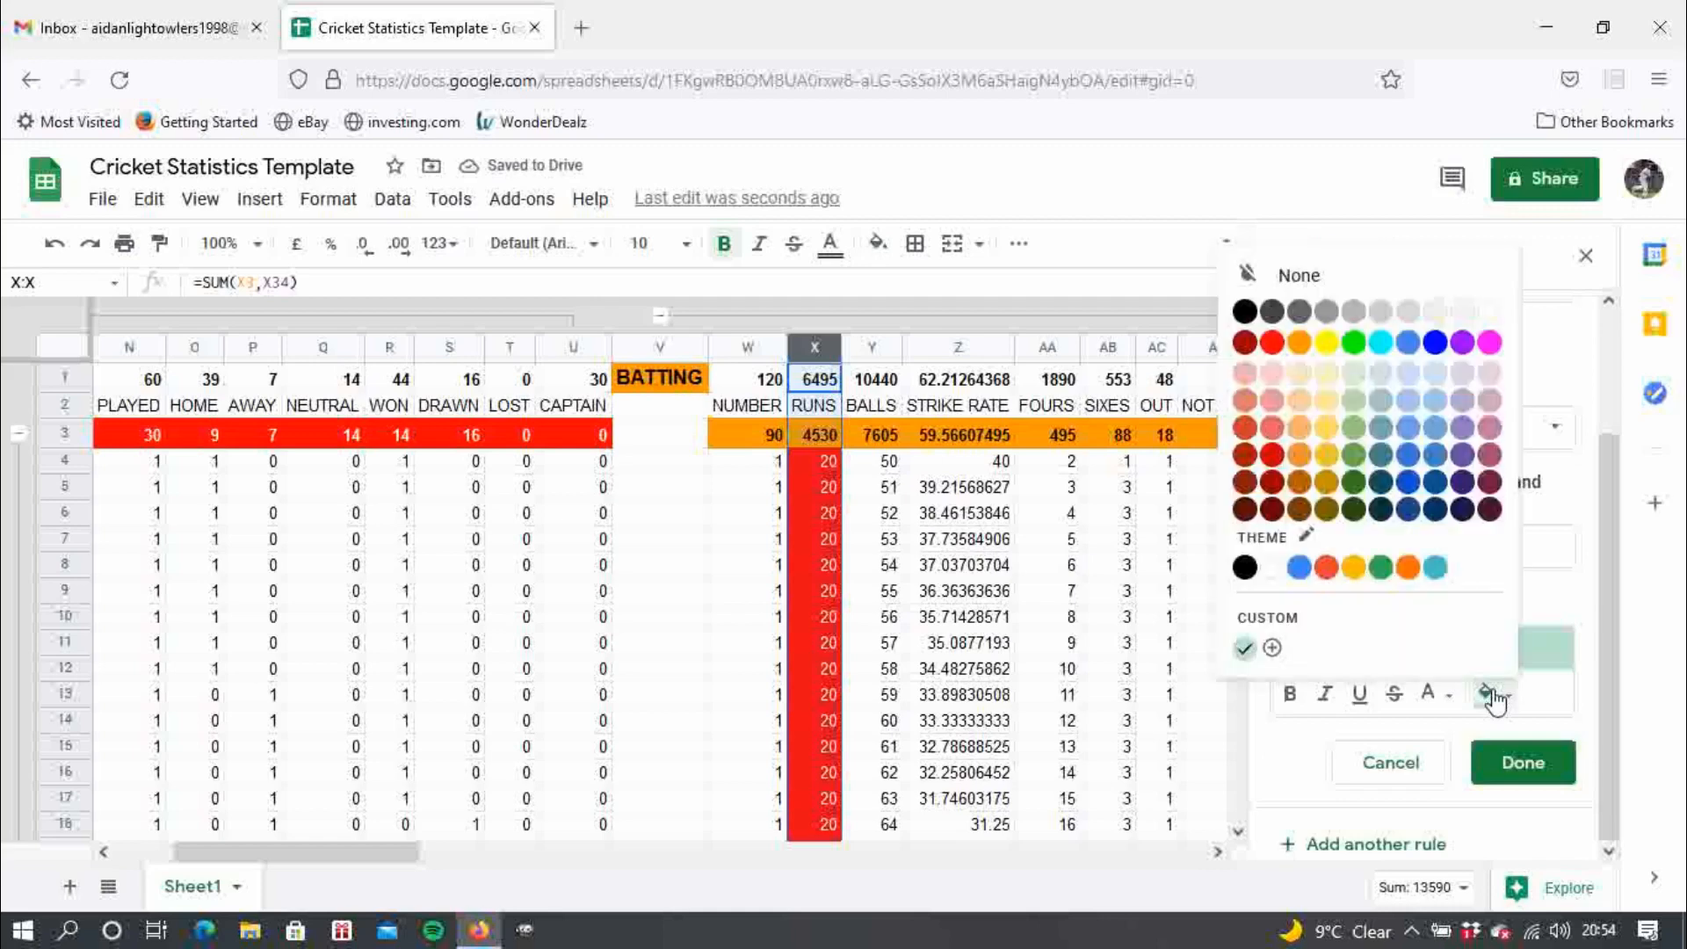
click(1299, 343)
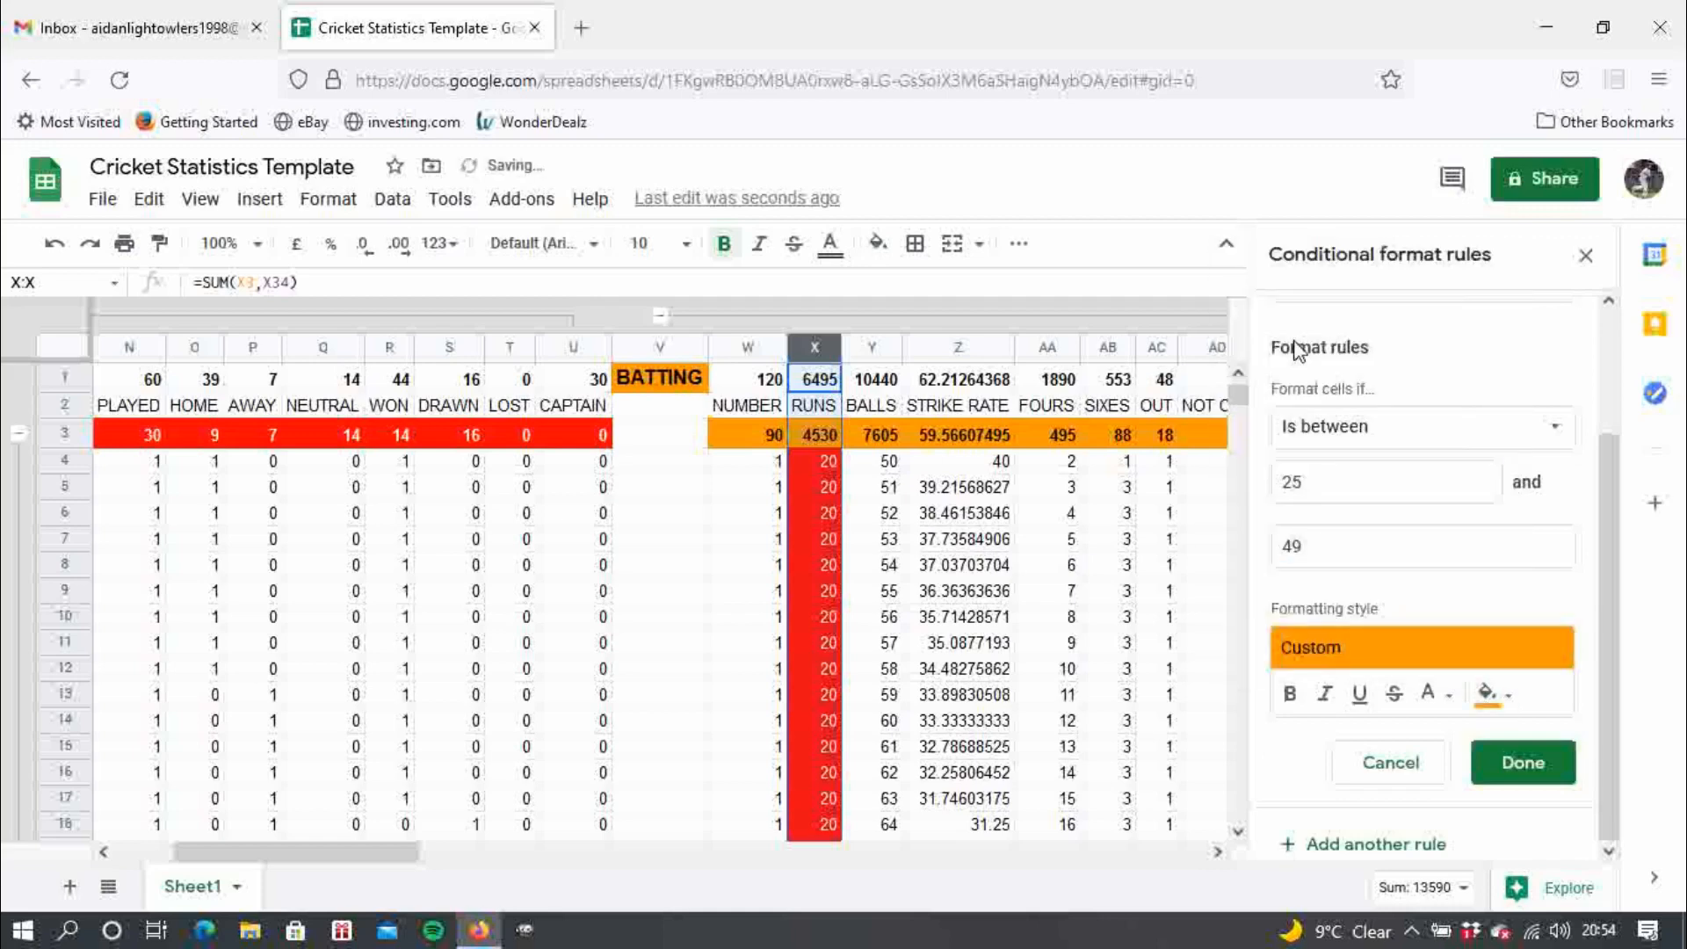
click(1545, 785)
- Add another conditional formatting rule on X1:X1000 for values greater than or equal to 50
click(1401, 524)
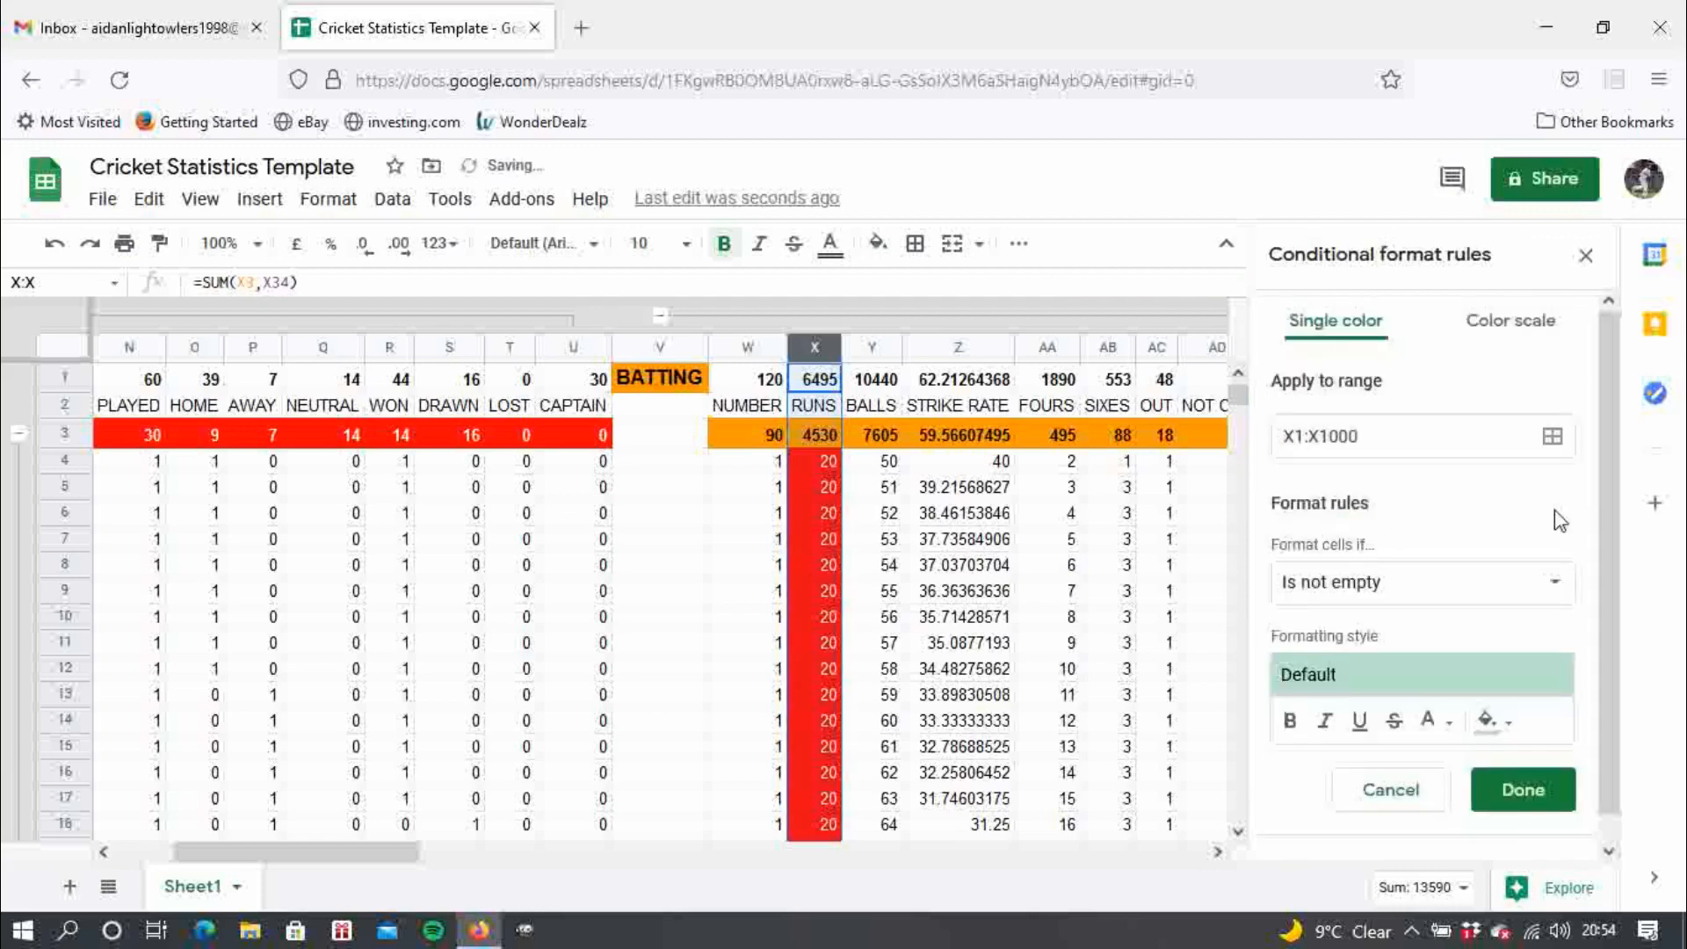
click(1448, 584)
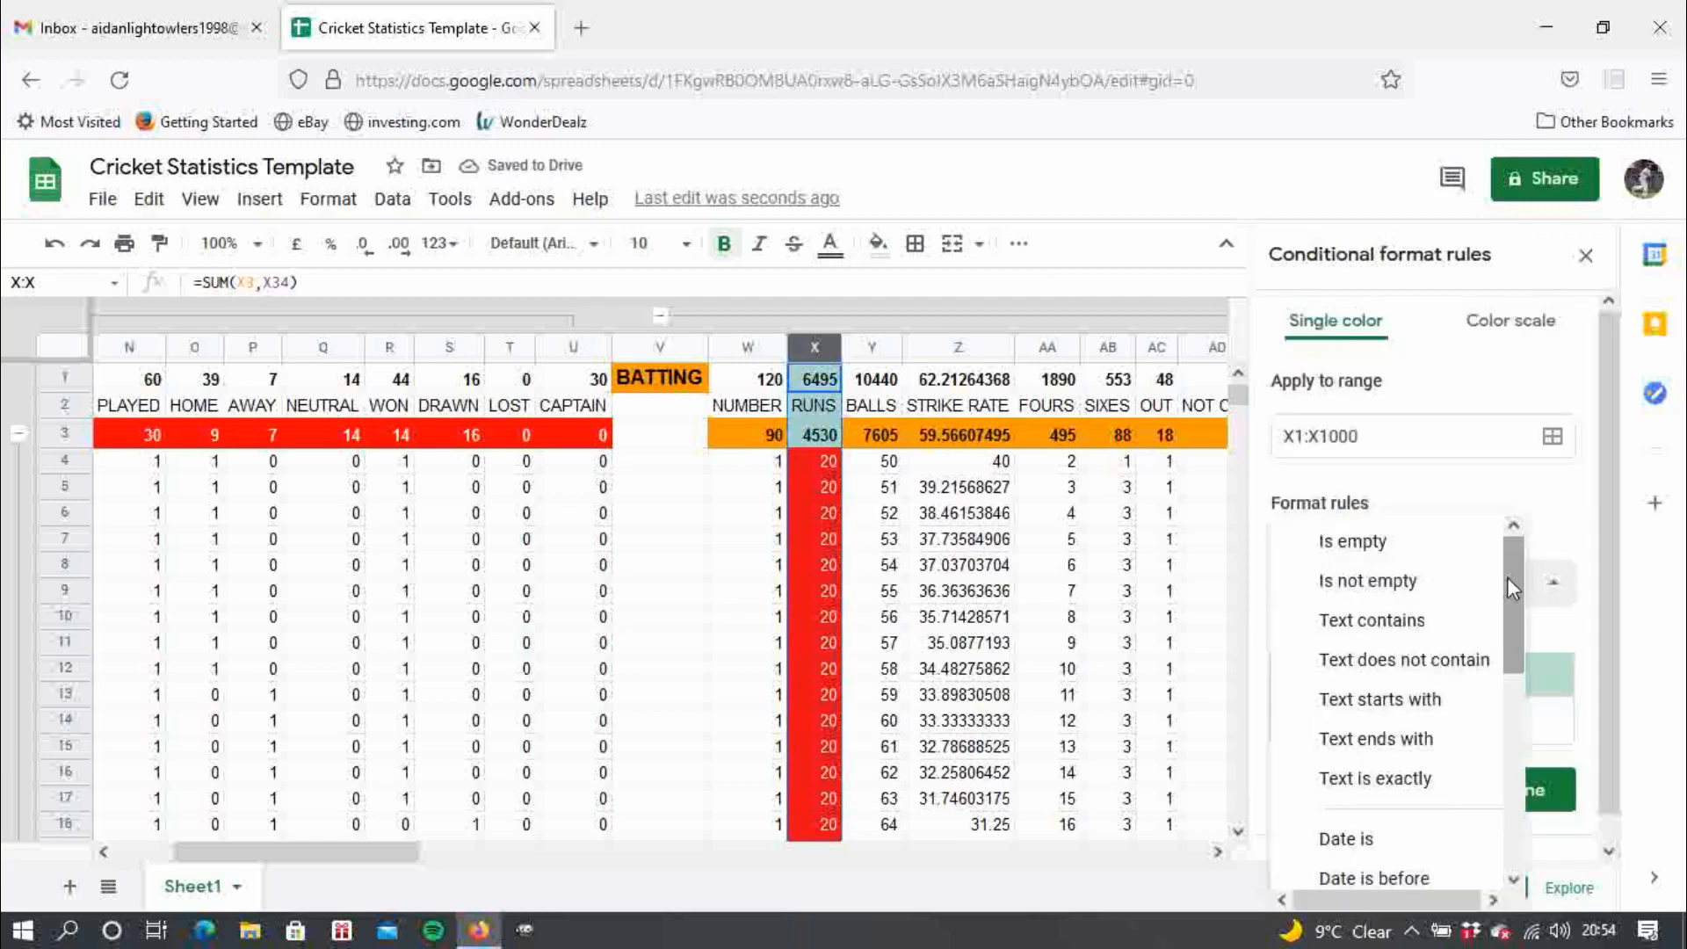
drag(1506, 577, 1511, 803)
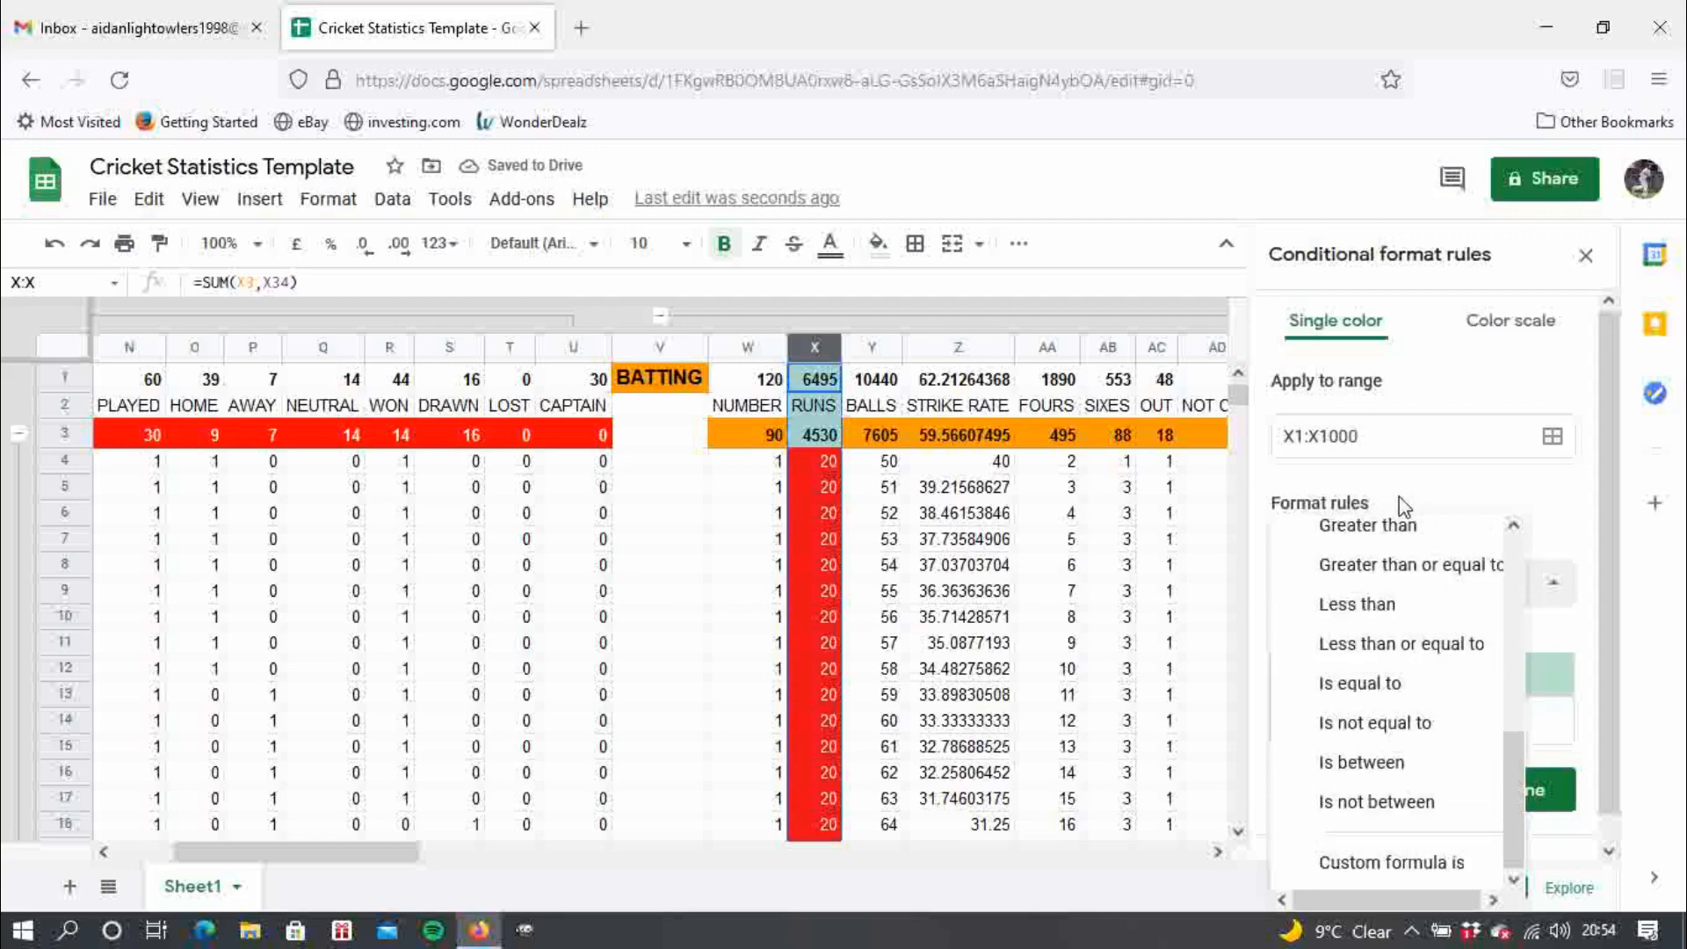
click(1396, 565)
click(1340, 637)
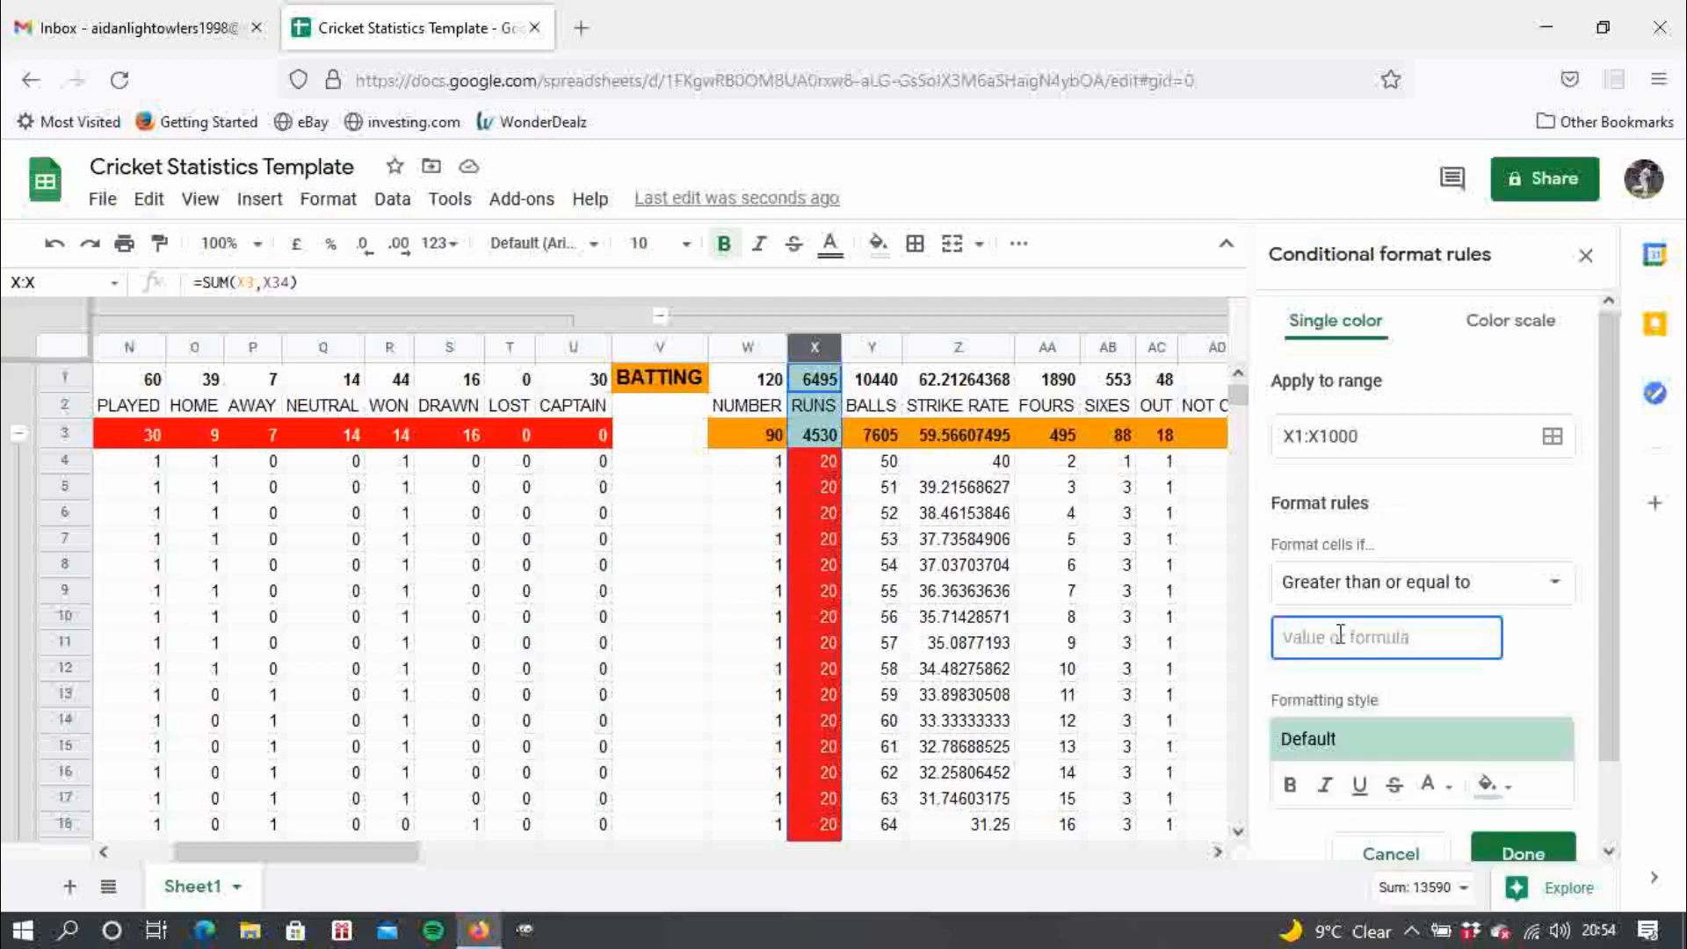
text(50)
- Give the rule for 50 or more runs a green fill and save it
click(1610, 664)
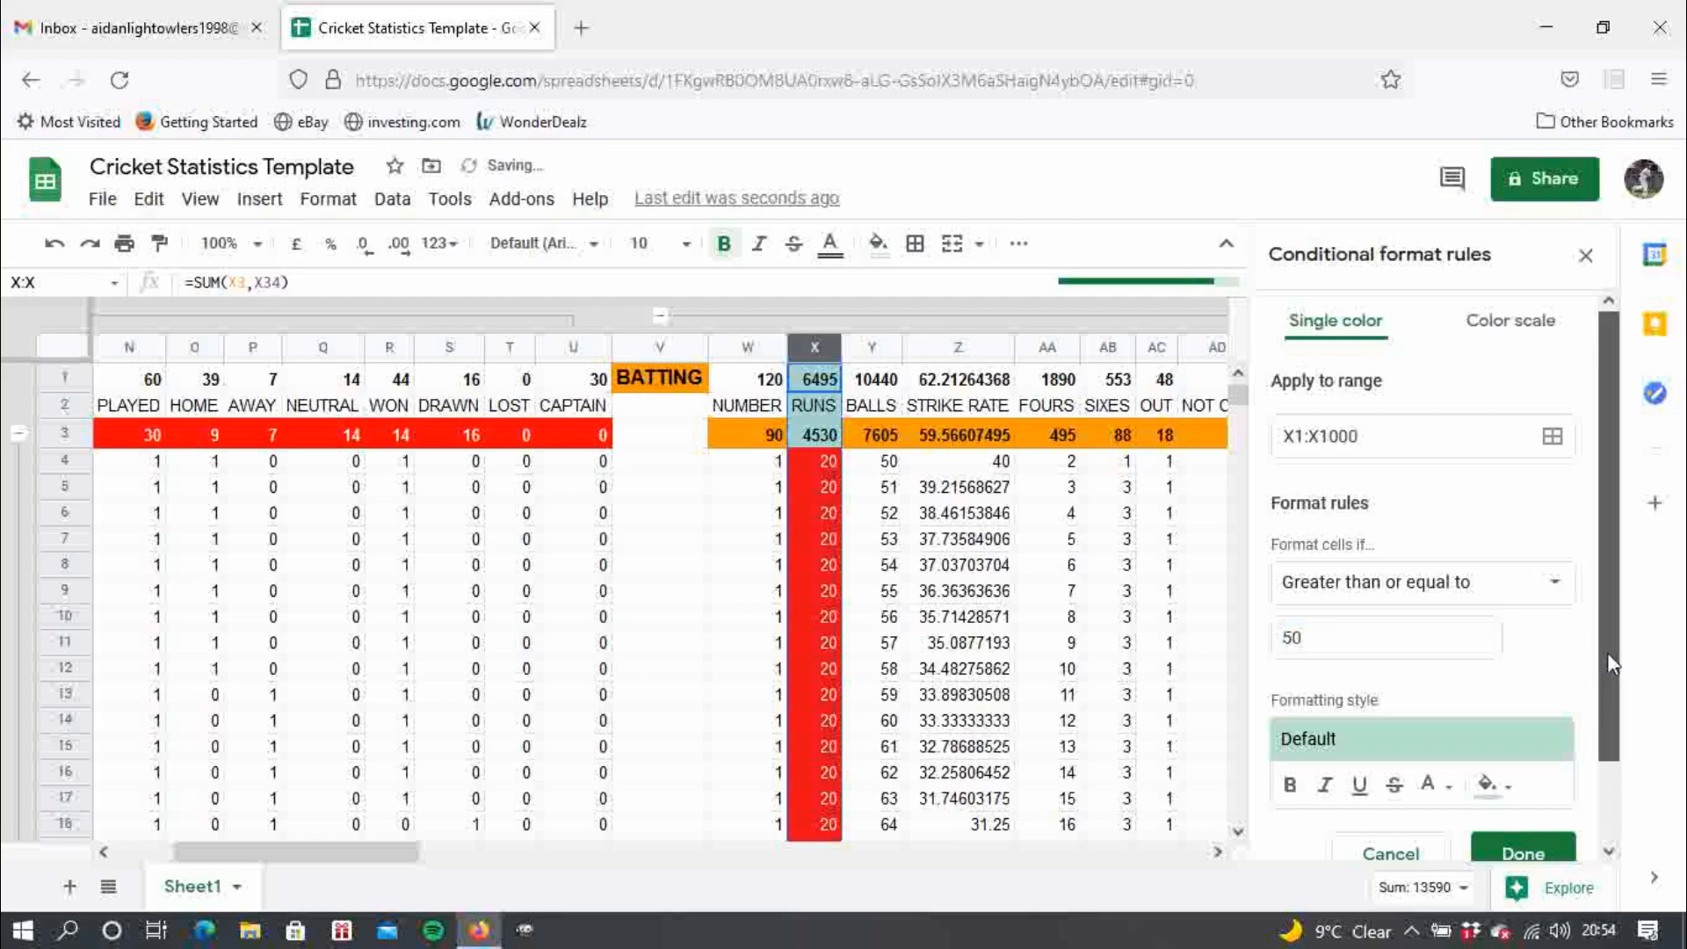
scroll(1607, 663, down, 1)
click(1491, 693)
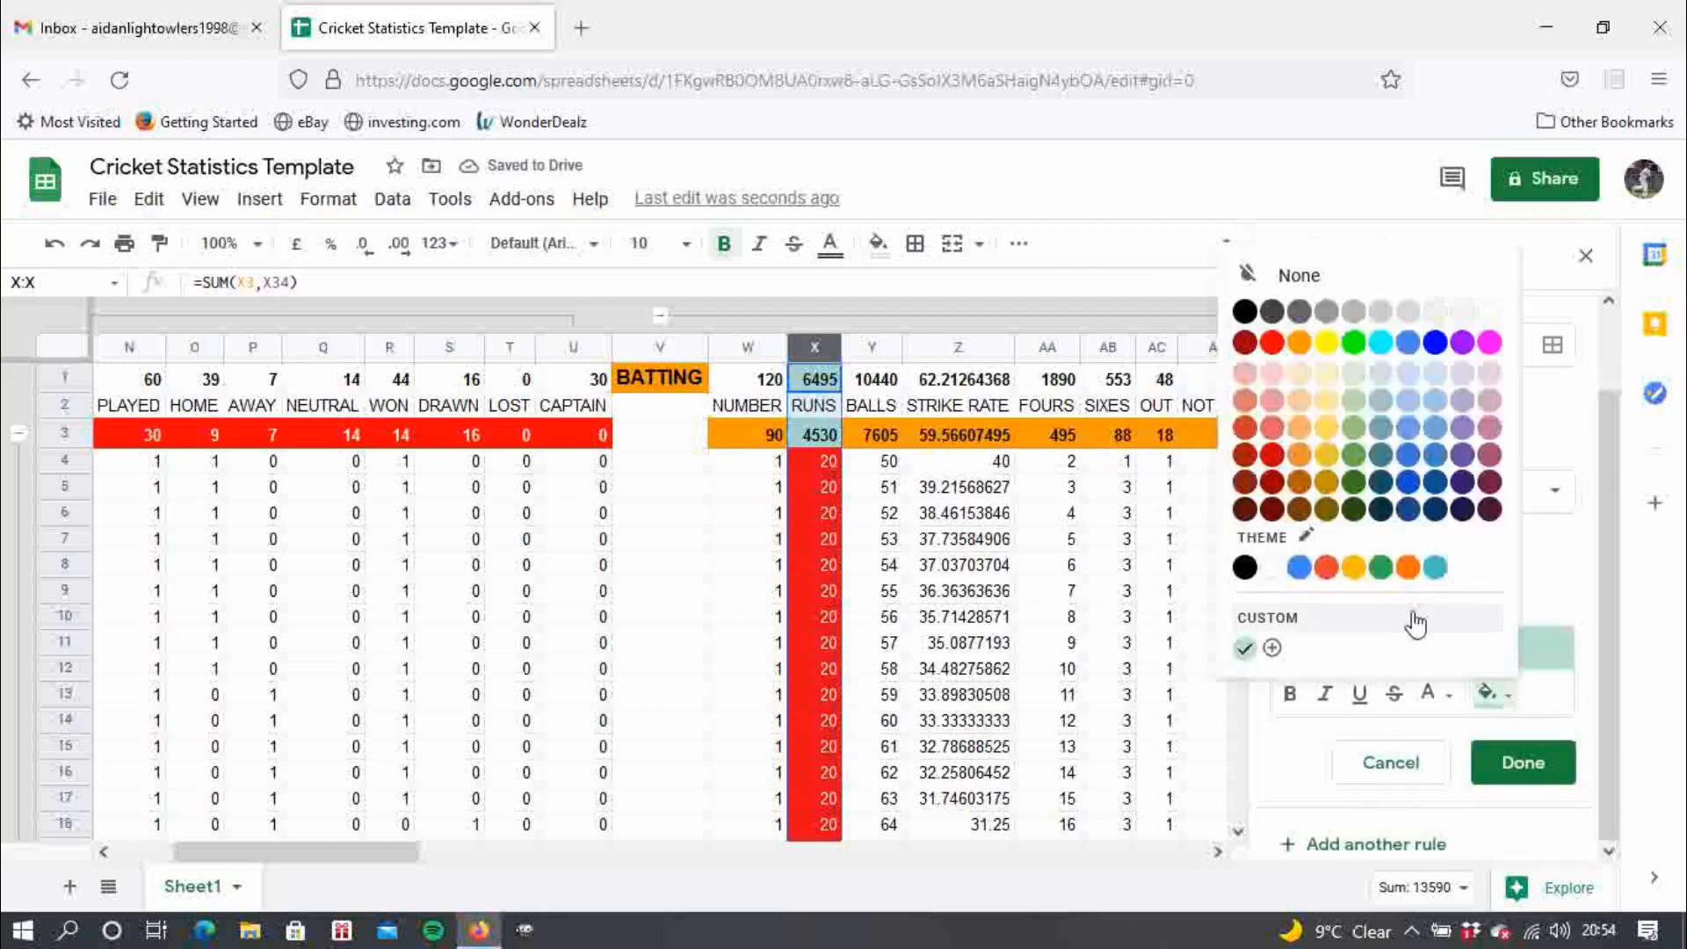
click(1381, 567)
click(1521, 761)
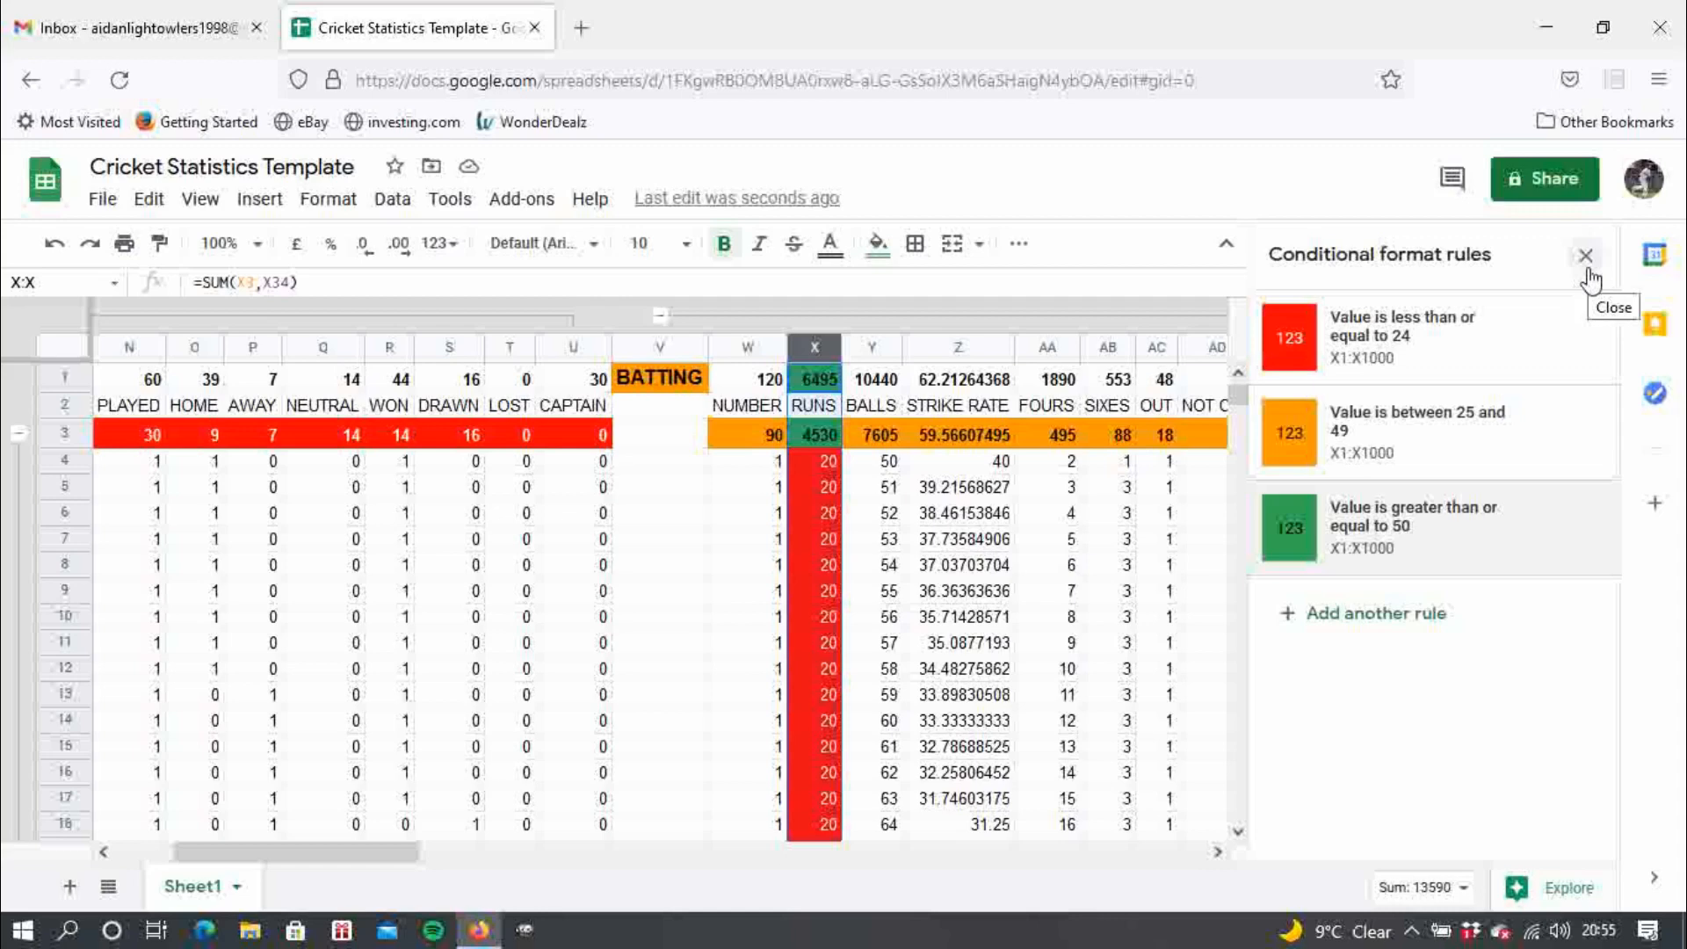
- Change the range of the red rule for 24 or fewer runs to X4:X1000 and close the rules
click(1485, 336)
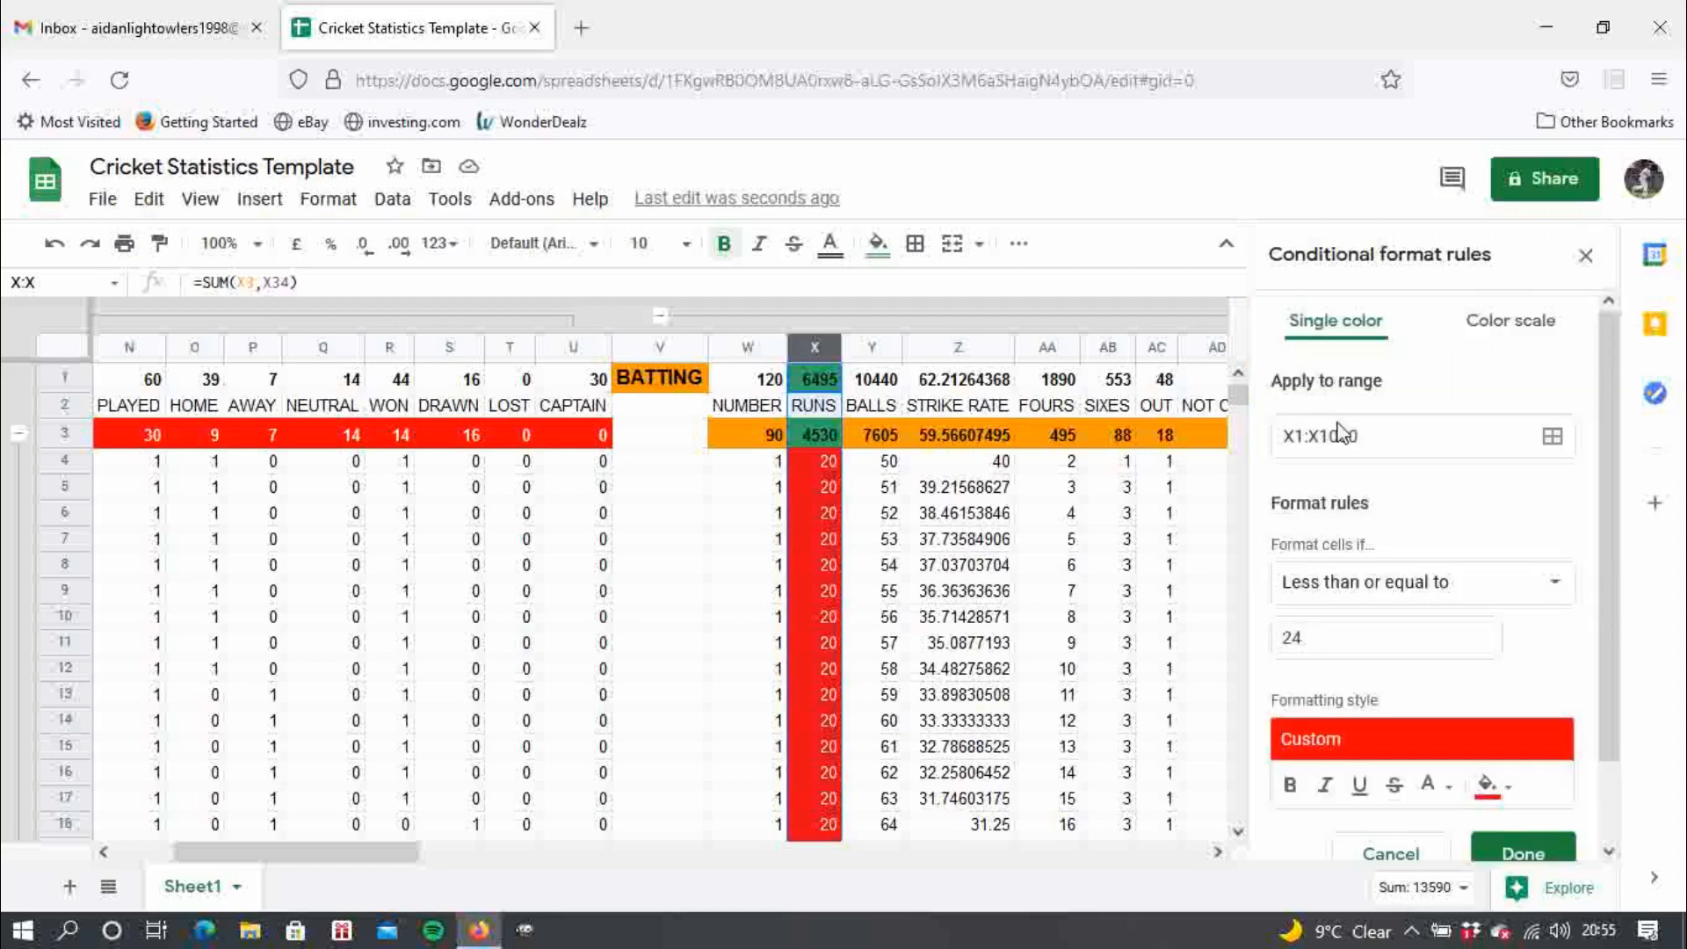
click(1303, 436)
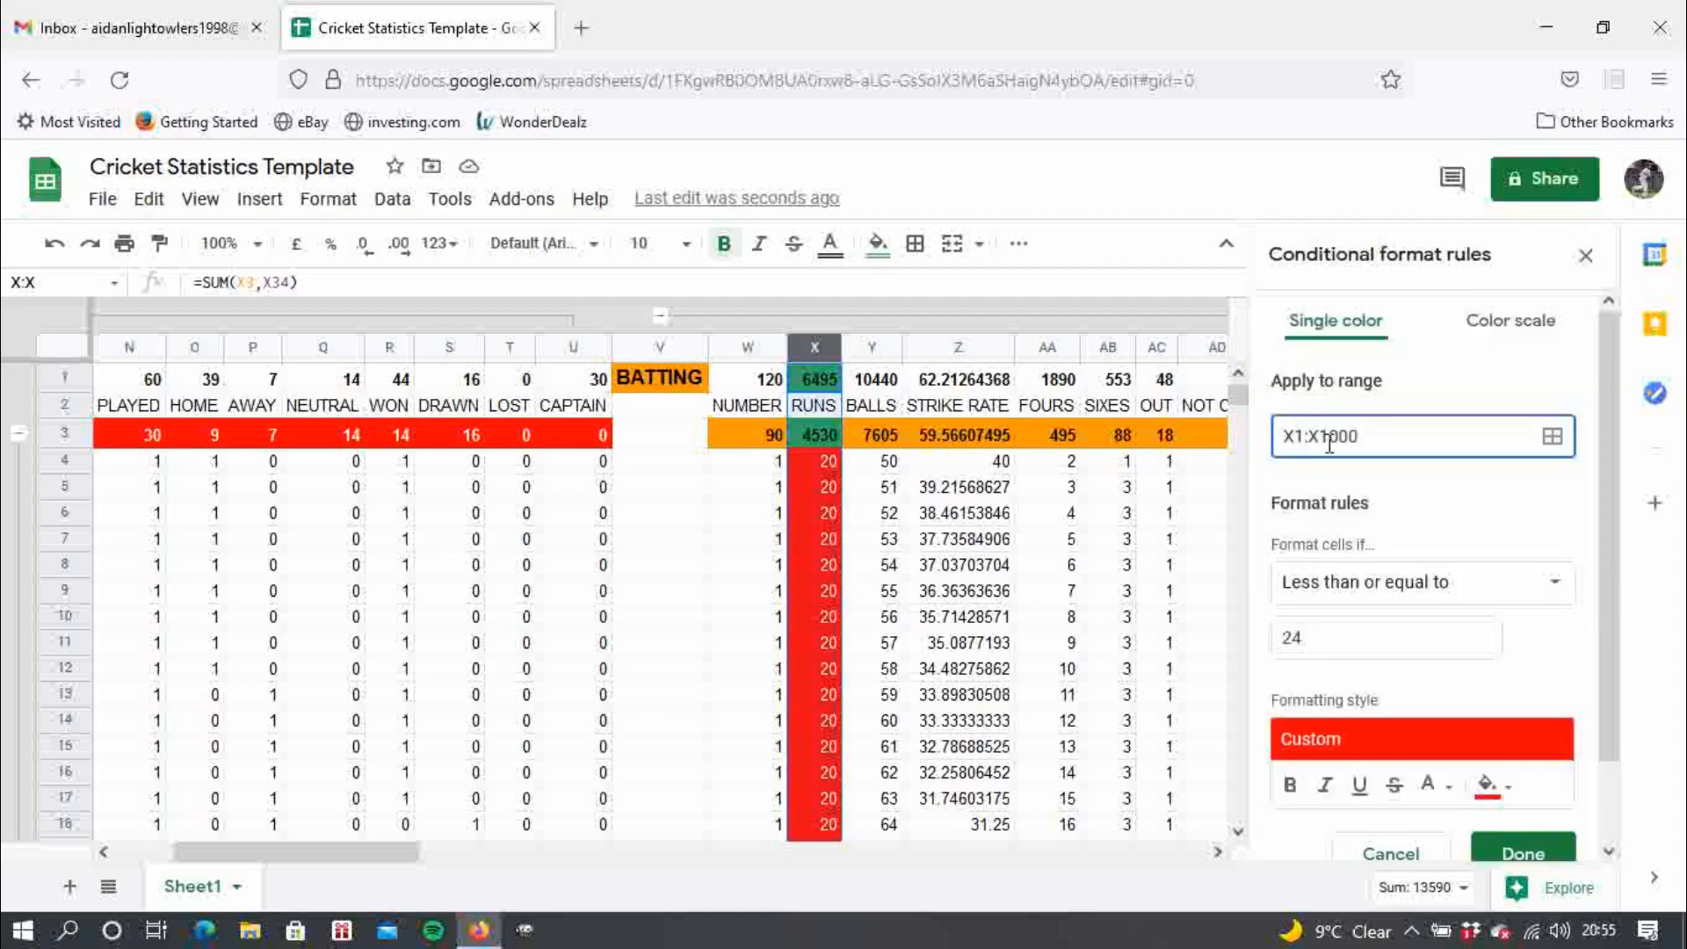
text(4:)
click(1586, 256)
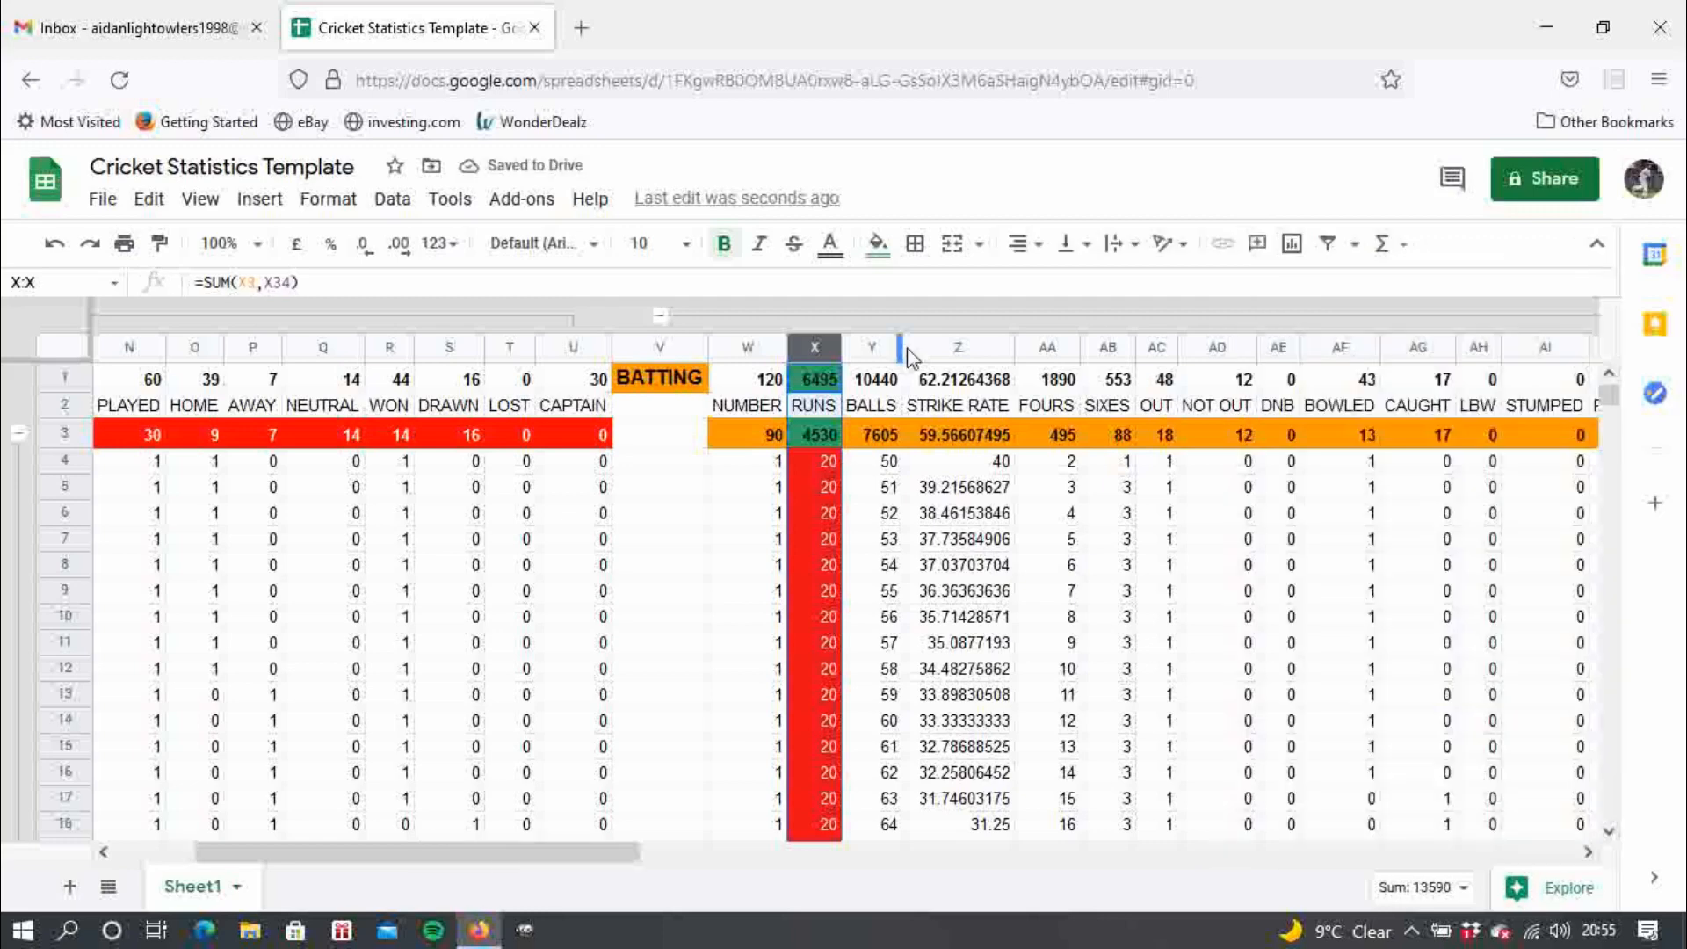
- Reopen the conditional formatting rules, change the green rule's range to X4:X1000 and save it
click(349, 210)
click(399, 786)
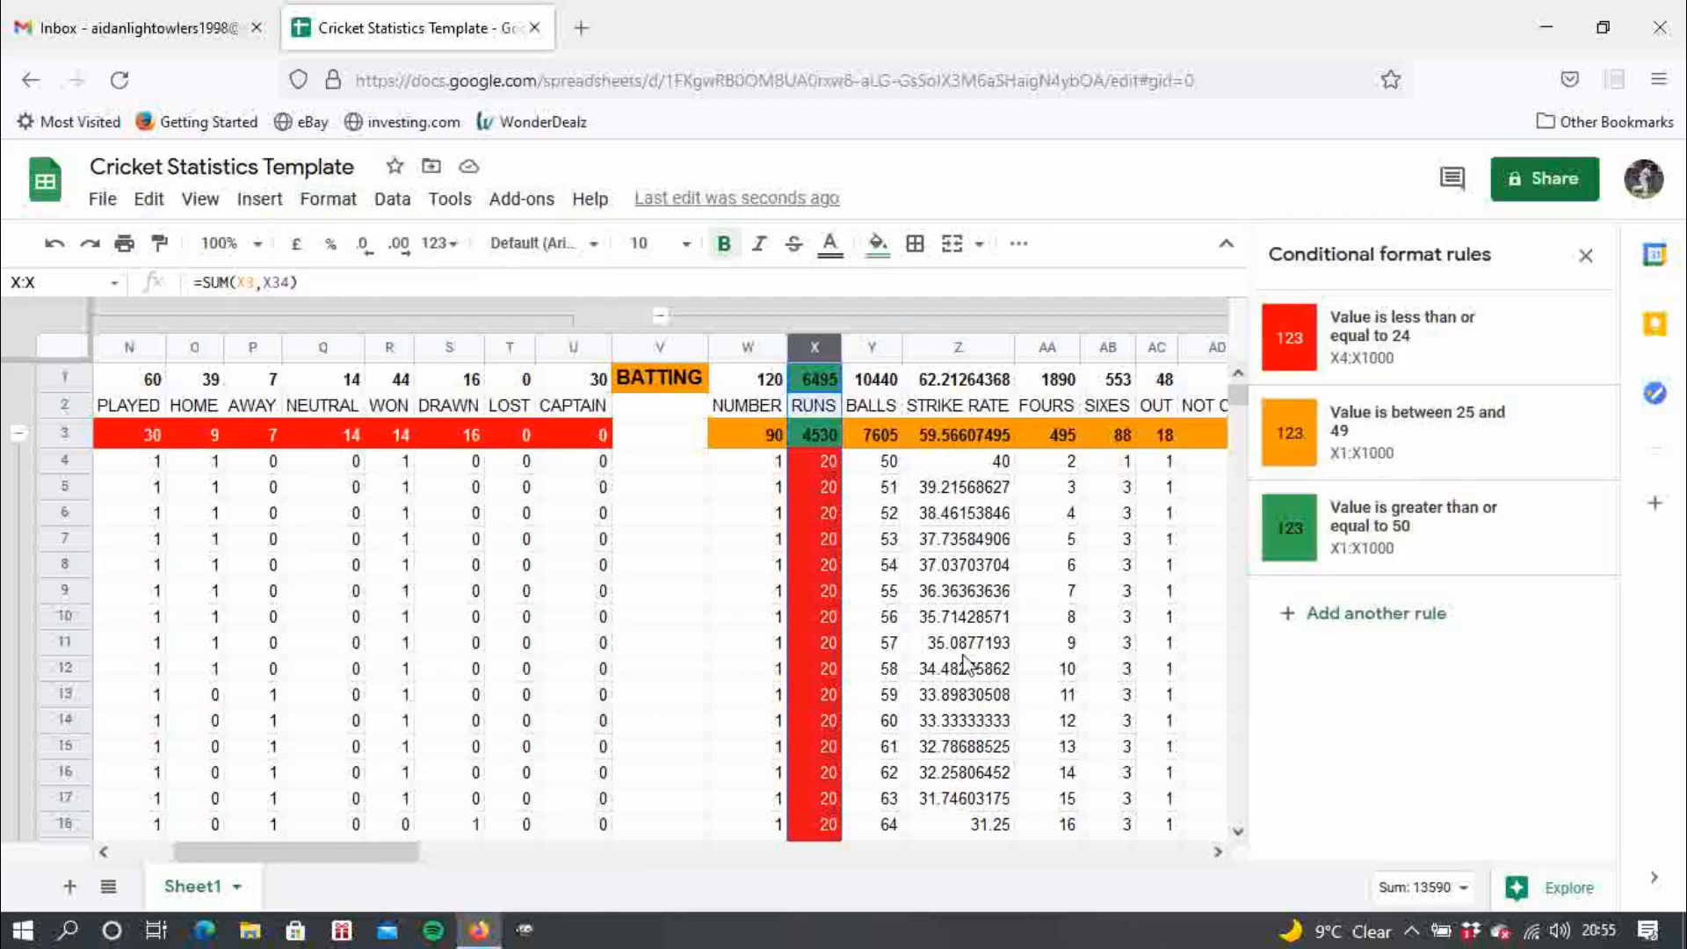
click(1470, 545)
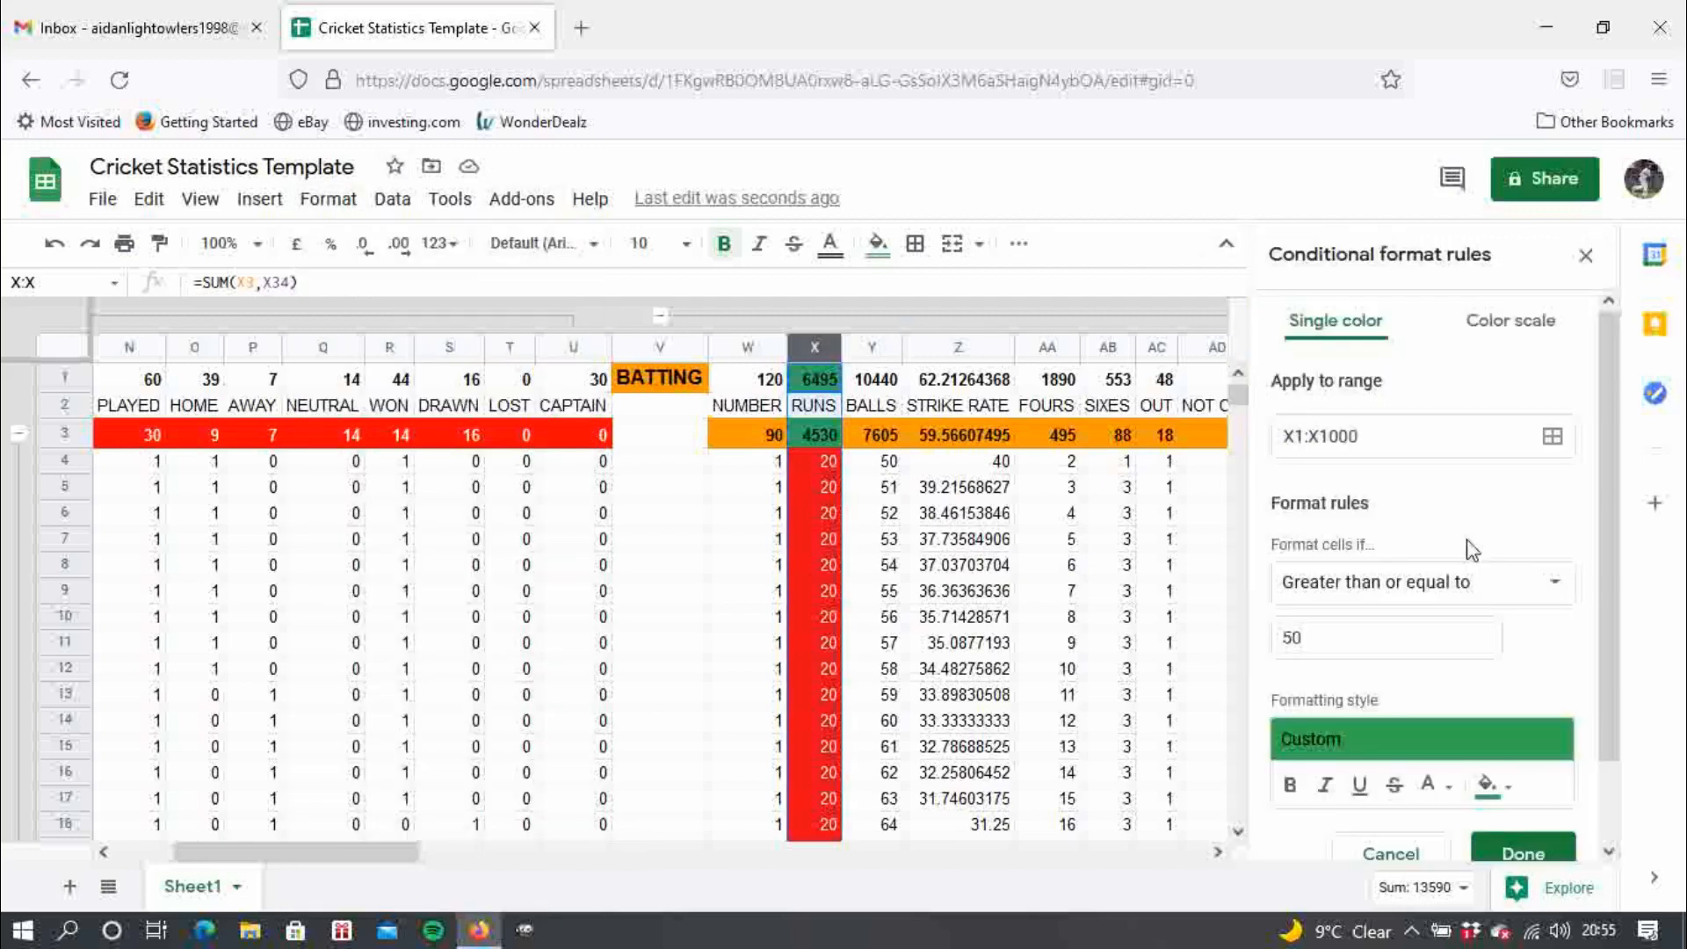
click(1302, 436)
text(4)
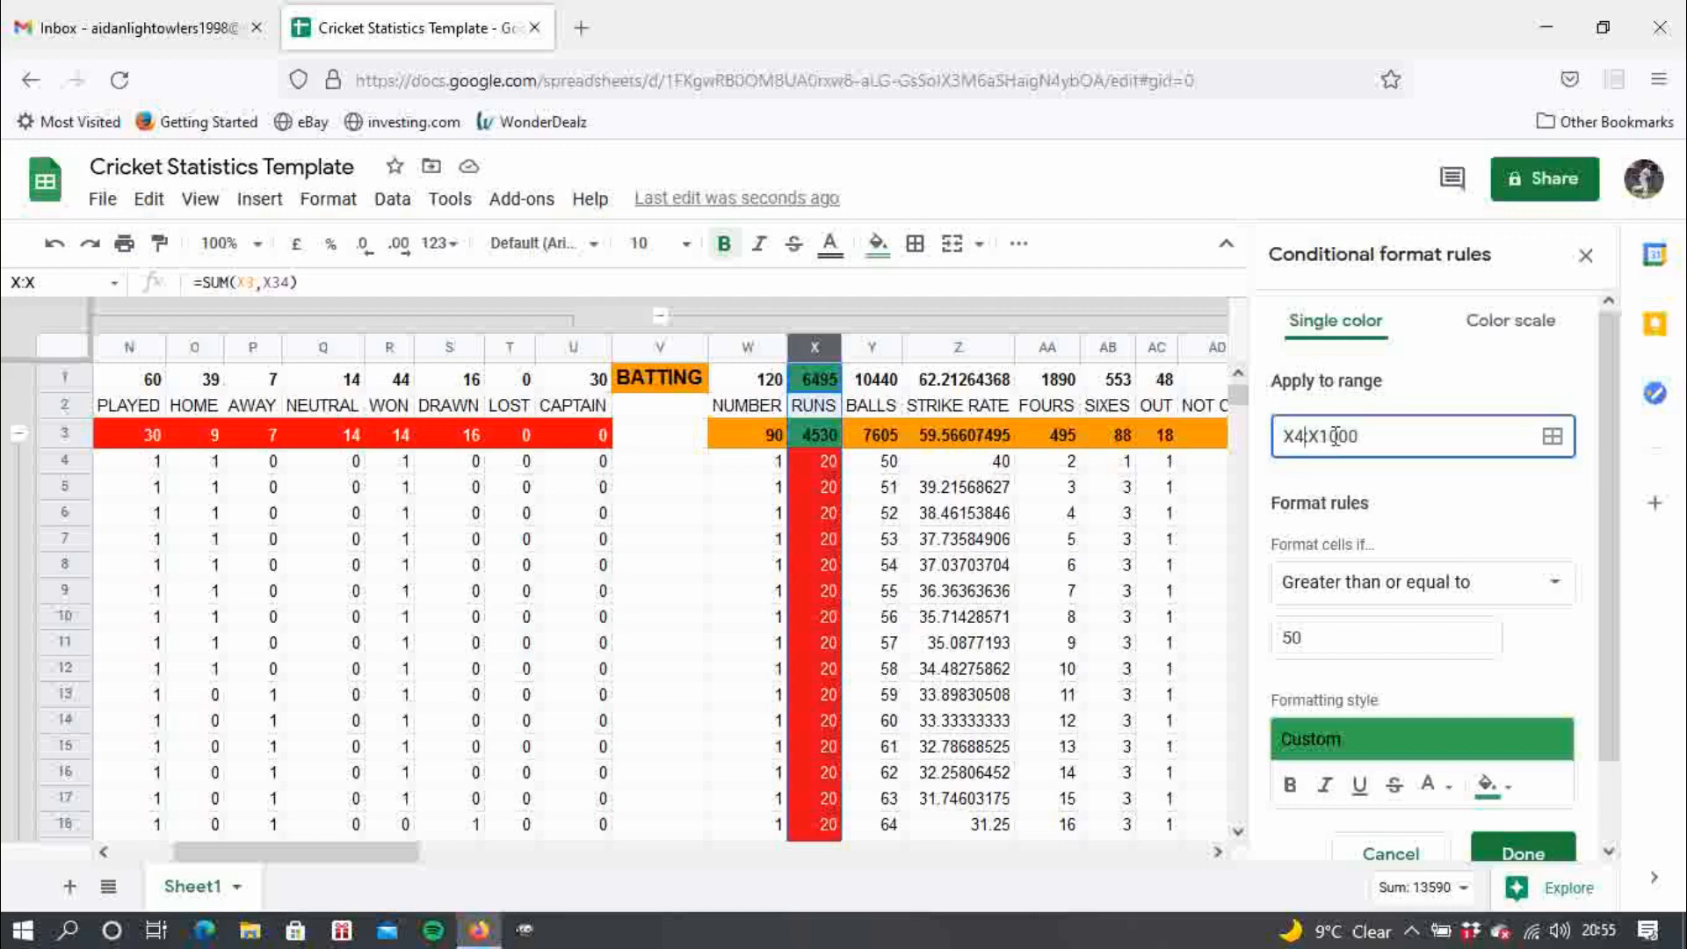
key(Delete)
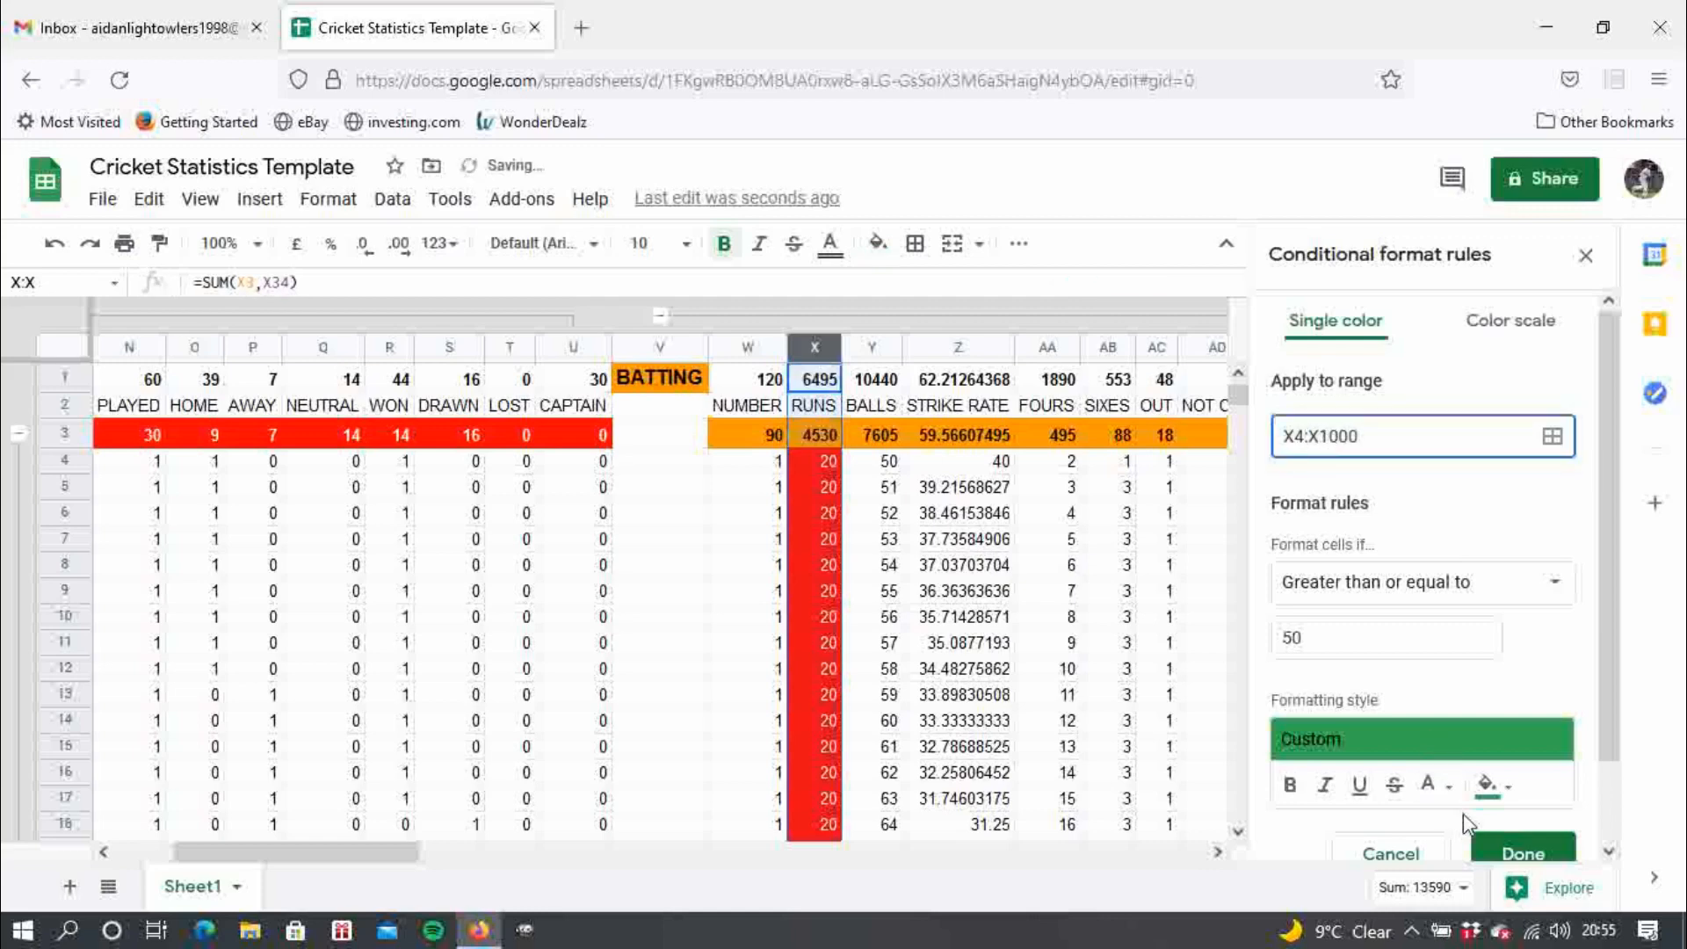
click(1500, 849)
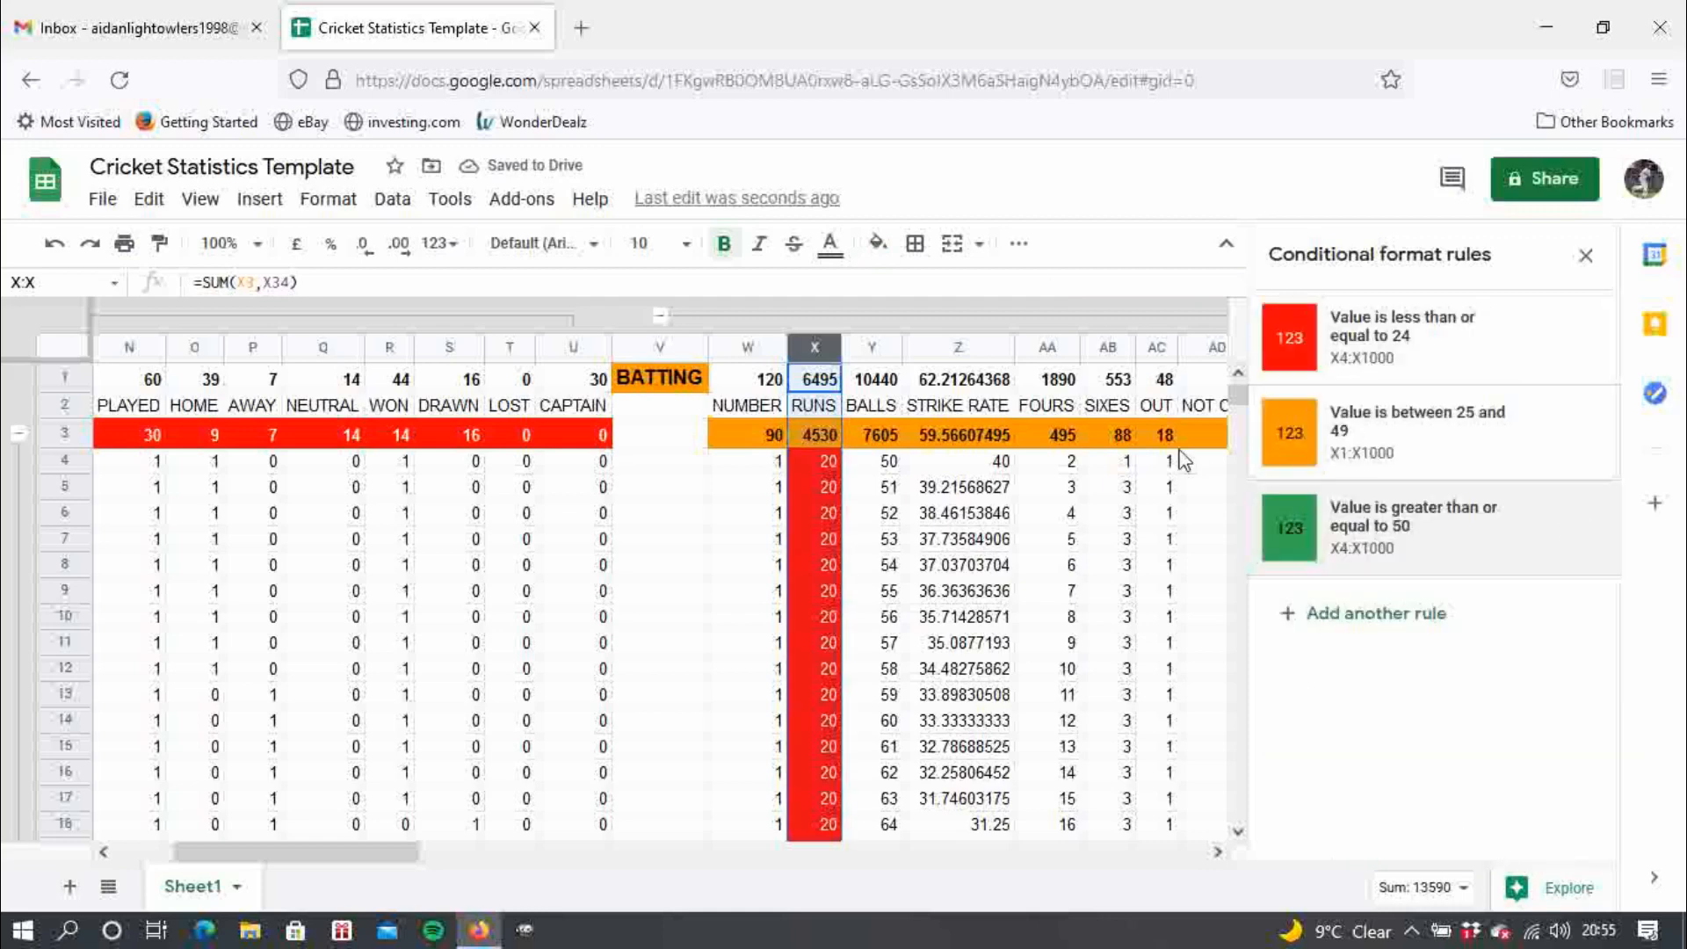
click(1587, 256)
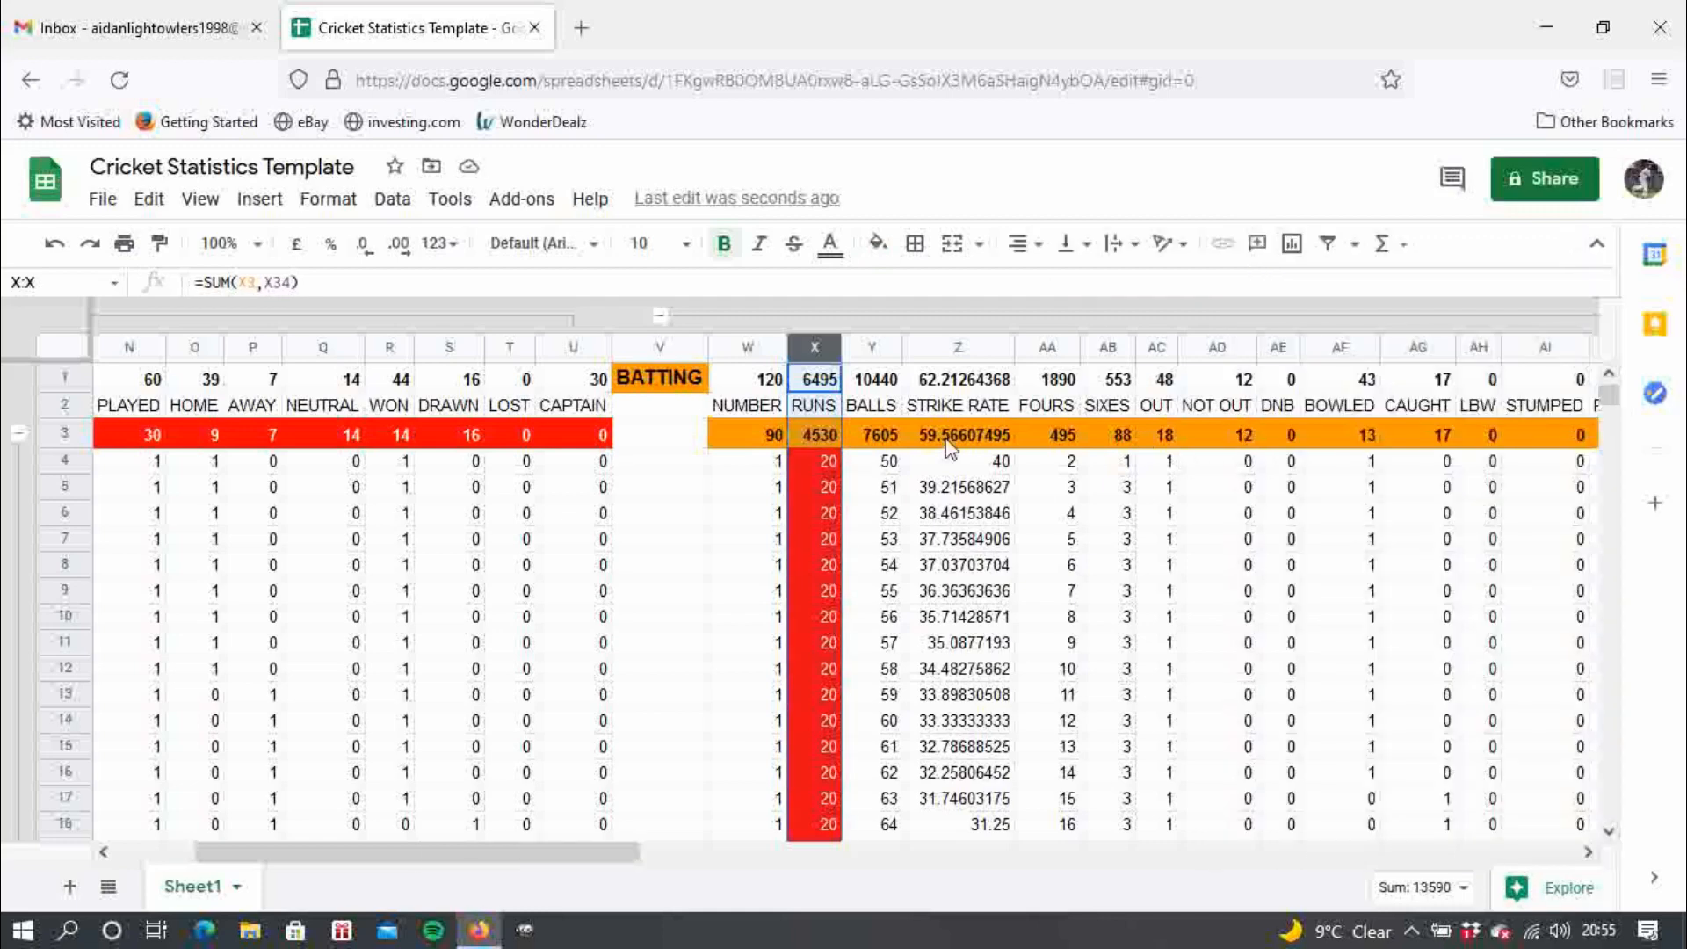
- Test the RUNS colour rules by entering 25 and 50 in cell X4, and return it to 20
click(829, 464)
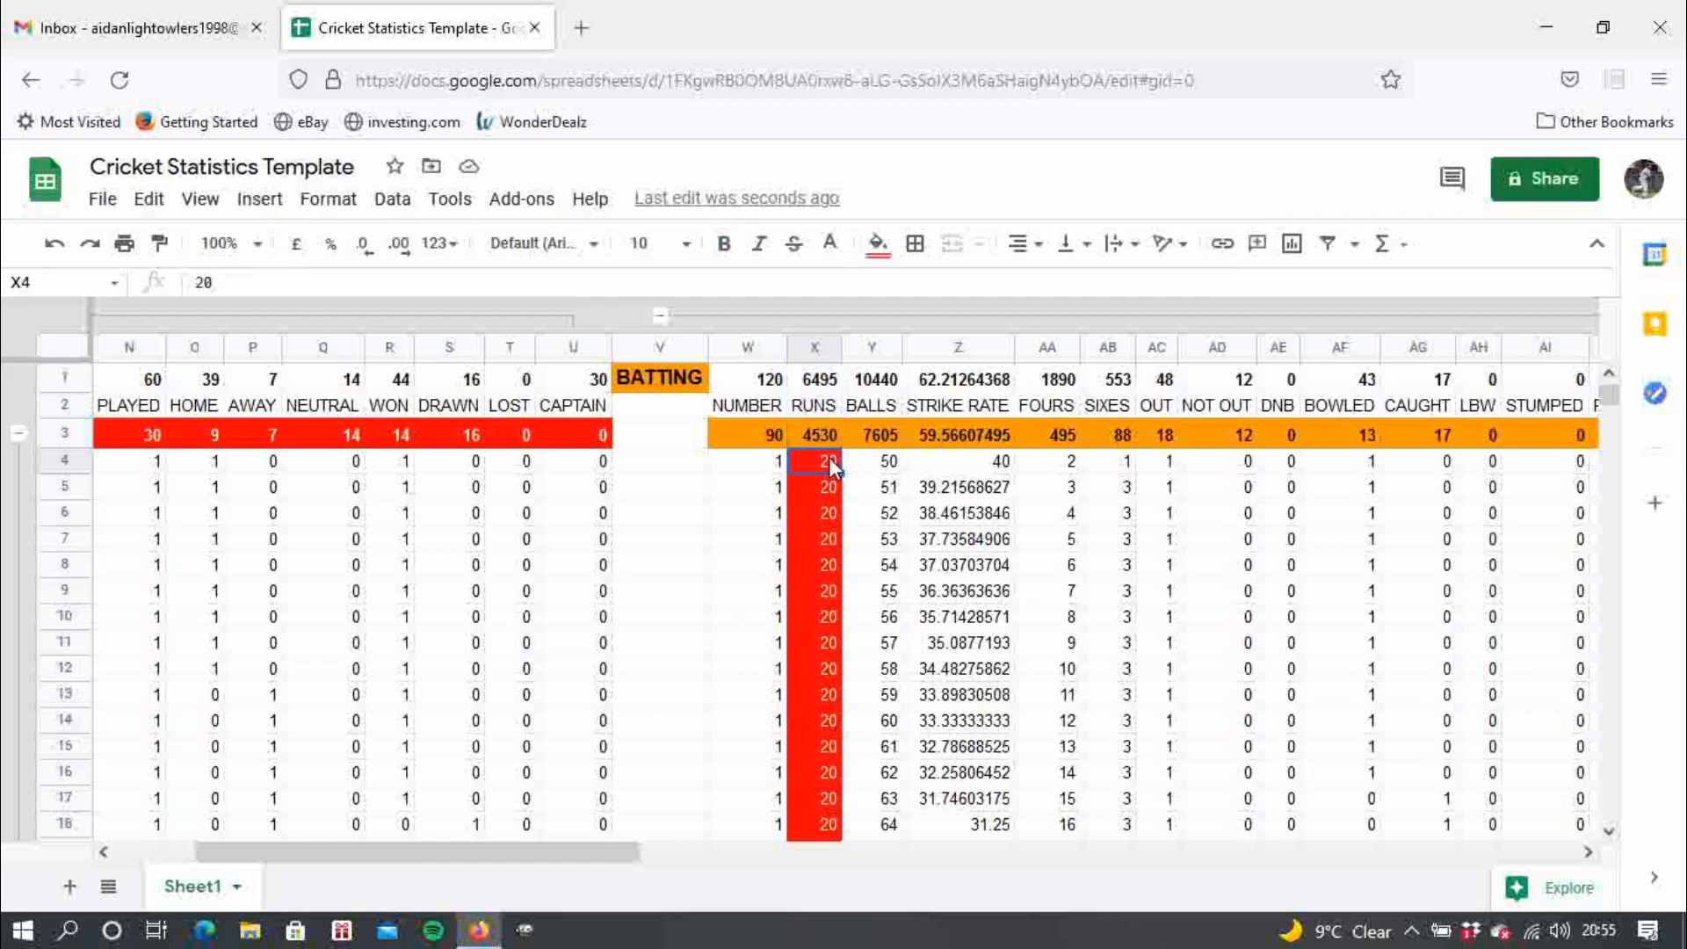
text(25)
key(Return)
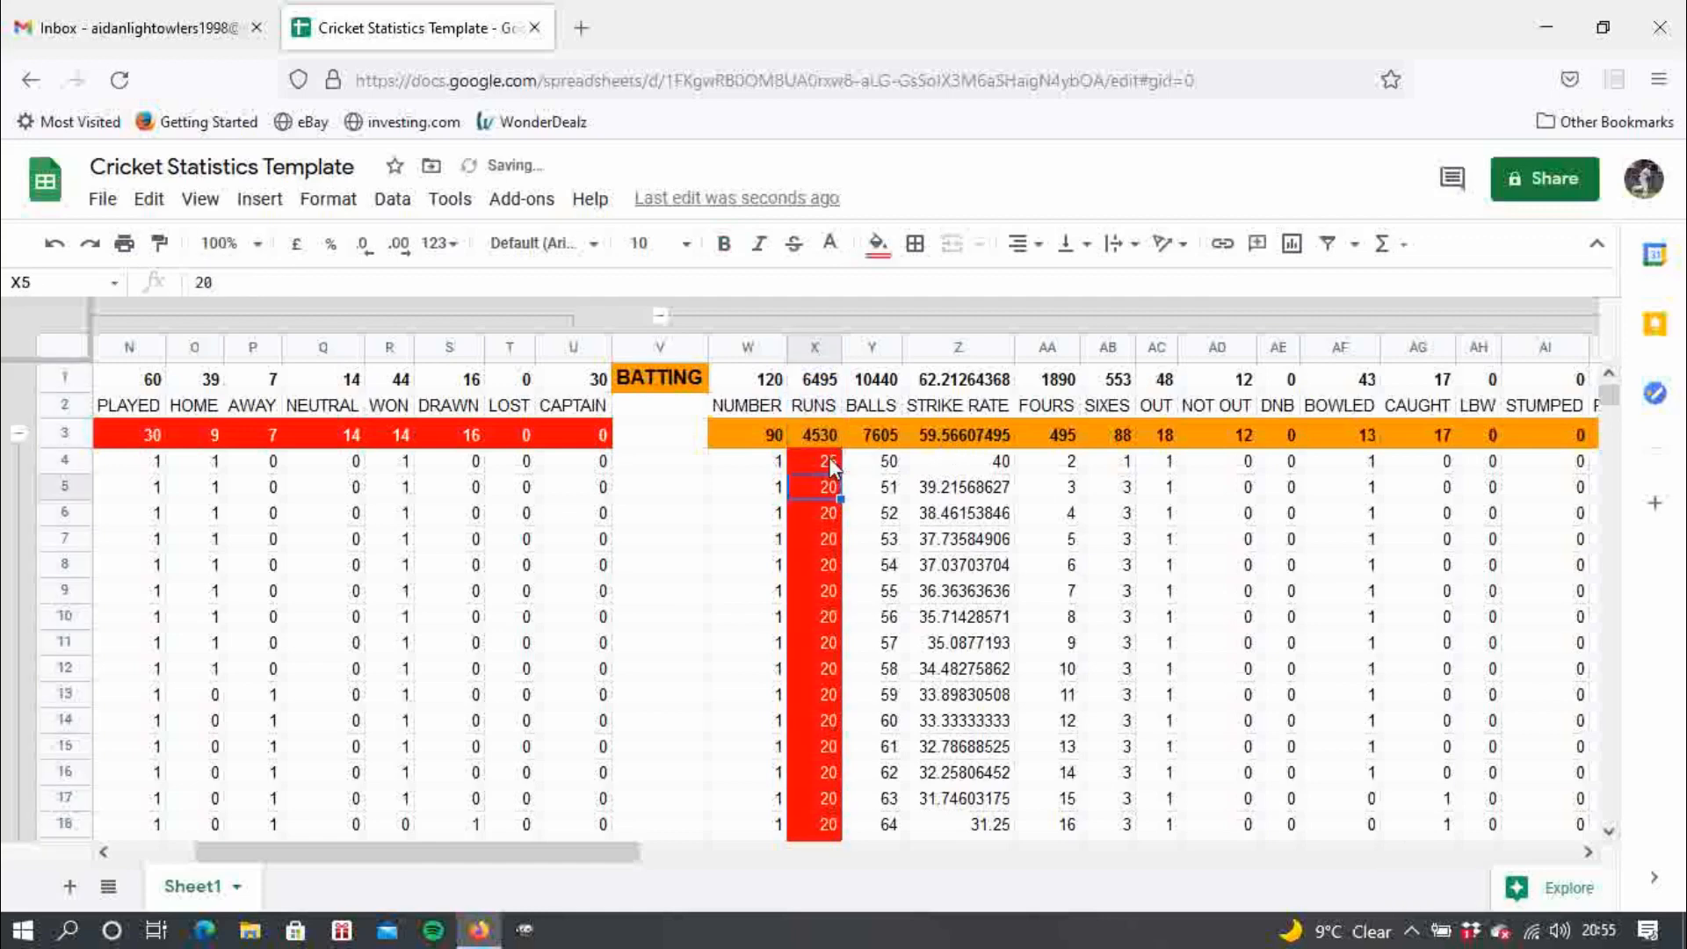
click(830, 458)
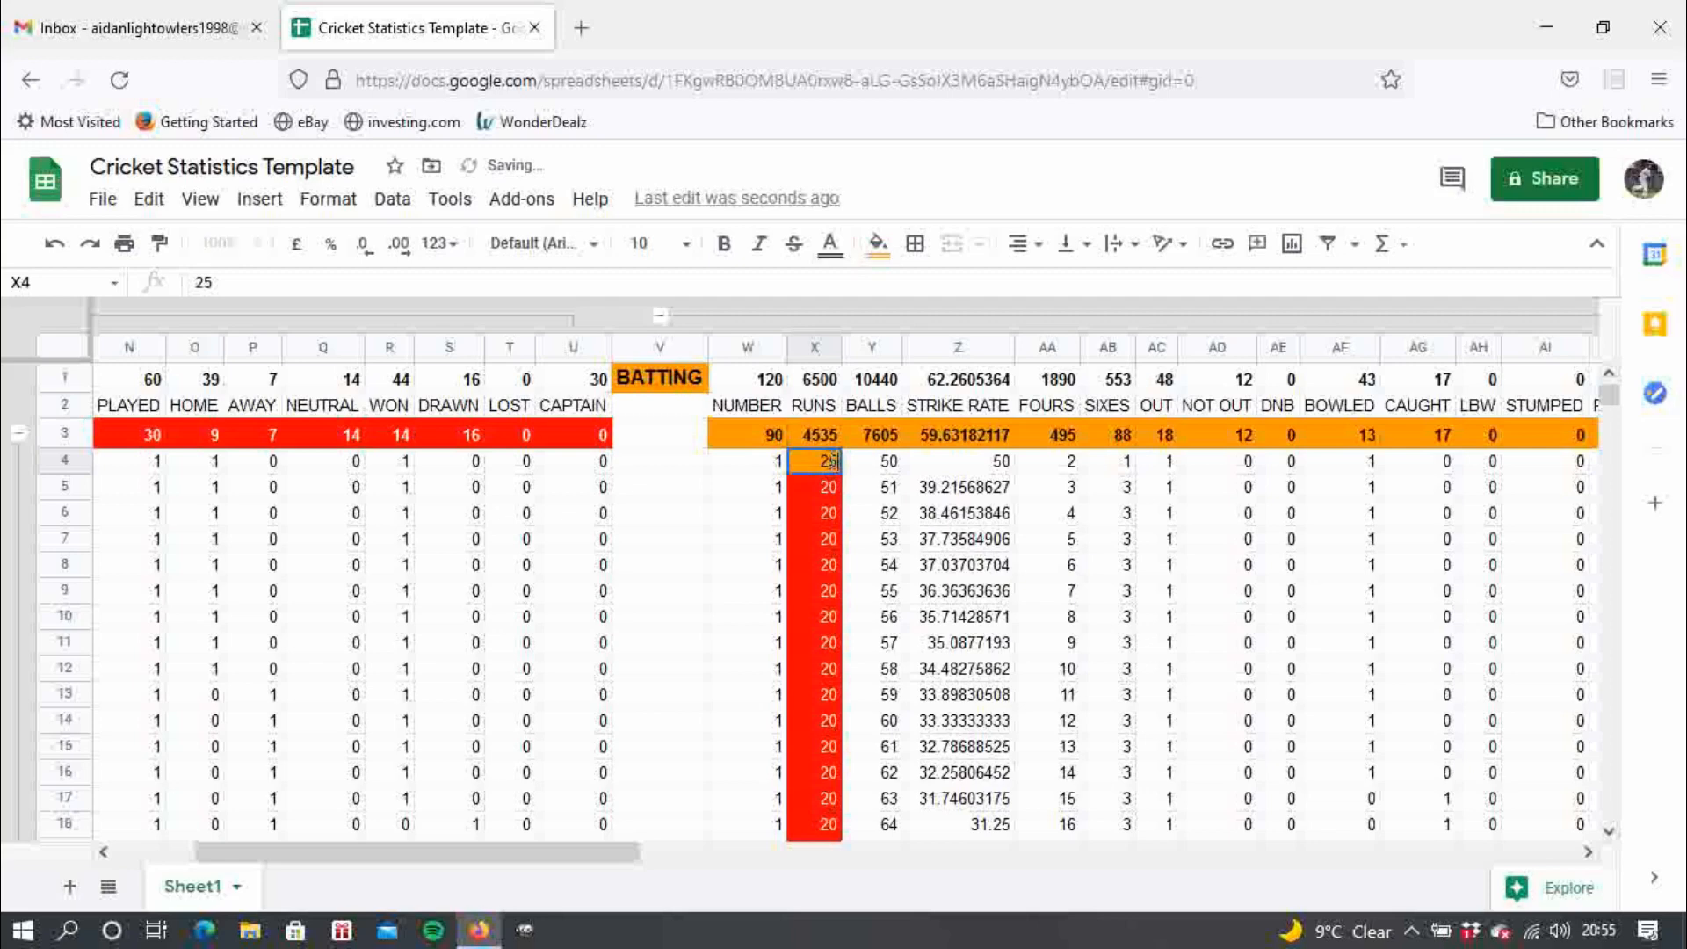
key(BackSpace)
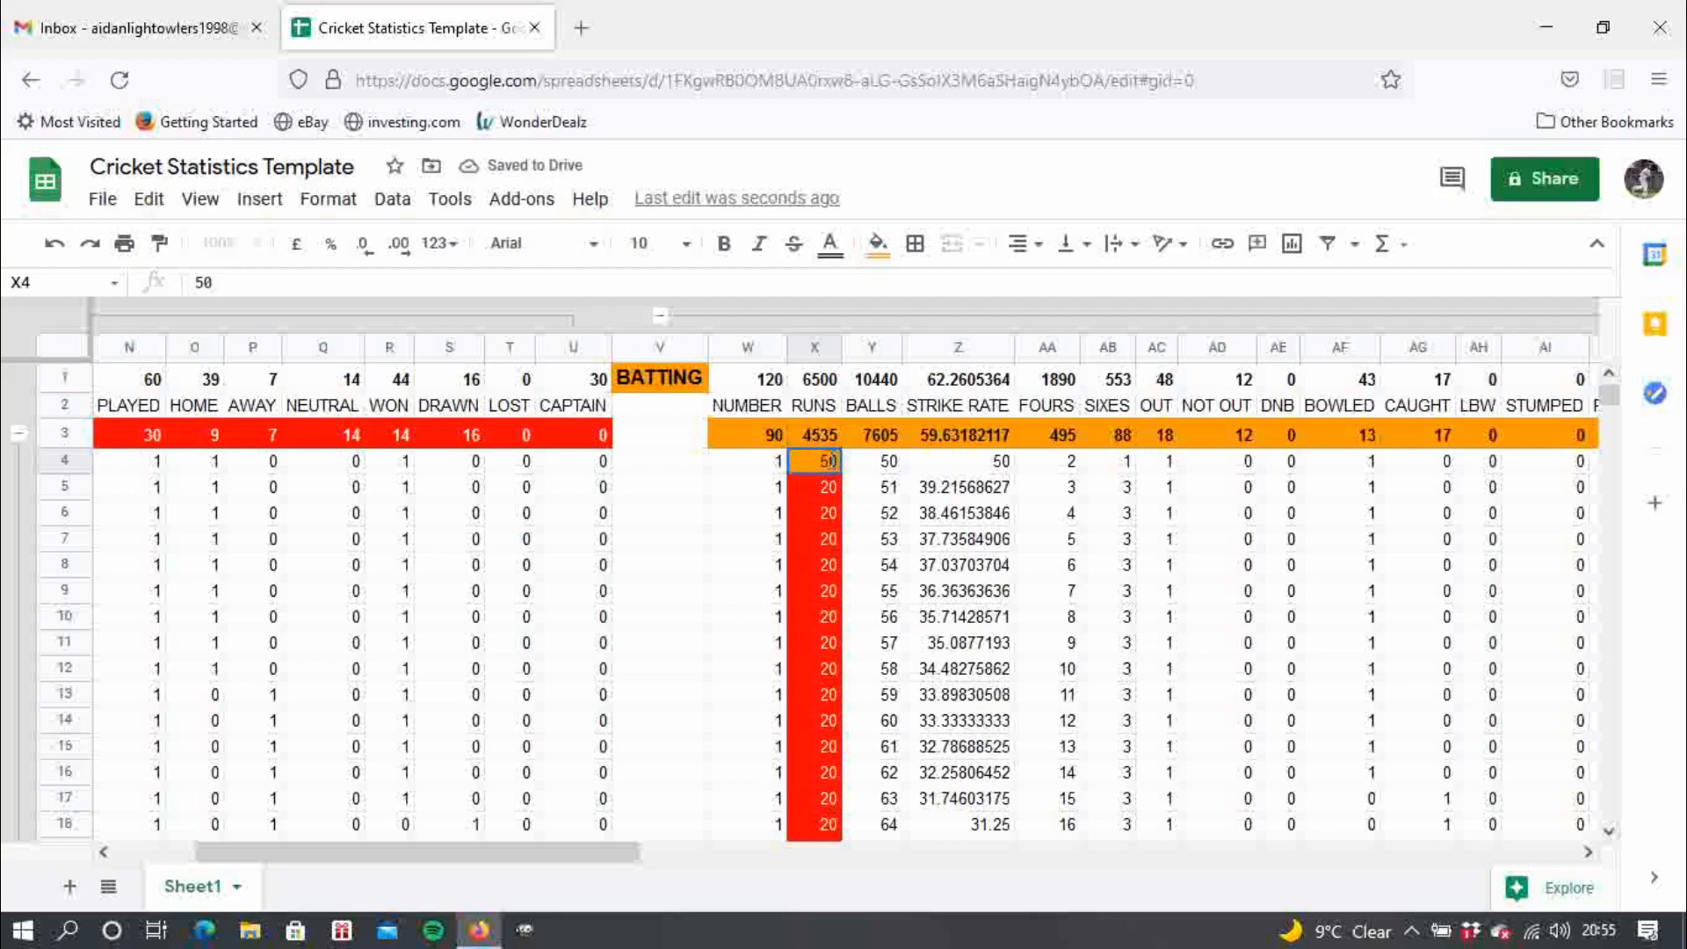
key(Return)
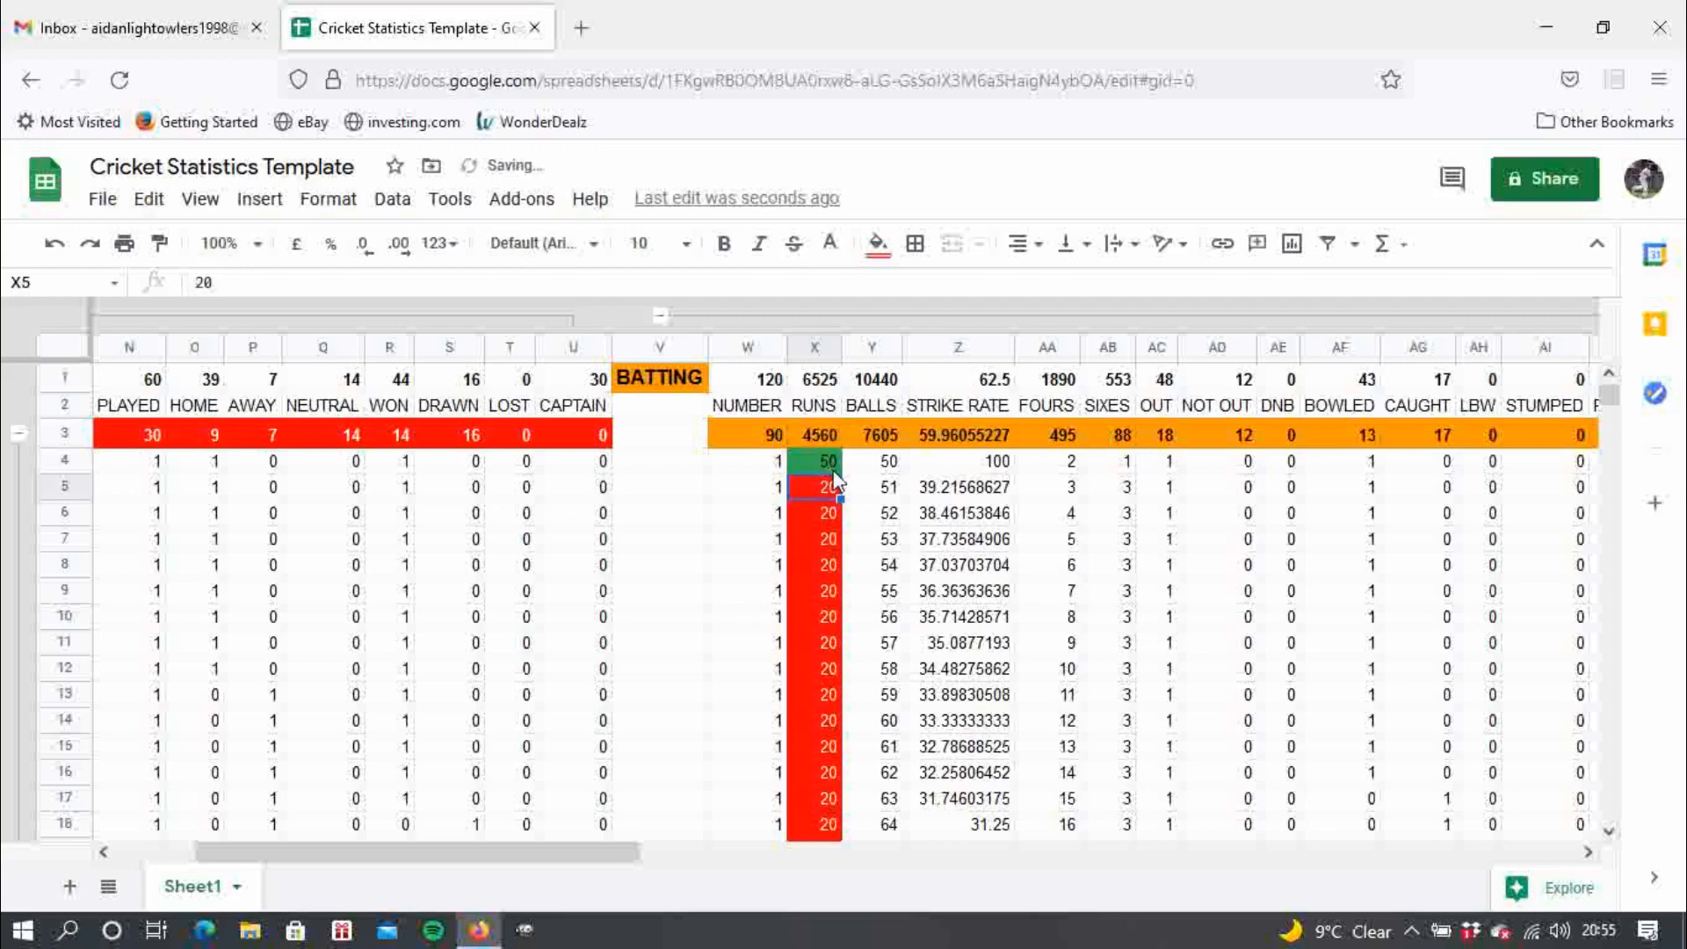
click(829, 466)
text(2)
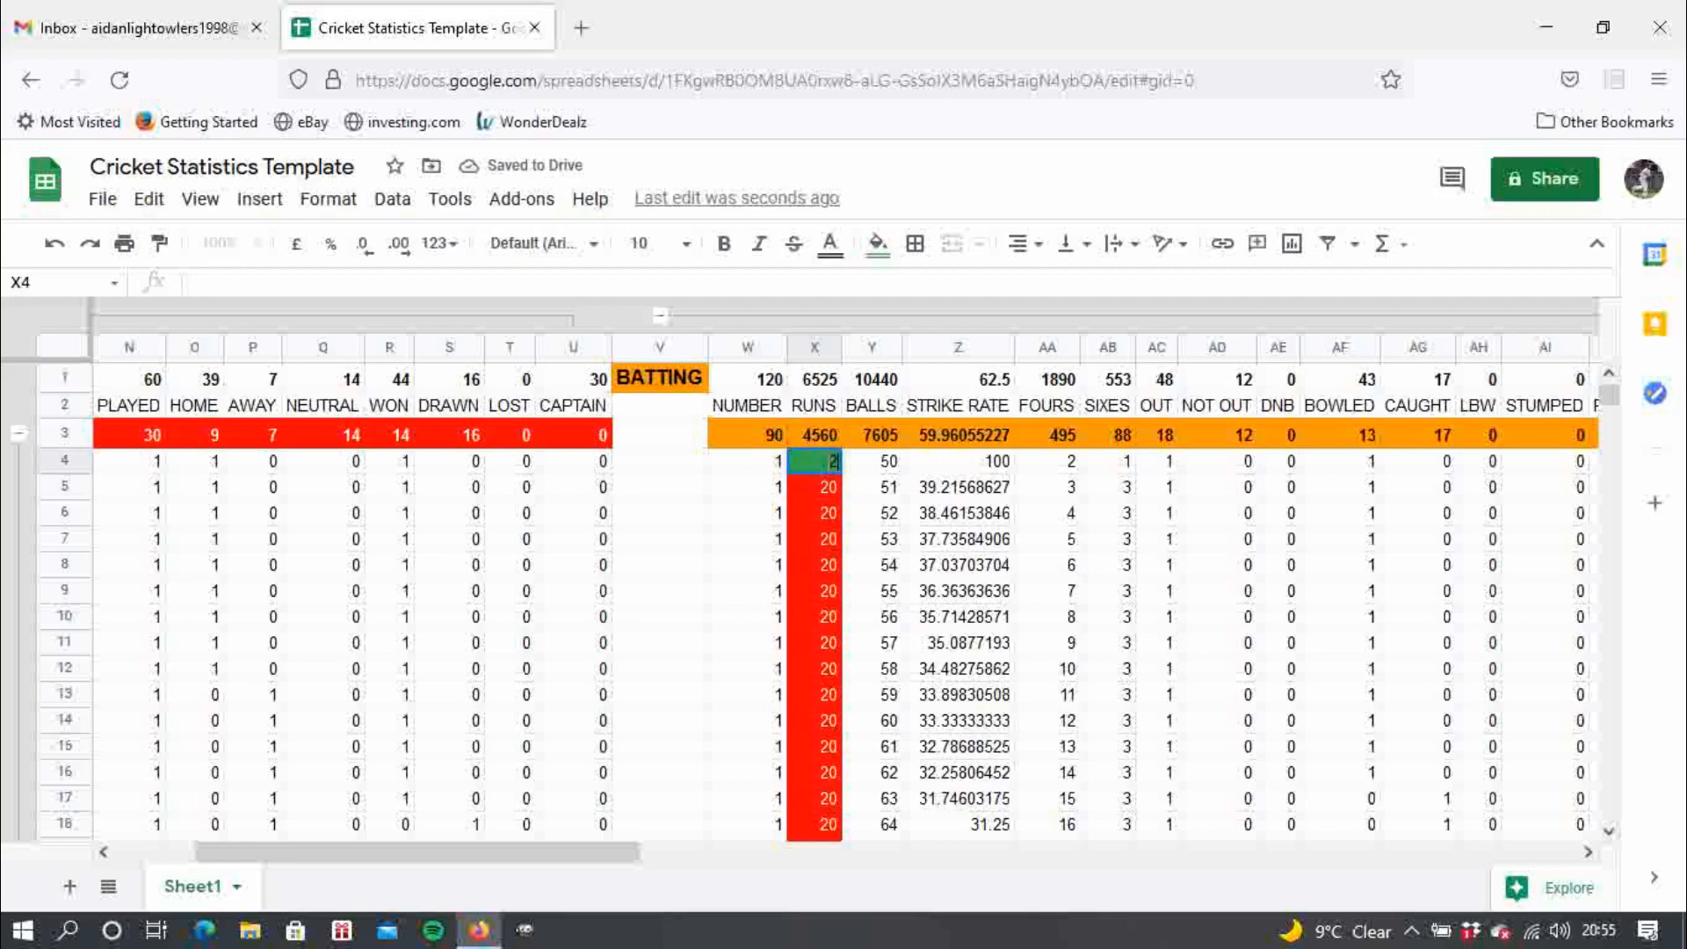
key(Return)
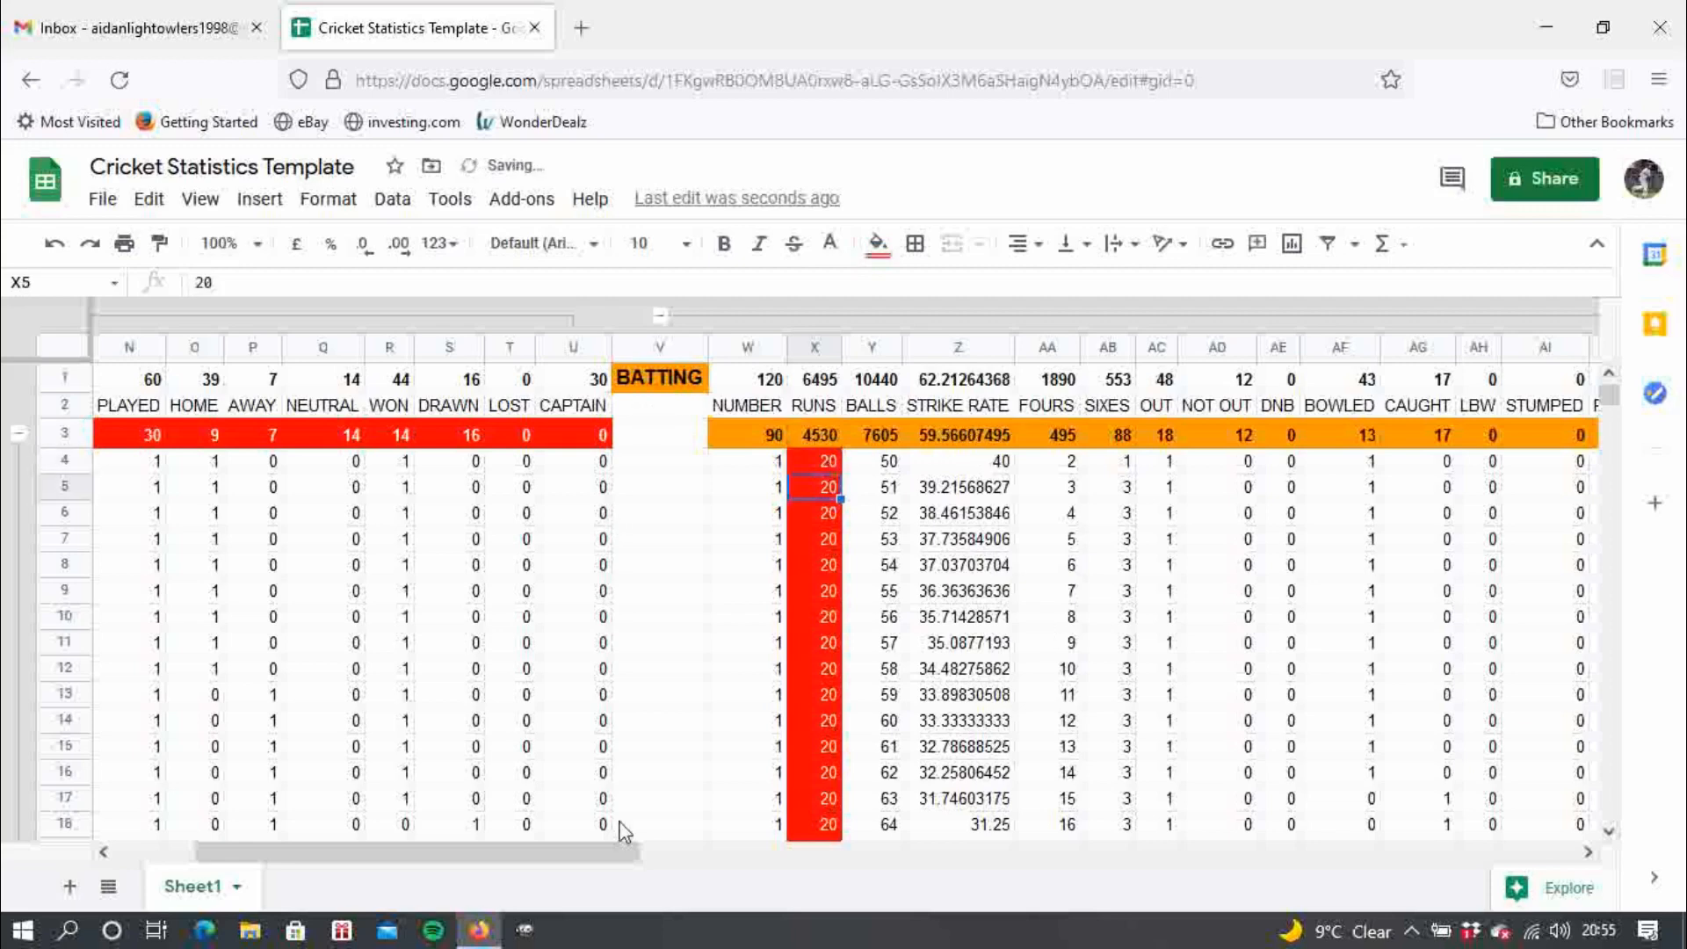
- Start a conditional formatting rule for the PLAYED column and set its range to N4:N1000
drag(584, 849, 509, 836)
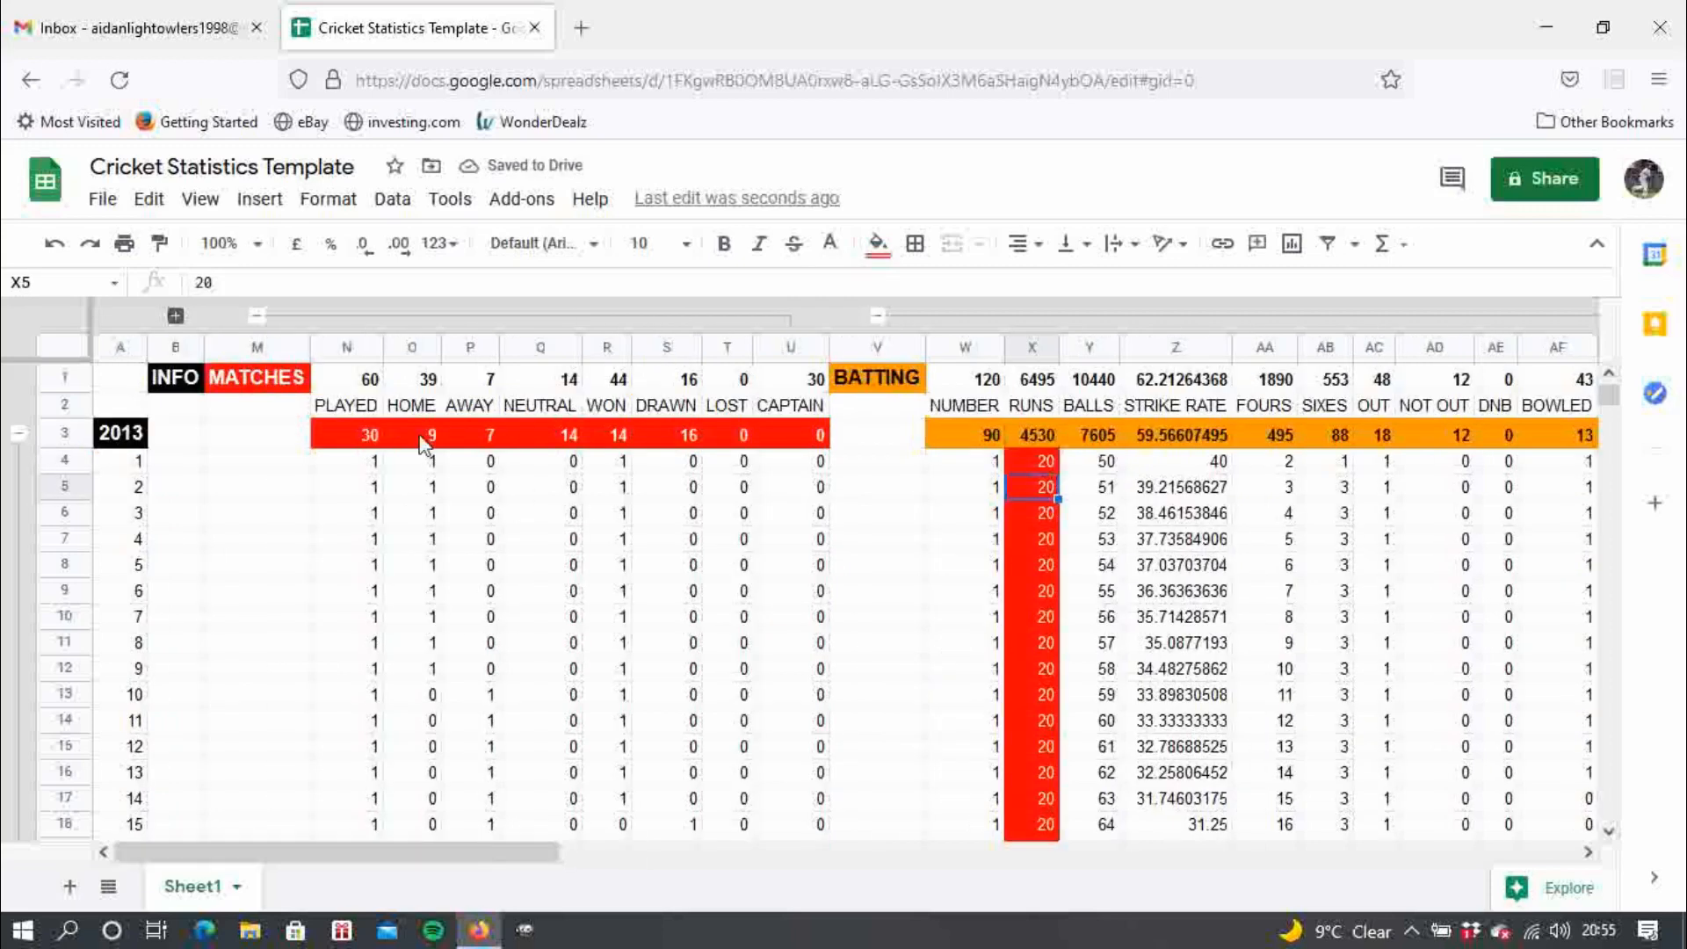
click(347, 351)
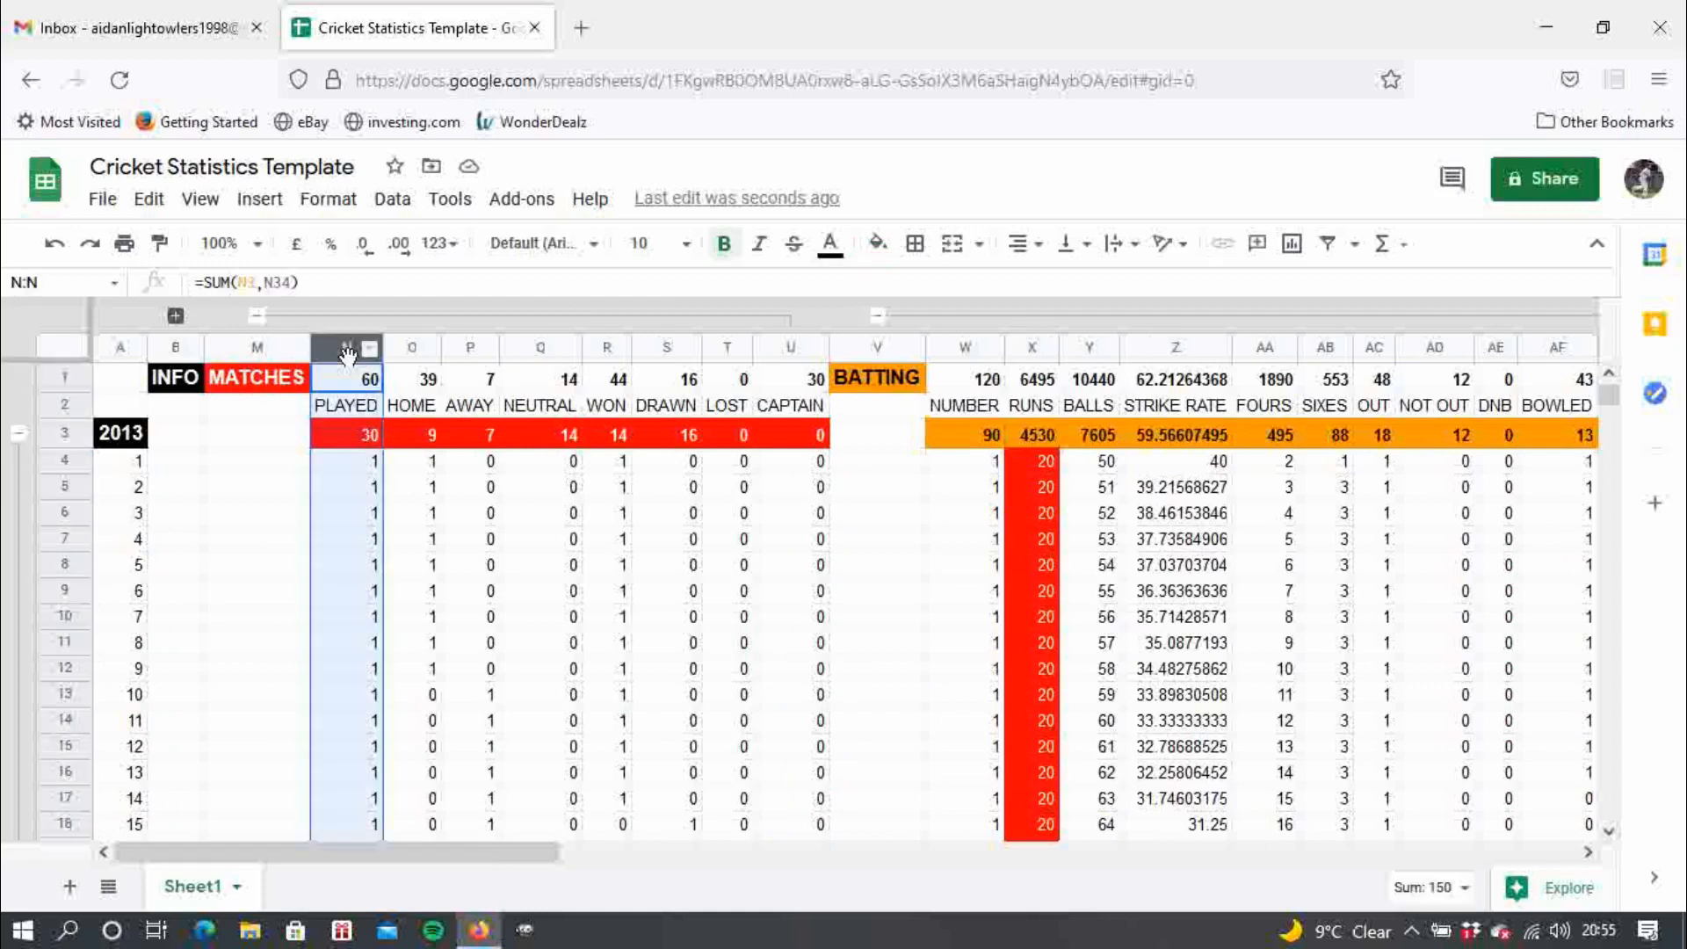
click(328, 198)
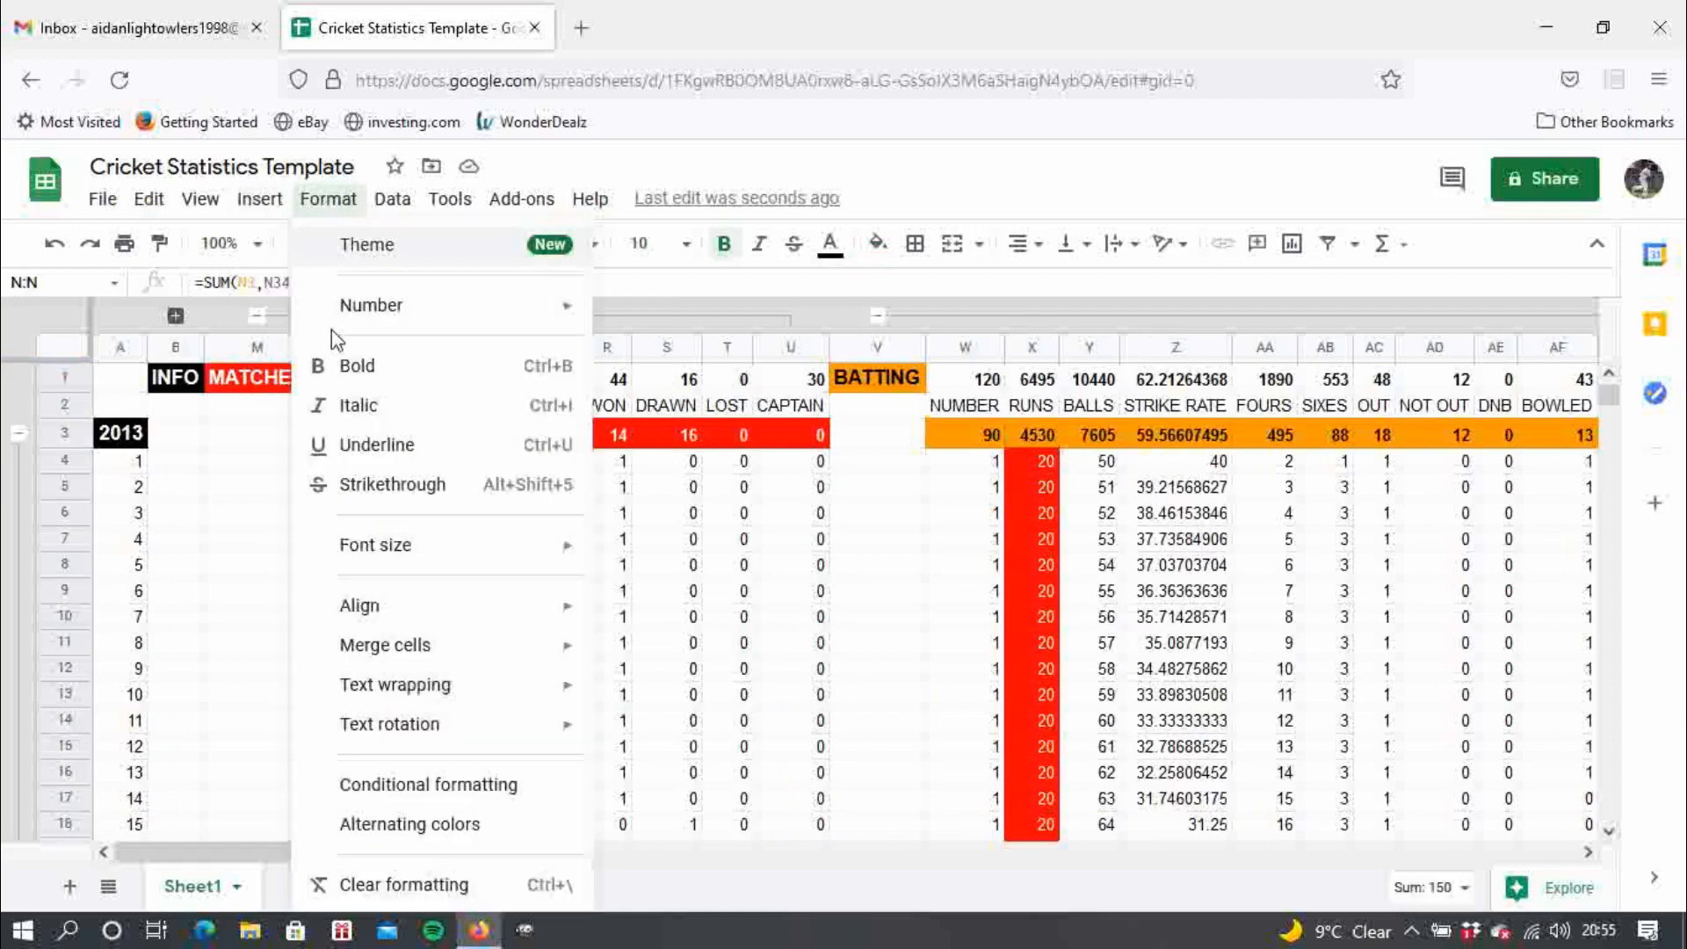
click(425, 784)
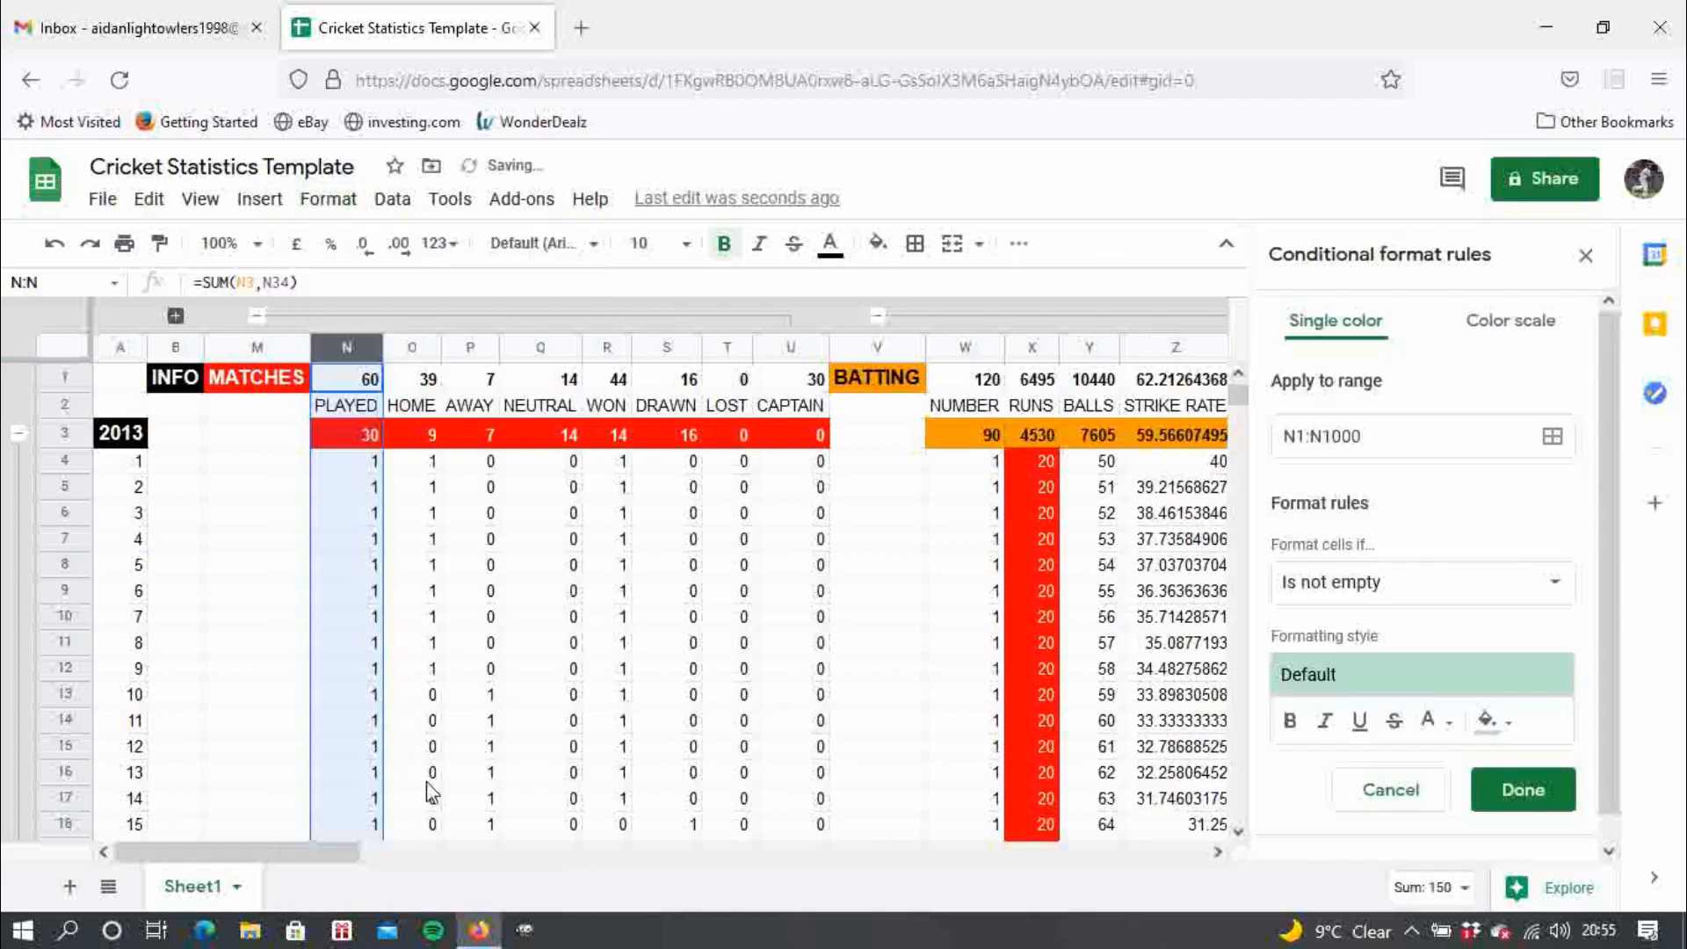
click(1302, 438)
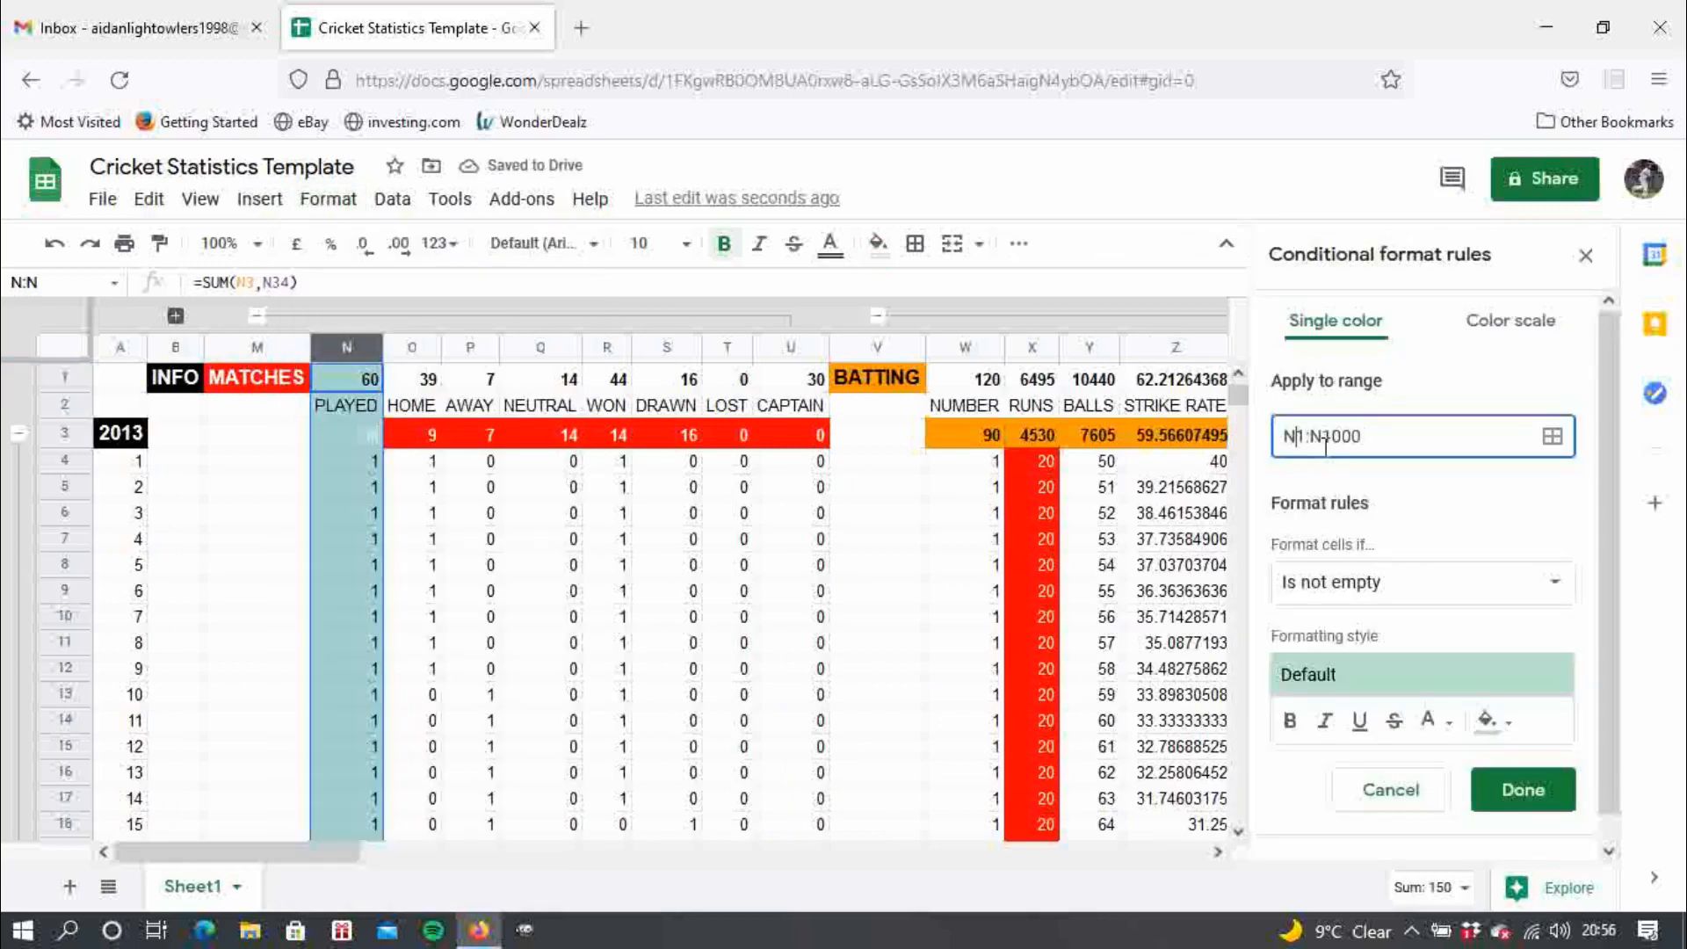
key(BackSpace)
text(4)
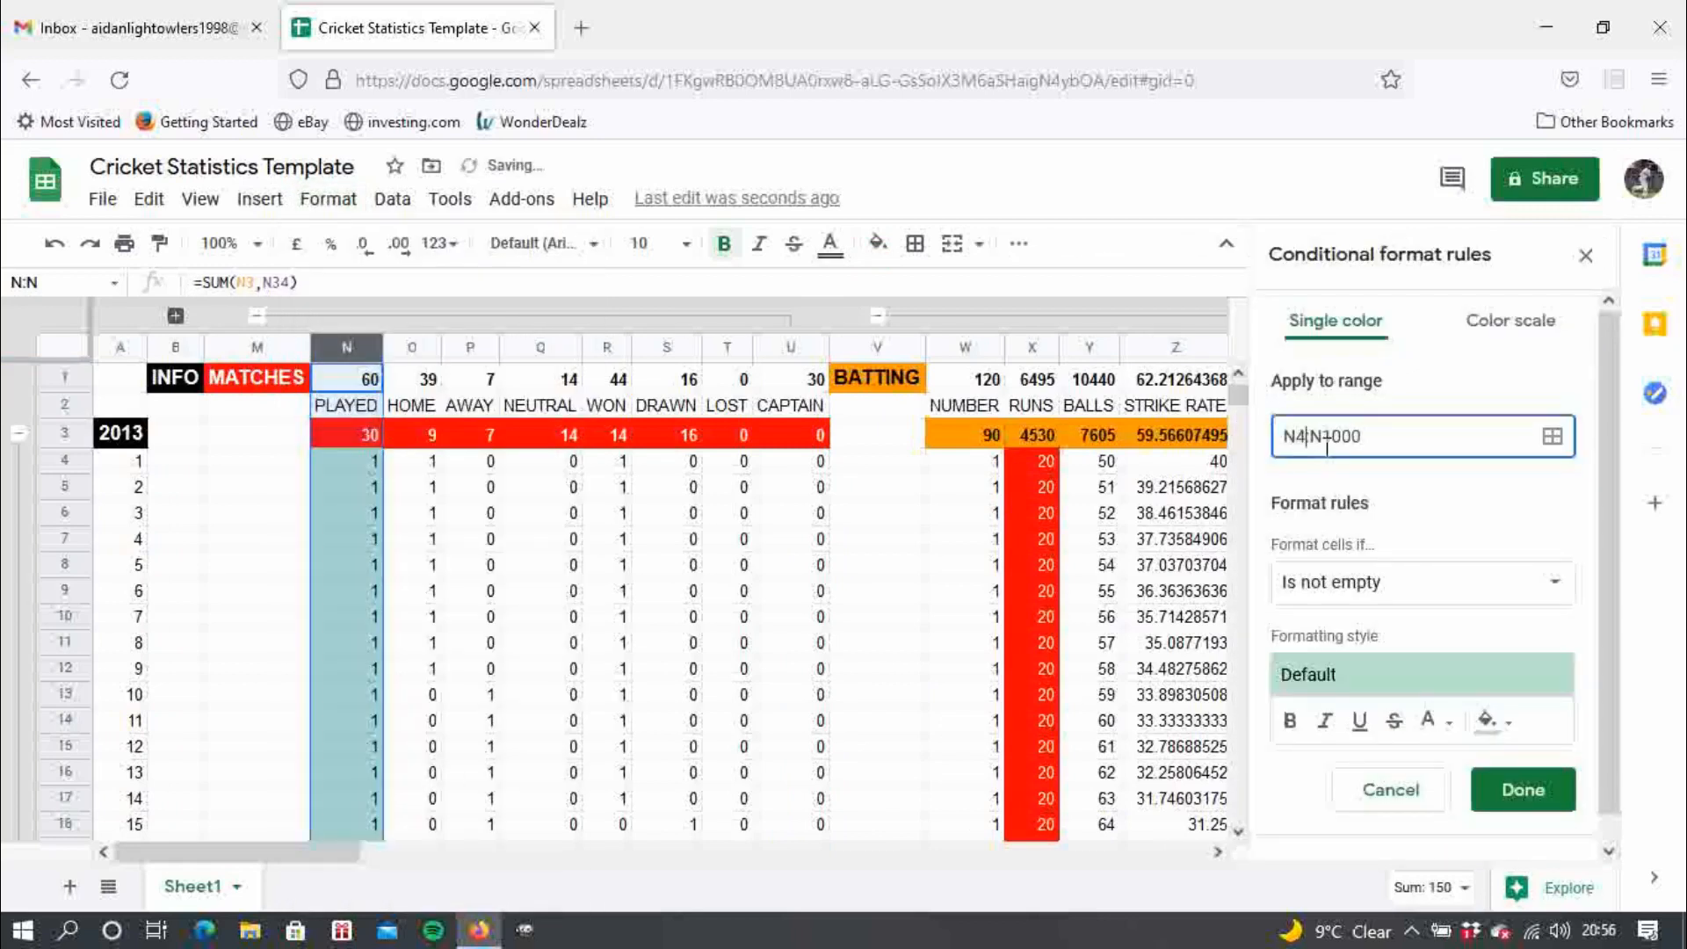
- Set the PLAYED rule's condition to greater than or equal to 1
click(1386, 594)
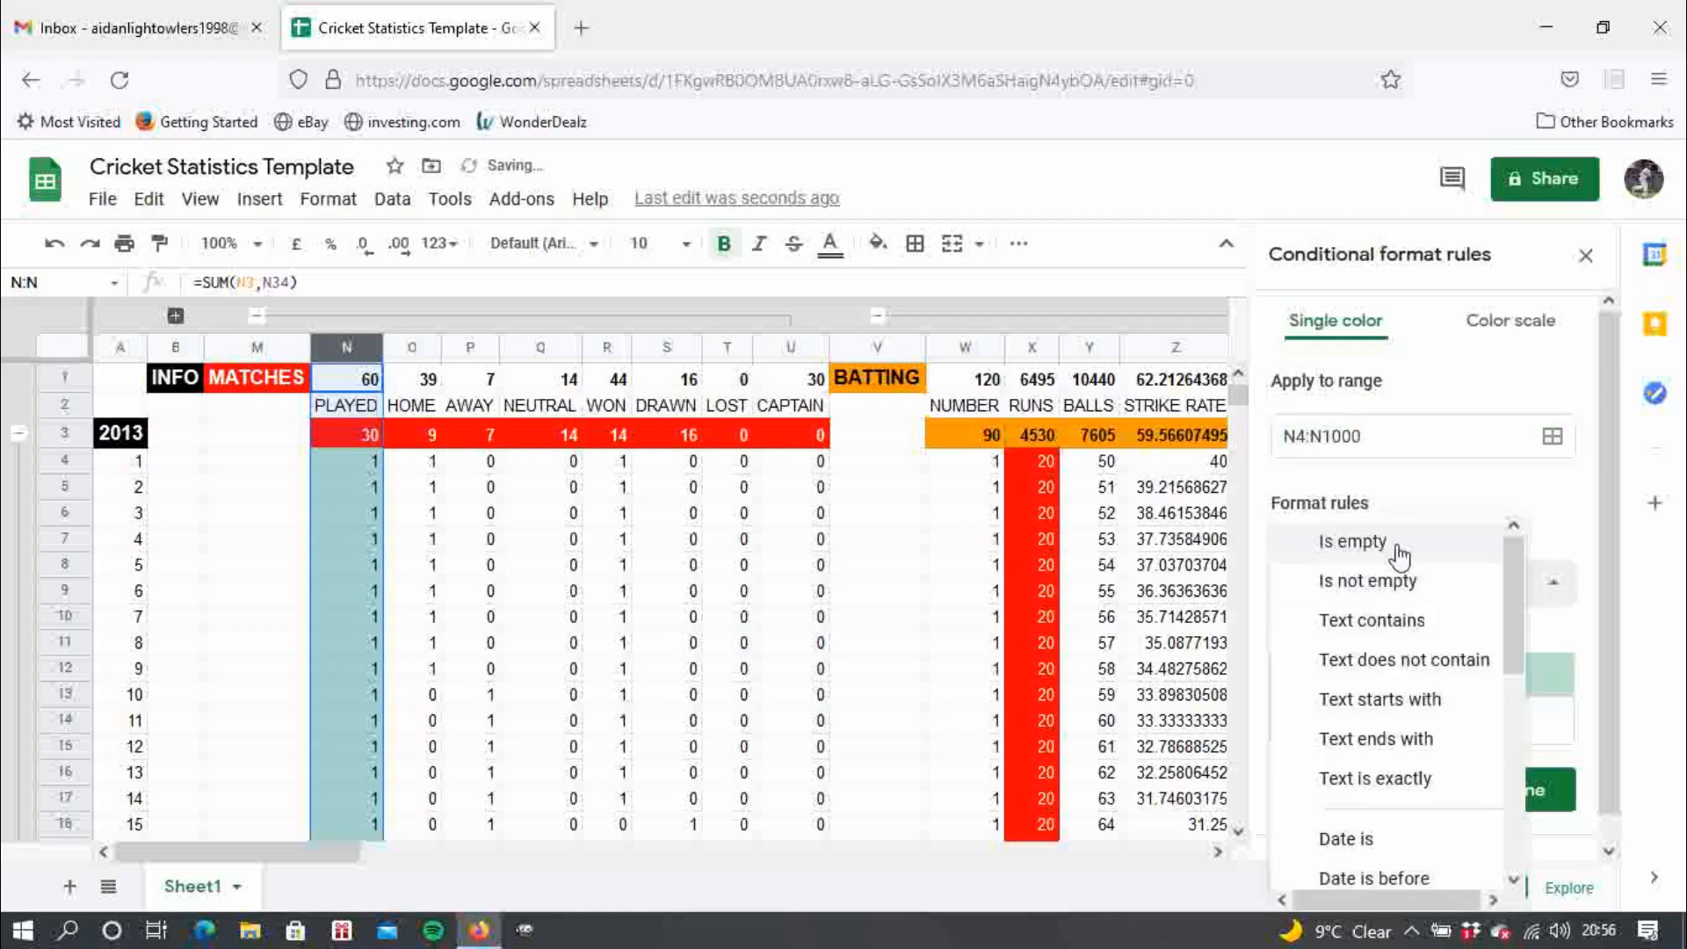
drag(1512, 613, 1525, 539)
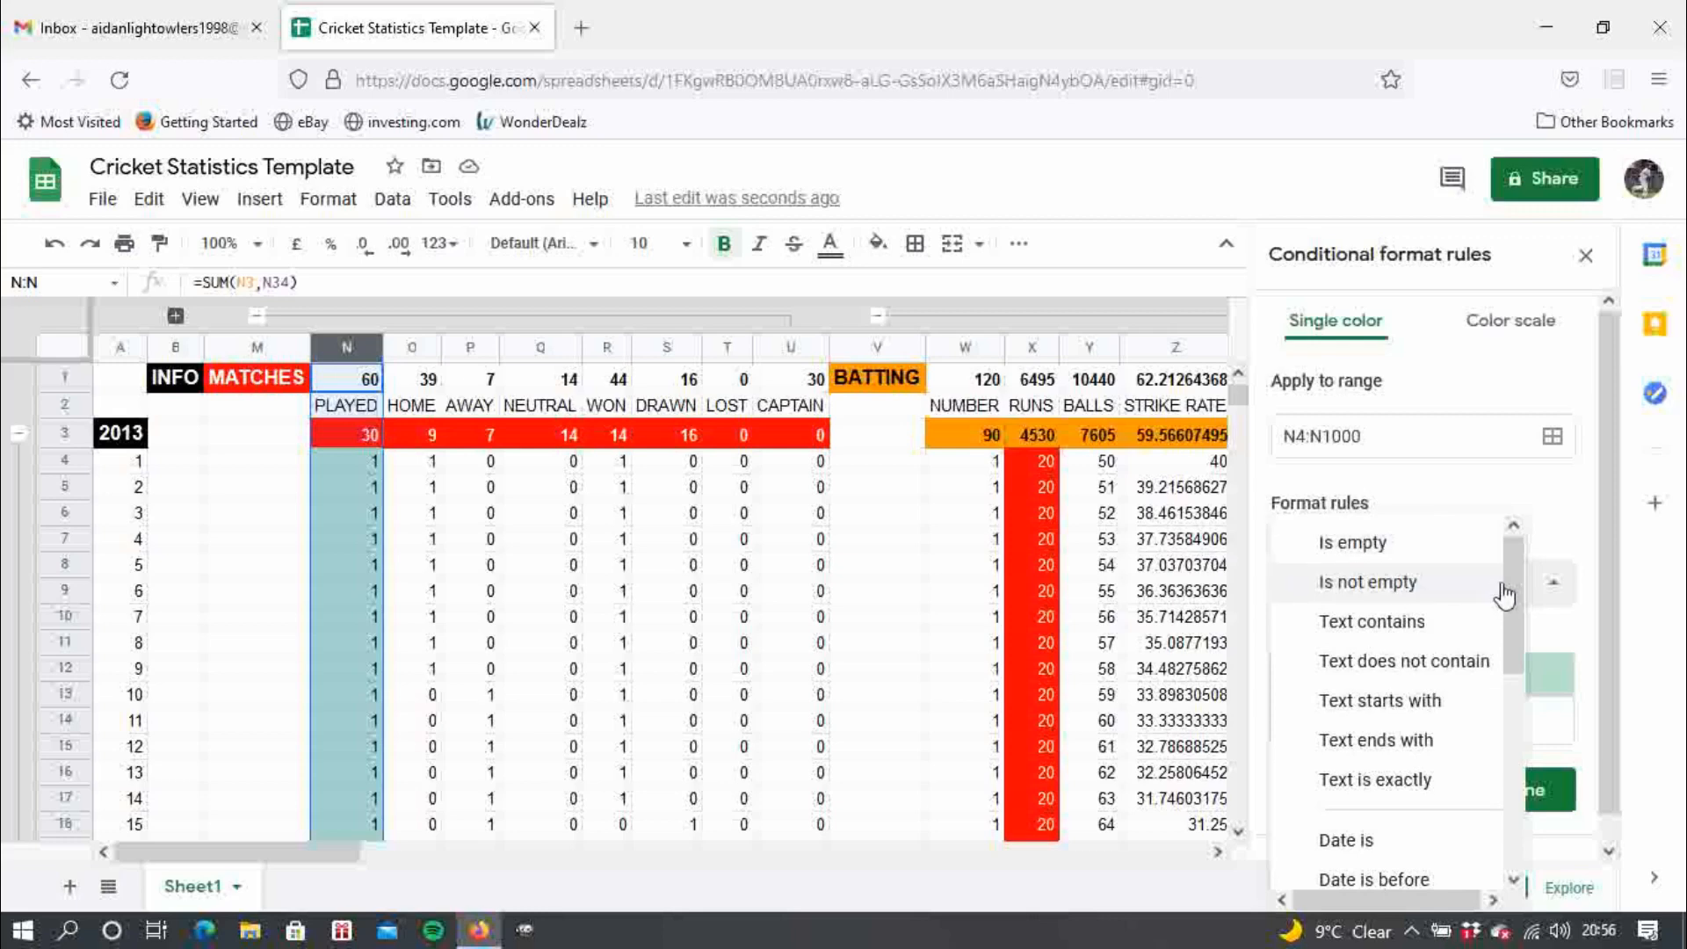
drag(1515, 587, 1521, 749)
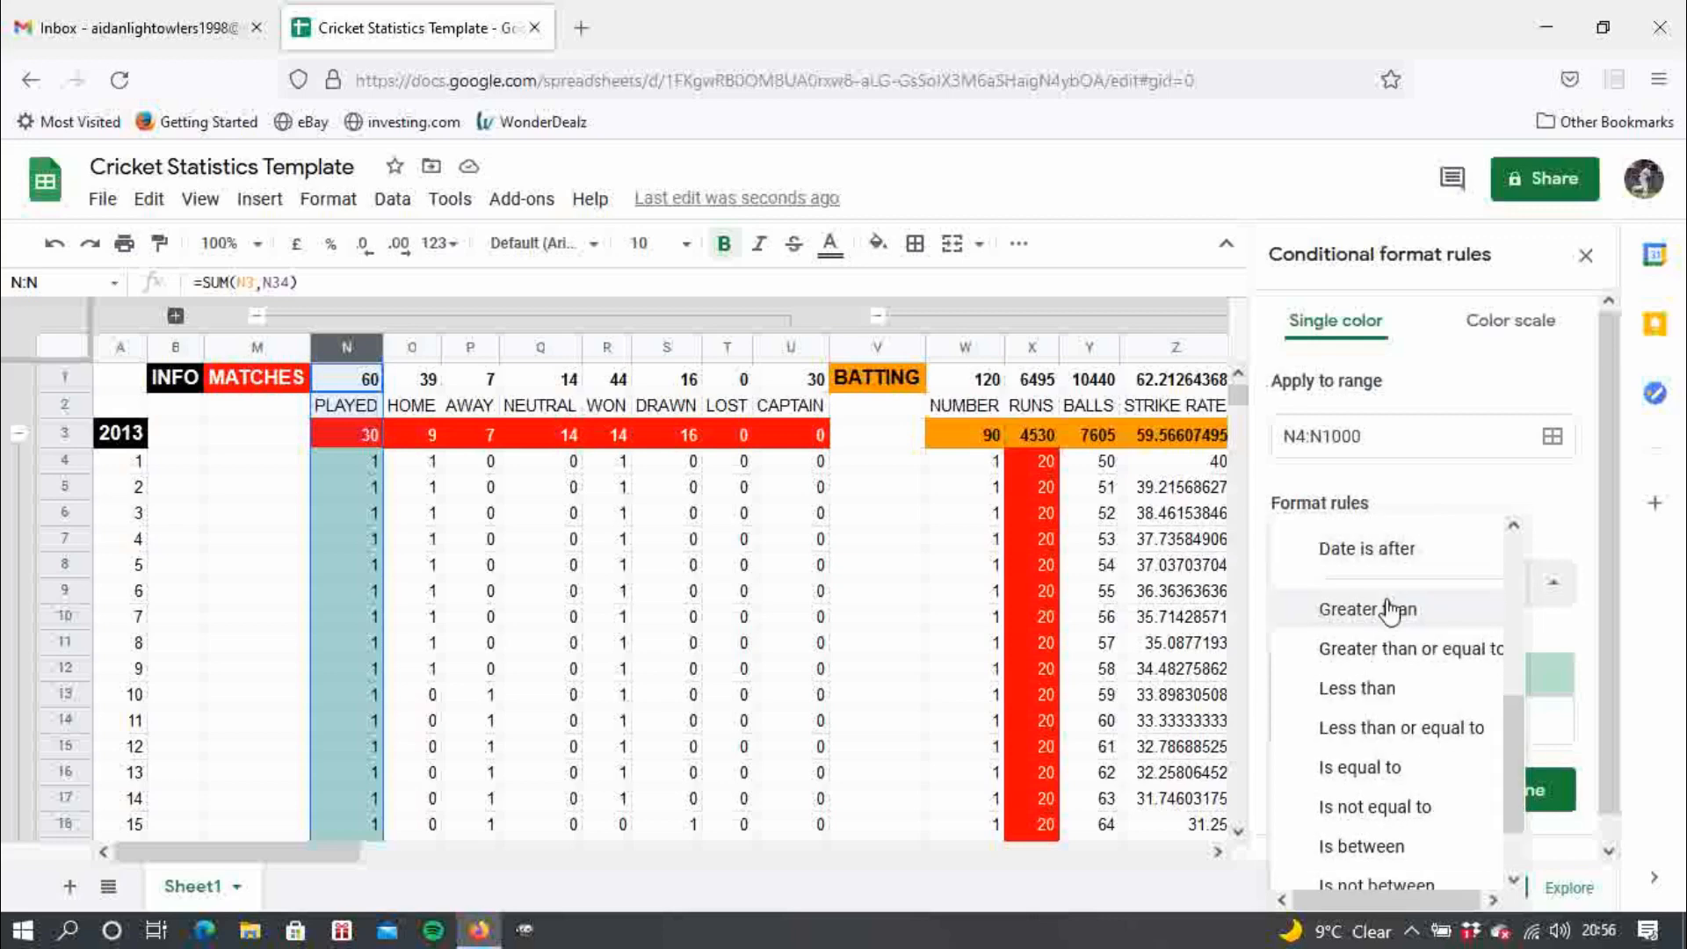
click(1372, 650)
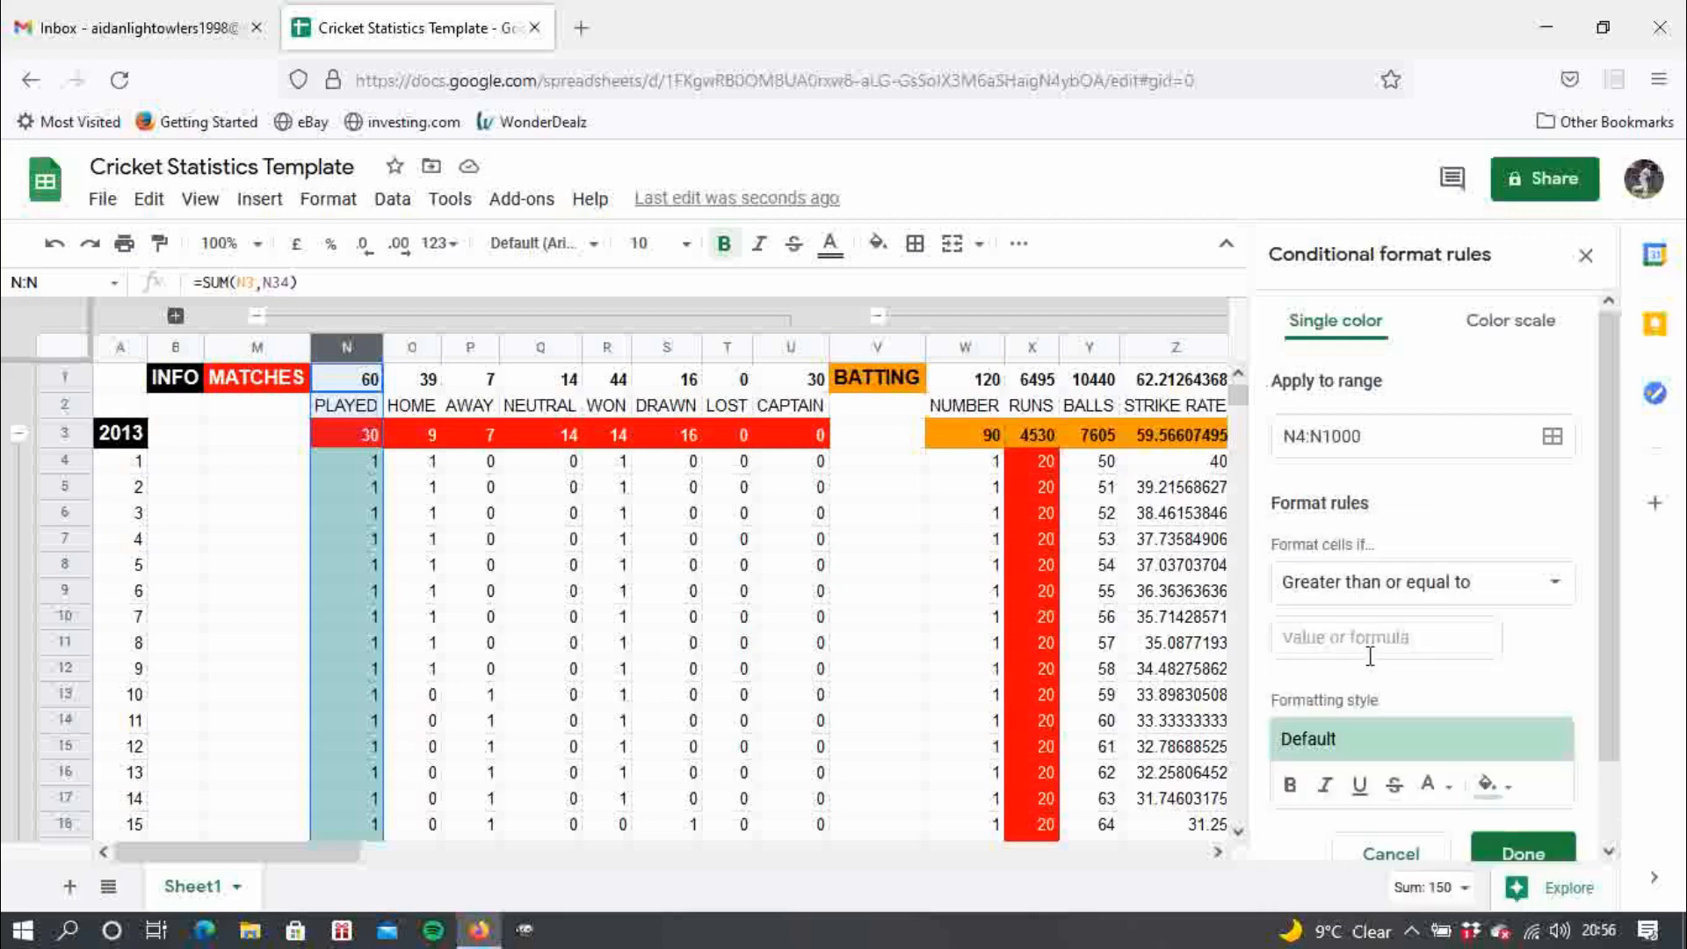
click(1350, 645)
text(1)
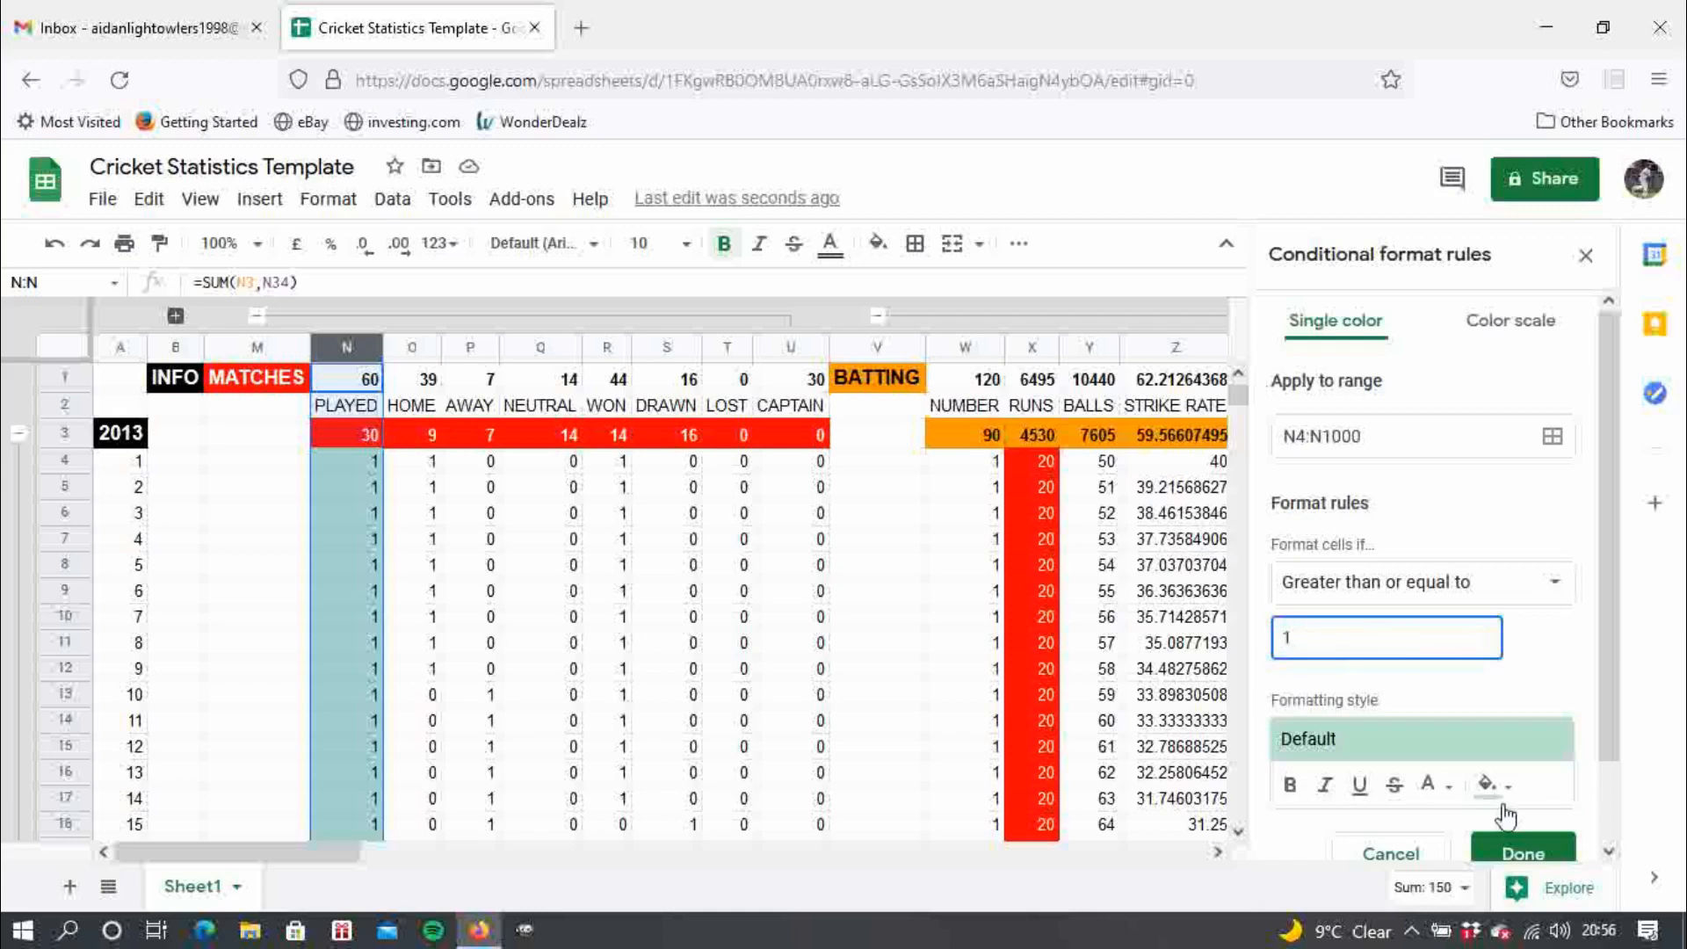
- Format the PLAYED rule with a green fill and black text, save it and close the conditional formatting rules
click(1495, 784)
click(1436, 784)
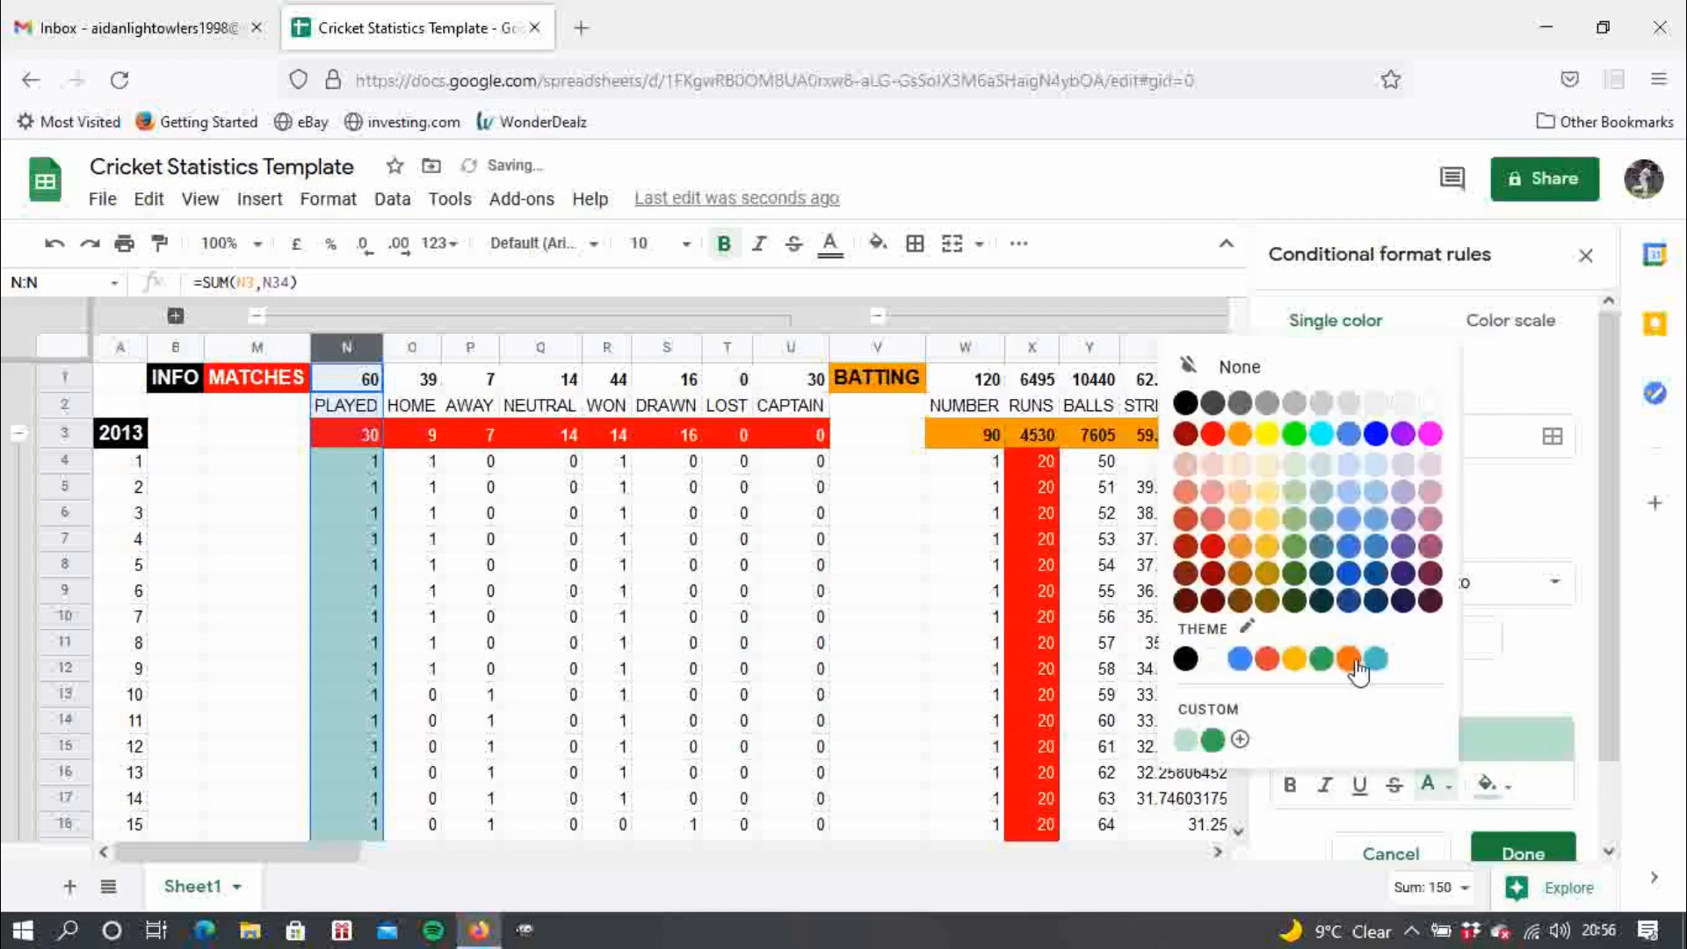
click(1322, 661)
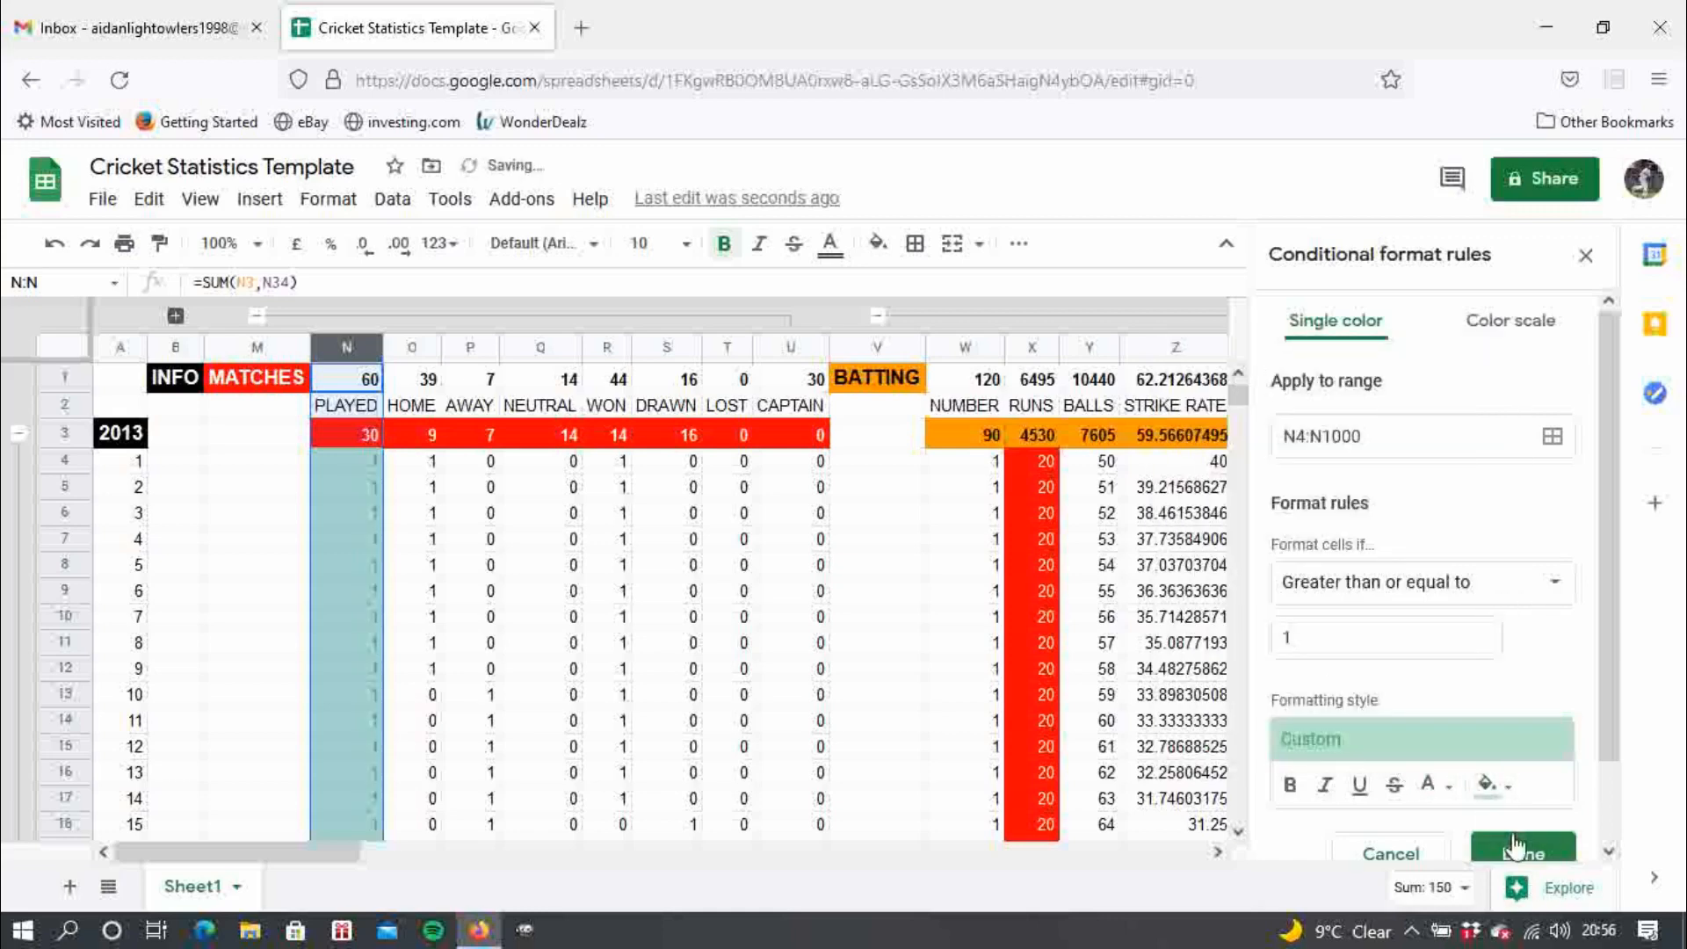
click(1488, 783)
click(1381, 659)
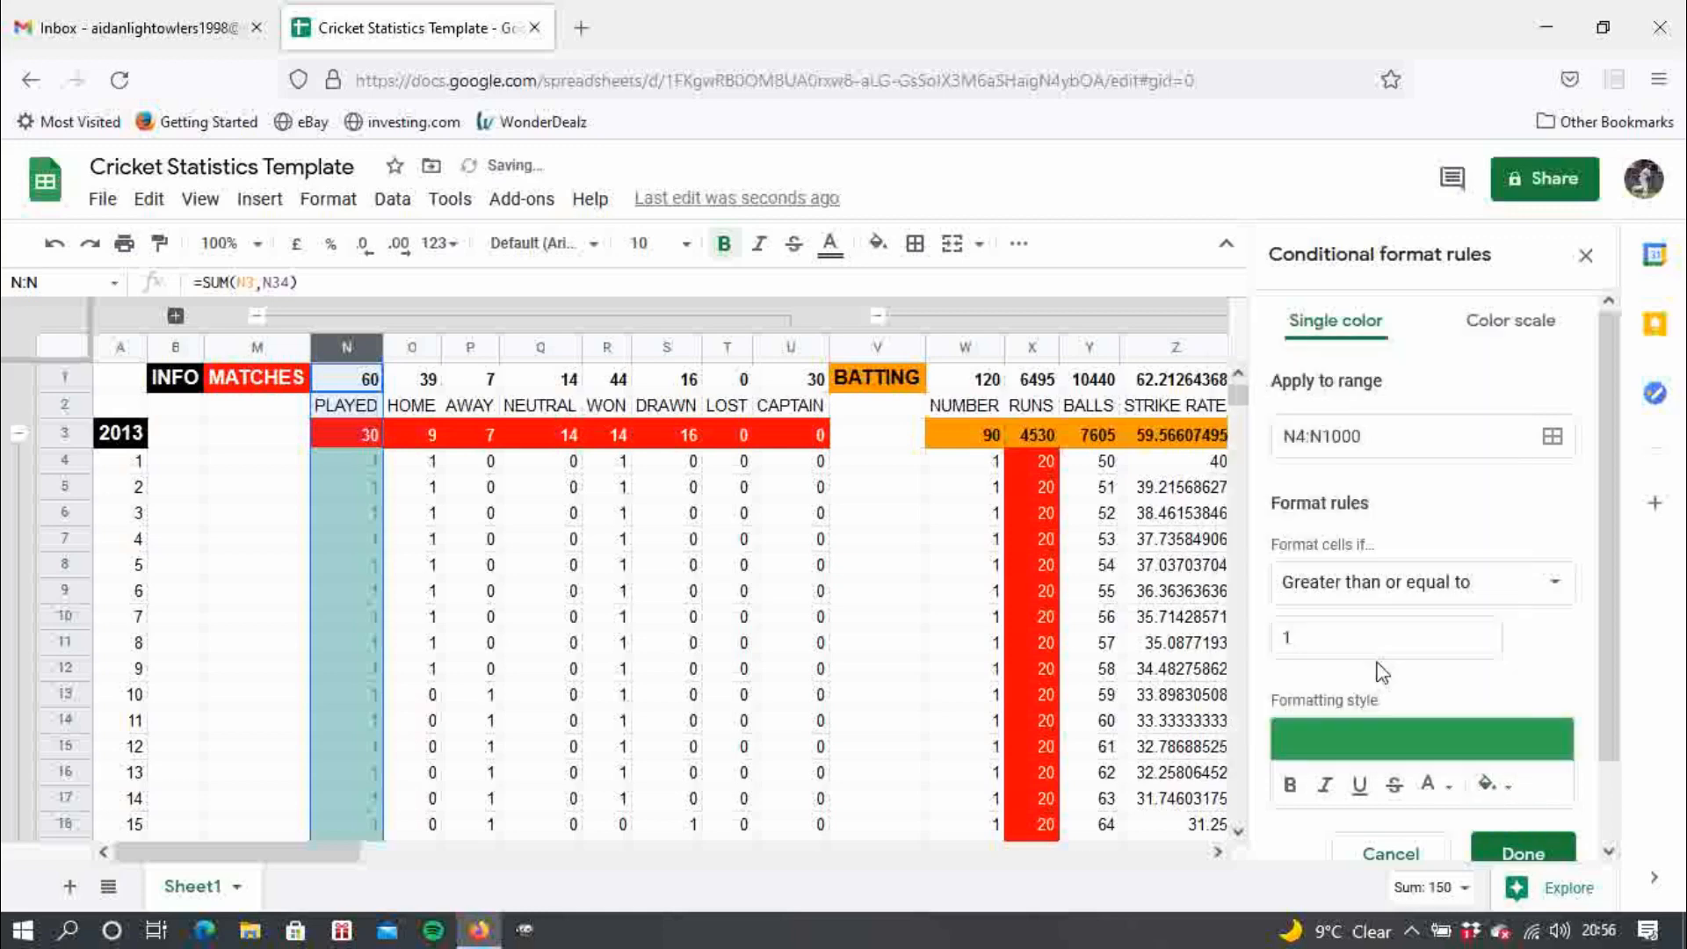
click(1434, 785)
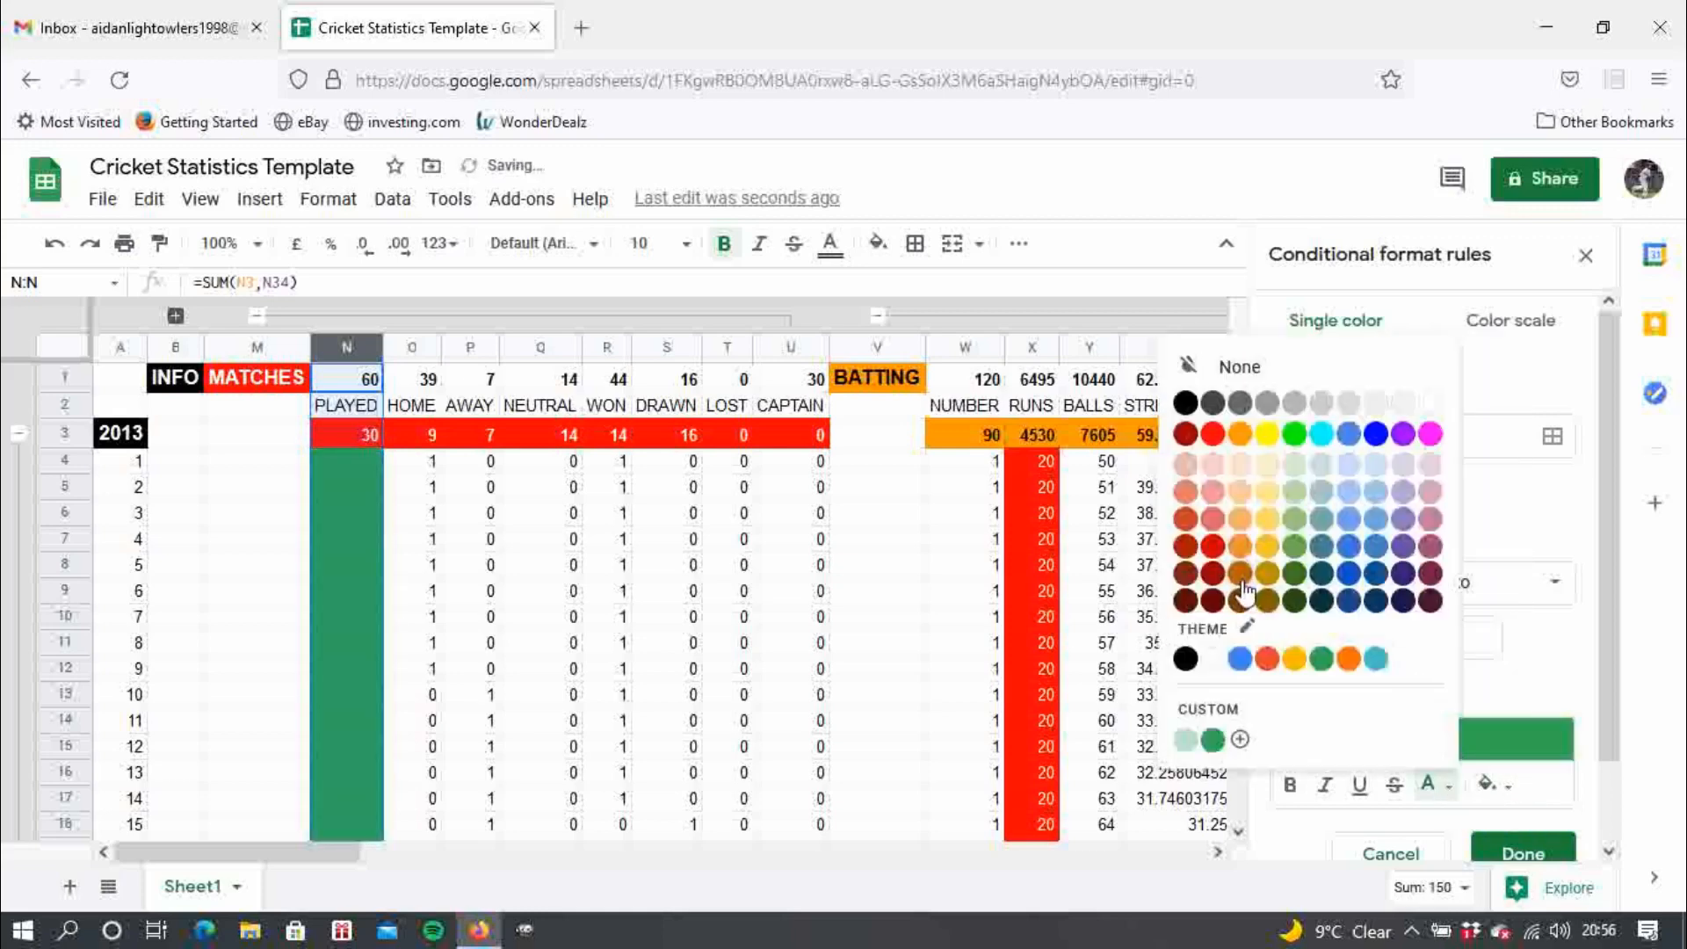
click(1186, 659)
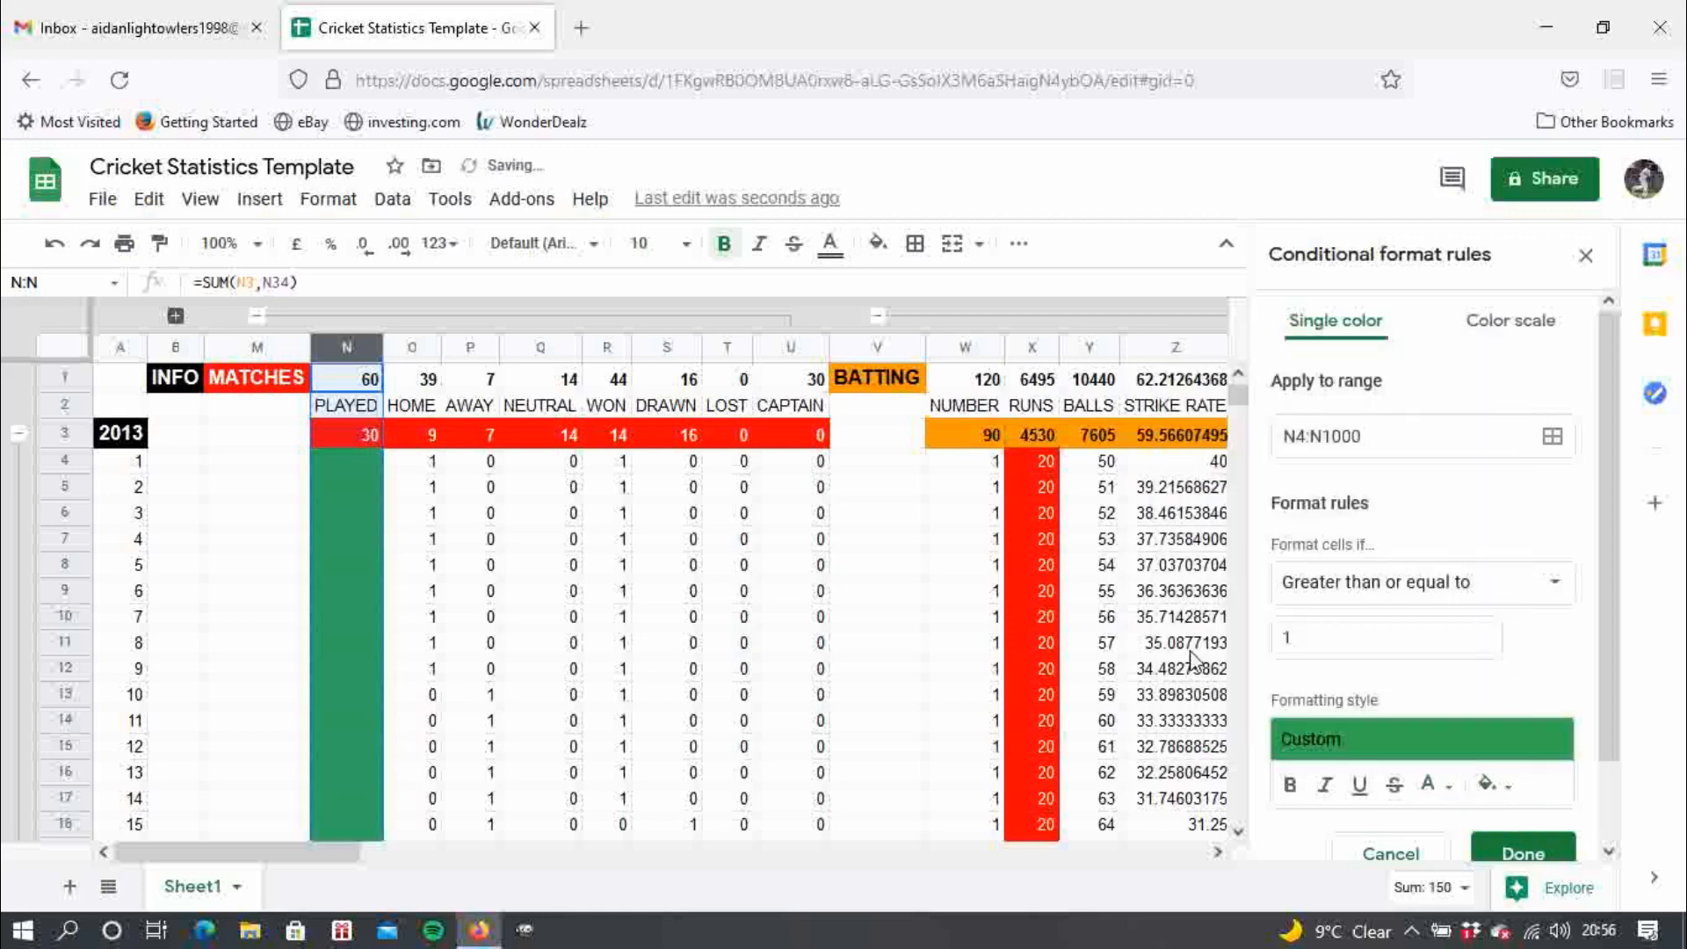
click(1567, 853)
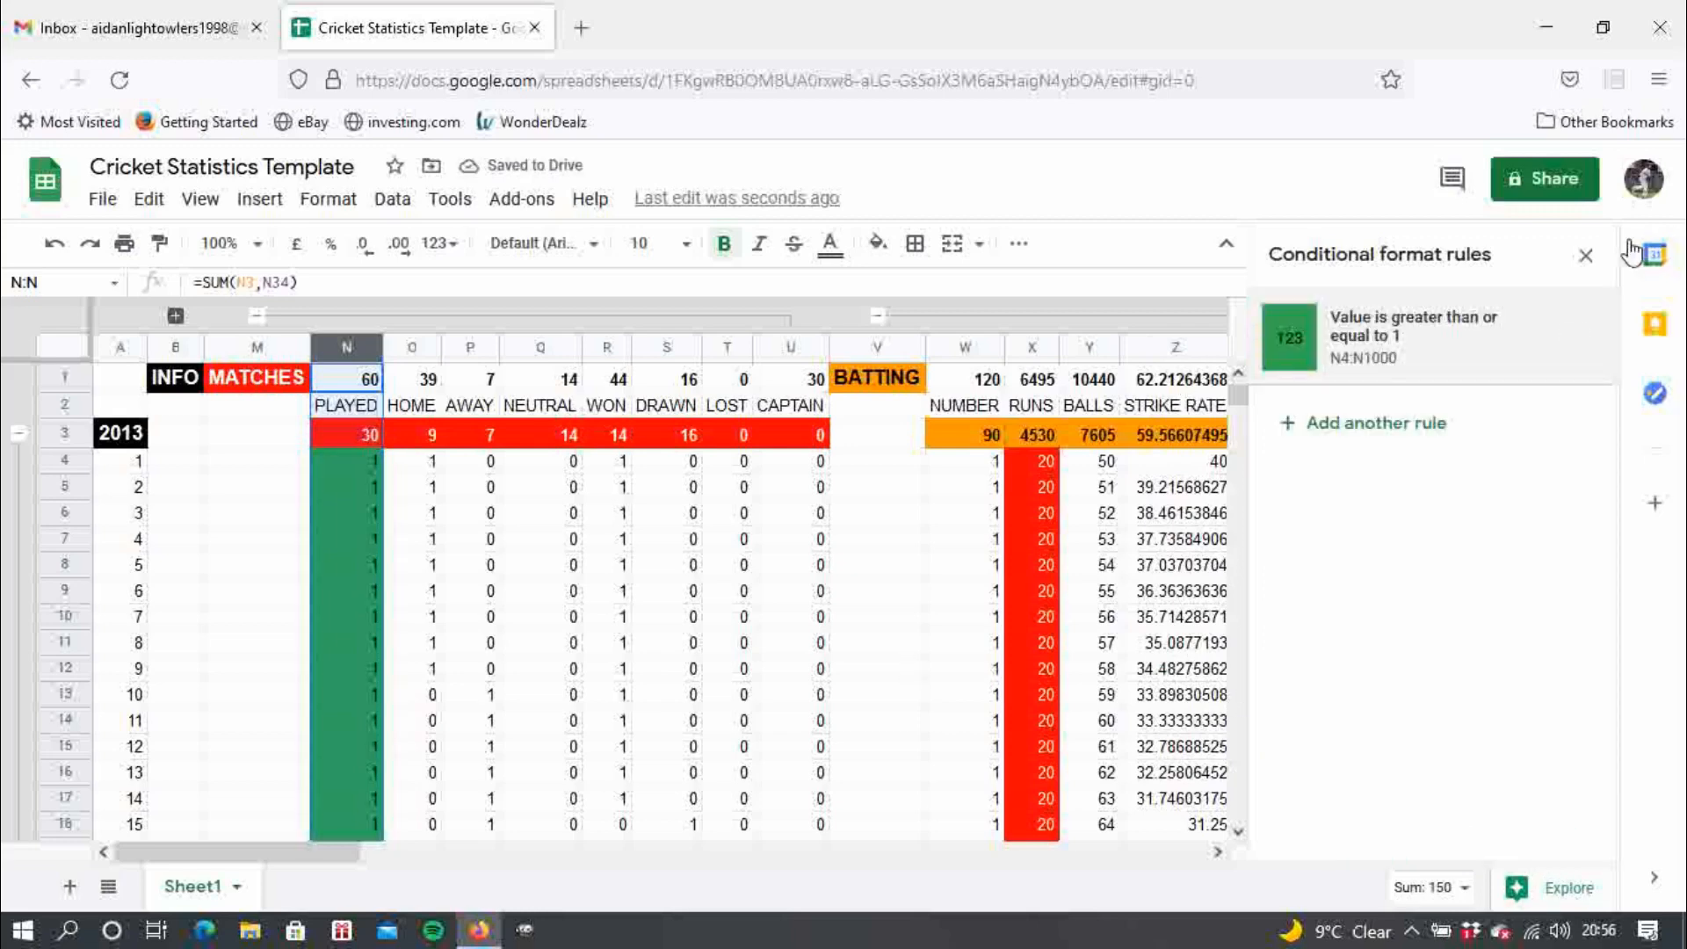
click(1586, 255)
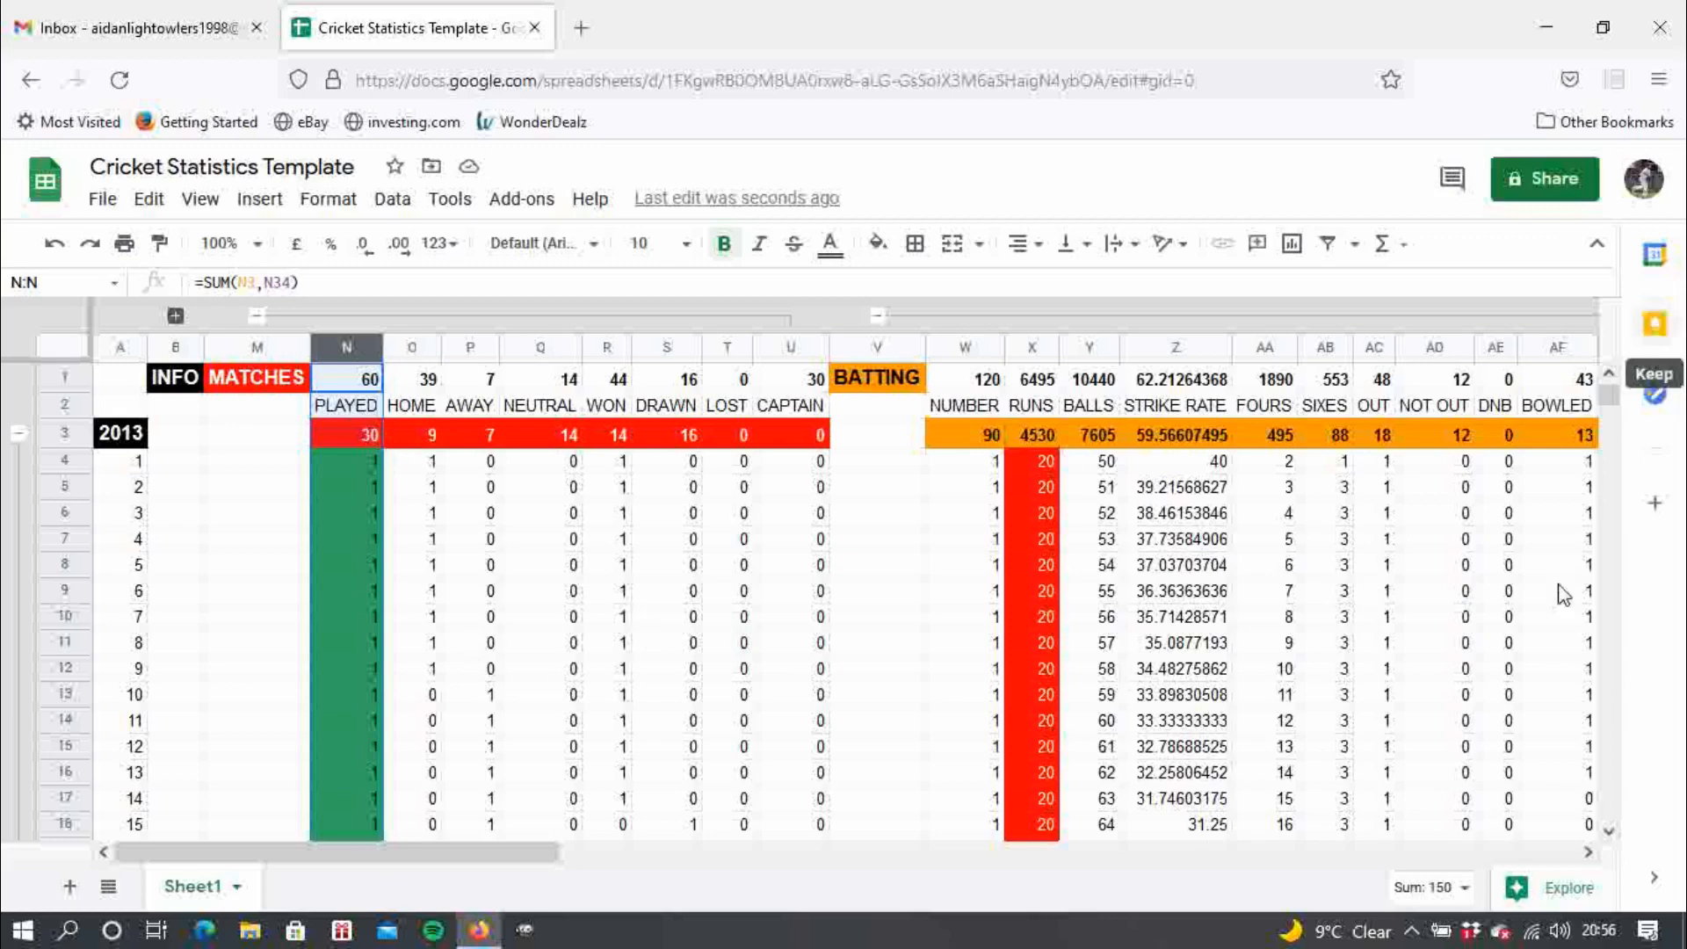
- Collapse the BATTING, BOWLING, FIELDING and MATCHES column groups and the yearly row groups
click(878, 317)
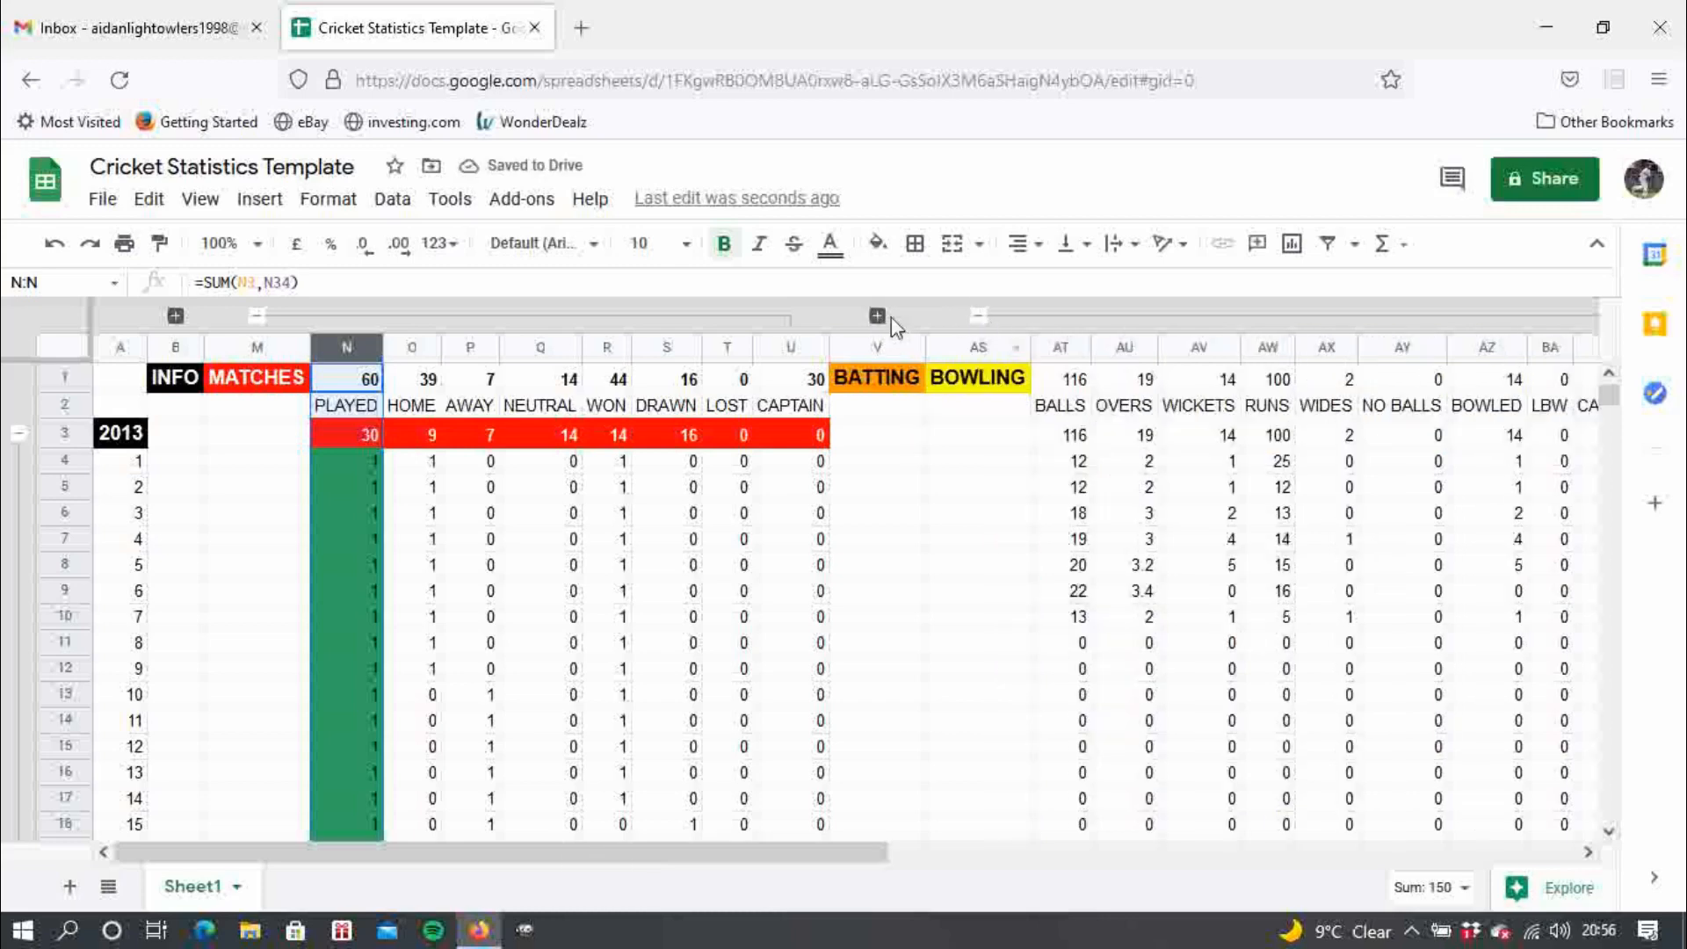
click(979, 315)
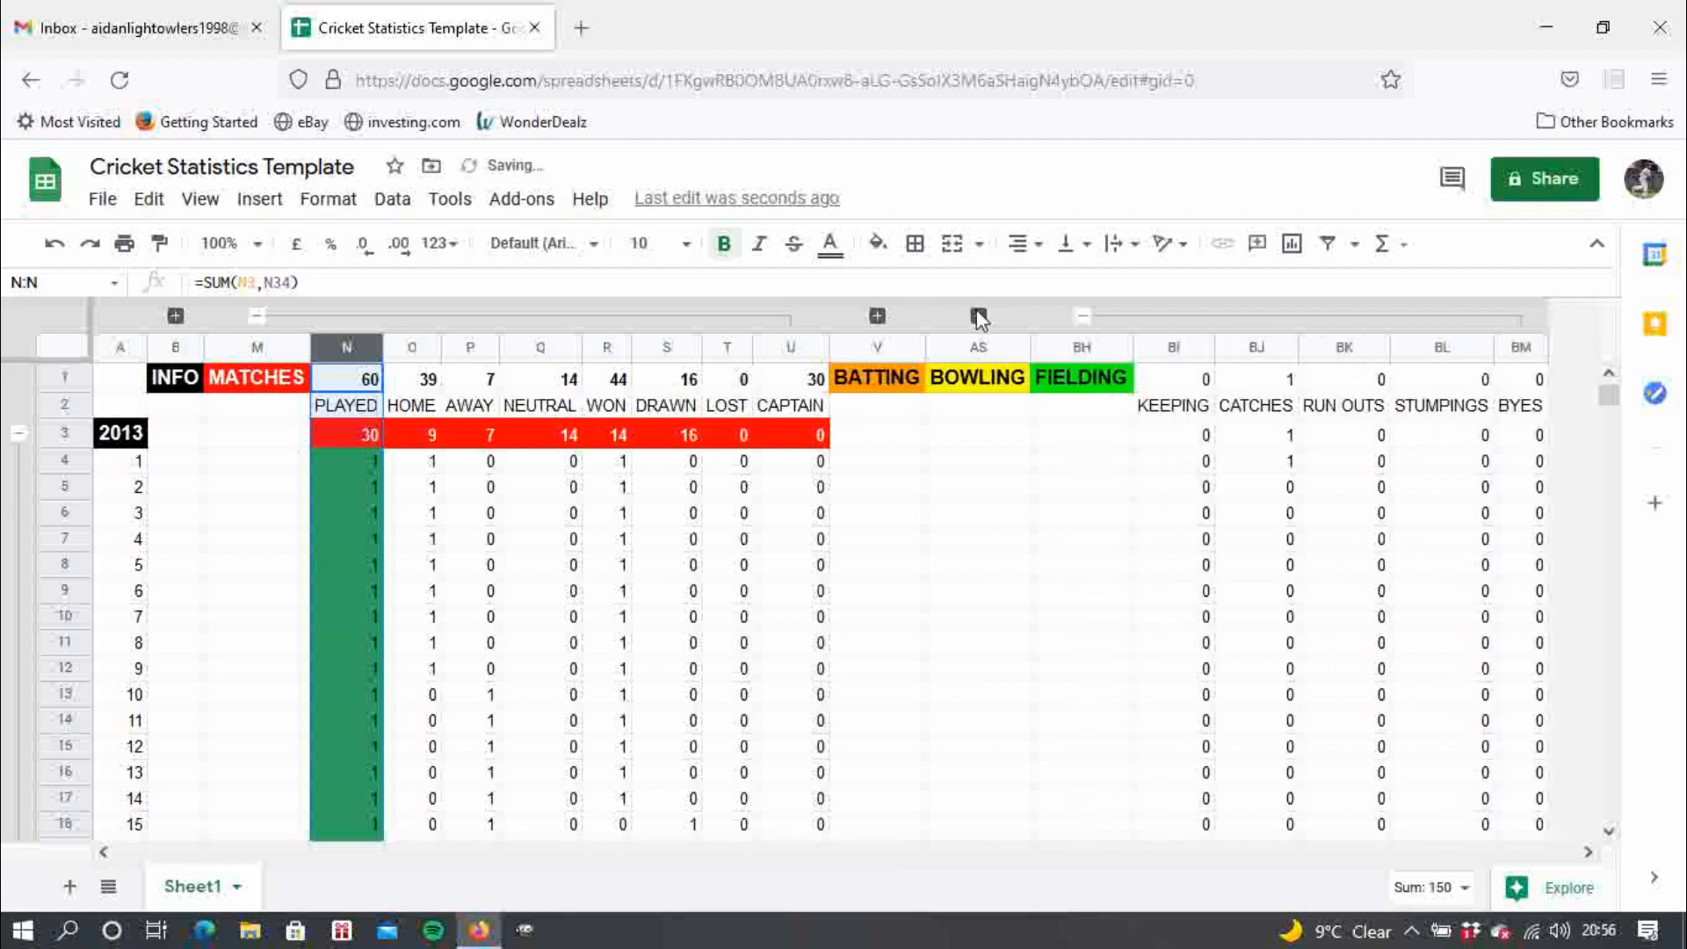
click(1083, 317)
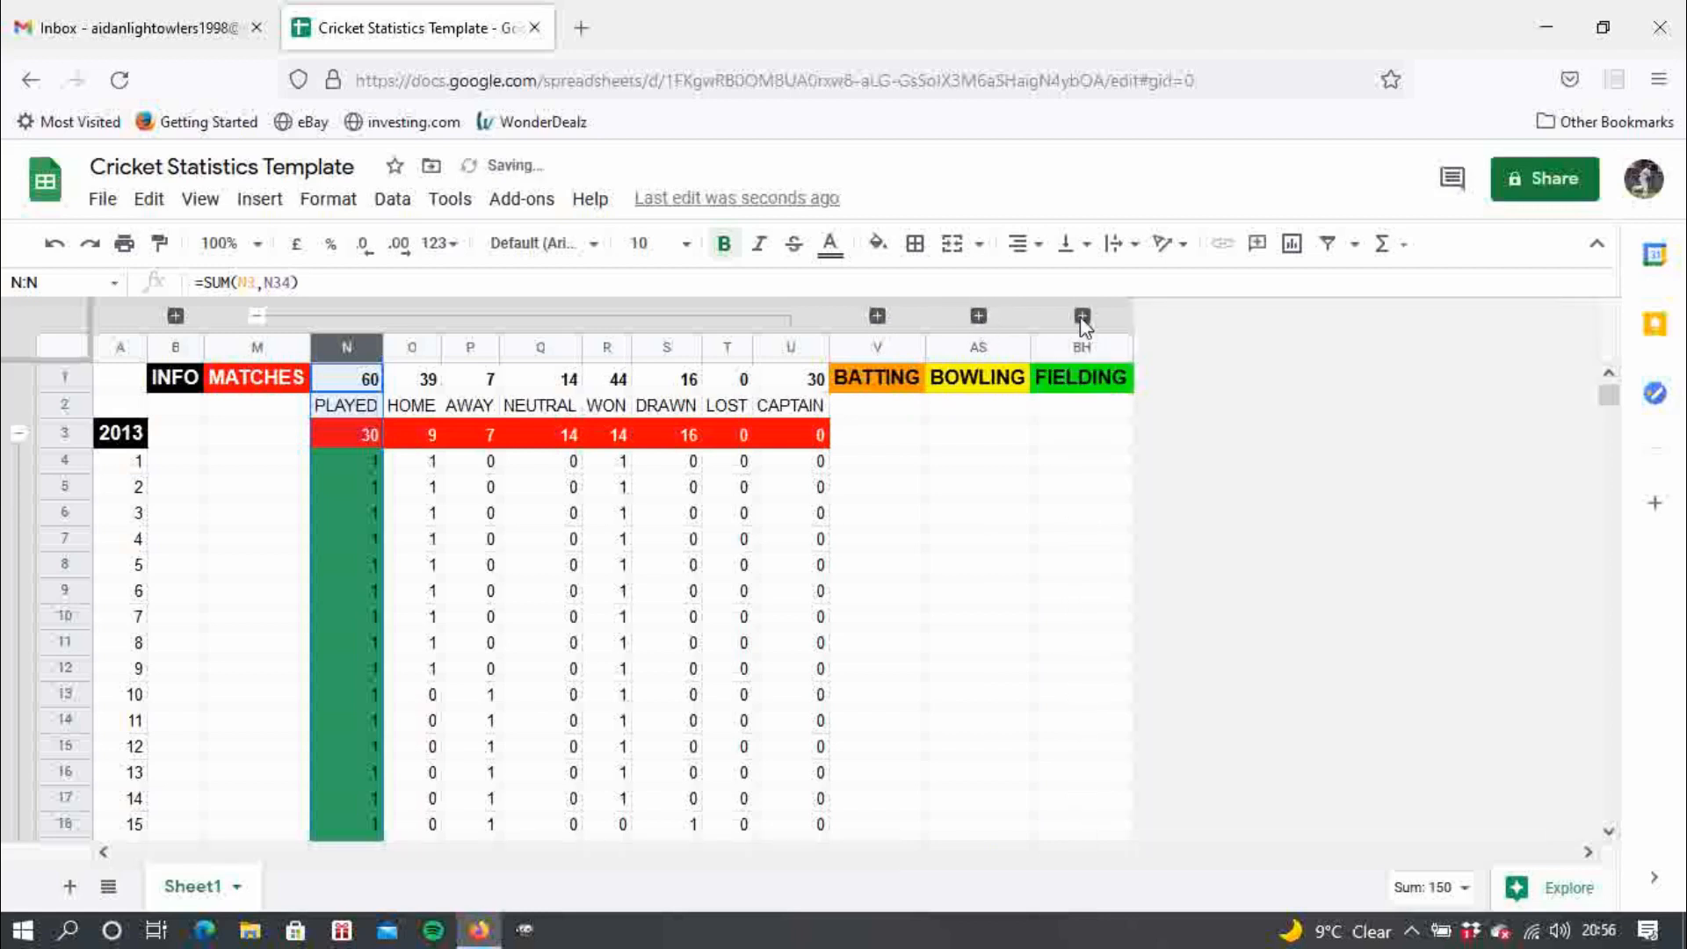
click(256, 316)
click(17, 434)
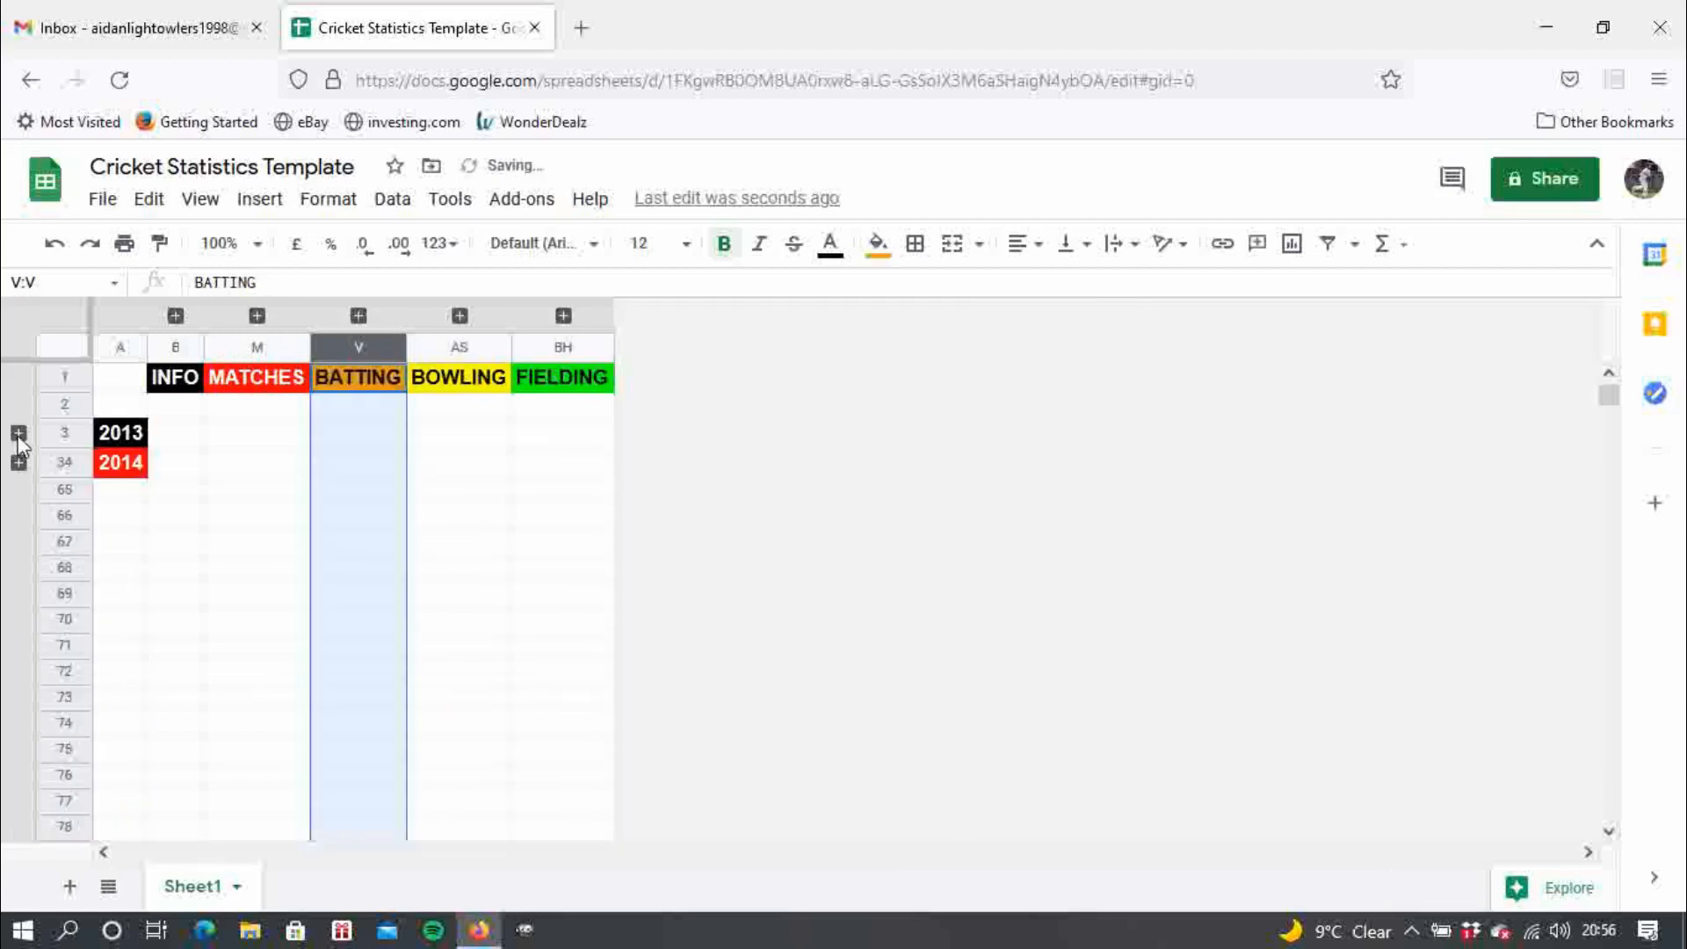
click(19, 462)
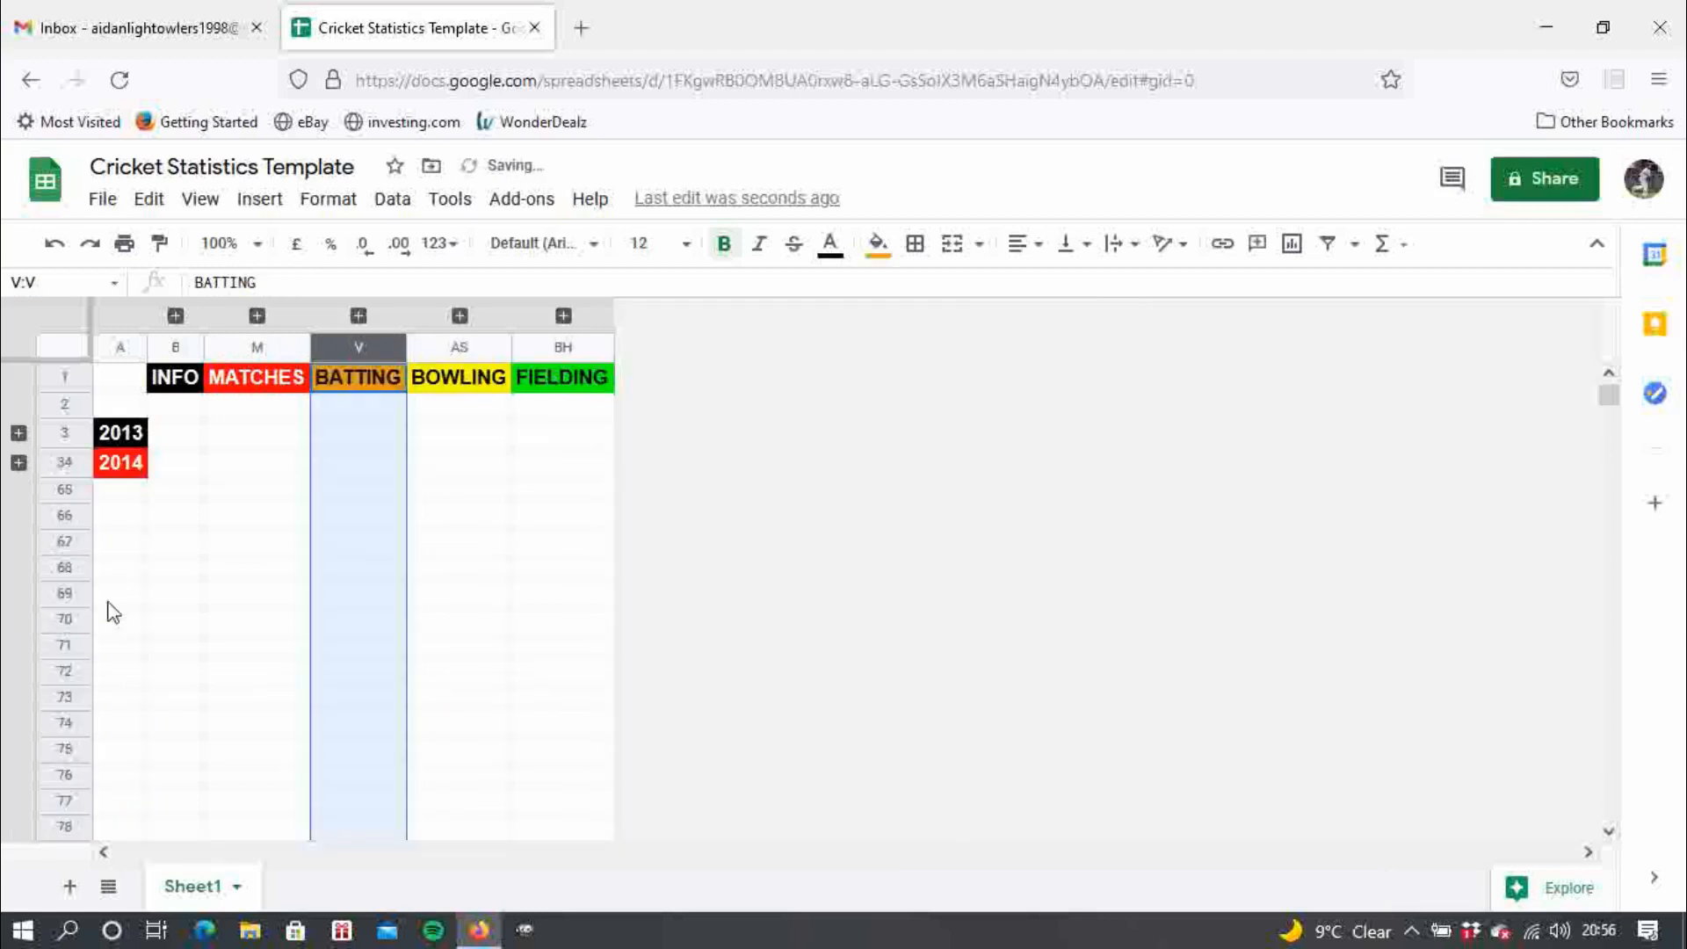
- Rename the Sheet1 worksheet as Stats
double_click(214, 889)
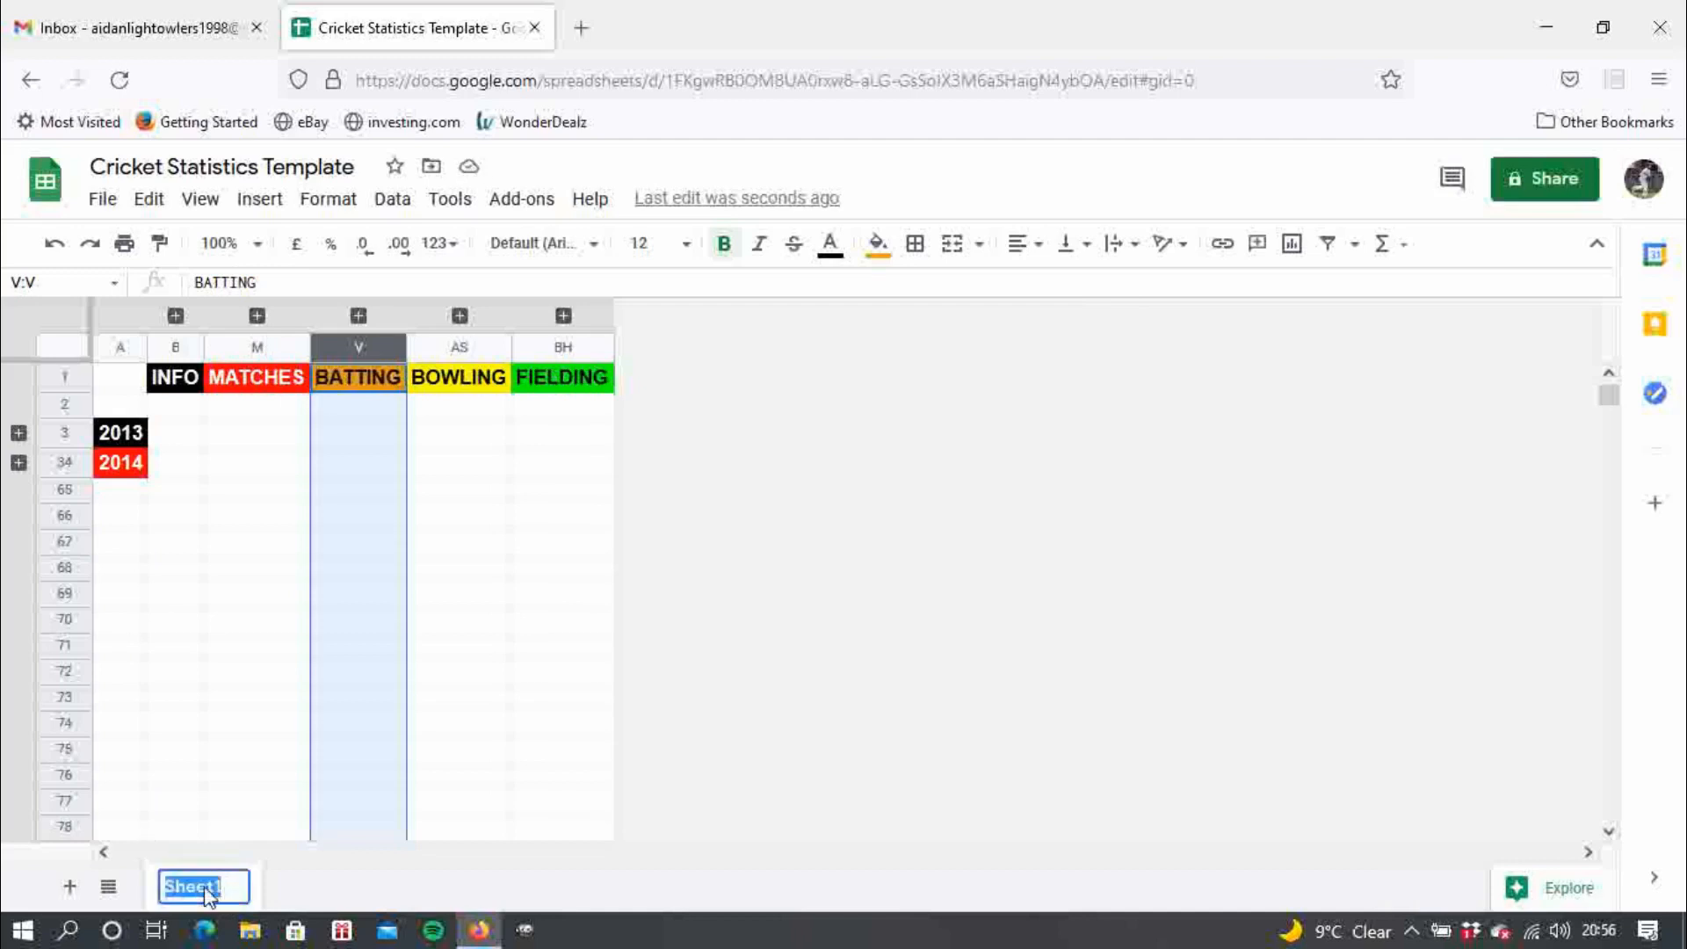
key(BackSpace)
text(Stats)
key(Return)
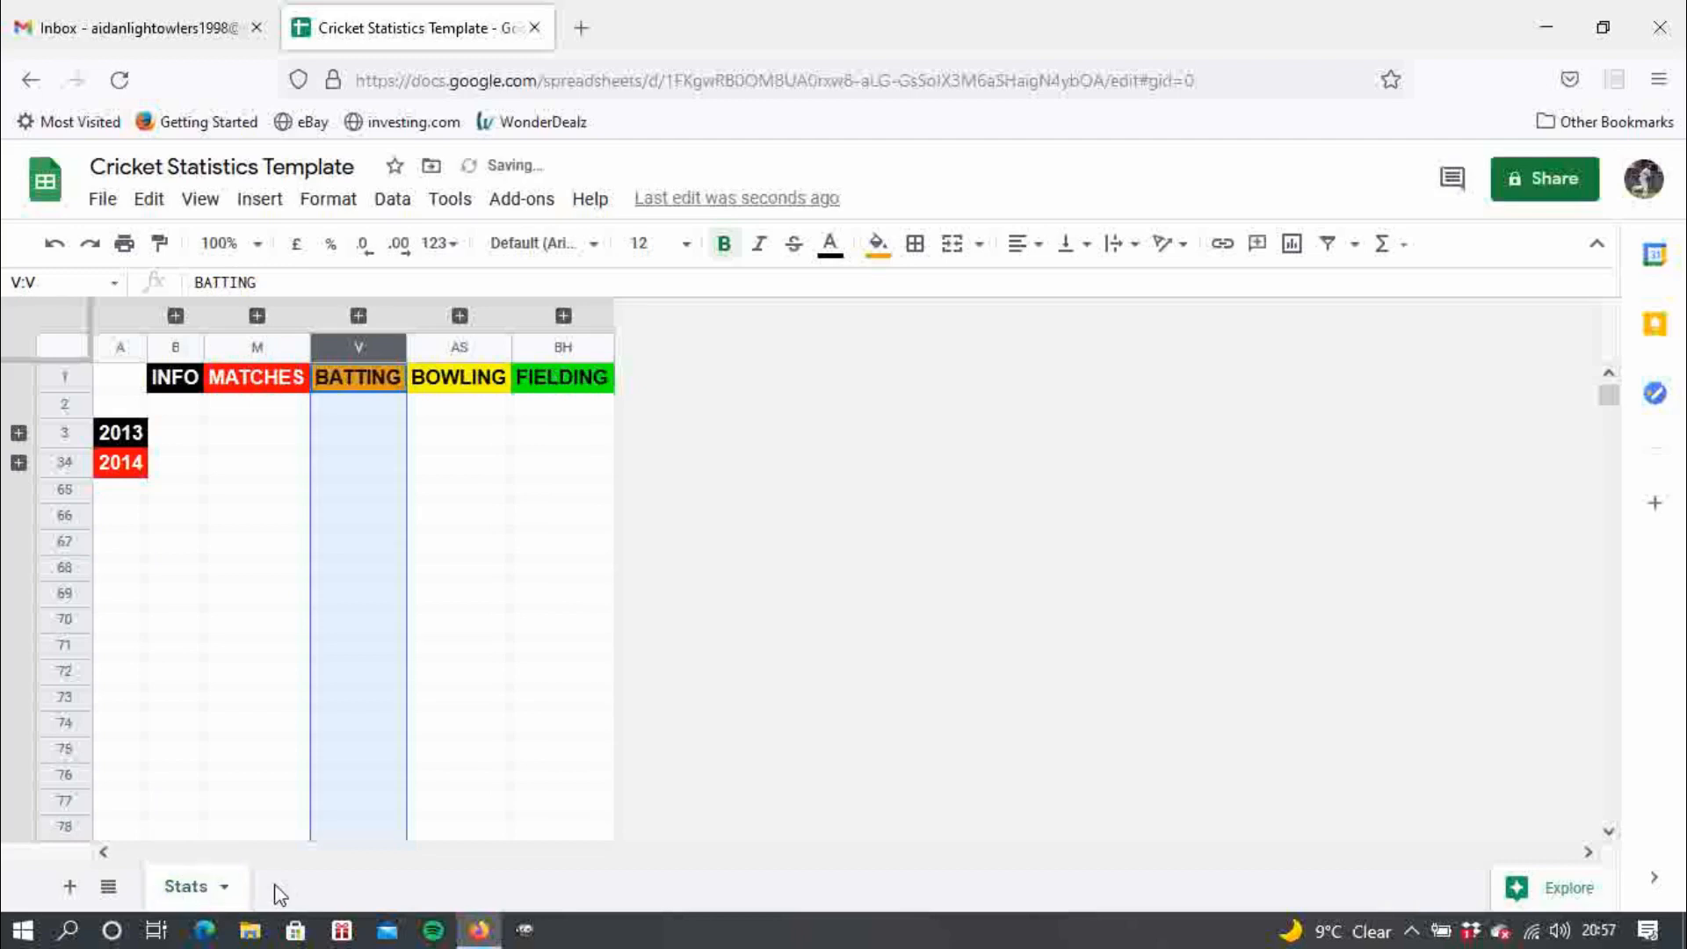
- Add a second worksheet and name it Career
click(72, 888)
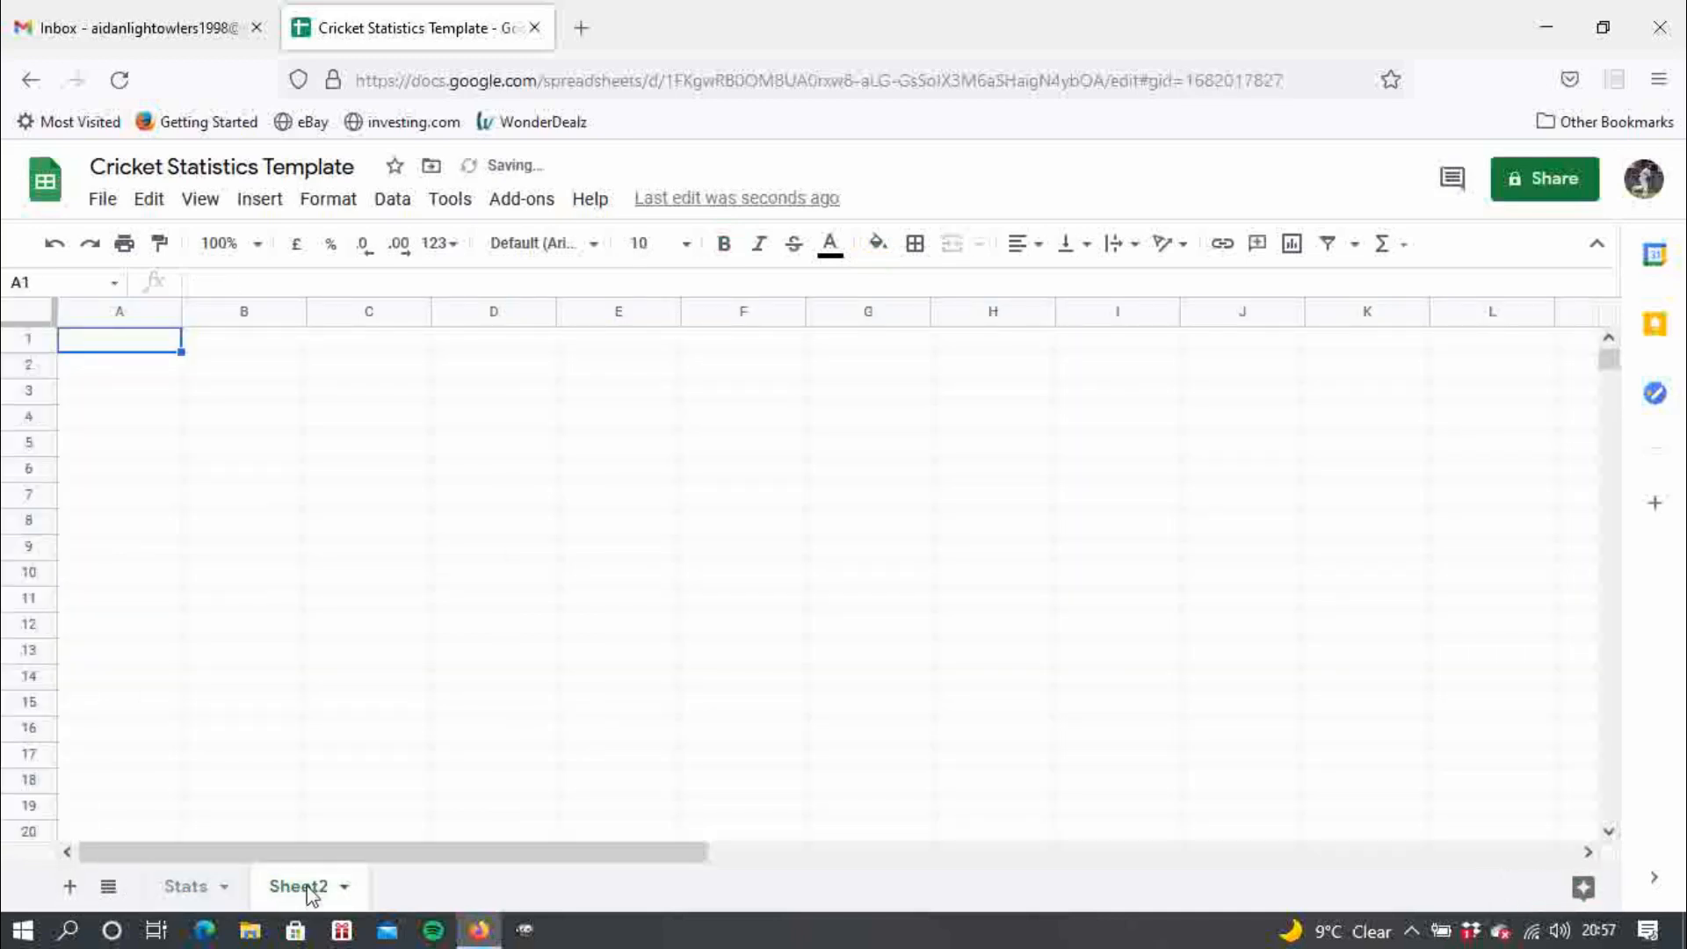
double_click(312, 887)
text(C)
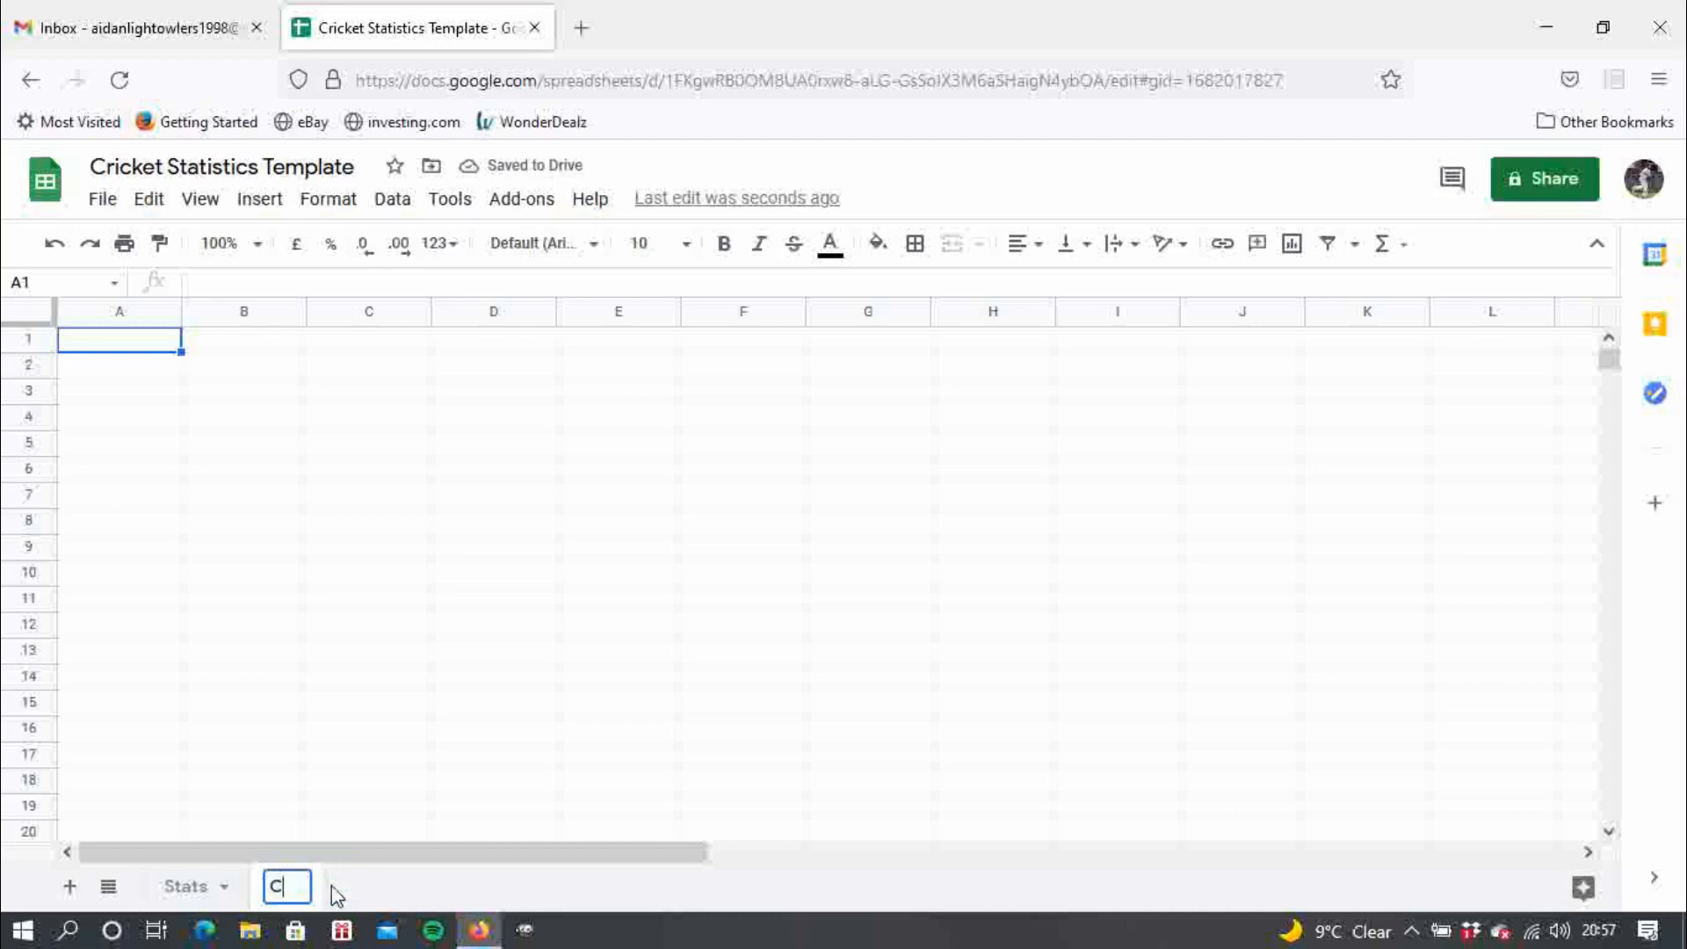
text(areer)
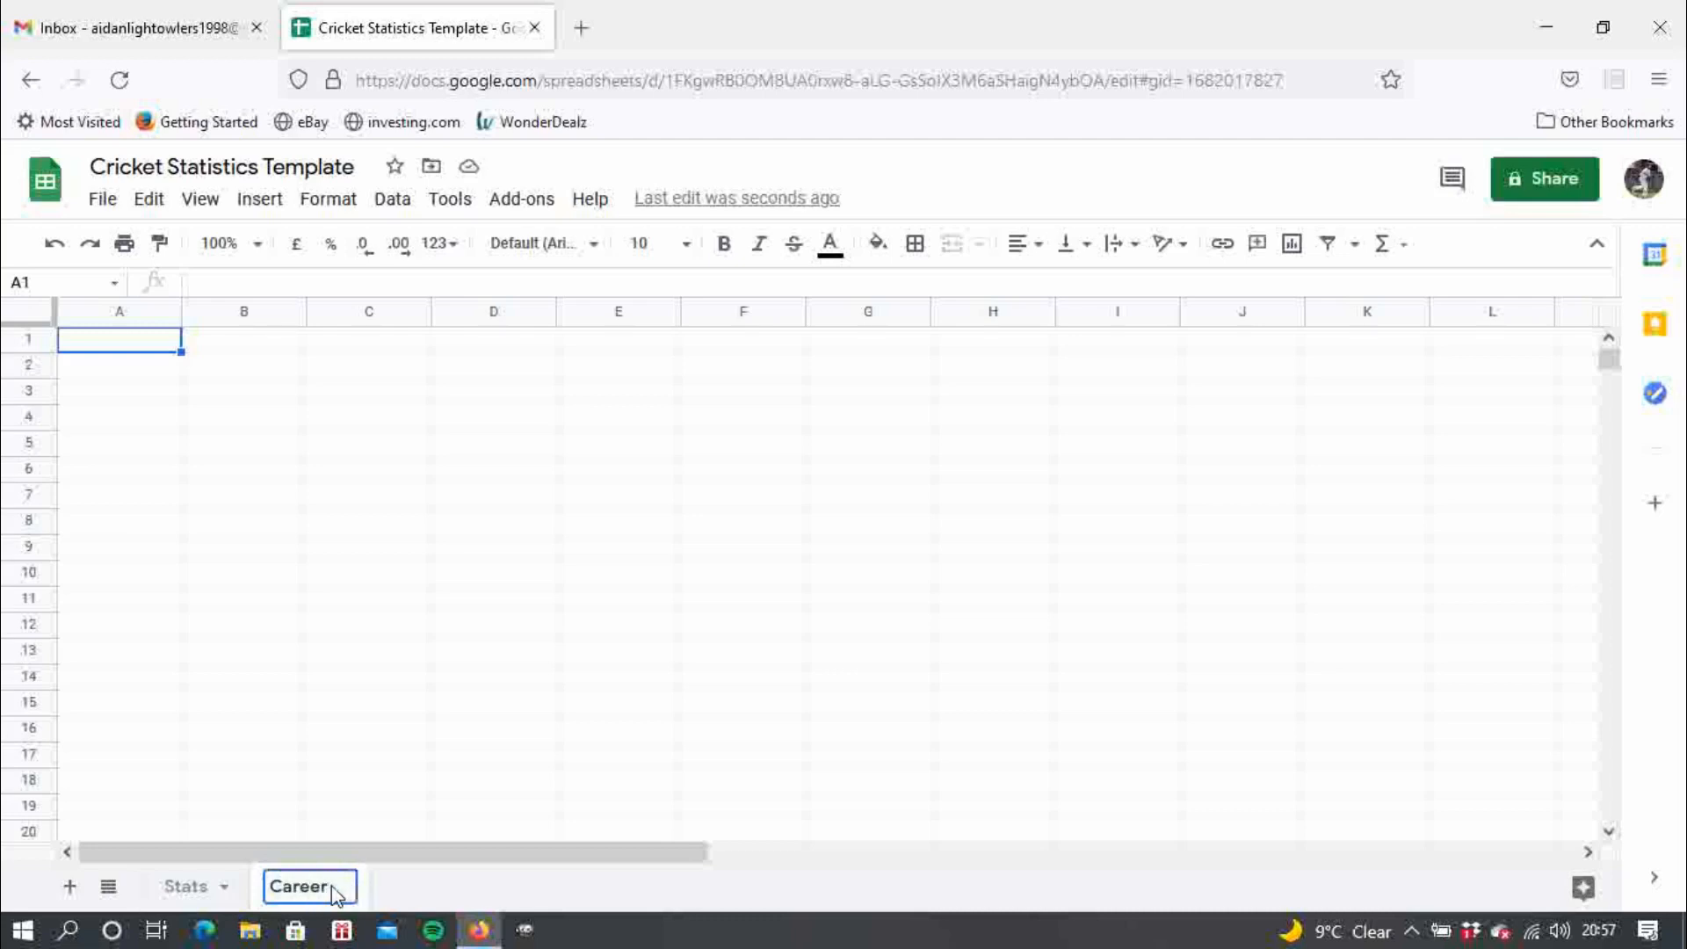
key(Return)
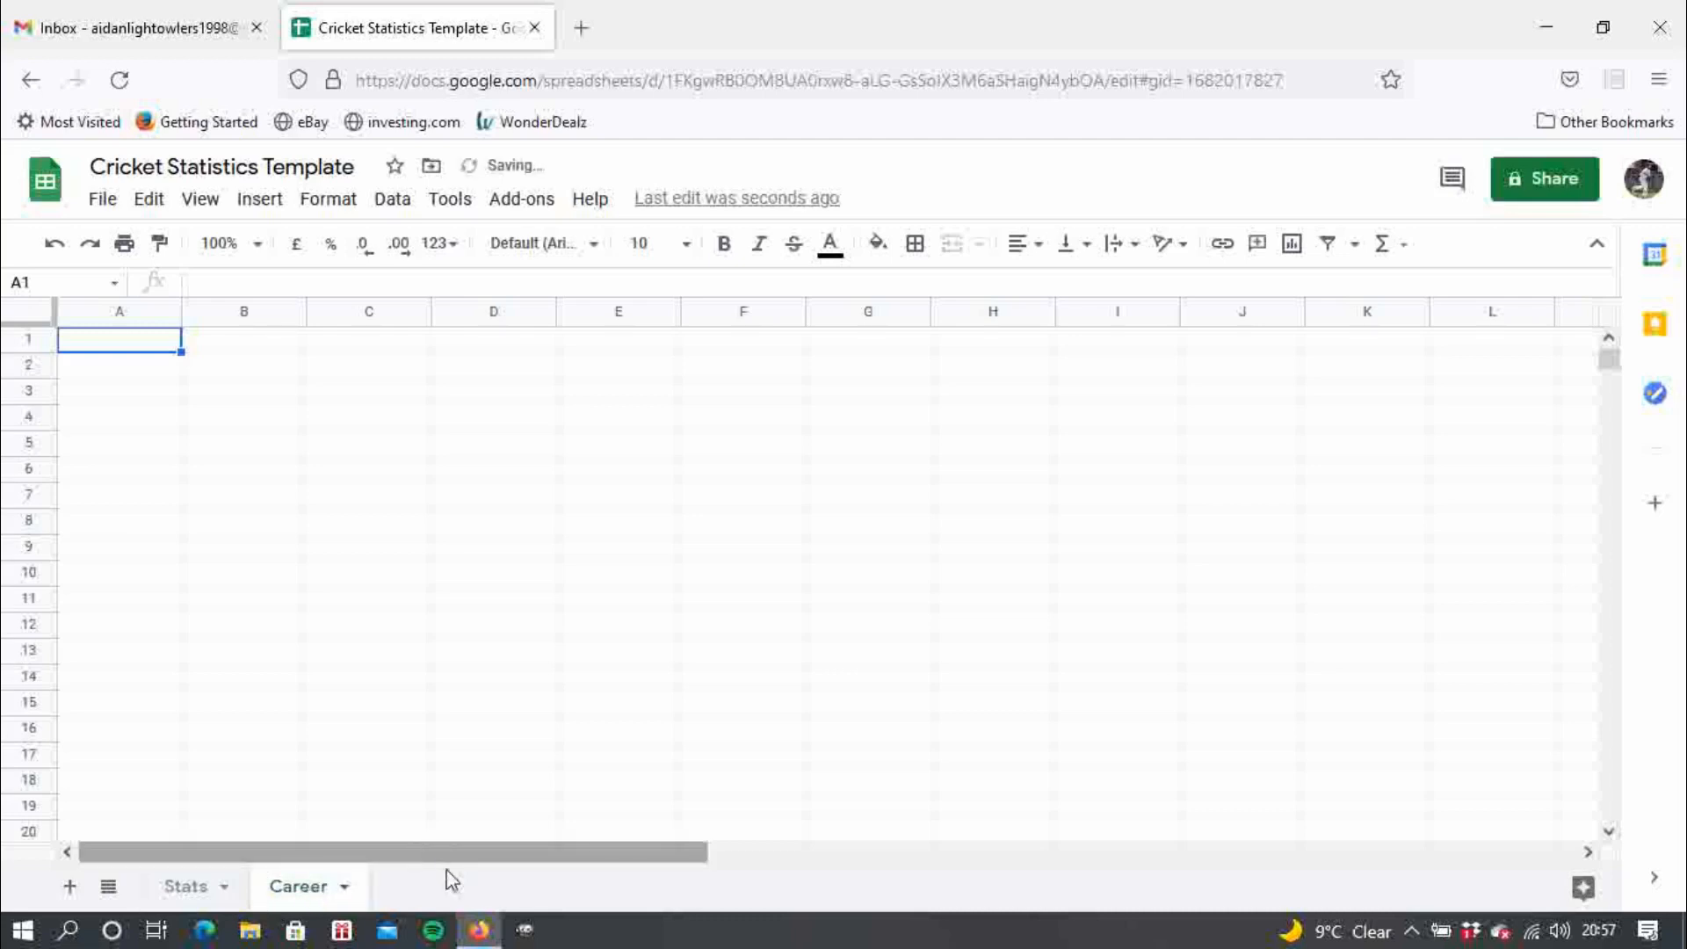
- Enter the heading MATCHES in cell A1 of the Career sheet
click(150, 350)
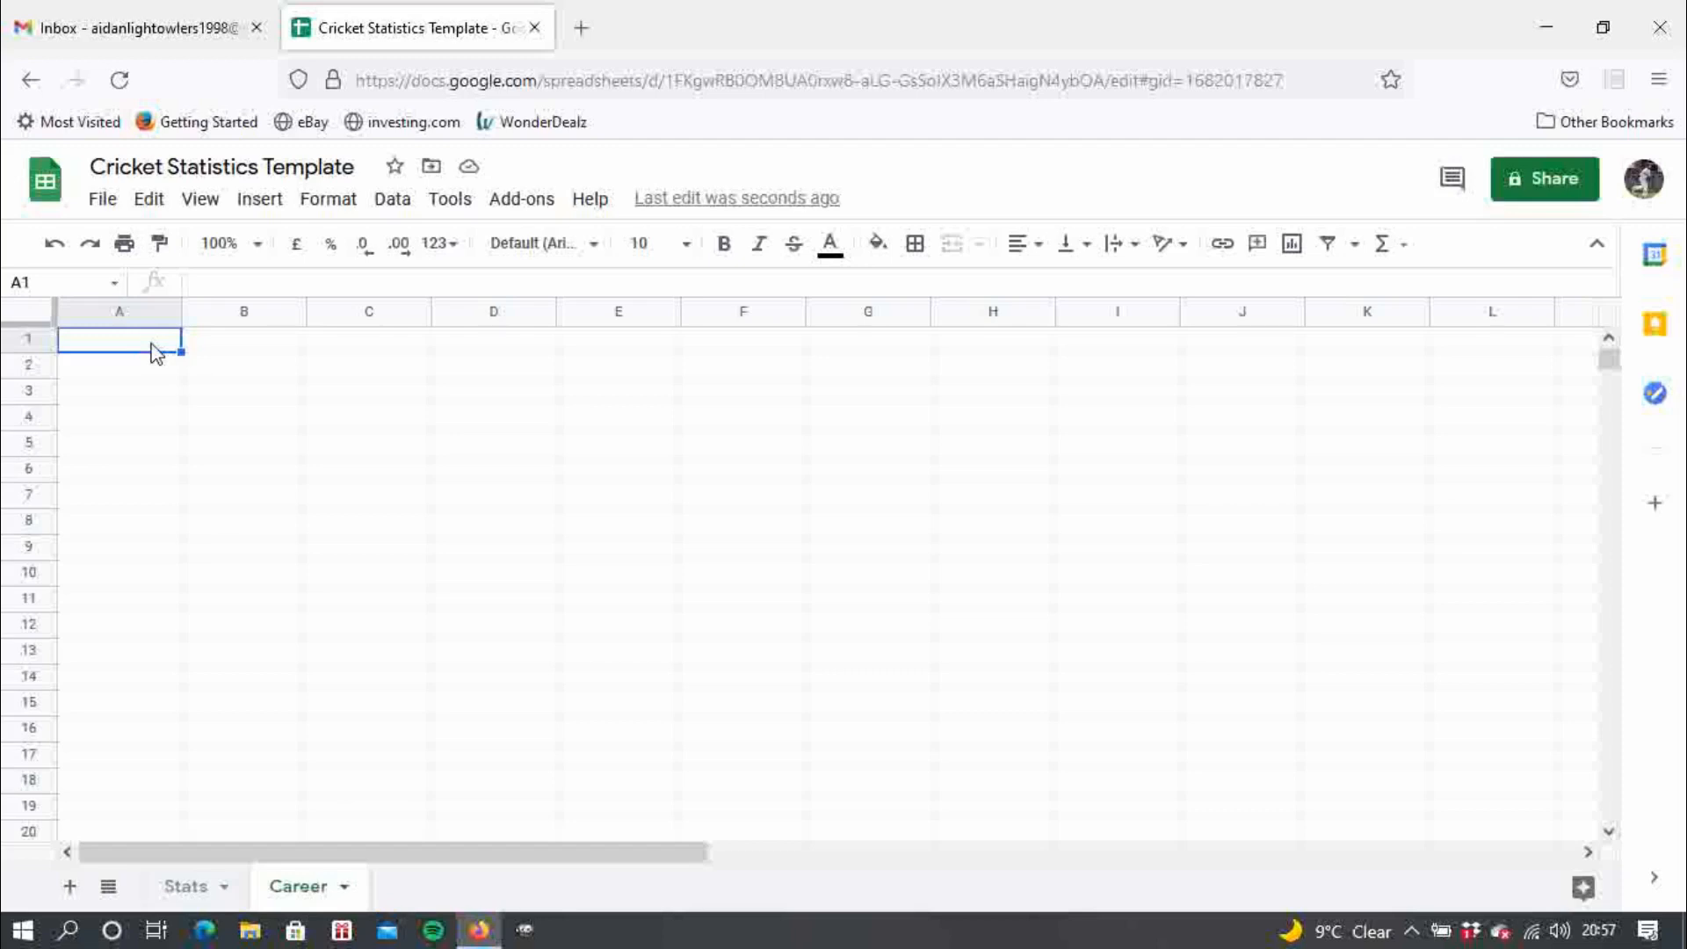
text(MA)
key(BackSpace)
text(A)
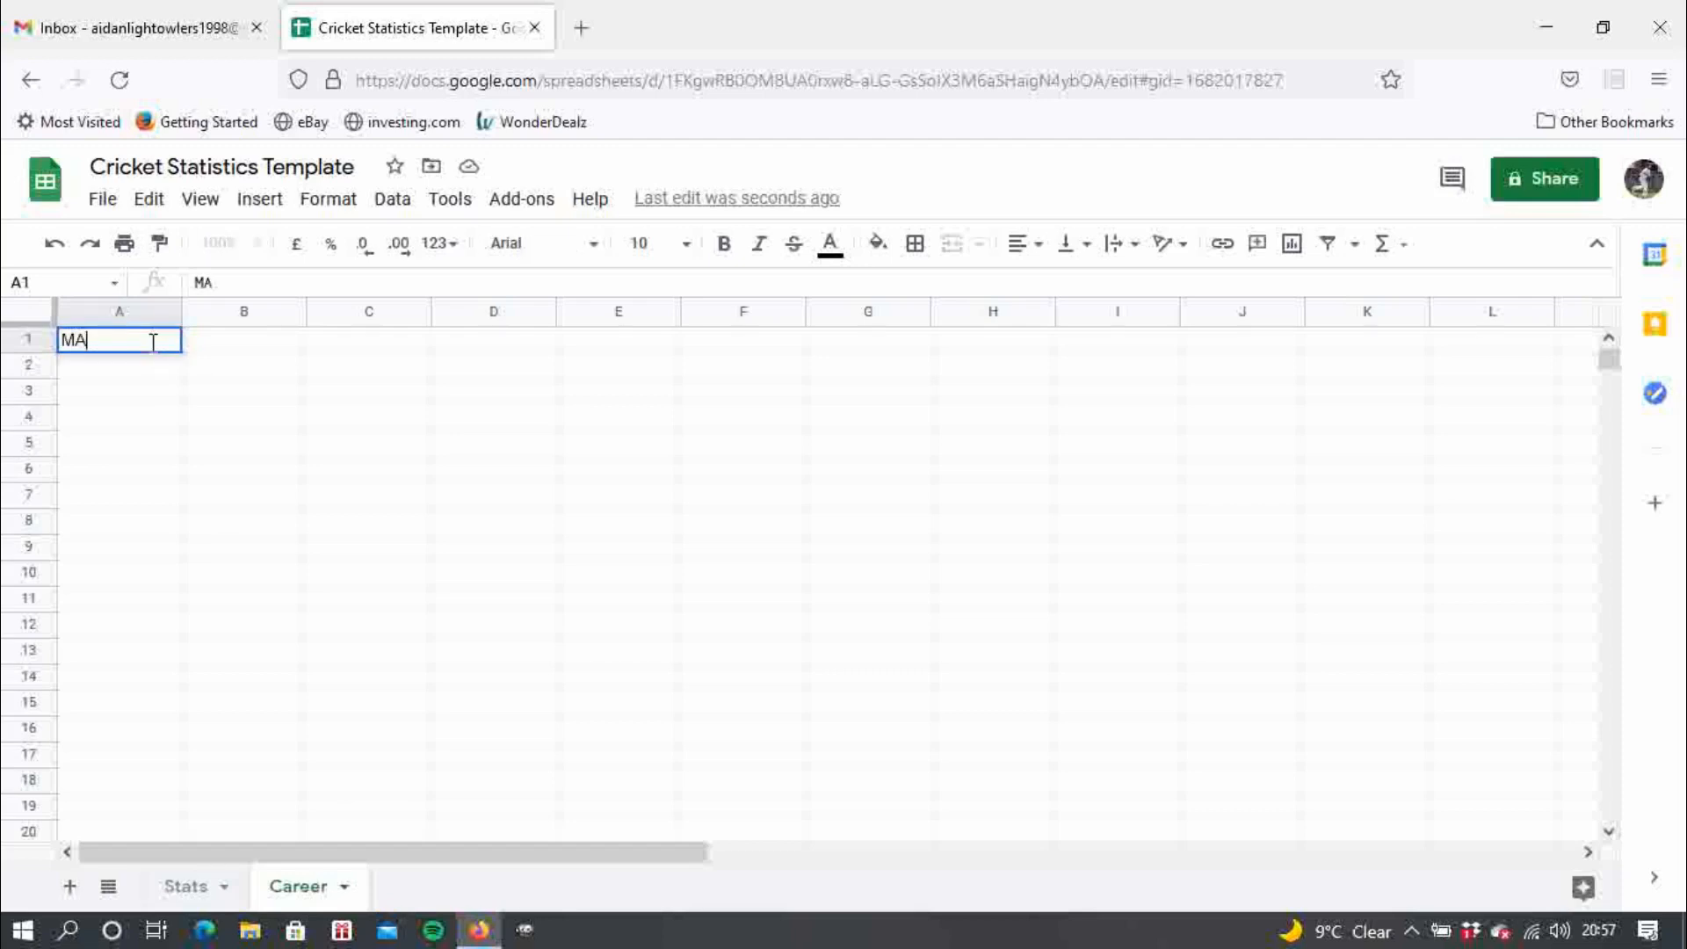
text(TCHES)
key(Return)
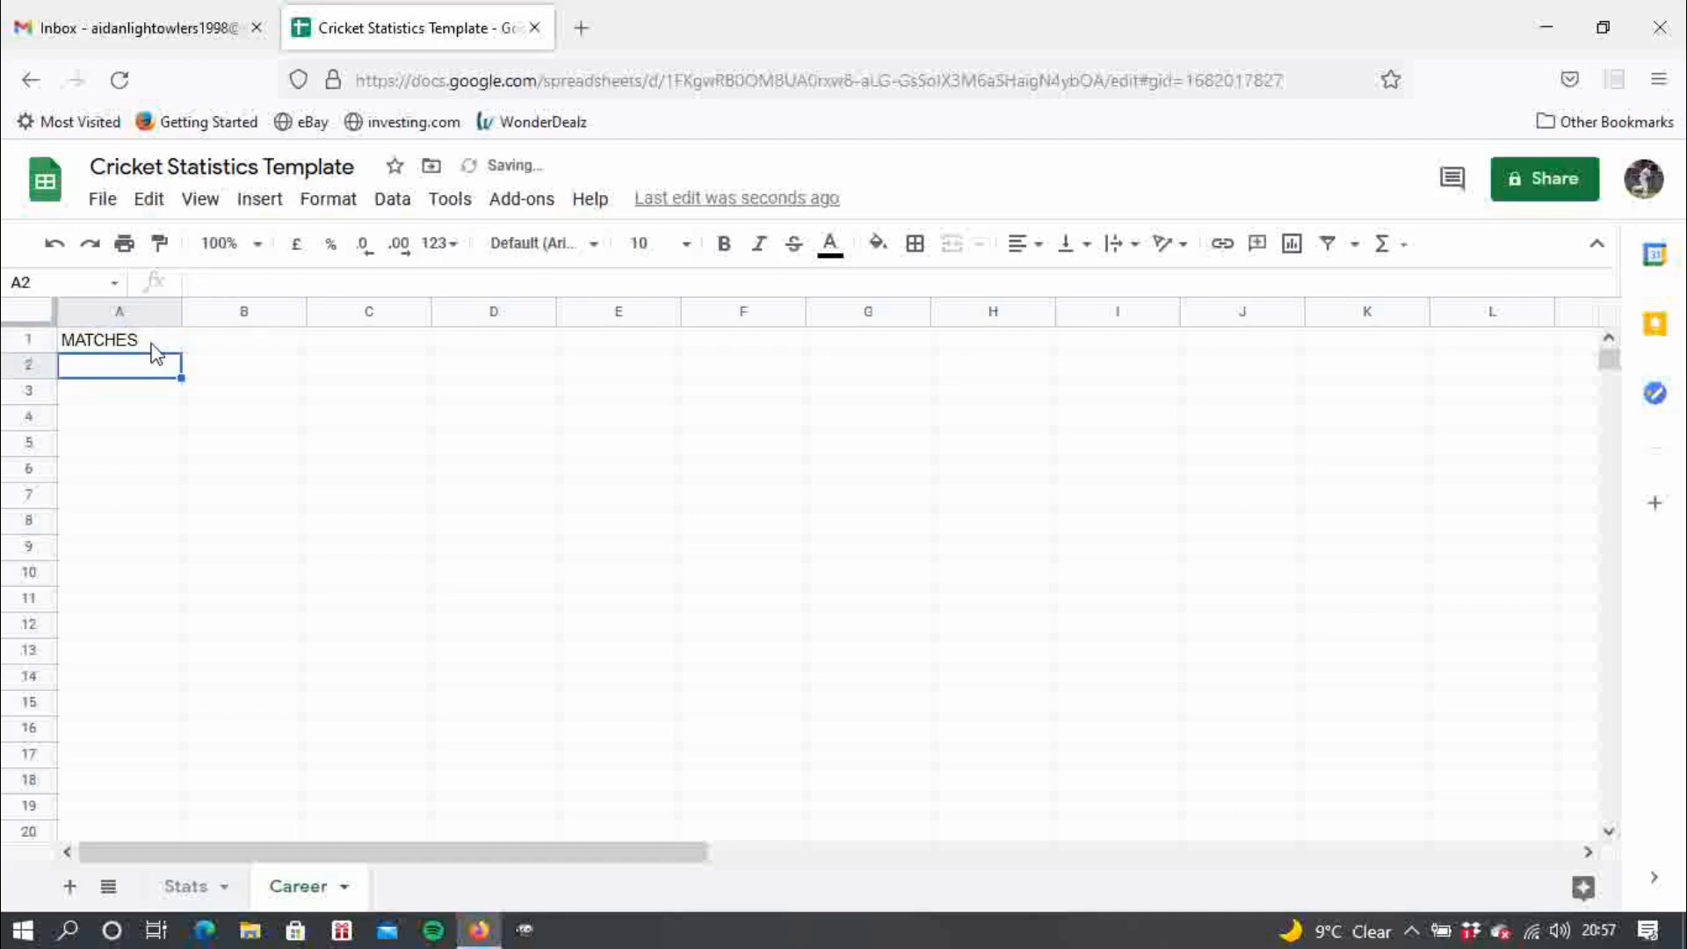
- List the match labels Played, Won, Drawn and Lost in cells A2 to A5, under the MATCHES heading
text(Played)
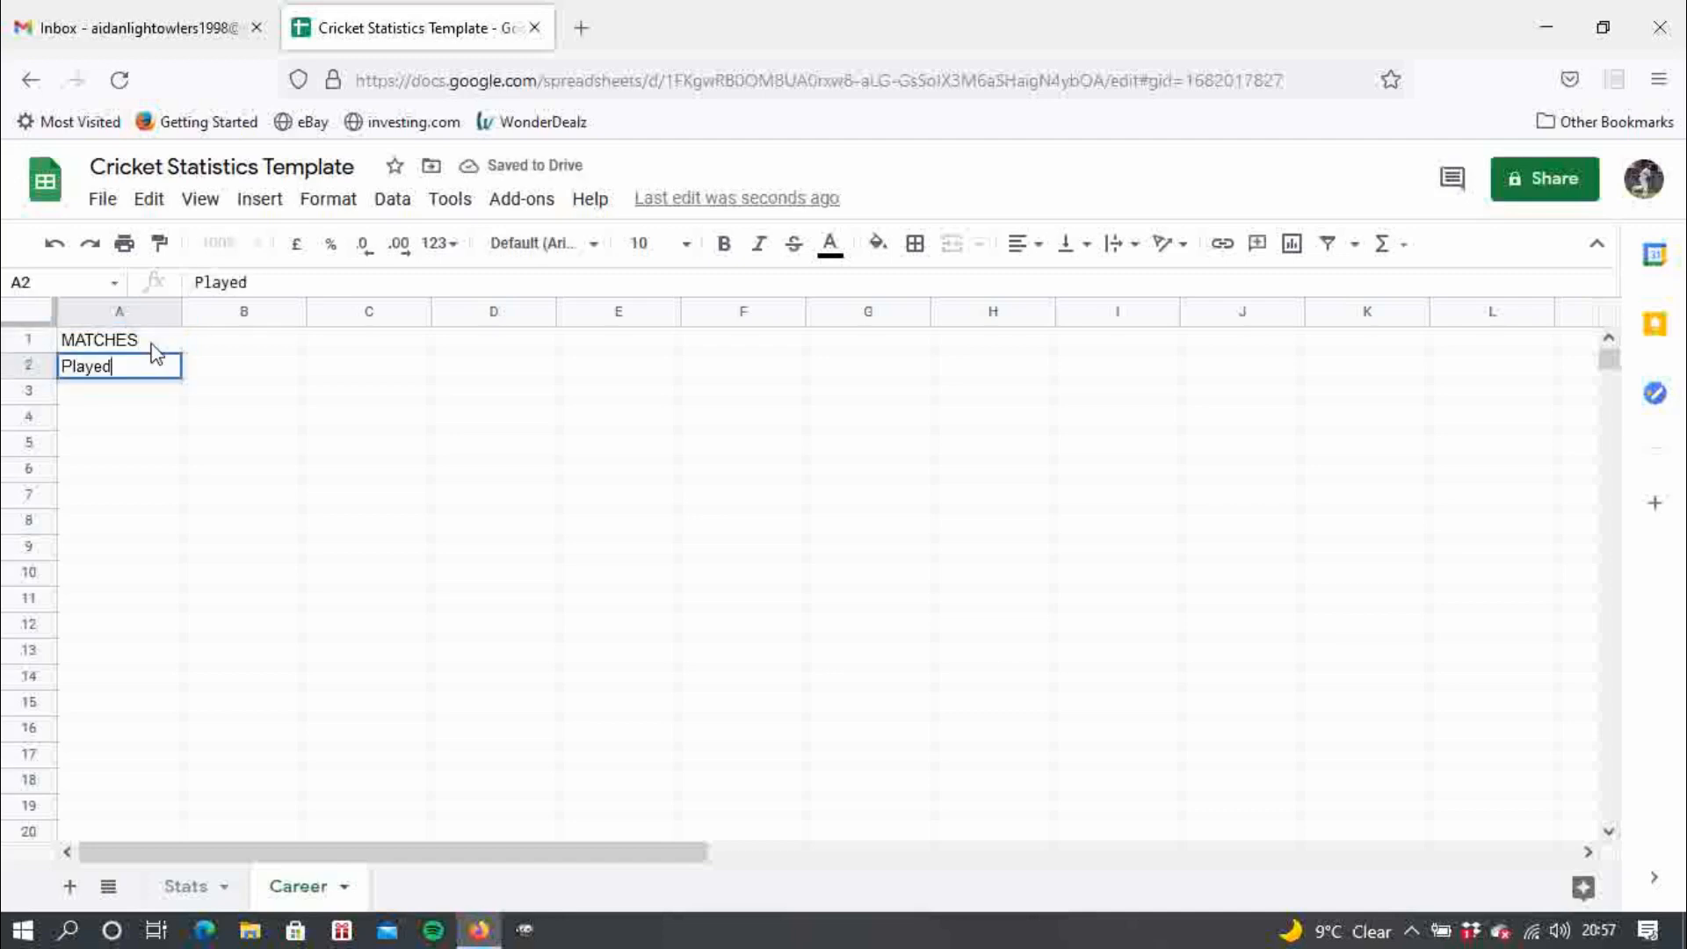
key(Return)
text(Won)
key(Return)
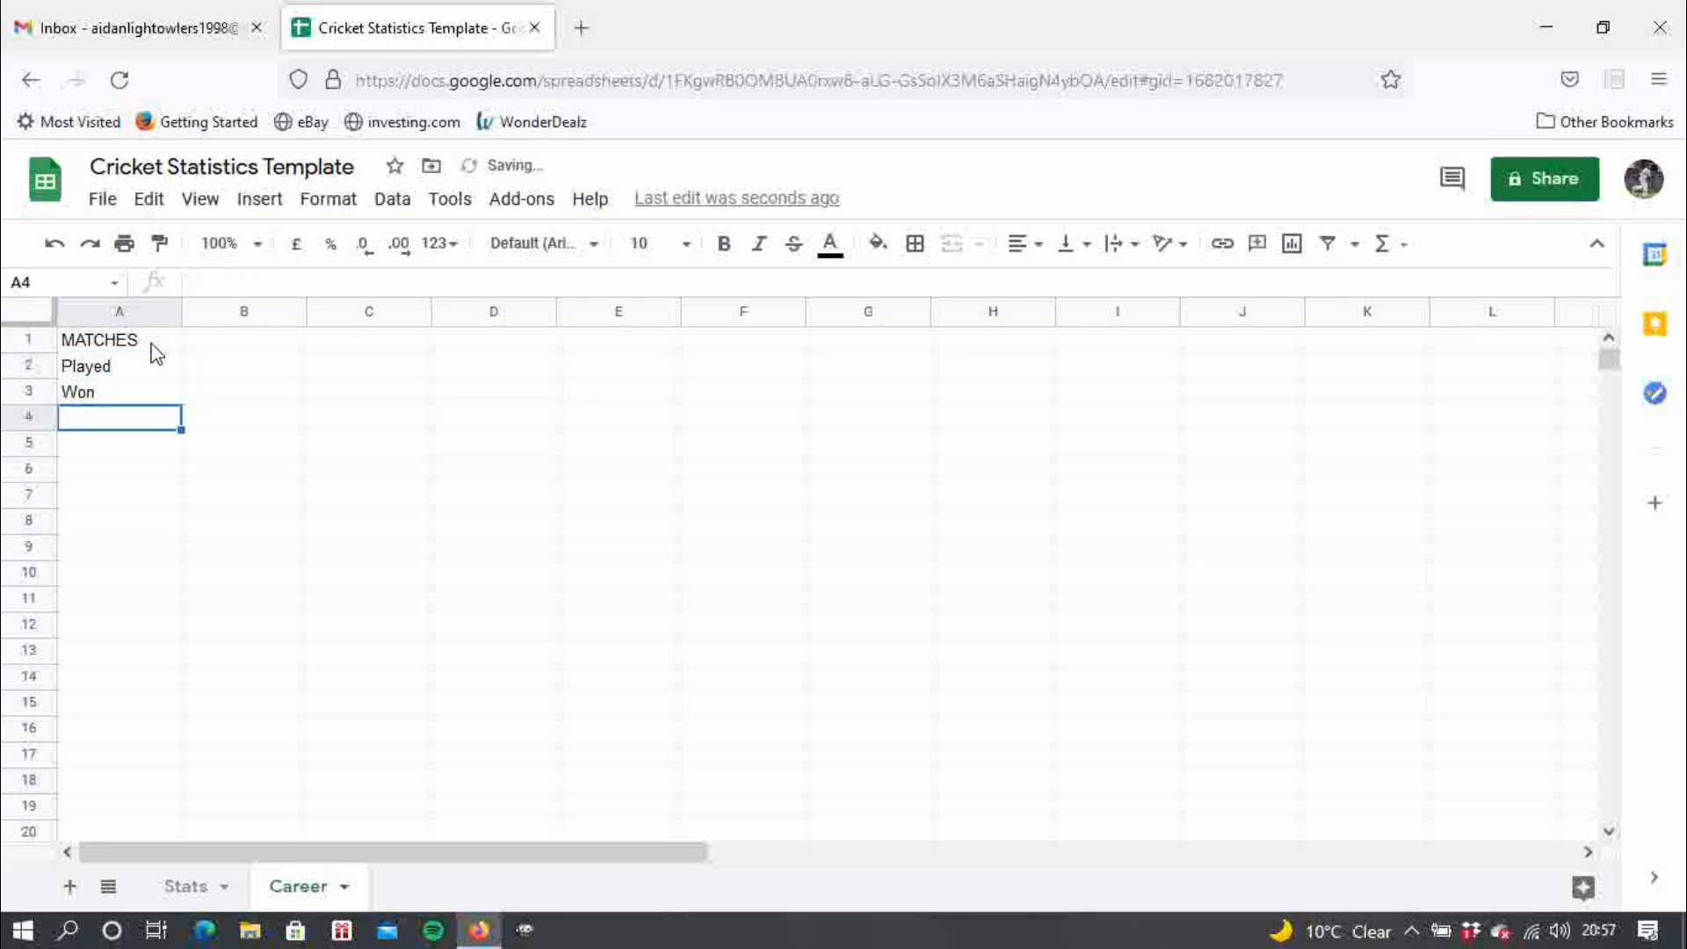
text(Drawn)
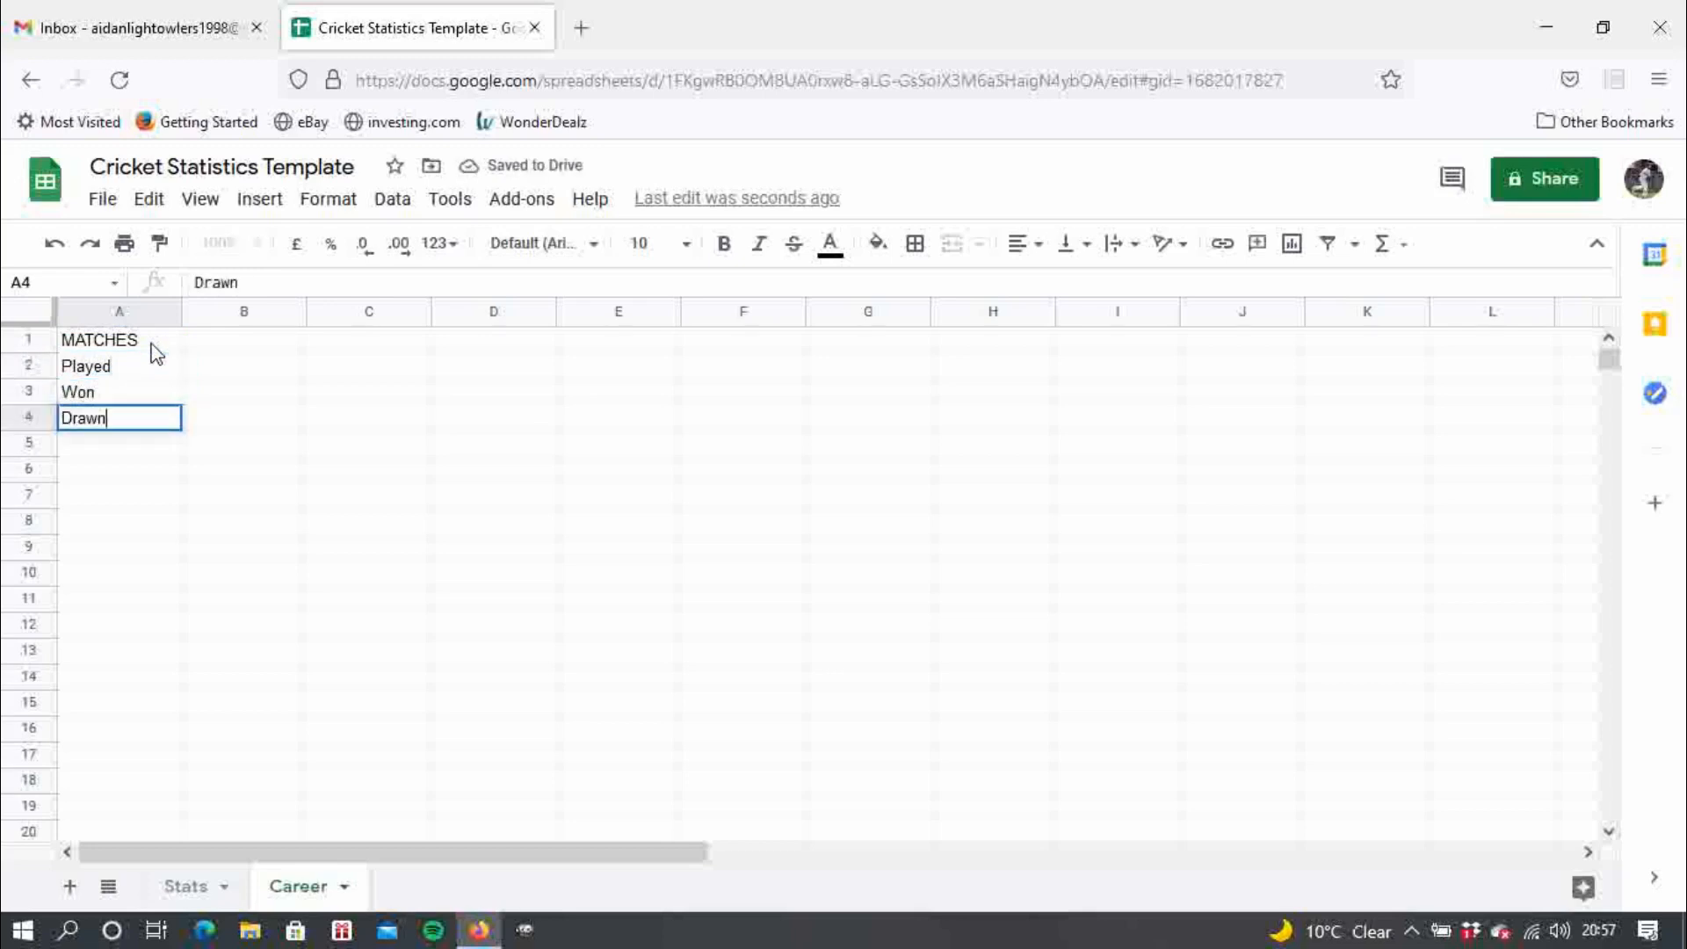
key(Return)
text(Lost)
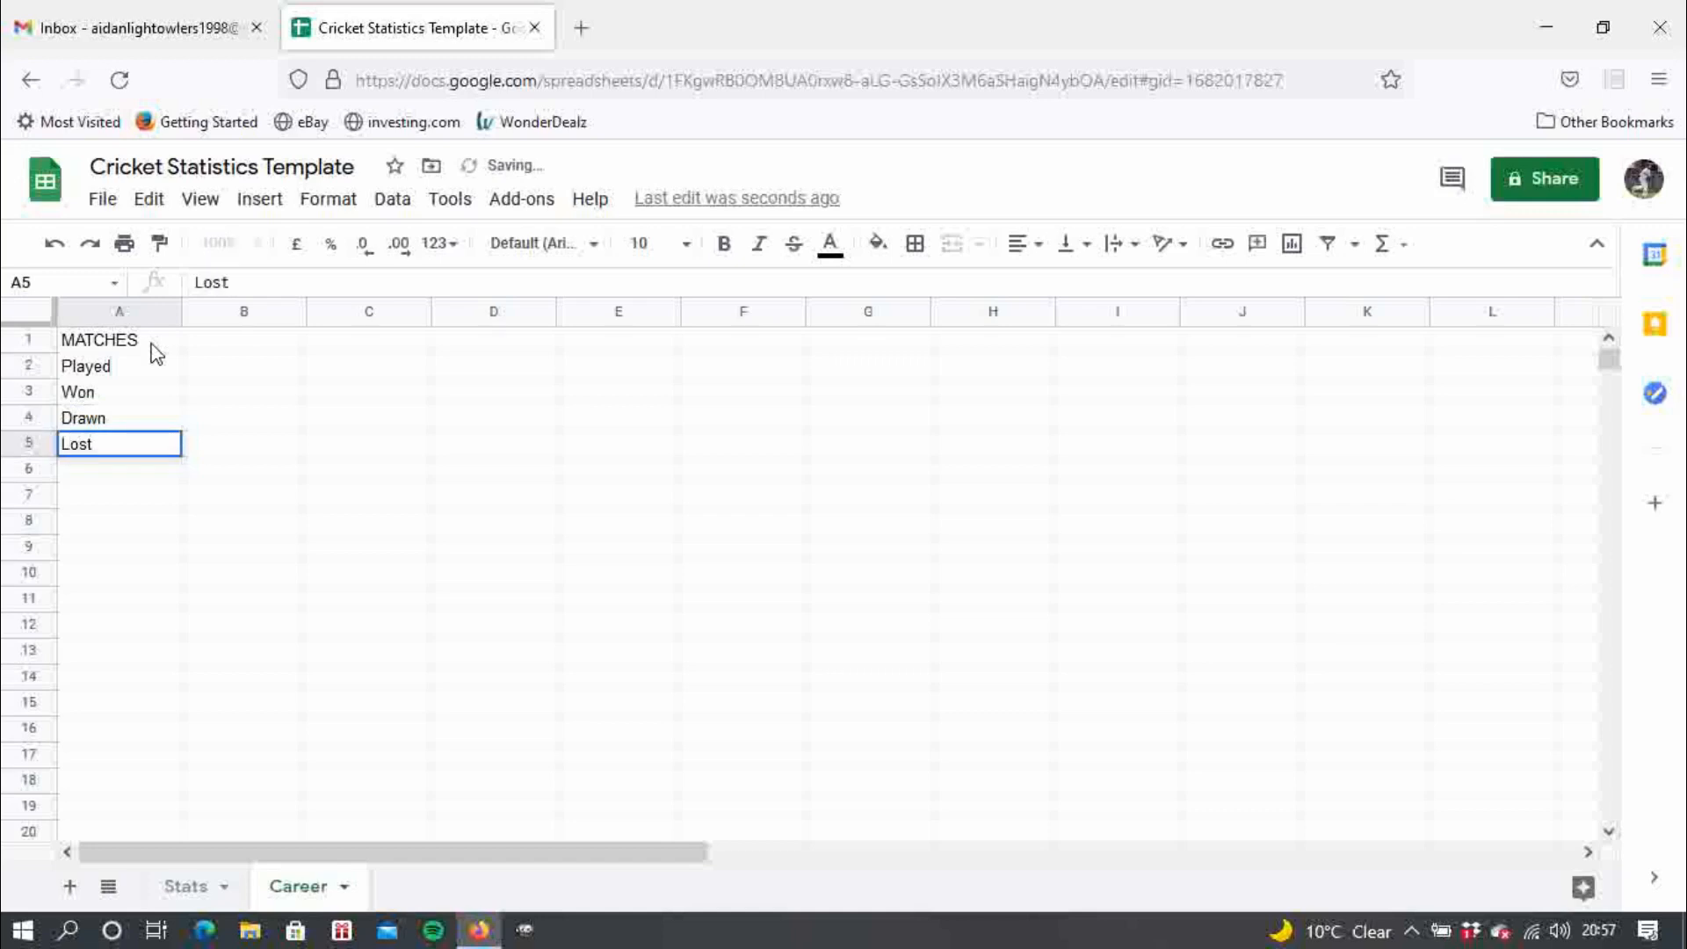
key(Return)
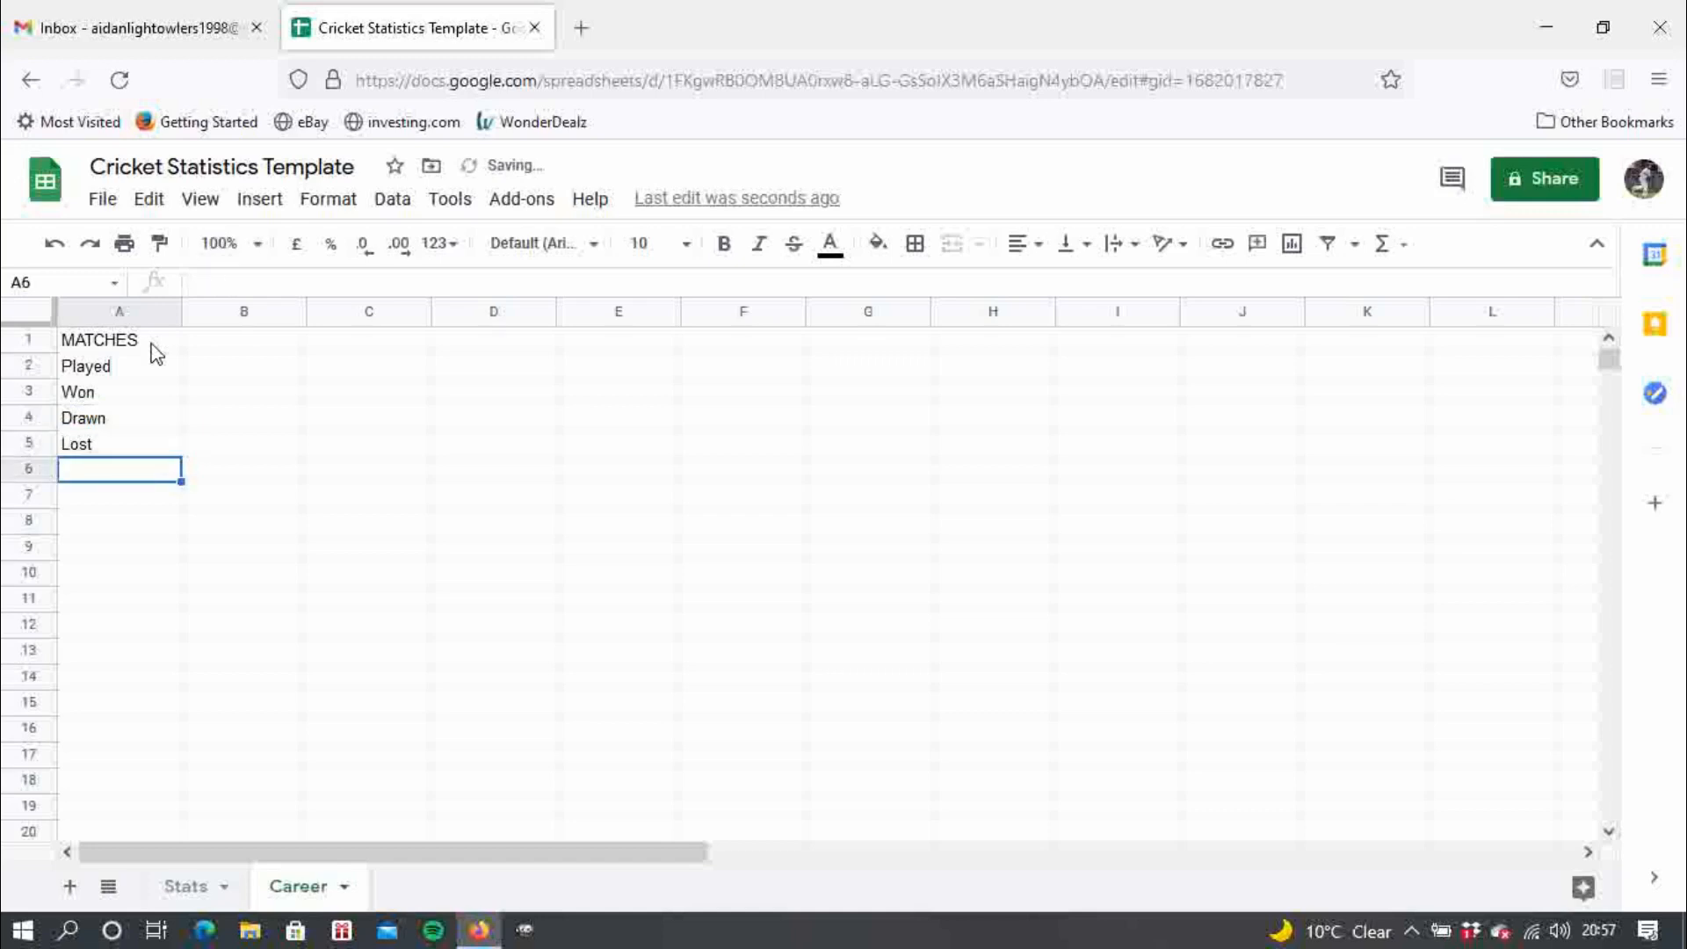
text(BATII)
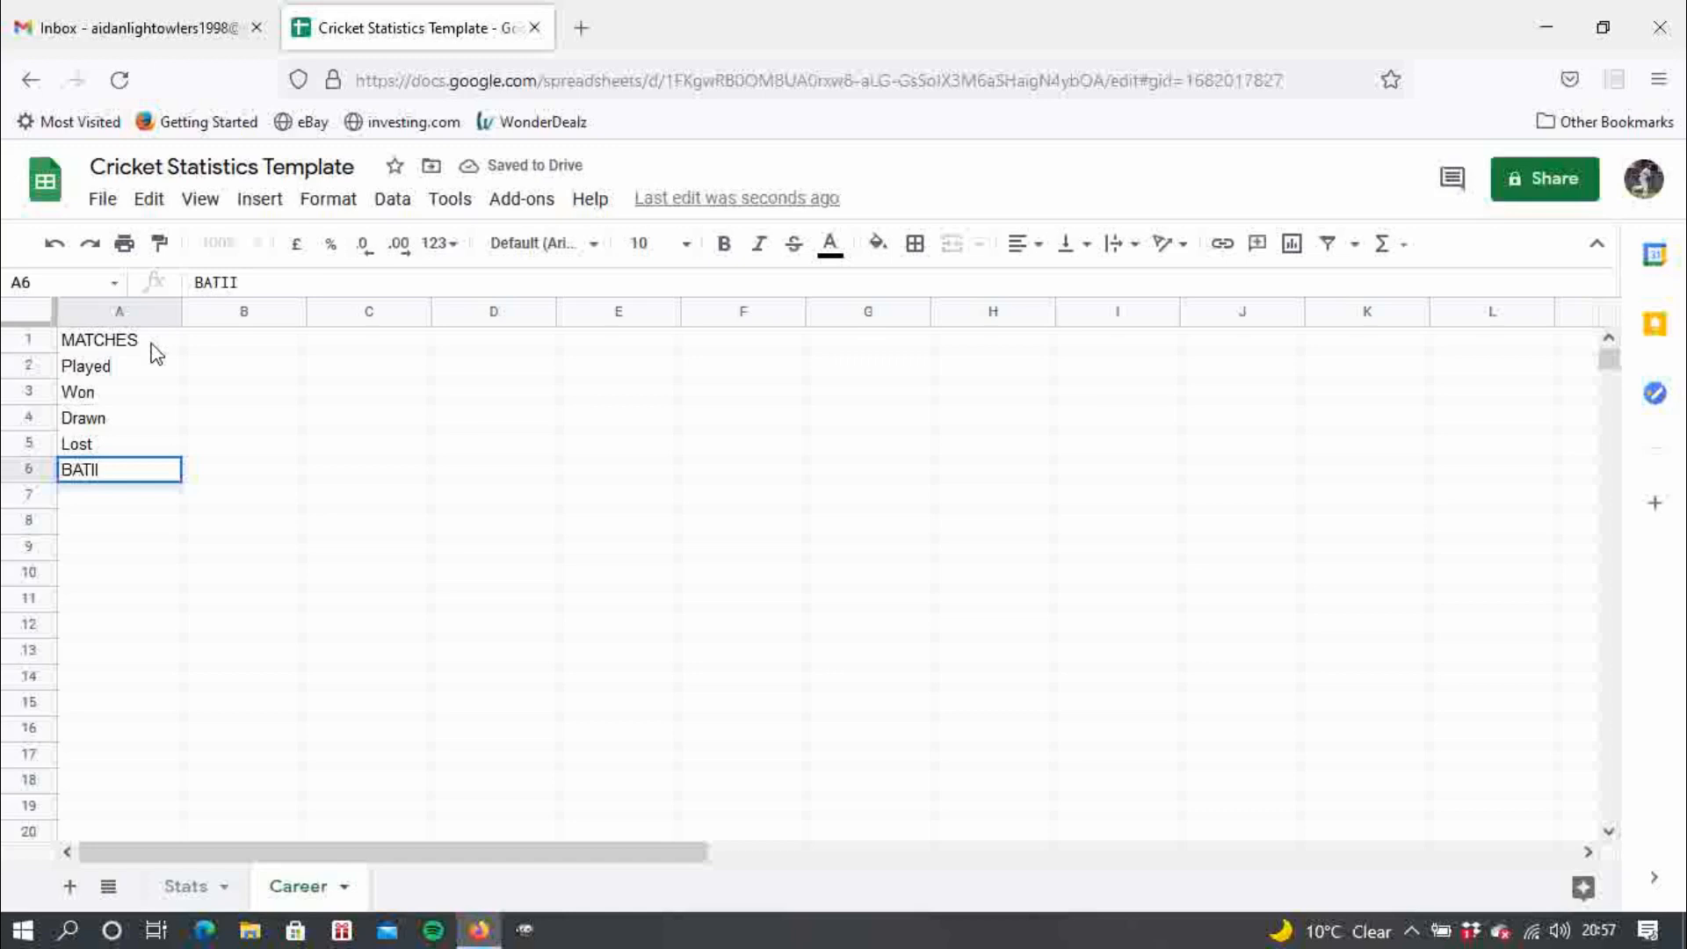
key(shift+Up)
key(Delete)
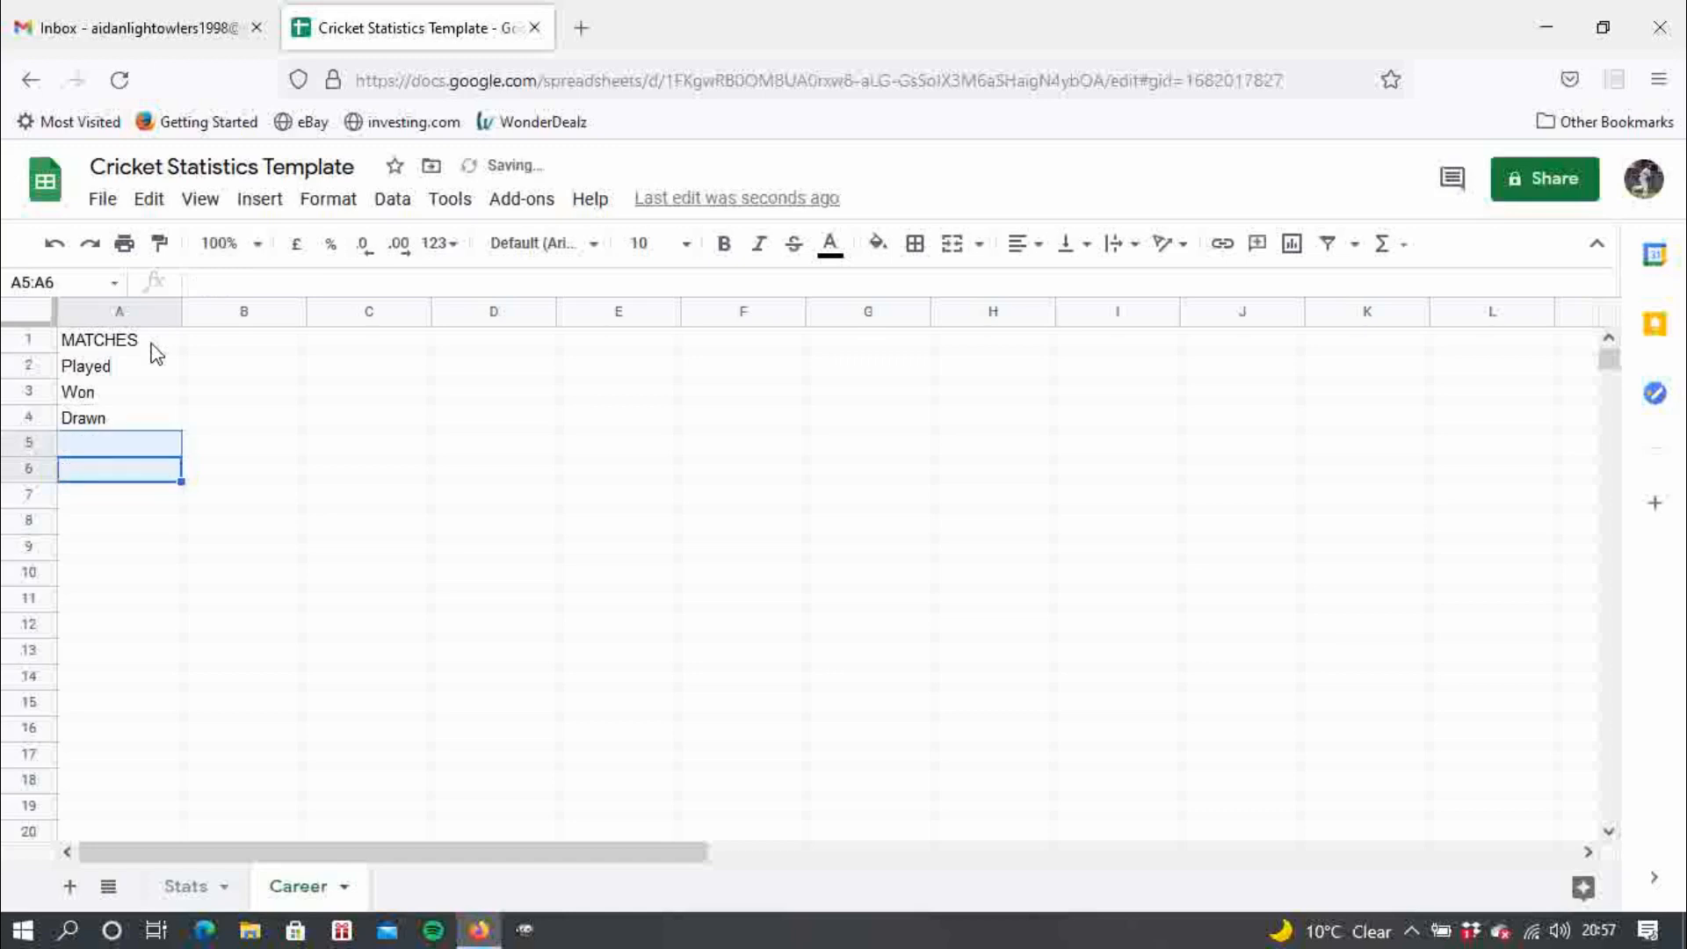
click(105, 445)
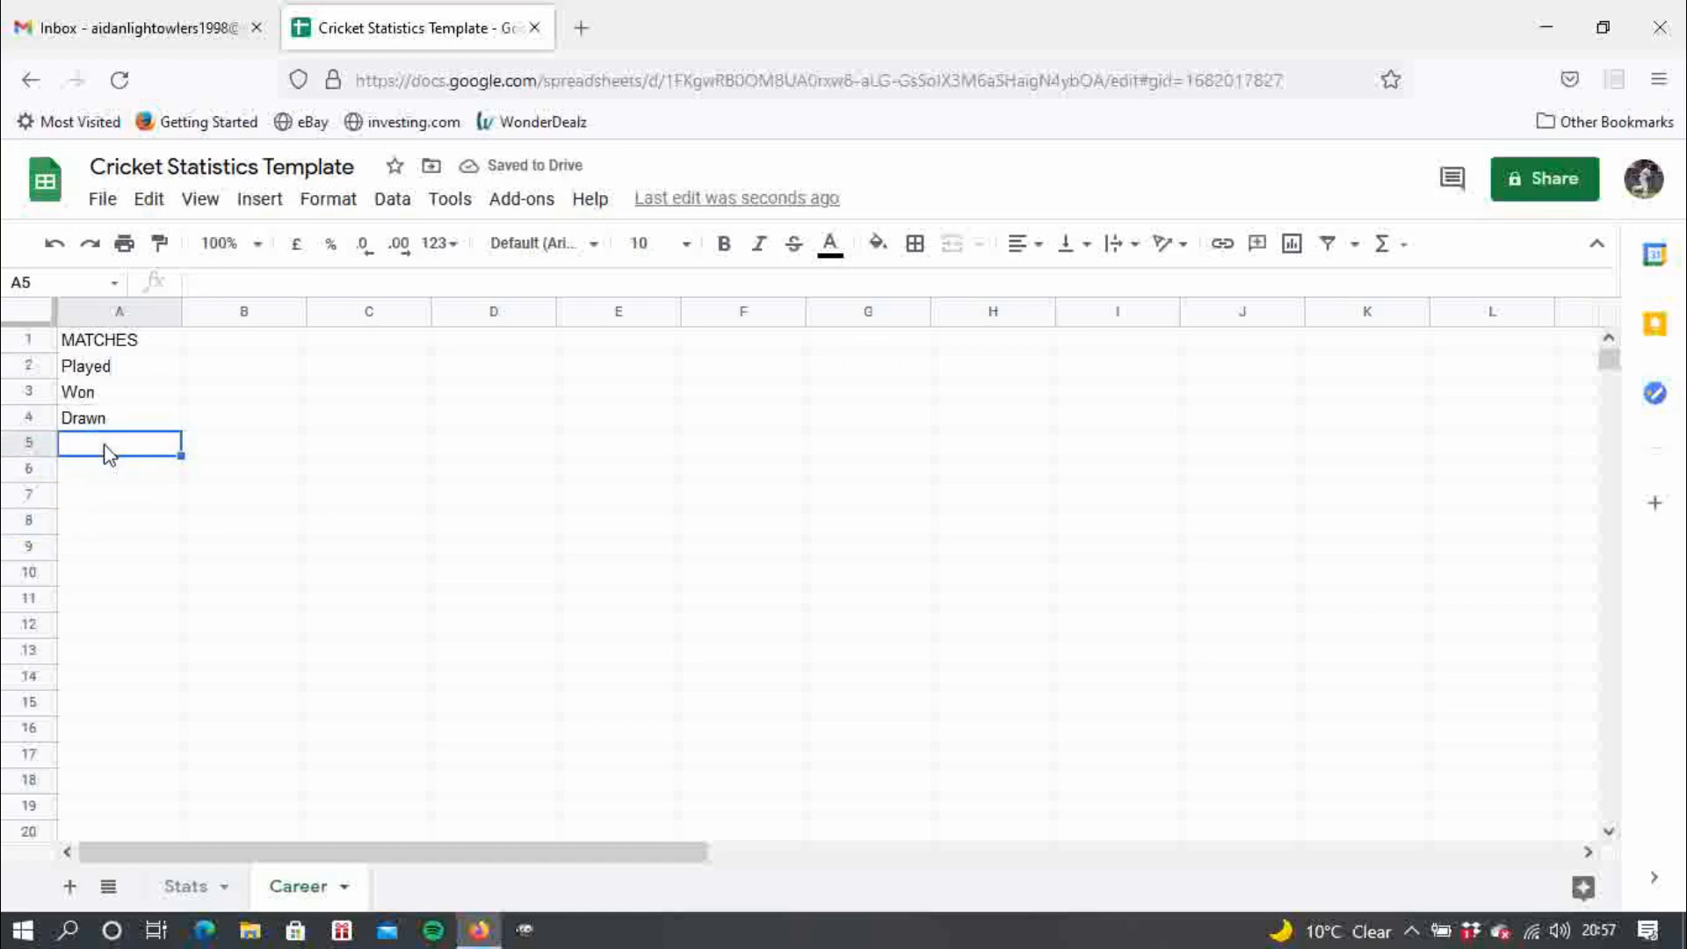
text(Lost)
key(Return)
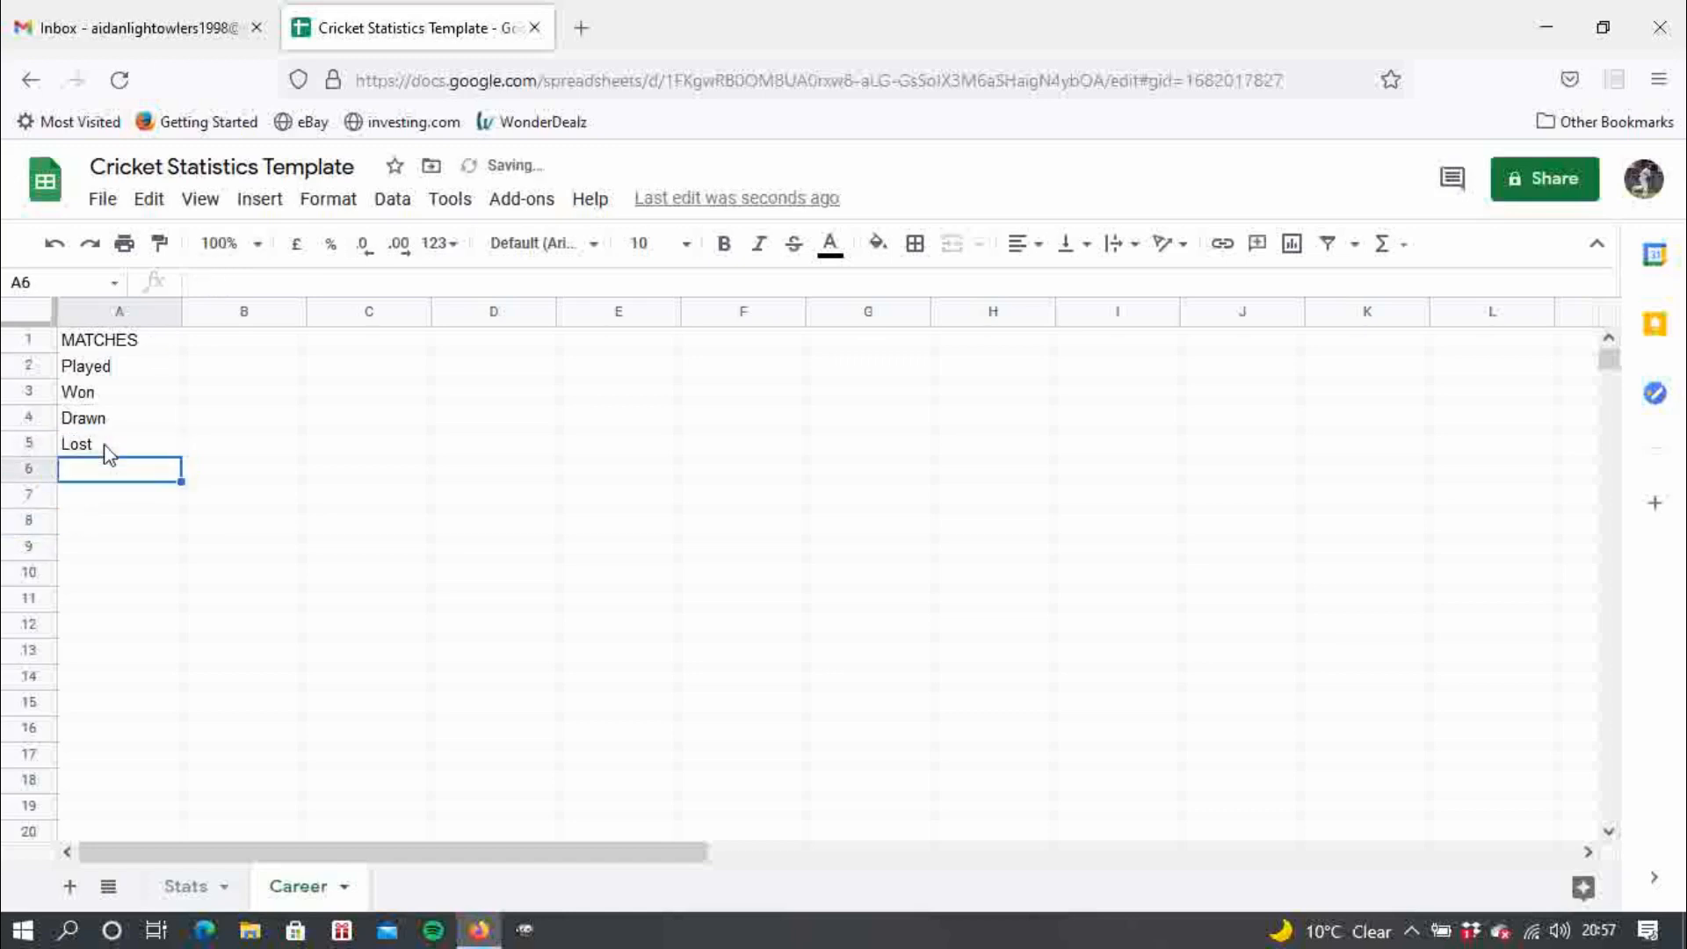
- Enter the heading BATTING in cell A6, followed by Innings, Runs and Top Score in cells A7 to A9
text(BATTING)
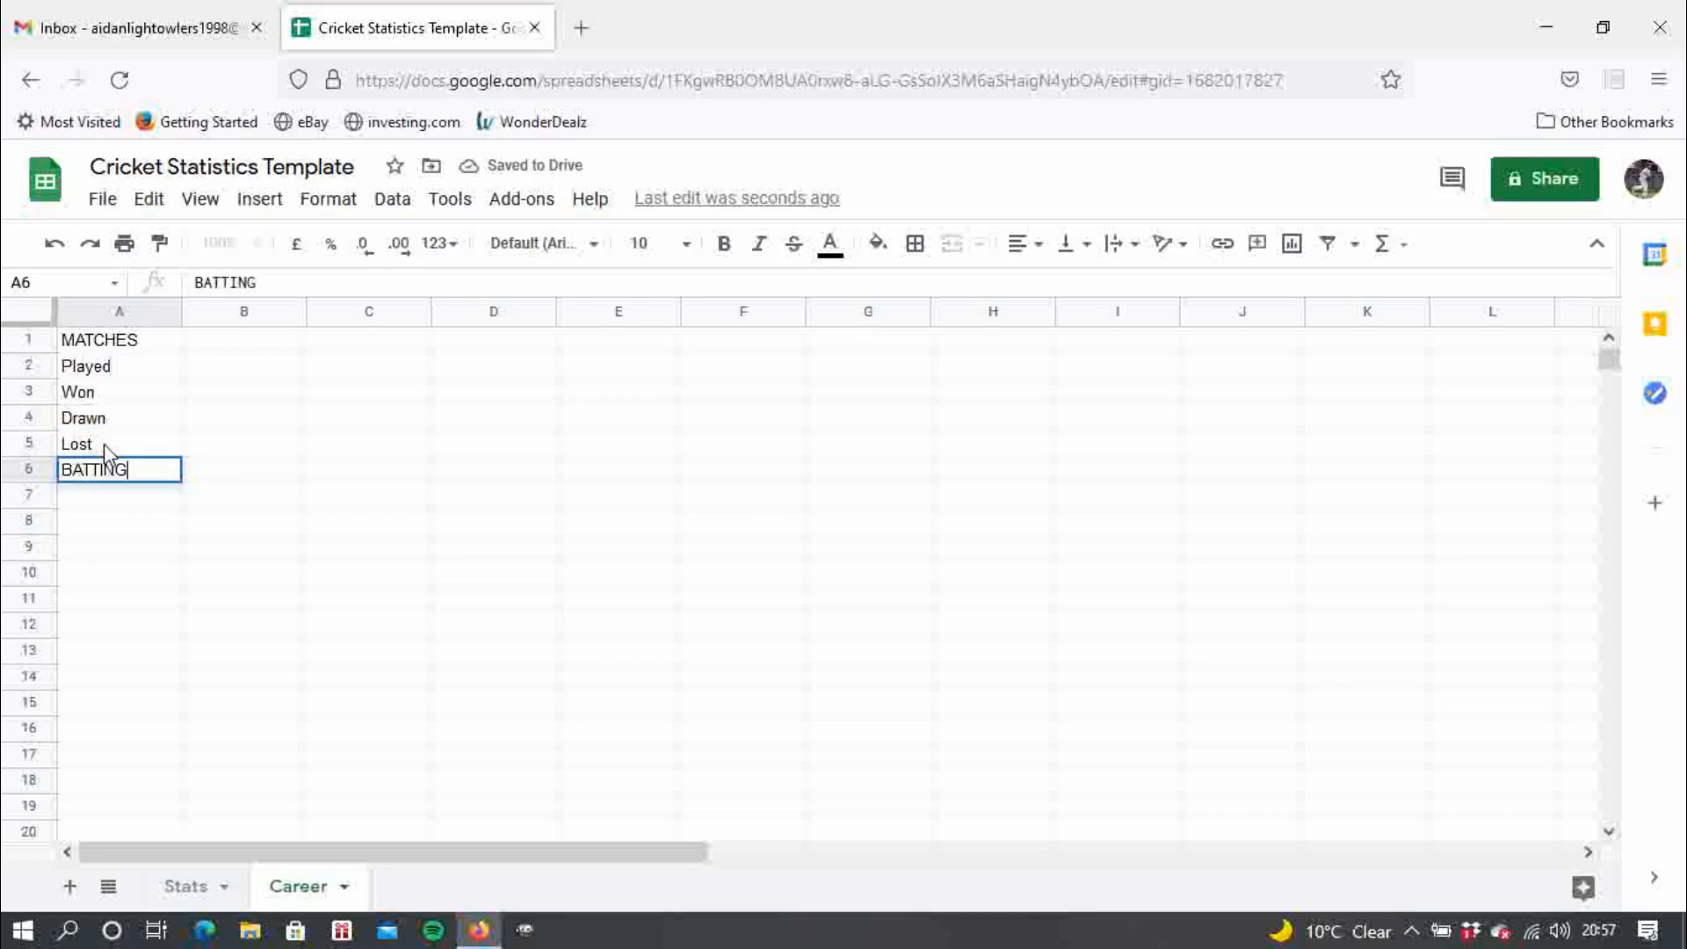
key(Return)
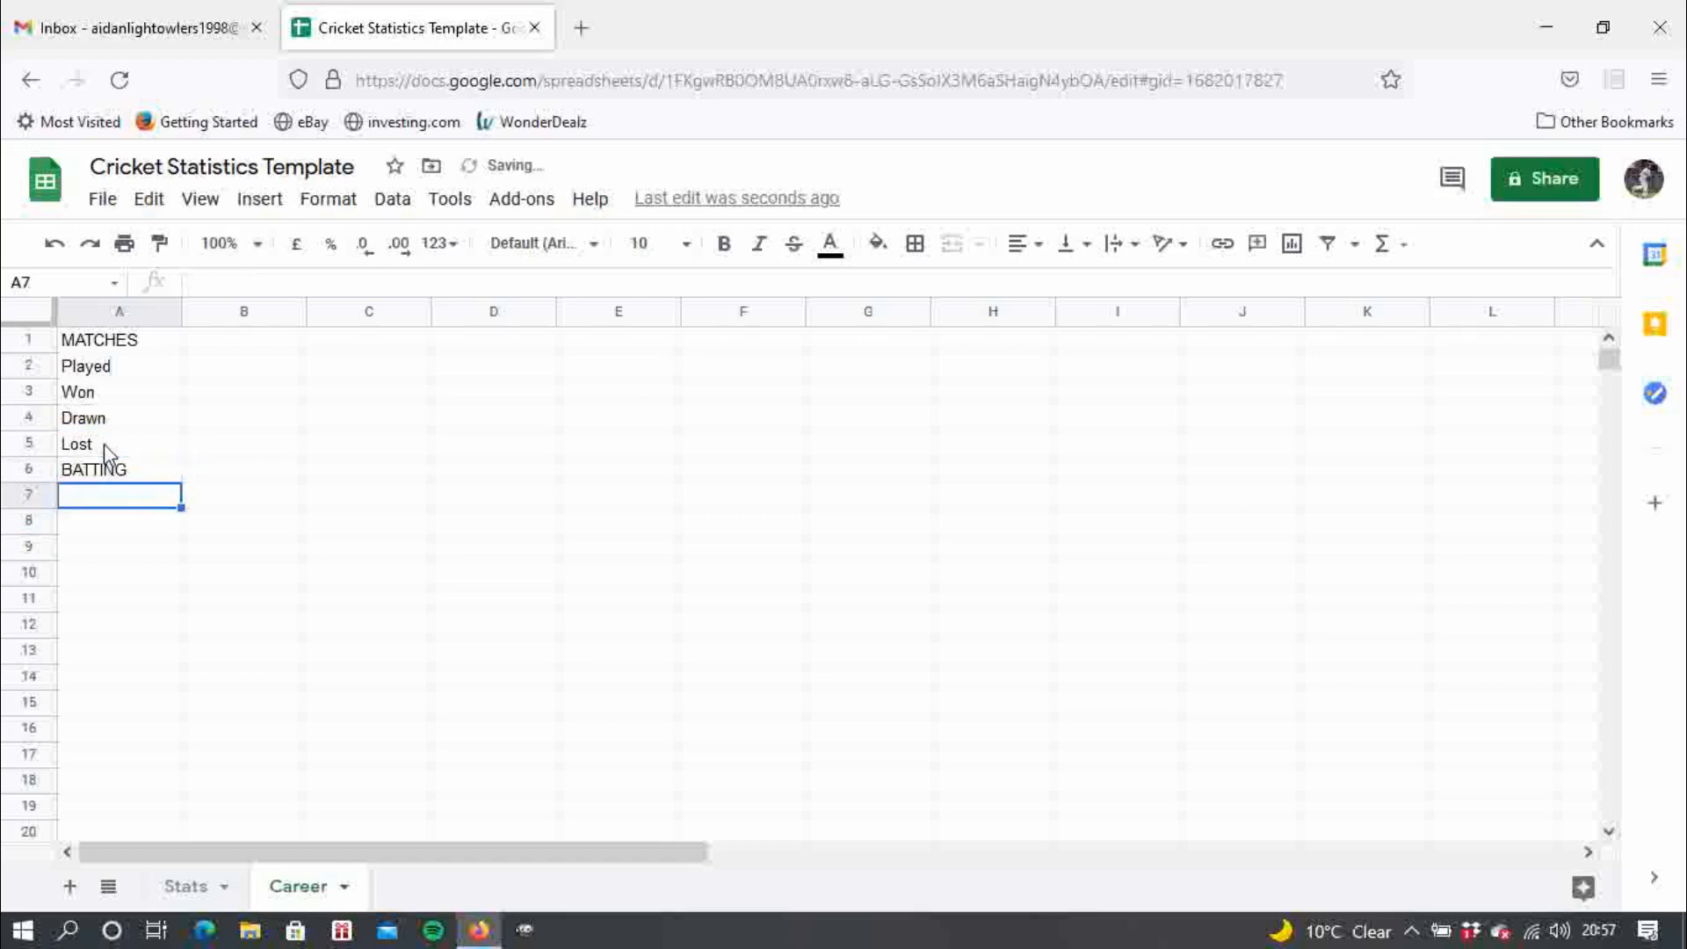
text(I)
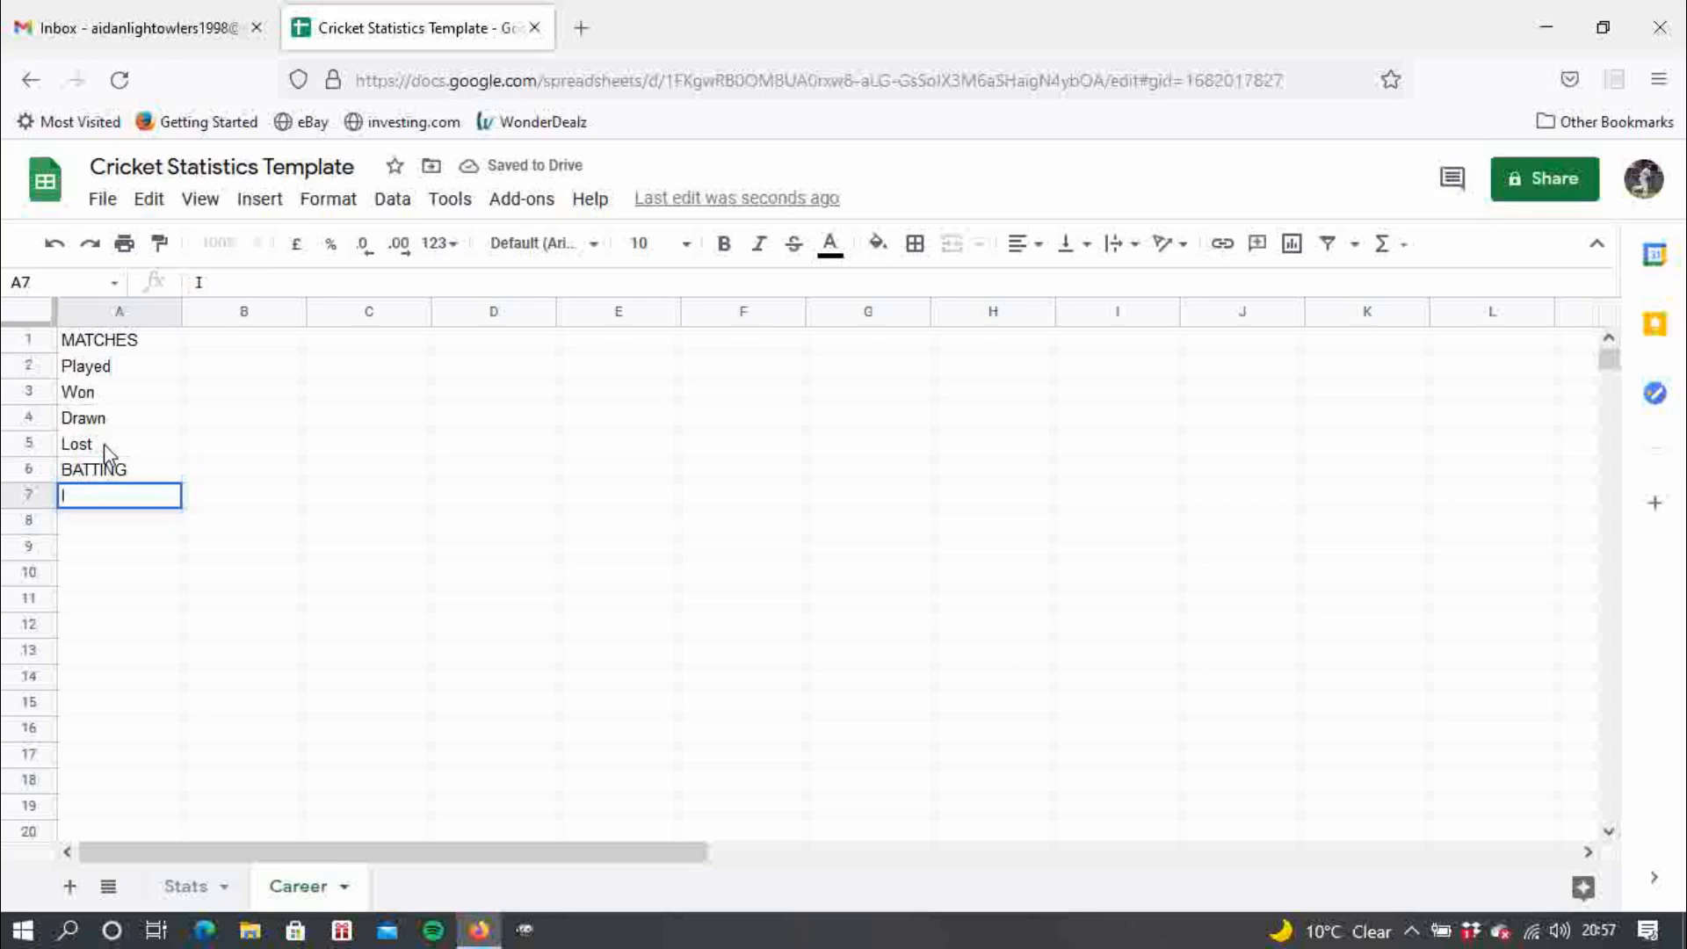
text(nnings)
key(Return)
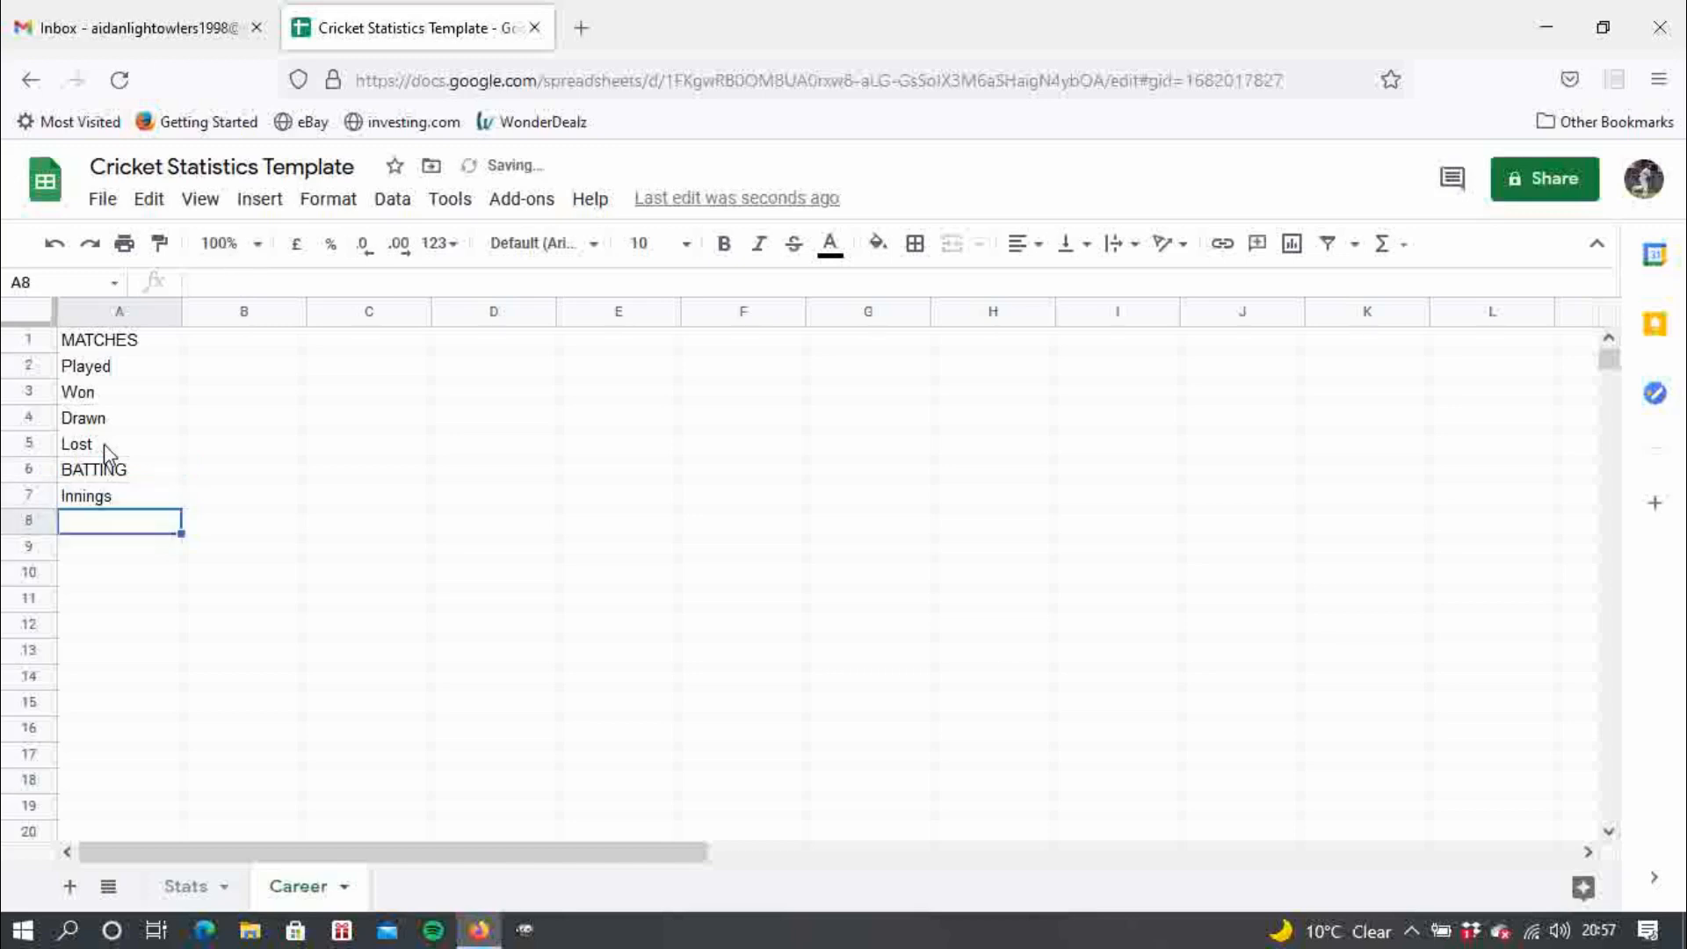
text(Runs)
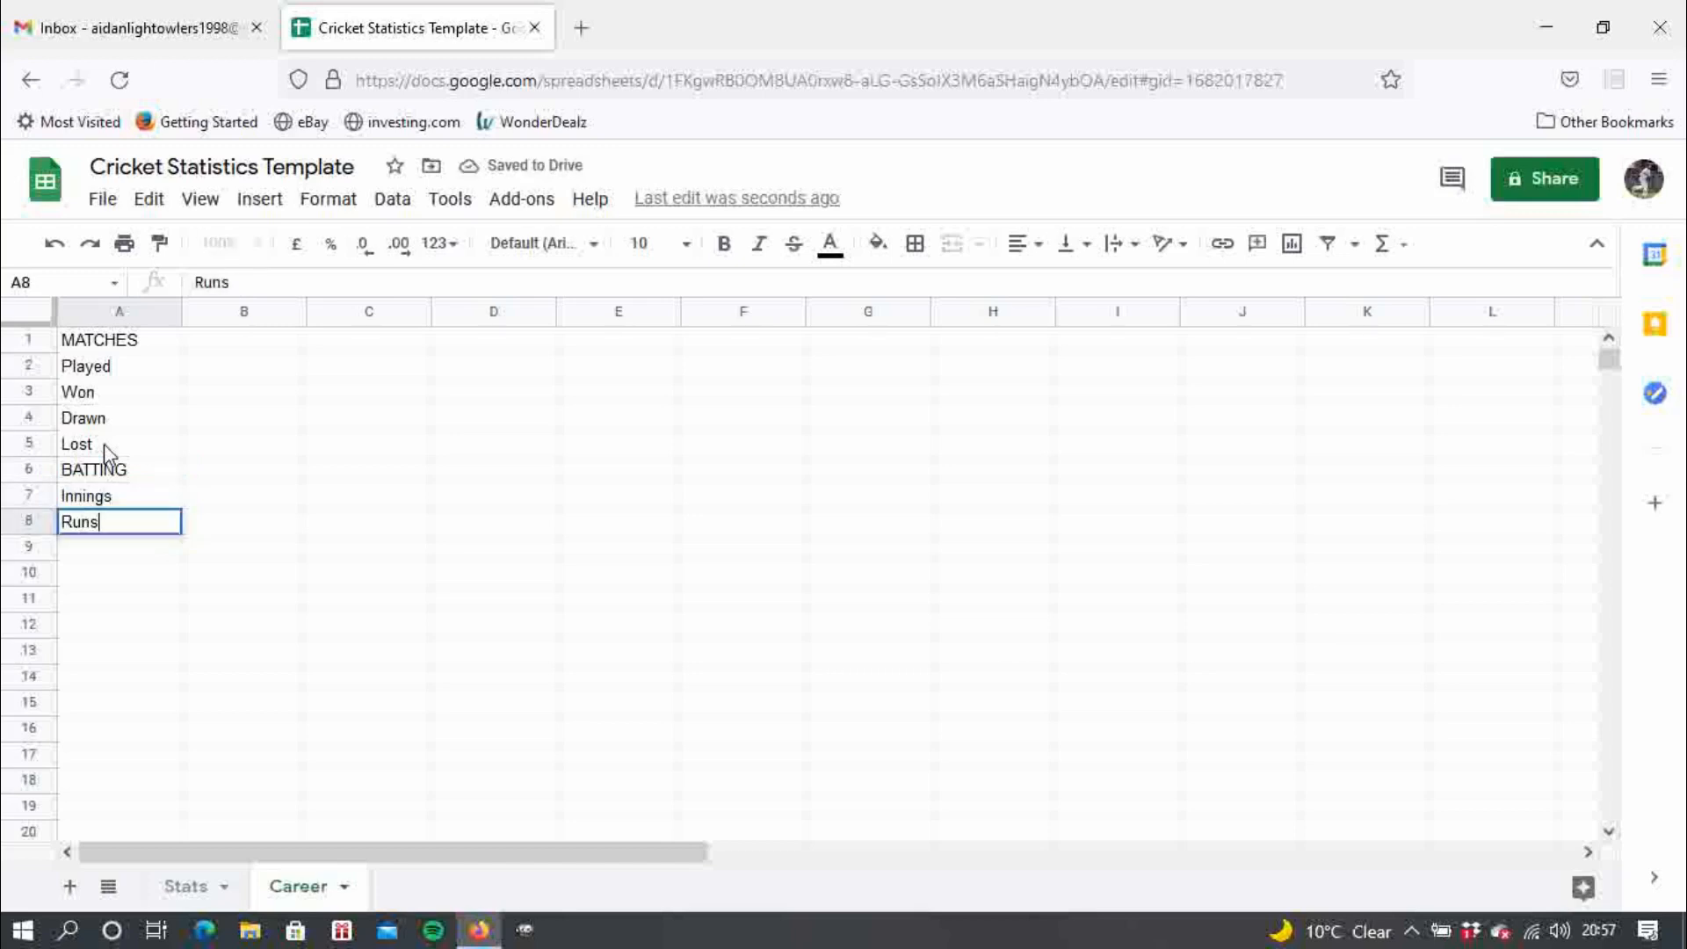
key(Return)
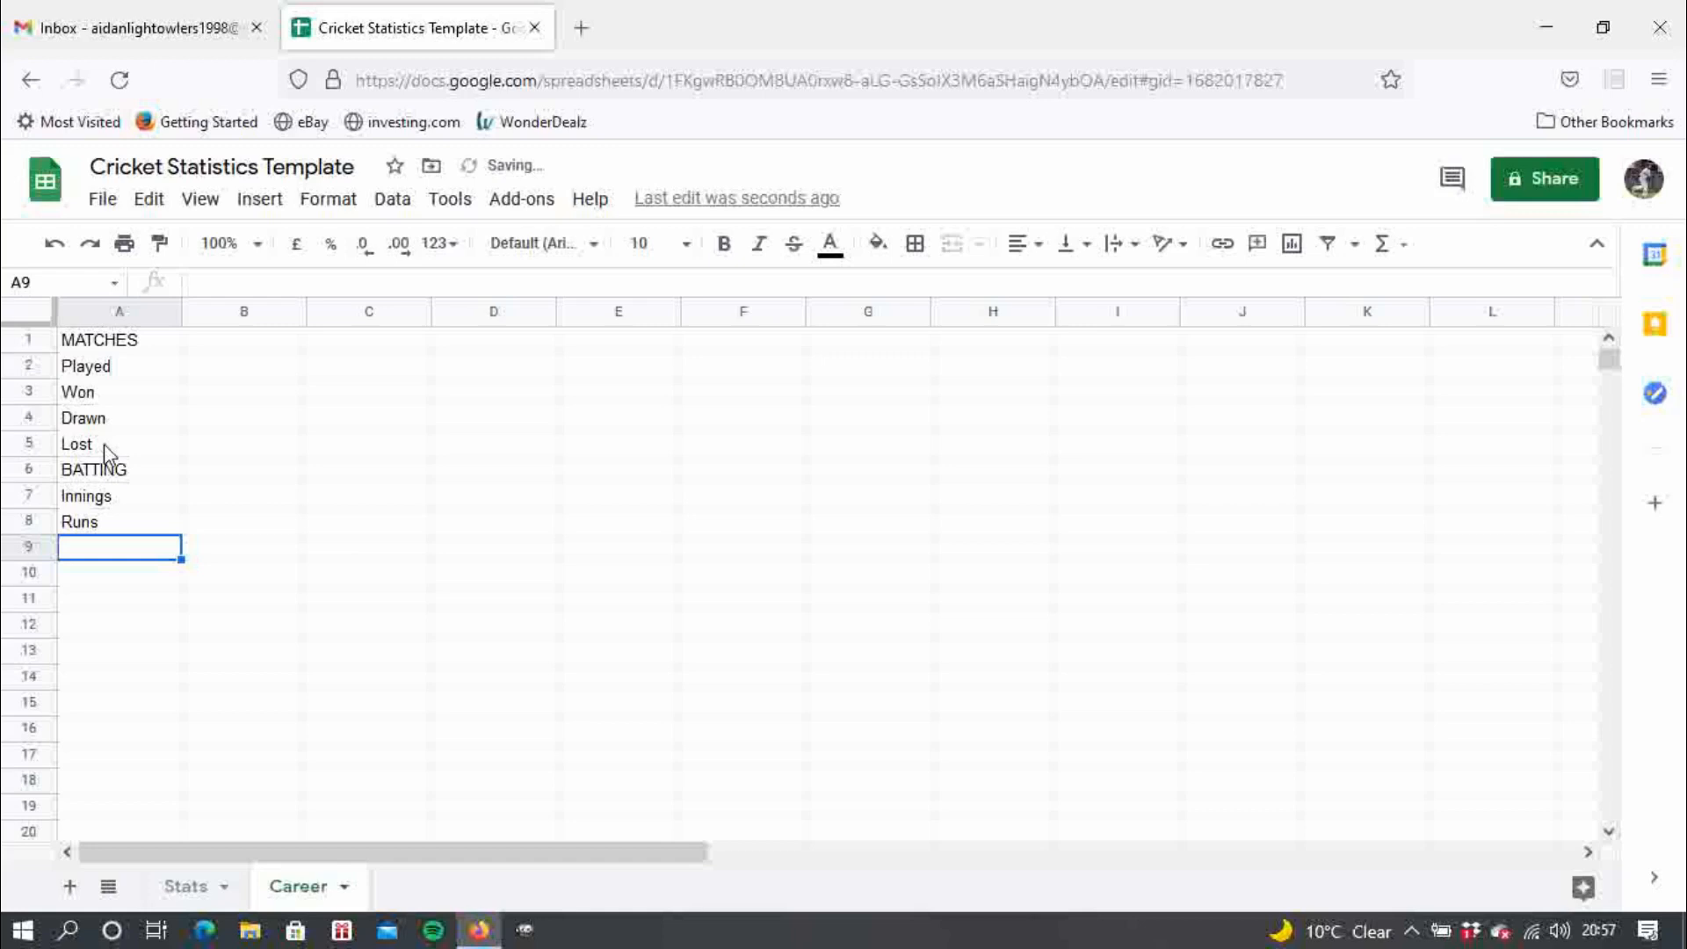
text(Top Sco)
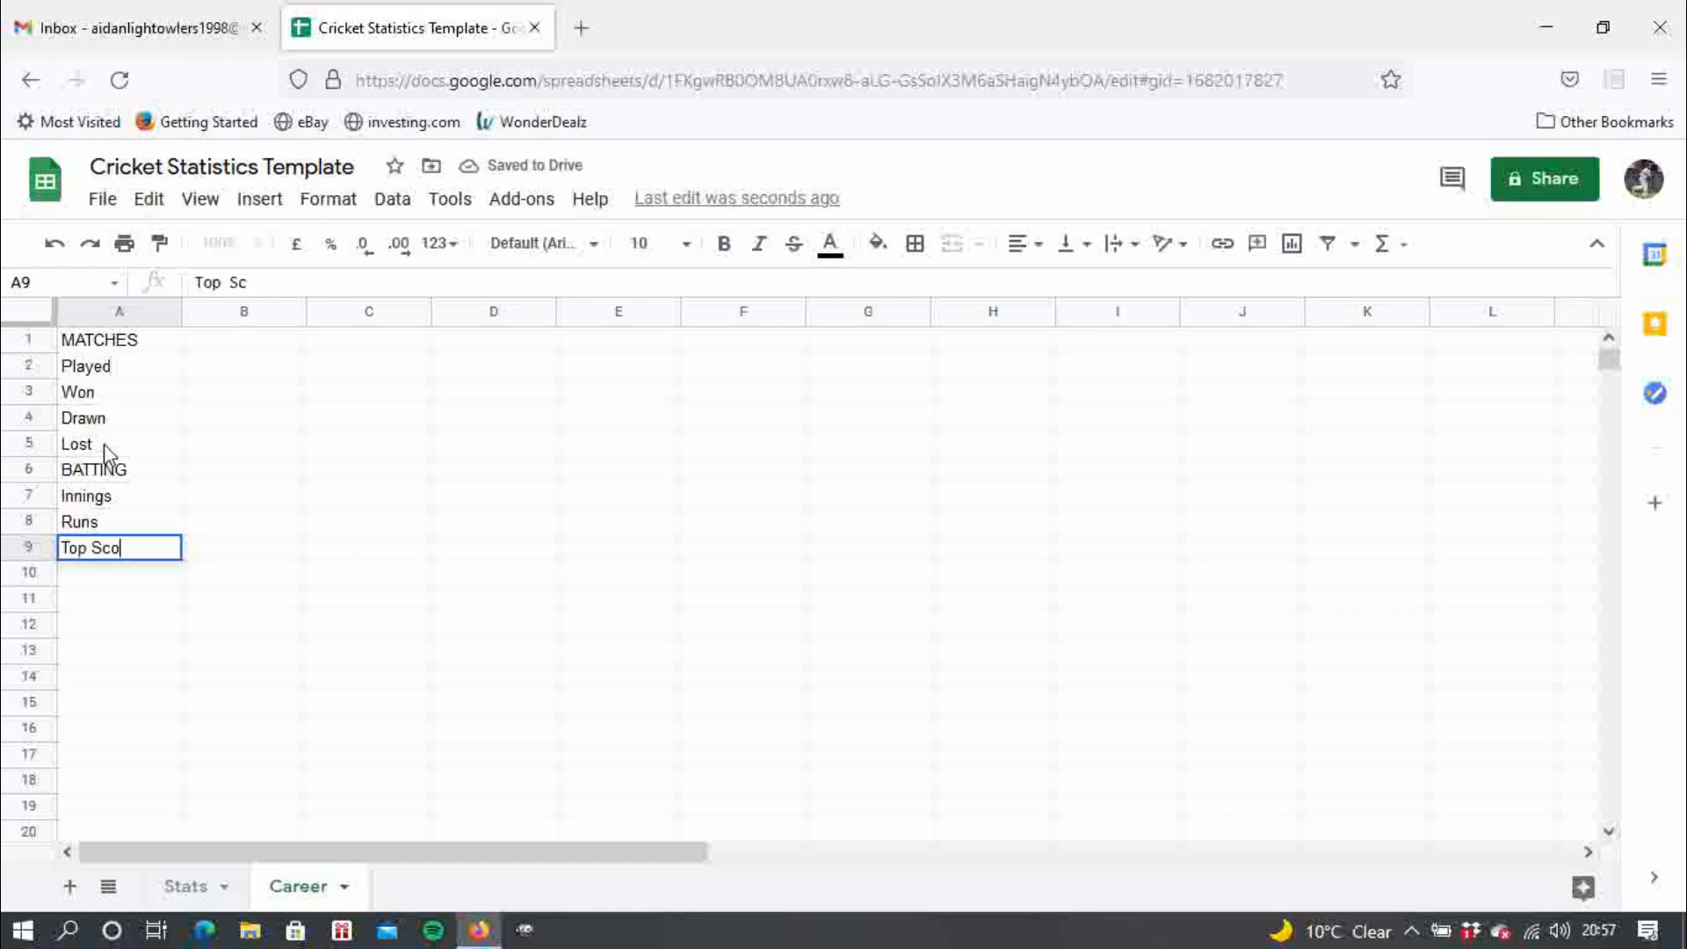
text(re)
key(Return)
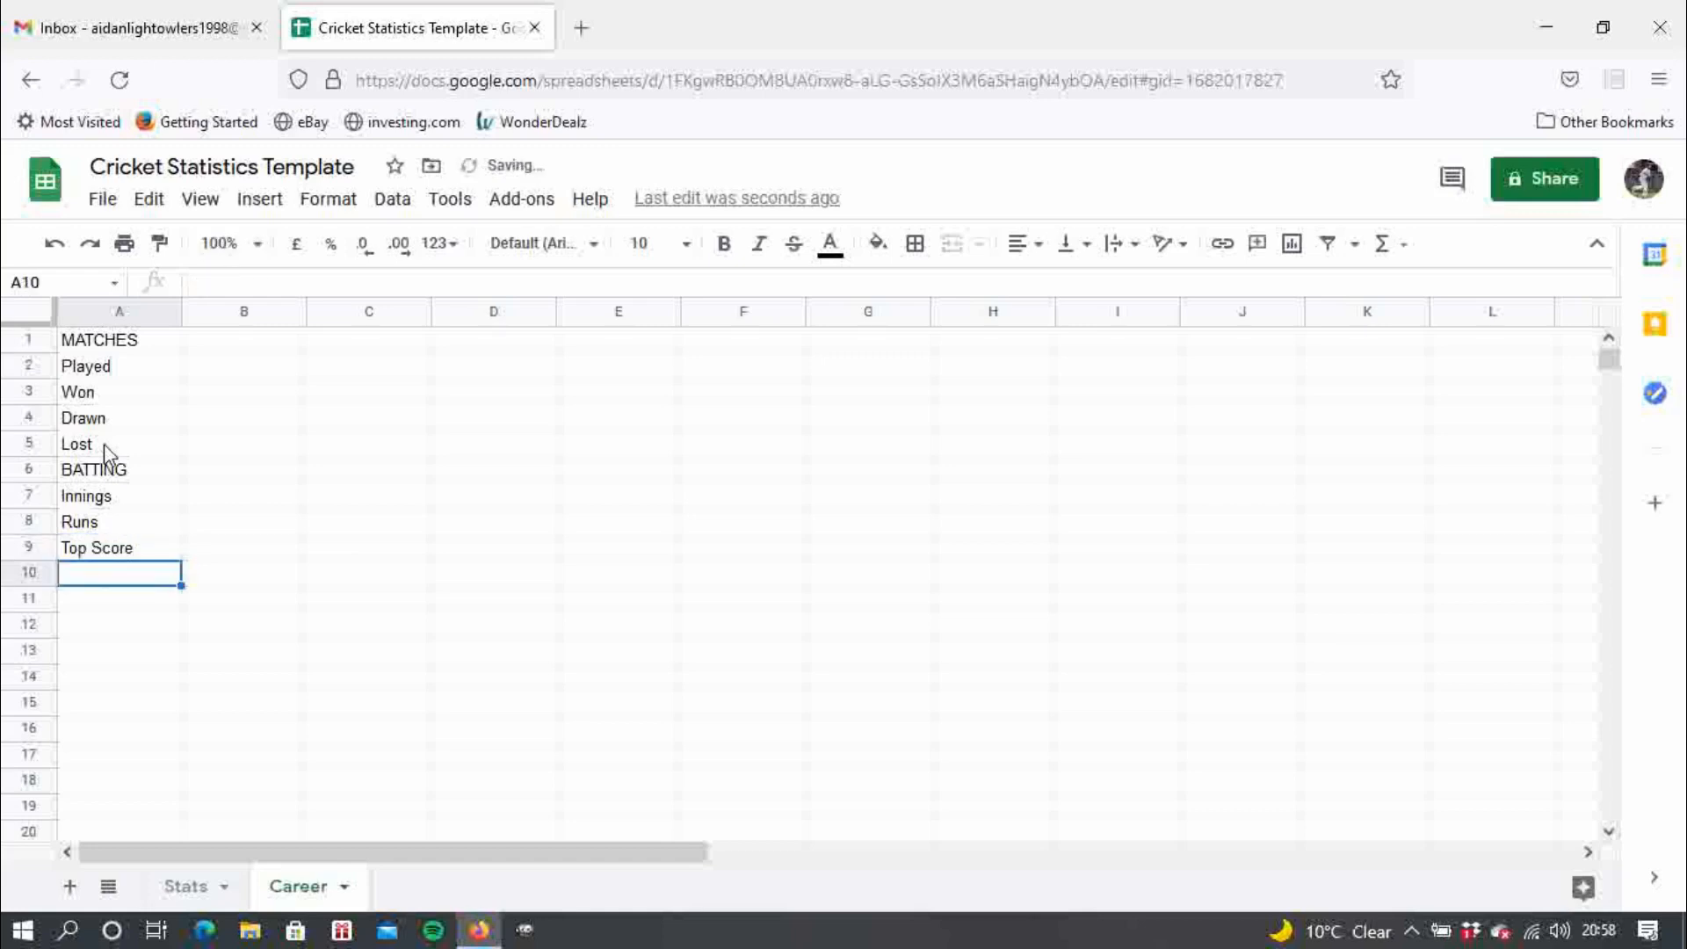
- Add the batting labels Fours, Sixes and Strike Rate in cells A10 to A12
text(Fours)
key(Return)
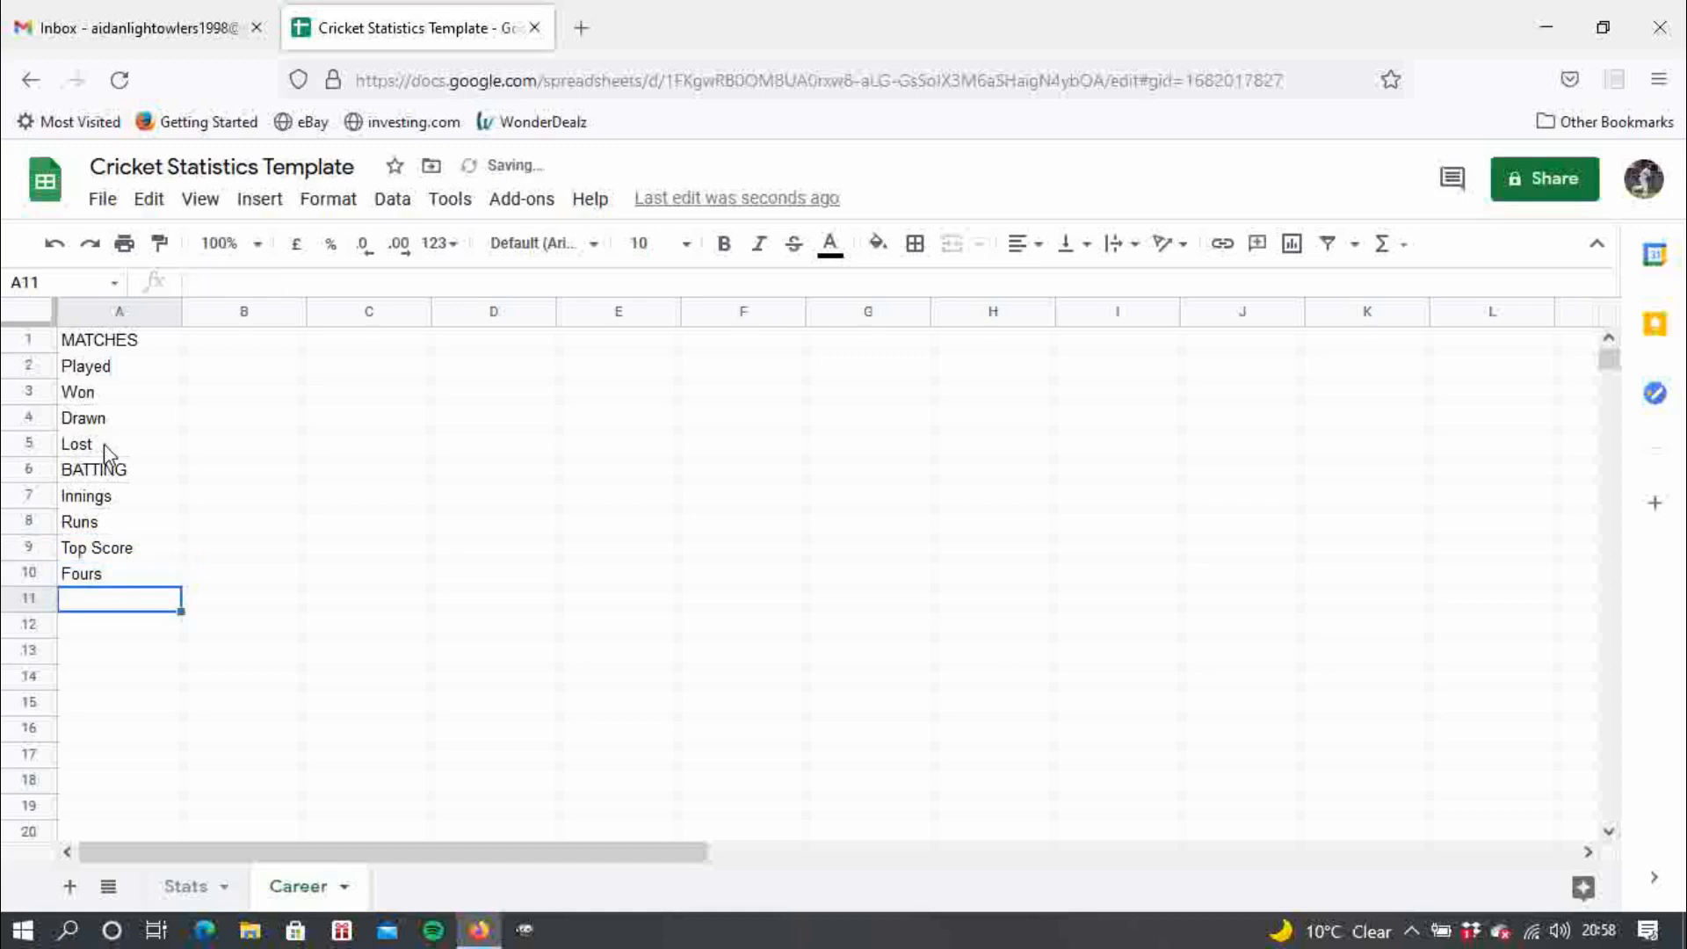
text(Sixes)
key(Return)
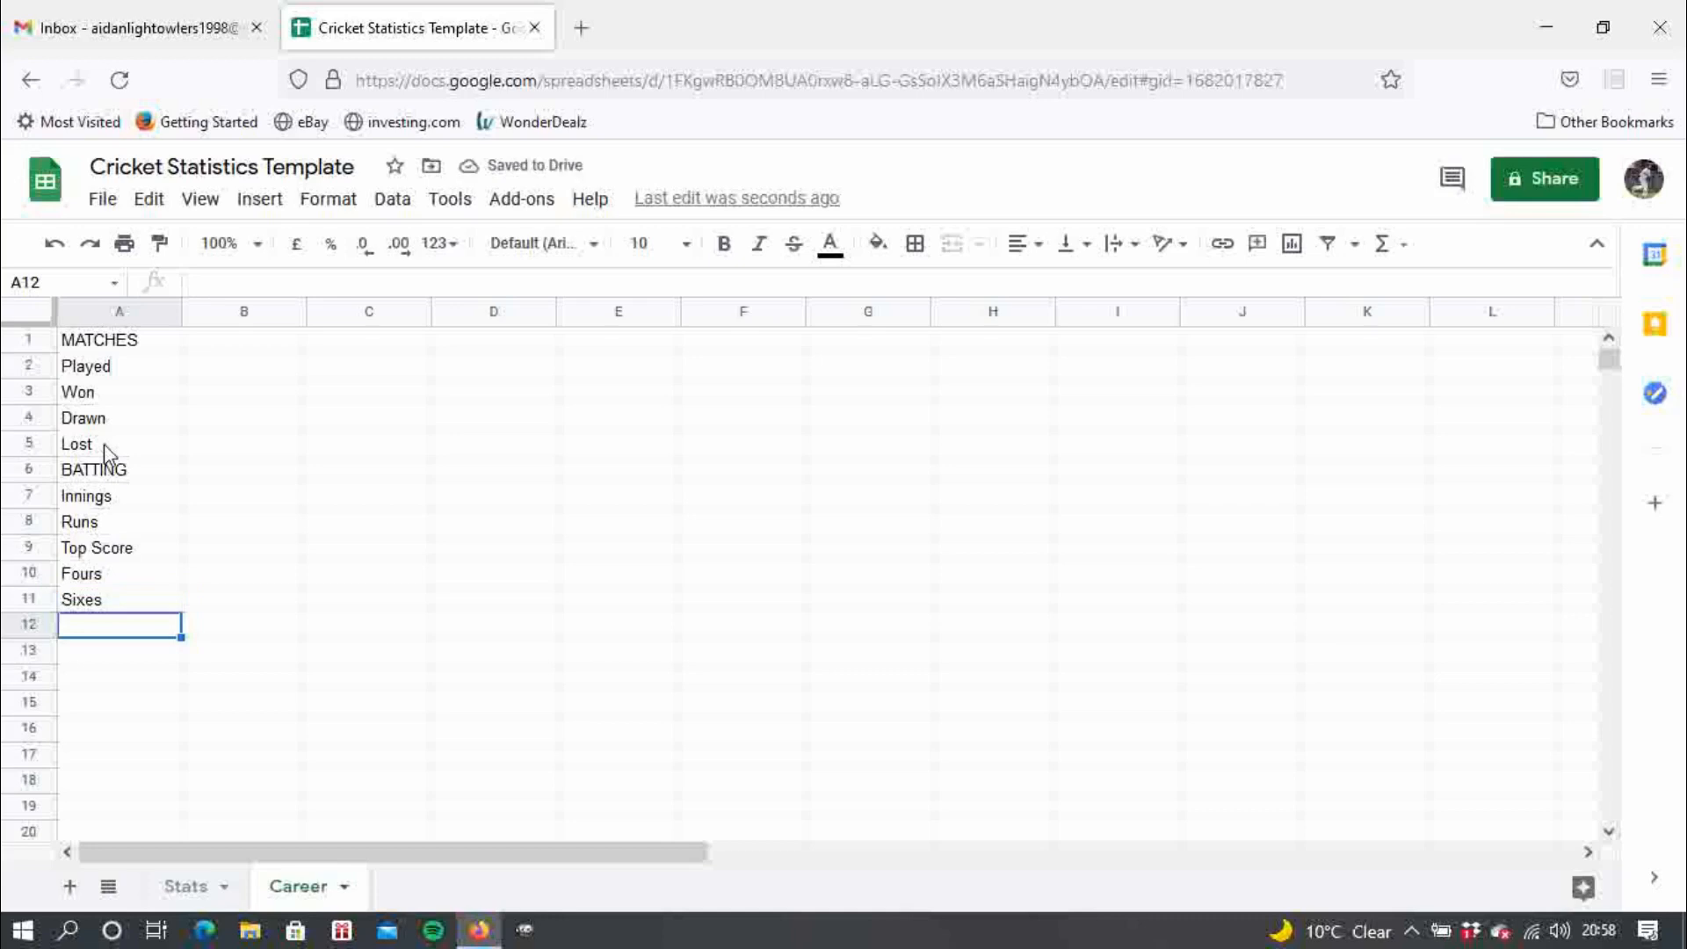
text(Strike)
key(Return)
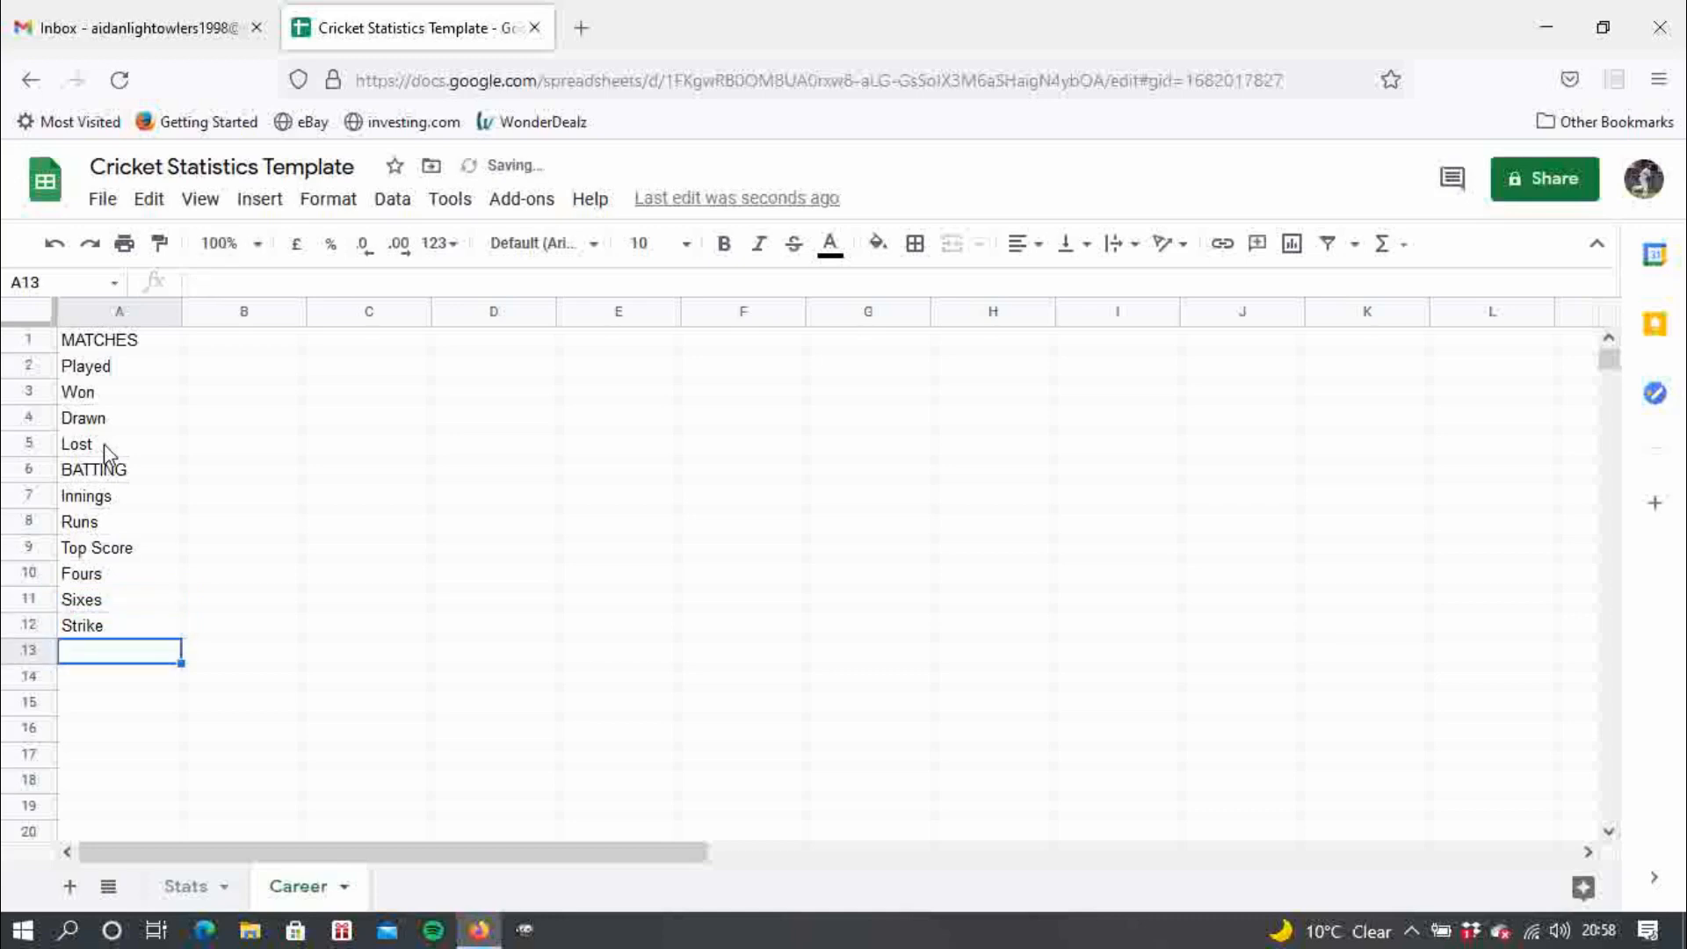
click(134, 634)
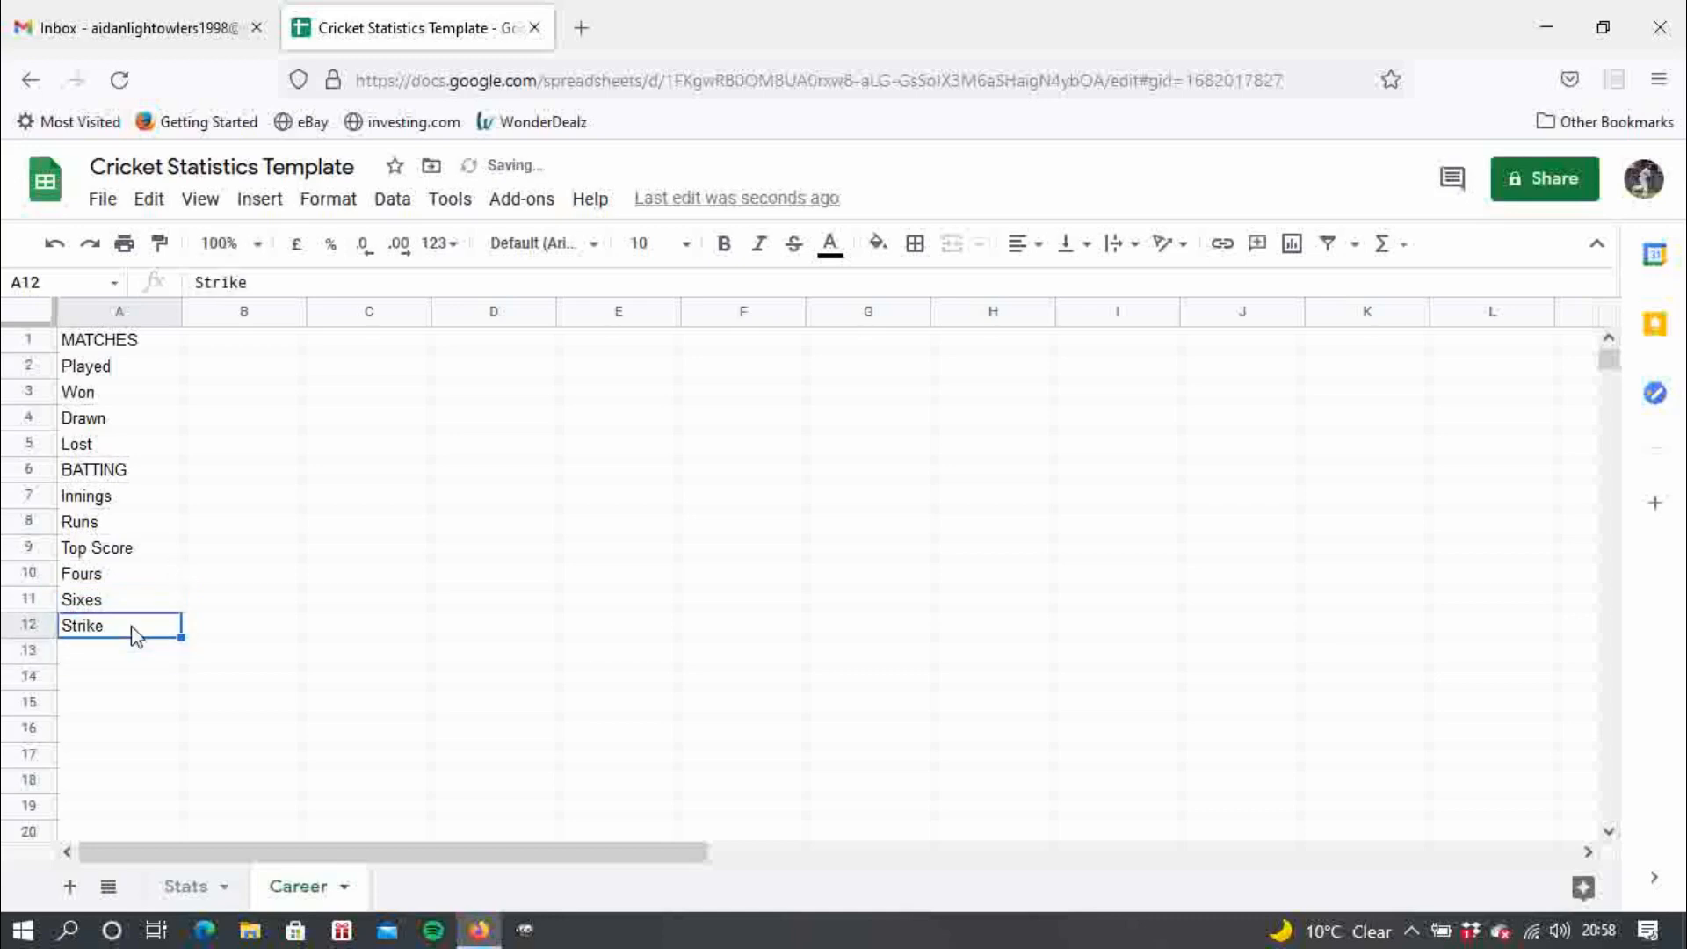
text(Strike)
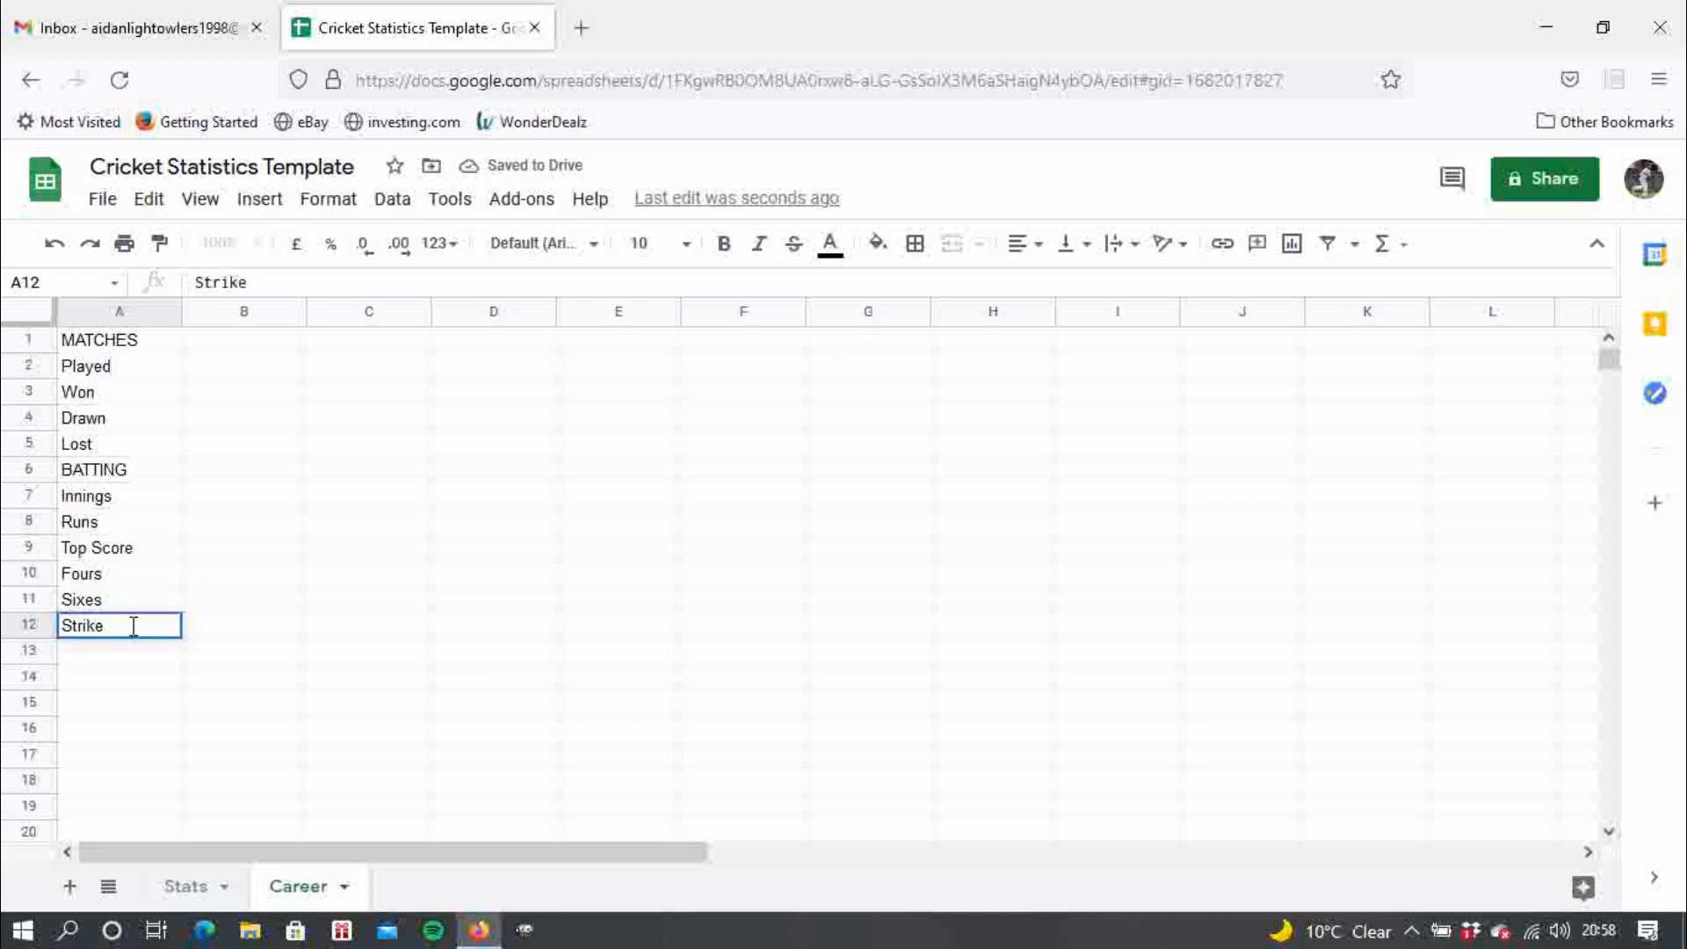
text( Rate)
key(Return)
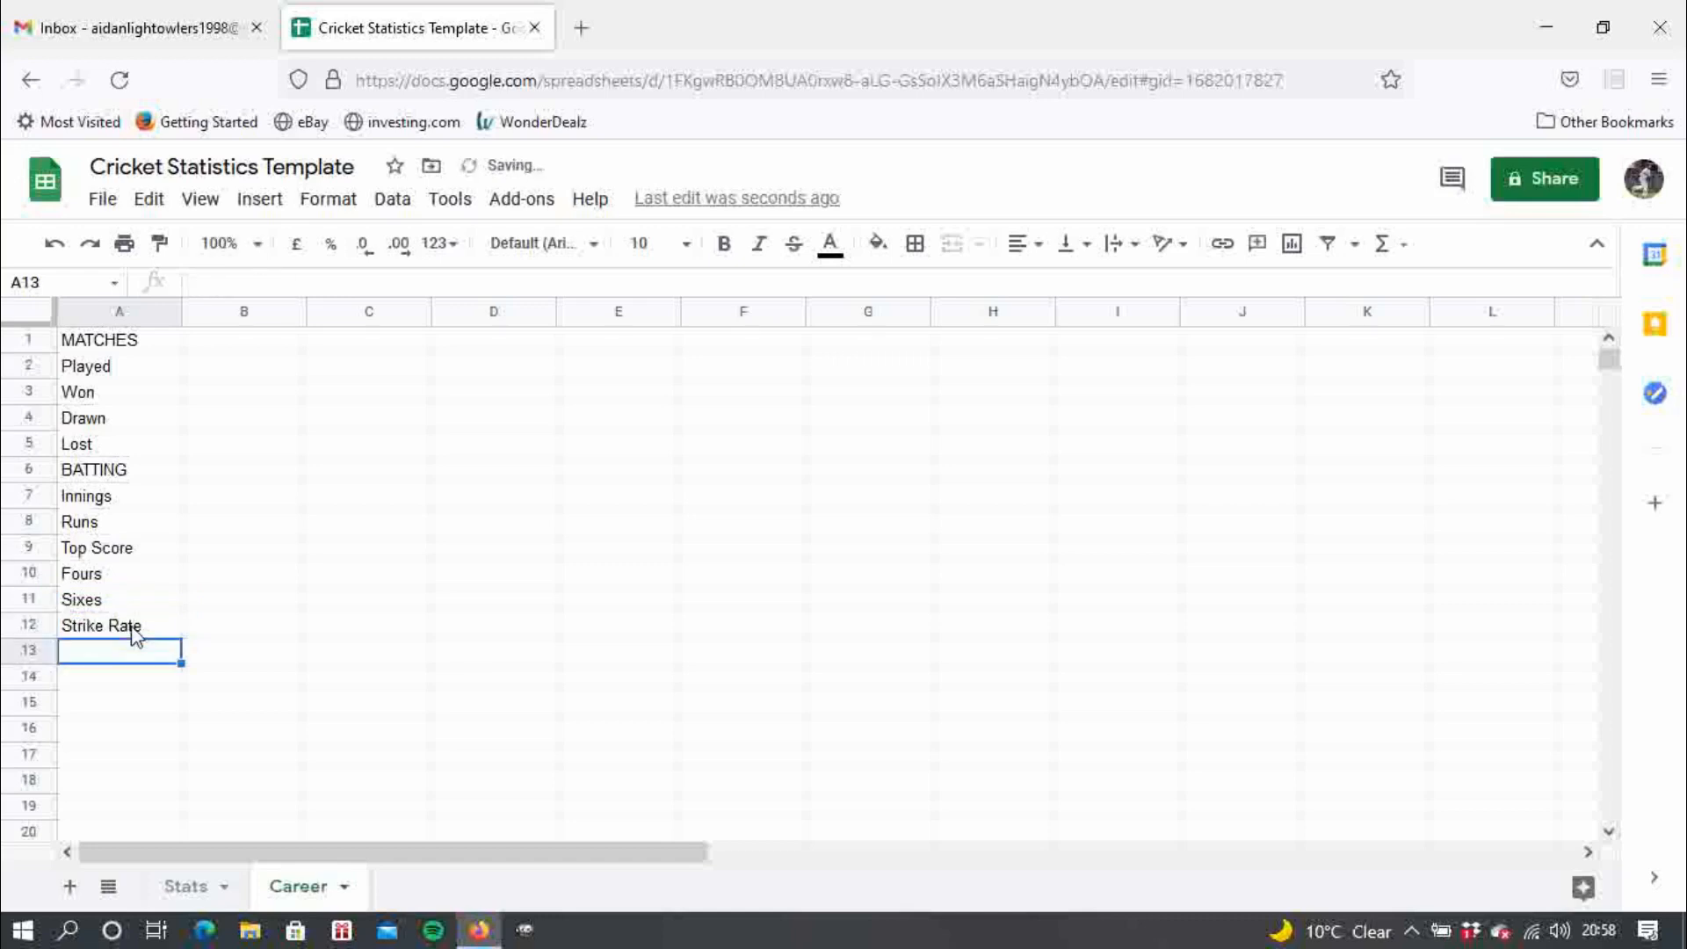
- Complete the batting labels with Average, 50s and 100s in cells A13 to A15
text(A)
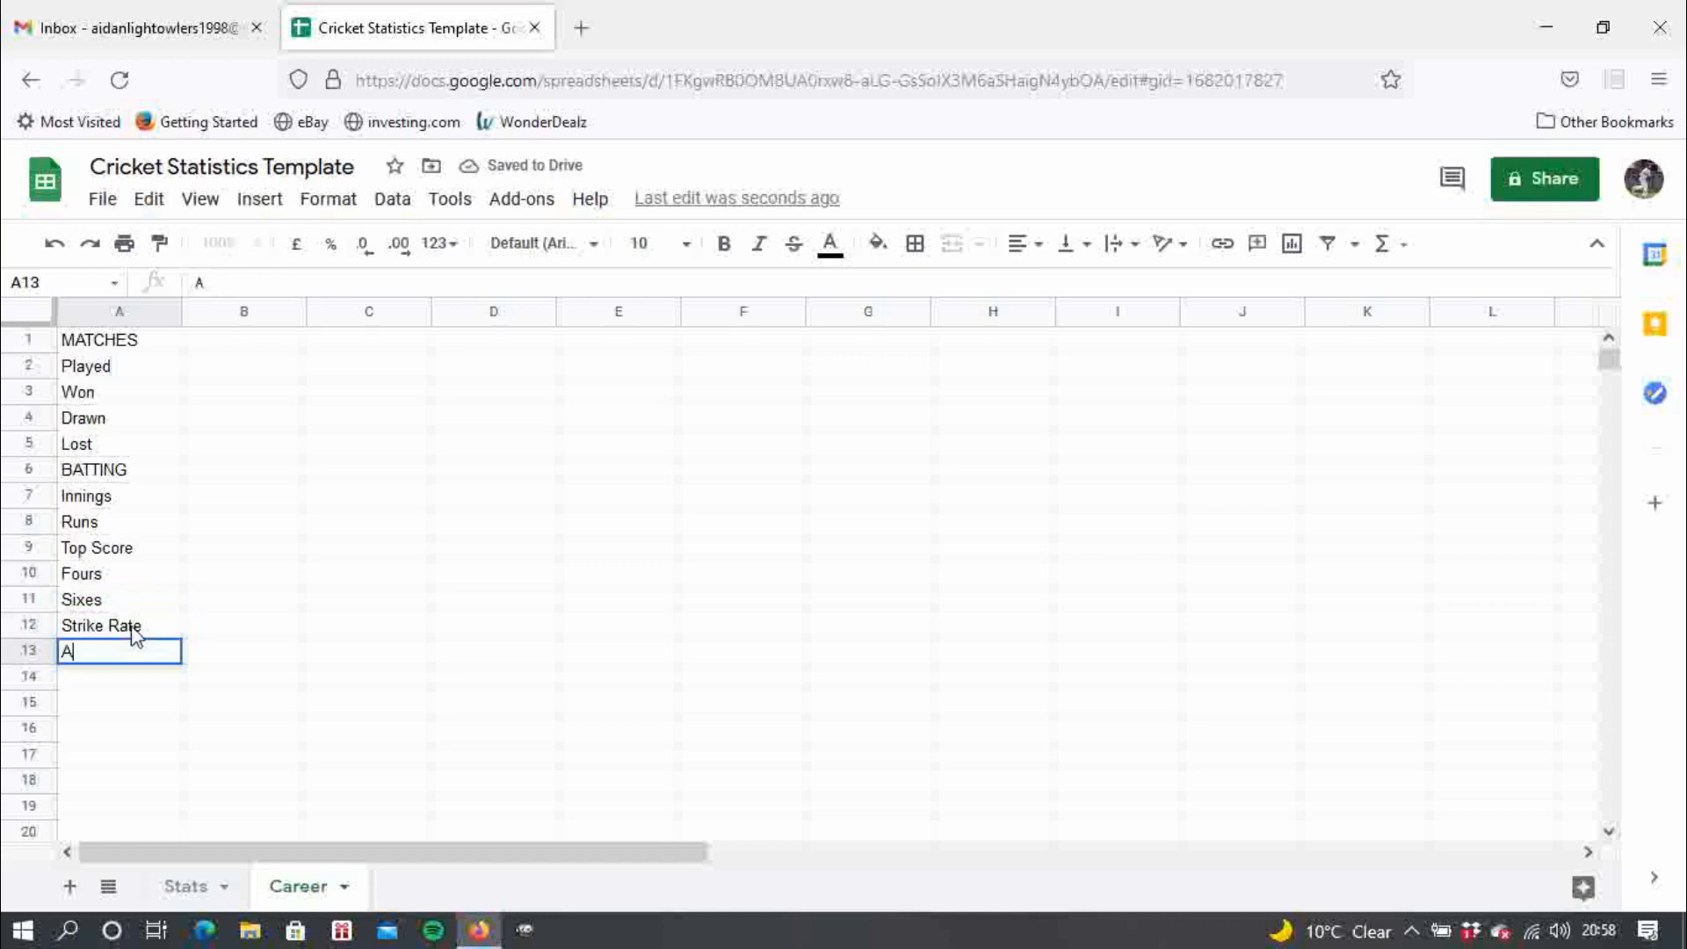
text(verage)
key(Return)
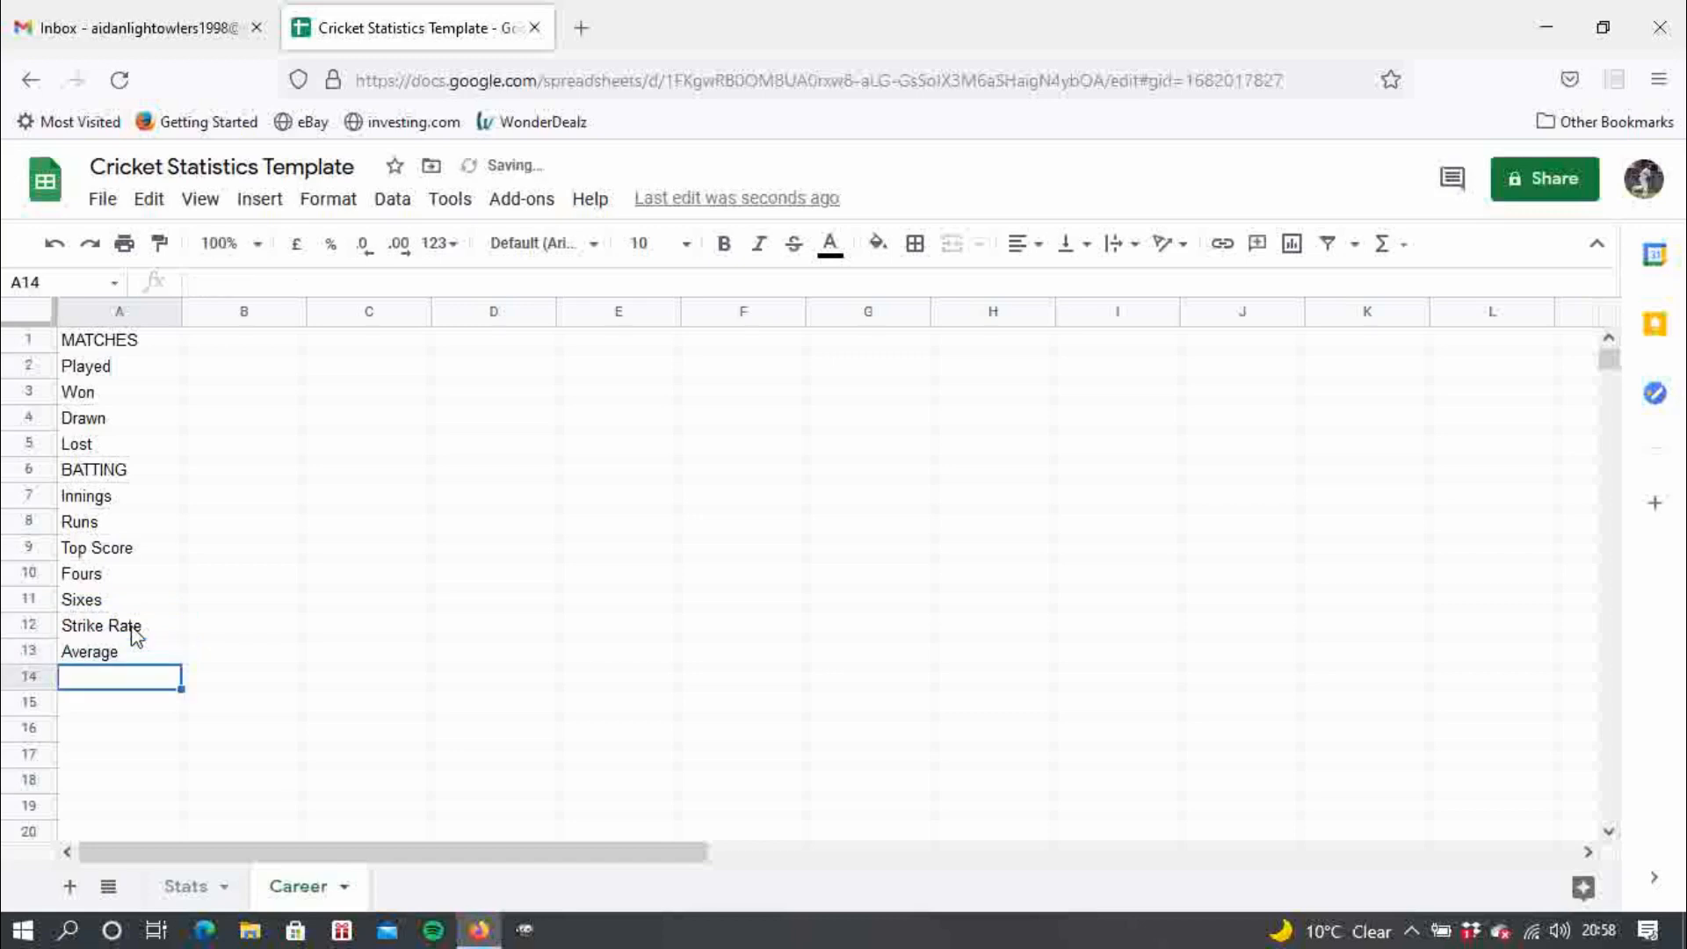
text(50s)
key(Return)
text(1)
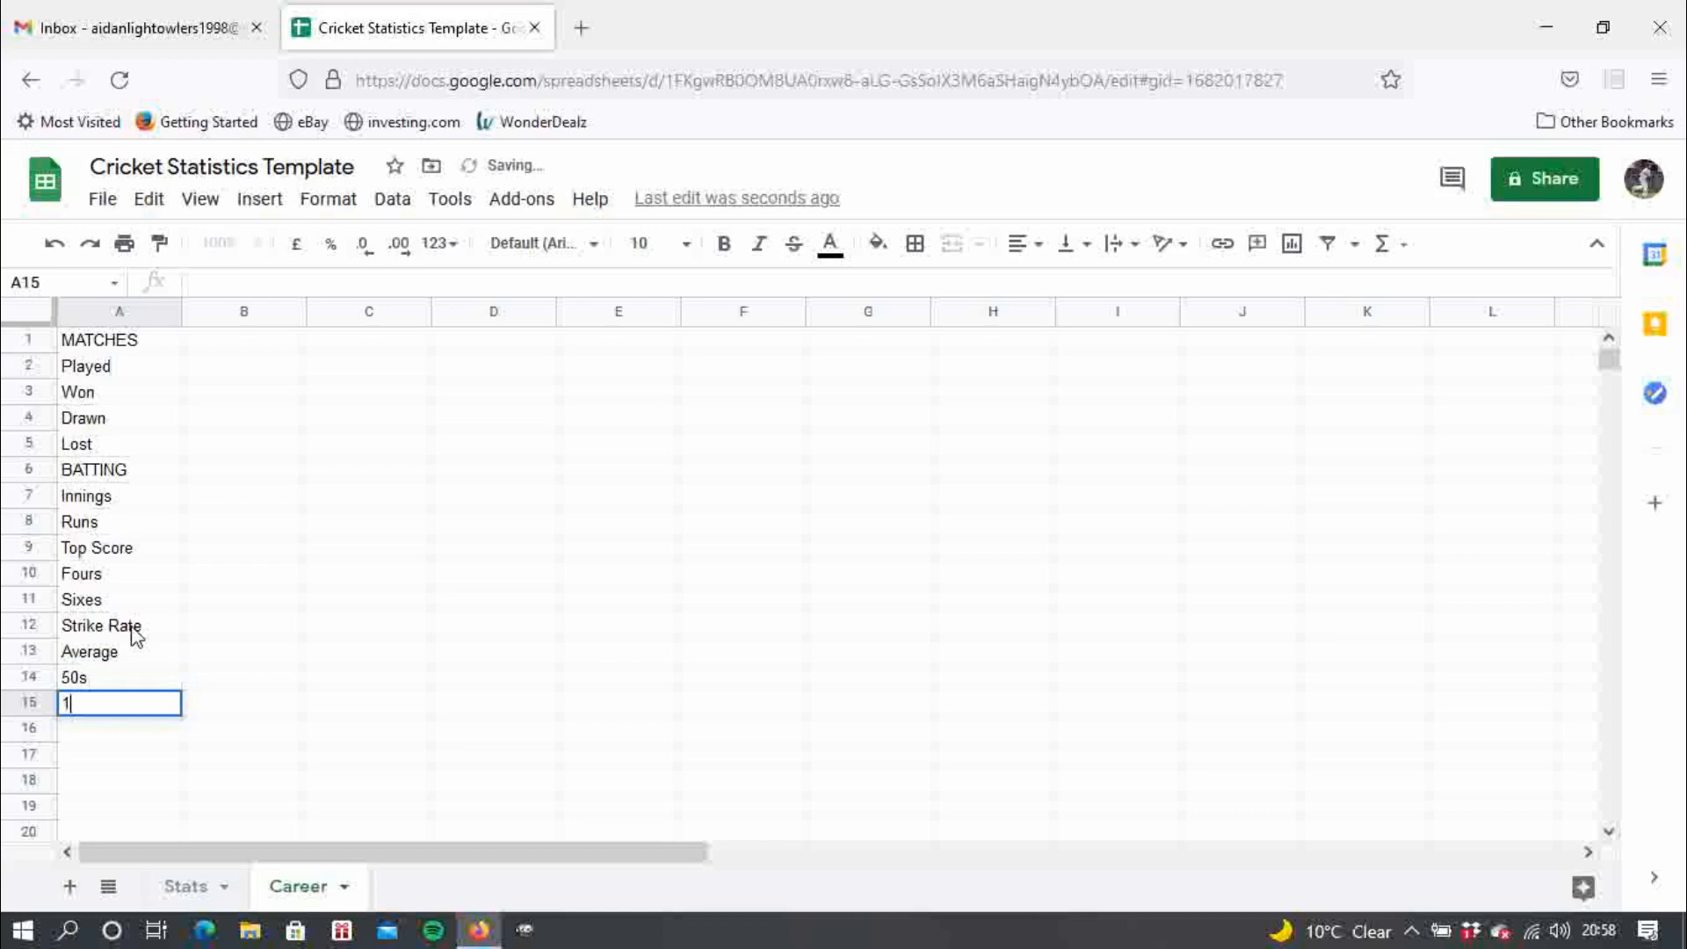
text(00s)
key(Return)
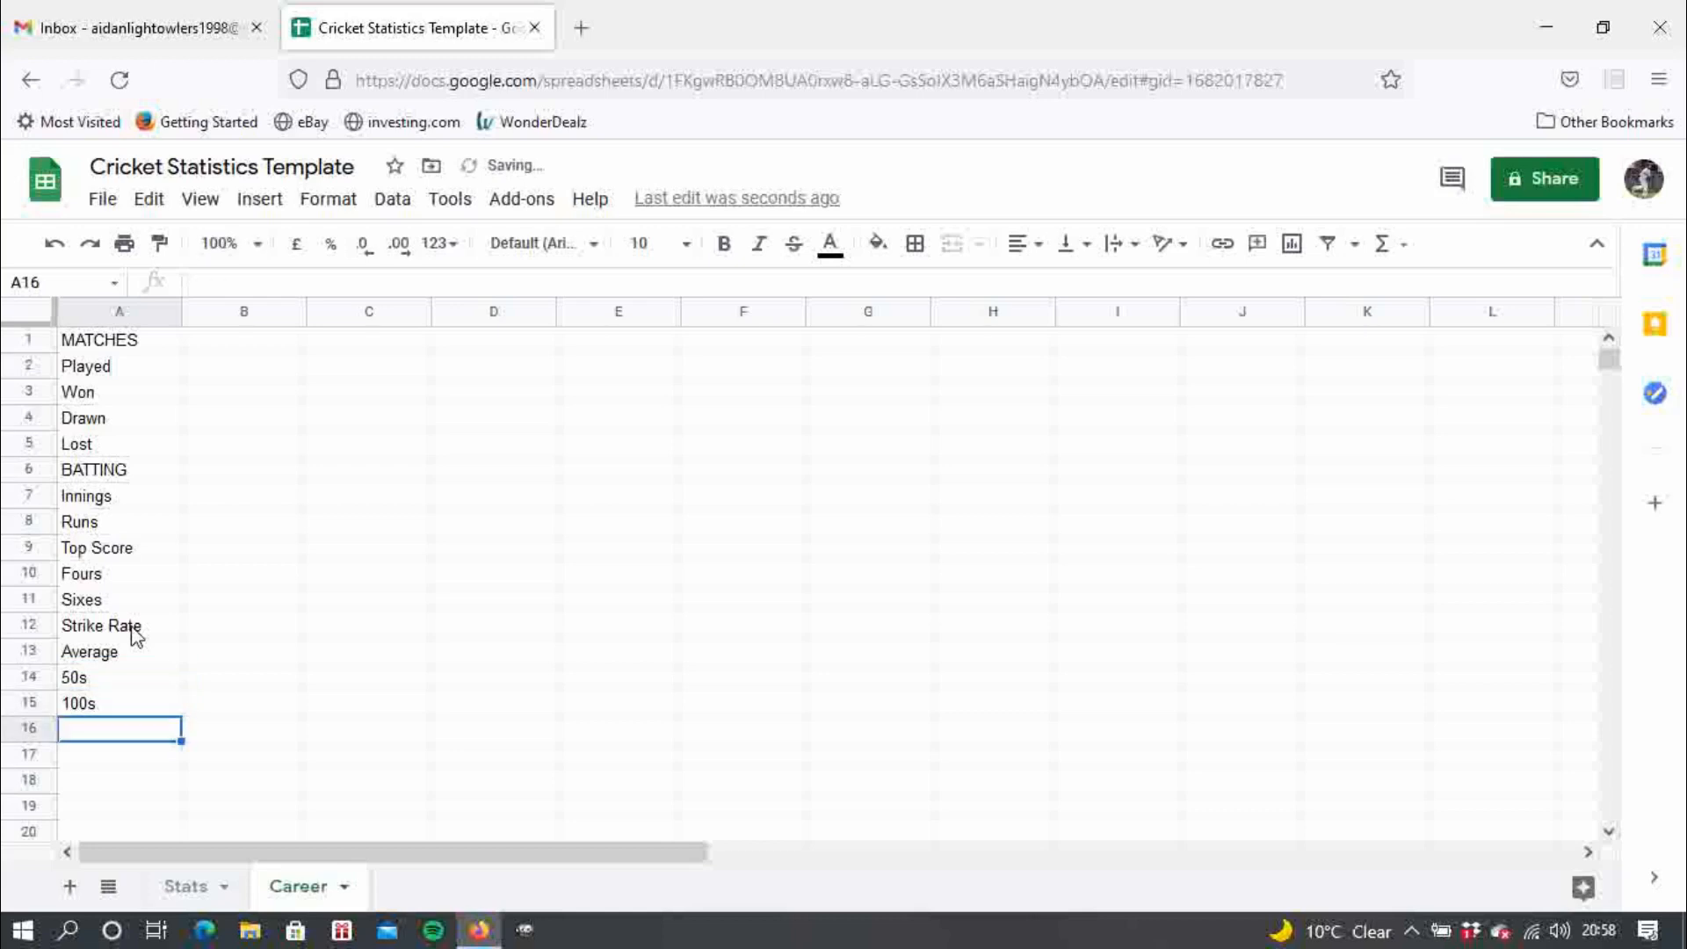
- Enter the heading BOWLING in cell A16, followed by Wickets, Strike Rate and Economy in cells A17 to A19
text(BOWLING)
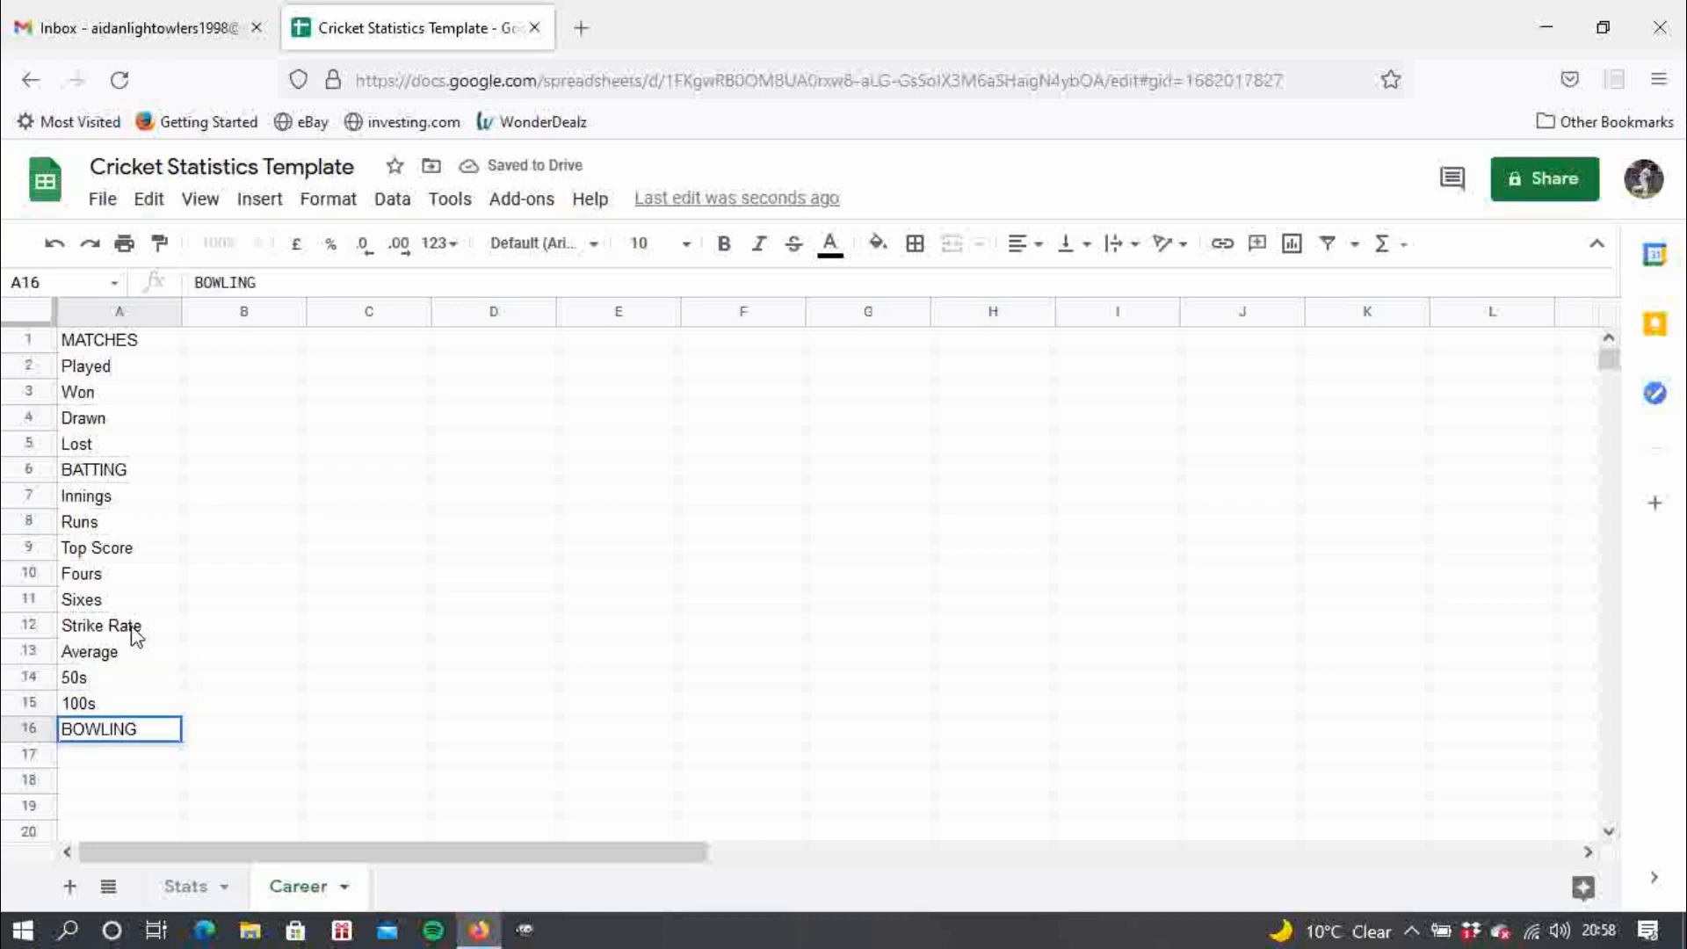
key(Return)
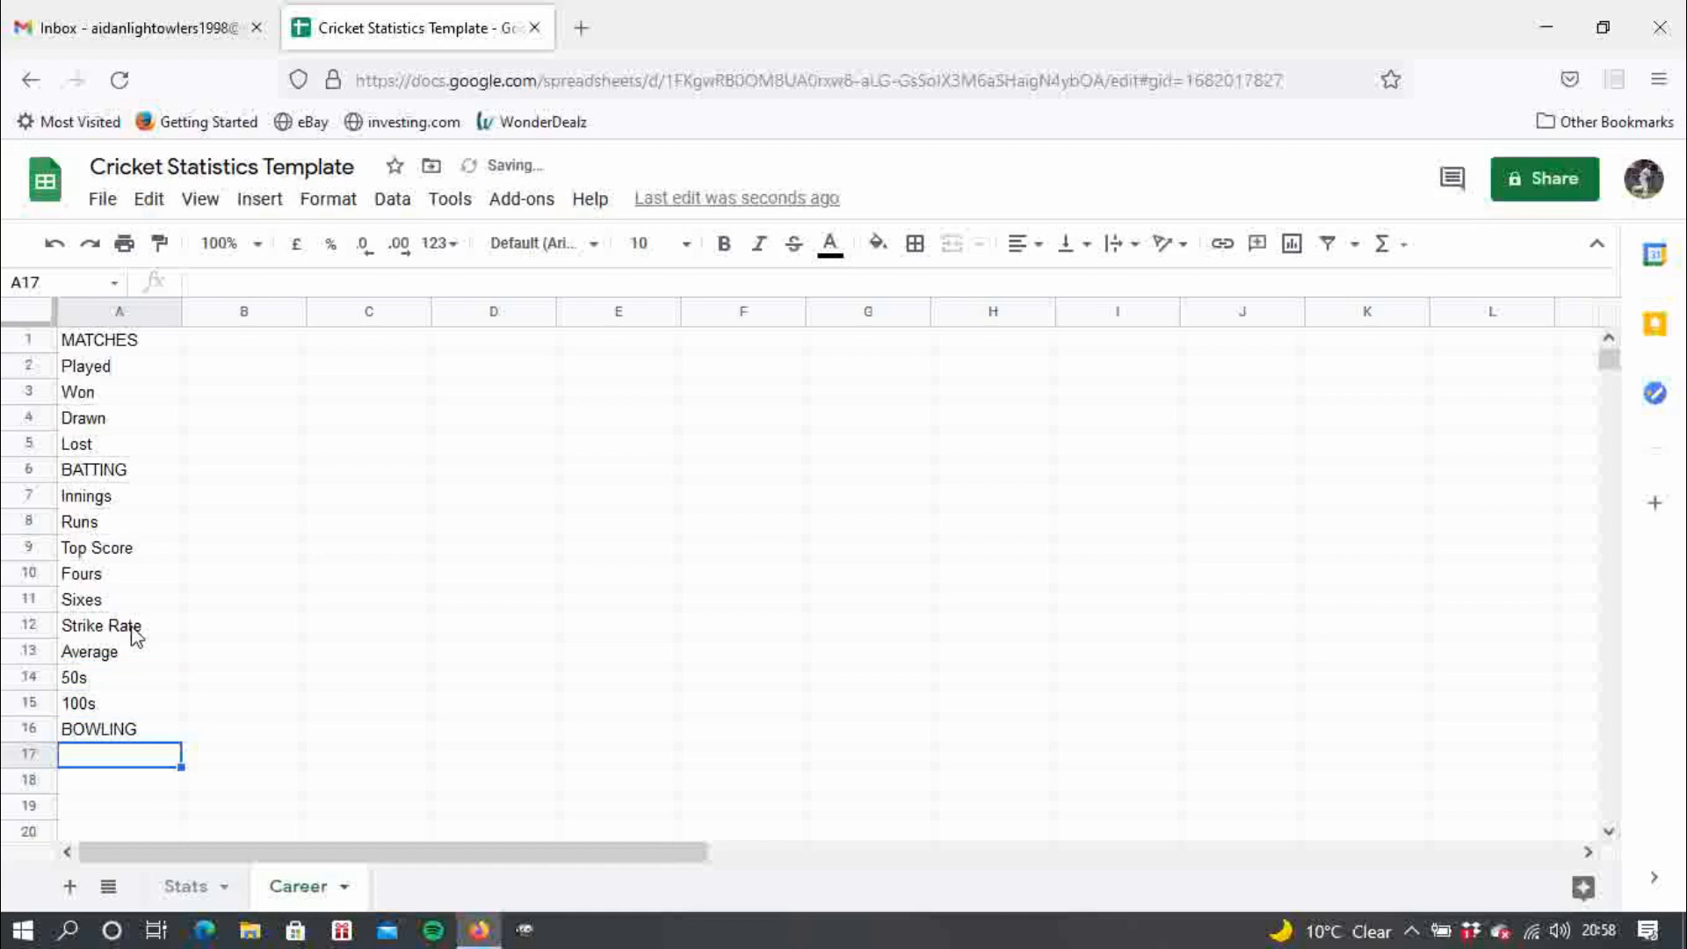
text(Wickets)
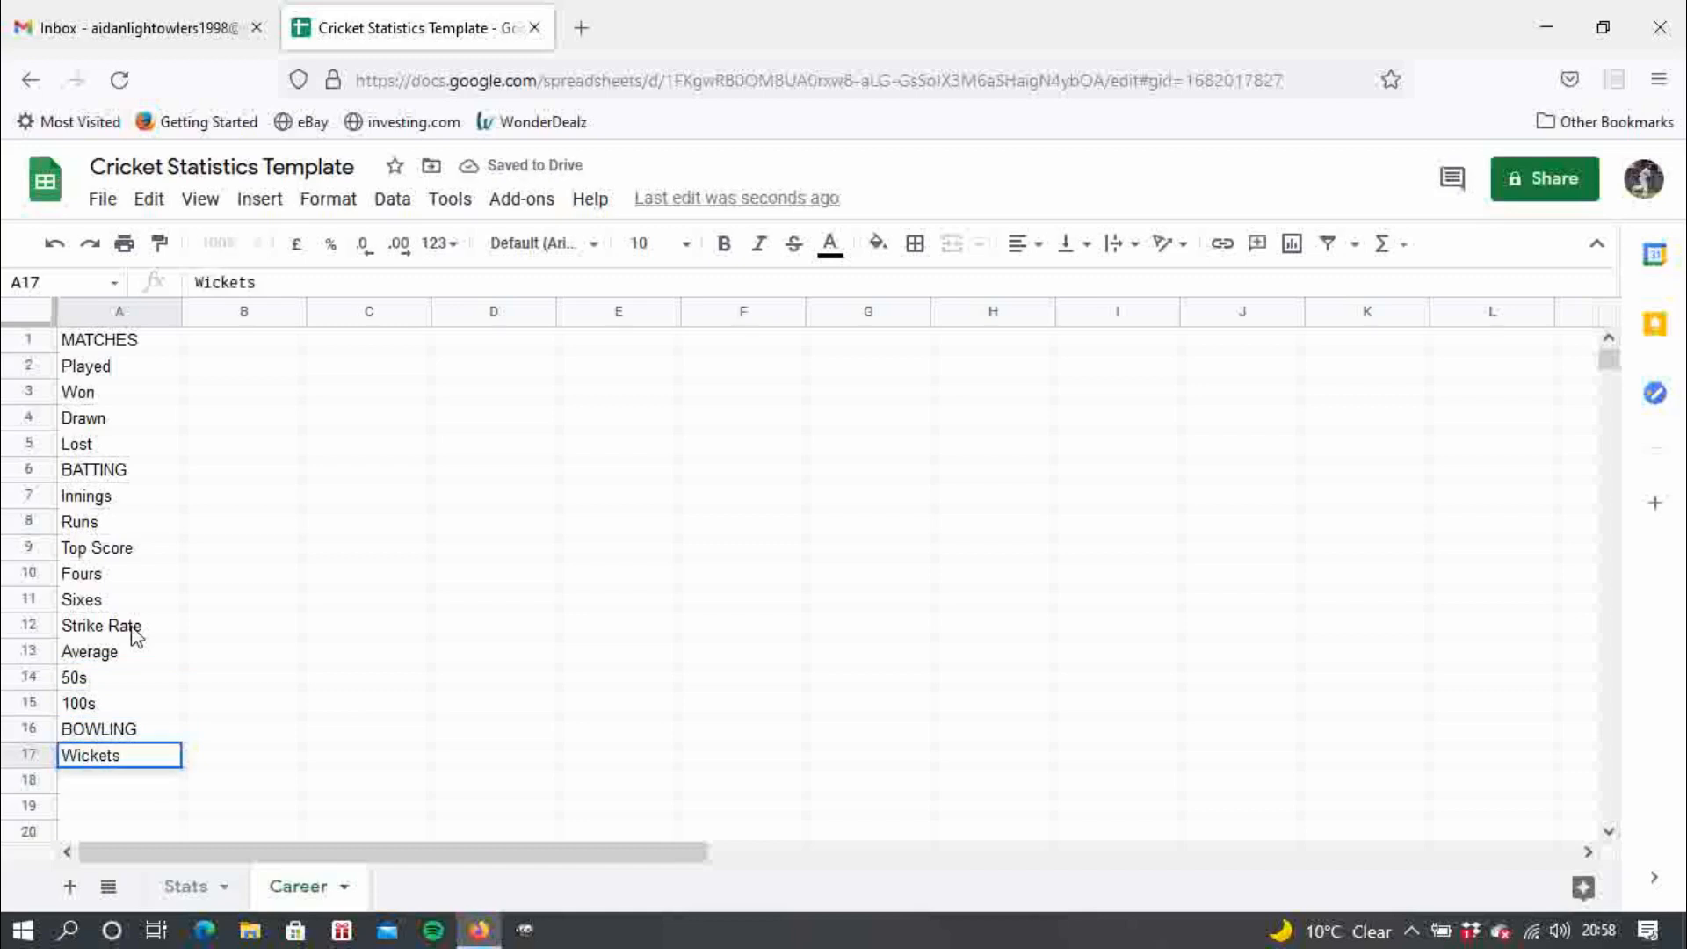
key(Return)
text(St)
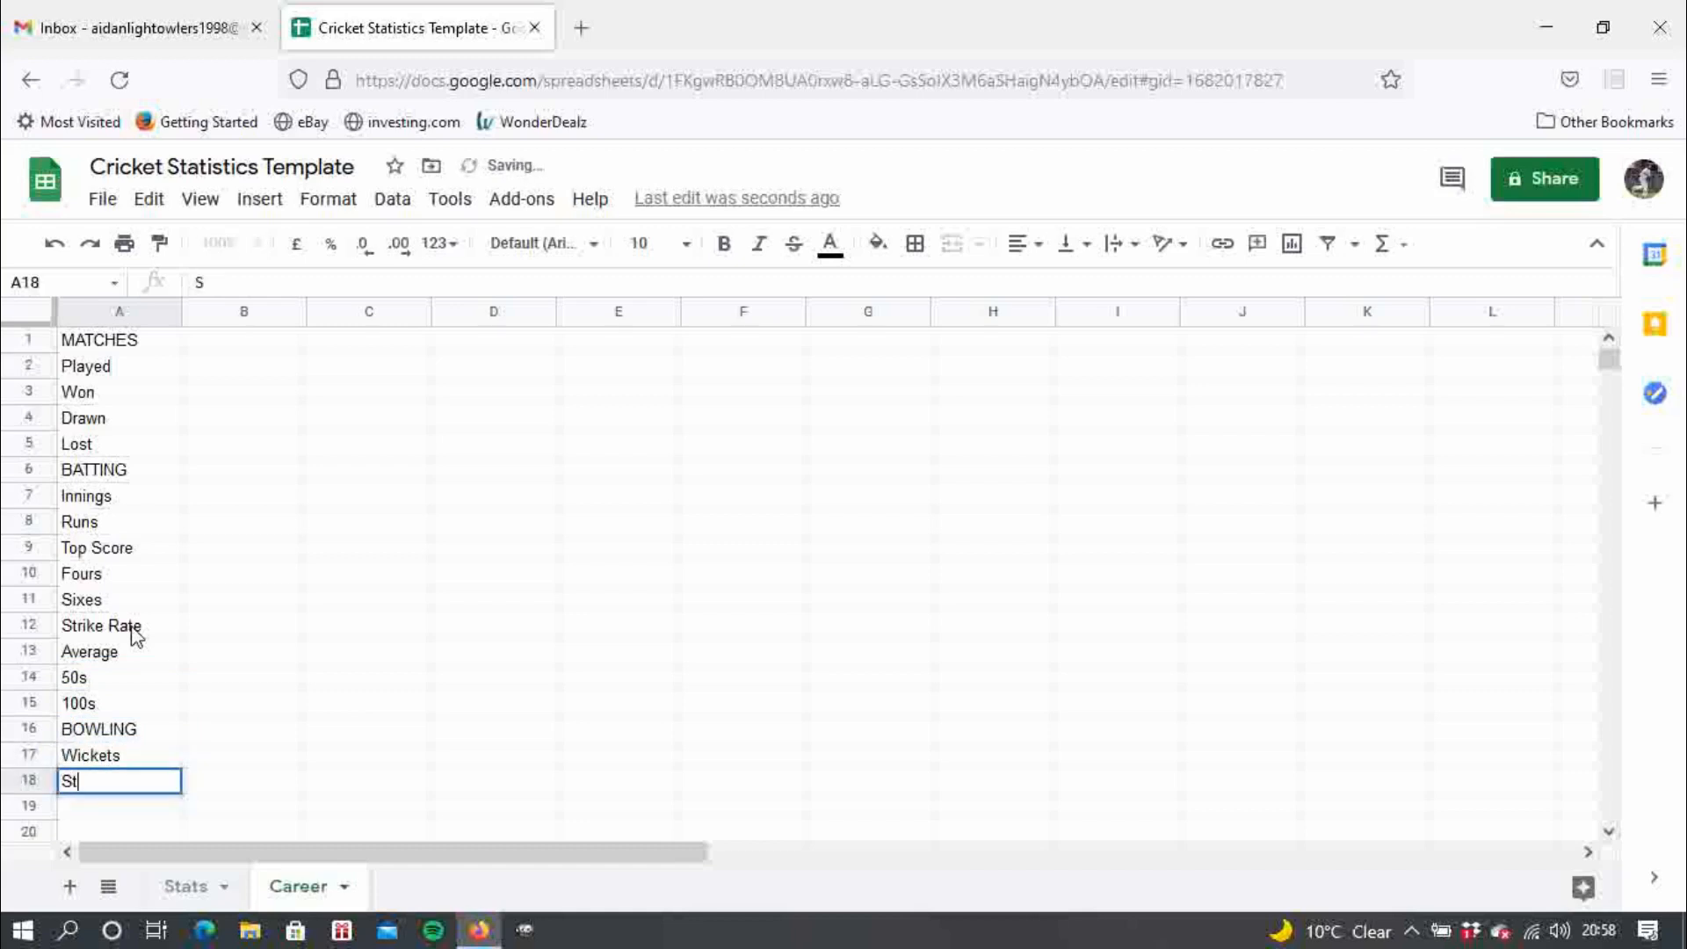
text(rike Rate)
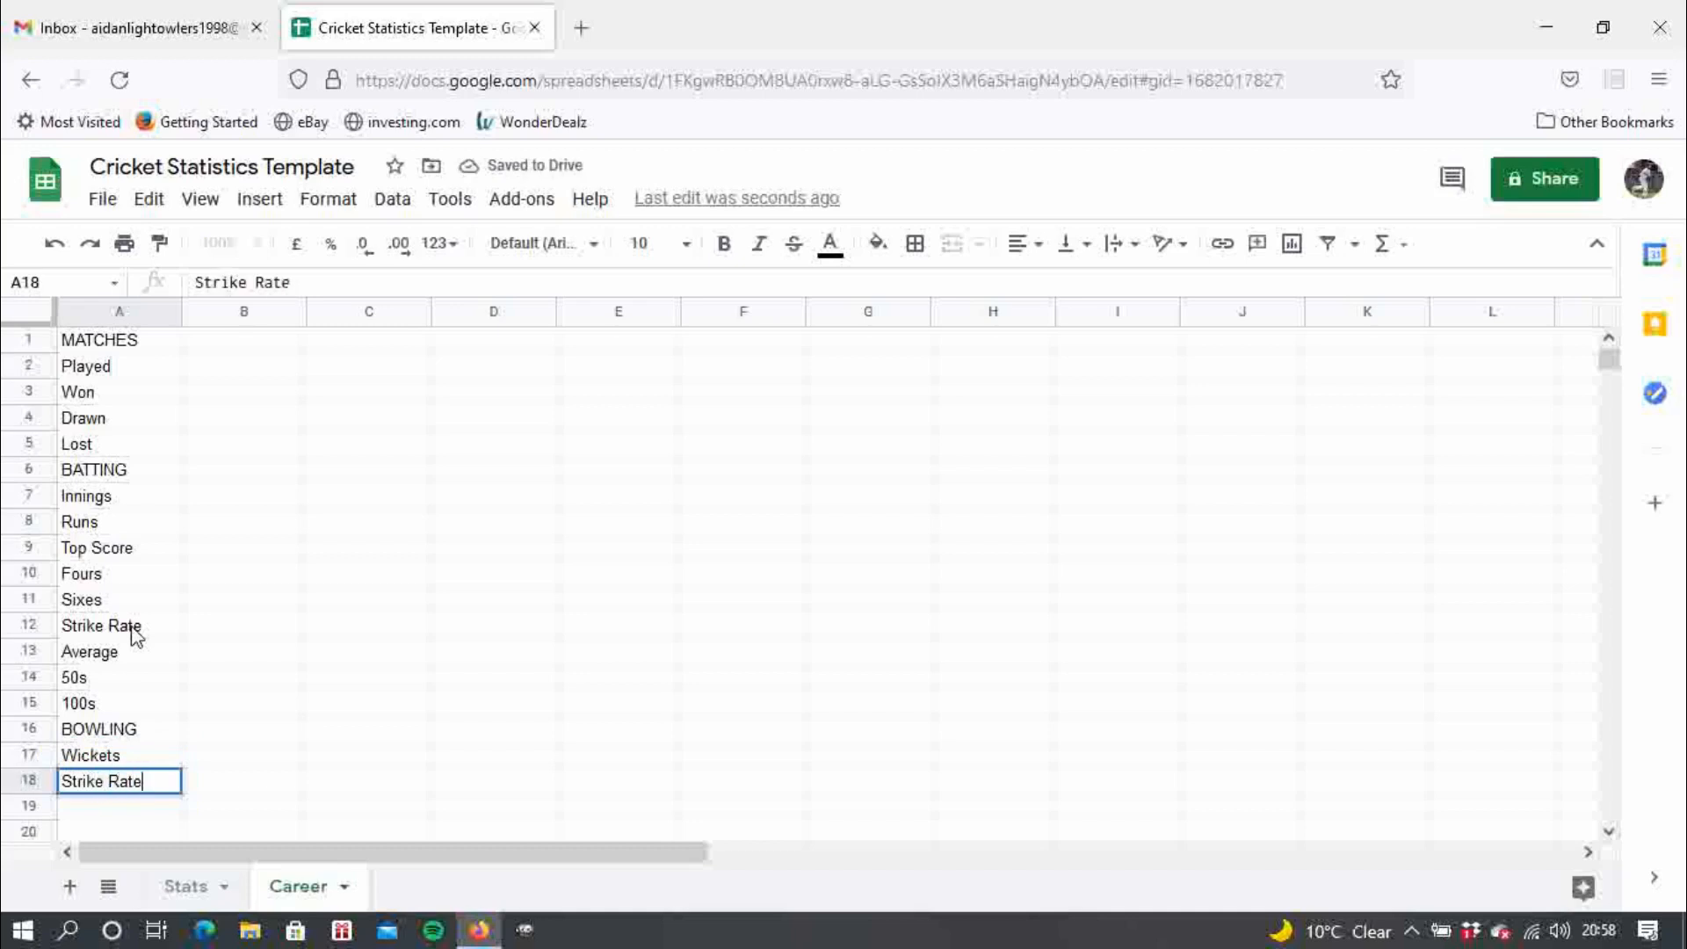
key(Return)
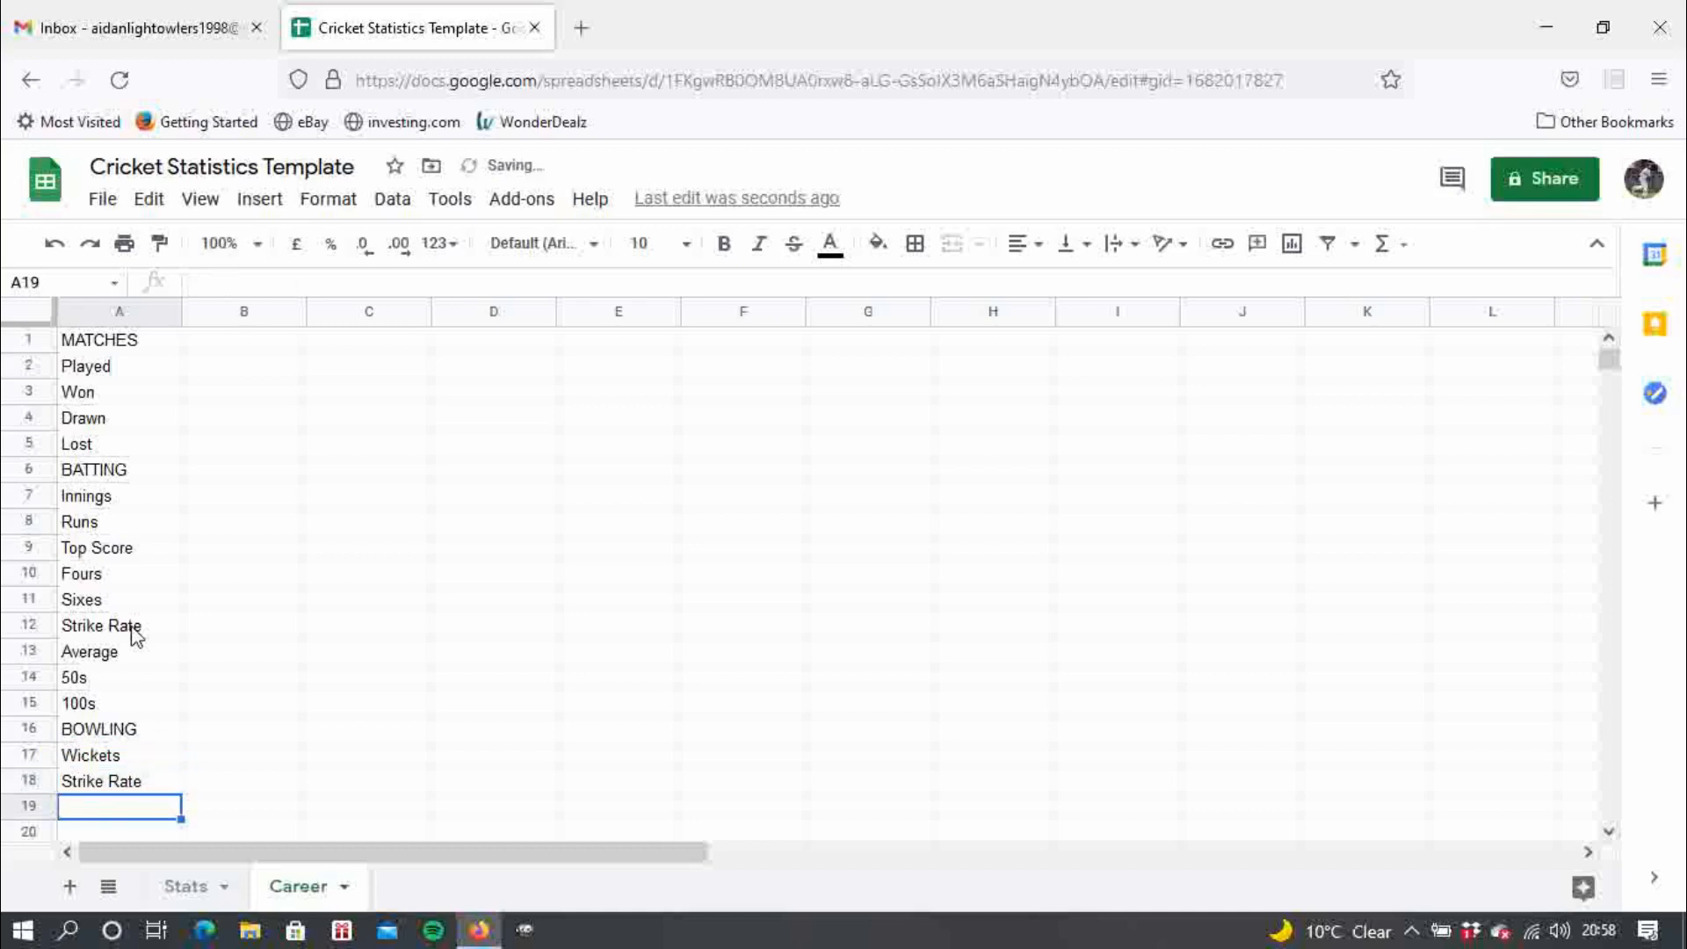
text(Economo)
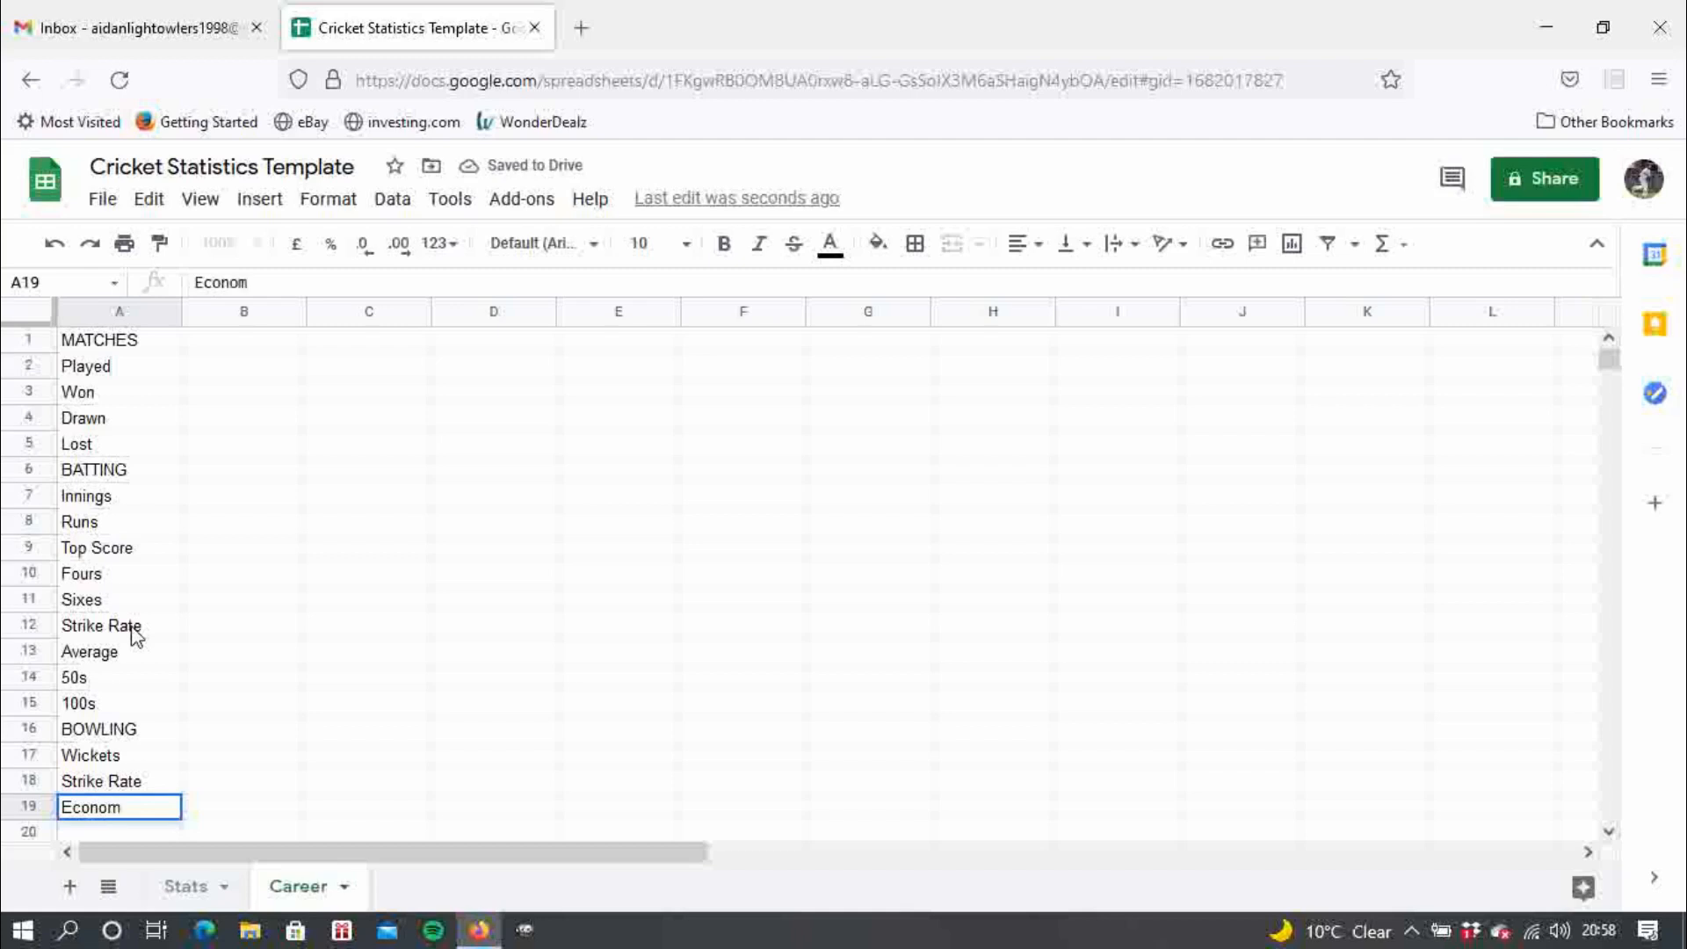
key(BackSpace)
key(BackSpace)
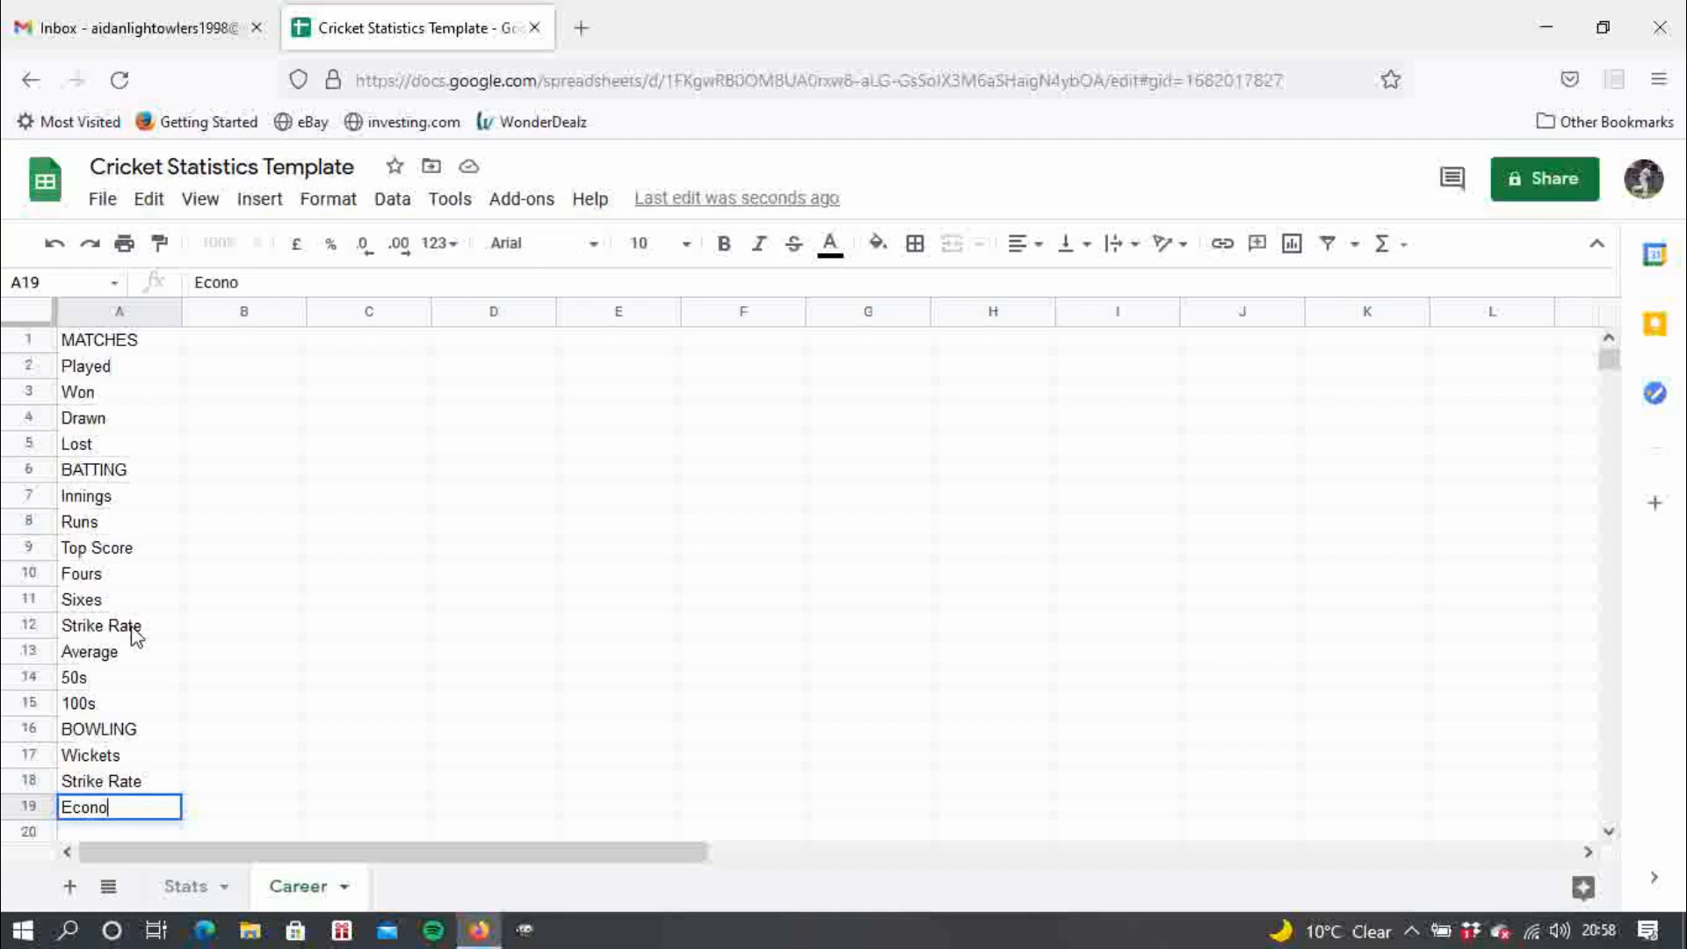
text(my)
key(Return)
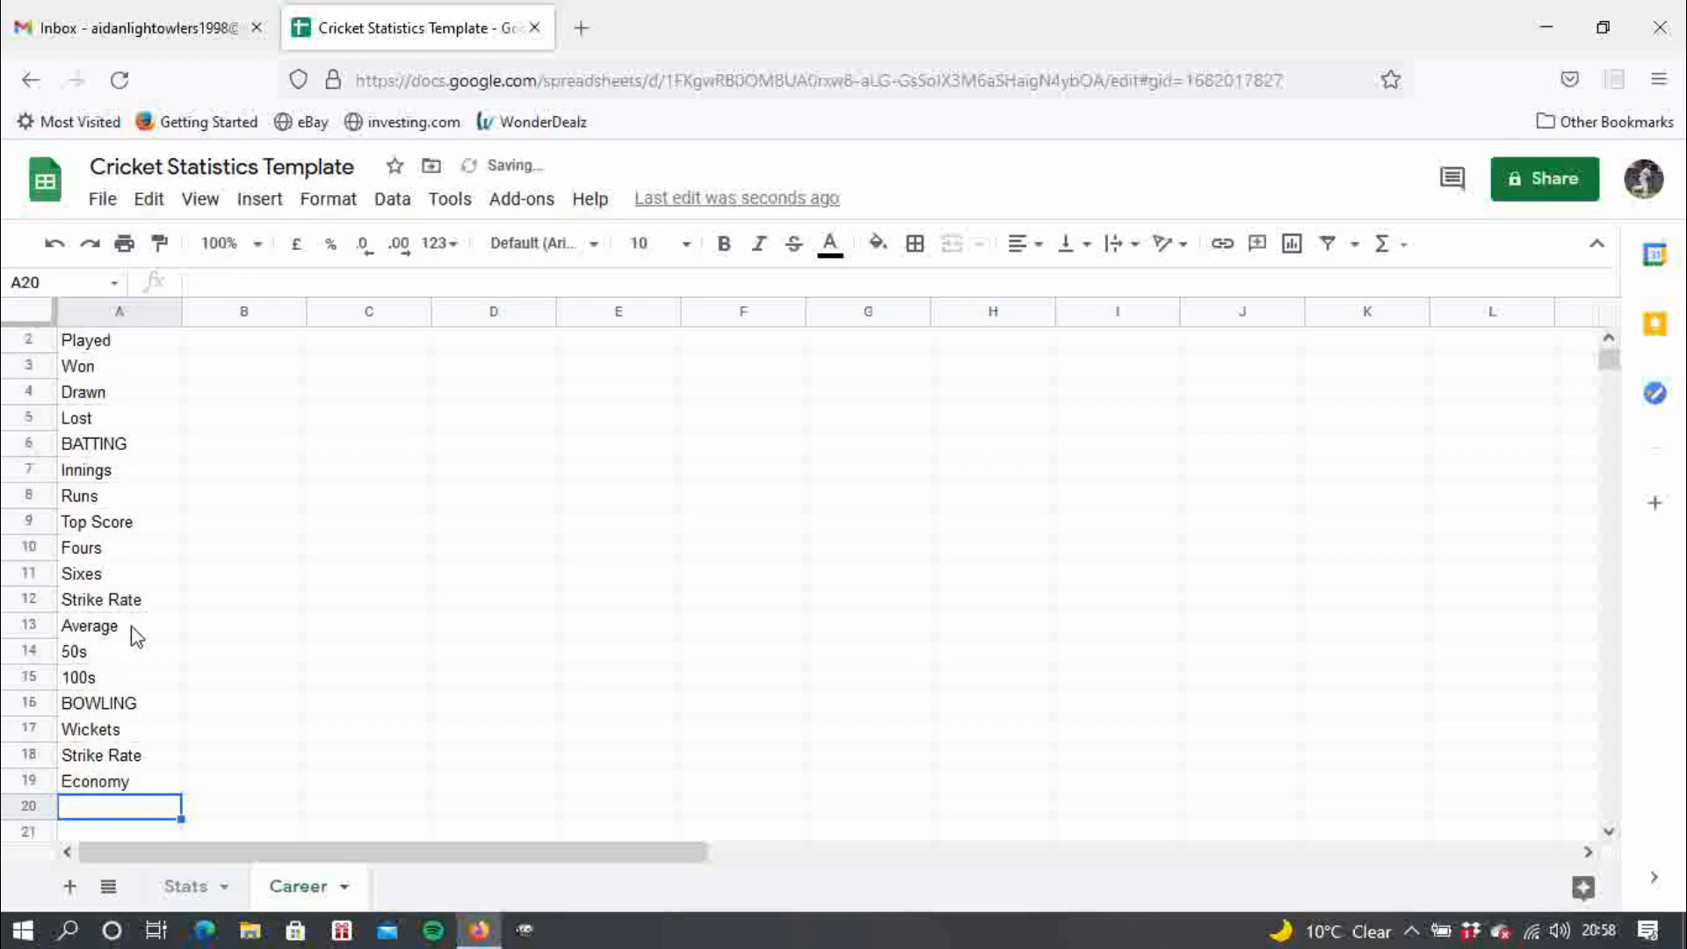
- Add the bowling label Best Figures in cell A20, below Economy
text(Best )
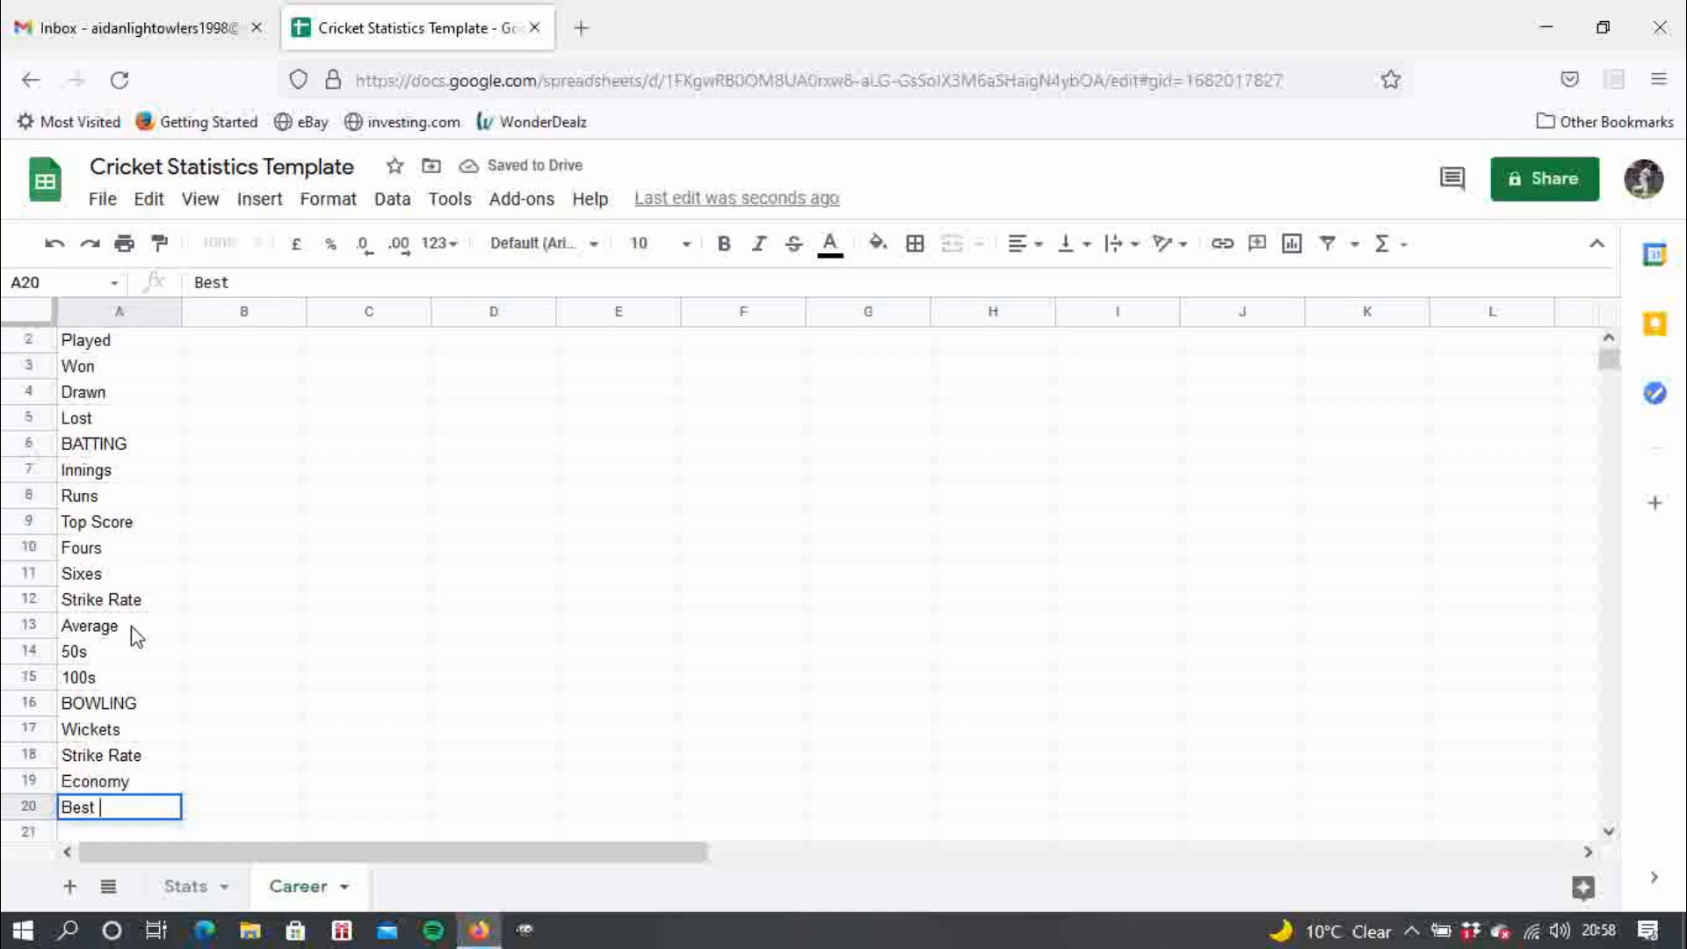
text(Figues)
key(BackSpace)
key(BackSpace)
key(BackSpace)
text(ures)
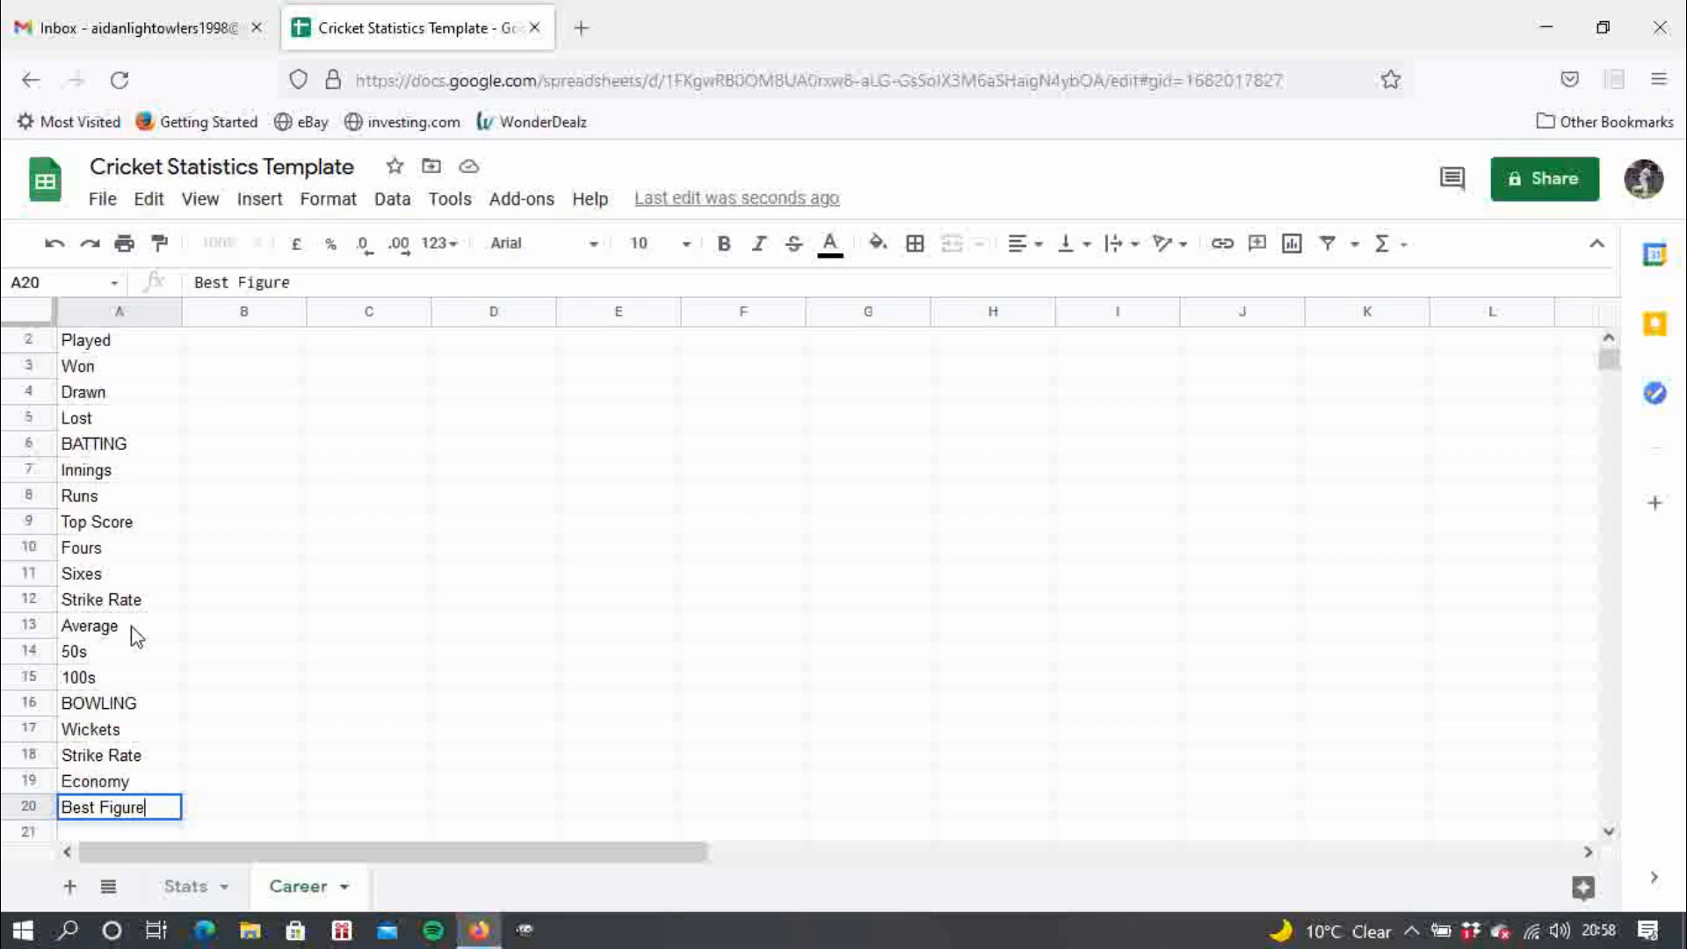
key(Return)
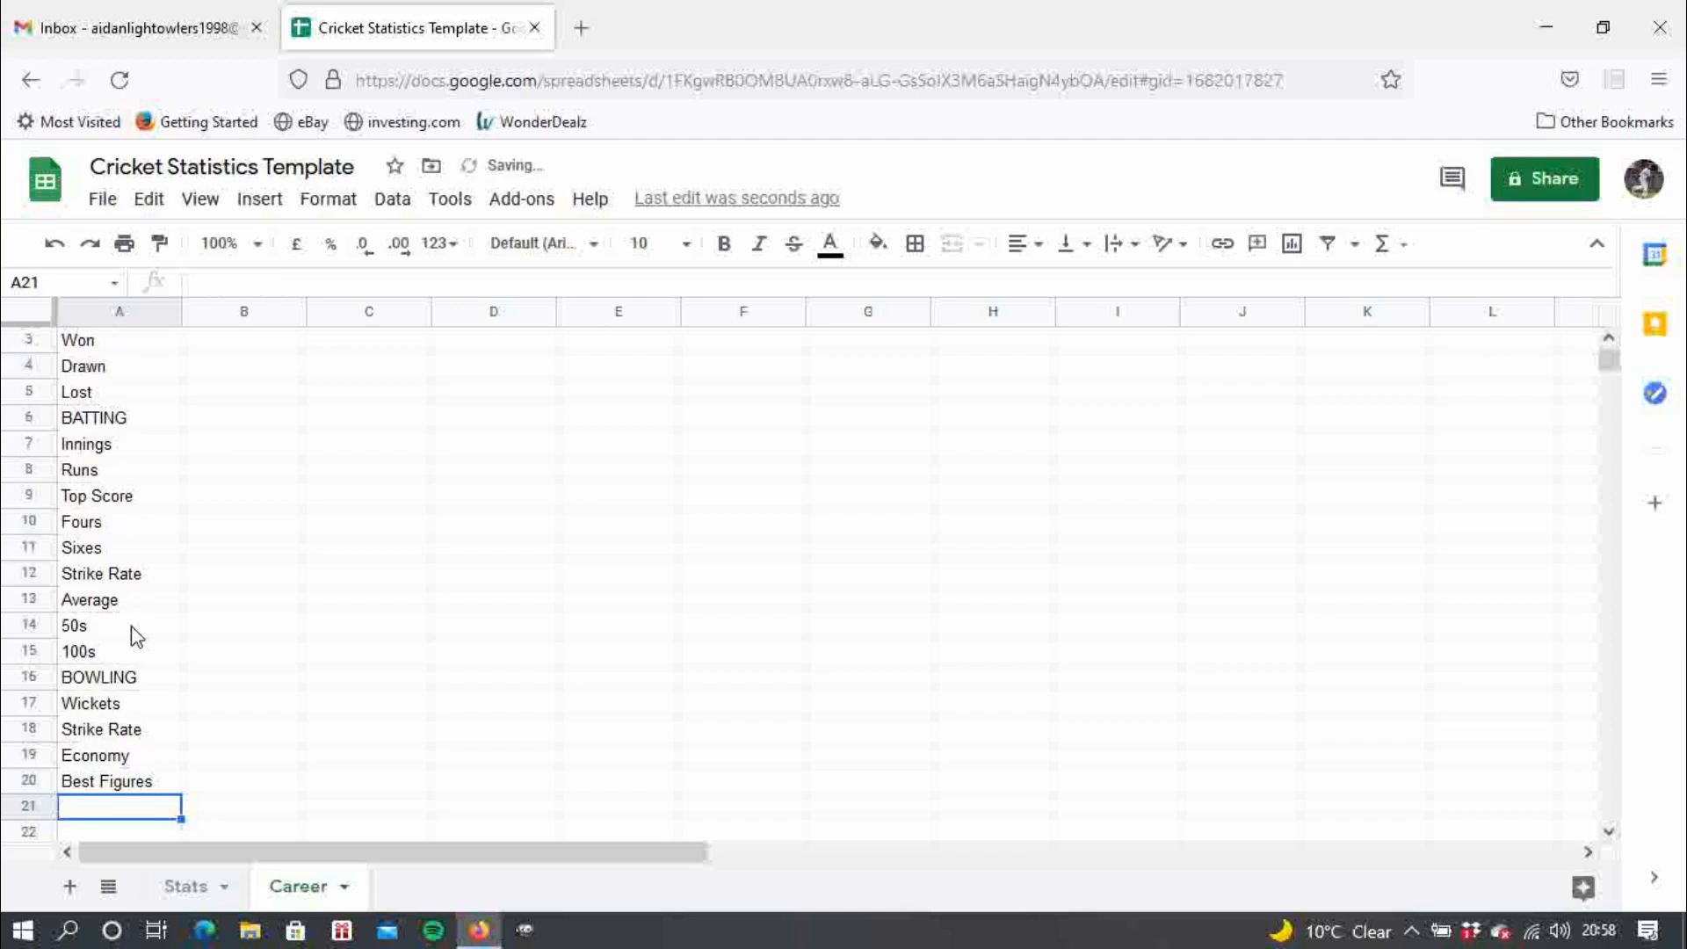
- Enter the heading FIELDING in cell A21, followed by Catches, Run Outs and Stumpings in cells A22 to A24
text(FIELDING)
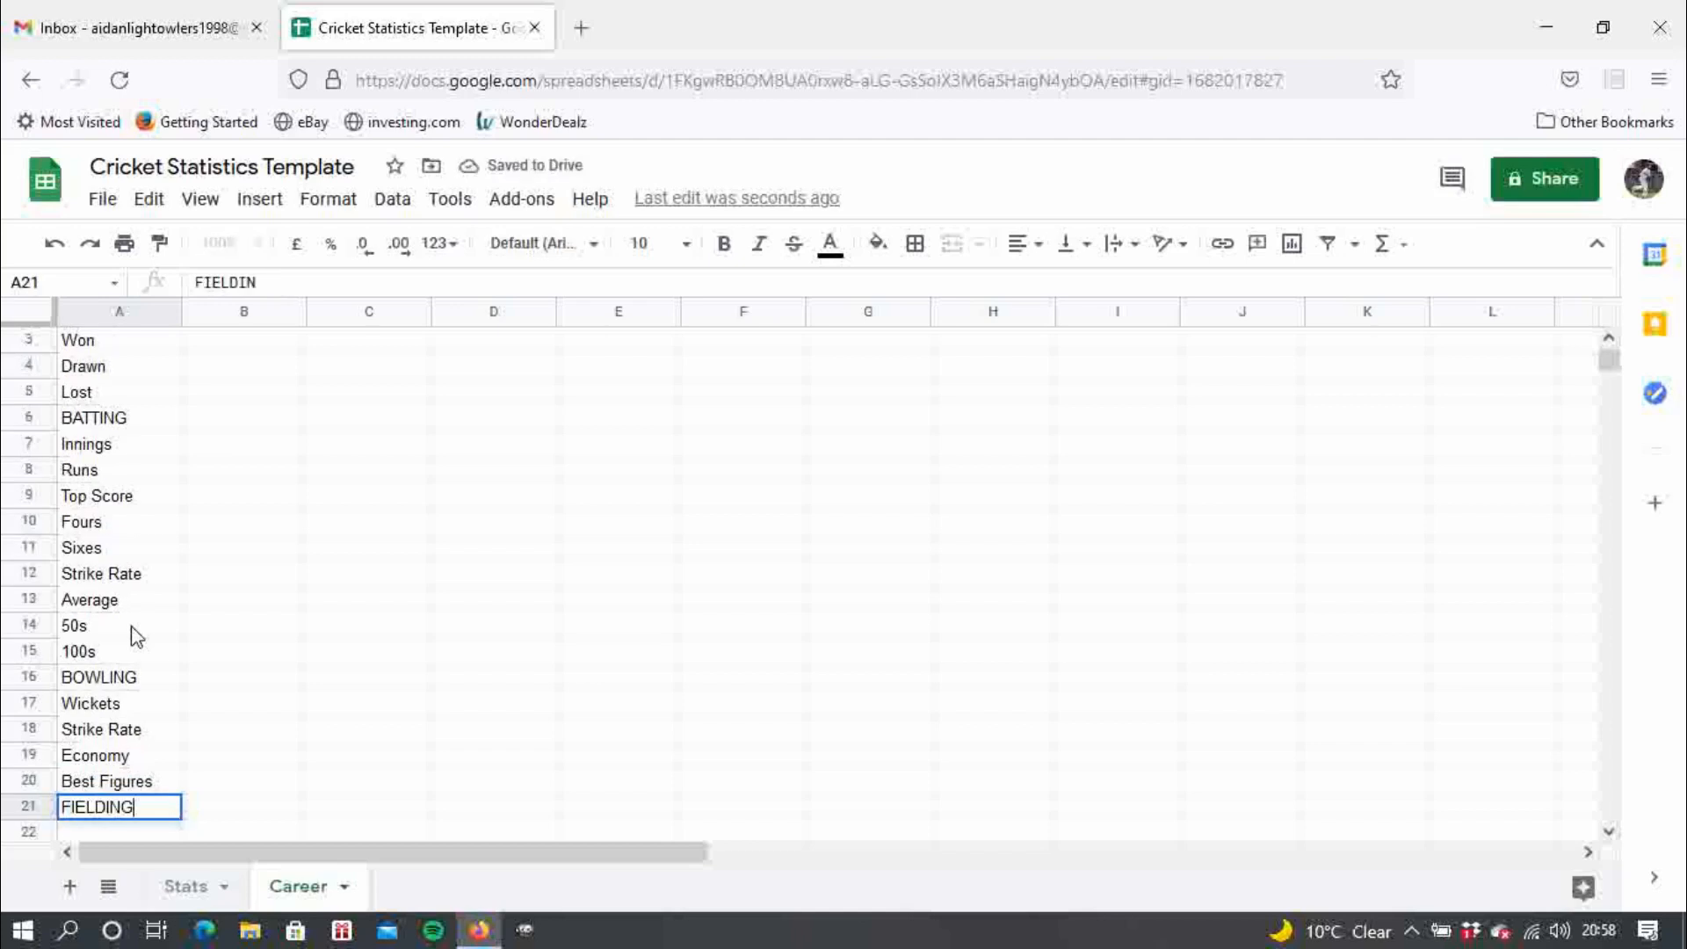
key(Return)
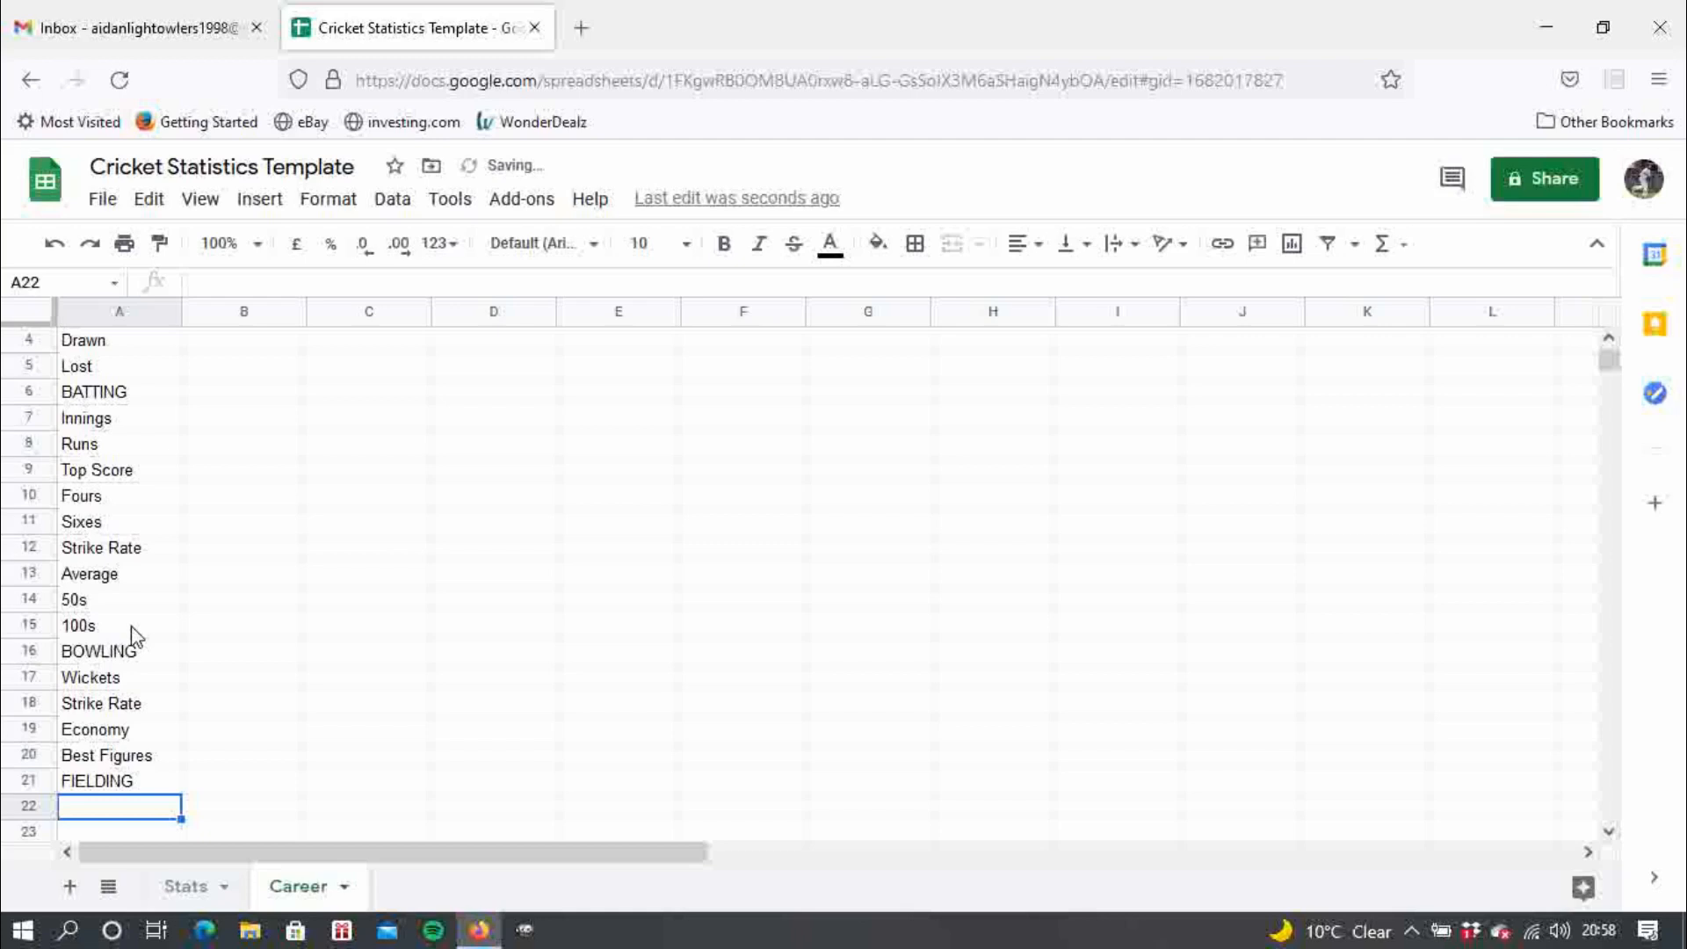
text(Catch)
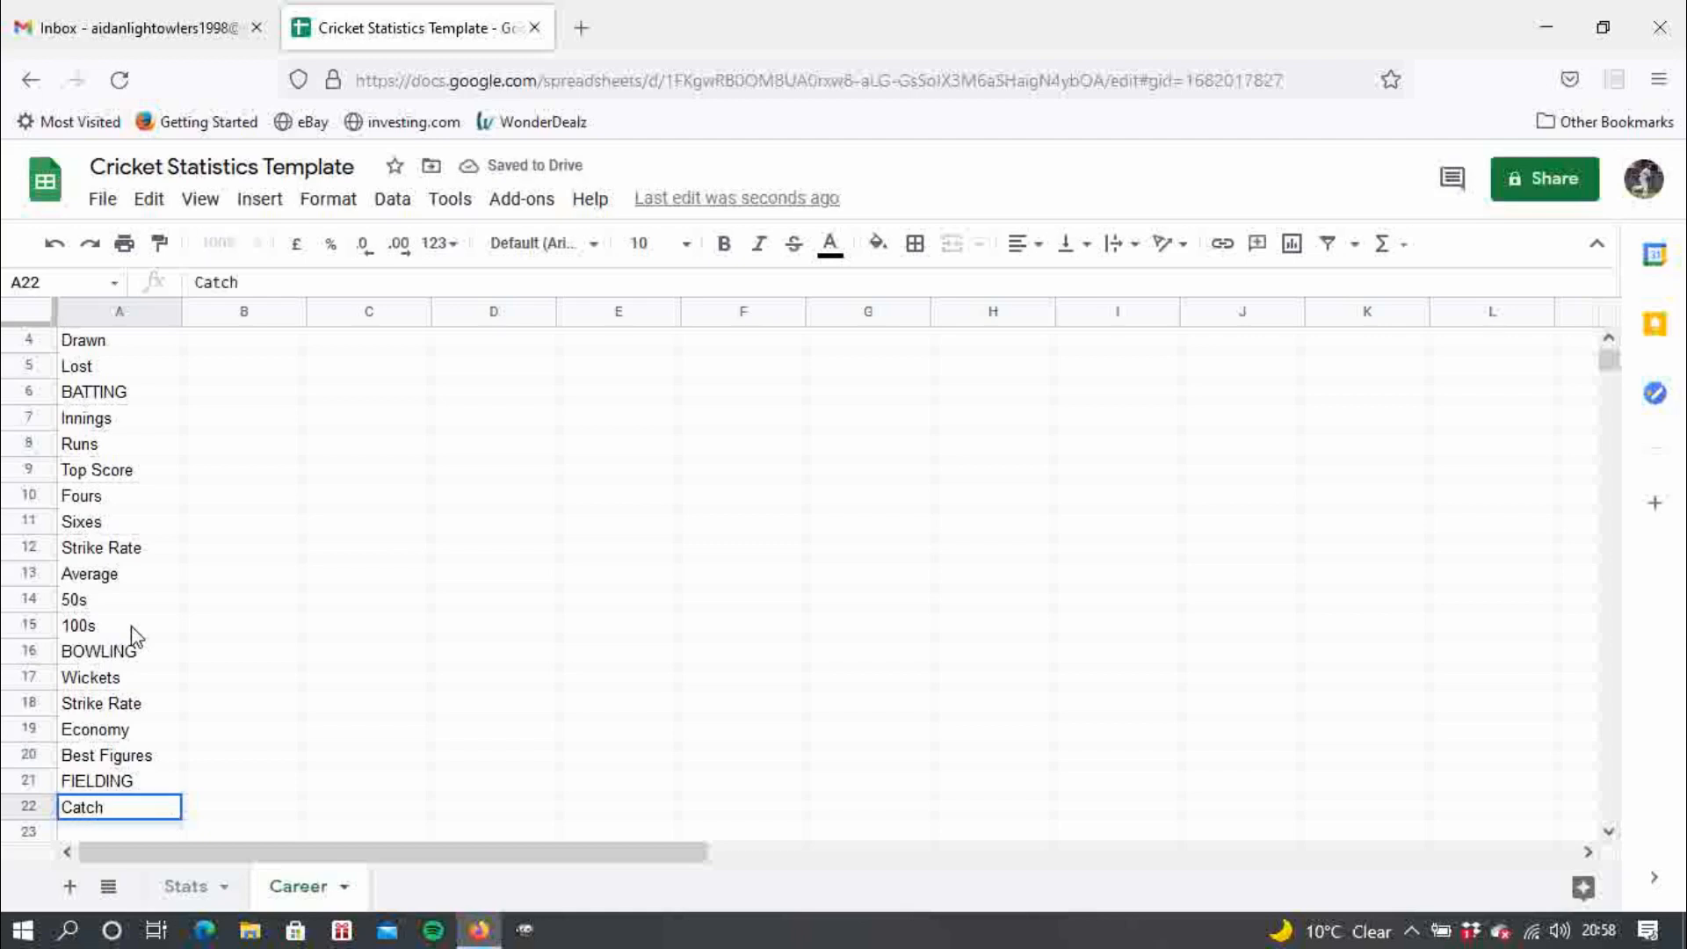
text(es)
key(Return)
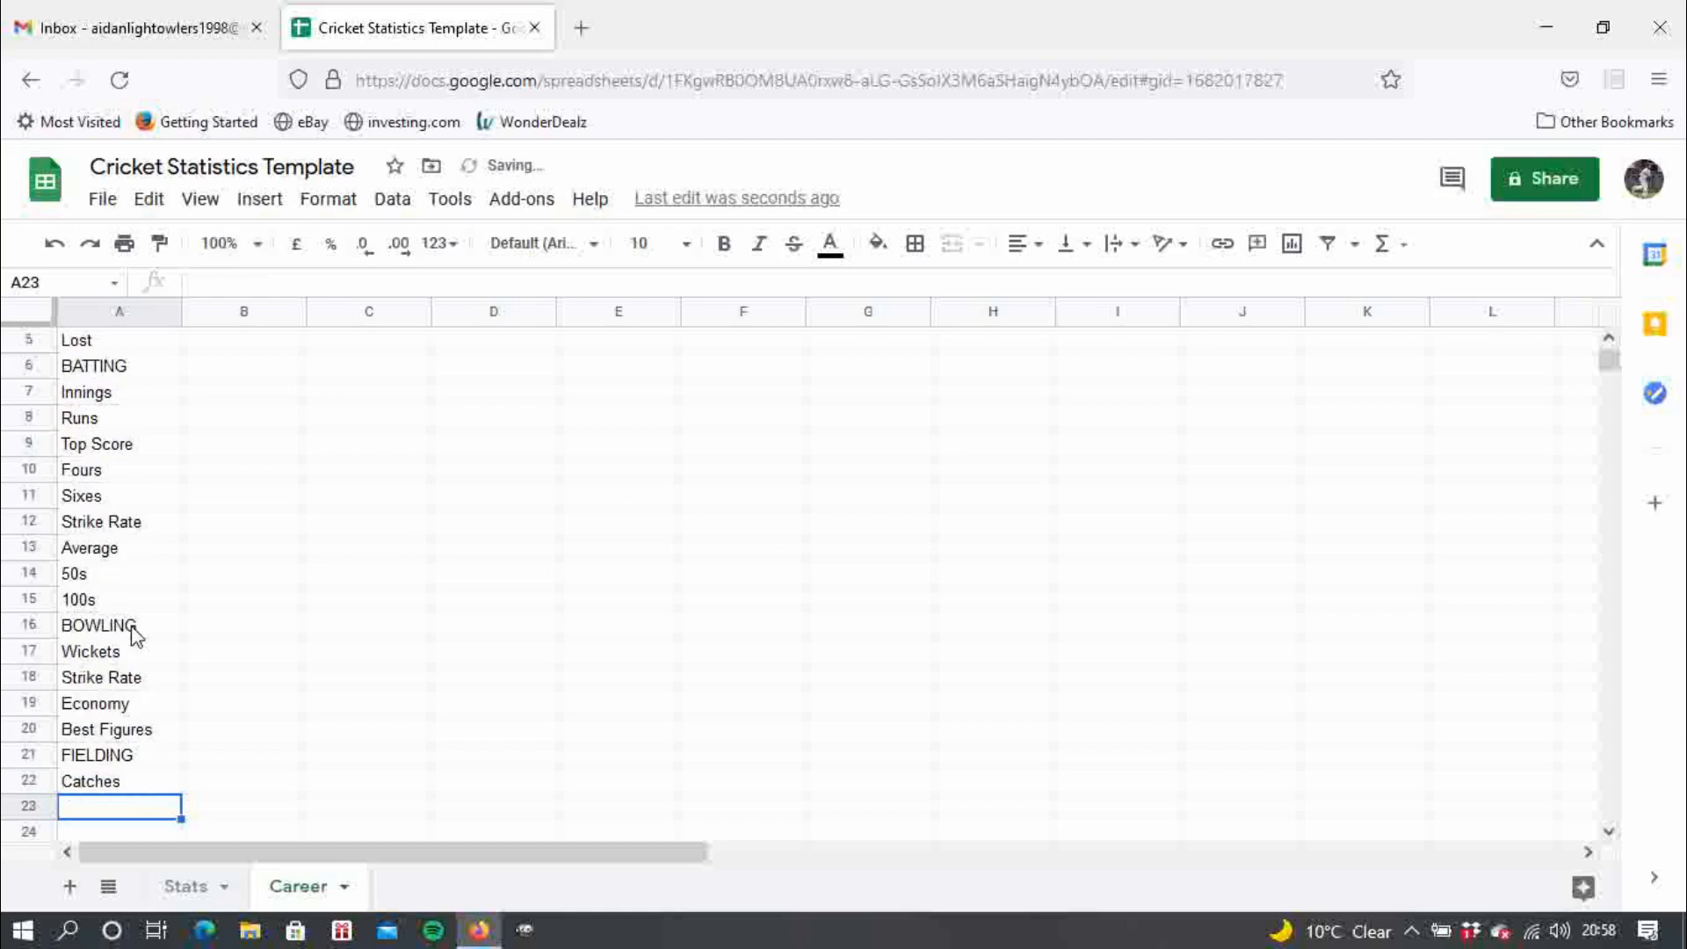
text(Run Outs)
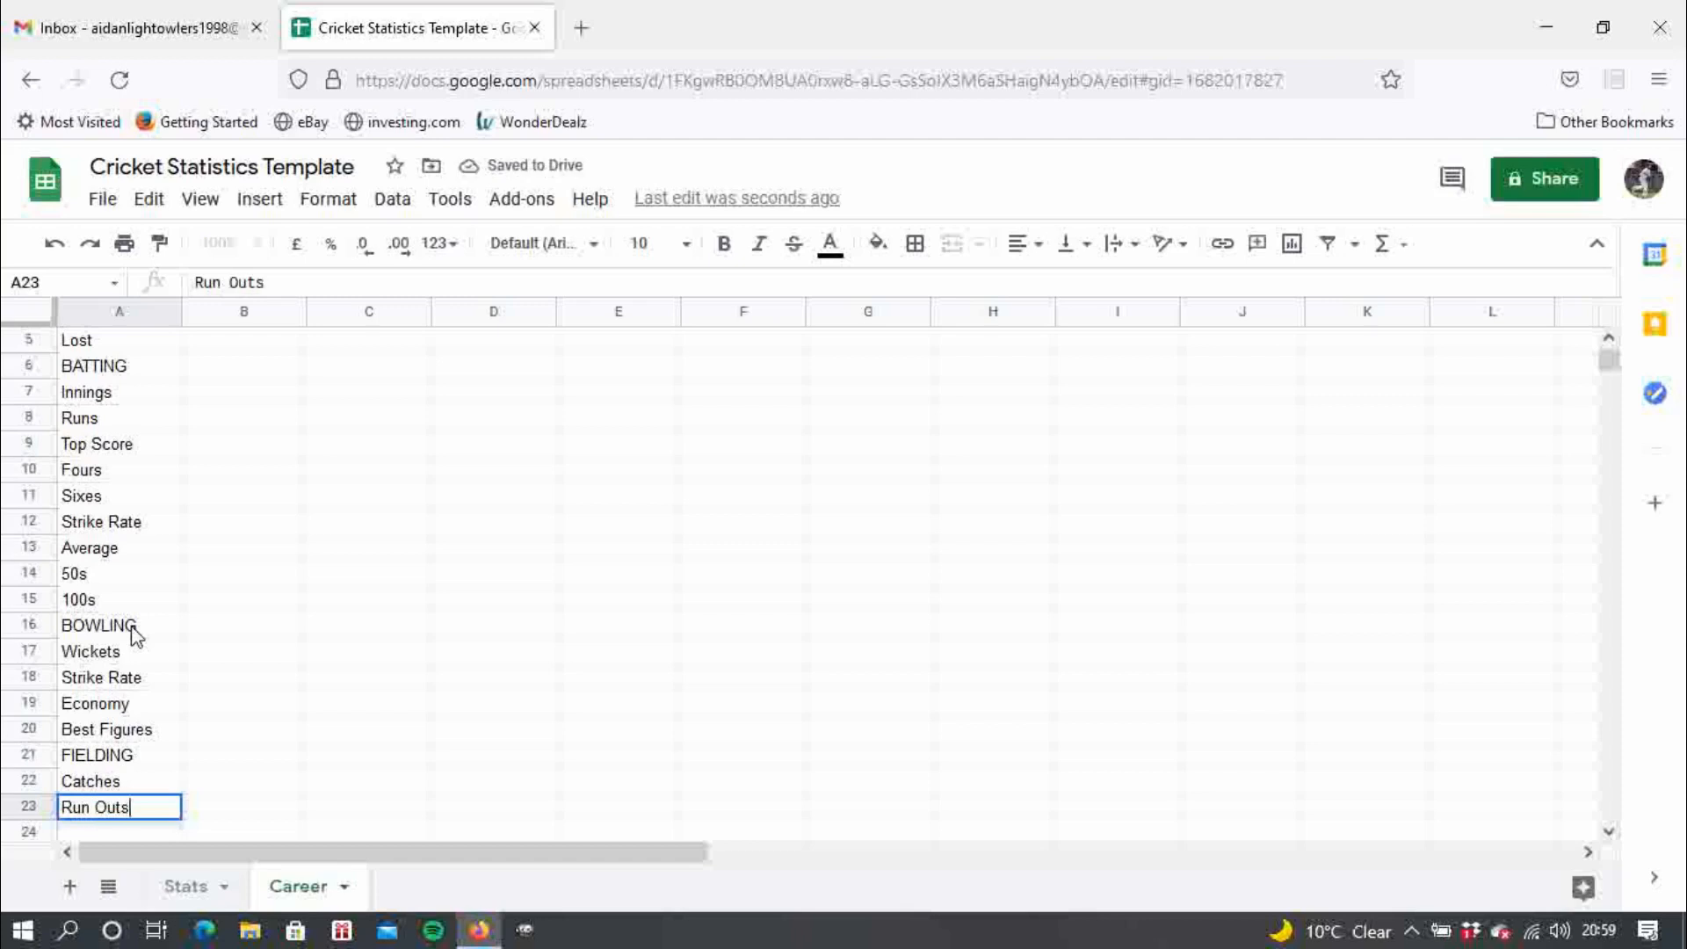
key(Return)
text(Stumpings)
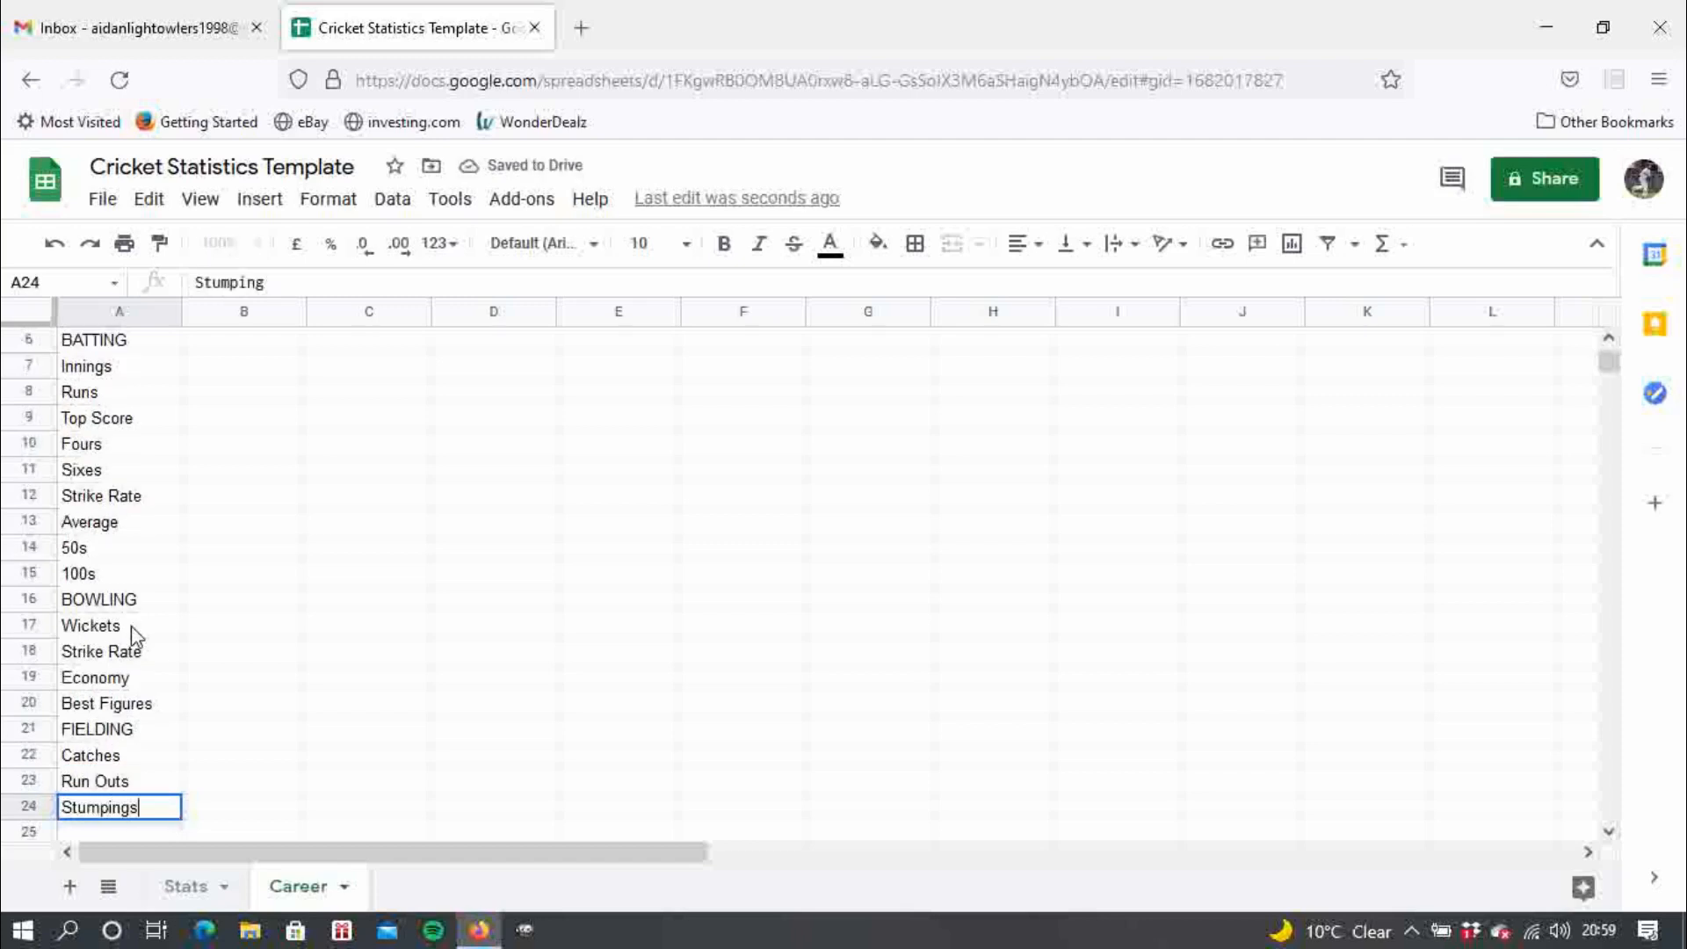
key(Return)
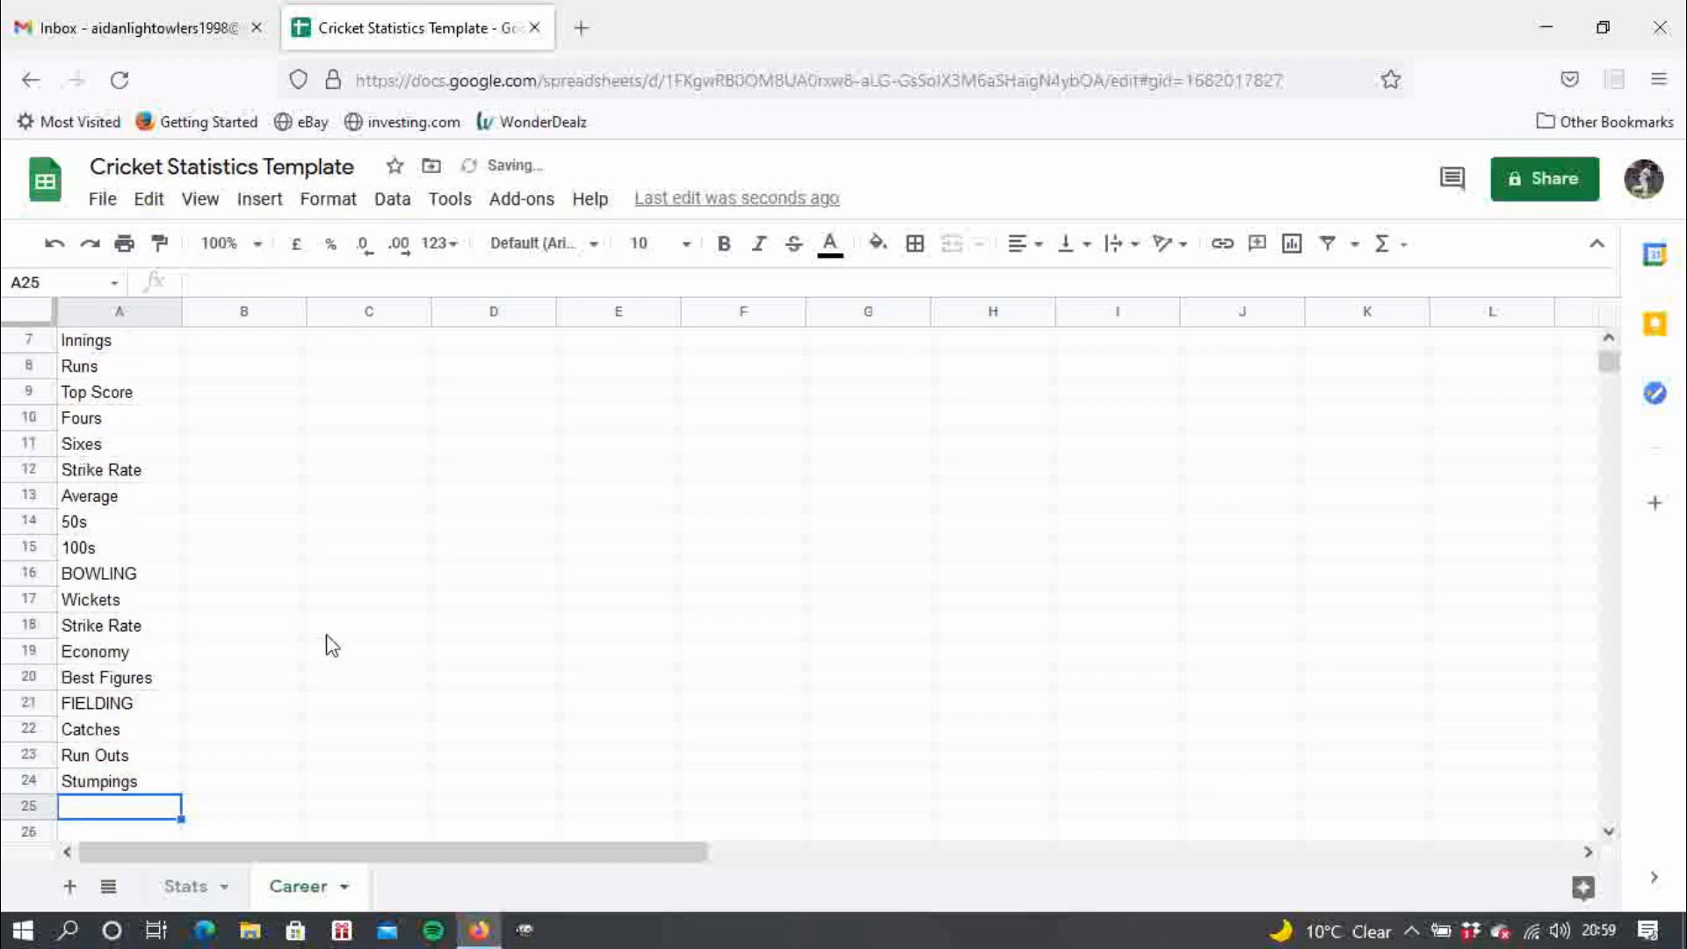
- Expand the MATCHES columns on the Stats sheet and link Career cell B2, beside Played, to the total in Stats!N1
drag(1611, 369, 1611, 360)
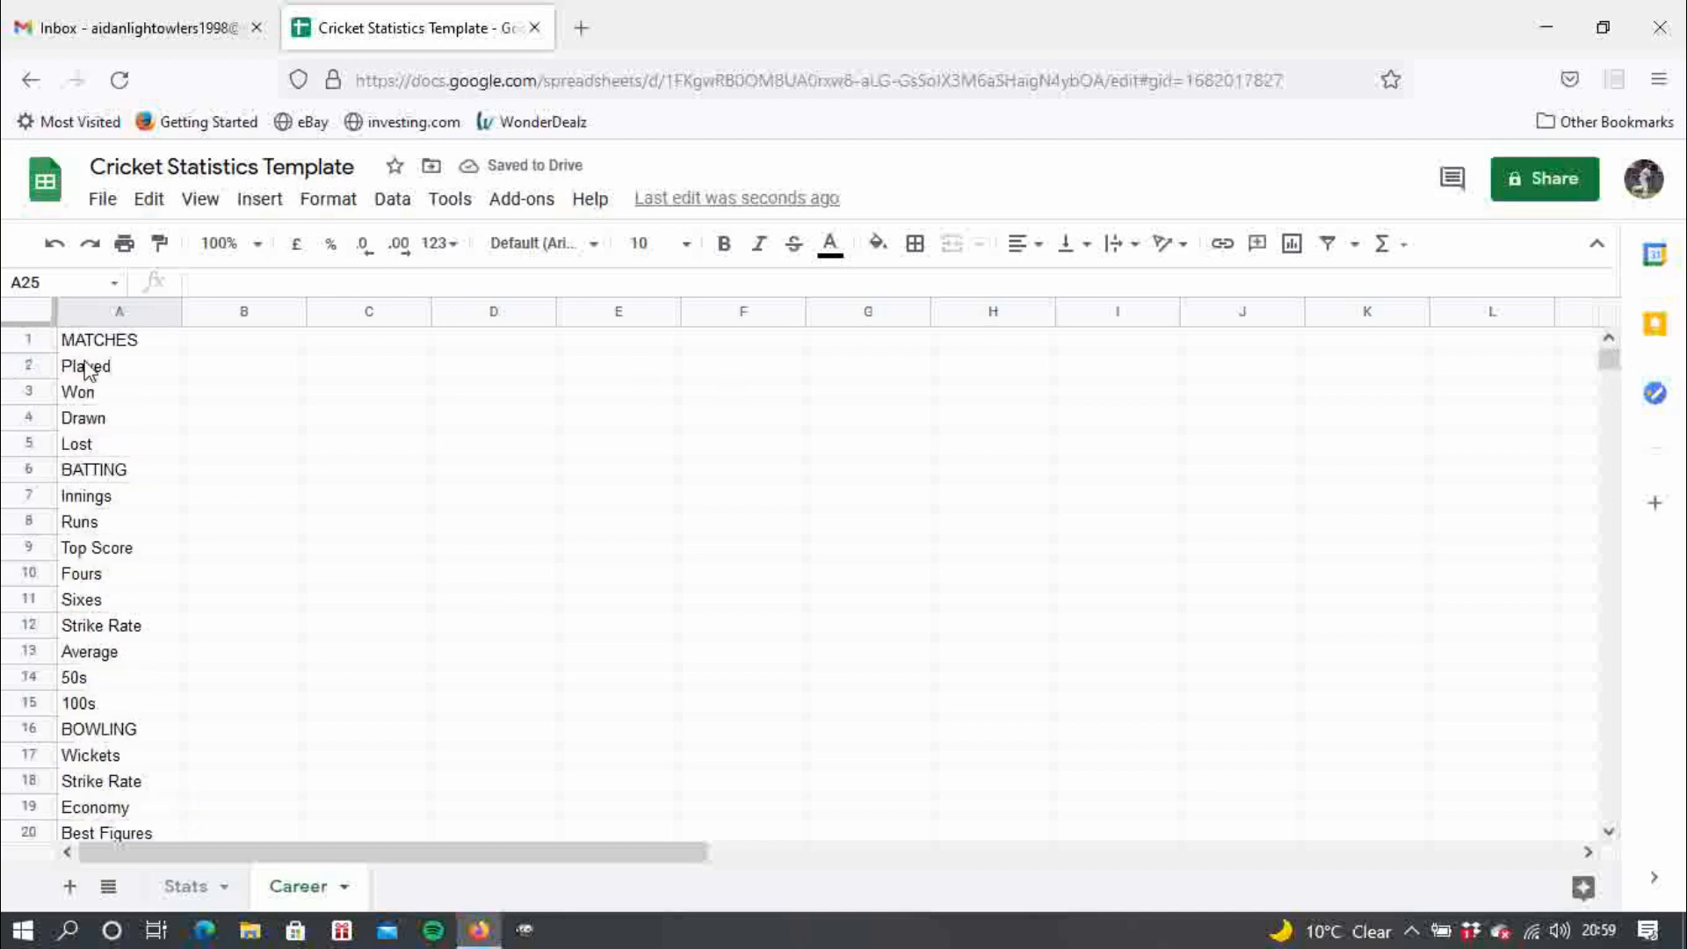
click(198, 372)
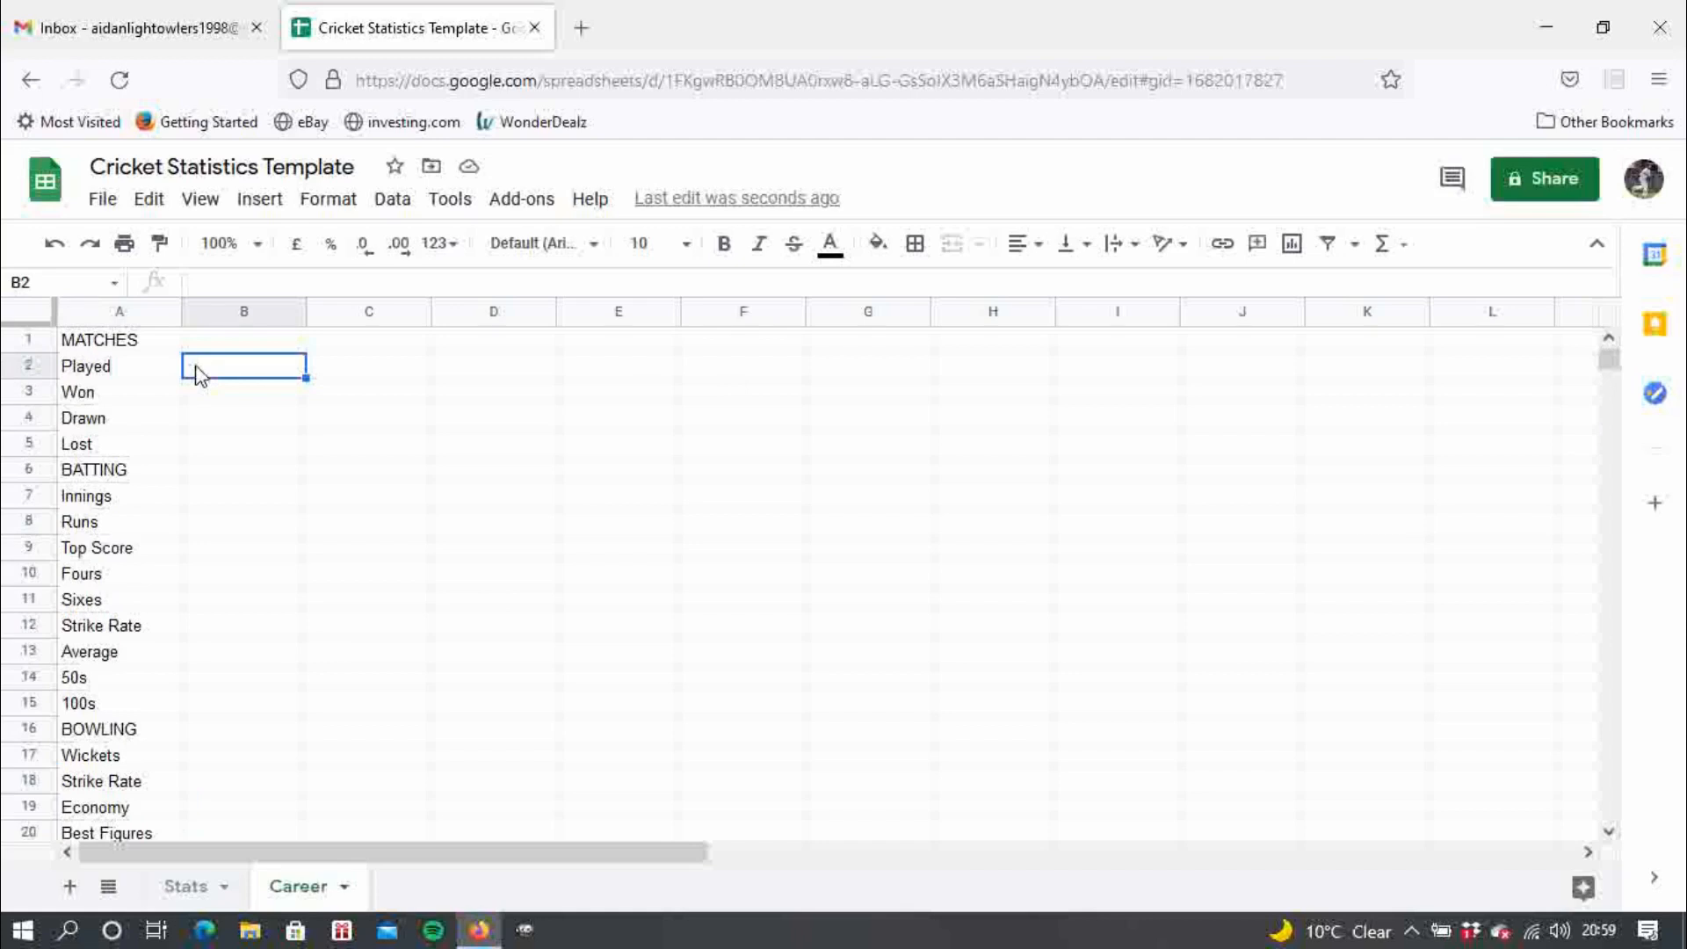
click(200, 887)
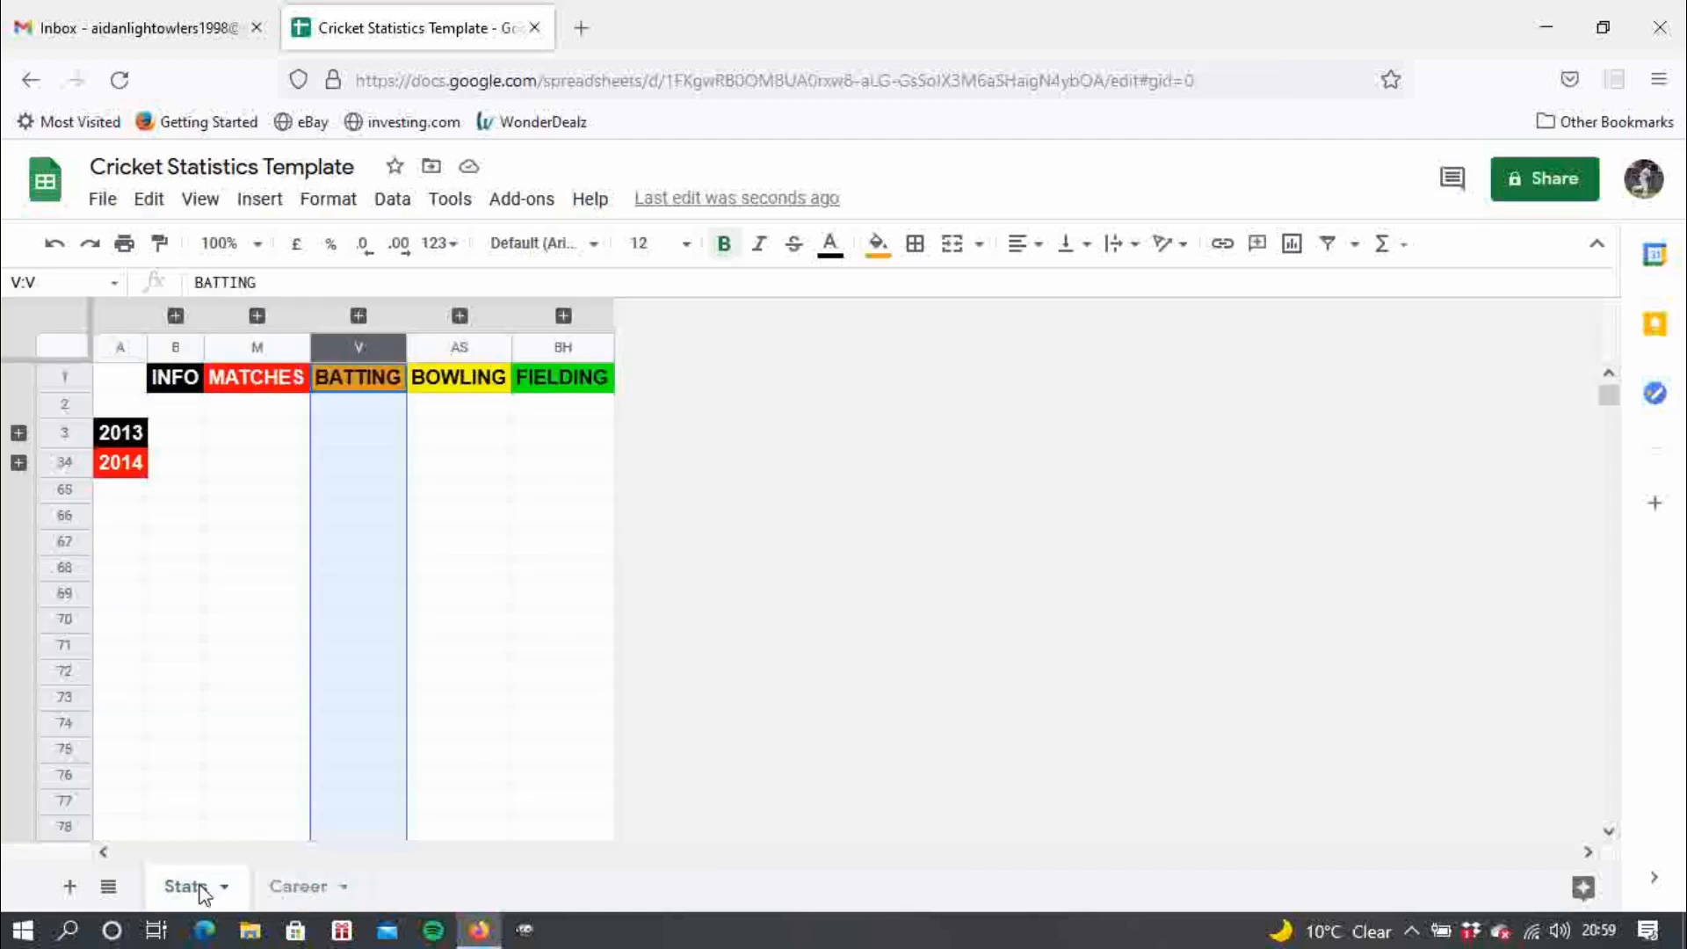
click(256, 316)
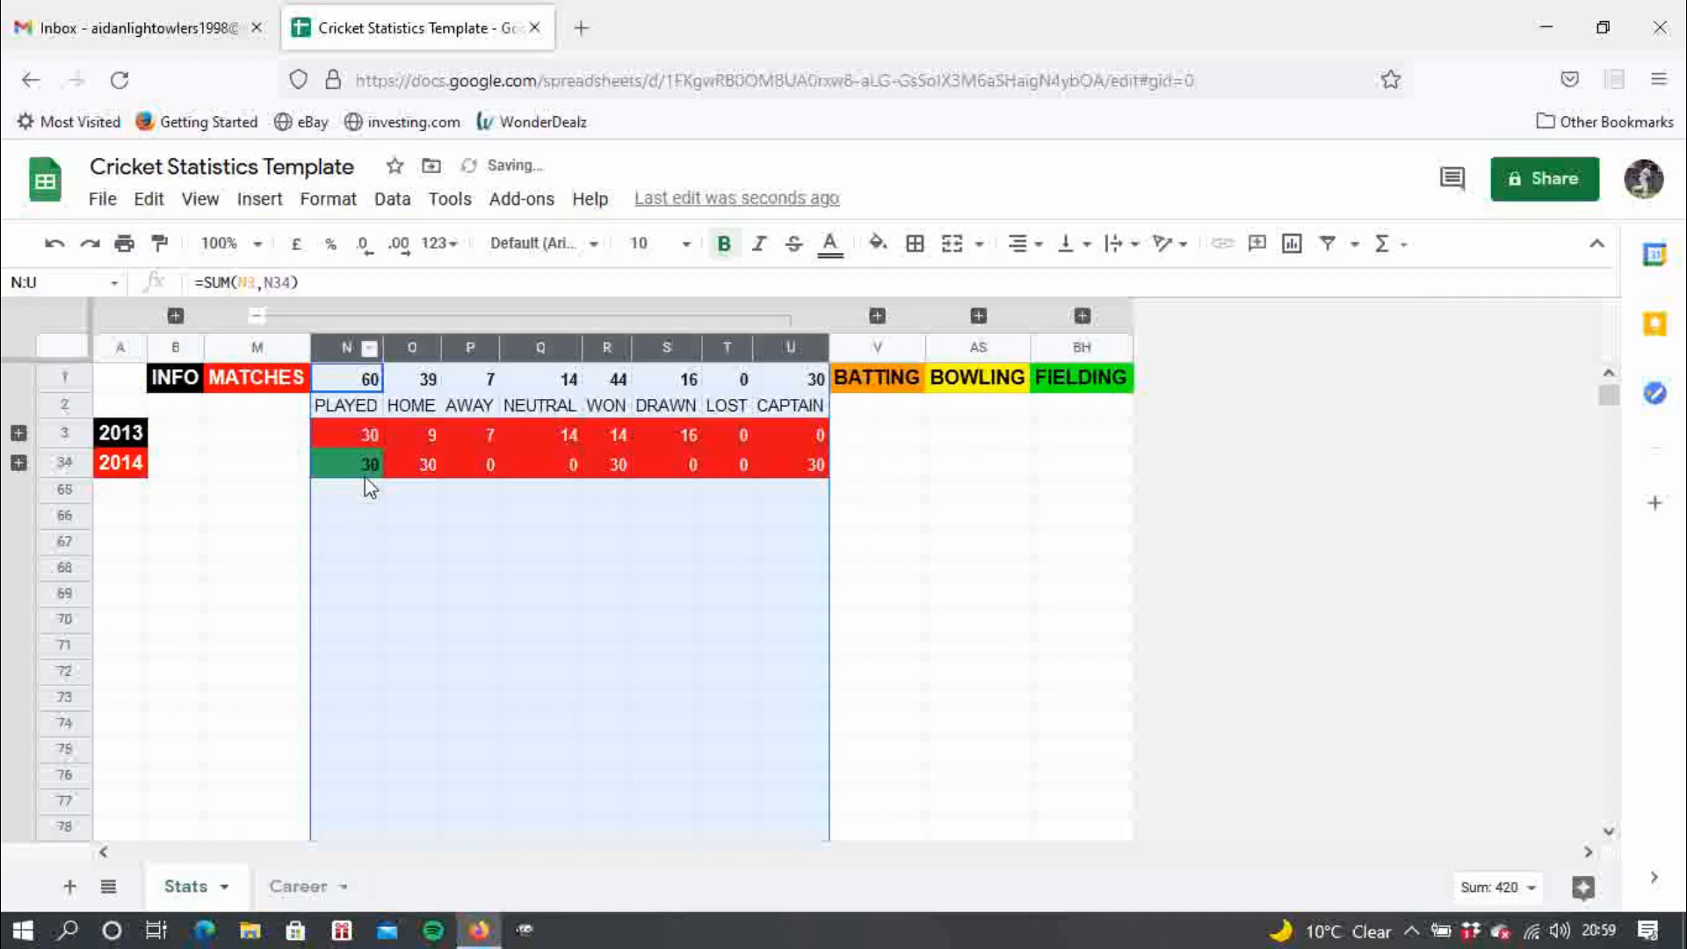
click(364, 544)
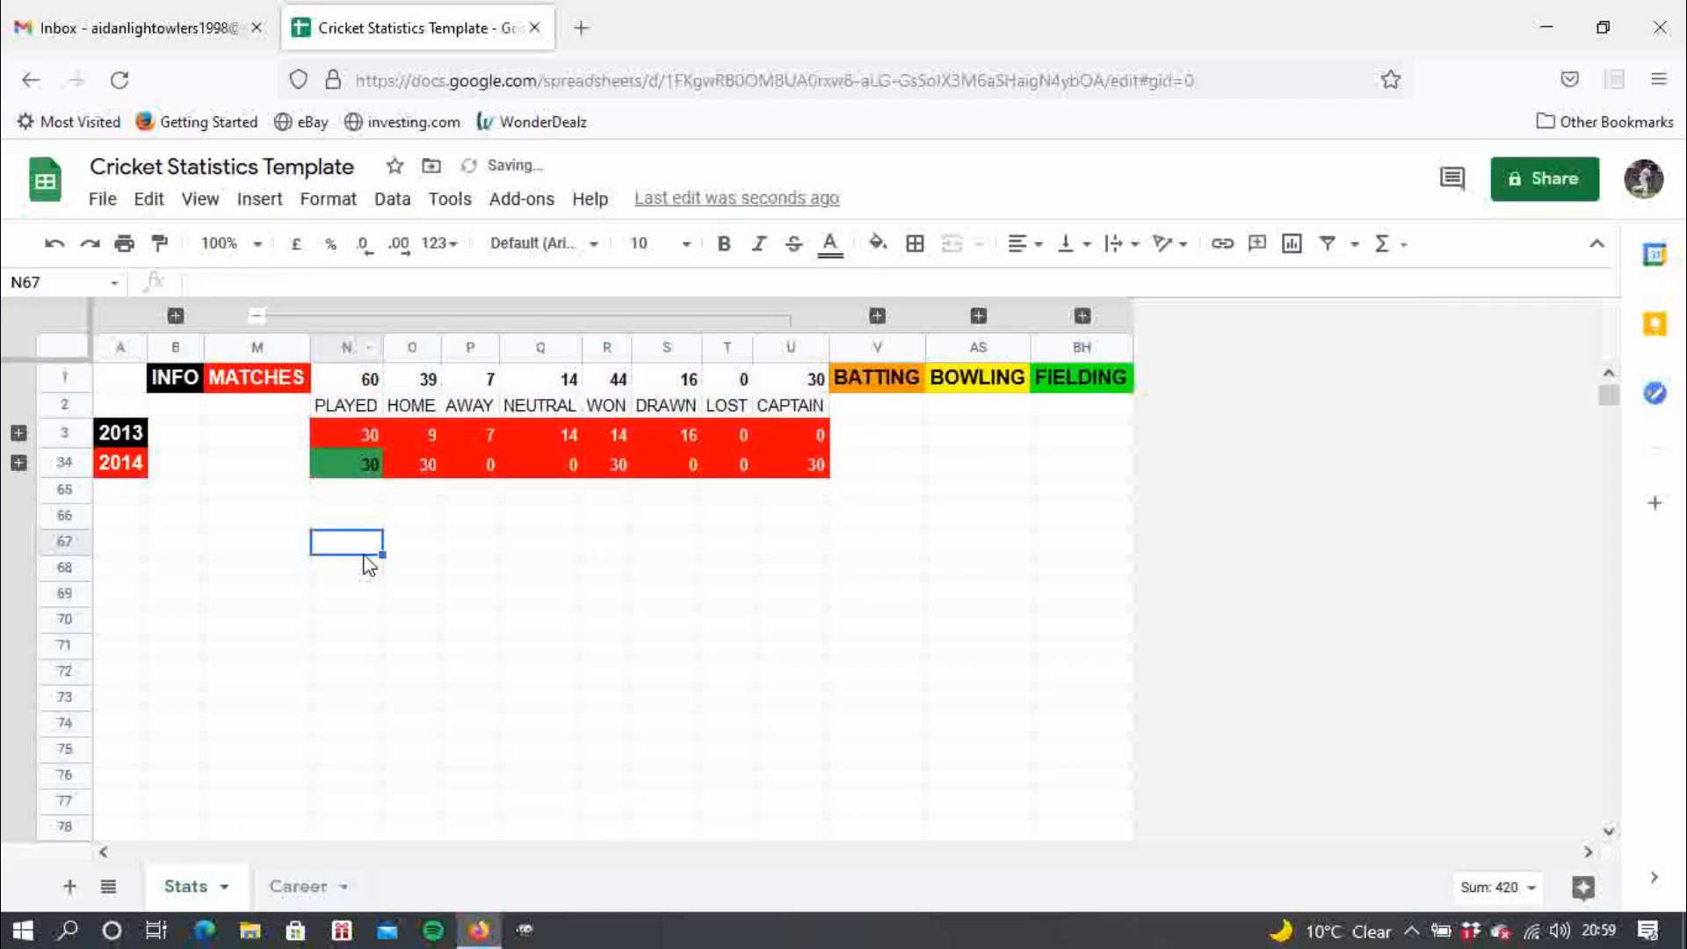
click(299, 887)
text(=)
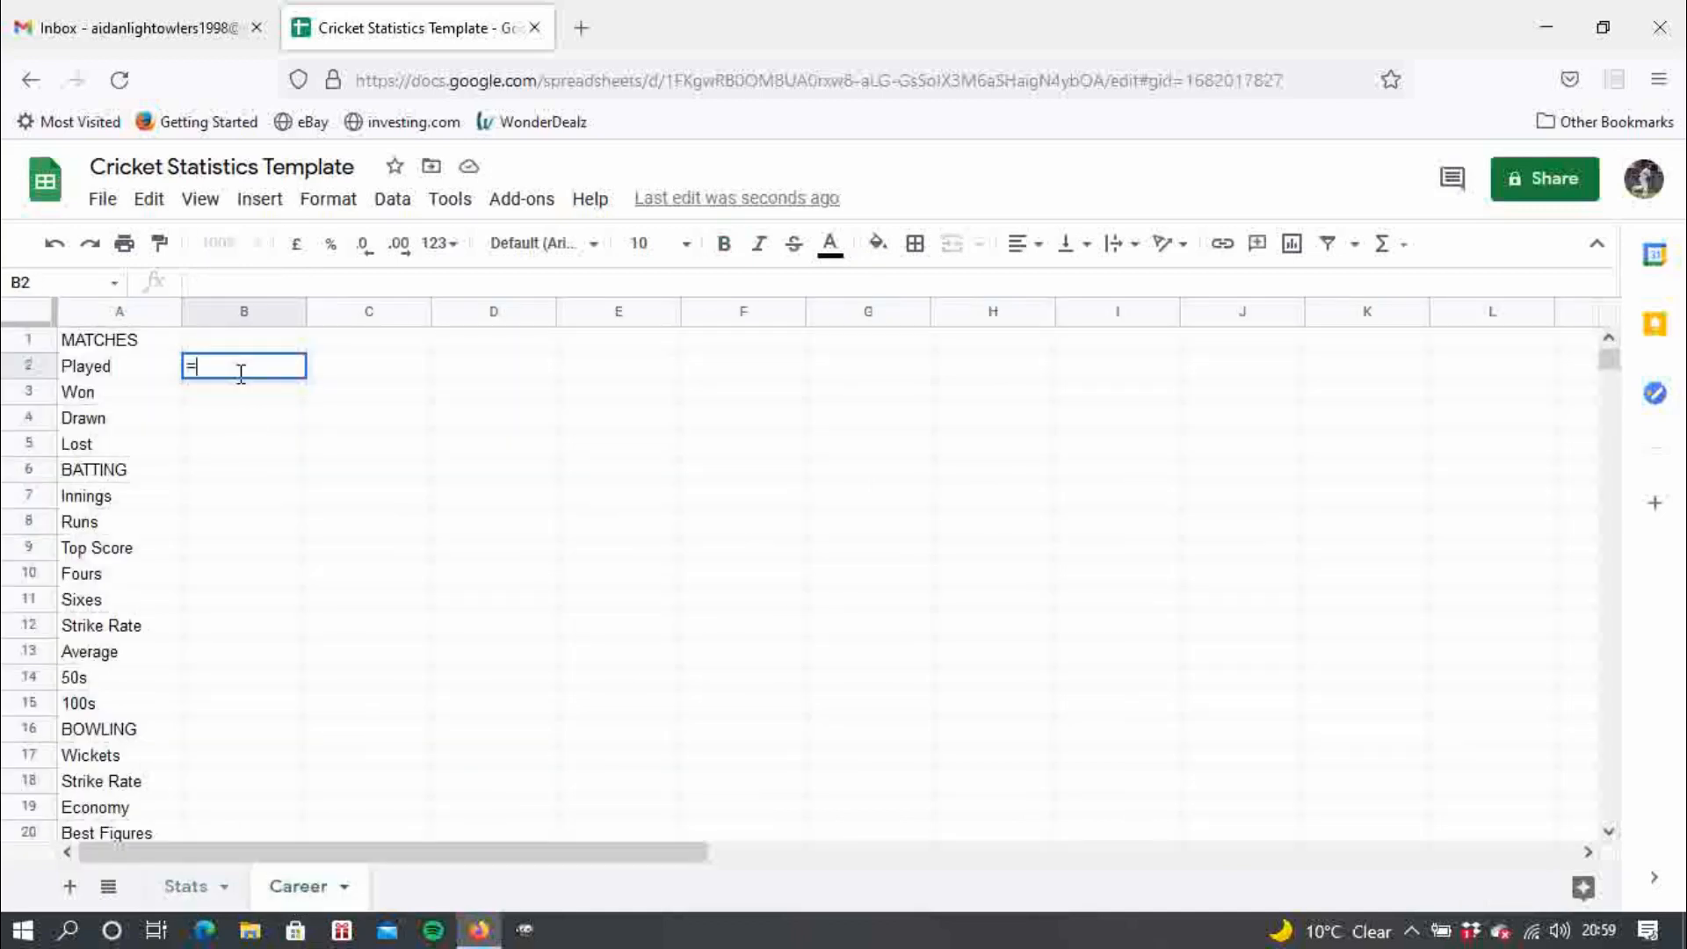
click(186, 888)
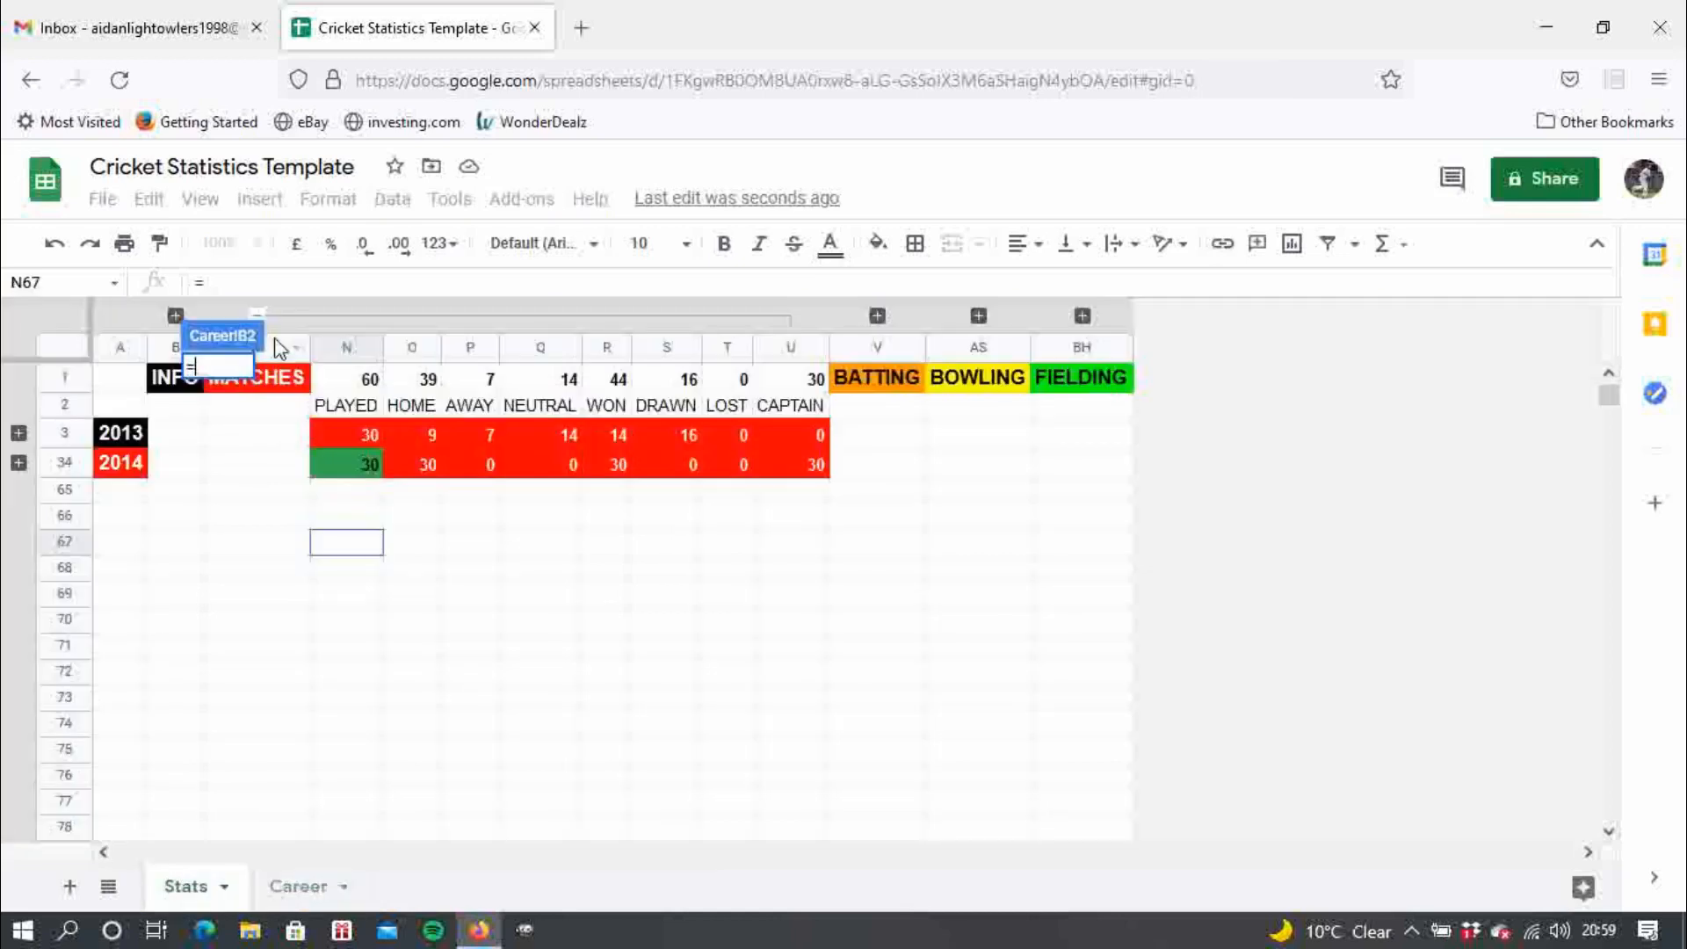
click(367, 381)
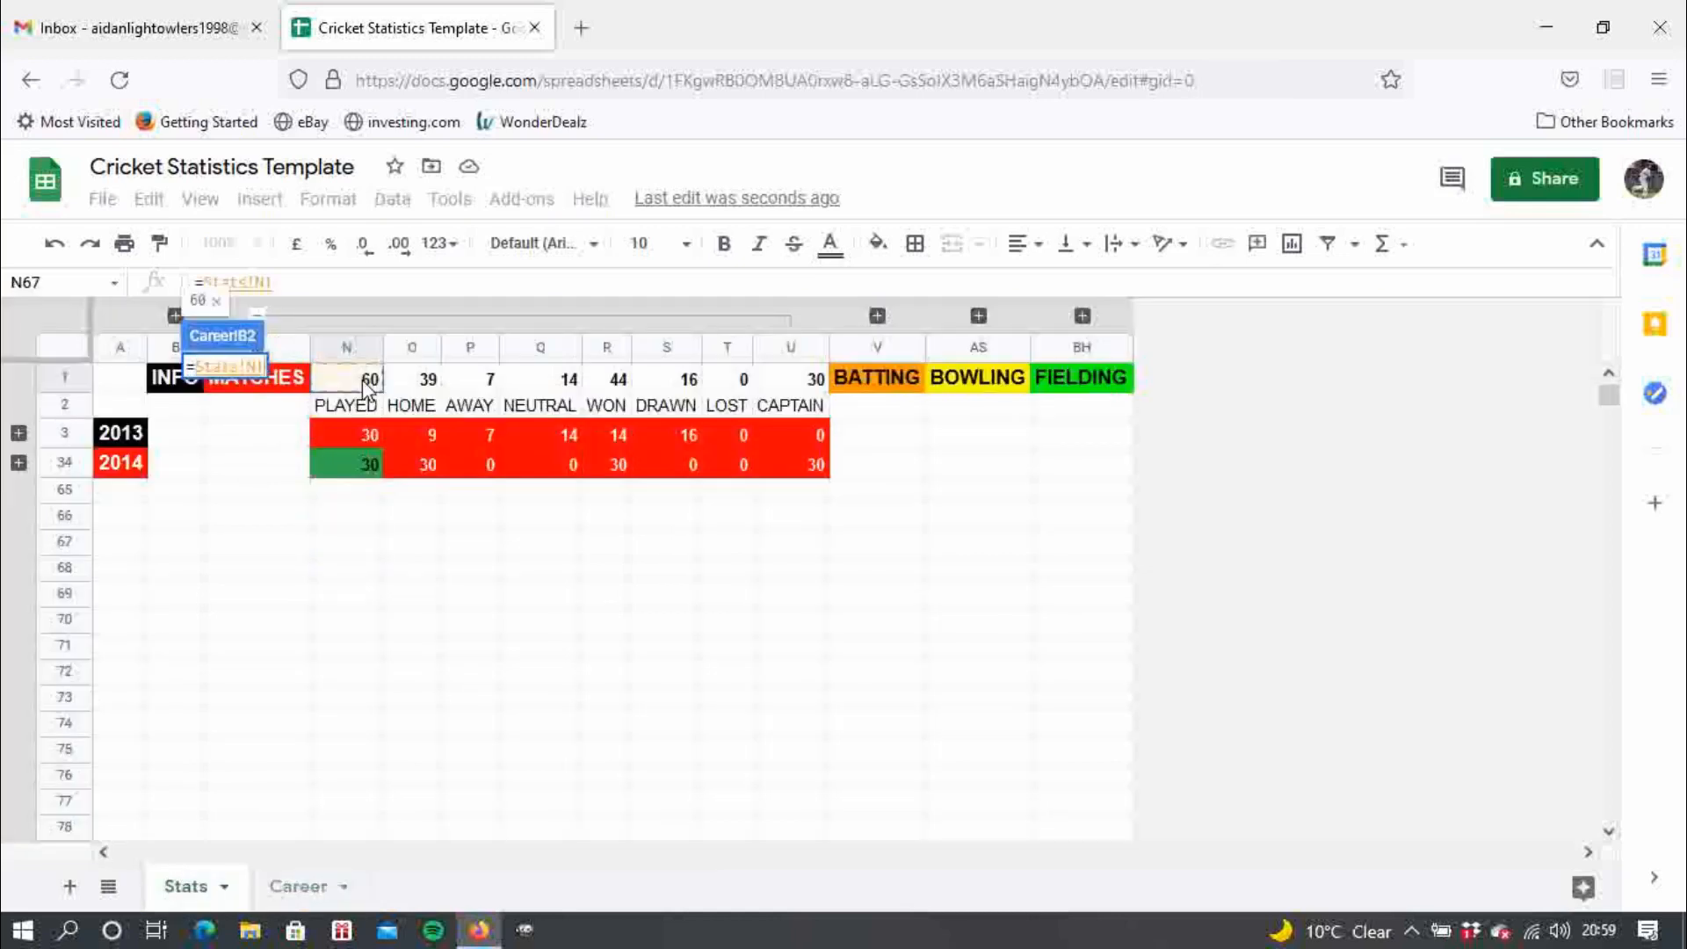
key(Return)
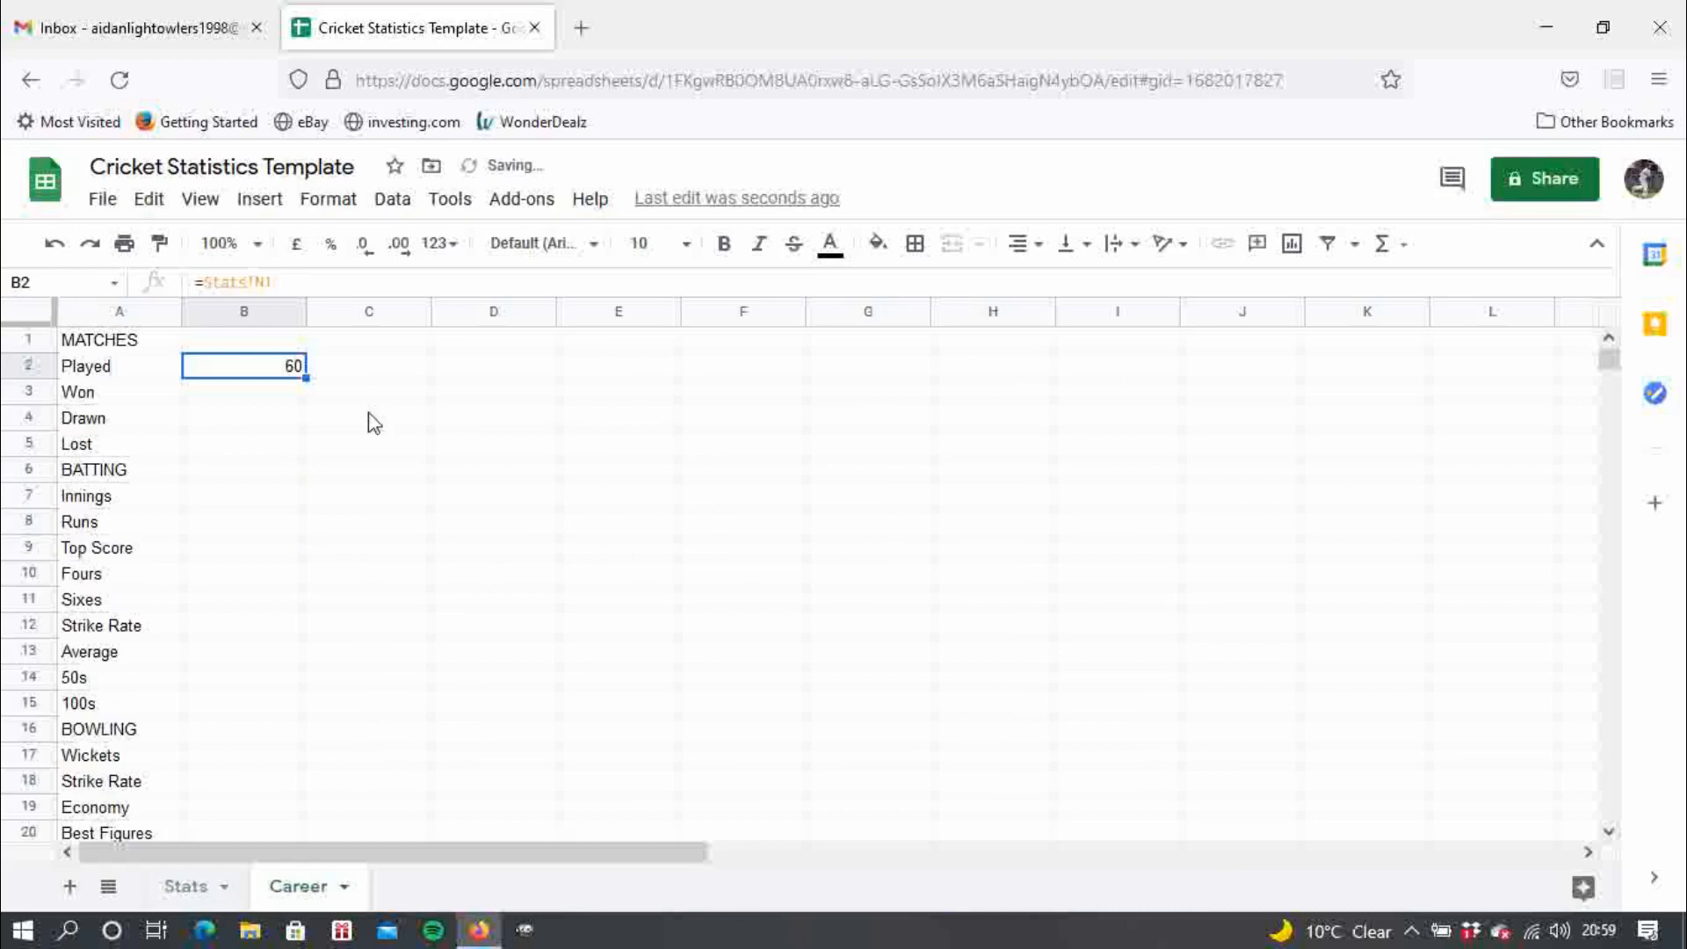
- Link Career cell B3, beside Won, to the matches-won total in Stats!R1
click(281, 395)
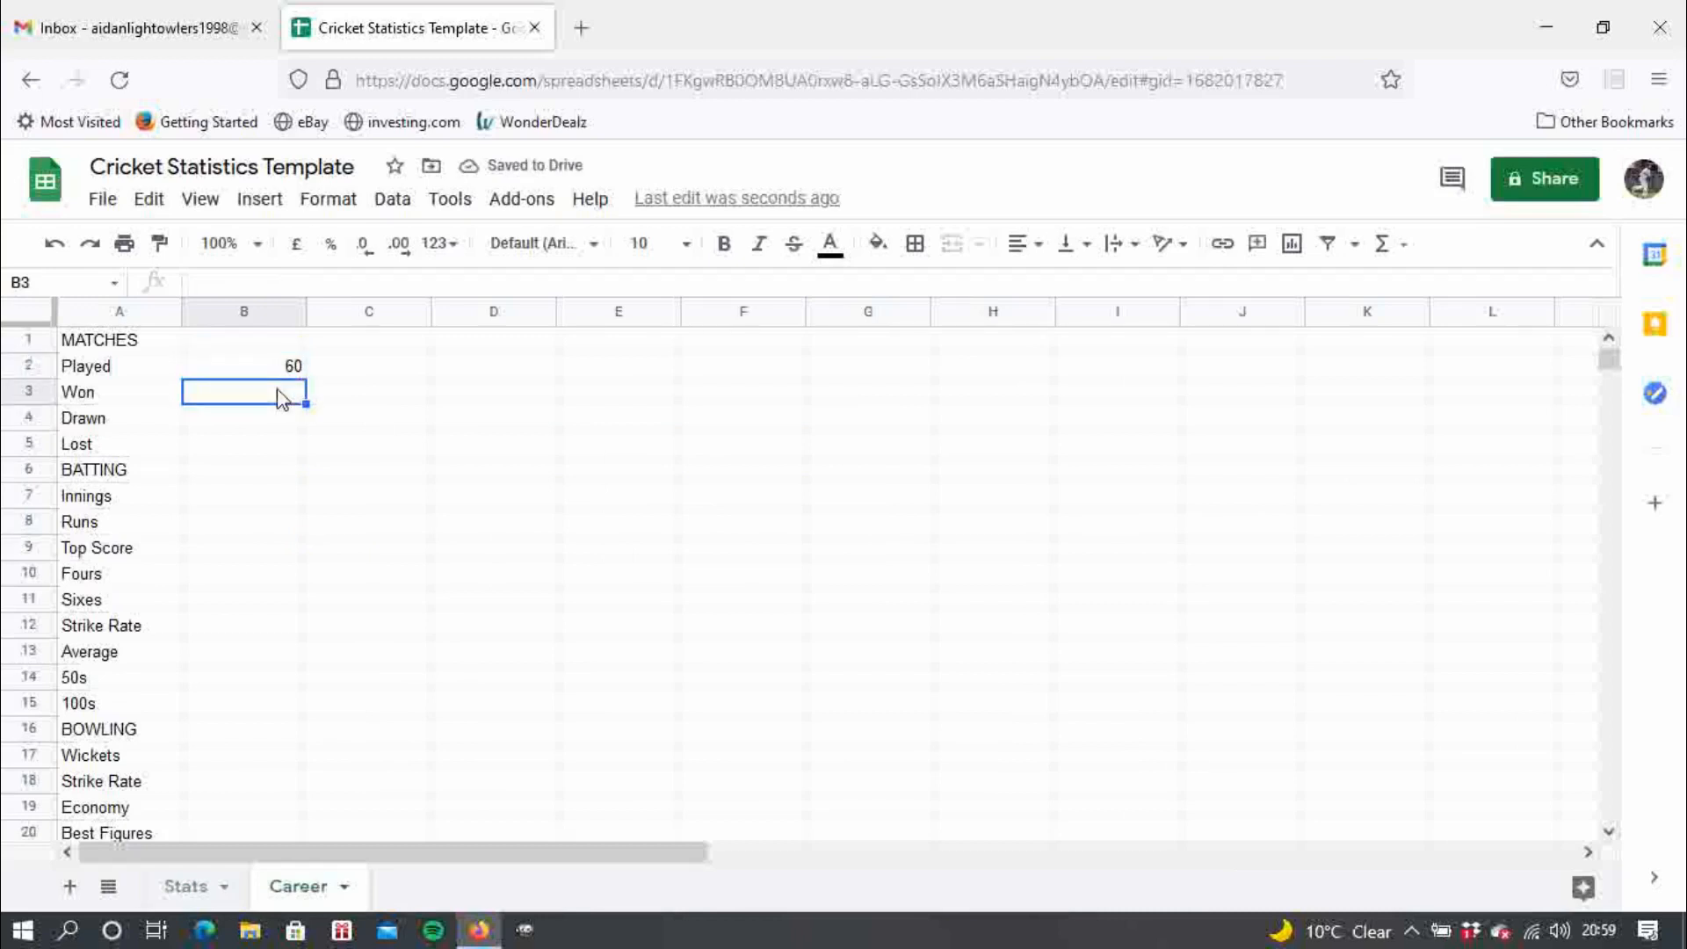
text(=)
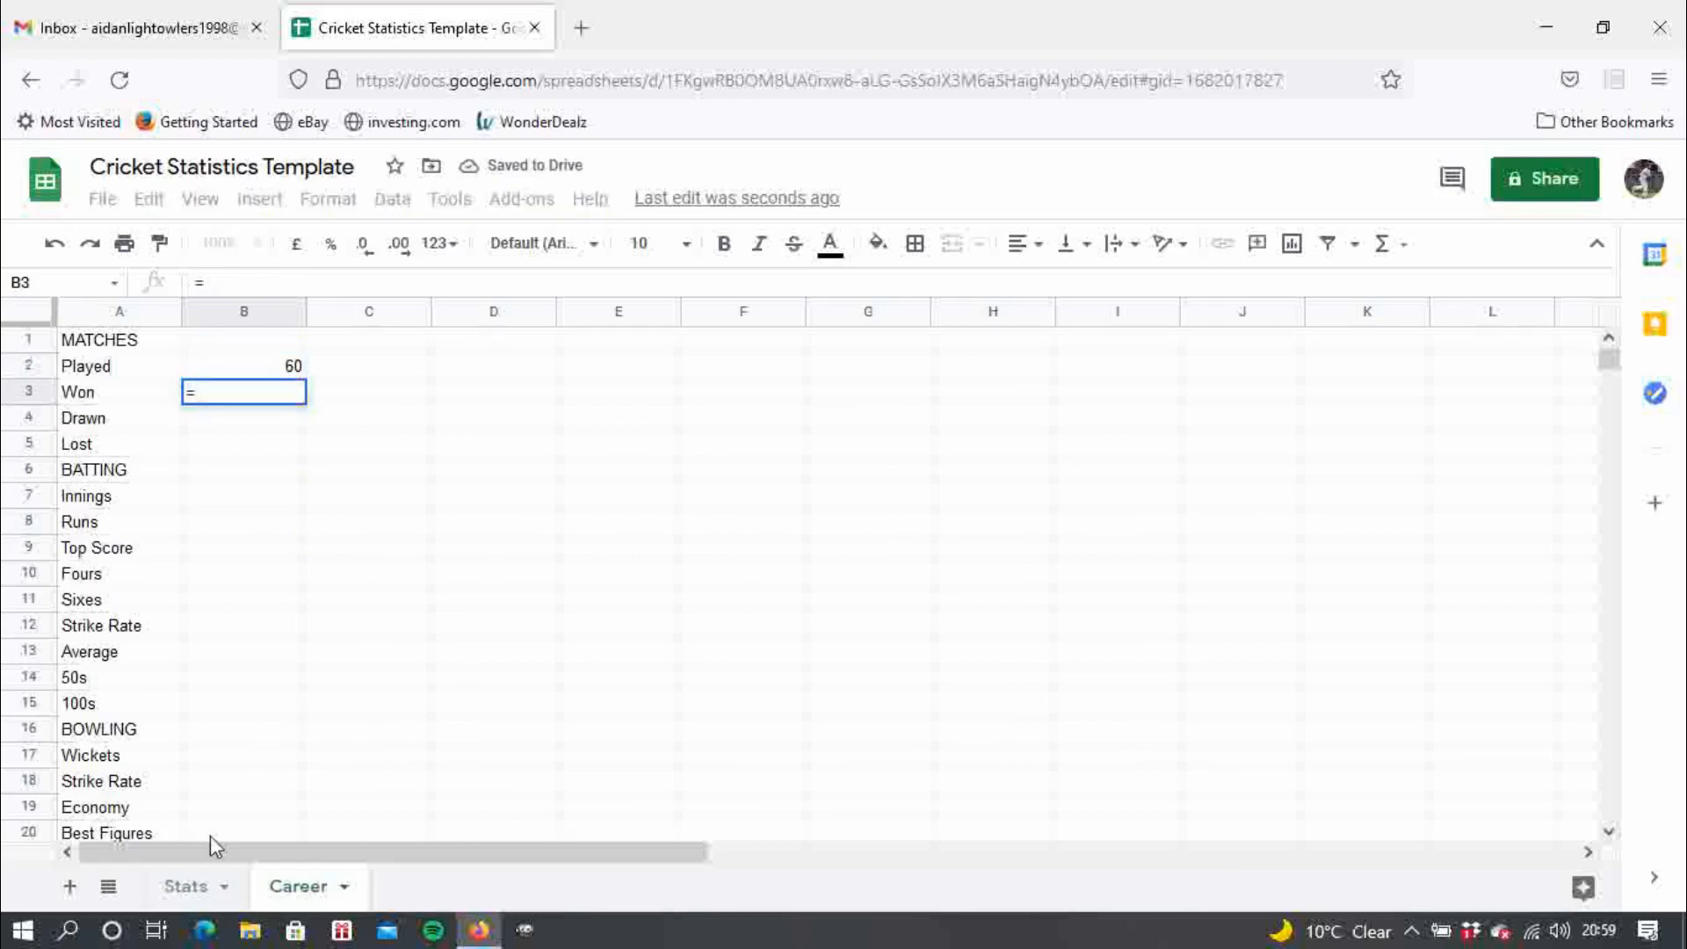
click(196, 889)
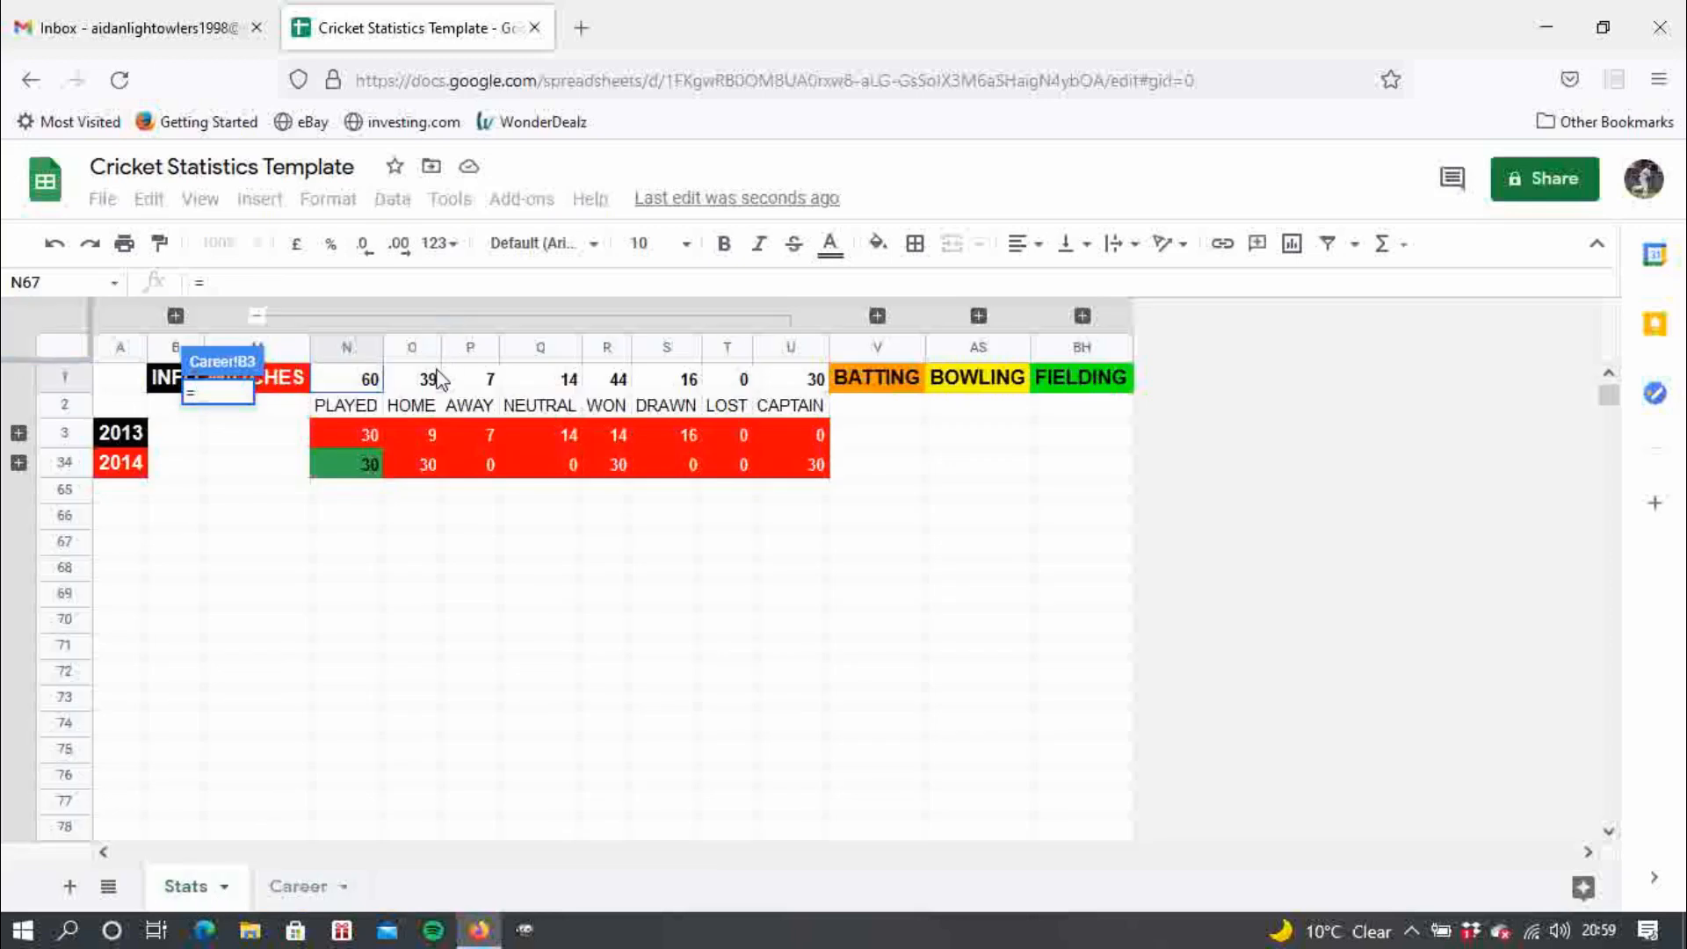
click(618, 387)
key(Return)
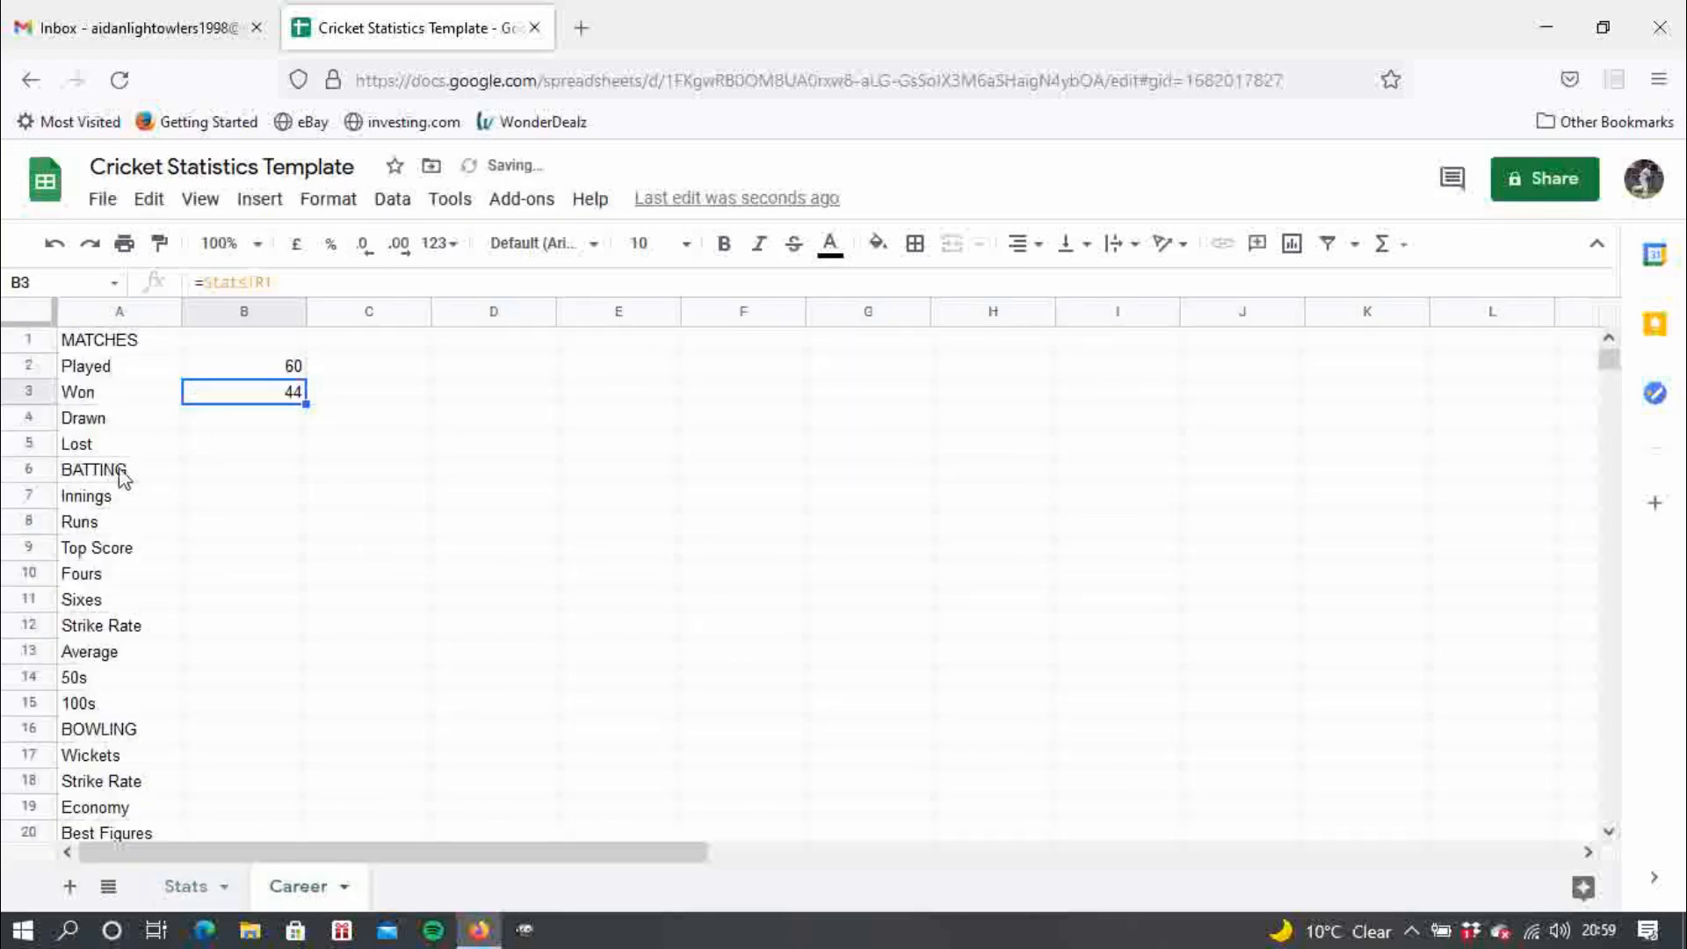
- Expand the BATTING columns on the Stats sheet and enter 80 as the Top Score in Career cell B9
click(218, 552)
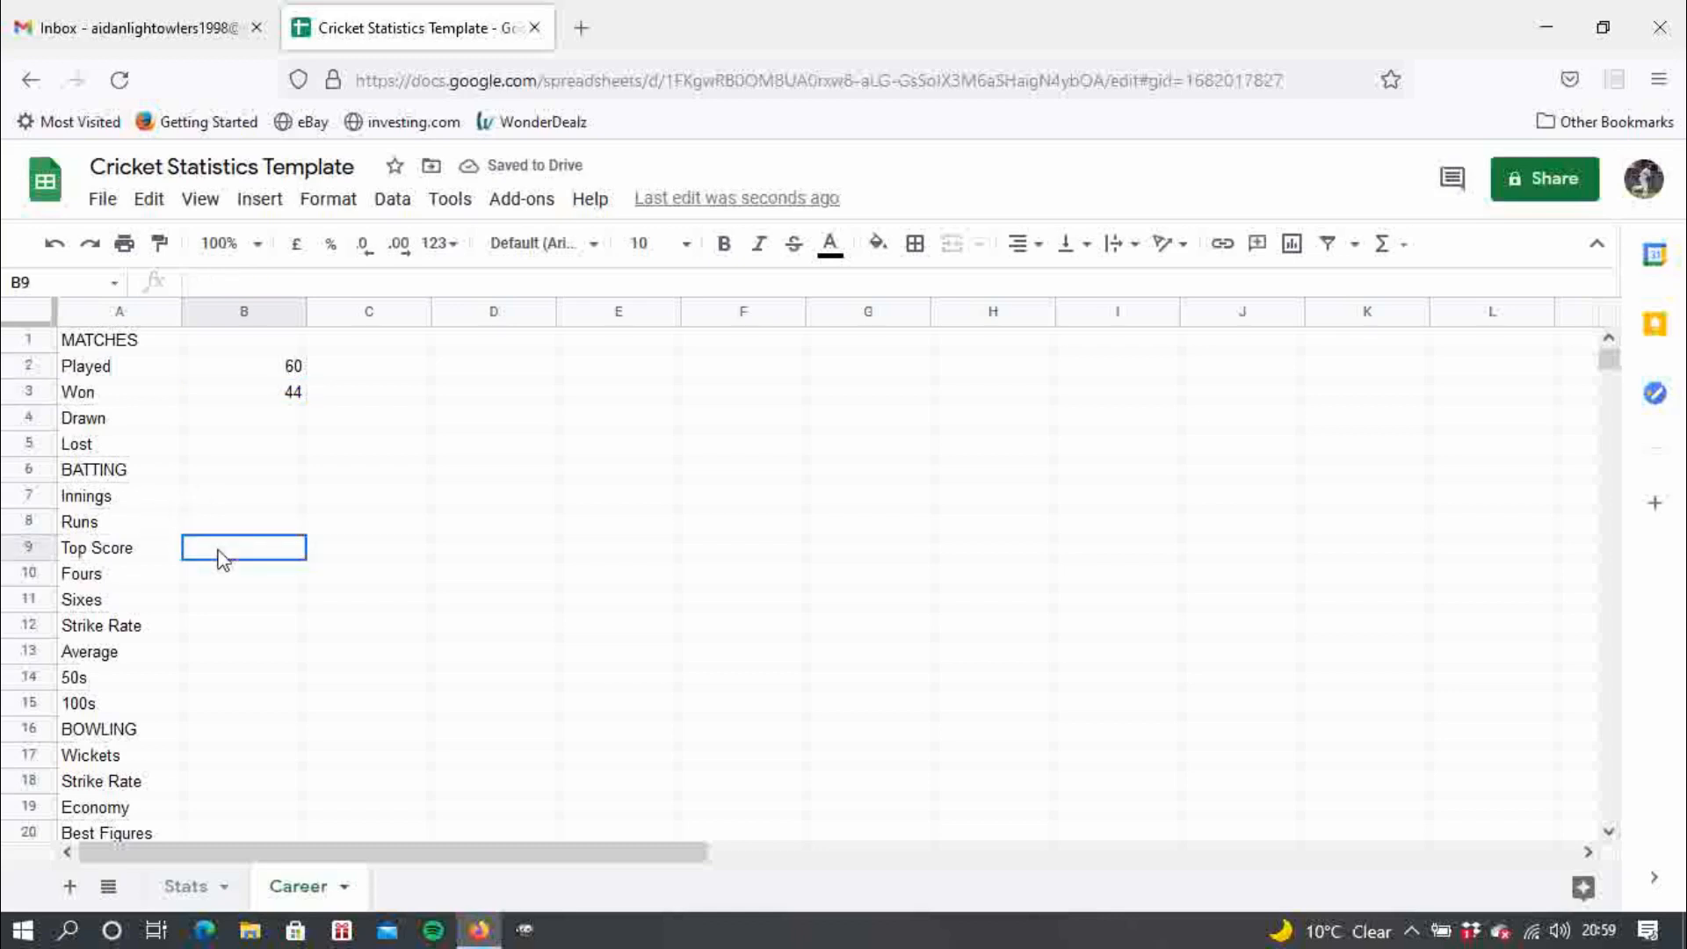
click(186, 888)
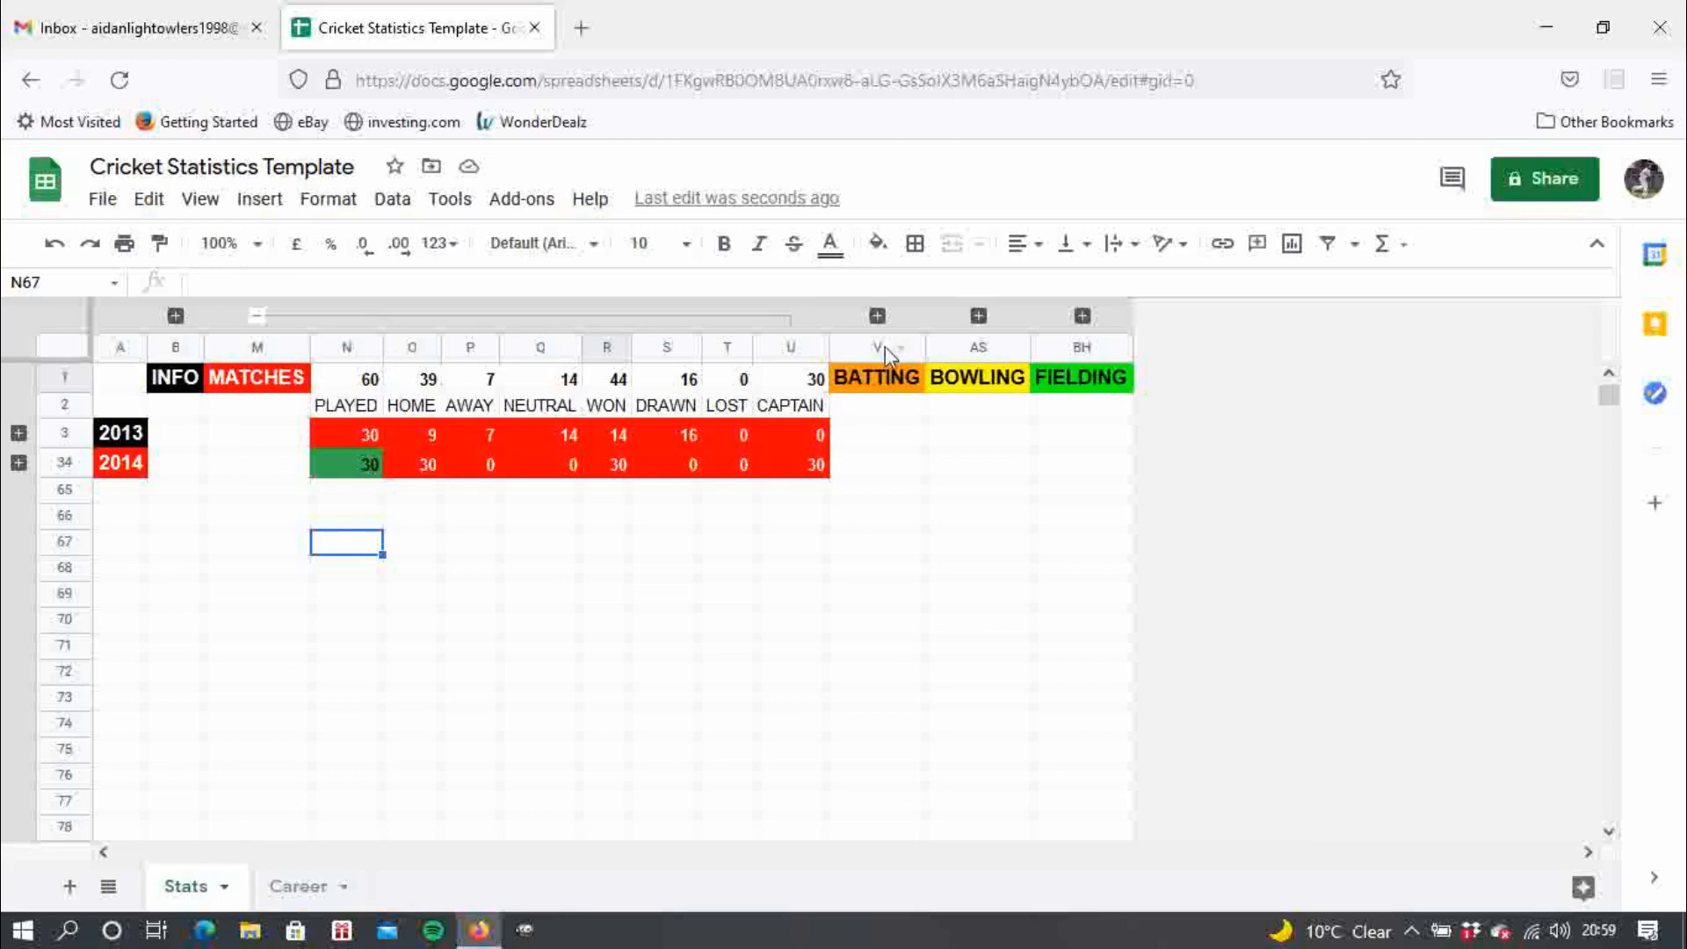
click(878, 318)
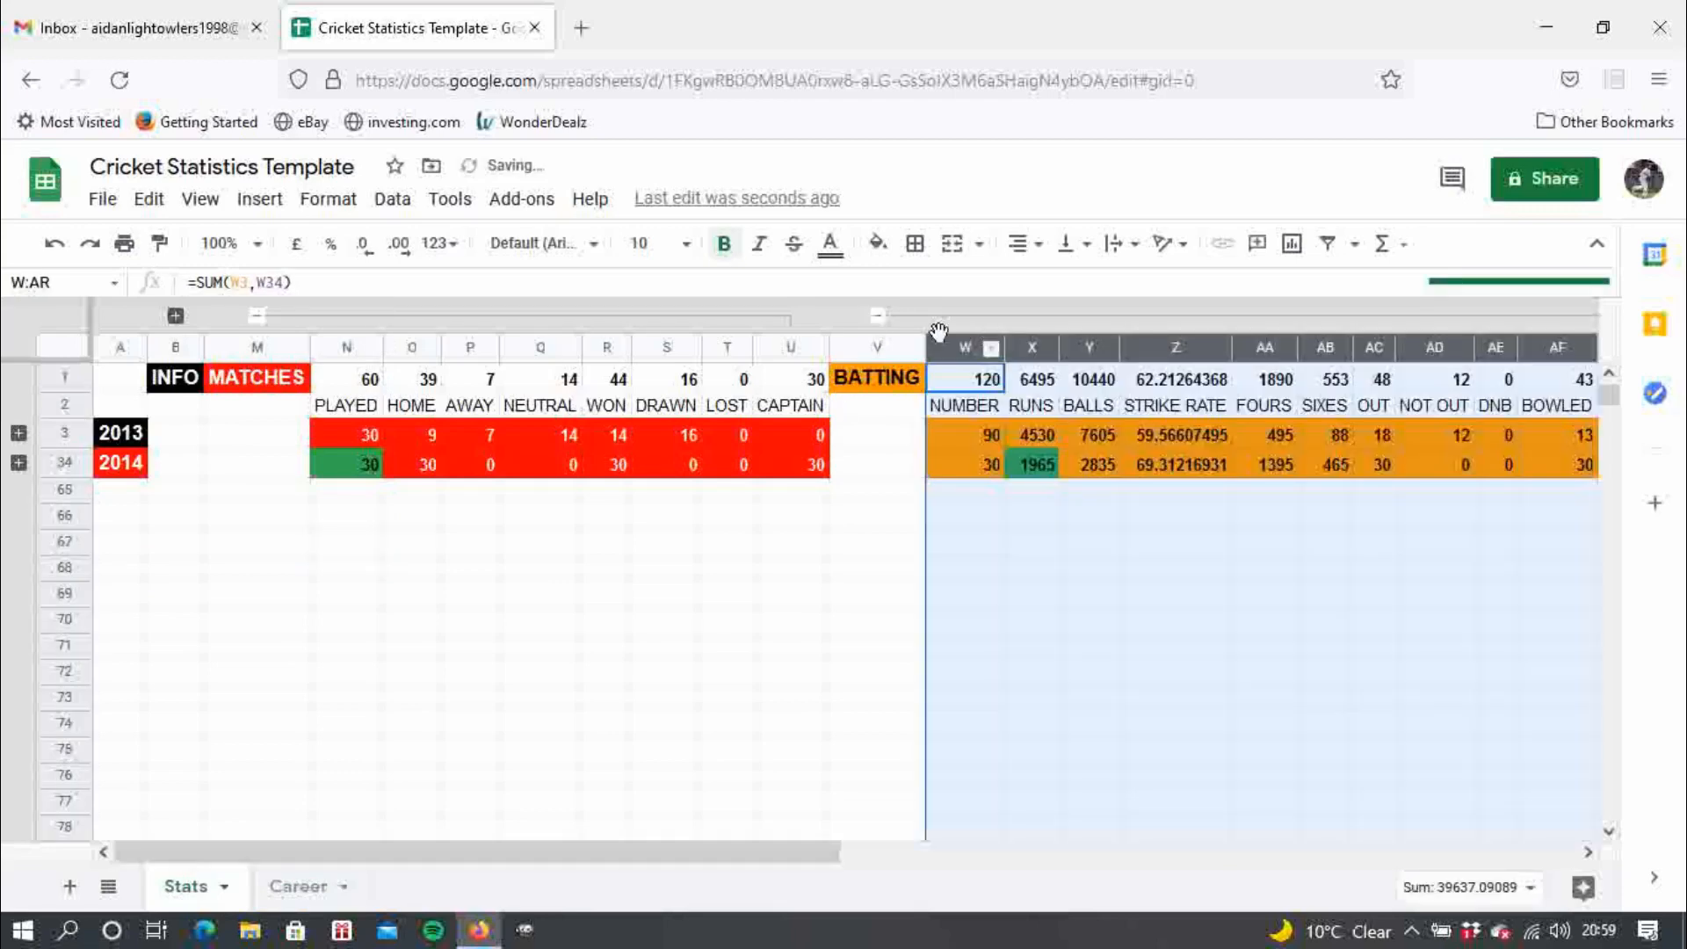
click(18, 434)
click(18, 434)
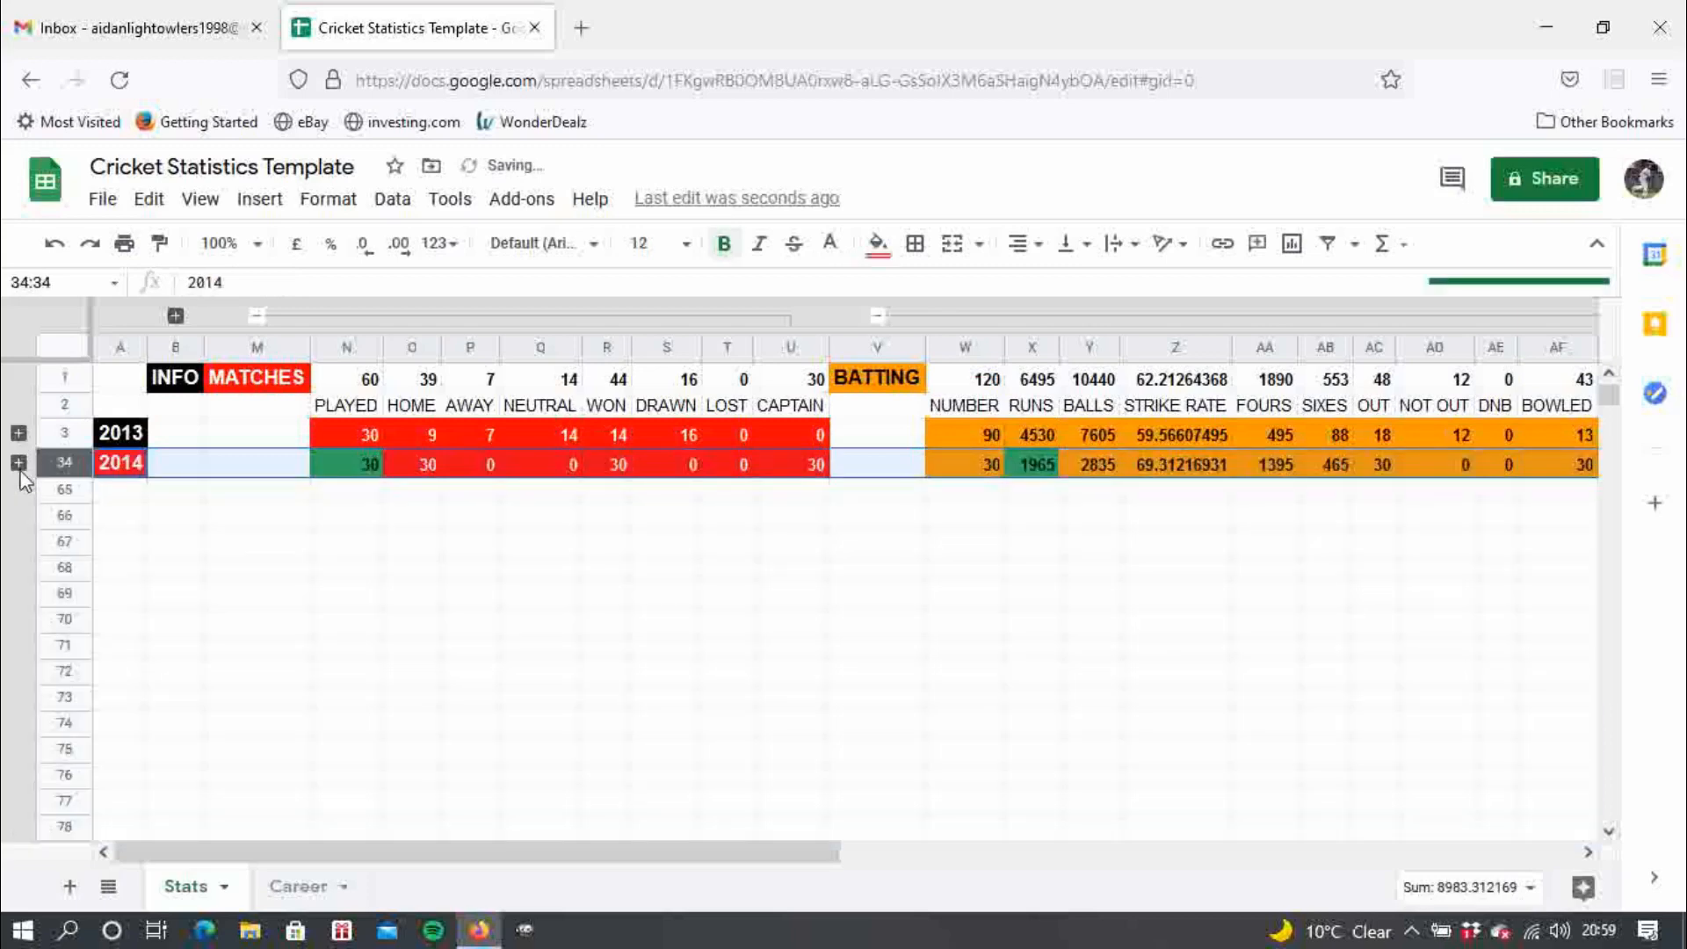
click(327, 888)
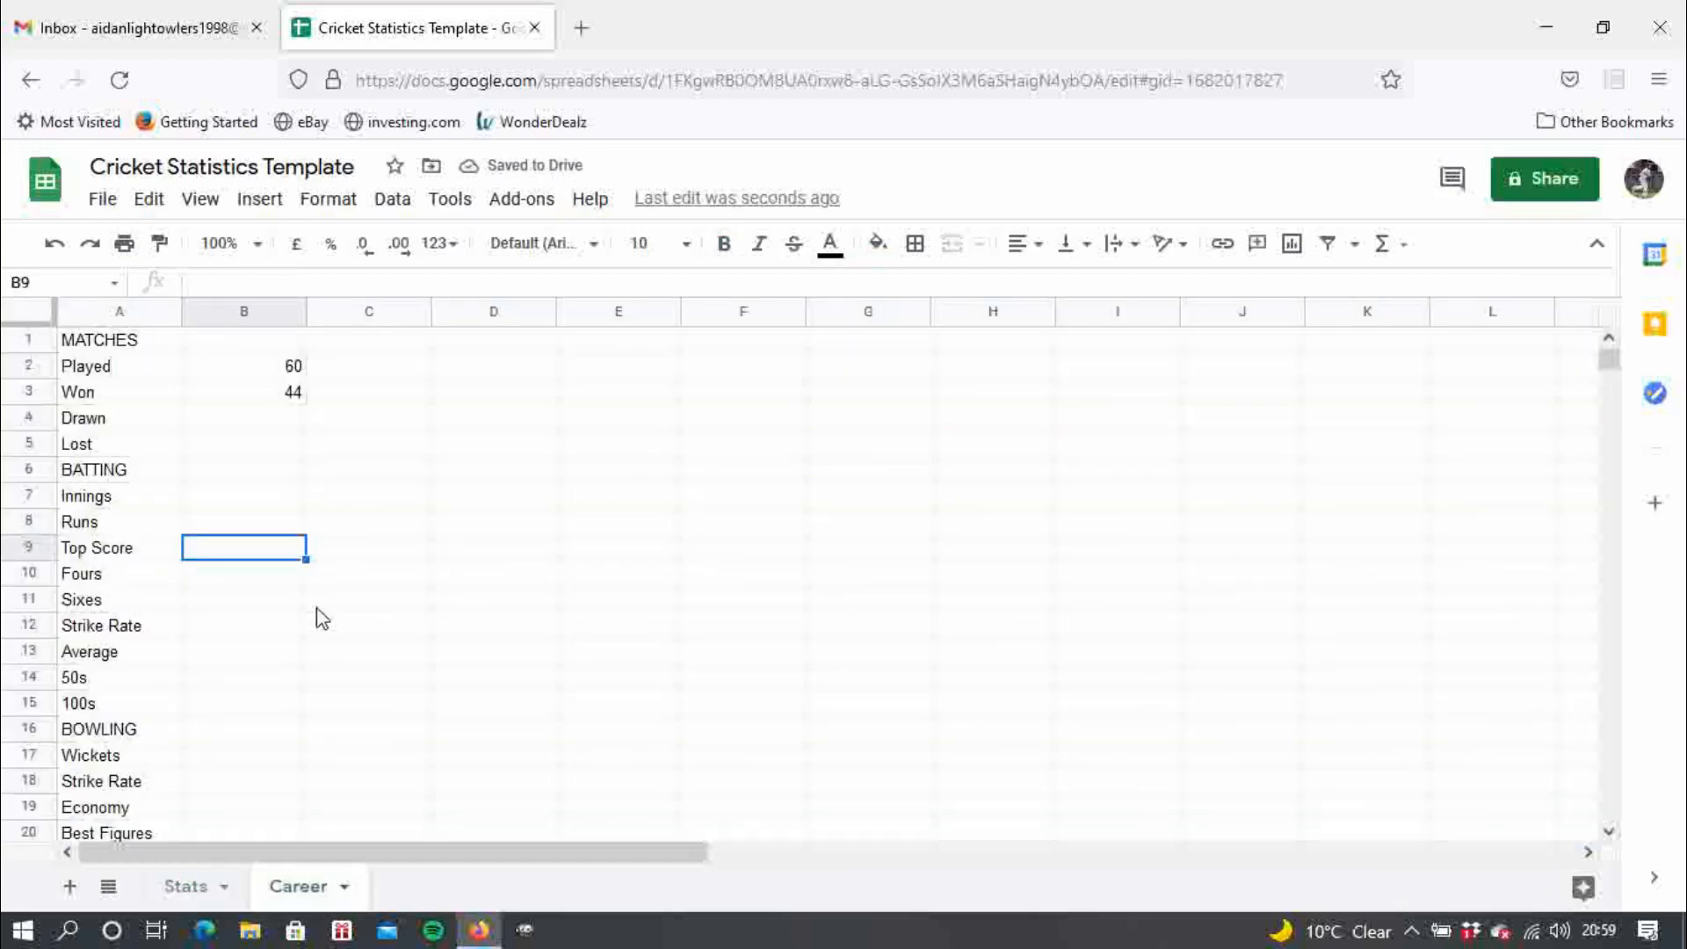
text(80)
key(Return)
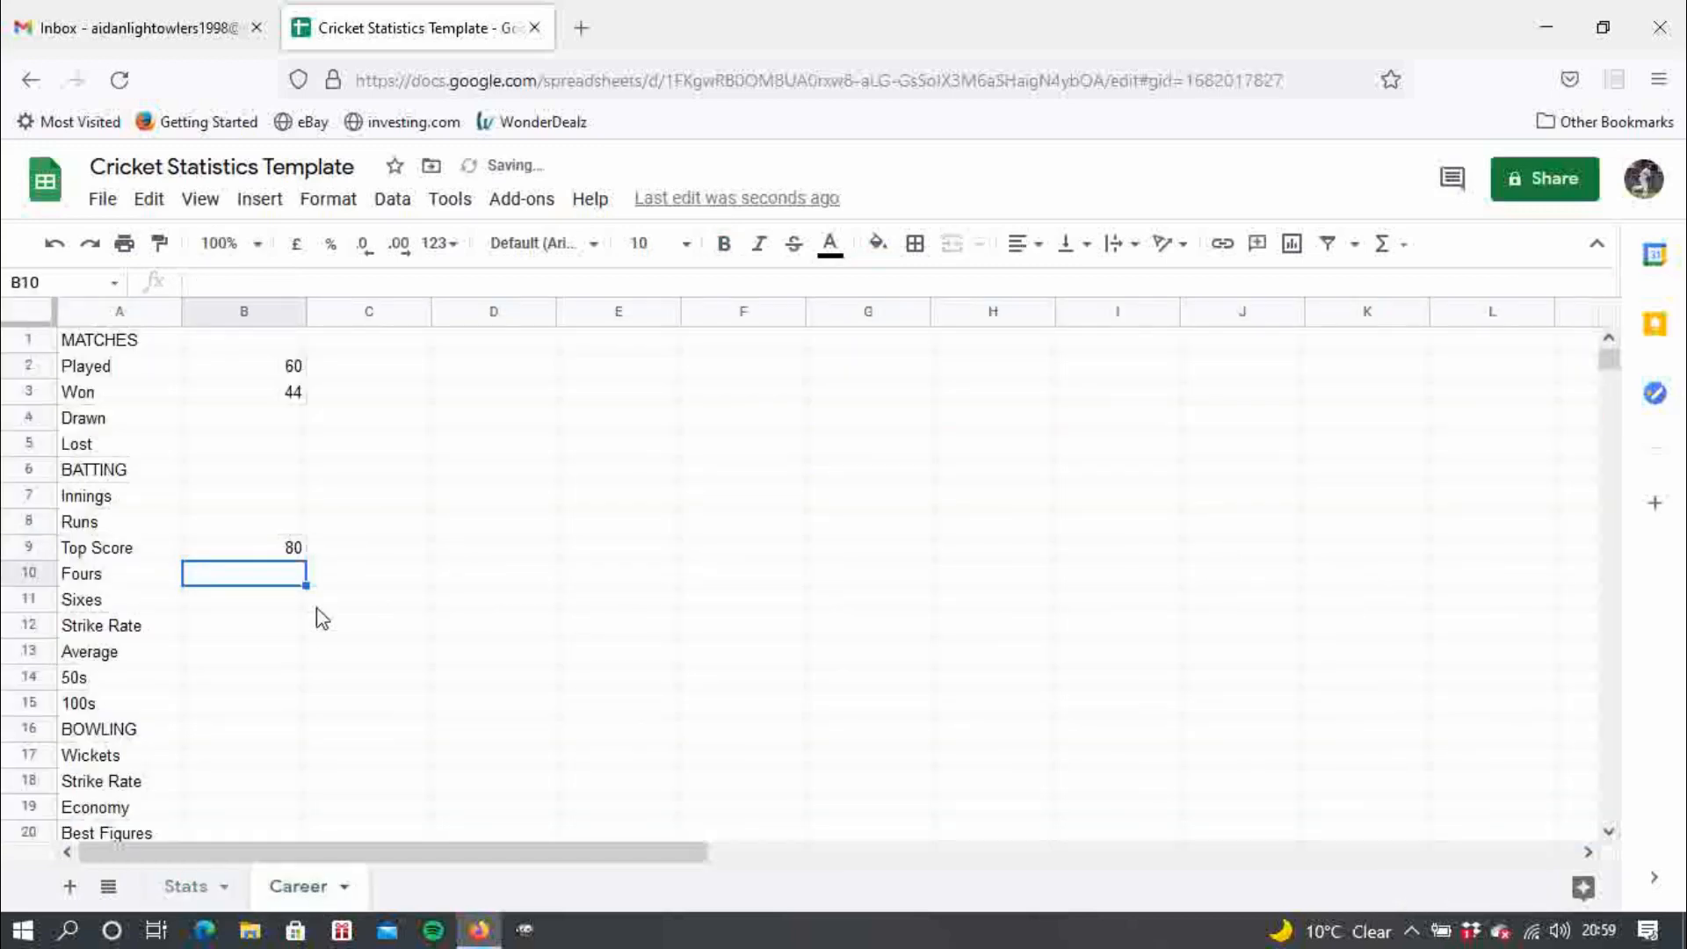
- Calculate the batting Average in Career cell B13 by dividing total runs by times out, using =Stats!X1/Stats!AC1
click(264, 631)
click(239, 661)
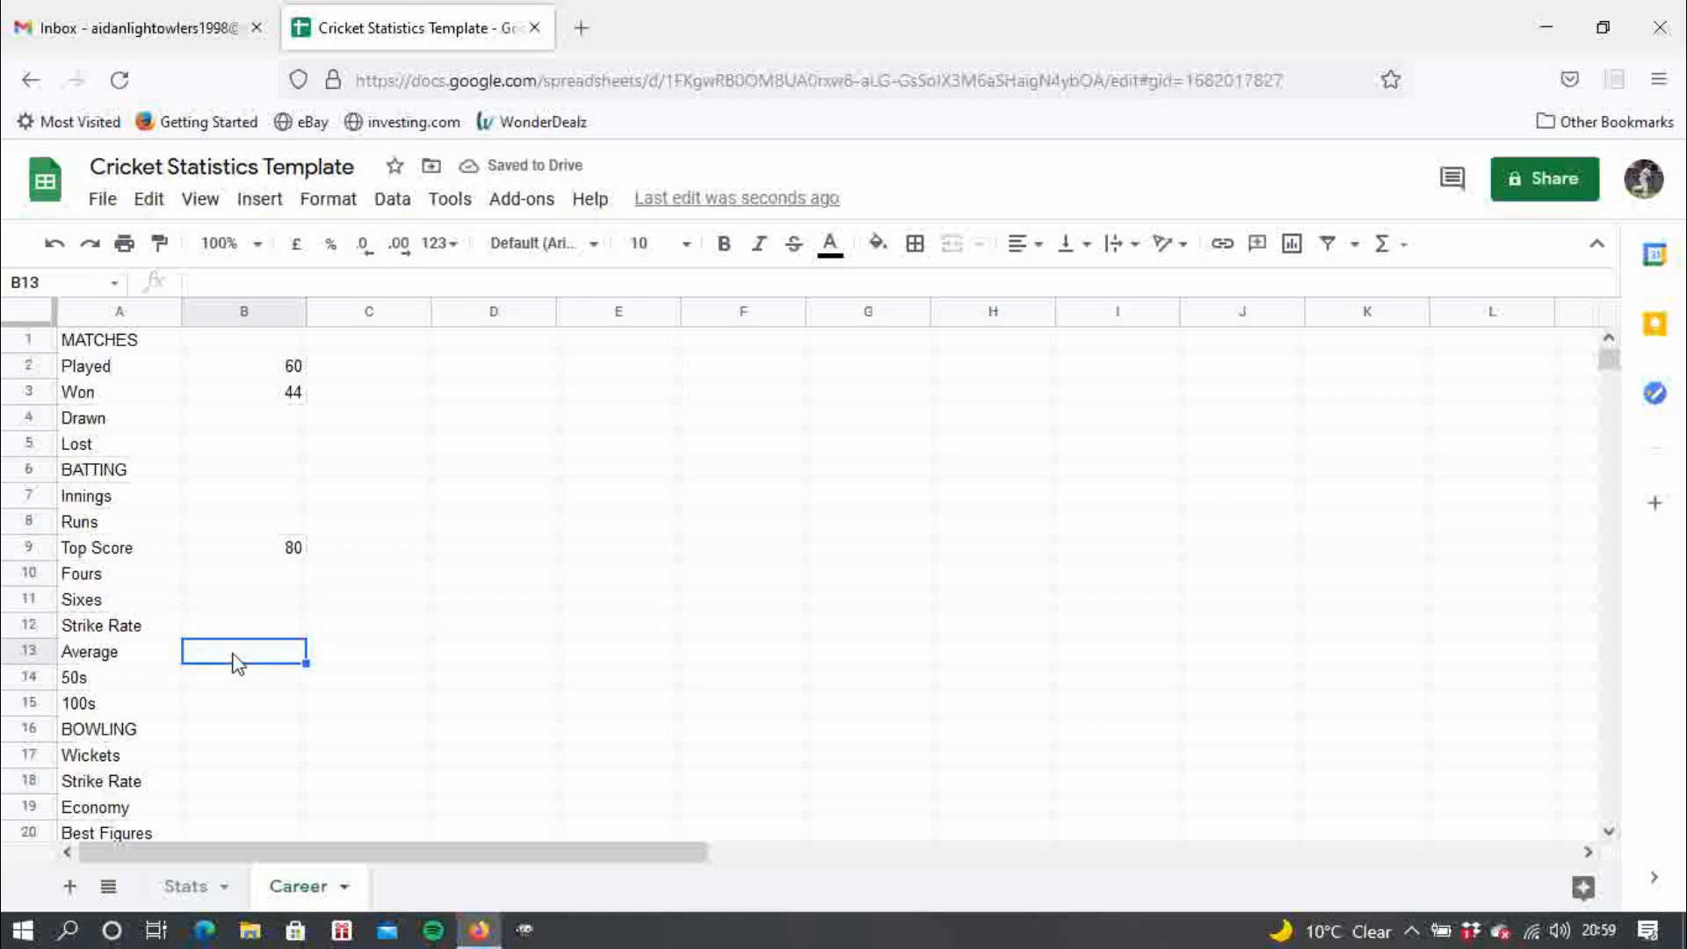
text(=)
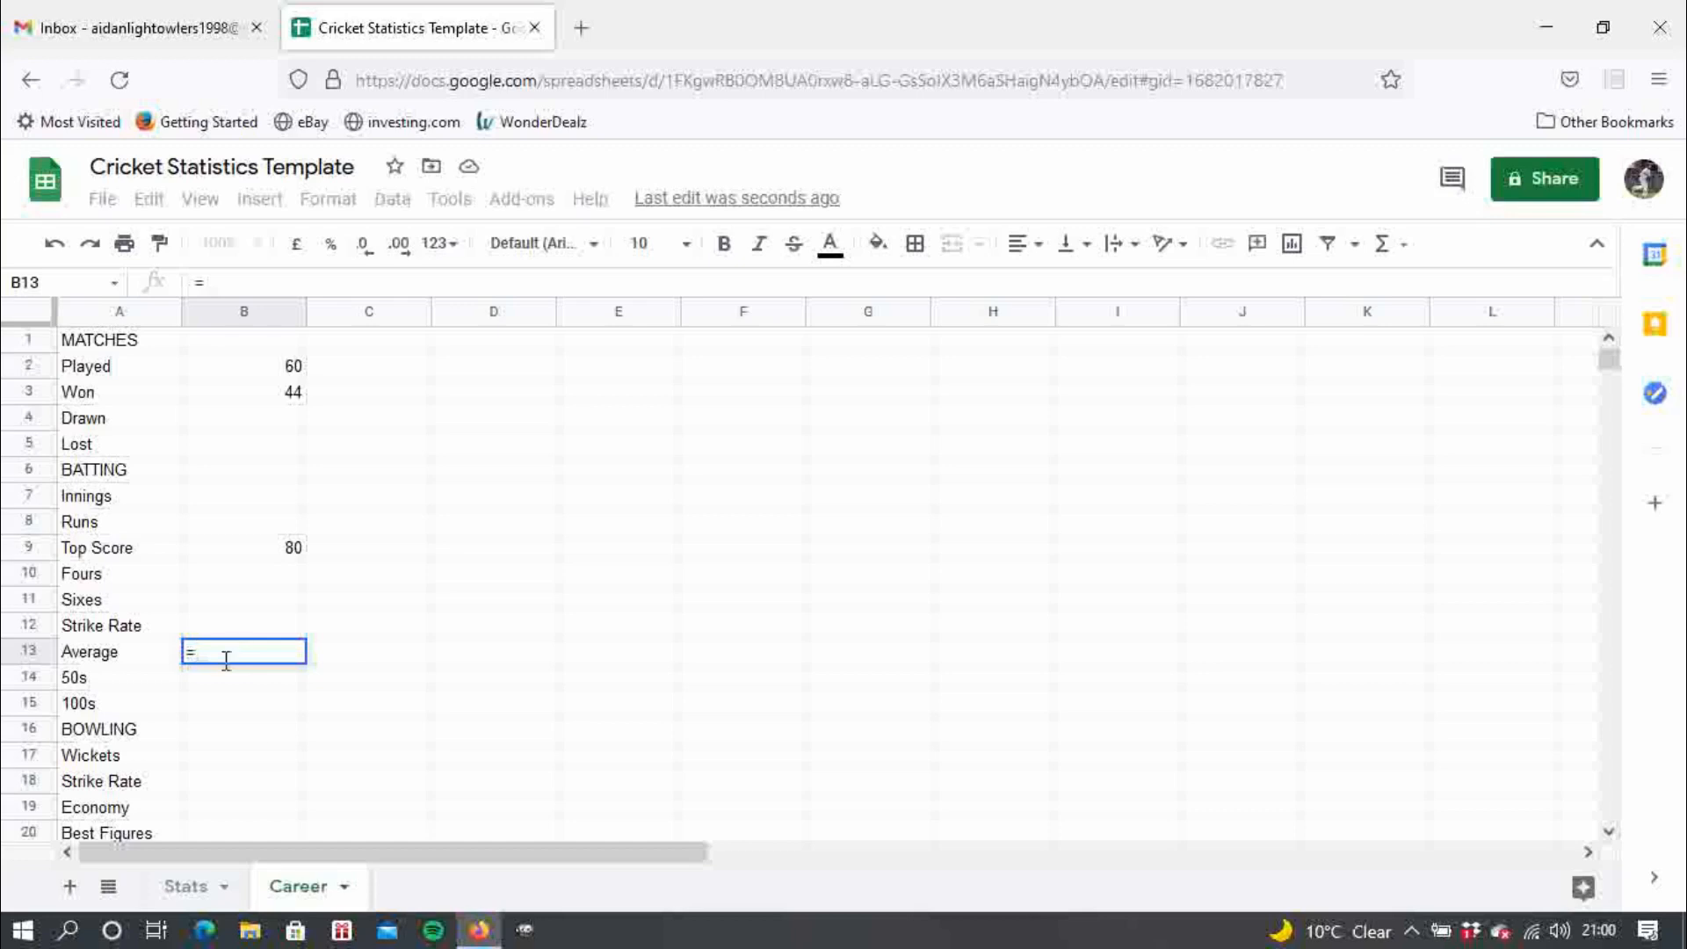
click(184, 883)
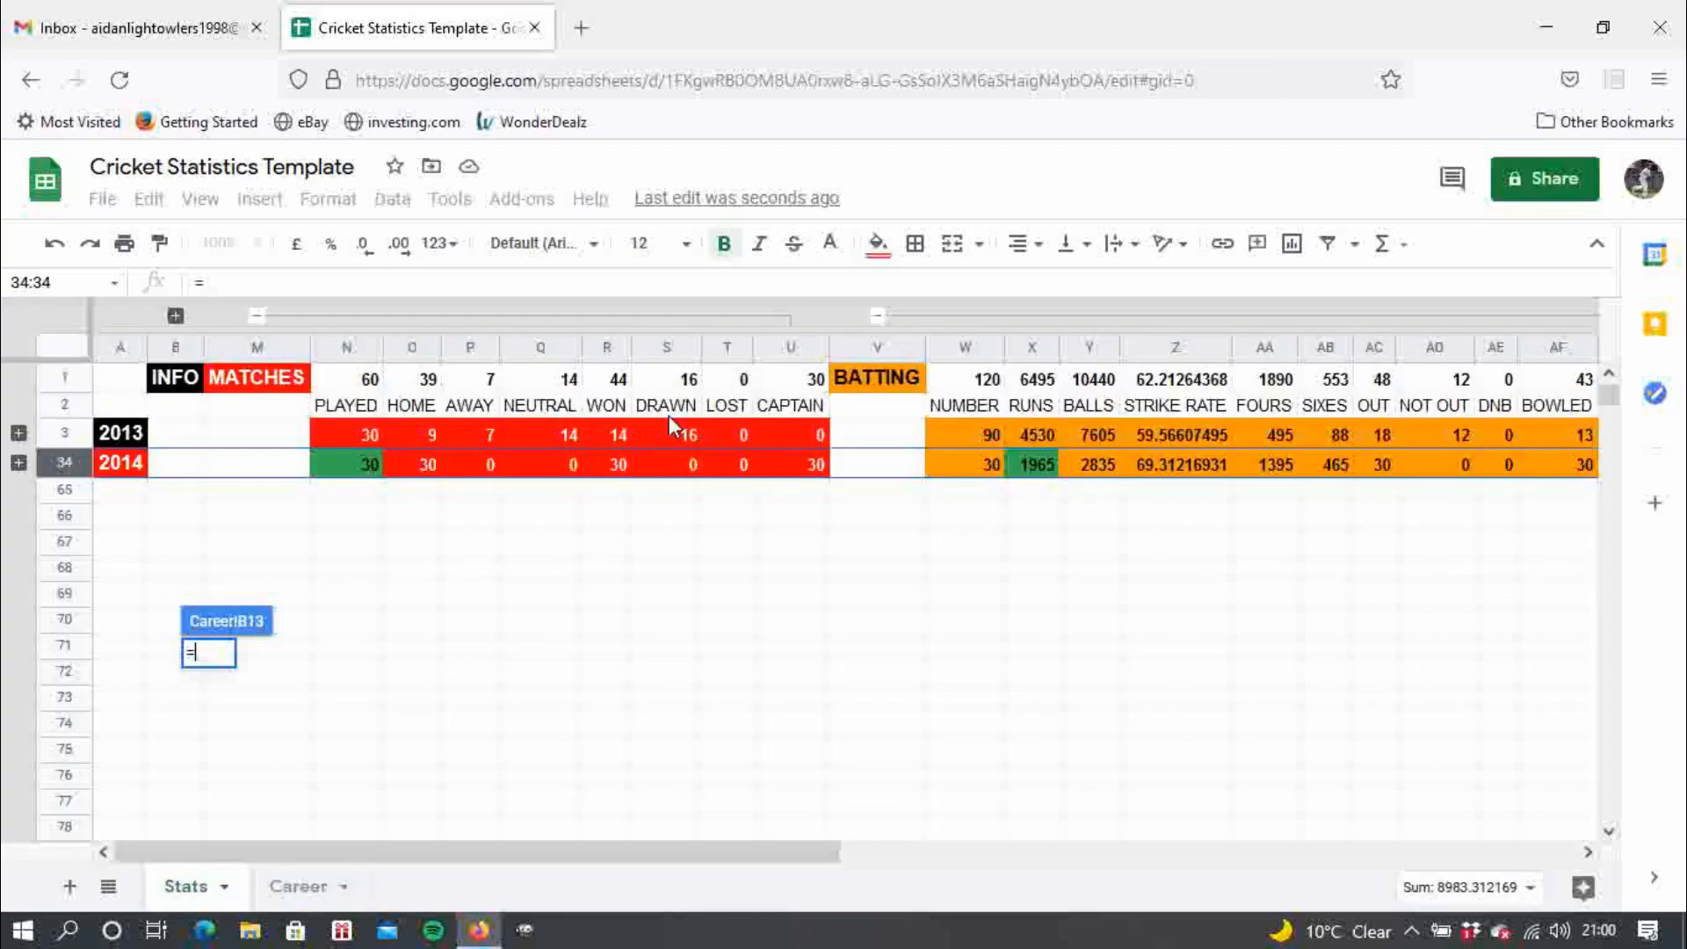
click(1053, 385)
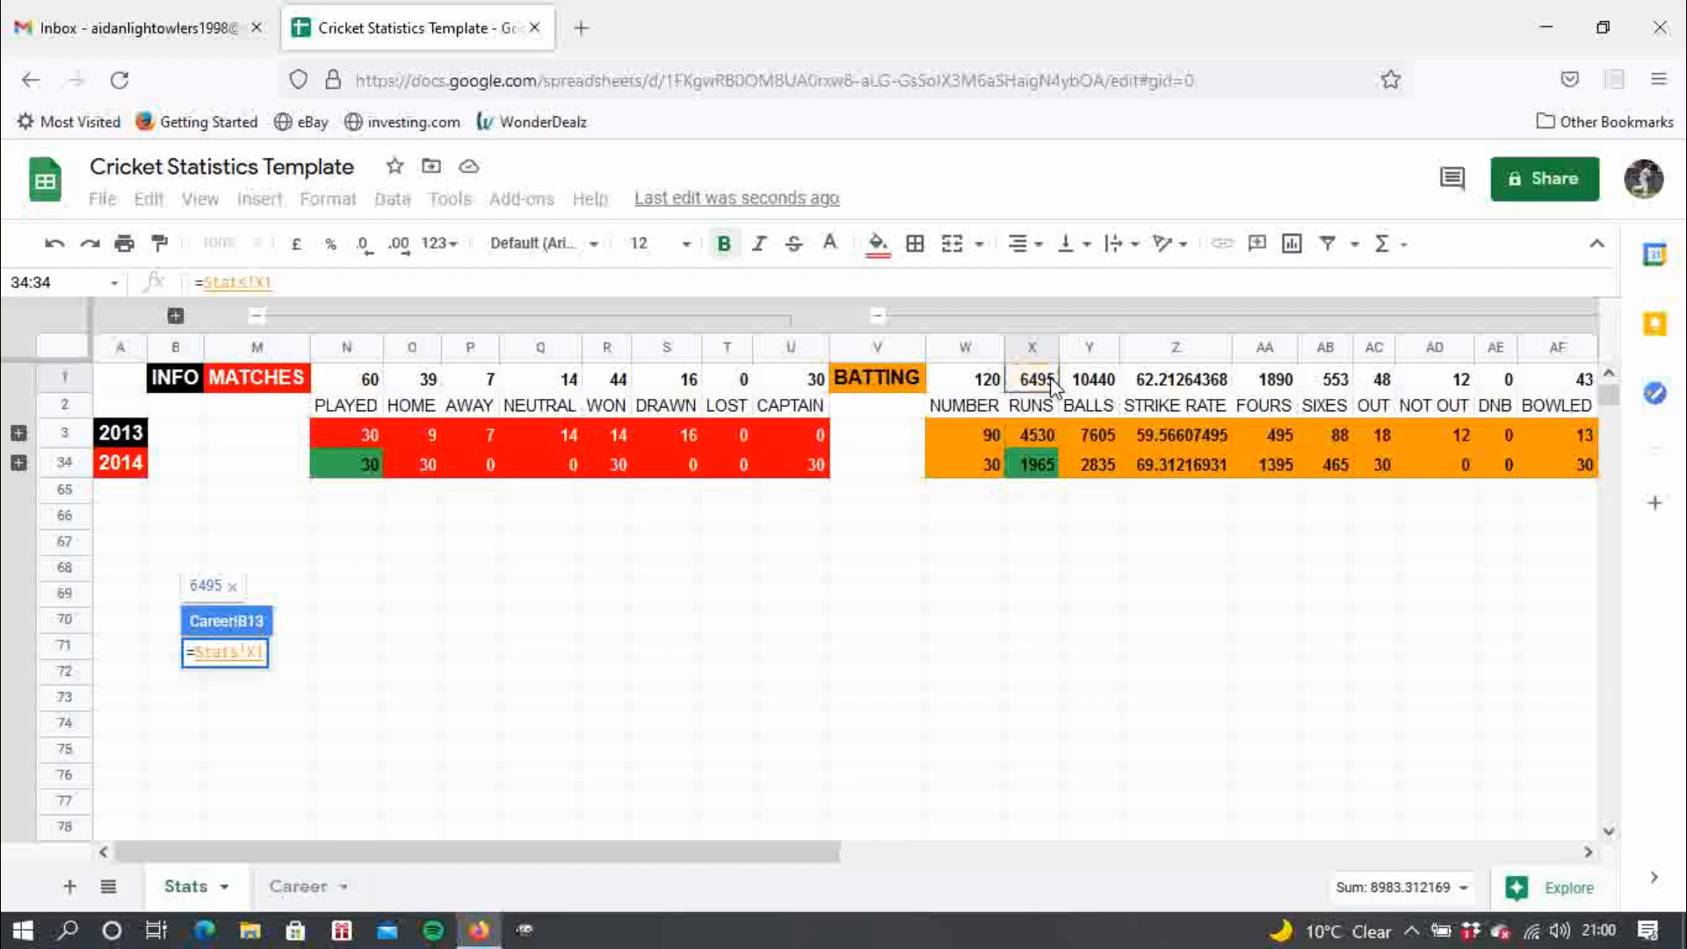
text(/)
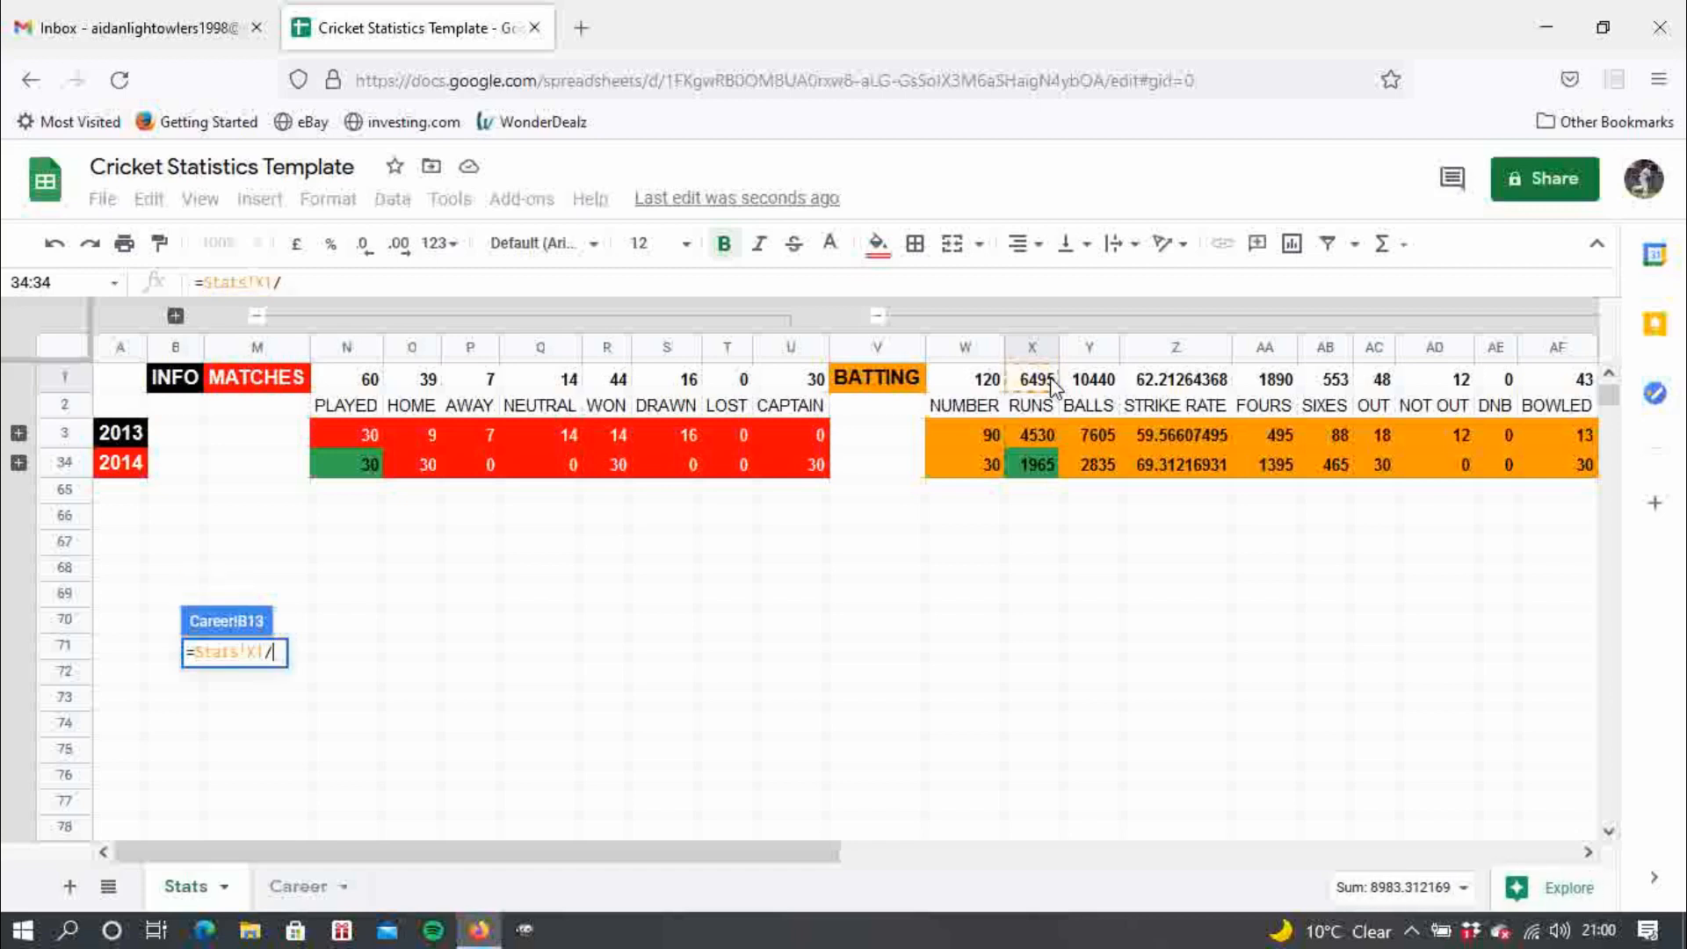
click(1381, 383)
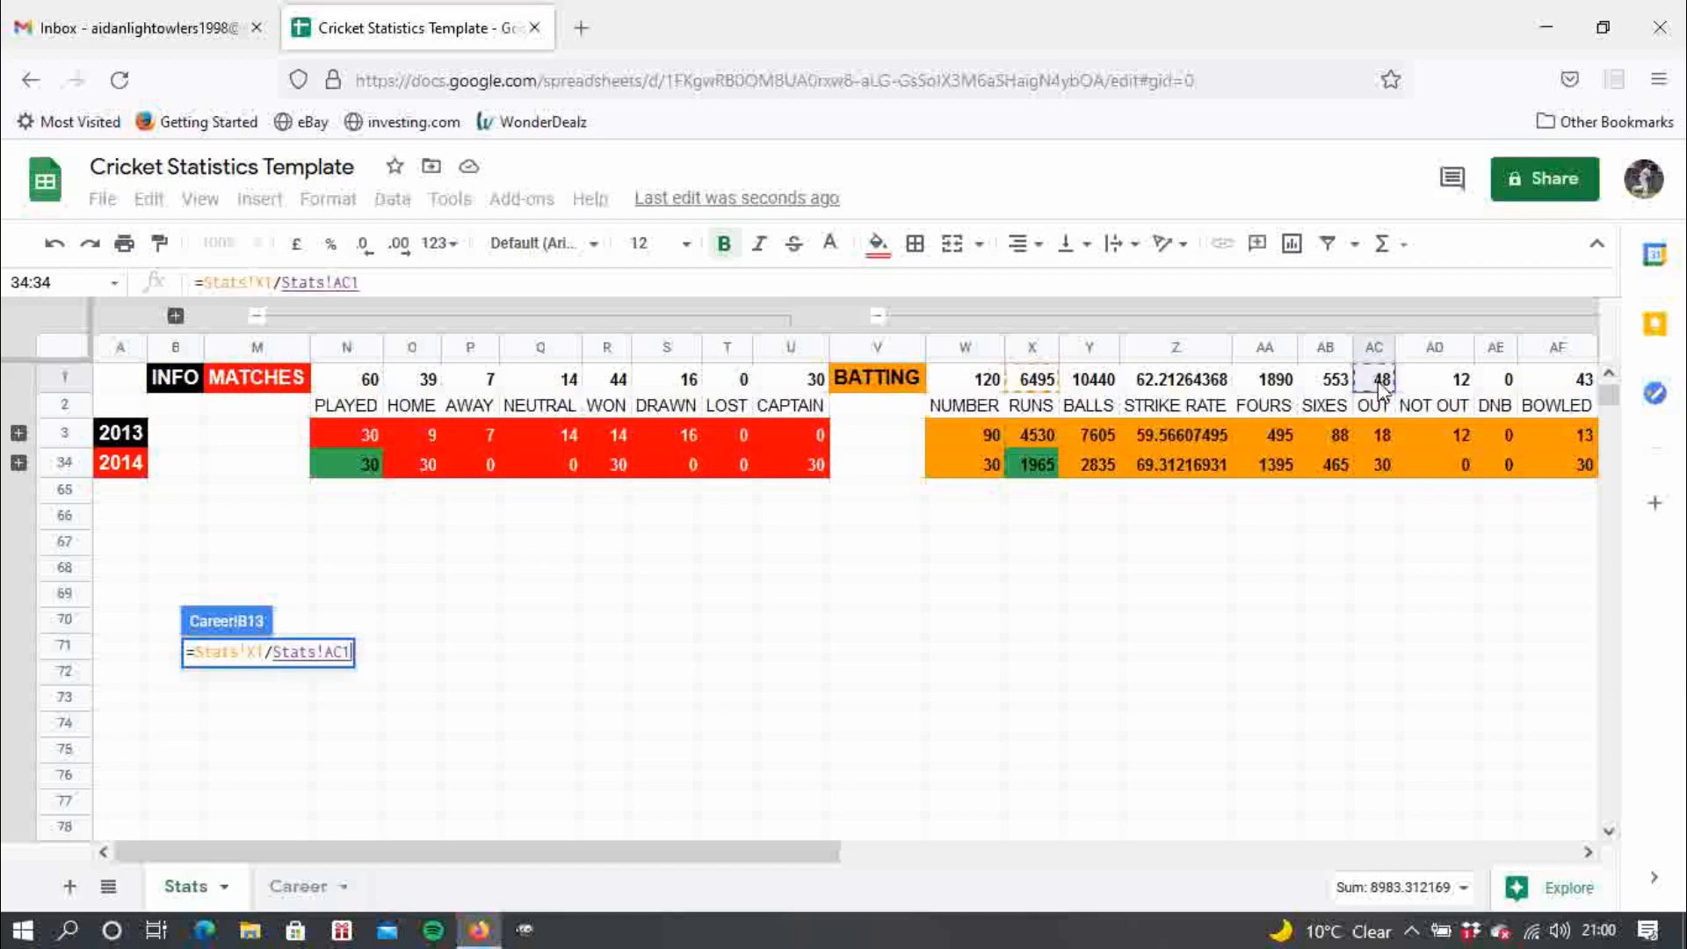
key(Return)
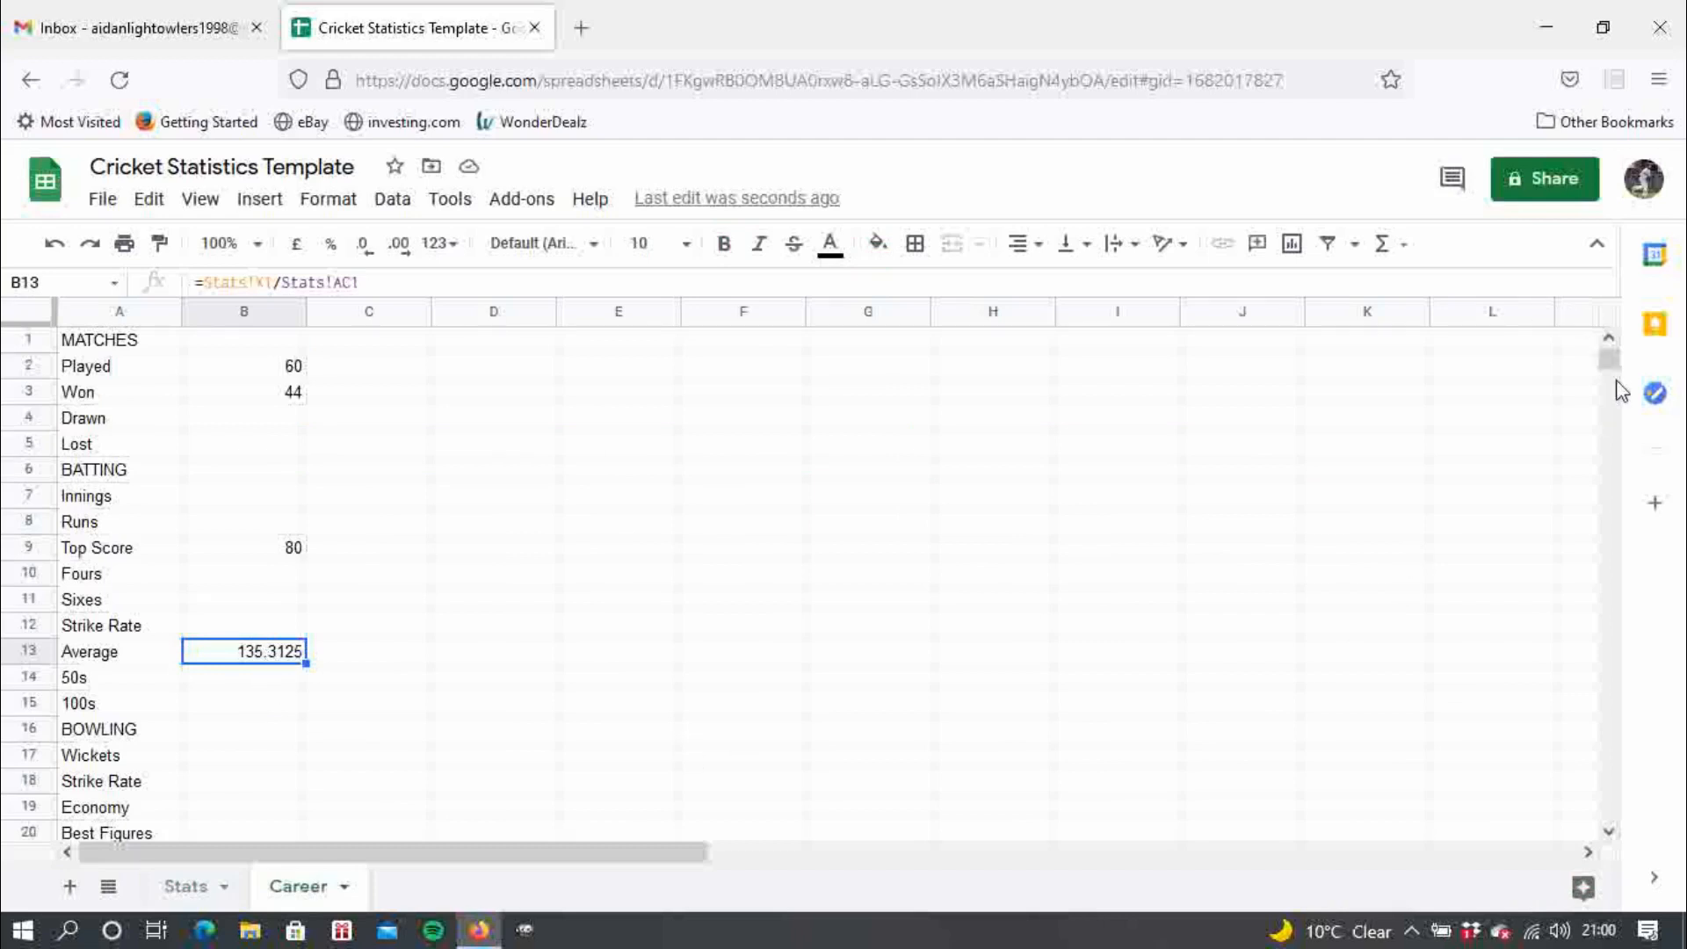
scroll(1609, 833, down, 2)
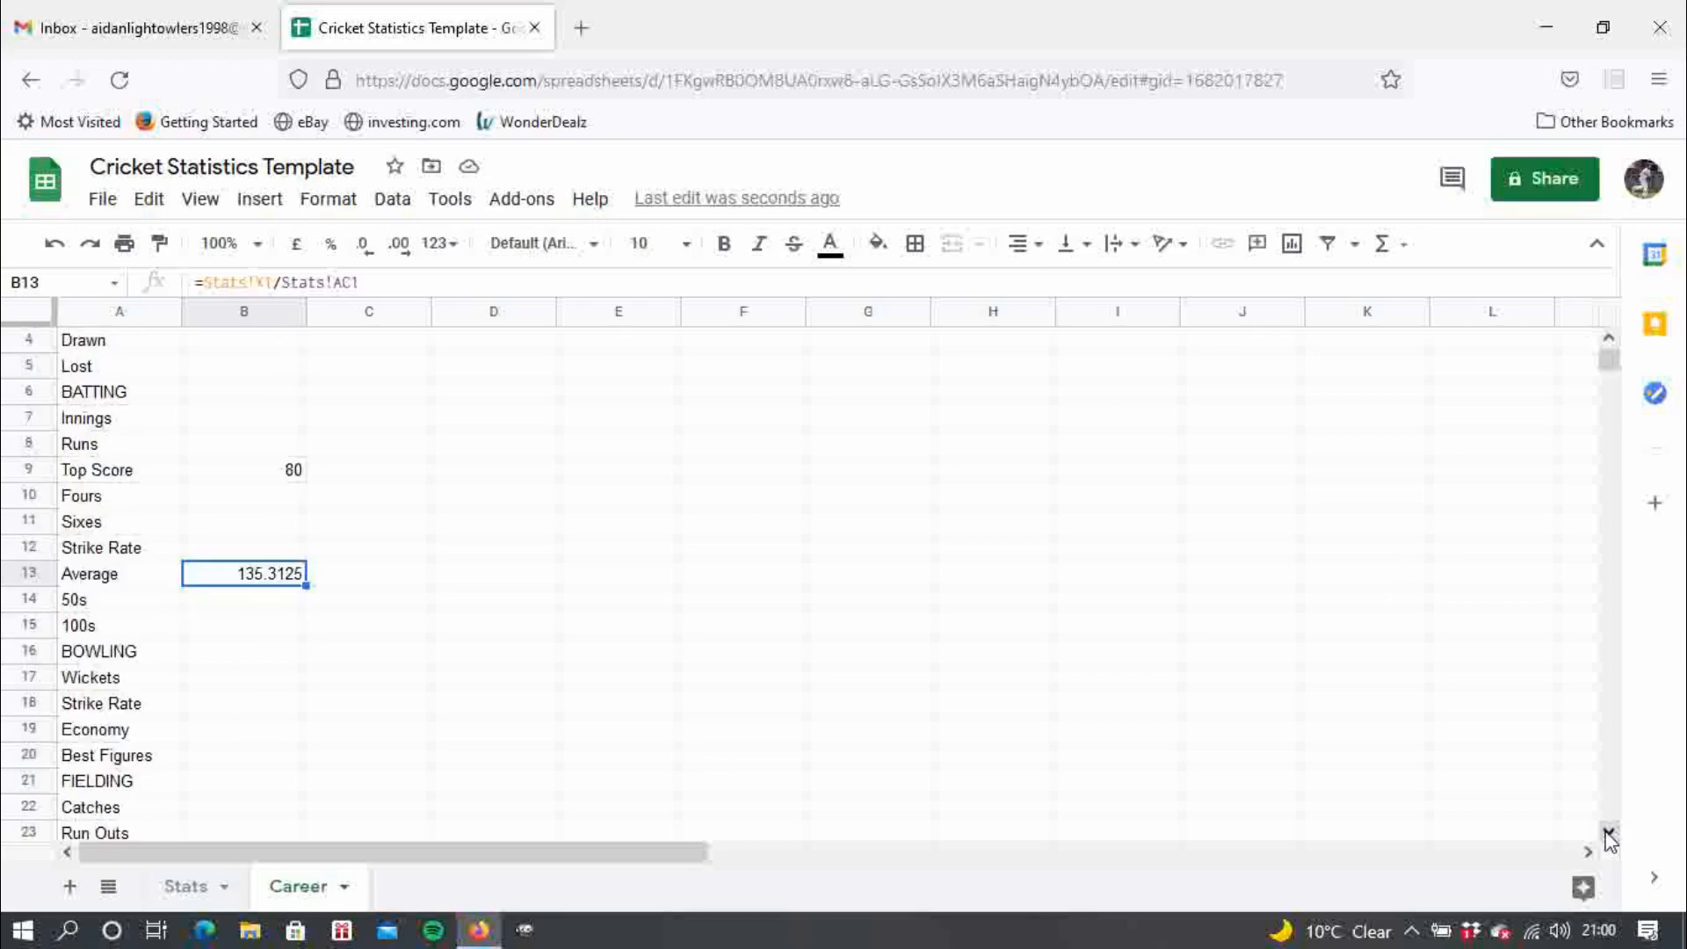
scroll(1609, 832, down, 2)
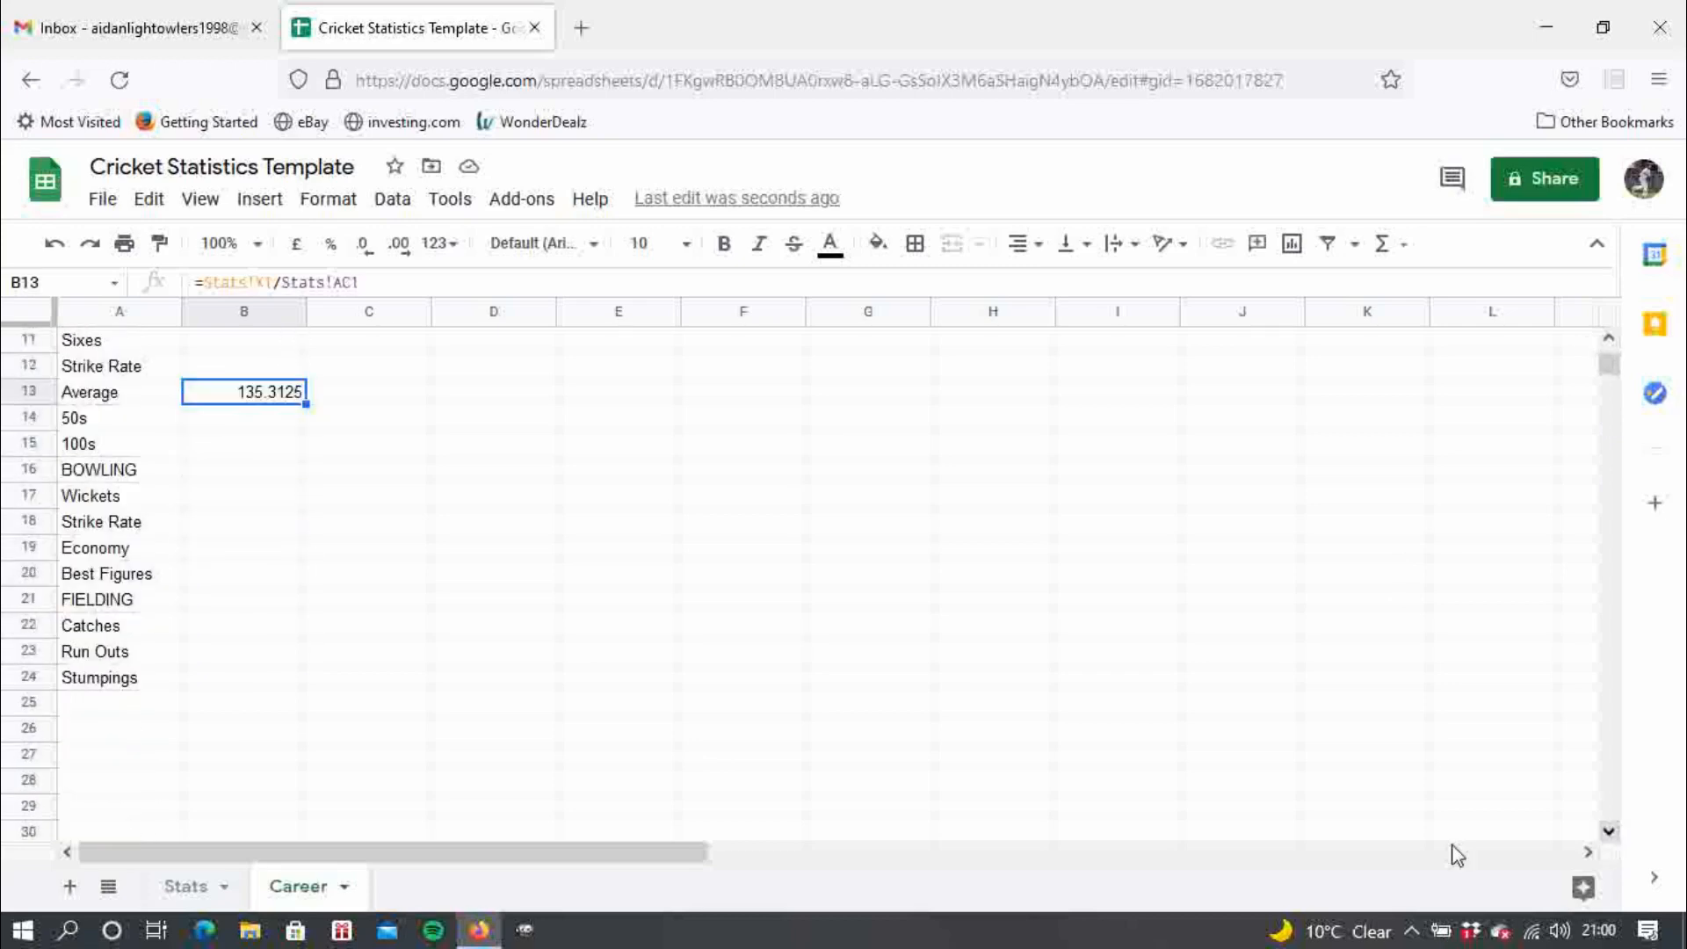
- Expand the BOWLING columns and 2013 rows on the Stats sheet, and enter 5-15 as the Best Figures in Career cell B20
click(248, 578)
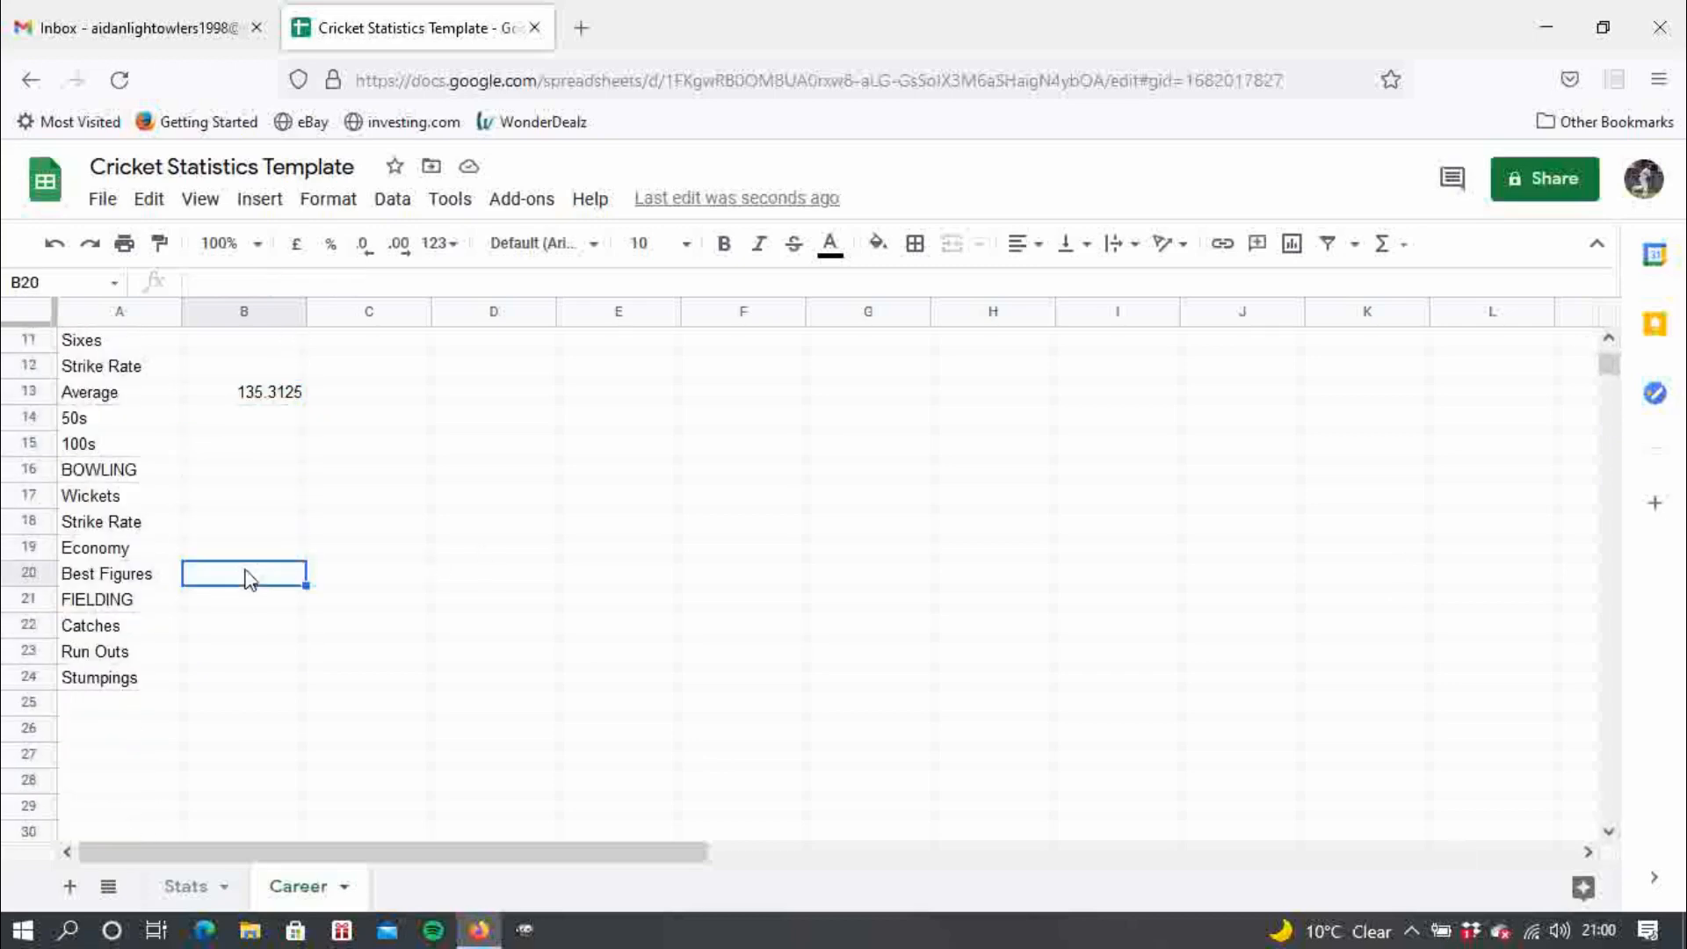
click(204, 886)
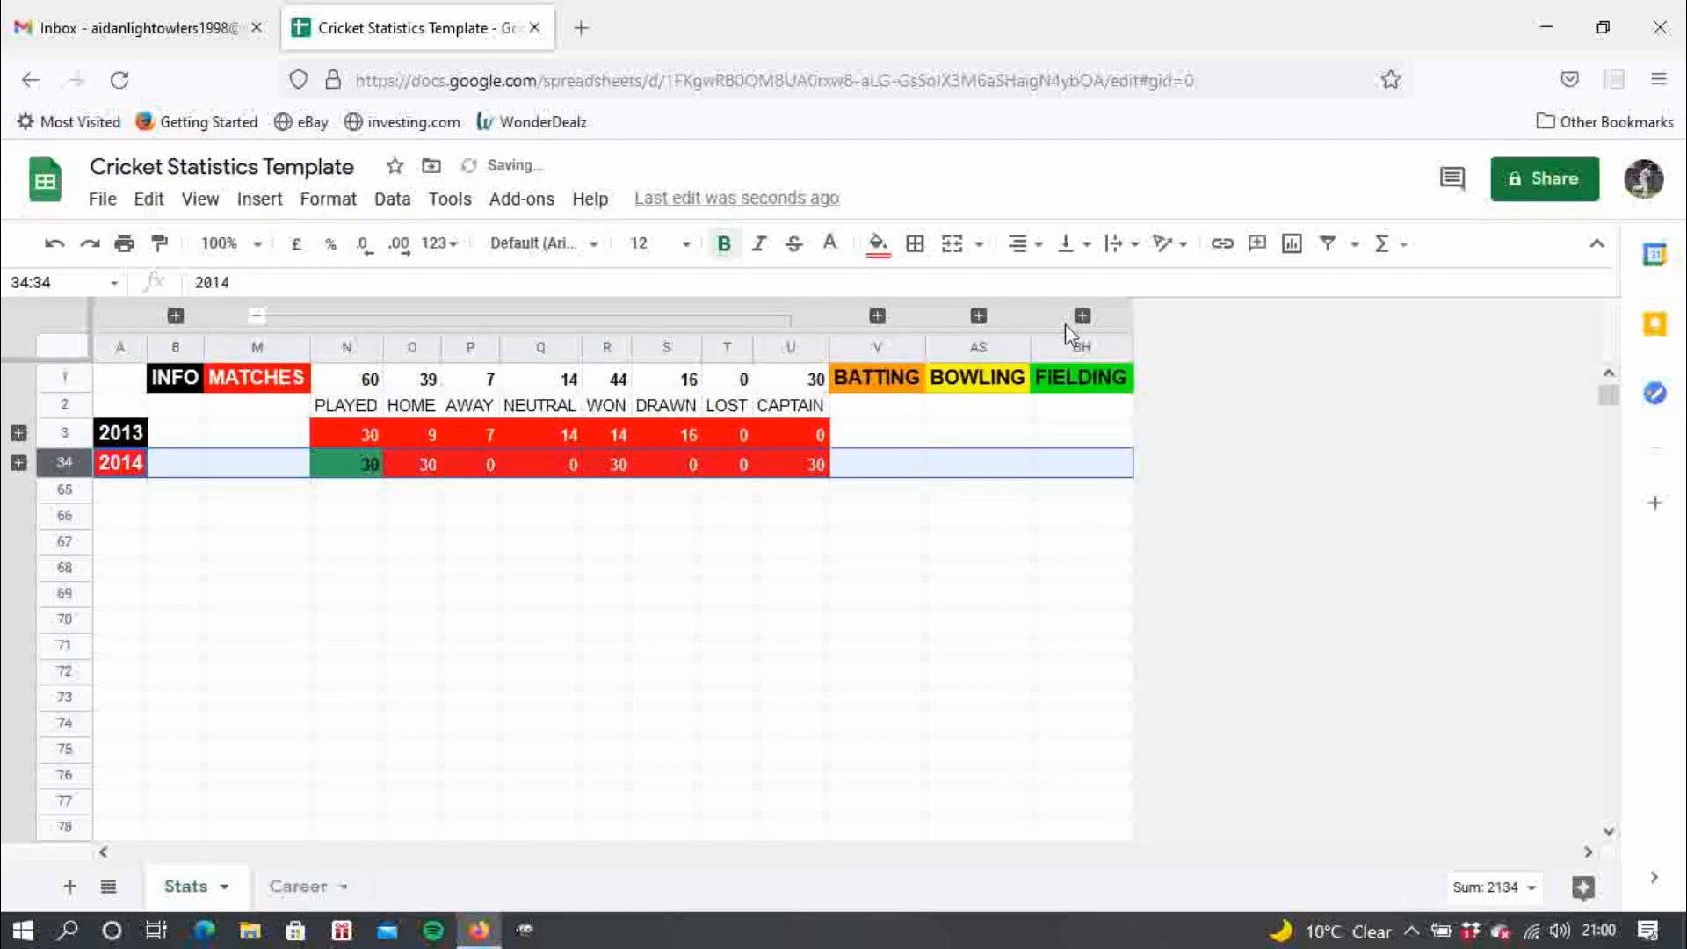
click(978, 316)
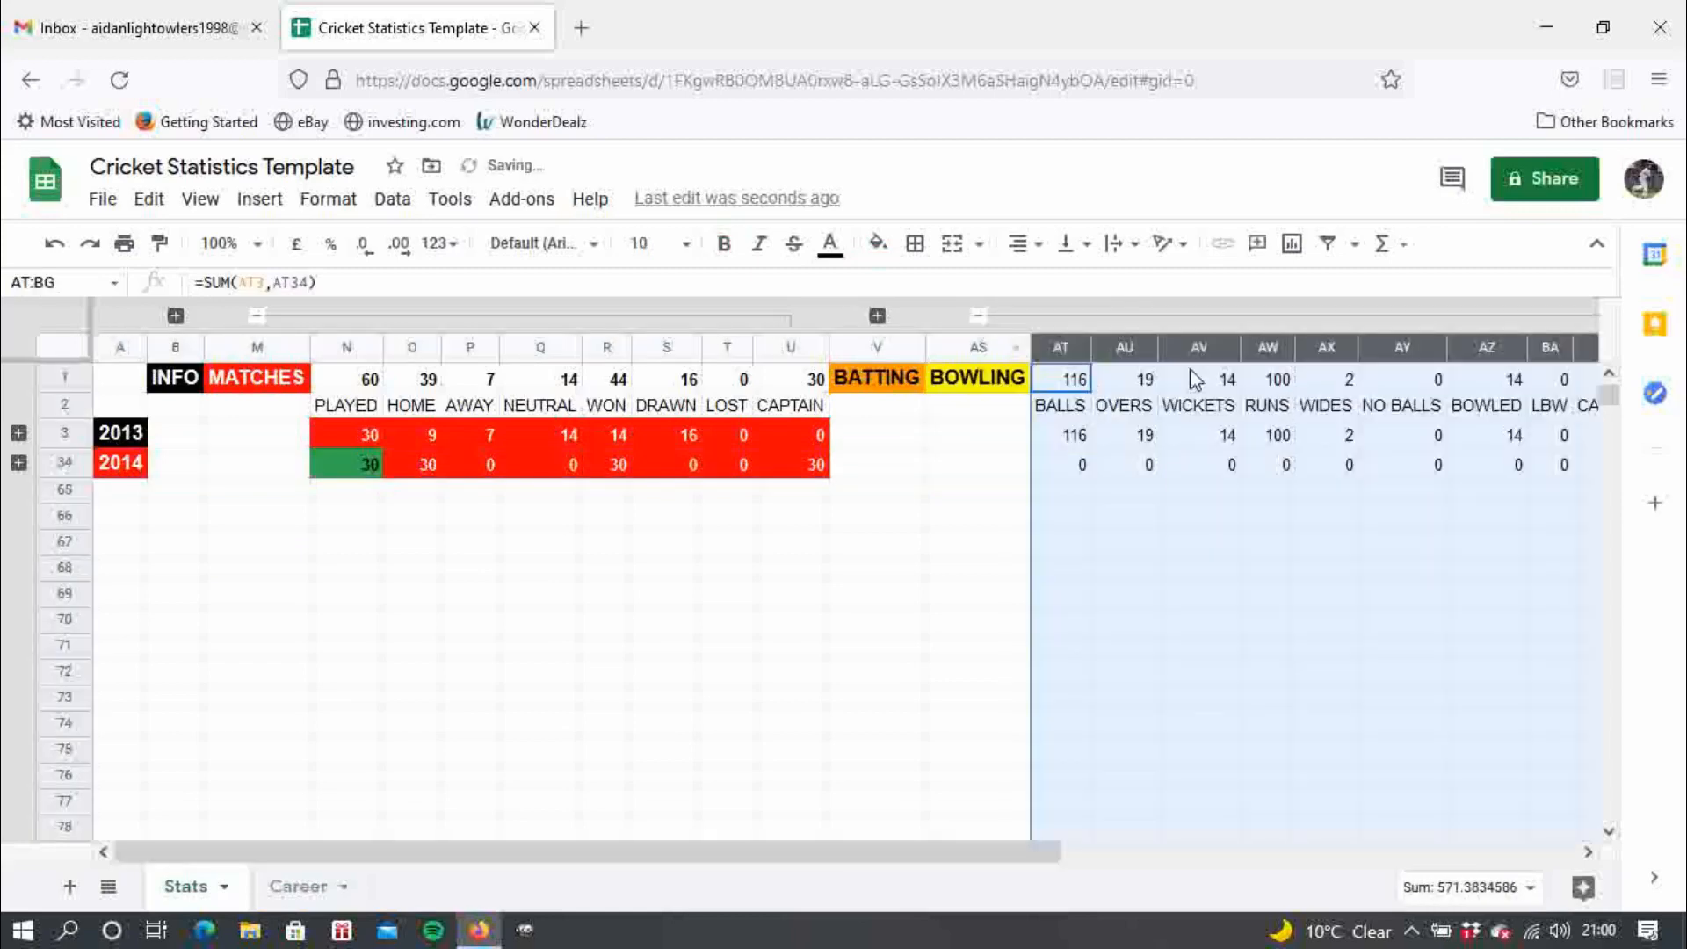
click(17, 433)
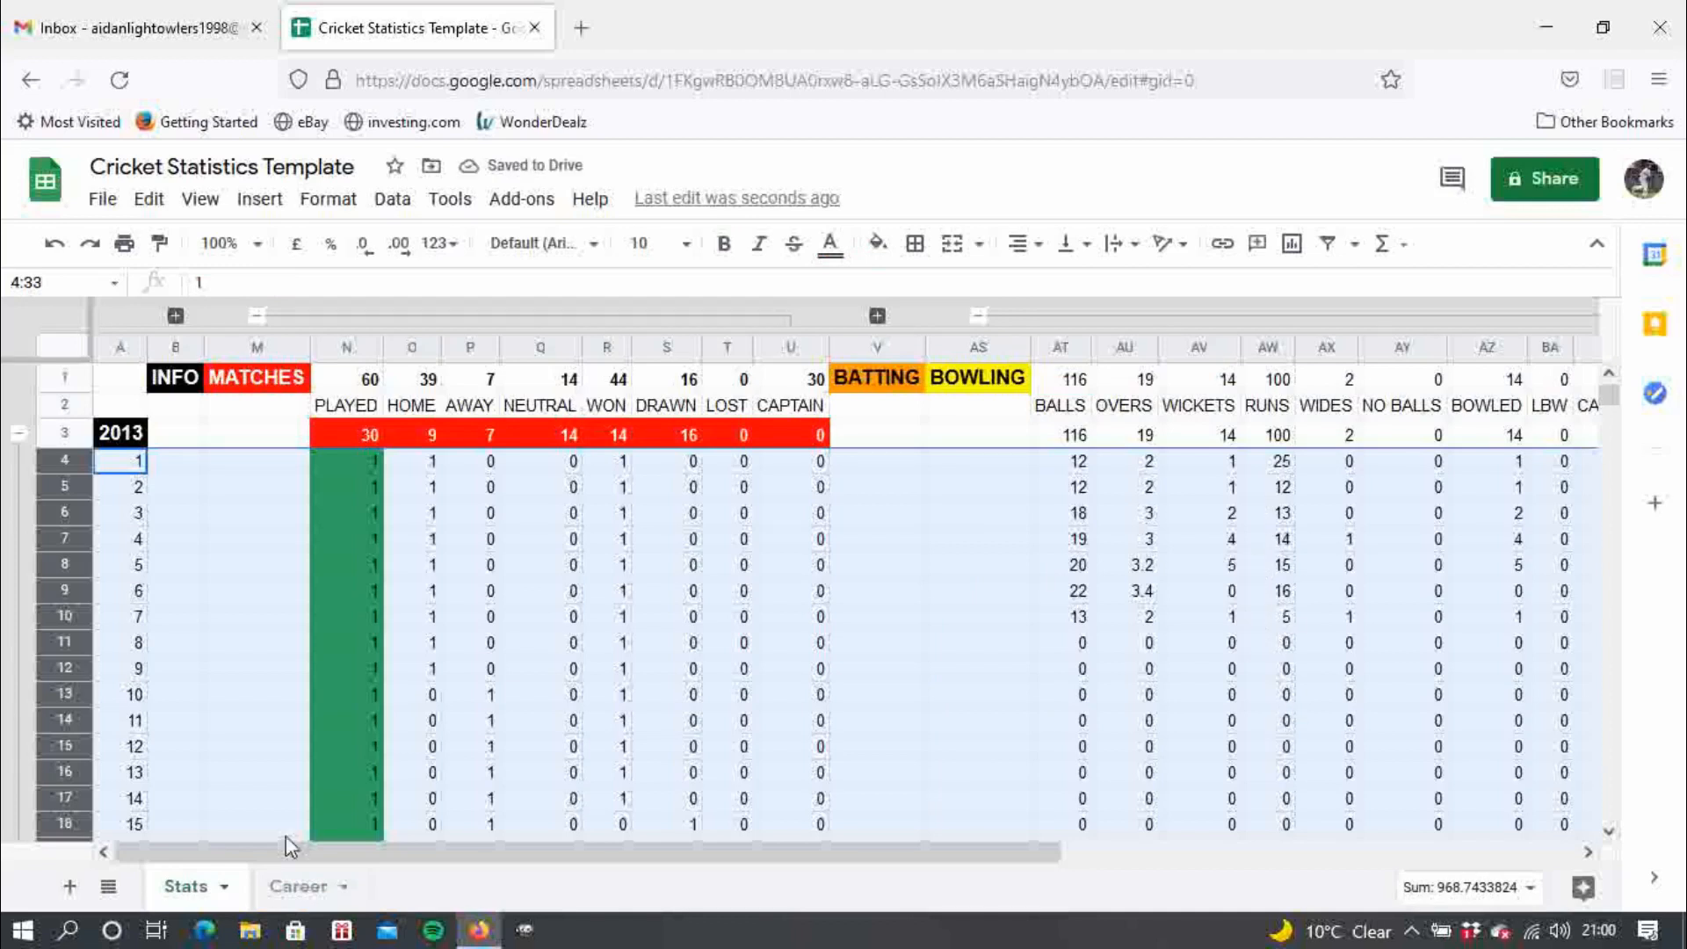
click(297, 901)
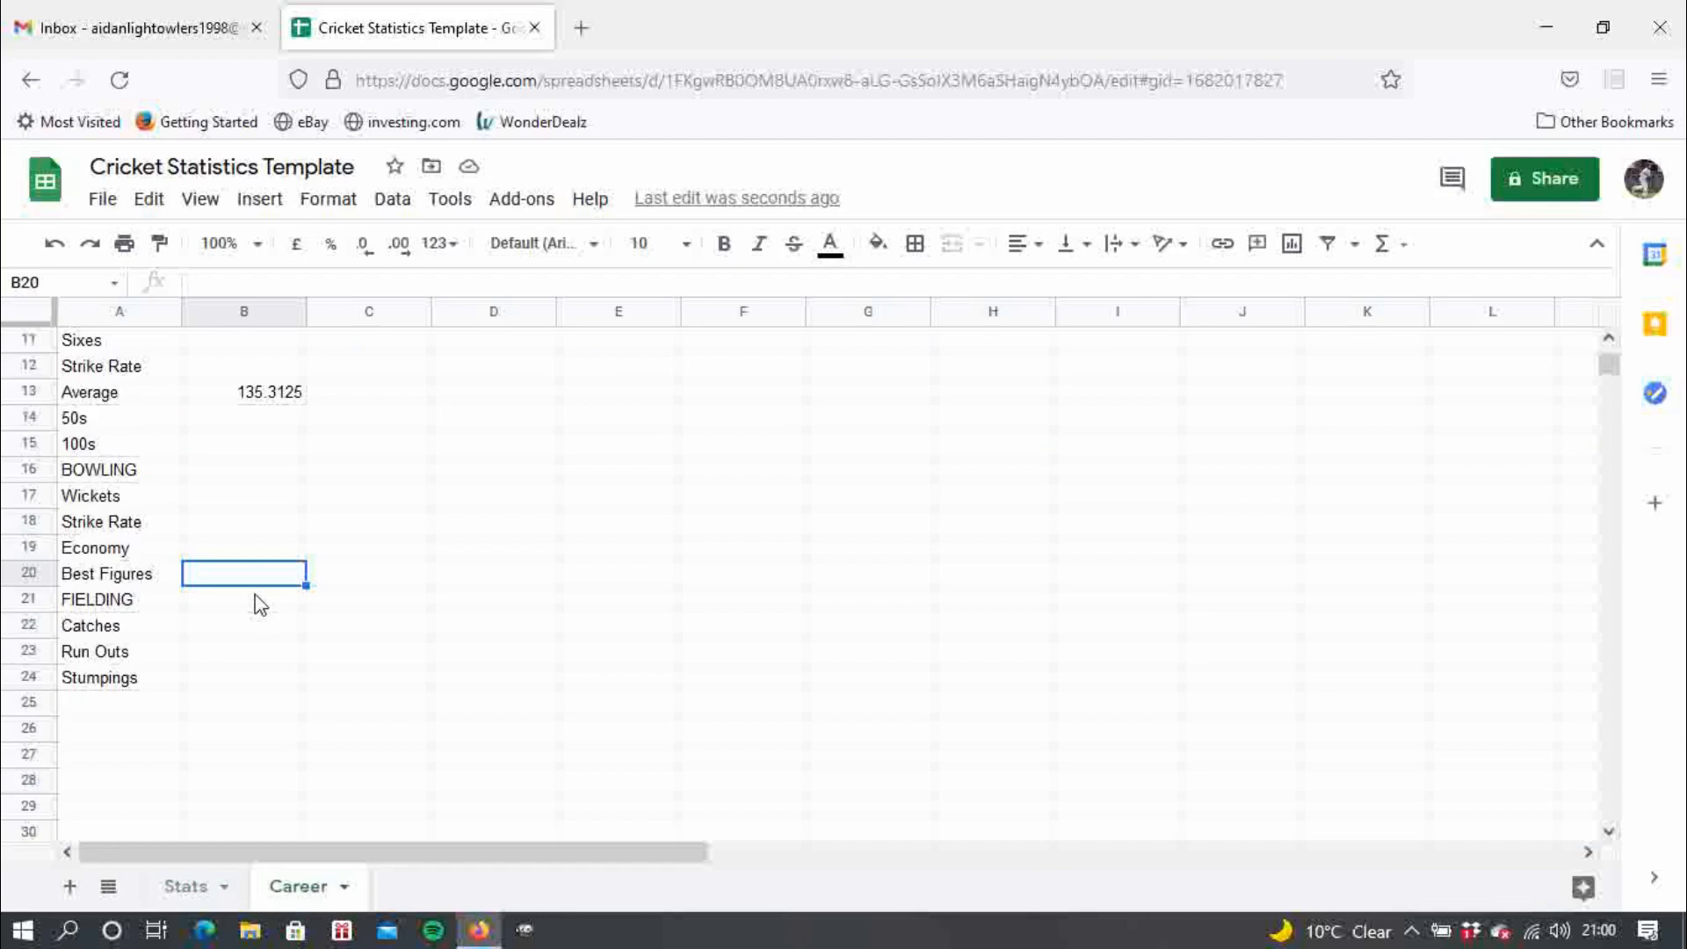
text(5-15)
key(Return)
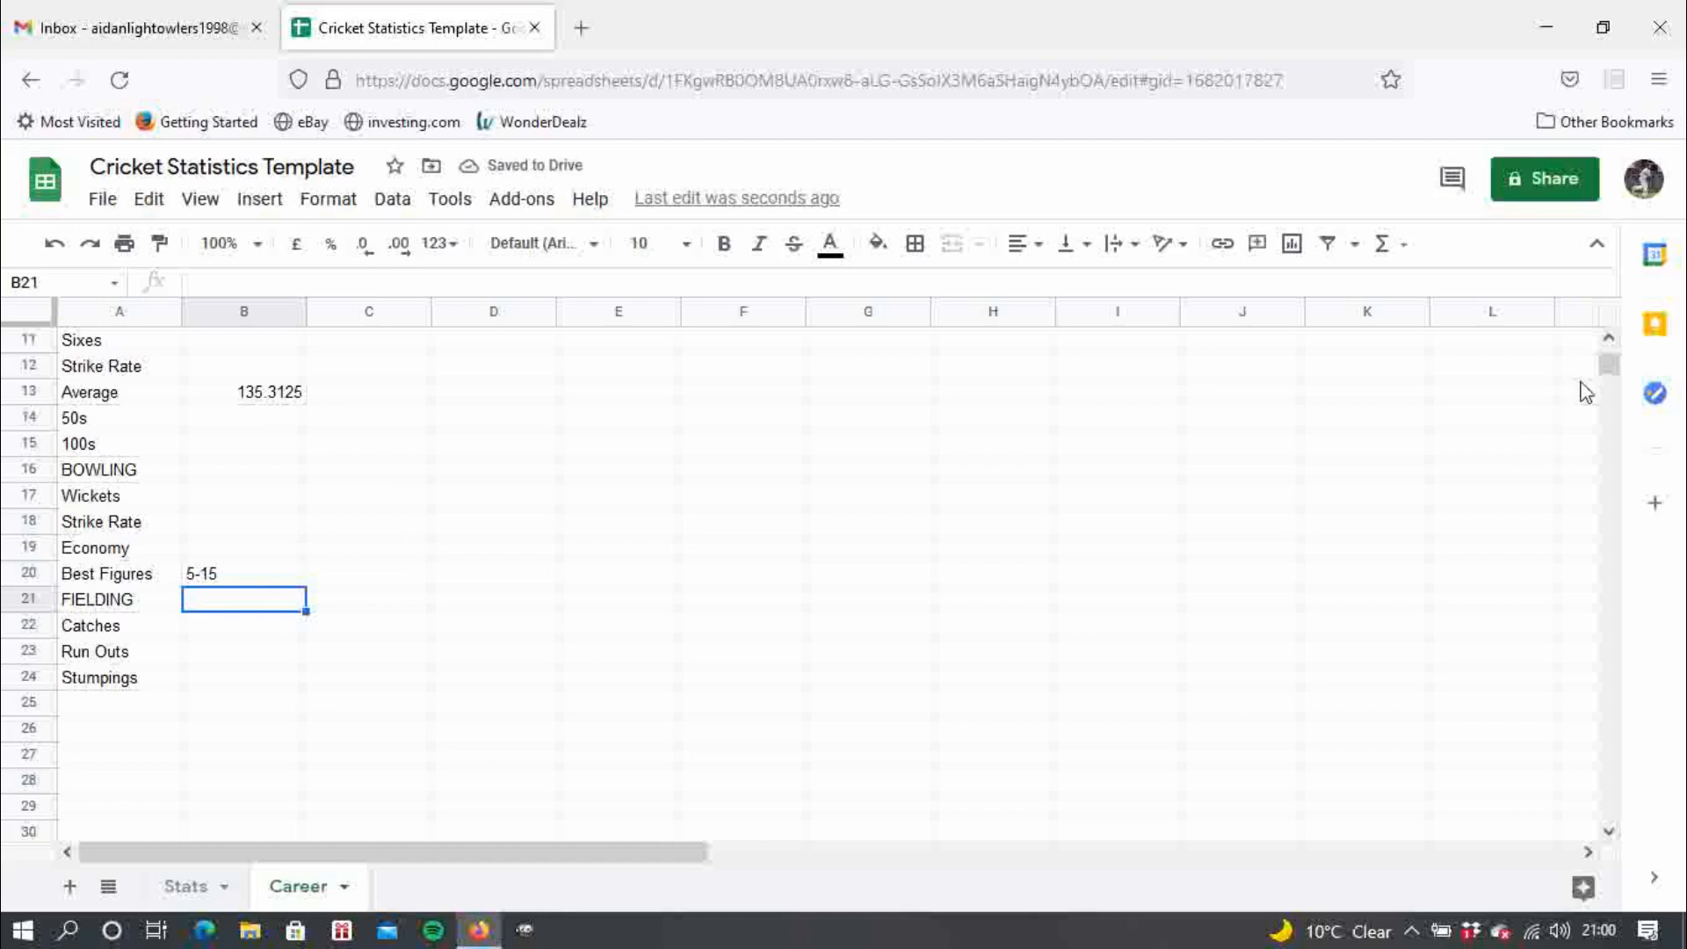
drag(1606, 367, 1611, 331)
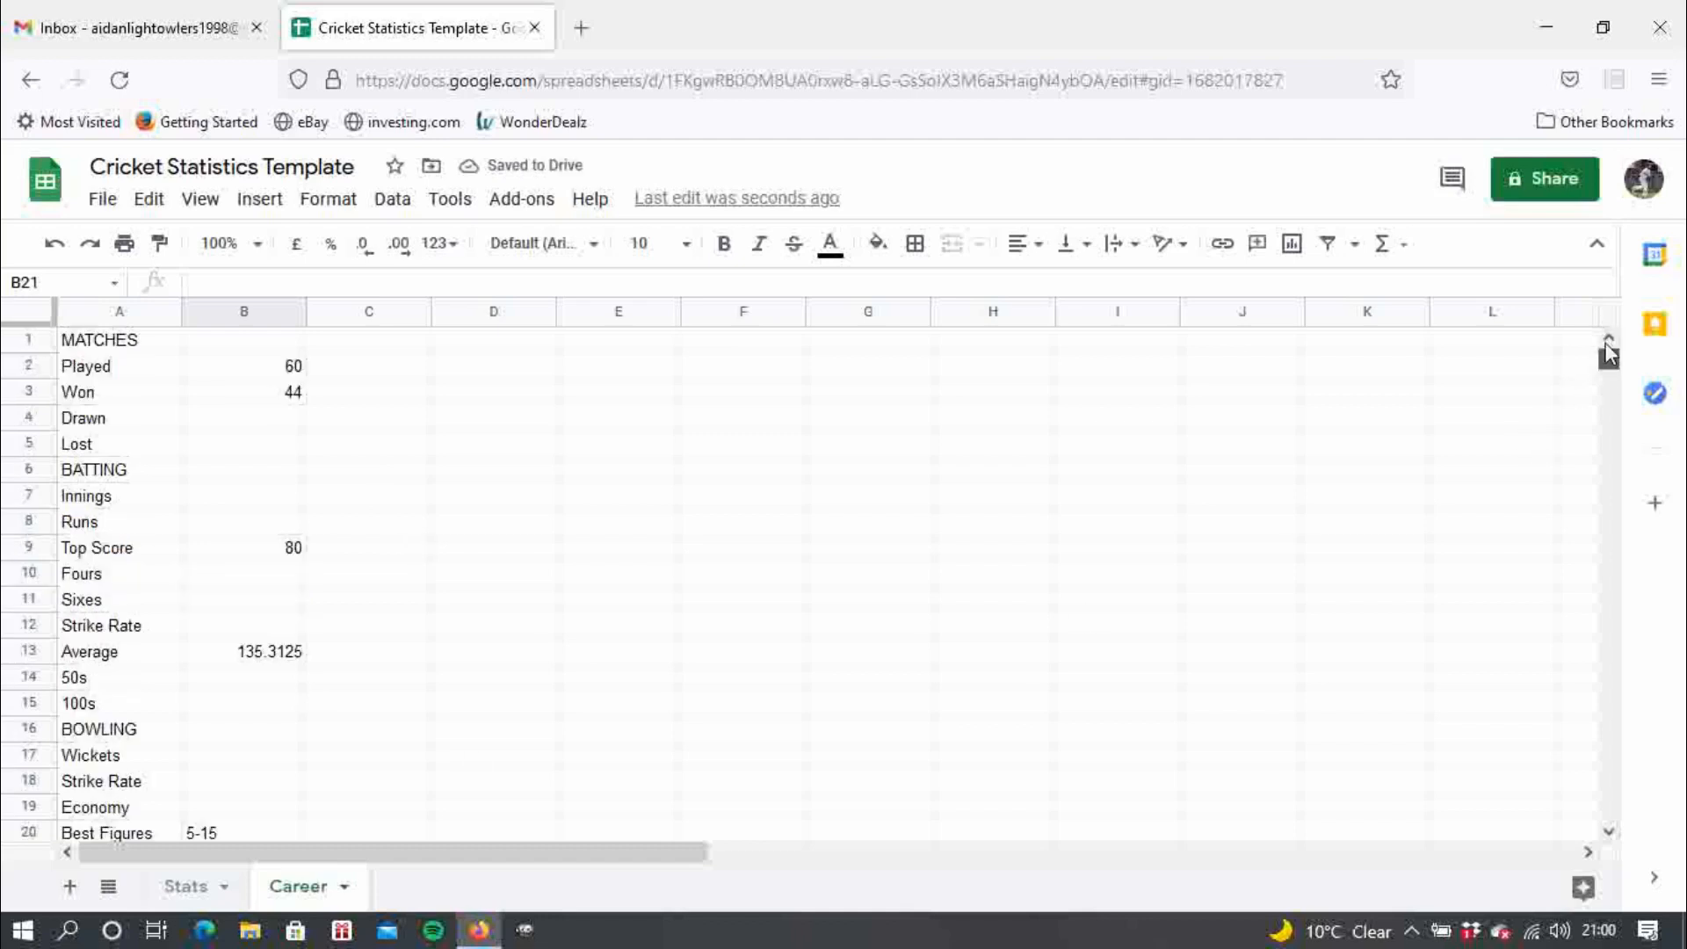
scroll(1608, 339, down, 4)
scroll(1600, 309, up, 4)
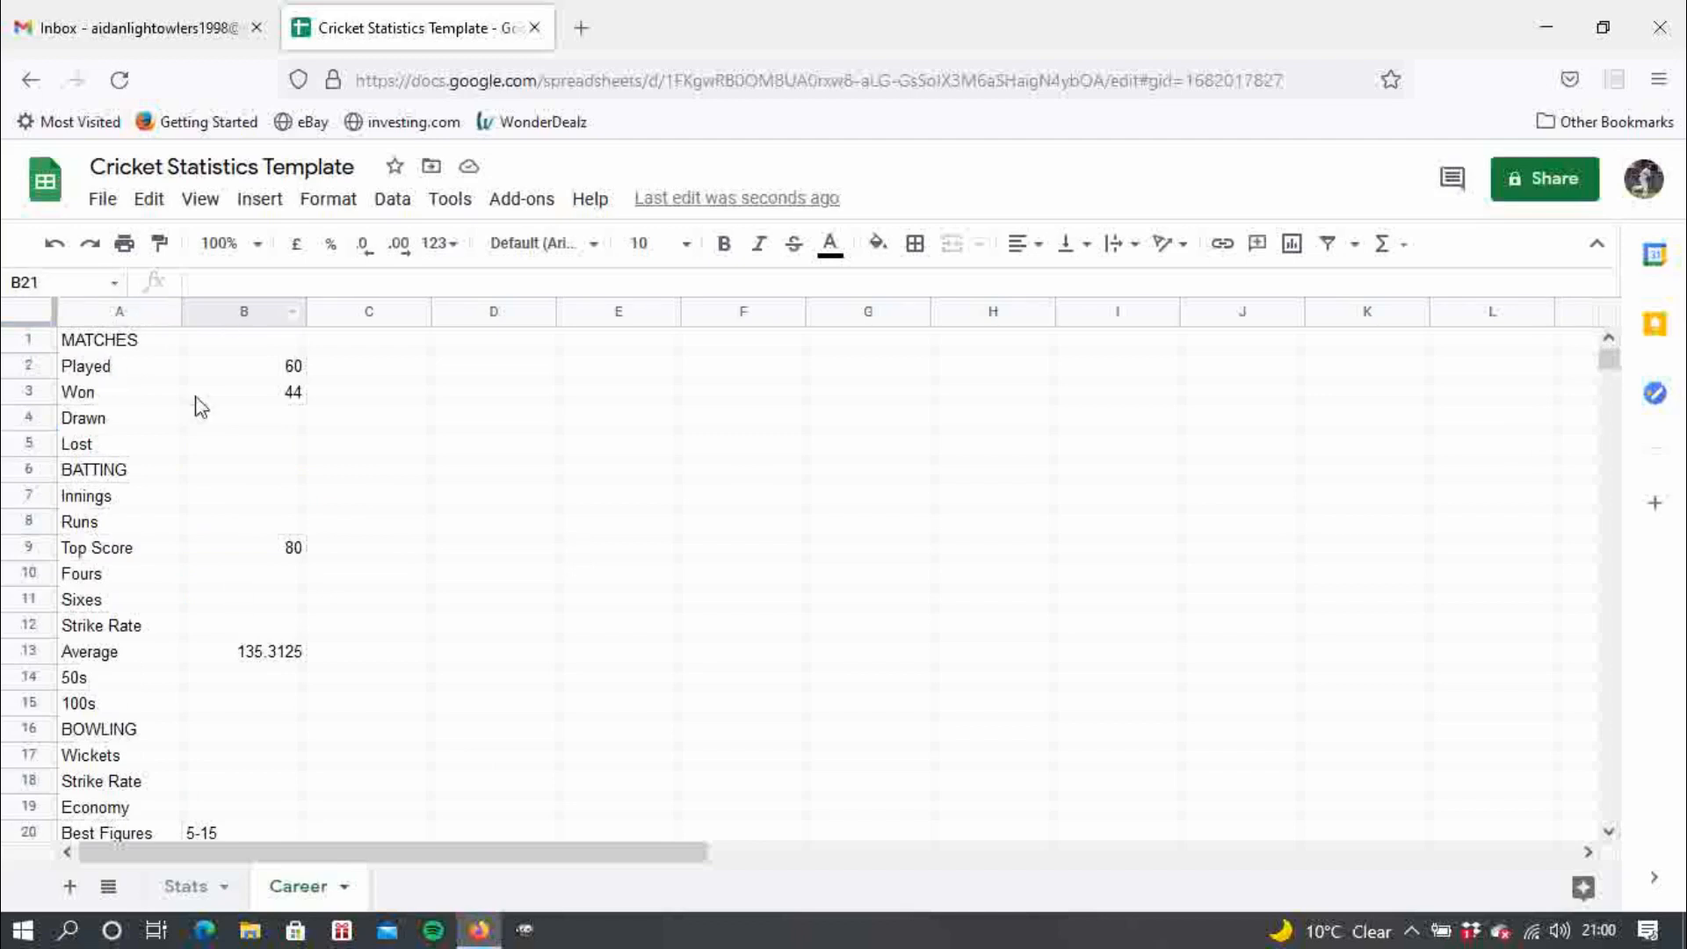
click(141, 341)
click(151, 473)
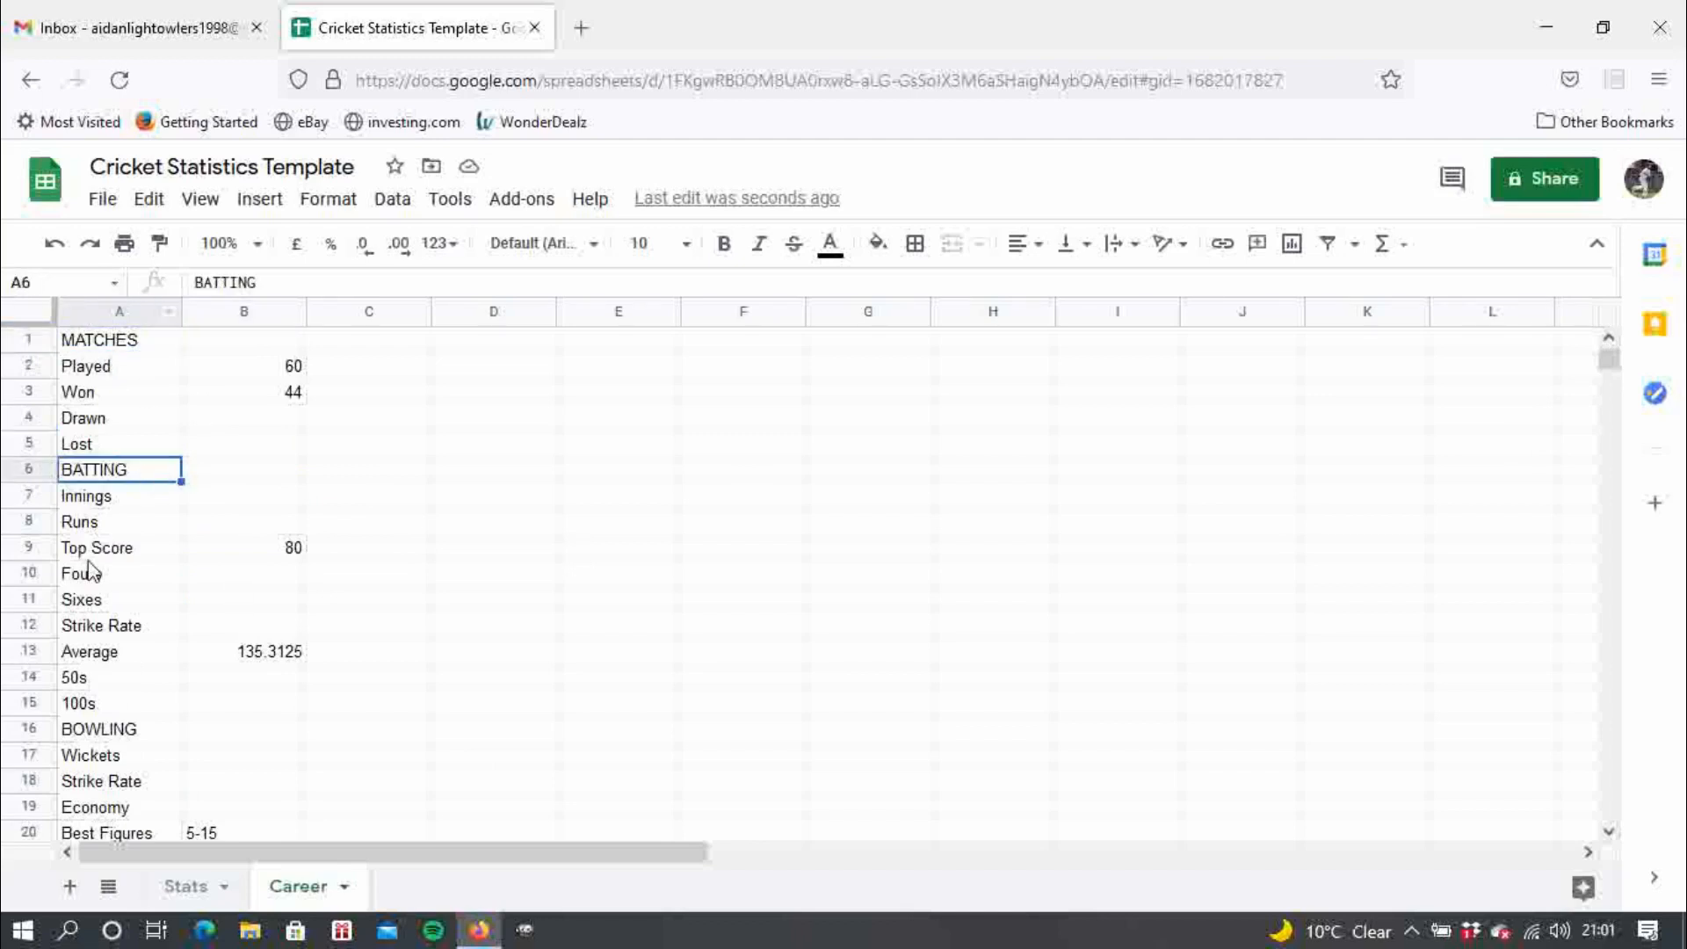
- Add a third sheet to the spreadsheet and name it Info
click(69, 886)
double_click(437, 894)
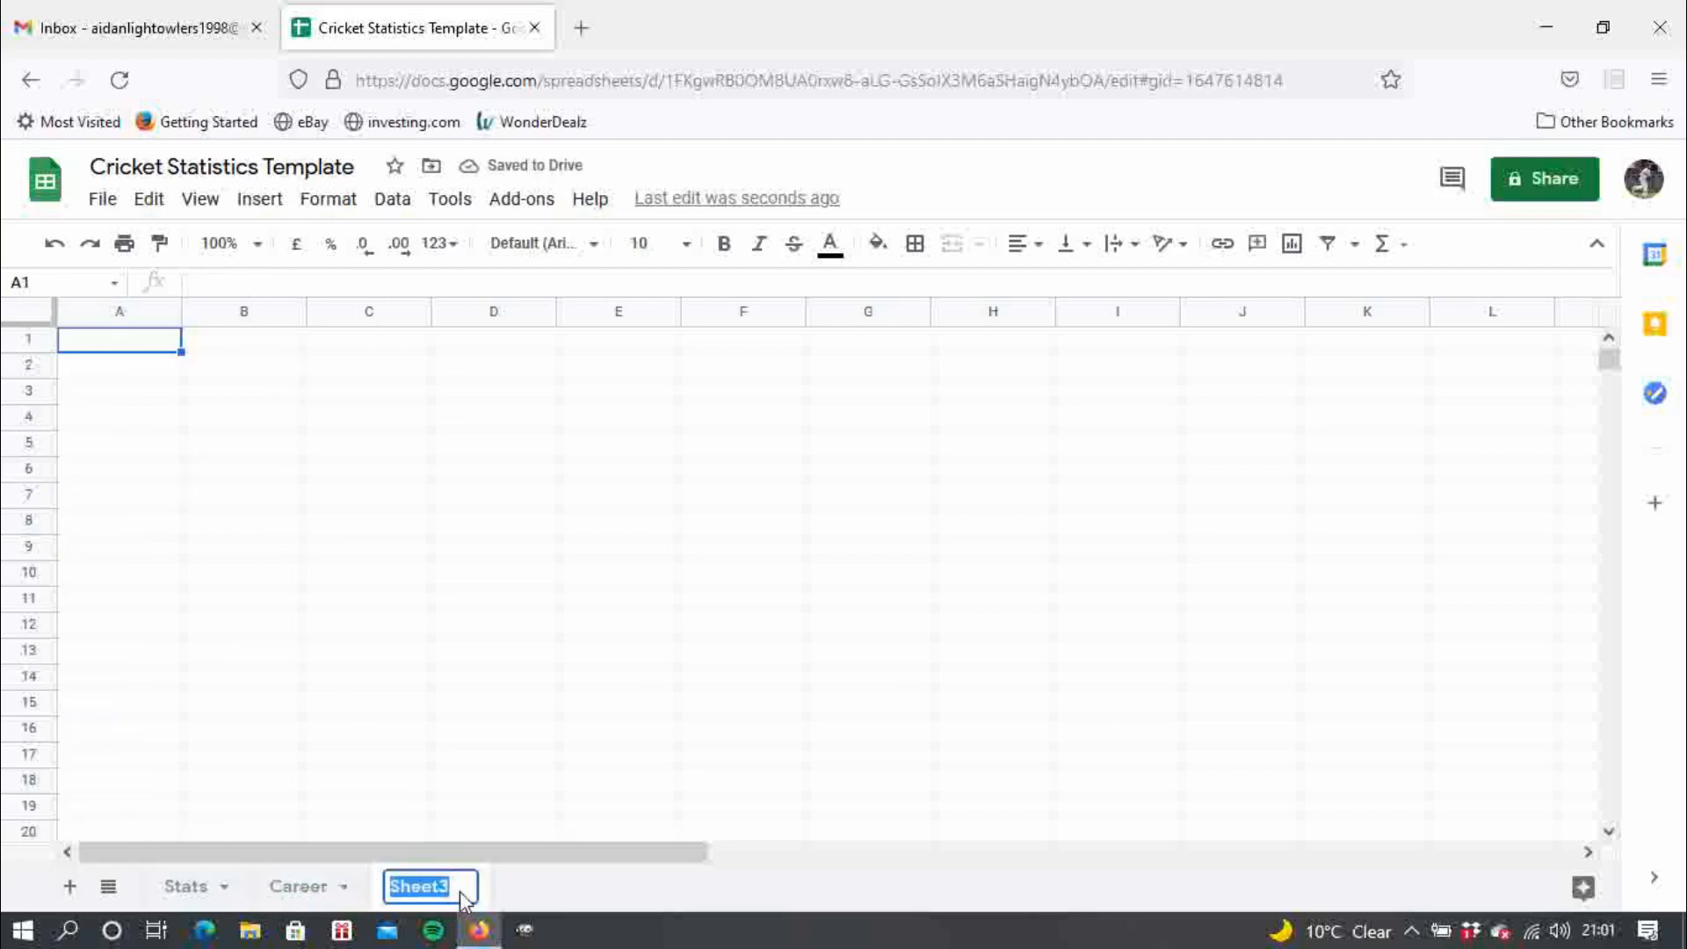
text(Info)
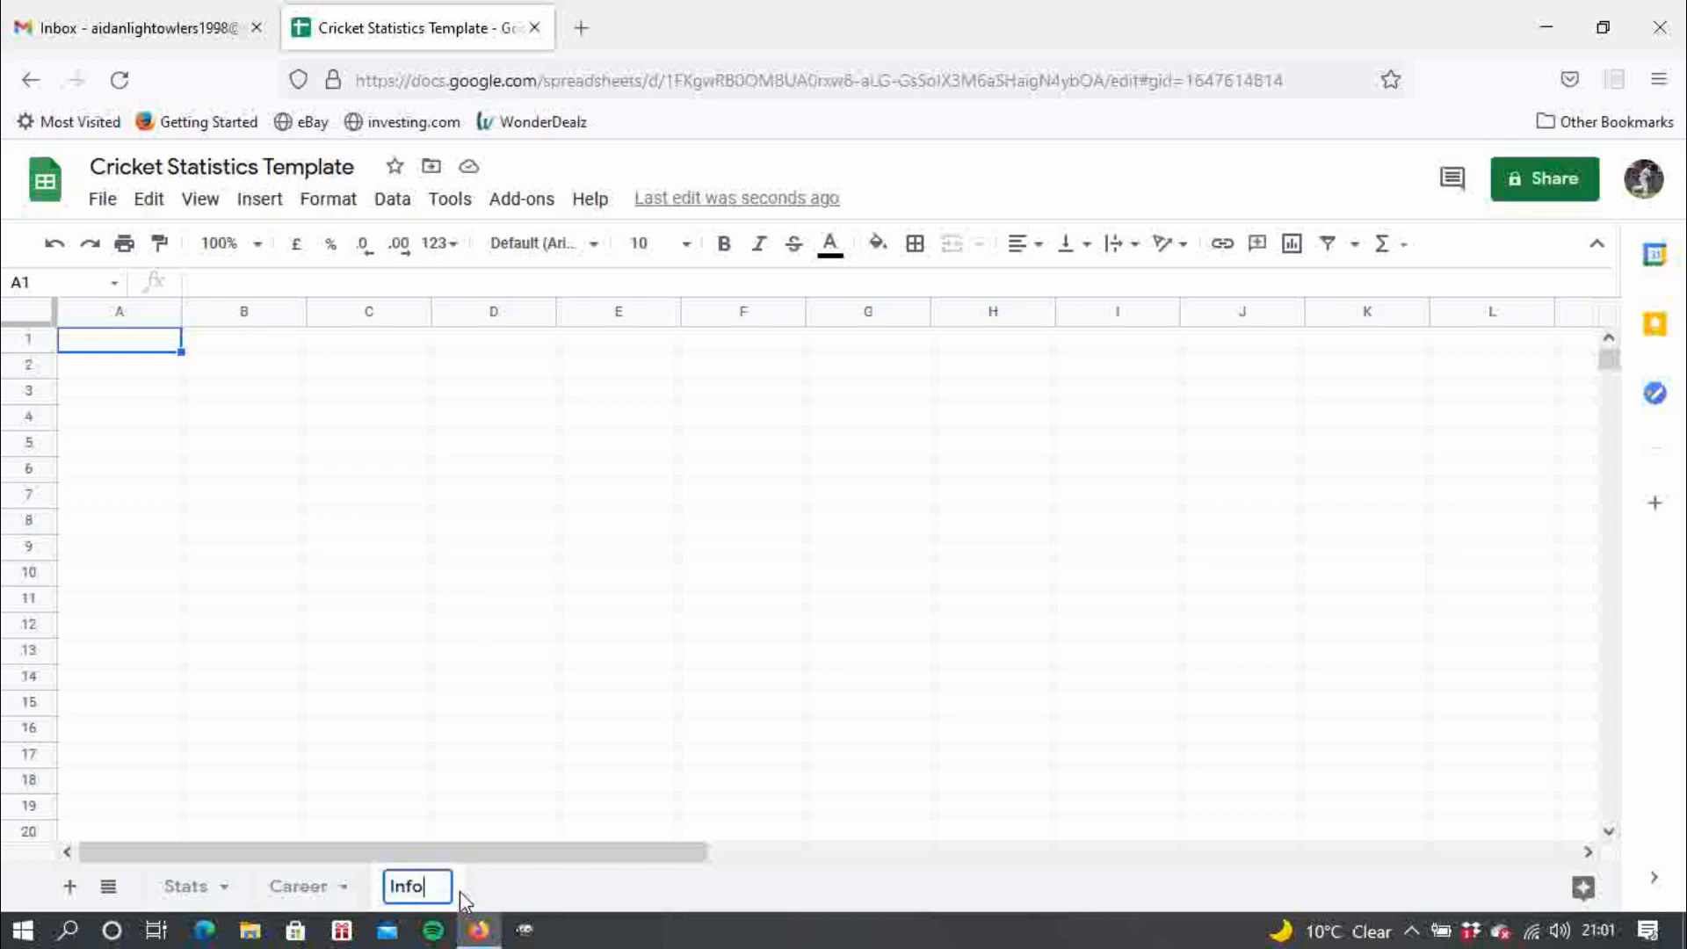
key(Return)
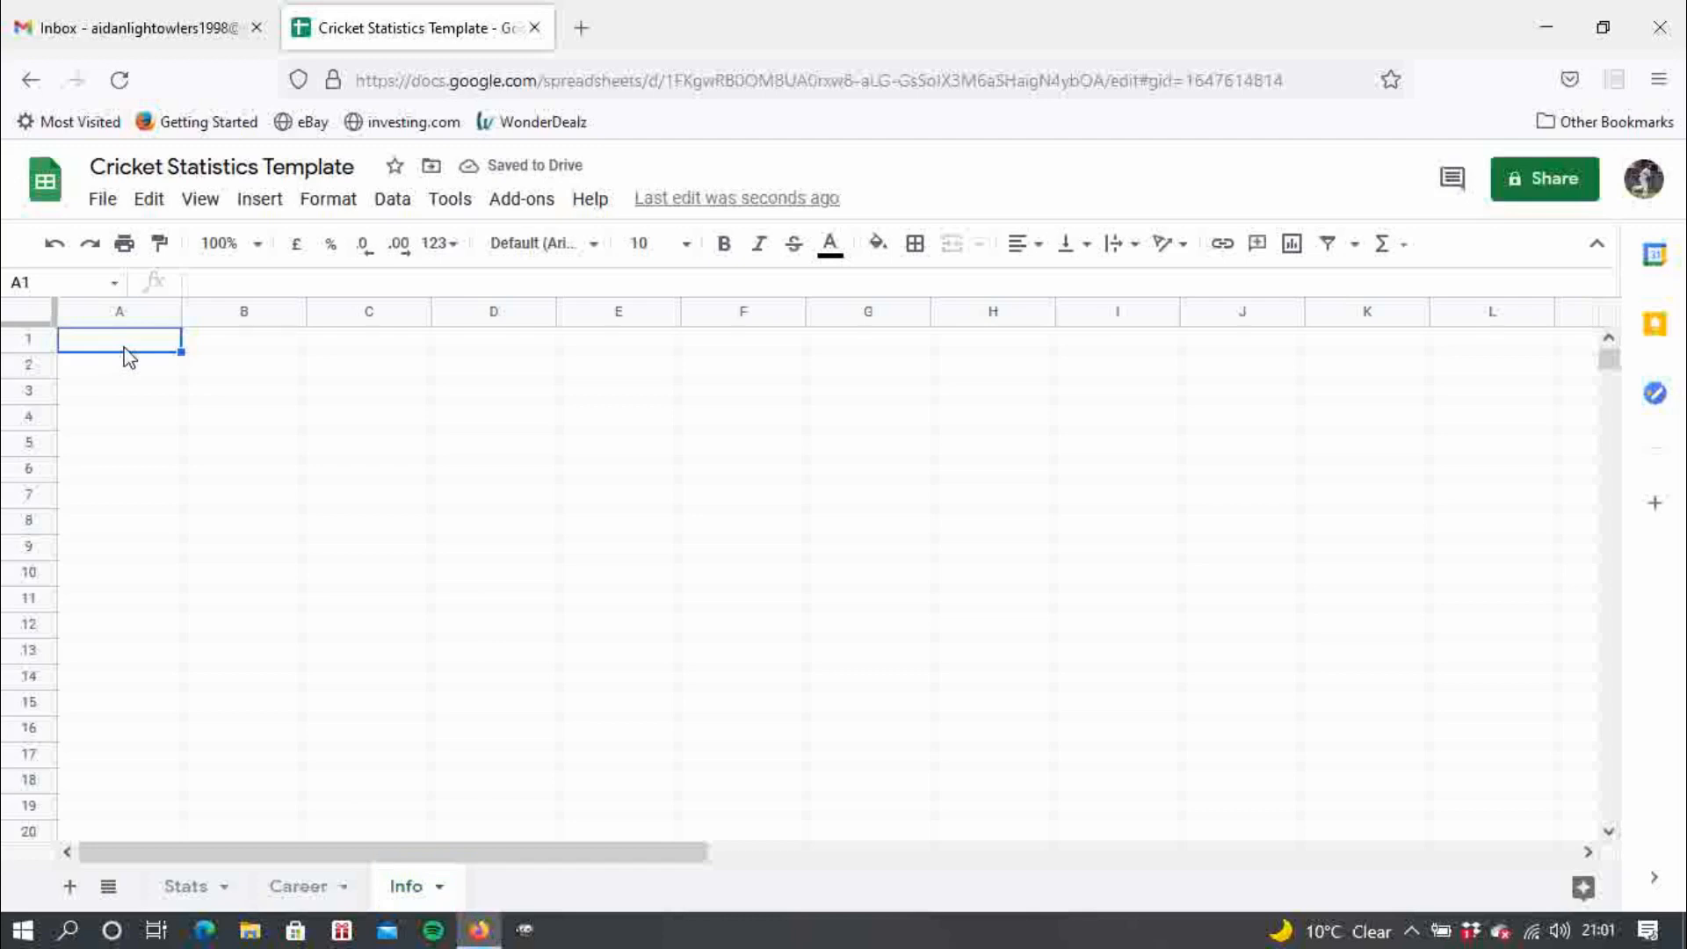
- Enter the heading CAREER HISTORY in cell A1 of the Info sheet
text(C)
text(H)
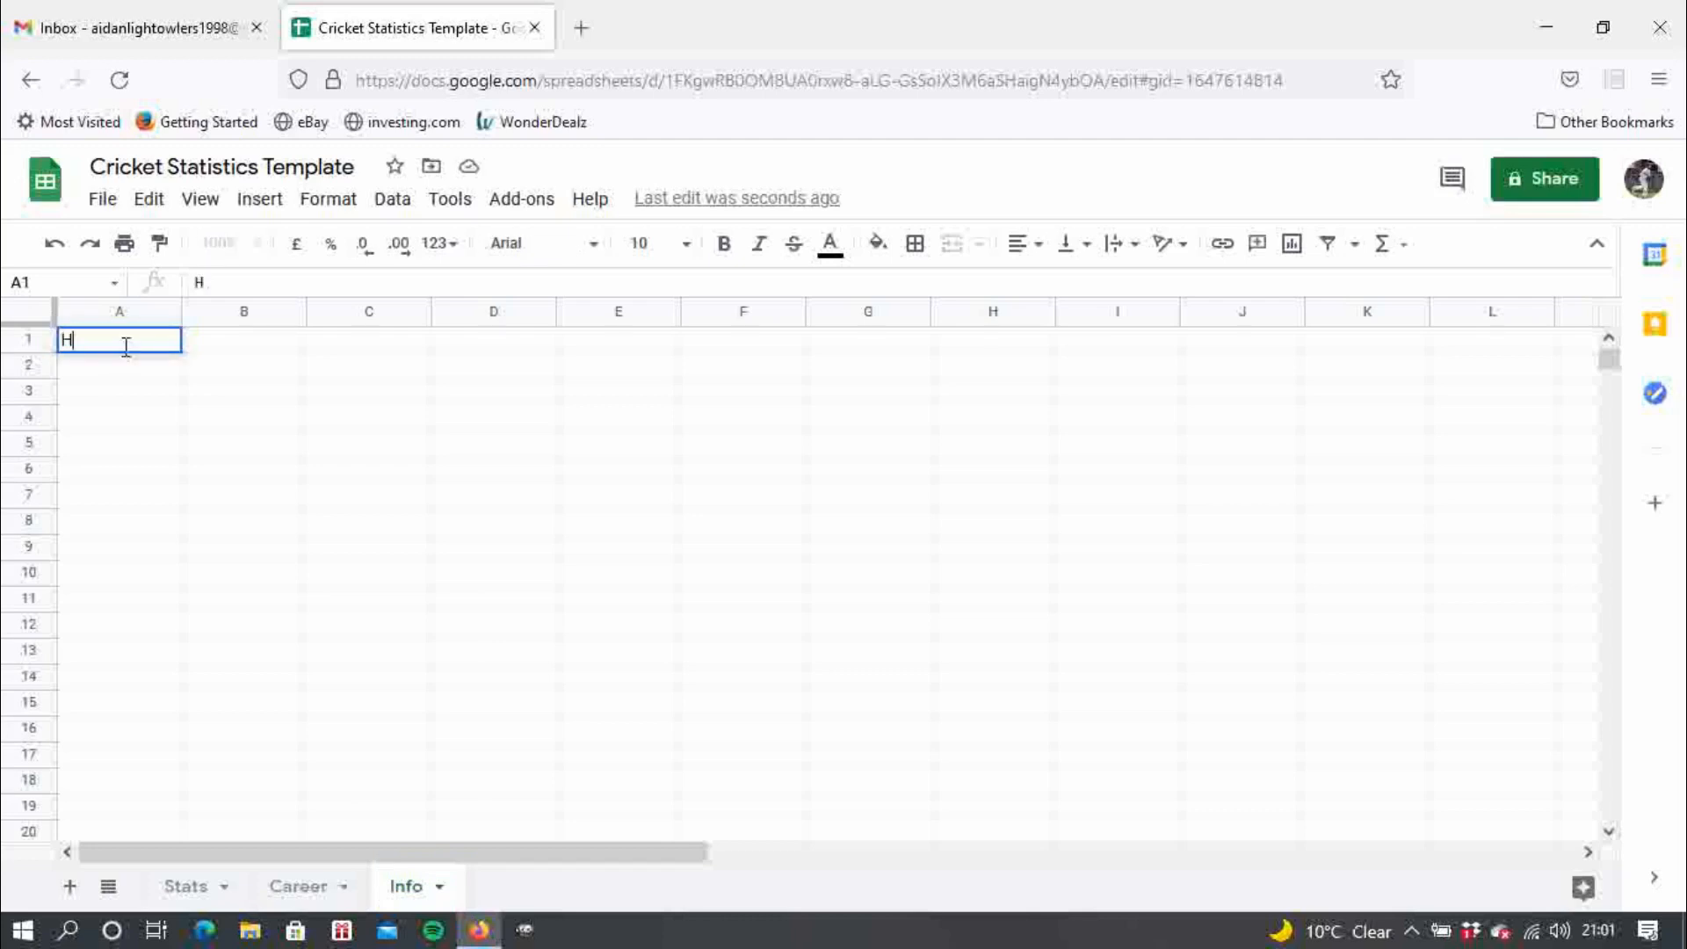
key(BackSpace)
key(BackSpace)
text(CAREER HISTORY)
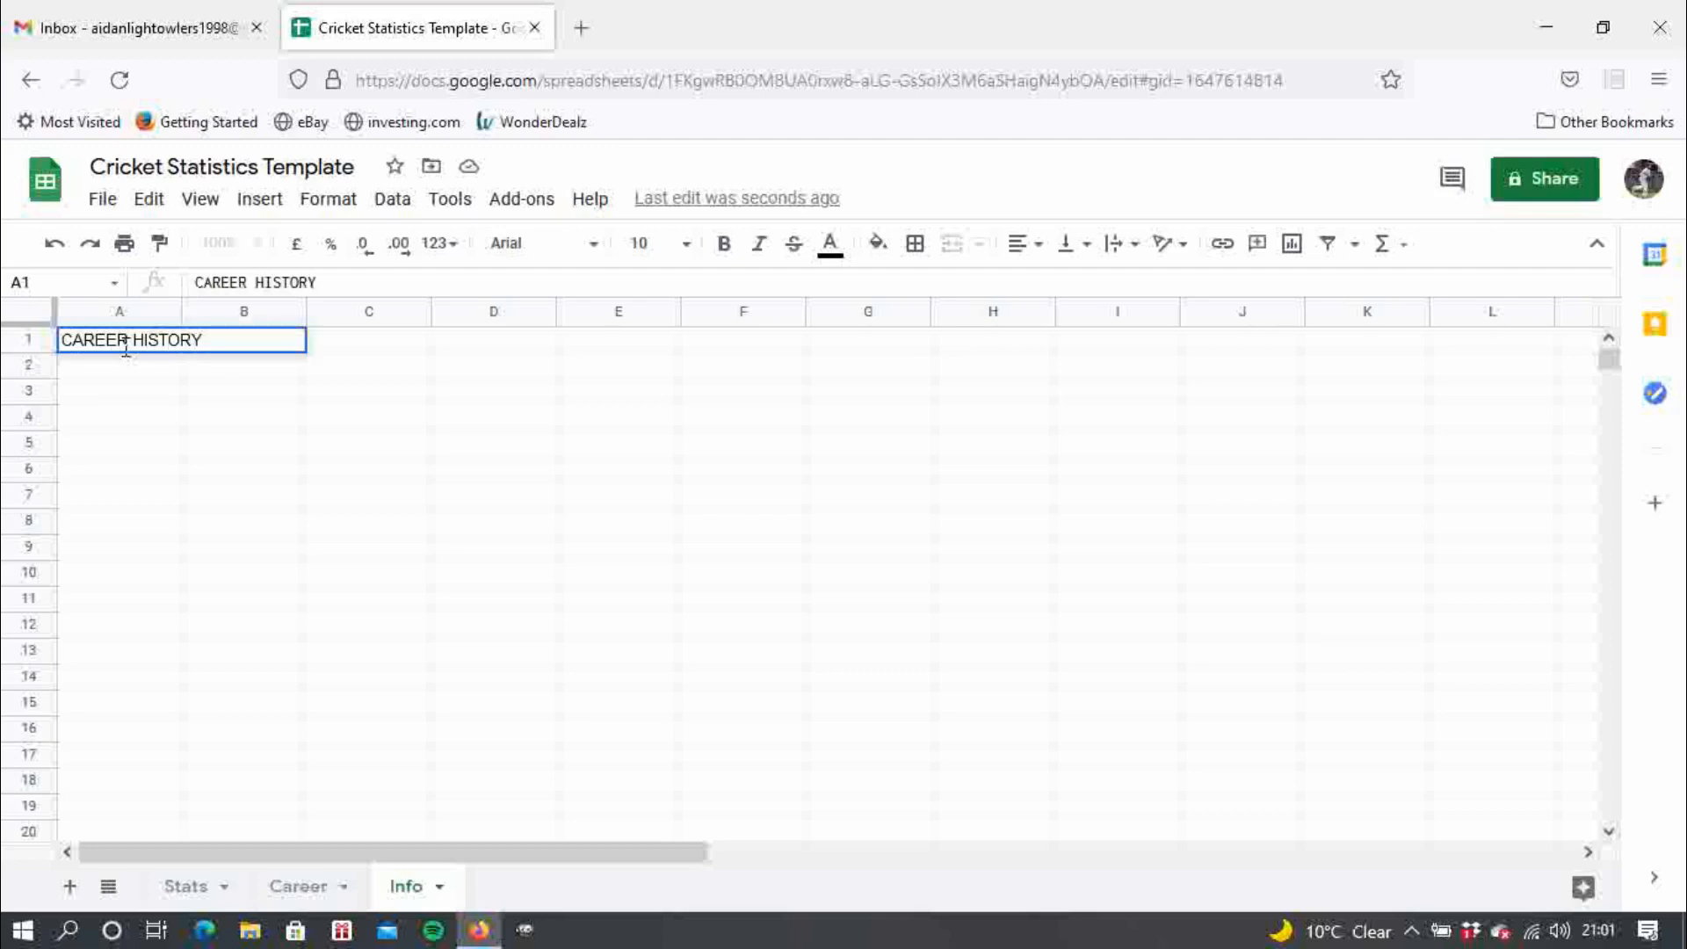
key(Return)
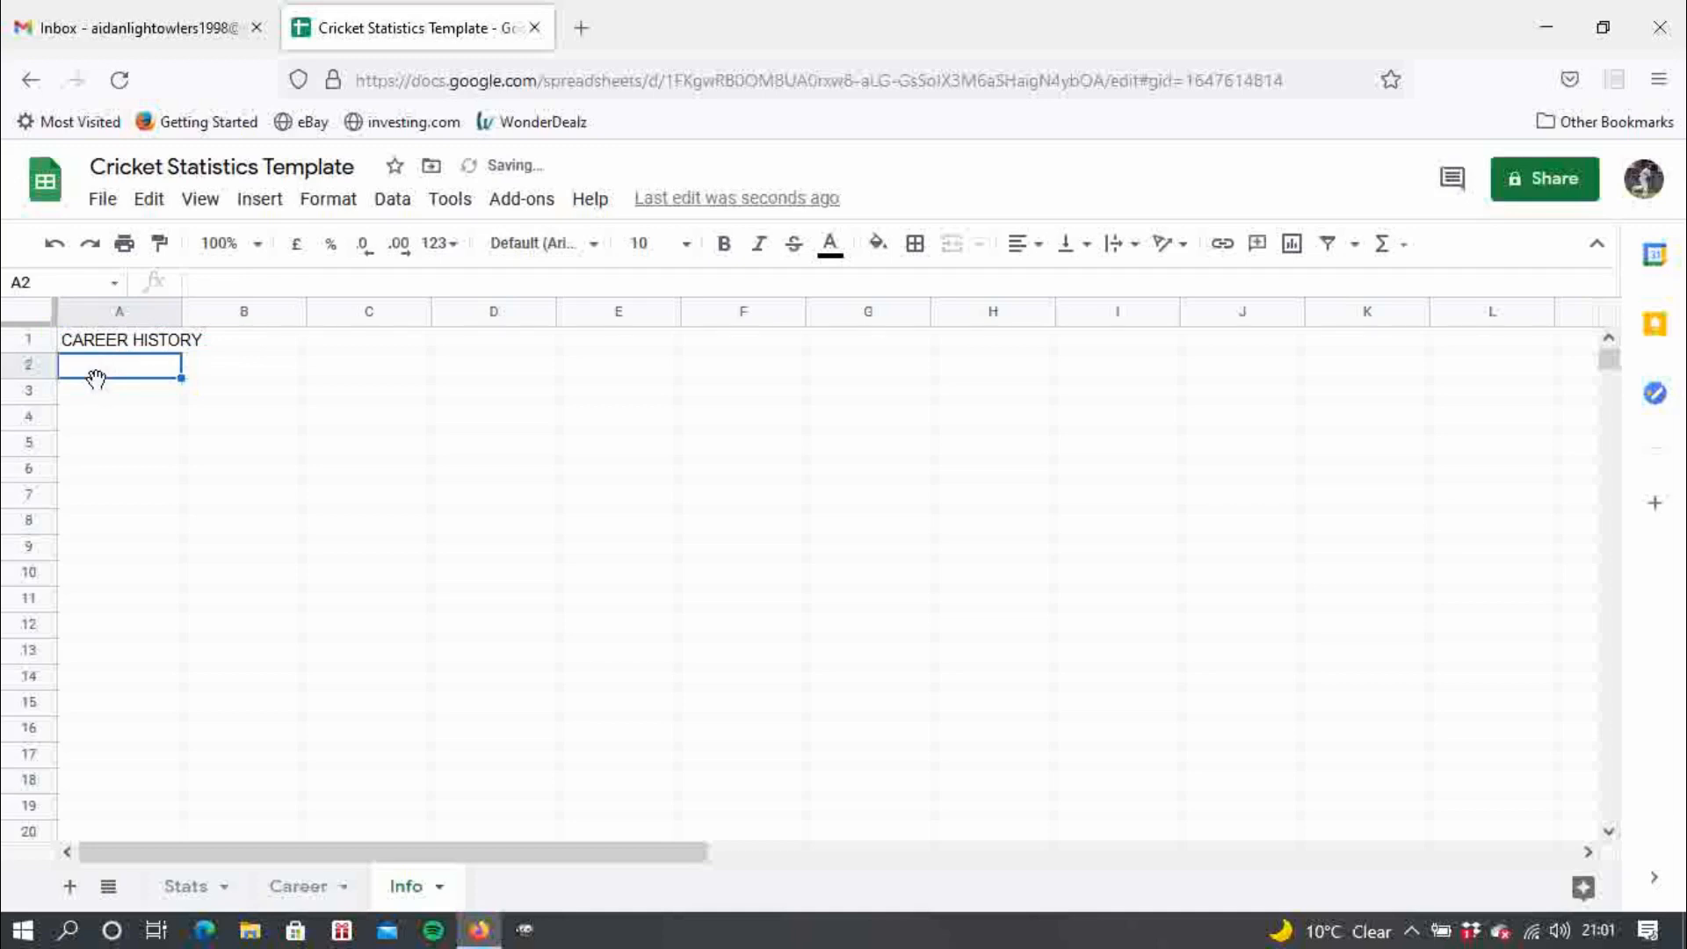
- Record the first career history entry with the date 01/01/2013 in A2 and Debut in B2
text(01)
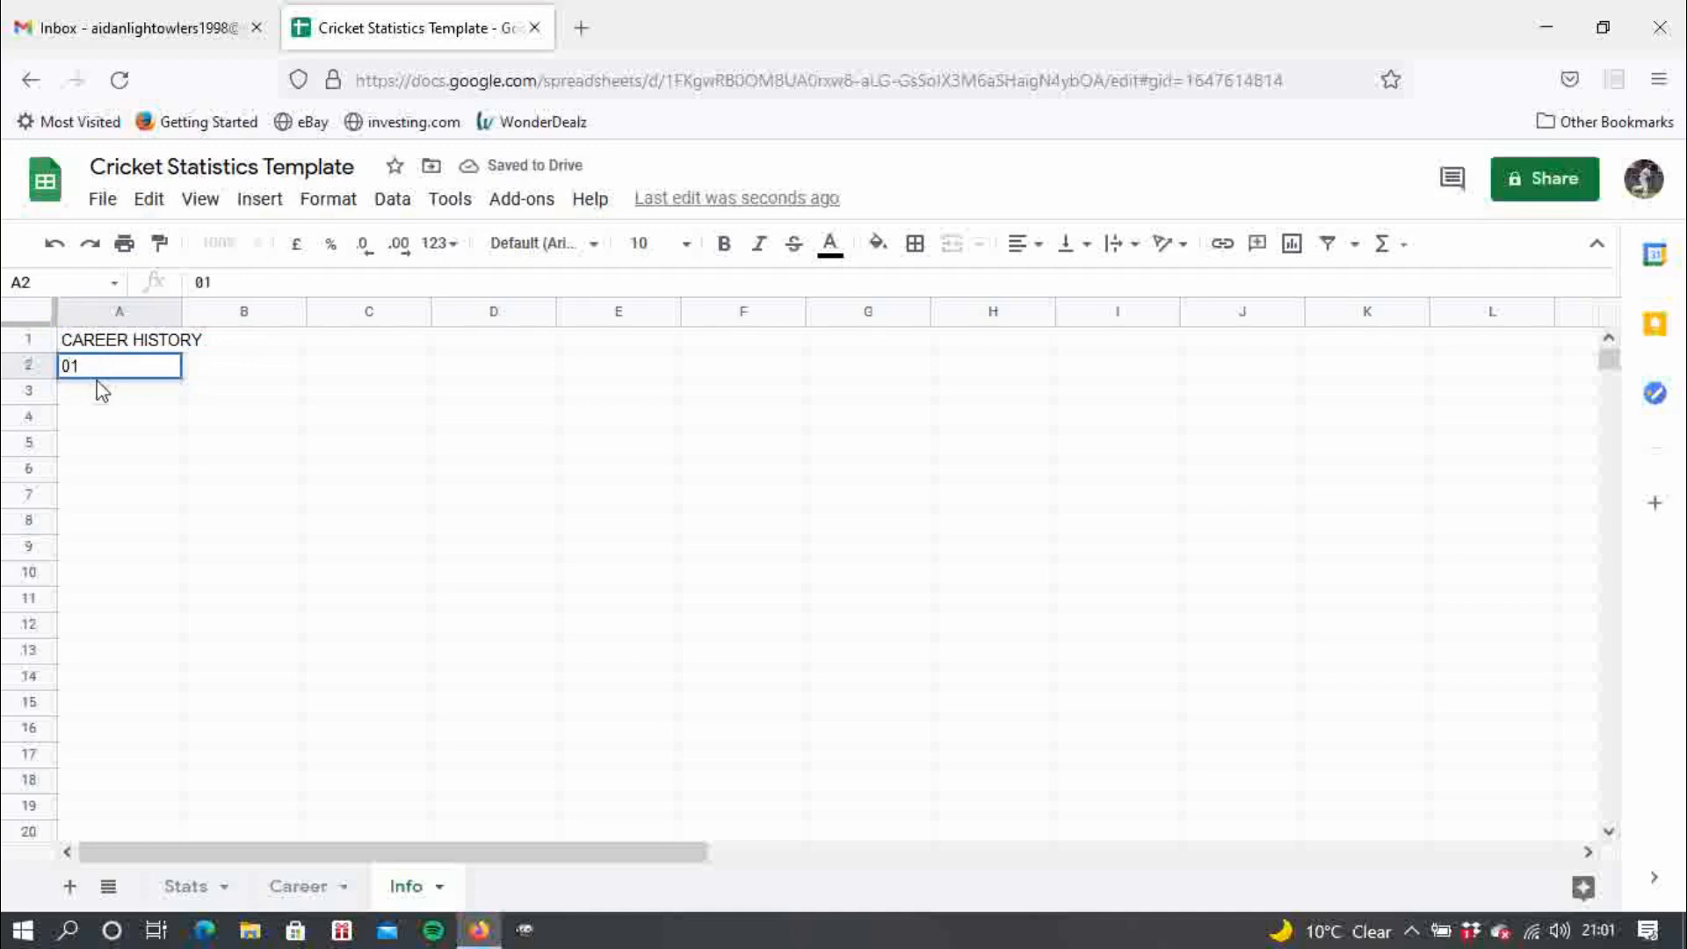
text(/01/2013)
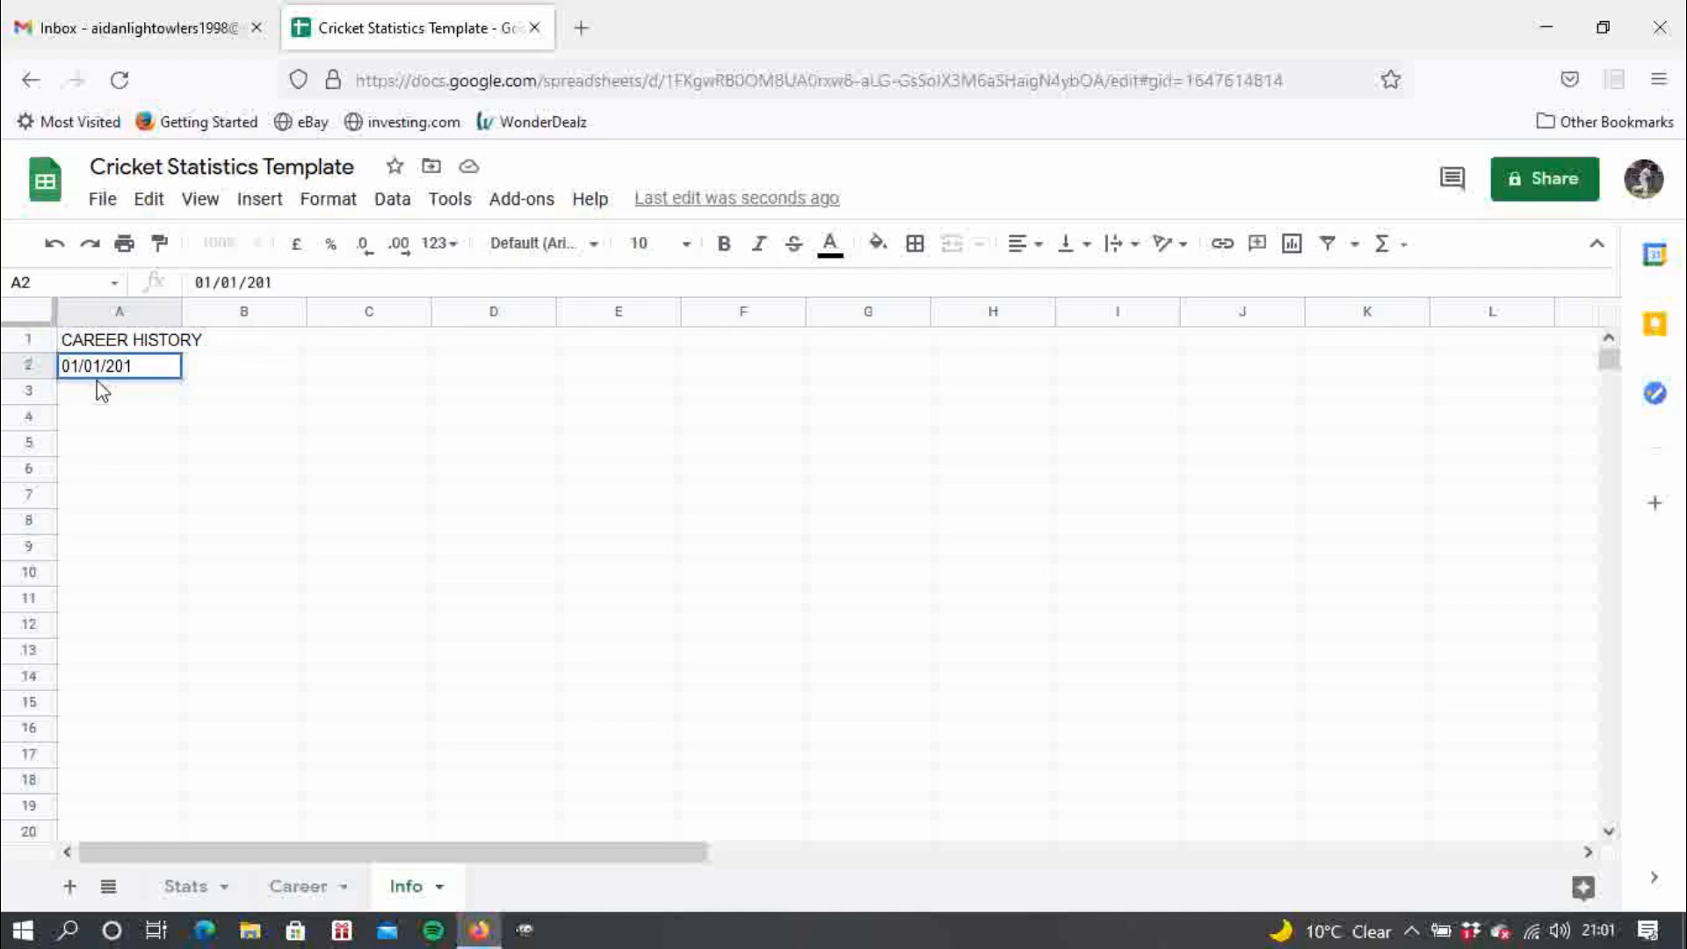
click(221, 365)
text(DE)
key(BackSpace)
text(ebut)
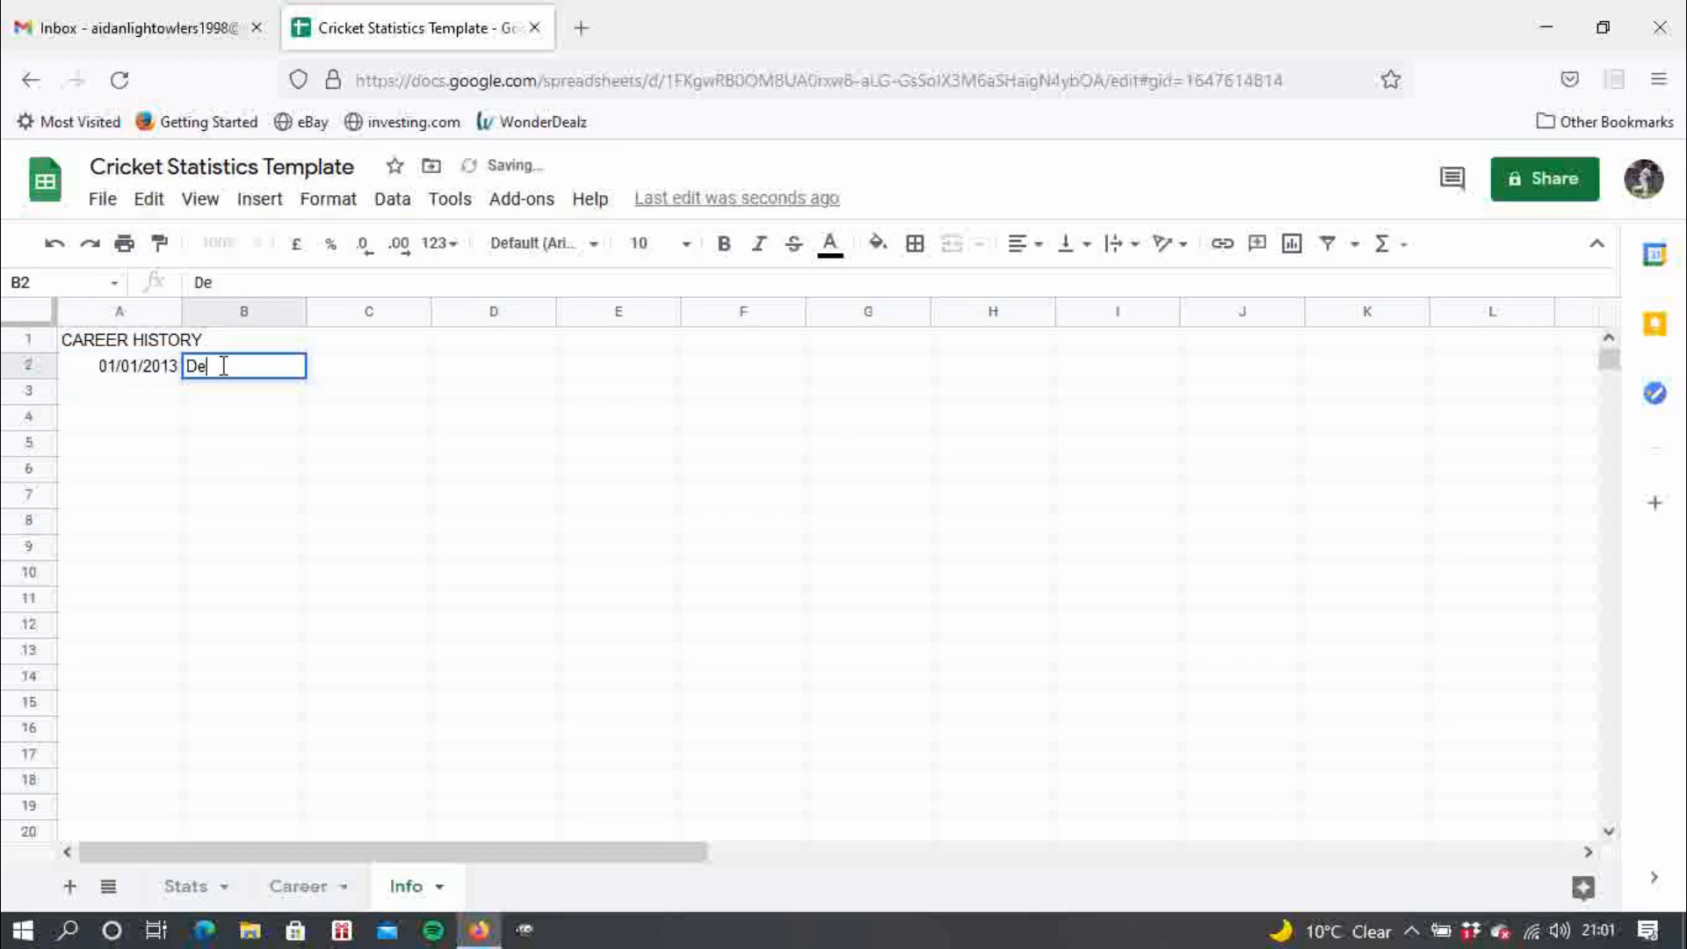
key(Return)
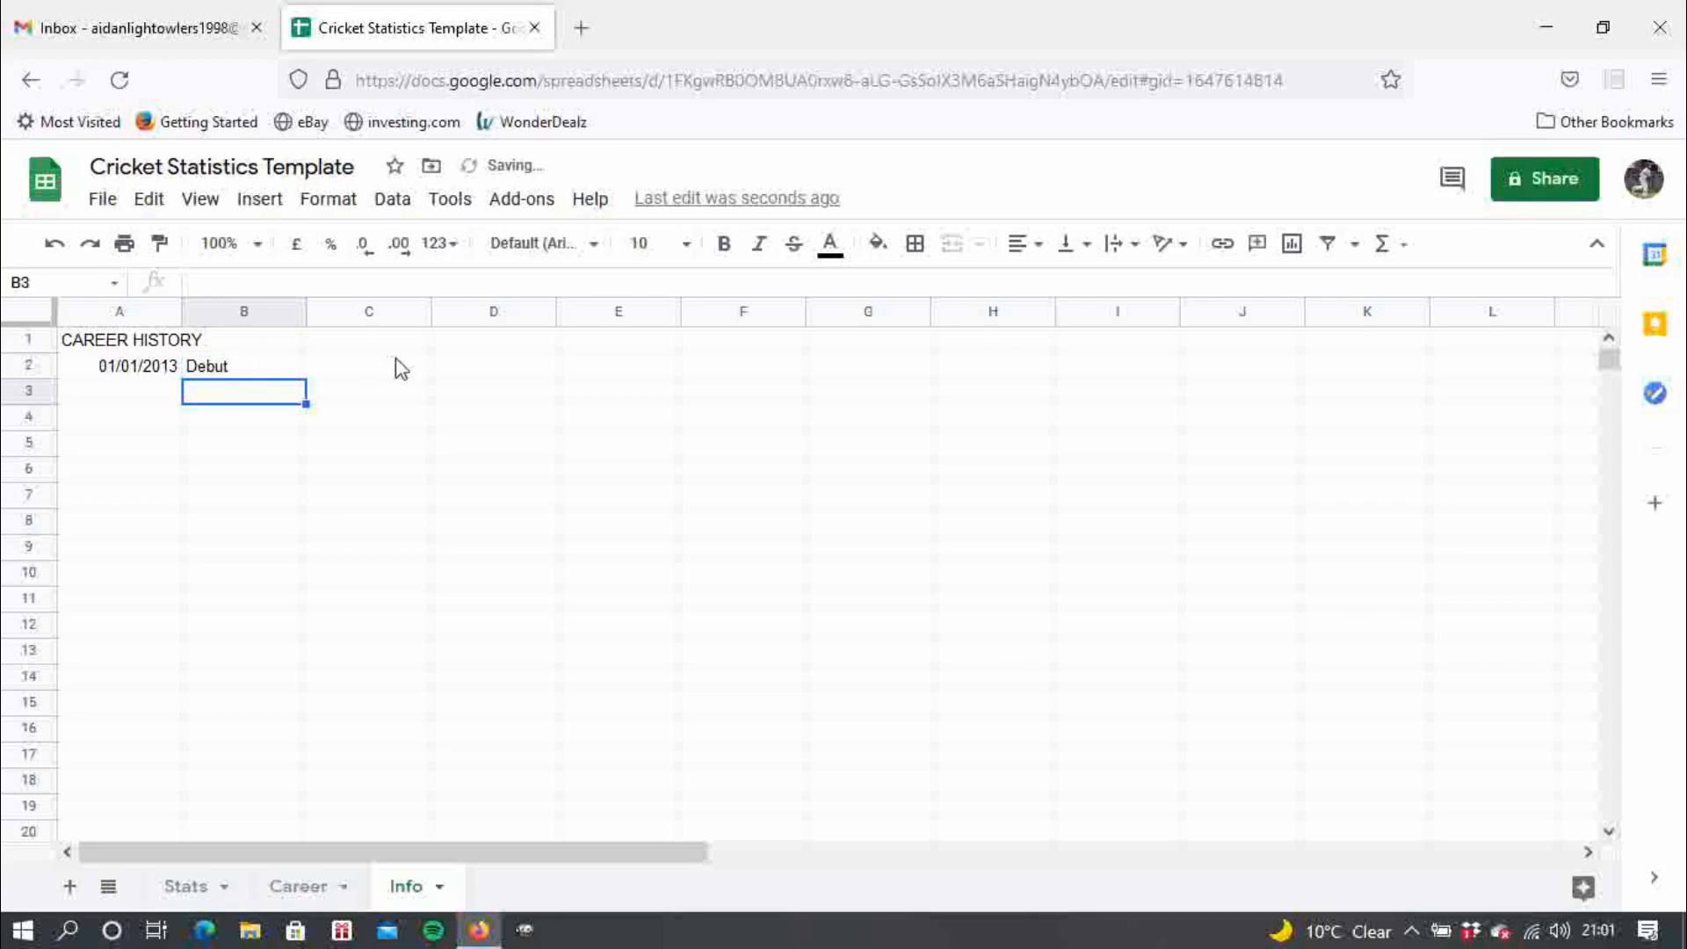
- Enter the heading CLUB HISTORY in cell D1 of the Info sheet
click(463, 339)
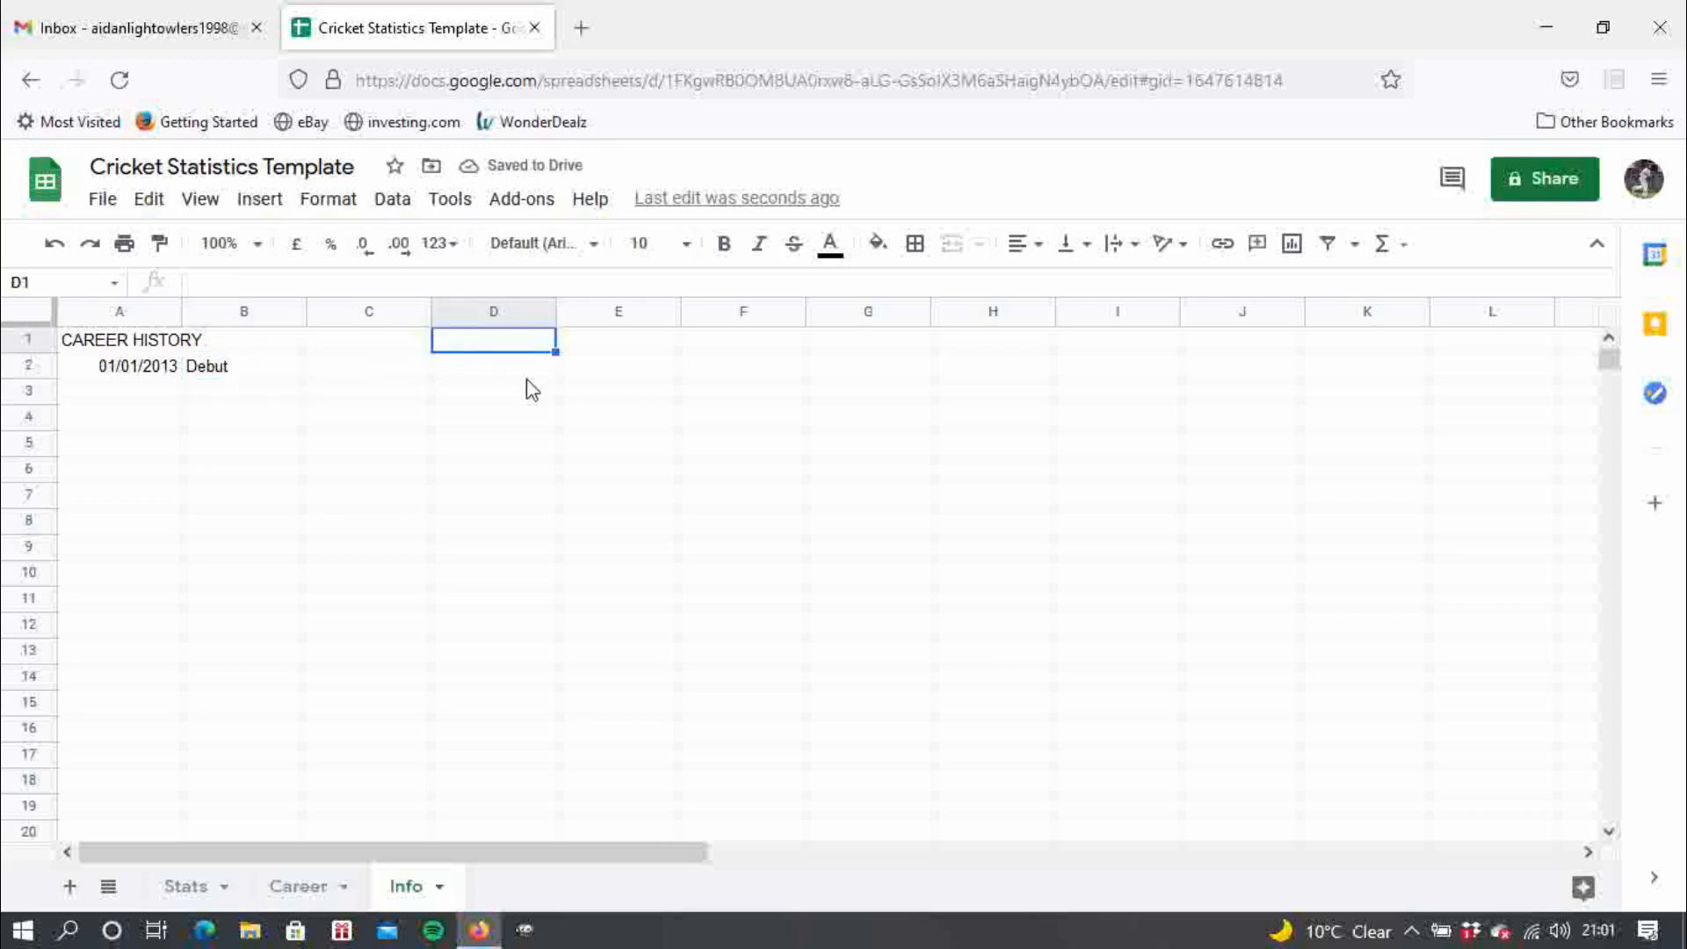
text(CLUB )
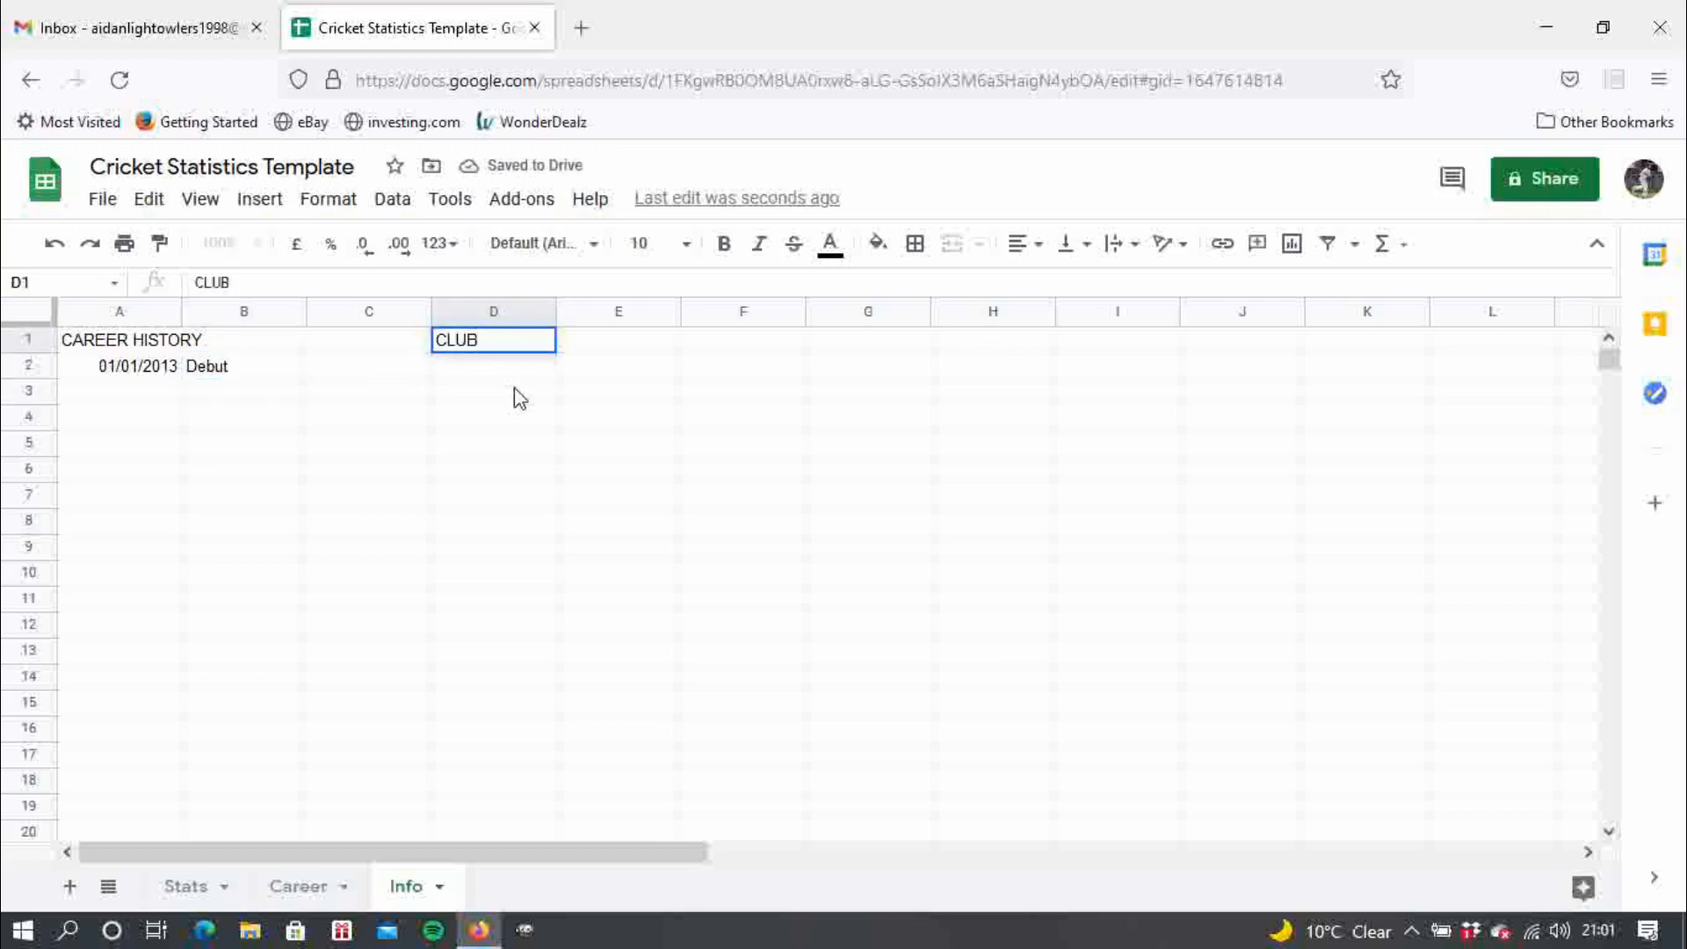
text(HISTORY)
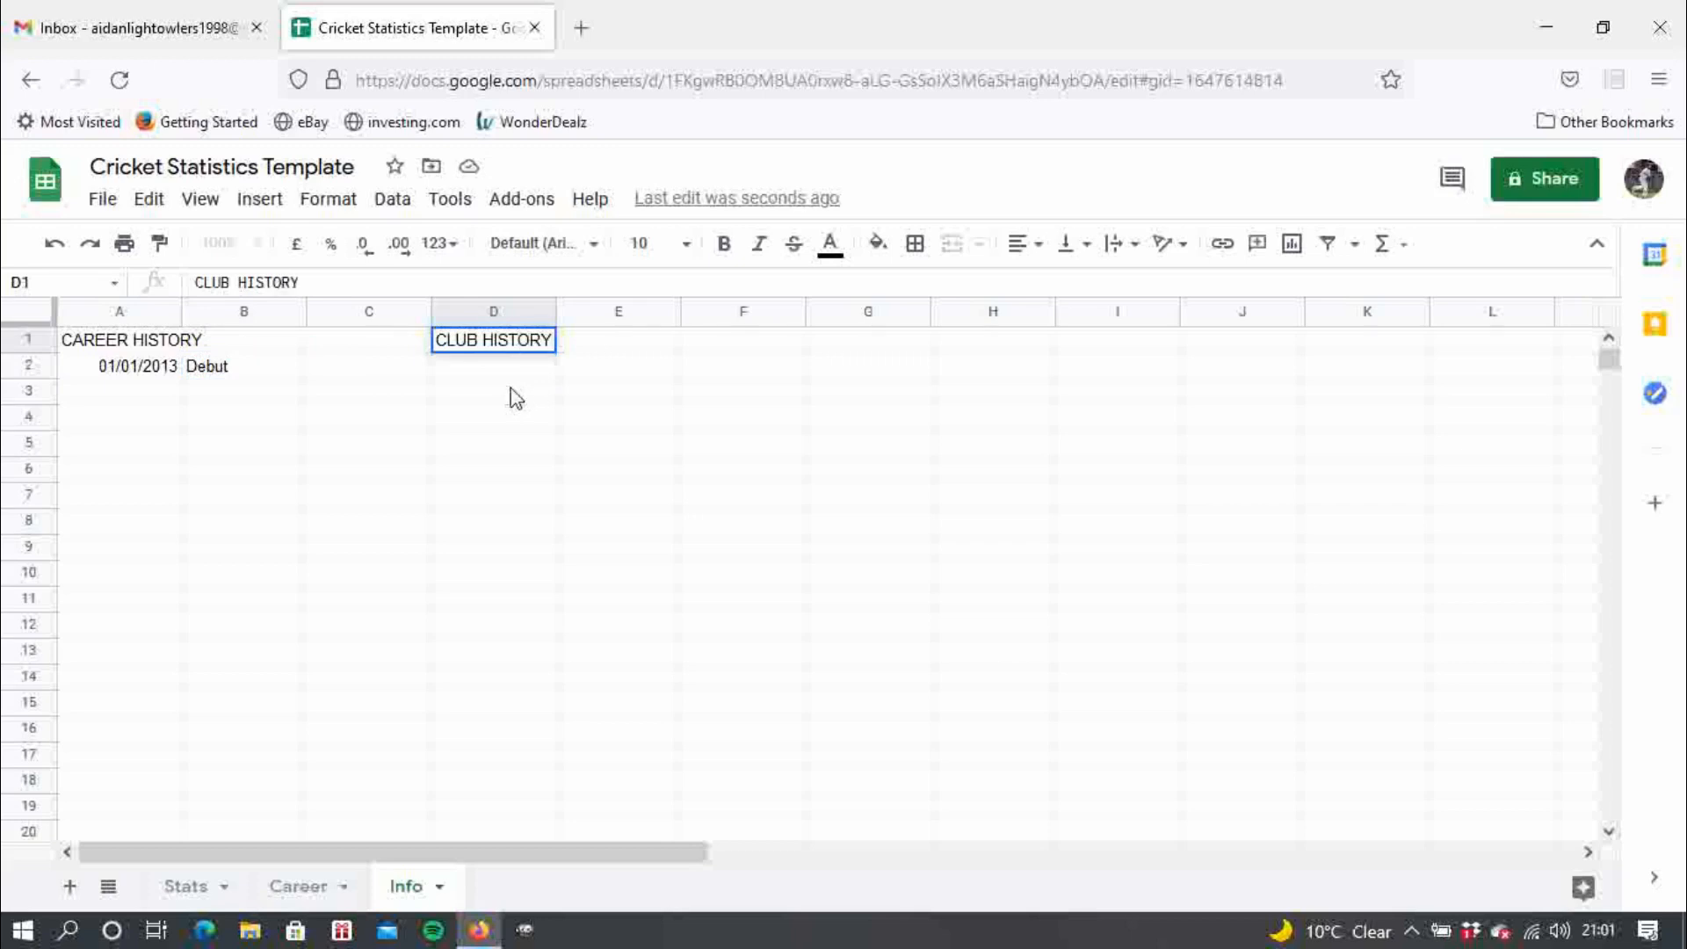
- Record the first club history entry with 2013-Present in D2 and Babbacombe in E2
double_click(505, 363)
text(2)
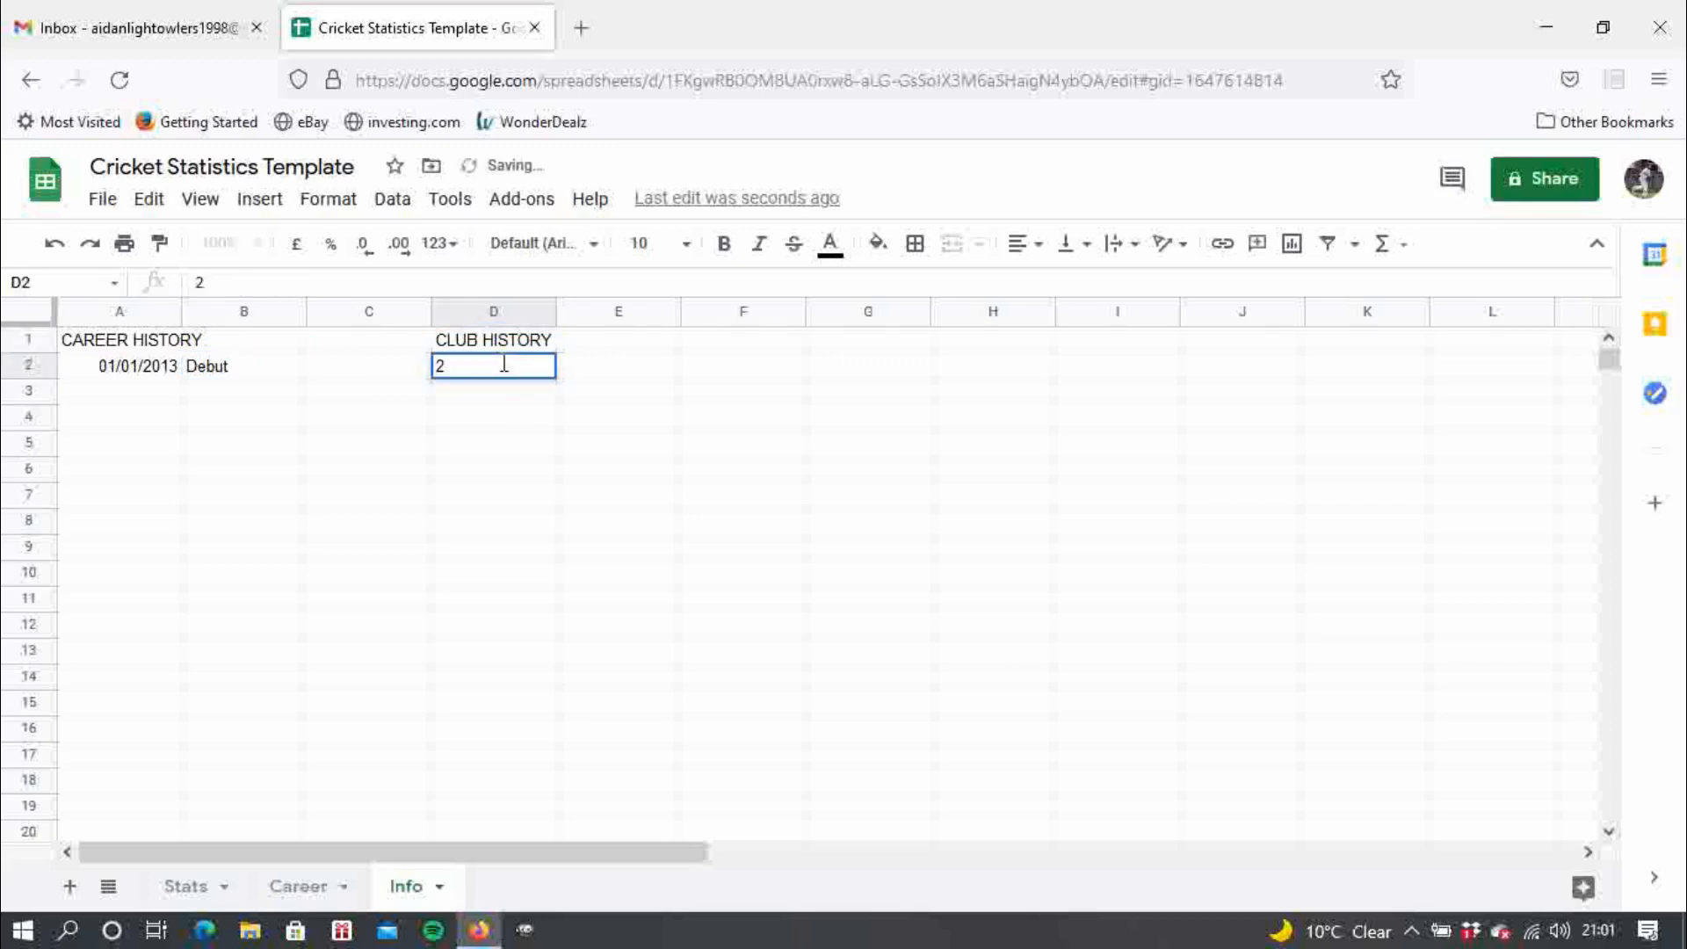
text(013-)
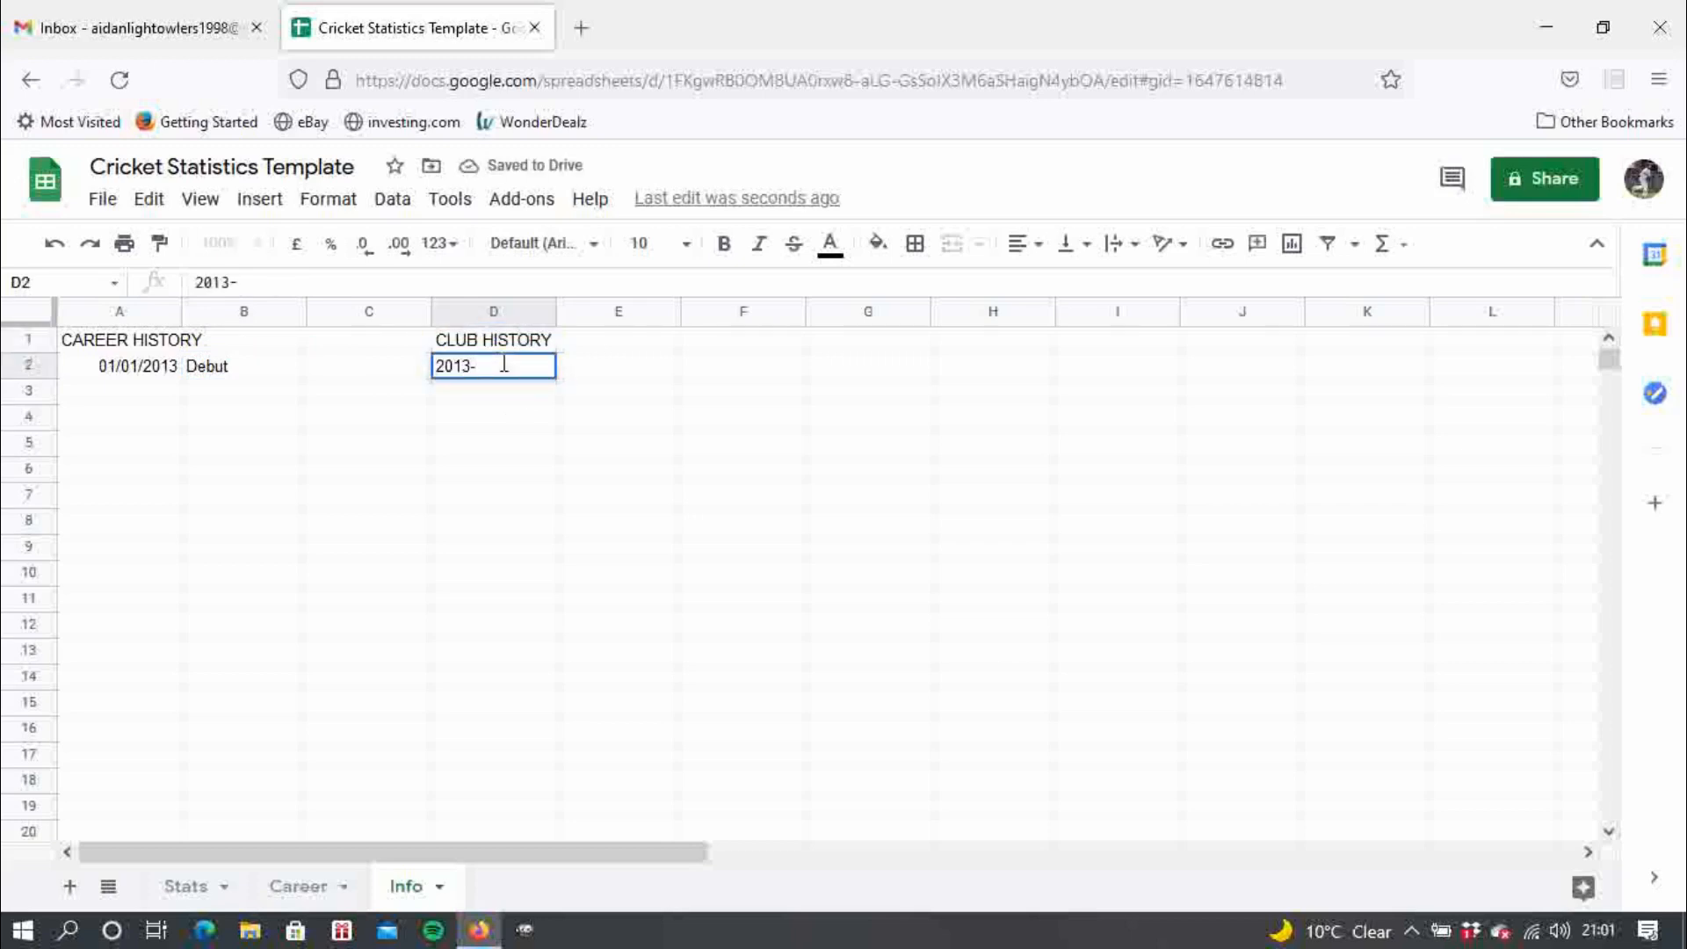
text(Present)
click(595, 366)
text(B)
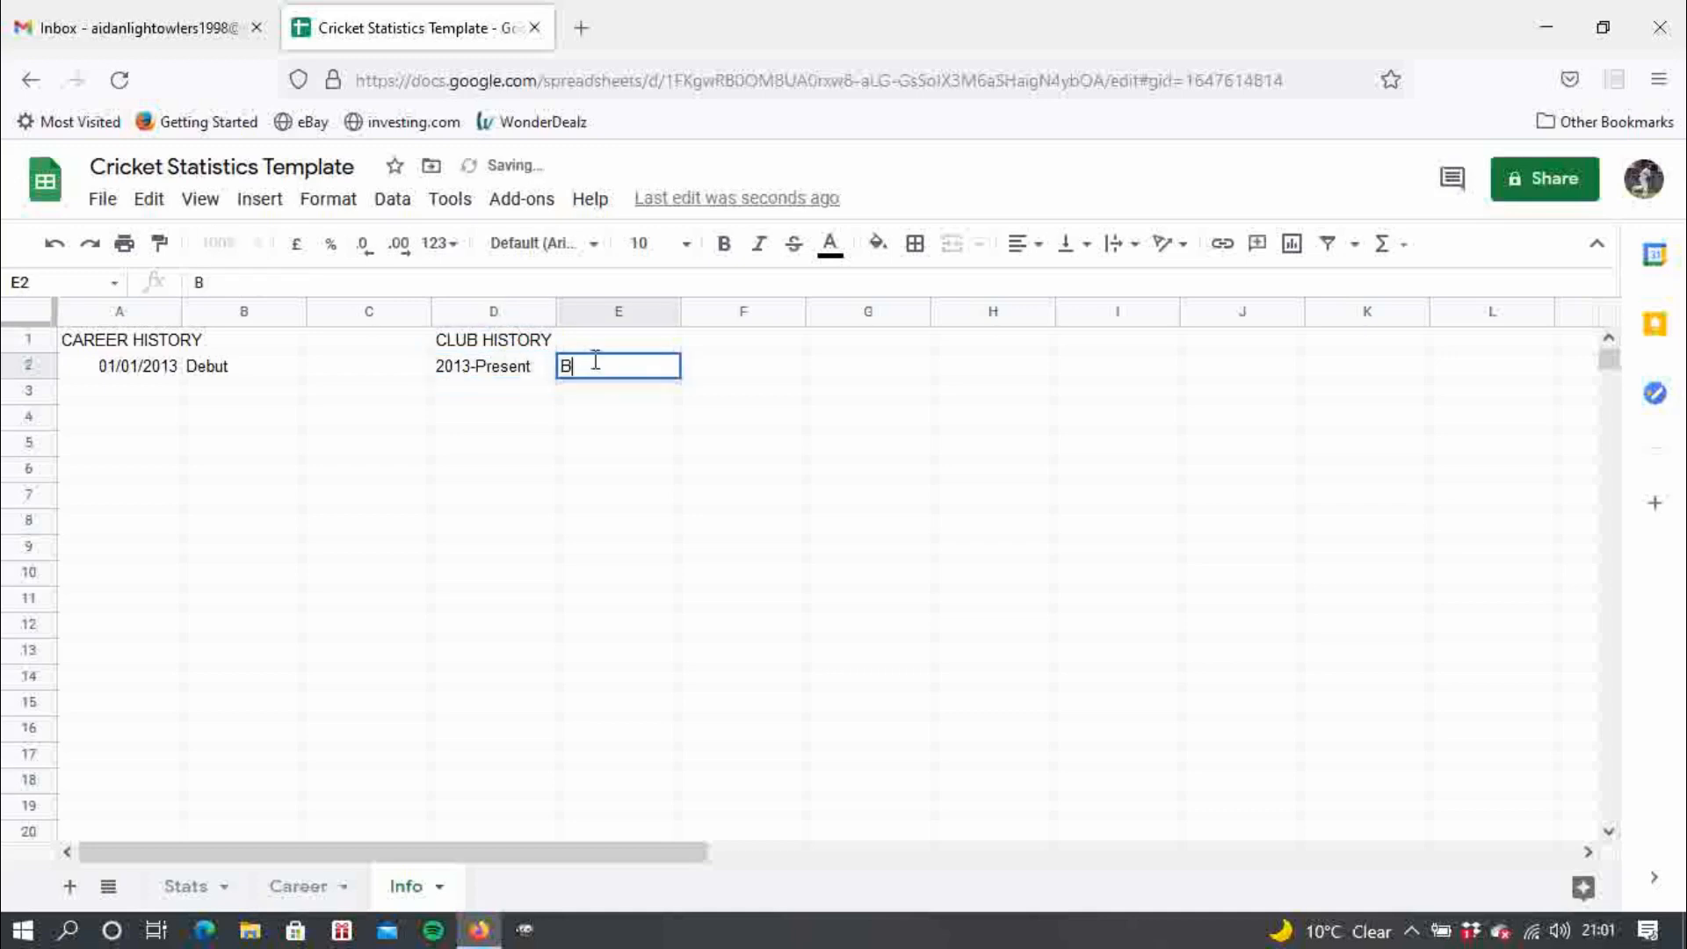
text(abbacombe)
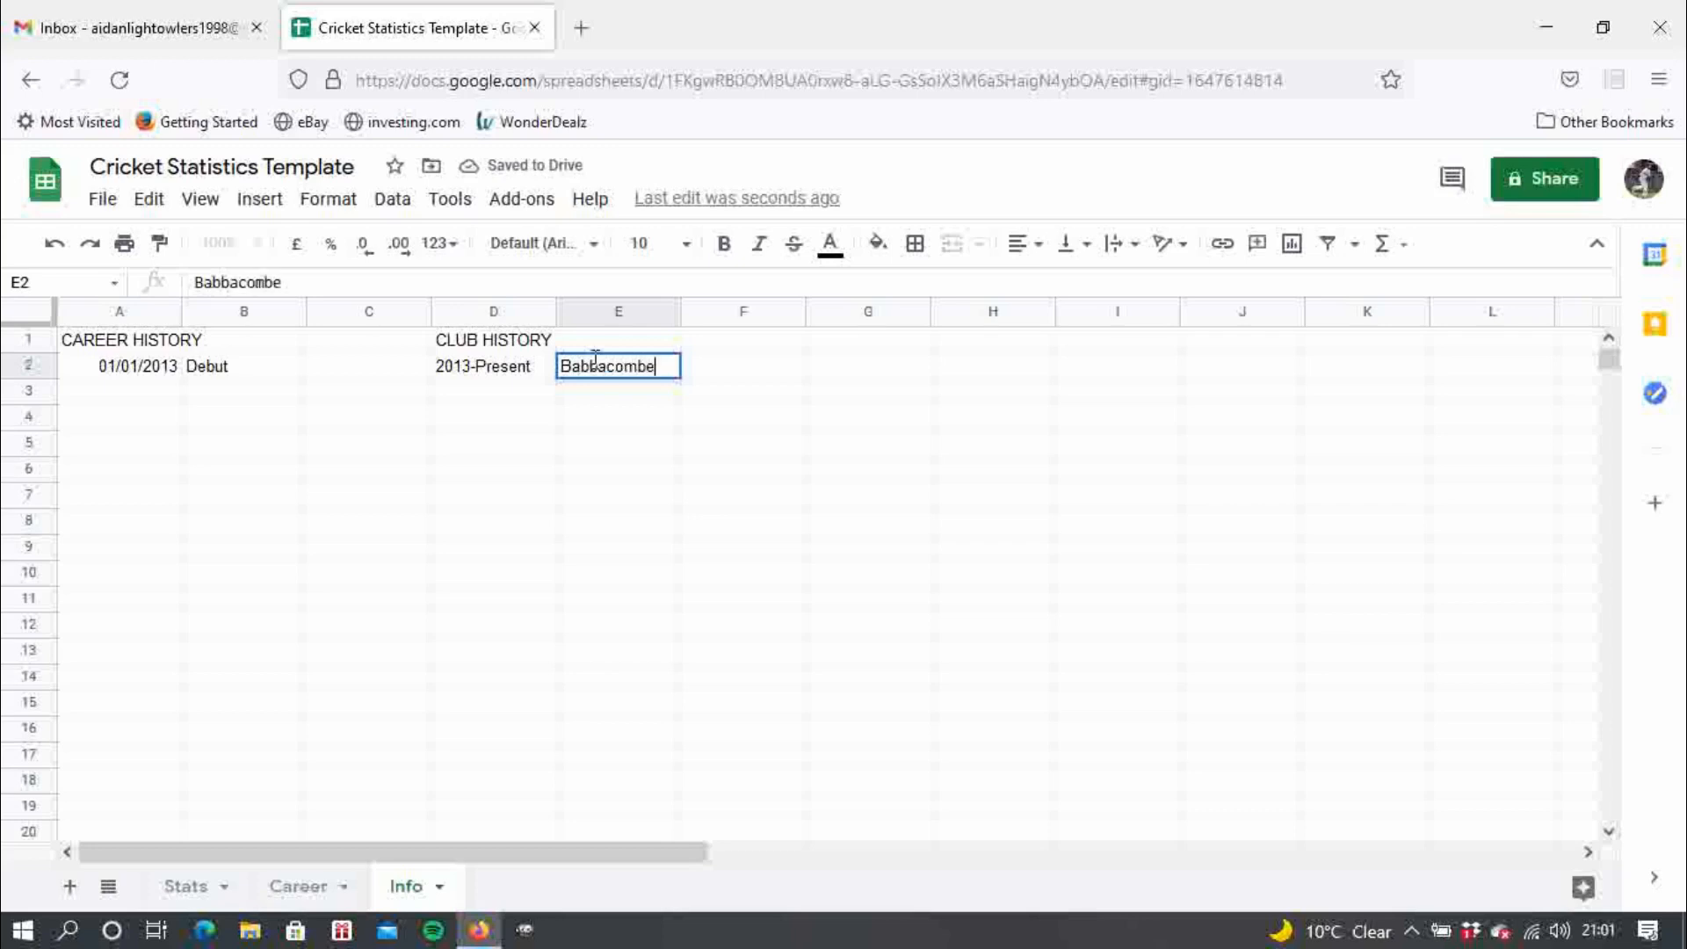
key(Return)
- Enter the heading ACHIEVEMENTS in cell G1 of the Info sheet, correcting its spelling
click(897, 347)
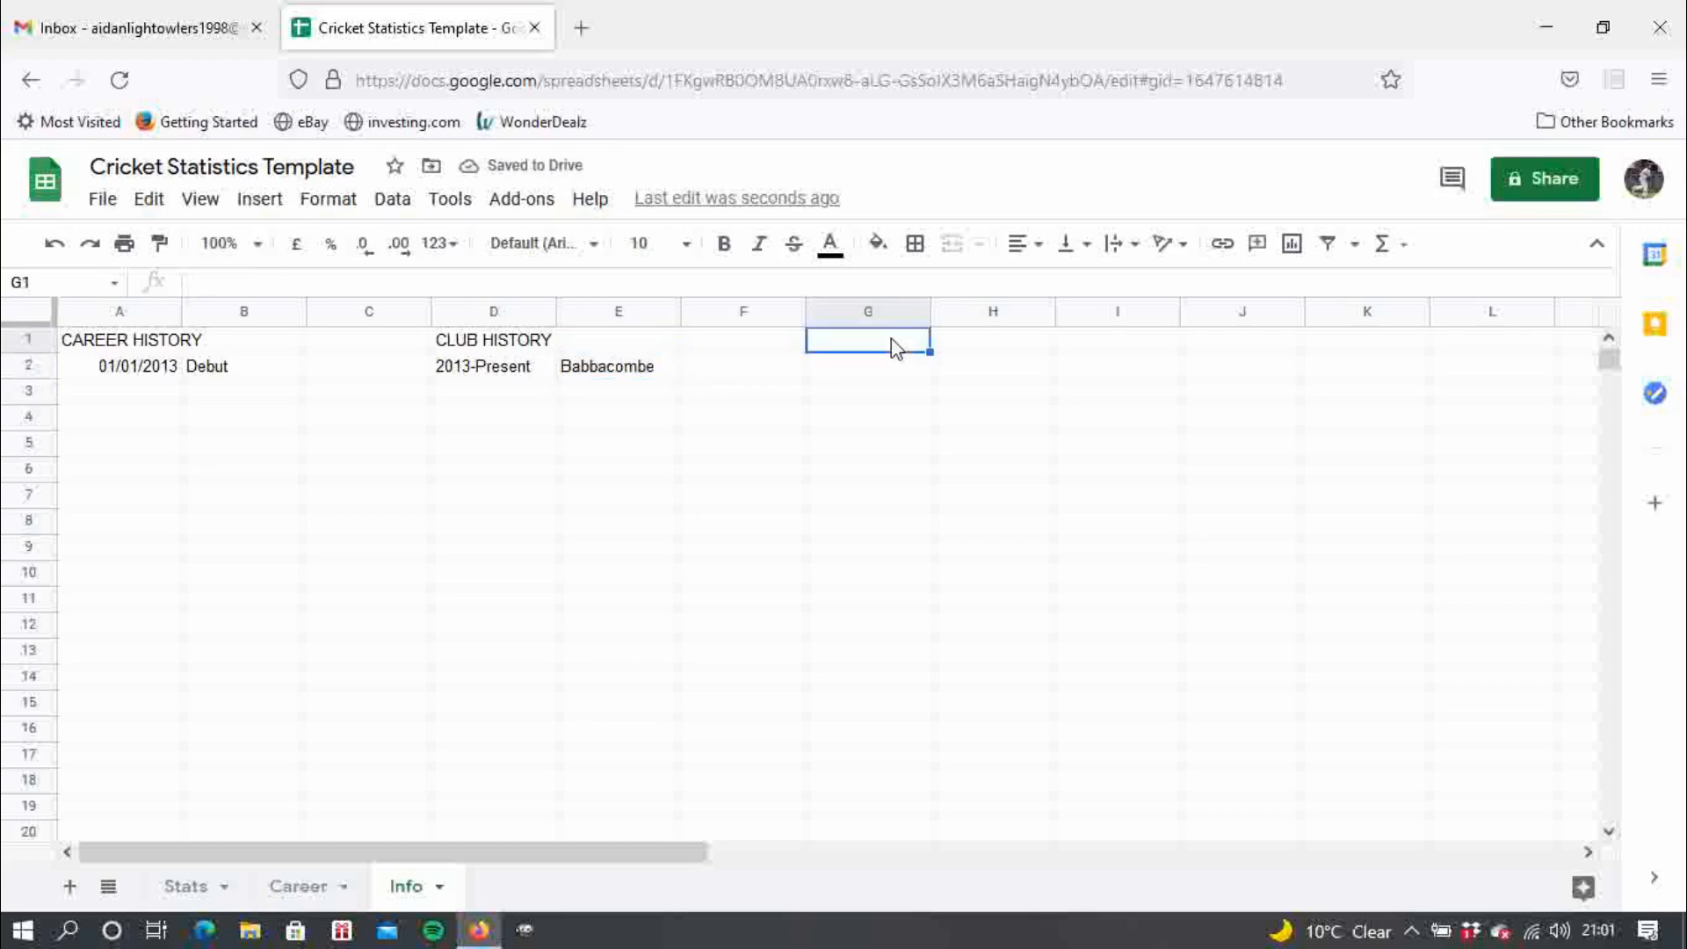
text(ACHIEBV)
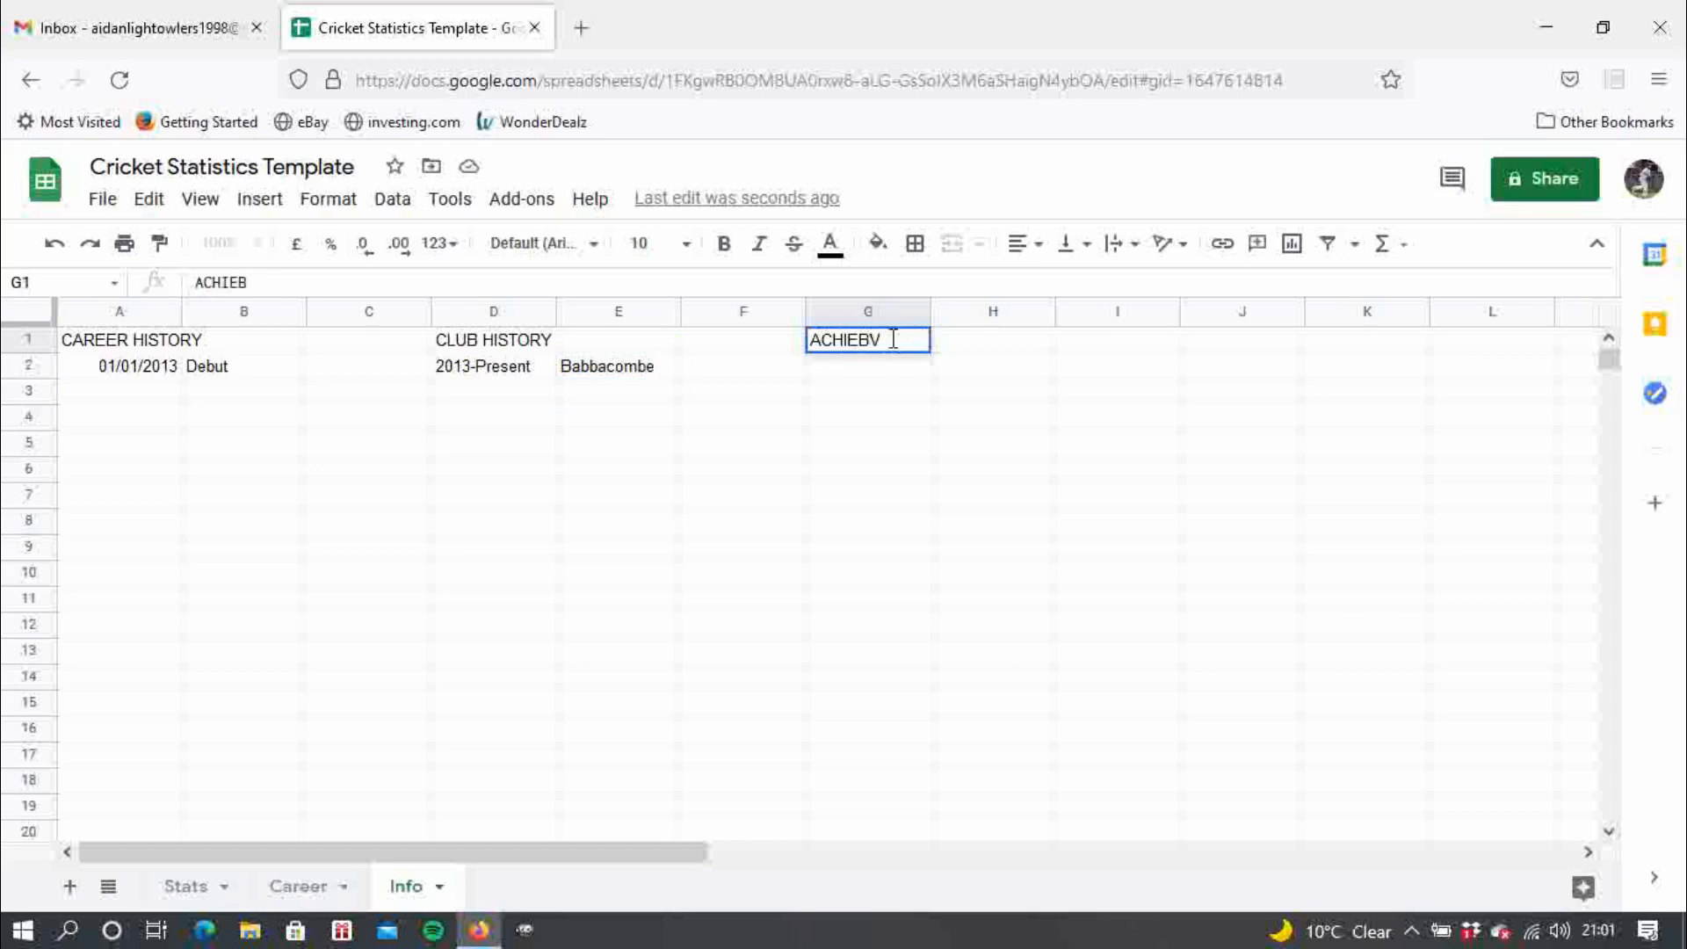
key(BackSpace)
key(BackSpace)
key(BackSpace)
text(EVMENTS)
key(Return)
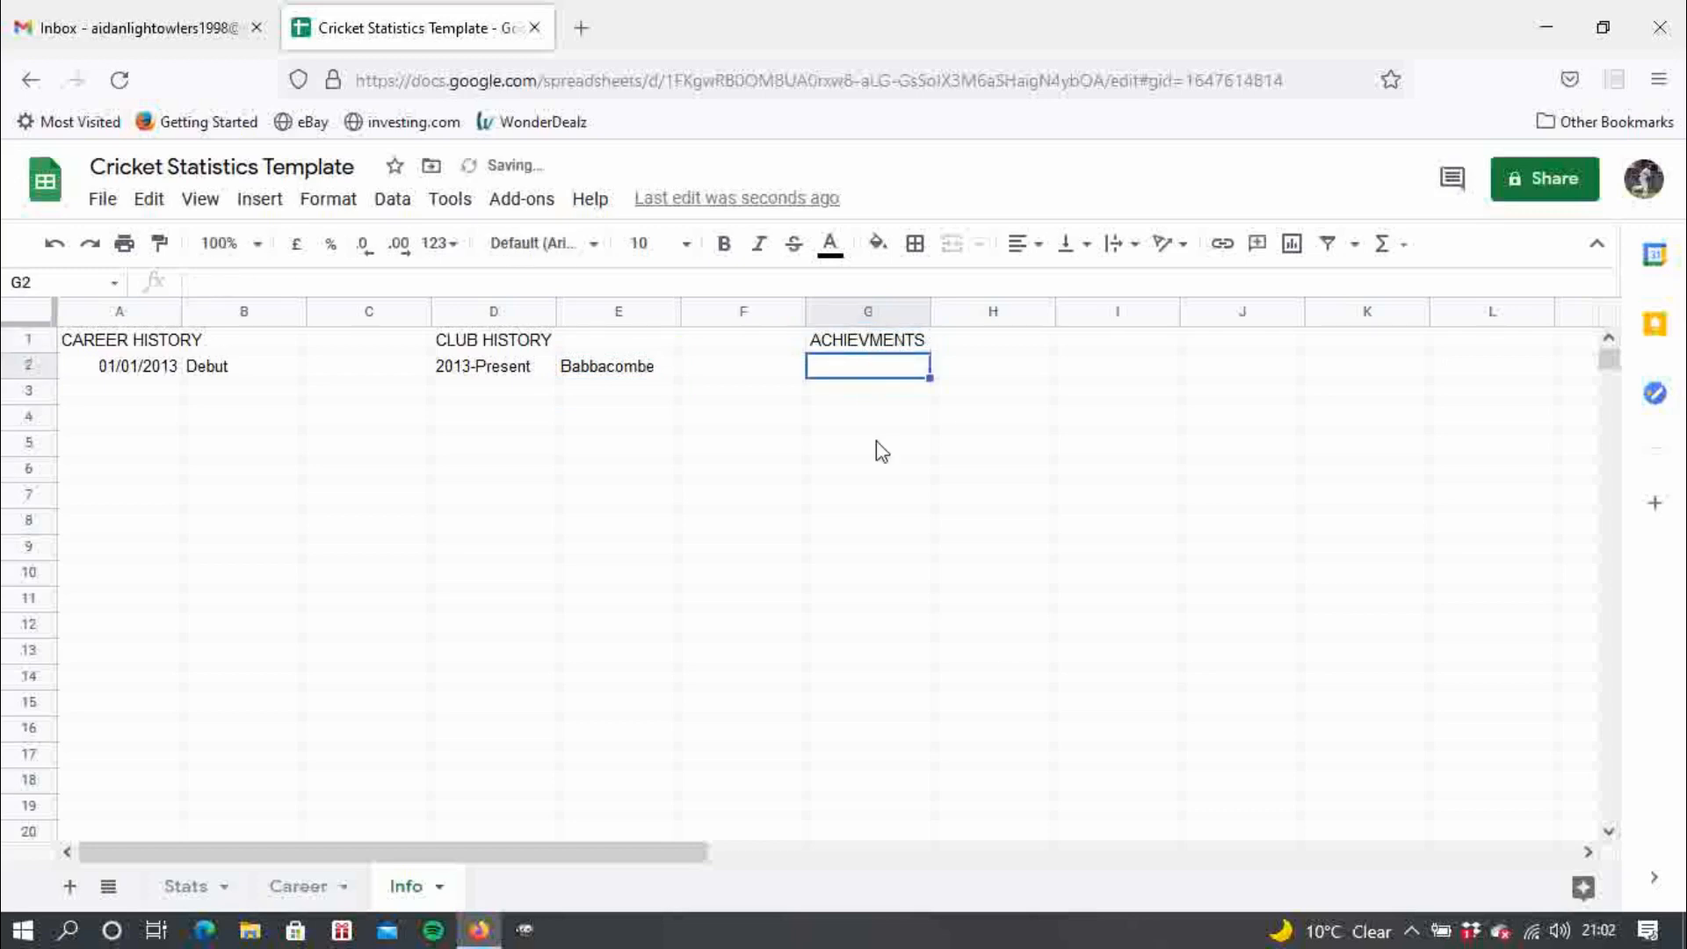
double_click(873, 344)
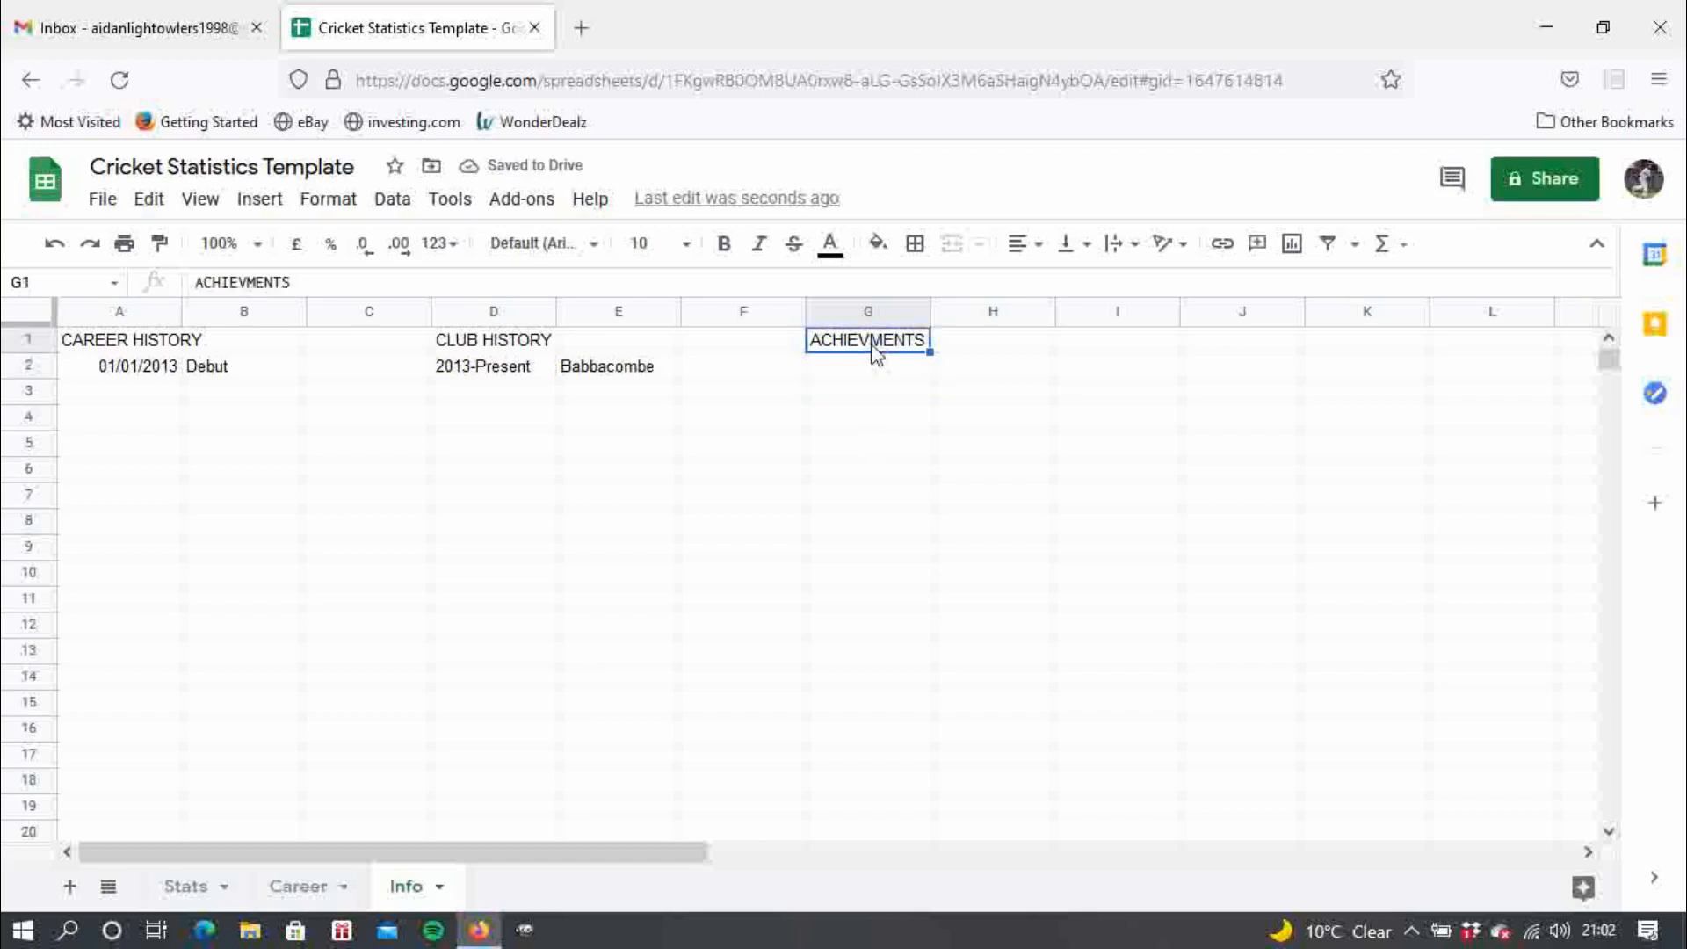
text(E)
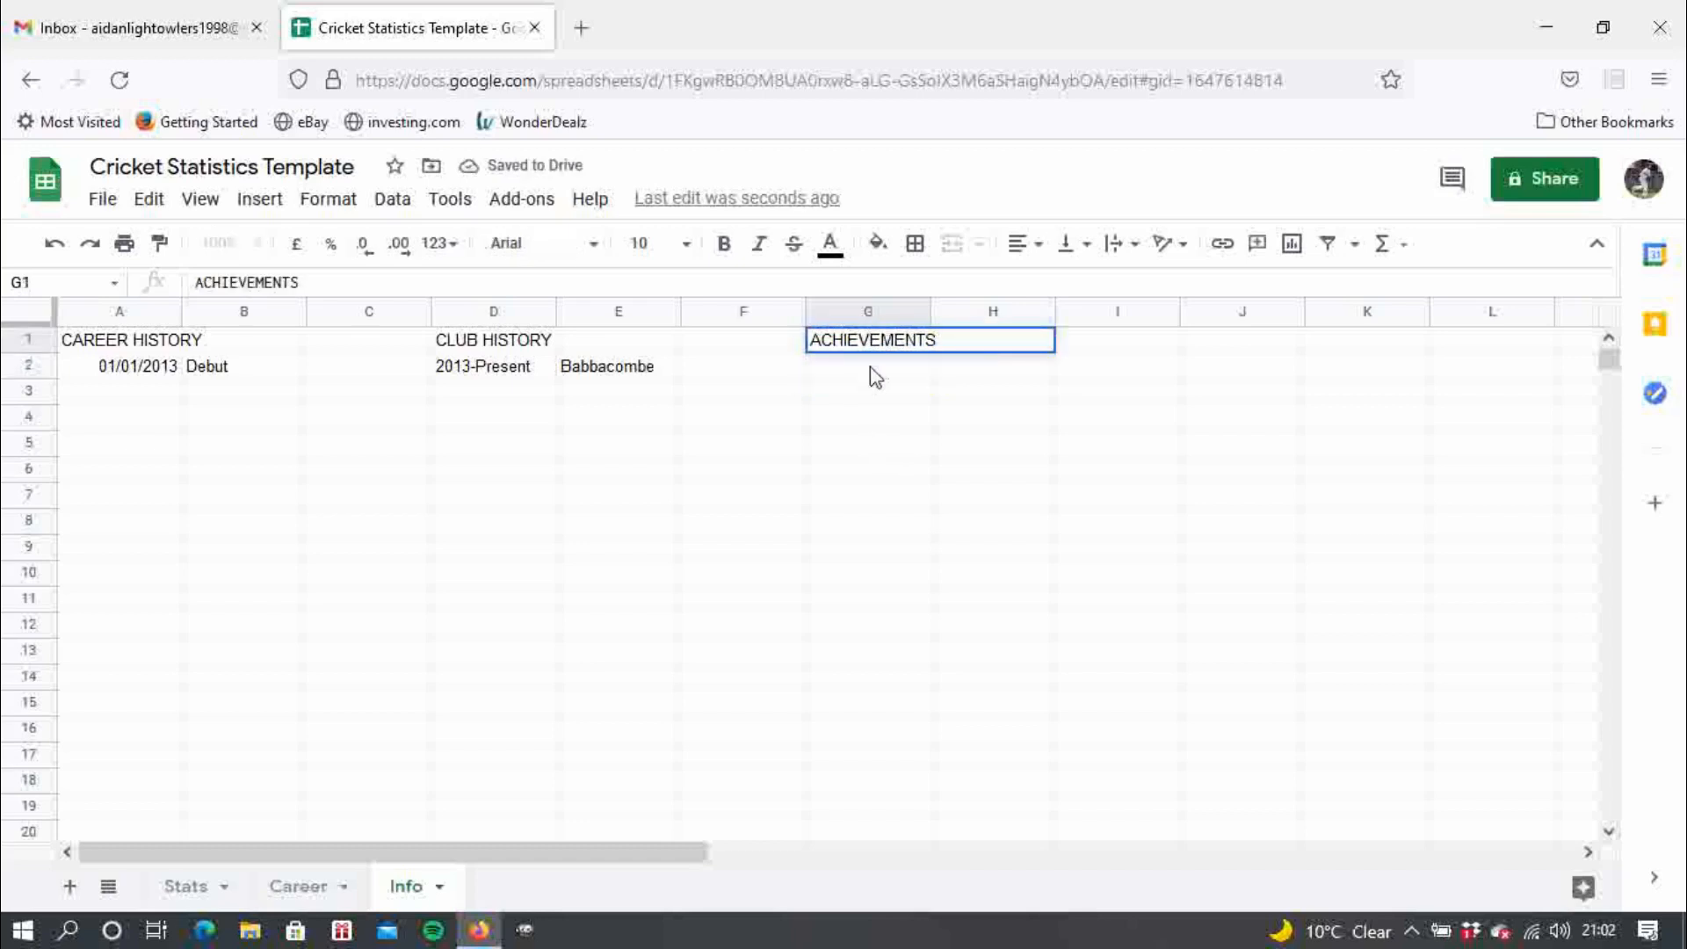
key(Return)
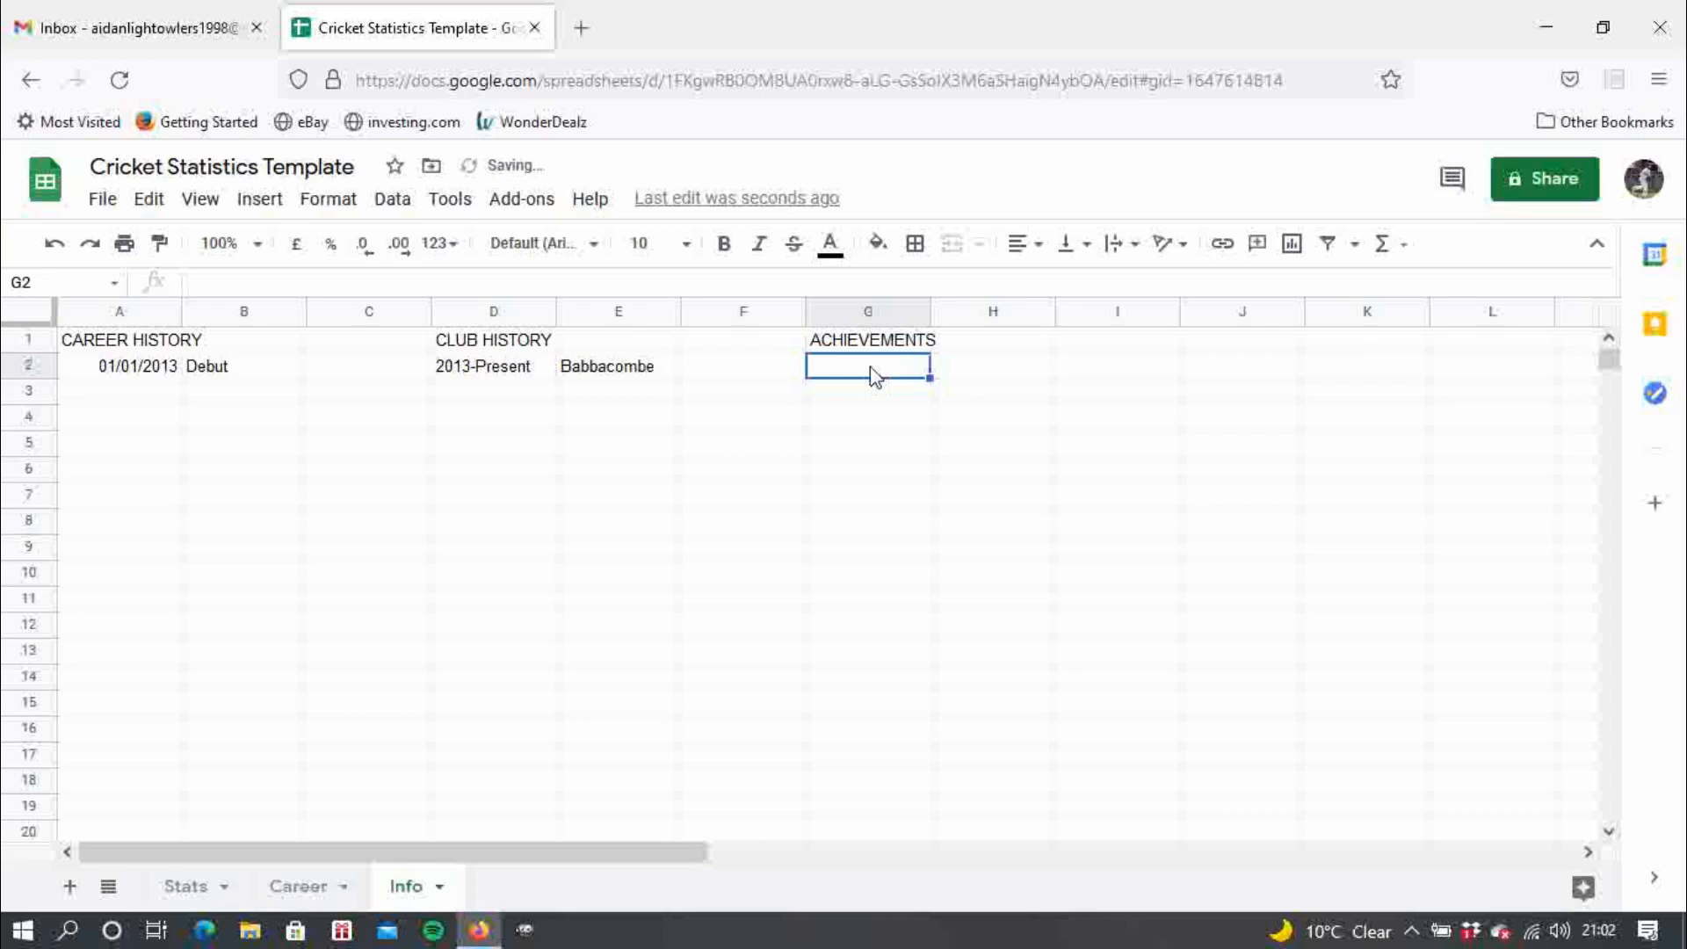
- List the achievement labels Titles, Cups and Promotions in cells G2 to G4 of the Info sheet
text(Titles)
key(Return)
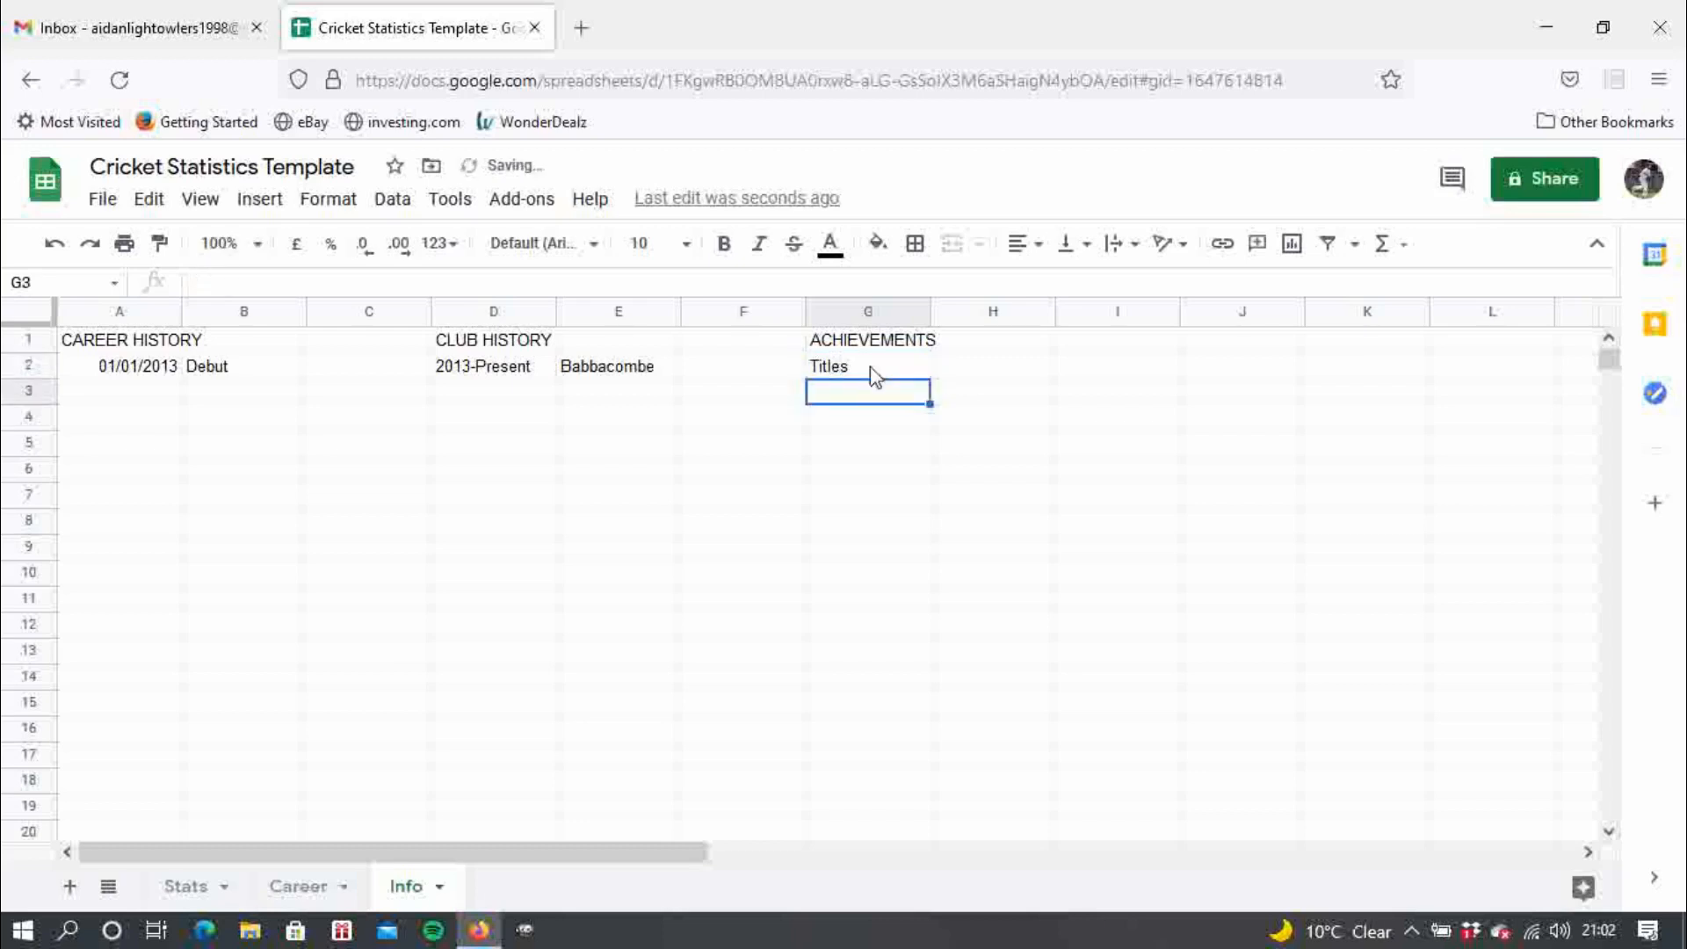
text(Cups)
key(Return)
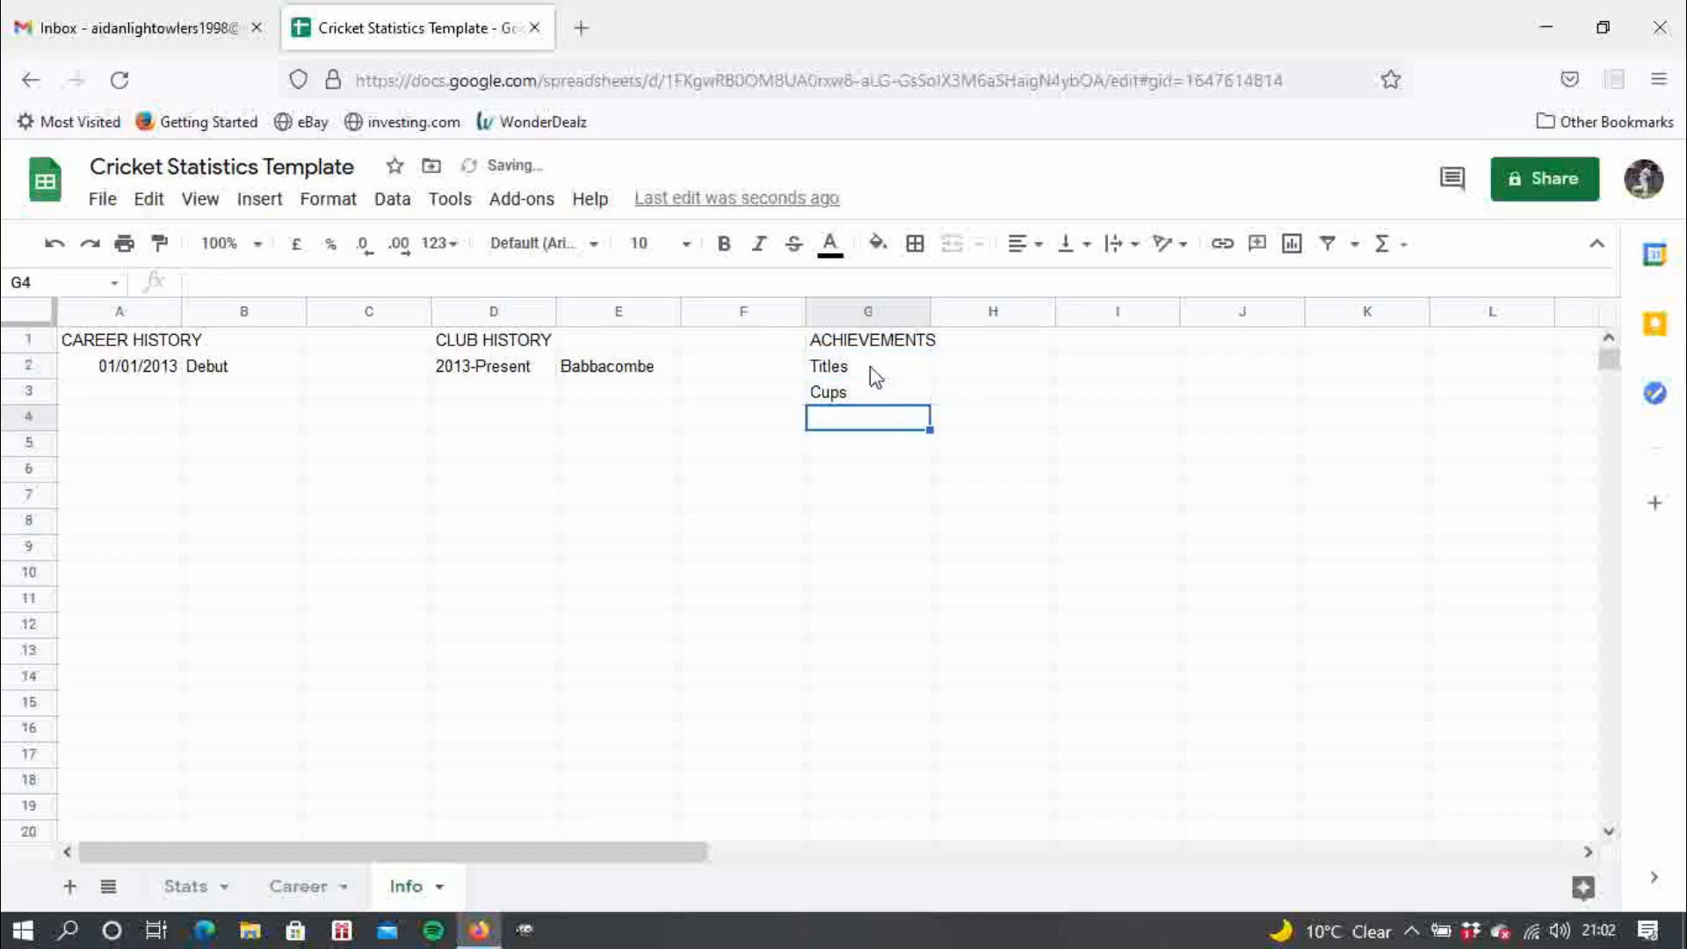
text(Promotions)
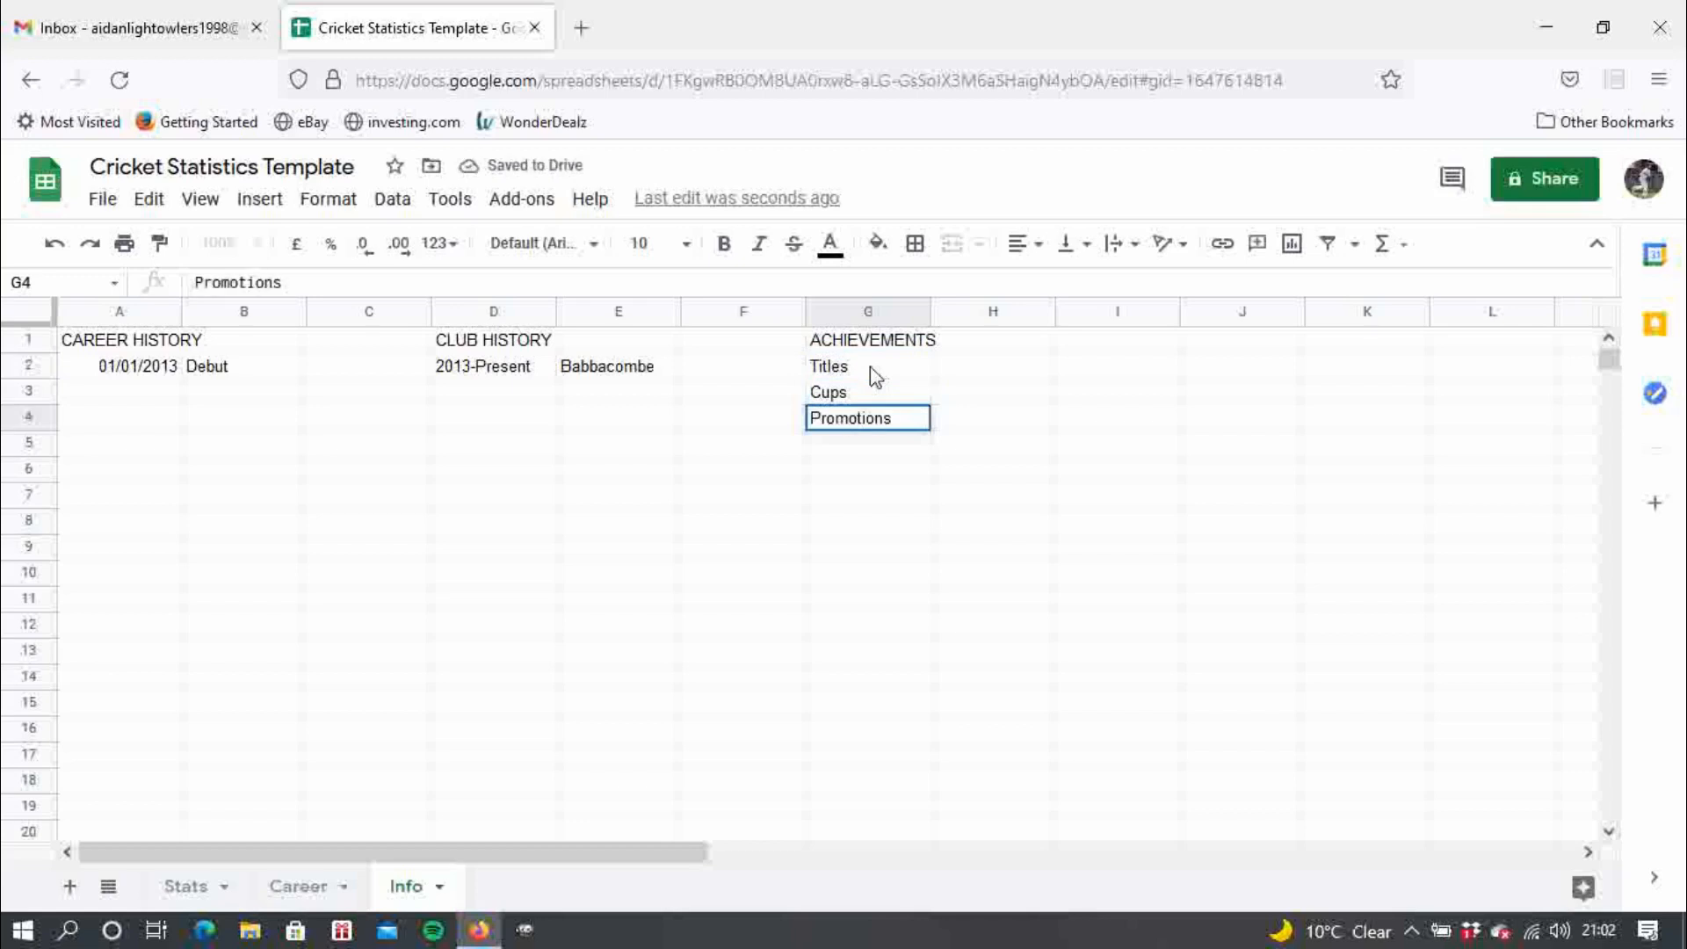
key(Return)
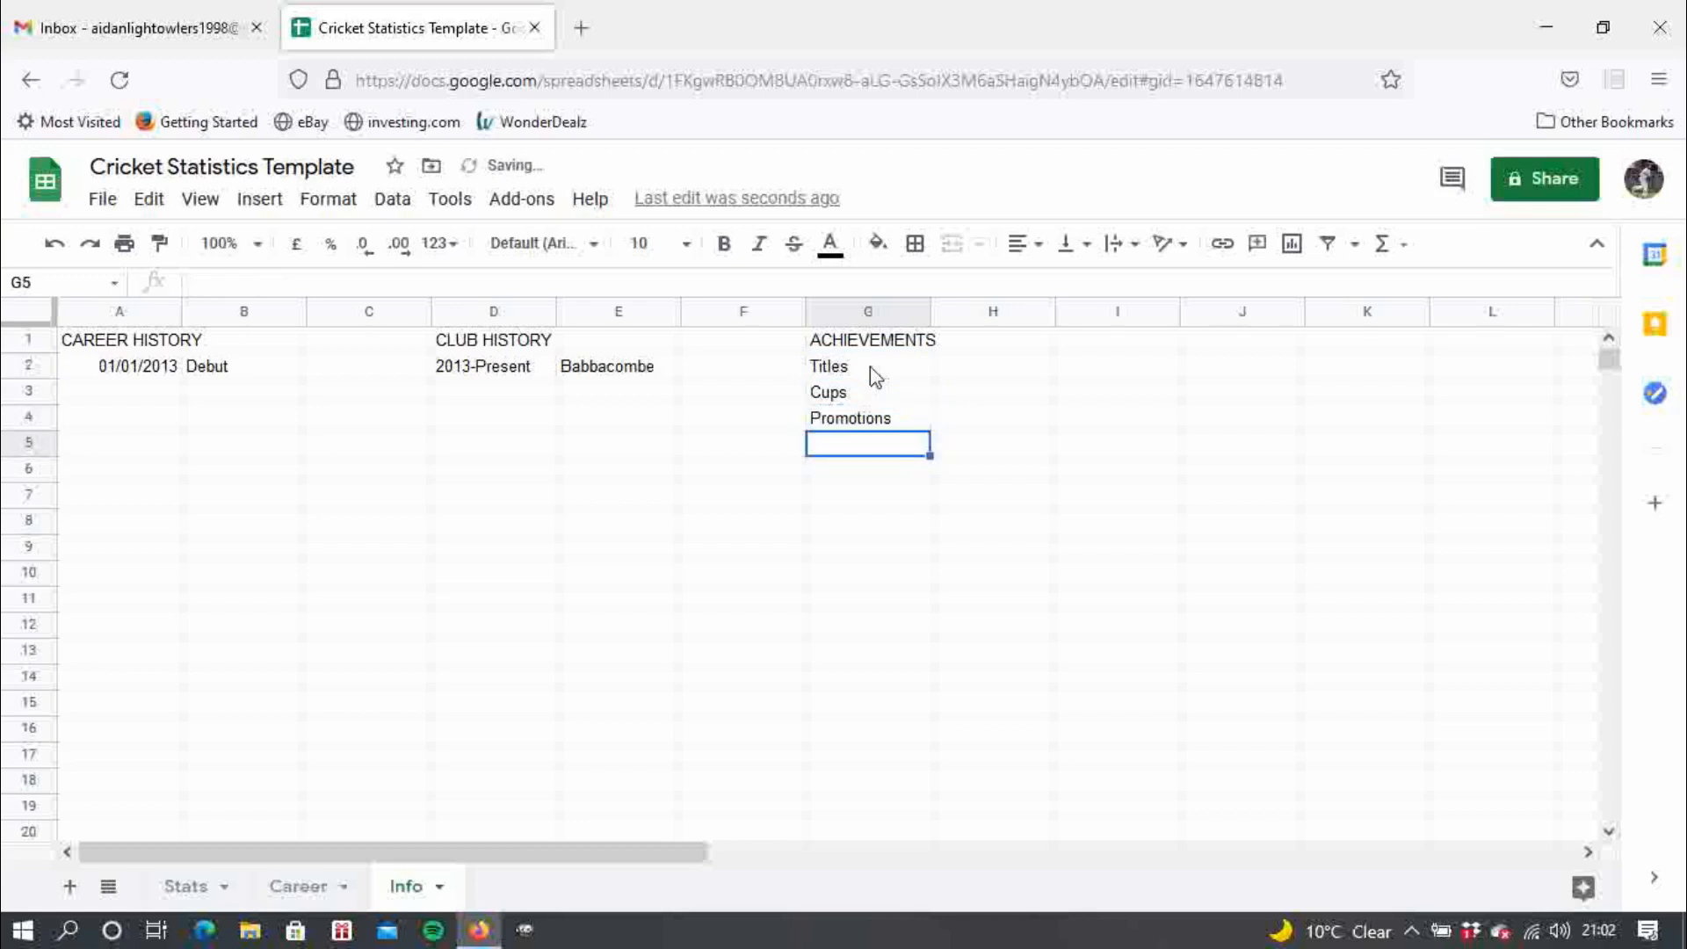
- Enter the label Relegations in cell G5 below Promotions, correcting its spelling
text(RElagatio)
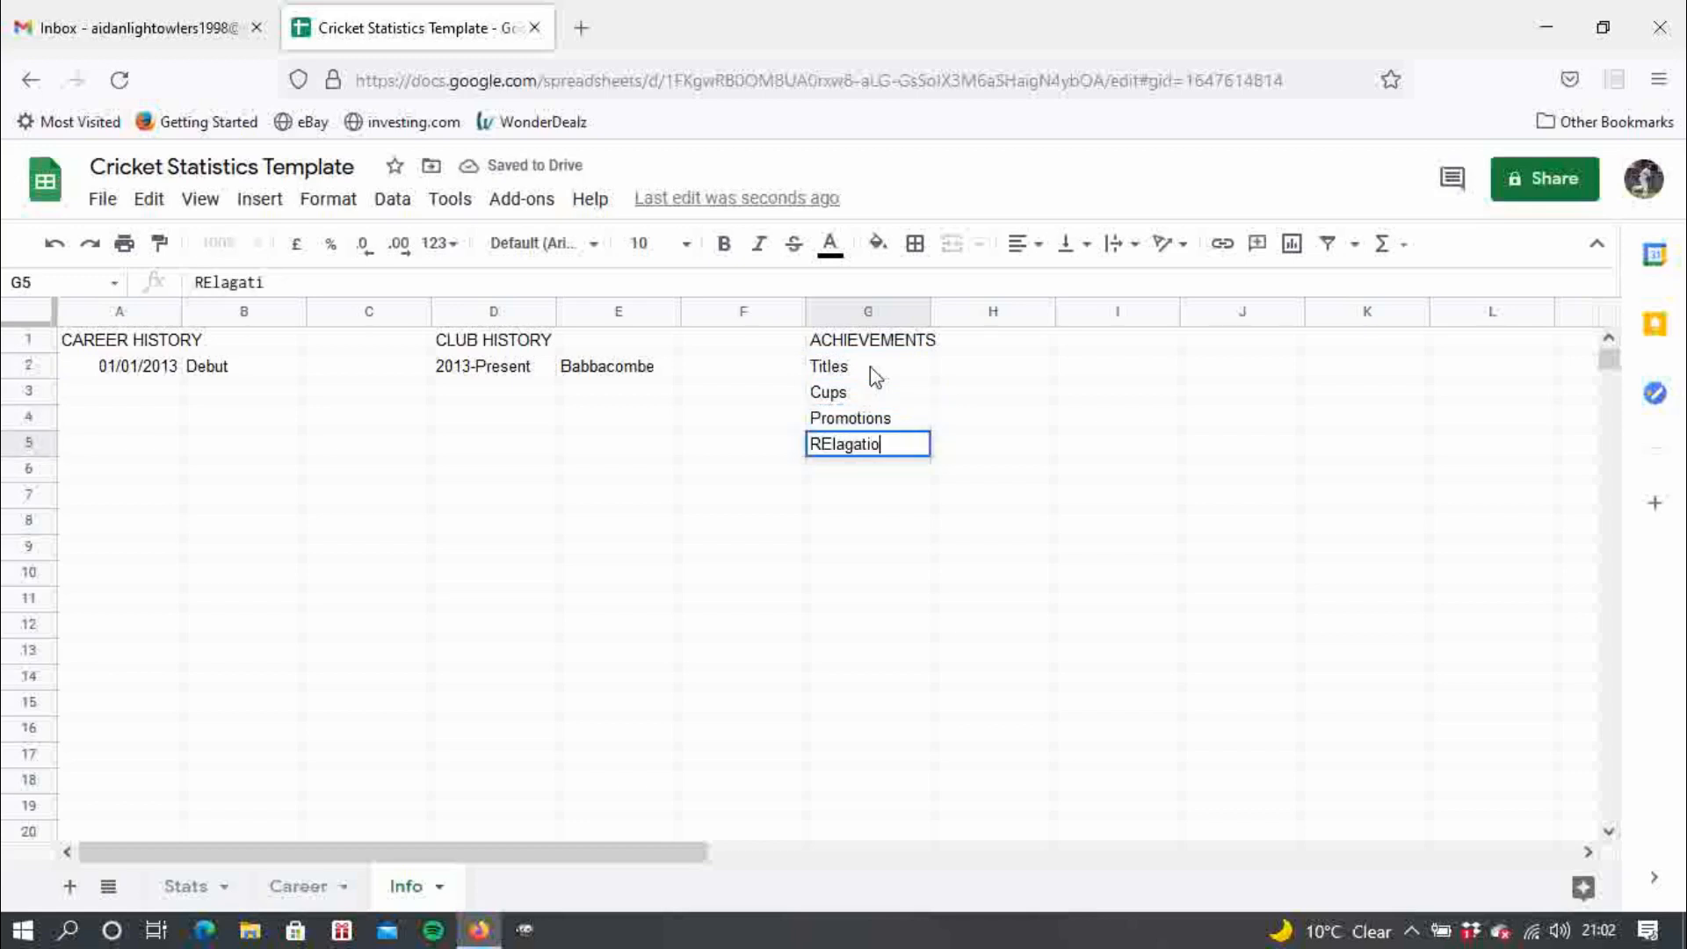
text(n)
key(BackSpace)
key(BackSpace)
key(BackSpace)
key(BackSpace)
key(BackSpace)
key(BackSpace)
key(BackSpace)
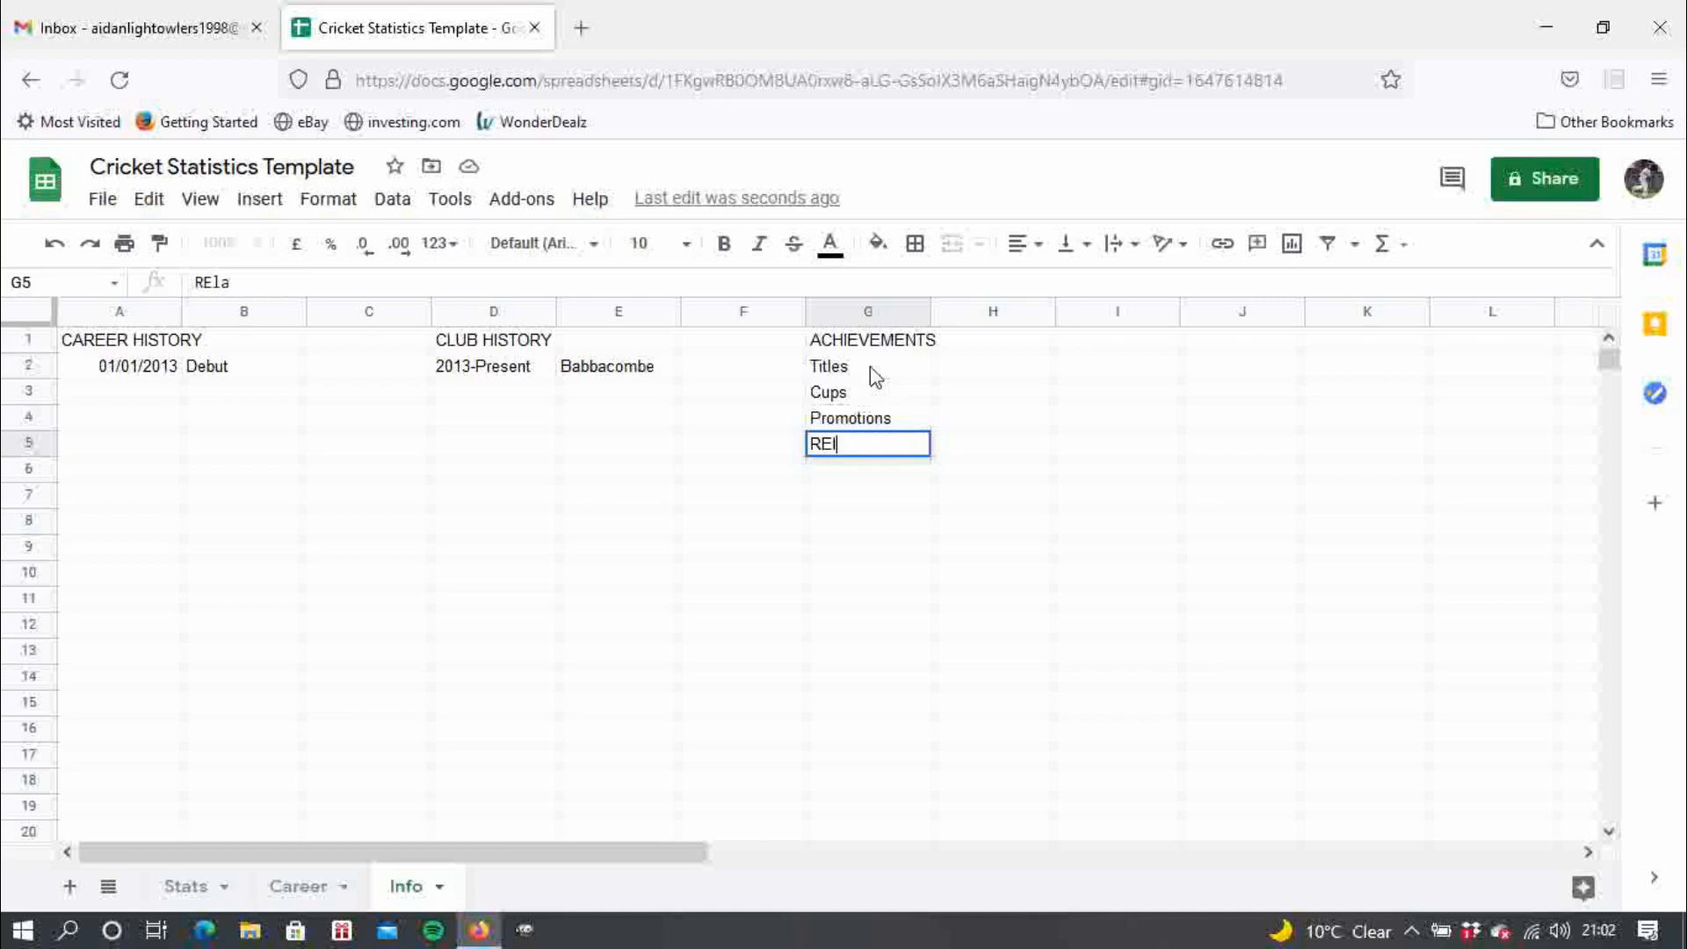
key(BackSpace)
key(BackSpace)
text(elegat)
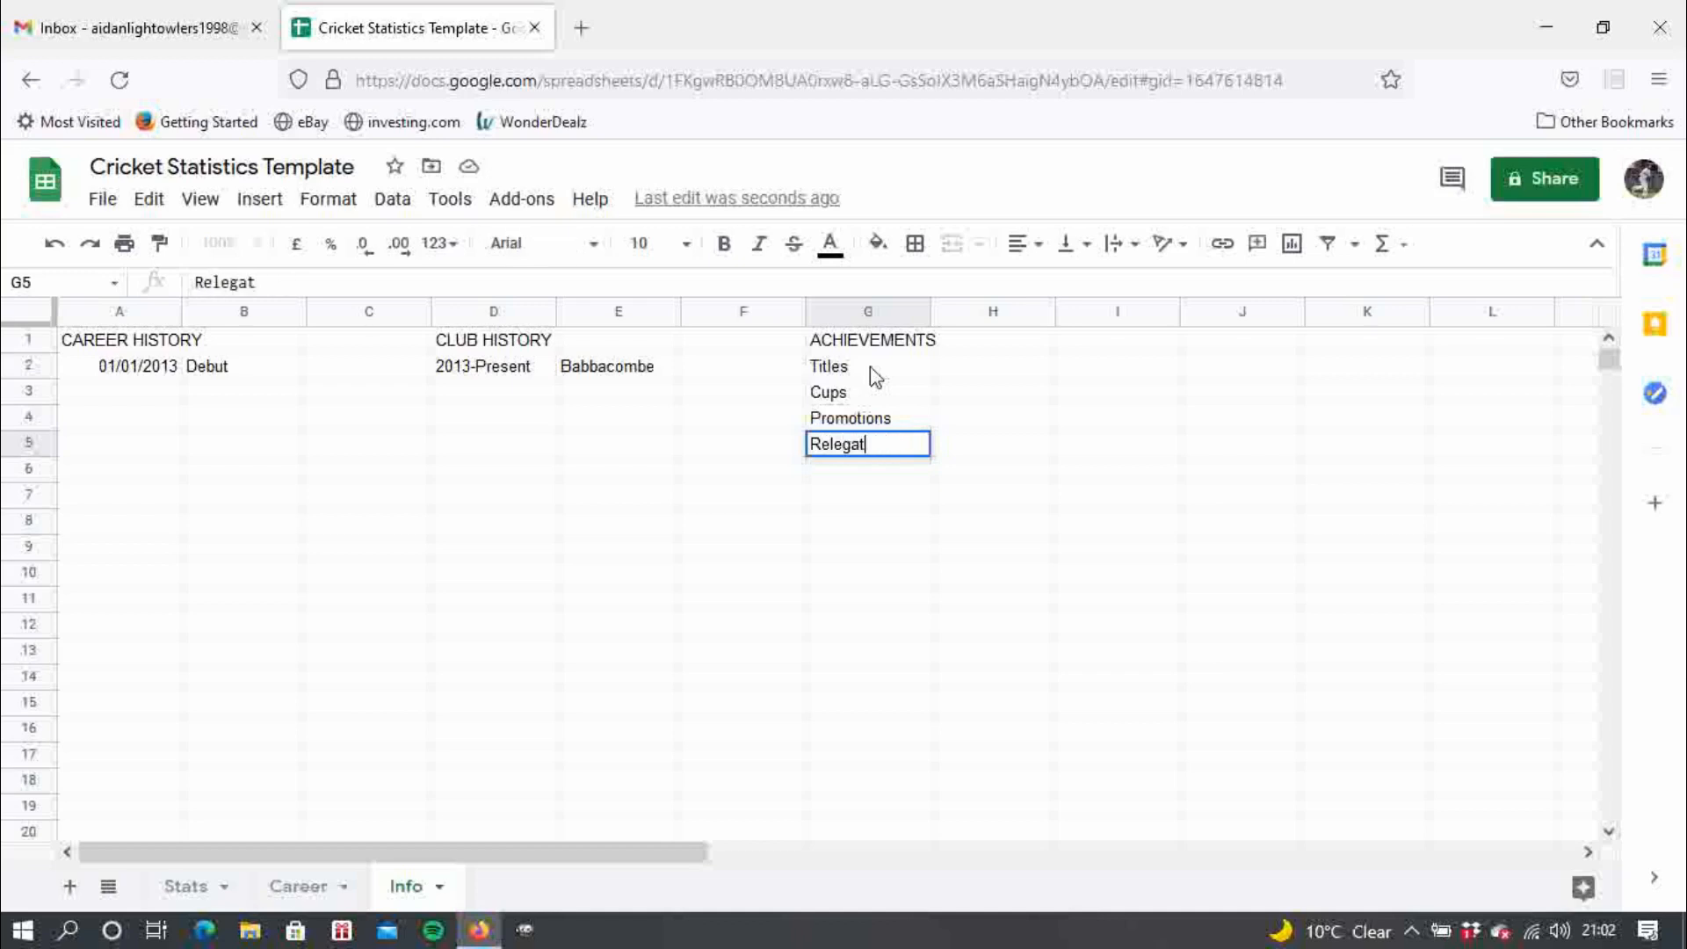
text(ions)
key(Return)
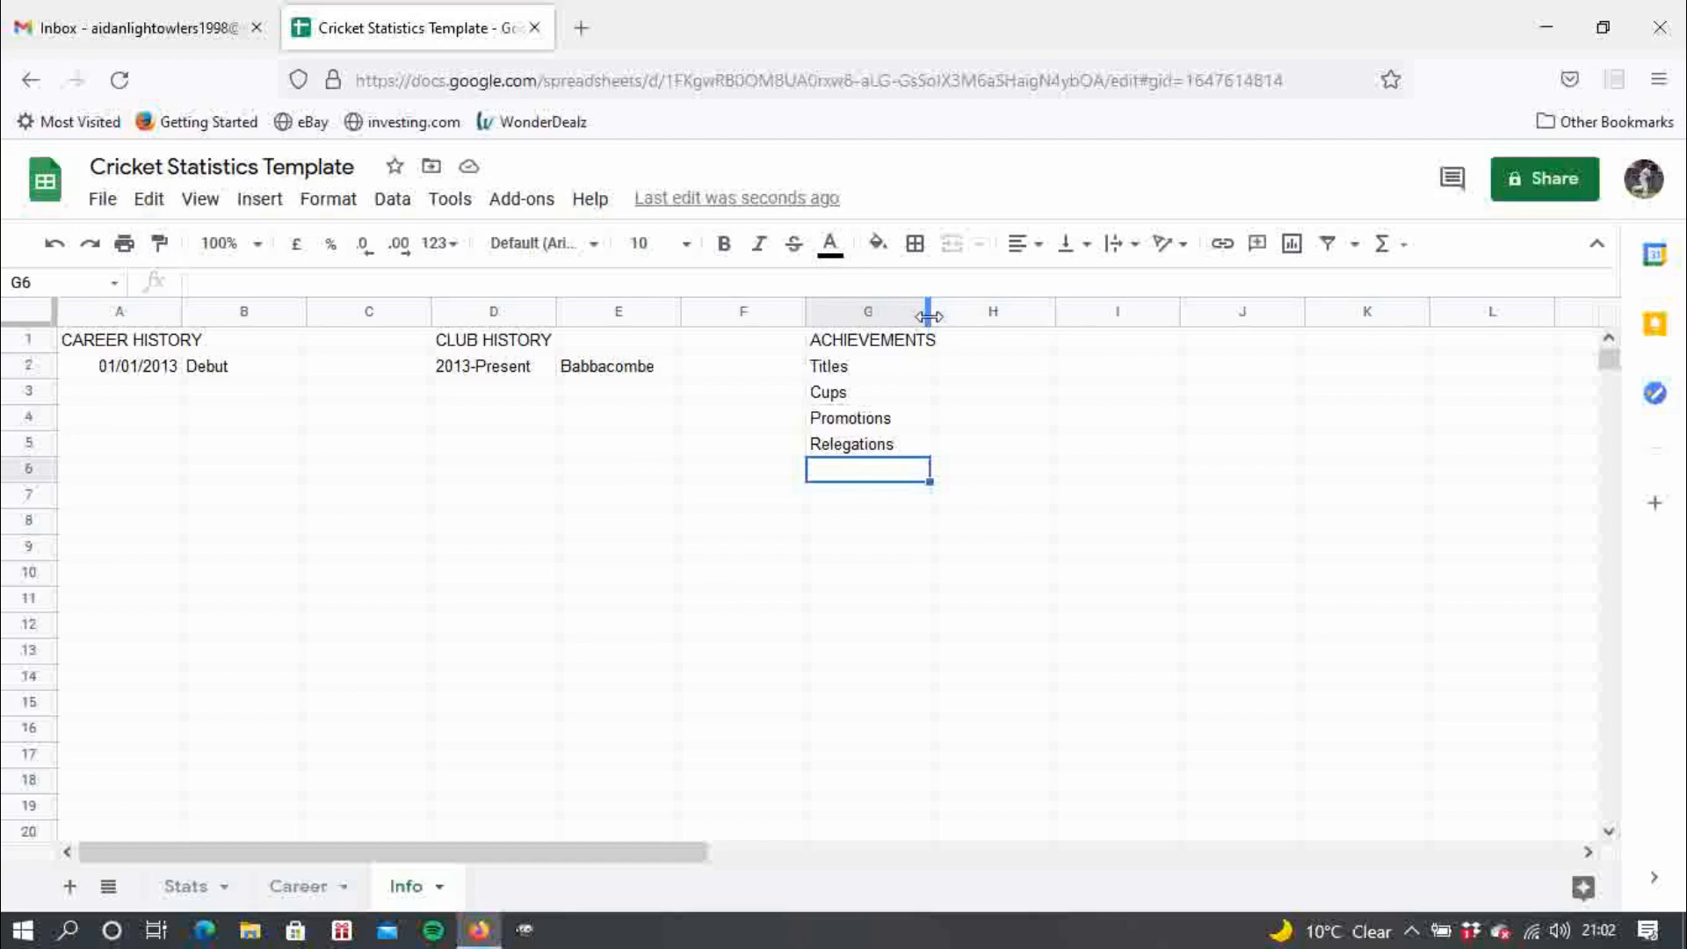
- Widen columns G and A of the Info sheet so the ACHIEVEMENTS and CAREER HISTORY headings fit
drag(928, 316, 941, 316)
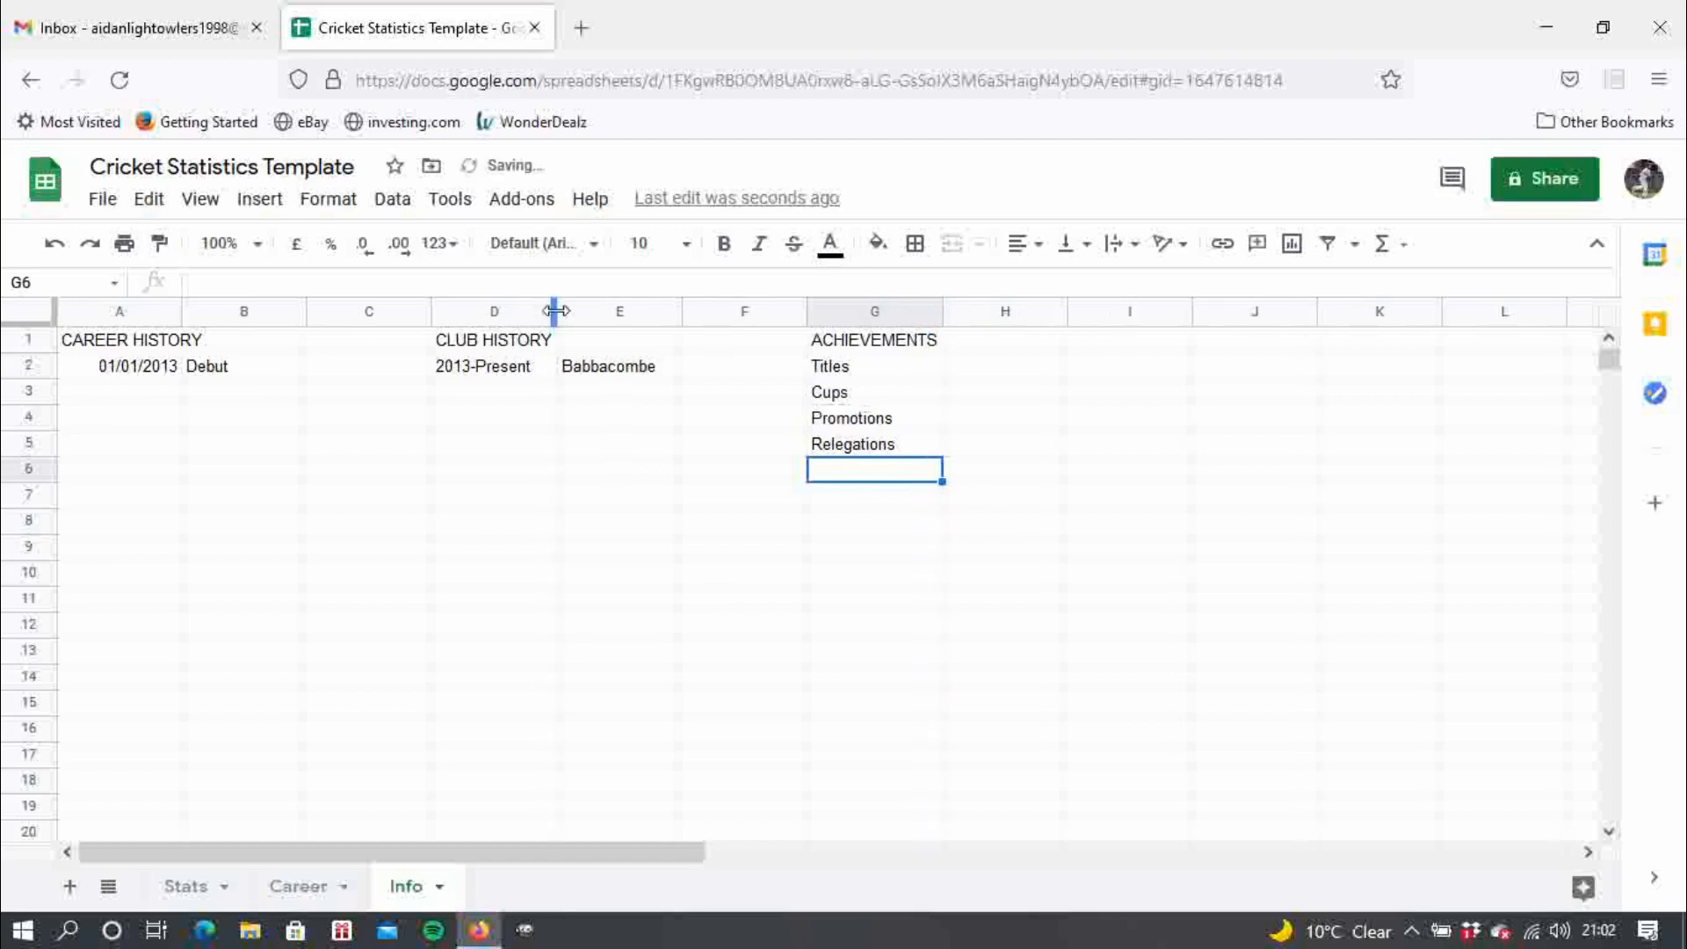
drag(181, 312, 207, 311)
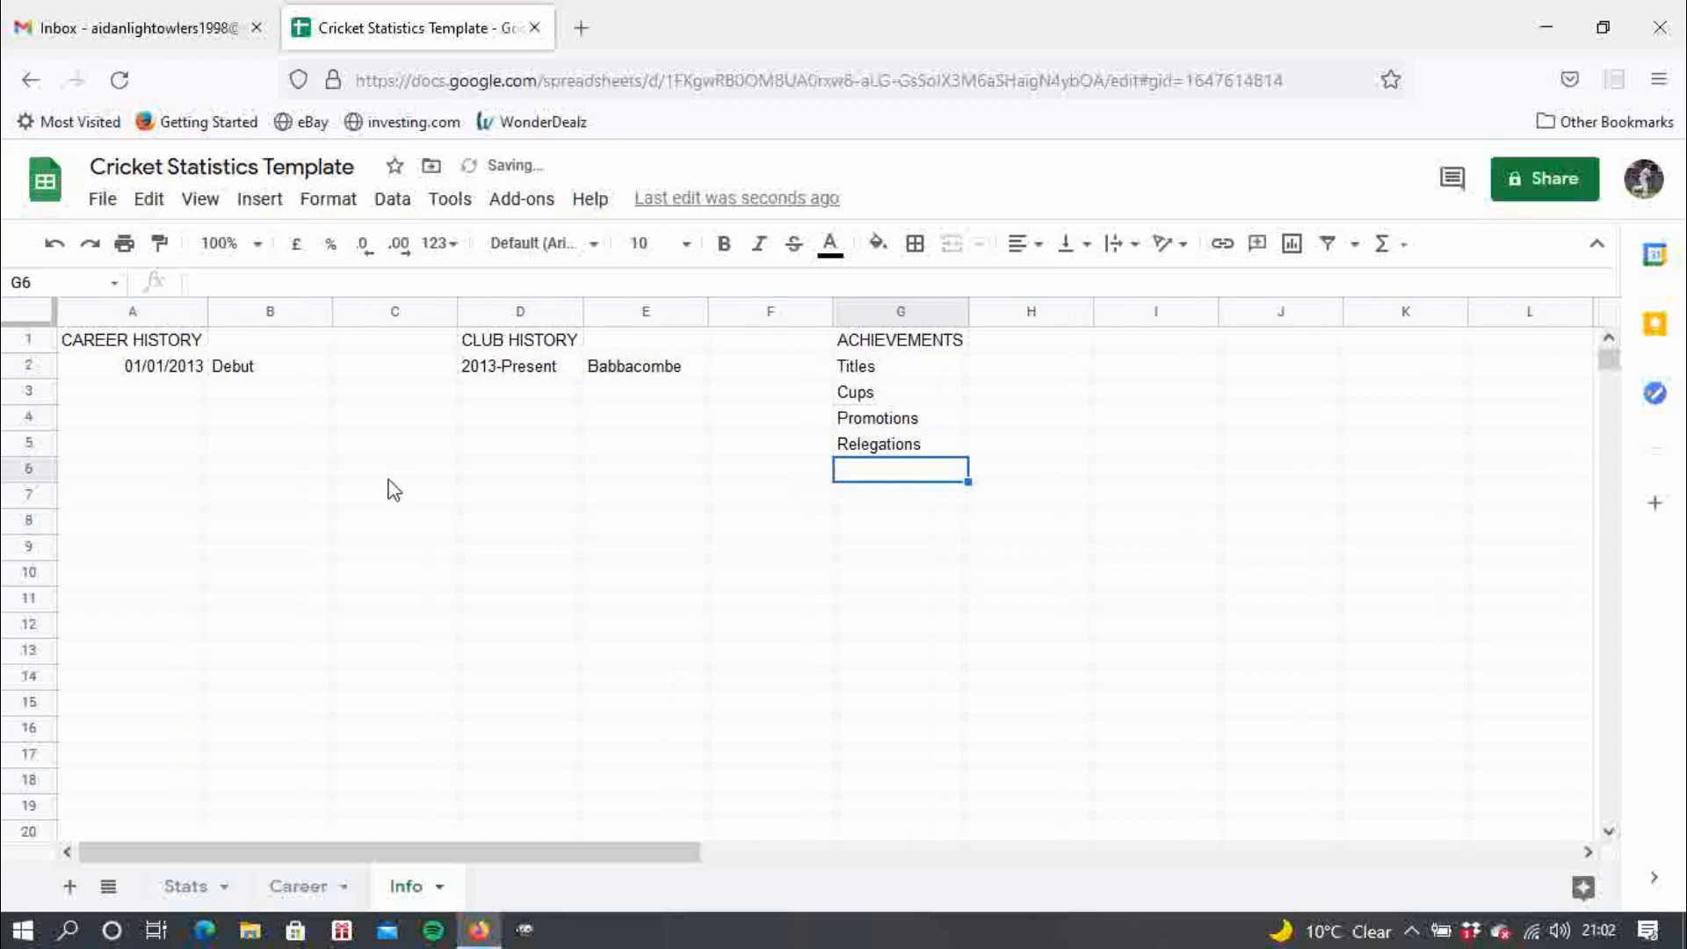
- Collapse the MATCHES and BOWLING column groups and the 2013 row group on the Stats sheet
click(183, 887)
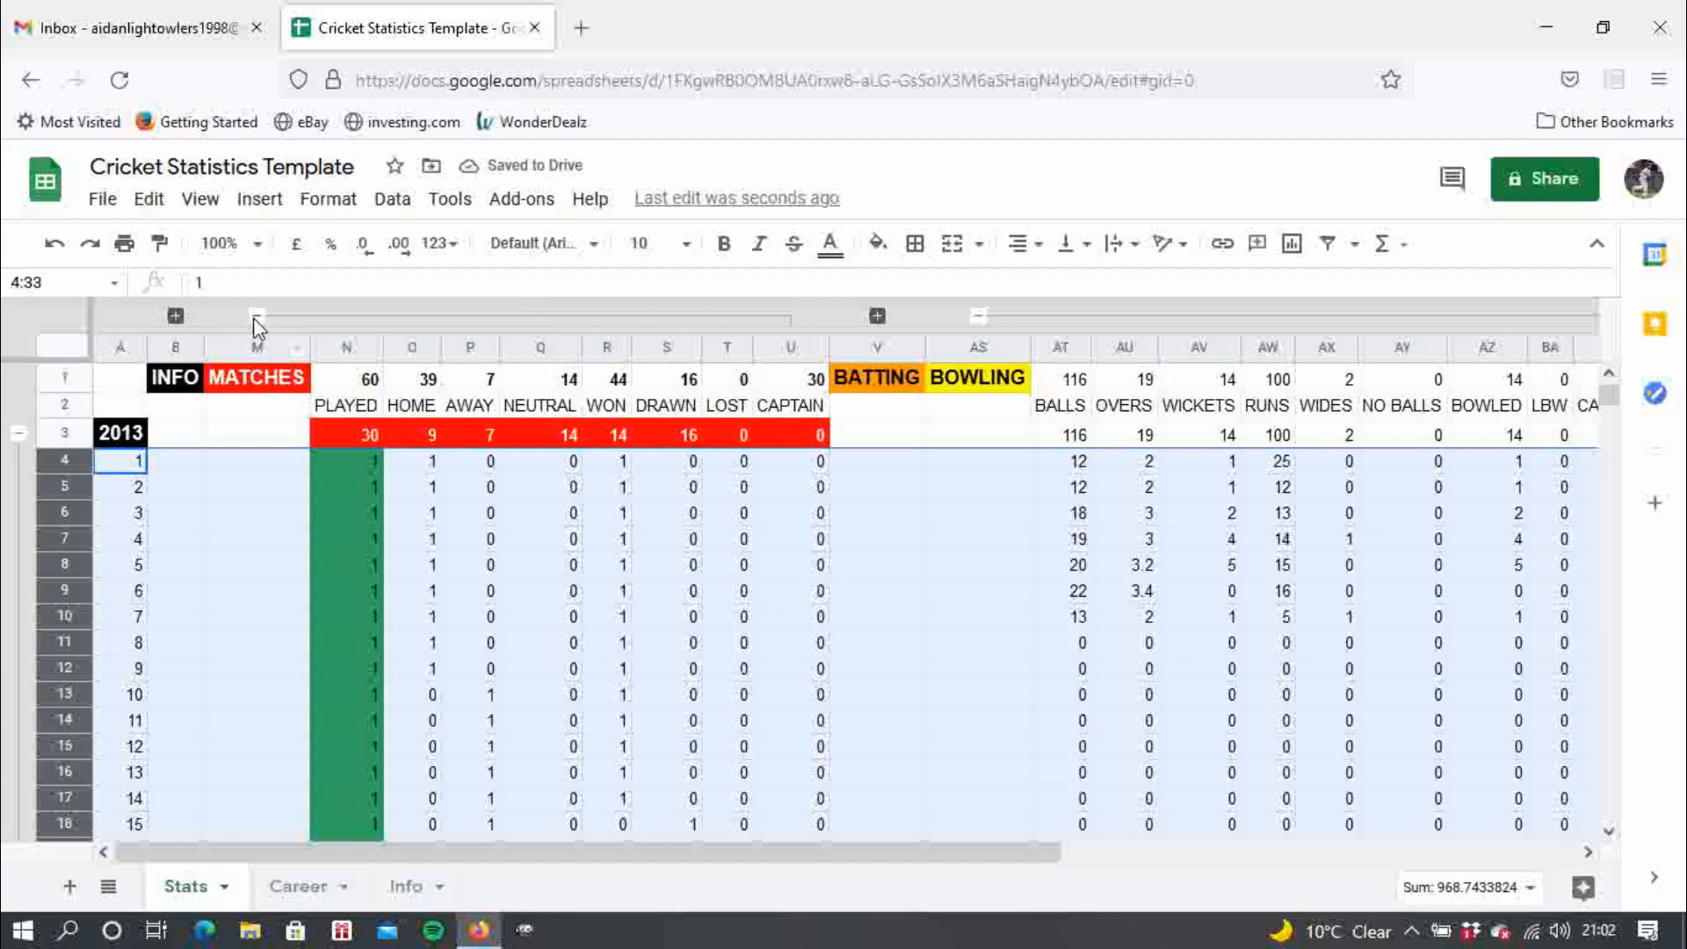
click(256, 316)
click(458, 316)
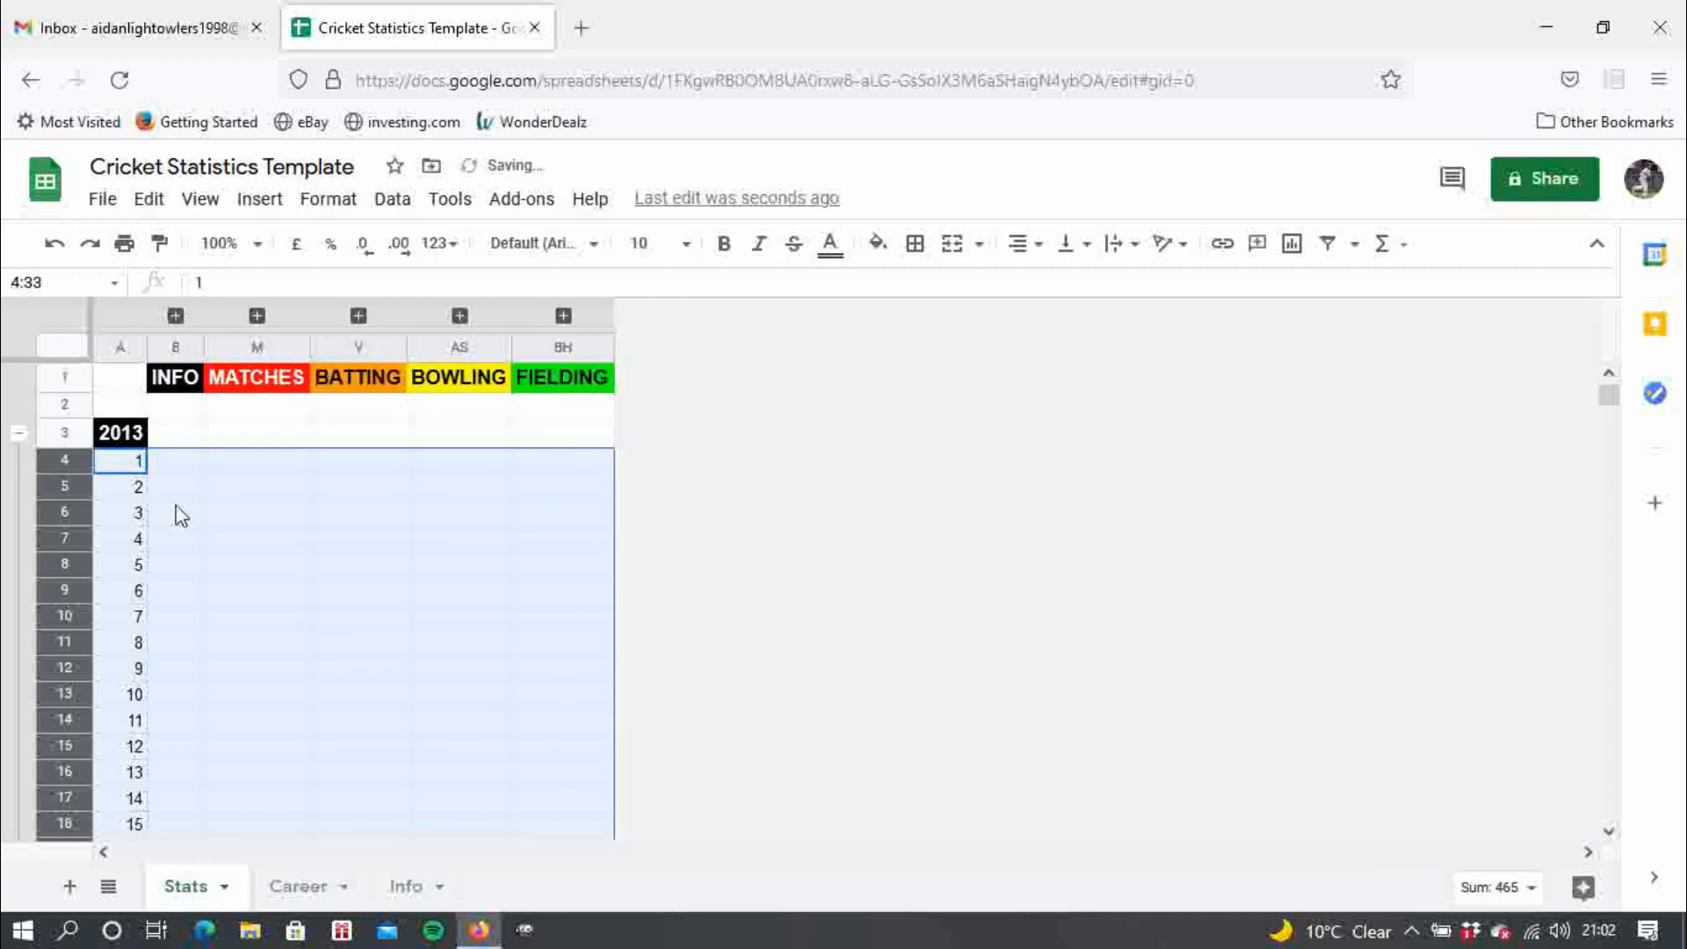
click(18, 432)
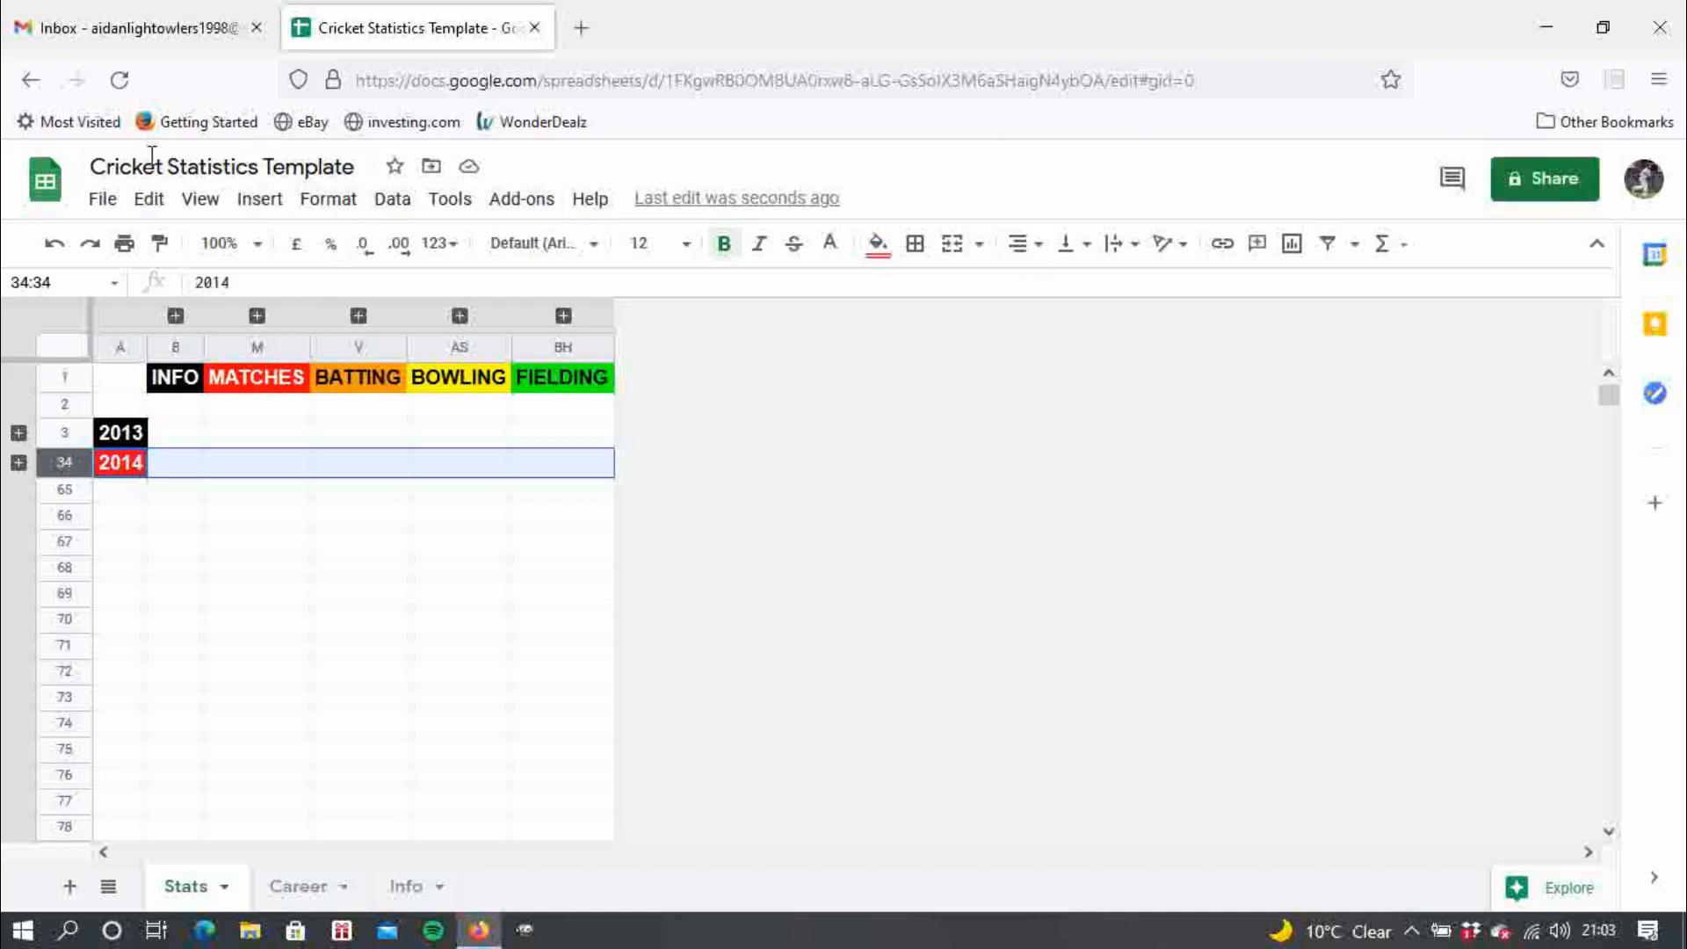
- Download the spreadsheet as a Microsoft Excel (.xlsx) file and save it to the computer
click(102, 200)
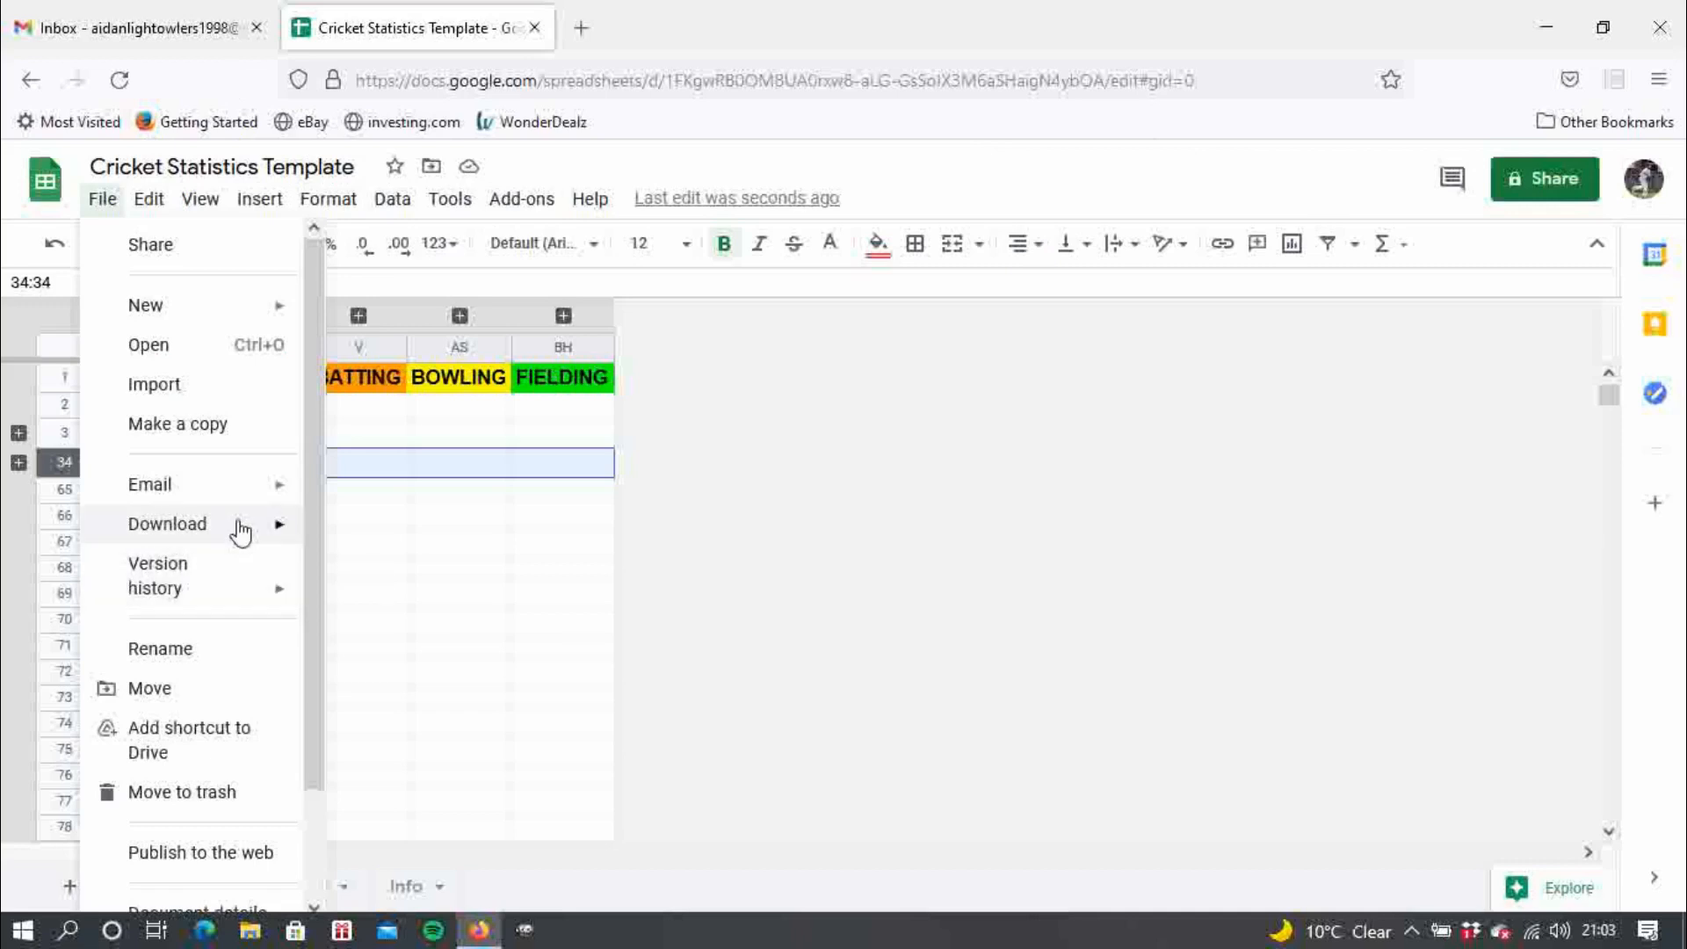
mouse_move(210, 531)
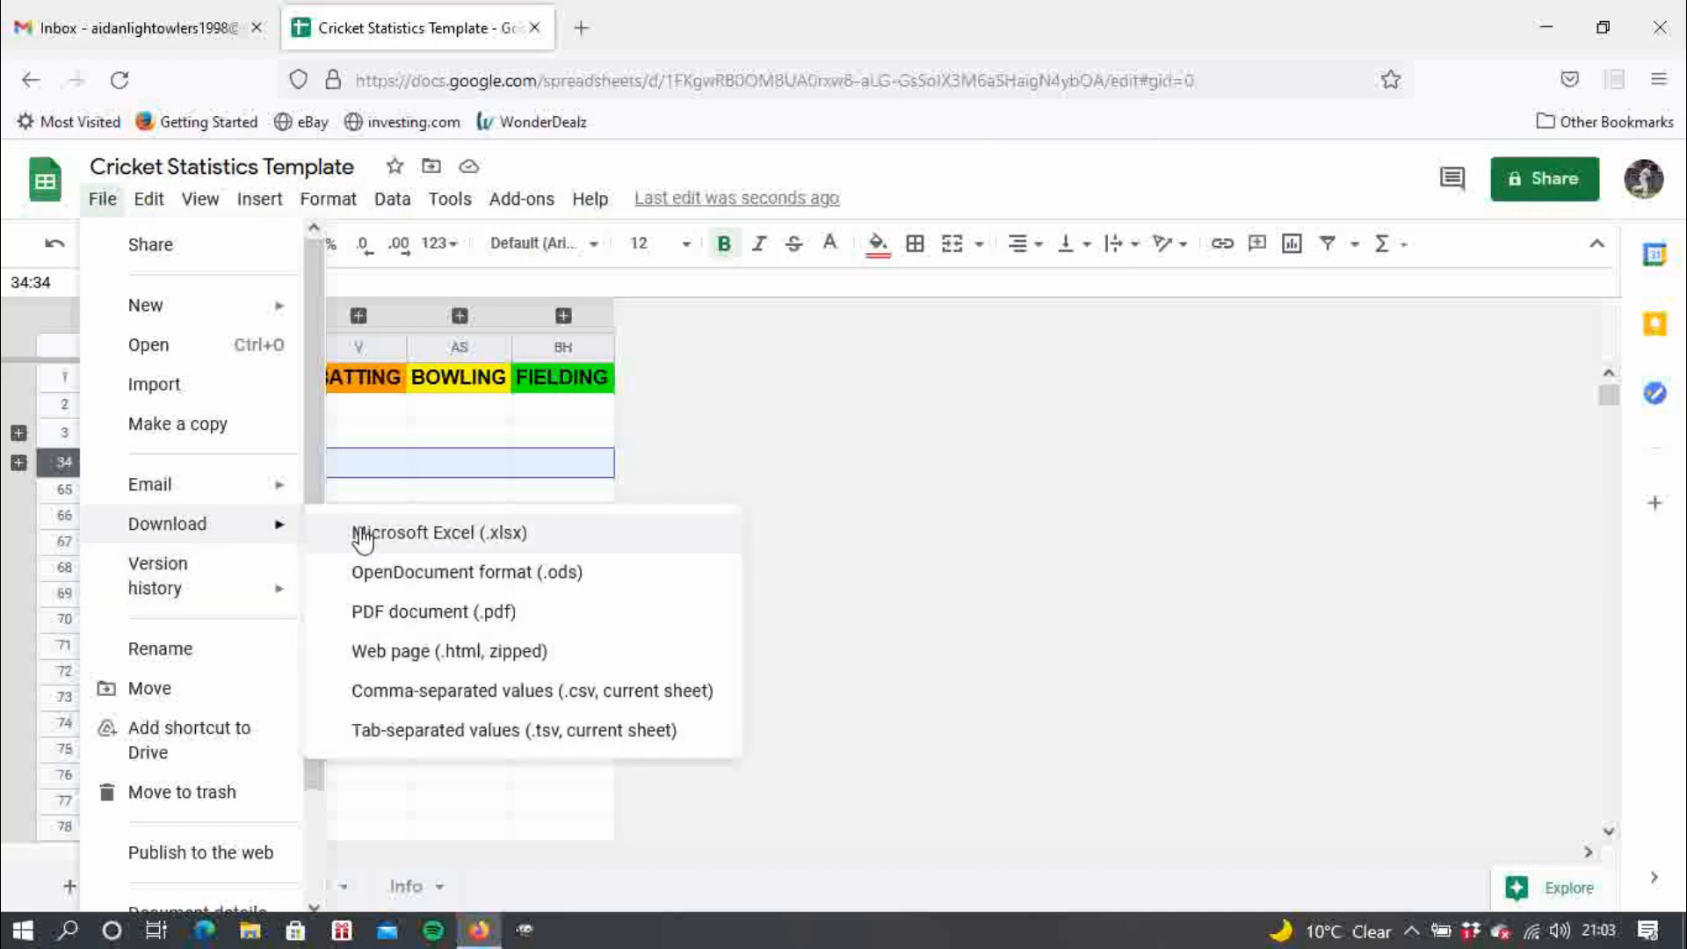
click(418, 534)
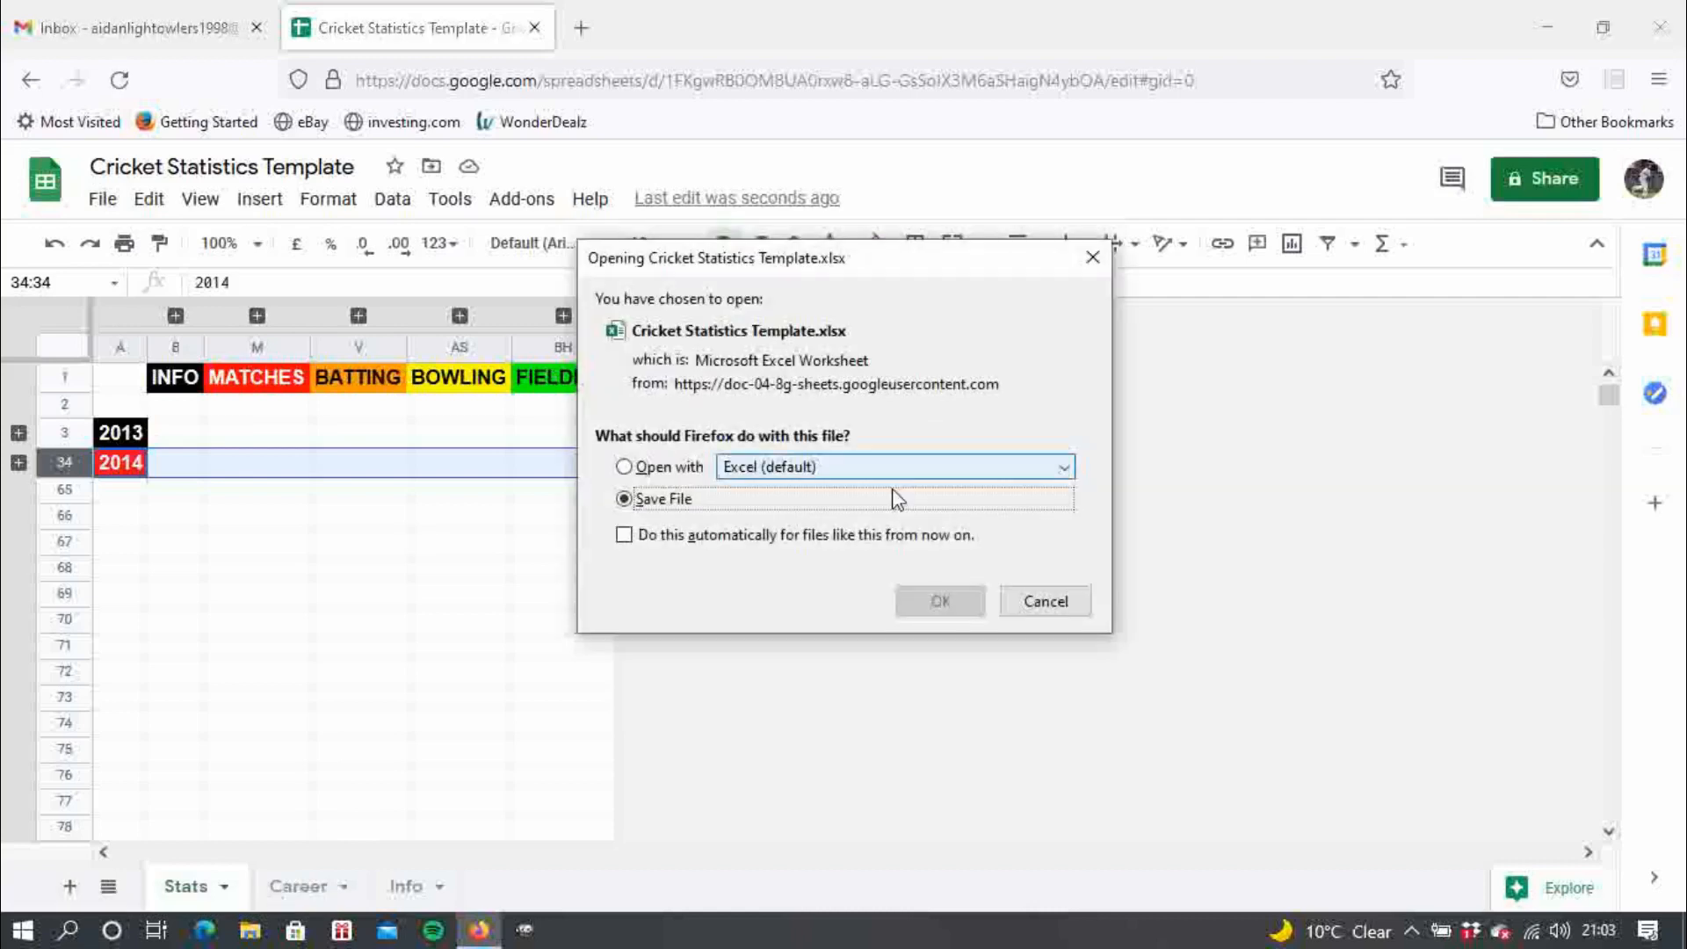
click(942, 607)
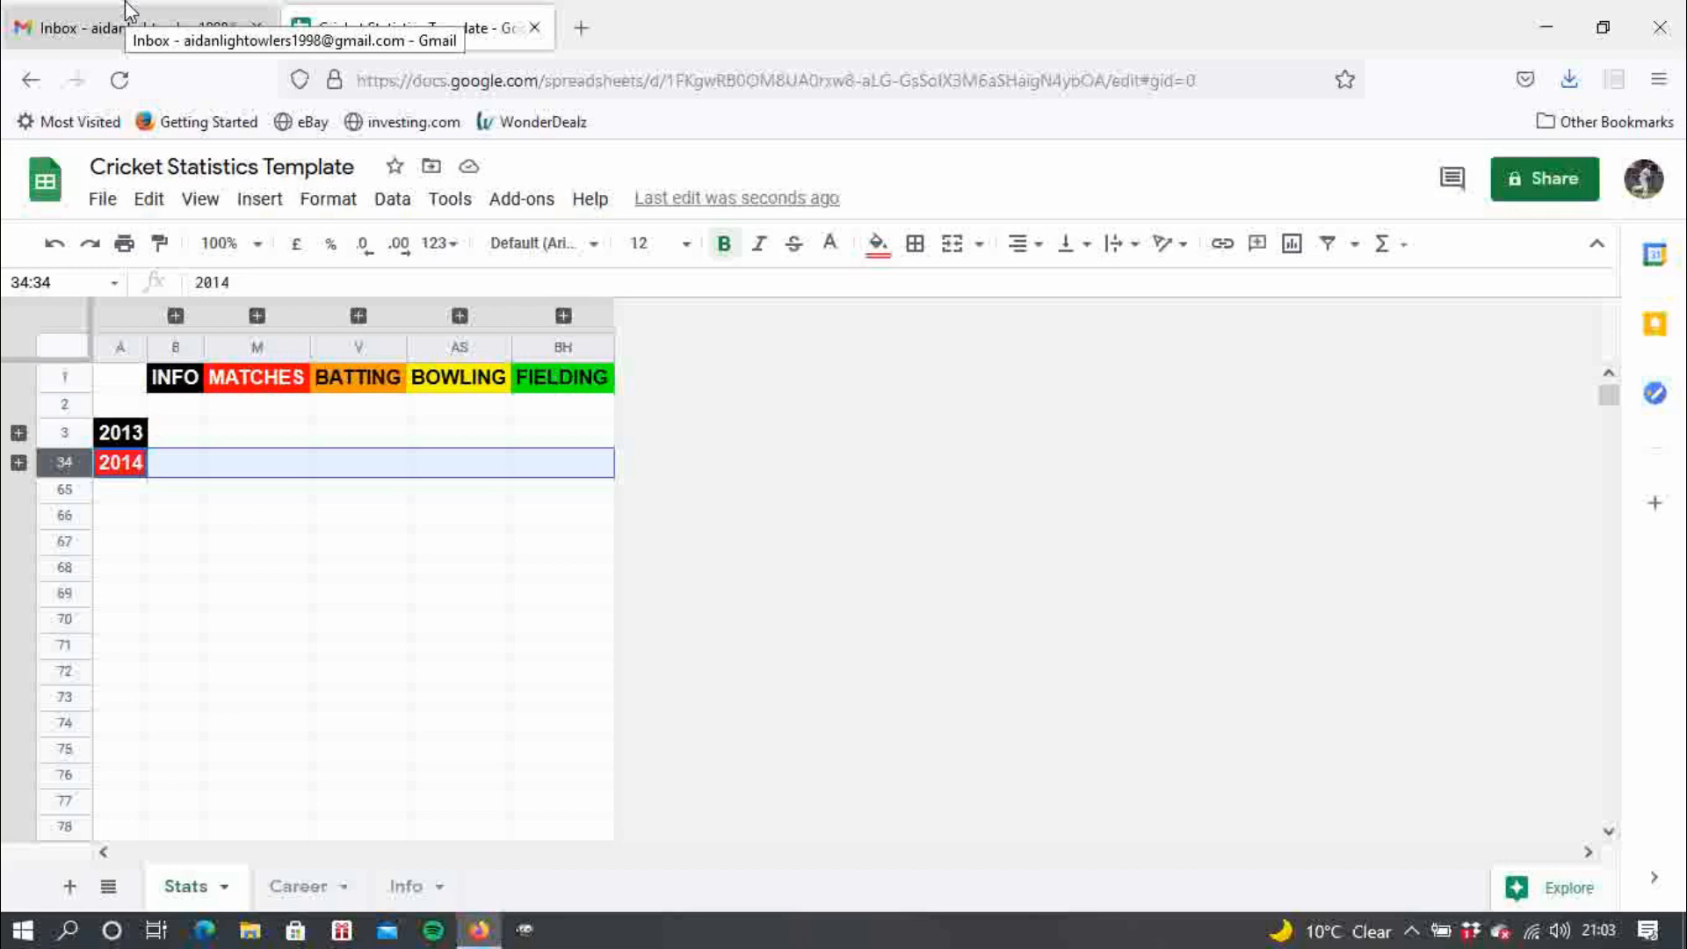
- Switch to Gmail and compose a new message to the account owner's own e-mail address with the subject Stats
click(128, 11)
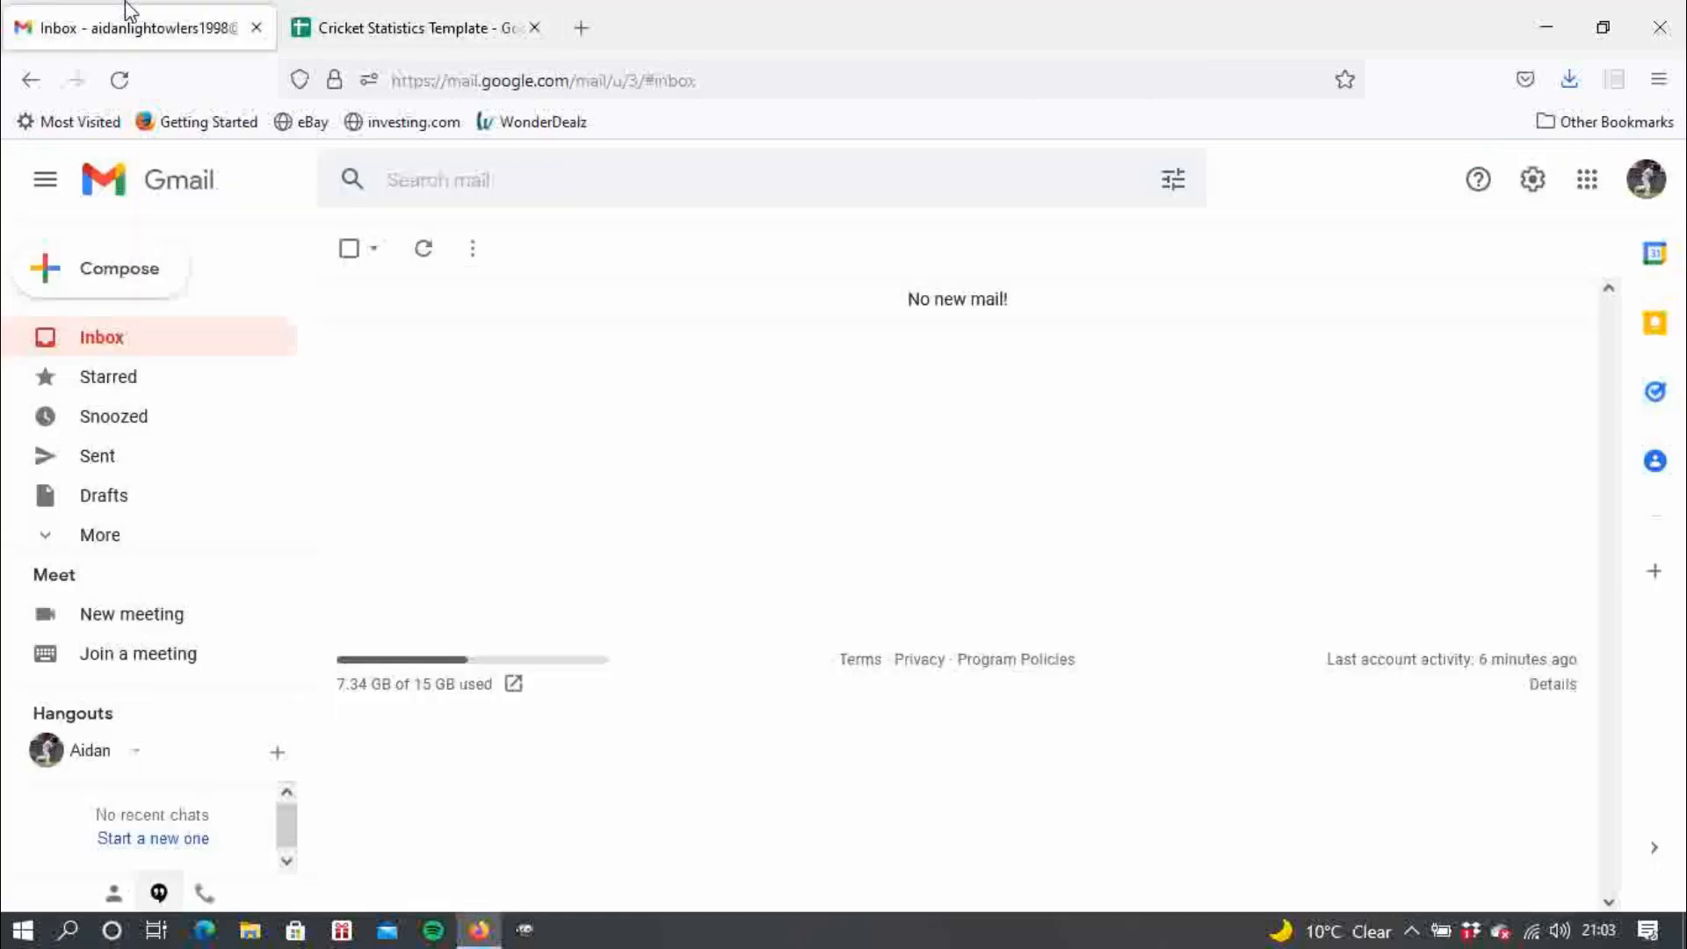
click(85, 279)
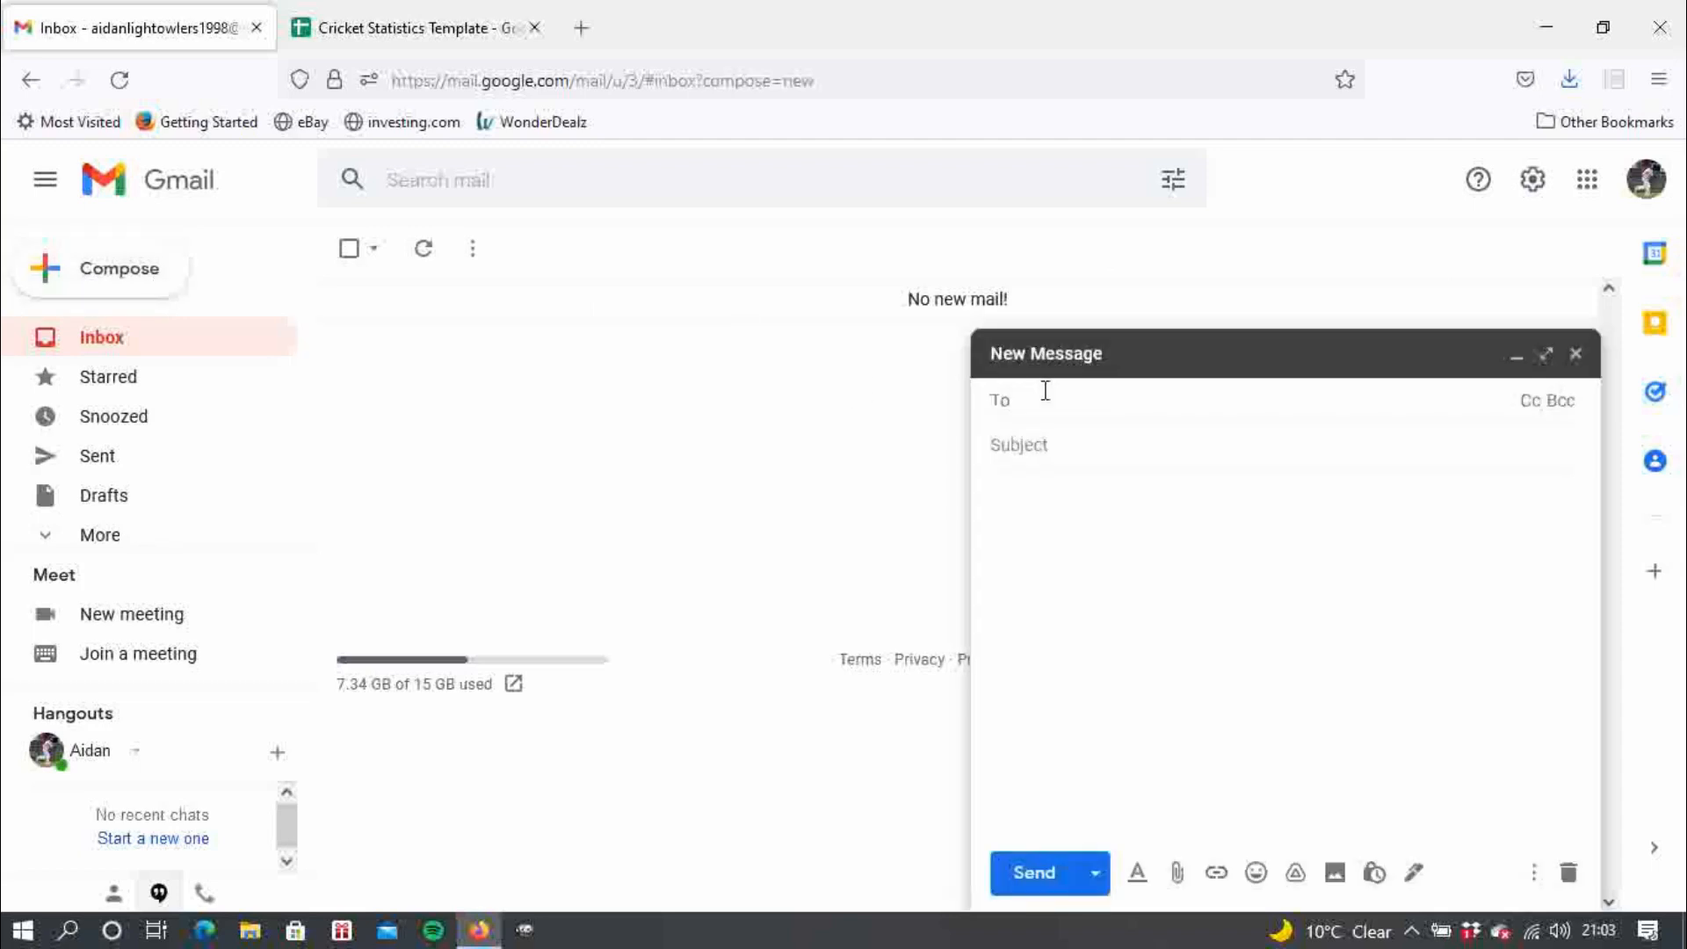
text(aidan)
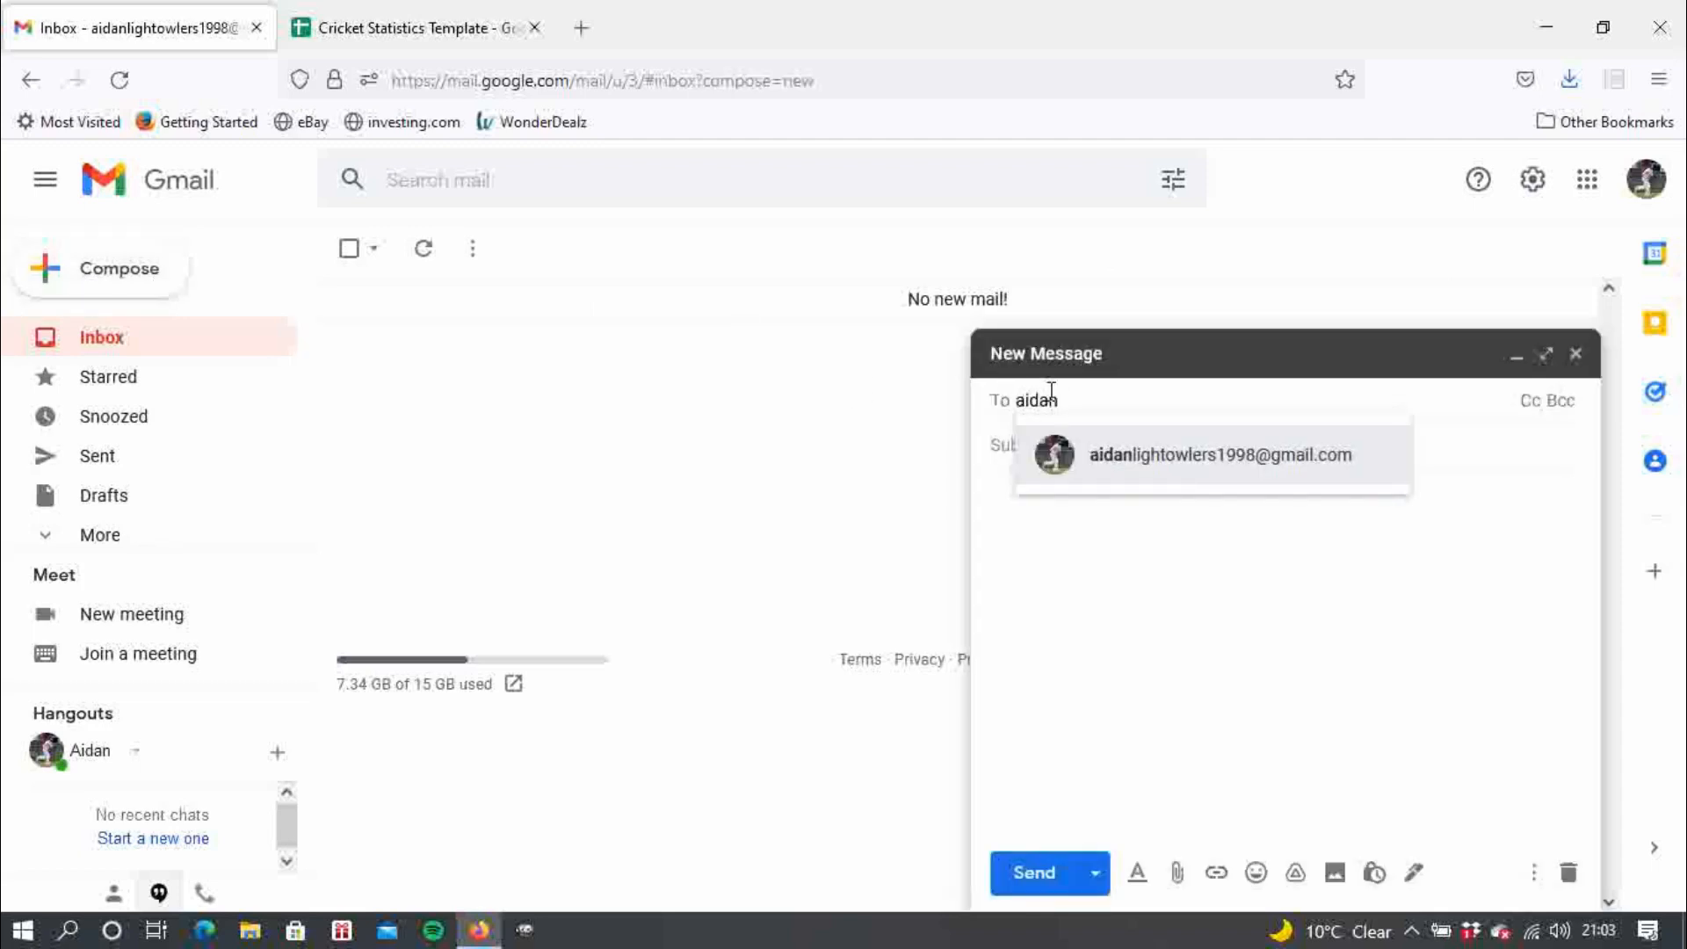
click(1103, 439)
click(1097, 441)
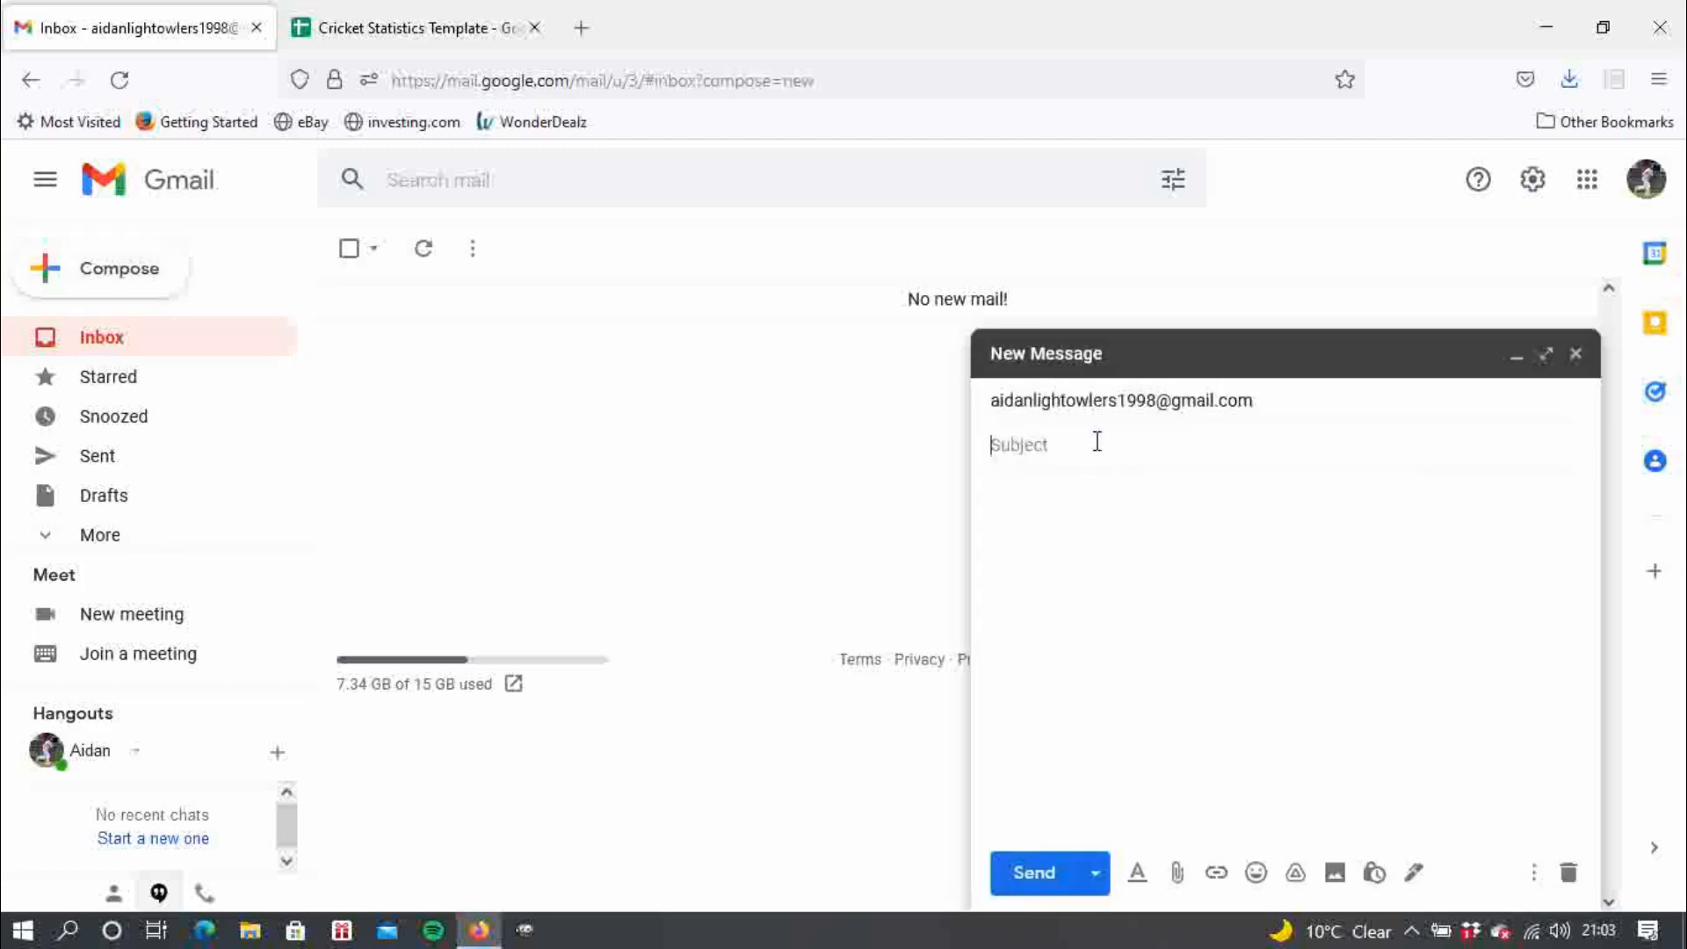
text(Stats)
key(Tab)
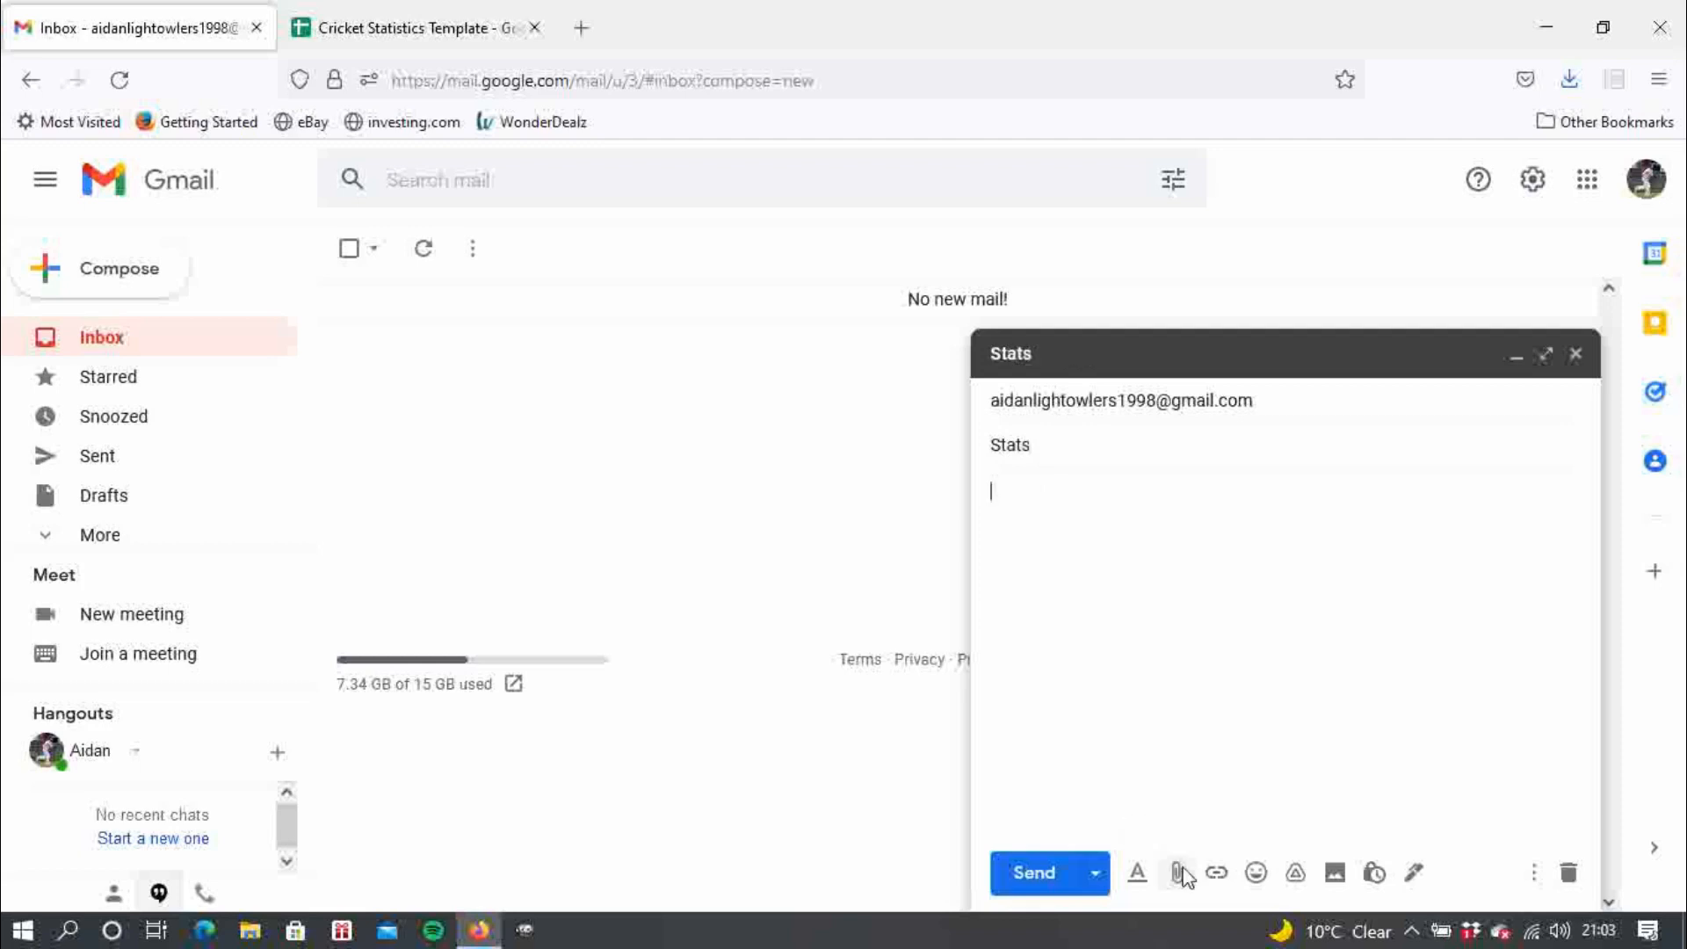
- Attach Cricket Statistics Template.xlsx from Downloads to the message and send it
click(1178, 872)
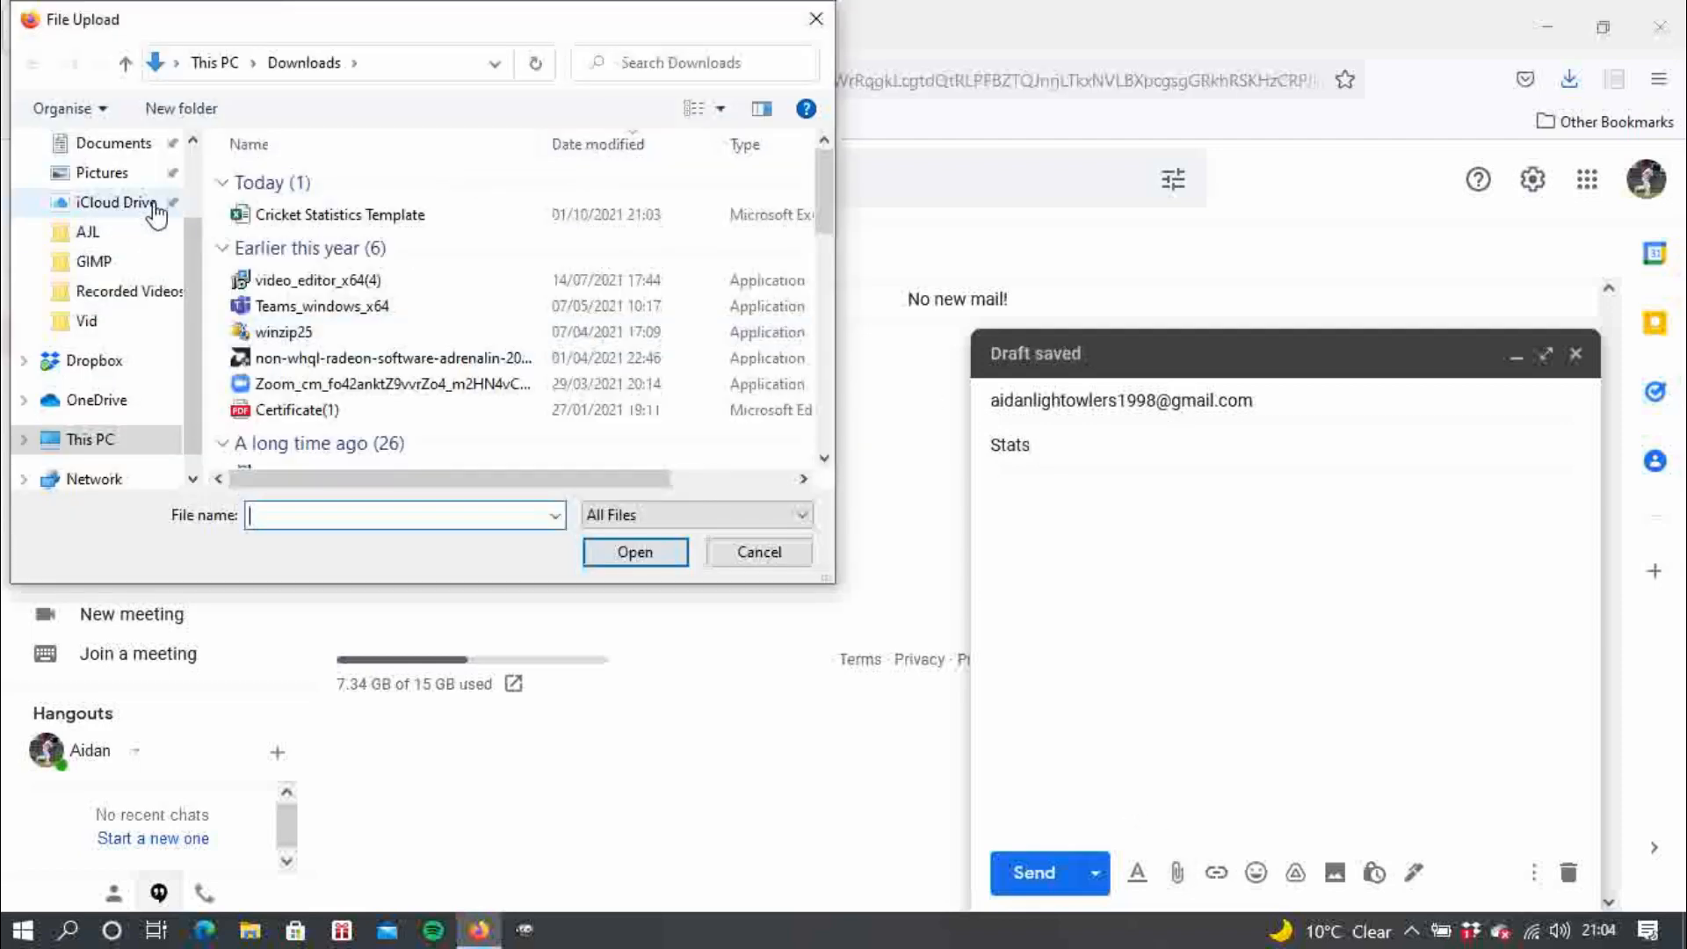
double_click(430, 220)
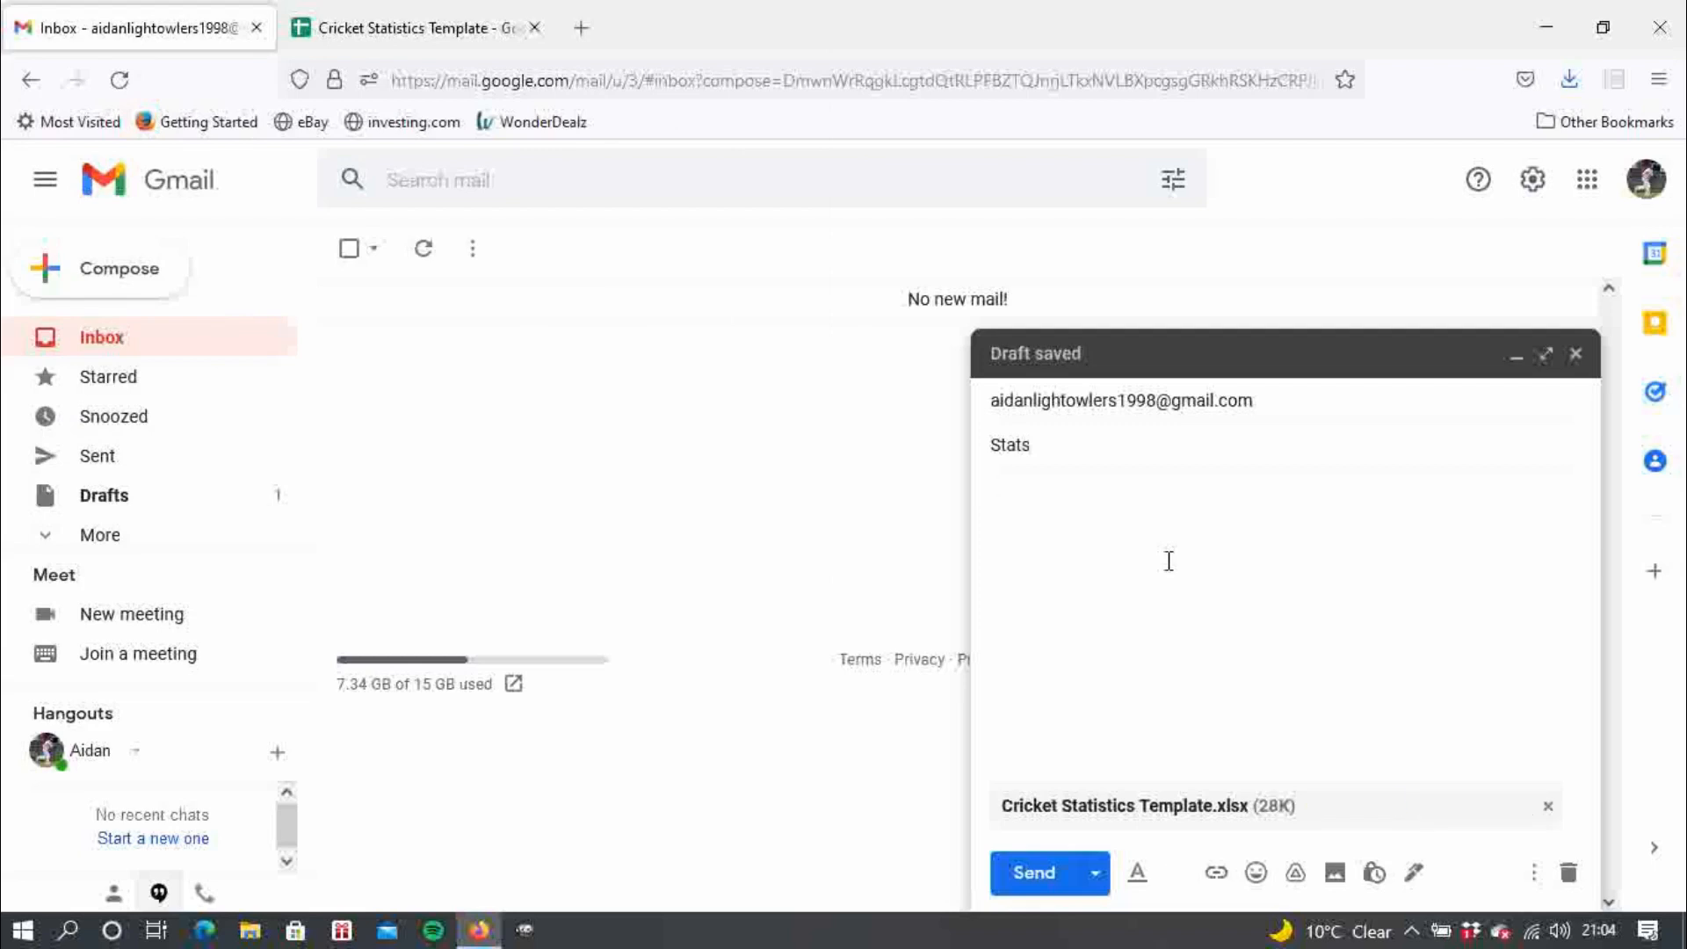
click(1034, 872)
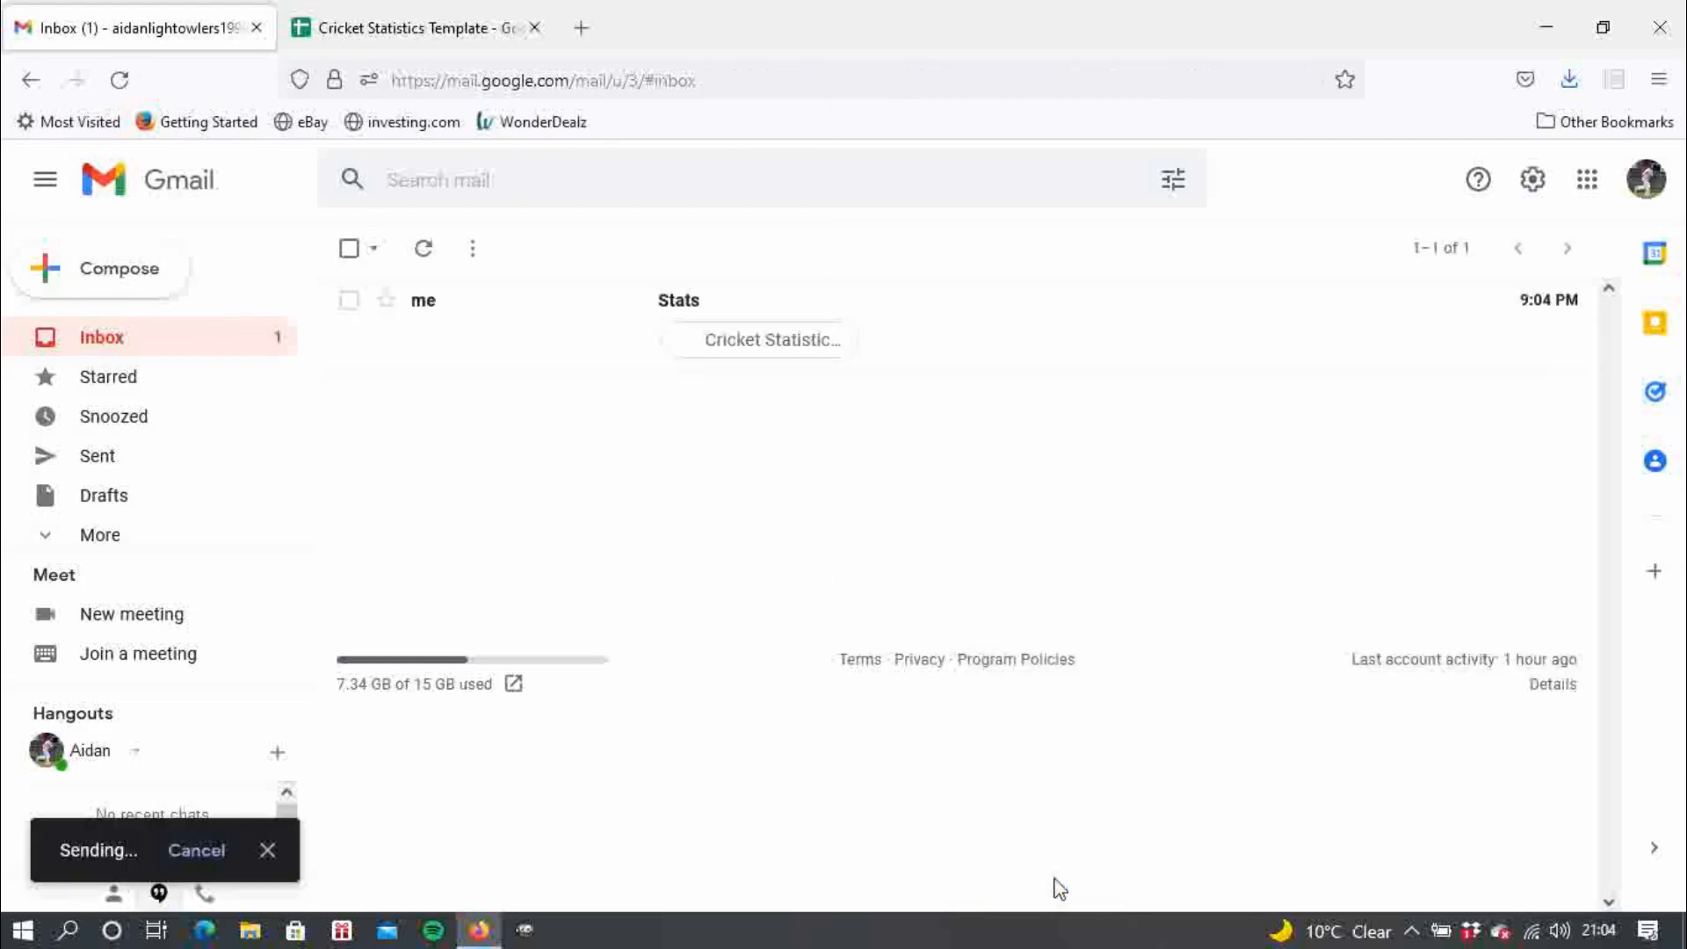
- Open the received Stats e-mail and preview its Cricket Statistics Template attachment
click(1112, 354)
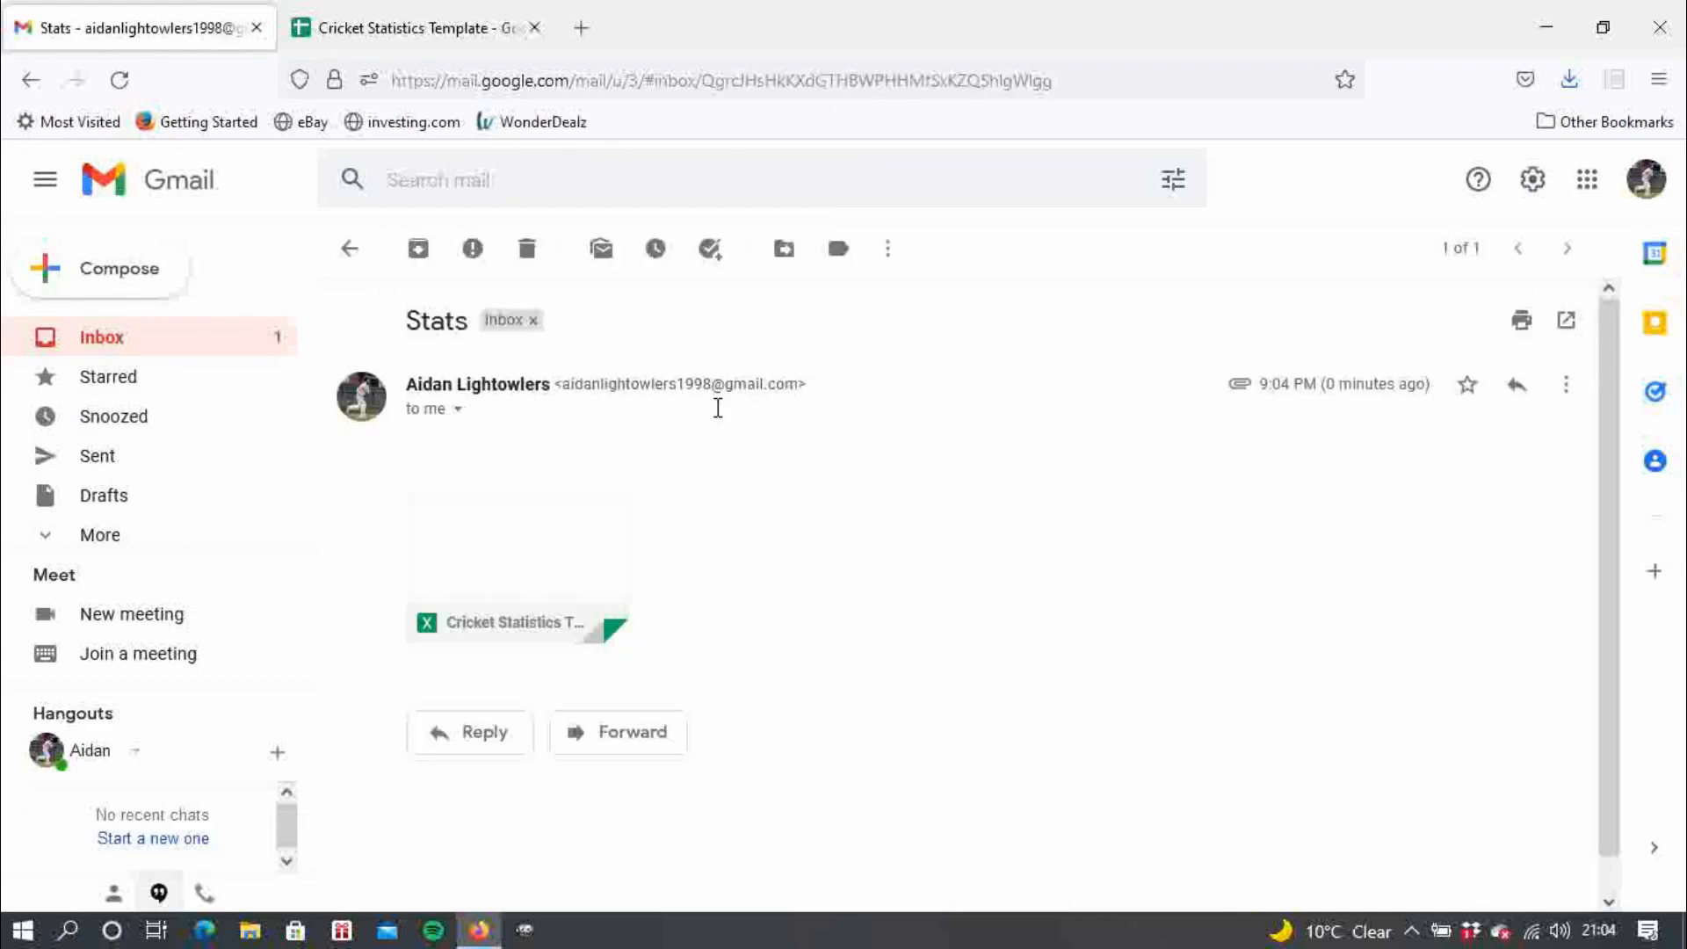
click(493, 555)
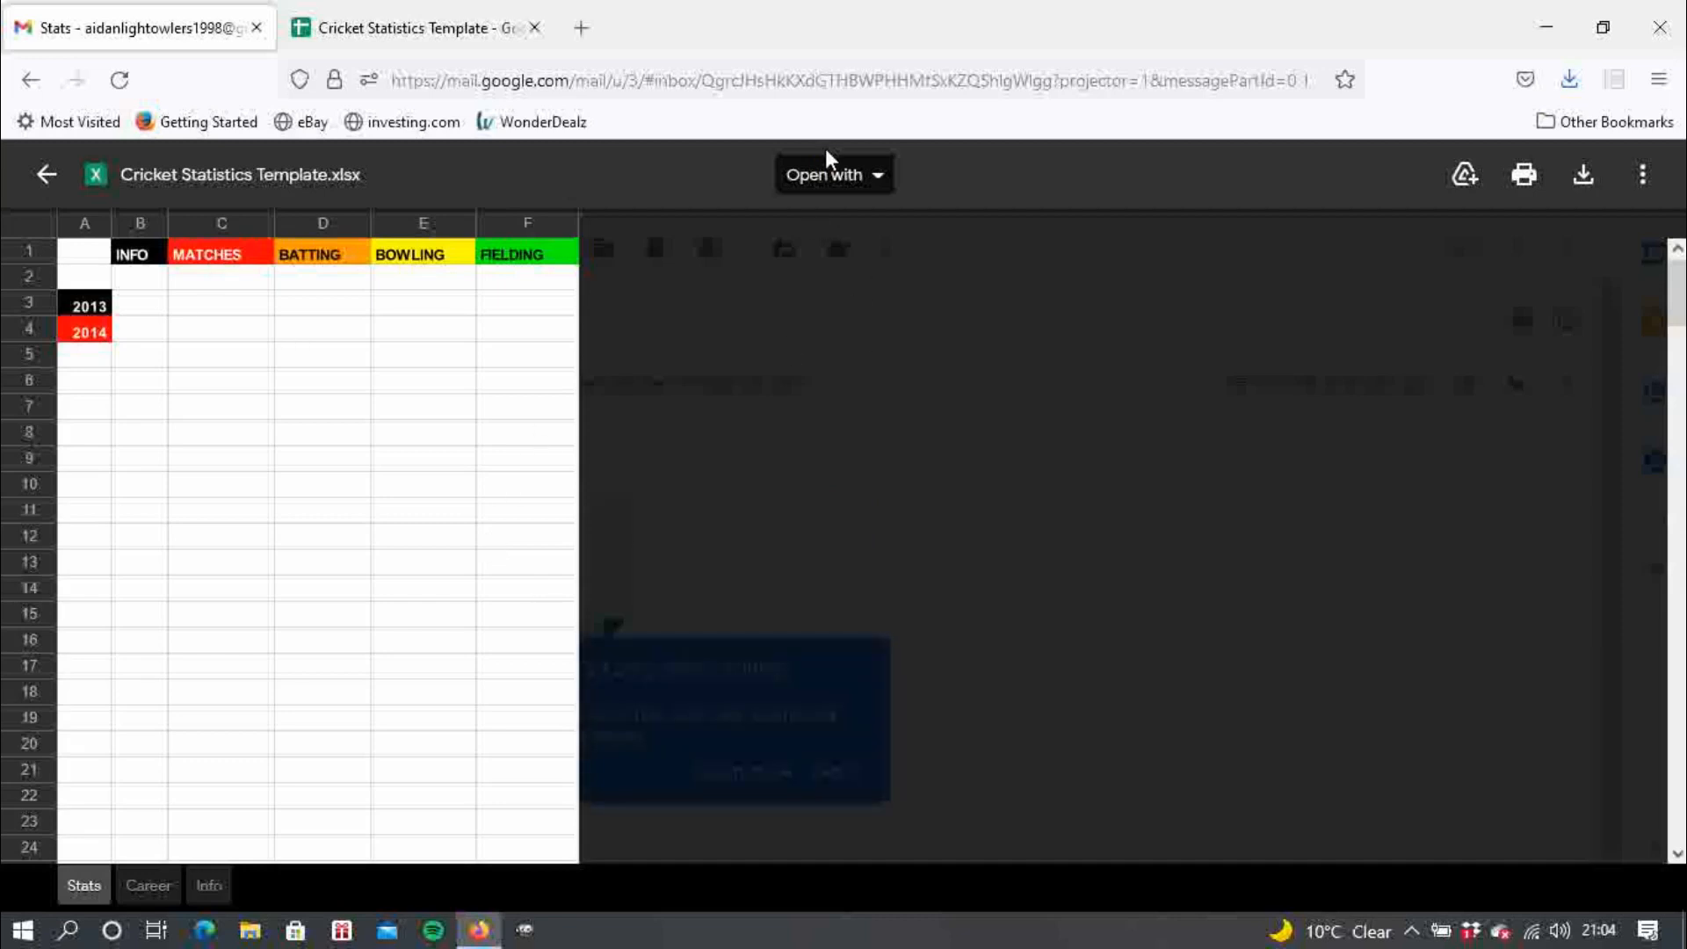
click(826, 171)
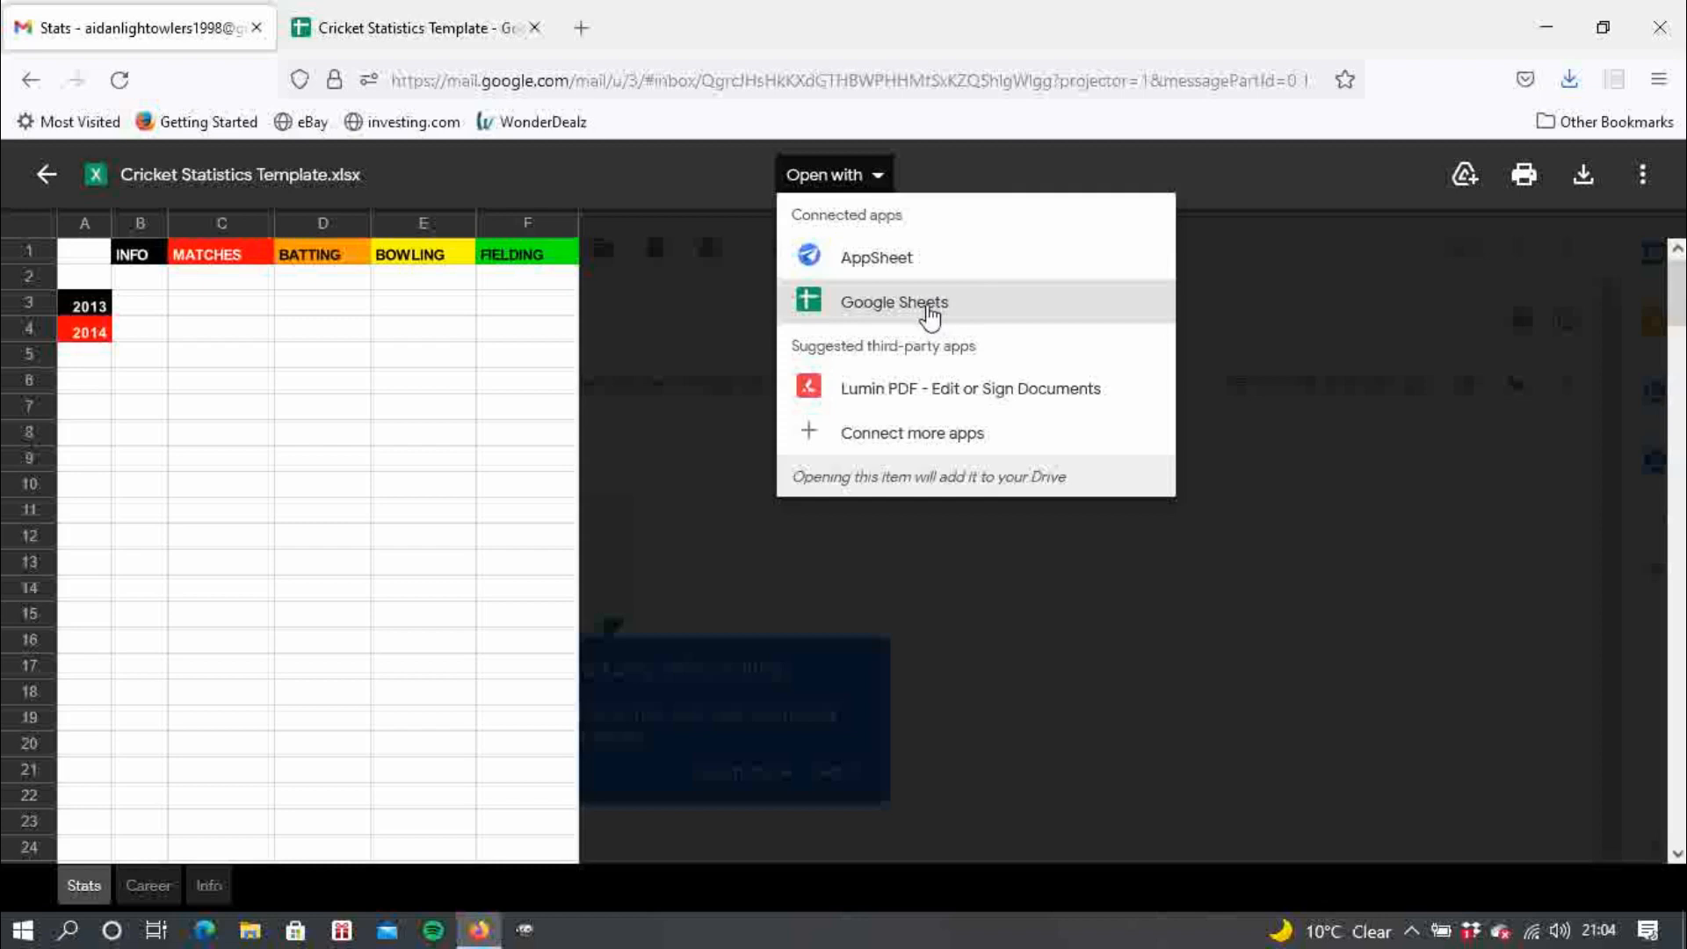
click(1504, 271)
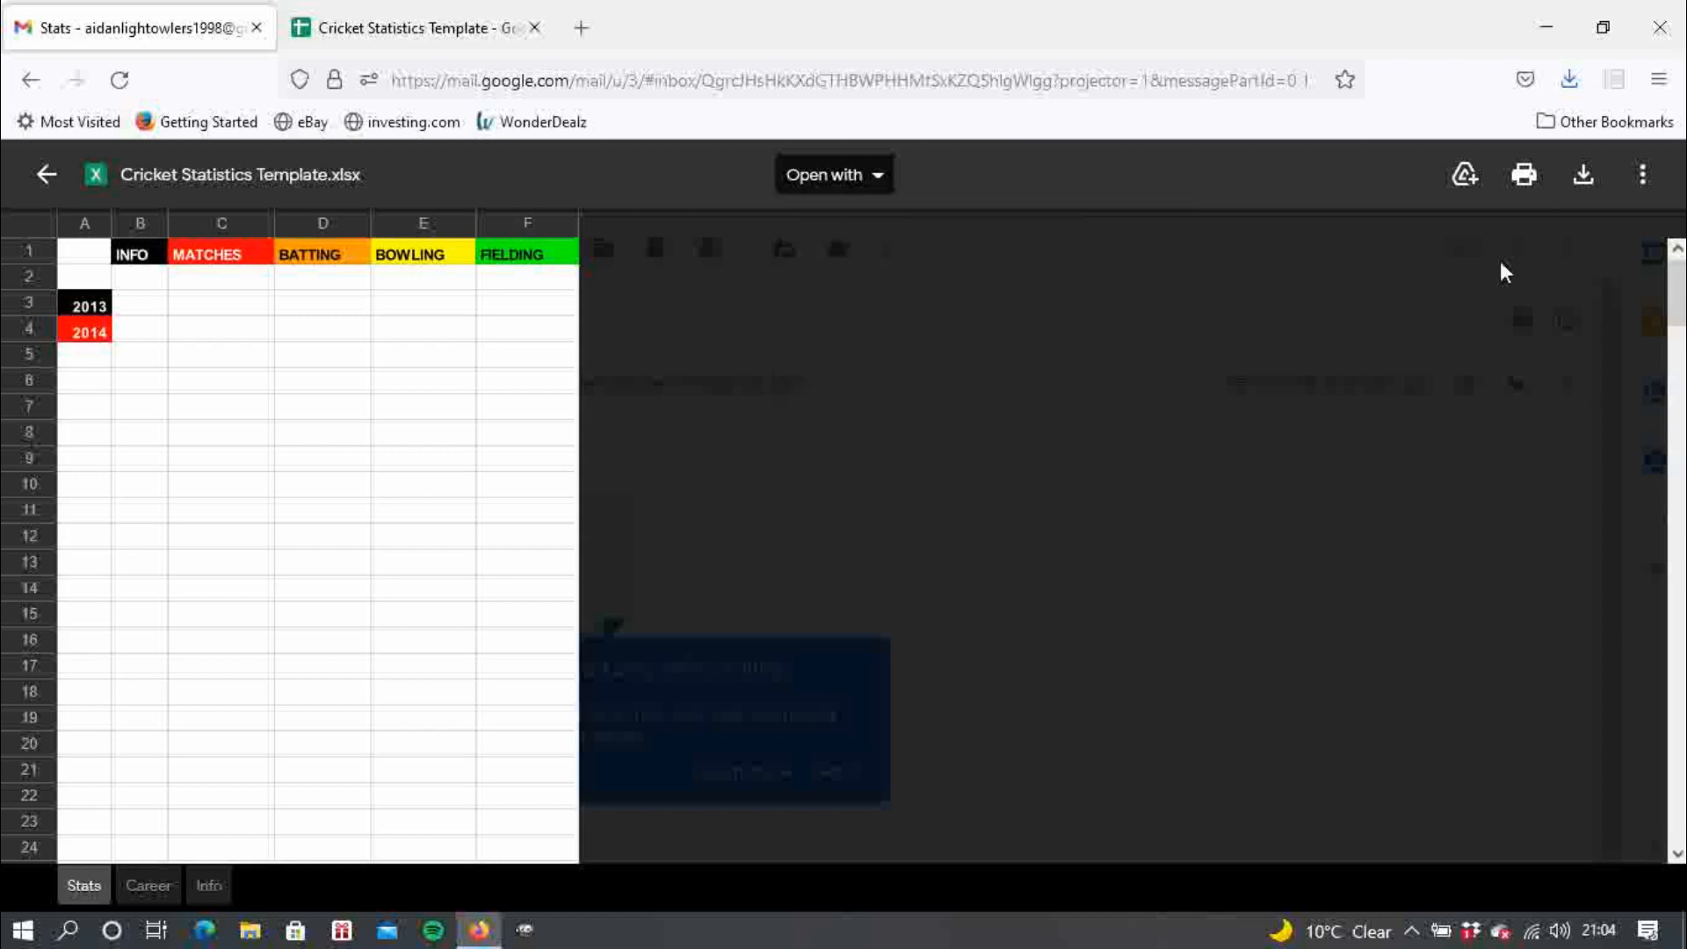
click(1649, 175)
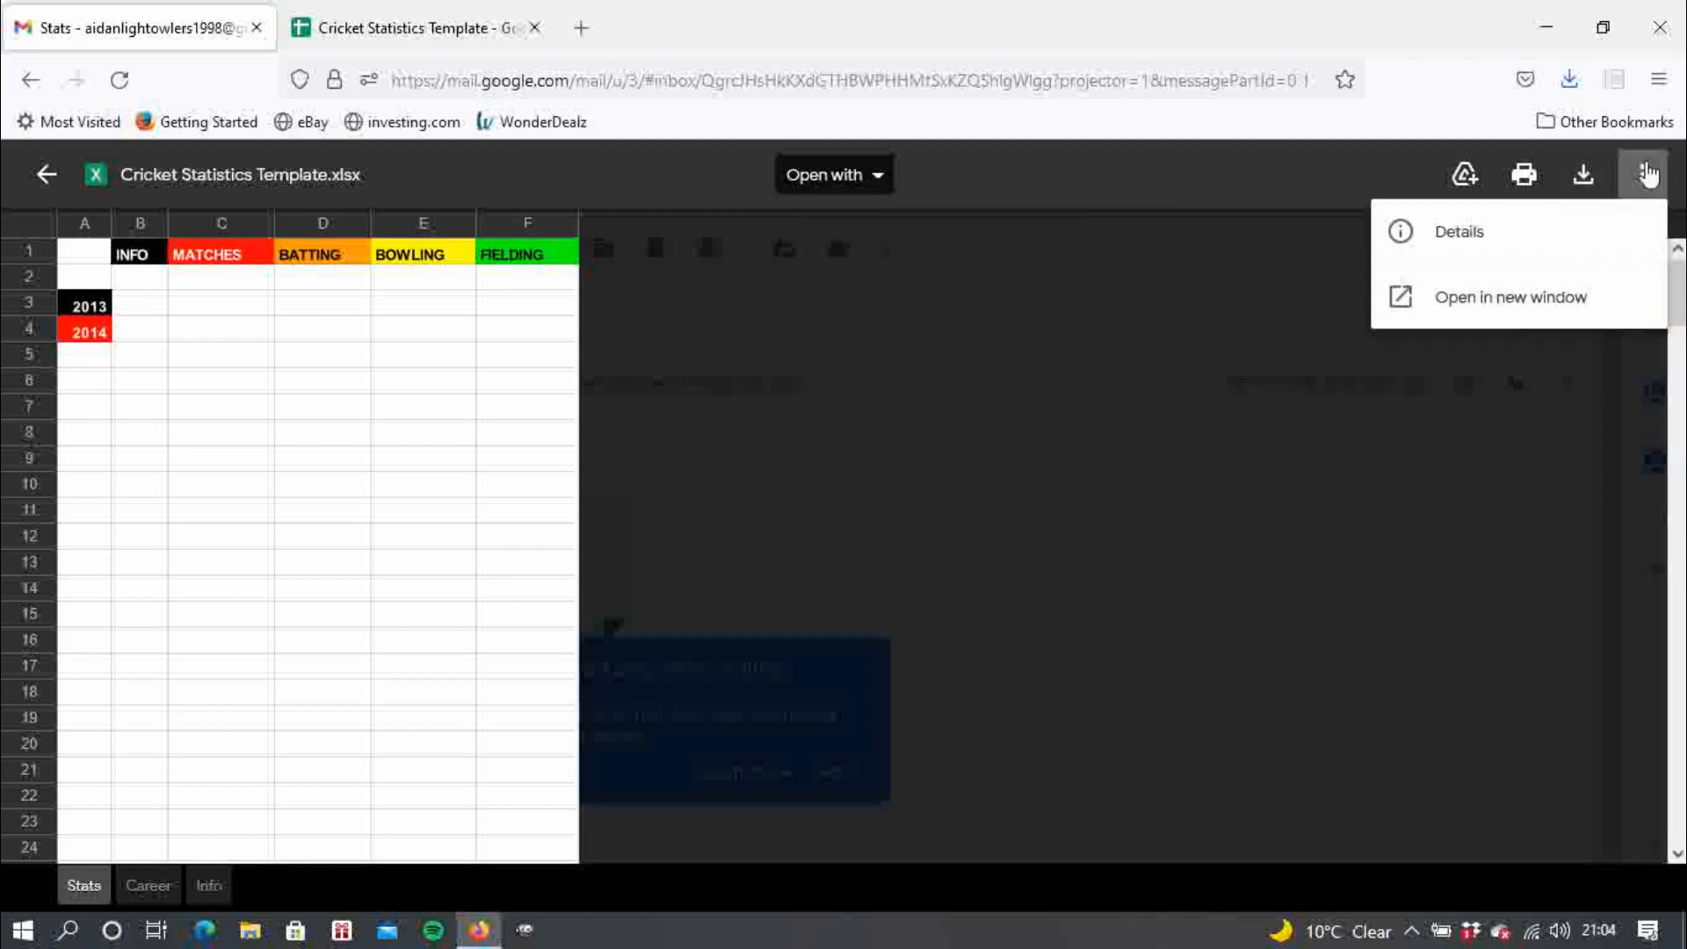
click(1643, 176)
- Download the previewed attachment and open it with Excel
click(1602, 182)
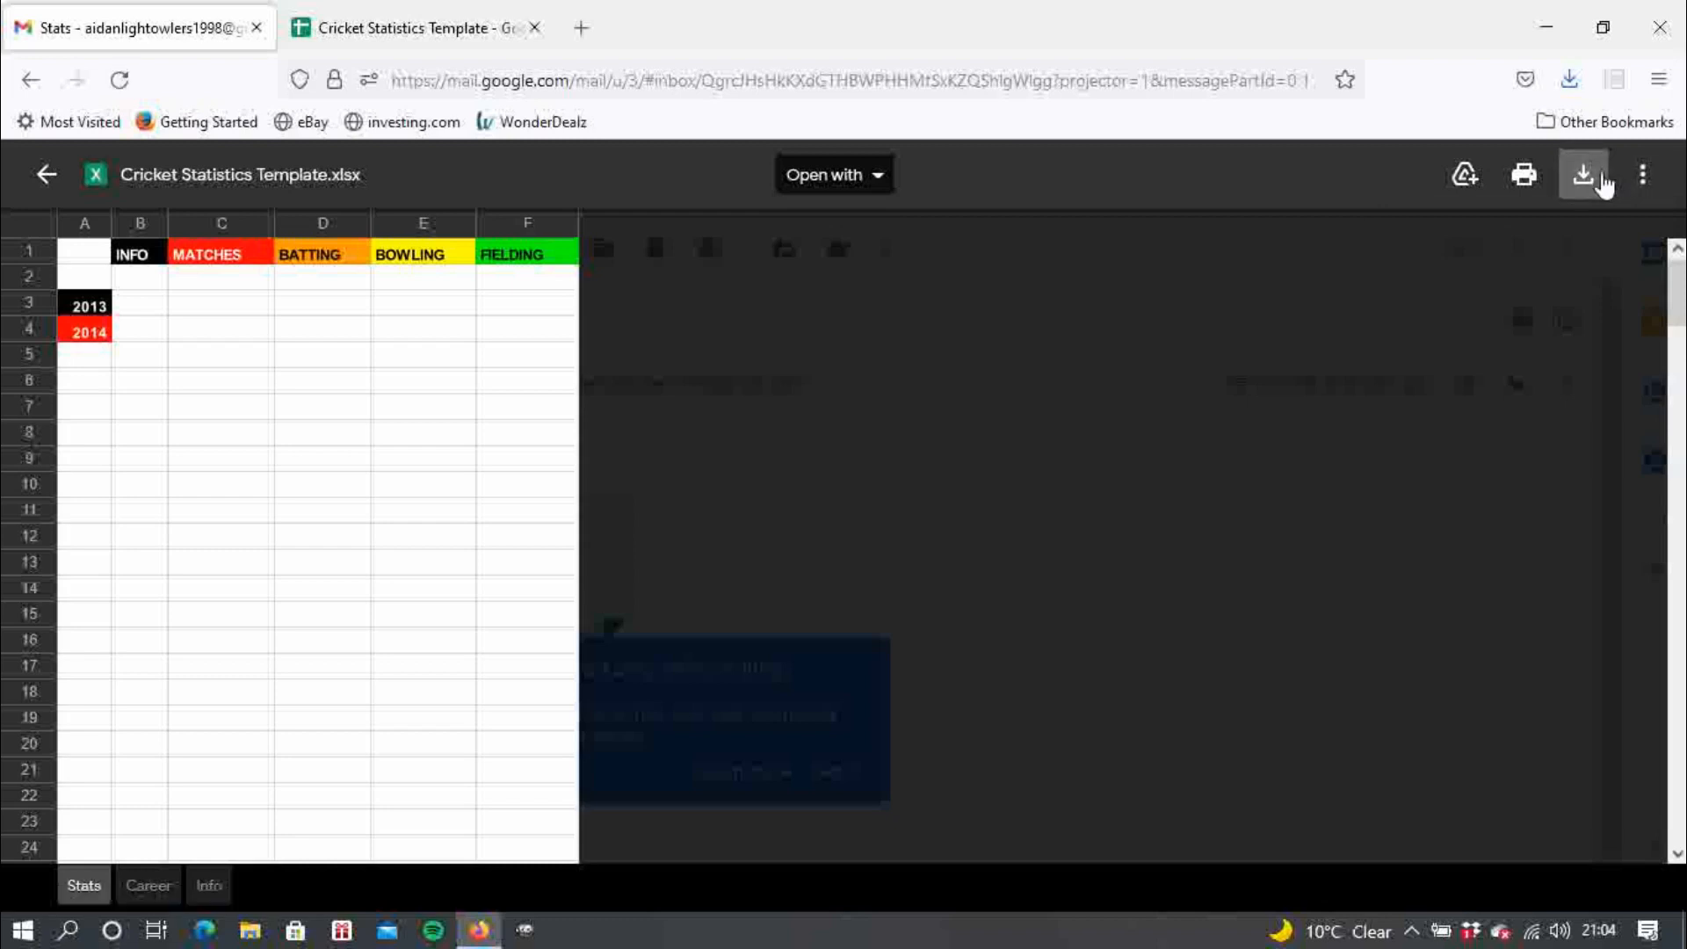
click(624, 467)
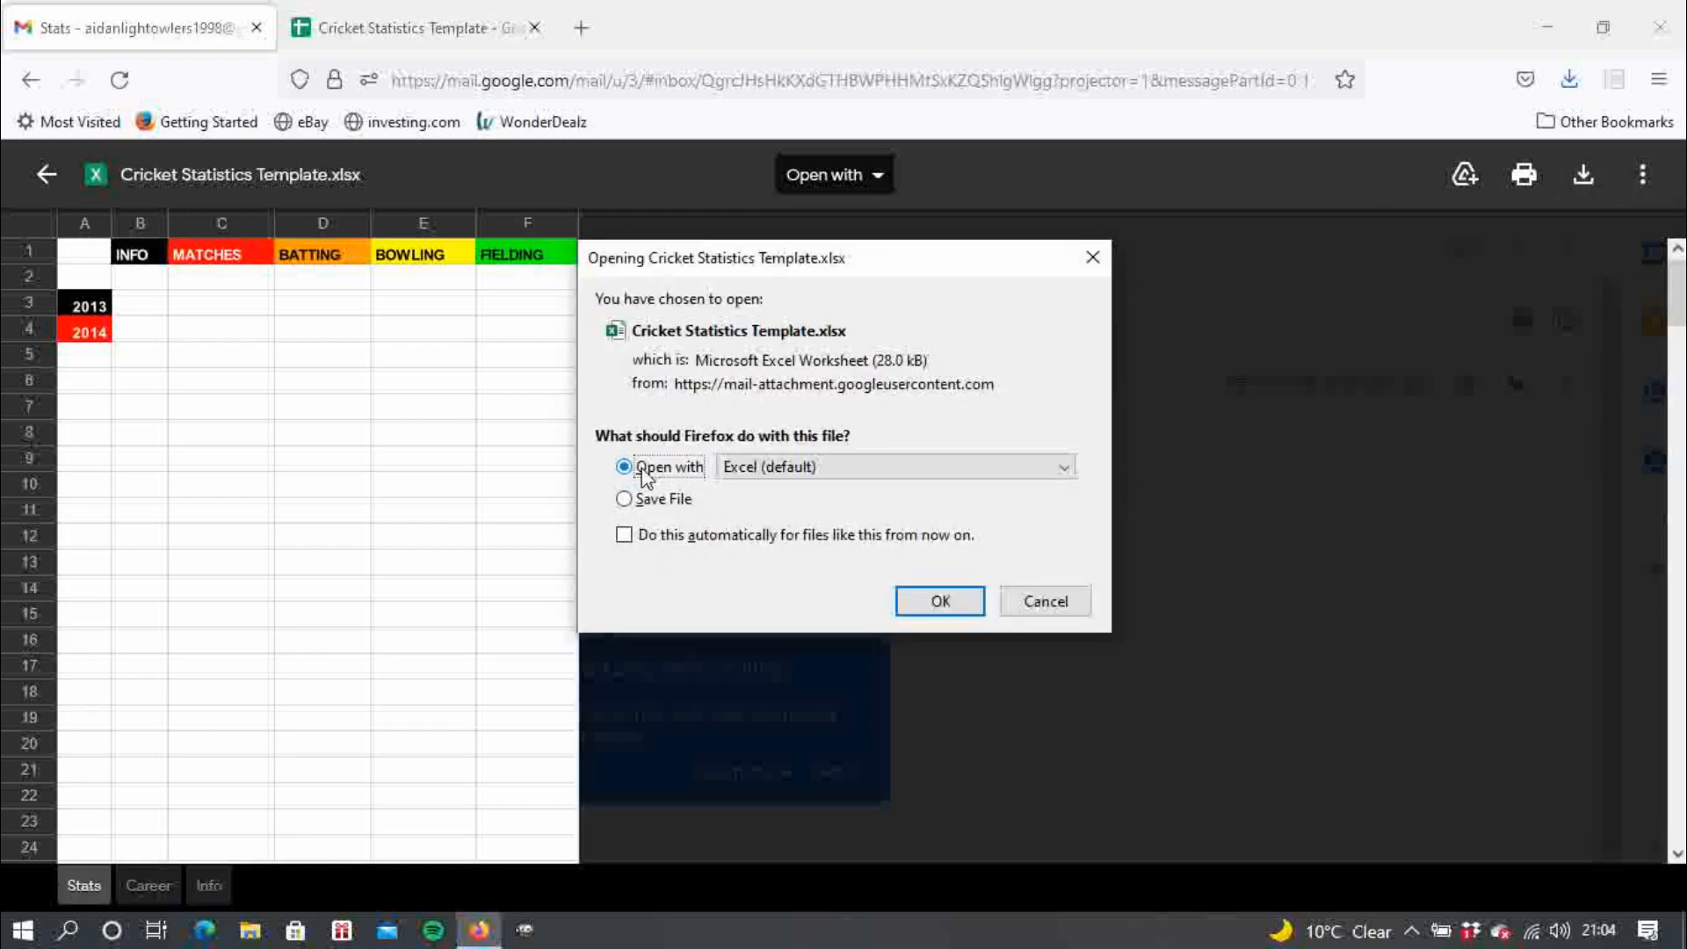
click(935, 601)
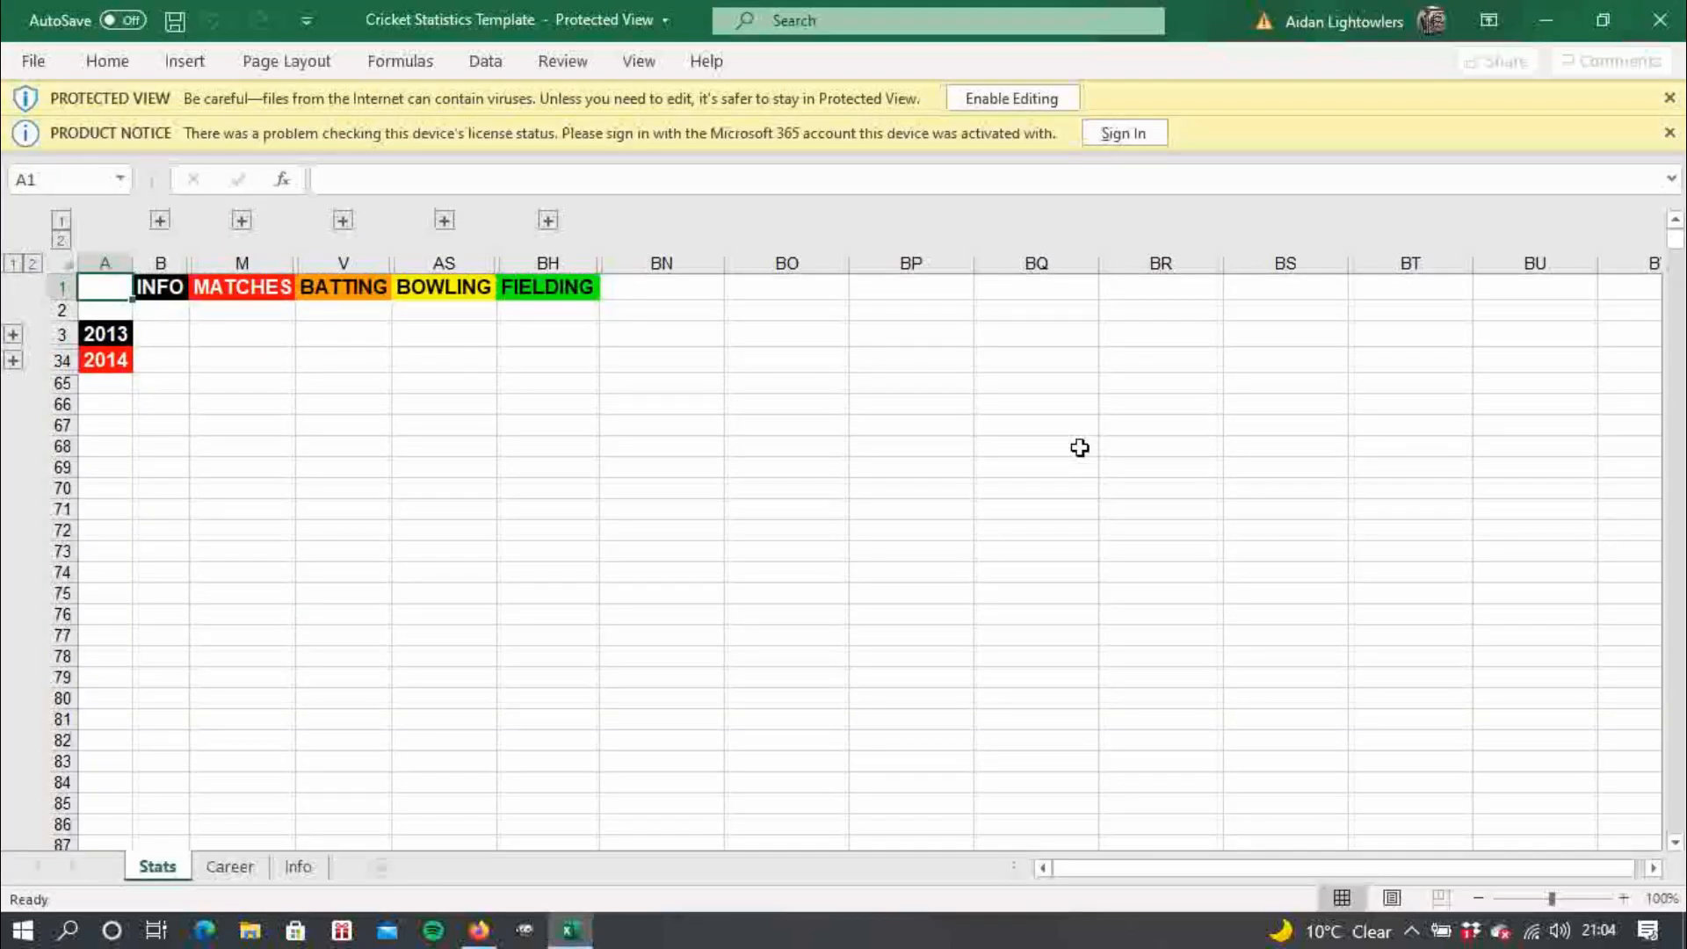
scroll(262, 250, right, 2)
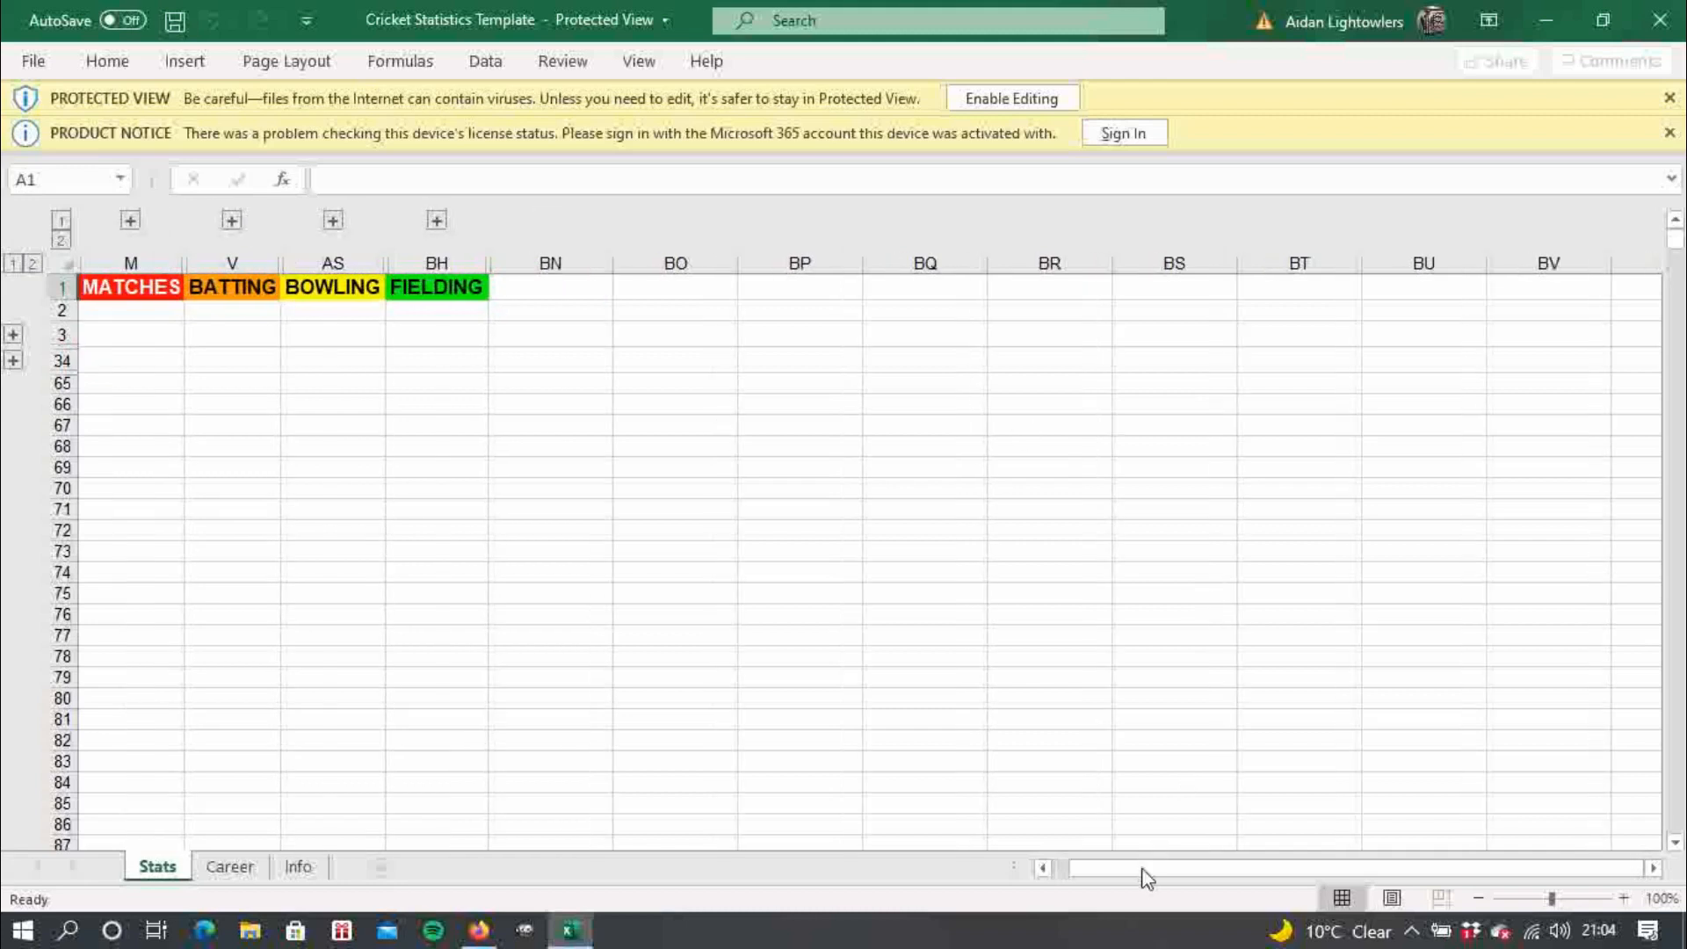
drag(1145, 873, 935, 871)
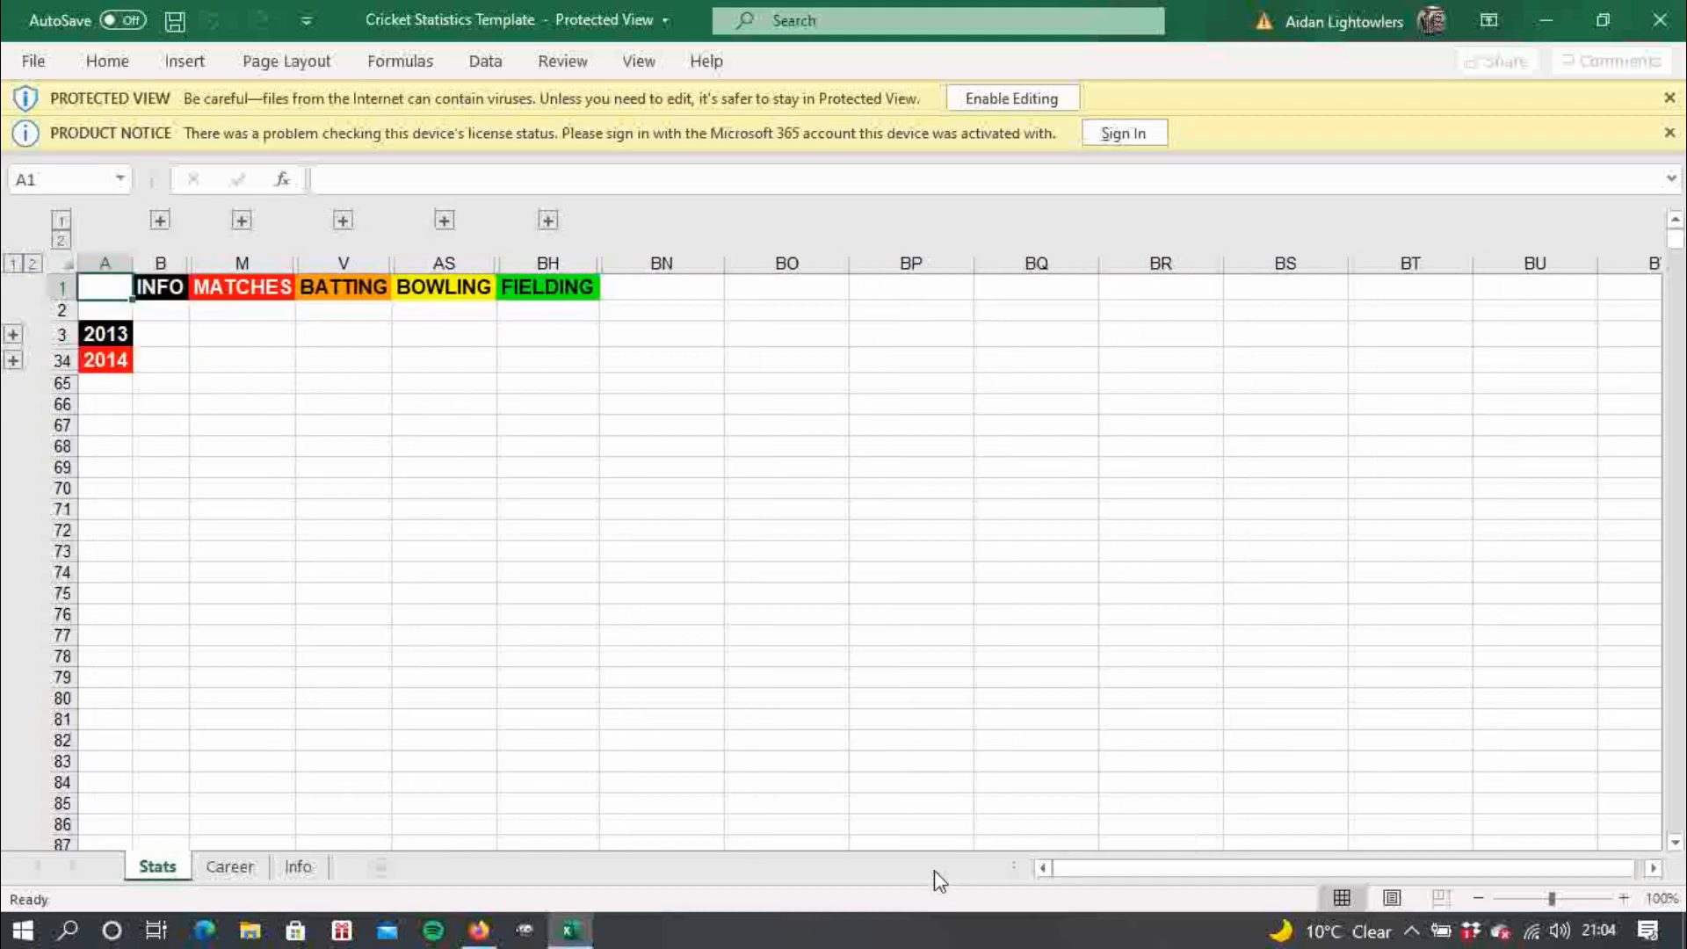
- Enable editing in the protected workbook and expand the INFO, 2013 and MATCHES groups on the Stats sheet
click(1007, 98)
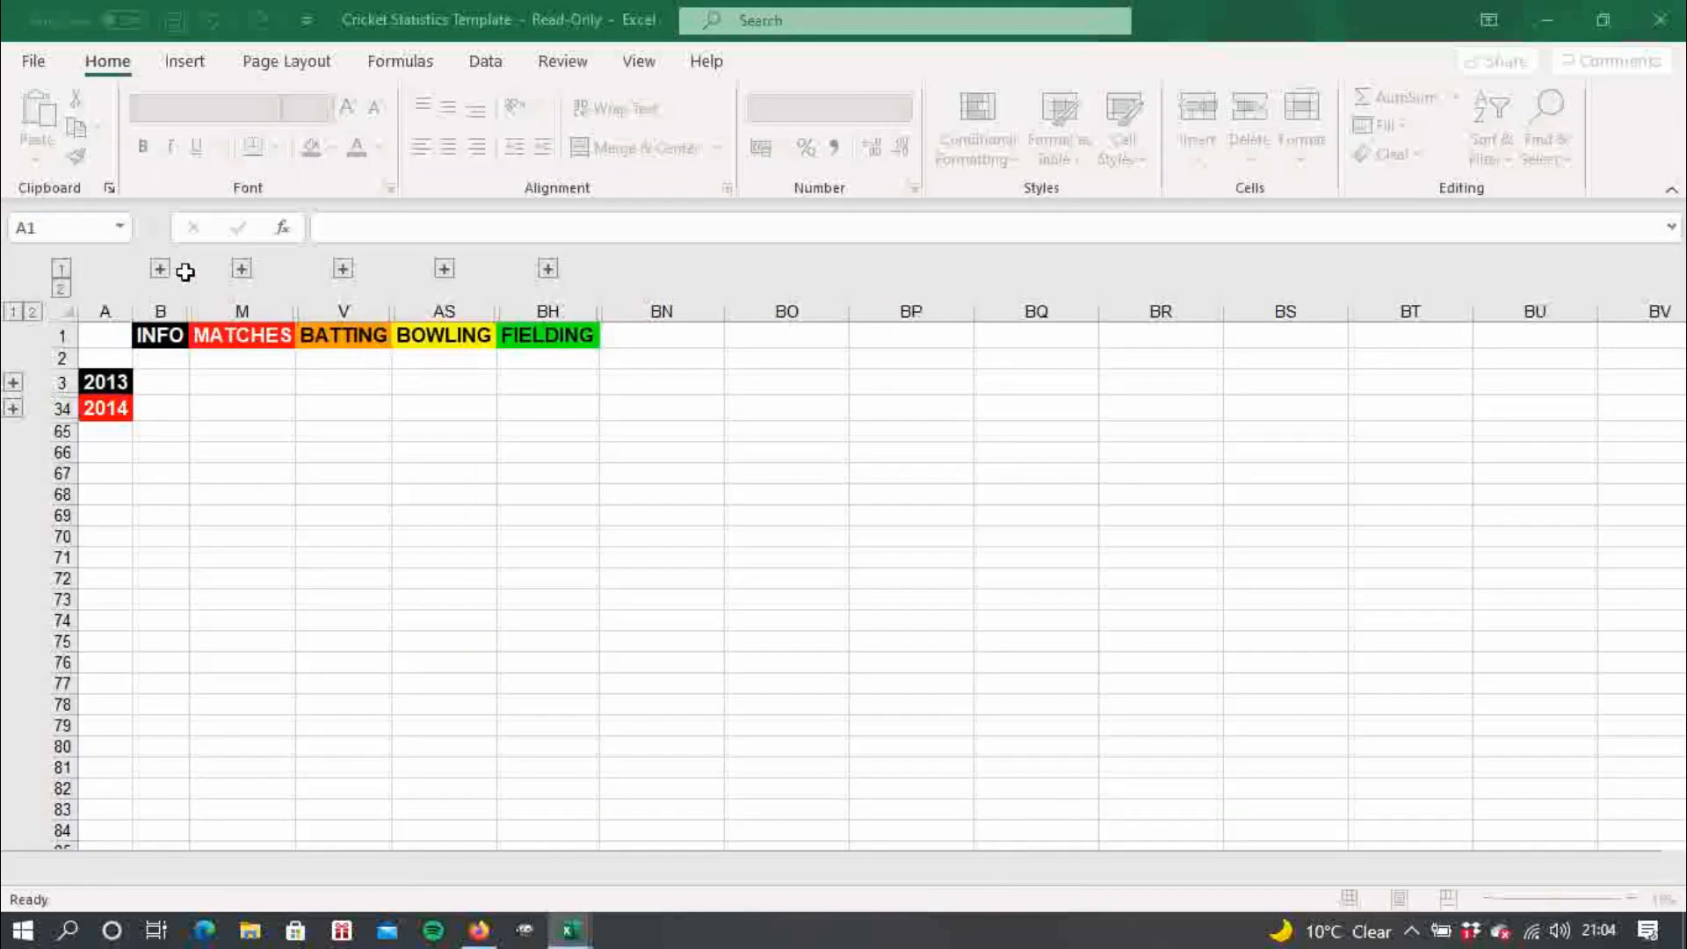
click(162, 304)
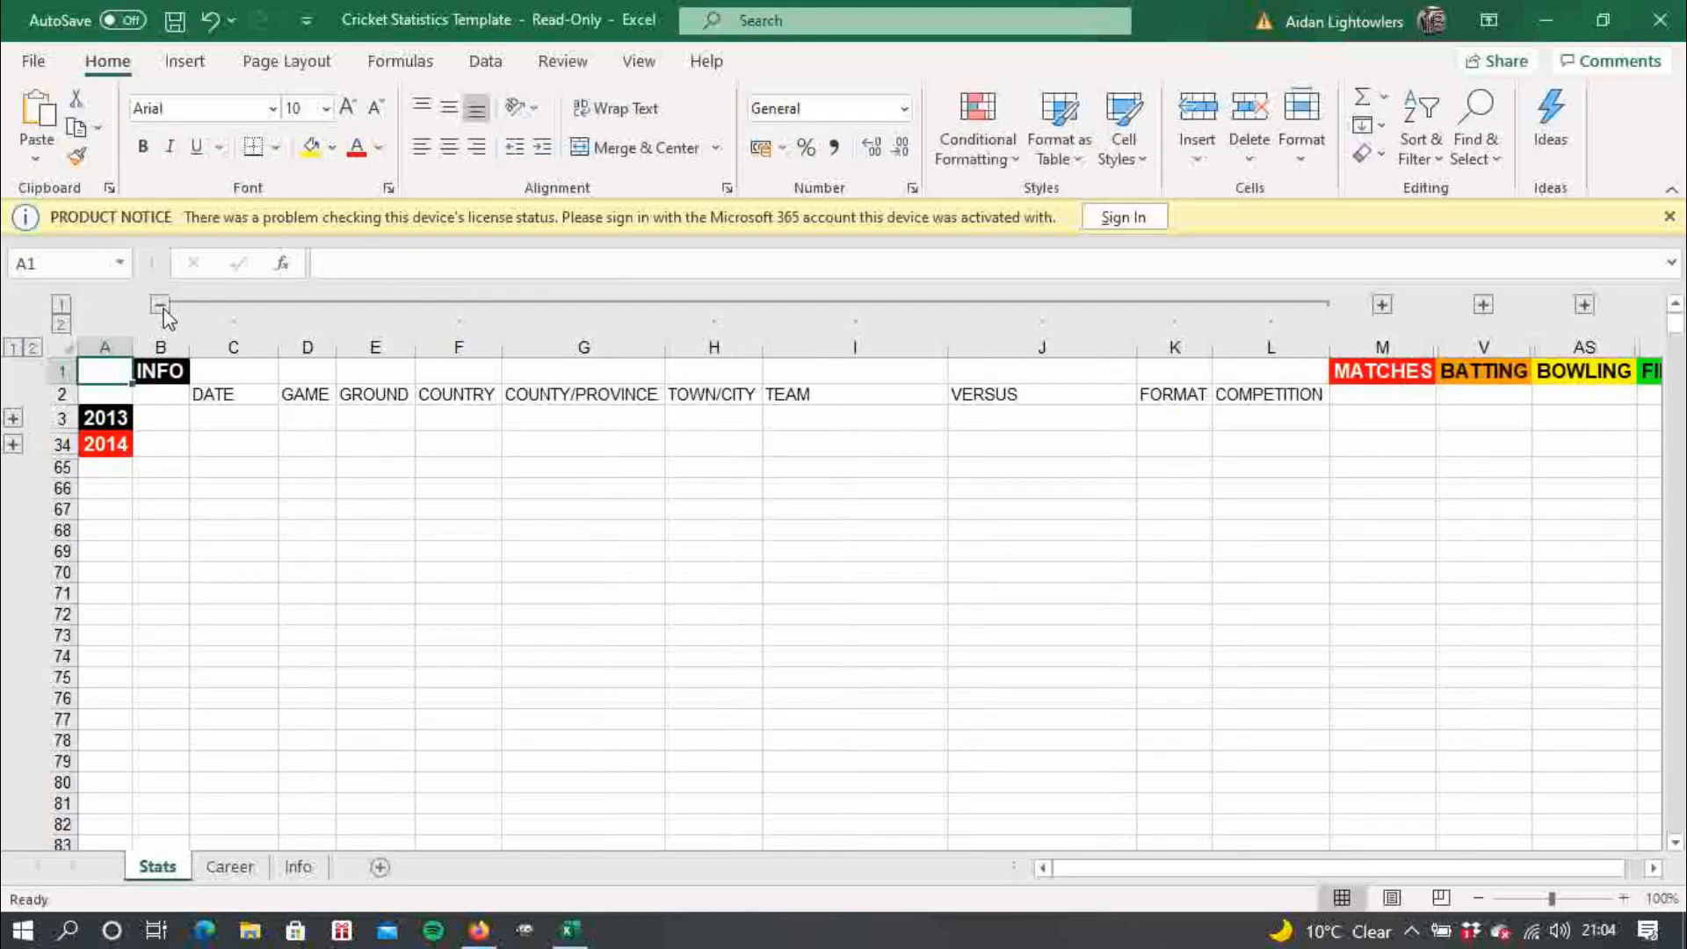
click(12, 418)
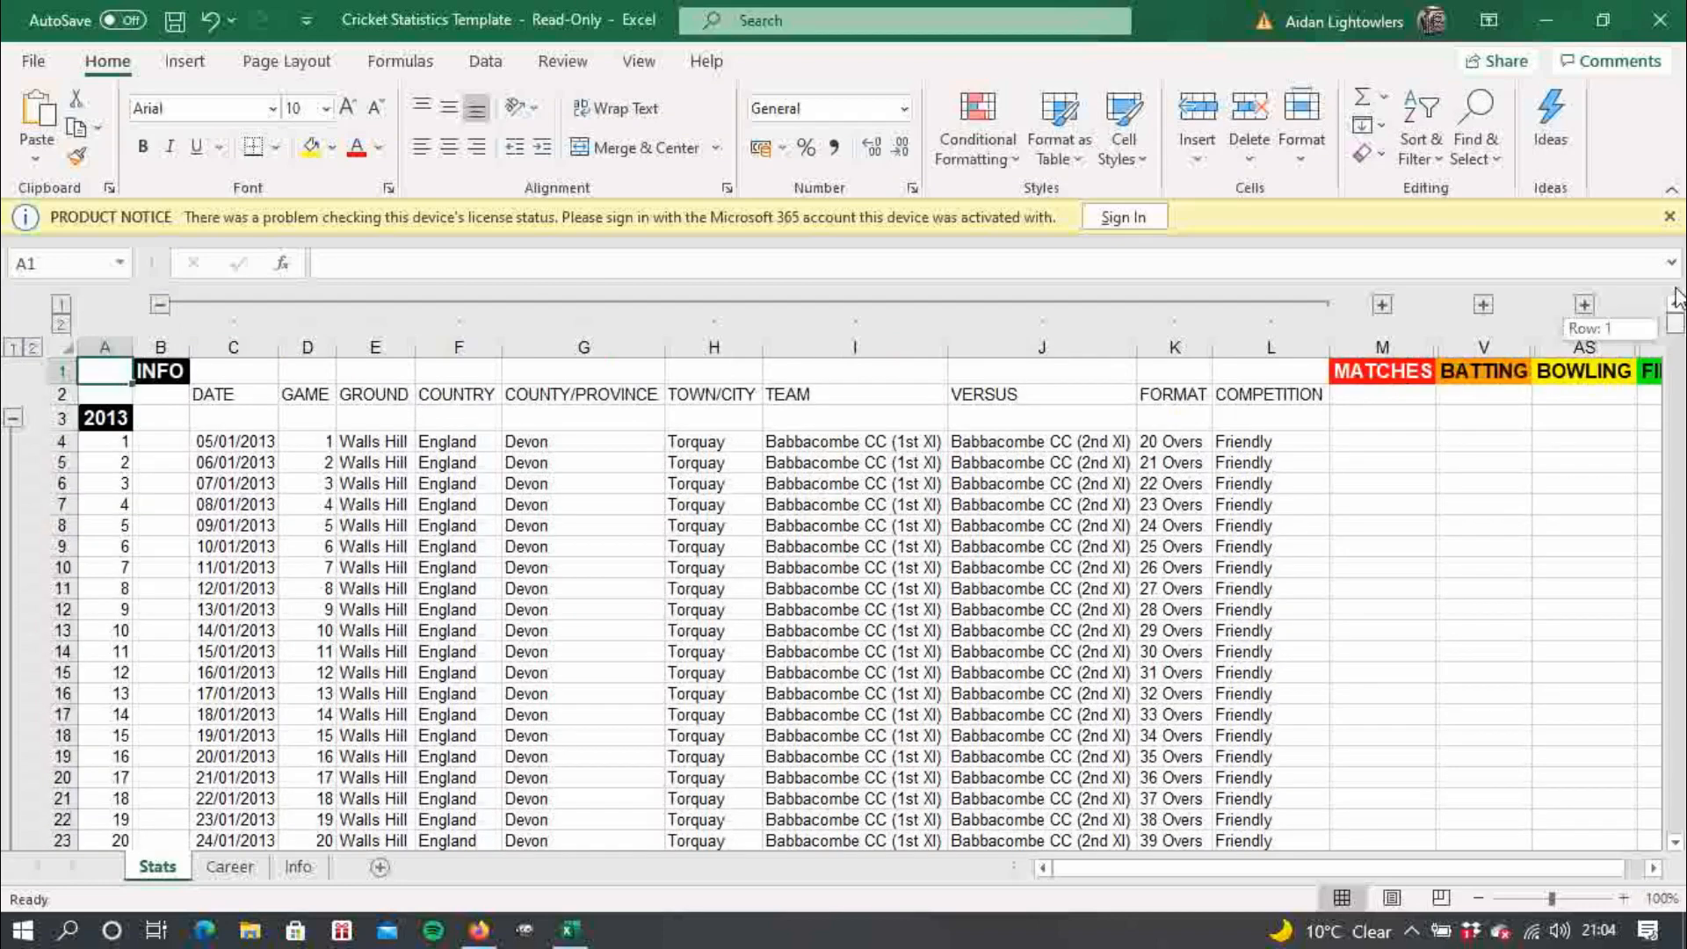
scroll(1675, 334, up, 1)
click(1382, 304)
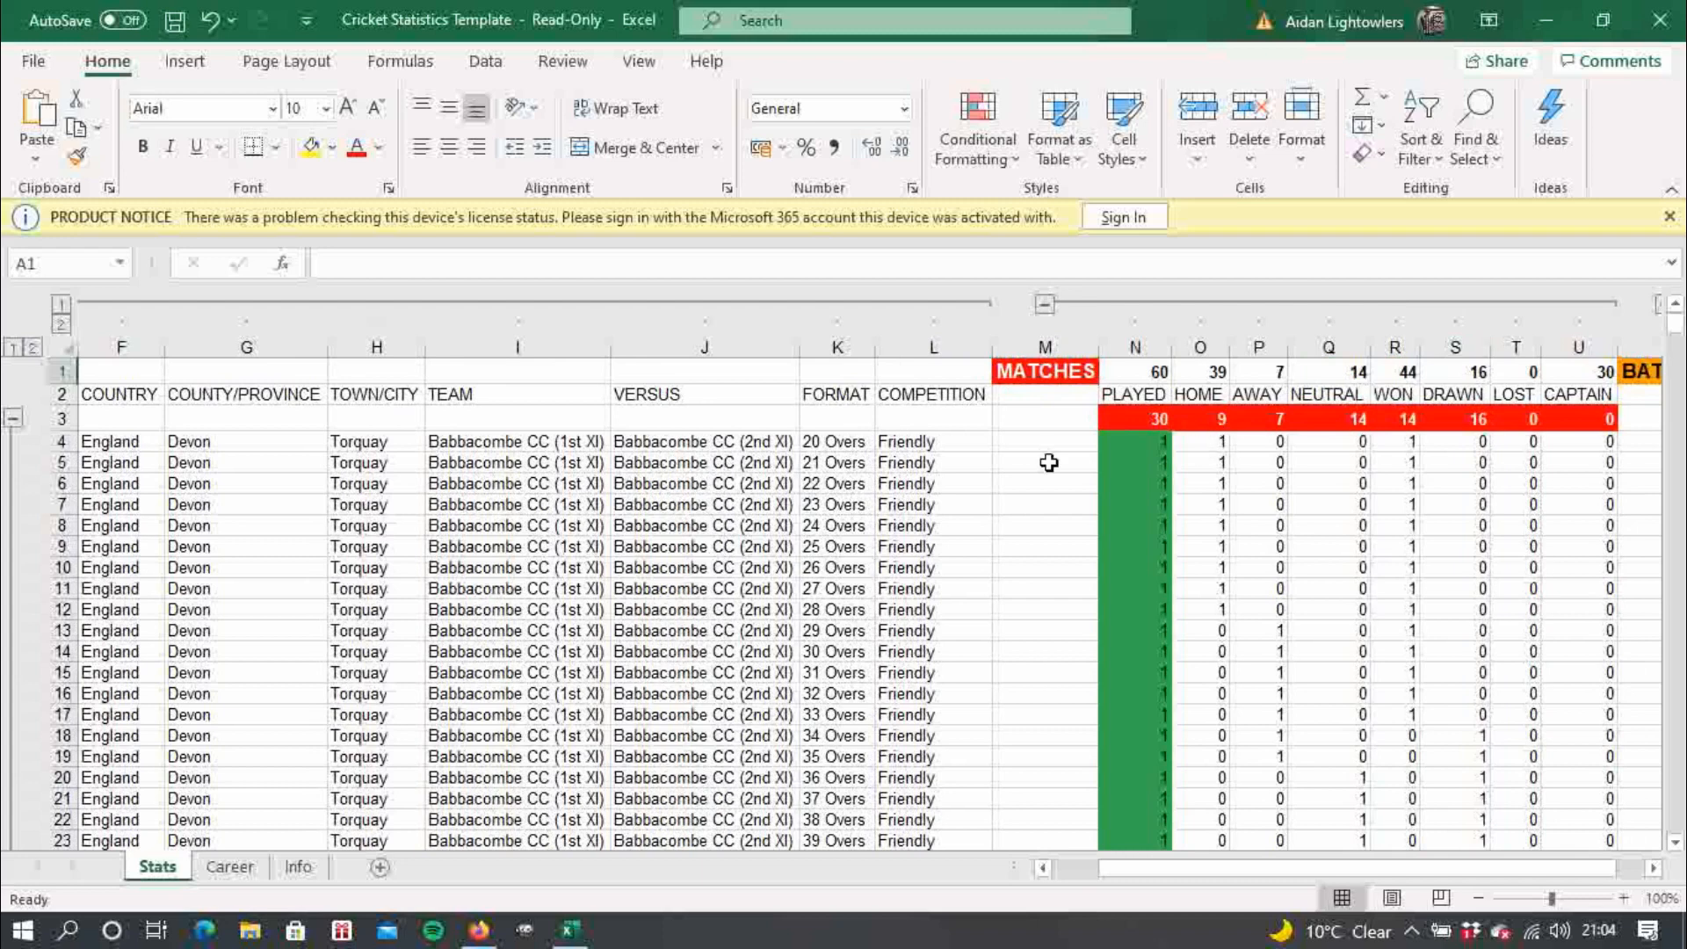
- Set the PLAYED values of the first four 2013 games, cells N4 to N7, to 0
click(1138, 442)
text(0)
key(Return)
text(0)
key(Return)
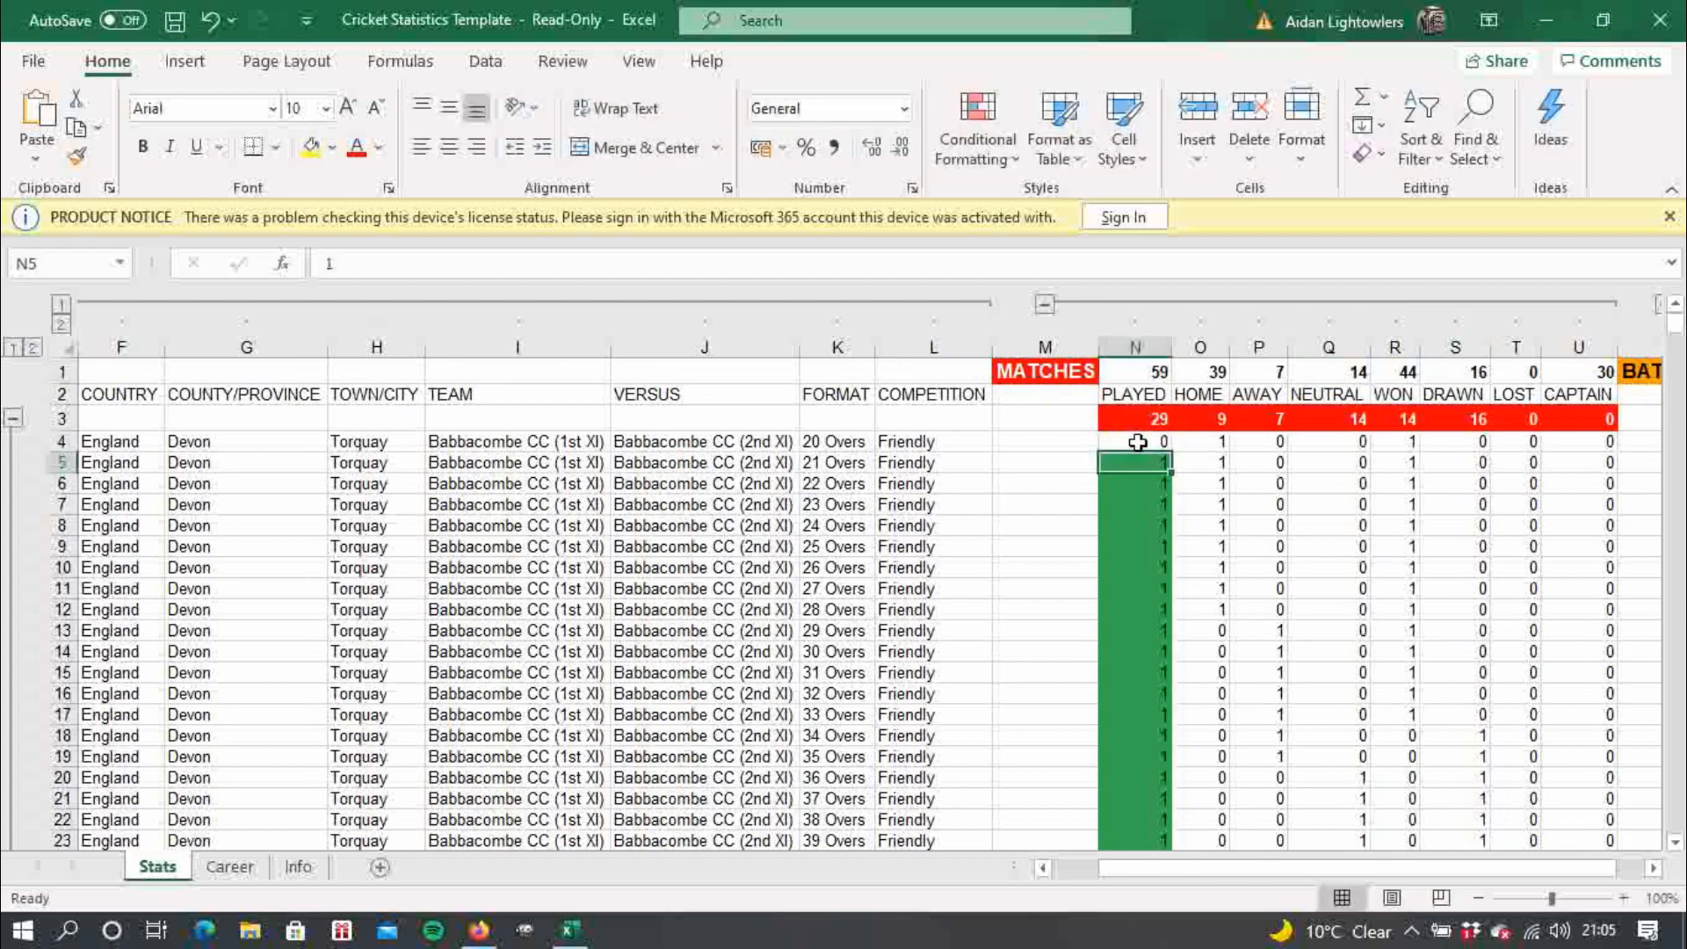
text(0)
key(Return)
text(0)
key(Return)
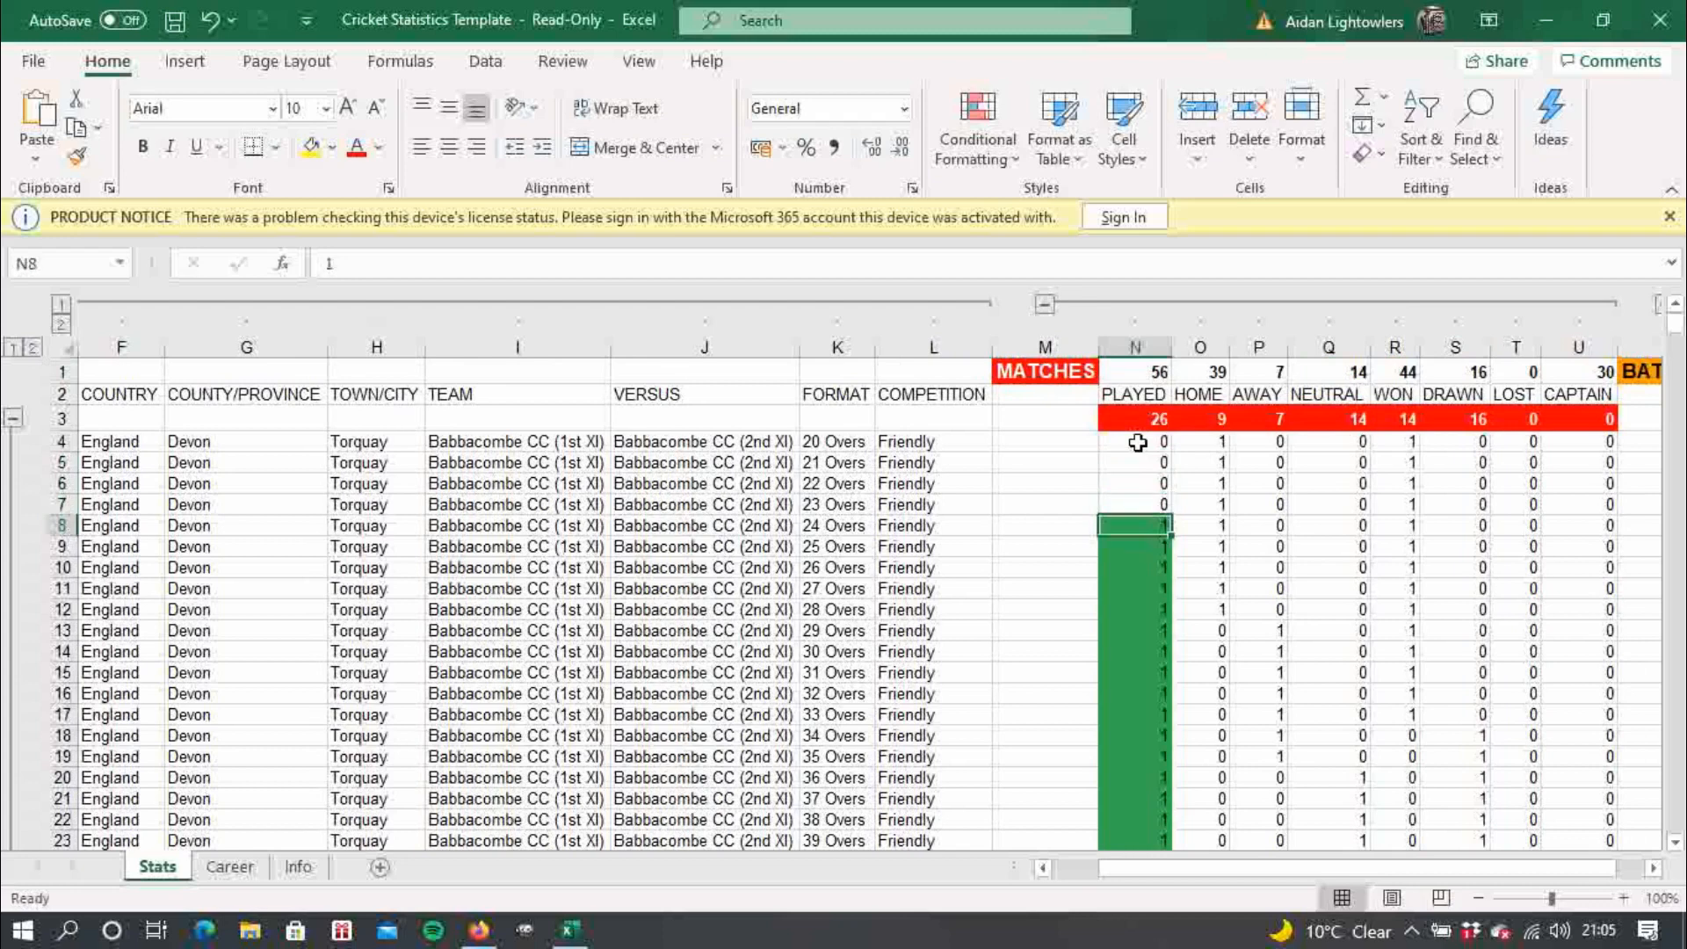
- Close the Excel workbook without saving the changes and open the previewed Gmail attachment in Google Sheets
click(1660, 19)
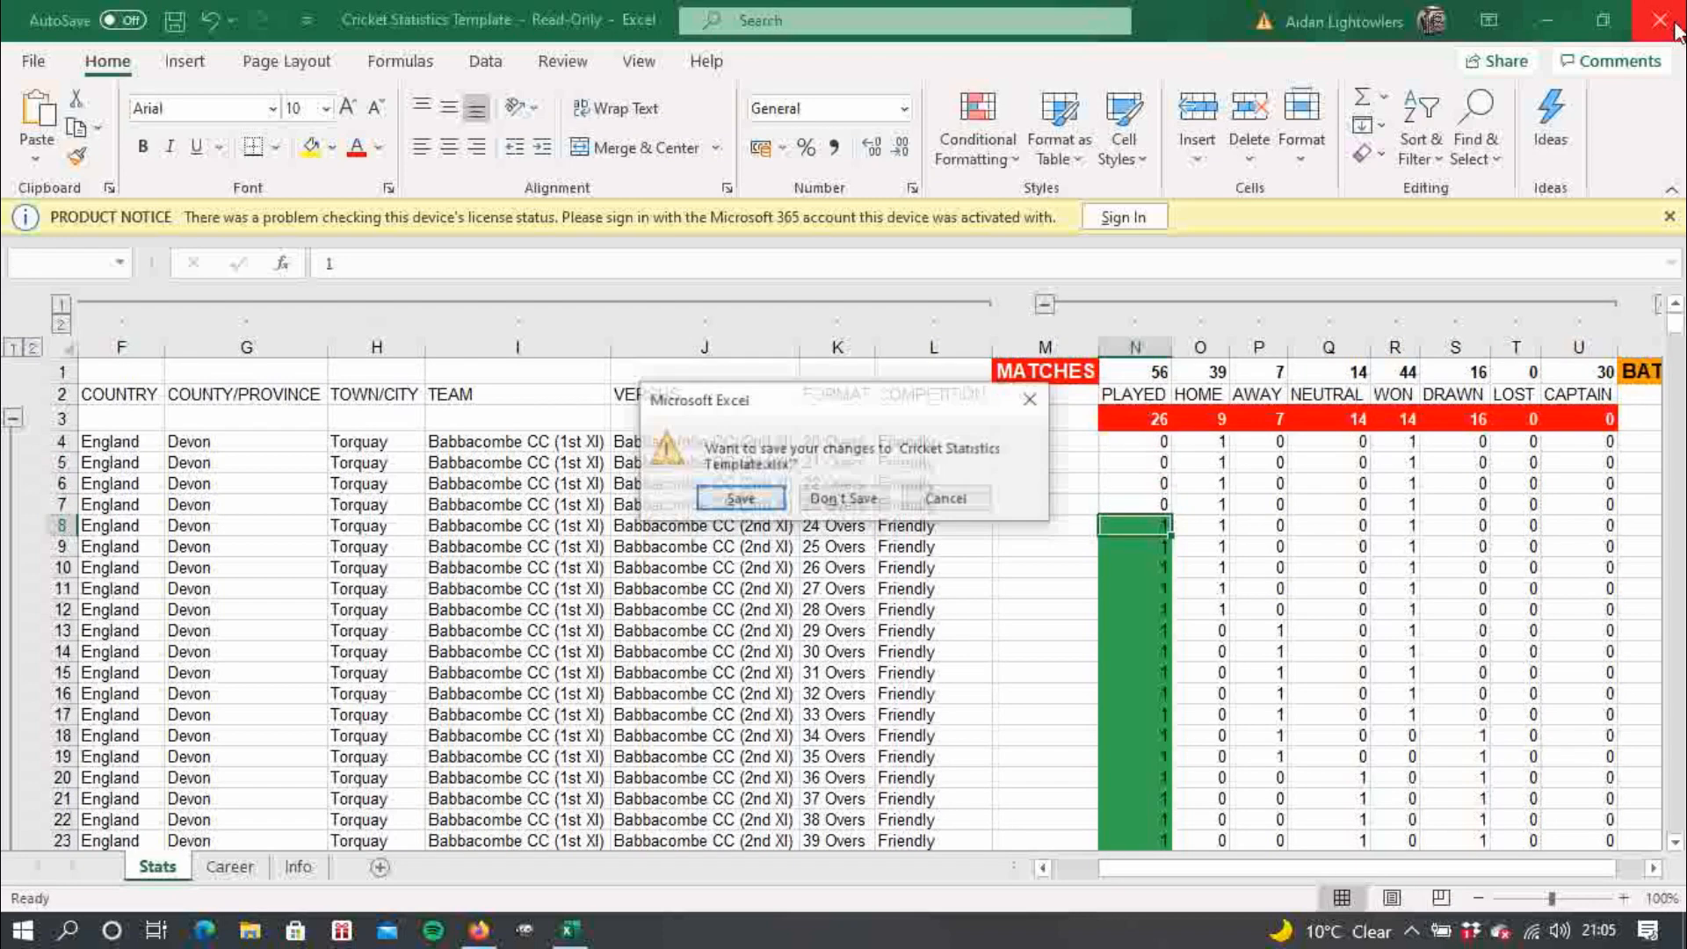
click(872, 499)
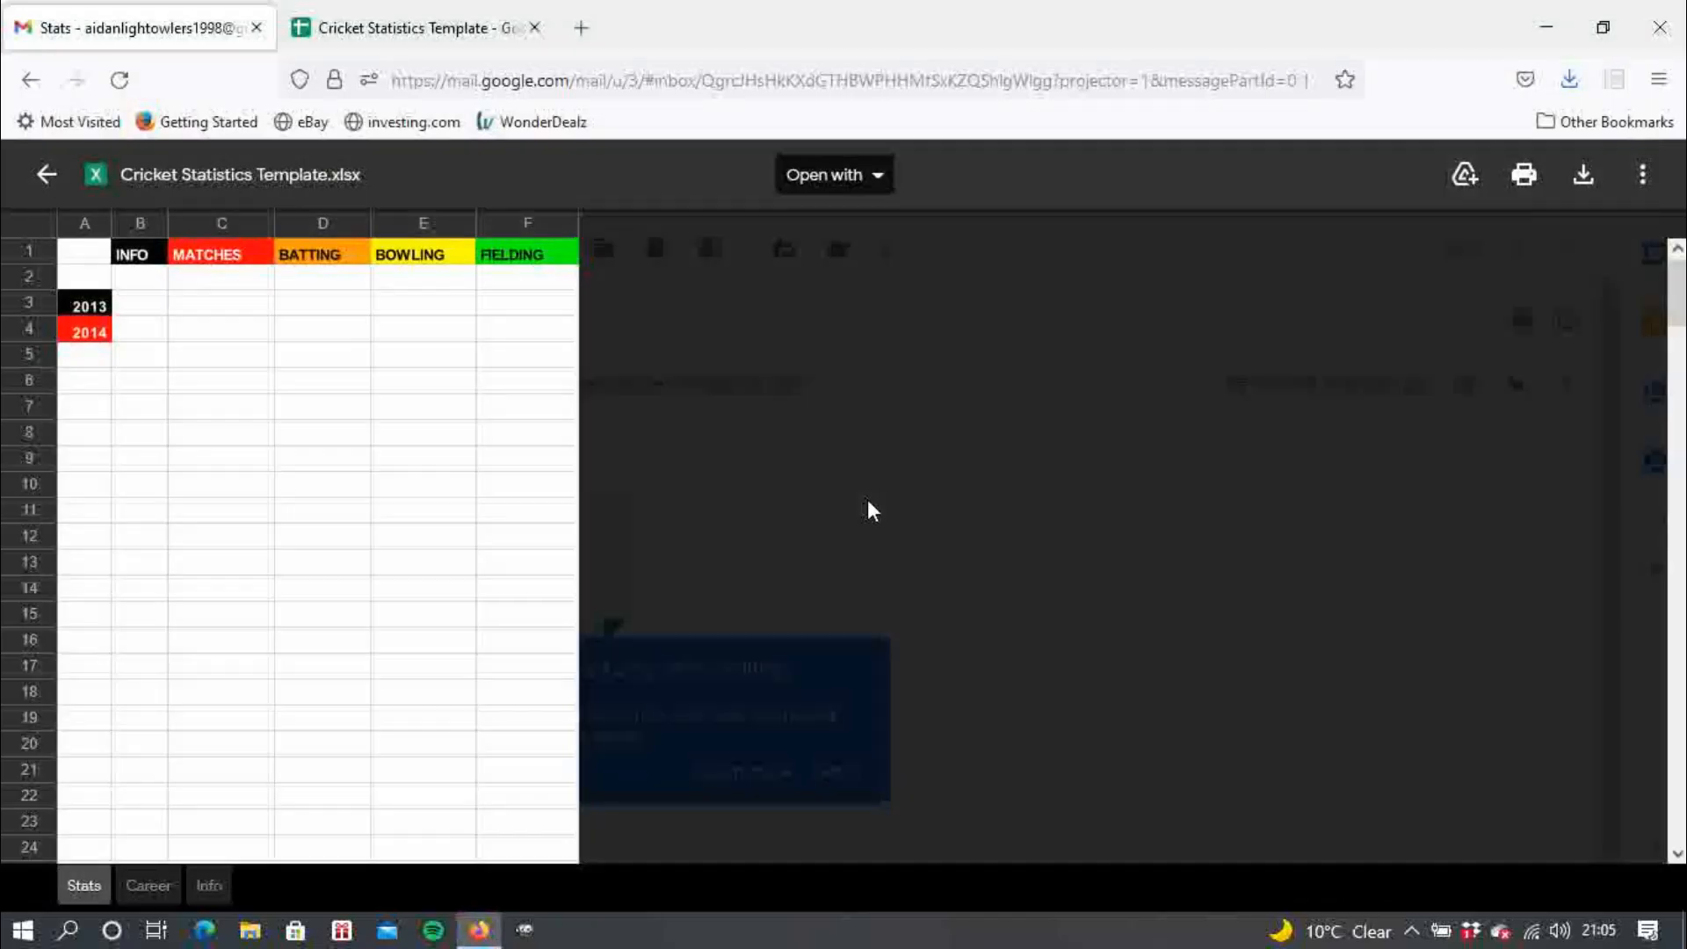
click(807, 173)
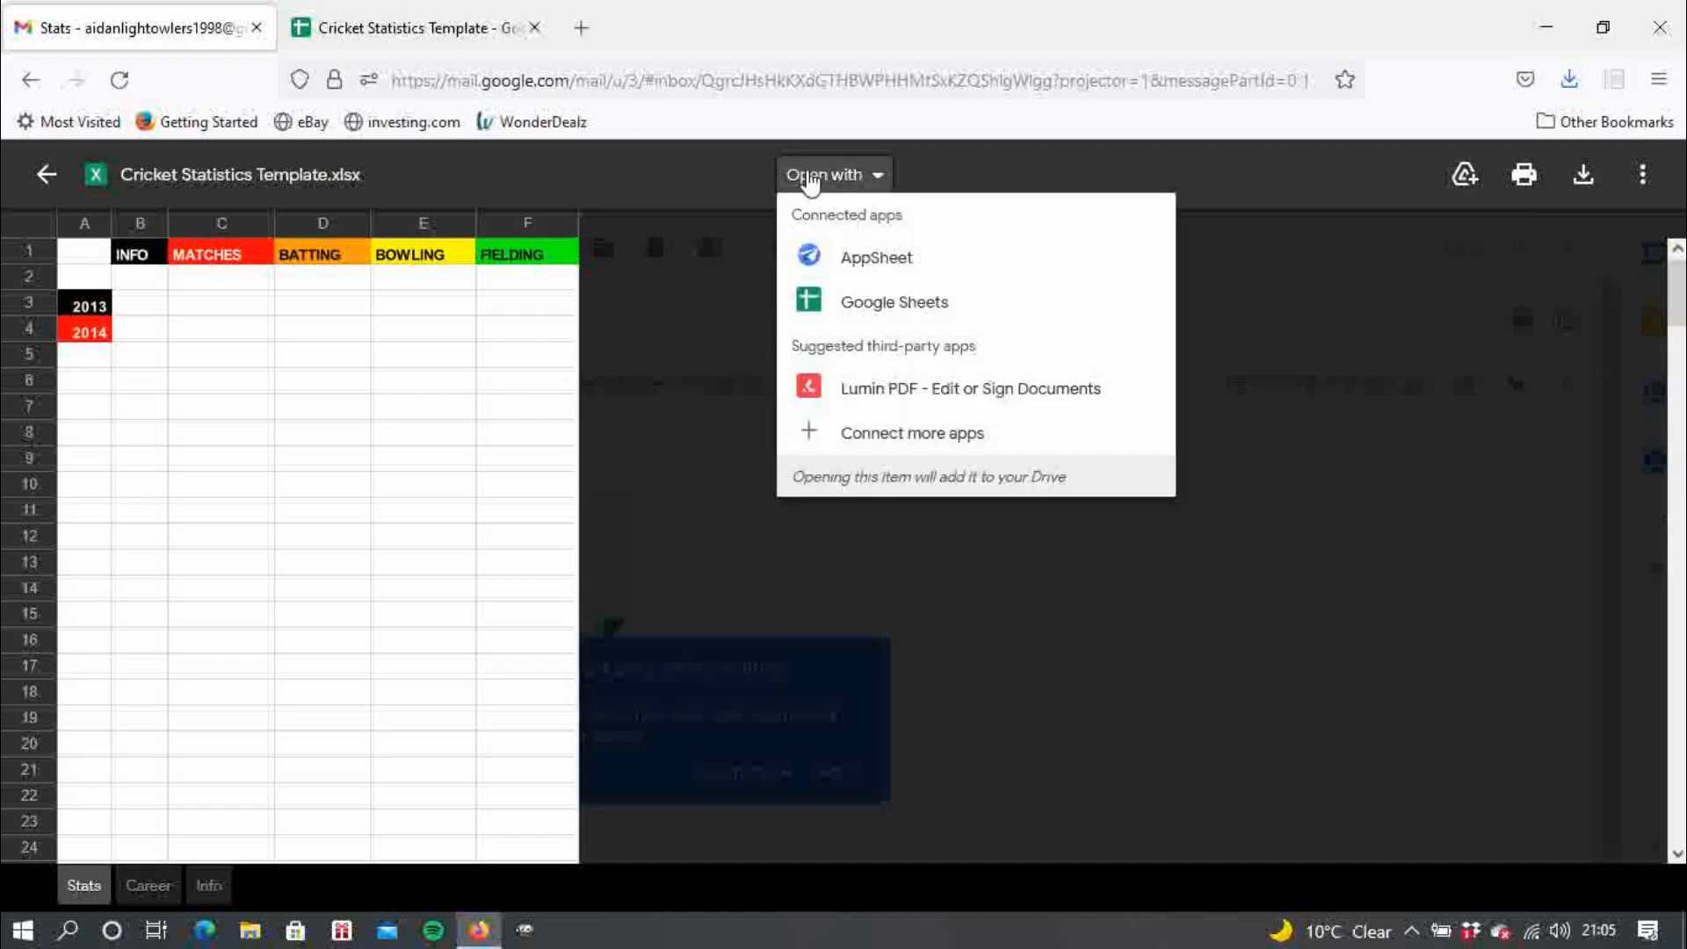
click(858, 309)
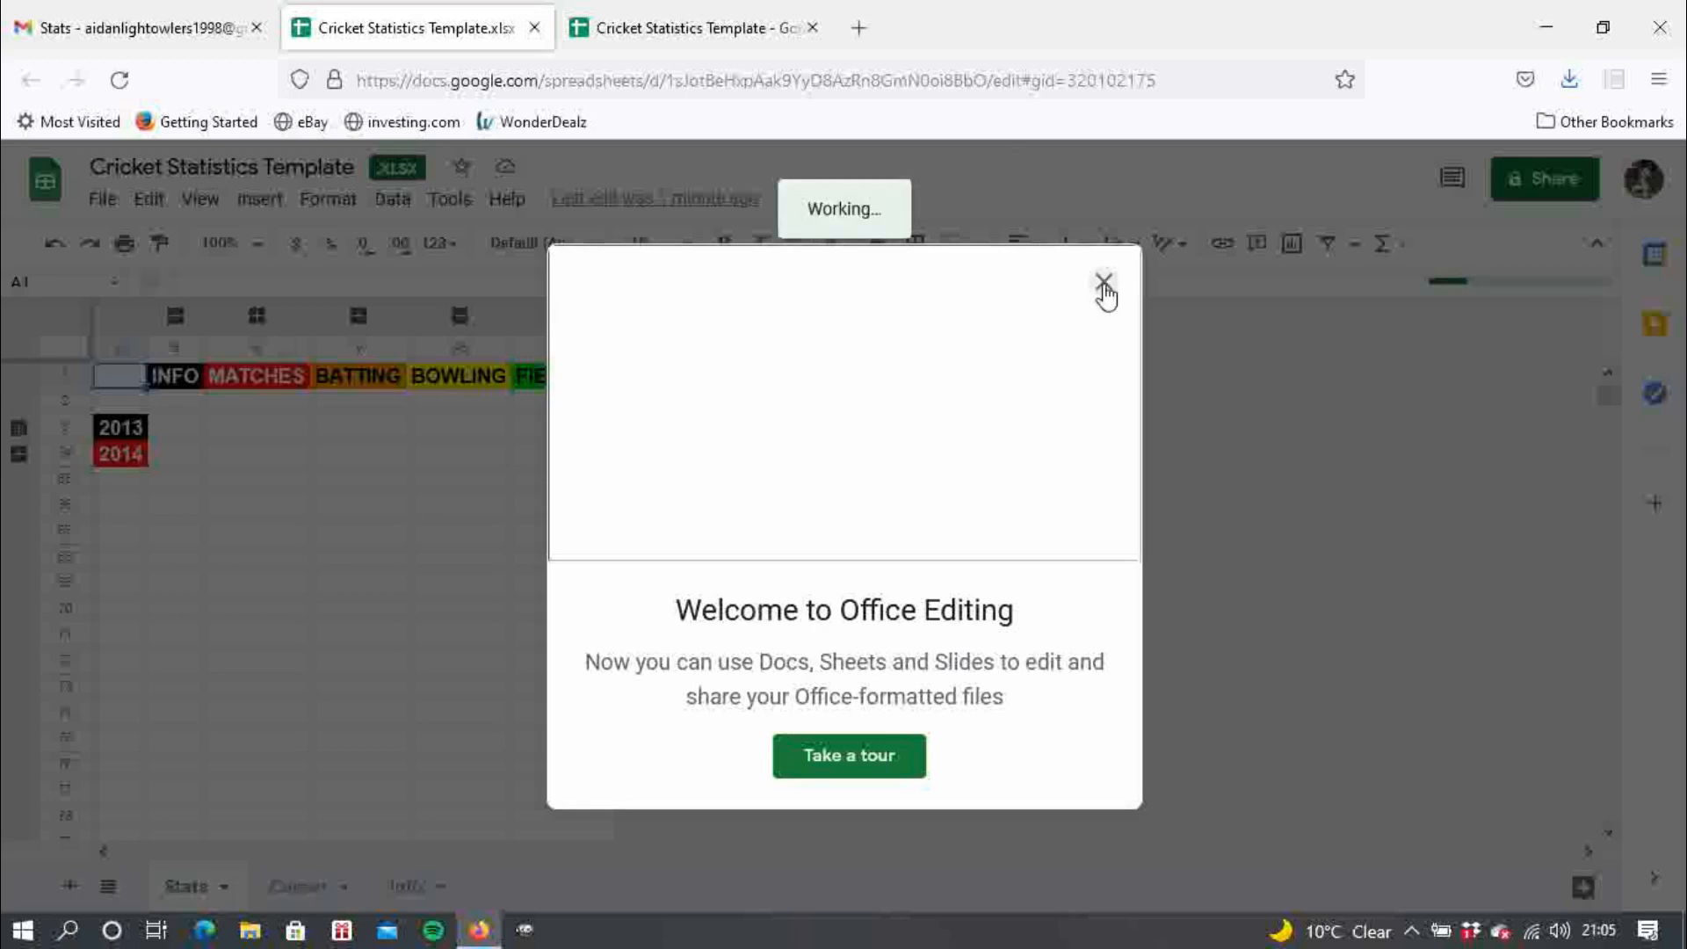
click(1104, 283)
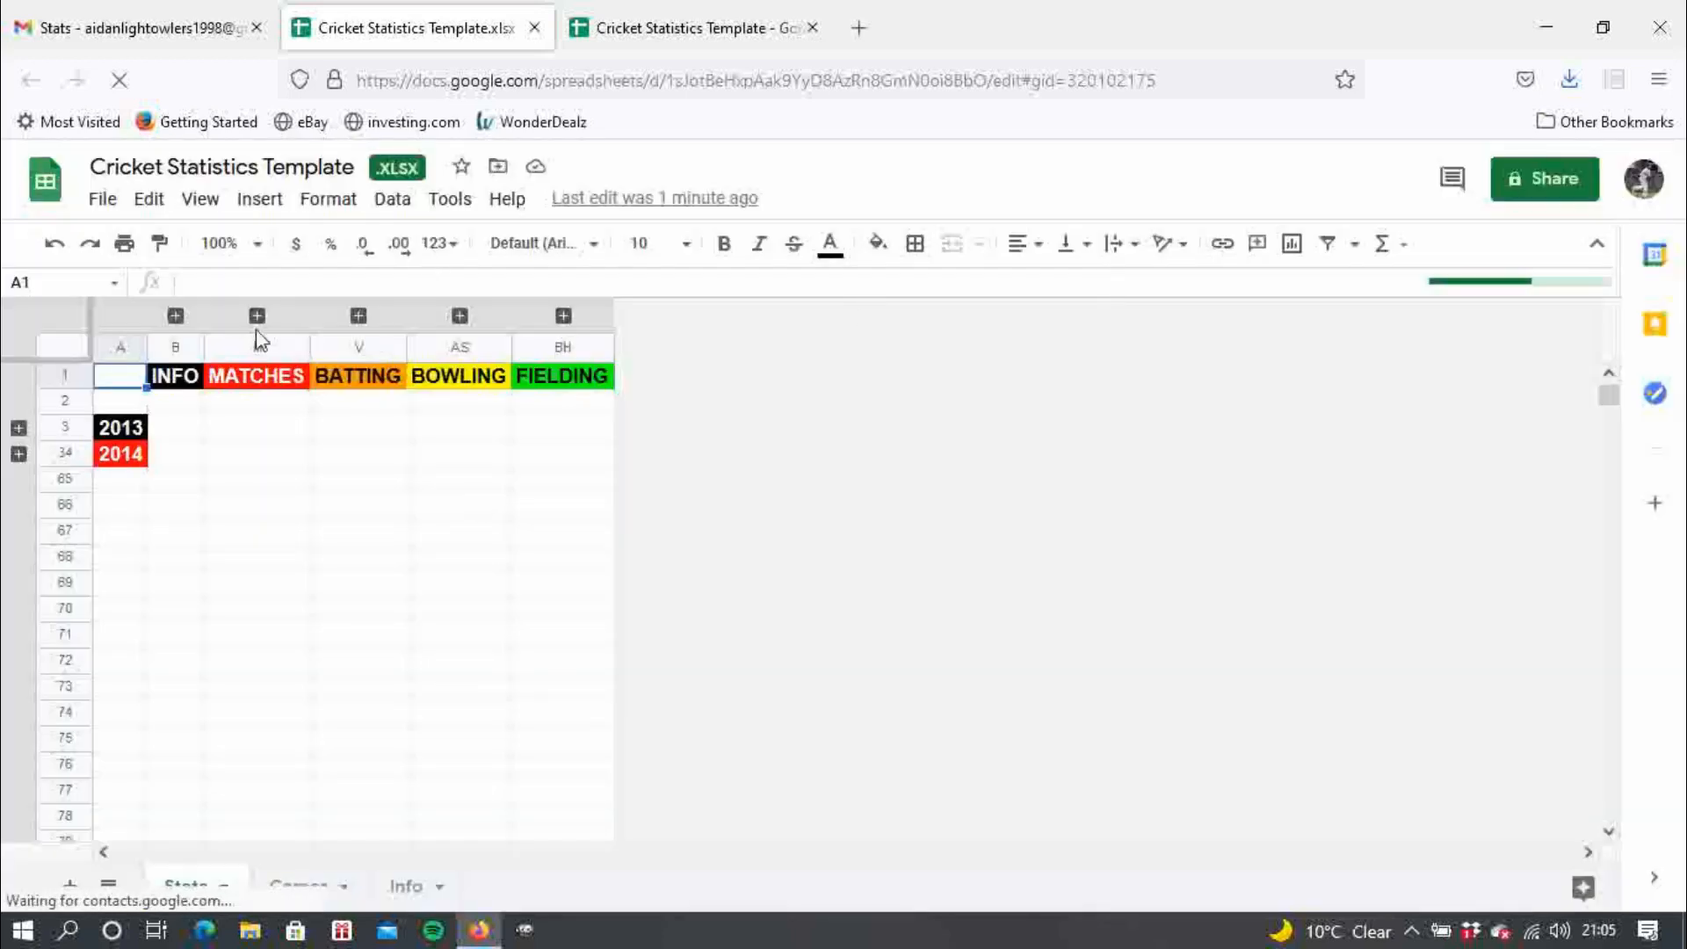